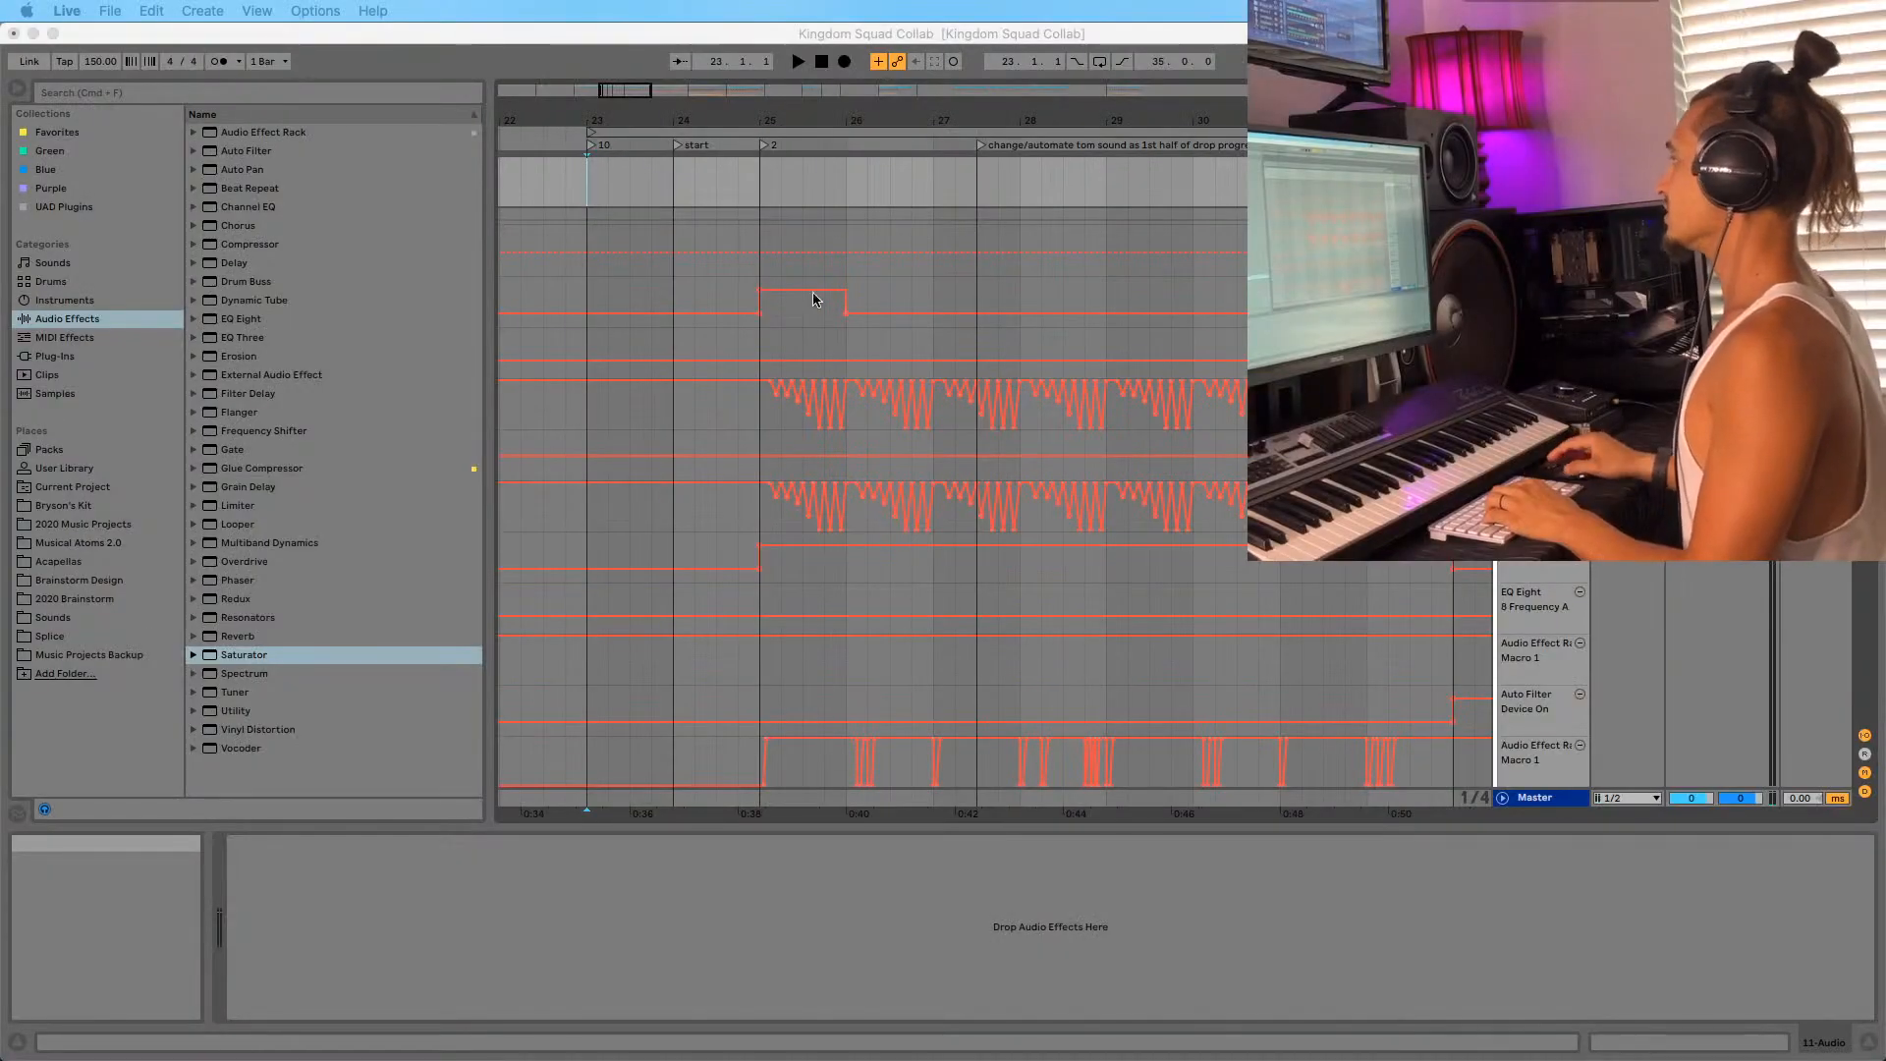
Start playing the arrangement and zoom the timeline out to see more bars.
left_click(587, 232)
key("space")
left_click_drag(603, 120, 605, 91)
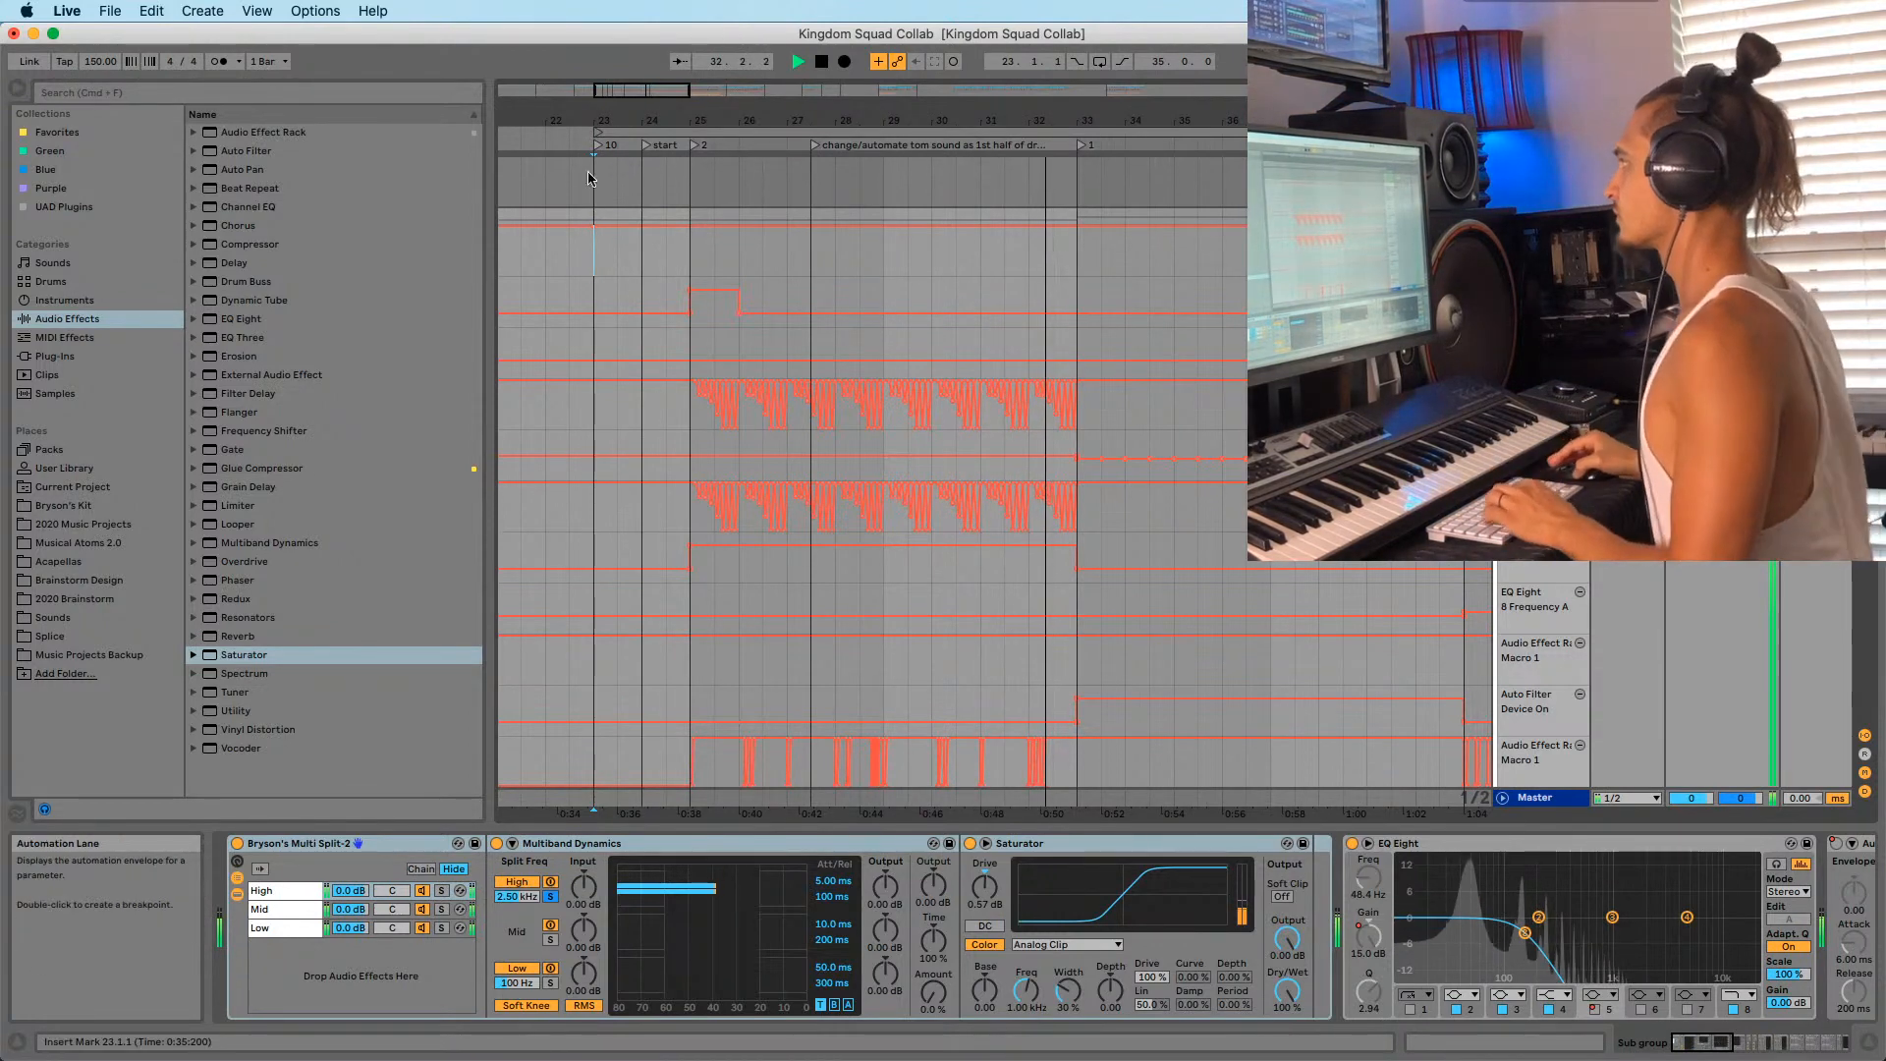
left_click_drag(714, 119, 659, 77)
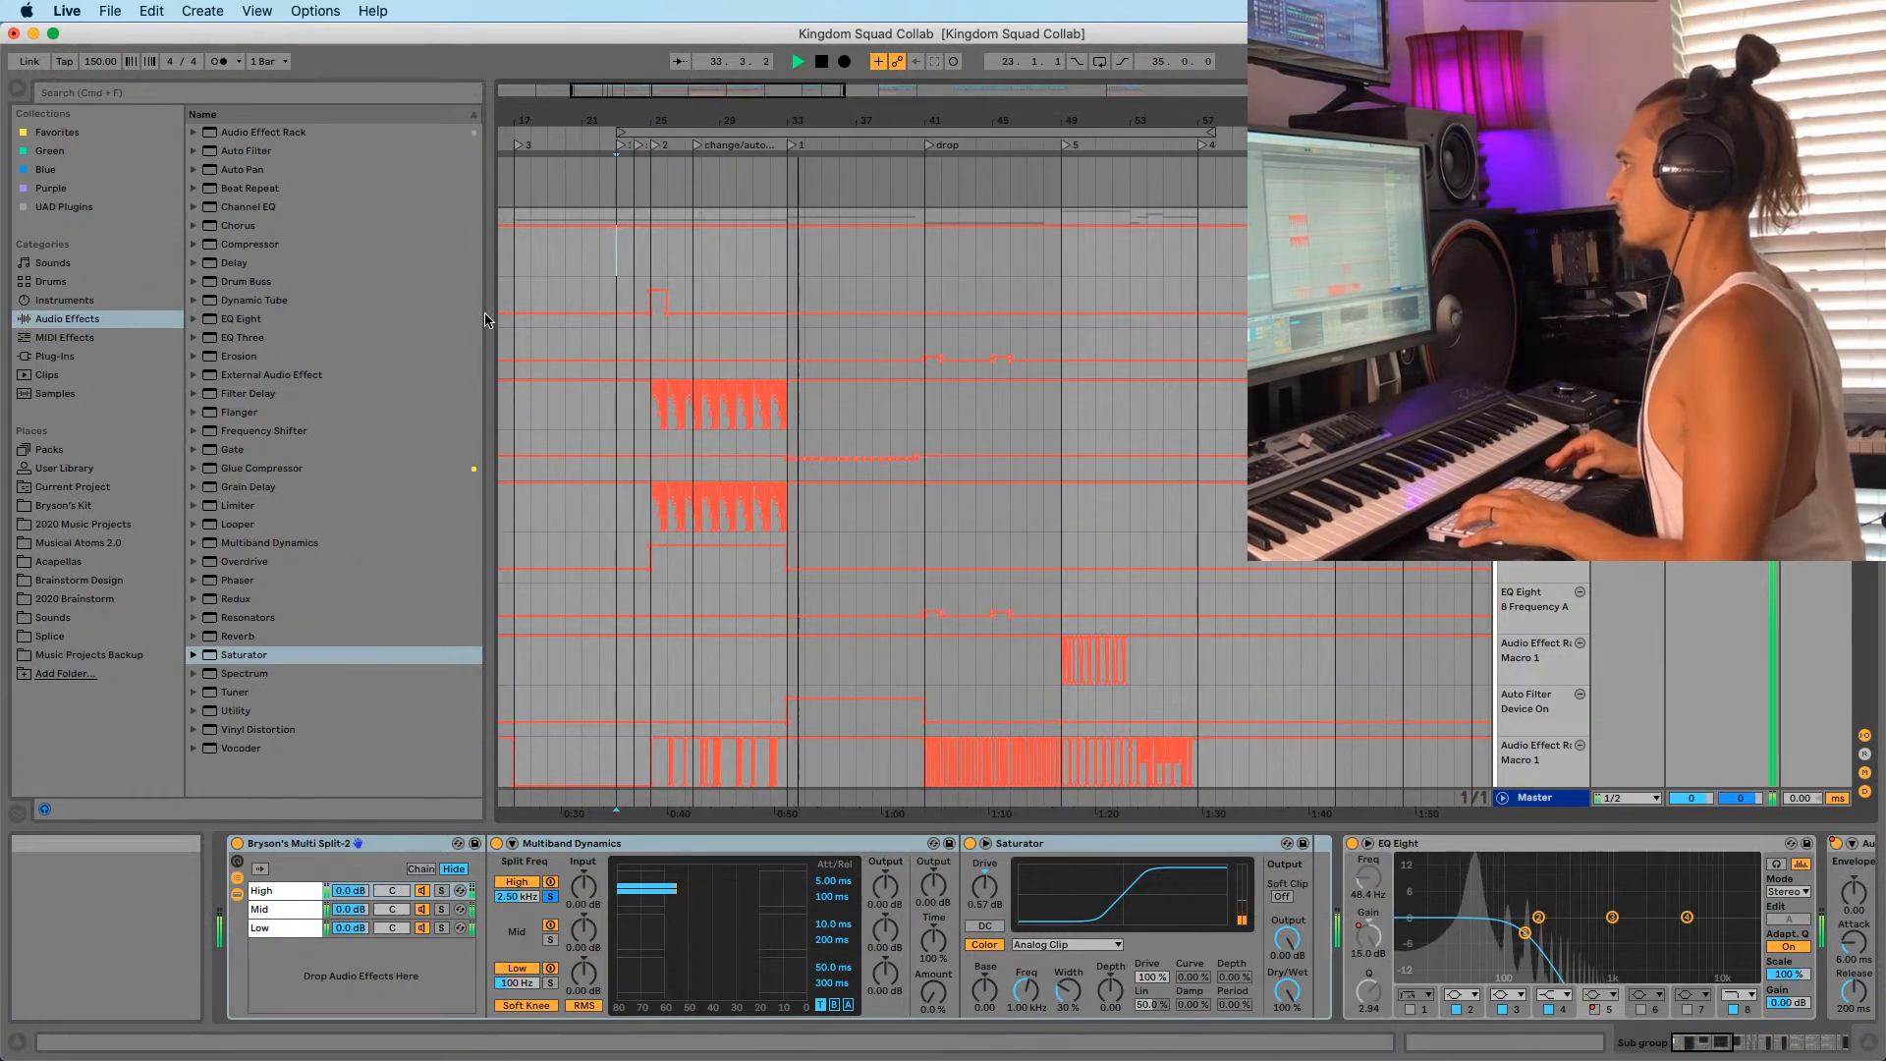
left_click_drag(489, 315, 410, 315)
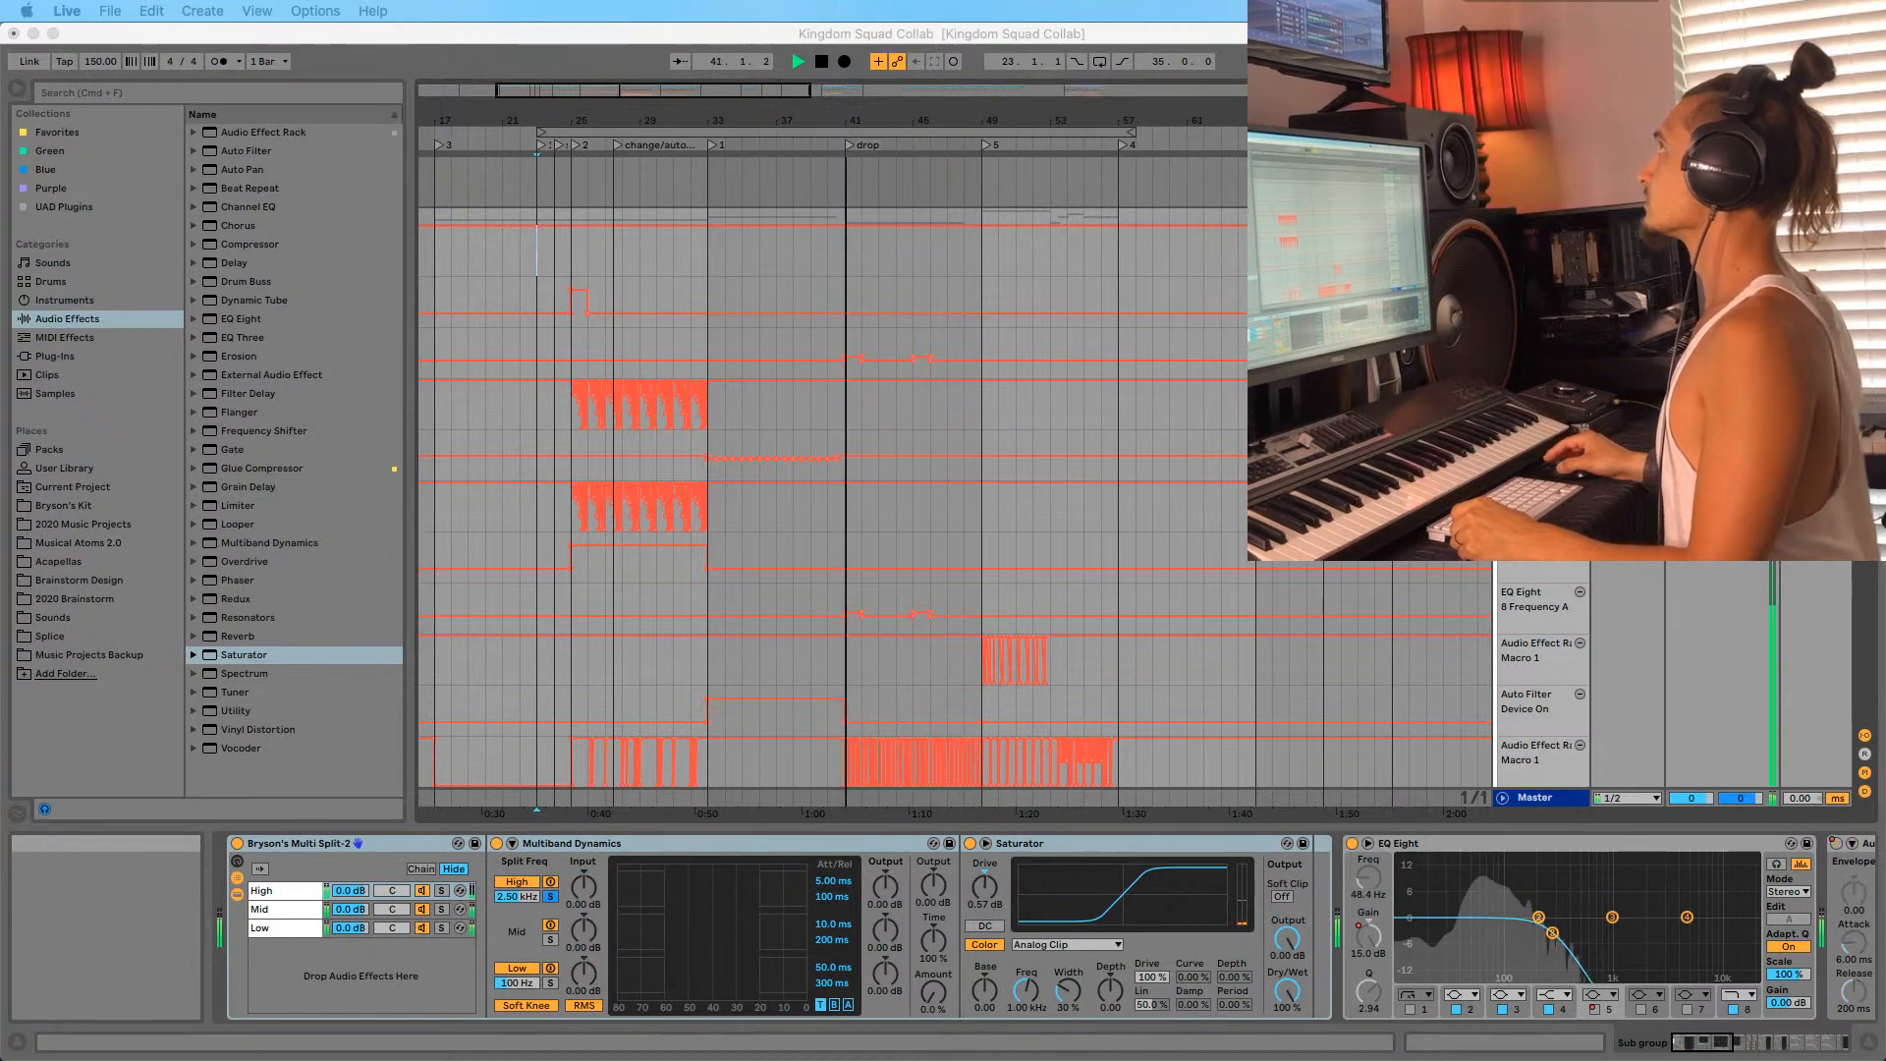
Zoom out around the drop, mark bar 41, and select the Sub group track to show its devices.
left_click(870, 120)
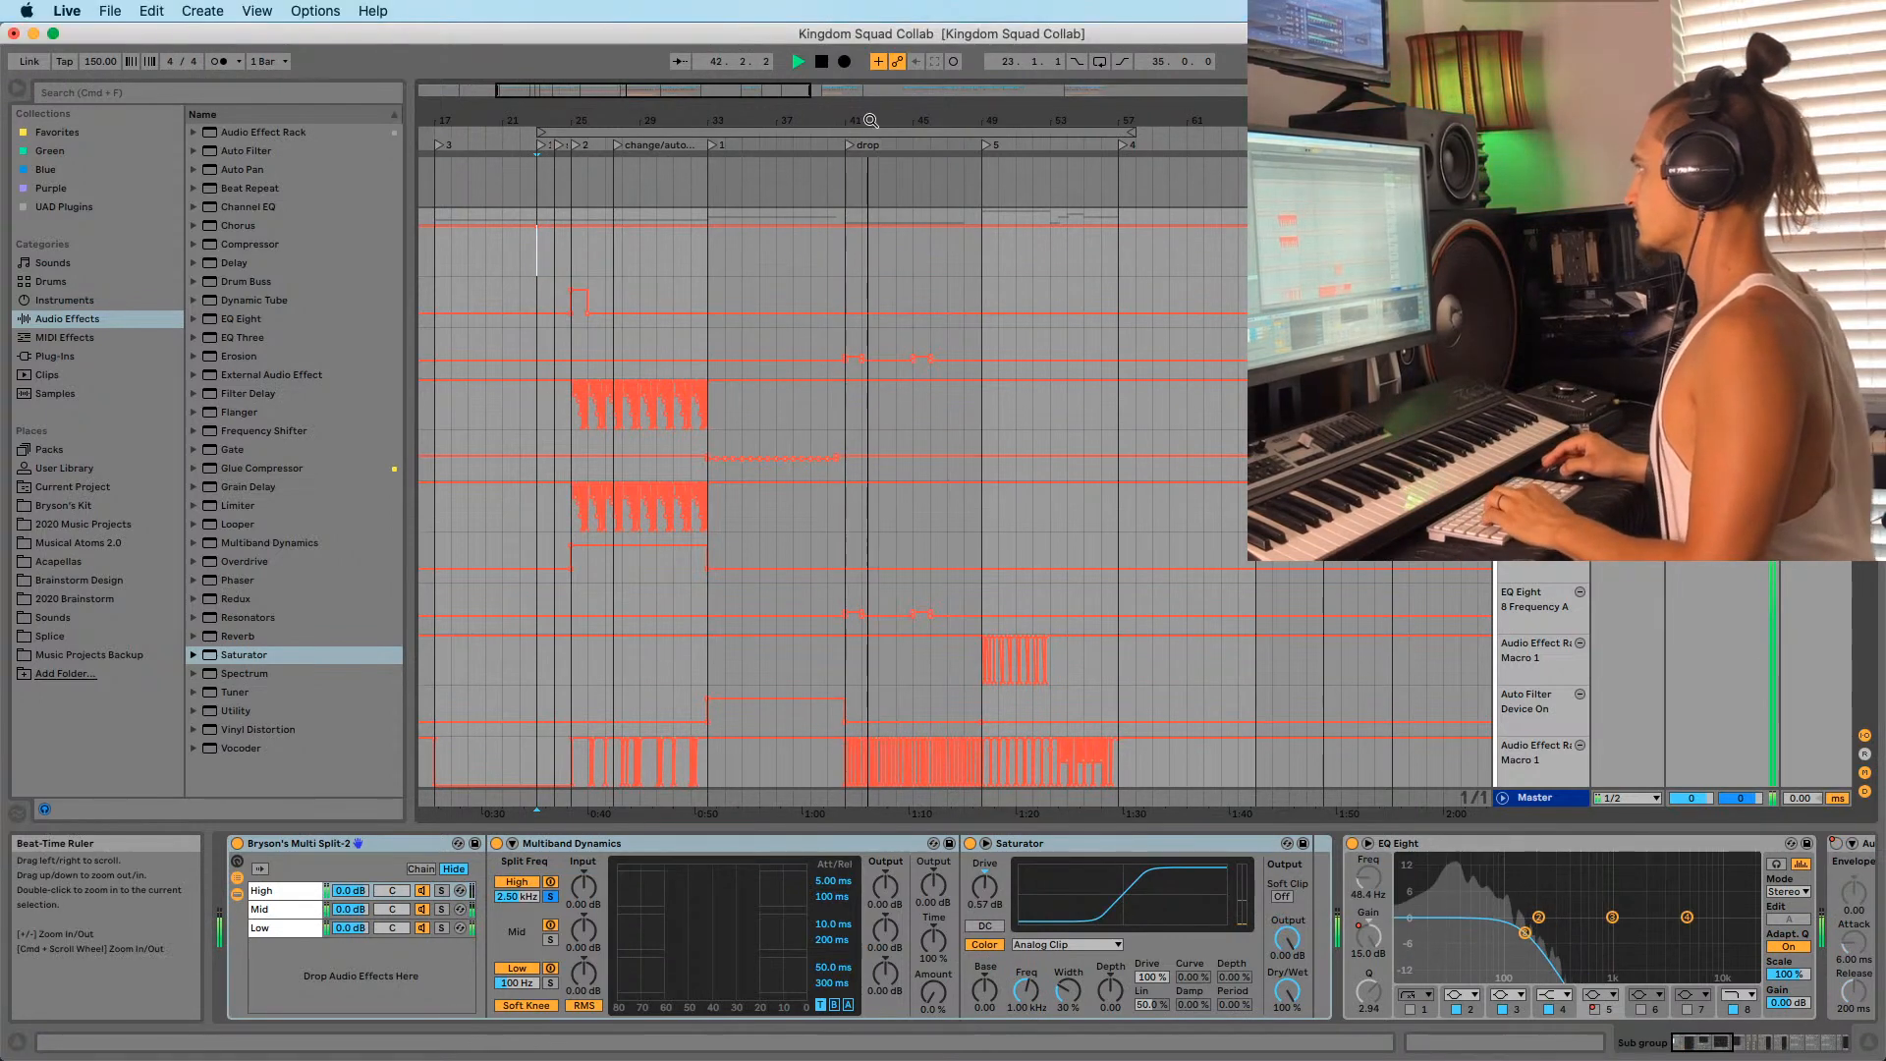
left_click_drag(871, 120, 870, 110)
left_click(843, 197)
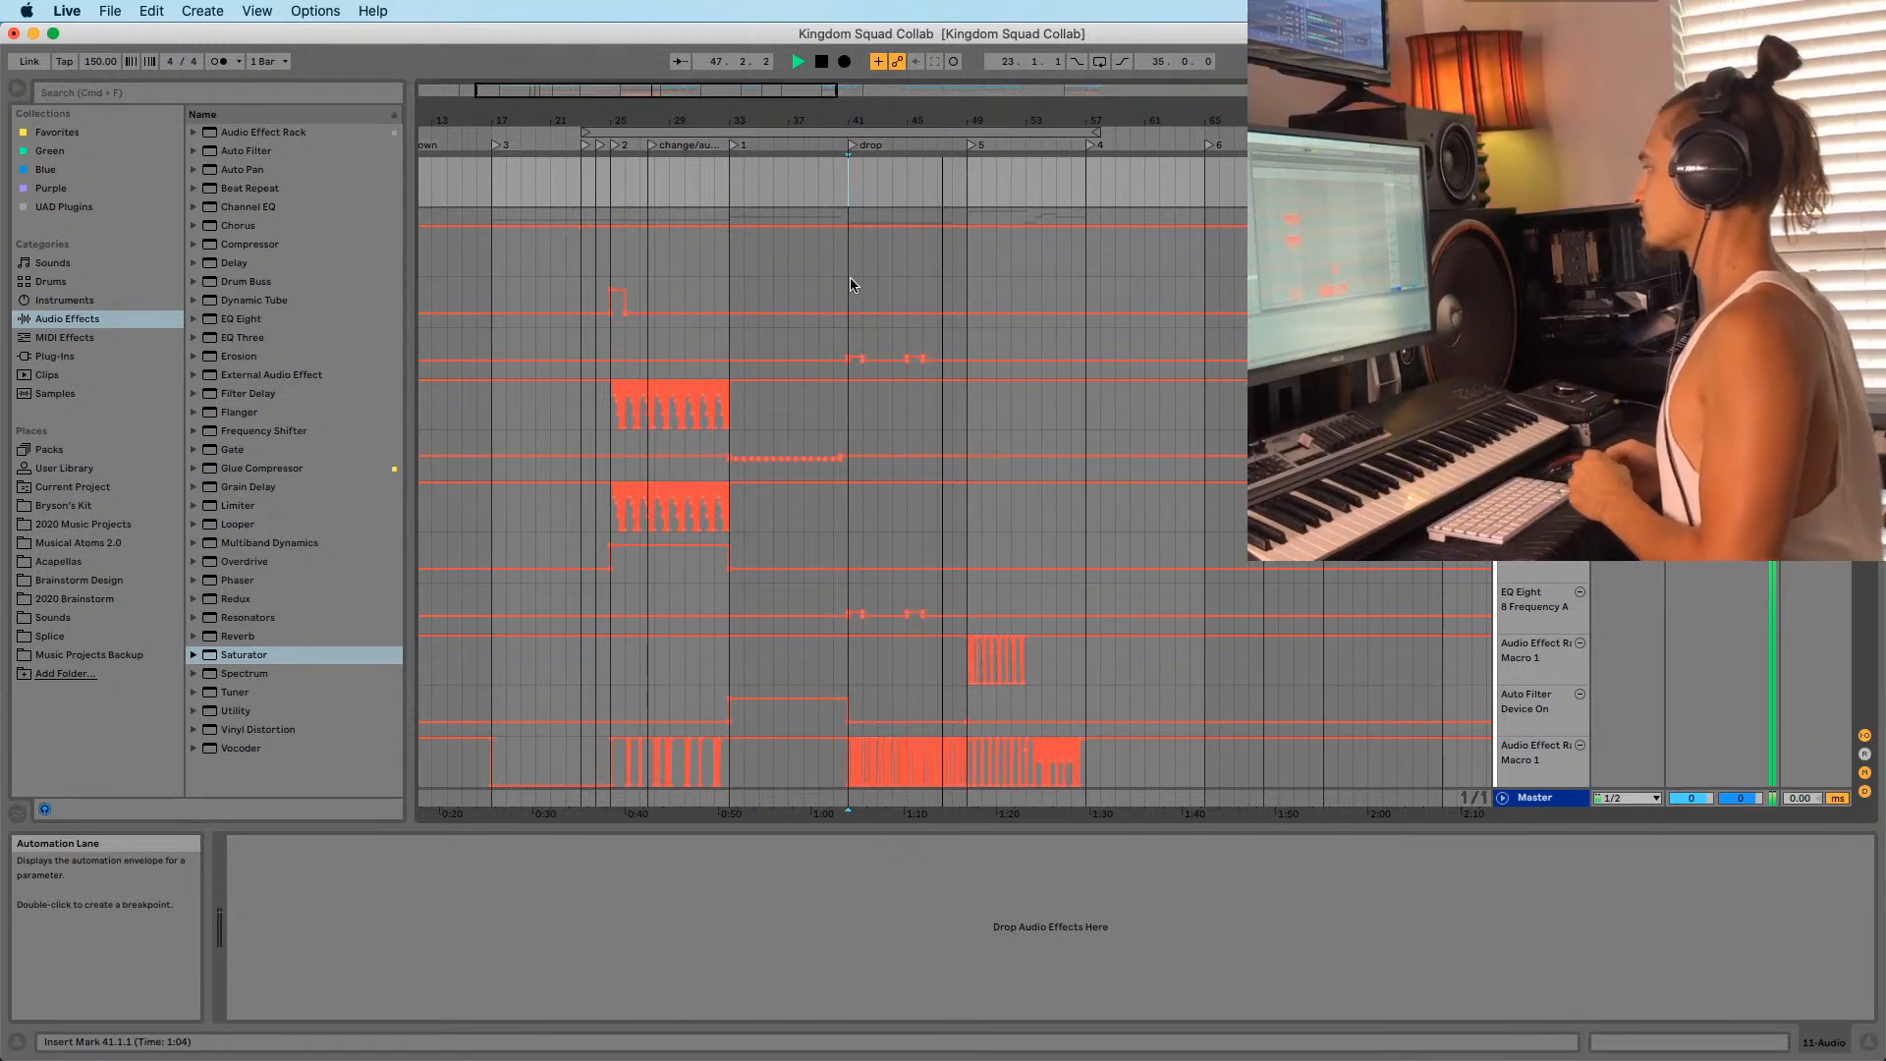
left_click(614, 273)
left_click_drag(989, 116, 926, 61)
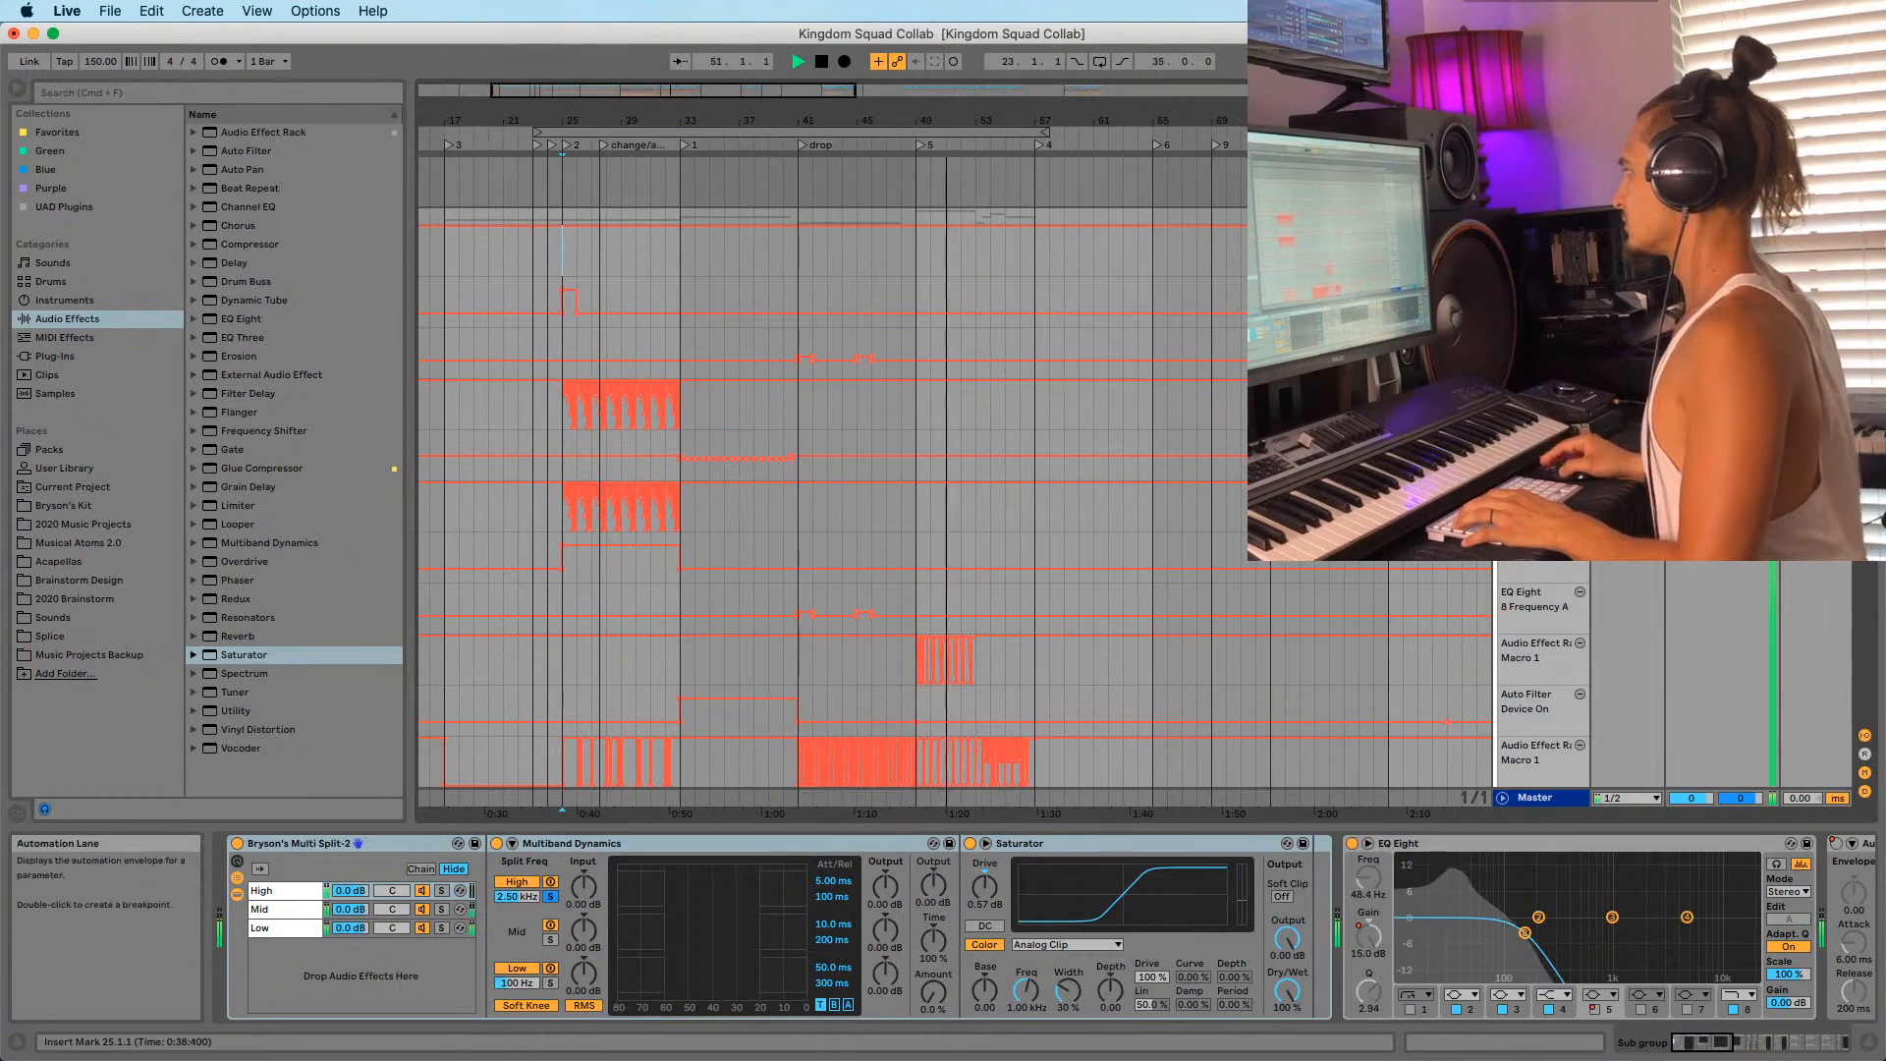
Zoom to bars 21–57, stop playback, and set the insert mark at bar 25, zoomed in.
scroll(953, 472, "down", 15)
scroll(1074, 199, "down", 15)
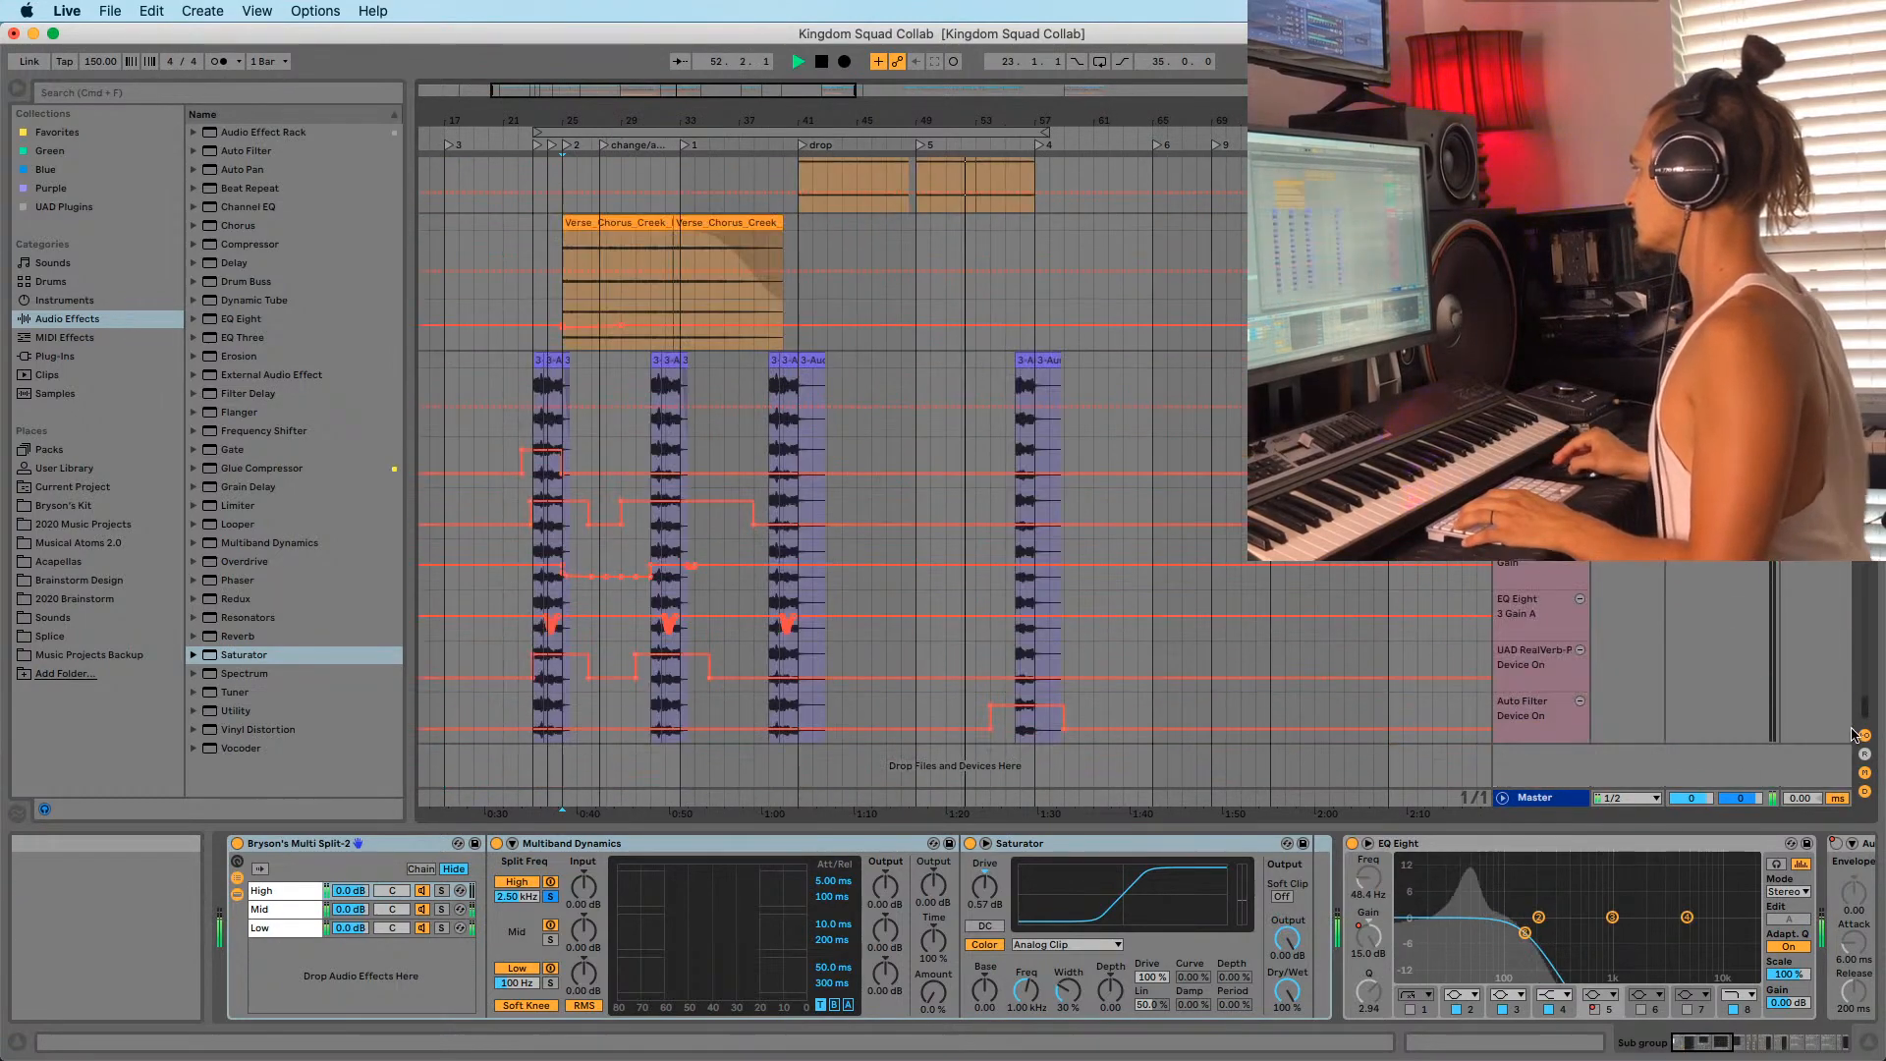
scroll(1073, 200, "up", 20)
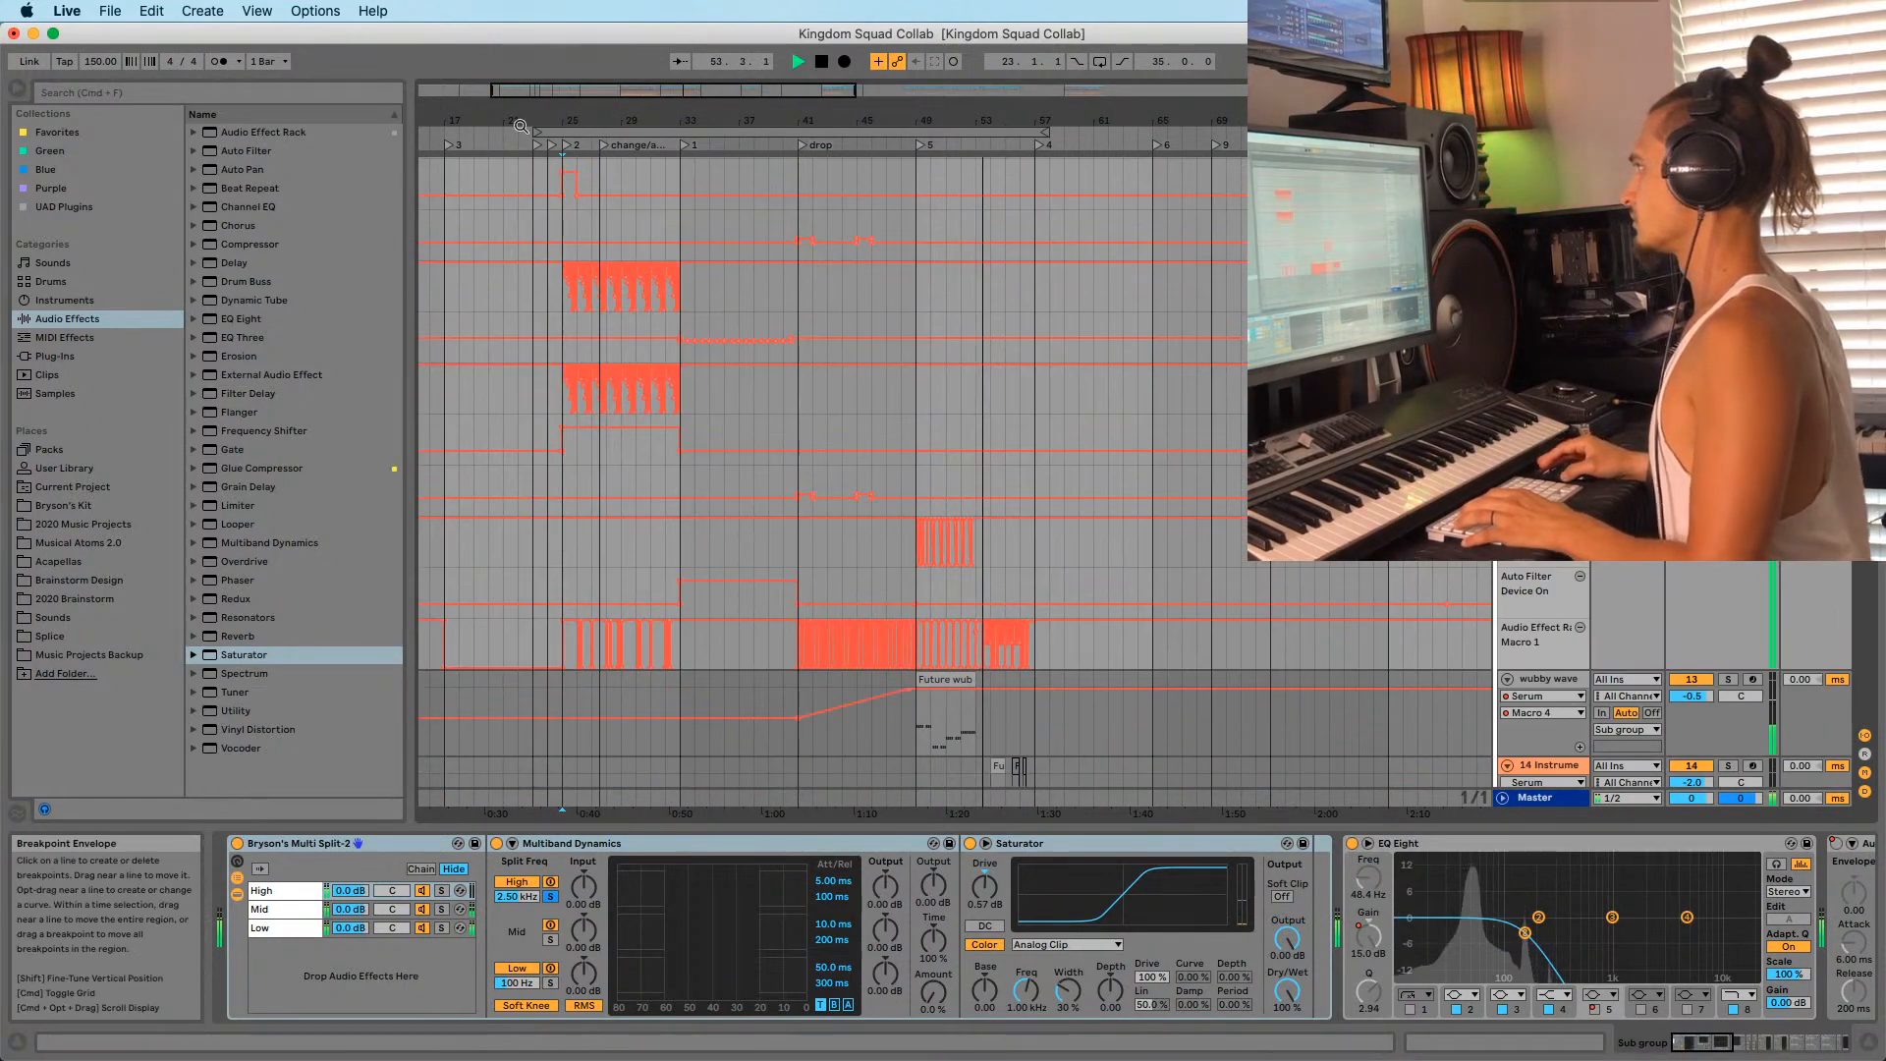
left_click_drag(567, 124, 594, 190)
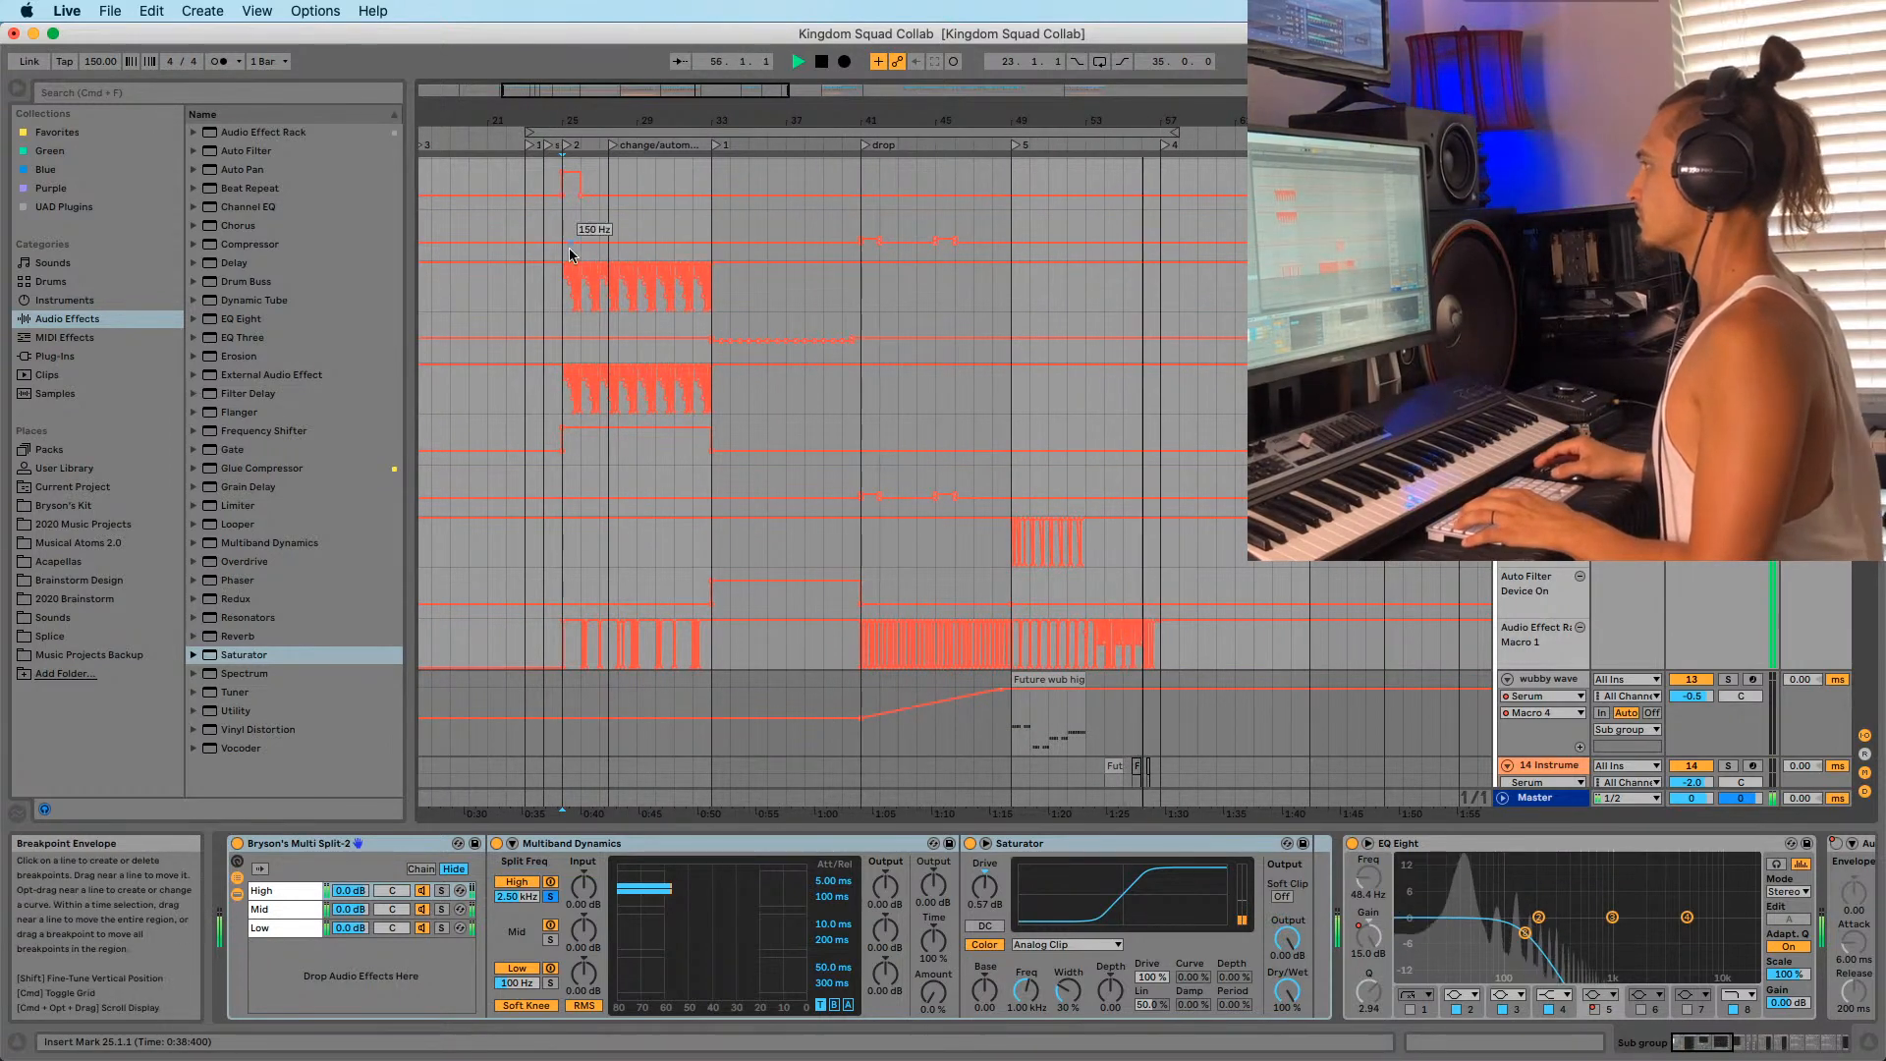
key("space")
left_click_drag(524, 124, 644, 121)
left_click(650, 246)
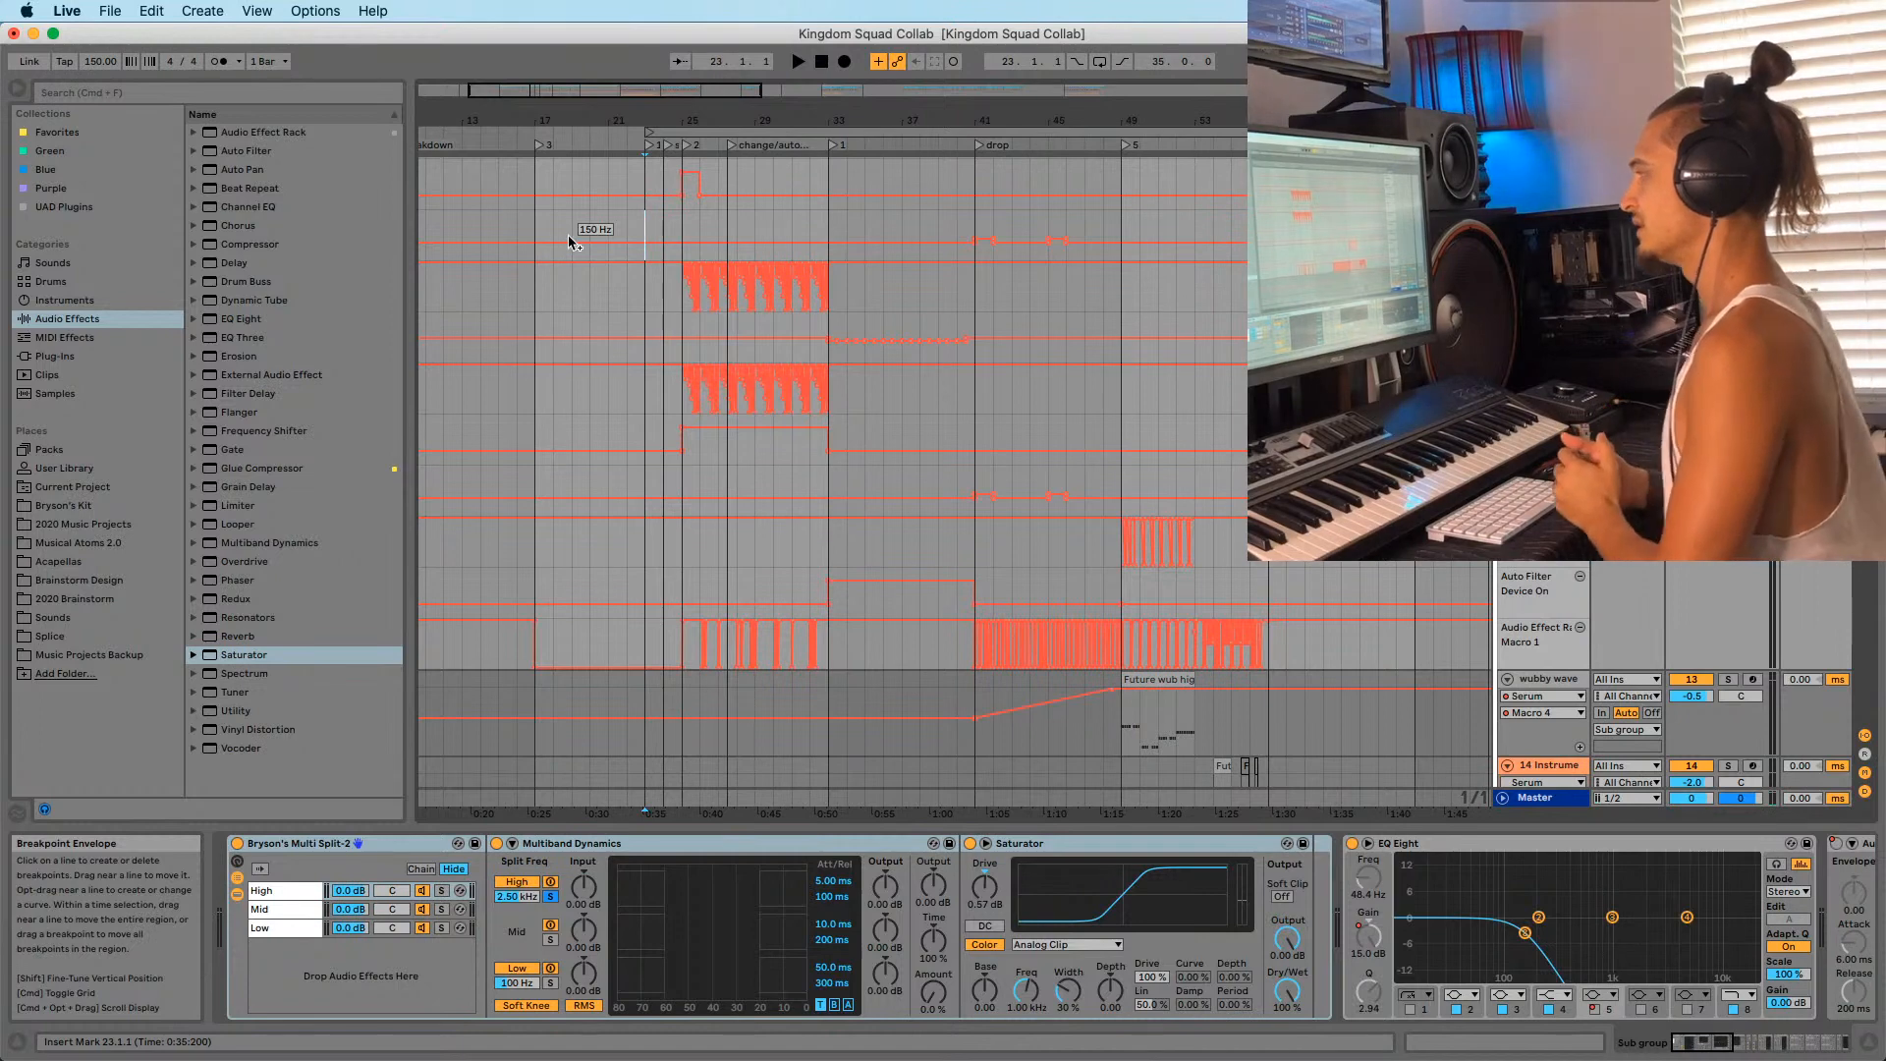
left_click(683, 216)
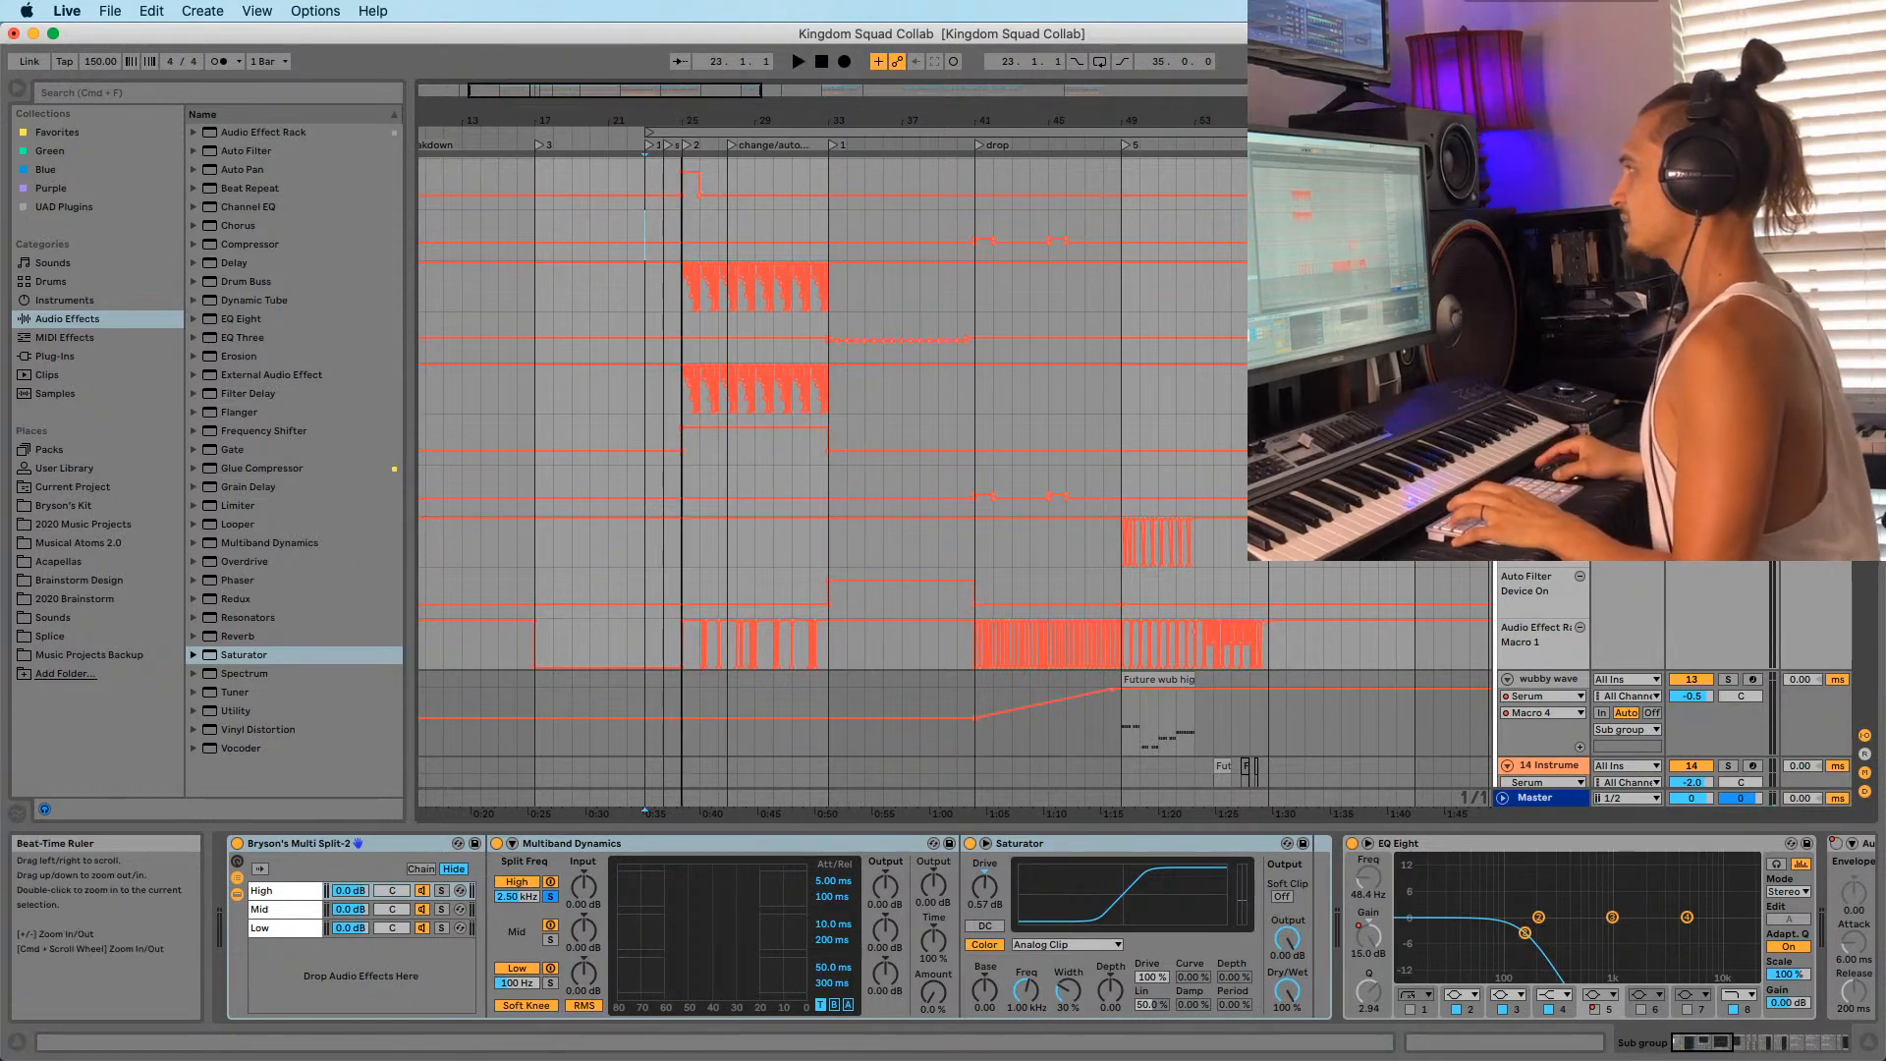
key("plus")
key("plus")
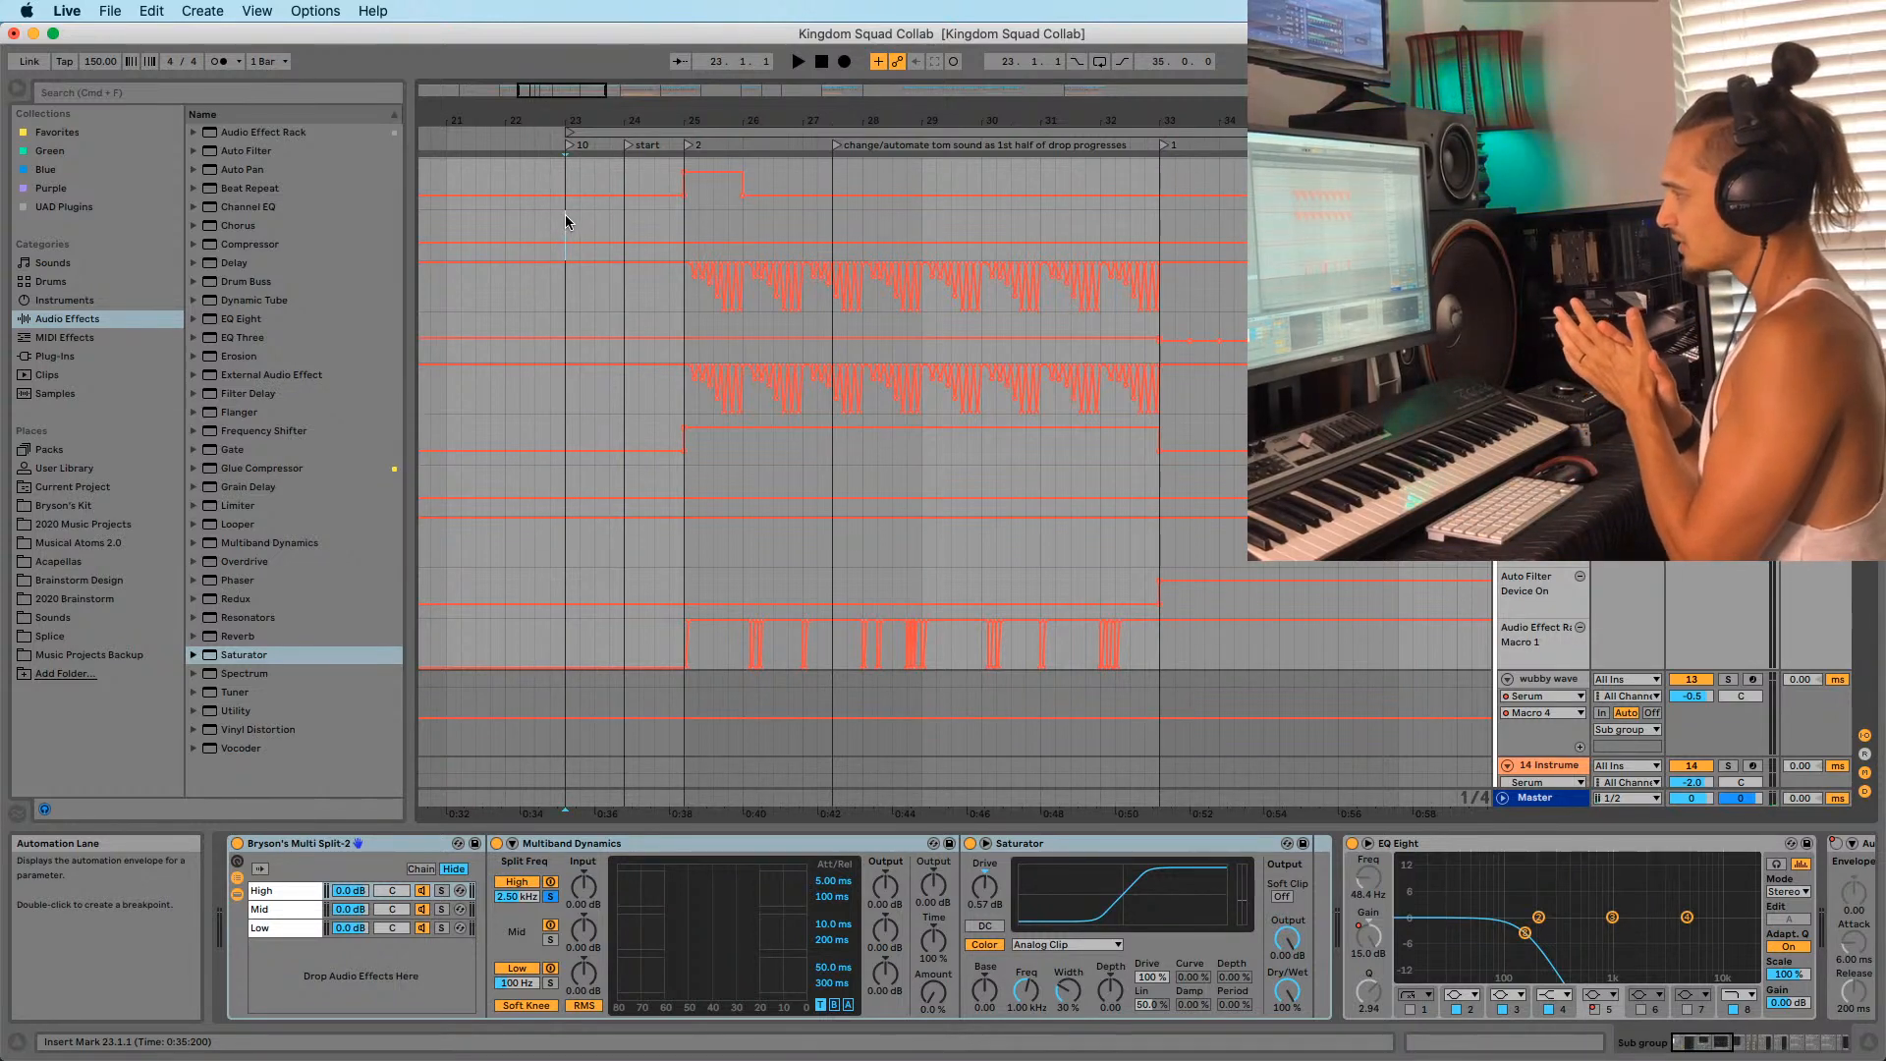
Fold the Sub group's automation lanes, zoom closely around bar 25, and start playback.
scroll(653, 337, "up", 5)
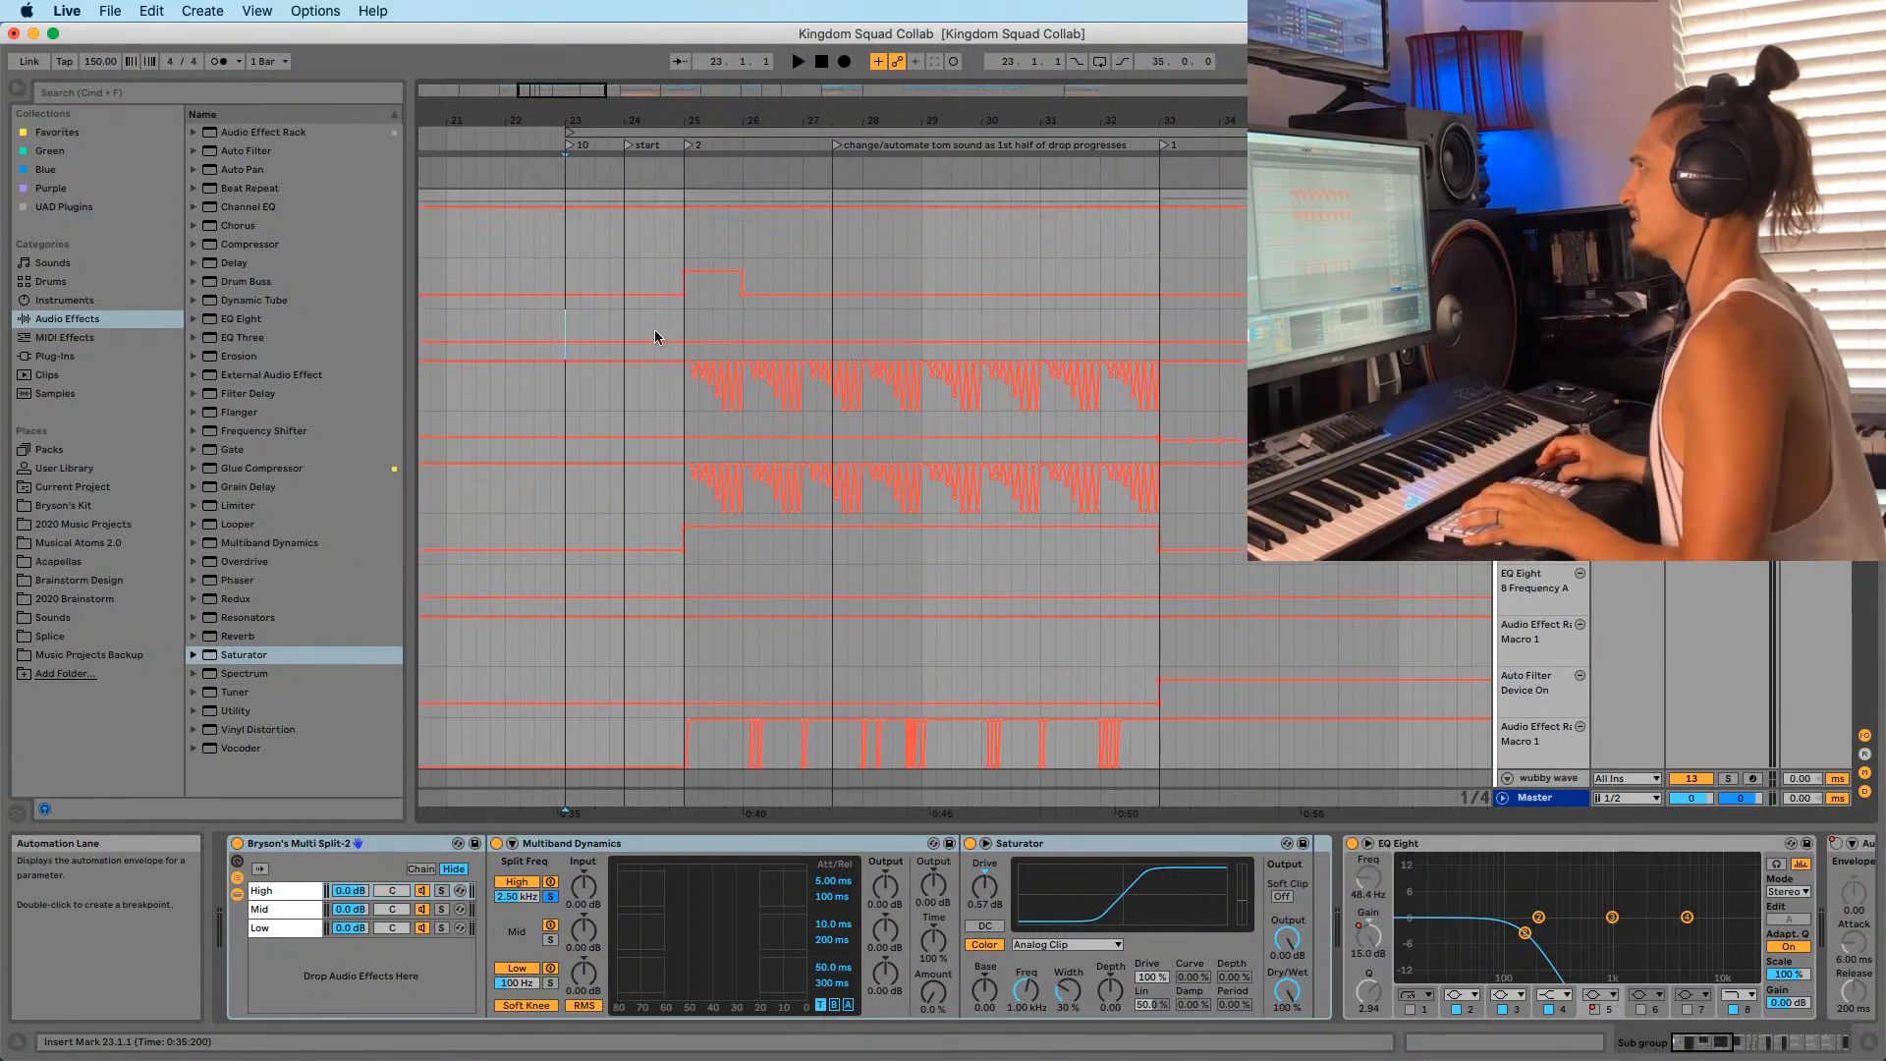
scroll(809, 579, "up", 2)
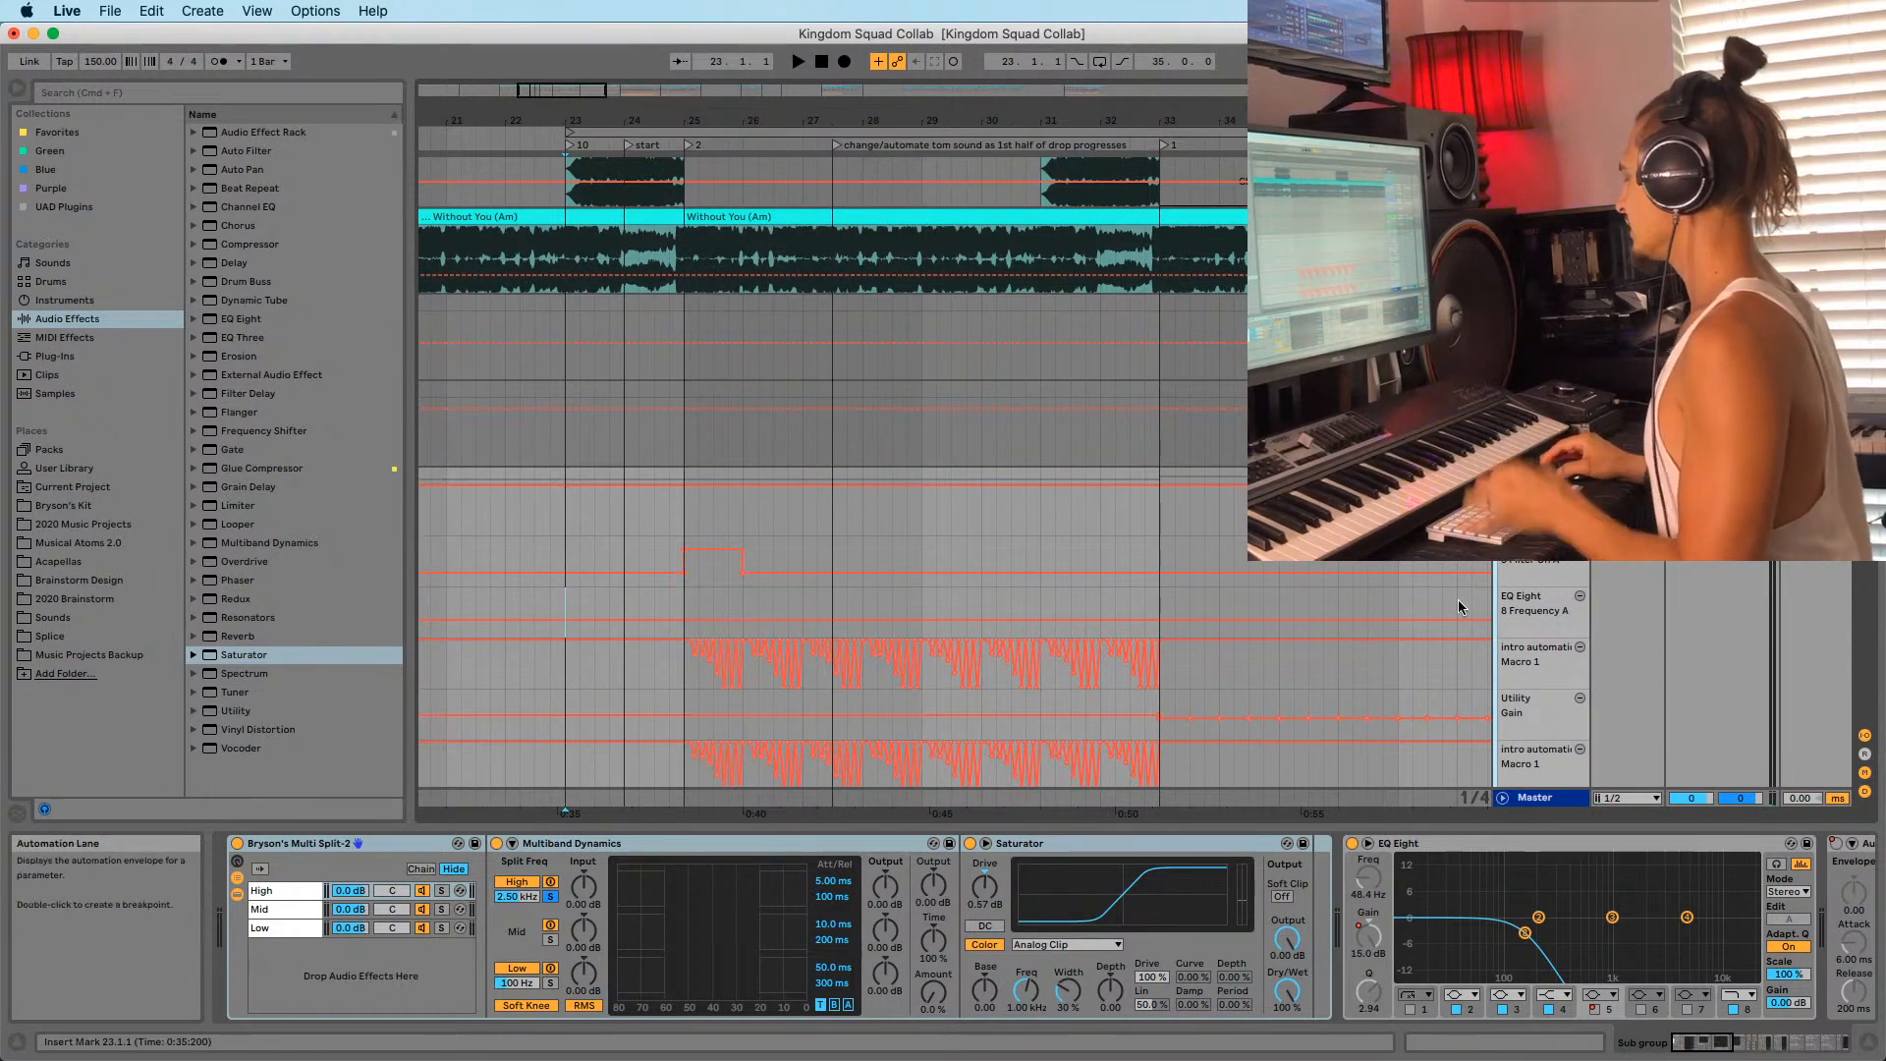
left_click(1507, 477)
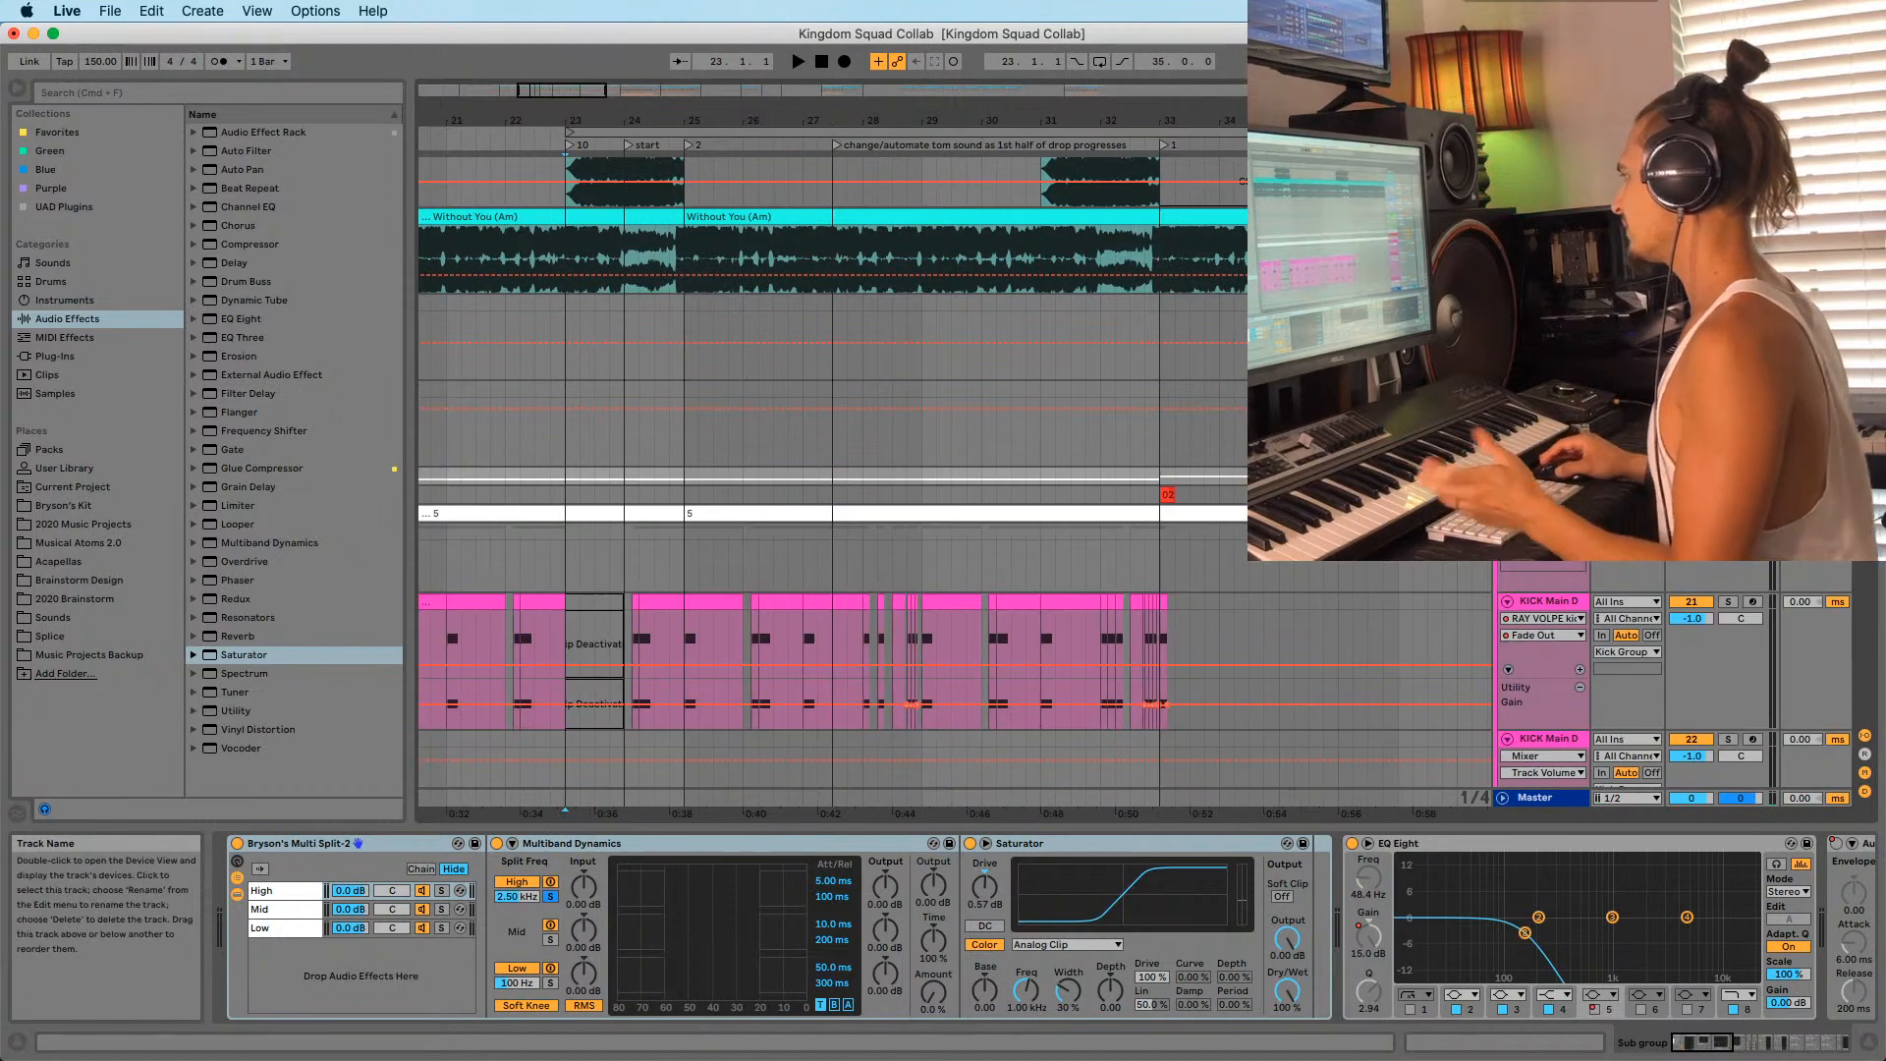
left_click(1507, 478)
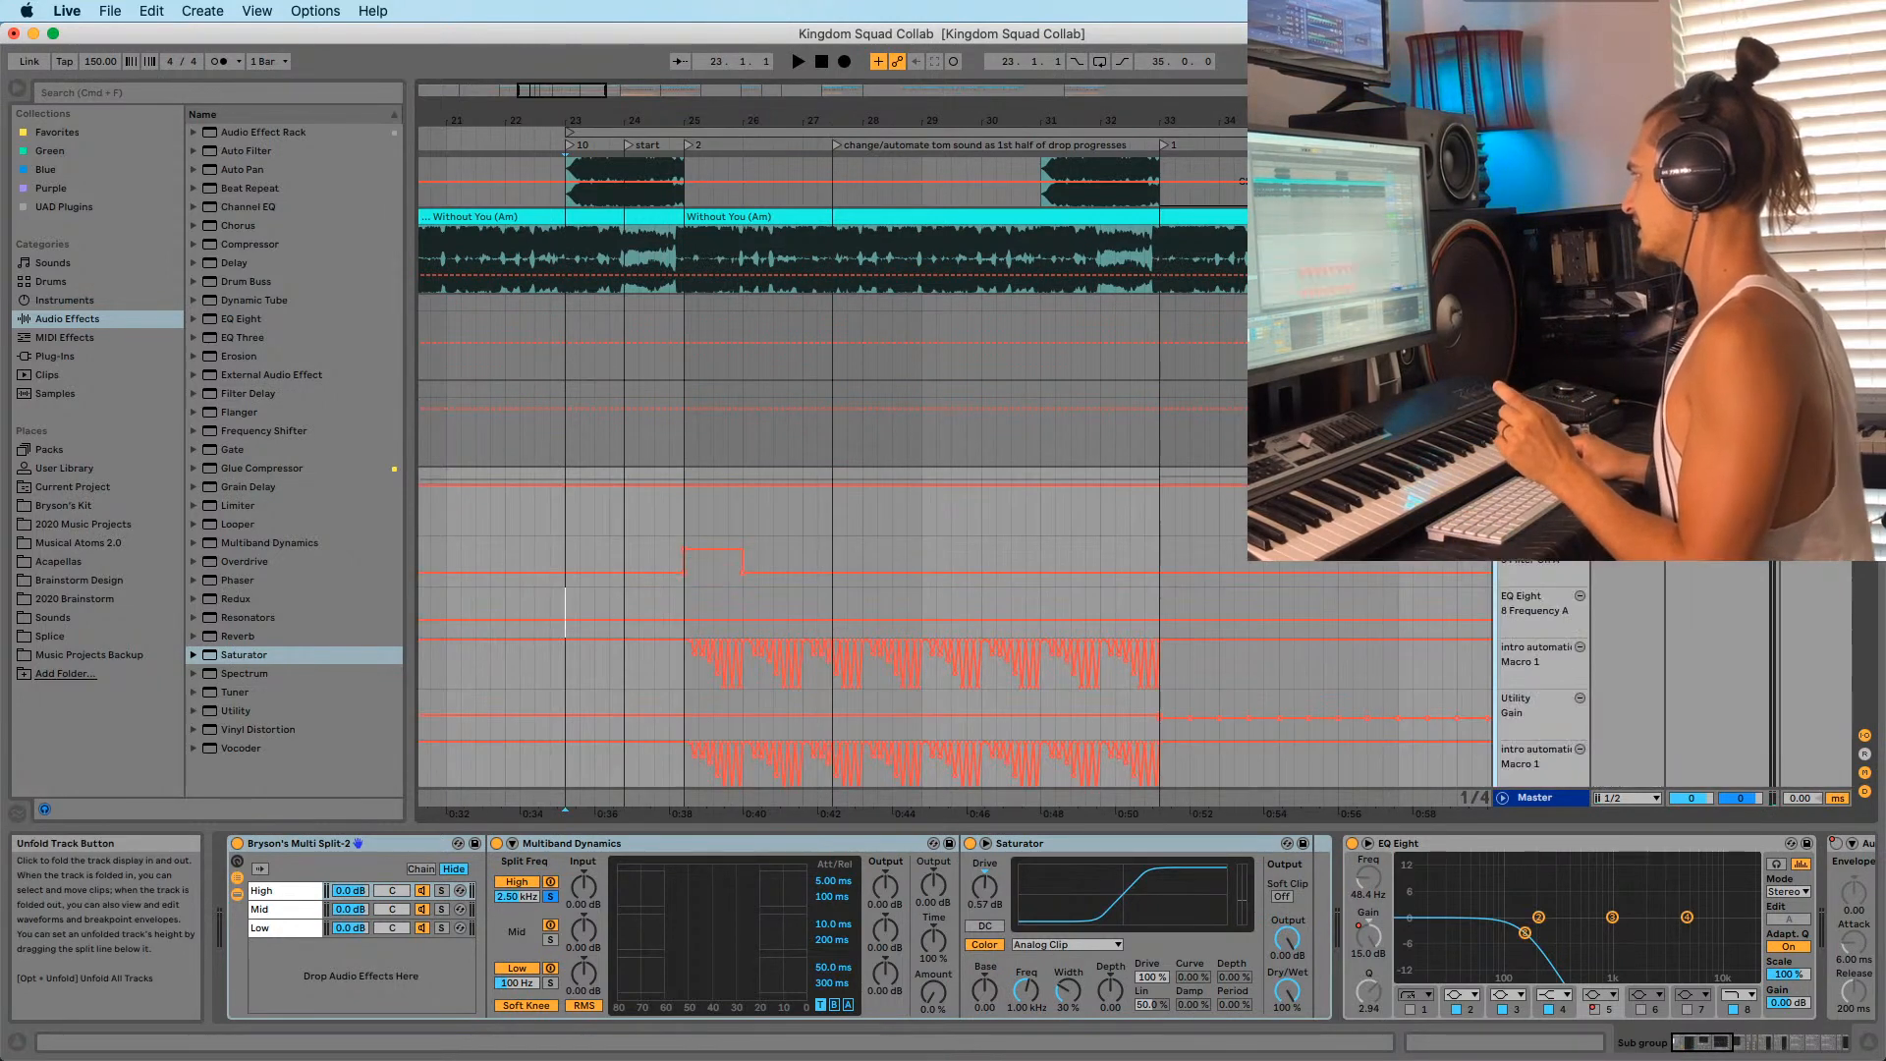
scroll(730, 548, "down", 4)
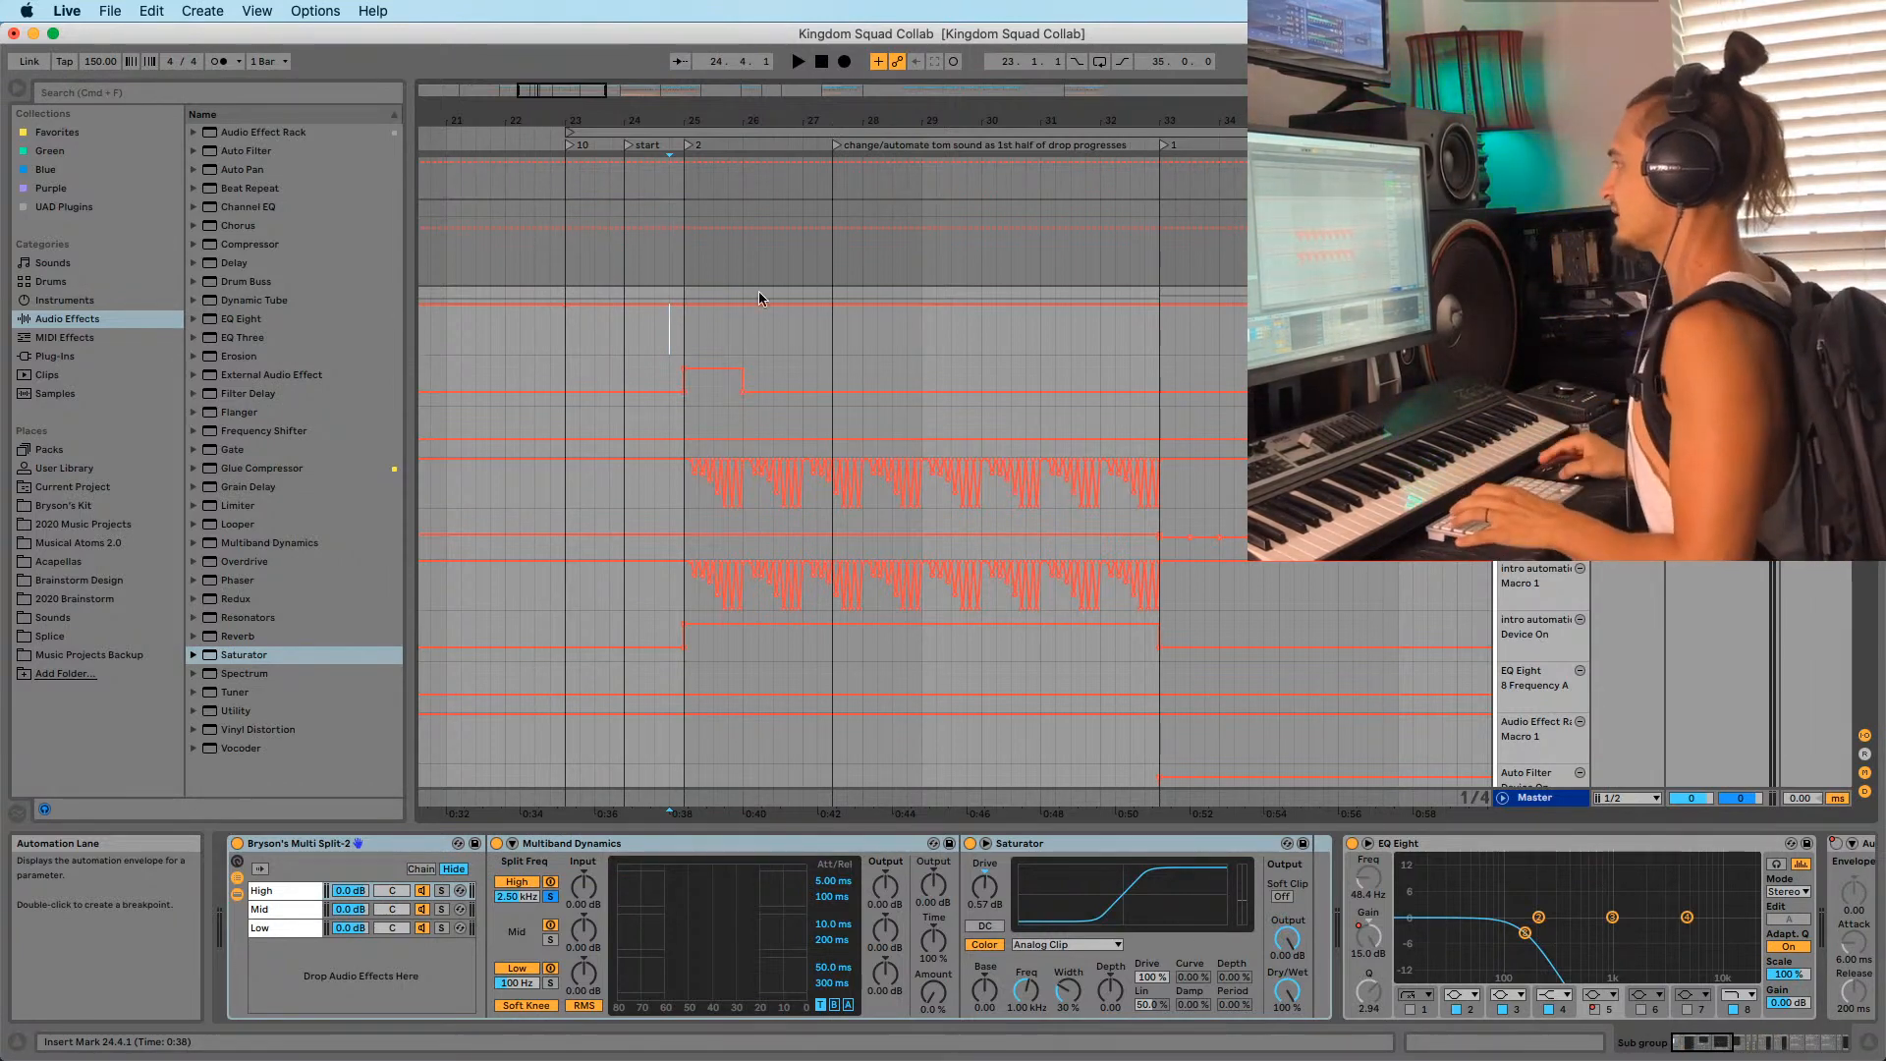
left_click(682, 340)
left_click_drag(673, 120, 673, 117)
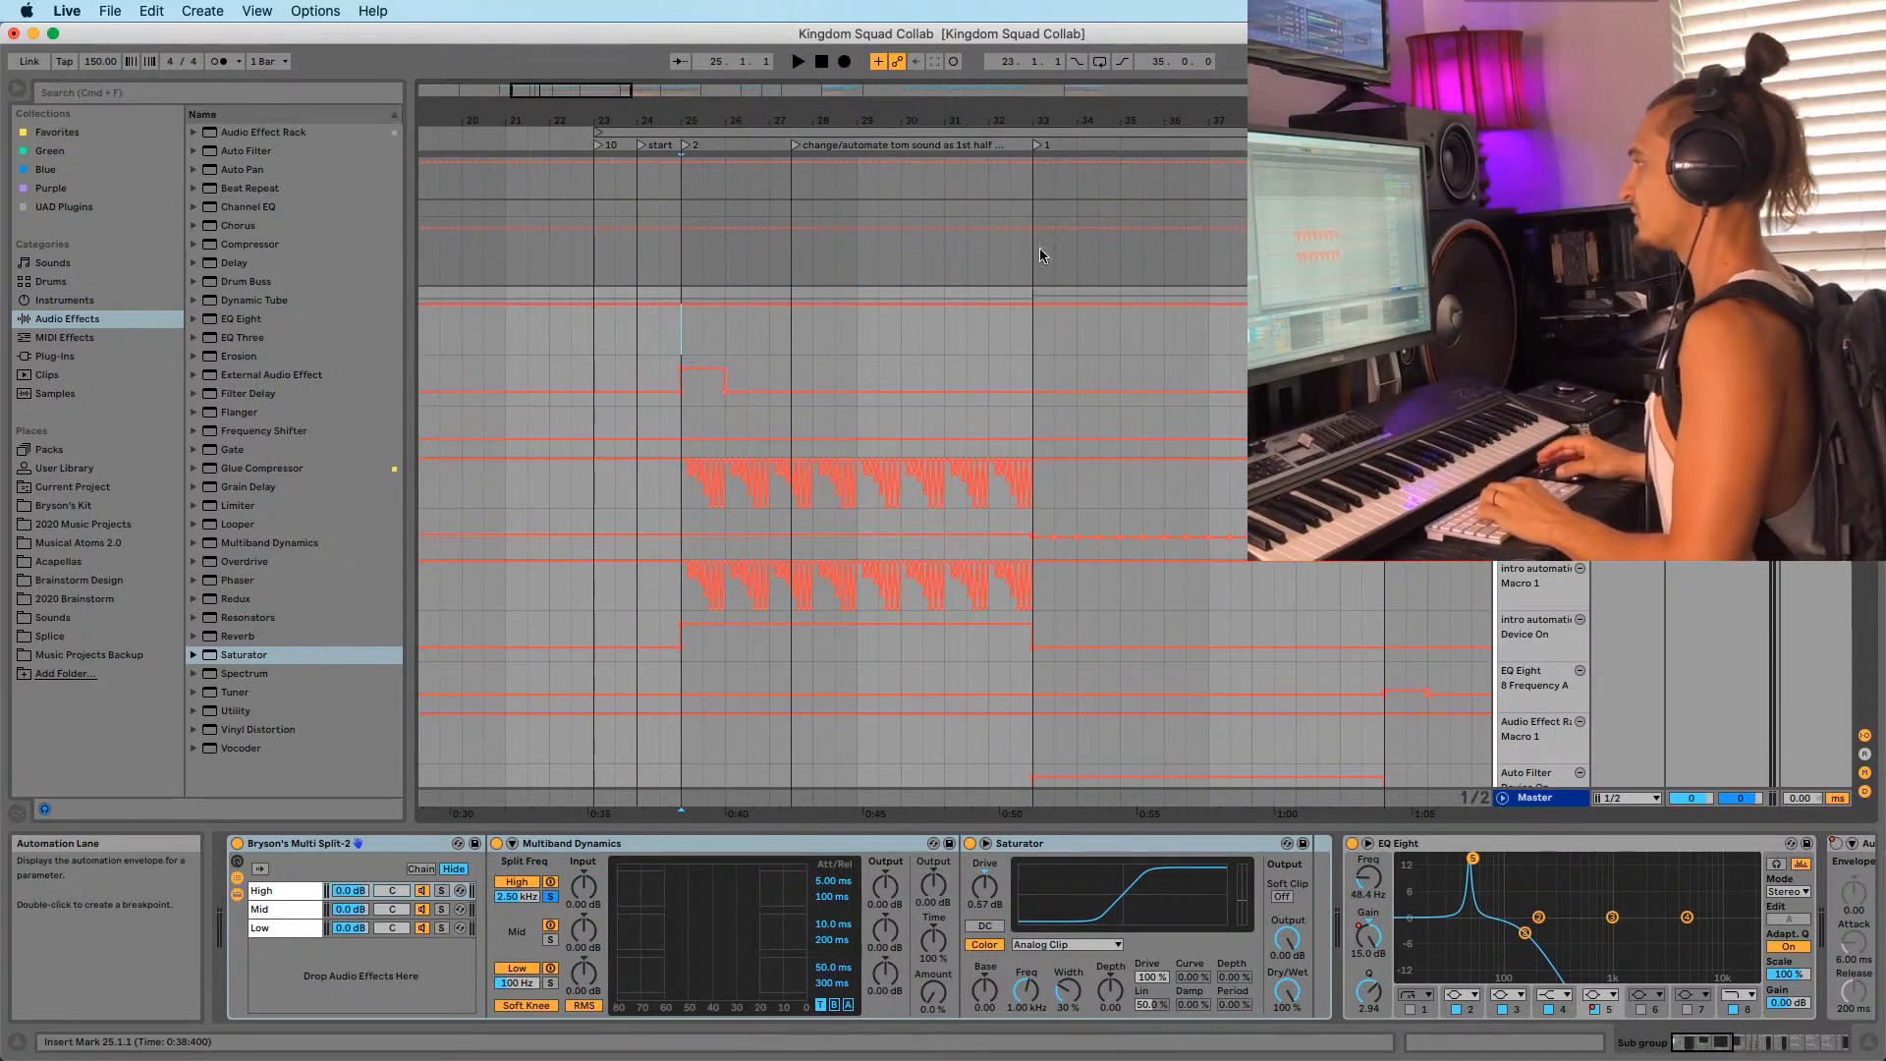
left_click(1507, 296)
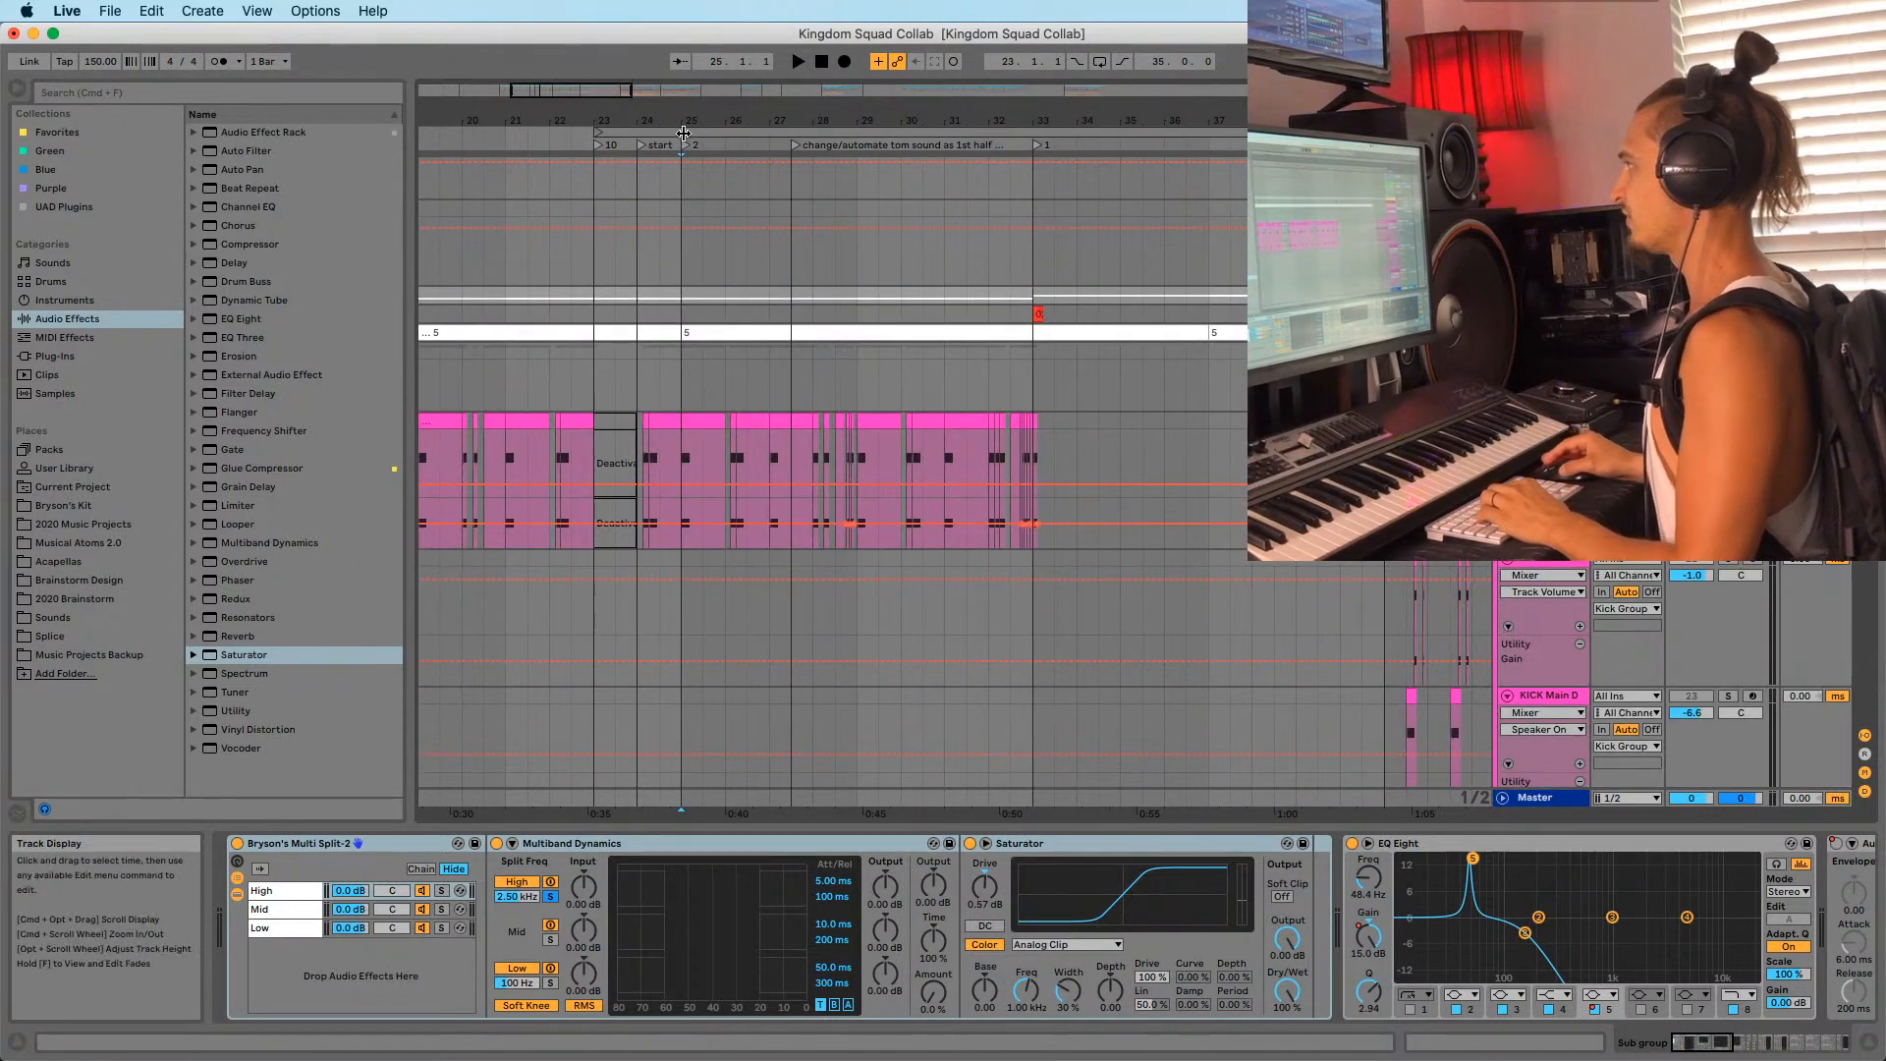
left_click_drag(683, 132, 645, 282)
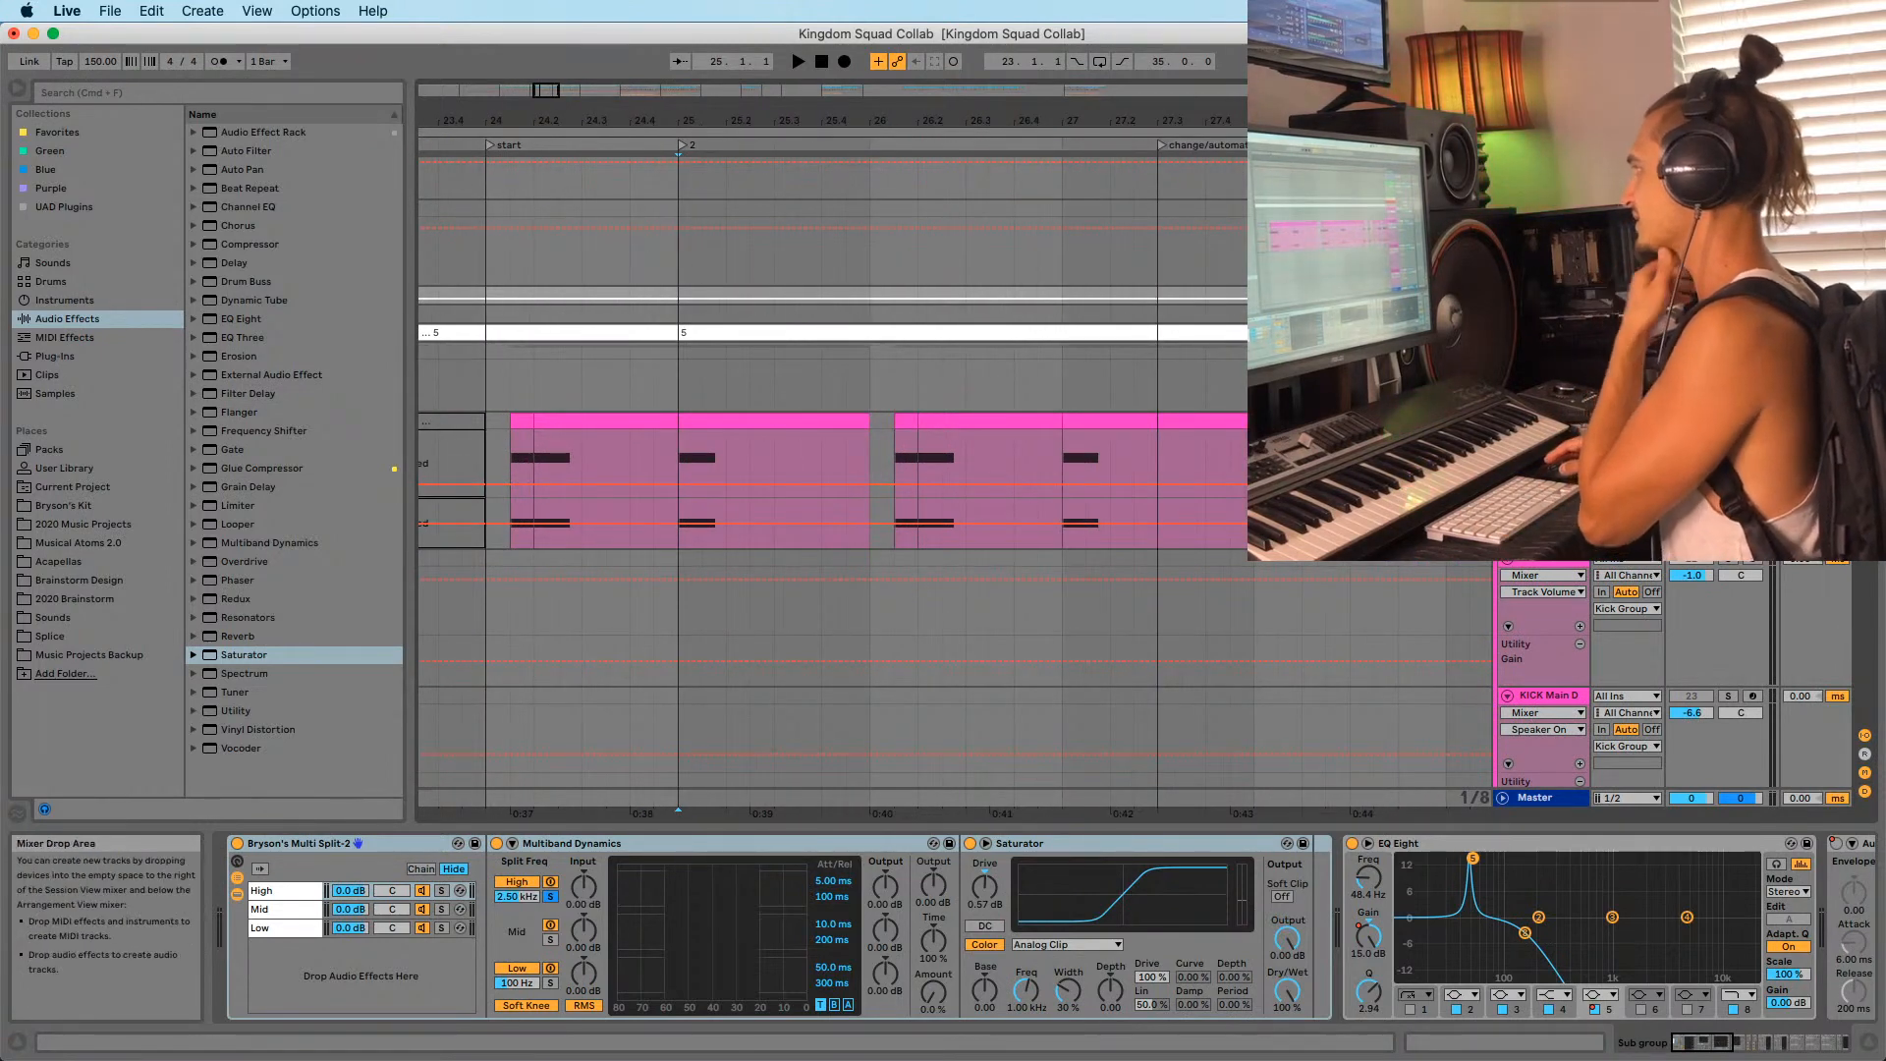
key("space")
Replay from bar 24, reselect the Sub group with its lanes unfolded, then stop.
left_click_drag(536, 124, 577, 86)
left_click(510, 263)
key("space")
key("space")
key("space")
key("space")
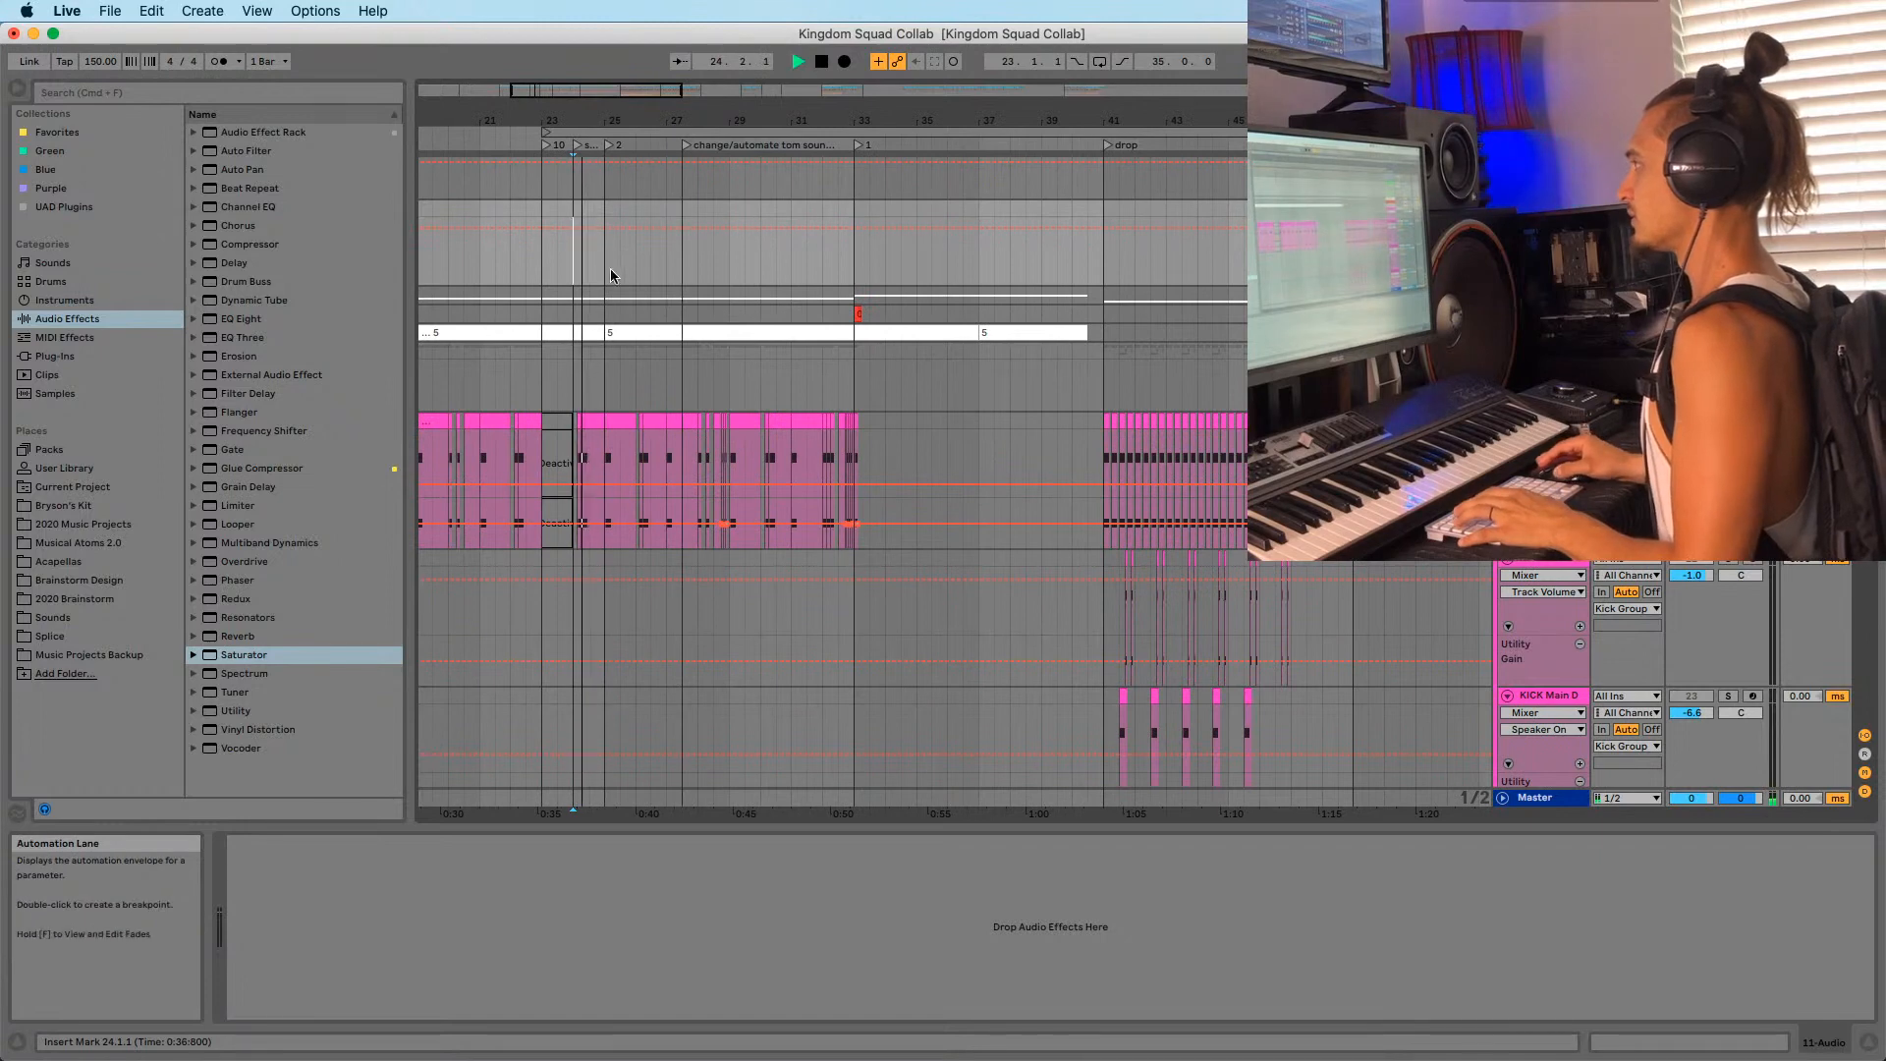
key("space")
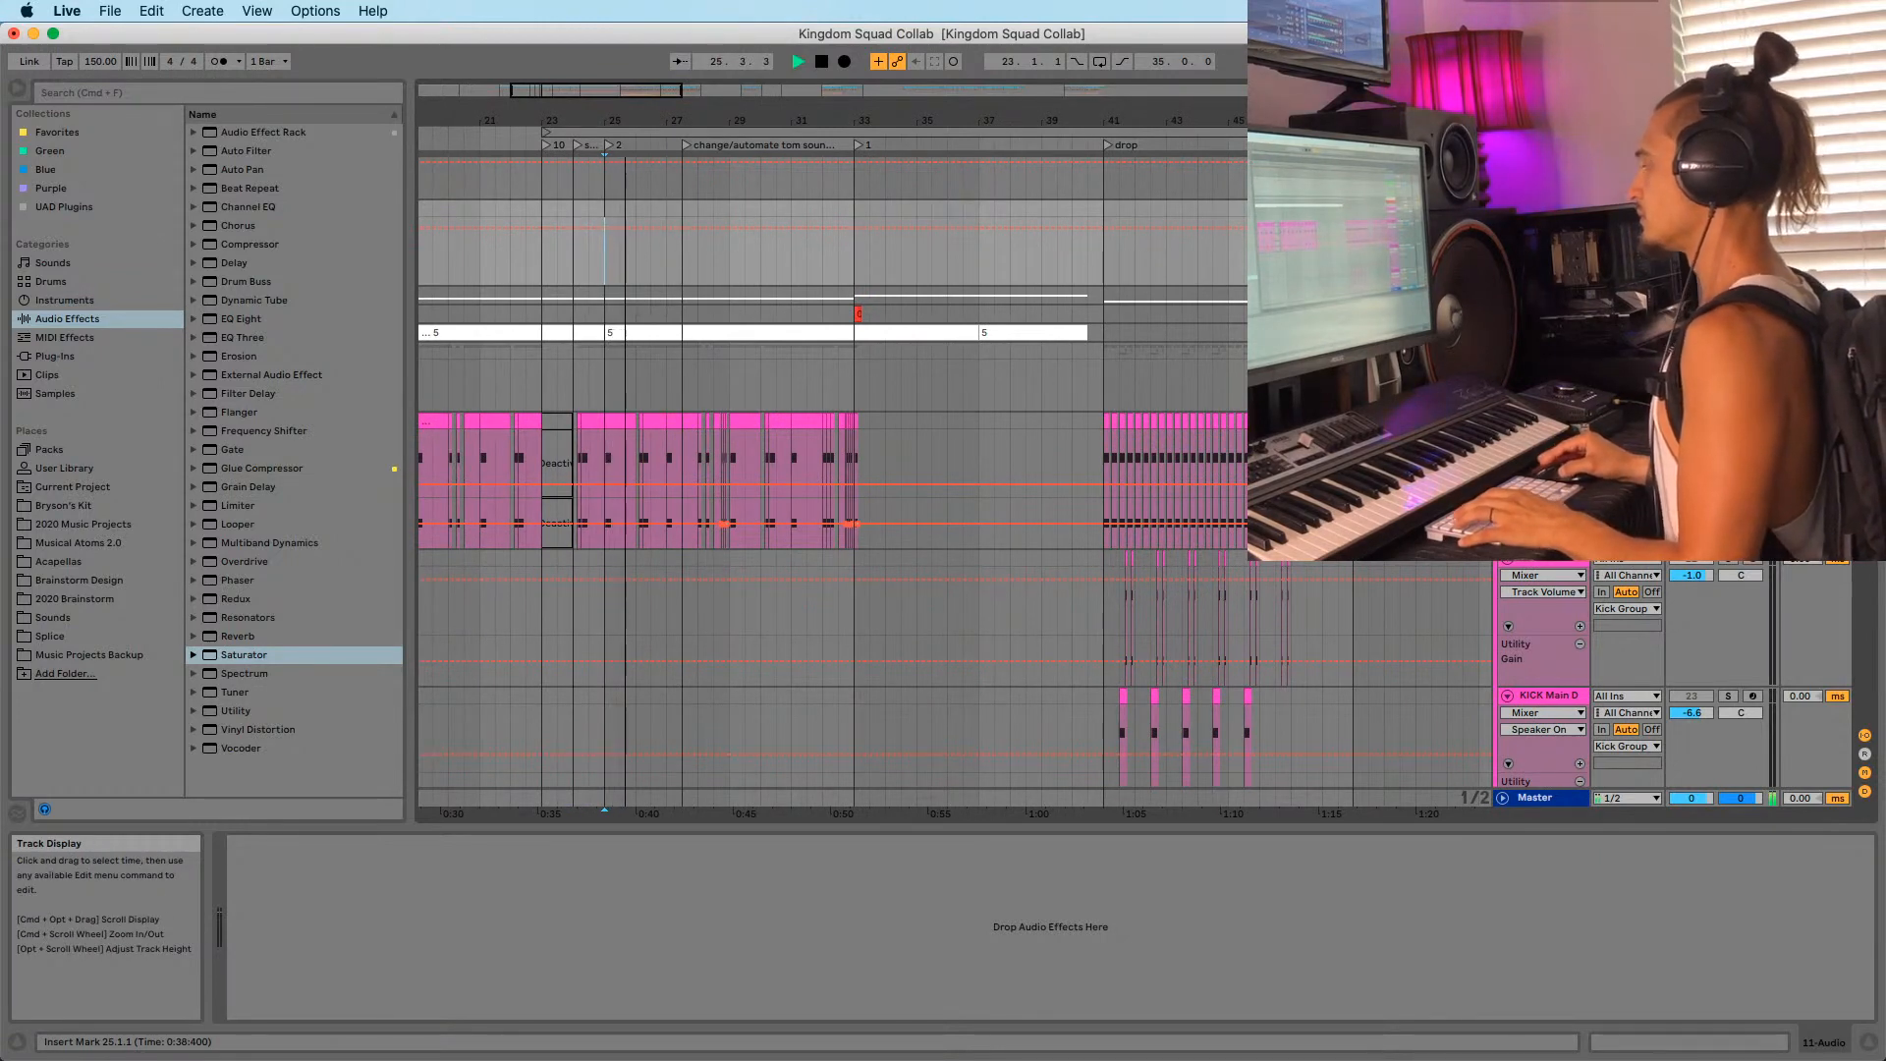
left_click(1545, 295)
left_click(1504, 295)
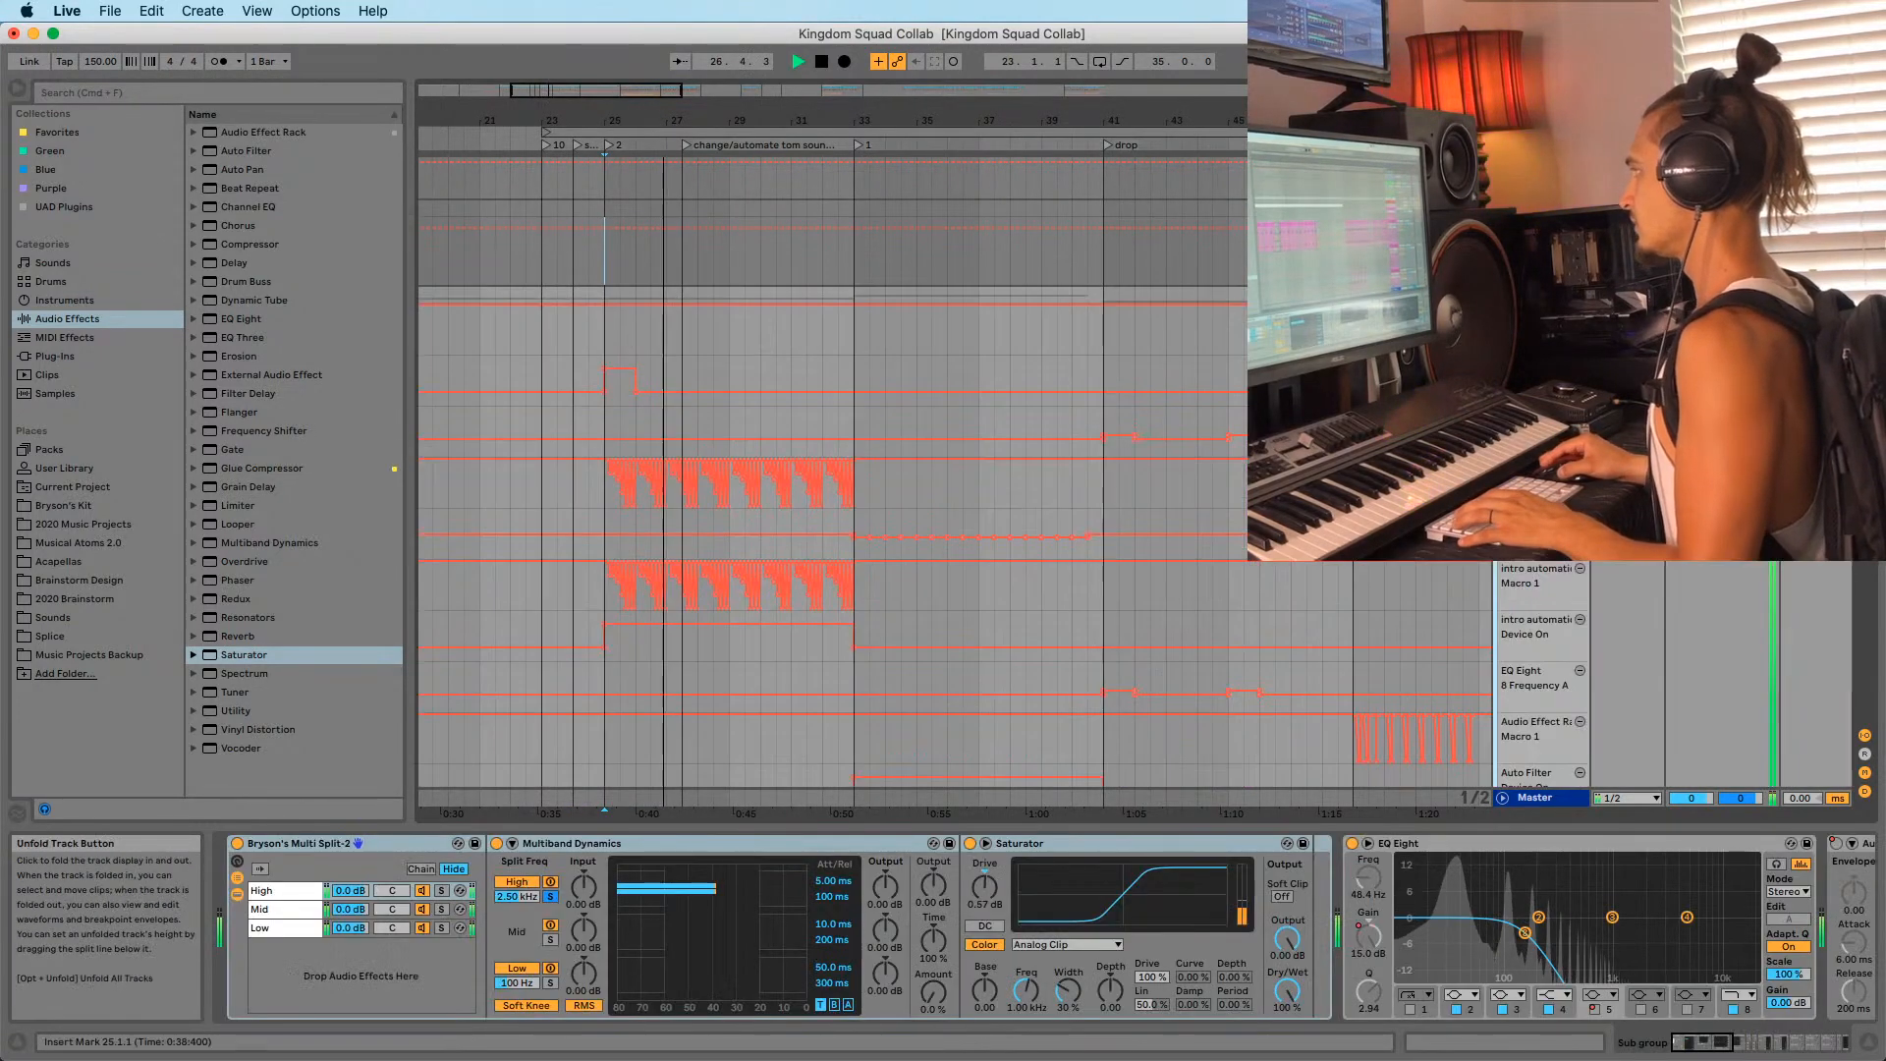
scroll(830, 429, "down", 15)
key("space")
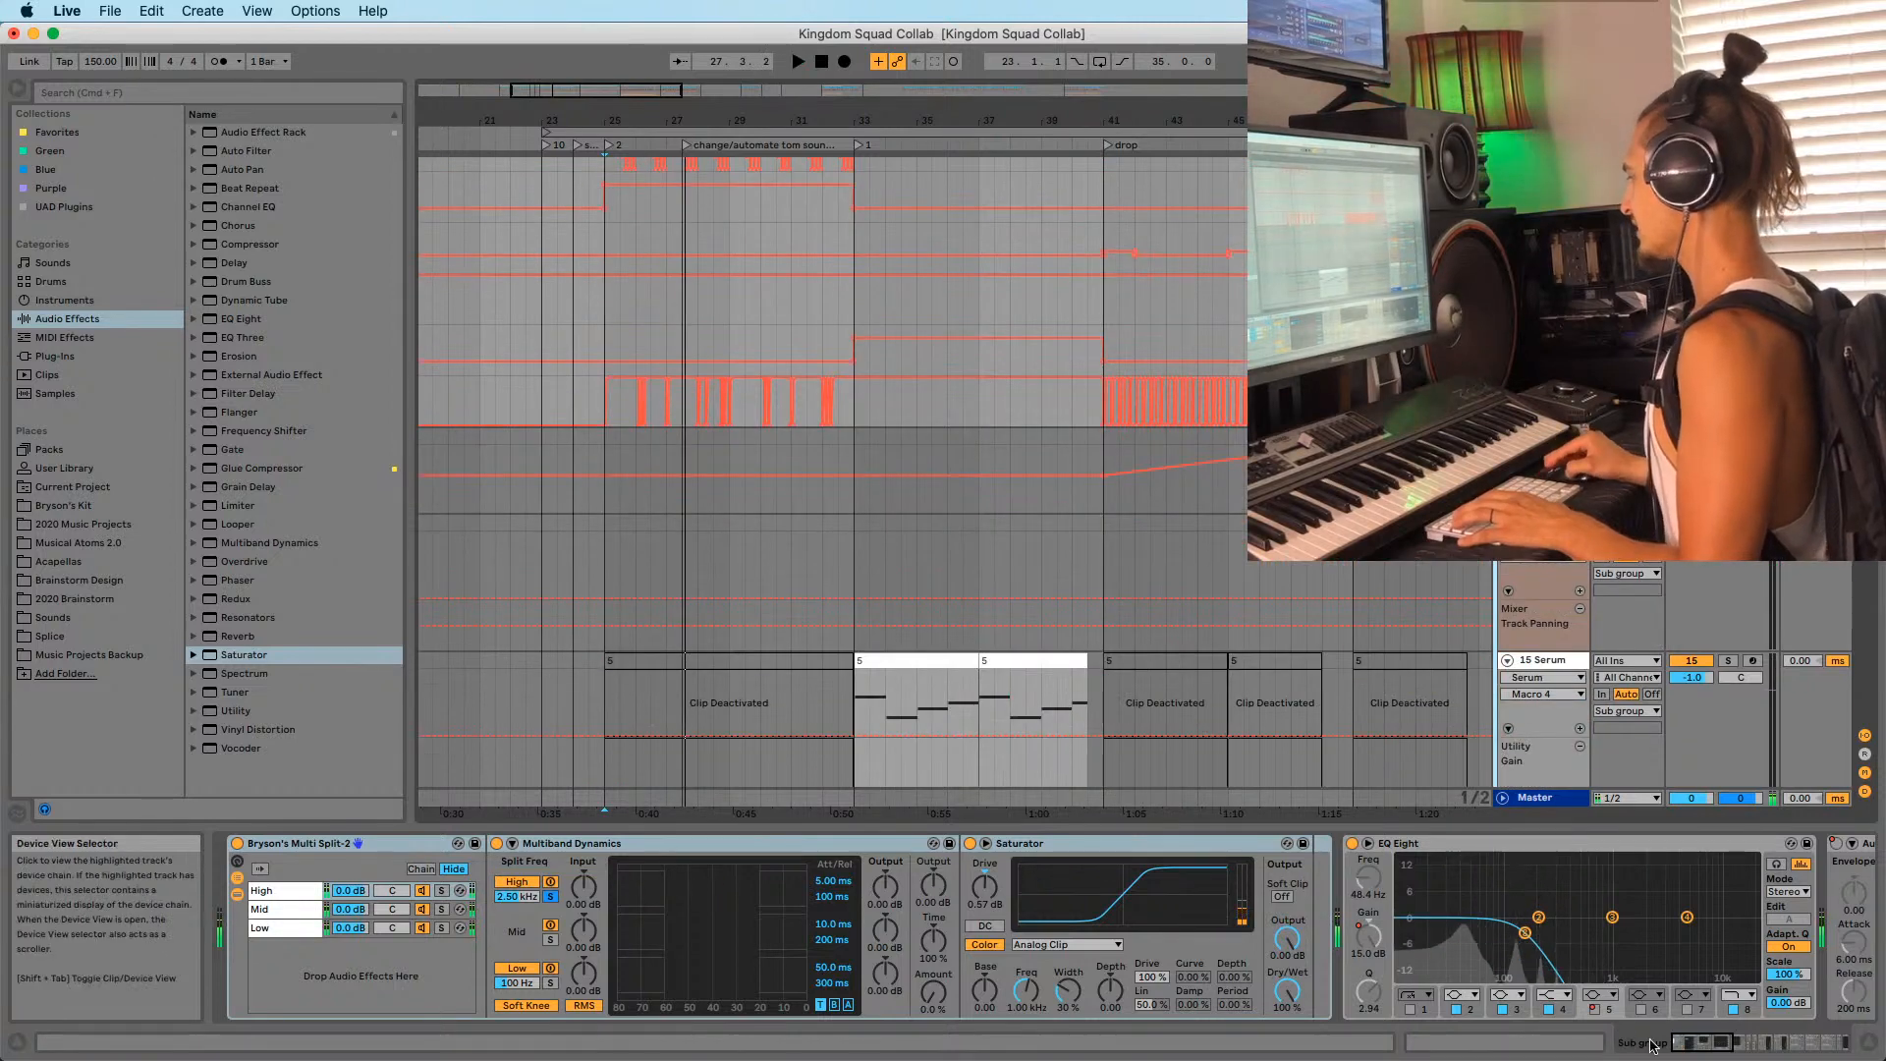
Zoom in around bar 25 and audition the arrangement from there.
left_click_drag(1699, 1043, 1818, 1043)
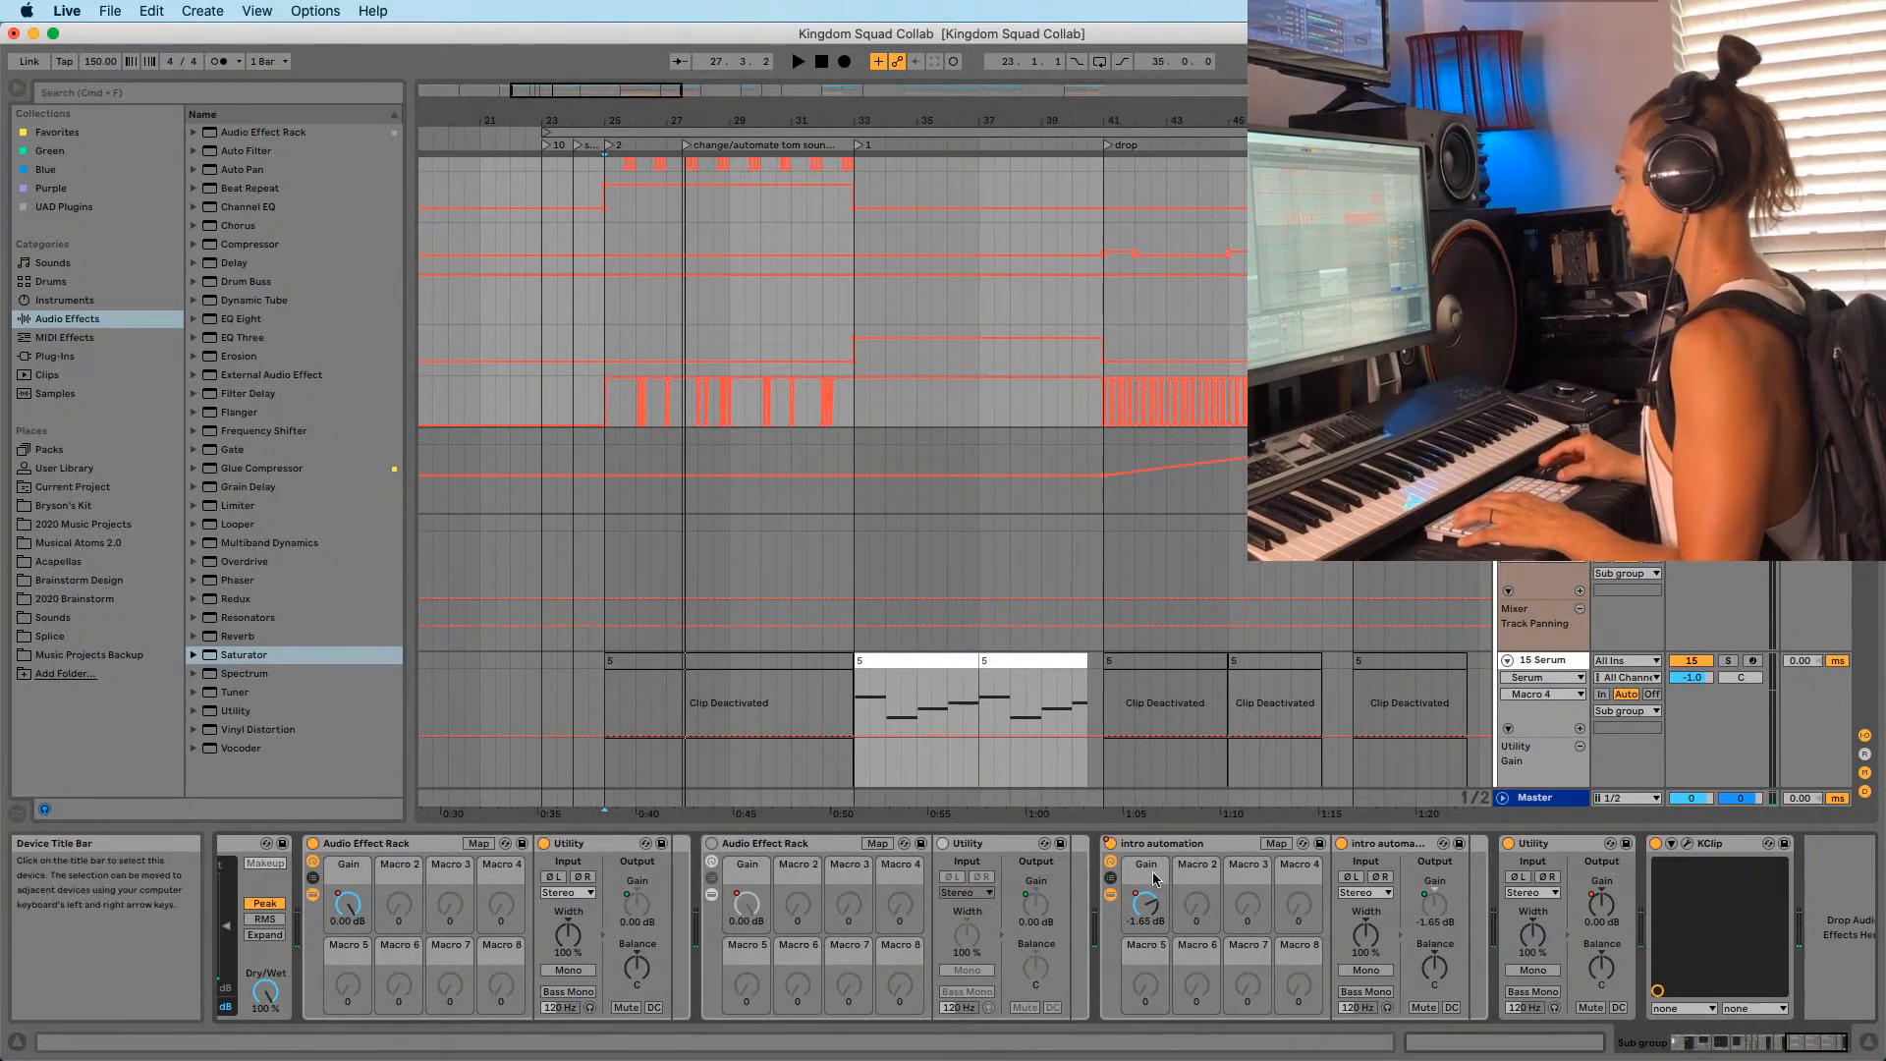
left_click(1177, 846)
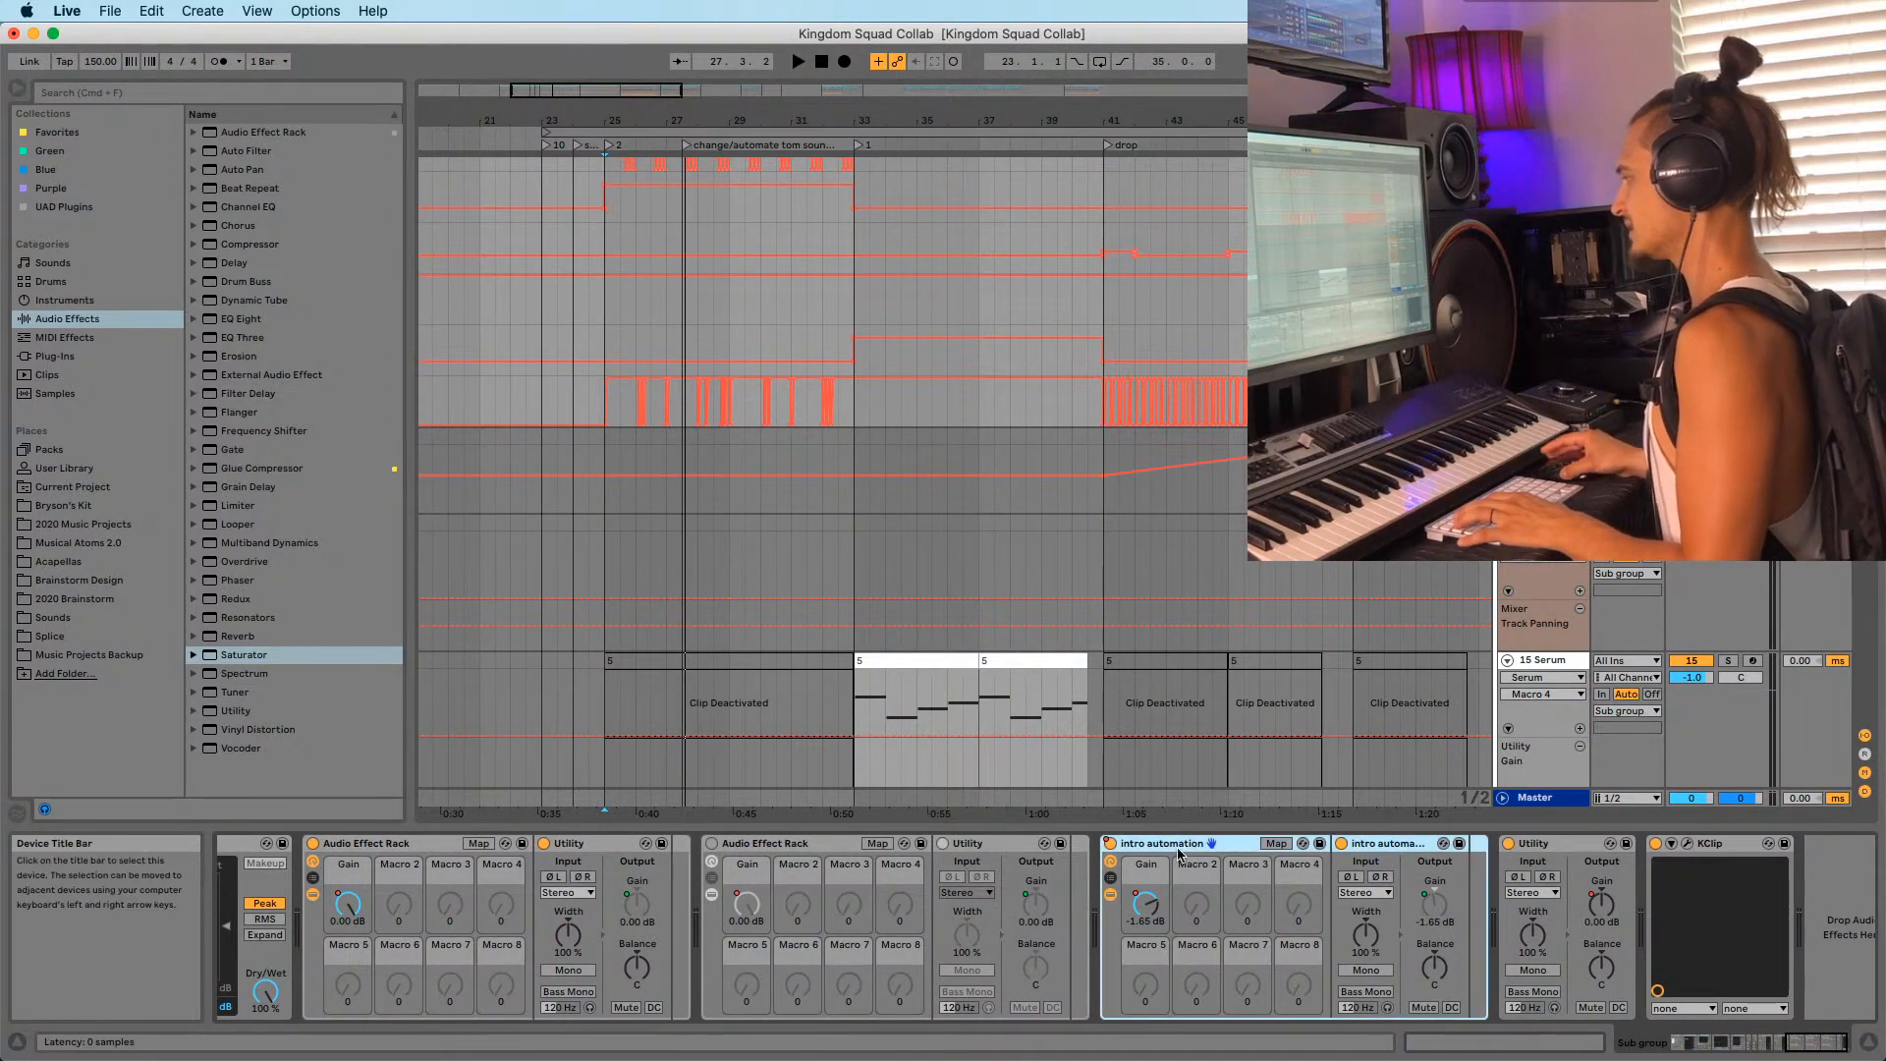
scroll(688, 393, "up", 3)
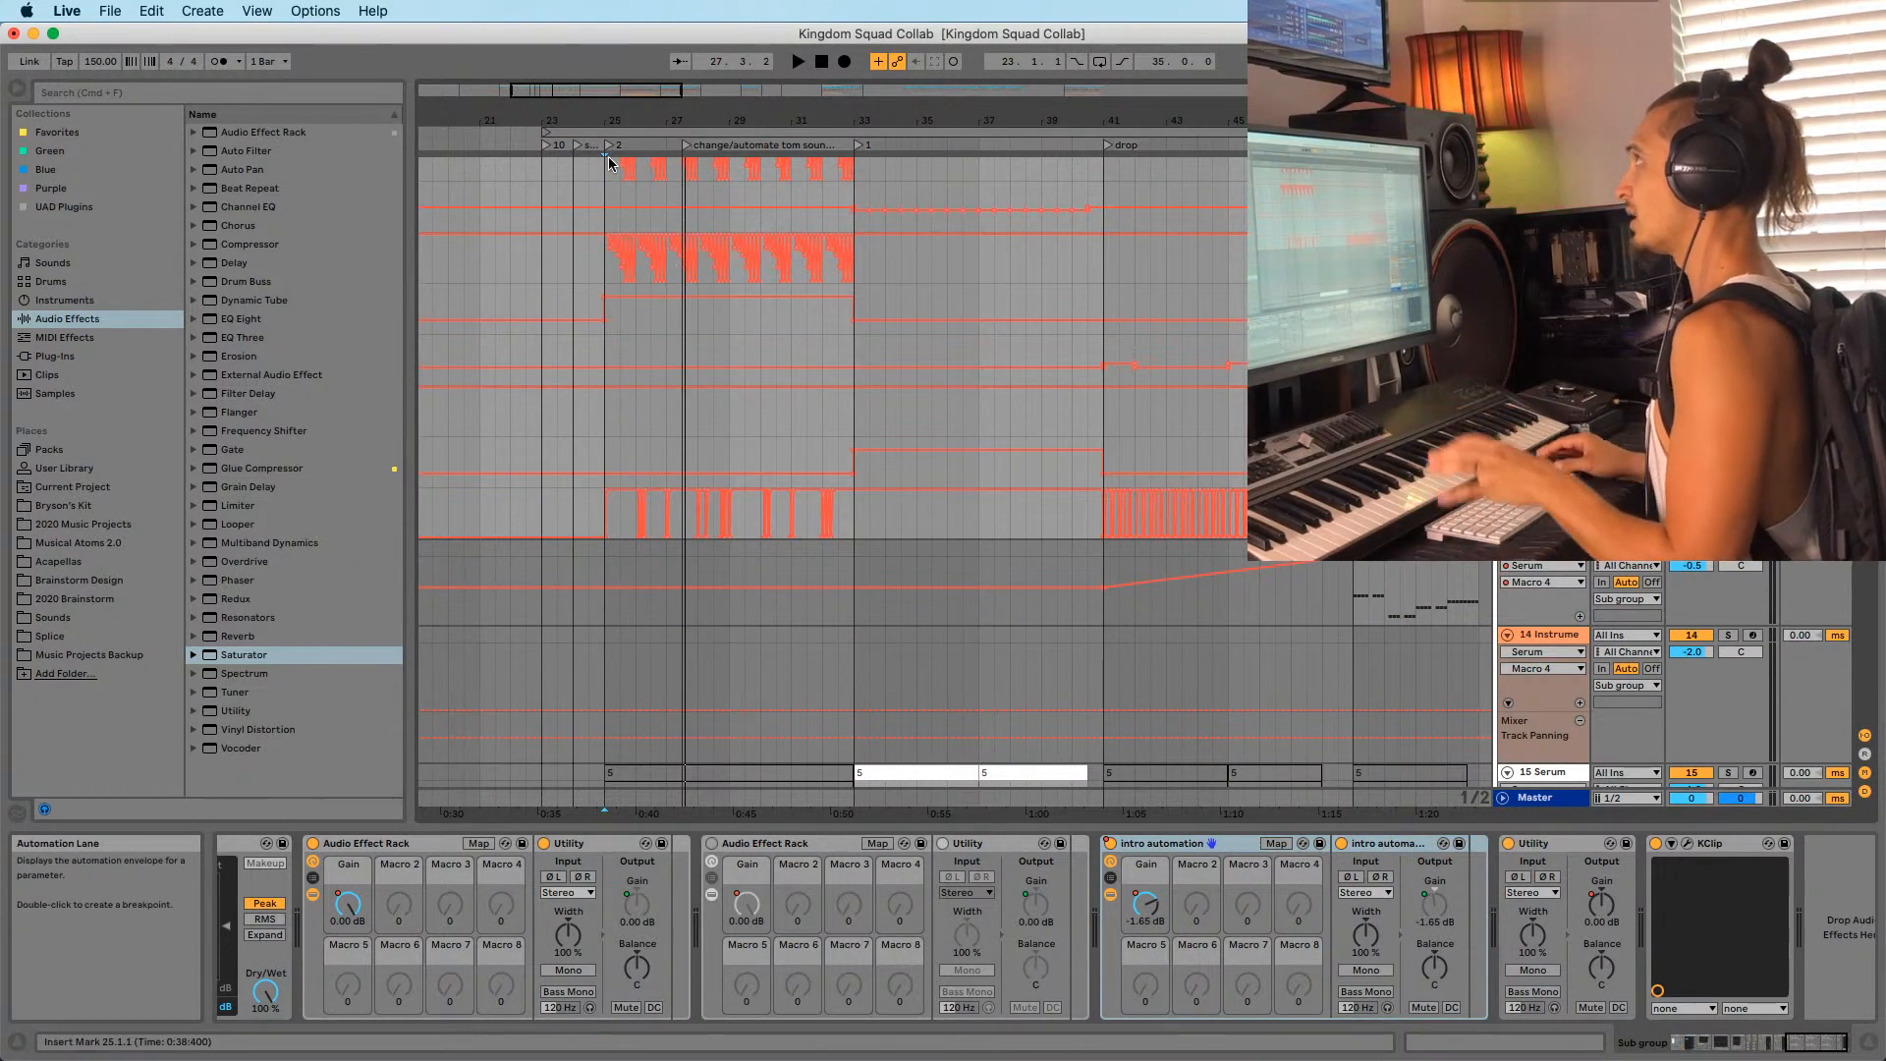
left_click_drag(597, 120, 623, 231)
left_click(641, 265)
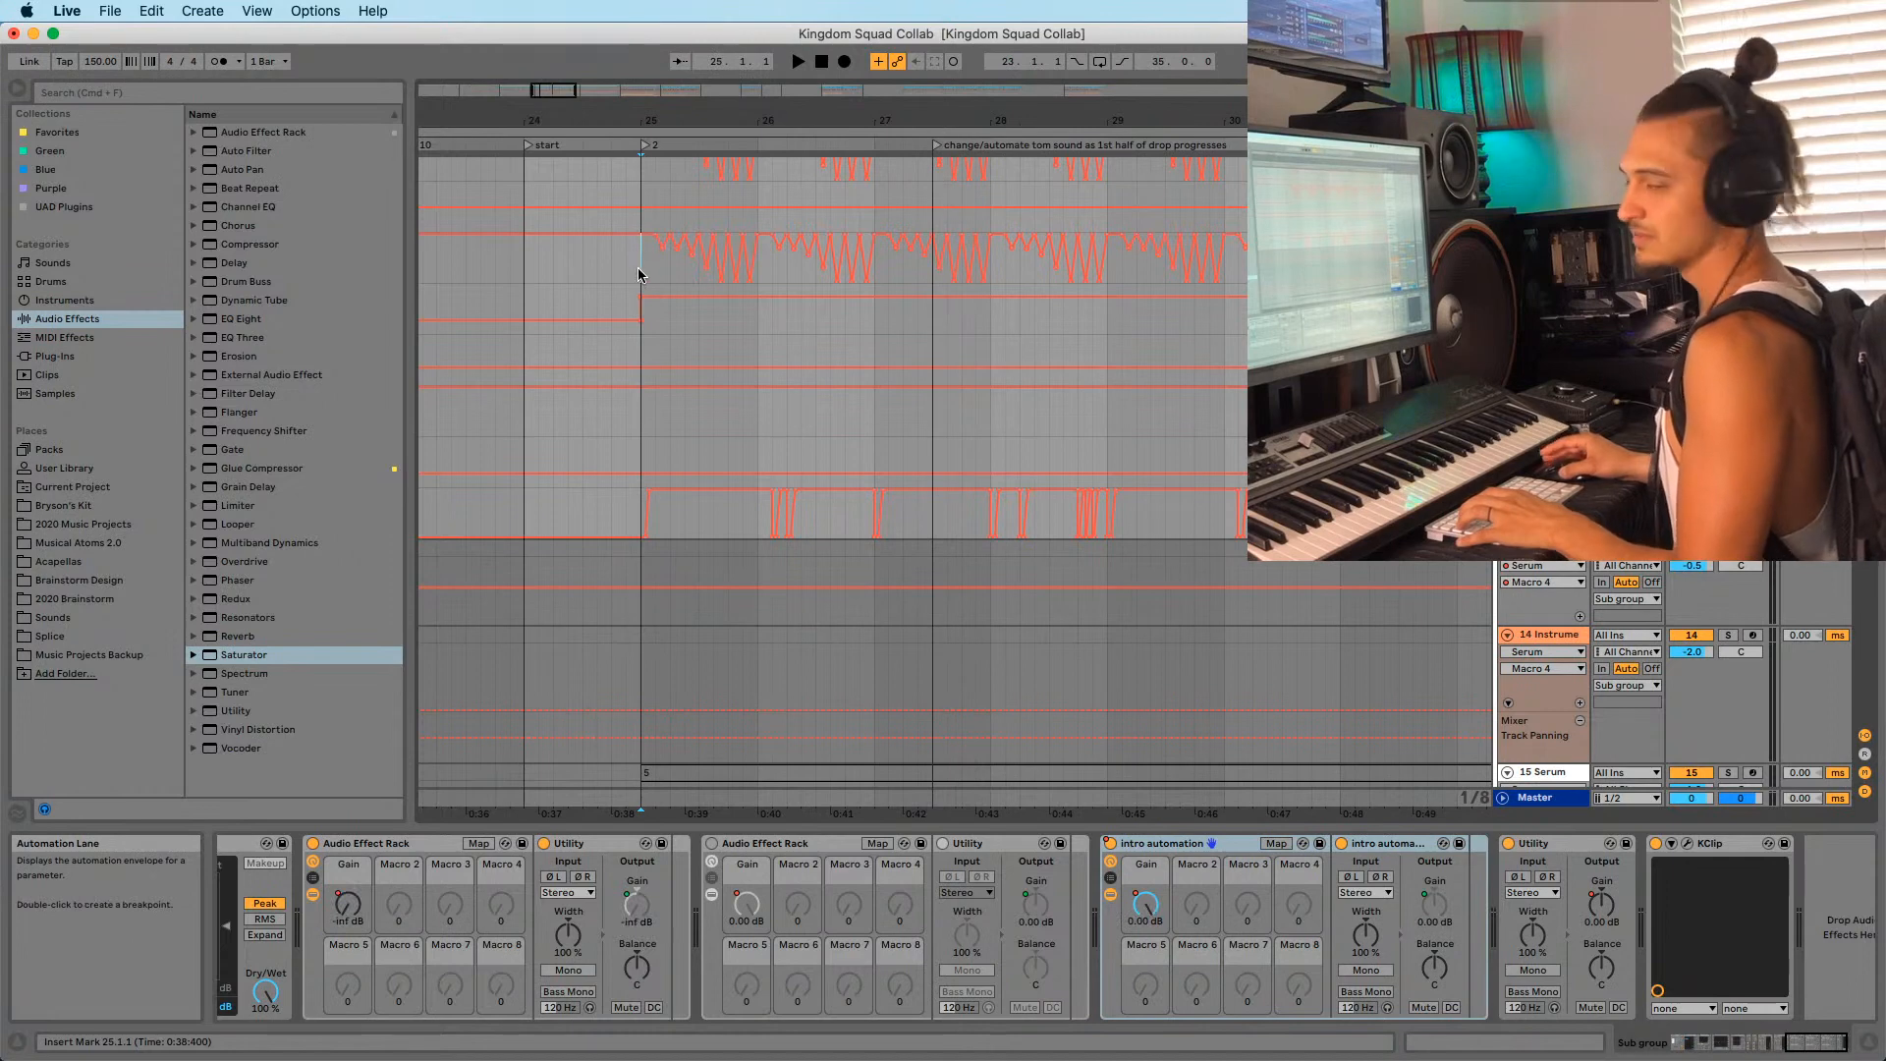
scroll(510, 484, "up", 1)
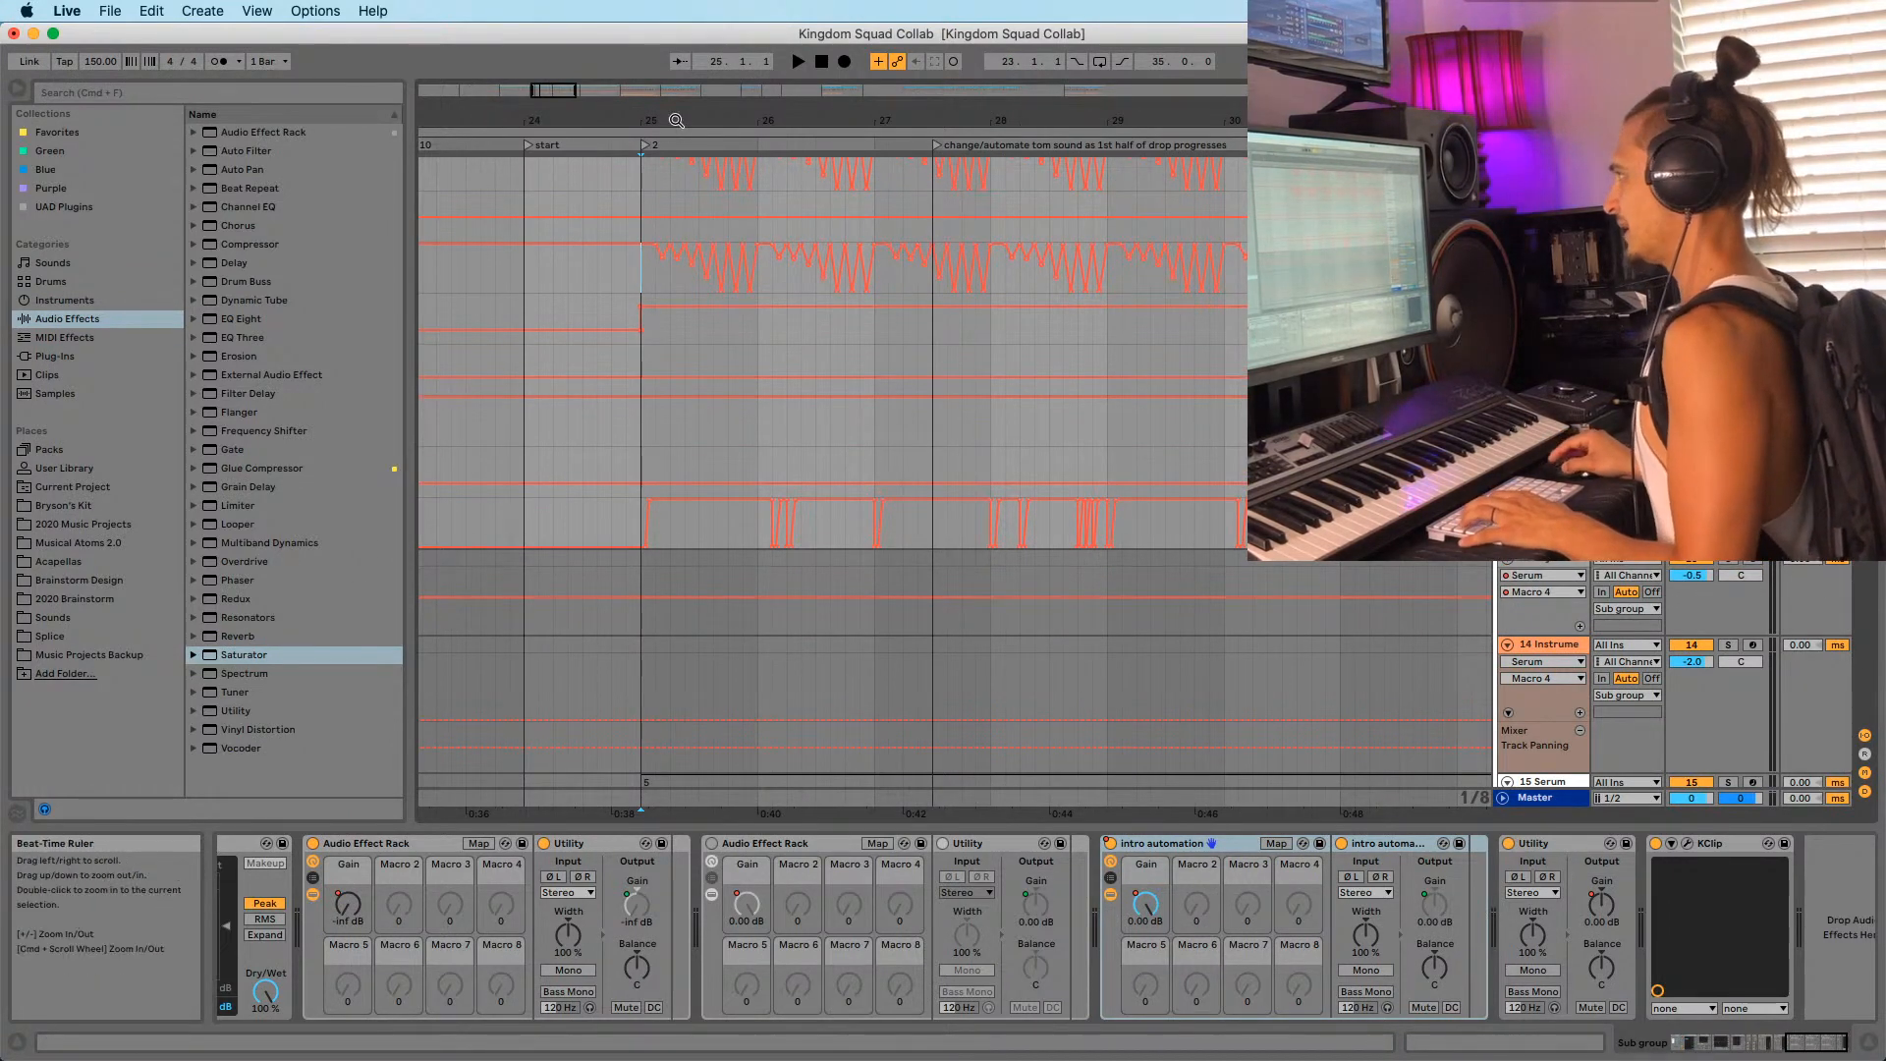
left_click_drag(668, 120, 670, 196)
scroll(841, 427, "up", 4)
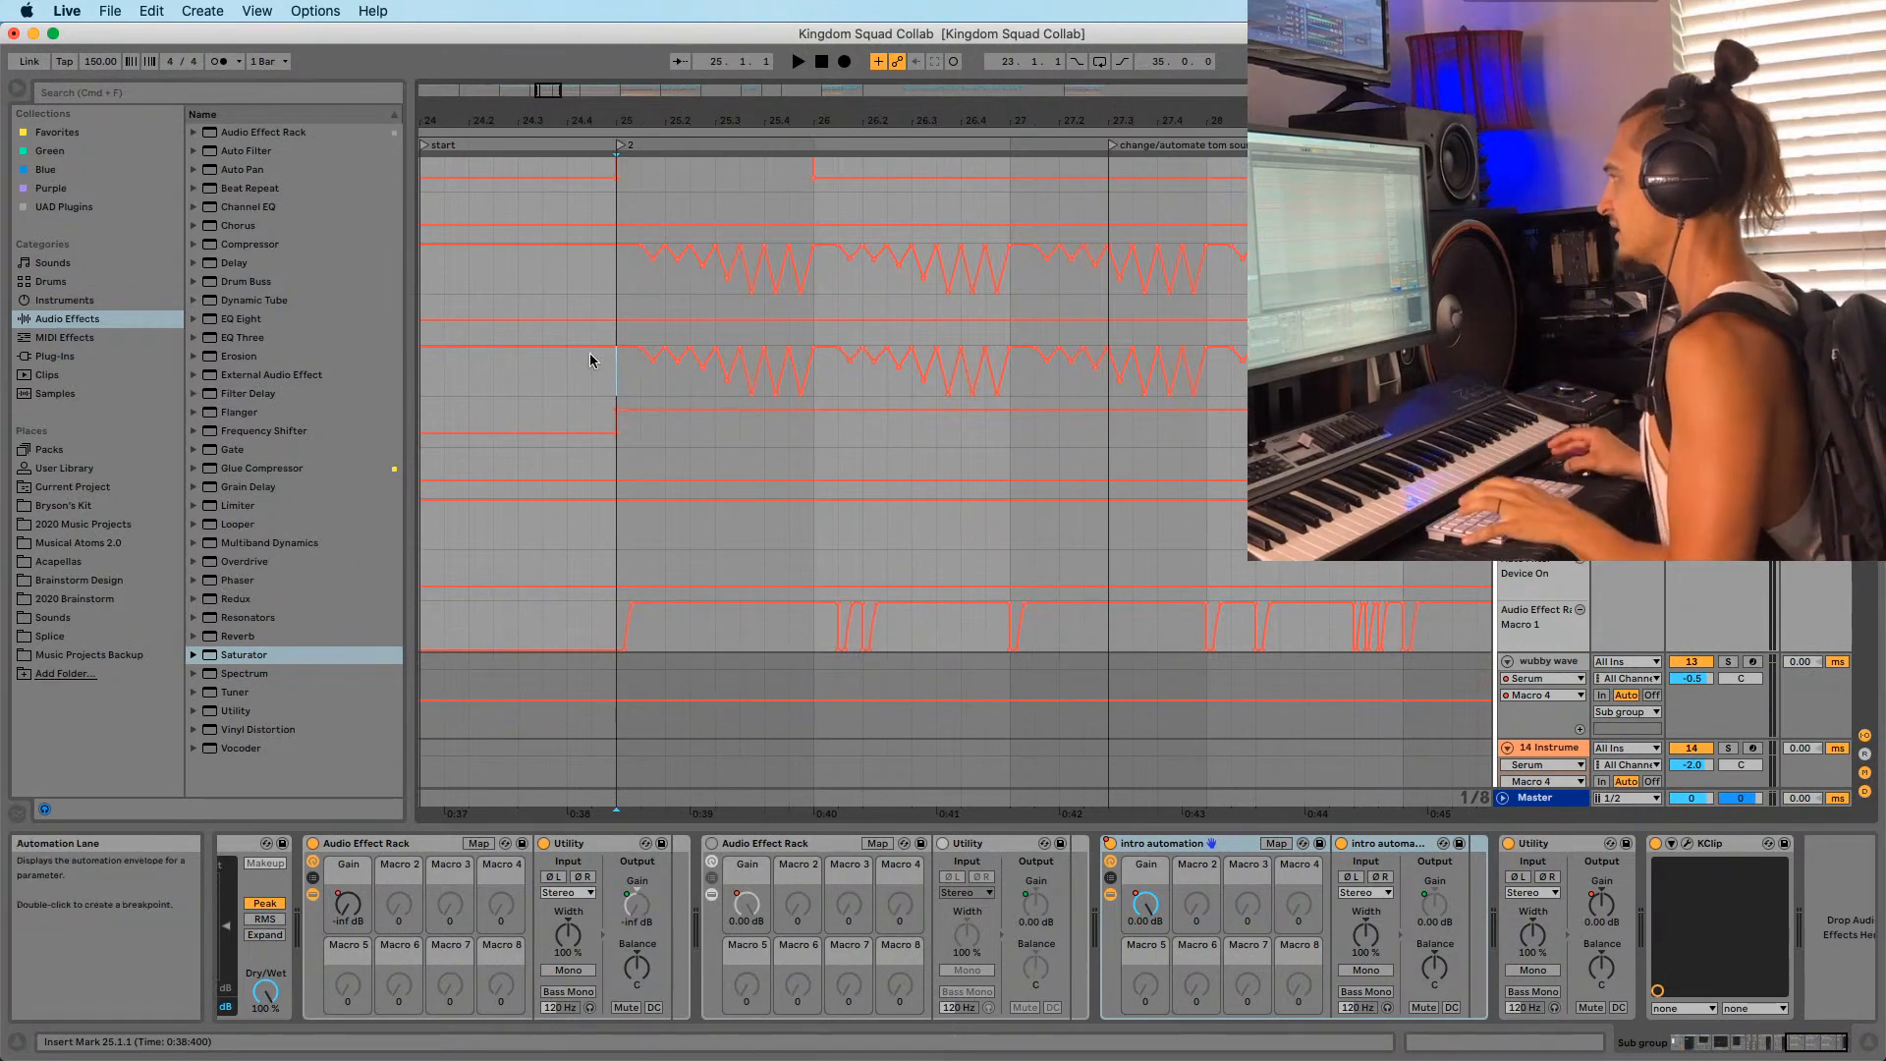
key("space")
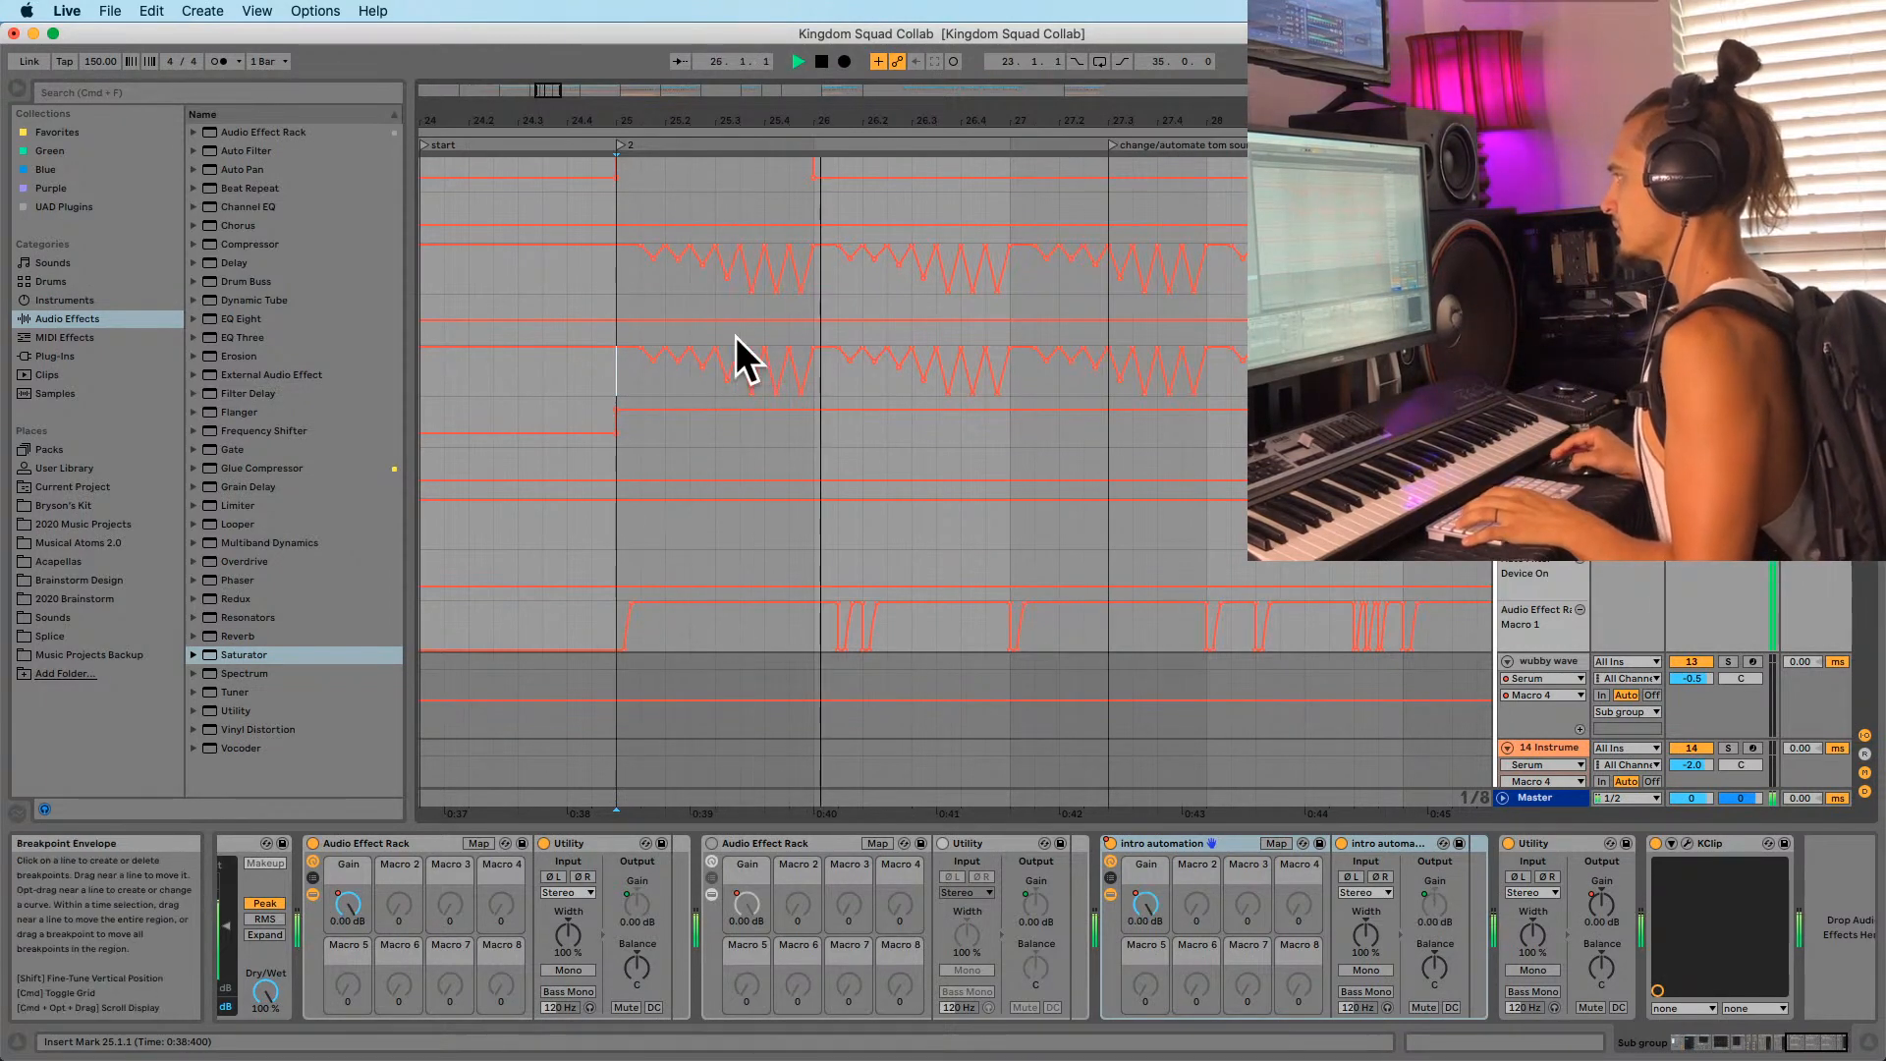
left_click_drag(934, 120, 799, 79)
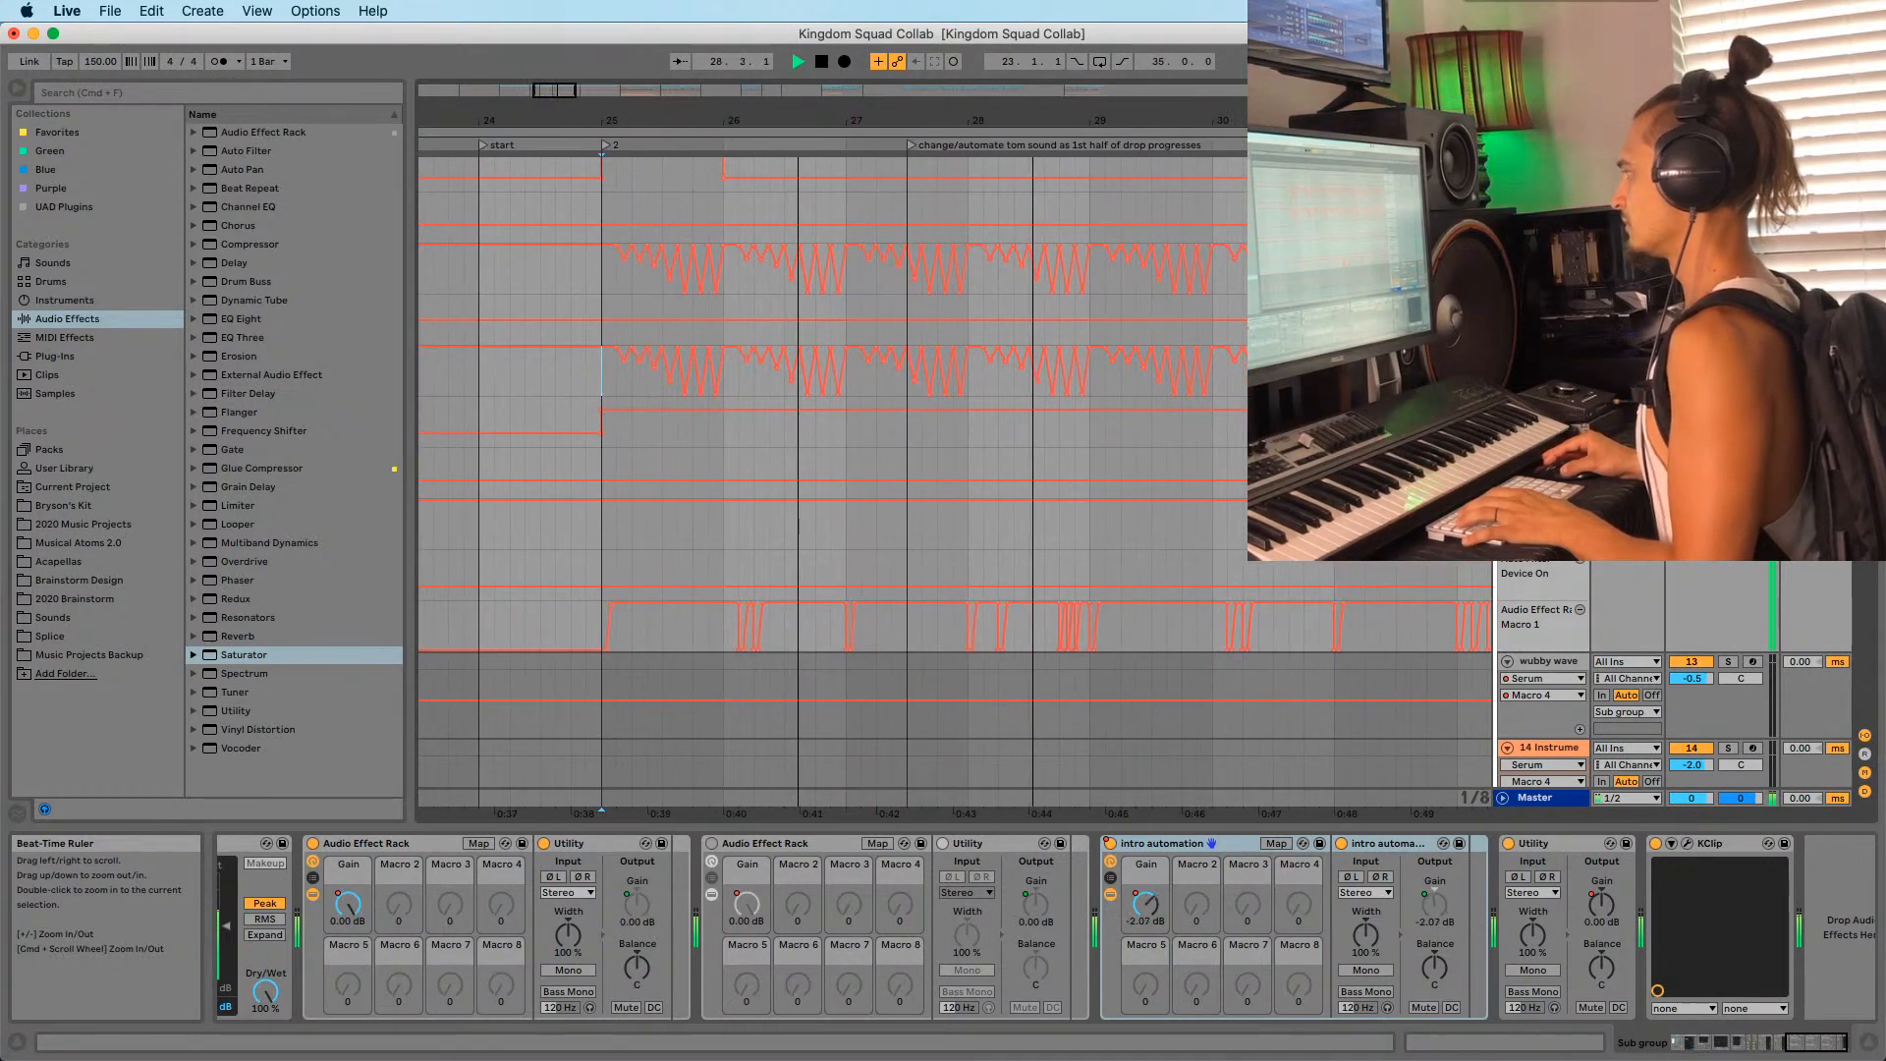
key("space")
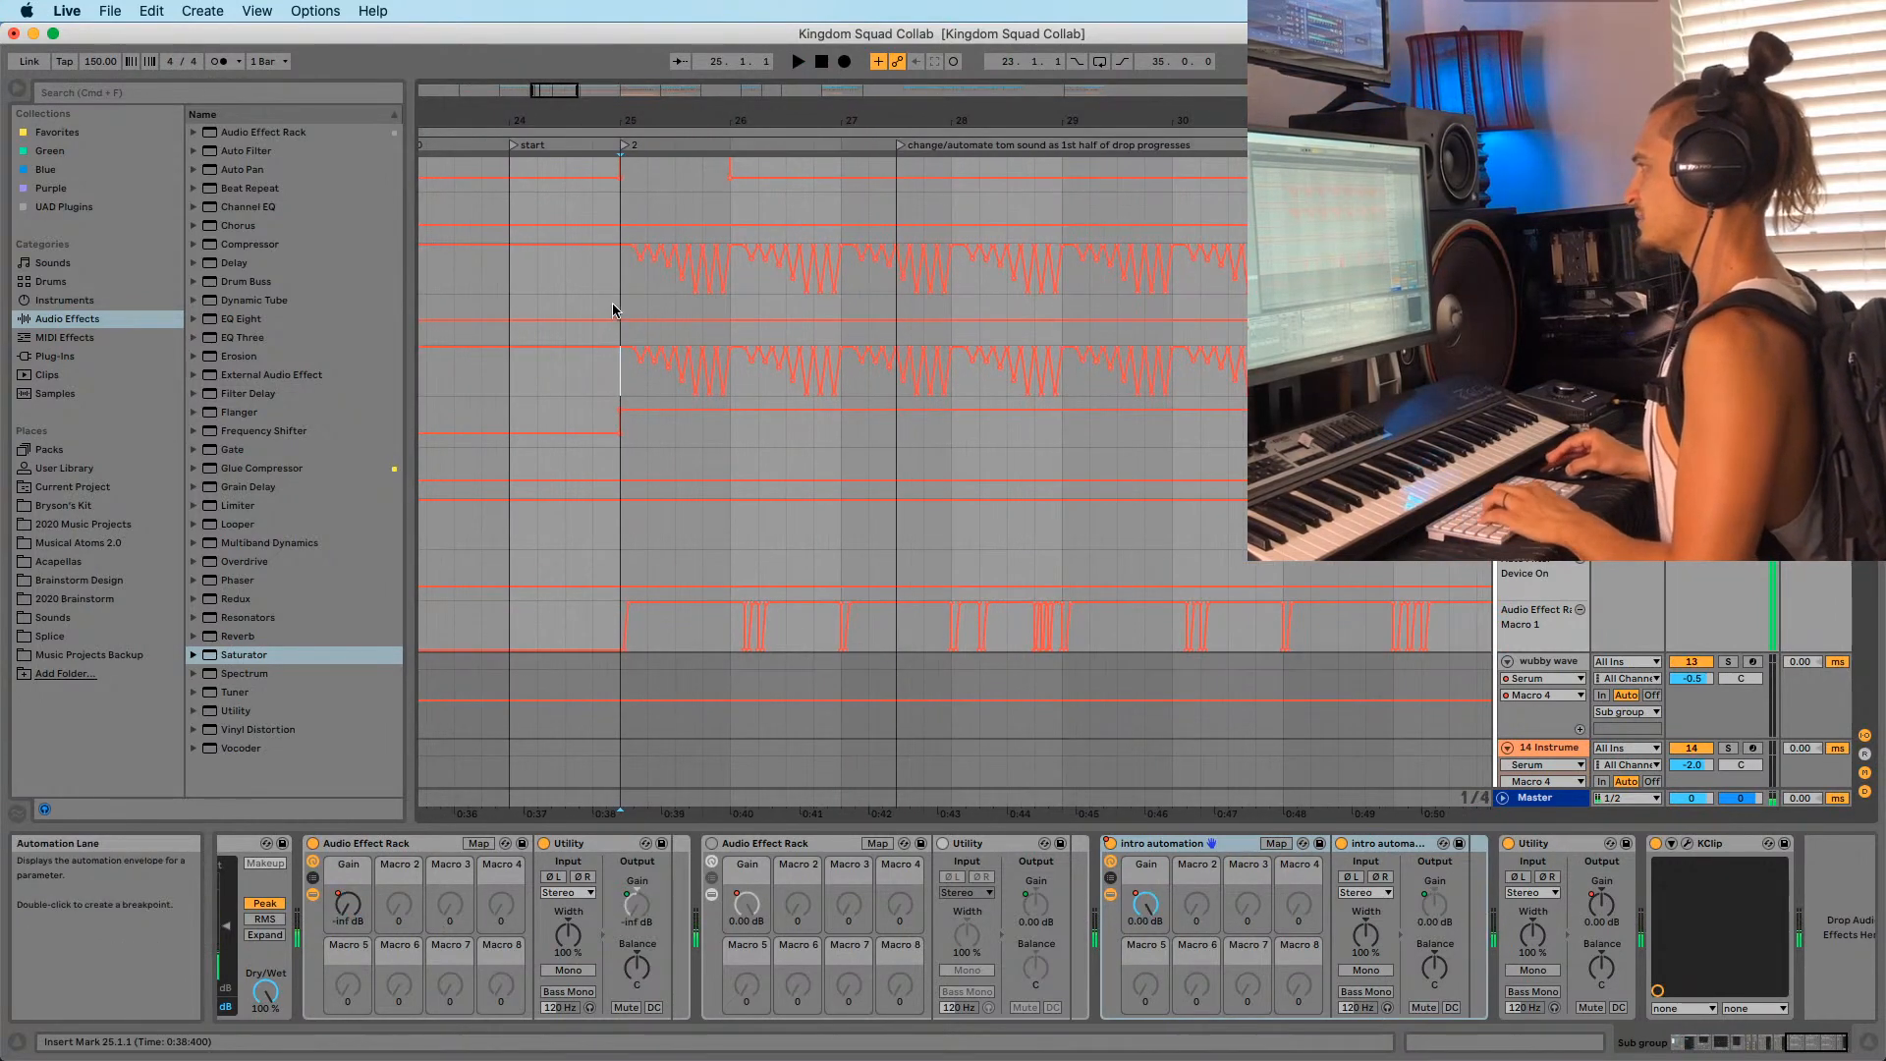
Insert EQ Eight at the front of the Sub group's chain, before the Audio Effect Rack.
scroll(638, 373, "up", 10)
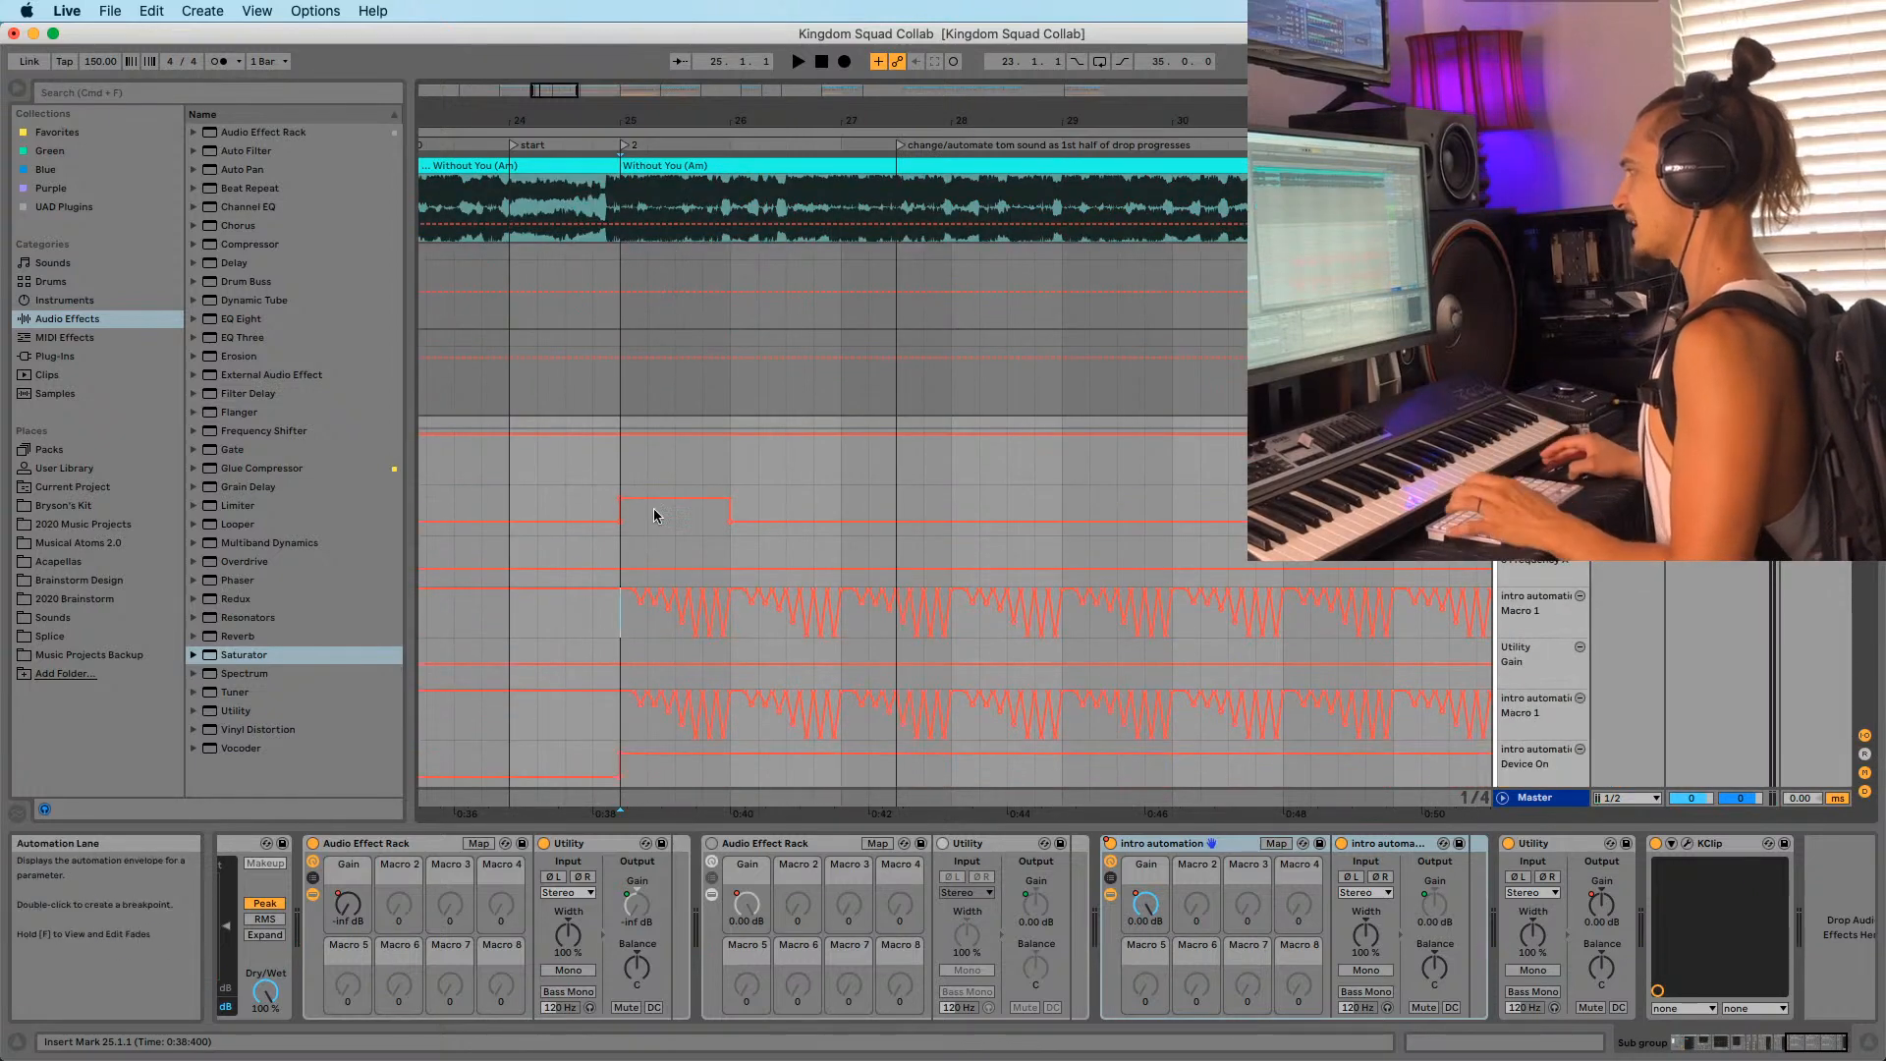
scroll(632, 581, "down", 3)
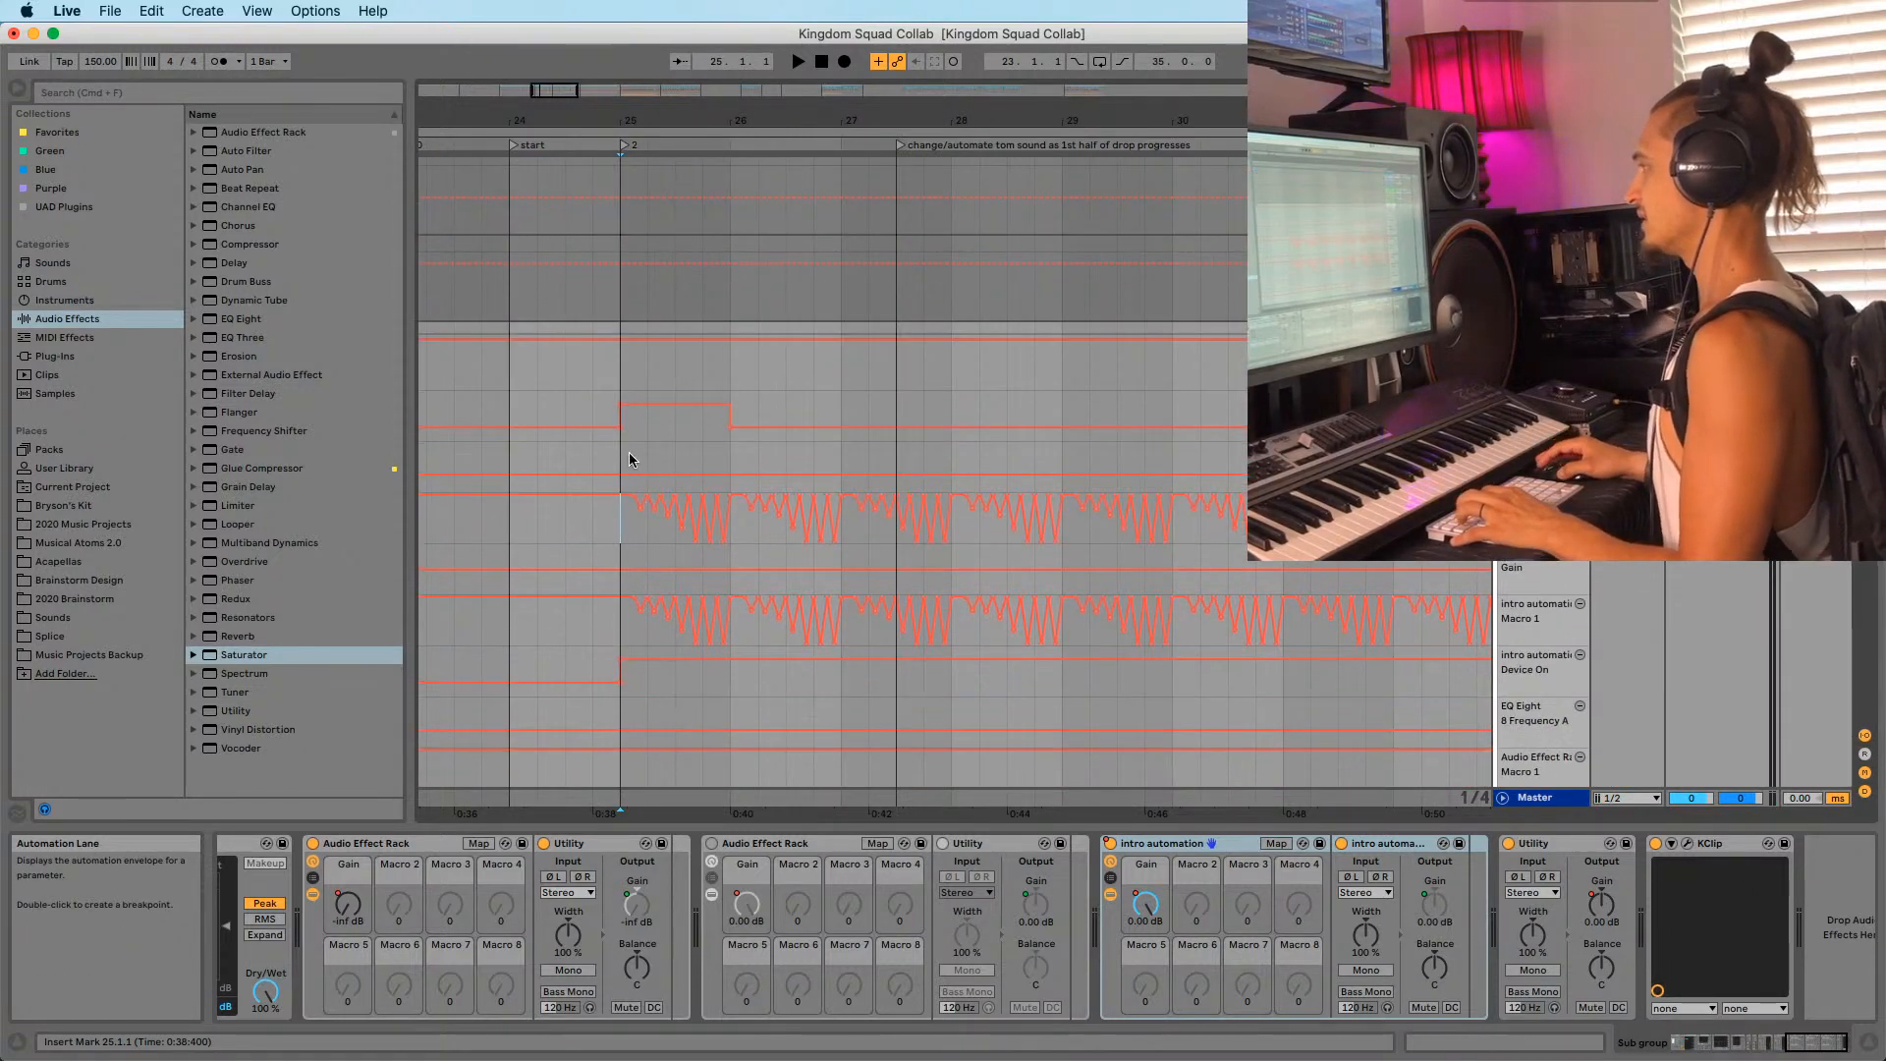
scroll(629, 459, "down", 10)
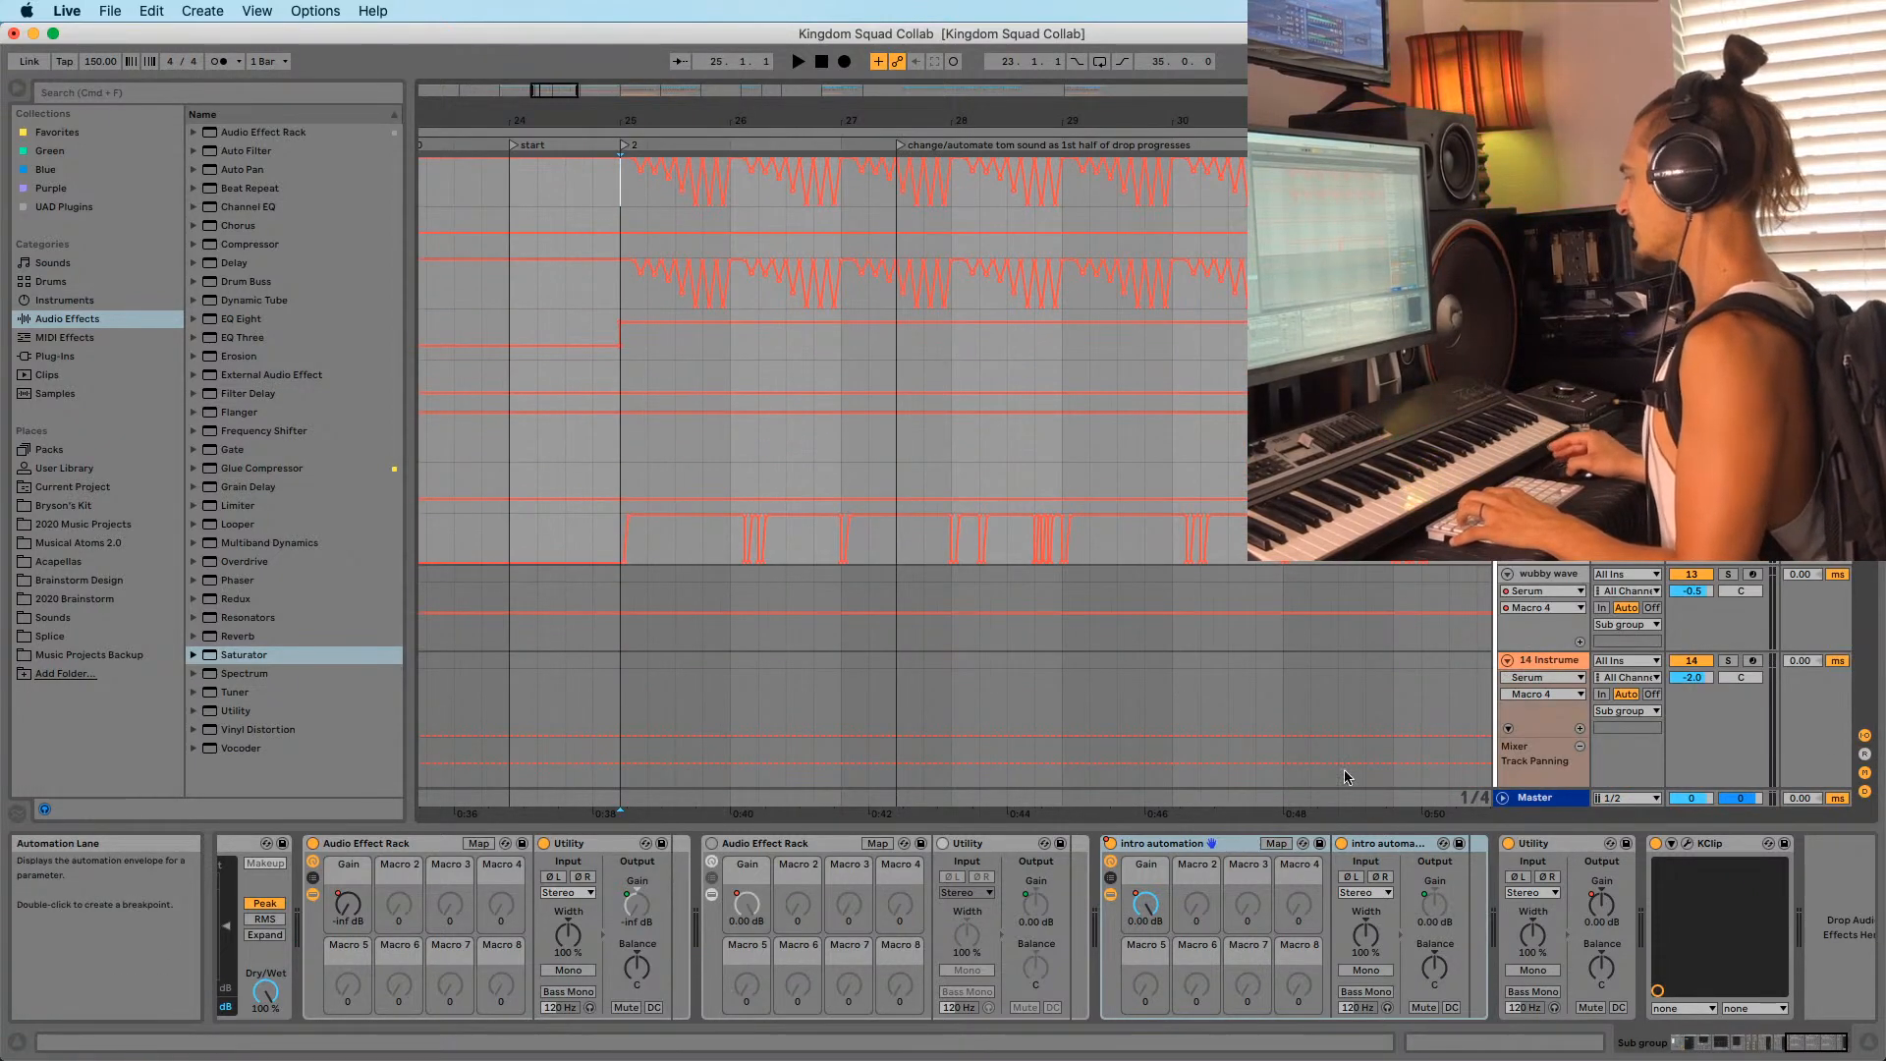
scroll(1344, 776, "up", 8)
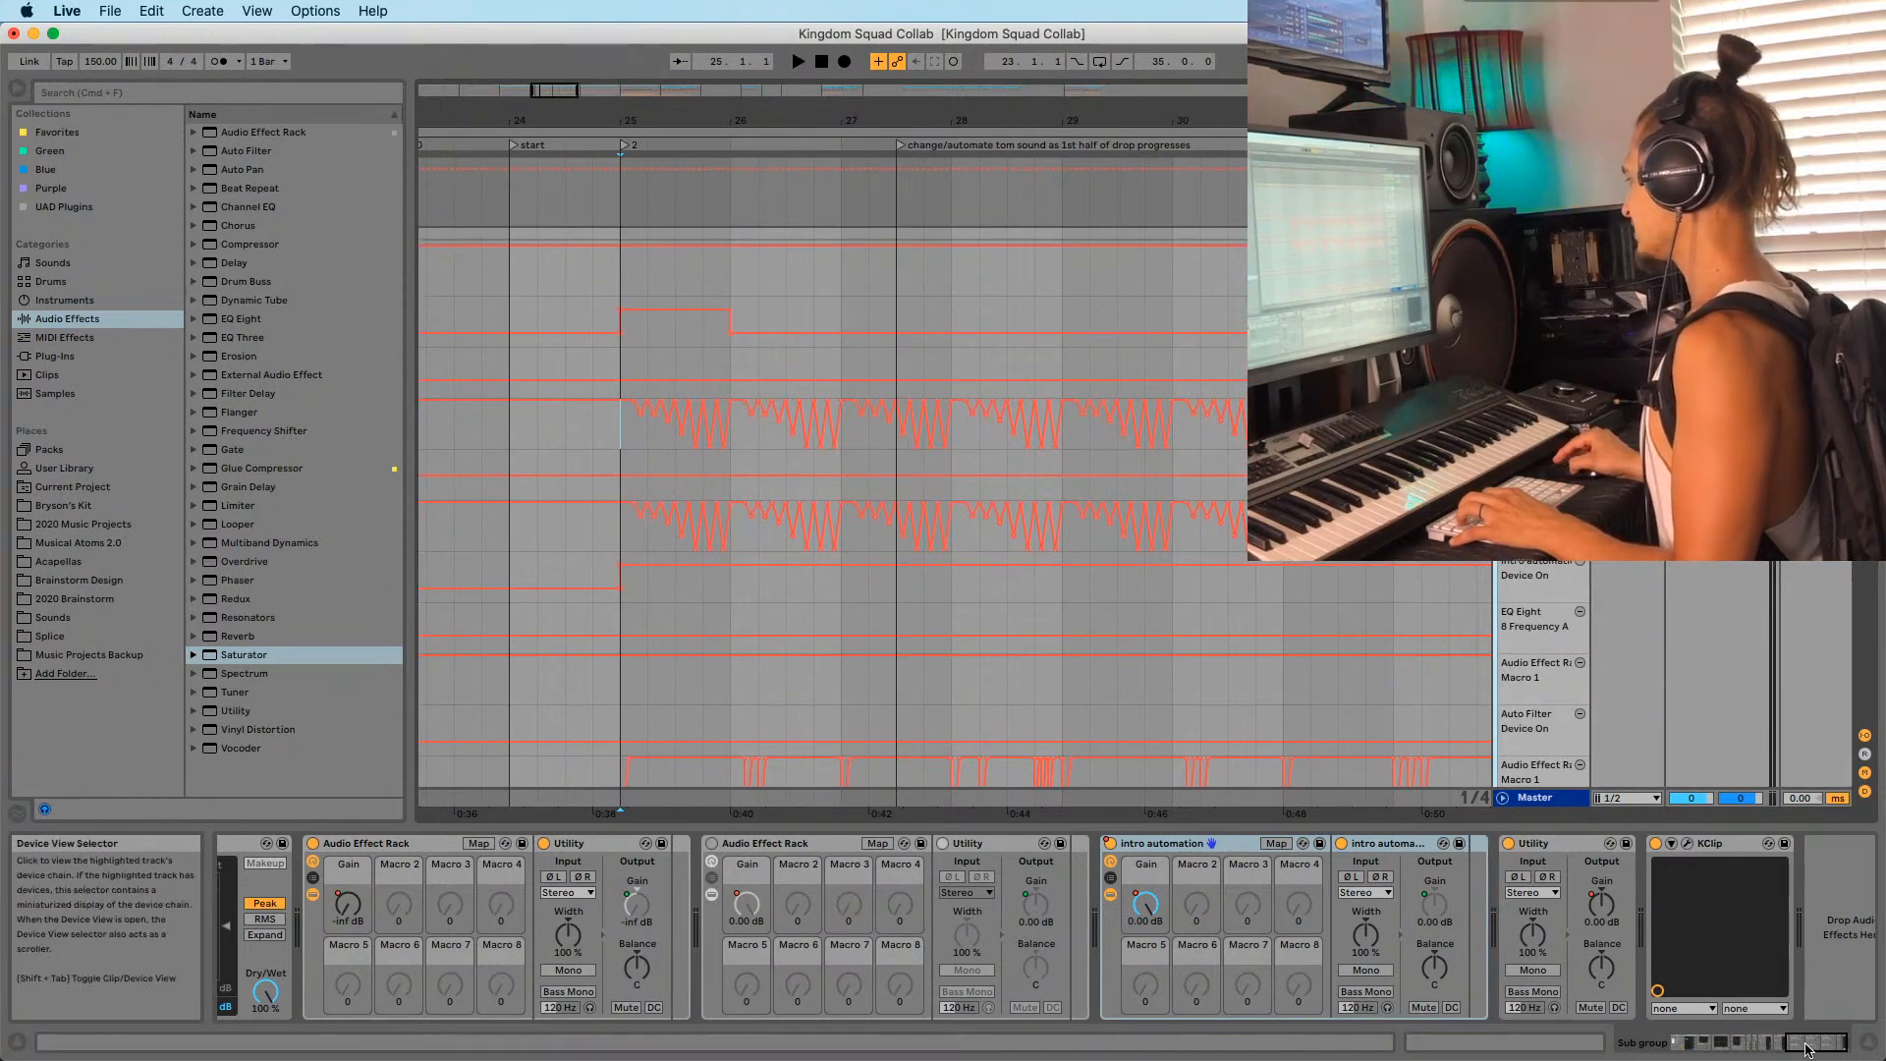
mouse_move(1810, 1042)
left_mouse_down()
mouse_move(1793, 1041)
mouse_move(1814, 1041)
left_mouse_up()
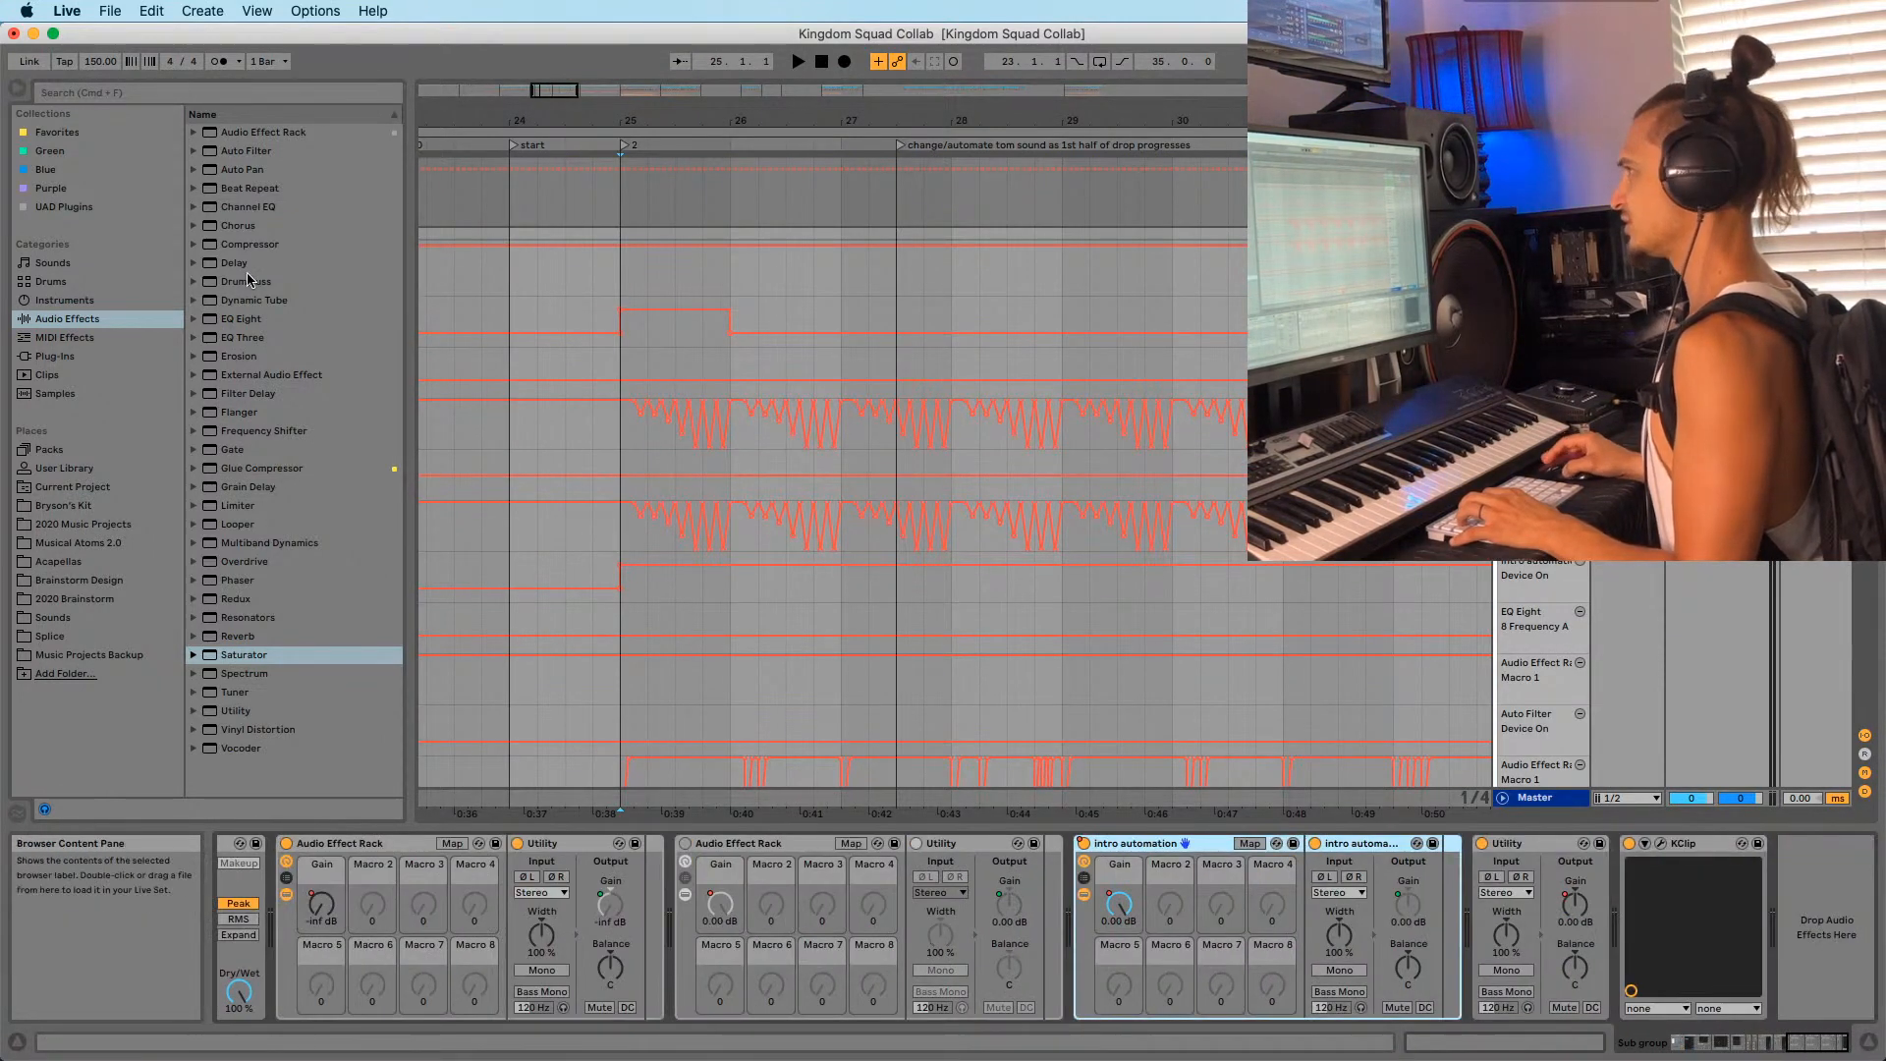
left_click_drag(241, 324, 324, 963)
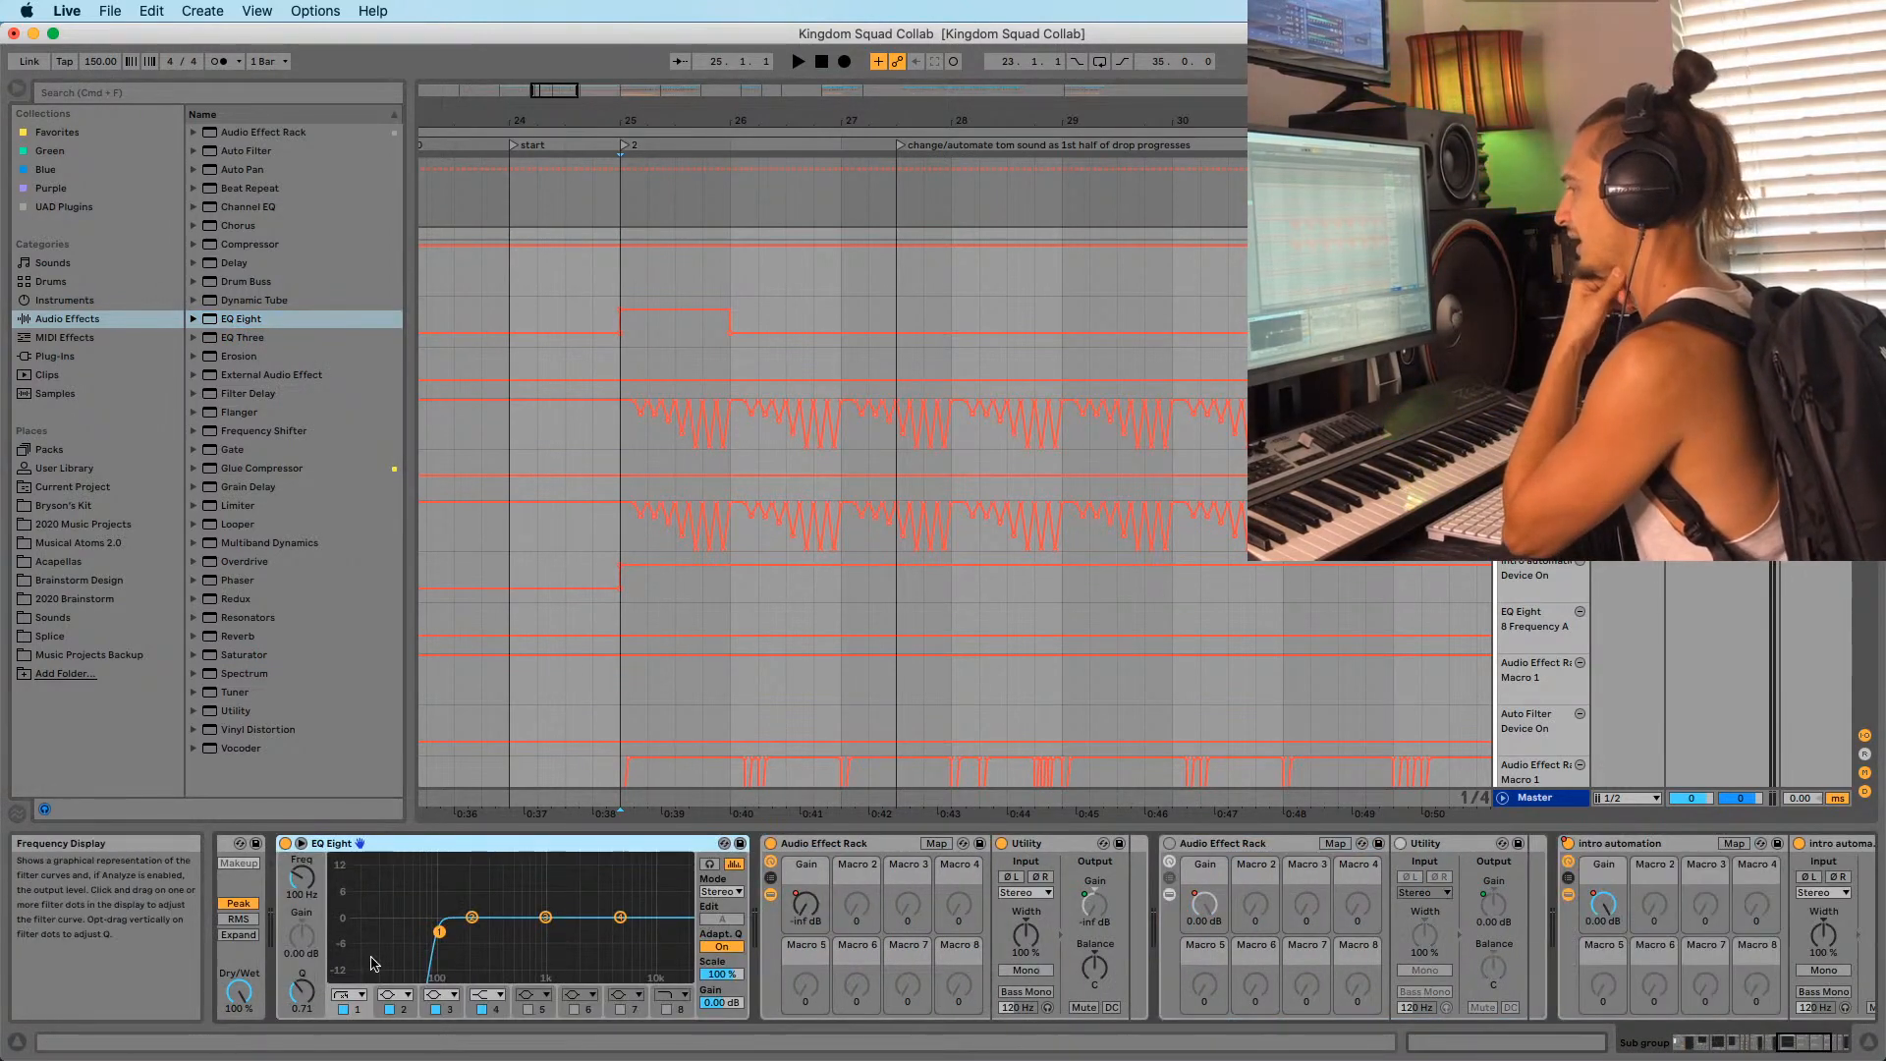
Enable EQ Eight band 8 as a 48 dB high-cut filter and nudge its frequency.
left_click(667, 1008)
left_click(670, 996)
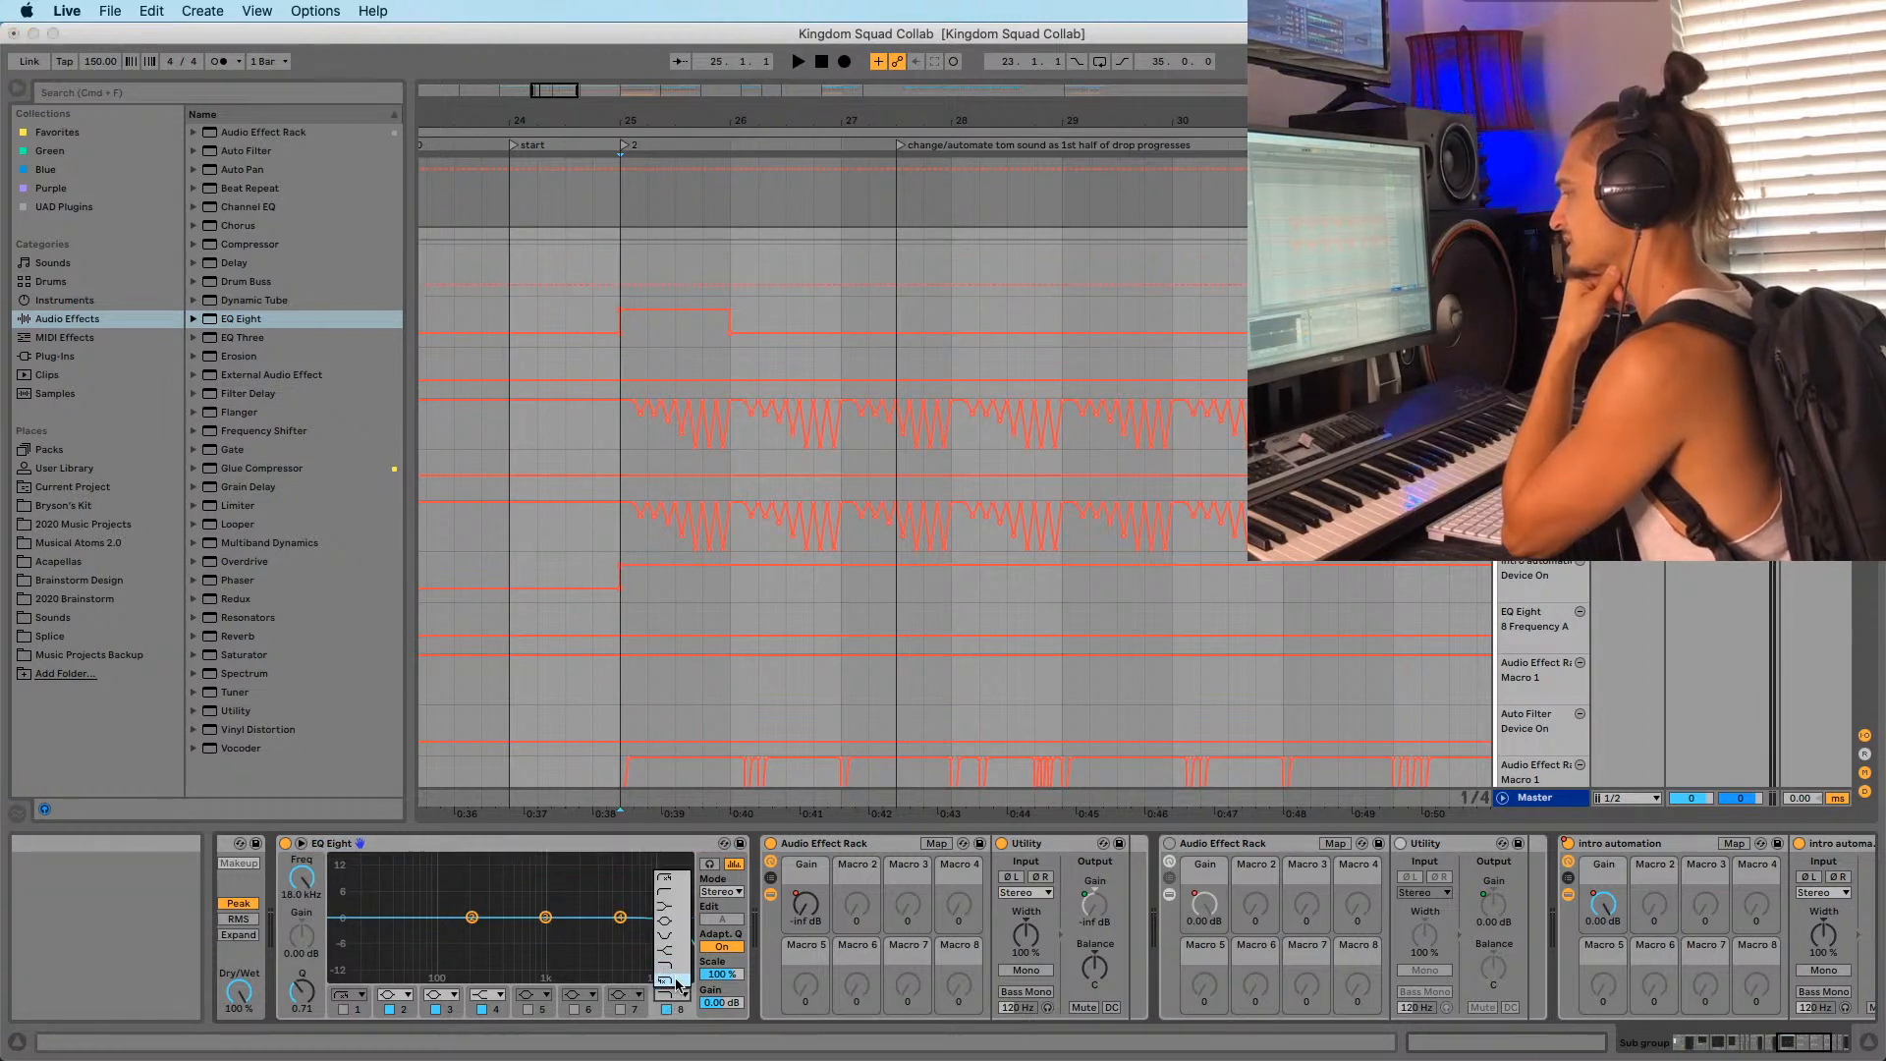
left_click(675, 981)
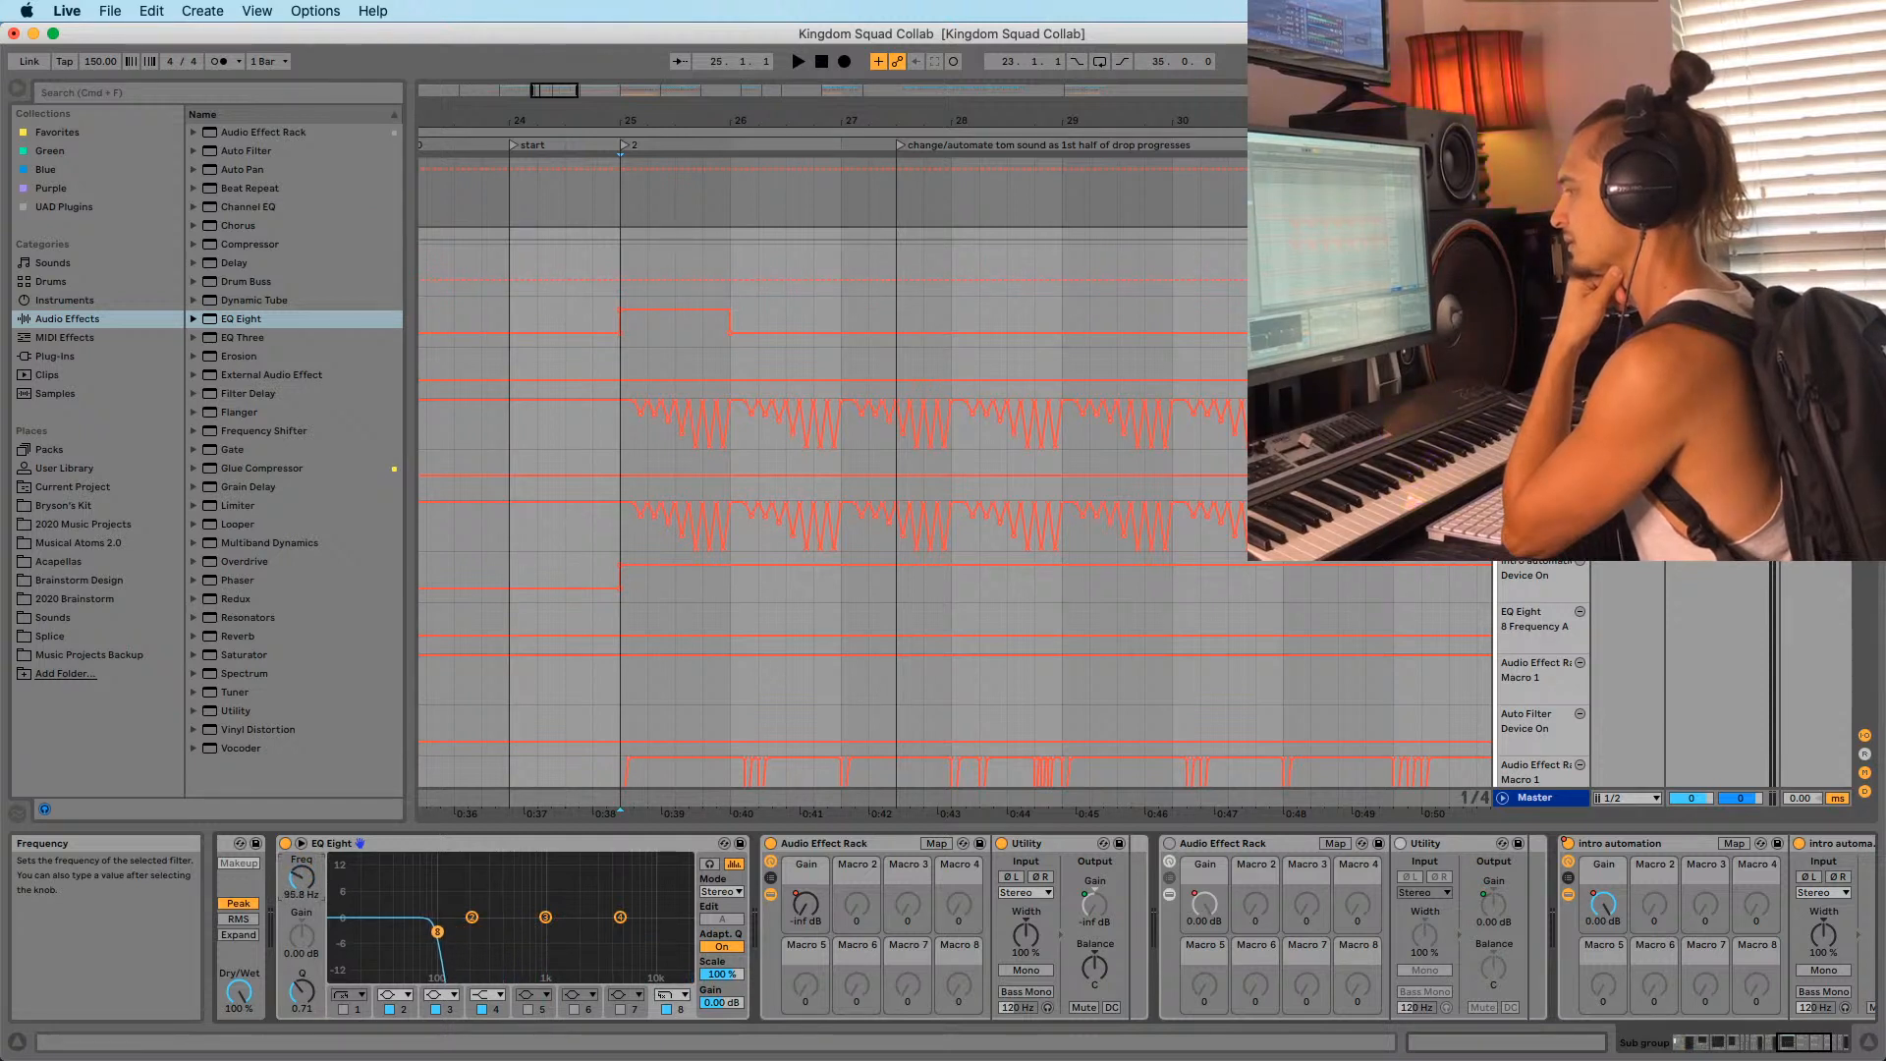
left_click_drag(302, 878, 301, 875)
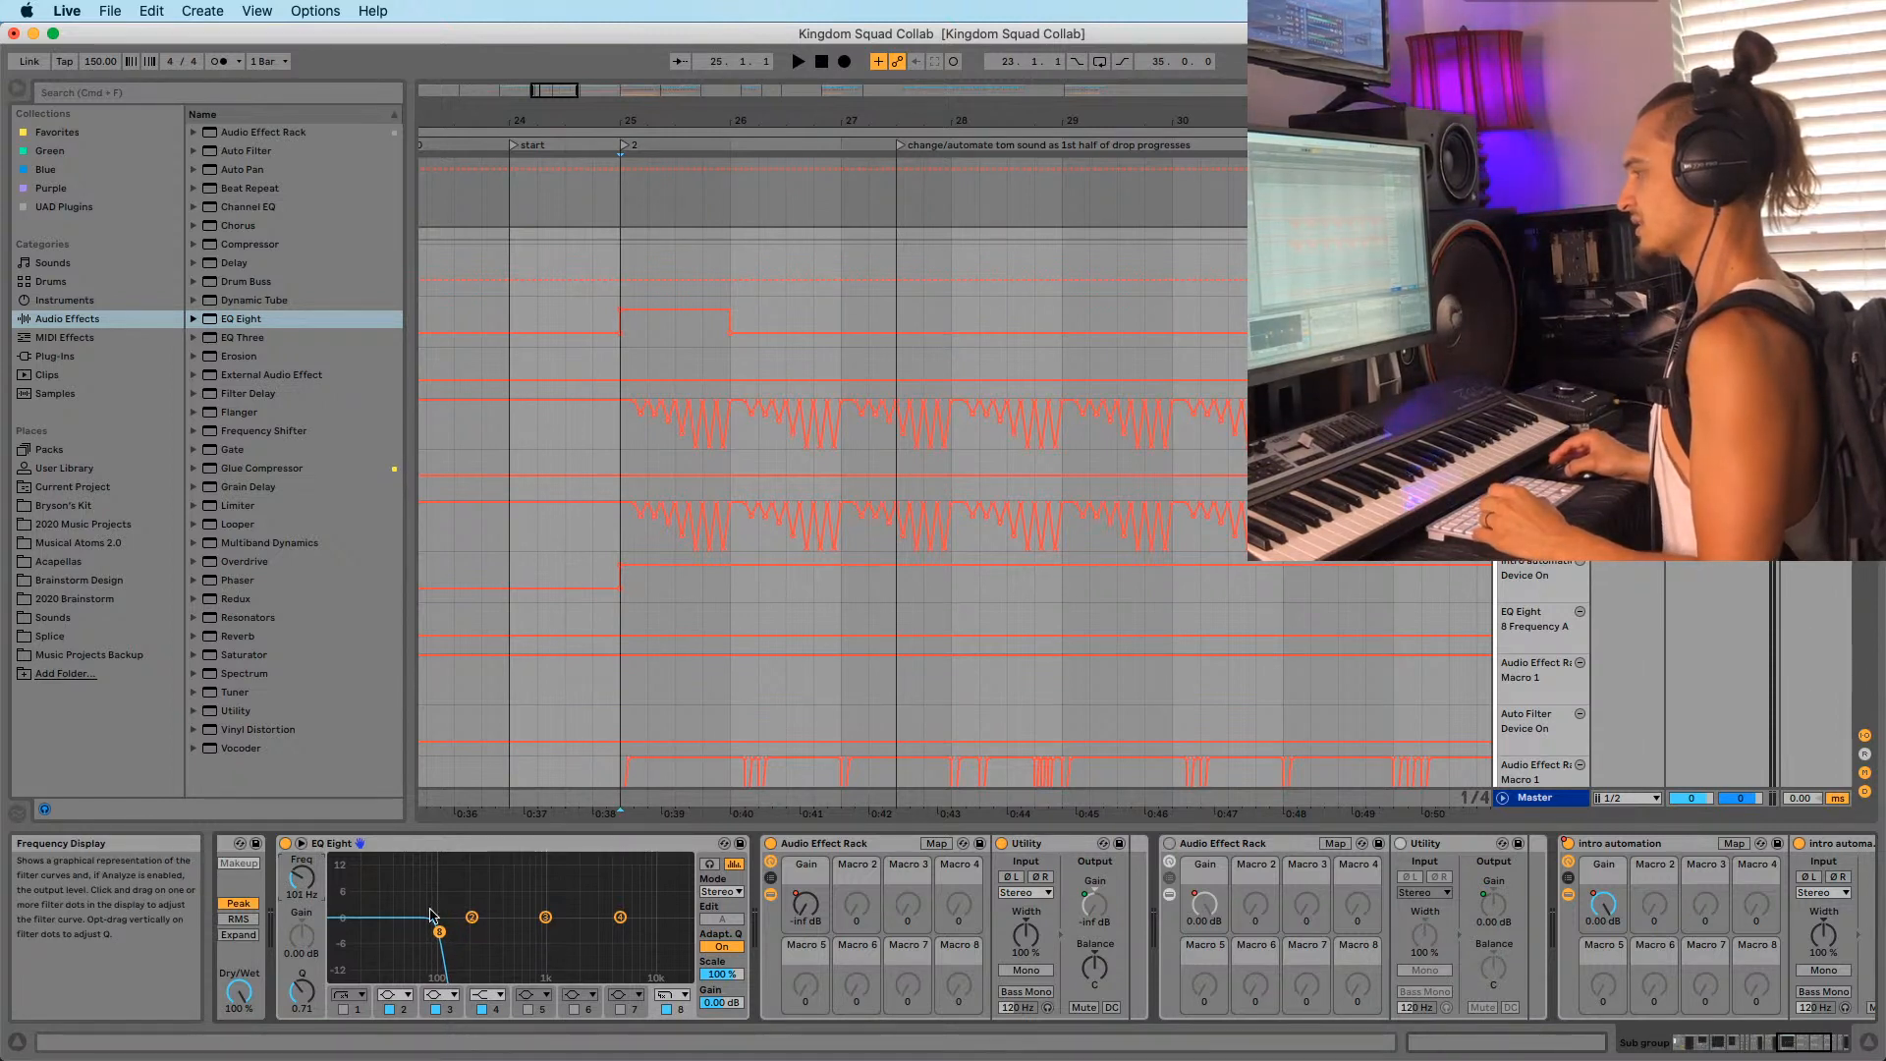
left_click_drag(301, 877, 301, 878)
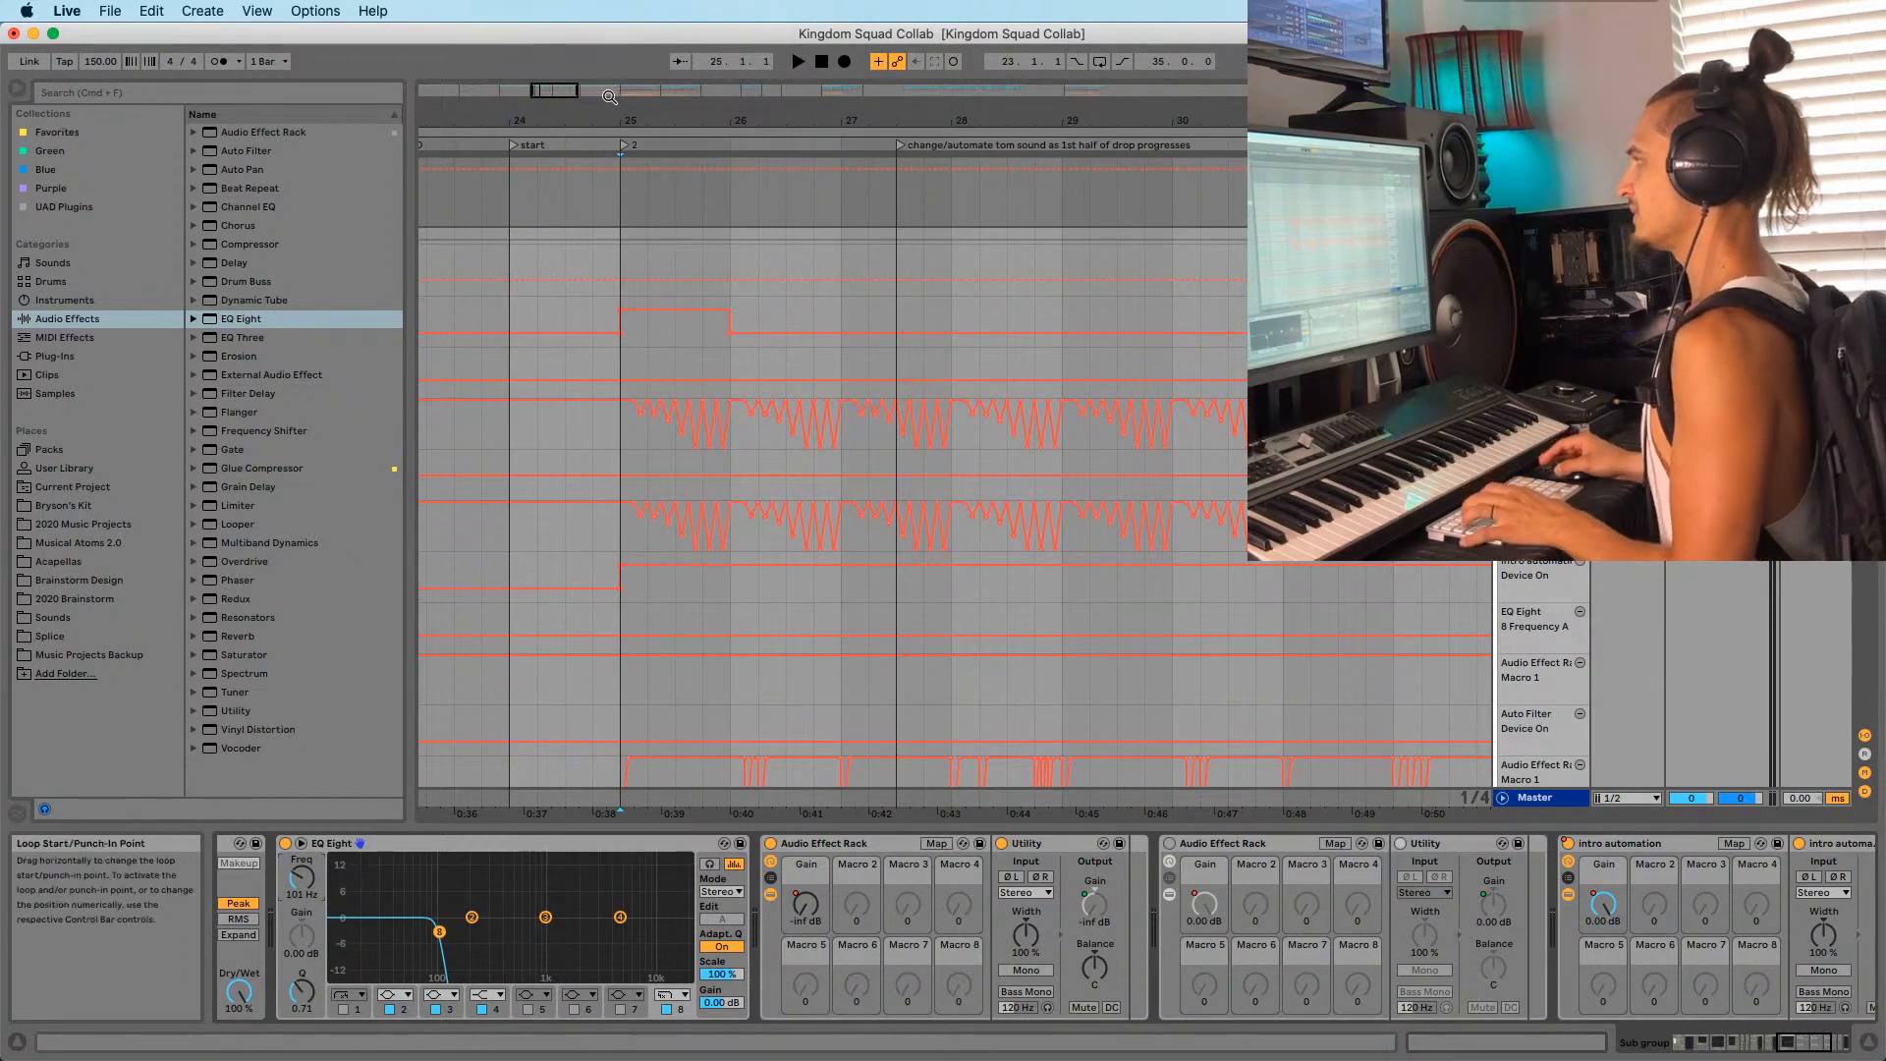
Audition playback while setting the high-cut cutoff to 122 Hz.
left_click_drag(624, 118, 750, 102)
key("space")
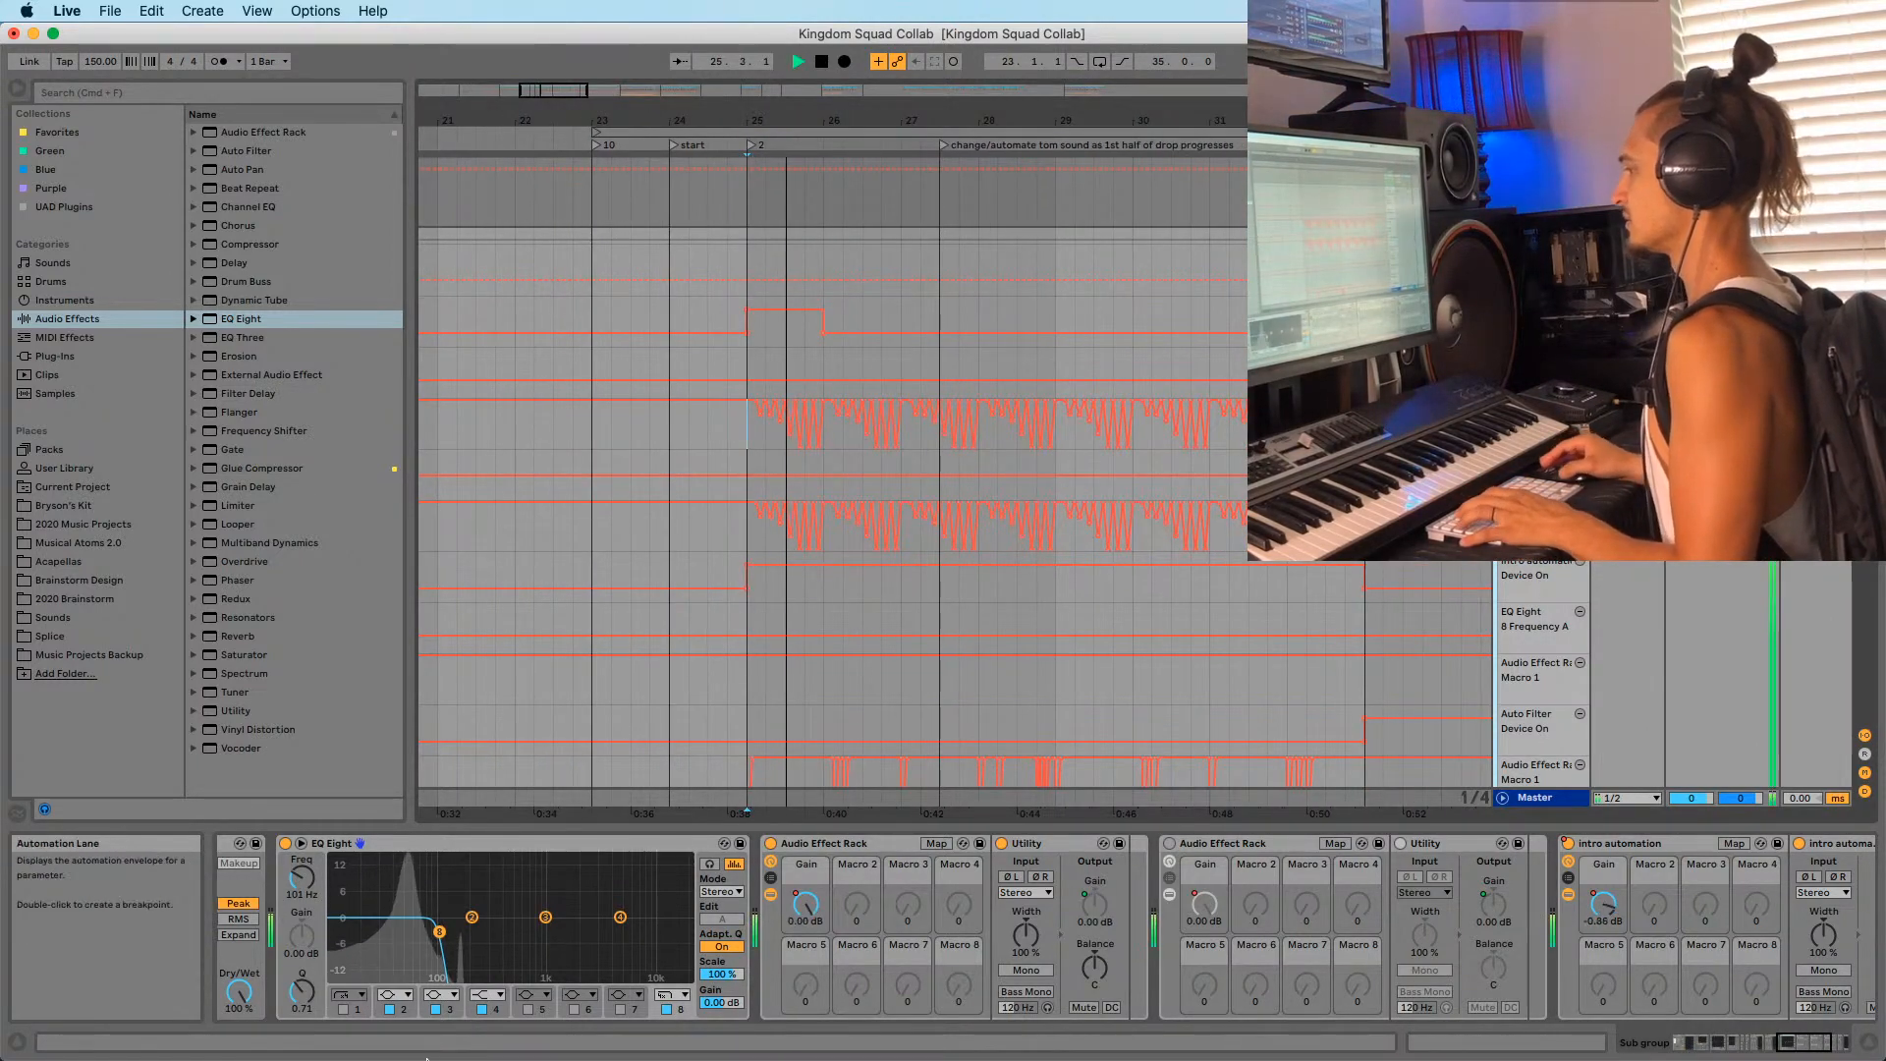
mouse_move(323, 894)
left_mouse_down()
mouse_move(323, 832)
mouse_move(324, 887)
left_mouse_up()
key("space")
key("space")
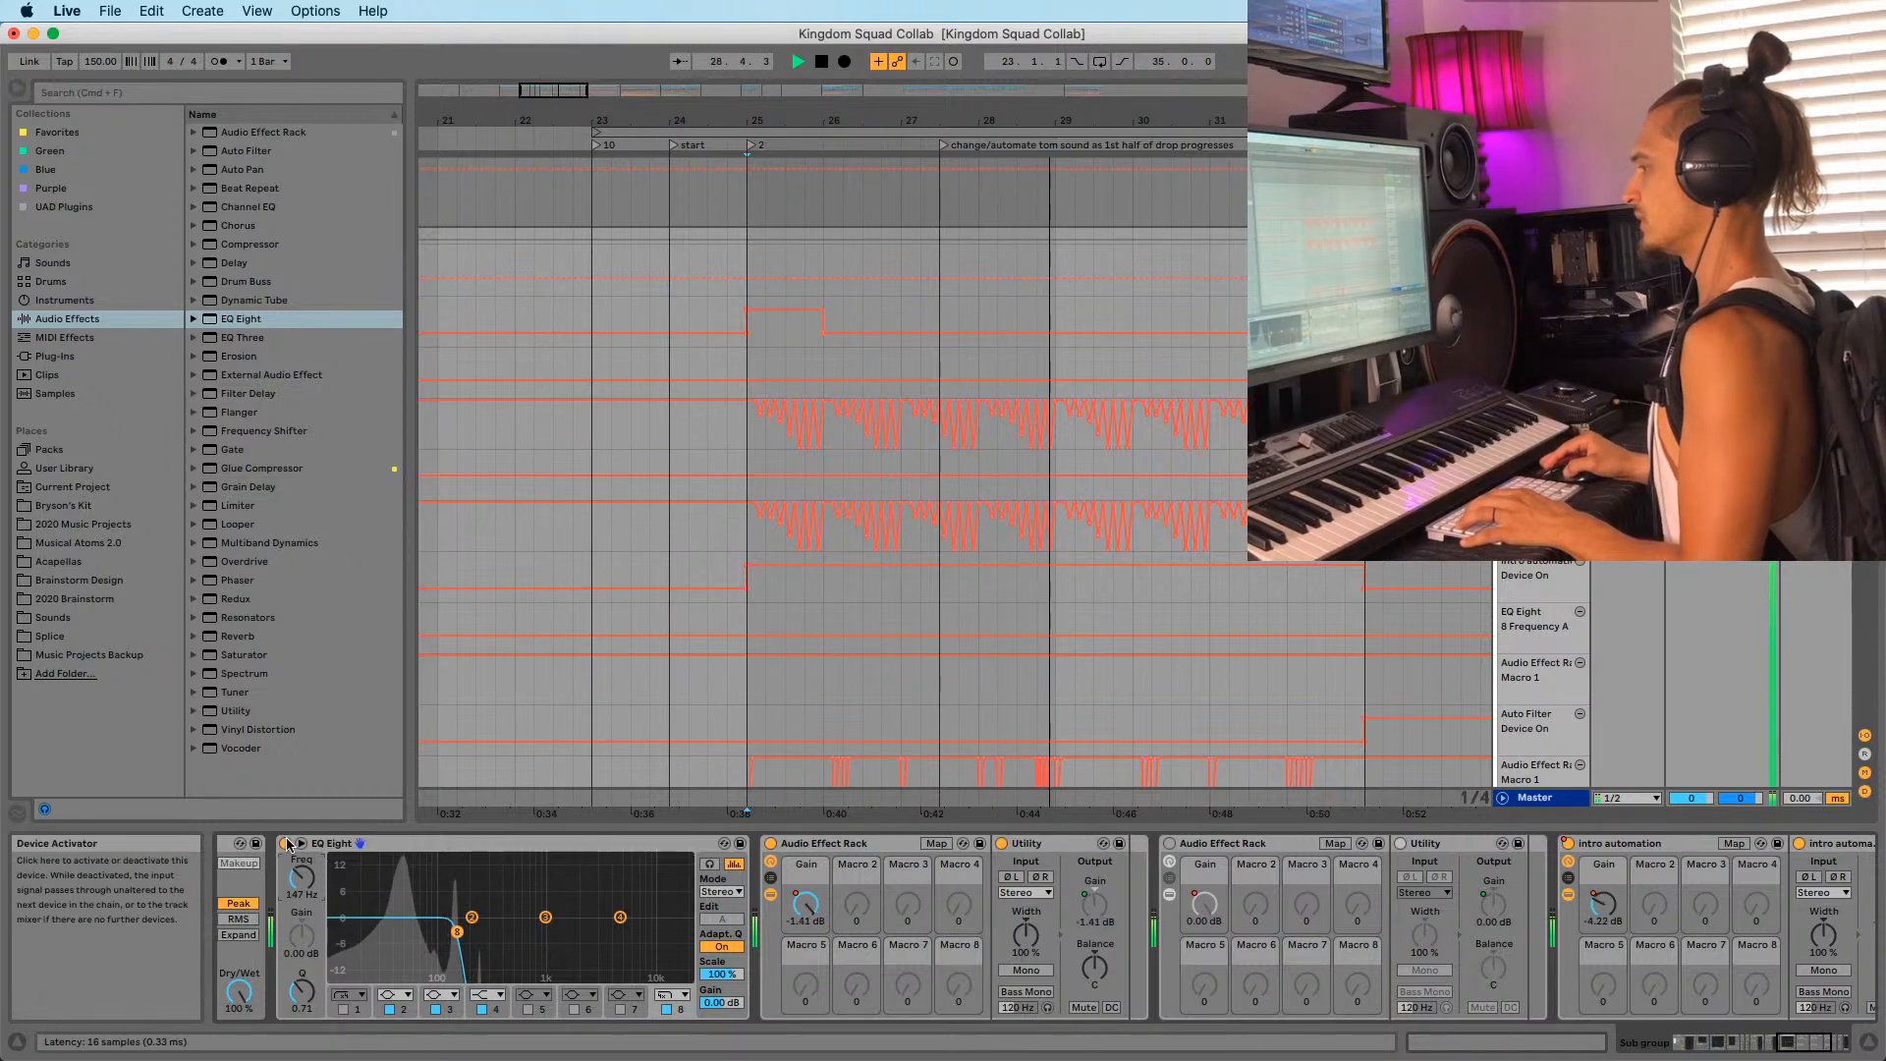
key("space")
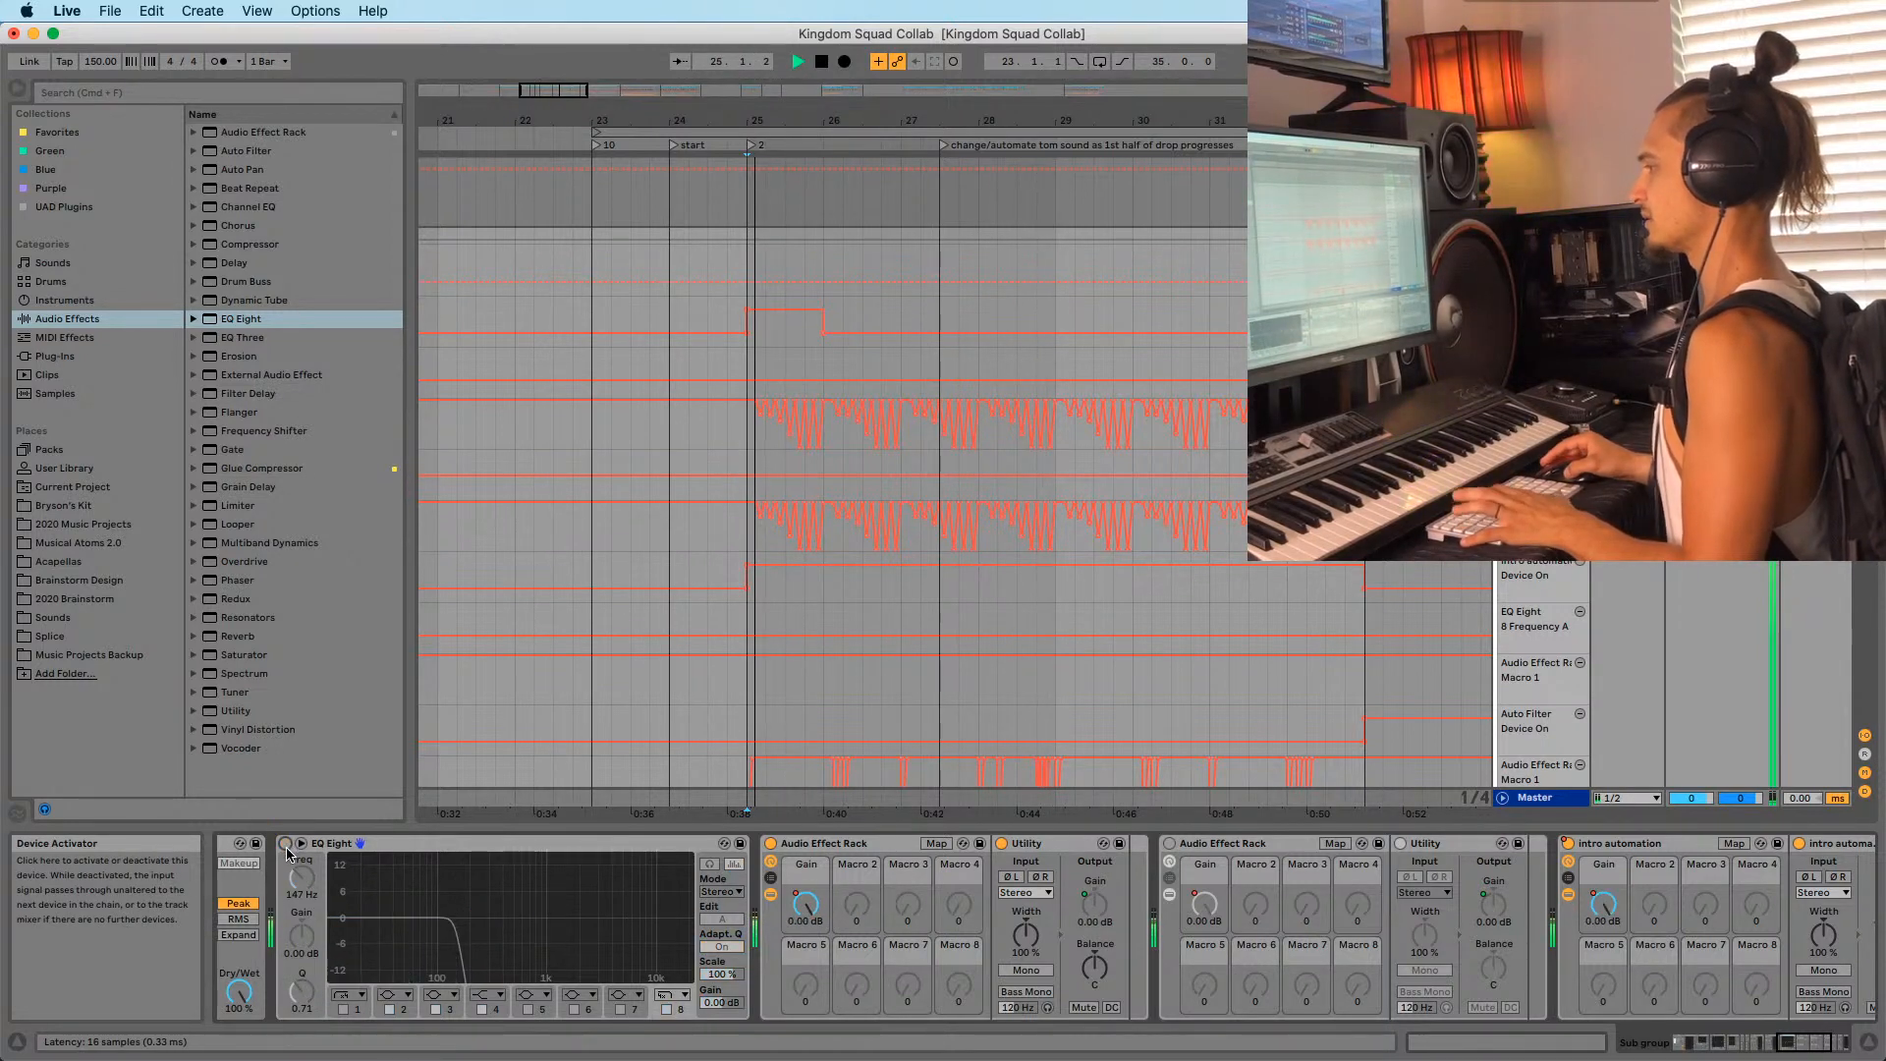
left_click(286, 845)
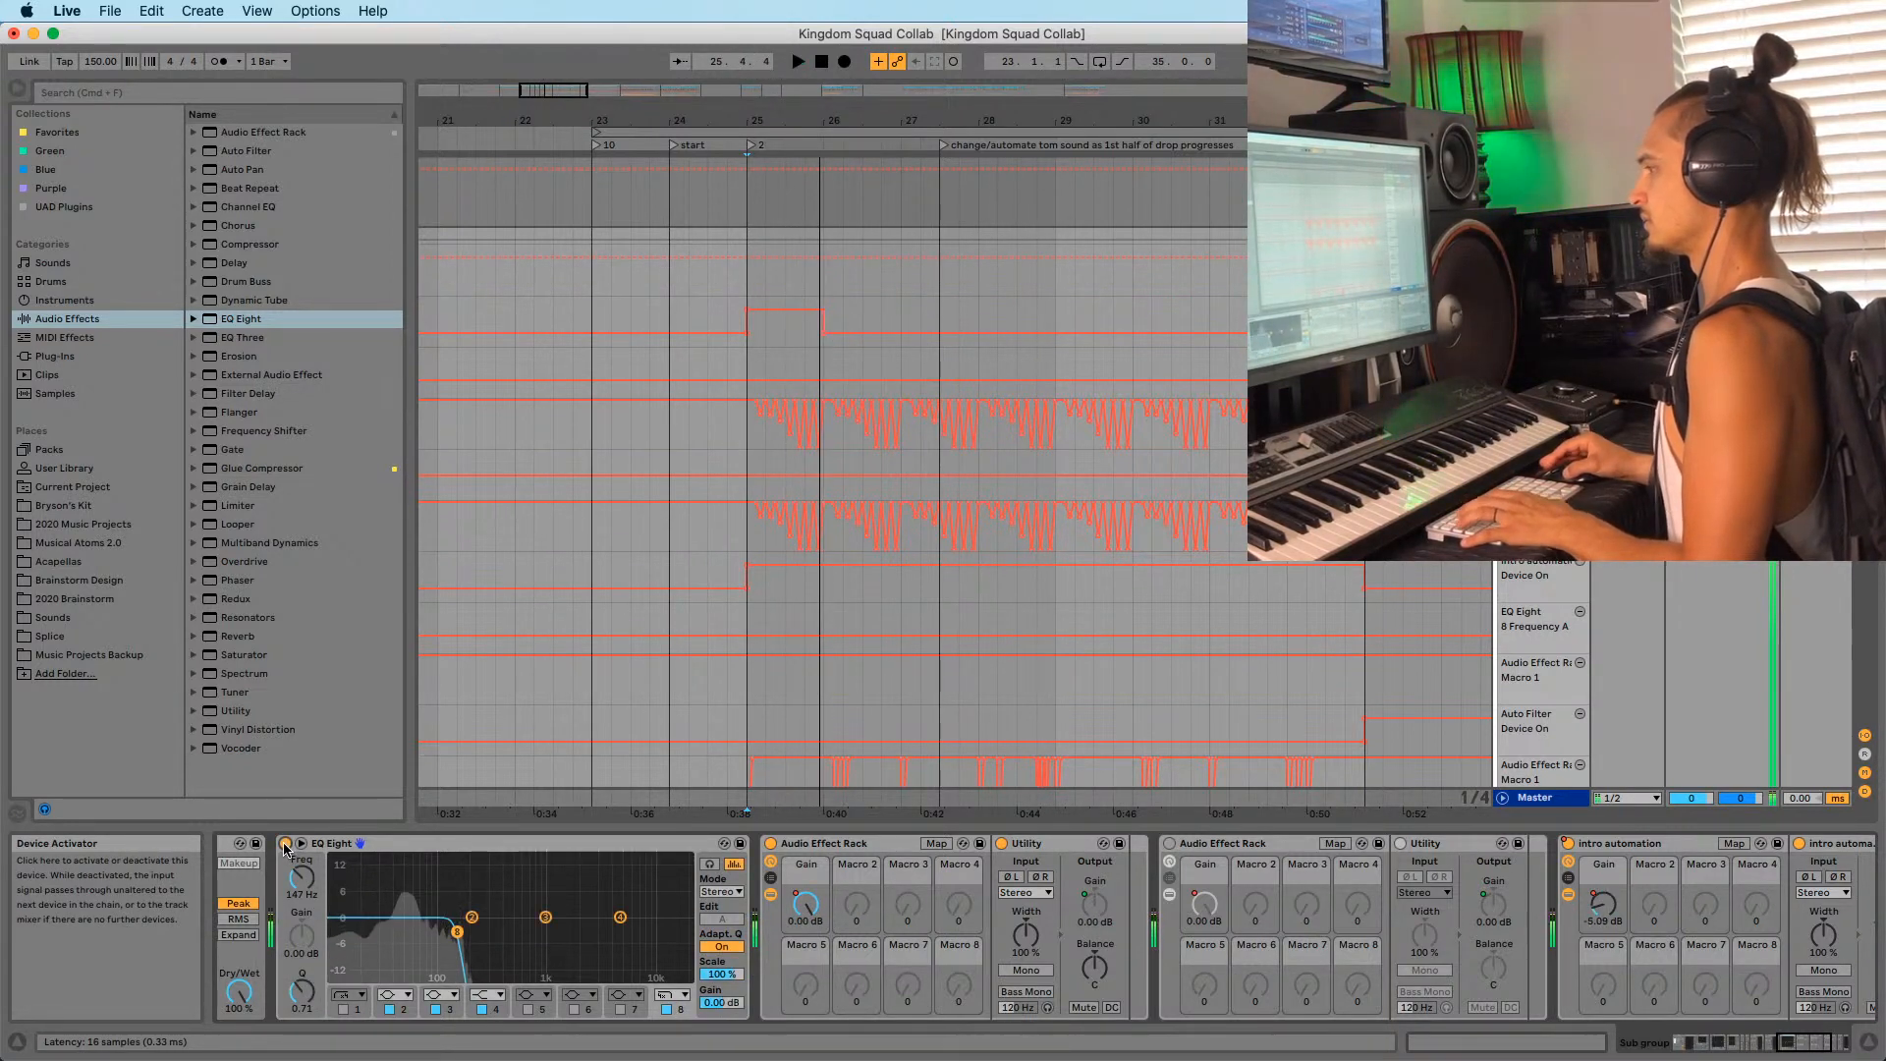
key("space")
left_click_drag(288, 866, 301, 883)
key("space")
scroll(981, 429, "down", 3)
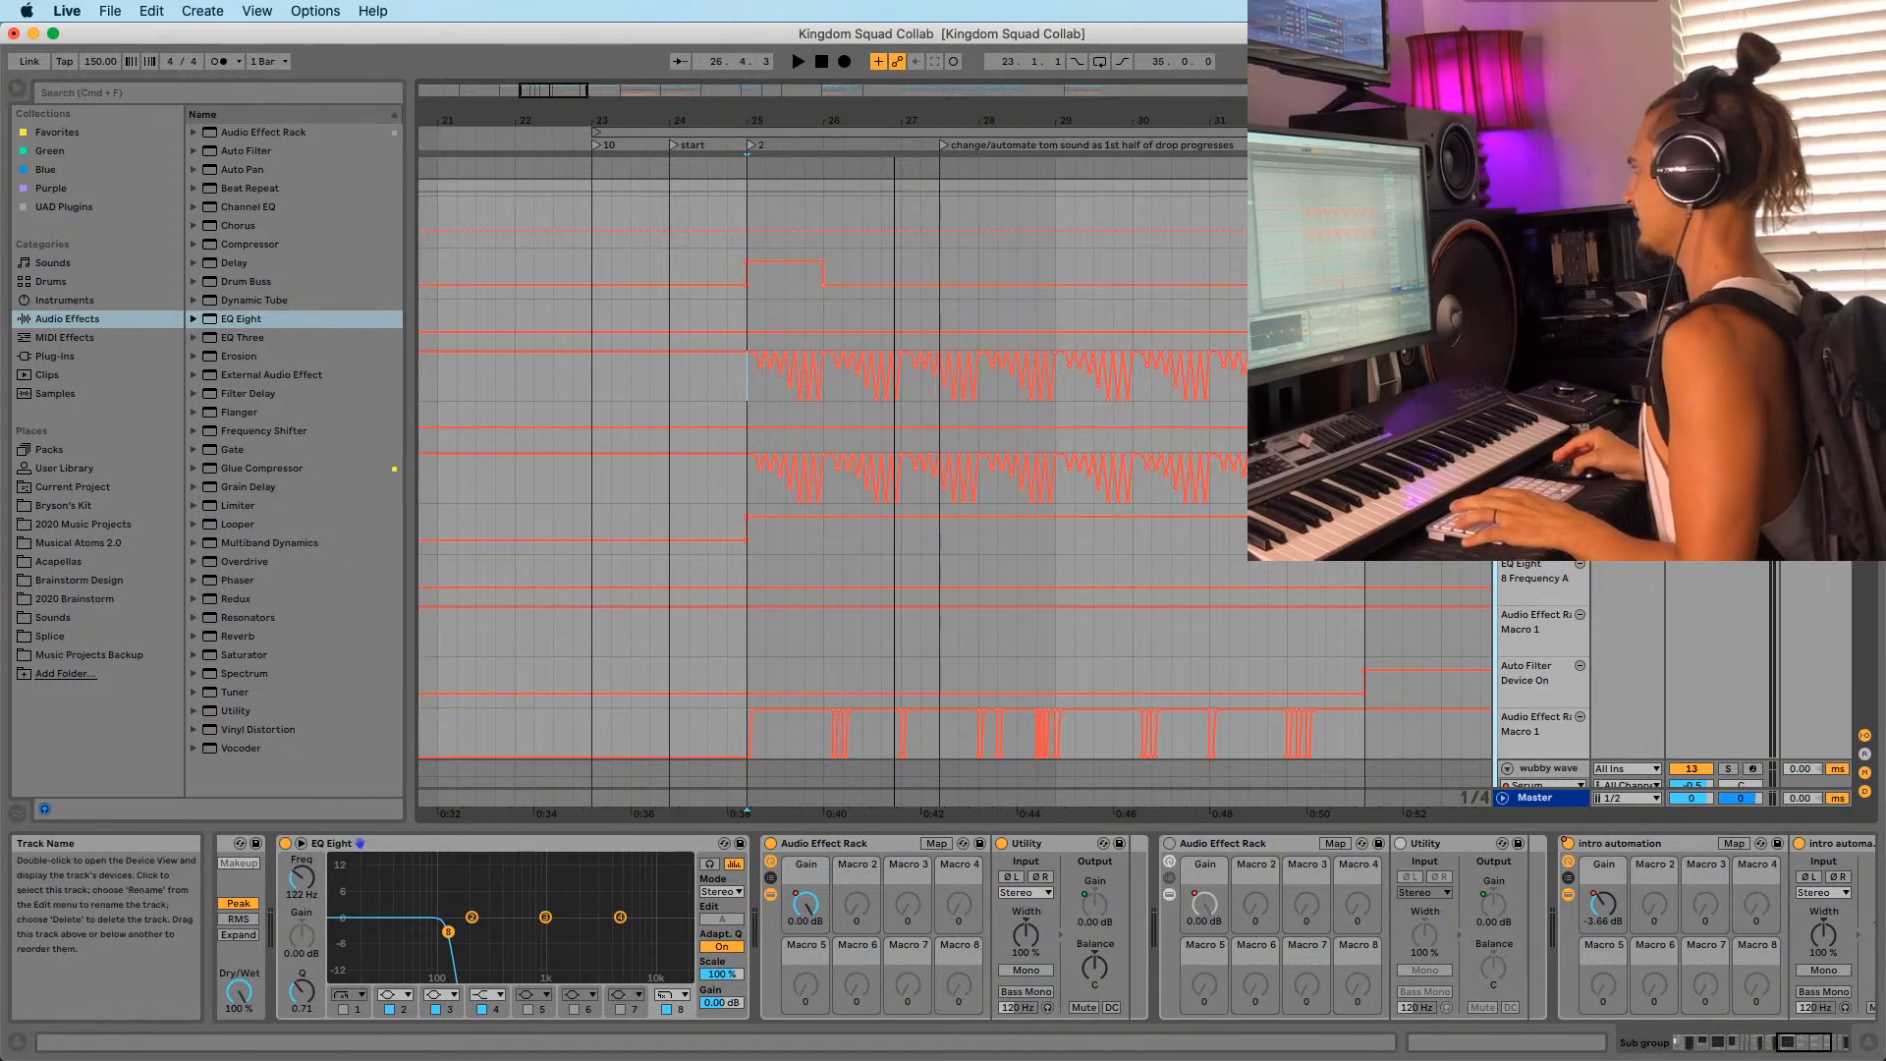
key("space")
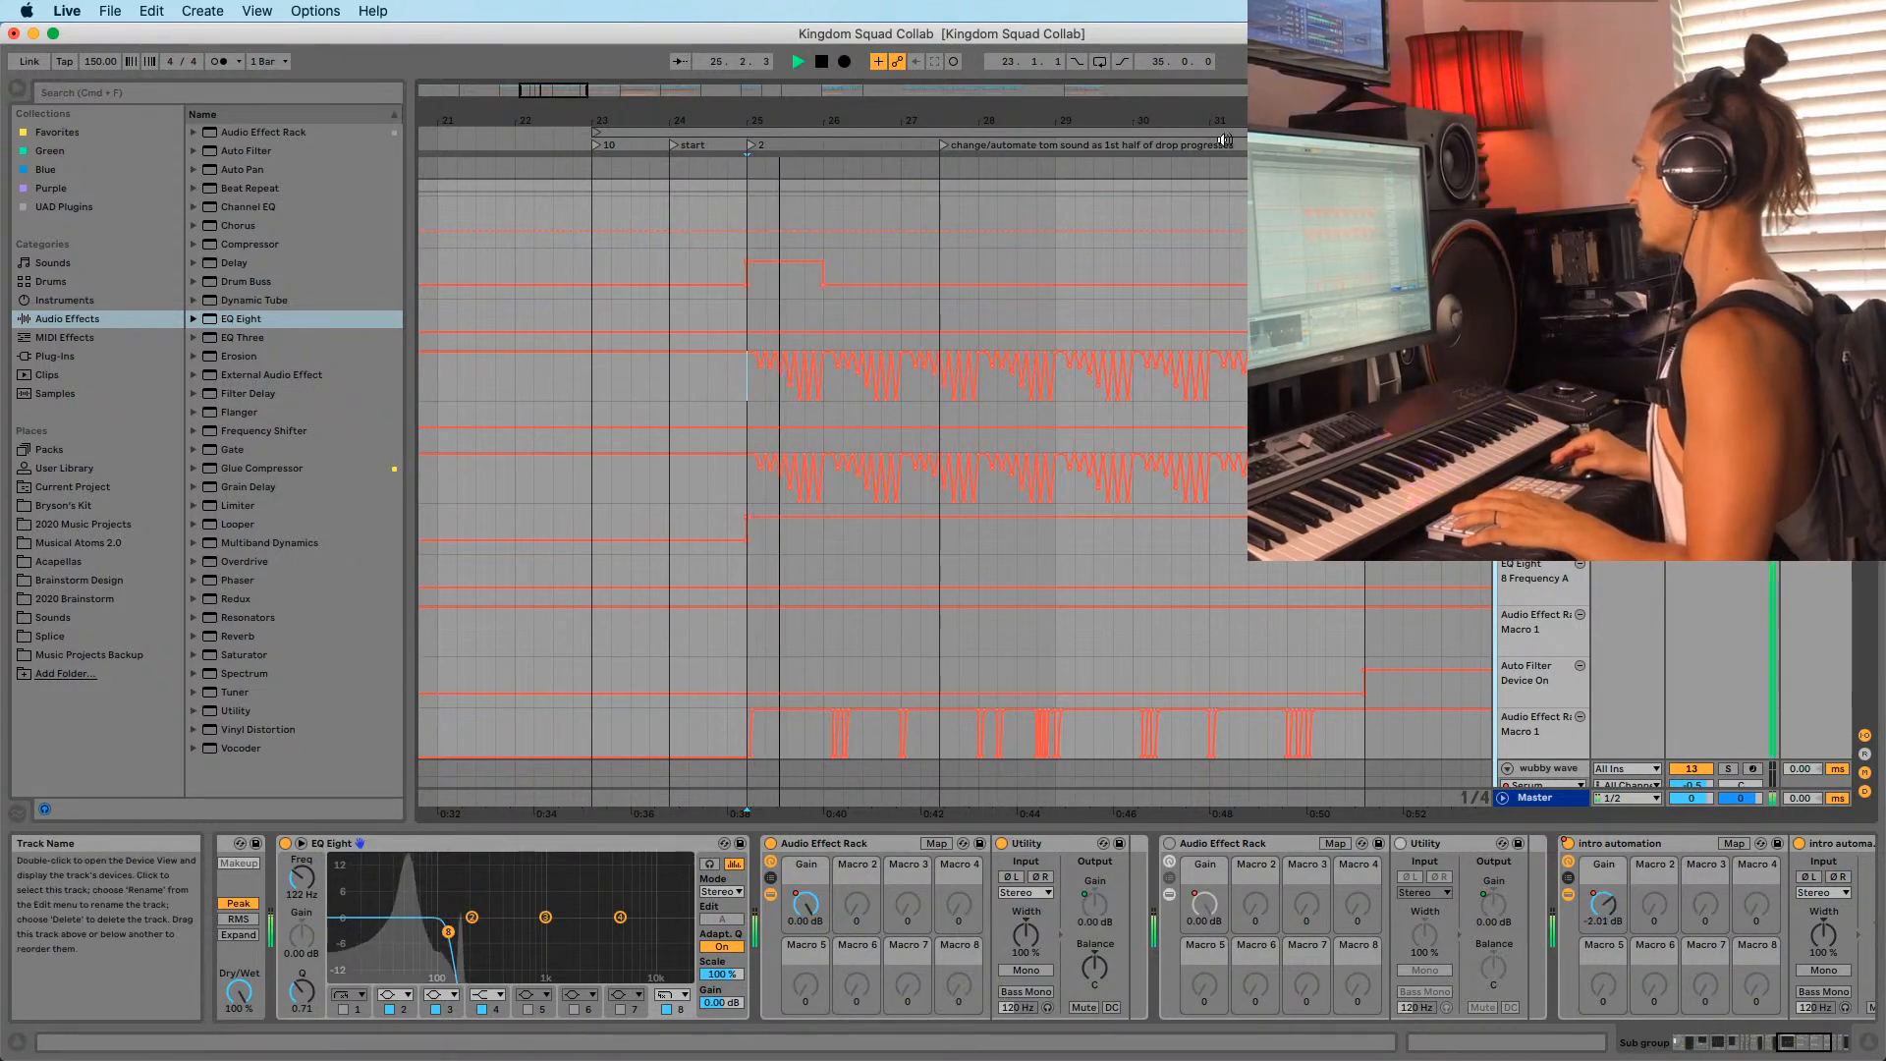
scroll(755, 285, "down", 15)
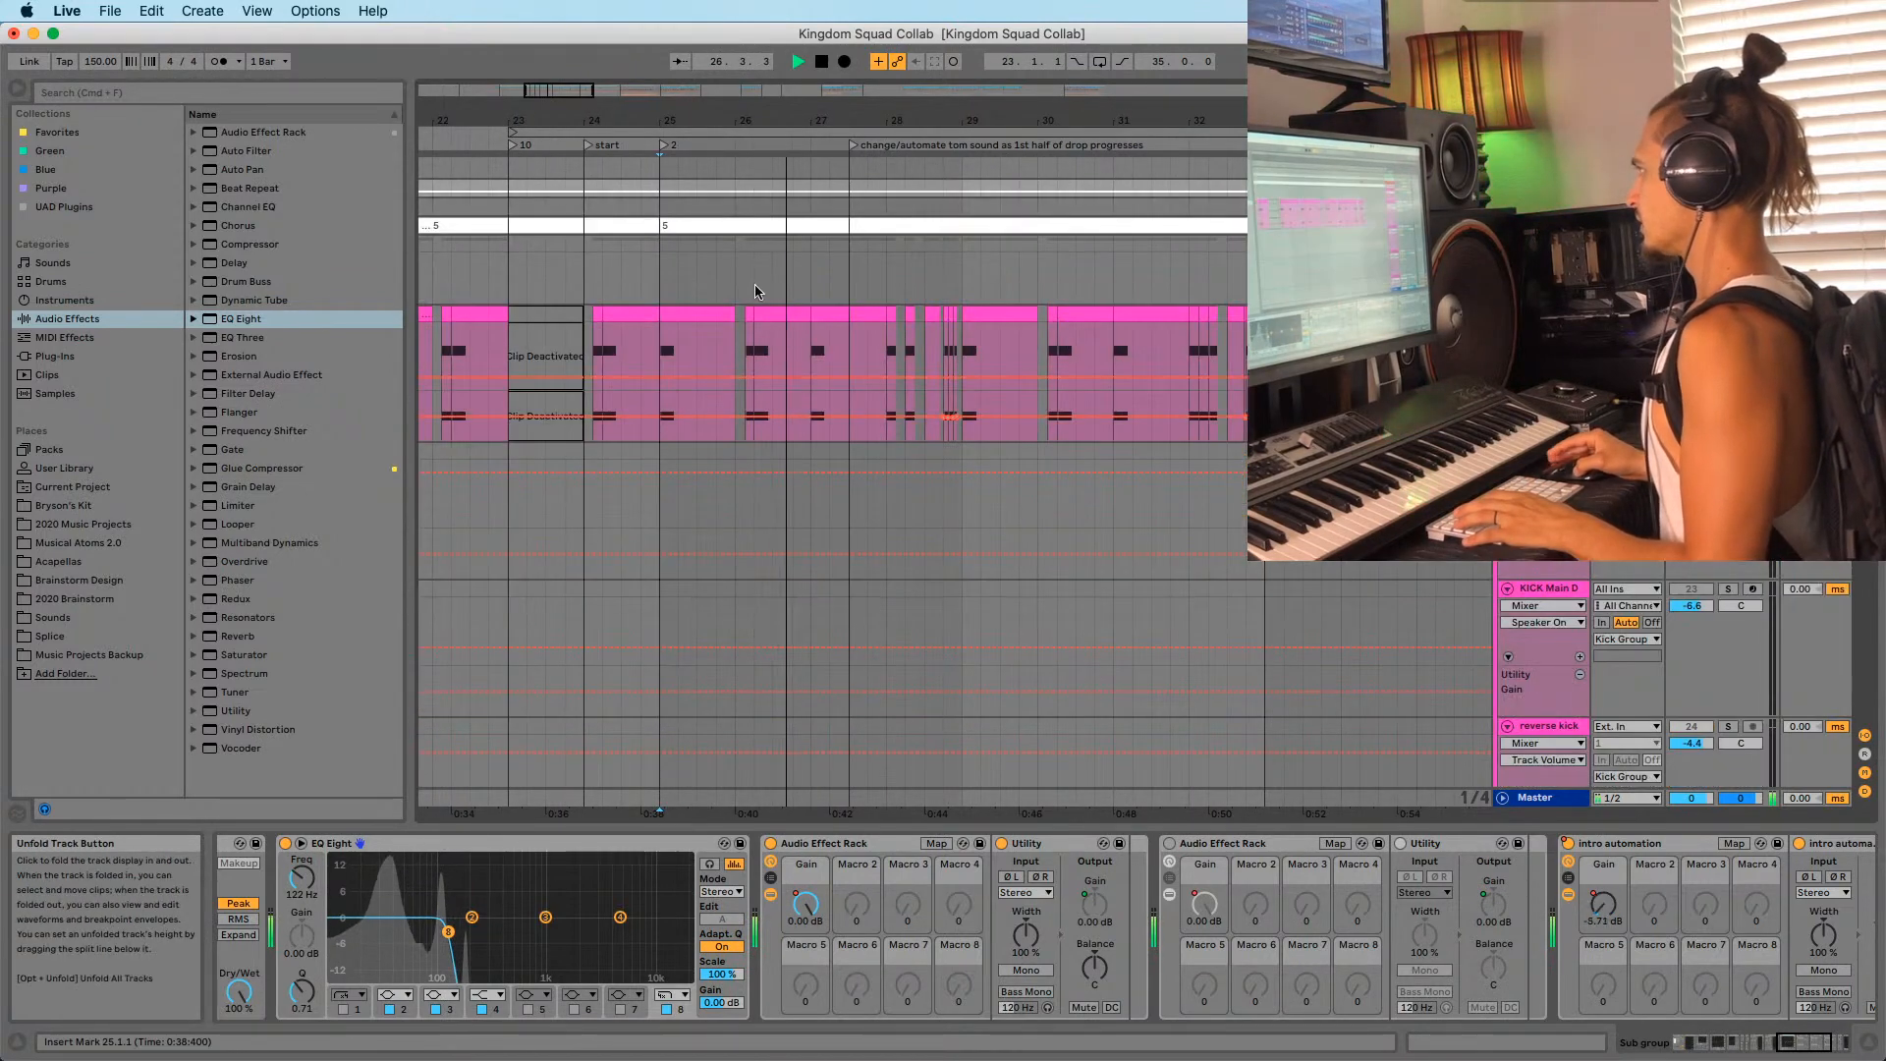
Set the playback start at bar 24, check another track's chain, and play briefly.
left_click(583, 252)
left_click(1728, 314)
left_click(1728, 243)
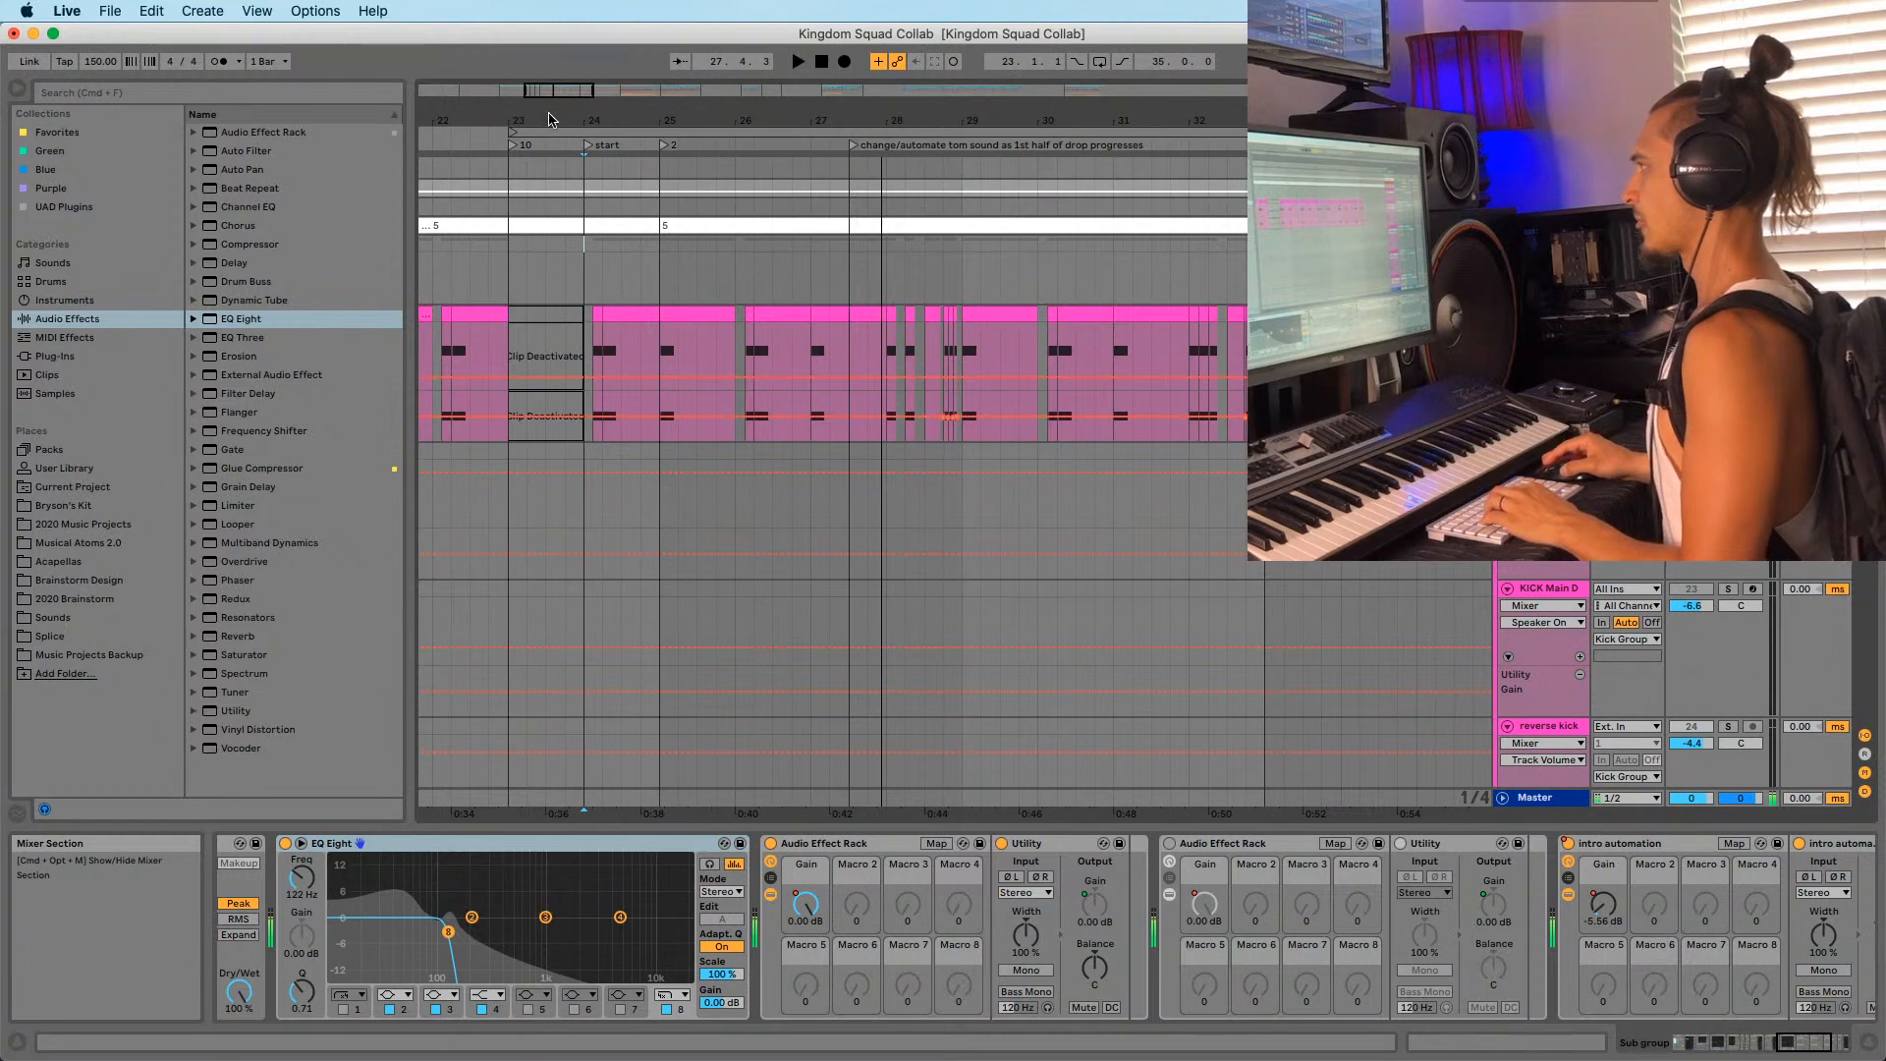
key("space")
key("space")
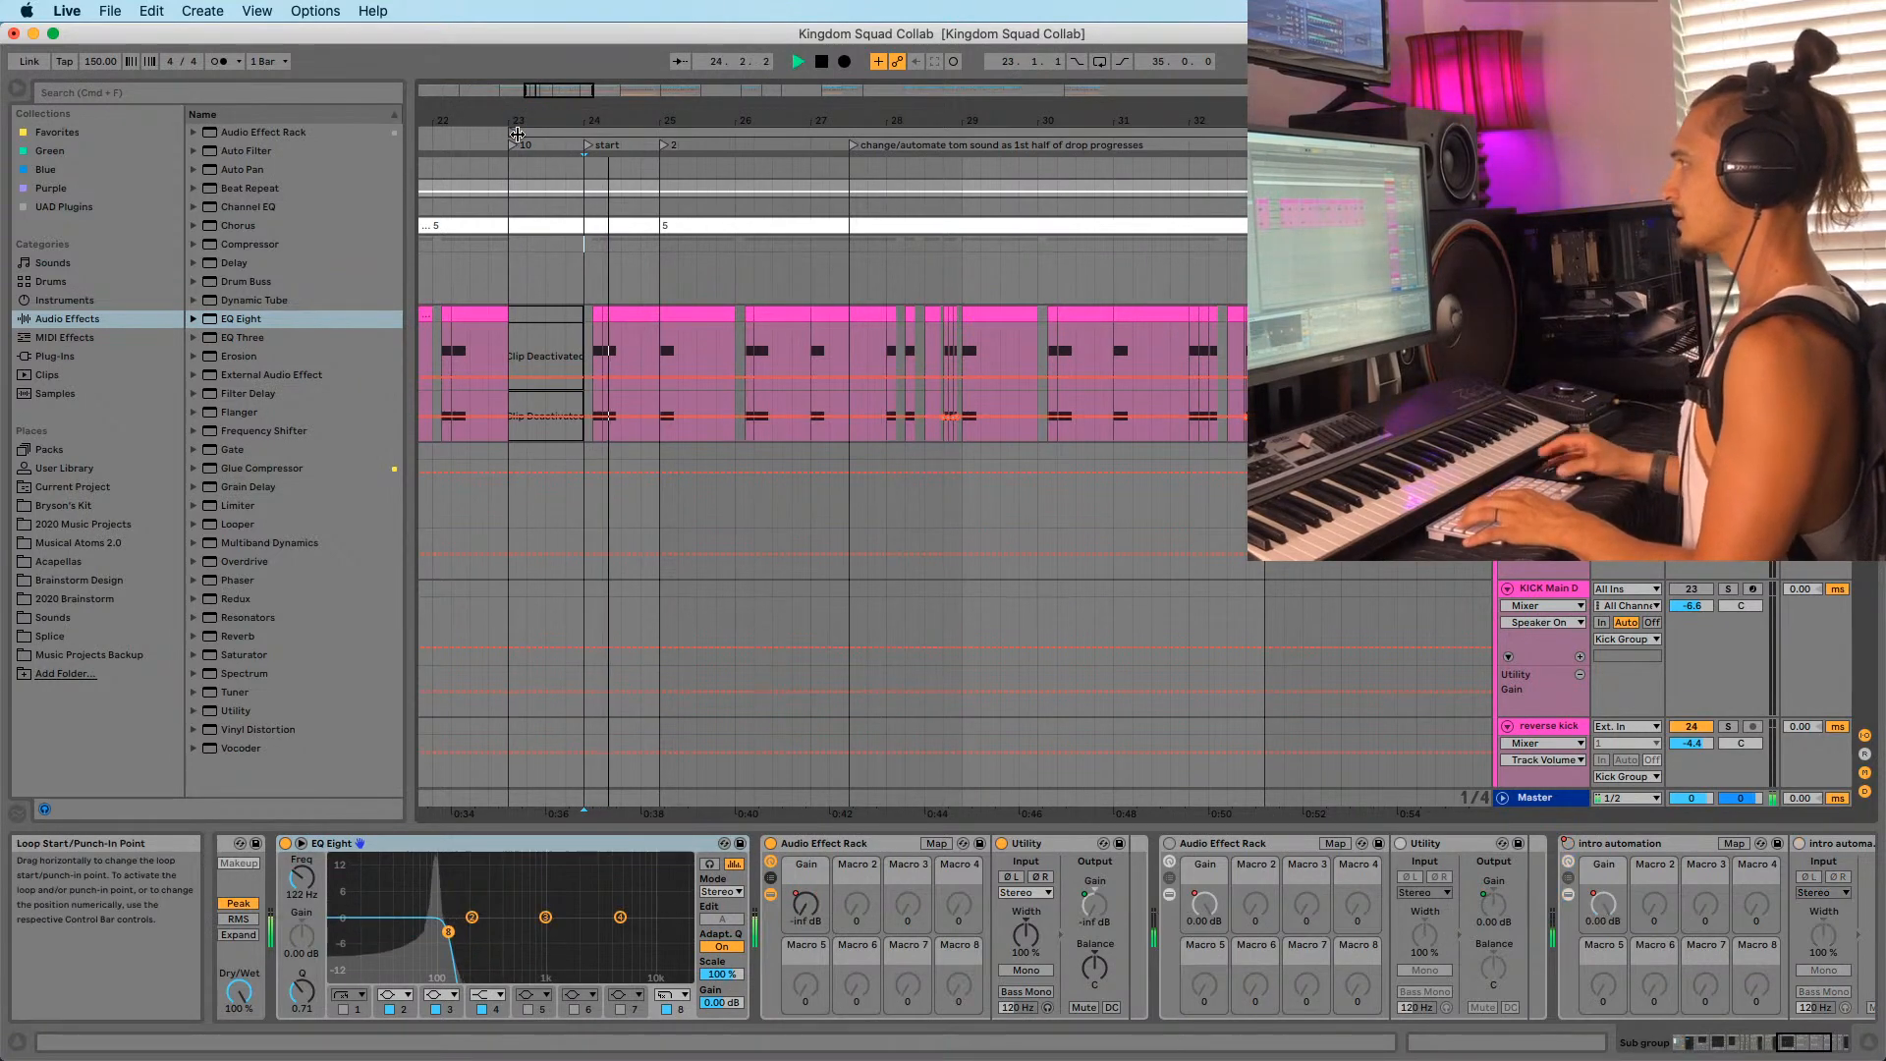
Select the 3-Audio 10 (Freeze) vocal clip to display its Auto Filter, EQ Eight, EchoBoy, Compressor chain.
left_click_drag(517, 122, 516, 201)
scroll(869, 494, "down", 5)
scroll(869, 494, "down", 10)
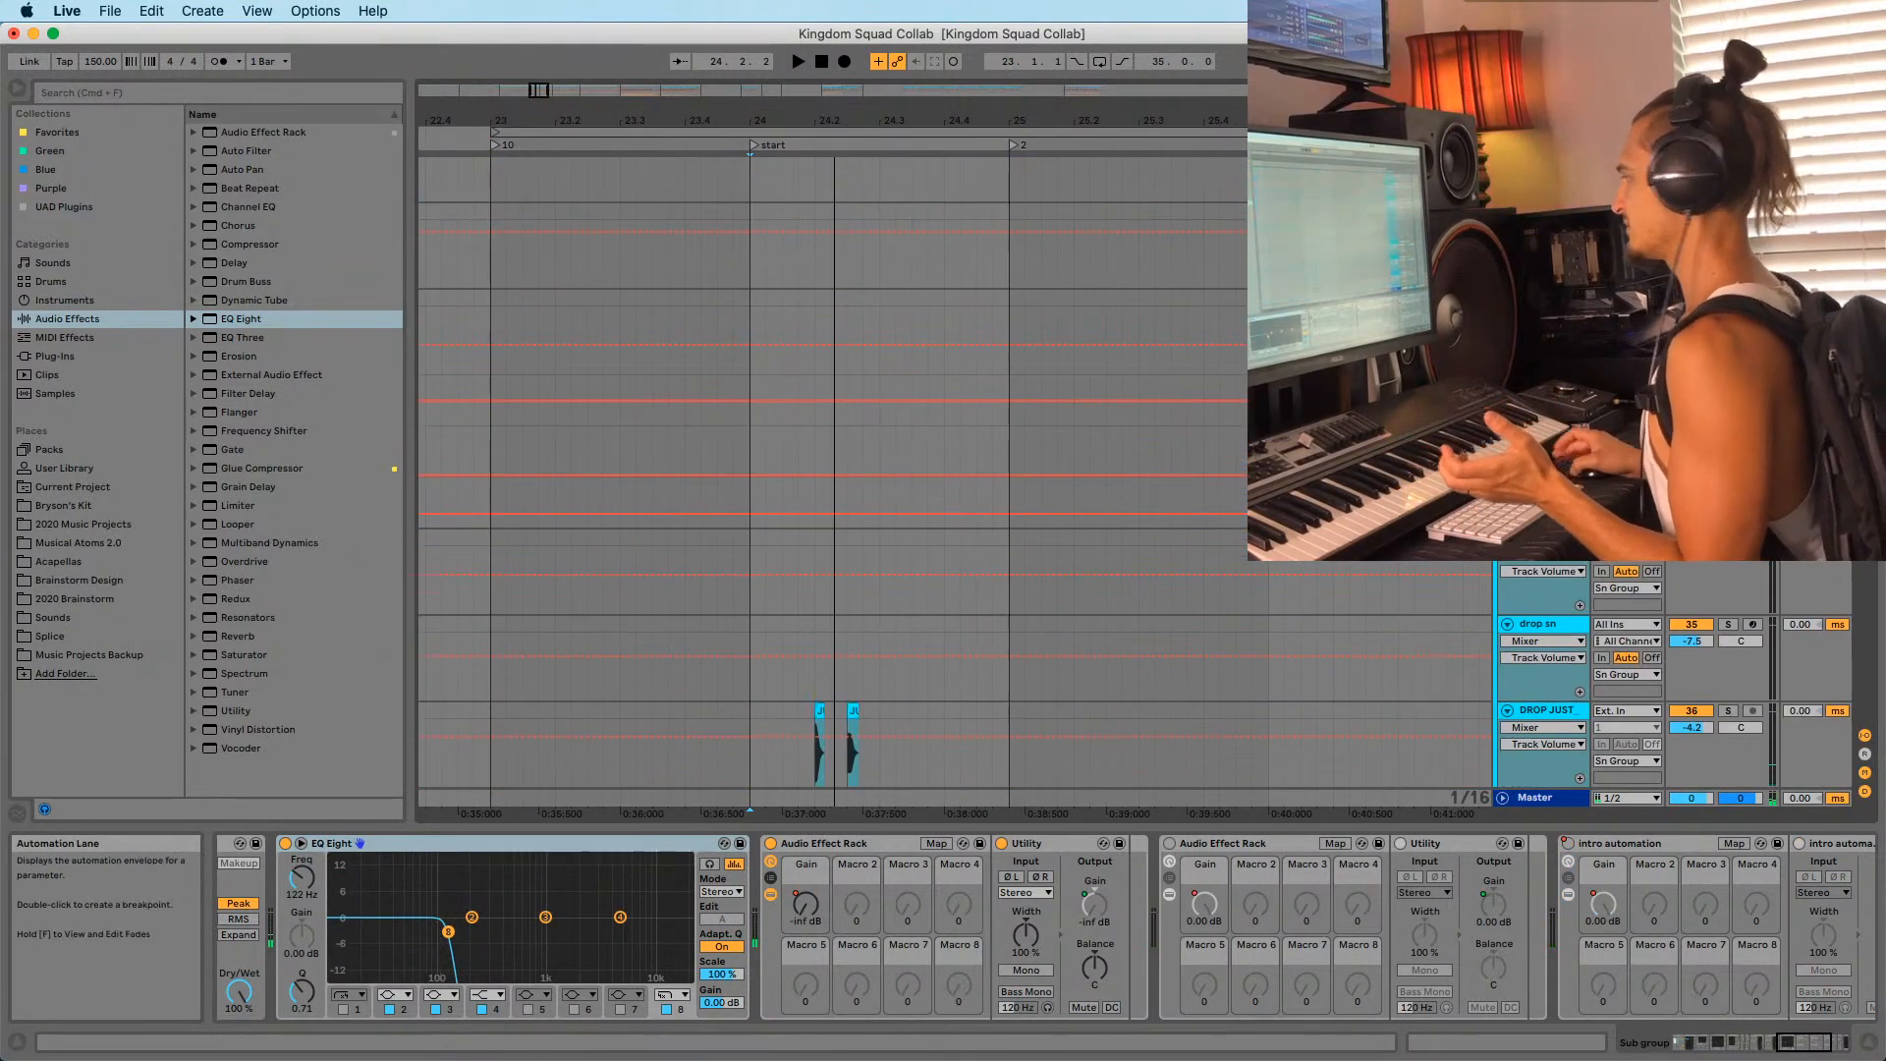
scroll(869, 494, "up", 10)
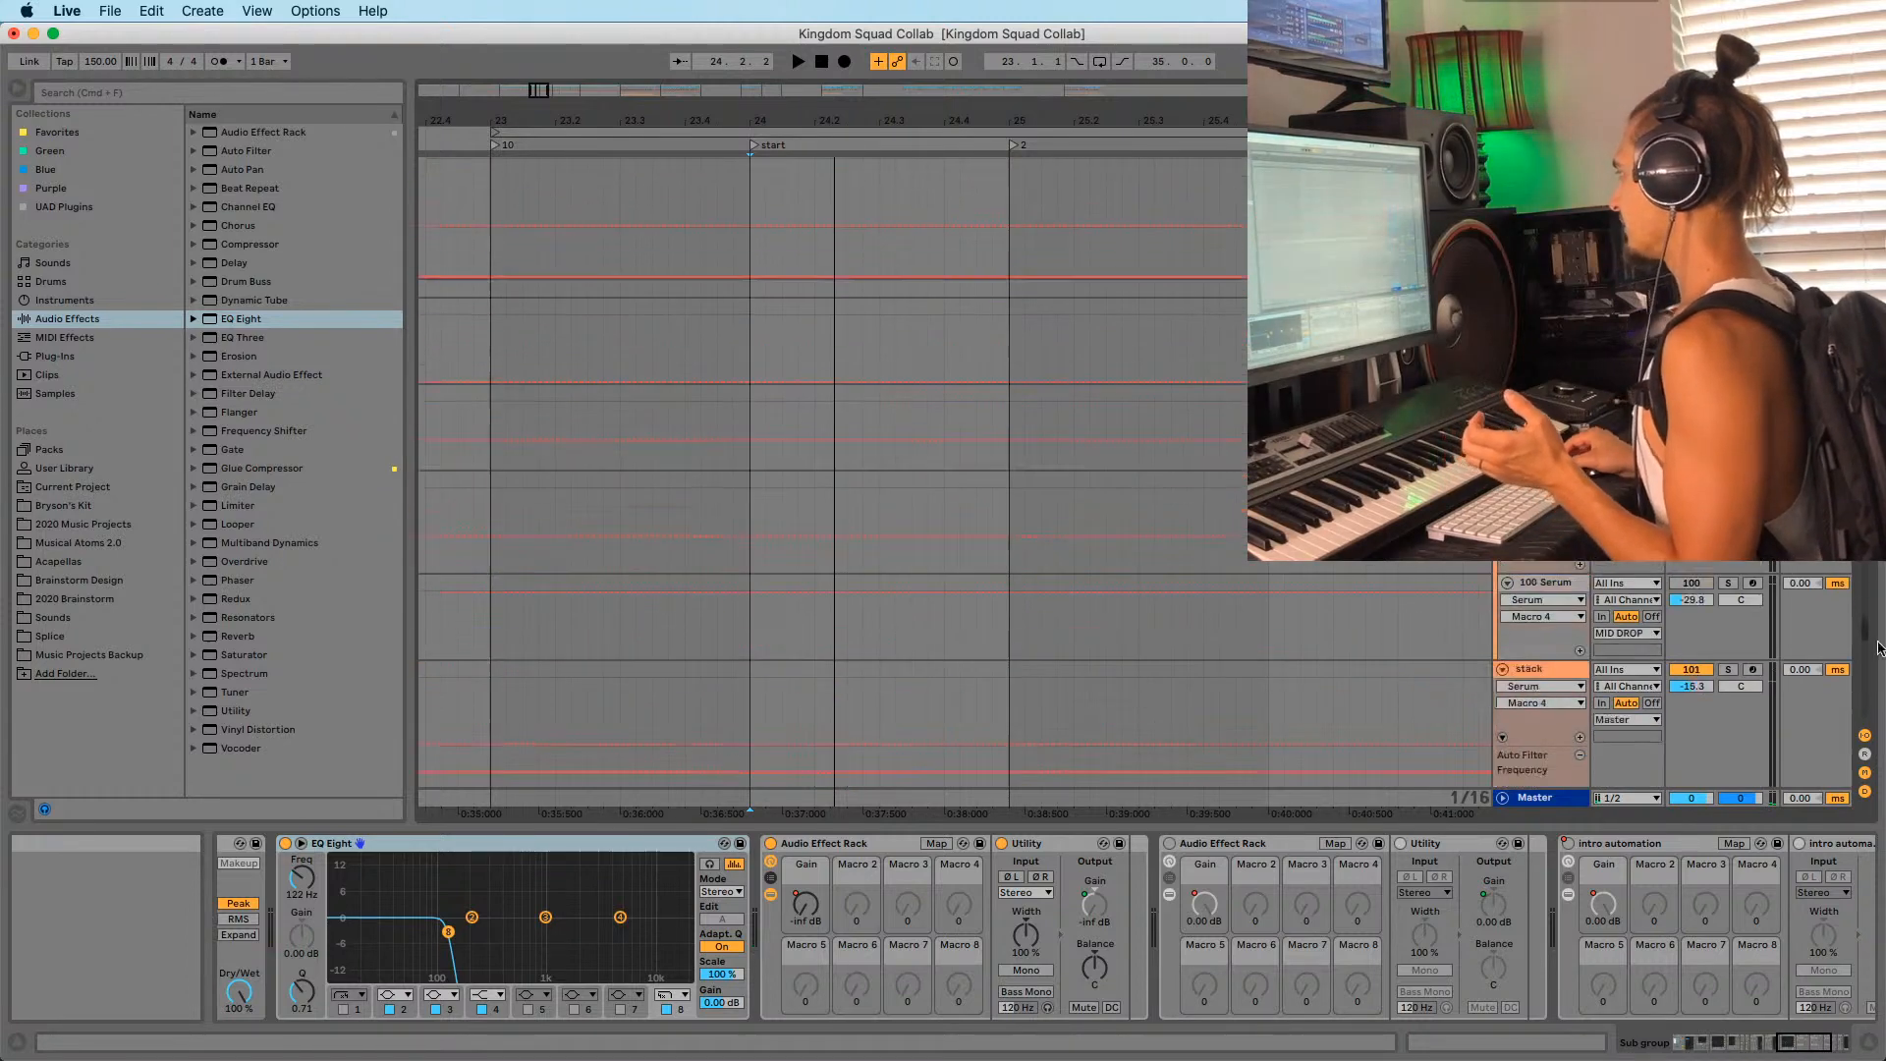
left_click(516, 357)
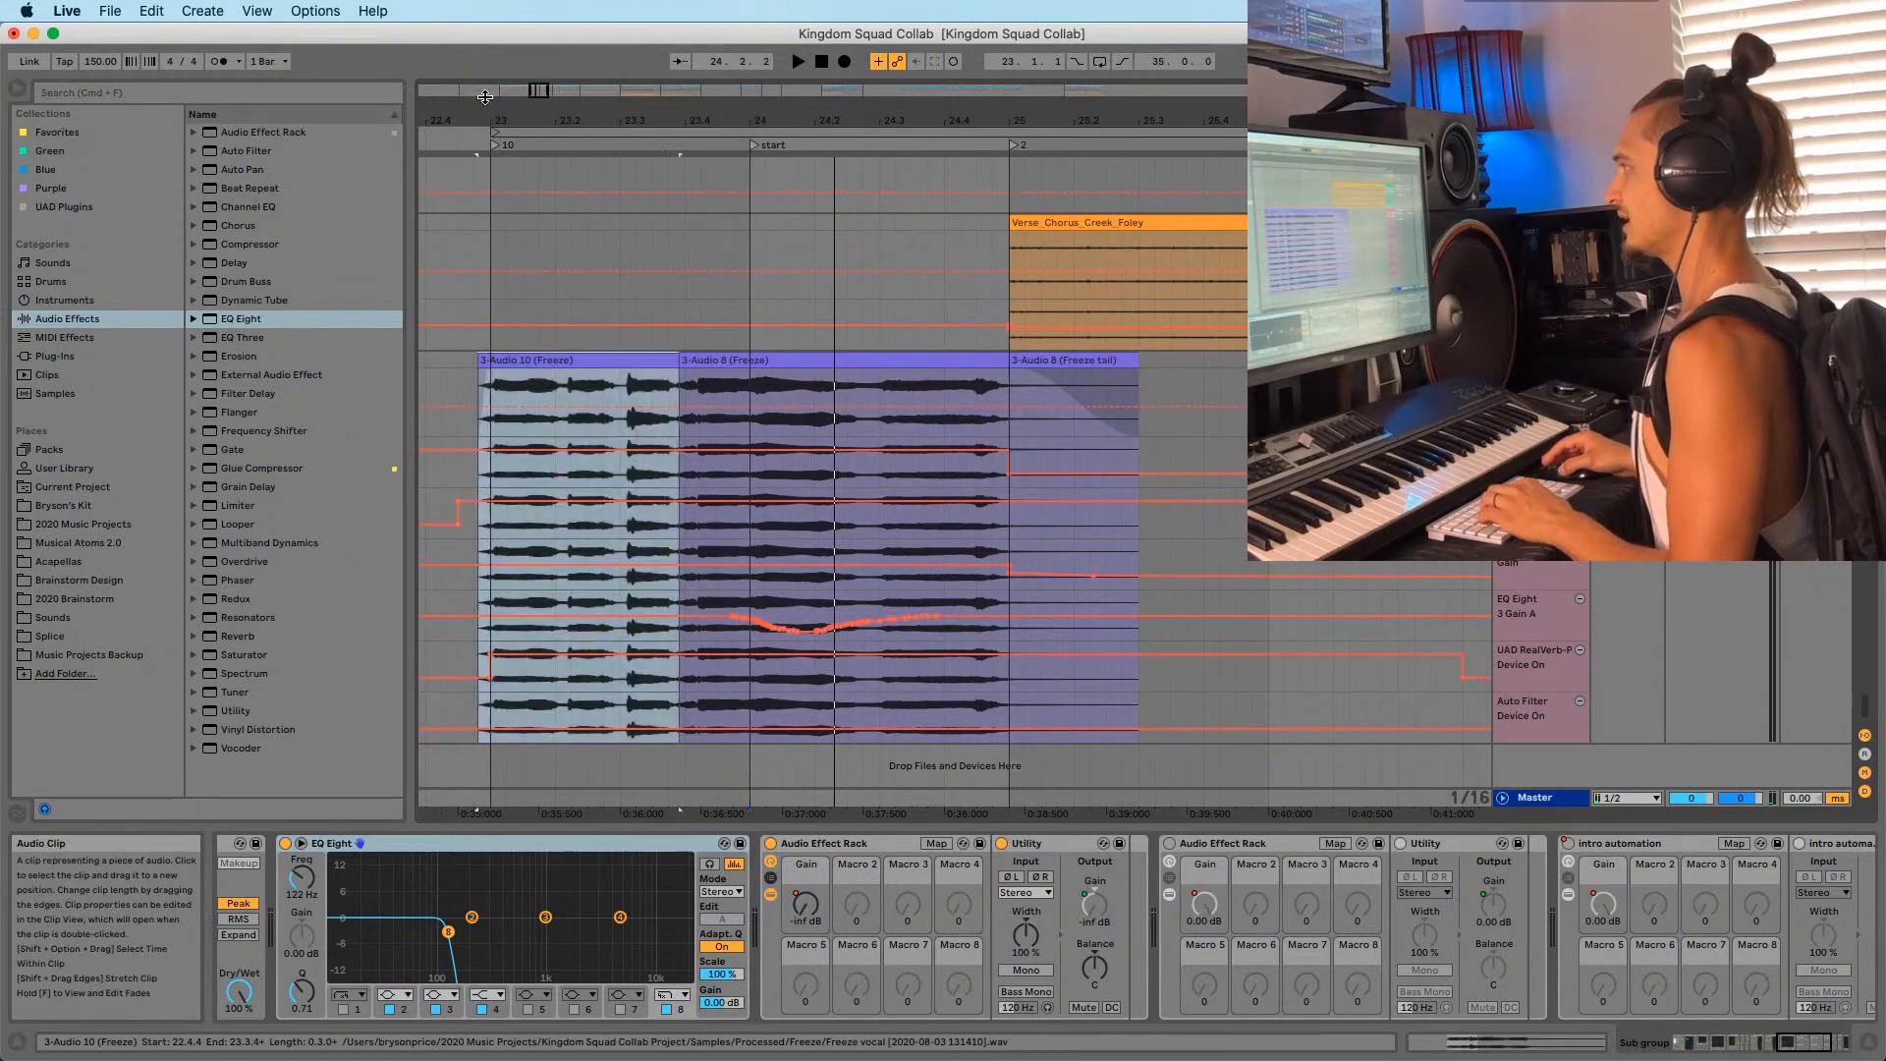
left_click_drag(550, 121, 589, 245)
scroll(454, 260, "down", 2)
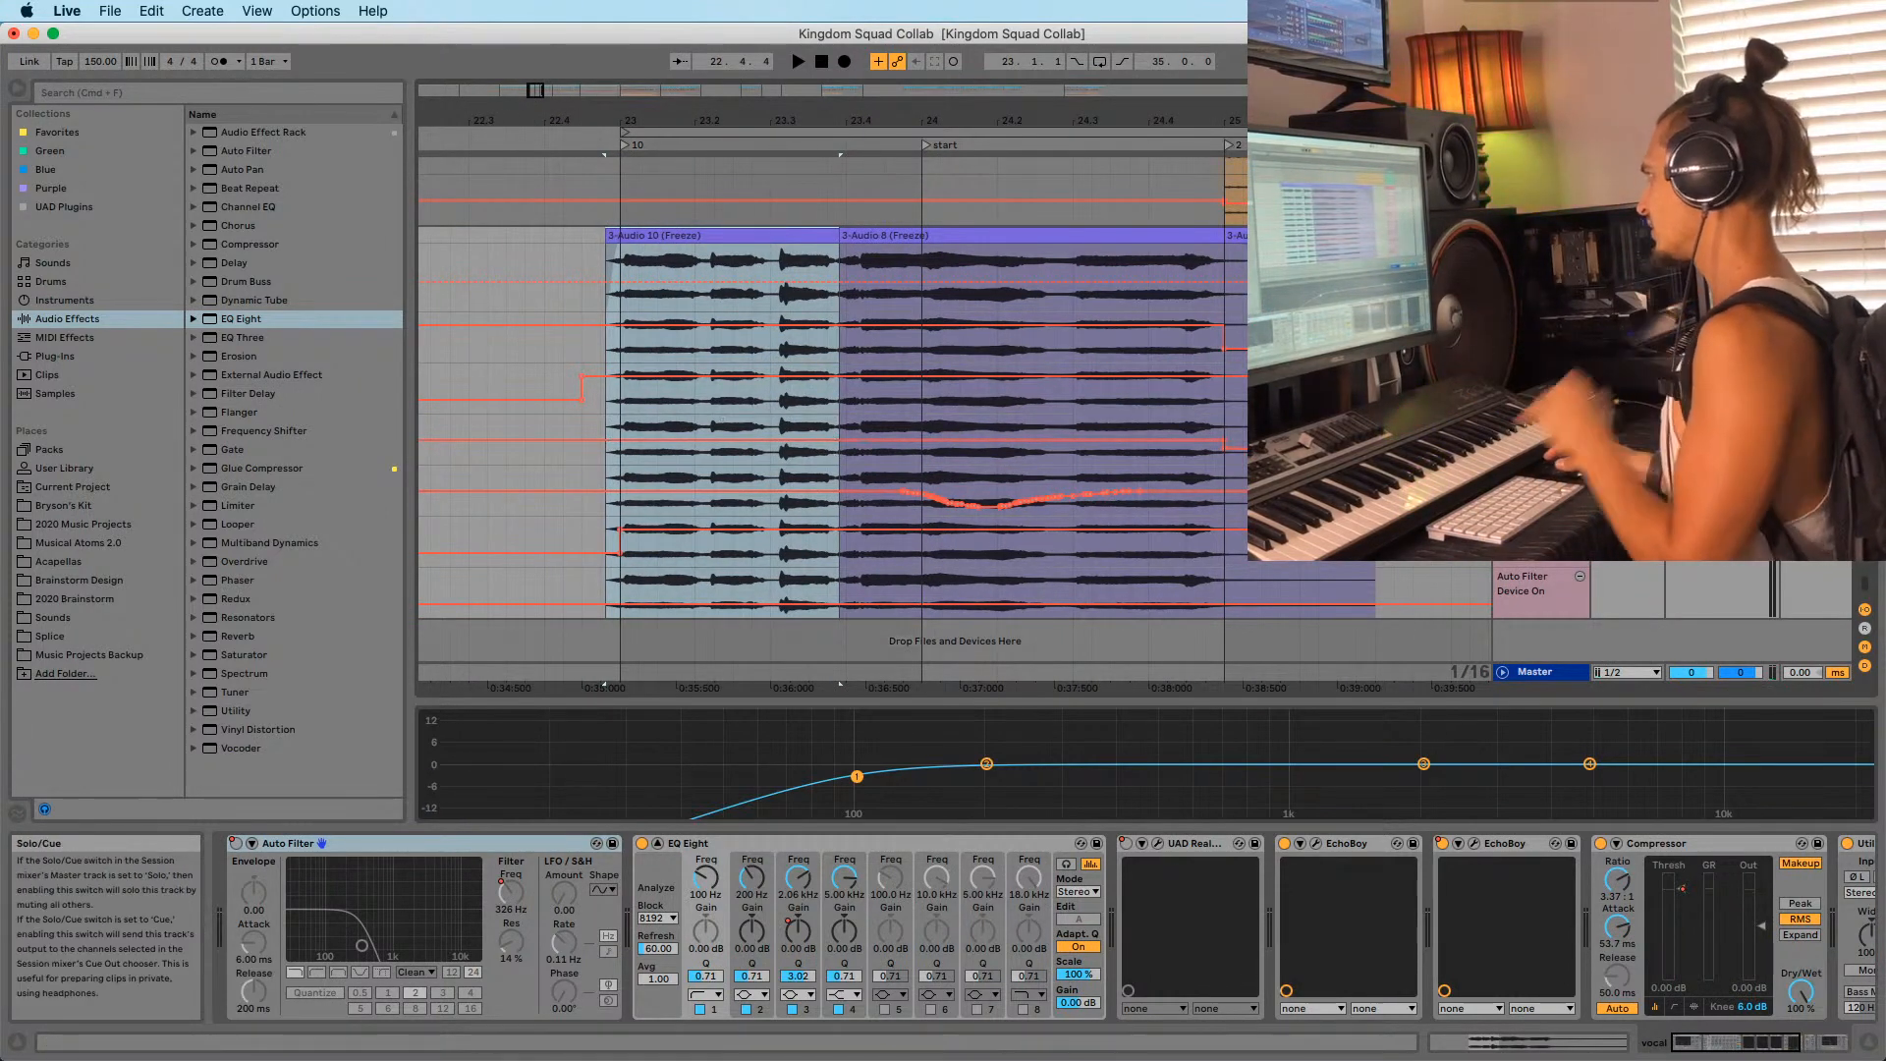
left_click_drag(858, 116, 831, 110)
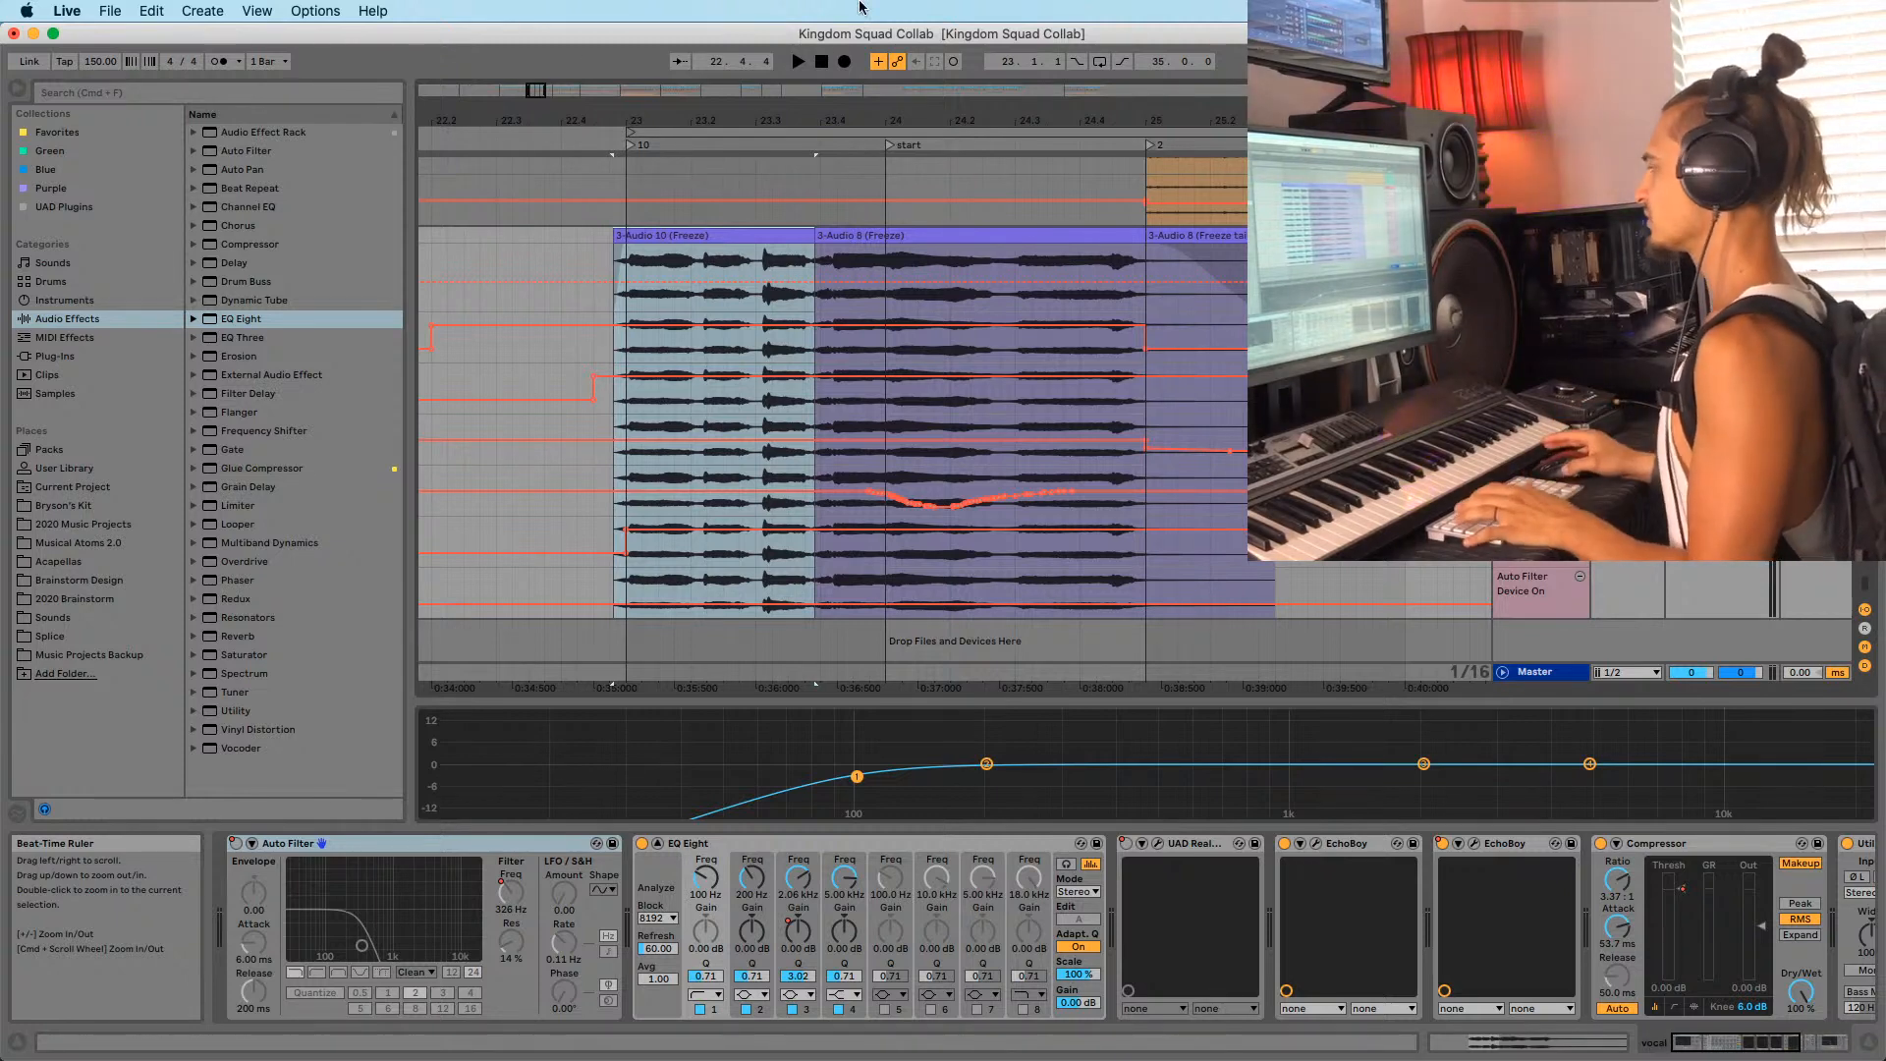
key("space")
key("minus")
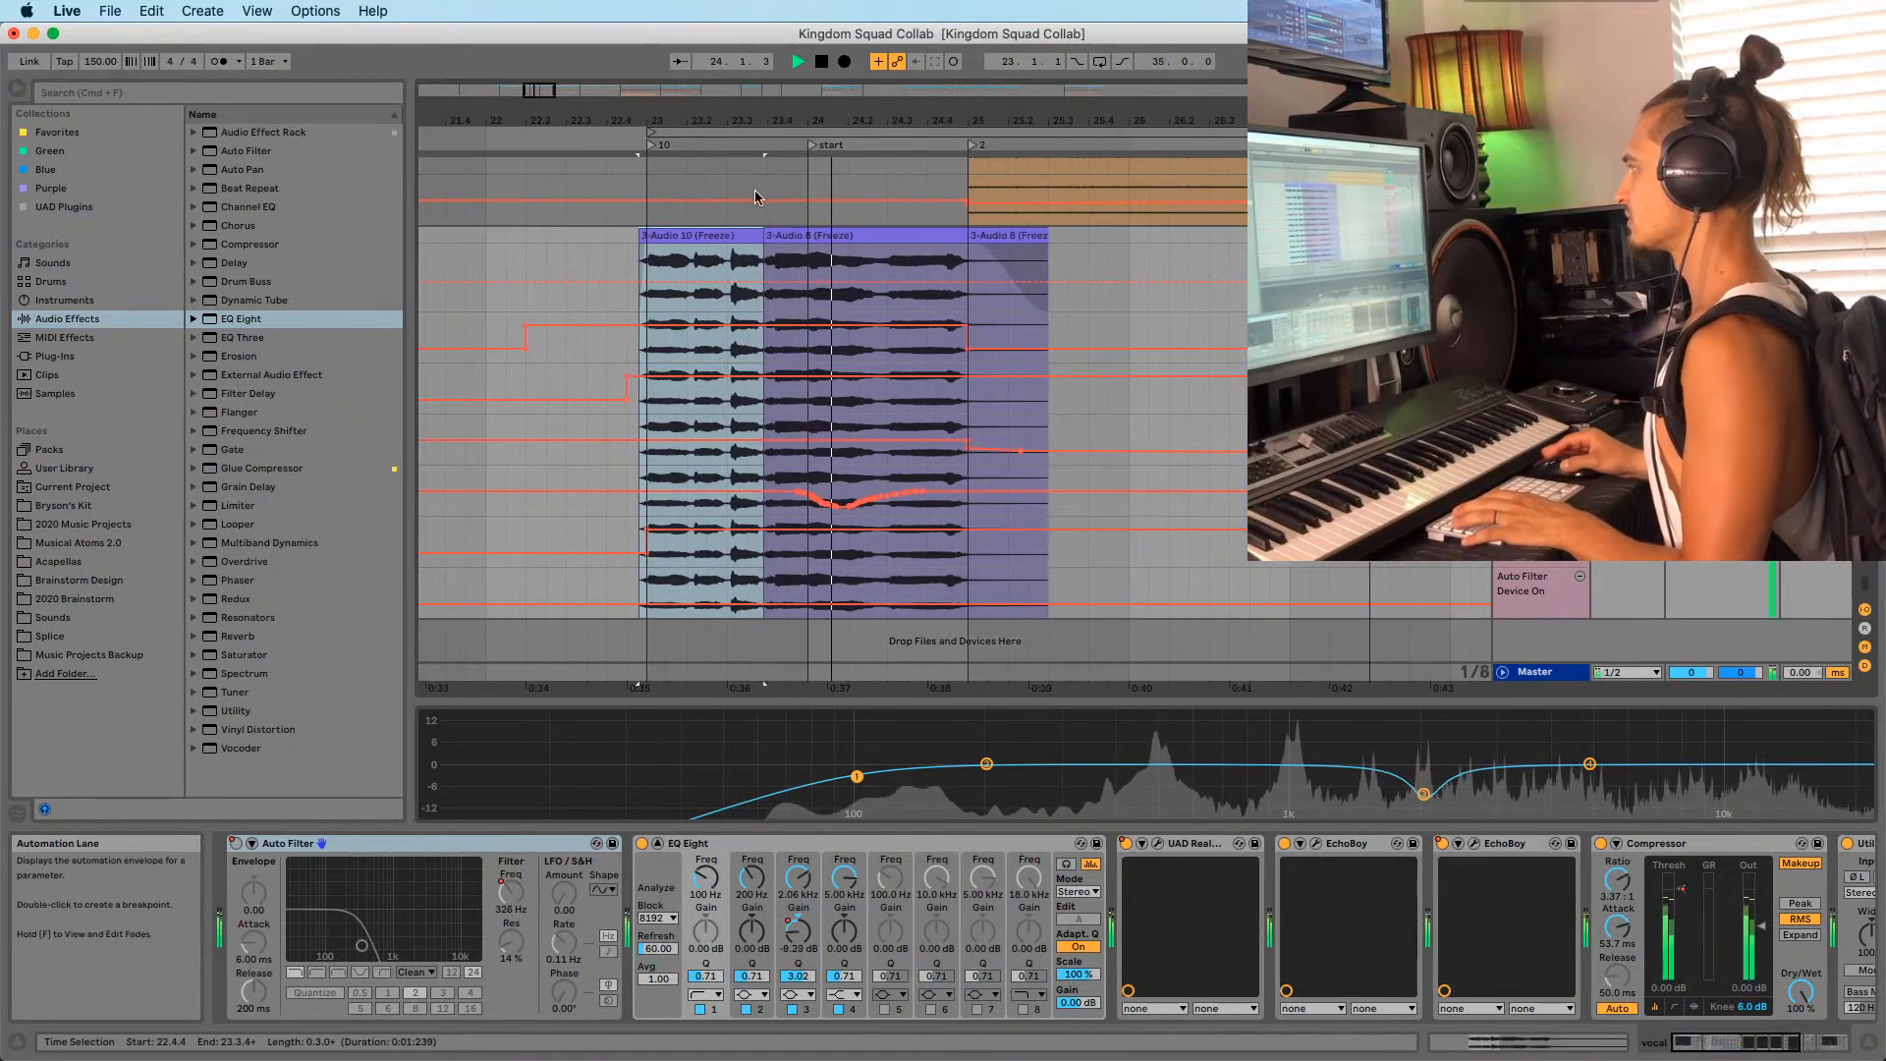
left_click_drag(662, 119, 746, 101)
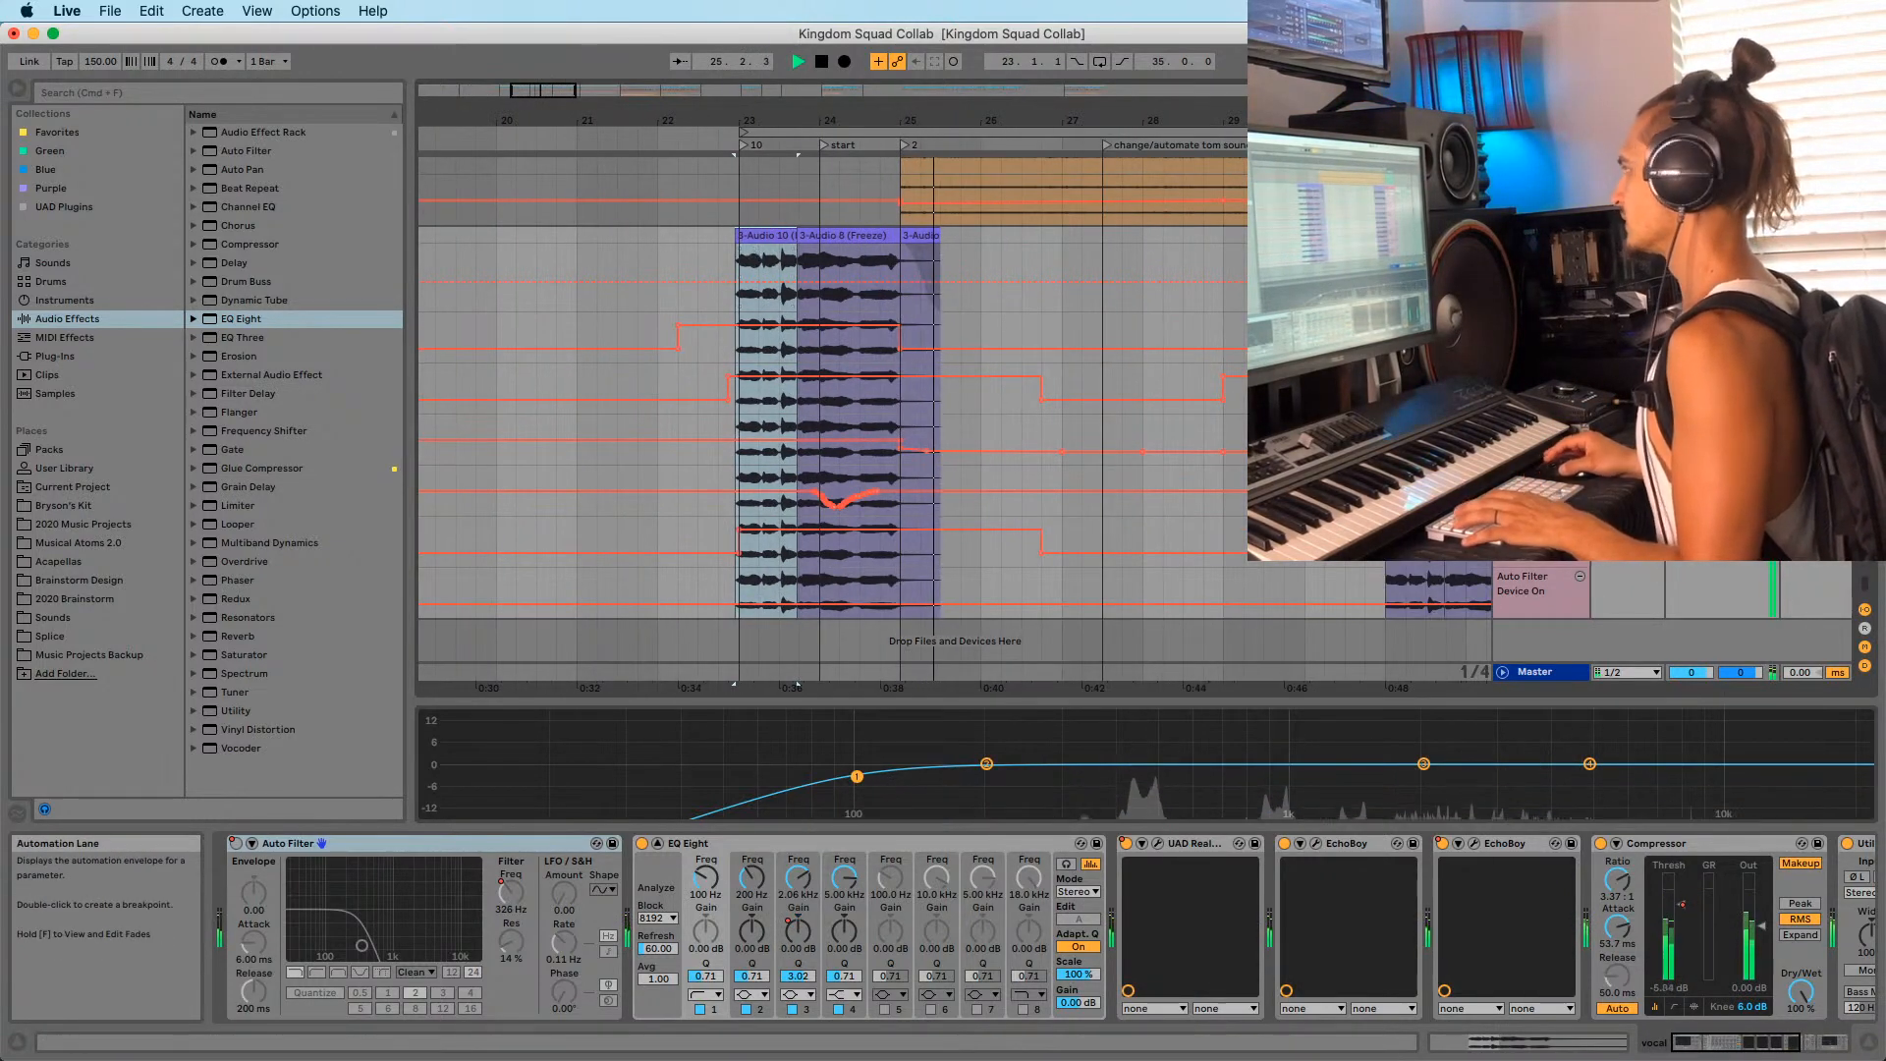
key("space")
key("space")
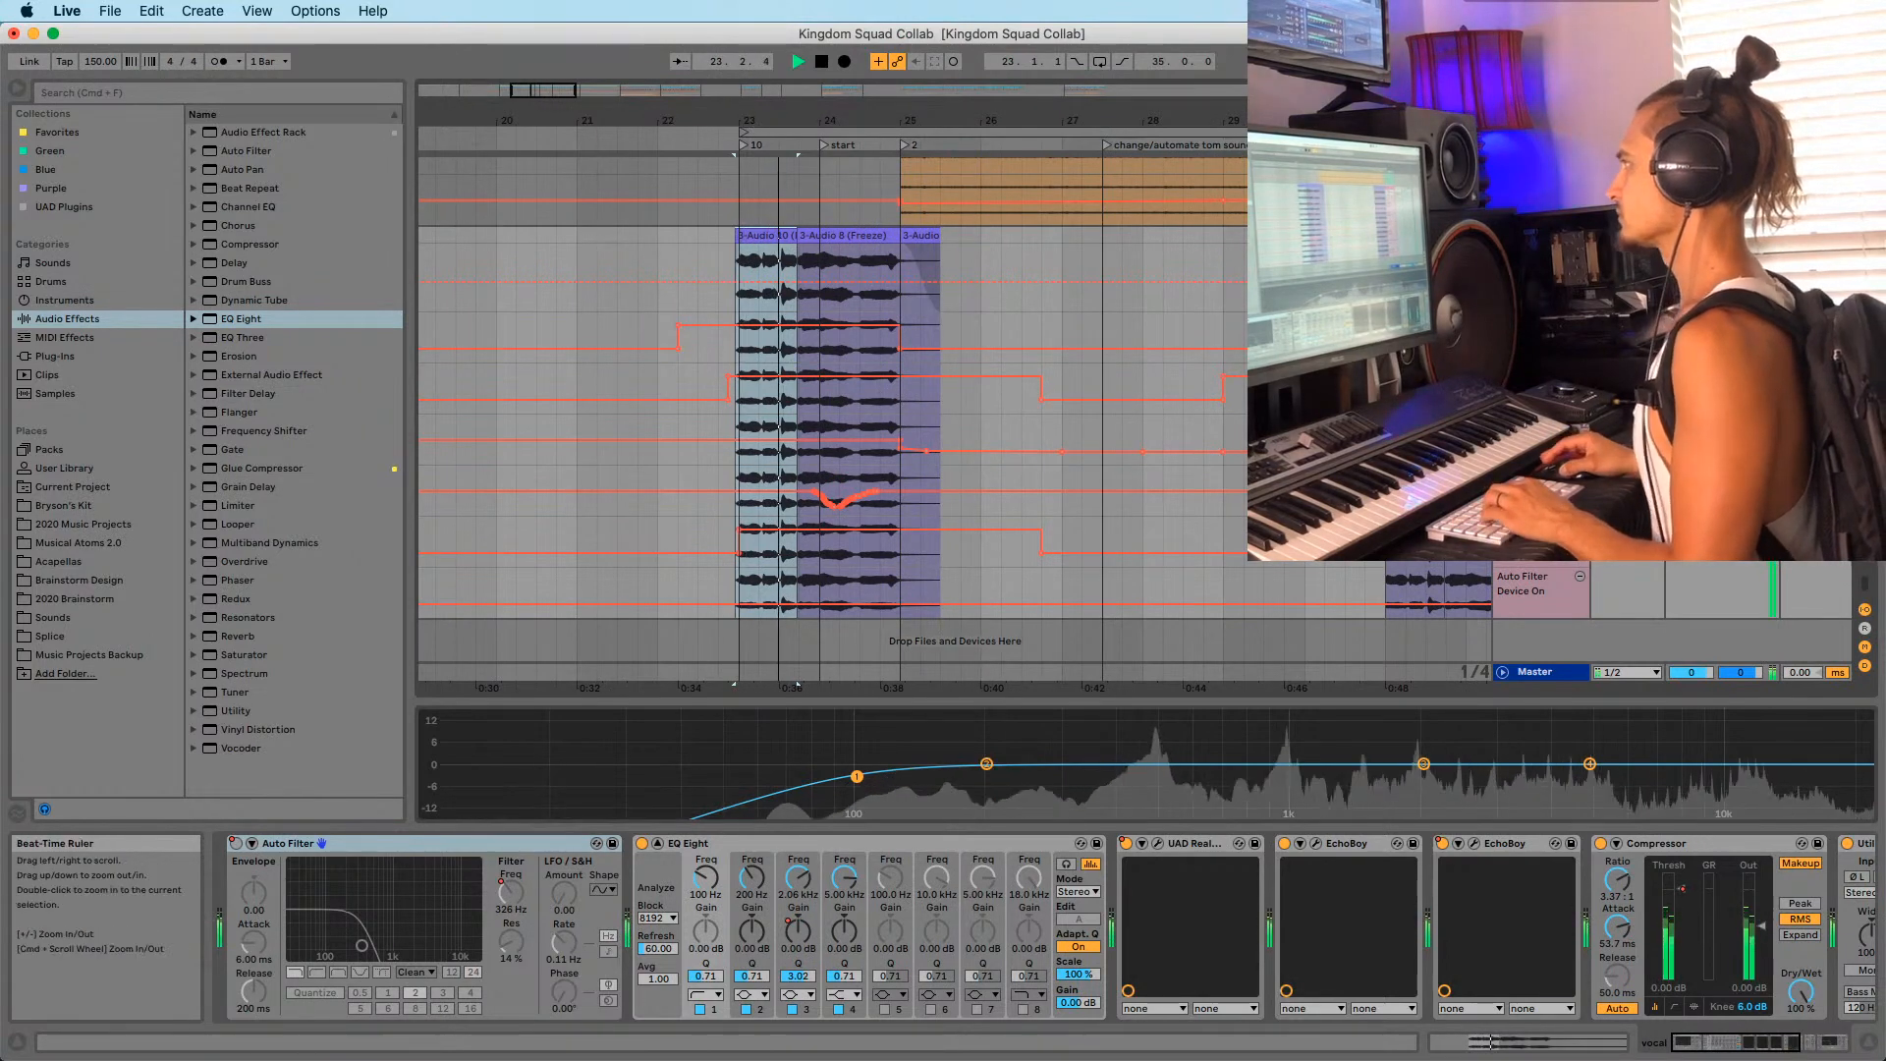
mouse_move(760, 119)
left_mouse_down()
mouse_move(760, 158)
mouse_move(712, 116)
mouse_move(536, 96)
left_mouse_up()
left_click(695, 267)
scroll(802, 415, "up", 12)
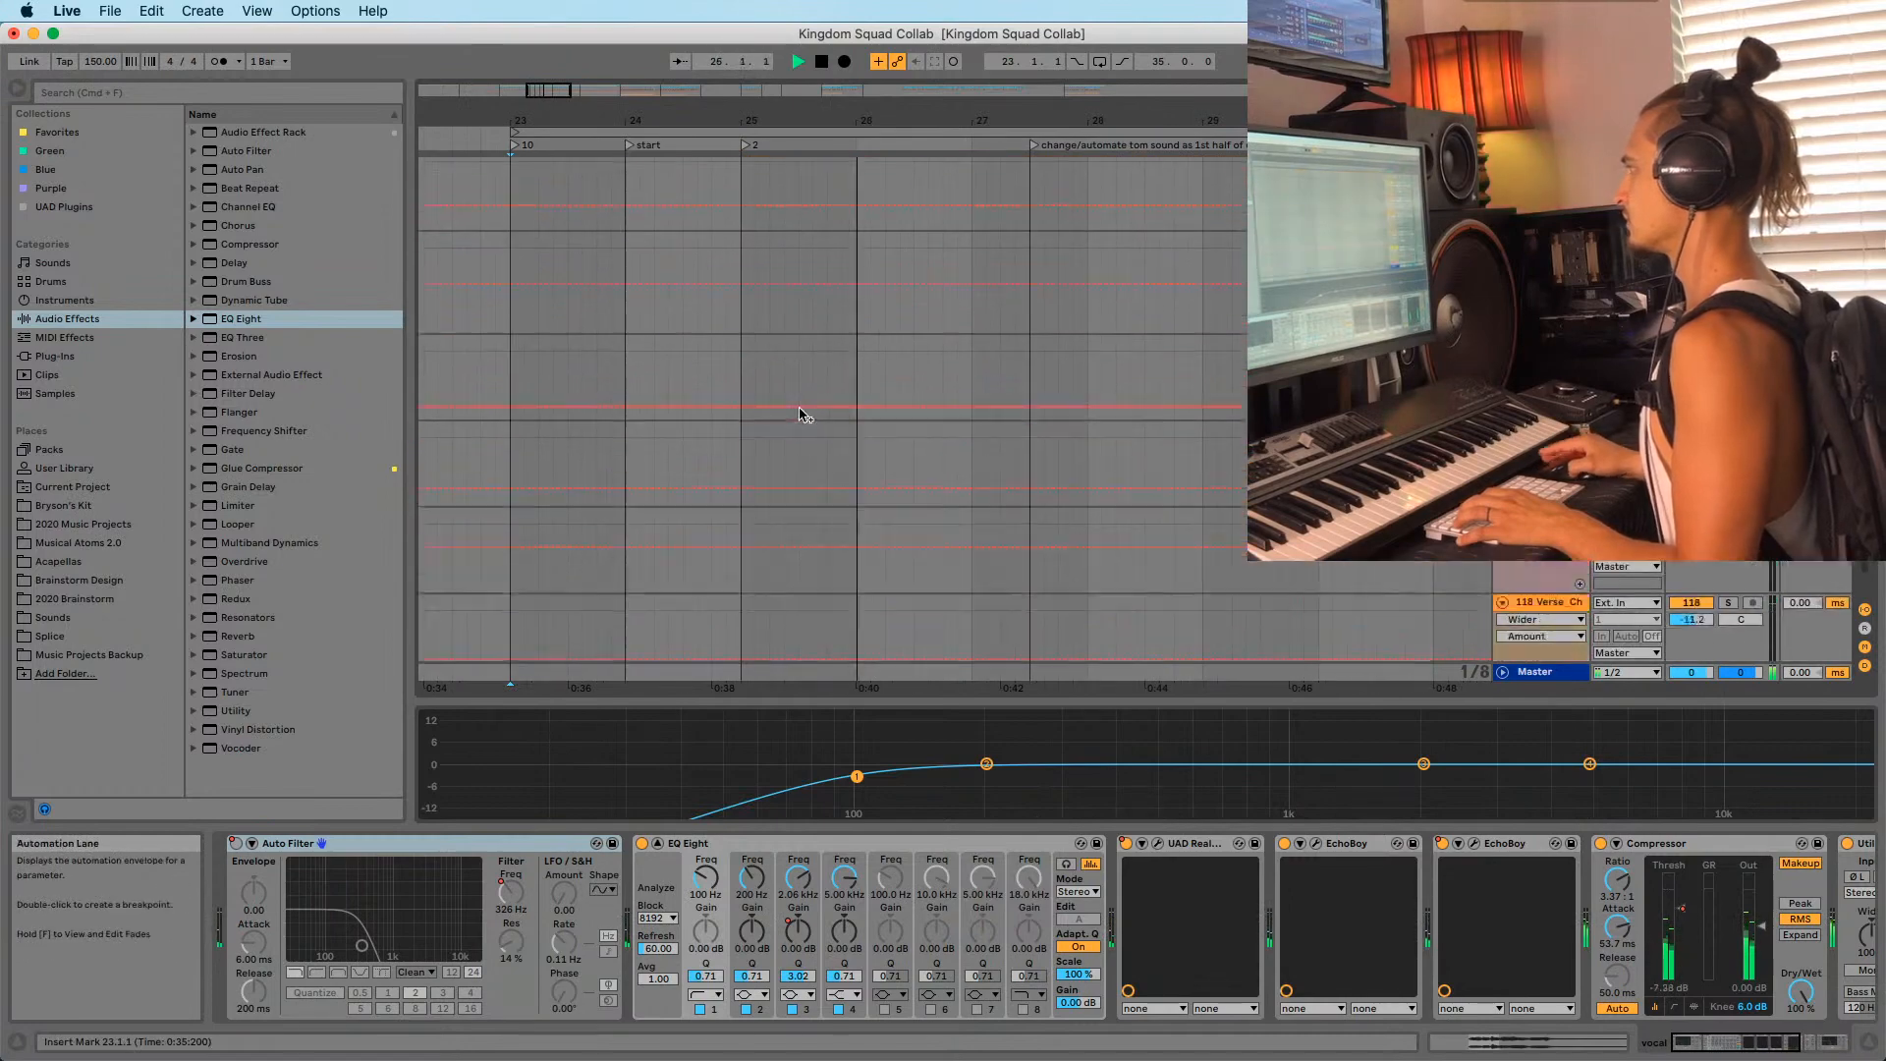
Stop playback, select the bar 25–29 pads clip, and play from bar 25.
scroll(805, 415, "down", 10)
key("space")
scroll(825, 417, "up", 10)
scroll(855, 430, "down", 10)
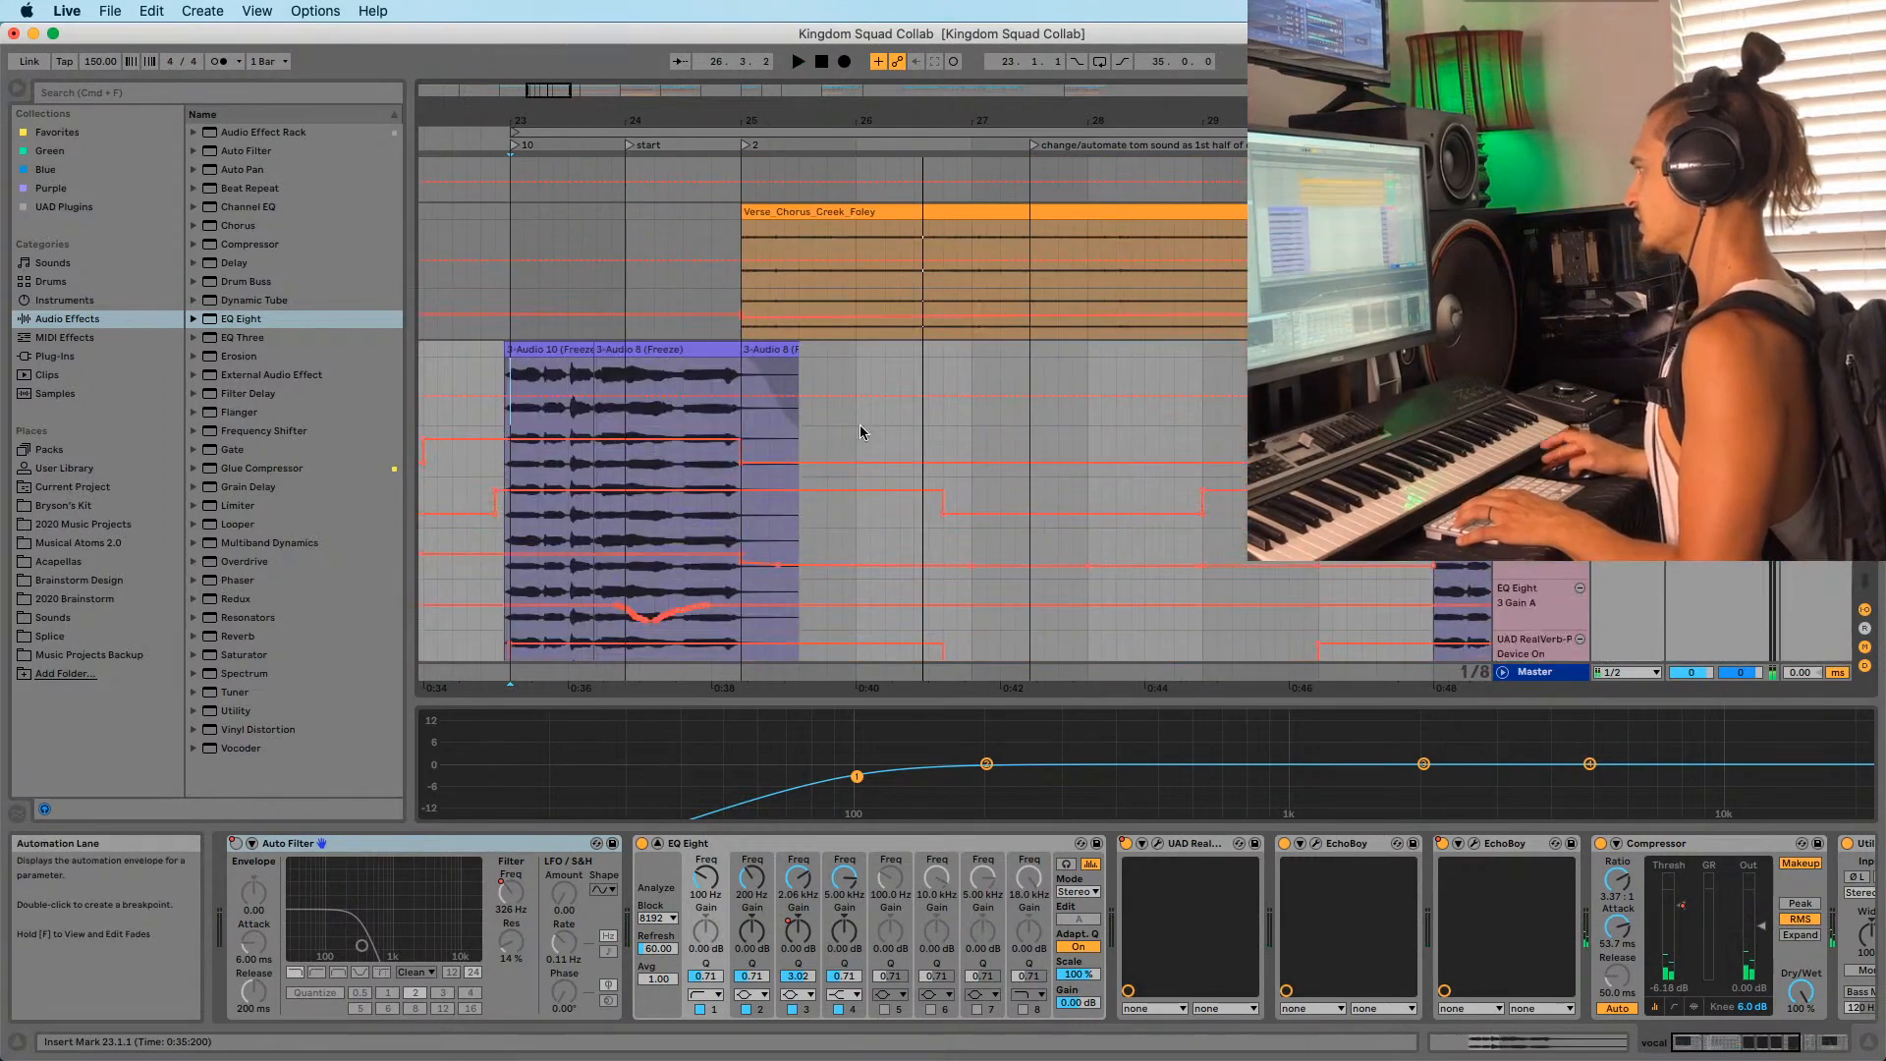
scroll(860, 432, "down", 15)
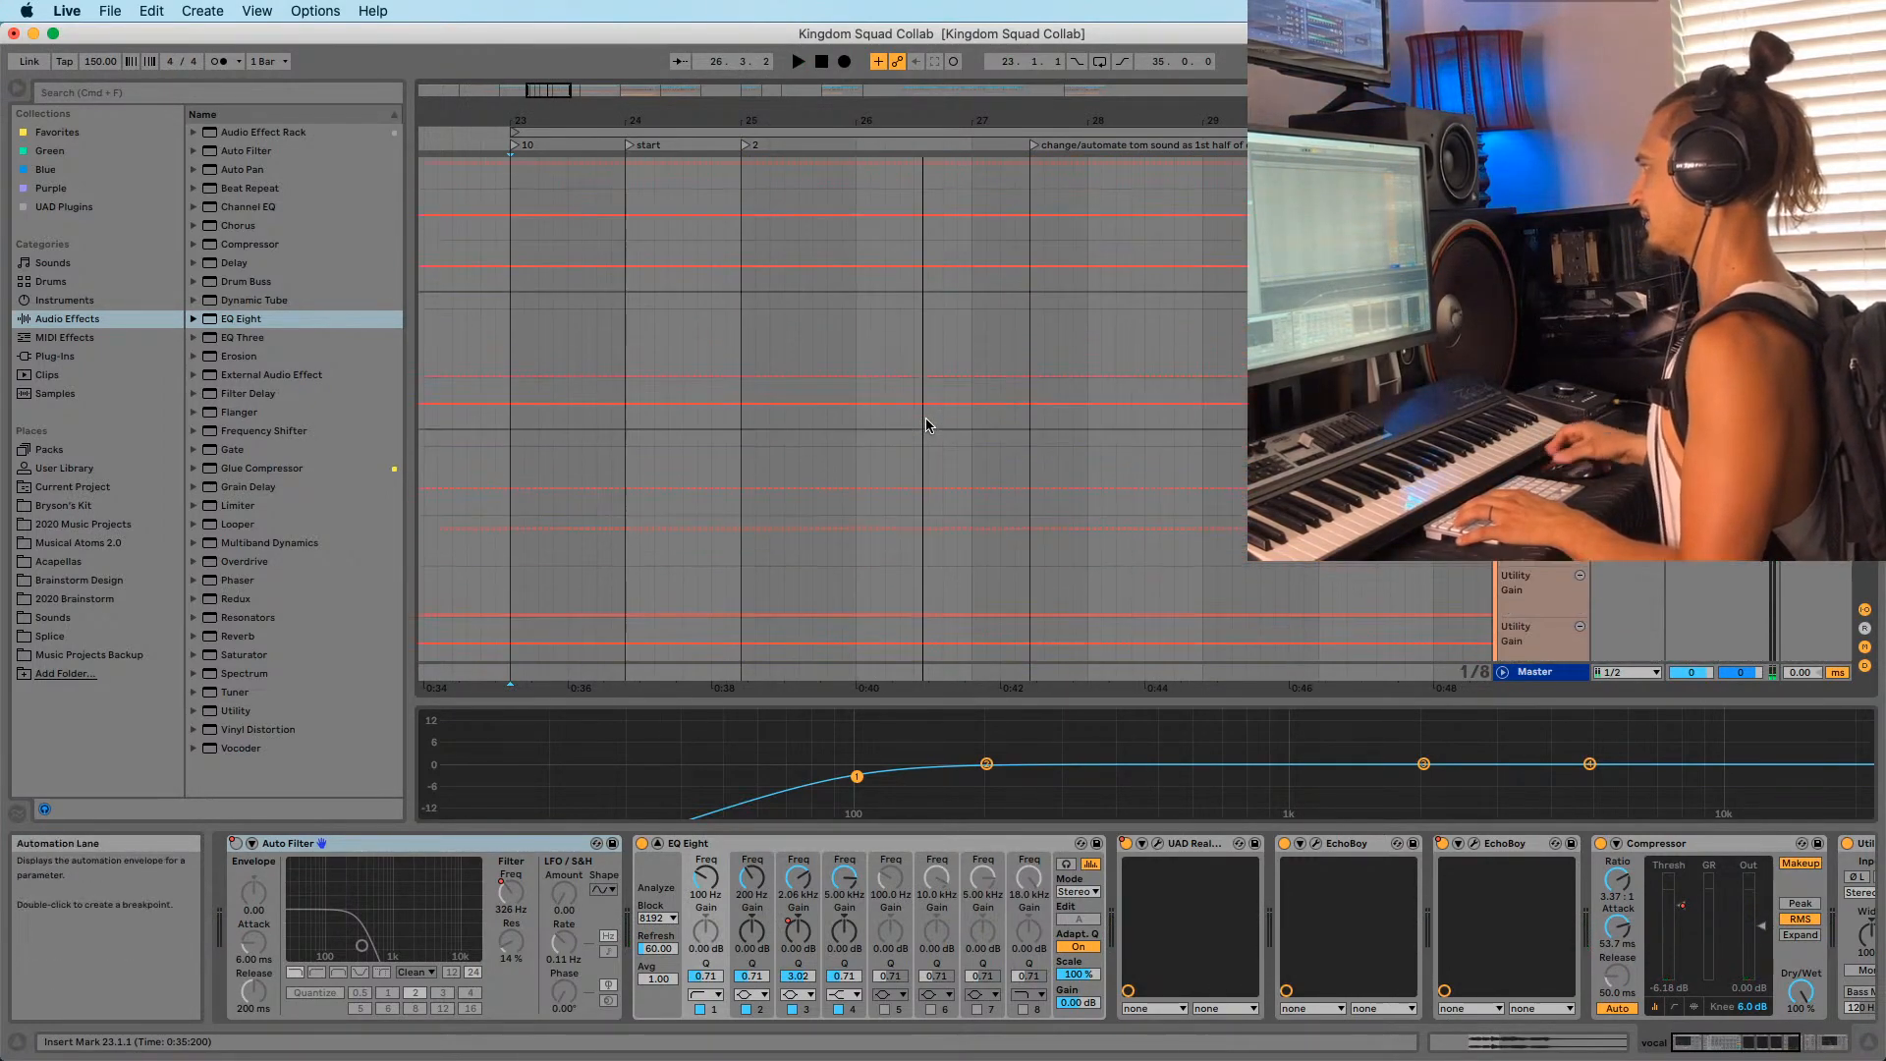
scroll(923, 423, "up", 10)
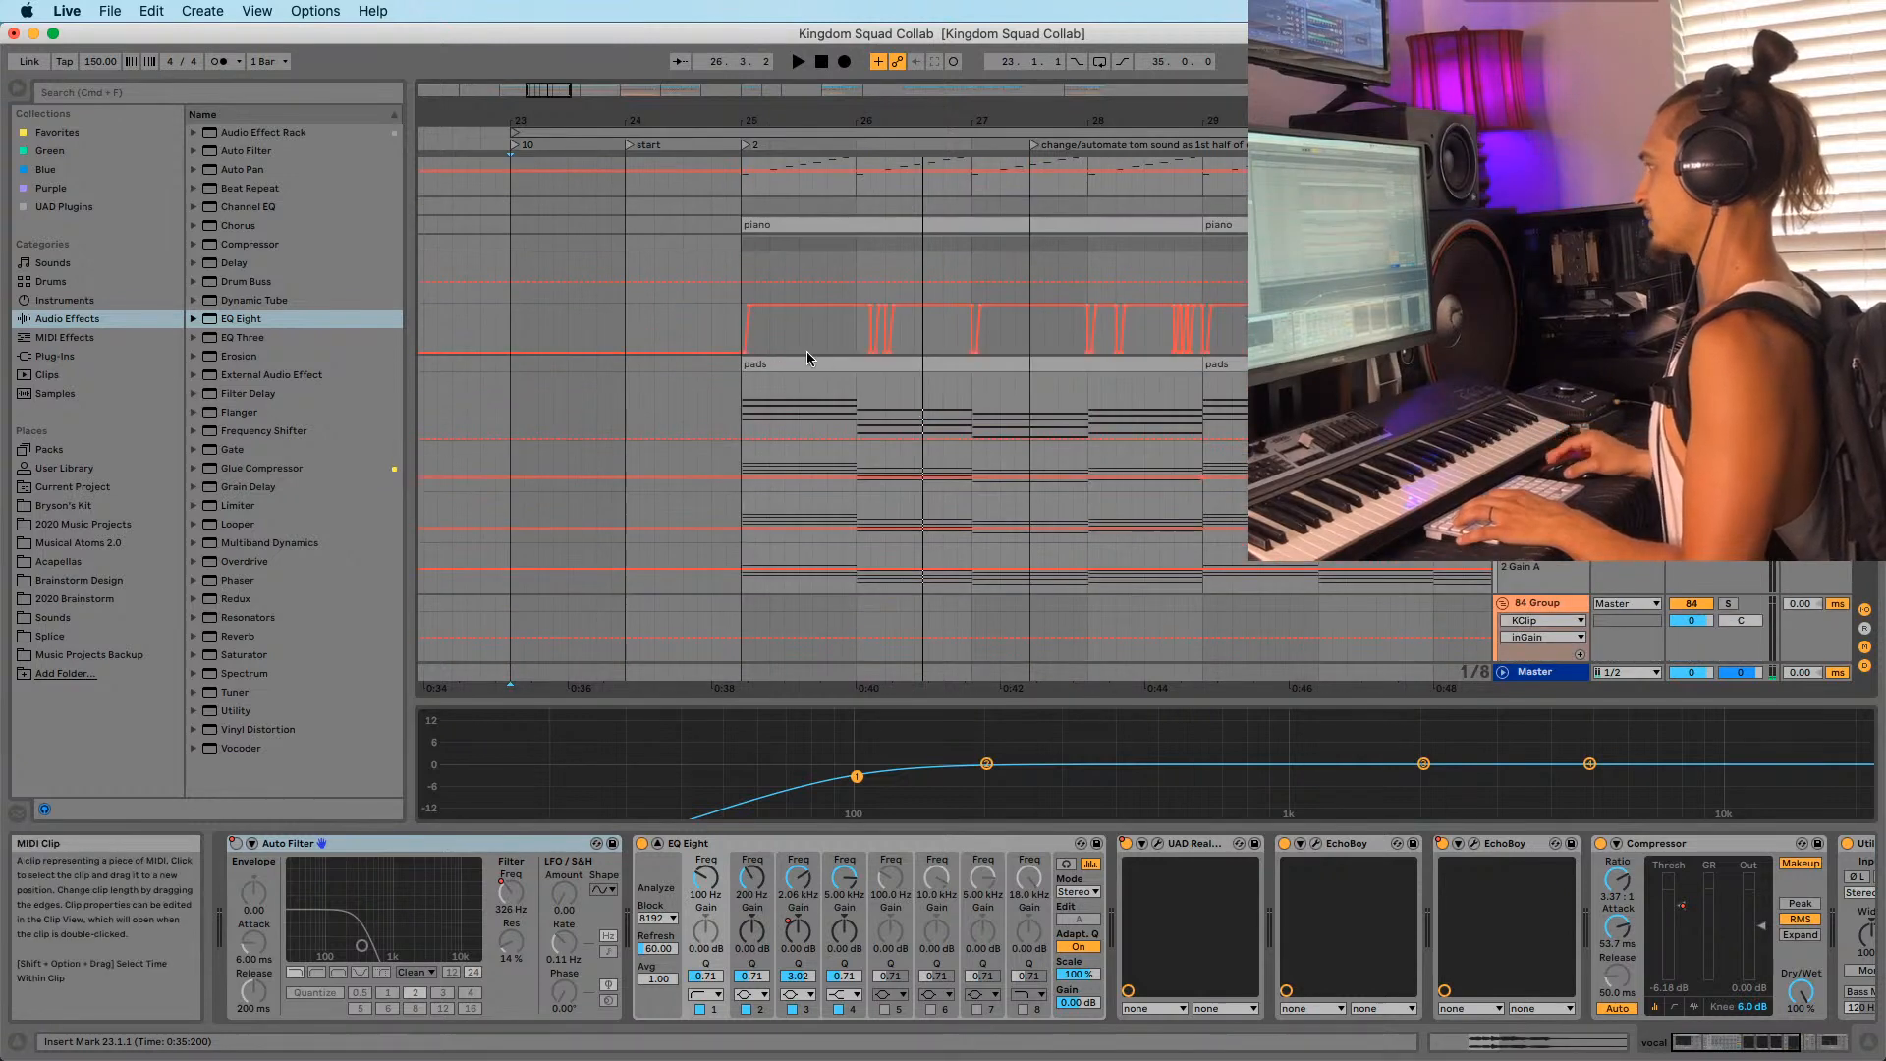
left_click(807, 364)
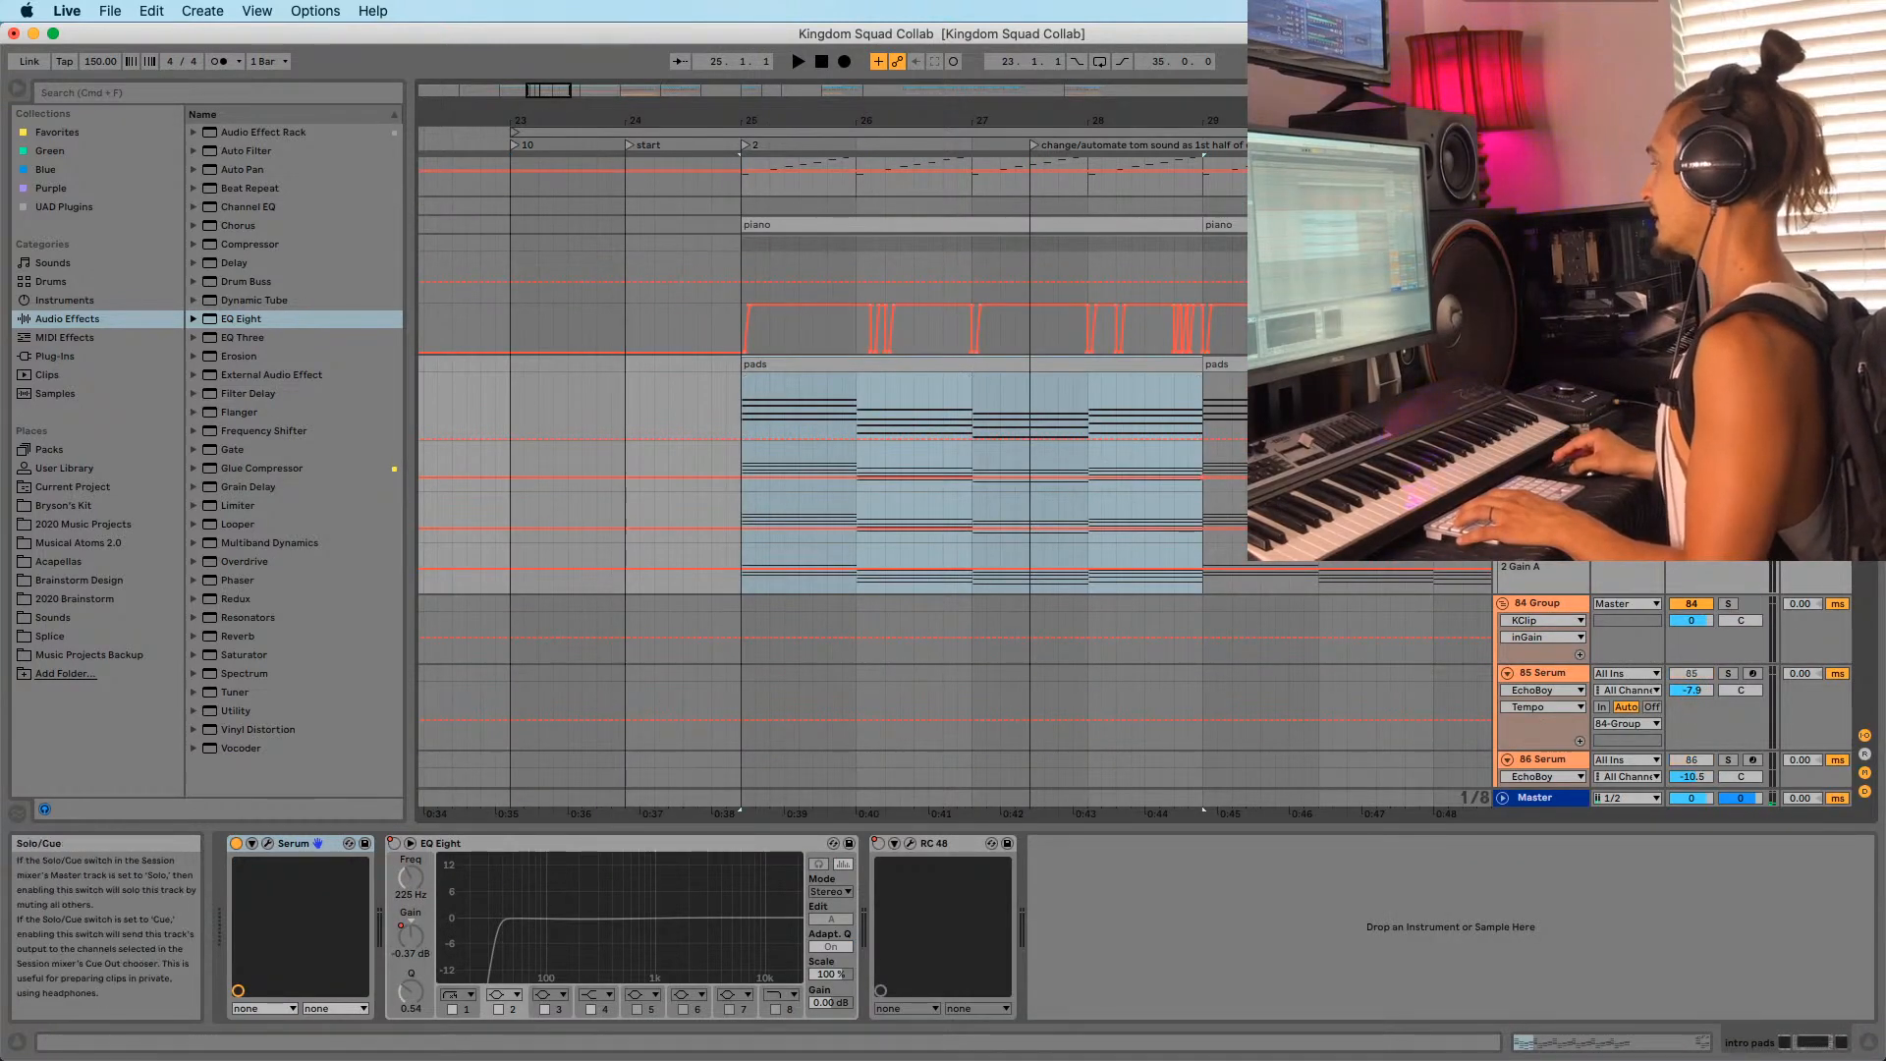
key("space")
Zoom the arrangement to bars 20–33 and open the pads clip in Clip View.
left_click_drag(802, 113, 766, 59)
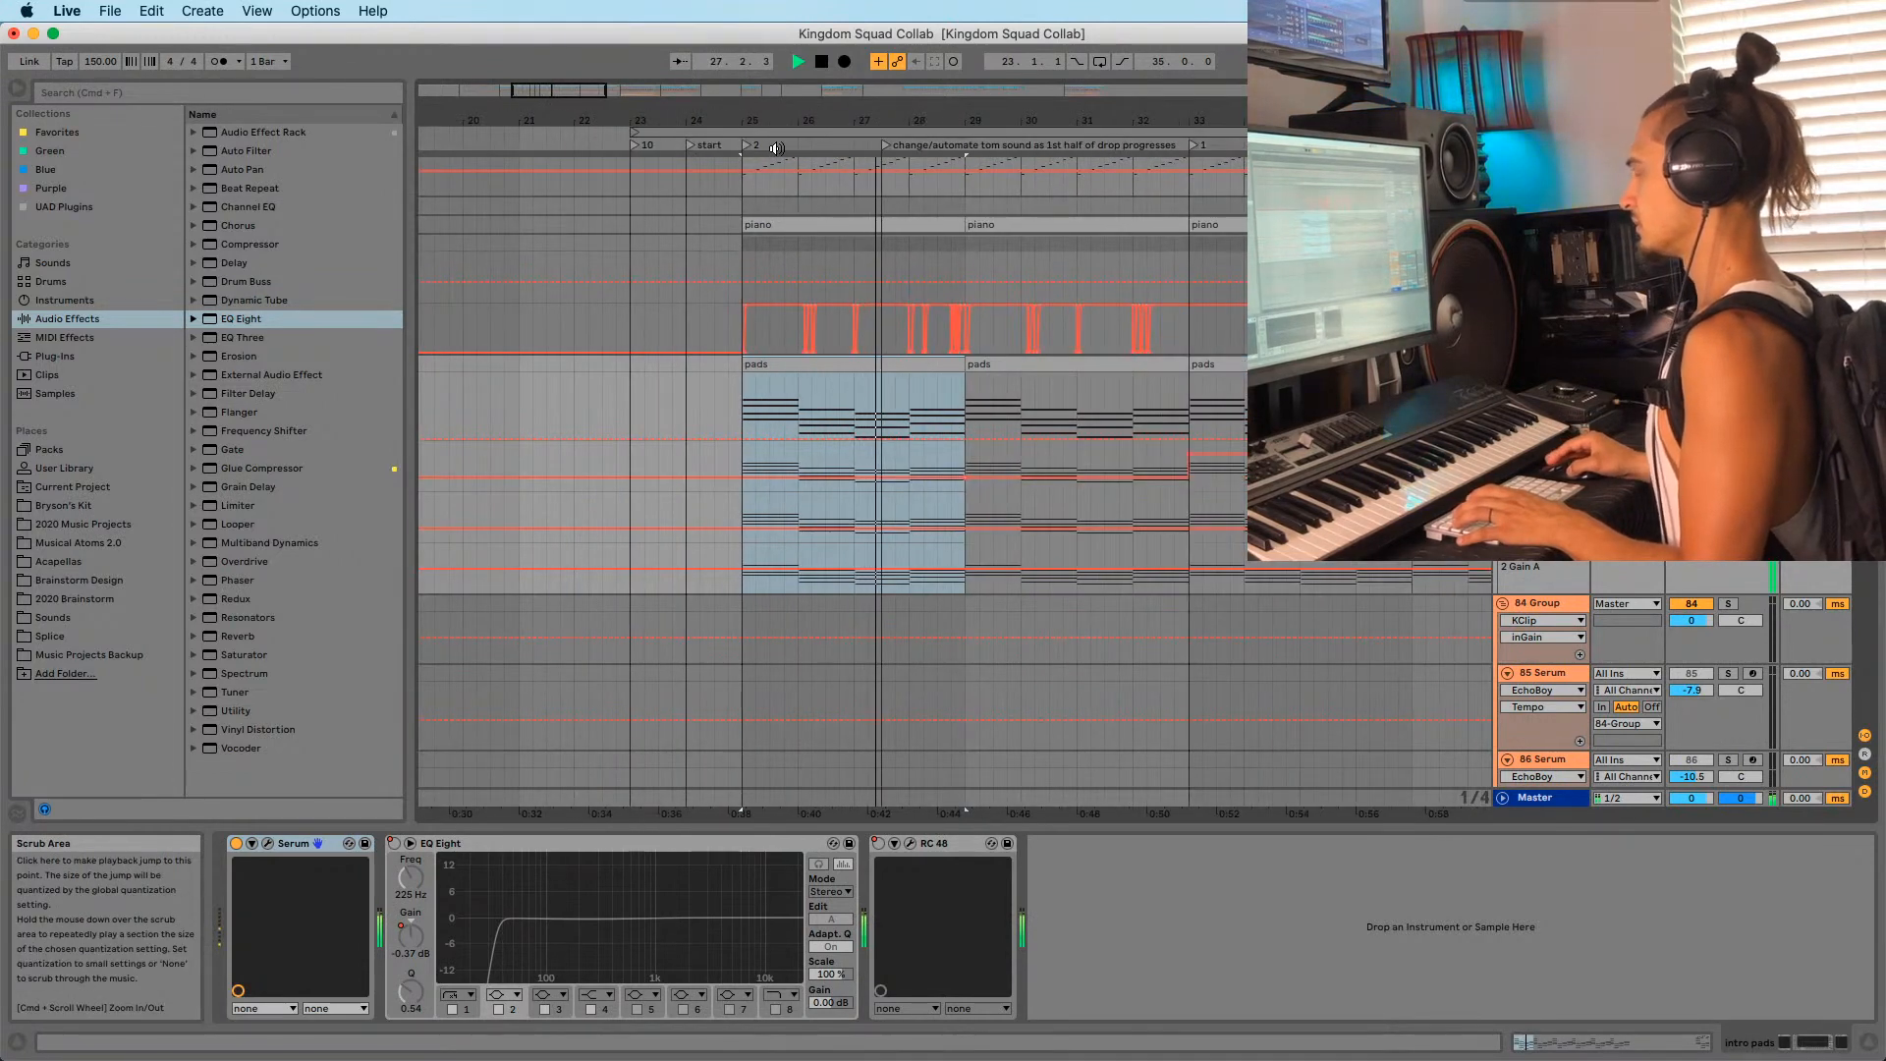
scroll(823, 402, "up", 3)
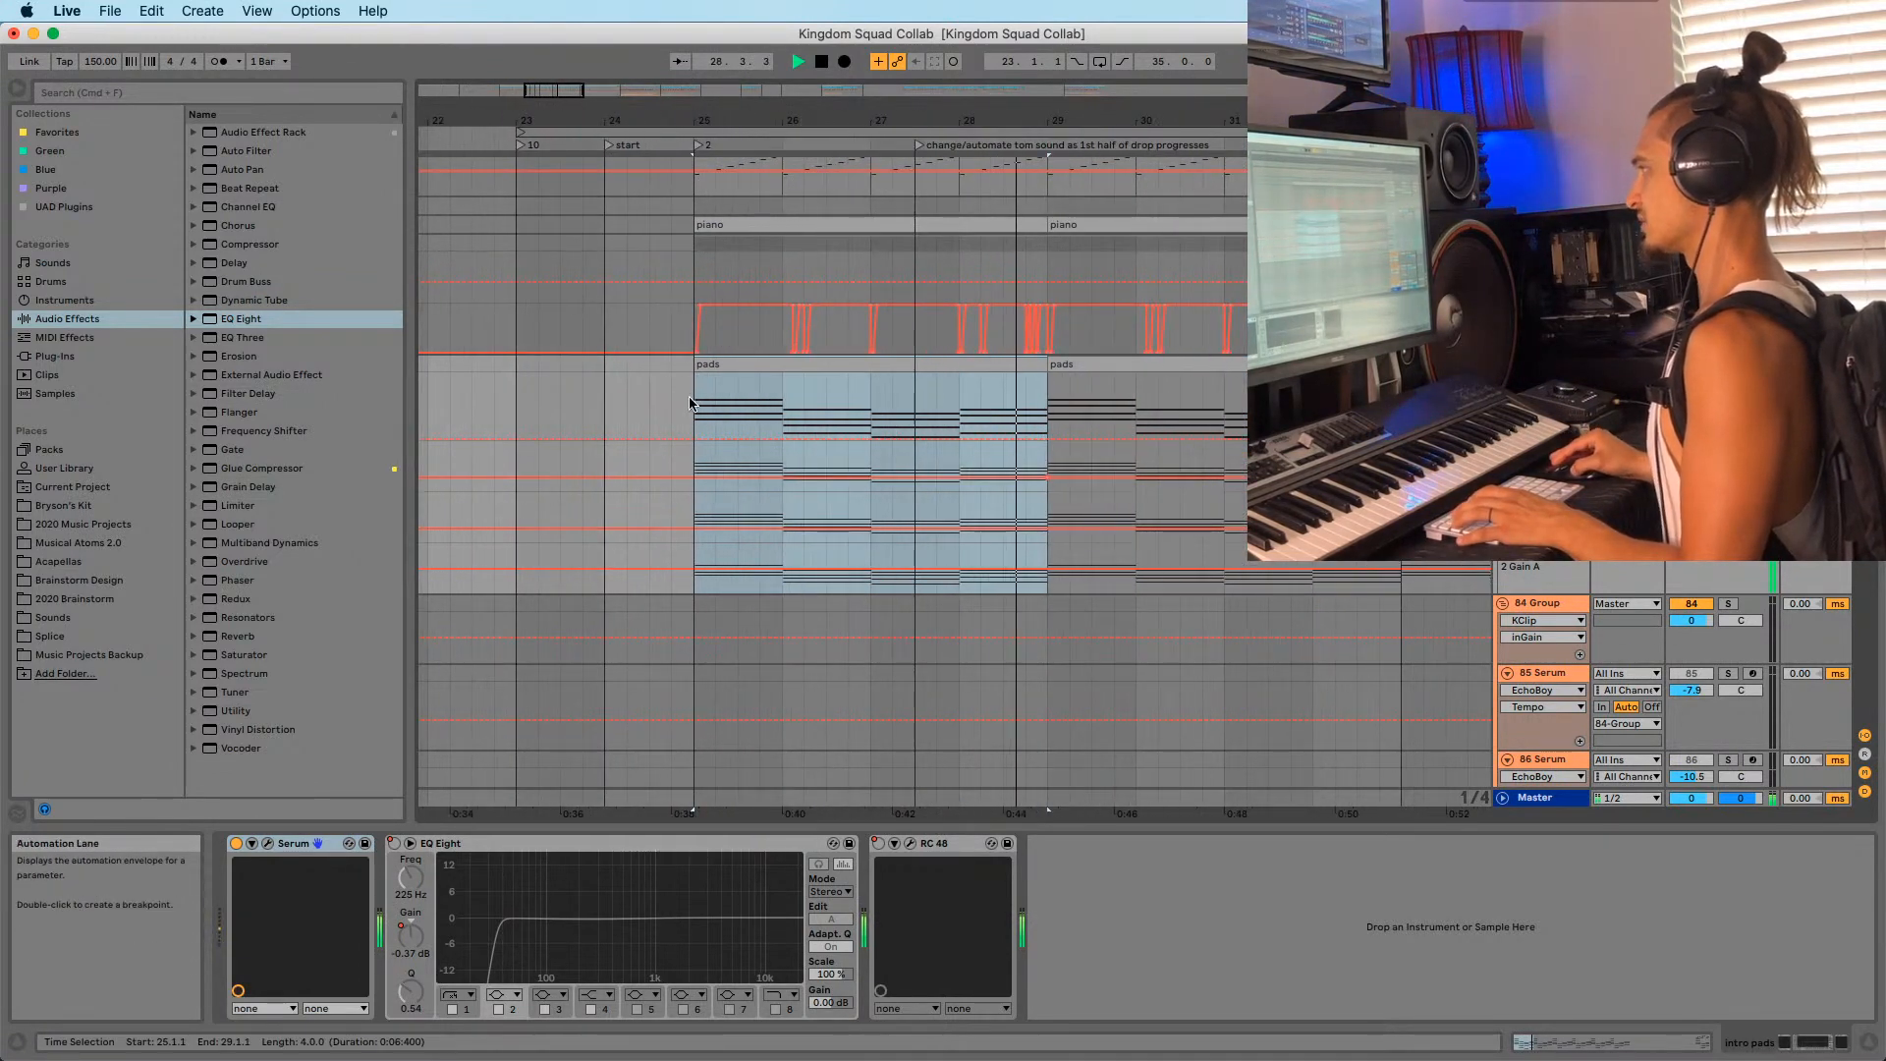
left_click(691, 403)
double_click(762, 424)
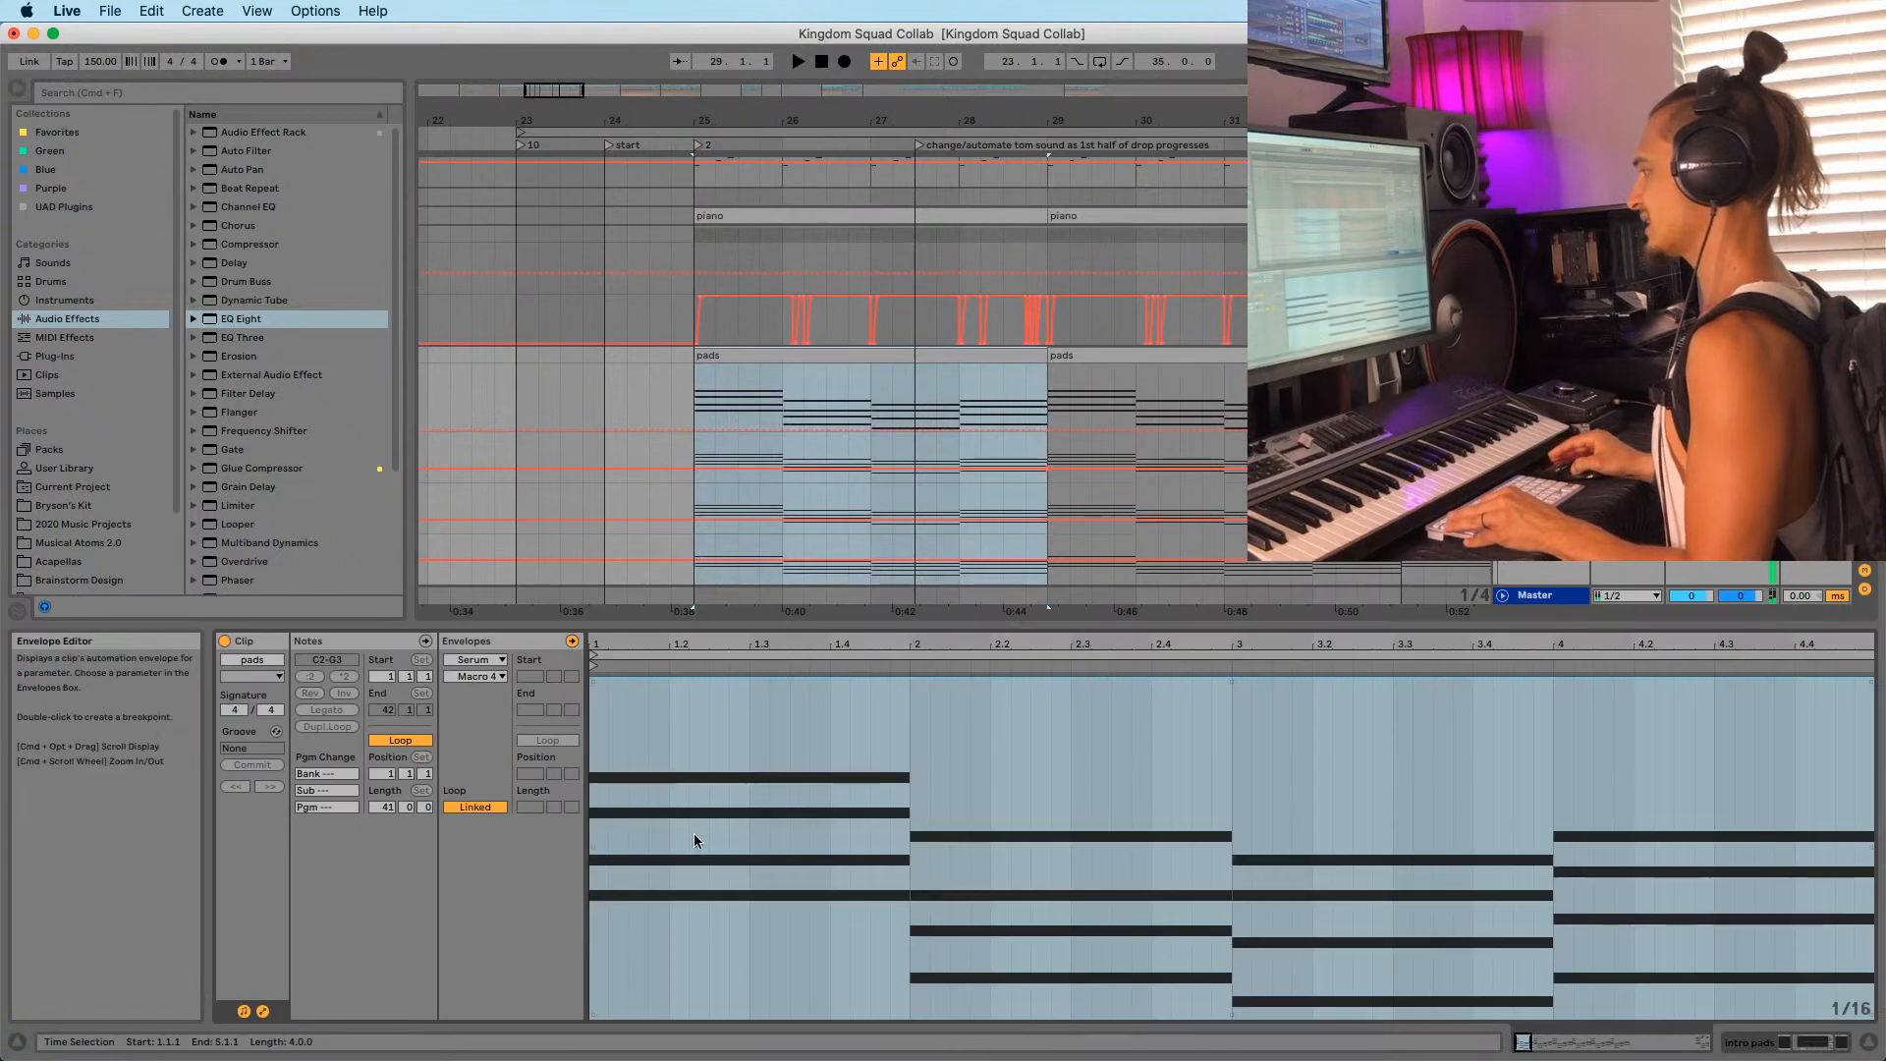
Show the pads clip's MIDI Ctrl Pitch Bend envelope, select all, and play from bar 25.
left_click(245, 1012)
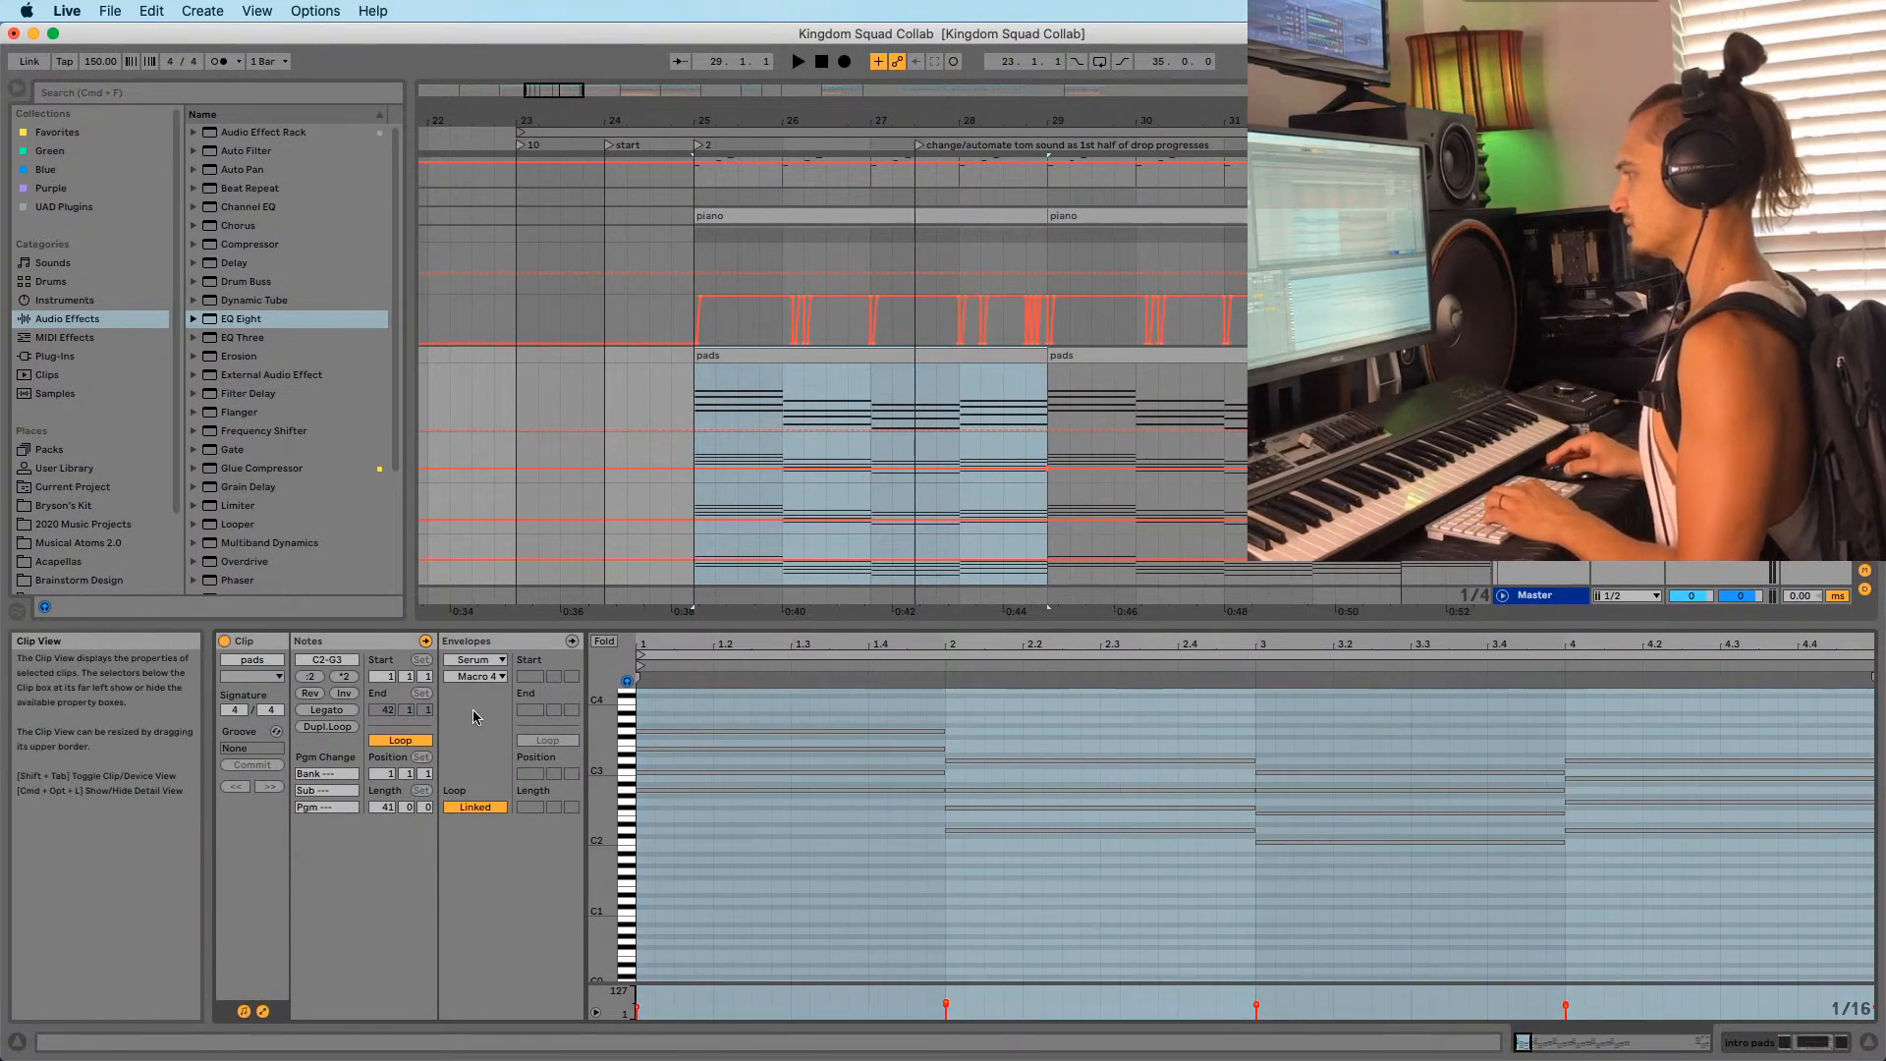
left_click(466, 659)
left_click(482, 675)
key("super+a")
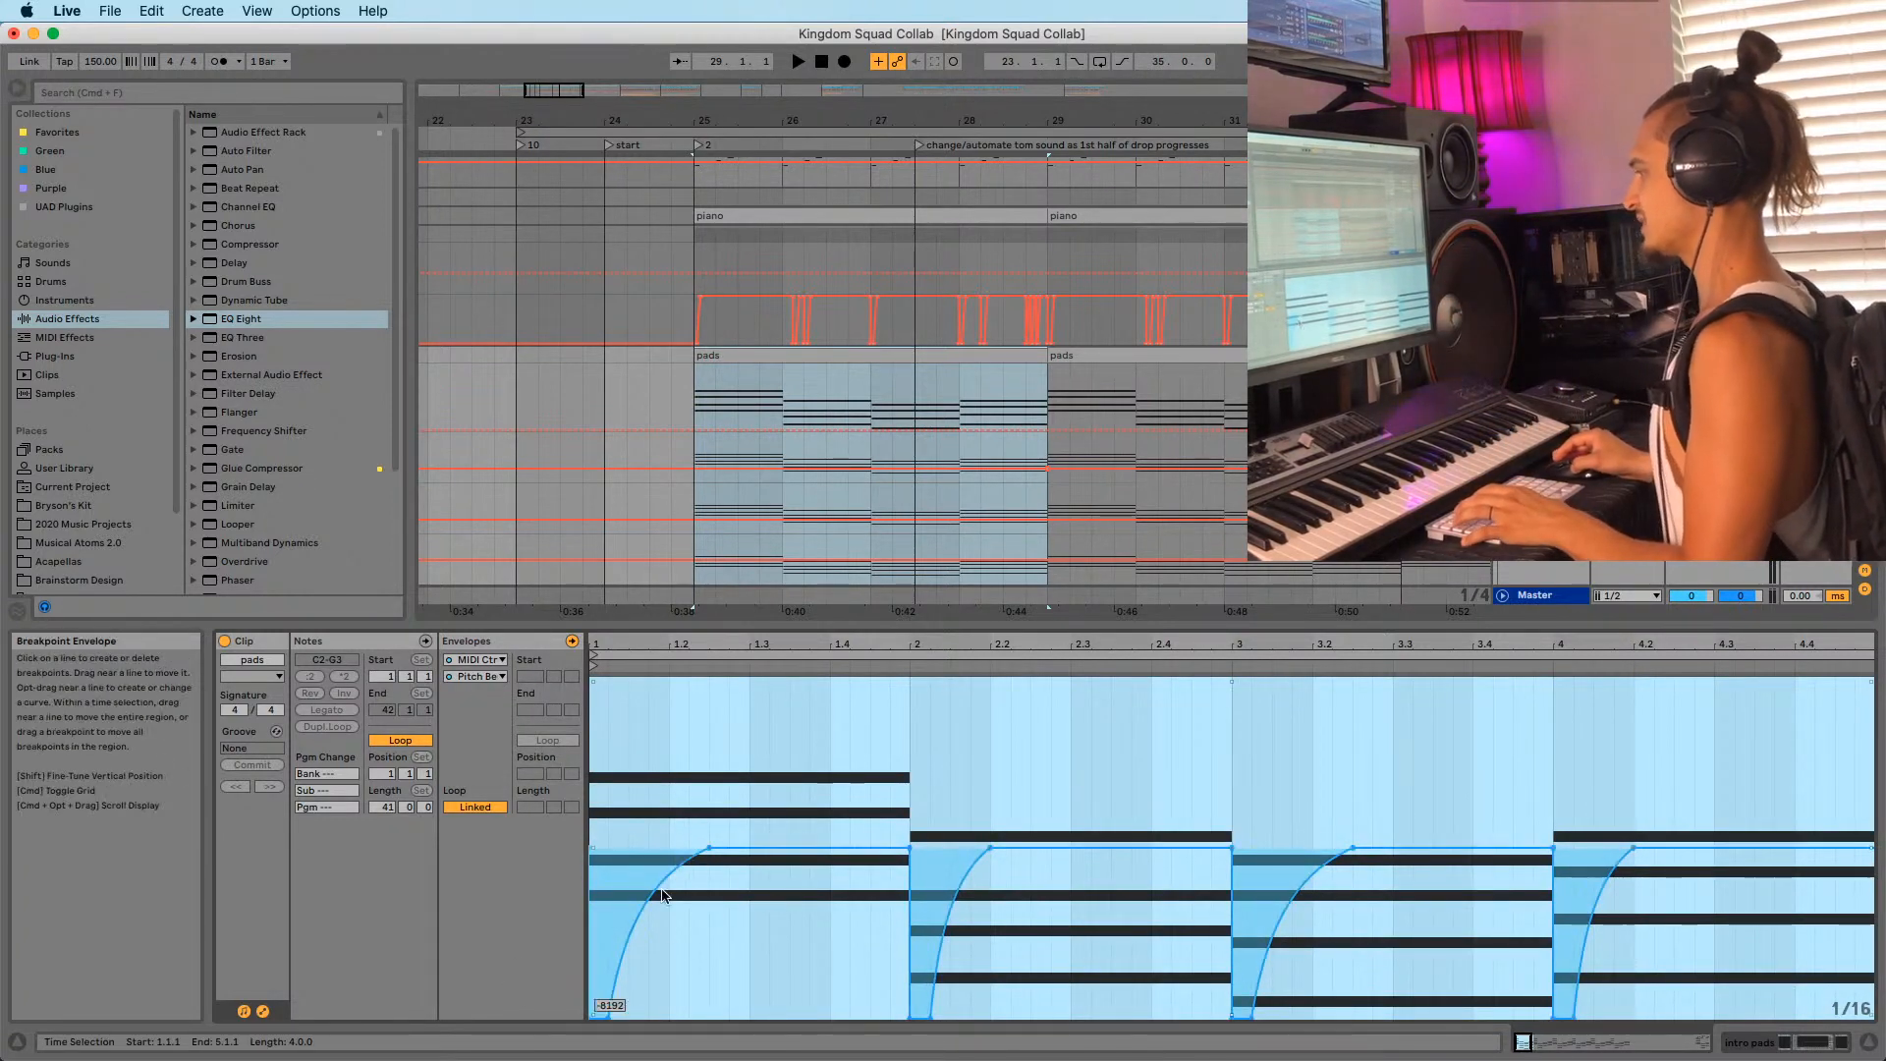
left_click(710, 358)
key("space")
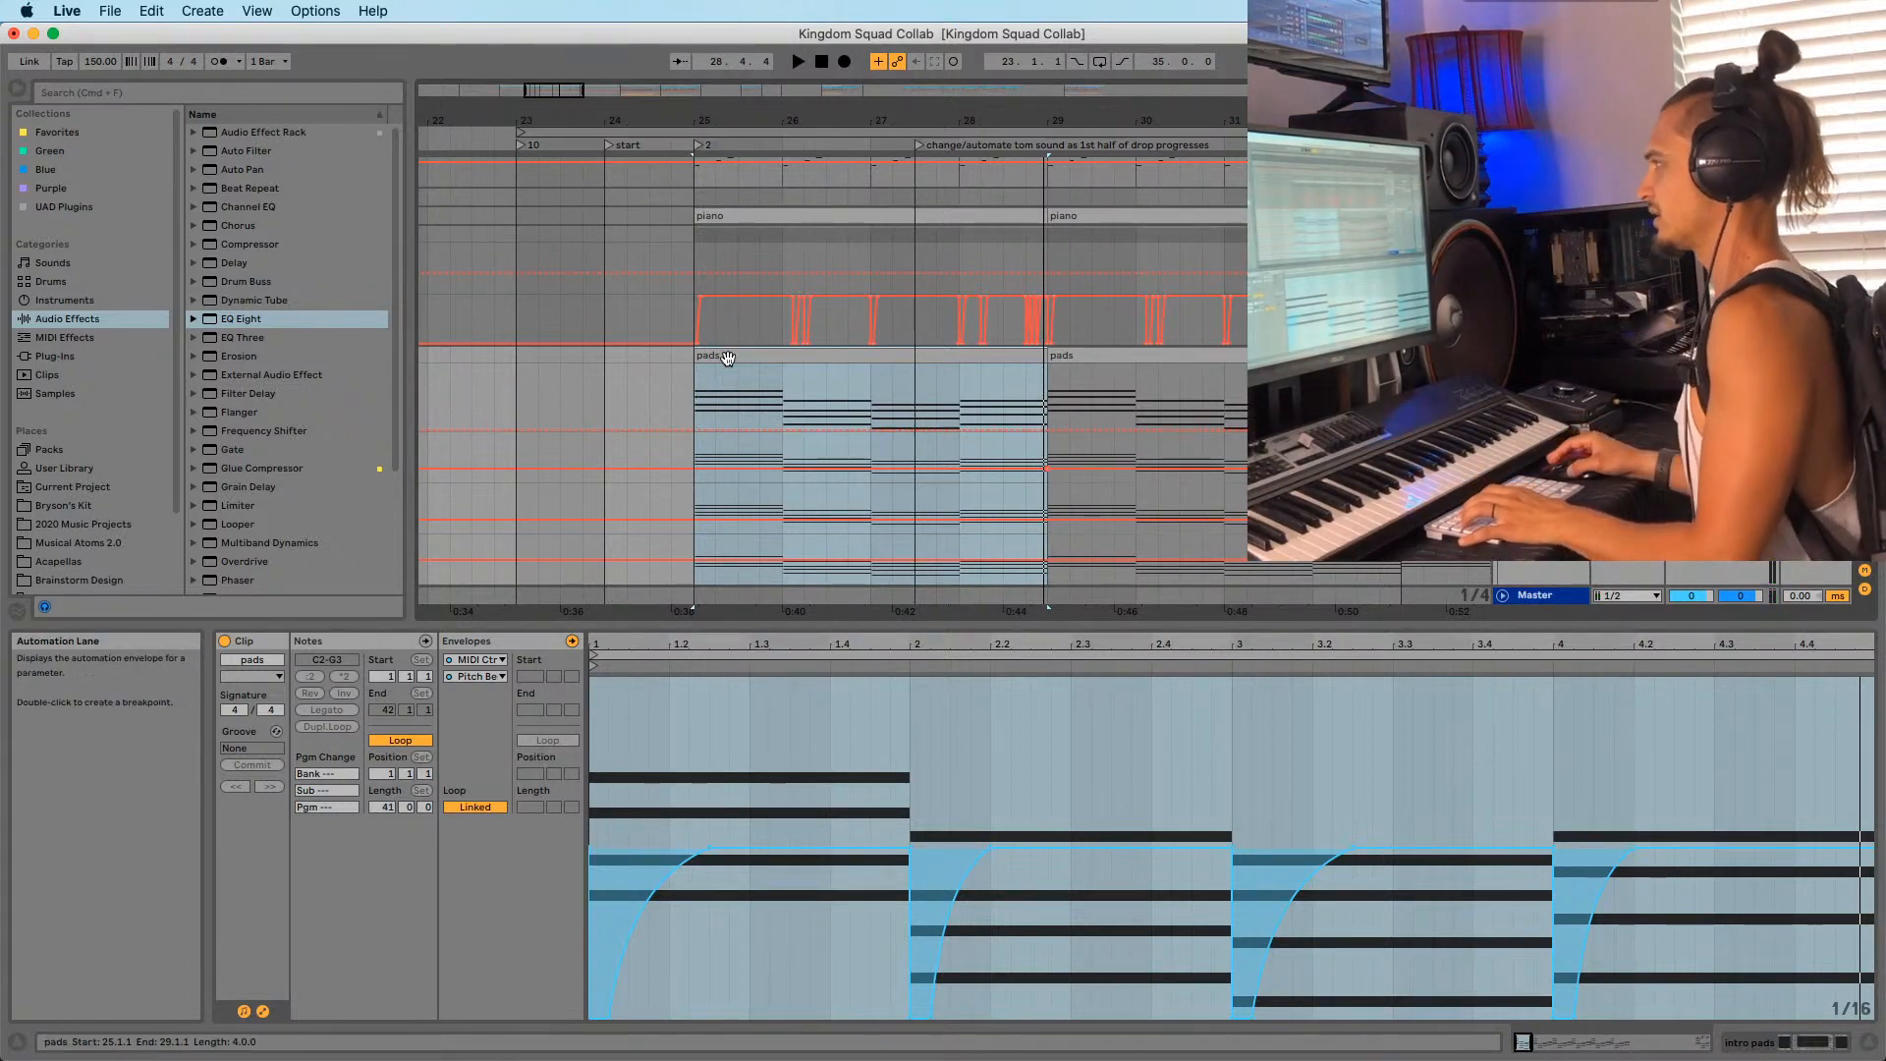
Replay the section from bar 25 and reselect the pads clip.
key("space")
scroll(776, 373, "up", 3)
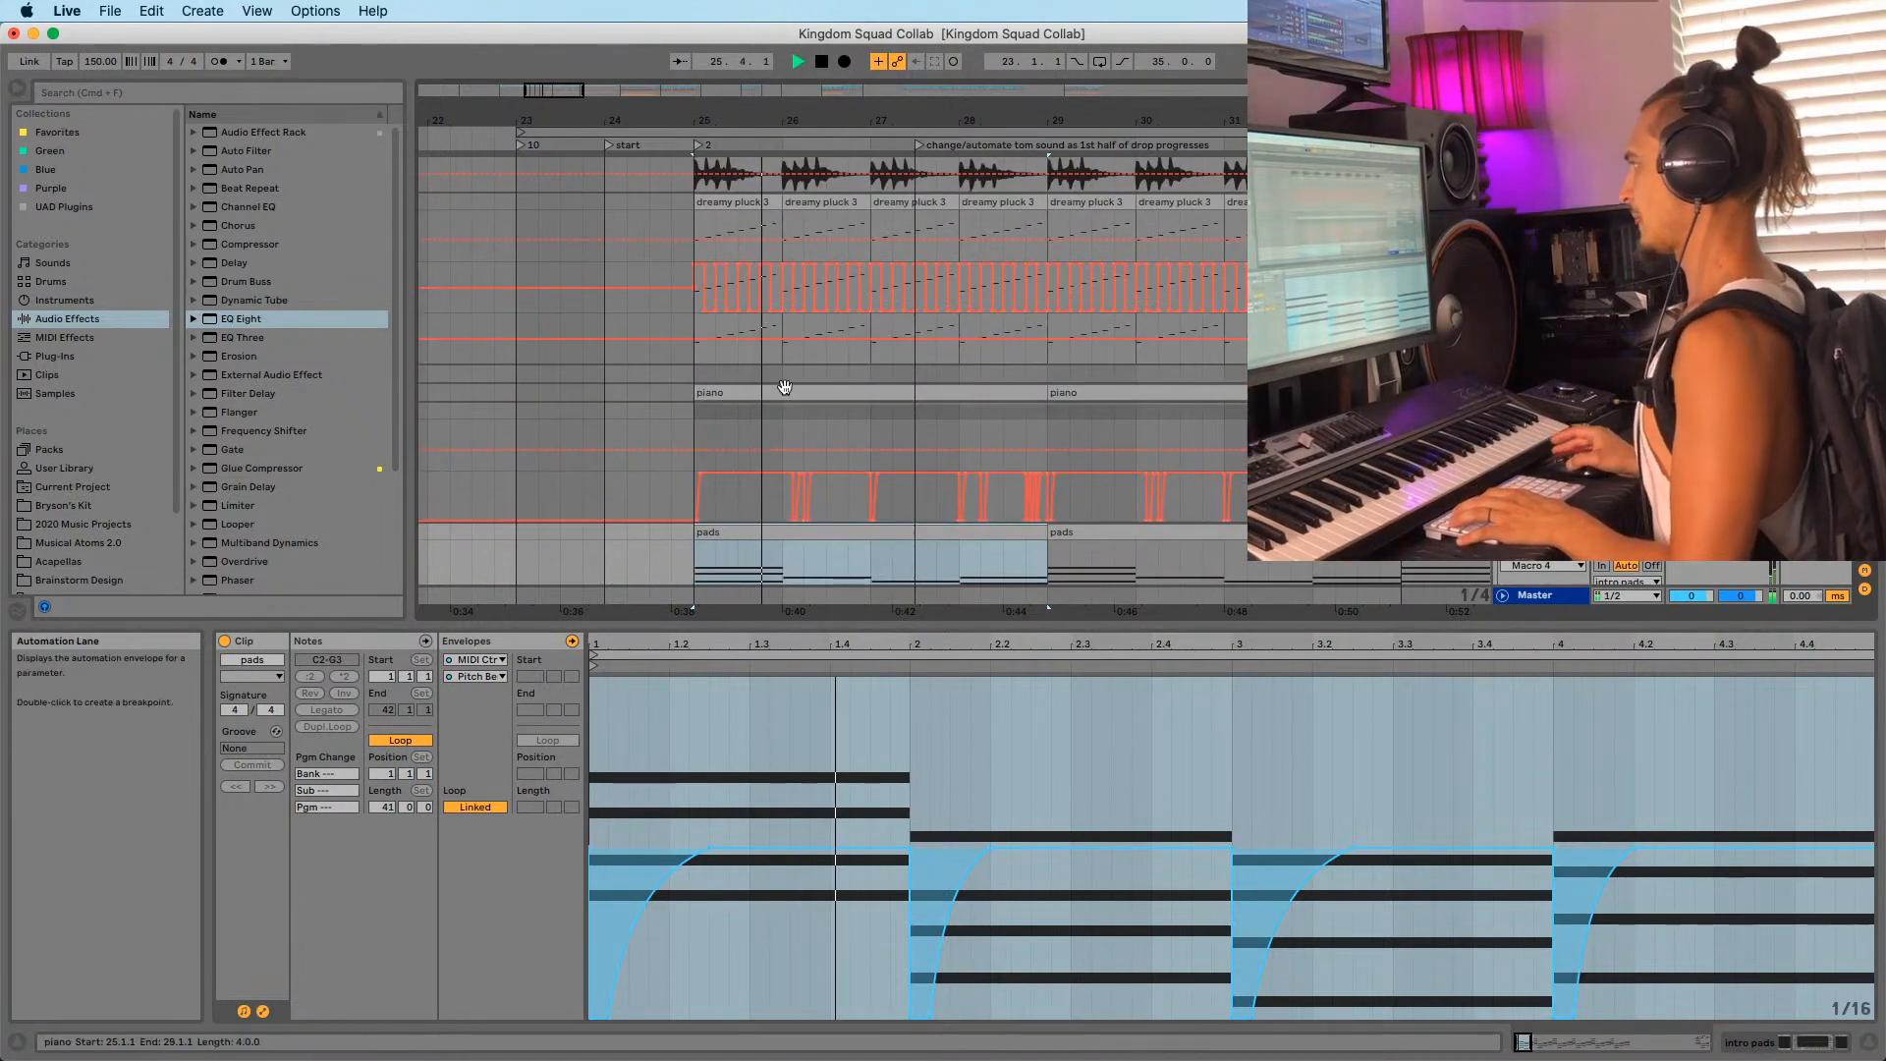
scroll(784, 386, "down", 3)
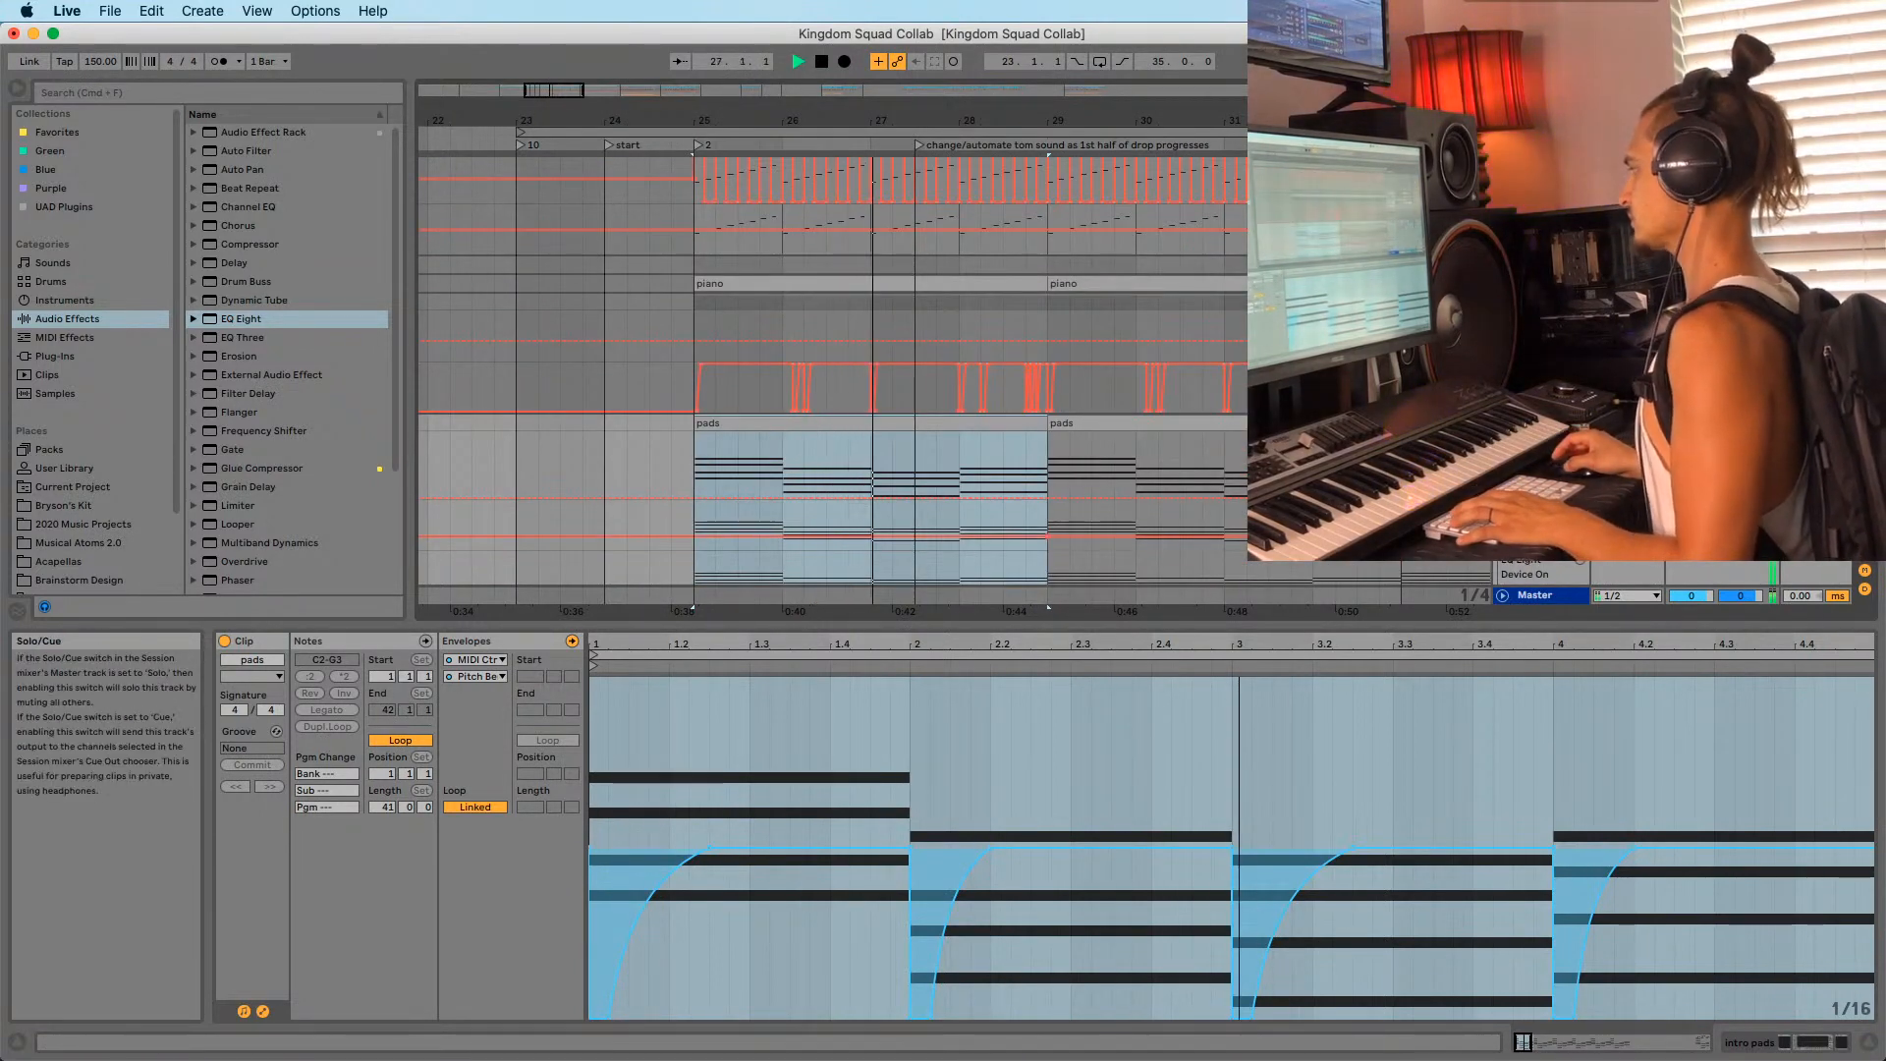
key("space")
key("space")
scroll(717, 461, "down", 5)
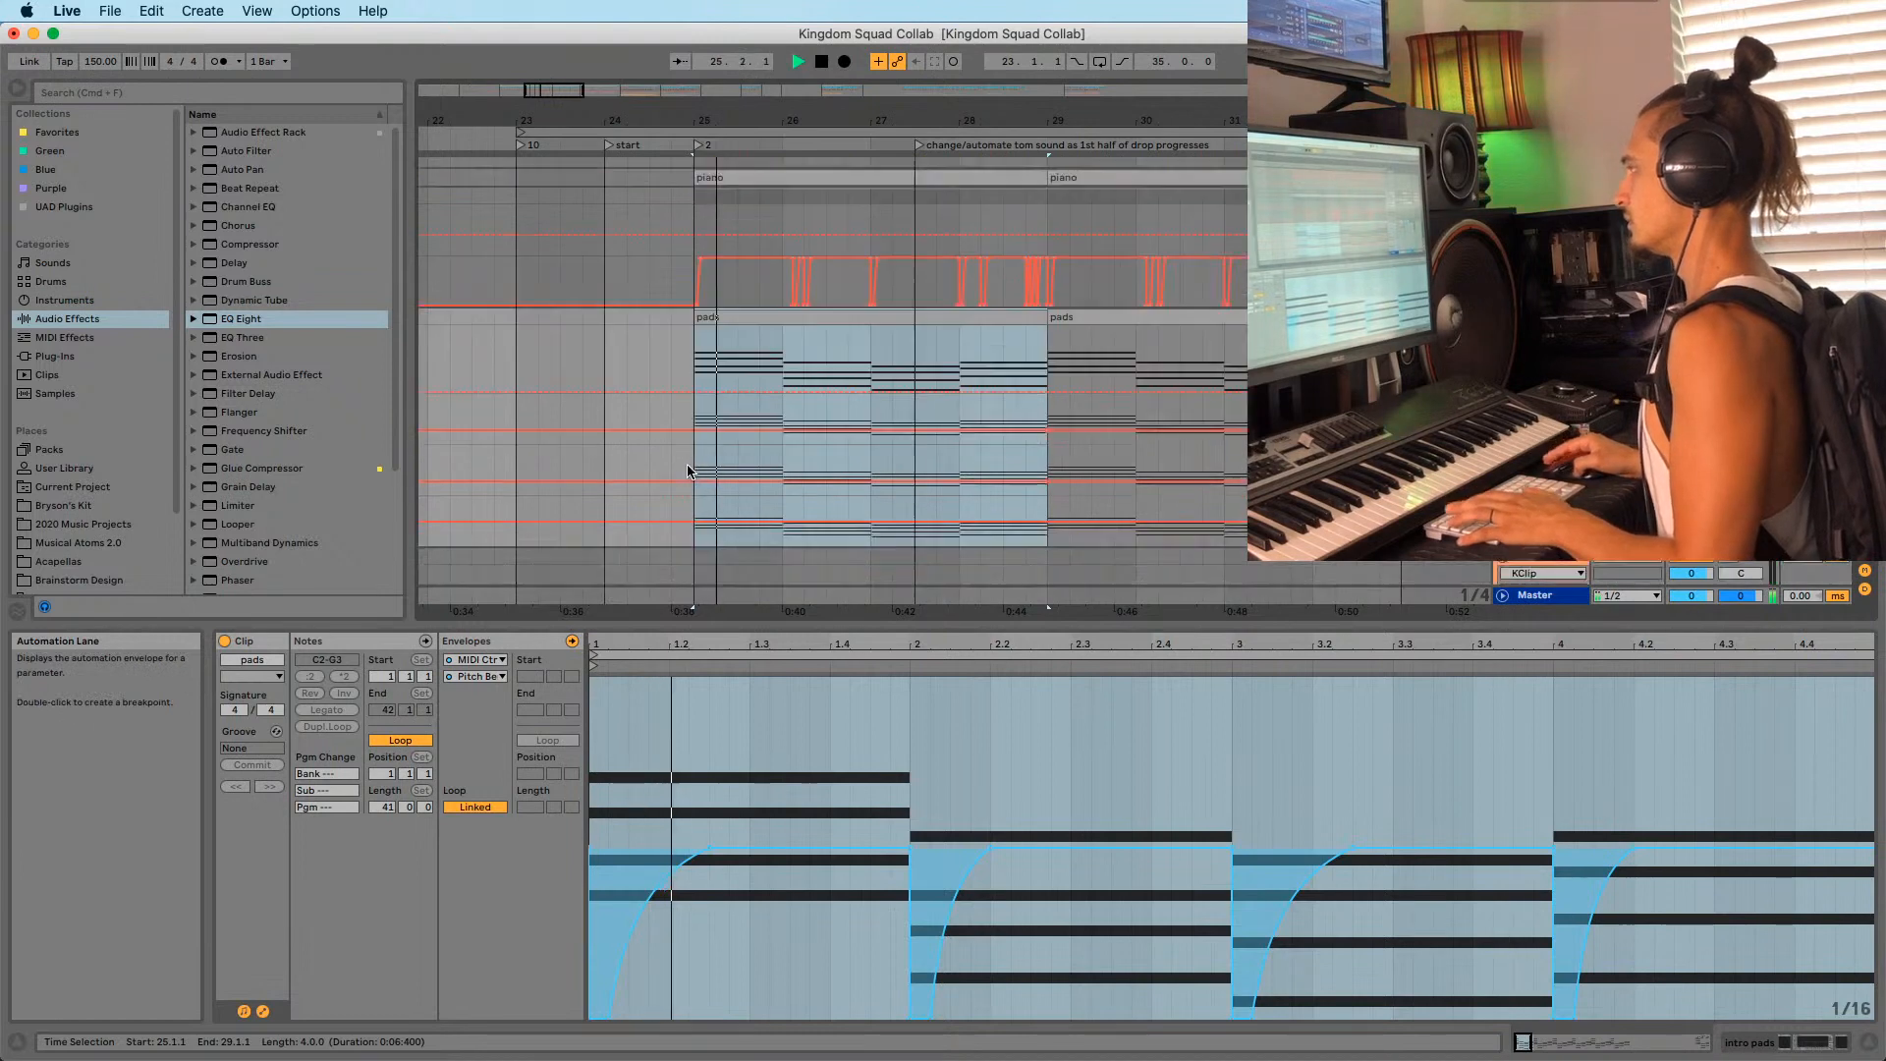
left_click(714, 248)
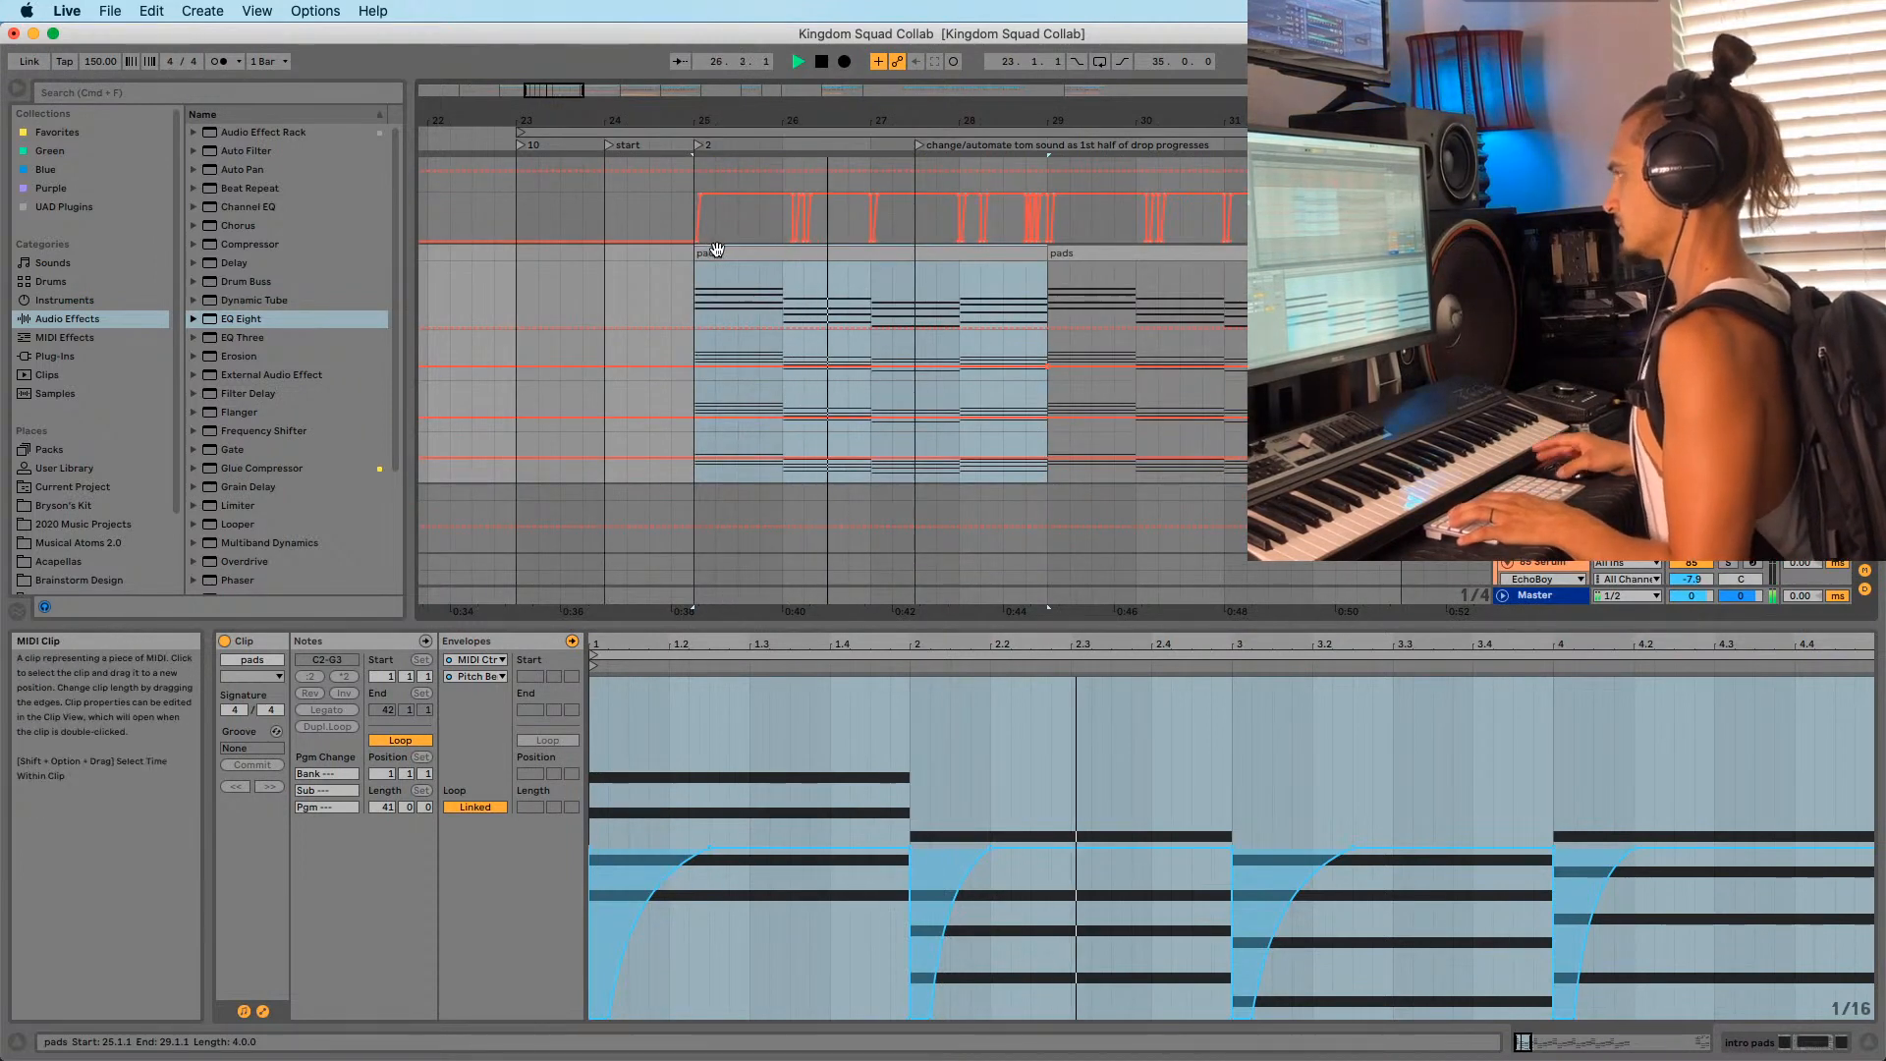
scroll(717, 442, "up", 8)
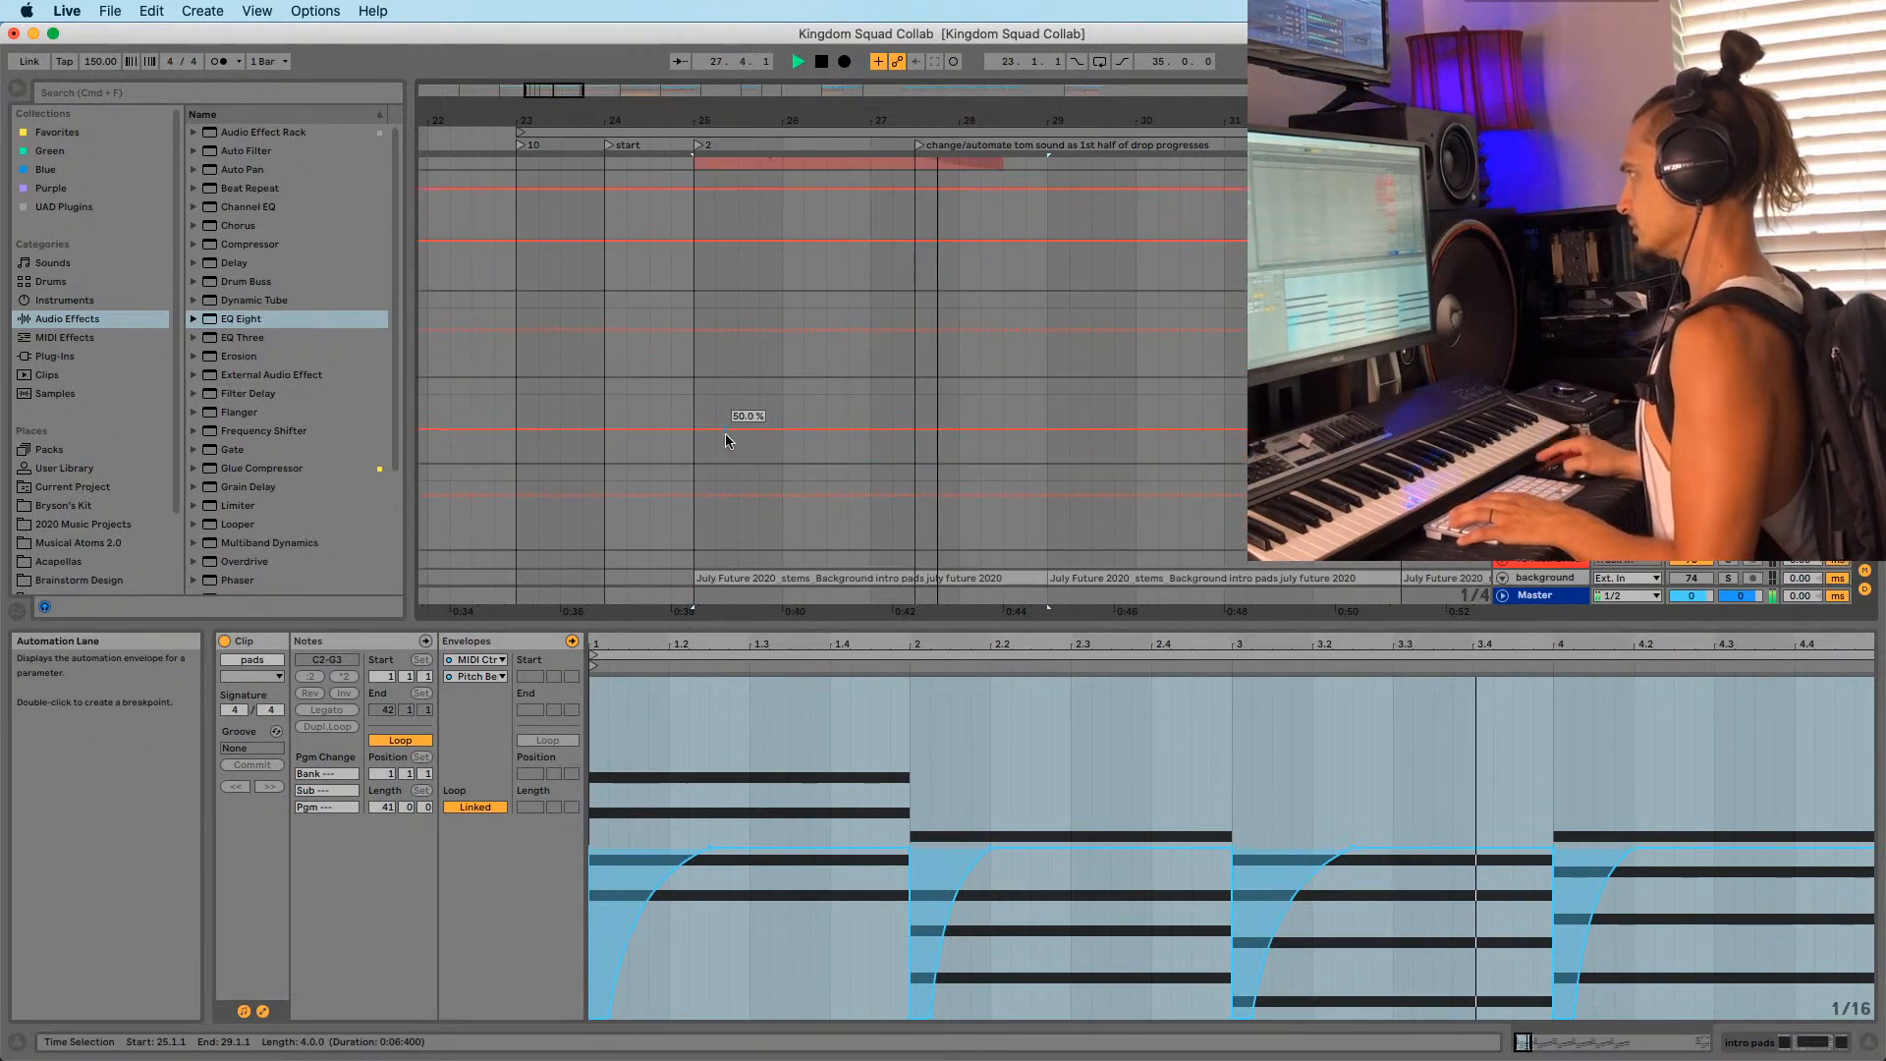
scroll(732, 452, "down", 10)
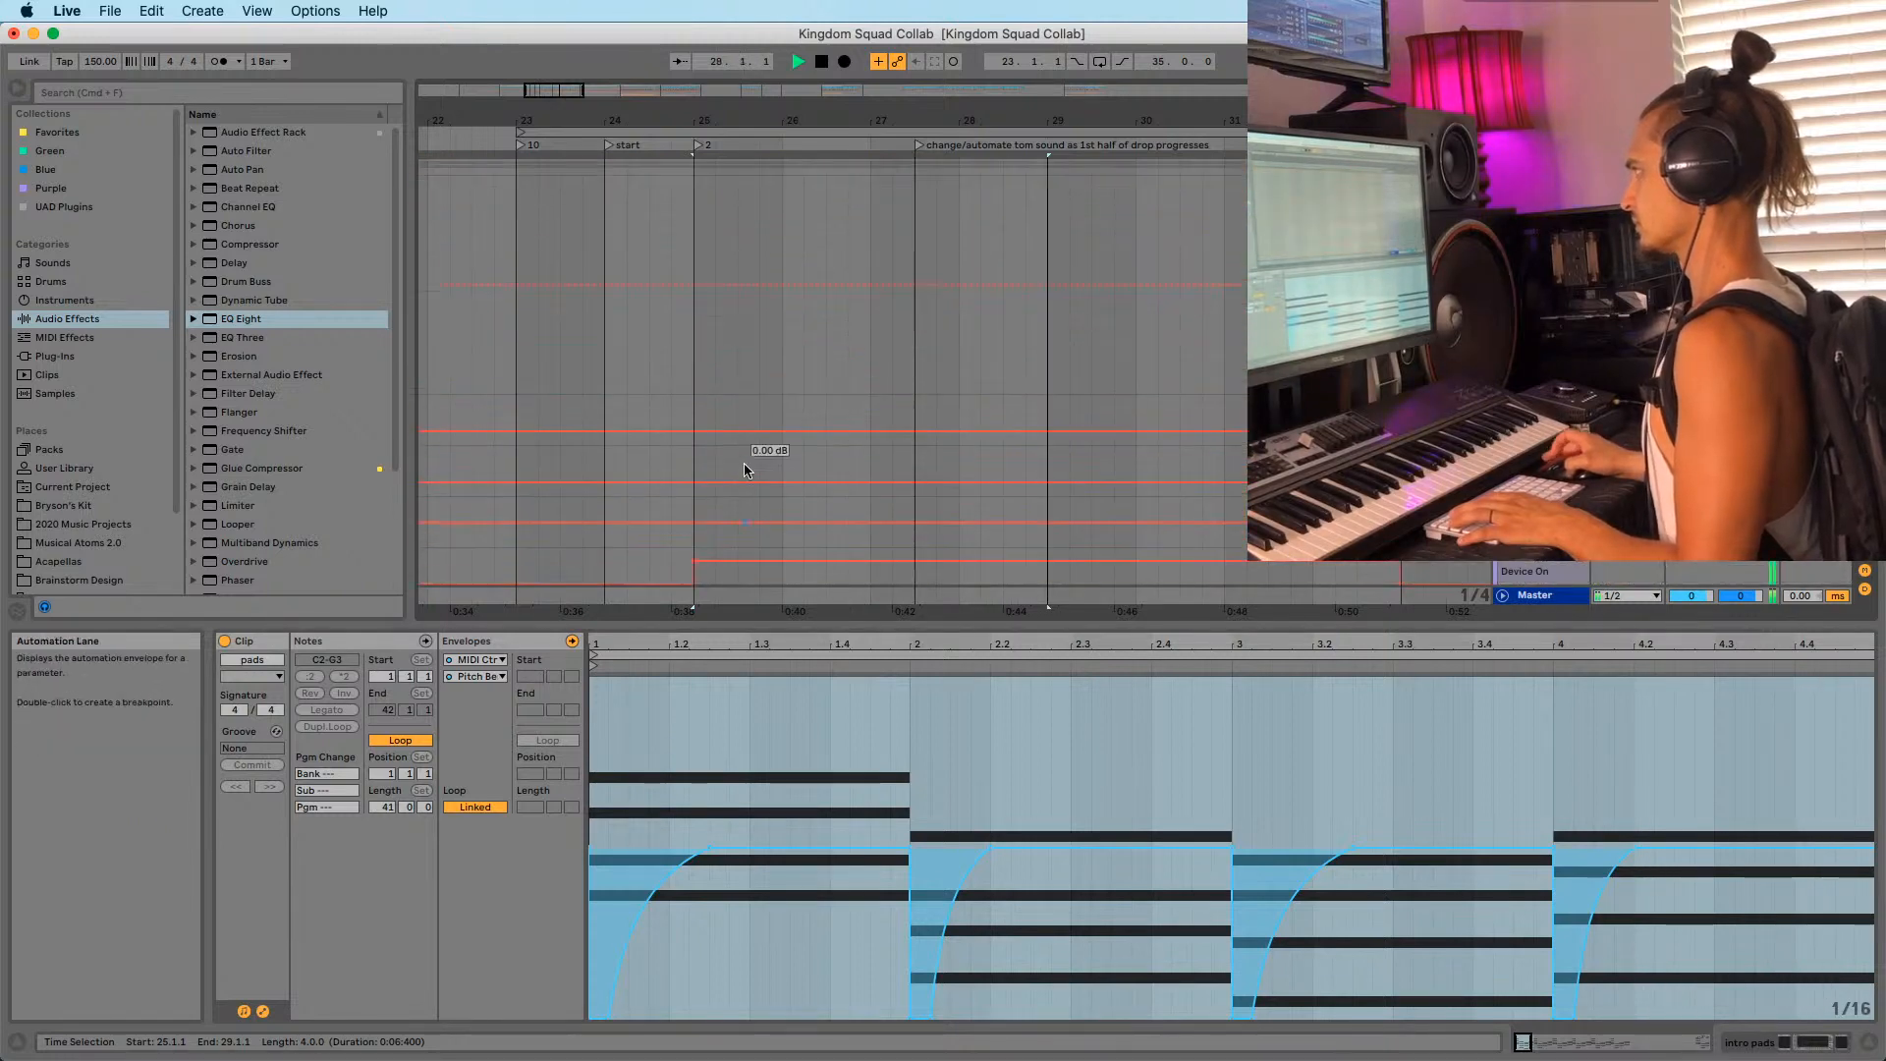
scroll(664, 306, "down", 5)
scroll(843, 383, "up", 10)
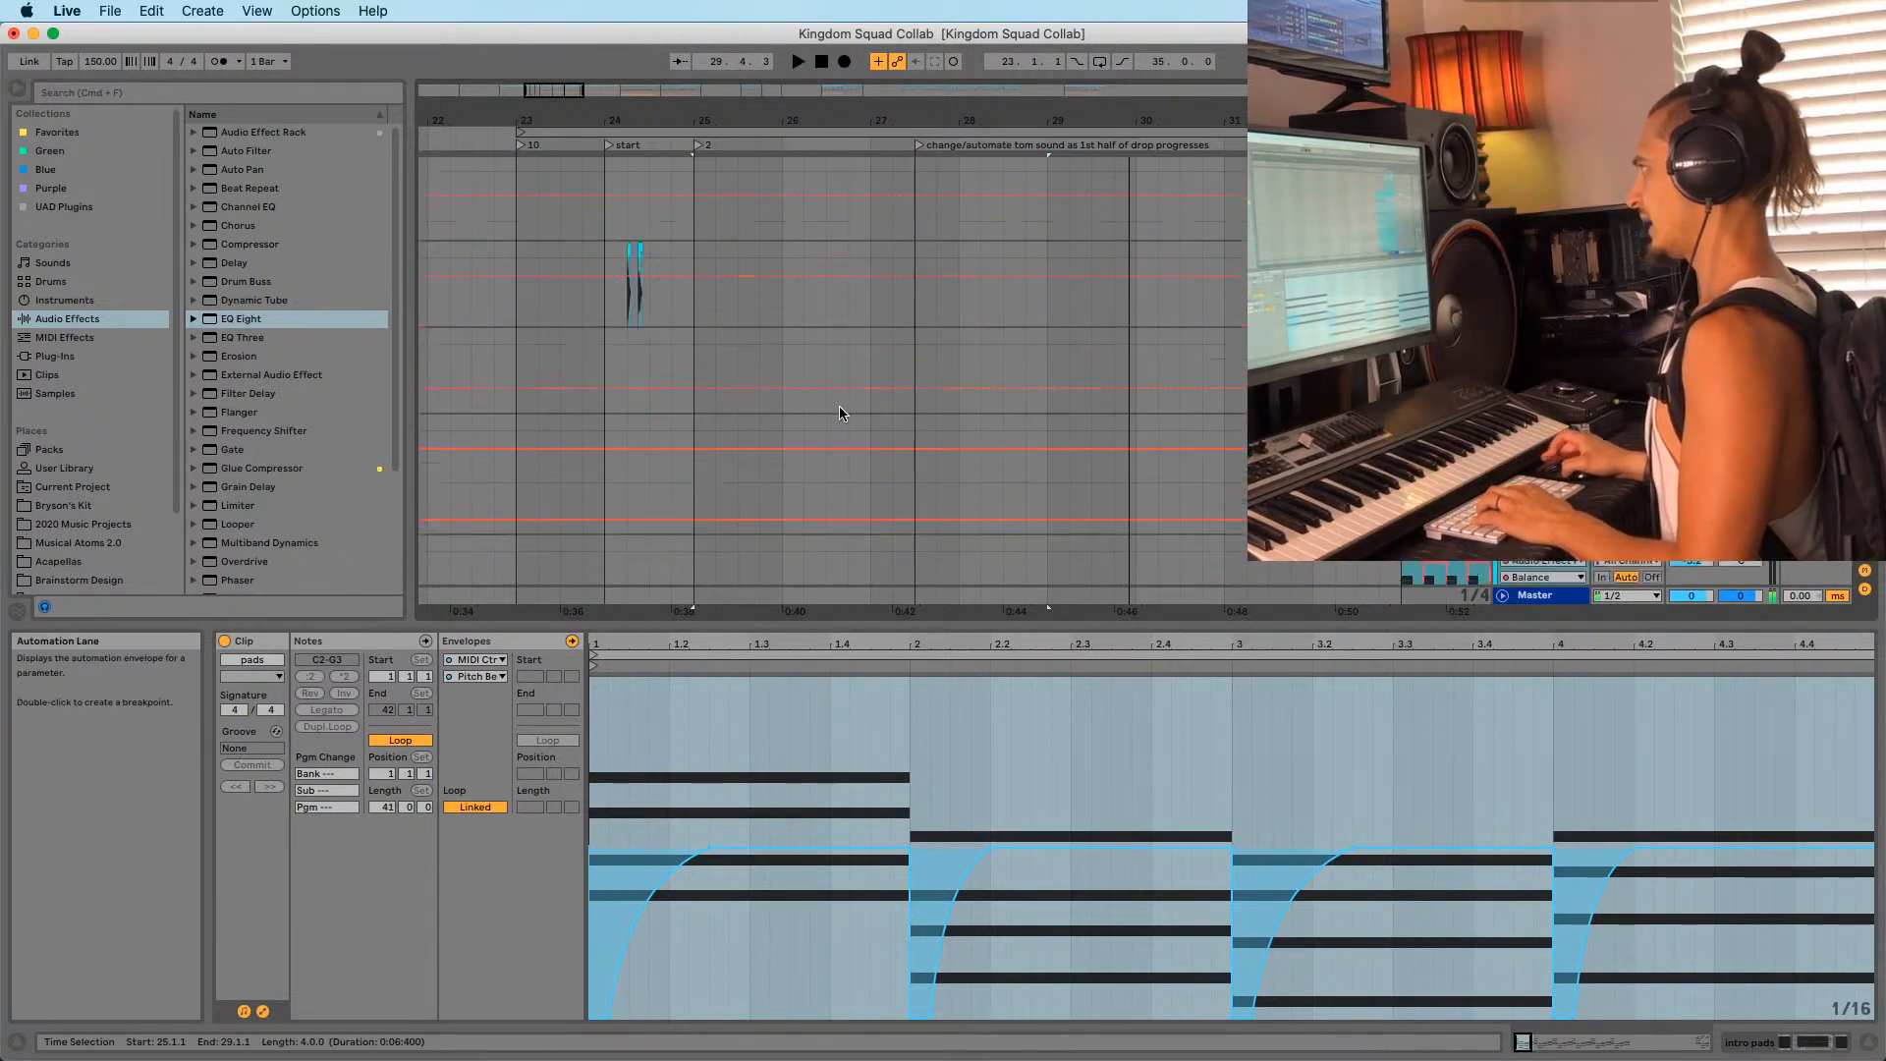
scroll(823, 393, "up", 15)
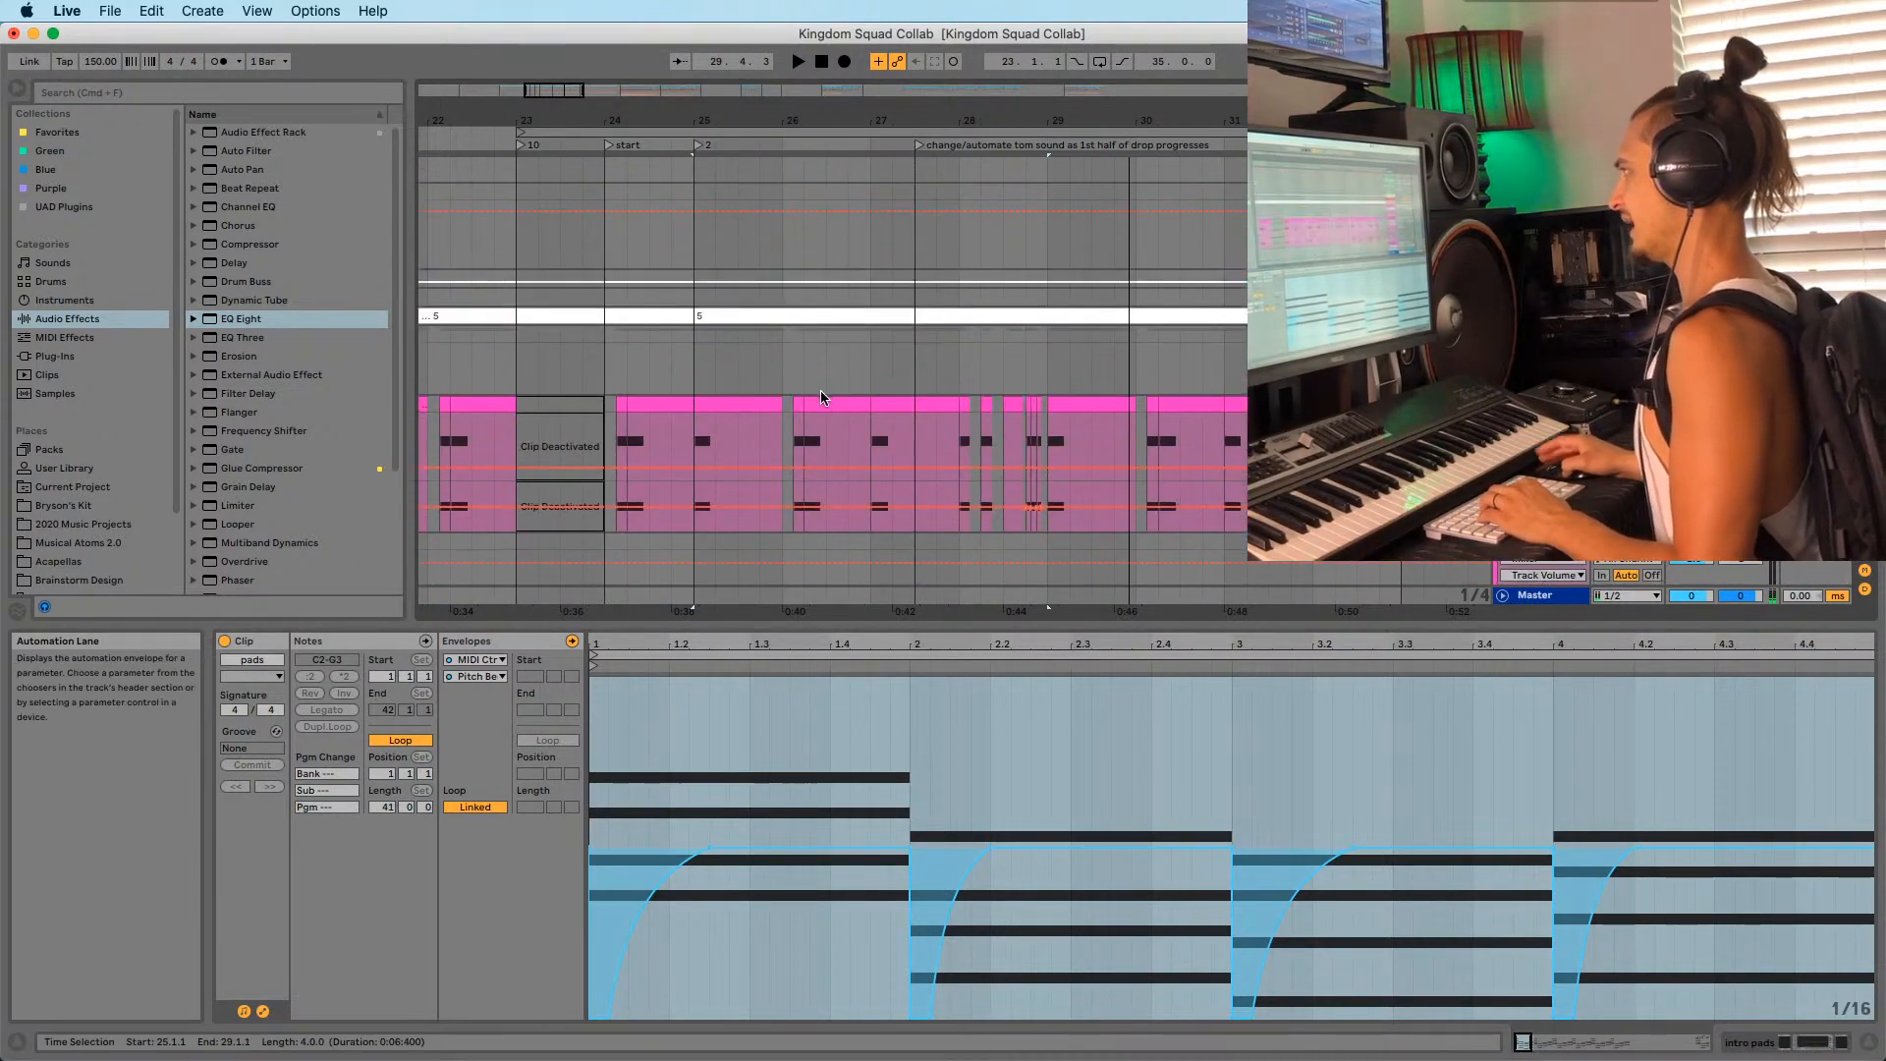
scroll(824, 393, "down", 5)
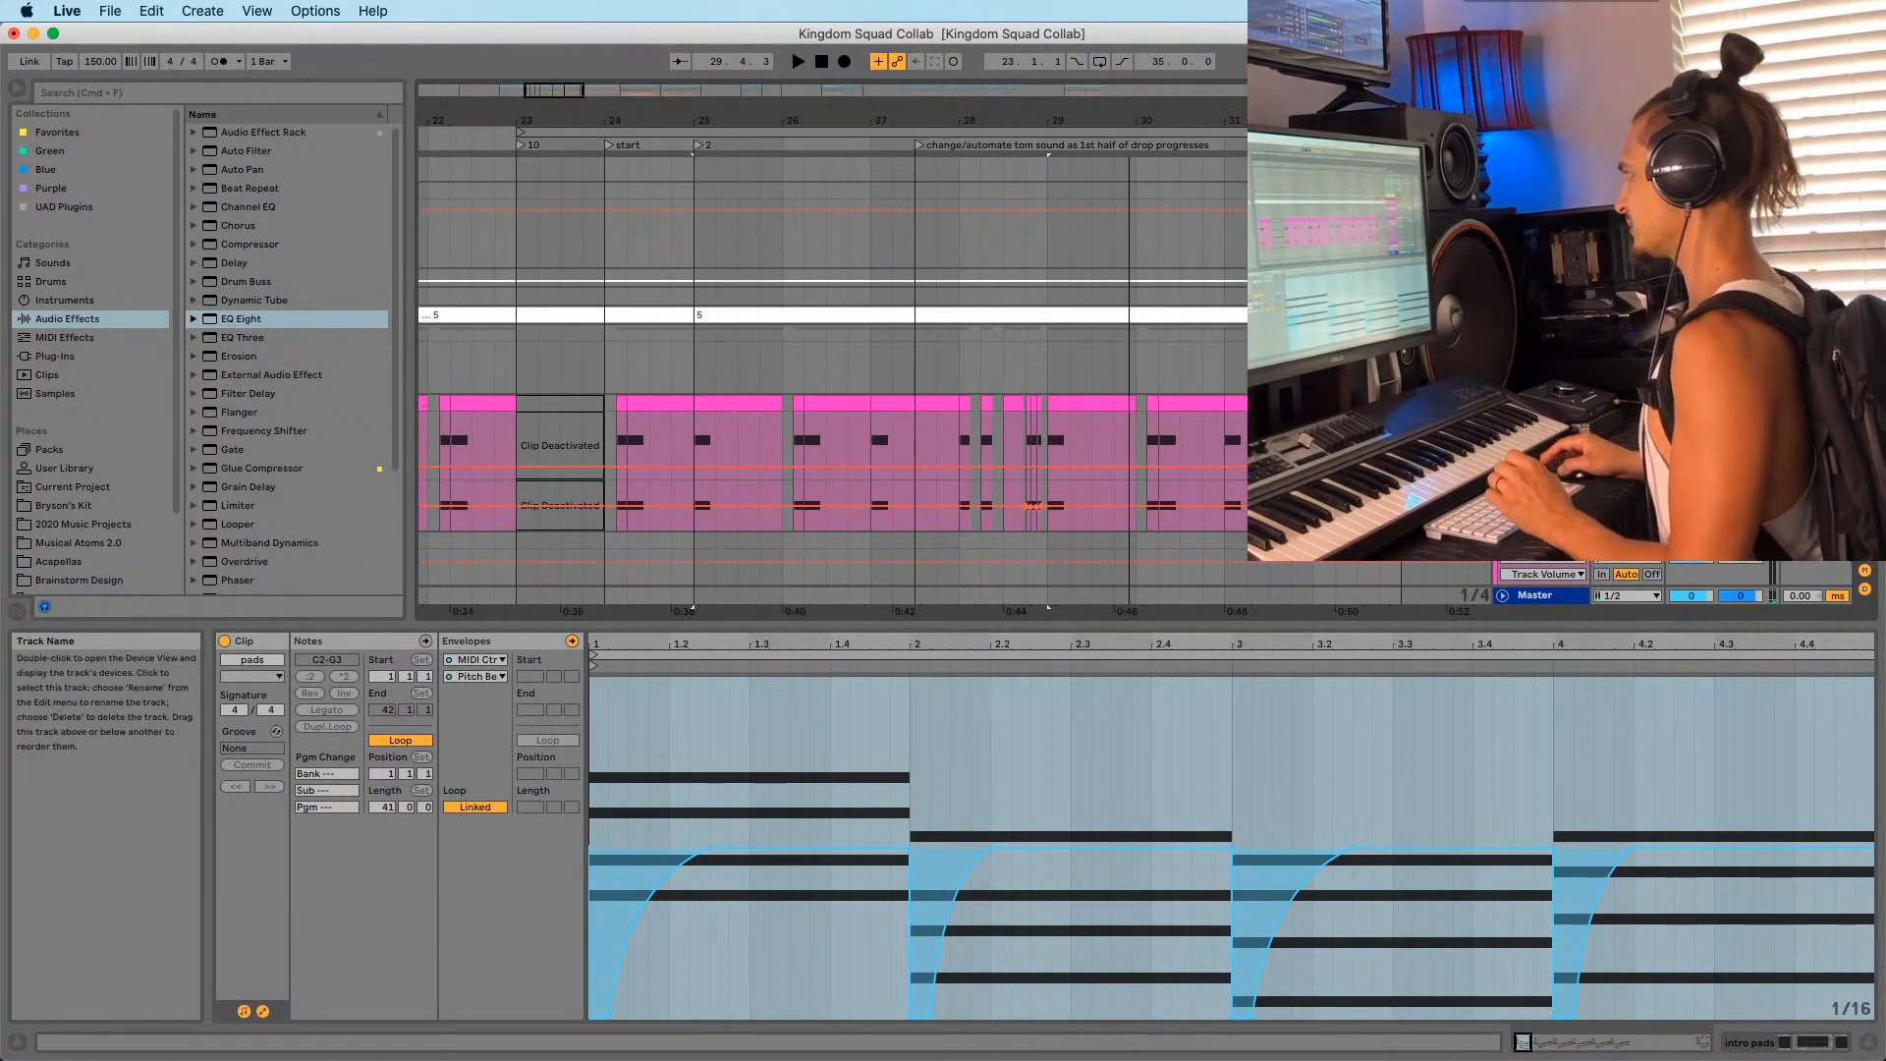
Select and unfold the flume reece track, then open its clip 5 at bar 25.
left_click(1542, 403)
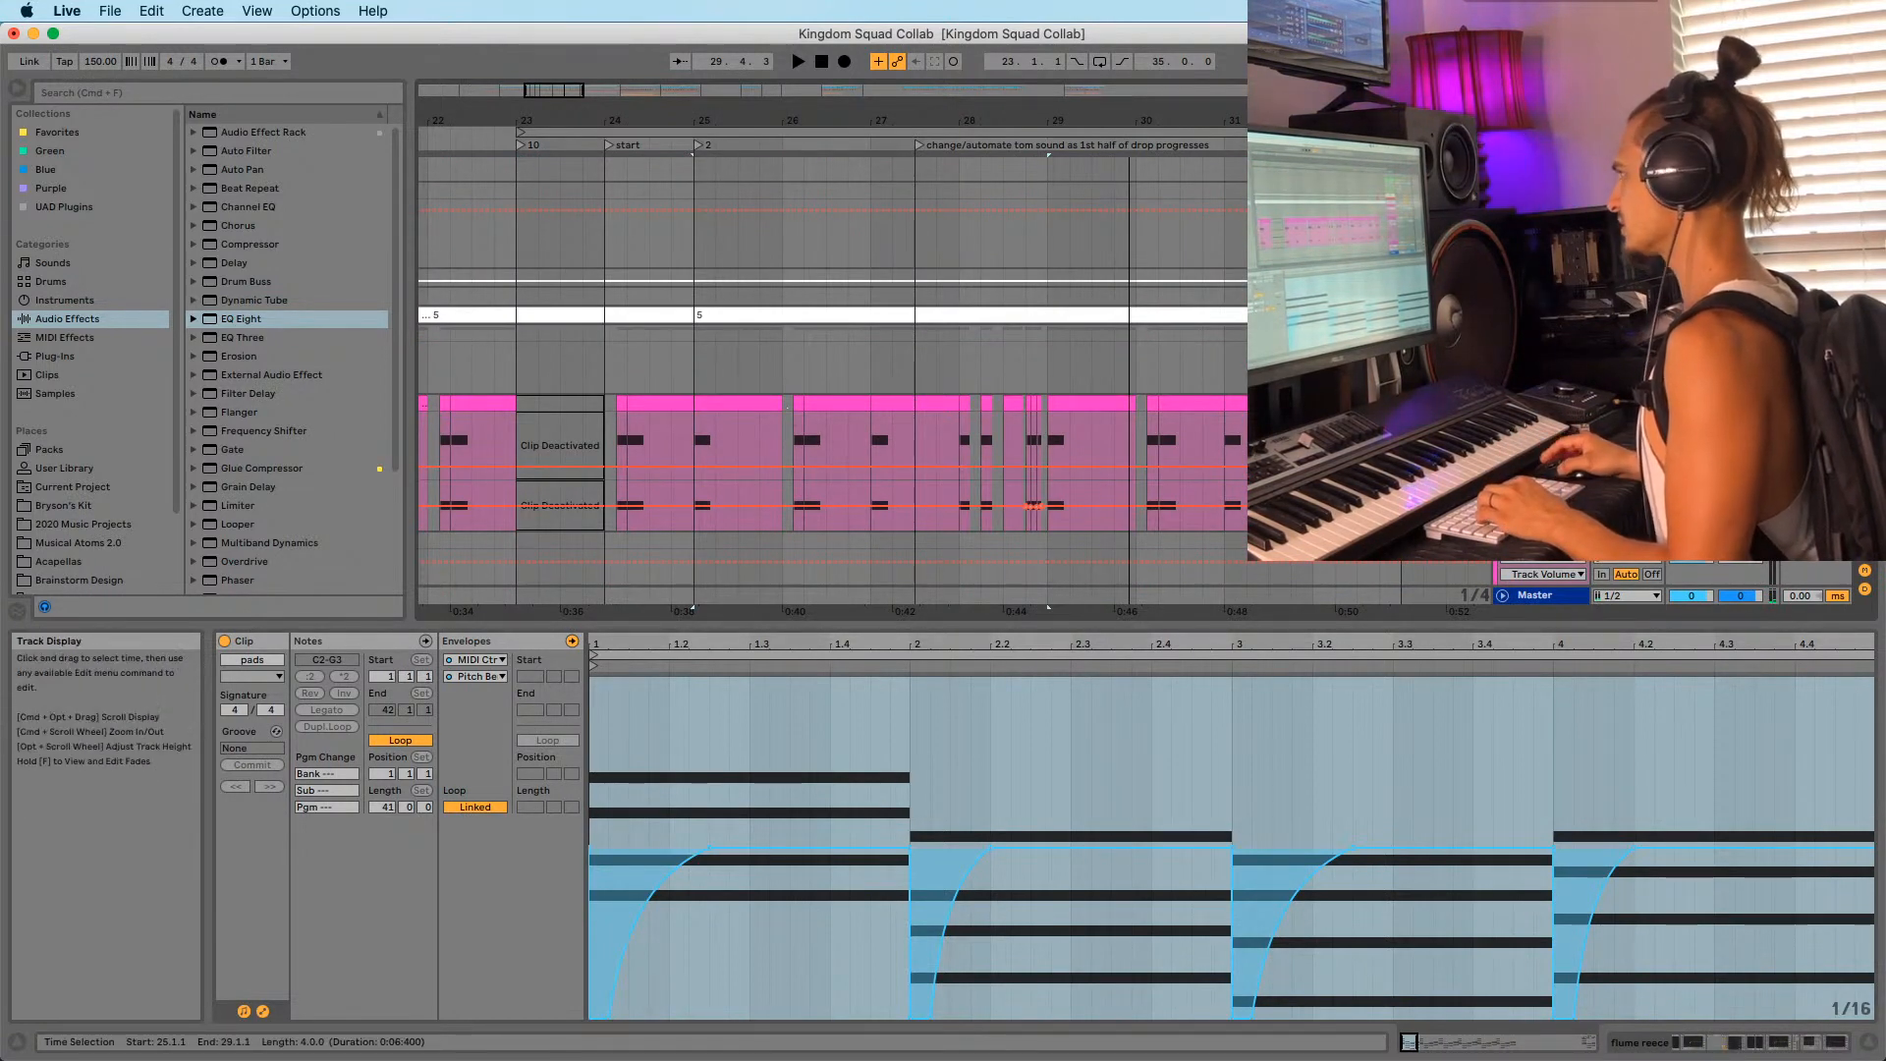
left_click(1503, 316)
left_click(696, 359)
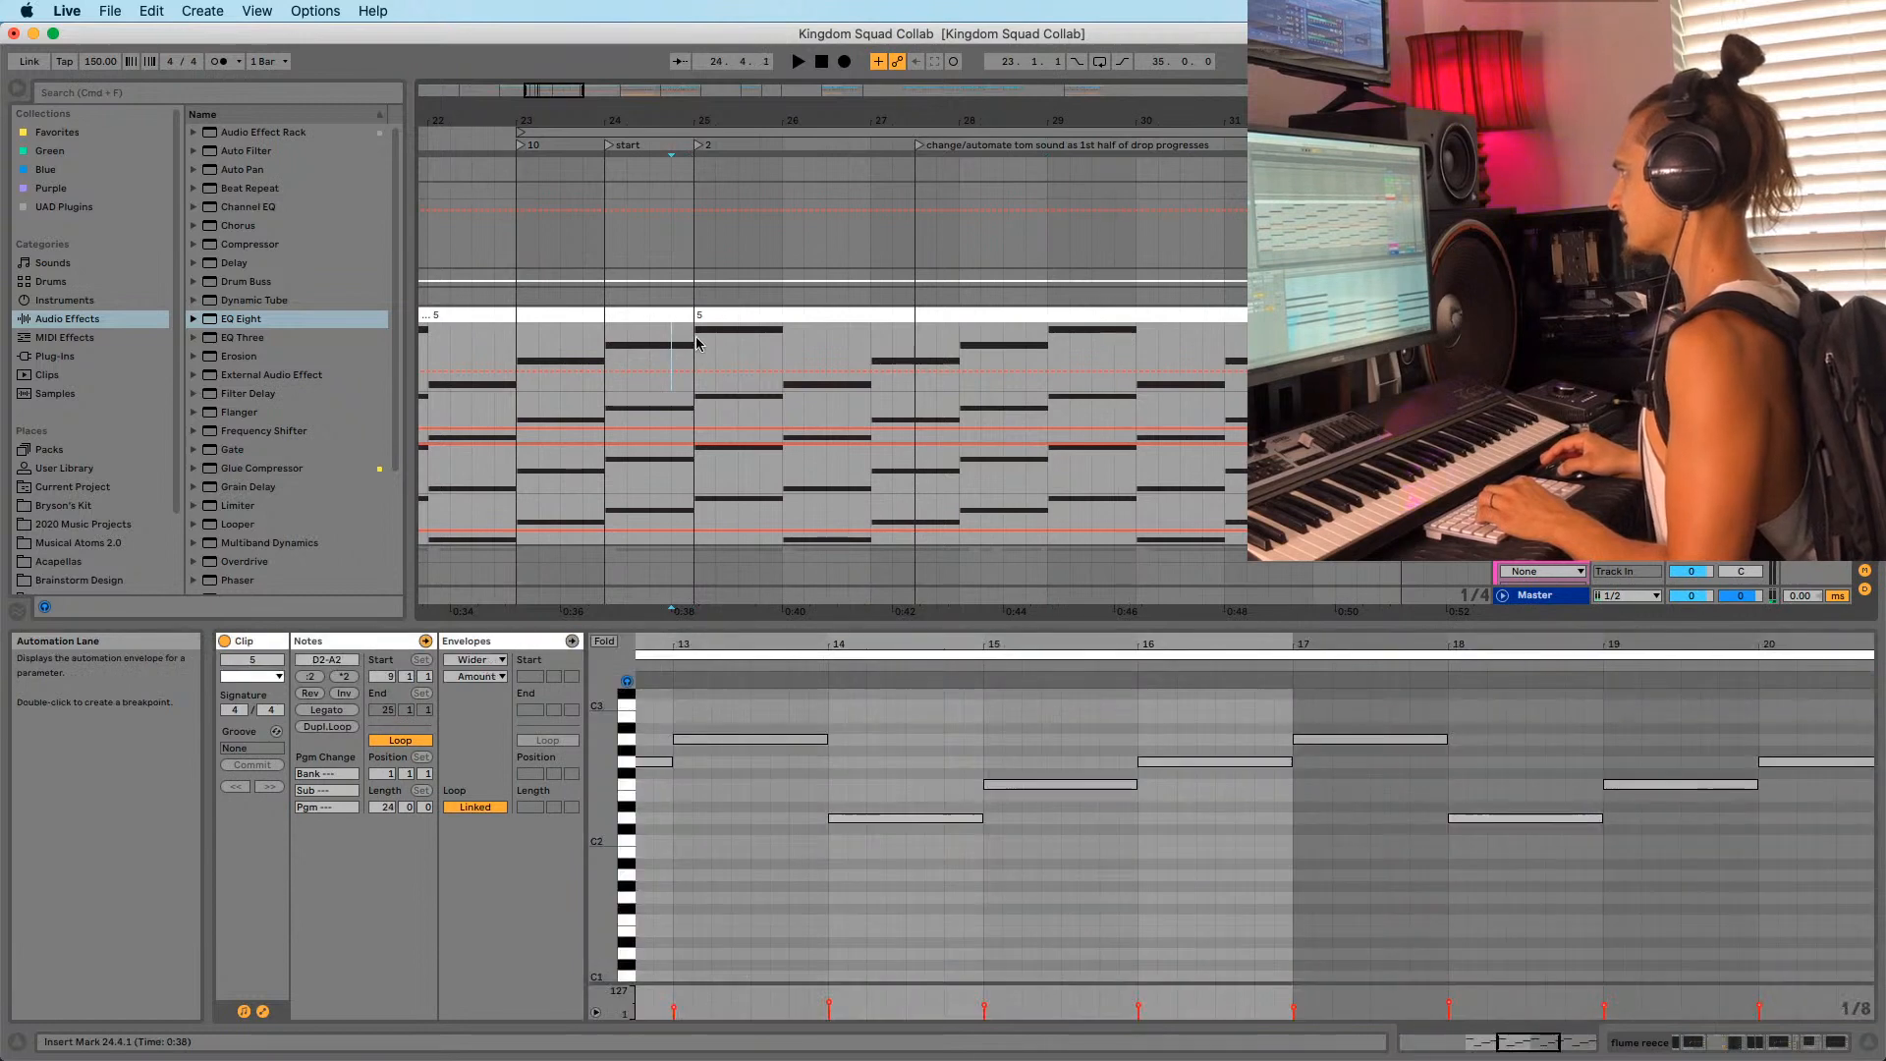
Show the track's device chain, zoom around bars 23–24, and play from bar 25.
key("space")
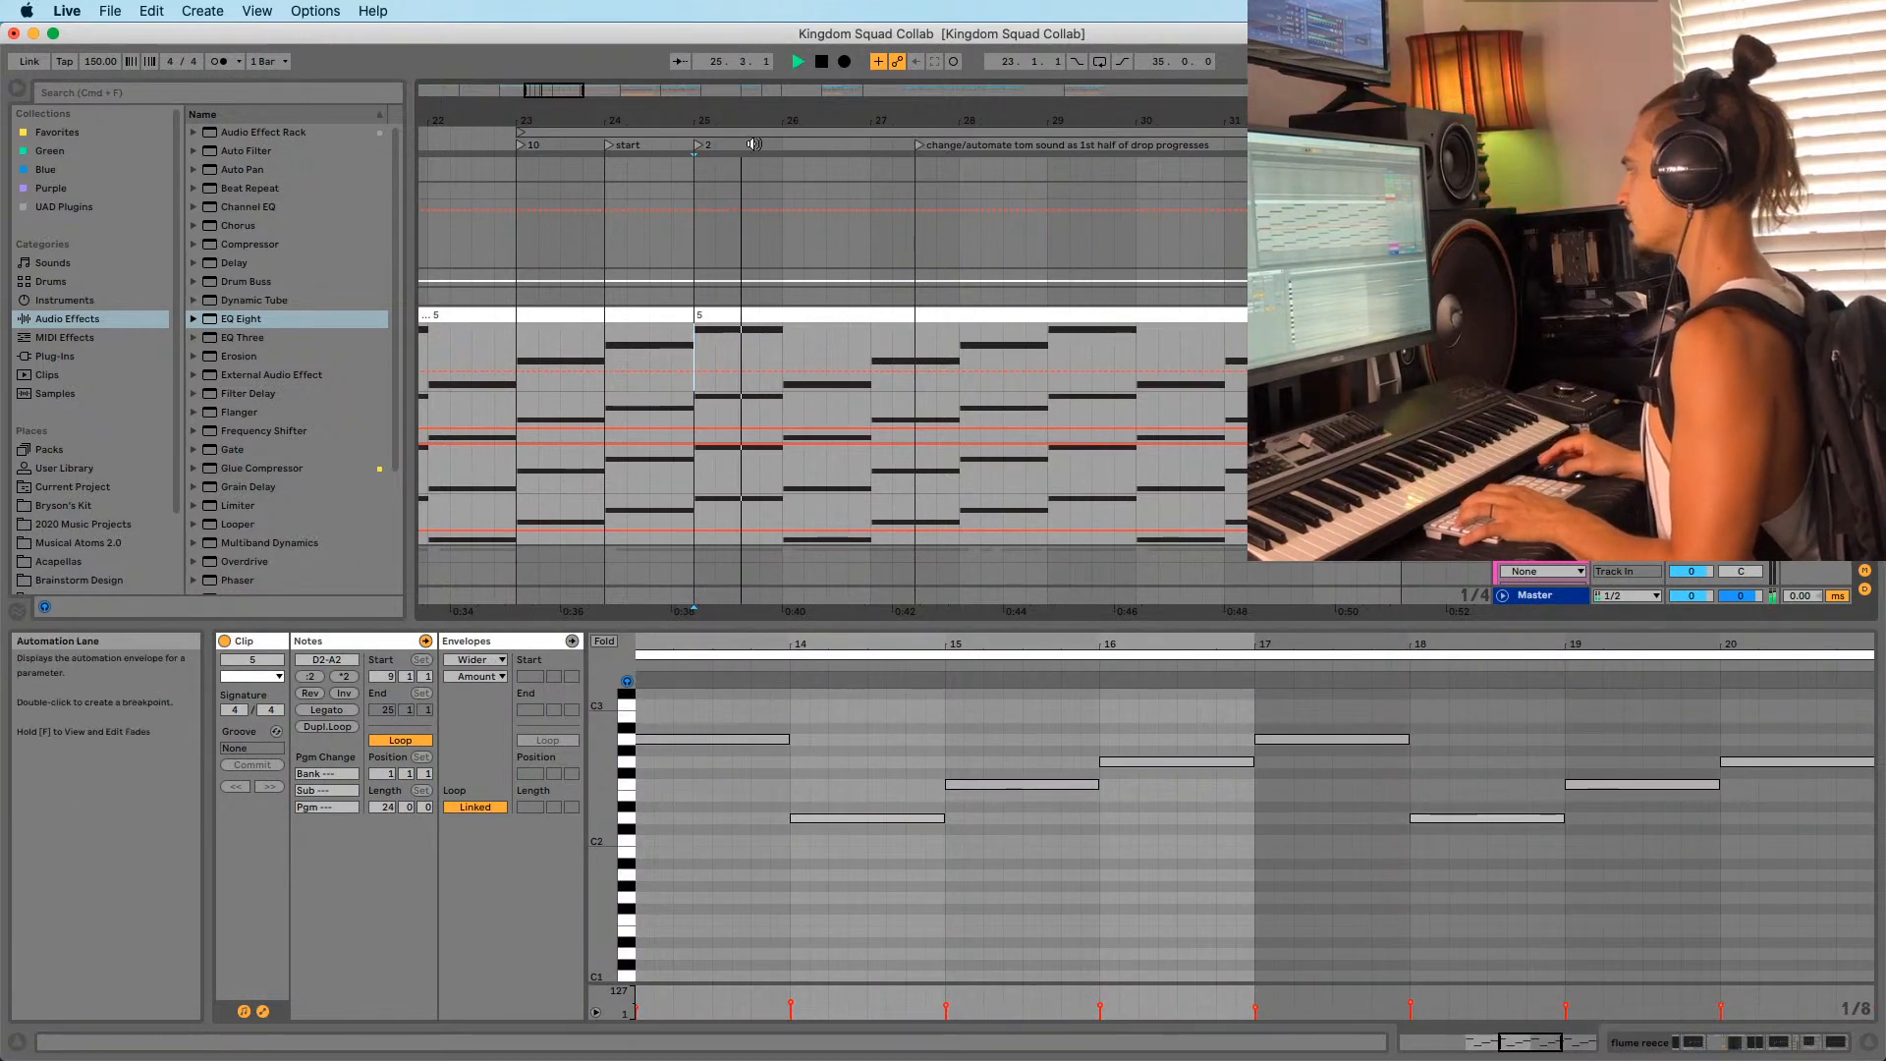
left_click_drag(751, 122, 752, 121)
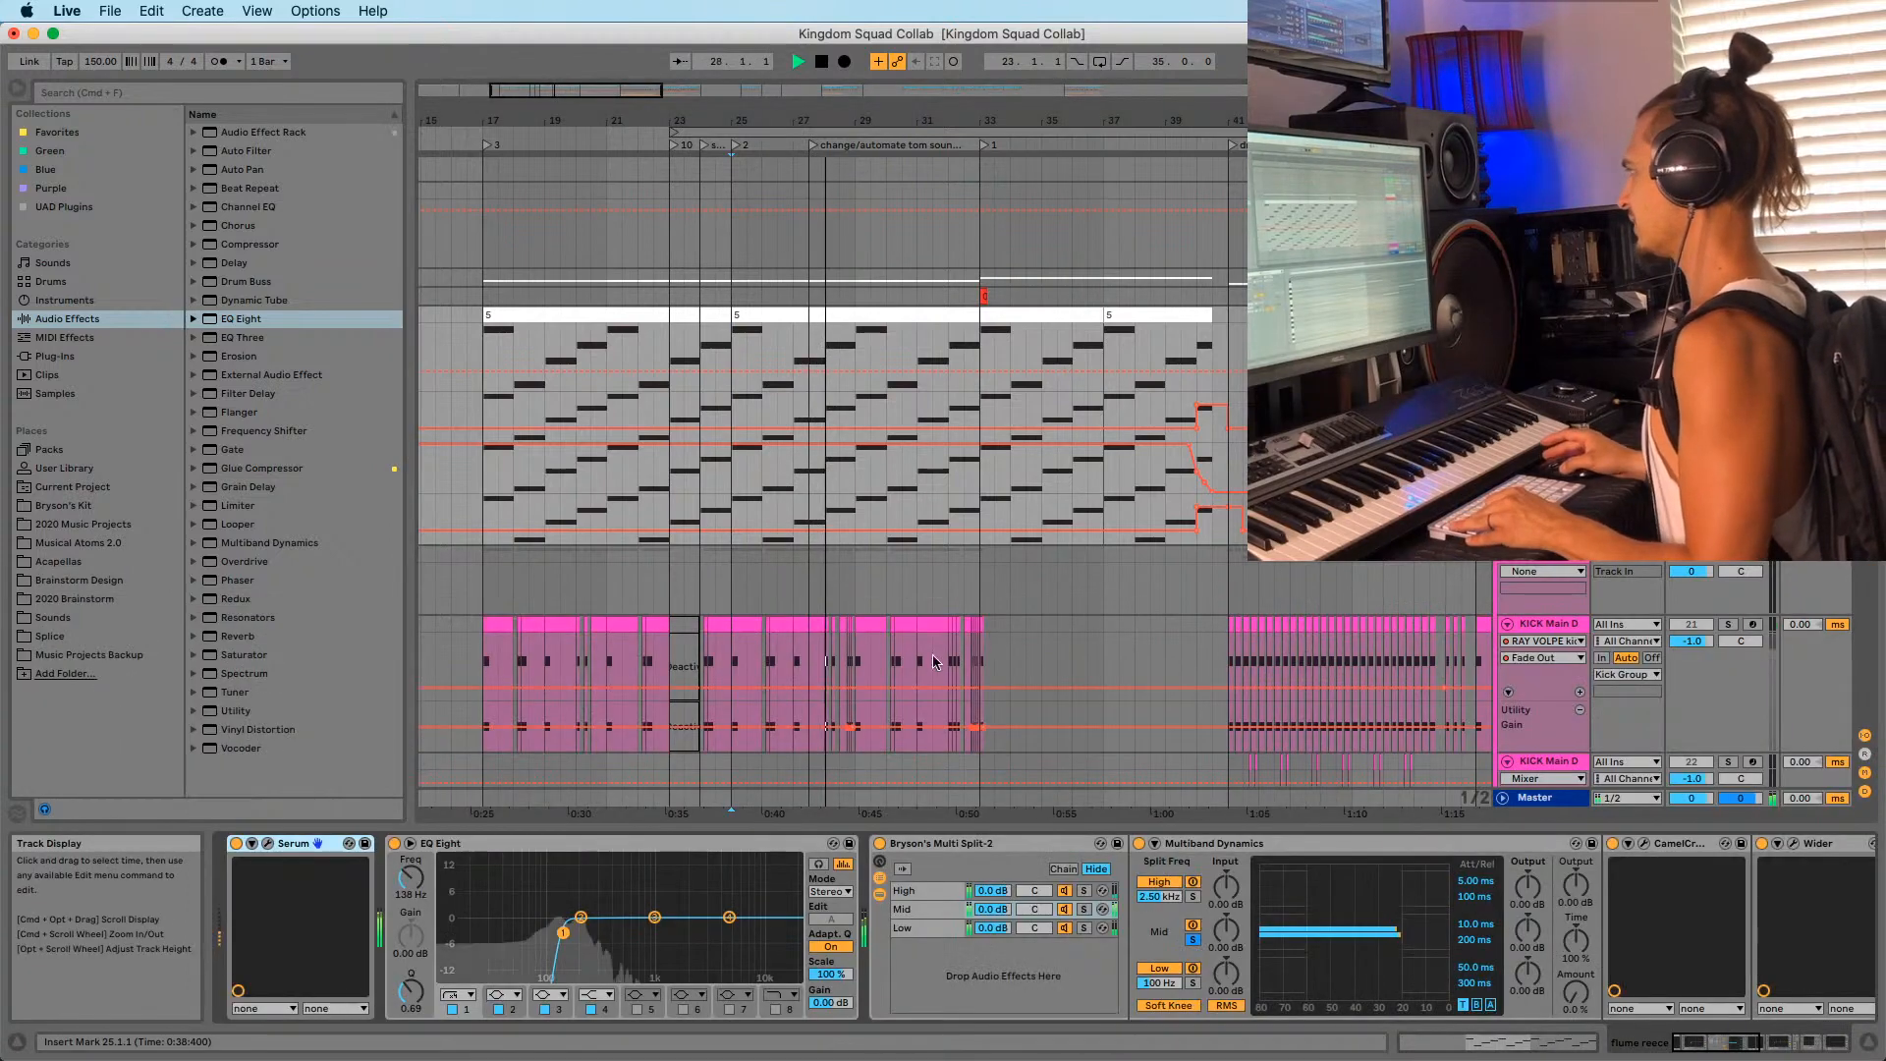
key("shift+Tab")
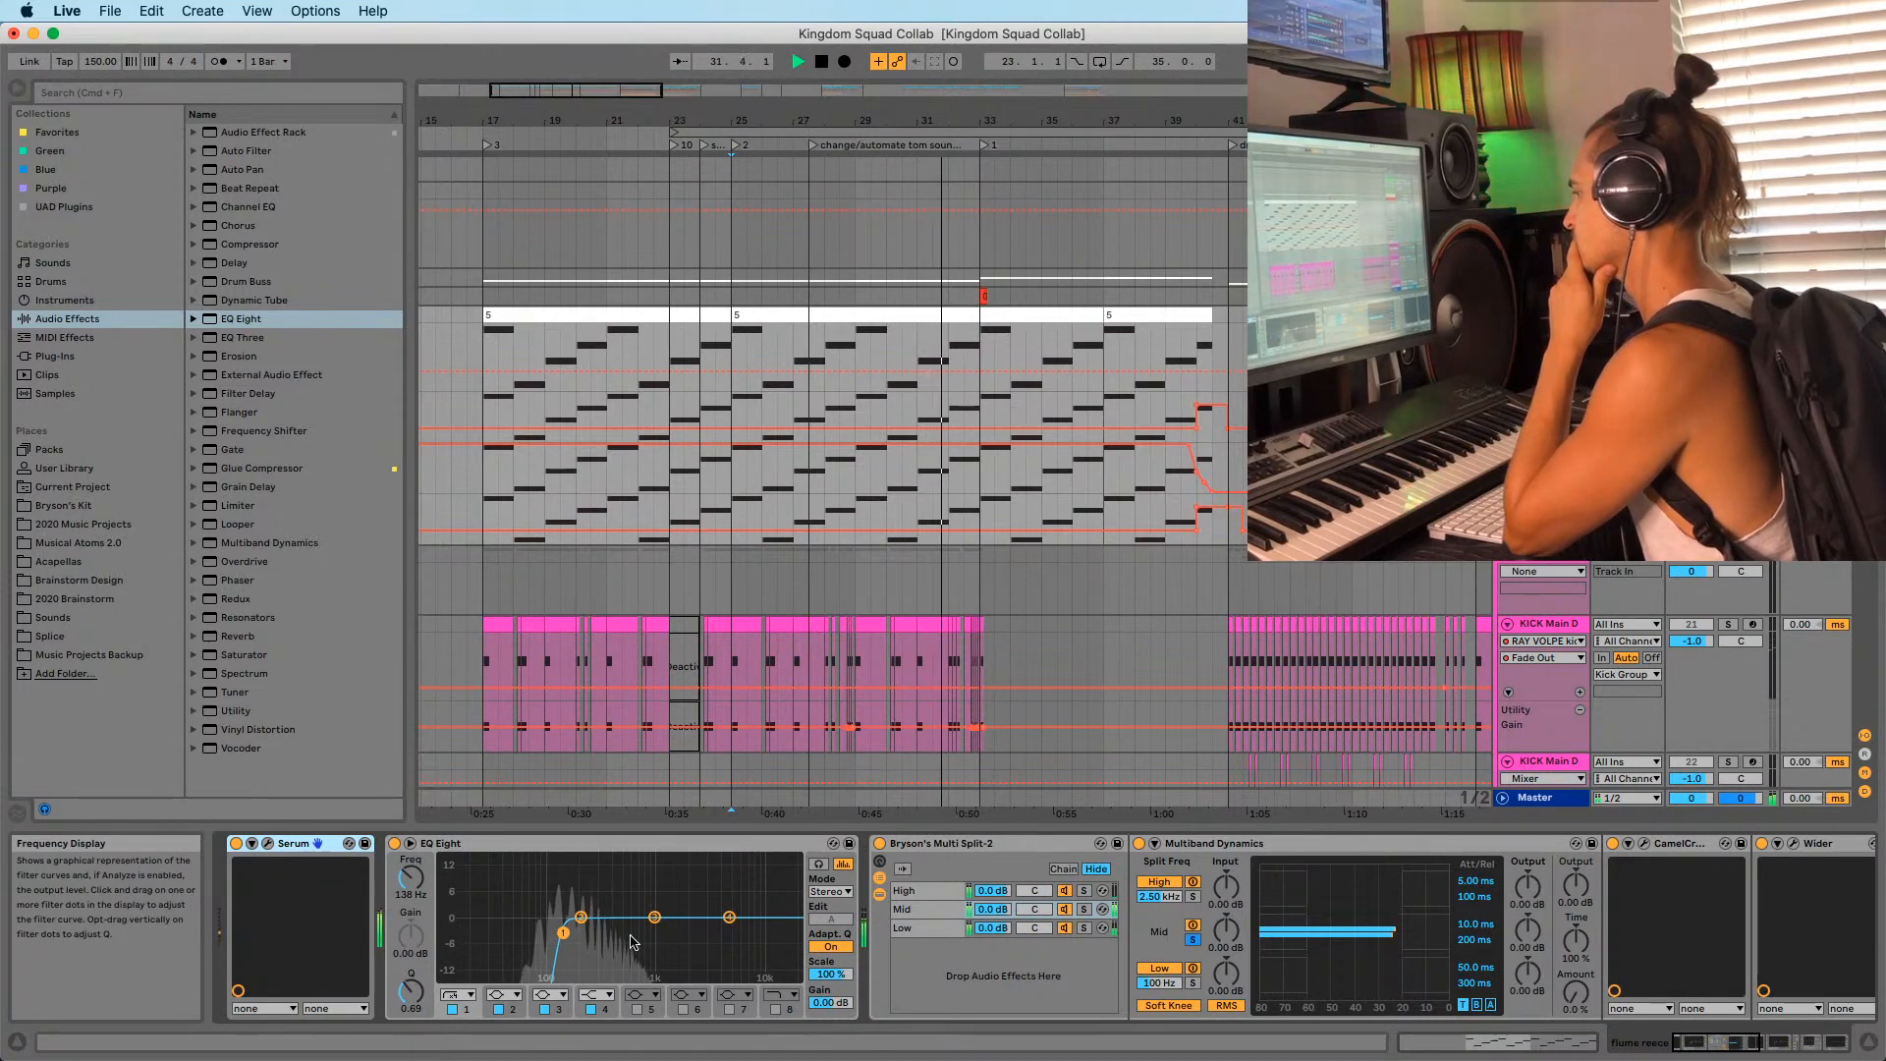
scroll(741, 416, "down", 1)
key("space")
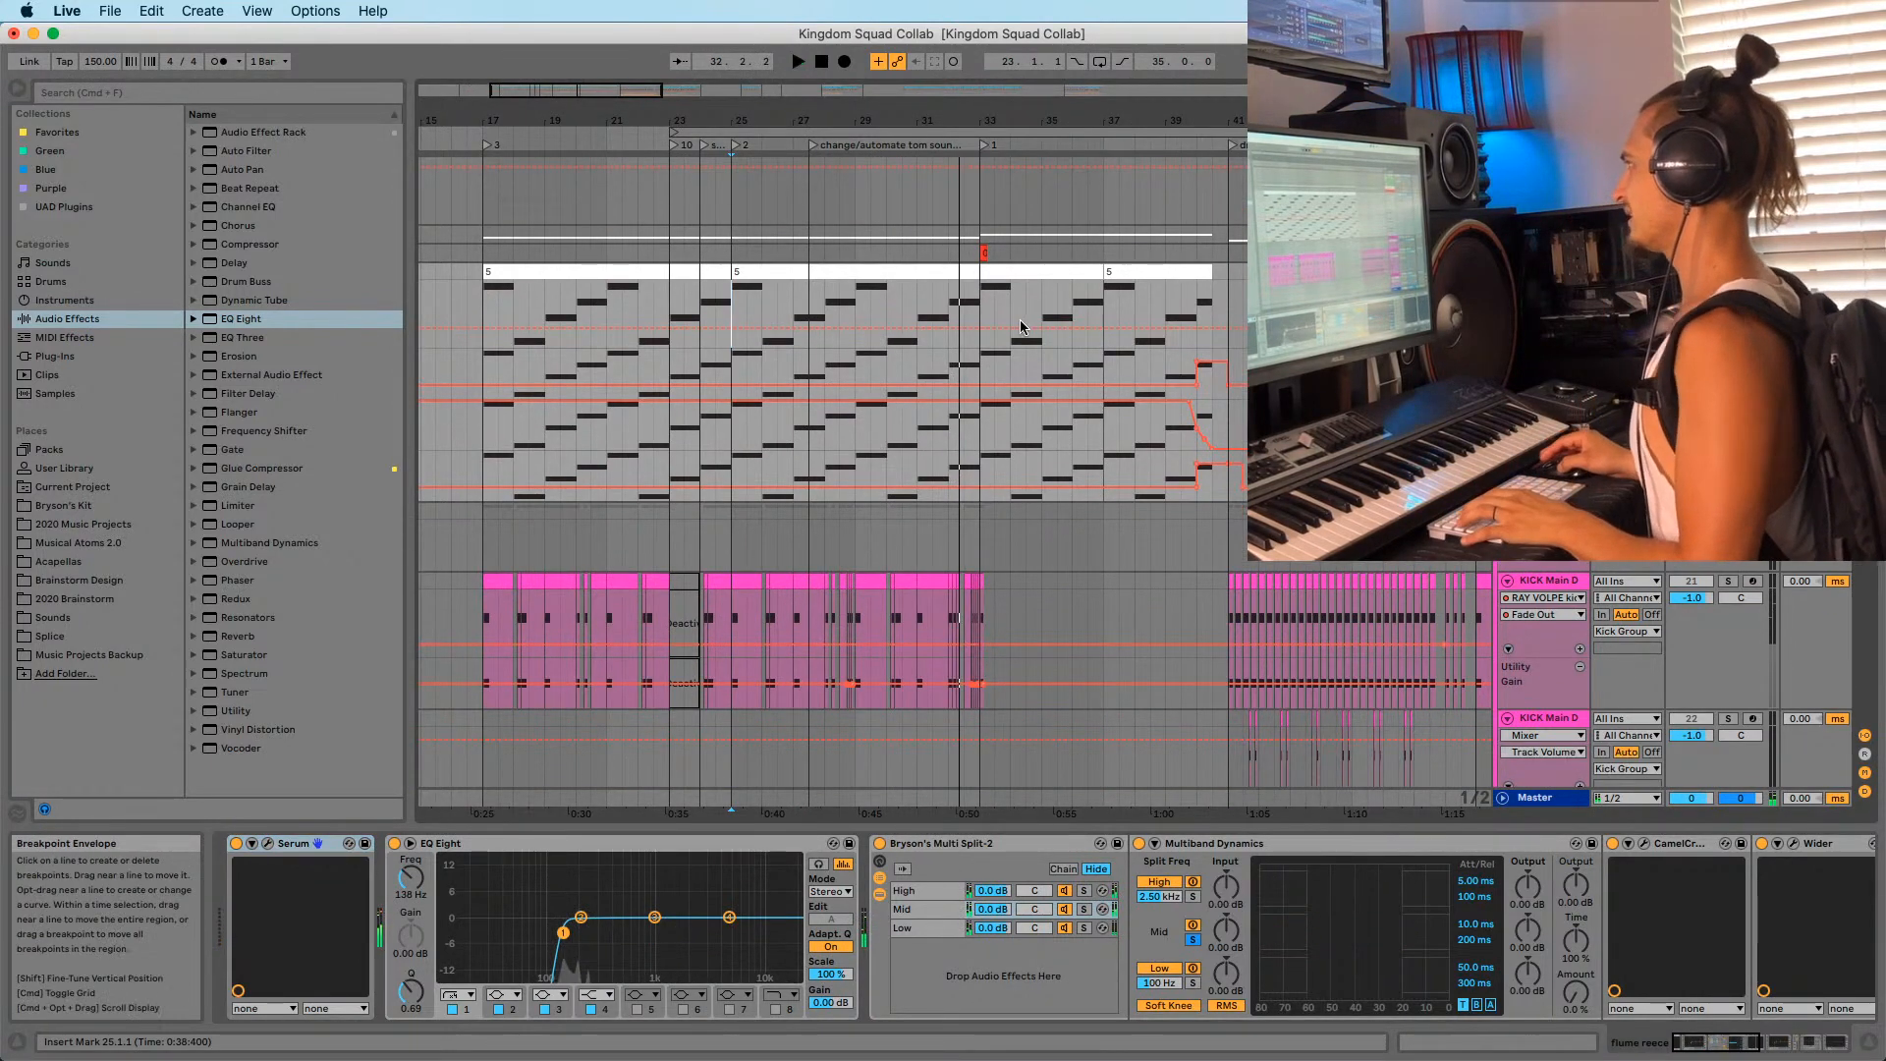
left_click(988, 310)
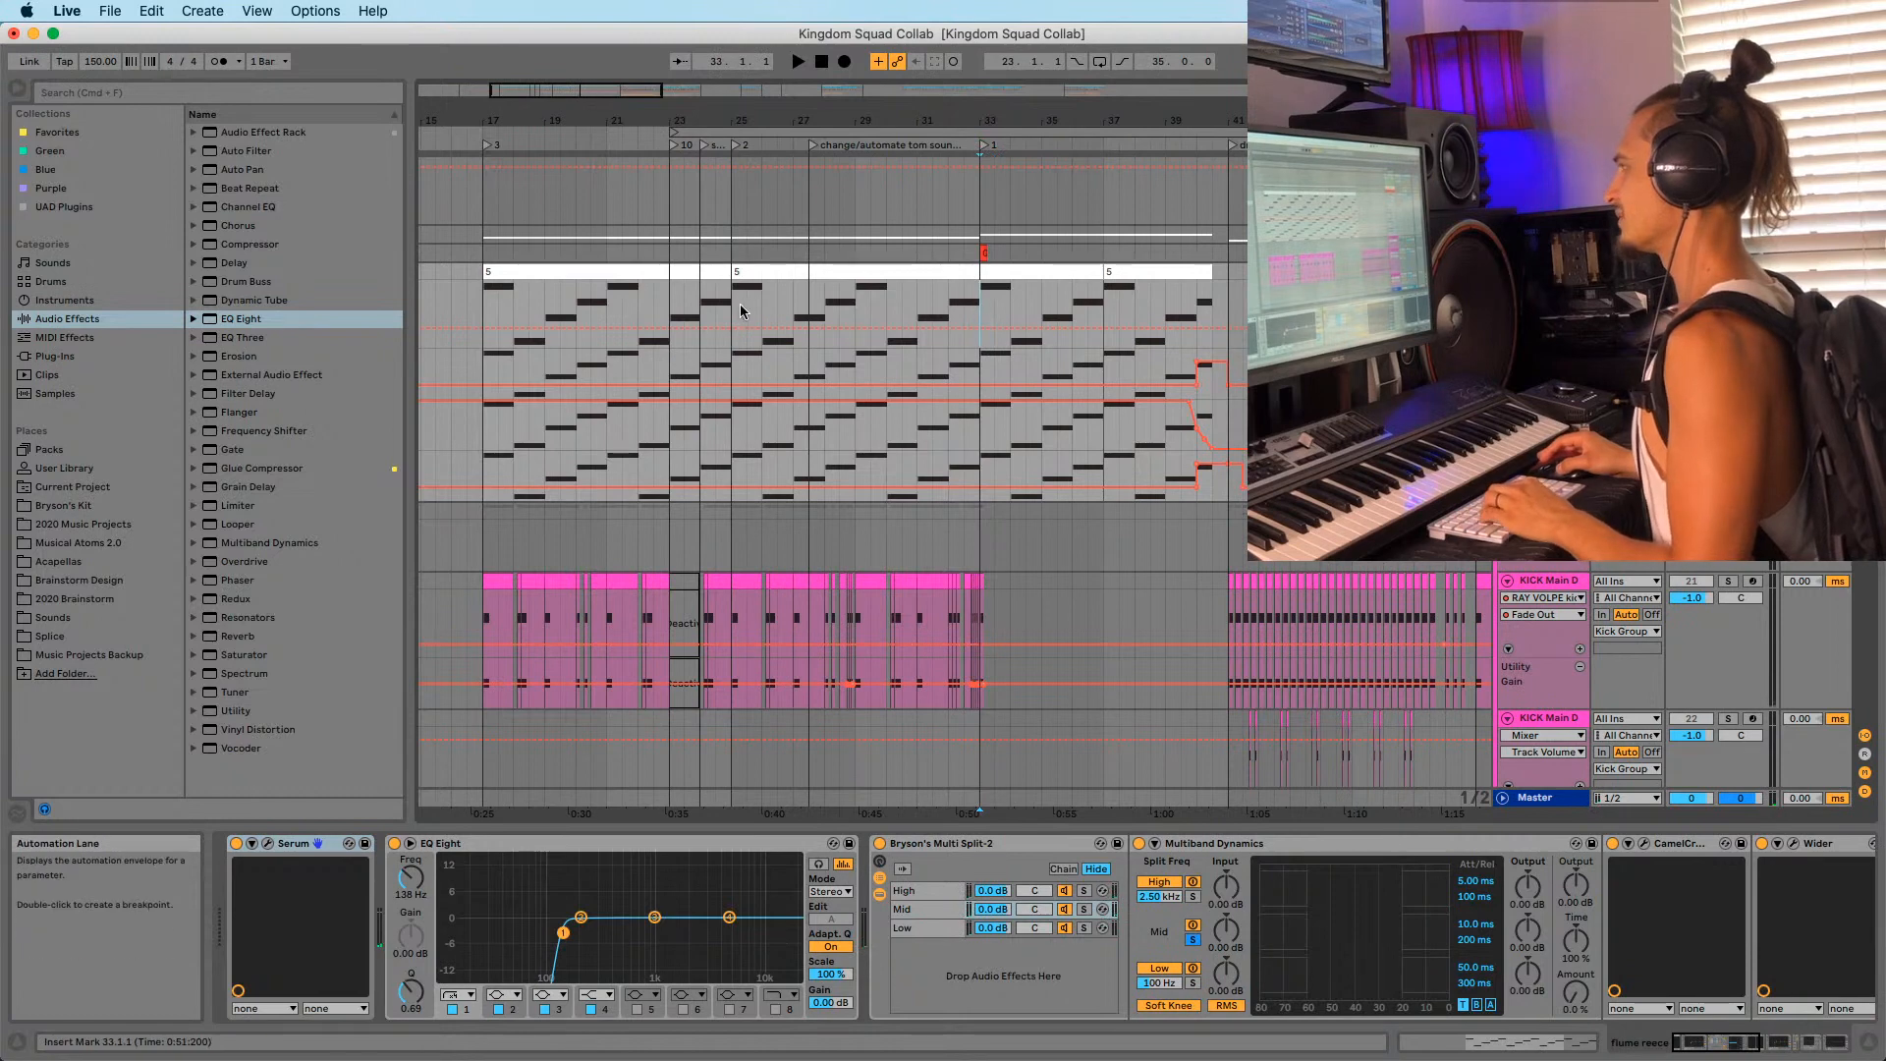
left_click(684, 306)
left_click_drag(711, 94, 731, 167)
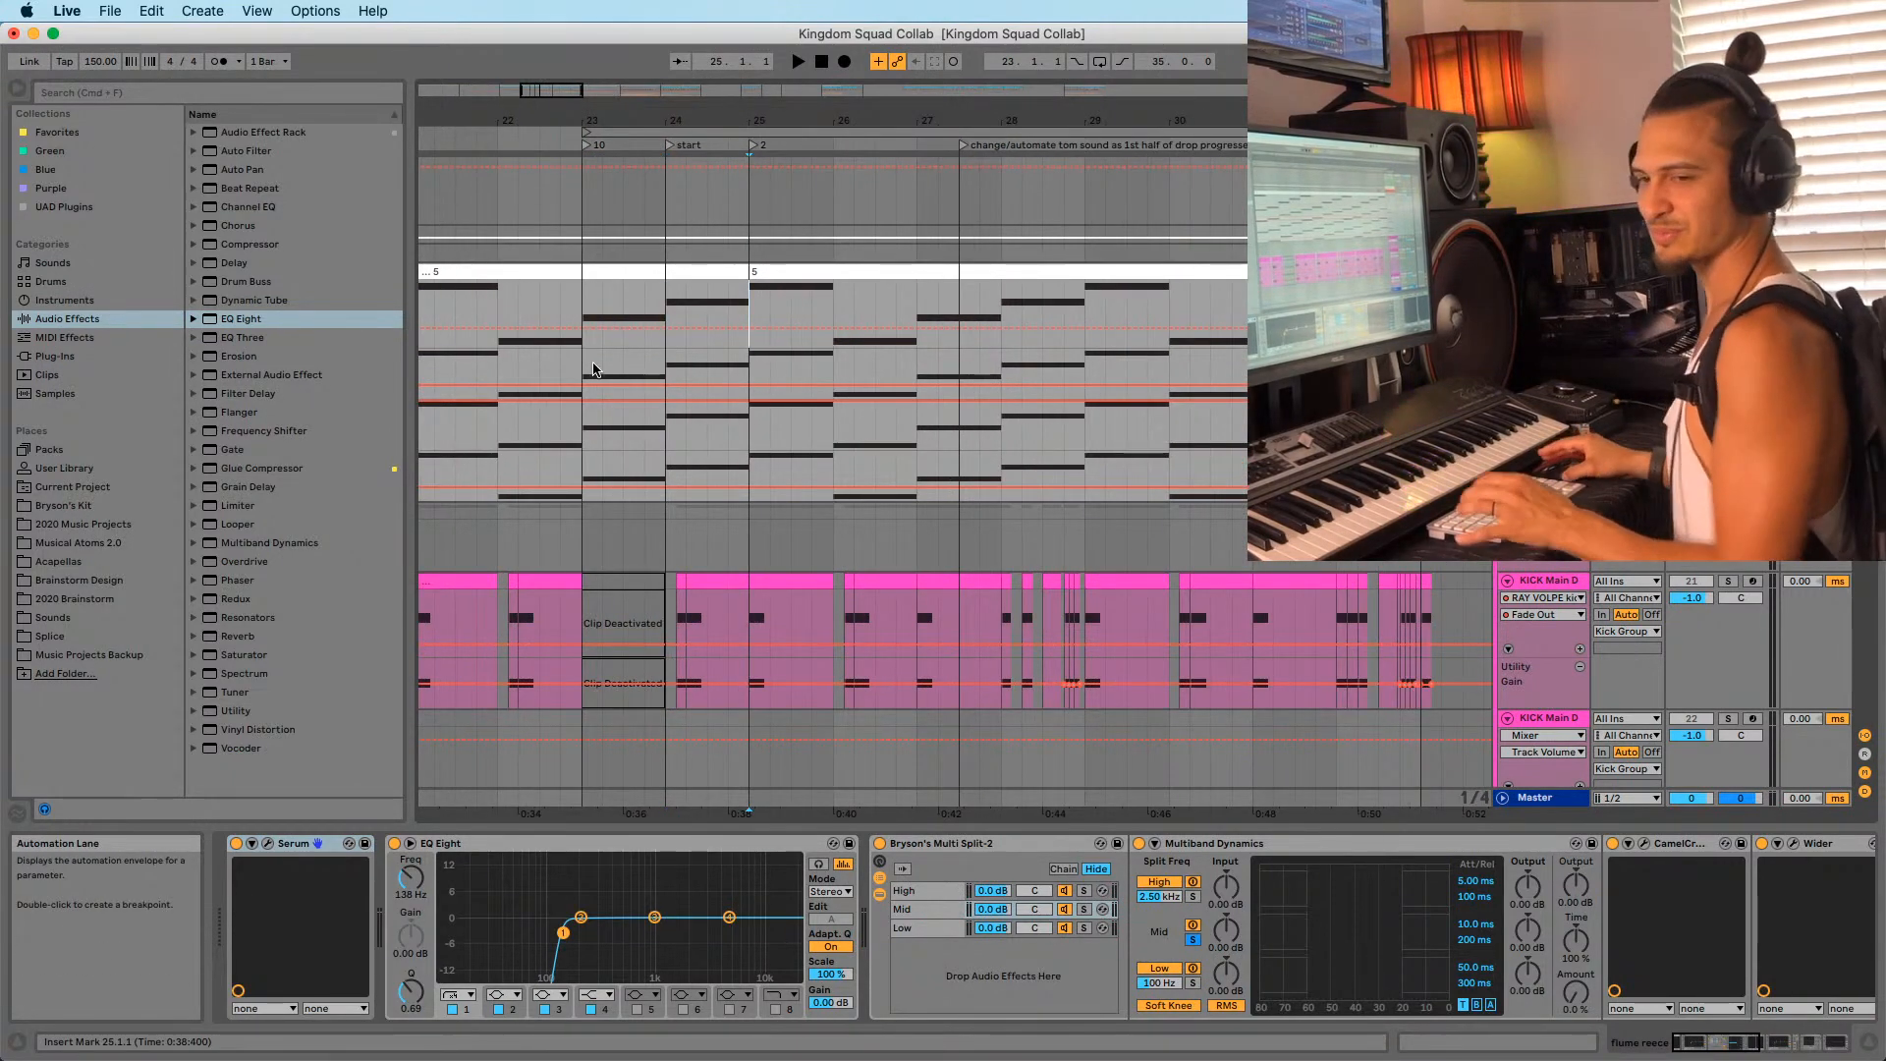
key("space")
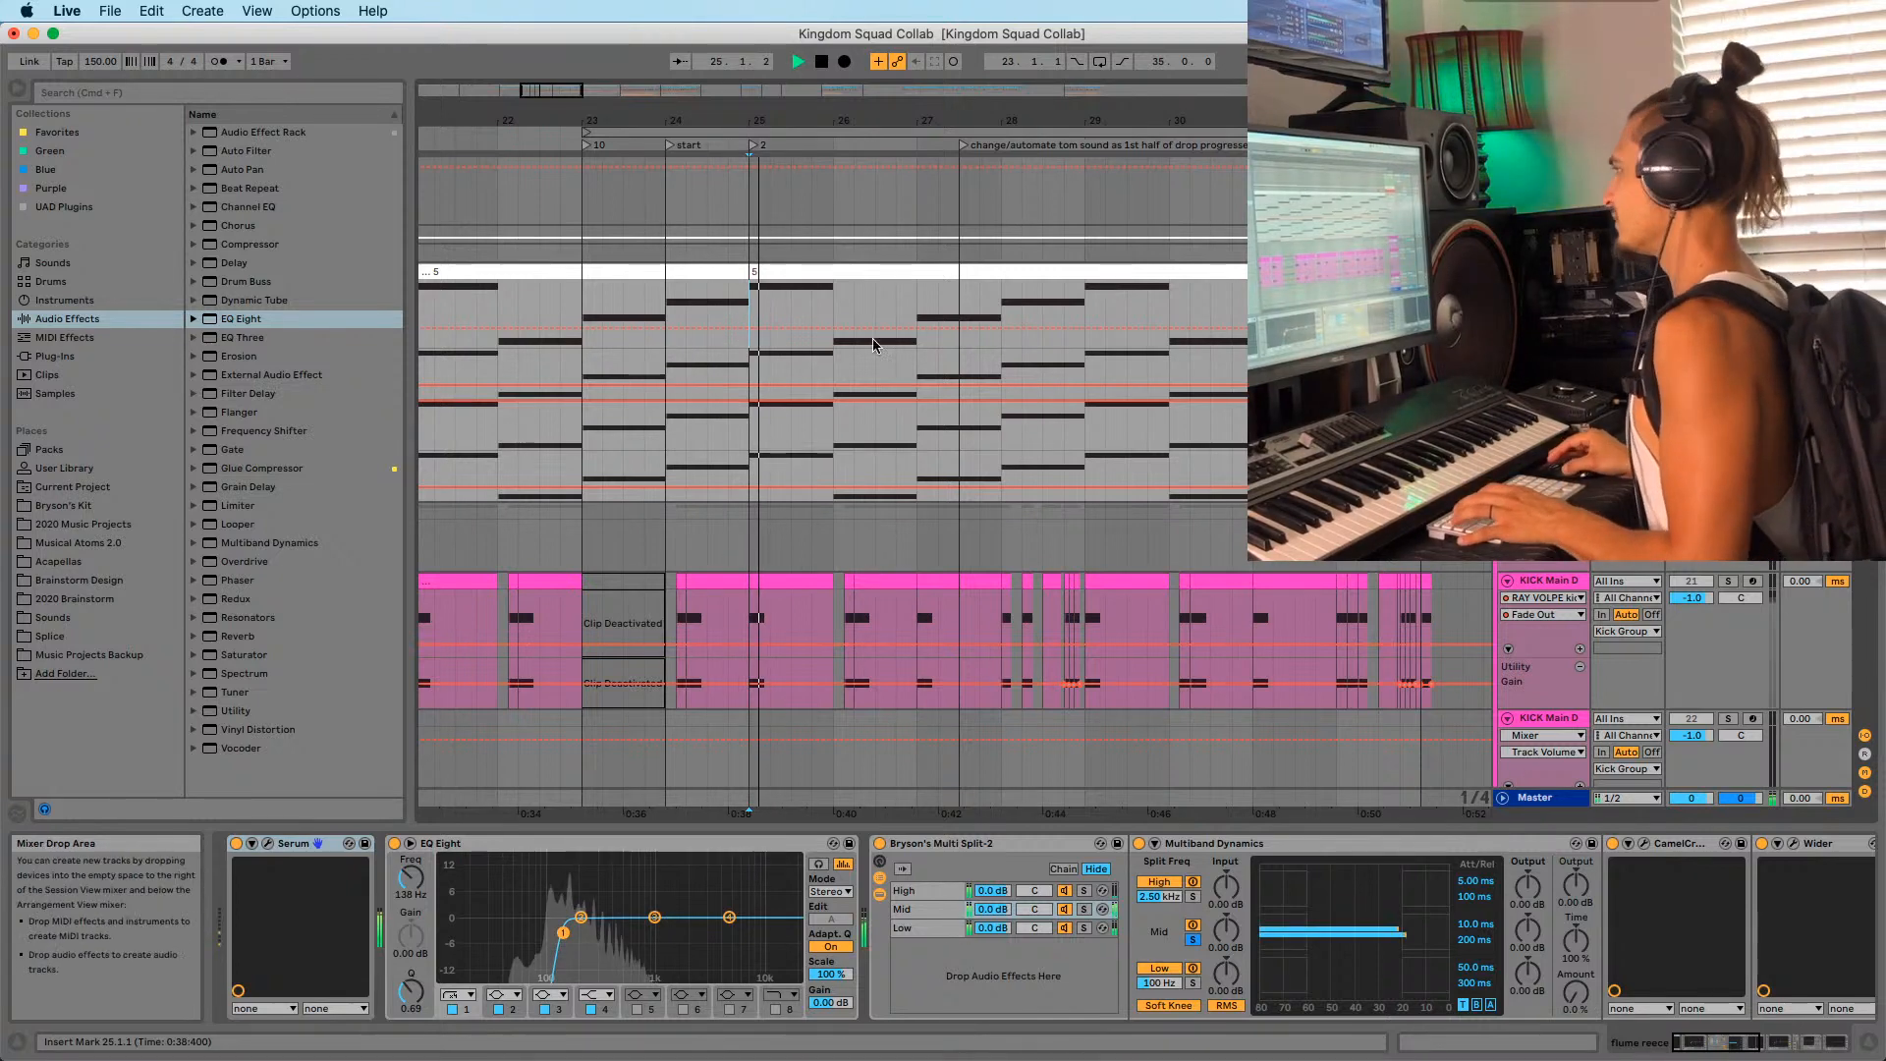
Select the MIDI clip starting at bar 25, zoom out, and stop playback.
left_click(676, 388)
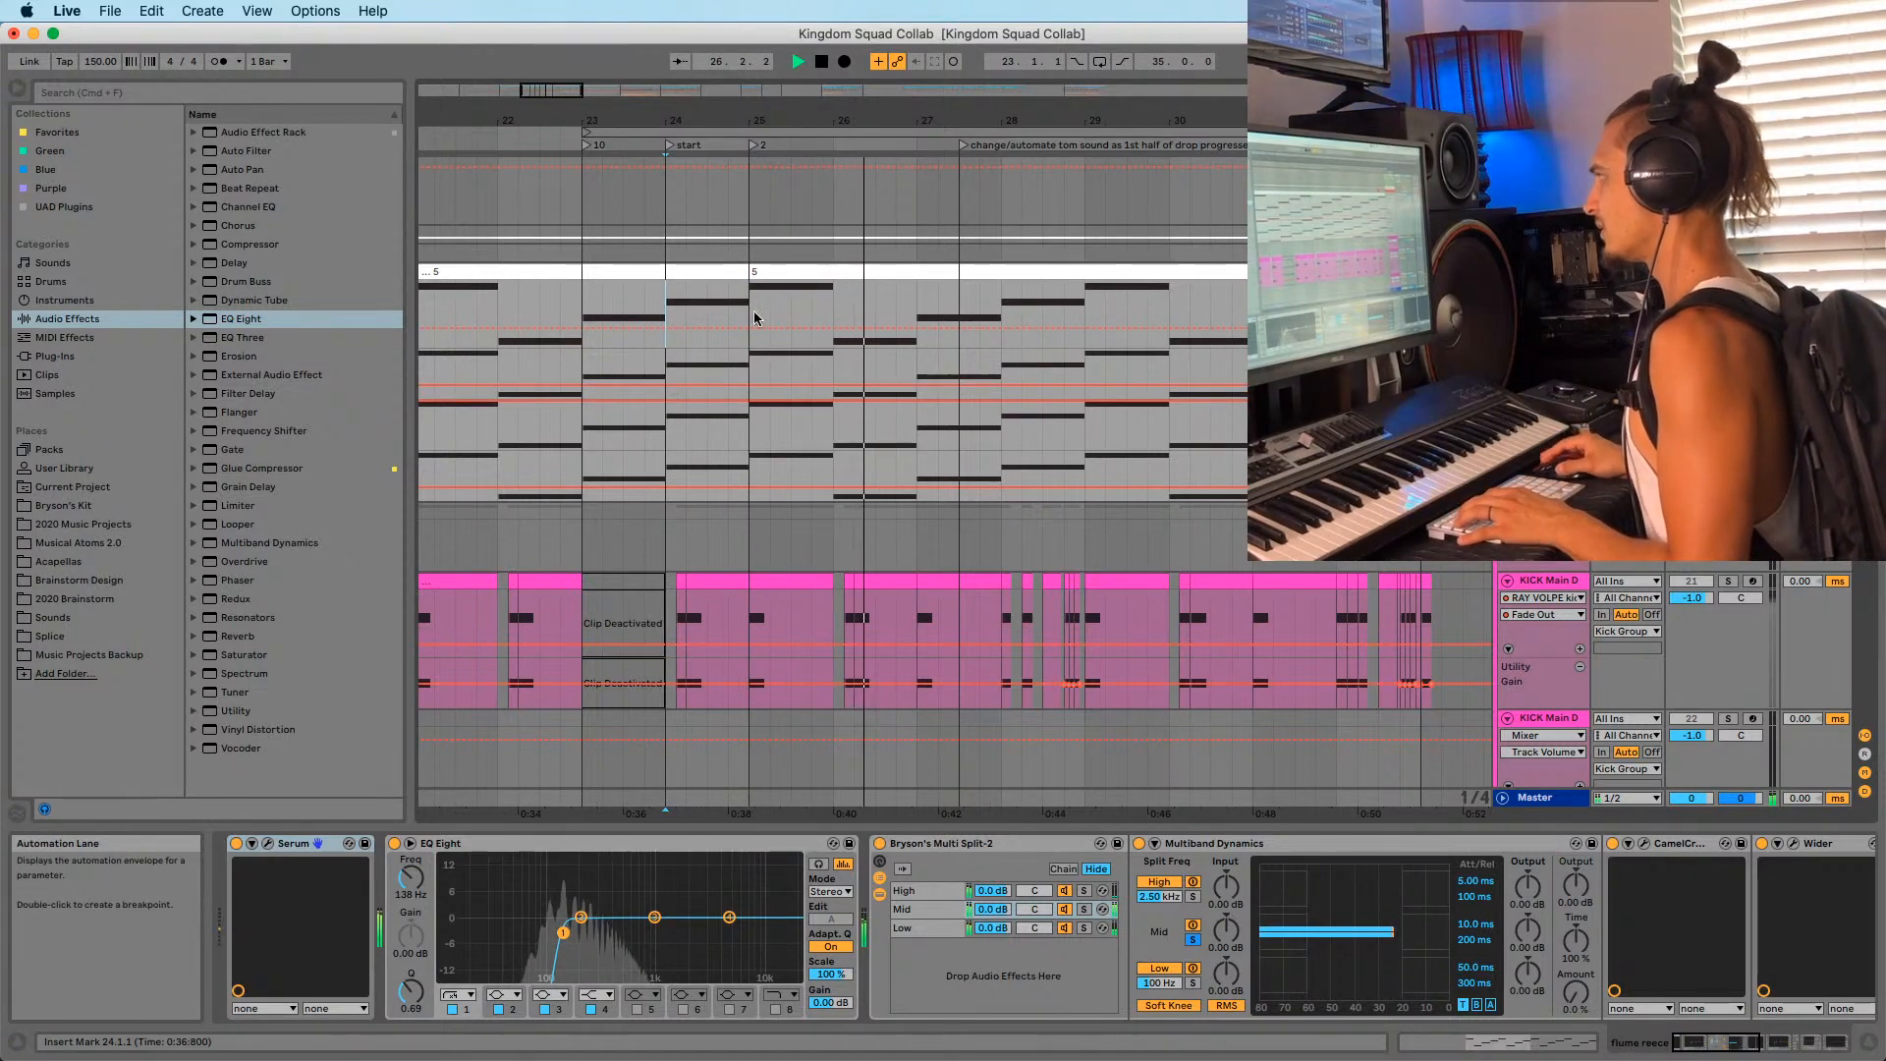
left_click(767, 271)
left_click_drag(810, 125, 805, 119)
key("space")
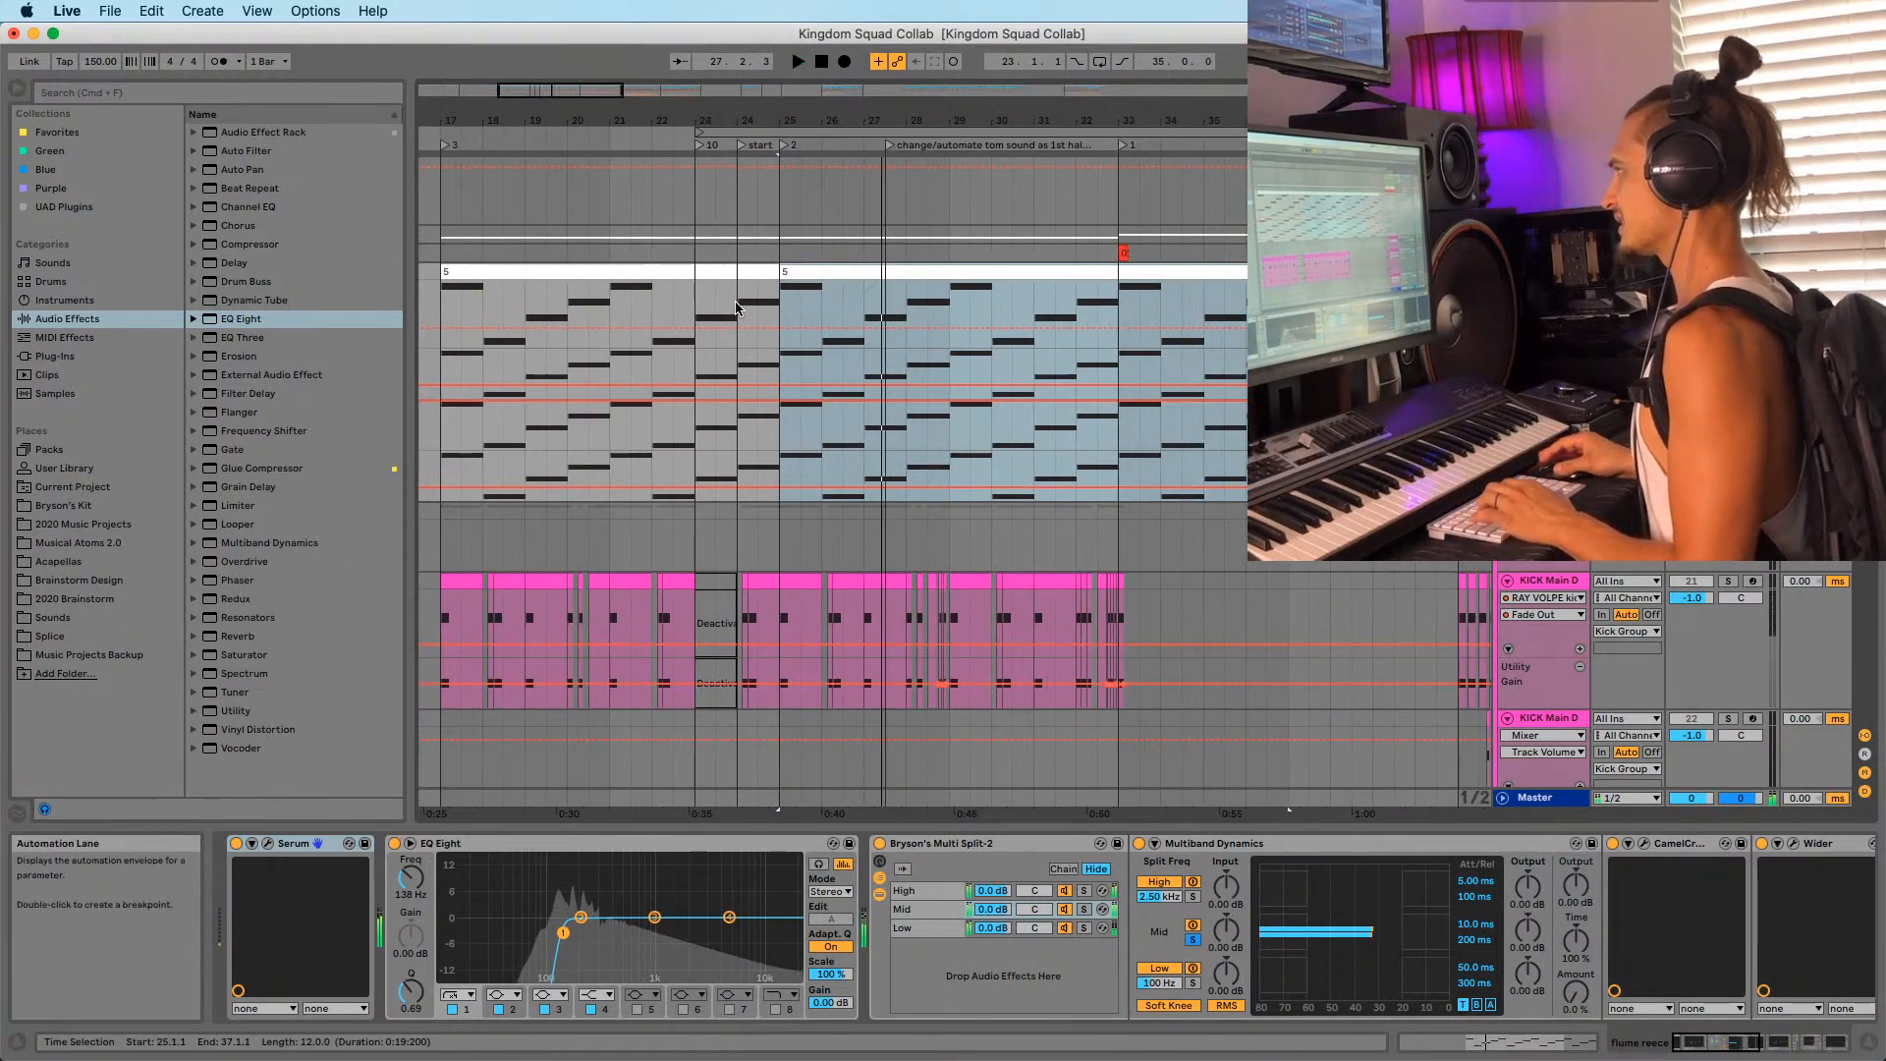
left_click(897, 316)
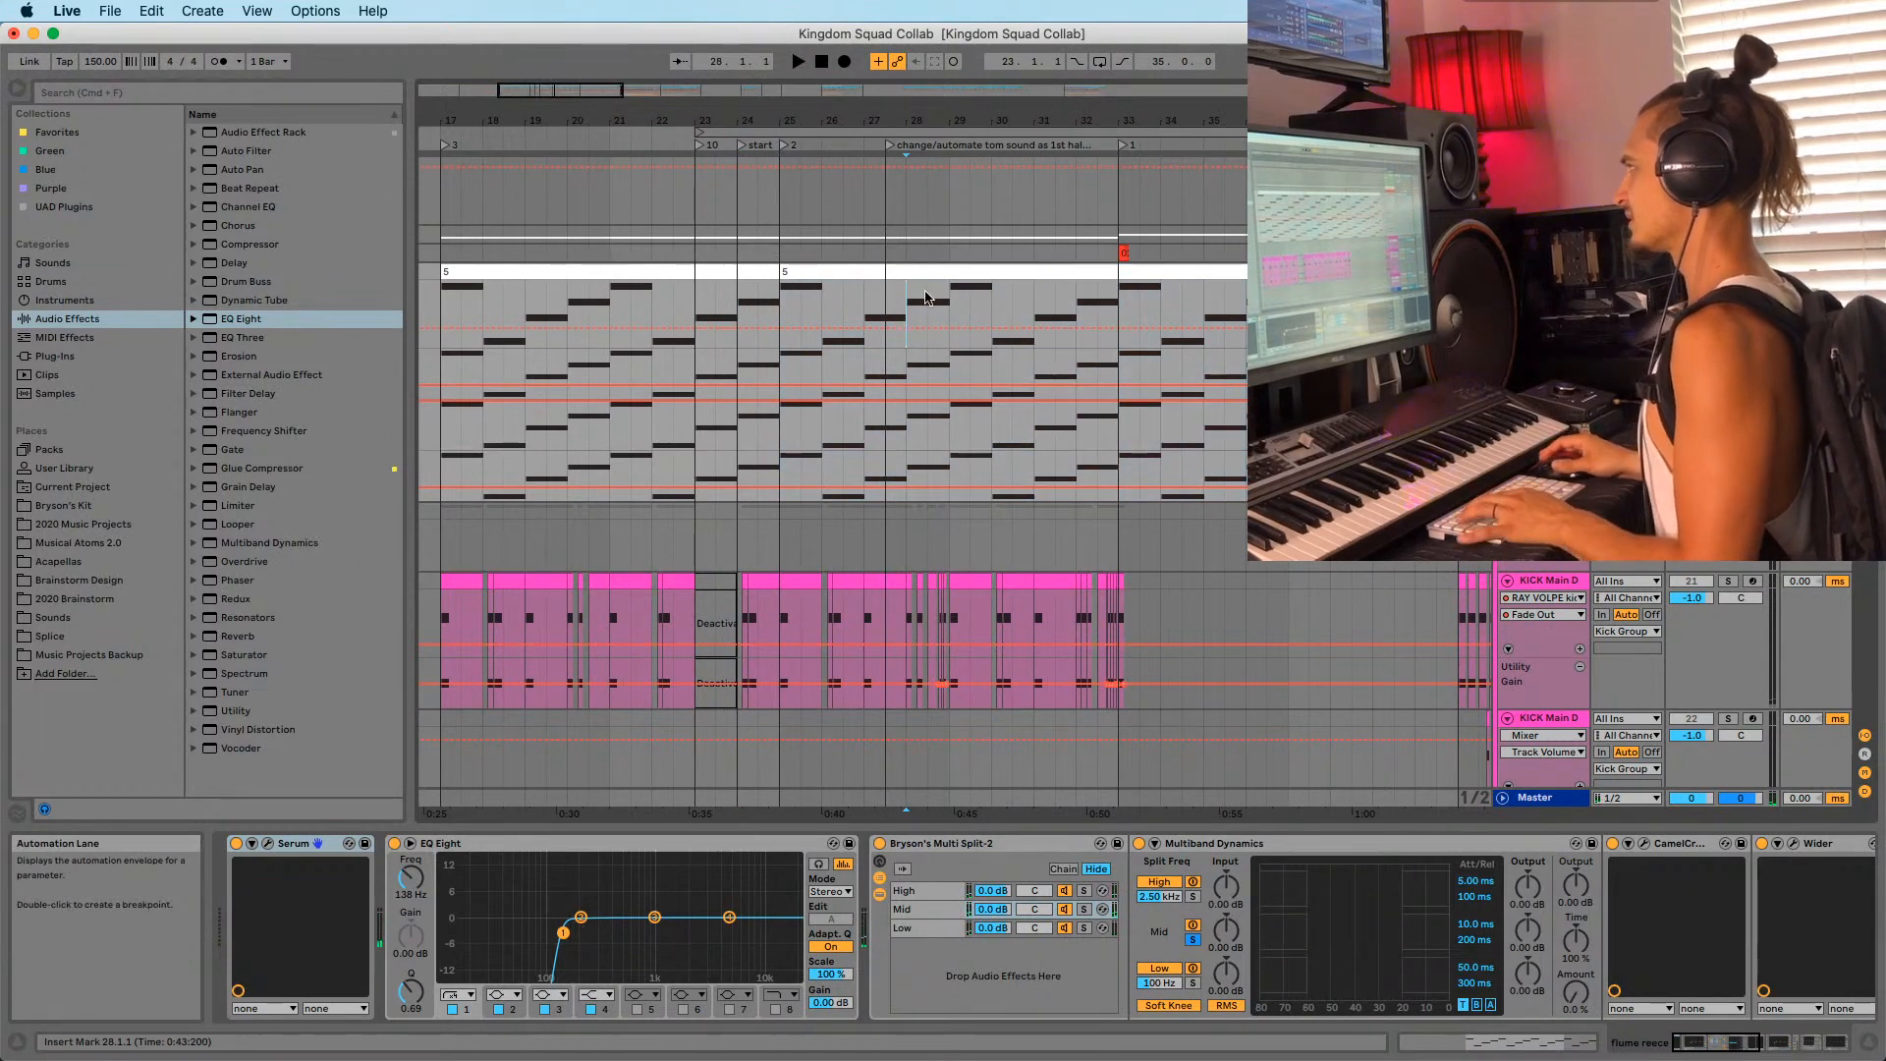
Split the clip at bar 29 and transpose the bar 25–29 notes up an octave to D3–A3.
left_click(949, 300)
key("super+e")
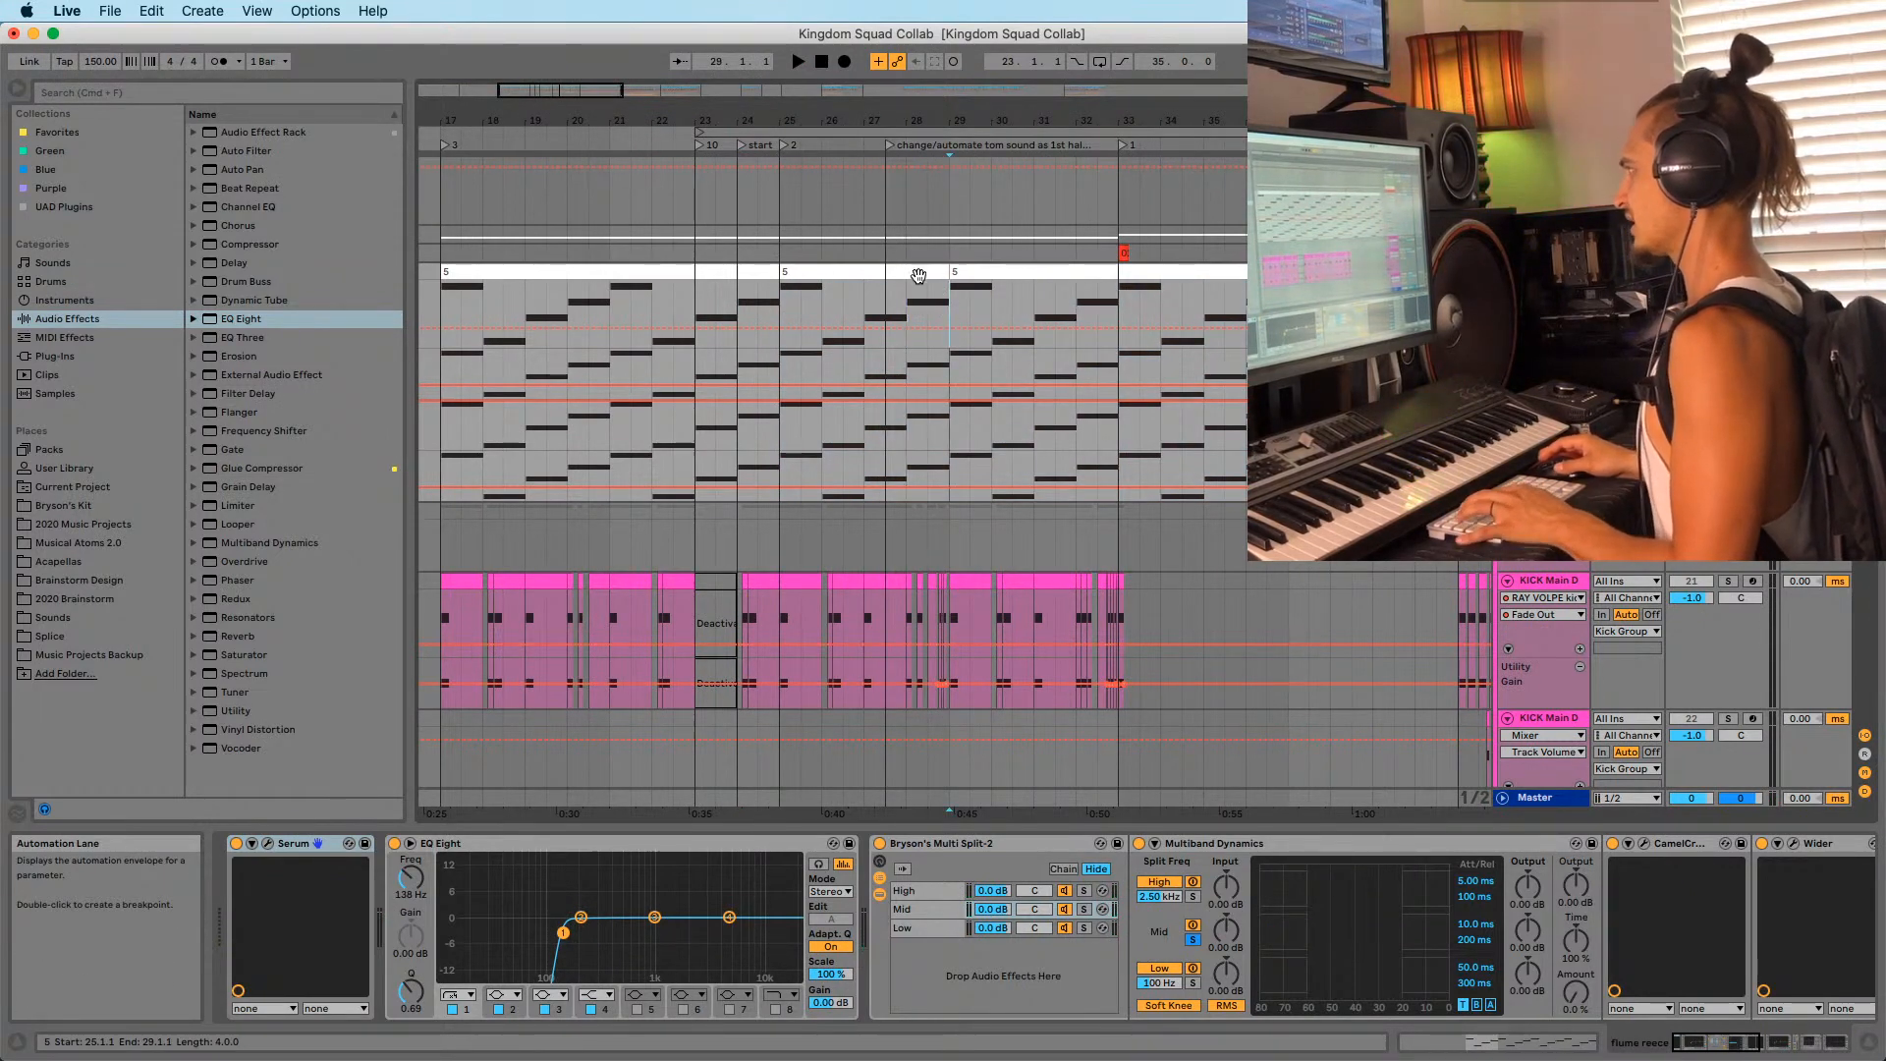
double_click(917, 272)
left_click(726, 821)
key("super+a")
key("shift+Up")
key("space")
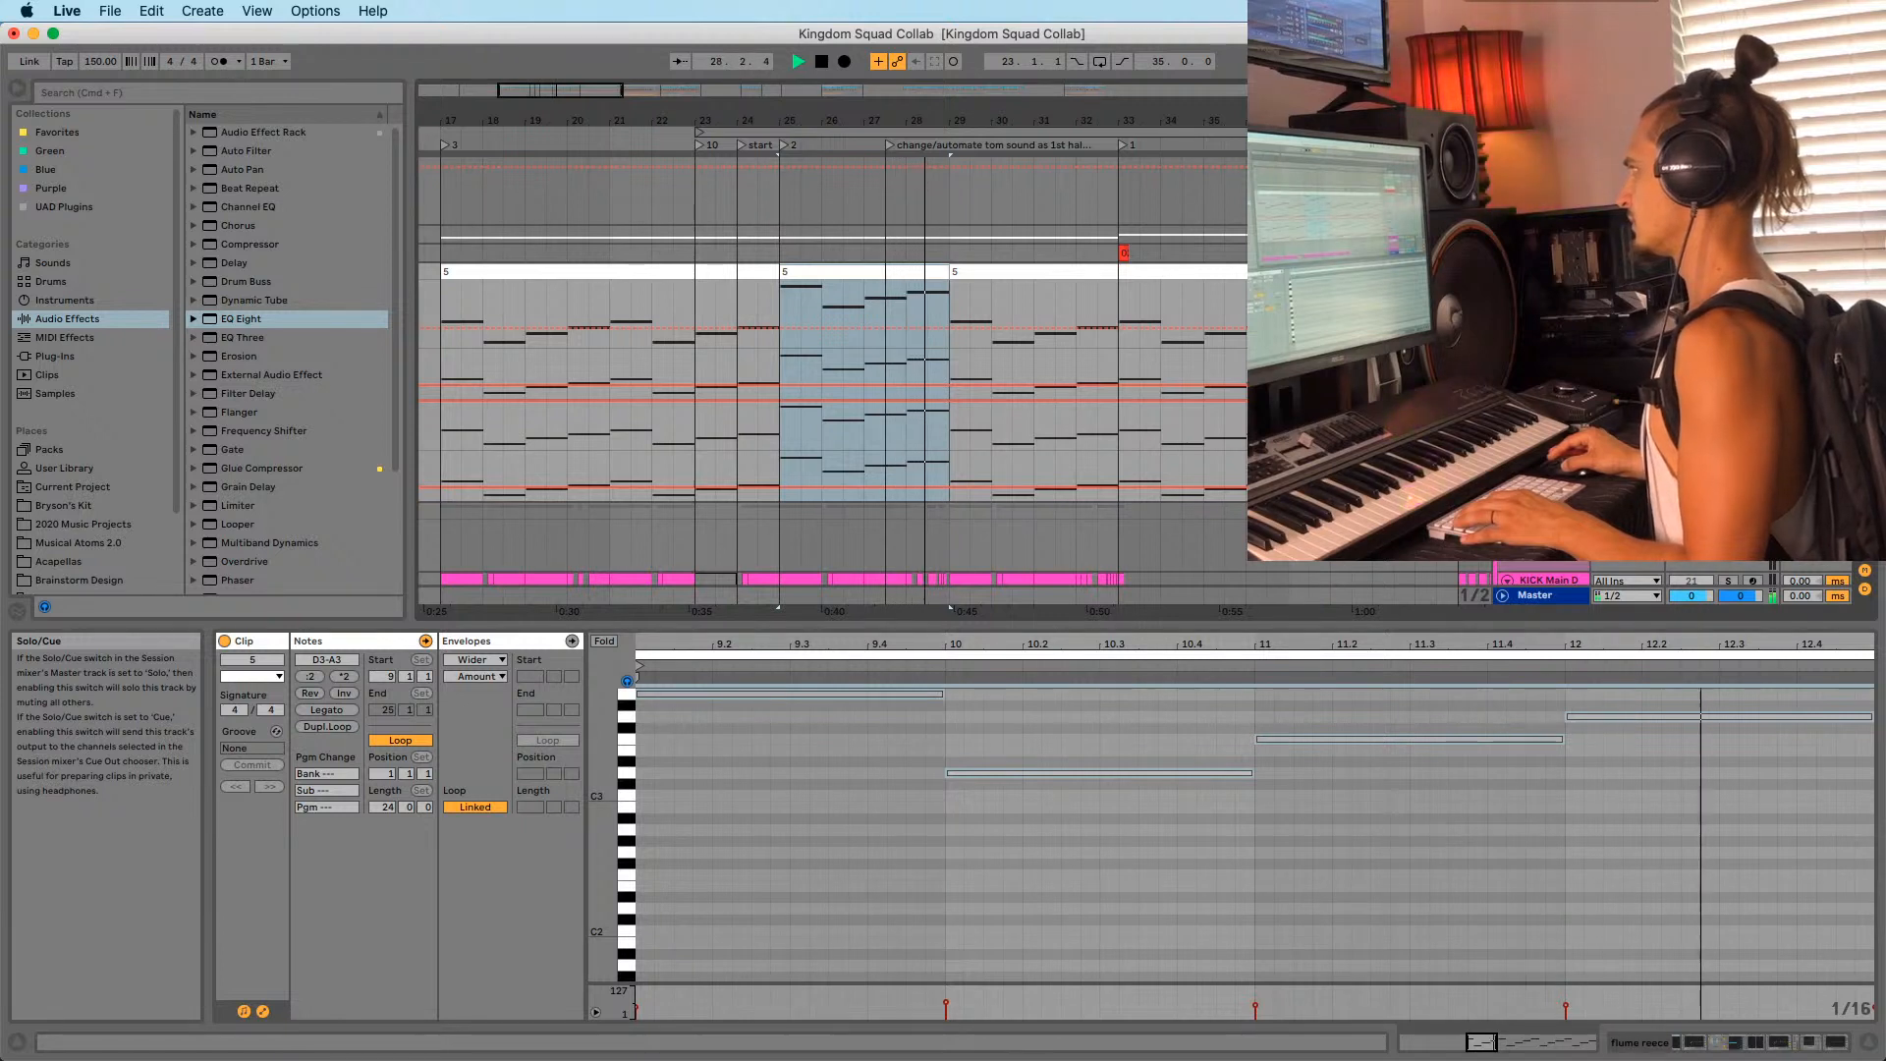
Audition the flume reece clip at bars 25–29 from bar 25.
key("space")
key("space")
left_click_drag(804, 120, 774, 162)
left_click(737, 306)
key("space")
key("space")
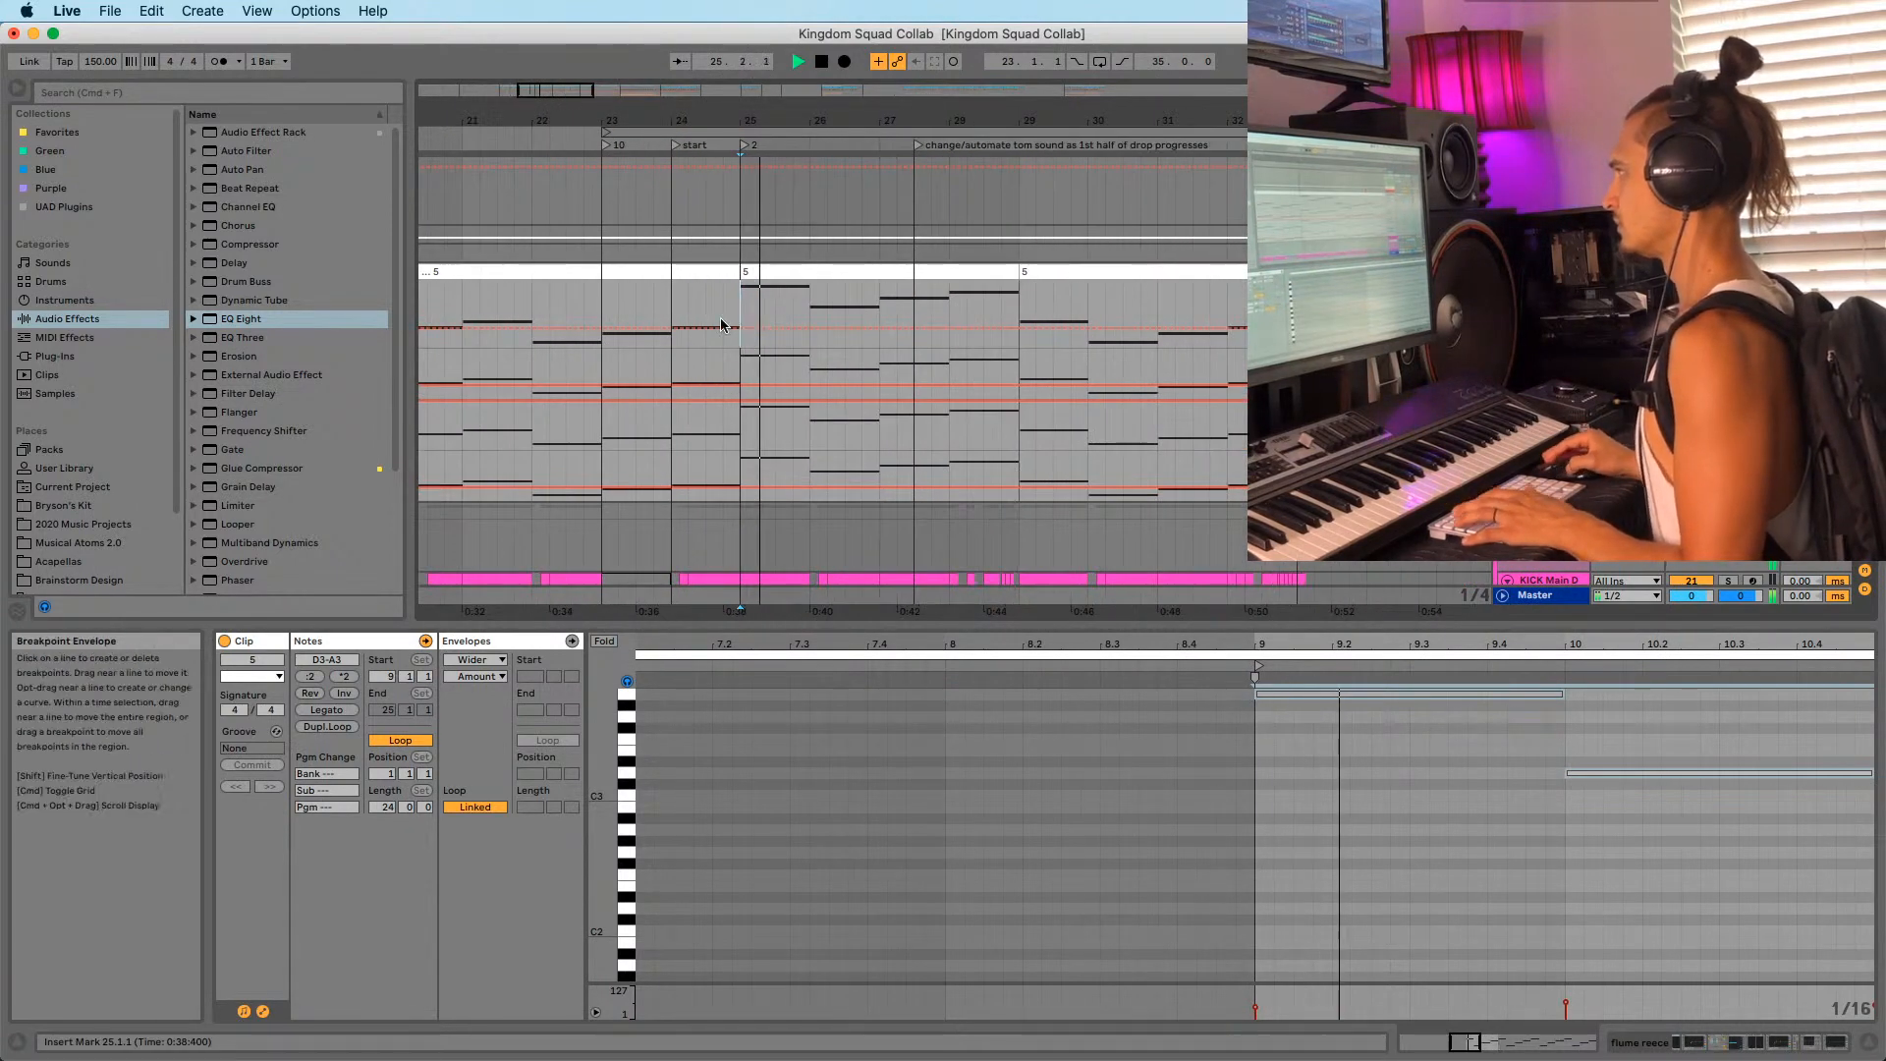
left_click(766, 272)
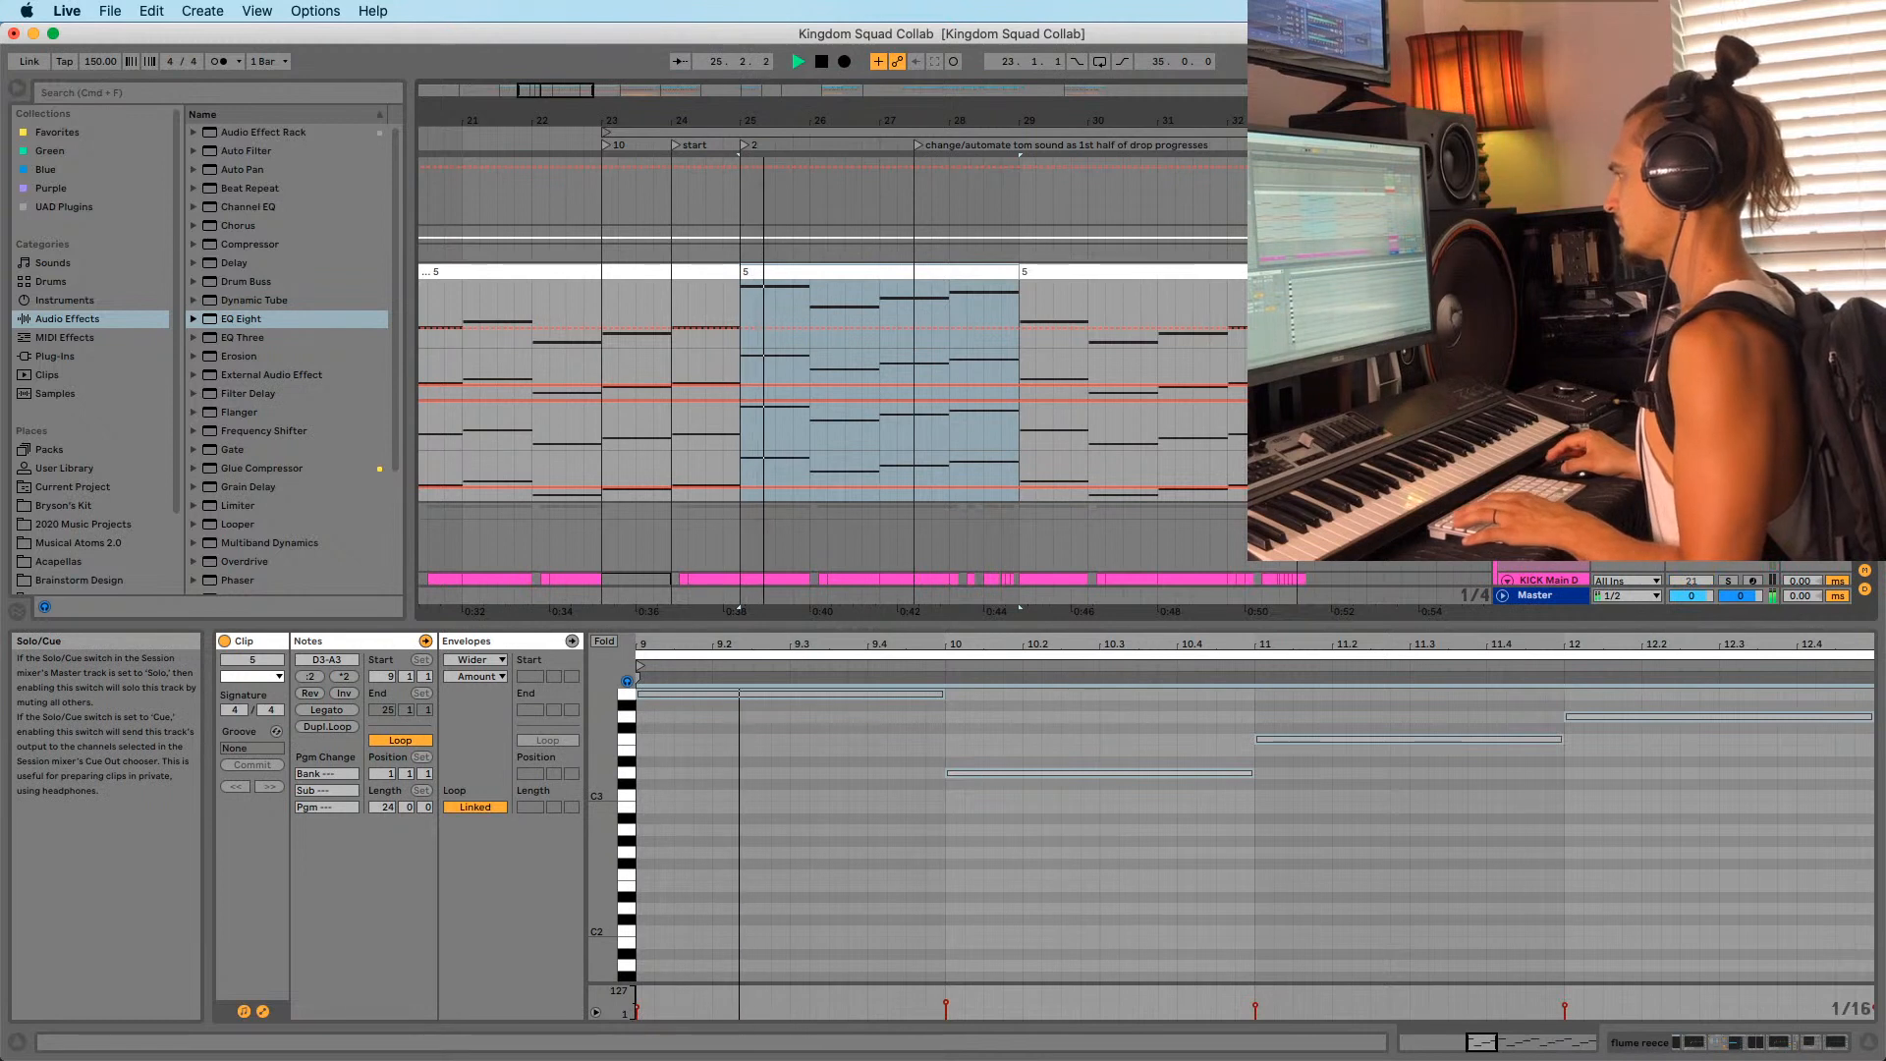
key("space")
key("space")
key("space")
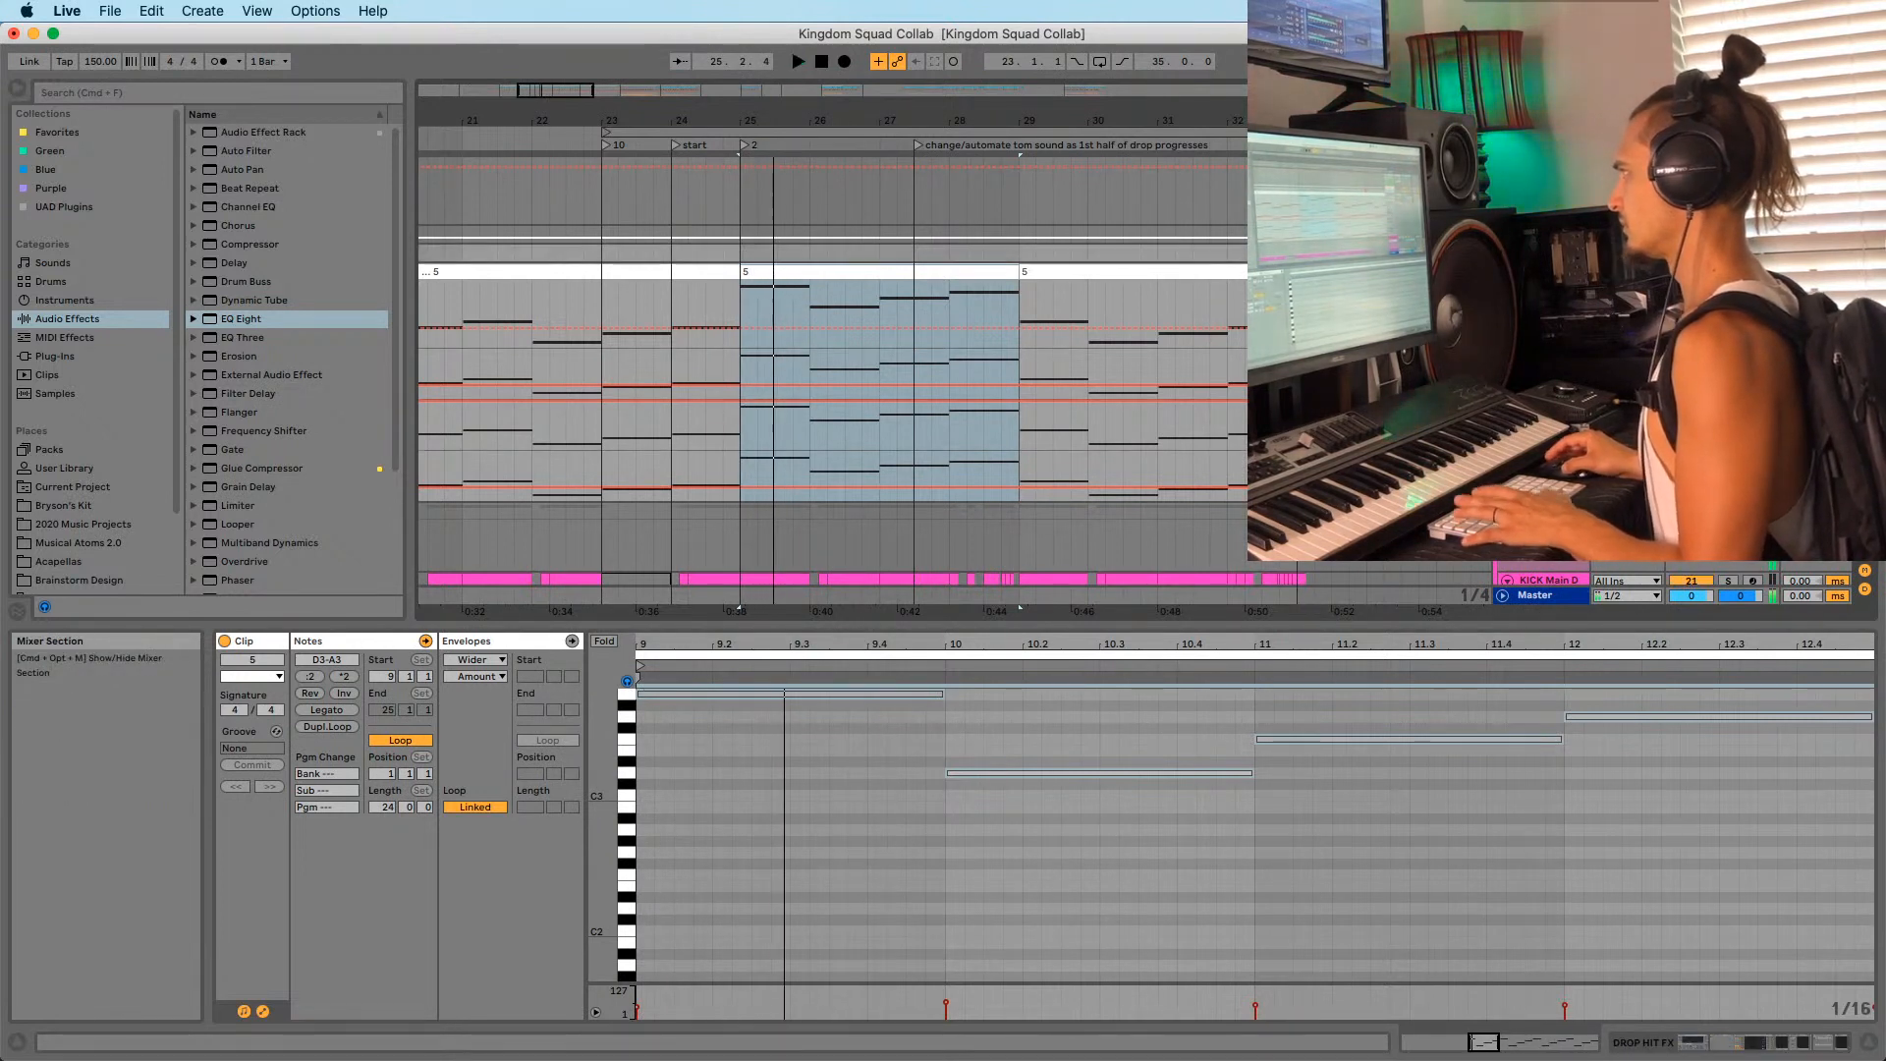
key("space")
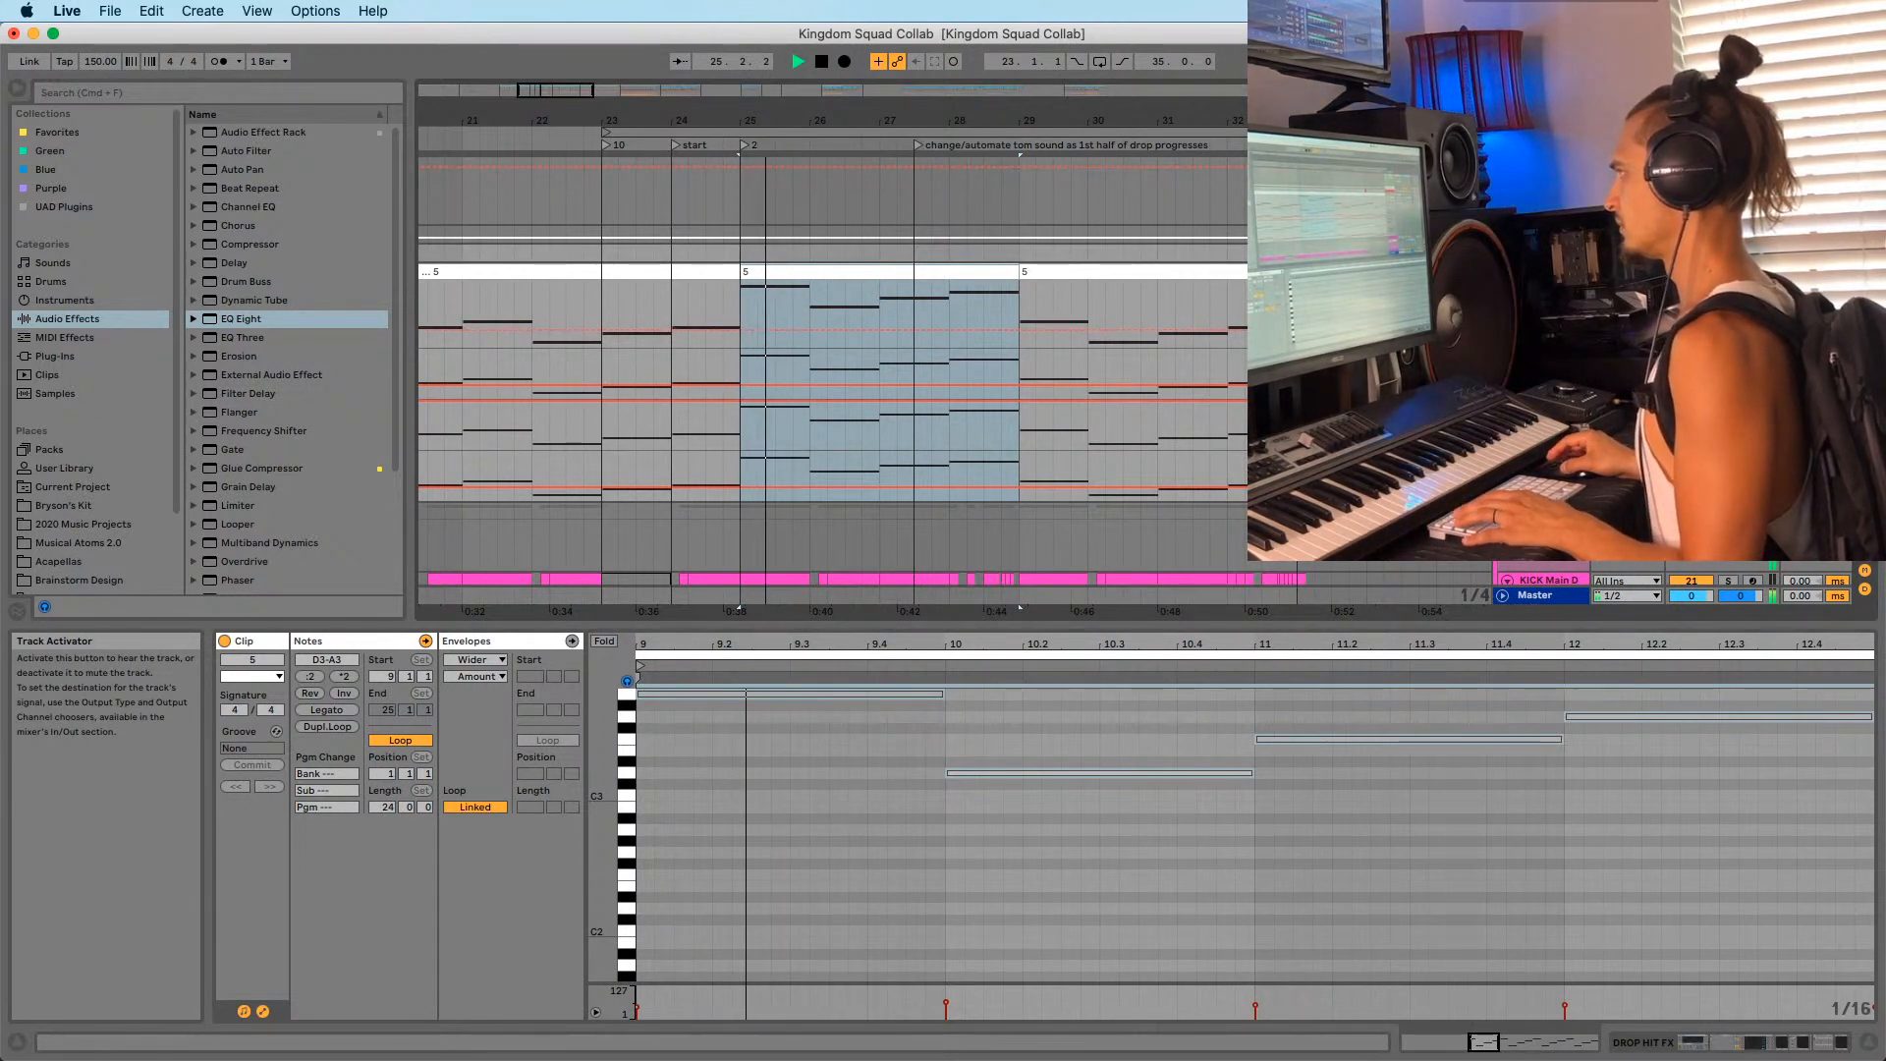
Transpose all four clip notes down an octave back to D2–A2 and replay from bar 25.
left_click(791, 780)
key("space")
key("super+a")
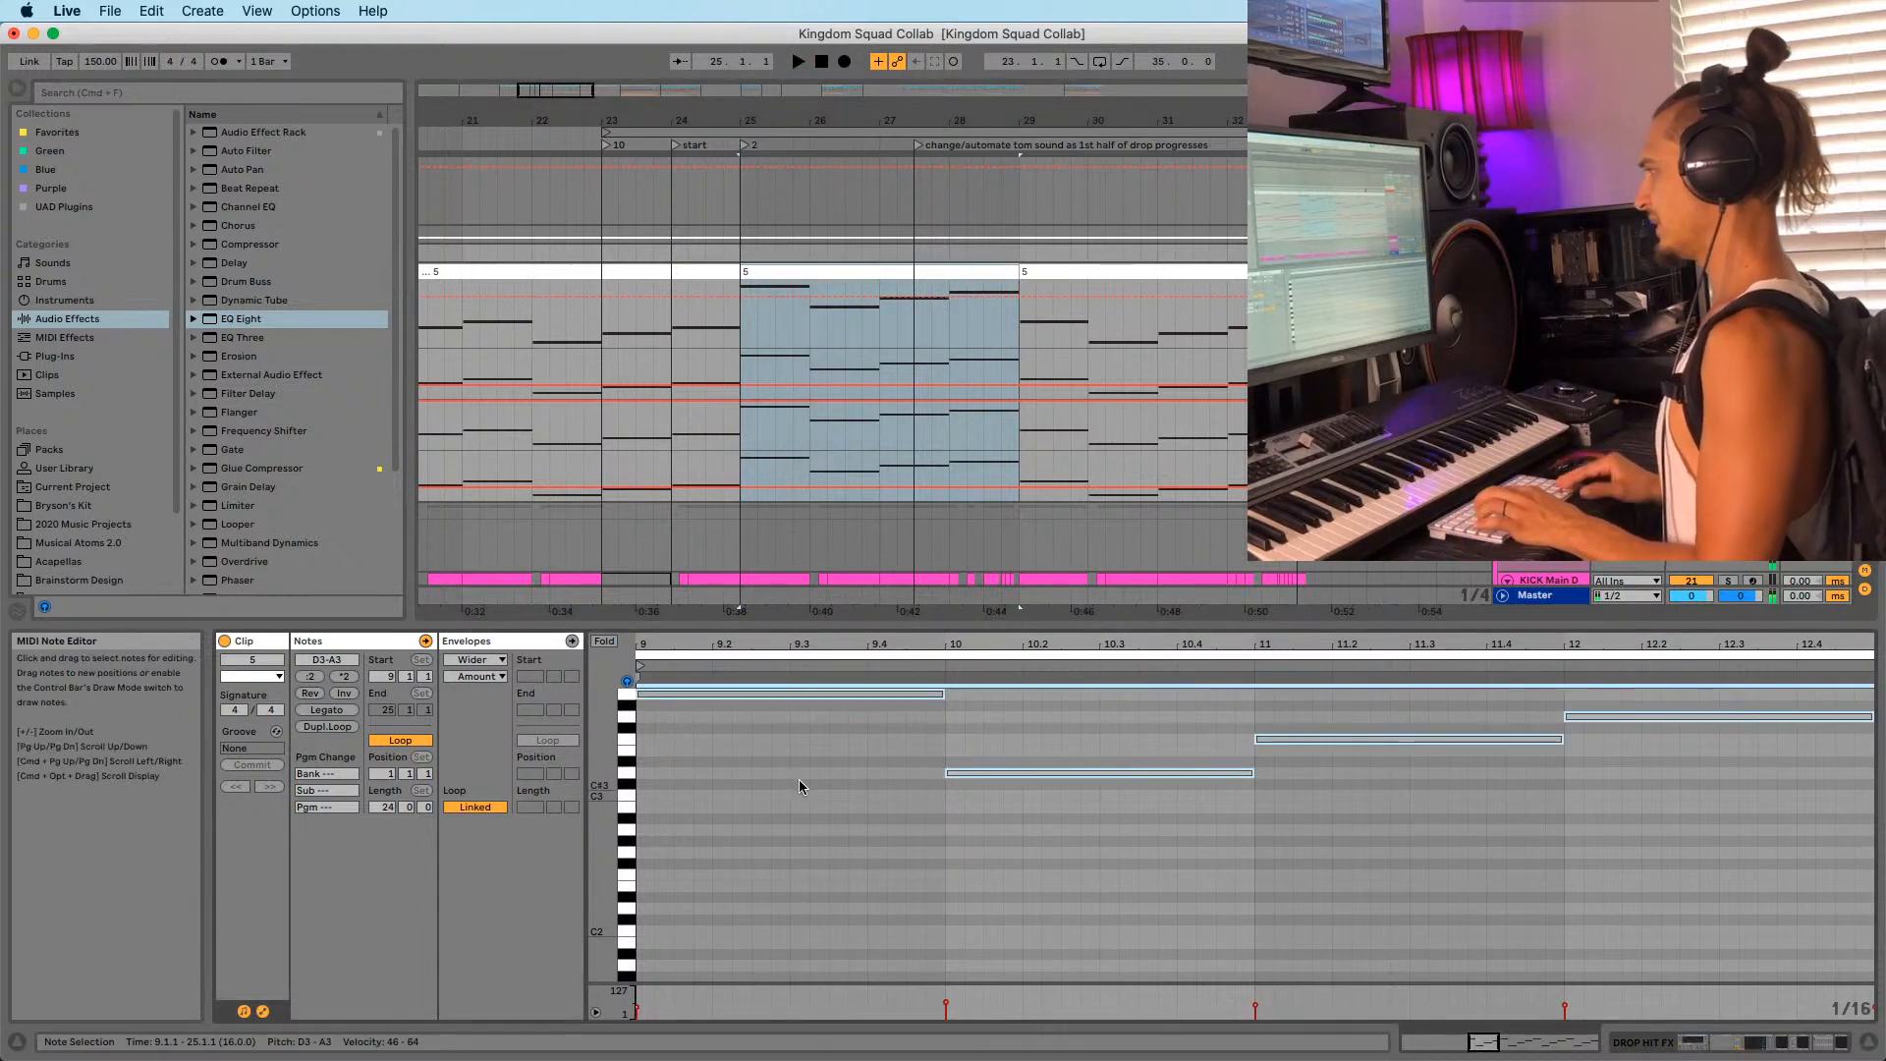
key("shift+Down")
key("space")
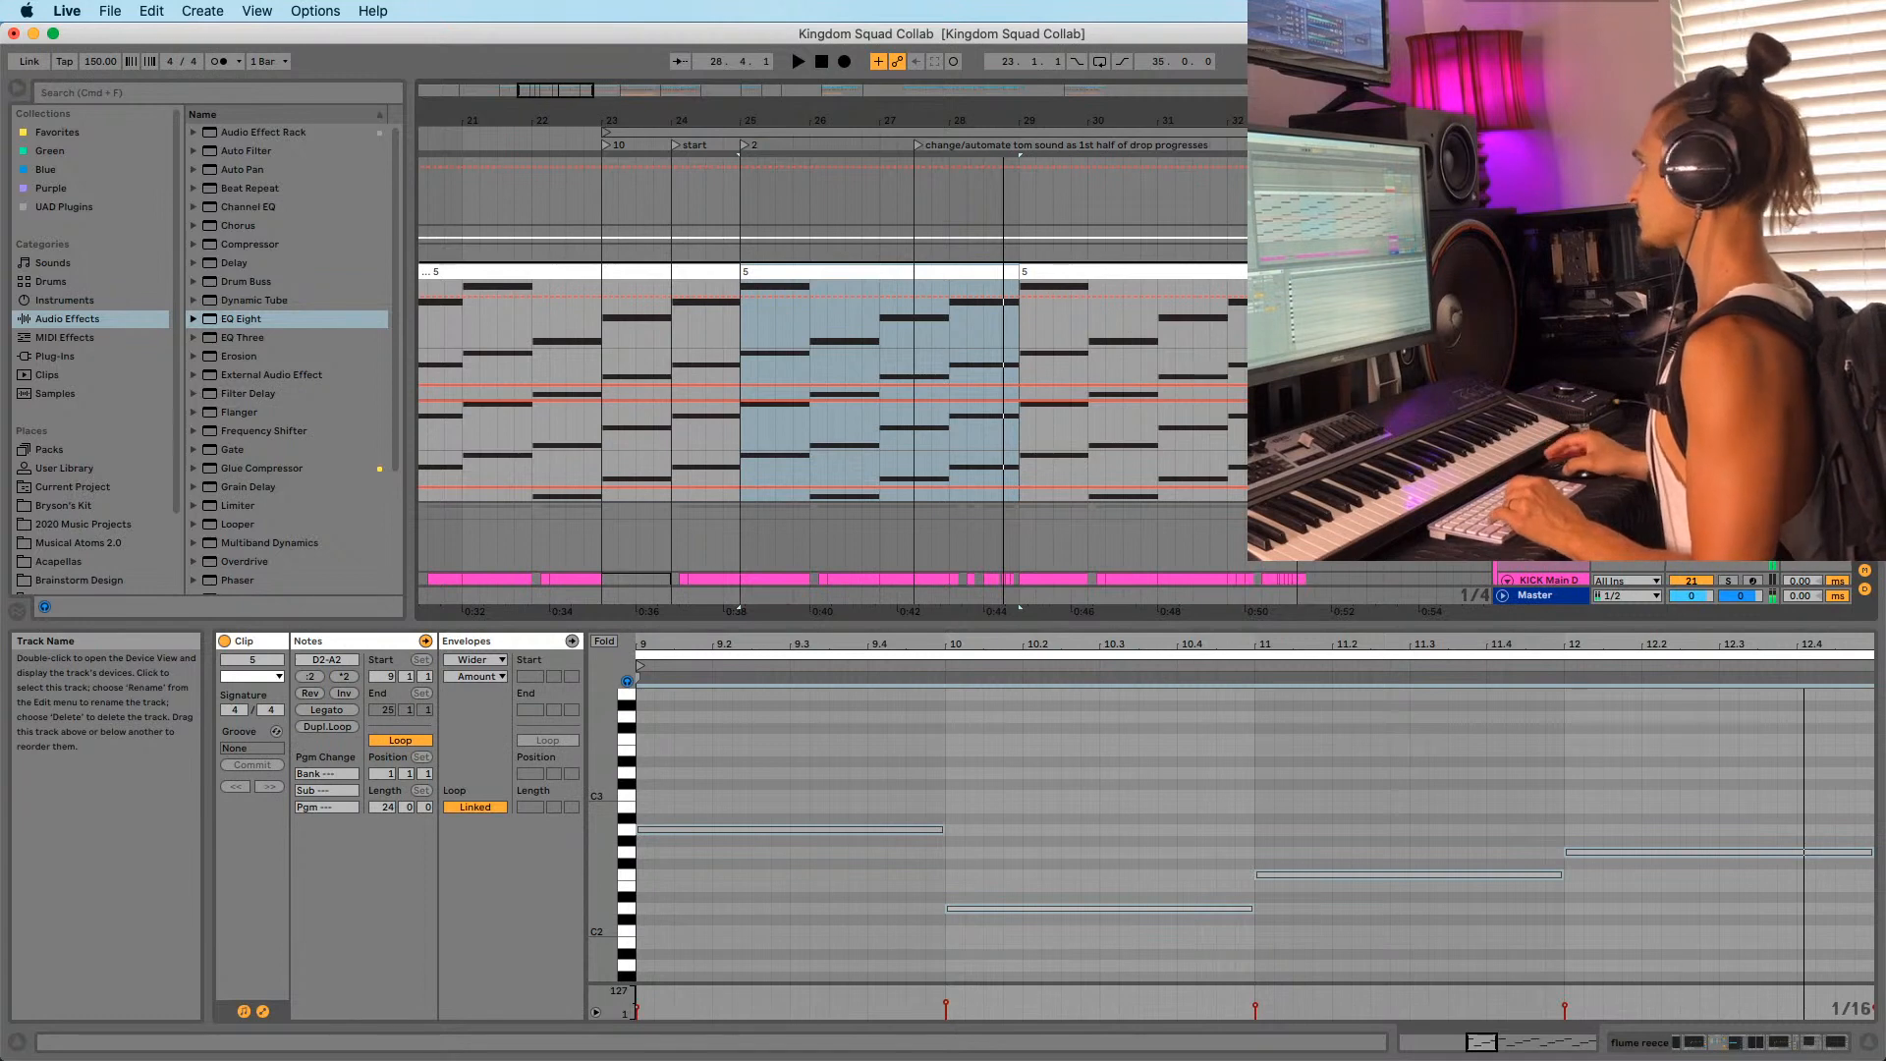
Duplicate the flume reece track, select bars 25–29 in the copy, and show its device chain.
key("super+d")
scroll(833, 378, "down", 2)
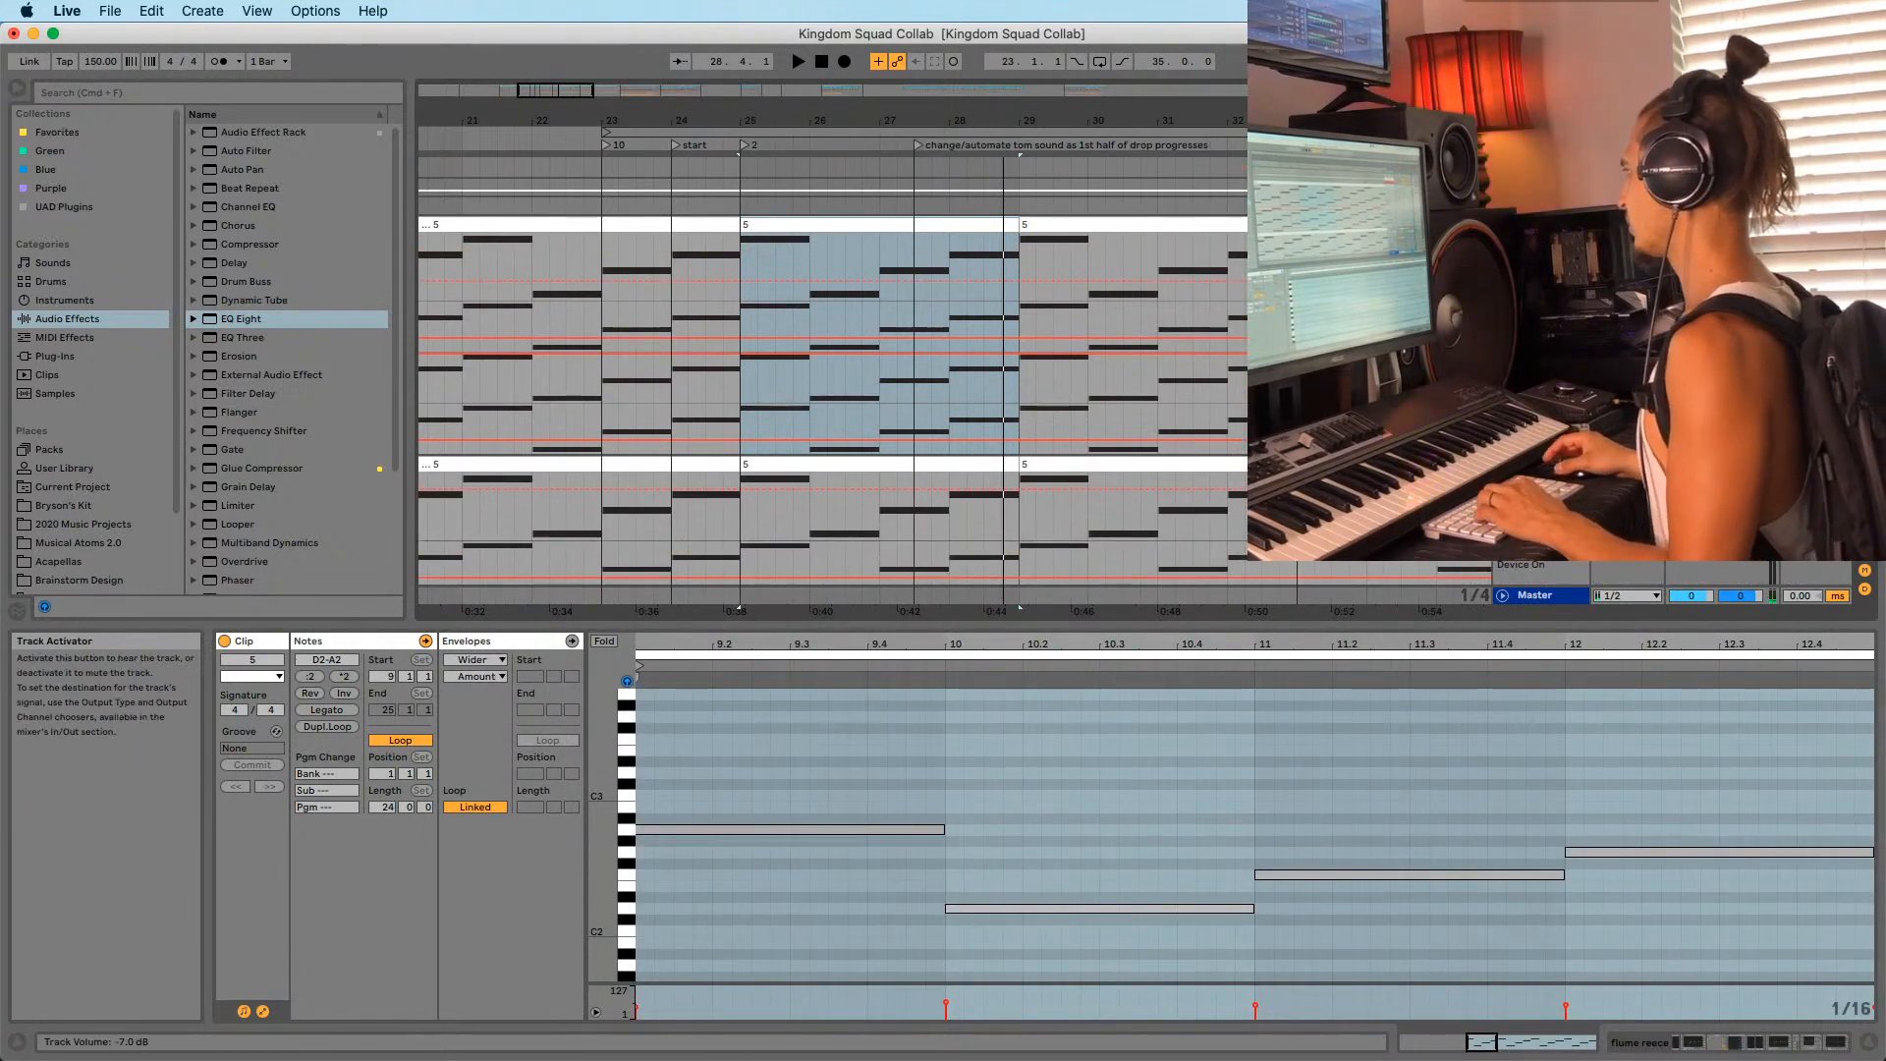
left_click(820, 465)
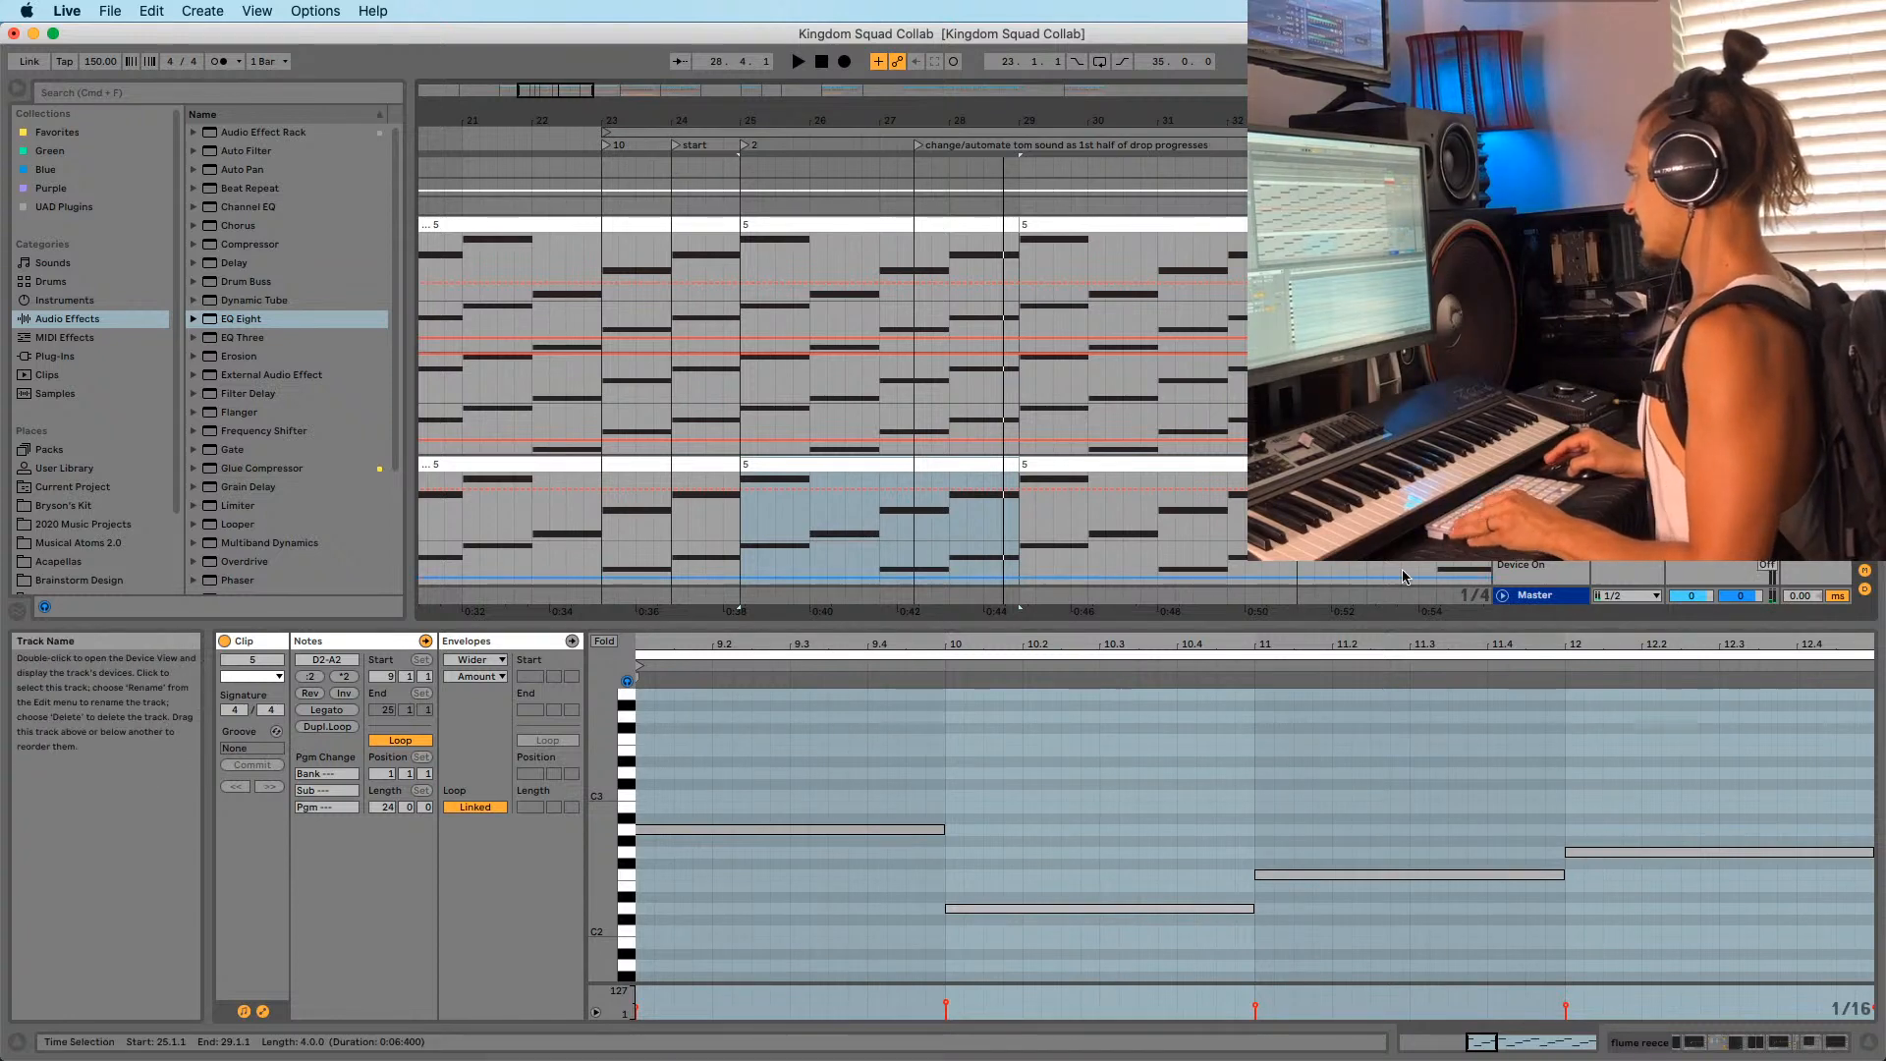
key("shift+Tab")
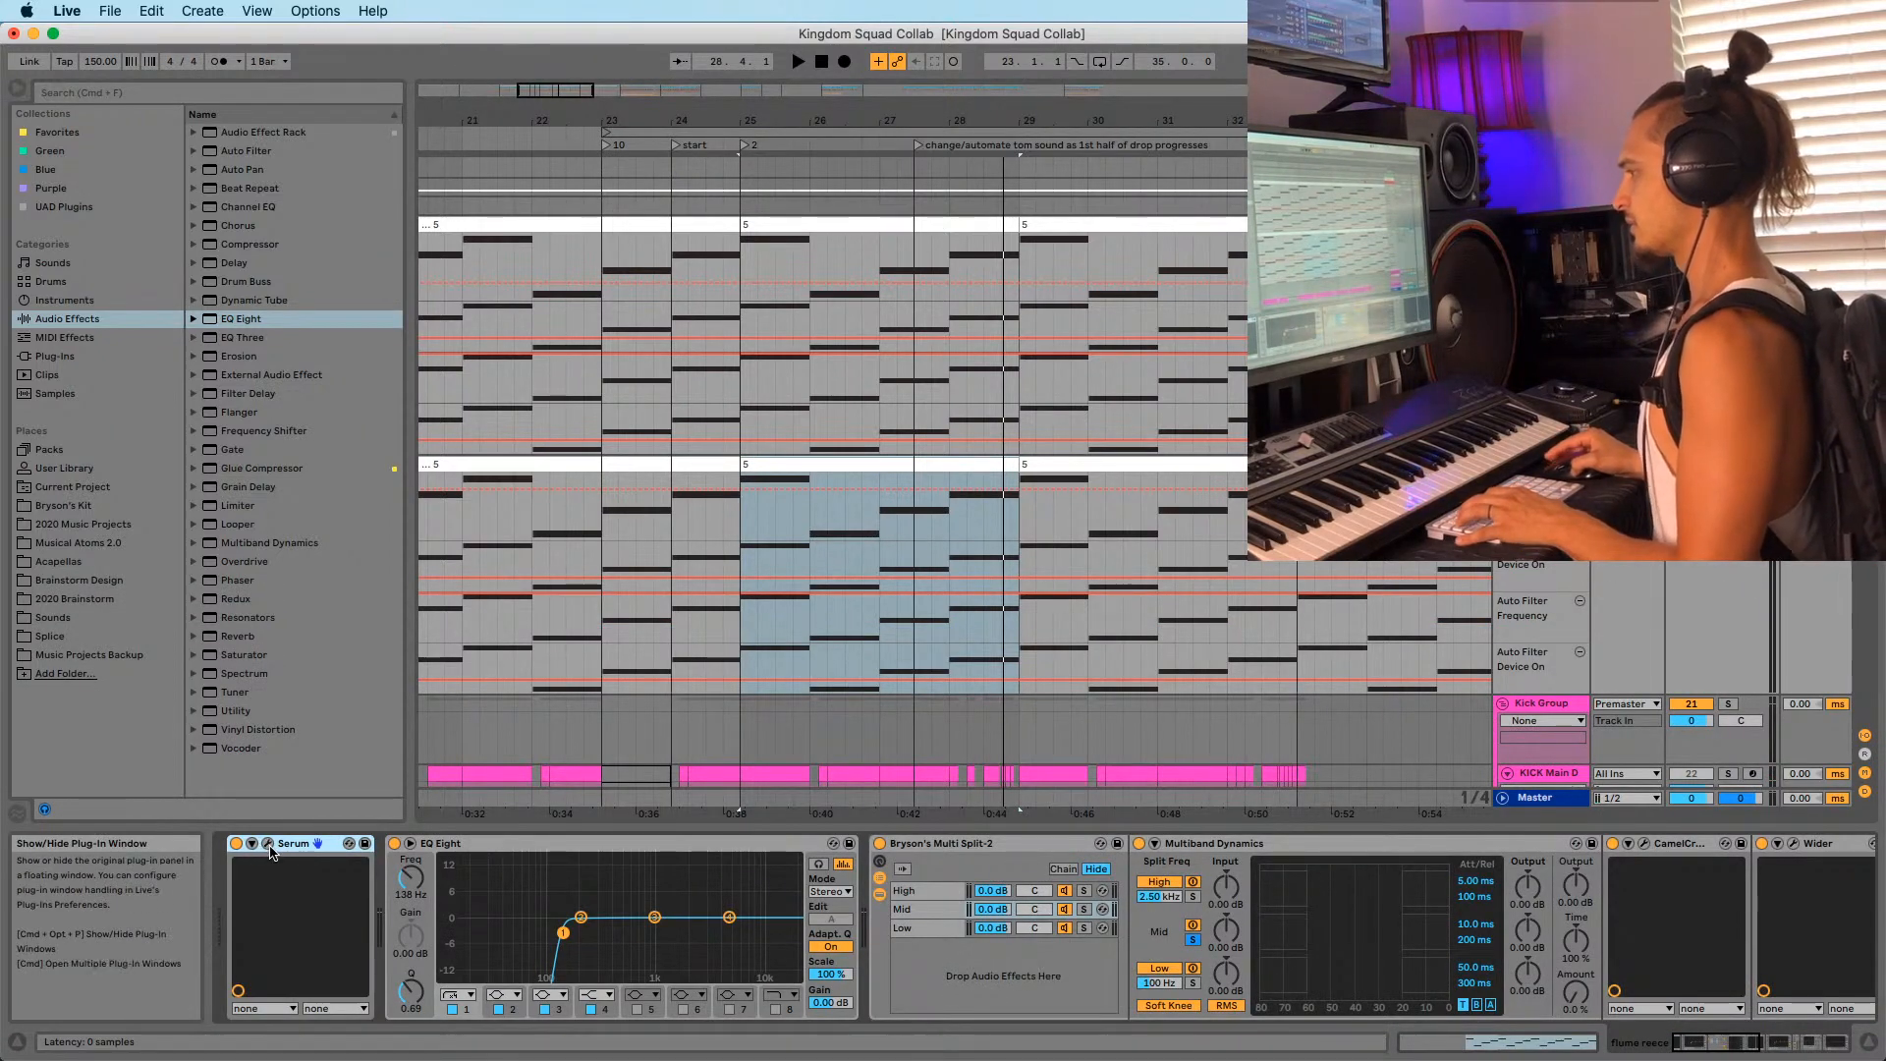
Load the Basic Shapes wavetable into Serum's oscillator A while playing from bar 25.
left_click(269, 843)
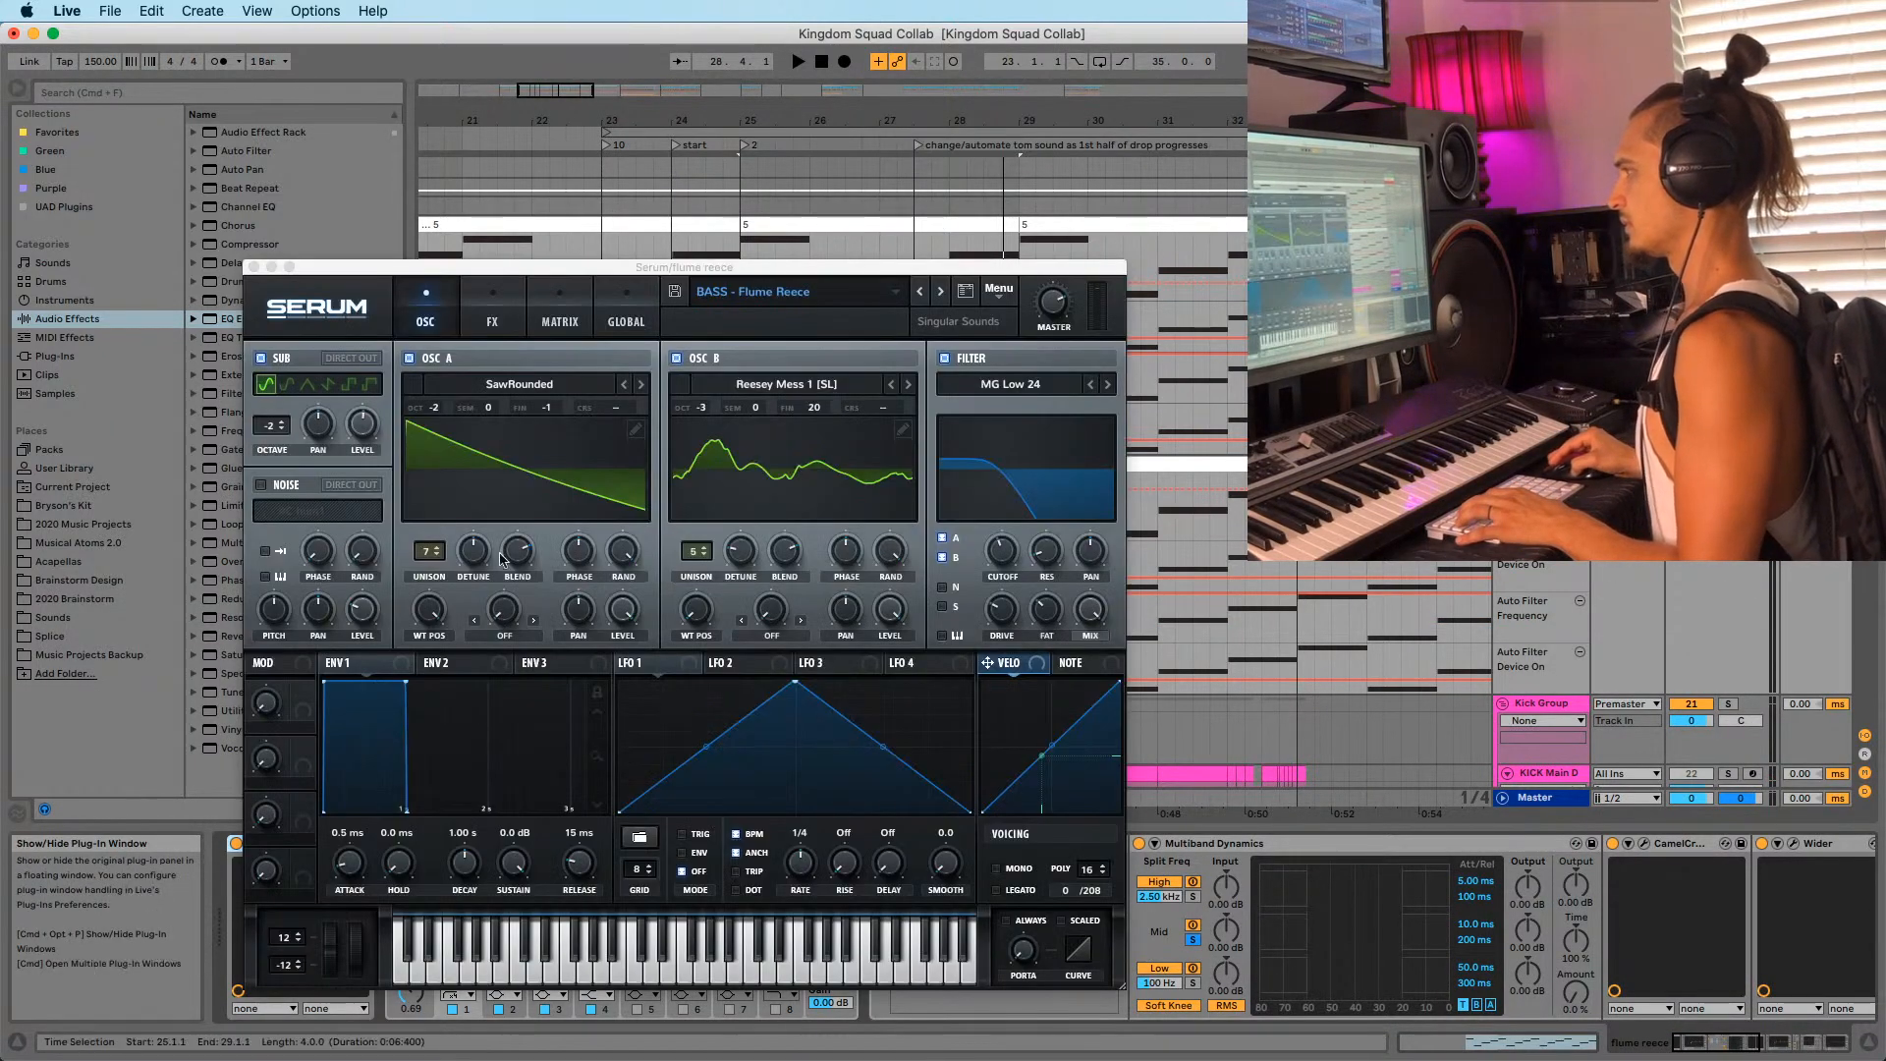
key("space")
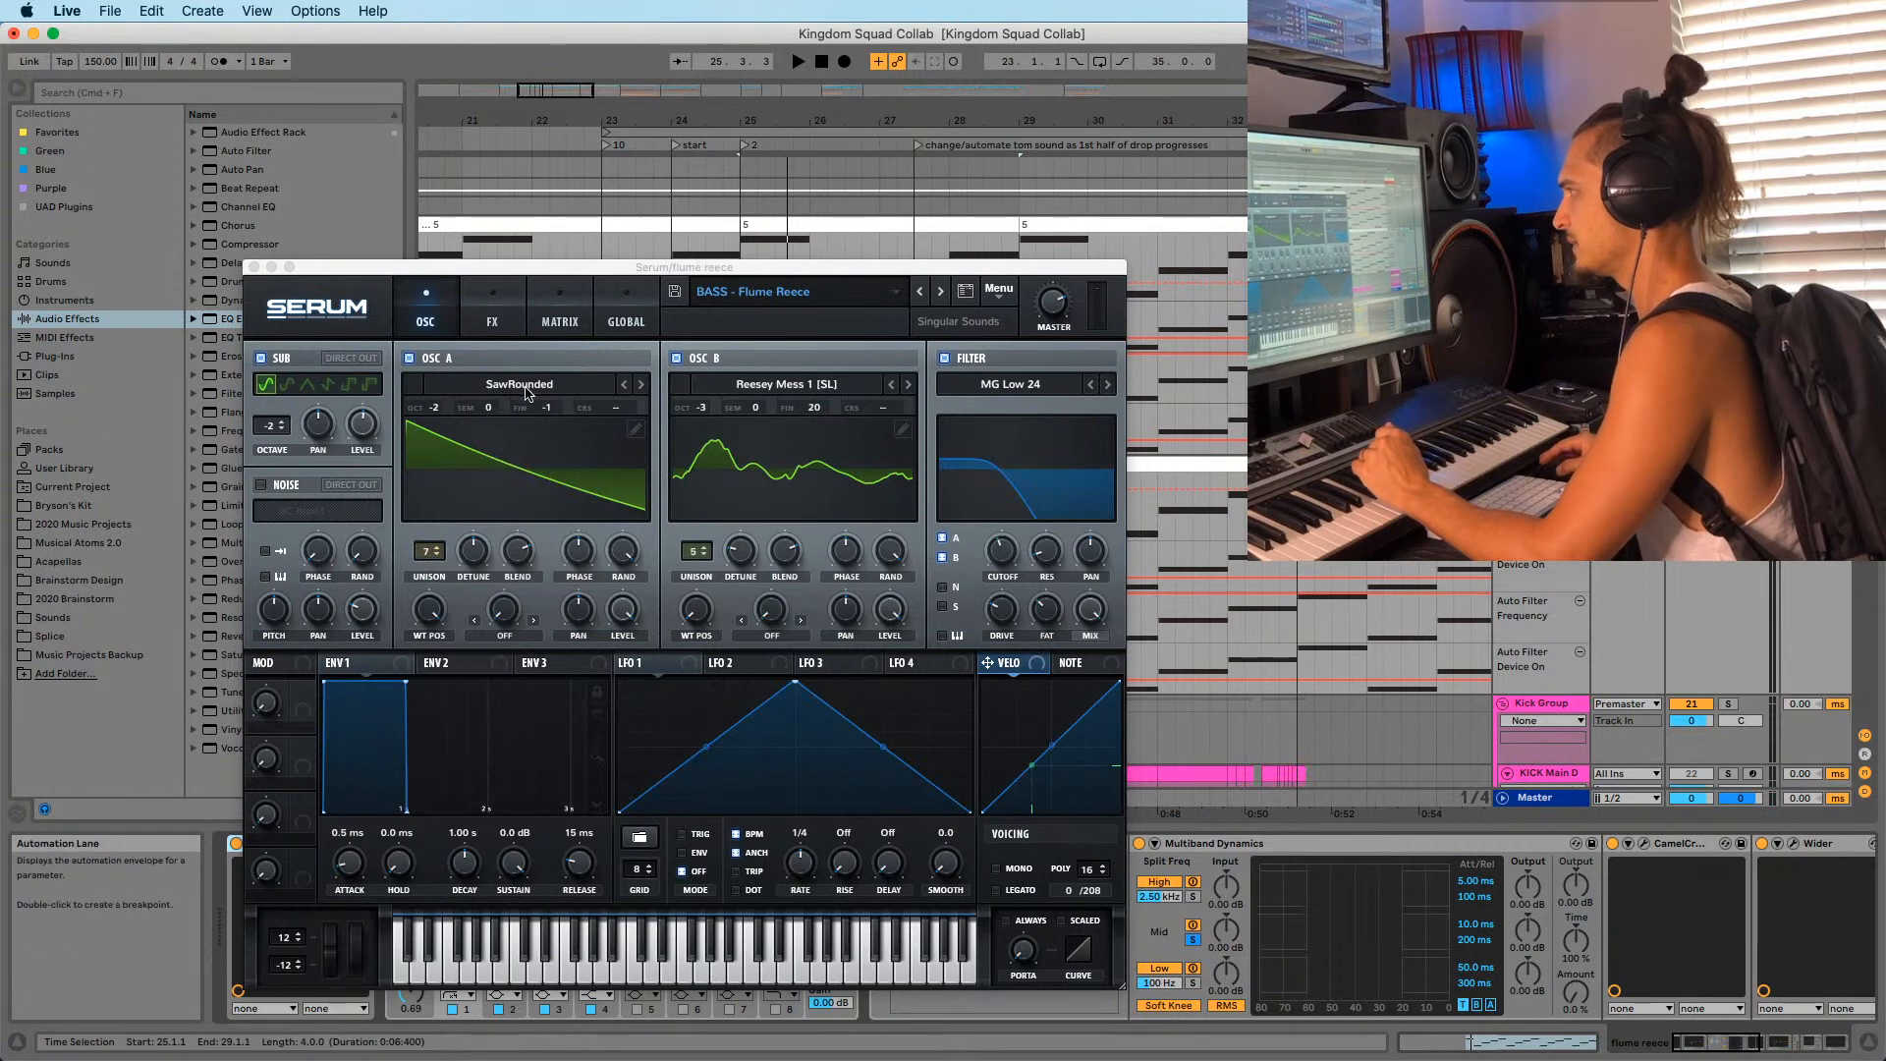
left_click(519, 384)
mouse_move(550, 406)
left_click(725, 422)
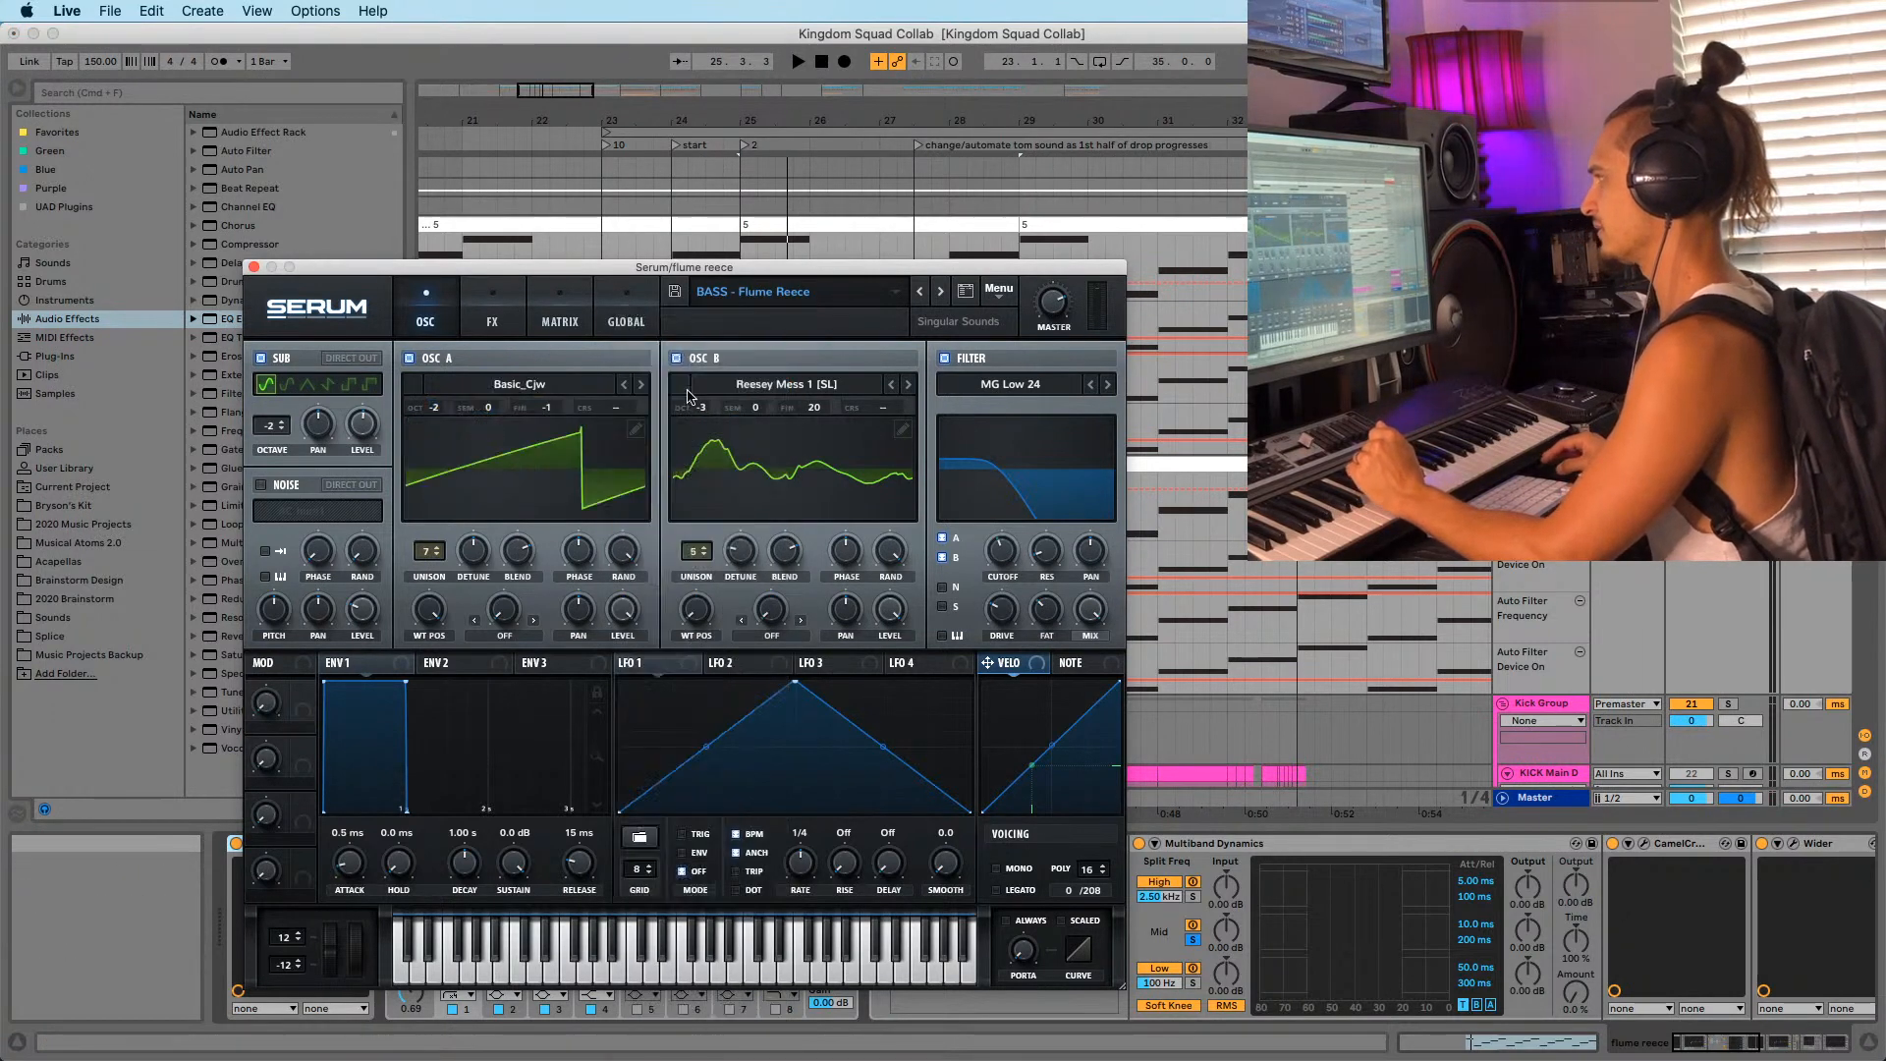
left_click(623, 384)
Set oscillator A's wavetable position to 4, then 3, and switch off the sub oscillator.
left_click_drag(429, 610, 430, 727)
key("space")
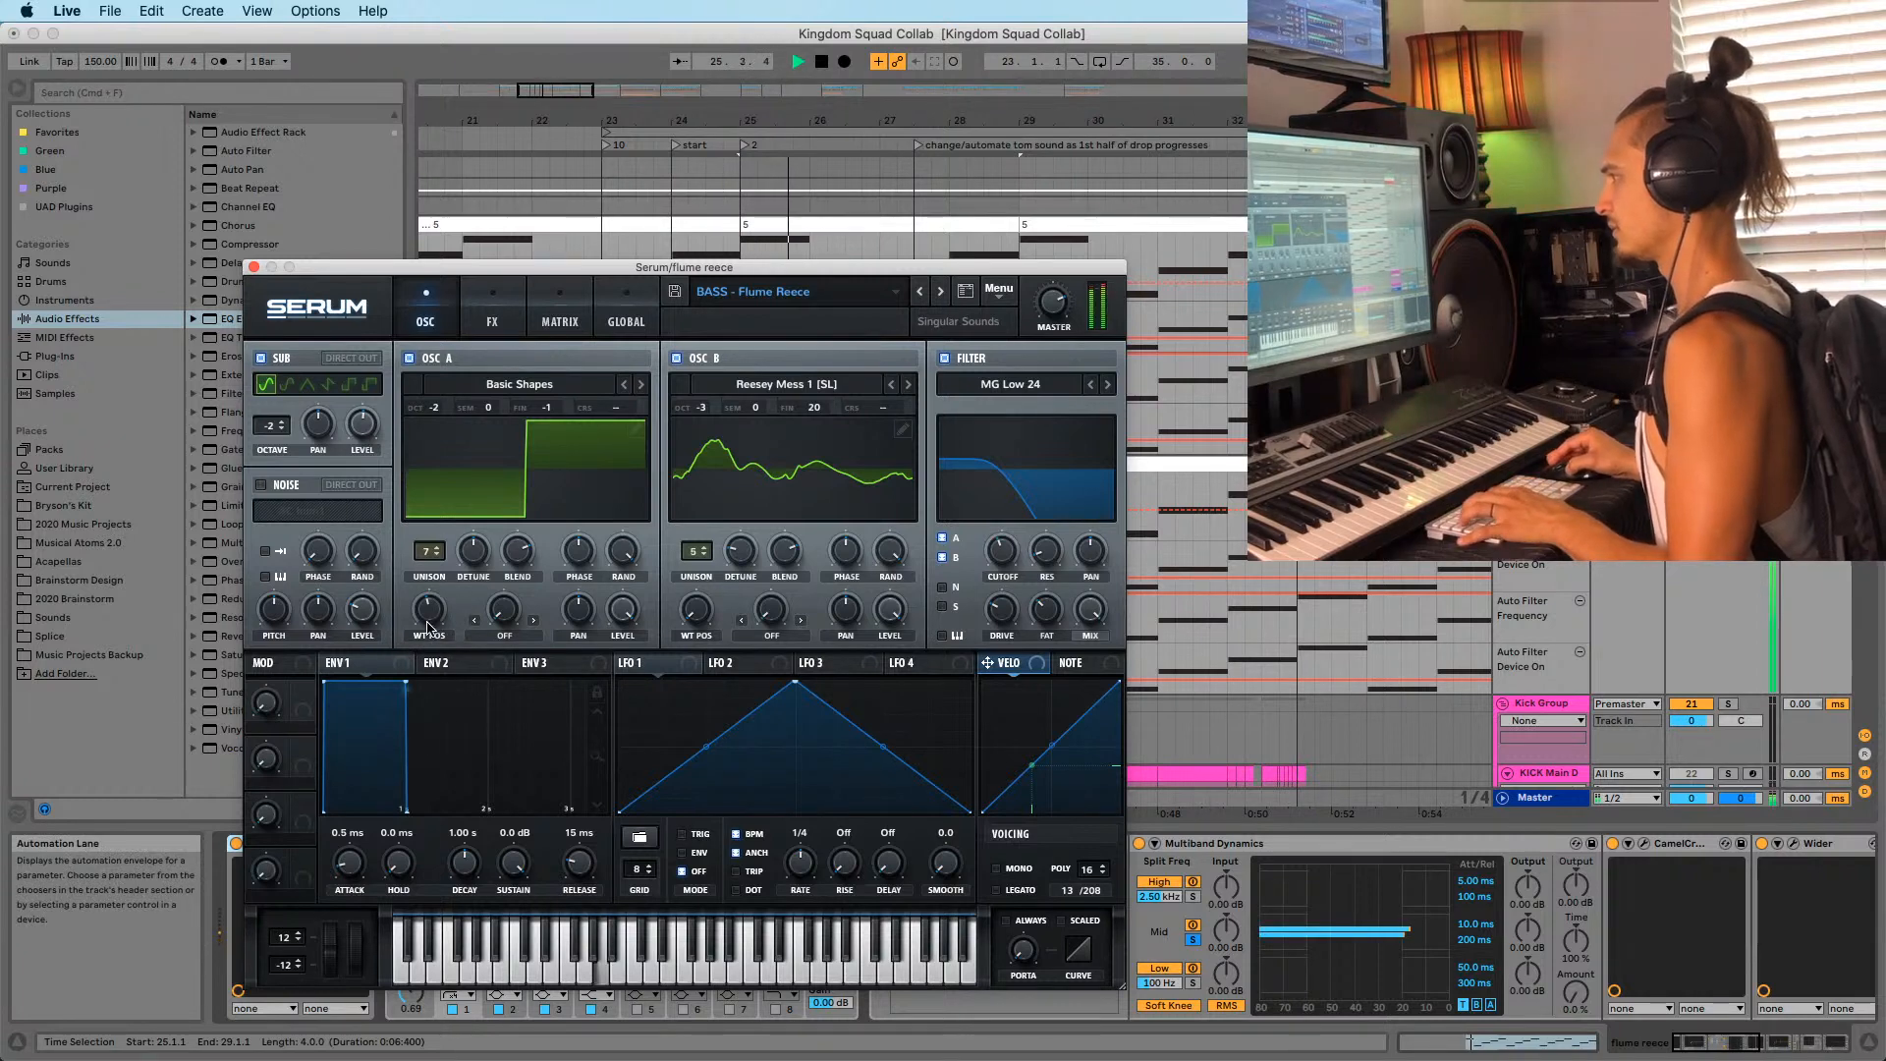
left_click_drag(429, 627, 443, 613)
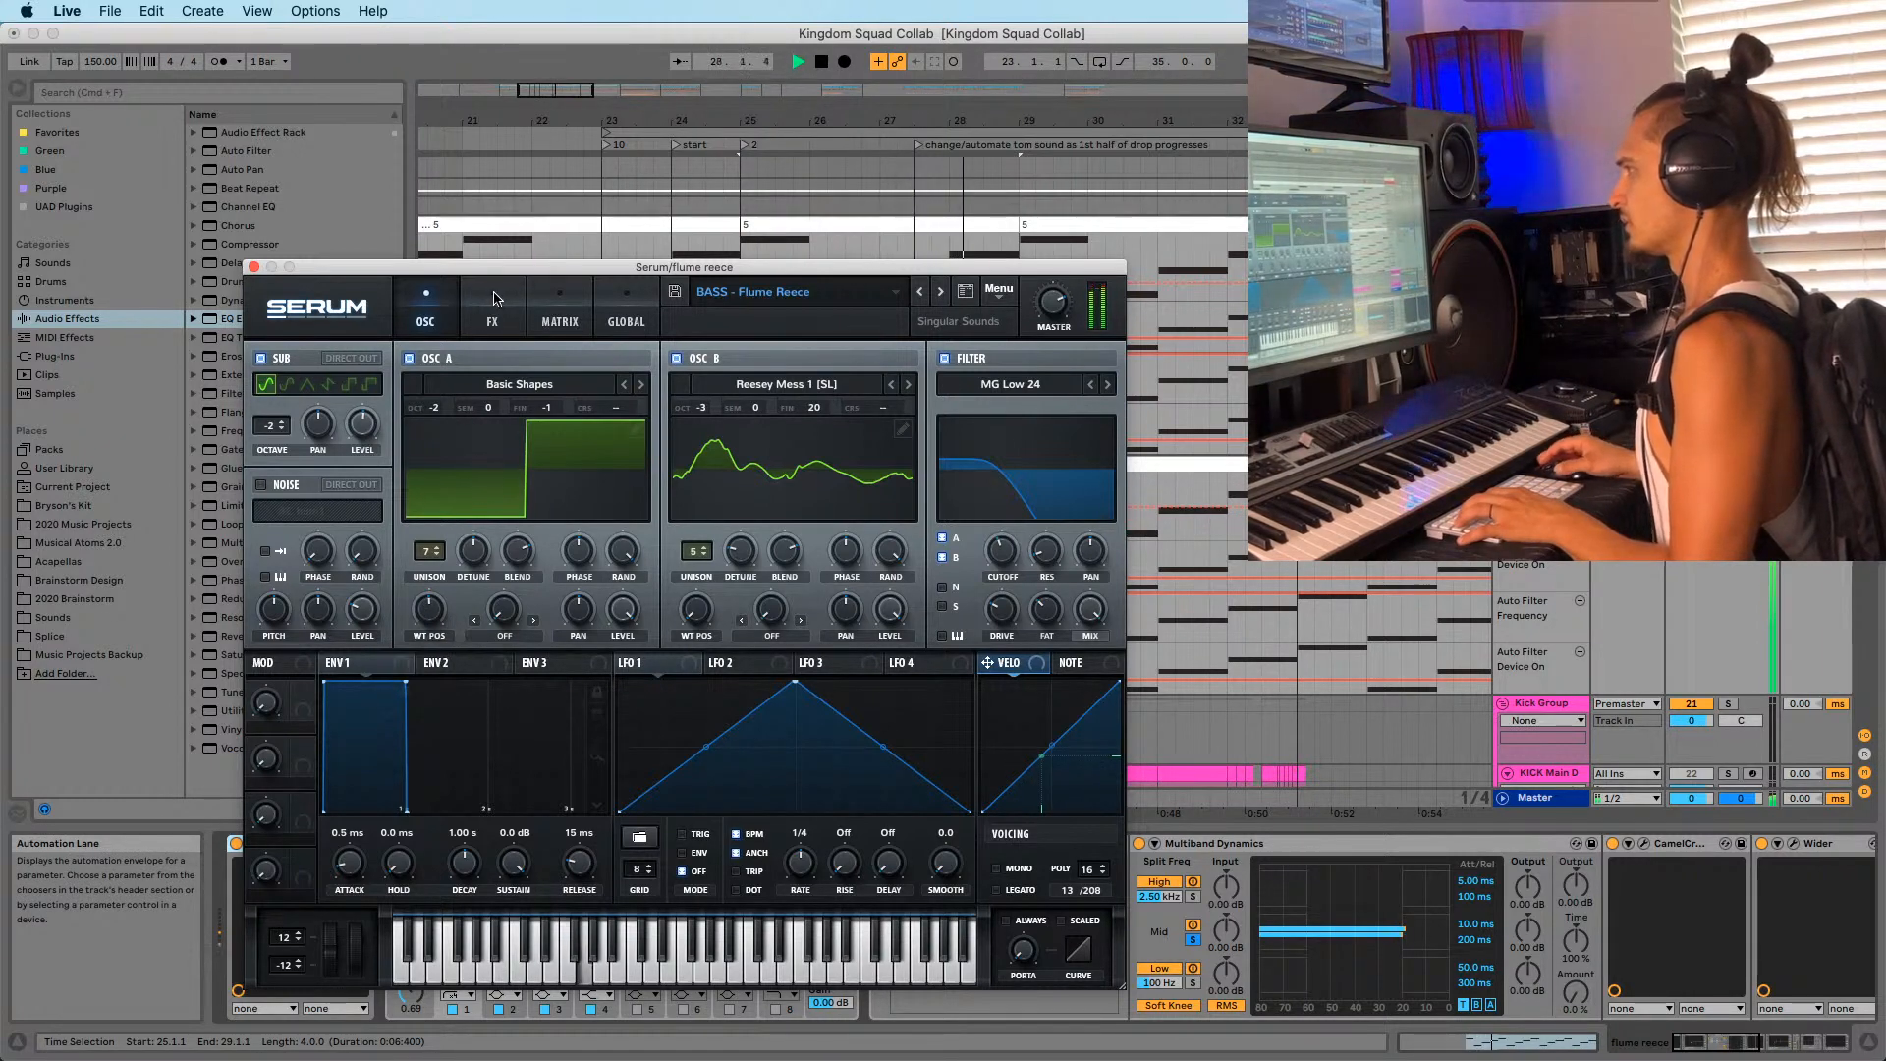
left_click(261, 359)
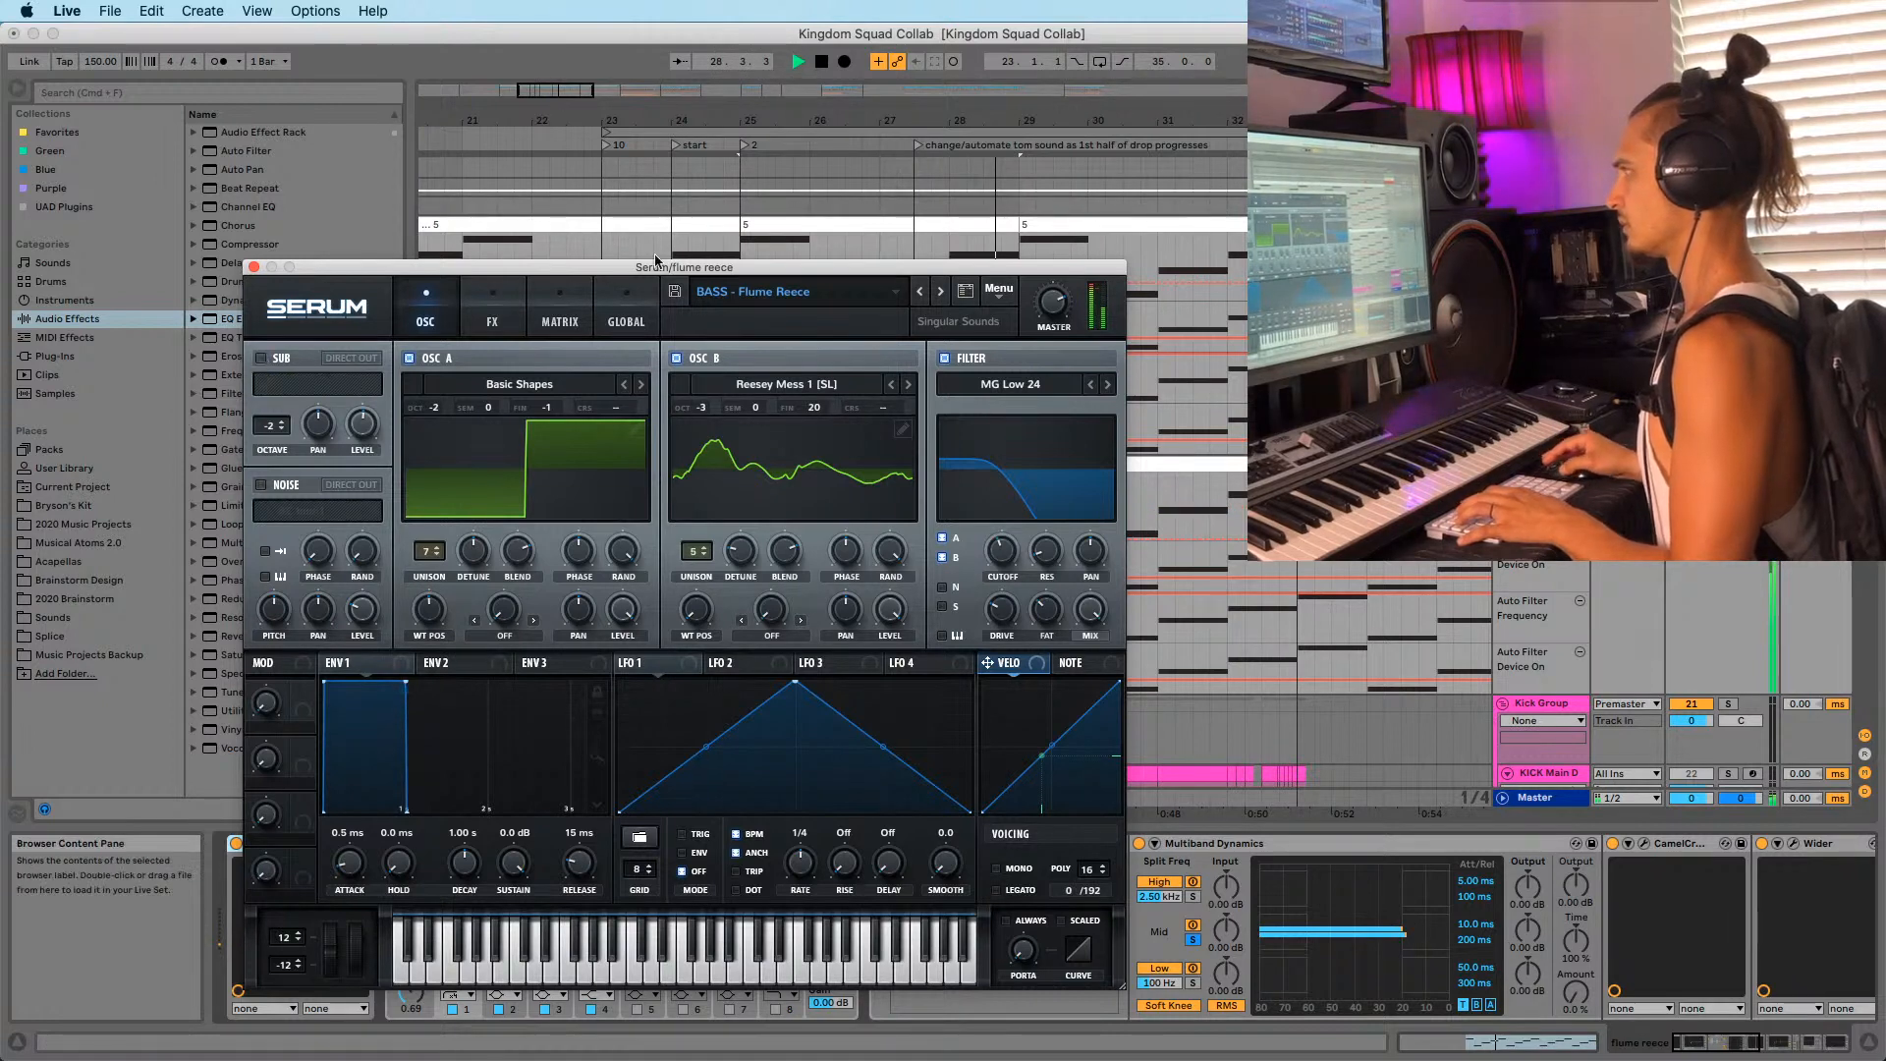
Lower the Serum window, set playback start to bar 25, stop, and open Live's Preferences.
left_click_drag(654, 265, 659, 428)
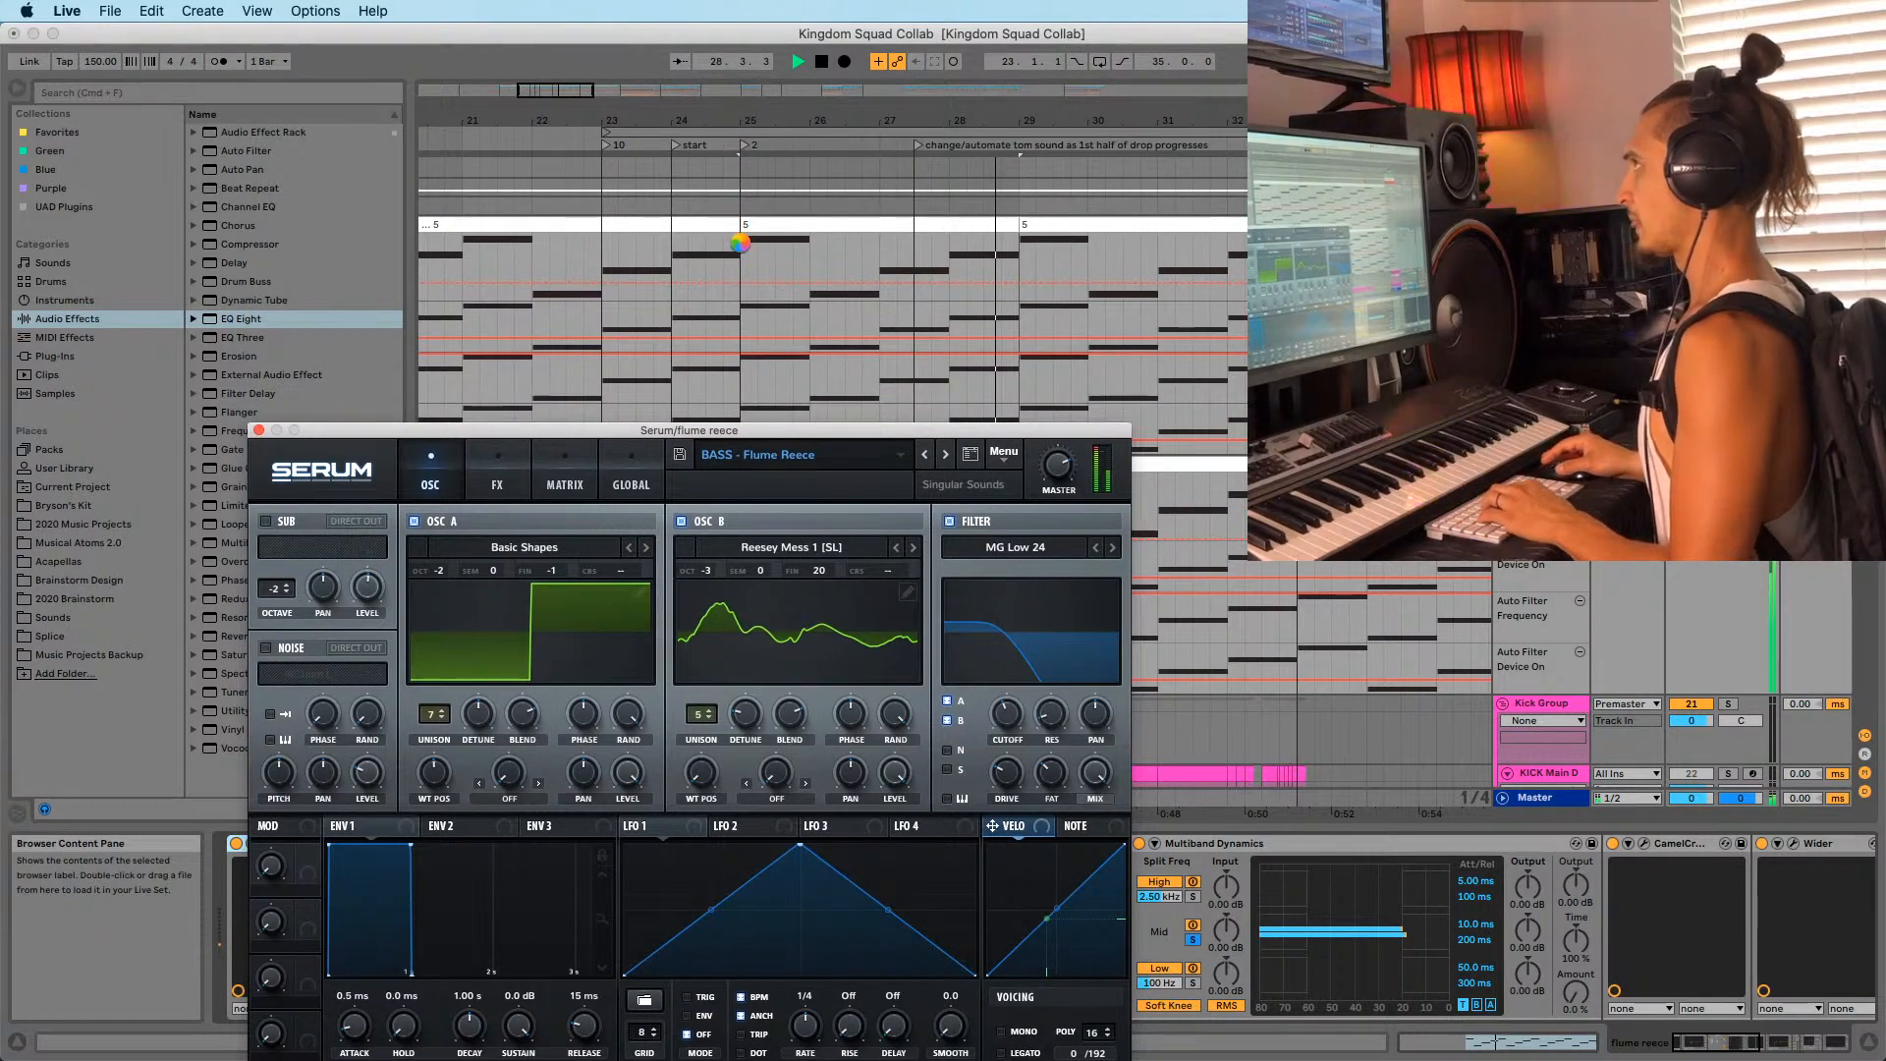
left_click(740, 243)
key("space")
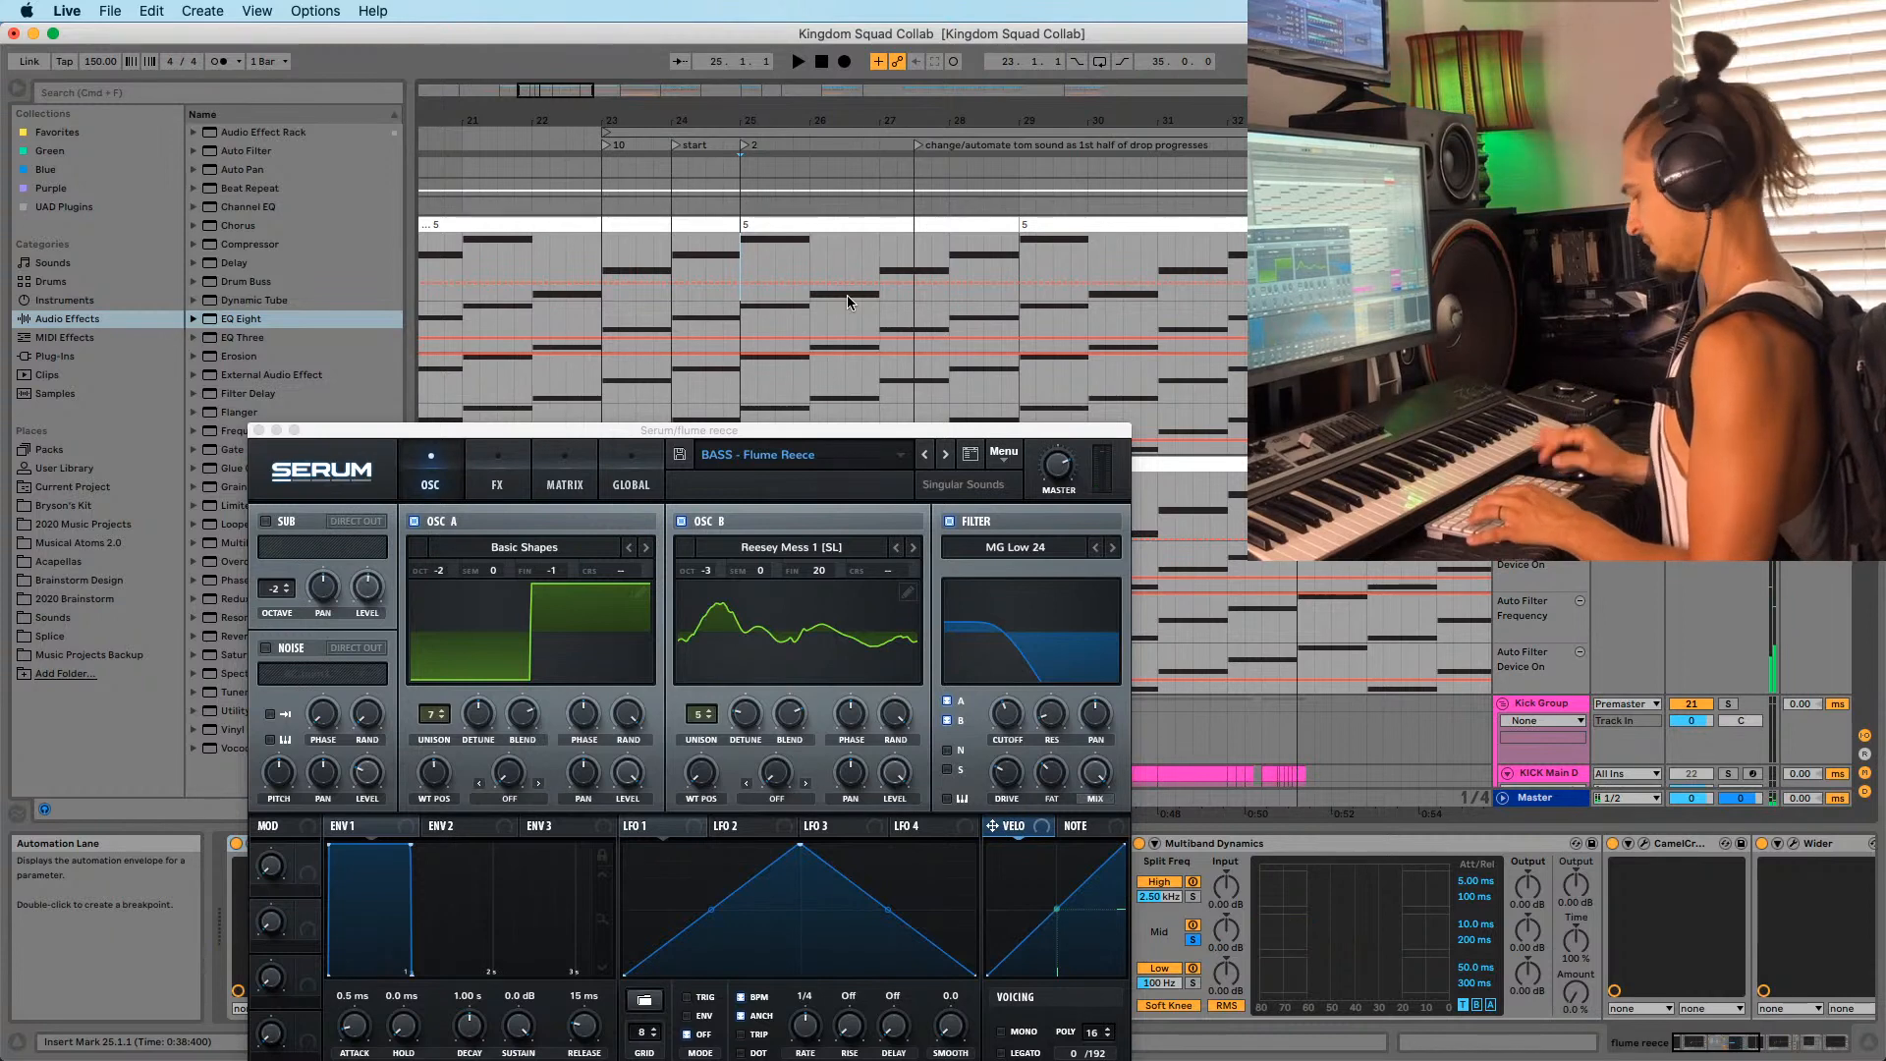
key("super+comma")
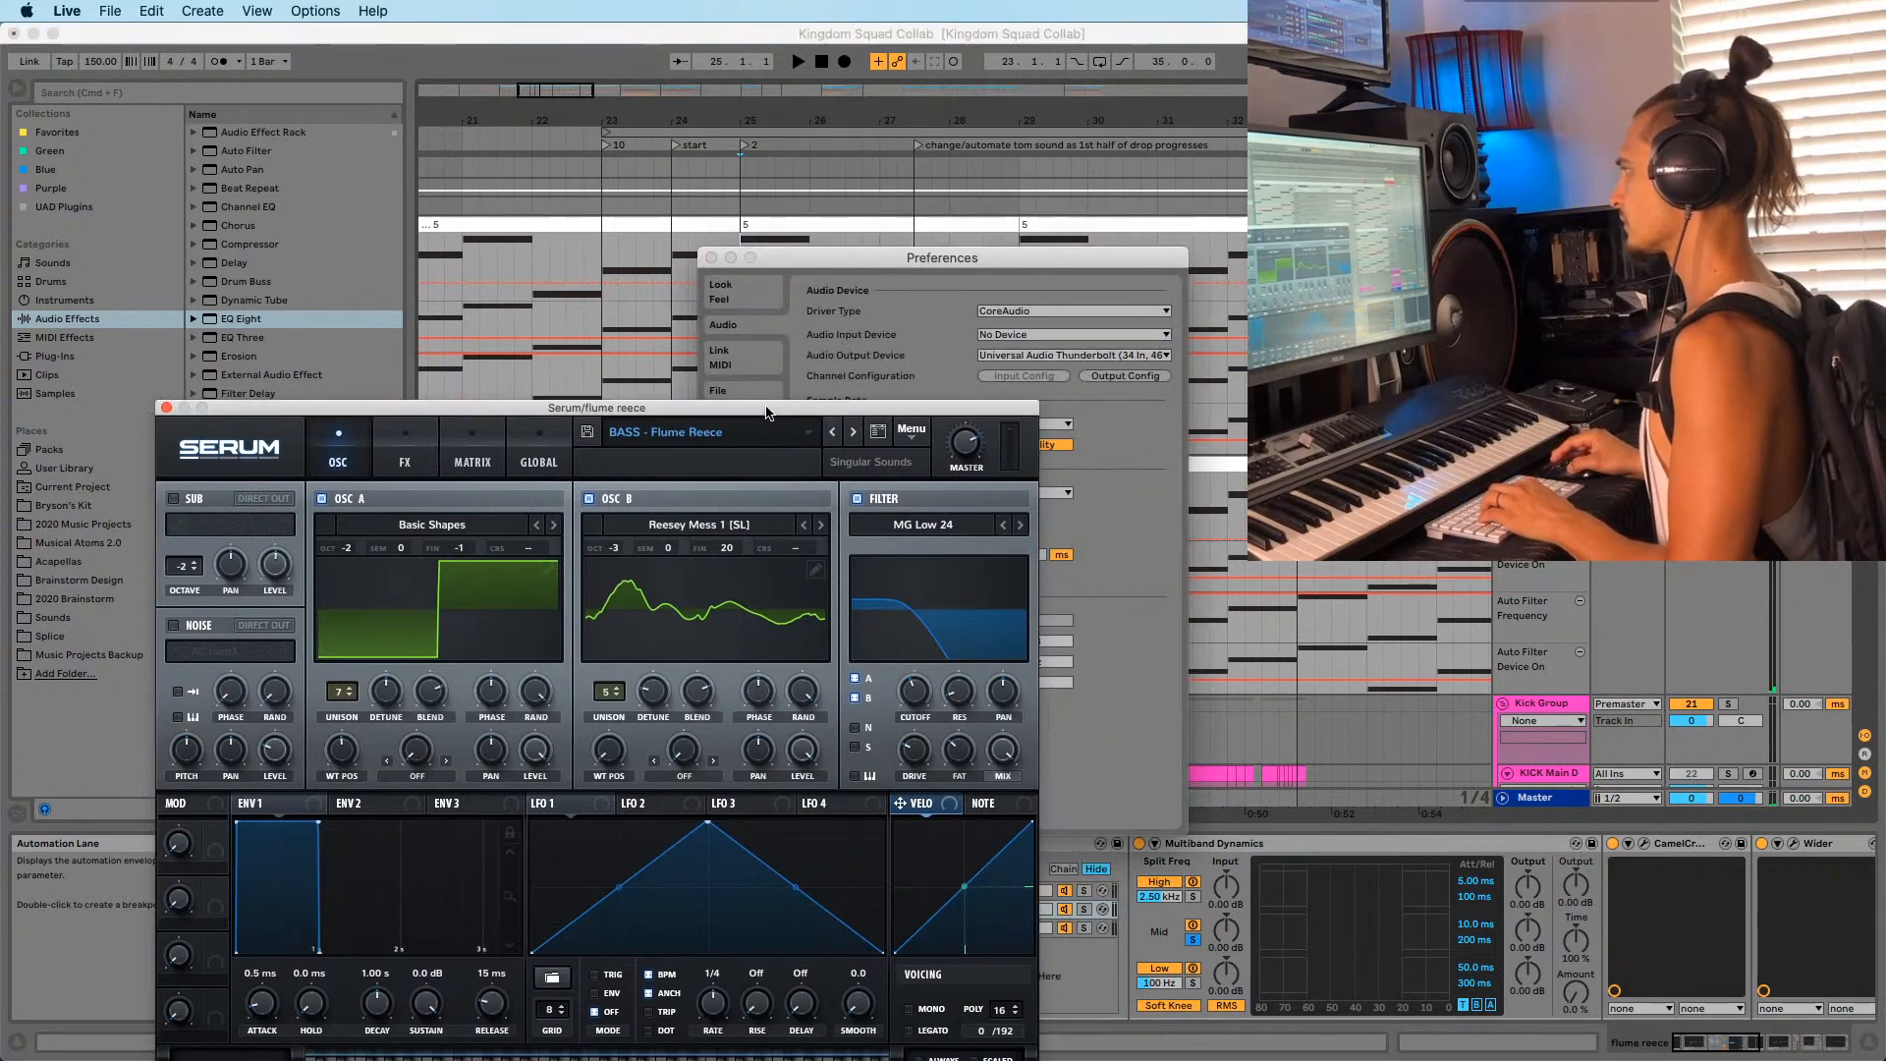
Move the Preferences window aside and close it, back to the arrangement.
left_click_drag(1021, 267, 1362, 233)
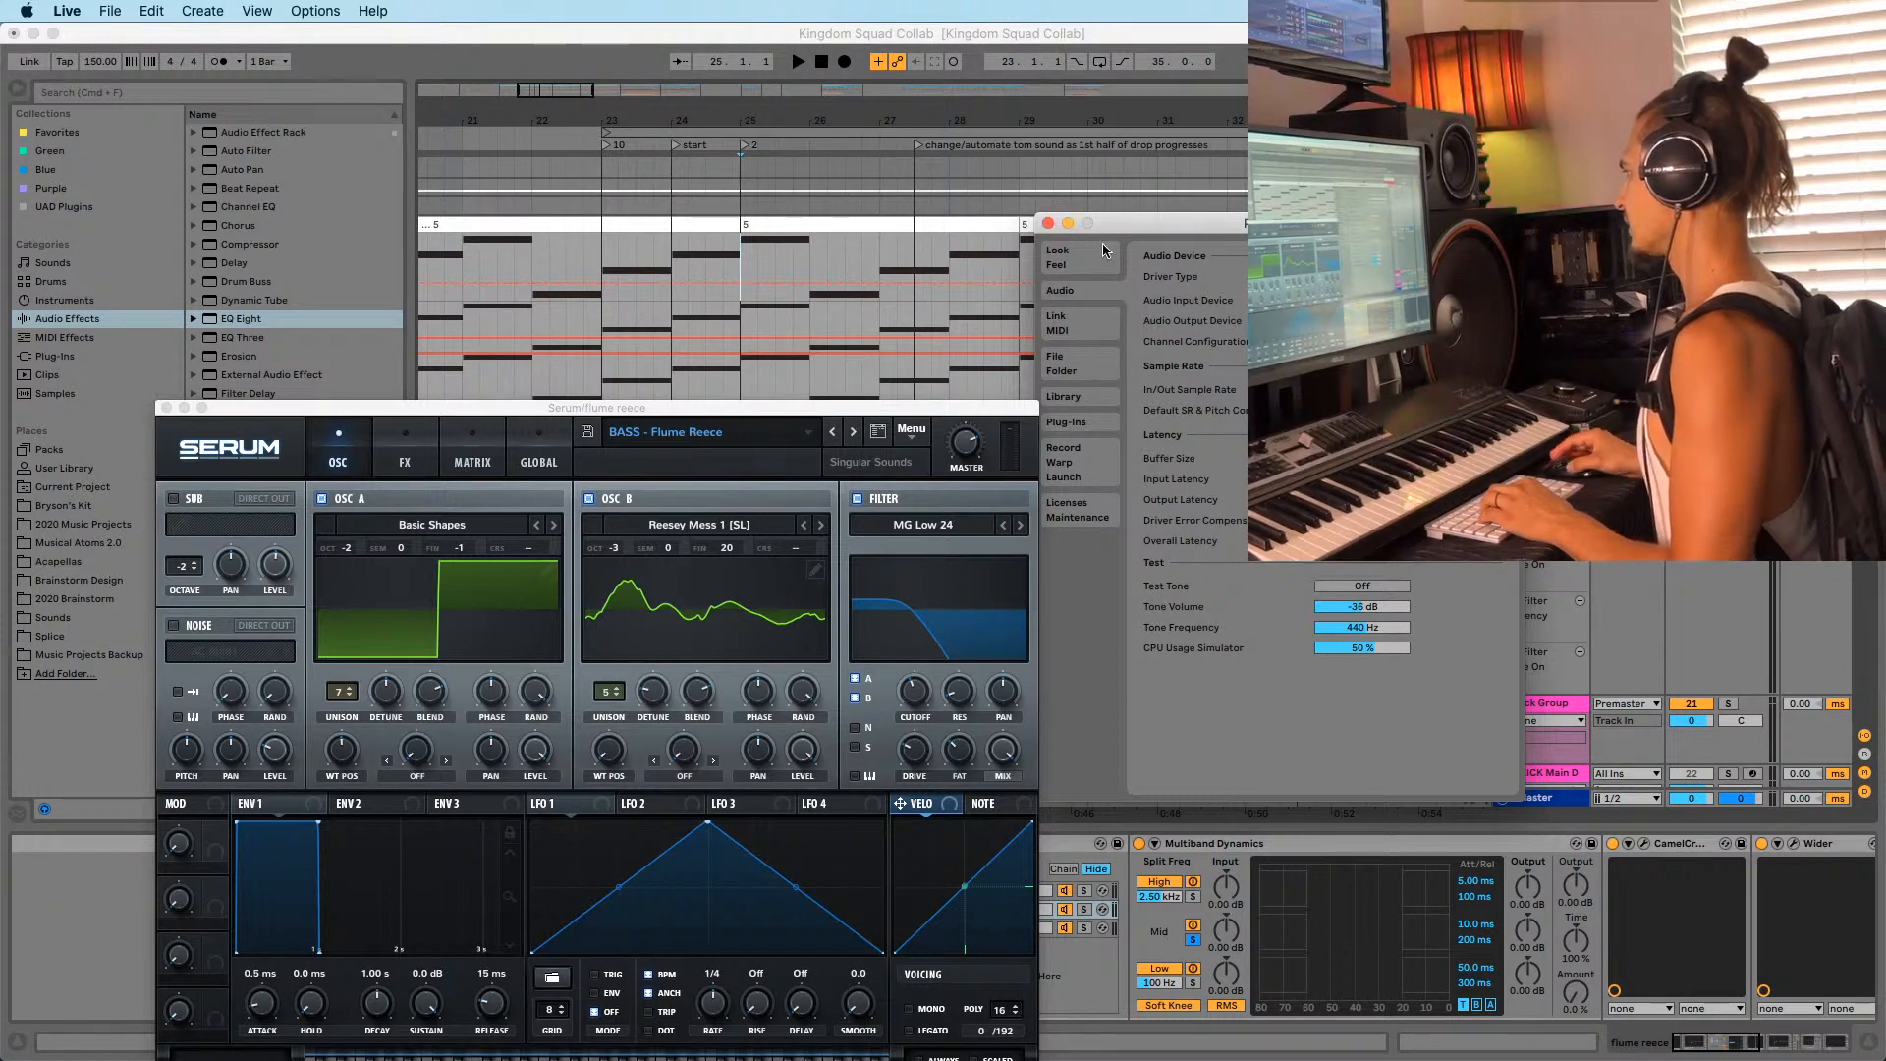
left_click(1049, 225)
mouse_move(1864, 324)
left_mouse_down()
mouse_move(1863, 774)
mouse_move(1864, 339)
left_mouse_up()
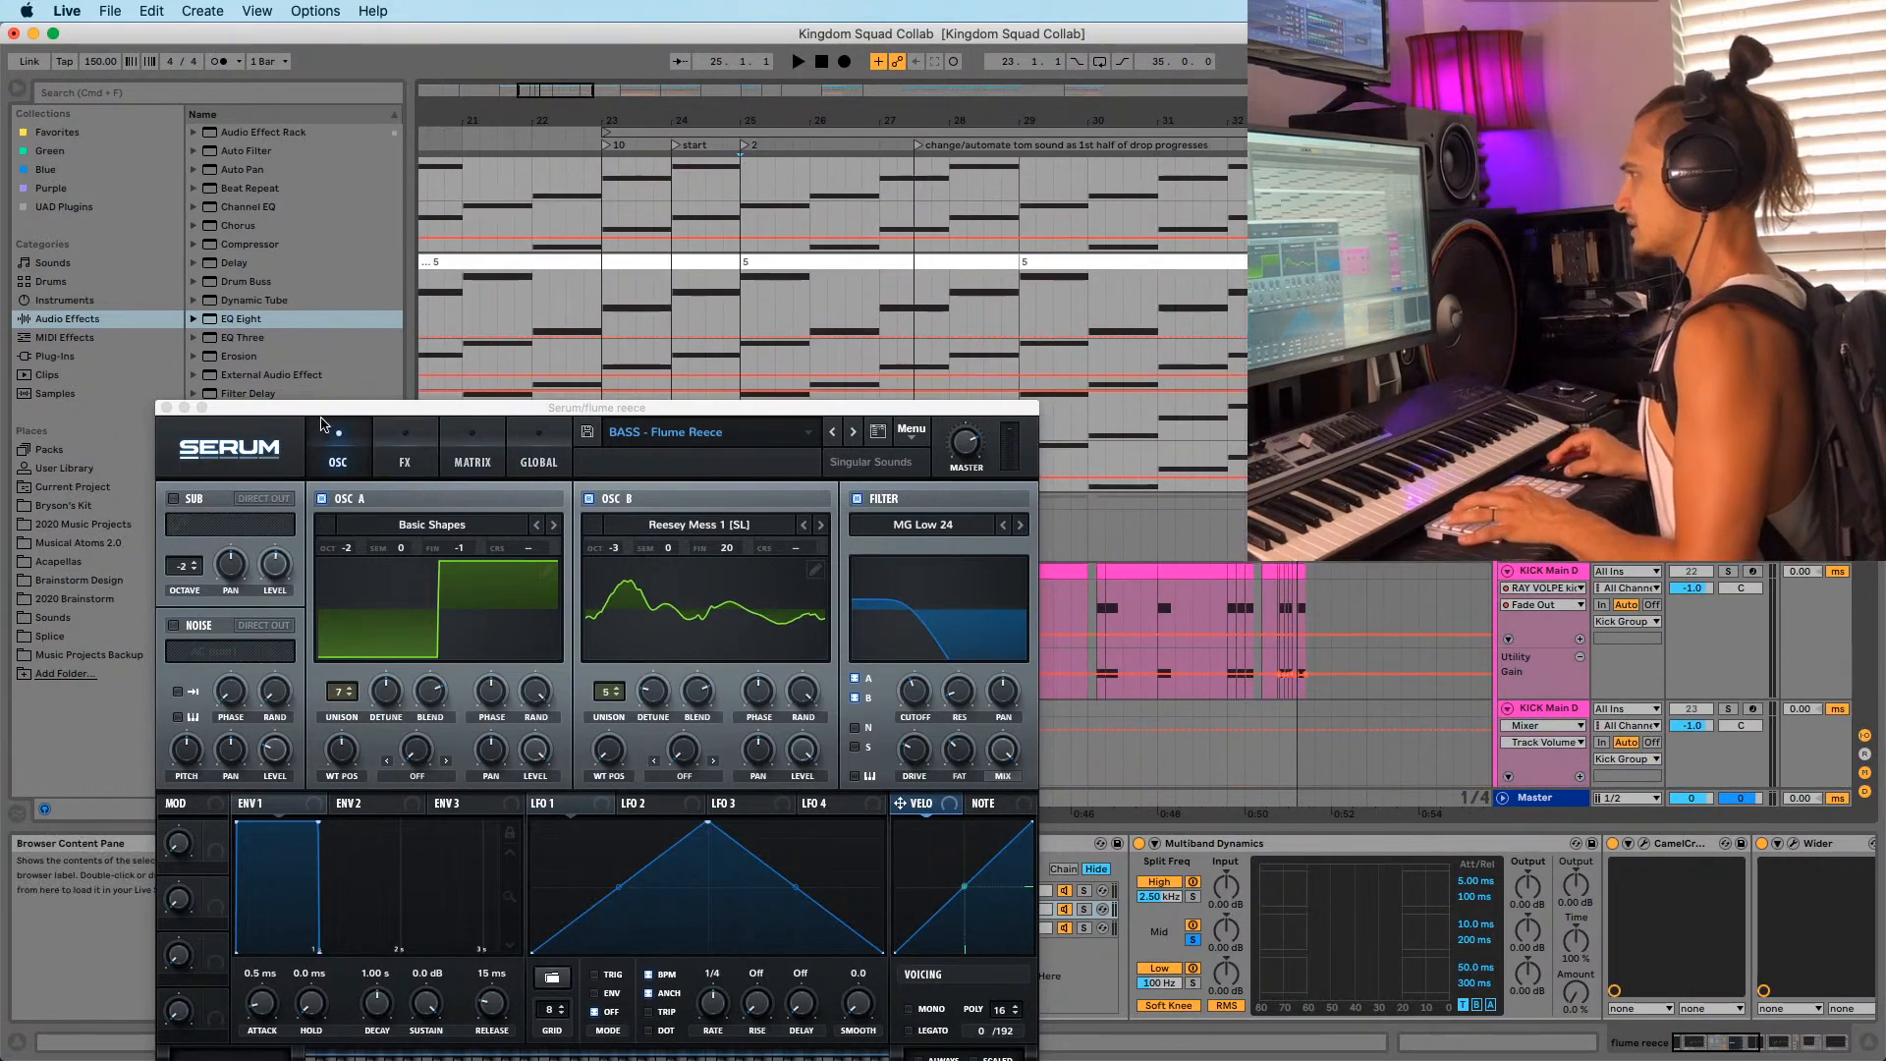
Reposition the Serum window and check its FX page during playback before returning to the oscillators.
left_click_drag(341, 406, 353, 228)
left_click_drag(583, 227, 523, 361)
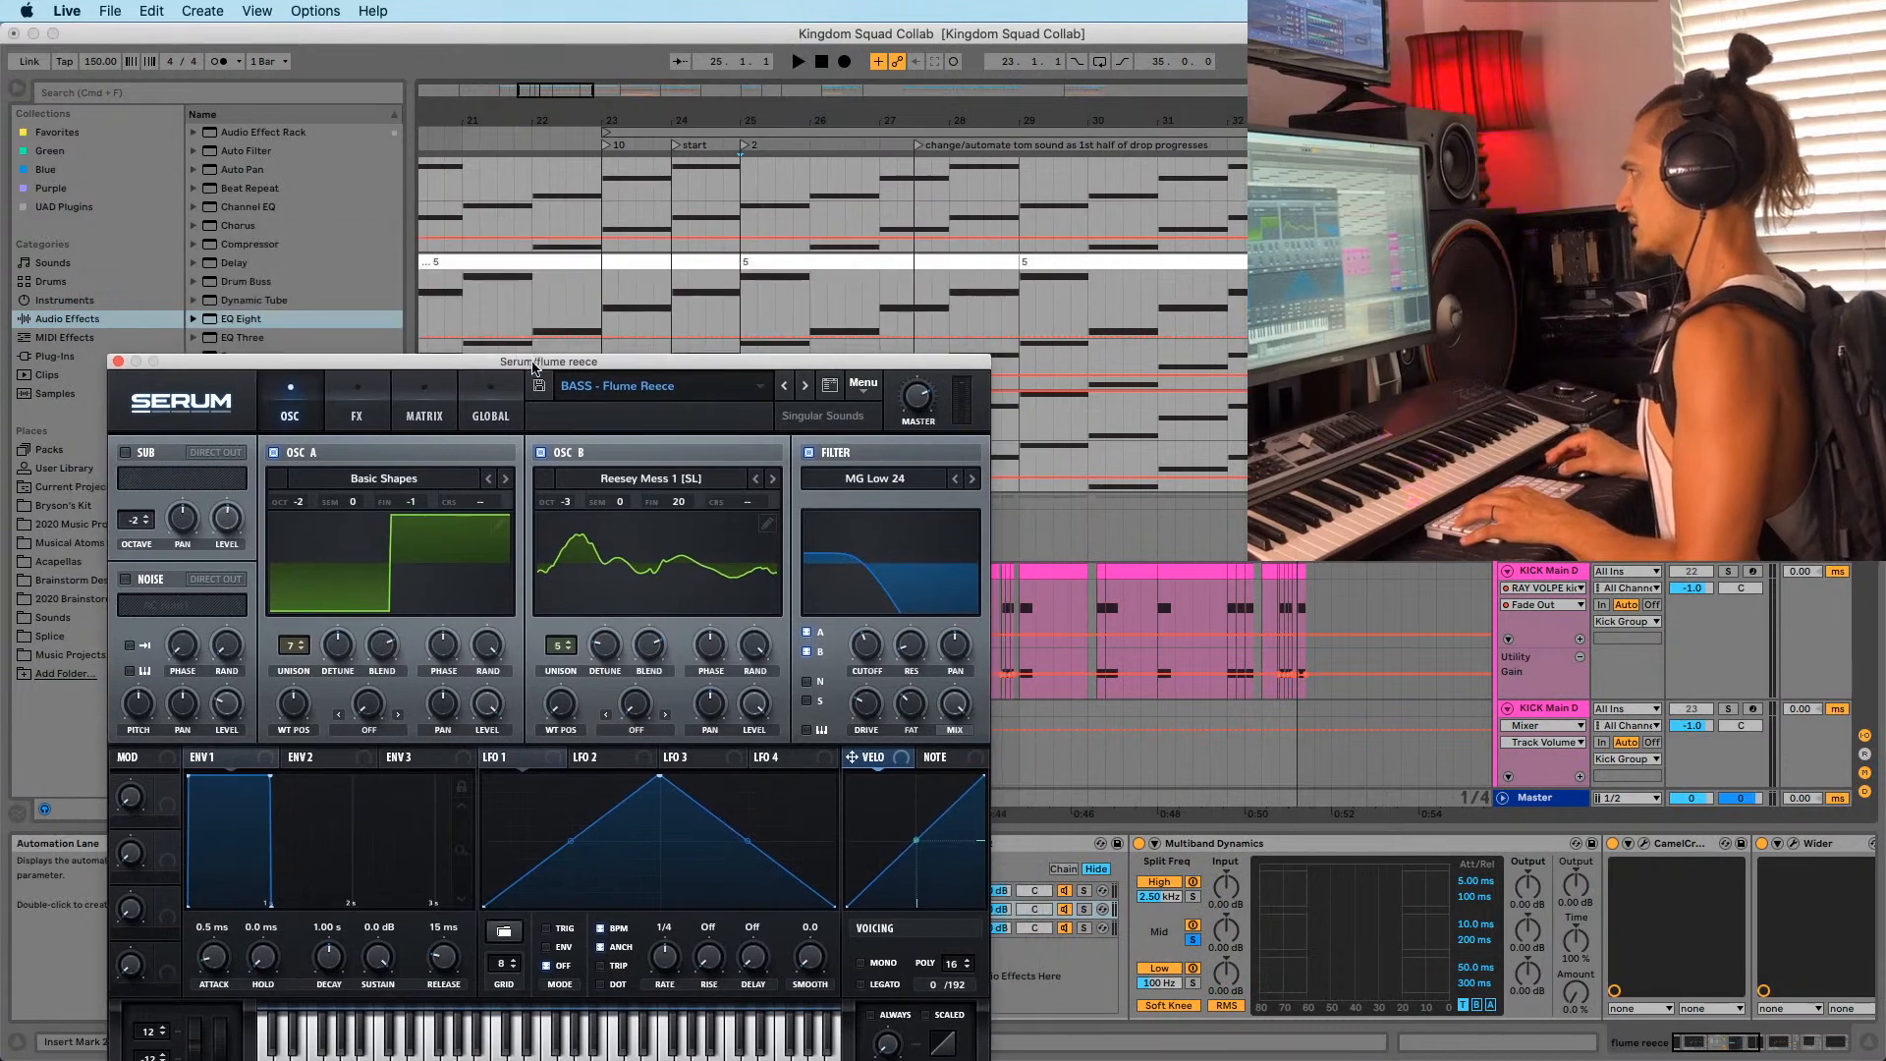
key("space")
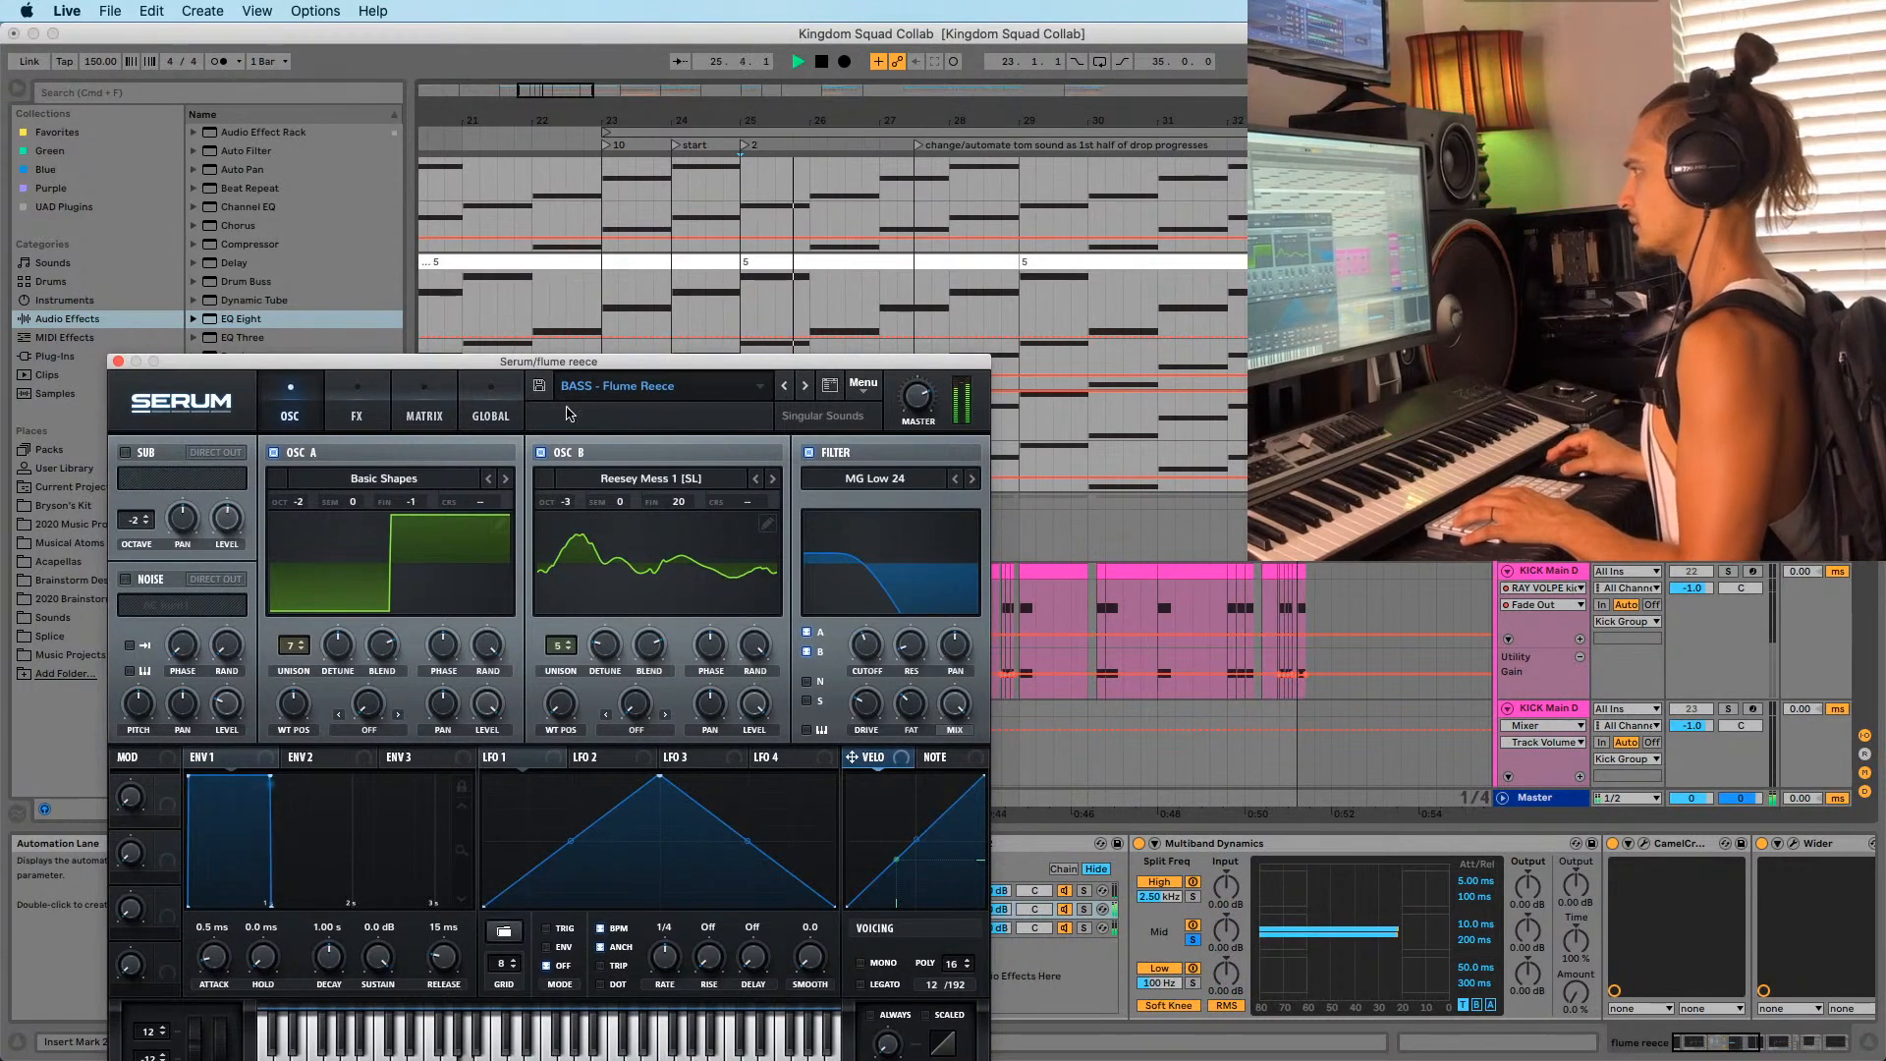
left_click(359, 413)
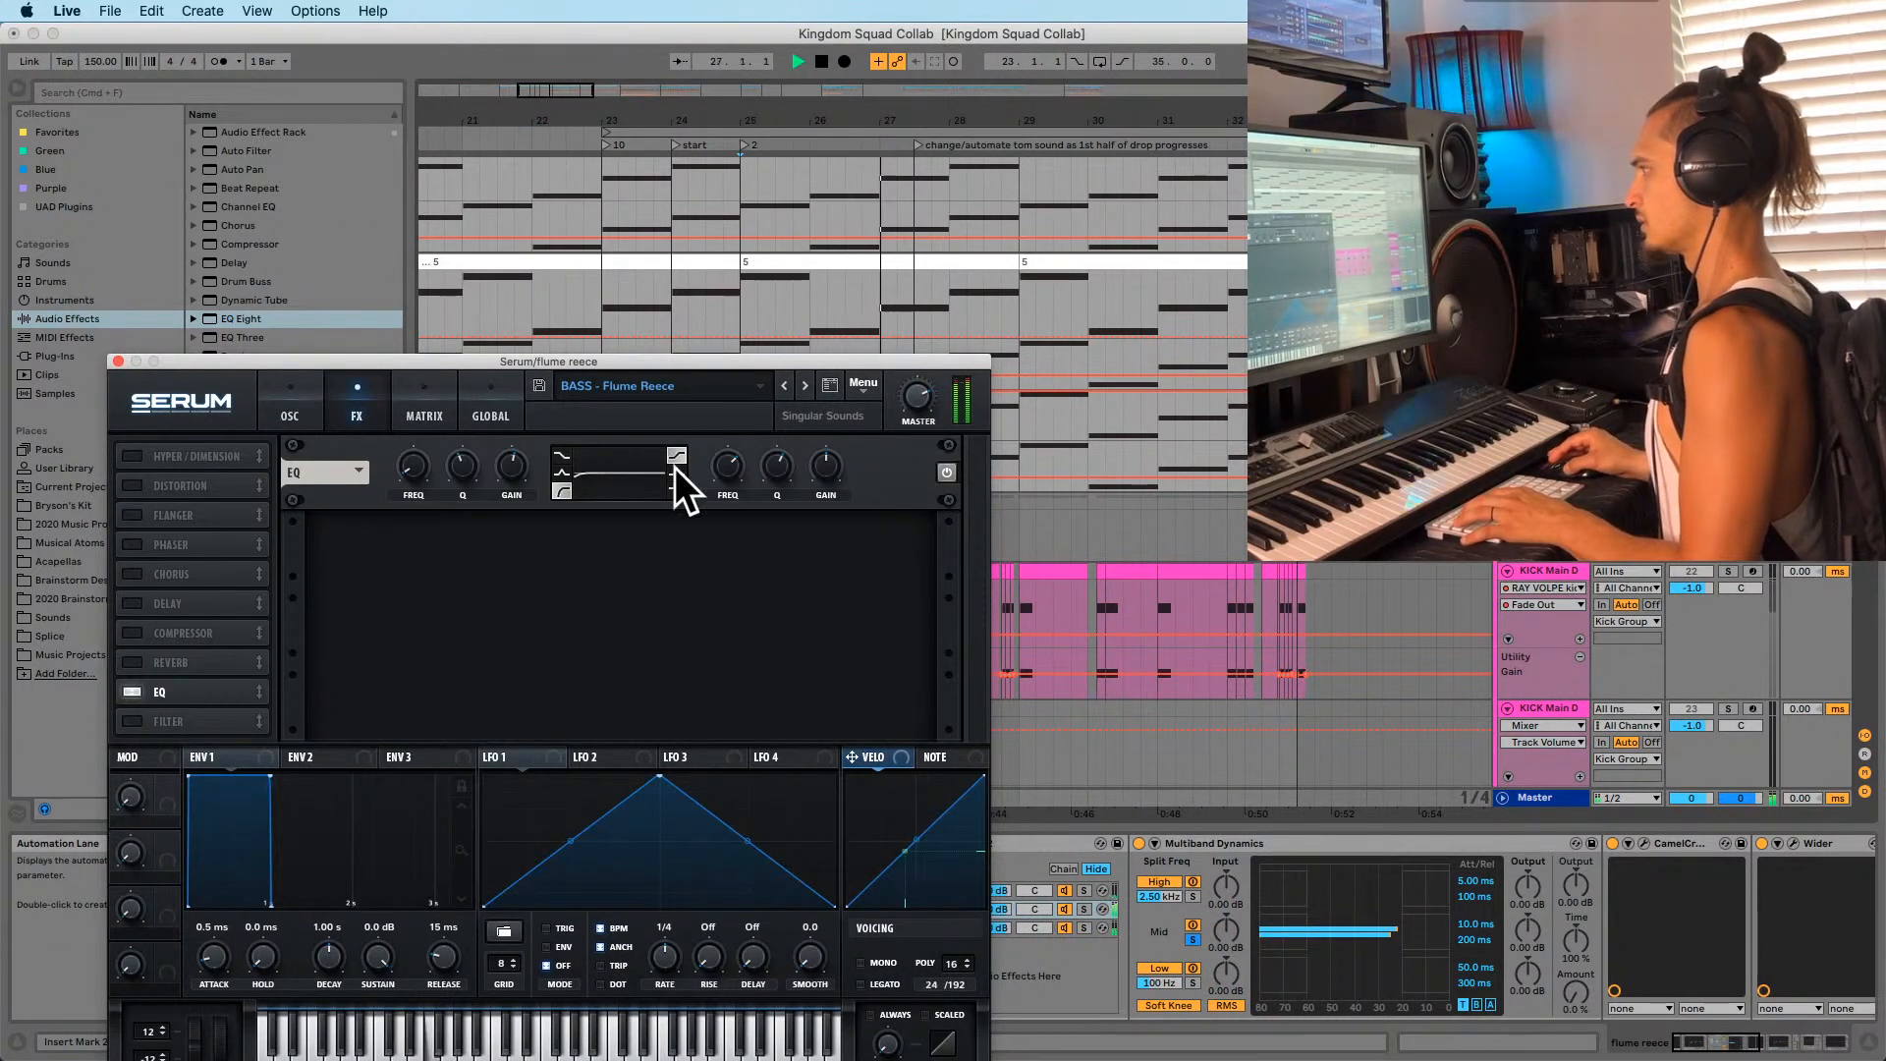
left_click(293, 416)
Compare Serum's MG Low 24 filter off and on, leave it on, then close Serum and stop.
left_click(809, 453)
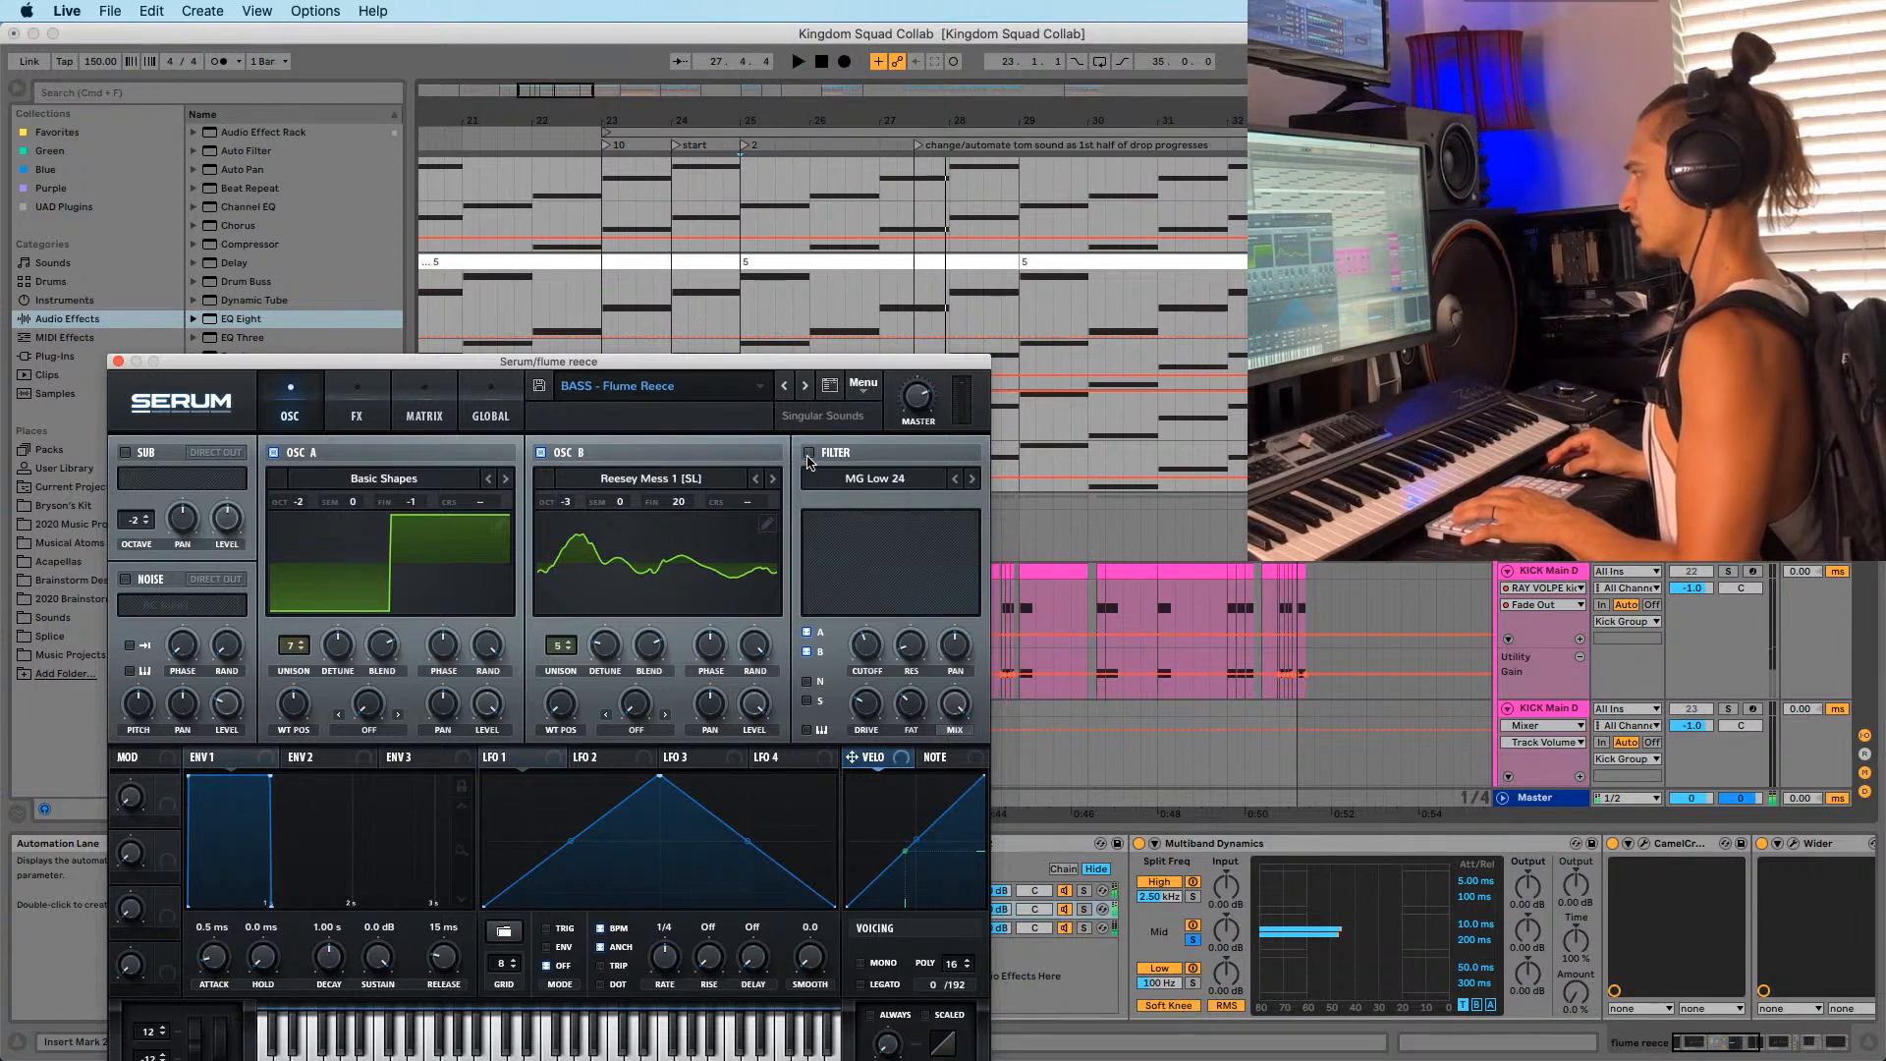
left_click(809, 453)
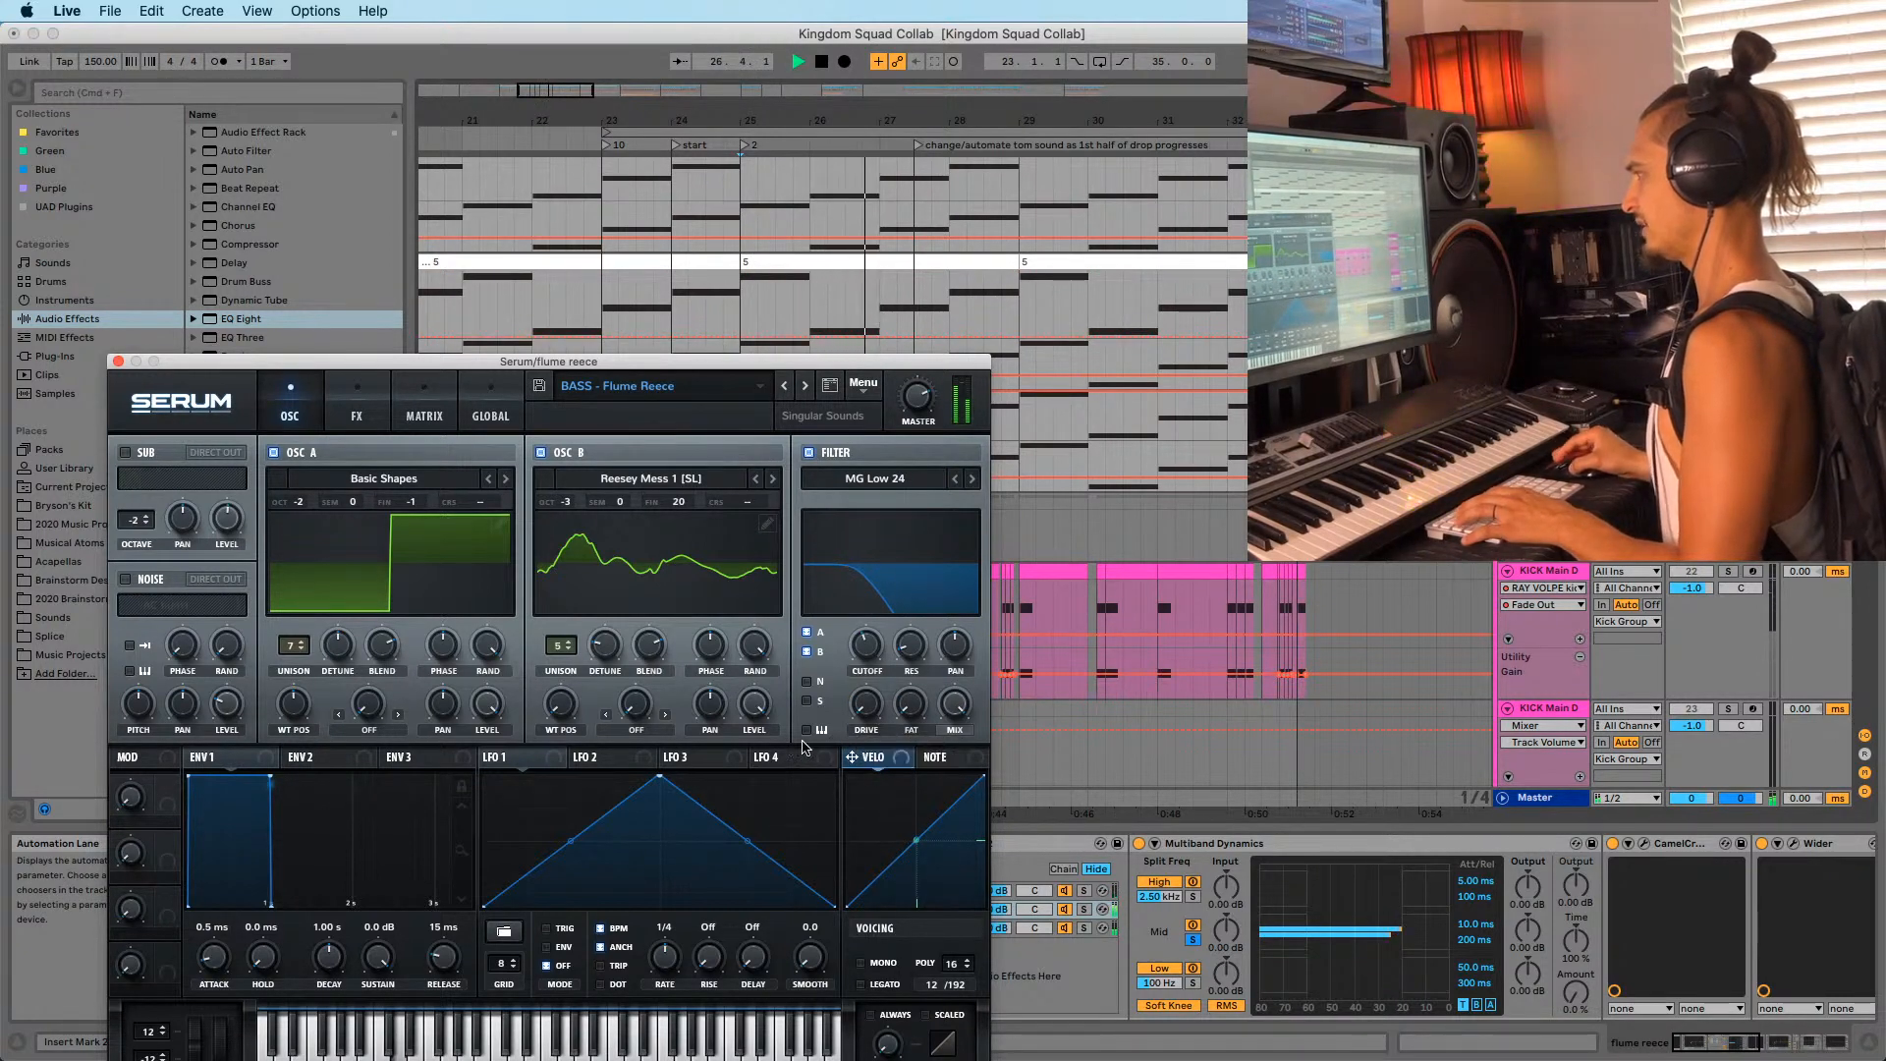
mouse_move(867, 640)
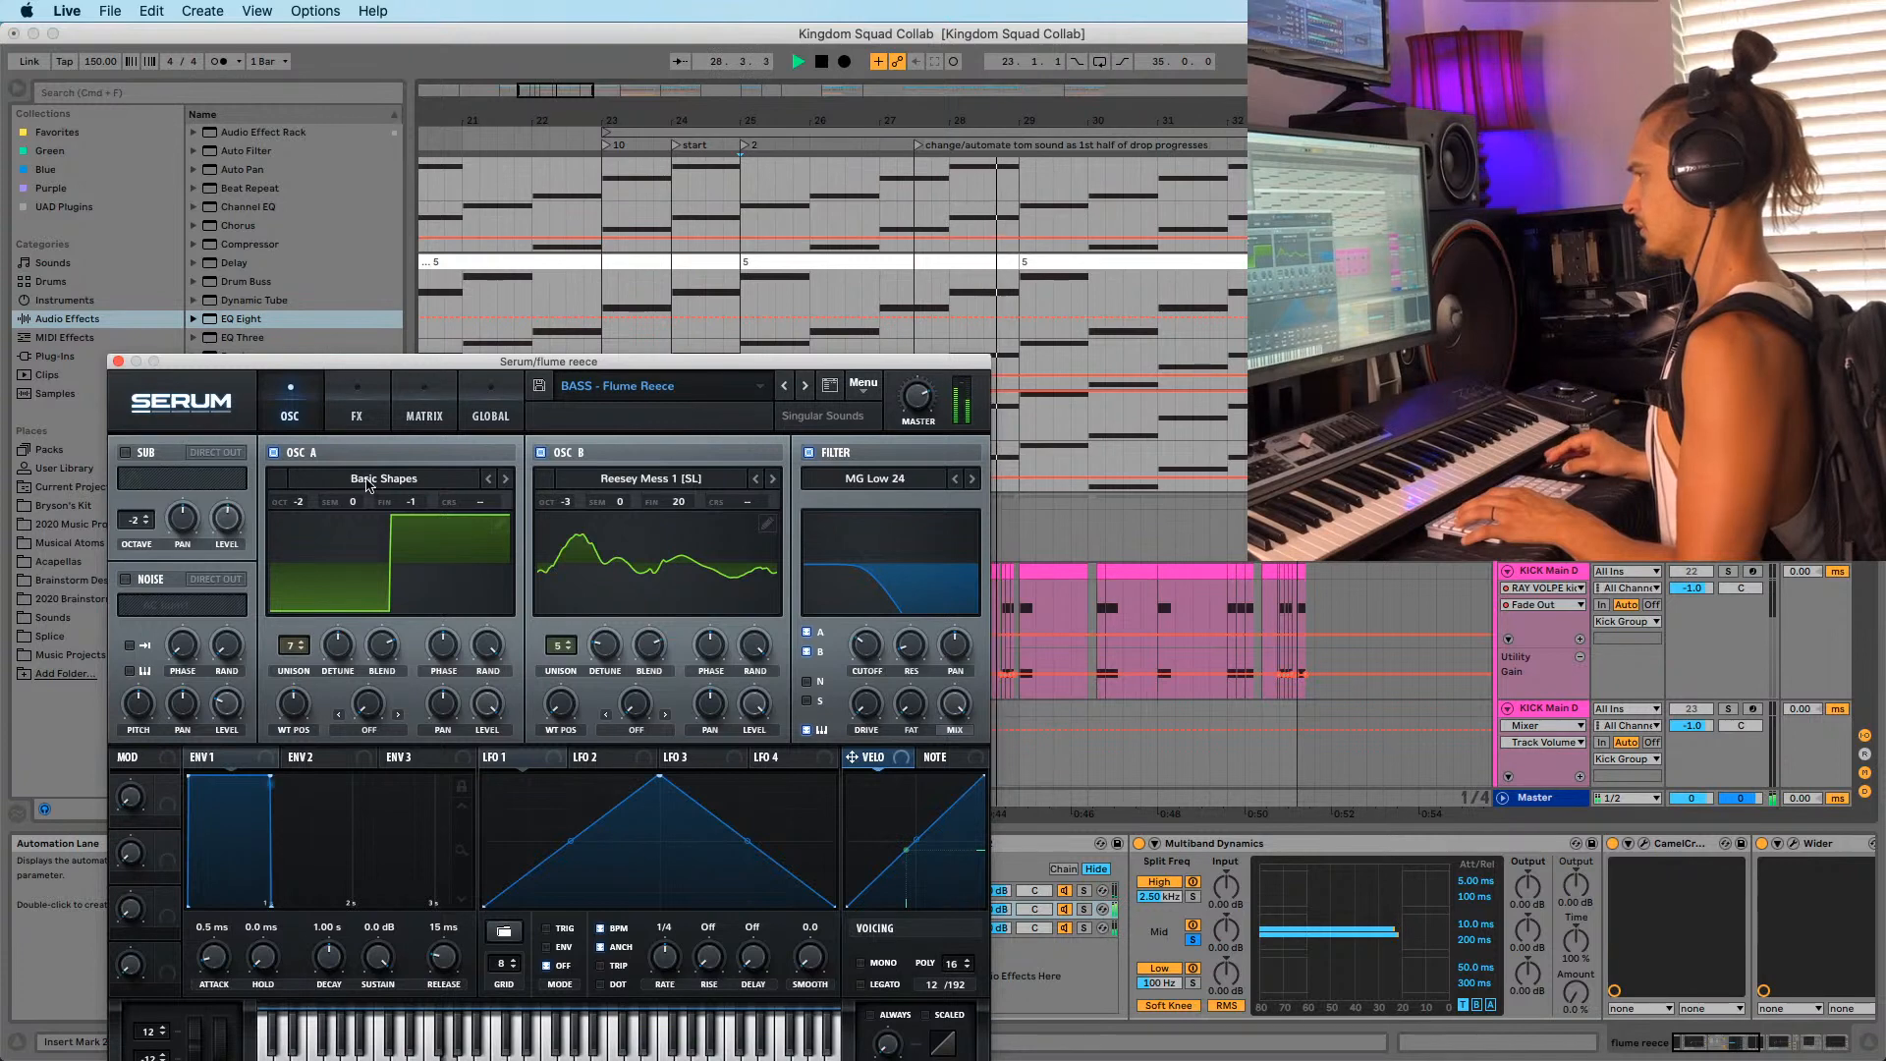
left_click(117, 362)
key("space")
scroll(952, 471, "up", 5)
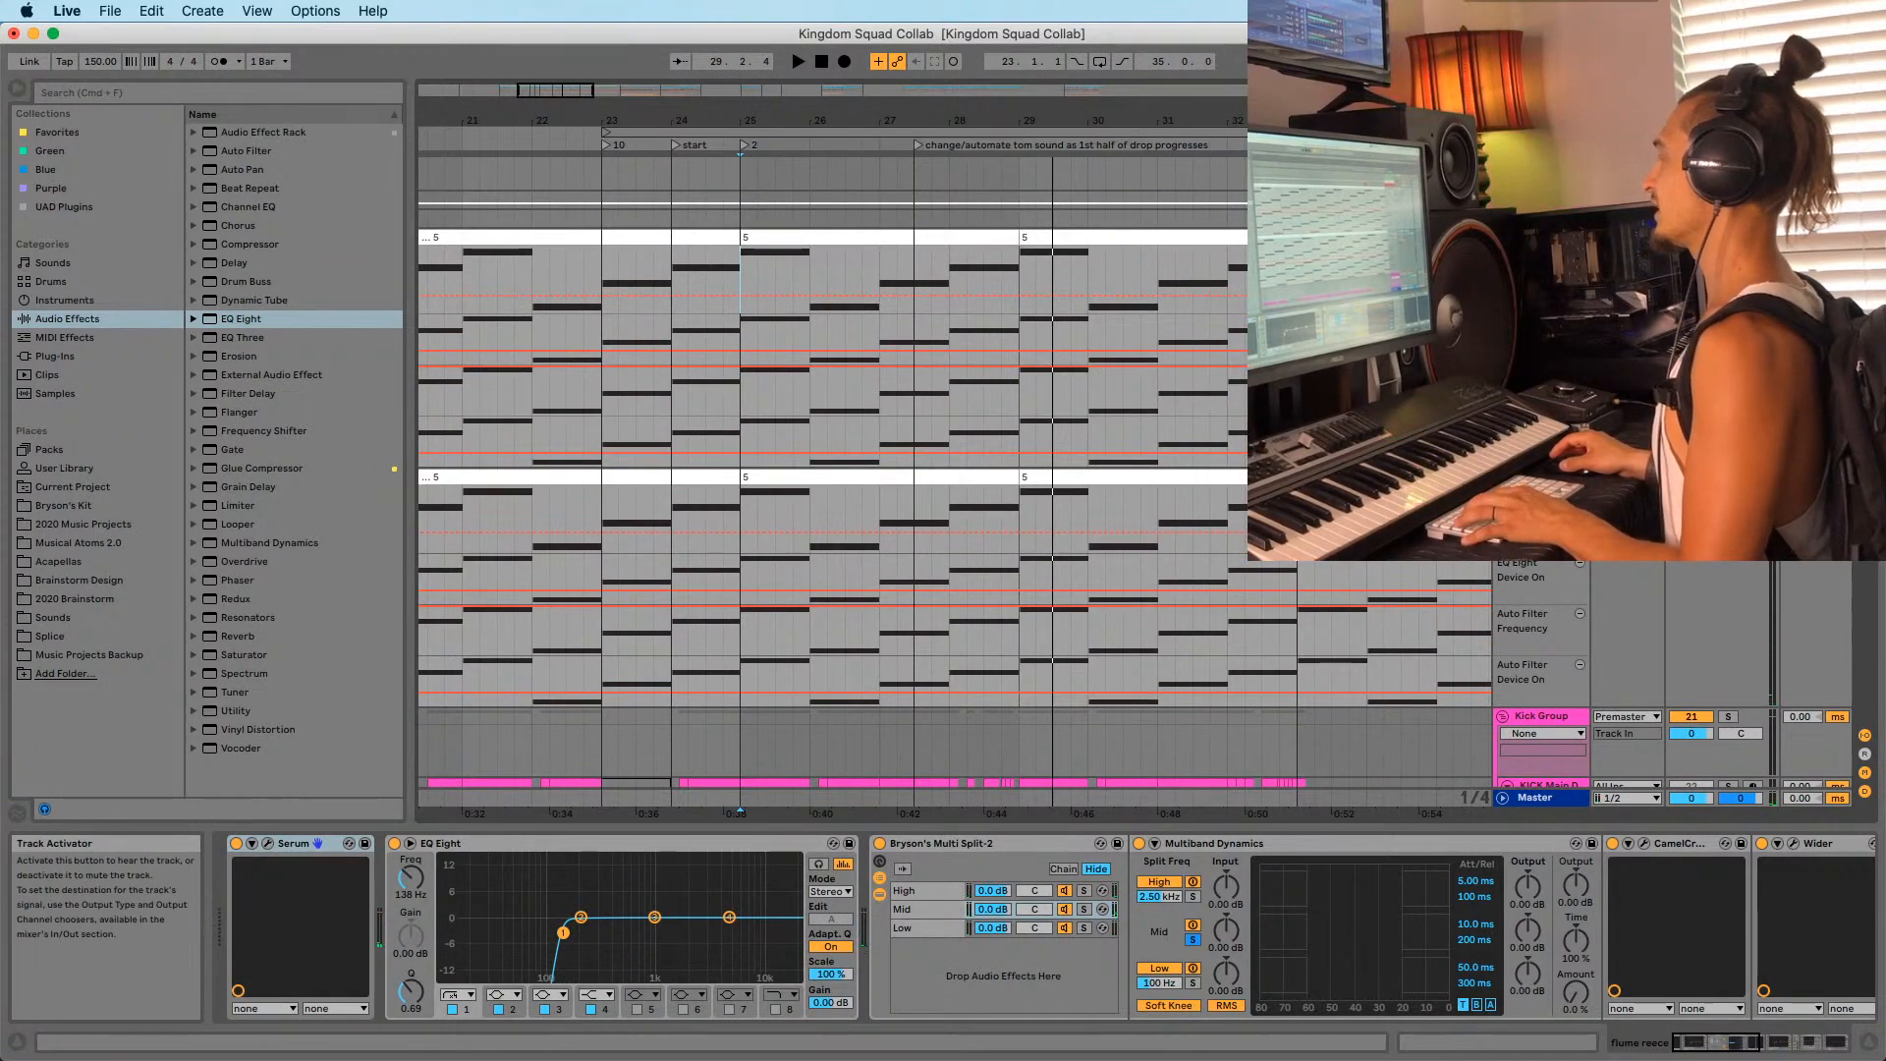
Audition the Kick Group automation from bars 27, 28 and 25, then stop playback.
key("space")
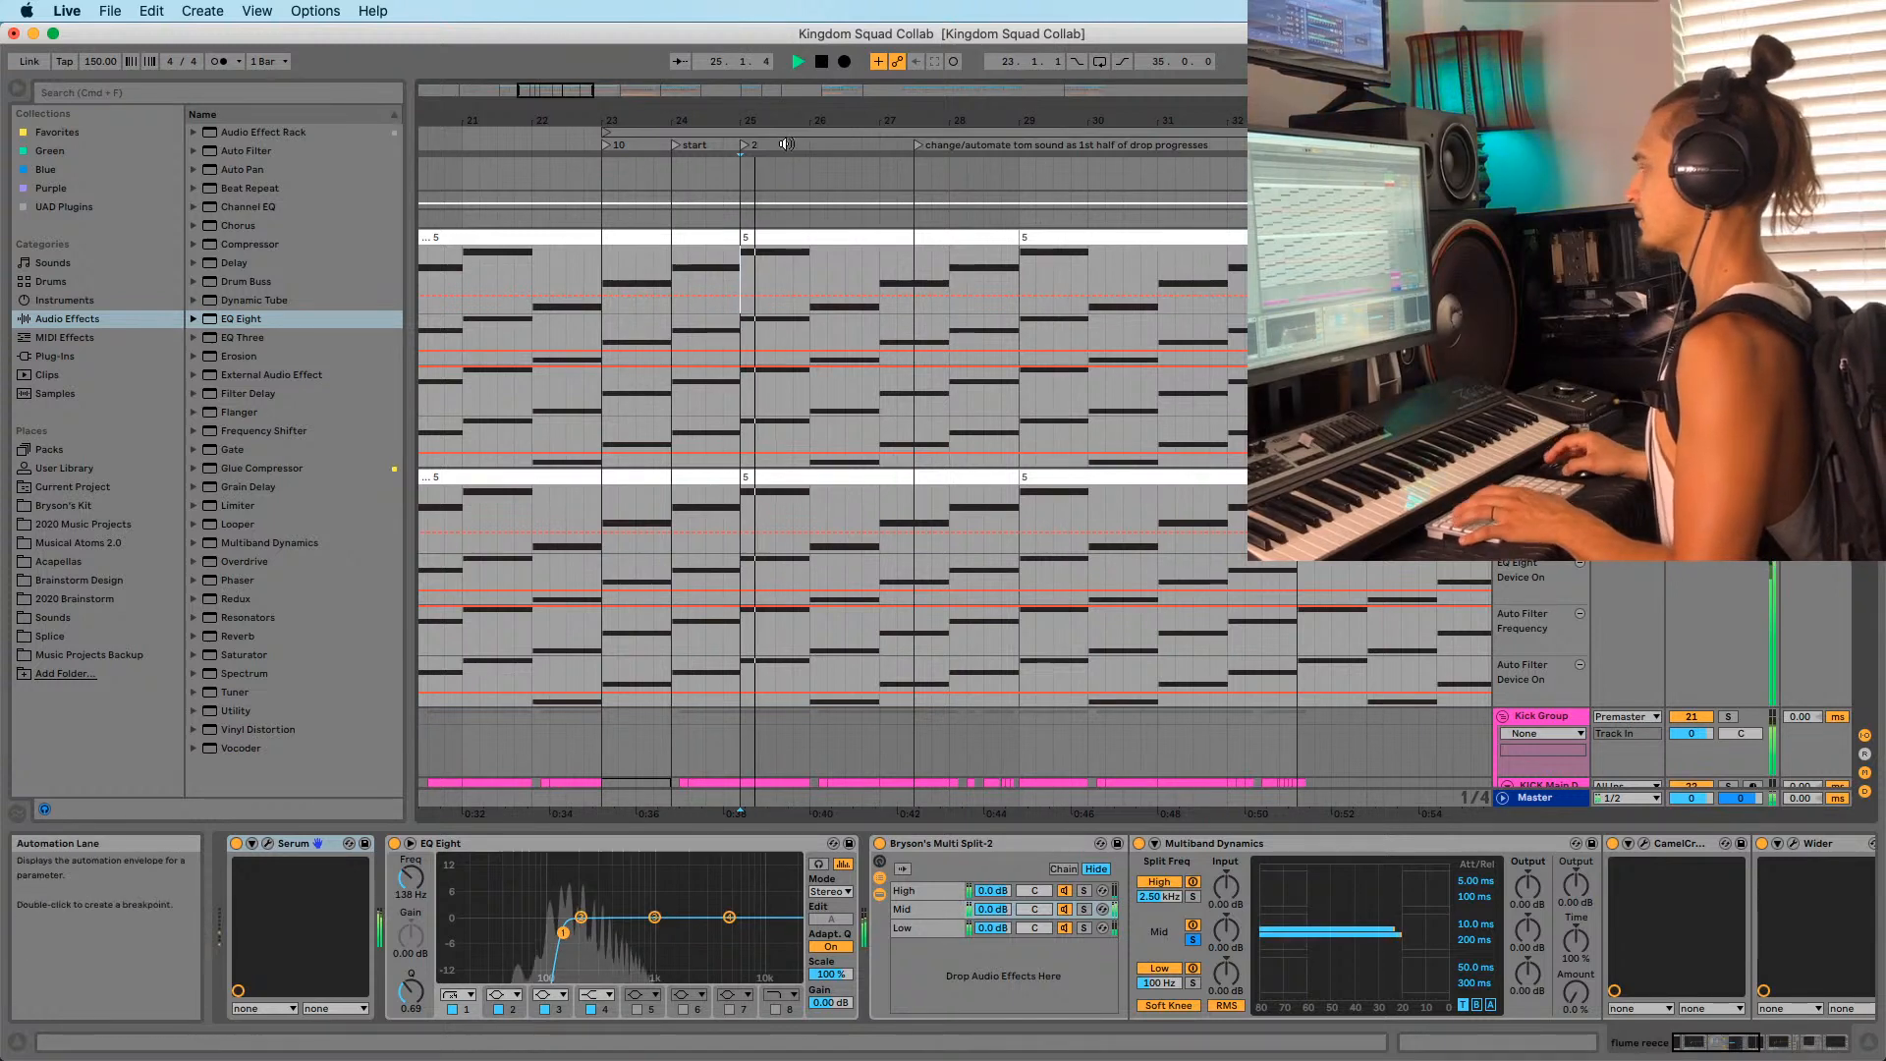
left_click_drag(695, 120, 696, 82)
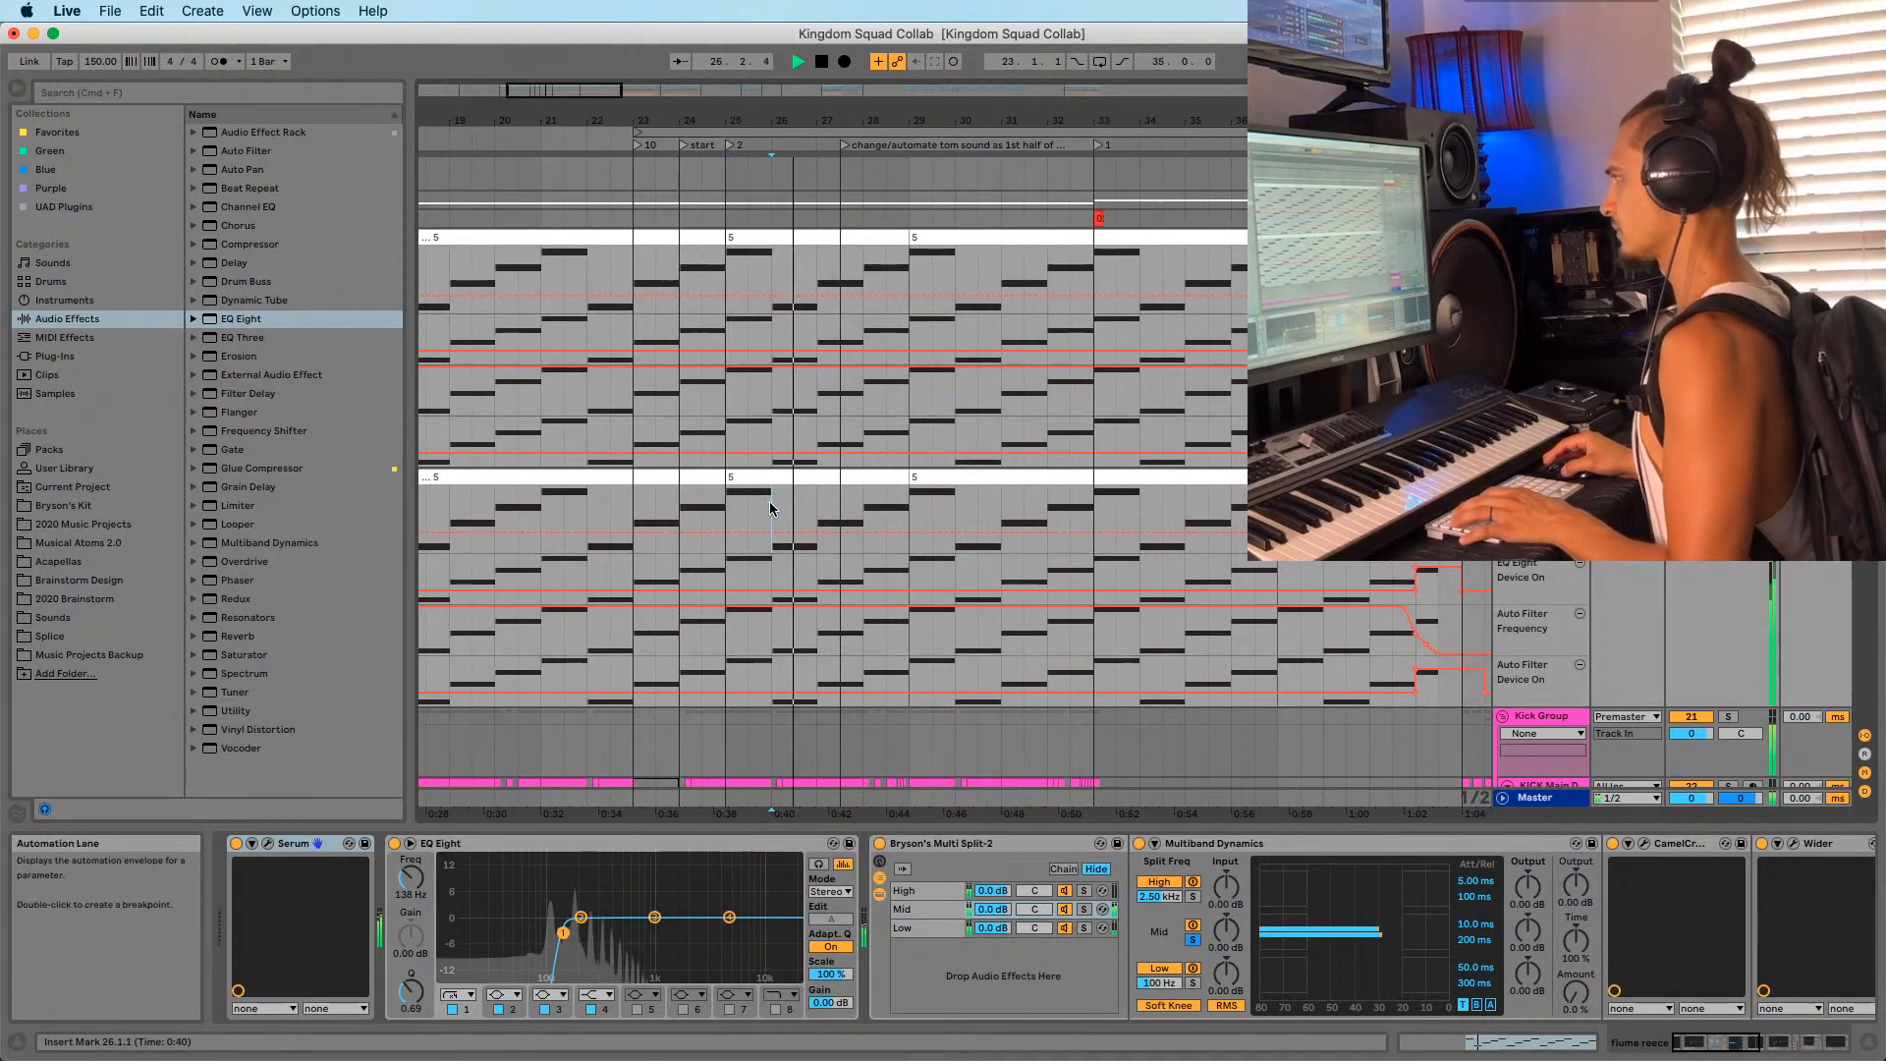
left_click(818, 520)
left_click(863, 510)
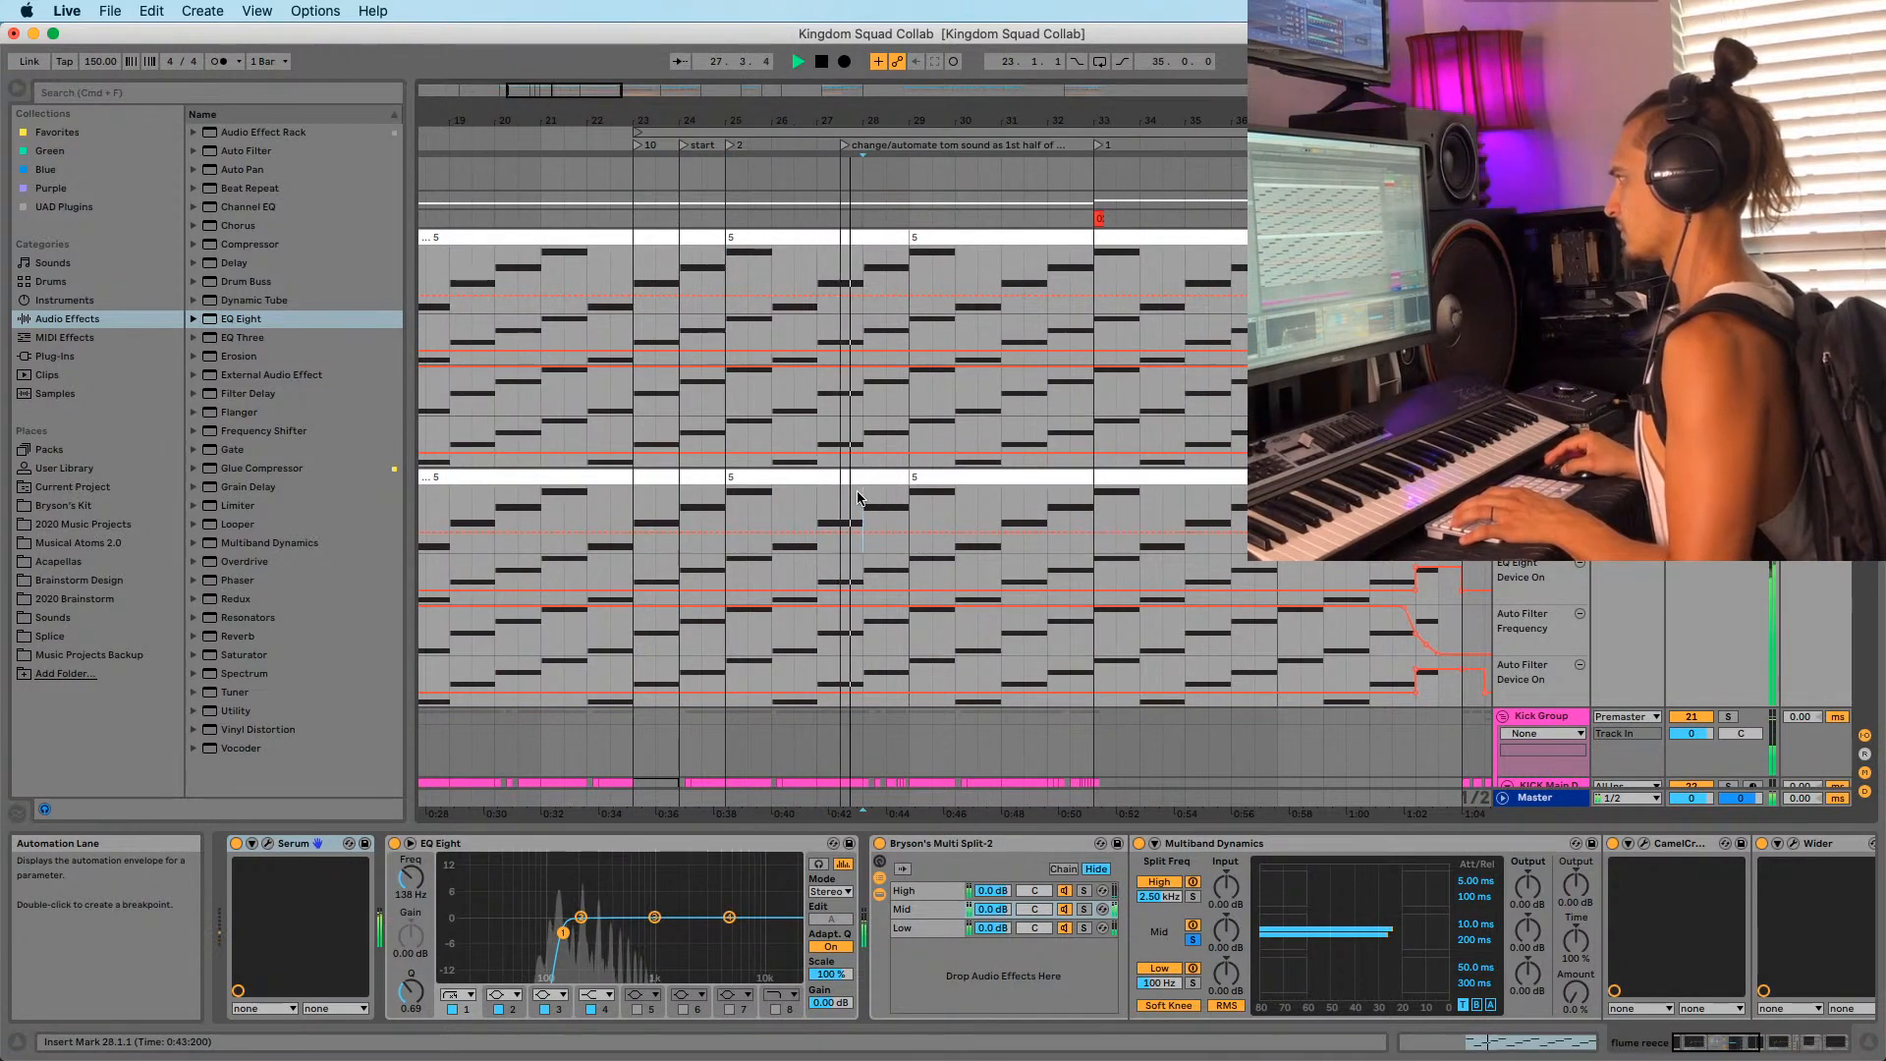
left_click(729, 509)
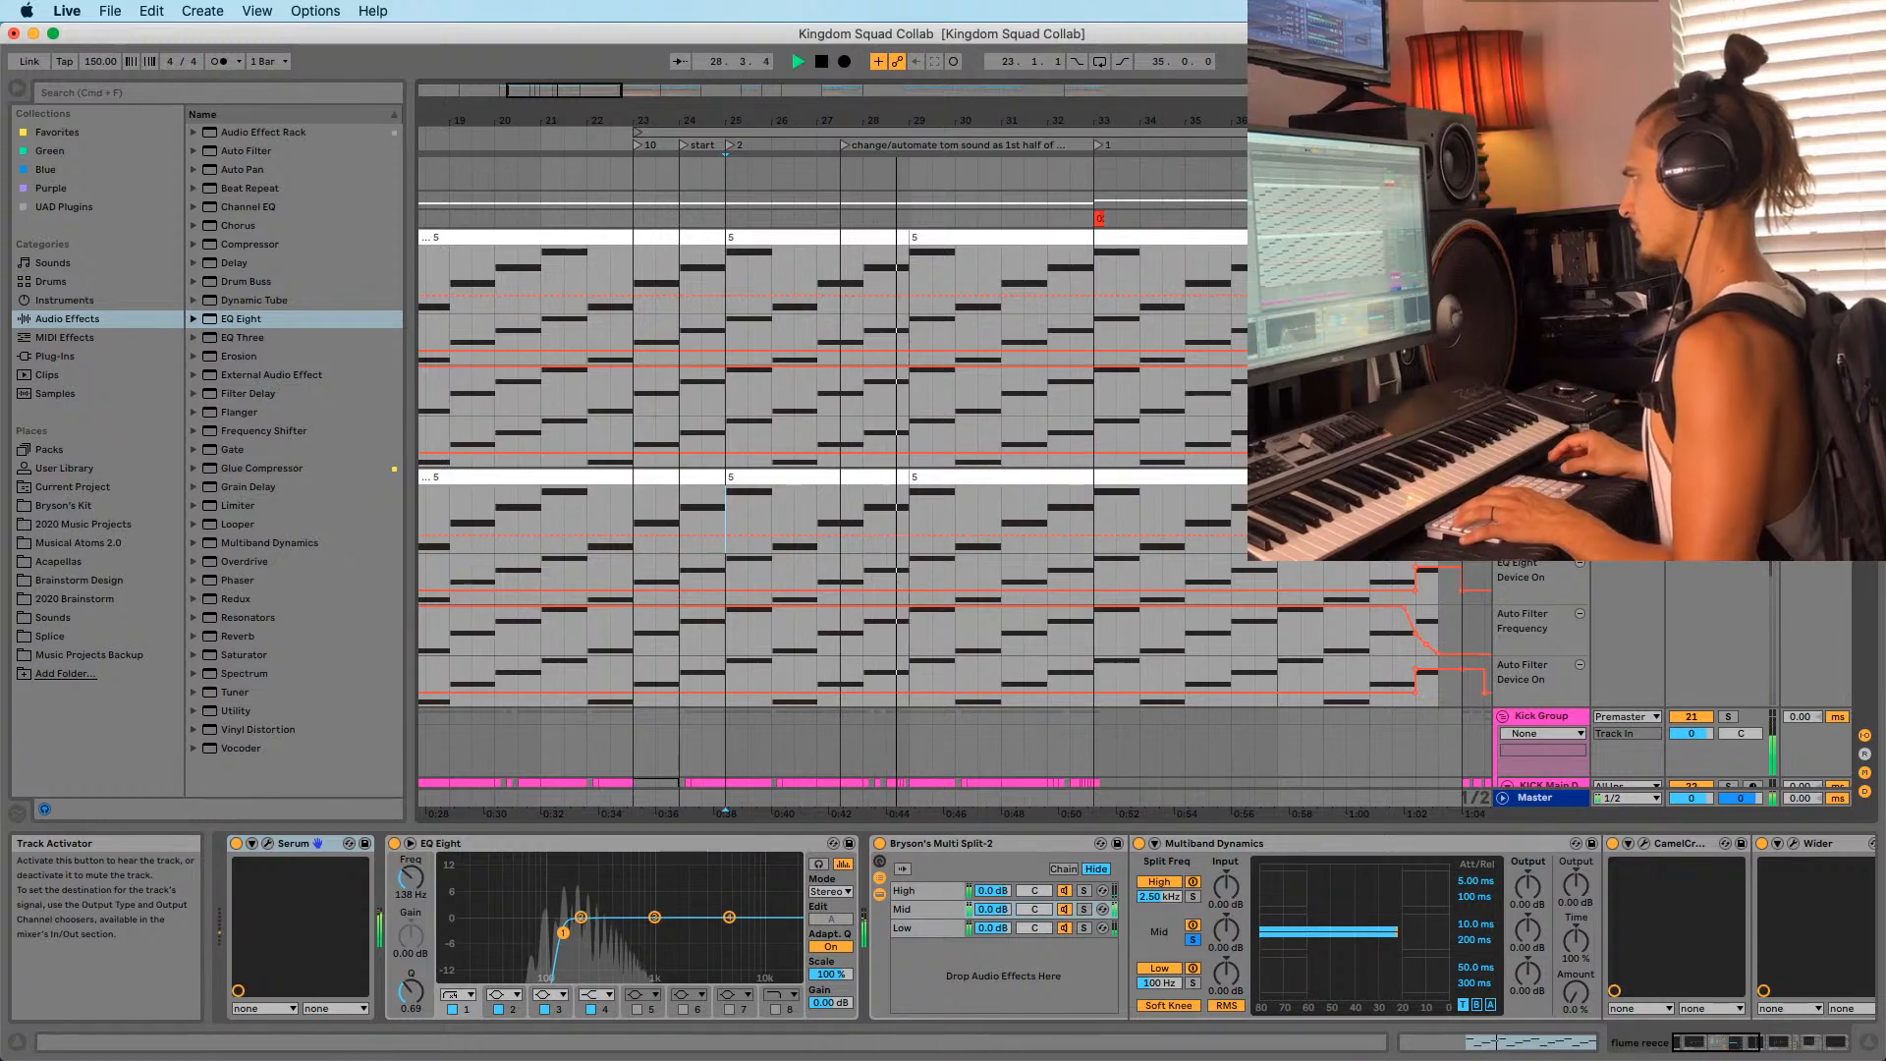
key("space")
scroll(990, 491, "down", 15)
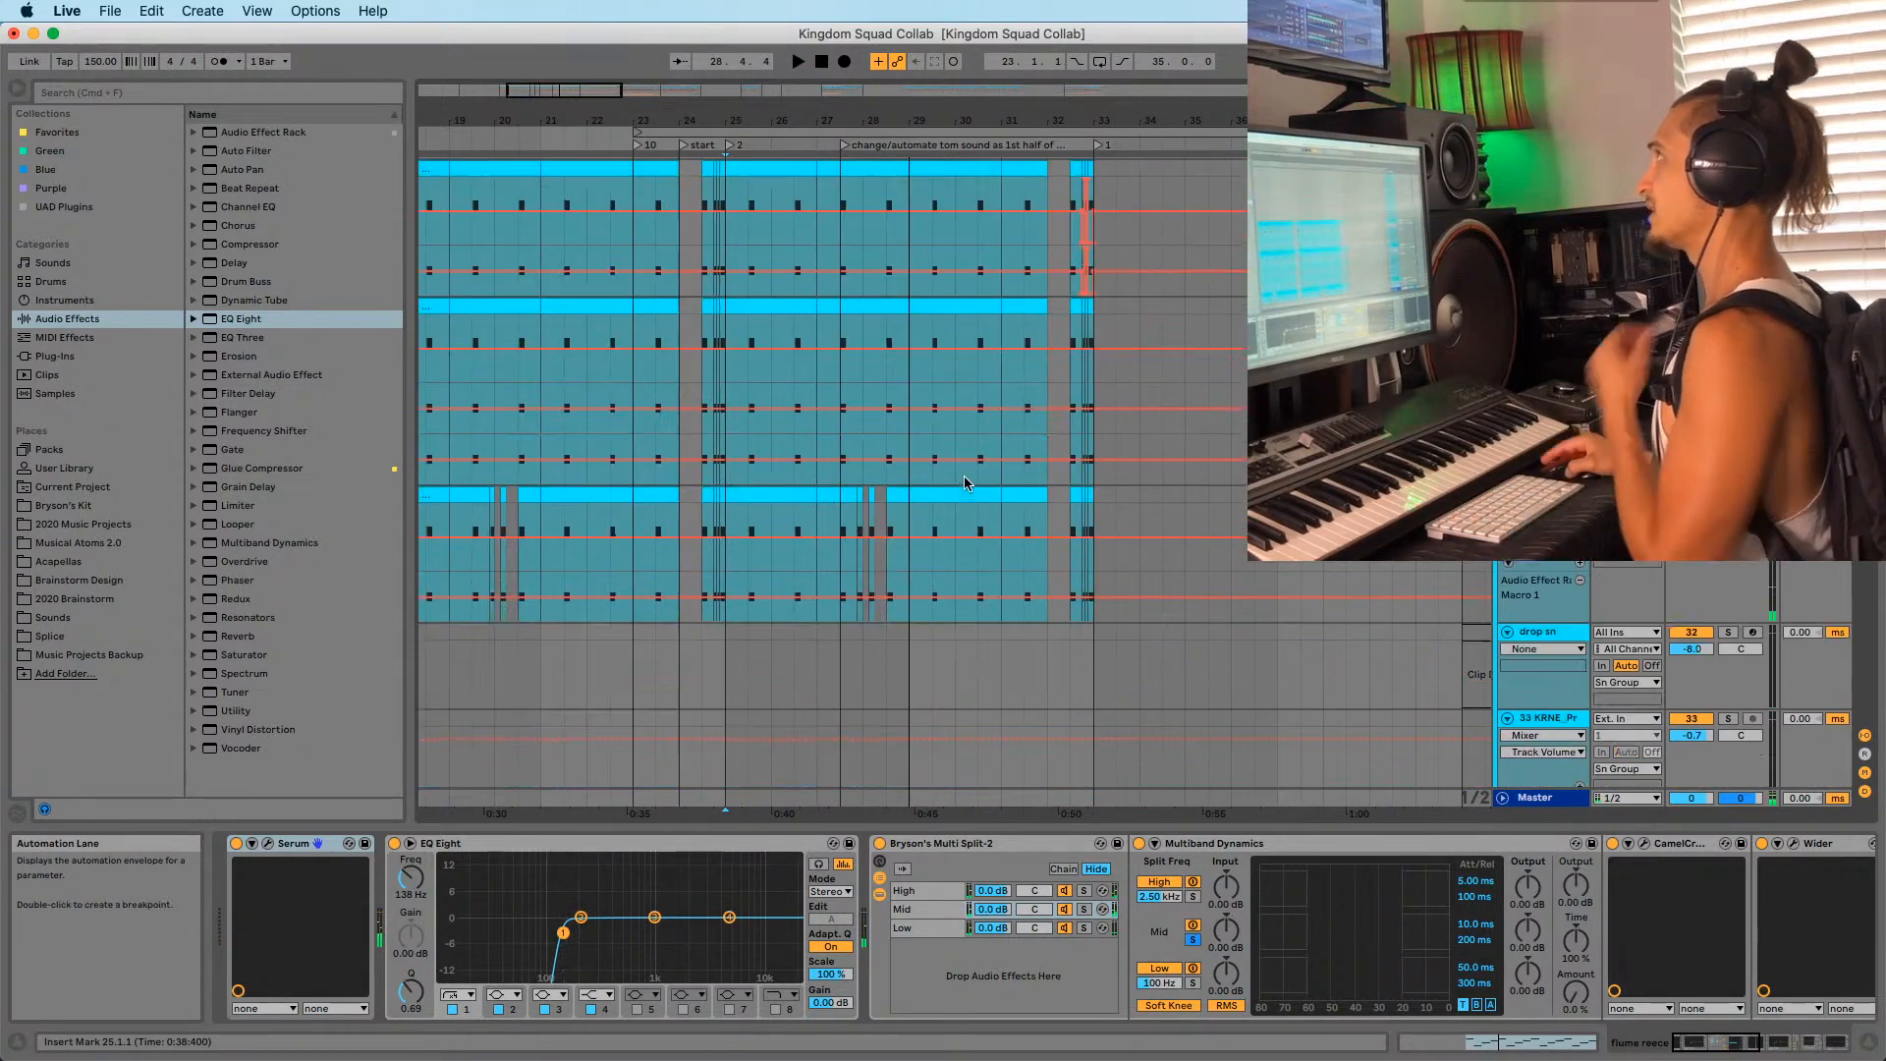
Play the pads clip at bars 25–29 and show the pads group's EQ Eight, OTT, Limiter, Multiband Dynamics chain.
scroll(964, 484, "down", 15)
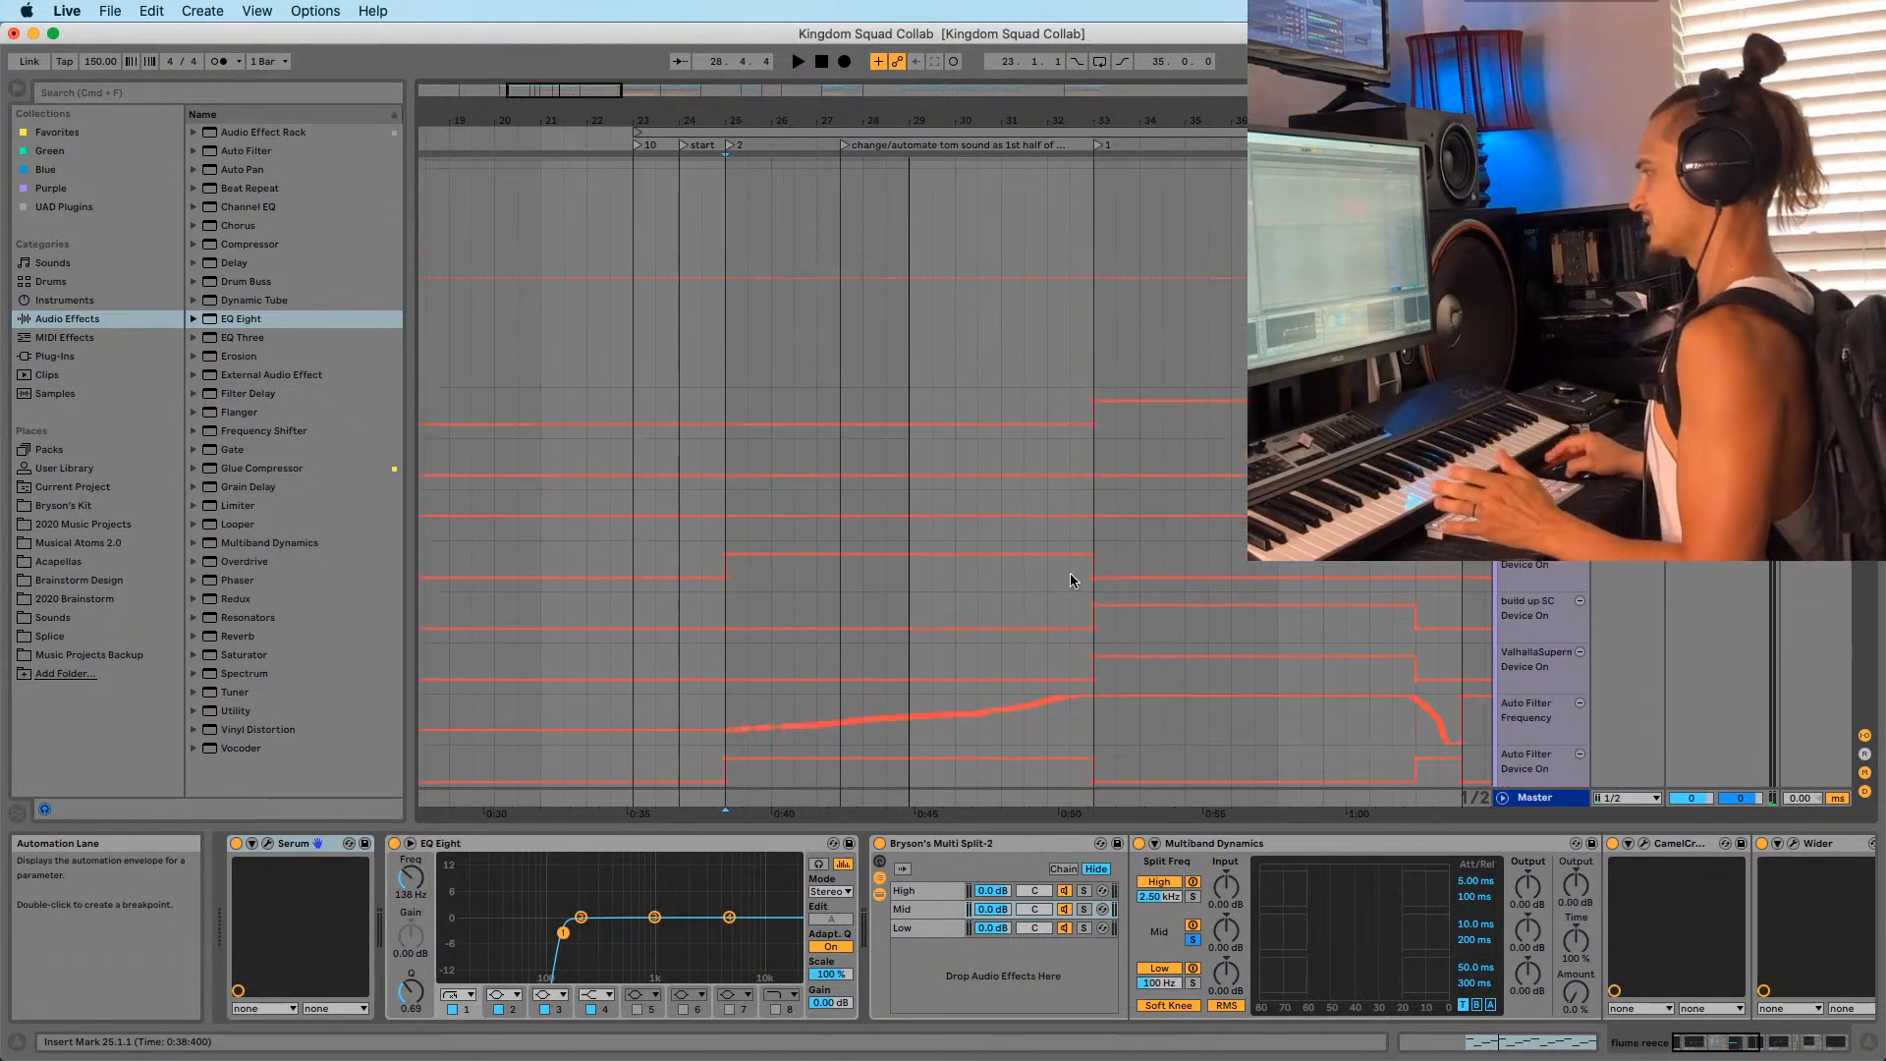
scroll(1021, 654, "up", 12)
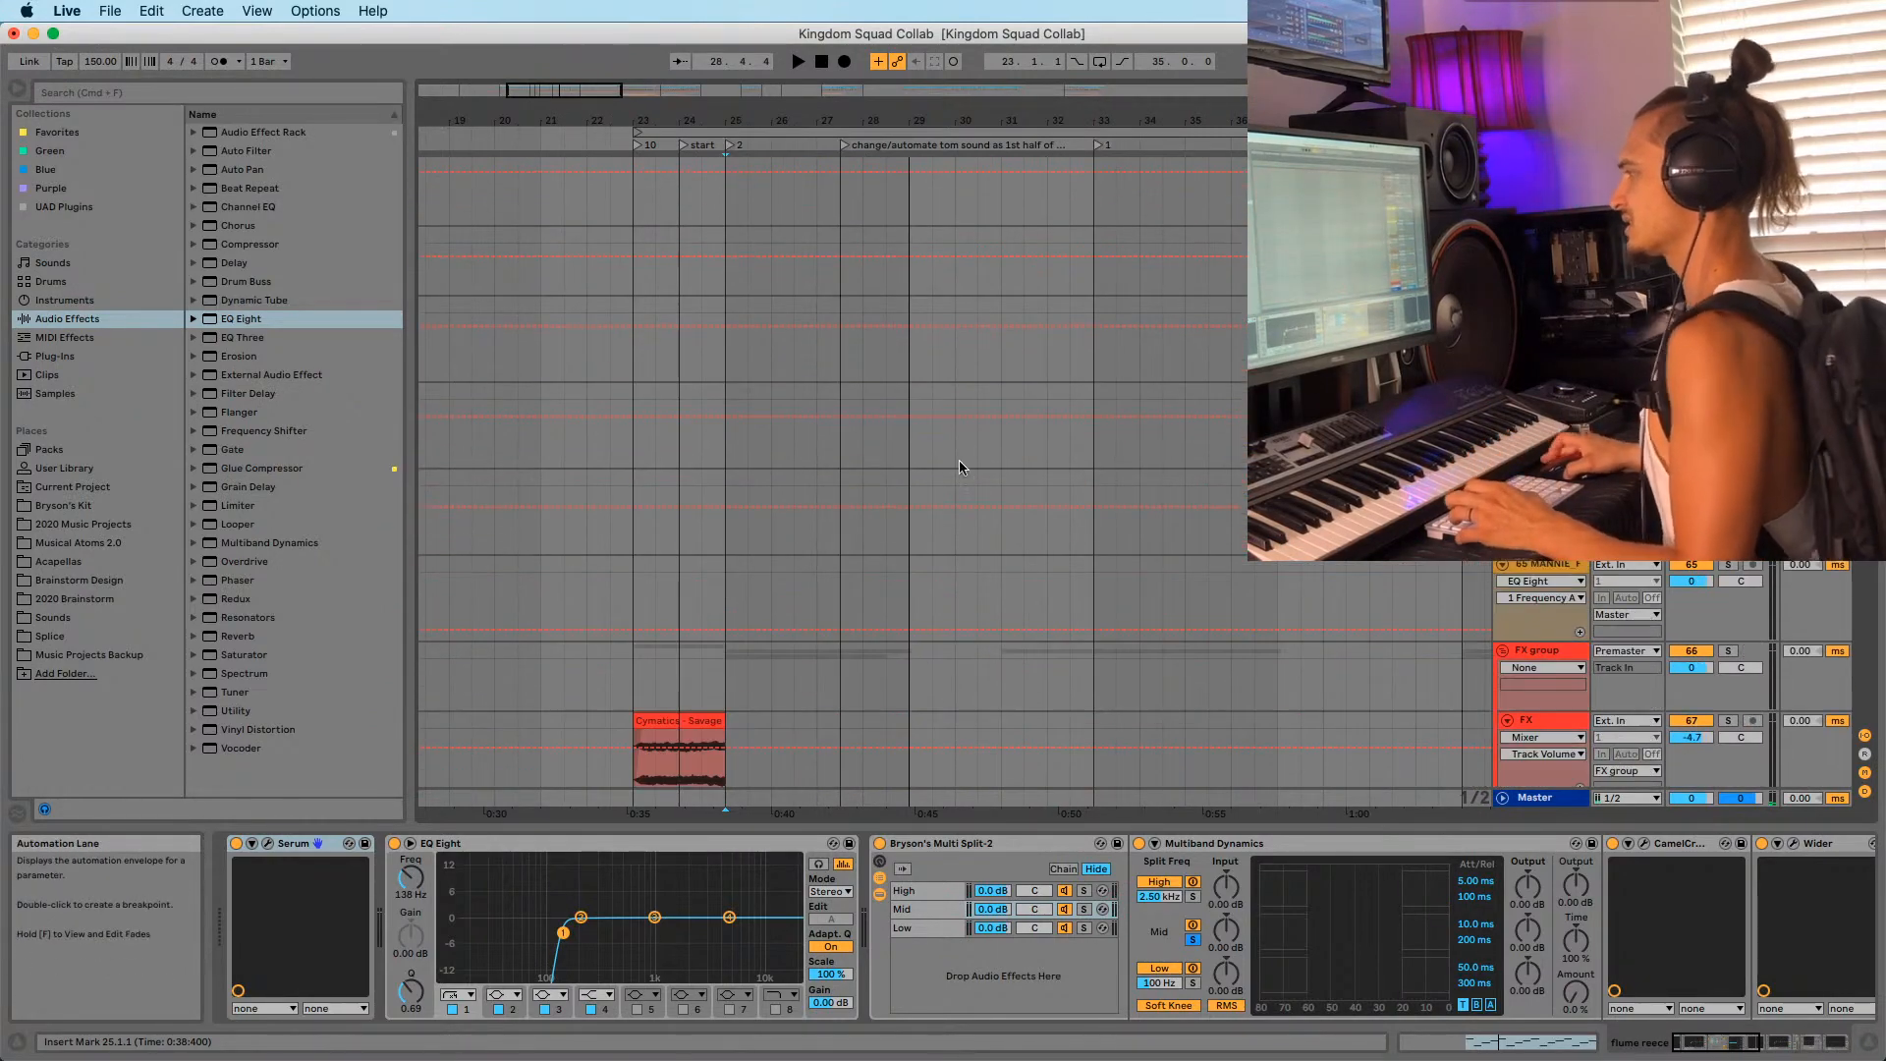
scroll(982, 442, "up", 12)
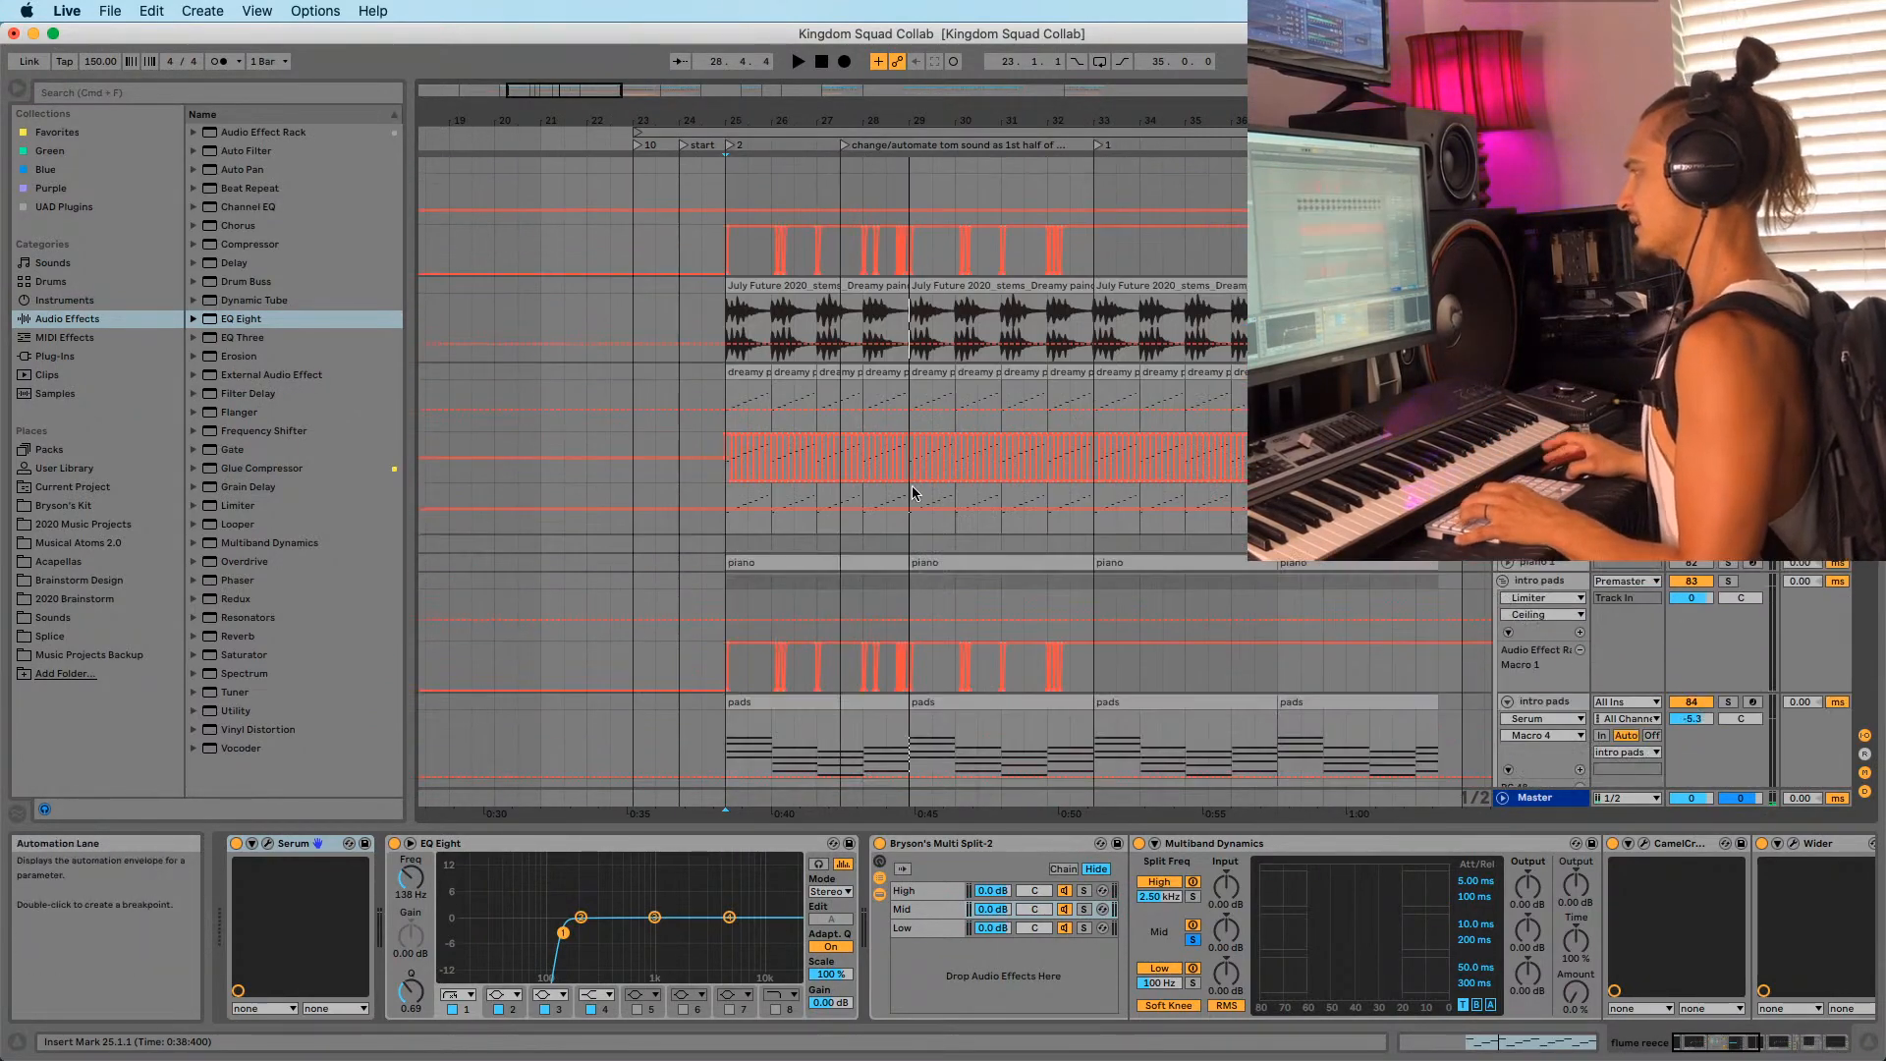
left_click(791, 388)
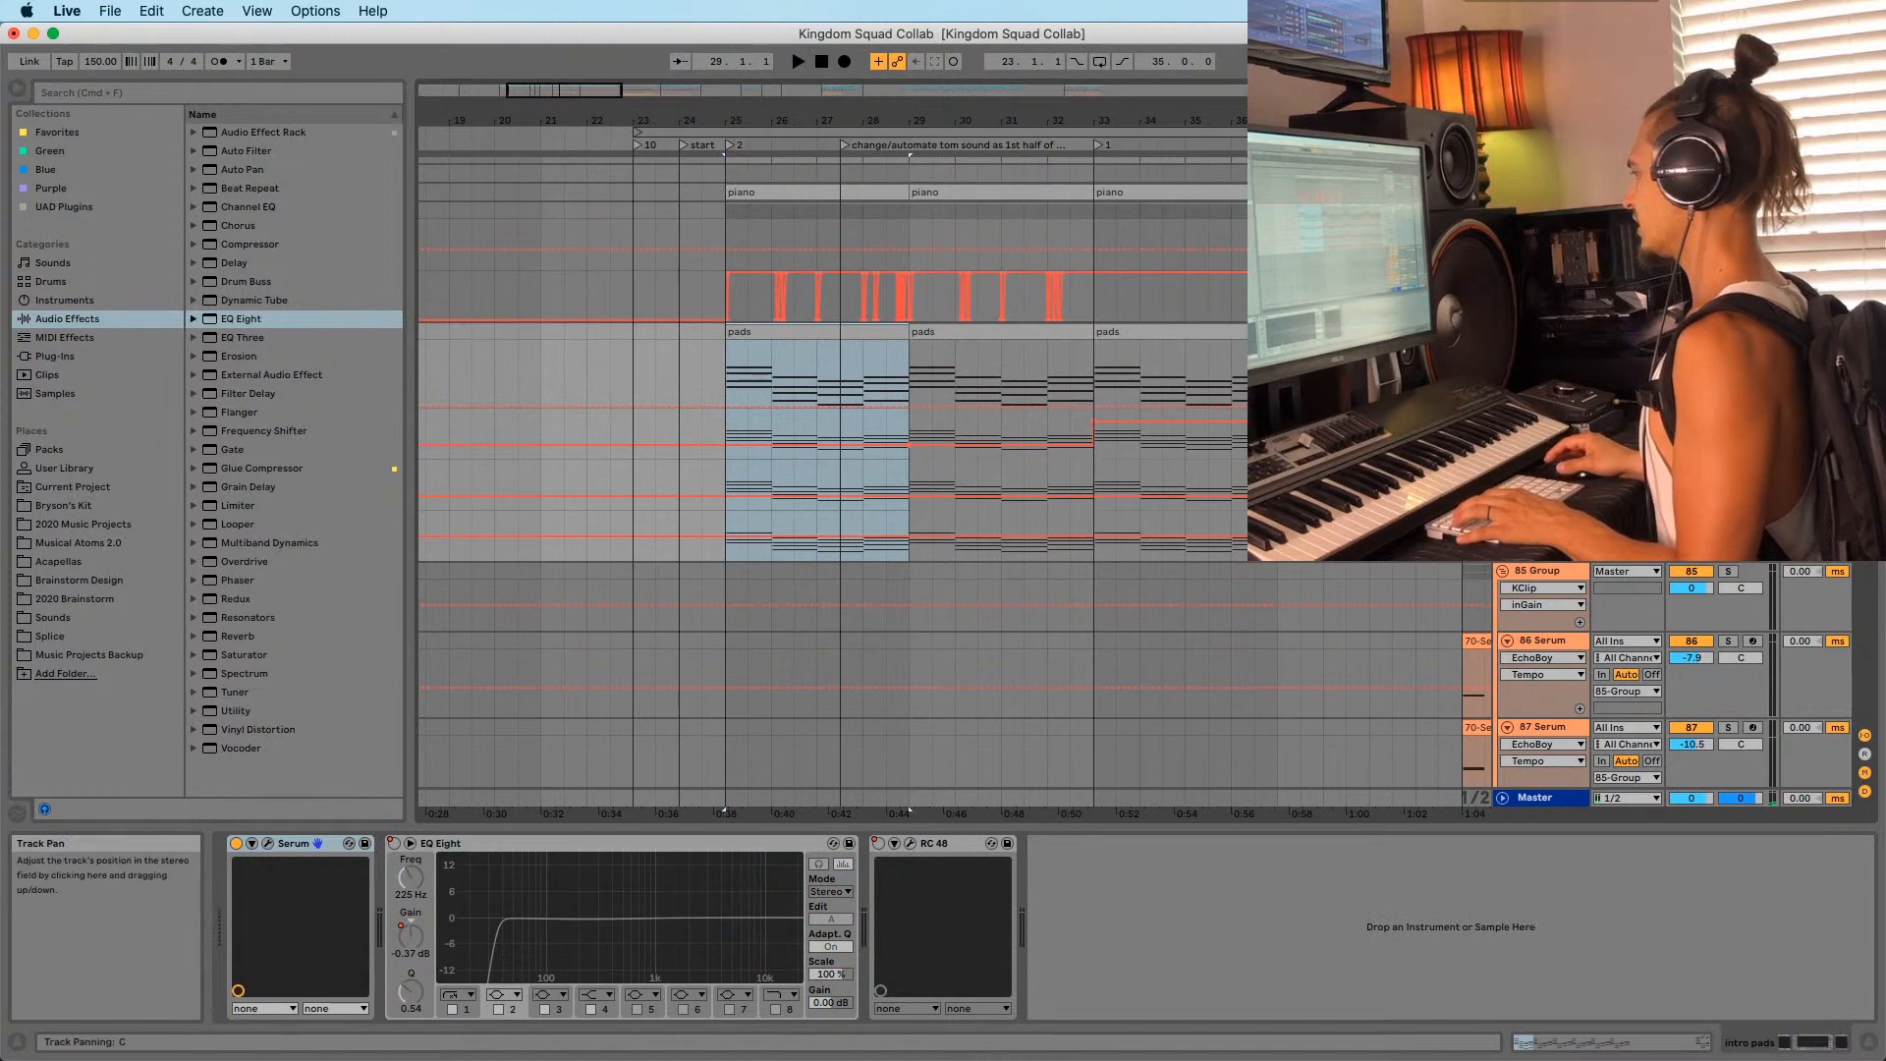
key("space")
scroll(1542, 531, "up", 5)
scroll(1542, 545, "down", 1)
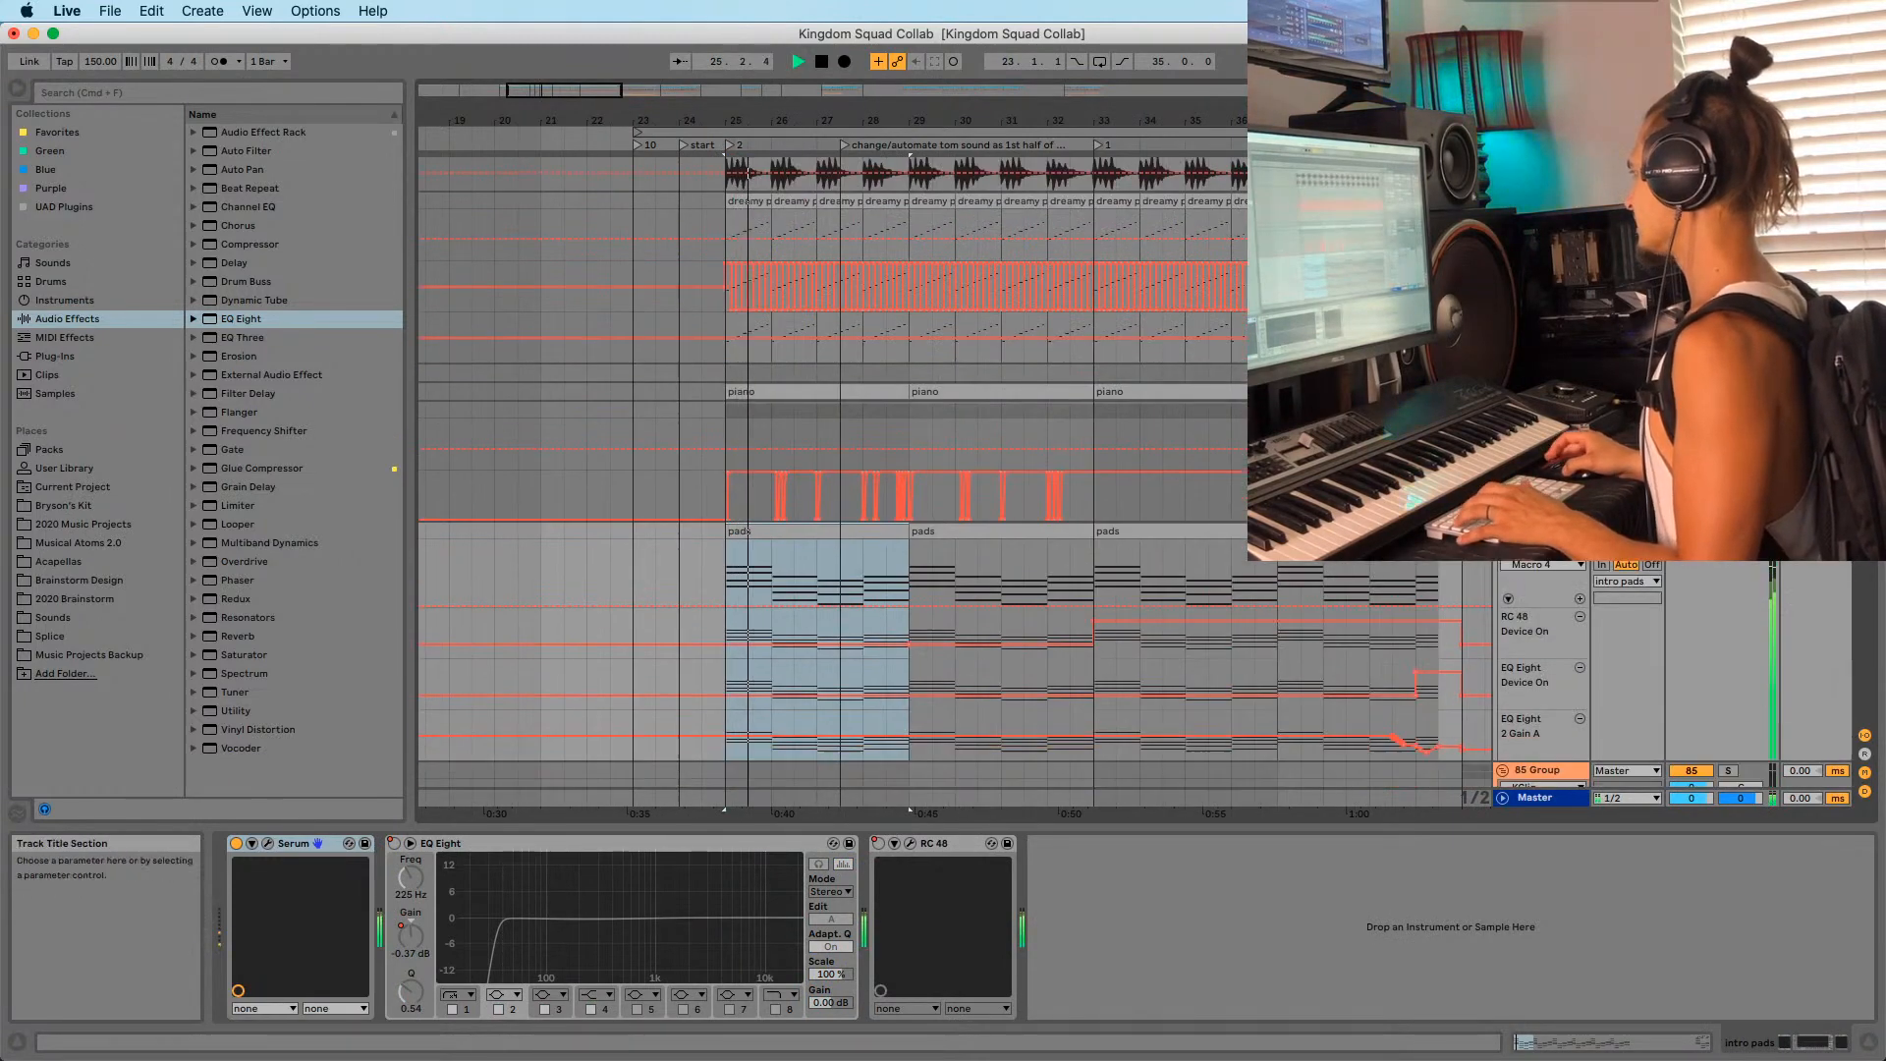
left_click(1540, 411)
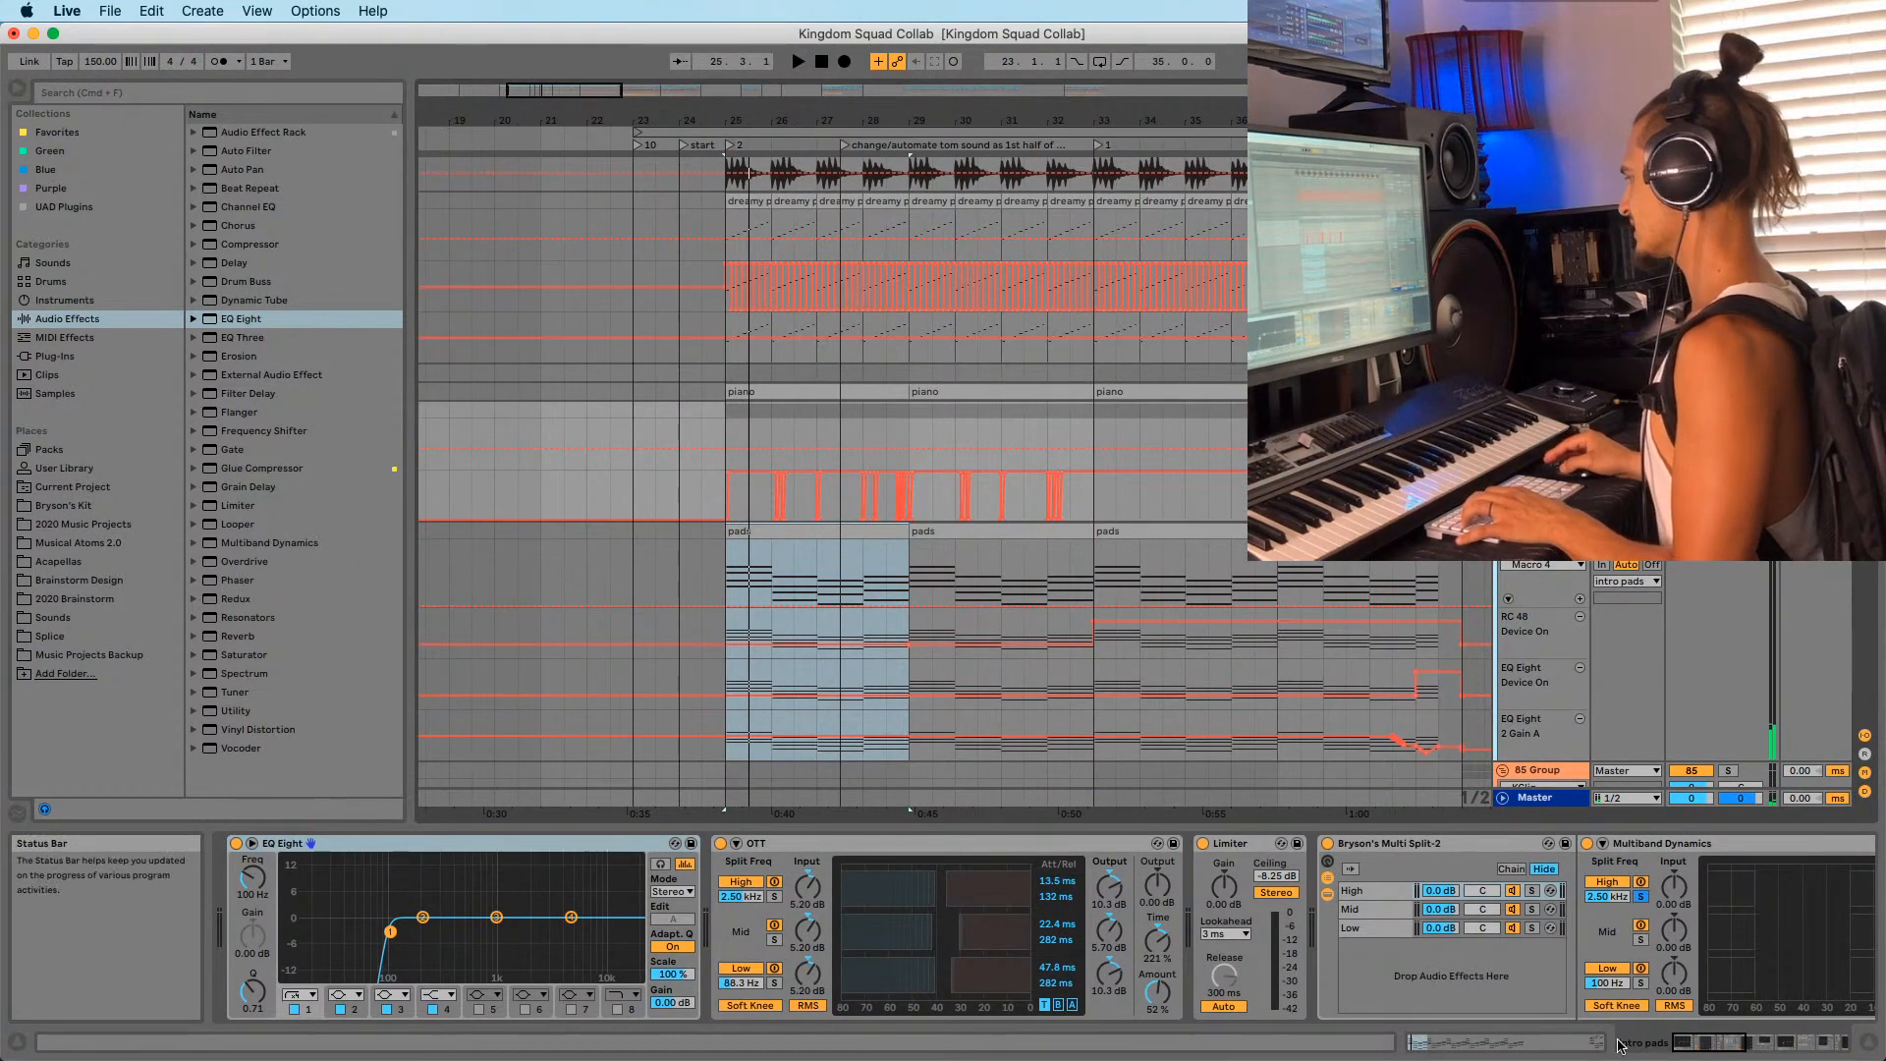
Audition the 85 Group chain from bars 25 and 29, then switch its 220 Hz EQ Eight off.
left_click_drag(1706, 1044, 1801, 1048)
key("space")
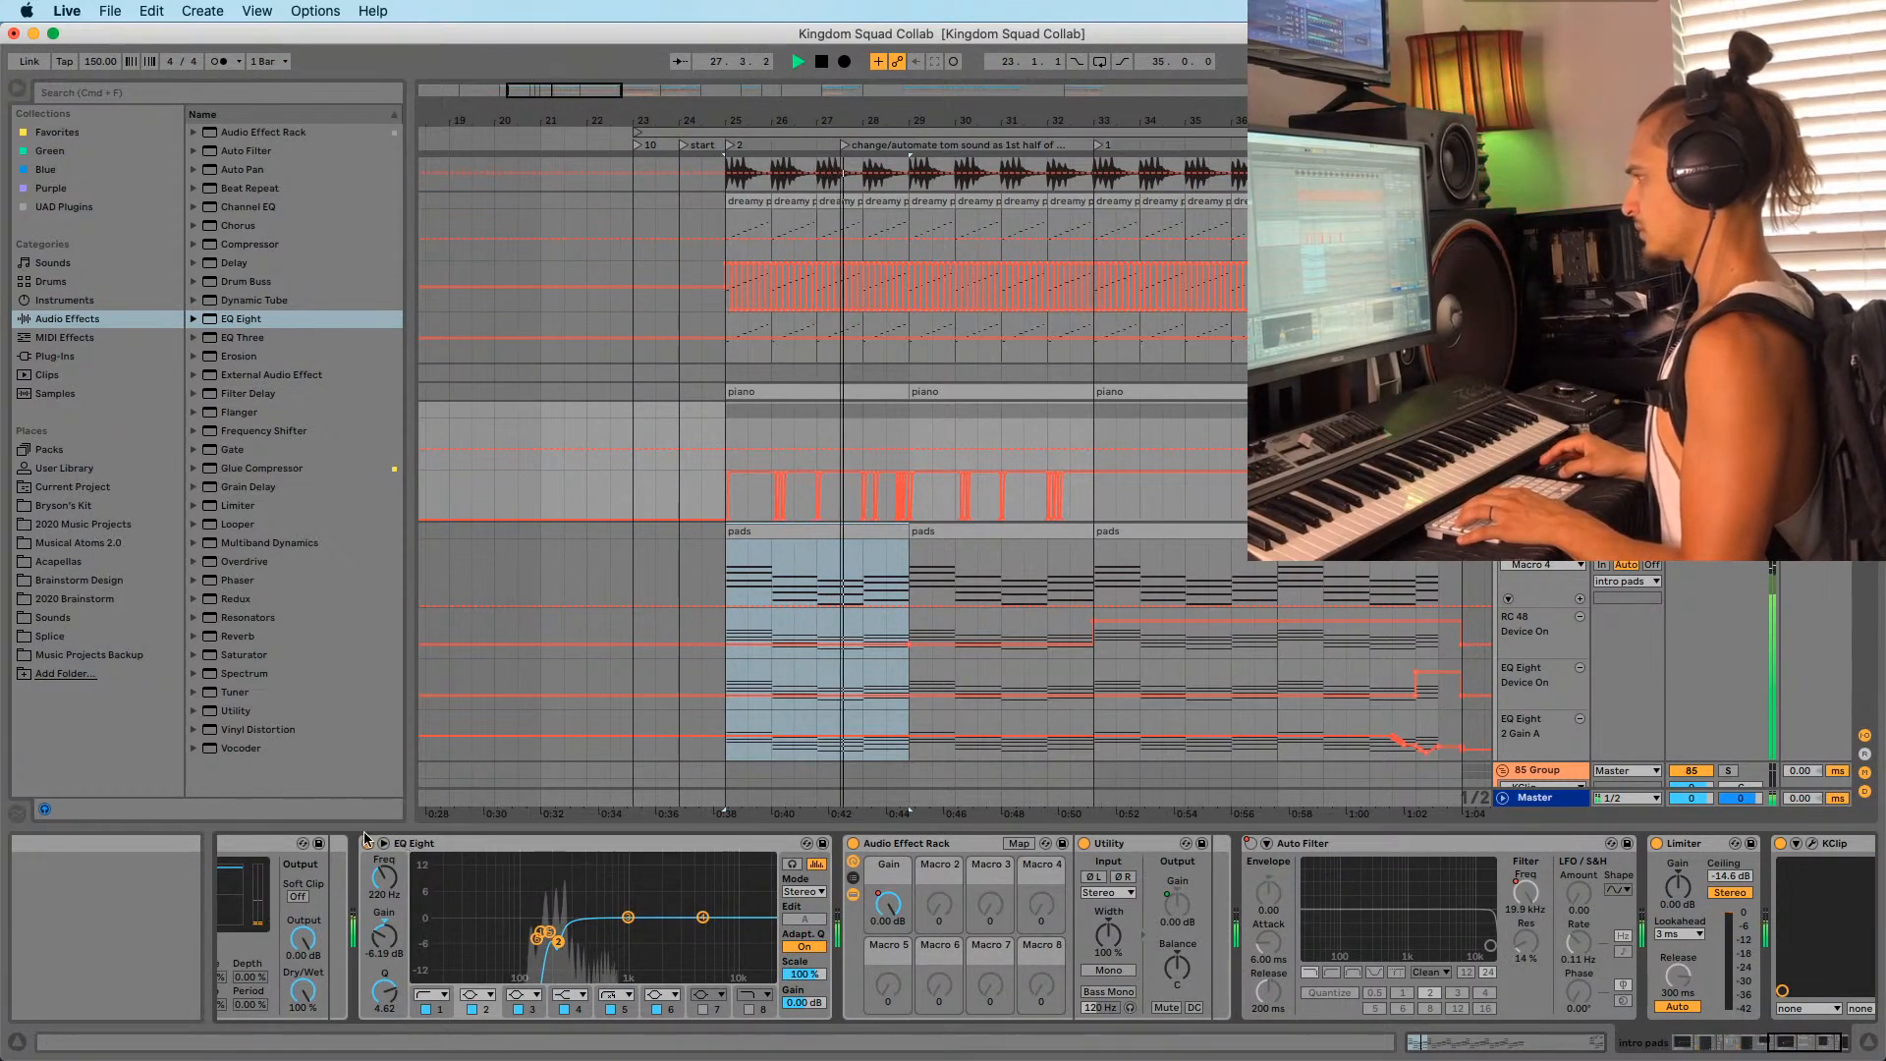
key("space")
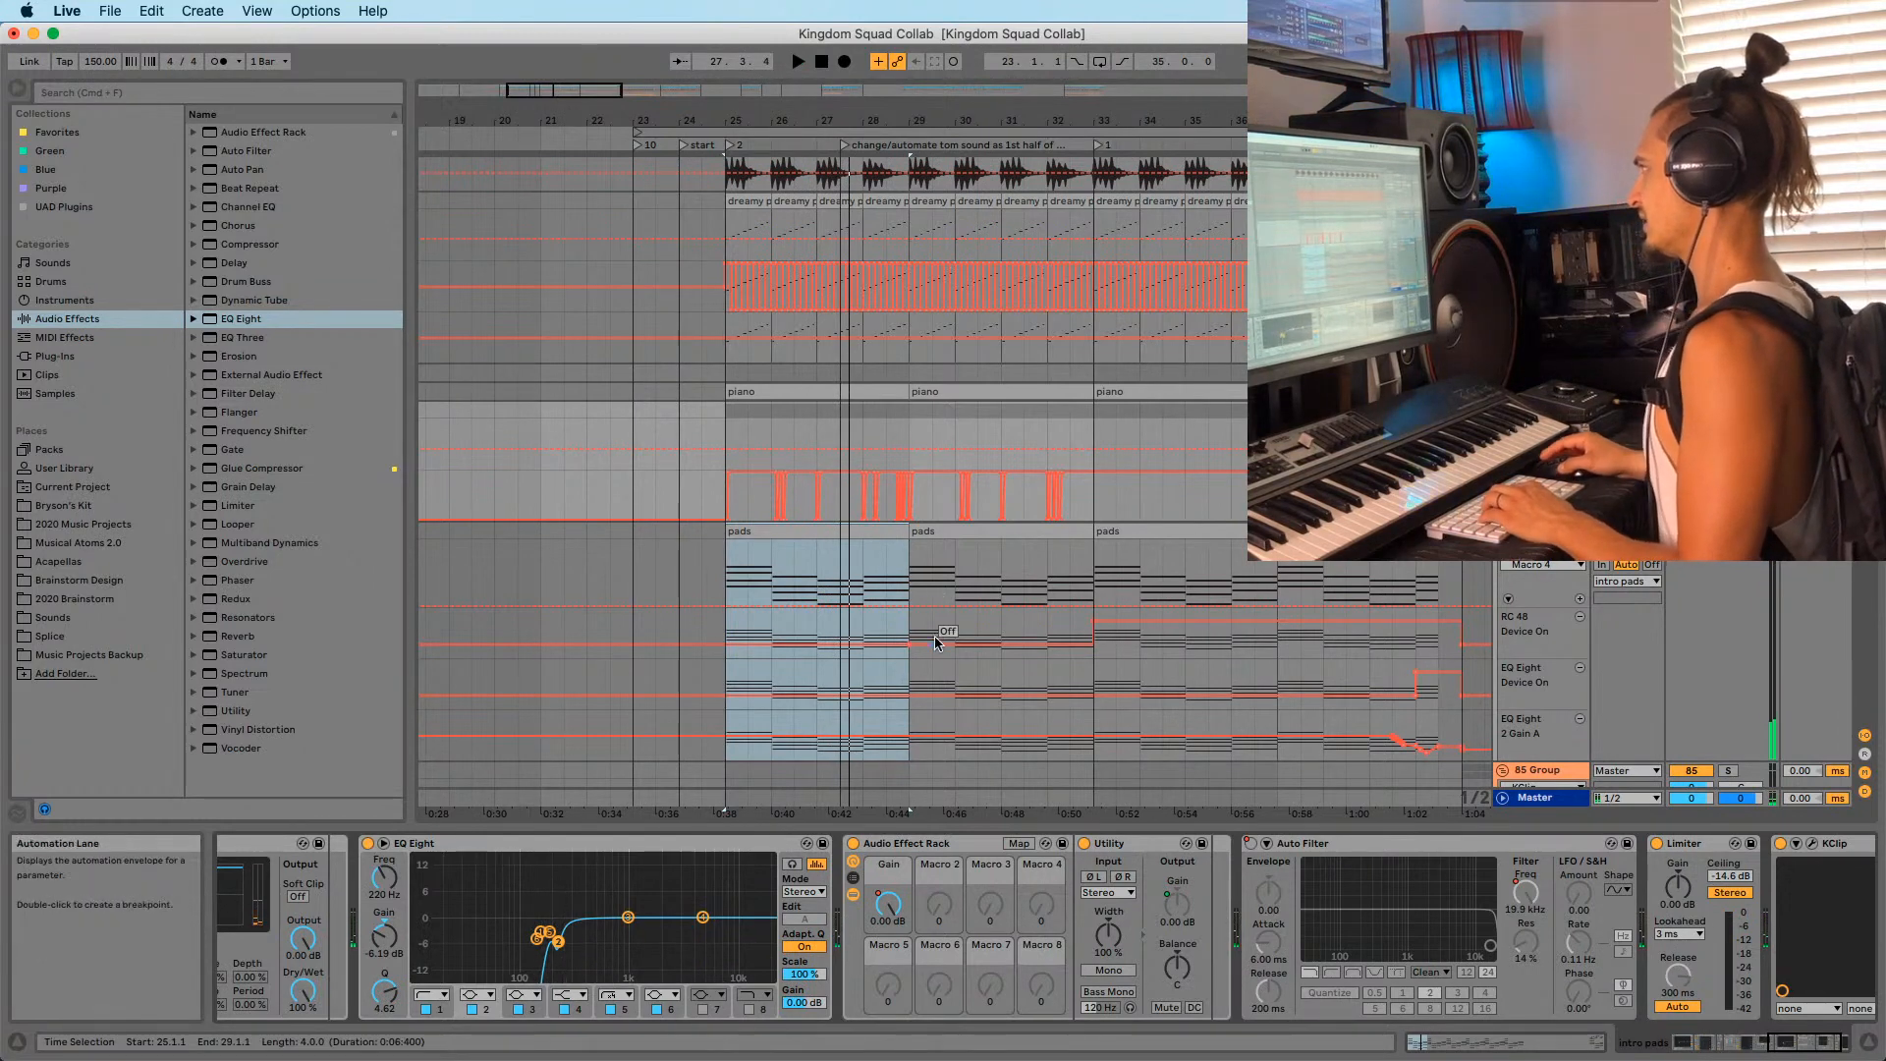
left_click(905, 430)
key("space")
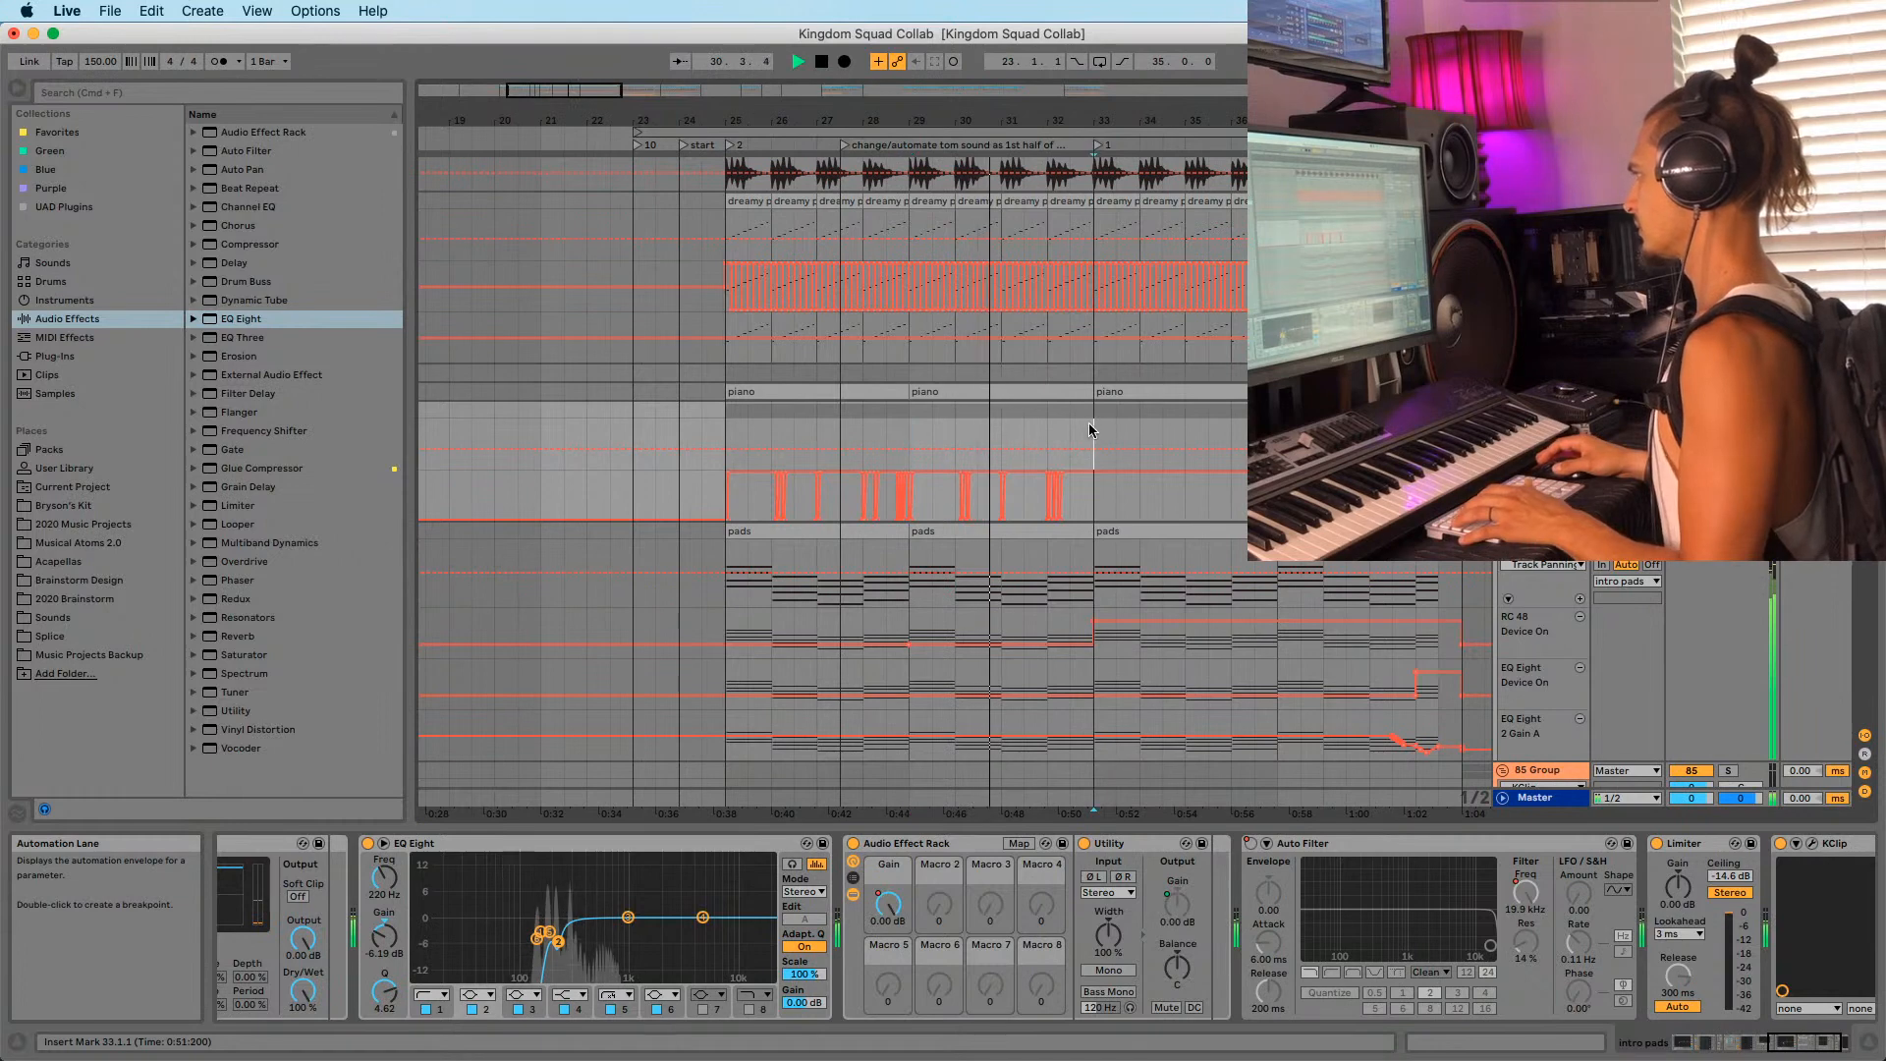
left_click(904, 440)
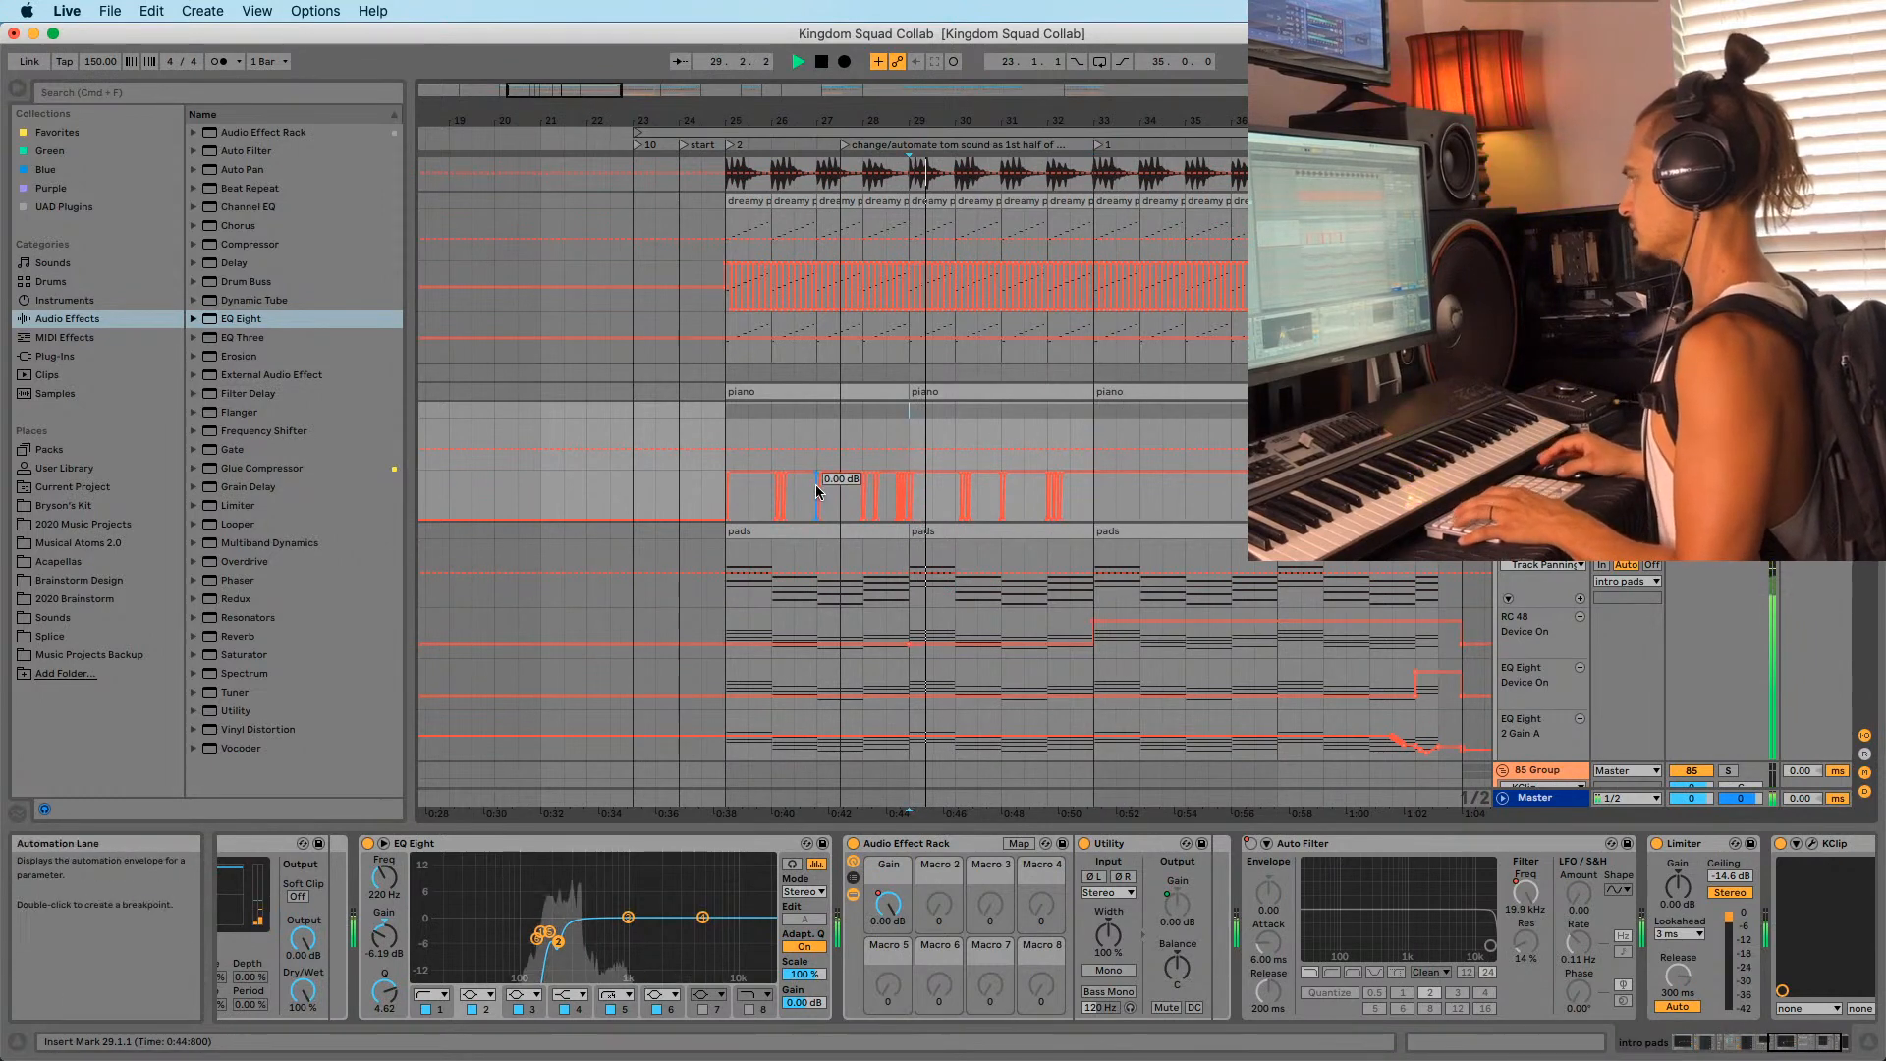
key("space")
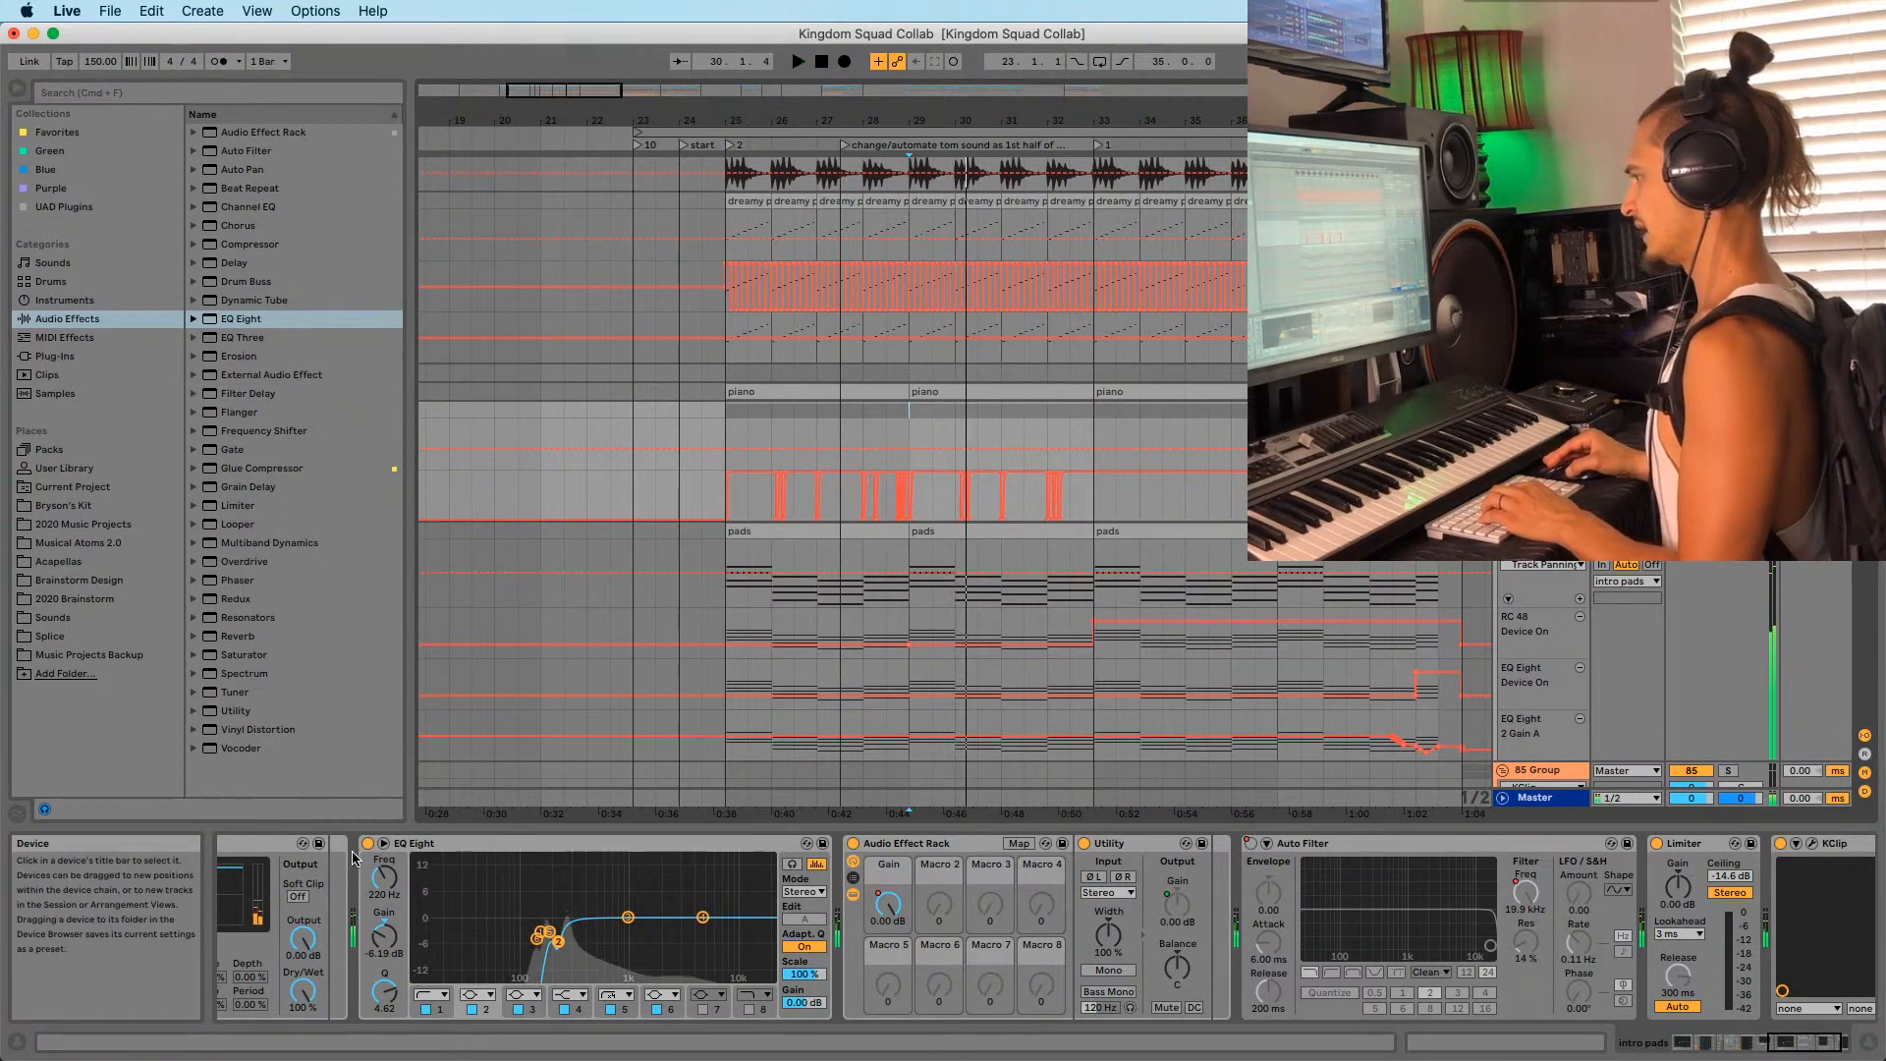
left_click(370, 843)
Show the first EQ Eight's Device On automation lane and draw an on step.
right_click(369, 843)
left_click(390, 870)
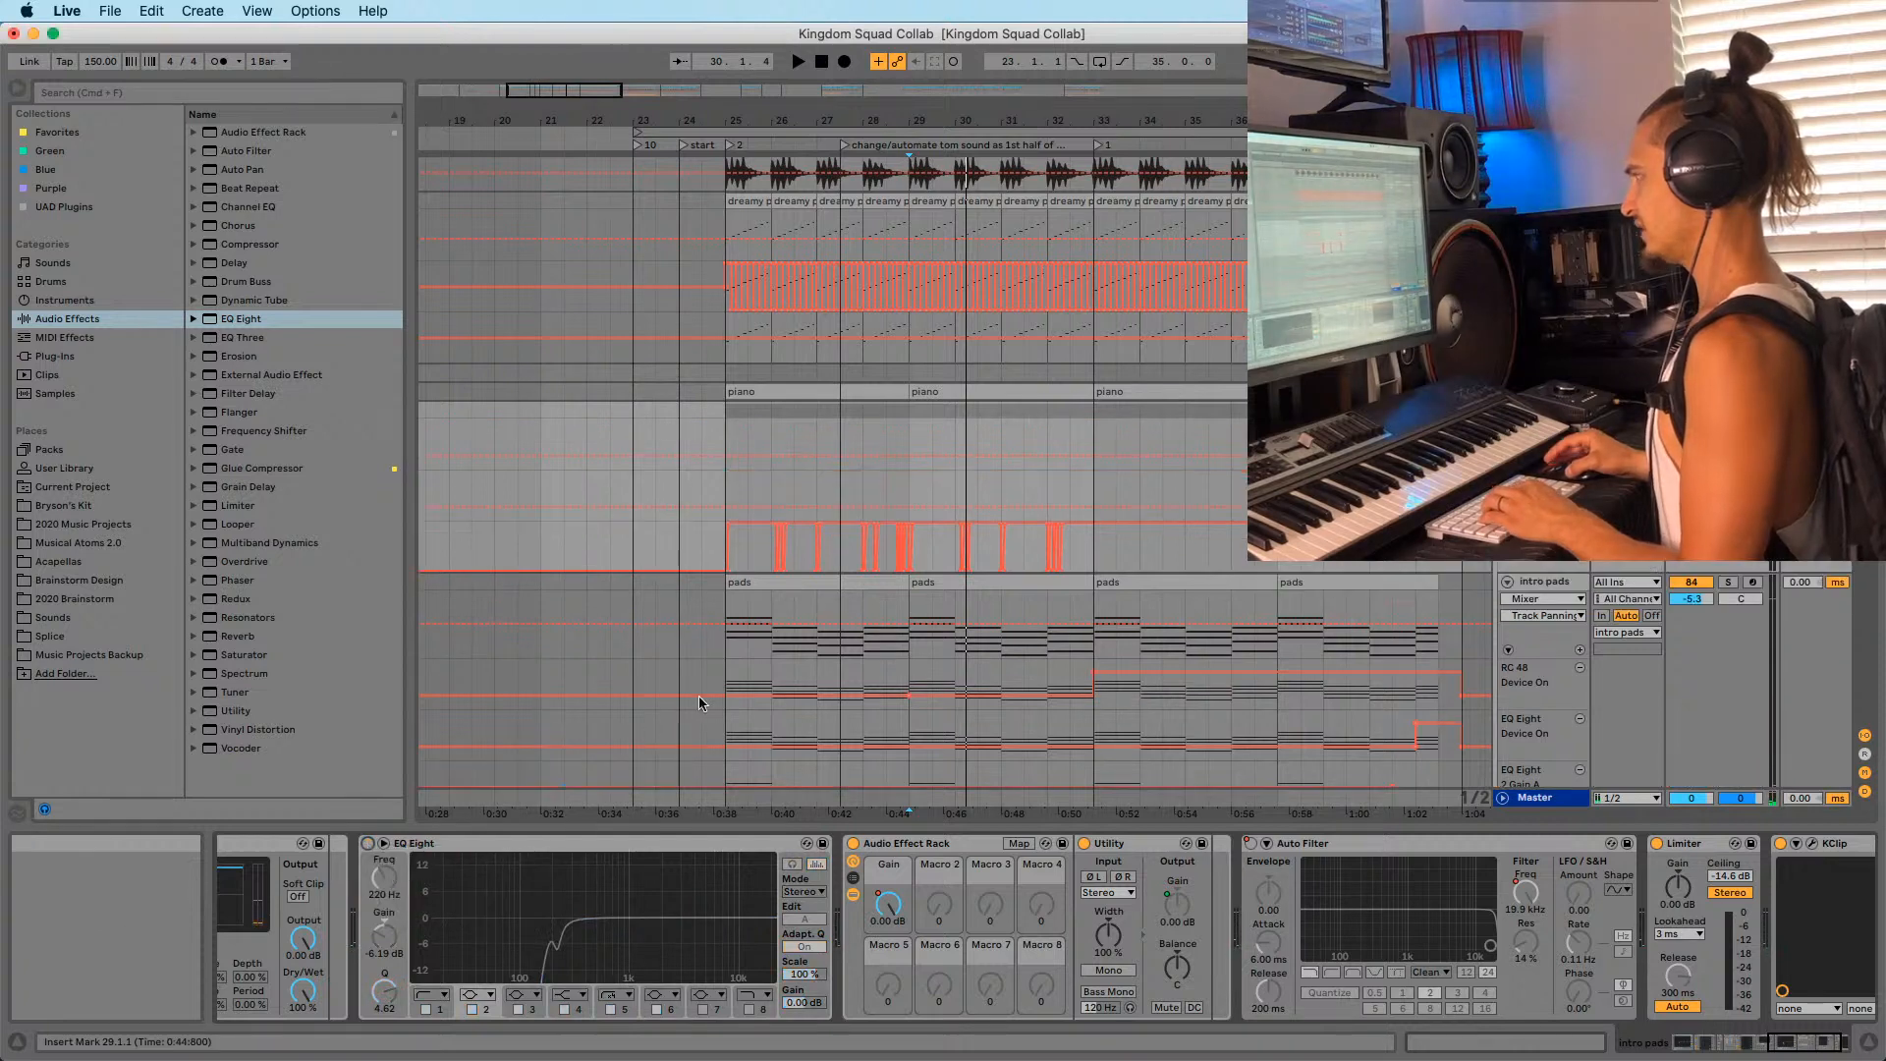
left_click(988, 440)
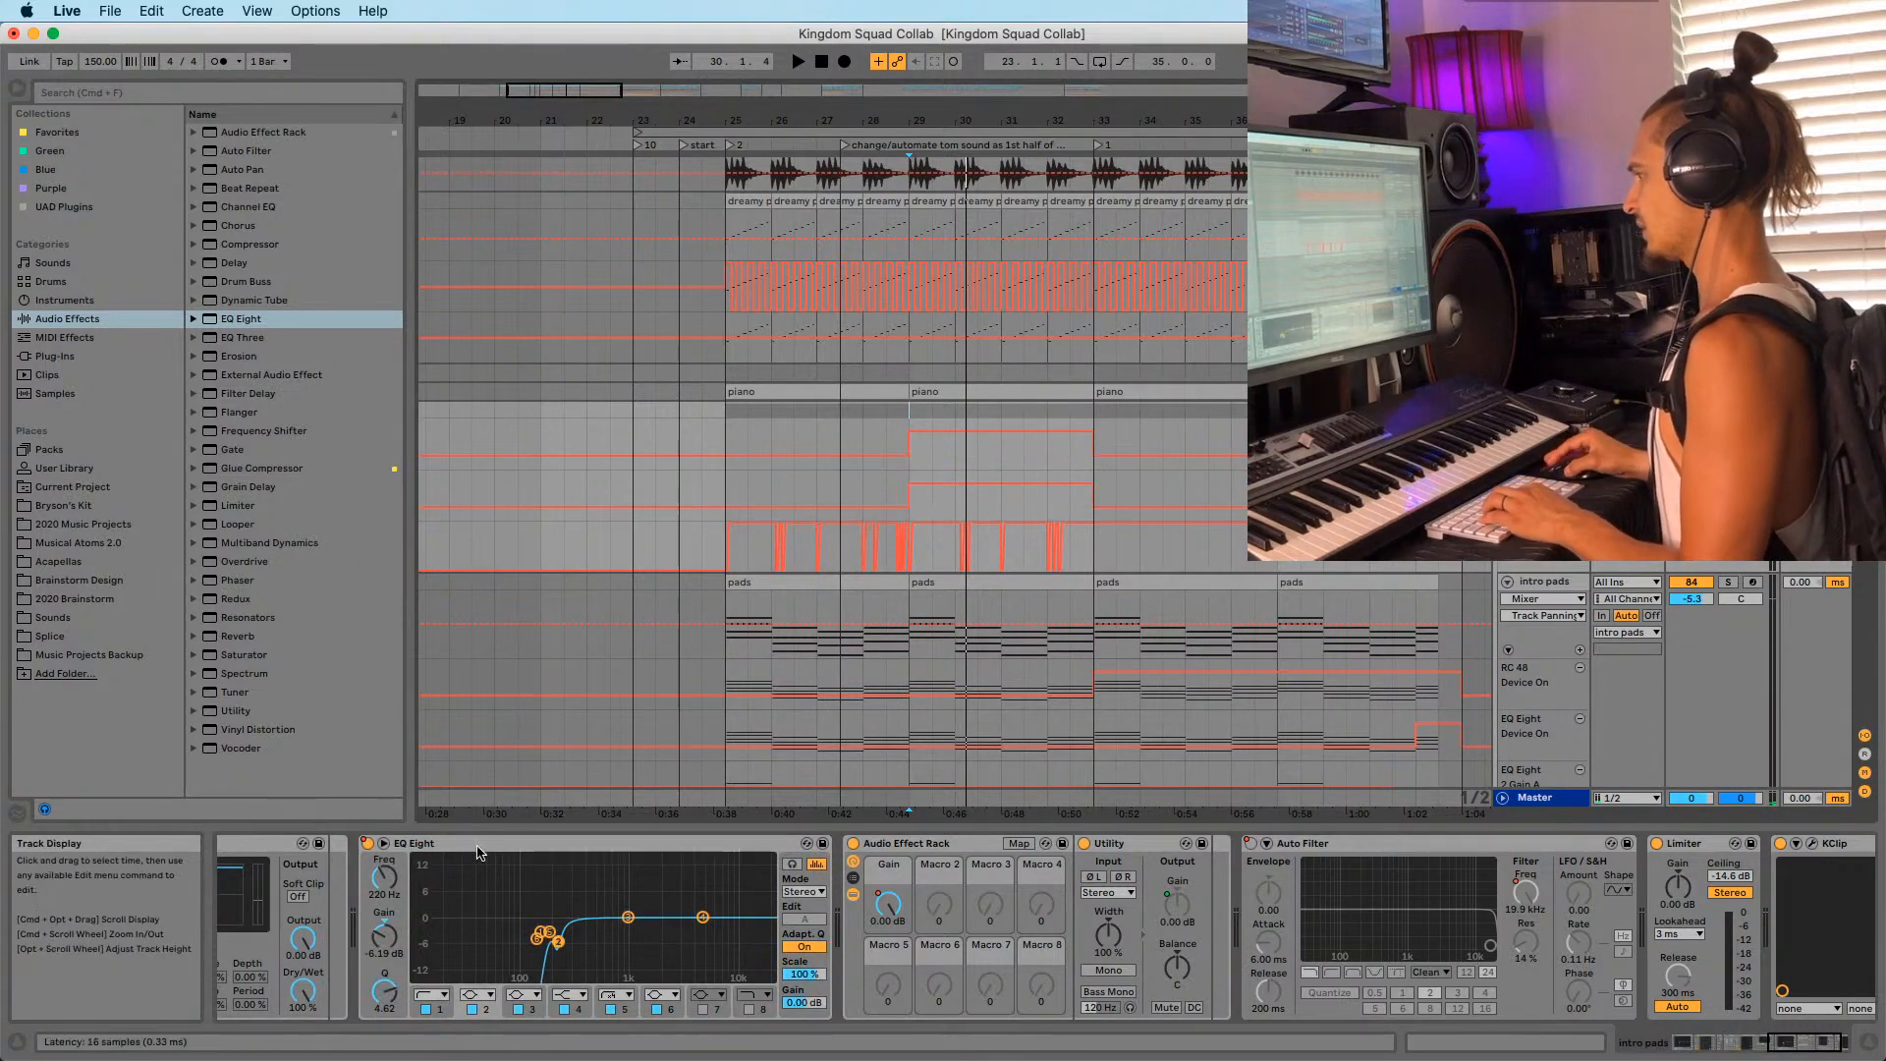
Duplicate the EQ Eight before the Audio Effect Rack, clear its copied automation, and draw new on/off steps at bar 29.
left_click_drag(492, 843, 844, 853)
right_click(854, 844)
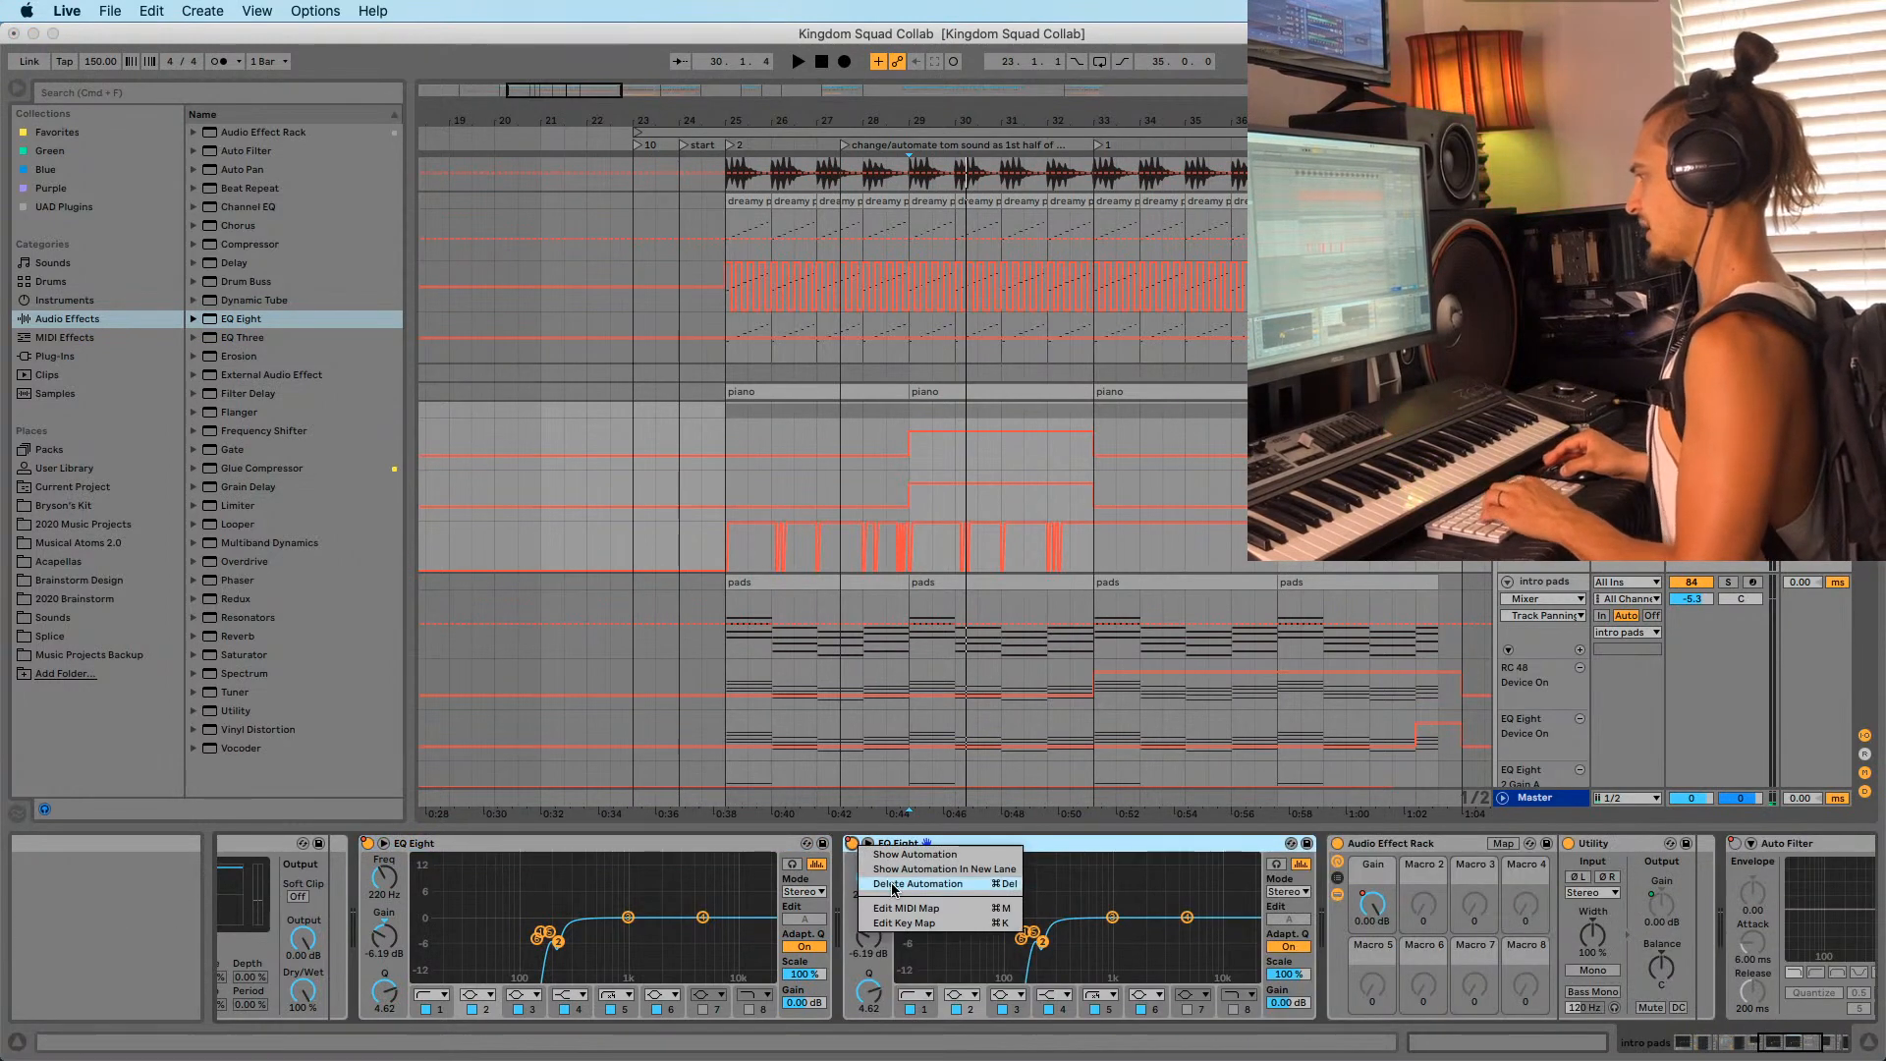
left_click(892, 885)
right_click(852, 849)
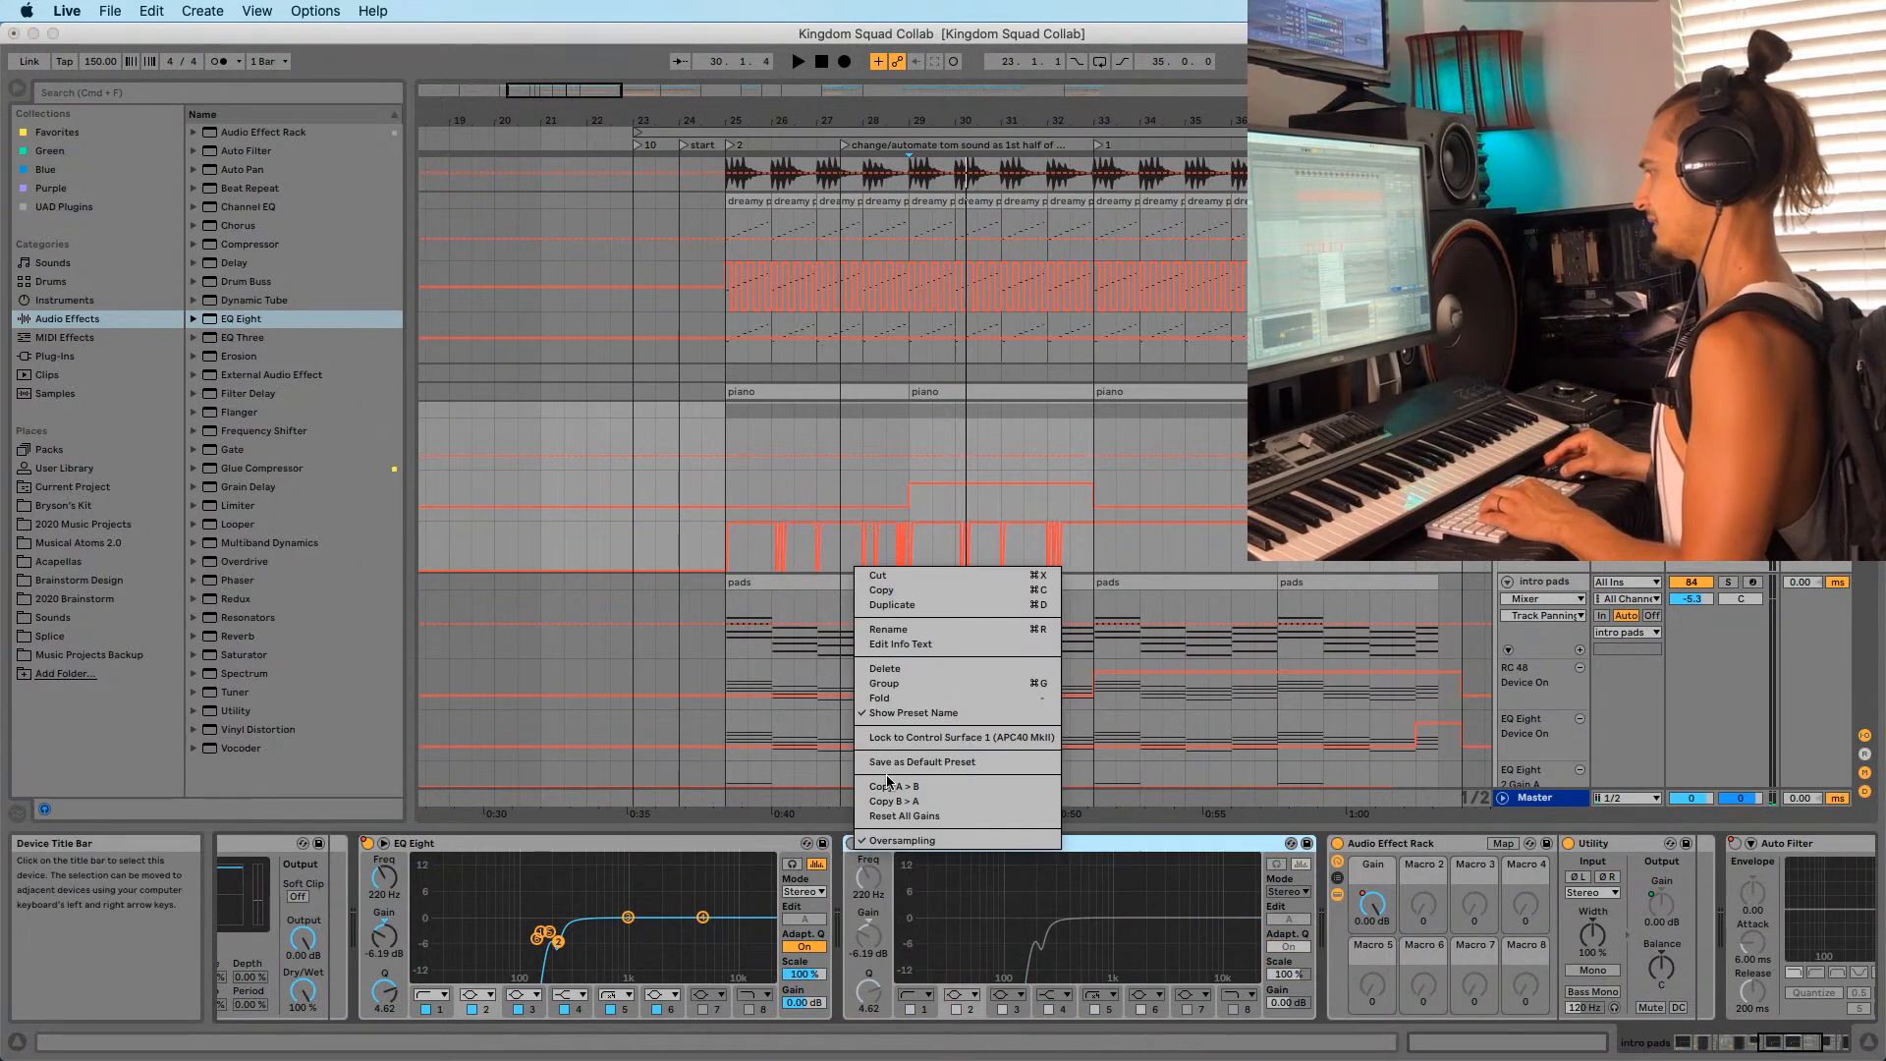
left_click(851, 855)
right_click(853, 844)
left_click(893, 874)
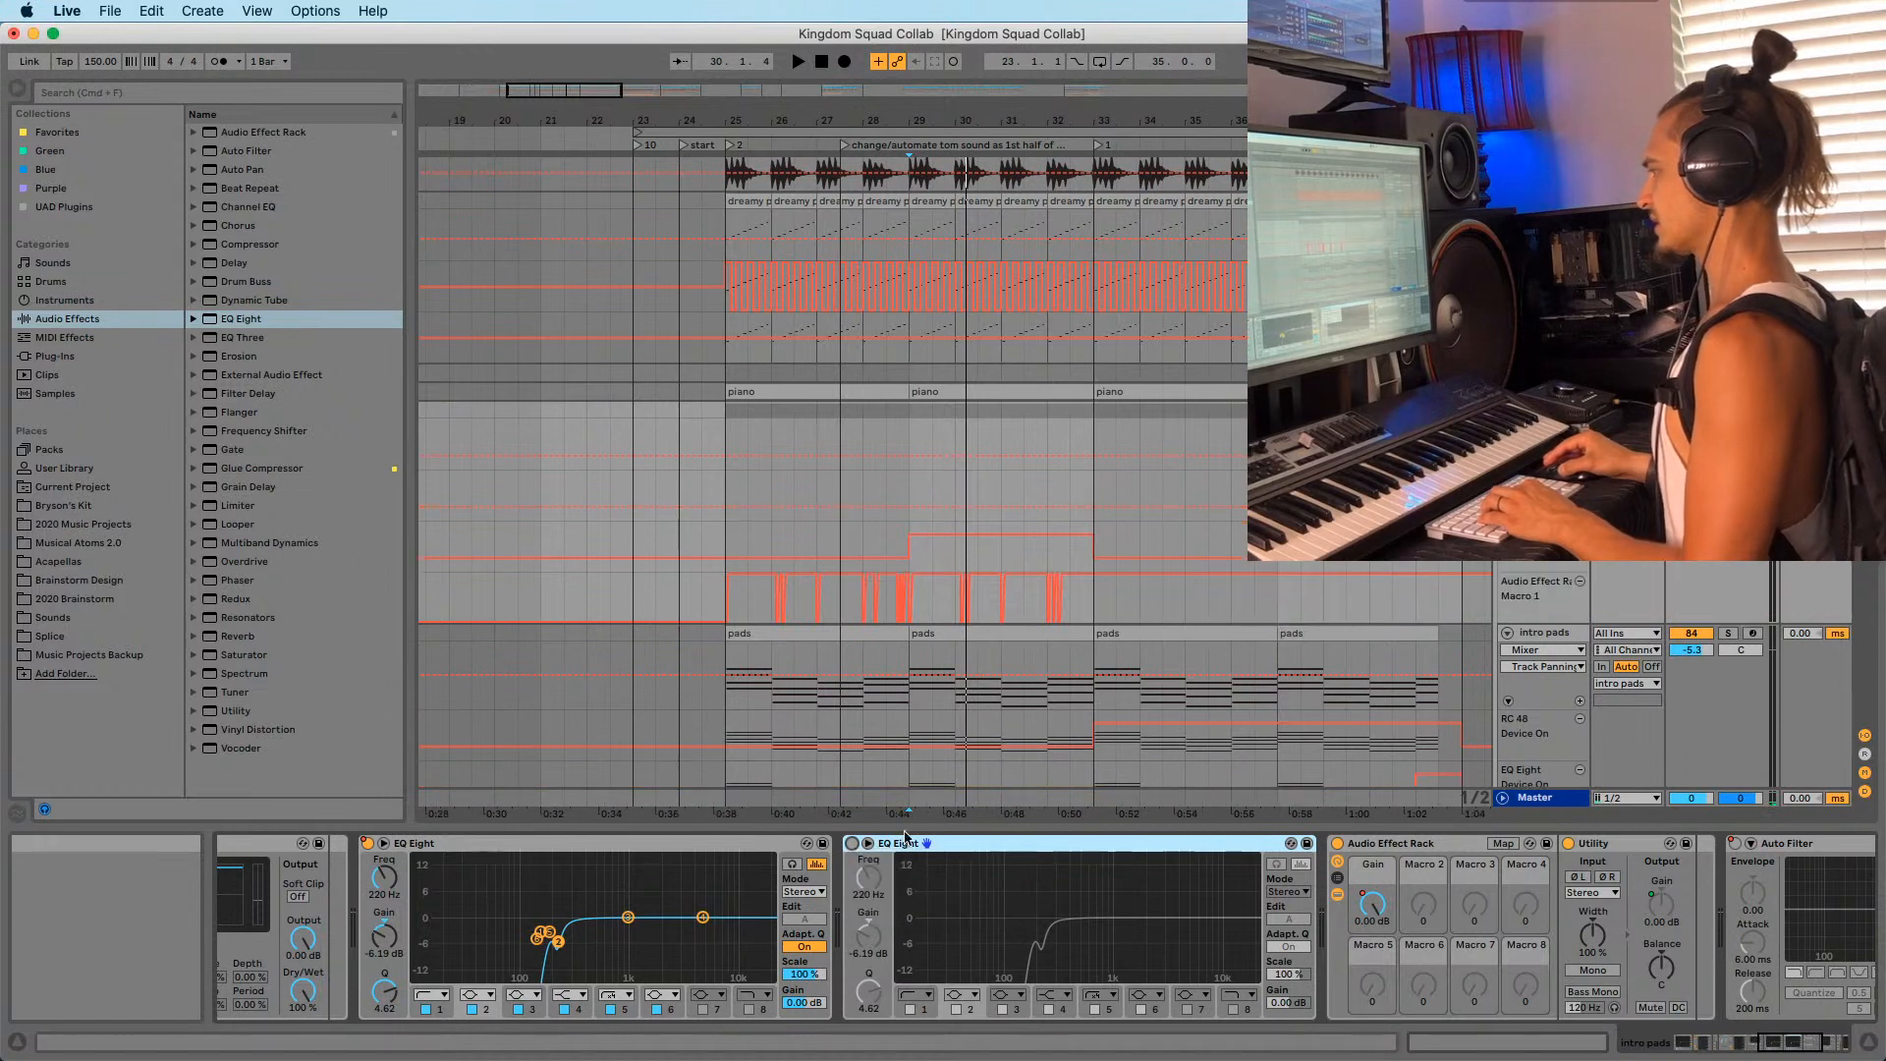
left_click_drag(741, 494, 911, 444)
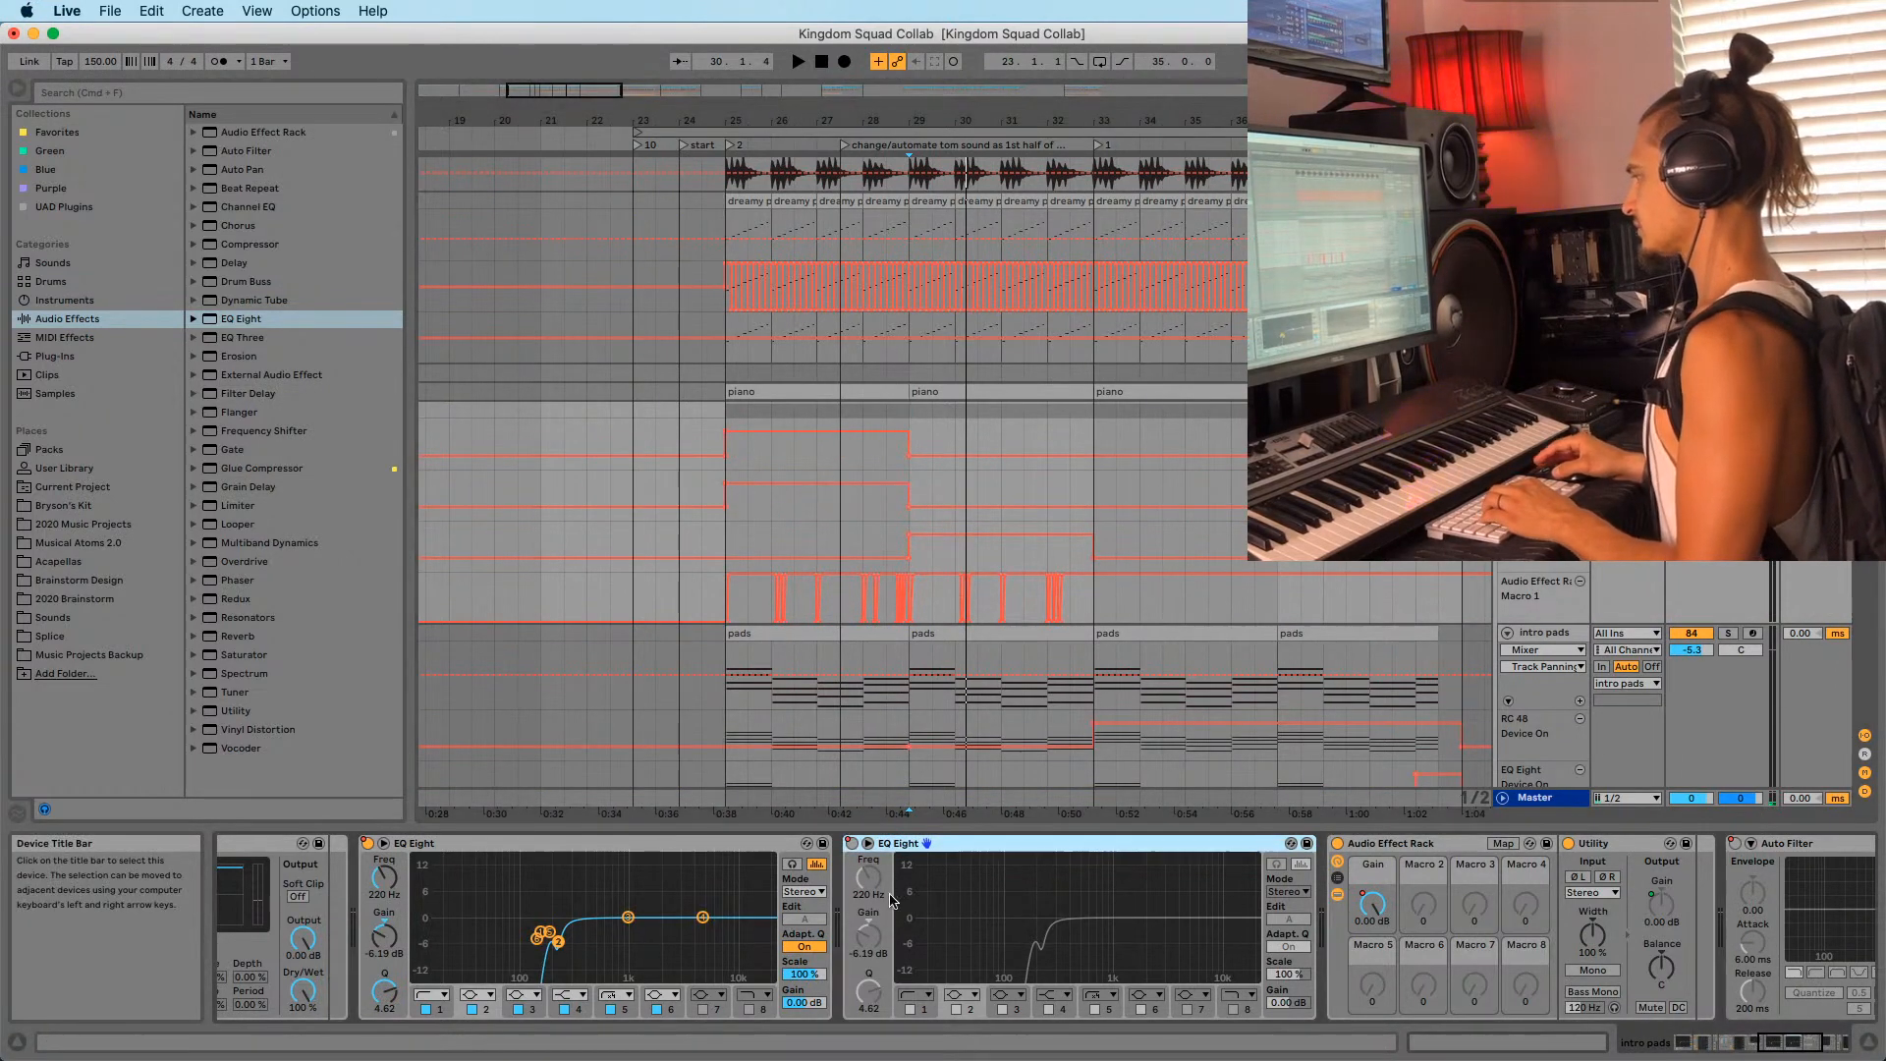
Set the duplicate EQ's band 1 low cut to roughly 110 Hz and turn off band 6.
left_click(996, 1014)
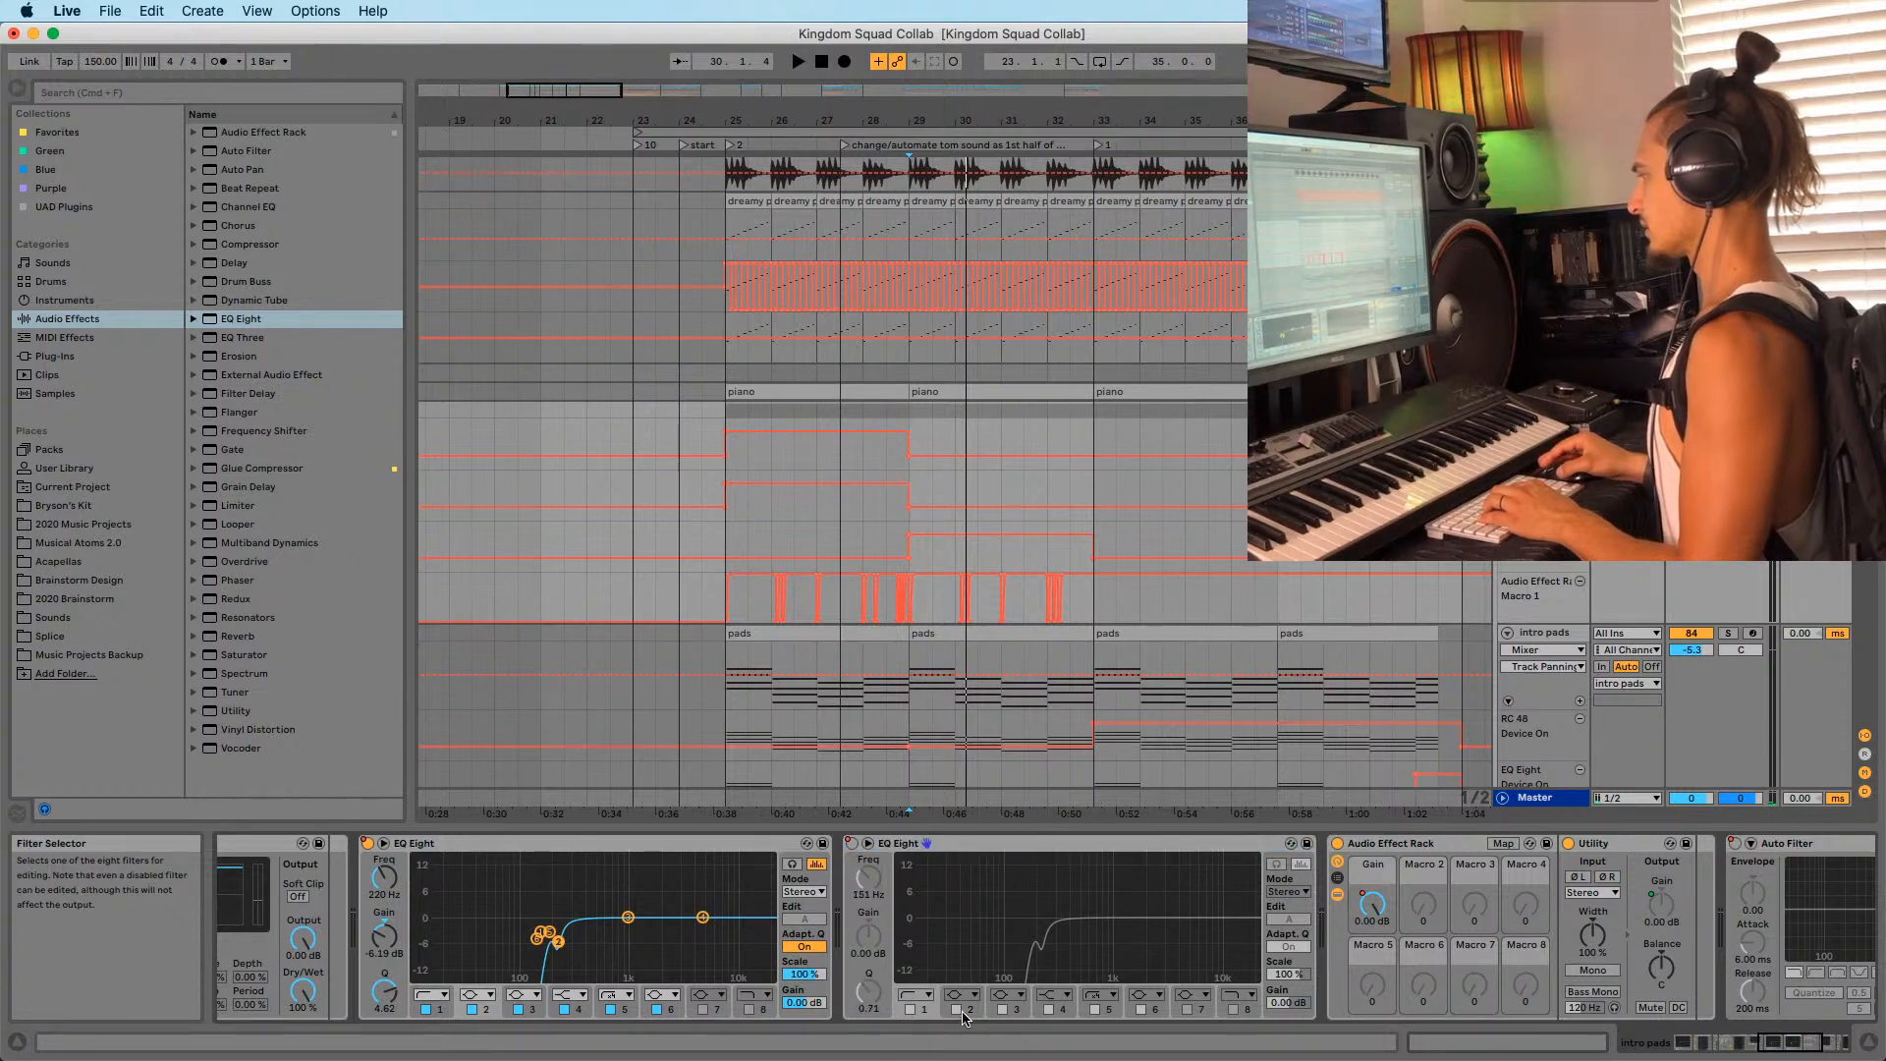
left_click(964, 1019)
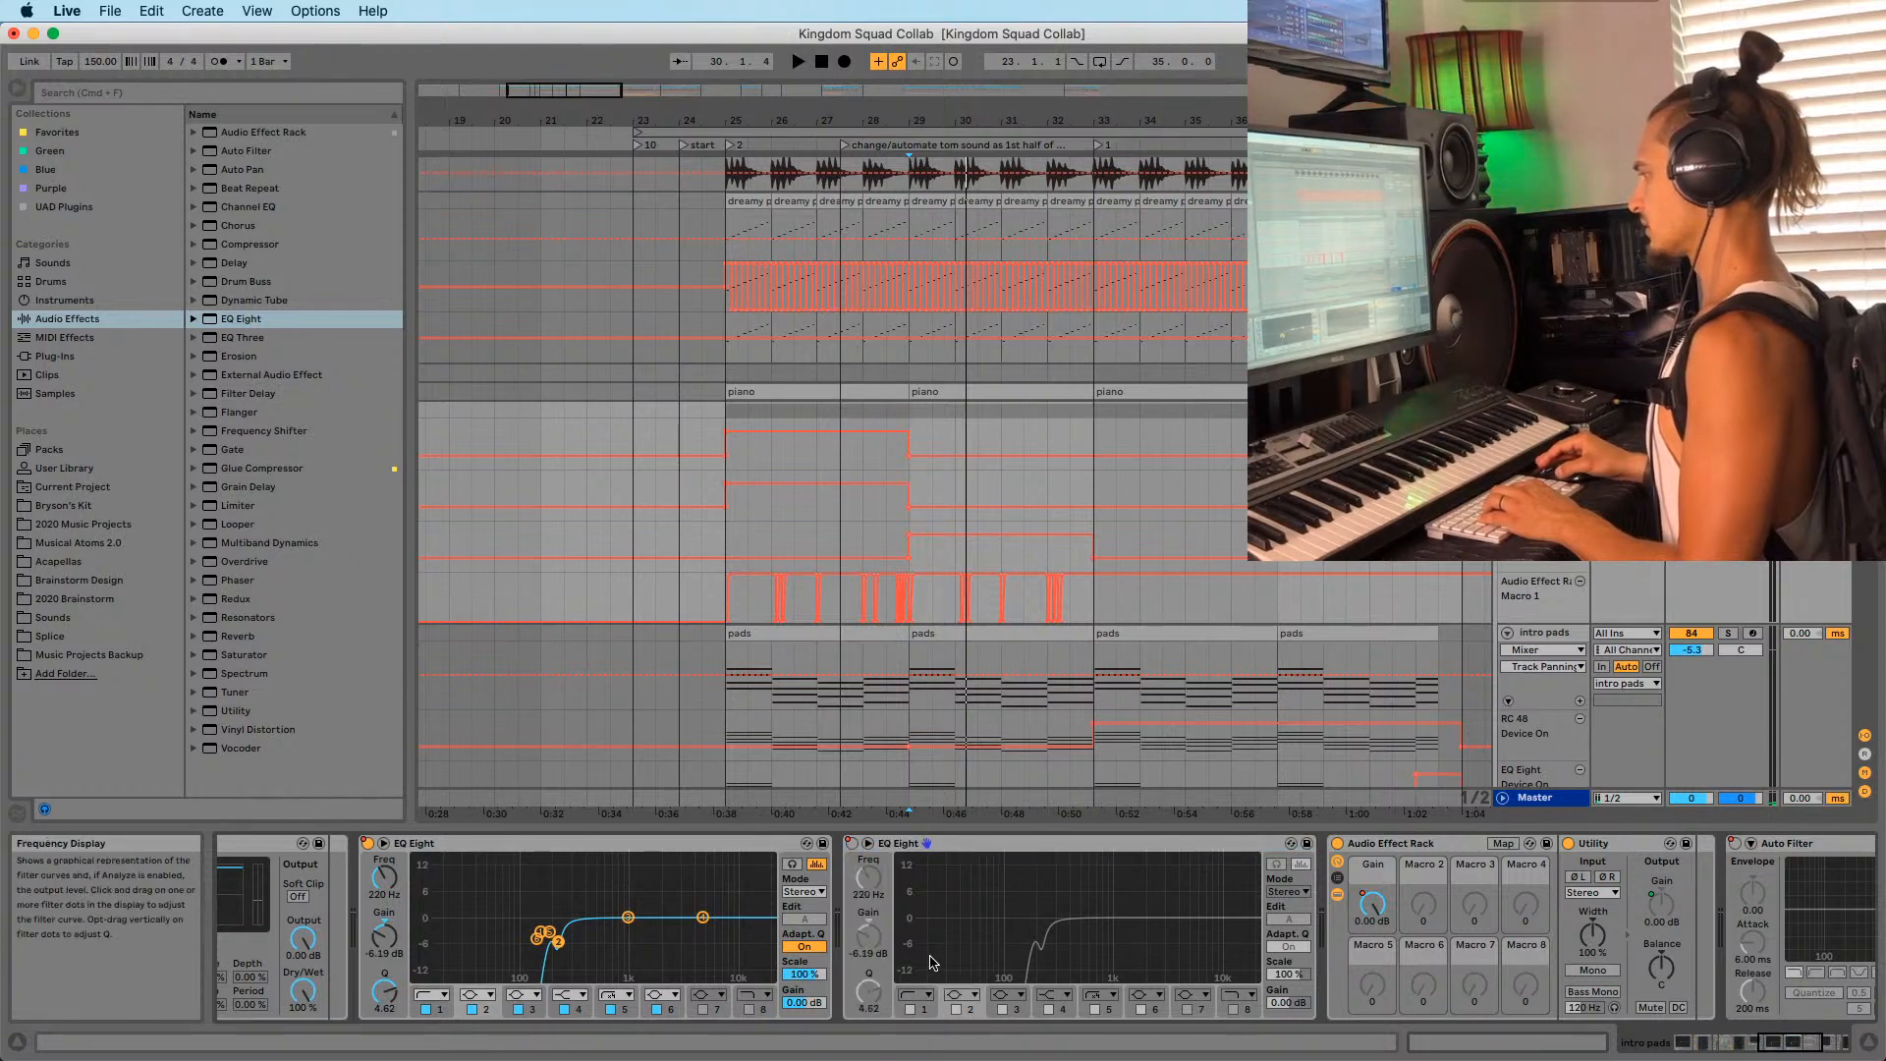
left_click(794, 513)
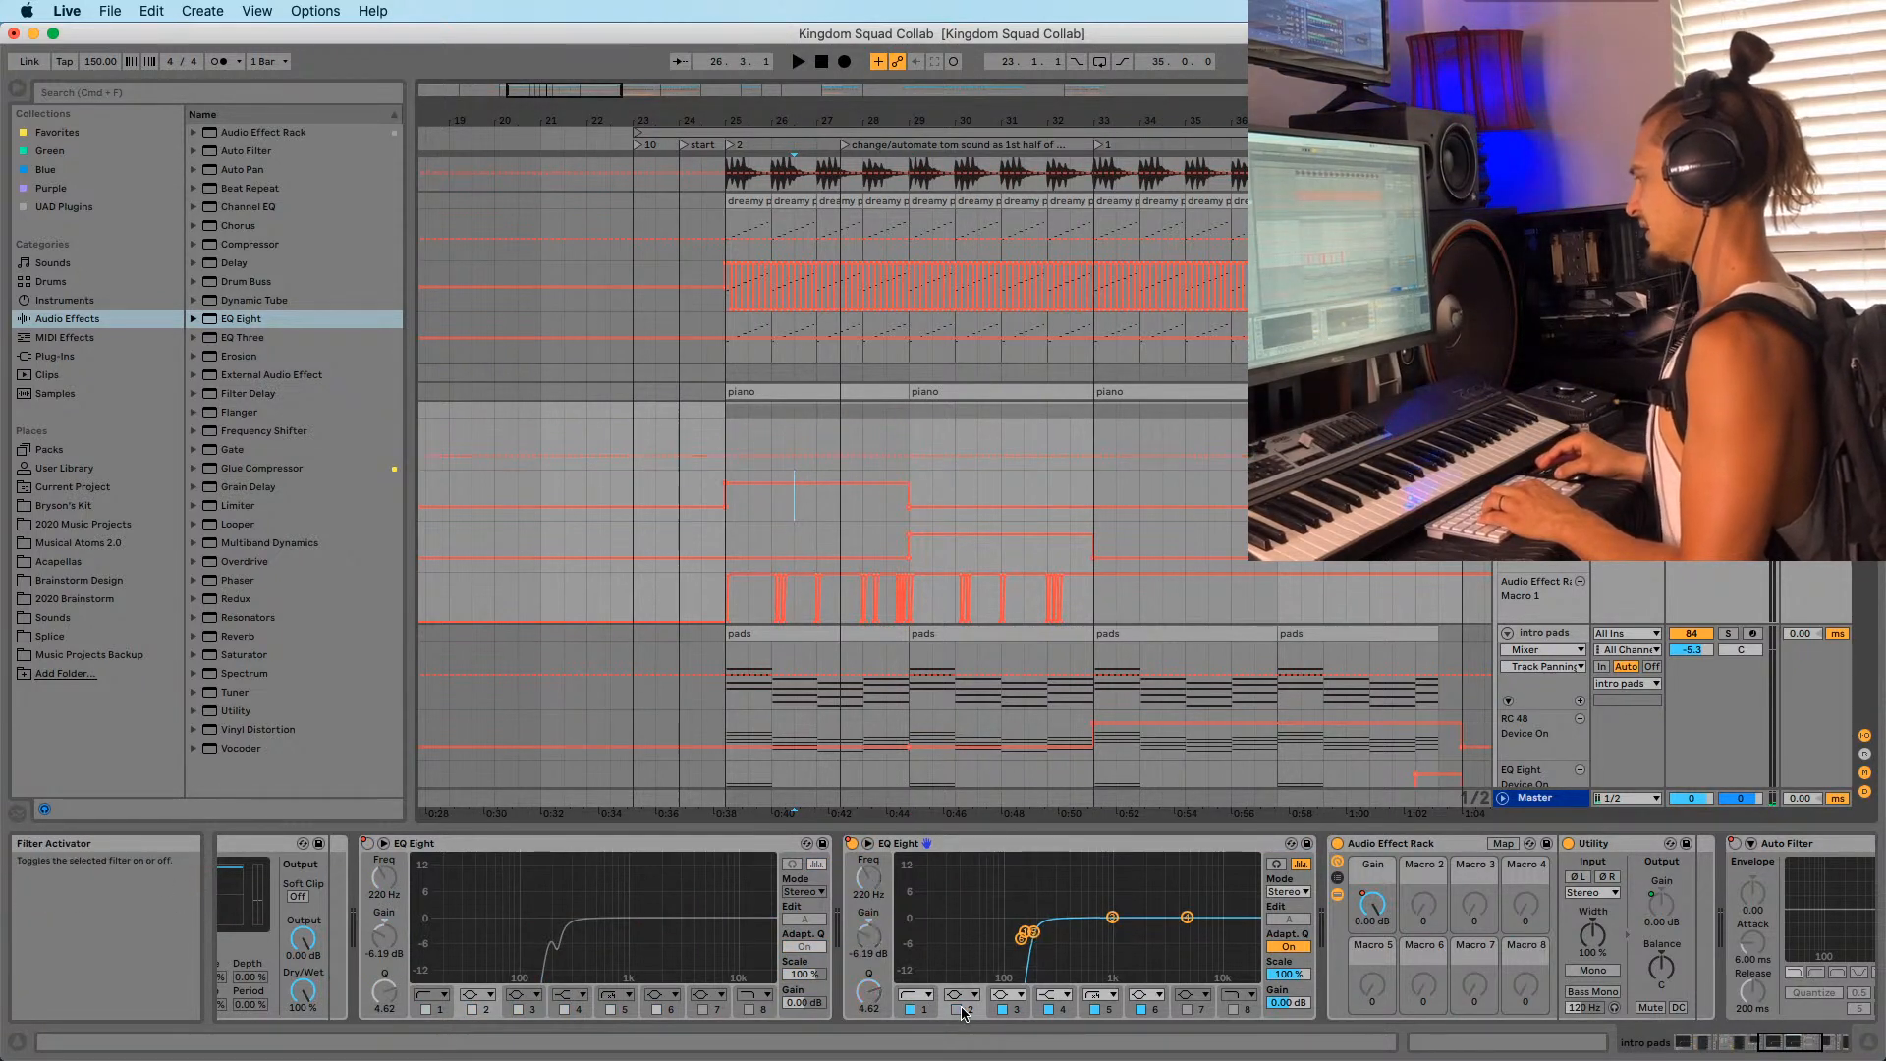
left_click(1025, 933)
left_click_drag(870, 877, 869, 887)
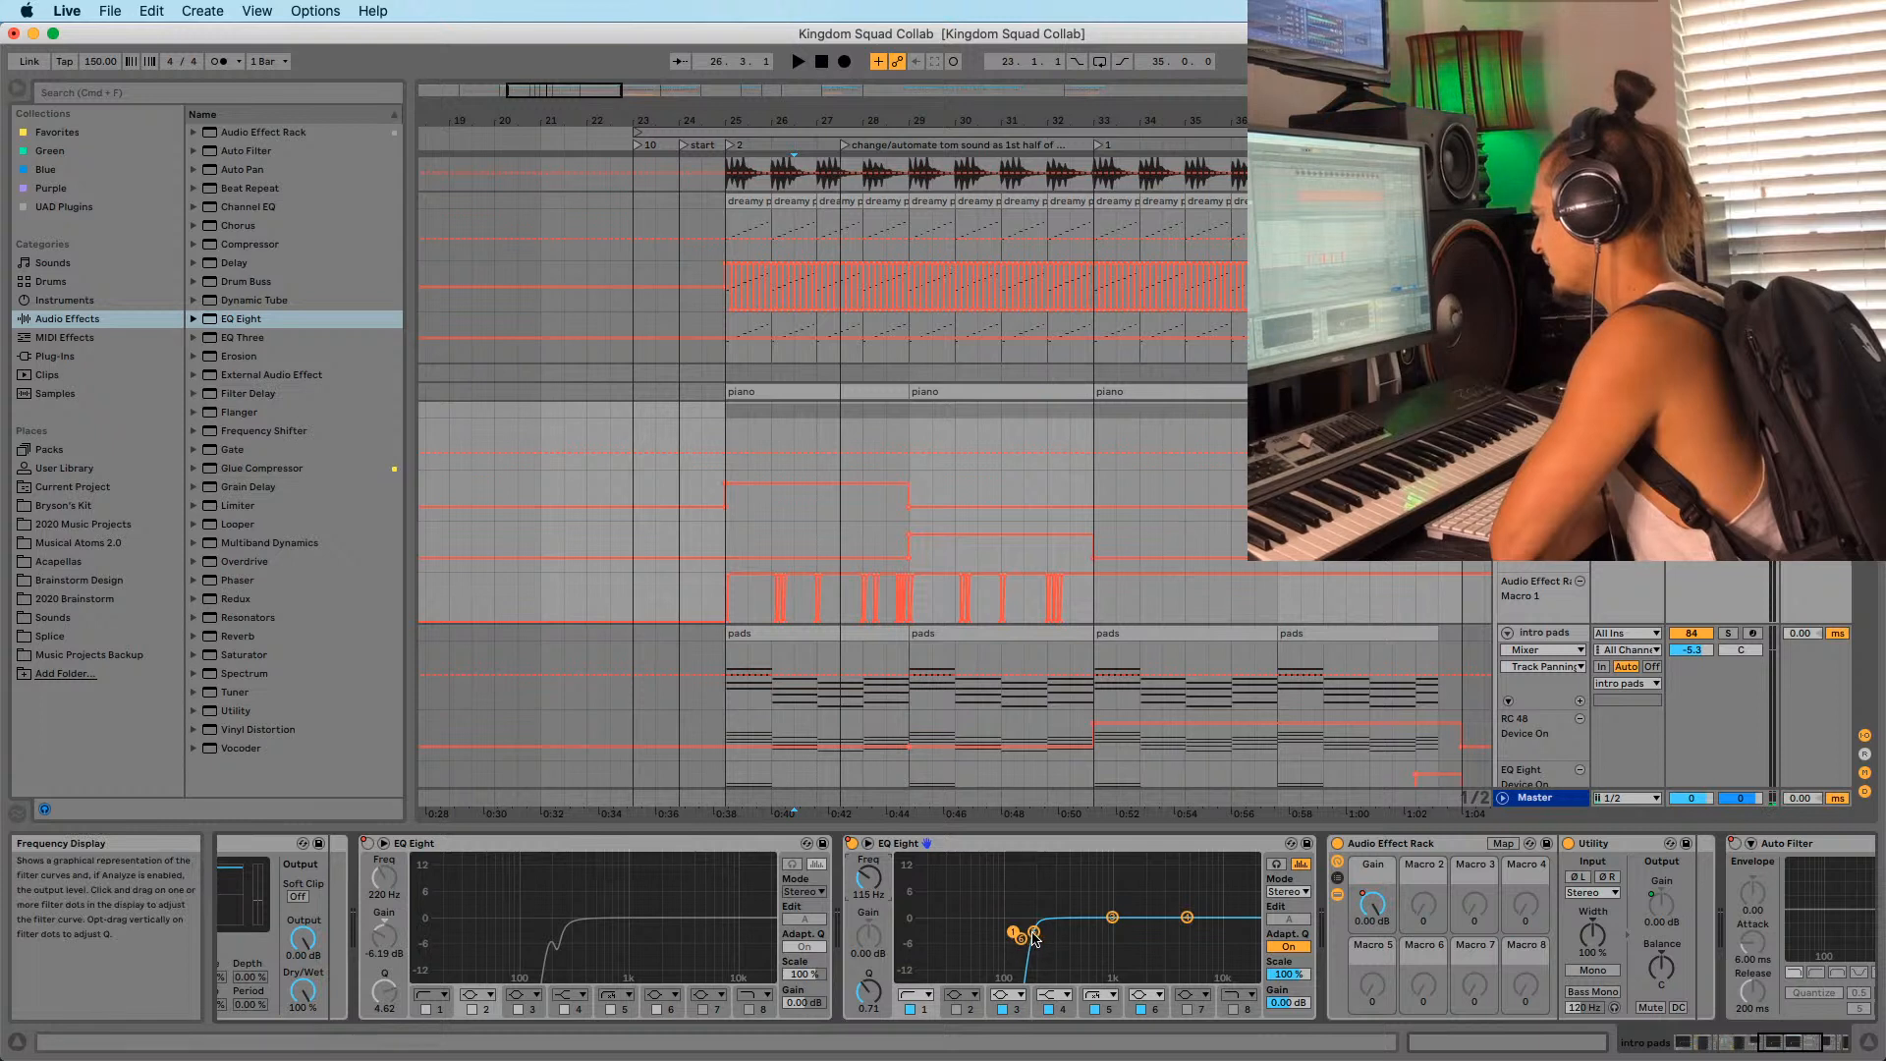
left_click_drag(868, 879, 868, 889)
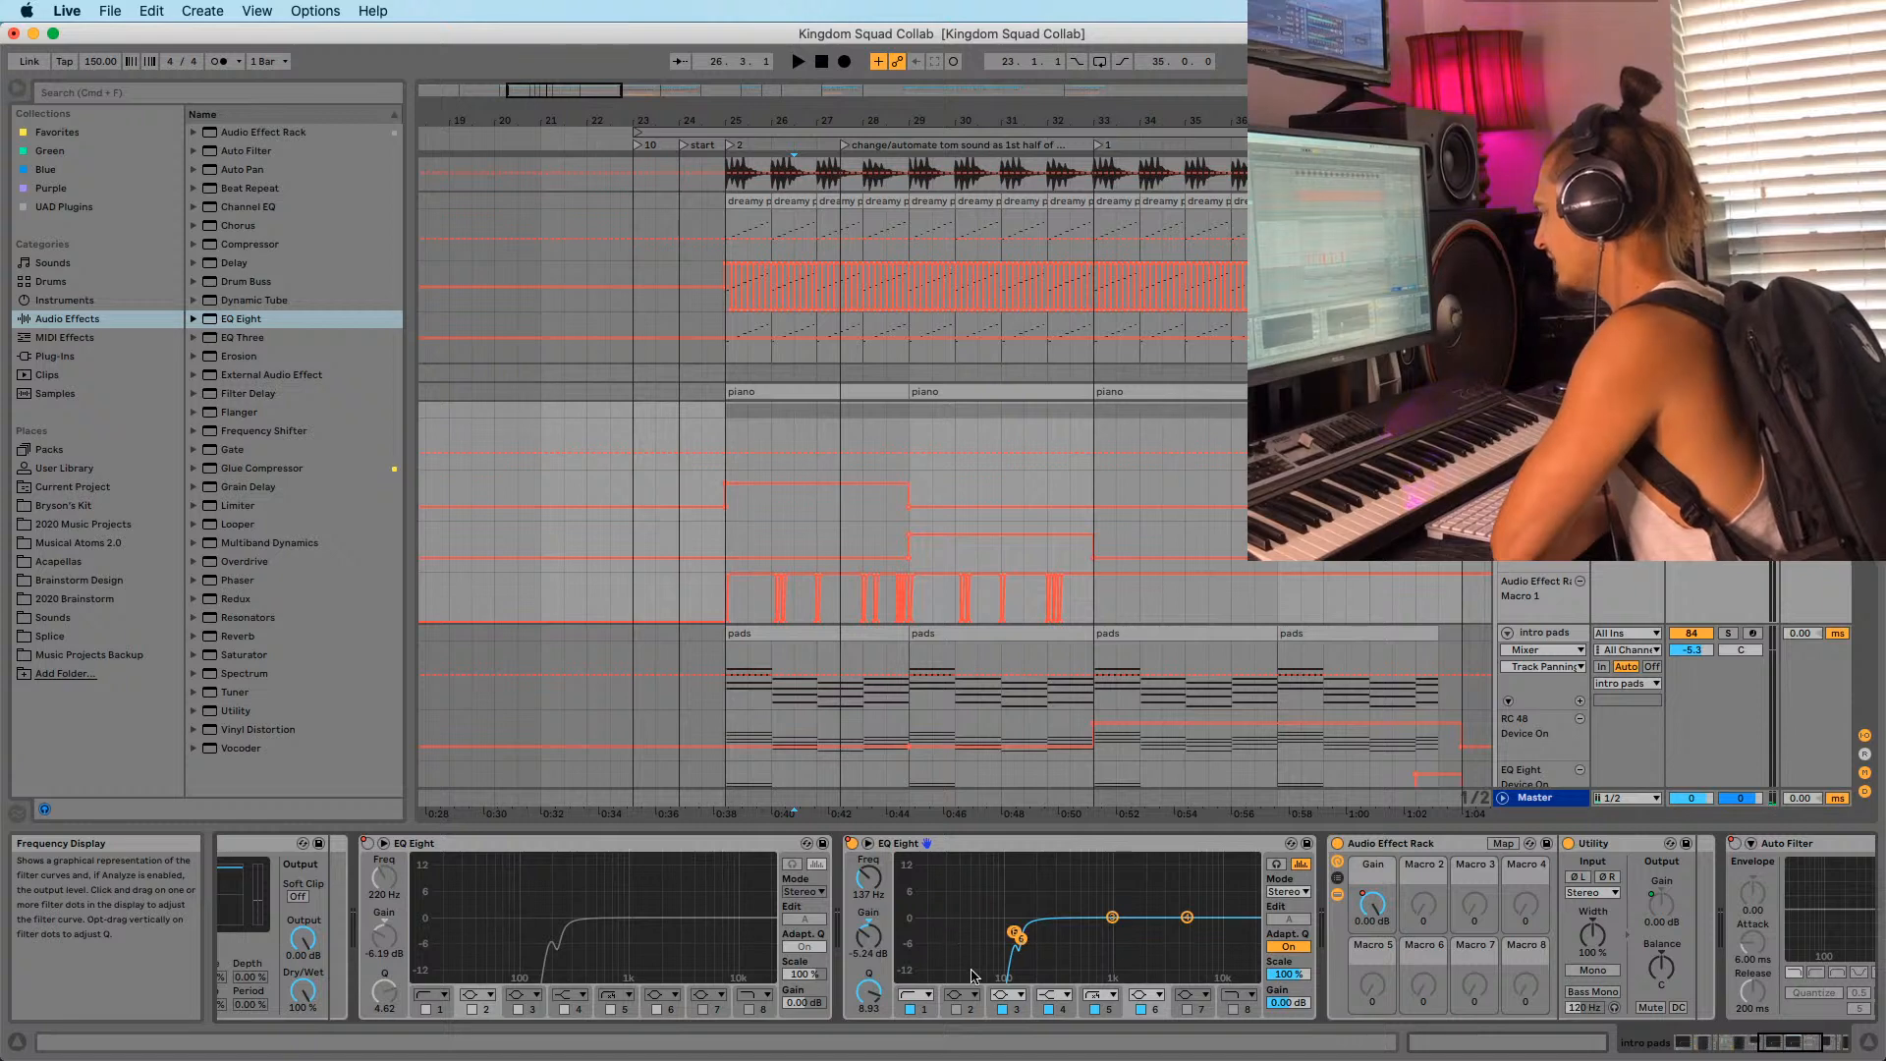
left_click(1142, 1010)
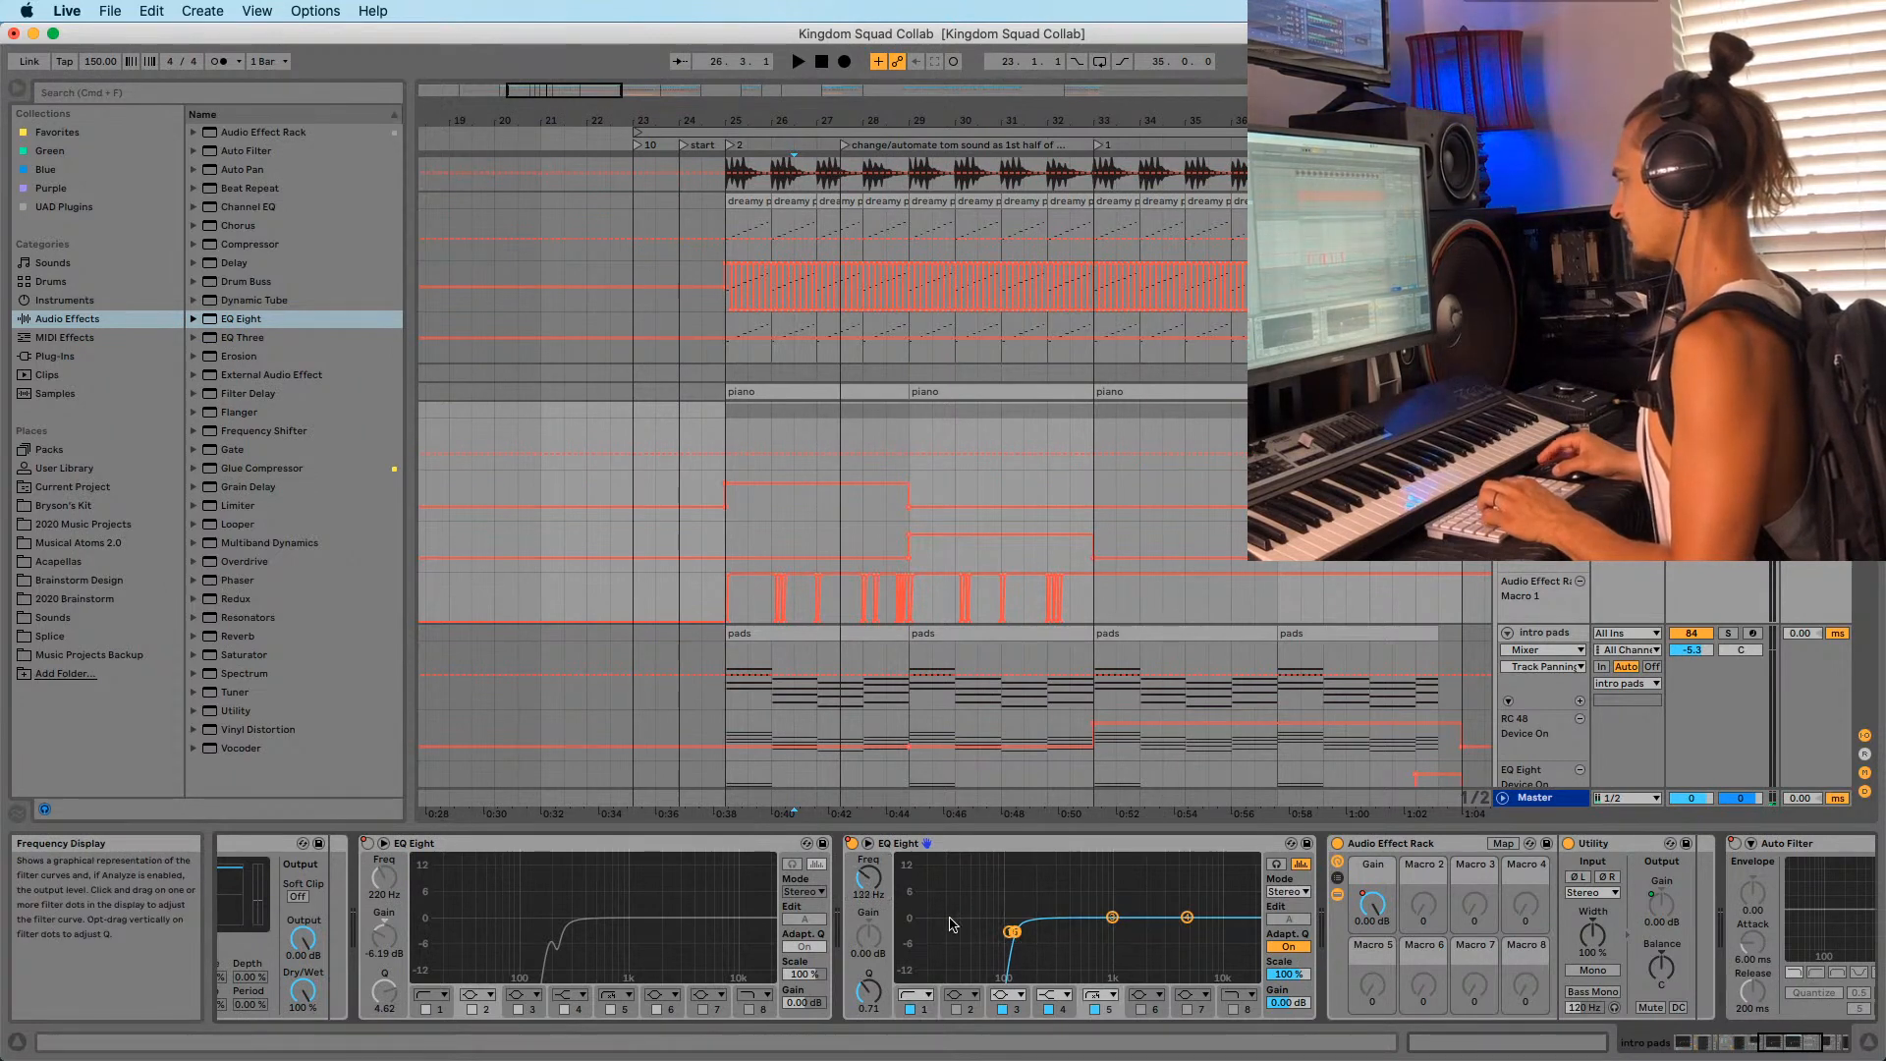
left_click_drag(868, 877, 868, 880)
scroll(801, 575, "down", 2)
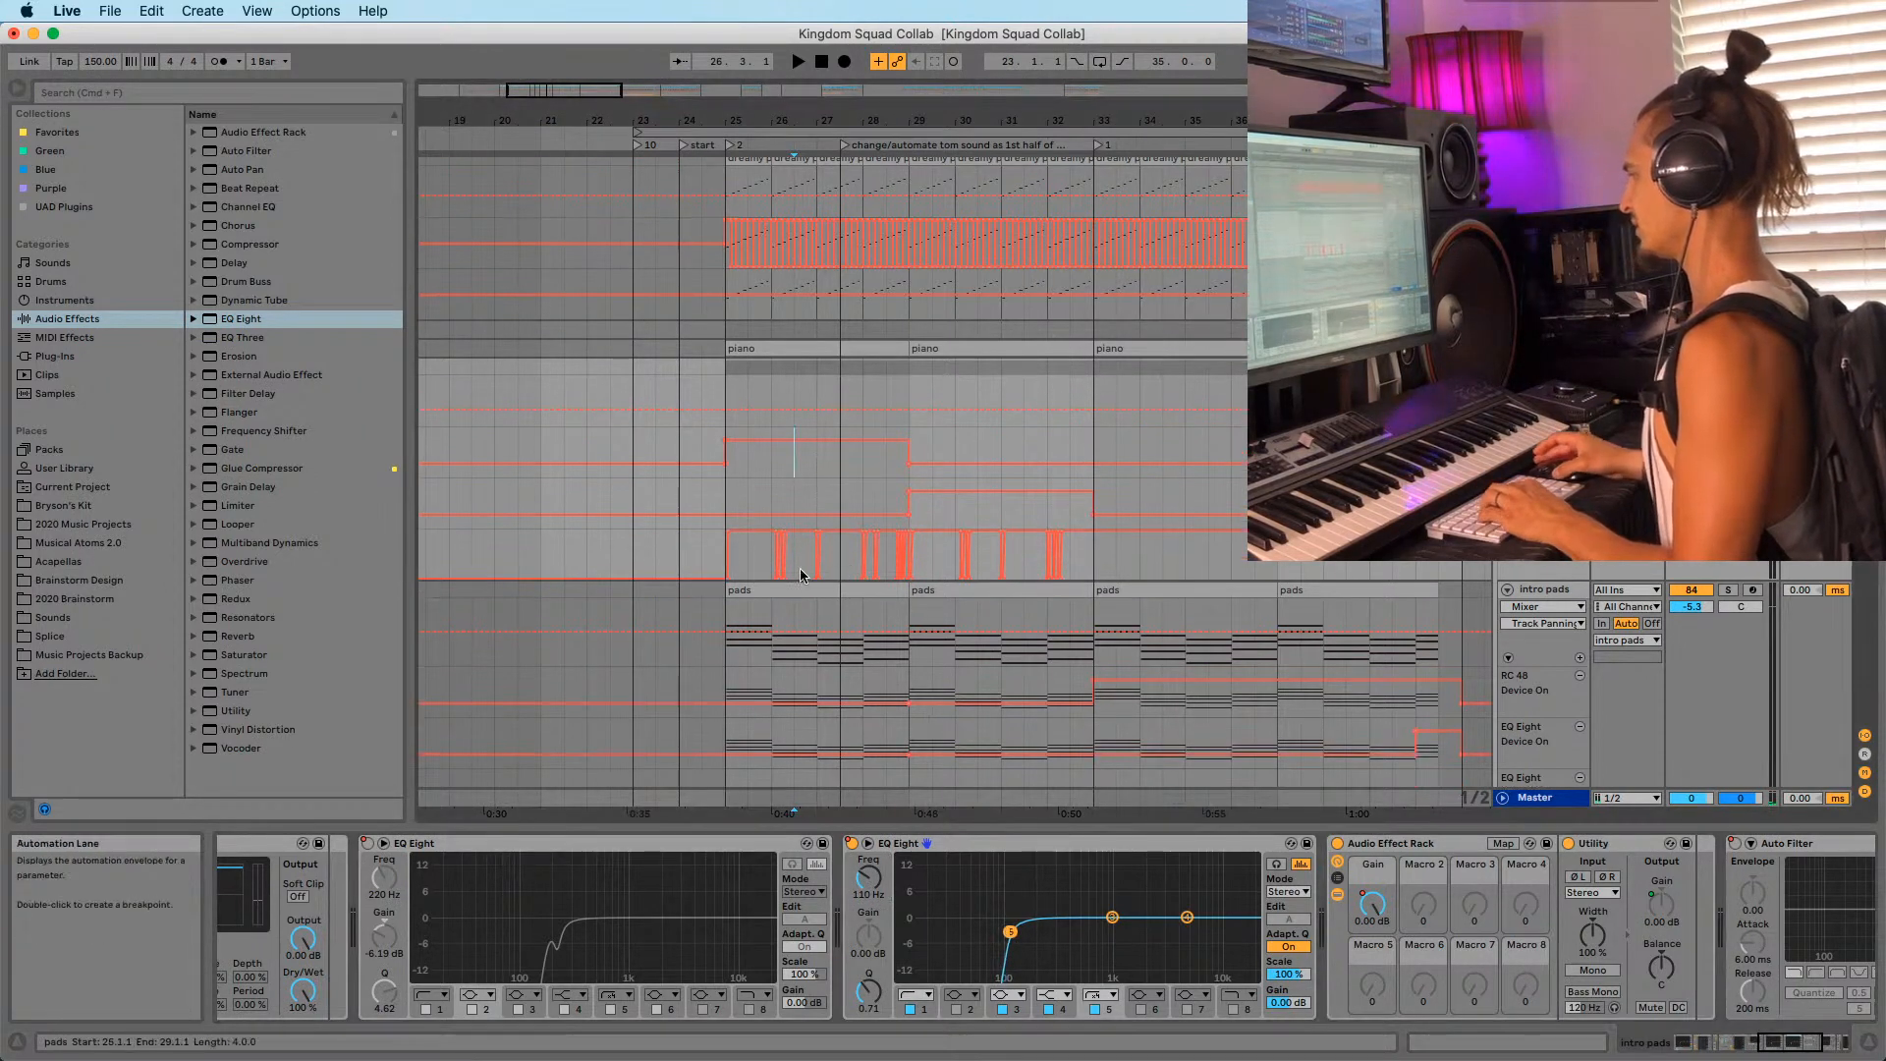
Solo the intro pads to audition them, then unsolo and replay from bar 25.
left_click(1730, 590)
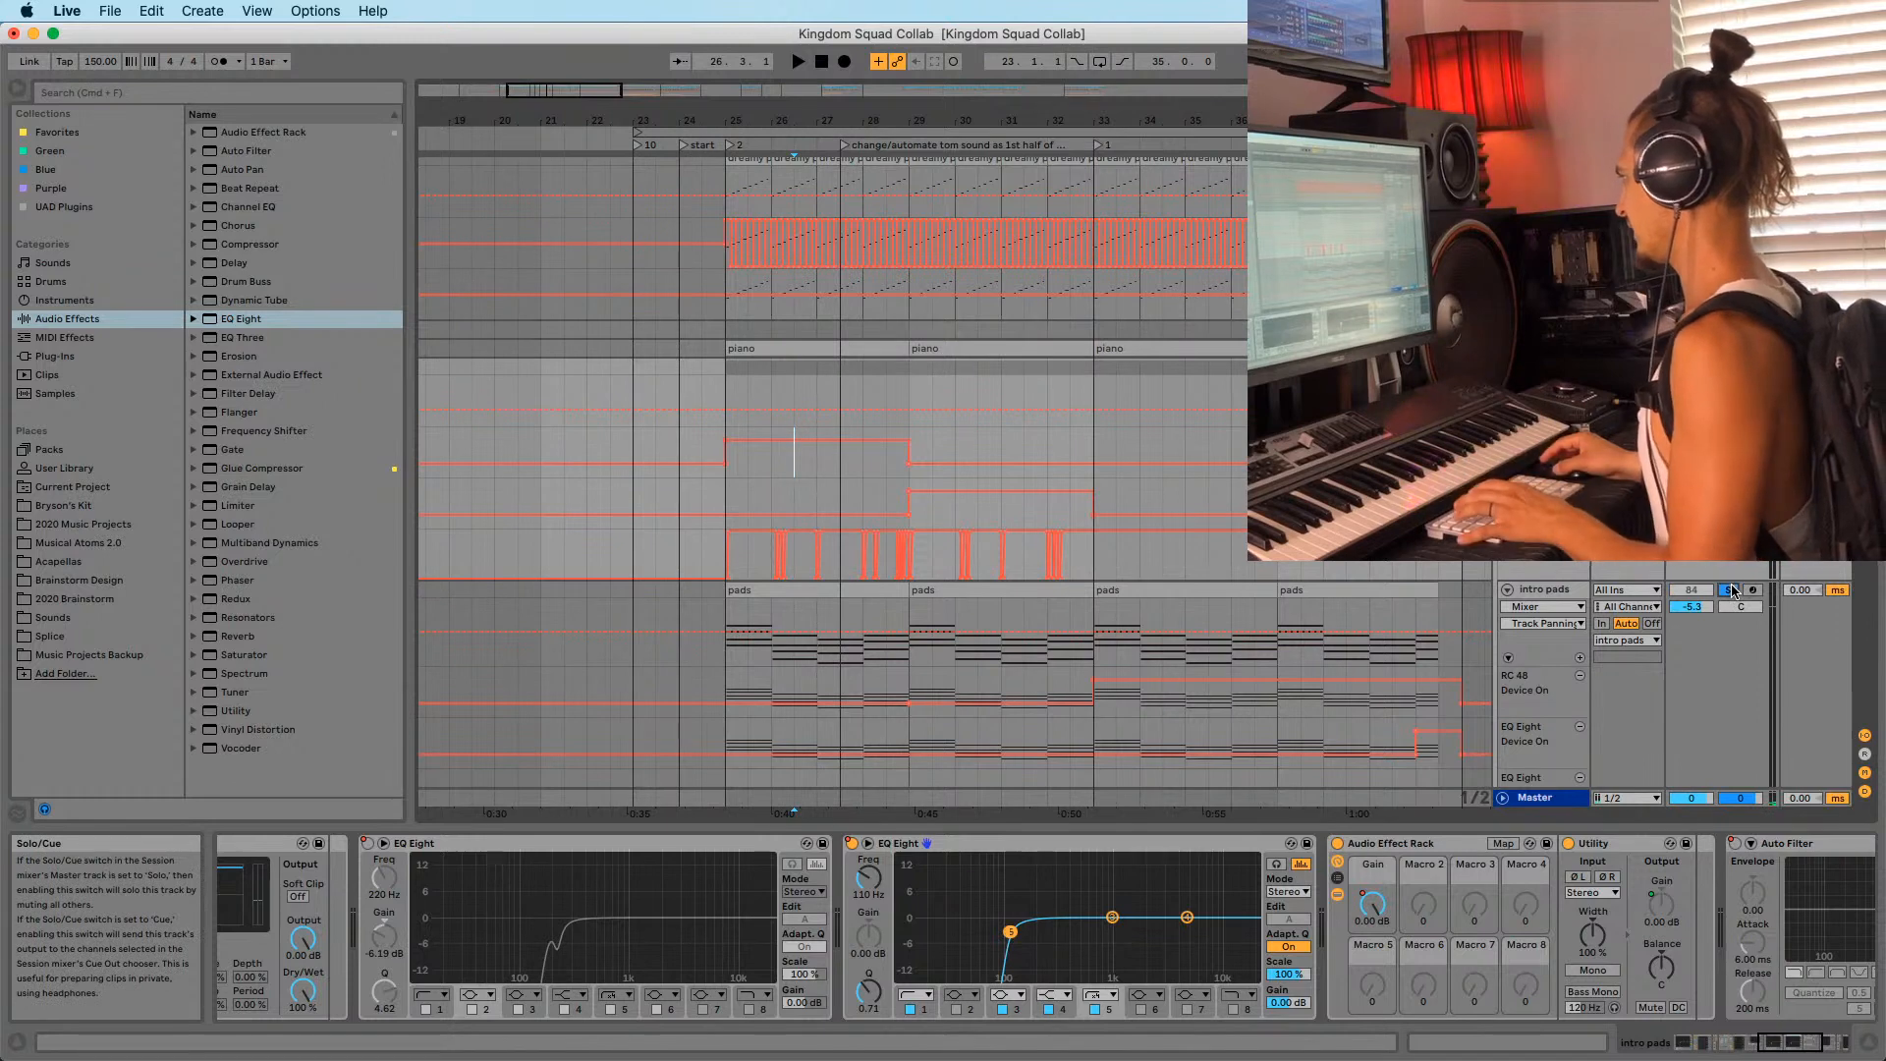
key("space")
left_click(754, 591)
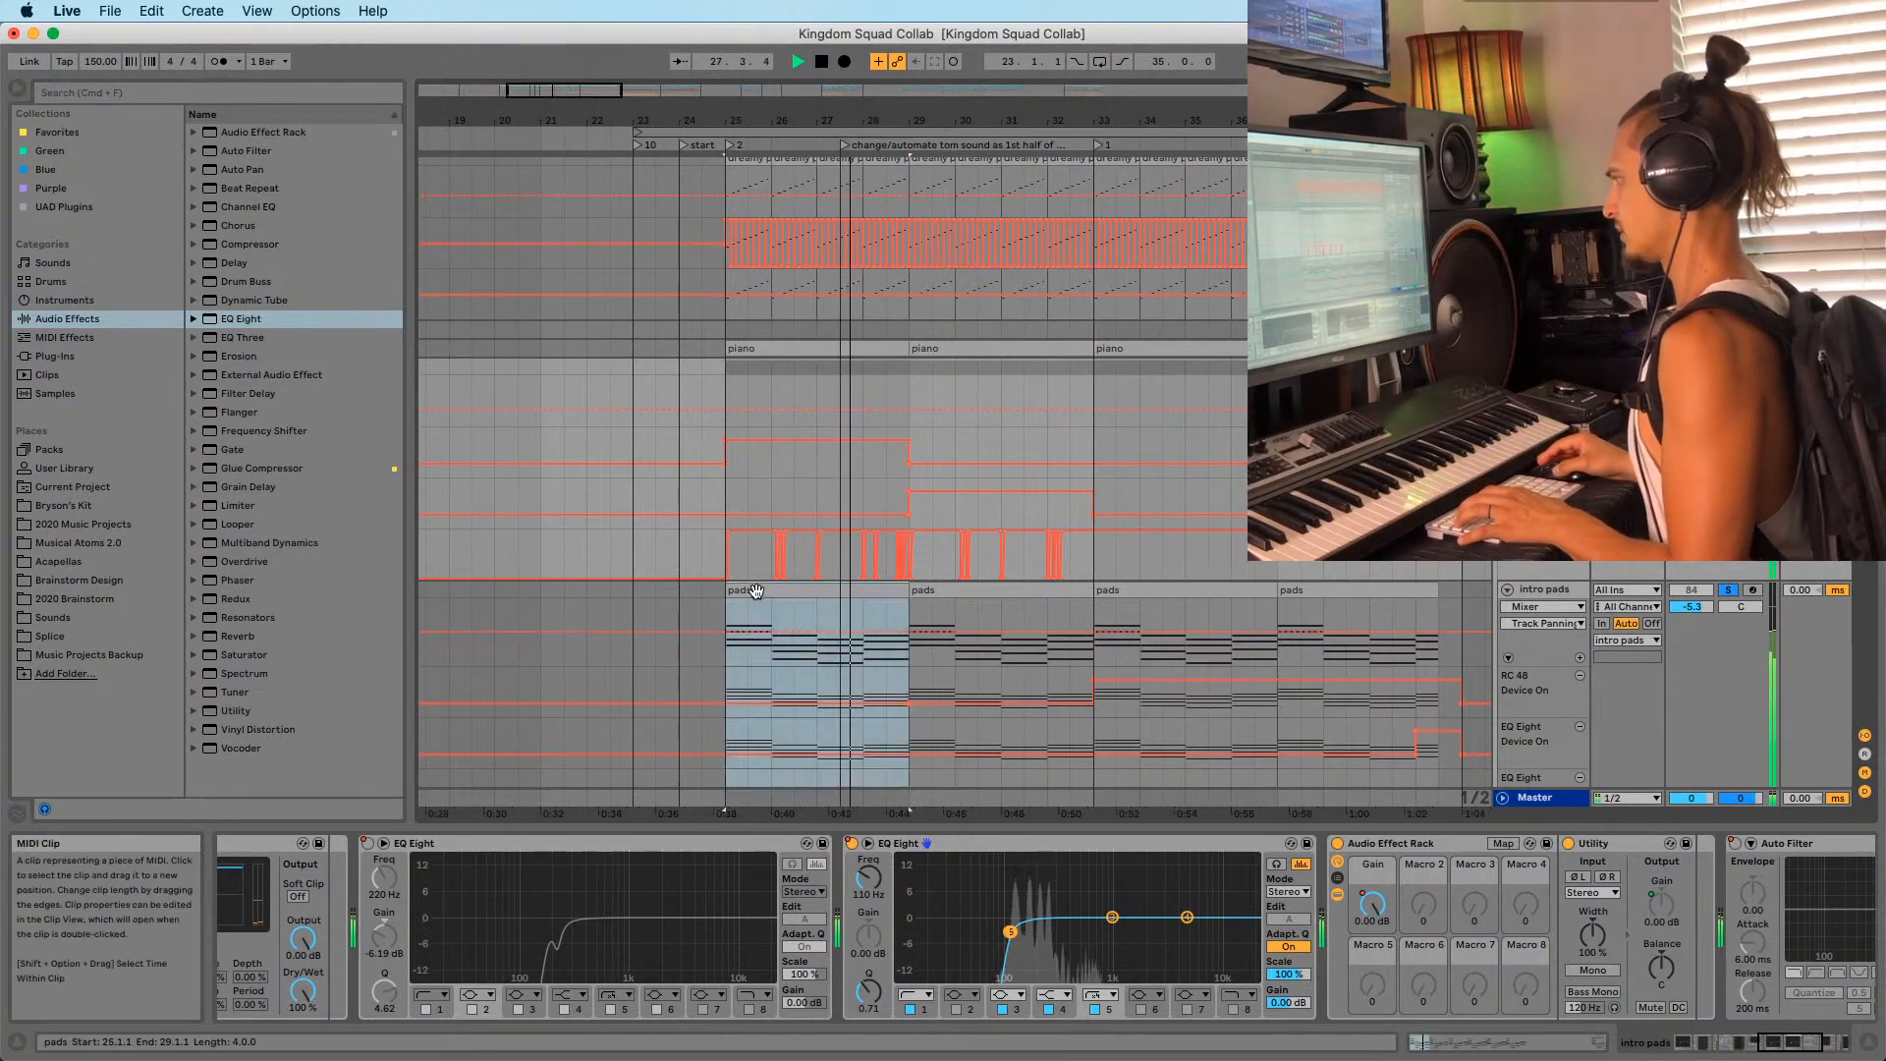
scroll(914, 634, "up", 1)
key("space")
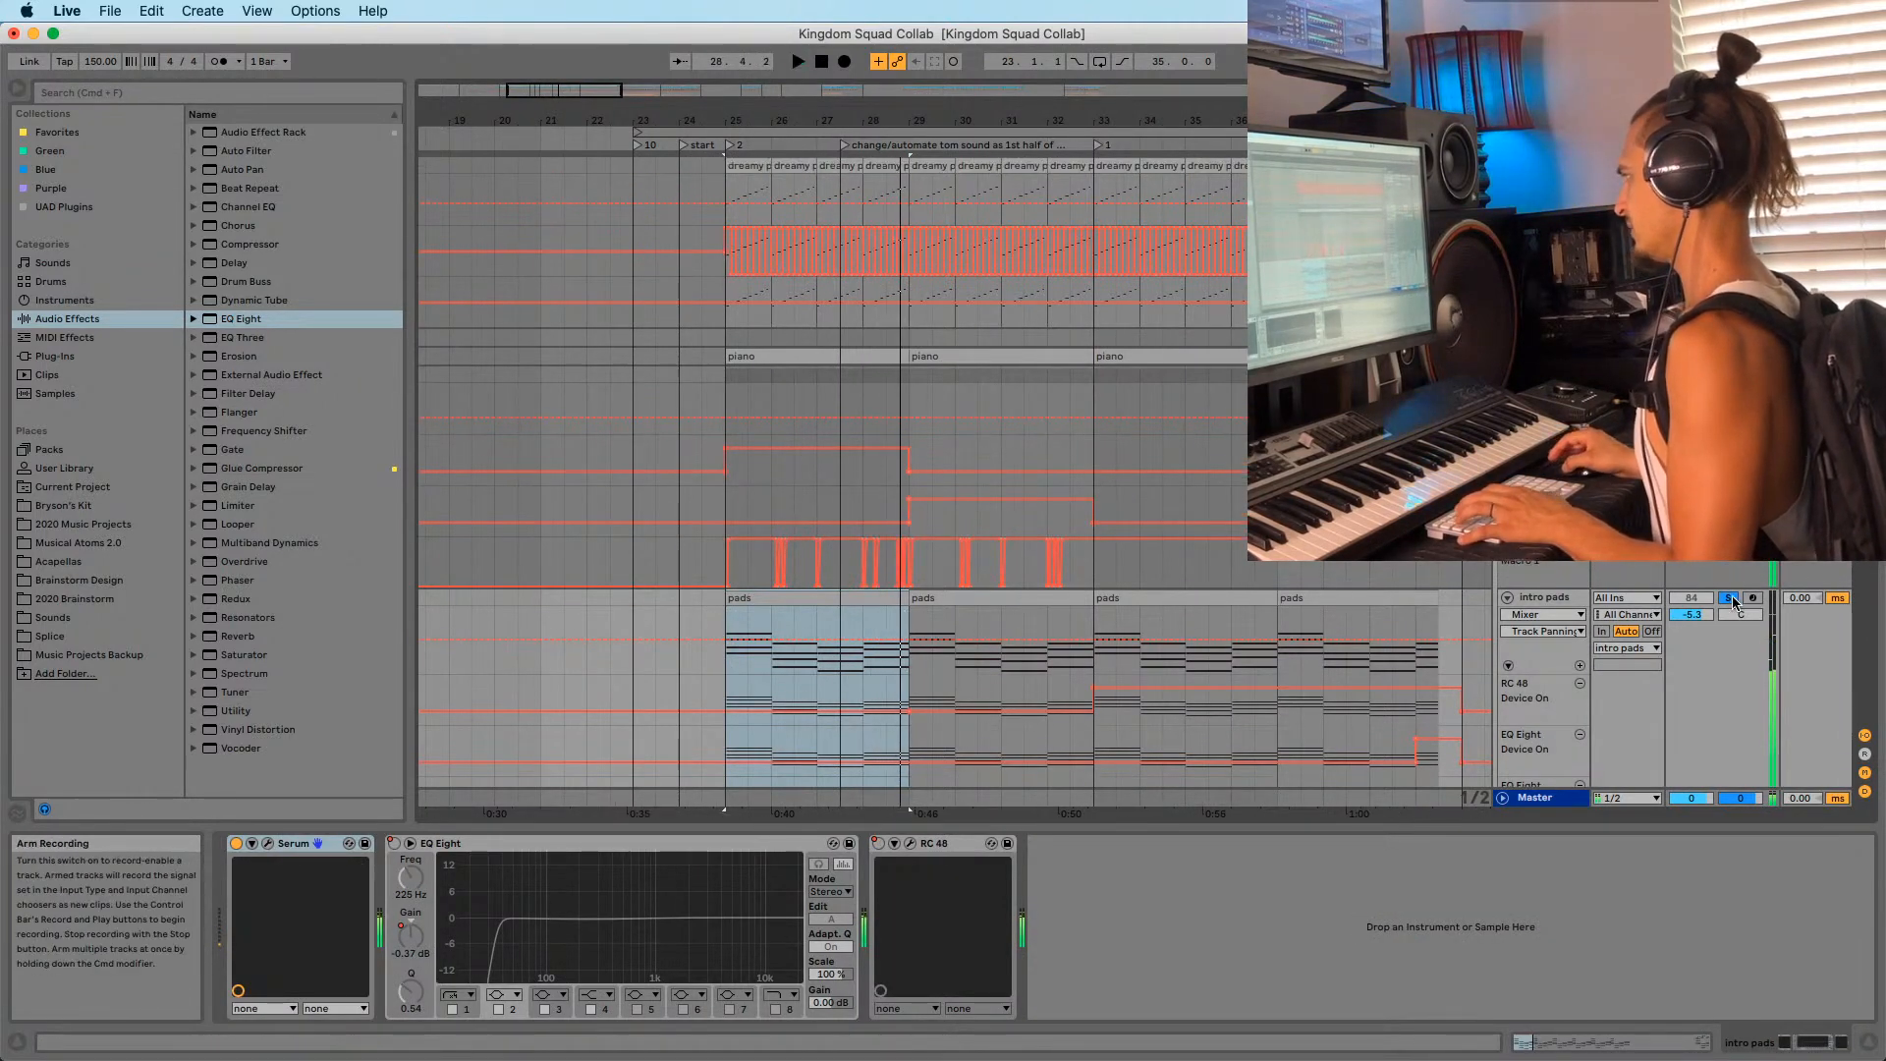
left_click(1728, 597)
key("space")
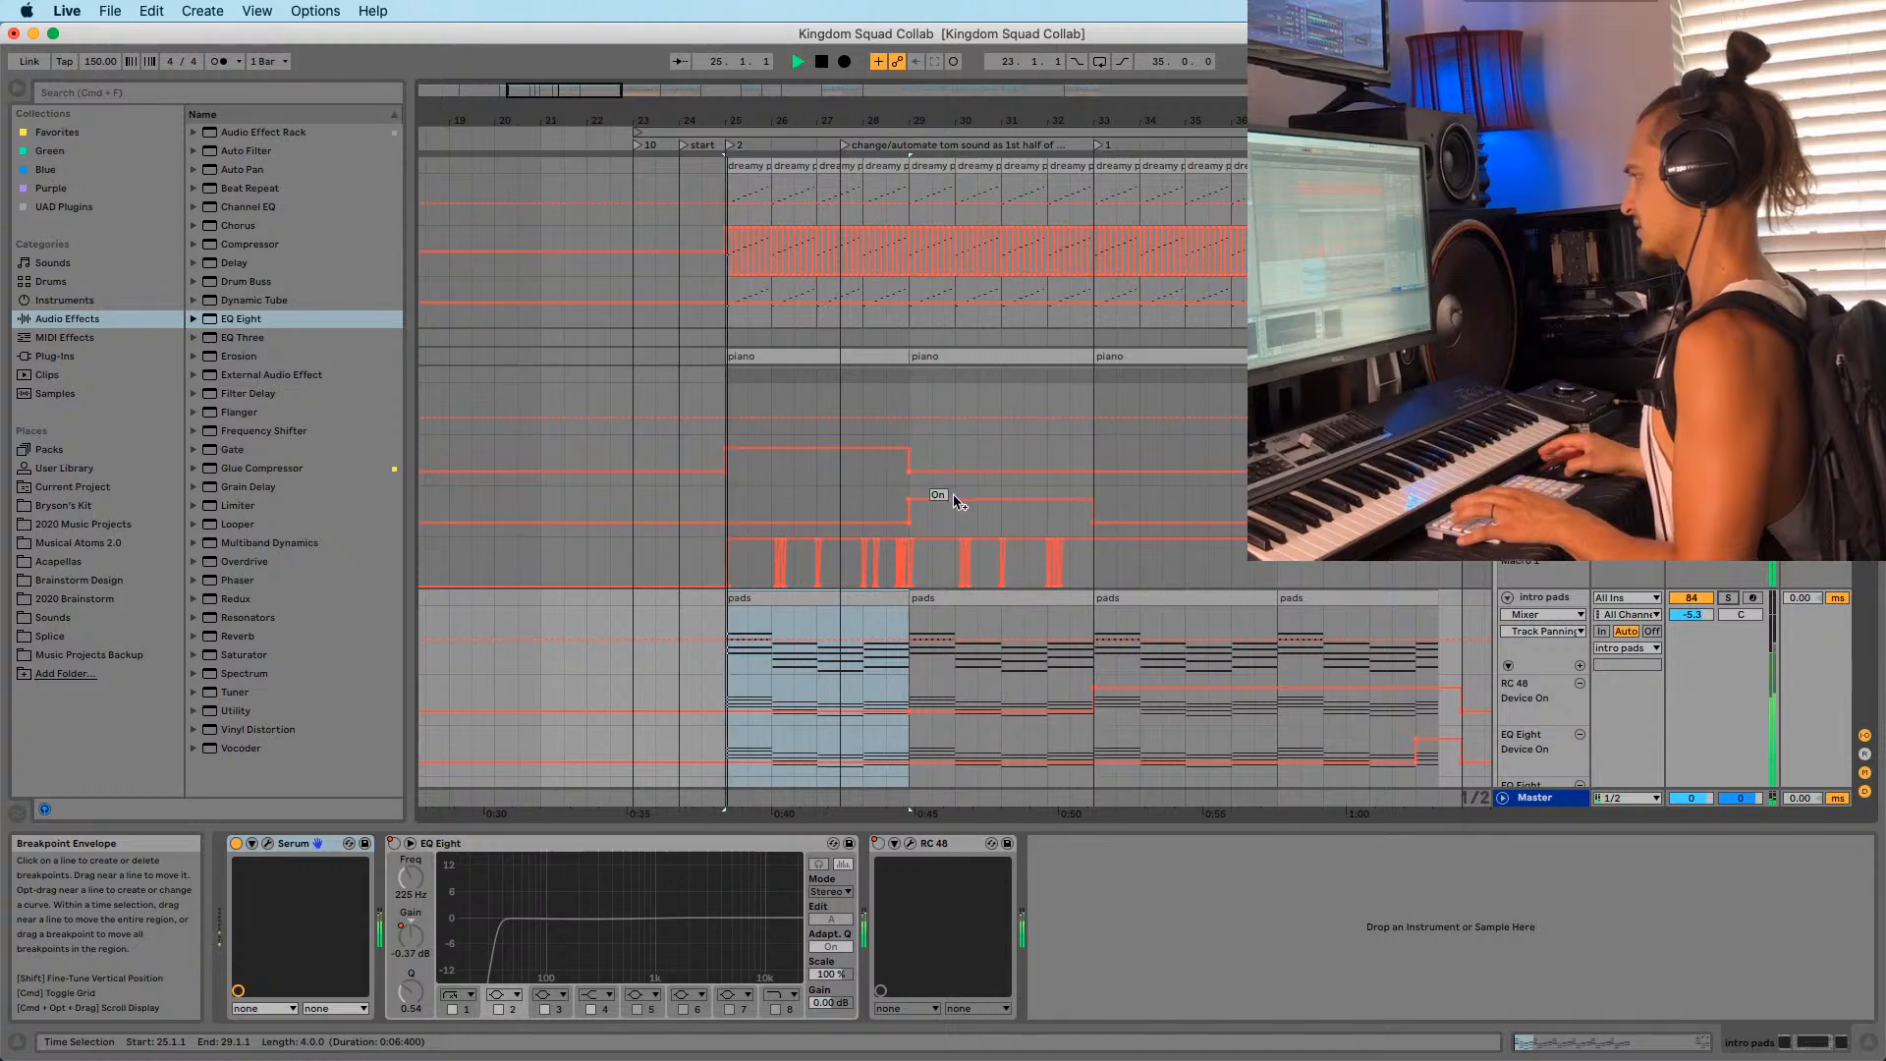
Play from bar 24, scroll through the tracks to flume reece, and stop playback.
left_click(680, 519)
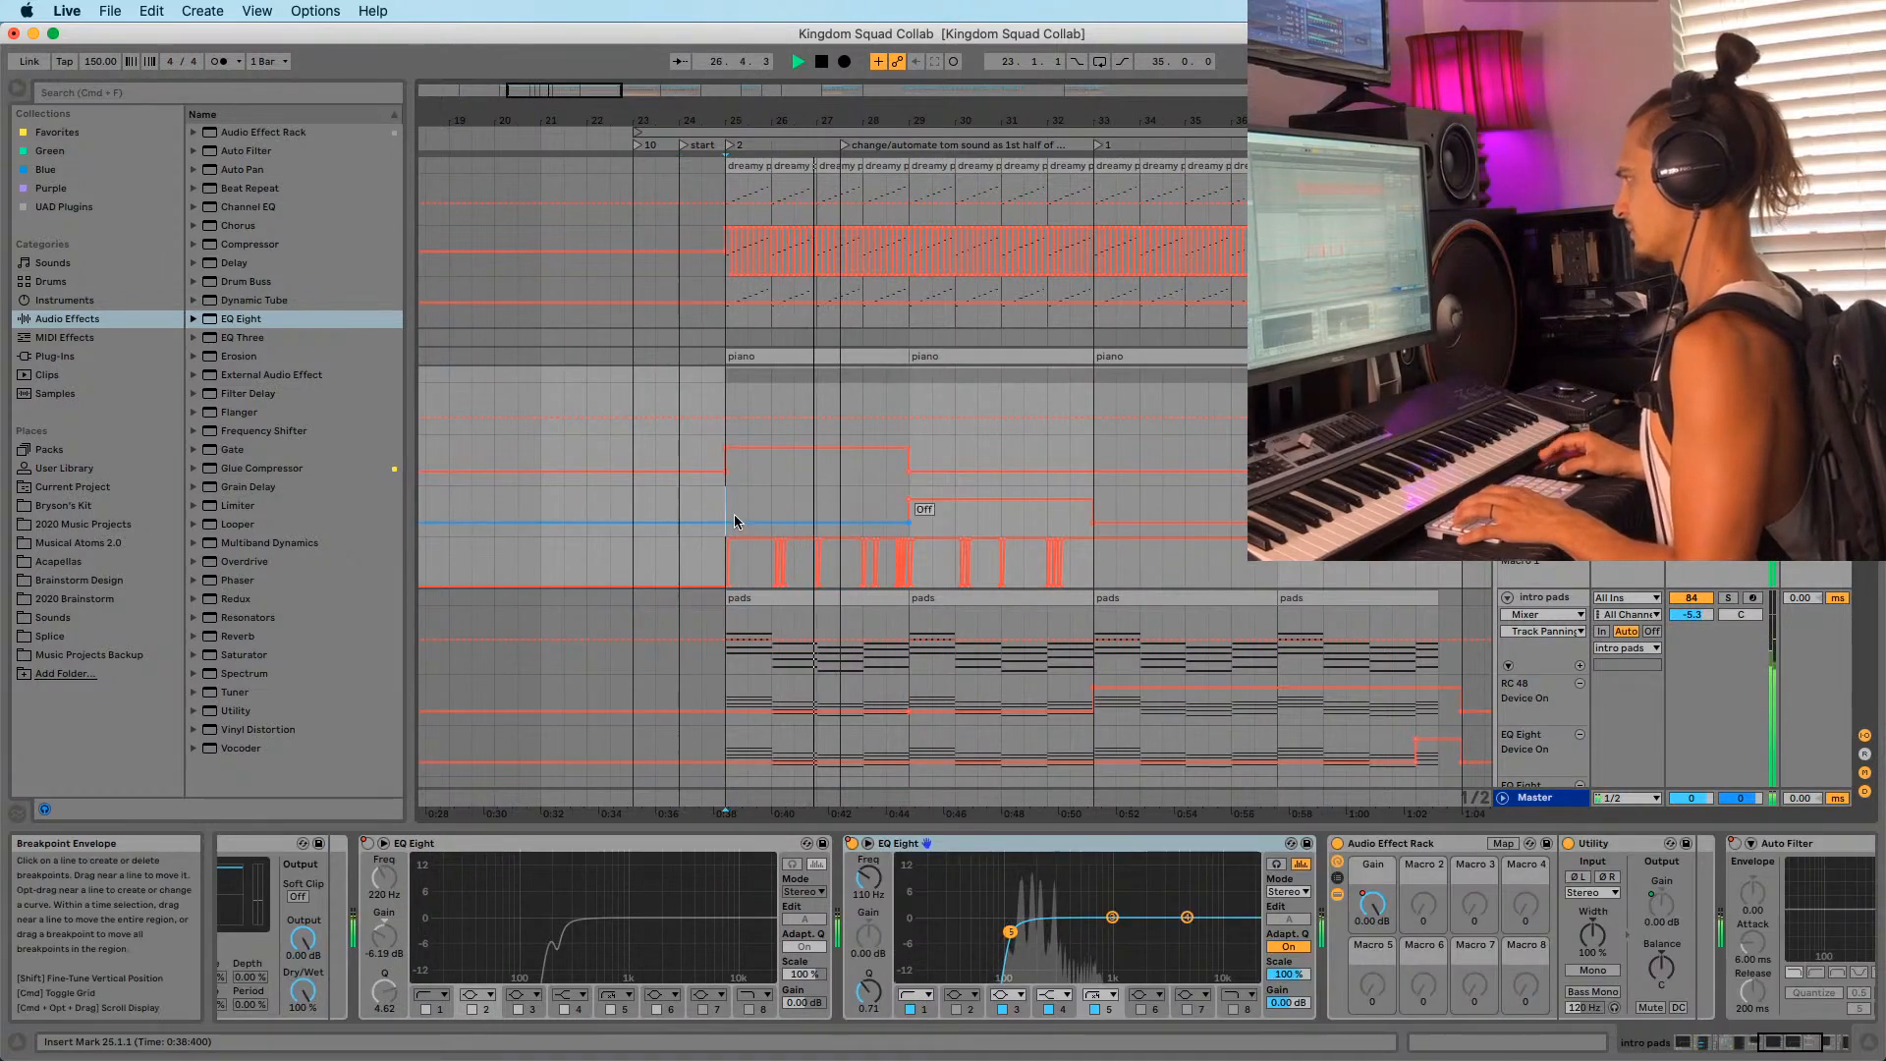
scroll(717, 501, "down", 5)
scroll(717, 531, "down", 10)
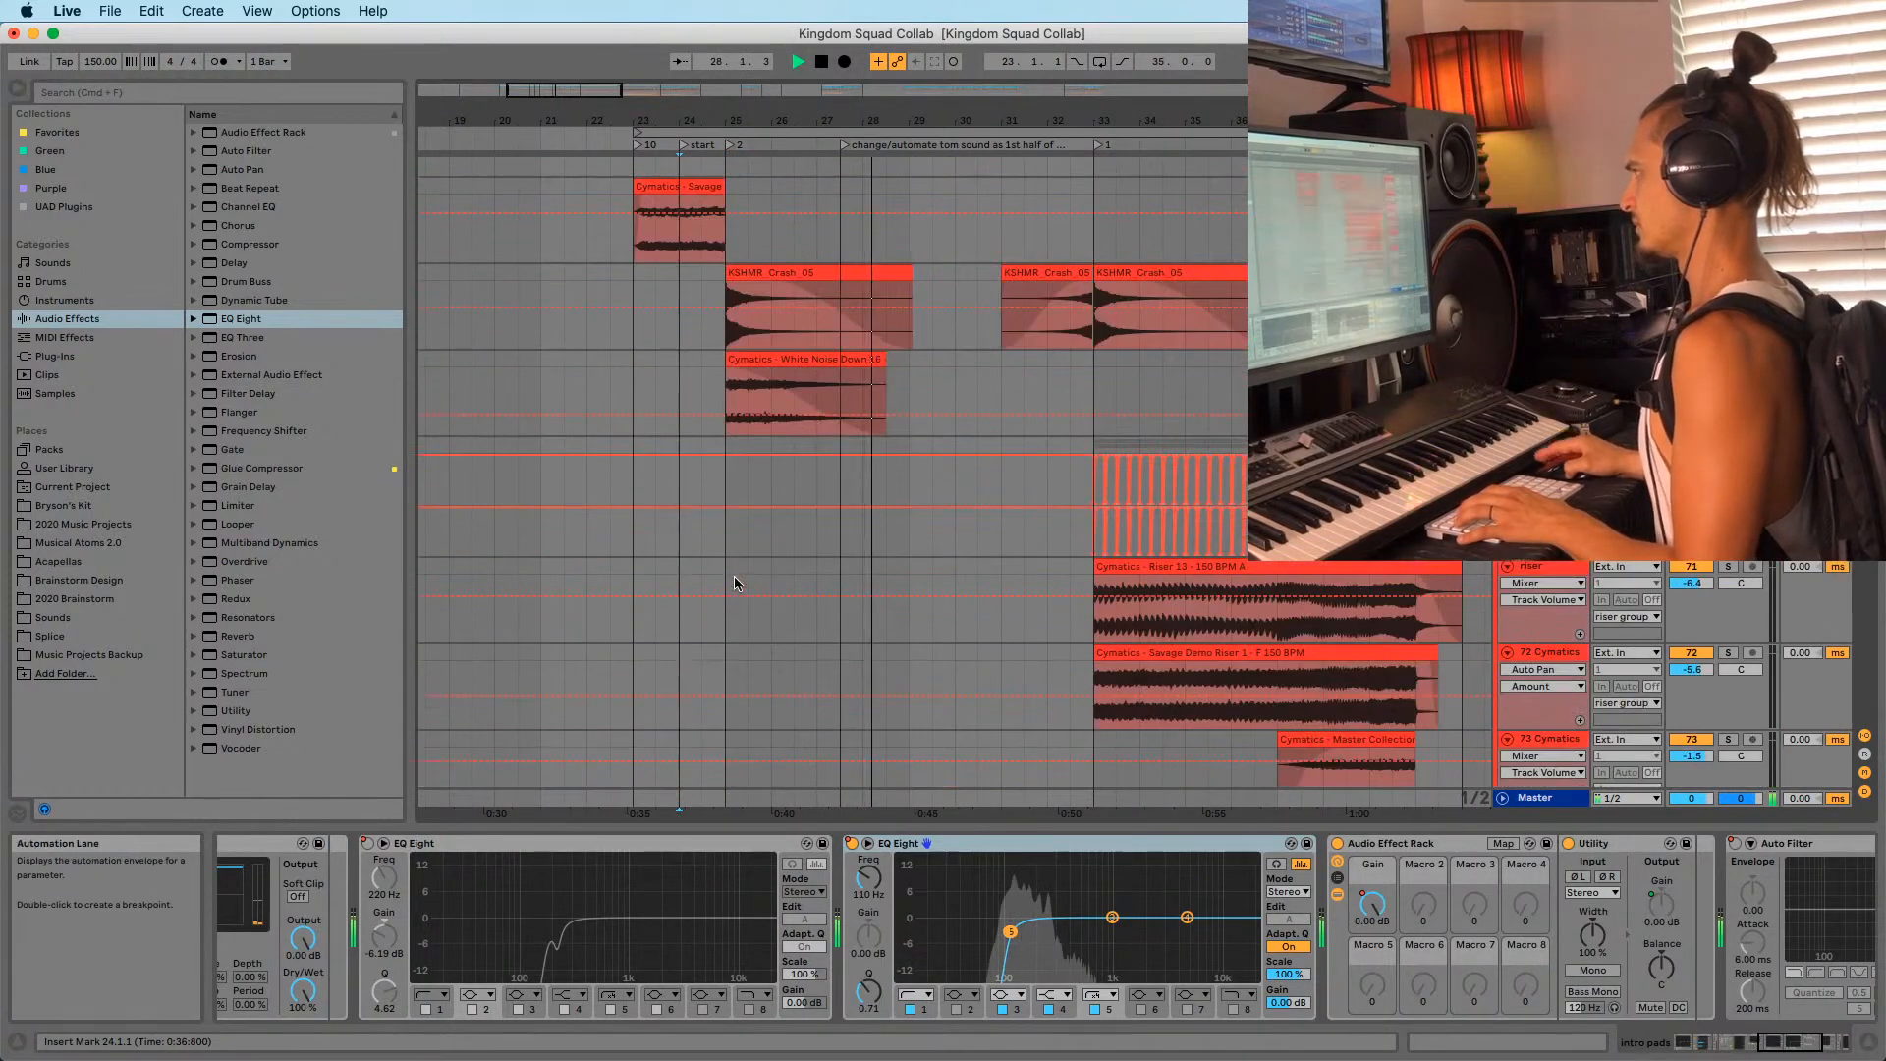
scroll(727, 574, "up", 10)
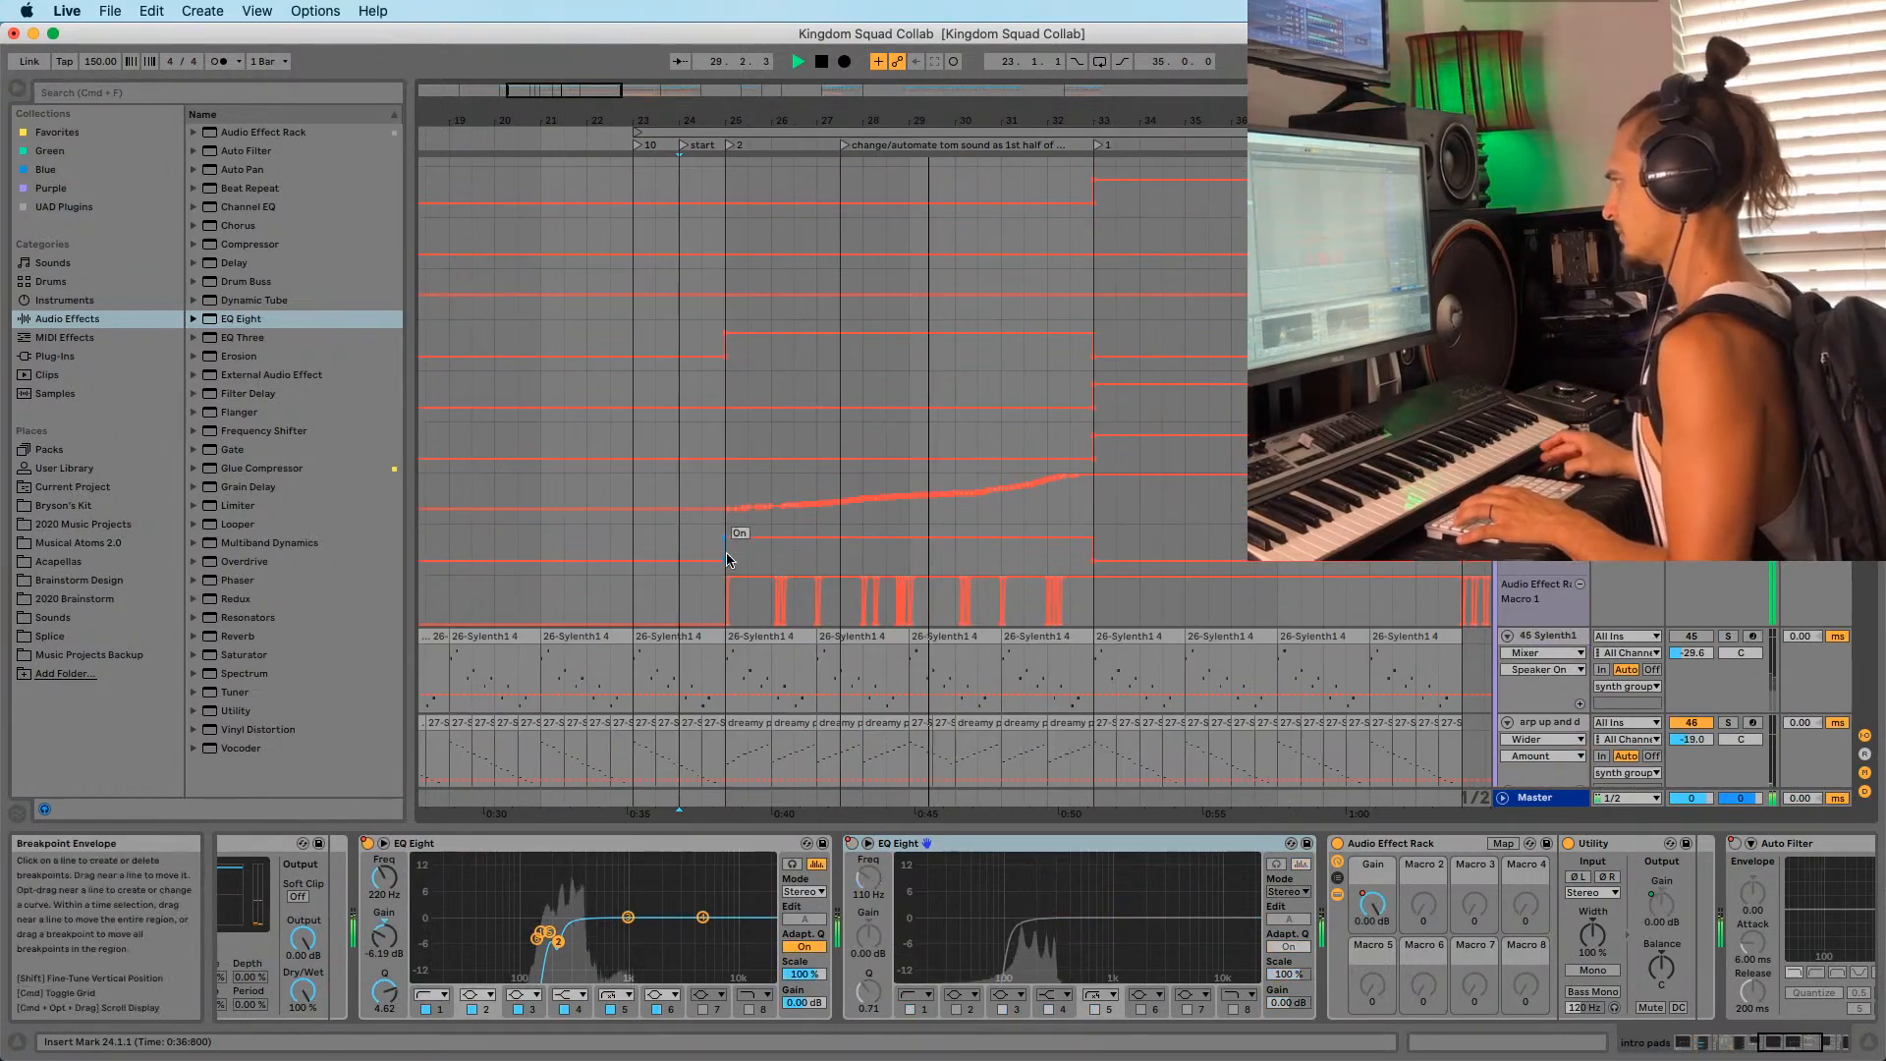
scroll(742, 580, "up", 15)
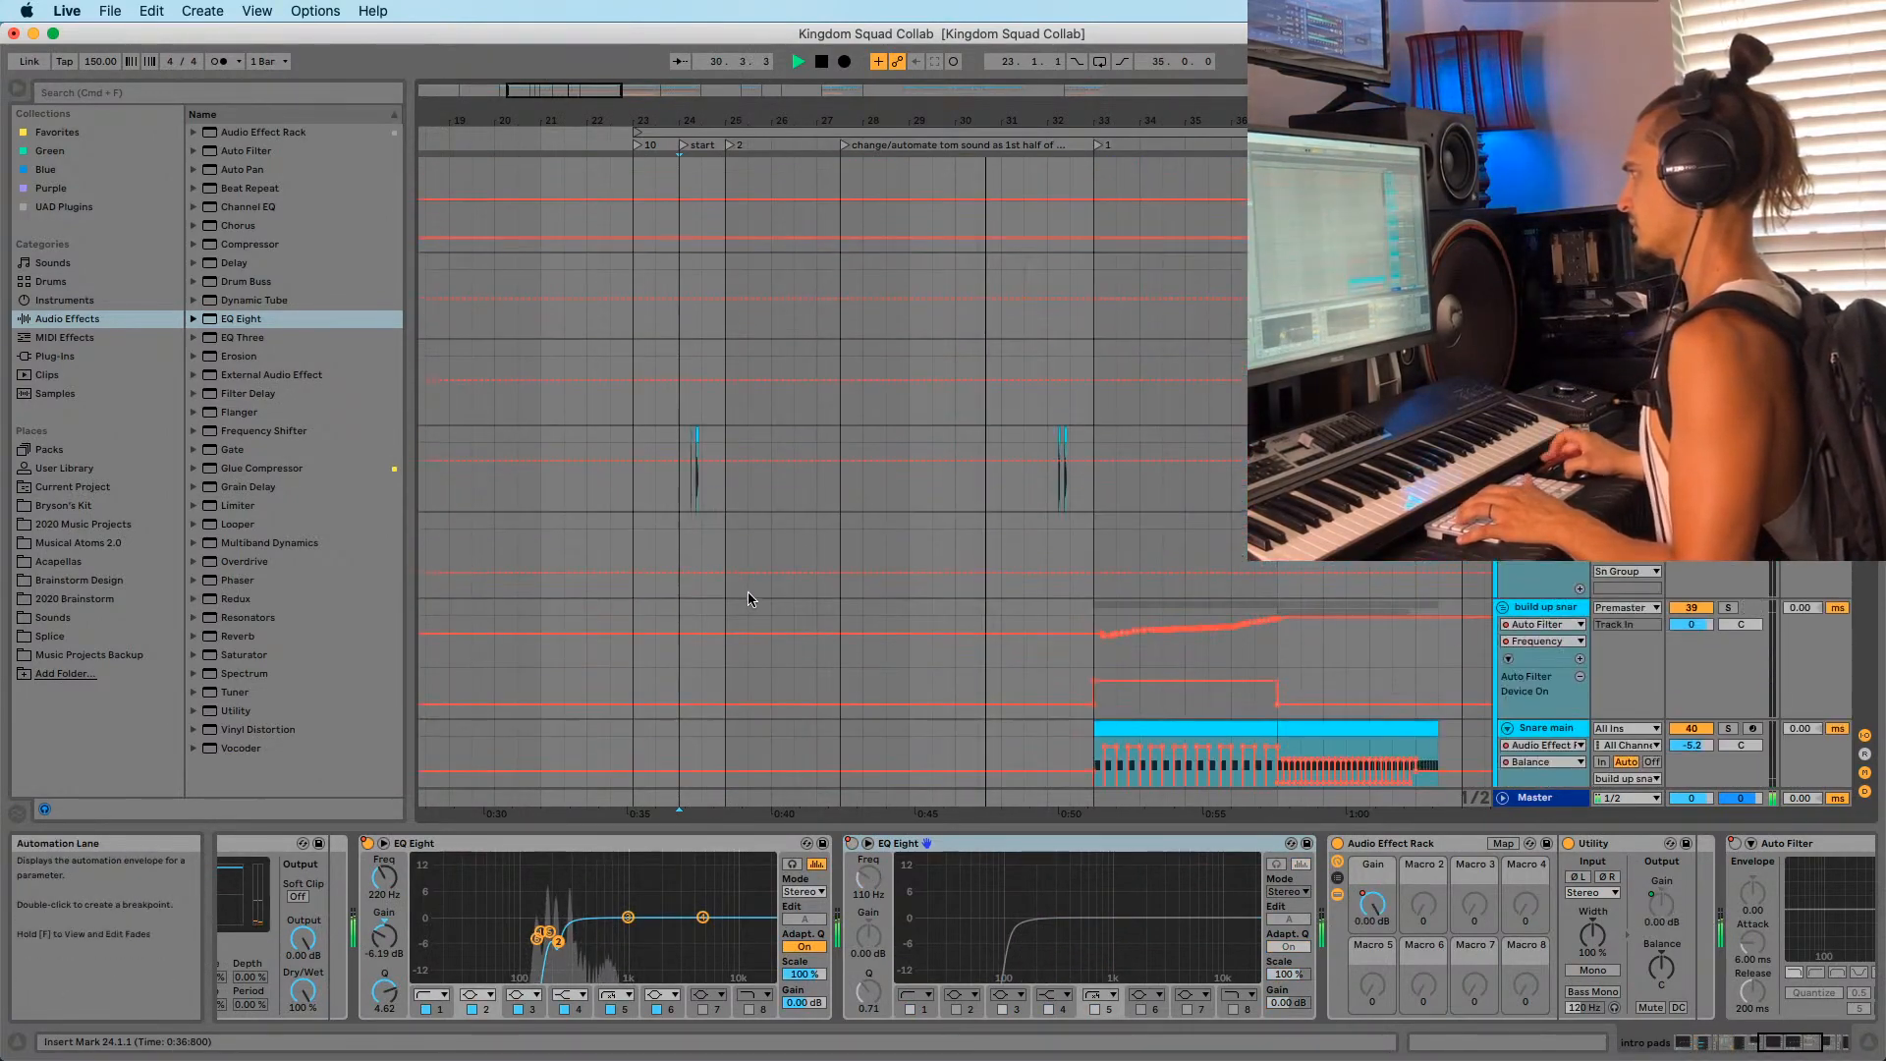
key("space")
scroll(755, 592, "up", 5)
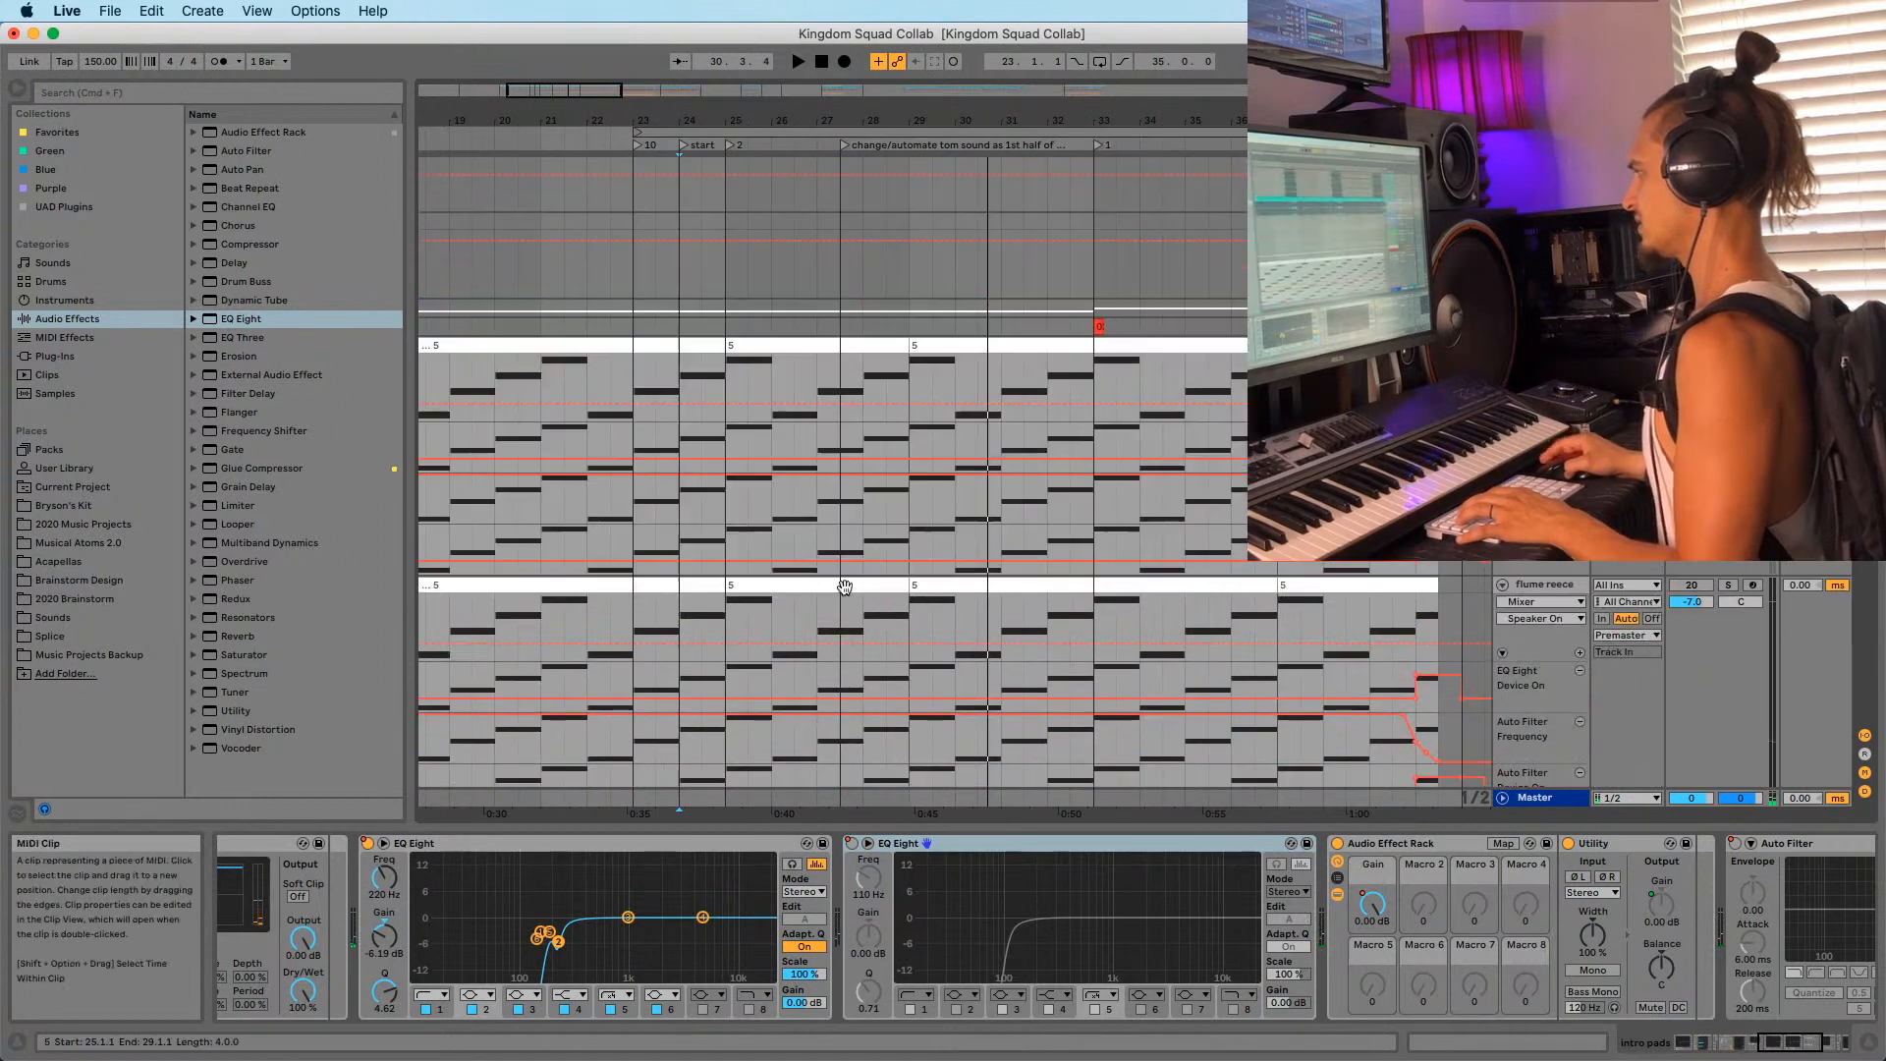
Select flume reece and audition it from bar 25.
left_click(1561, 587)
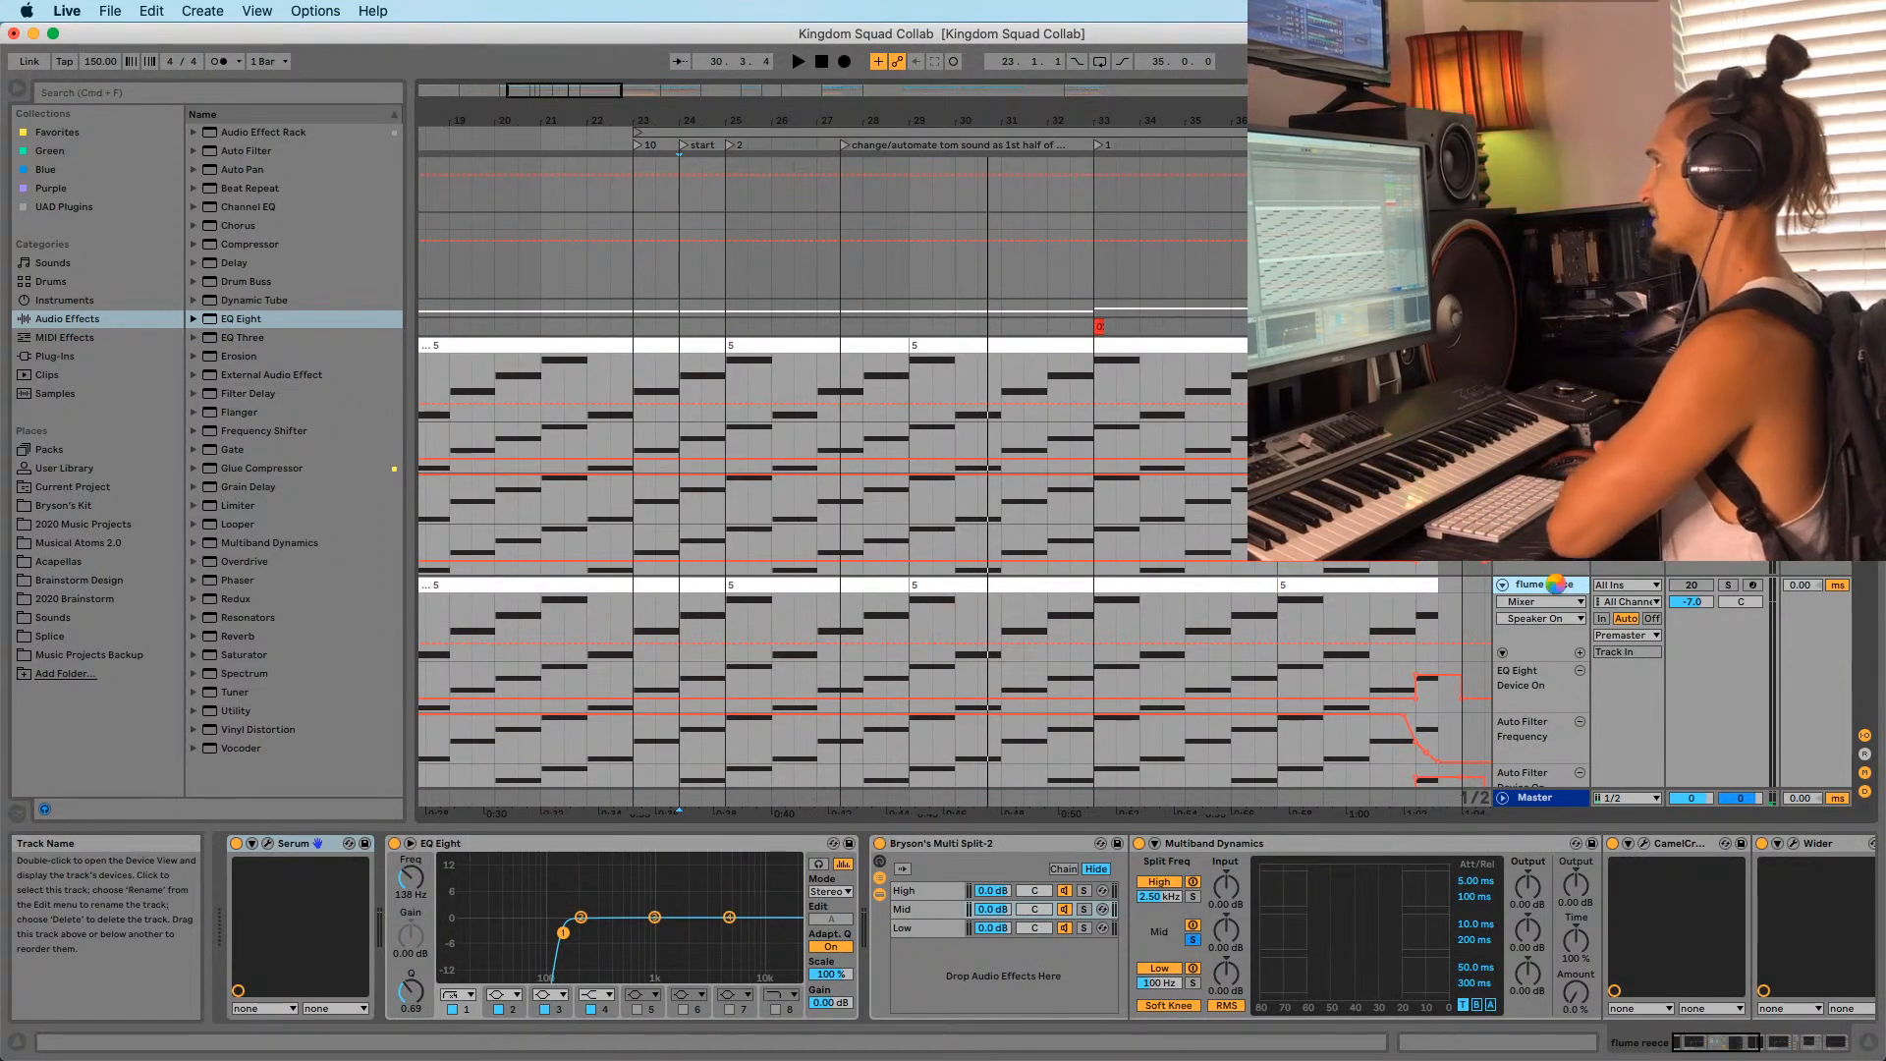
key("Delete")
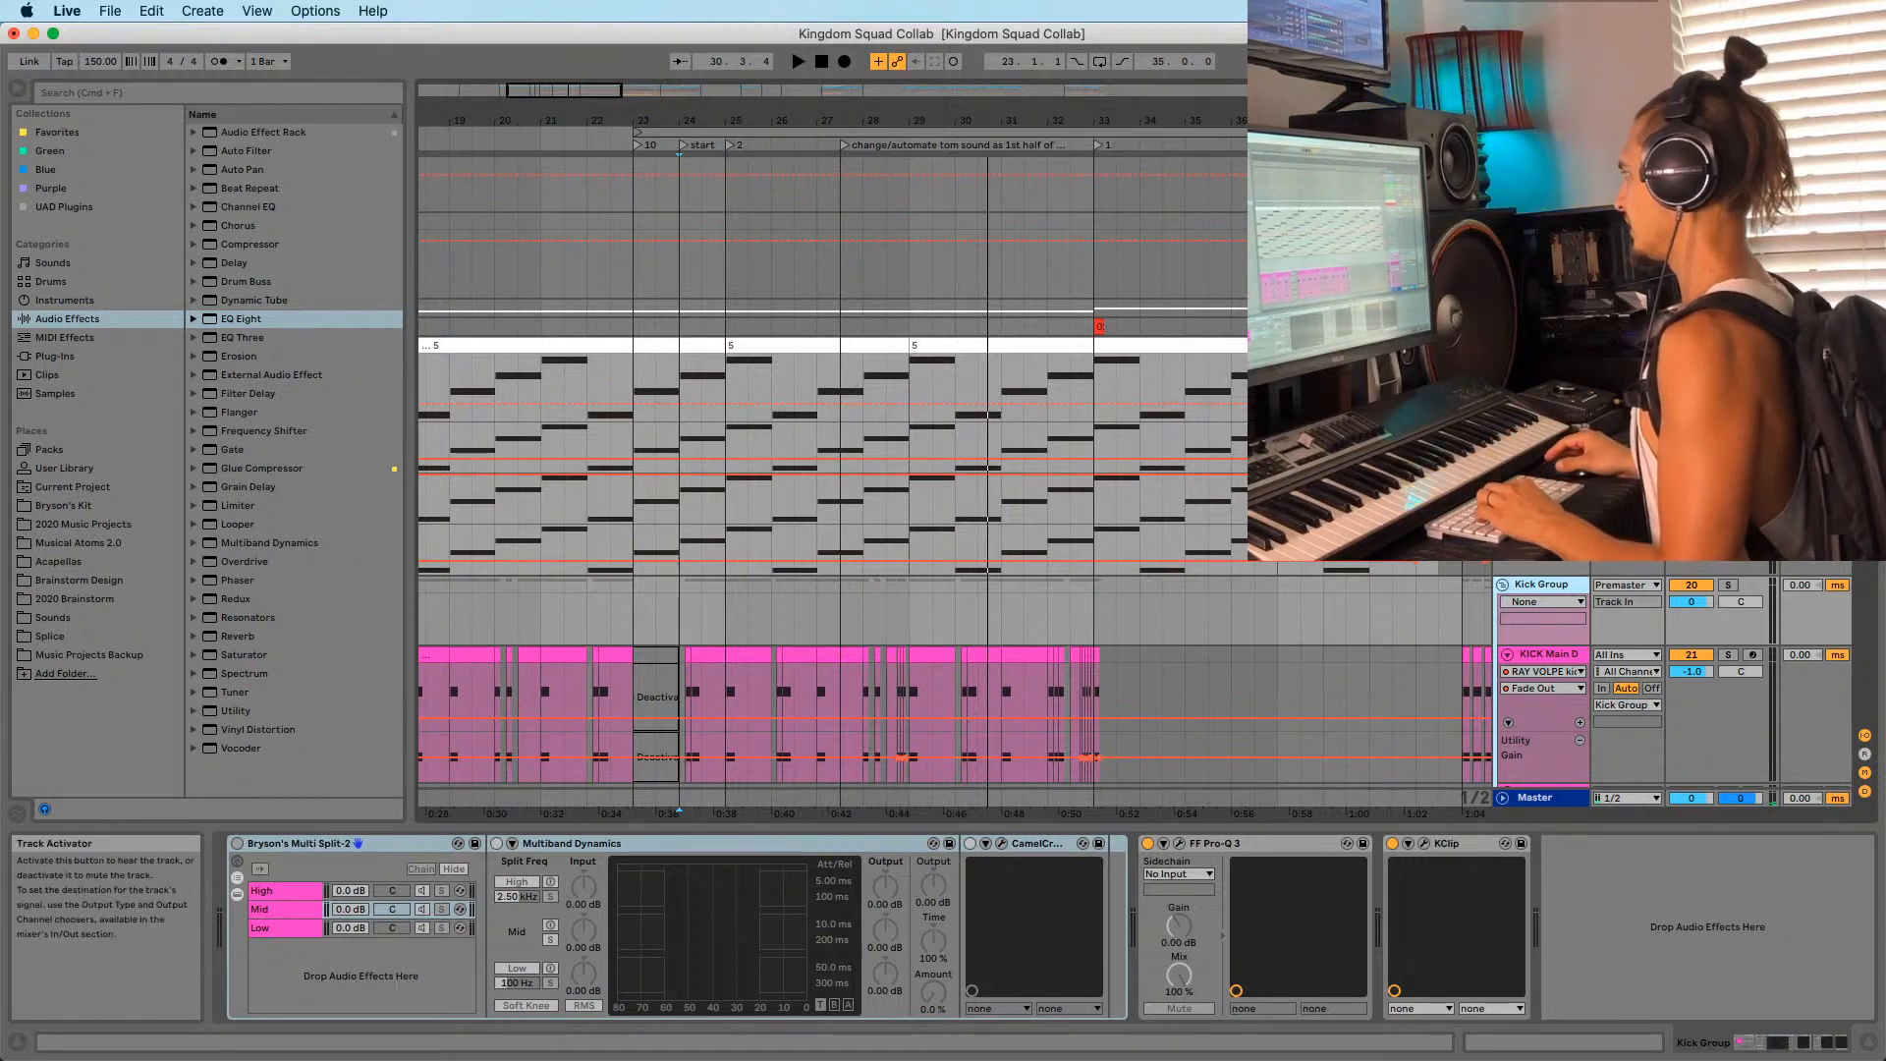
left_click(725, 400)
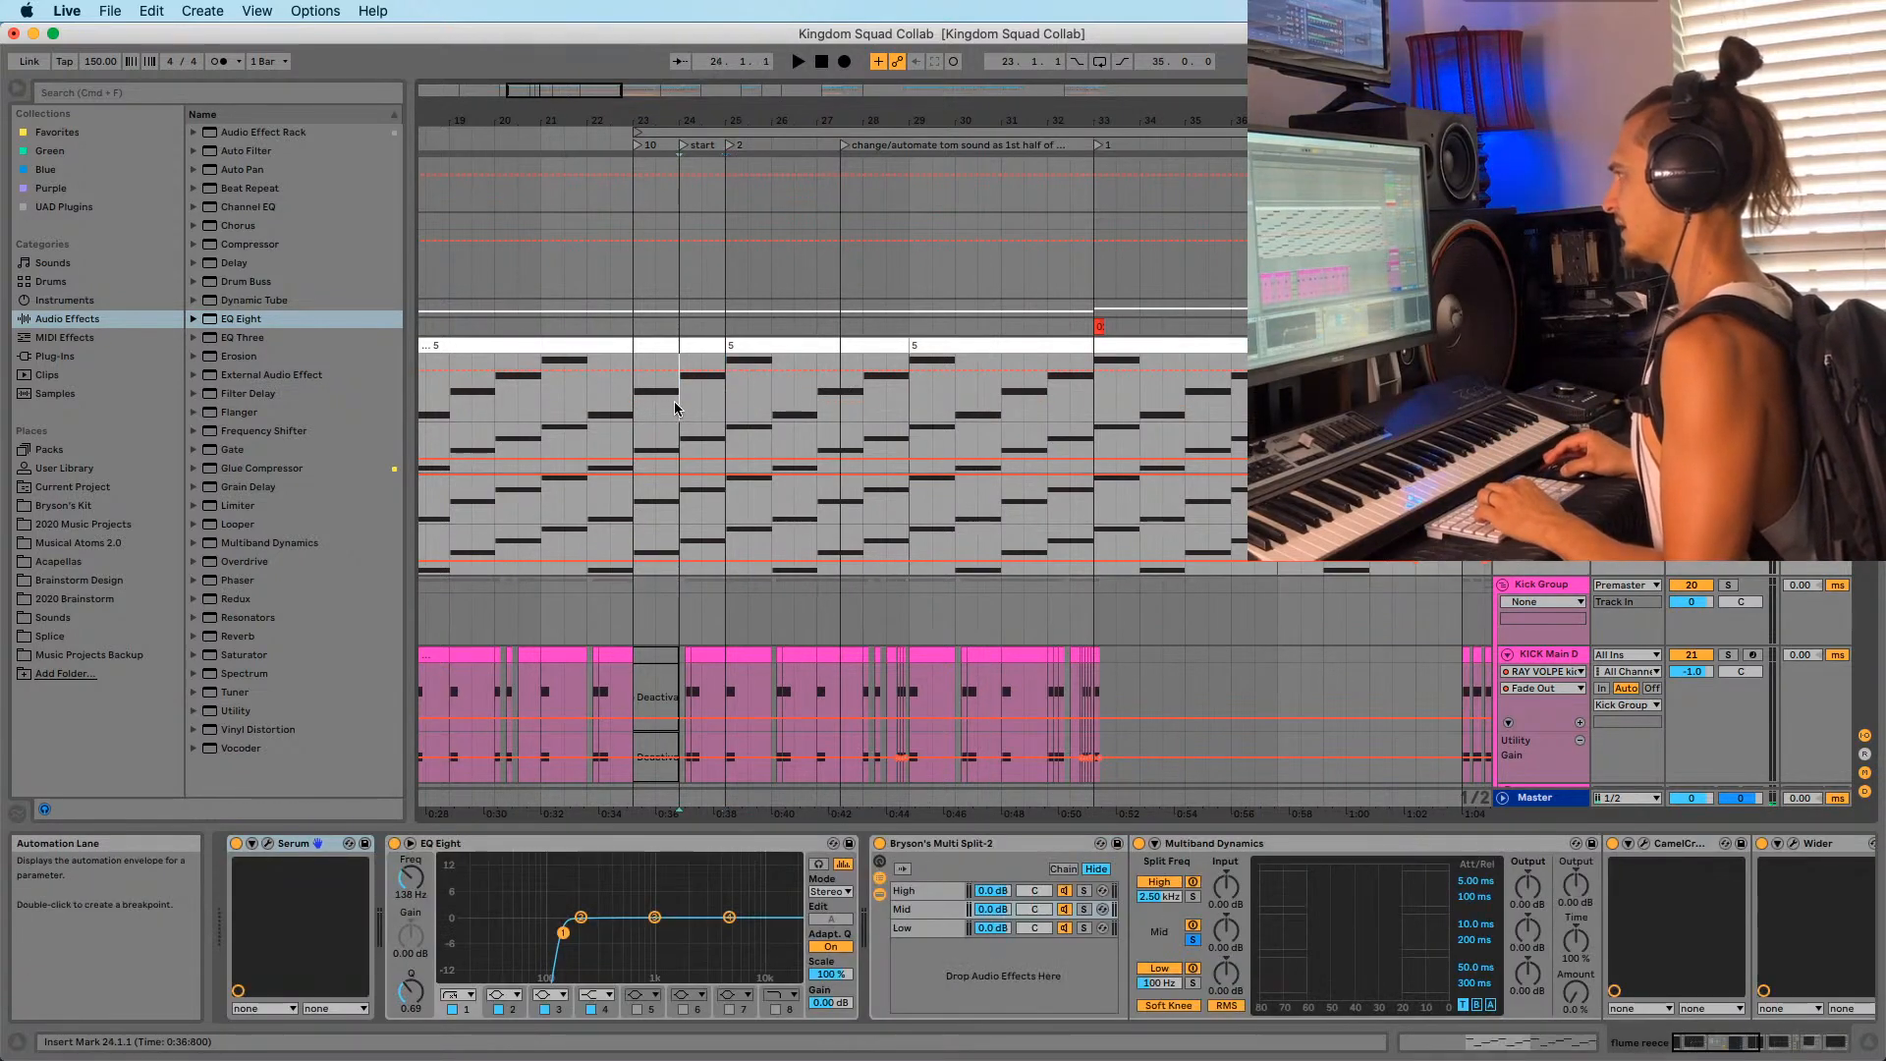
key("space")
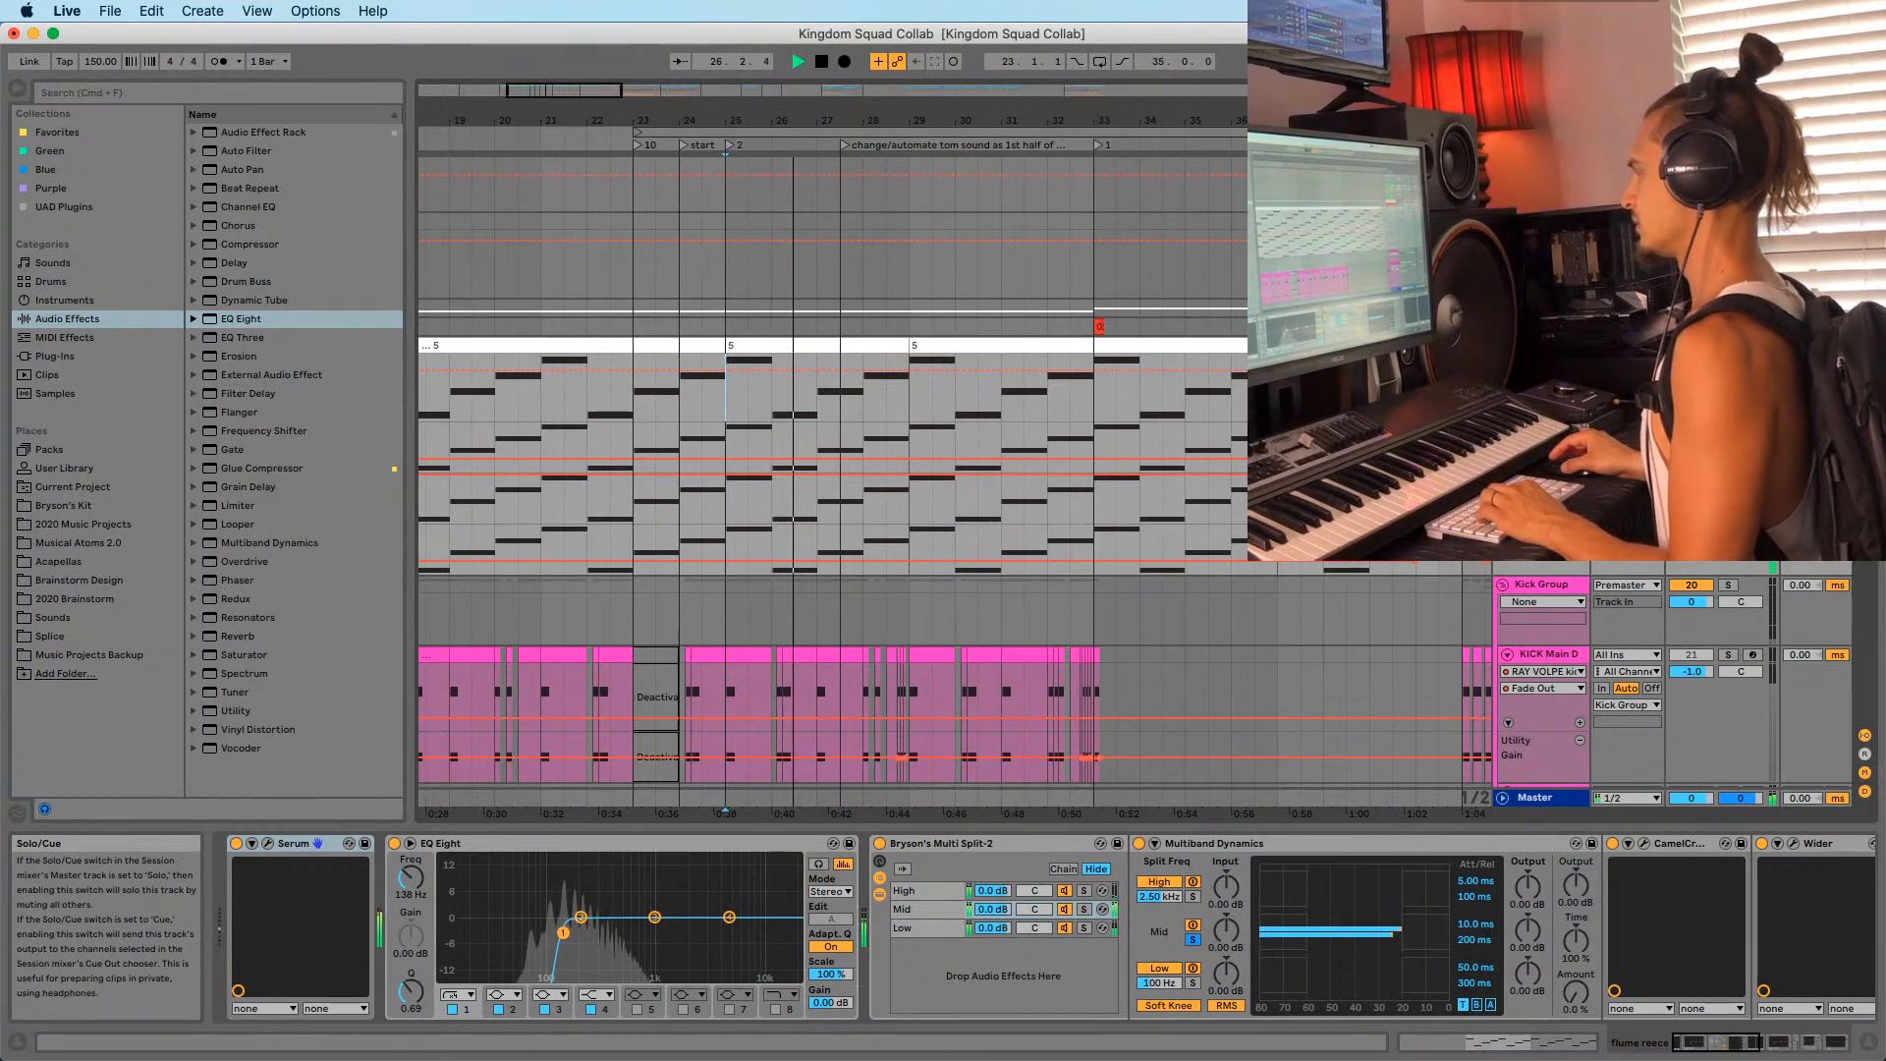
key("space")
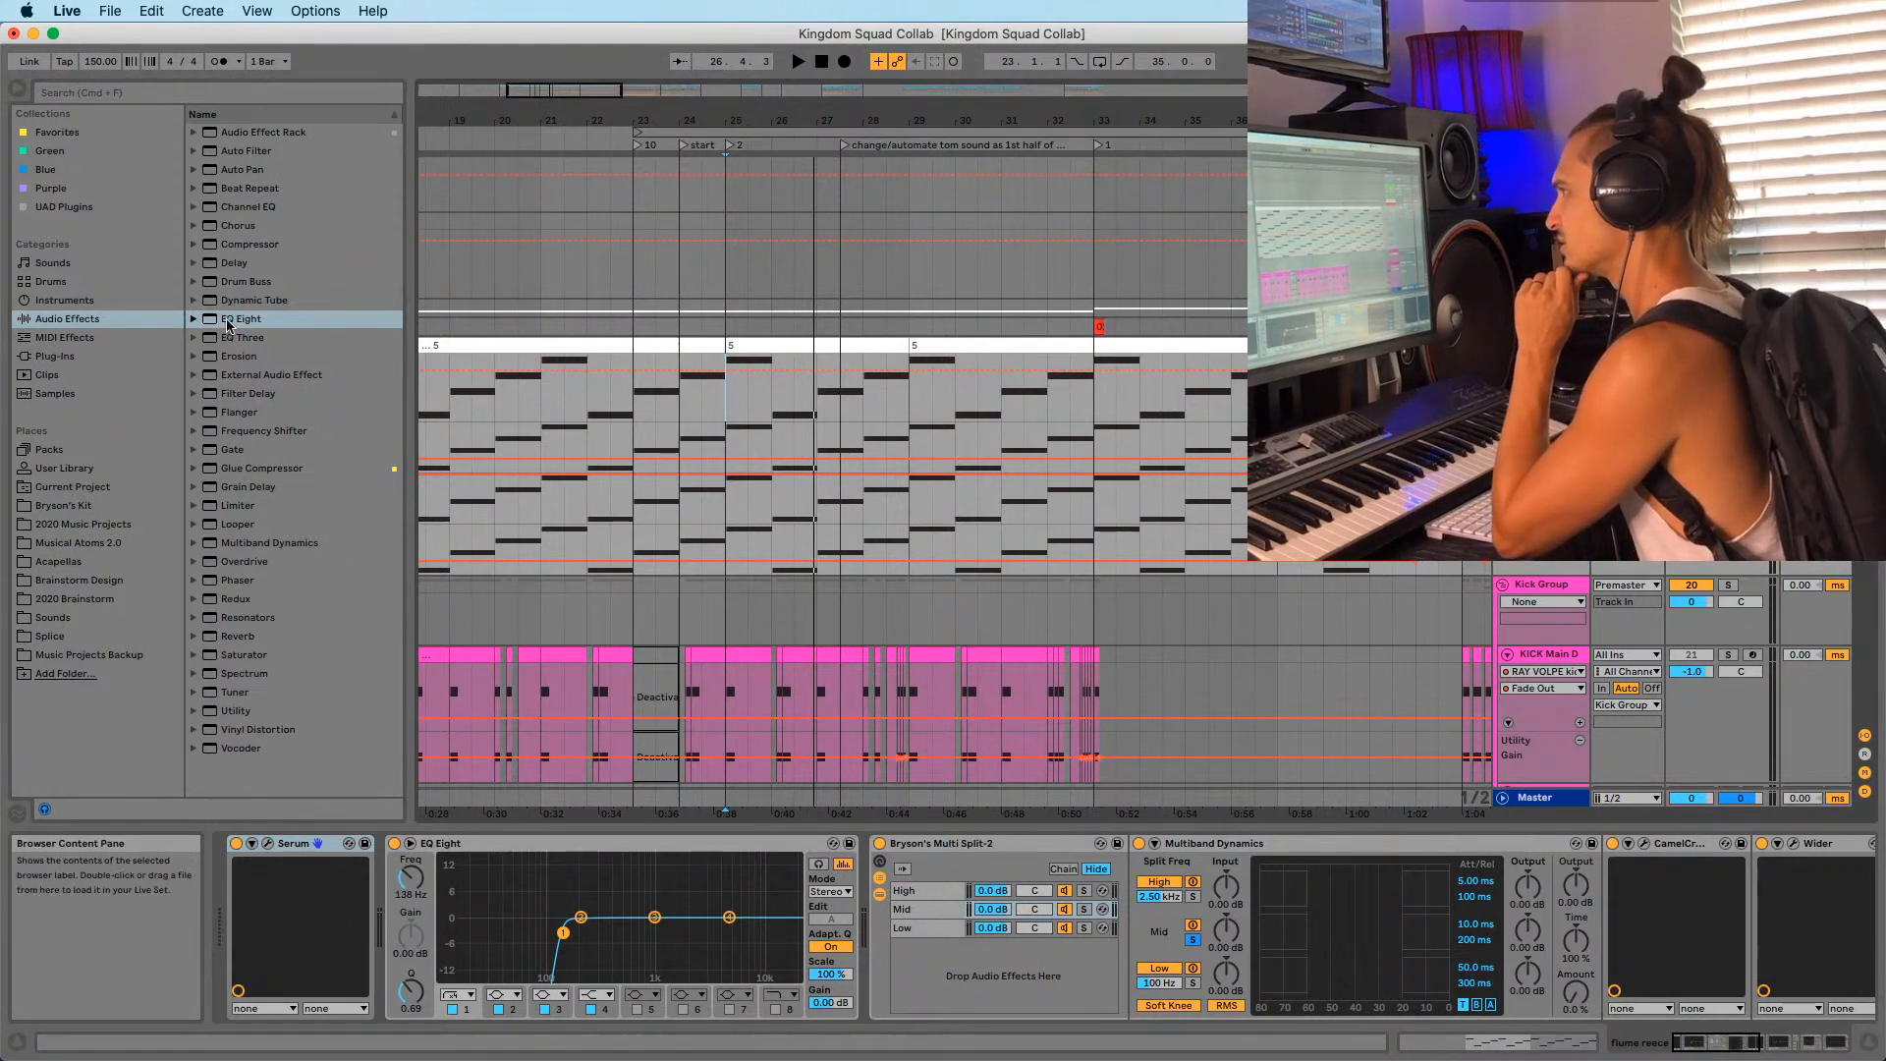
Add a second EQ Eight after the first and automate it to switch on at bar 25.
left_click_drag(228, 320, 867, 960)
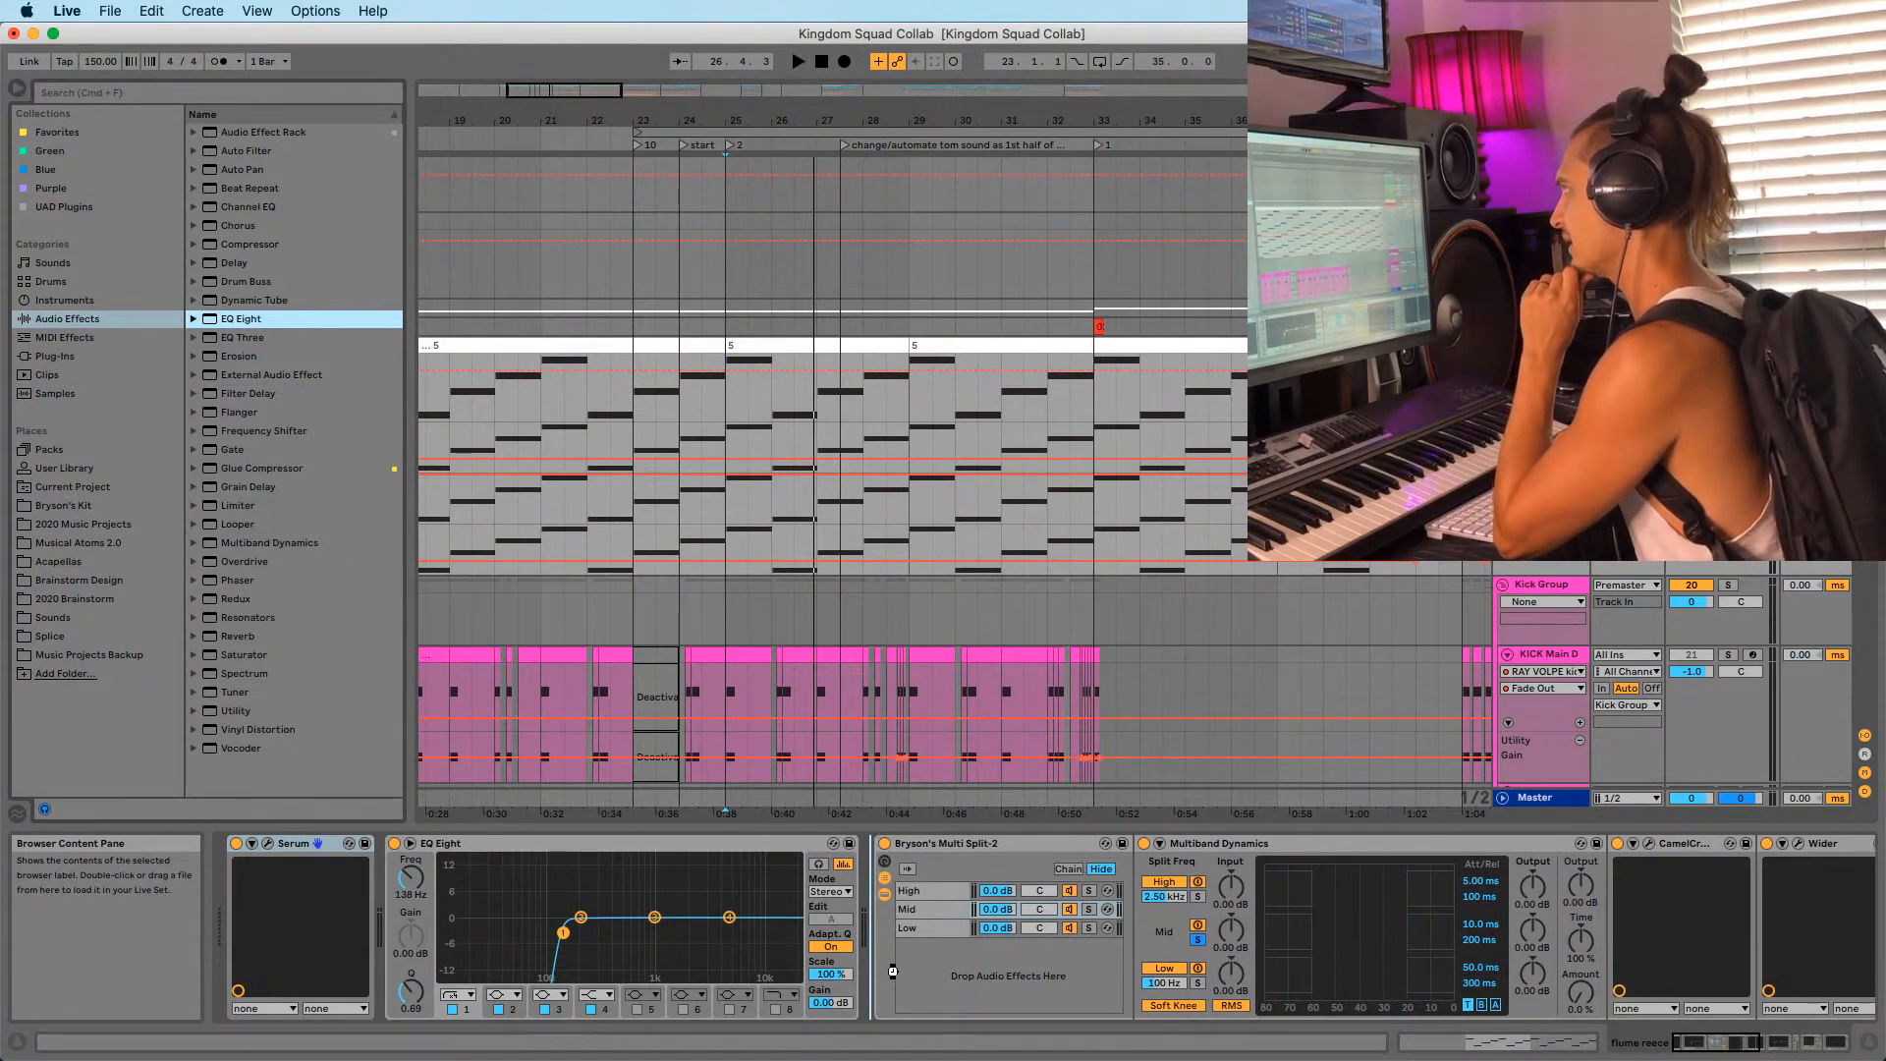
left_click_drag(877, 846, 879, 849)
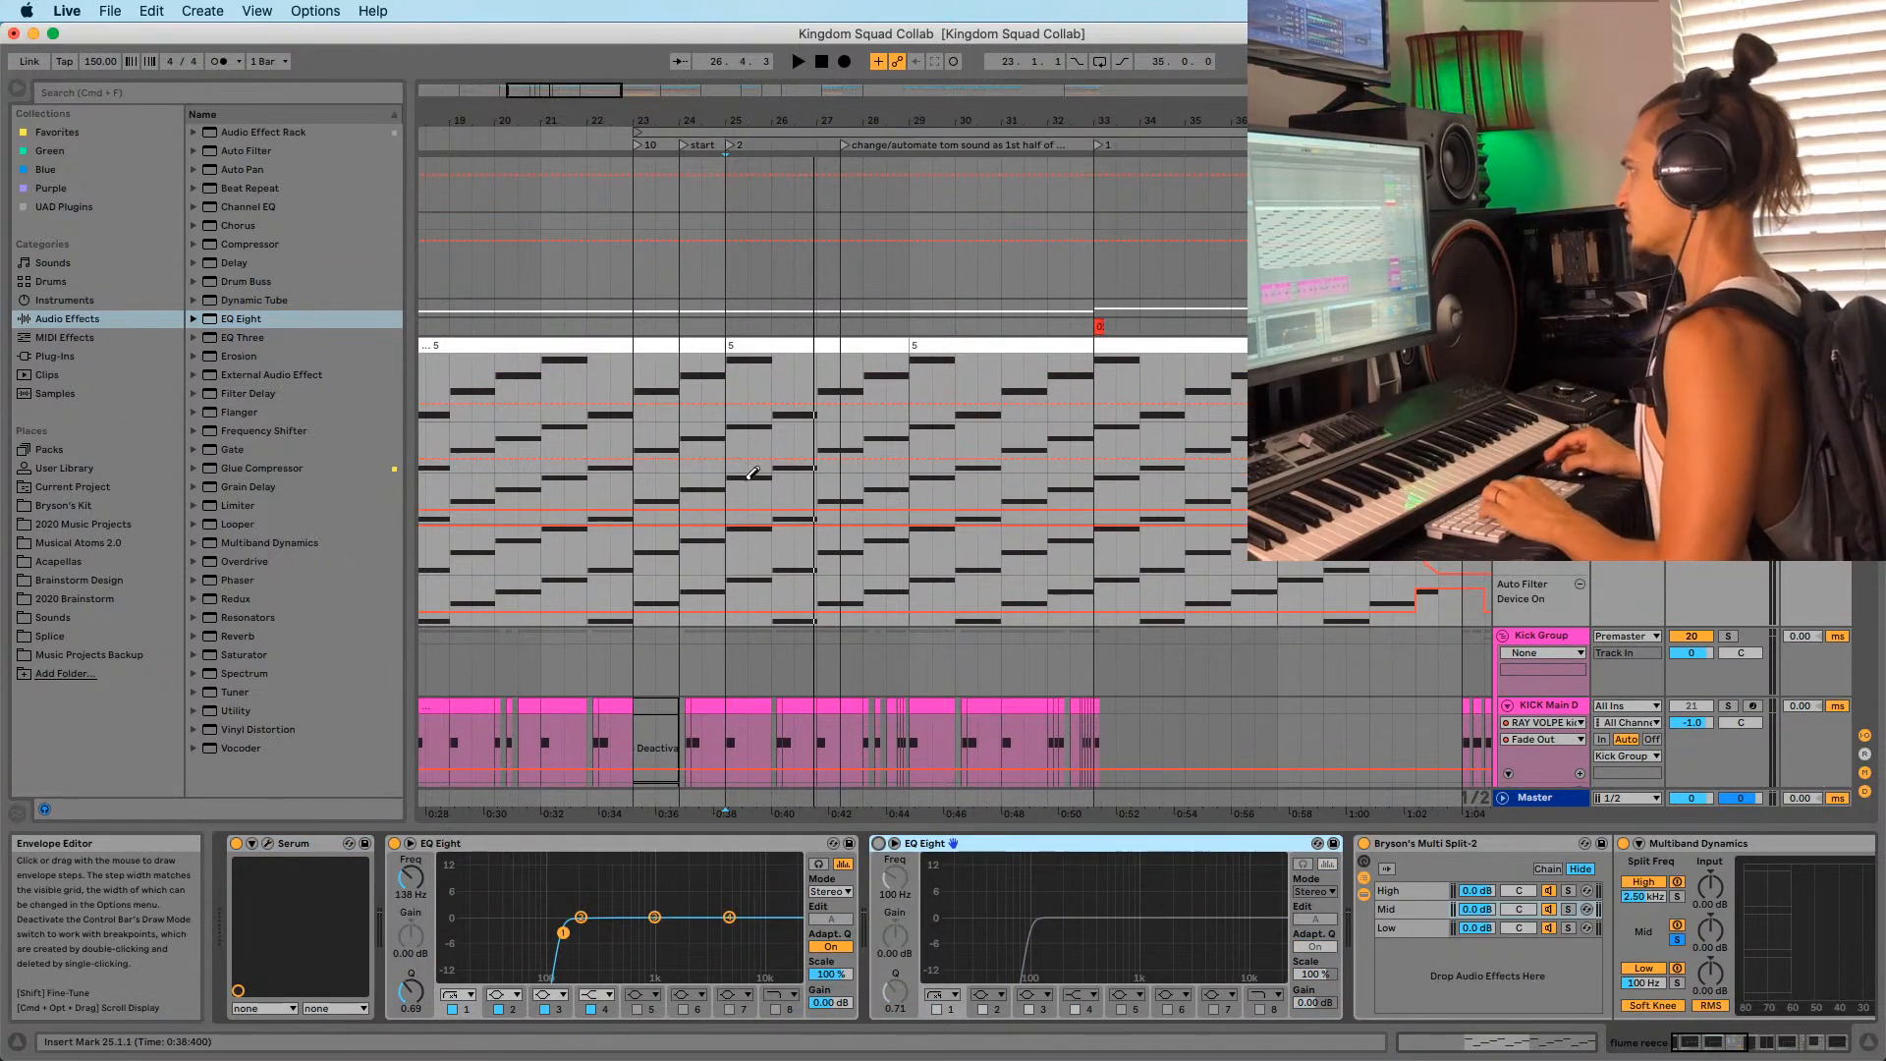
left_click_drag(750, 392, 812, 400)
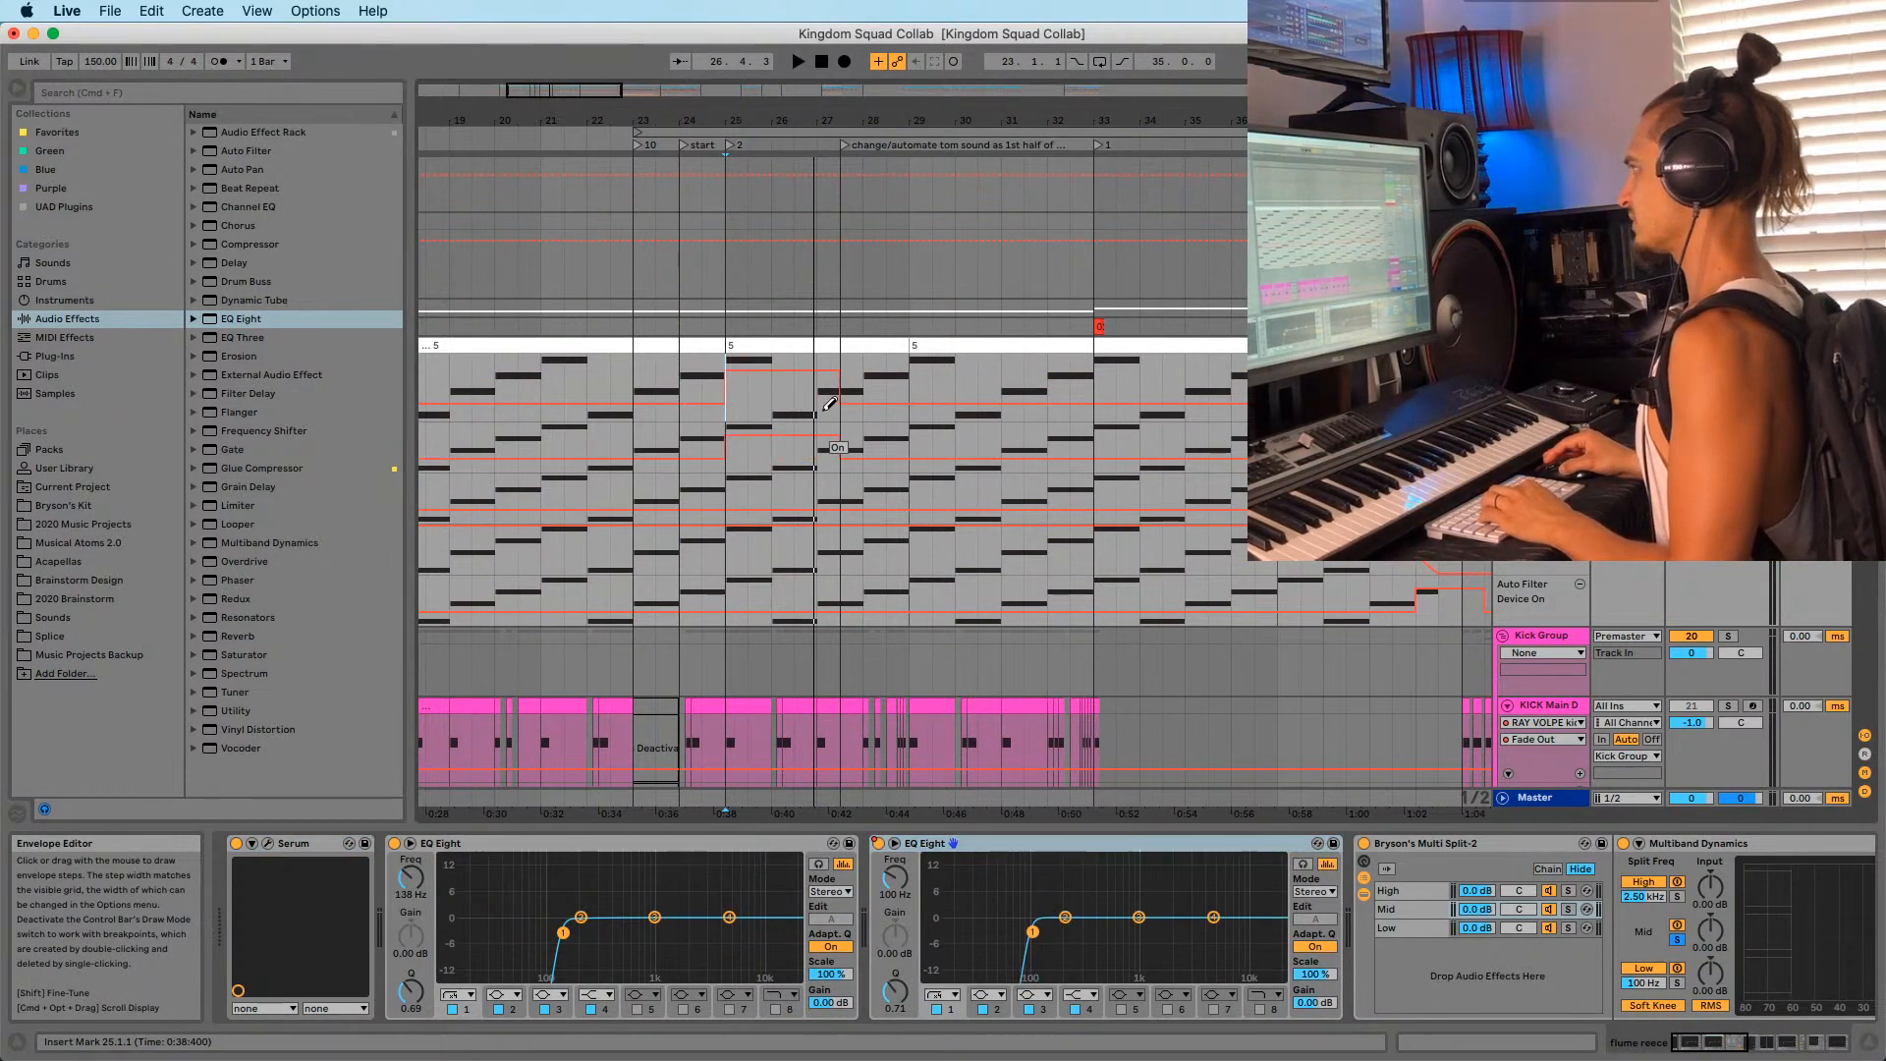
Raise the new EQ's low cut to 188 Hz, then about 211 Hz, auditioning from bar 25.
left_click_drag(895, 877, 895, 861)
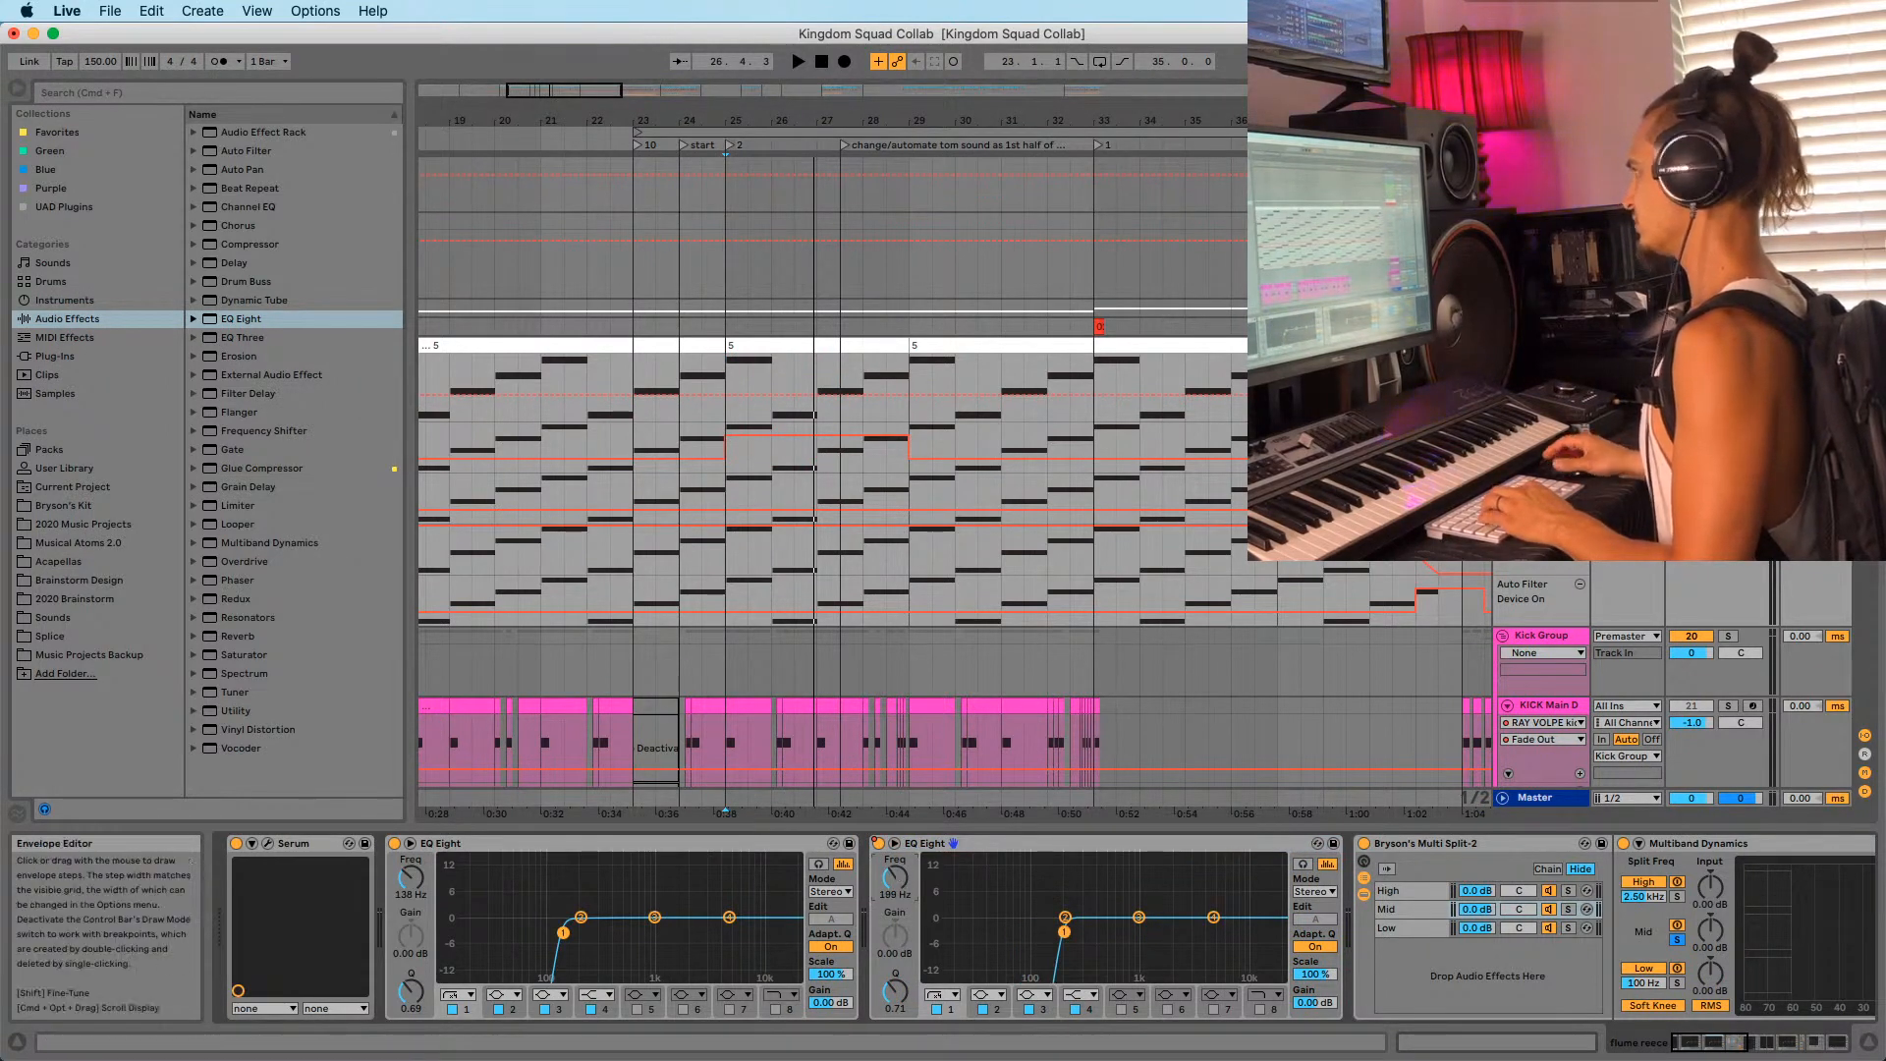
key("space")
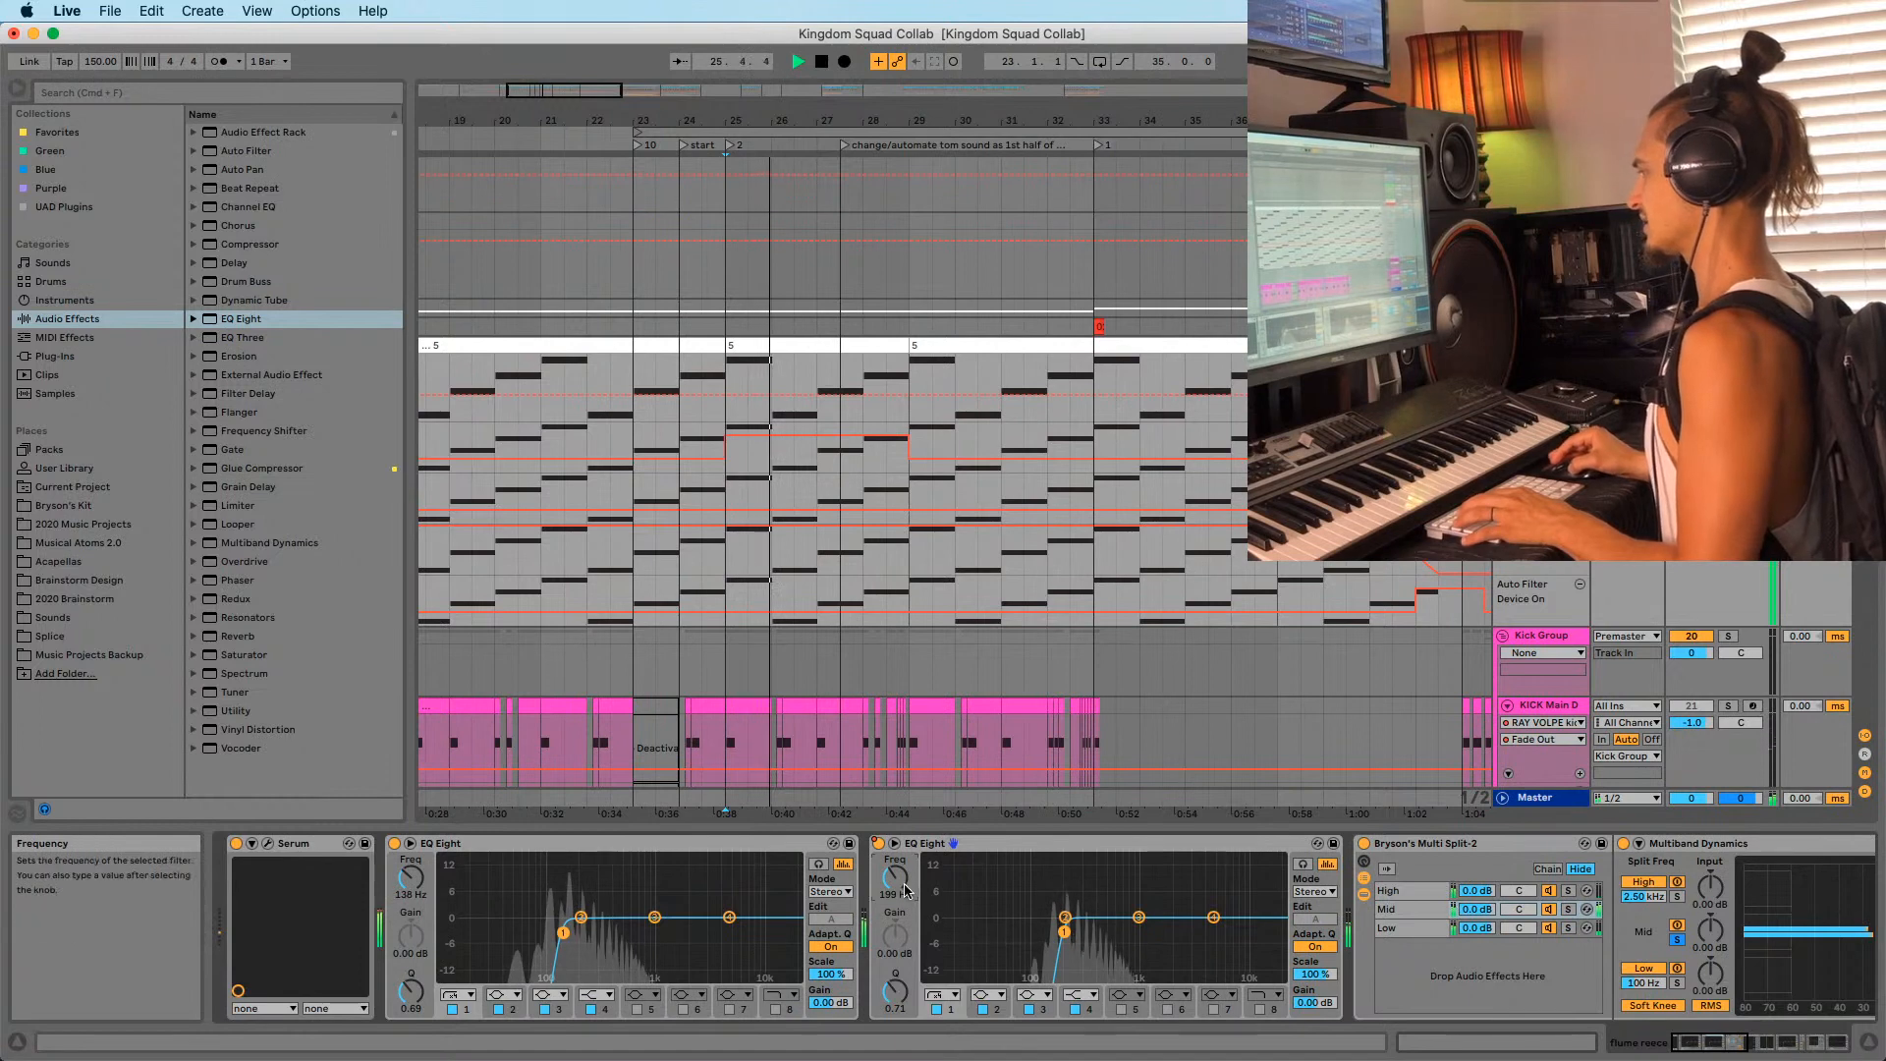
left_click_drag(895, 877, 895, 875)
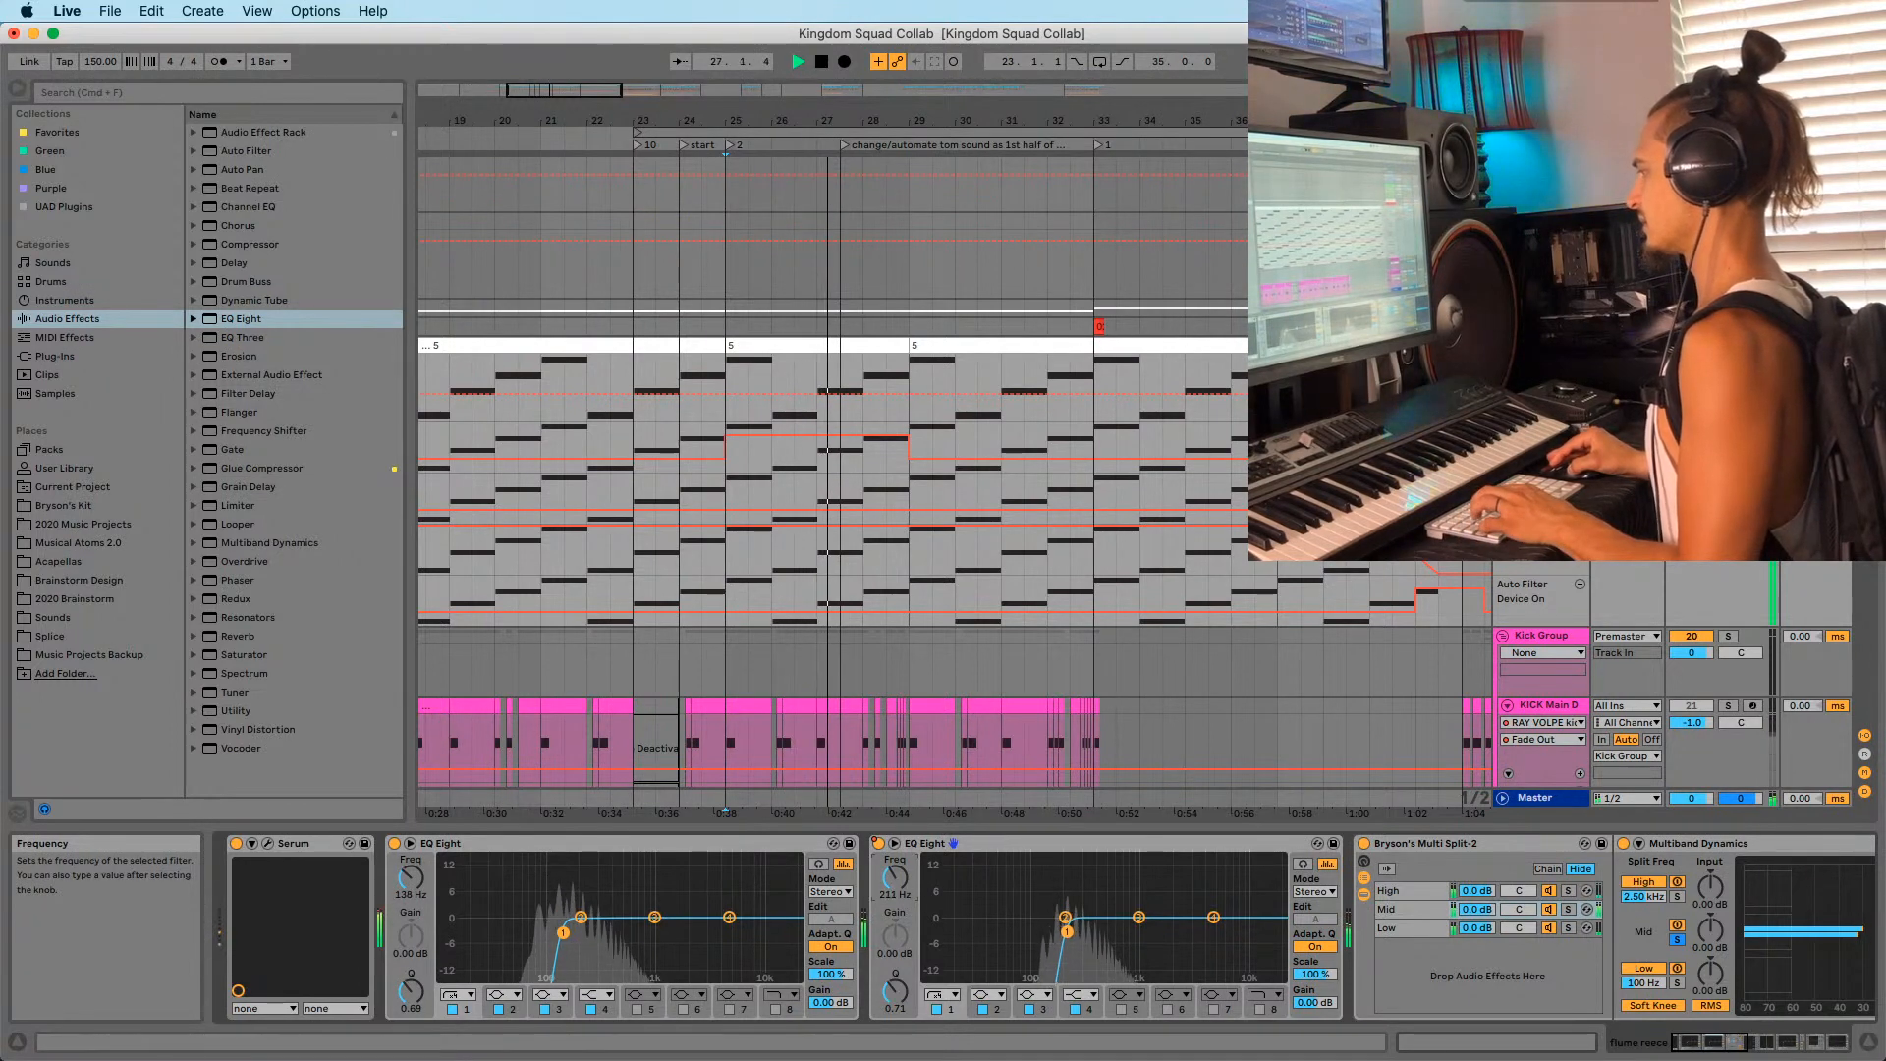
key("space")
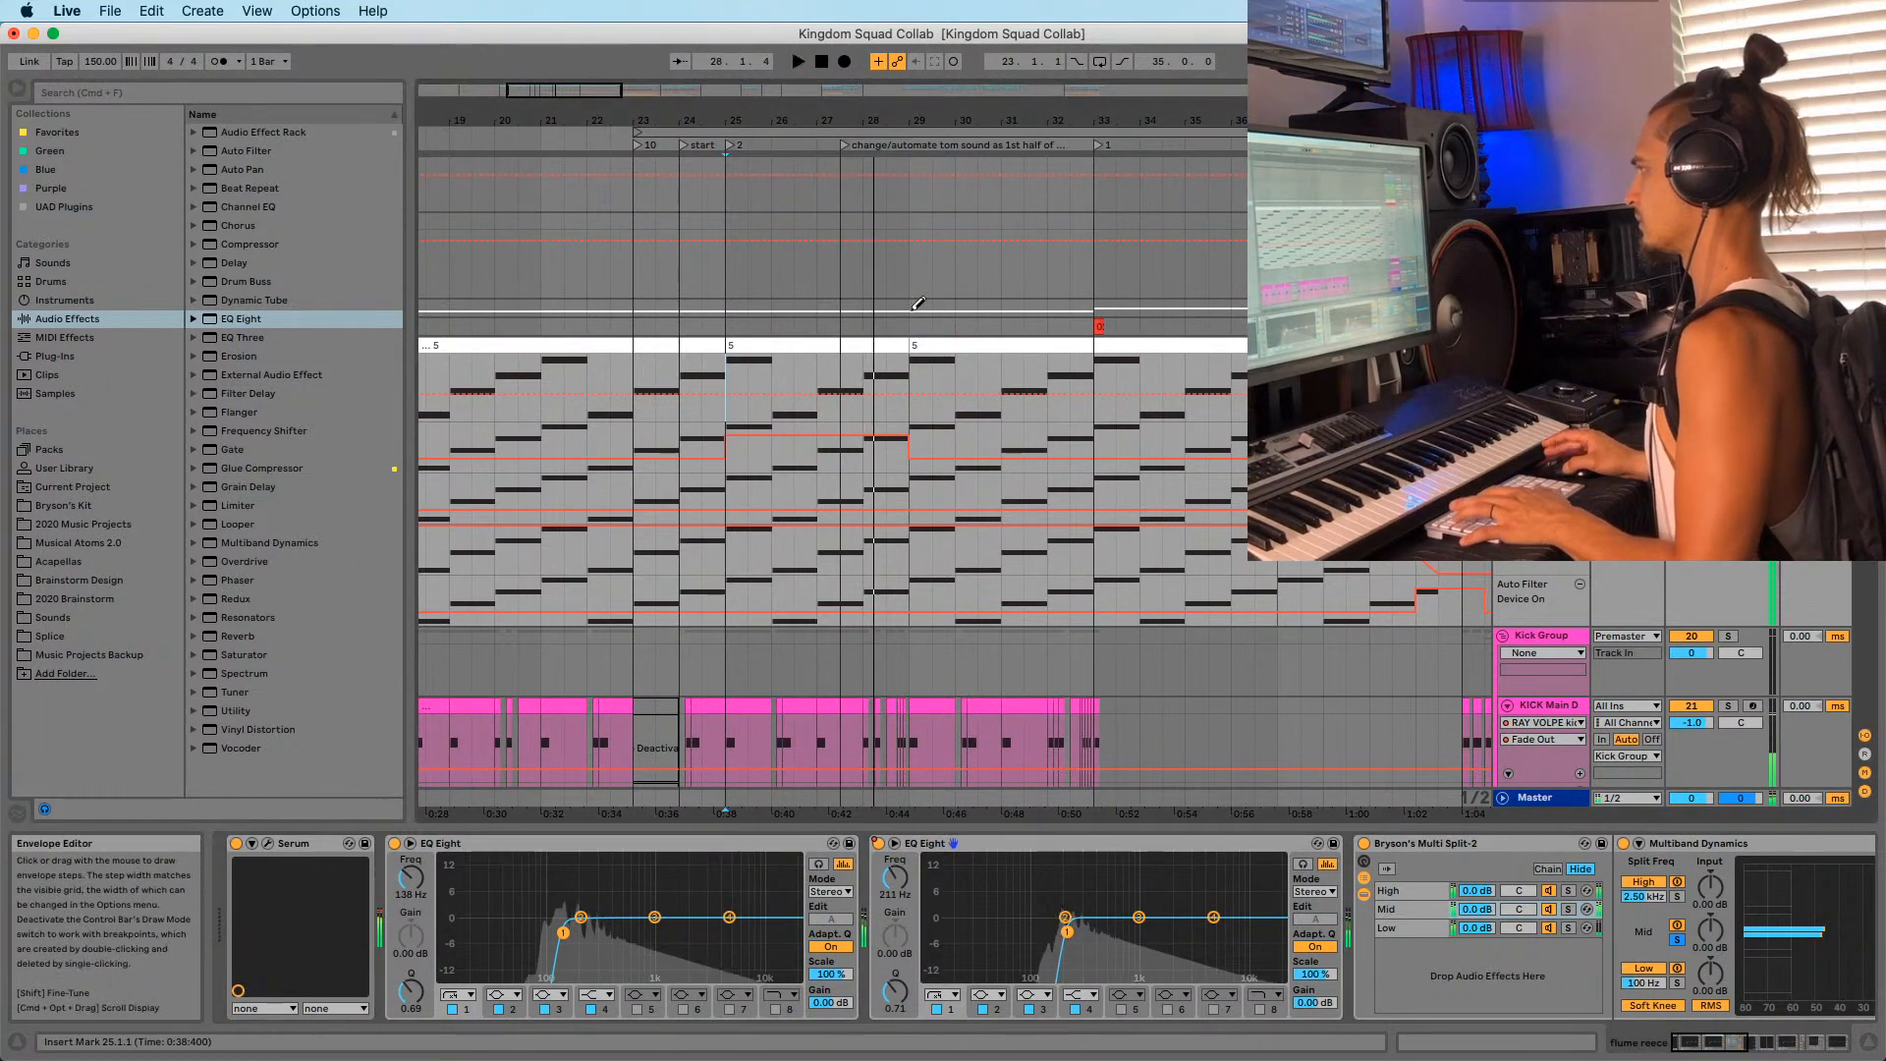
key("space")
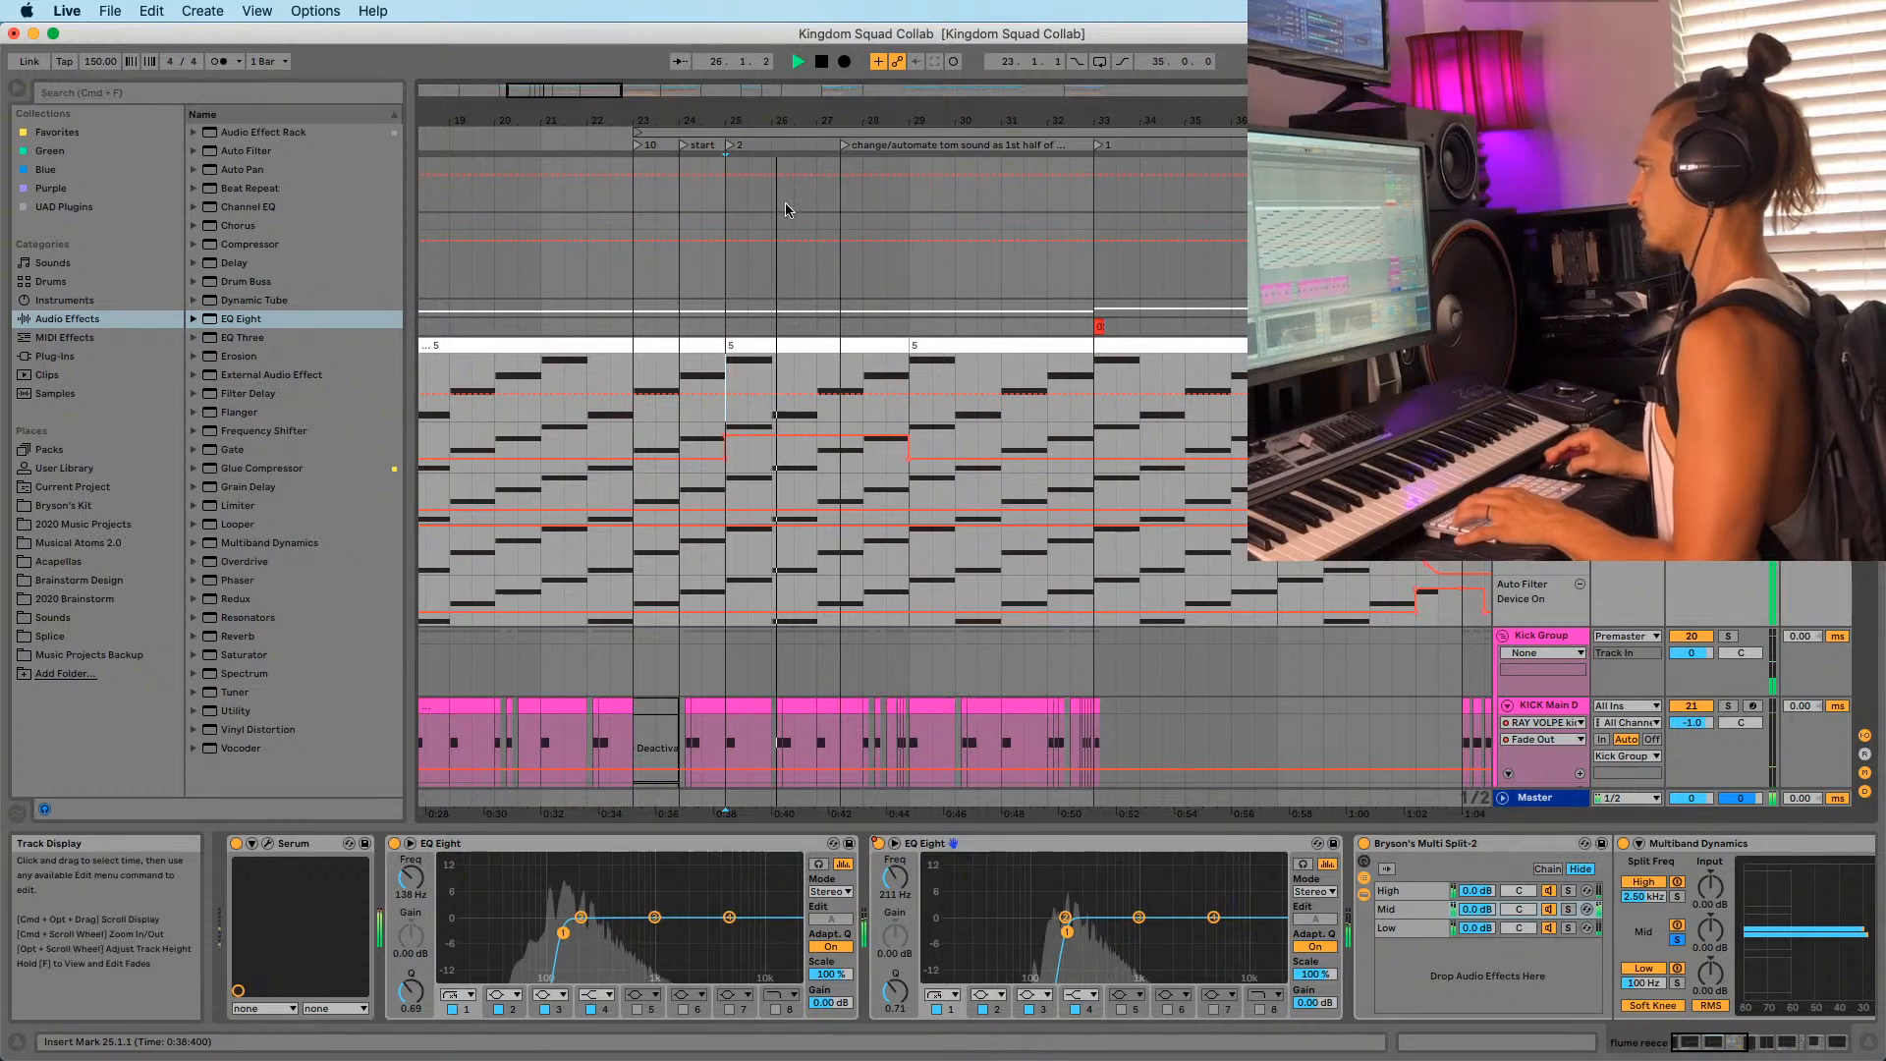
Select the flume reece clip spanning bars 25–29 and replay it.
left_click_drag(784, 120, 771, 96)
scroll(874, 374, "down", 10)
scroll(1829, 736, "down", 10)
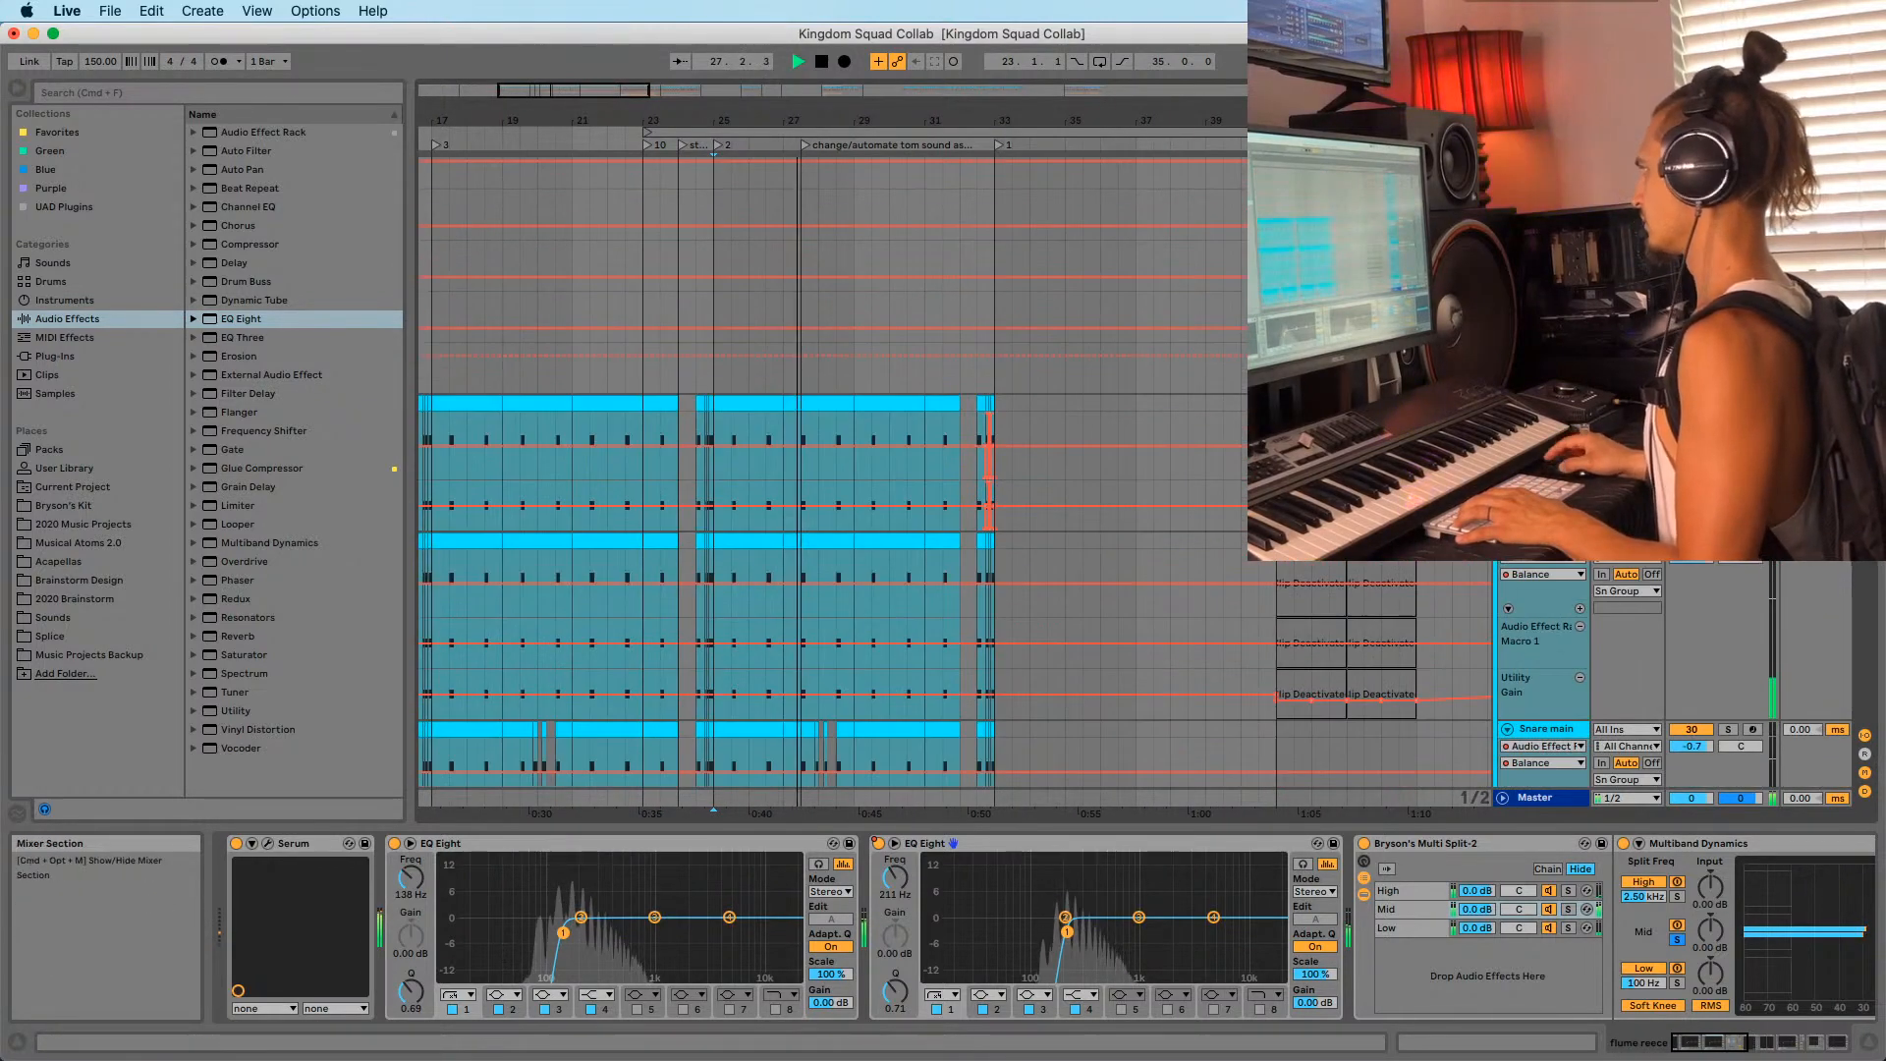
scroll(1829, 737, "up", 8)
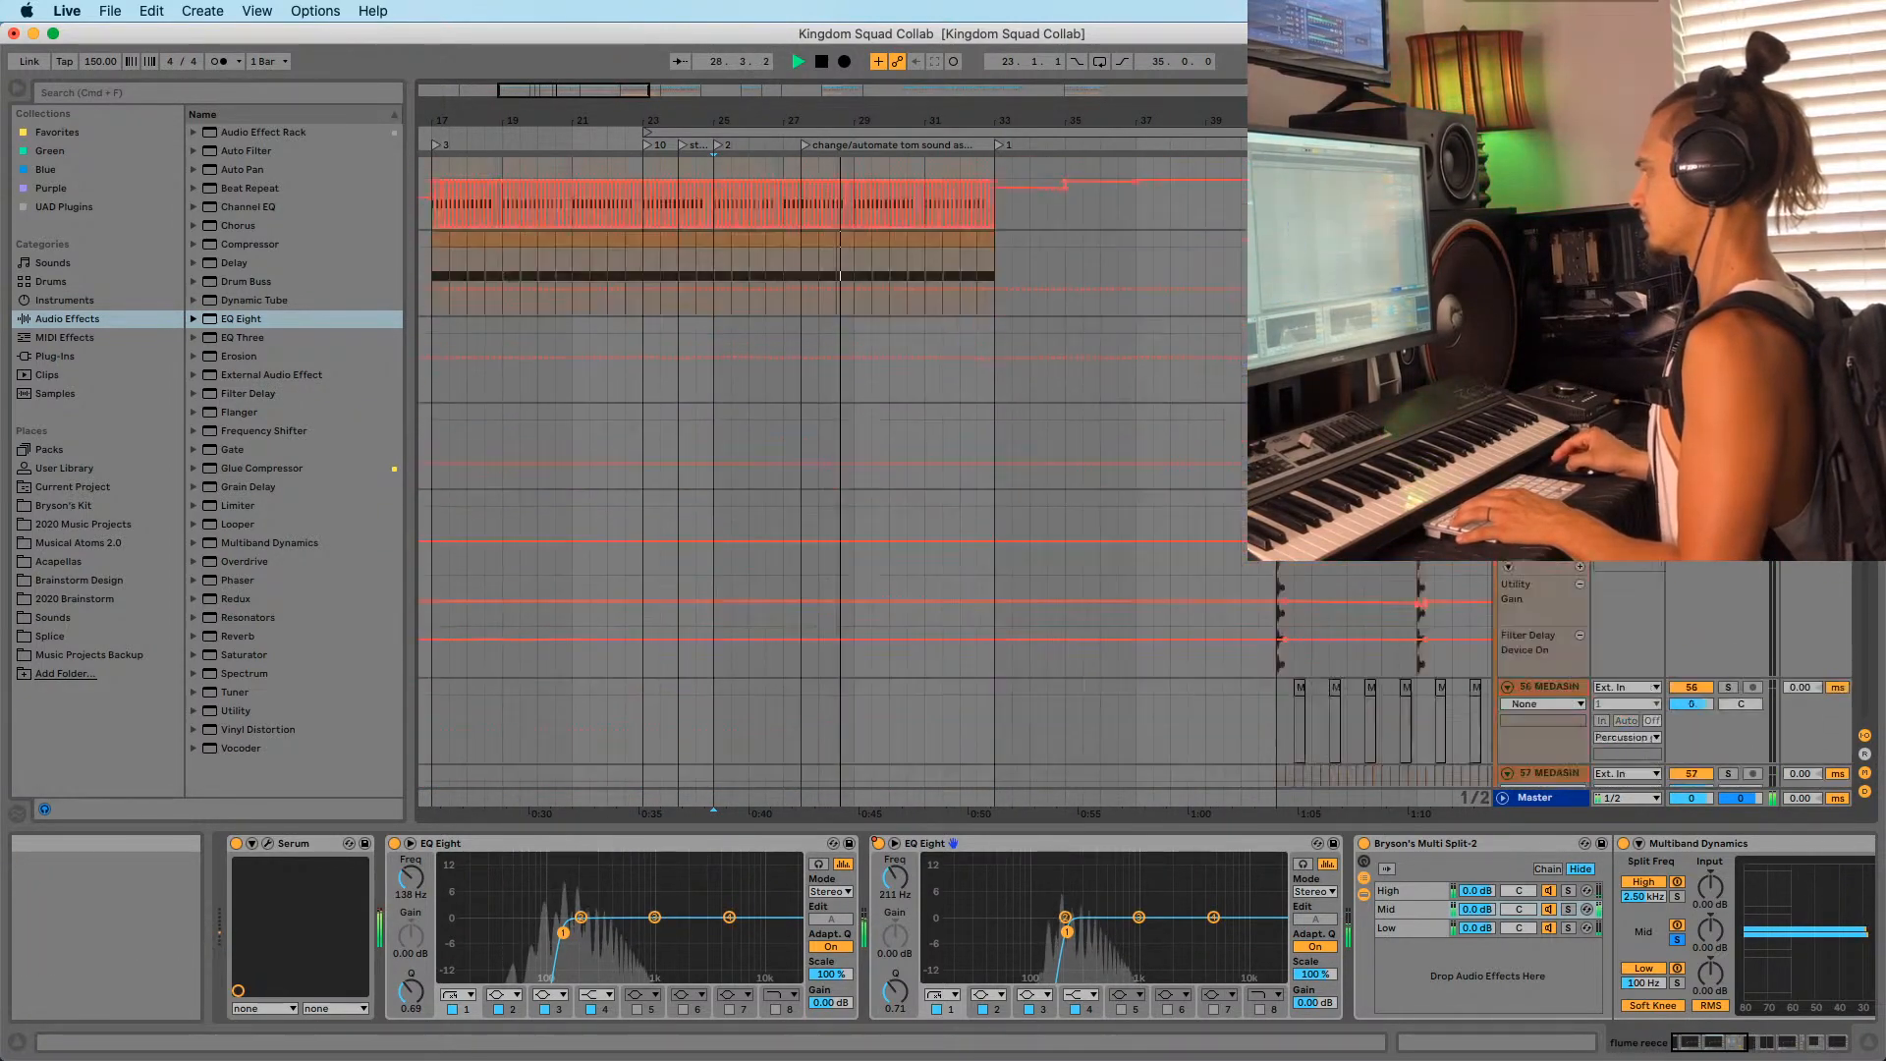
scroll(824, 475, "down", 5)
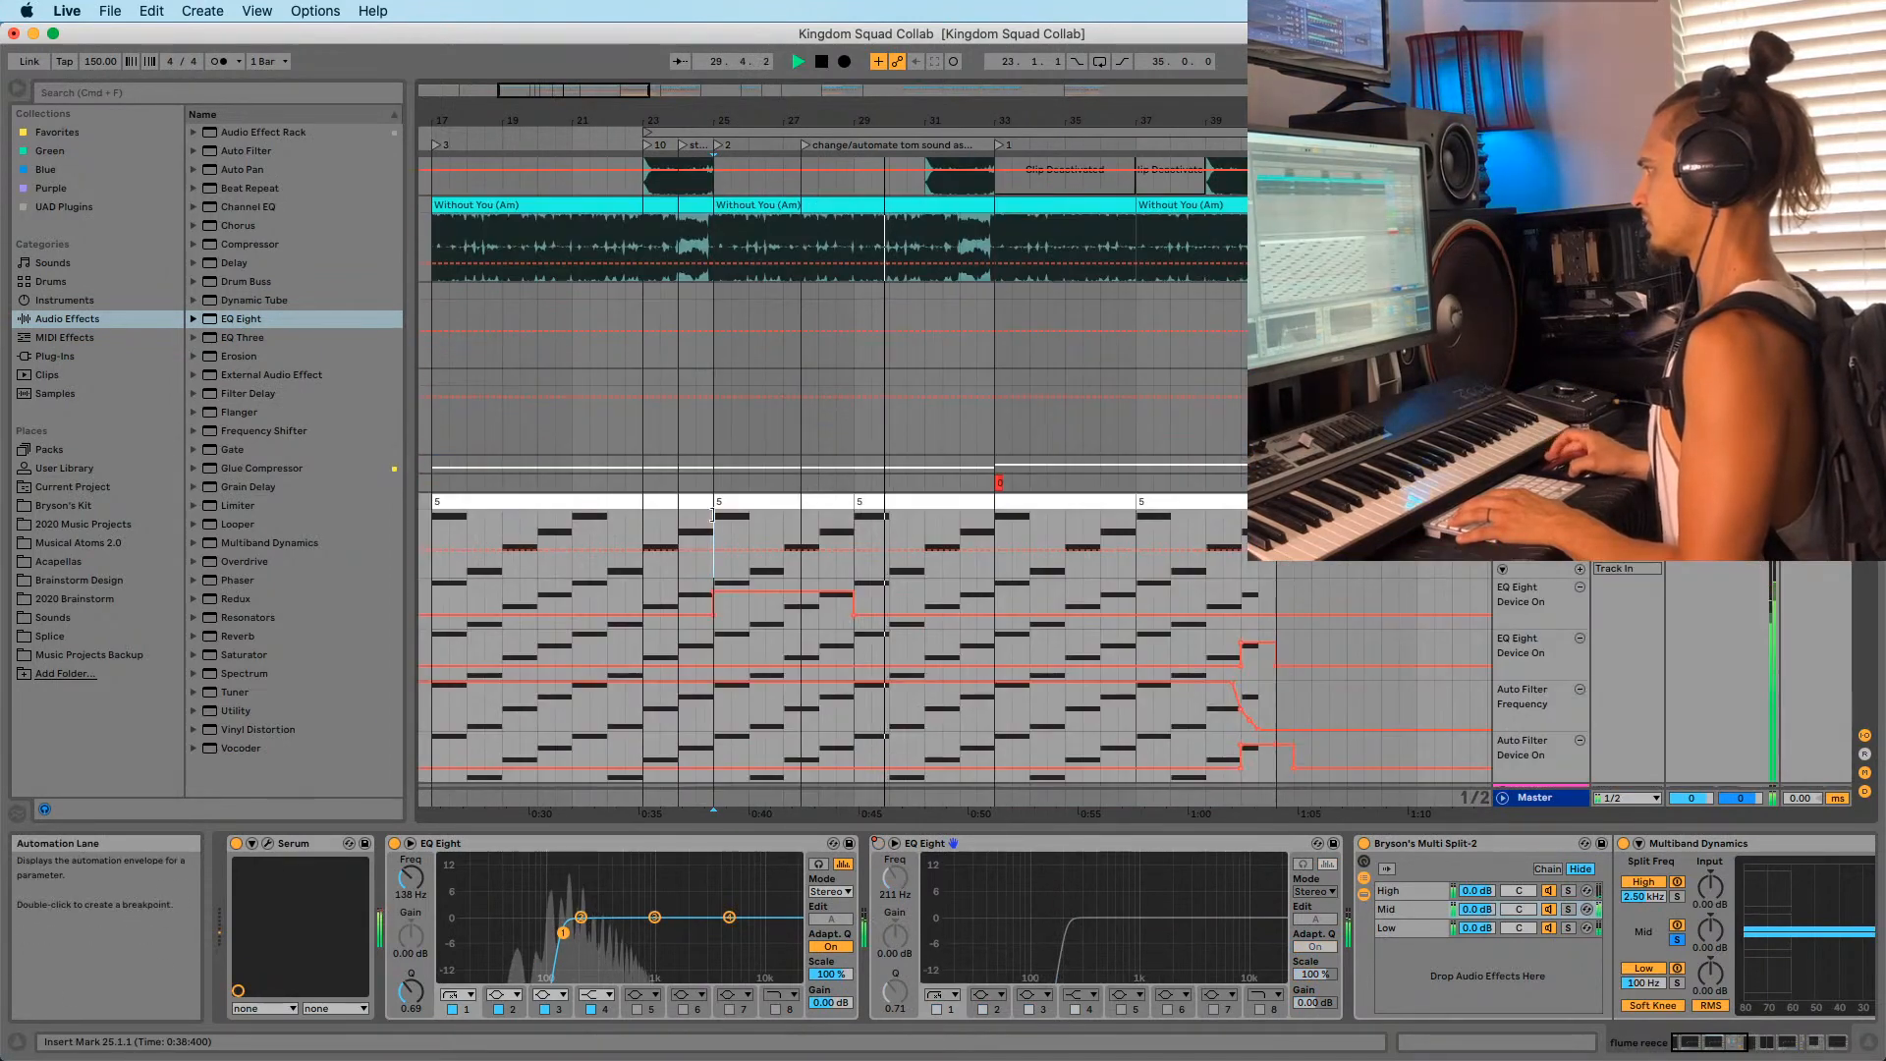
left_click(746, 502)
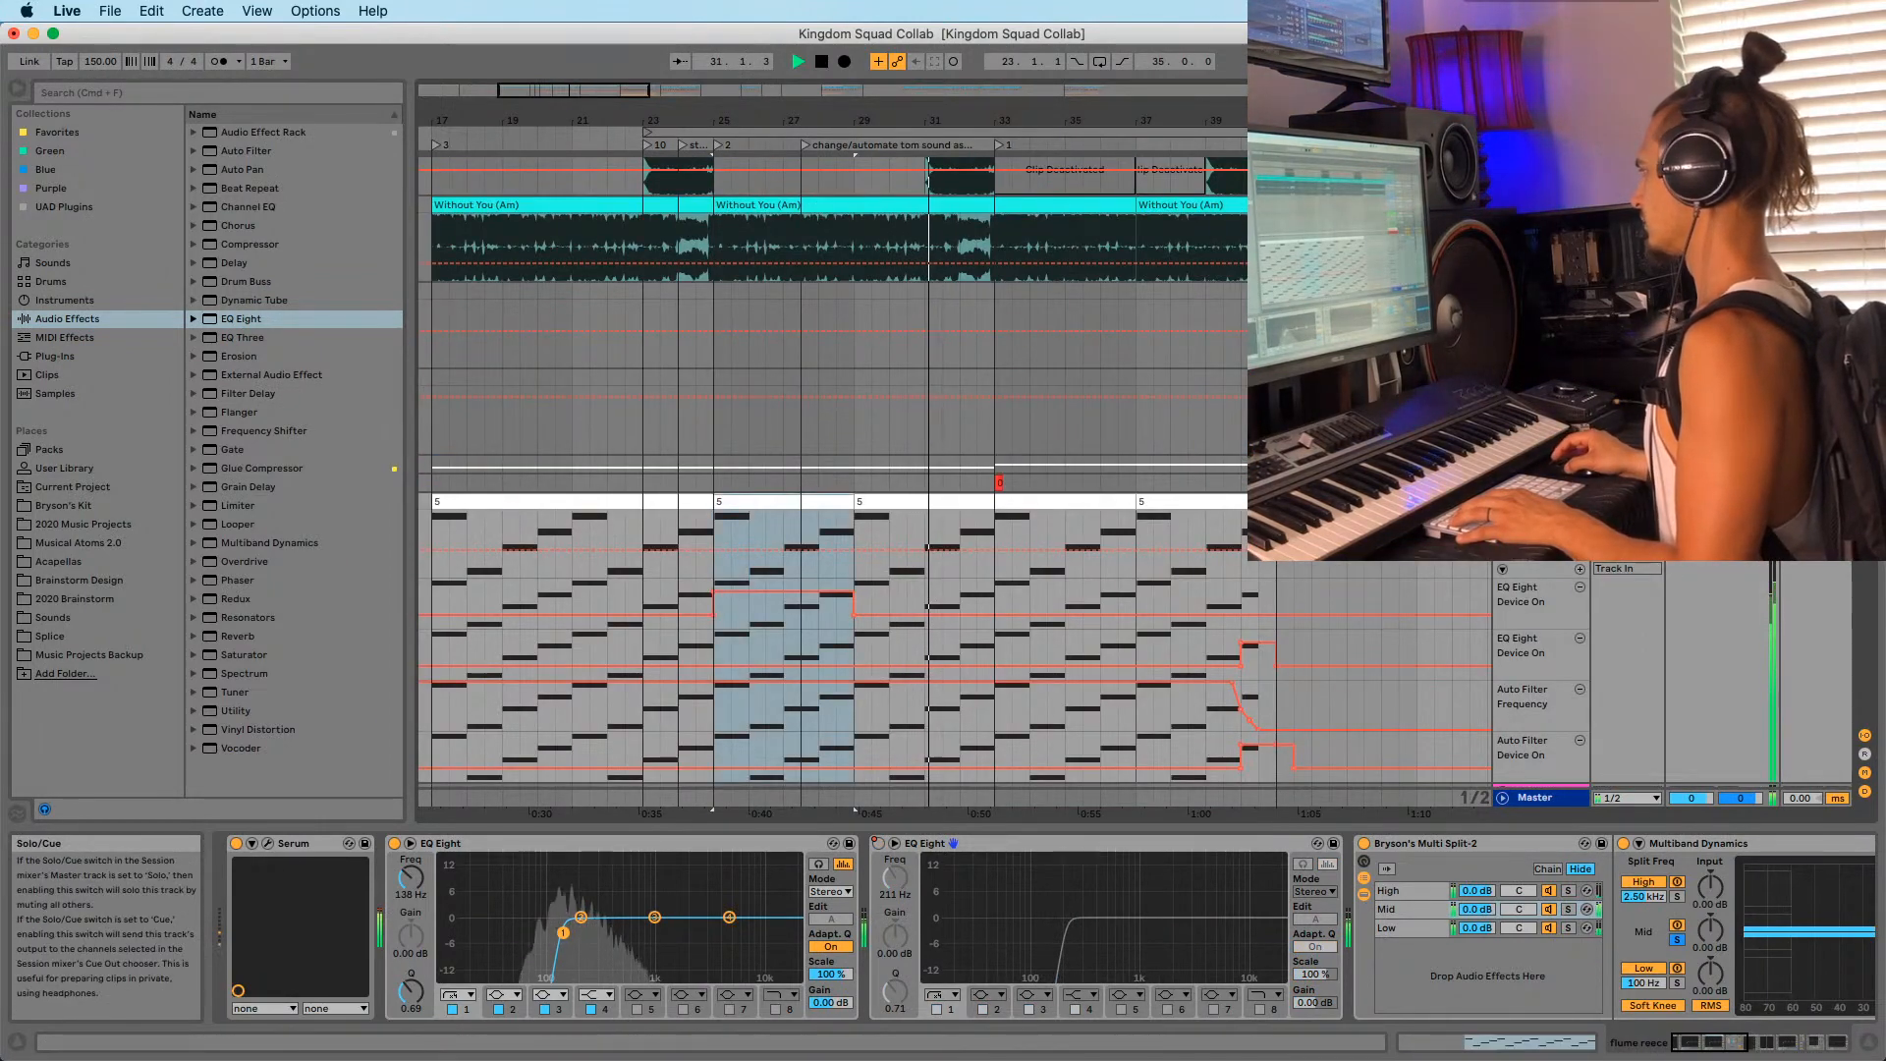
key("space")
key("space")
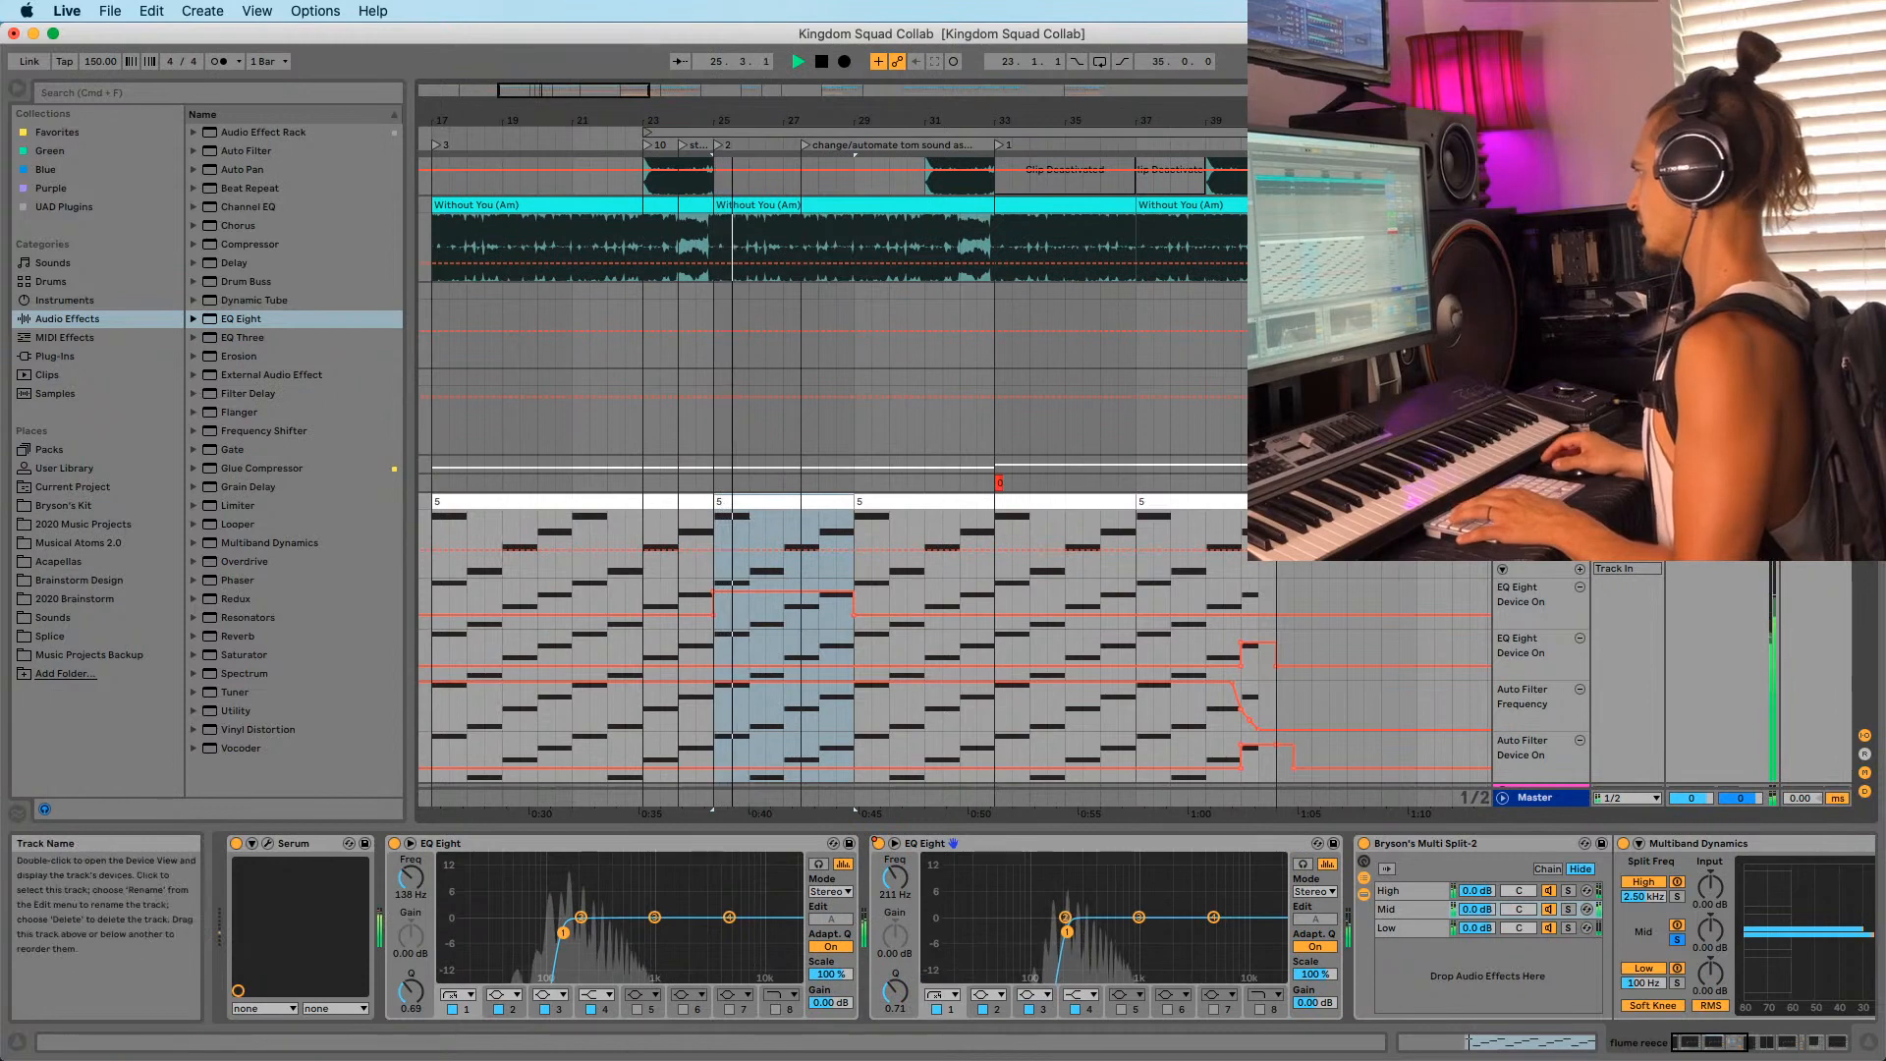
Show the sub group's device chain and select the EQ Eight frequency parameter.
key("super+z")
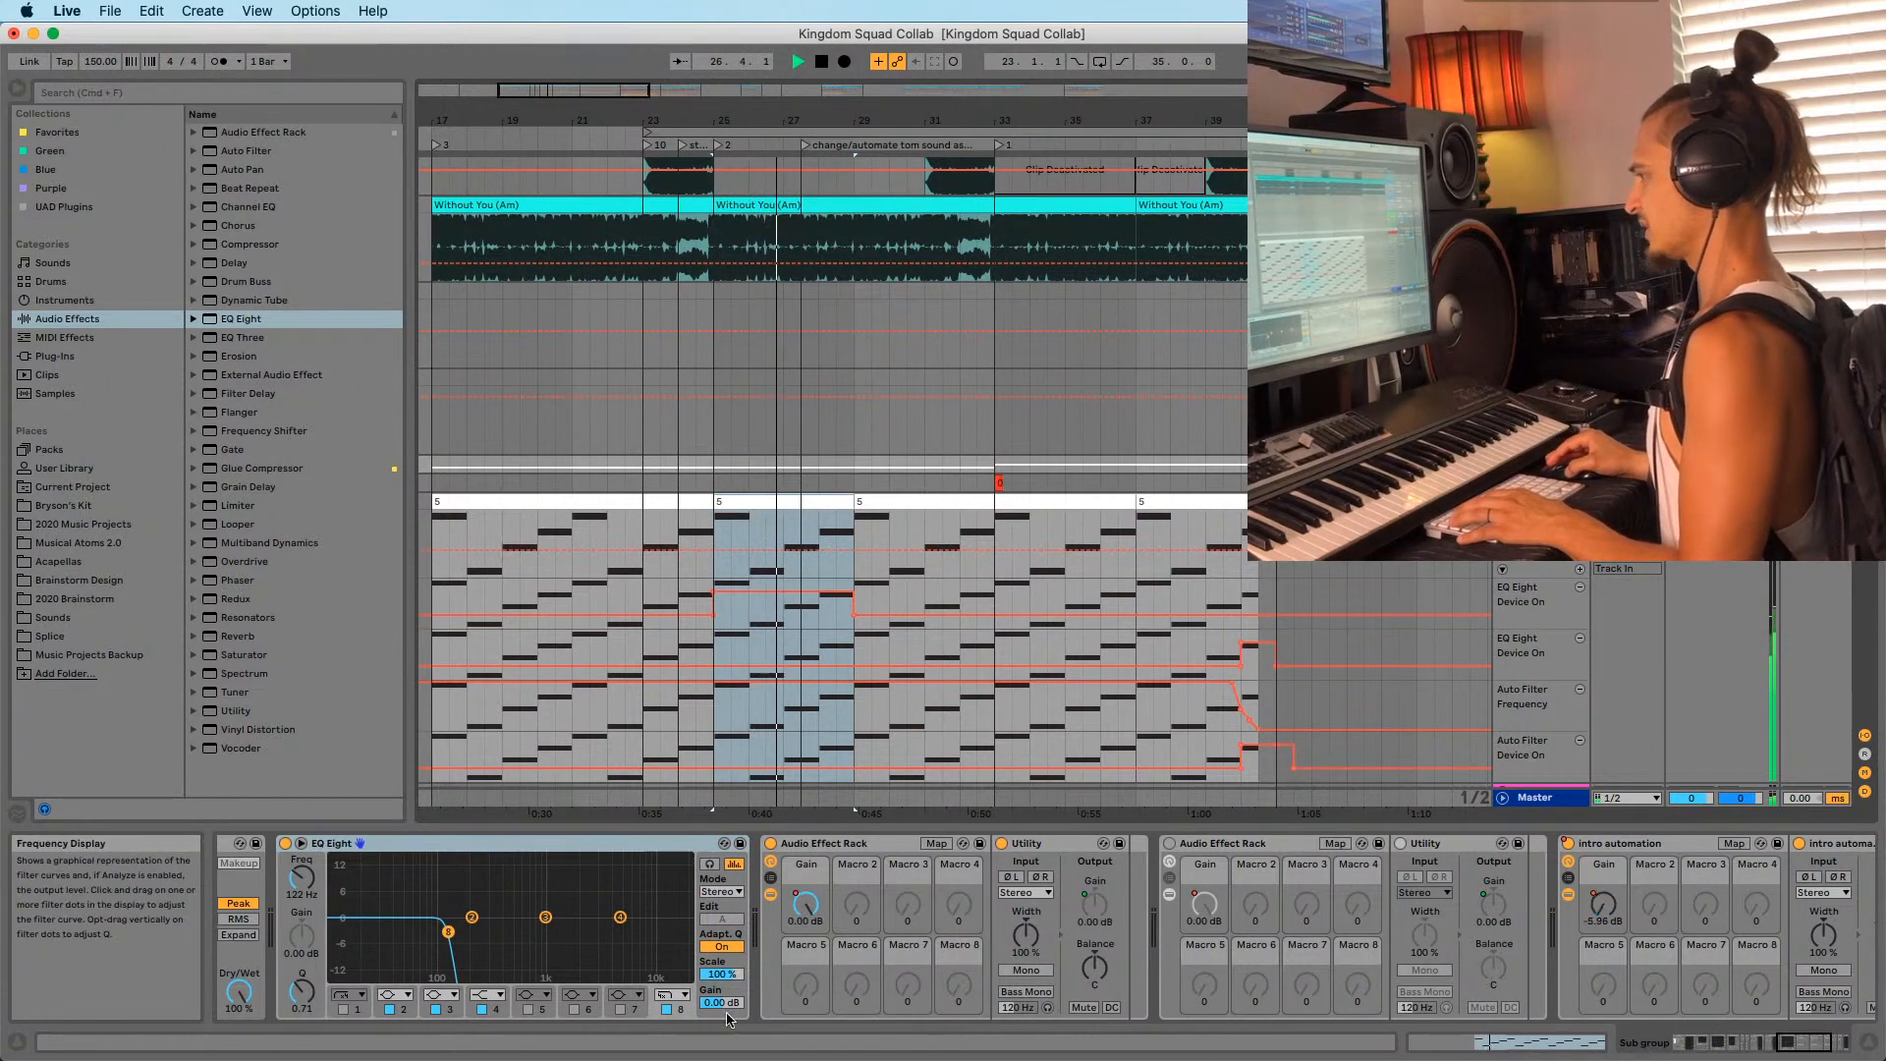
left_click(1733, 1044)
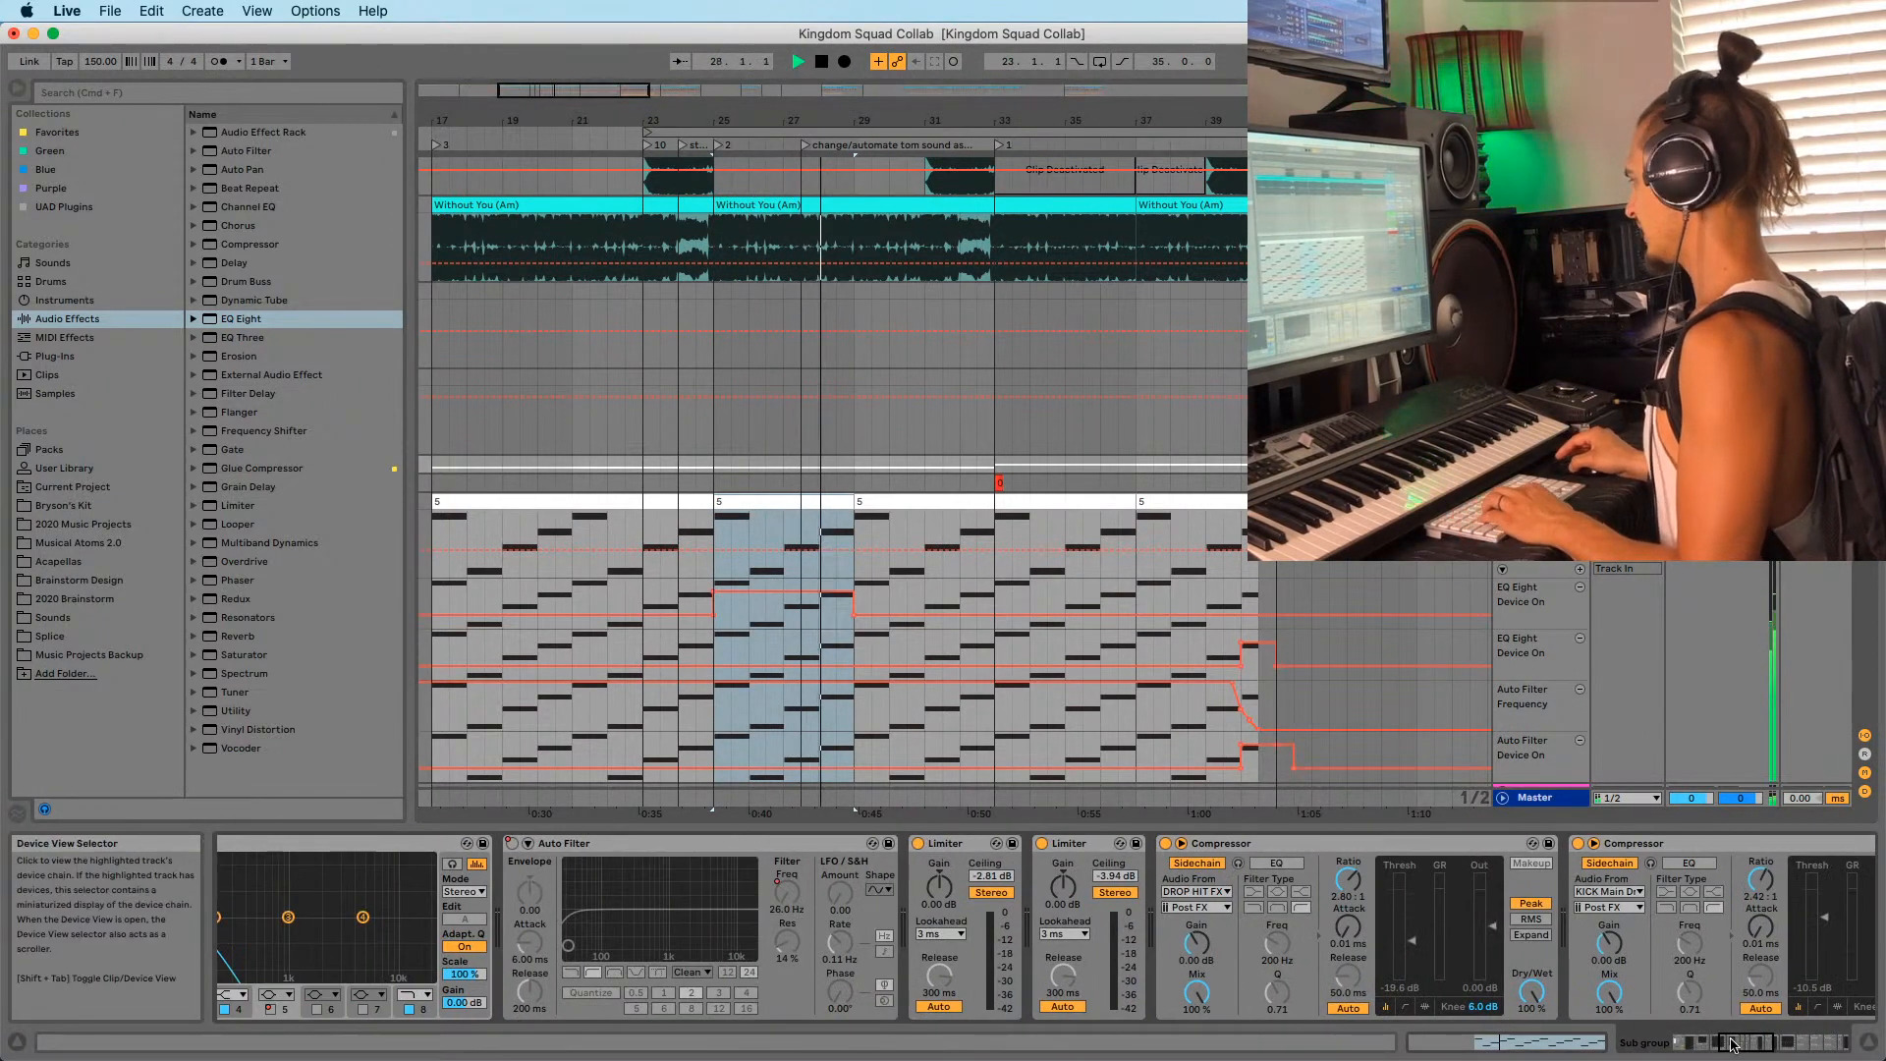
left_click_drag(1733, 1044, 1769, 1044)
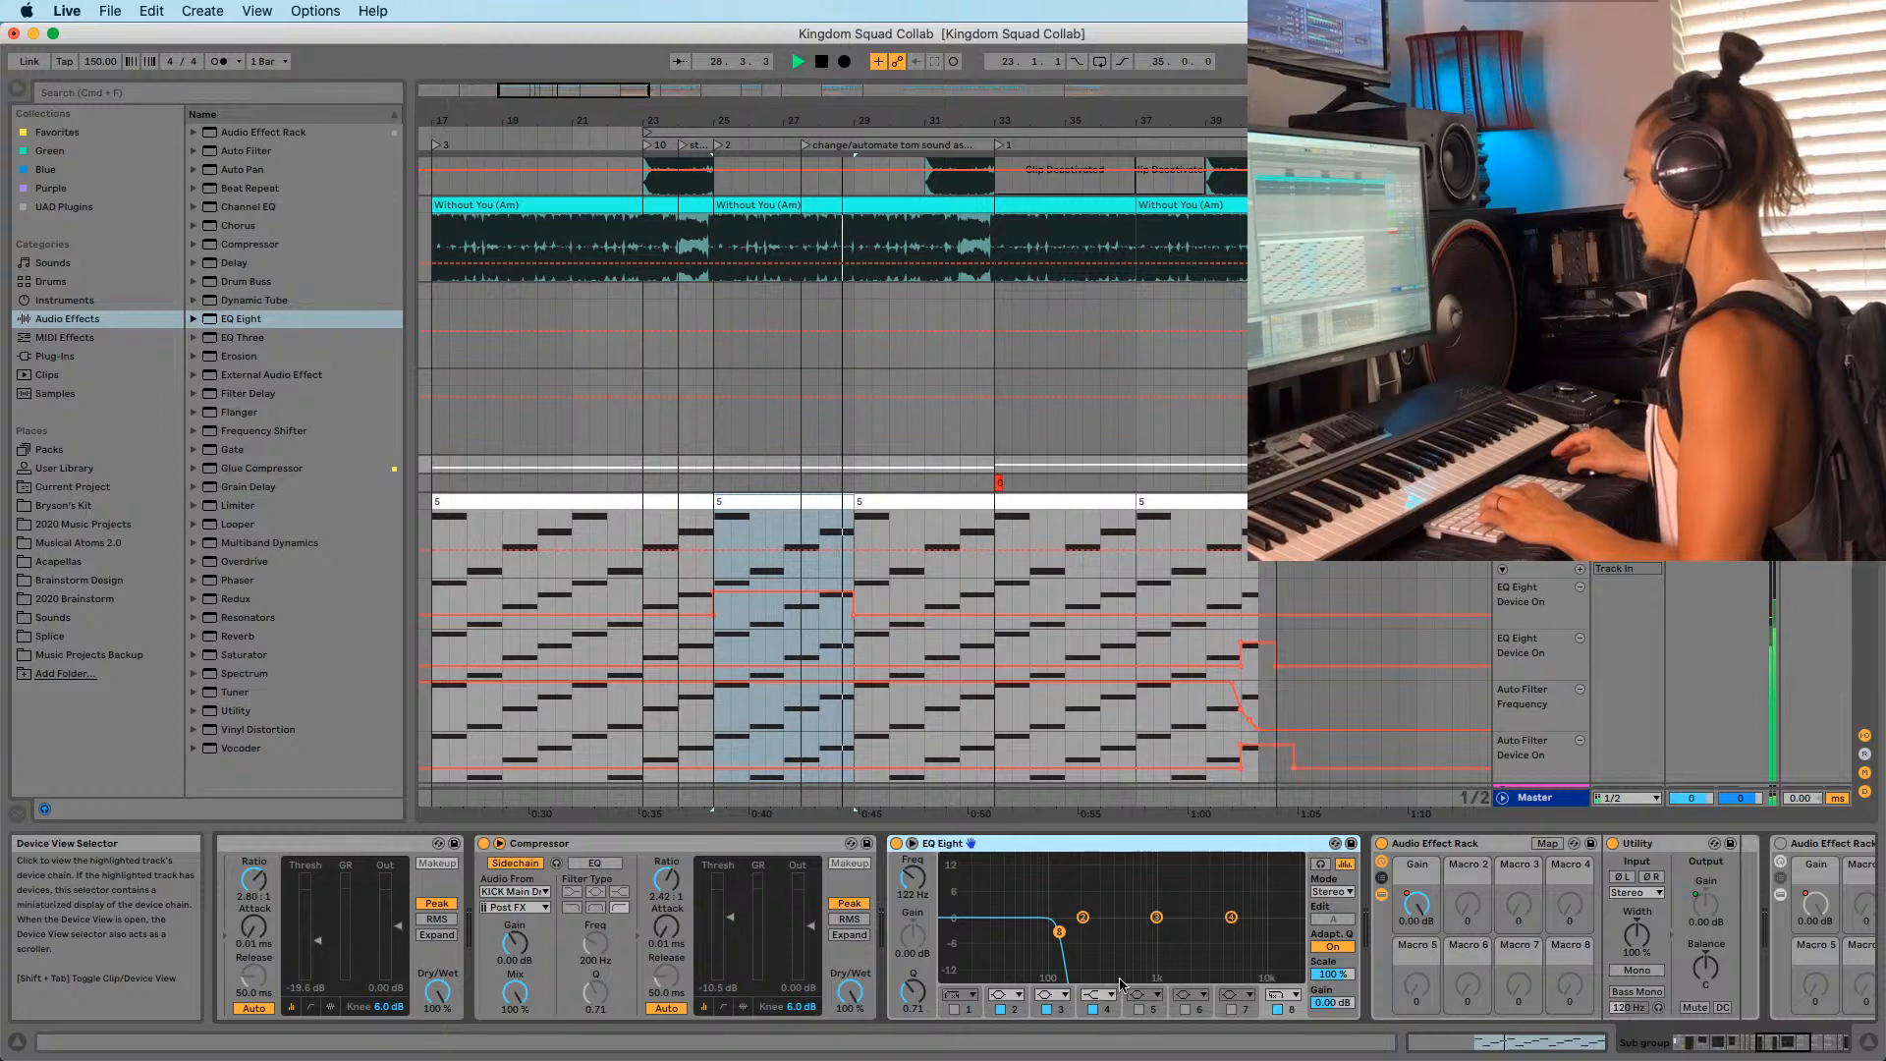
left_click(907, 883)
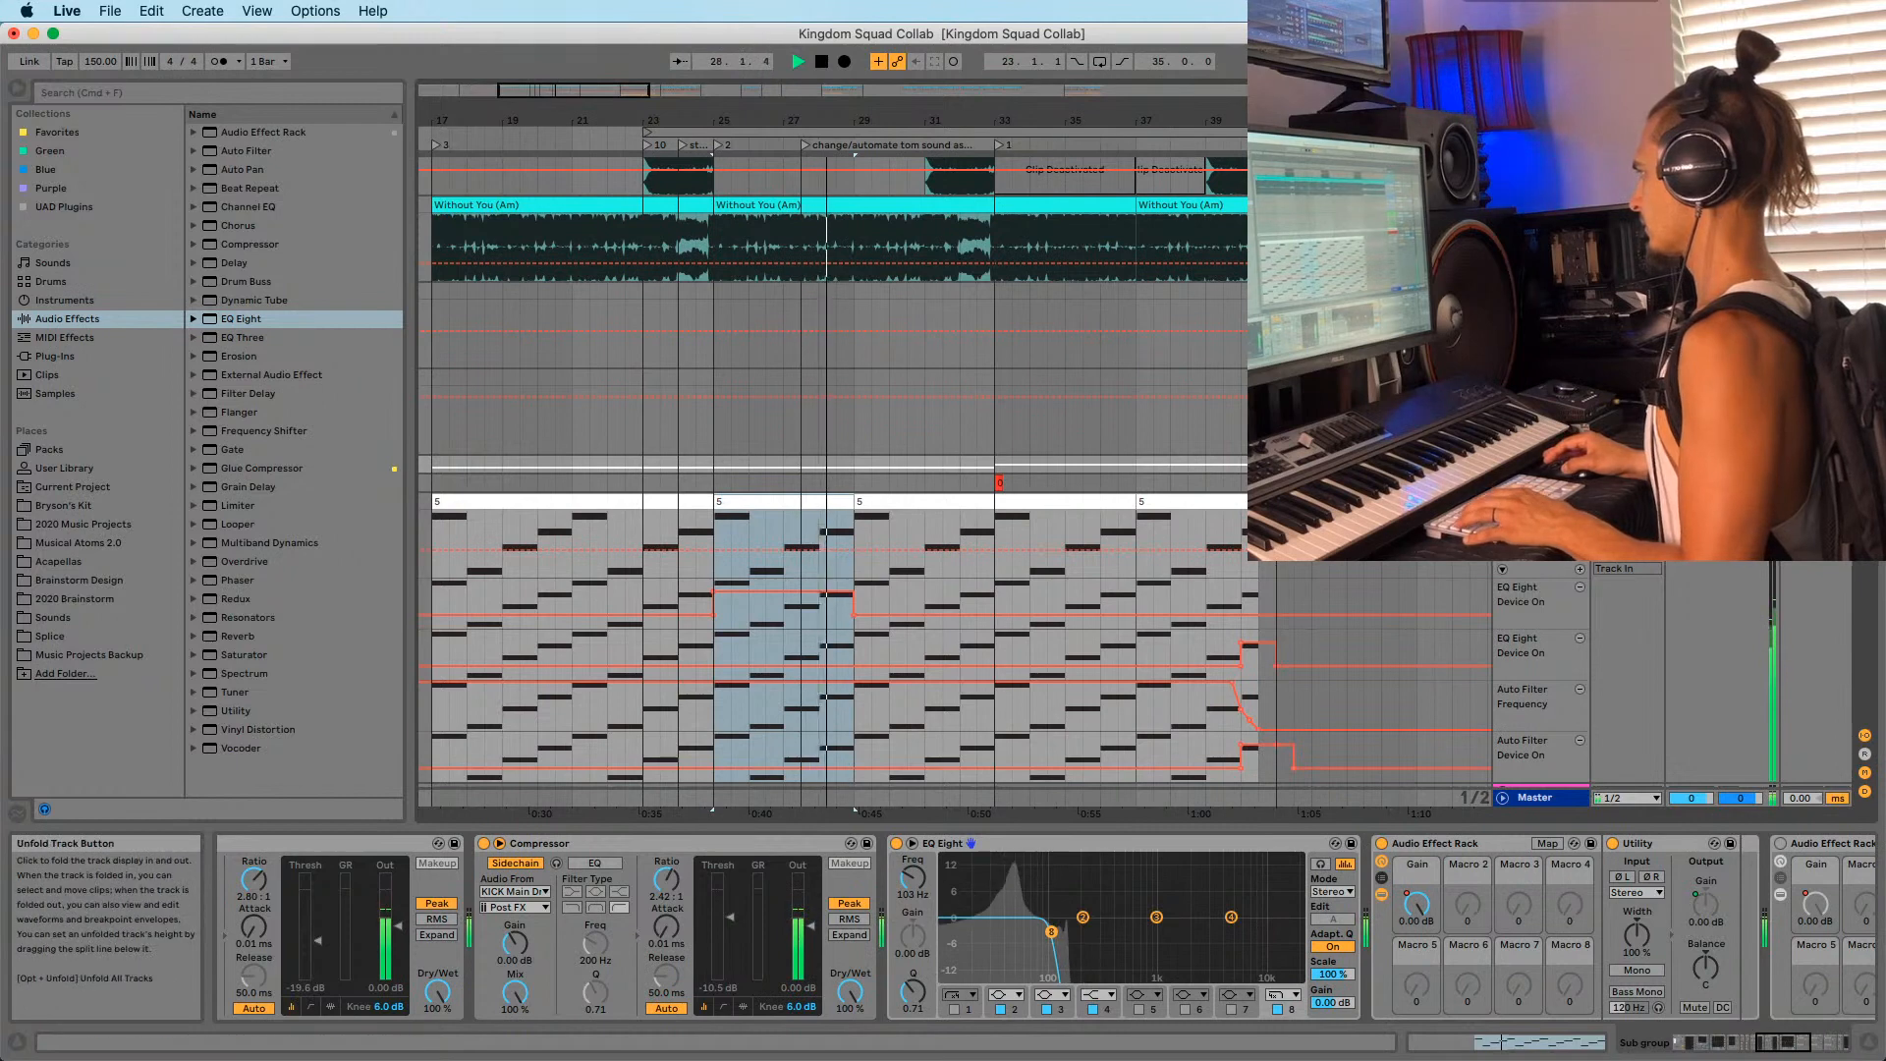
Unfold the sub group's automation lanes and add a lane for the EQ Eight on/off switch.
left_click(1502, 465)
key("space")
key("space")
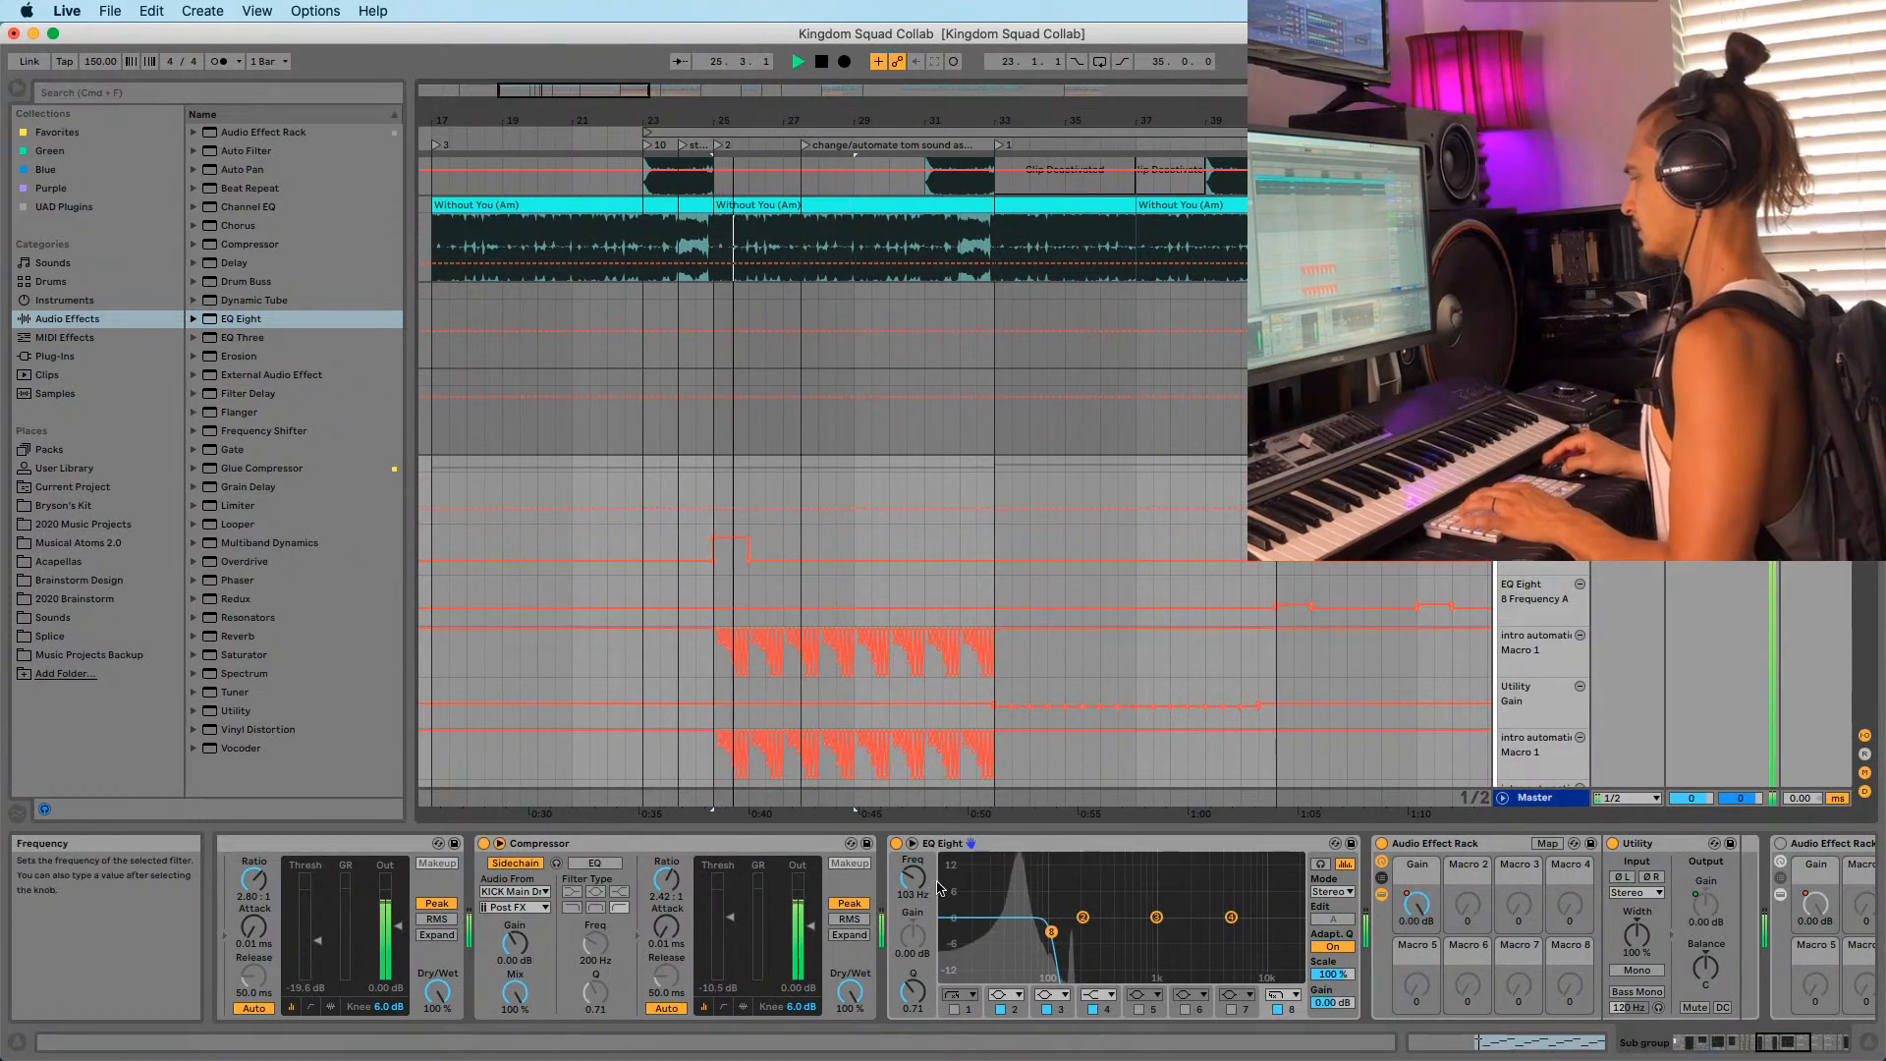
key("space")
right_click(897, 842)
left_click(933, 863)
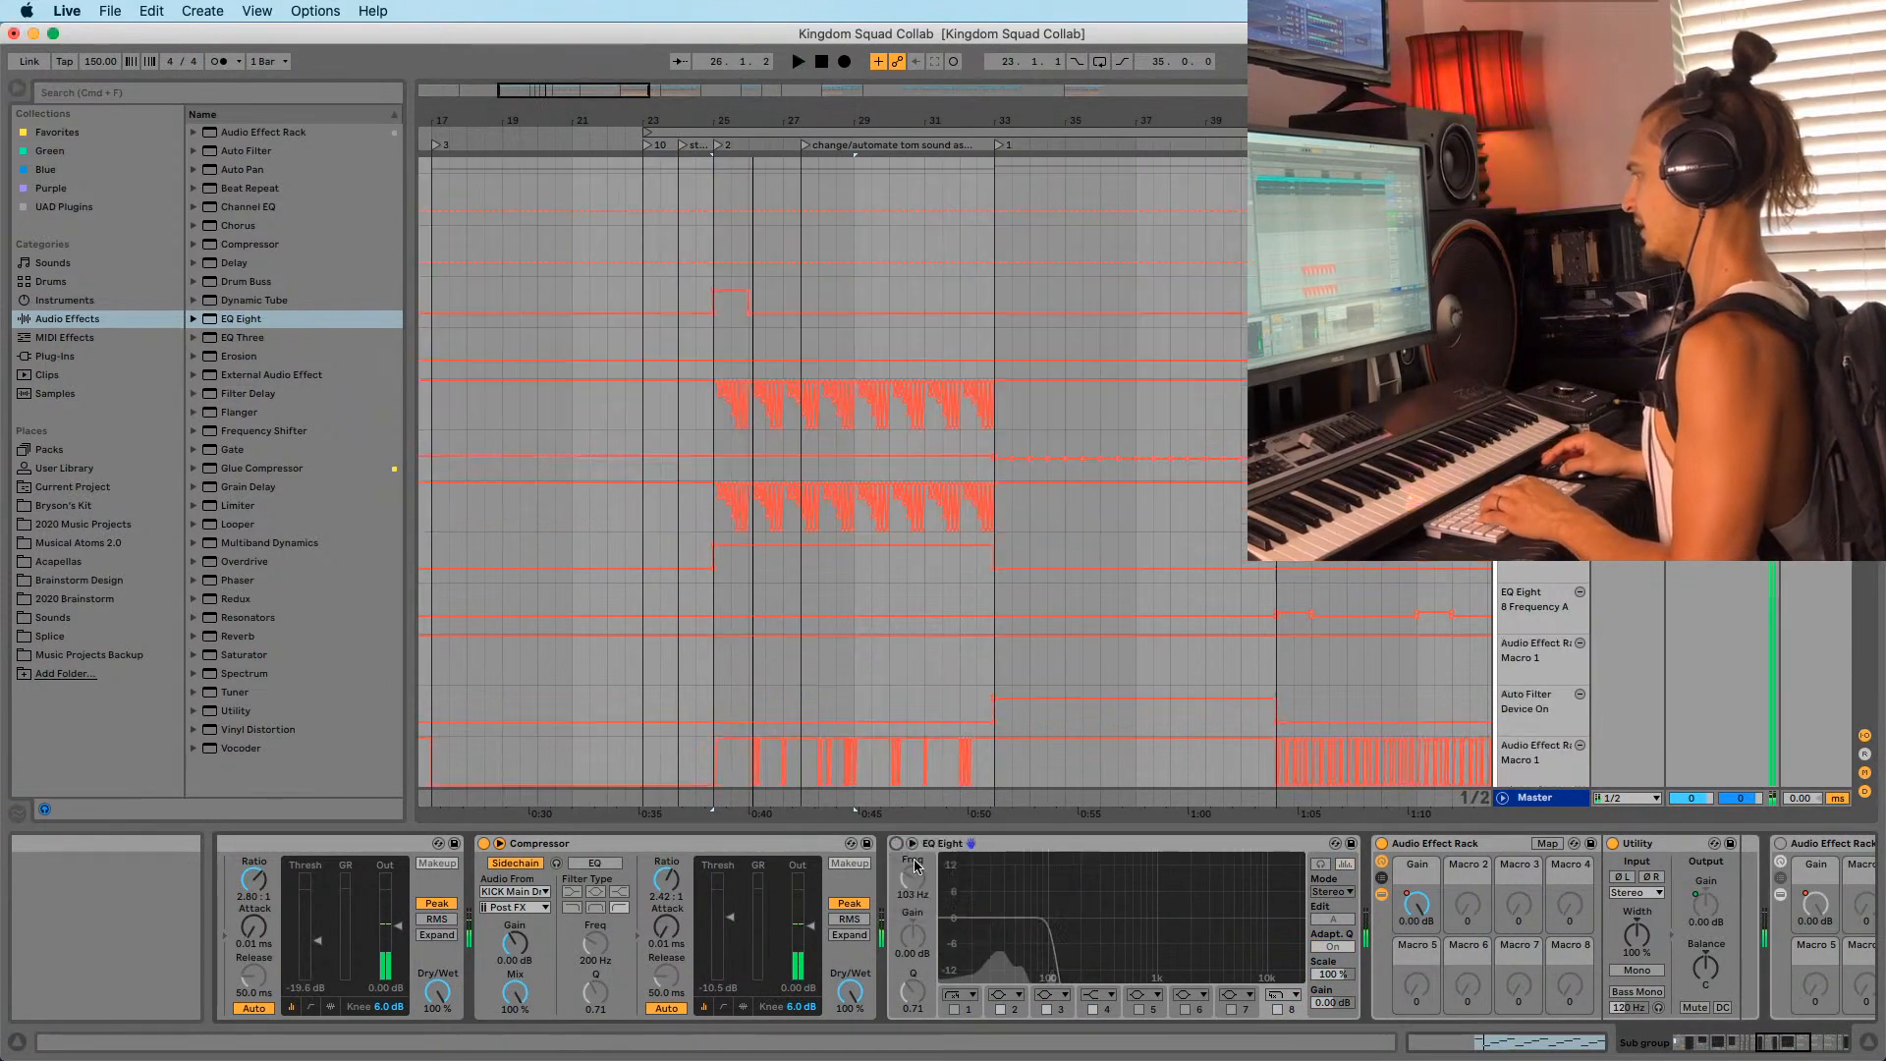
Draw EQ Eight on-automation from bar 25 to about 26.3 and play it back.
left_click_drag(722, 237, 767, 215)
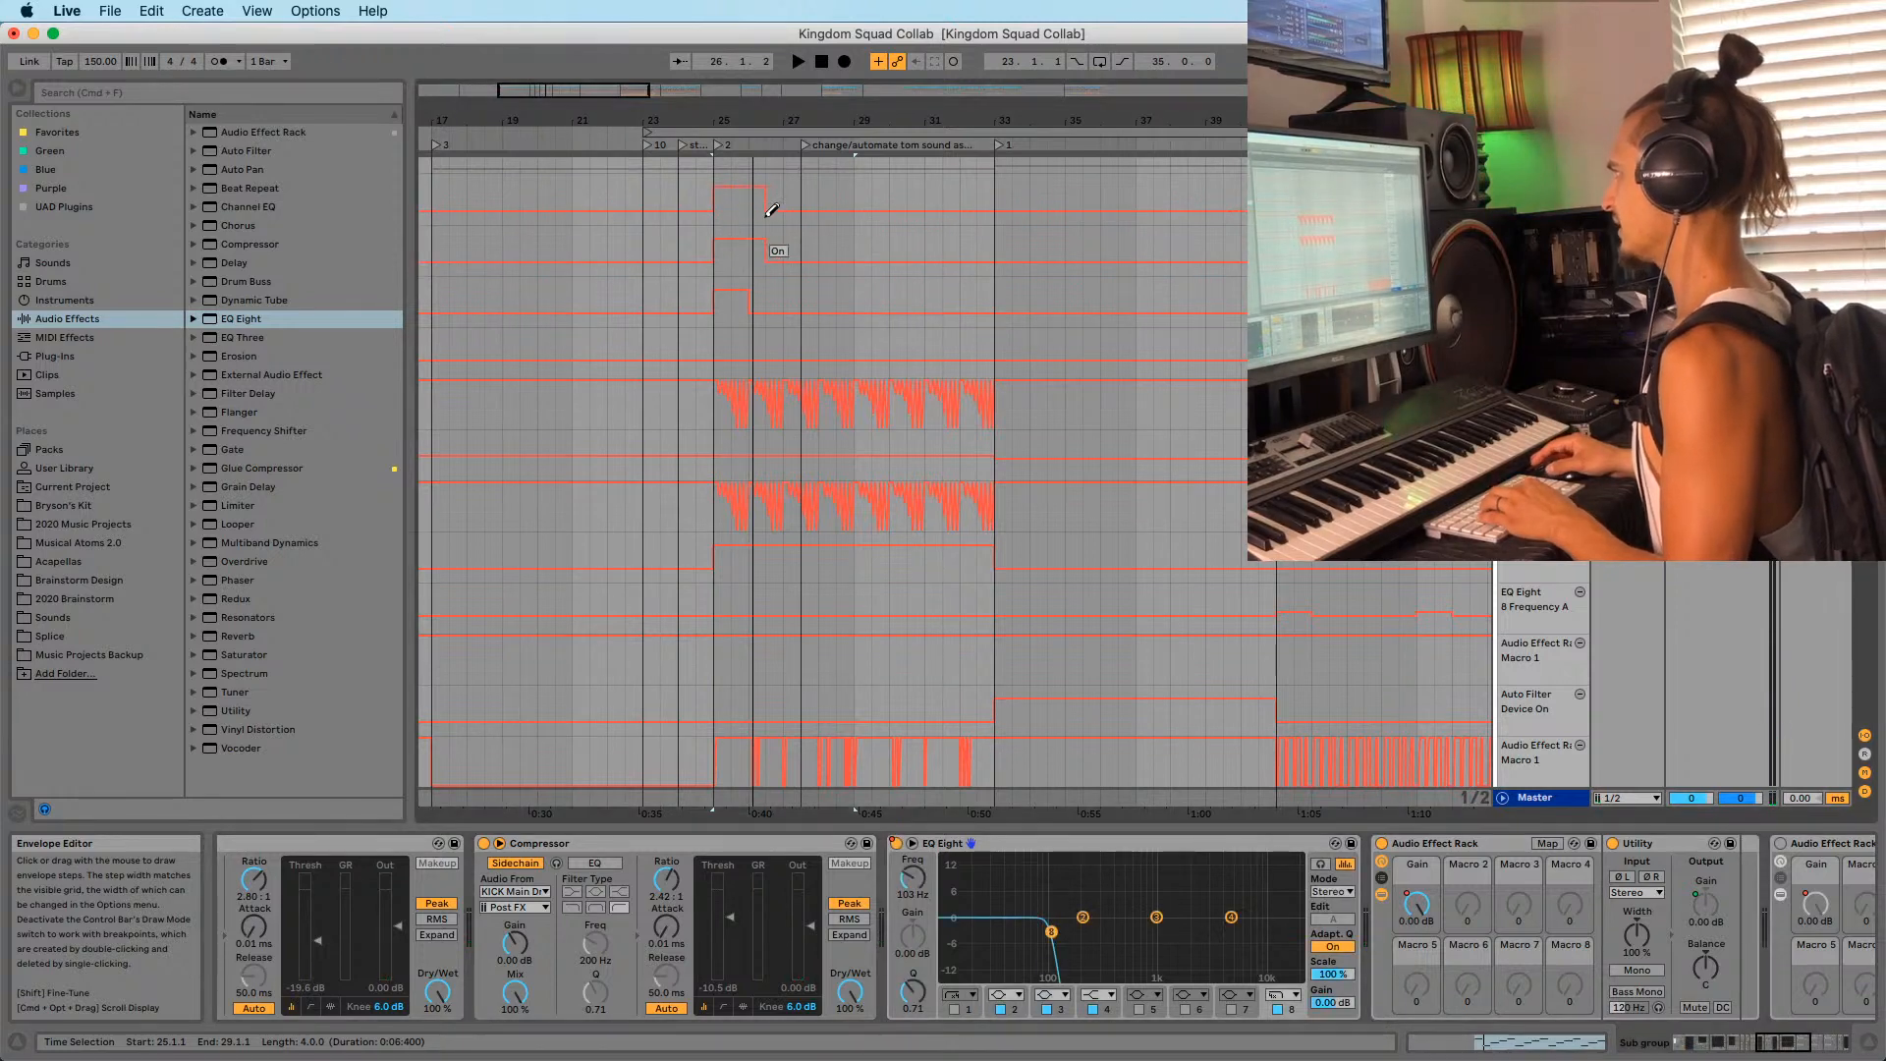
key("b")
key("space")
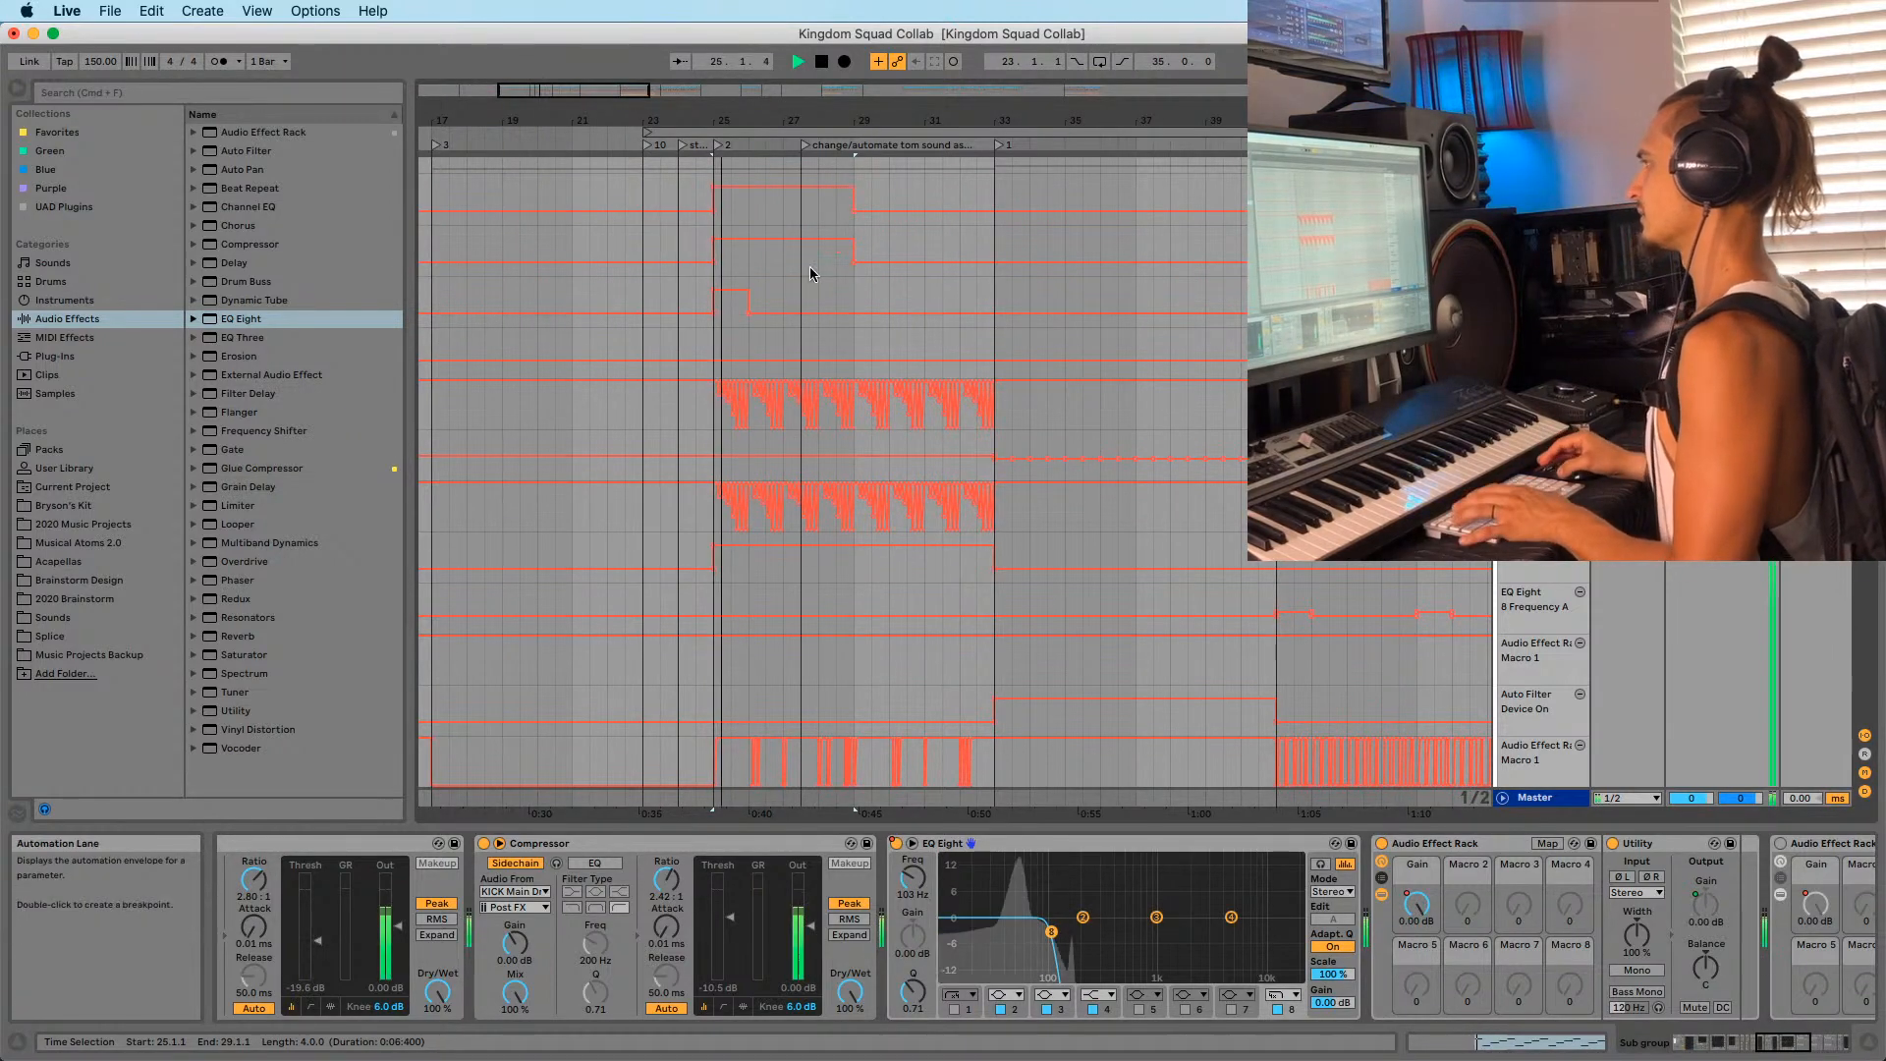
Set the insert marker at bar 24 and stop playback.
left_click(696, 275)
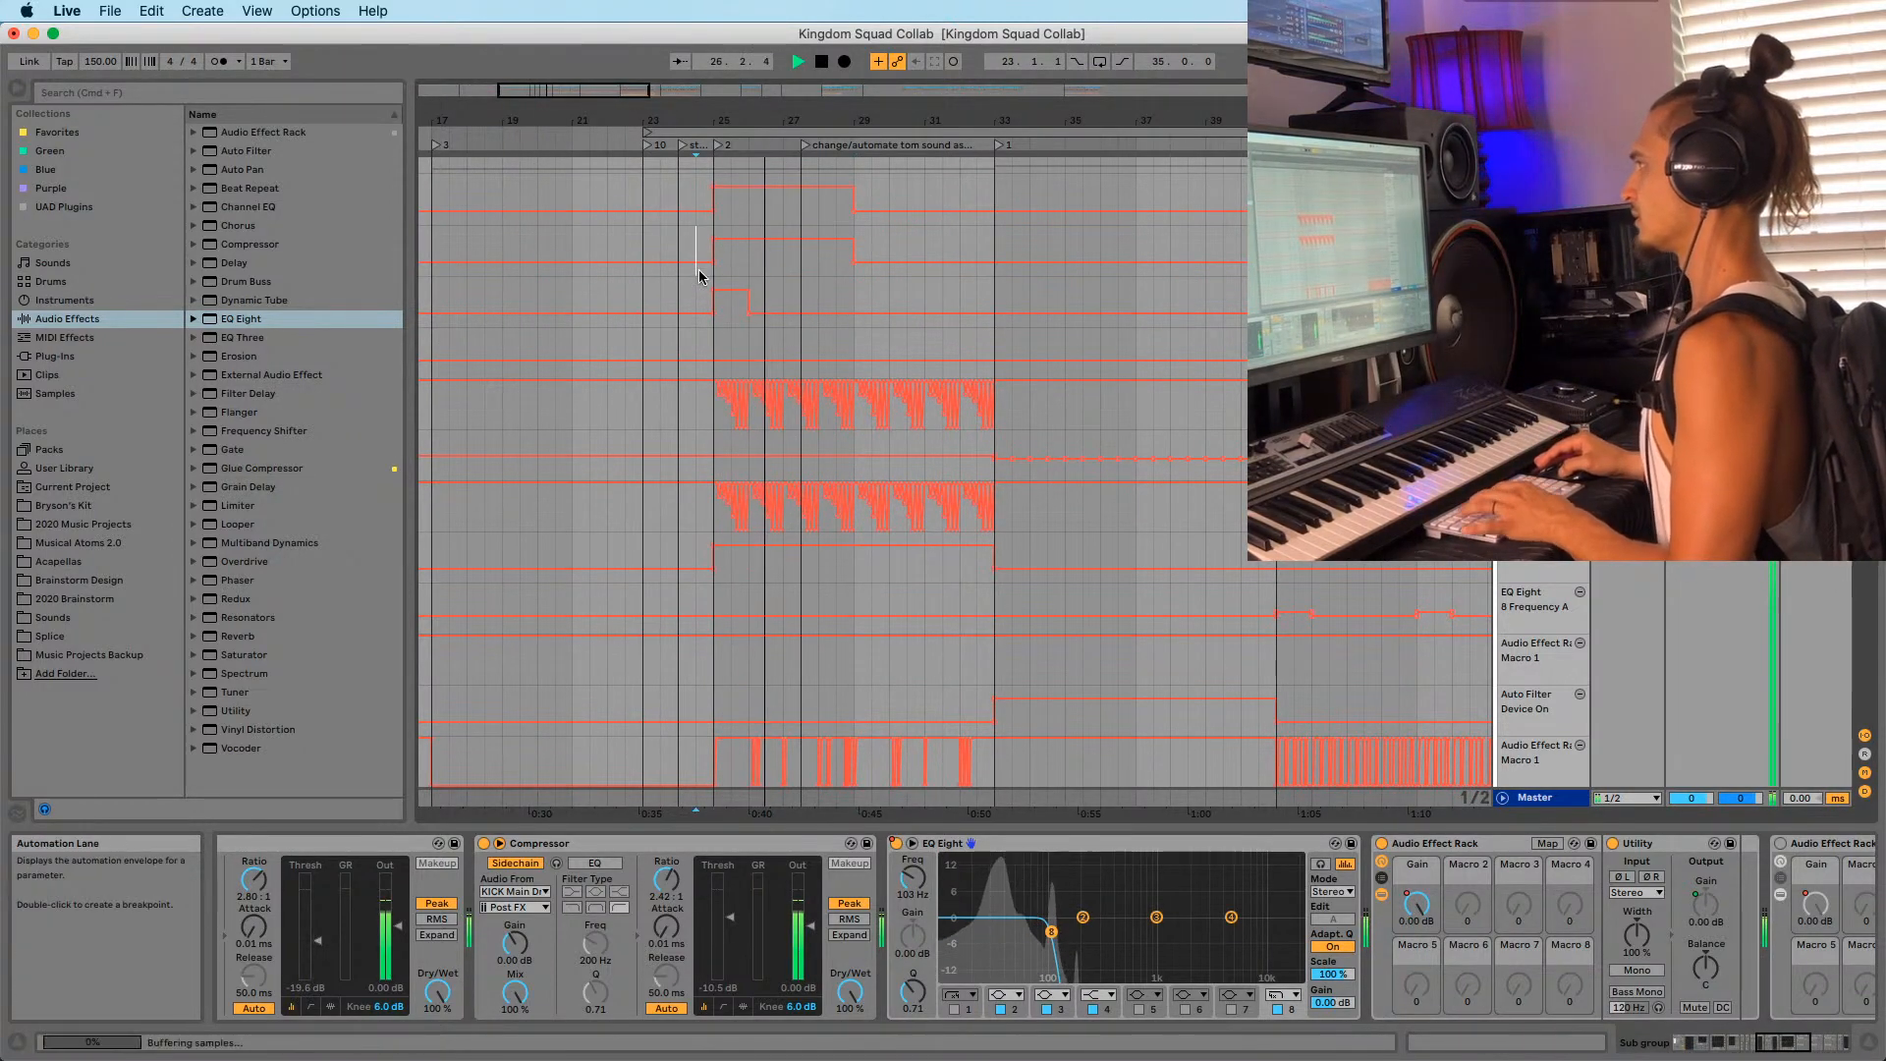
scroll(1120, 379, "up", 1)
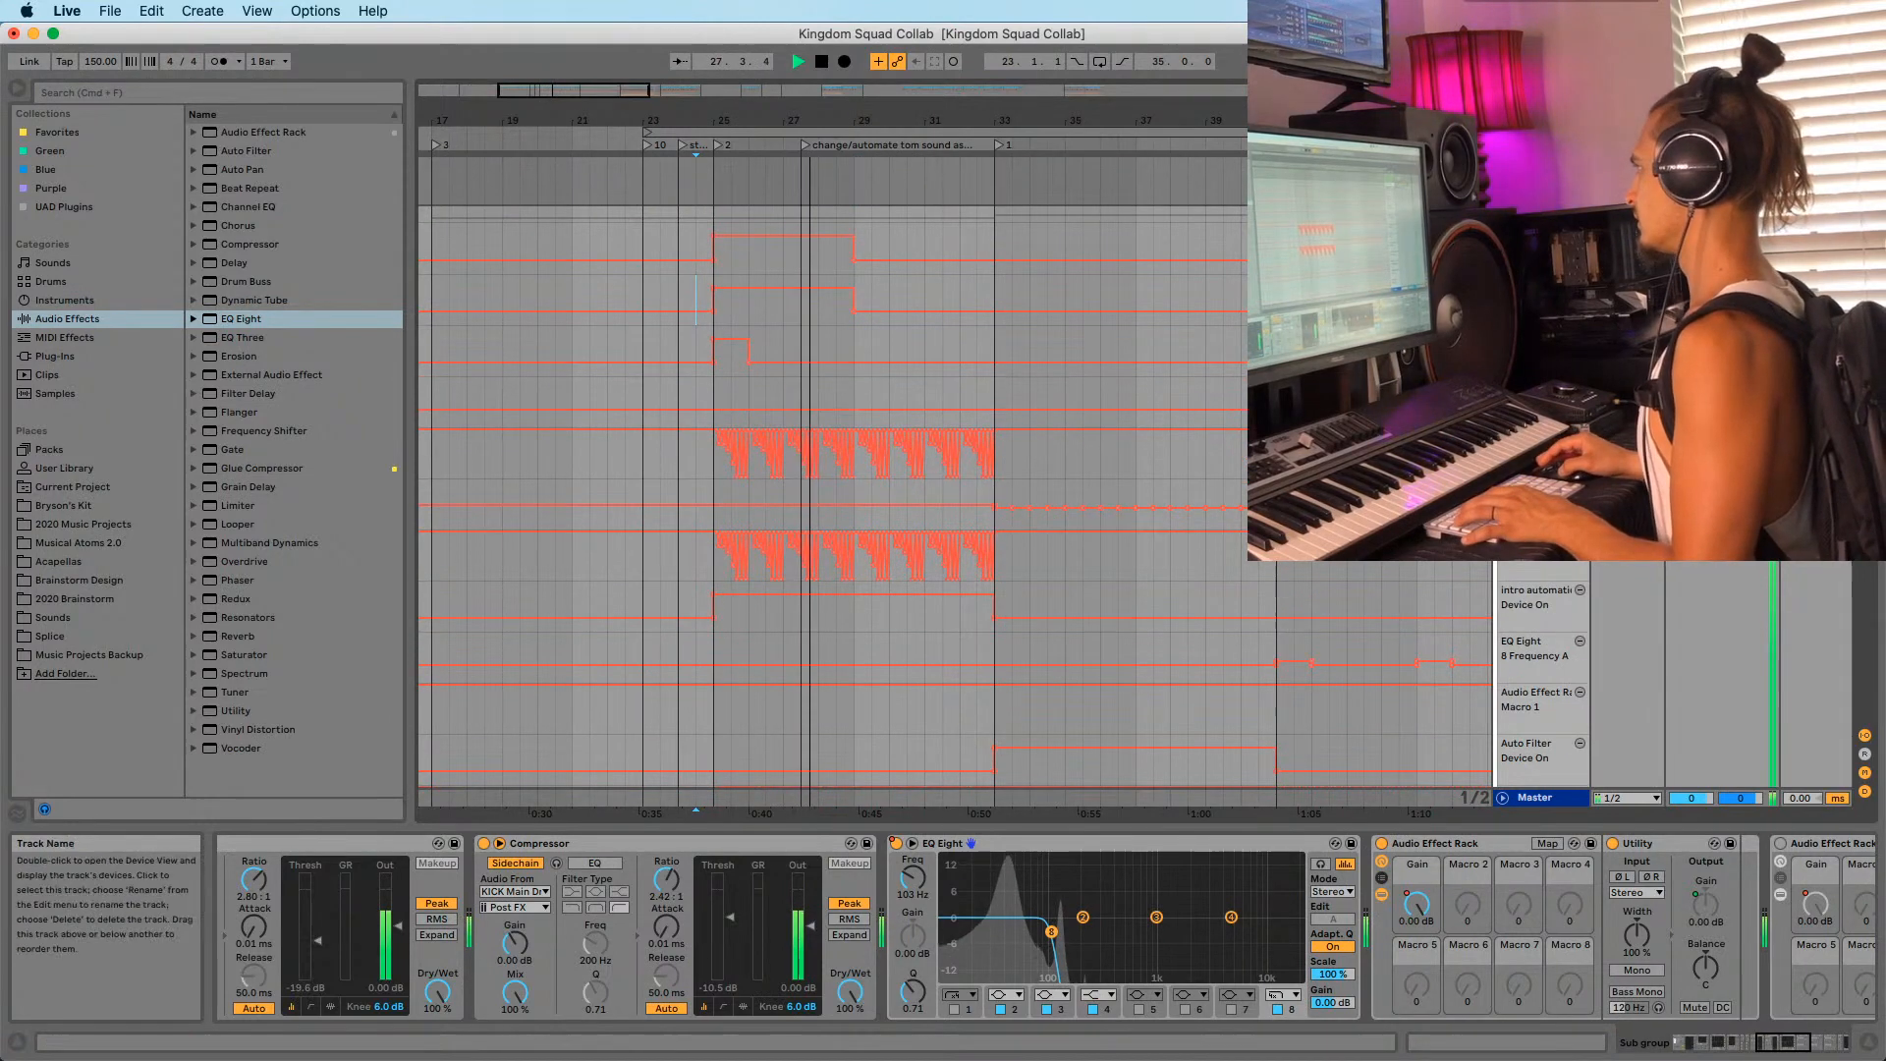
scroll(786, 280, "up", 5)
left_click(678, 218)
key("space")
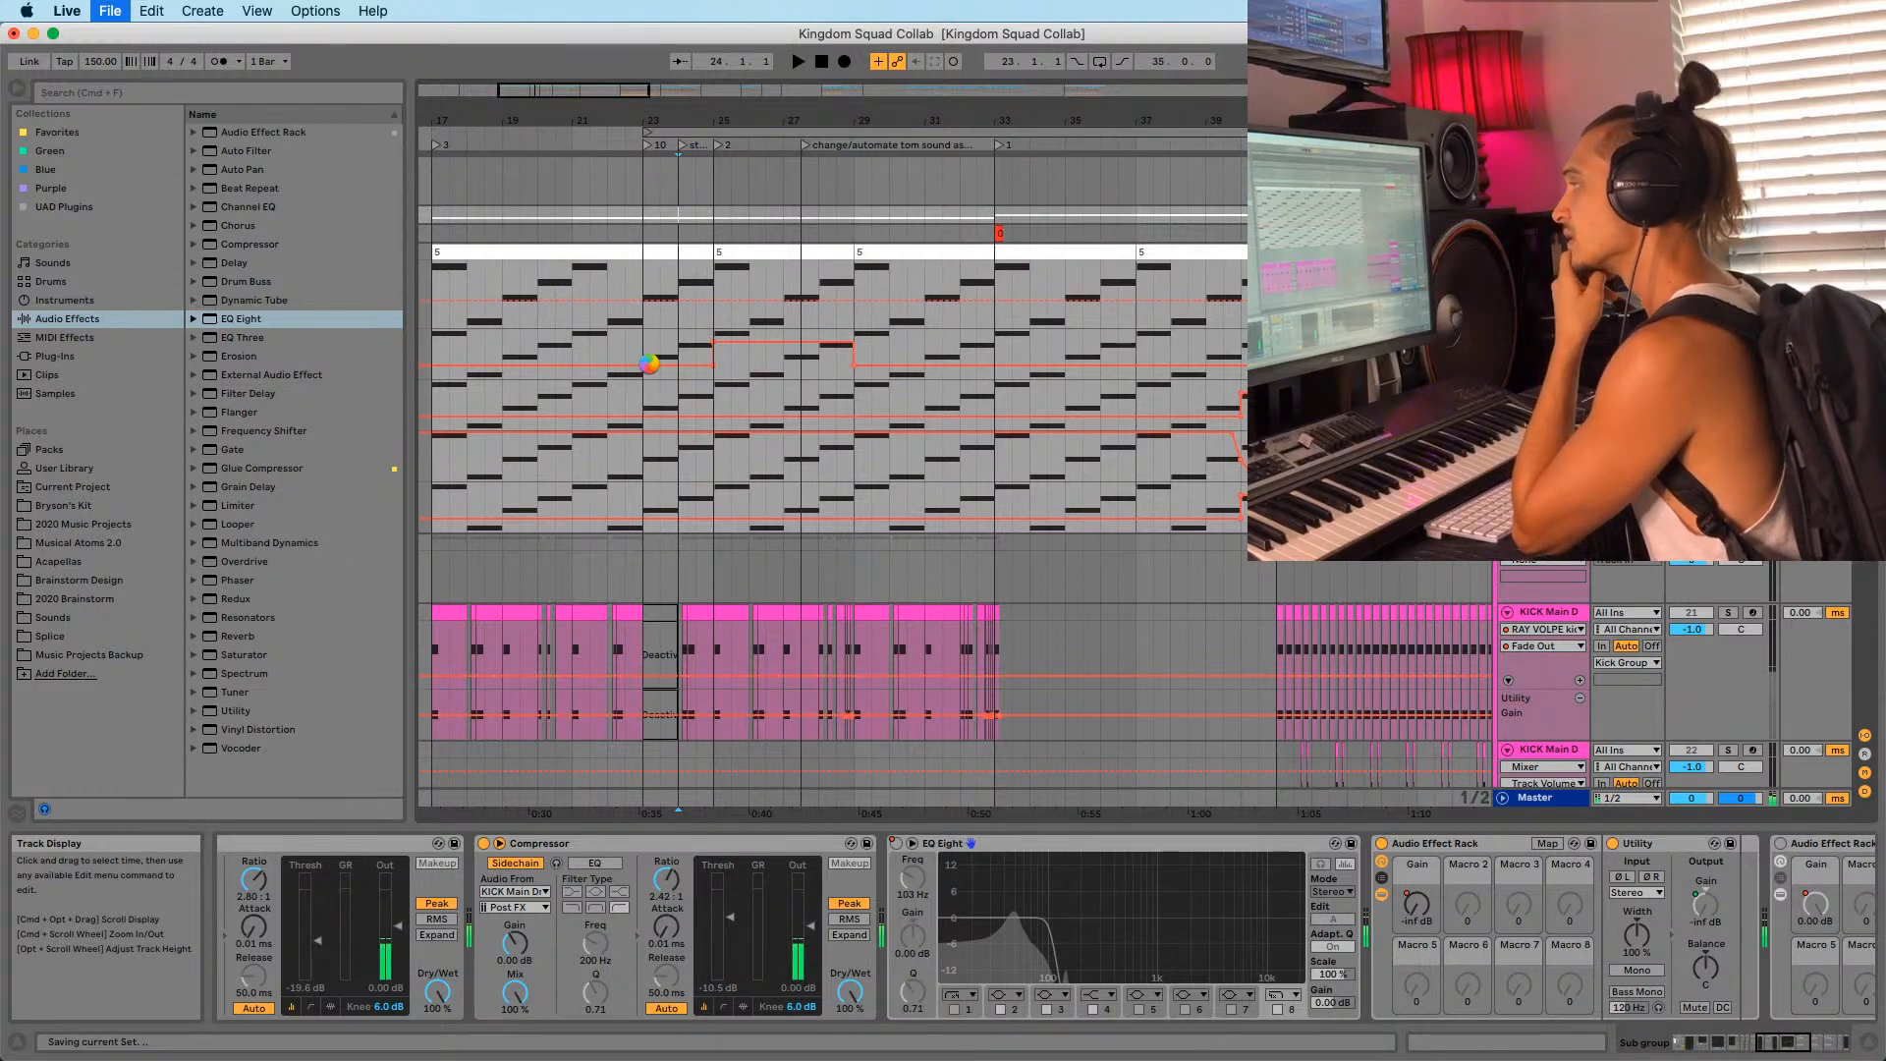
Select the clip spanning bars 17–25, zoom in around bar 23, and play from there.
left_click(636, 265)
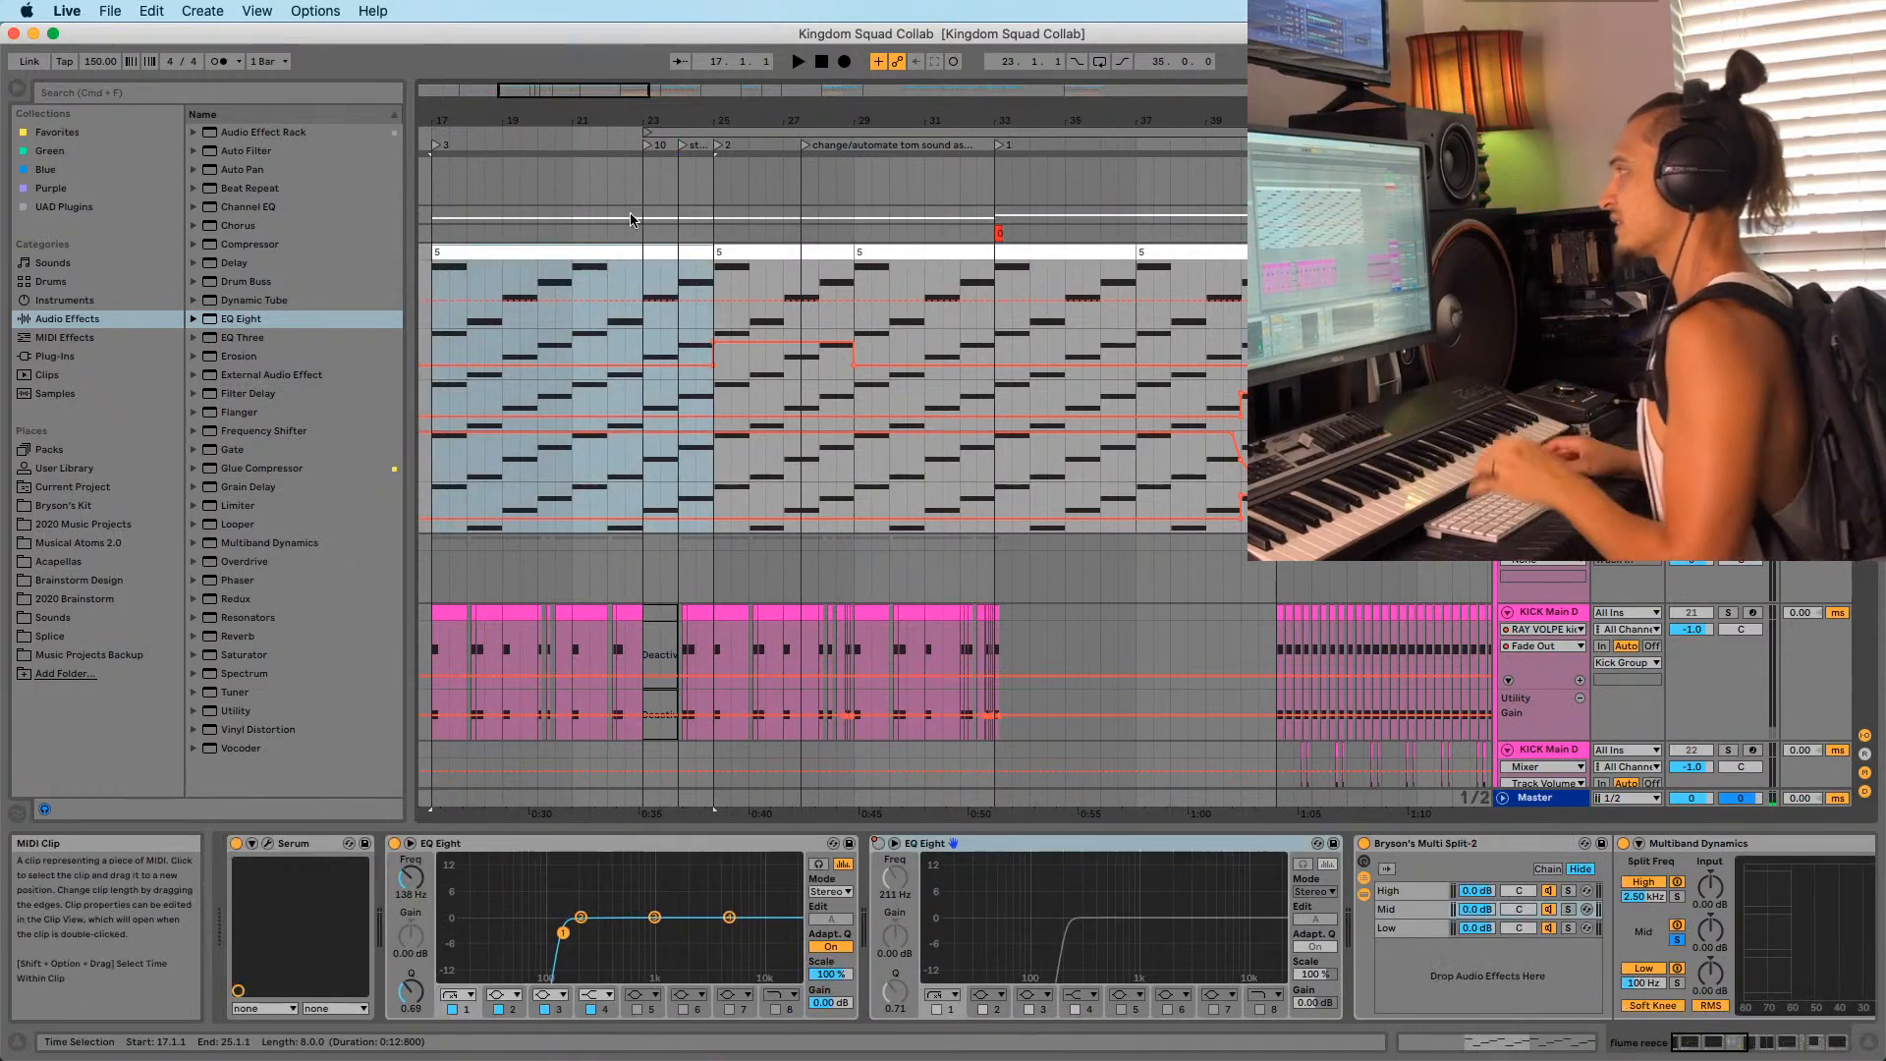
left_click_drag(652, 111, 651, 188)
key("space")
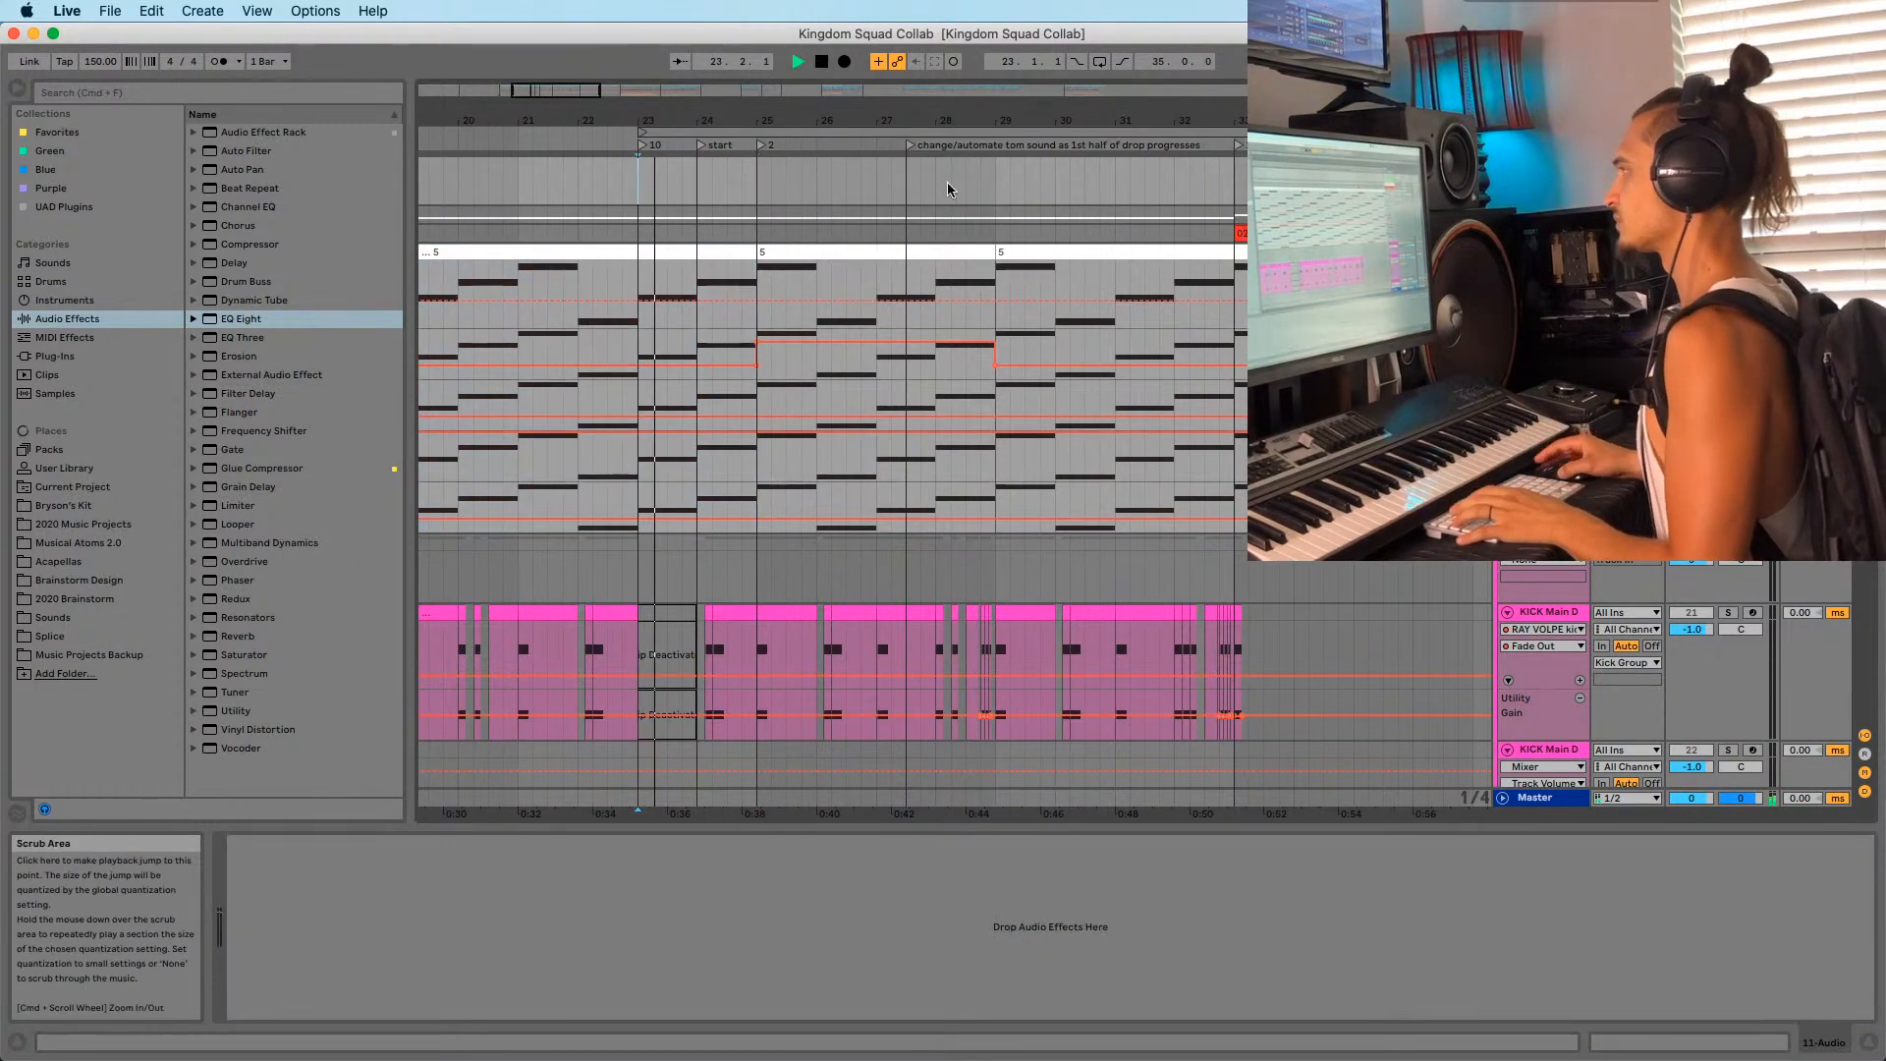
left_click(1728, 252)
key("space")
key("space")
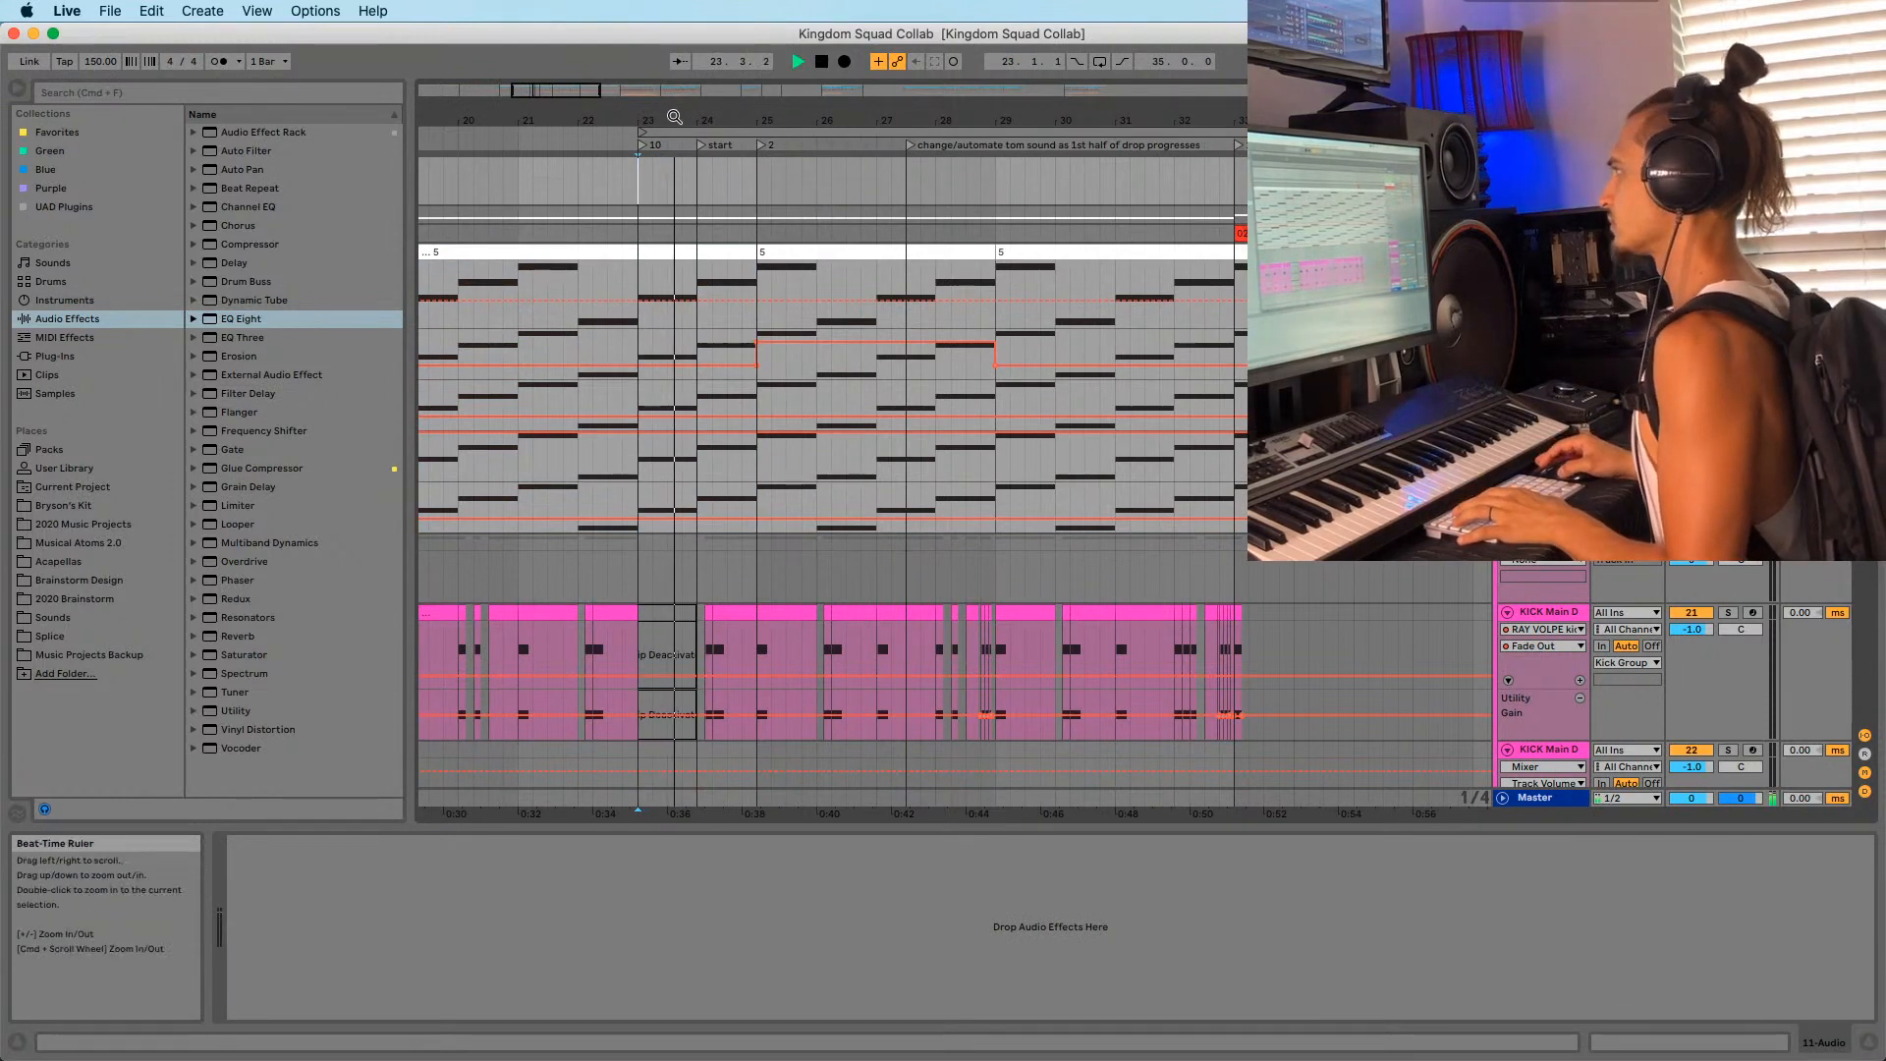
Zoom out, audition the build-up from bar 25, stop playback, and switch to Finder.
mouse_move(672, 114)
left_mouse_down()
mouse_move(664, 84)
mouse_move(657, 104)
left_mouse_up()
scroll(701, 398, "down", 12)
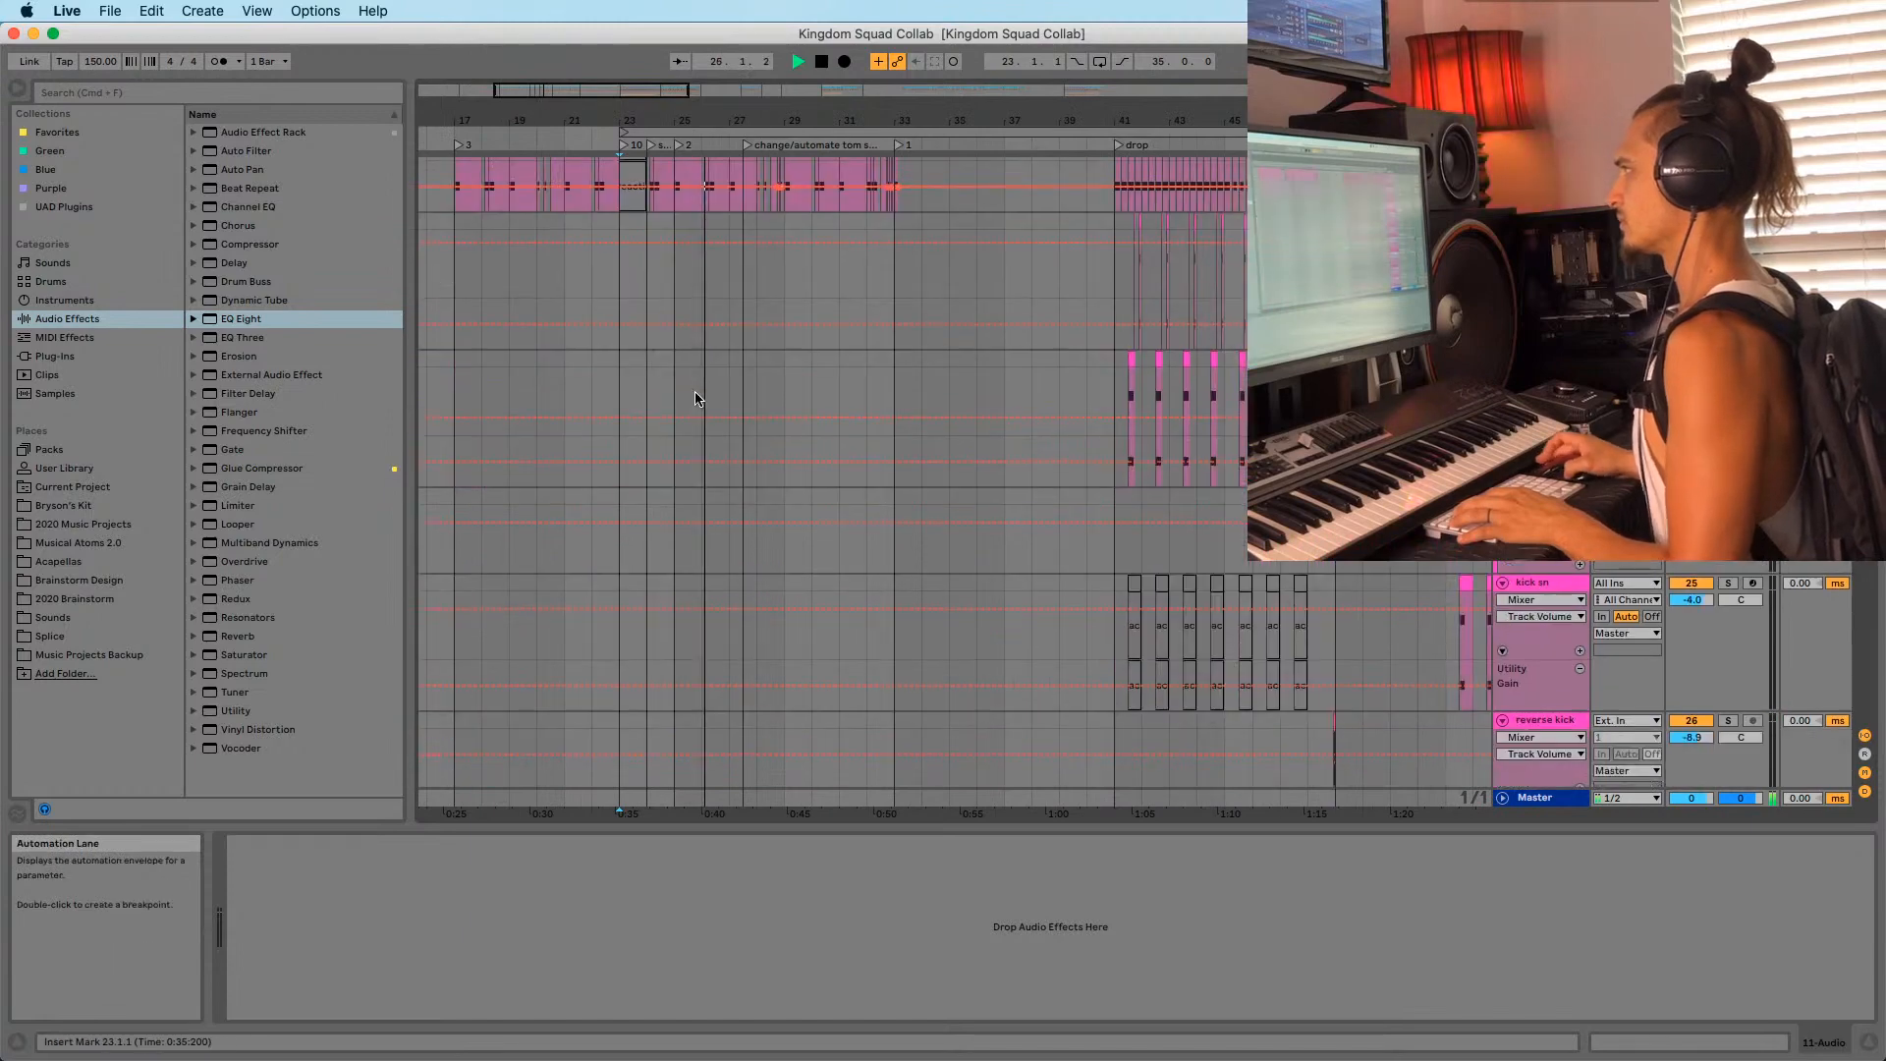
scroll(697, 398, "down", 5)
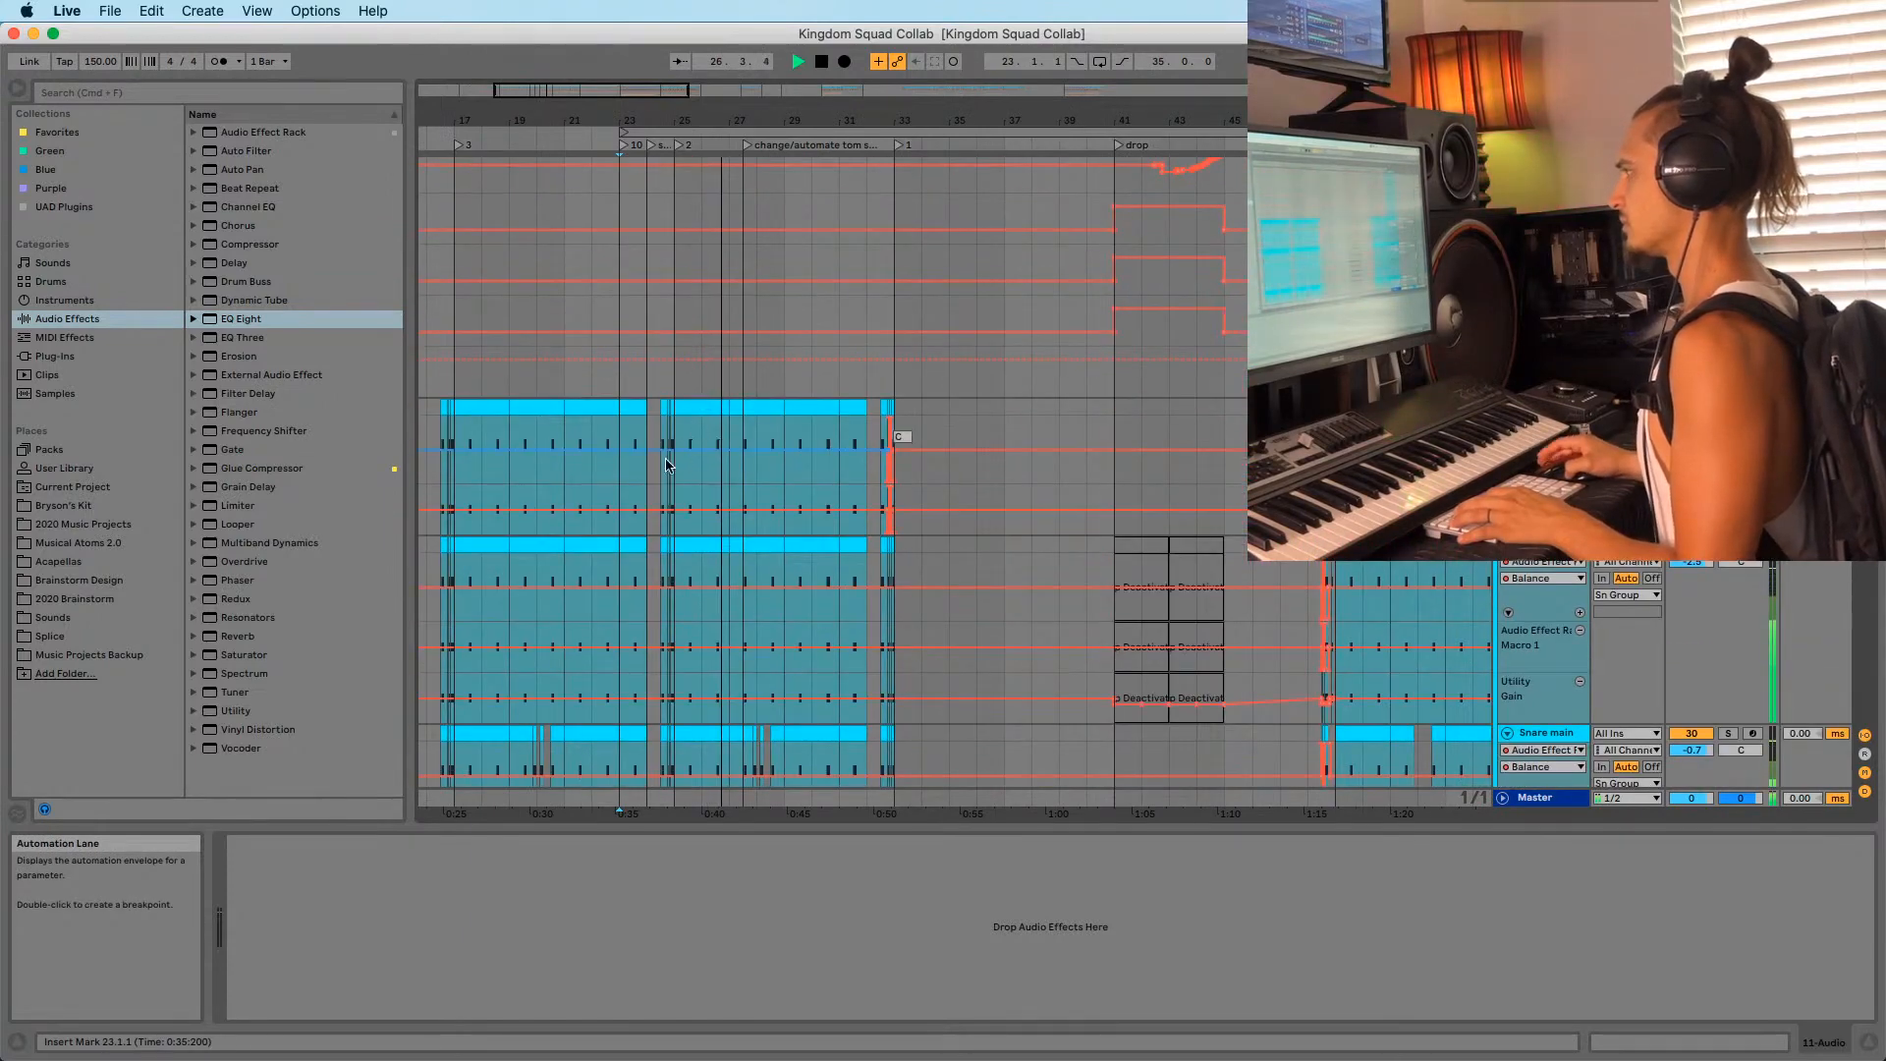
left_click(673, 305)
scroll(715, 302, "up", 20)
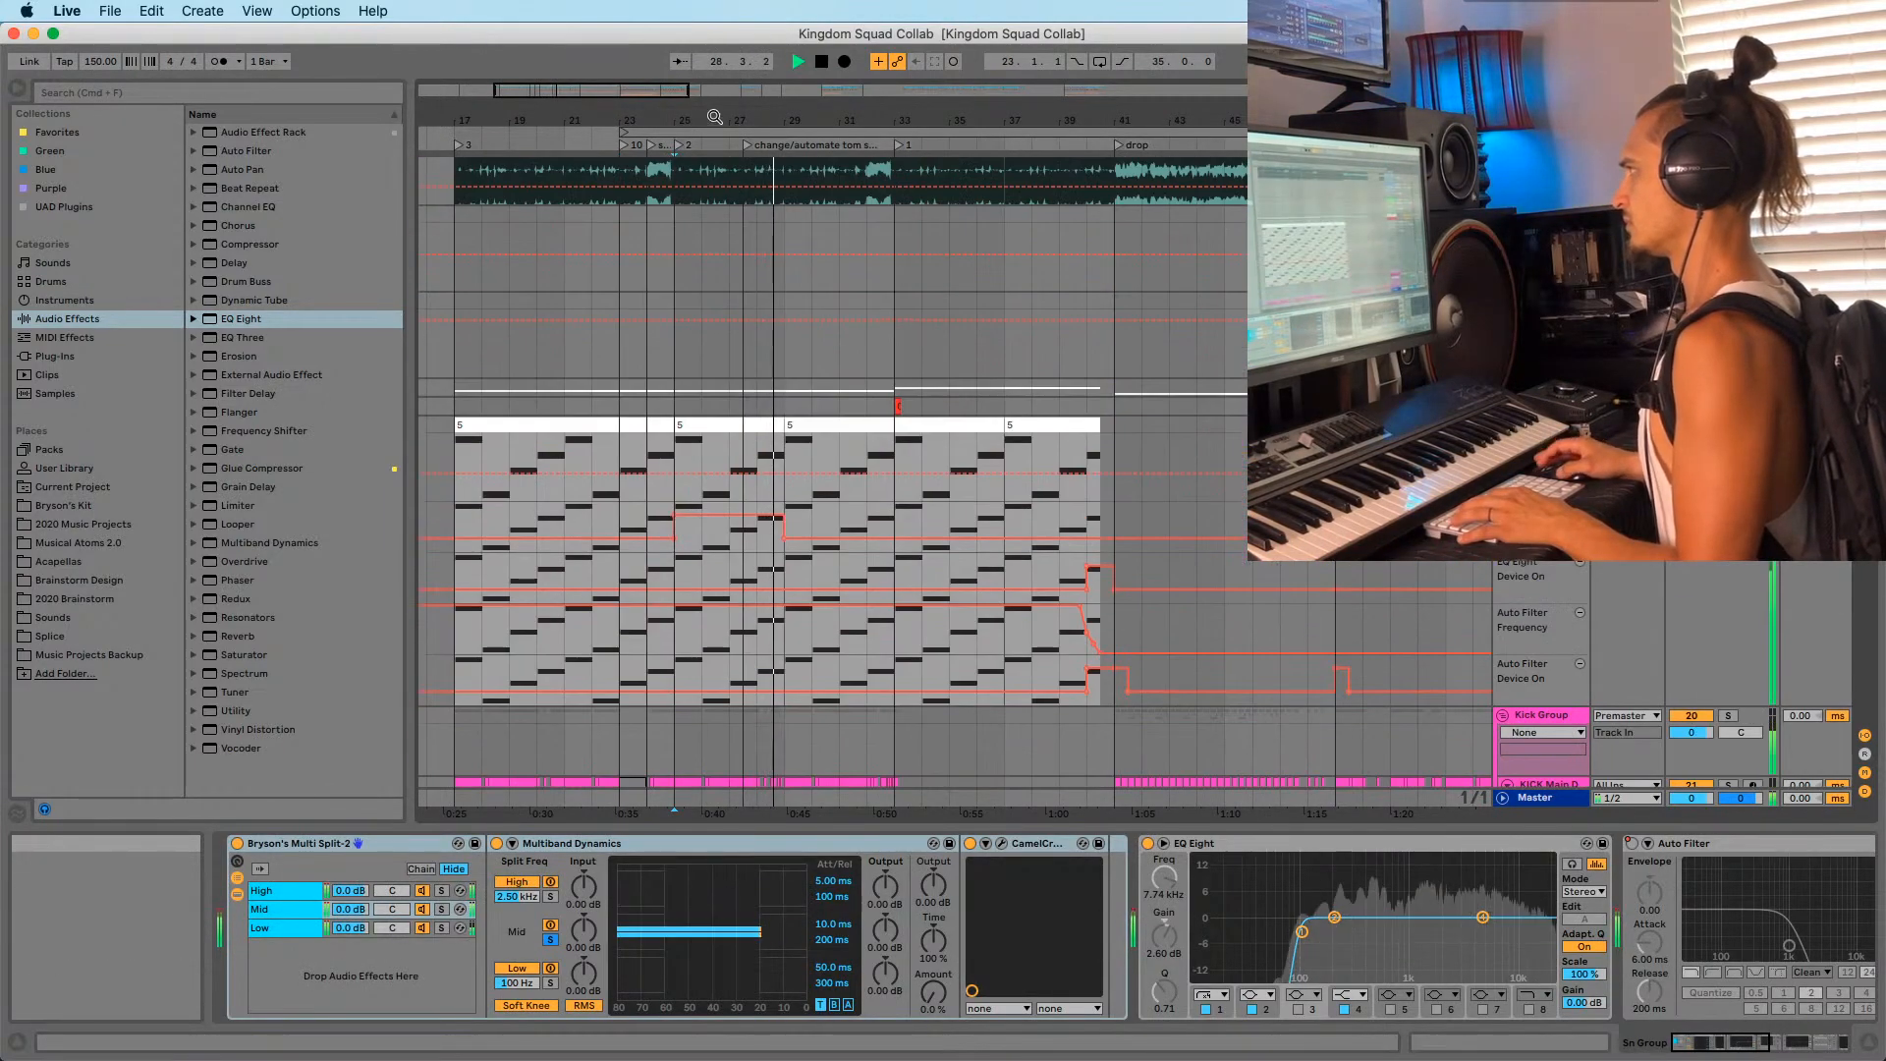
left_click_drag(715, 116, 764, 133)
key("space")
mouse_move(163, 1046)
left_click(98, 997)
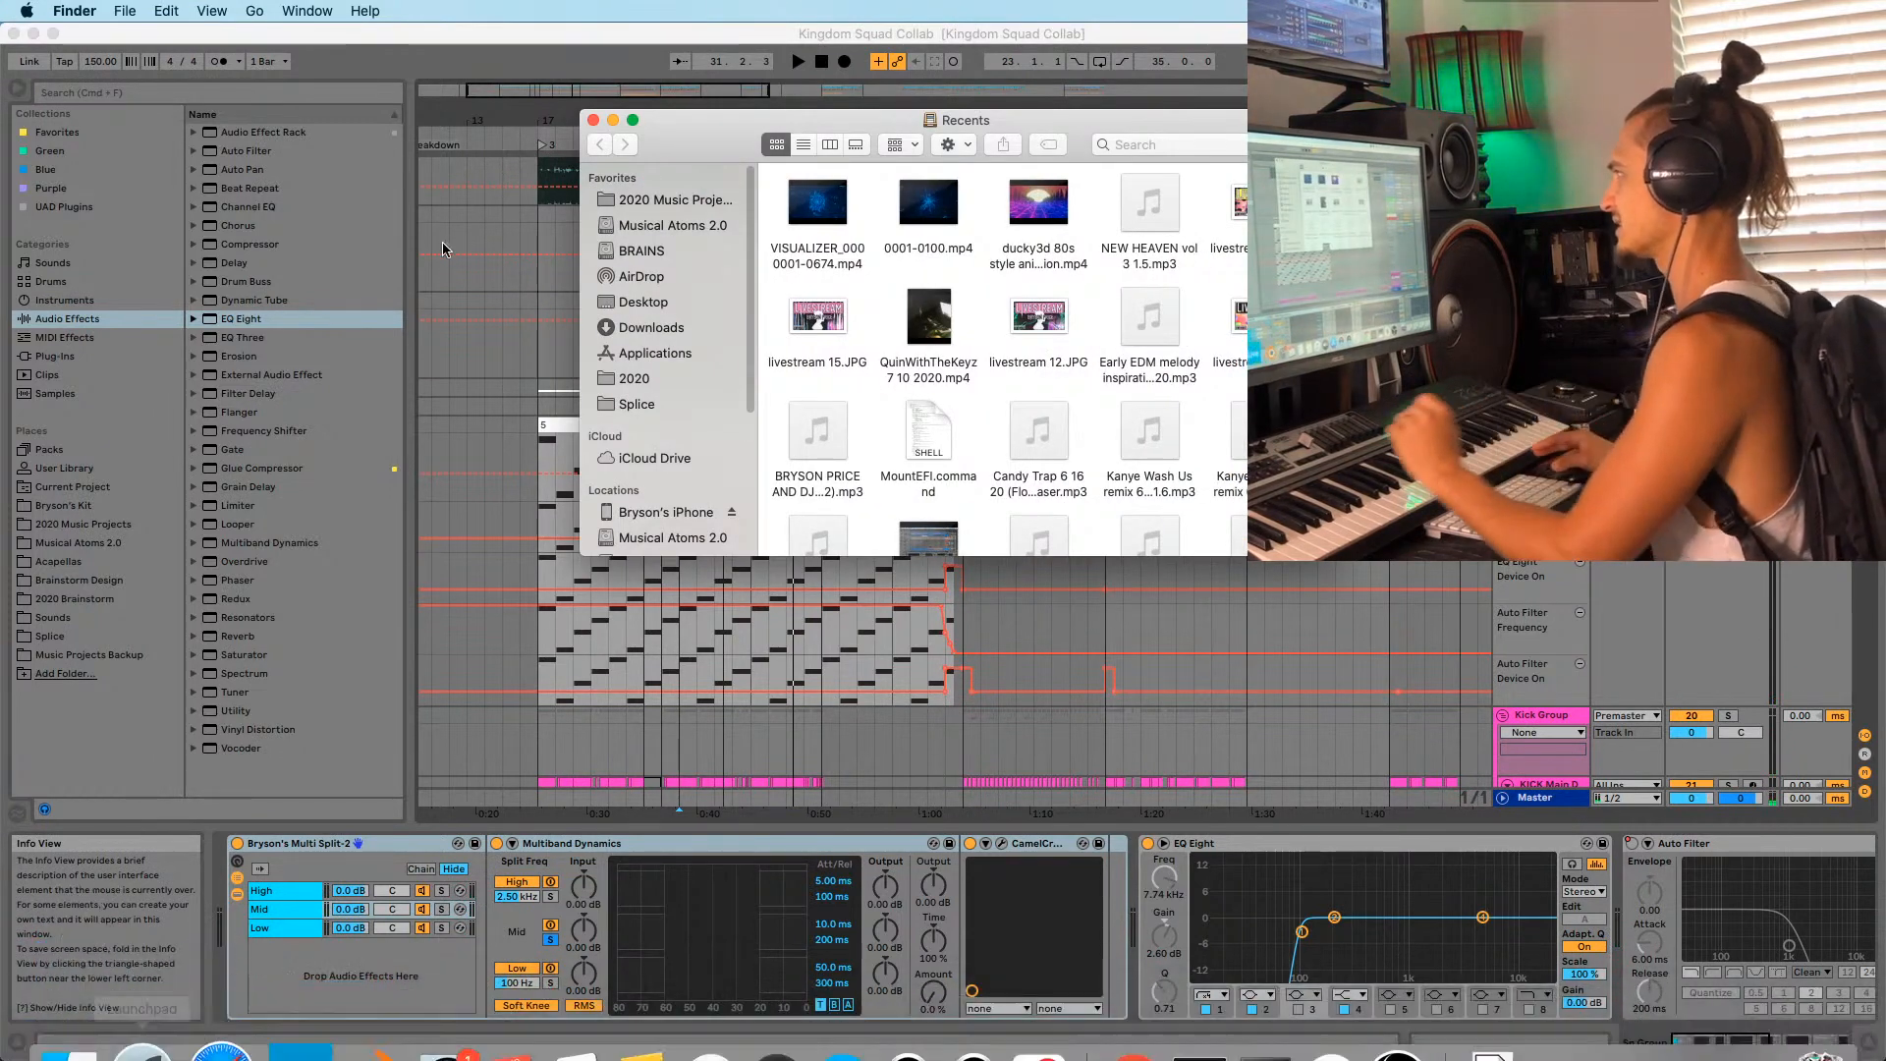
Browse to 2020 Music Projects > Kingdom Squad Collab Project and open Kingdom Squad Collab 1.3.mp3.
left_click(705, 199)
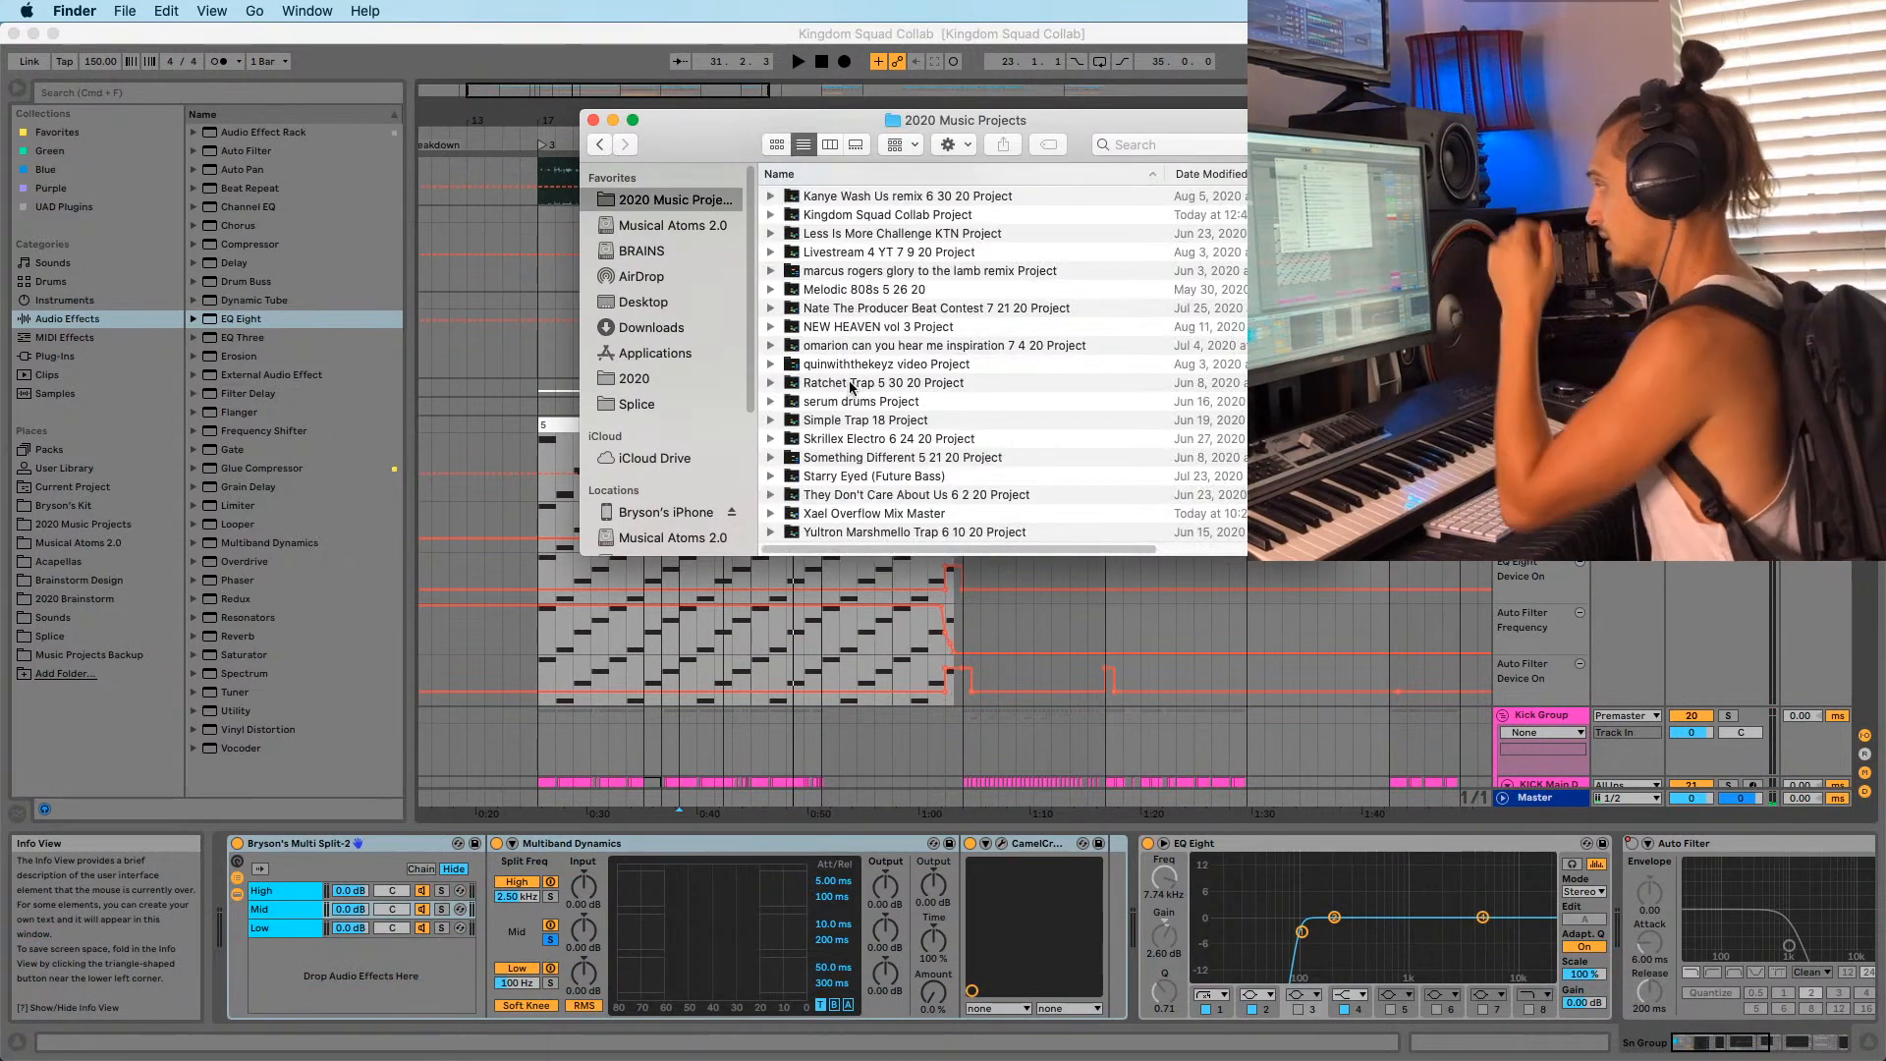
scroll(855, 529, "up", 5)
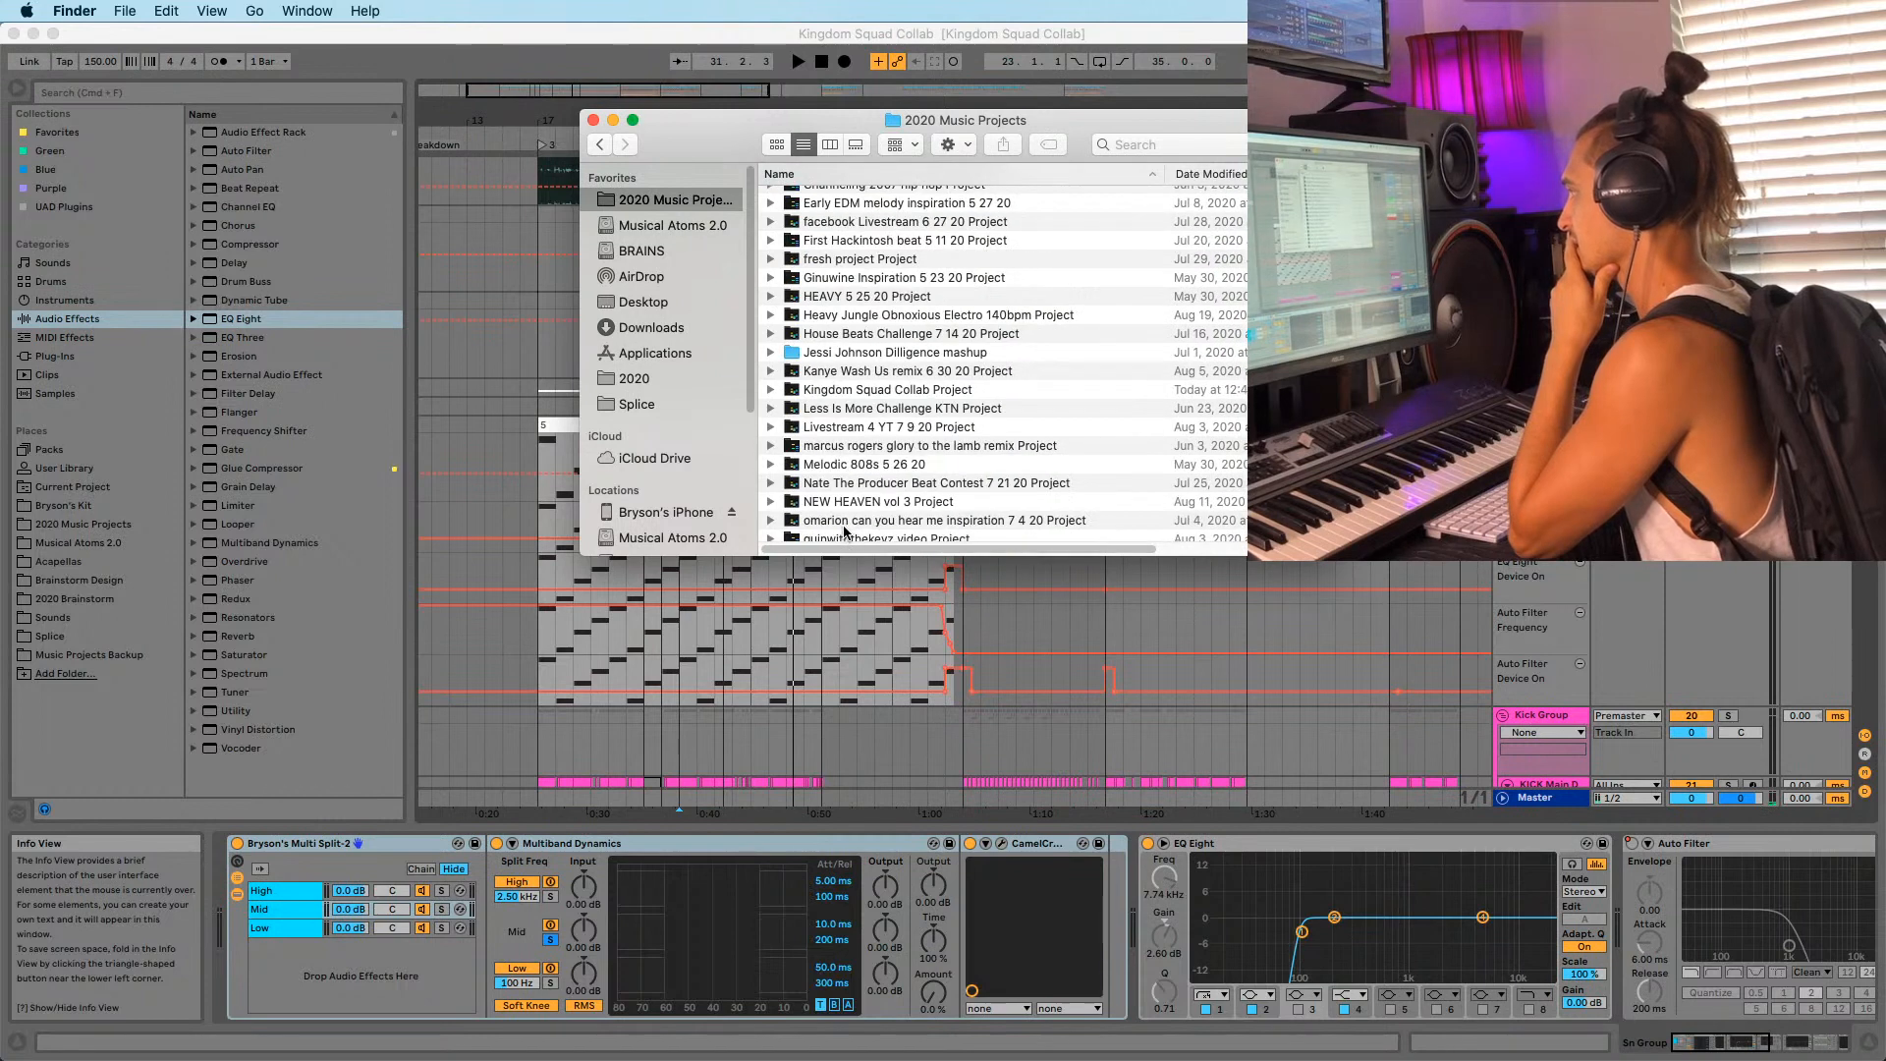
double_click(874, 386)
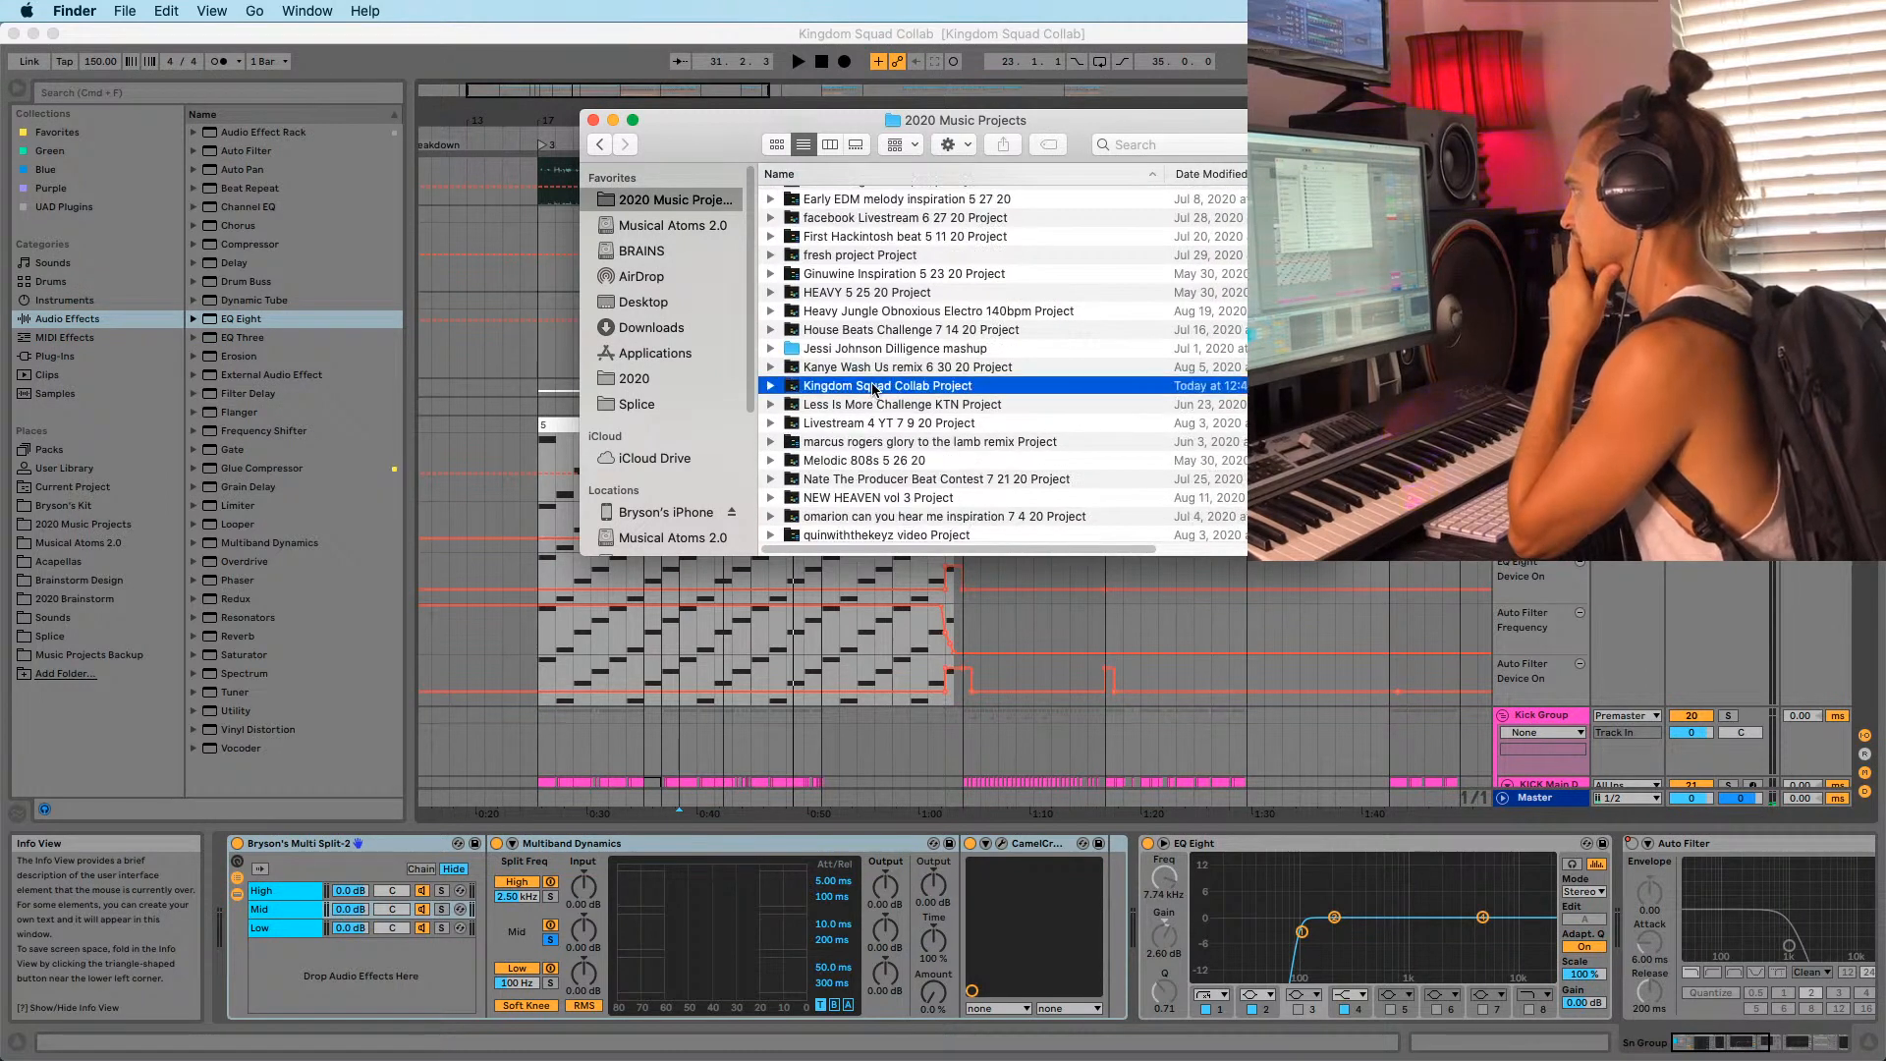
left_click(852, 366)
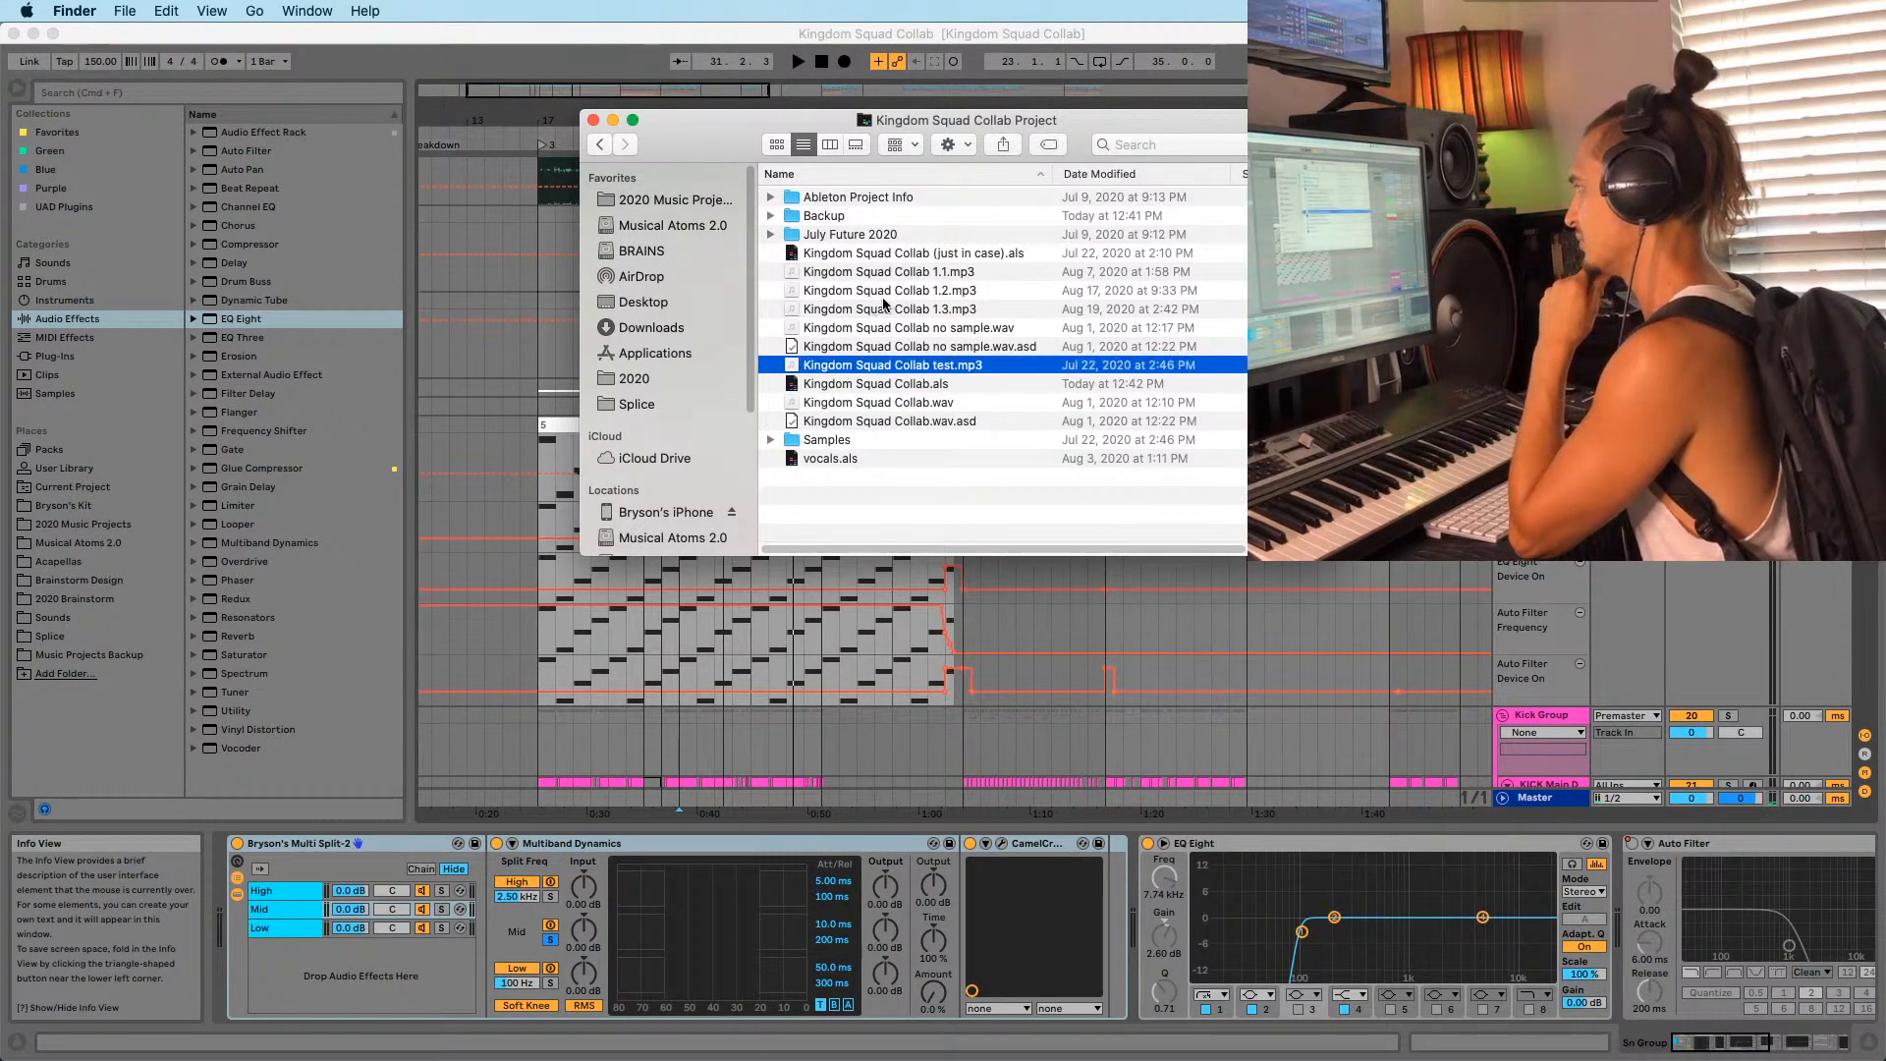
left_click(887, 308)
left_click(888, 290)
left_click(887, 308)
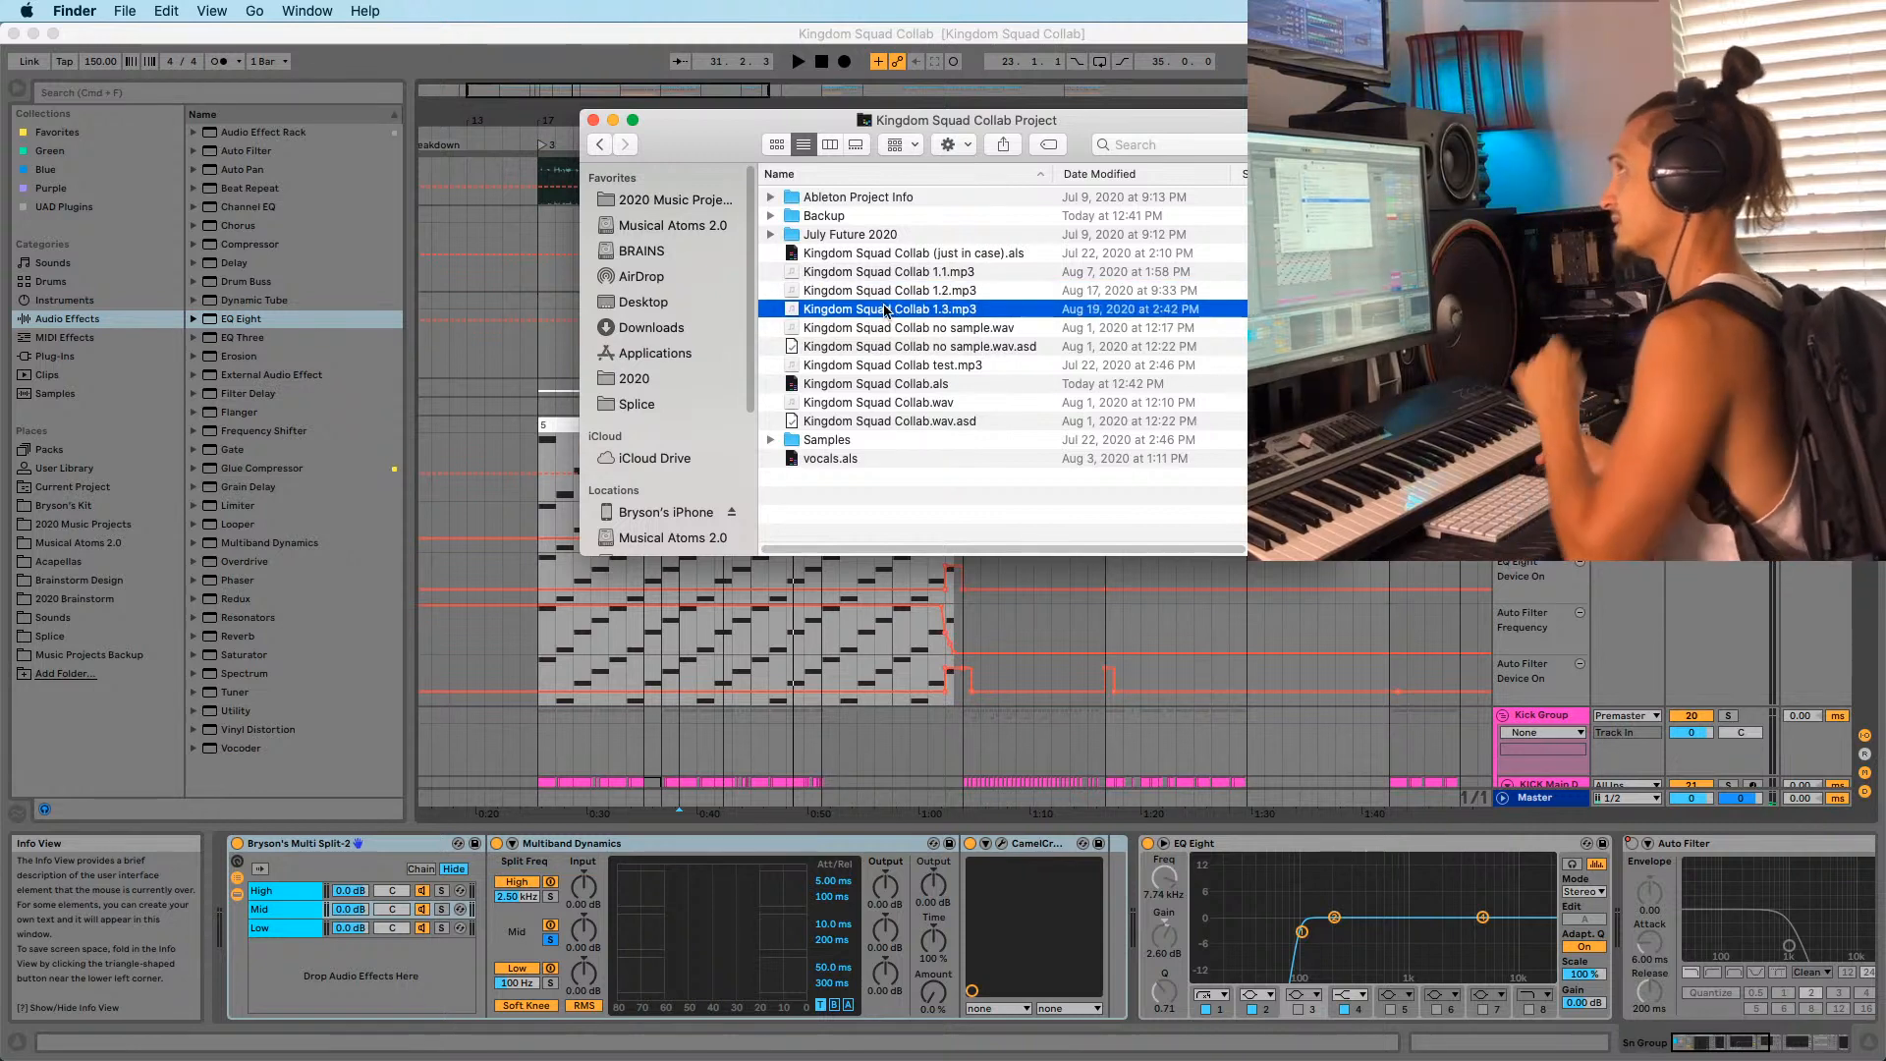
double_click(887, 308)
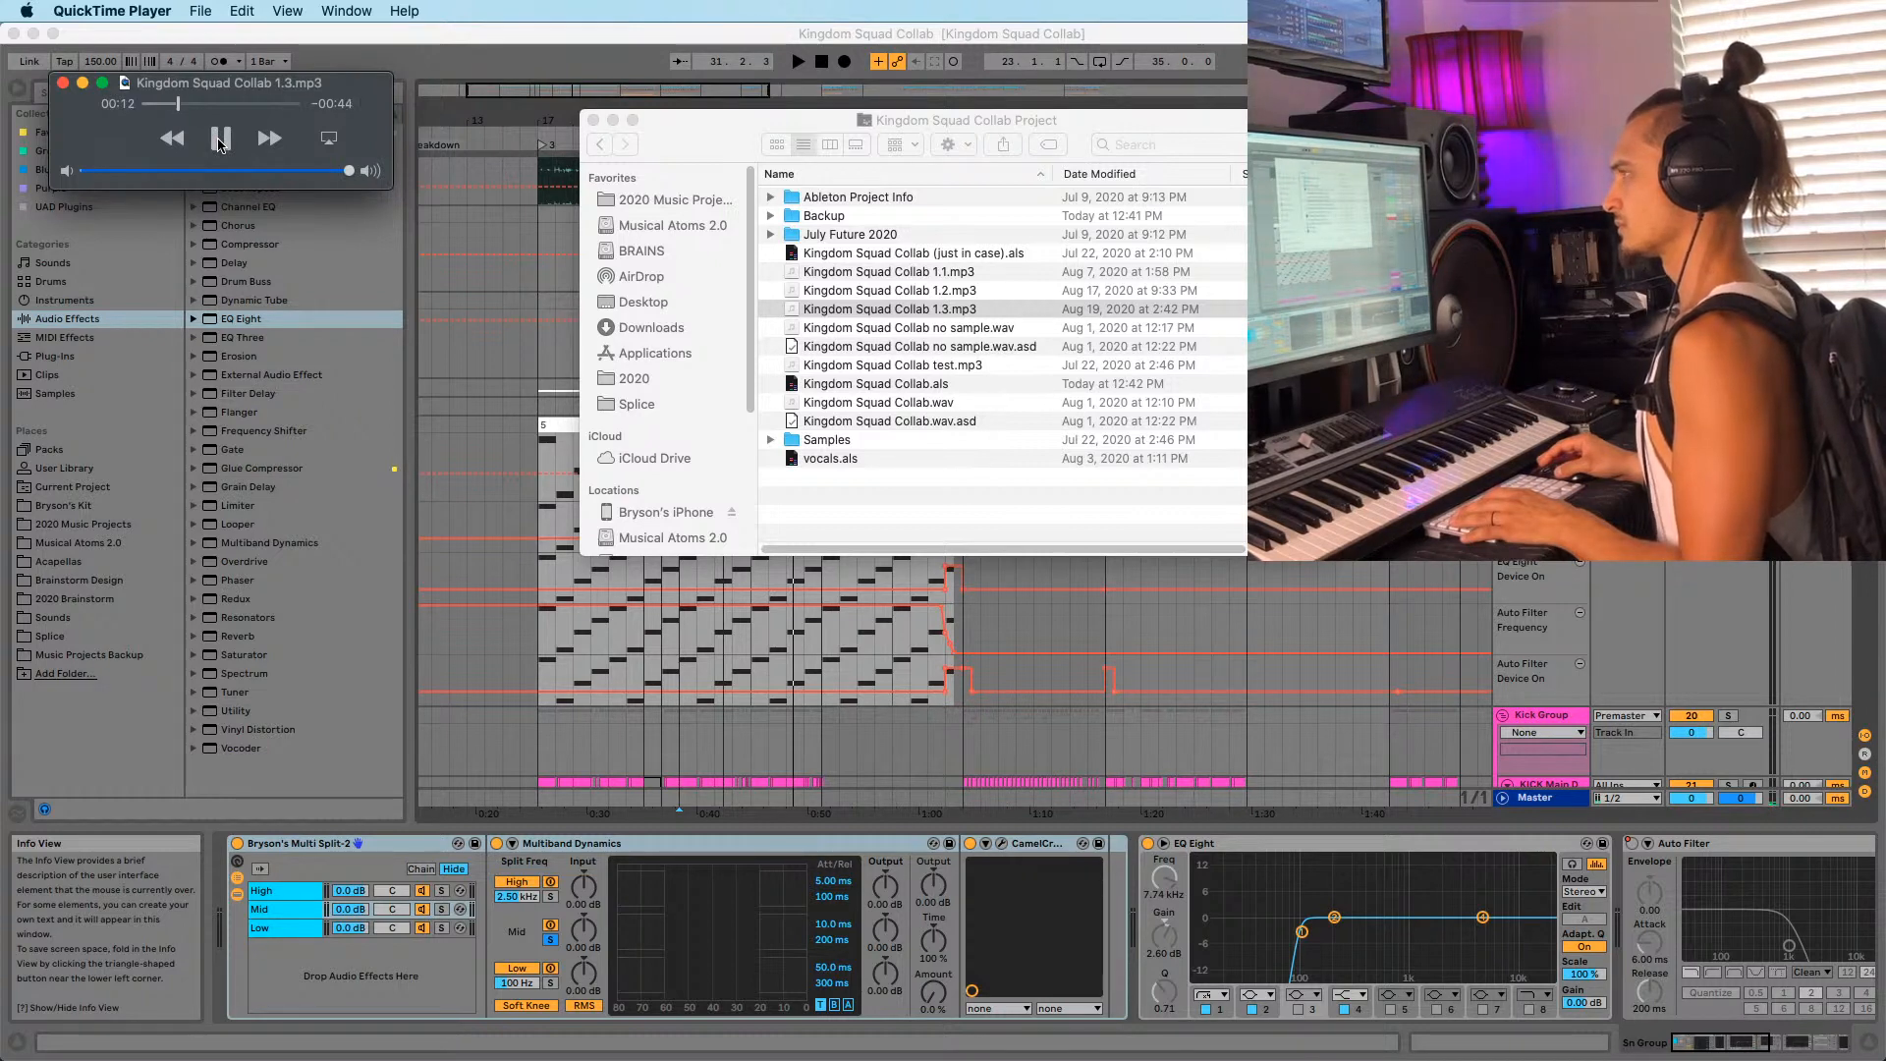
Close the QuickTime player and return to the Ableton arrangement.
left_click(63, 84)
left_click(539, 334)
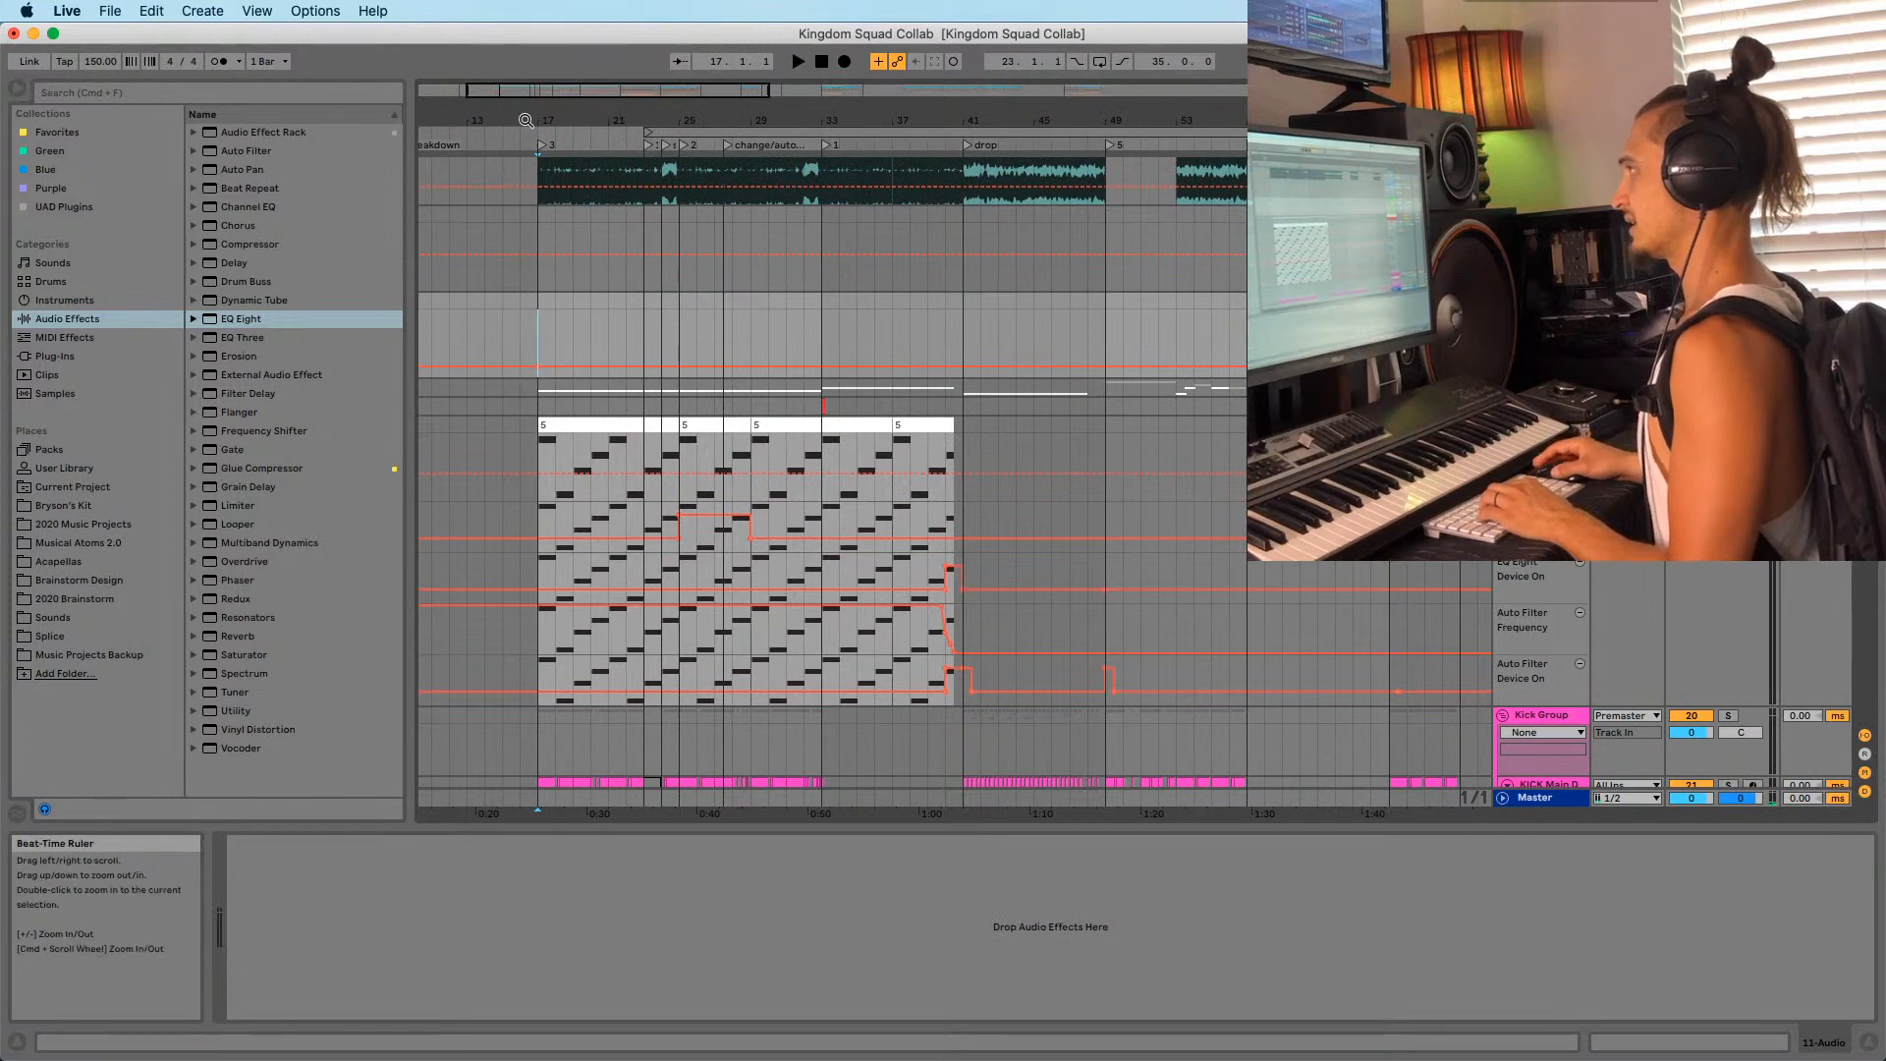
Zoom the arrangement to bars 15–35 and play from bar 25.
left_click_drag(525, 120, 721, 344)
left_click(757, 345)
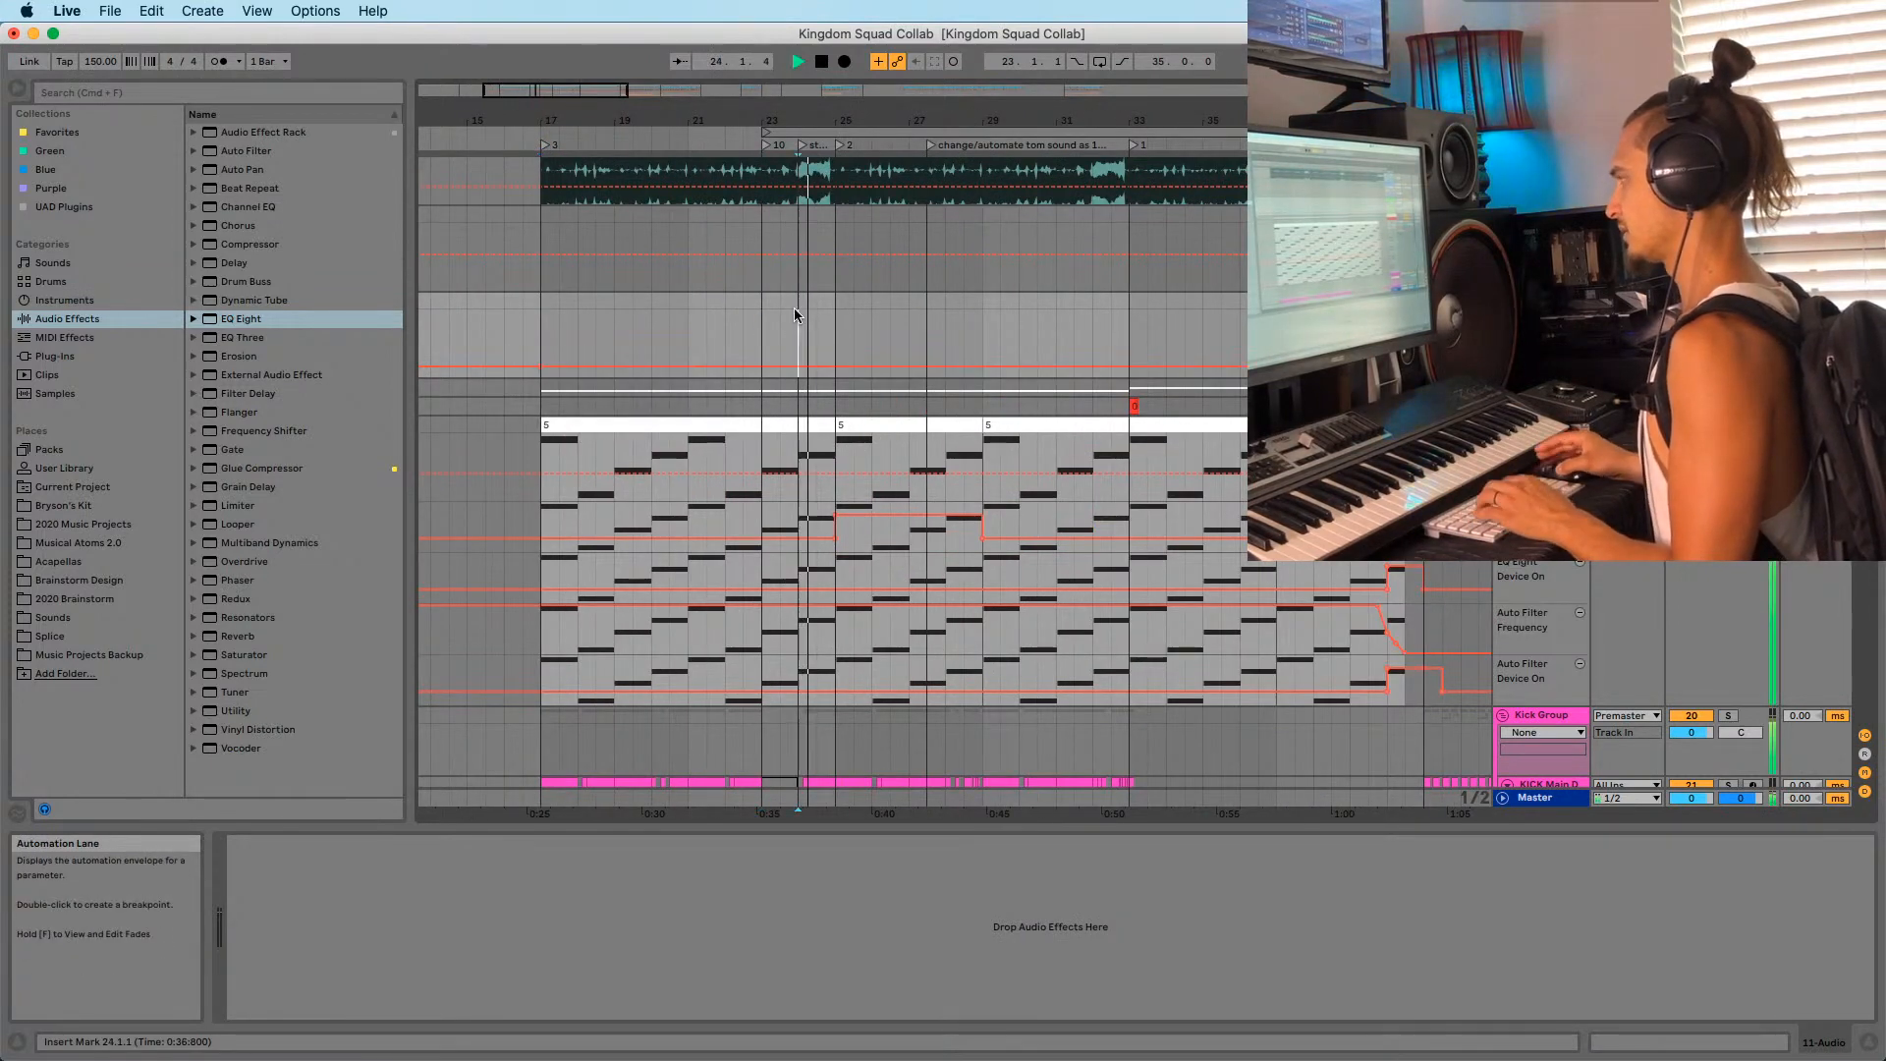
left_click(837, 342)
left_click_drag(885, 120, 696, 120)
left_click(643, 280)
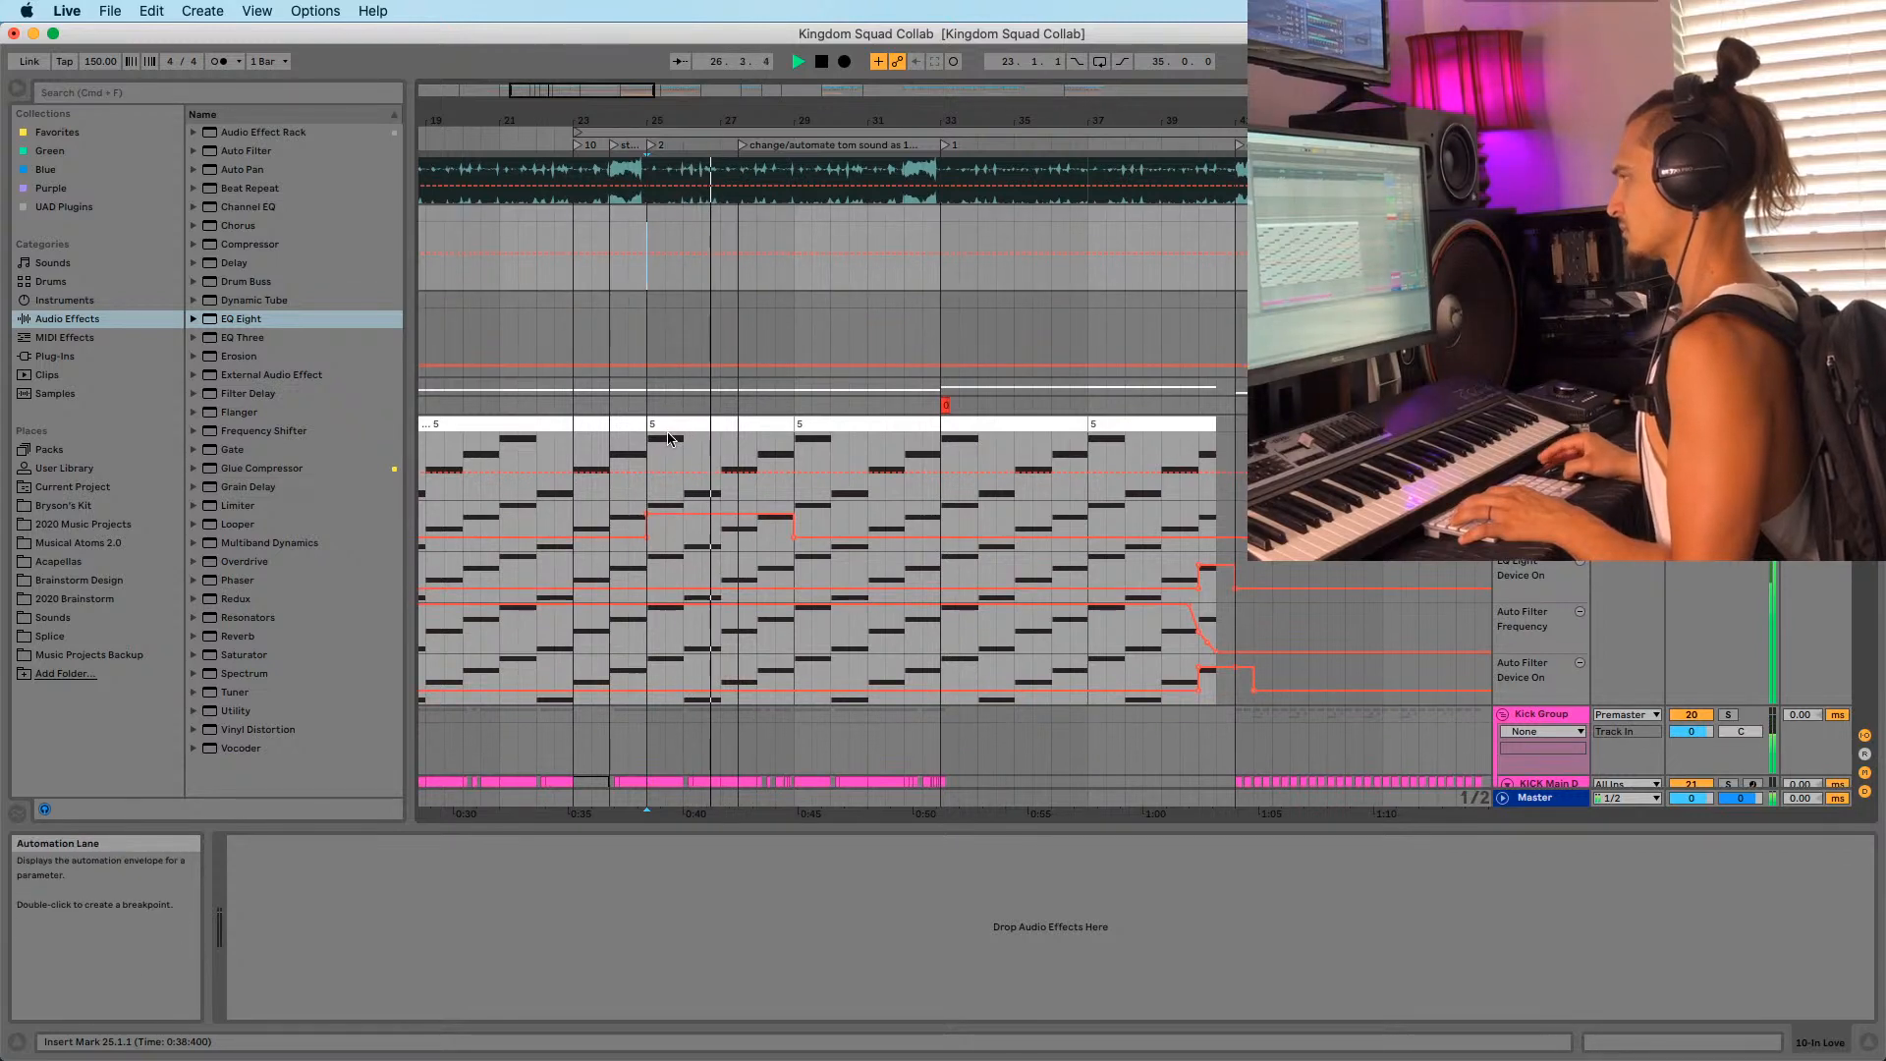
scroll(650, 444, "up", 3)
key("space")
key("space")
Scroll to the intro pads group and show its device chain while playing.
scroll(668, 438, "down", 20)
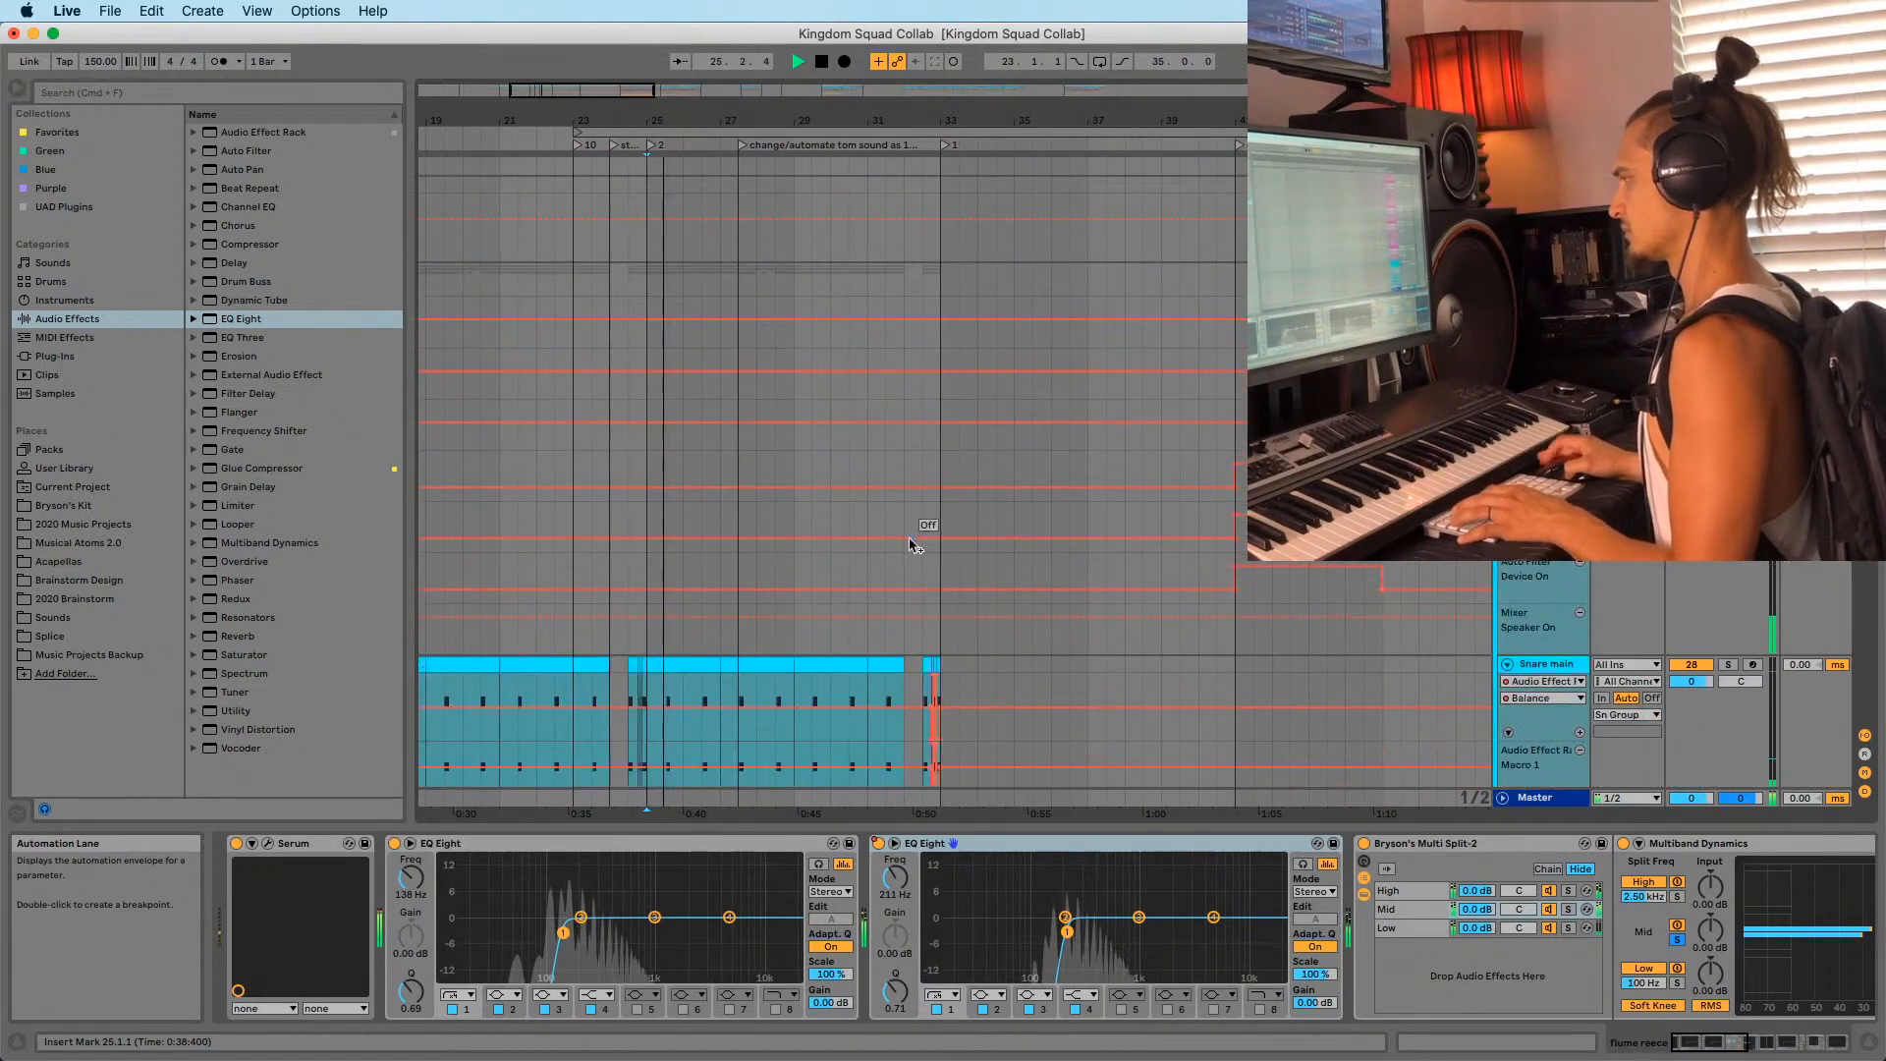
scroll(1017, 577, "down", 10)
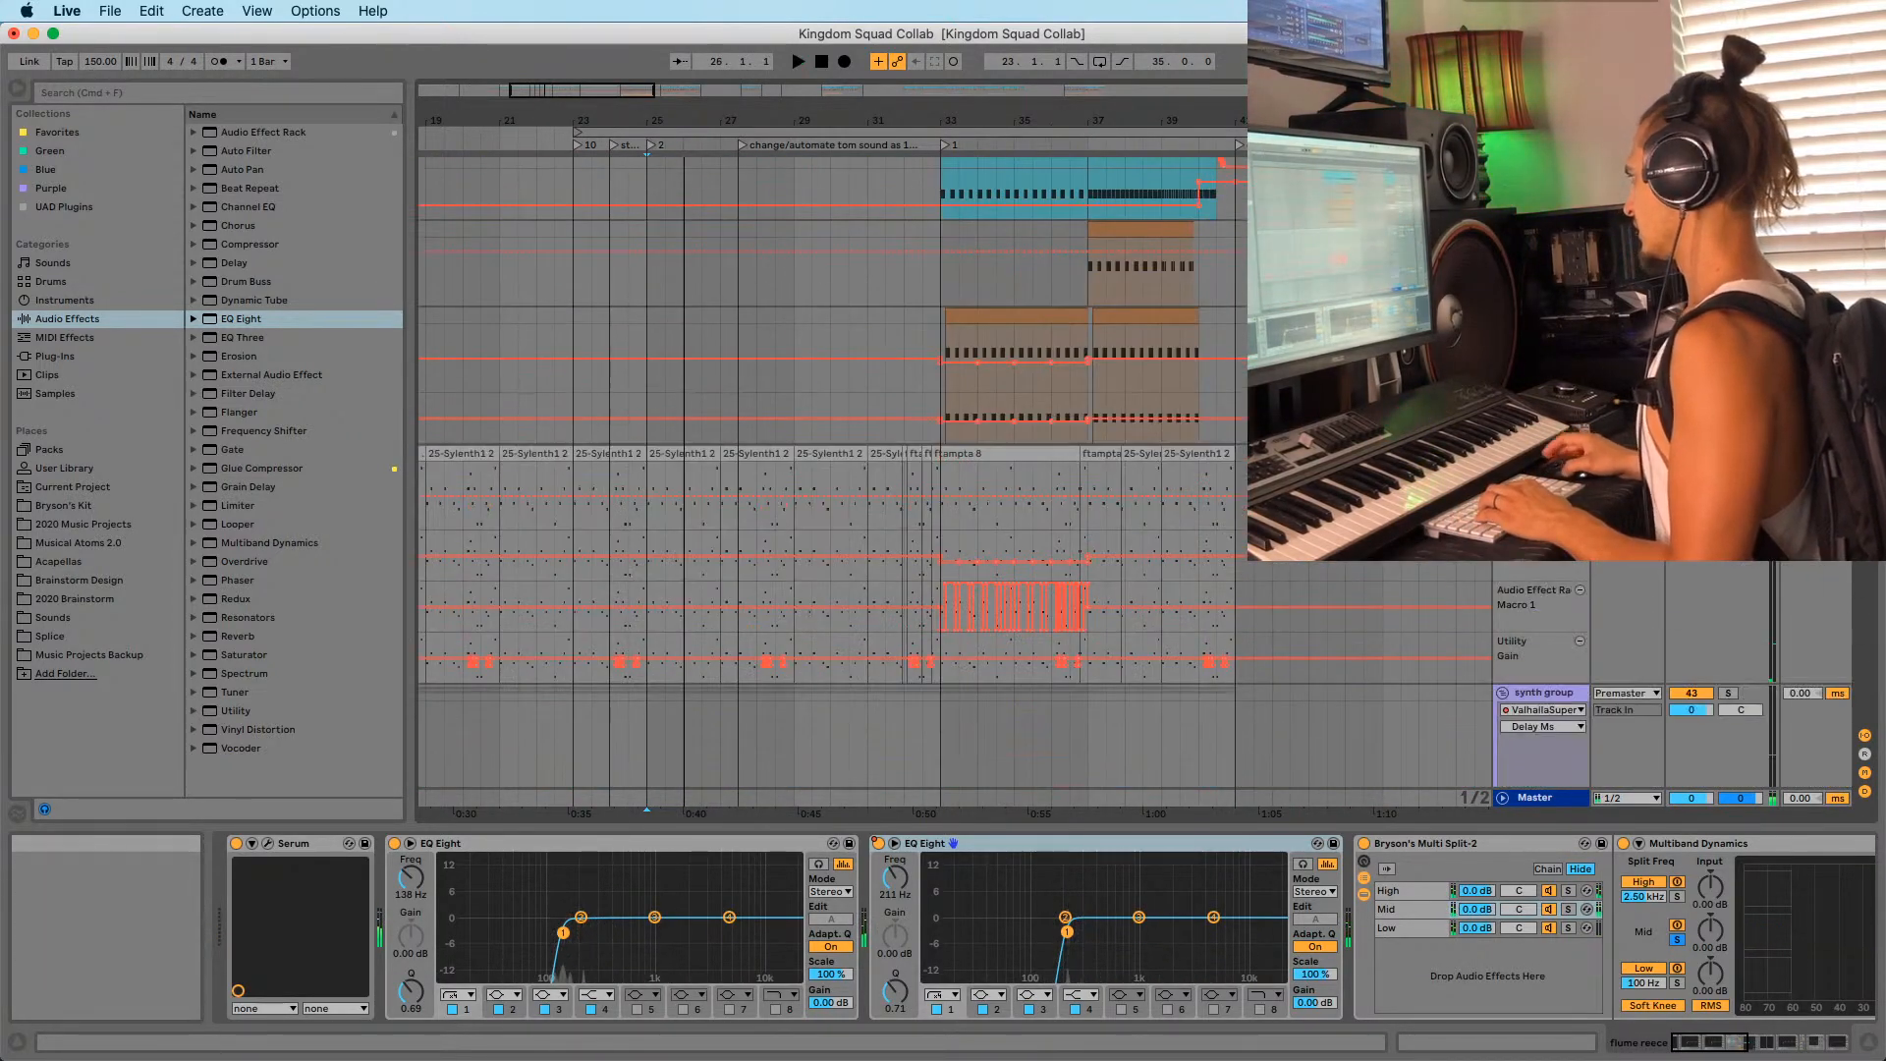
scroll(982, 550, "down", 20)
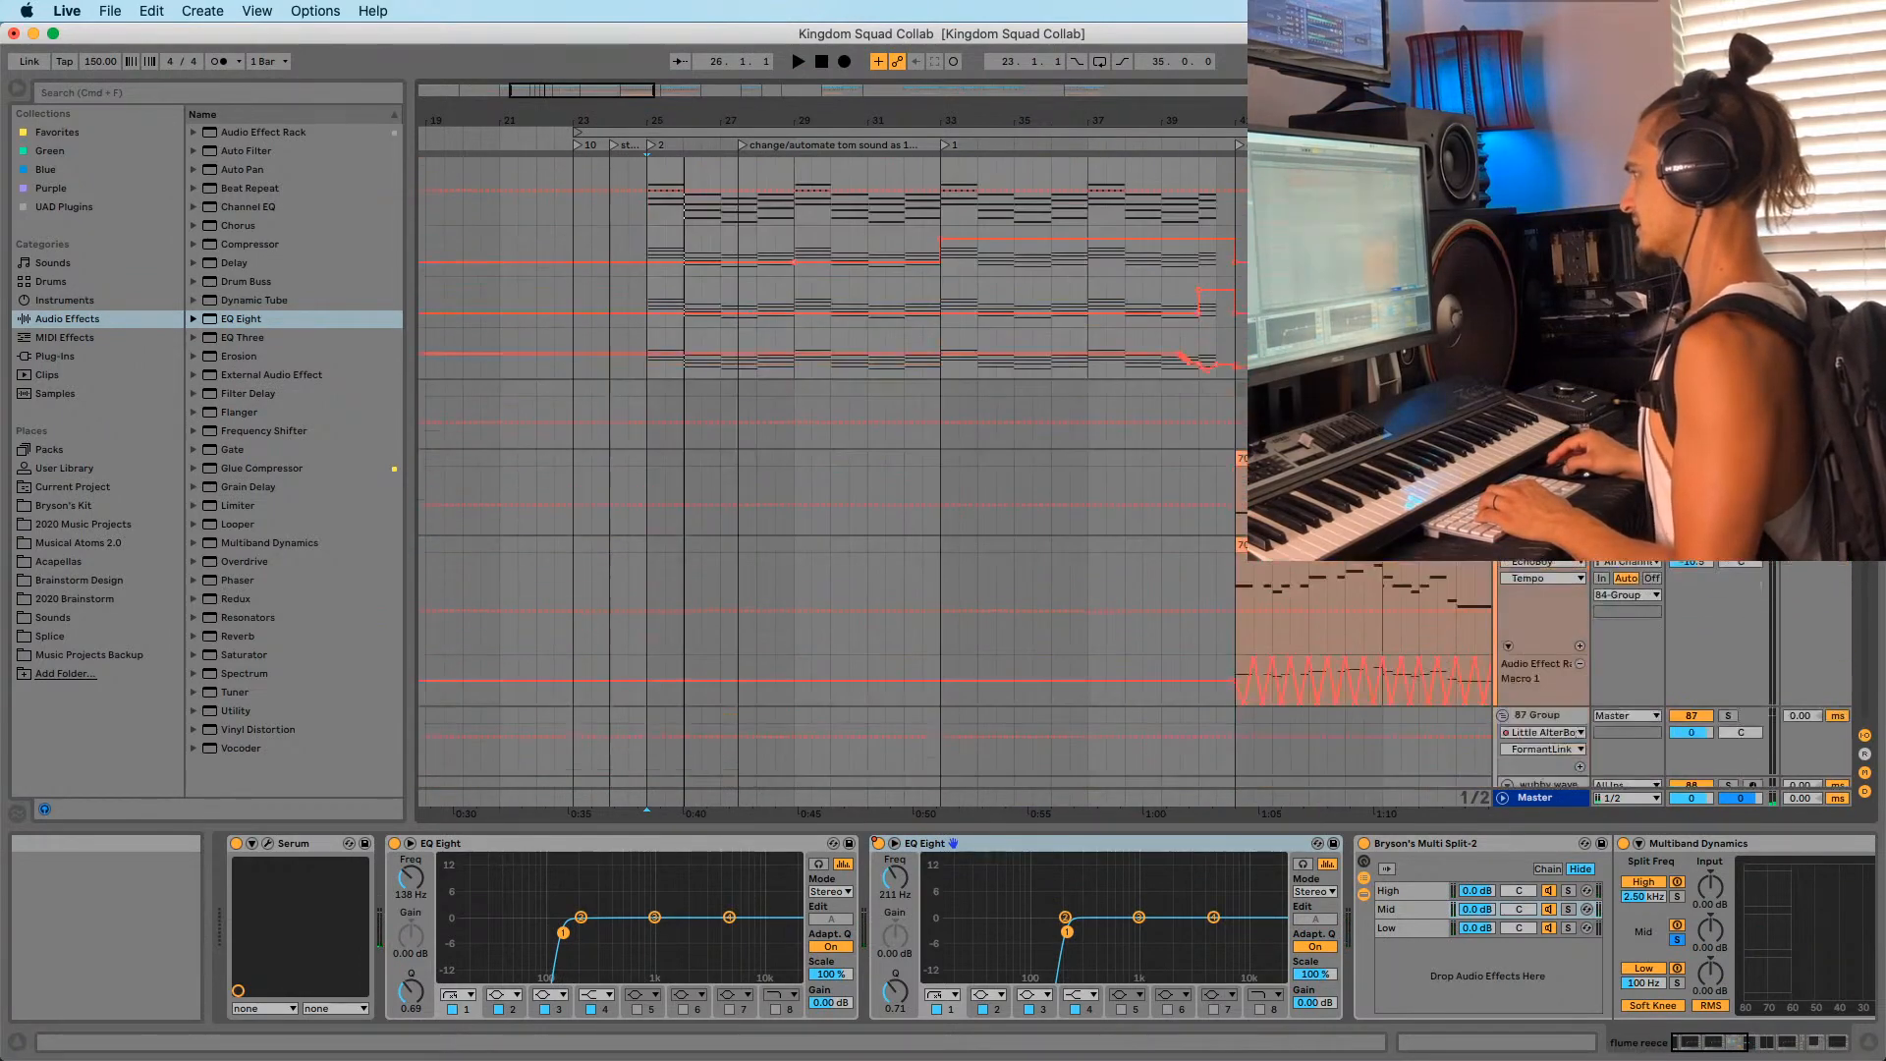
scroll(982, 550, "up", 3)
key("space")
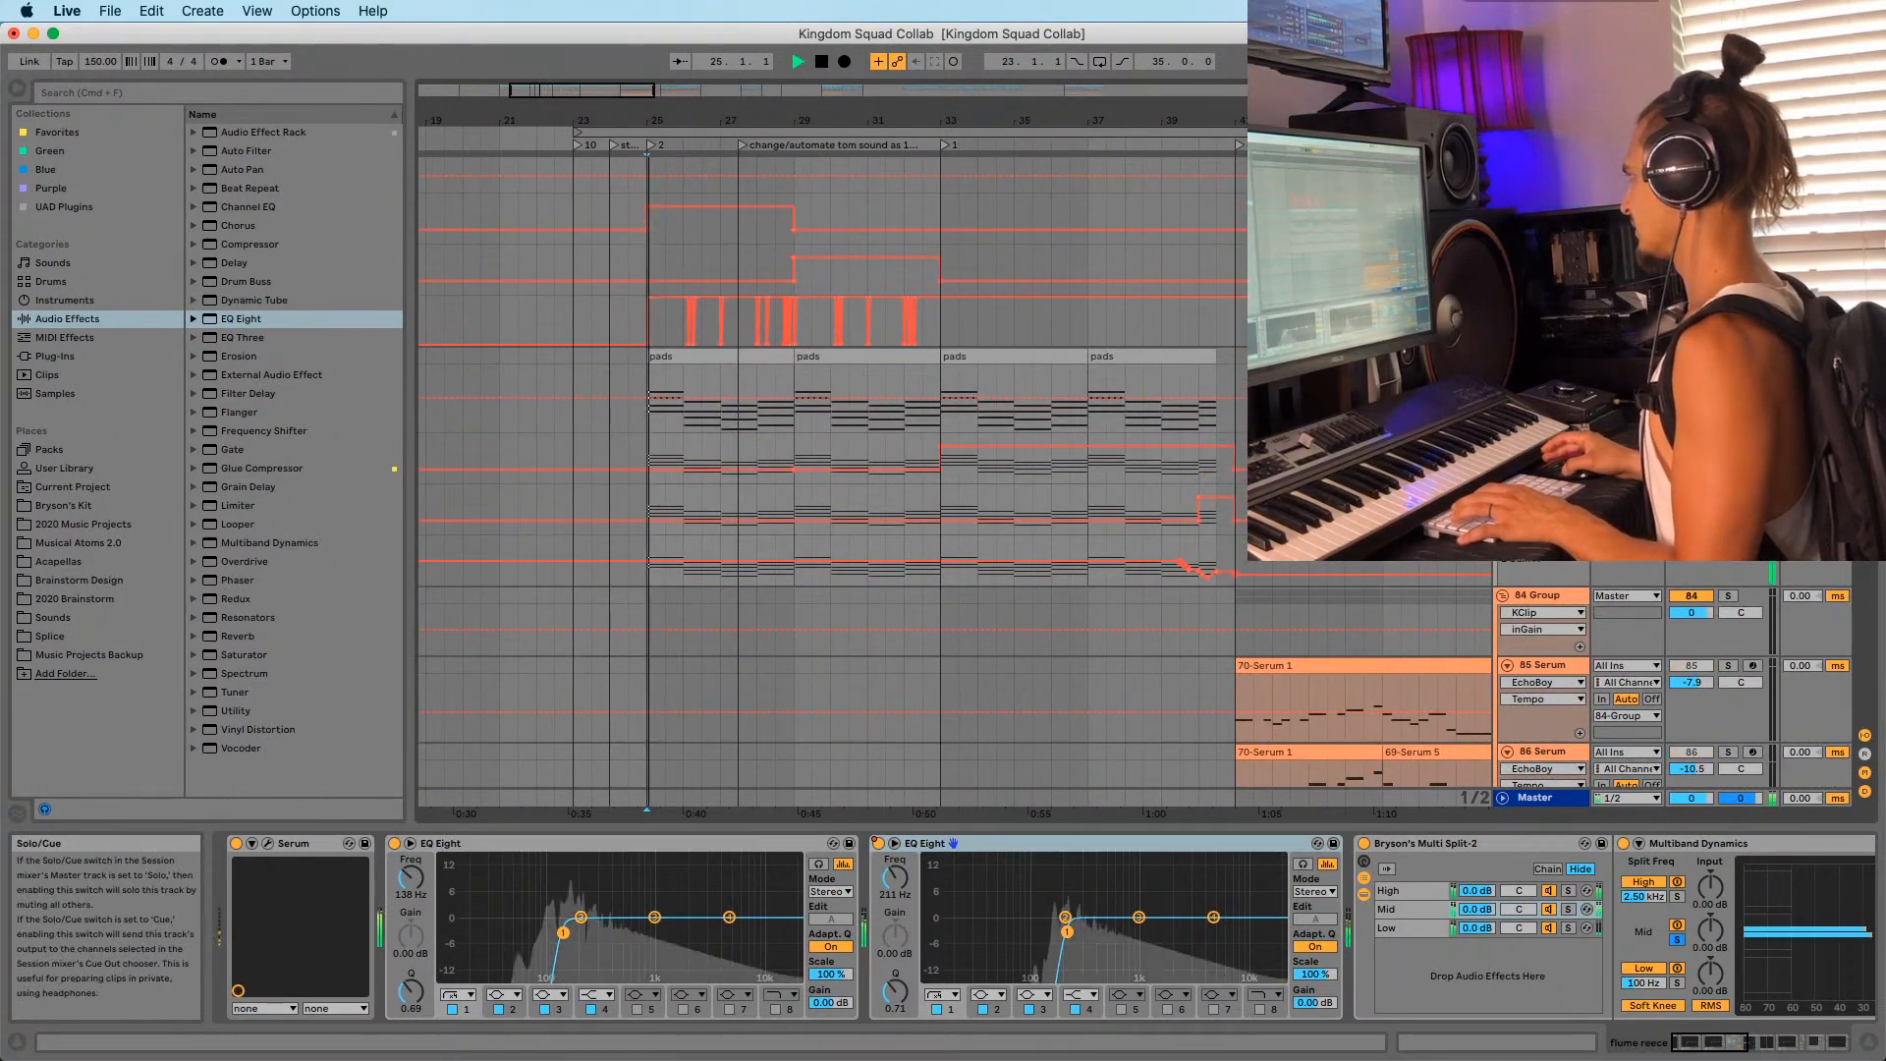
scroll(1620, 629, "up", 3)
left_click(1540, 307)
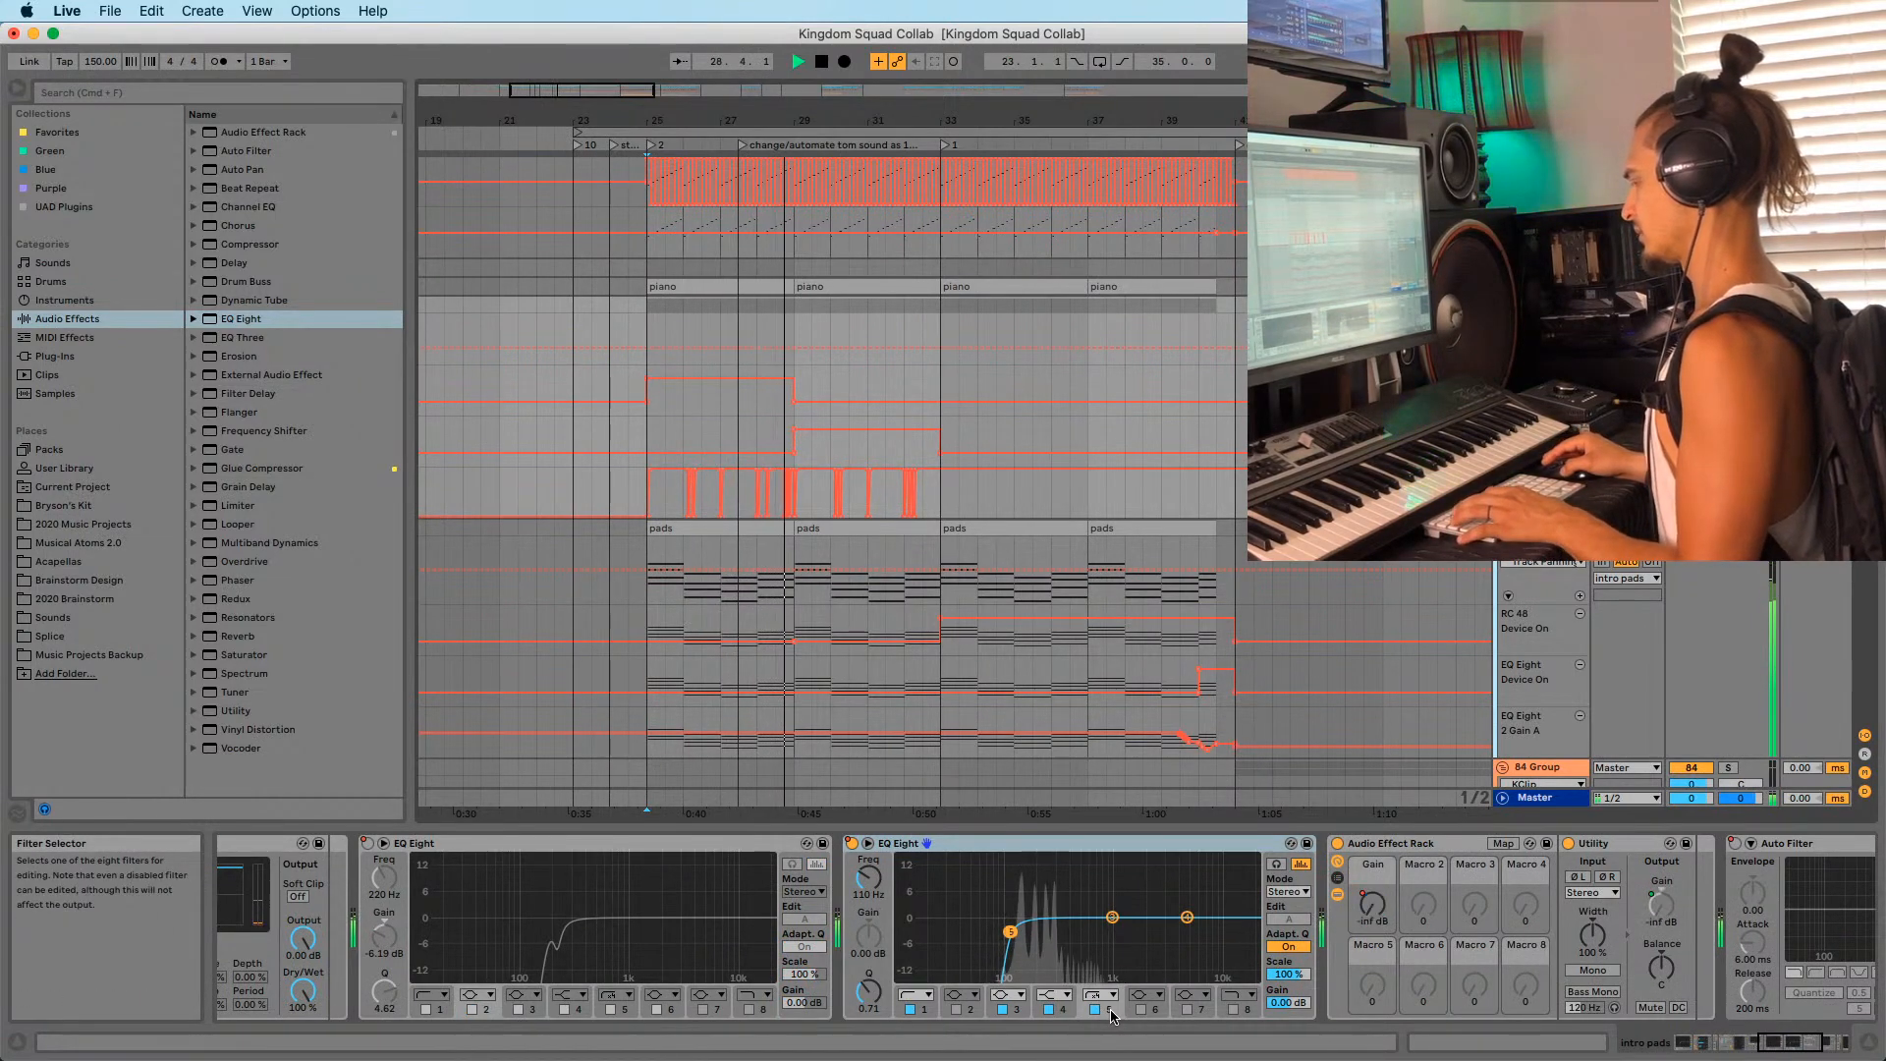
Insert a Compressor after the pads' EQ Eight and set its attack to 21.5 ms.
key("space")
key("space")
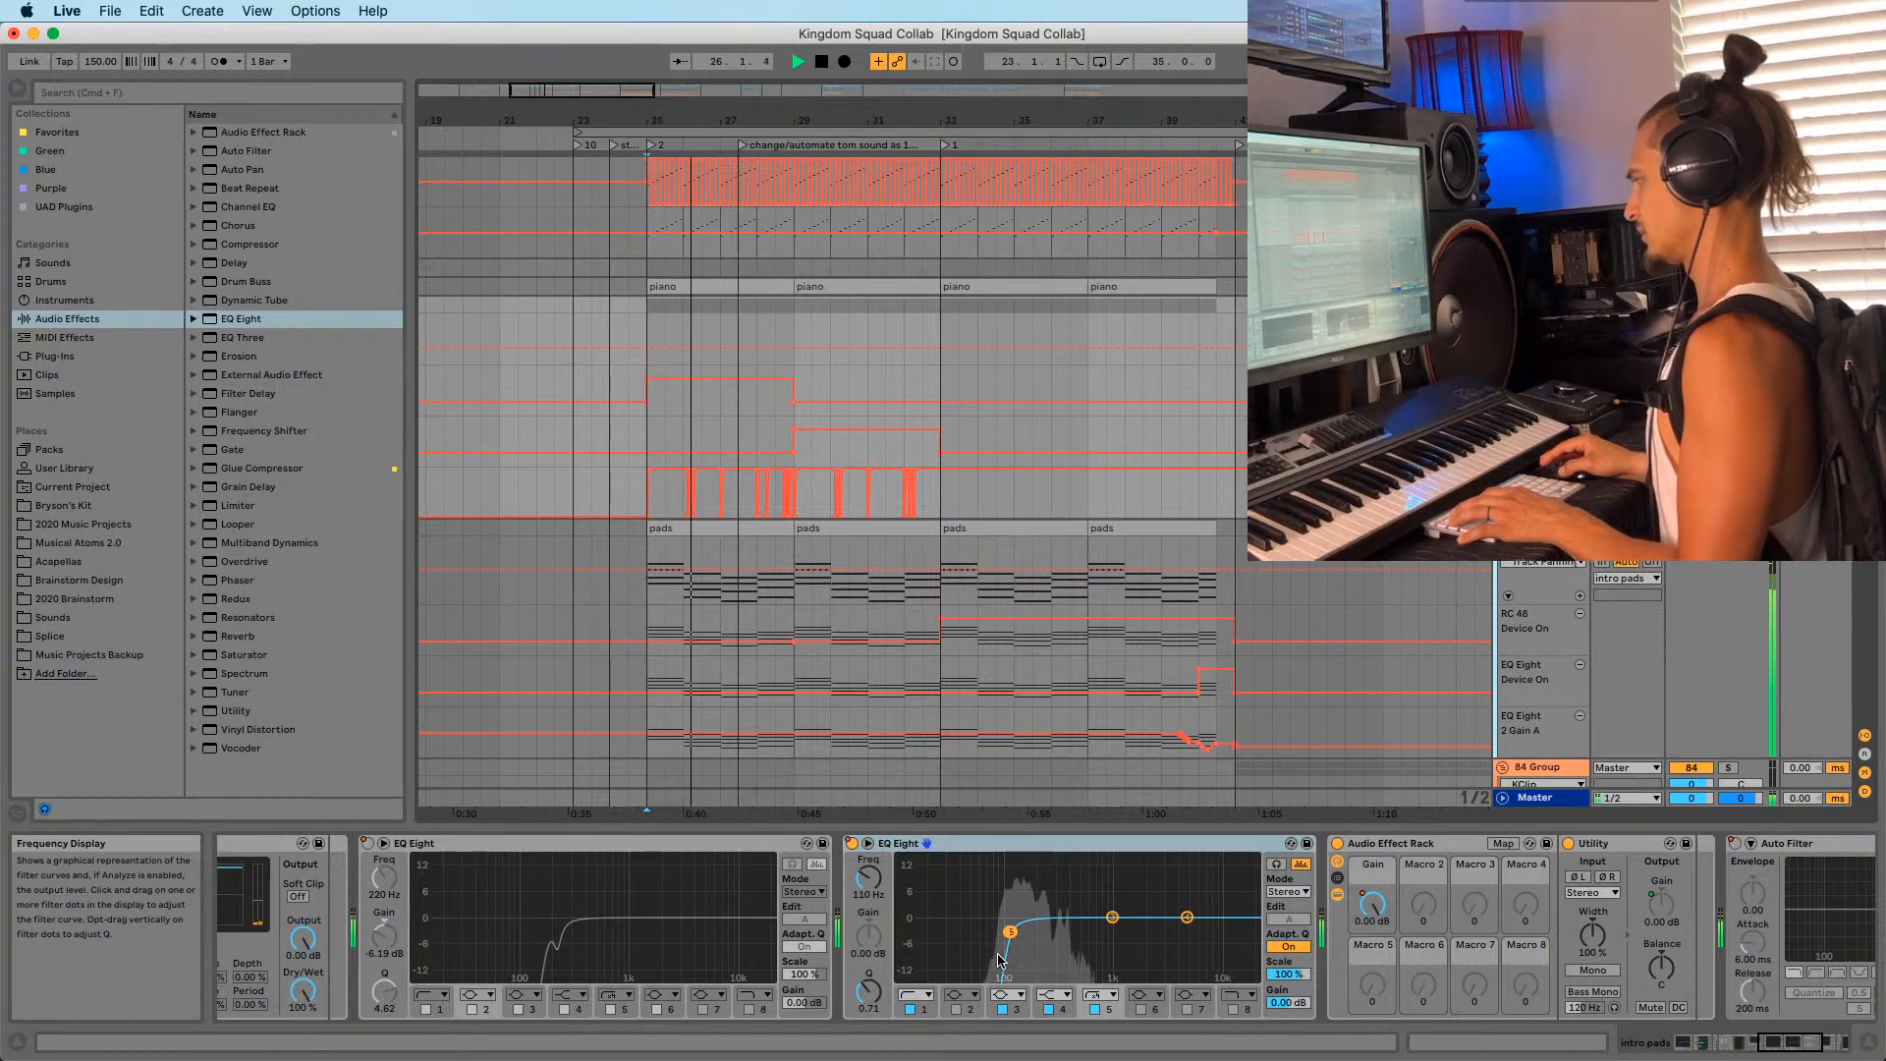
left_click(1706, 1051)
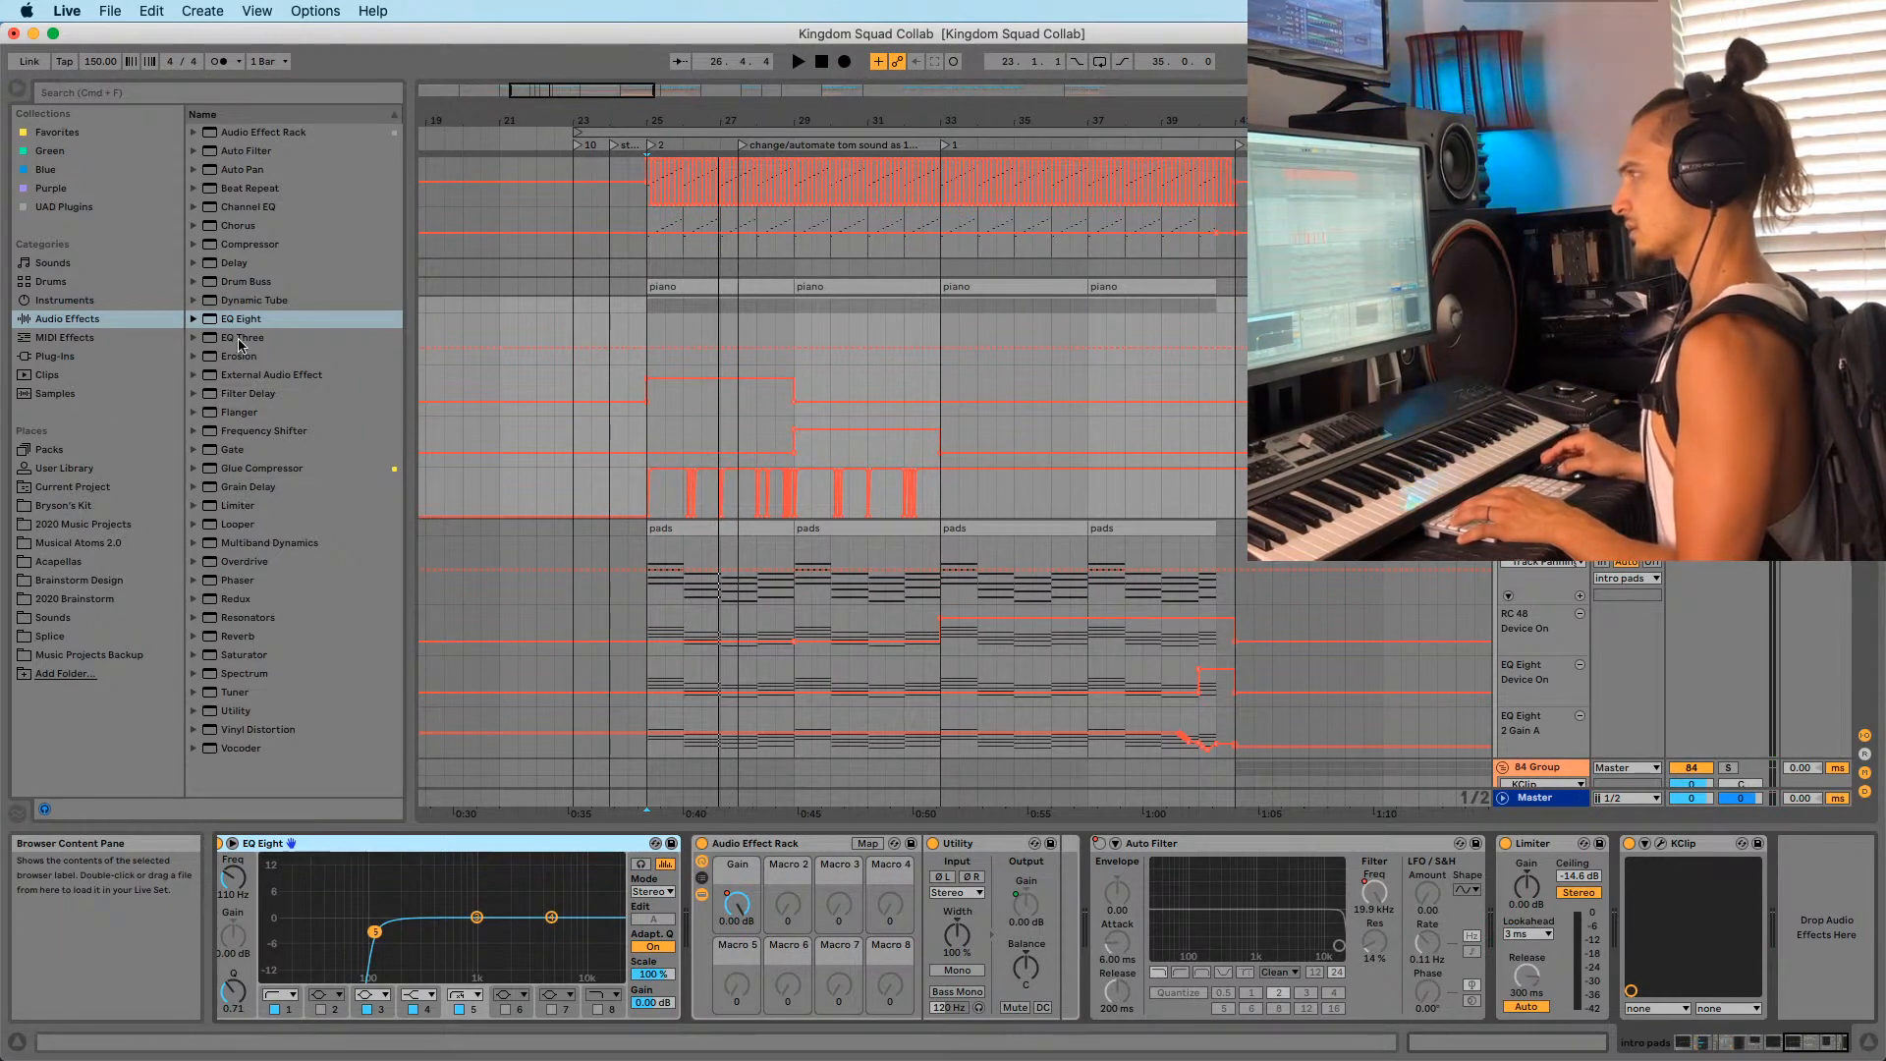
left_click_drag(236, 247, 338, 266)
mouse_move(792, 761)
left_mouse_down()
mouse_move(692, 969)
mouse_move(718, 857)
left_mouse_up()
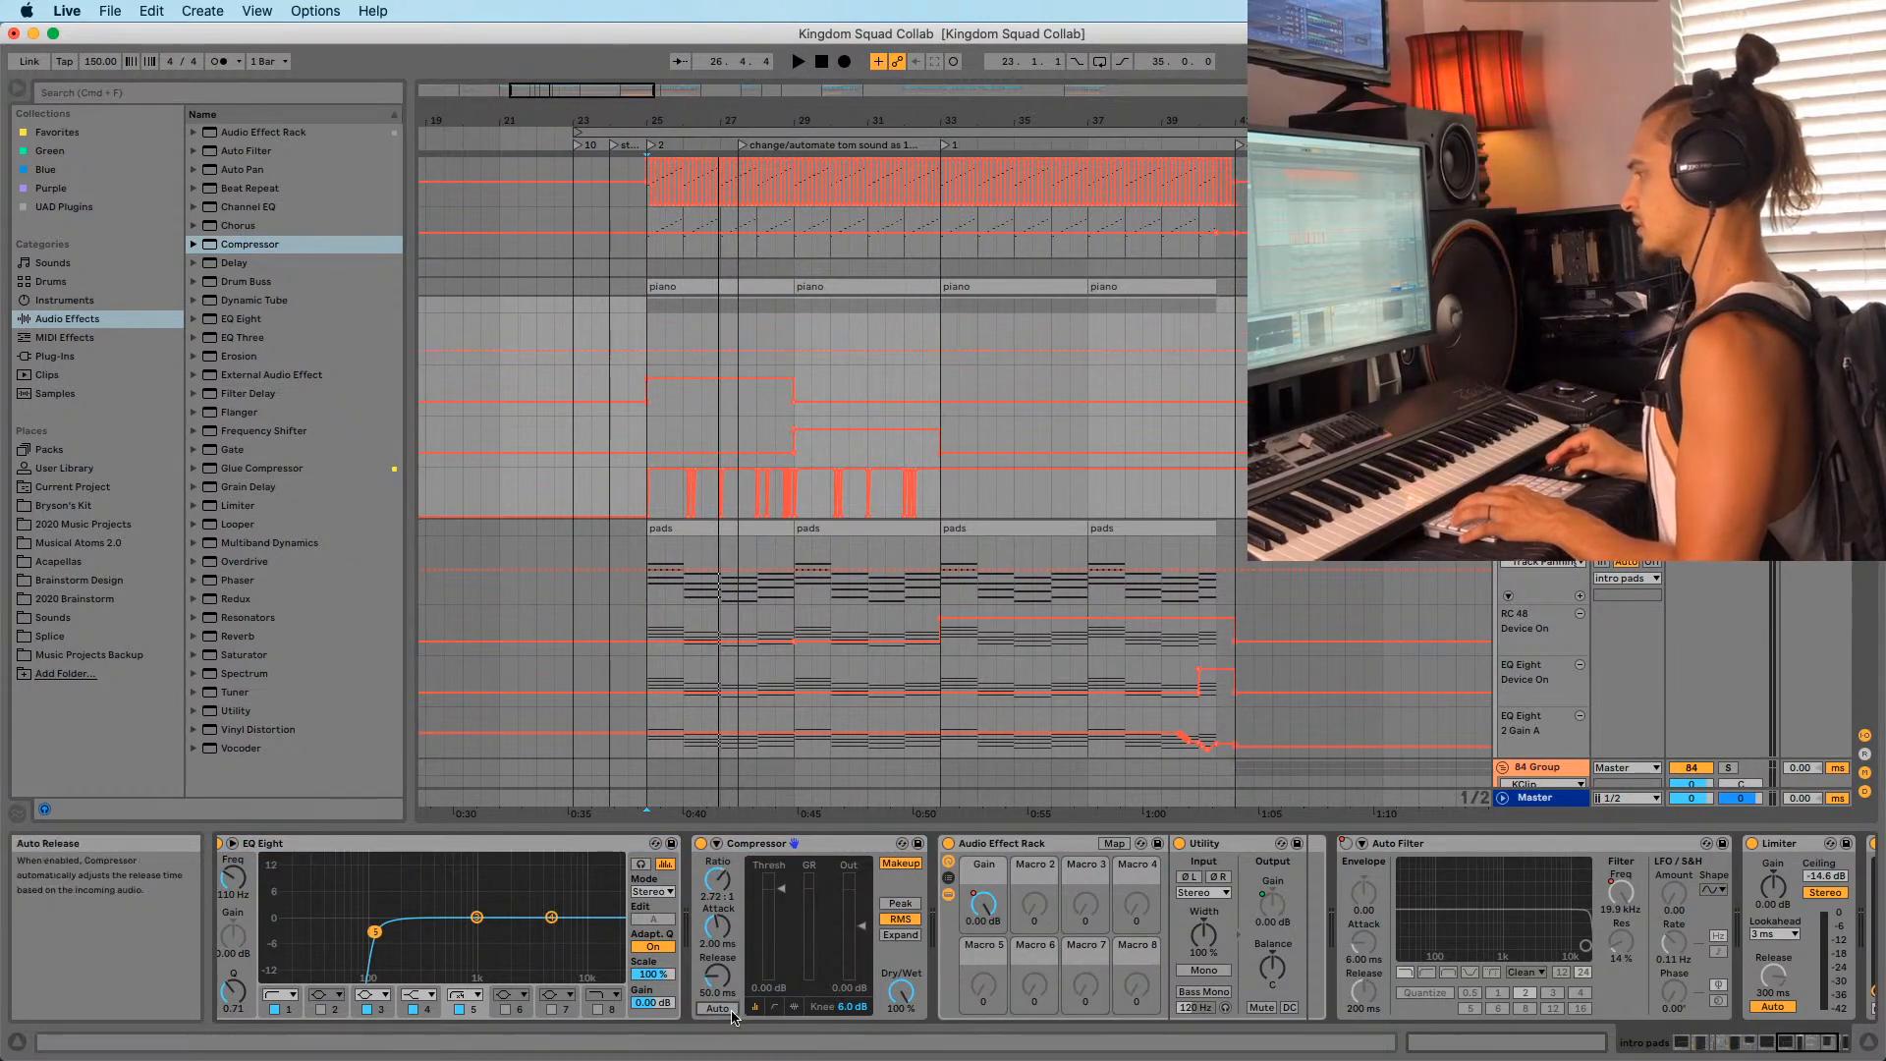
key("space")
left_click_drag(718, 926, 773, 898)
key("space")
key("space")
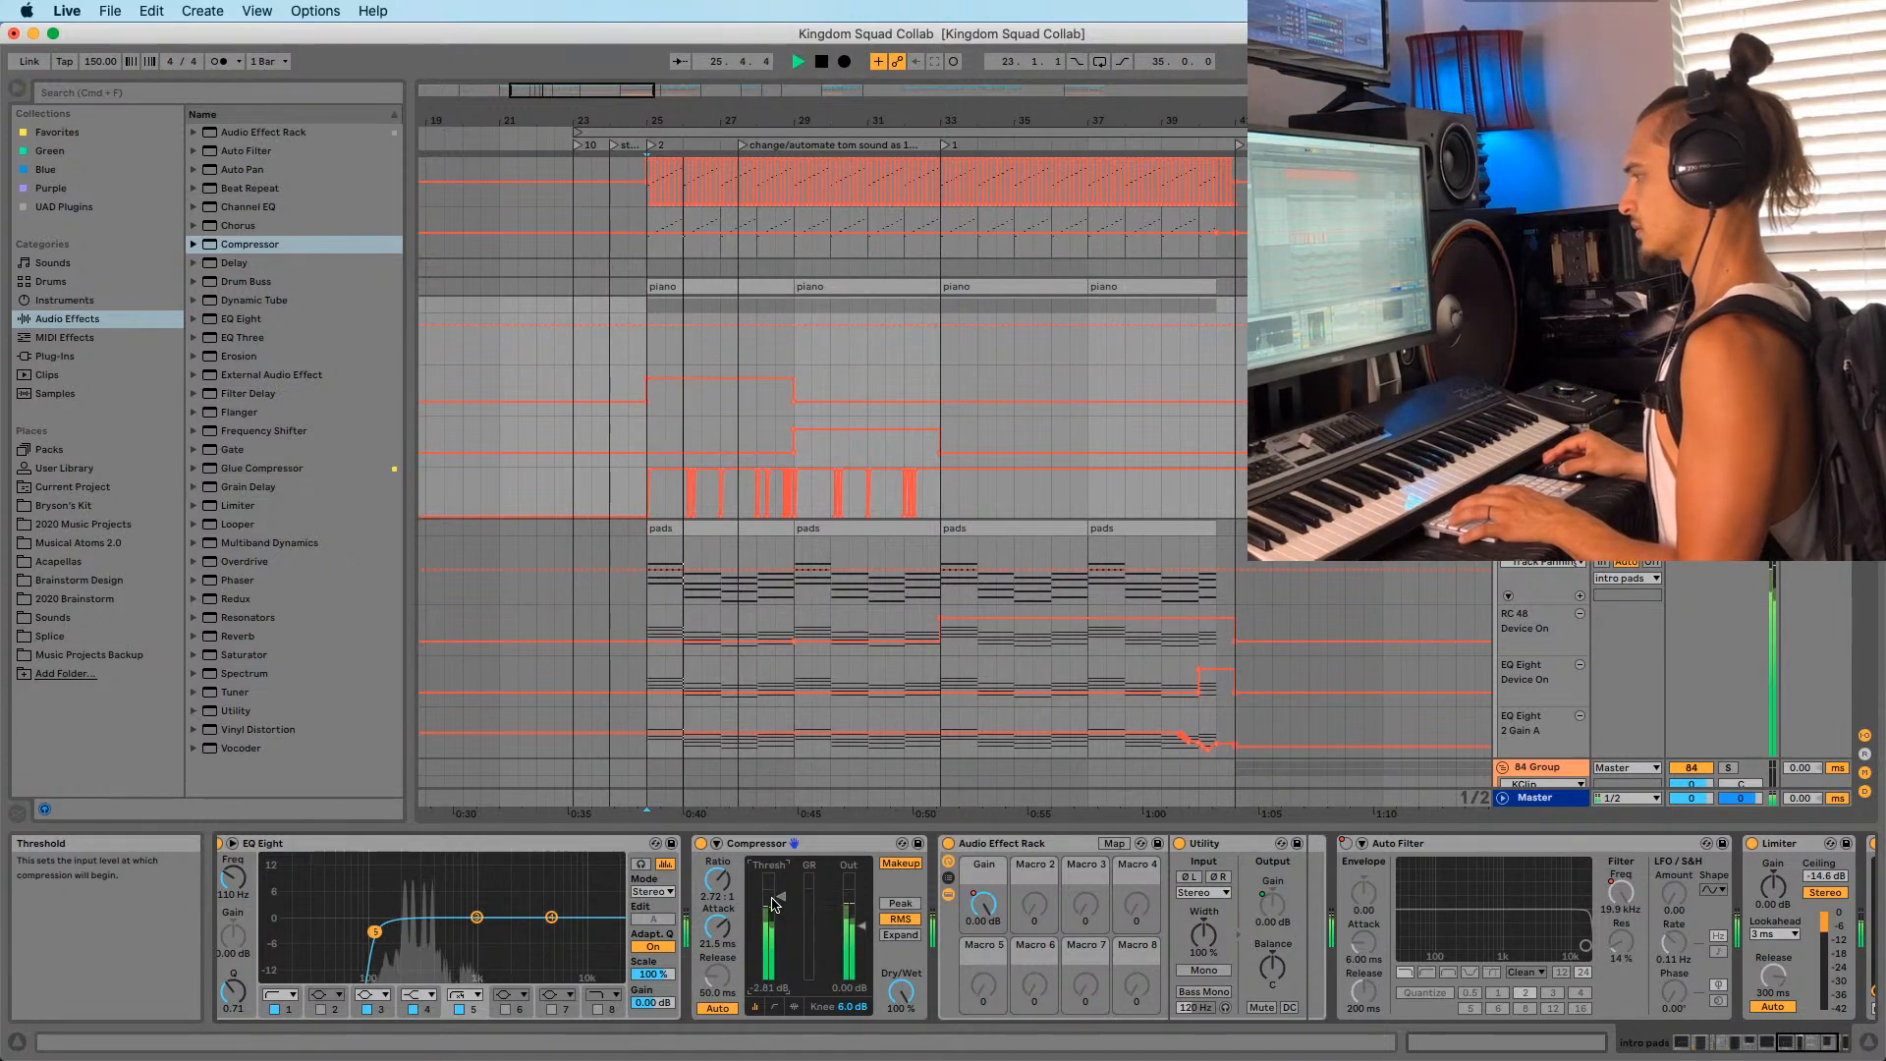
key("space")
key("space")
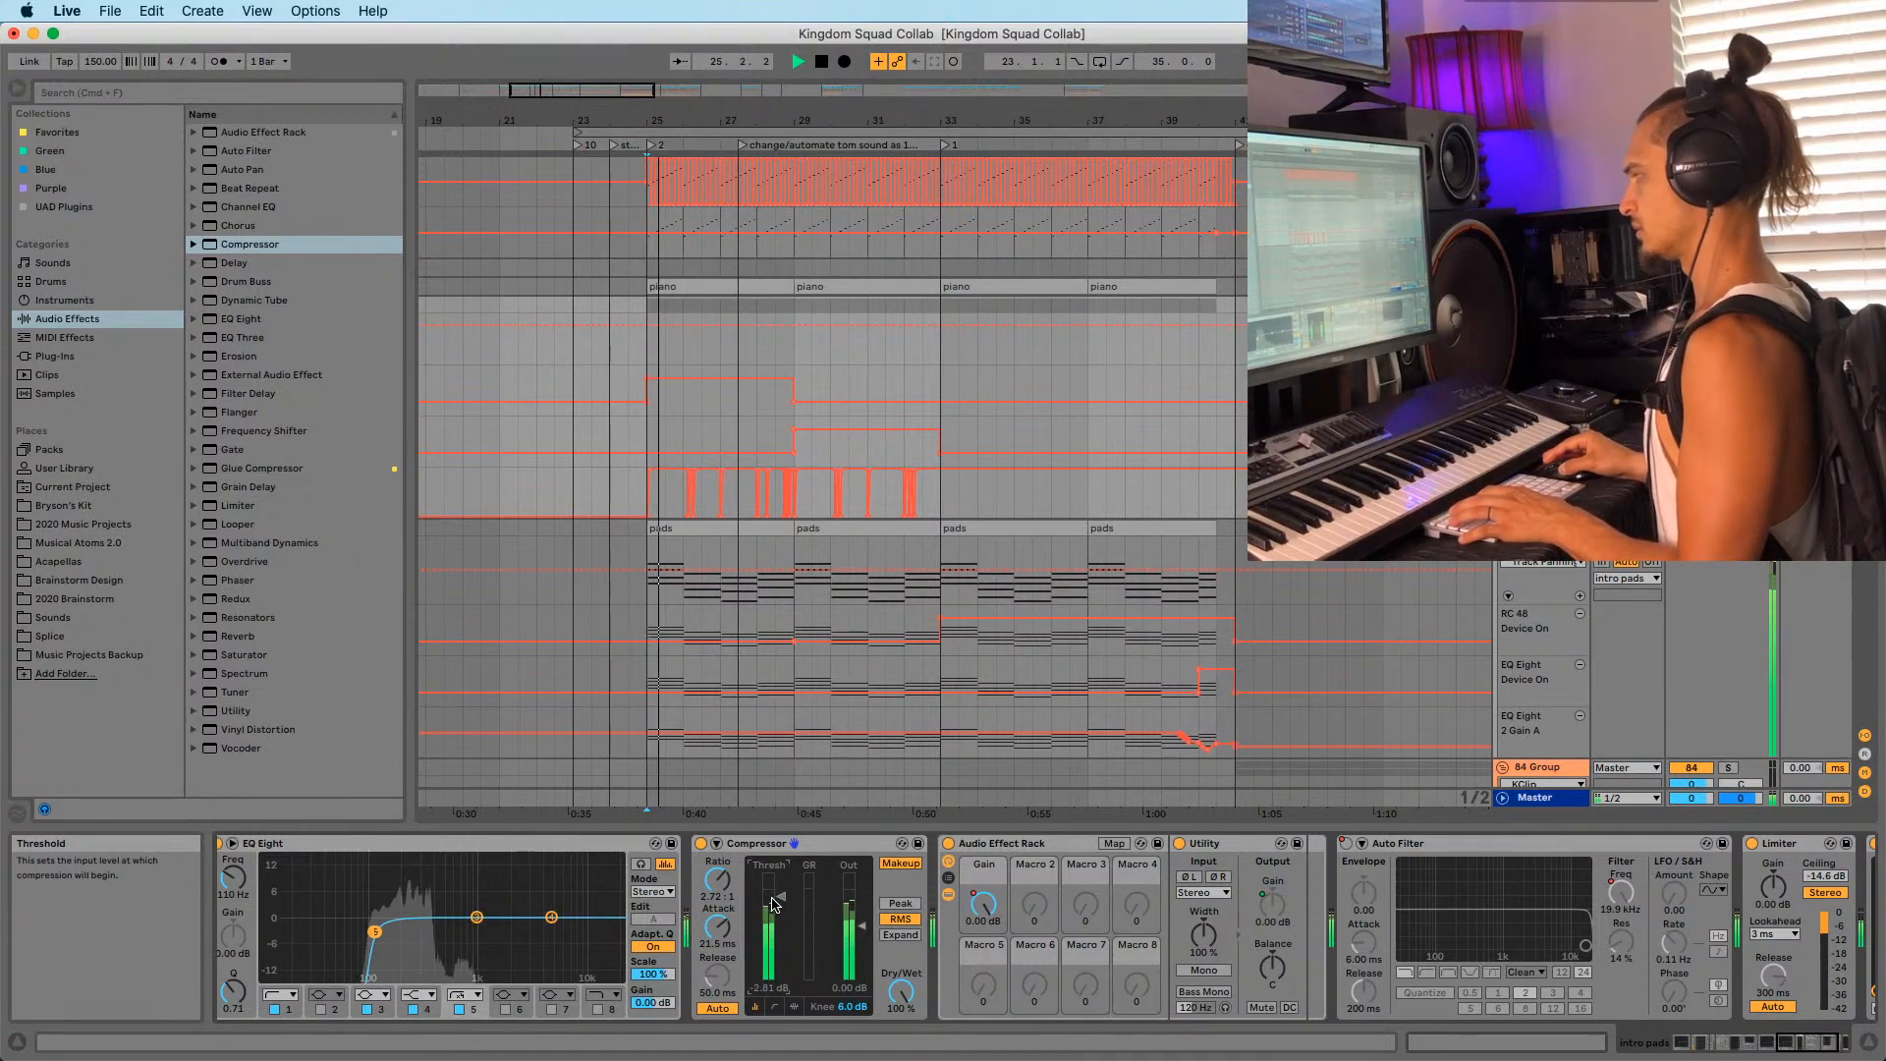
key("space")
Move the Compressor after the Limiter, A/B it, and raise threshold to -5.74 dB.
left_click_drag(773, 843, 1615, 918)
key("space")
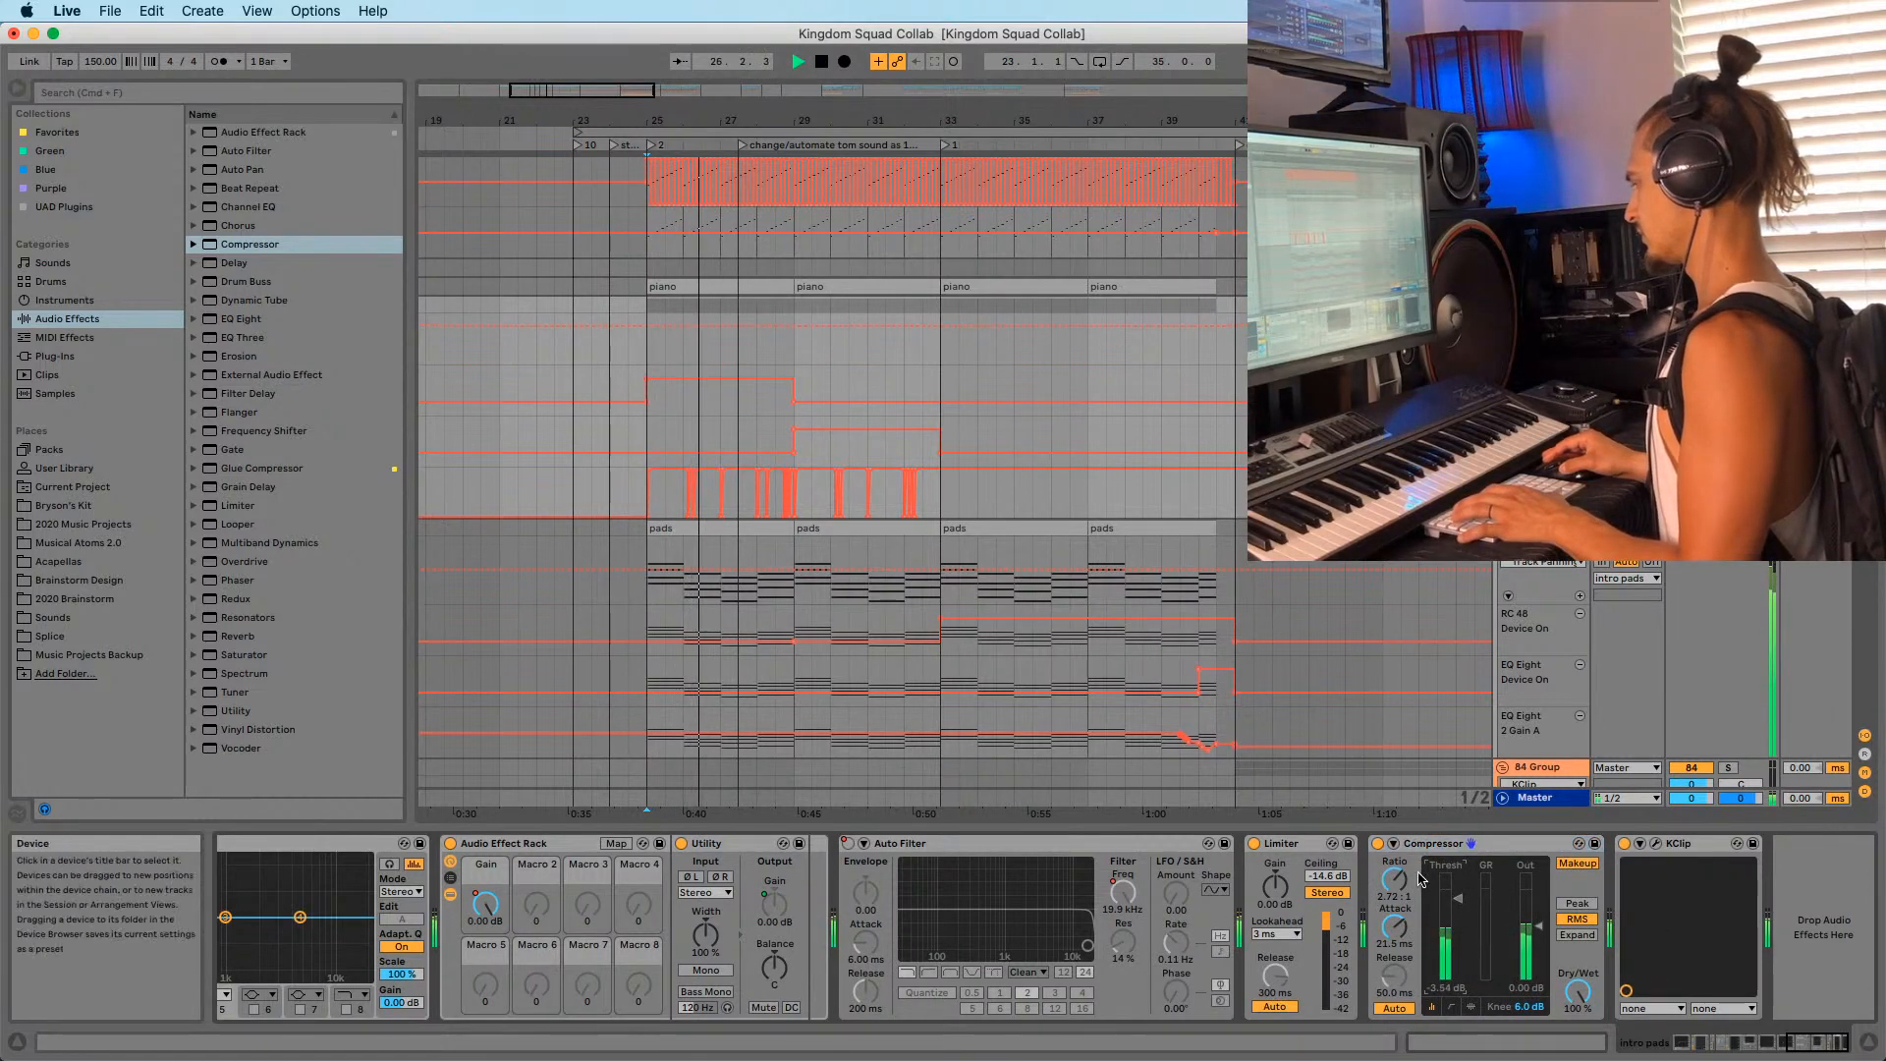
left_click(1377, 843)
left_click(1377, 843)
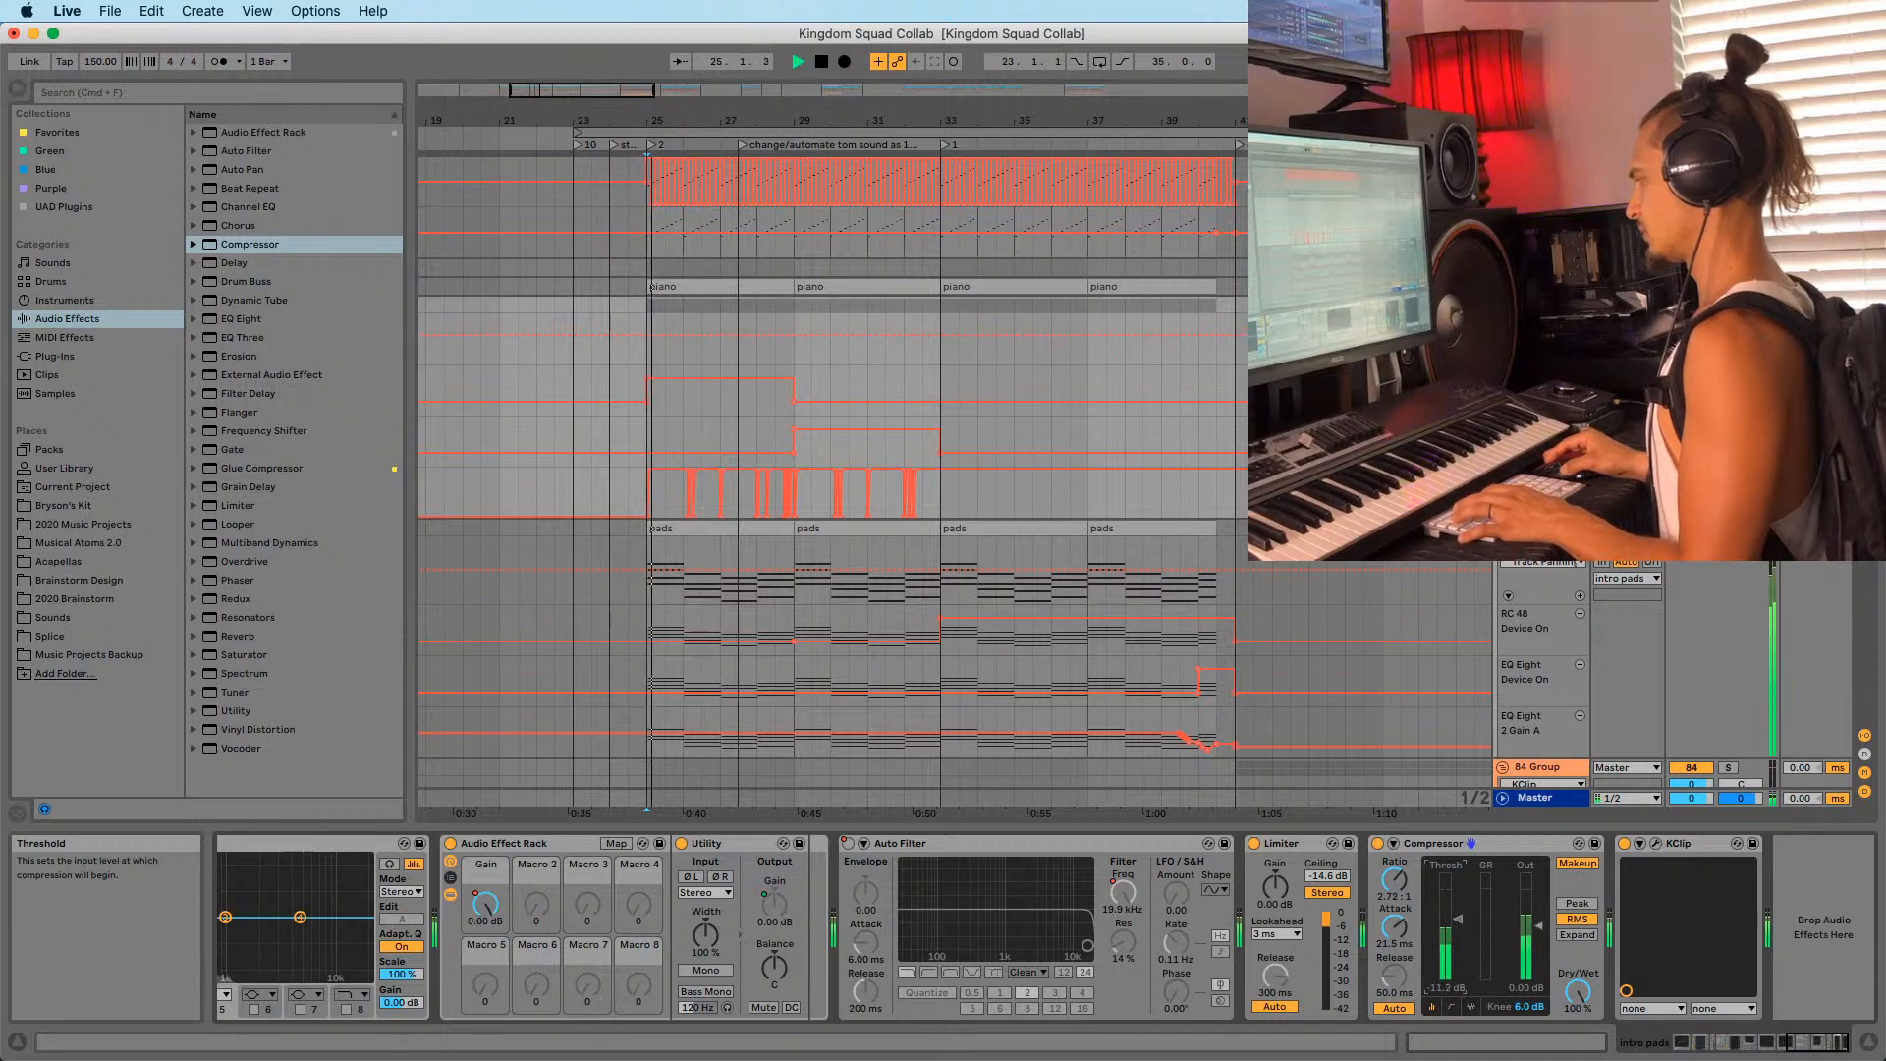
key("space")
key("space")
left_click_drag(1458, 906, 1458, 901)
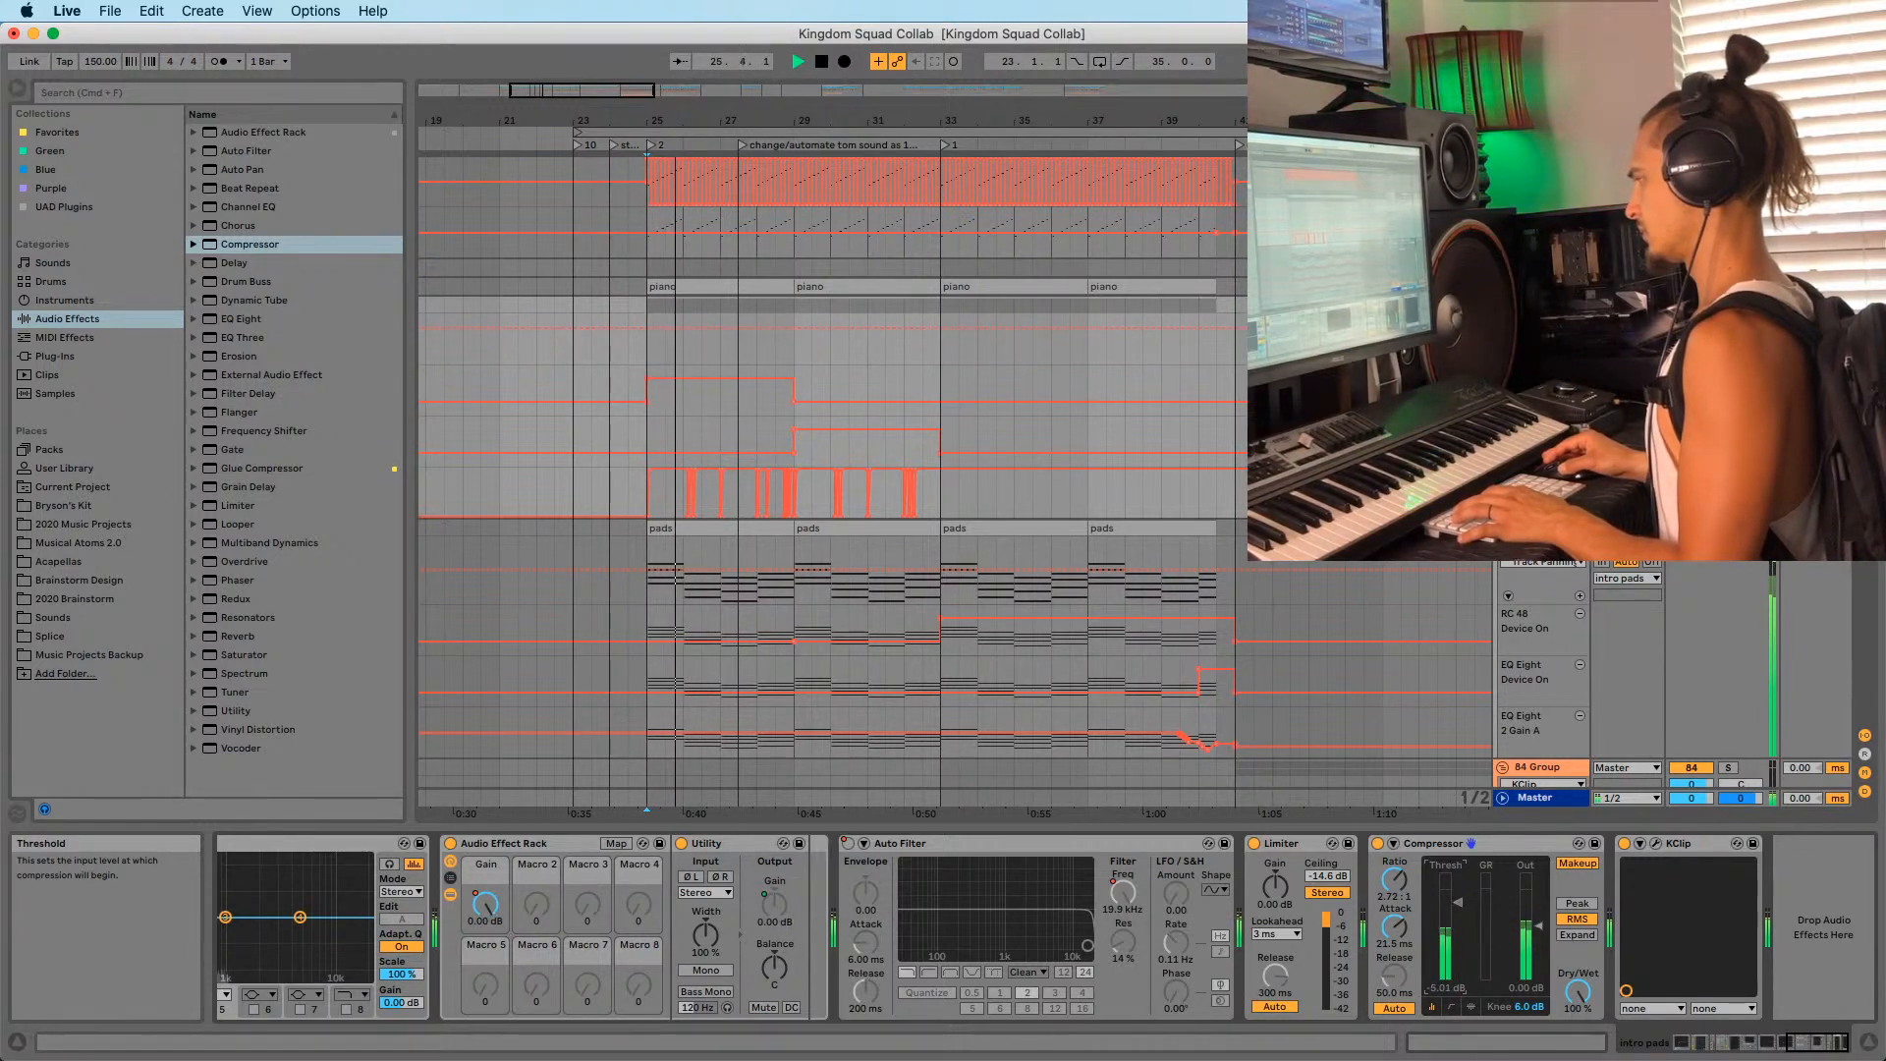
Compare the pads compressor bypassed and on, then replay zoomed around bar 25.
left_click(1377, 843)
key("super+z")
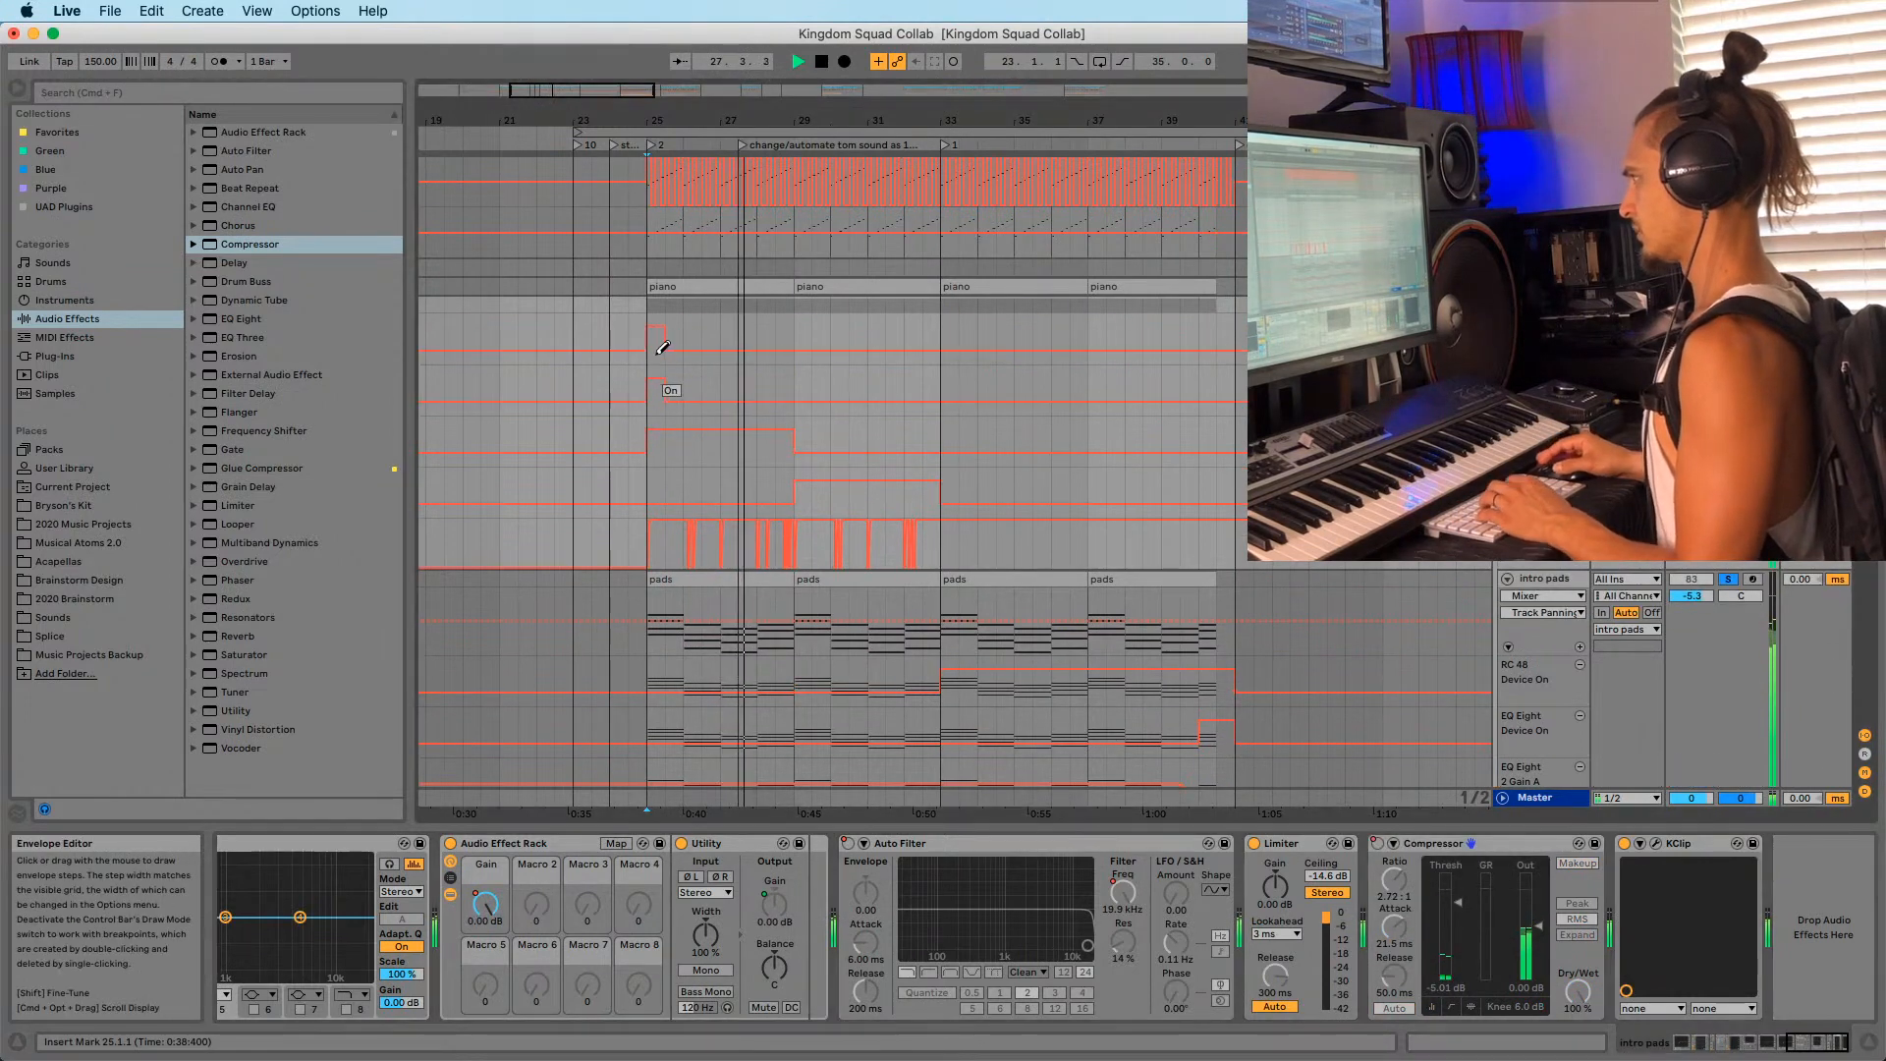
scroll(648, 349, "down", 1)
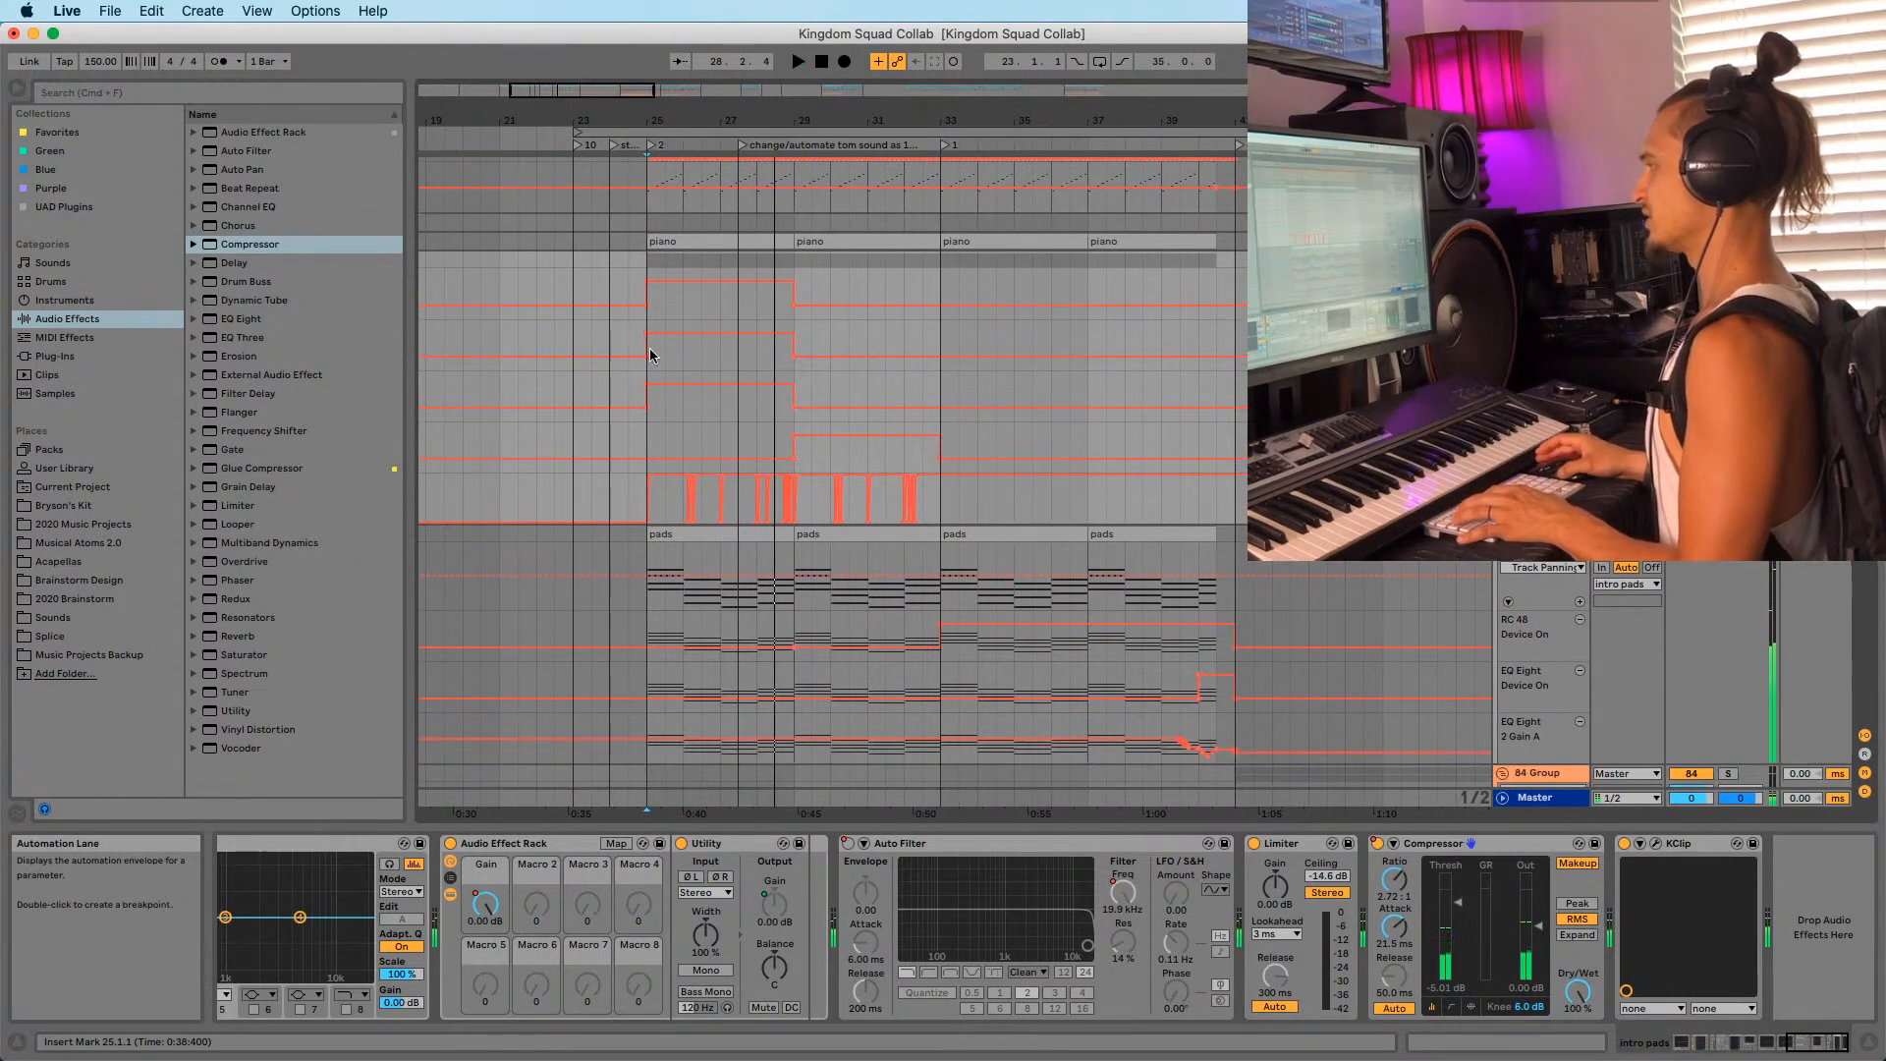
key("space")
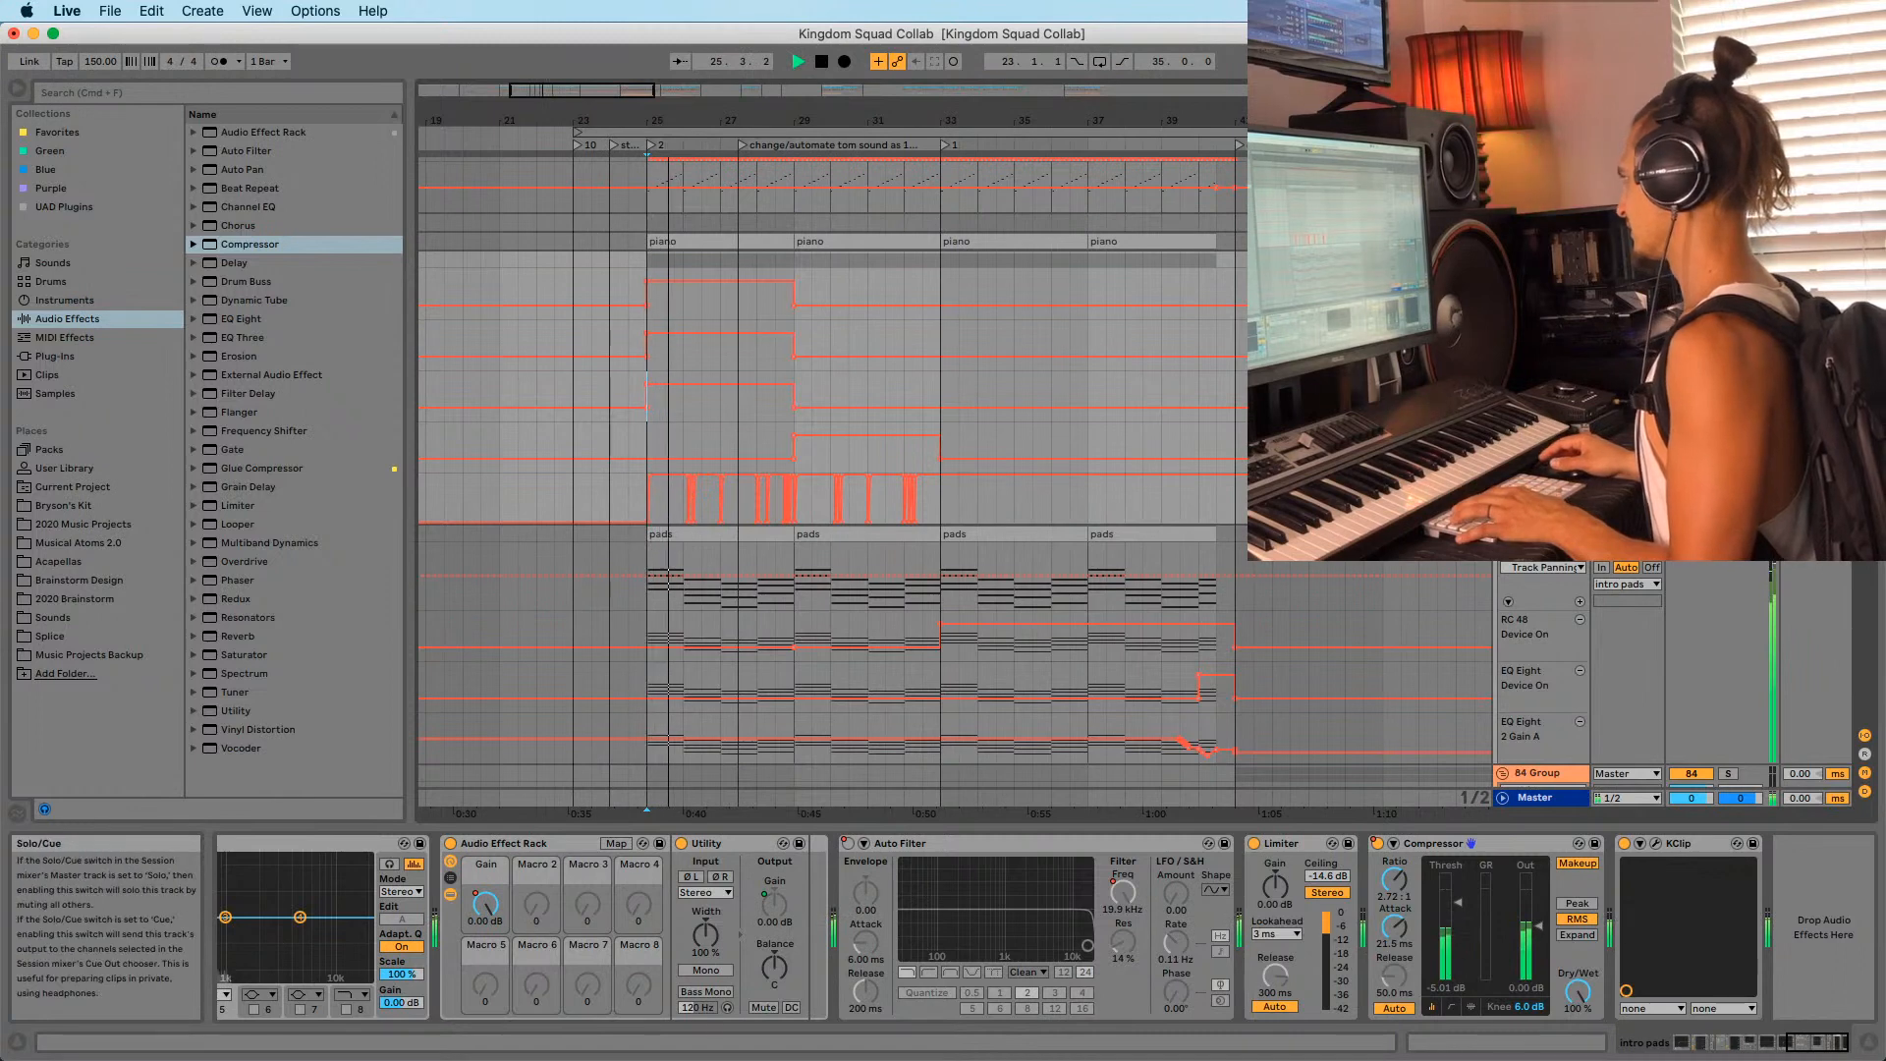
key("space")
key("space")
key("space")
key("space")
left_click(627, 345)
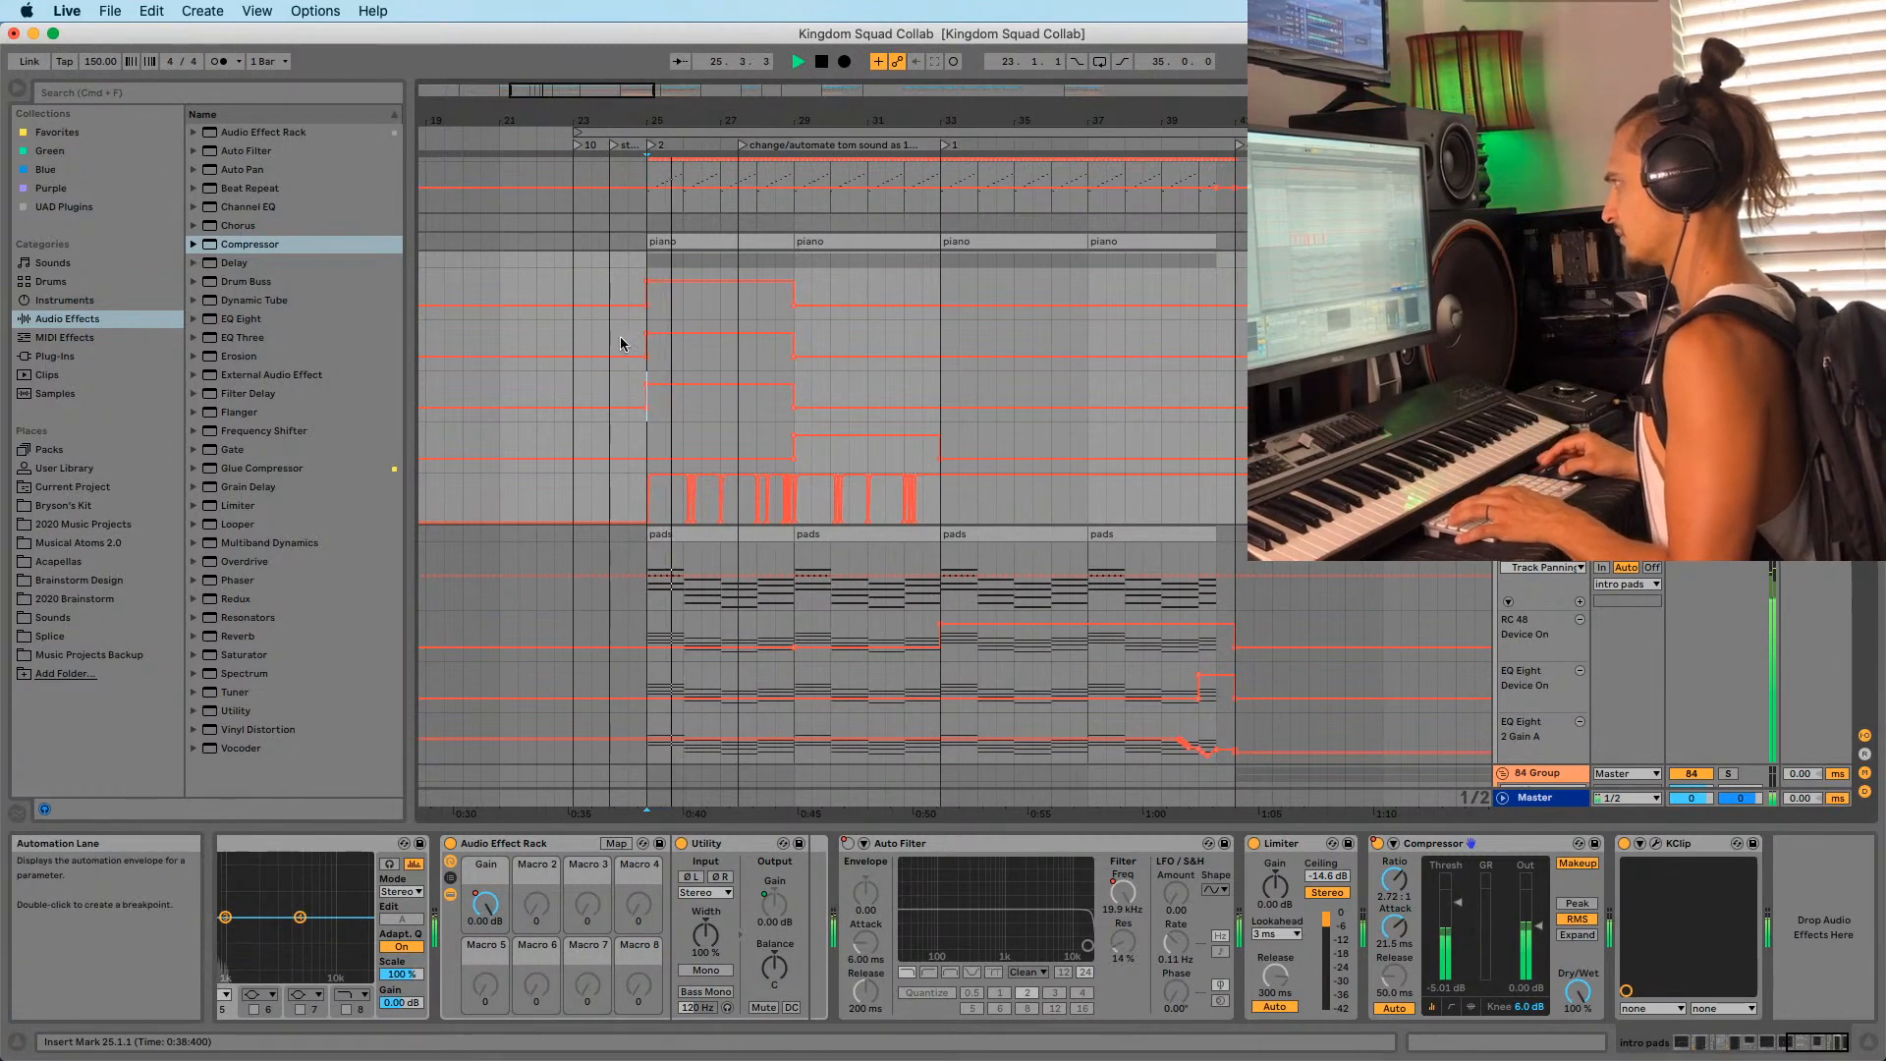
left_click_drag(676, 121, 677, 151)
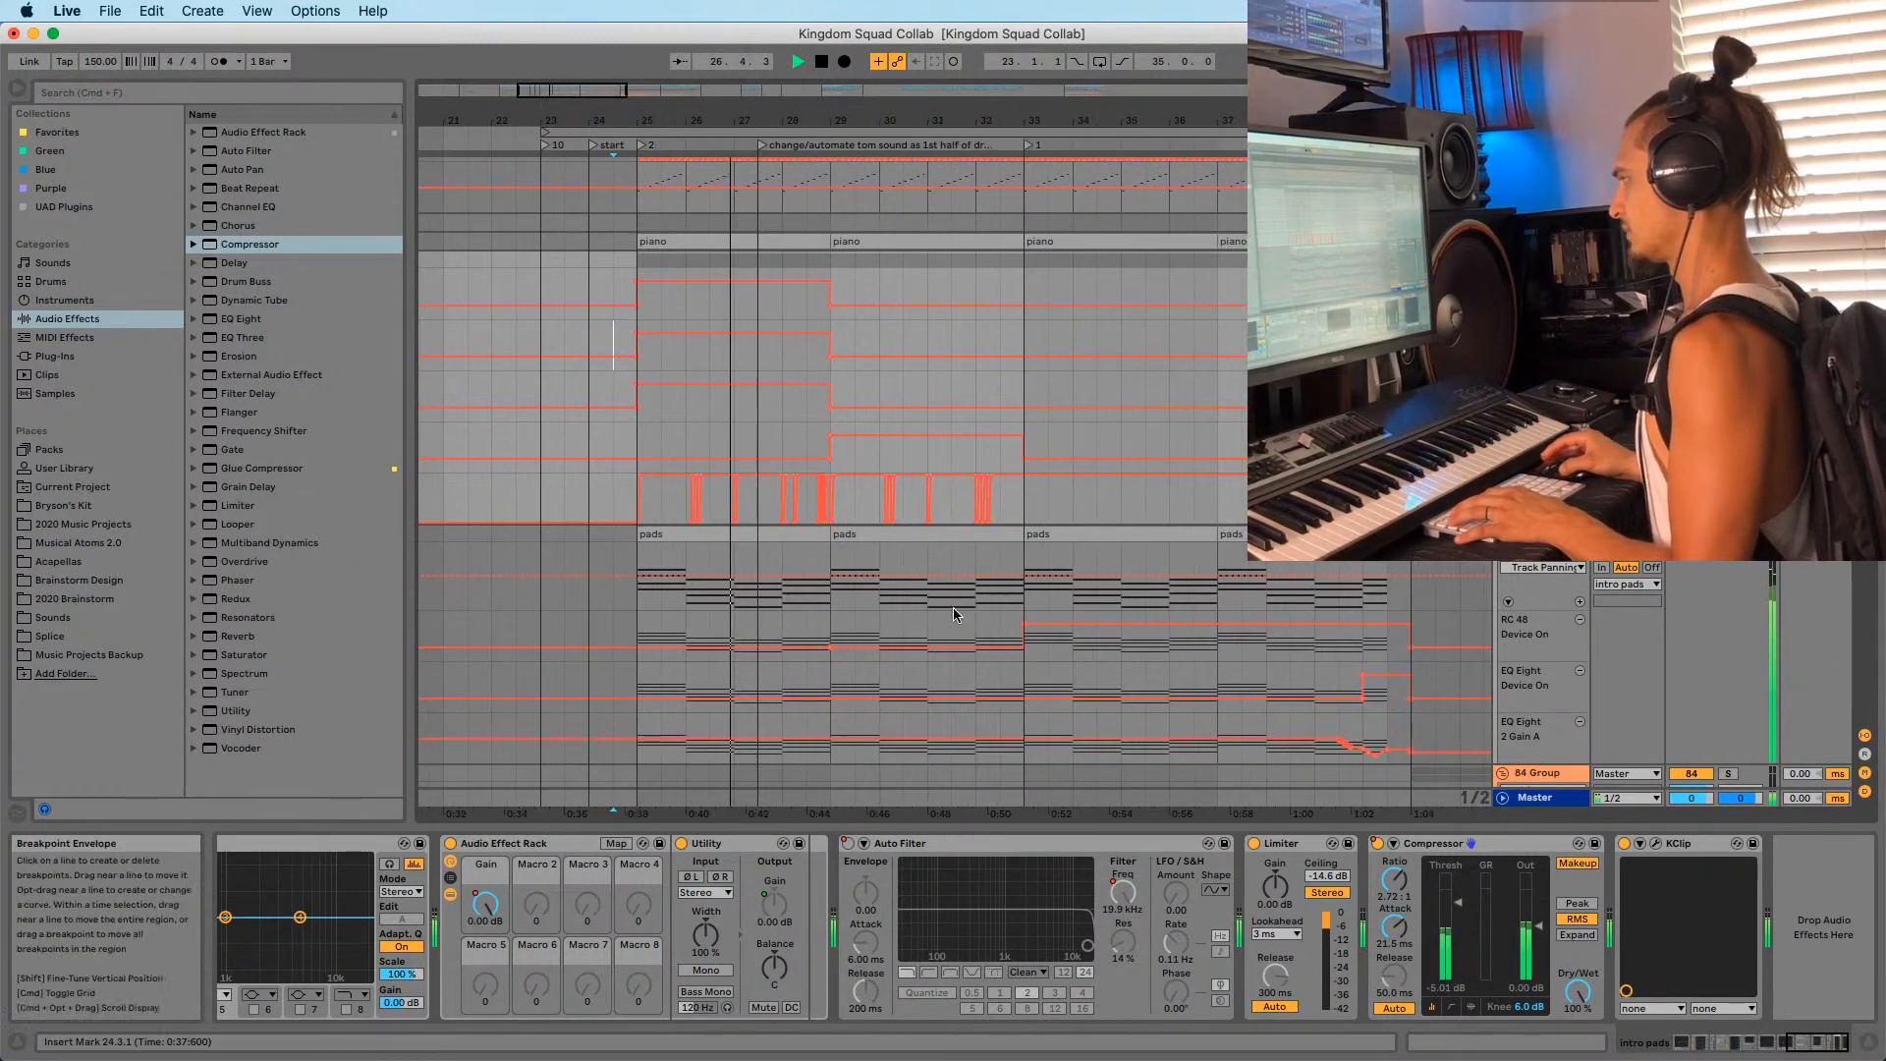
key("space")
key("space")
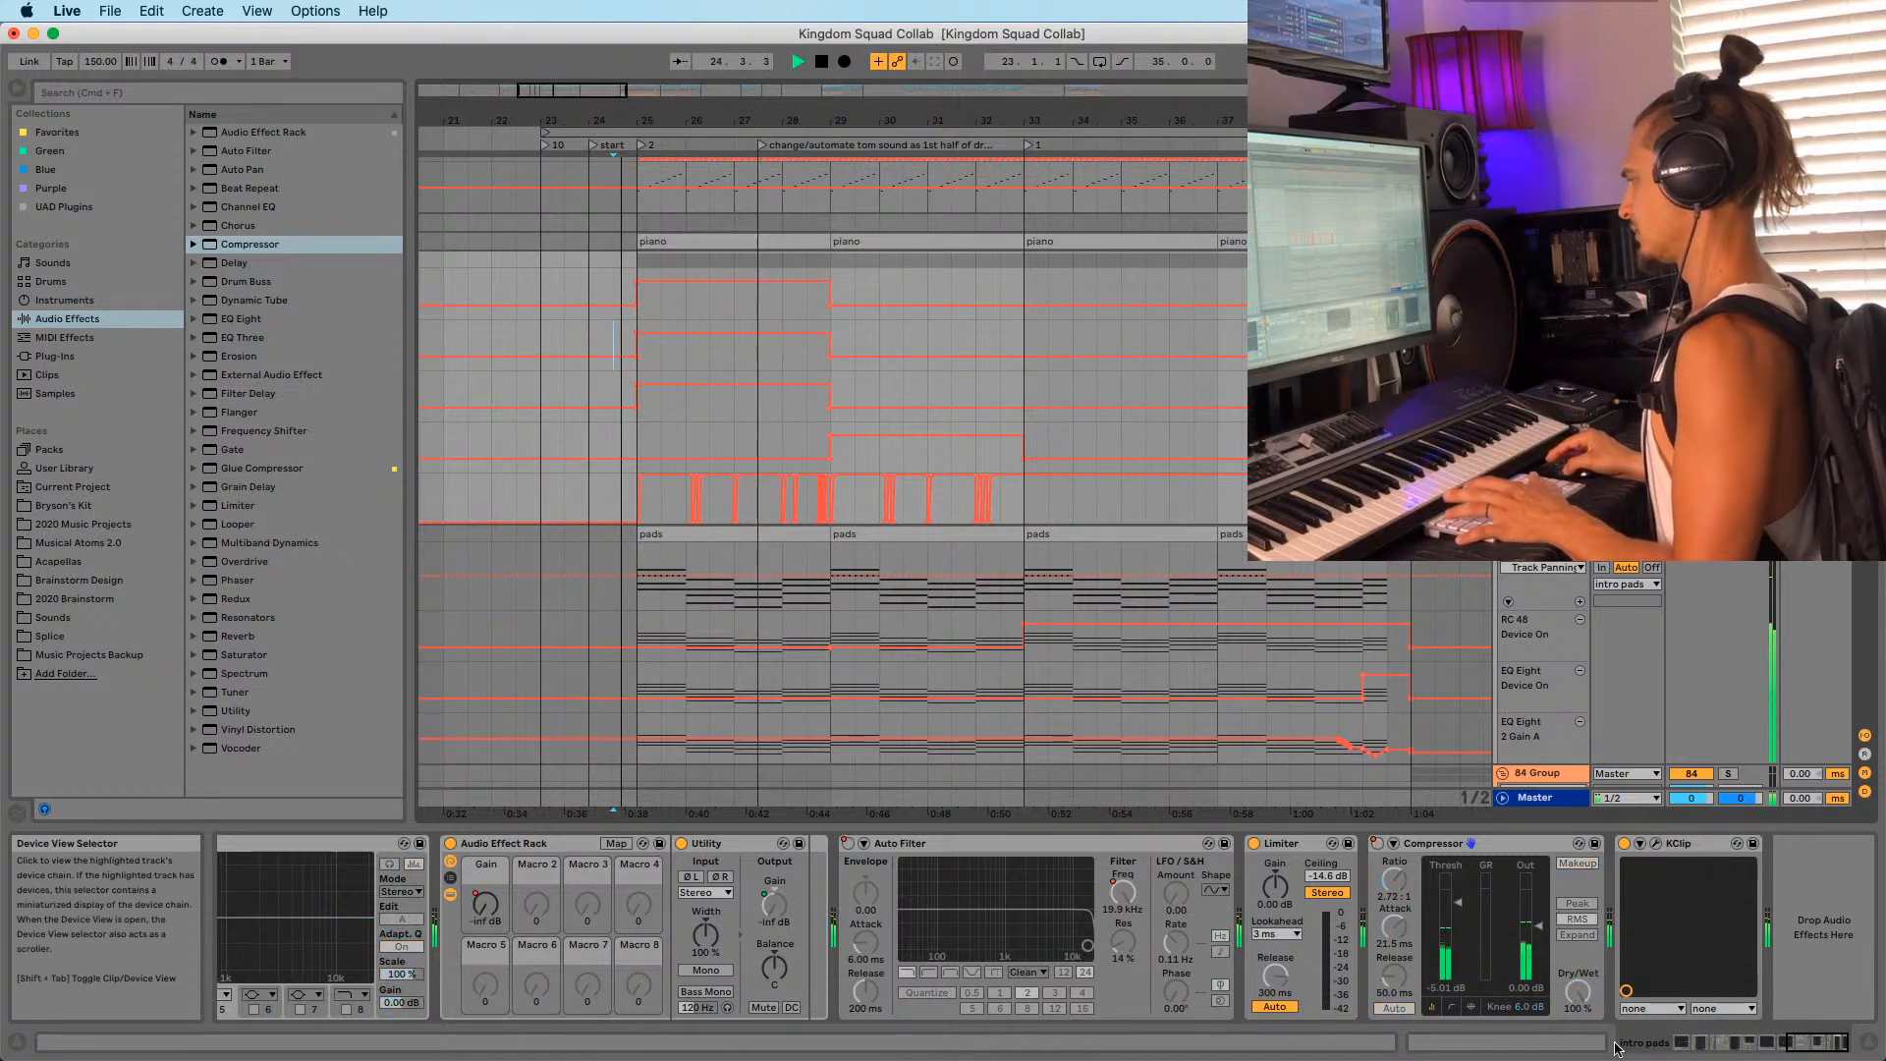
Select the pads clip, set the insert mark at bar 25, and show the Serum device chain.
left_click(703, 535)
scroll(707, 581, "up", 1)
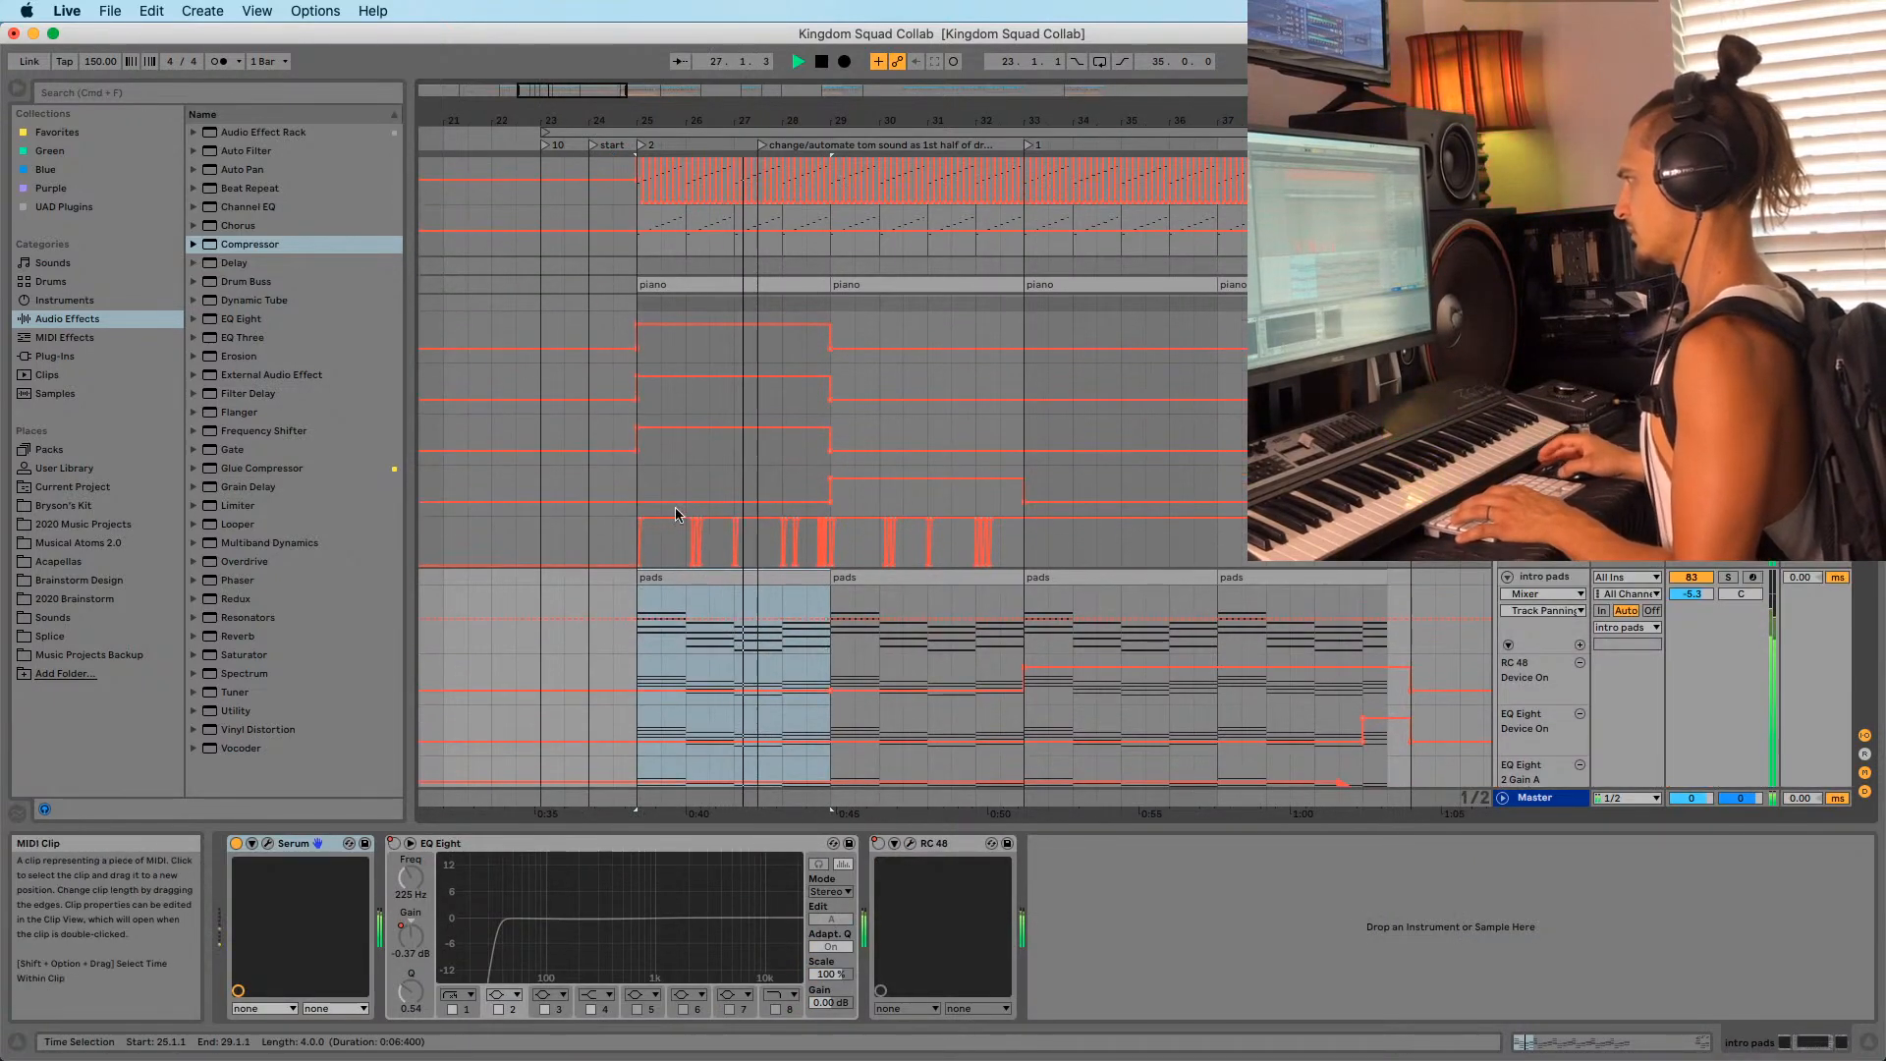
left_click(639, 412)
scroll(1136, 516, "down", 3)
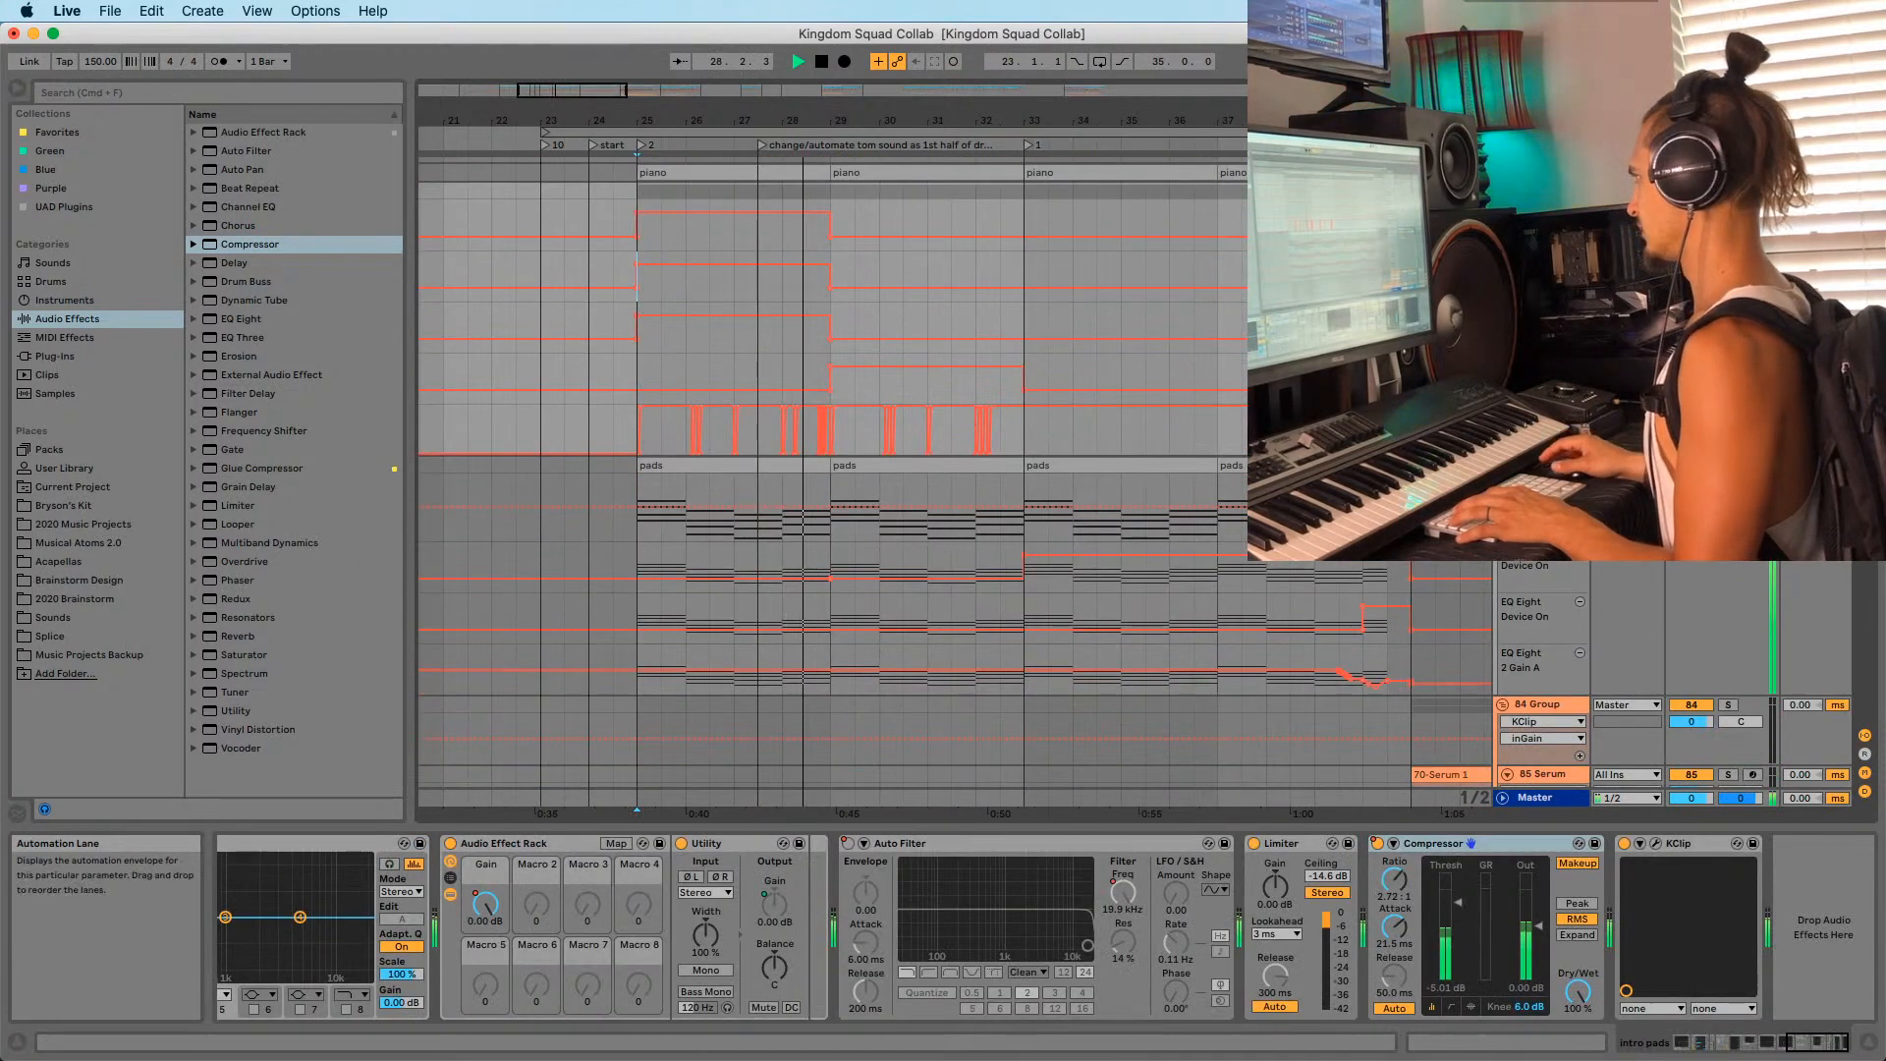
key("space")
key("space")
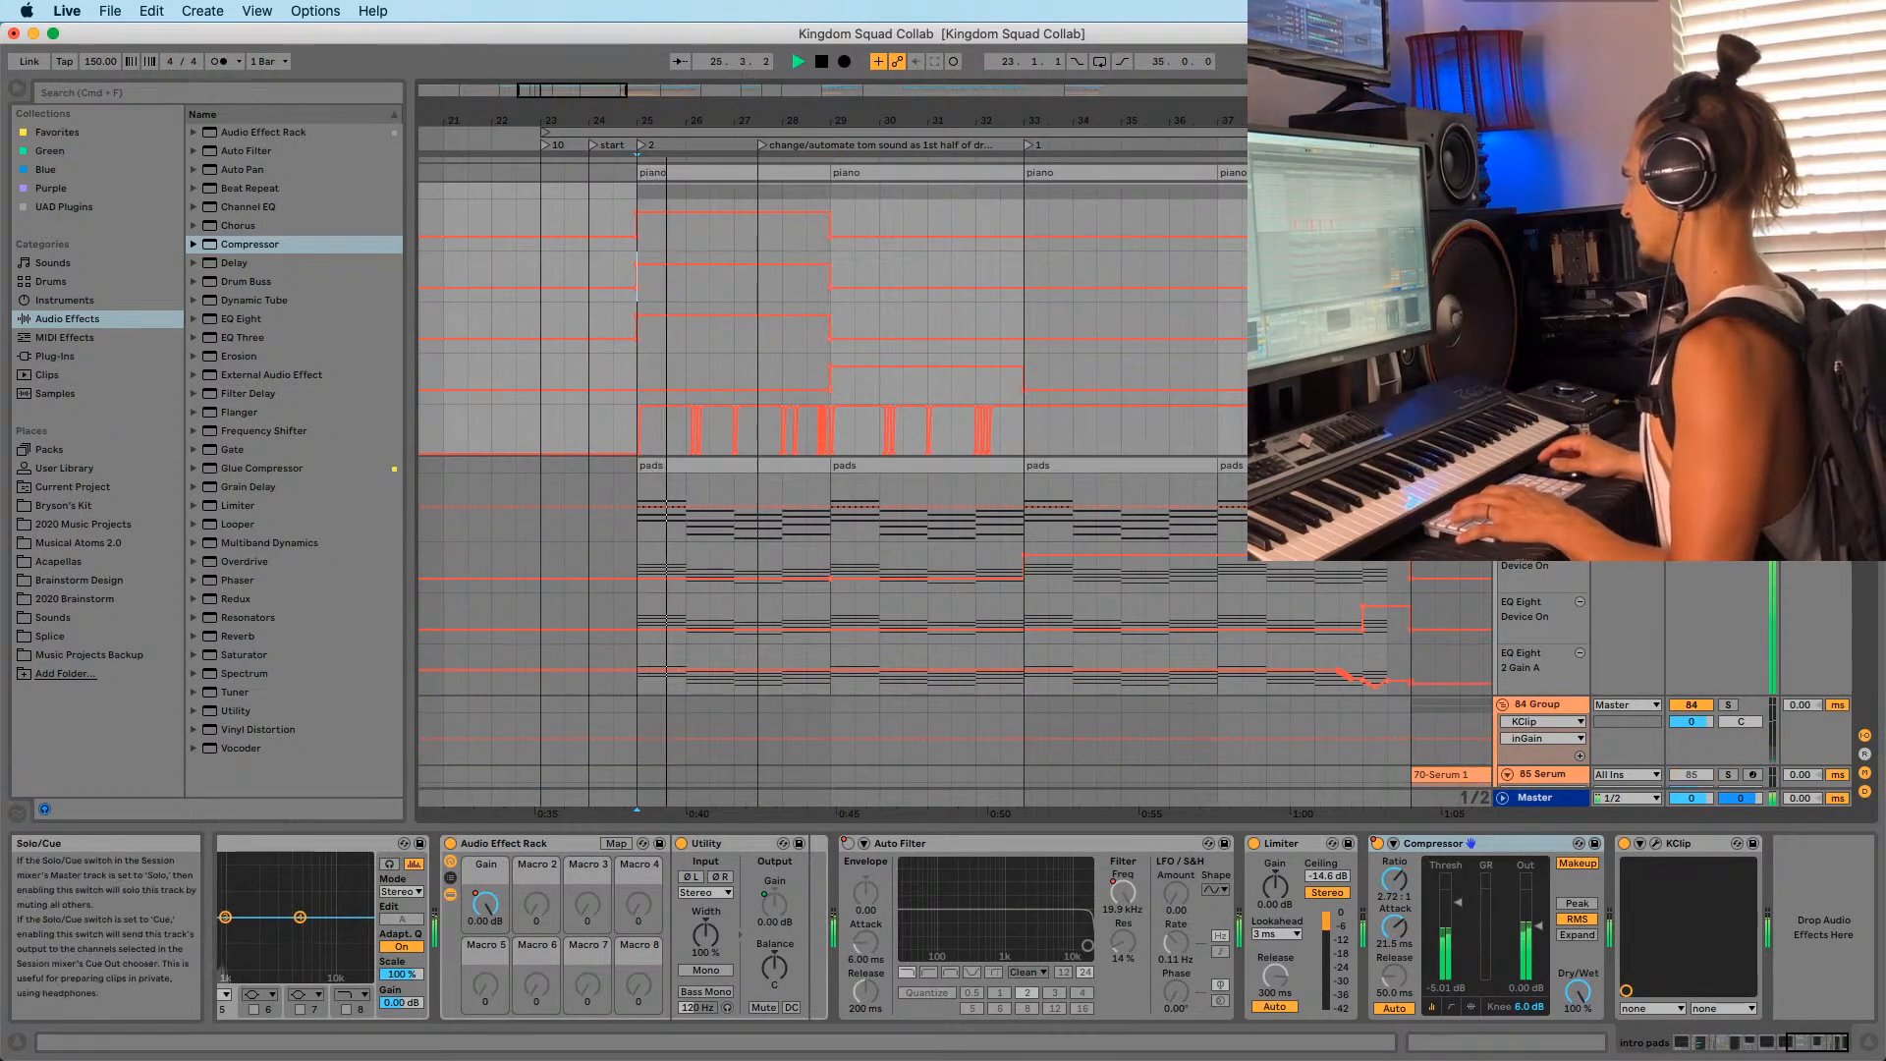
key("space")
key("space")
left_click(1739, 1049)
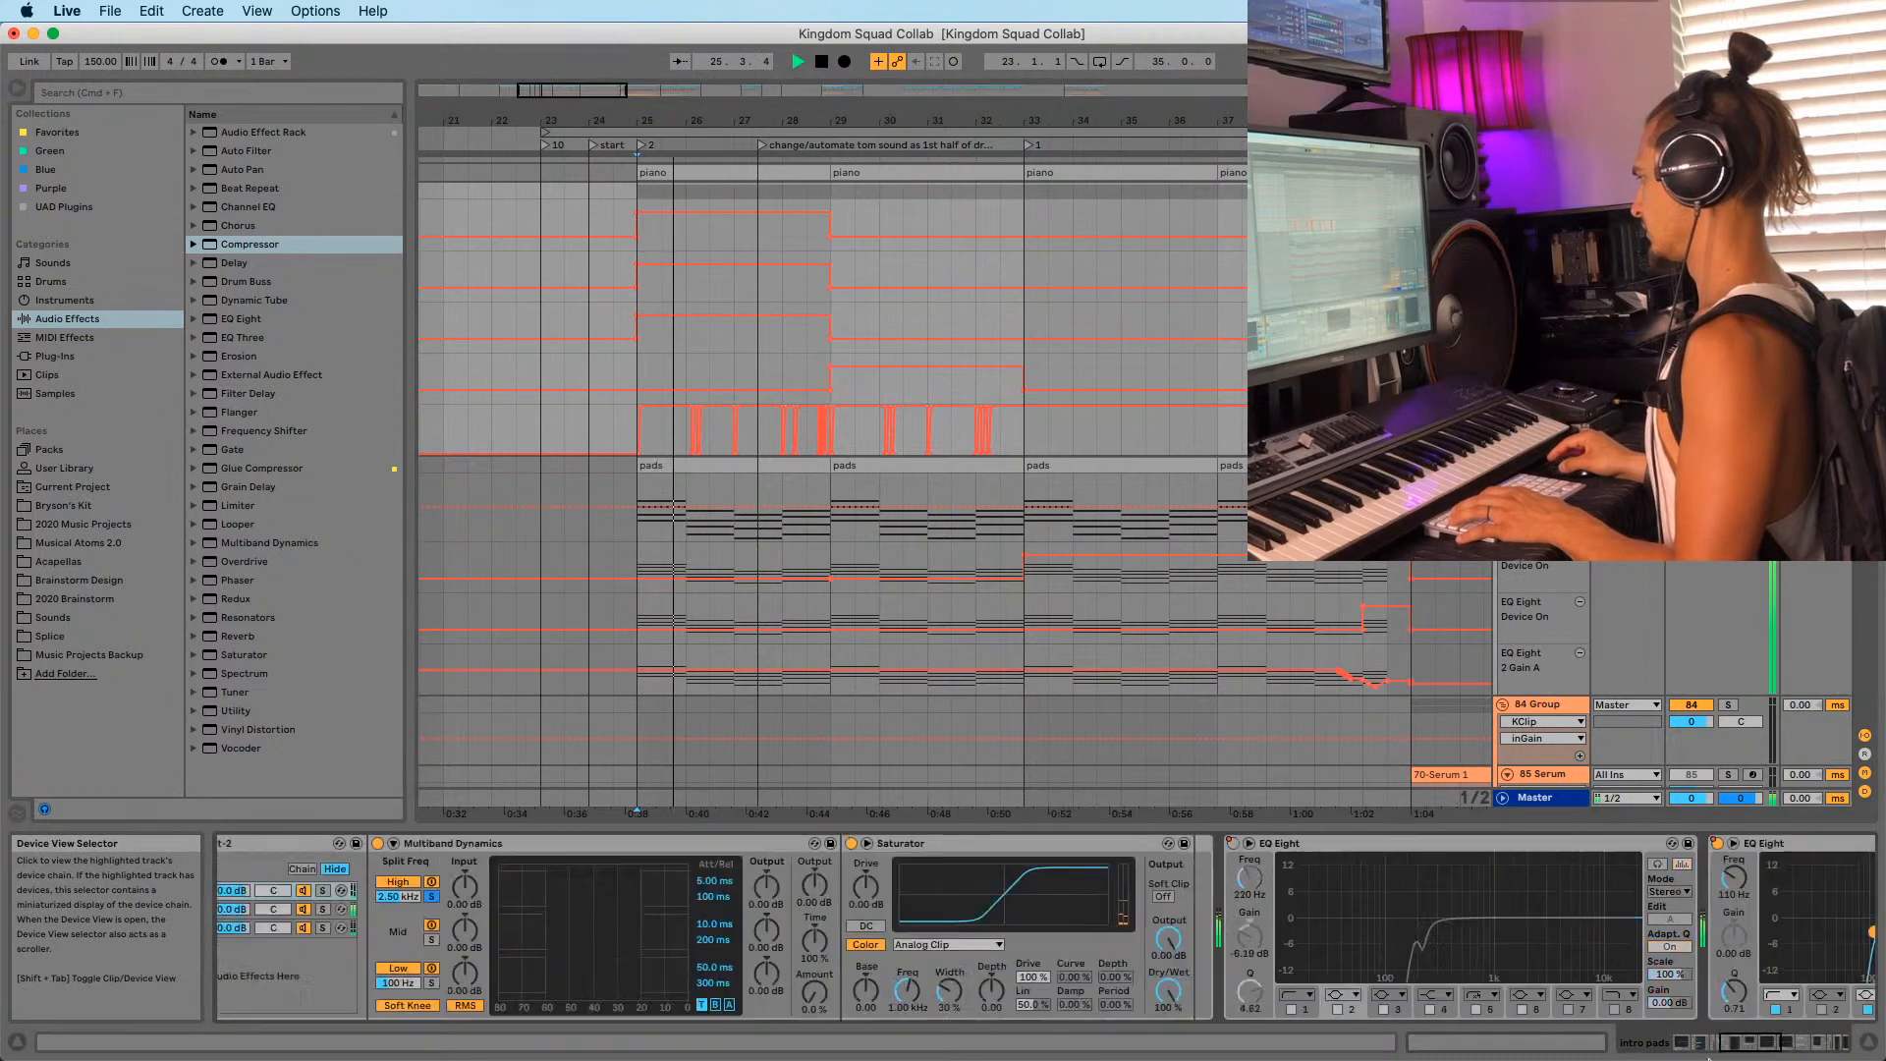
key("space")
key("space")
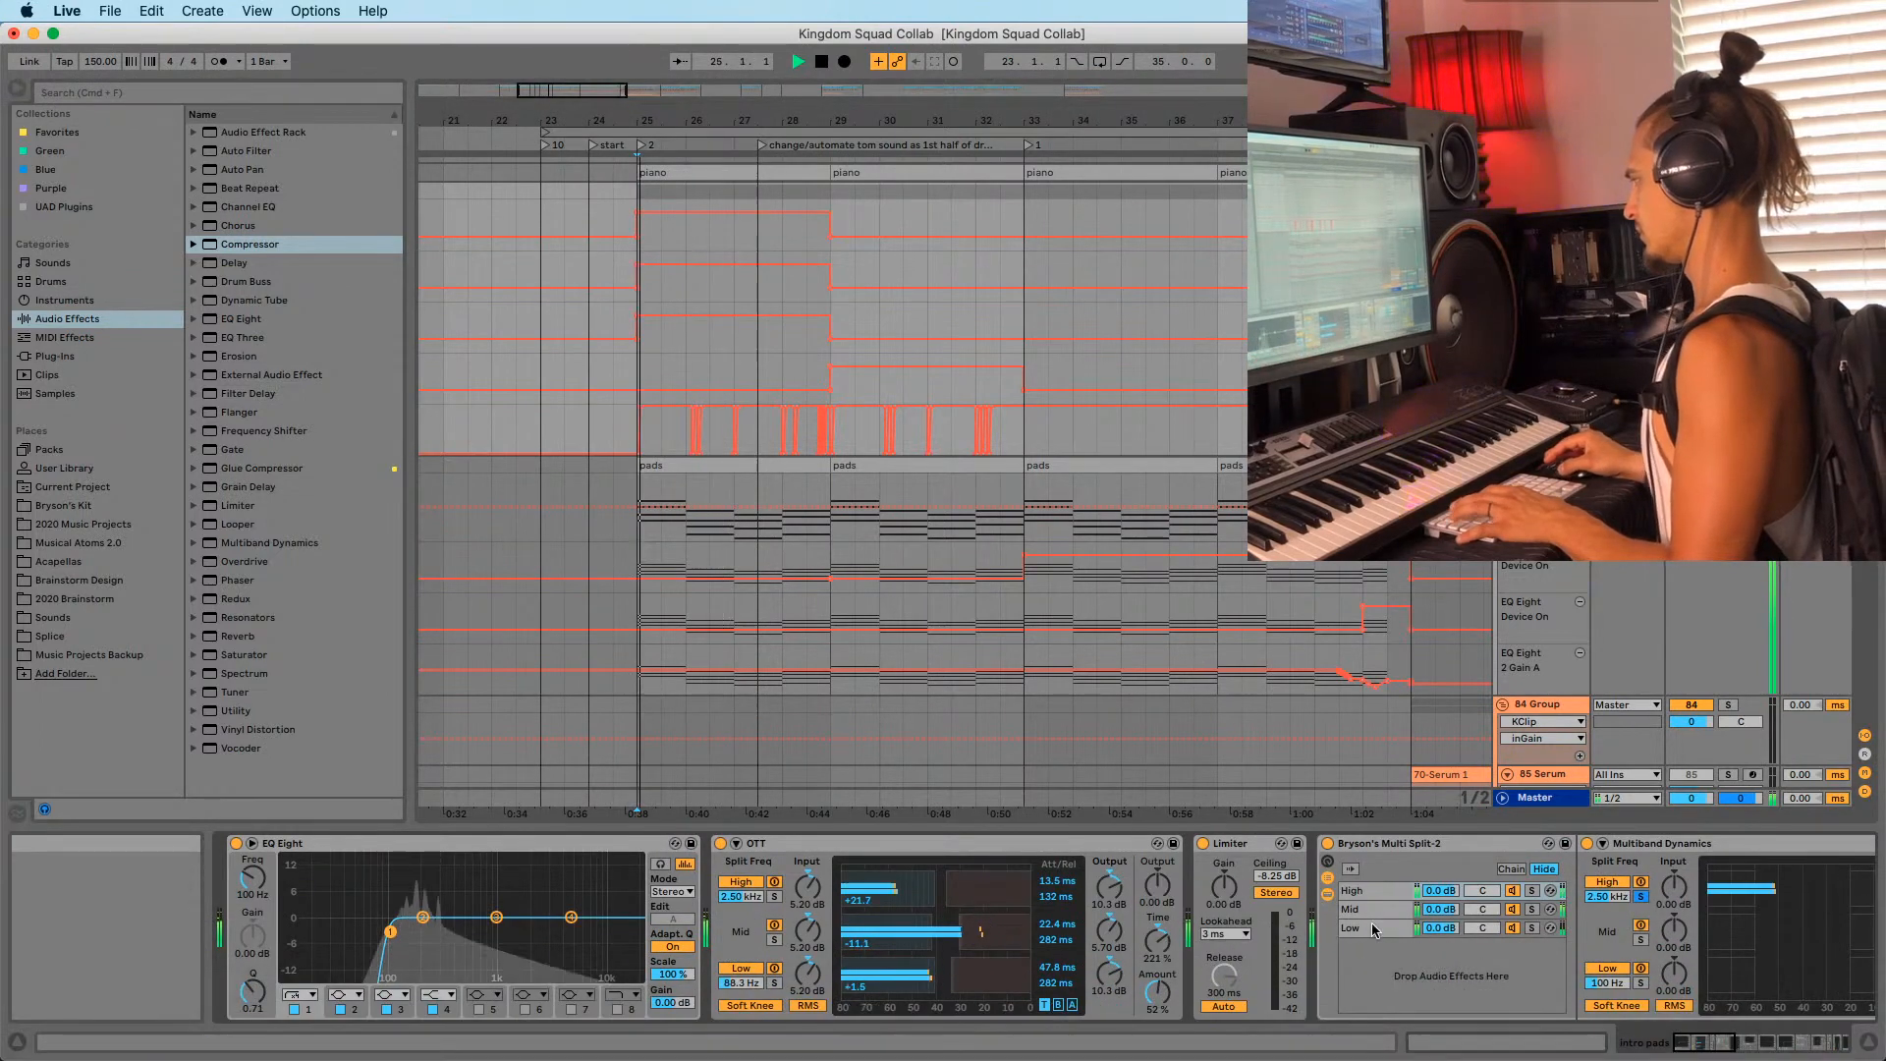
Lower the Mid chain Saturator's Dry/Wet to about 25% in Bryson's Multi Split-2.
left_click(1369, 910)
mouse_move(1710, 1043)
left_mouse_down()
mouse_move(1754, 1043)
mouse_move(1739, 1046)
left_mouse_up()
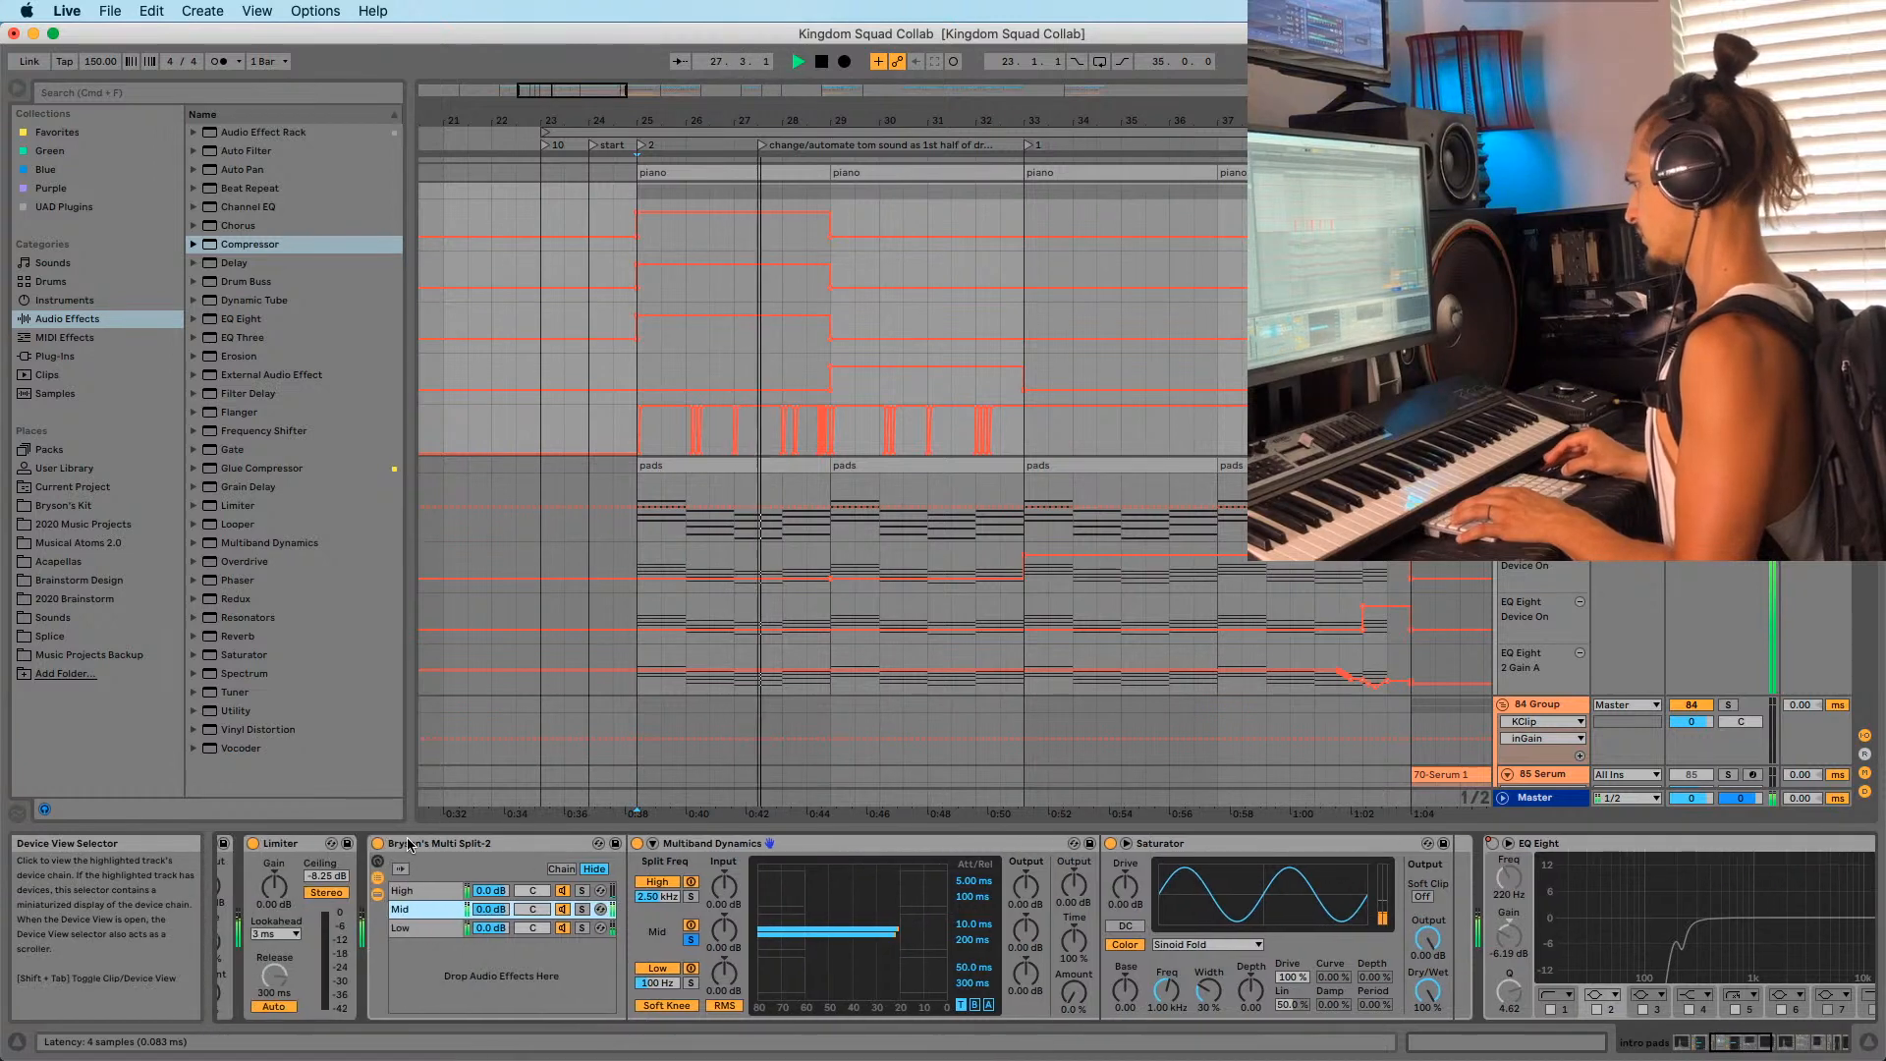
left_click(430, 892)
left_click(429, 908)
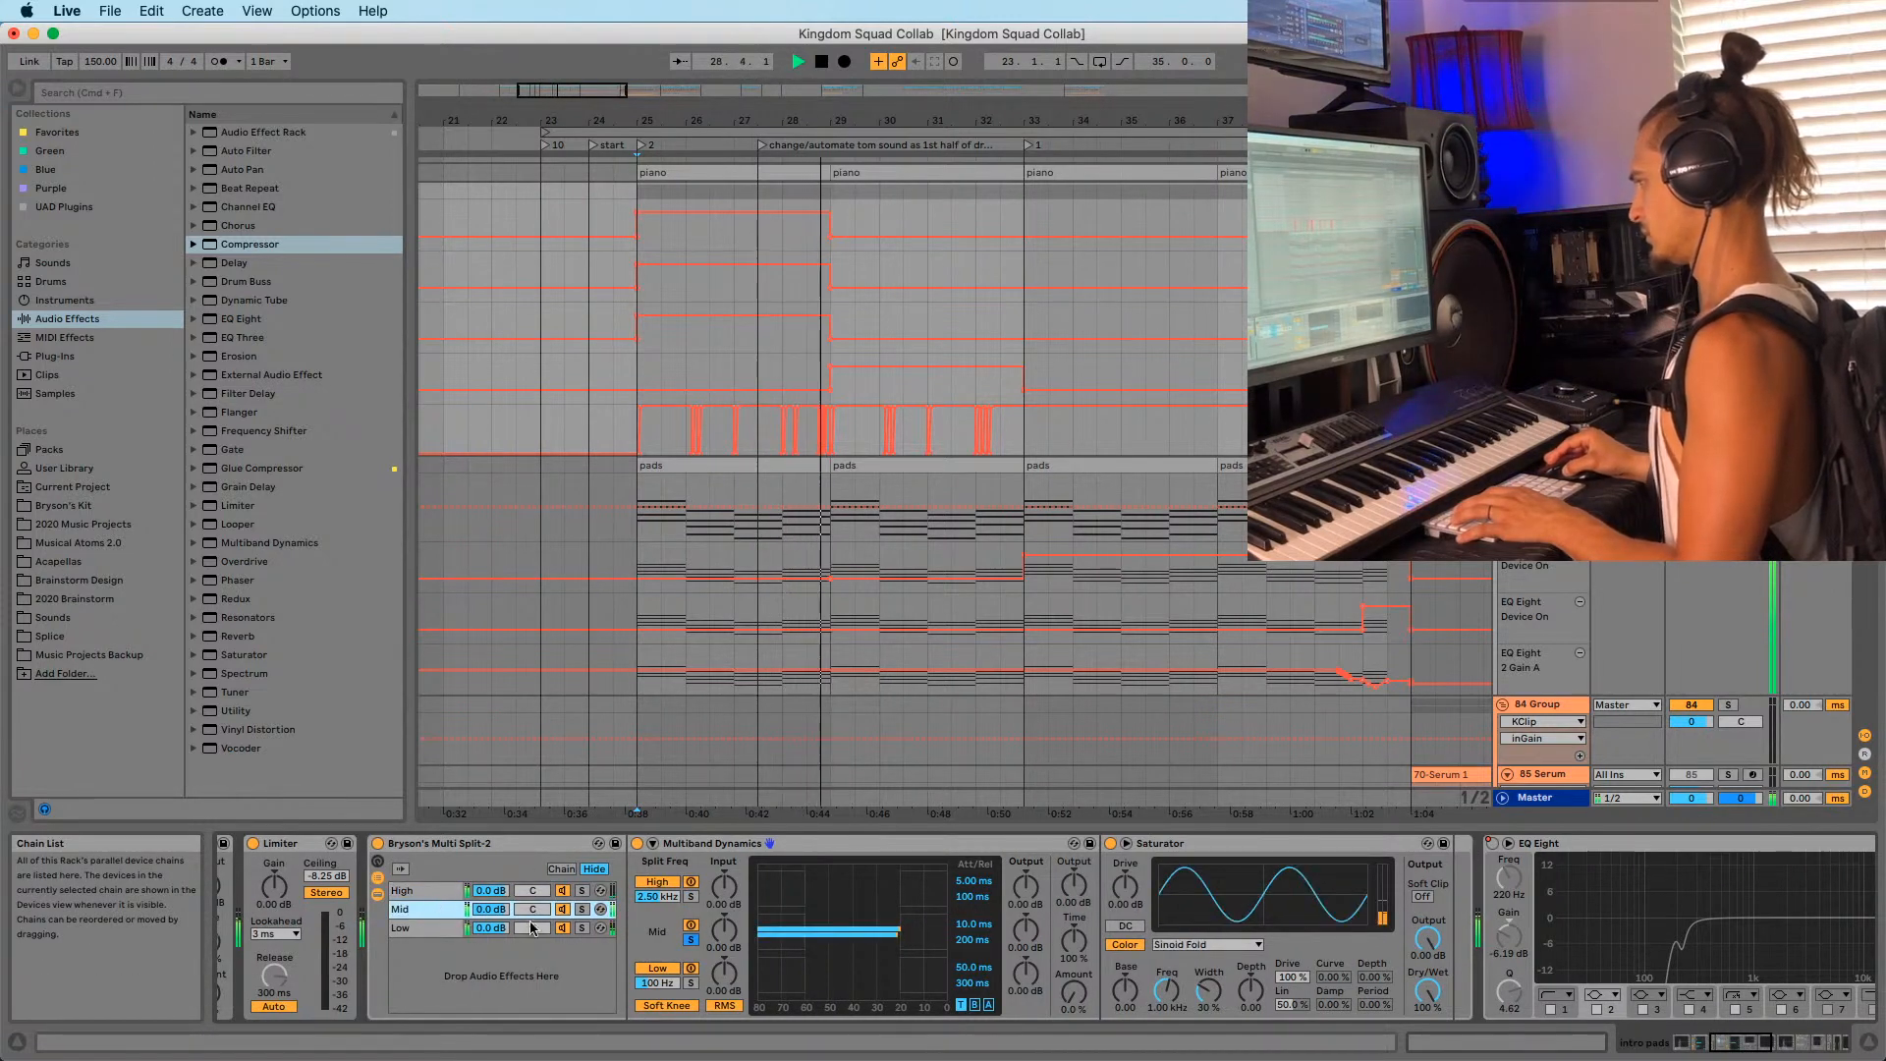
left_click_drag(1427, 992, 1427, 996)
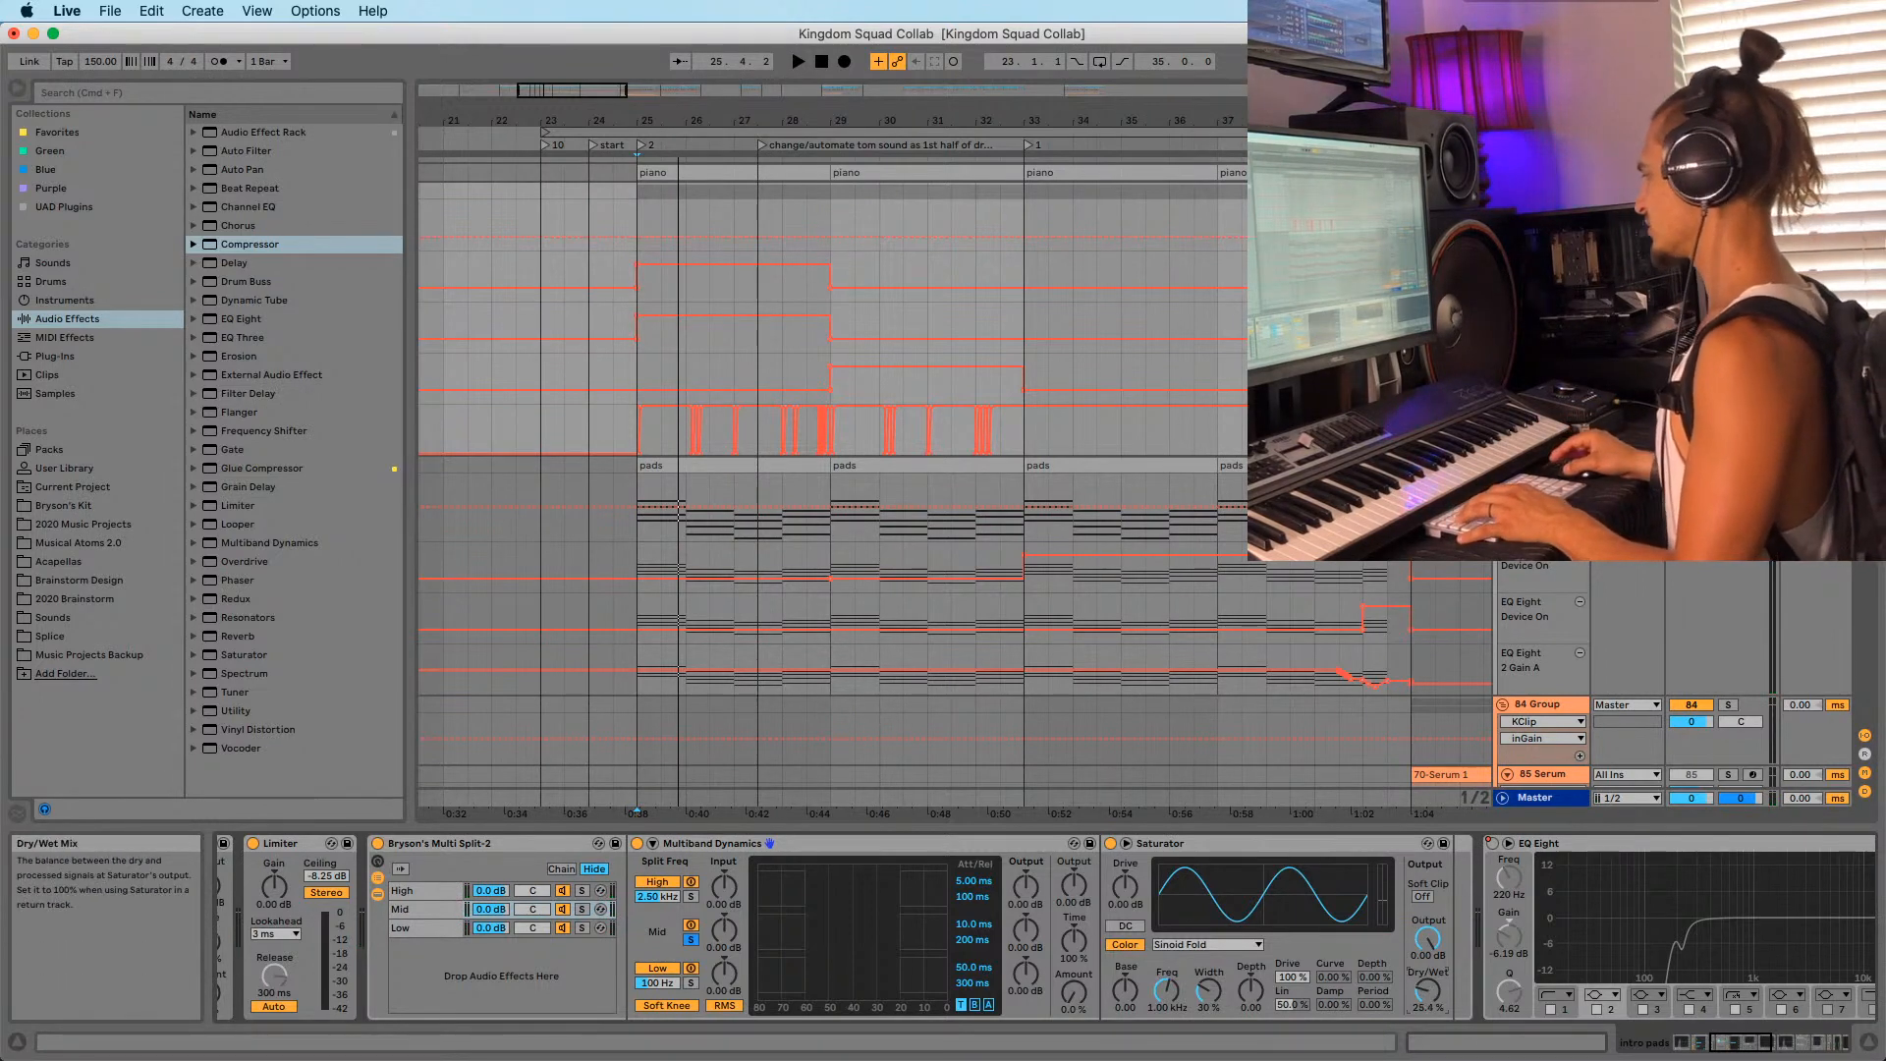
key("space")
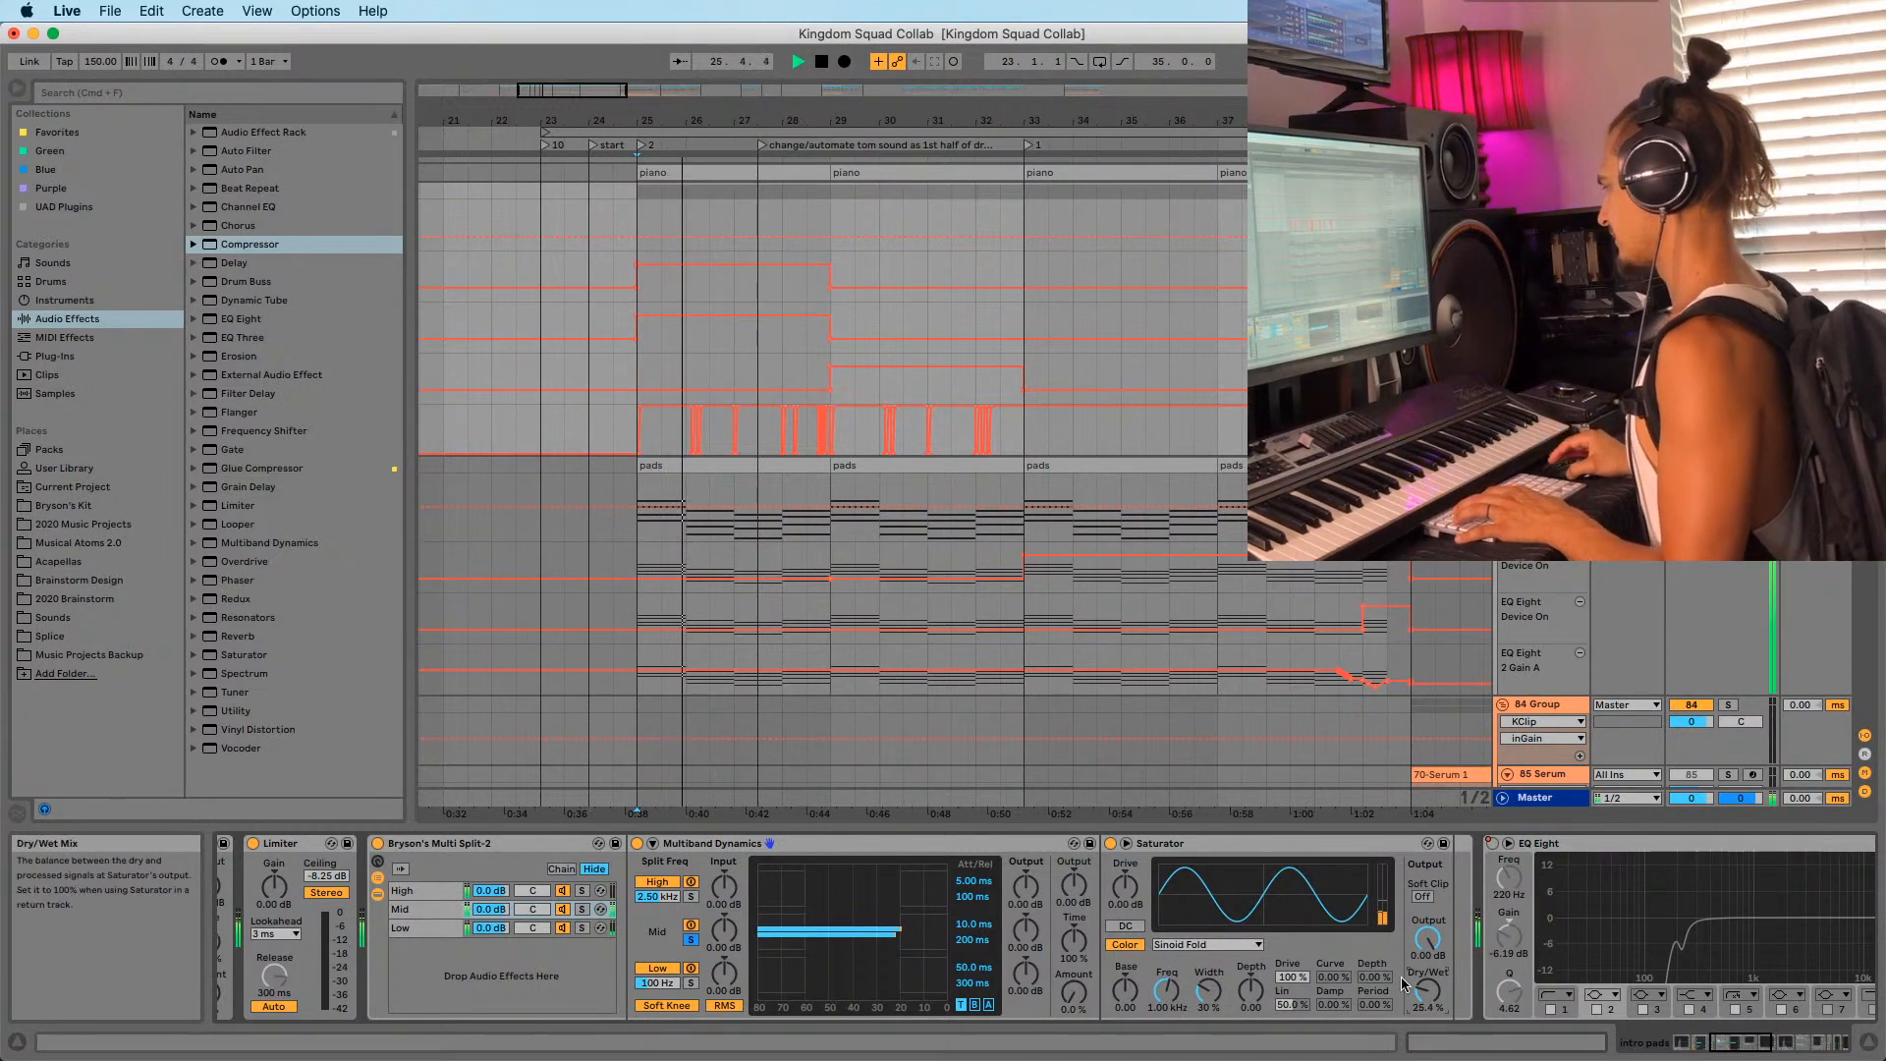
left_click(433, 890)
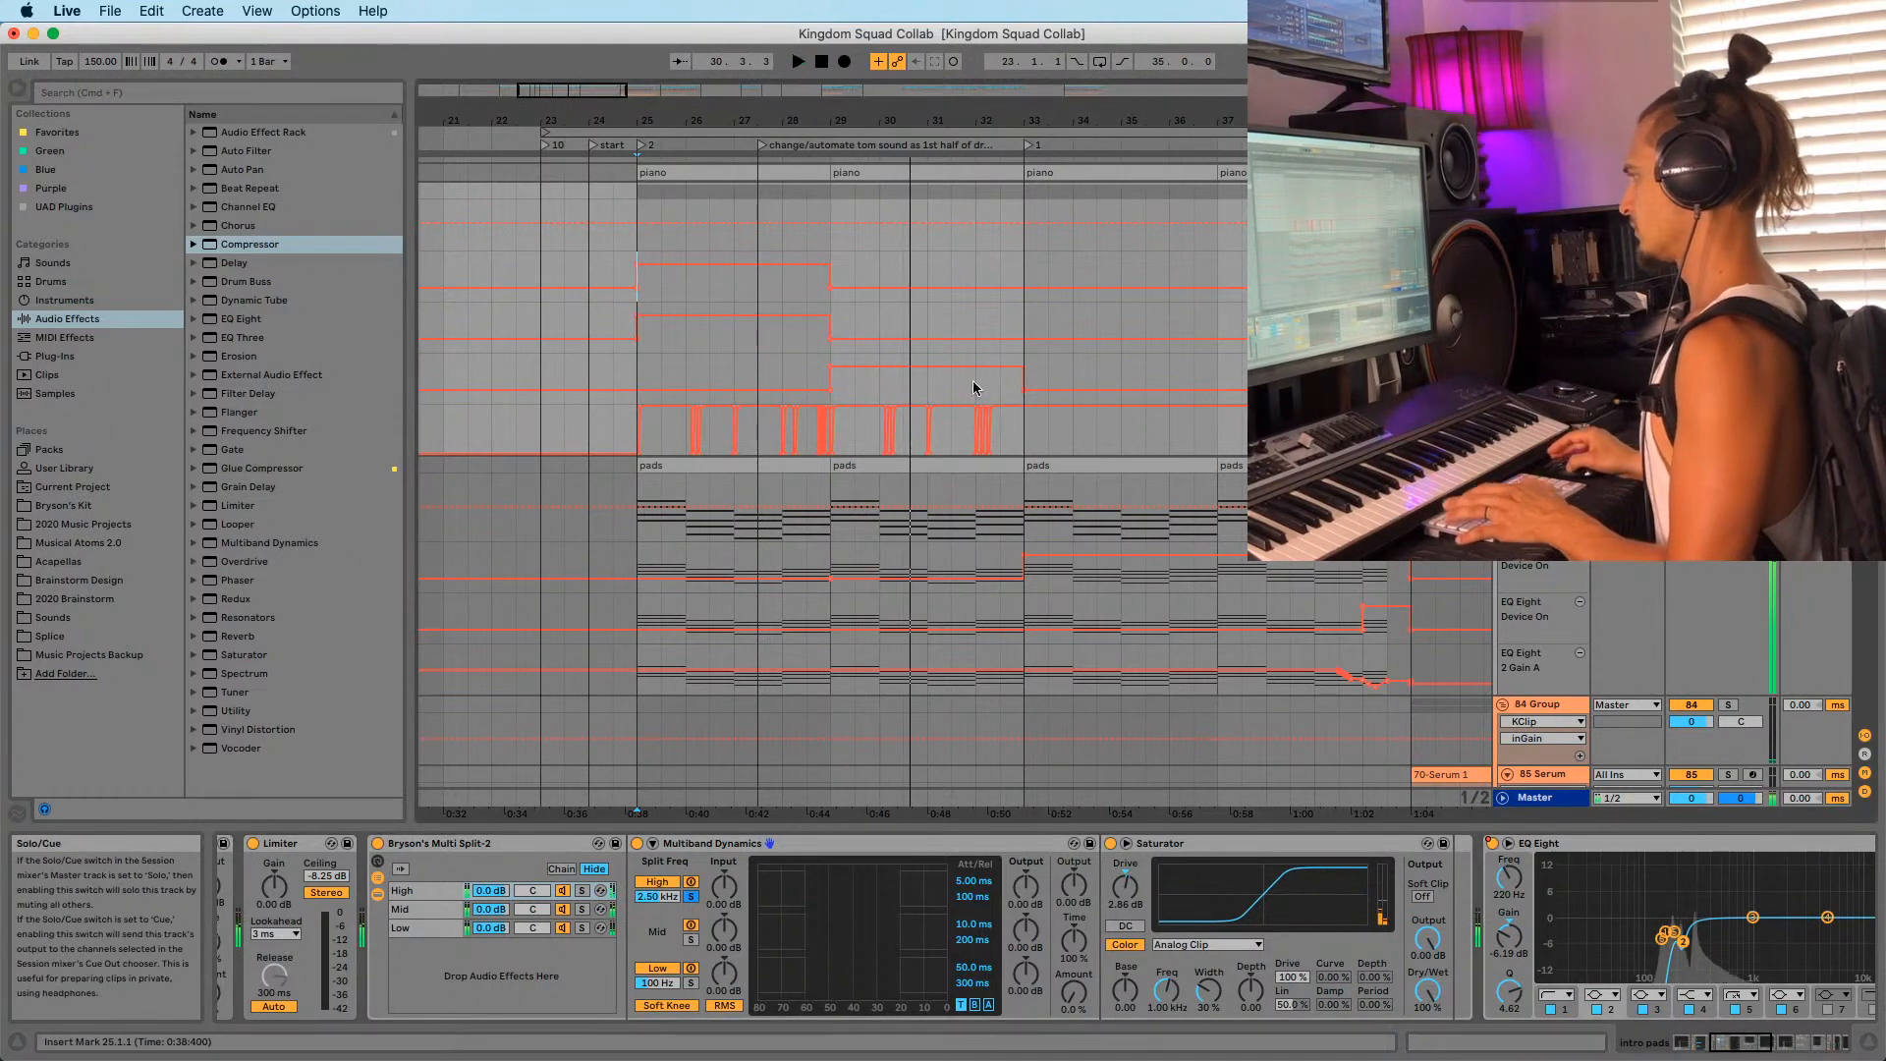
key("space")
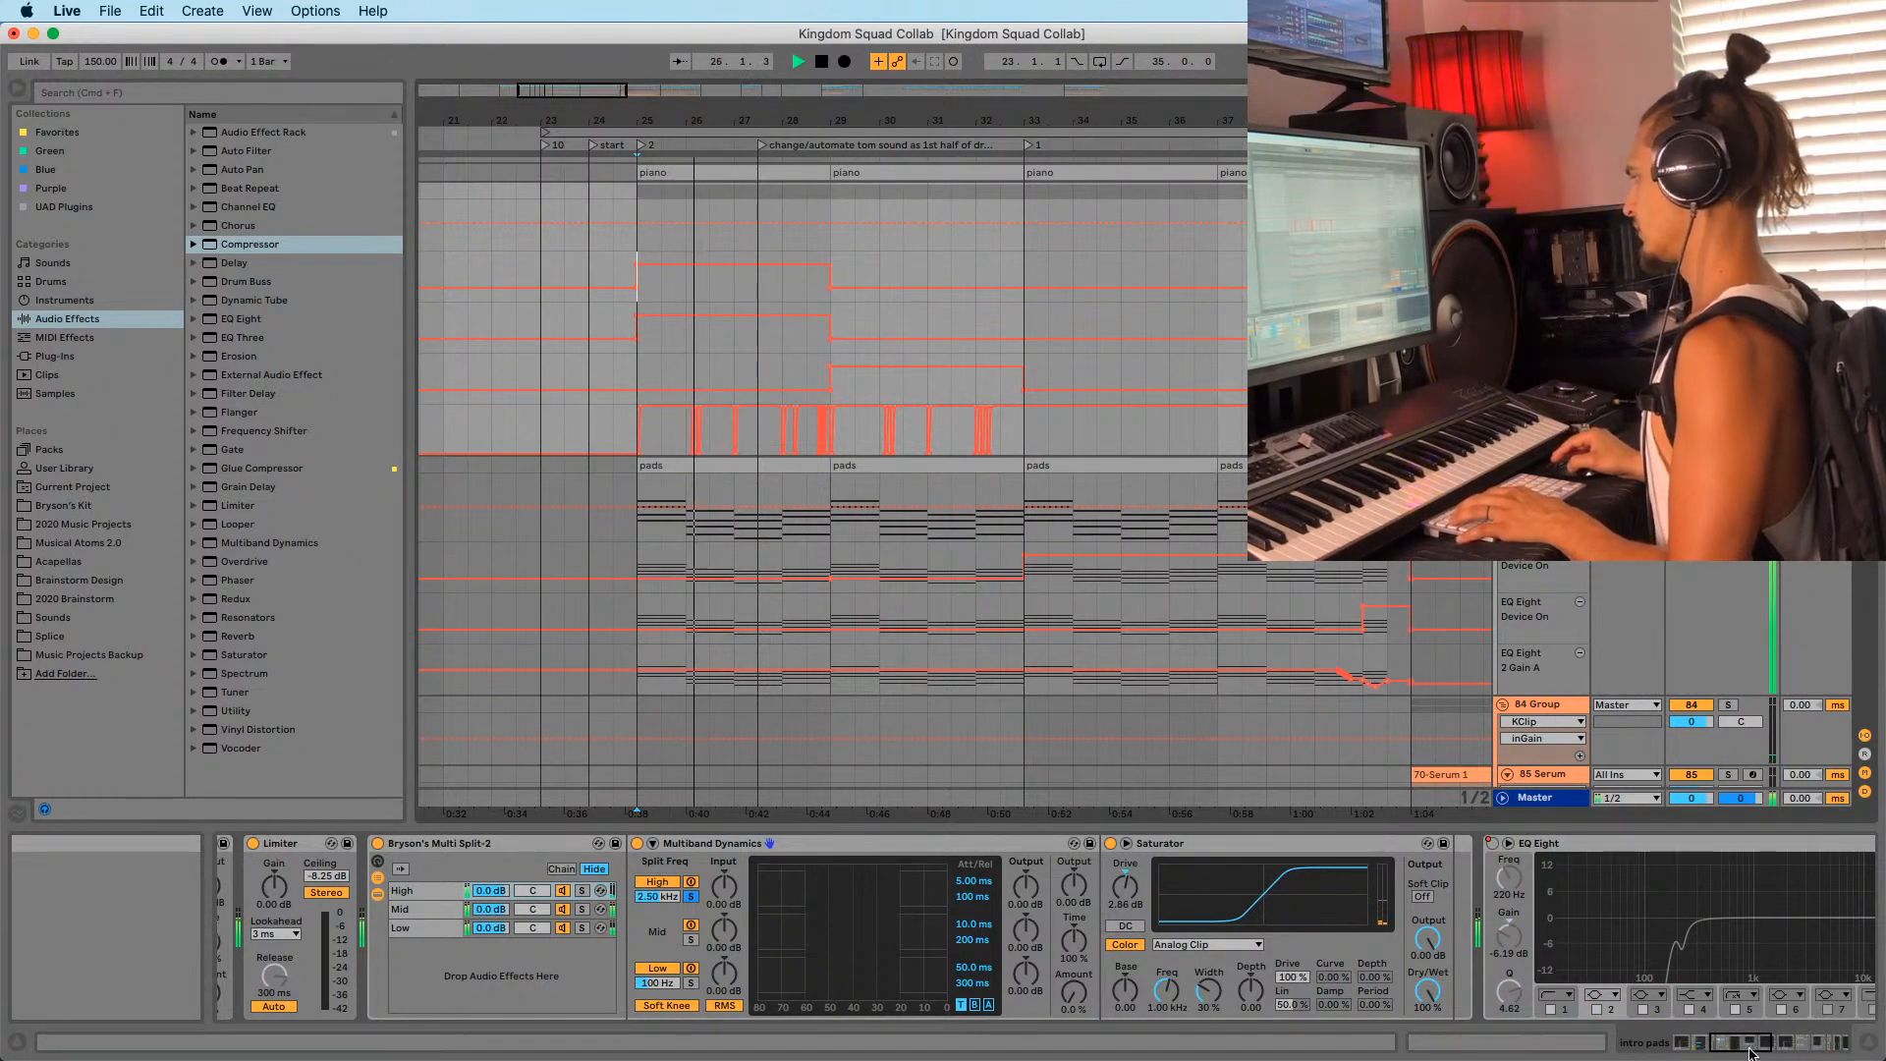
left_click_drag(1752, 1049, 1822, 1047)
Scroll up to the snare area and play from an insert mark at bar 24.
scroll(785, 550, "up", 10)
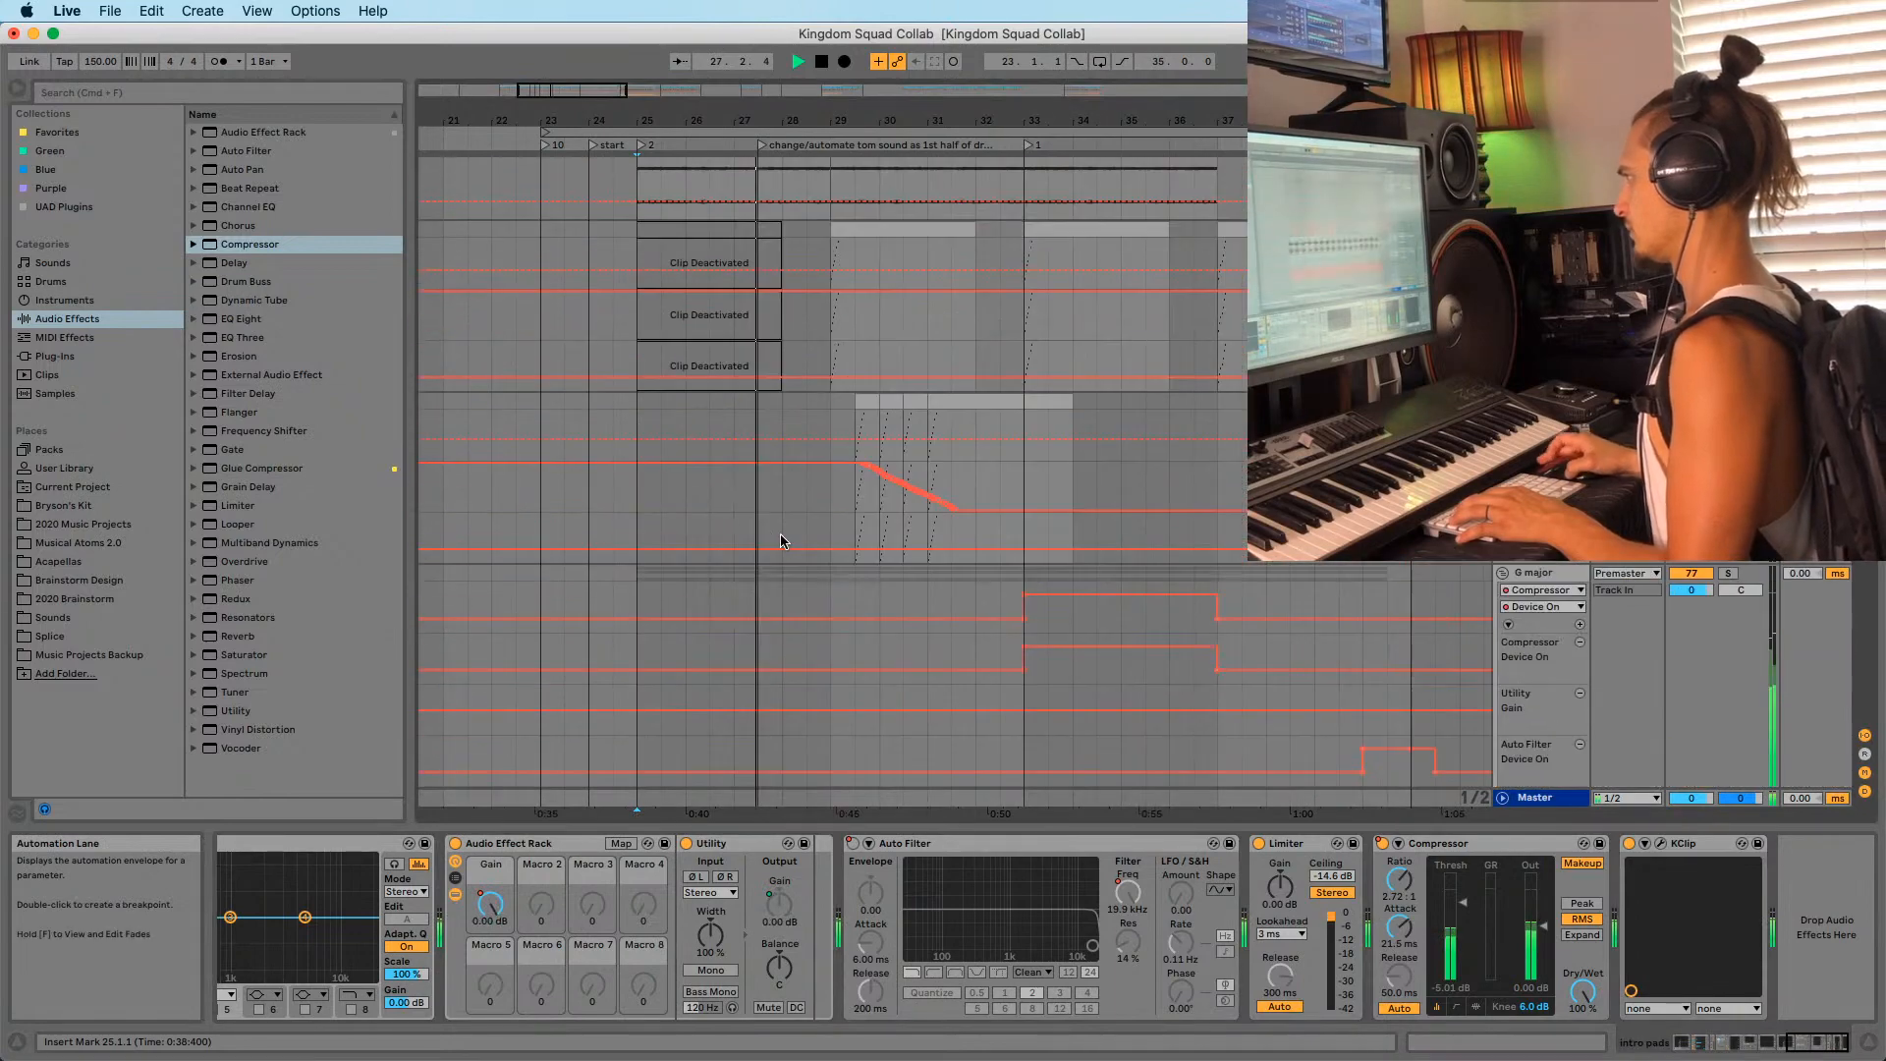
scroll(786, 535, "up", 15)
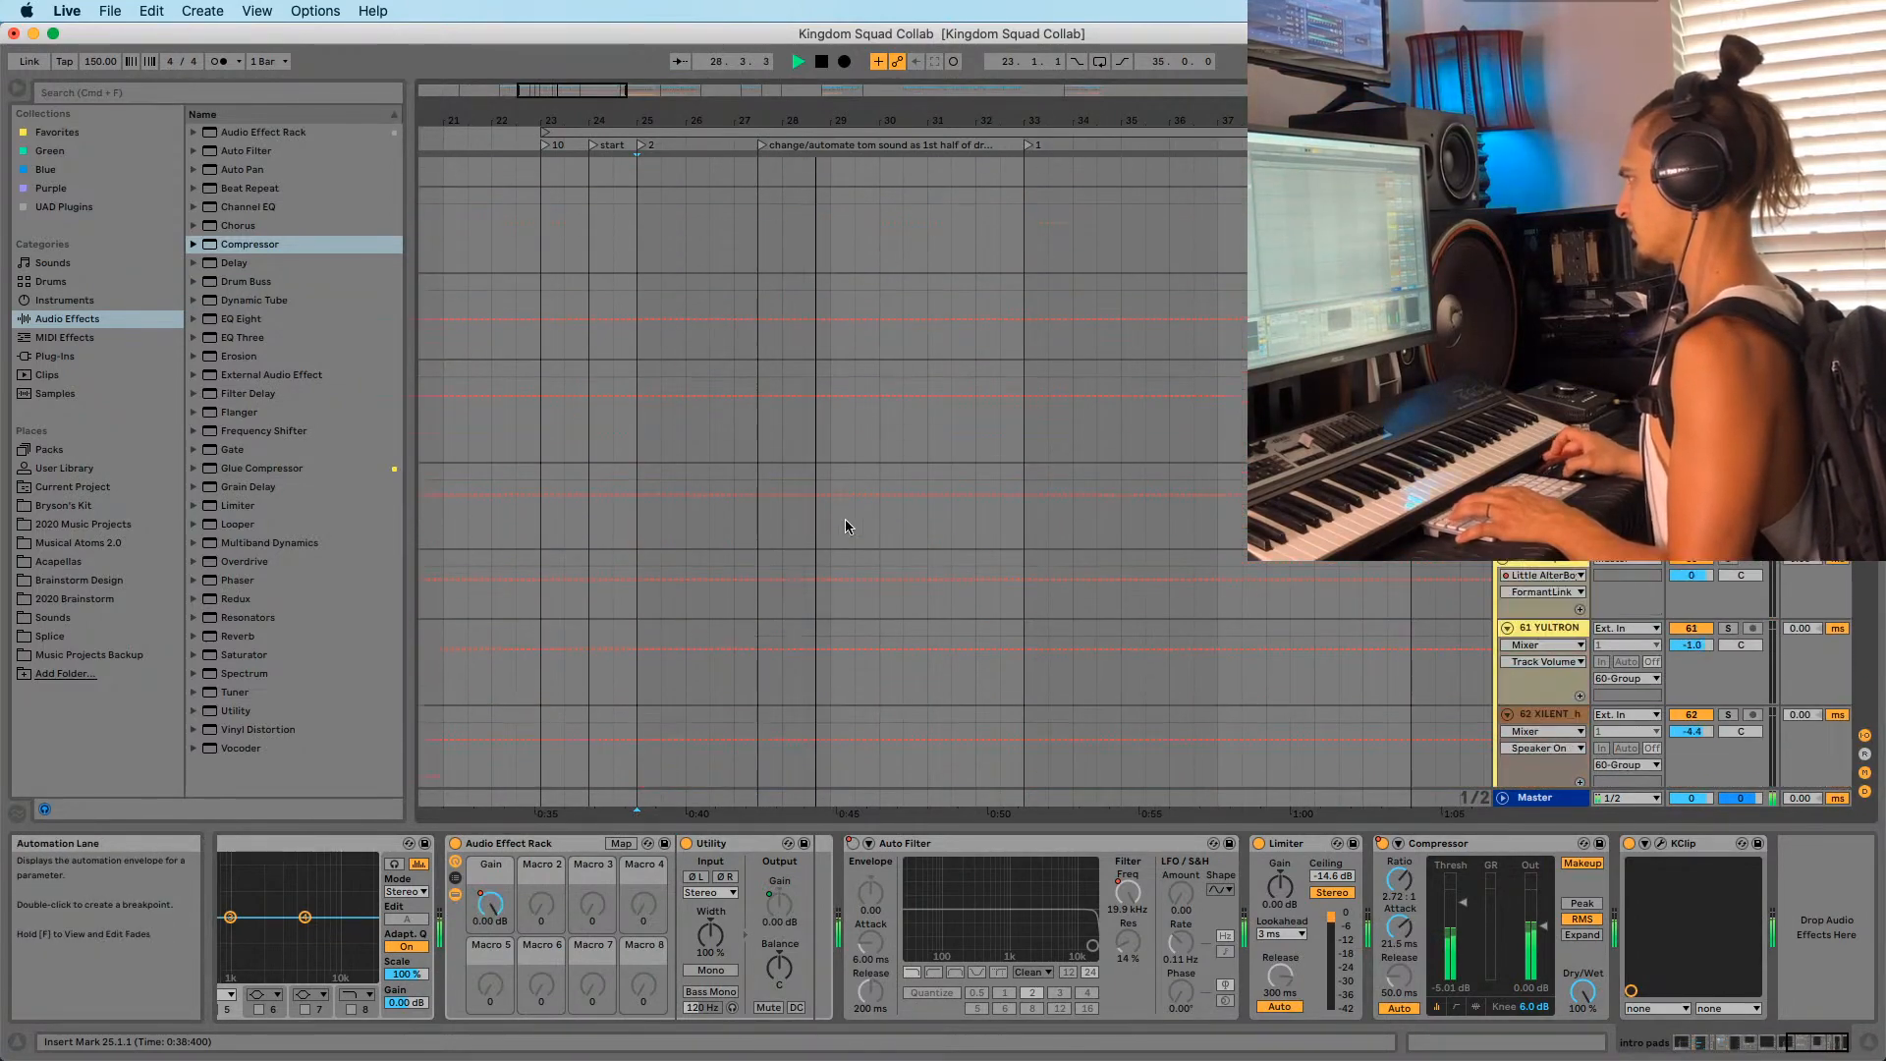
scroll(845, 540, "up", 10)
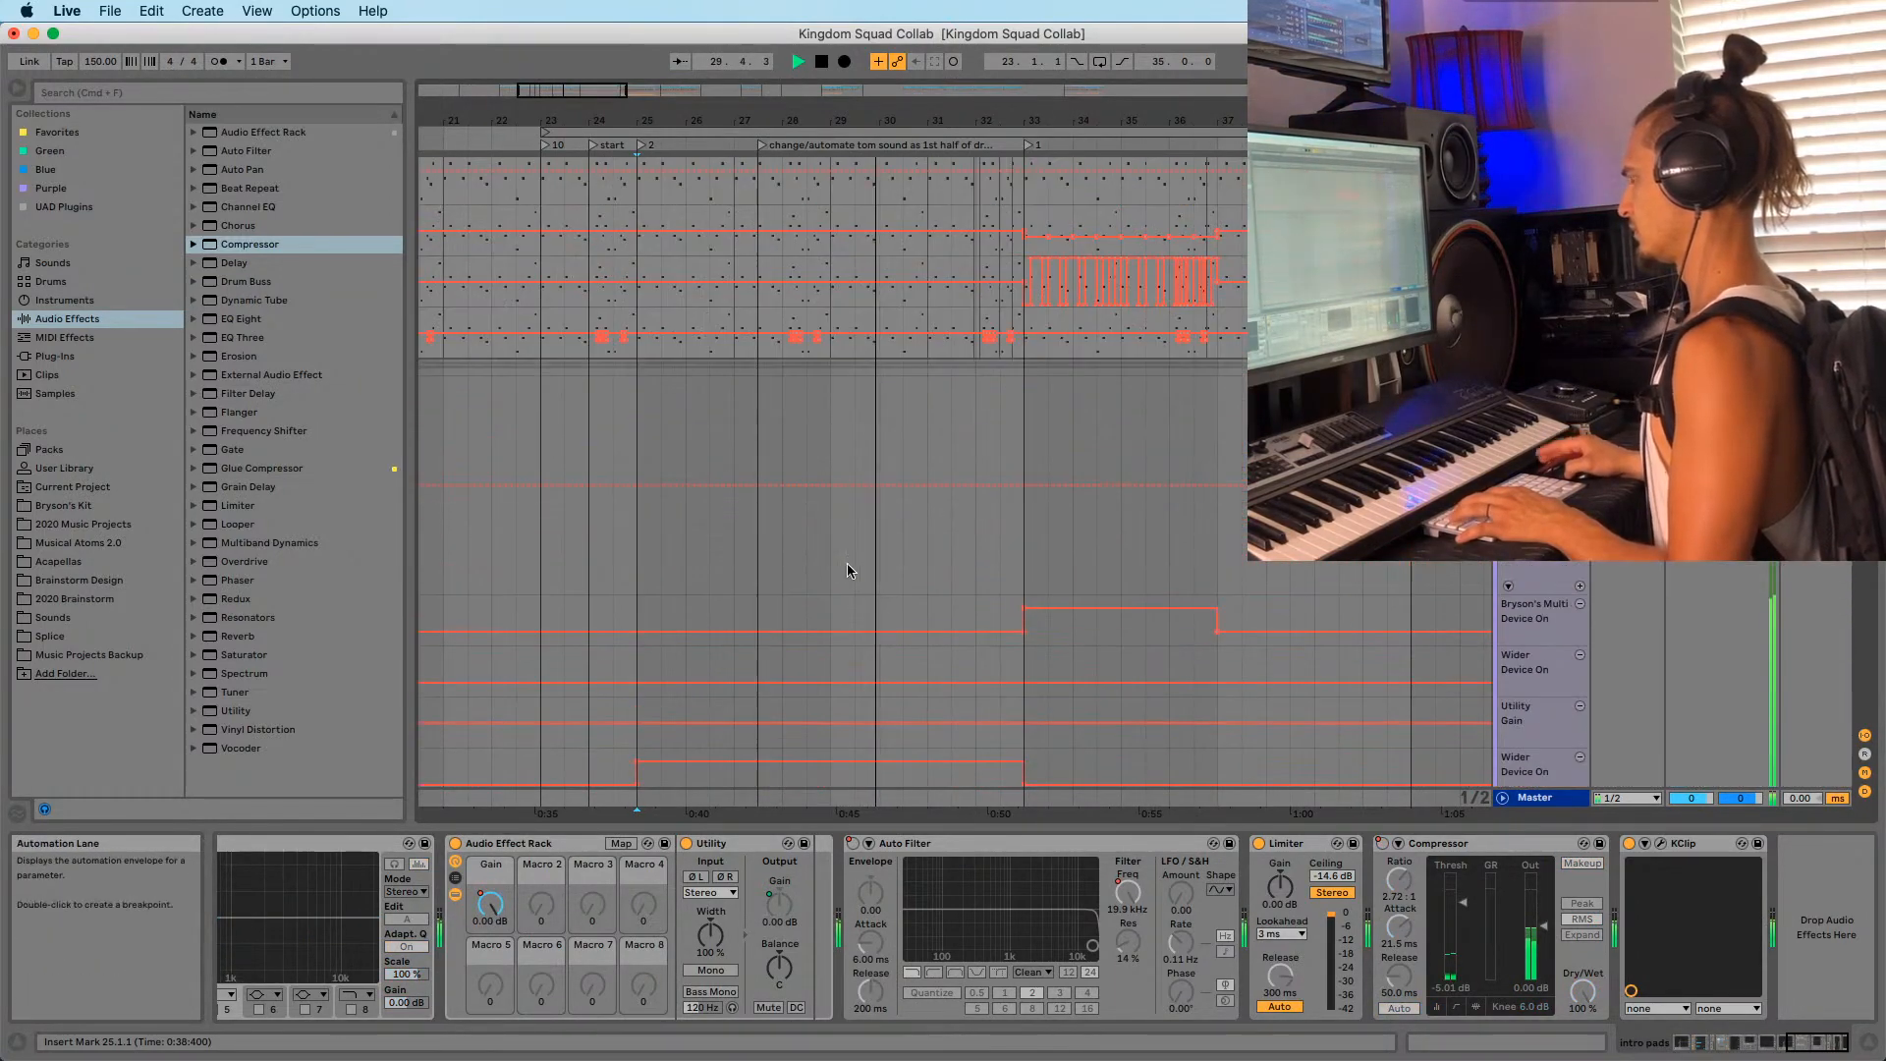
scroll(848, 565, "up", 12)
left_click(631, 422)
key("space")
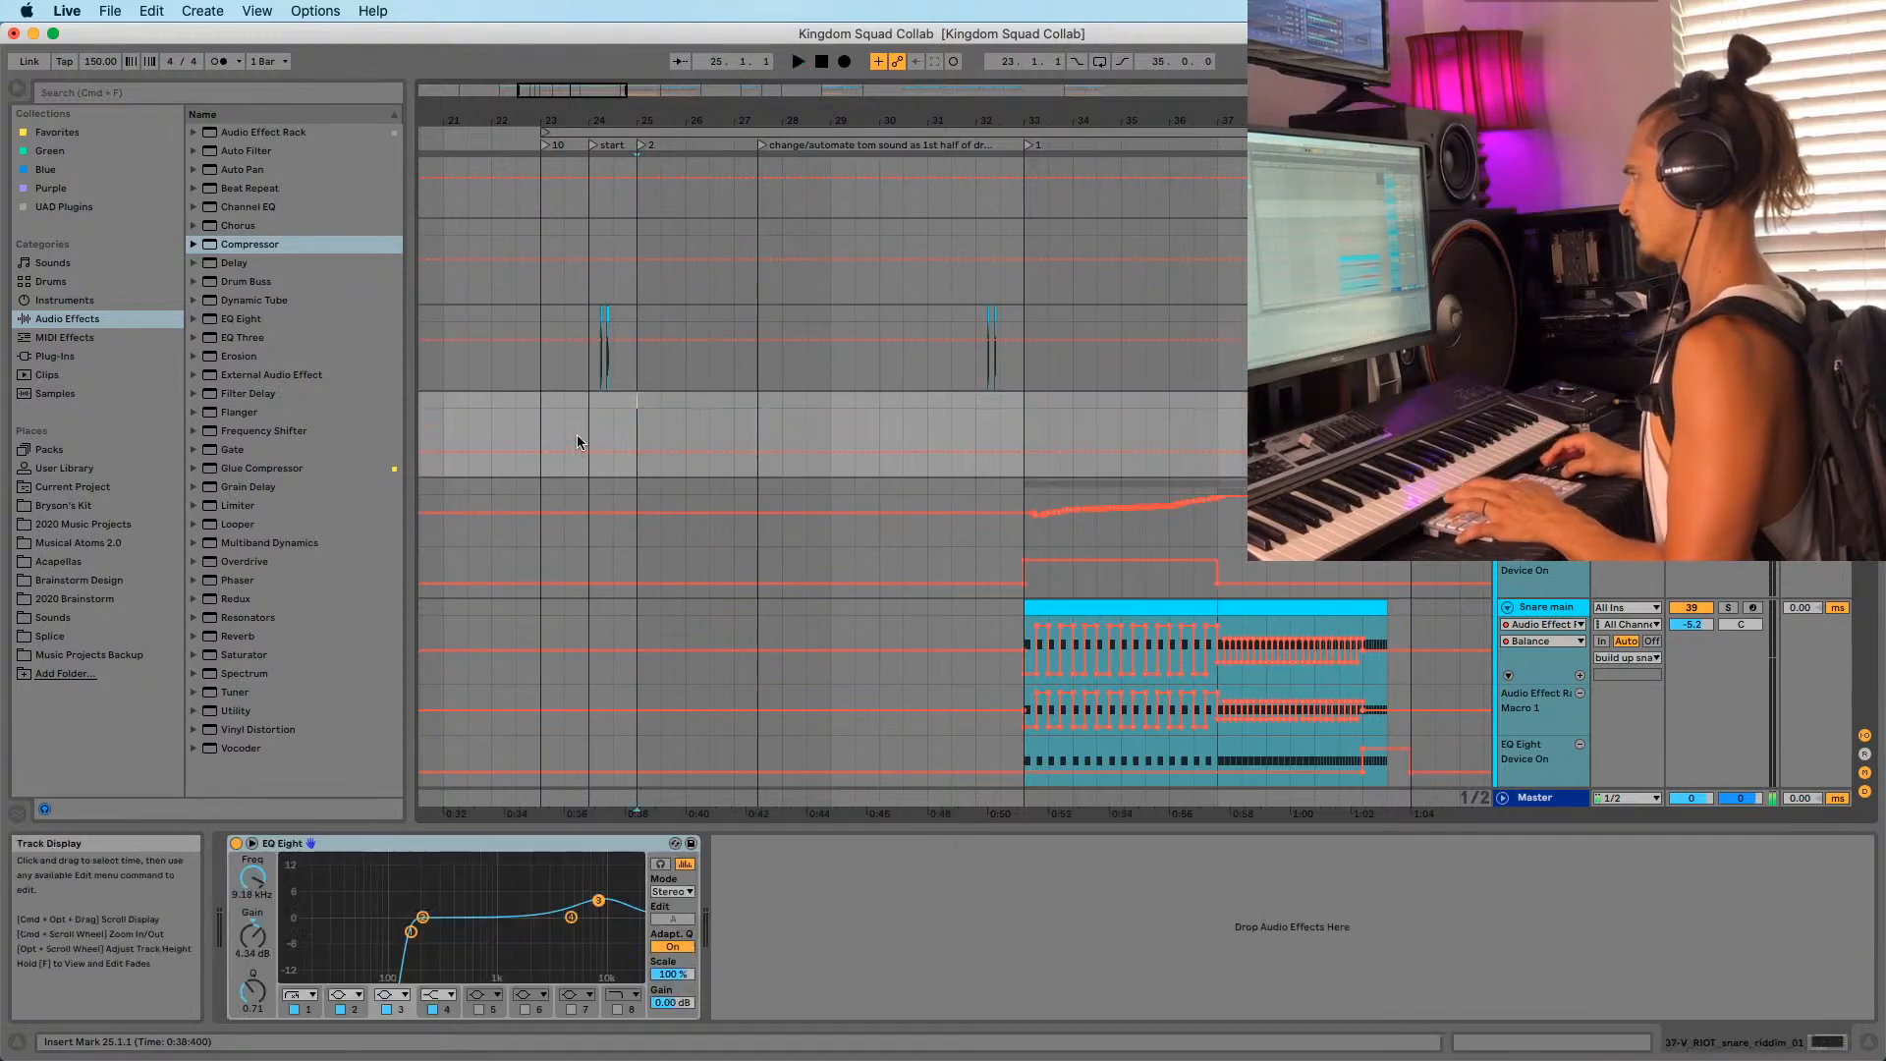
left_click(577, 438)
key("space")
Add a Utility device to the Kick Group between FF Pro-Q 3 and KClip.
scroll(1170, 408, "up", 10)
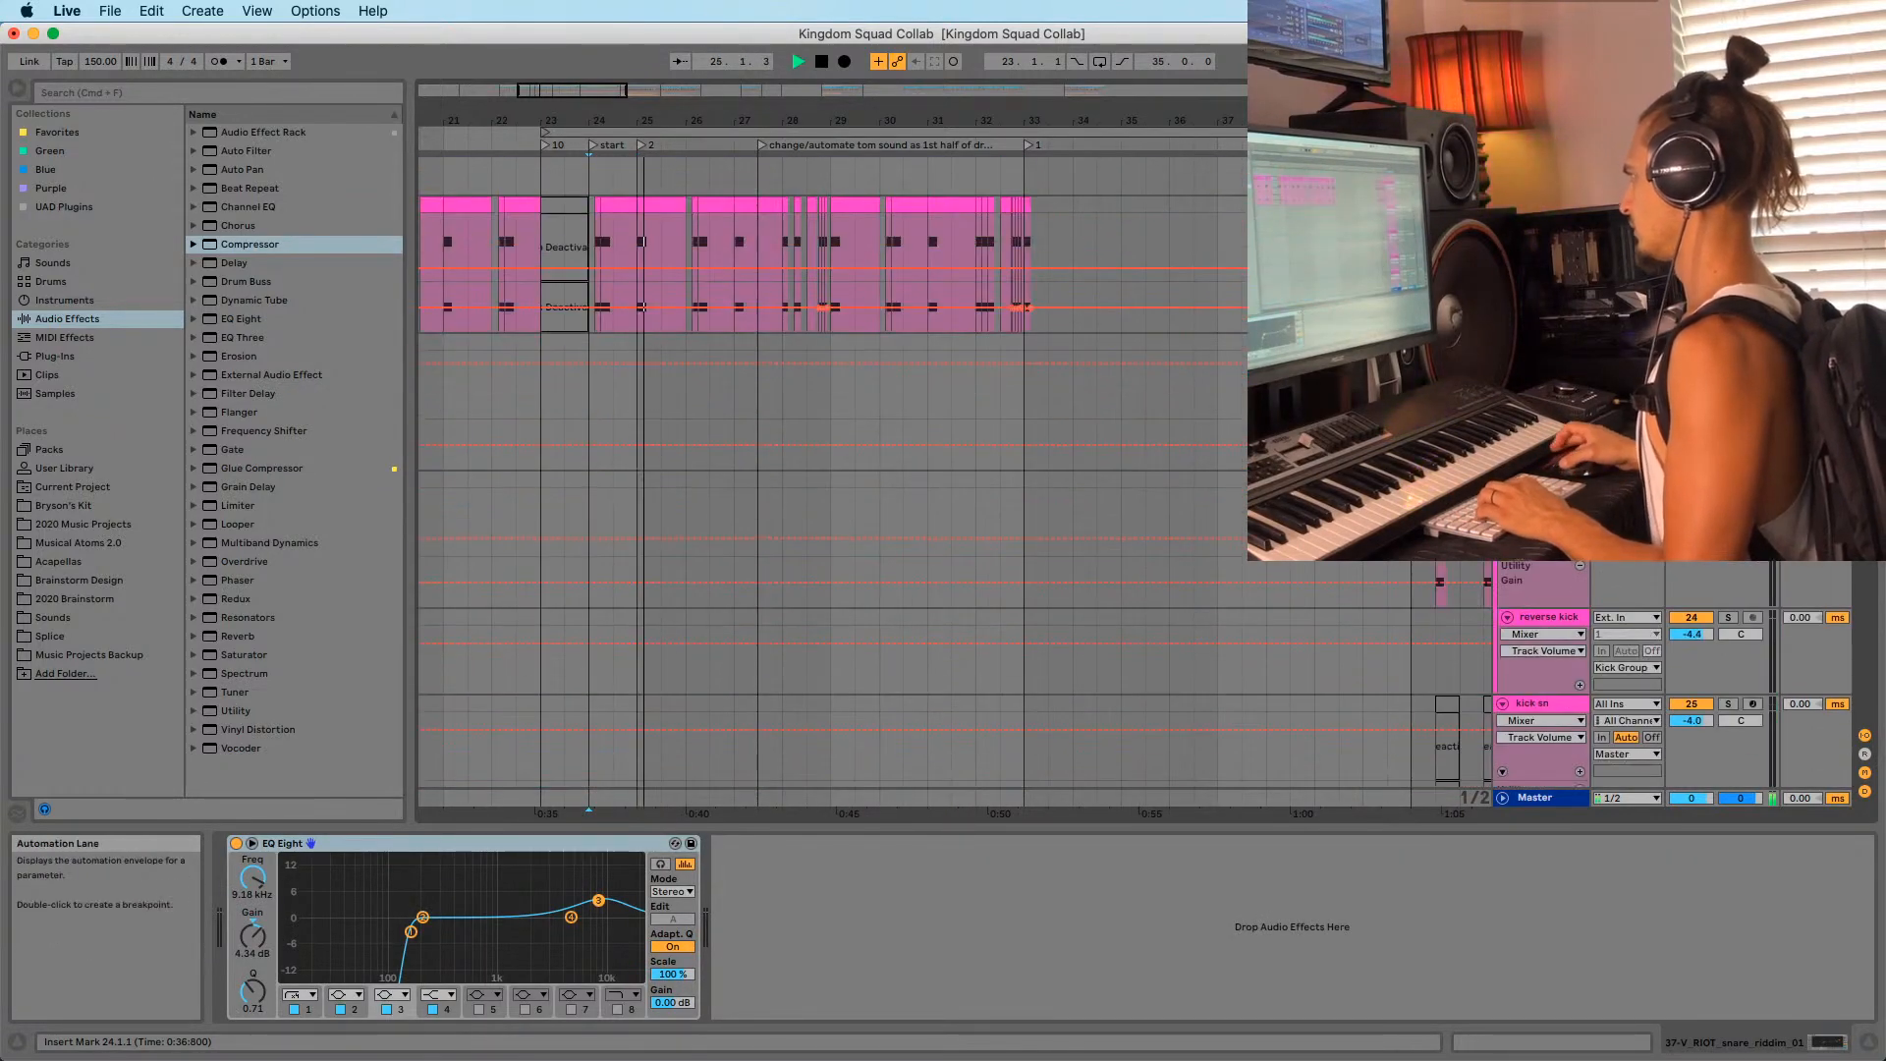
scroll(1578, 577, "up", 8)
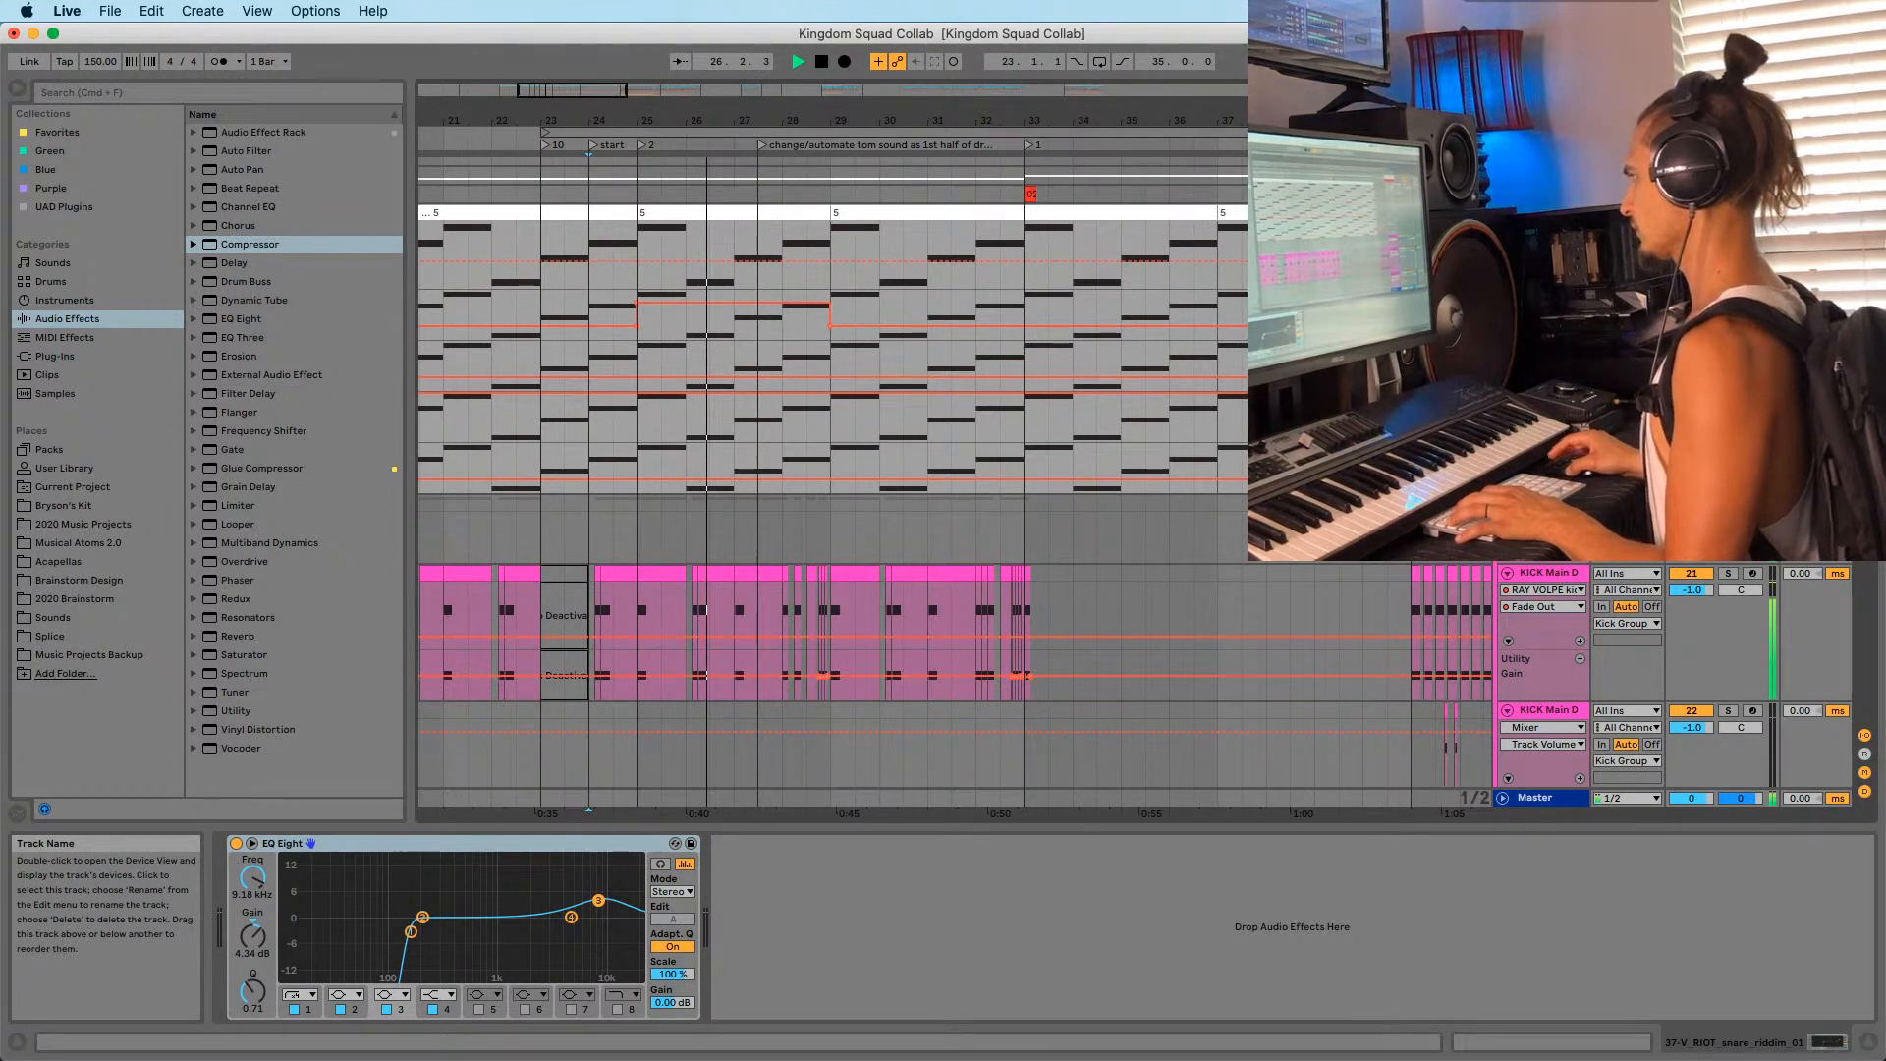
left_click(1549, 505)
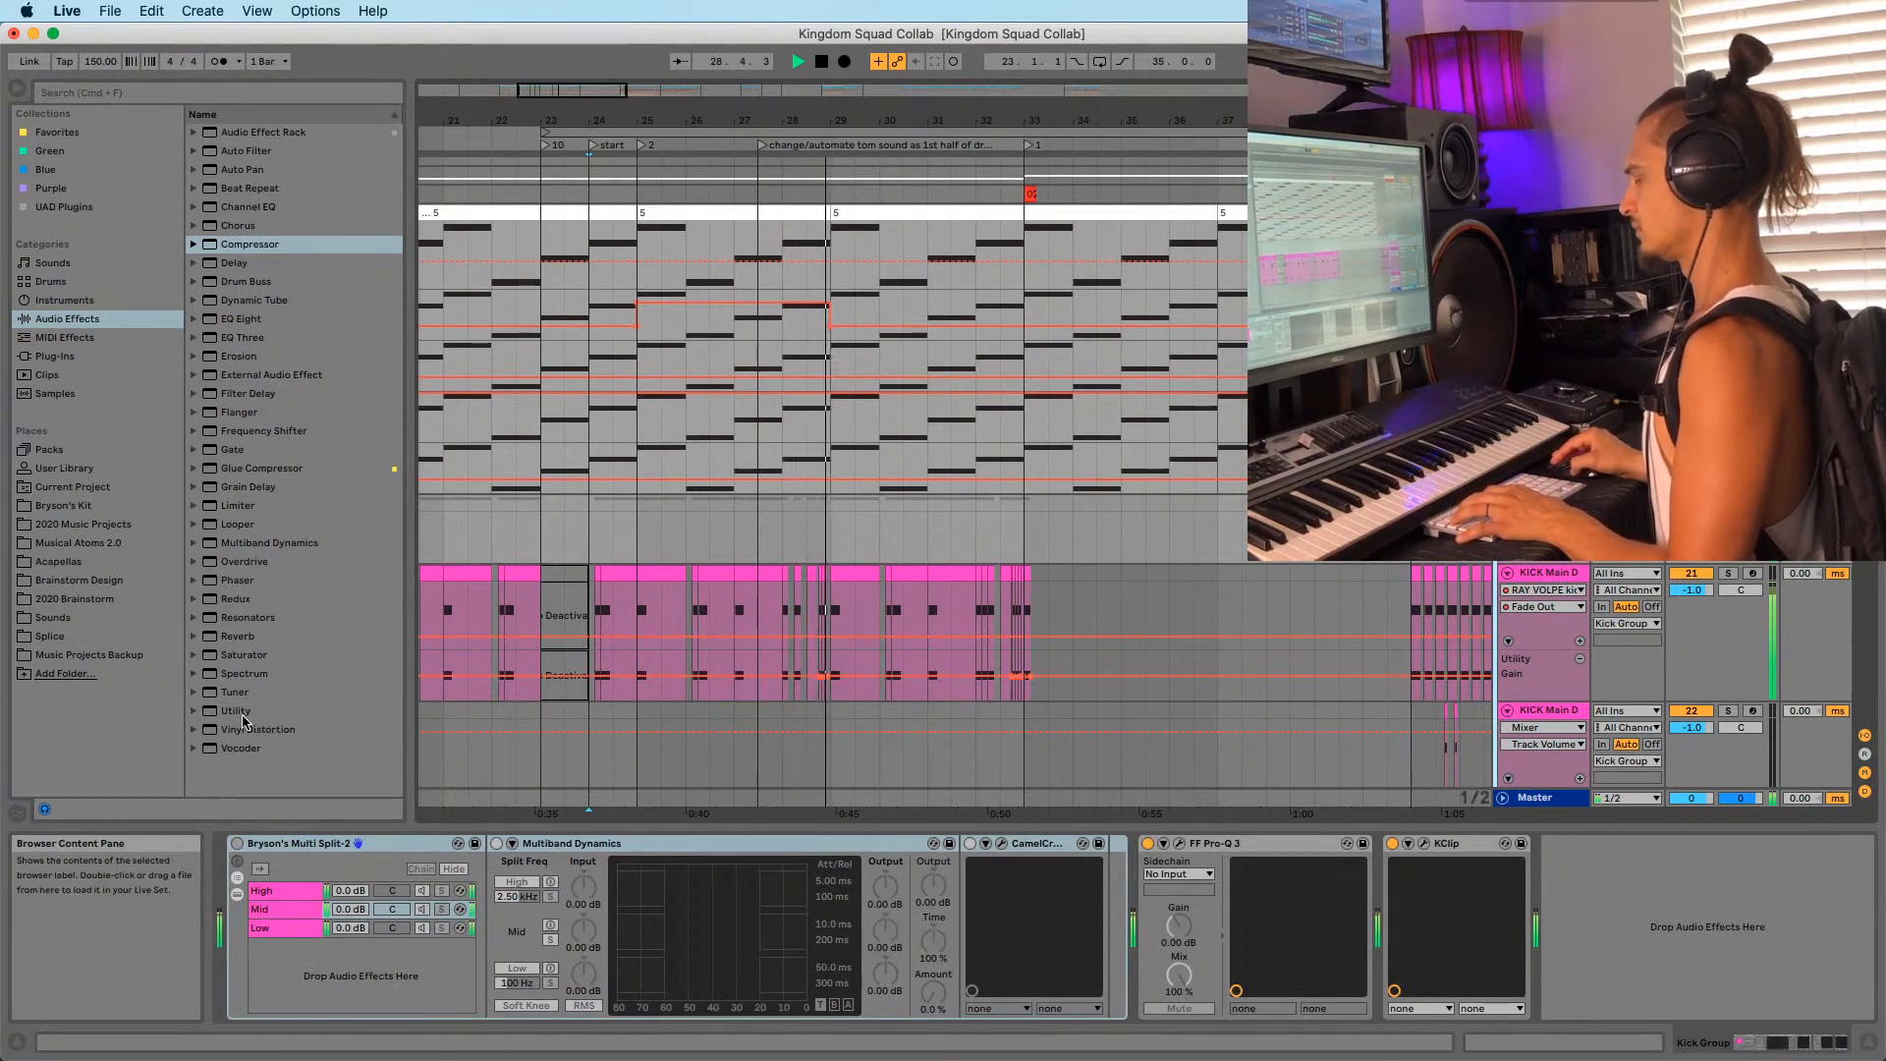
key("space")
left_click_drag(243, 712, 1402, 930)
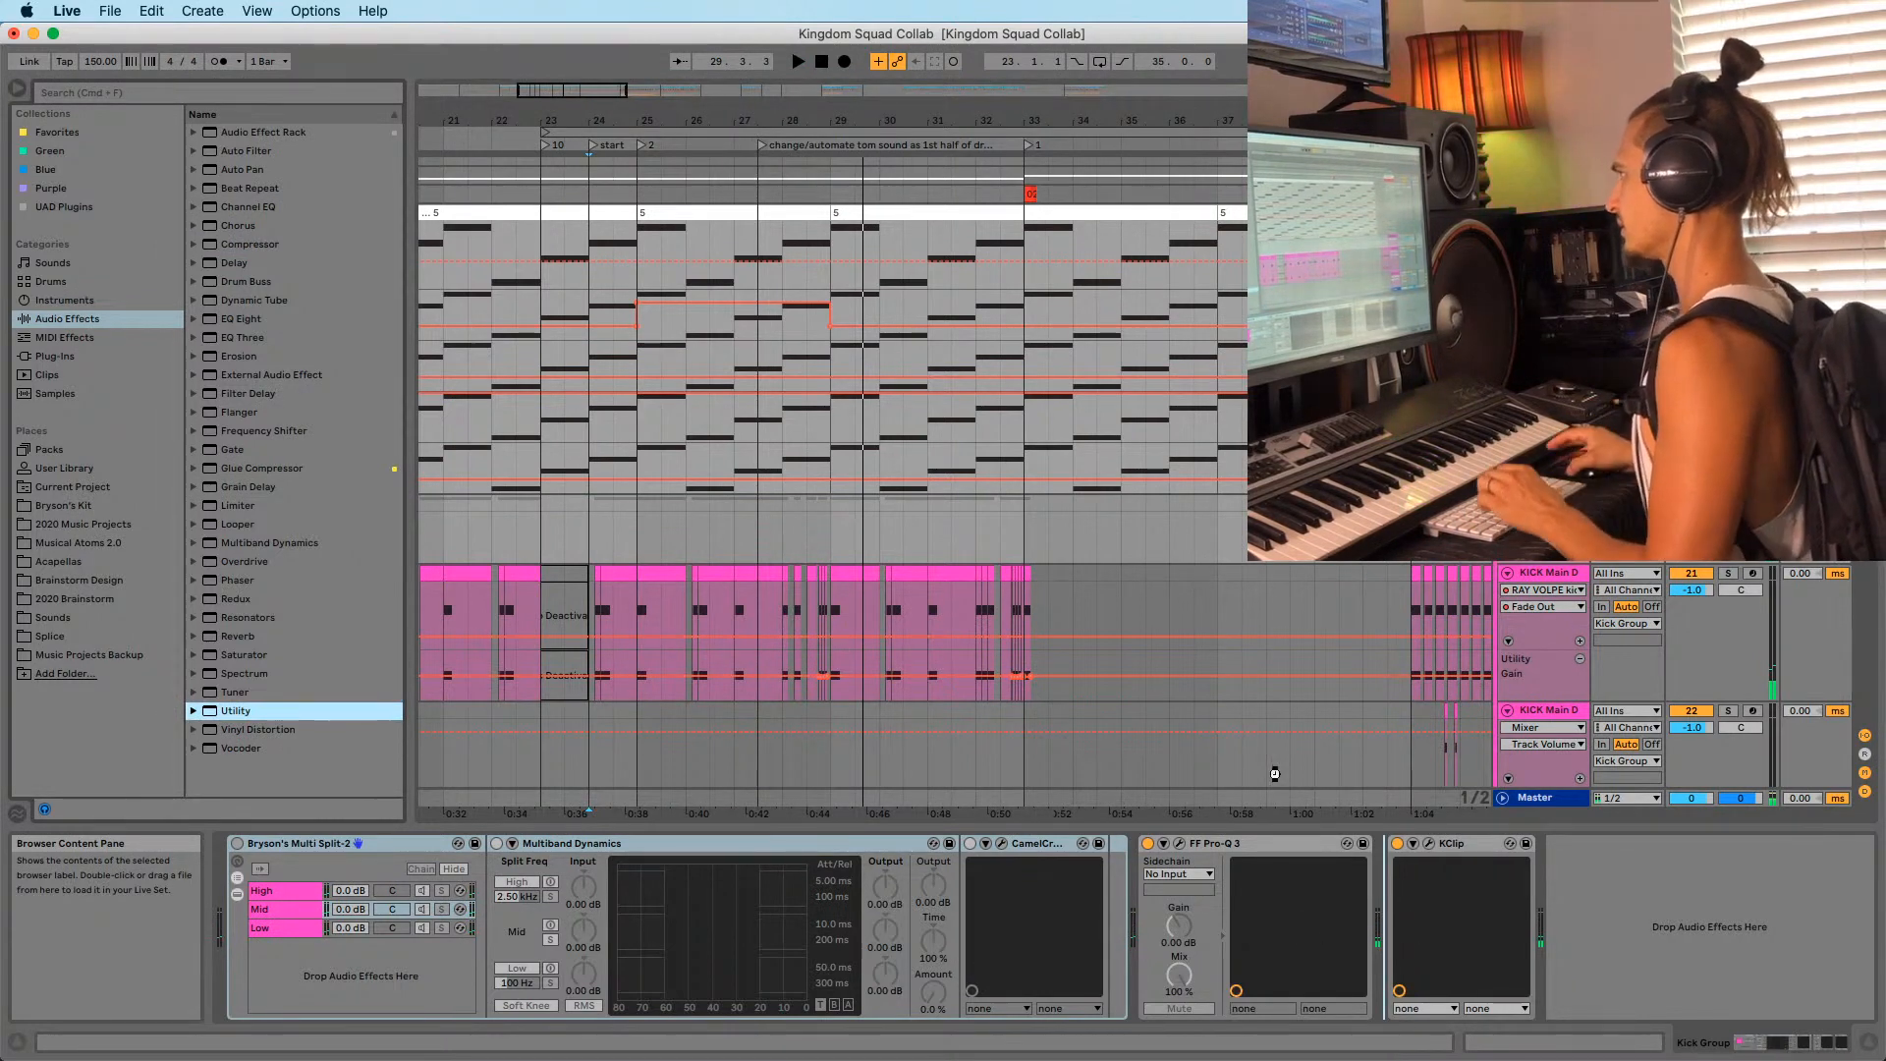
Give Kick Group's Utility Gain its own automation lane and draw a gain dip at bar 24.
right_click(1482, 906)
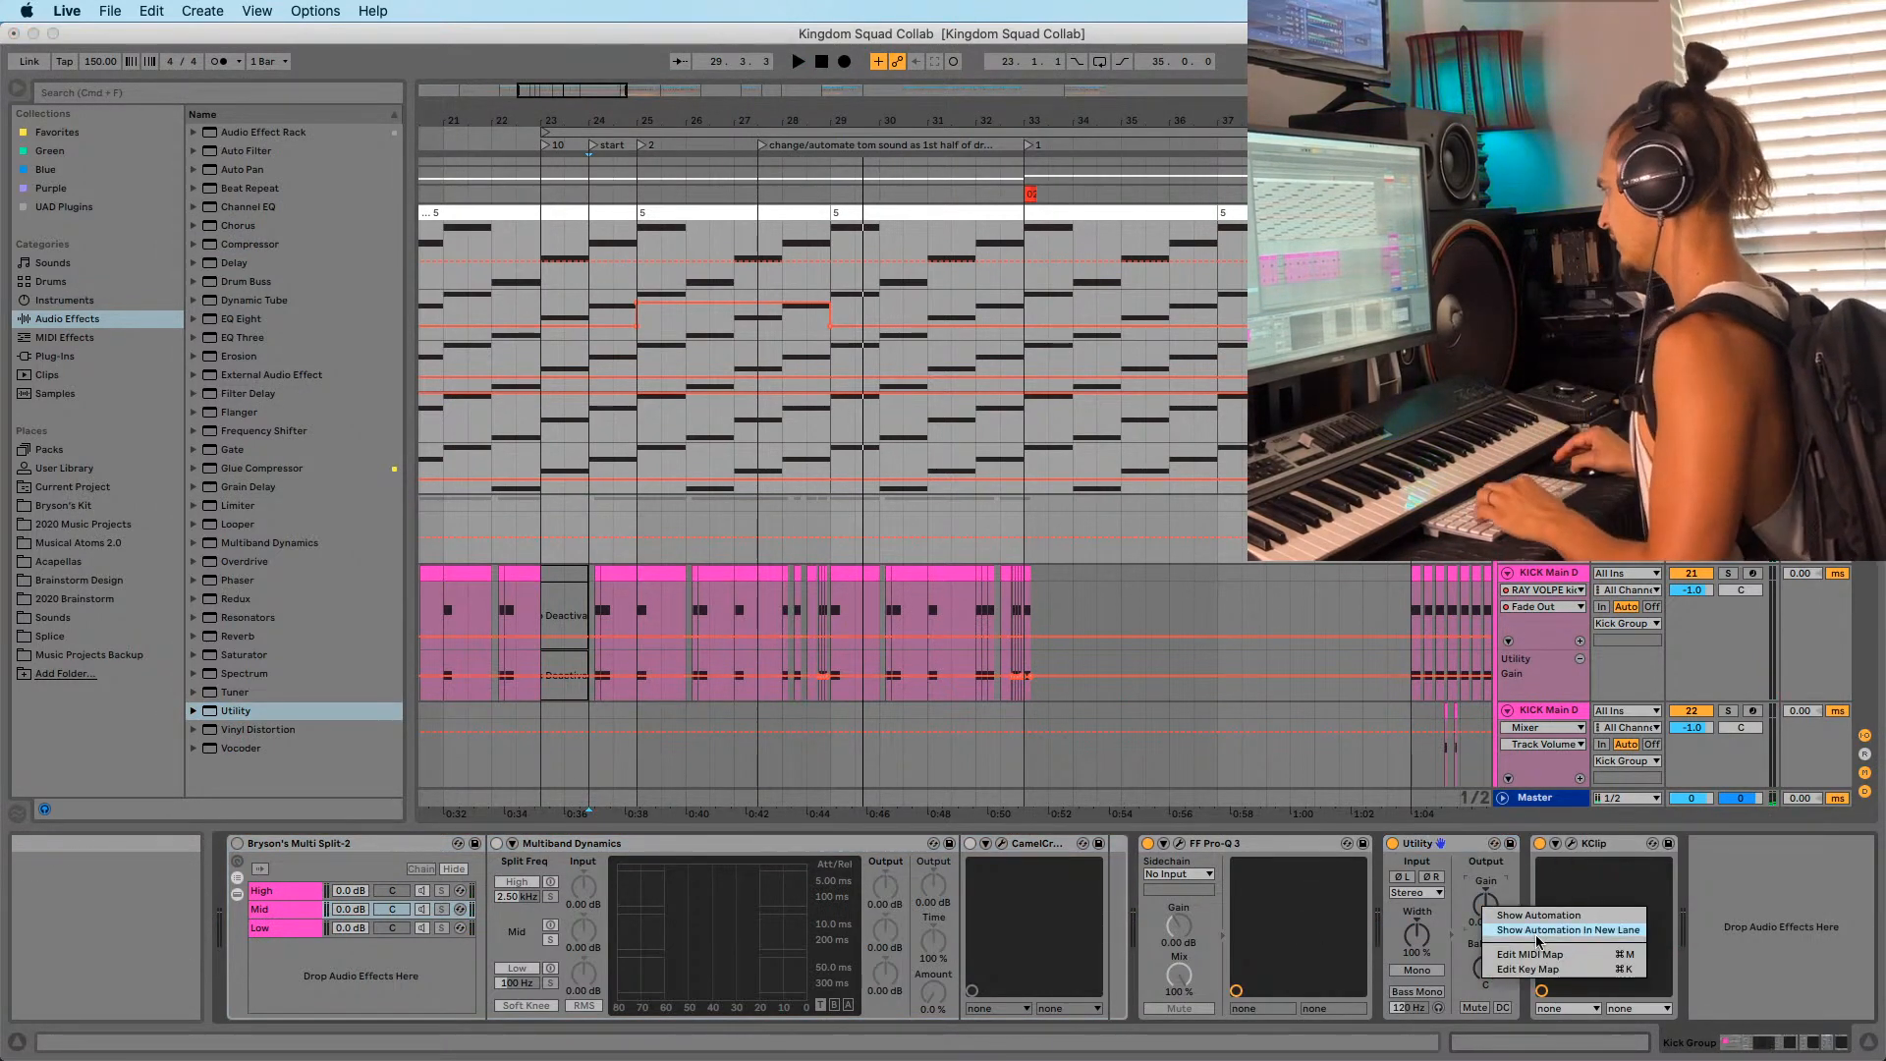
left_click(1567, 930)
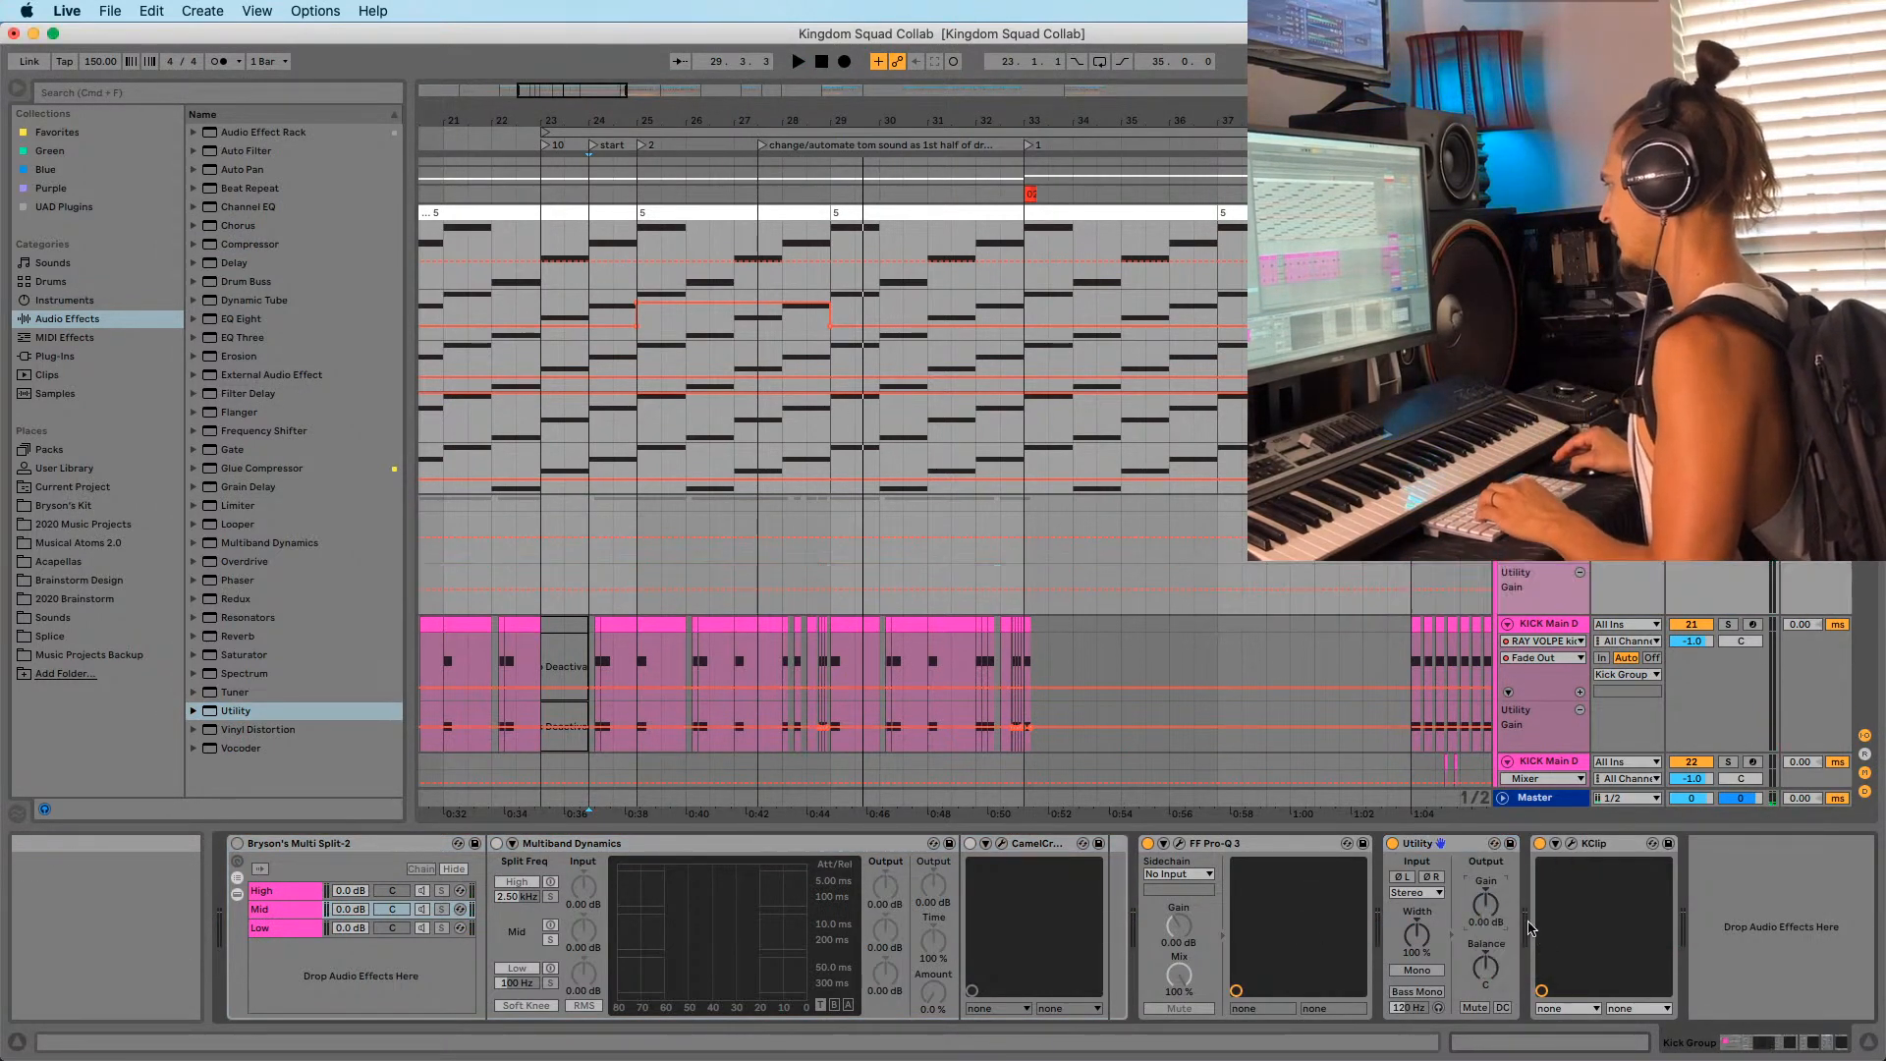
left_click(611, 585)
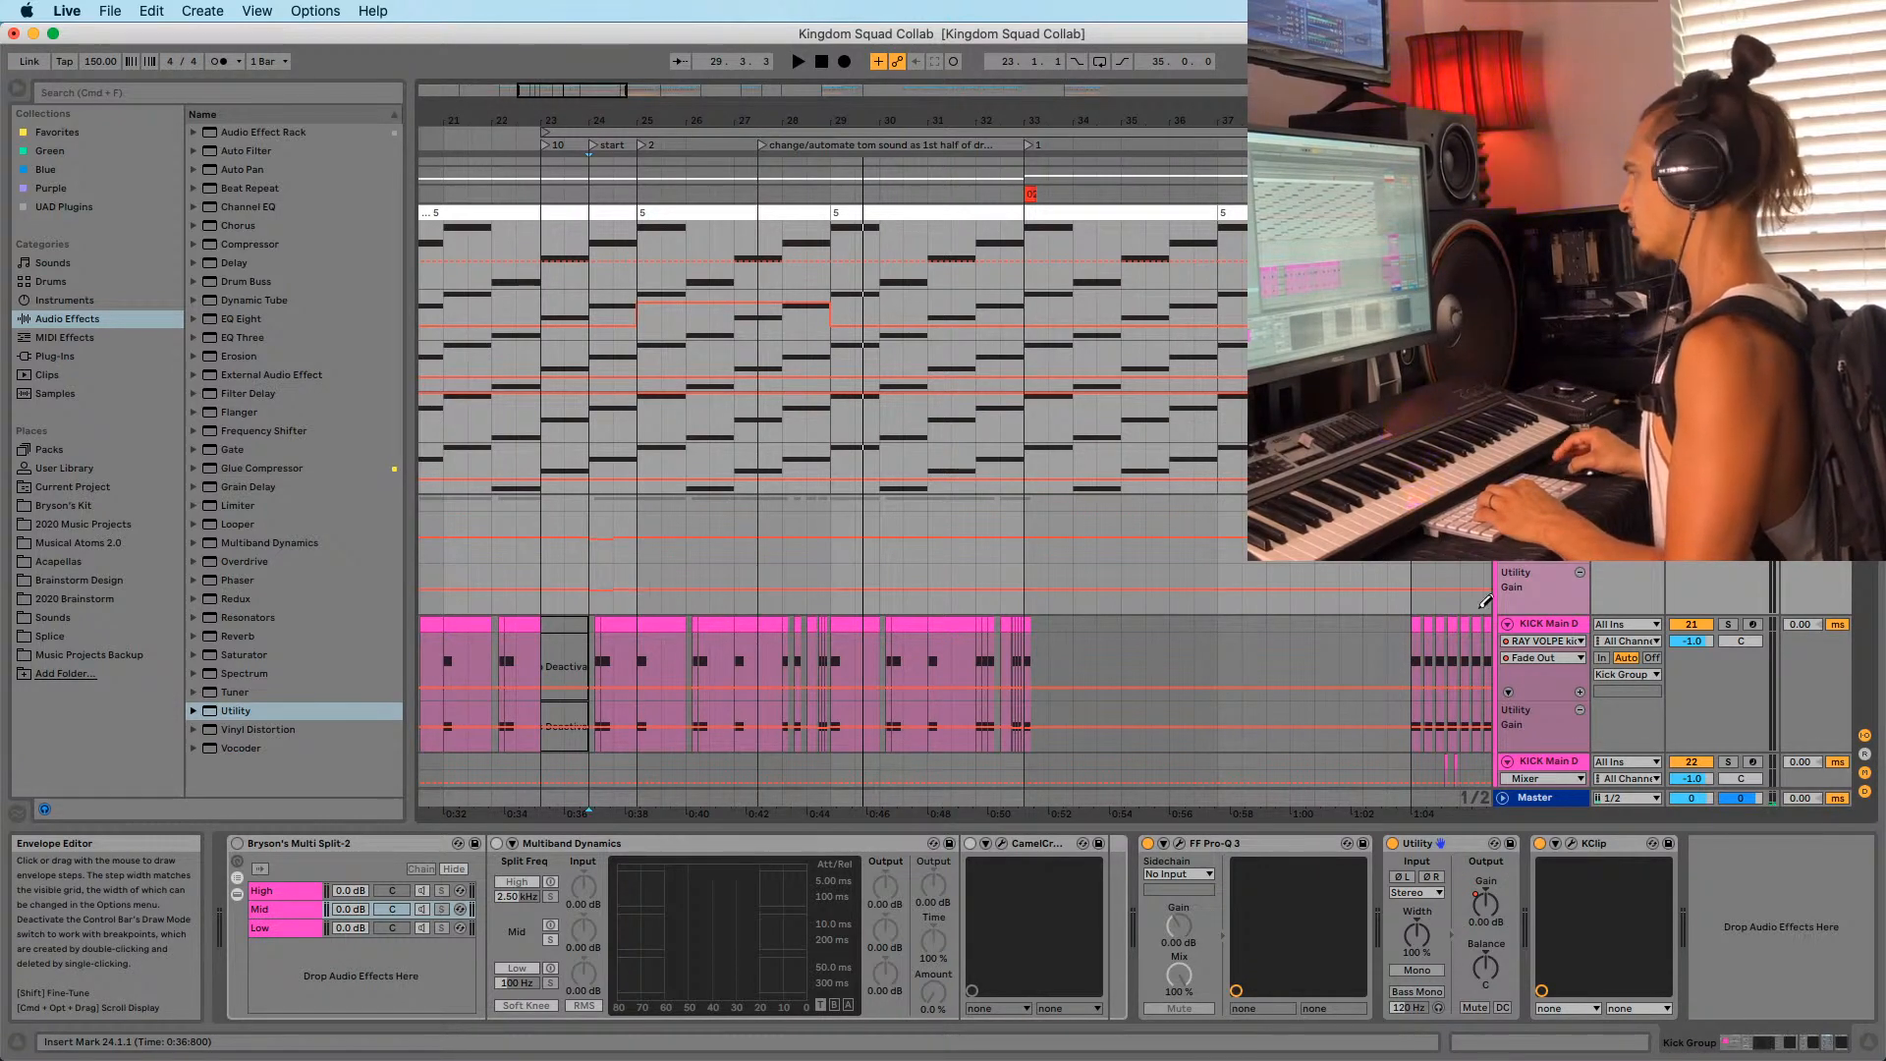
left_click_drag(1528, 614, 1528, 822)
scroll(600, 639, "down", 1)
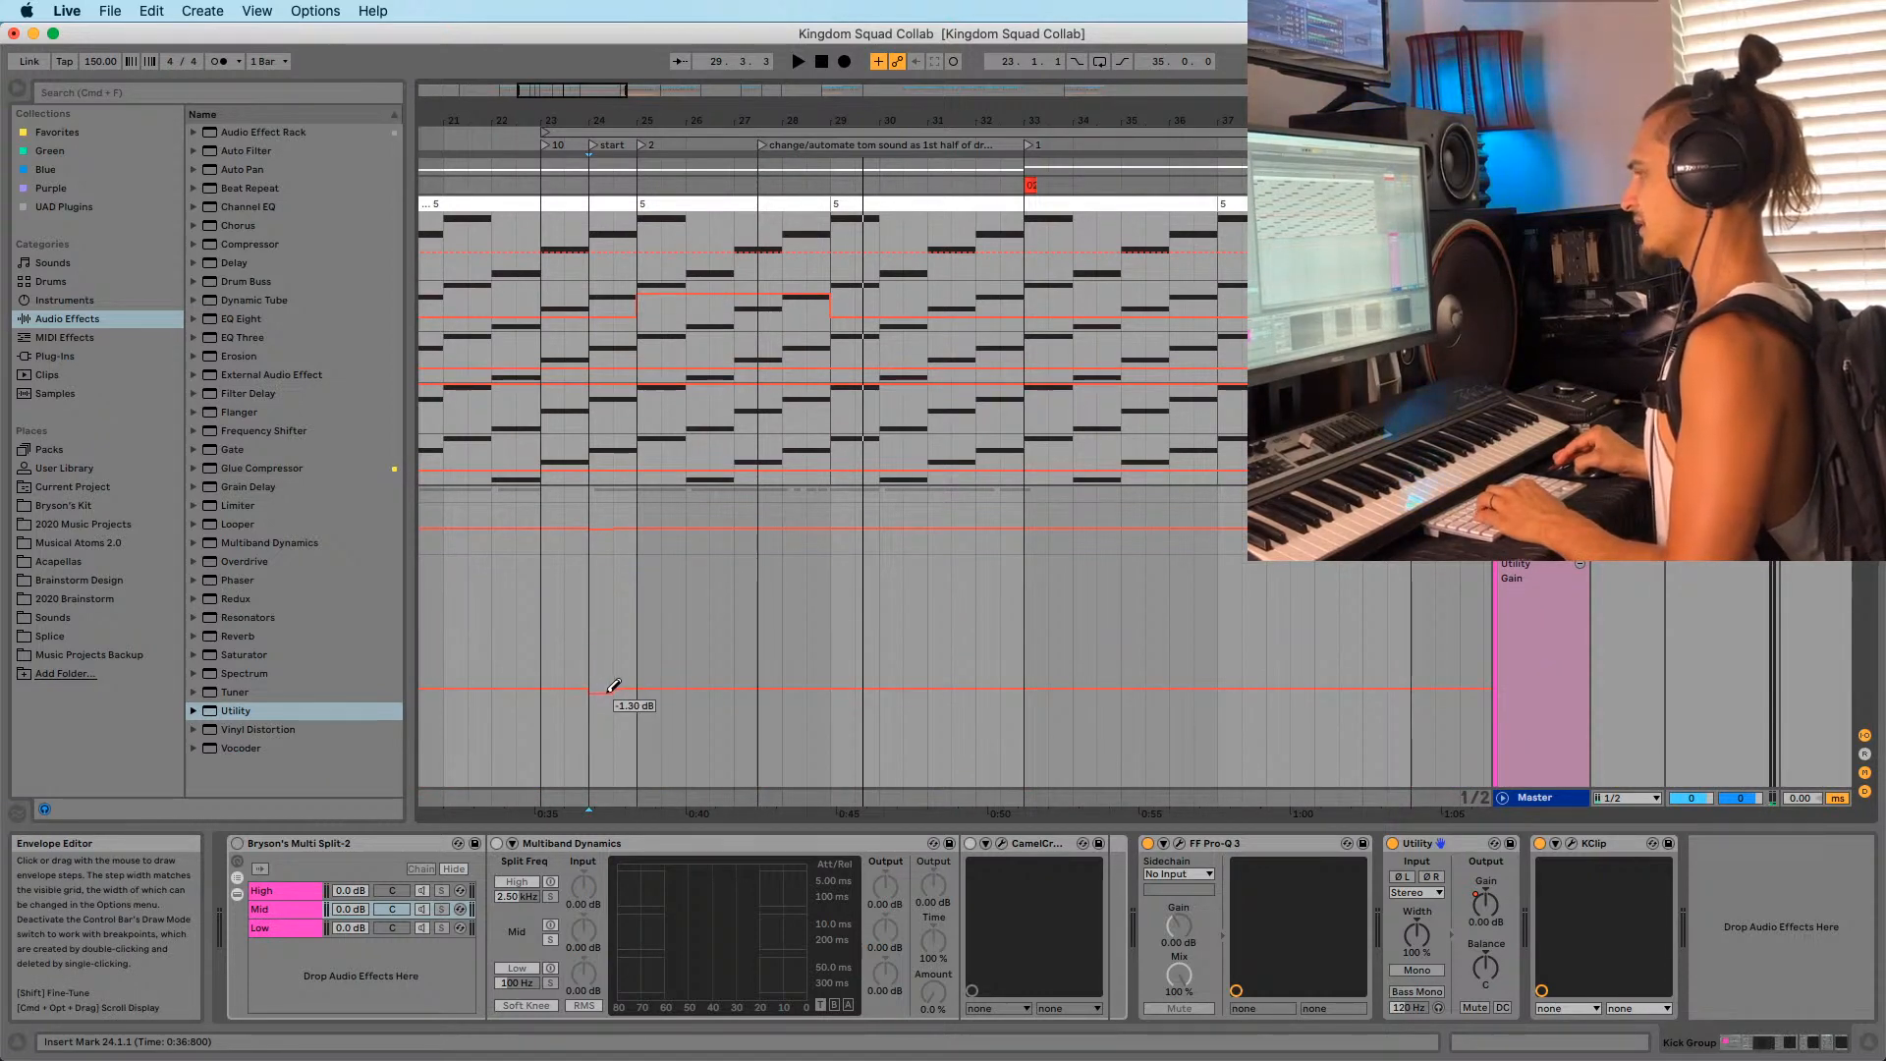
Duplicate the bar-24 gain dip so the pattern fills bars 24 to 30, auditioning it.
key("b")
left_click_drag(599, 641, 616, 649)
key("super+d")
key("super+d")
key("super+d")
key("super+d")
key("super+d")
left_click(589, 634)
key("space")
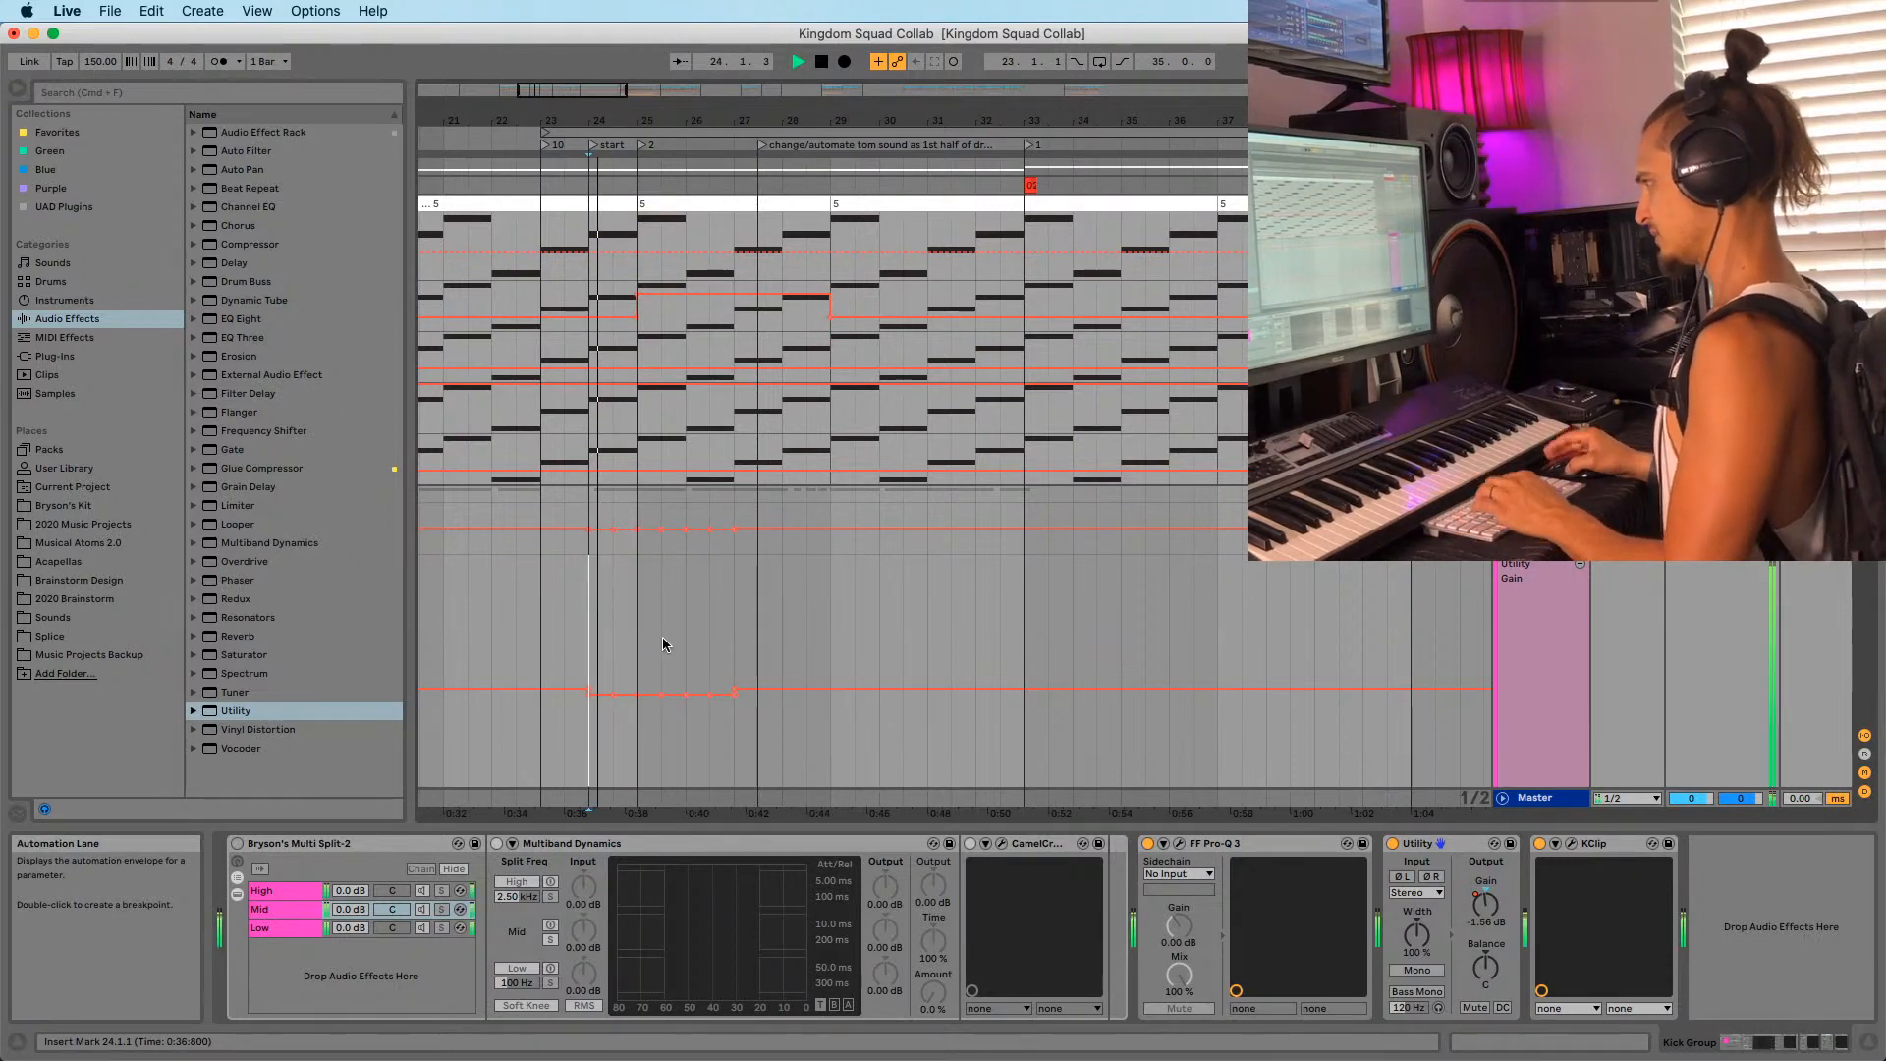
left_click_drag(591, 638, 734, 644)
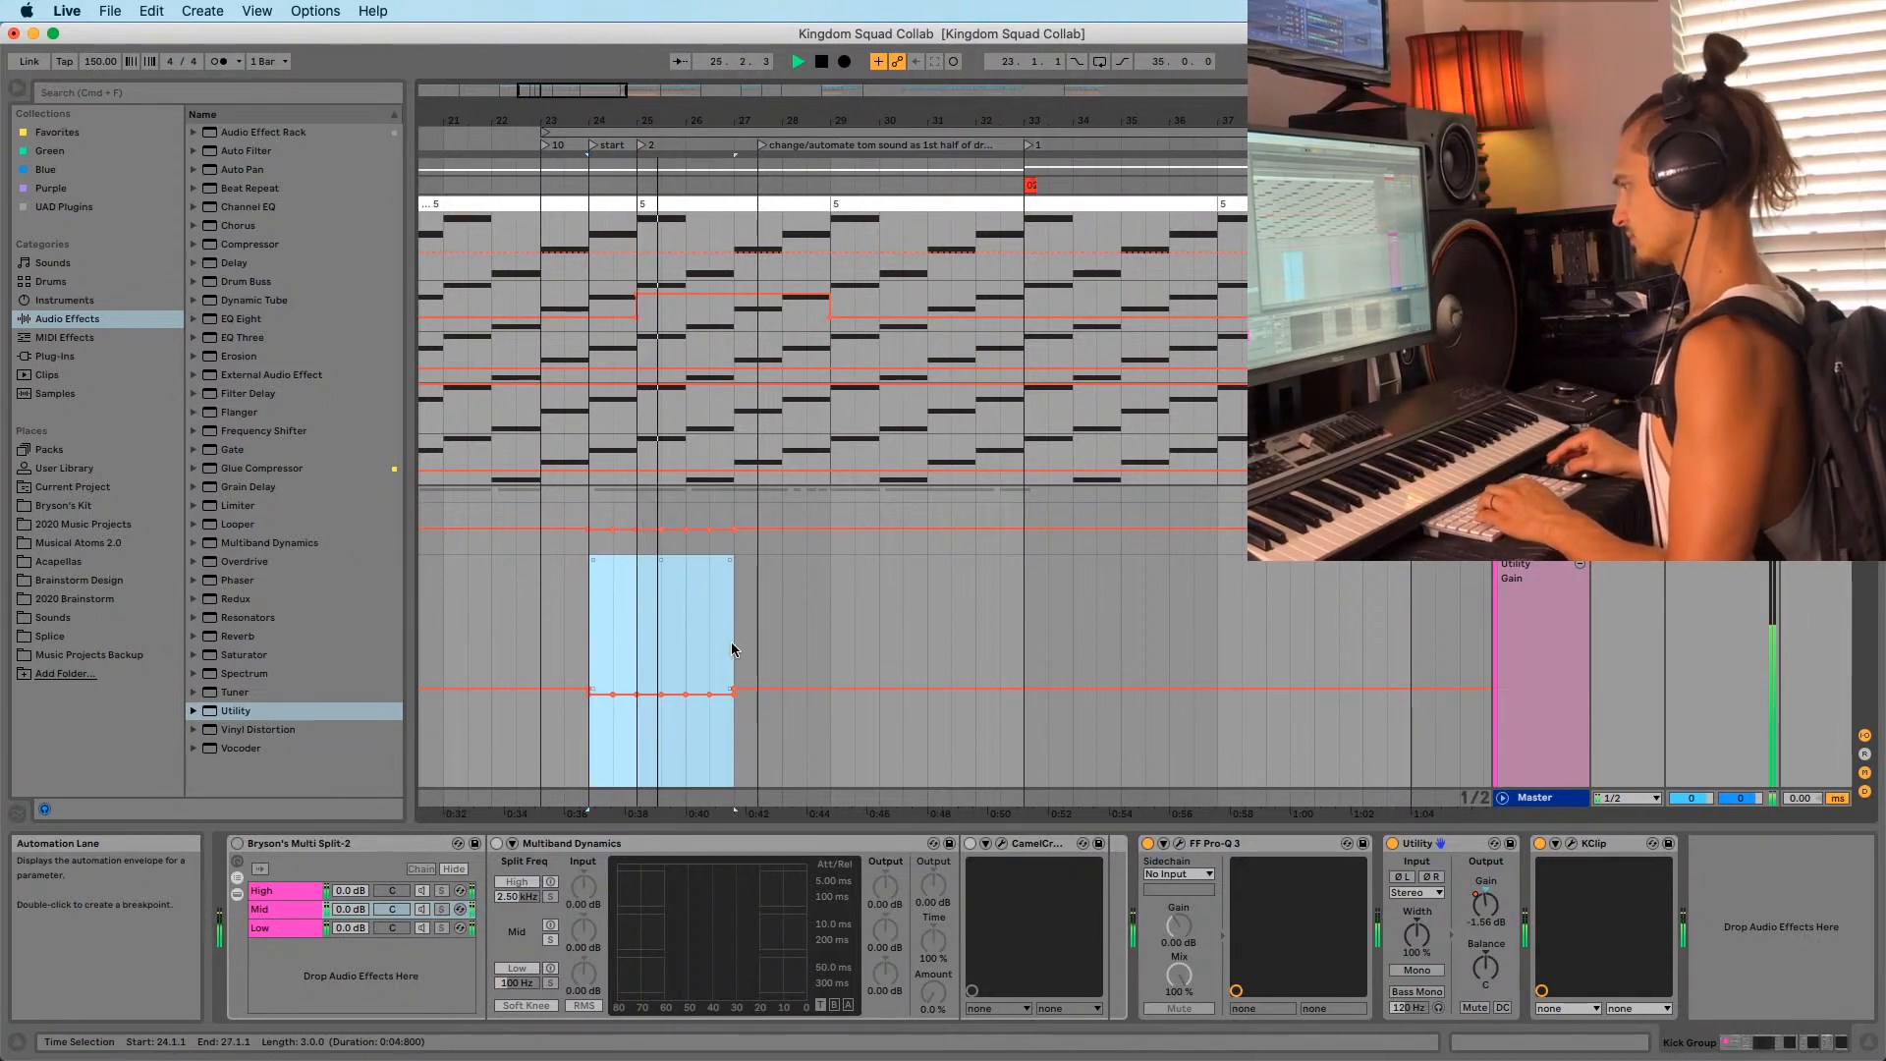
key("super+d")
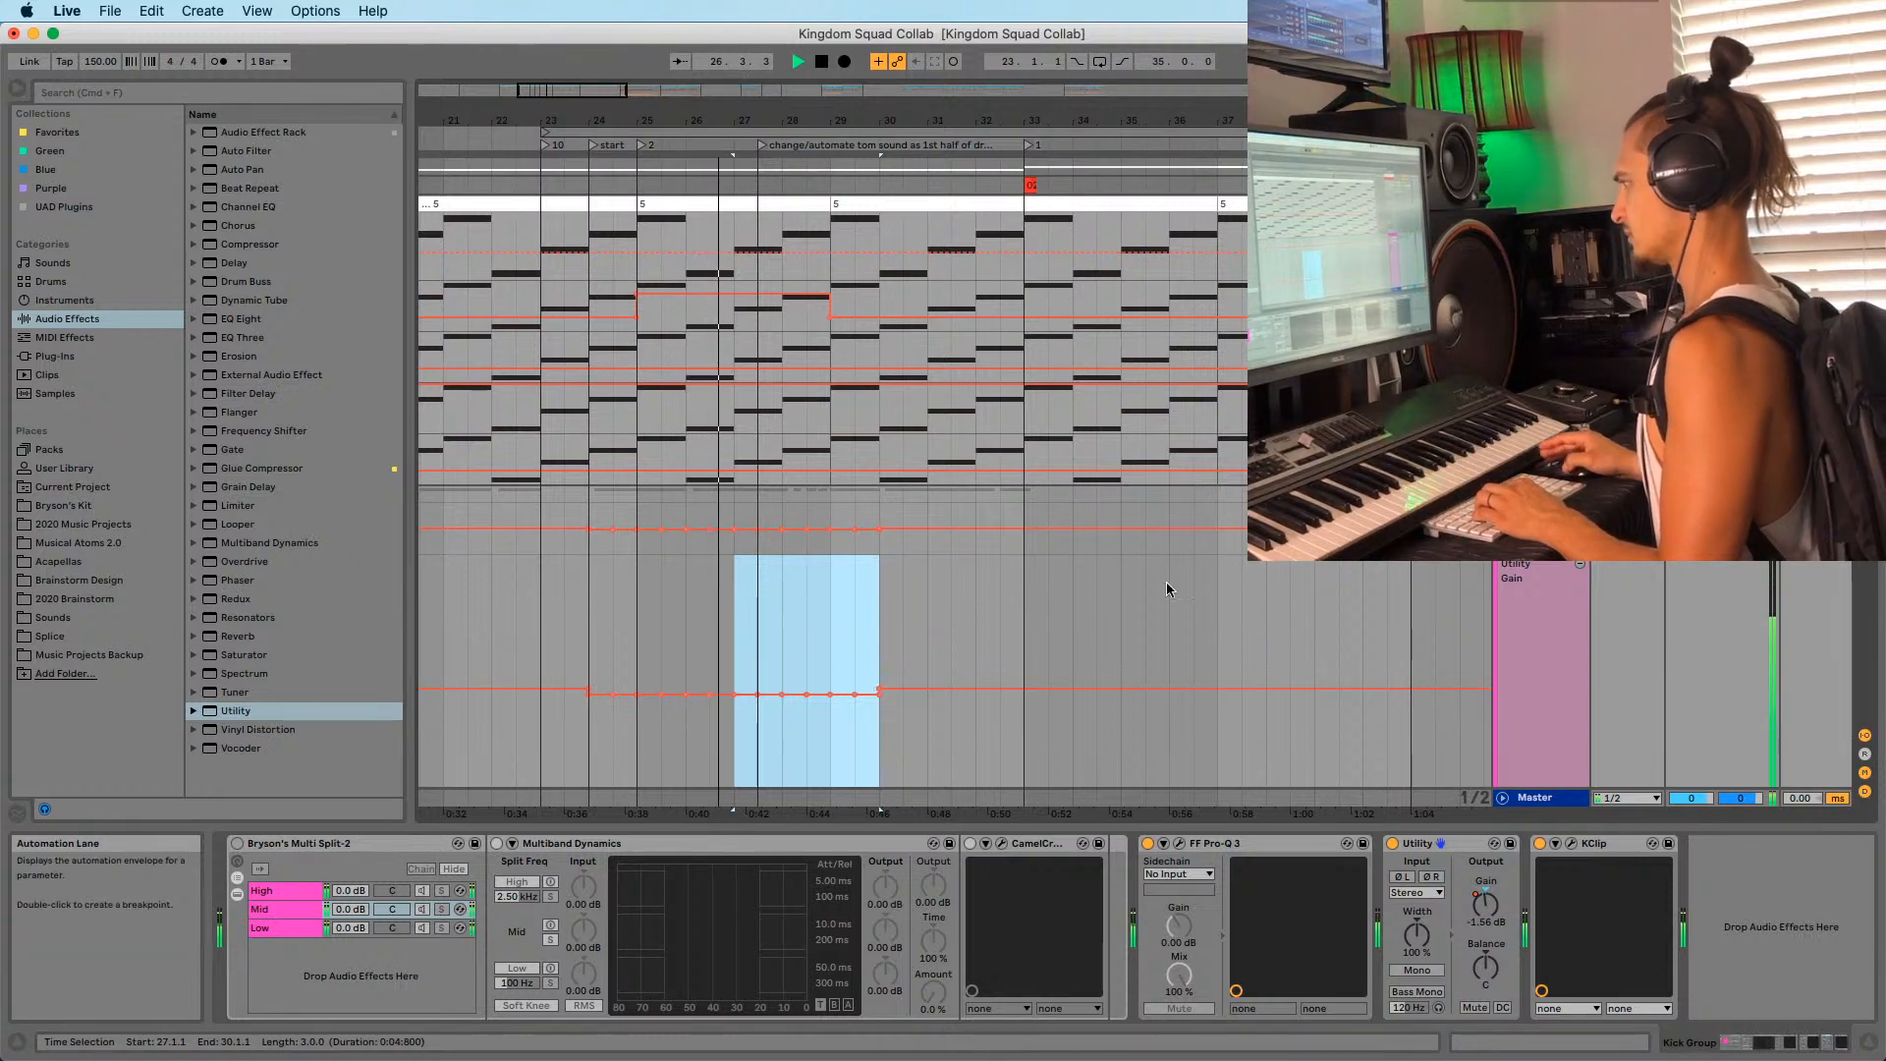
left_click(877, 647)
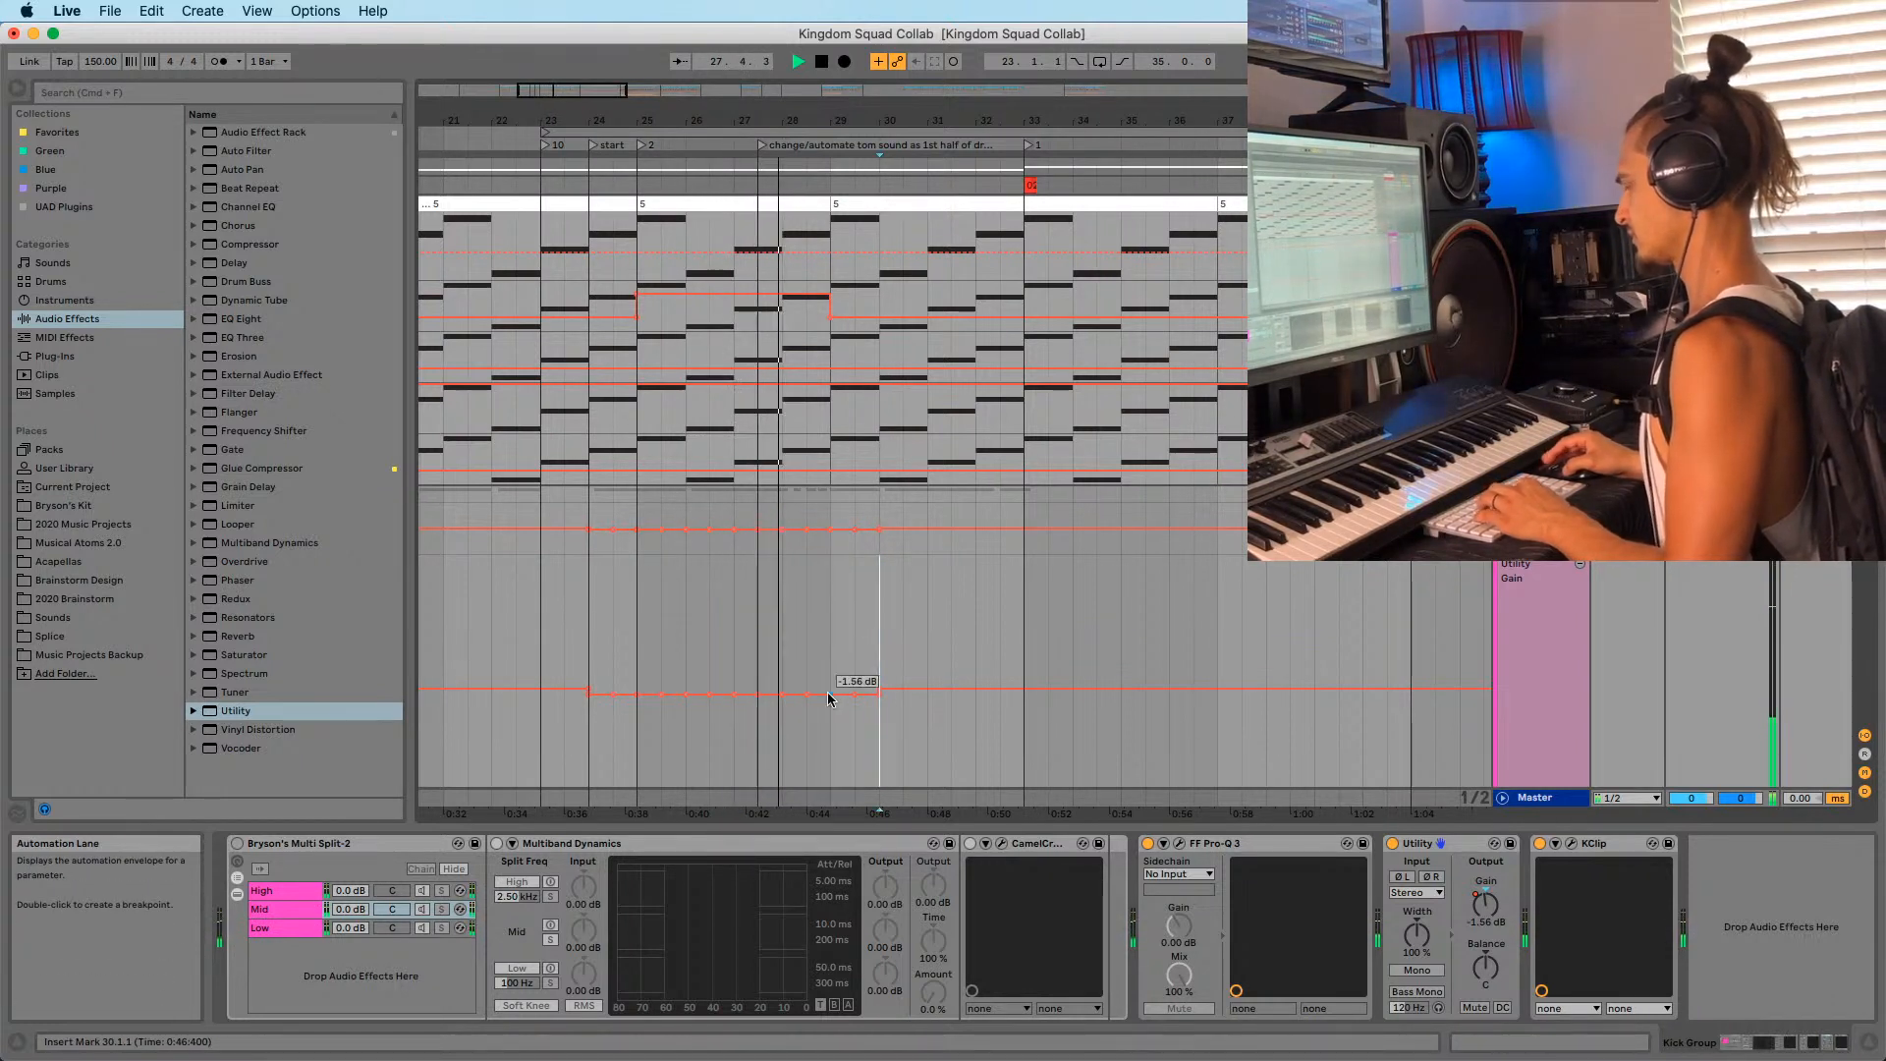
key("space")
Raise the gain dips to about -1.00 dB and duplicate the pattern into bars 30–36.
left_click_drag(613, 682, 860, 682)
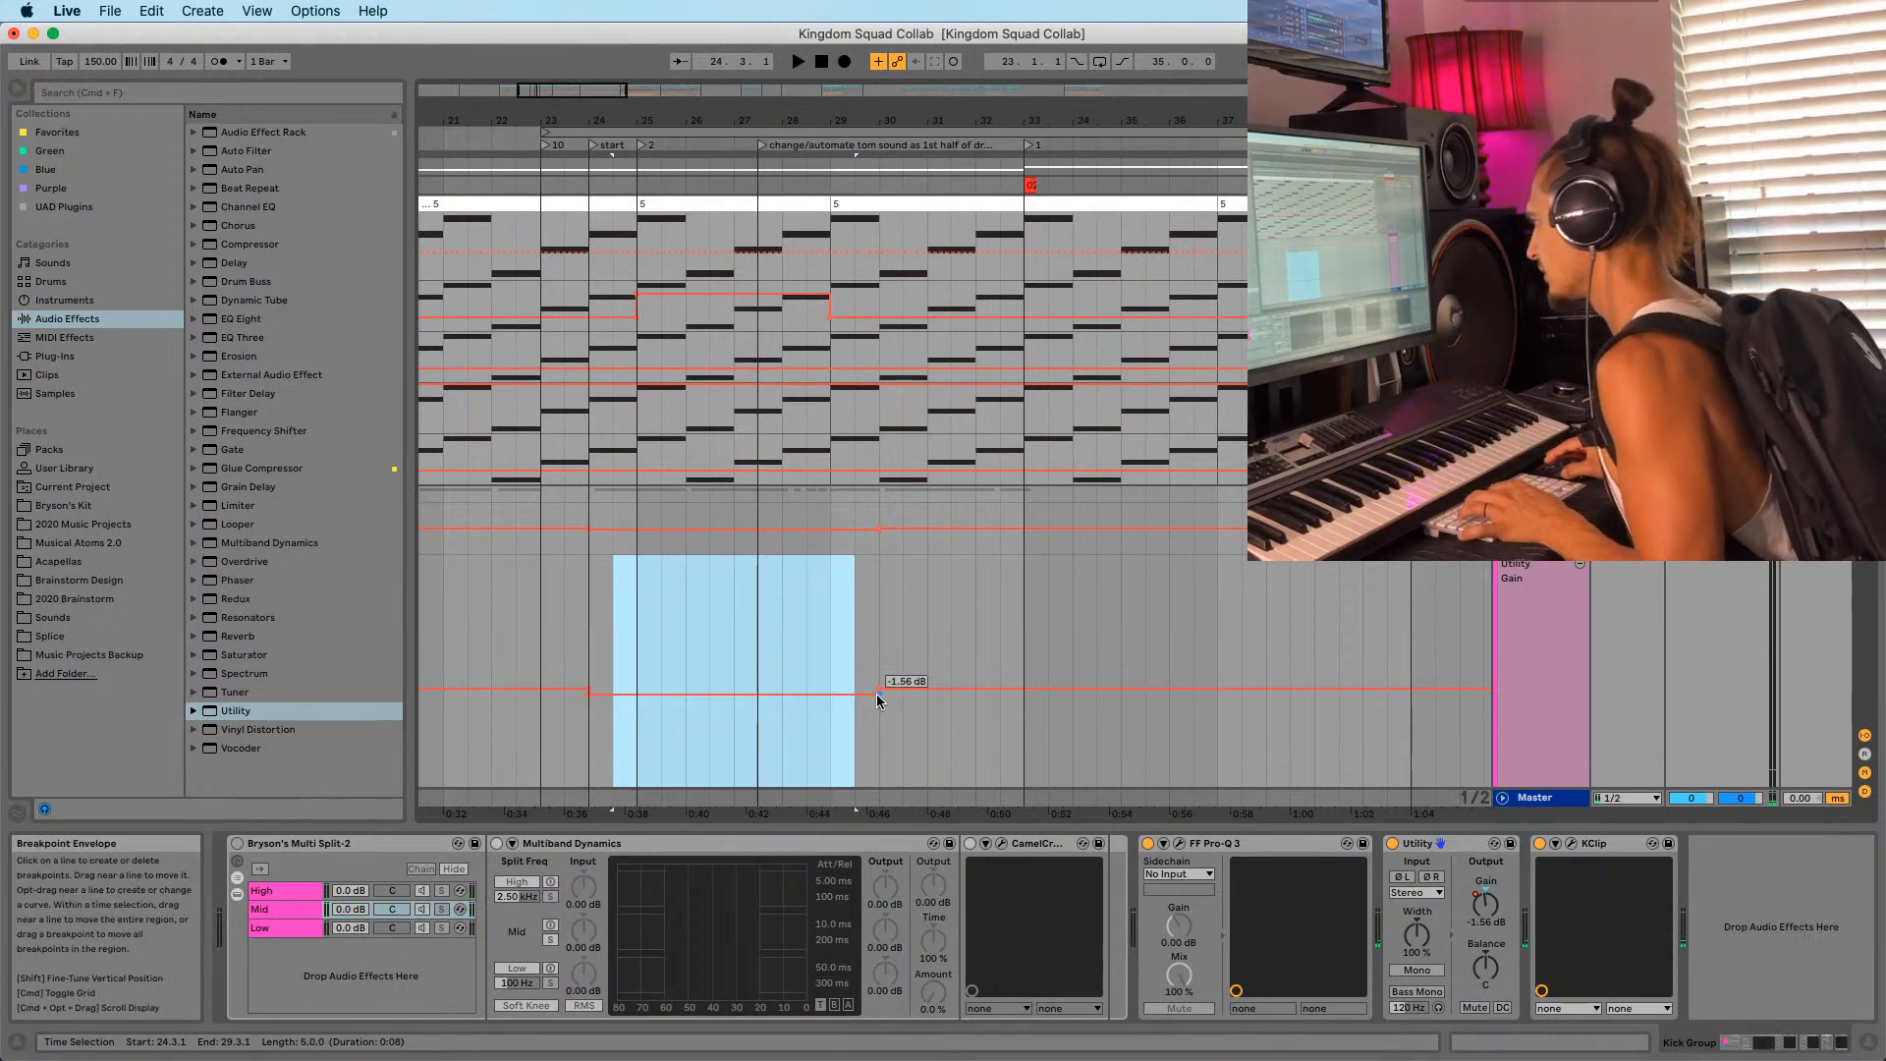
left_click_drag(876, 694, 876, 690)
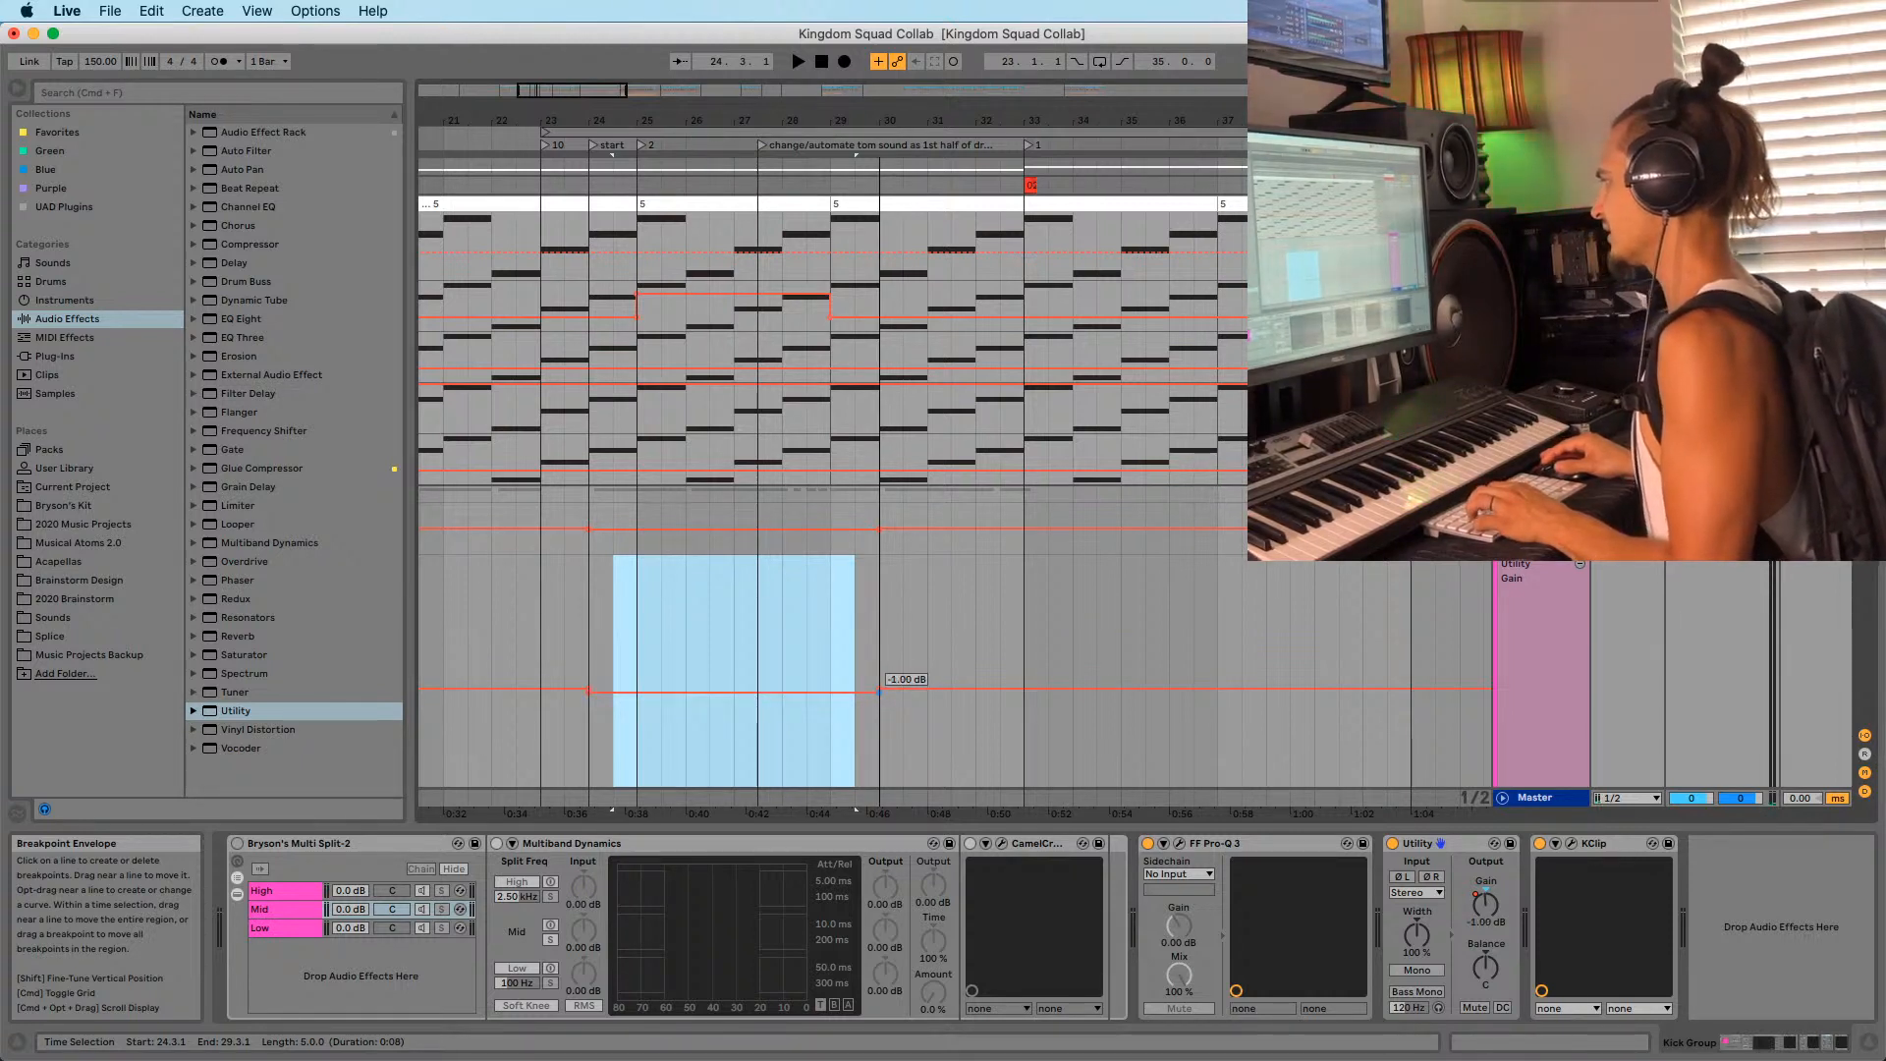
left_click_drag(606, 656, 858, 656)
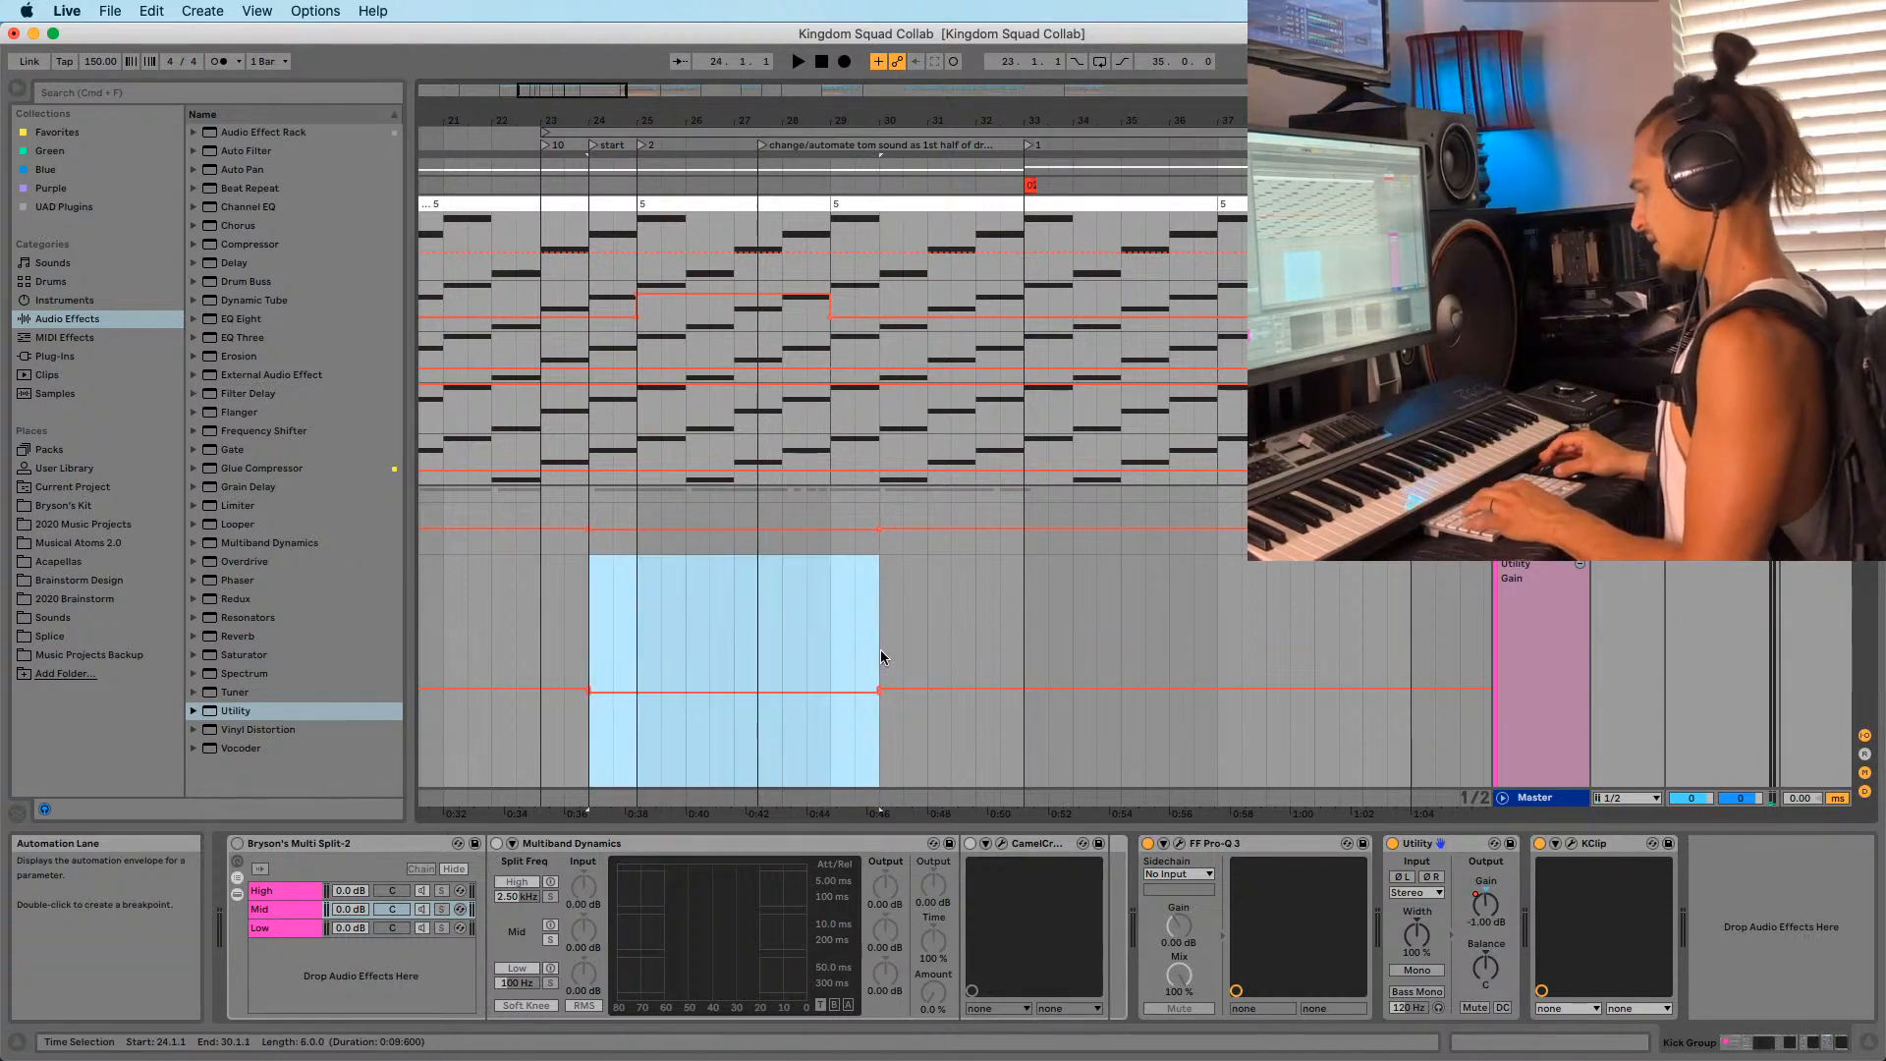
key("super+d")
left_click(590, 639)
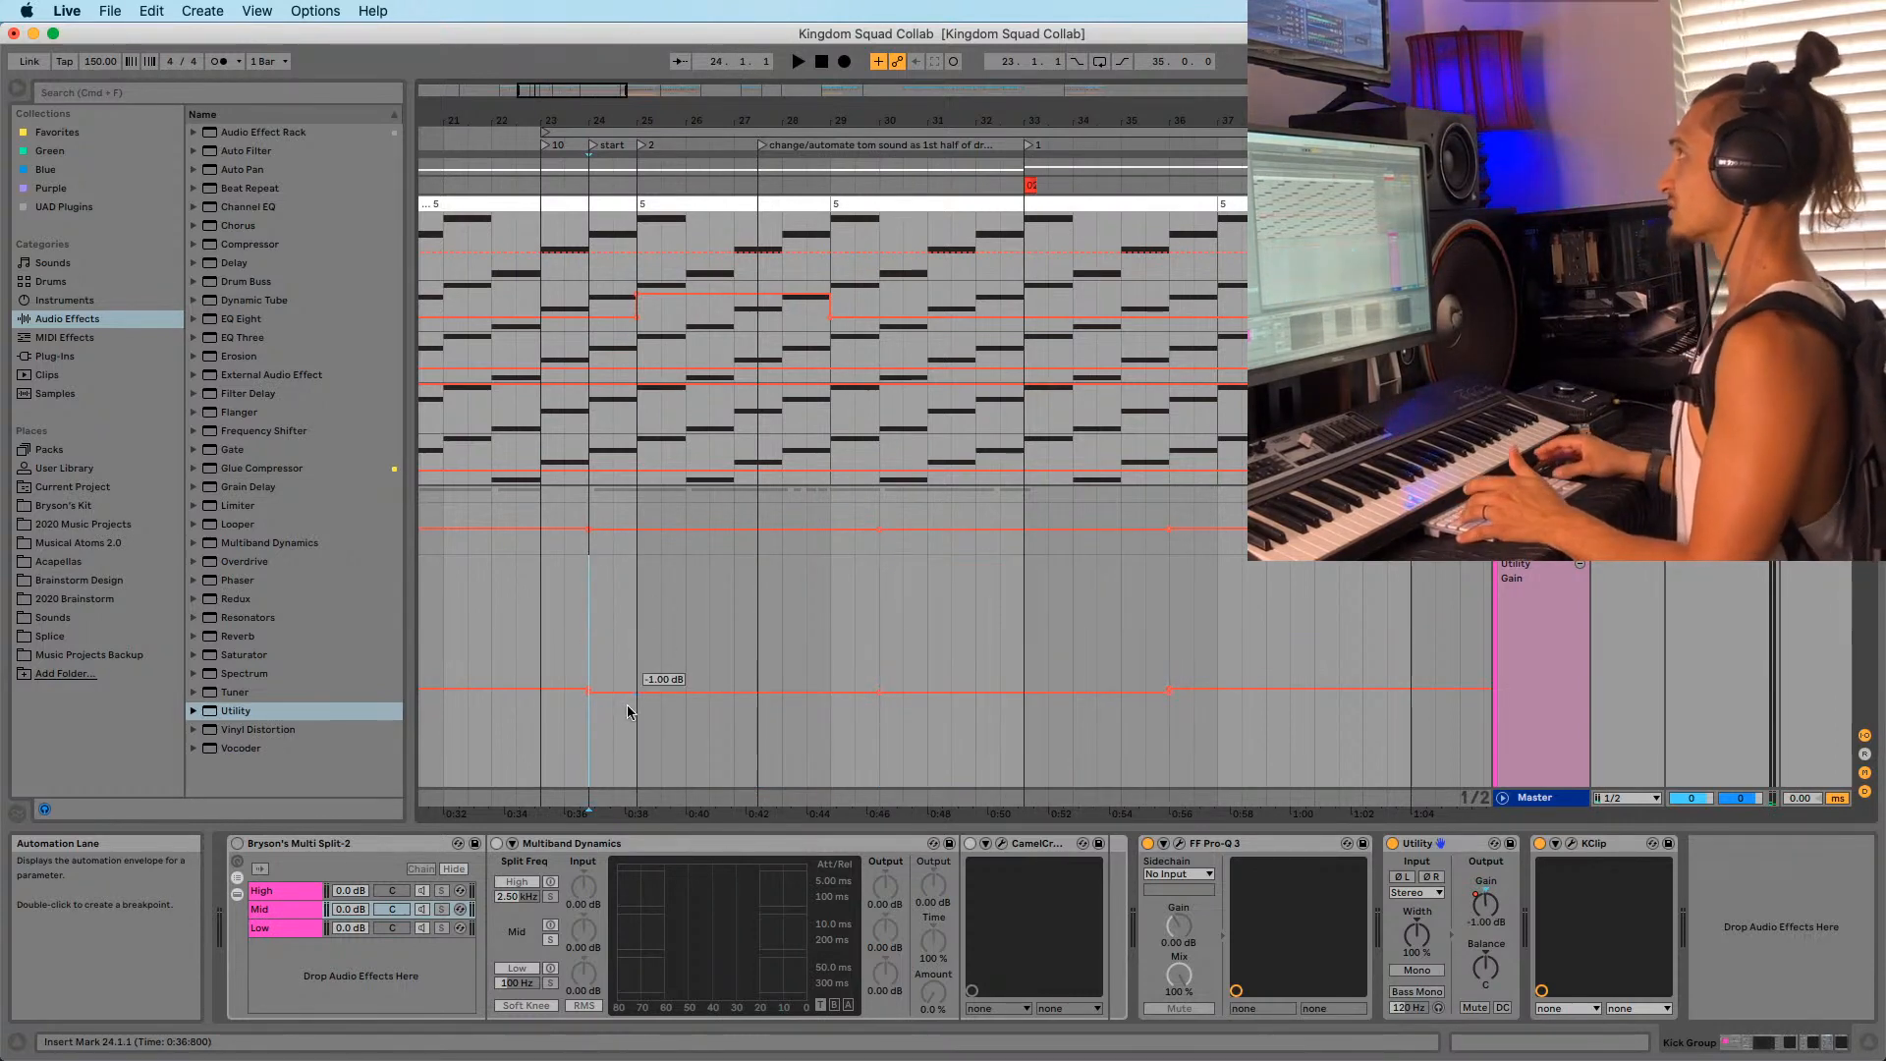
key("space")
Extend the gain dip pattern through bar 43 by duplicating to 41.3 and pasting at bar 41.
left_click_drag(808, 676, 918, 677)
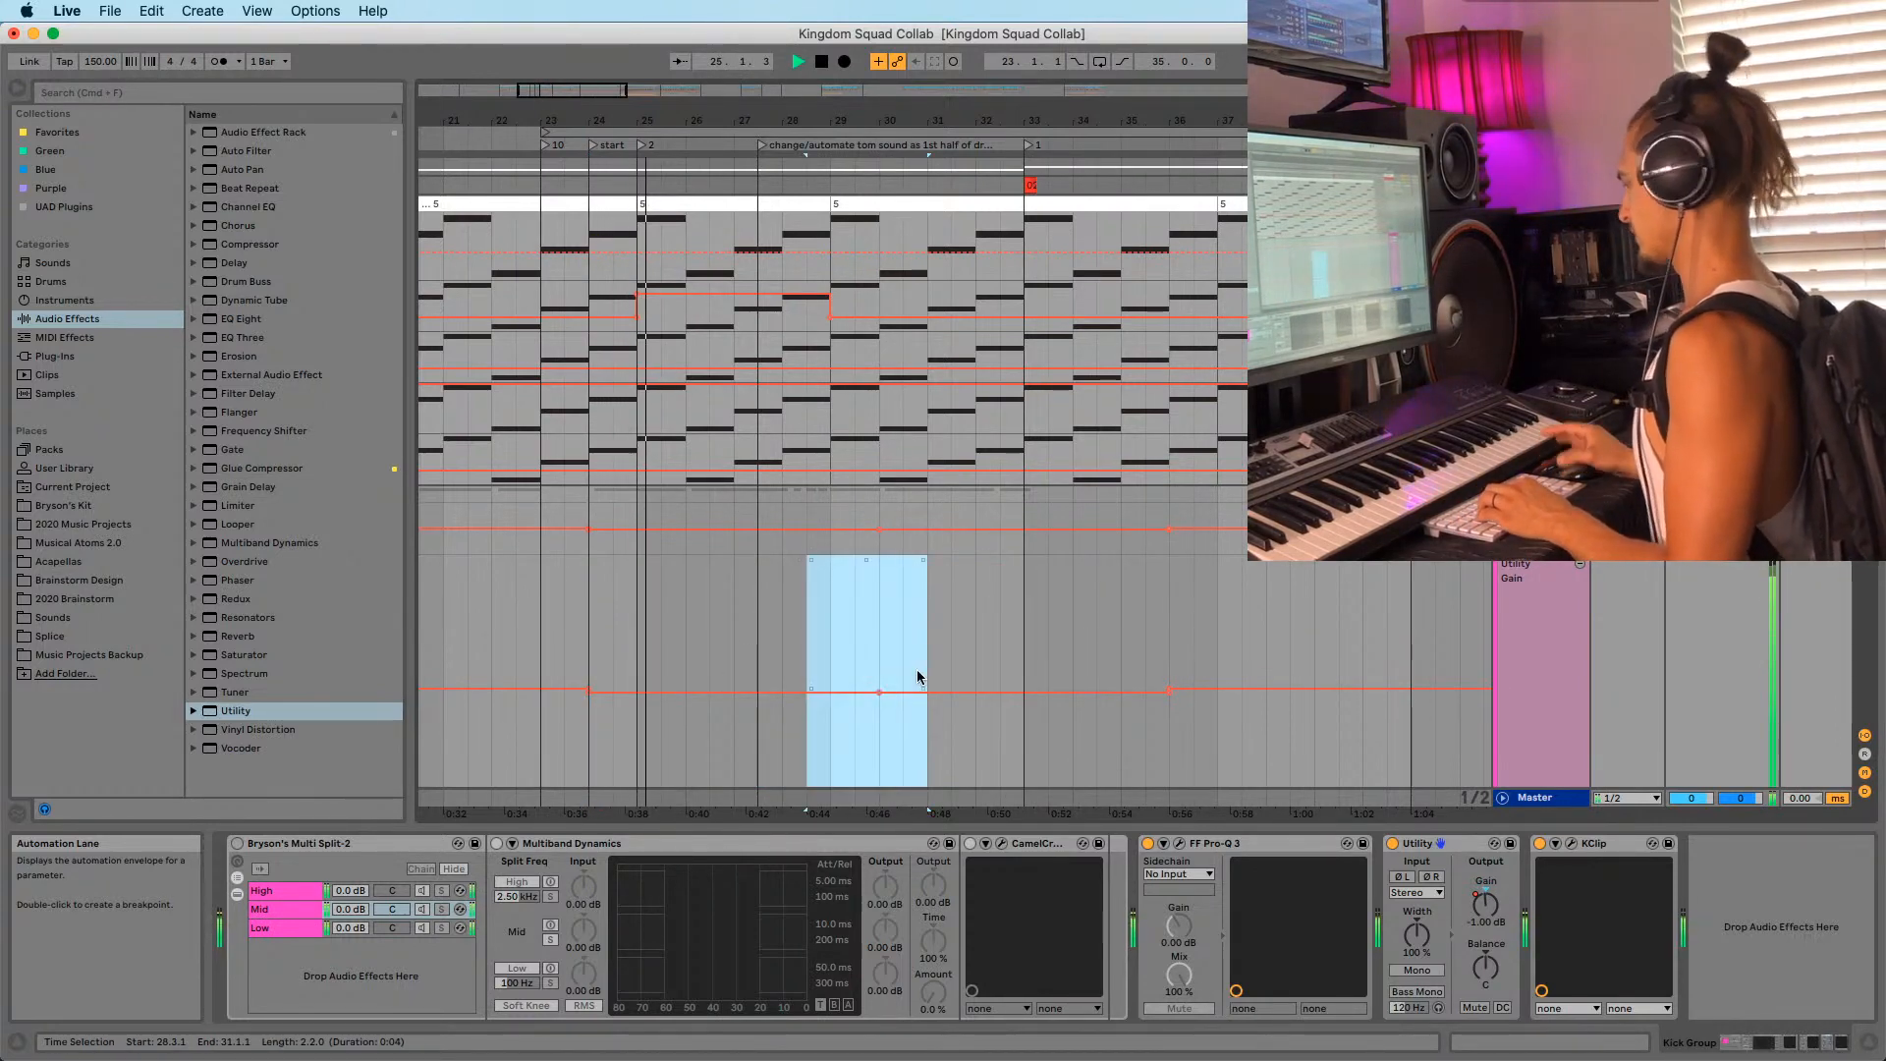
left_click(951, 648)
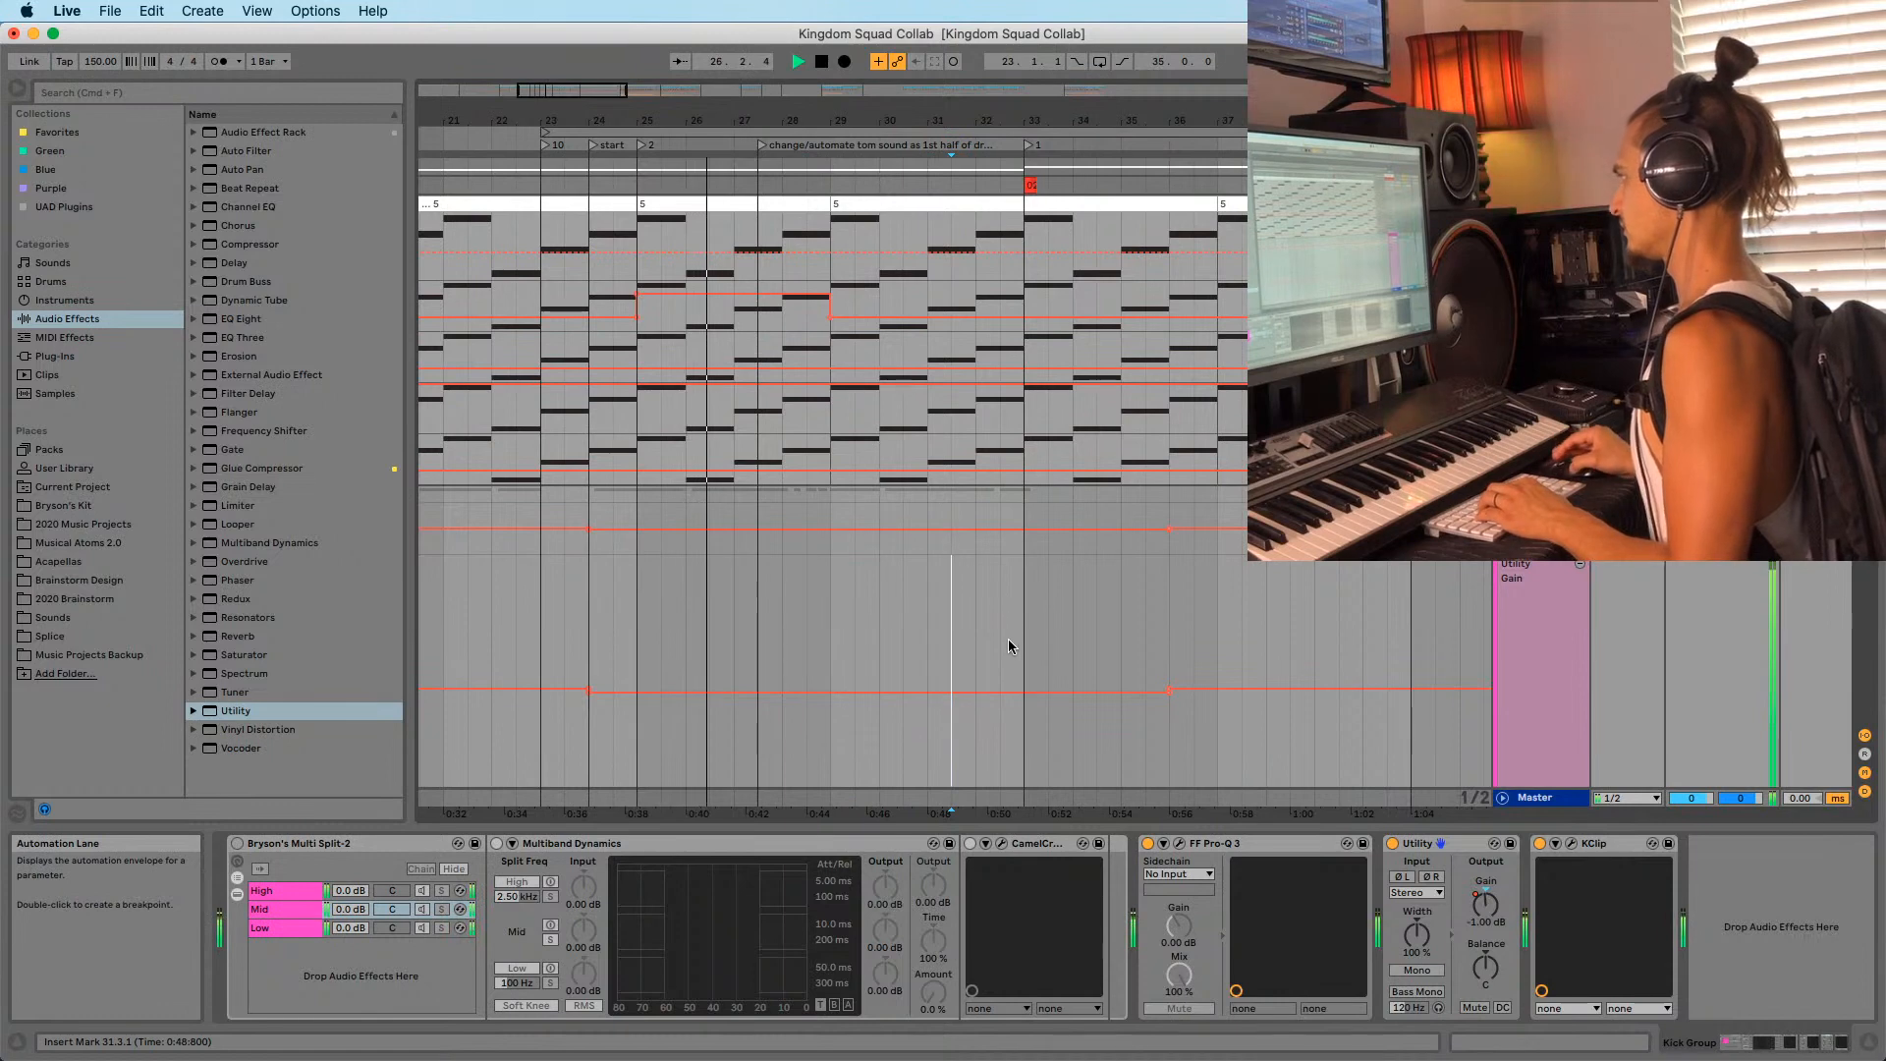
left_click_drag(856, 665, 1152, 657)
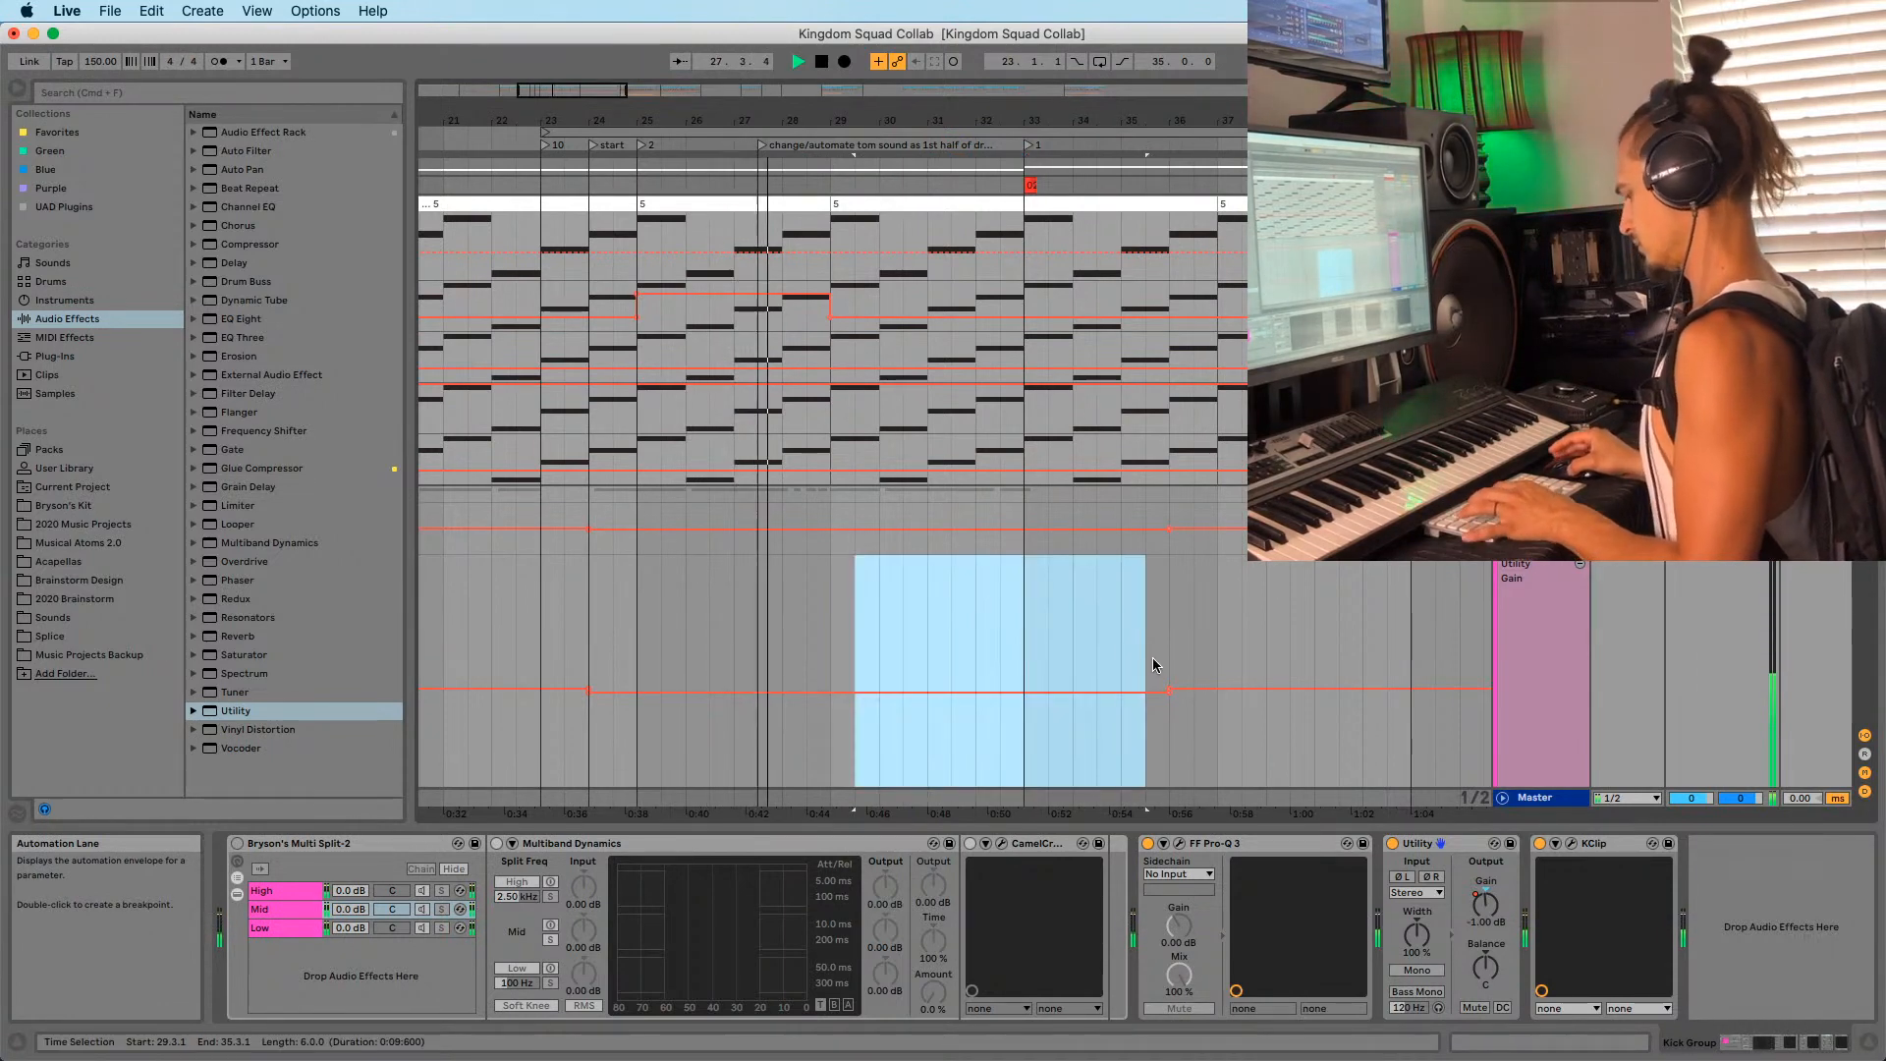
key("super+d")
scroll(1179, 629, "right", 5)
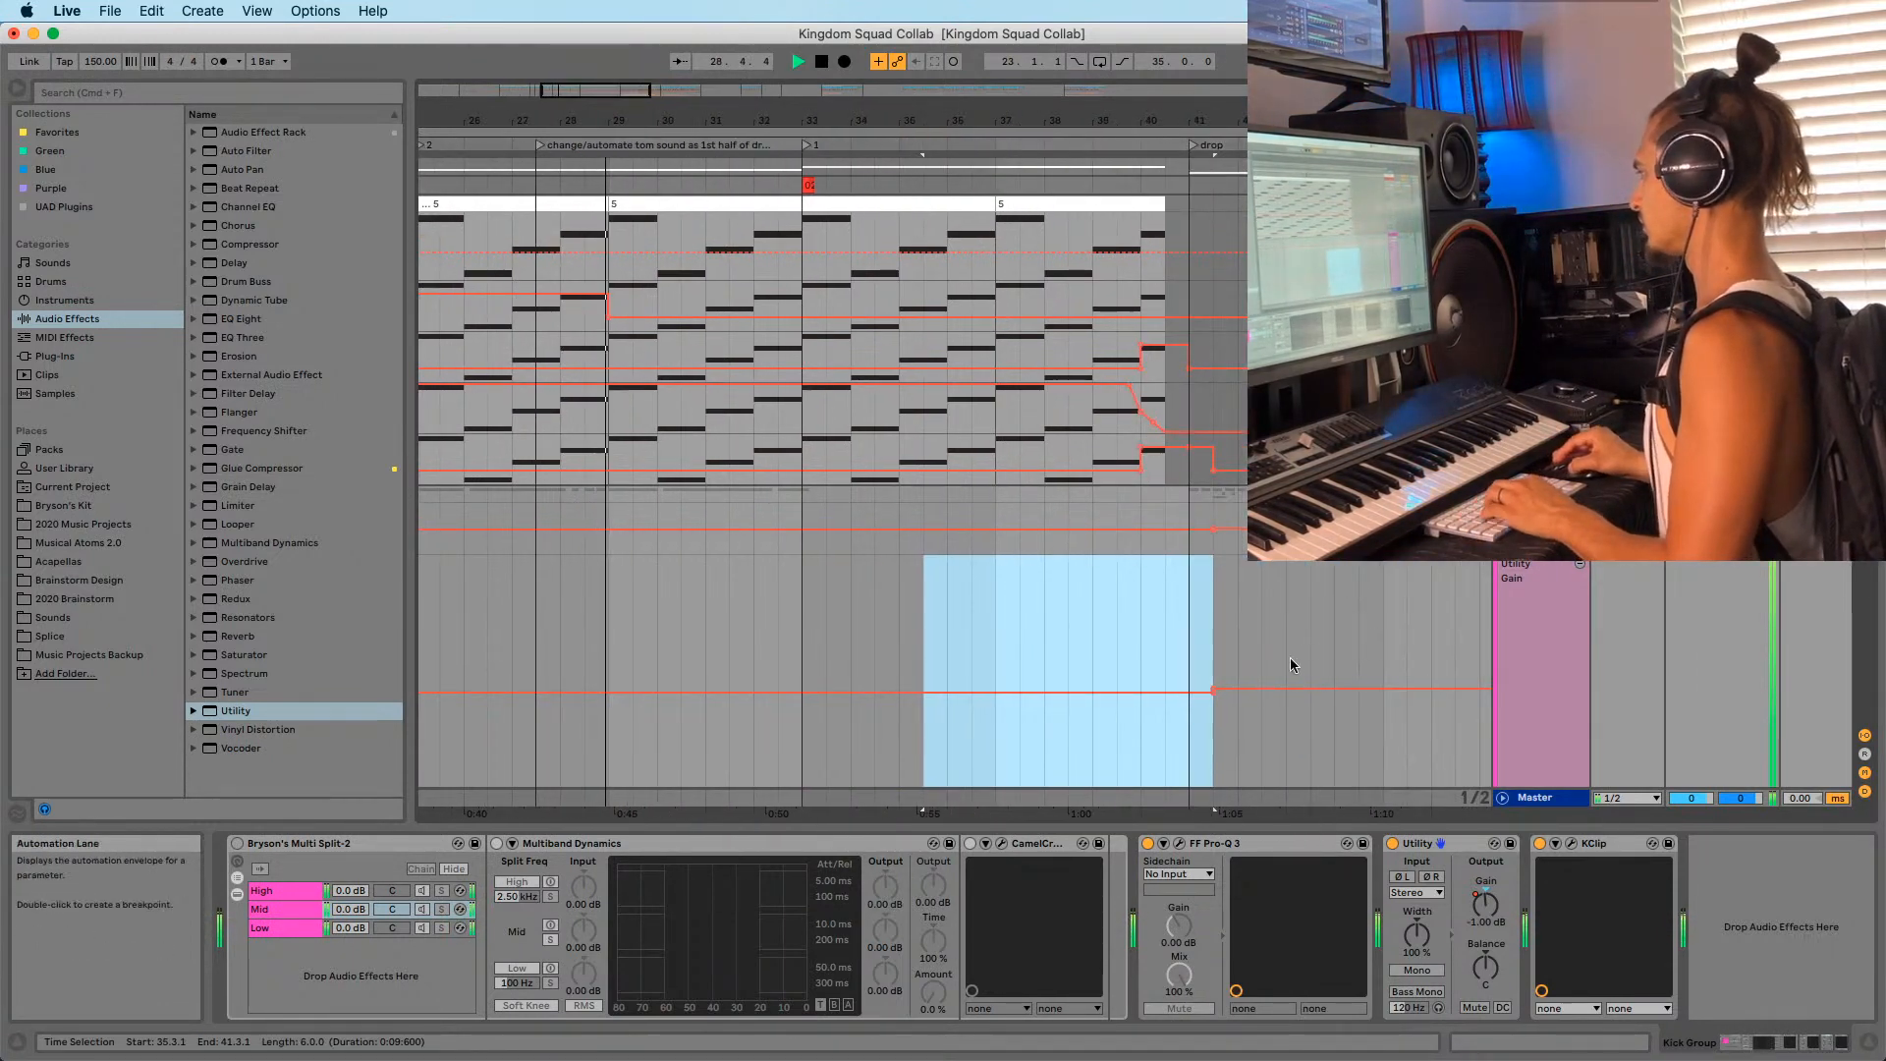
left_click_drag(1289, 658, 1406, 660)
left_click(1191, 656)
key("super+v")
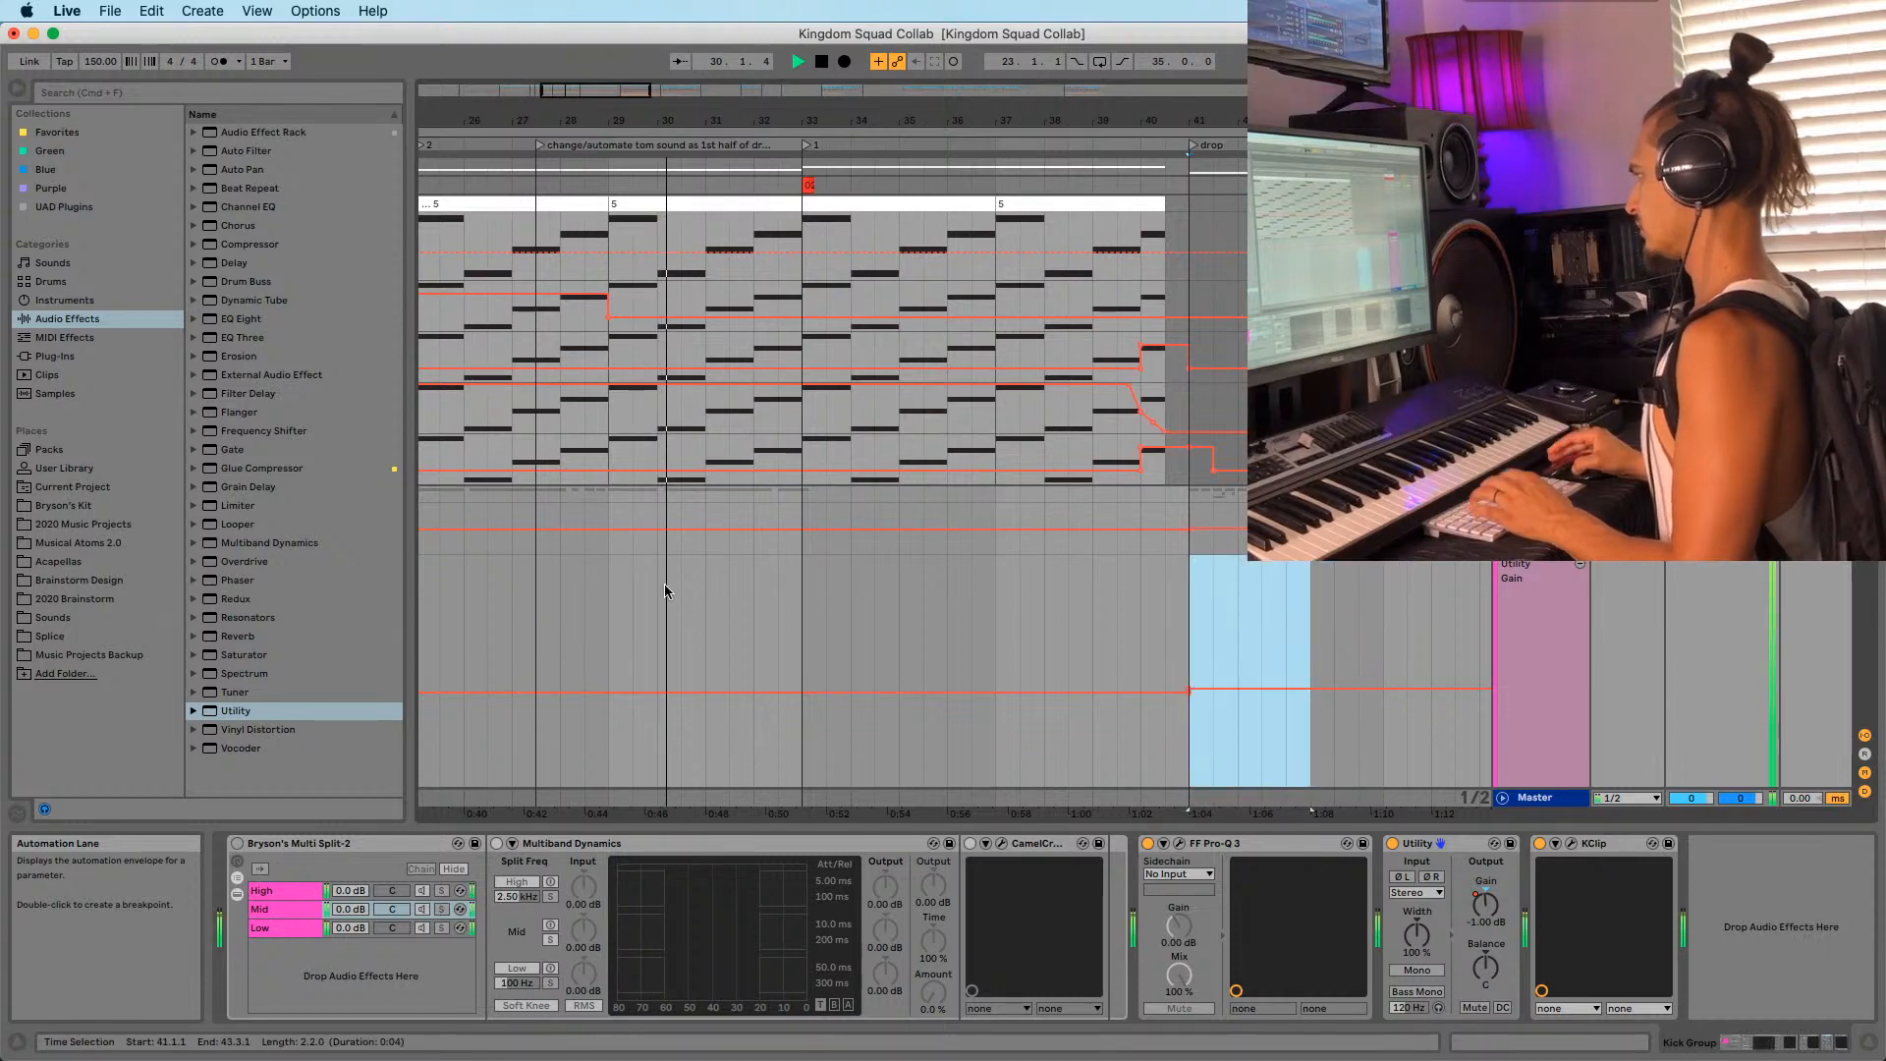
left_click_drag(676, 121, 791, 94)
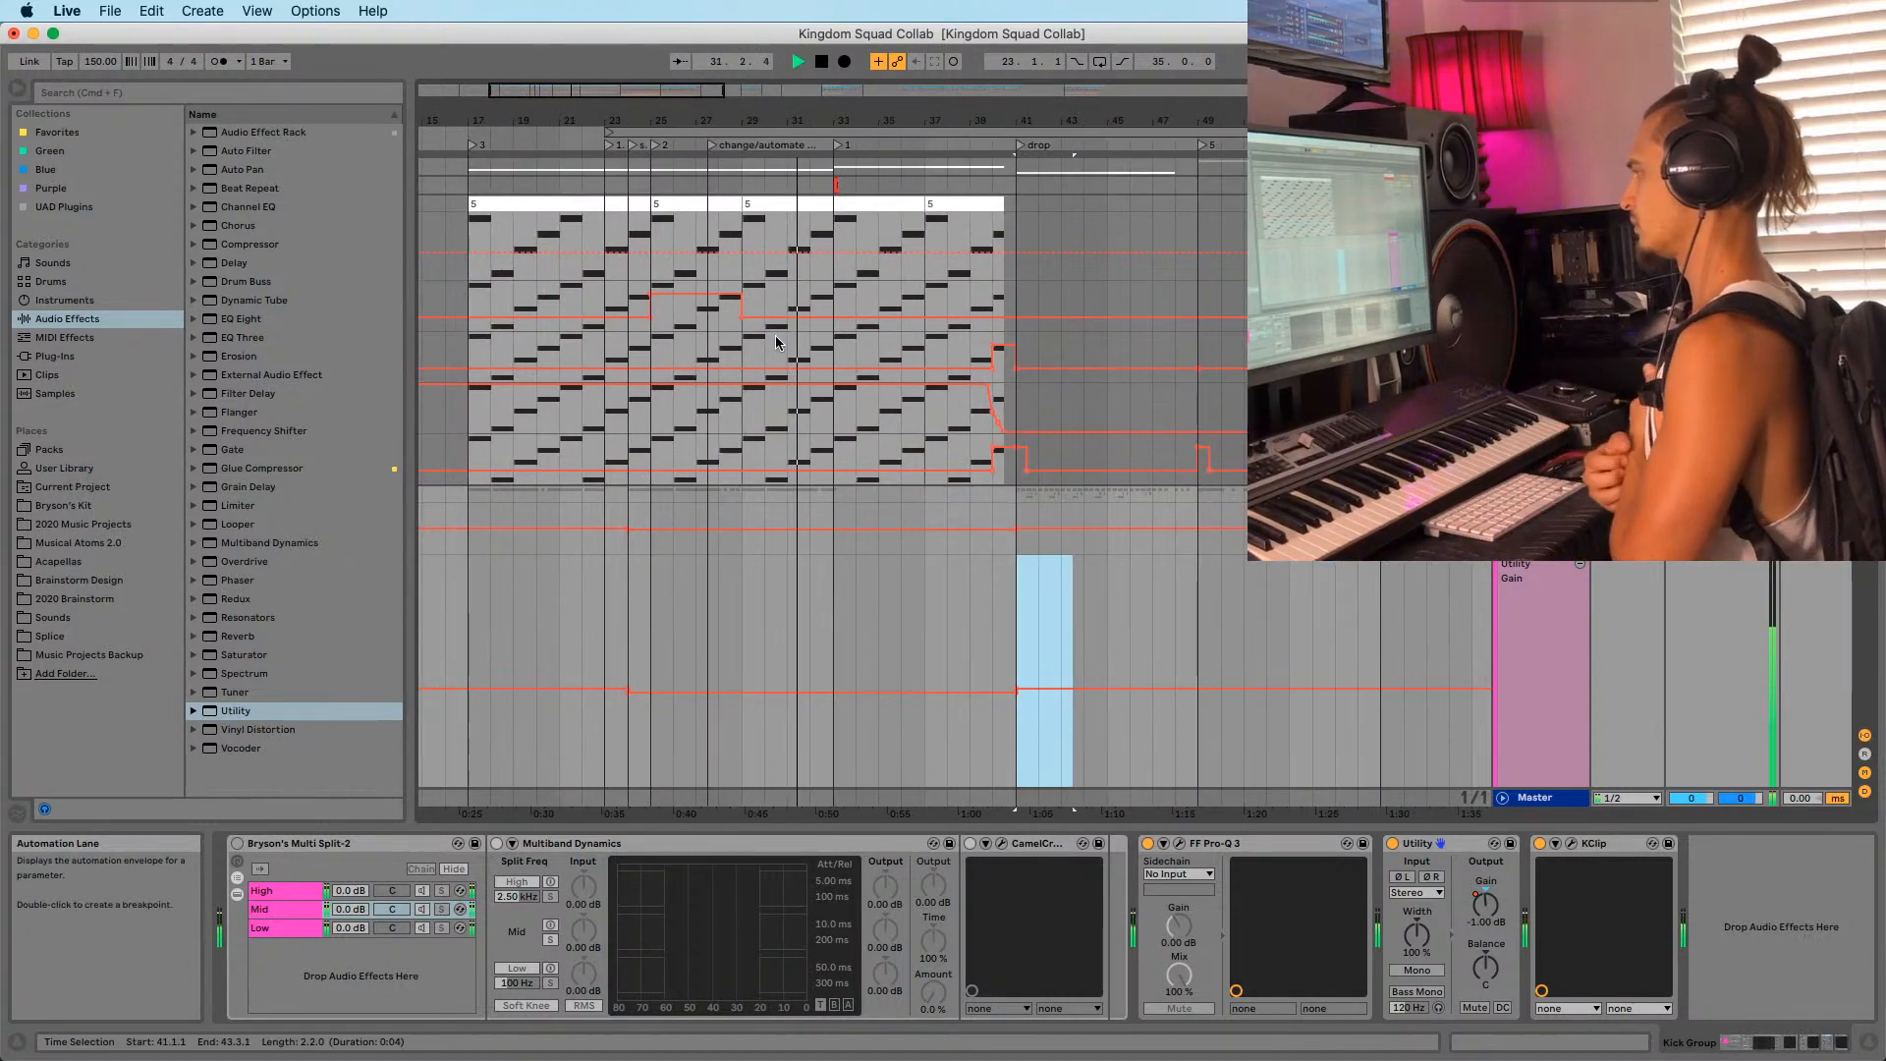
left_click(645, 501)
scroll(860, 548, "up", 5)
scroll(1136, 481, "down", 5)
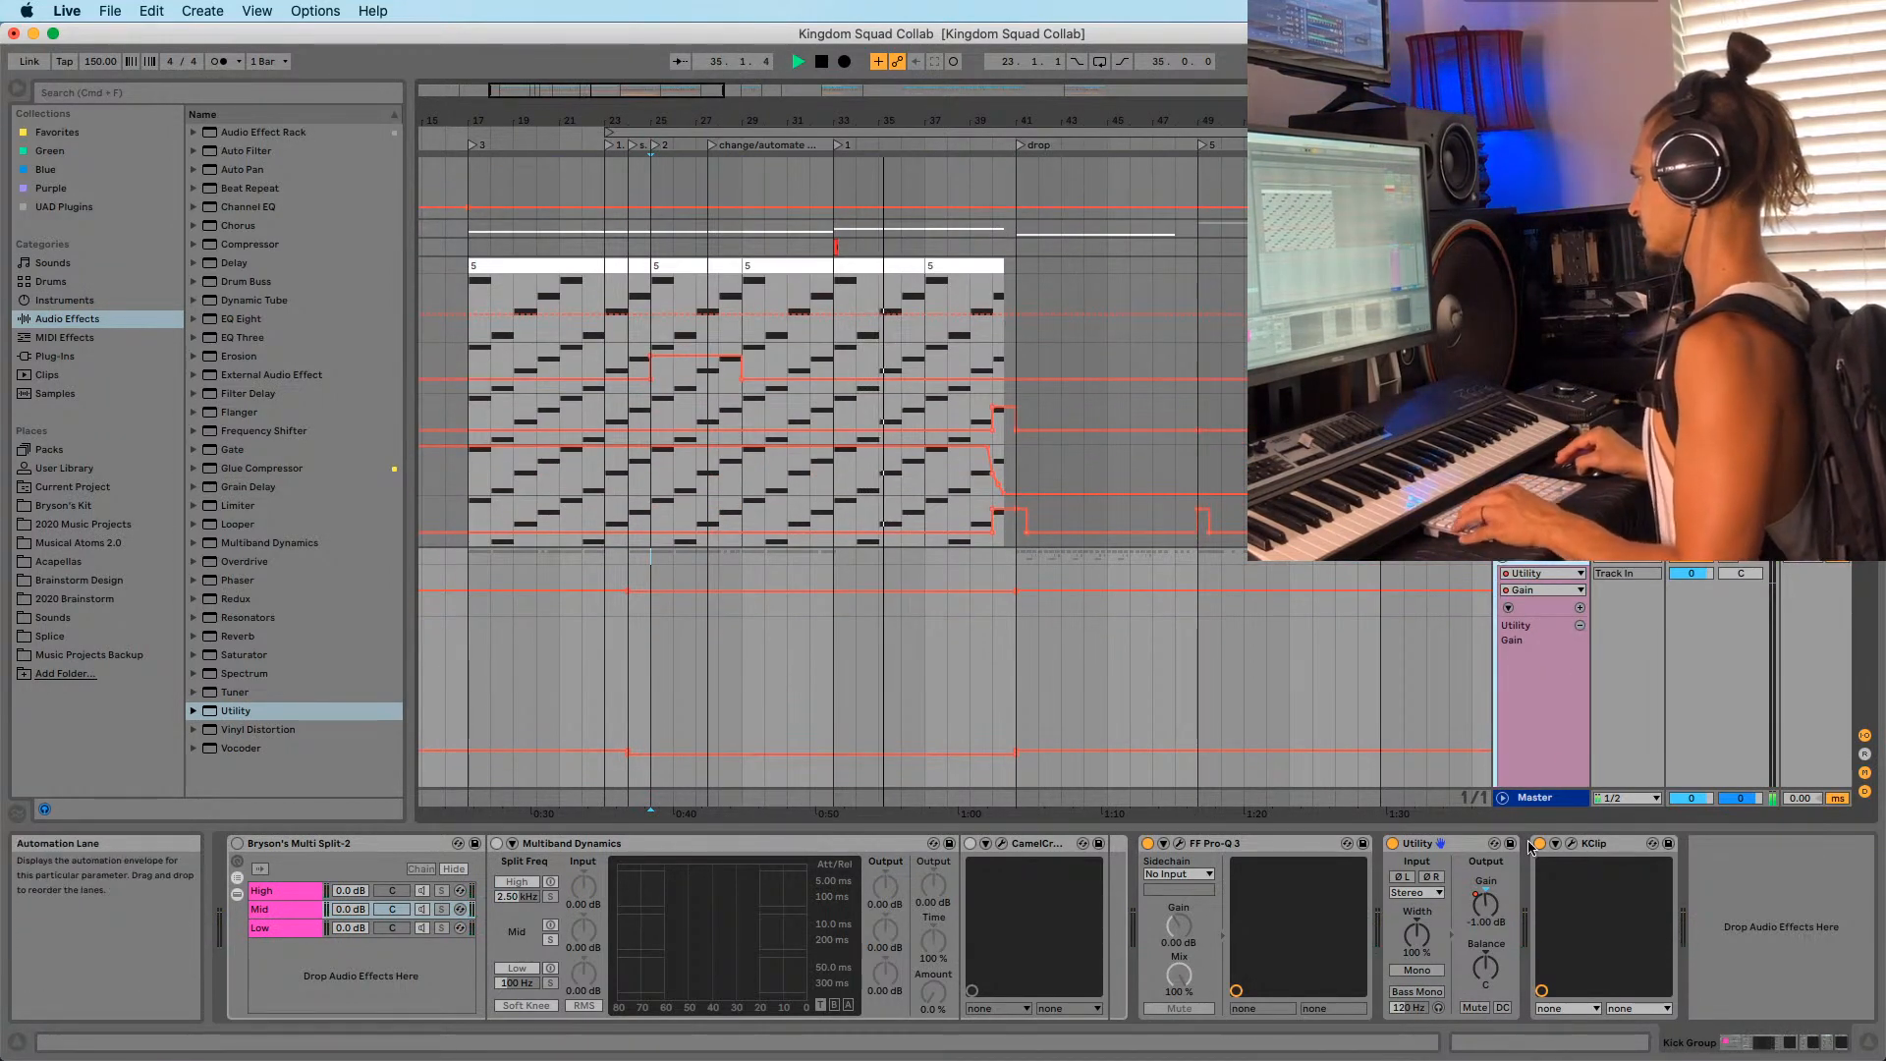
Stop playback, select Kick Group's Utility device and fold the Kick Group track.
left_click(1432, 850)
key("space")
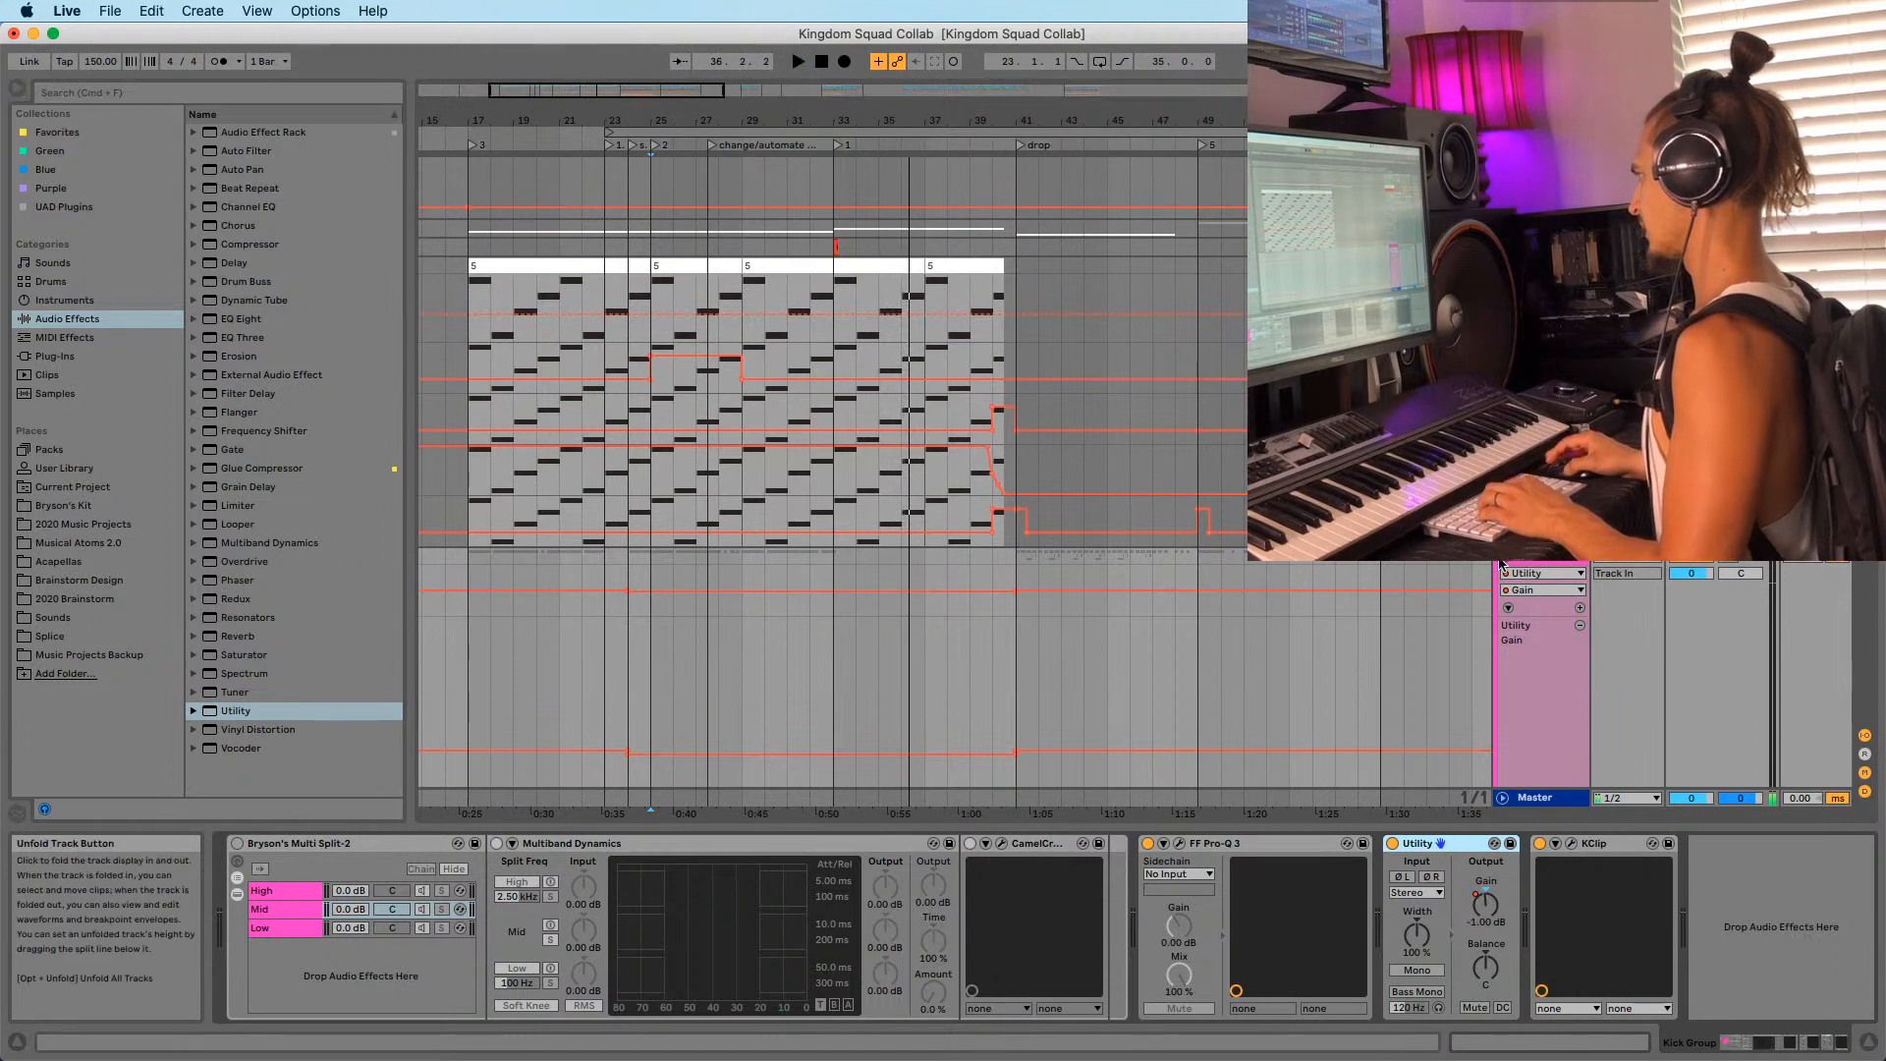
left_click(1502, 557)
scroll(1510, 571, "down", 5)
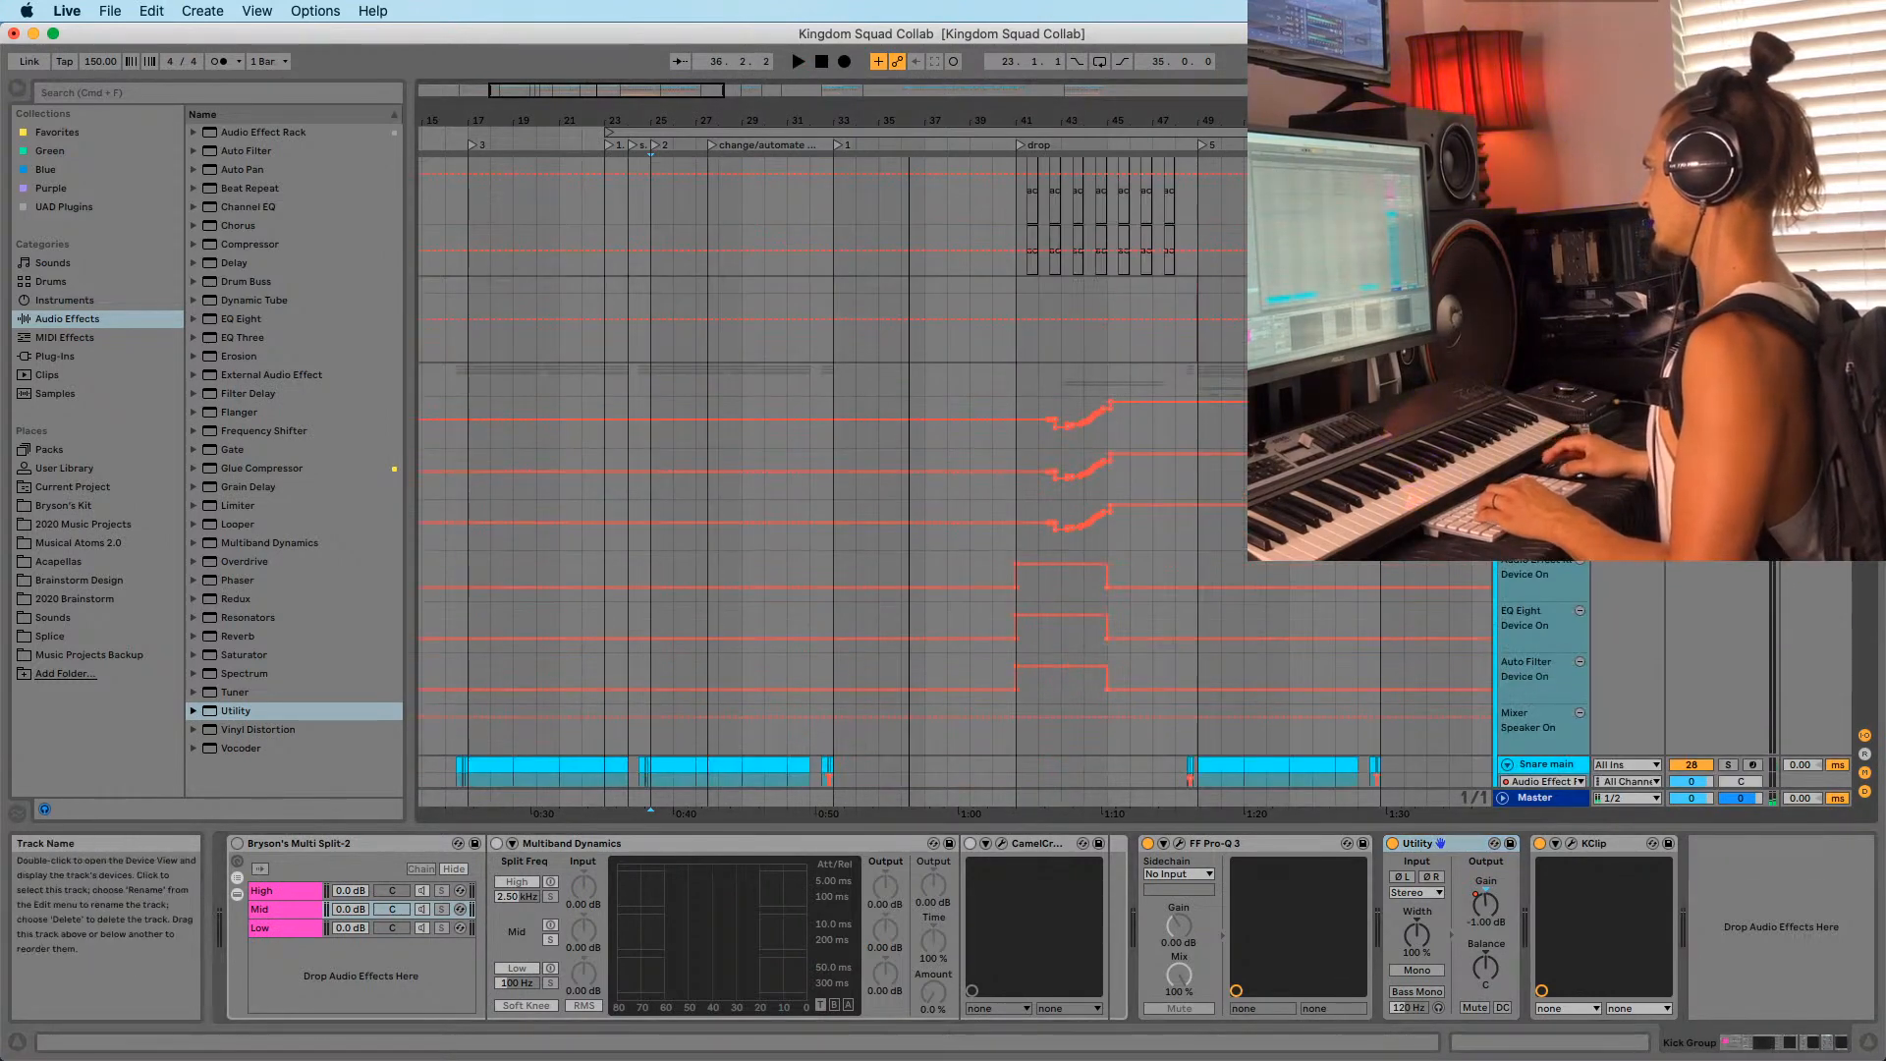
Paste the -1.00 dB Utility into Sn Group before KClip and give its Gain an automation lane.
left_click(1544, 372)
left_click(1697, 1053)
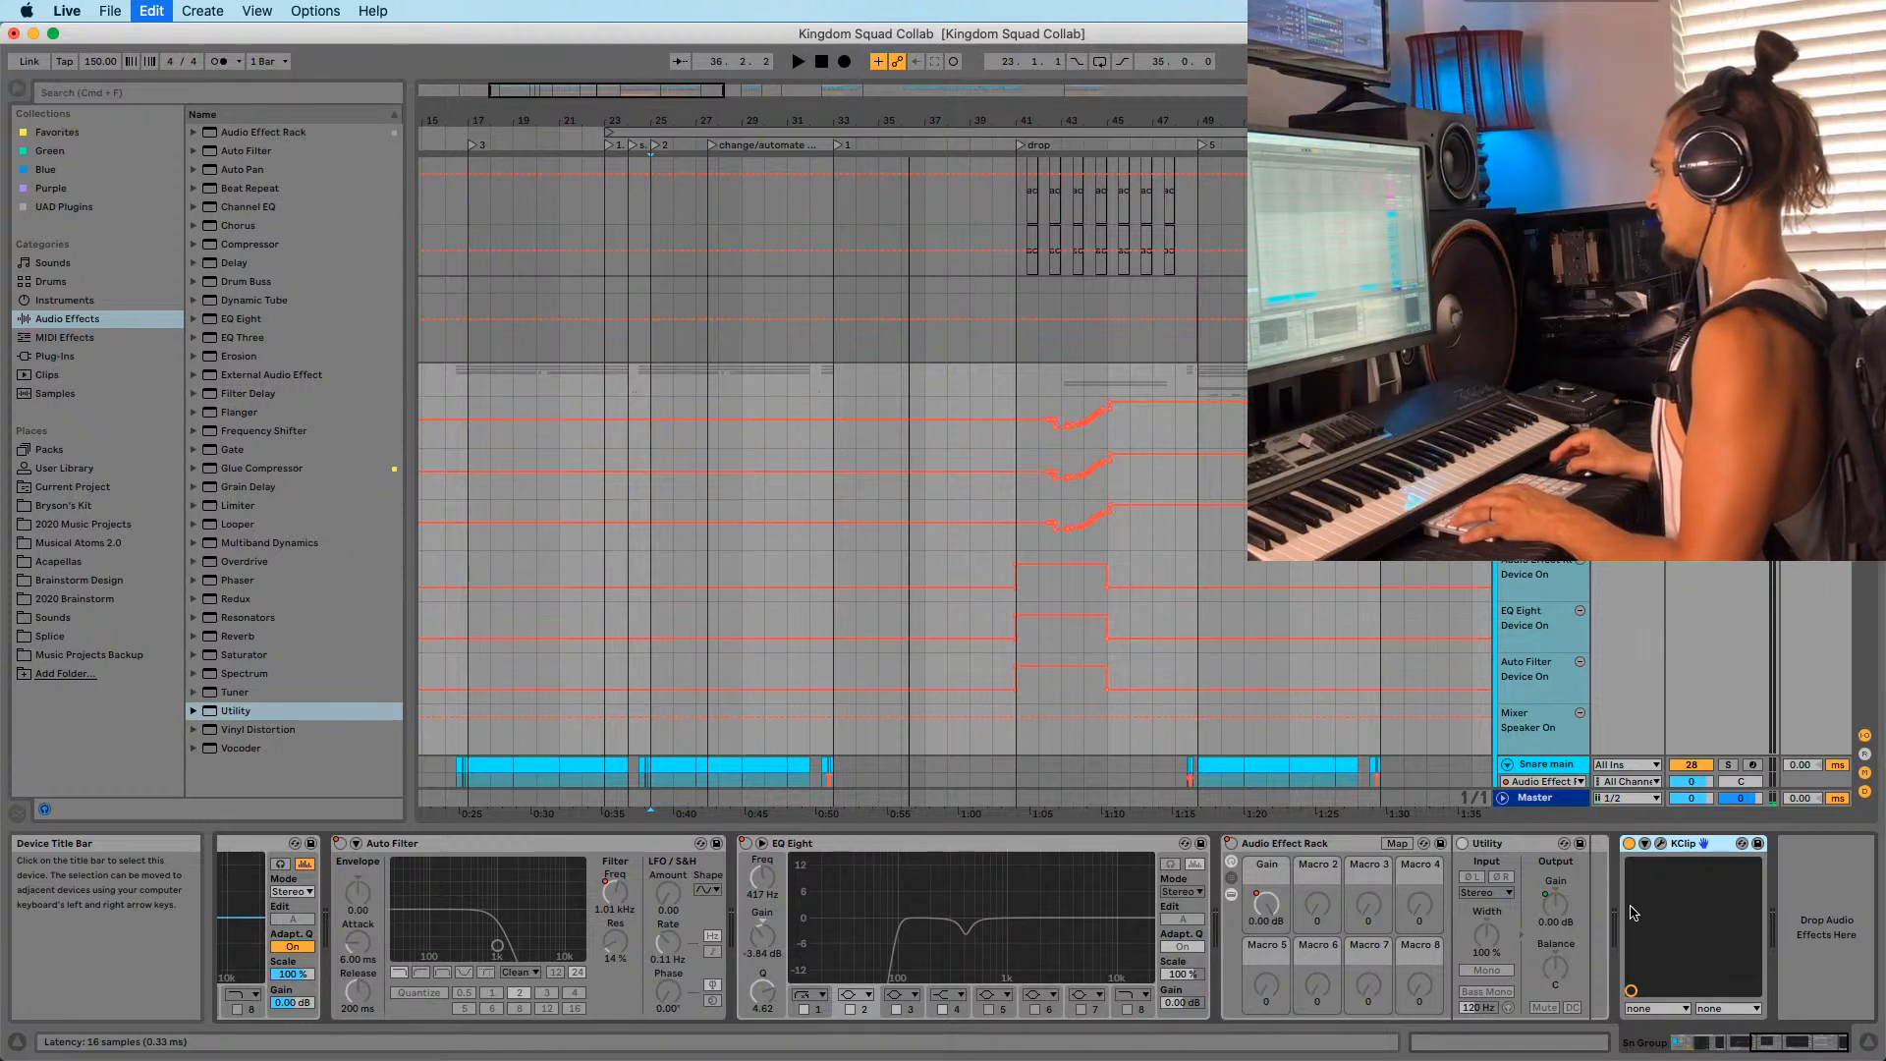
key("super+v")
right_click(1717, 903)
left_click(1744, 923)
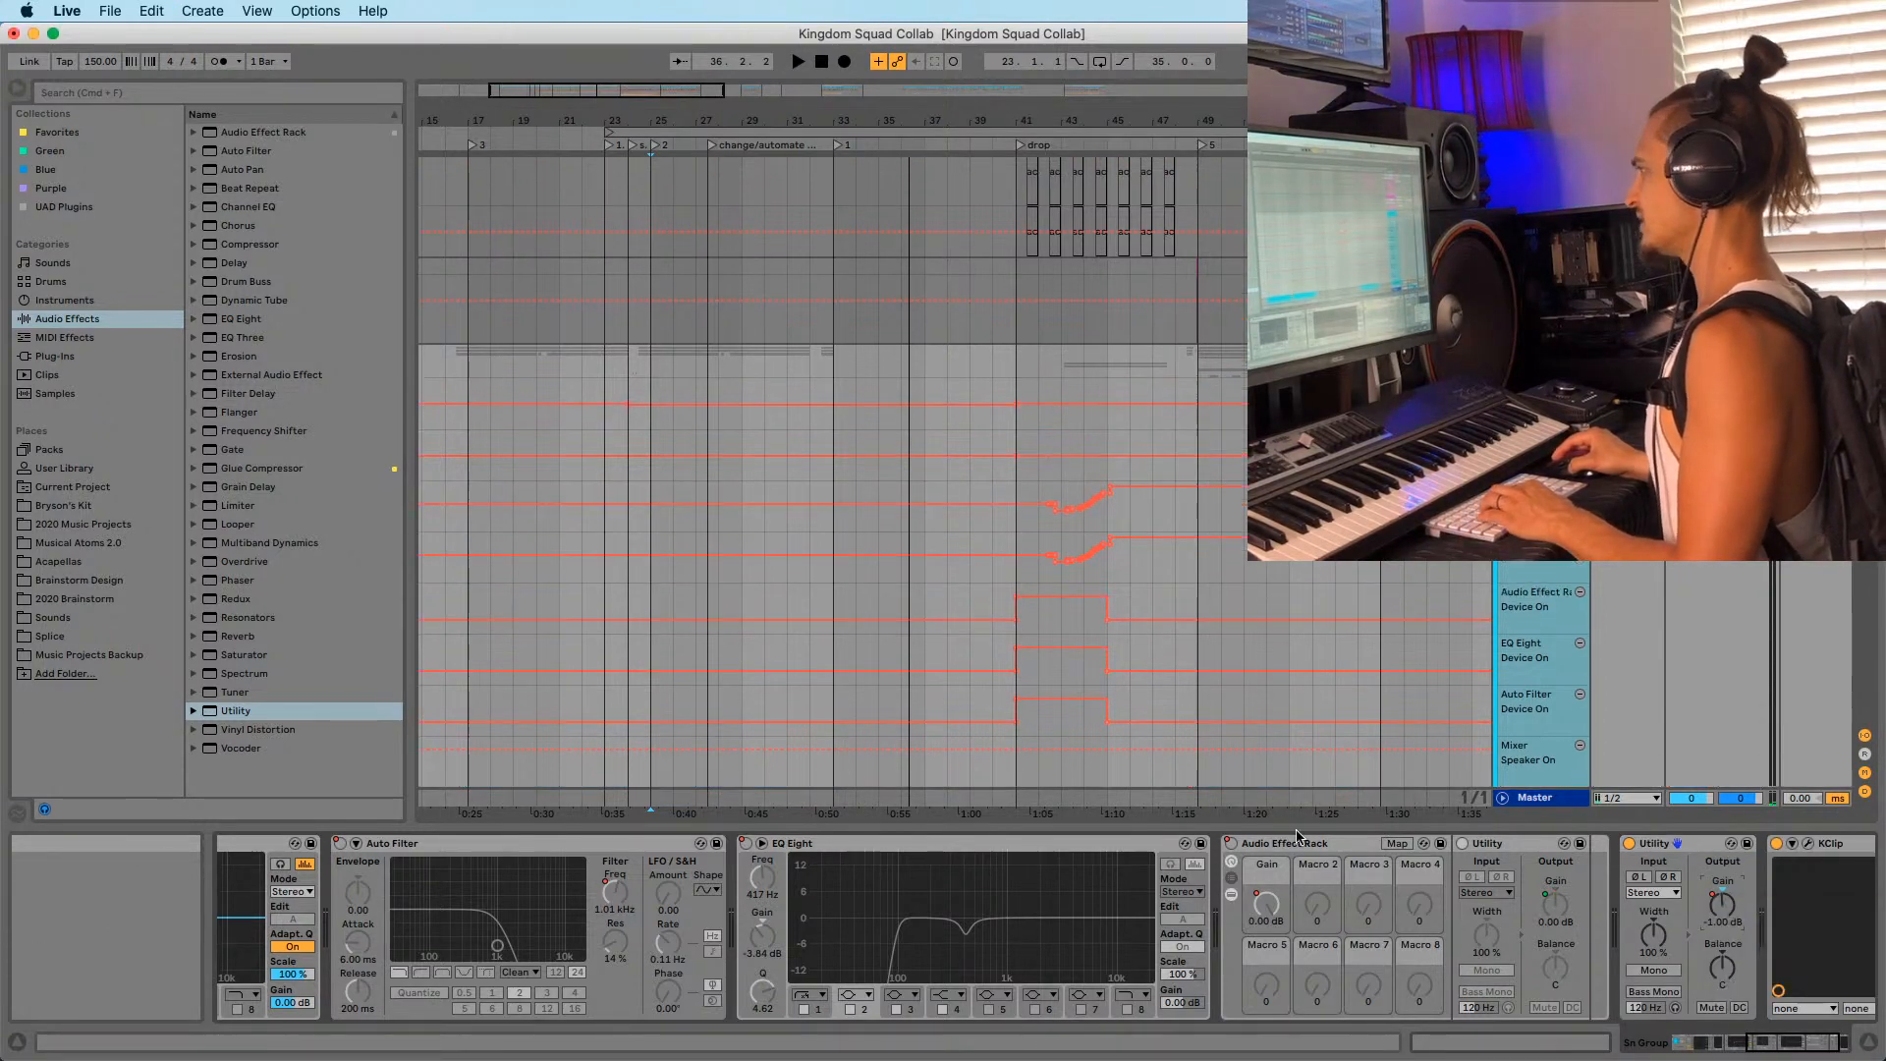
key("space")
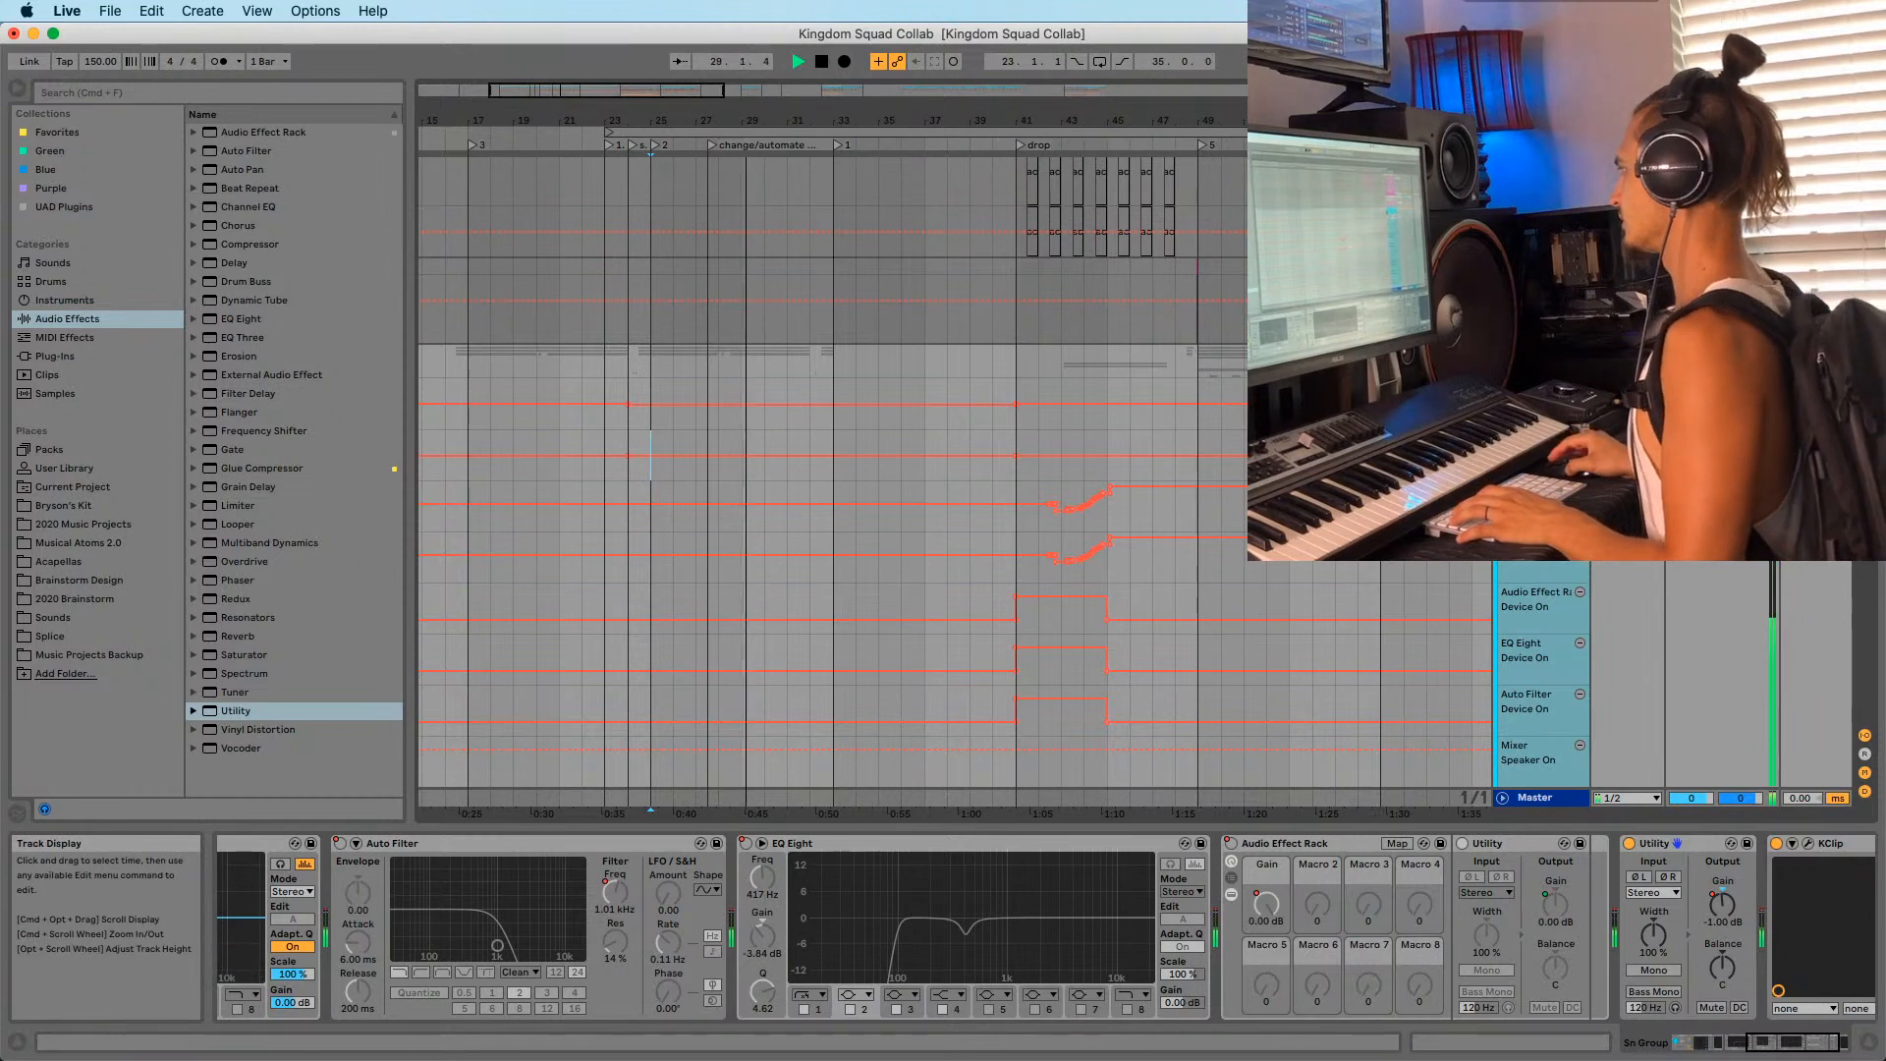
Fold the snare group and inspect the build-up automation around bars 33 to 41.
left_click(1504, 353)
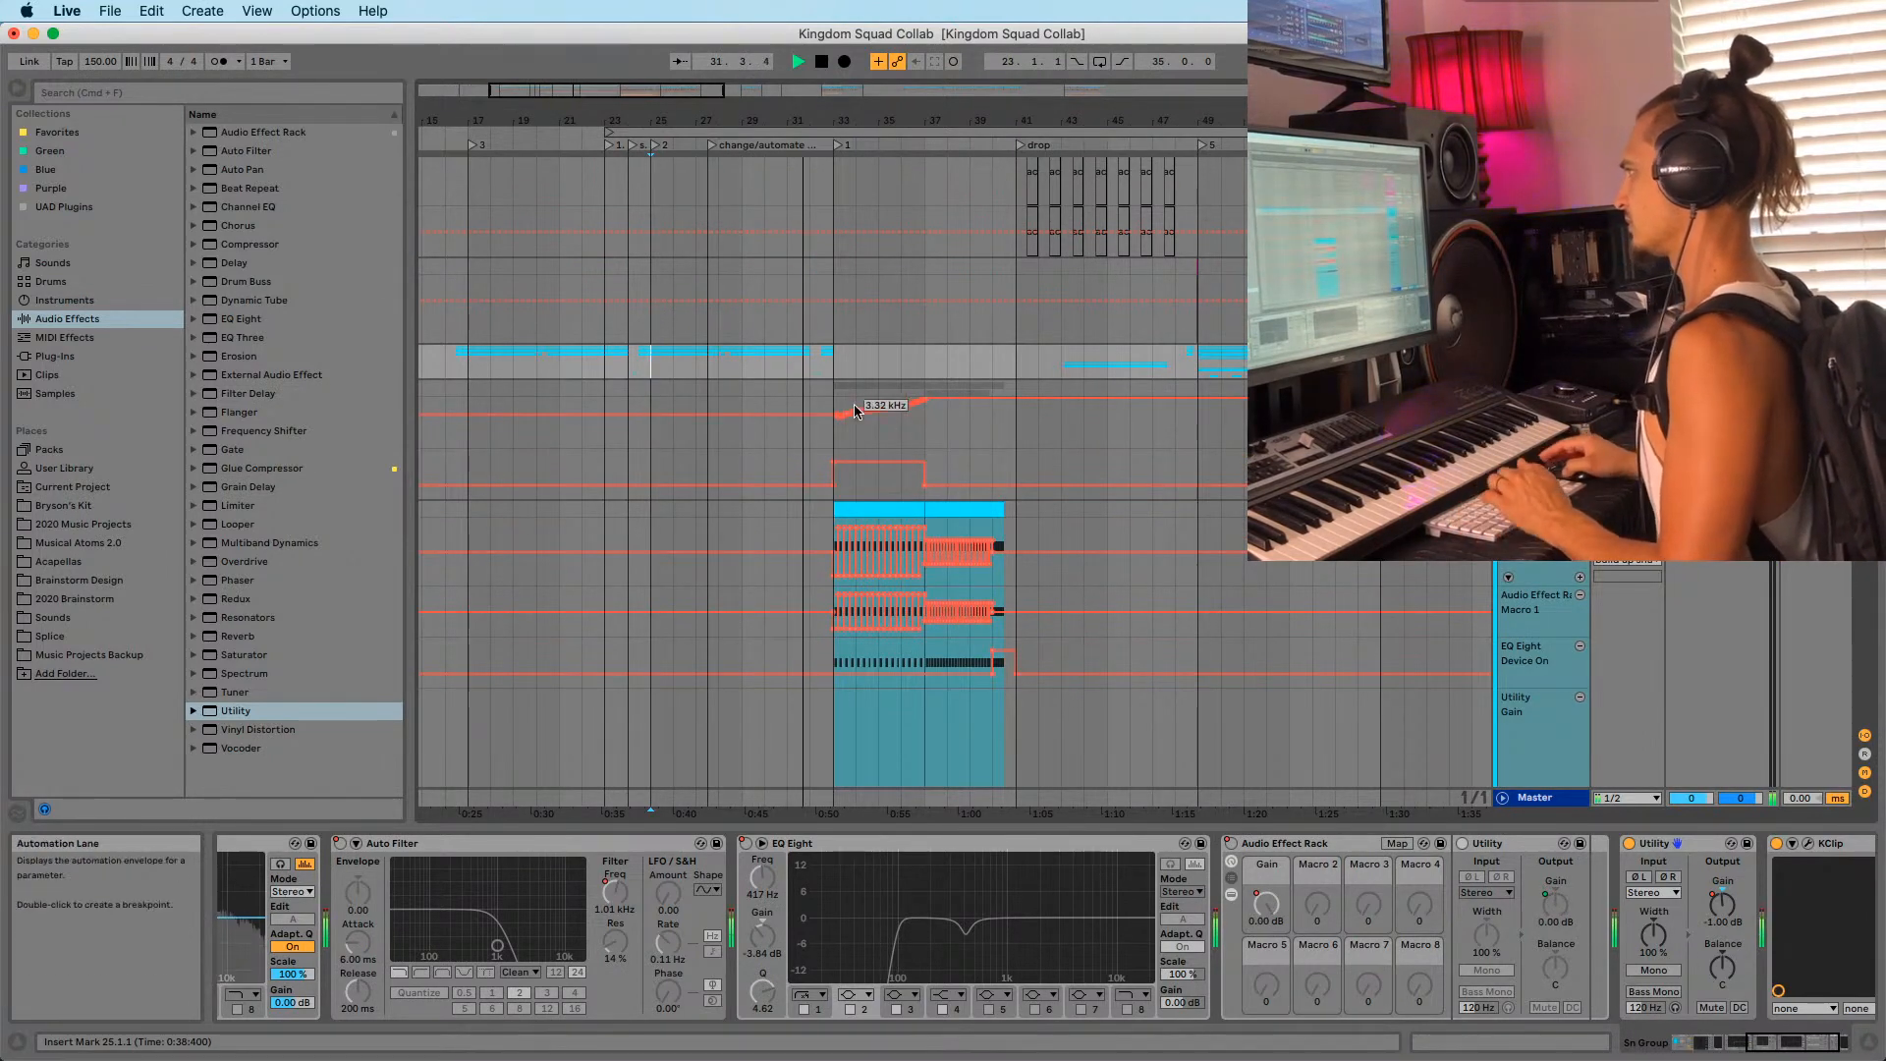
left_click(833, 365)
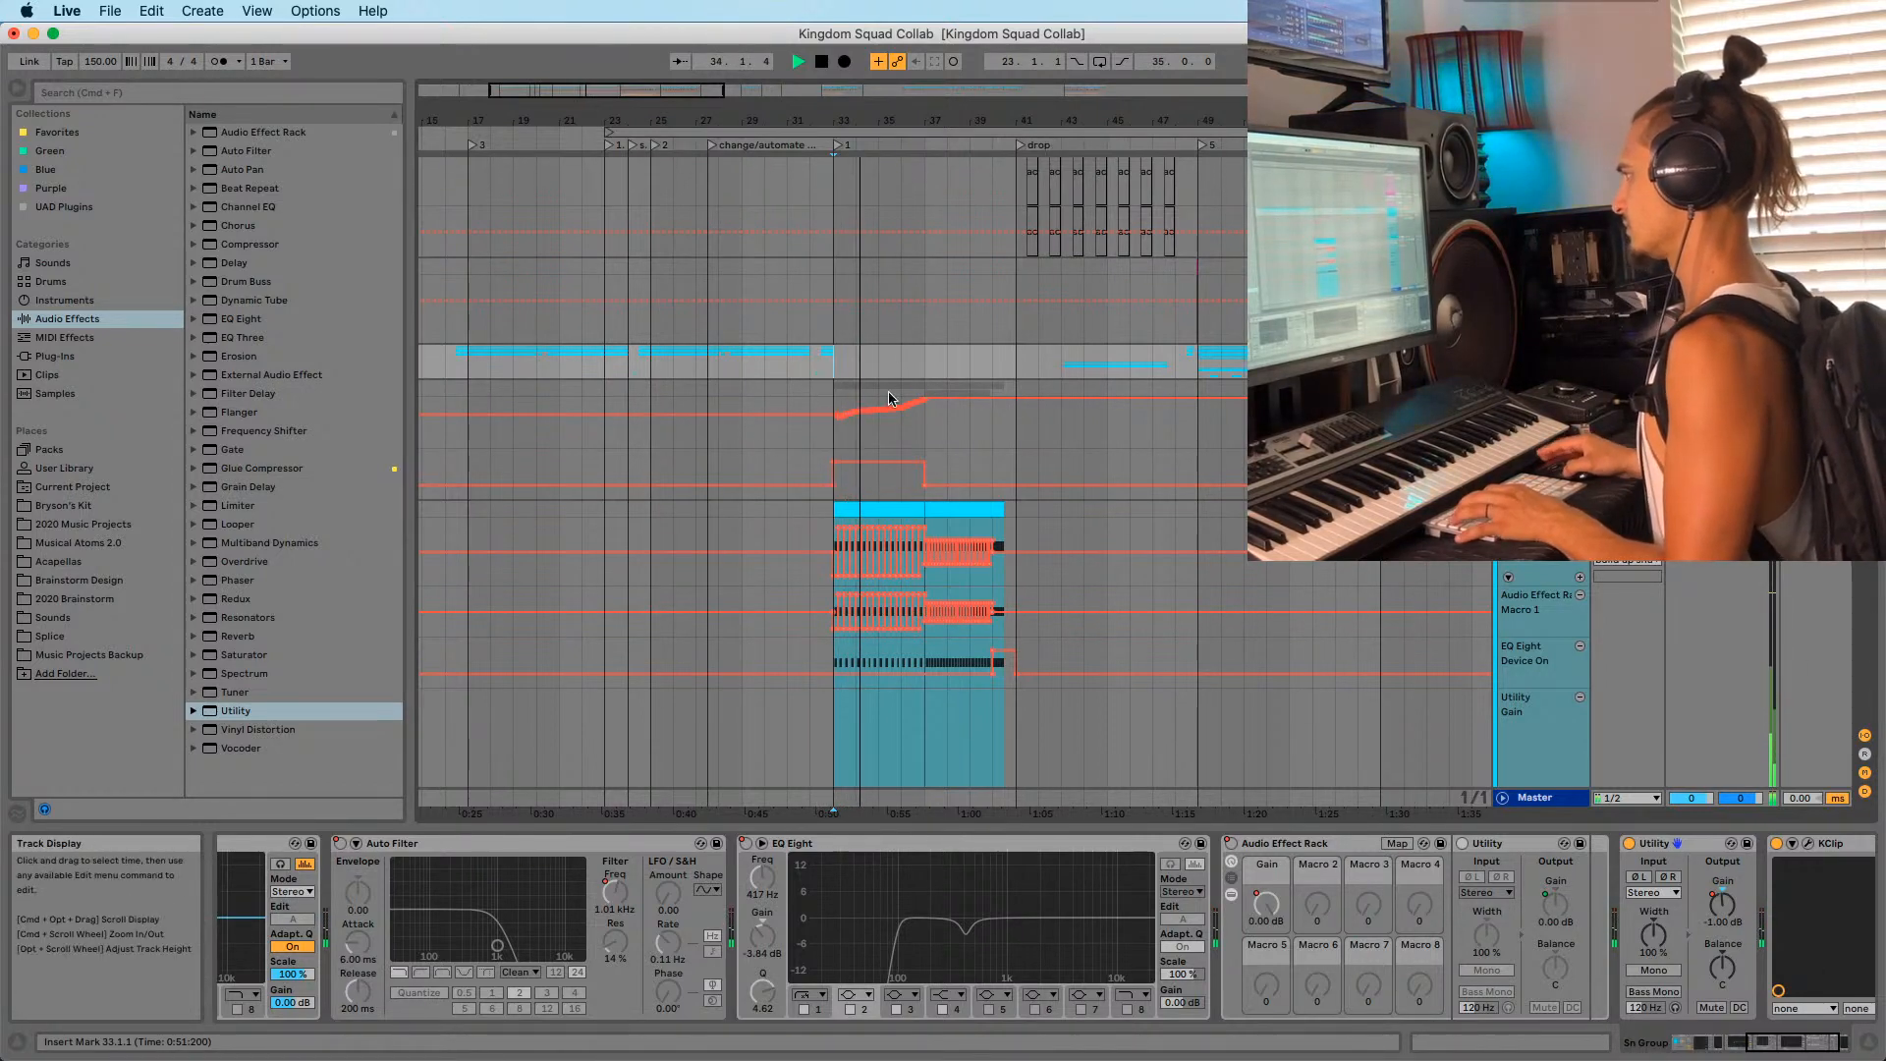
left_click_drag(882, 131, 833, 83)
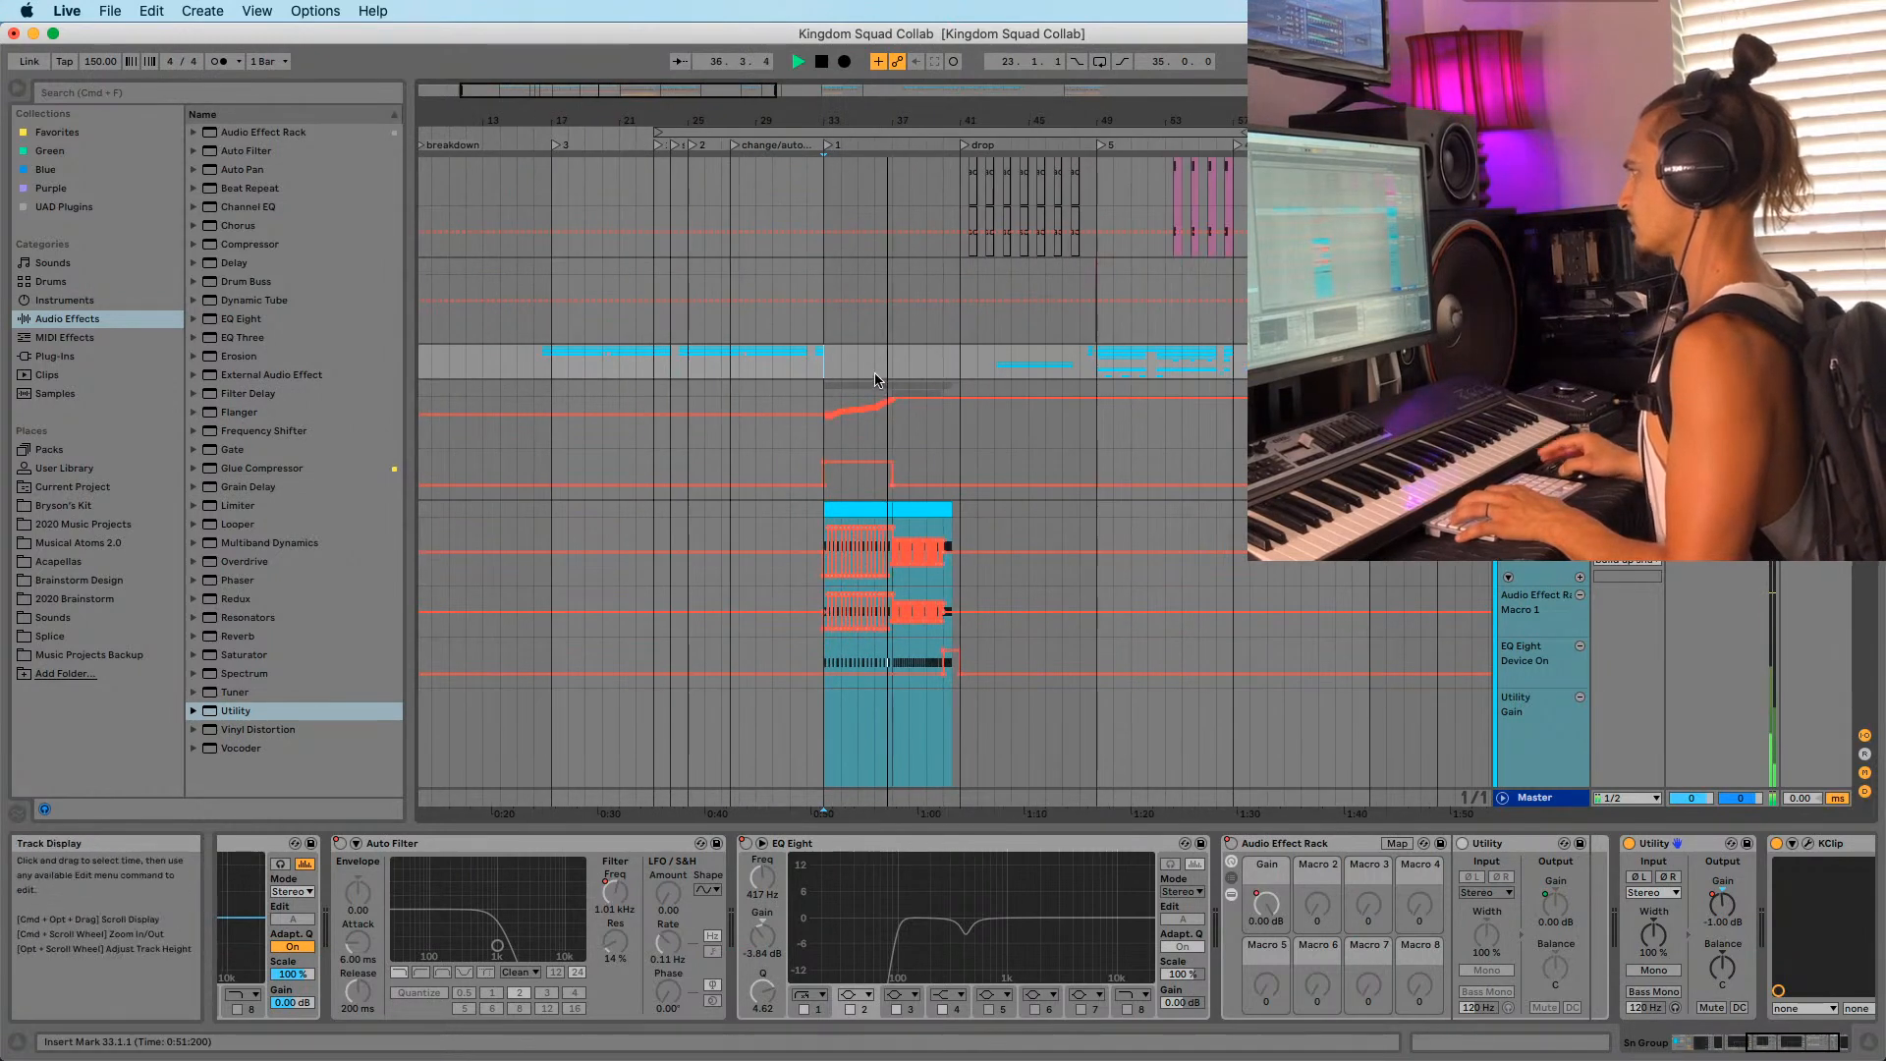
left_click(803, 388)
left_click_drag(833, 126, 833, 117)
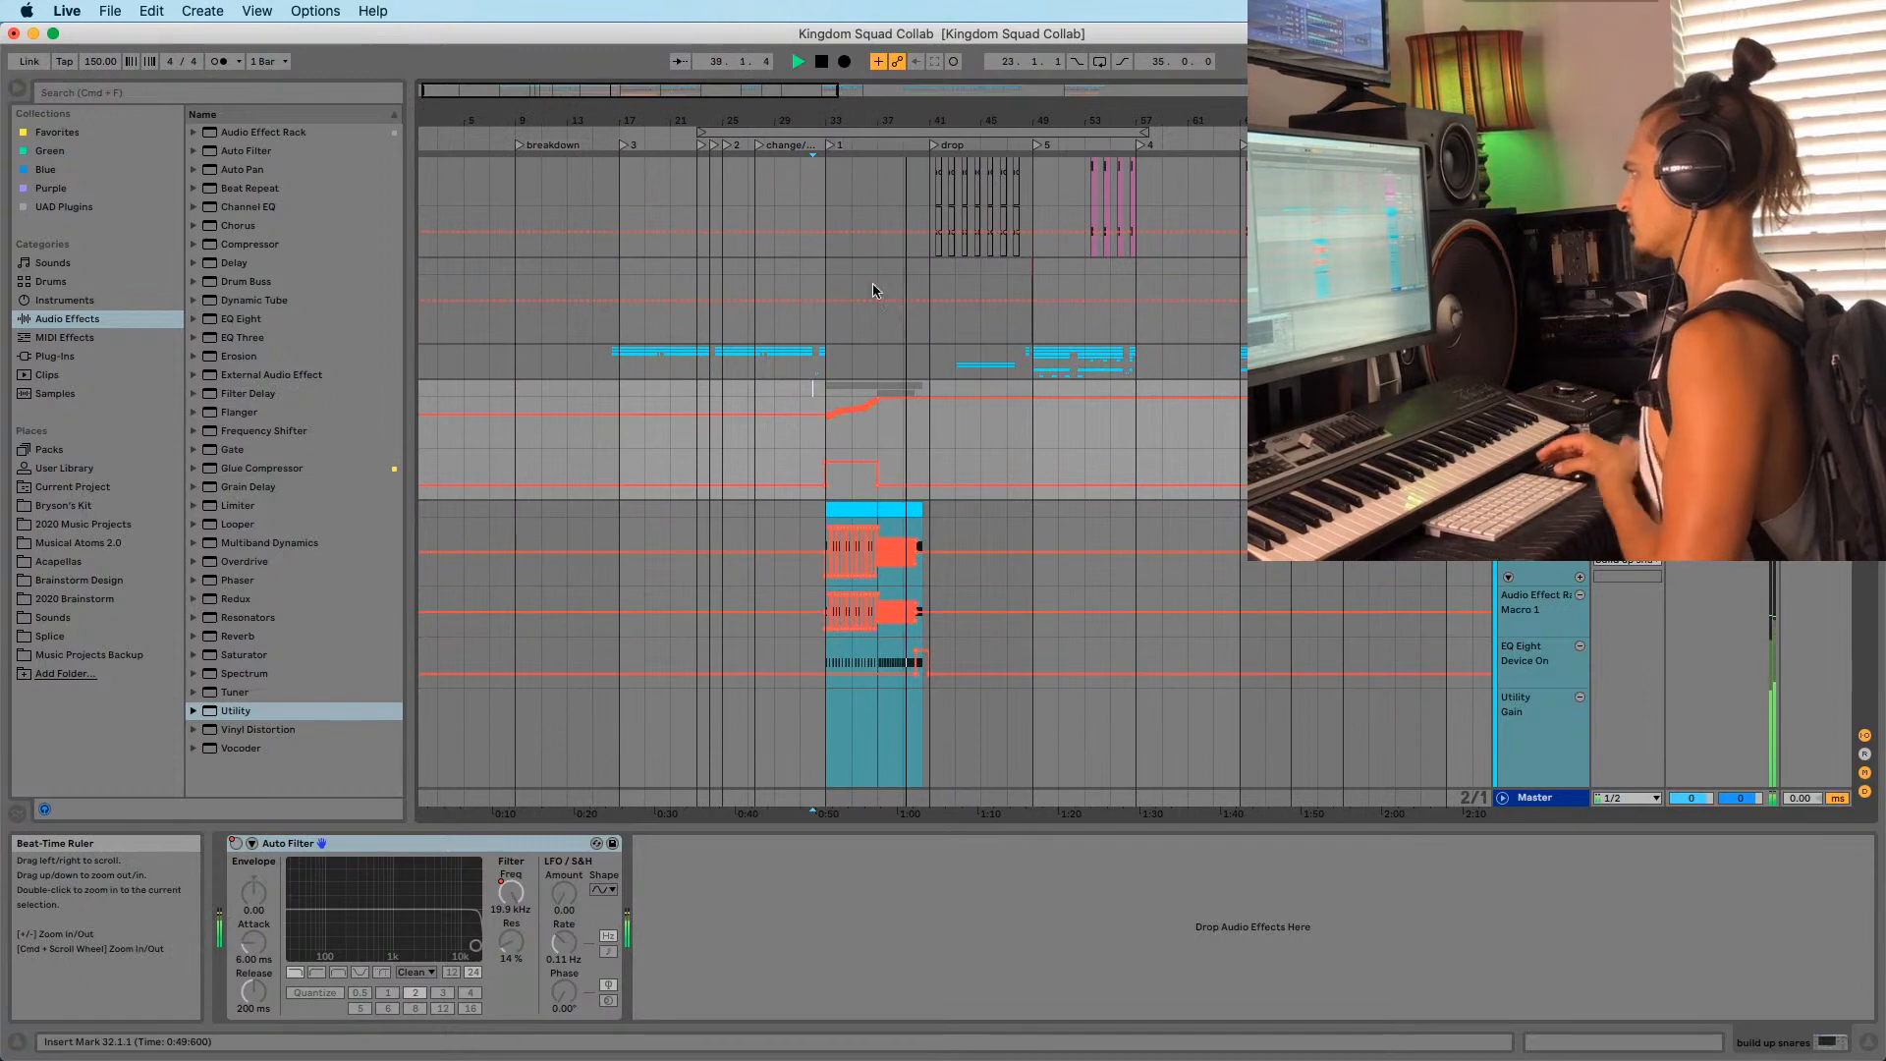
left_click(825, 390)
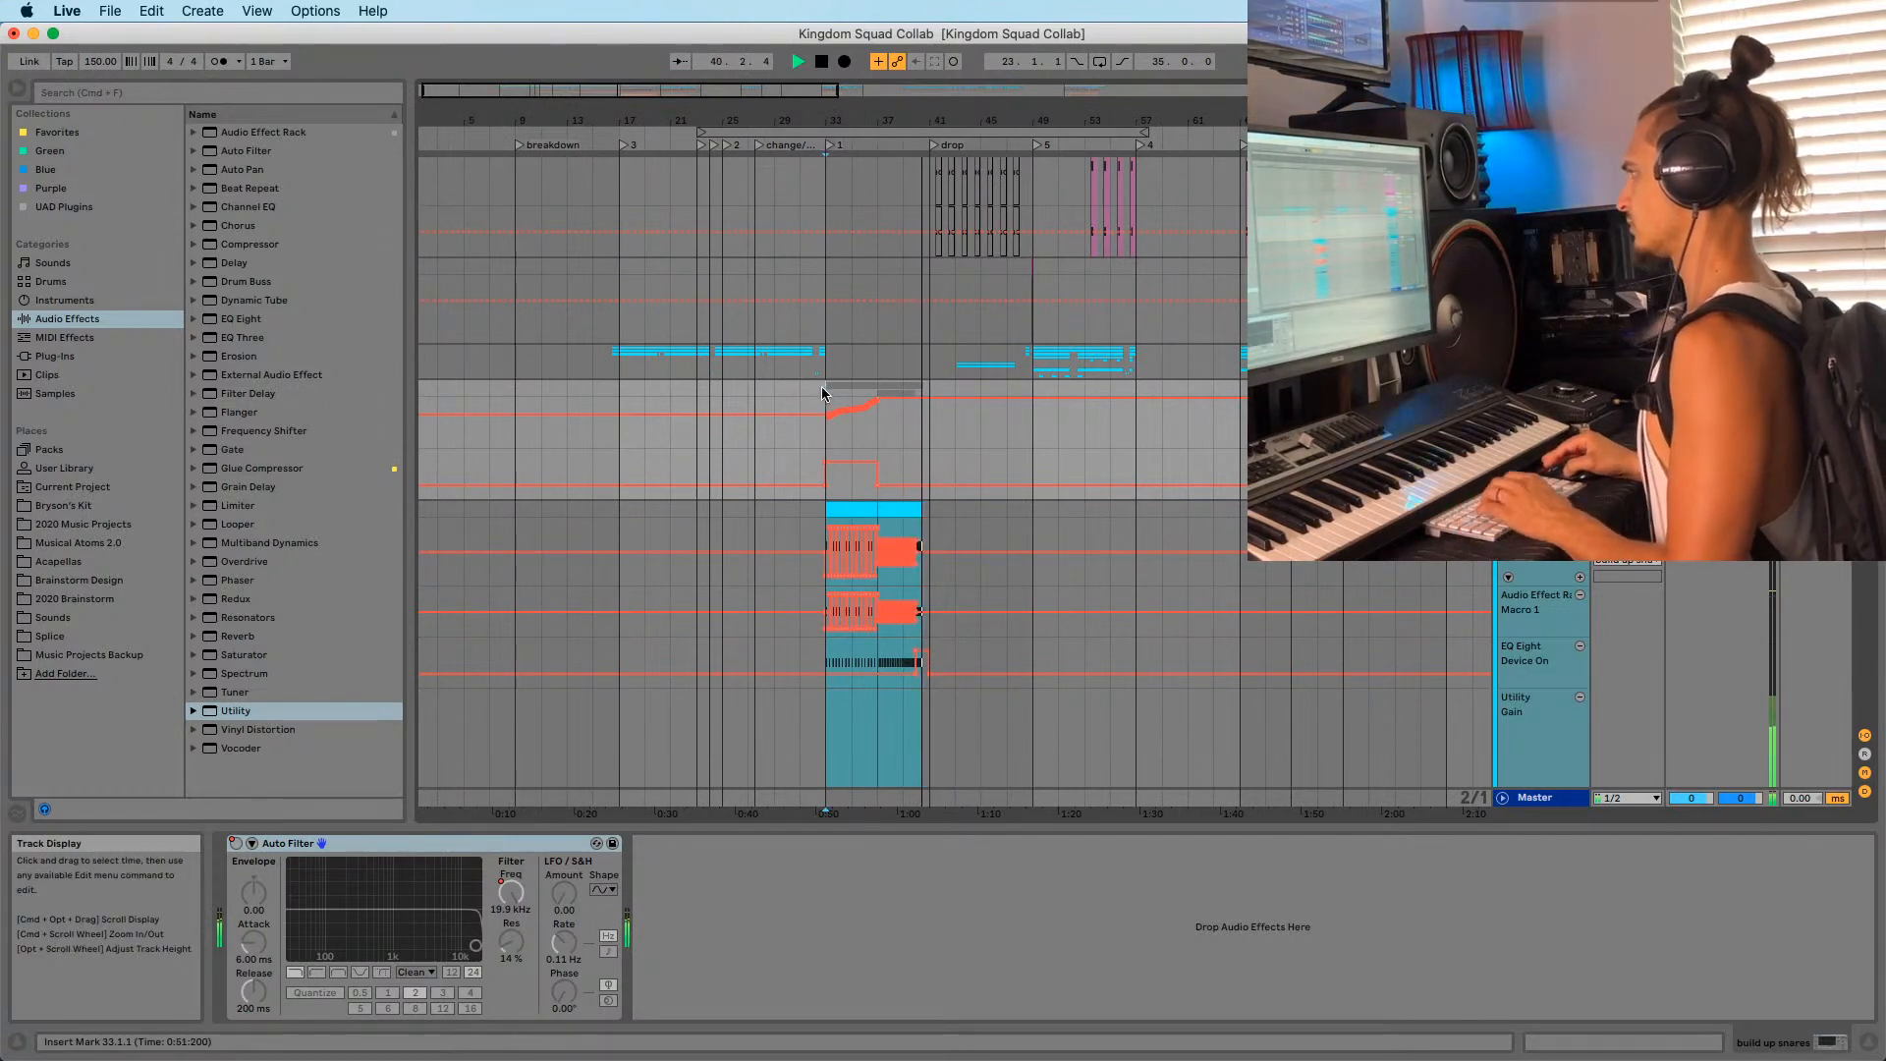
left_click_drag(937, 122, 967, 250)
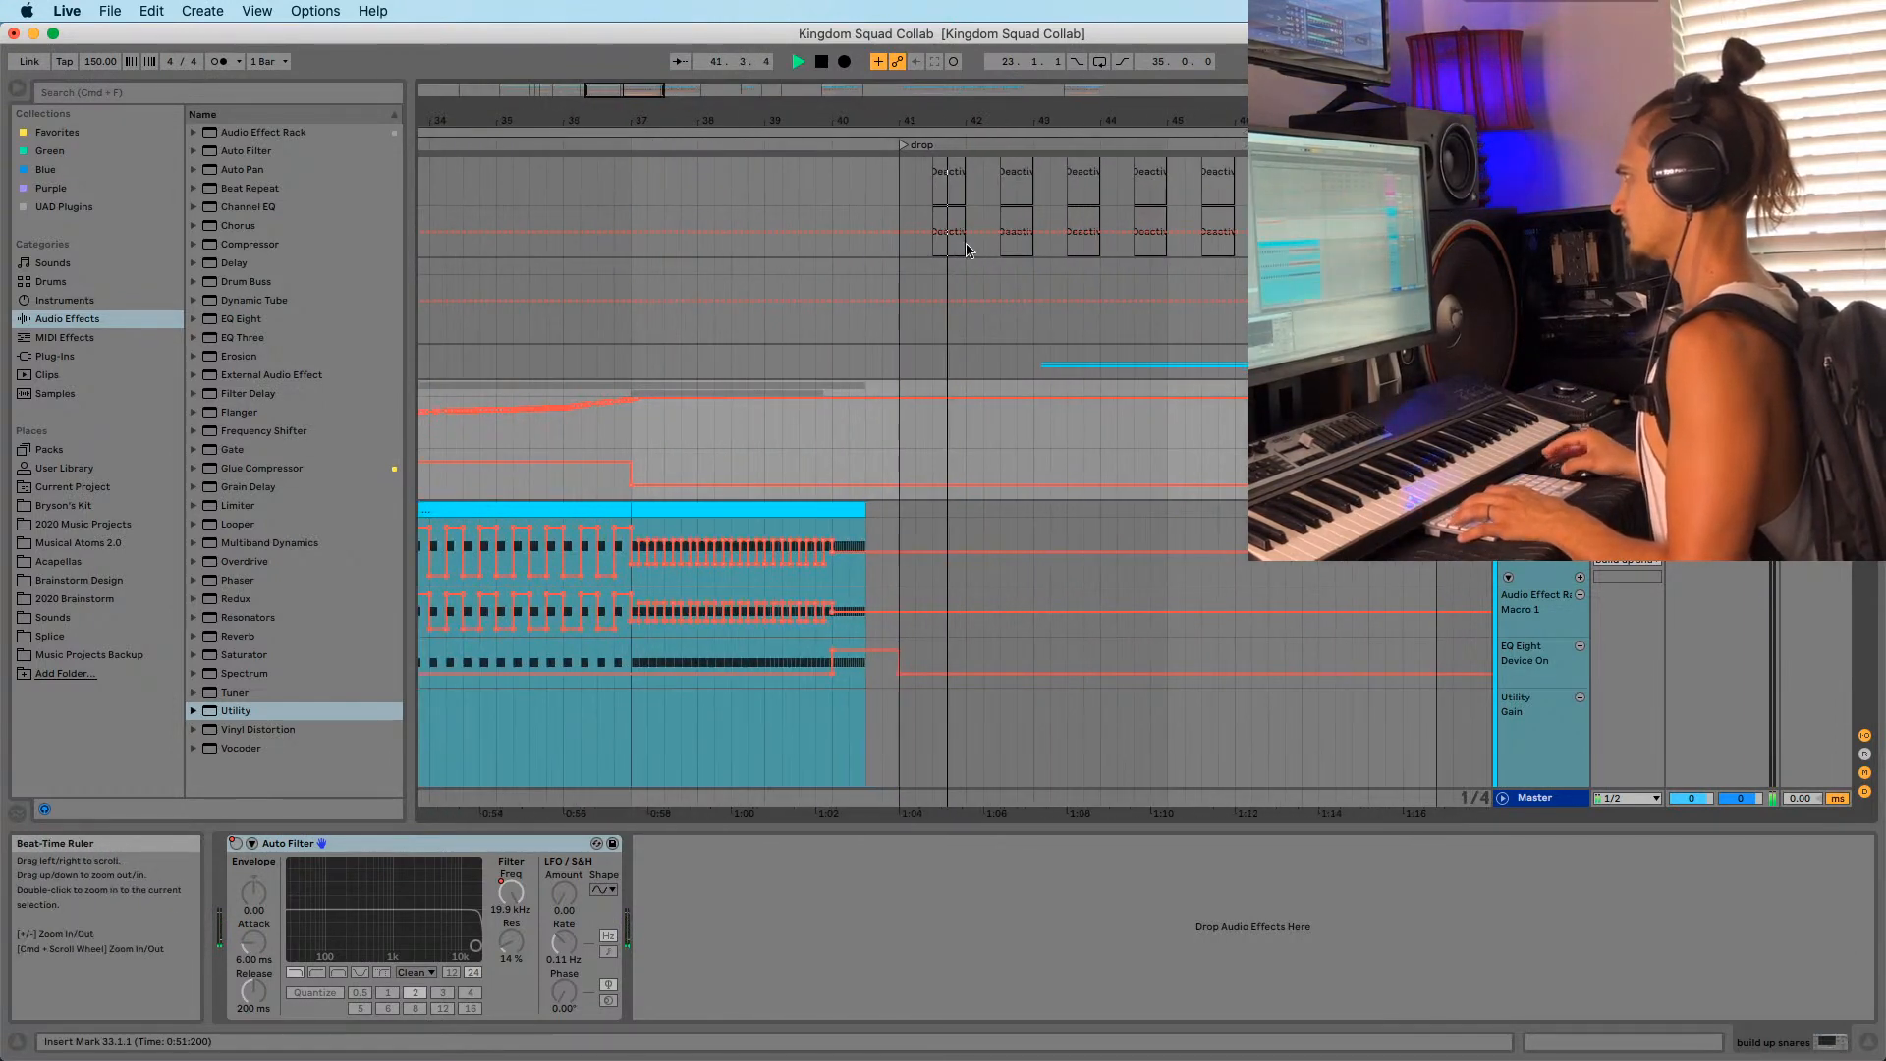
left_click(894, 275)
key("minus")
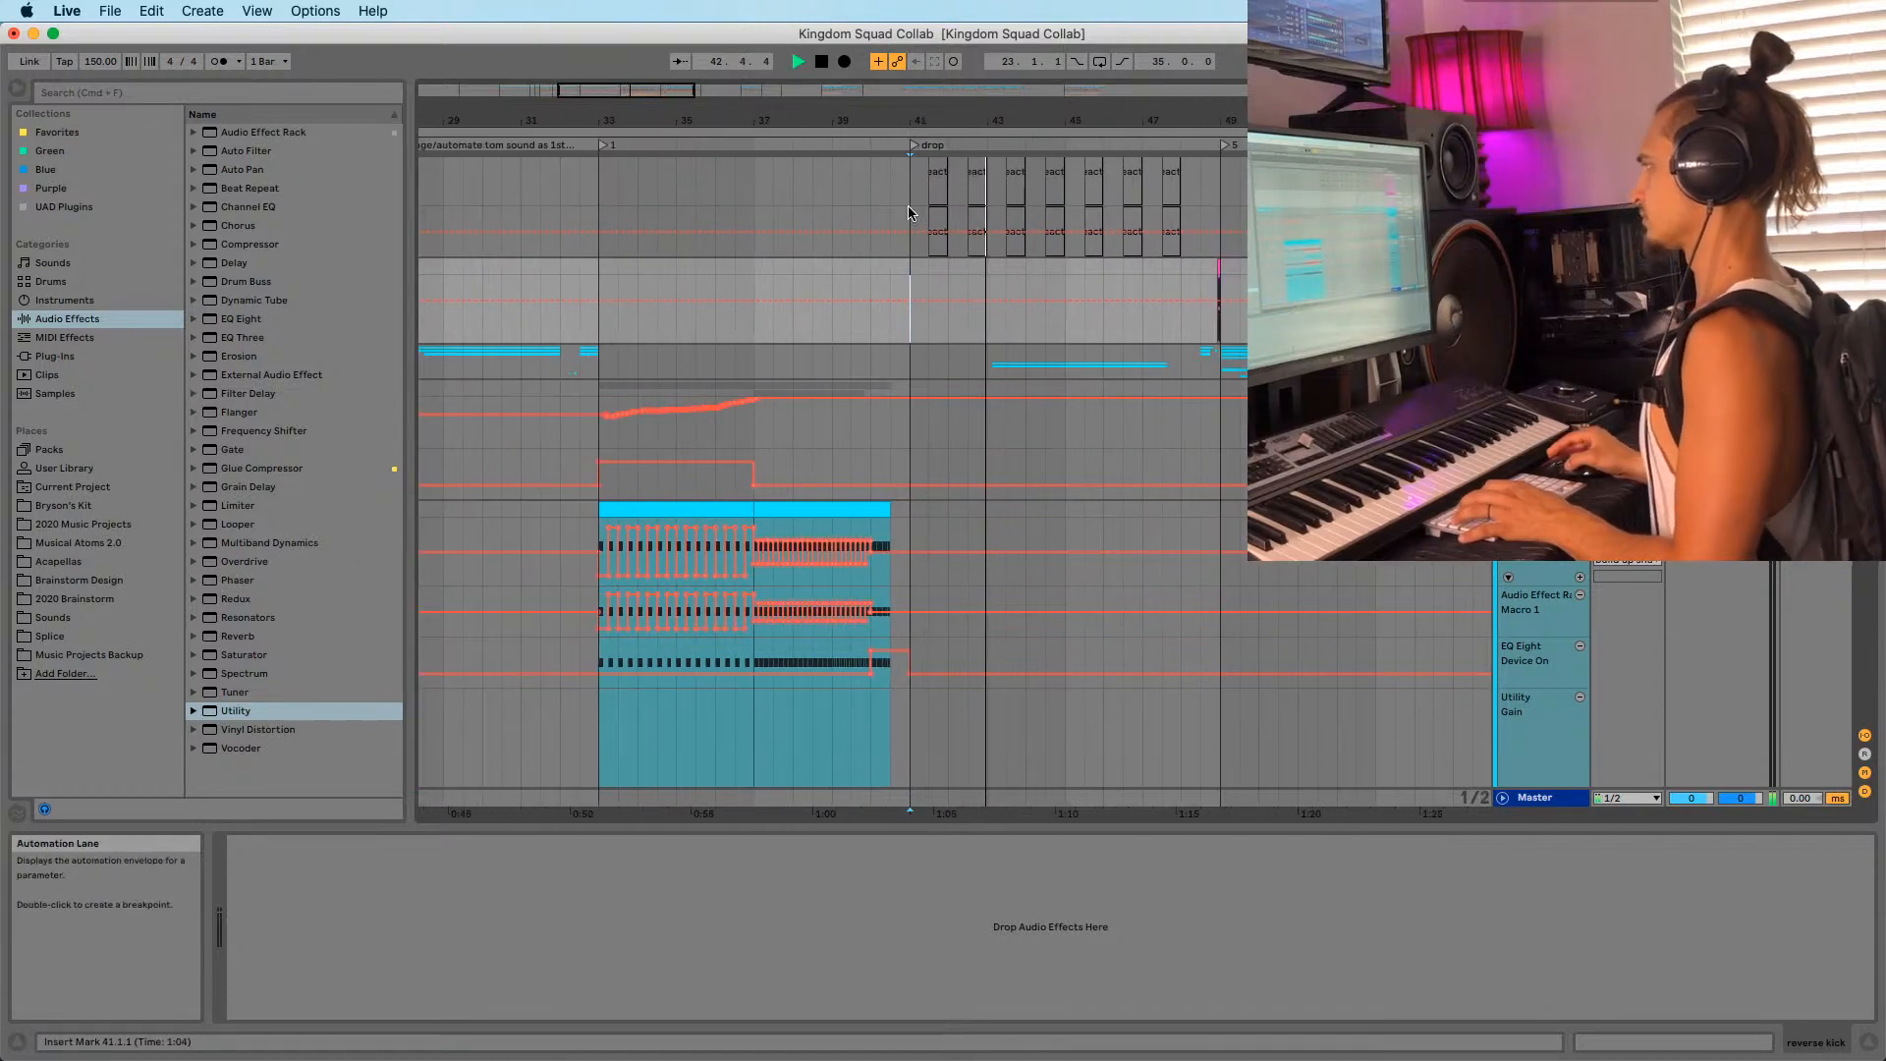
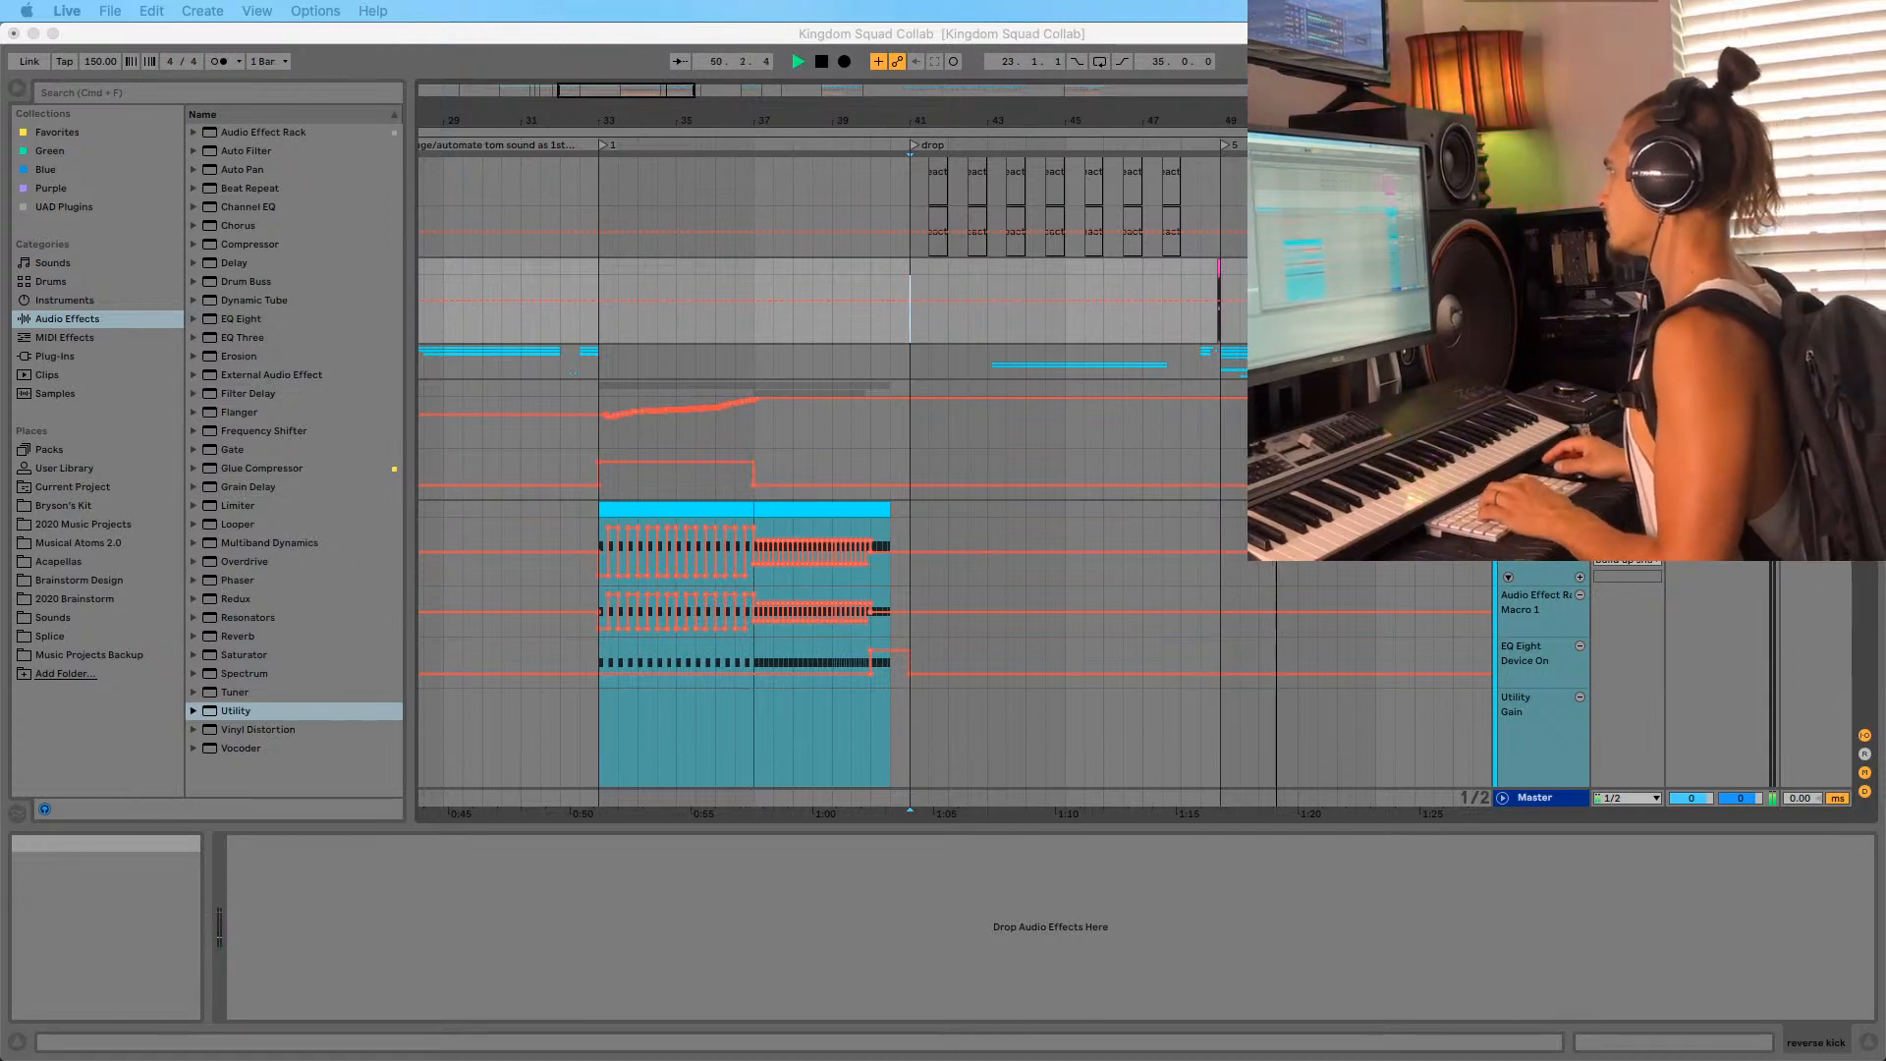
Move the arrangement to bar 54, zoom in closely and scroll down to the Future wub high 1 clips.
left_click(1198, 124)
left_click_drag(1197, 125, 749, 111)
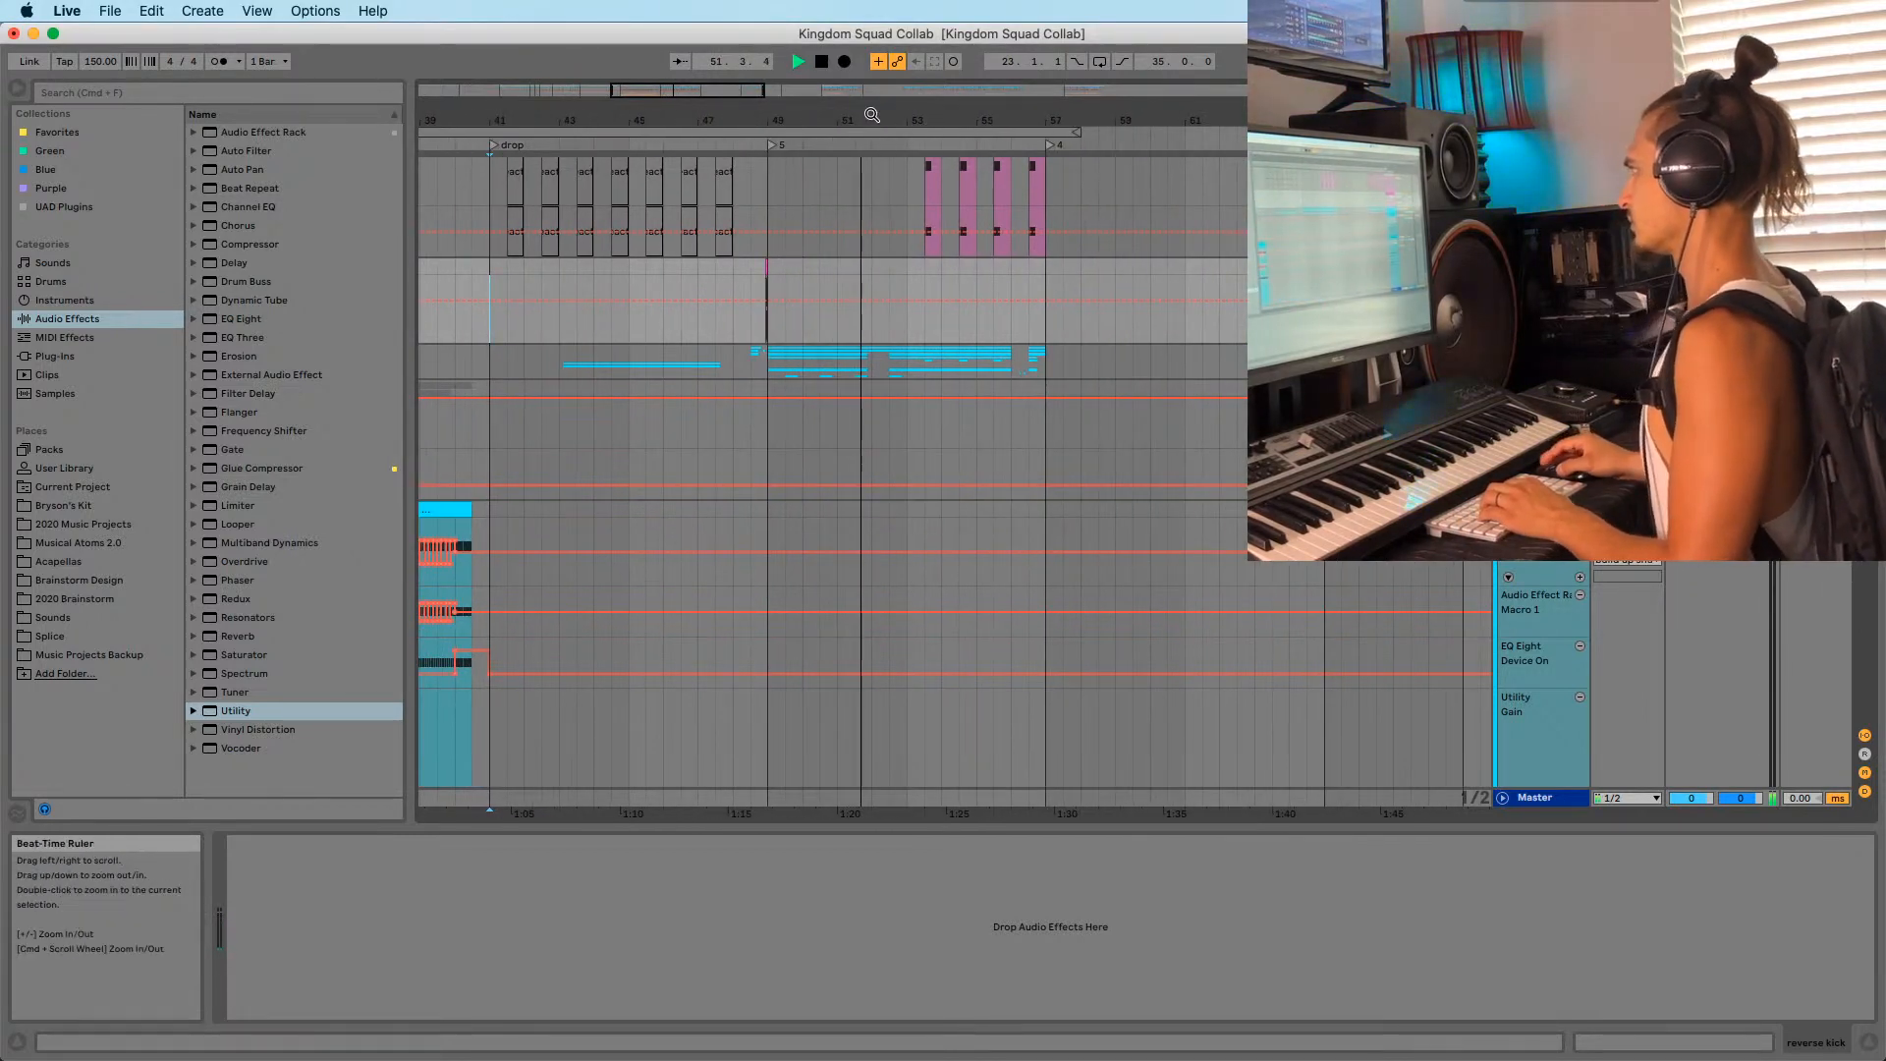
left_click_drag(945, 120, 951, 187)
scroll(951, 471, "down", 20)
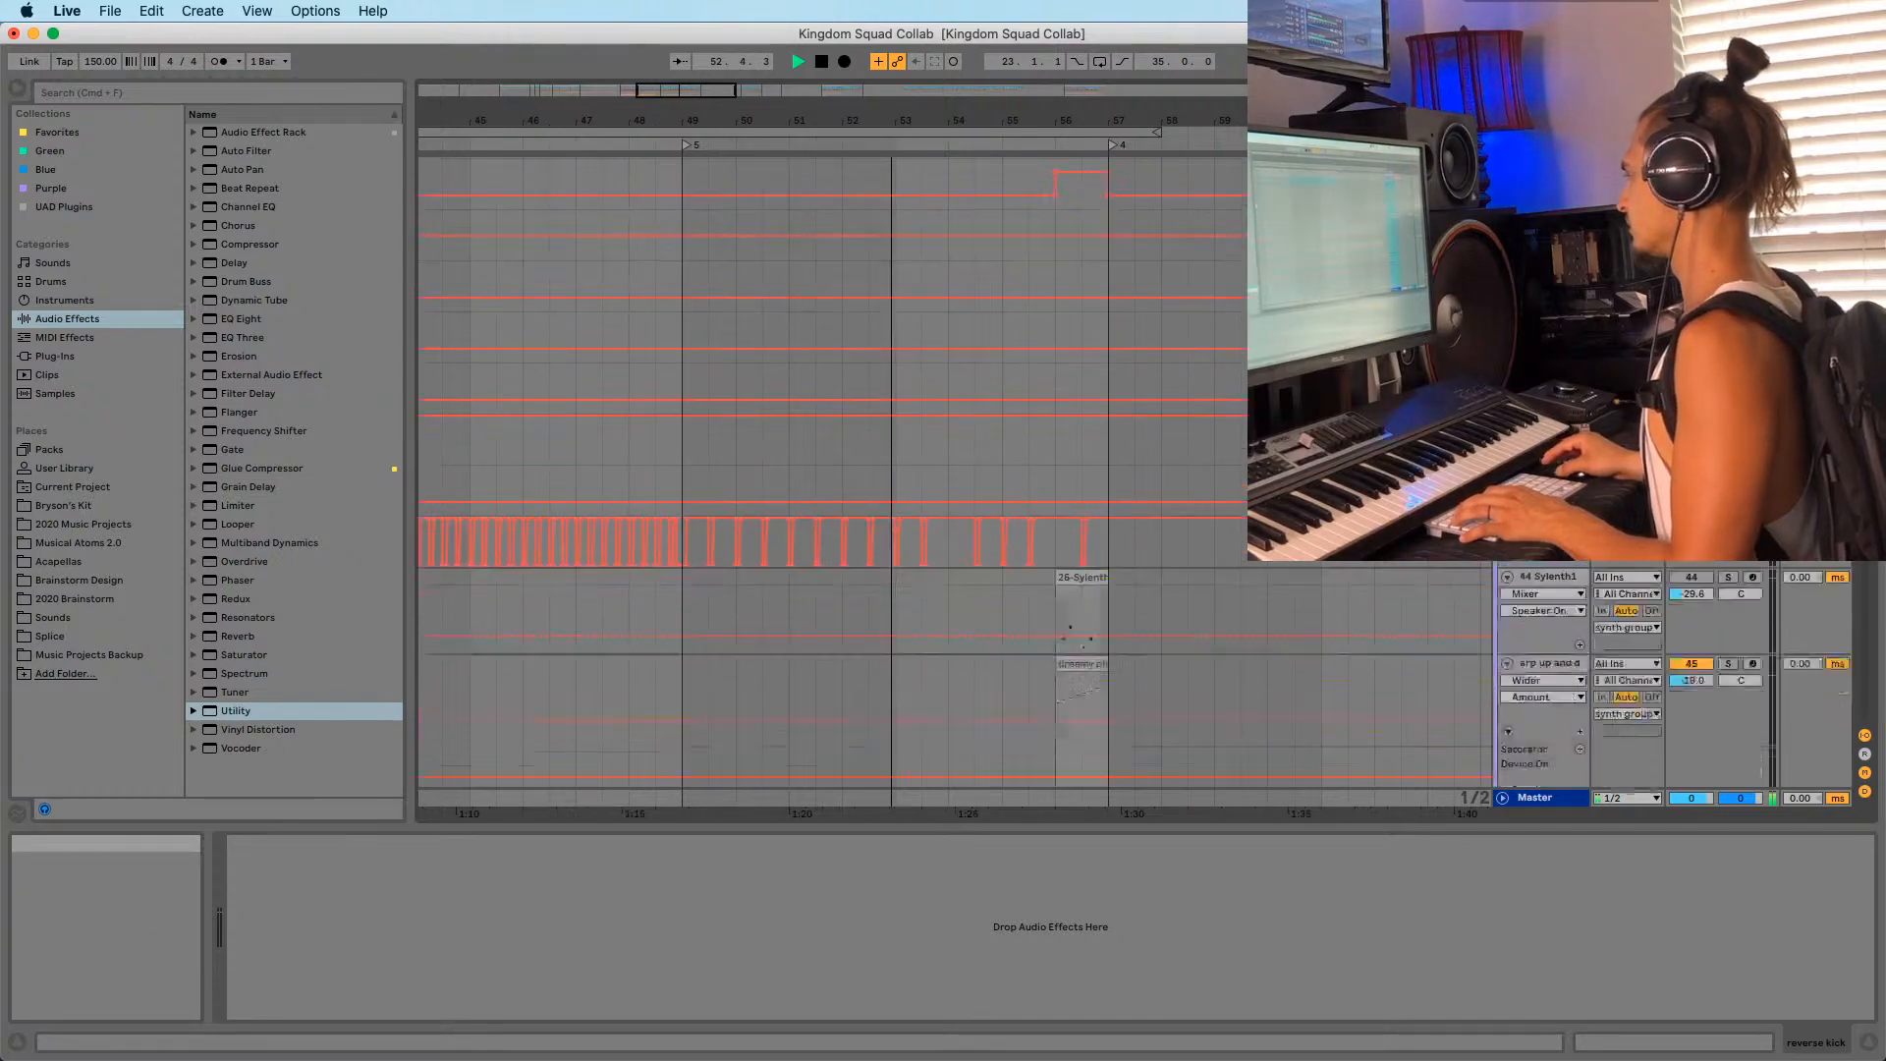
scroll(1820, 577, "down", 15)
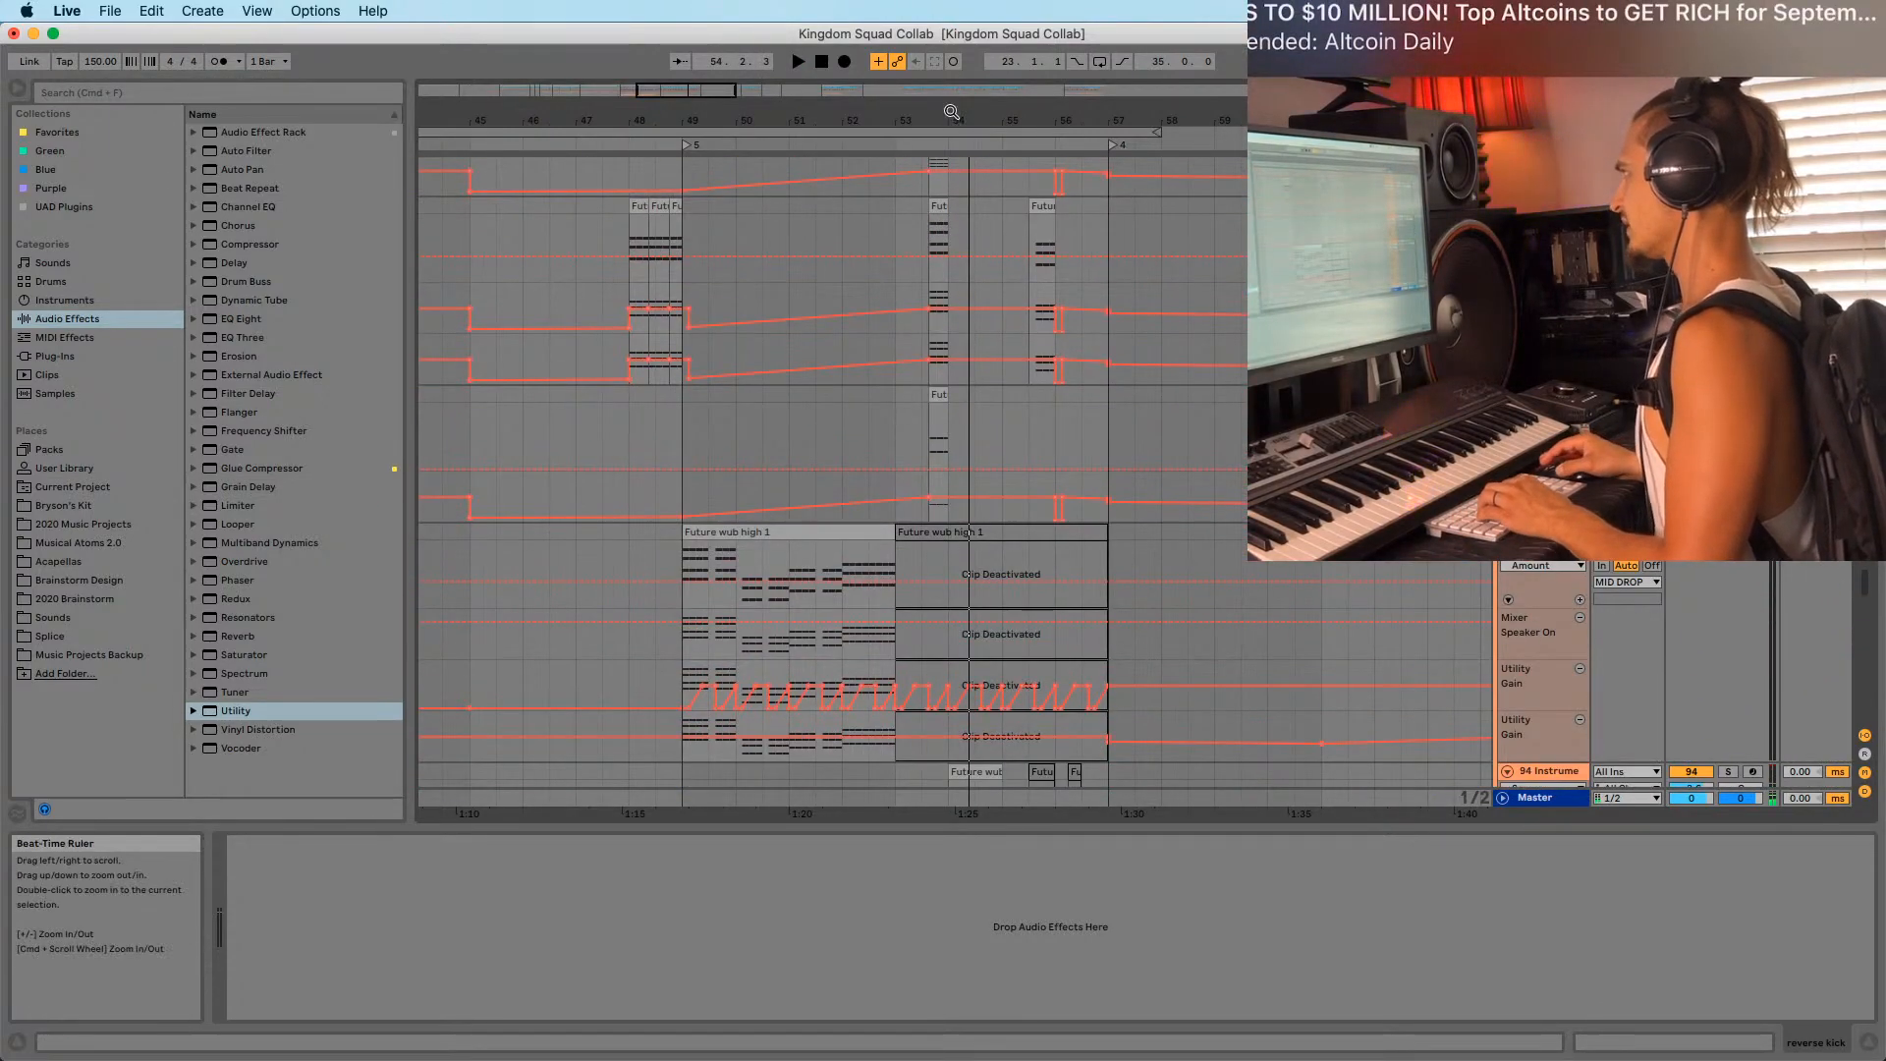
left_click_drag(952, 121, 967, 171)
Select 53.3.3–54.1.1 on the Future wub high 1 clip and solo the 93 Serum track.
left_click(613, 410)
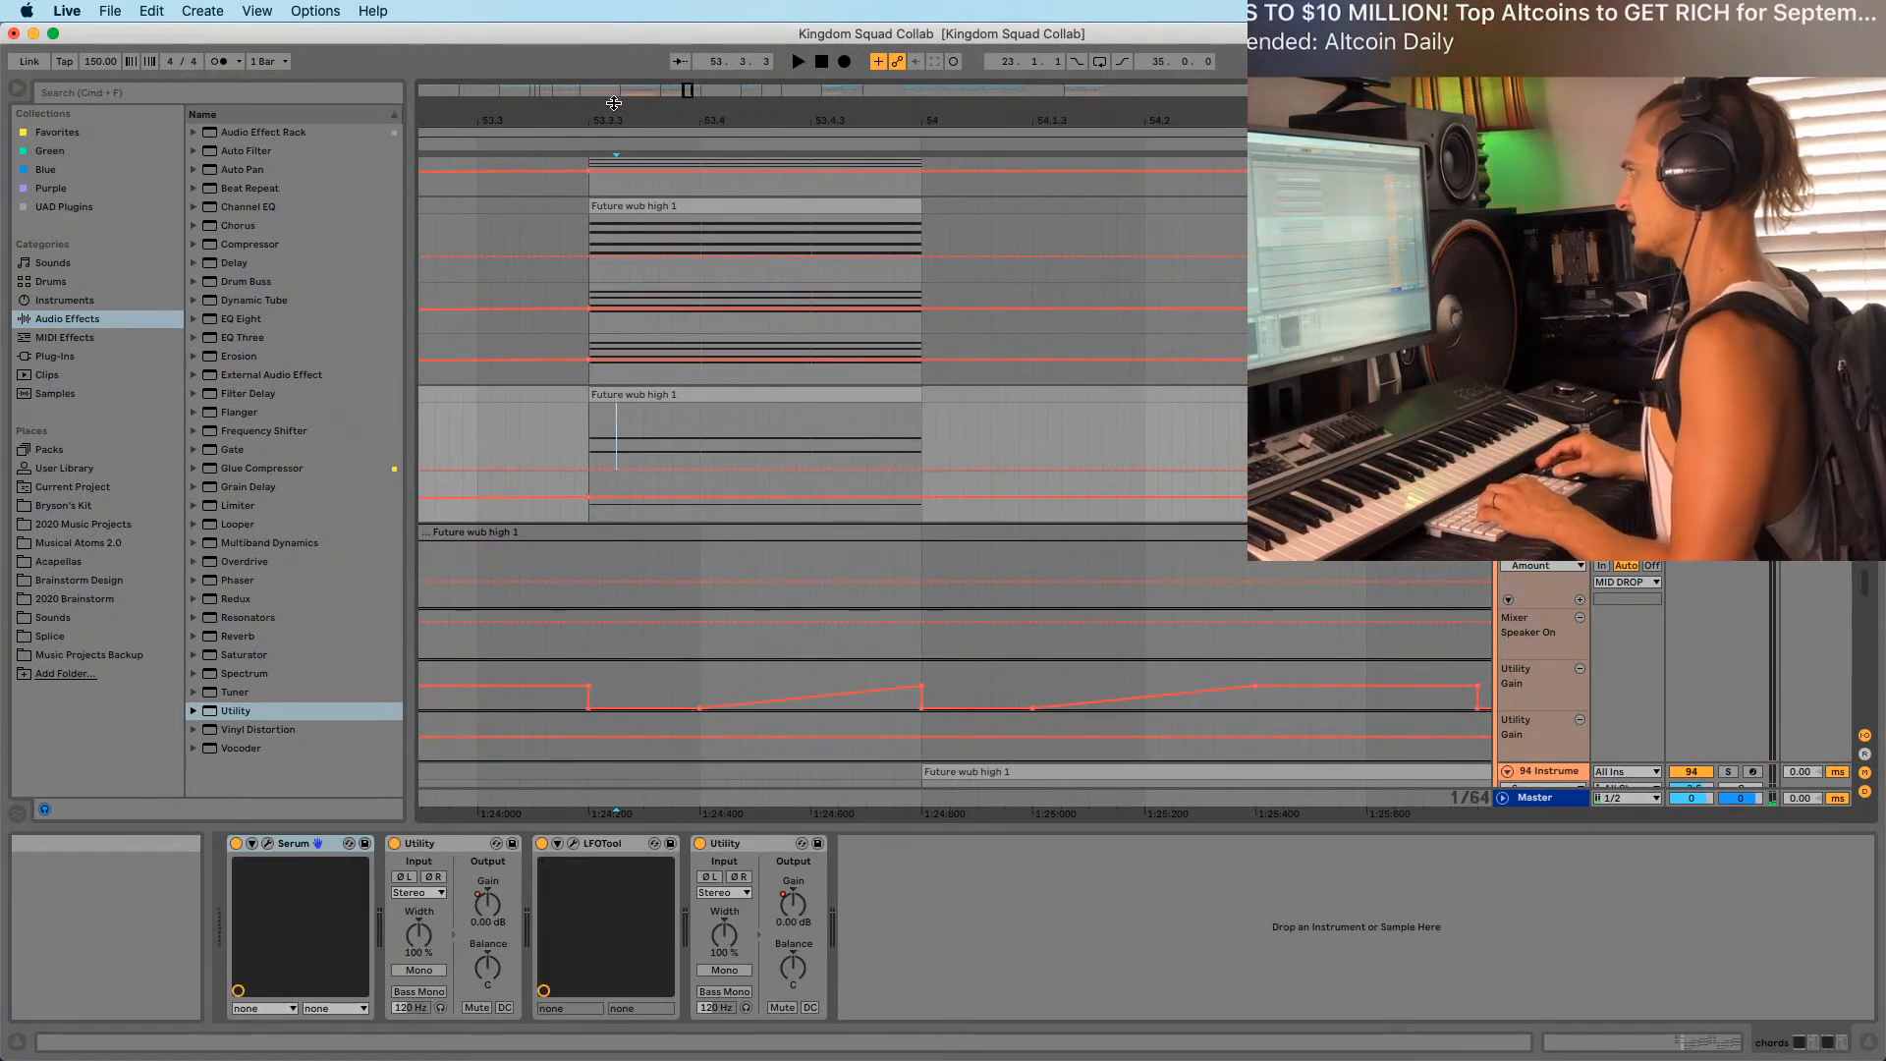
left_click_drag(613, 103, 659, 86)
left_click(665, 396)
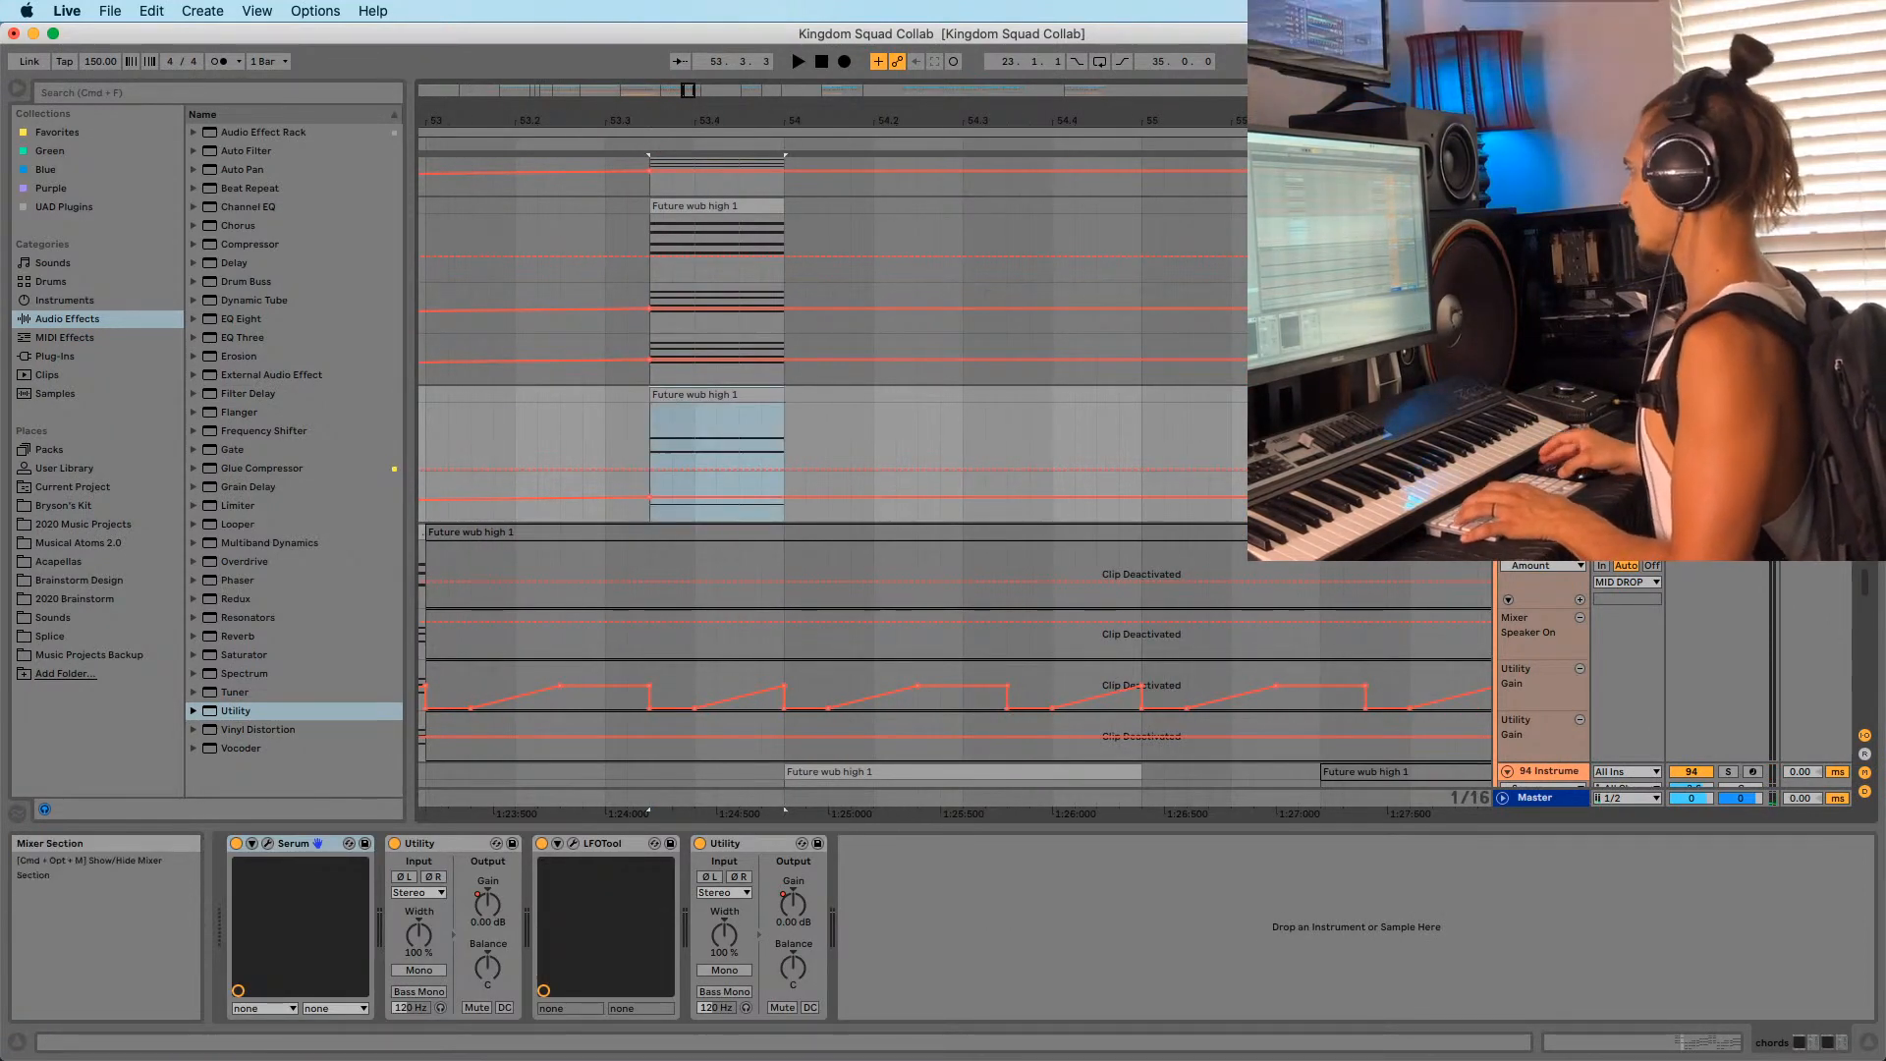
scroll(1002, 303, "up", 3)
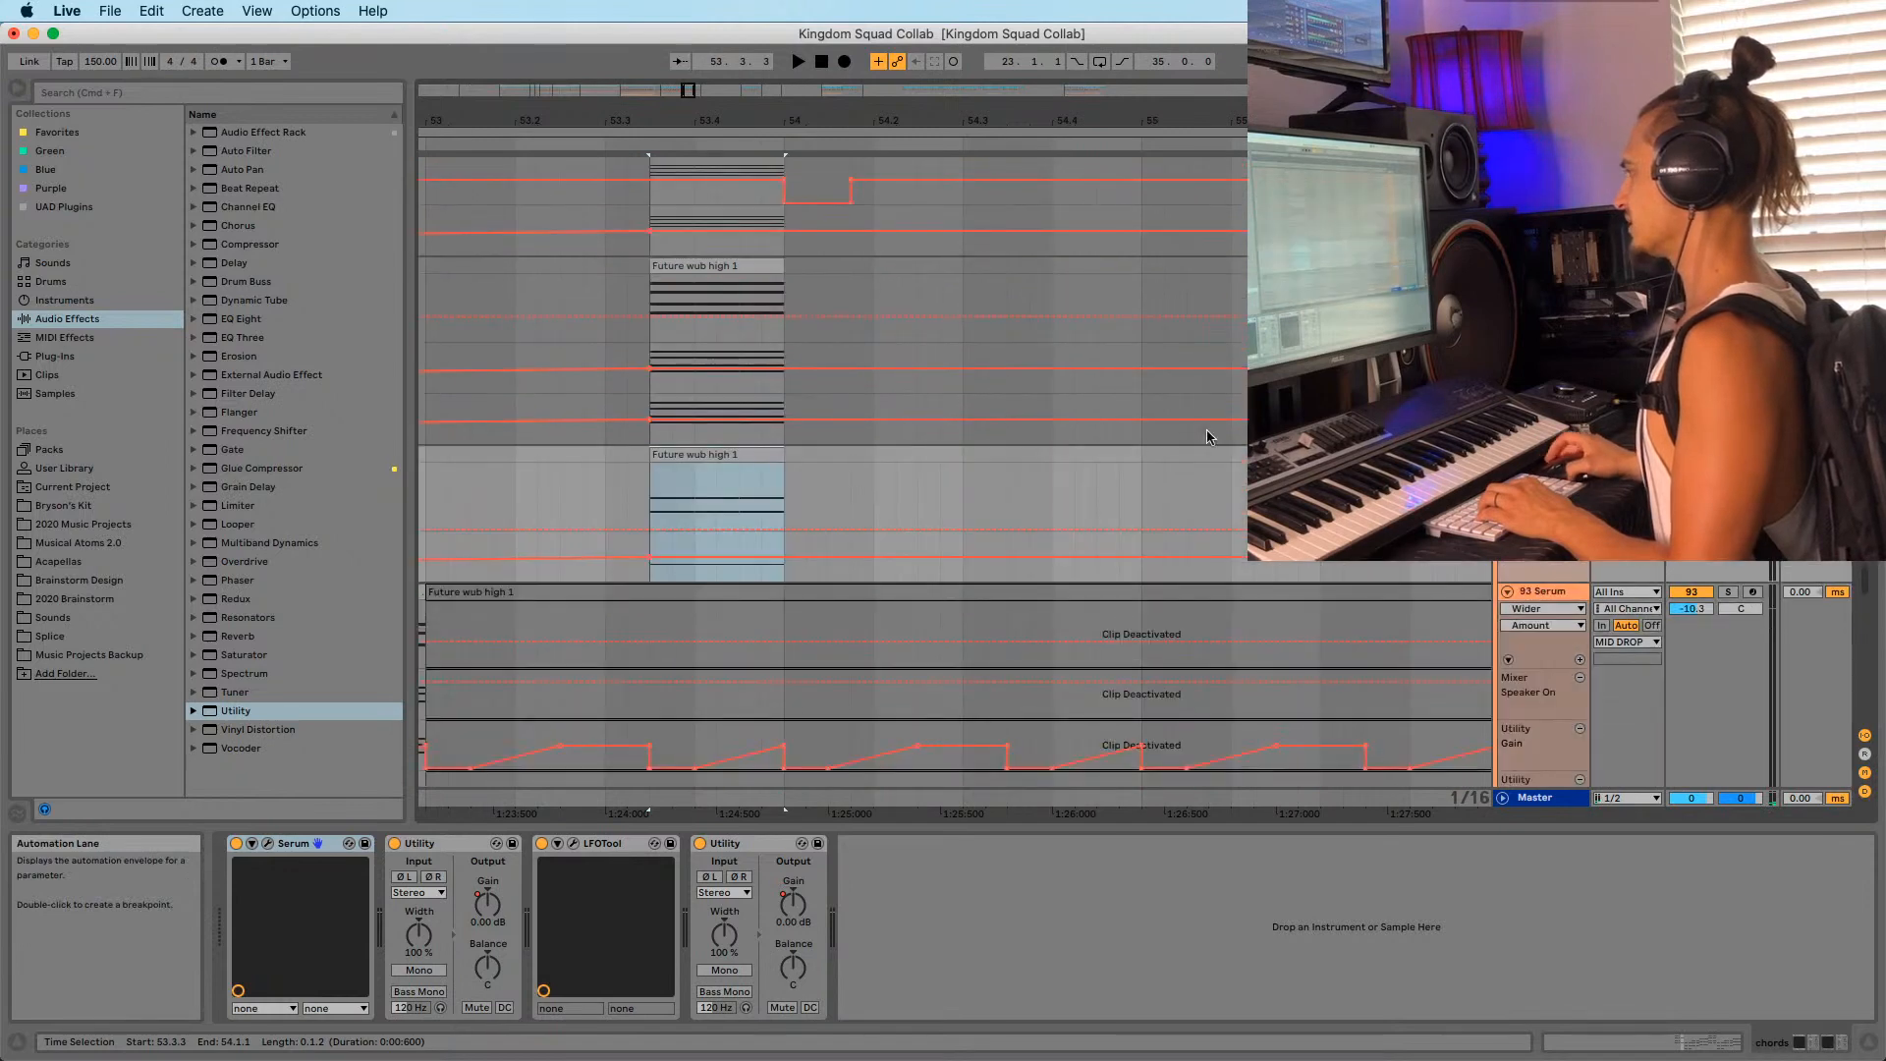
left_click(1728, 455)
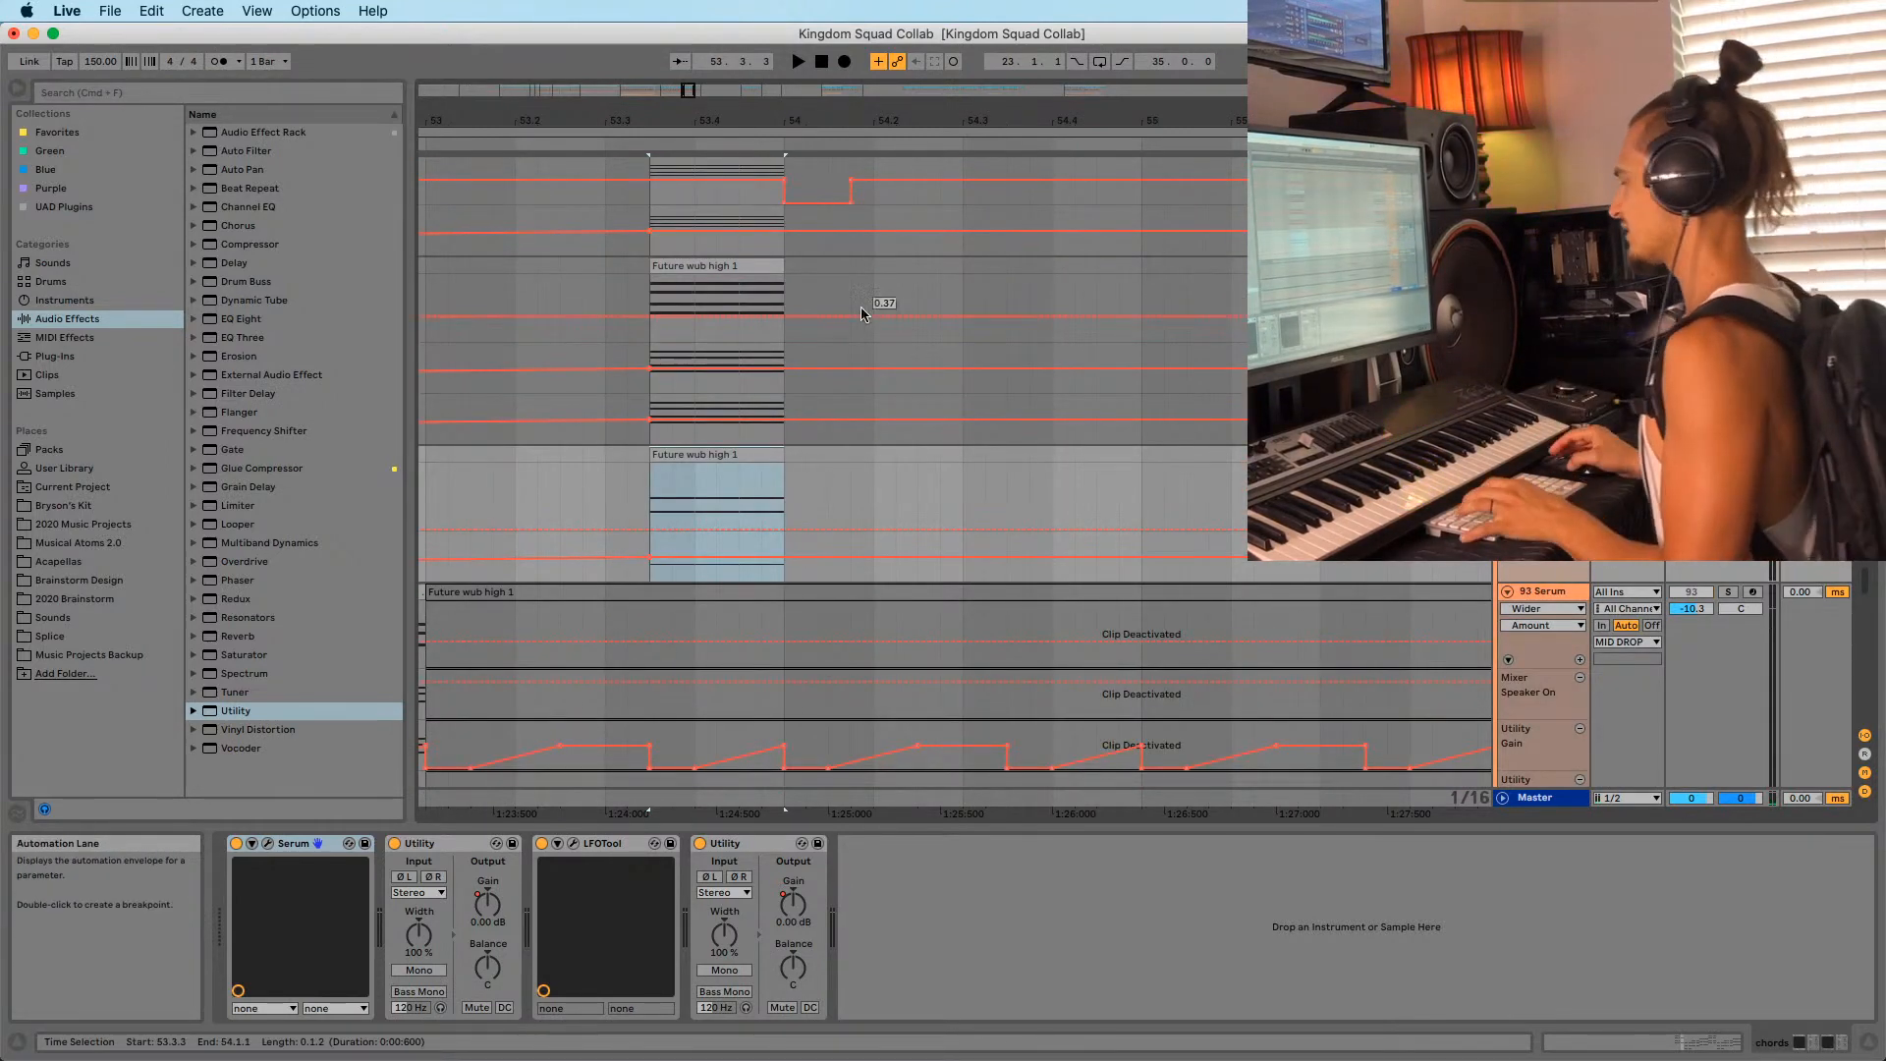
Zoom in on the selected section and audition it repeatedly from its start.
left_click_drag(674, 113, 685, 255)
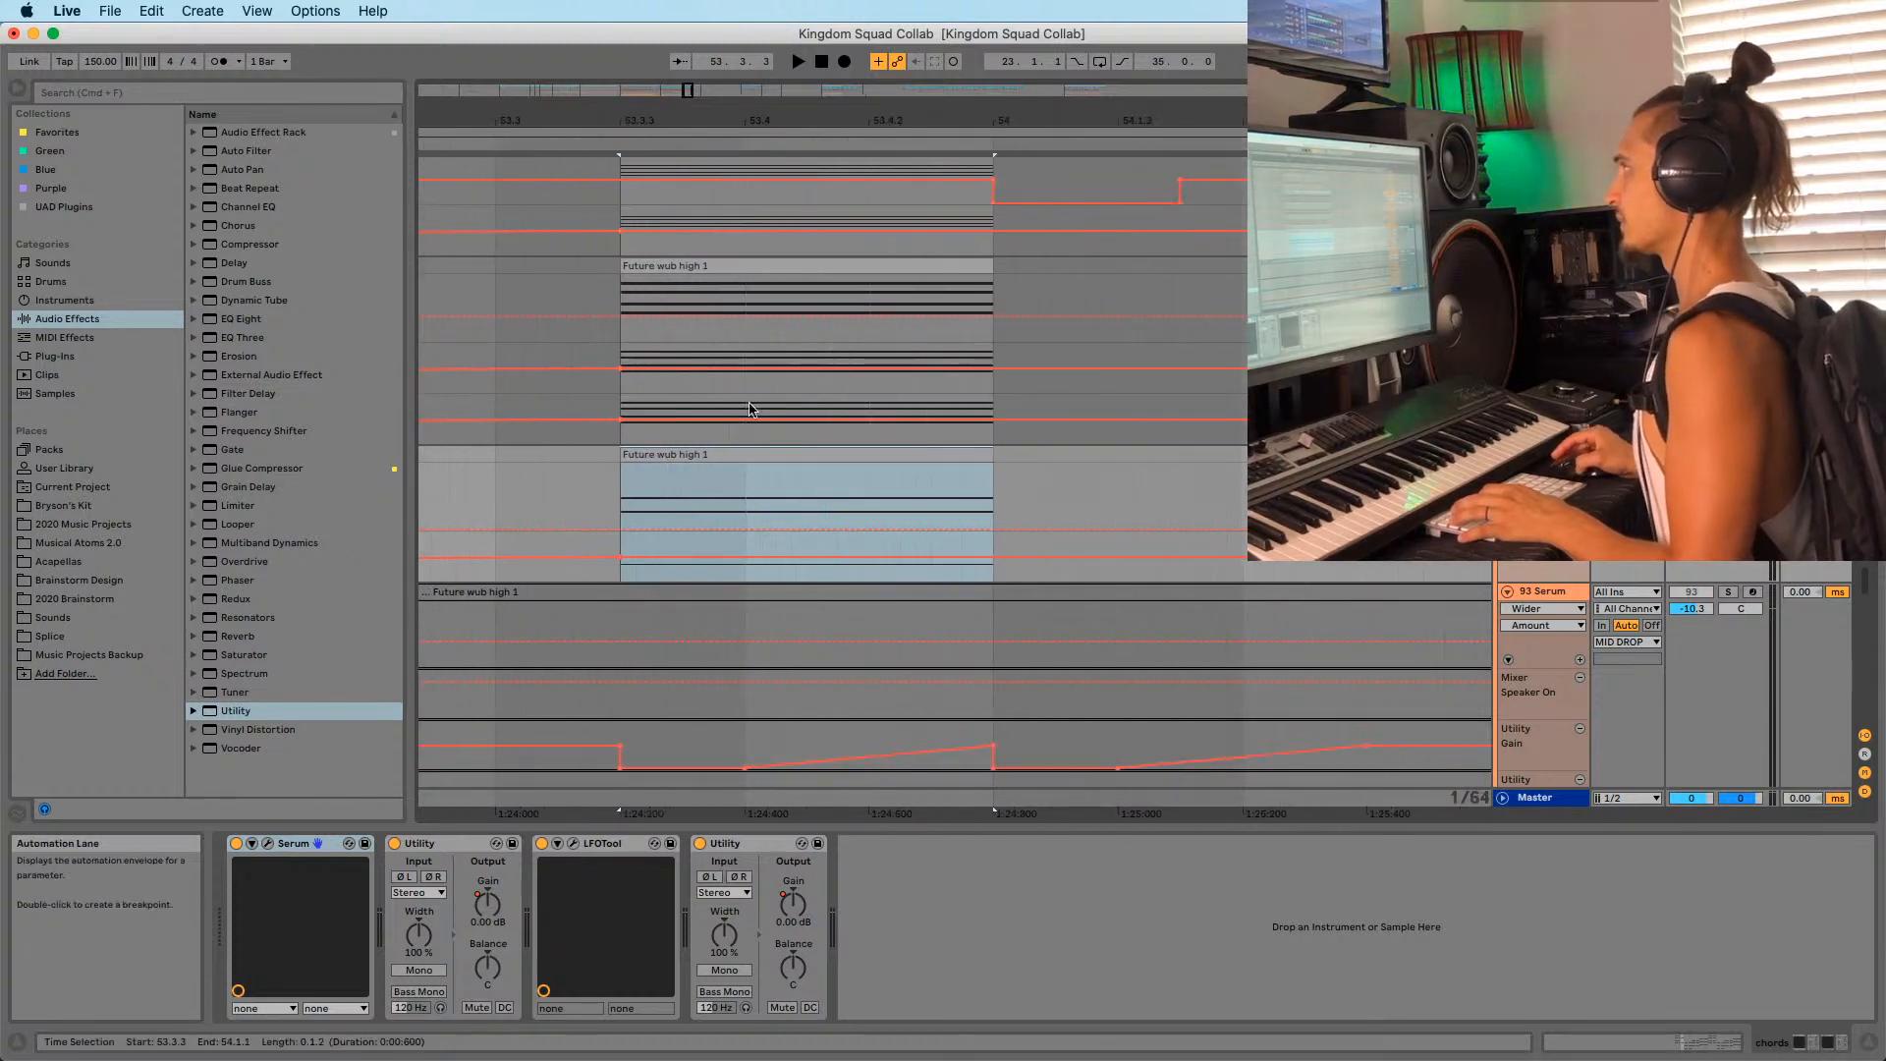
left_click_drag(693, 112, 693, 92)
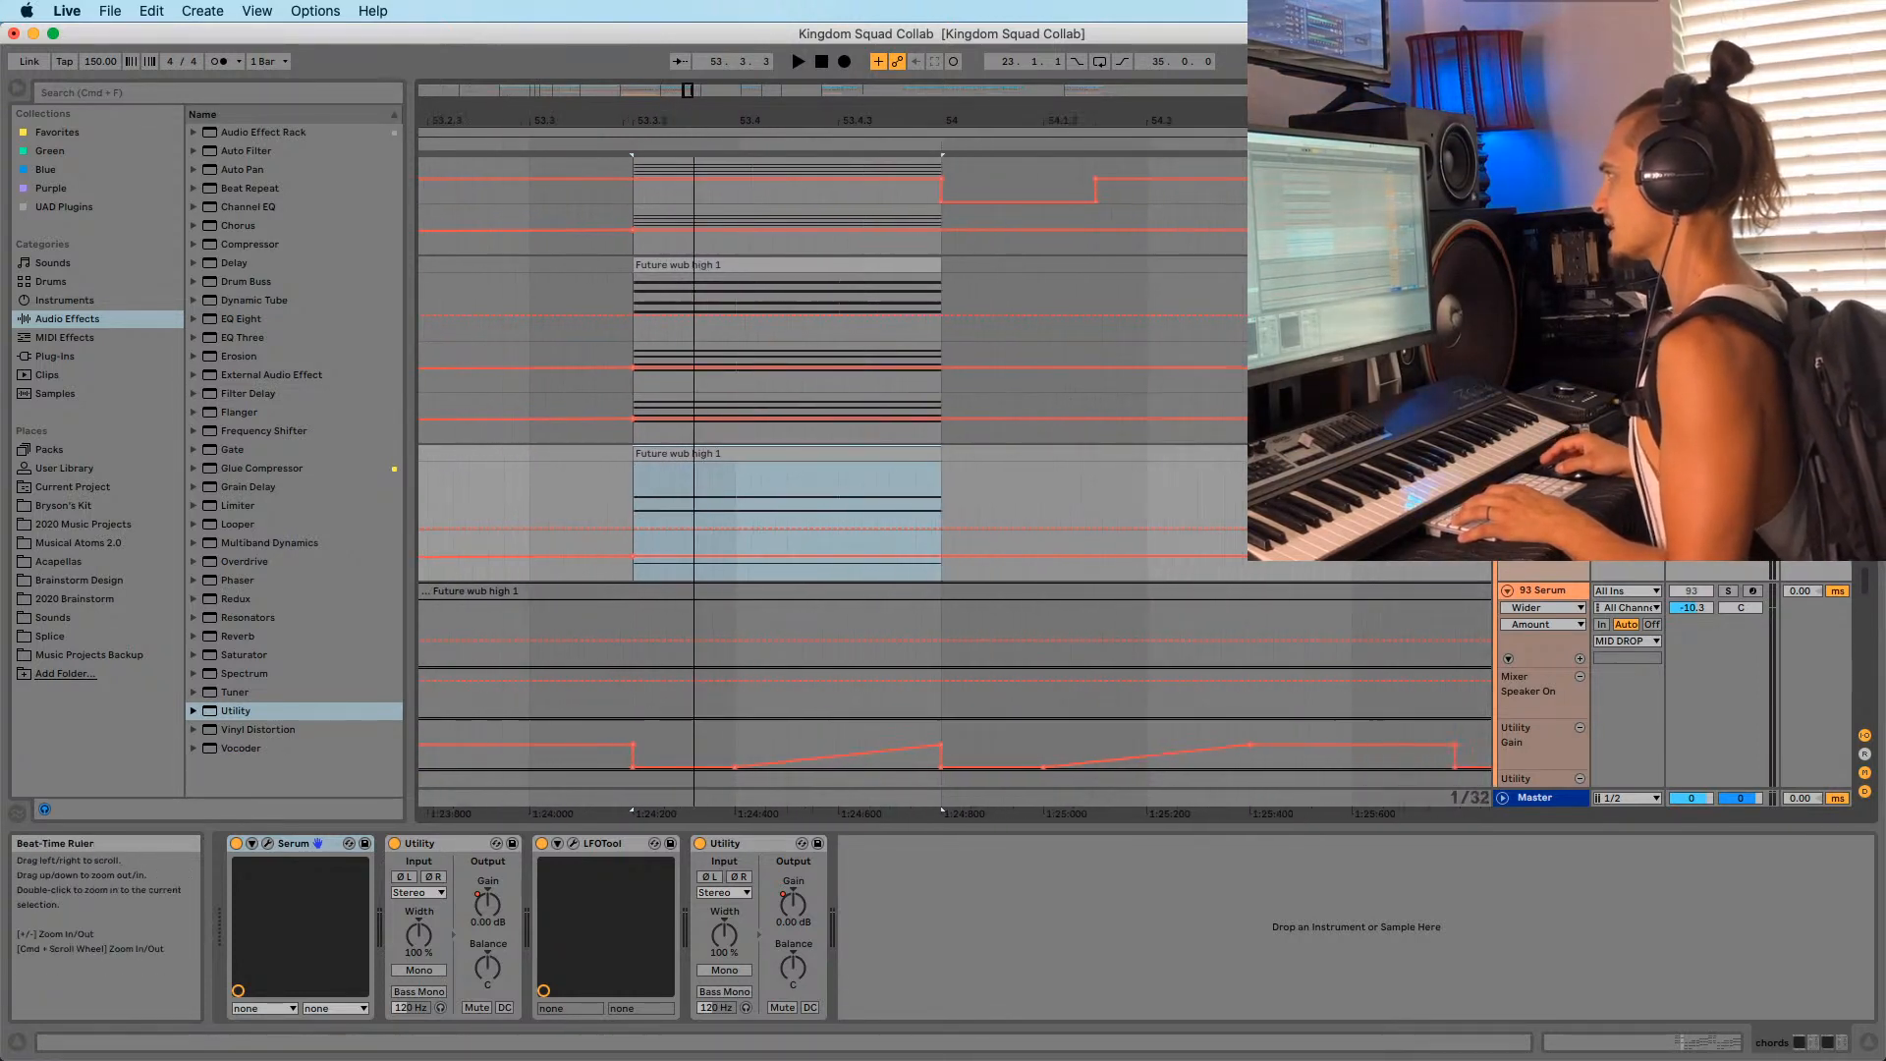
key("space")
key("space")
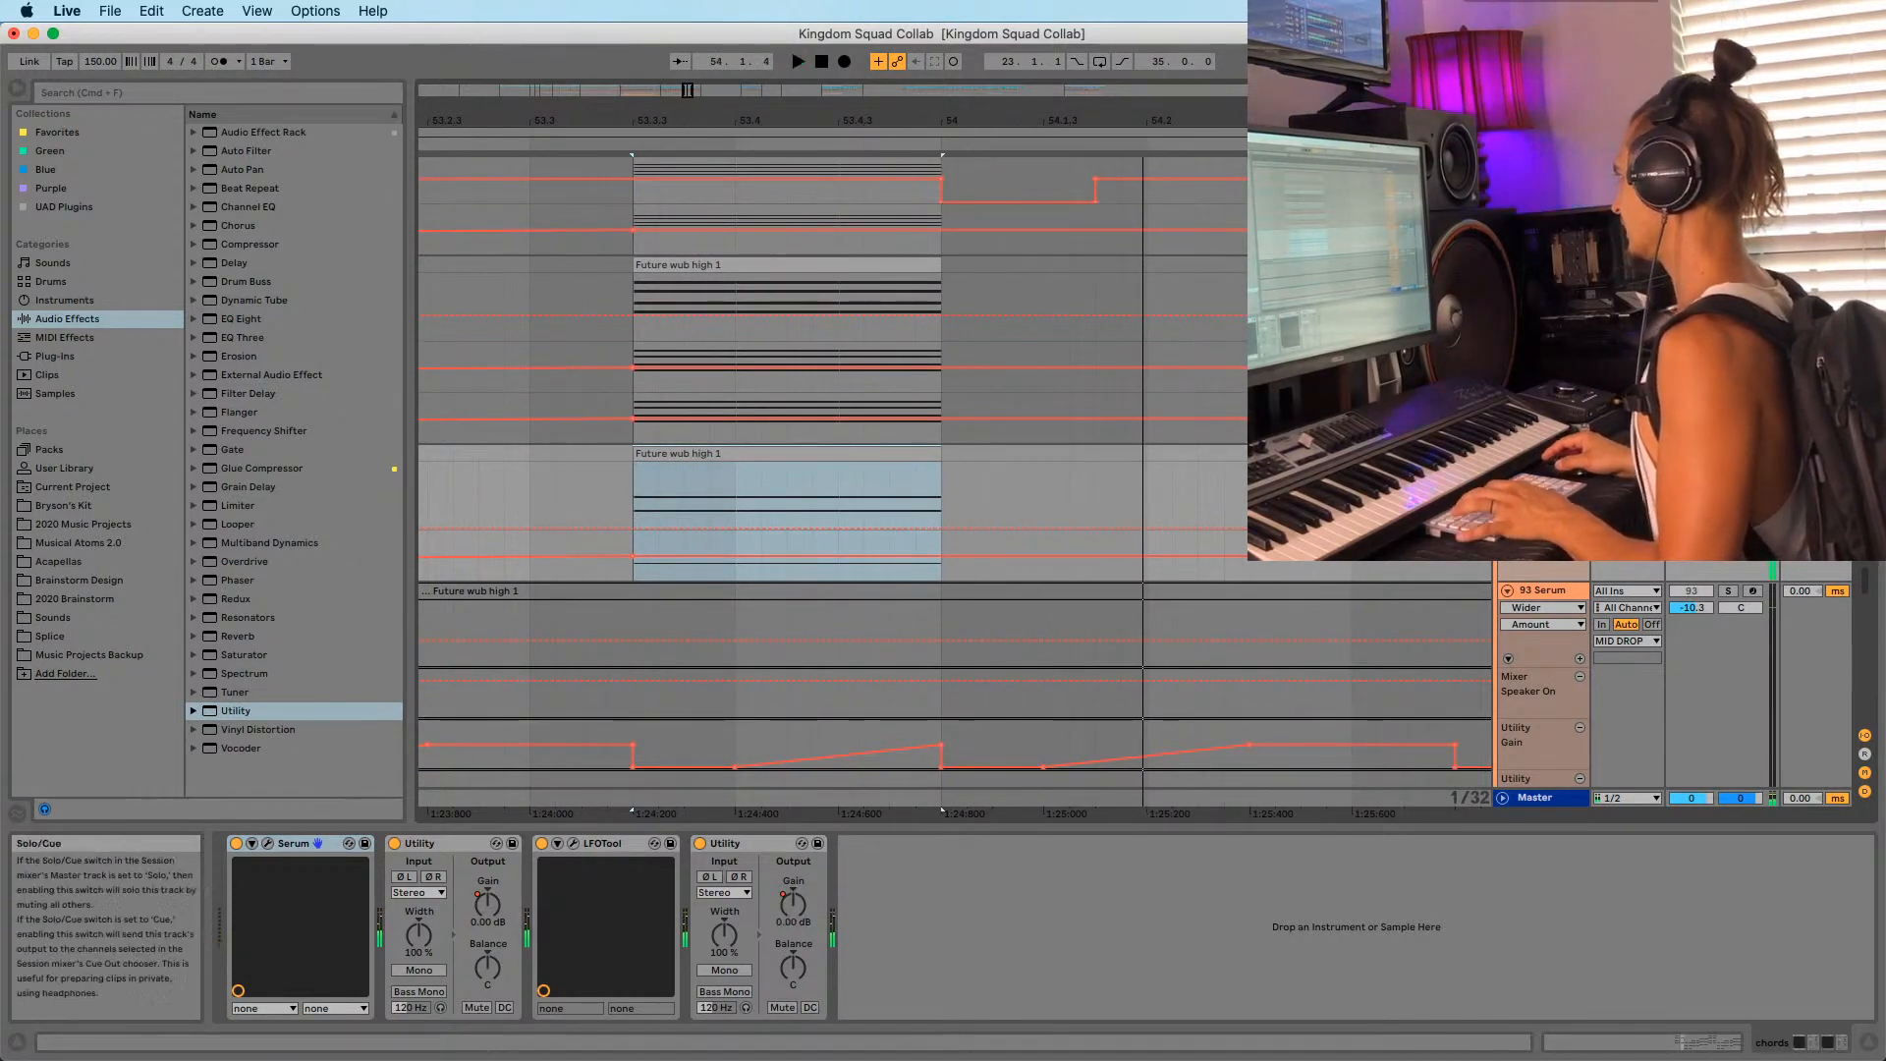
left_click_drag(836, 116, 773, 97)
scroll(1225, 640, "up", 4)
key("space")
key("space")
key("space")
key("space")
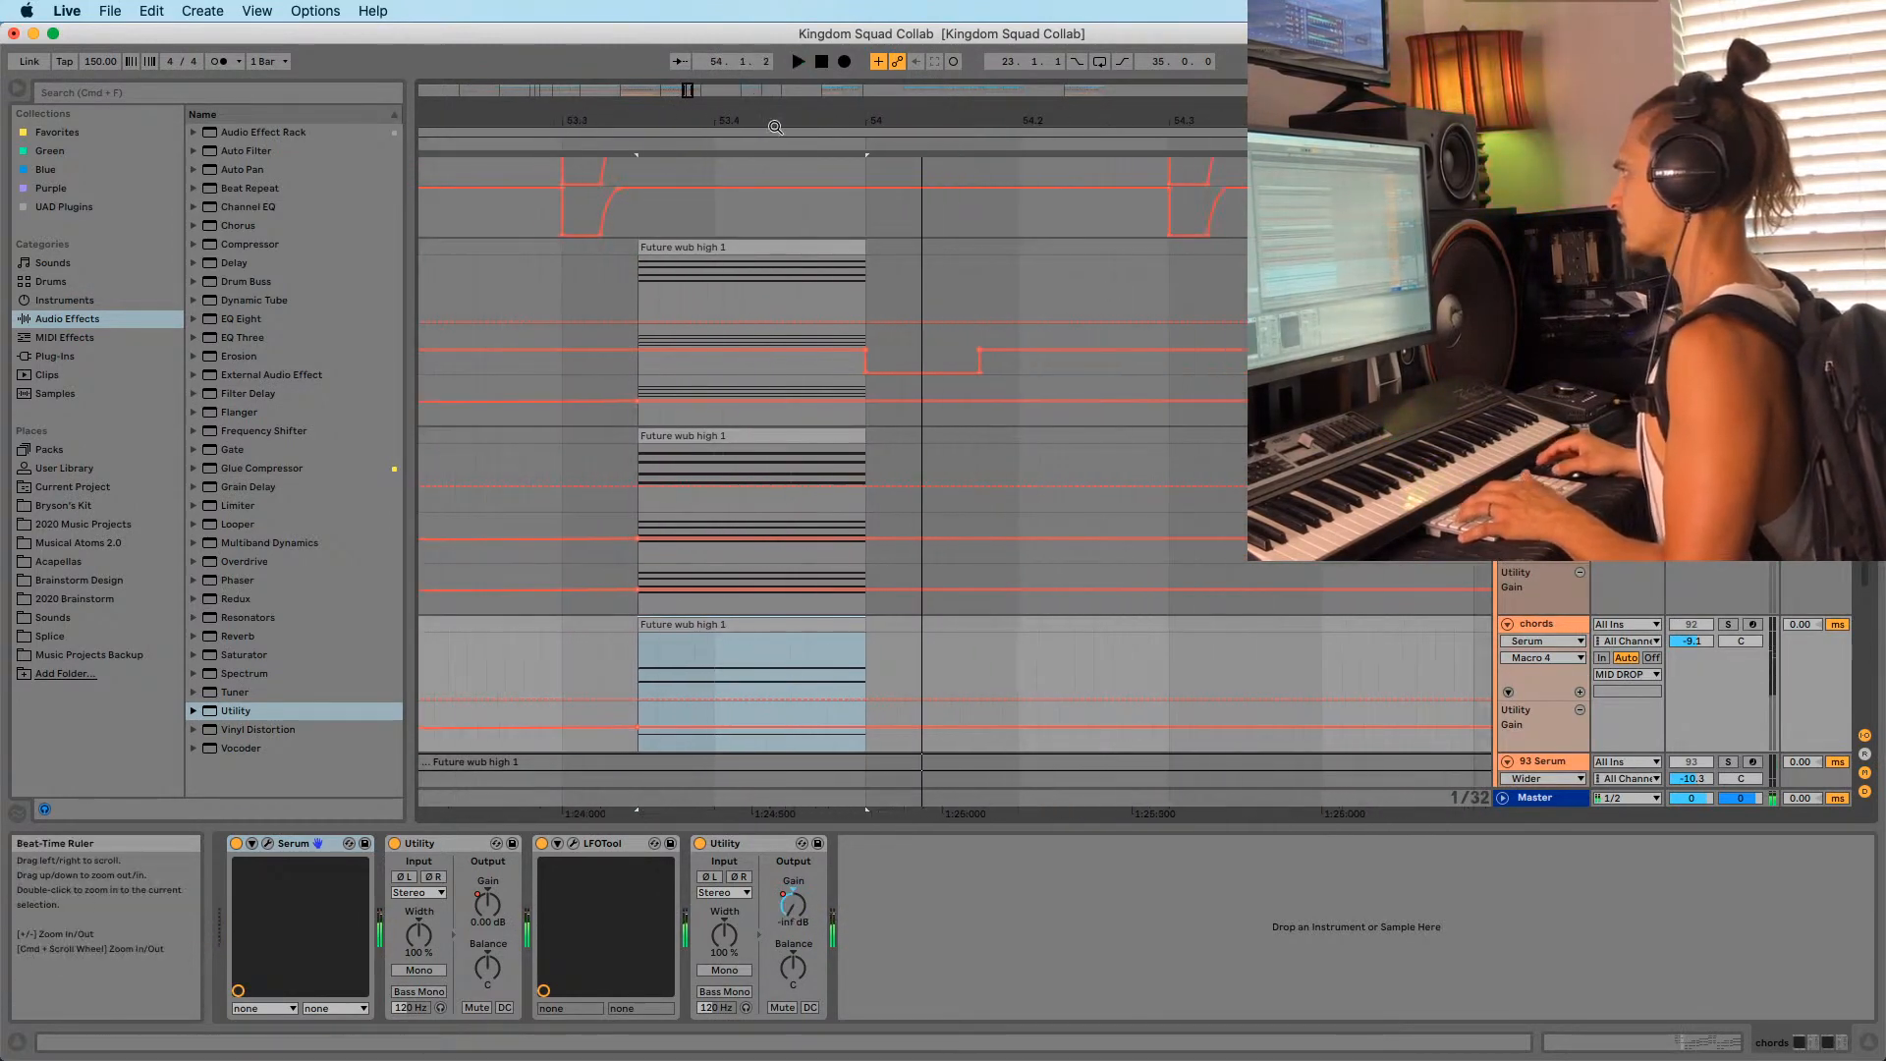
key("space")
key("space")
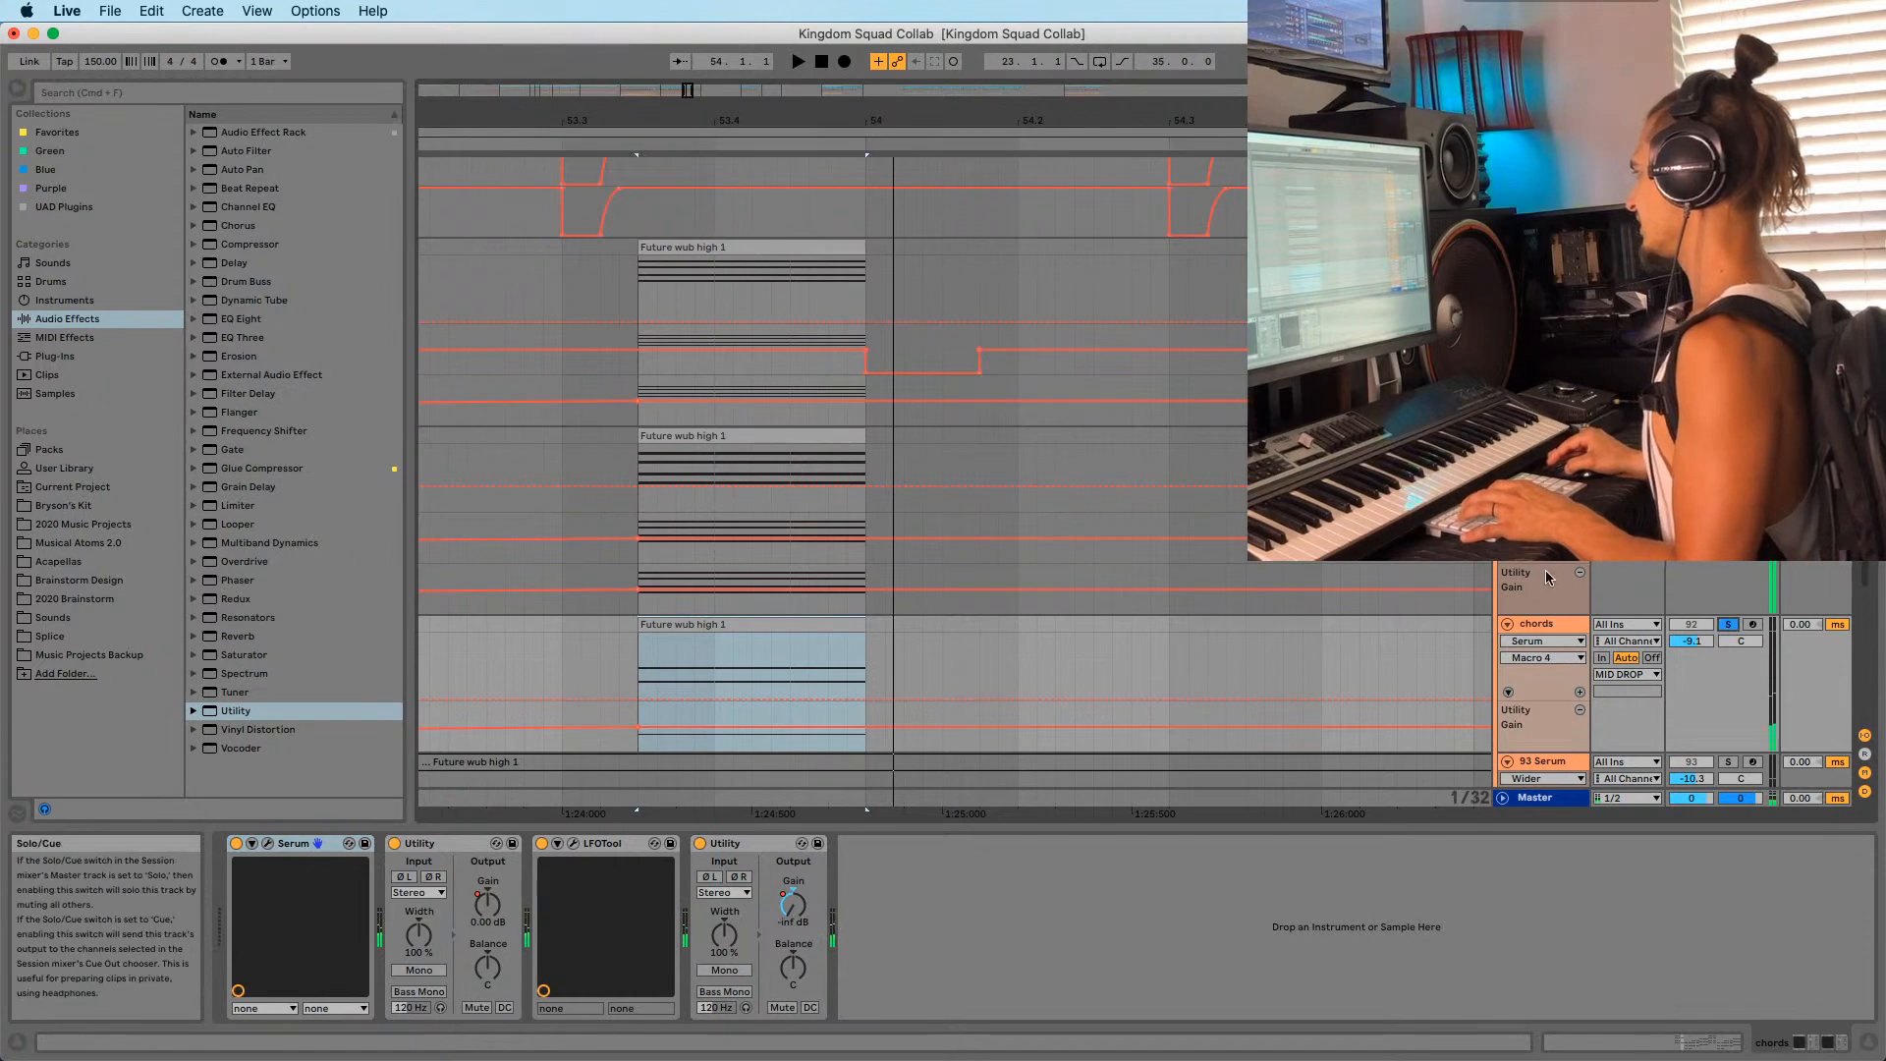
scroll(1546, 570, "down", 3)
key("space")
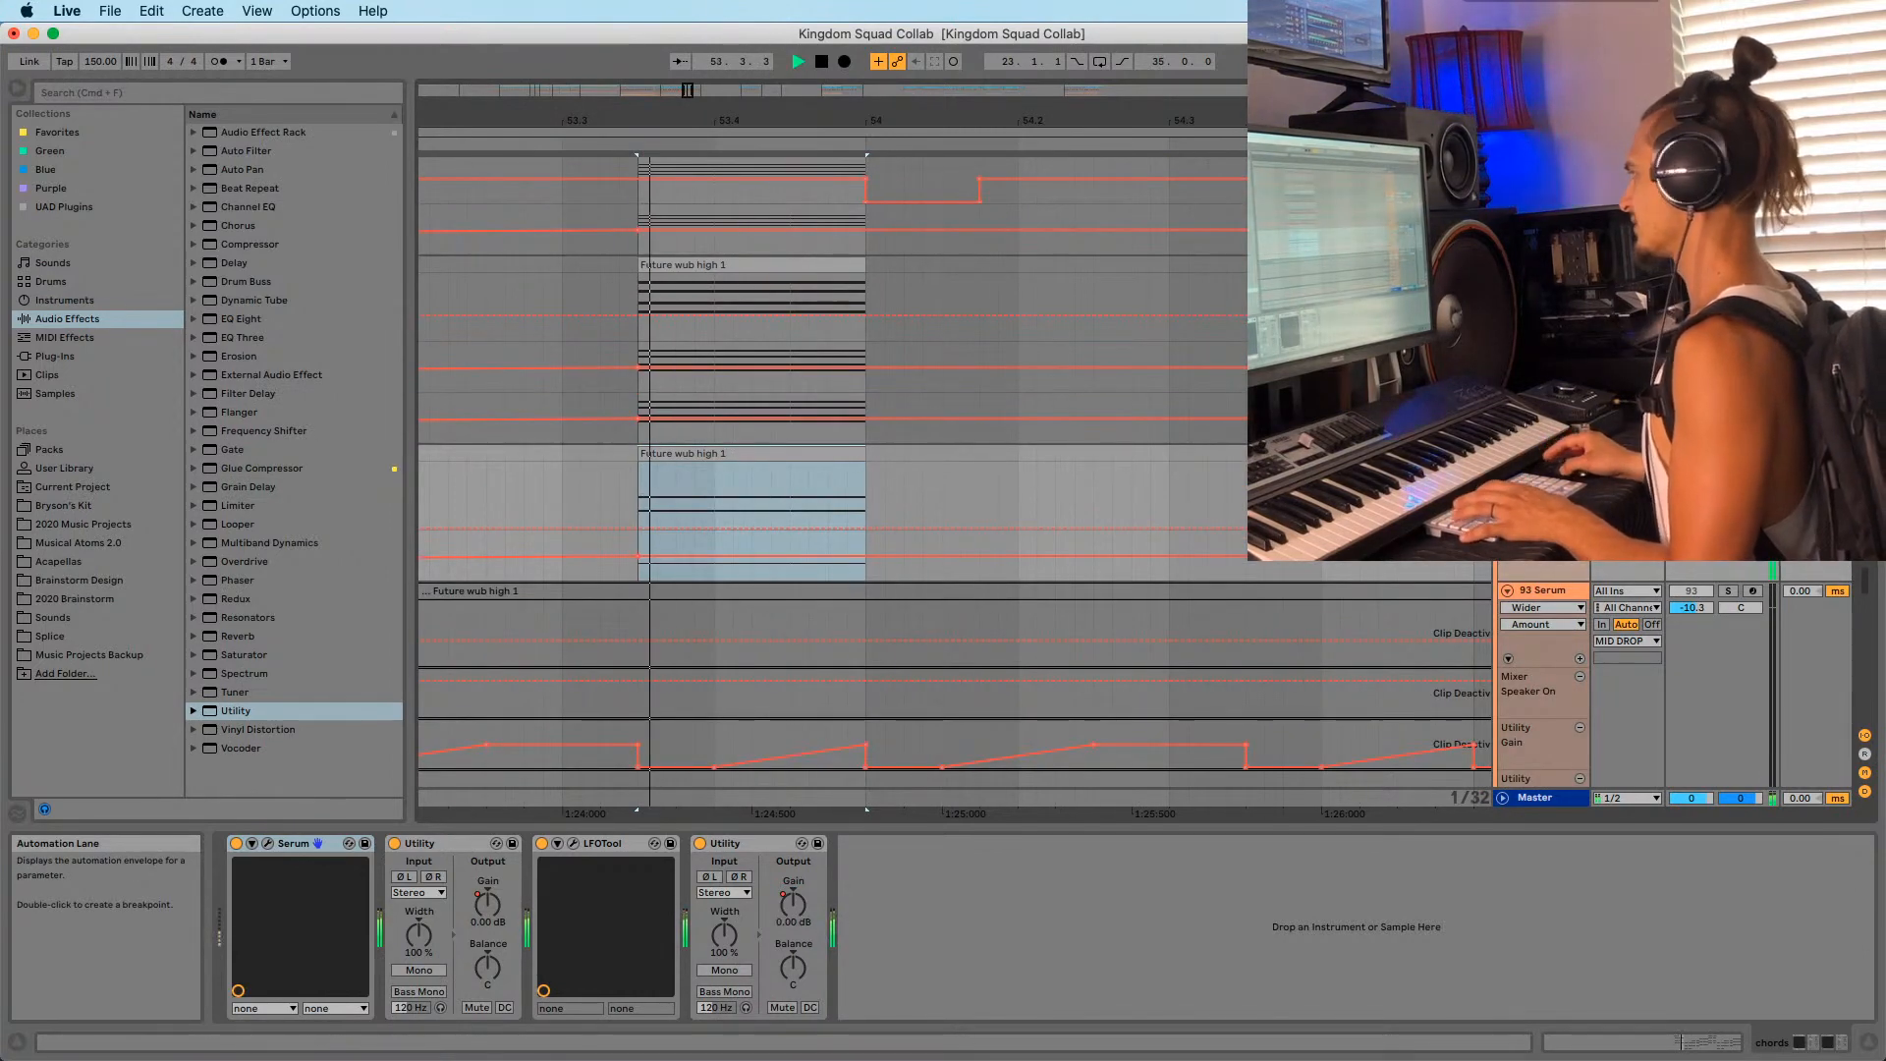
scroll(969, 455, "down", 10)
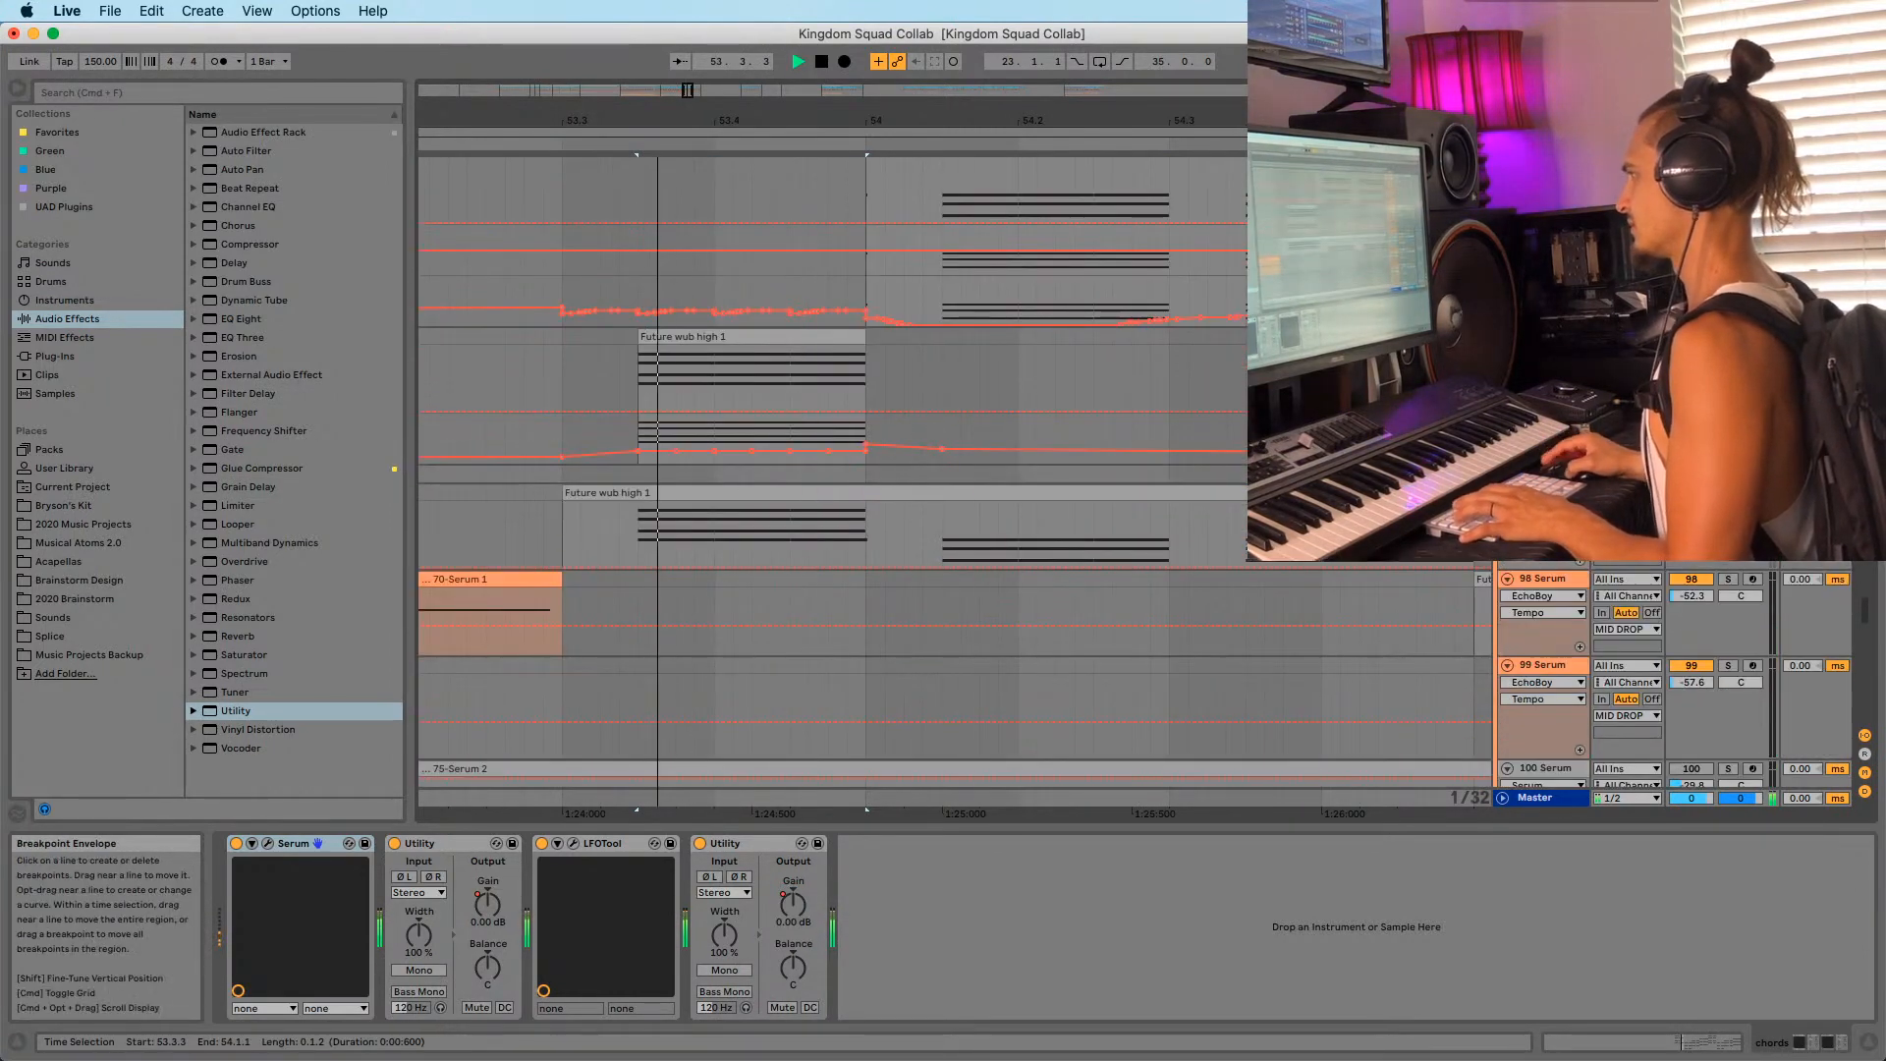
key("space")
Solo a second track and replay the selection to compare it.
left_click(1727, 337)
key("space")
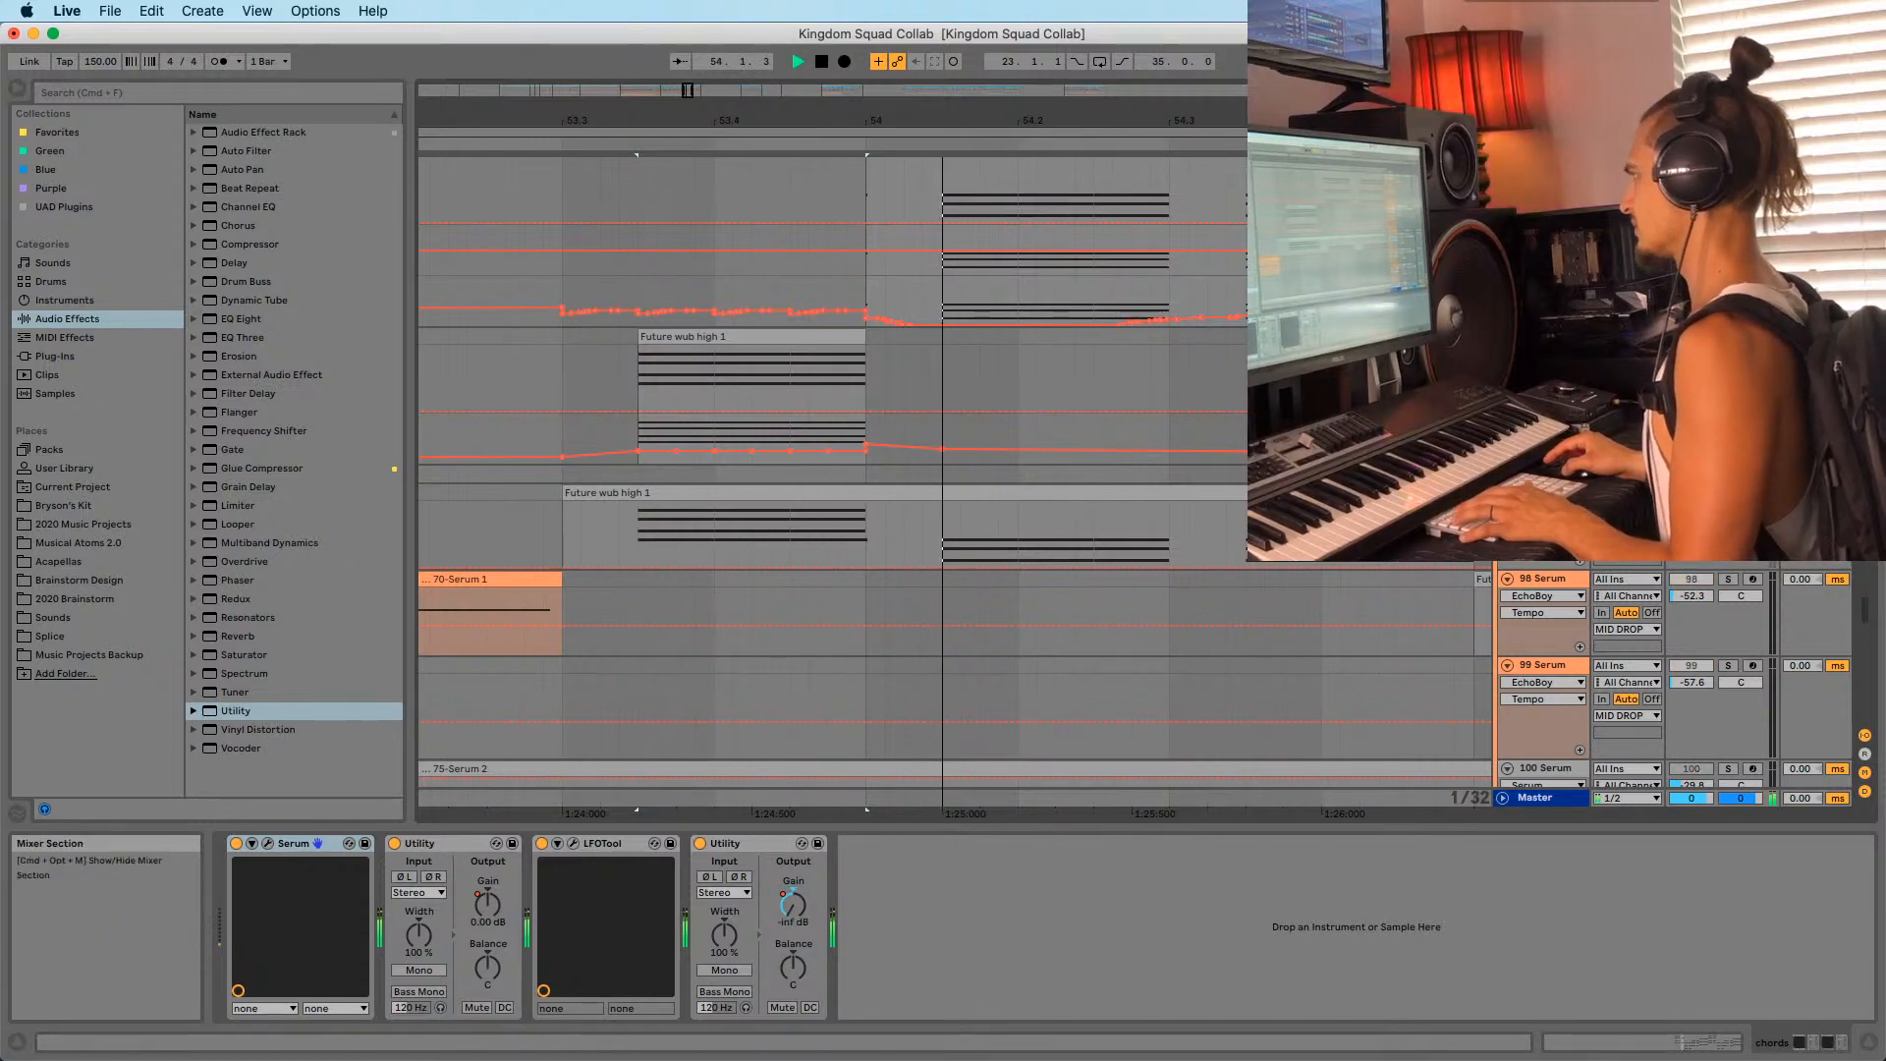
key("space")
key("space")
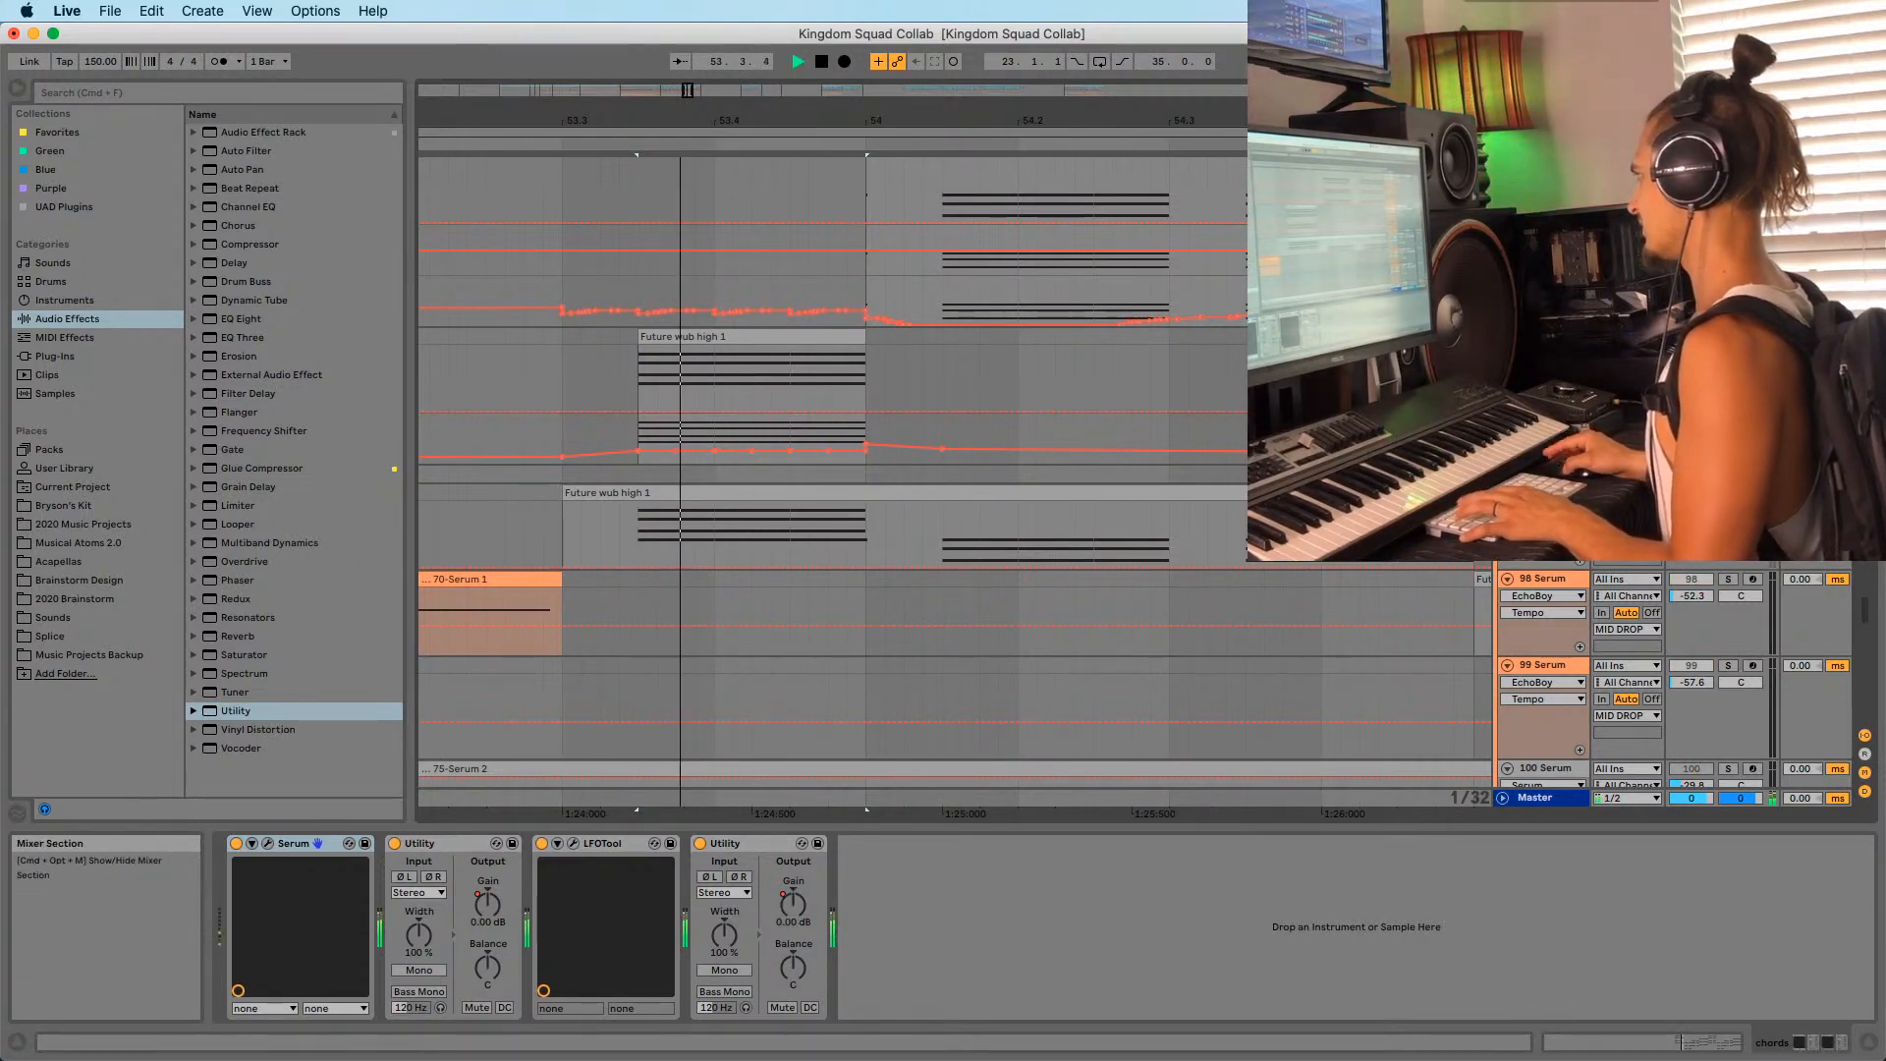
scroll(1092, 349, "down", 10)
key("space")
scroll(1092, 356, "down", 10)
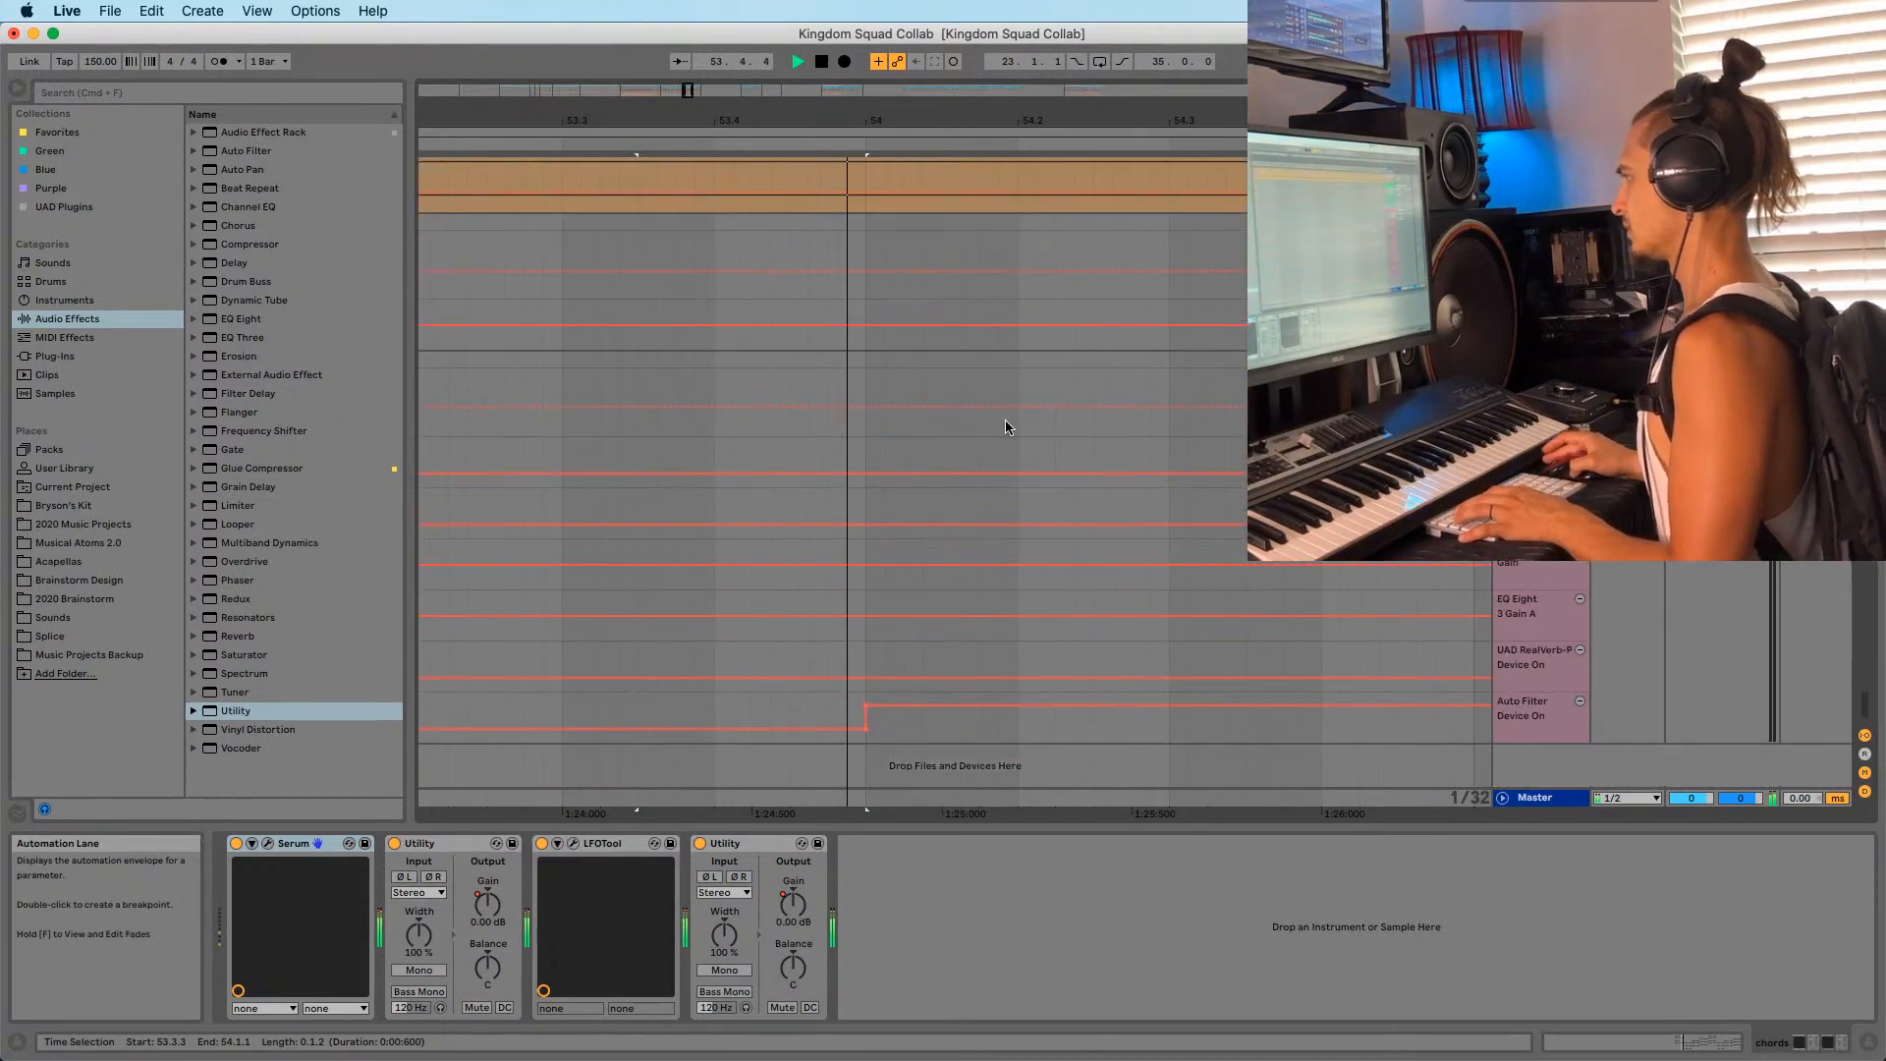
Select the Future wub high 1 clip on track 98 and replay the passage several times.
key("space")
scroll(998, 452, "up", 15)
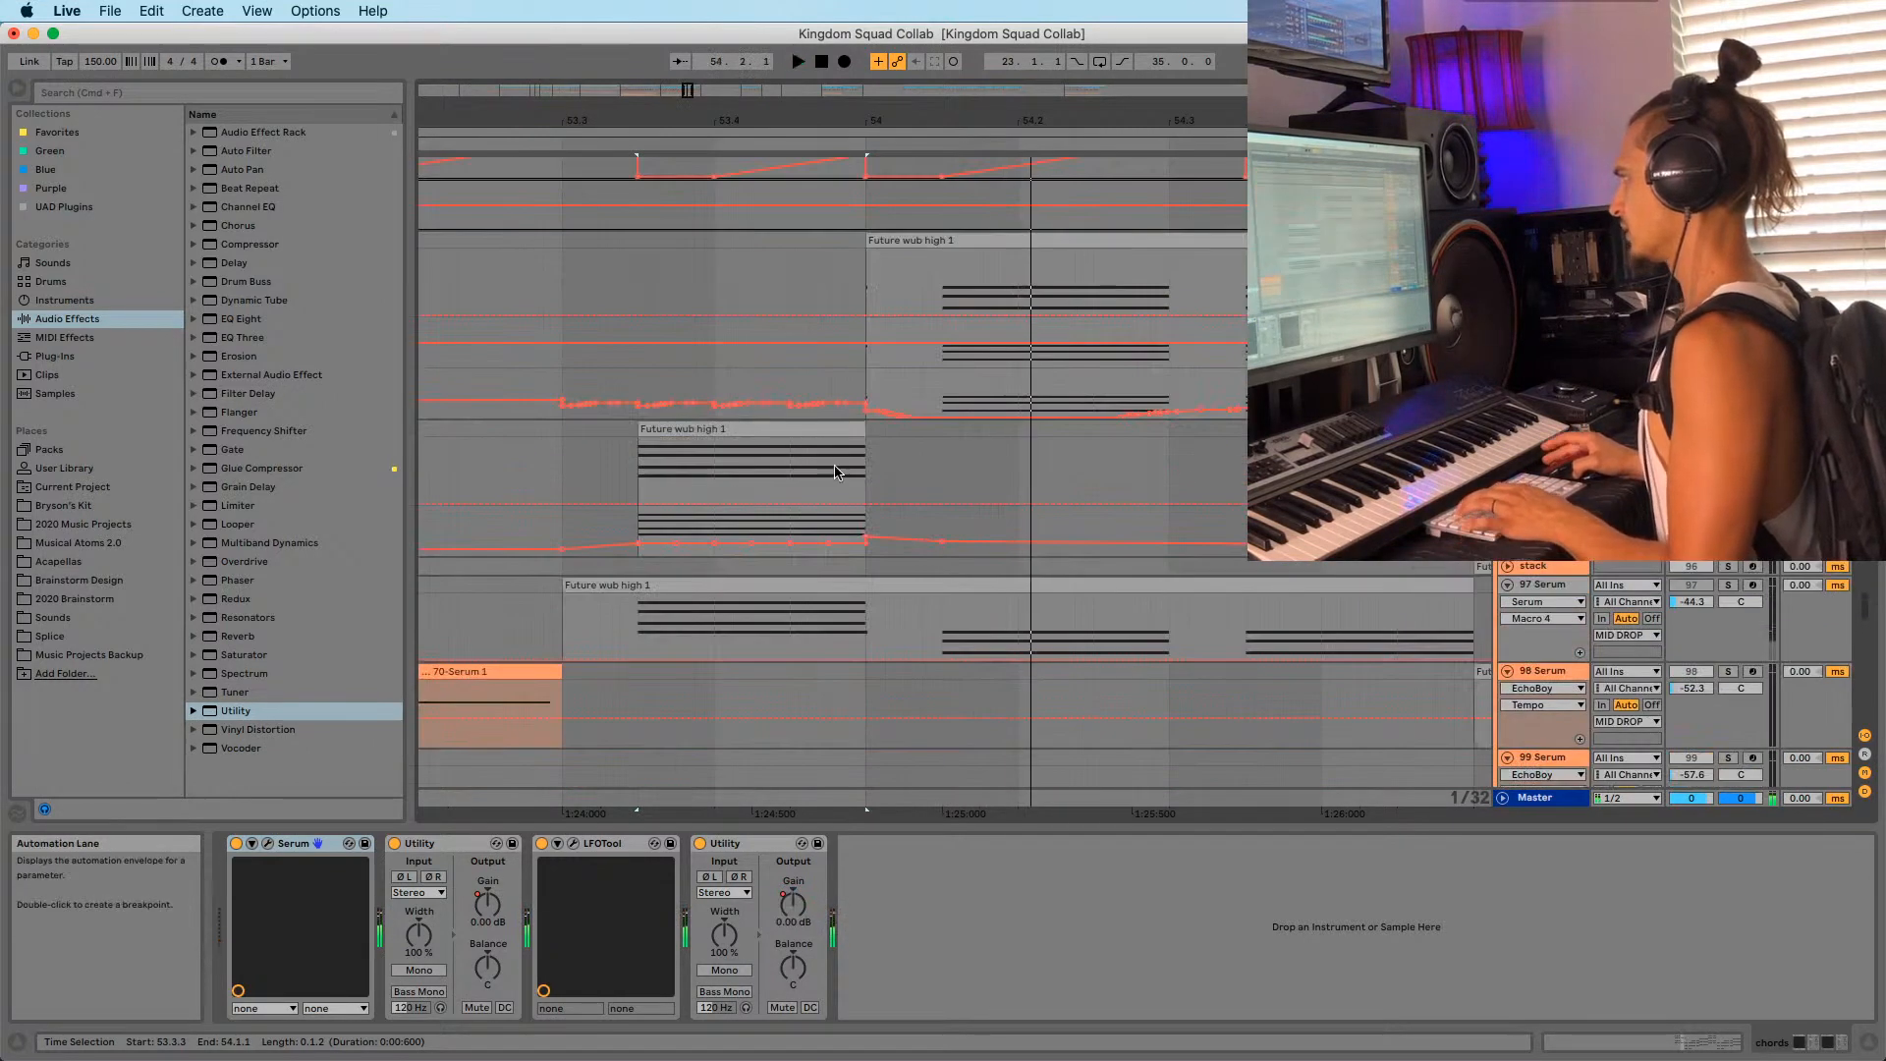
left_click(790, 472)
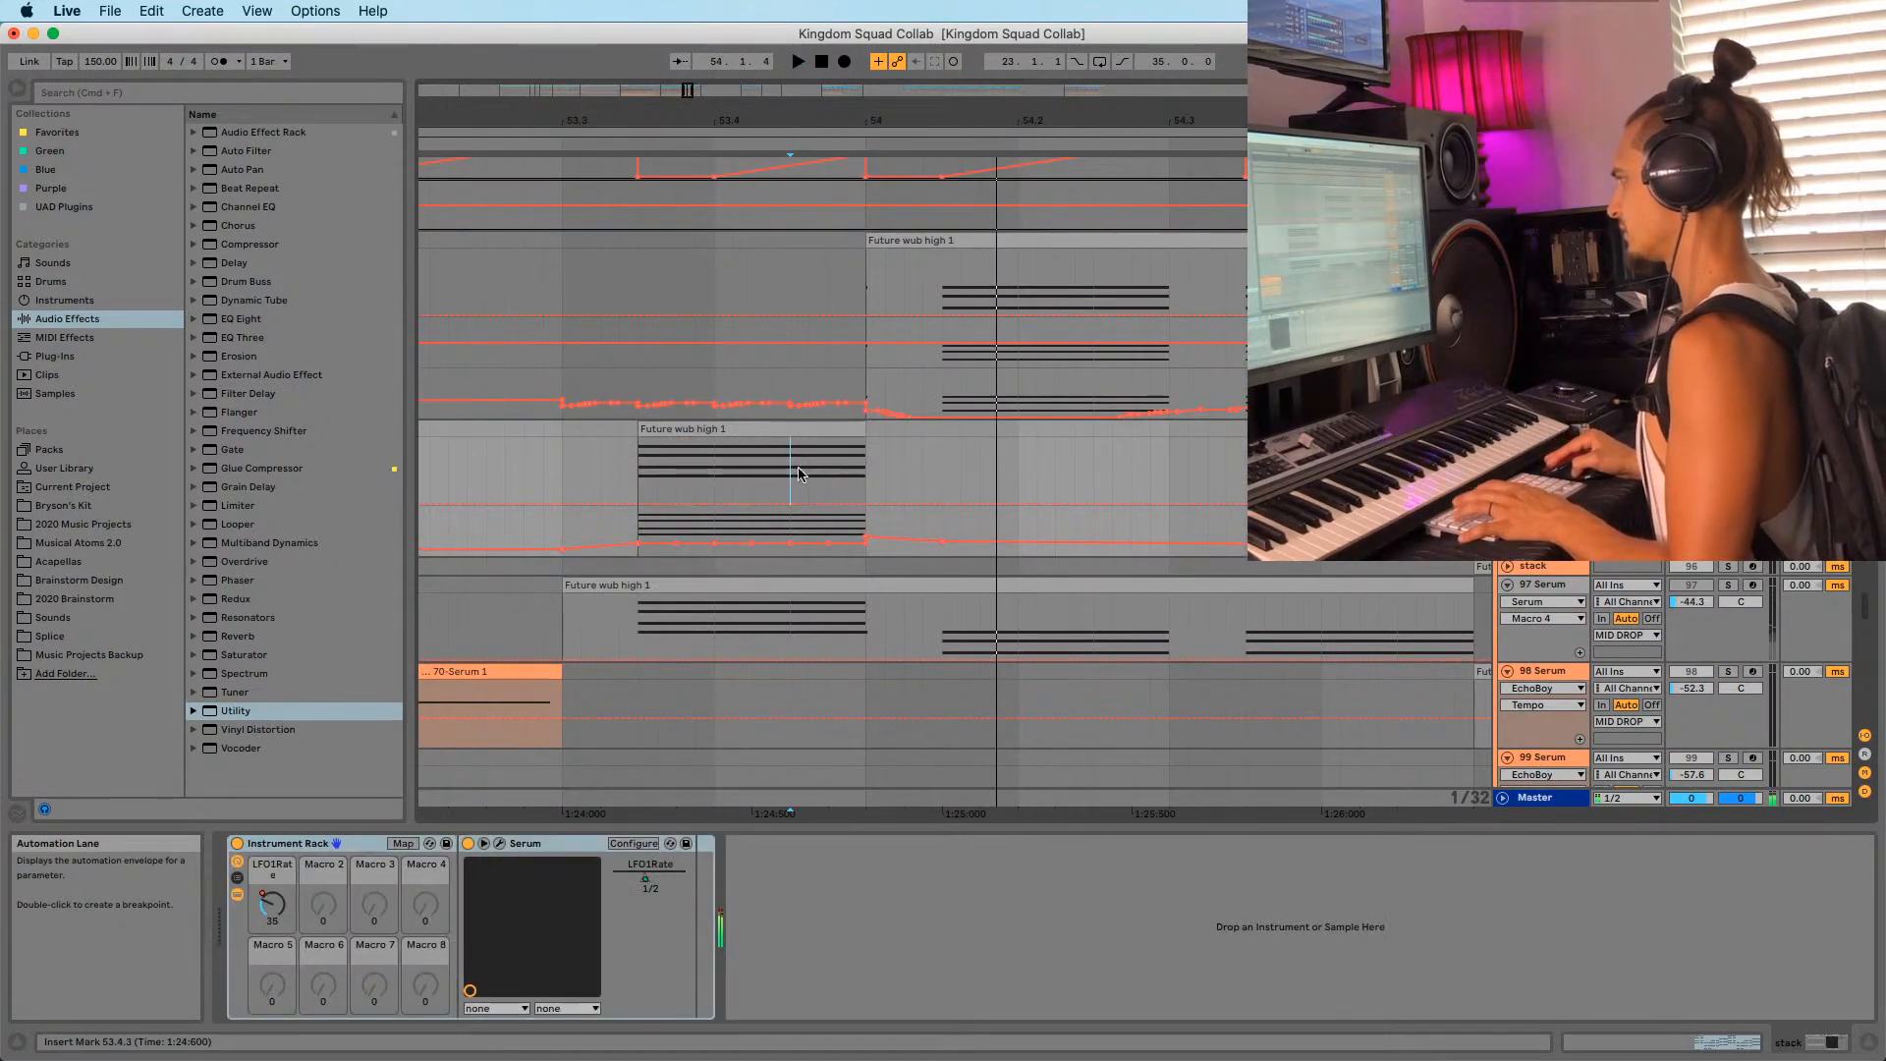
key("space")
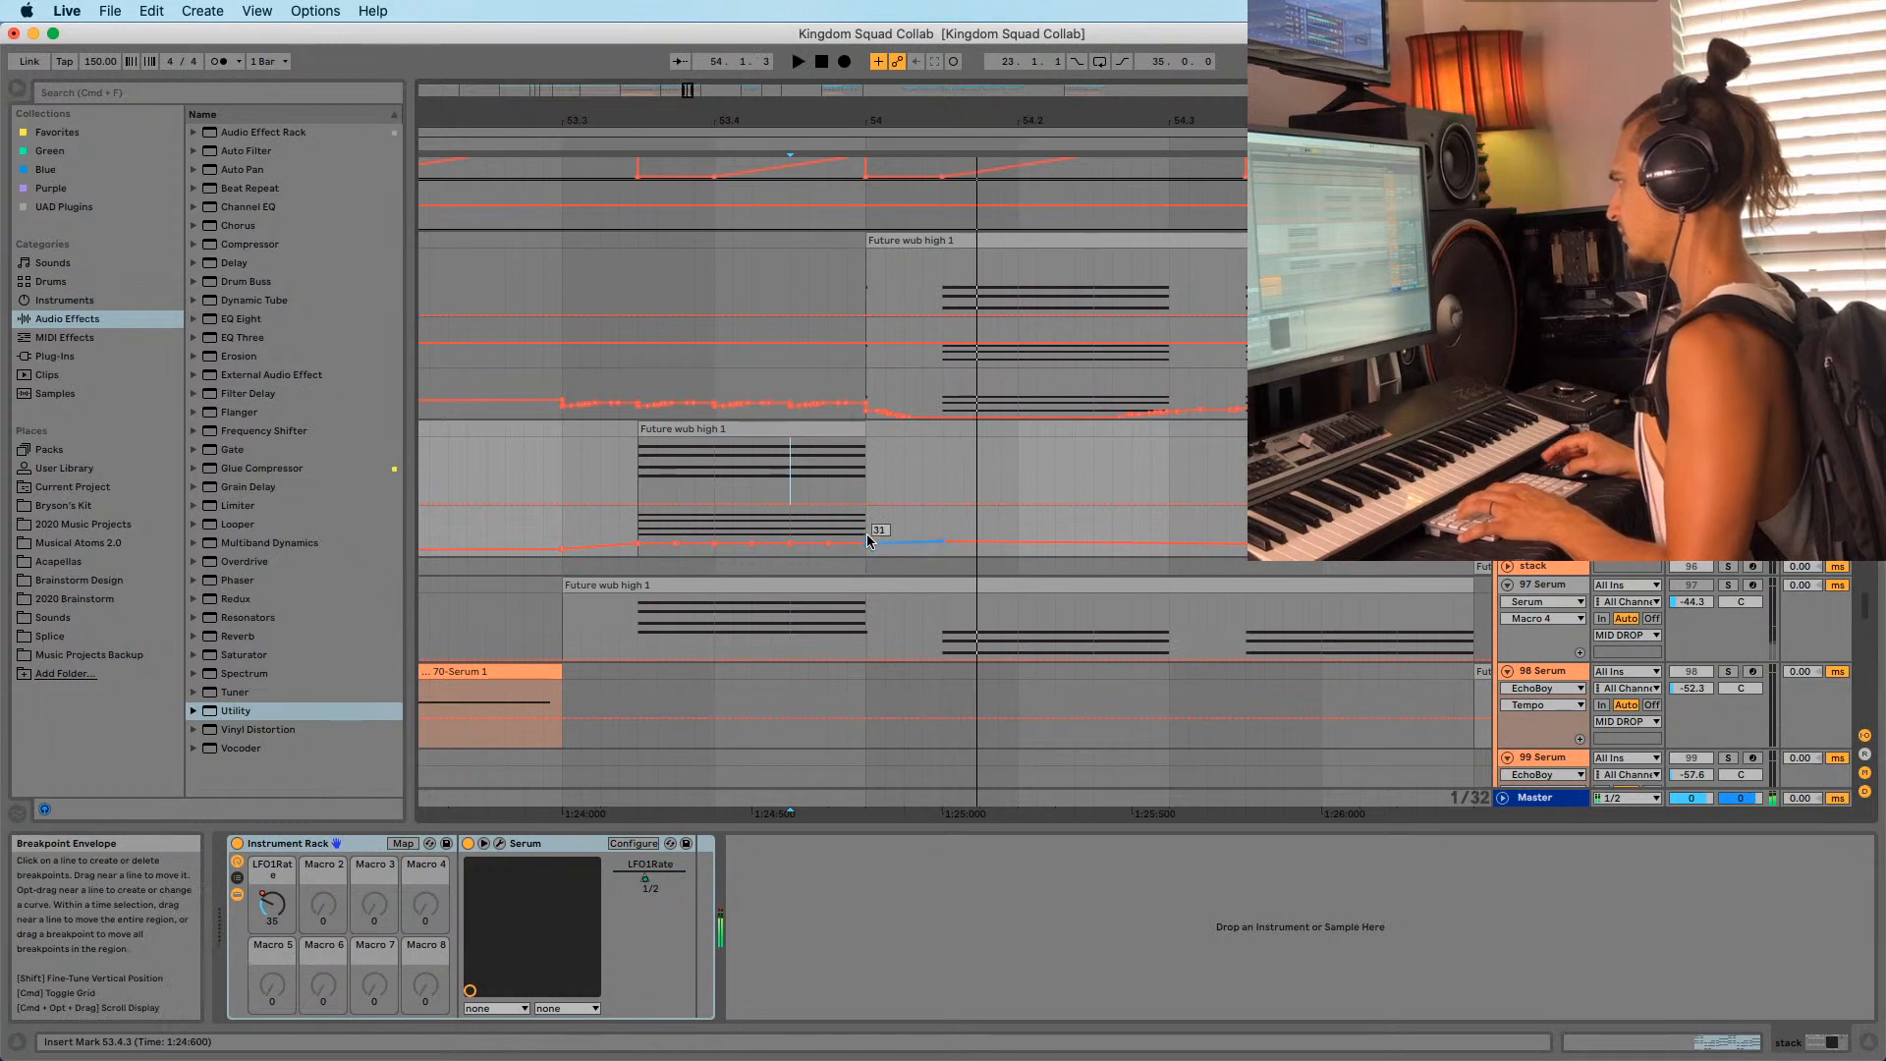
key("space")
key("space")
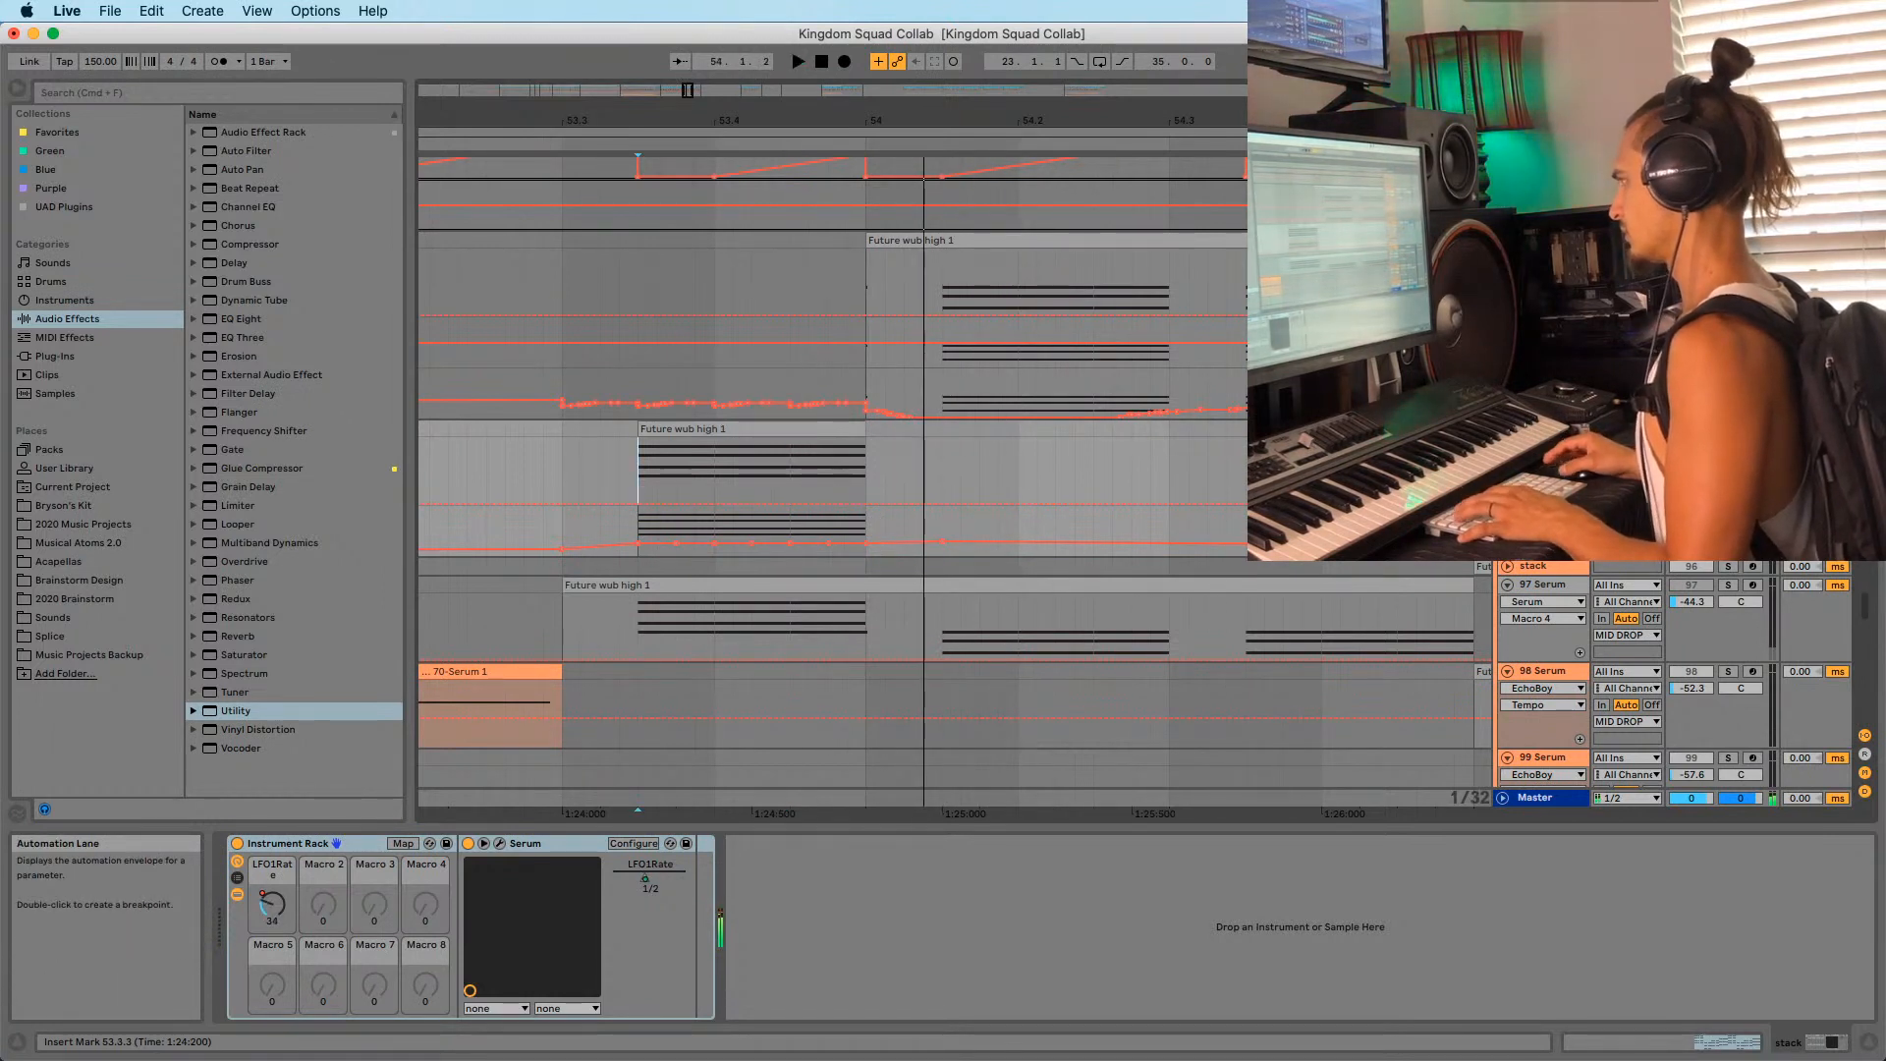
key("space")
key("space")
key("space")
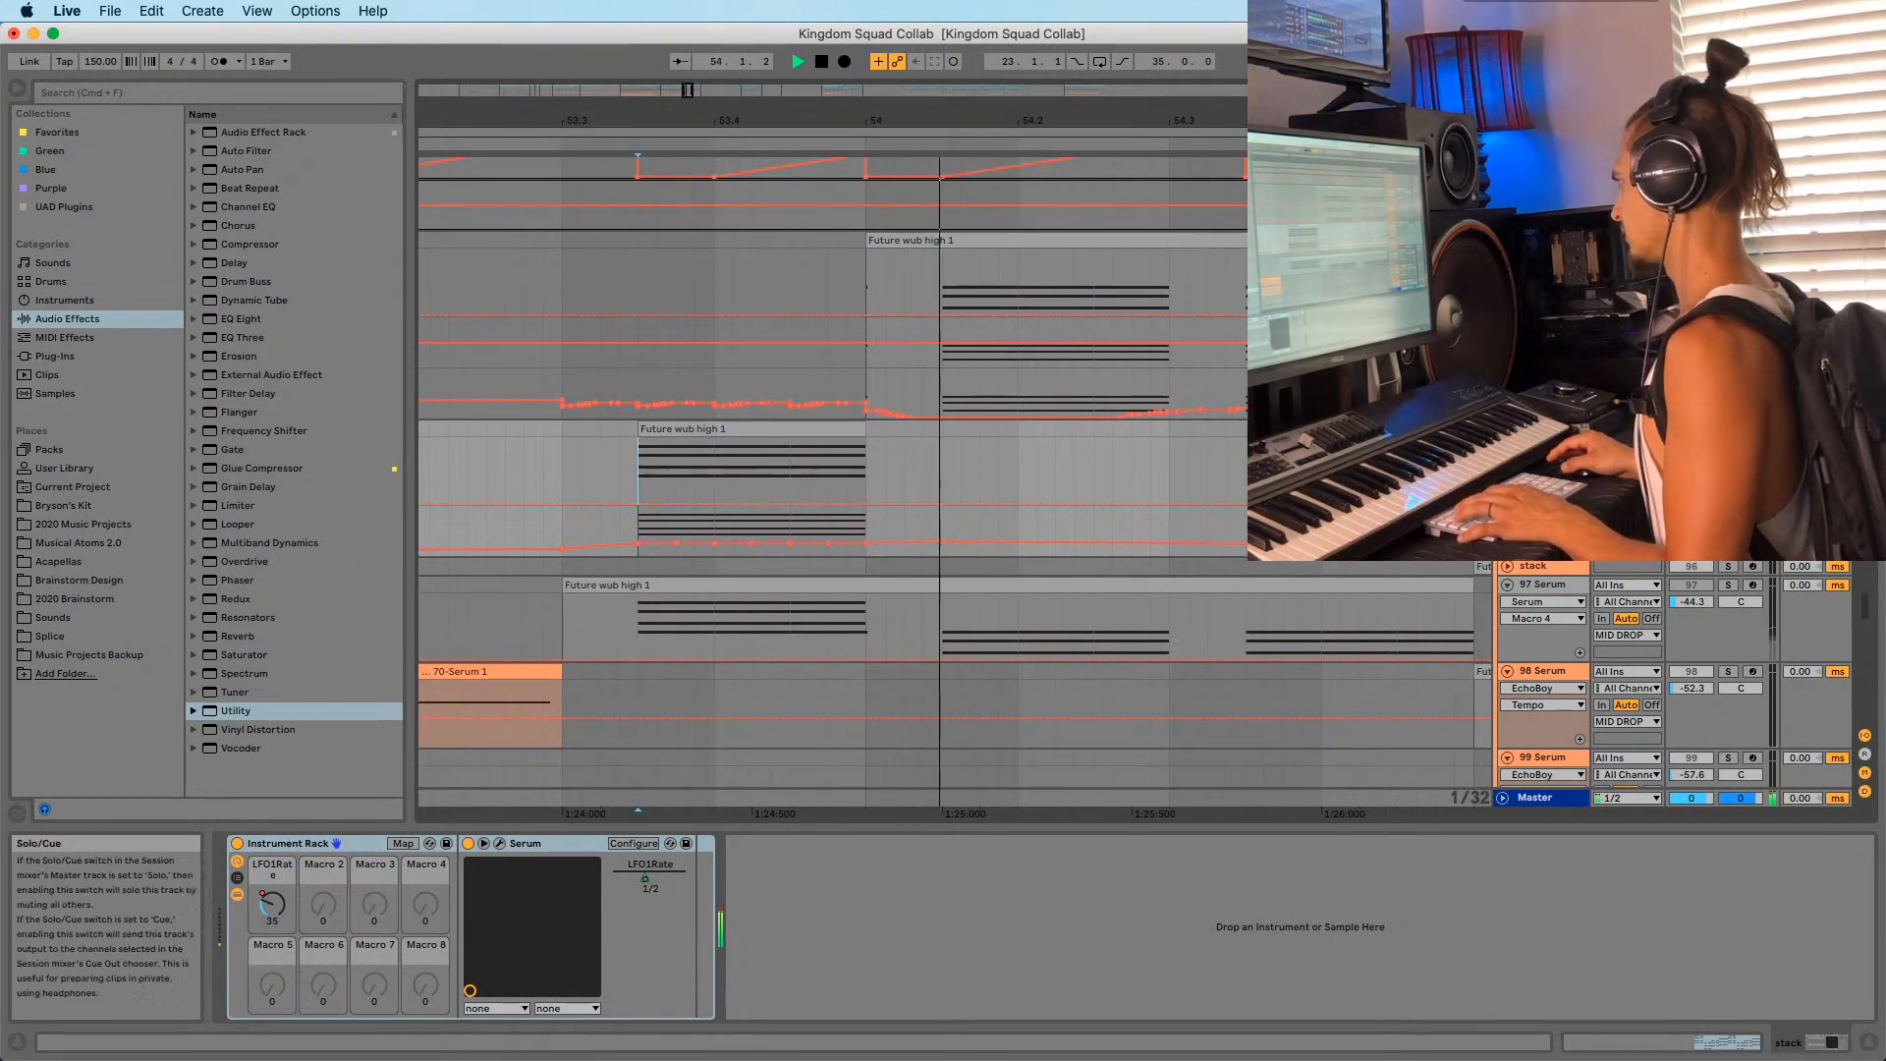
key("space")
key("space")
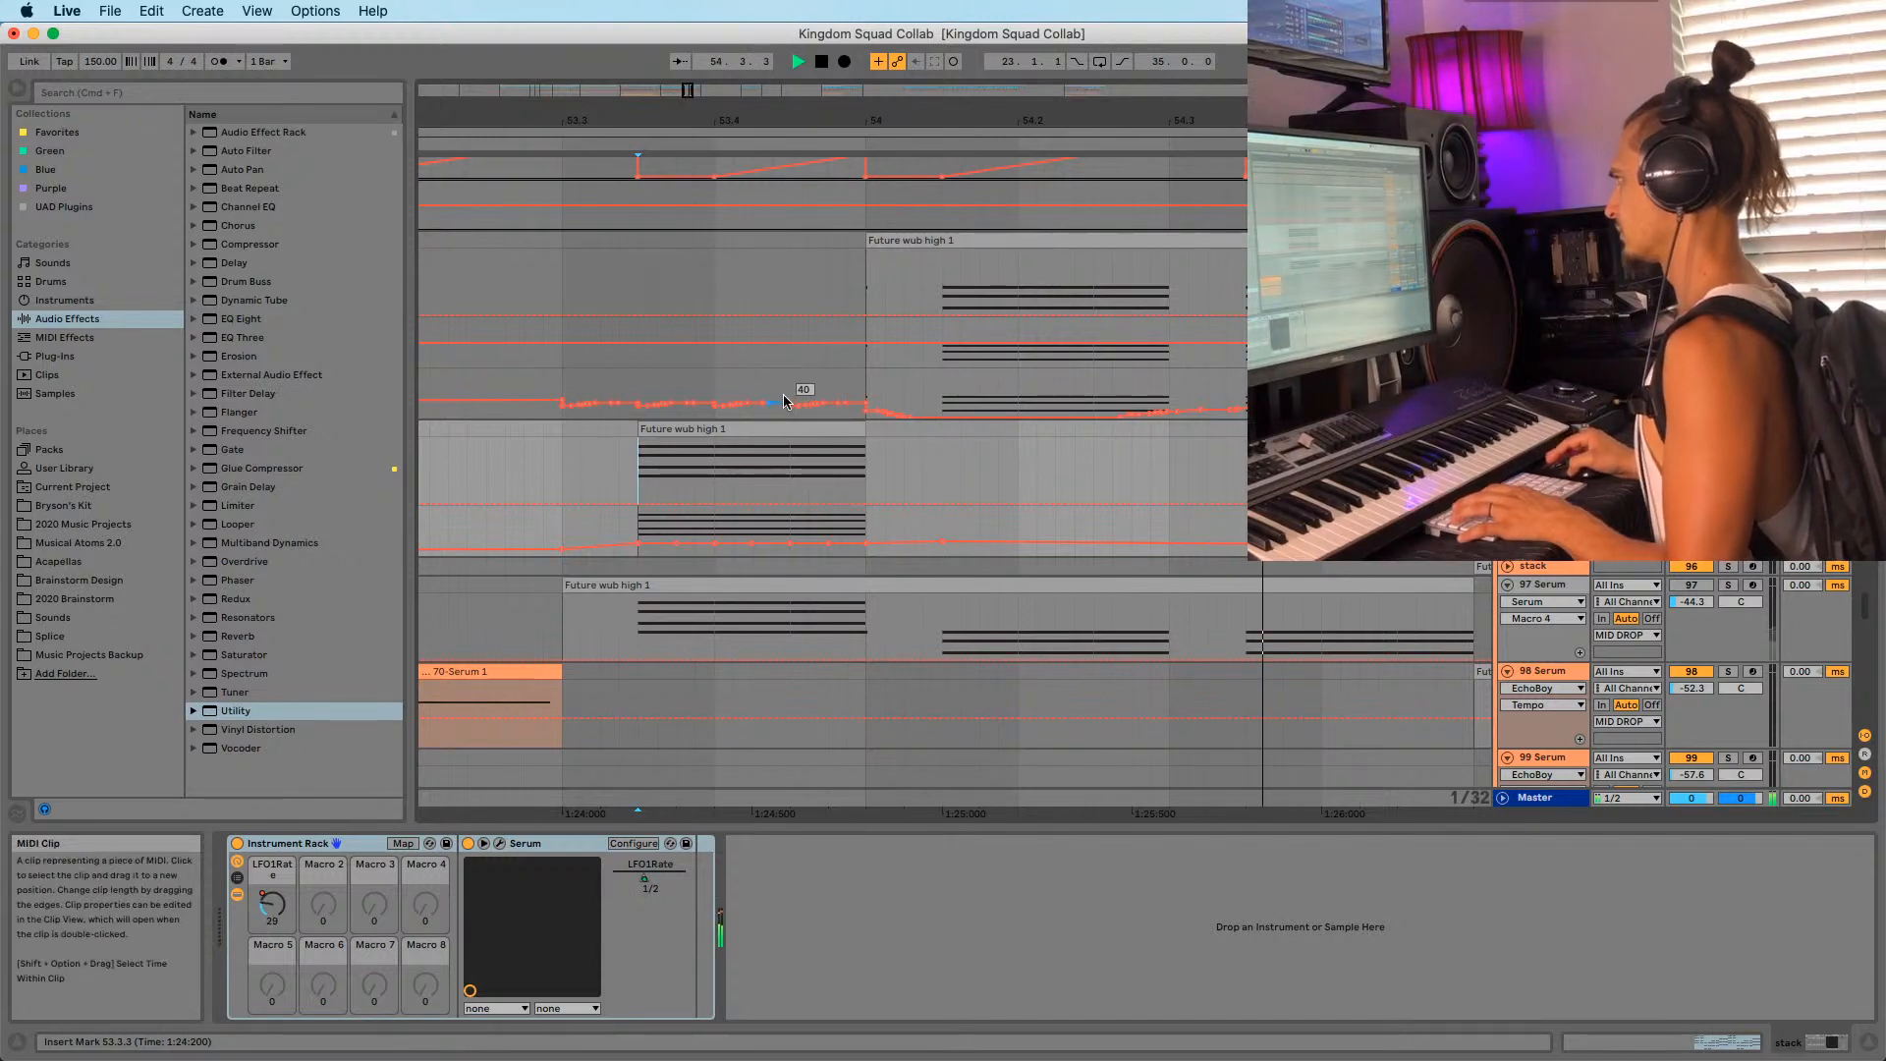
key("space")
key("space")
Trim the top Future wub high 1 clip to start at 54.1.2 and set an insert mark.
left_click_drag(865, 240, 903, 238)
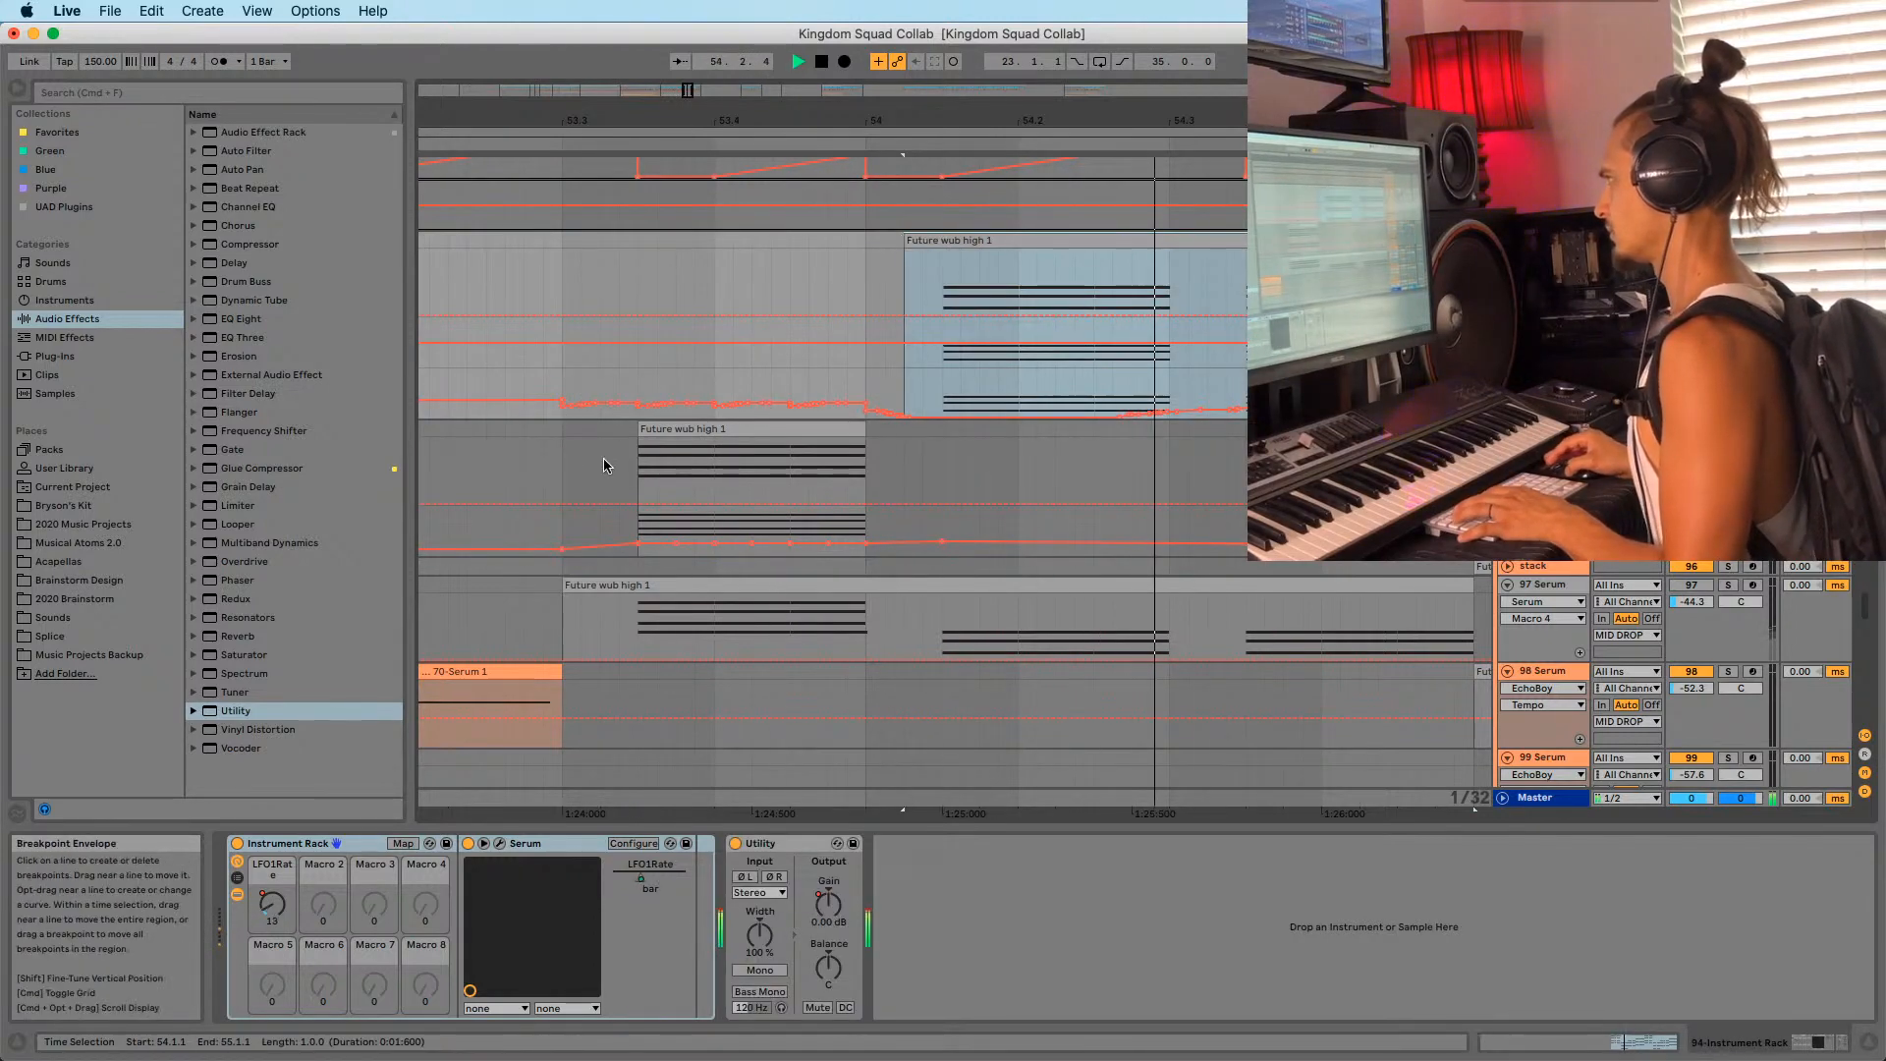
left_click(561, 457)
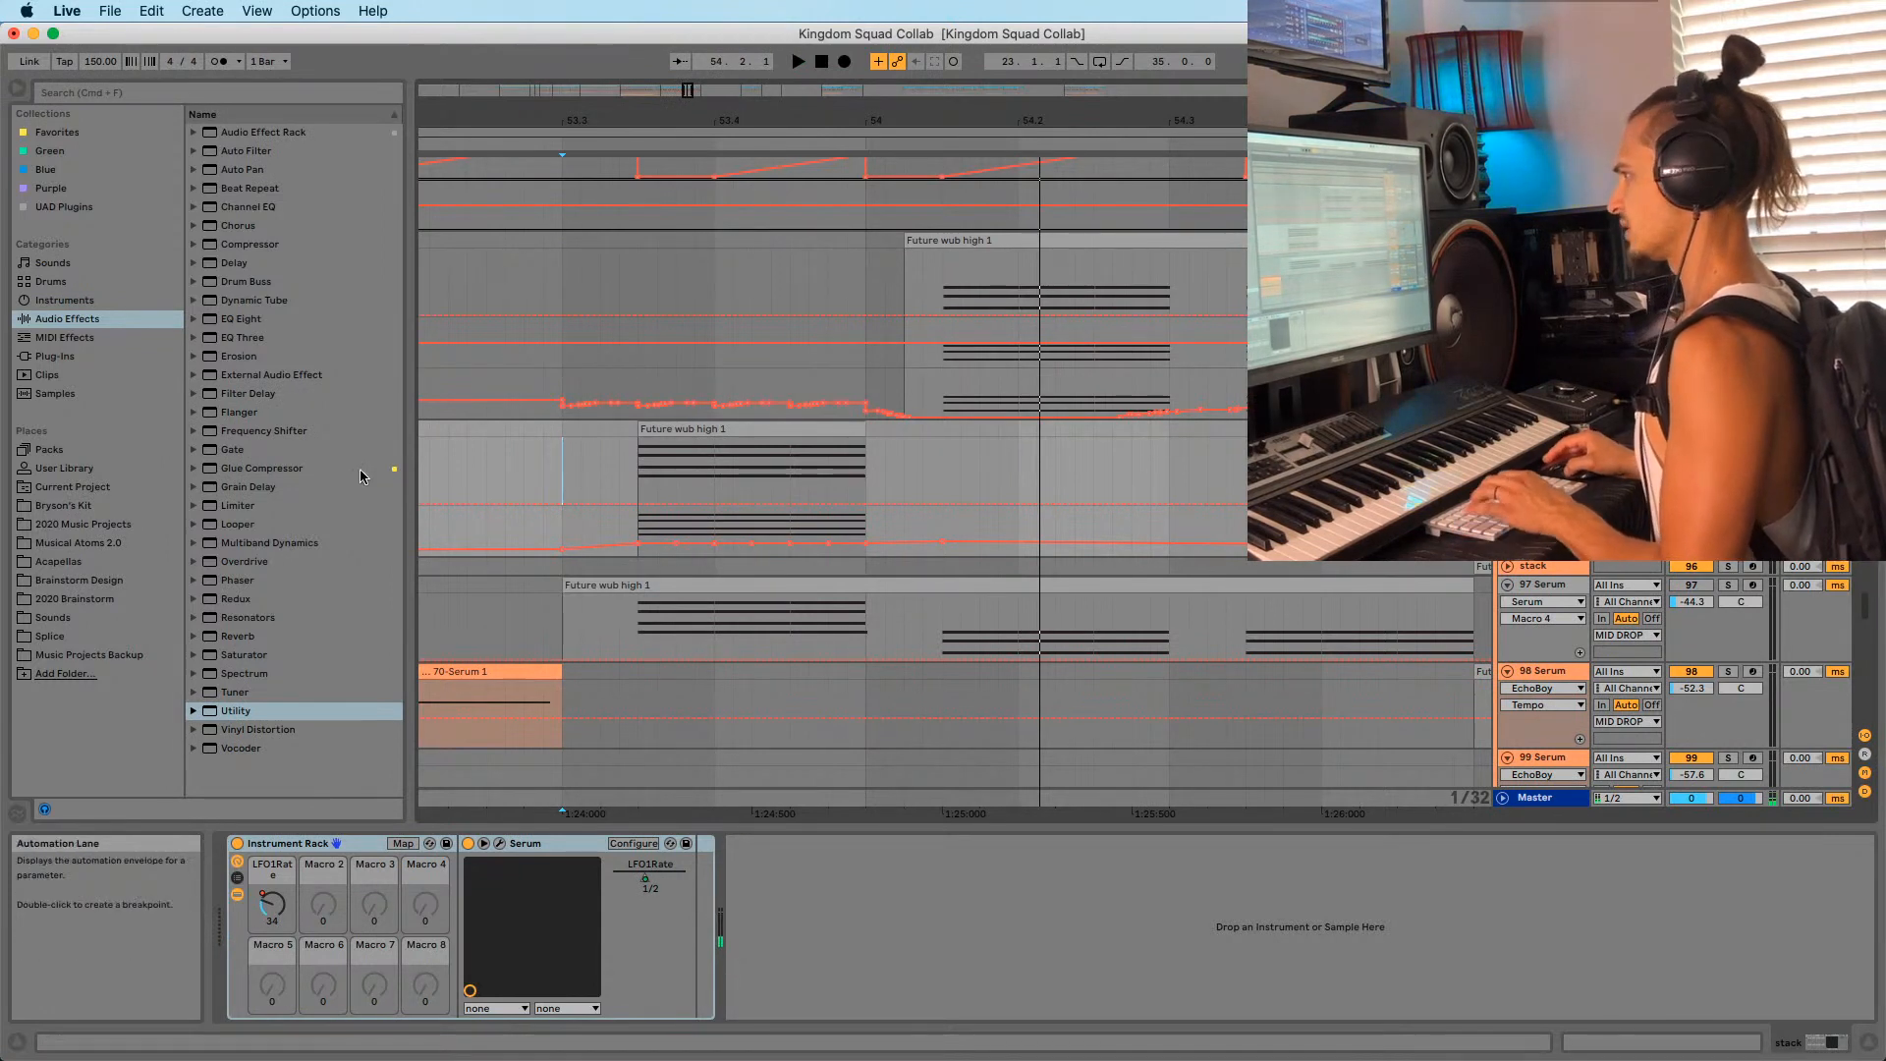
left_click_drag(241, 318, 794, 861)
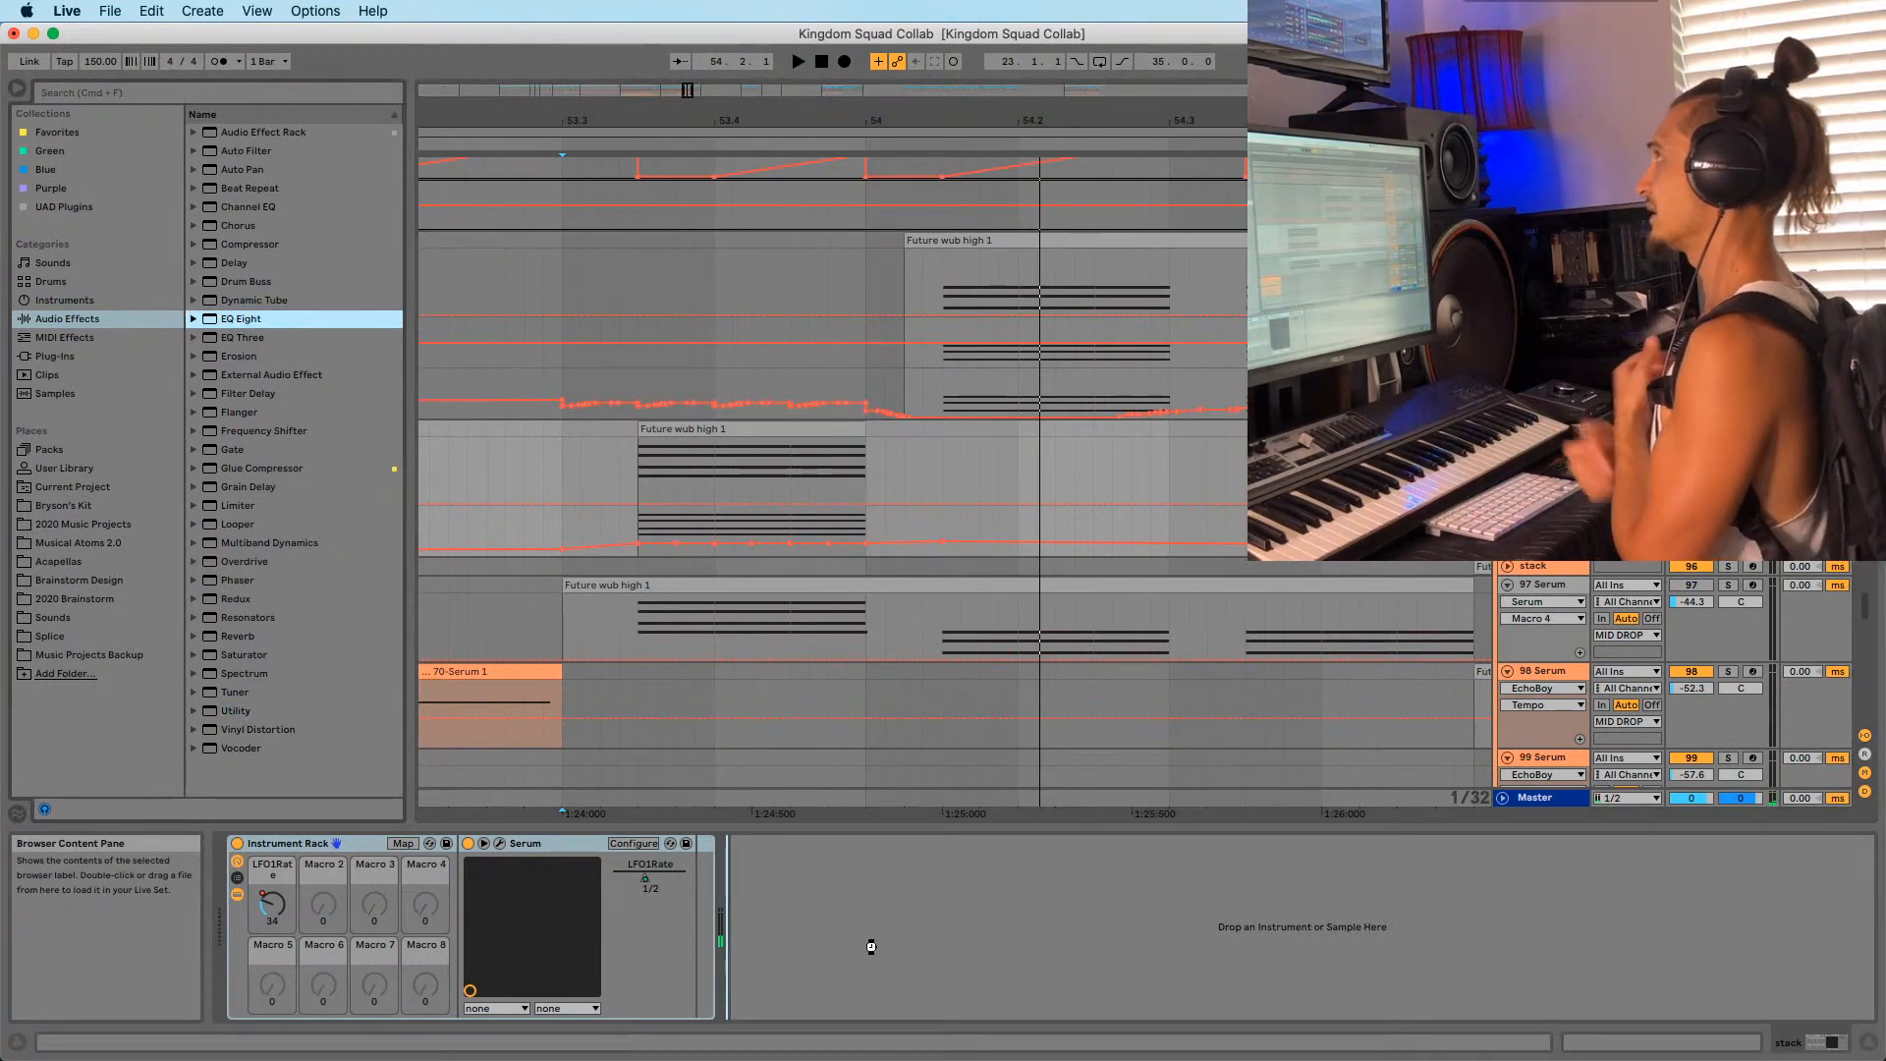
Add EQ Eight to the track and draw an On step in its on/off automation.
left_click_drag(871, 945, 883, 933)
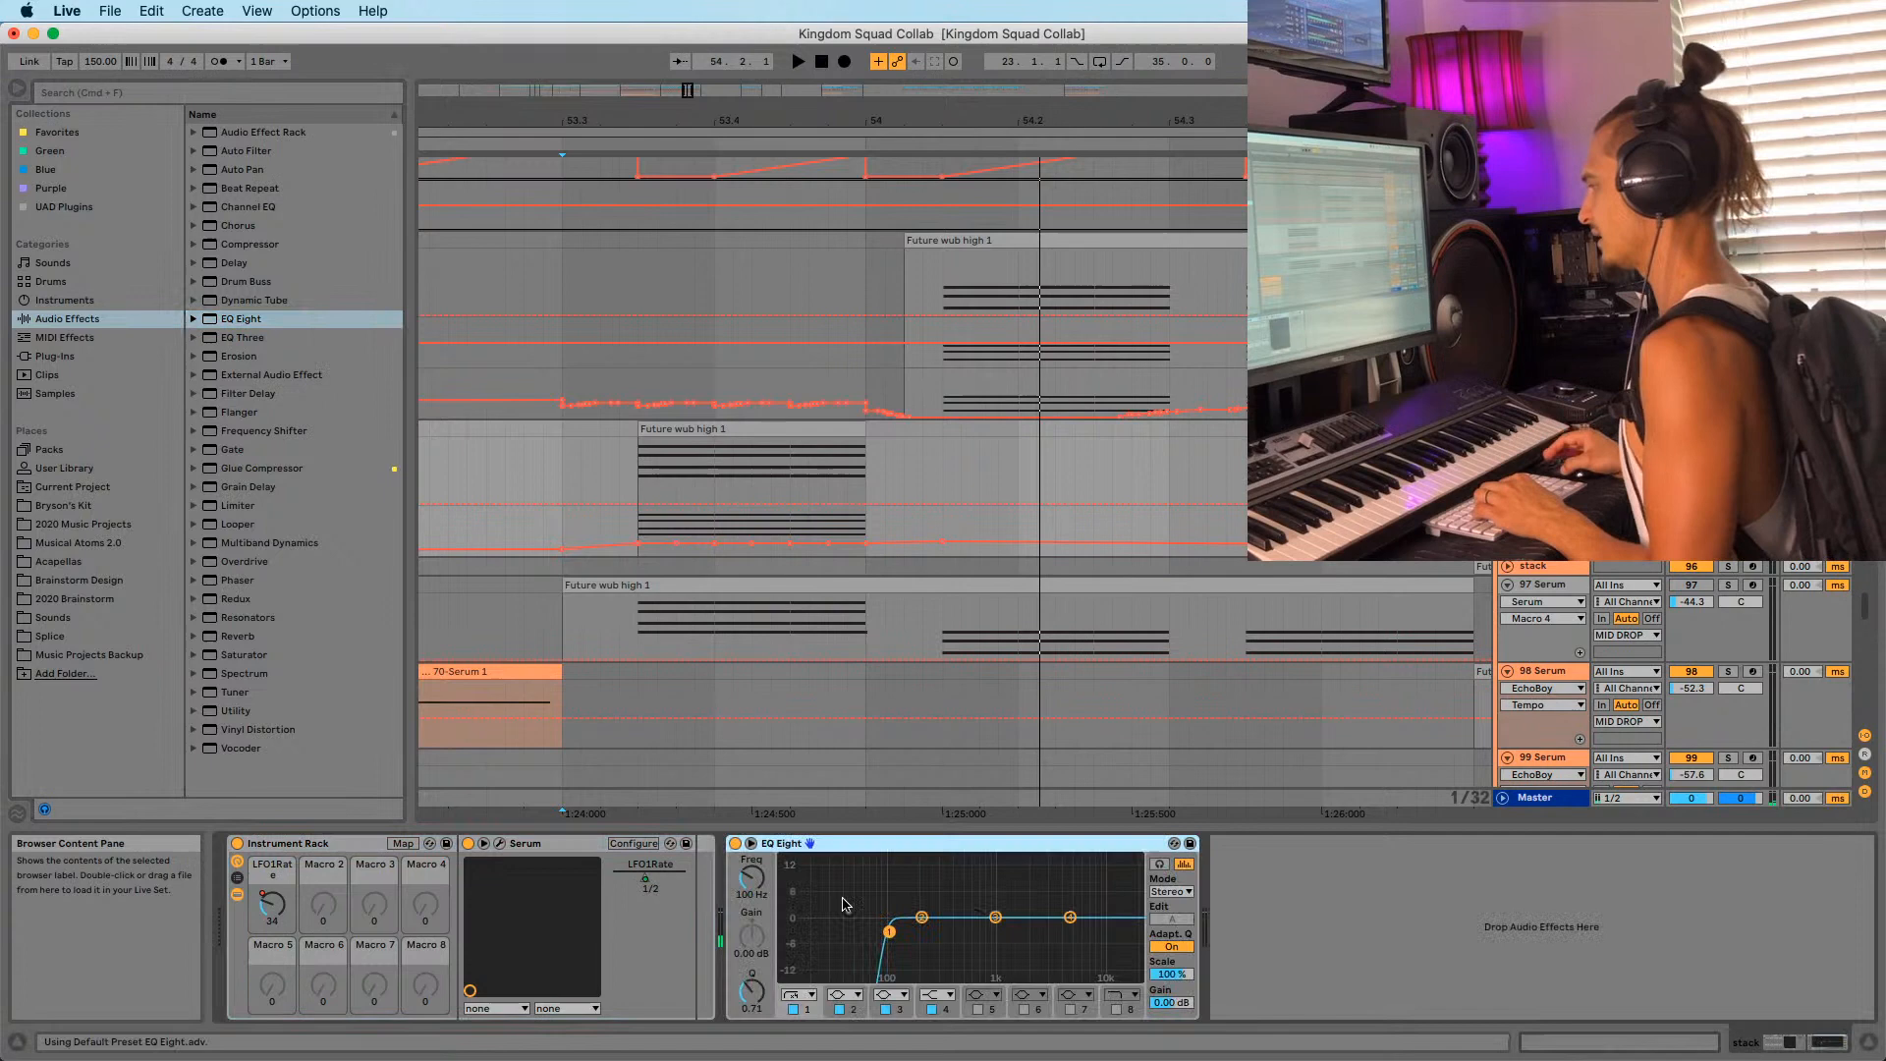
left_click(737, 845)
right_click(737, 845)
left_click(760, 867)
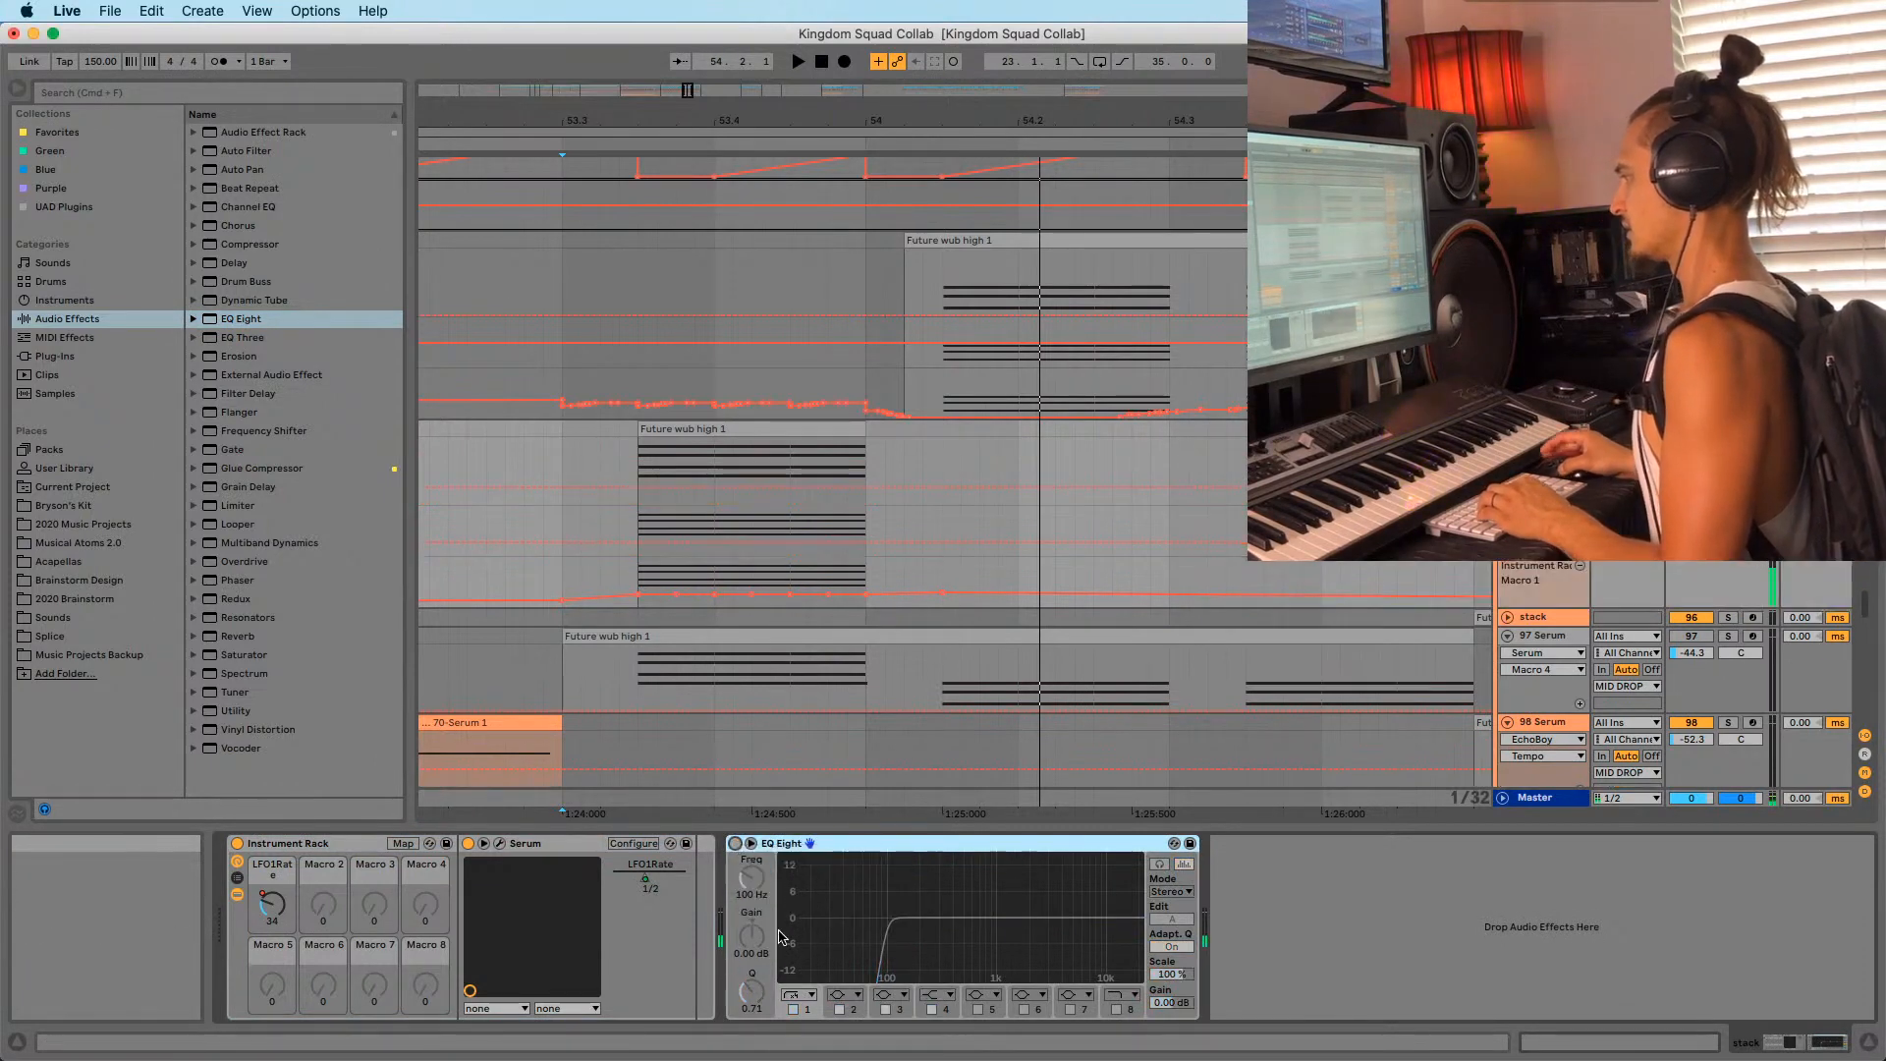
key("b")
left_click_drag(841, 538, 854, 497)
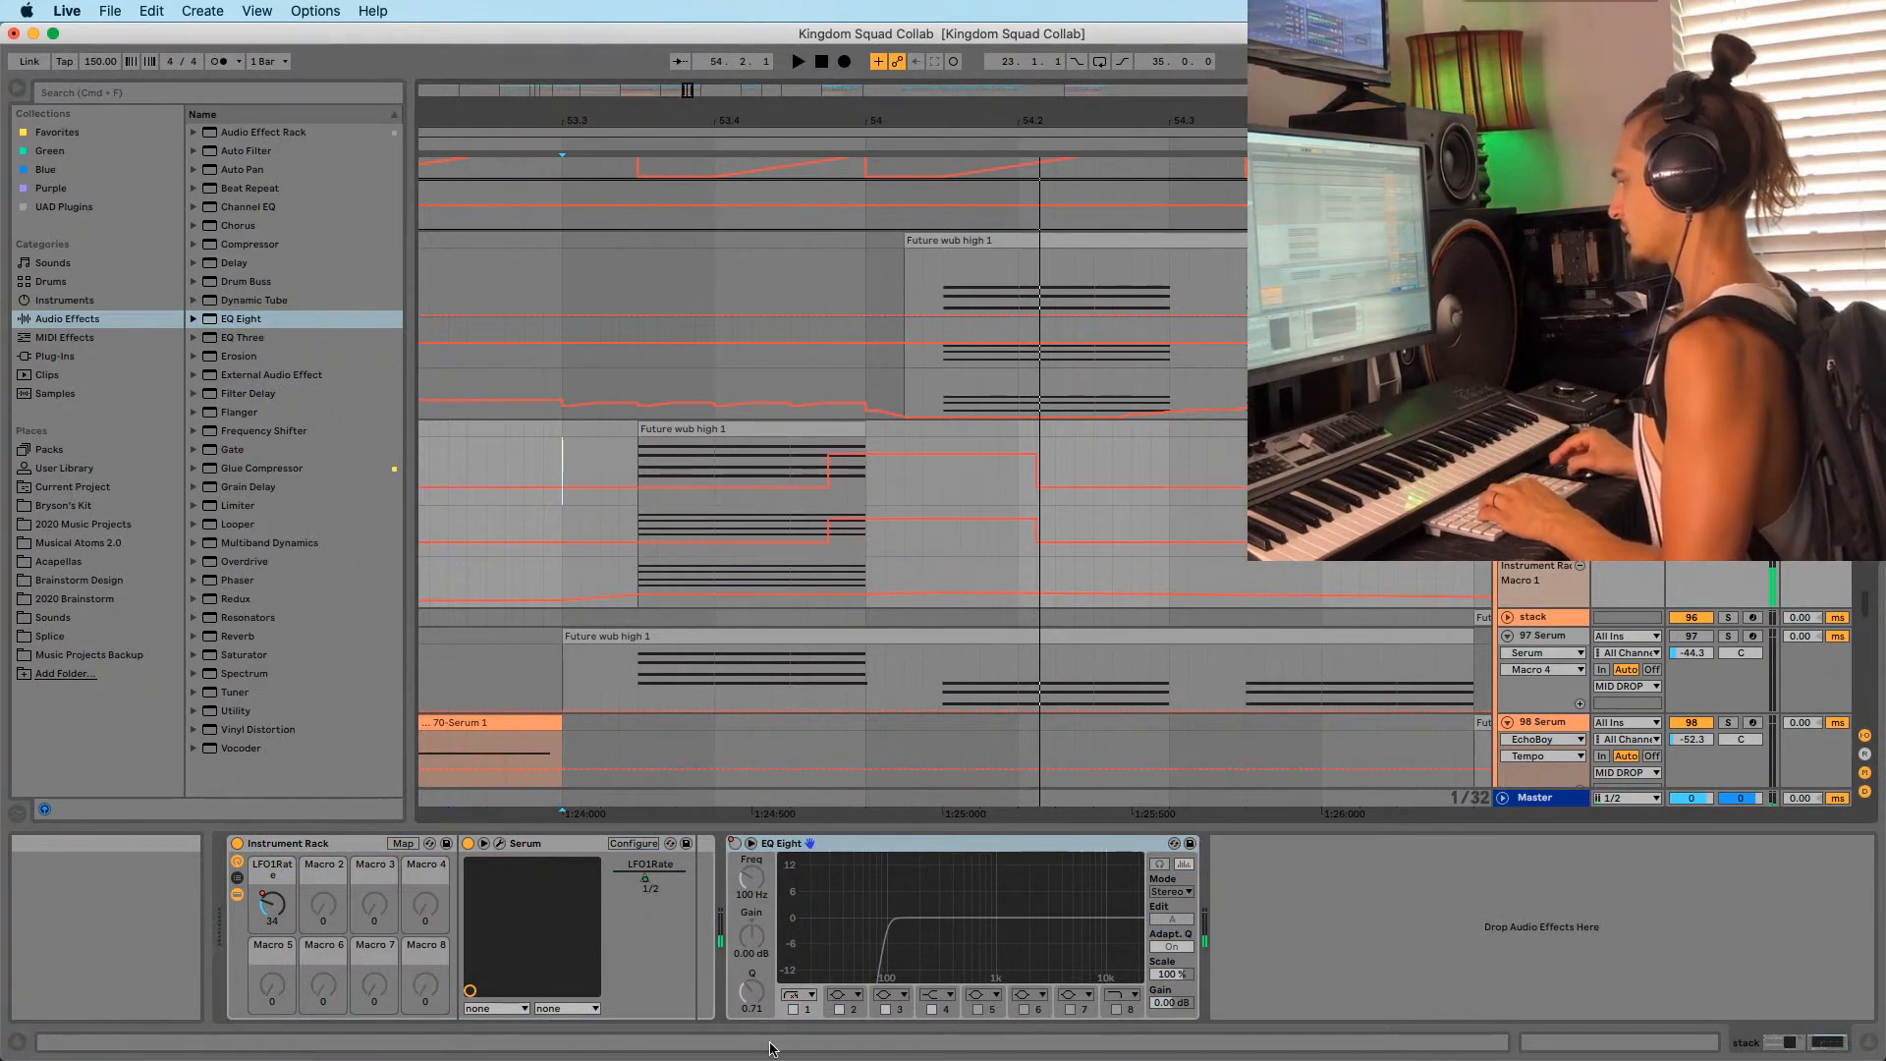
Raise the EQ Eight frequency to 530 Hz and enable band 1 as high-pass.
key("space")
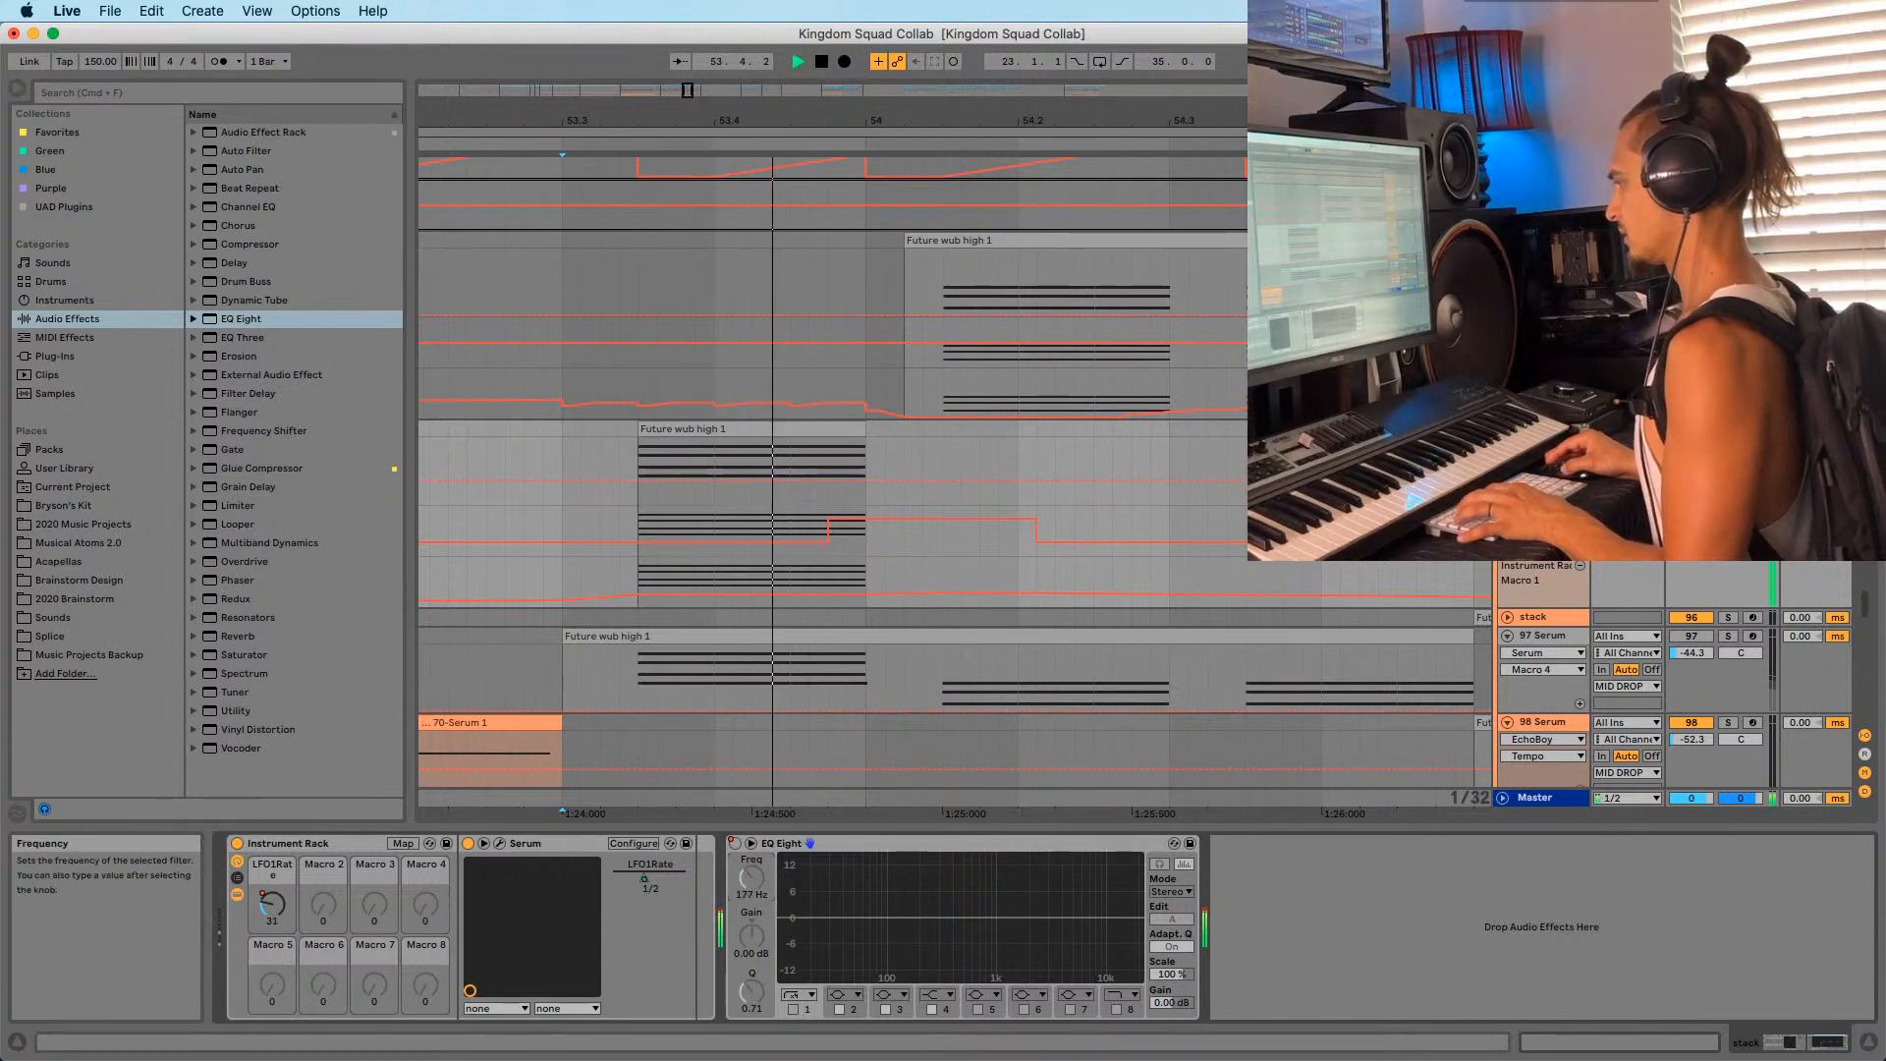
left_click_drag(752, 877, 751, 850)
key("space")
key("space")
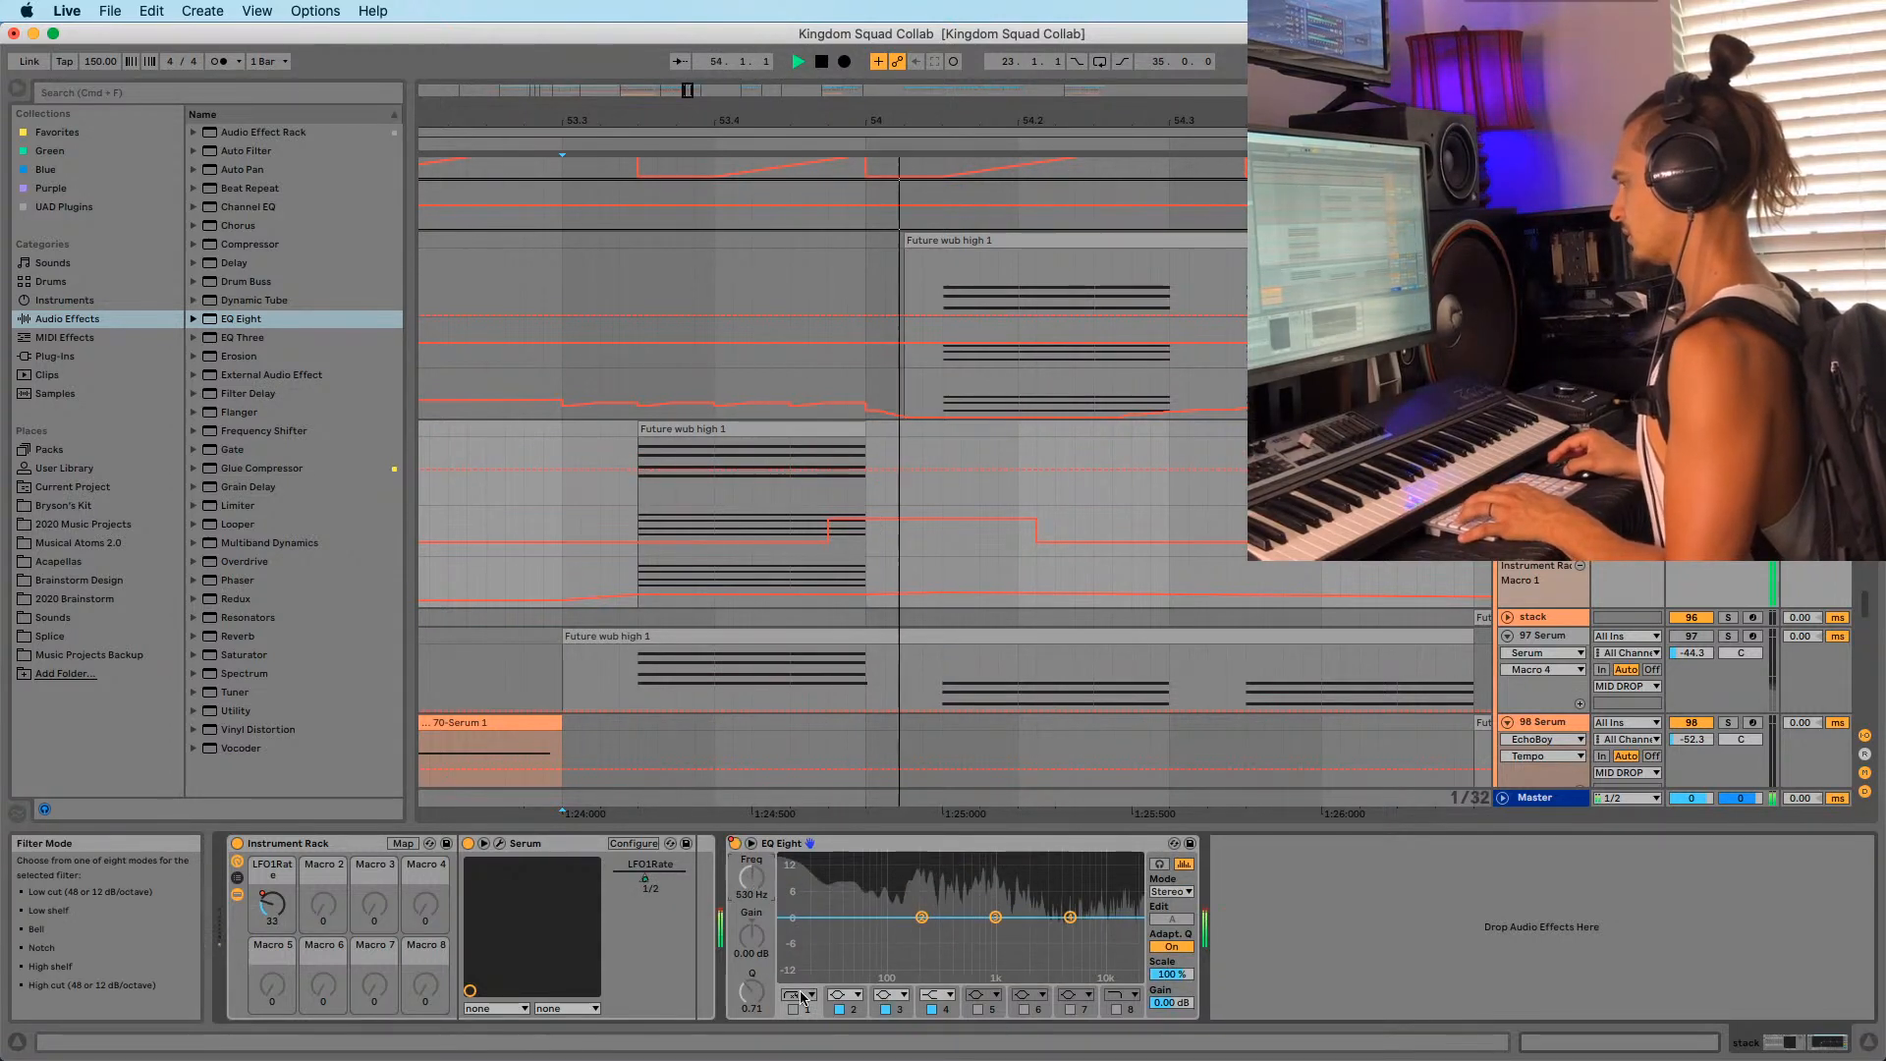
key("space")
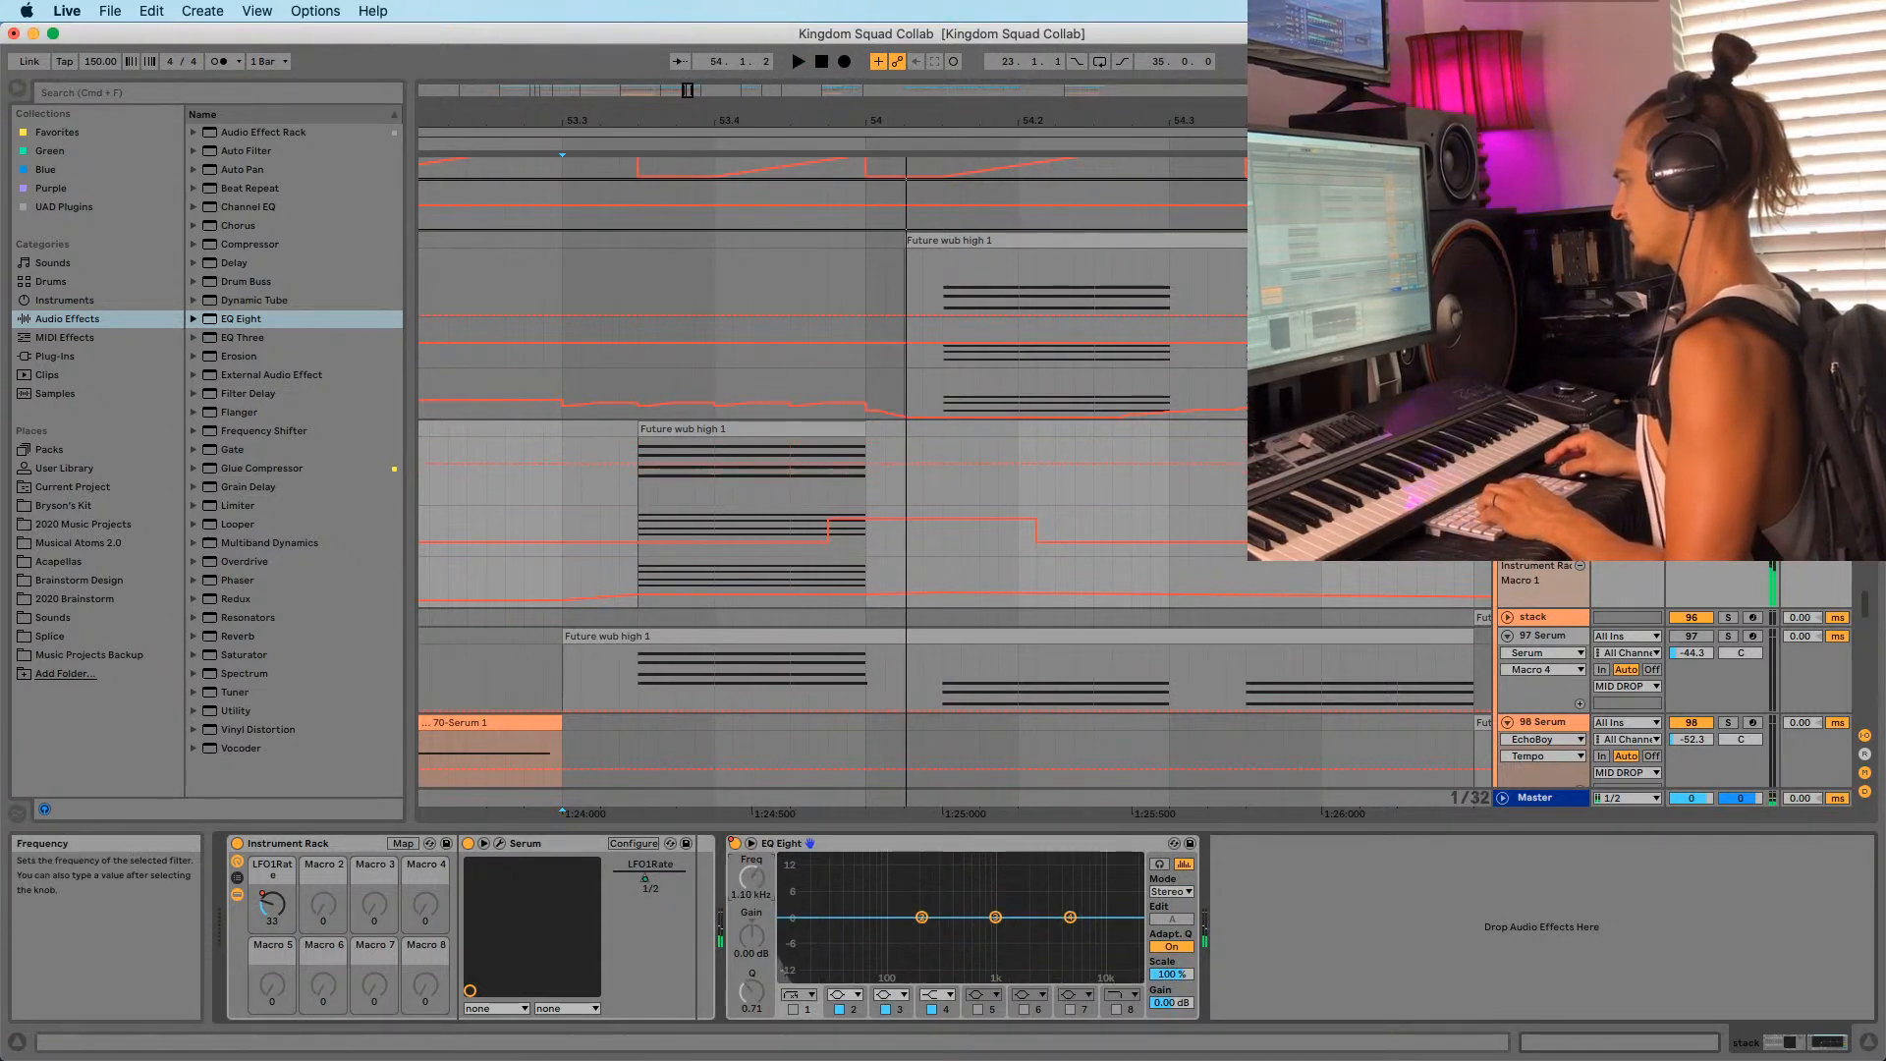
left_click(793, 1009)
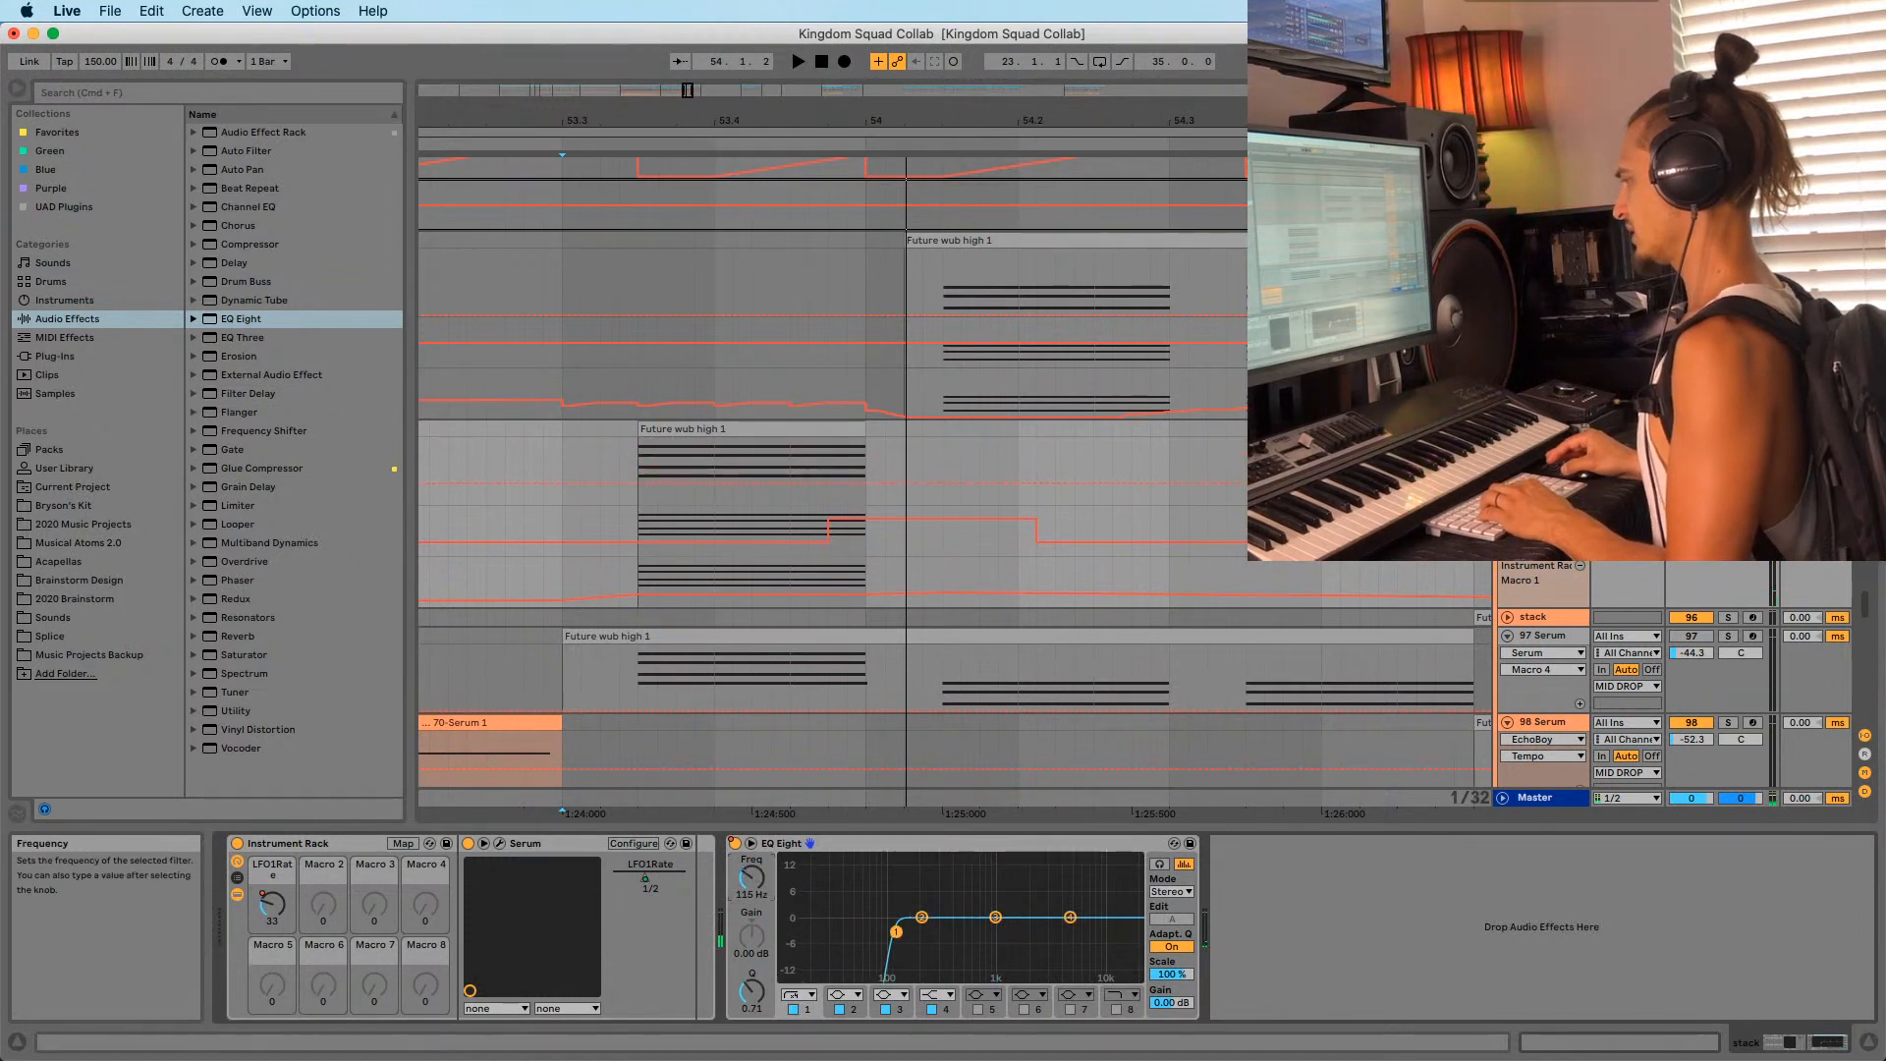
Audition the high-passed passage repeatedly from bar 53.3.
key("space")
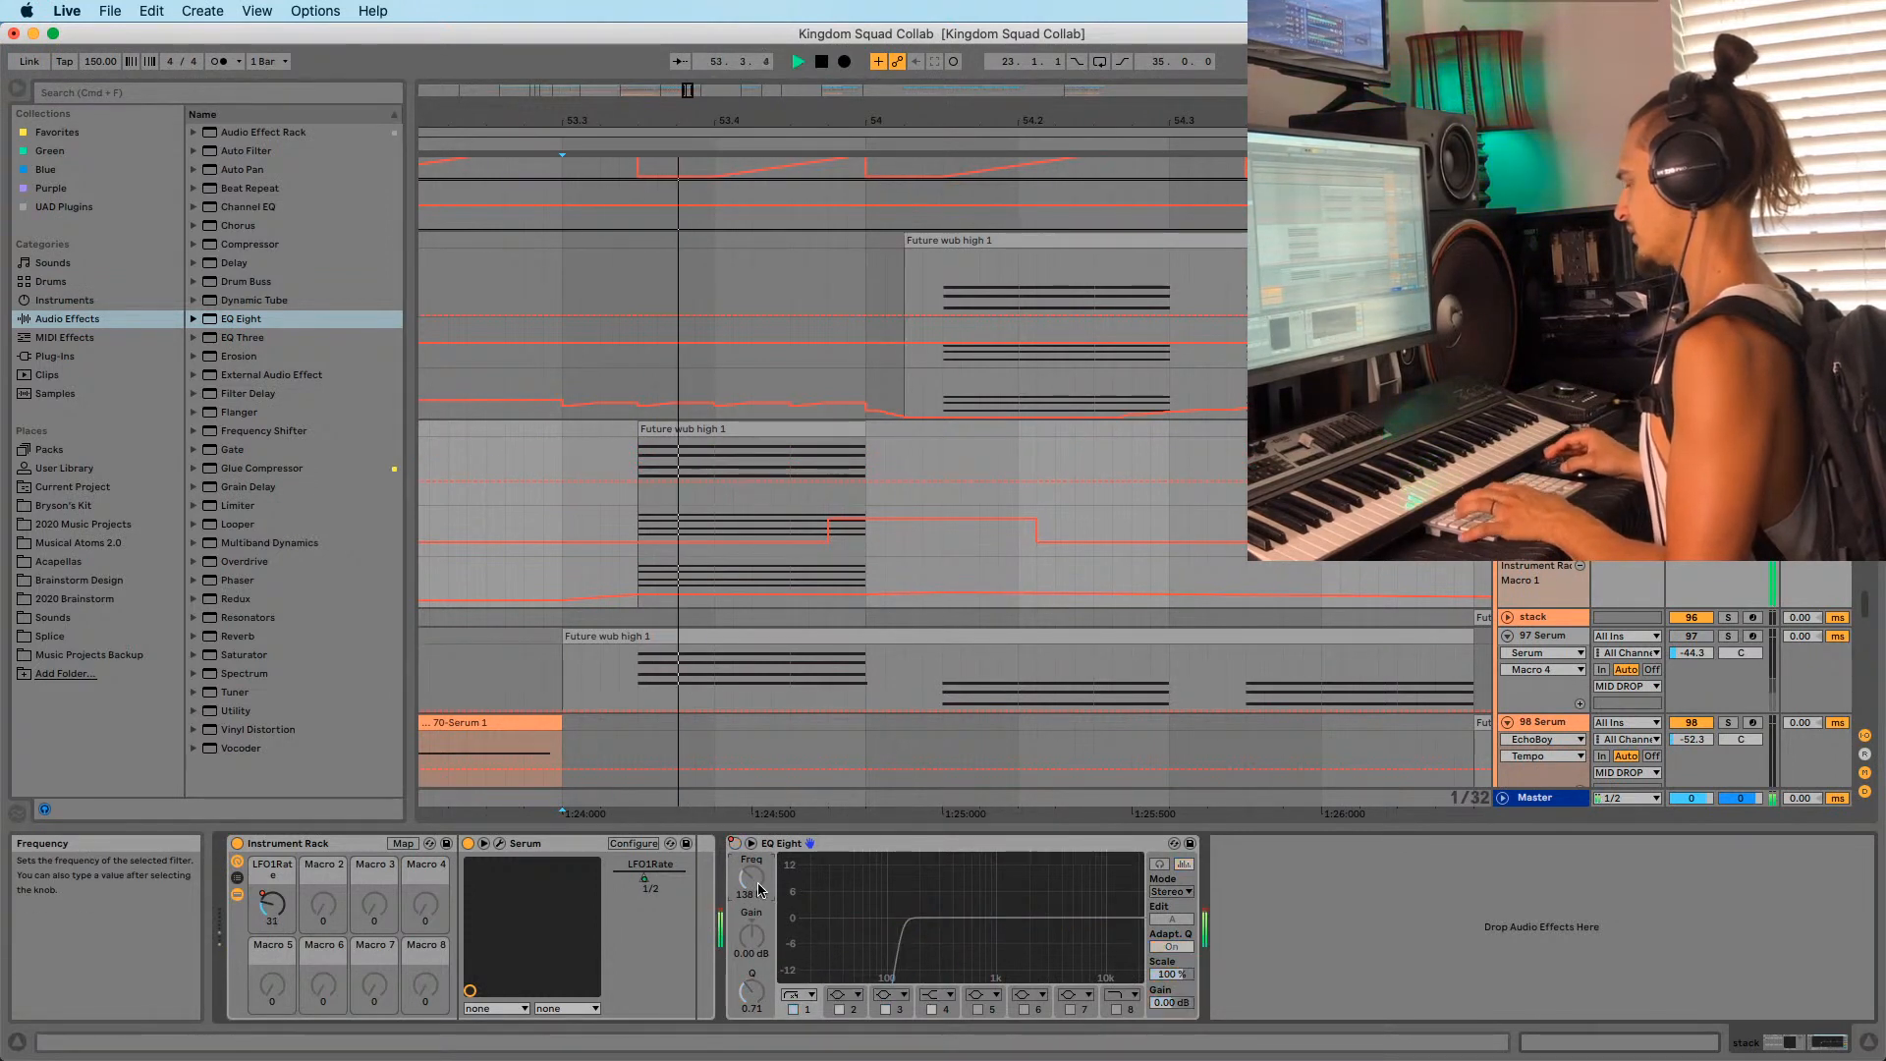
key("space")
key("space")
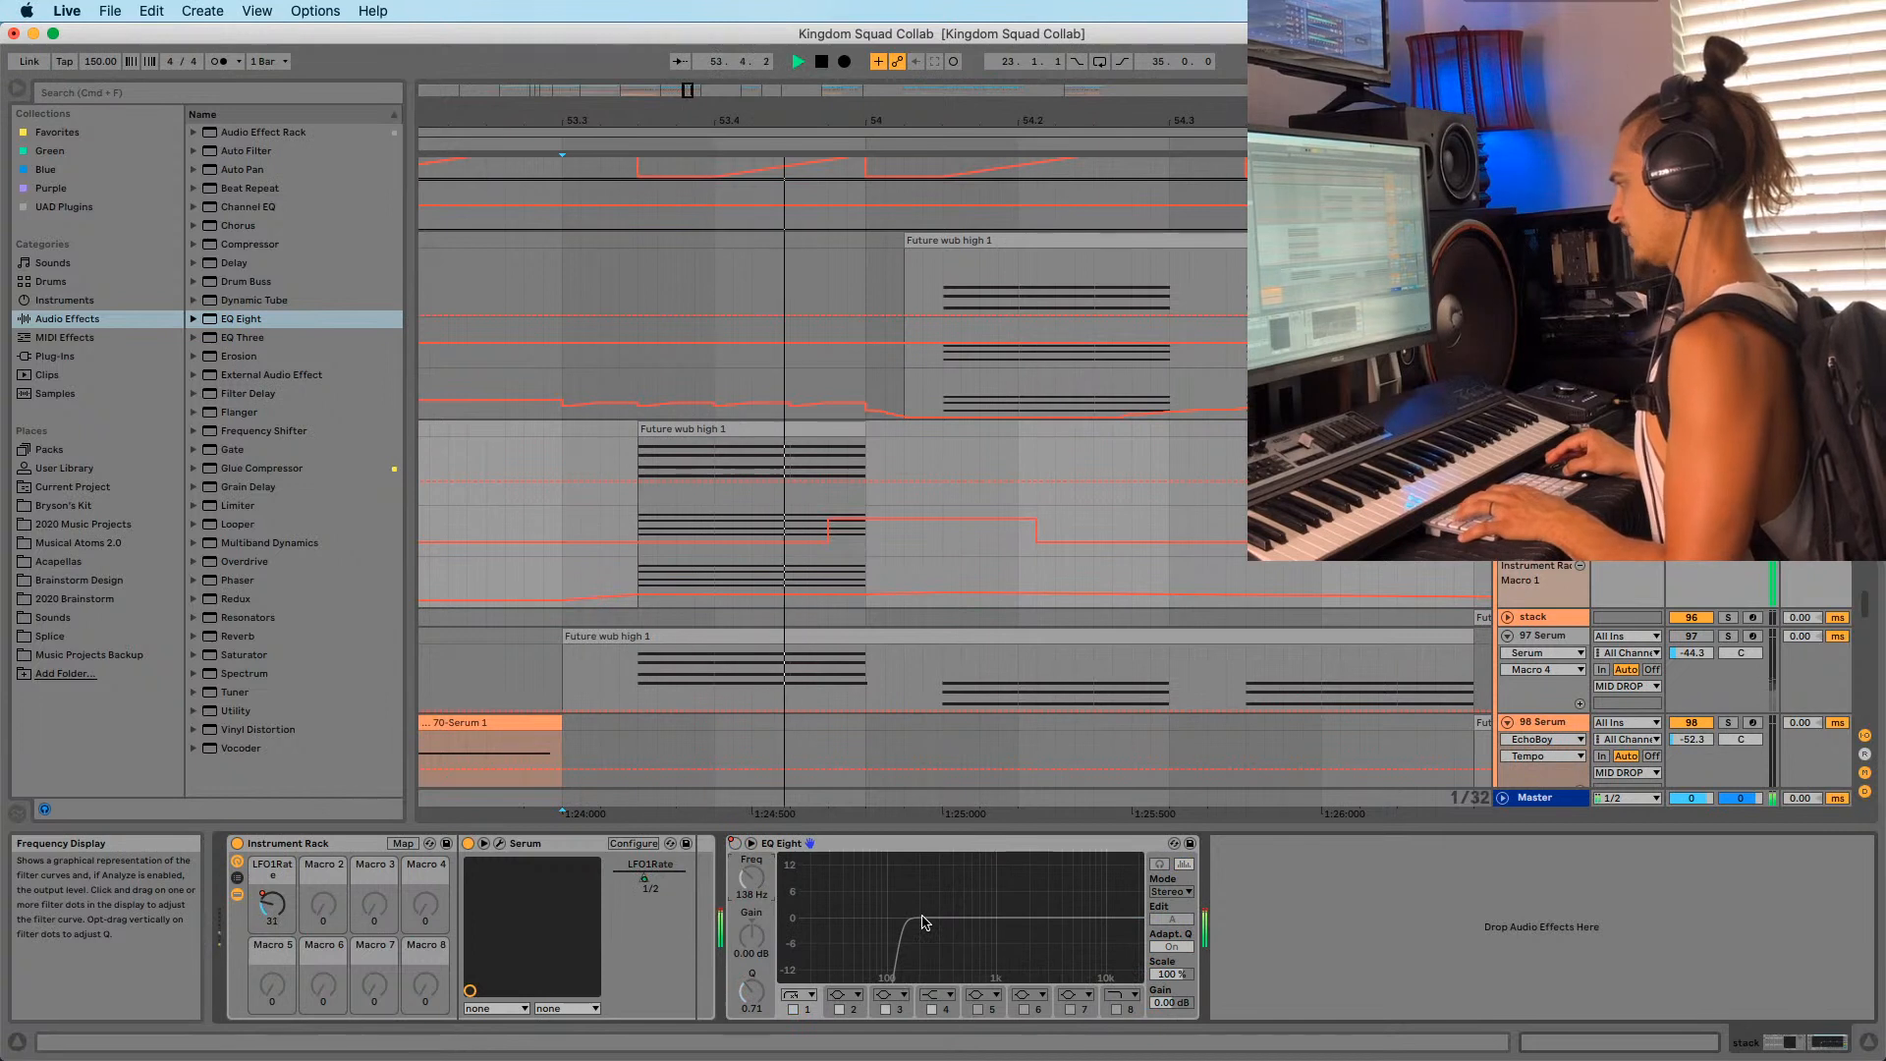
key("space")
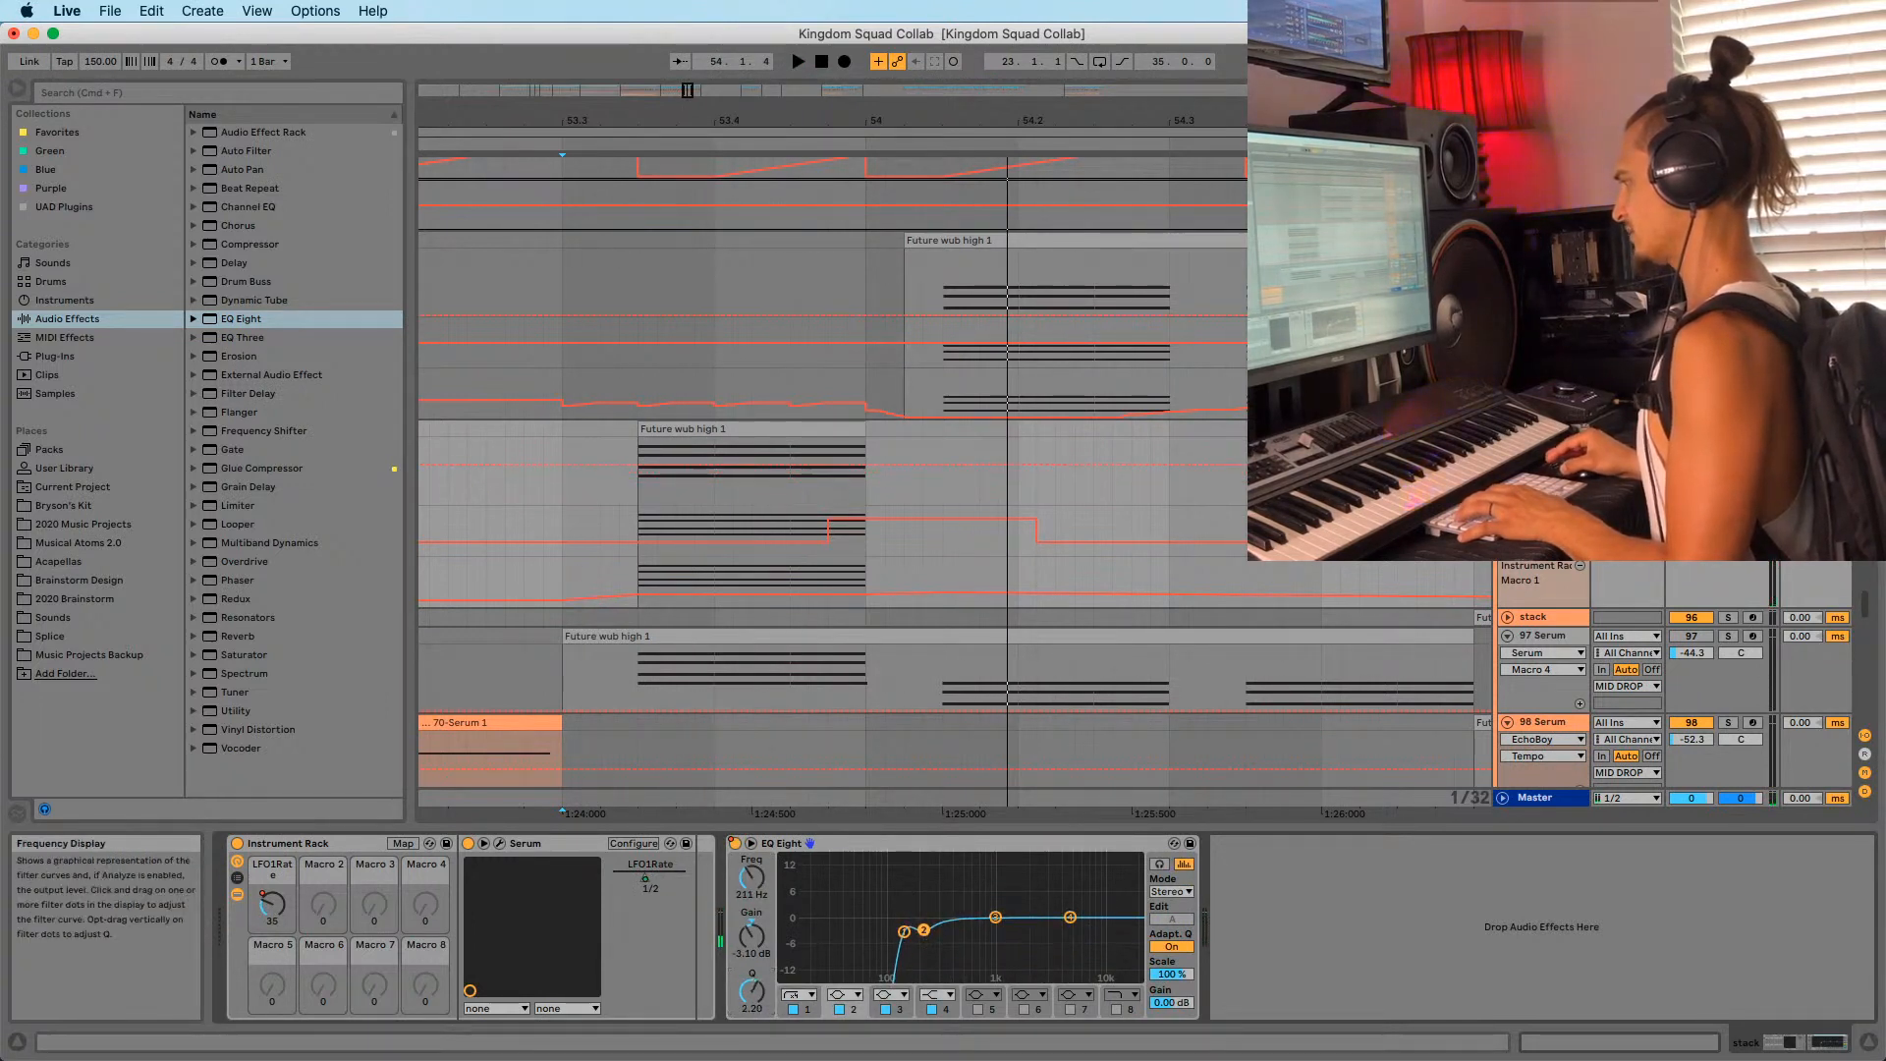
key("space")
key("space")
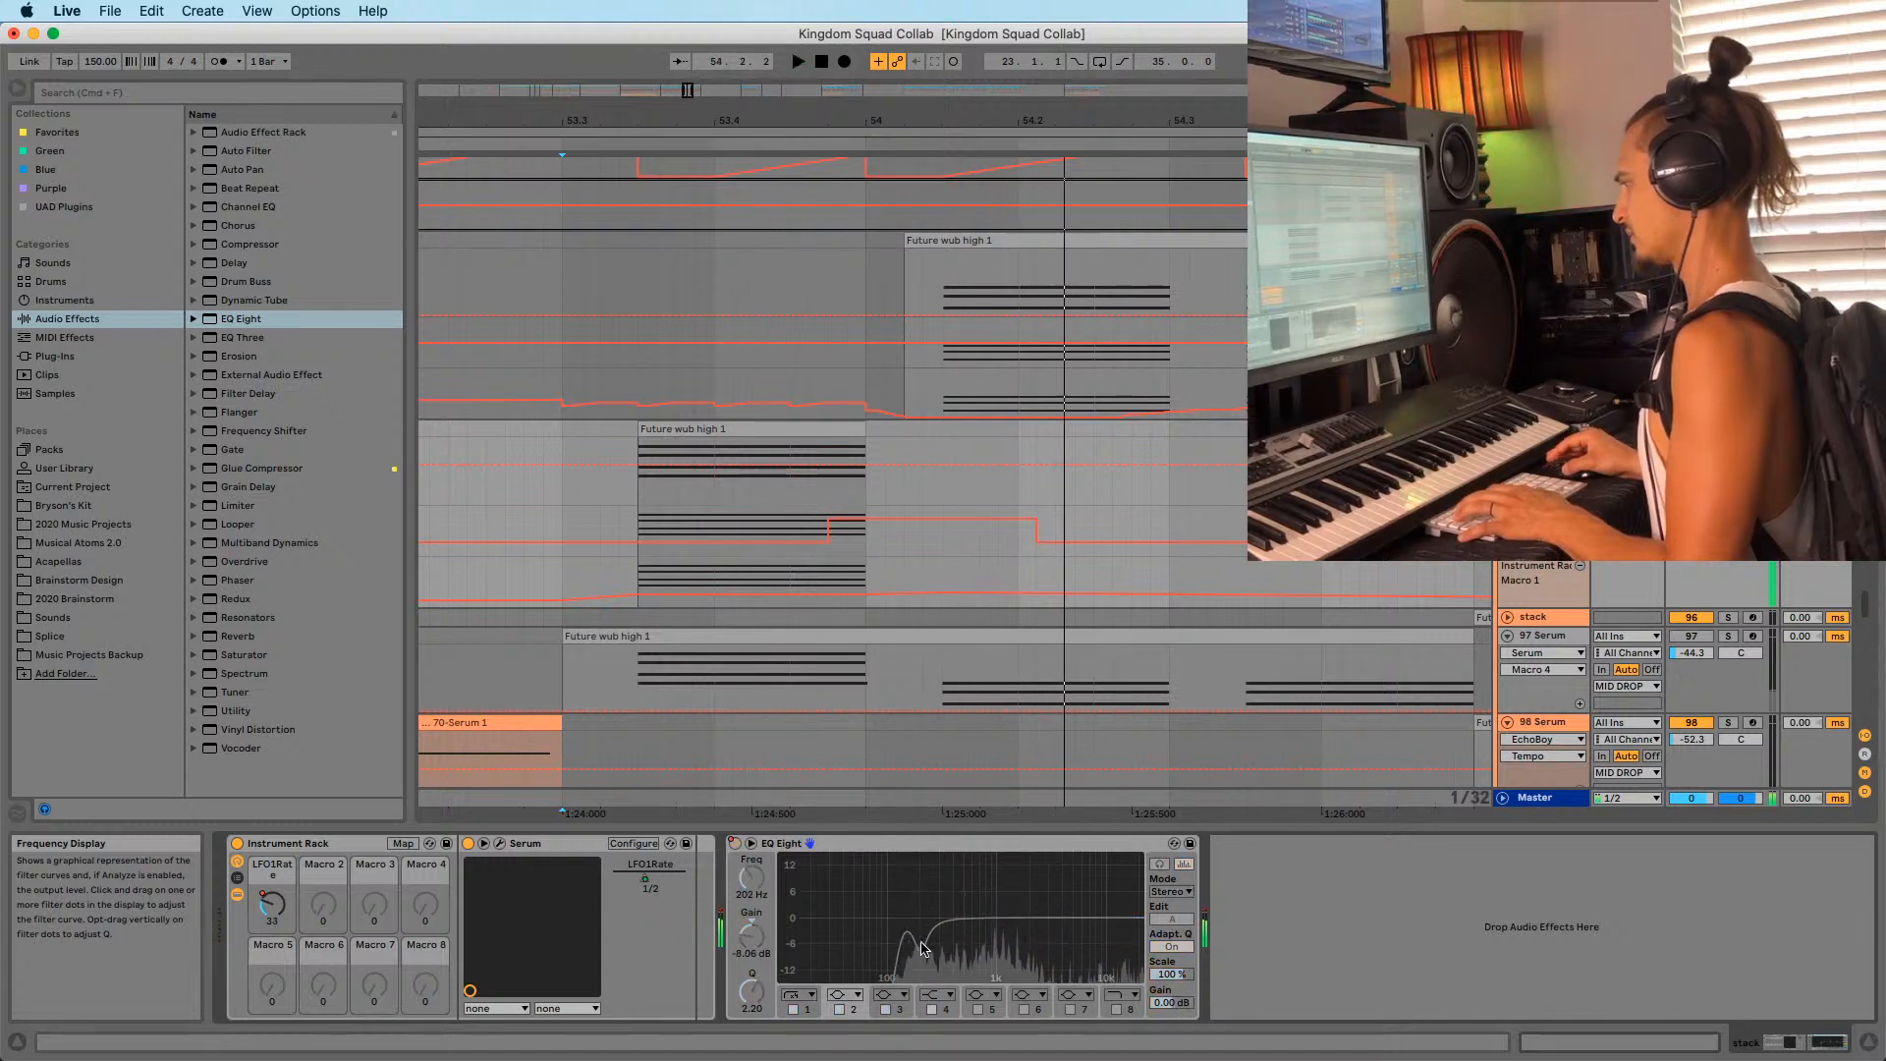
key("space")
key("space")
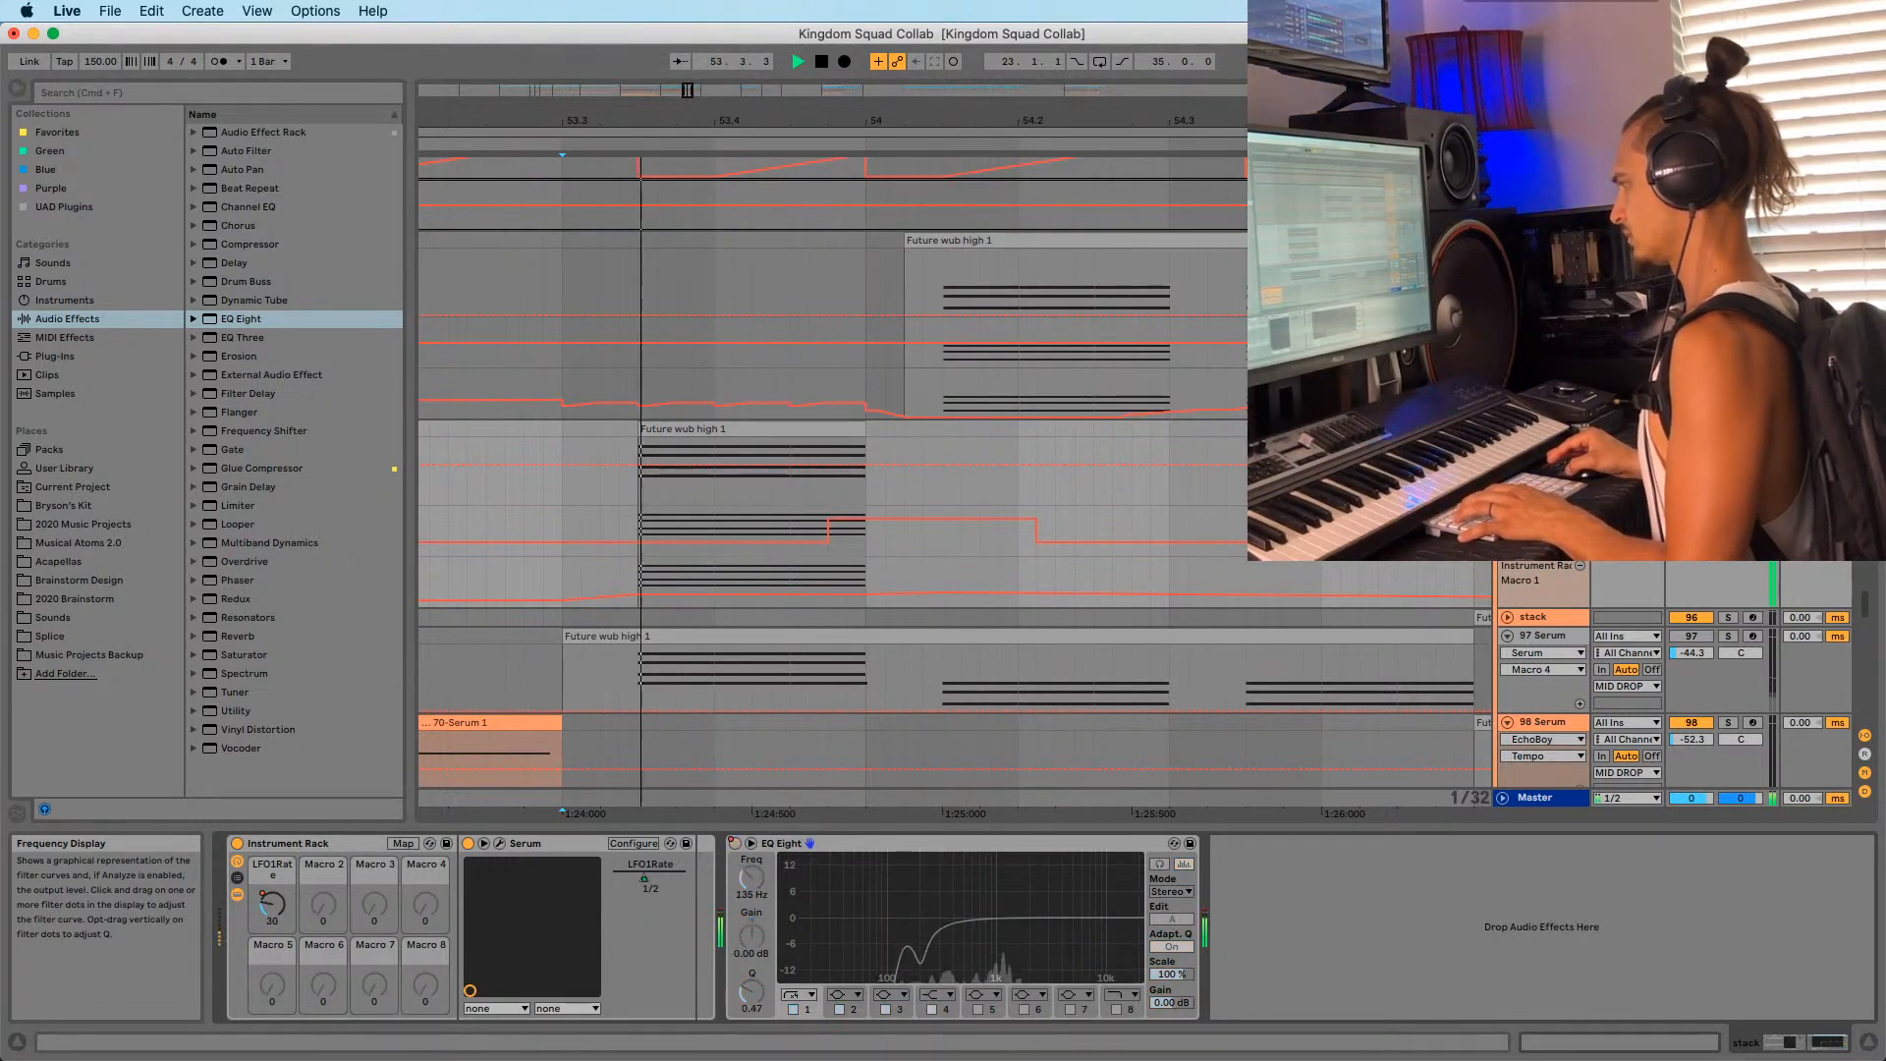
key("space")
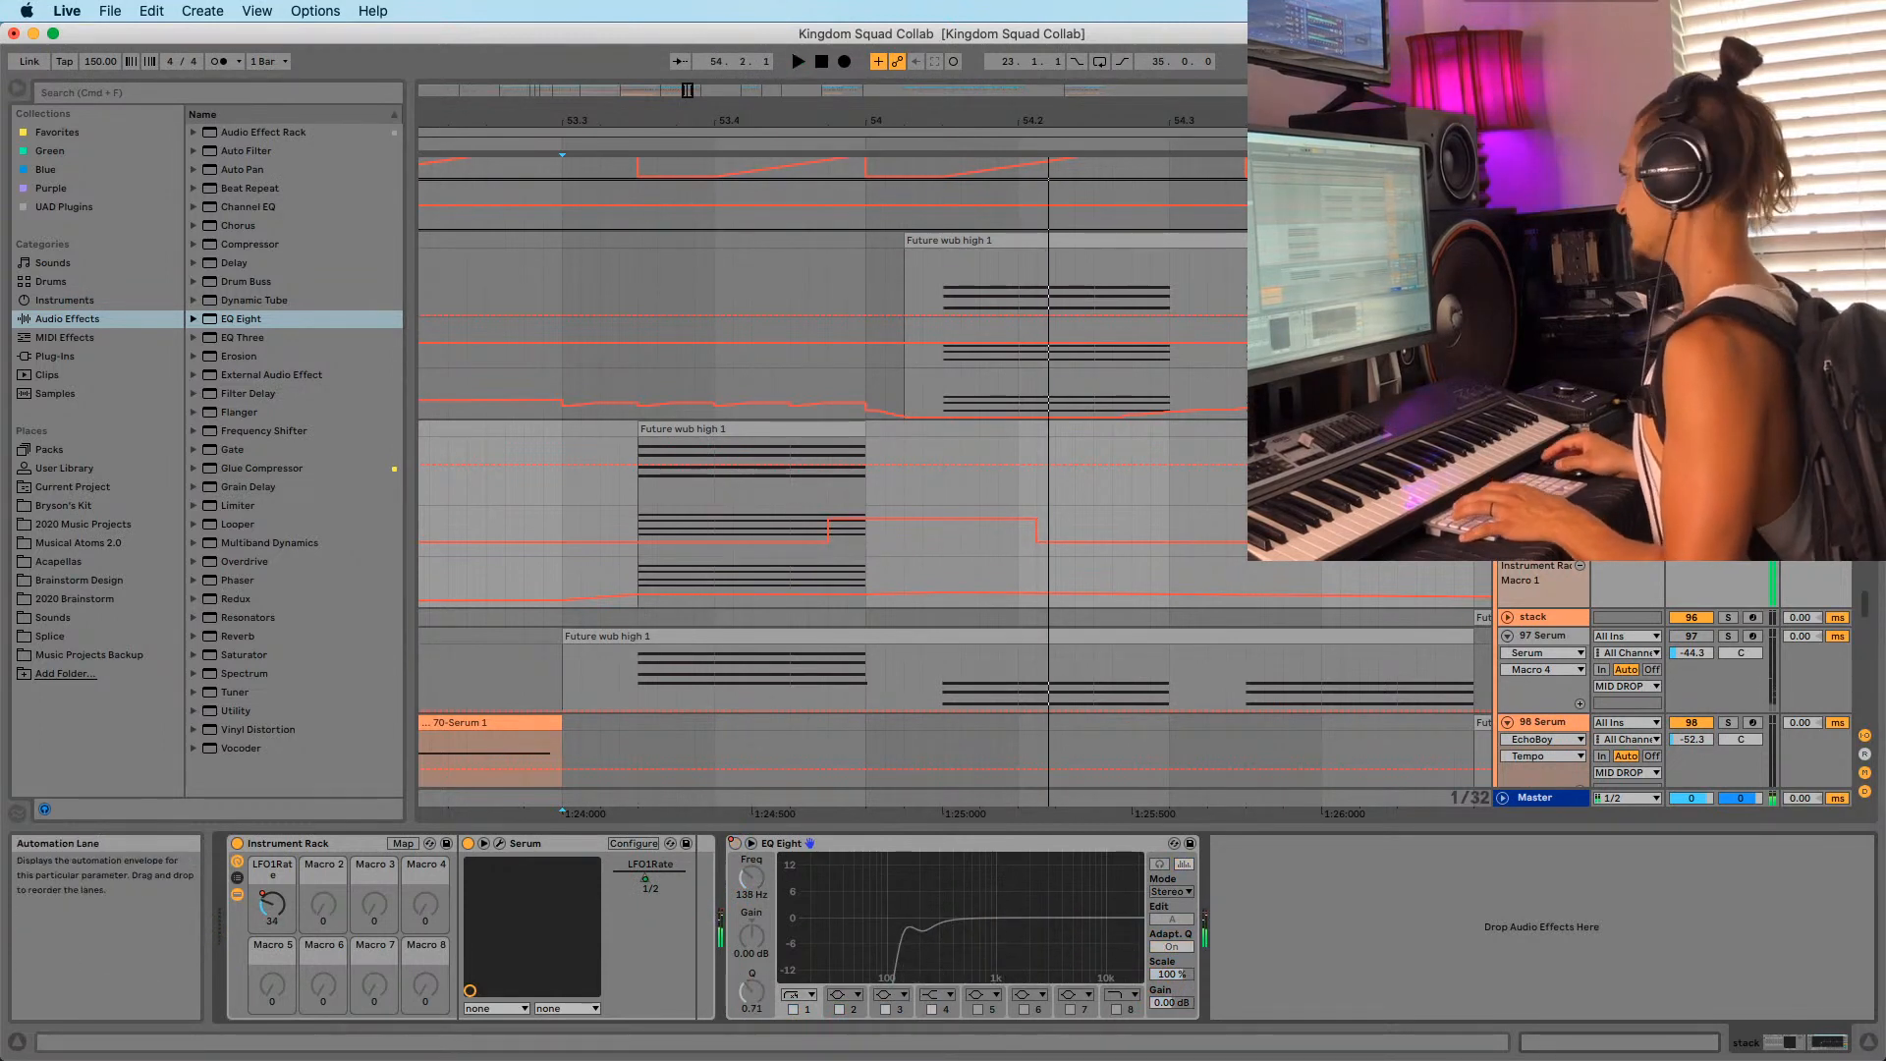
key("space")
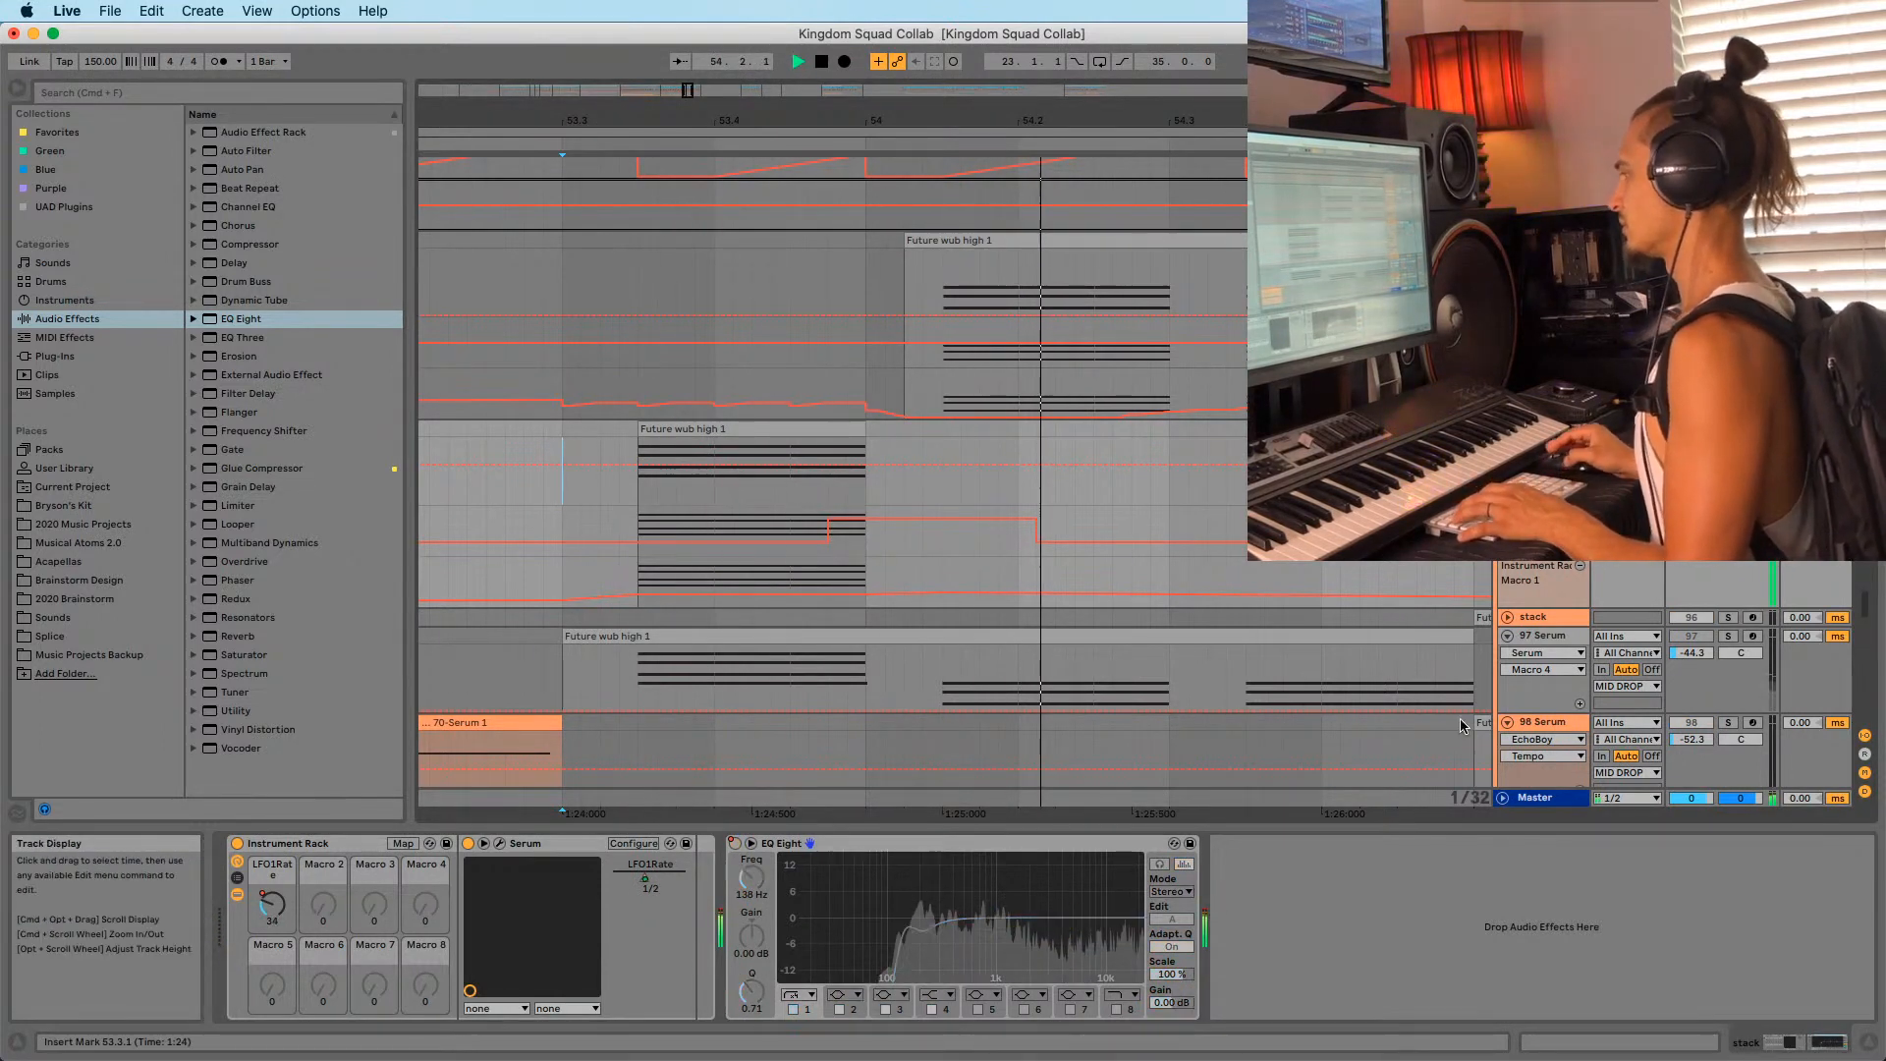
key("space")
key("space")
key("space")
key("space")
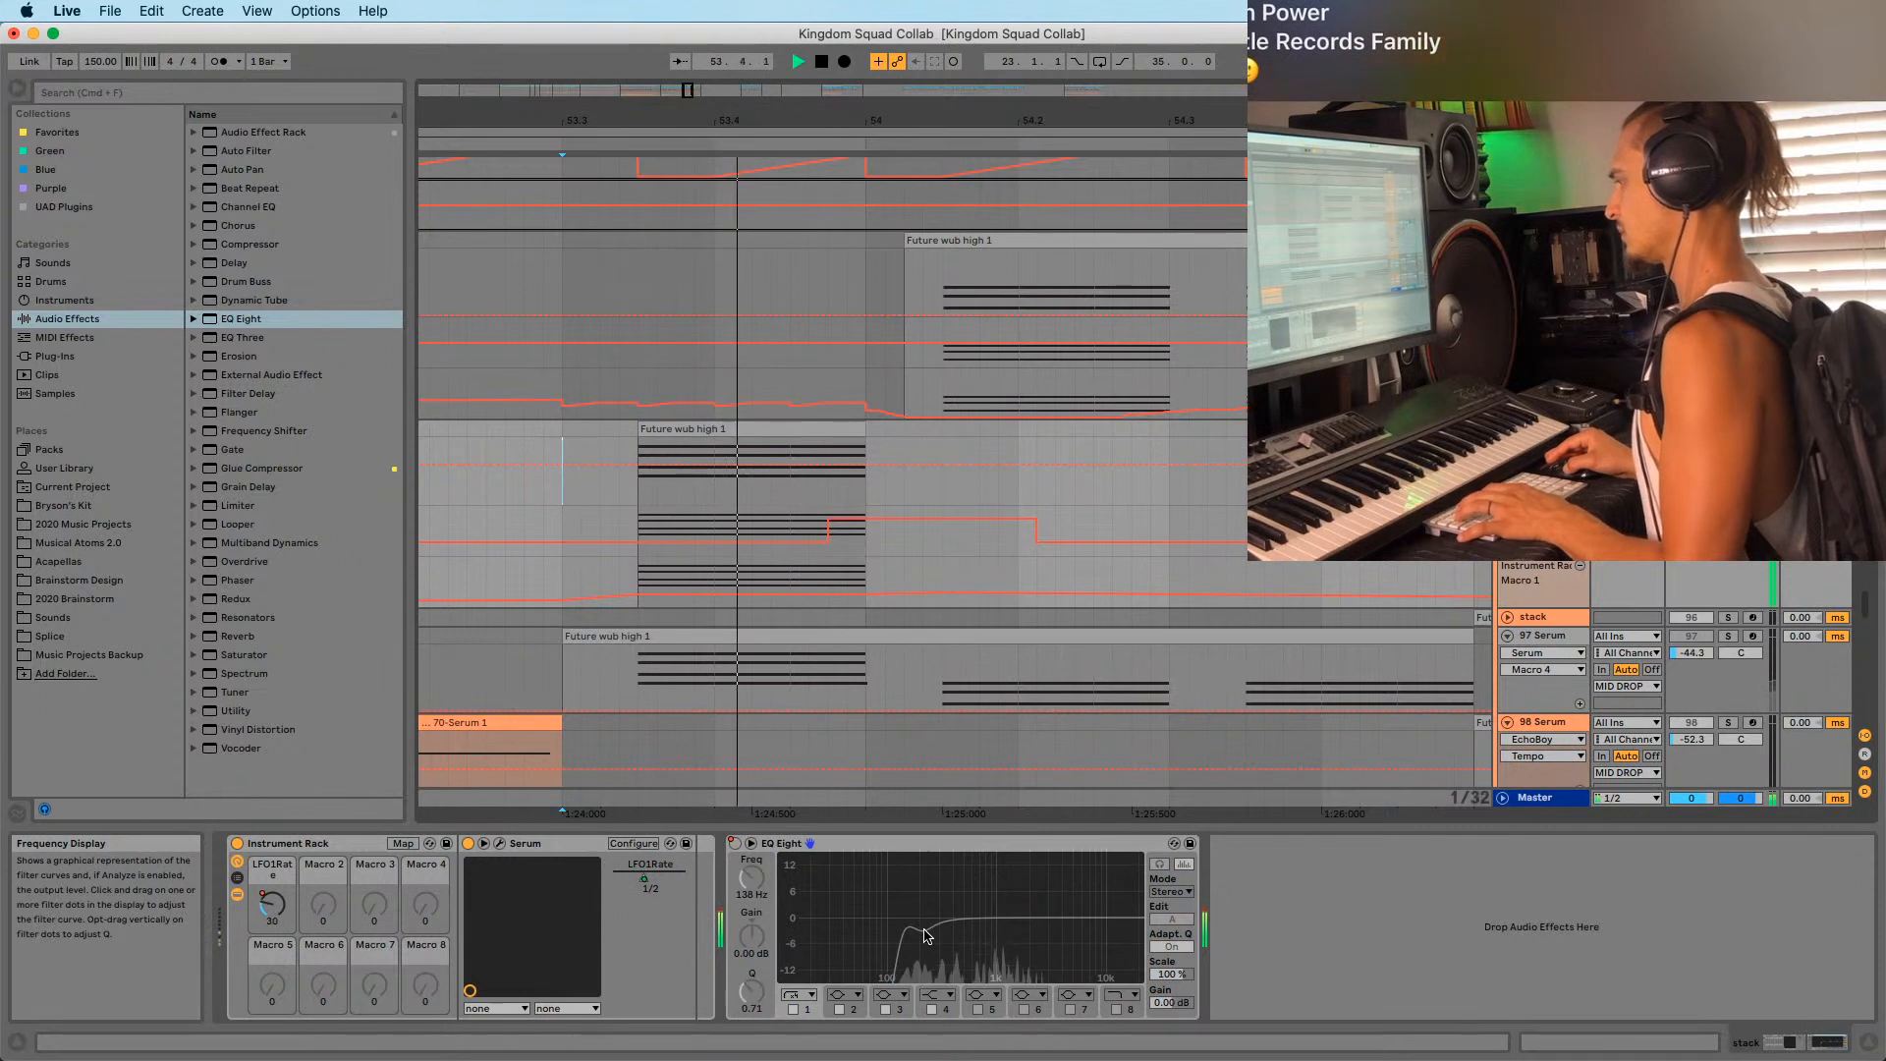
key("space")
Delete the EQ Eight device from the Serum track.
left_click(821, 842)
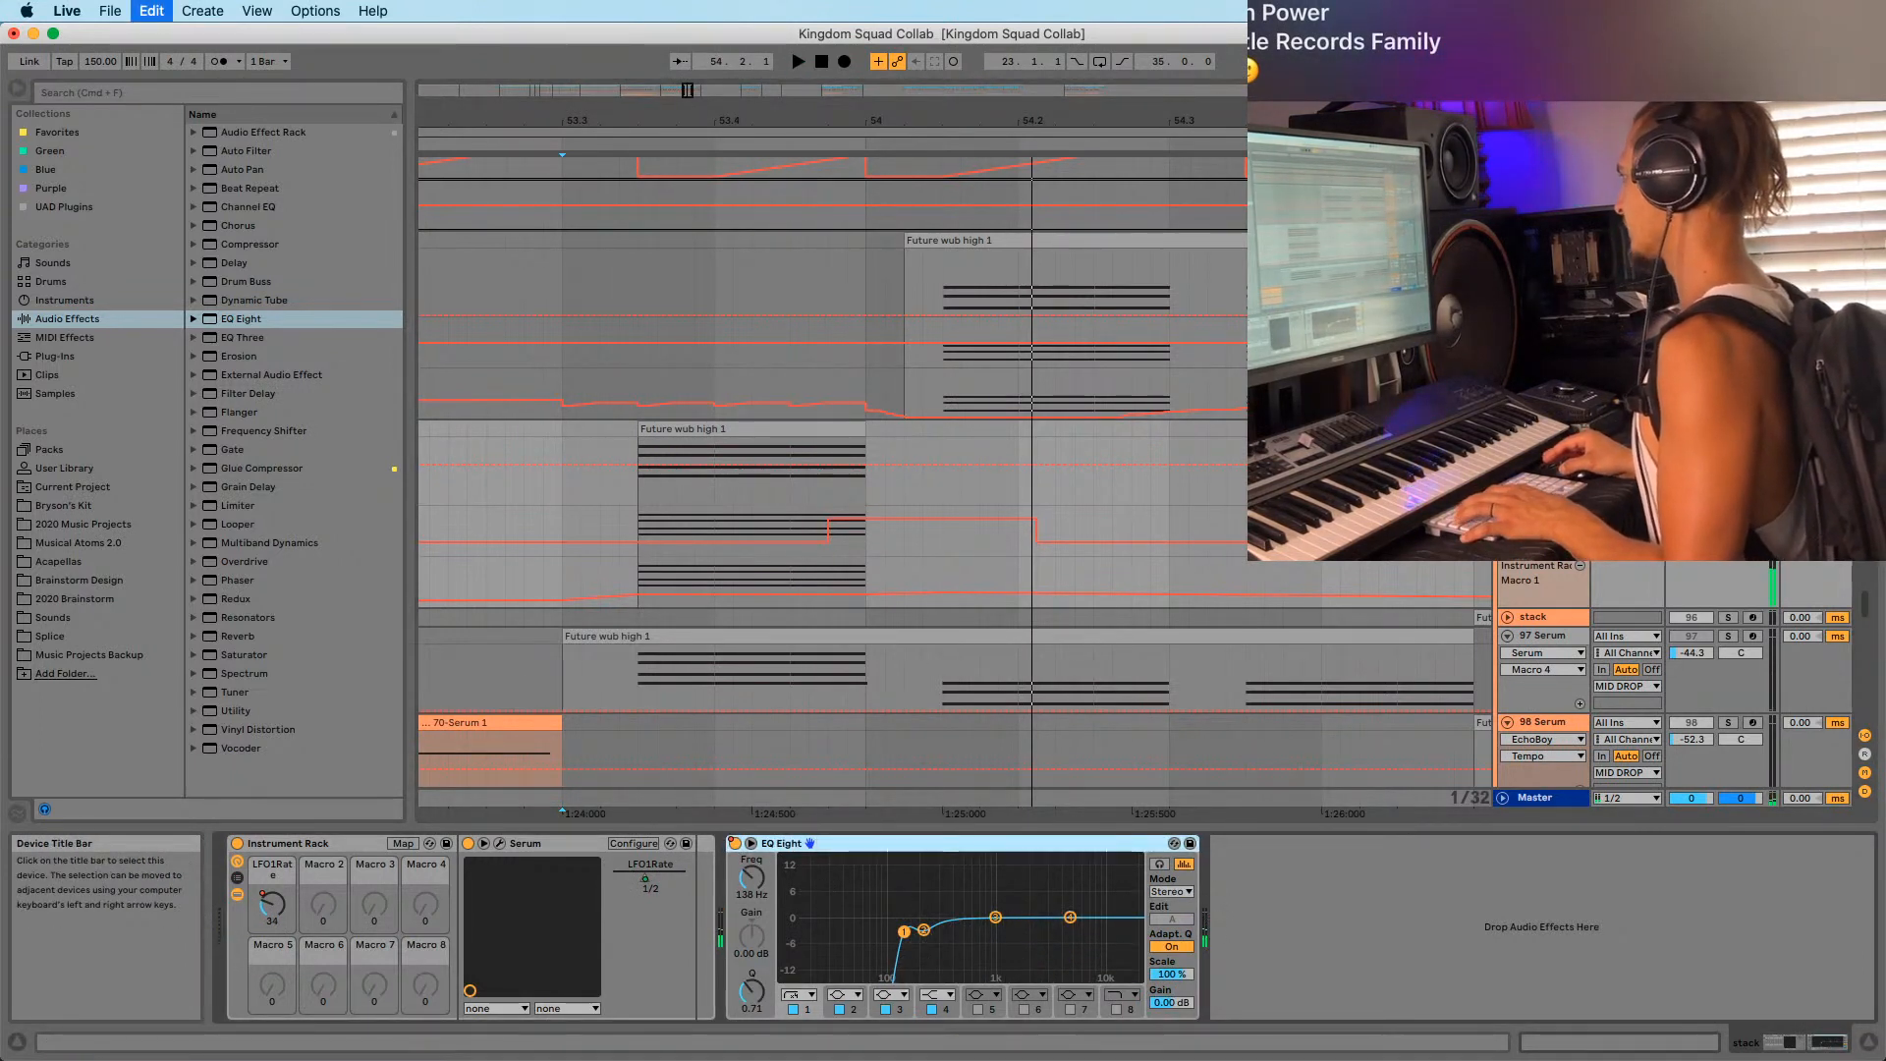
key("Delete")
left_click_drag(1864, 604, 1864, 339)
Audition from bar 53.3, then trim Future wub high 1's start to just after bar 54.
key("space")
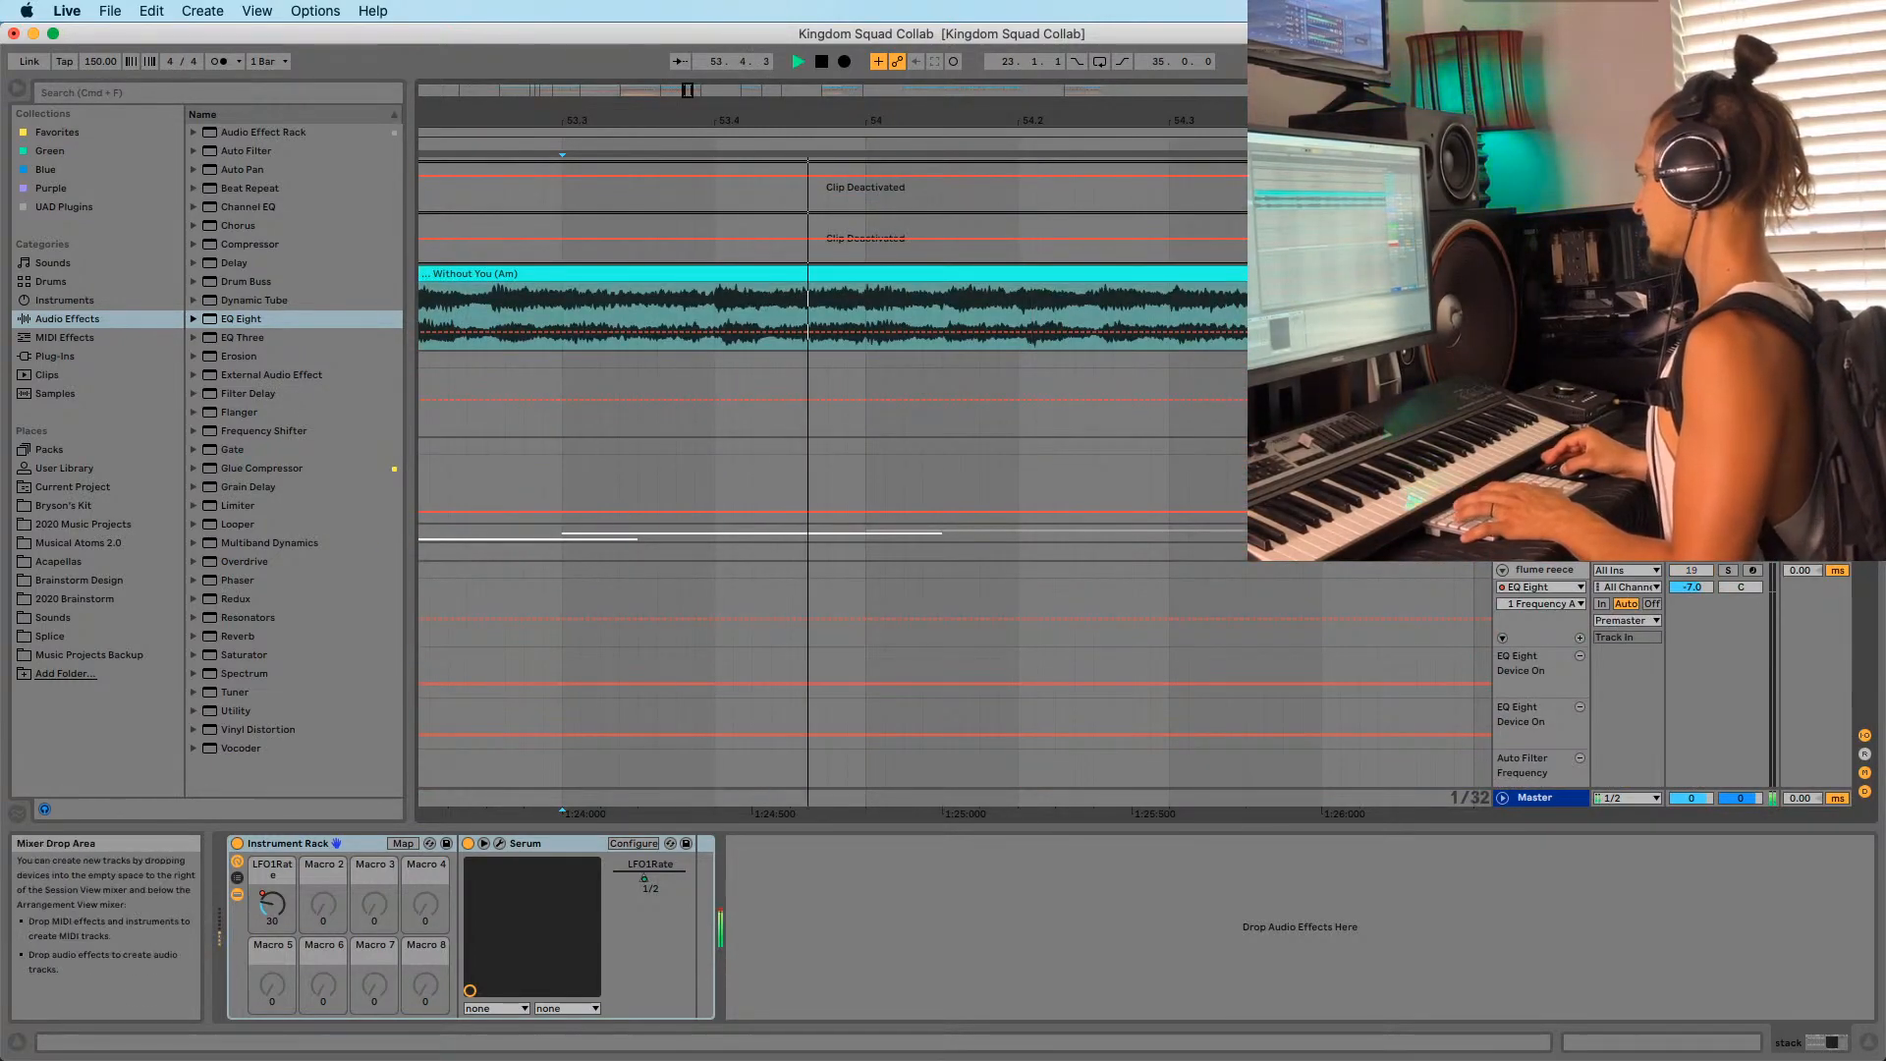
scroll(1020, 534, "down", 10)
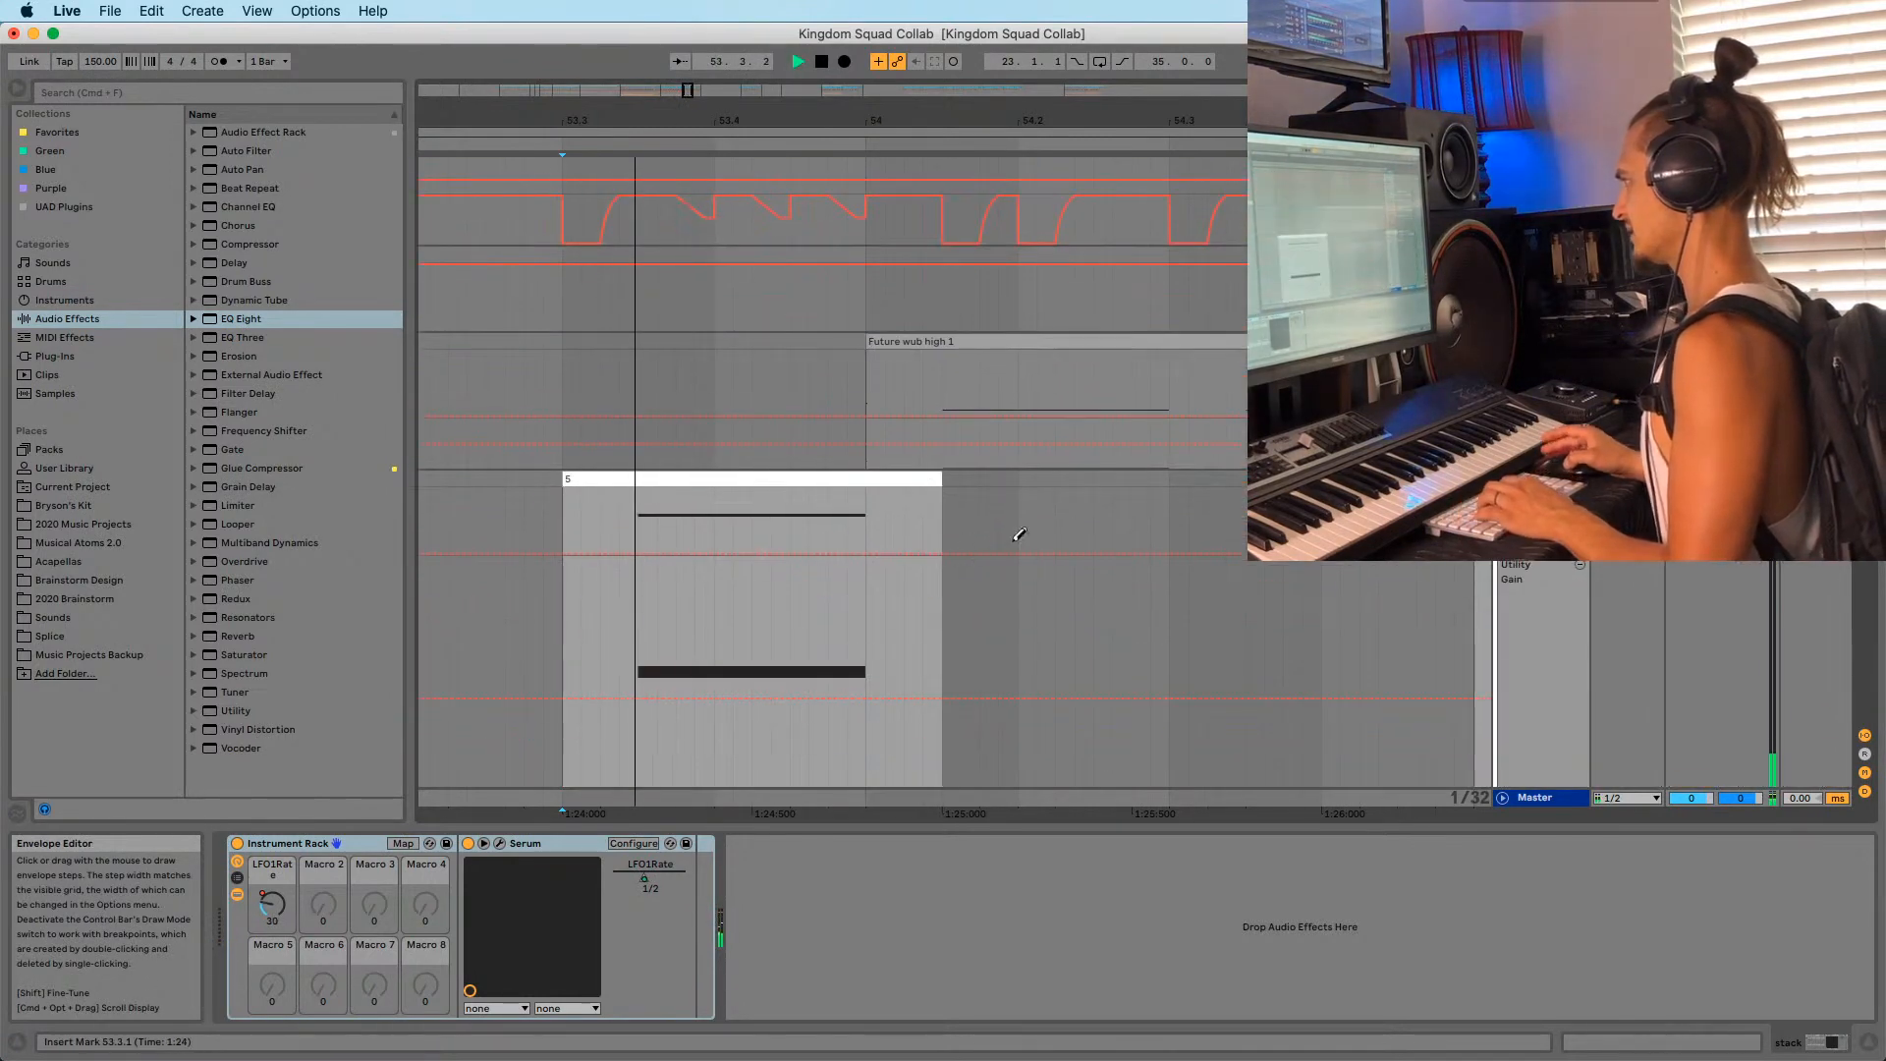
key("space")
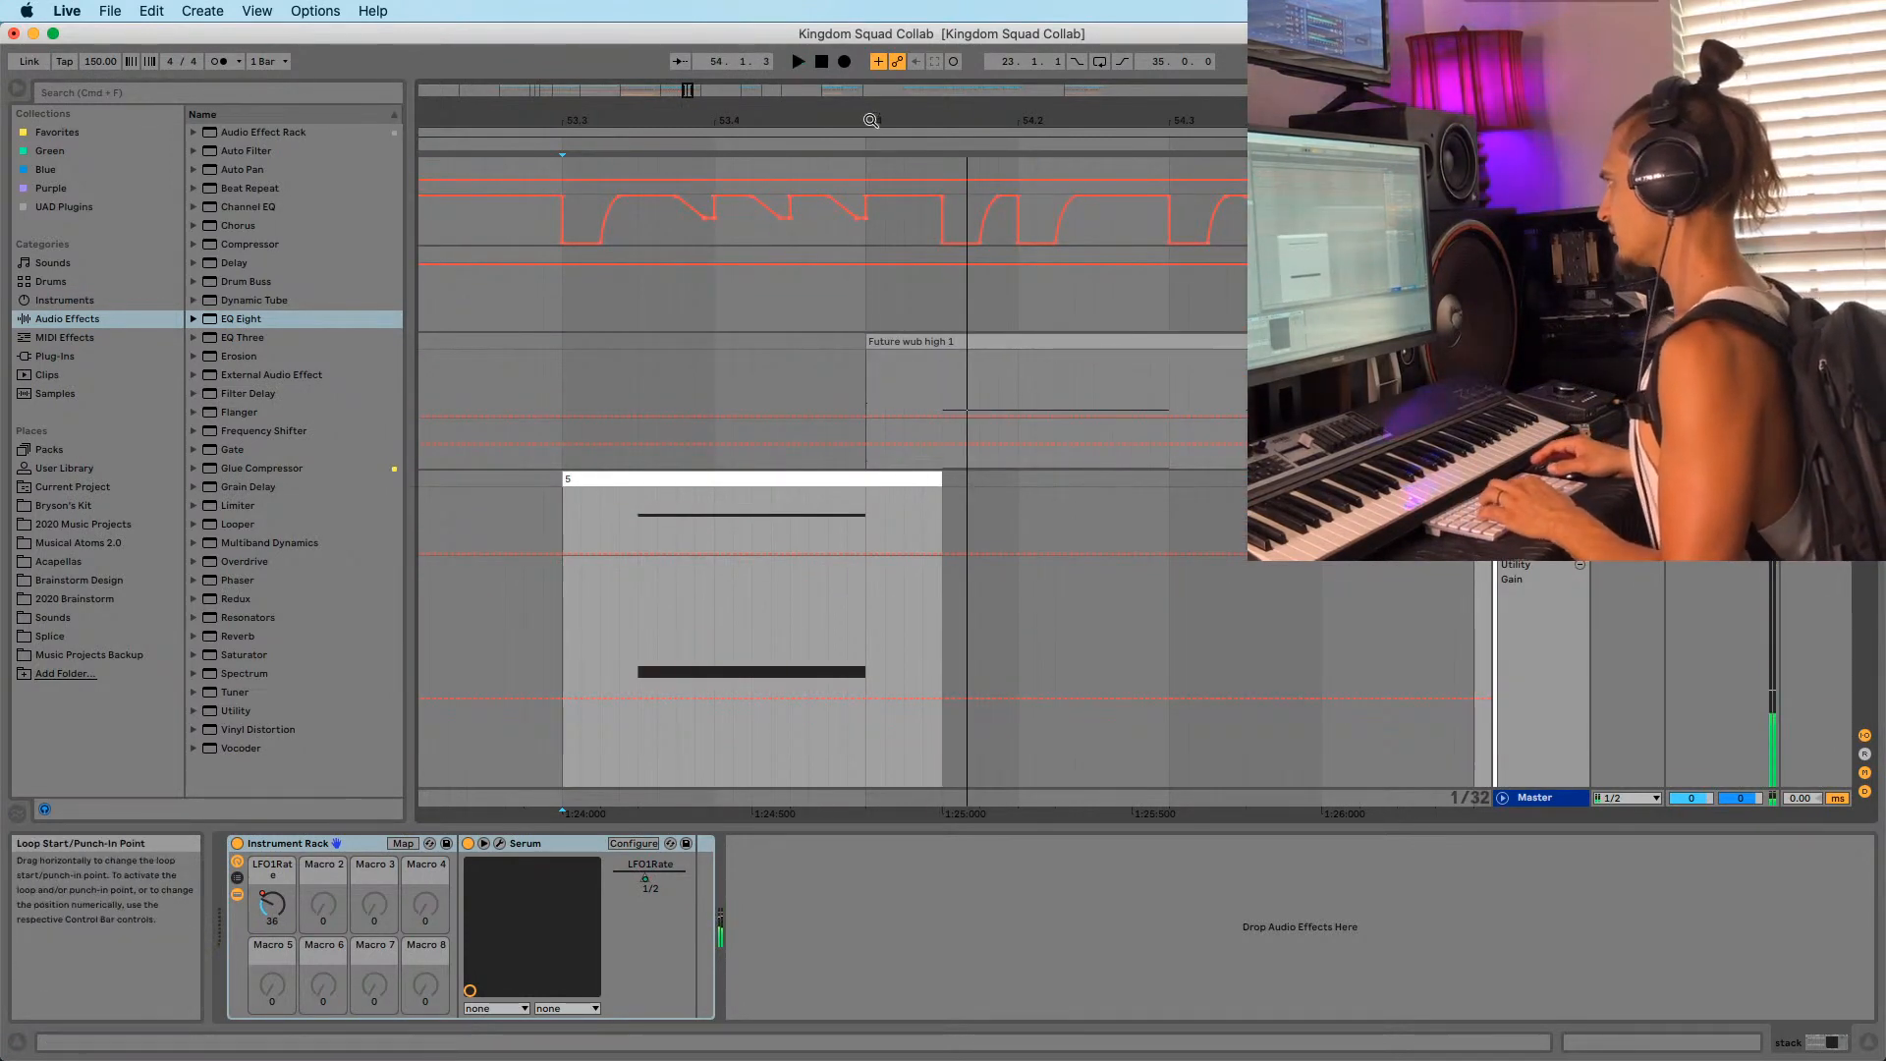
left_click_drag(871, 120, 872, 307)
left_click(771, 340)
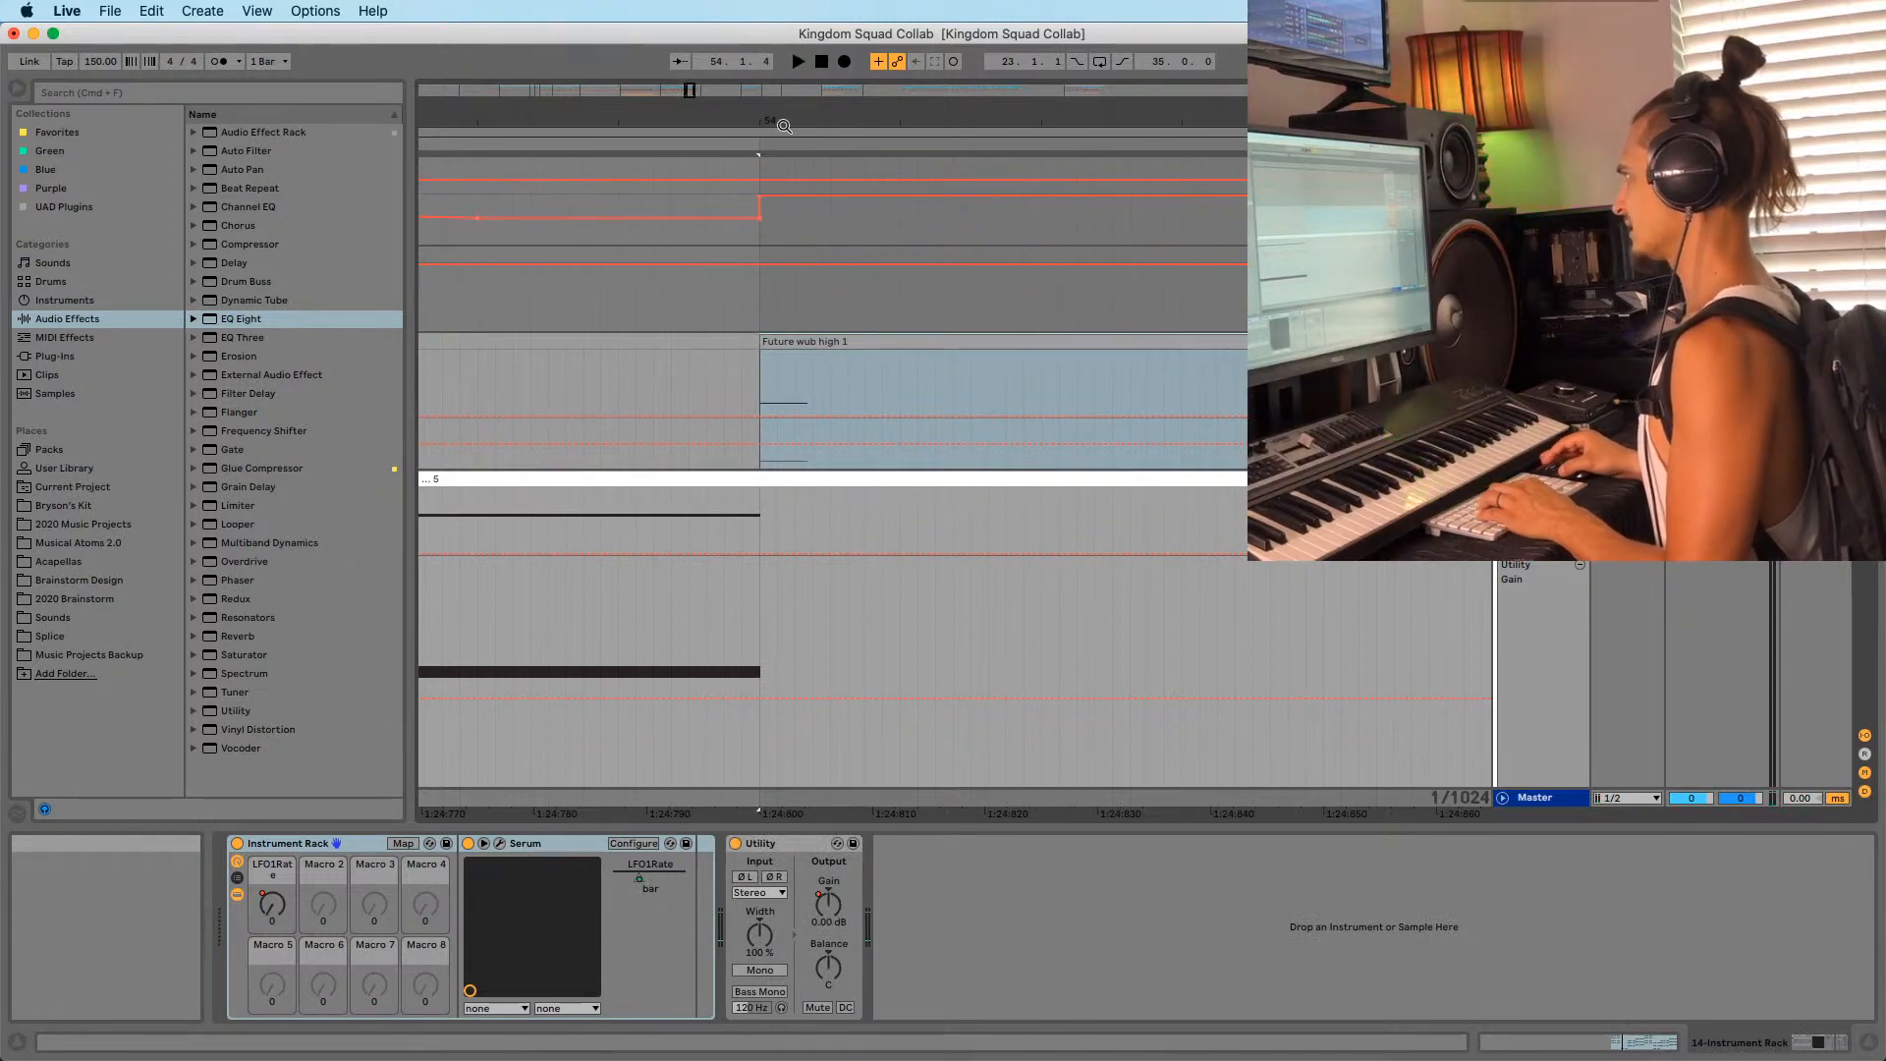
left_click_drag(783, 126, 818, 54)
left_click_drag(814, 341, 935, 341)
Set a playback start point and replay around bar 54 to check the trim.
left_click(690, 488)
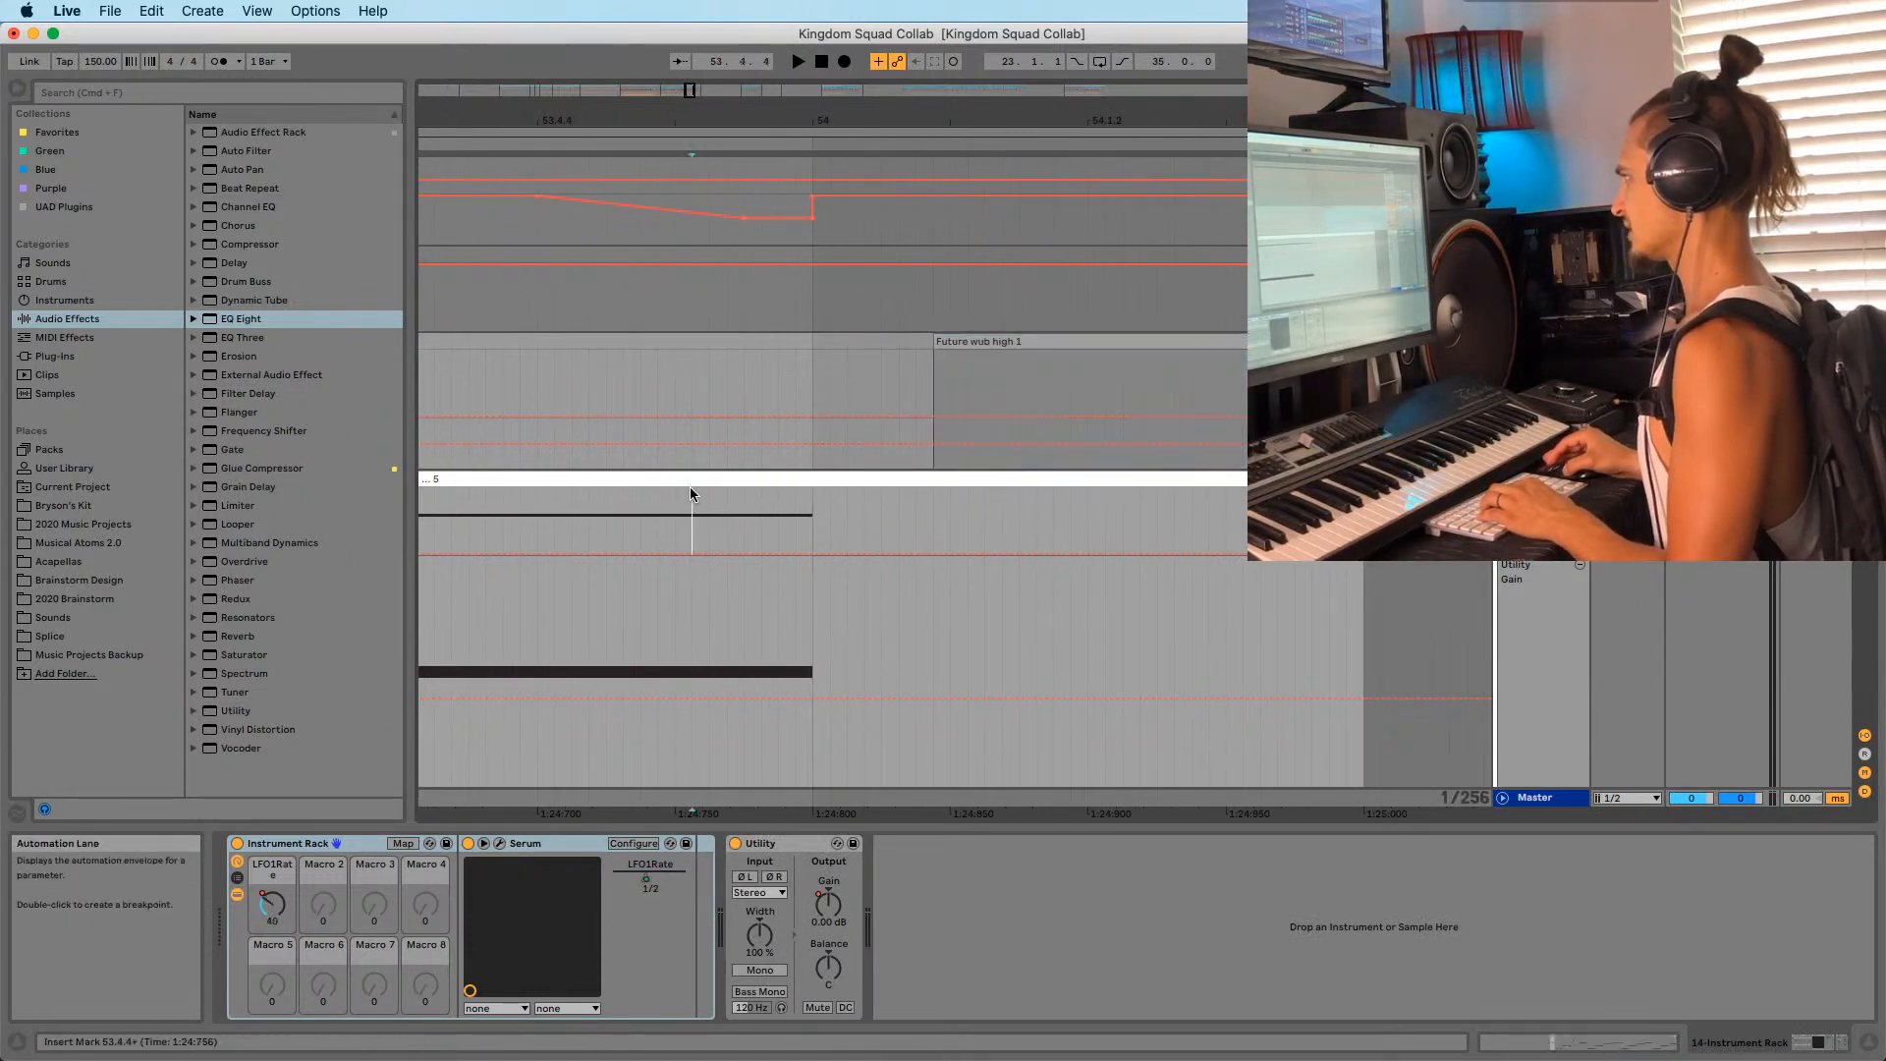
left_click_drag(757, 122, 923, 54)
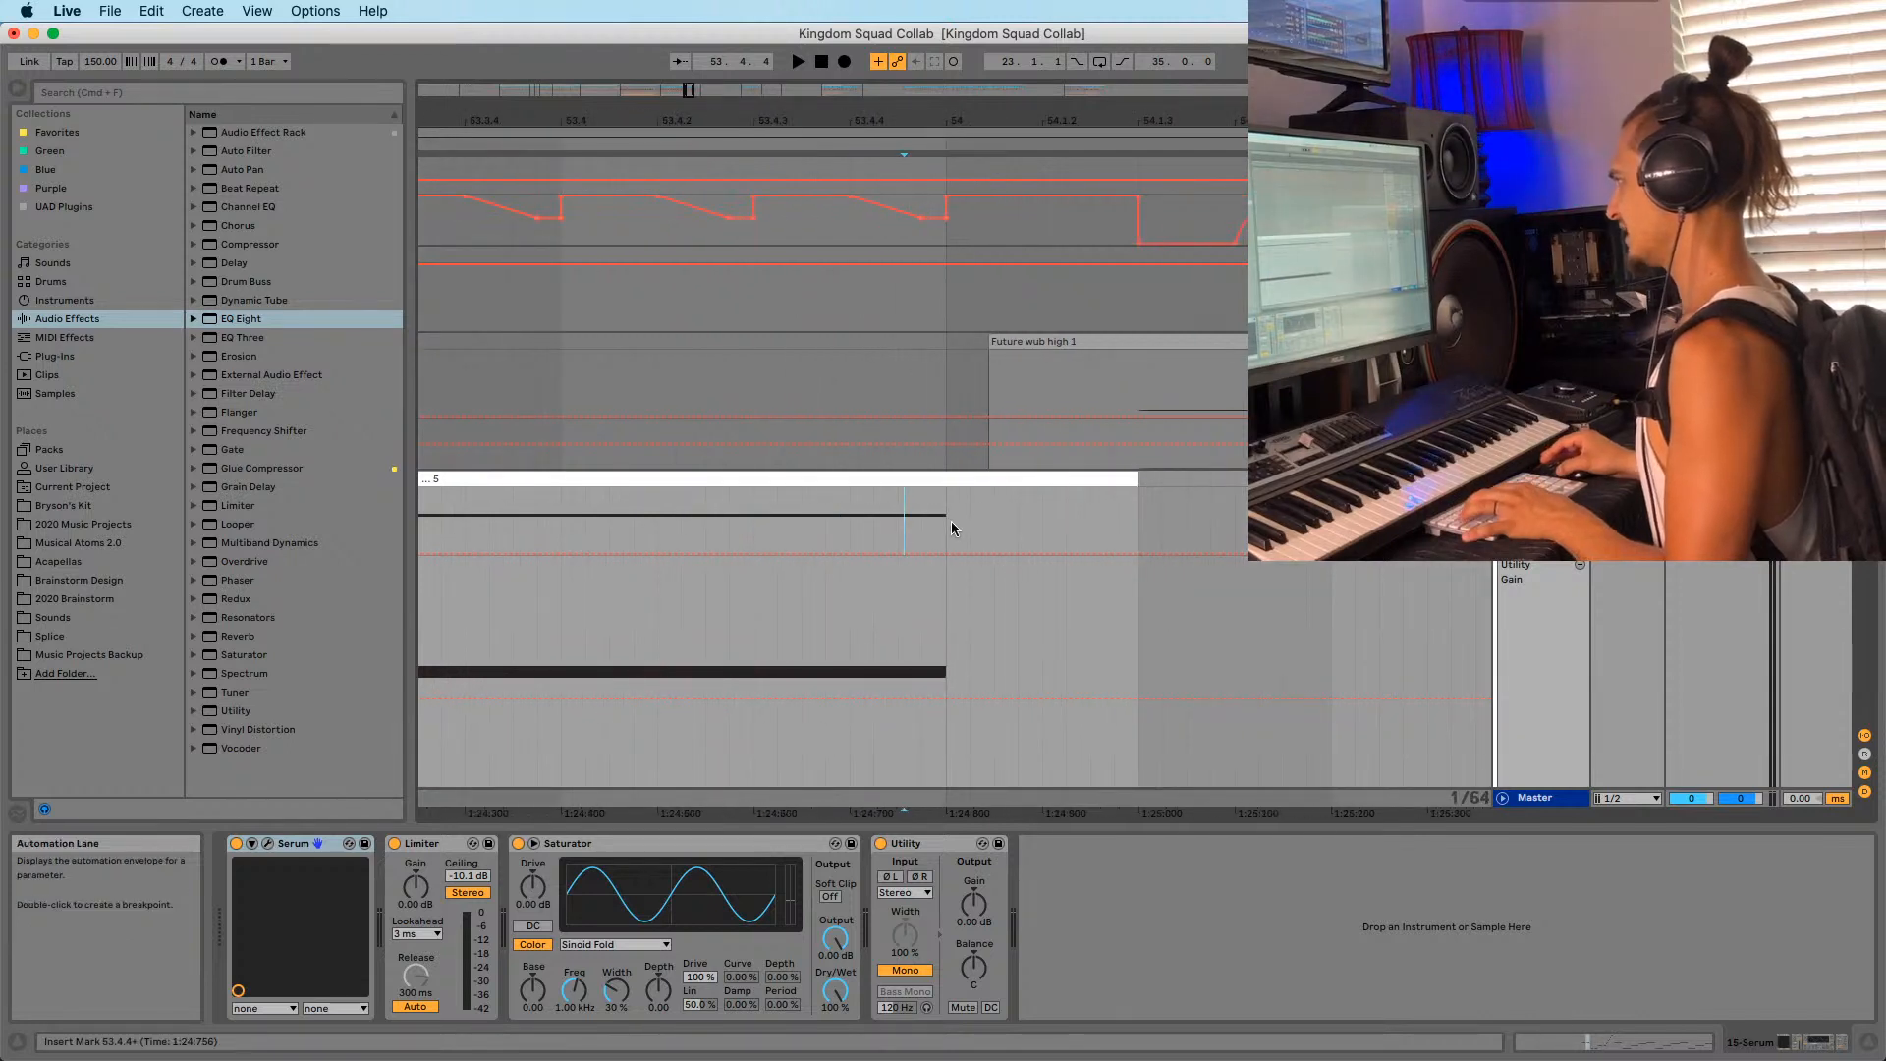
left_click_drag(945, 120, 949, 54)
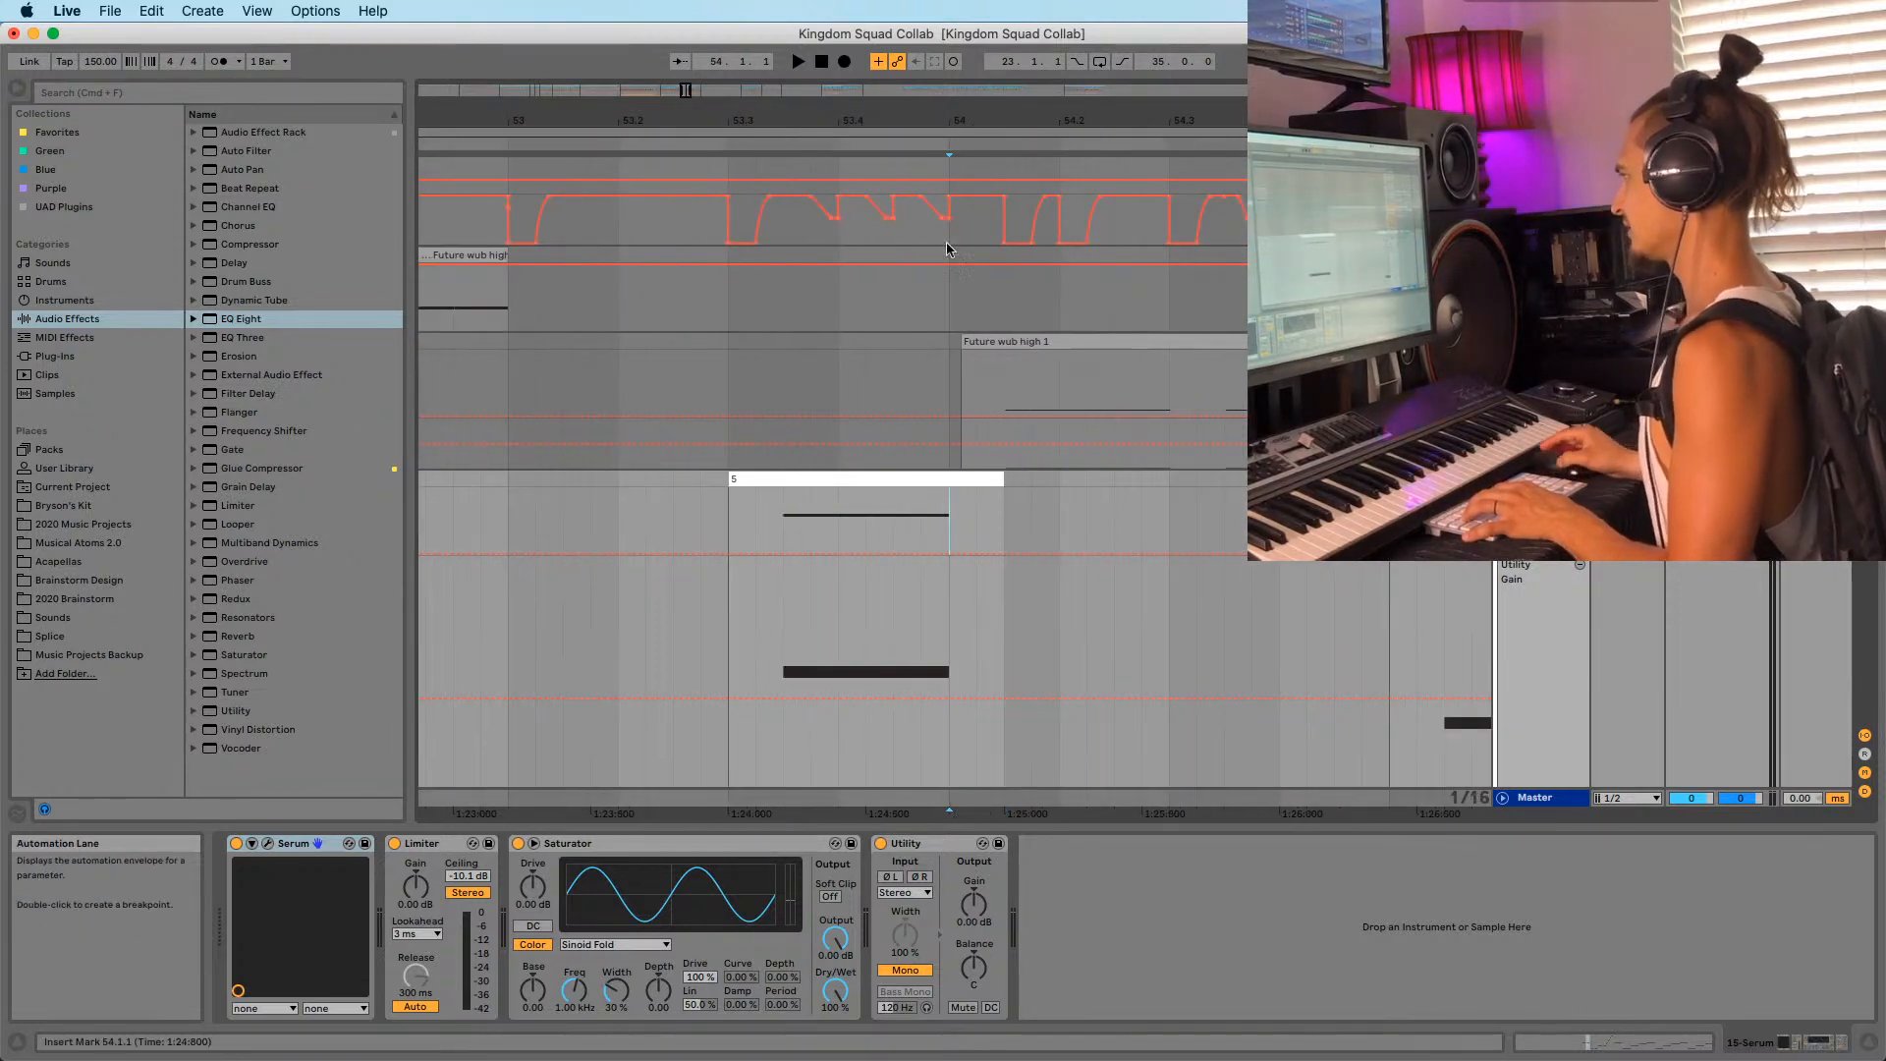
key("space")
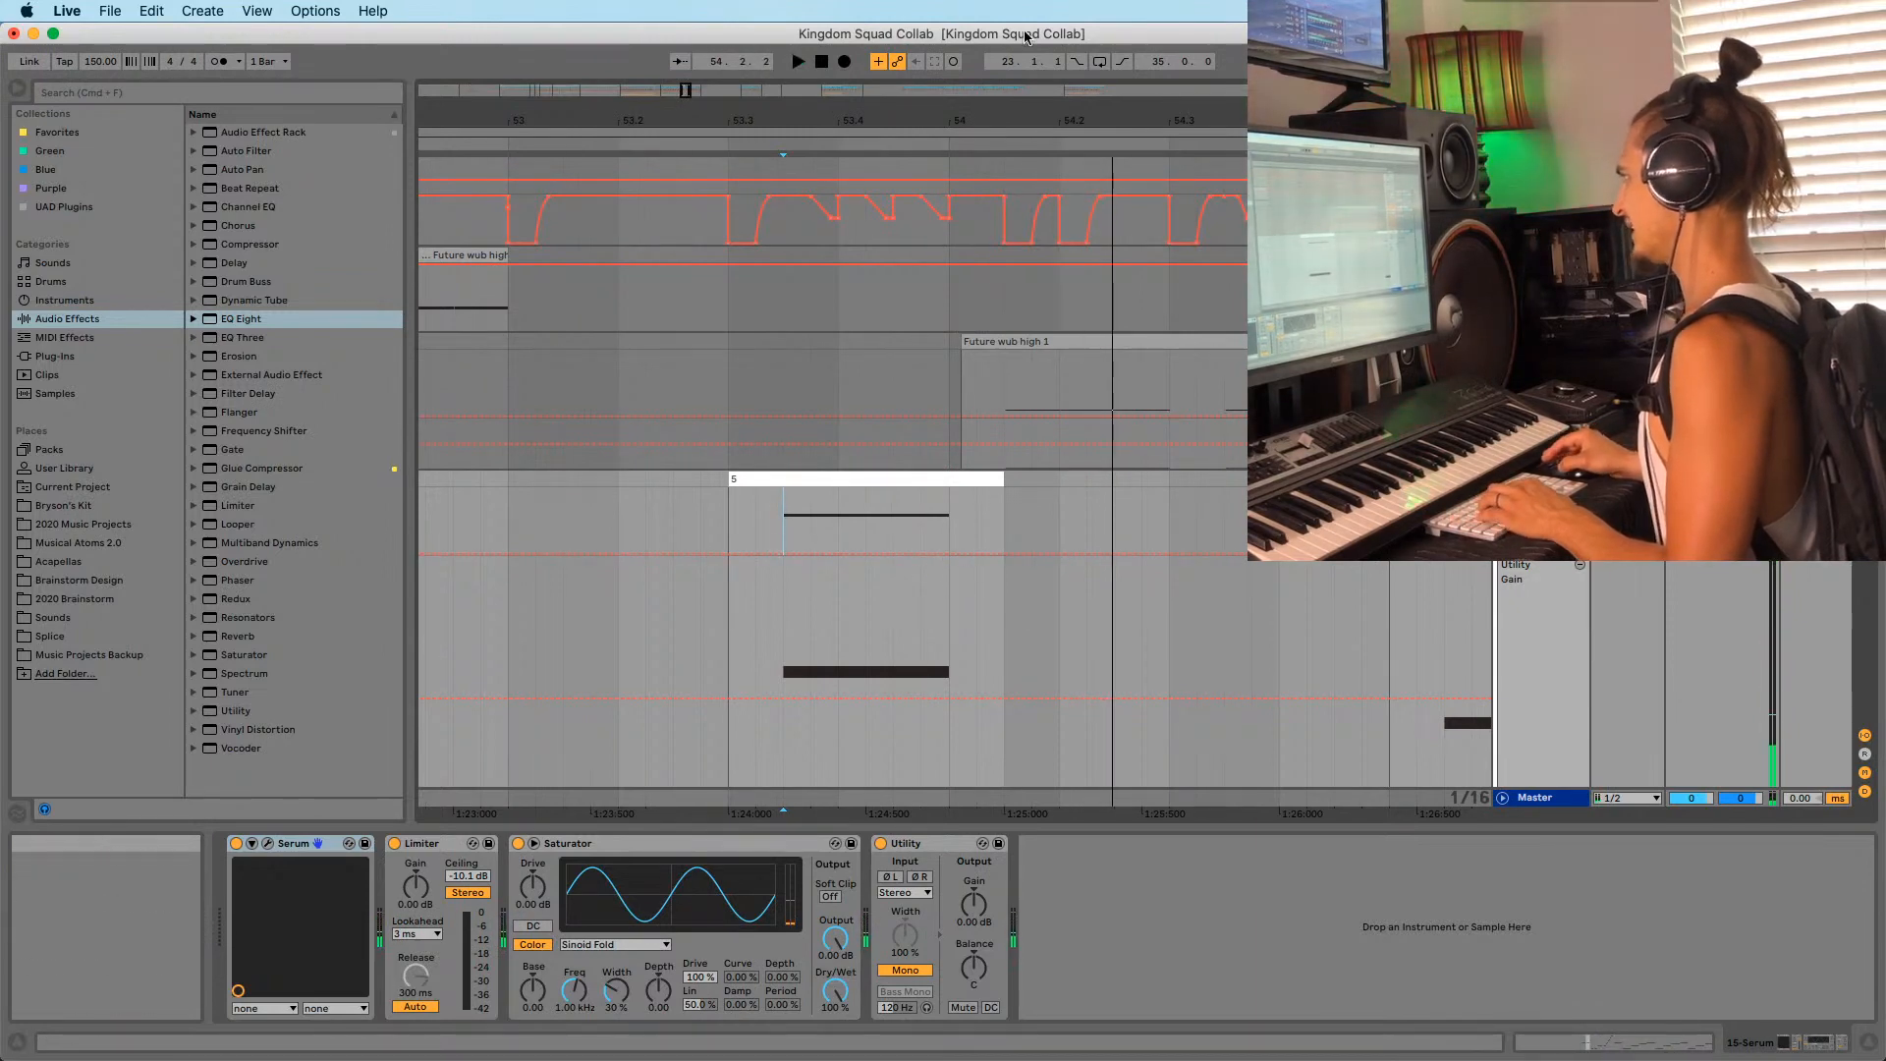
left_click_drag(957, 115, 957, 143)
scroll(1022, 366, "down", 3)
scroll(1058, 519, "up", 10)
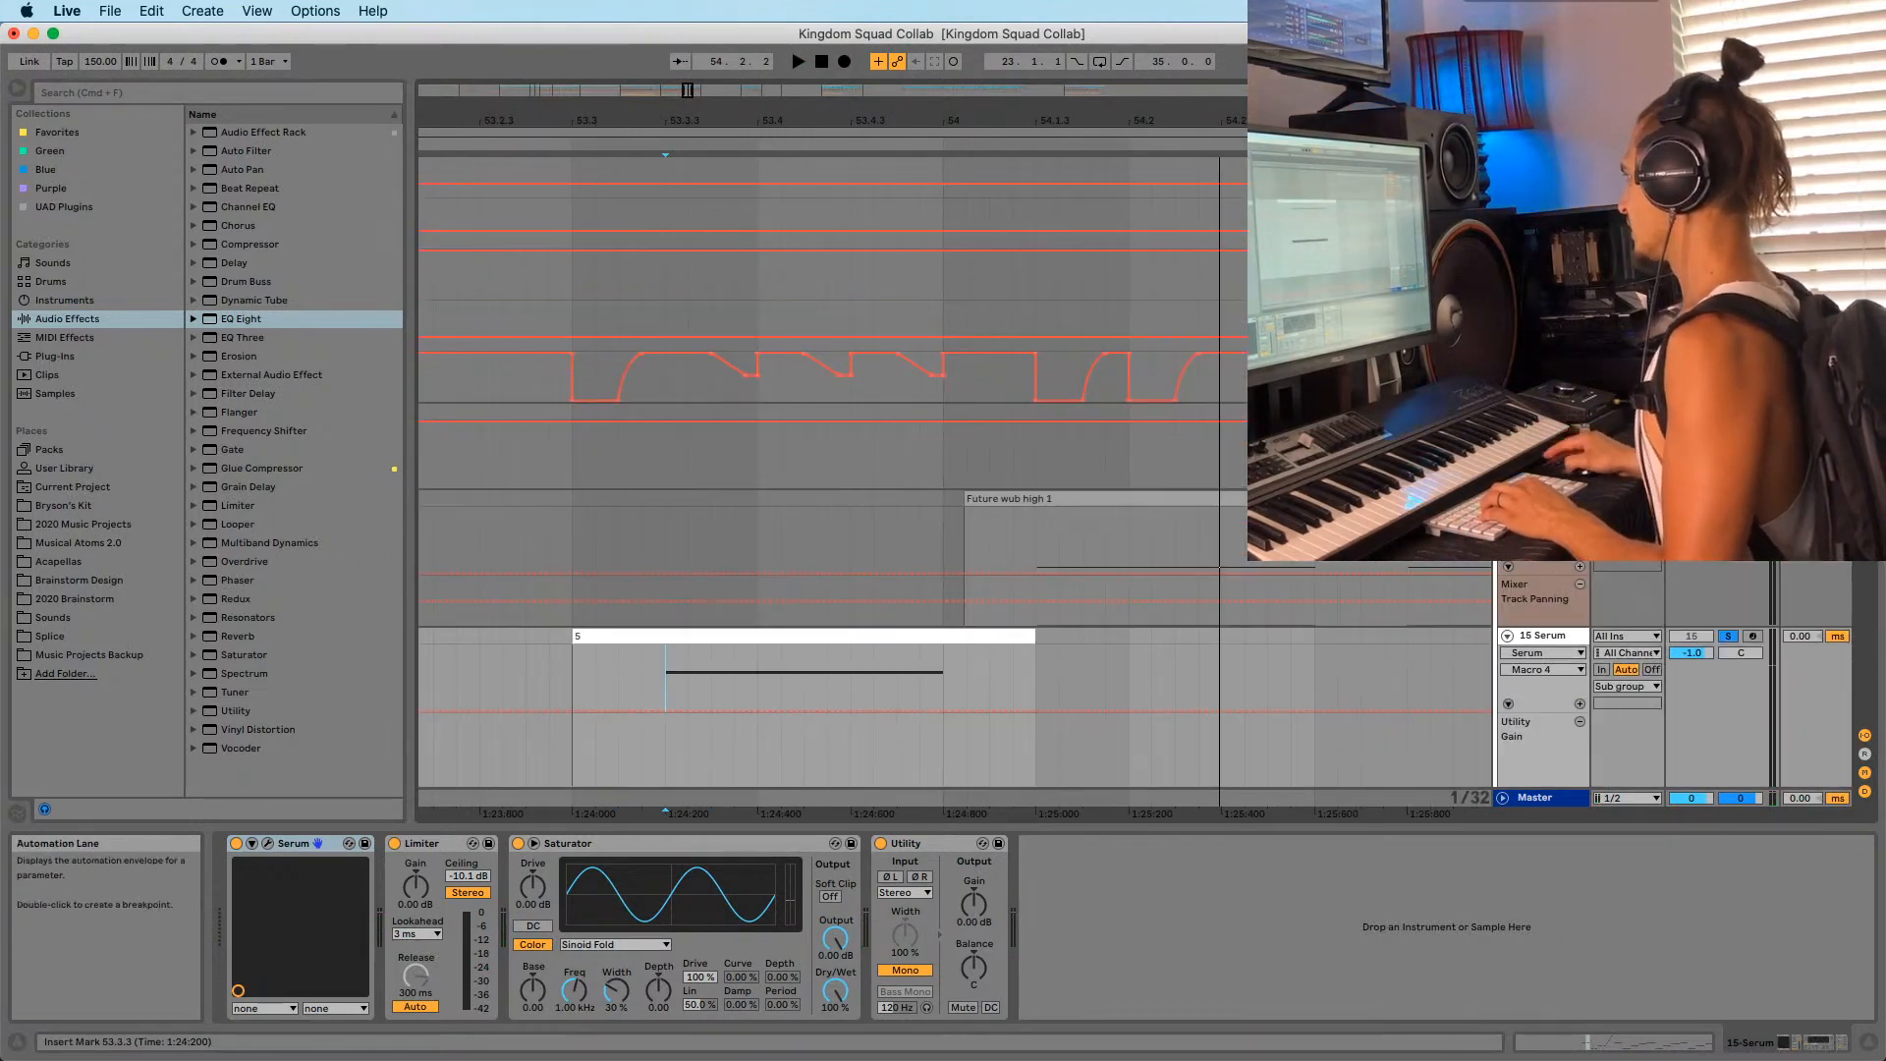
scroll(1366, 442, "up", 4)
Select the Sub group track and play the passage from bar 53.3.1.
left_click(1542, 321)
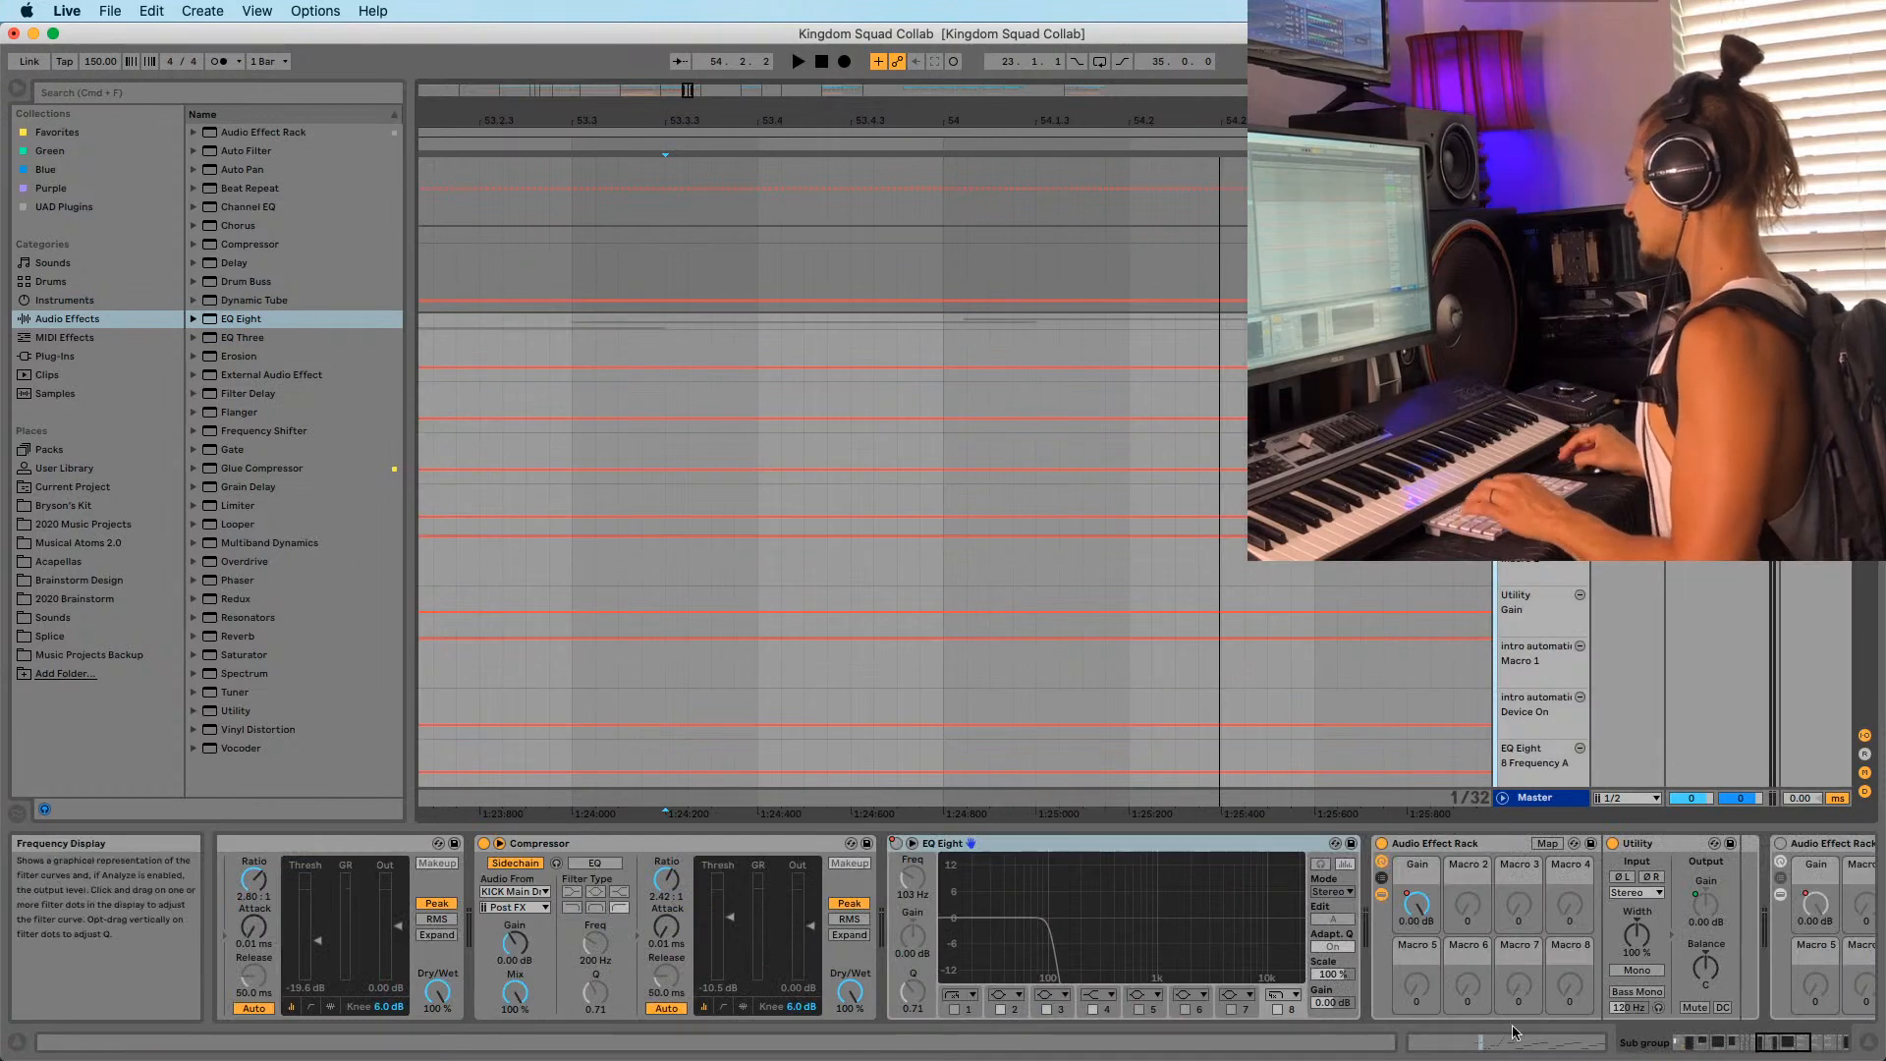
left_click_drag(1794, 1044, 1835, 1045)
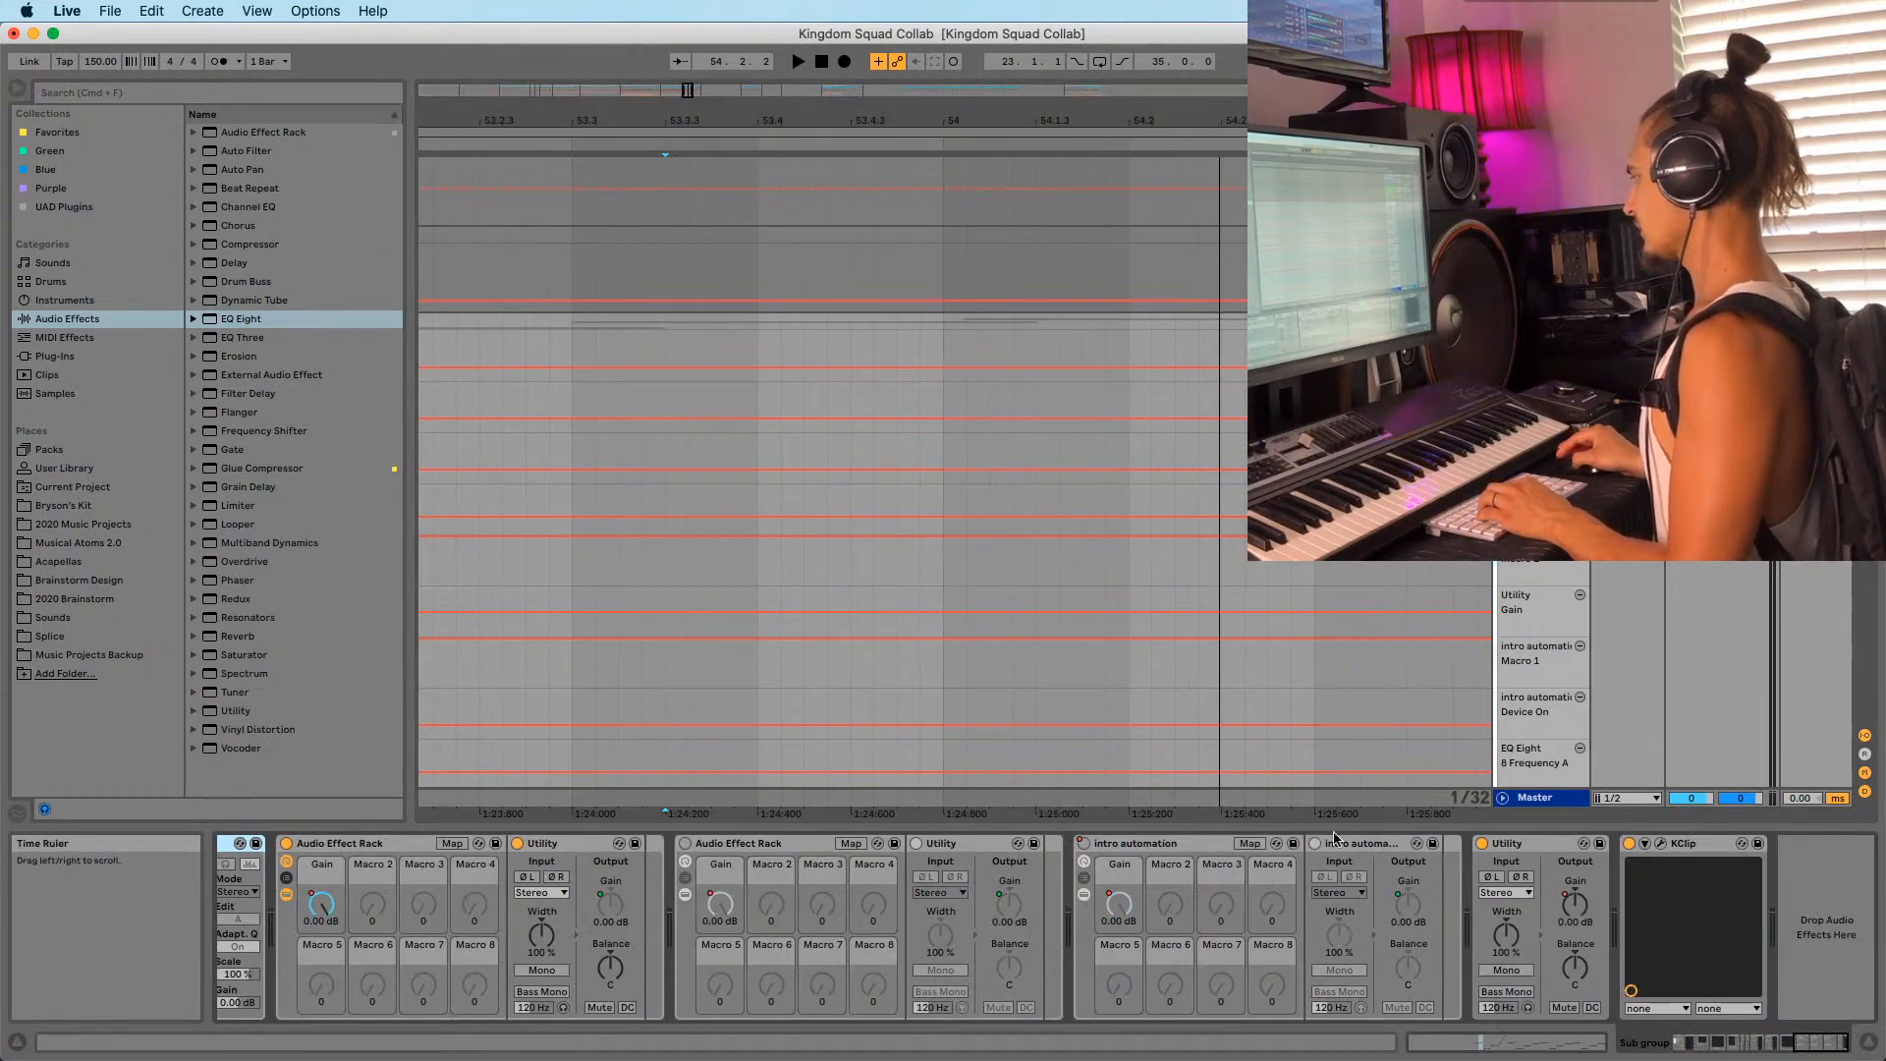
scroll(1518, 679, "down", 3)
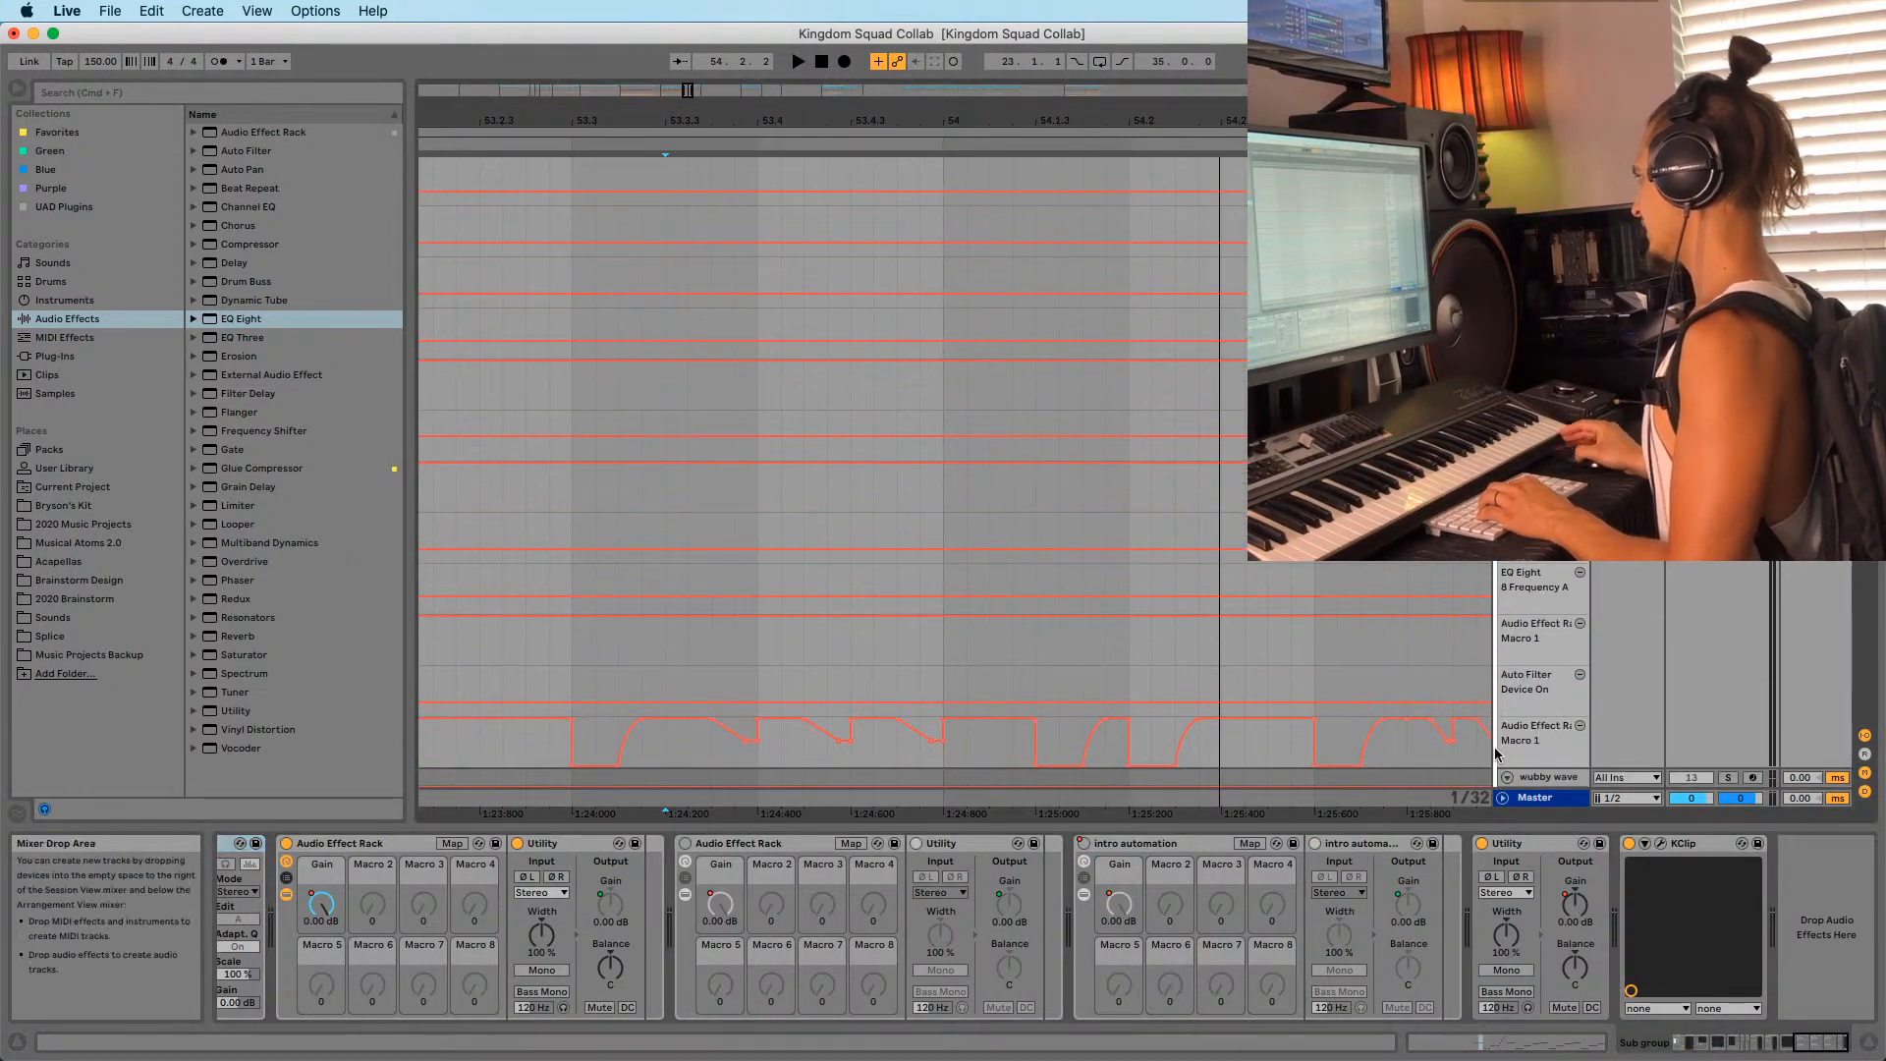
key("space")
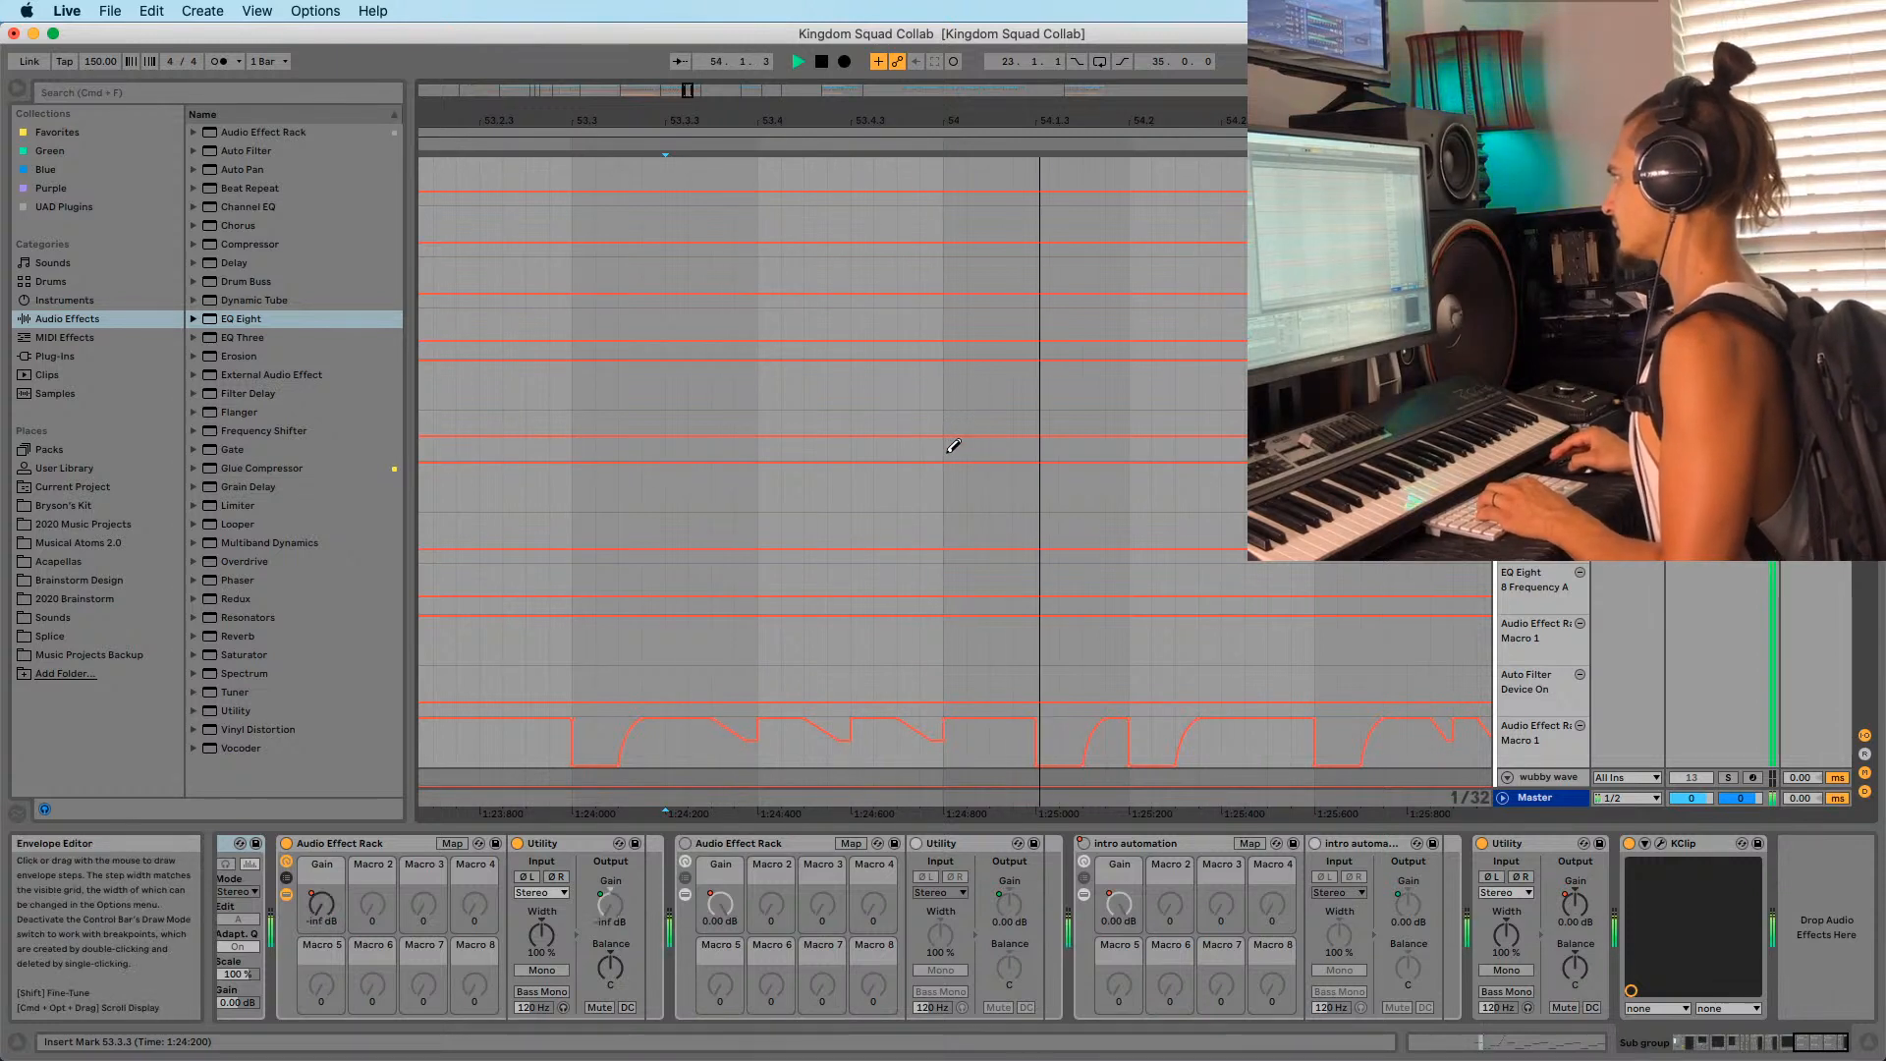
key("b")
left_click(572, 412)
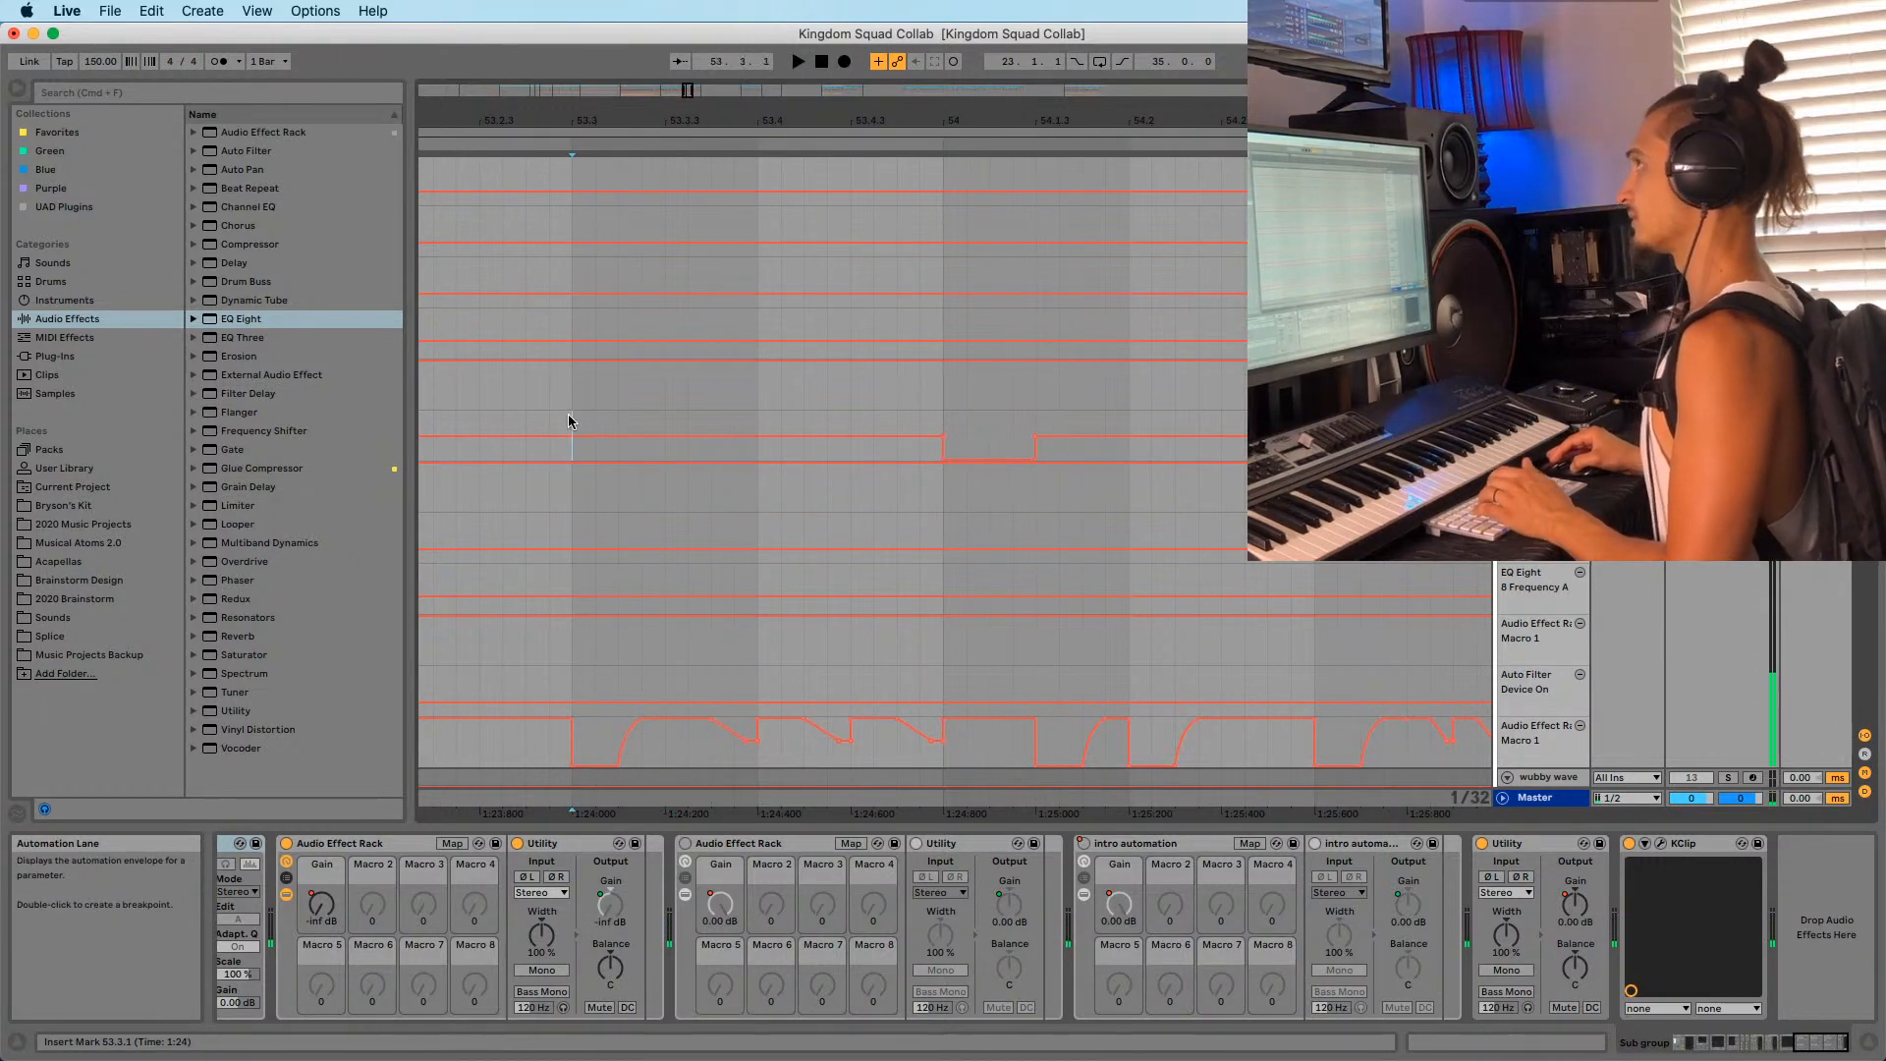
key("space")
Extend the automation dip at -inf dB, remove a breakpoint, and replay.
key("b")
left_click_drag(1041, 460, 1069, 473)
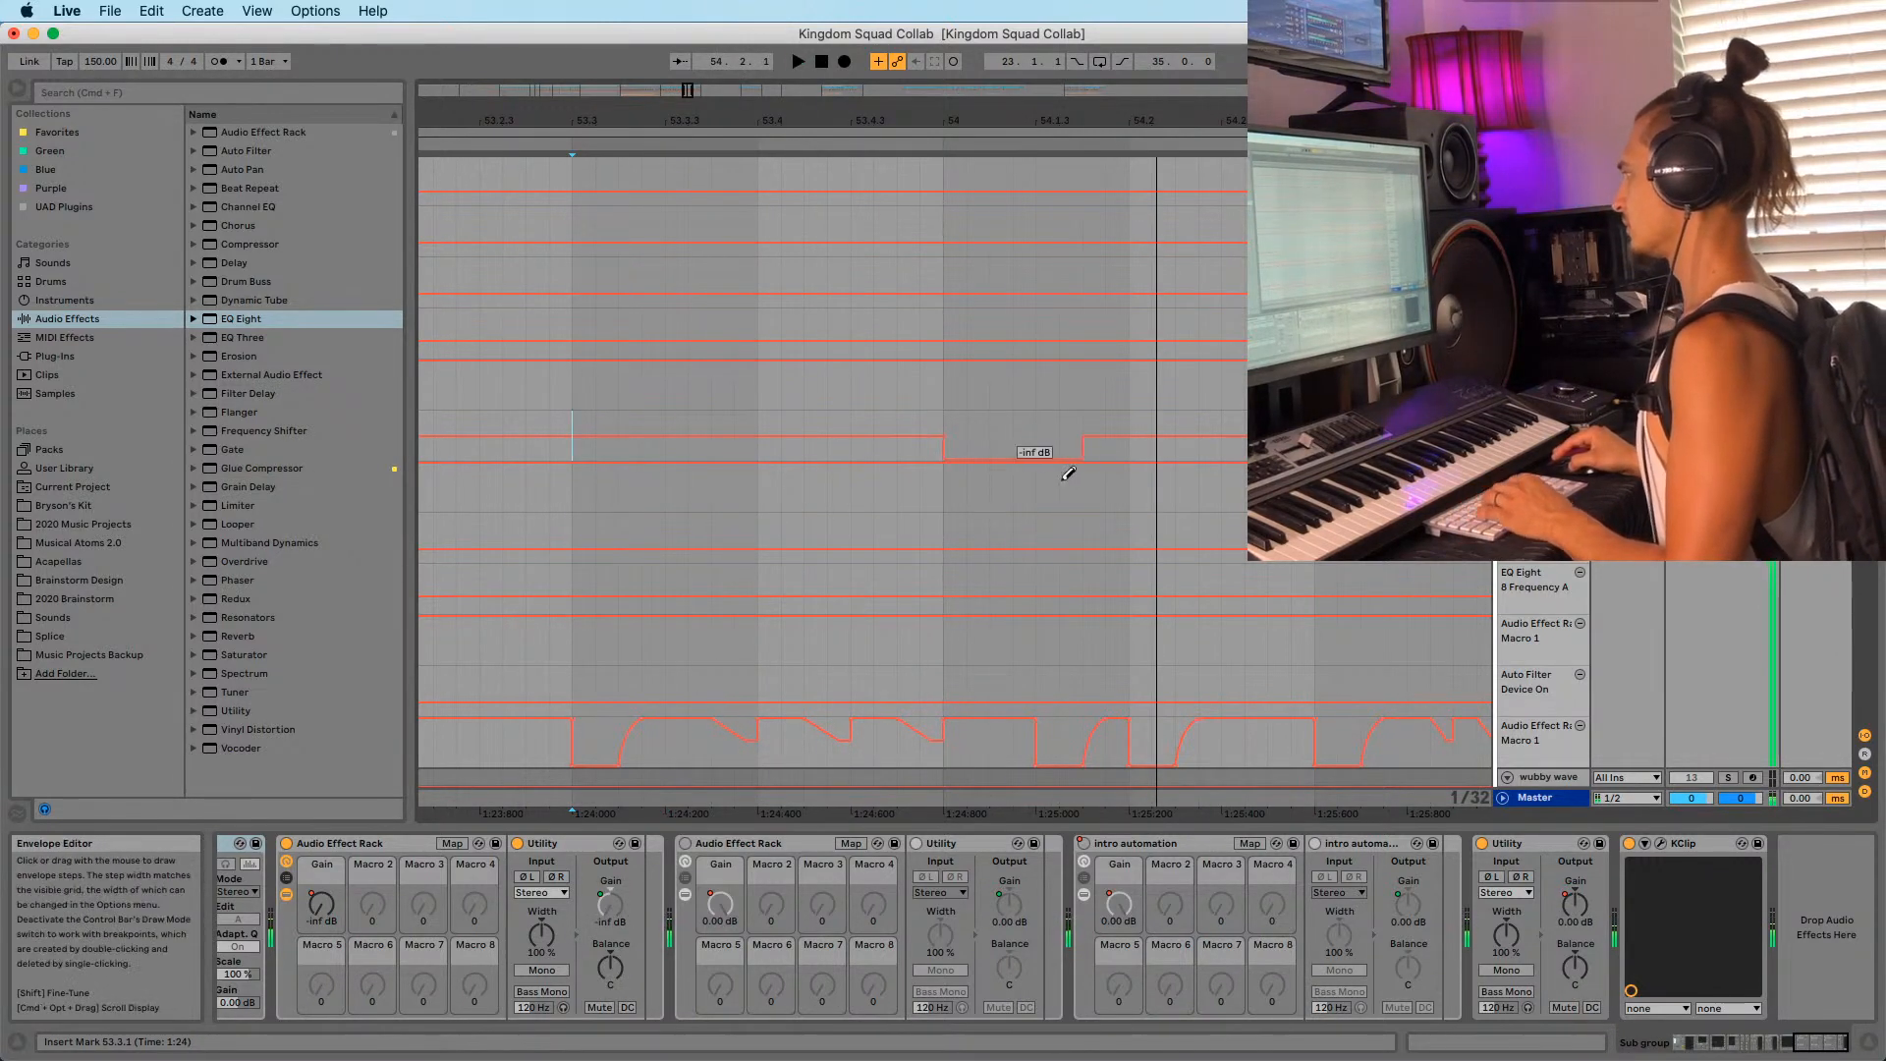
key("space")
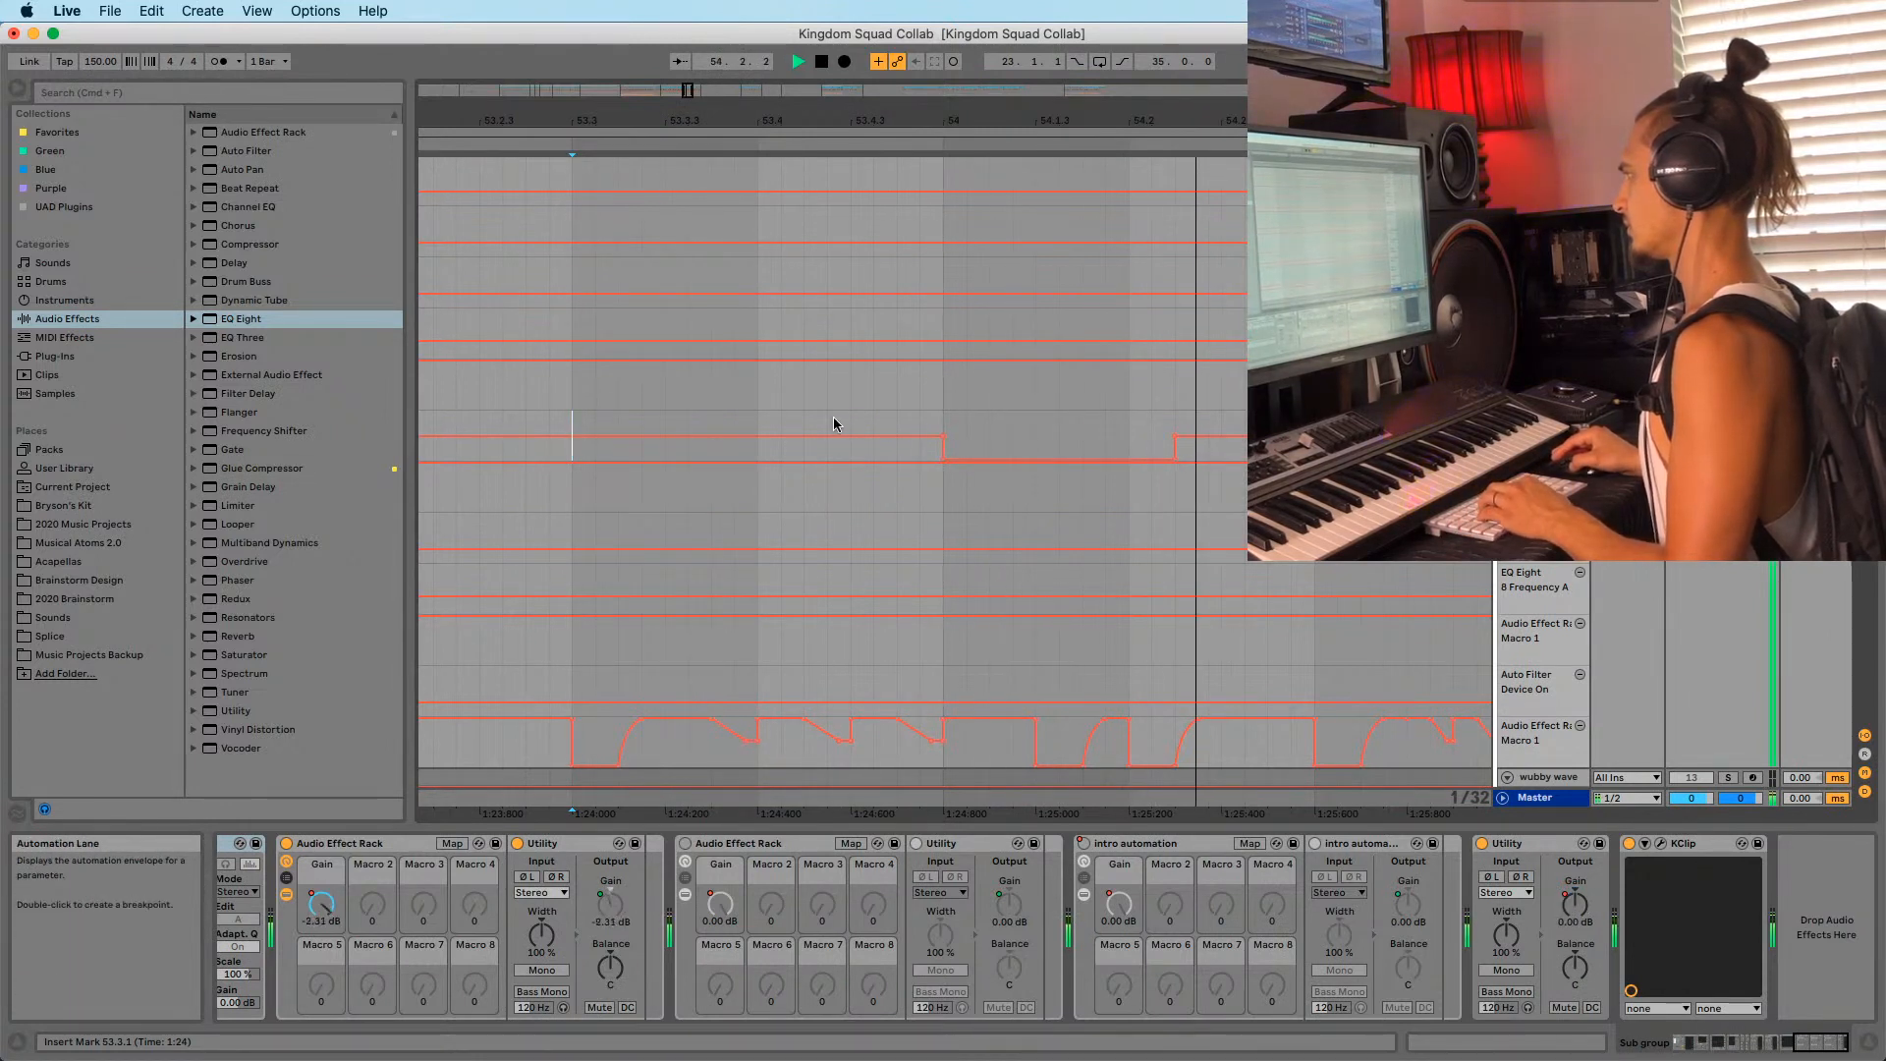
left_click(945, 438)
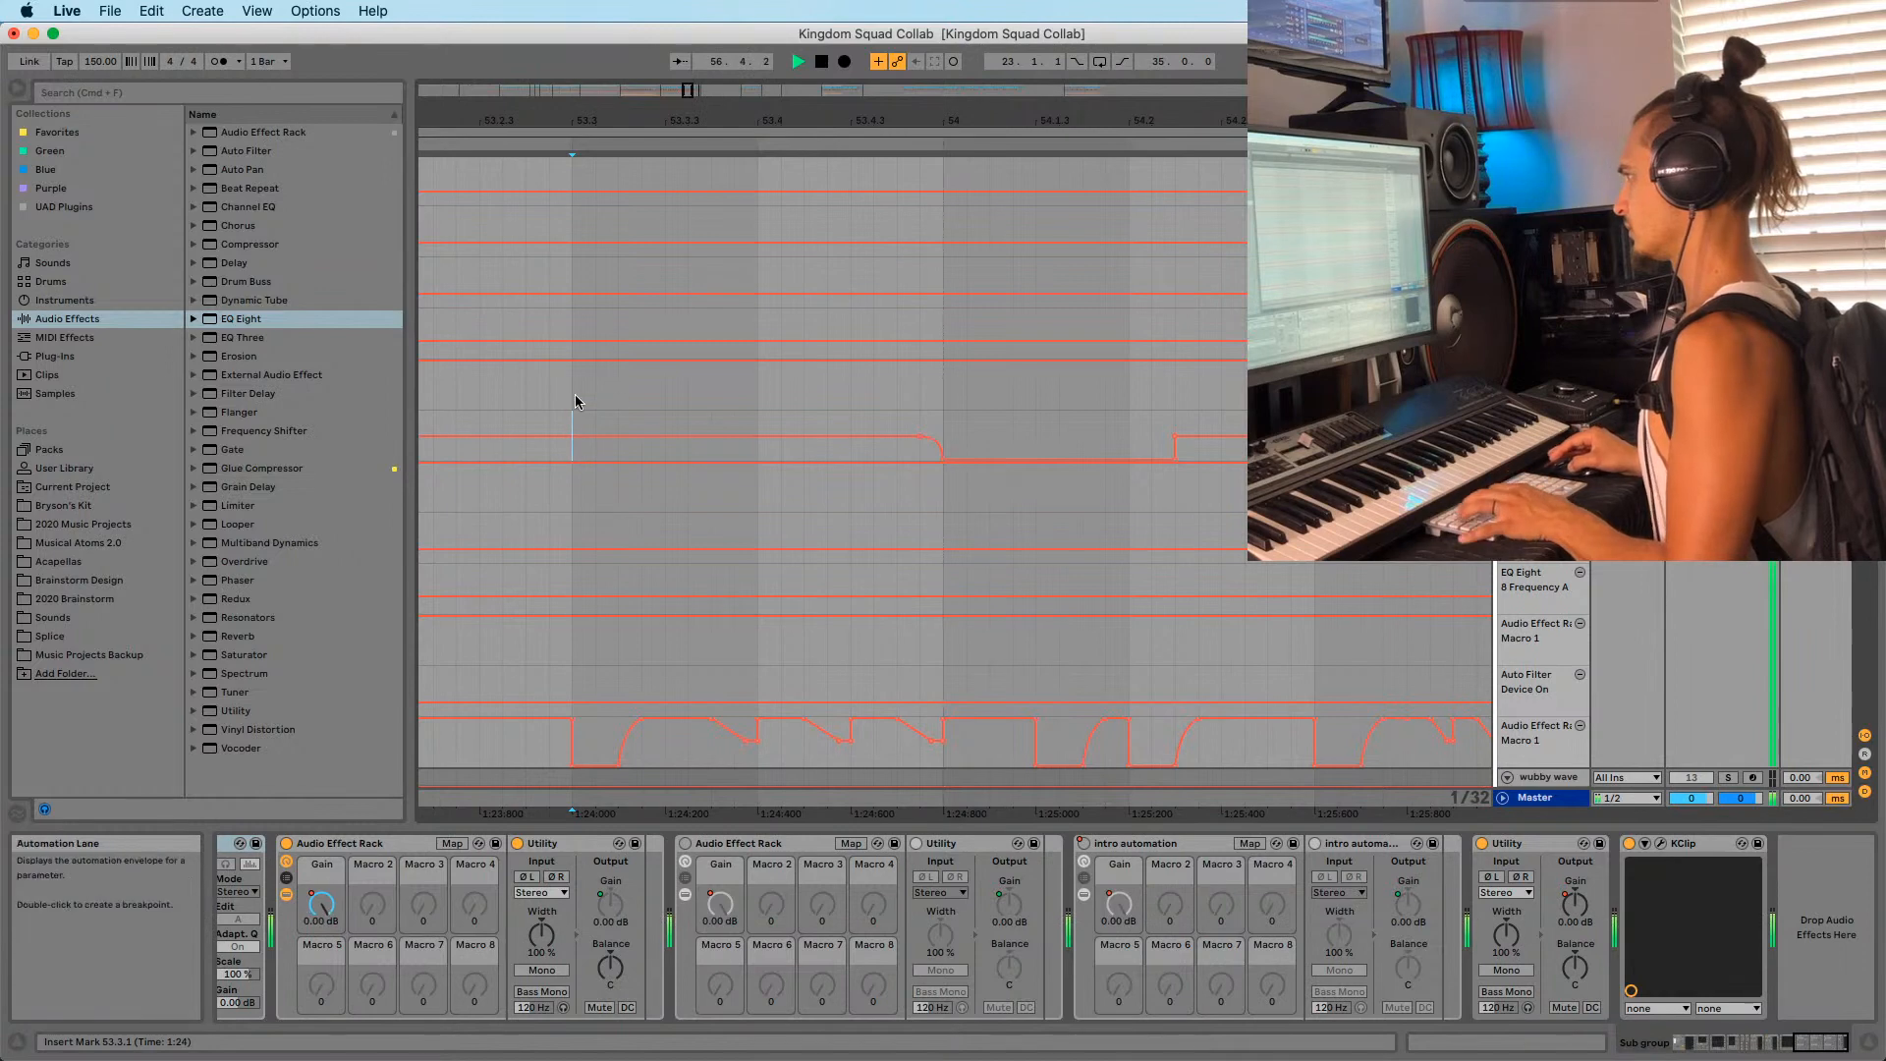
key("space")
key("space")
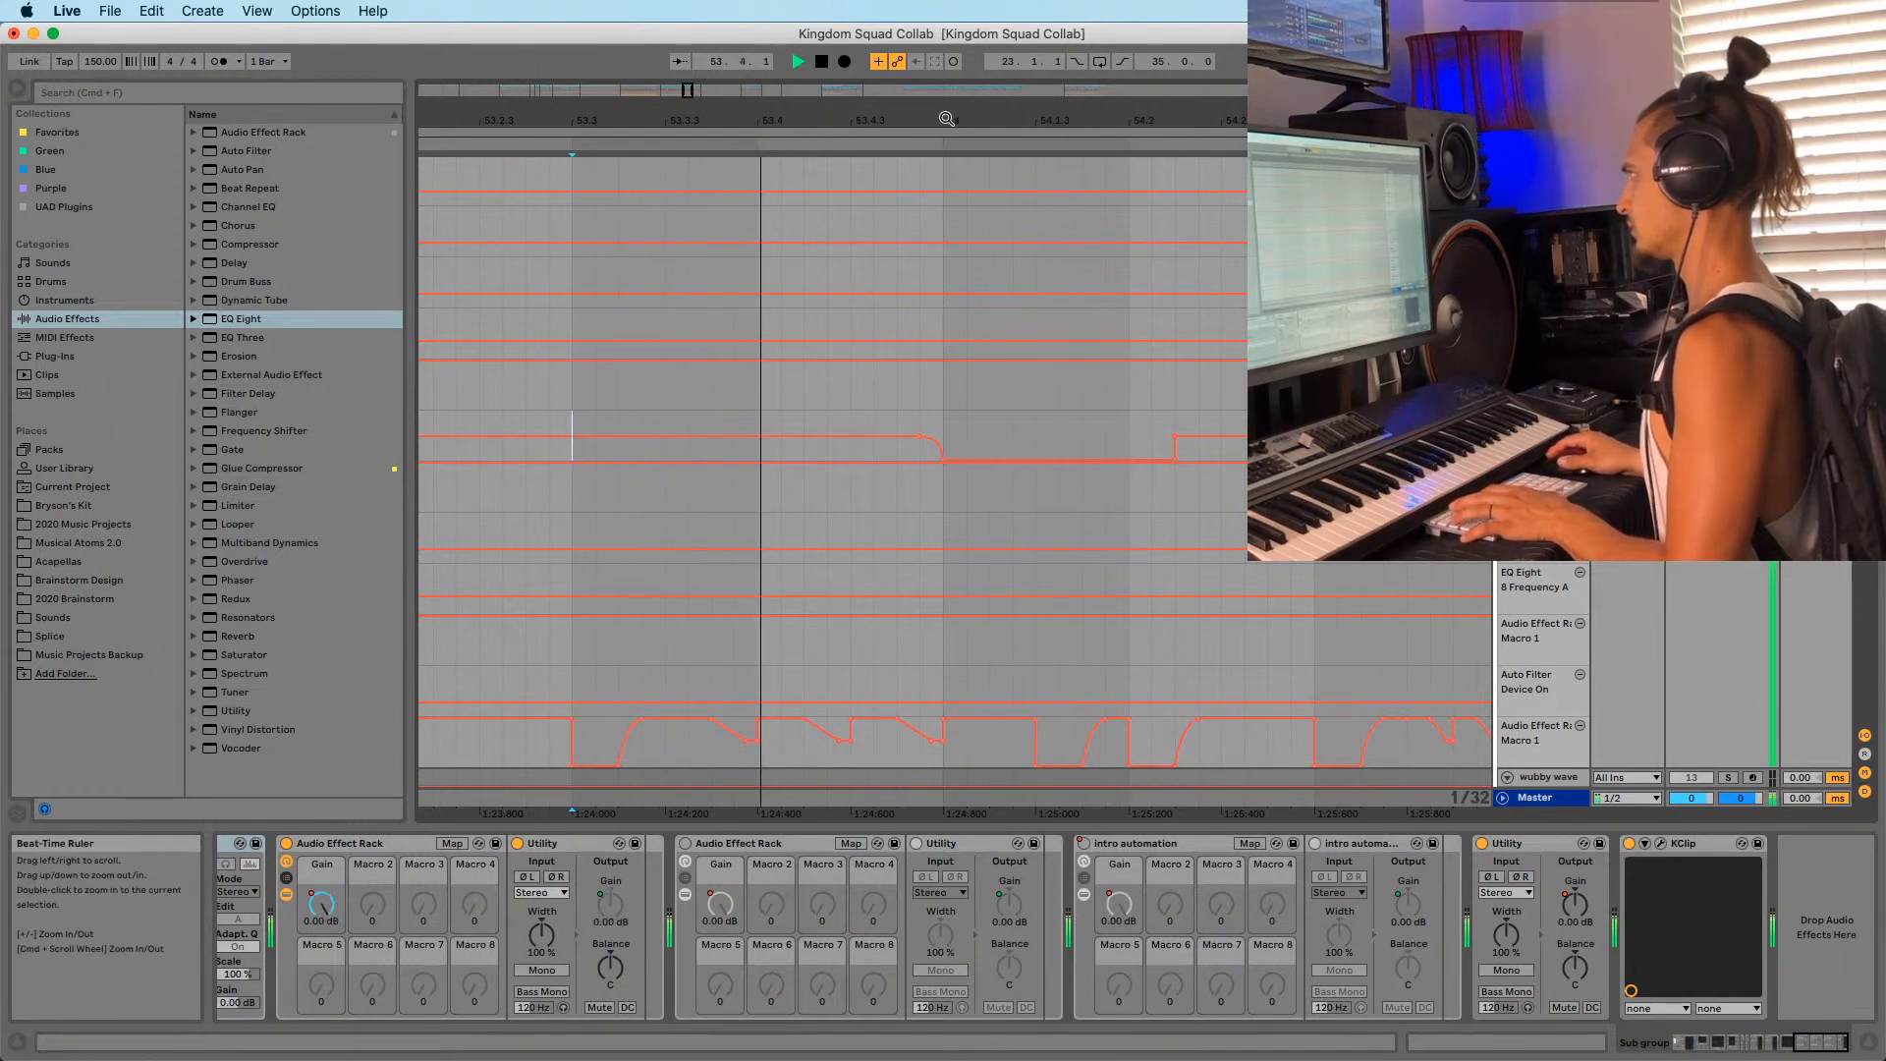
Select 53.2 to 54.3.3, undo to restore the brief dip, and audition the selection.
left_click_drag(941, 119, 931, 65)
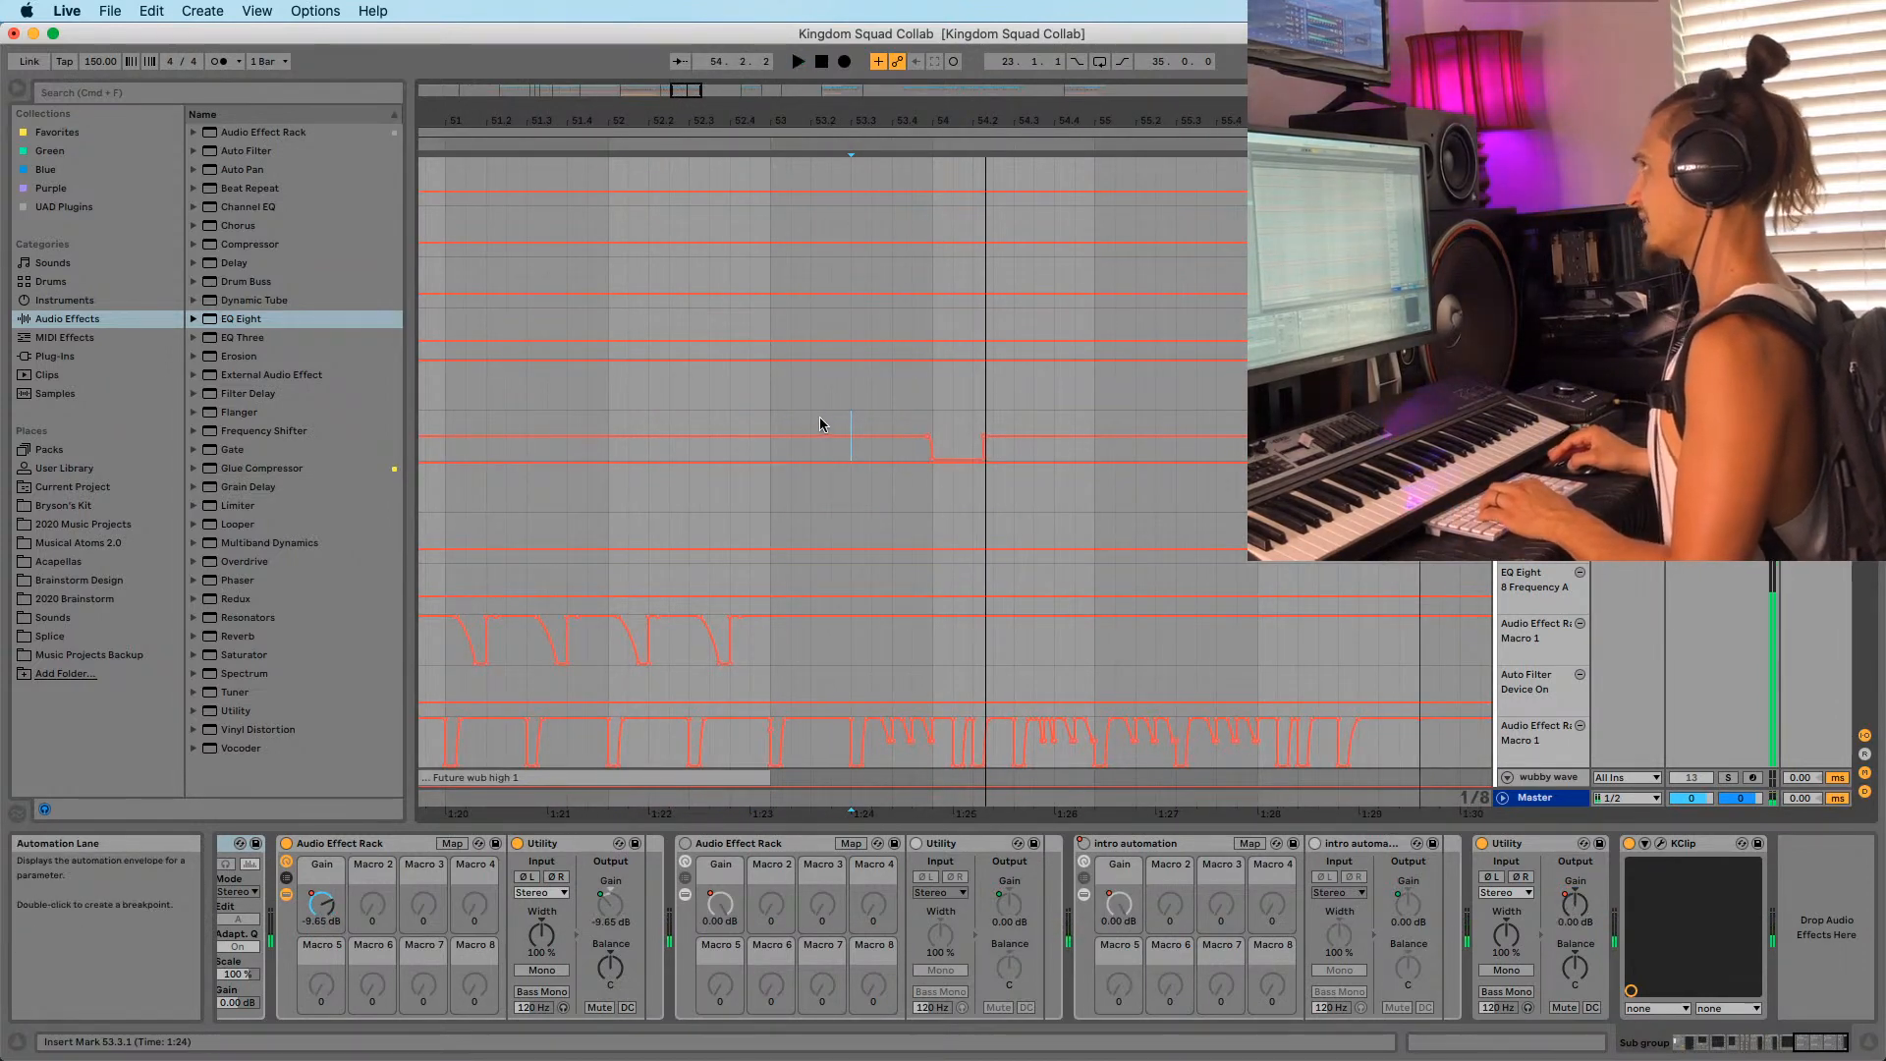
left_click_drag(828, 417, 1042, 436)
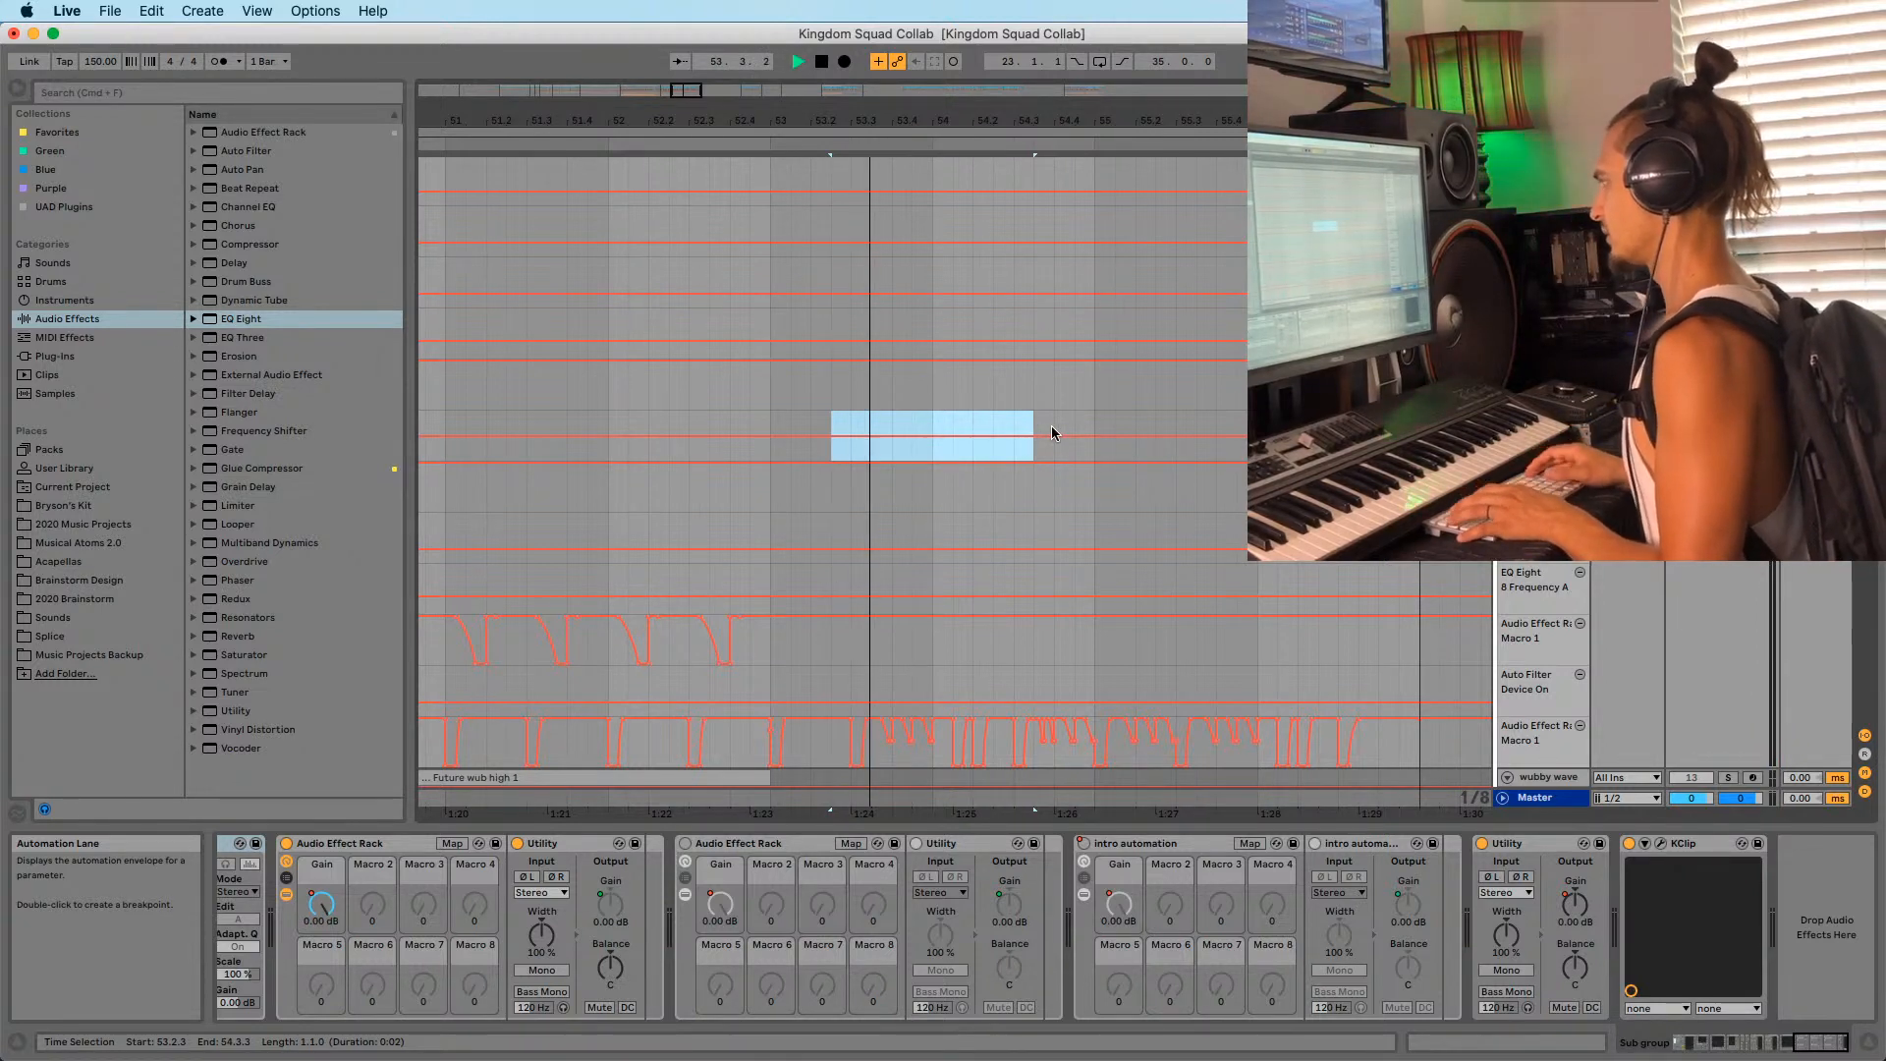
key("space")
key("super+z")
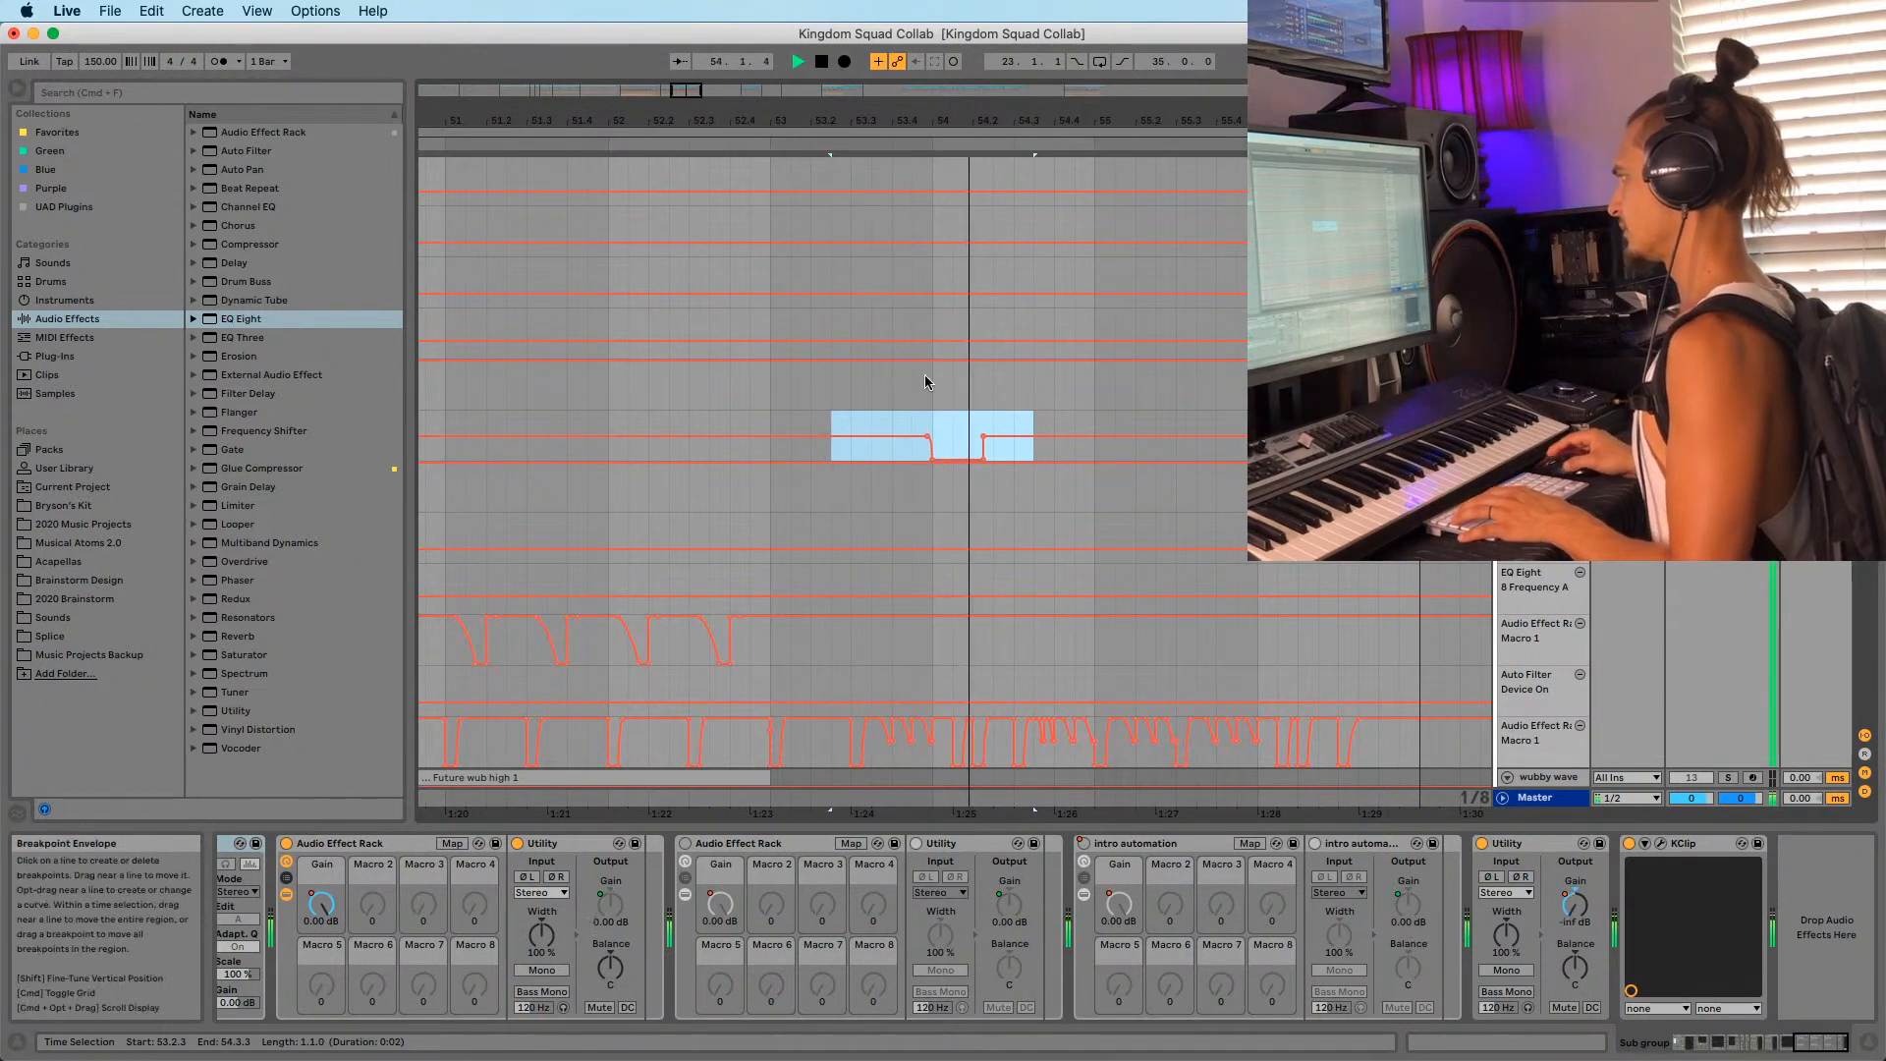
key("space")
scroll(953, 472, "up", 3)
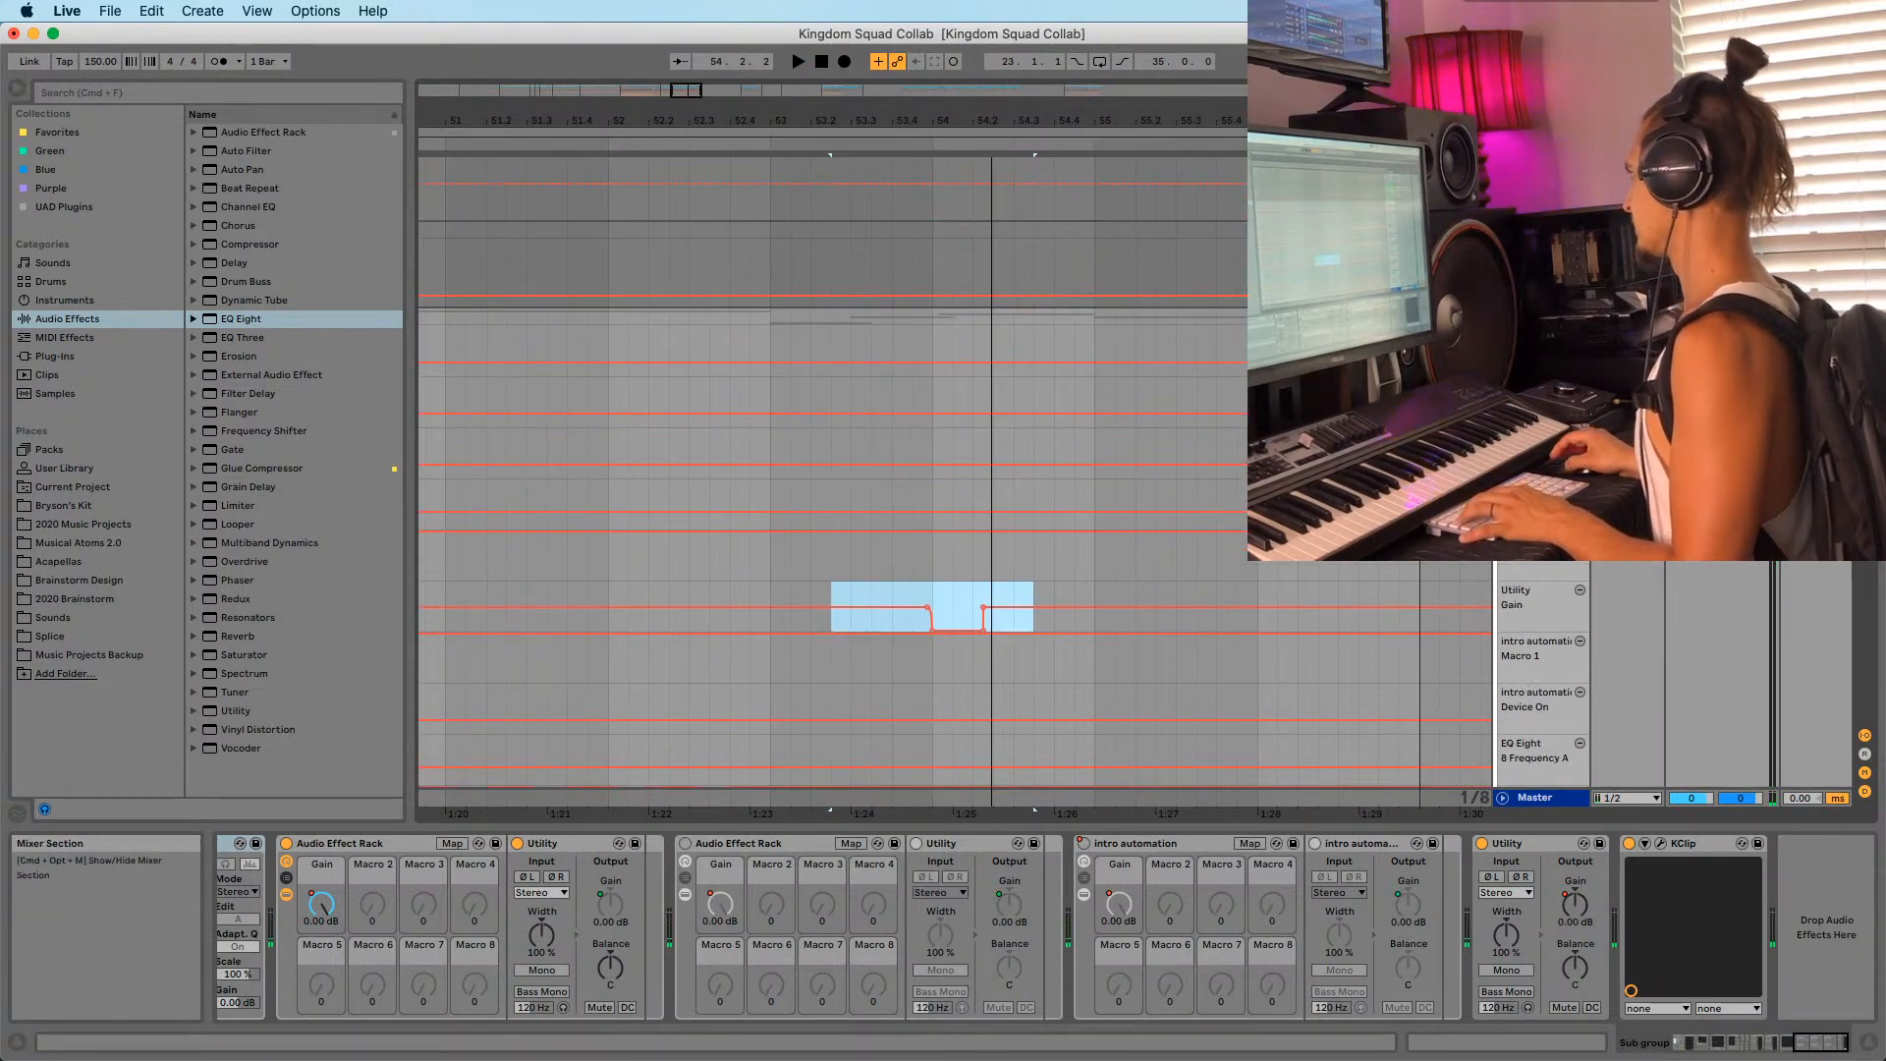
key("space")
scroll(982, 314, "down", 15)
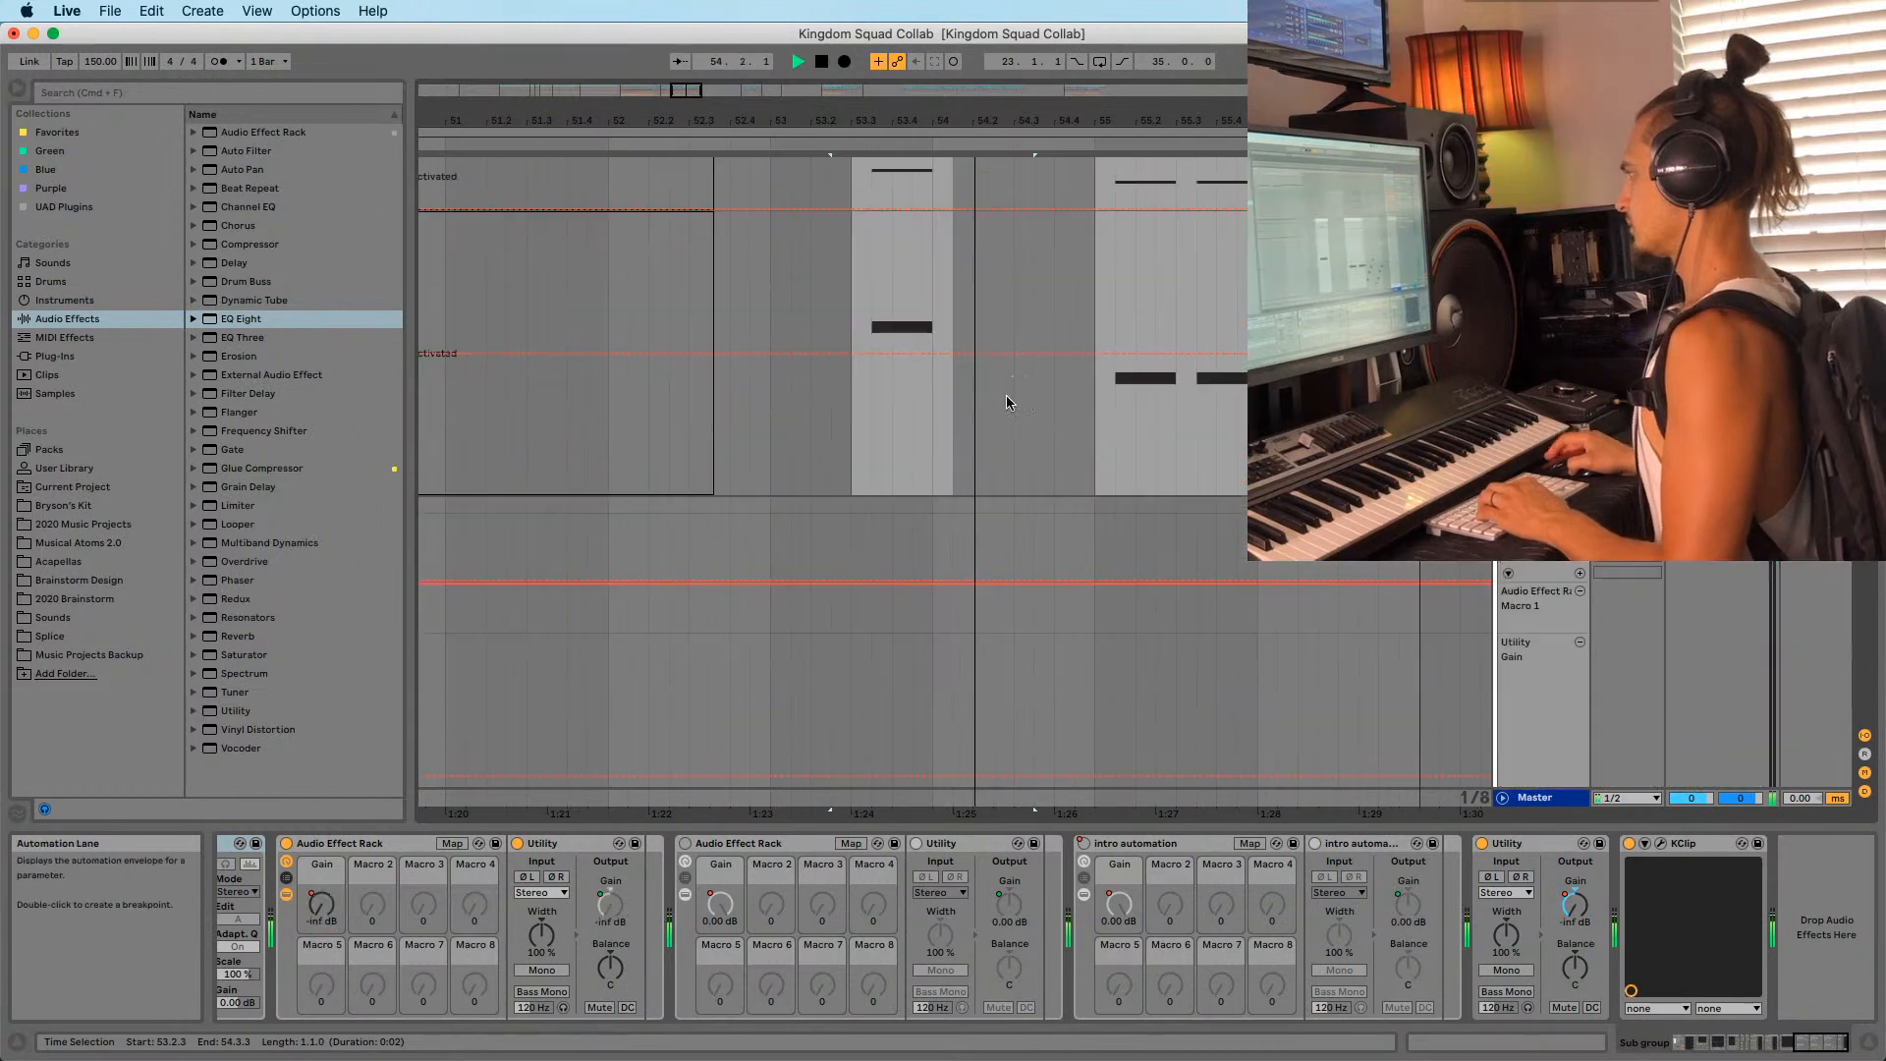
scroll(1001, 373, "down", 10)
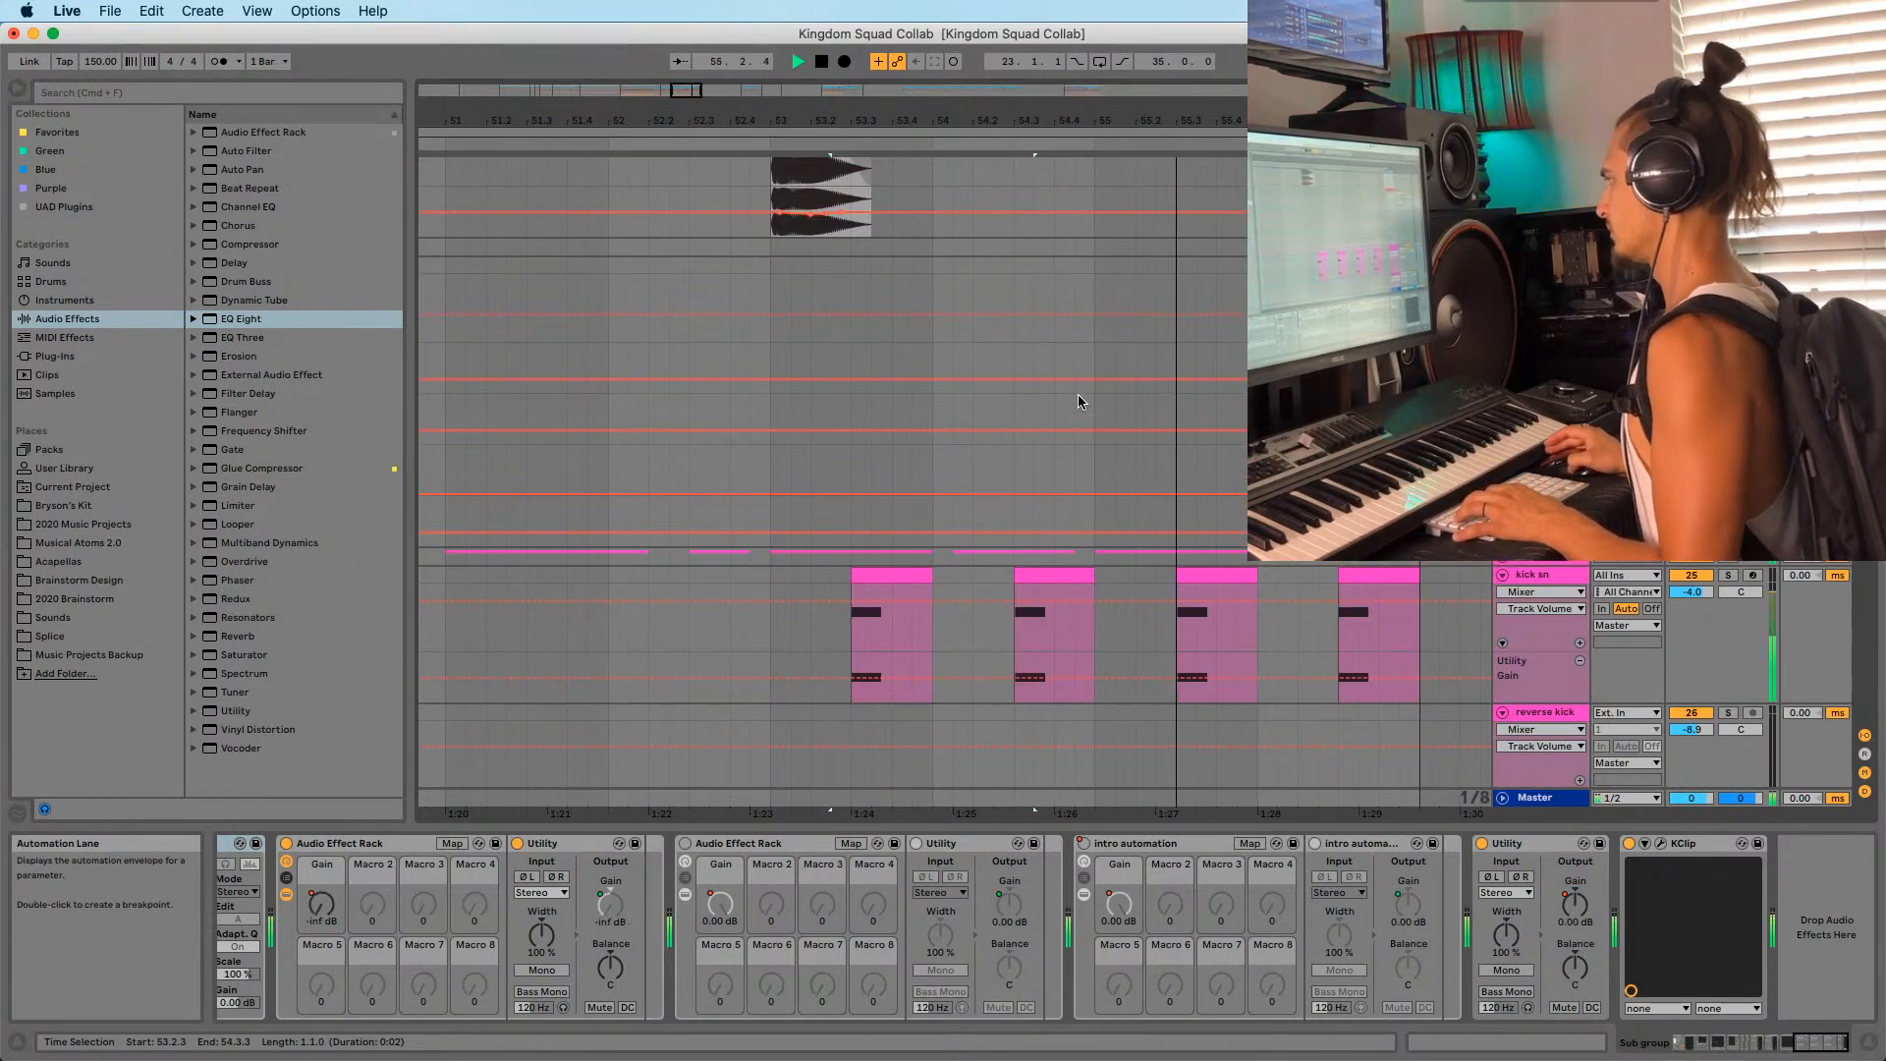
left_click_drag(1175, 119, 1110, 29)
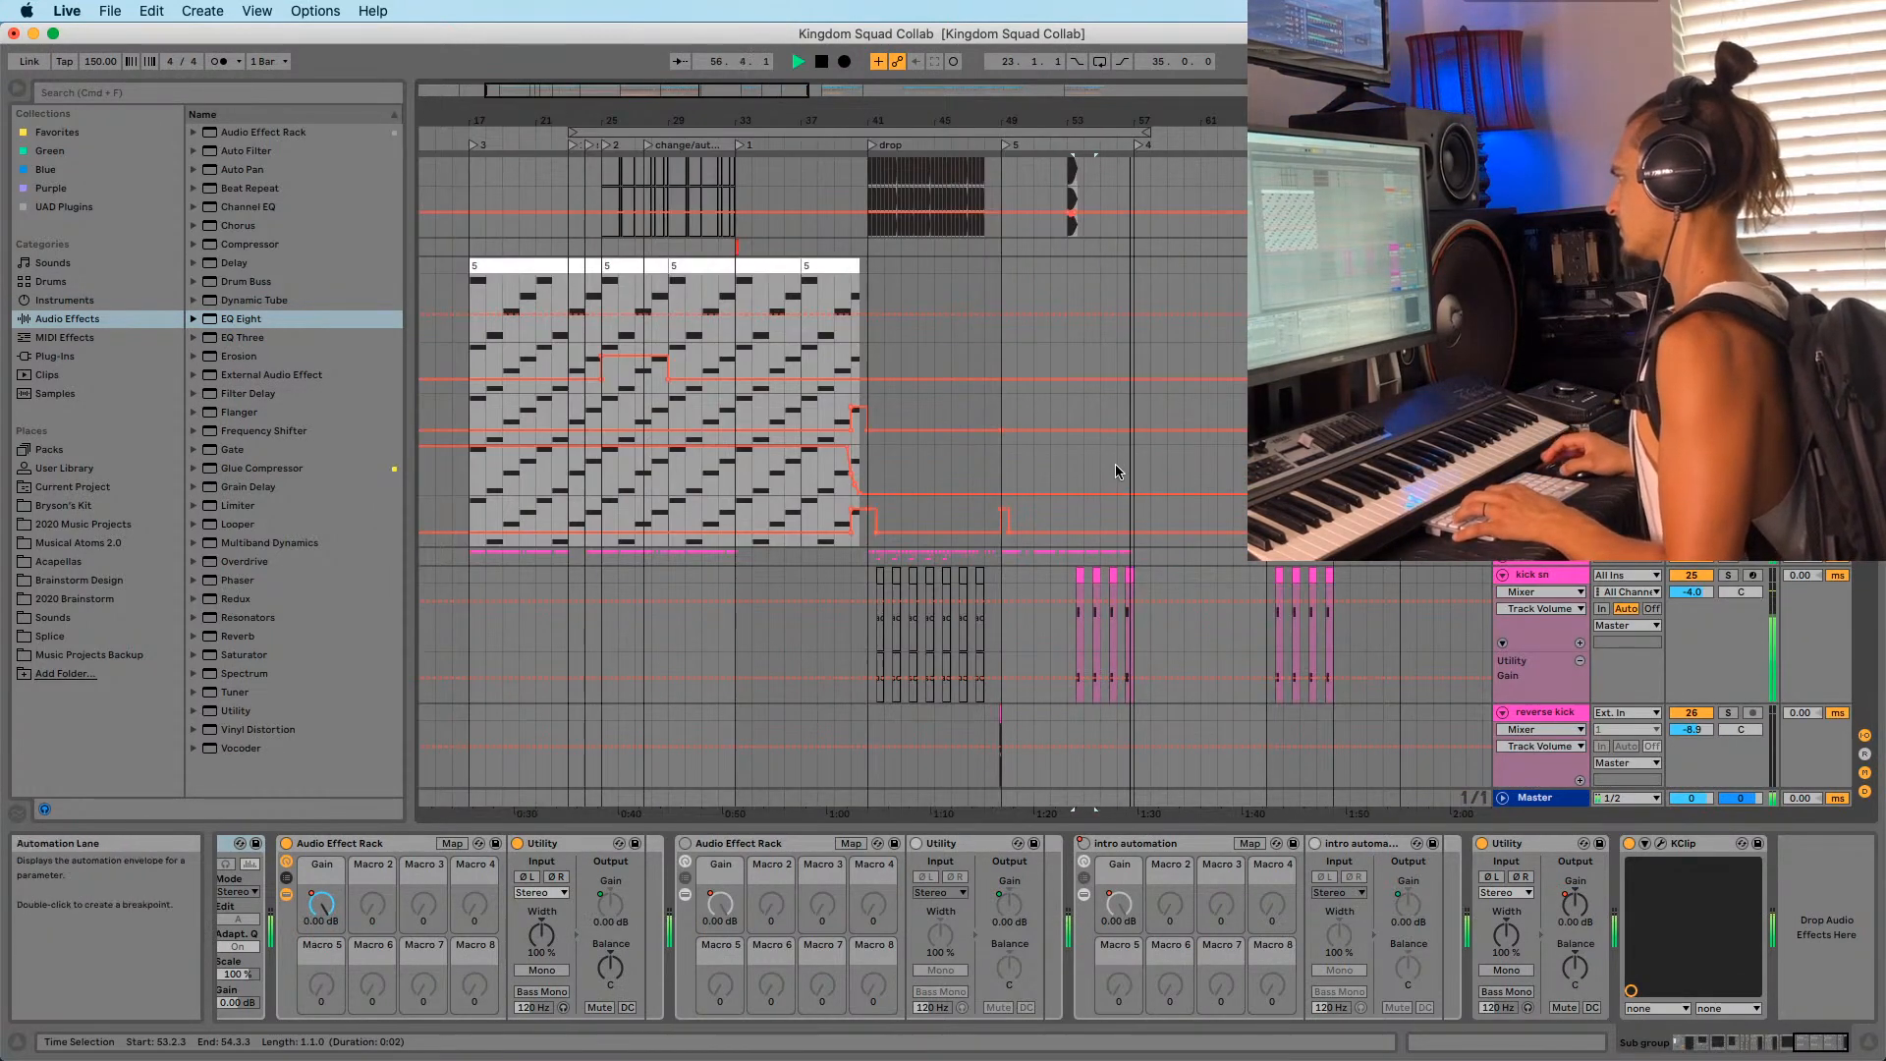
left_click(1116, 464)
key("space")
left_click_drag(1132, 121, 1187, 355)
scroll(1184, 393, "up", 10)
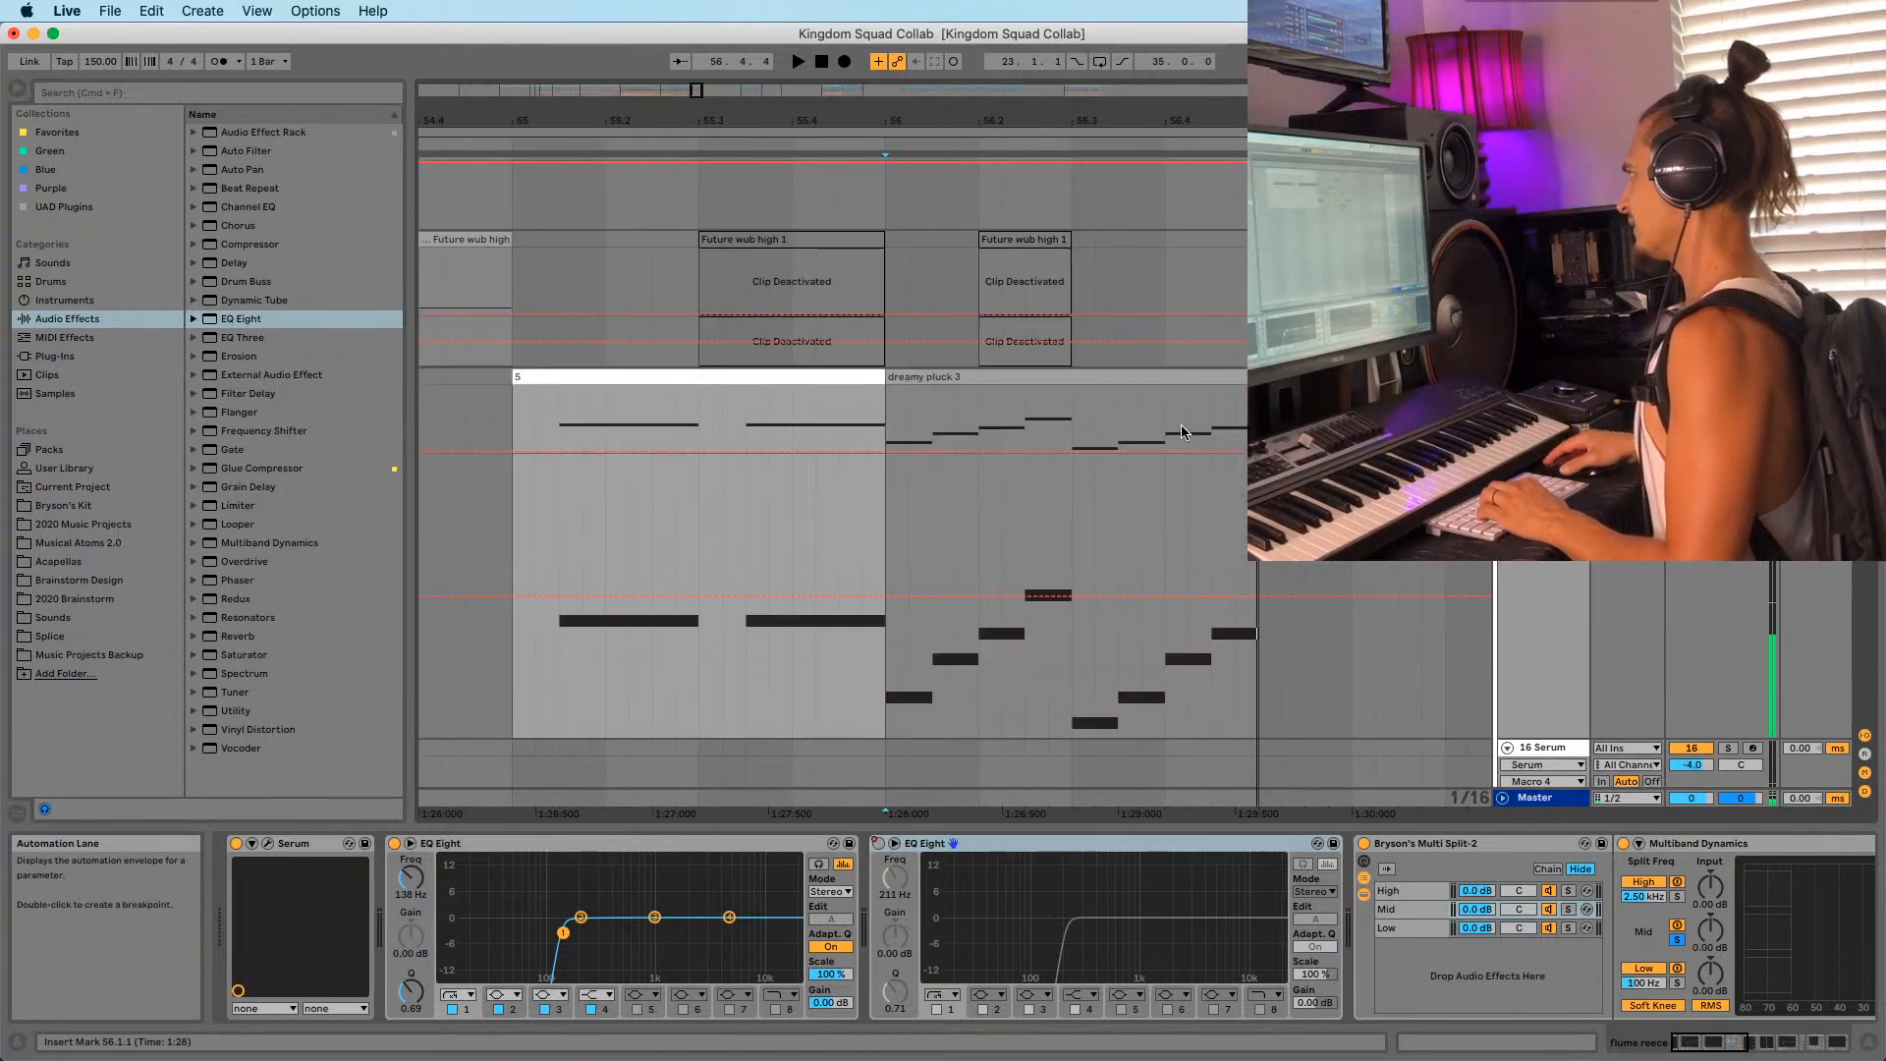
scroll(1185, 452, "up", 5)
left_click(968, 539)
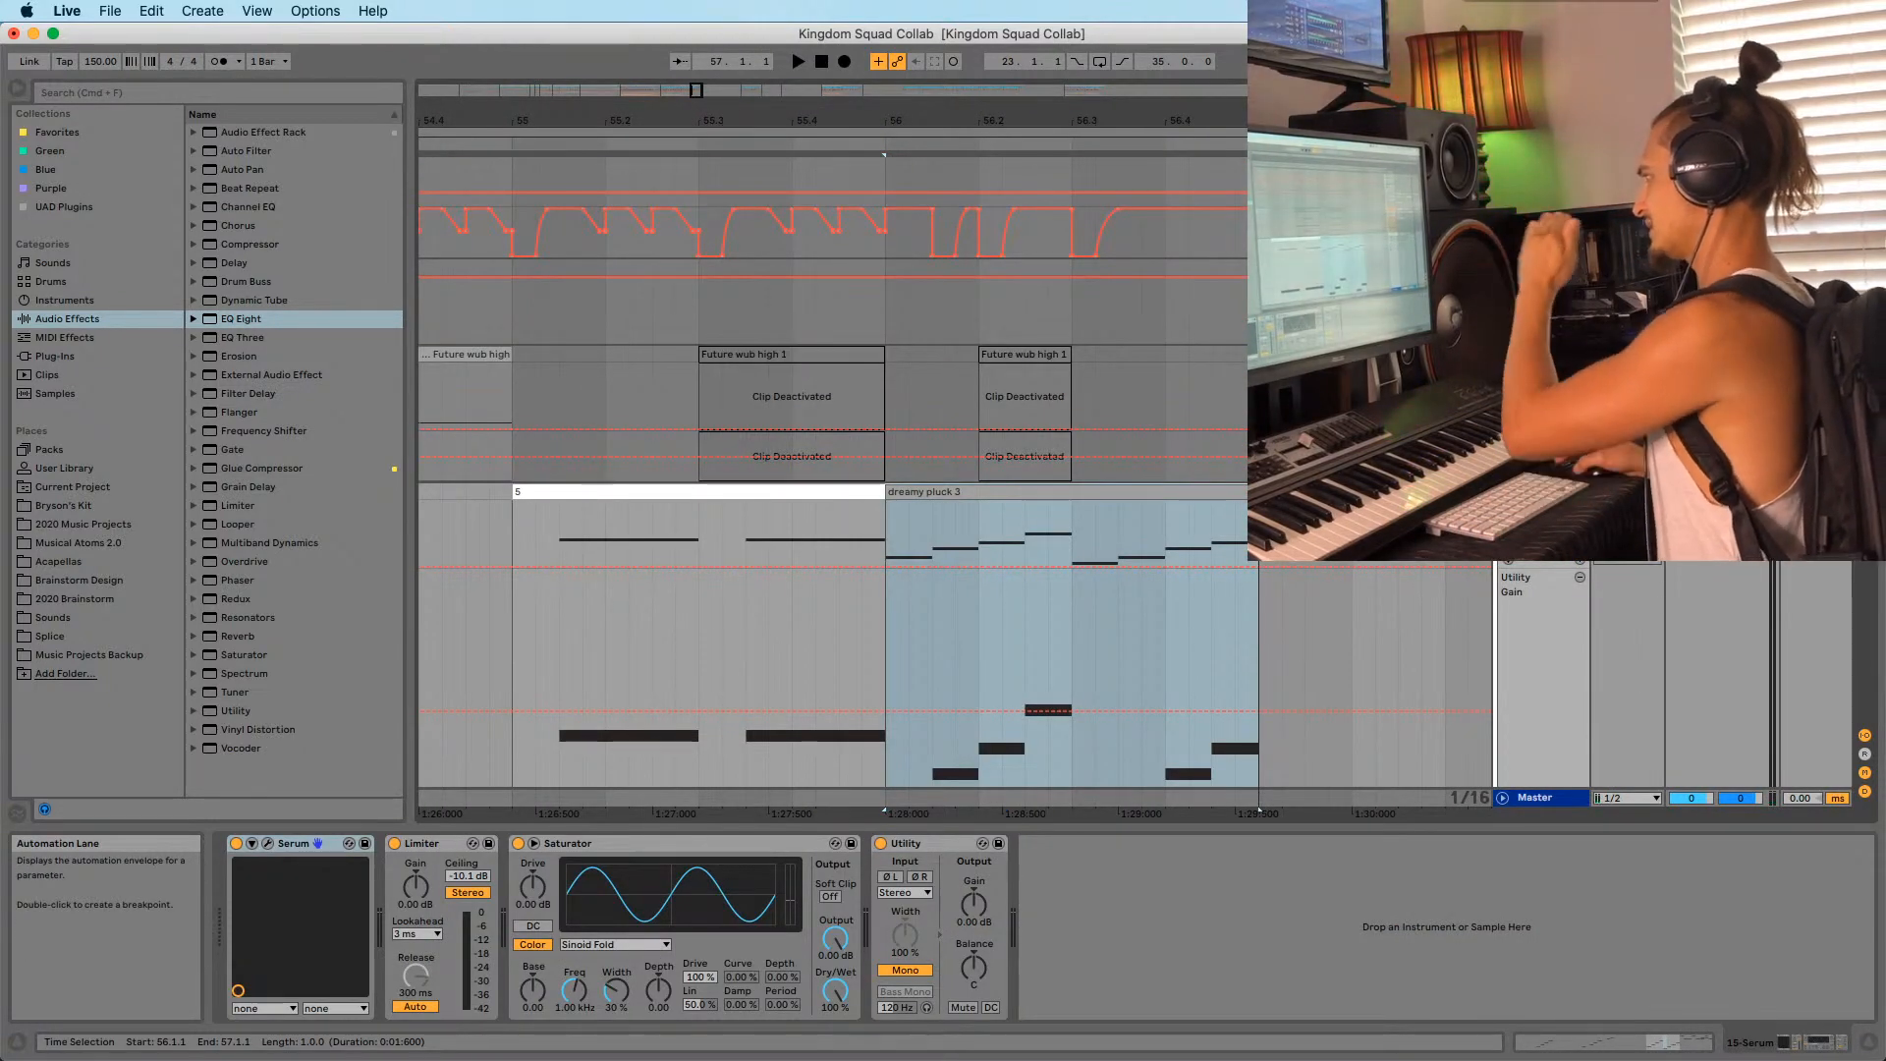
key("space")
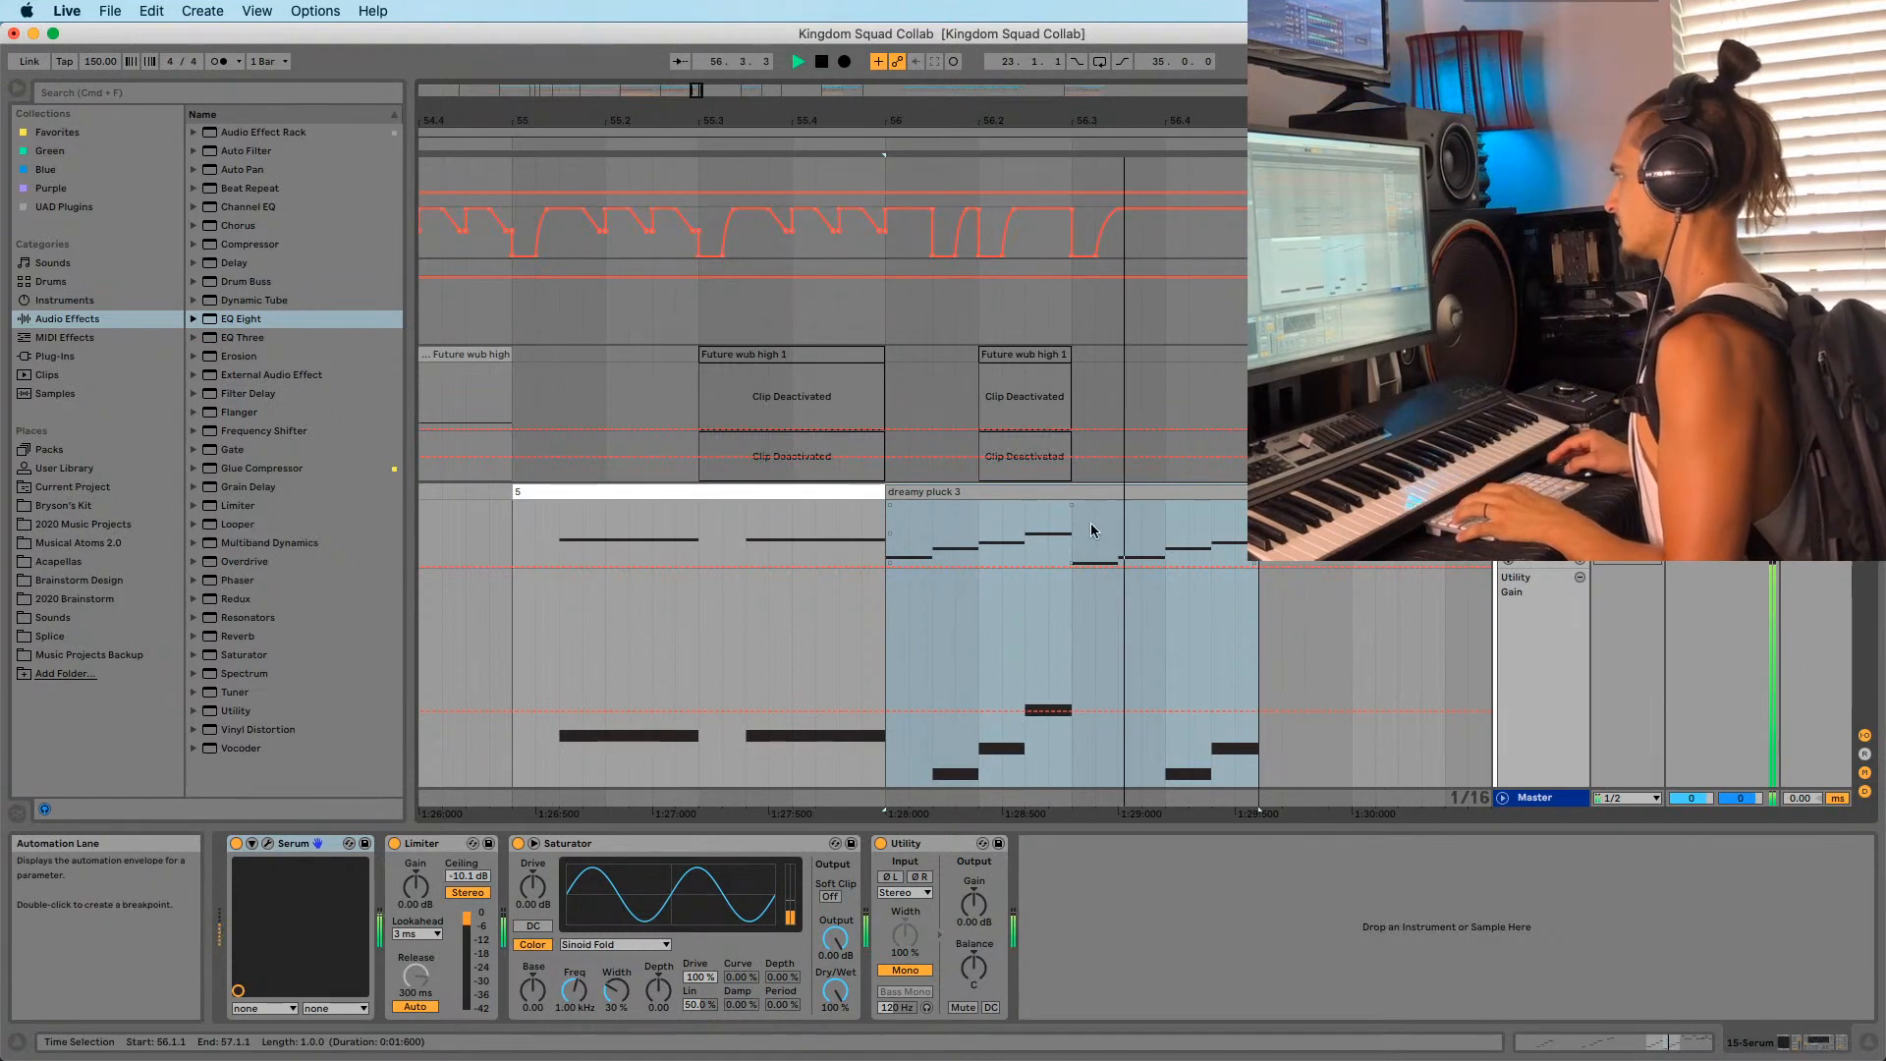
key("space")
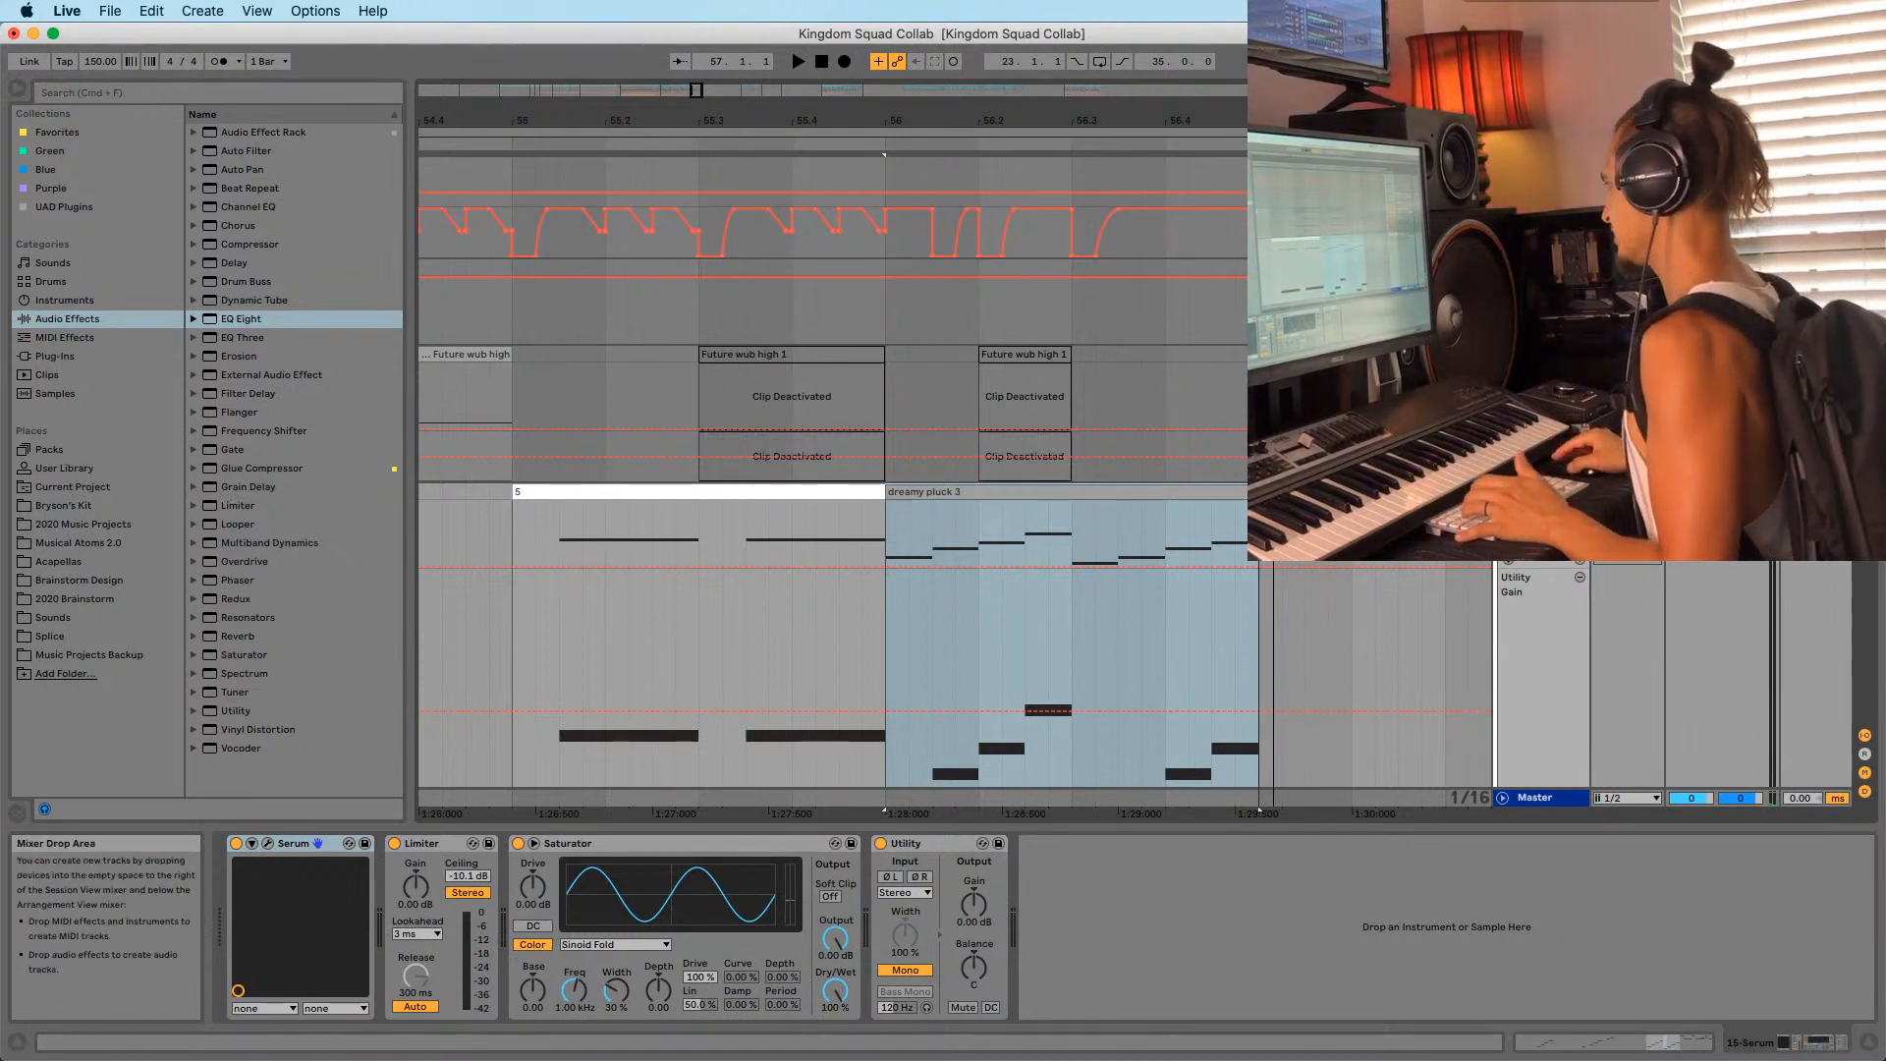
key("space")
left_click(1073, 527)
key("space")
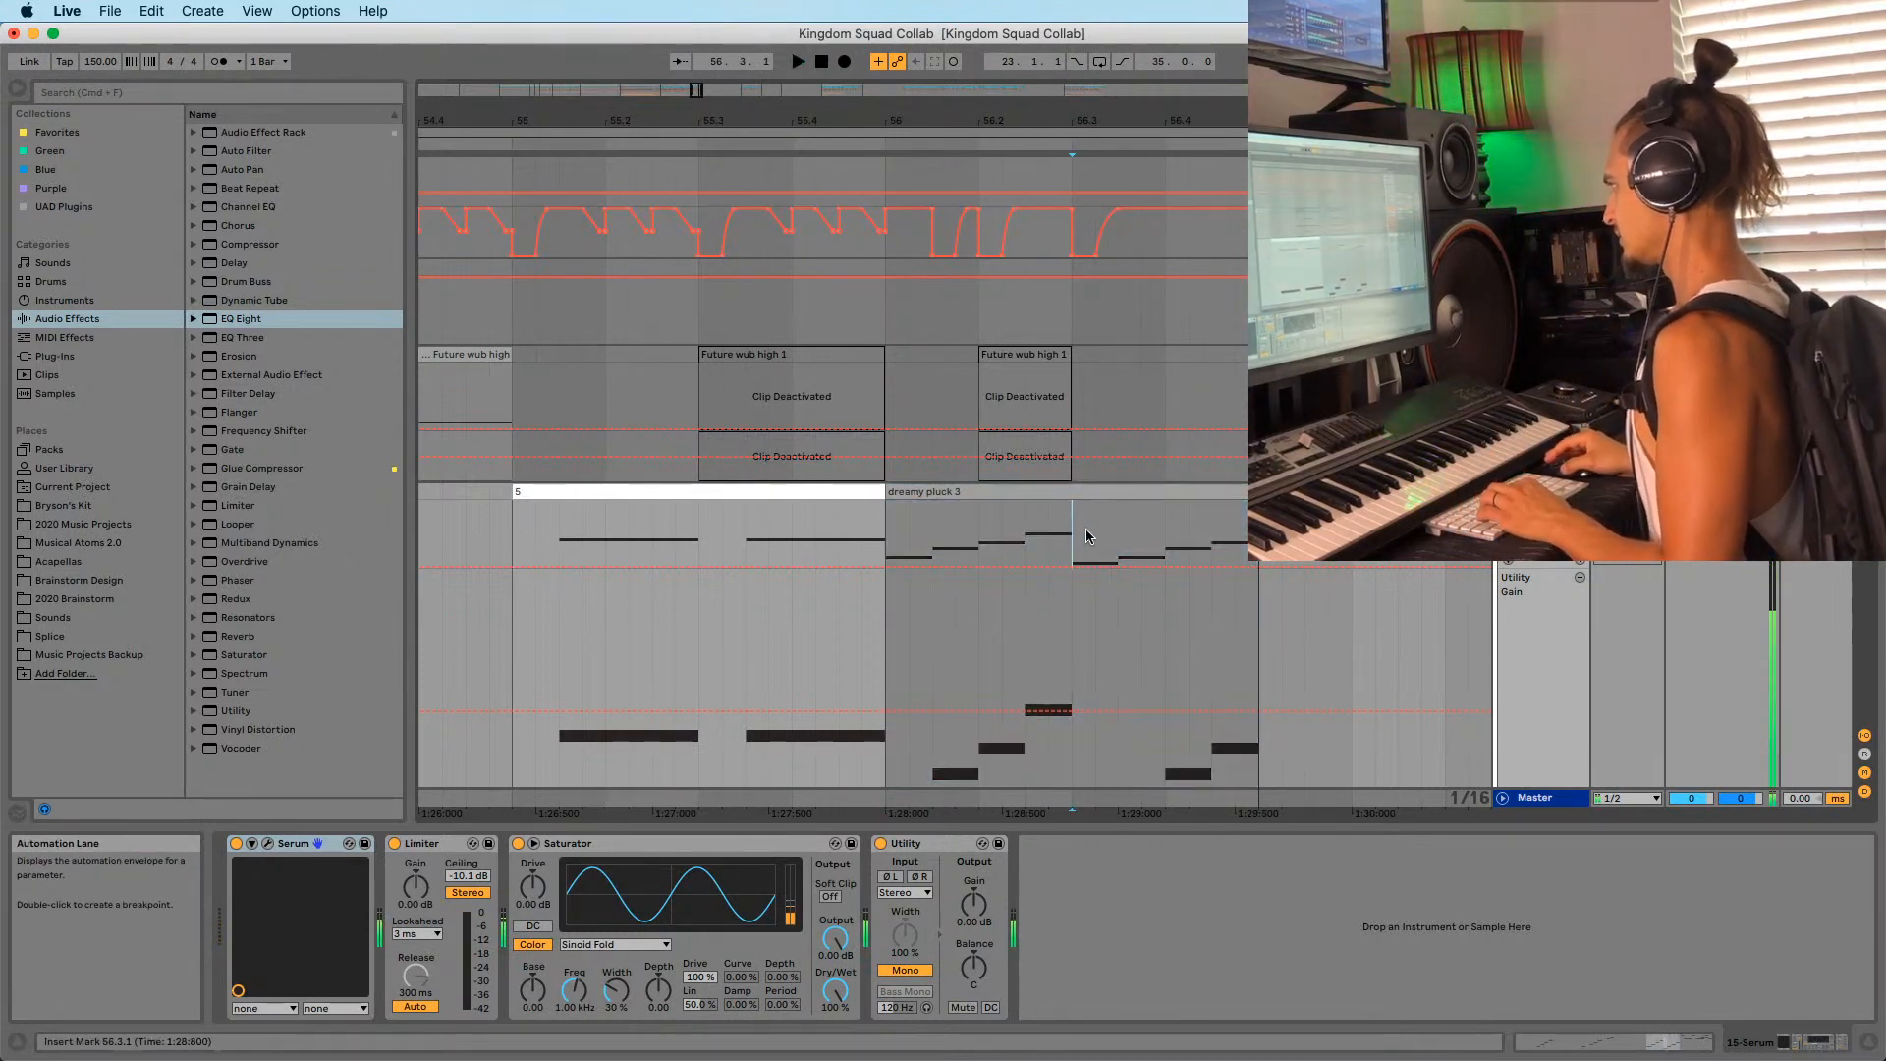
left_click(1172, 496)
left_click(1078, 540)
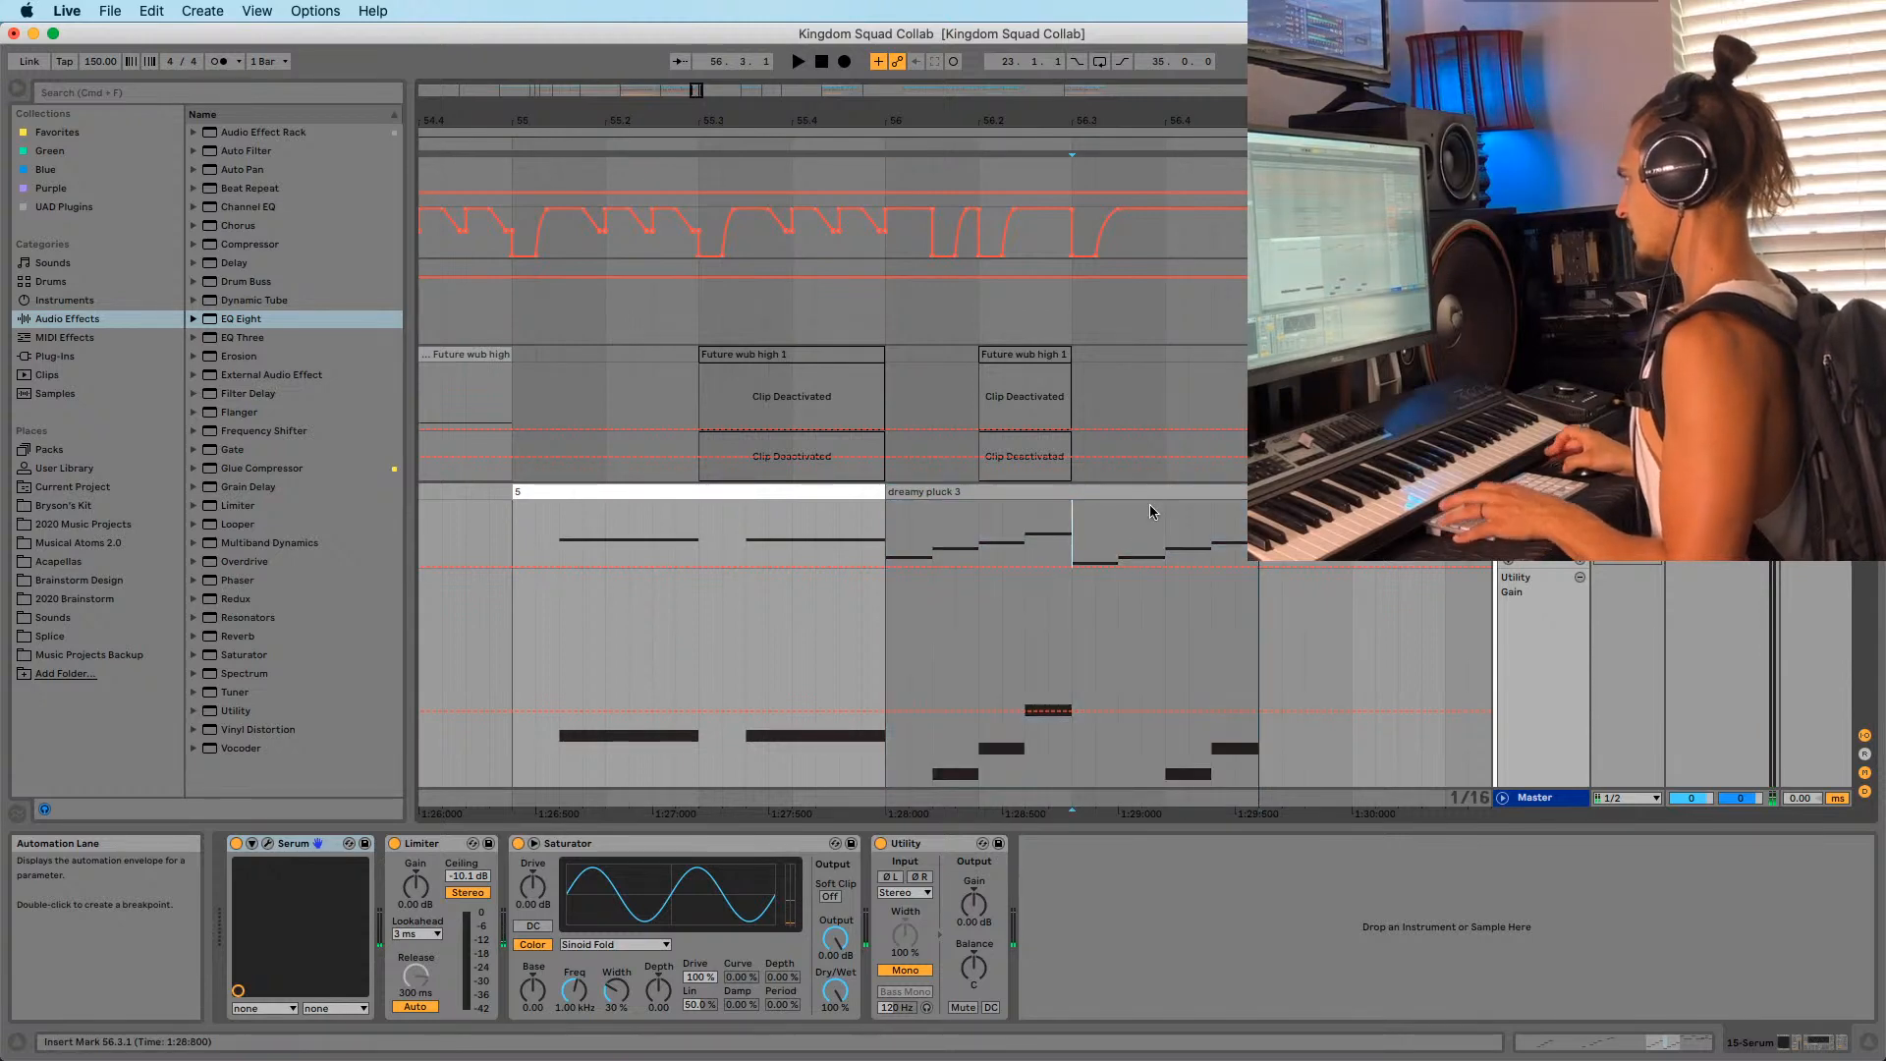
scroll(1139, 520, "down", 15)
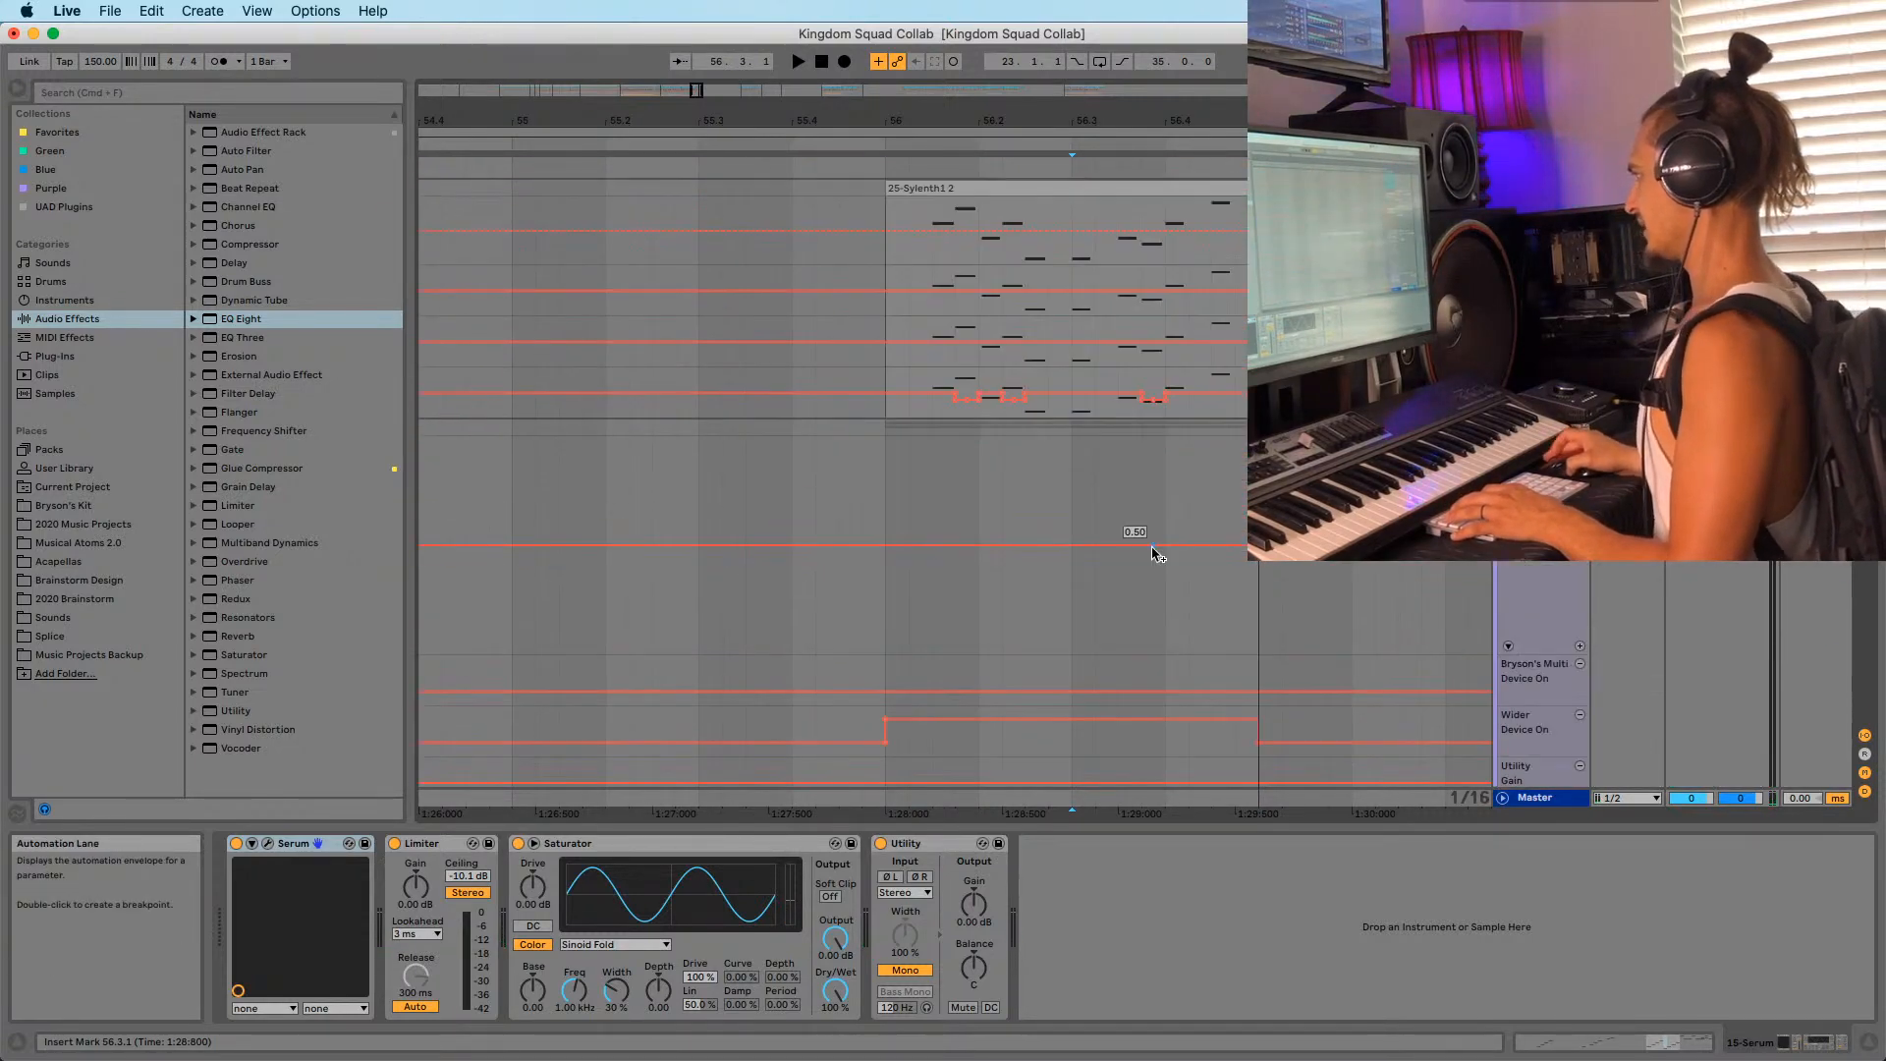
scroll(1149, 543, "down", 10)
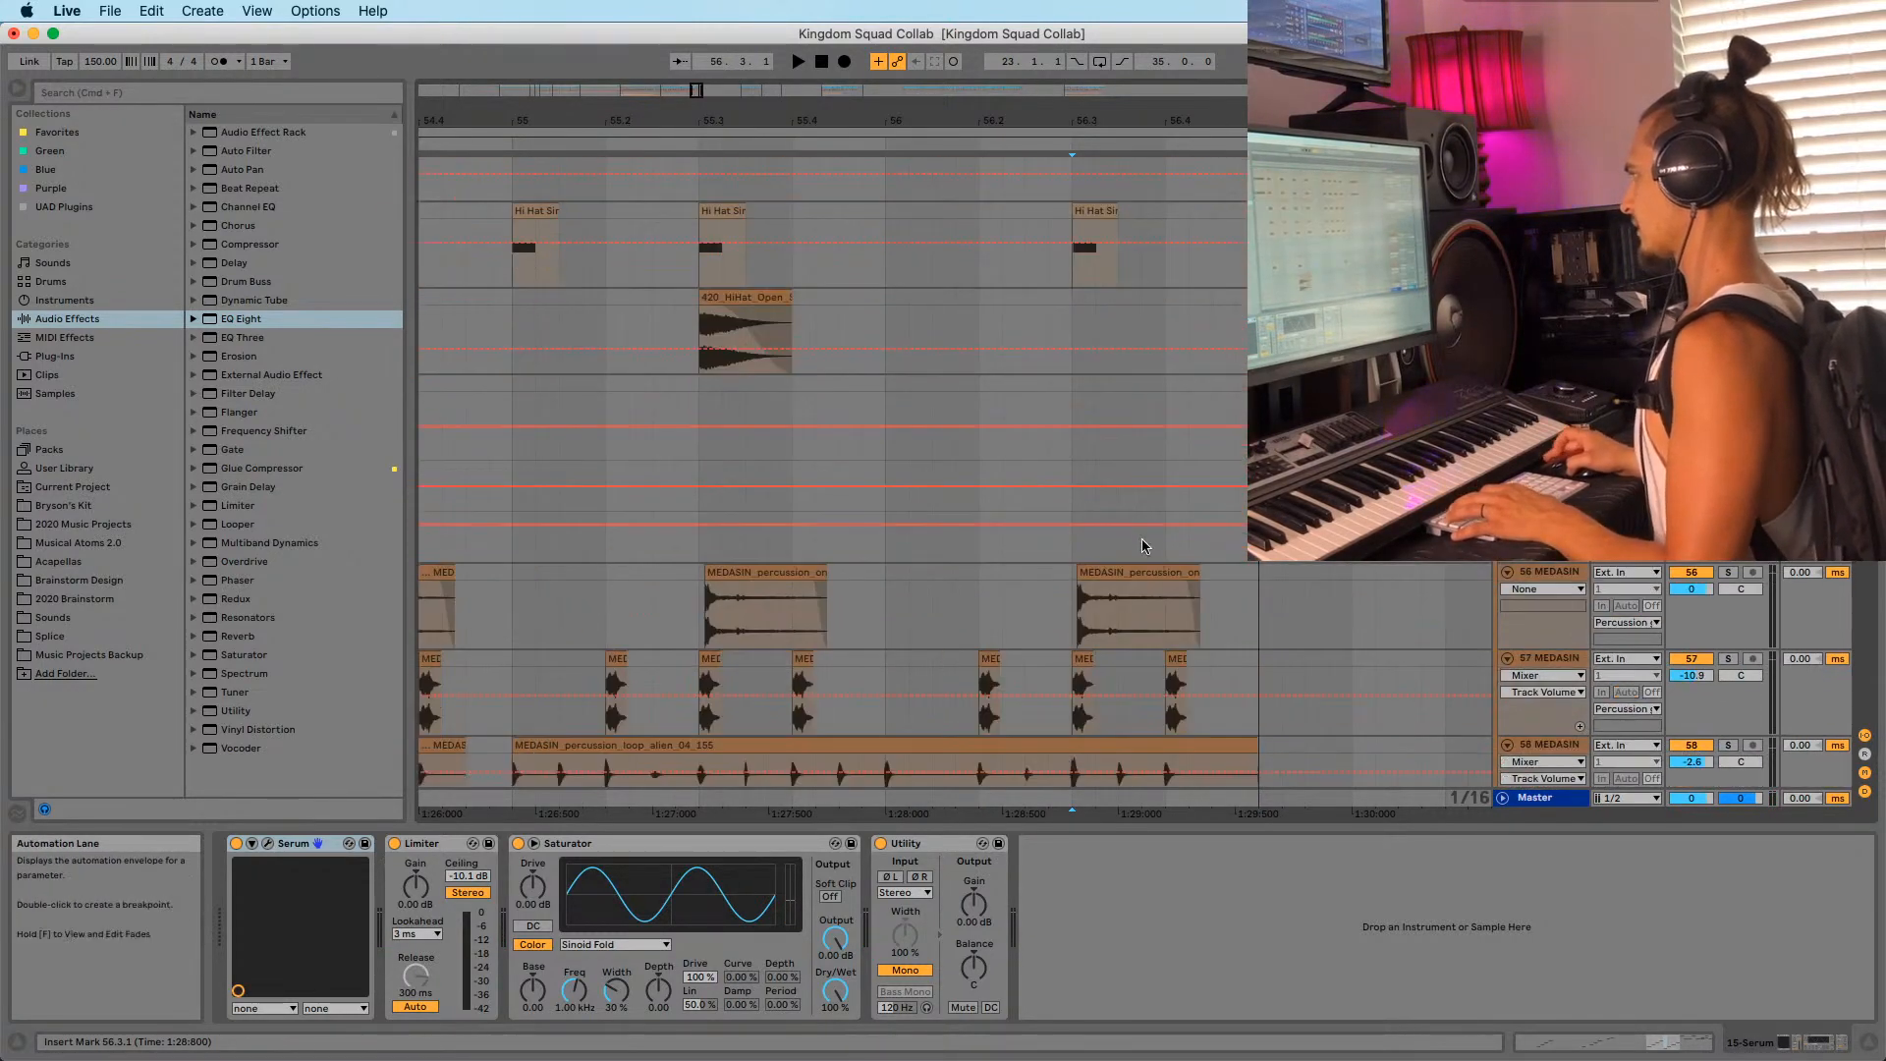
scroll(1129, 545, "down", 10)
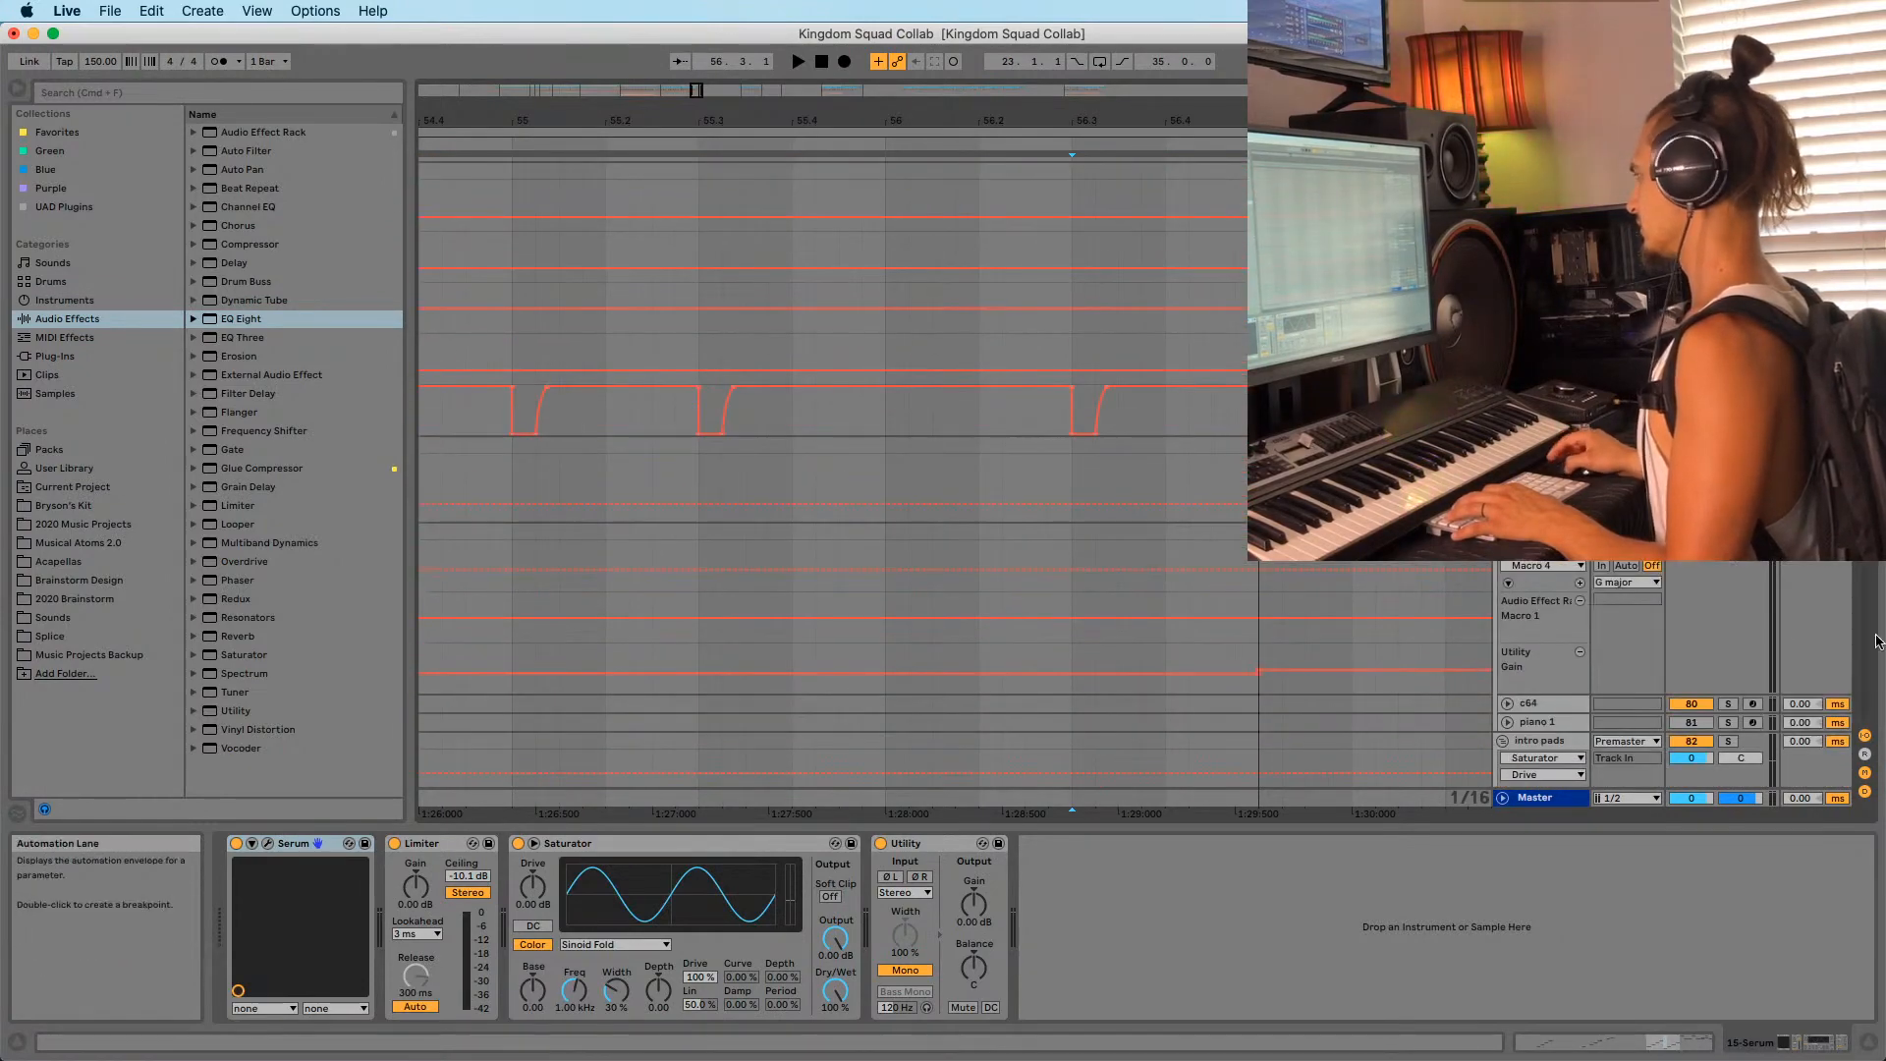
scroll(1130, 545, "down", 10)
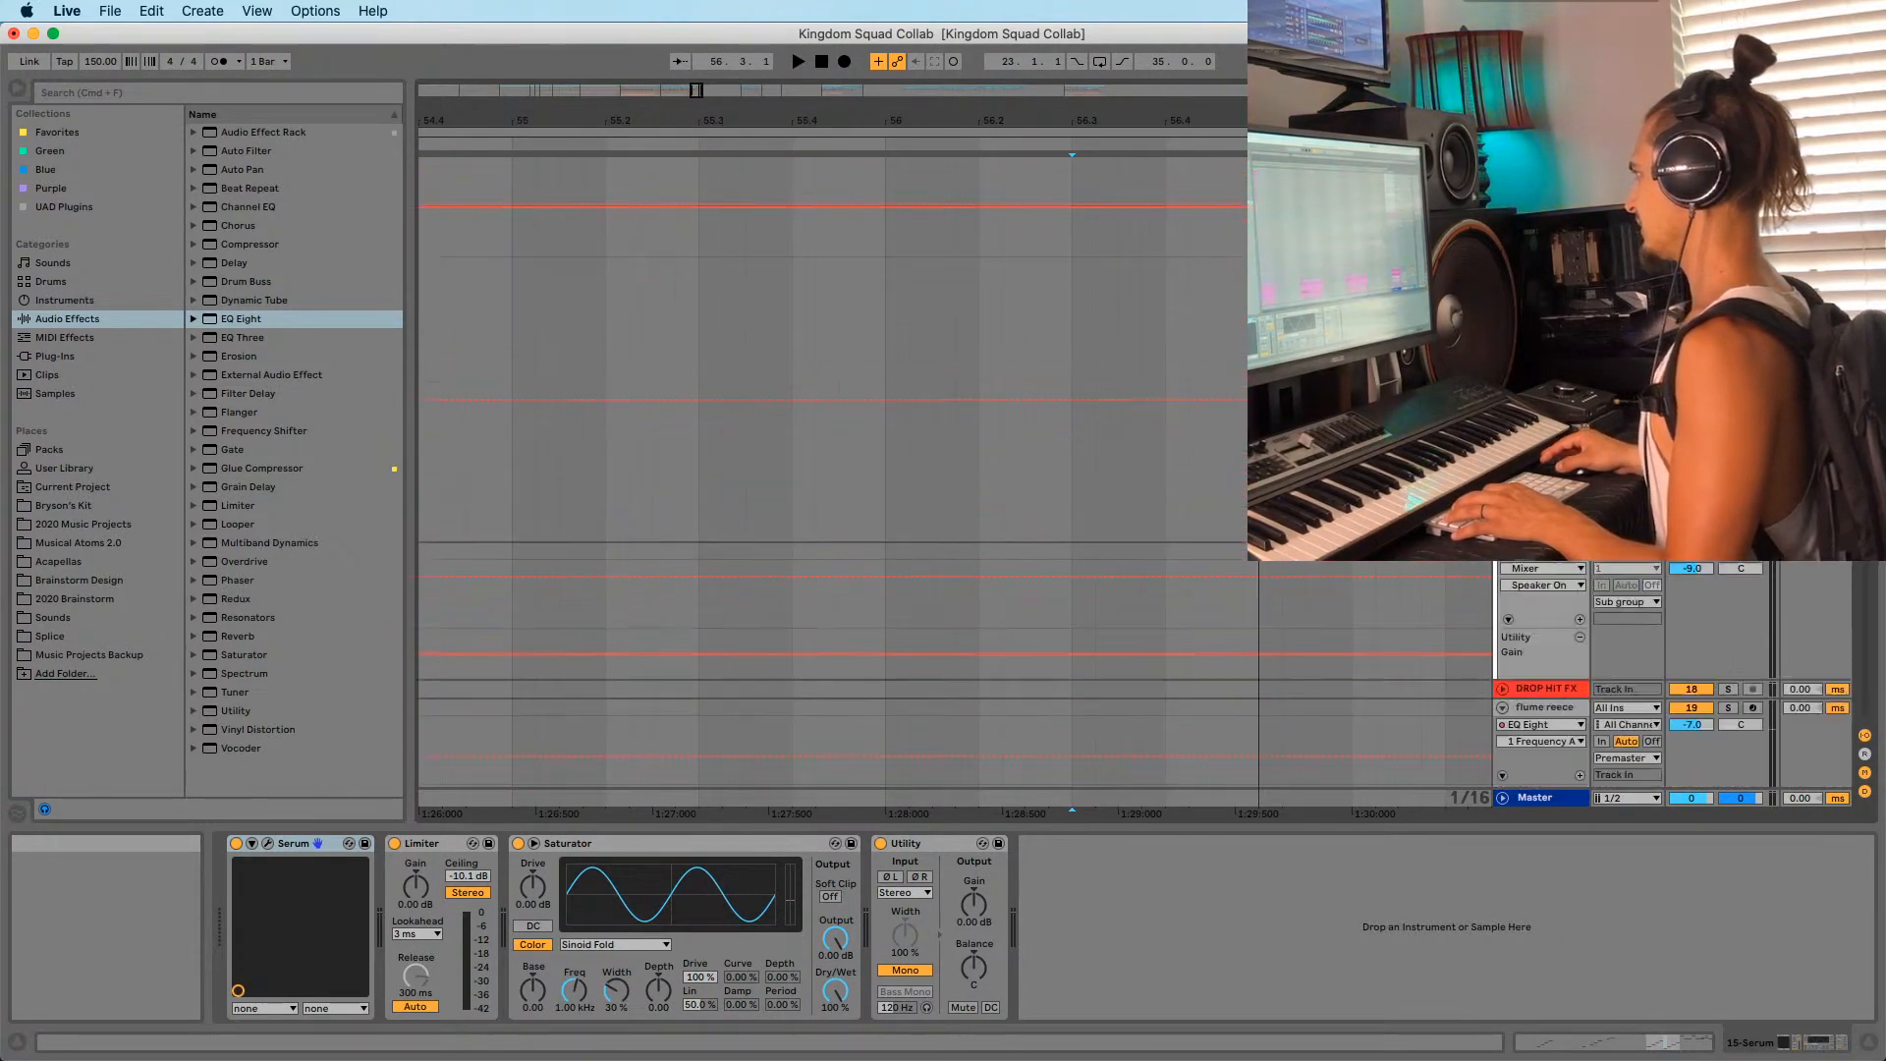
left_click_drag(1129, 103, 1129, 109)
left_click_drag(1130, 125, 1210, 44)
left_click_drag(1190, 125, 1187, 90)
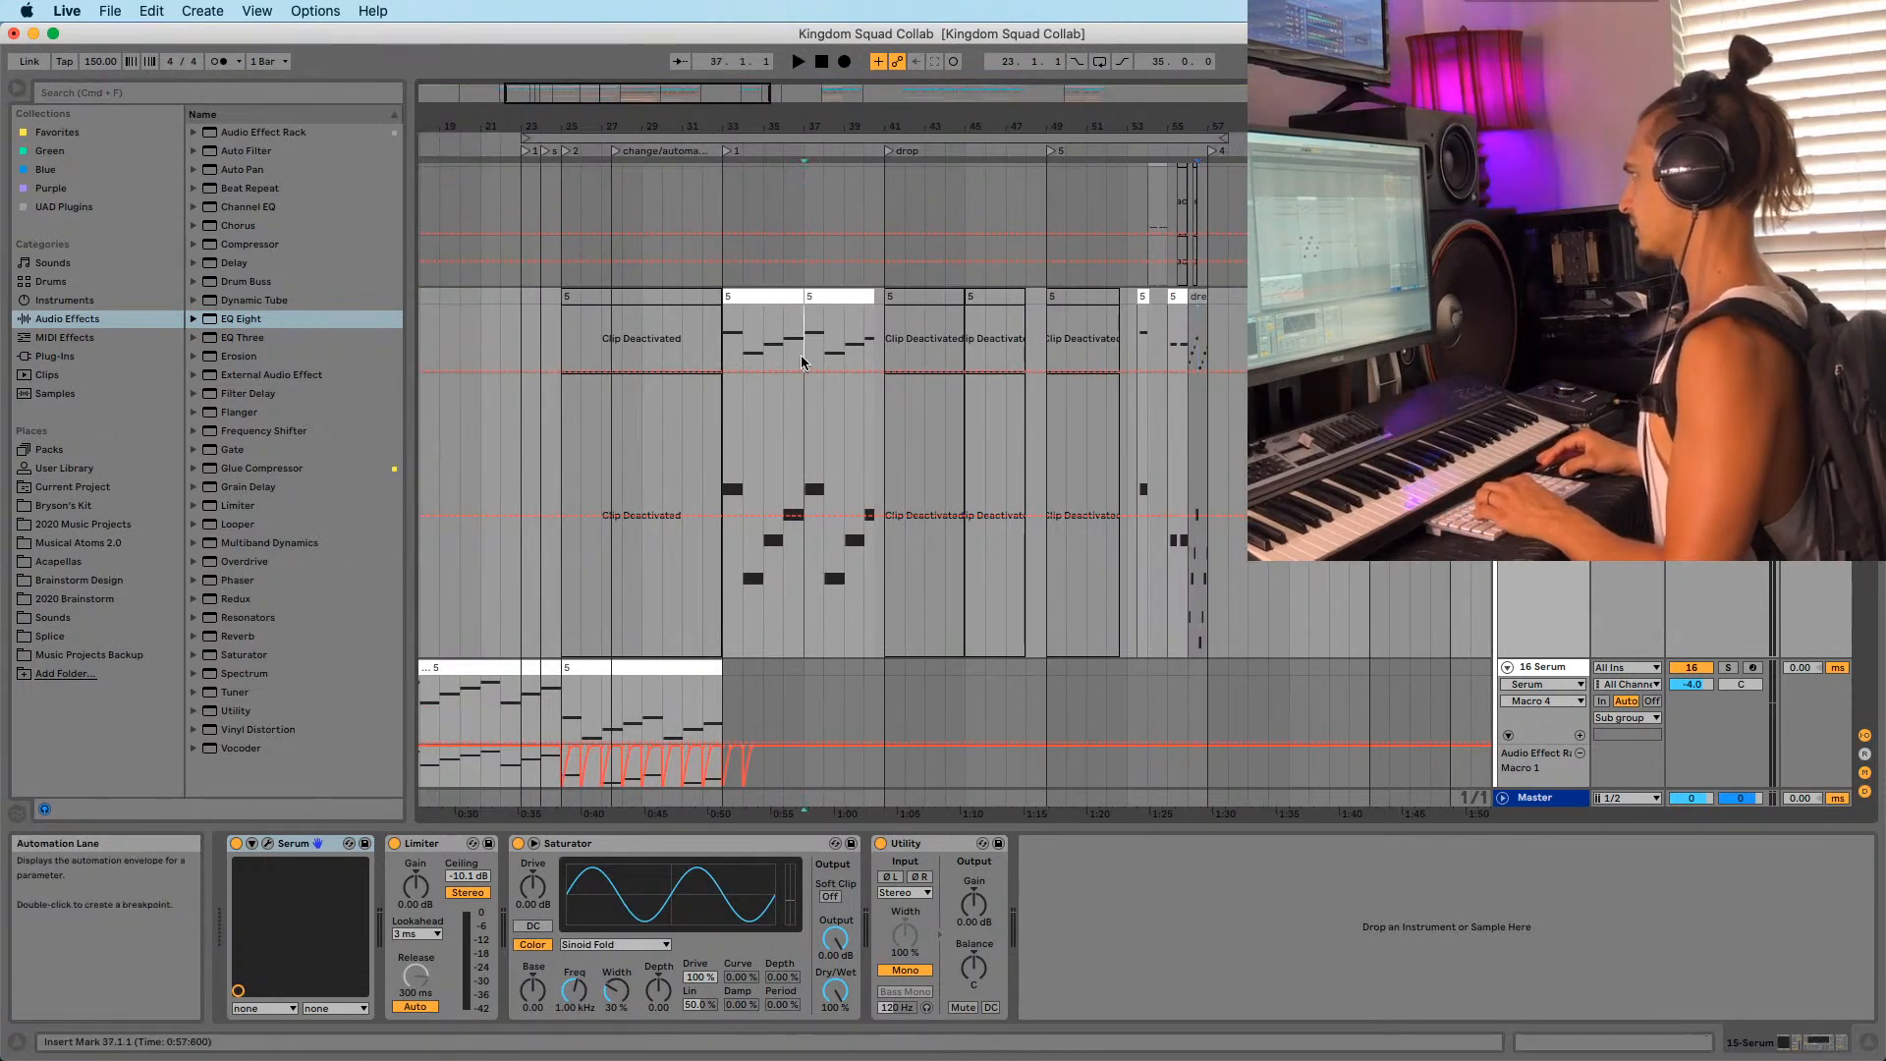
Open the Serum clip at bar 36 in the note editor and inspect its G1 note.
scroll(1071, 373, "down", 10)
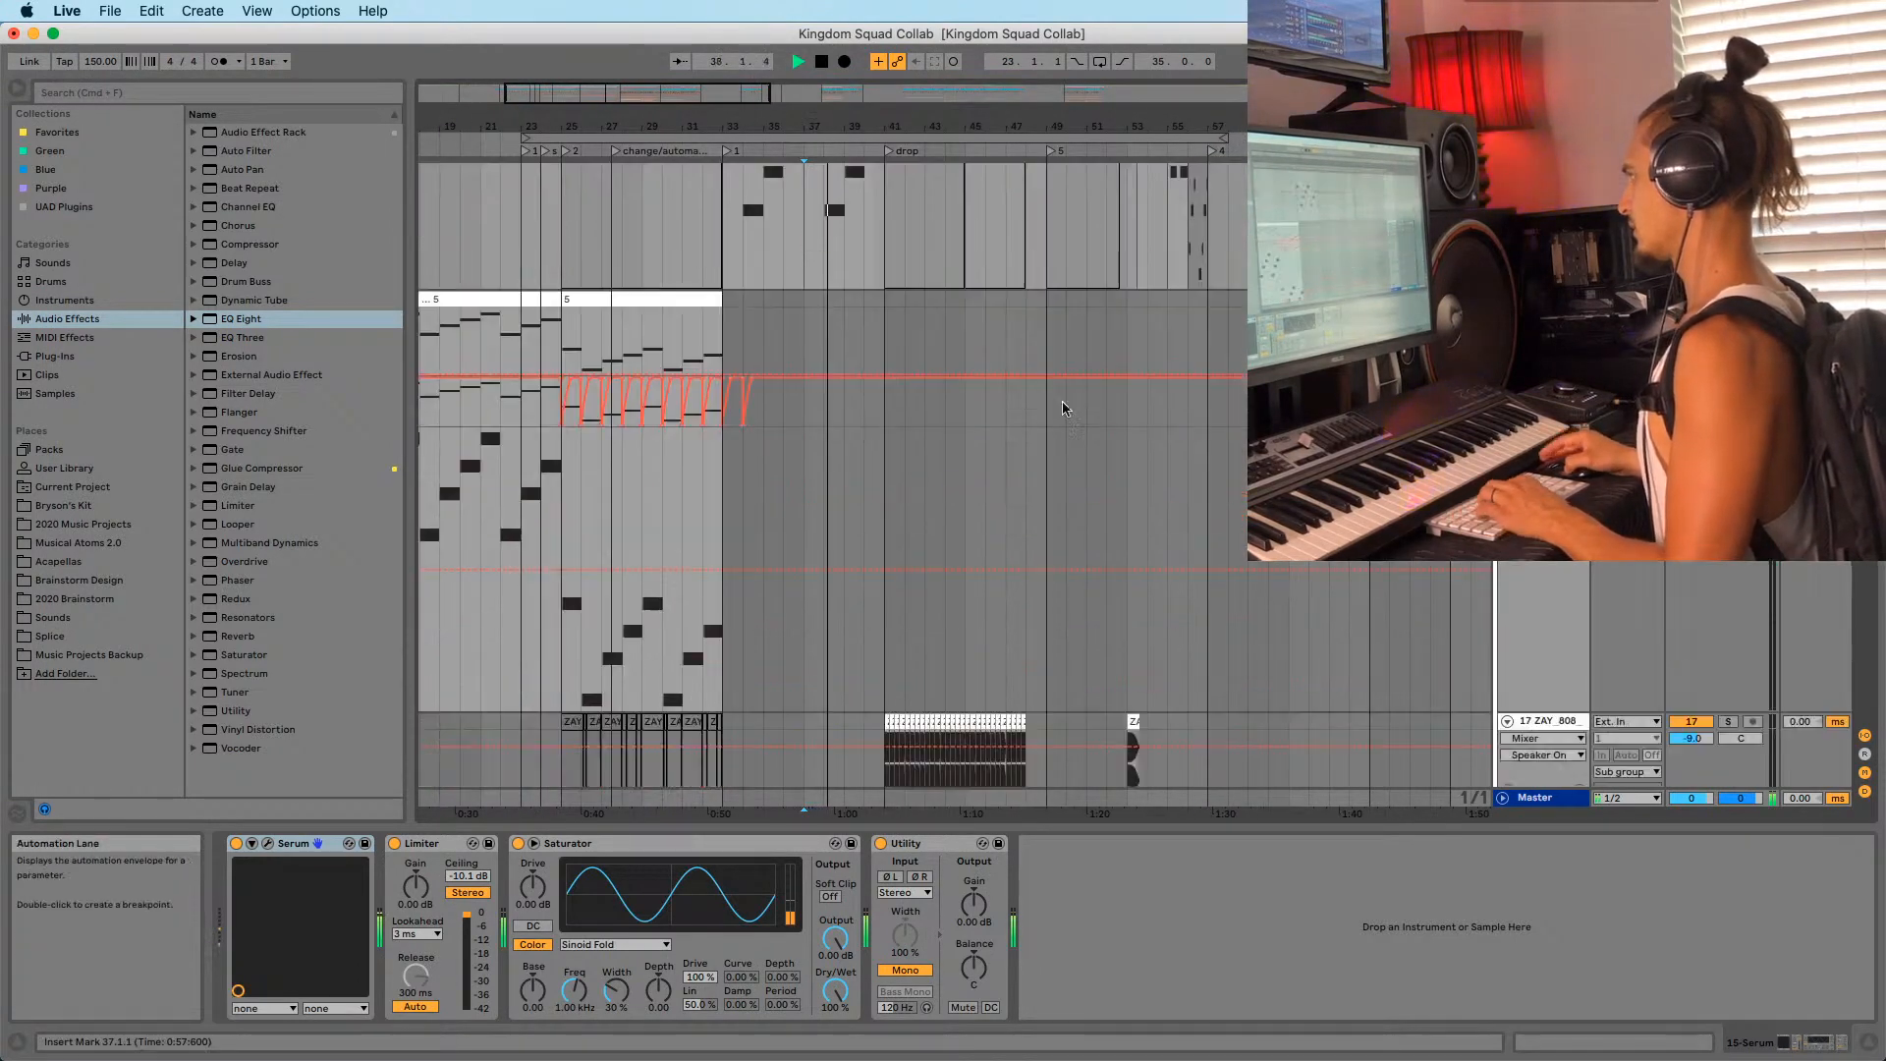
scroll(982, 527, "up", 8)
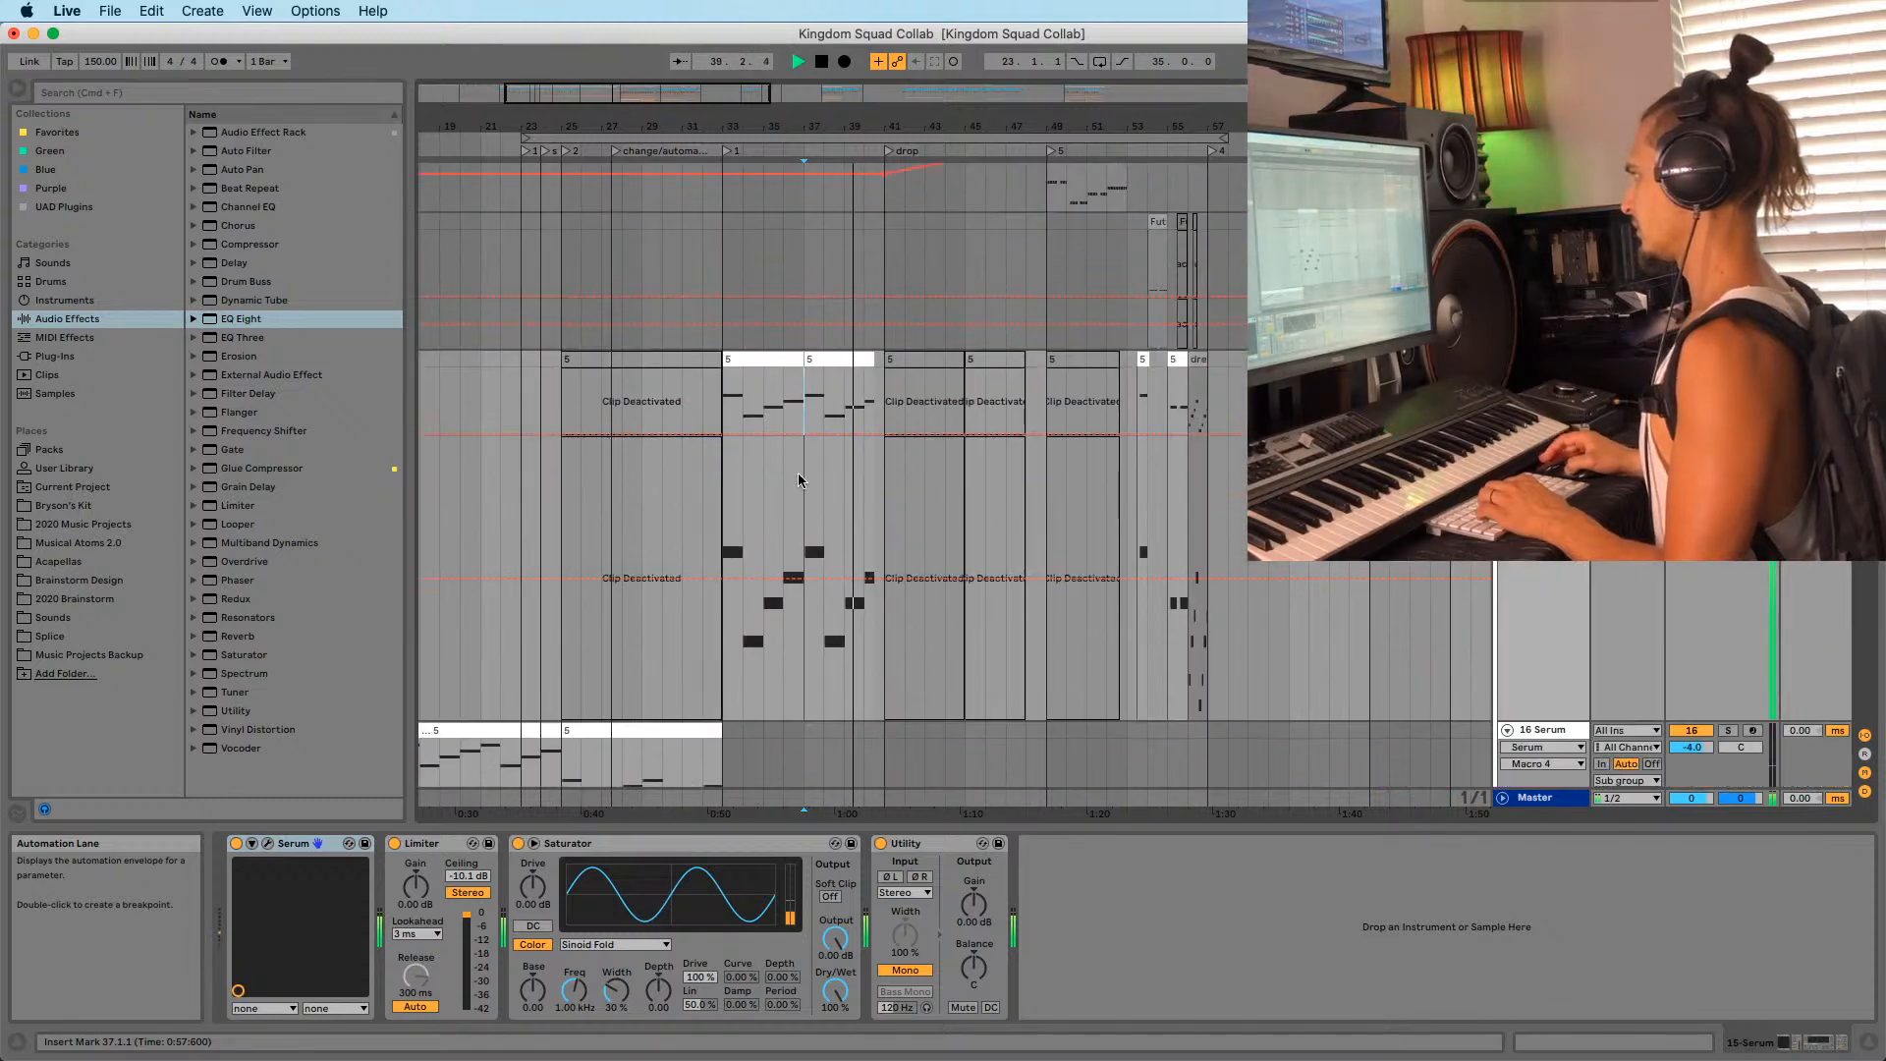
left_click(783, 394)
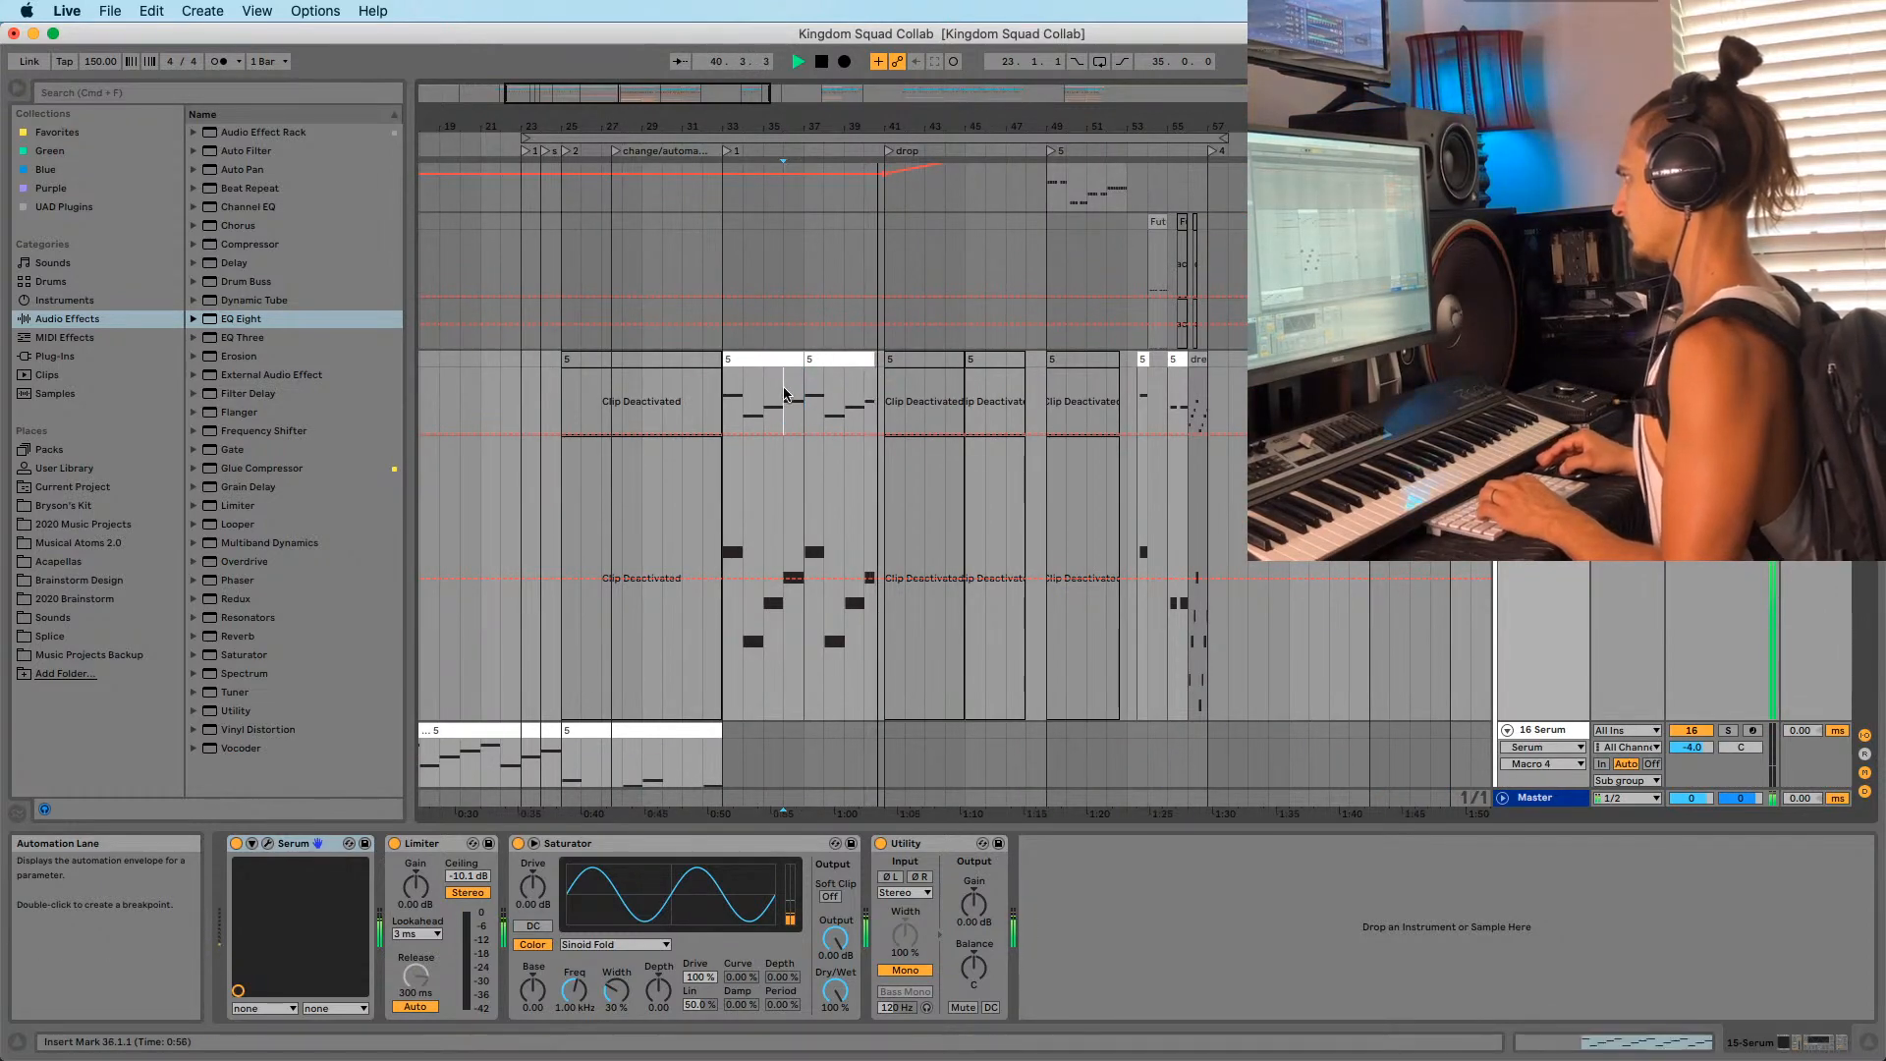
key("space")
double_click(785, 409)
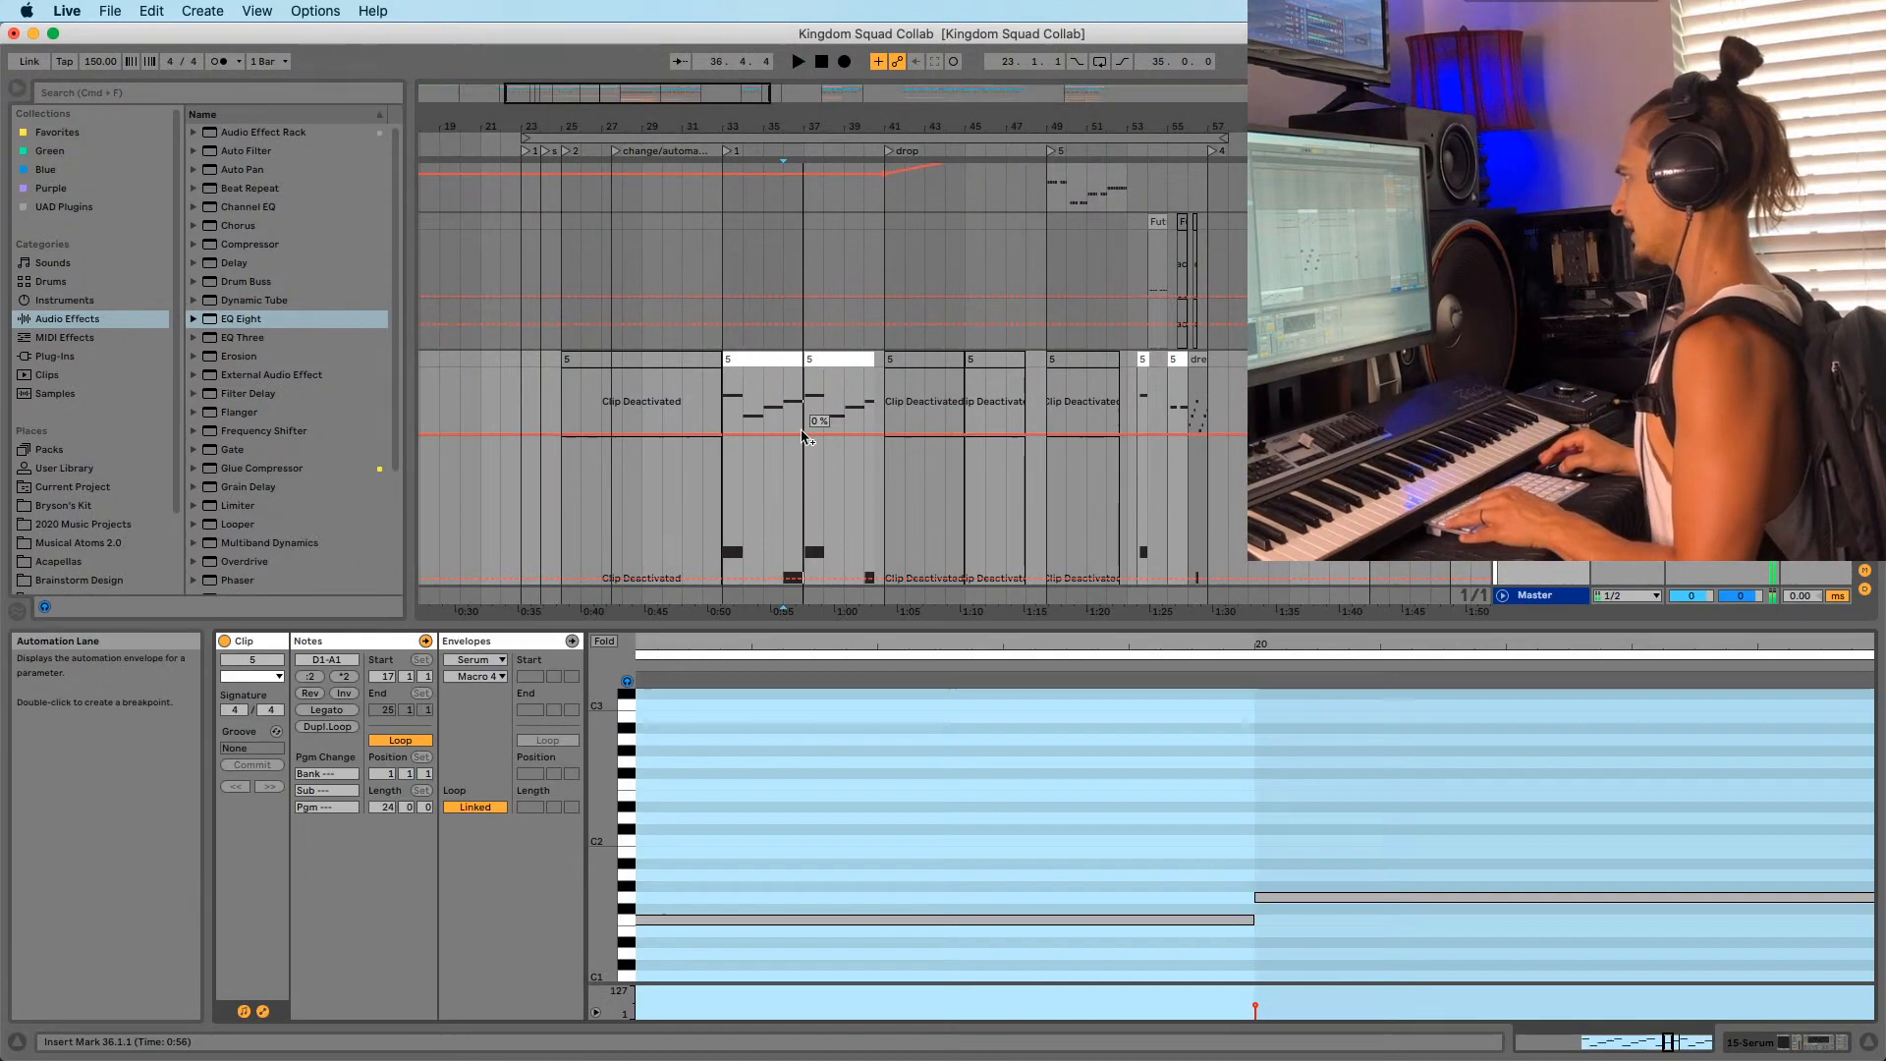
key("space")
key("space")
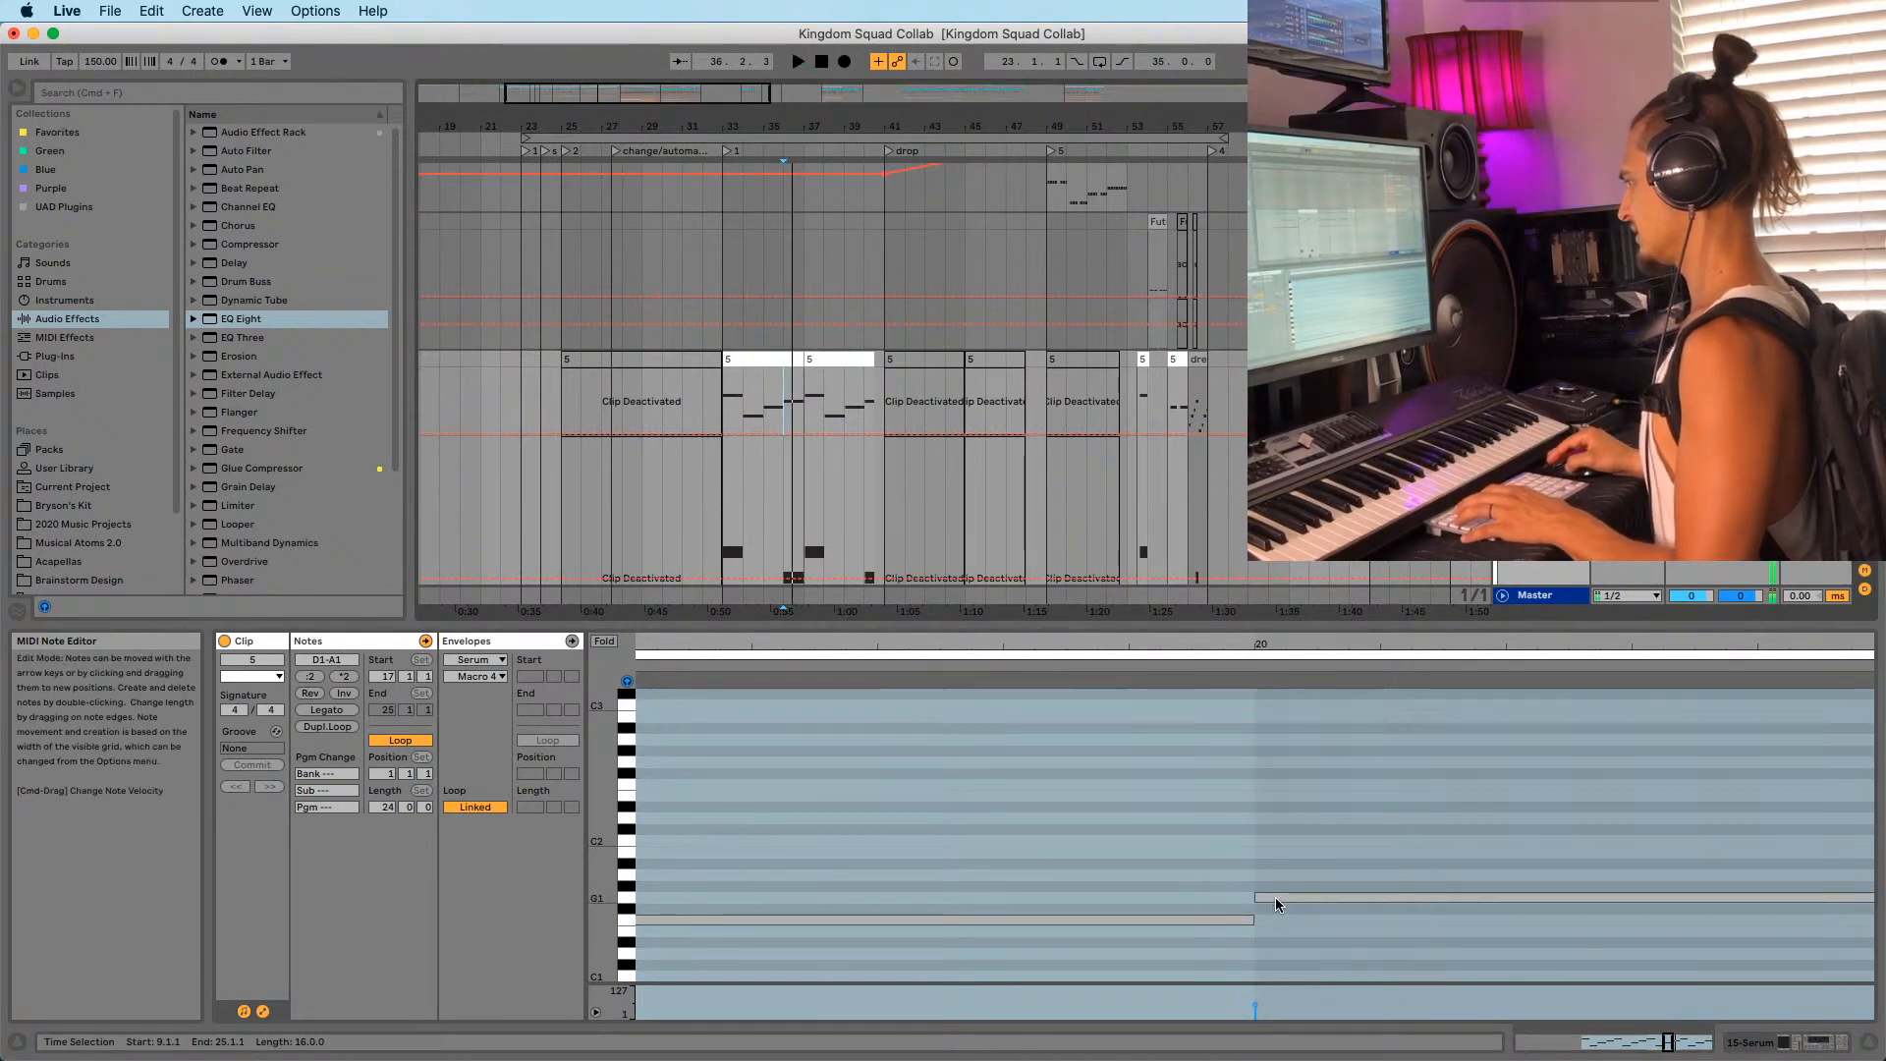
left_click_drag(1247, 644, 1233, 442)
key("space")
key("space")
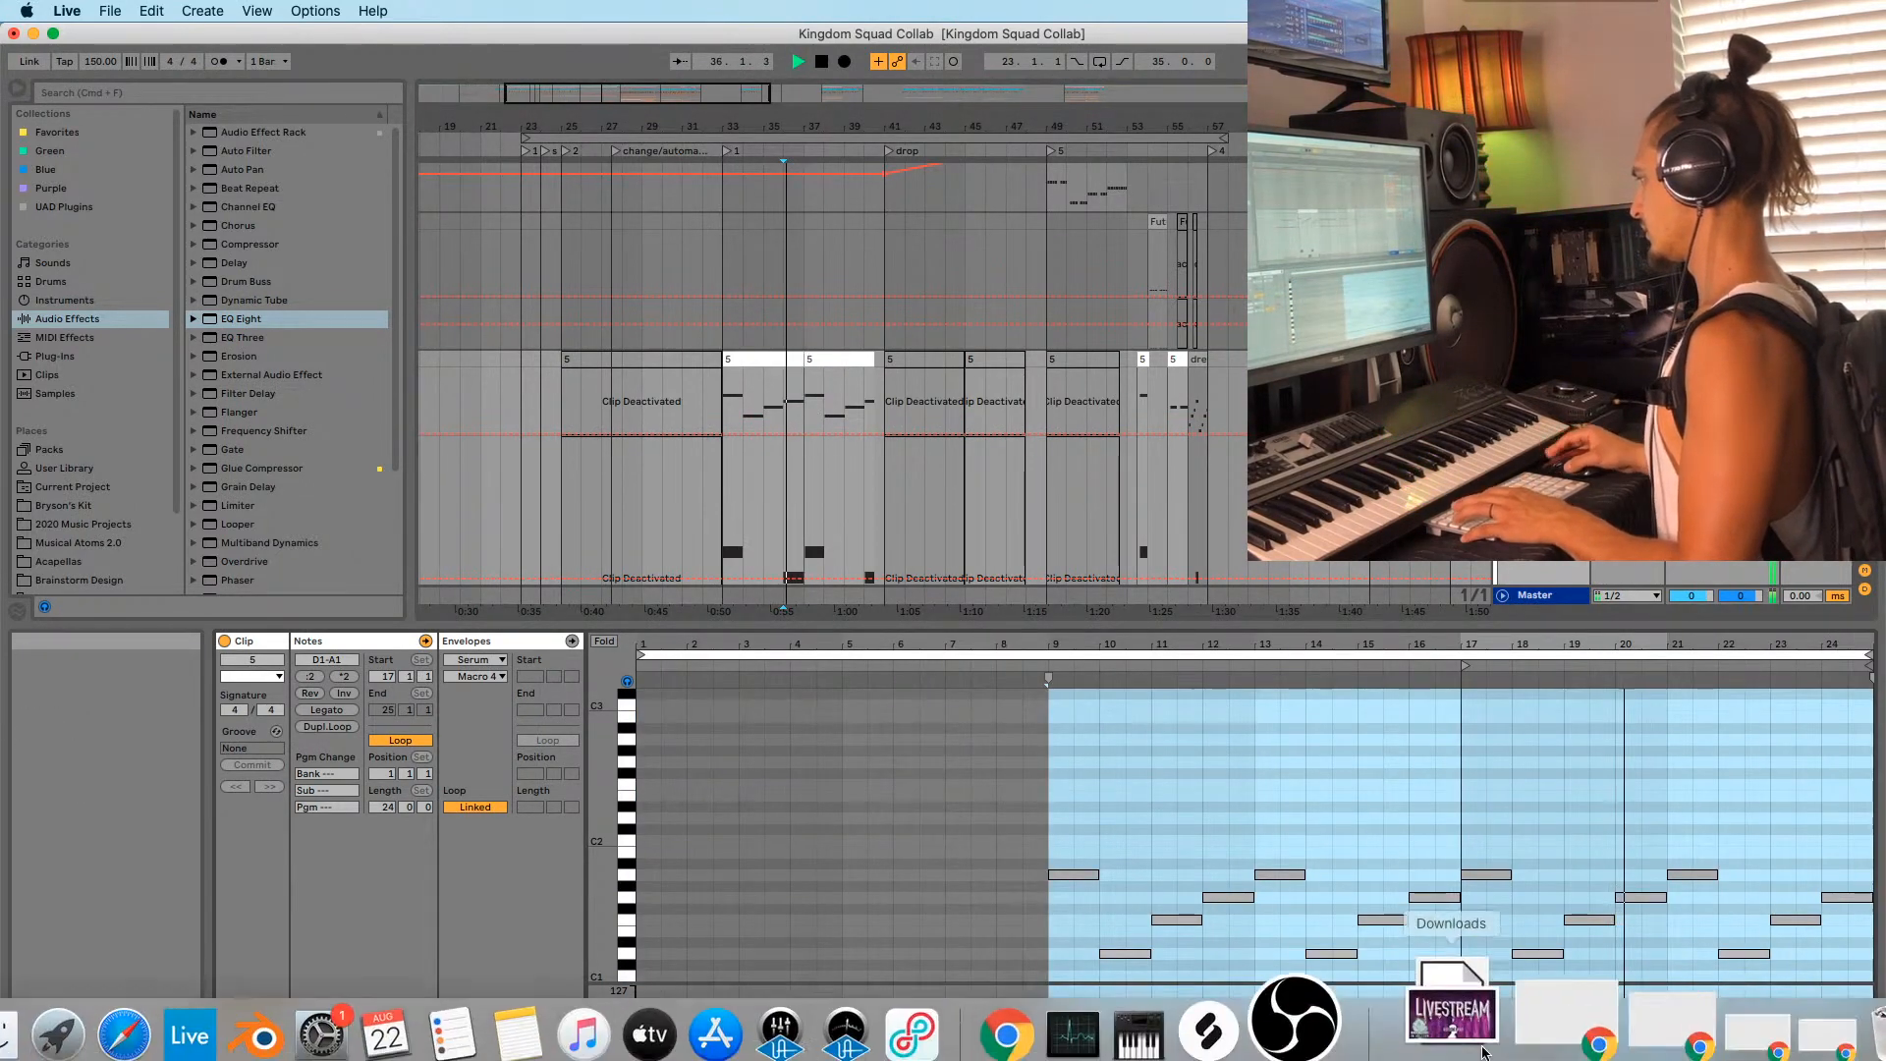
left_click(1650, 902)
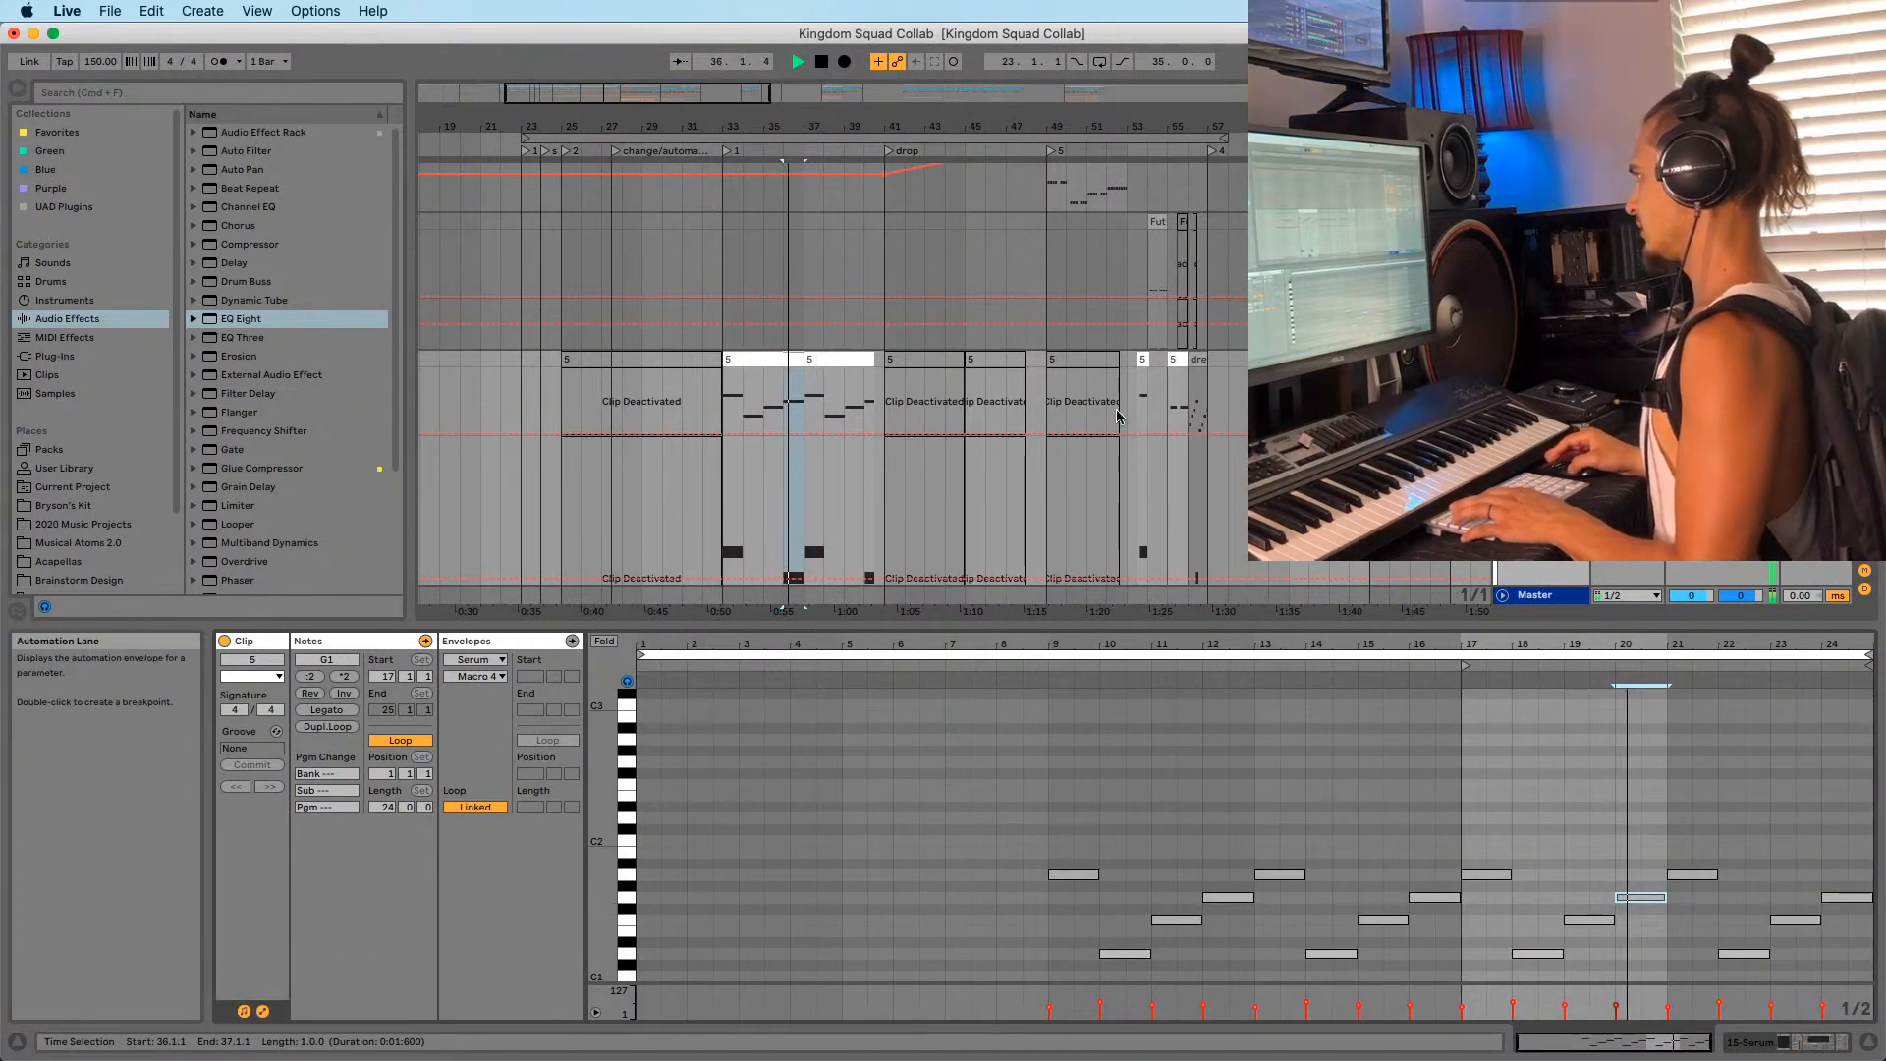
key("space")
Zoom into bars 53–58, open the dreamy pluck 3 clip's notes and play the fill.
left_click_drag(1210, 127, 1028, 421)
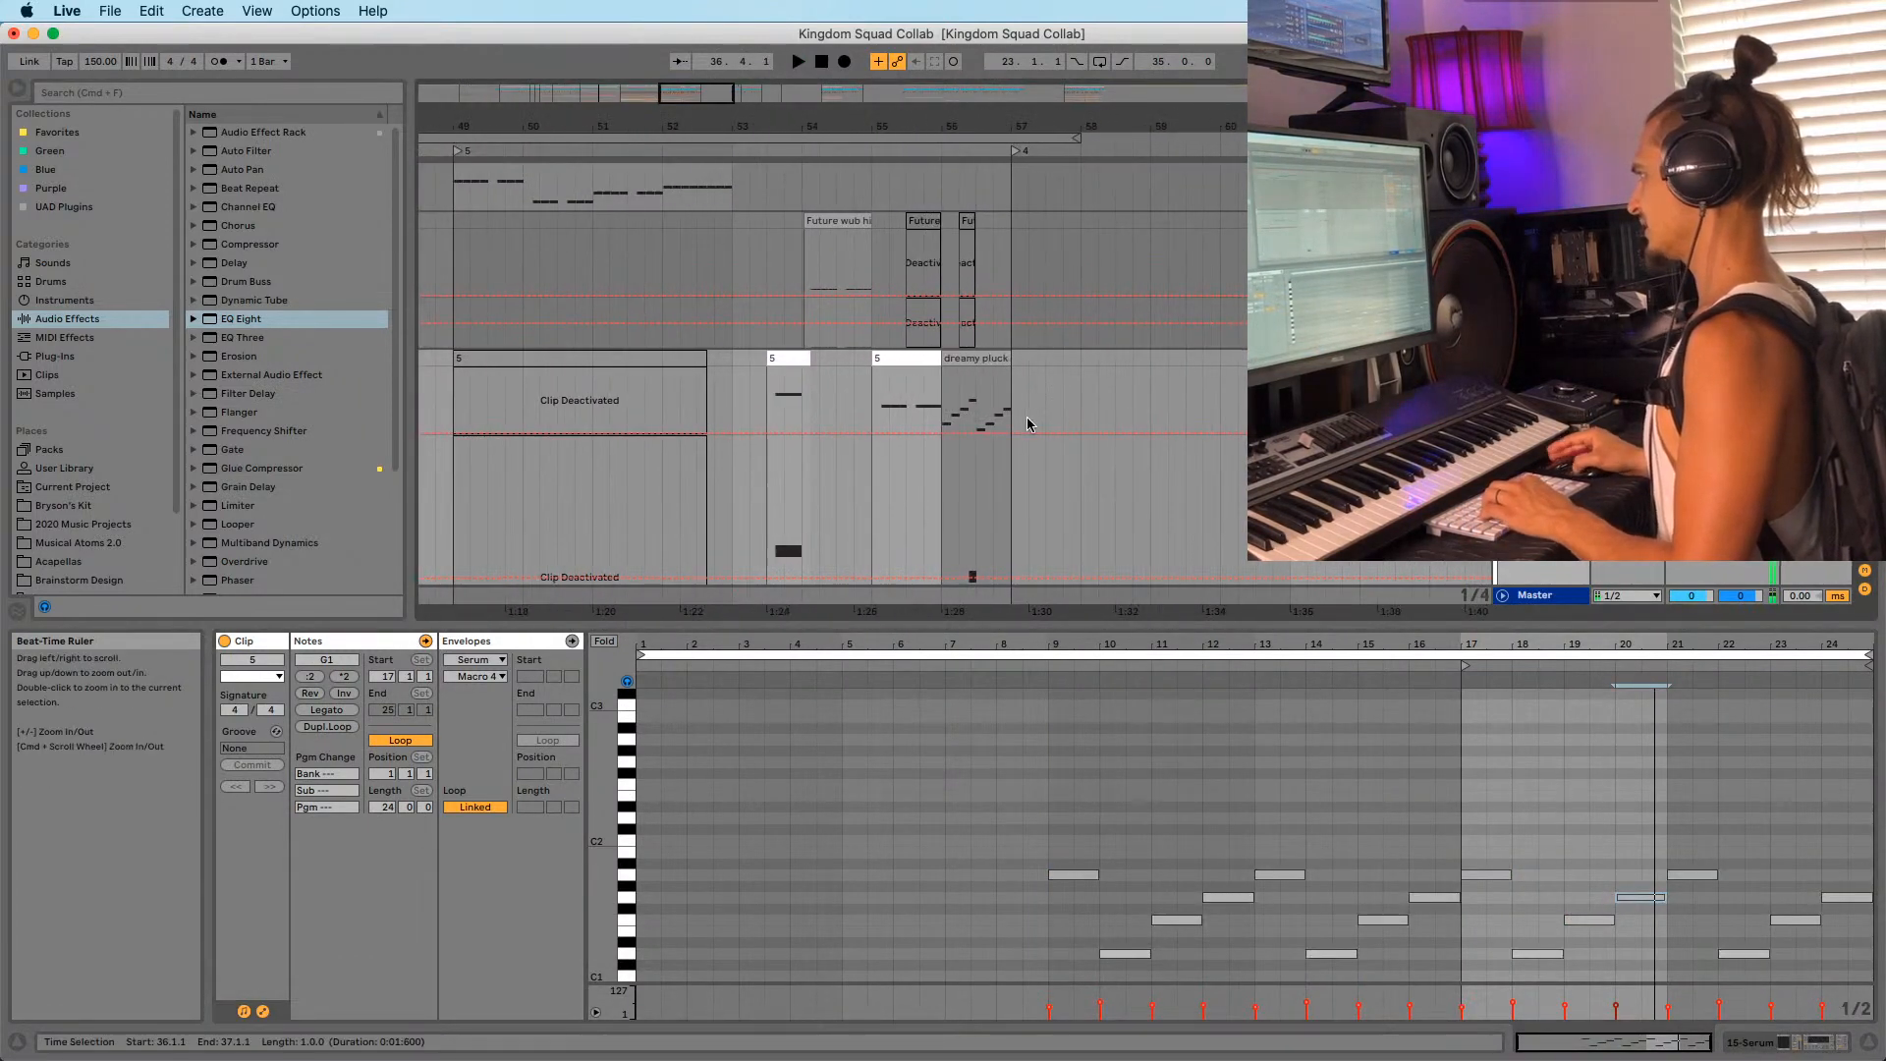
scroll(982, 383, "down", 1)
left_click(906, 313)
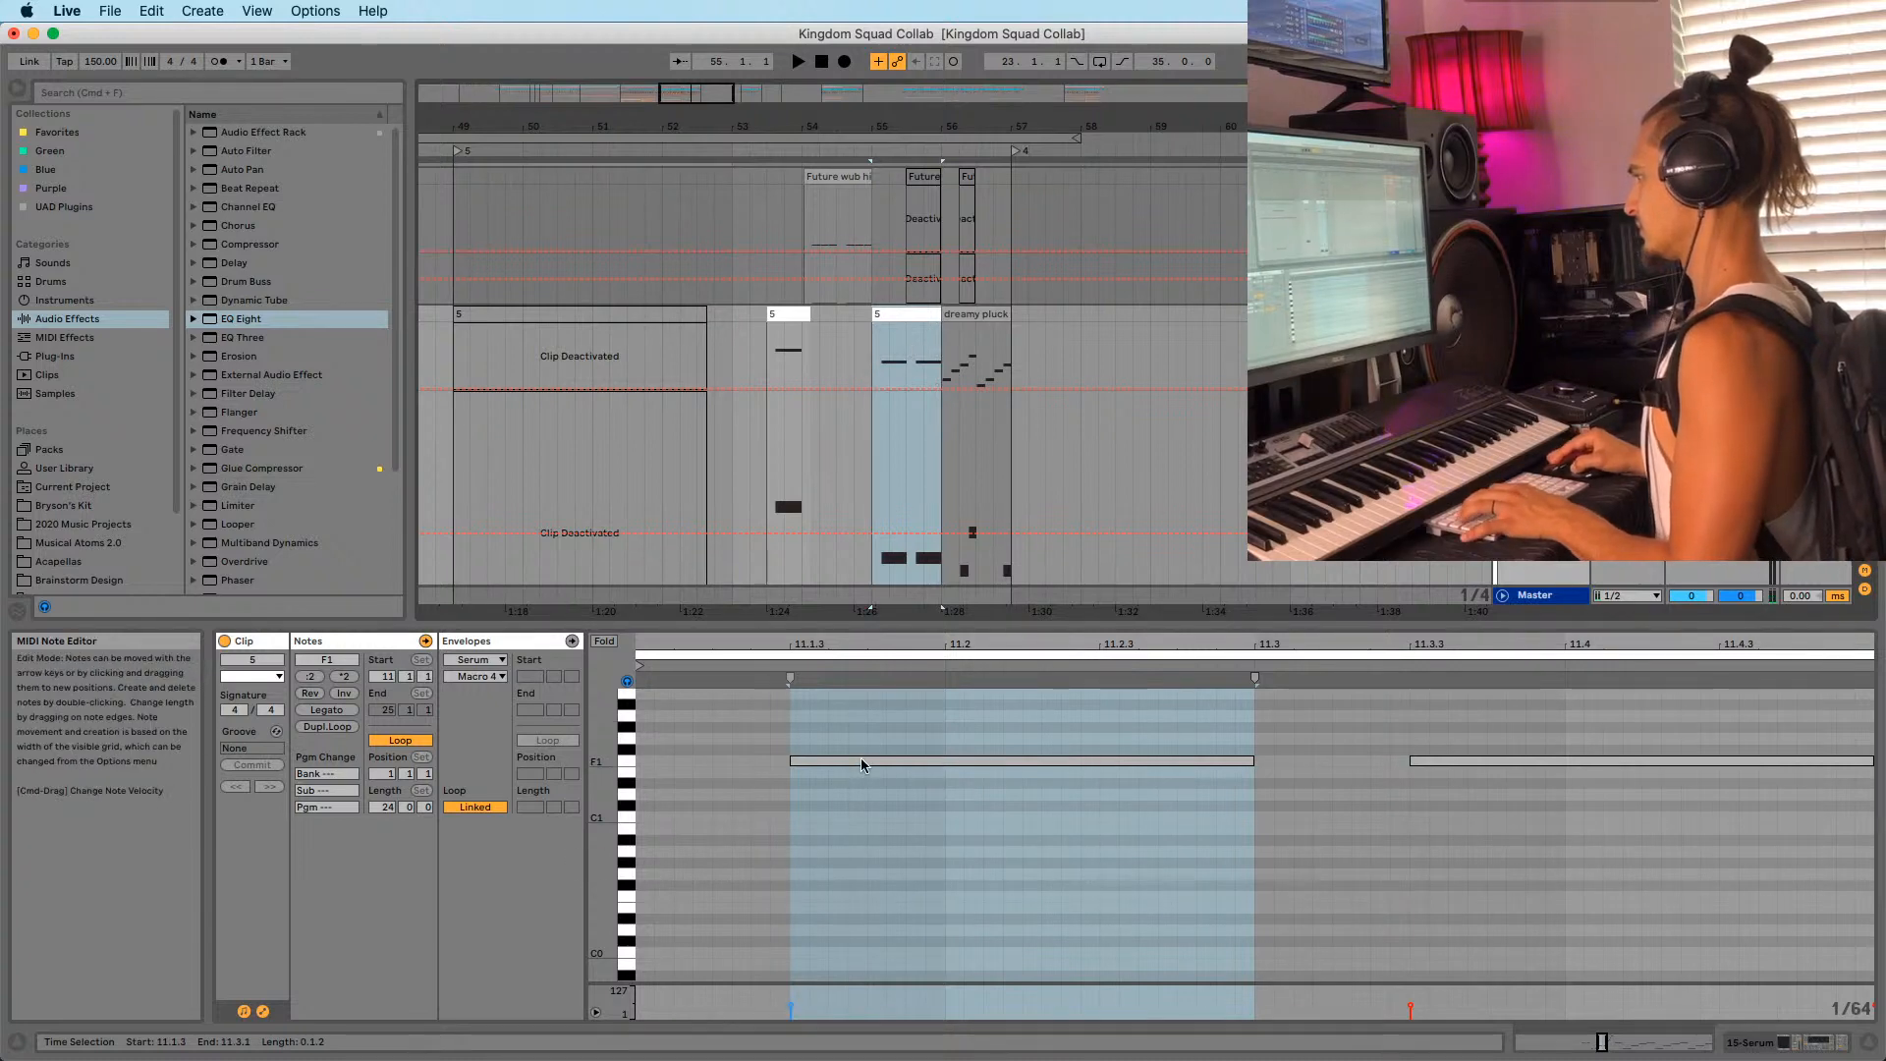
left_click_drag(994, 121, 997, 334)
left_click(1001, 364)
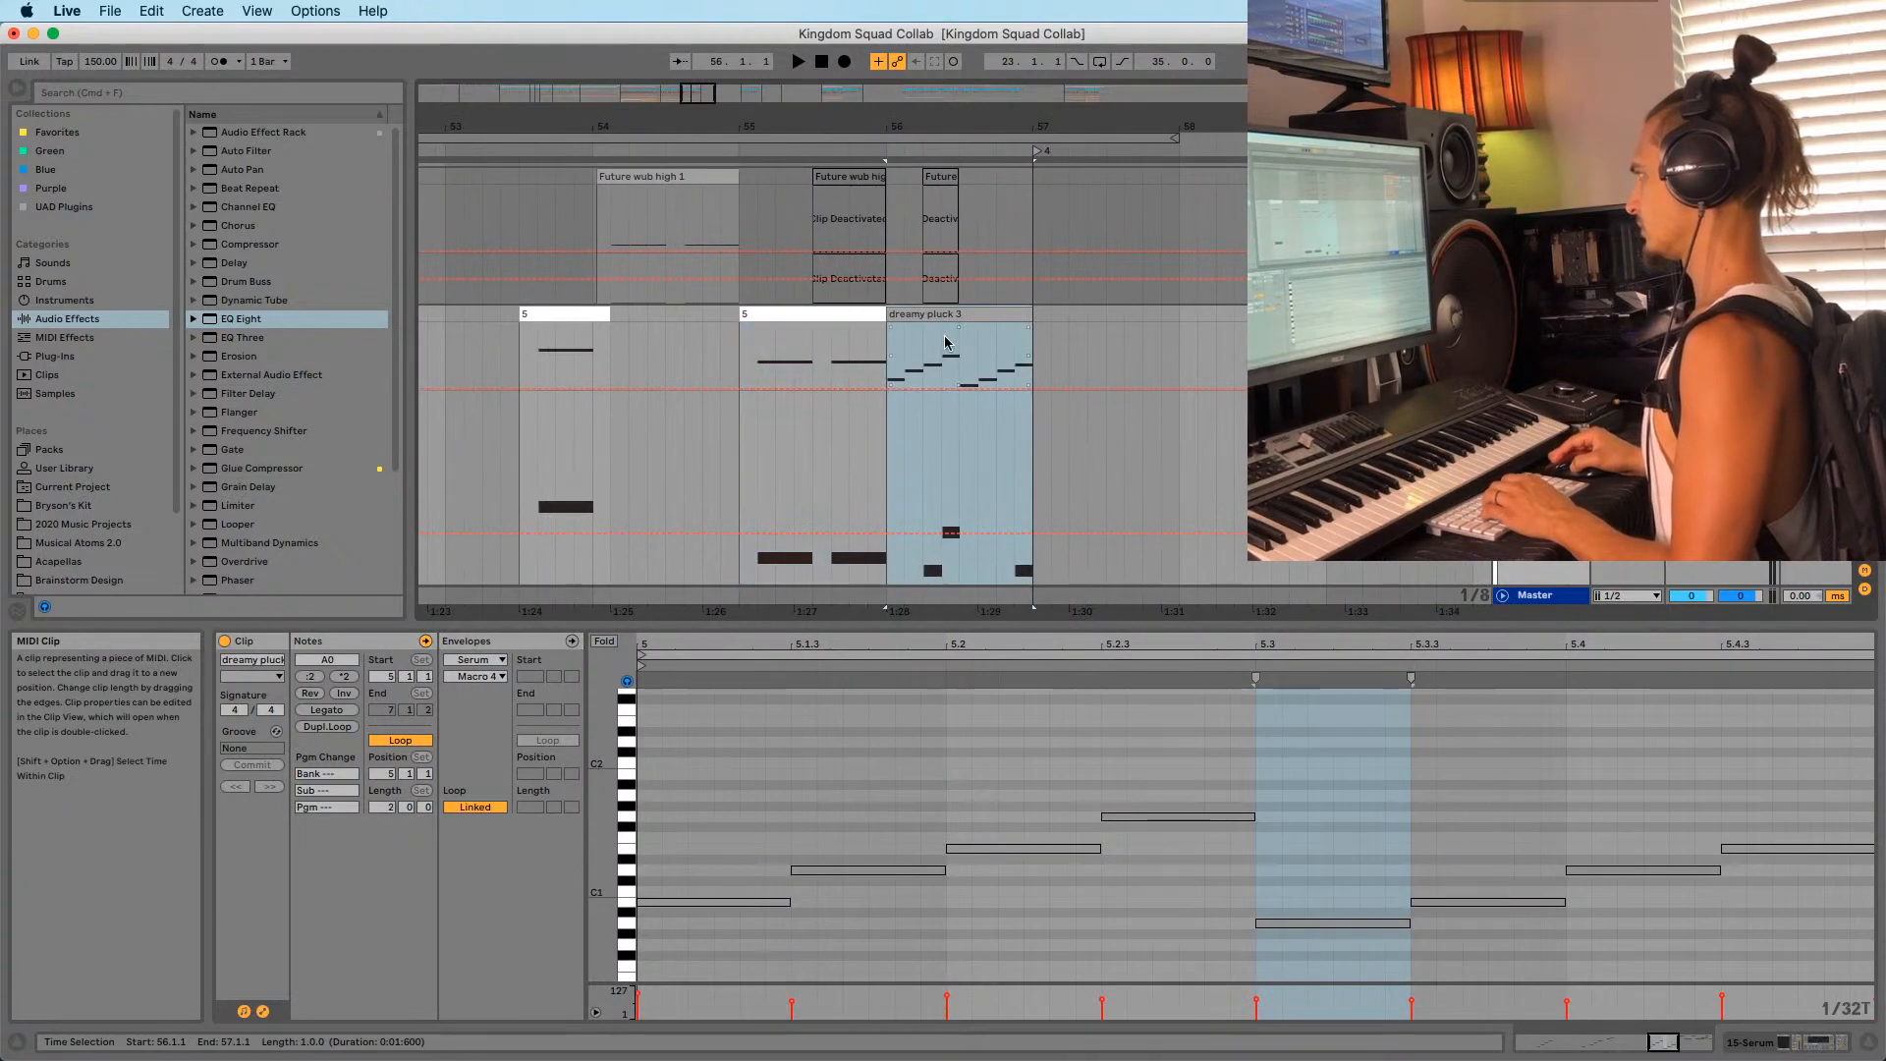
key("space")
scroll(1155, 374, "down", 2)
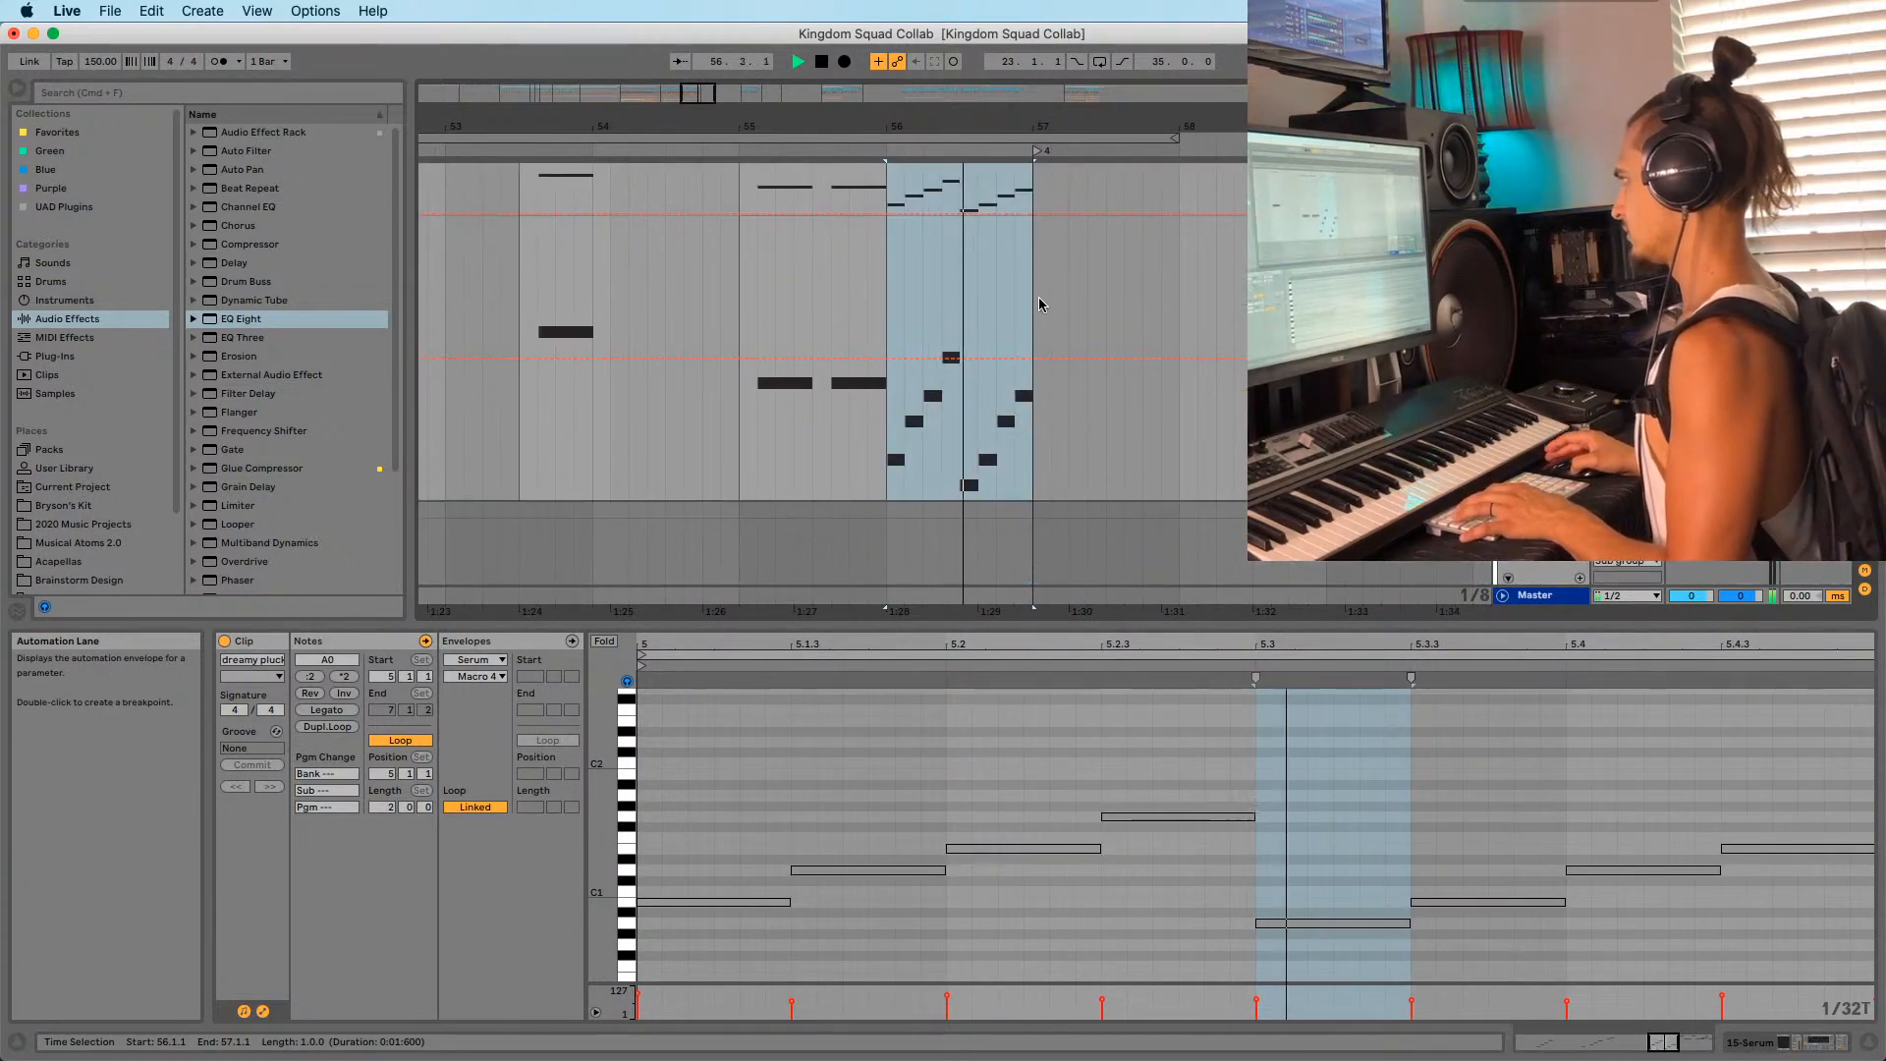
scroll(1039, 304, "up", 3)
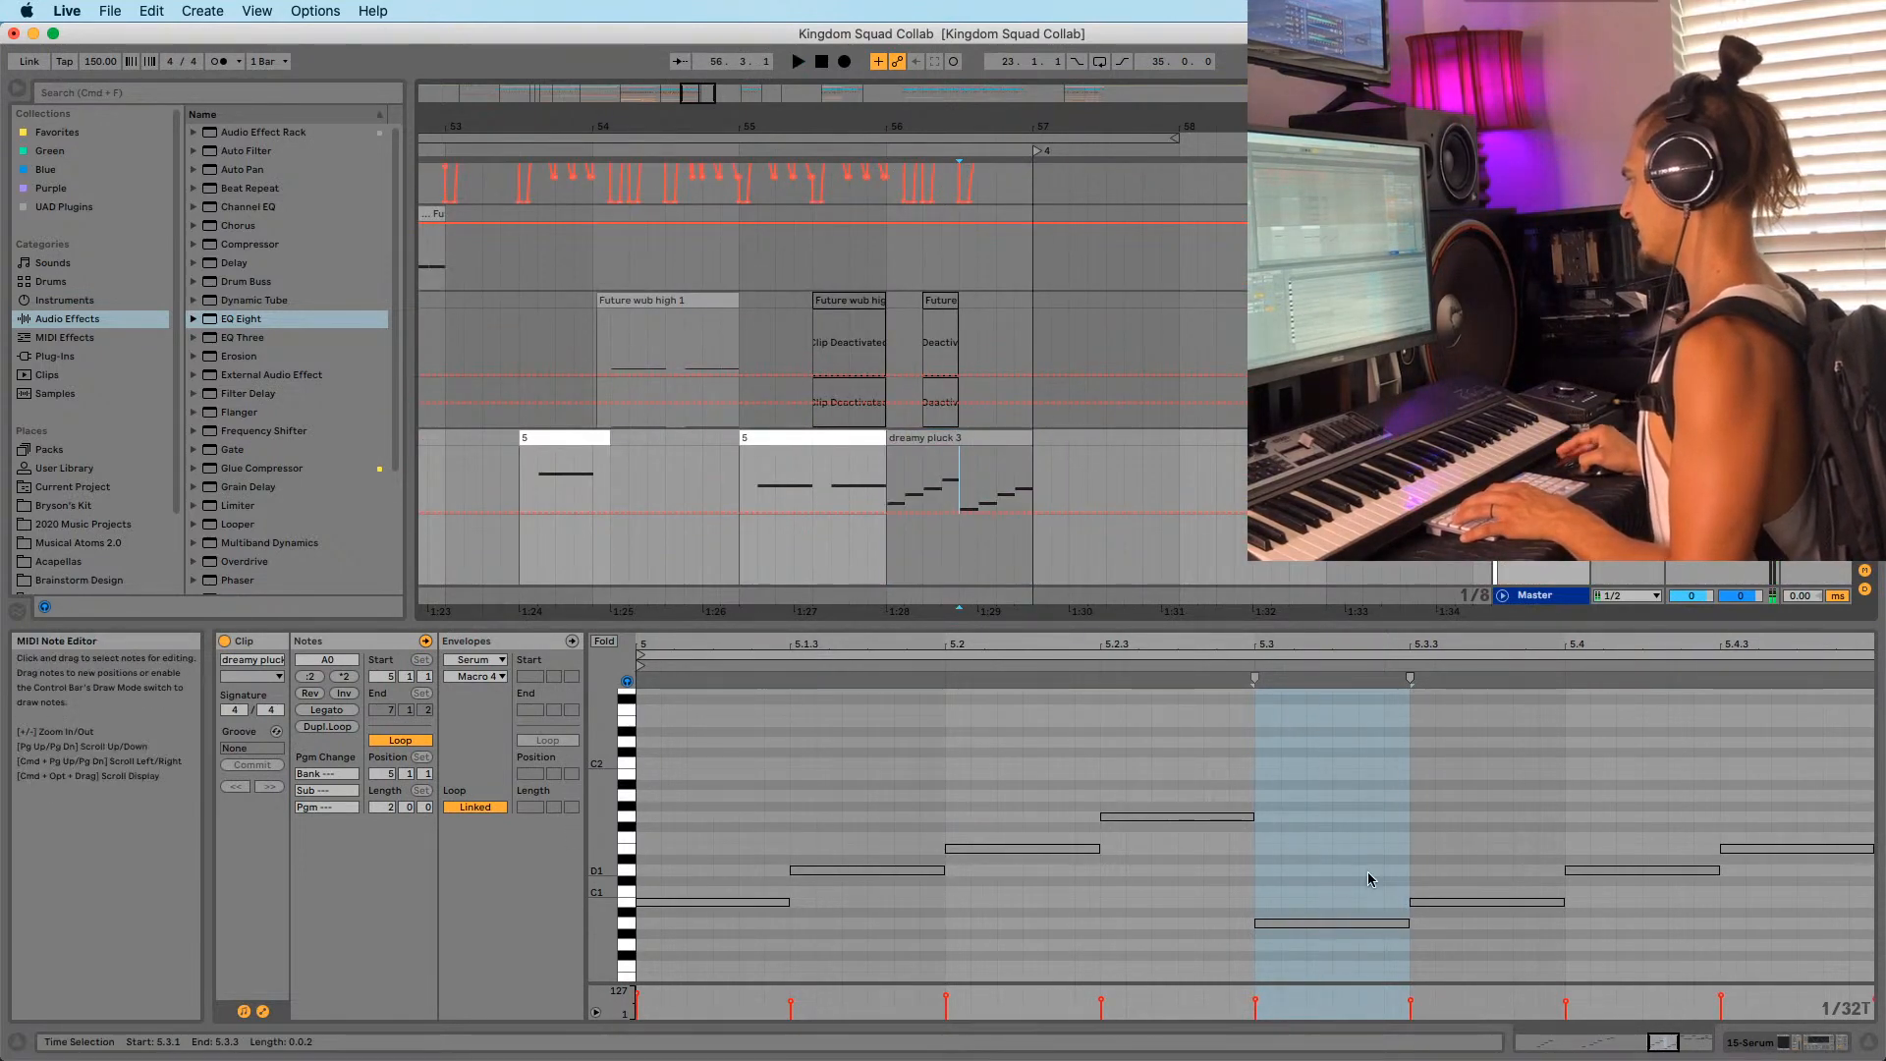
Delete the dreamy pluck 3 notes after 5.3.3 and lower the A0 note to G0.
left_click_drag(1328, 751, 1830, 968)
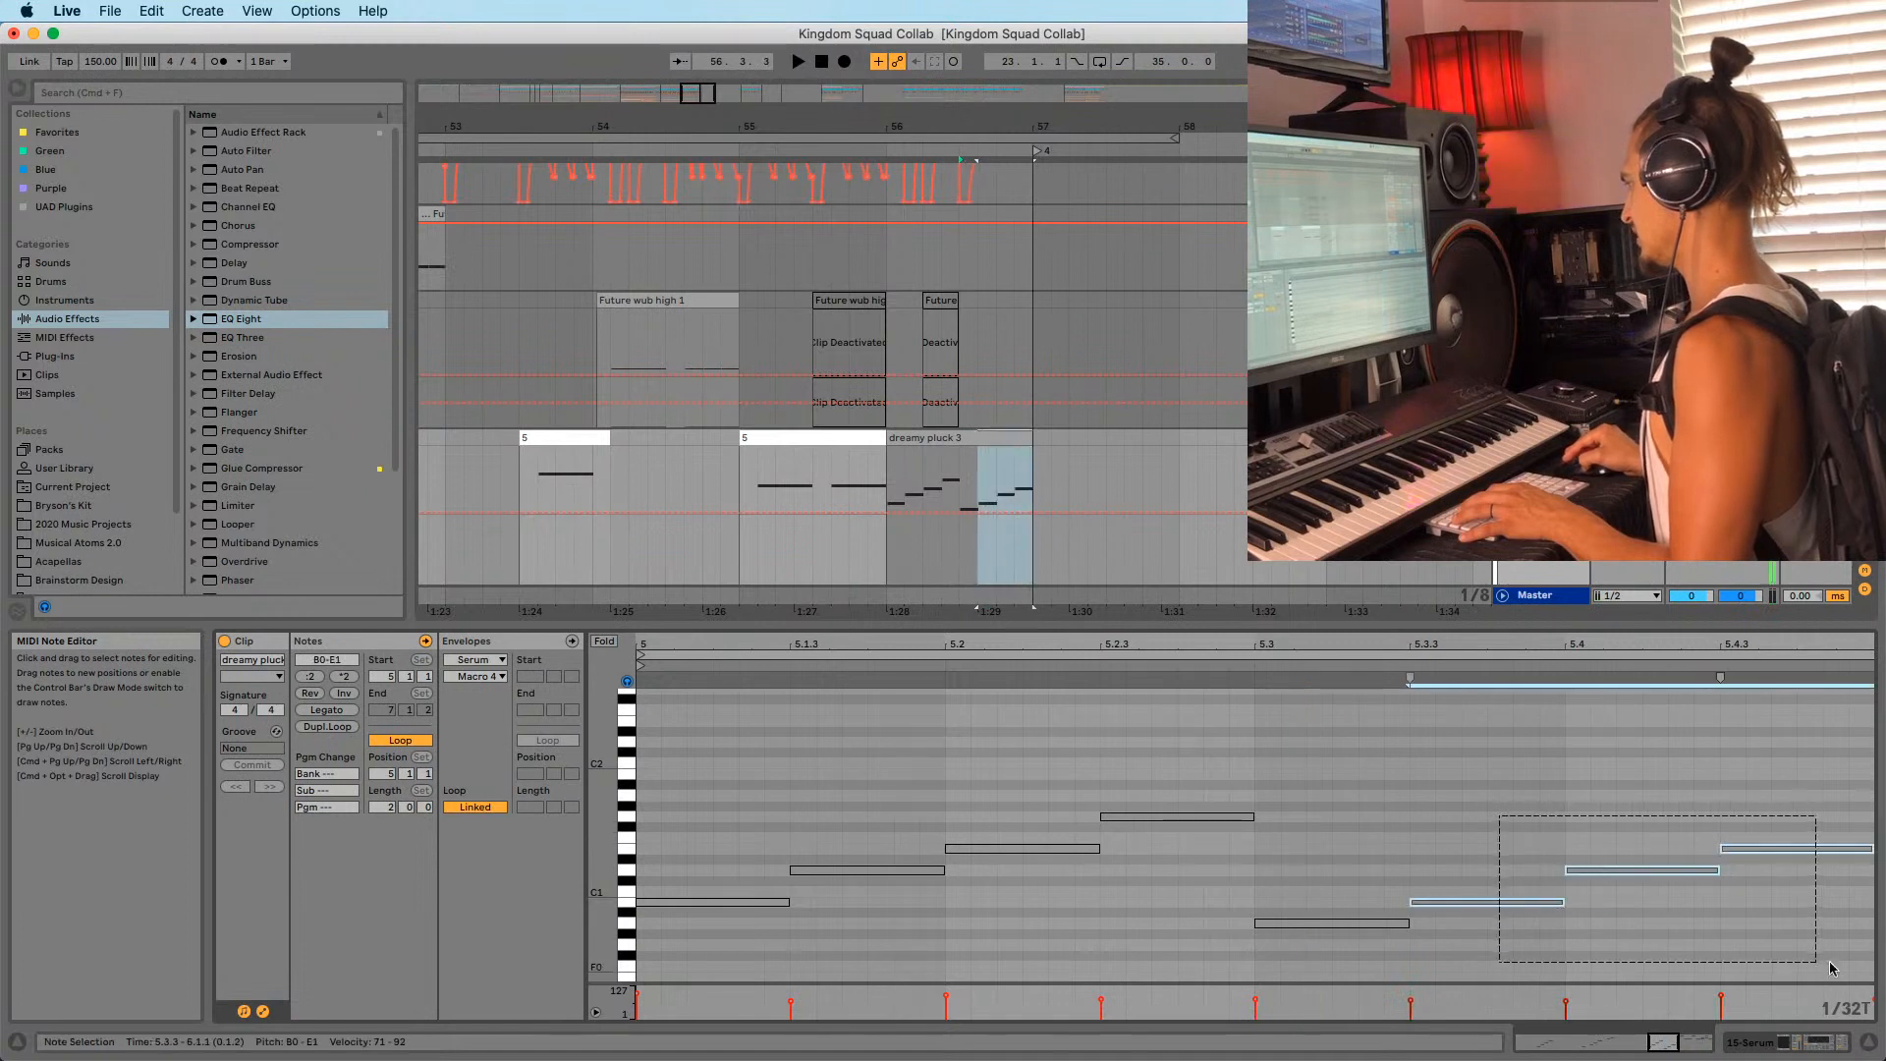
key("Delete")
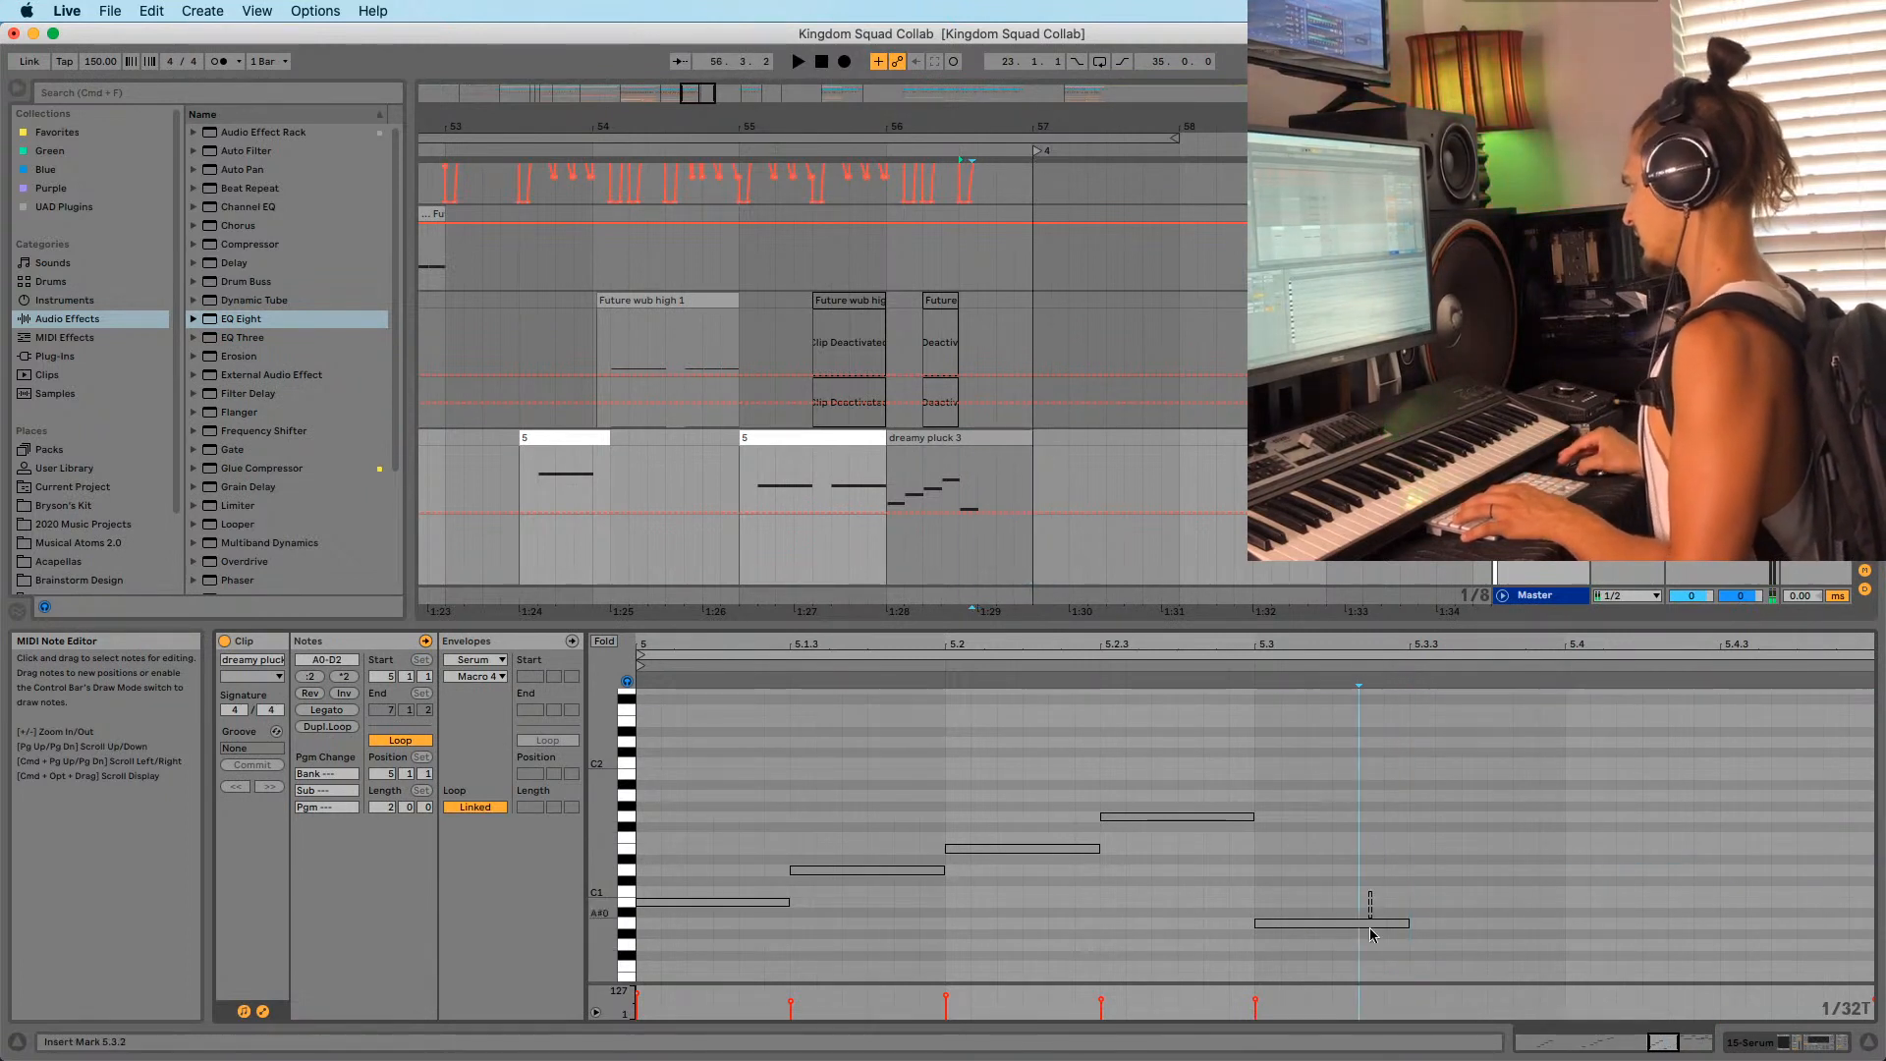
left_click_drag(1370, 928, 1364, 945)
key("Down")
key("Down")
key("space")
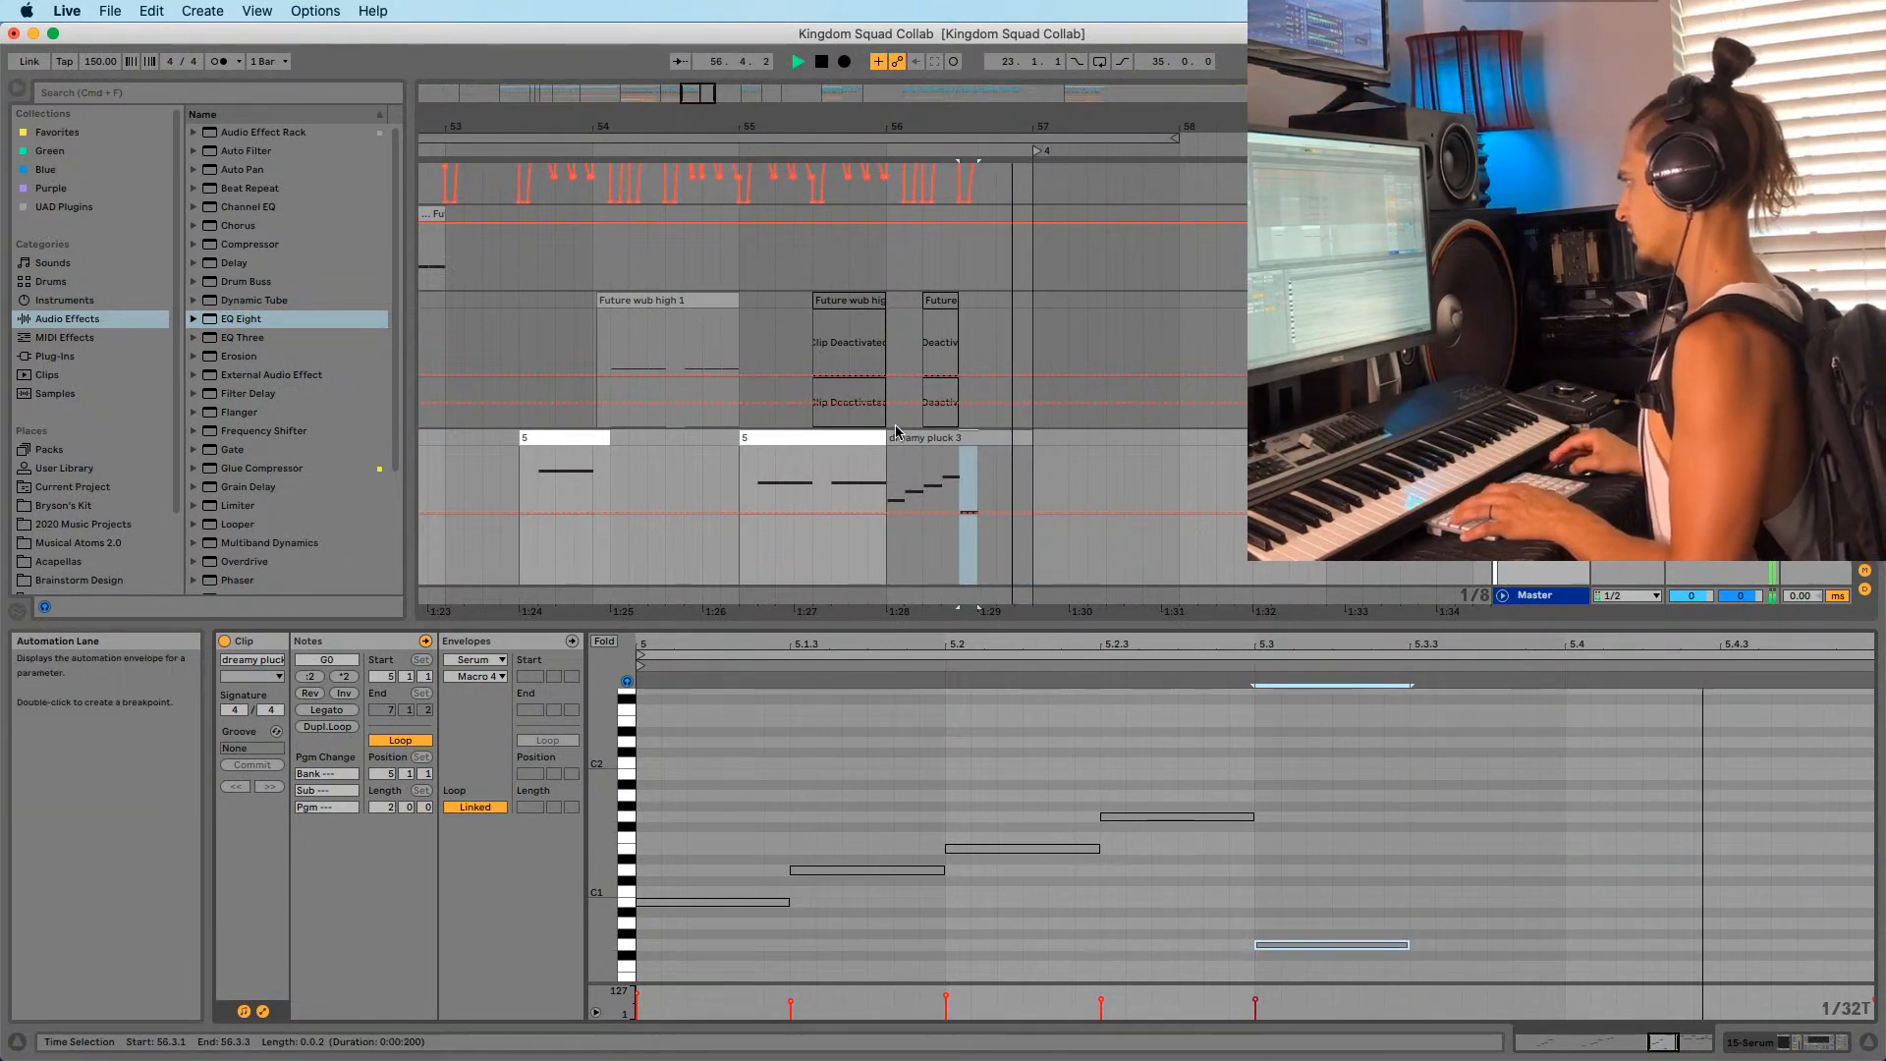
Raise the note an octave to G1 and stretch it to end at bar 6.
left_click_drag(1412, 945, 1872, 945)
key("space")
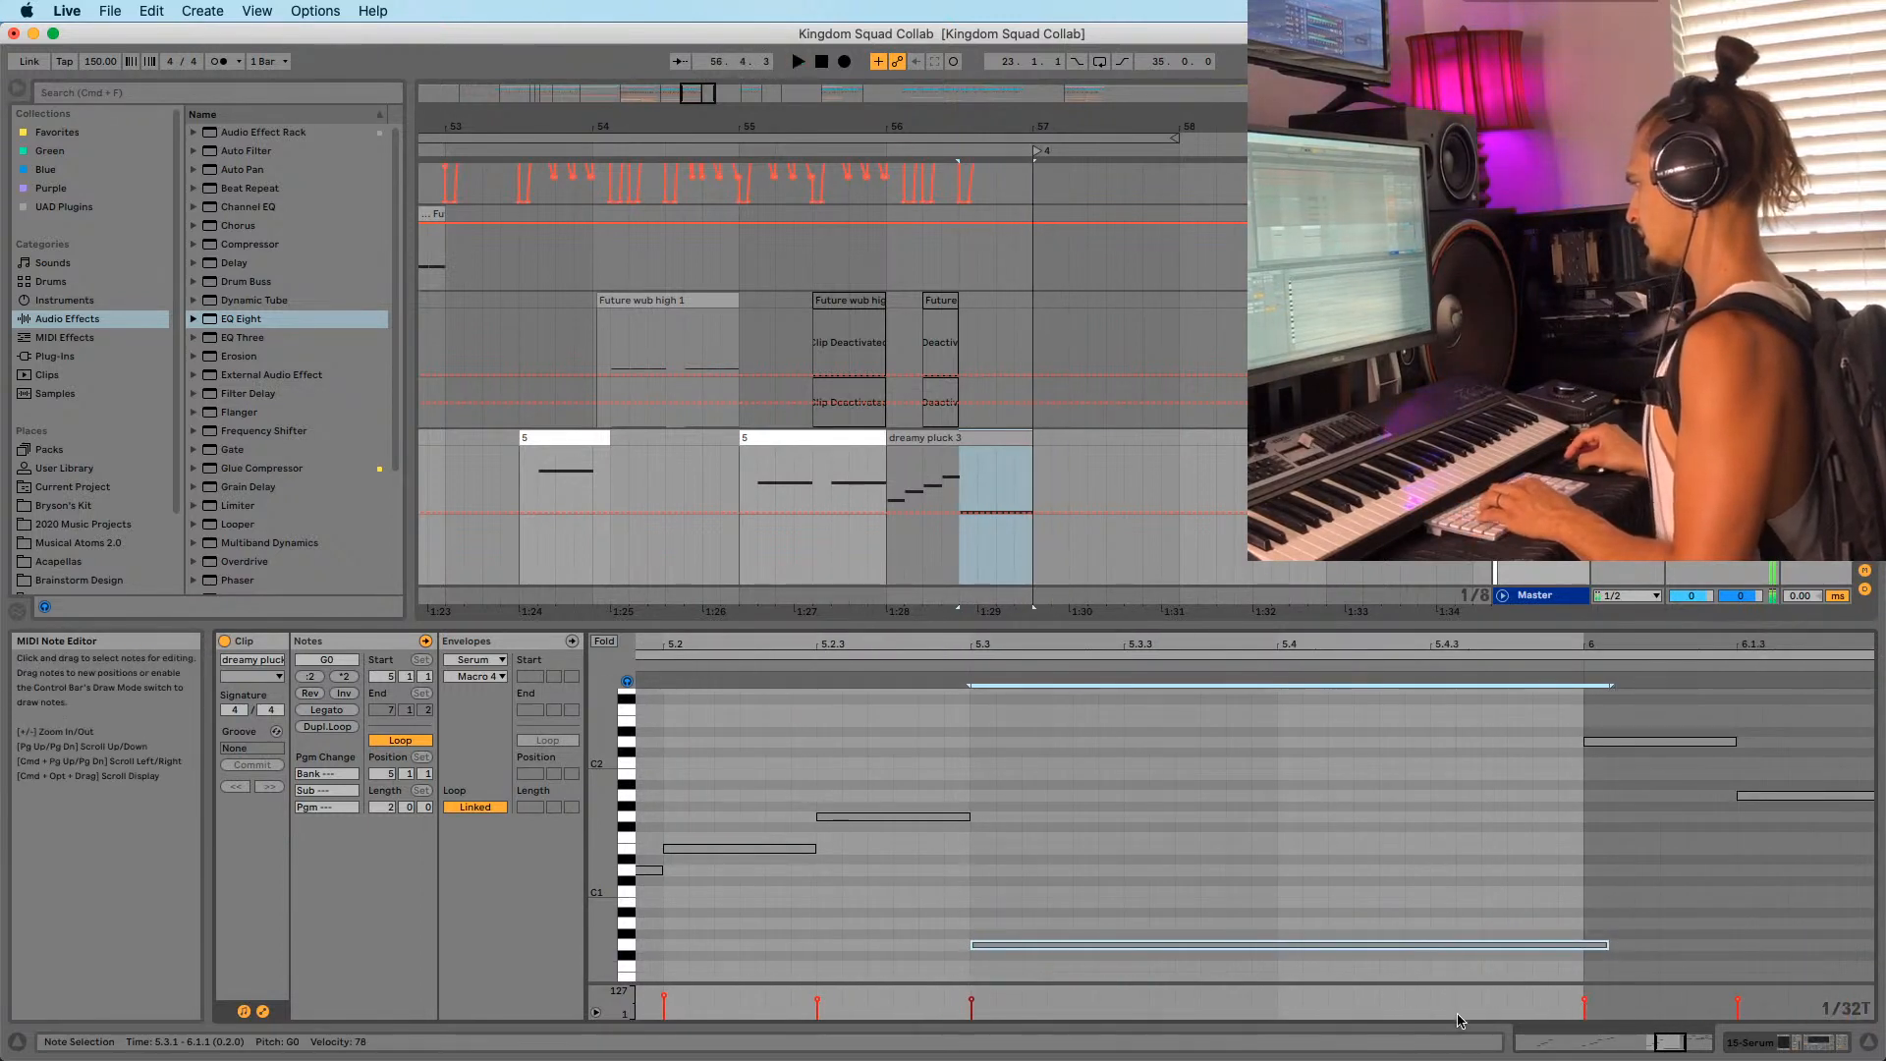
key("shift+Up")
key("space")
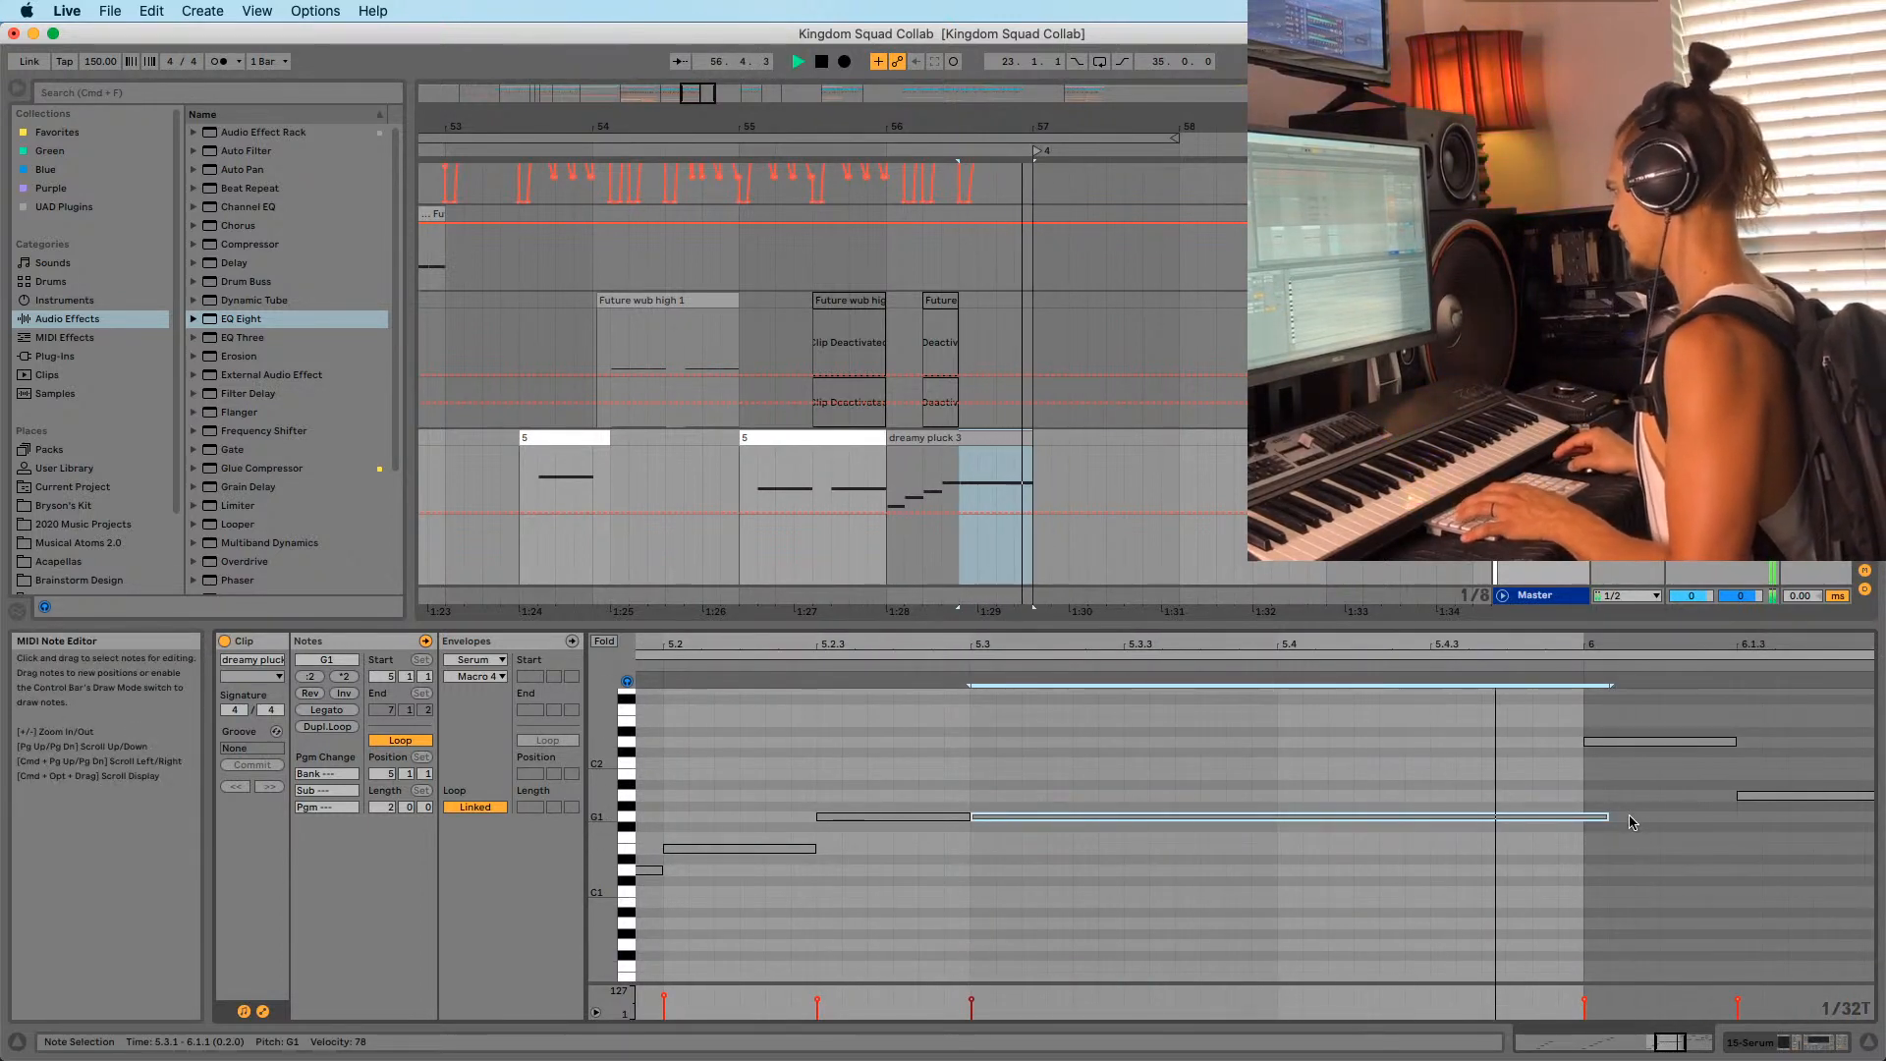
left_click_drag(1608, 816, 1582, 817)
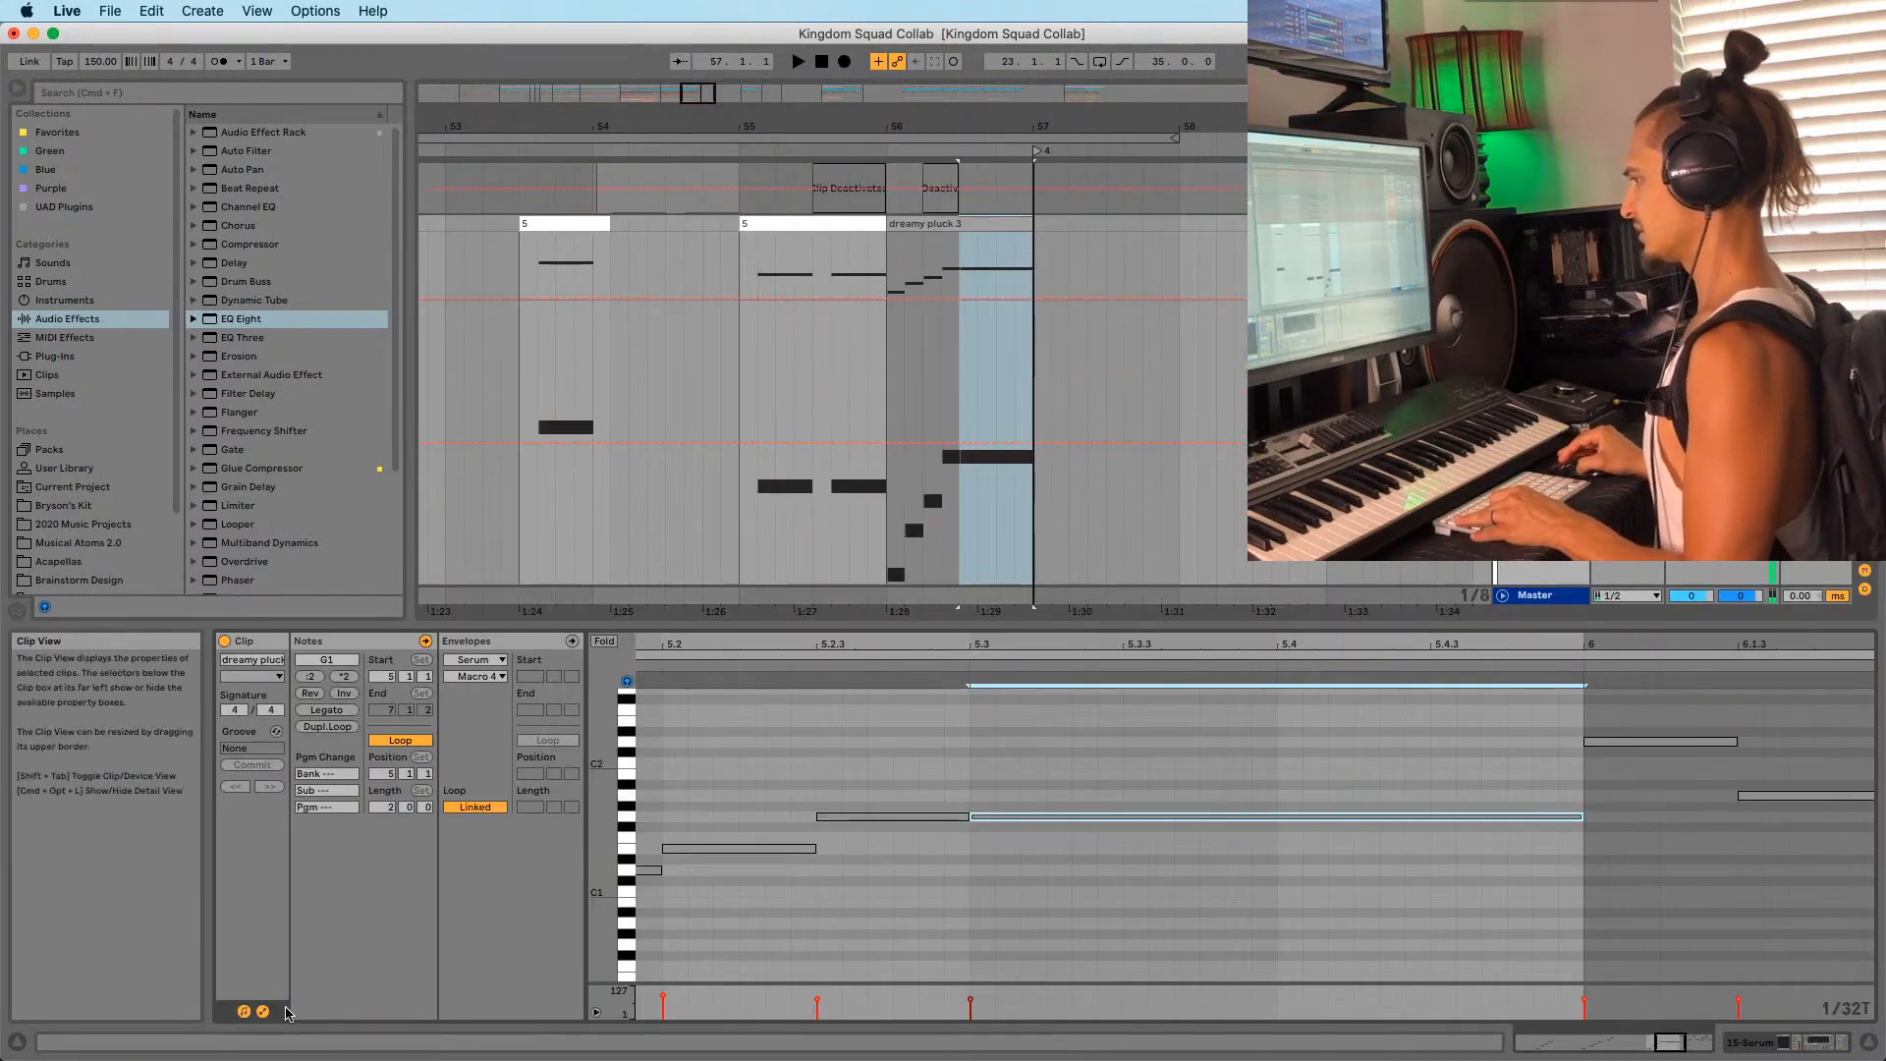
Show dreamy pluck 3's Pitch Bend envelope and draw a full bend from 5.3.3 to 5.4.3.
double_click(263, 1011)
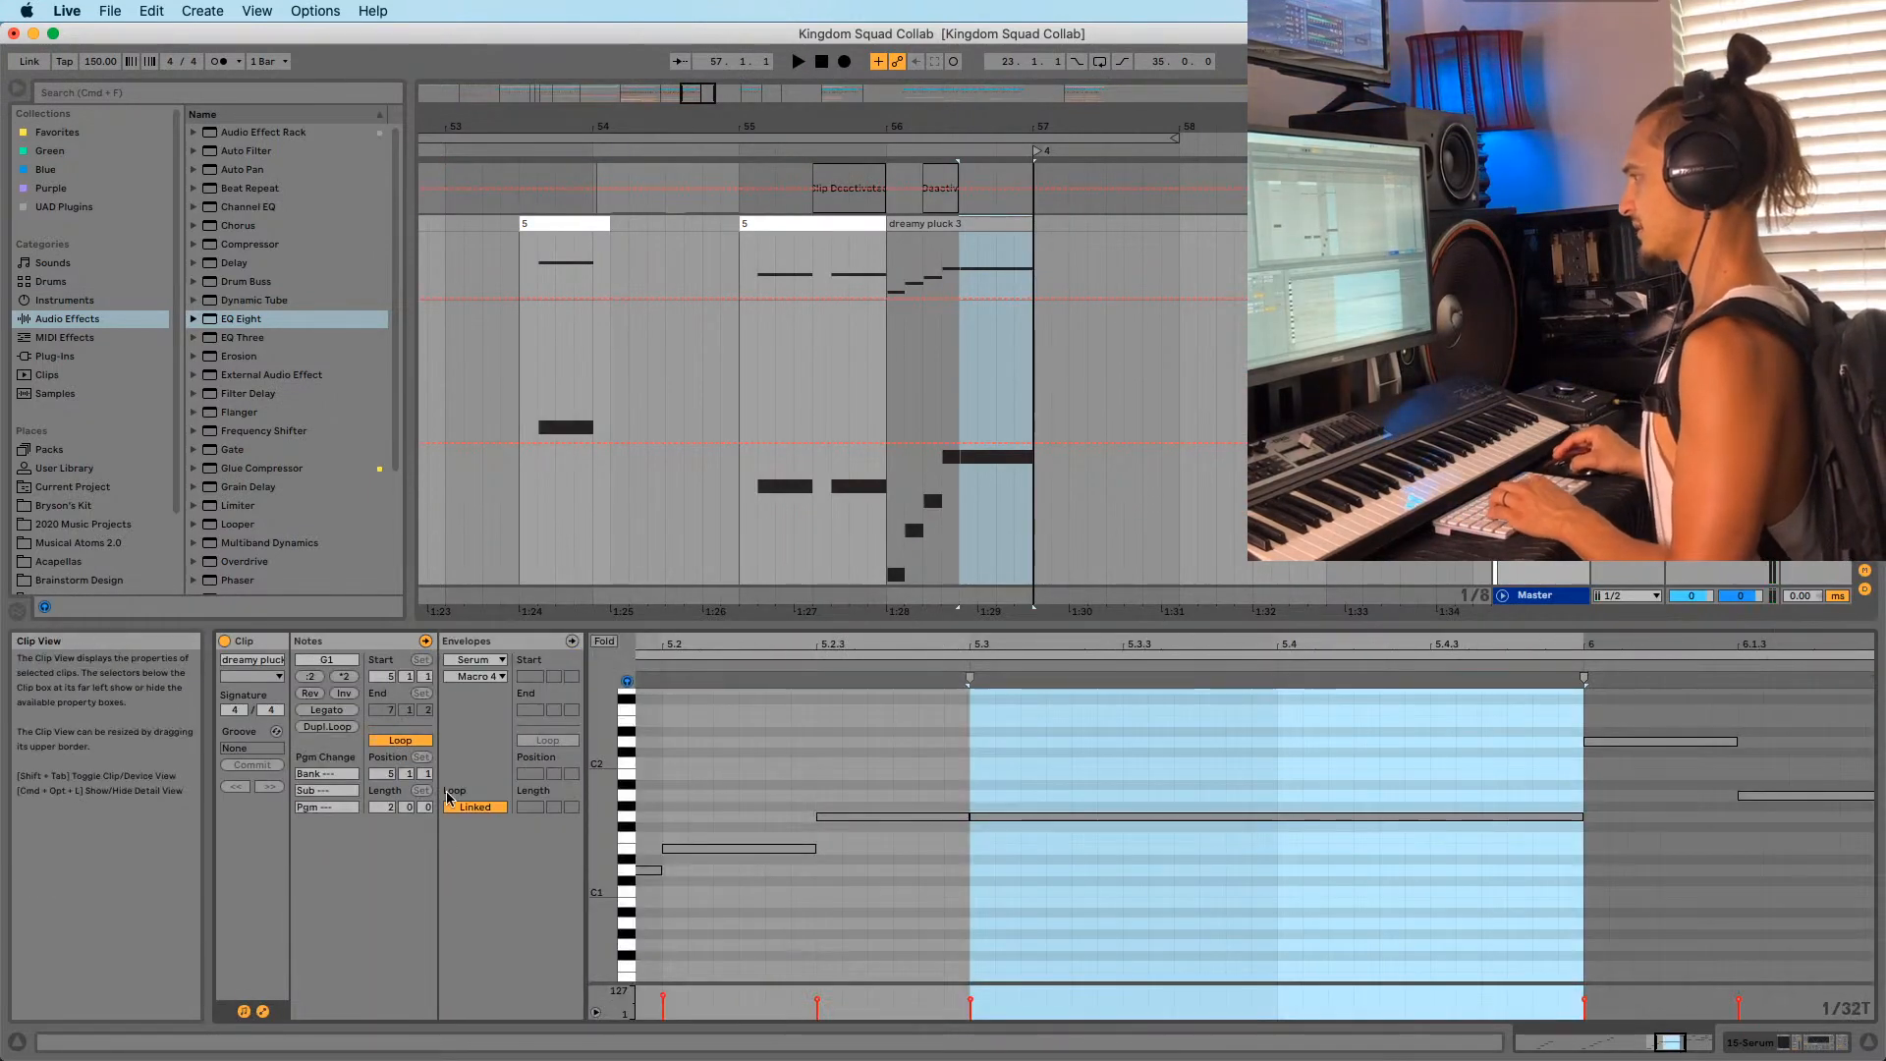
left_click(475, 660)
left_click(489, 674)
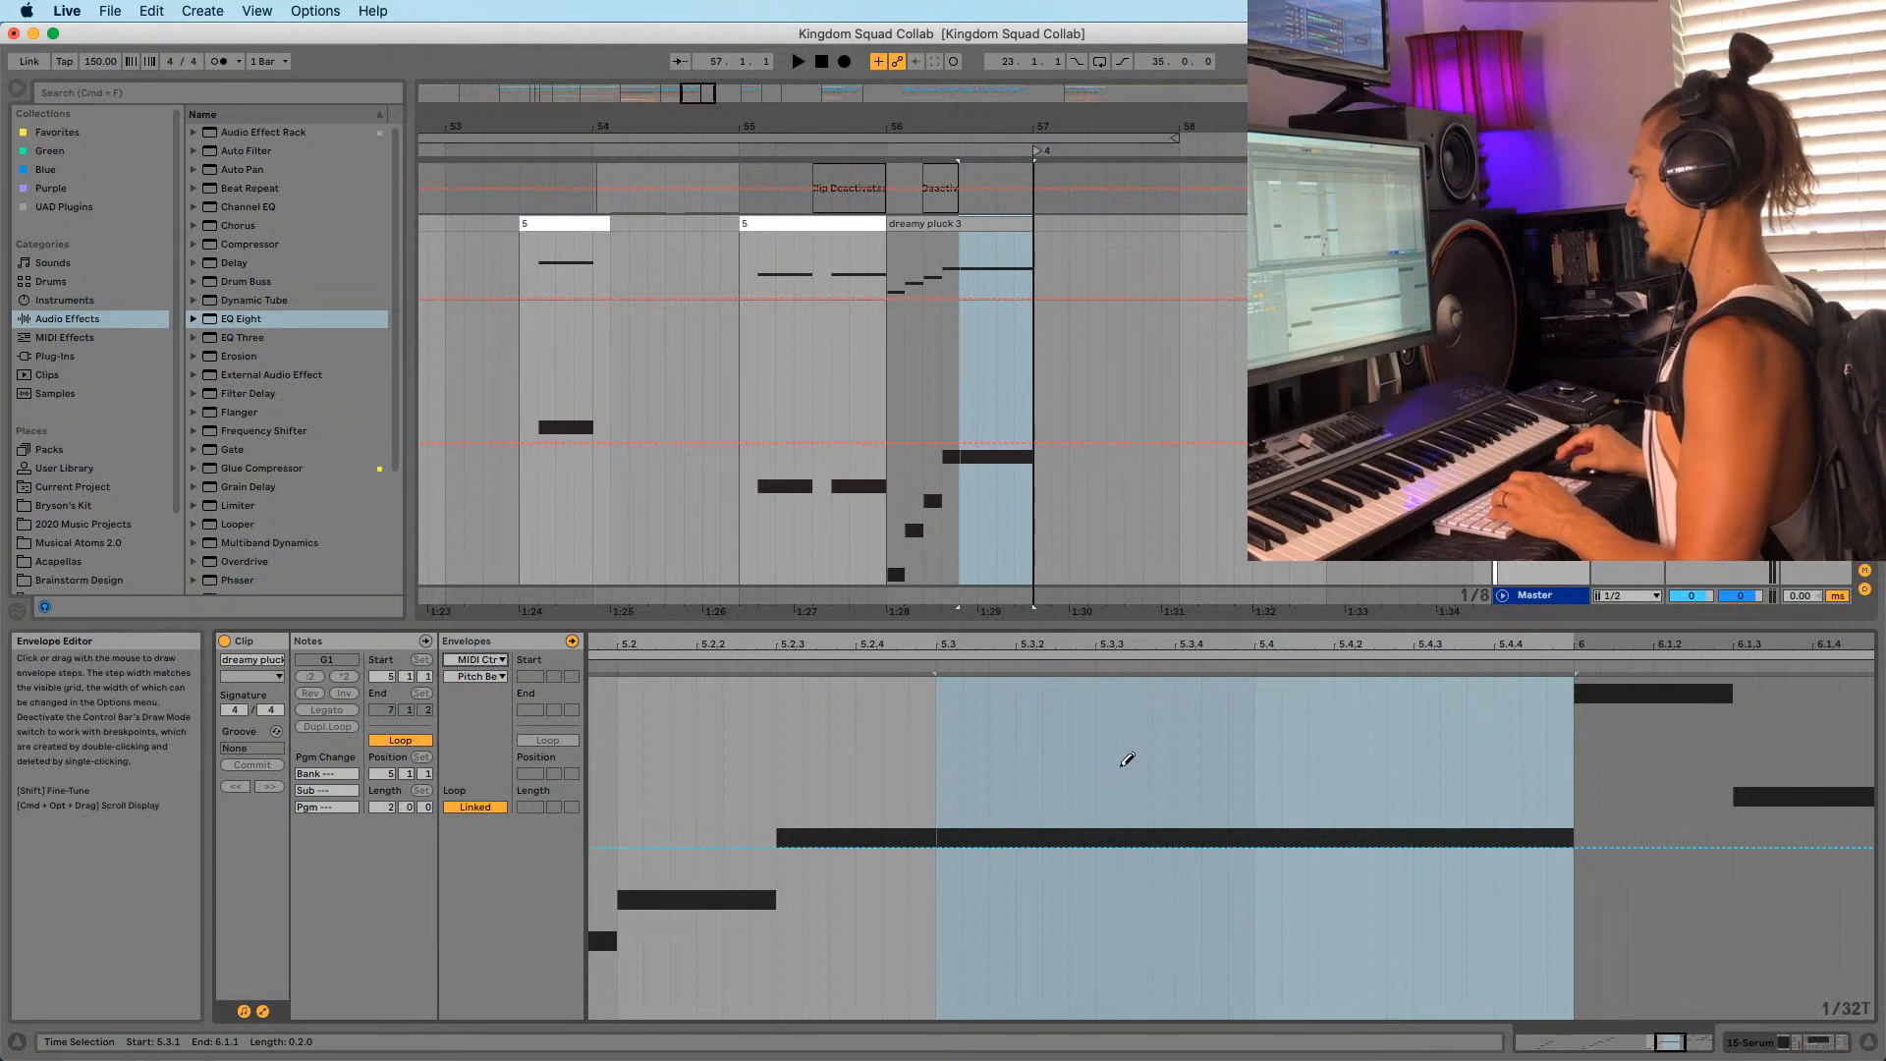
mouse_move(1125, 762)
left_mouse_down()
mouse_move(1192, 685)
mouse_move(1403, 685)
left_mouse_up()
Slant the bend's rising edge into a ramp that peaks at 5.3.3.
key("b")
left_click(1073, 896)
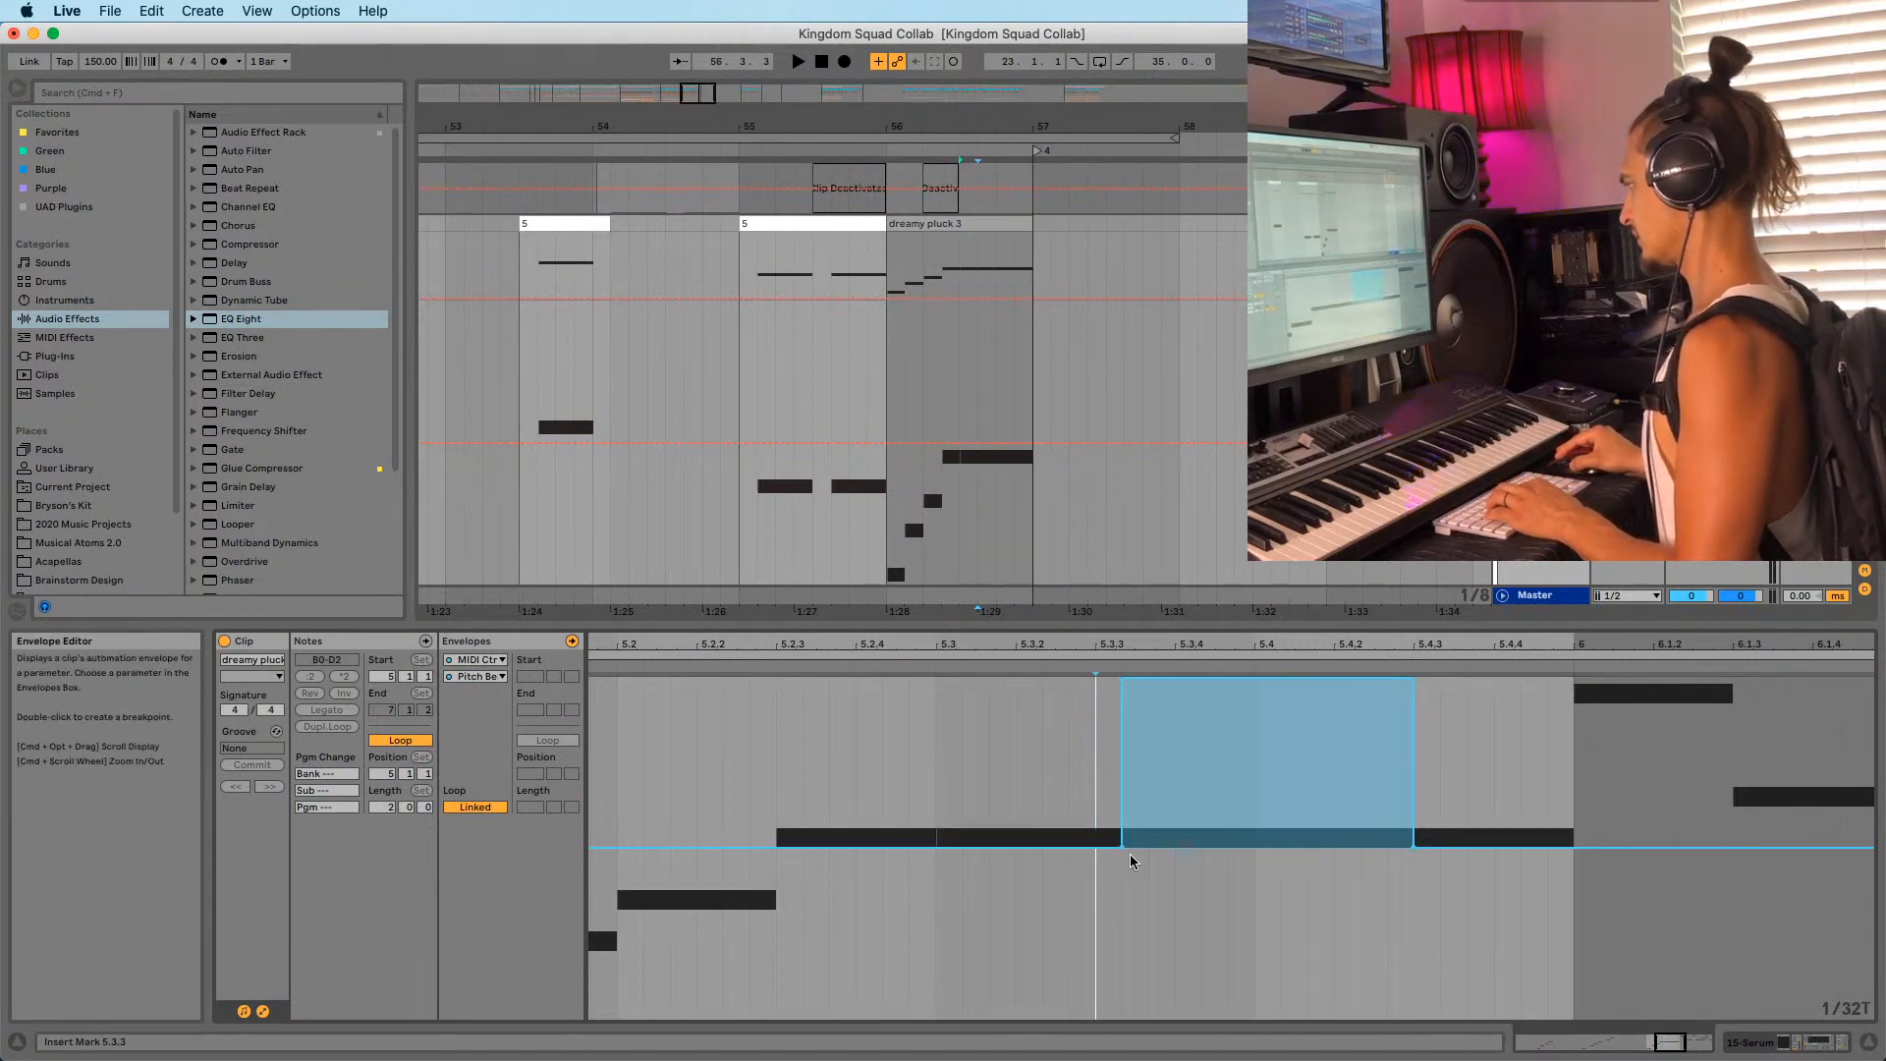
left_click_drag(1121, 843, 990, 844)
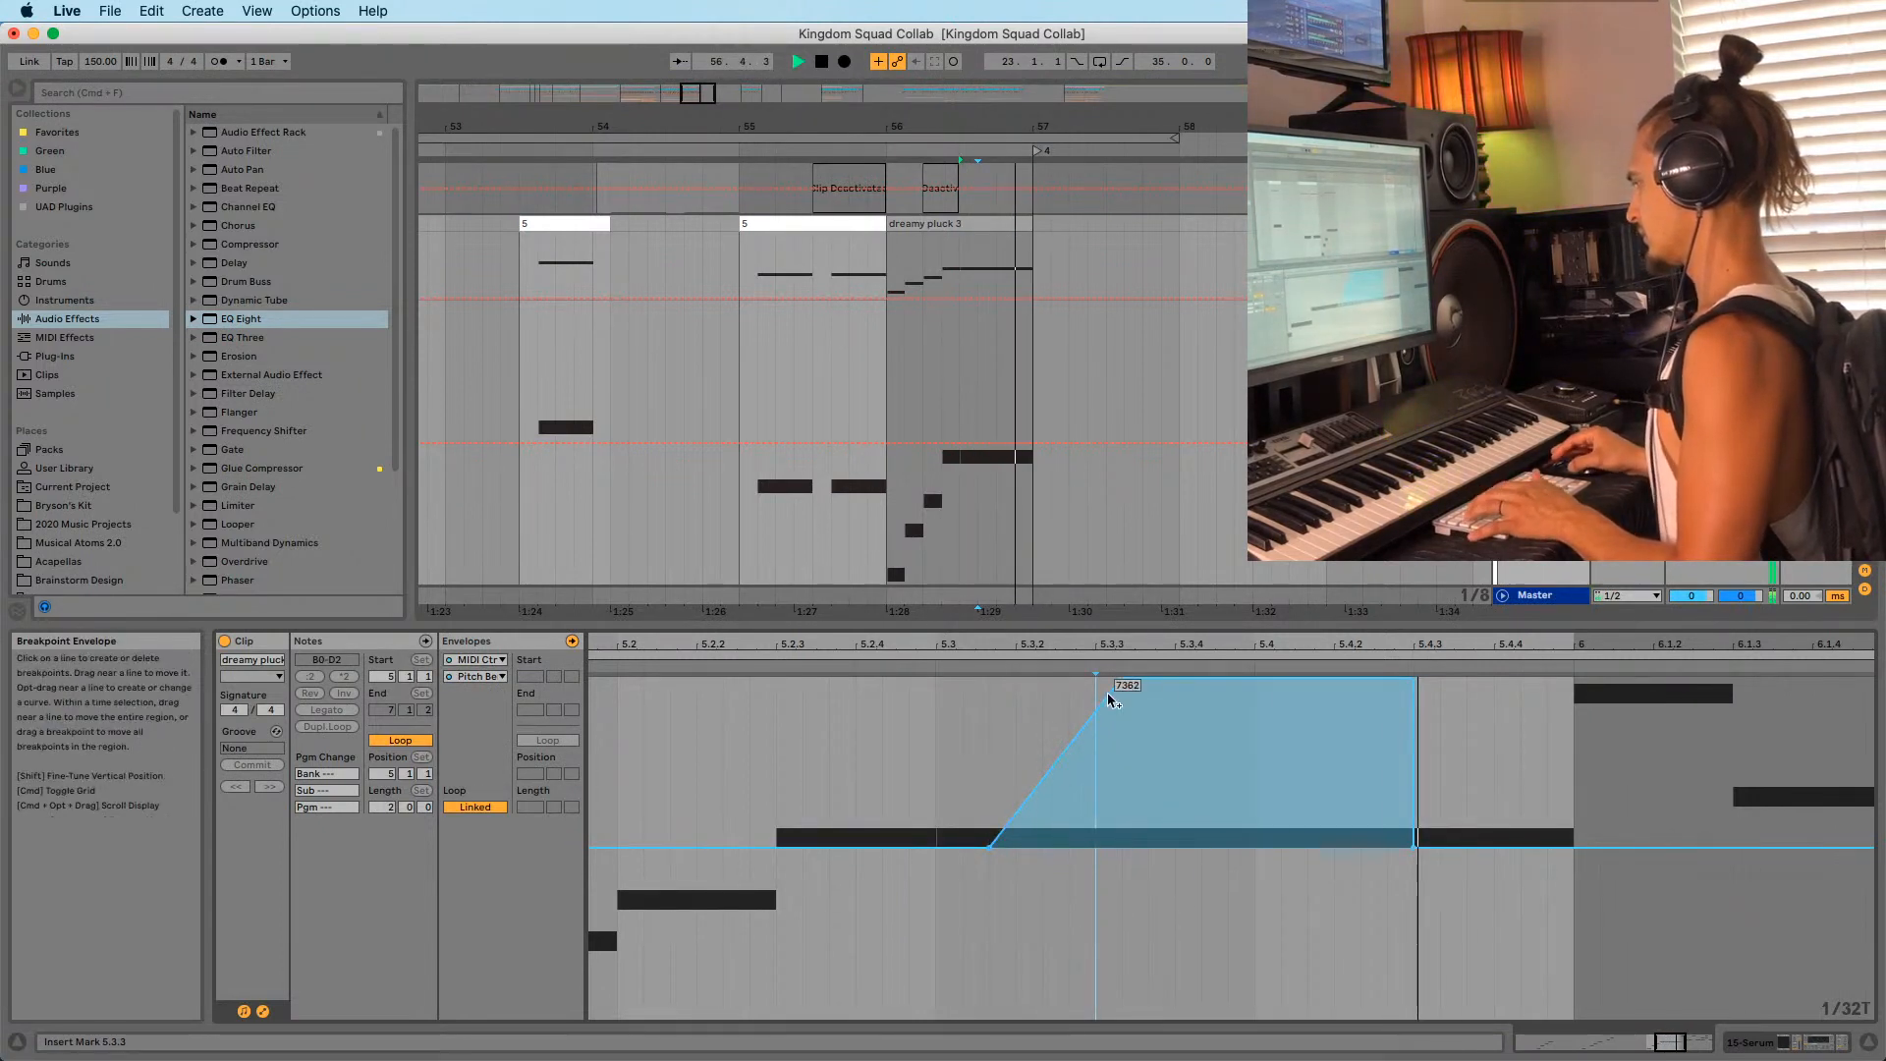
left_click_drag(1120, 680, 1095, 680)
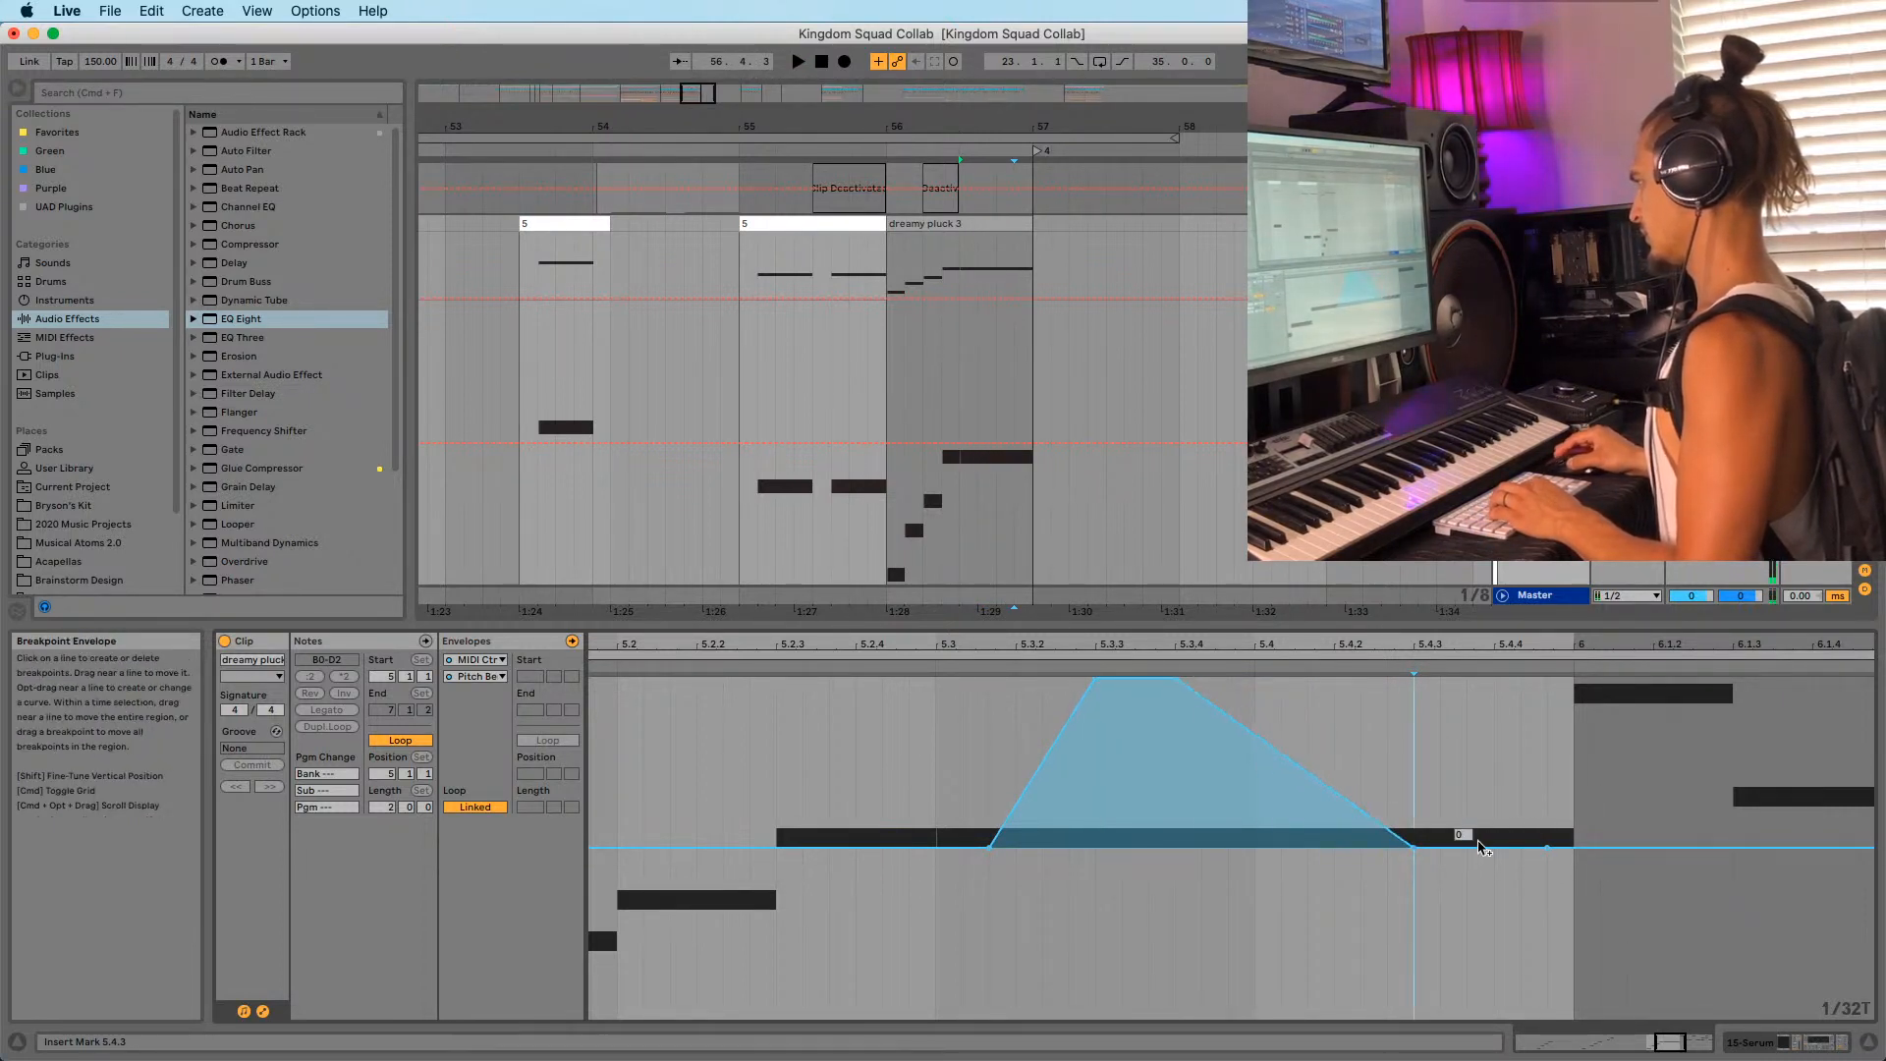
Pull the envelope into a deep dip held at the bottom until near bar 6, auditioning it.
left_click_drag(1407, 850, 1361, 1014)
key("space")
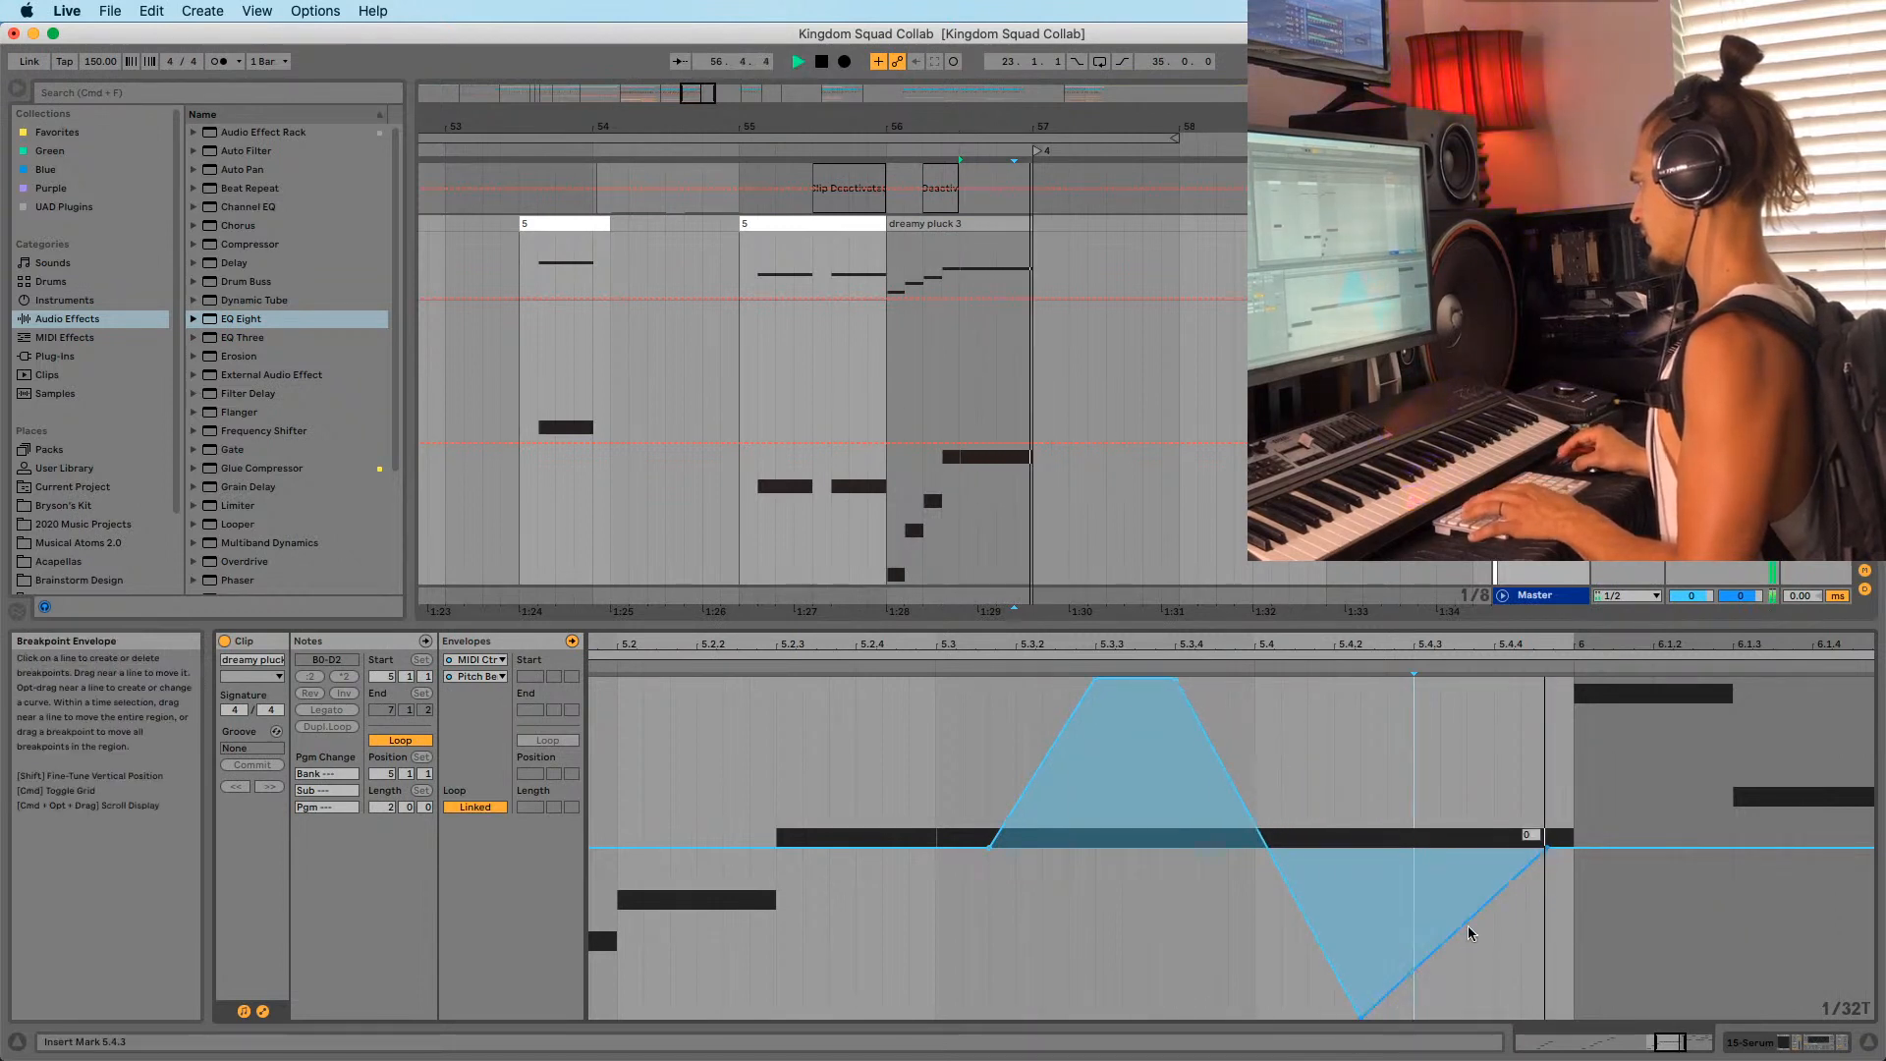
left_click_drag(1485, 909, 1547, 1017)
key("space")
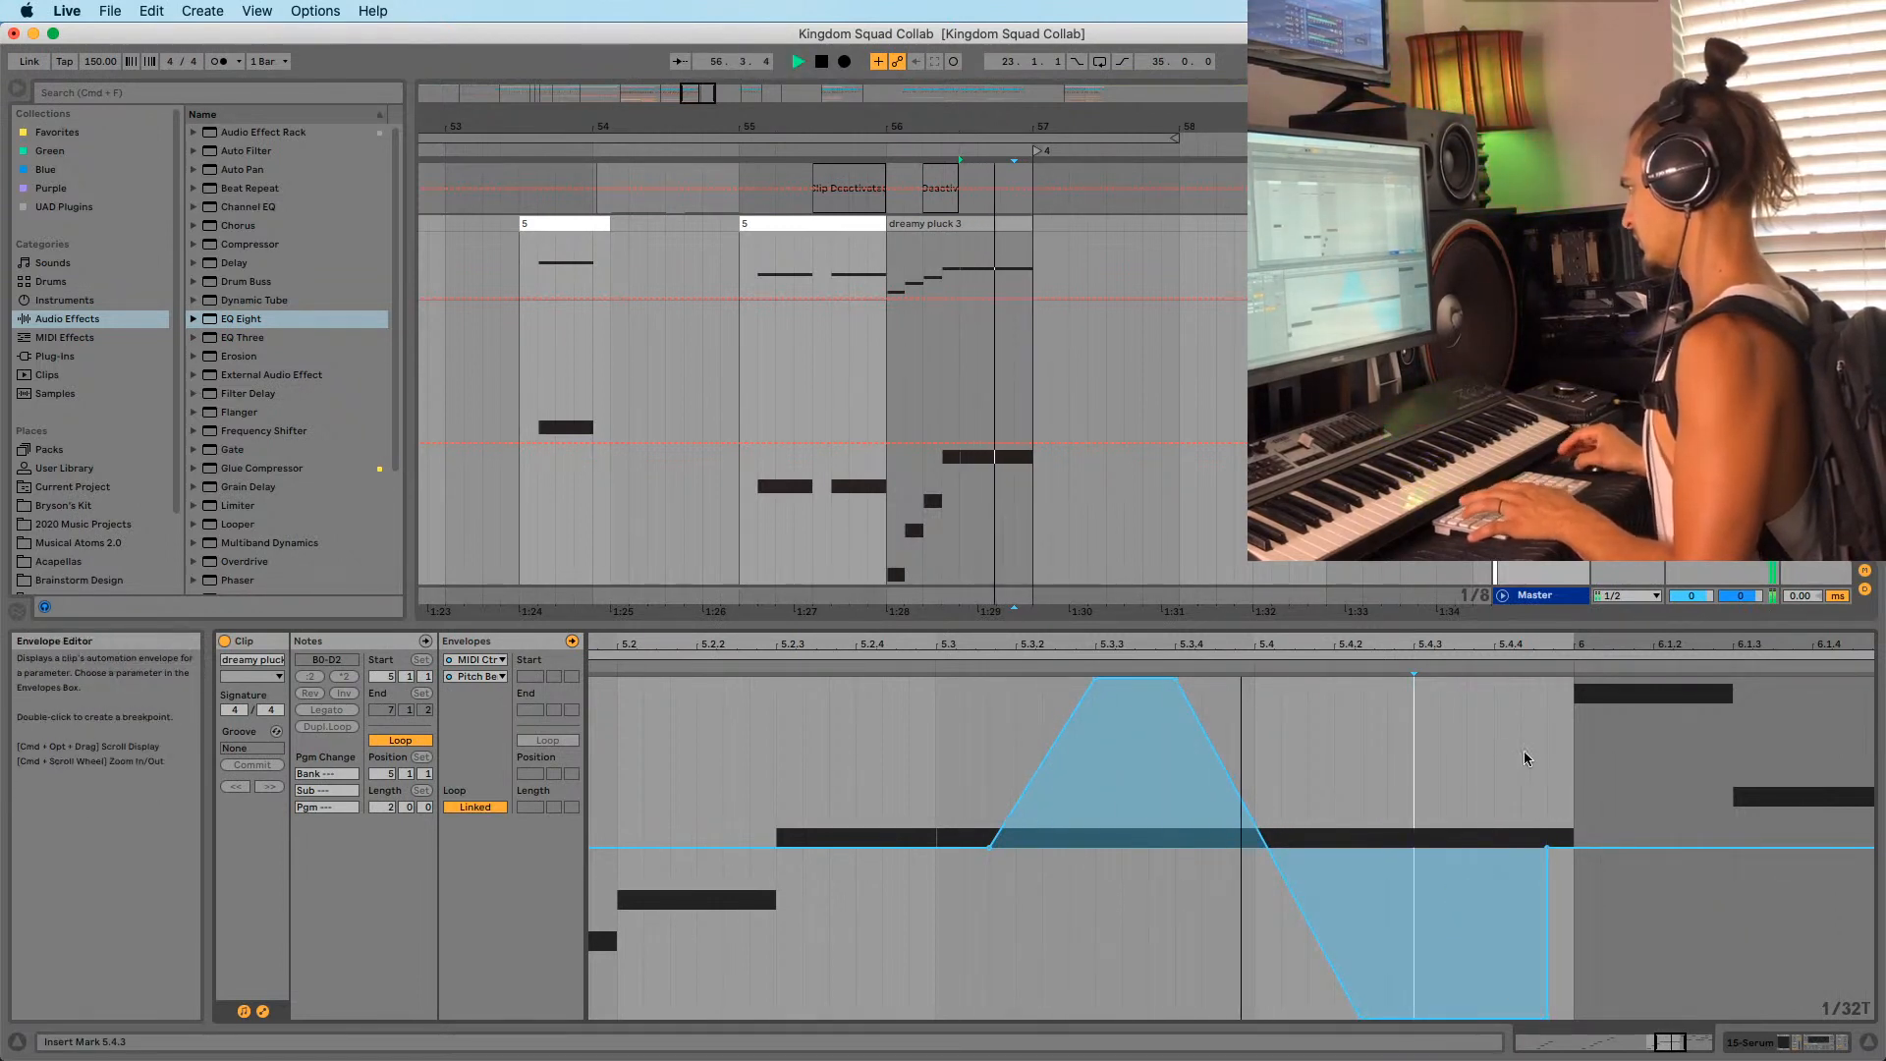
Delete the extra breakpoint so the dip runs to bar 6, then replay the fill.
scroll(1540, 894, "up", 2)
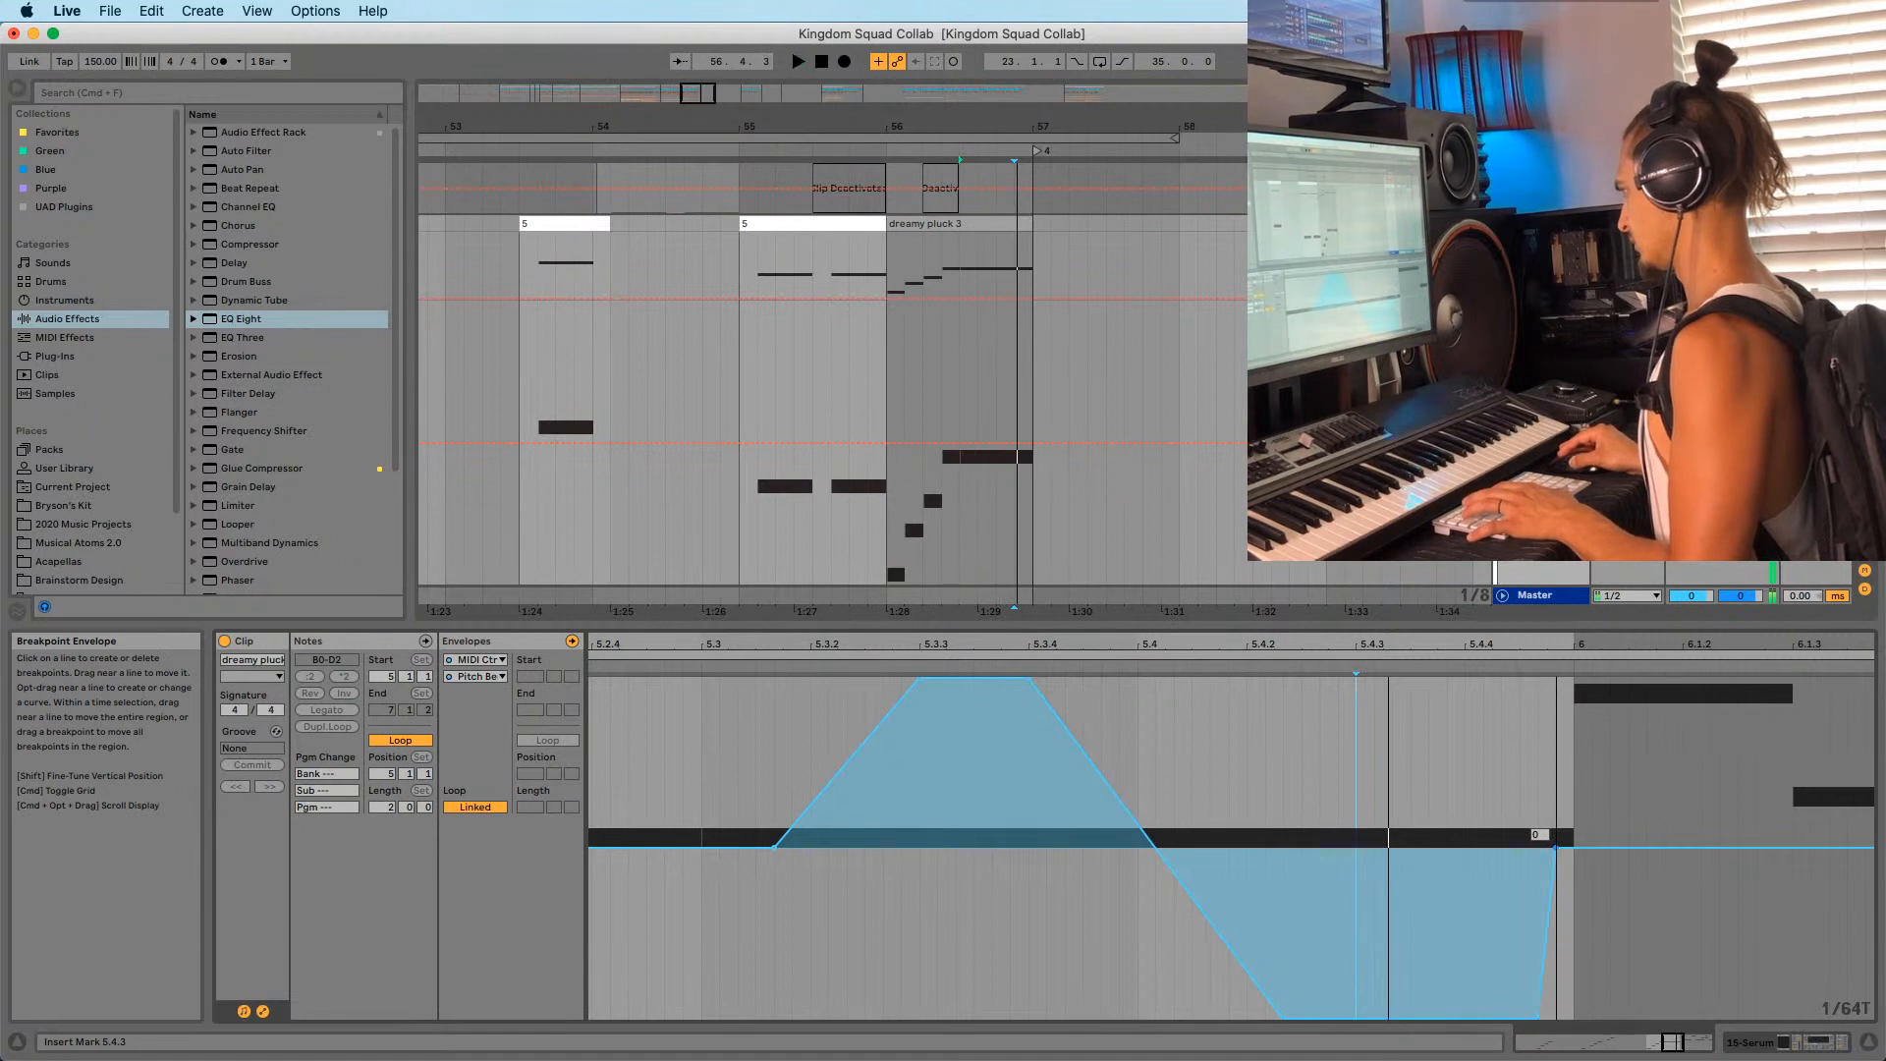
left_click(1554, 846)
key("space")
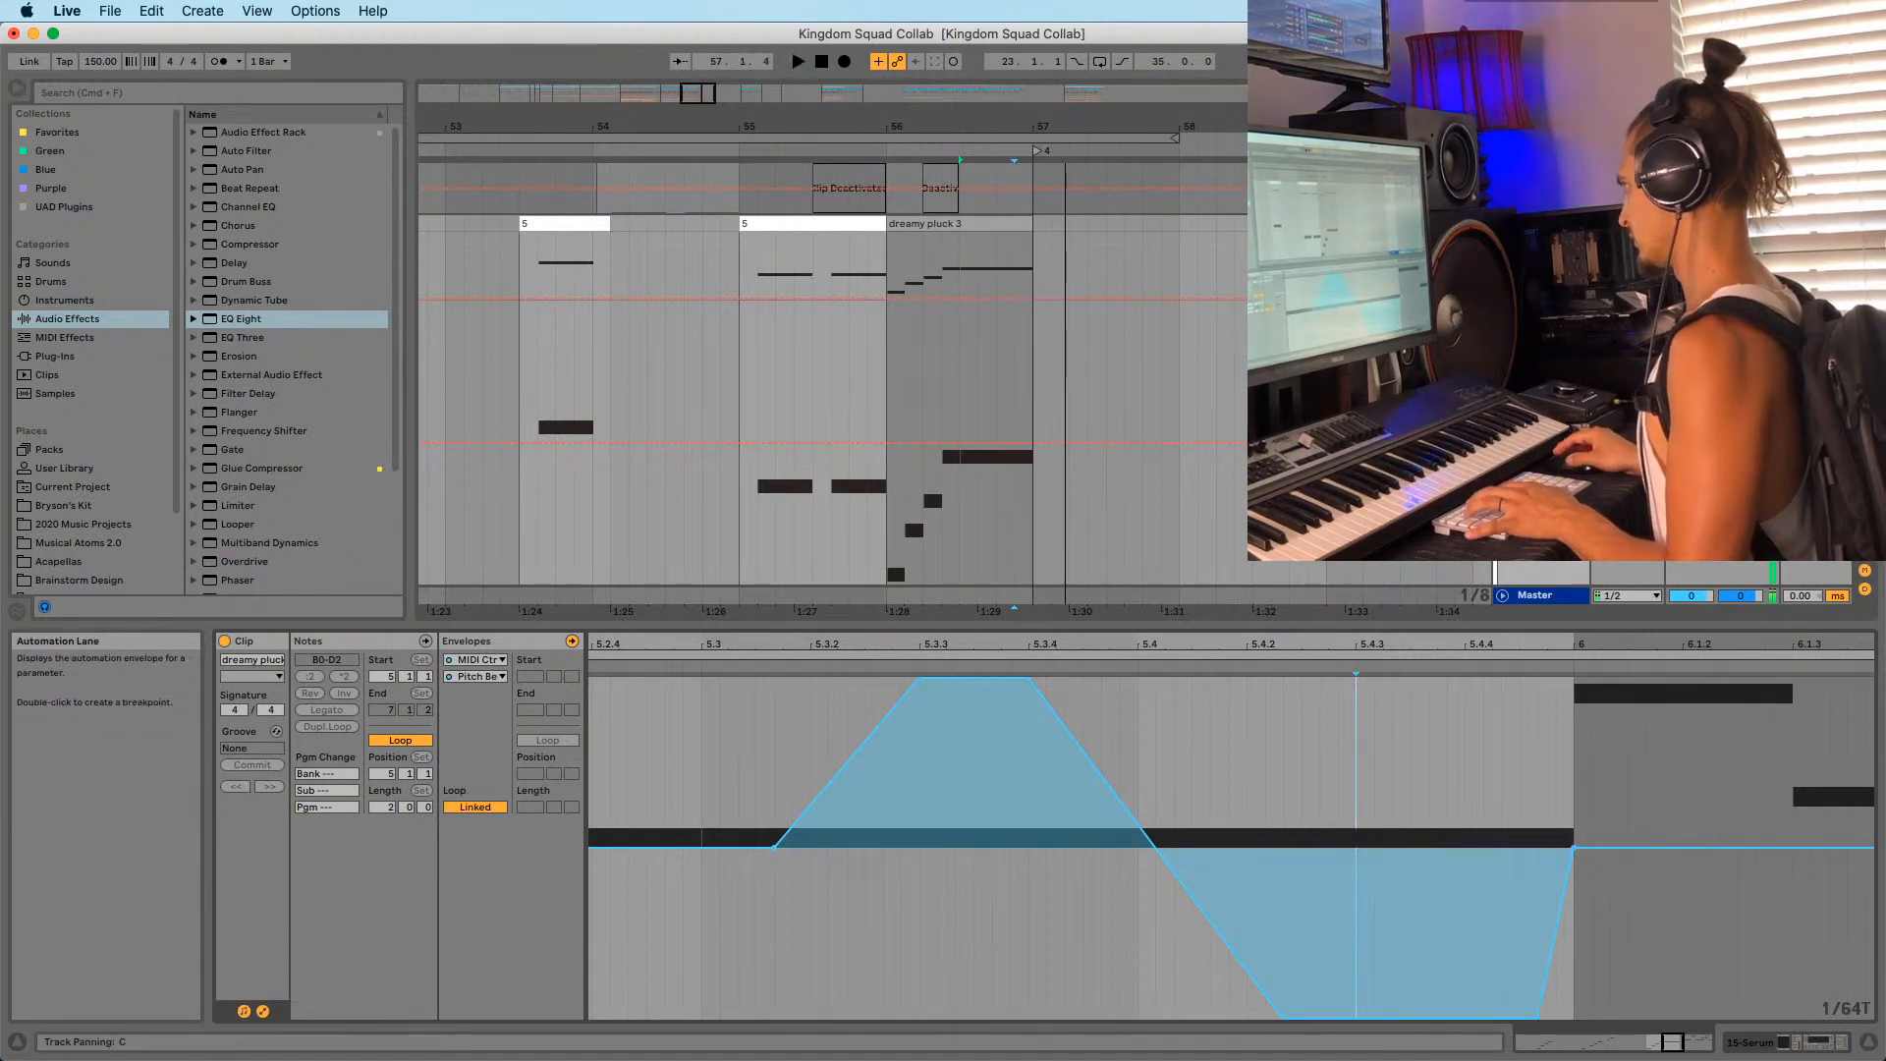
key("space")
key("space")
key("space")
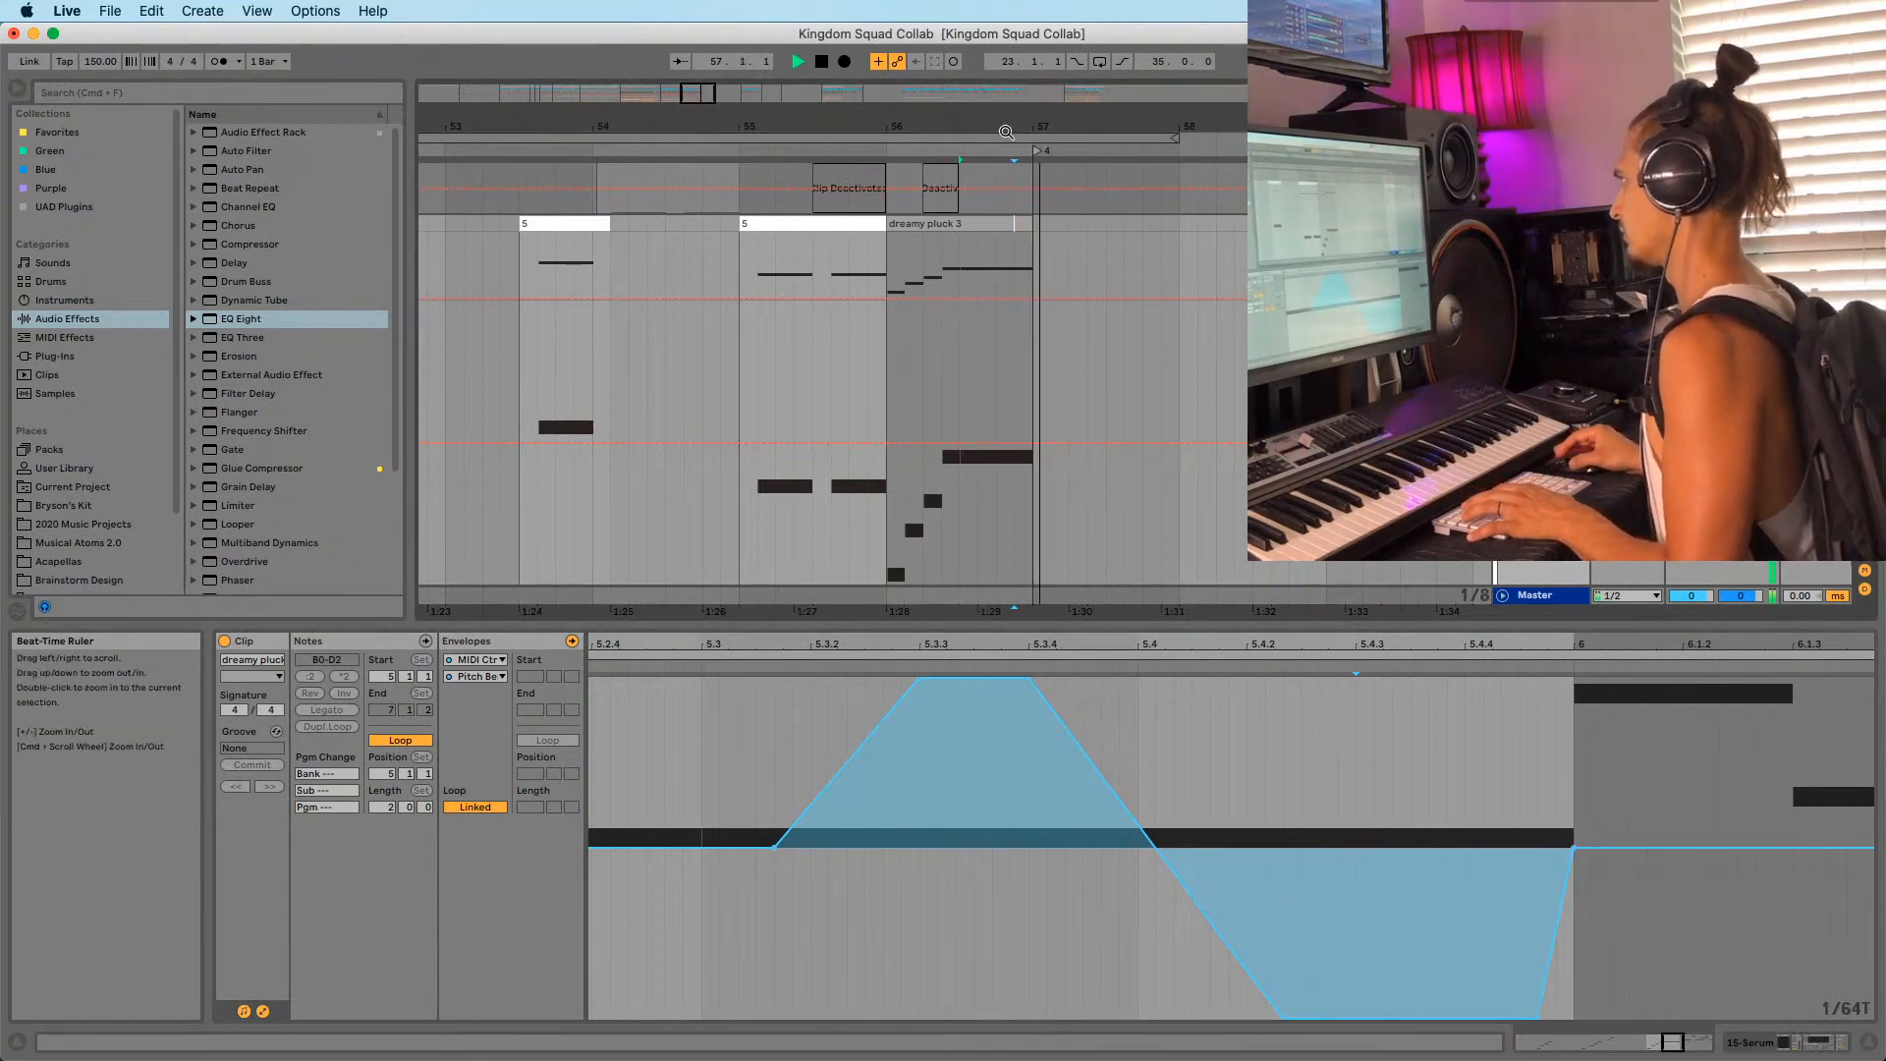
scroll(1003, 339, "down", 5)
key("space")
key("space")
key("space")
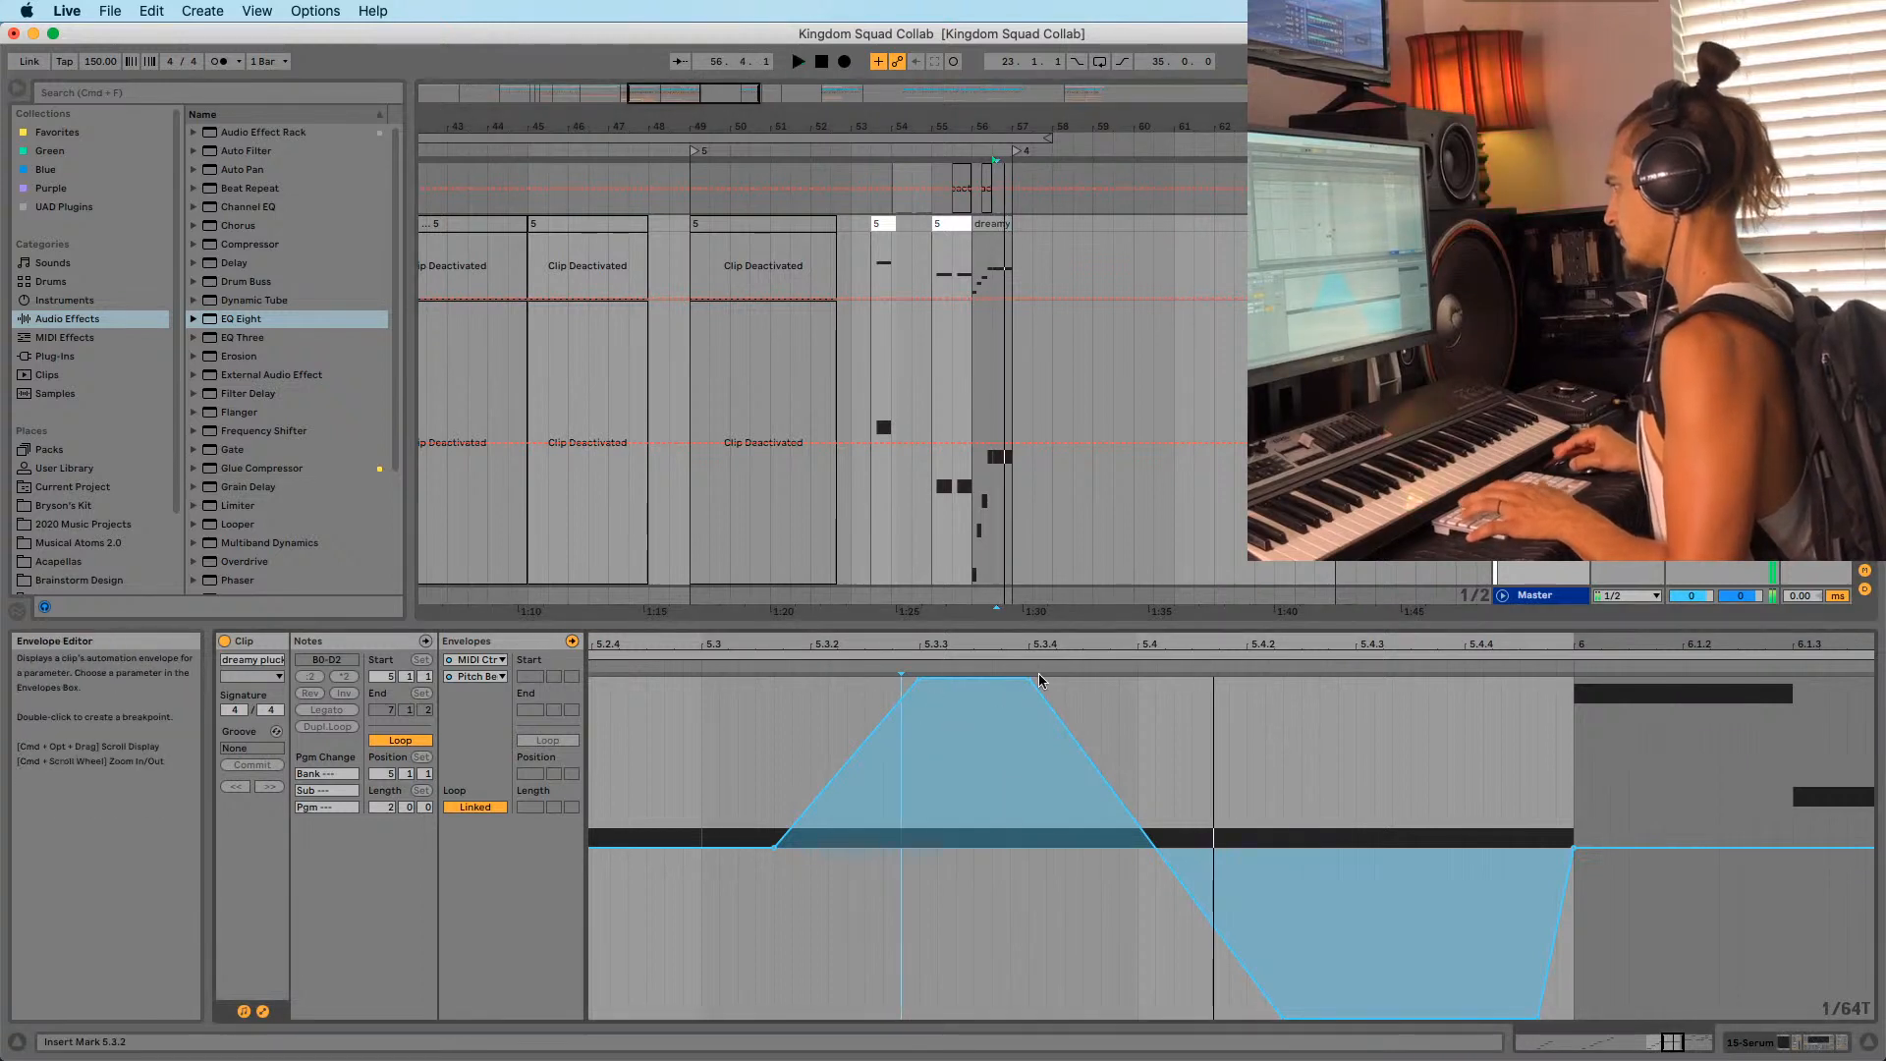
Widen the bend's peak, curve its rising slope convexly, and shift the dip's start later.
left_click_drag(1030, 678, 1137, 678)
left_click_drag(920, 684, 992, 677)
key("space")
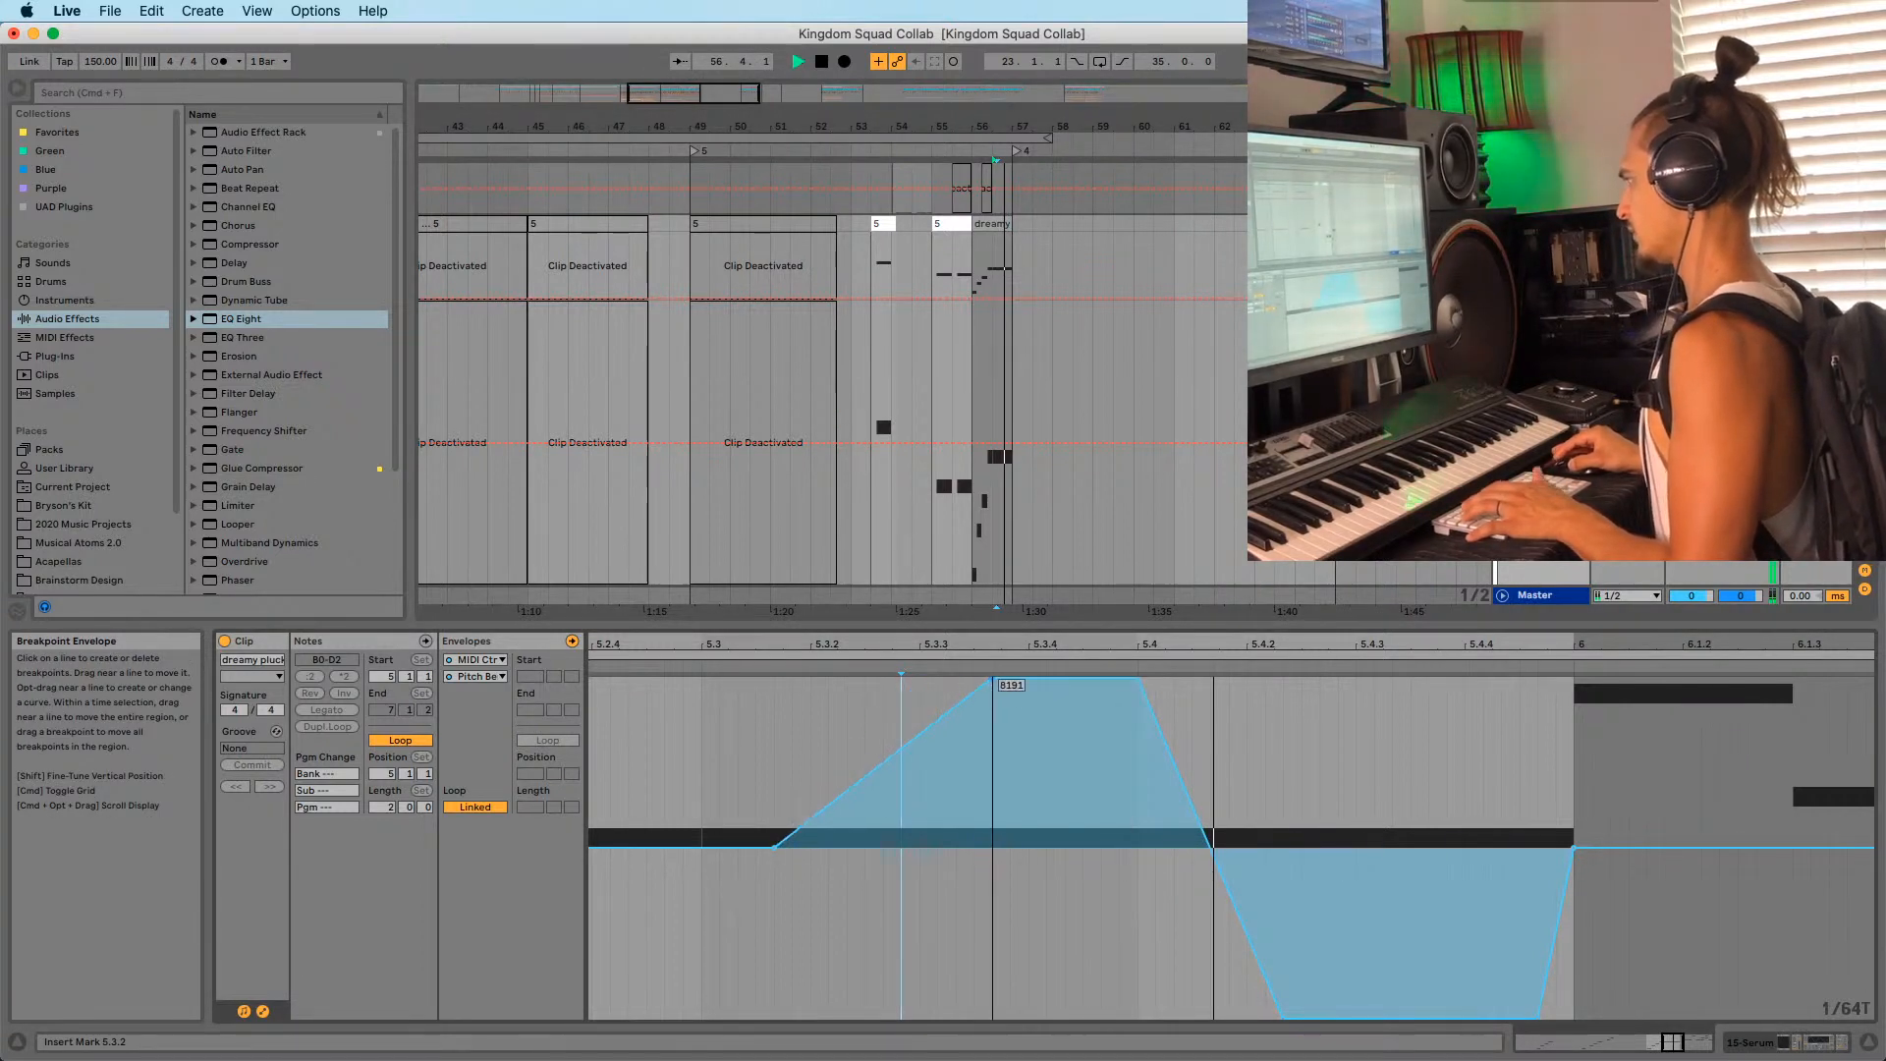
mouse_move(884, 738)
left_mouse_down()
mouse_move(884, 708)
mouse_move(880, 762)
mouse_move(893, 743)
left_mouse_up()
key("space")
key("space")
key("space")
left_click_drag(1134, 684, 1120, 683)
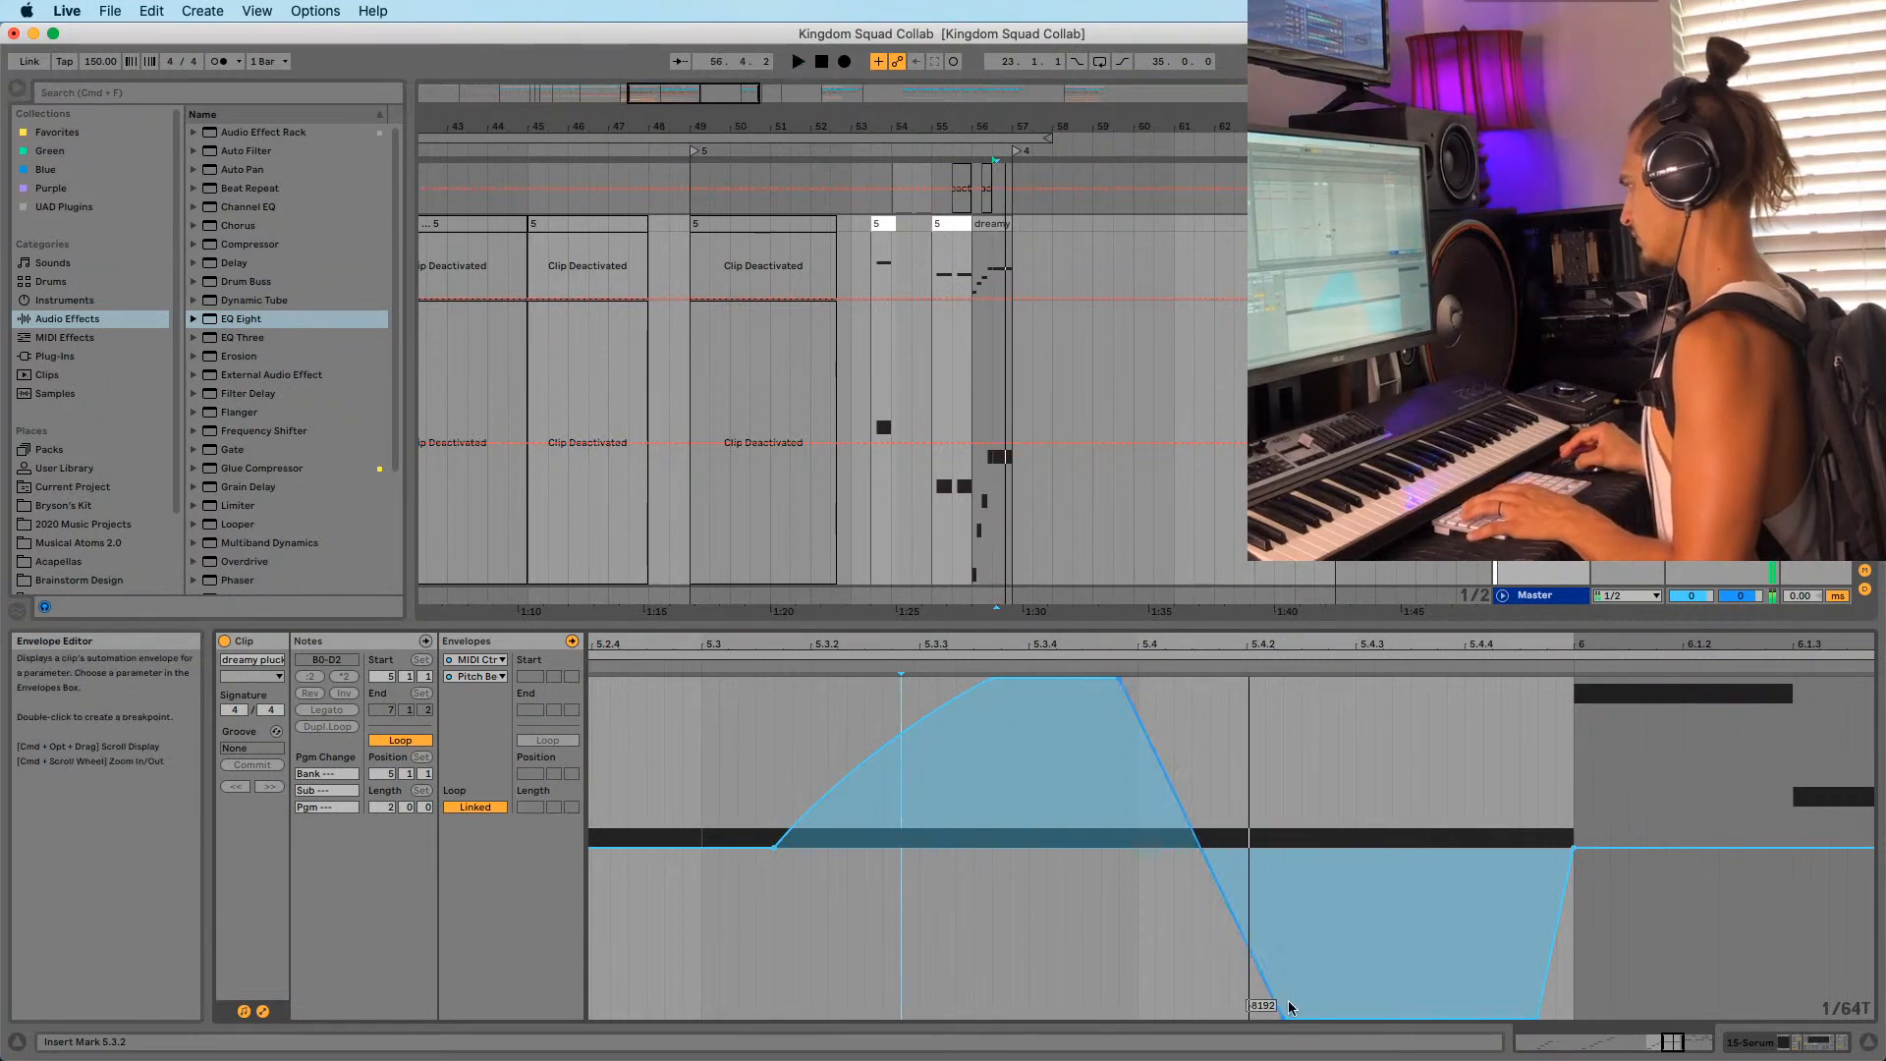
left_click_drag(1284, 1014, 1446, 1015)
key("space")
key("space")
key("space")
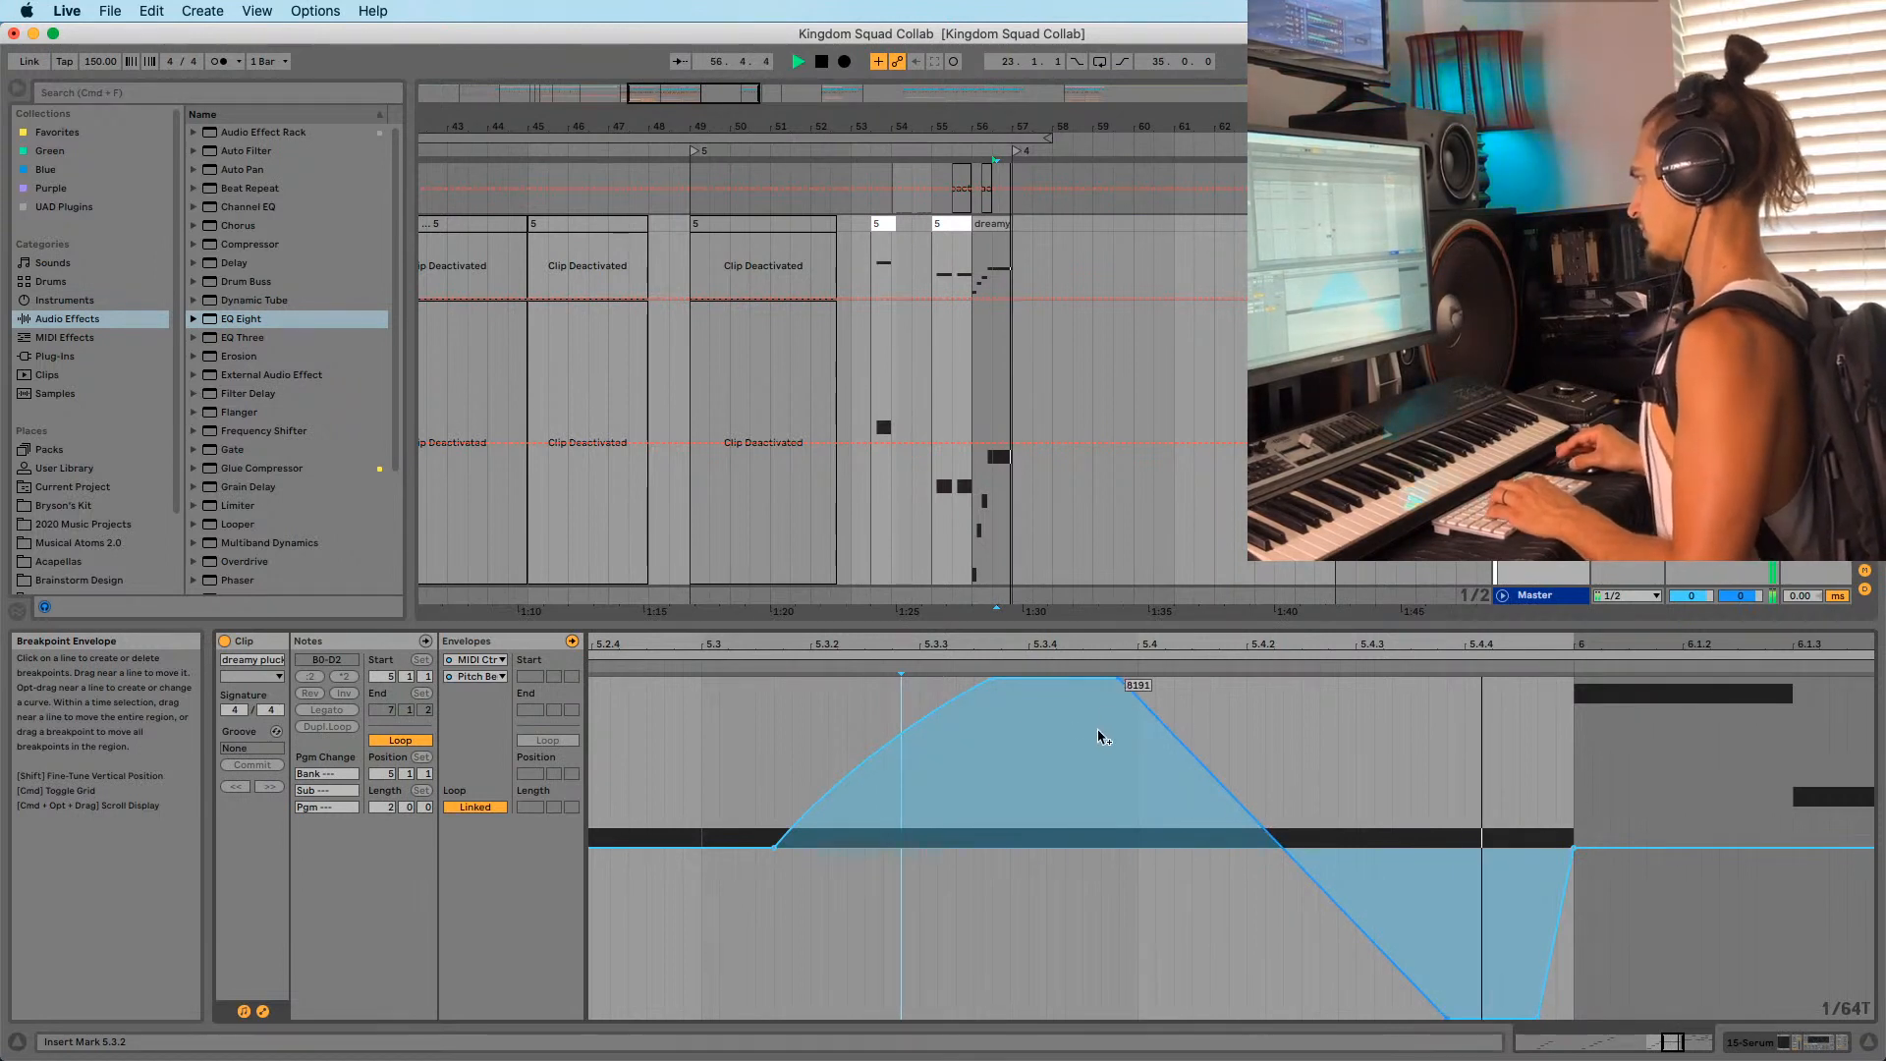
Curve the falling slope and slide the dip's lowest point toward bar 6, auditioning from 5.3.4.
left_click_drag(1071, 826, 1127, 678)
key("space")
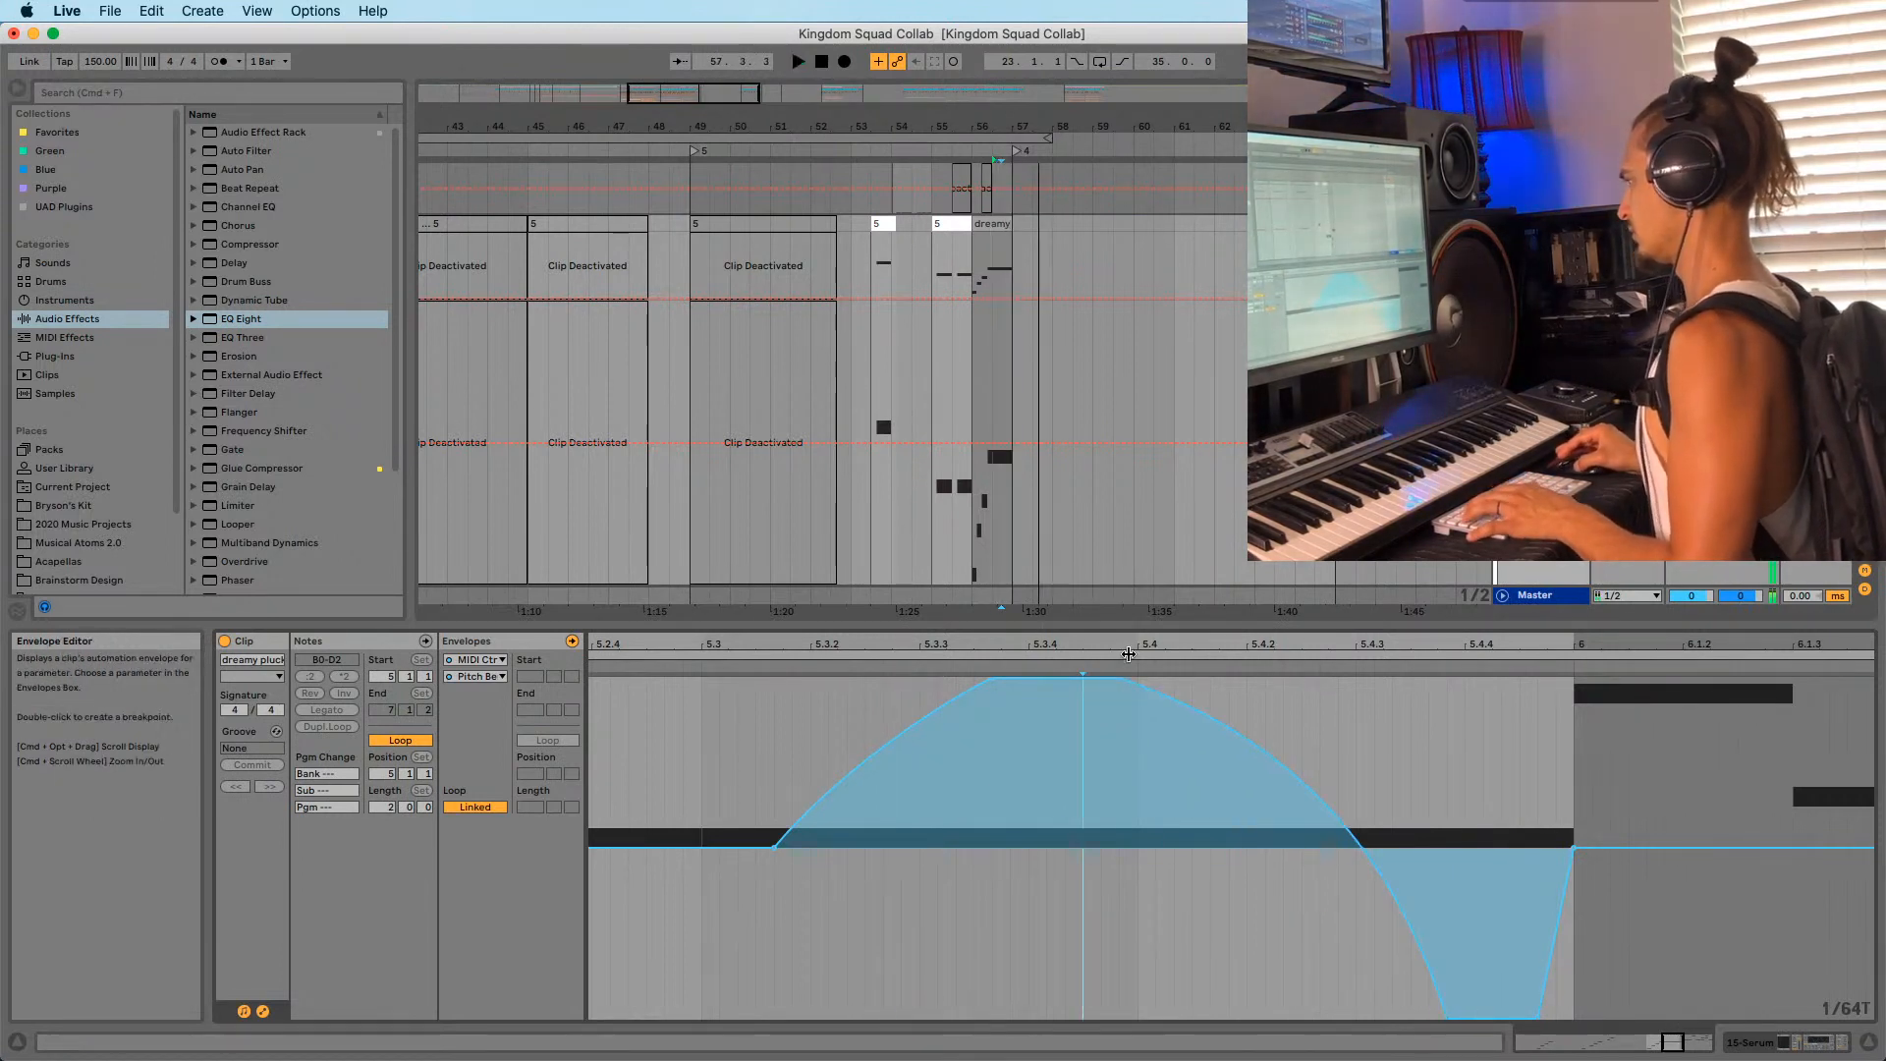
left_click(1082, 708)
key("space")
key("space")
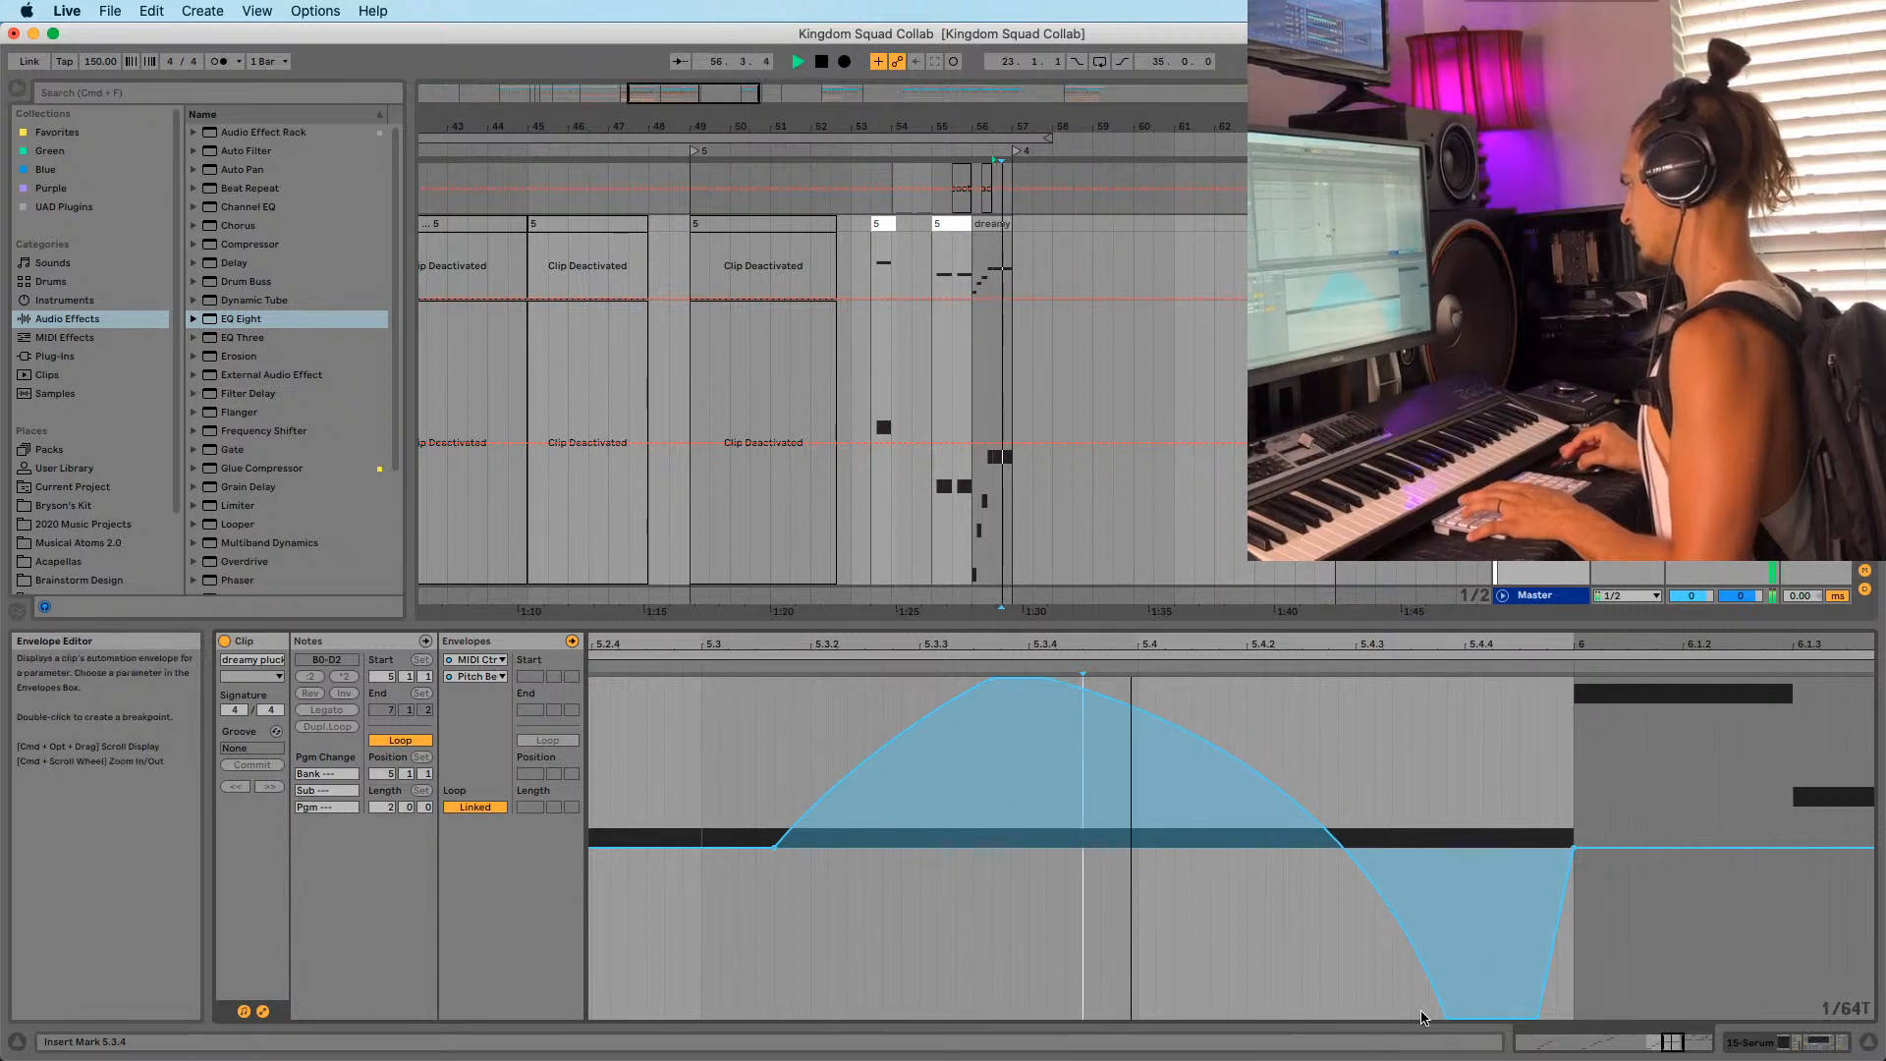
left_click_drag(1447, 1015, 1556, 1002)
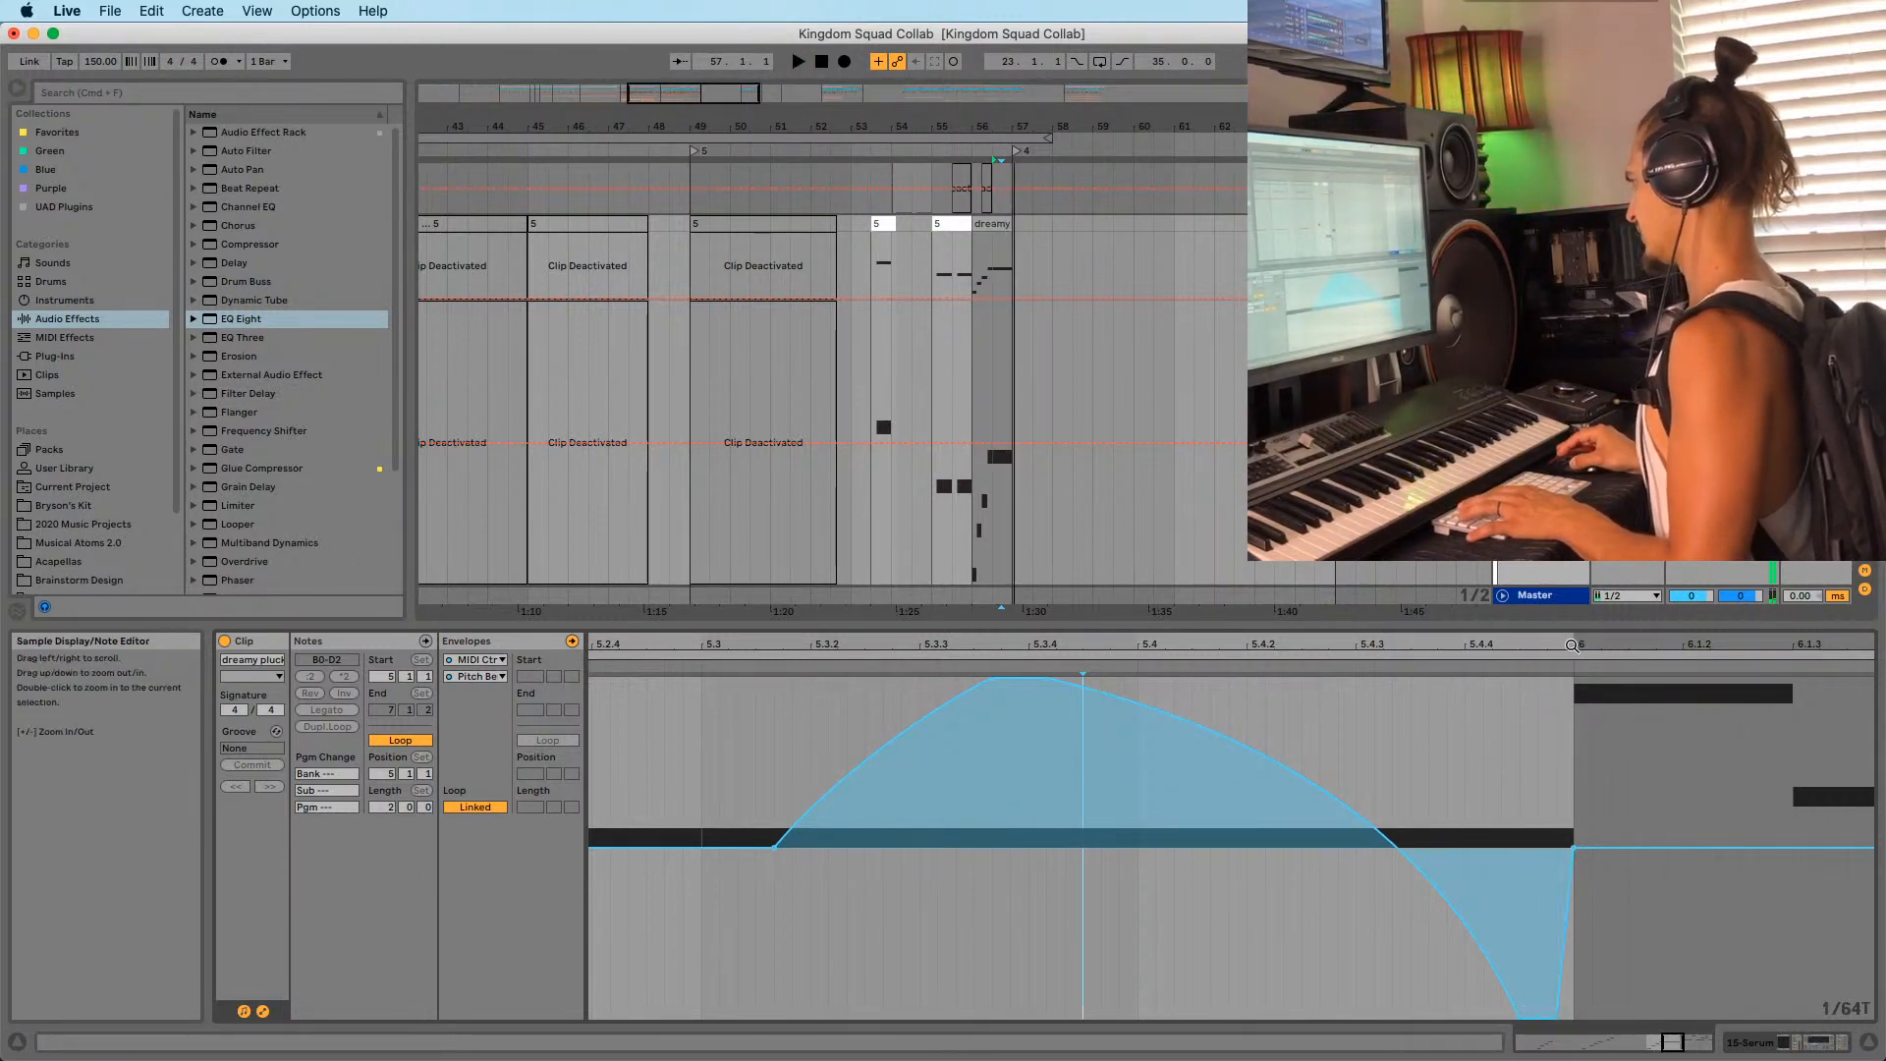
Around bar 6, add and remove pitch-bend breakpoints and move the lowest point closer to beat 6.
left_click_drag(1572, 644, 1563, 908)
left_click_drag(1575, 637, 1586, 854)
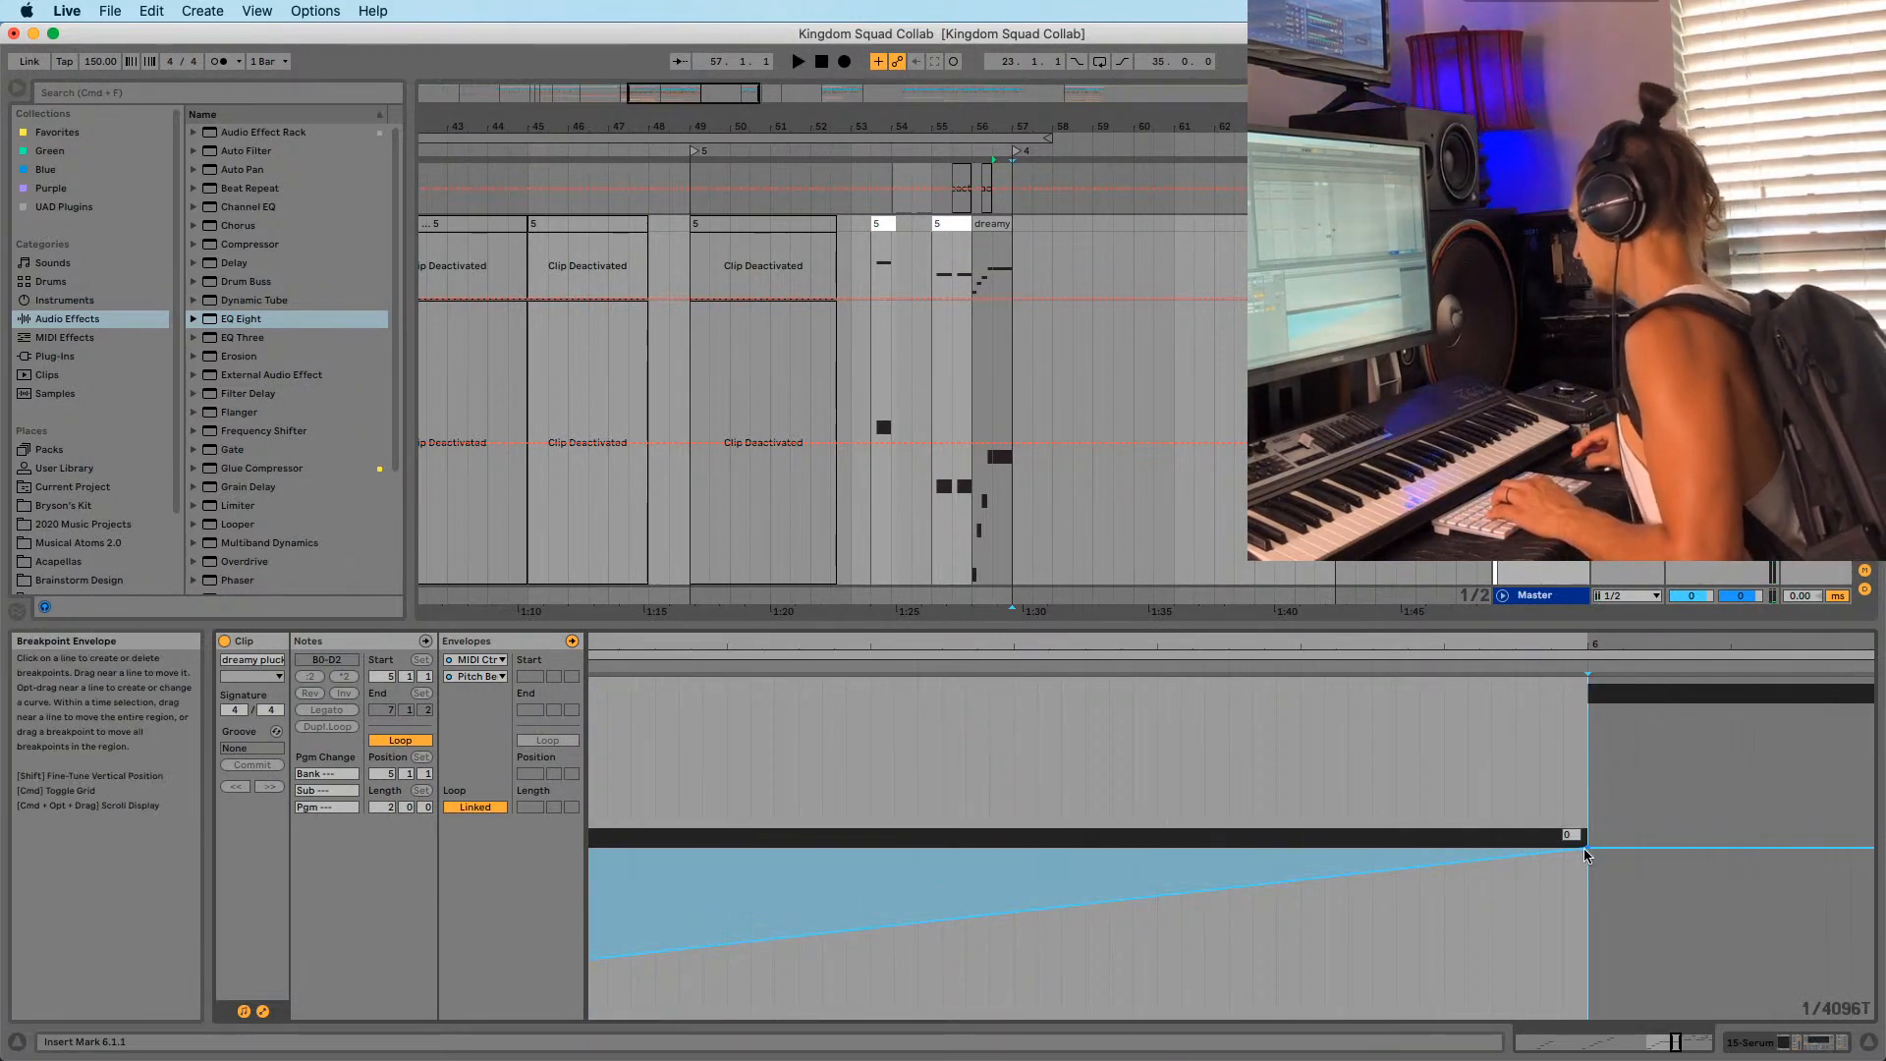
left_click_drag(1587, 643, 1618, 785)
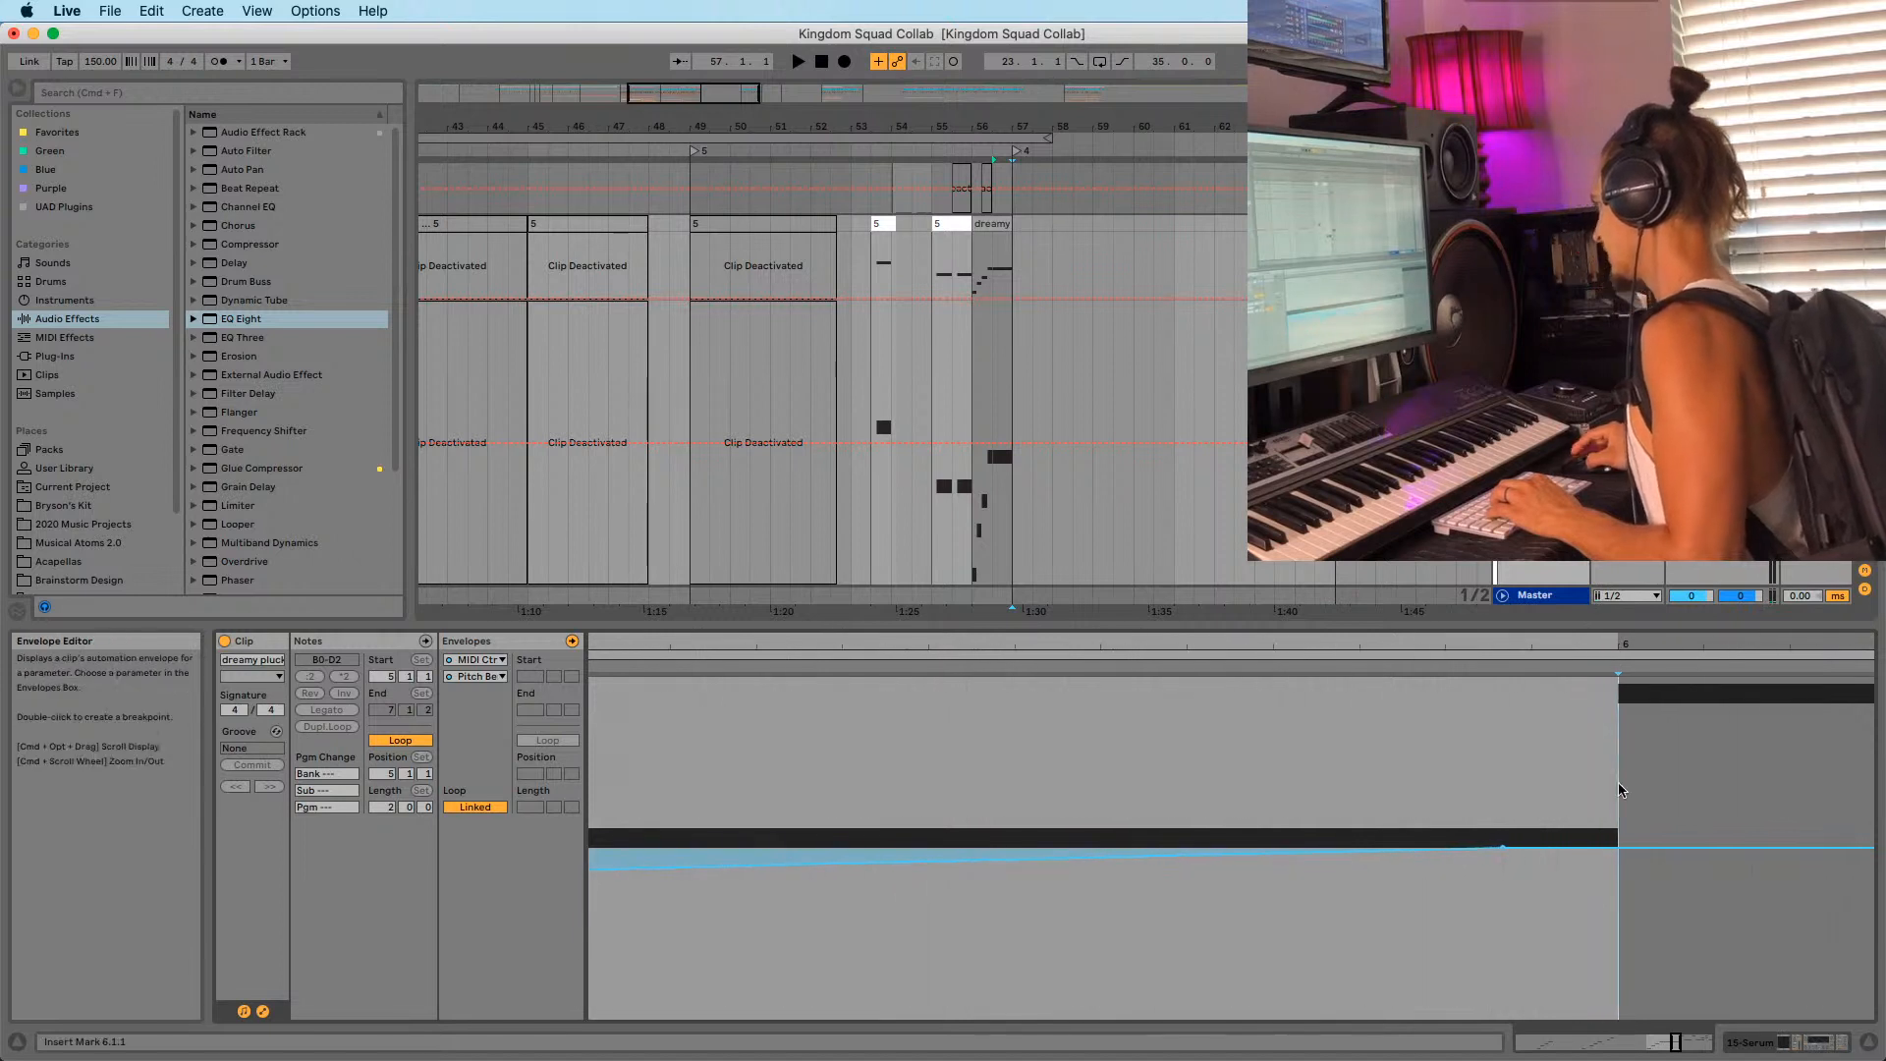
left_click_drag(1562, 644, 1561, 610)
left_click(1562, 847)
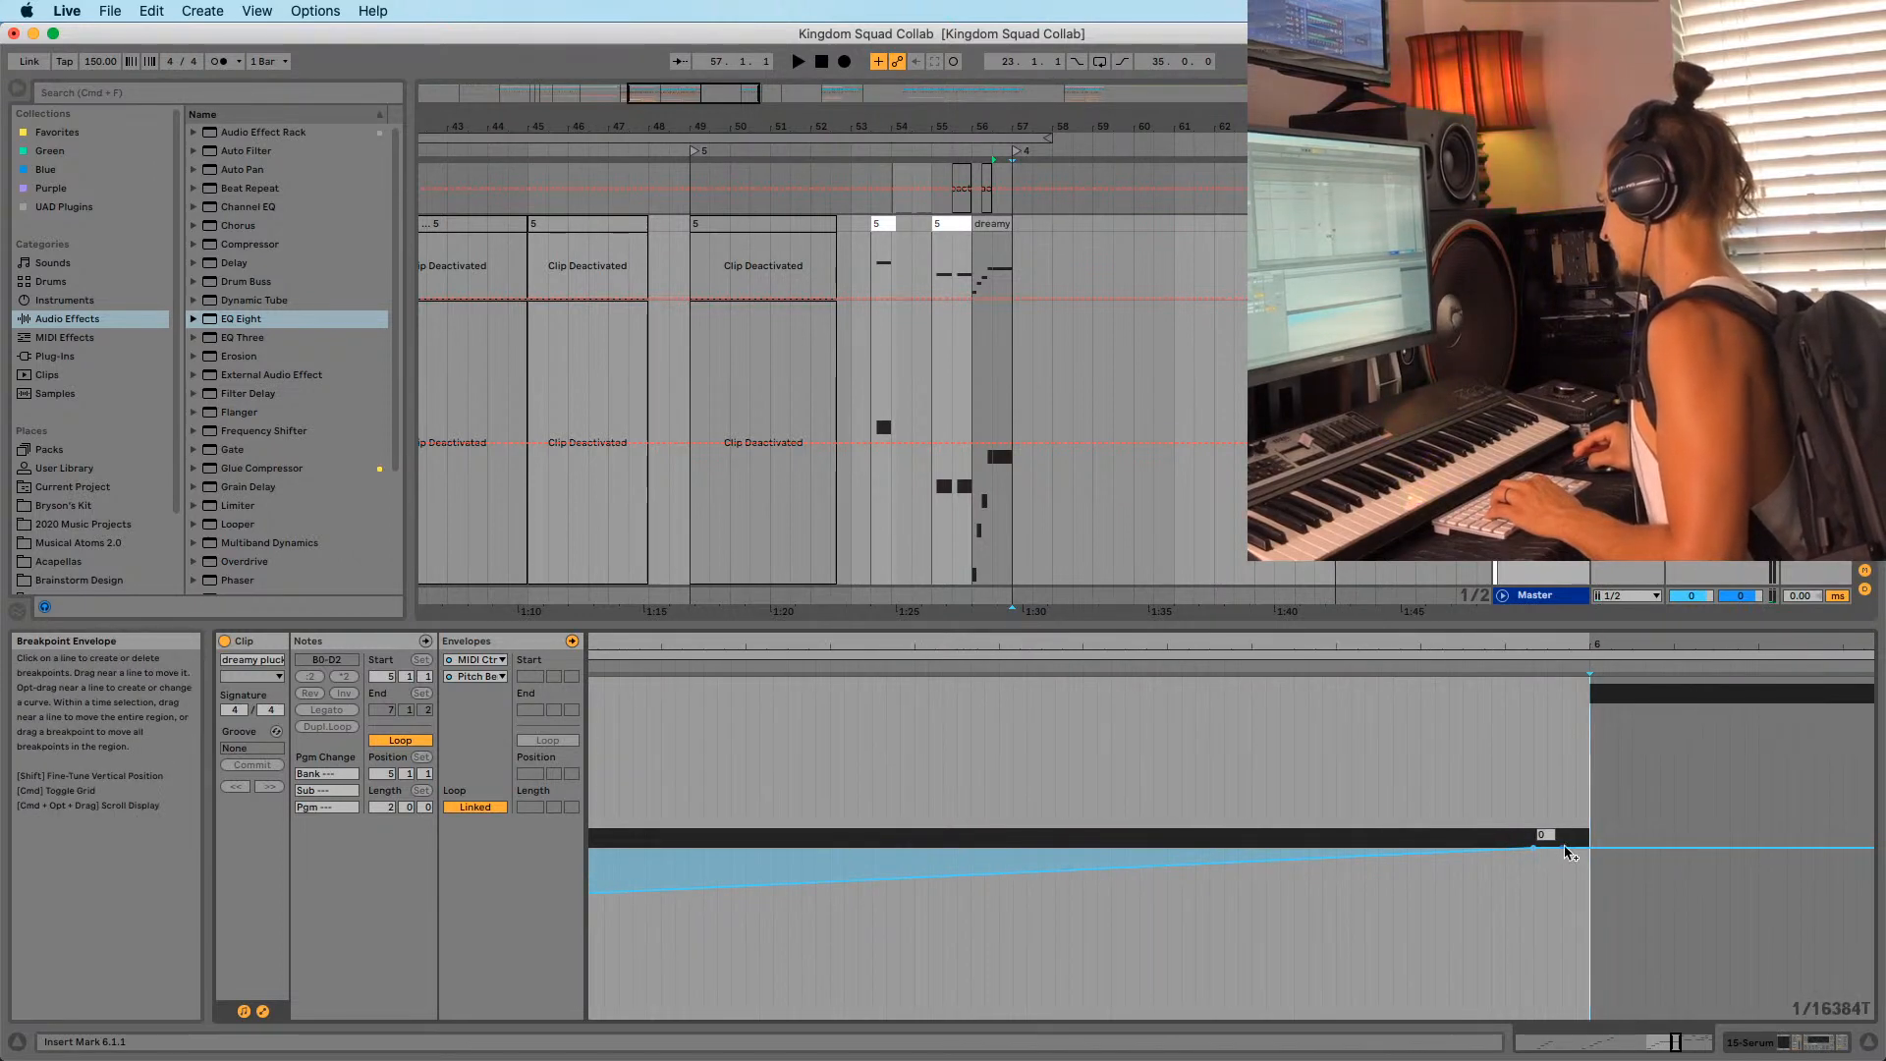
left_click(1542, 871)
left_click(1533, 847)
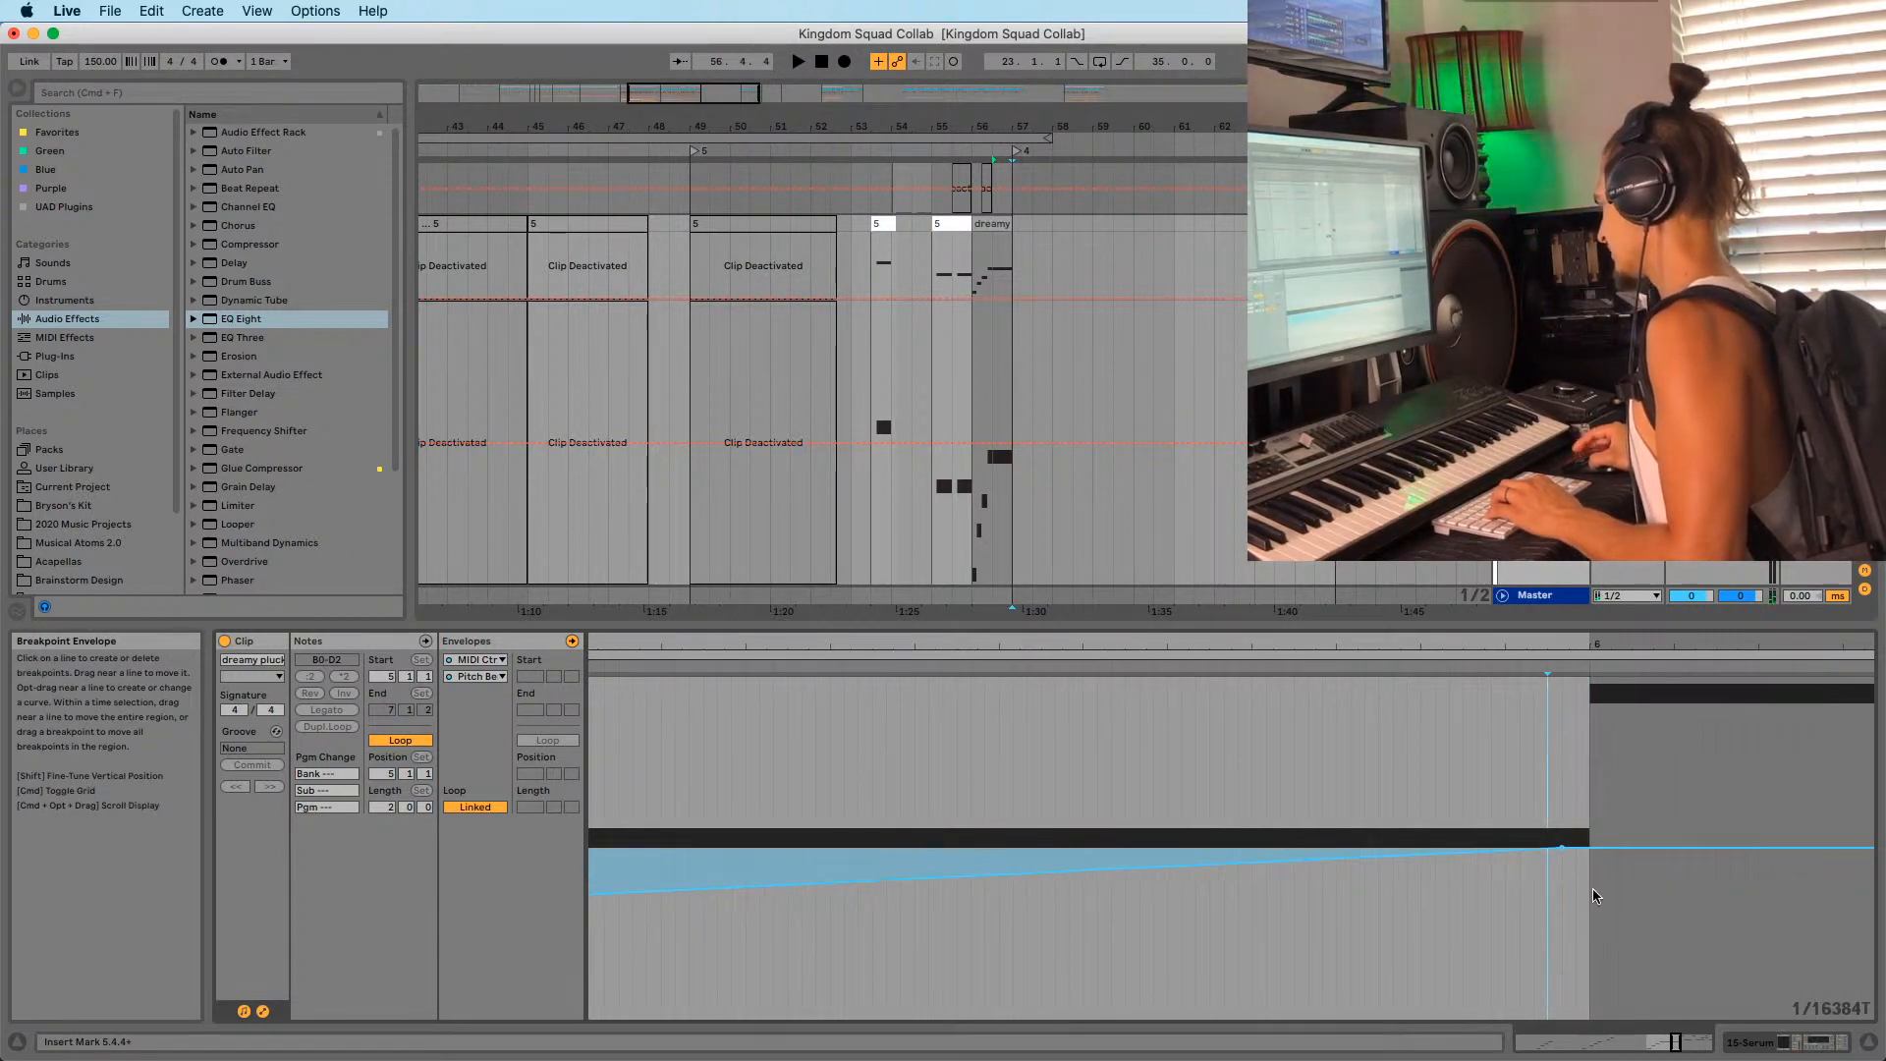
left_click_drag(1552, 644, 1552, 467)
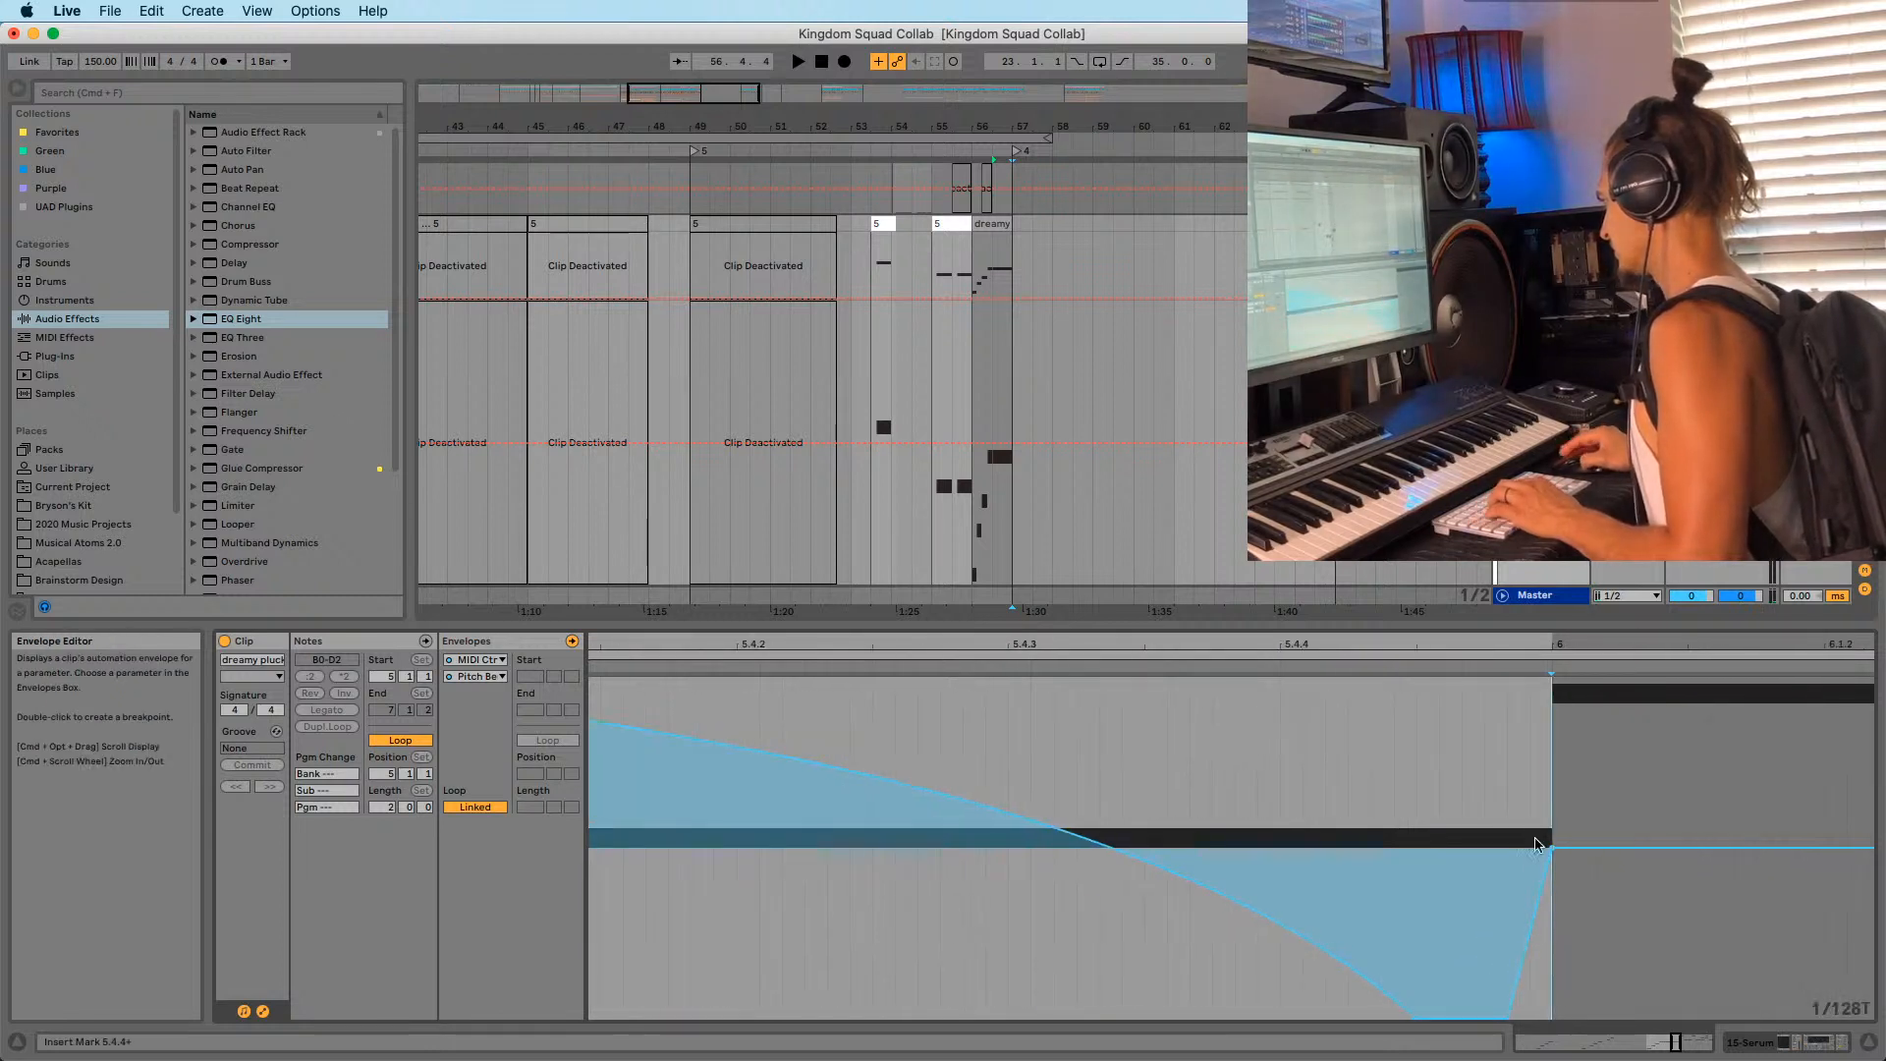
left_click_drag(1508, 1017, 1530, 1018)
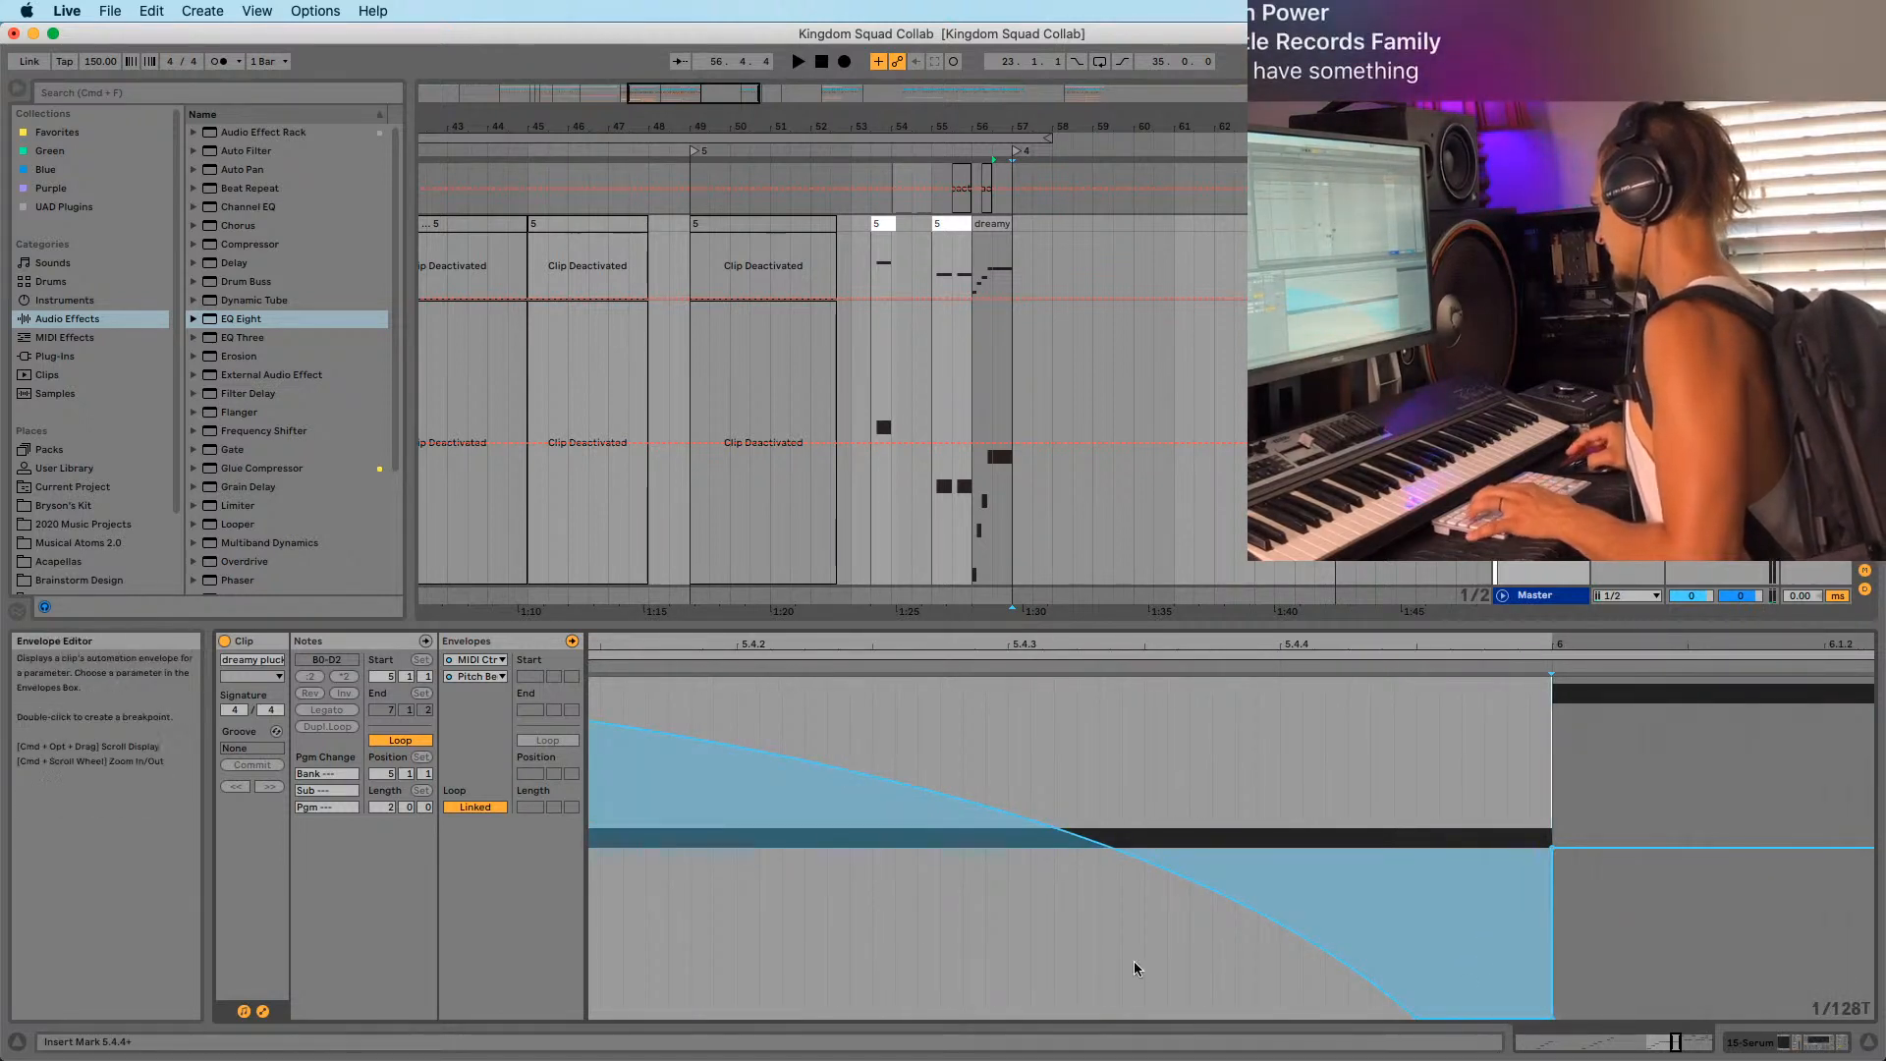
left_click_drag(1119, 644, 1120, 845)
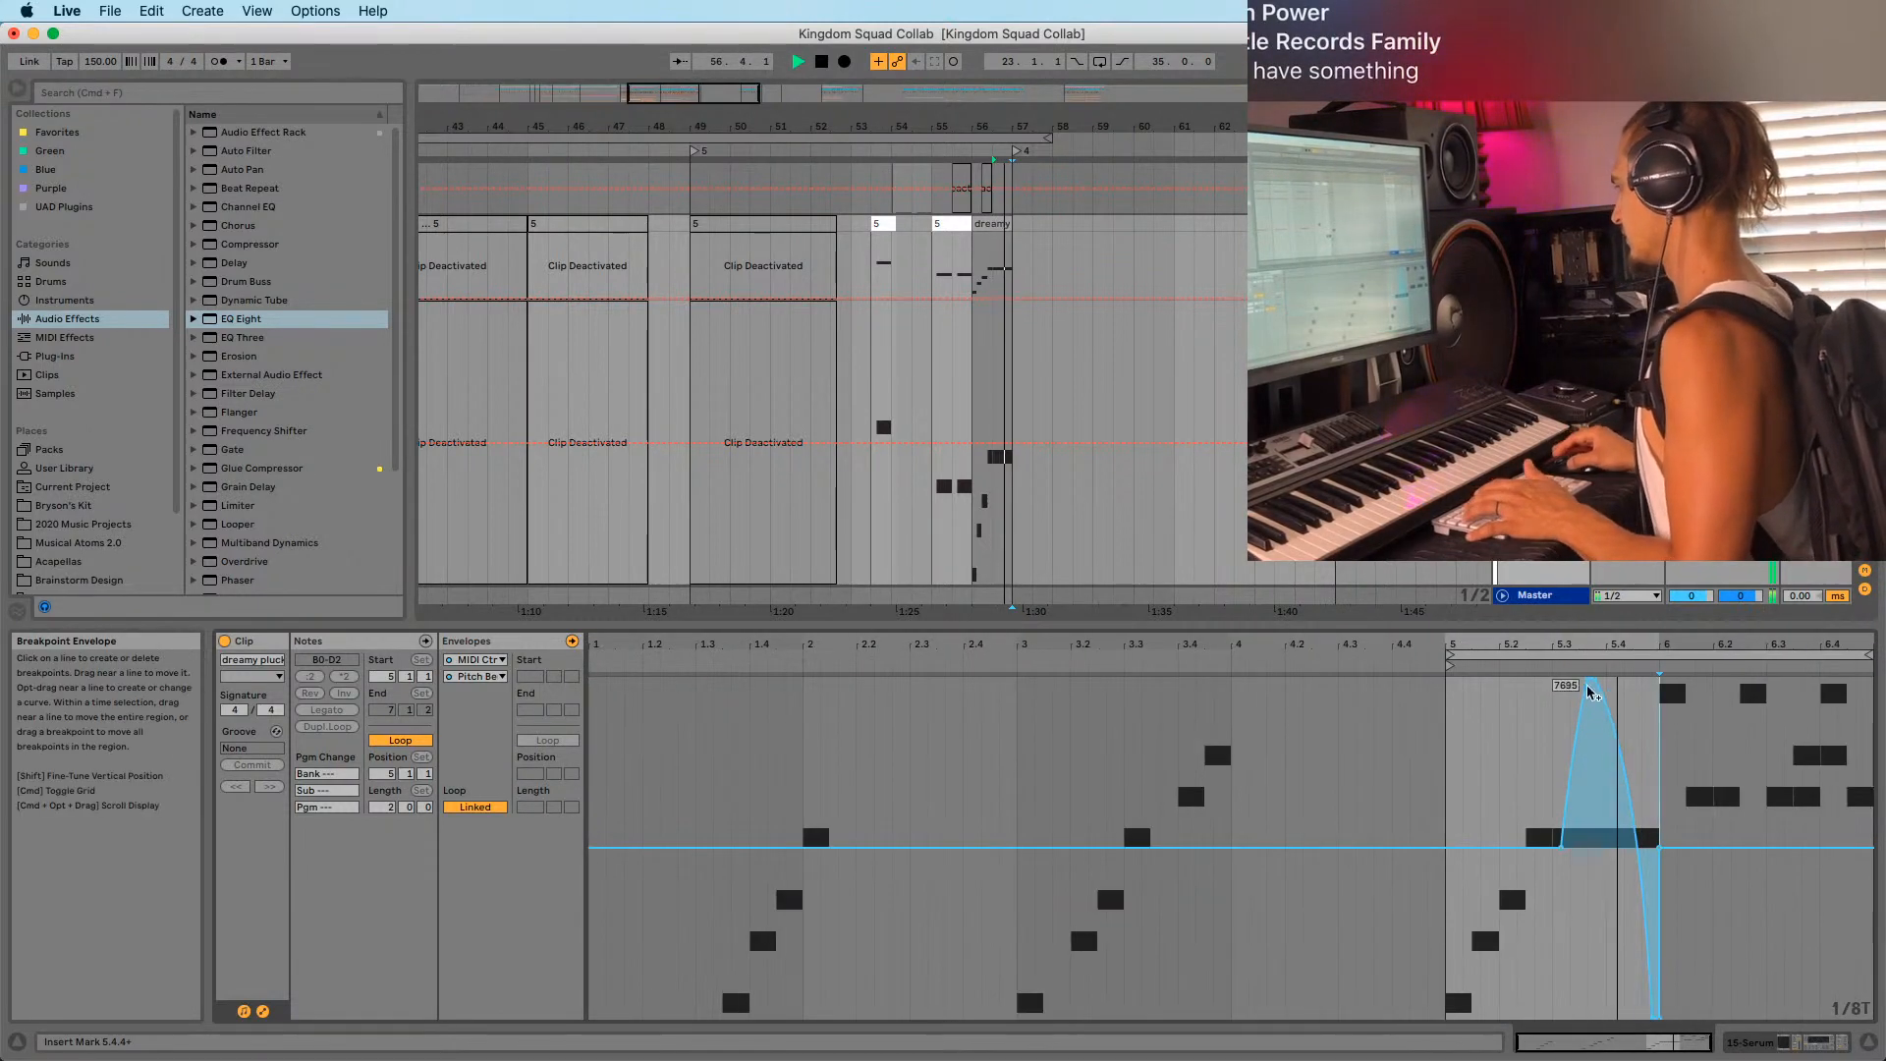
Pull the pitch-bend peak toward centre, move it earlier, and curve the rising side.
left_click_drag(1616, 636, 1287, 736)
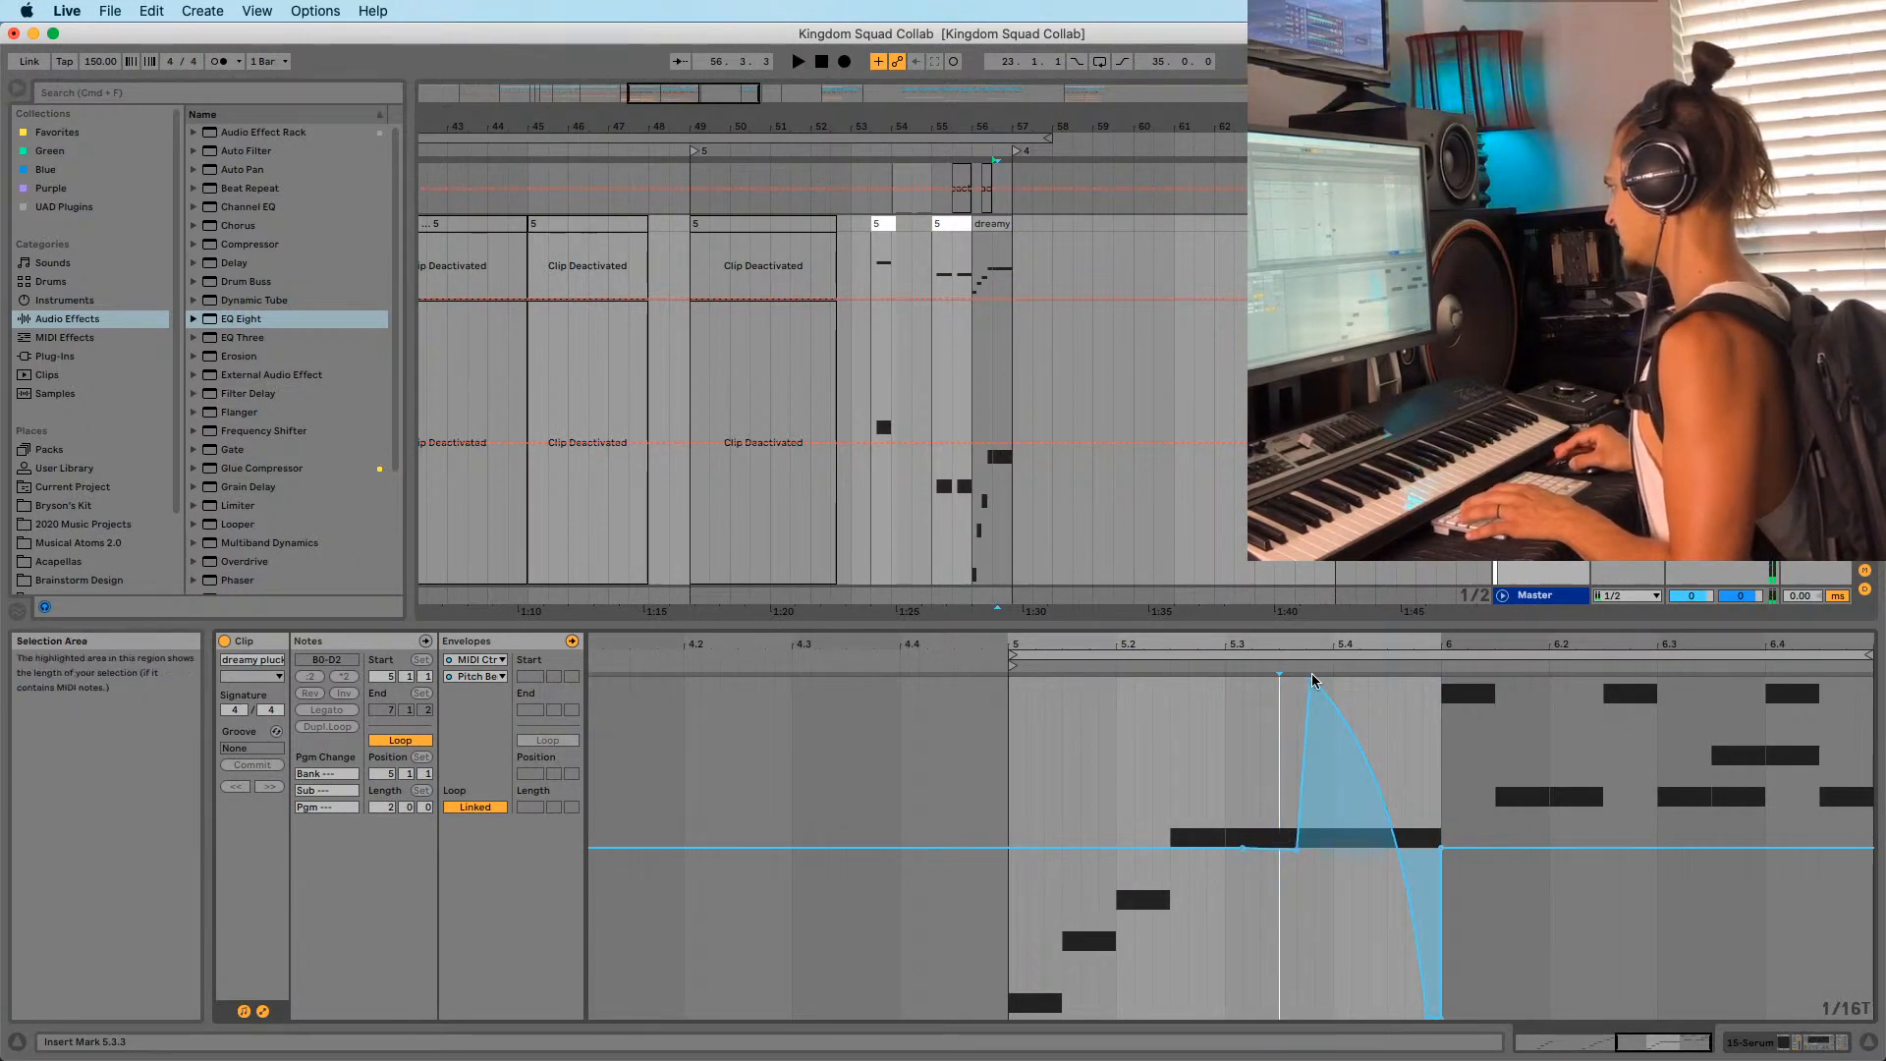
left_click(1314, 727)
left_click_drag(1314, 684, 1291, 864)
key("space")
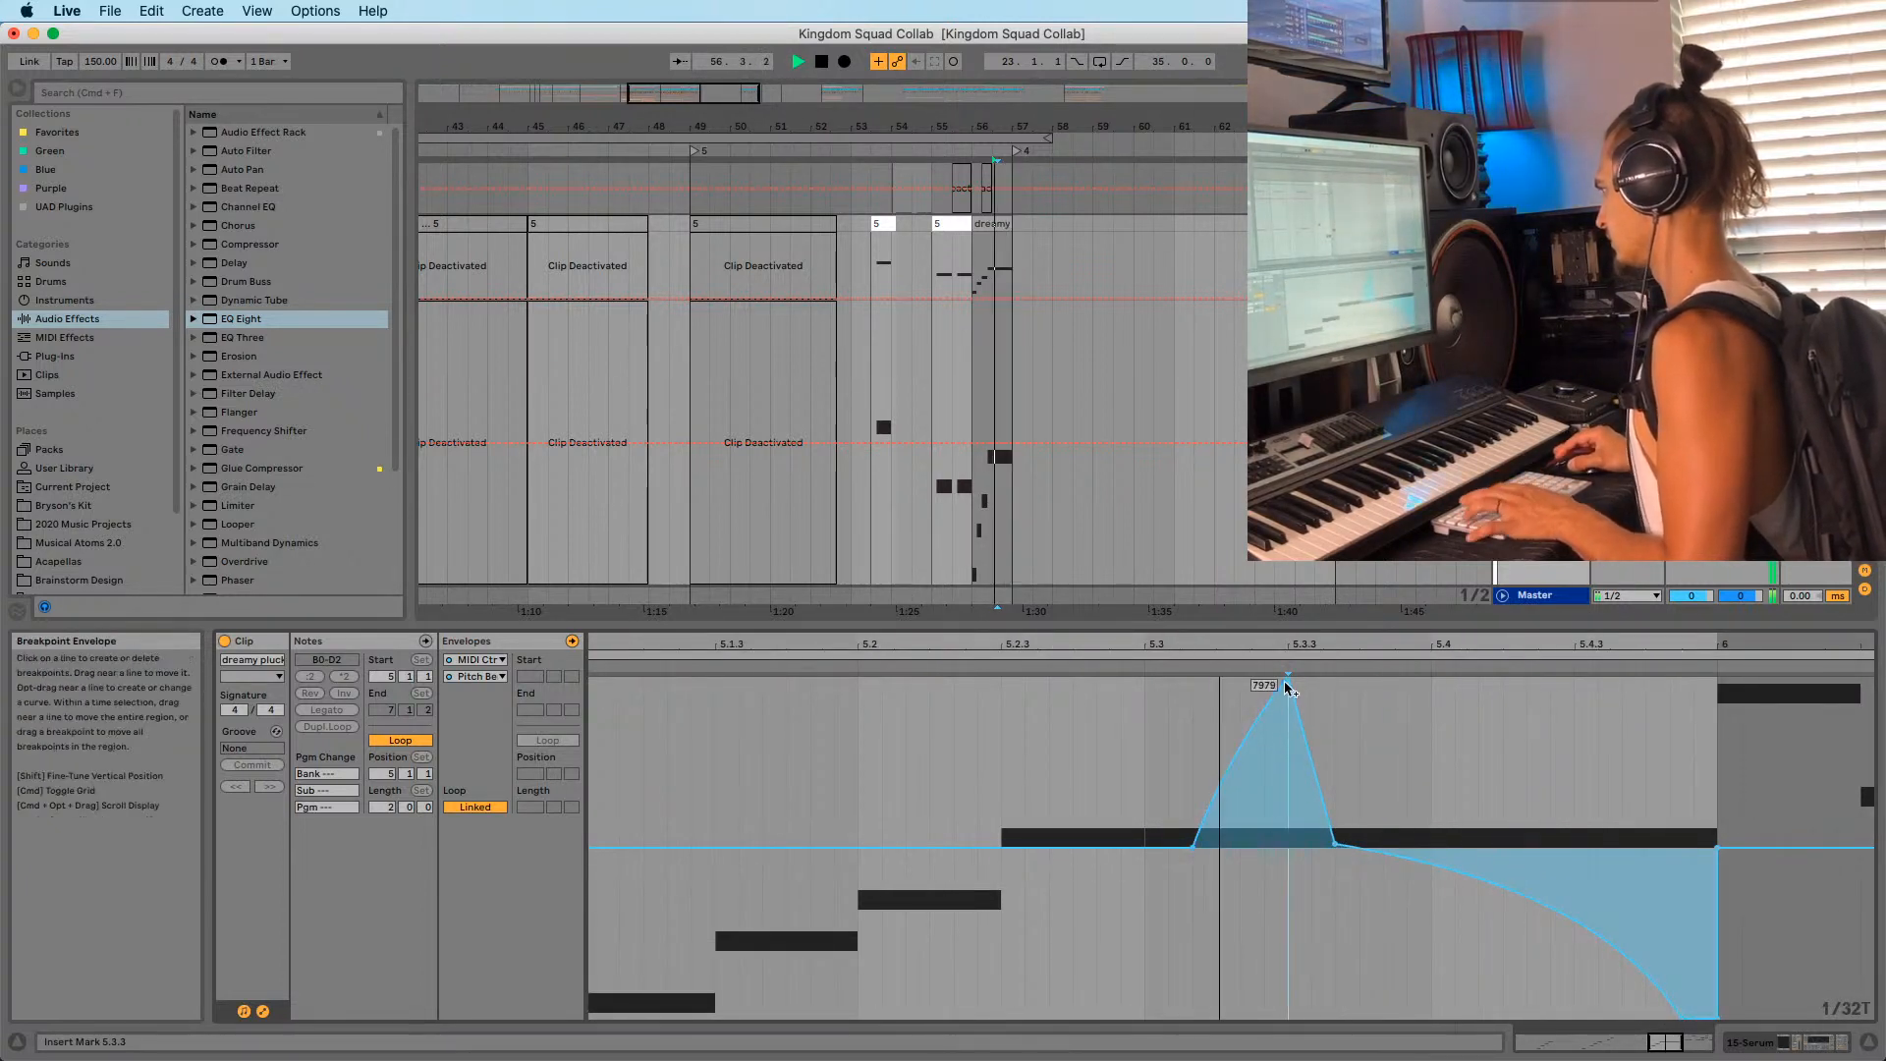
left_click_drag(1286, 681, 1264, 681)
left_click_drag(1225, 766, 1250, 775)
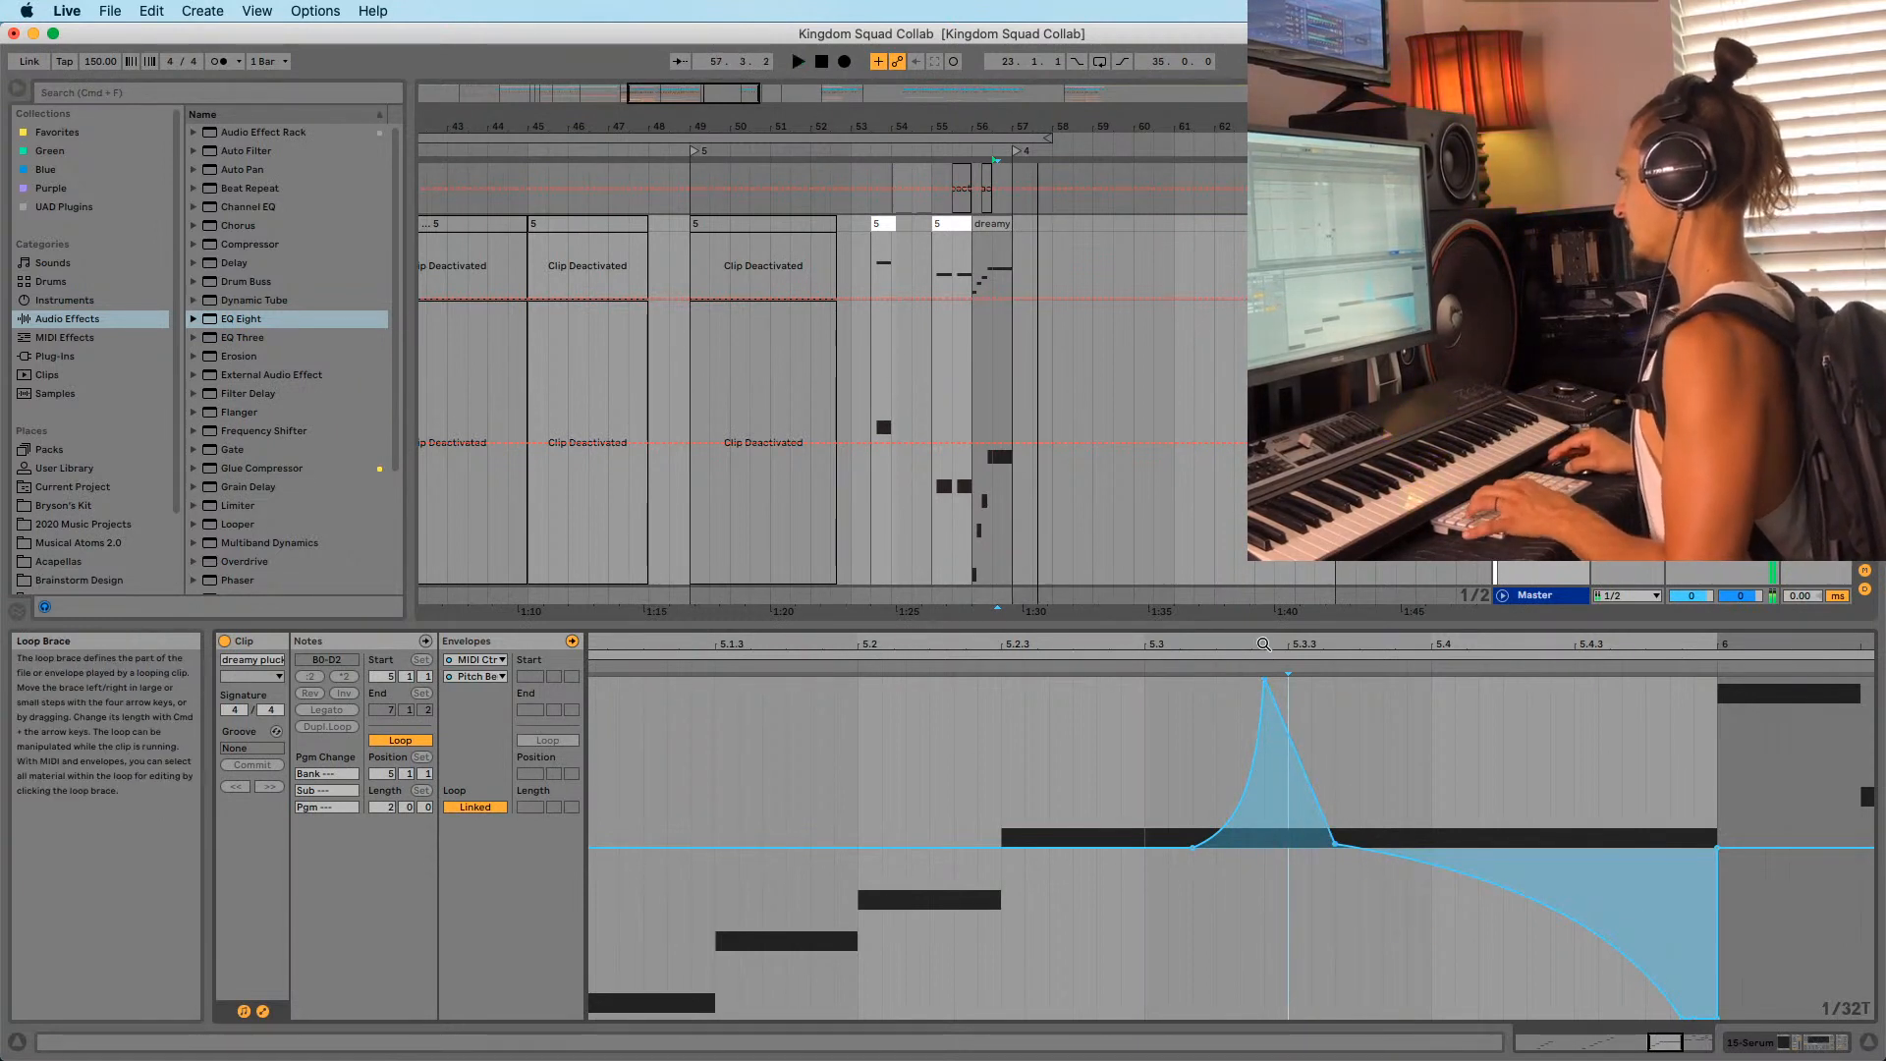
key("space")
Start the rise earlier, shift the peak to about 5.3.2, and straighten the slope after it.
left_click_drag(1264, 648, 1263, 806)
left_click_drag(1099, 847, 1050, 847)
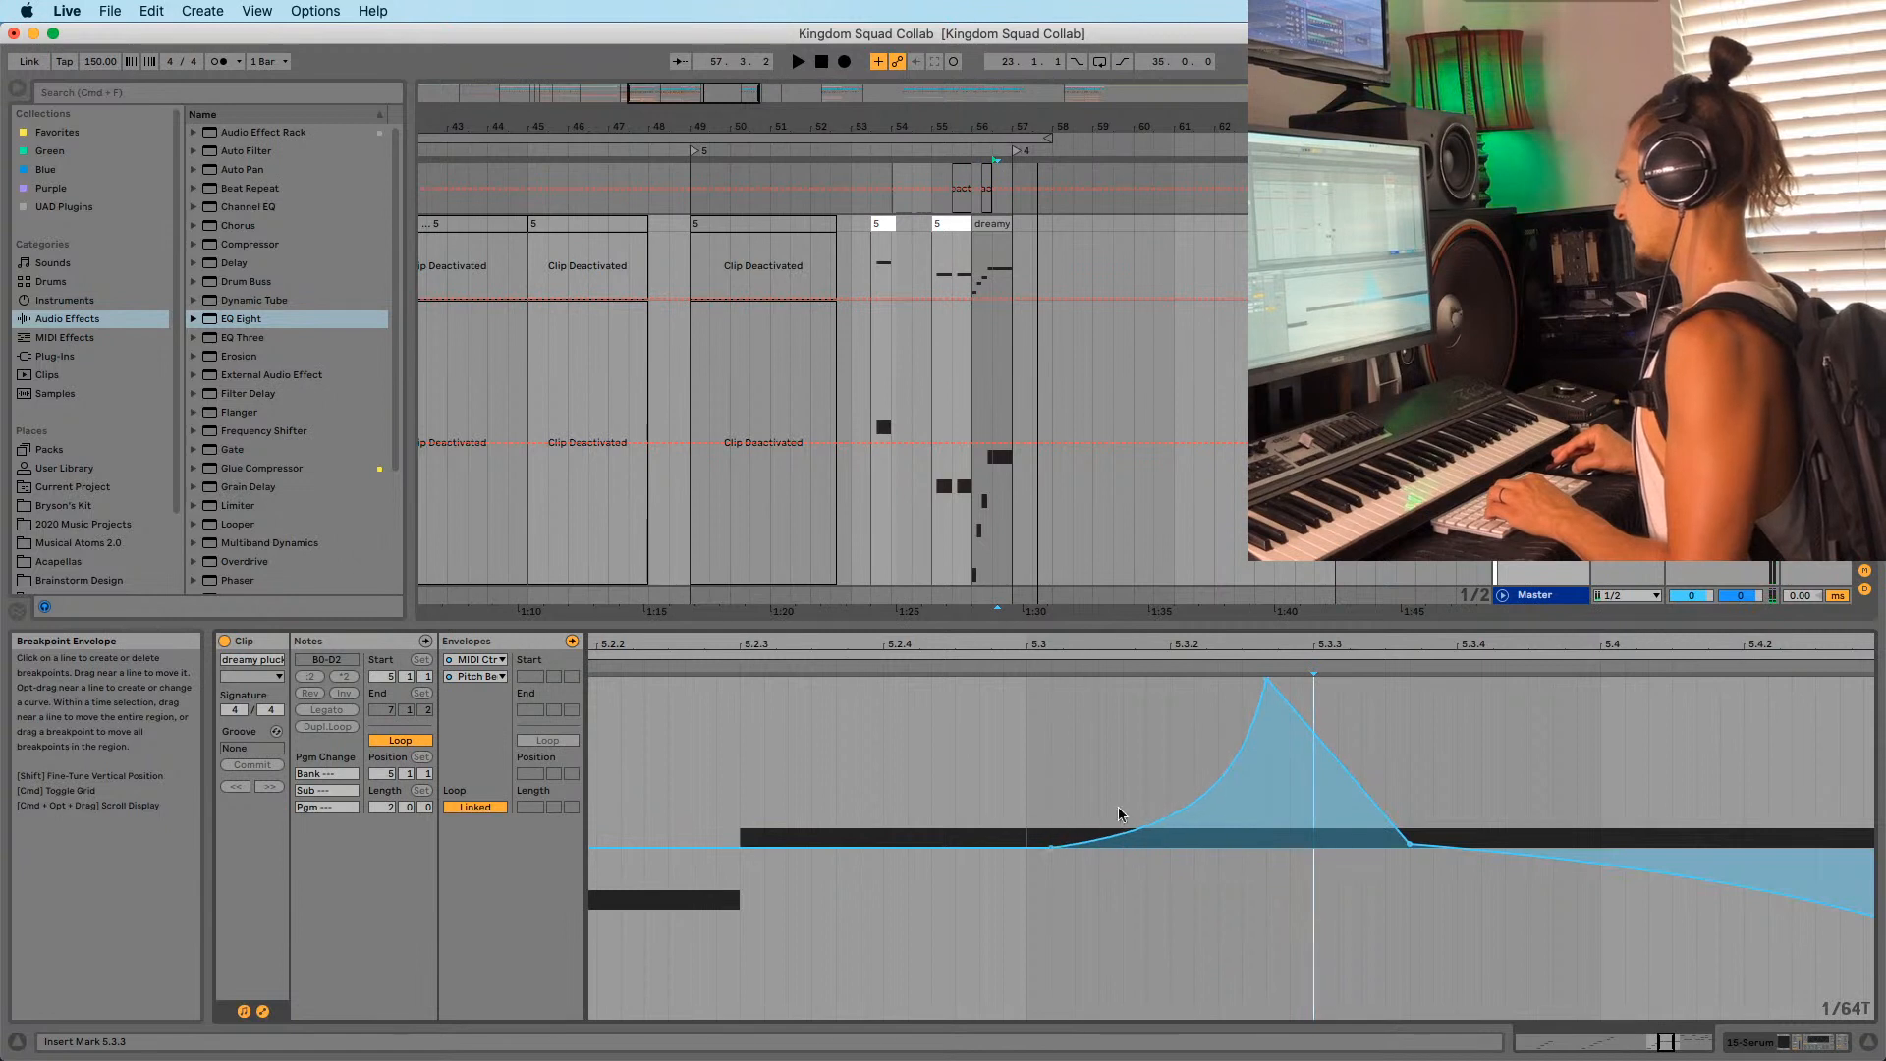
left_click_drag(1263, 679, 1223, 677)
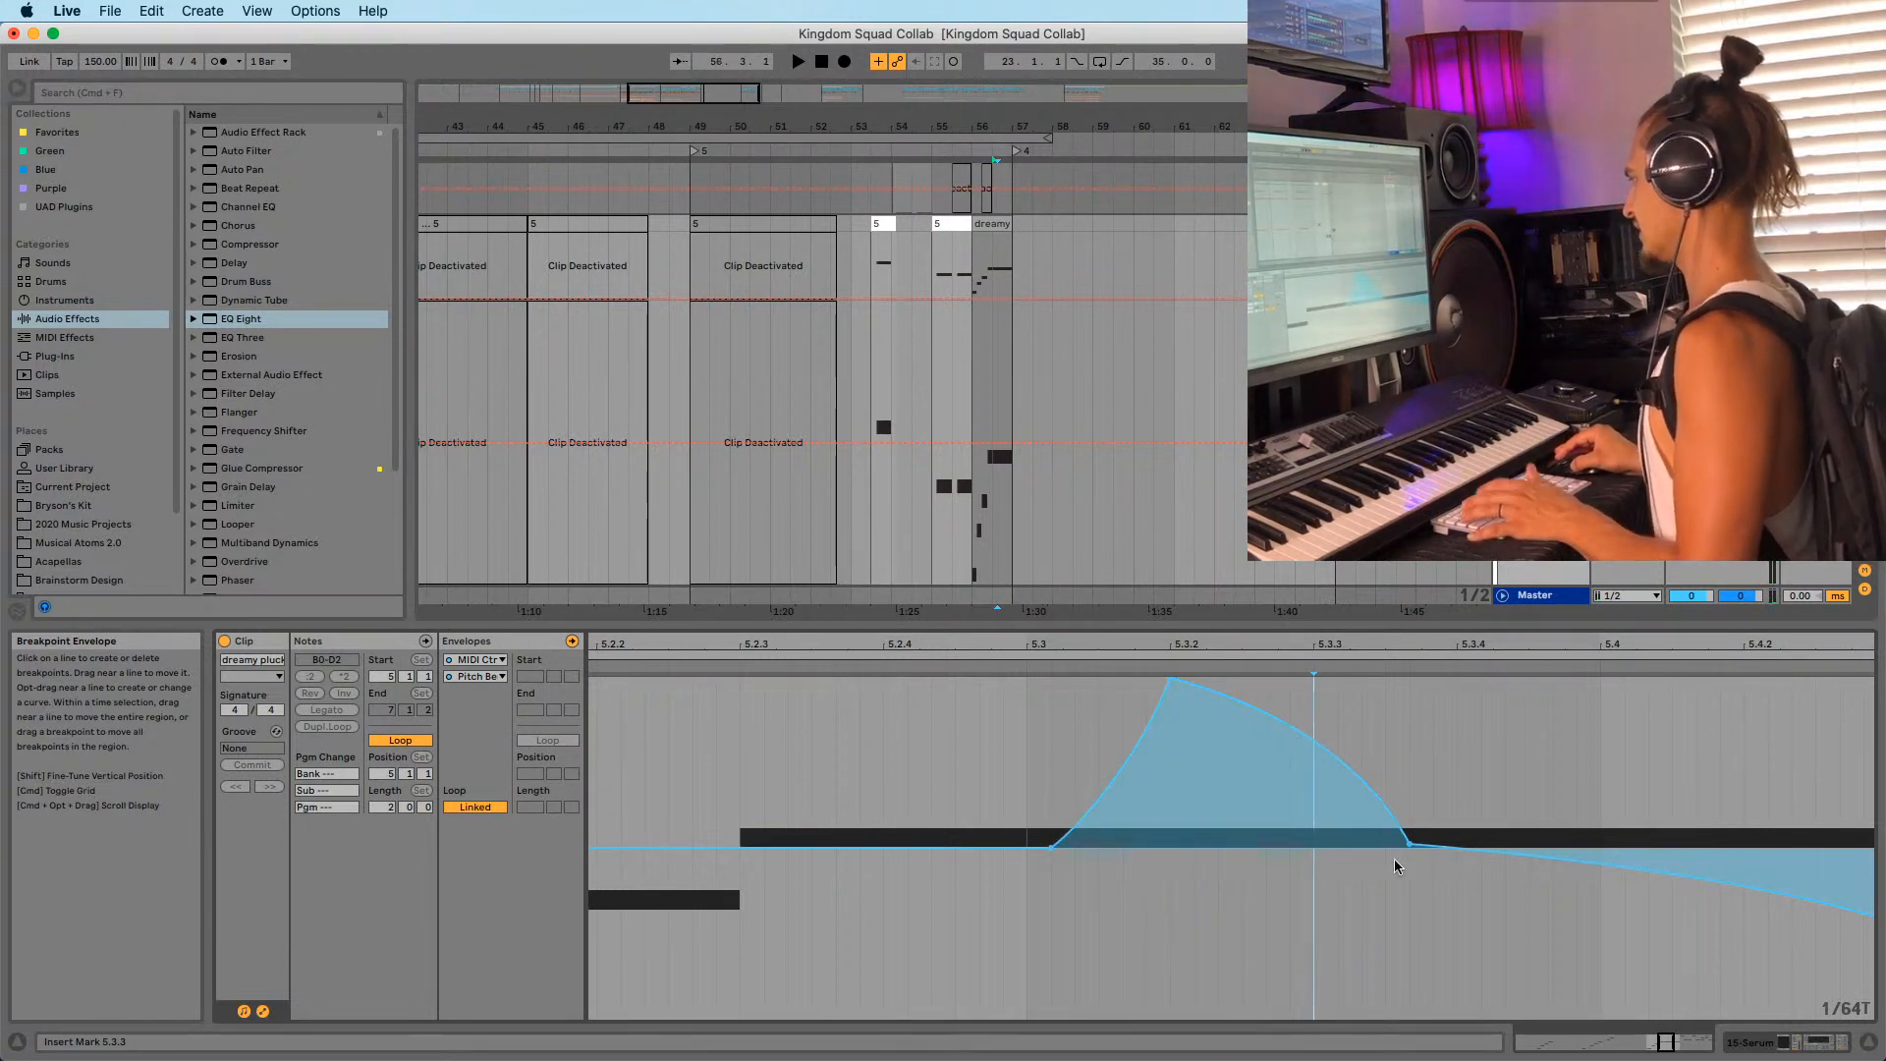
key("space")
left_click_drag(1375, 645, 1162, 614)
key("space")
key("space")
left_click_drag(1136, 757, 1258, 843)
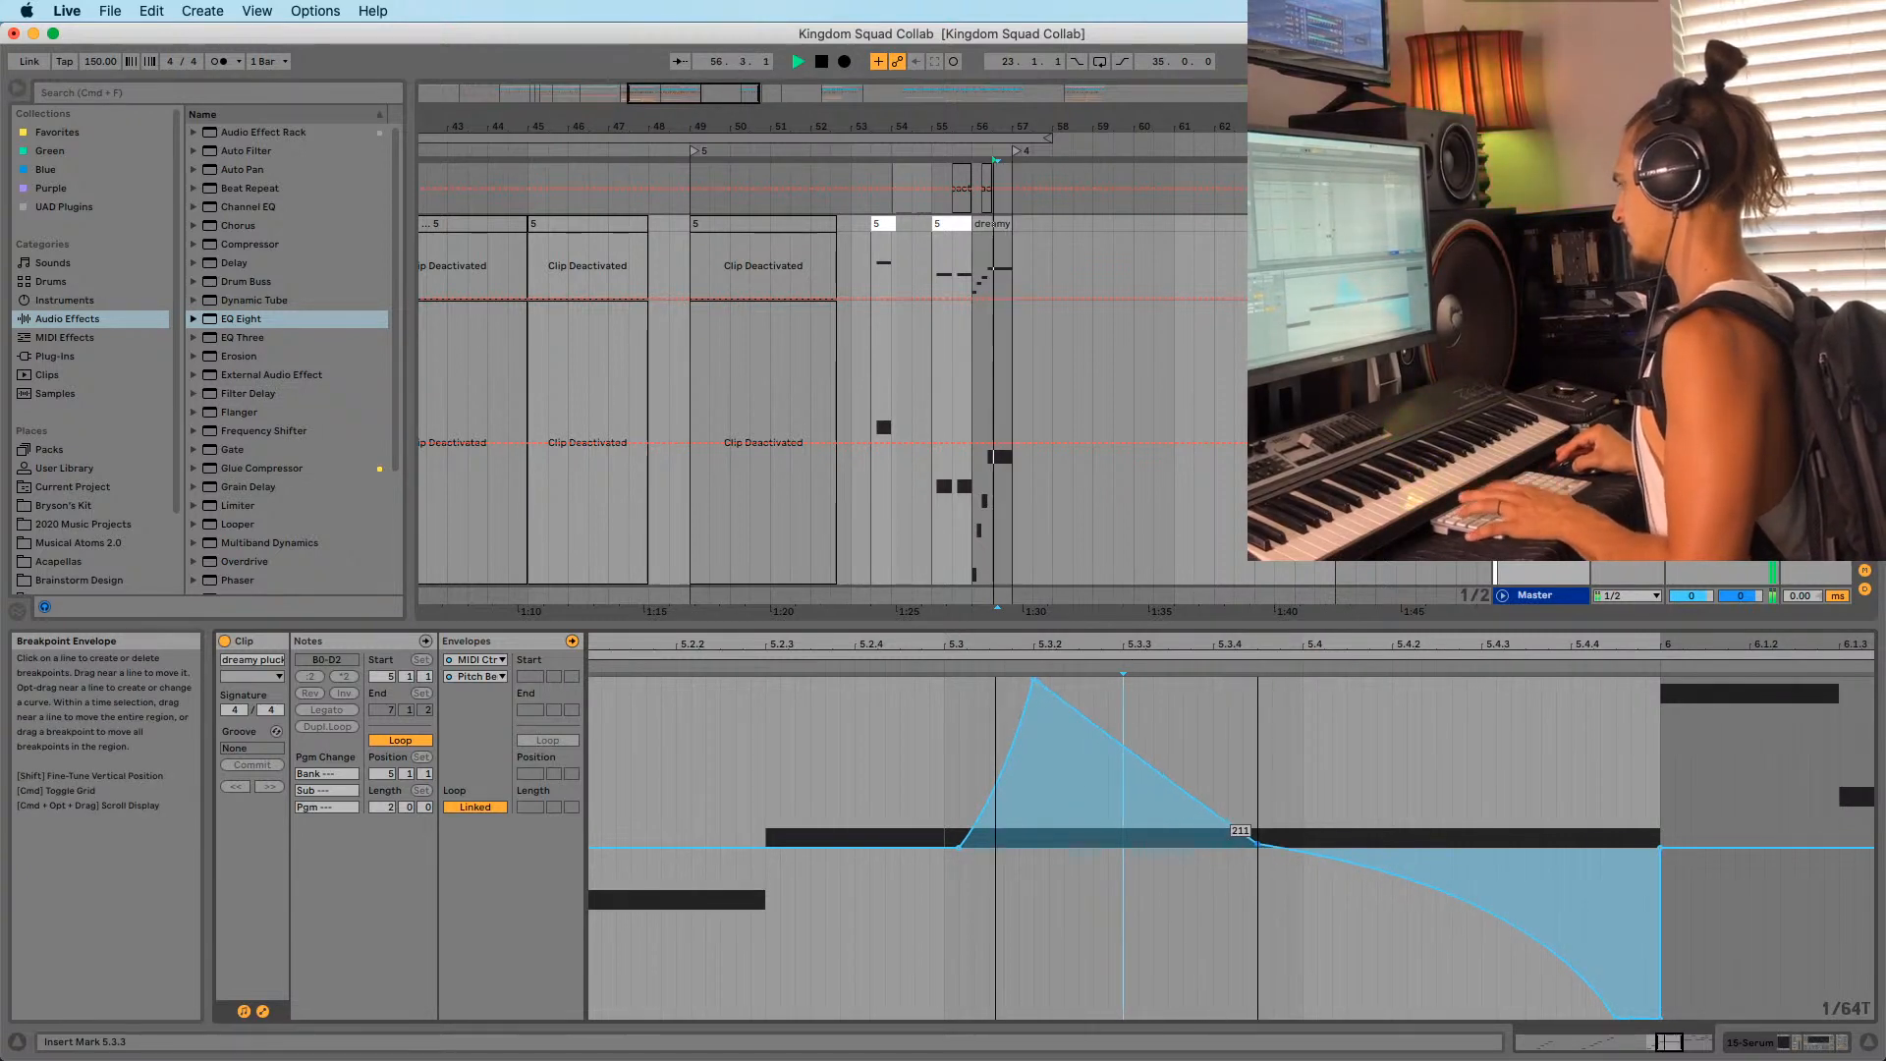
Audition the bend from 5.4.1 and reselect the dreamy pluck clip in the arrangement.
left_click(1299, 868)
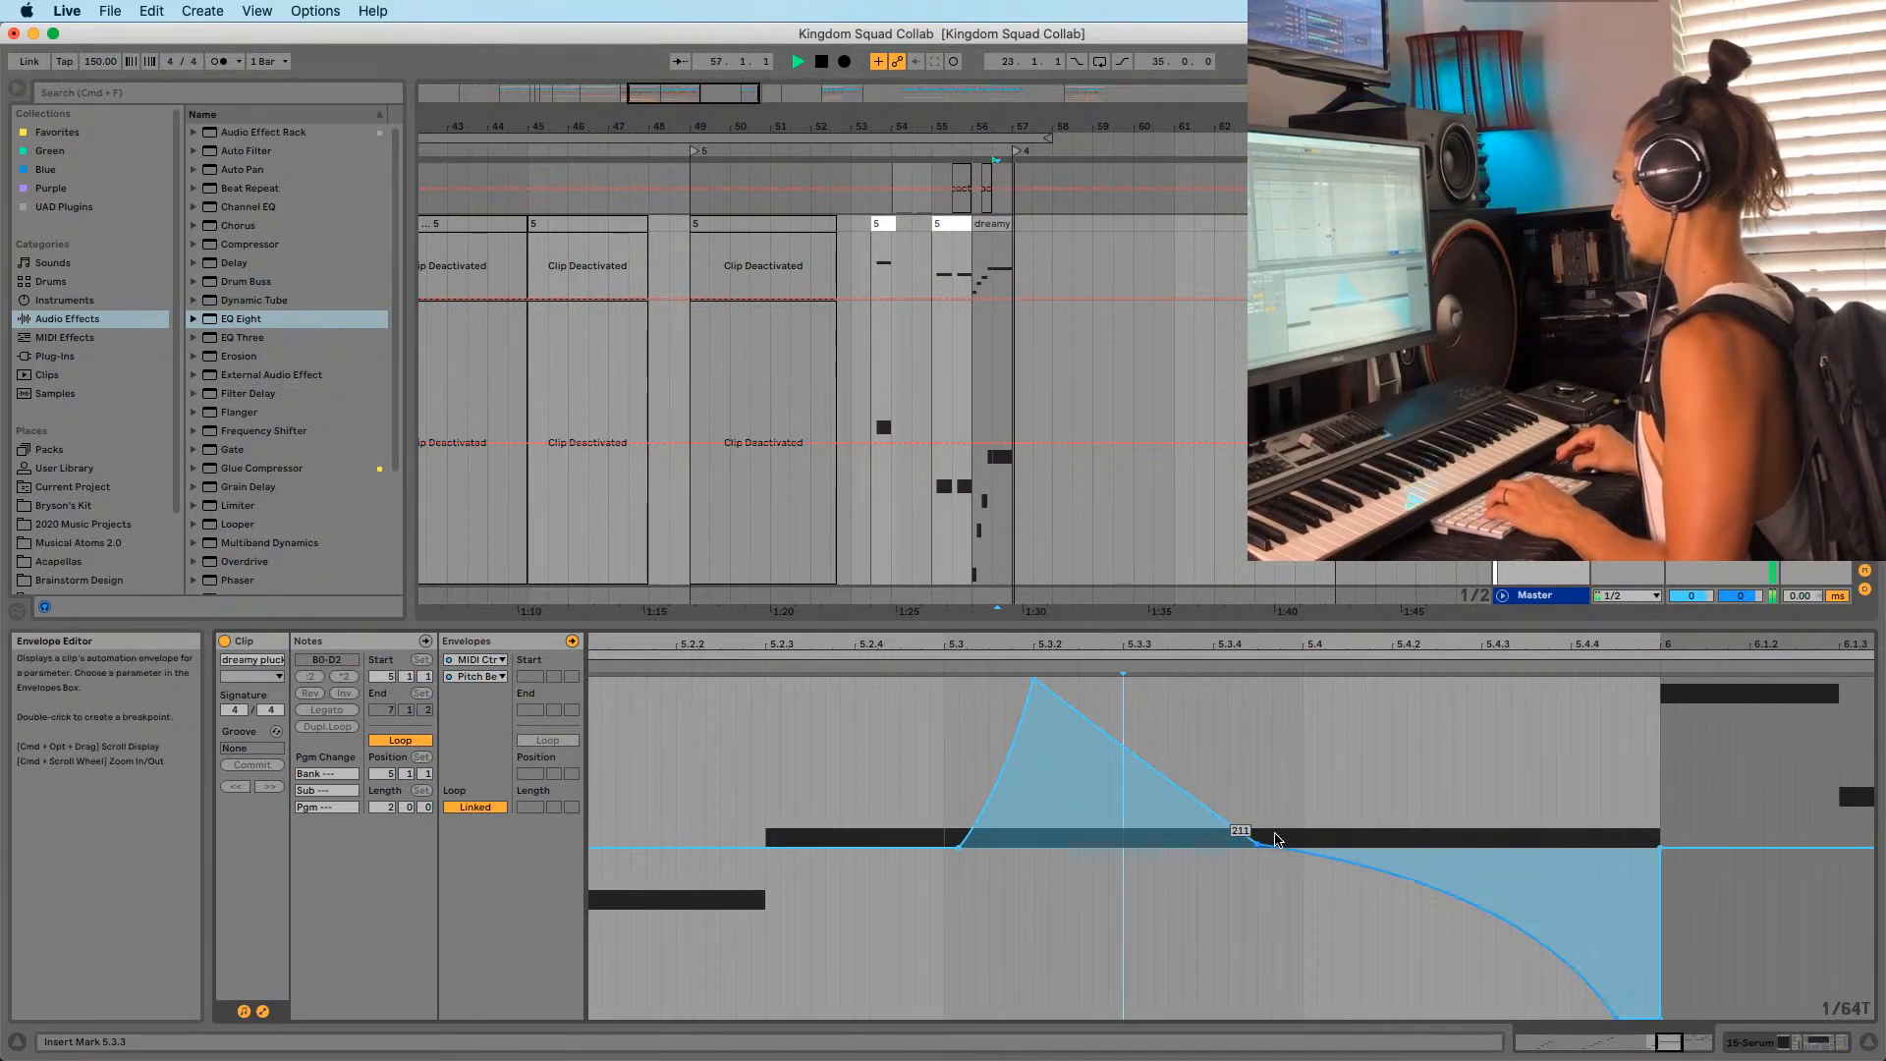
key("space")
key("space")
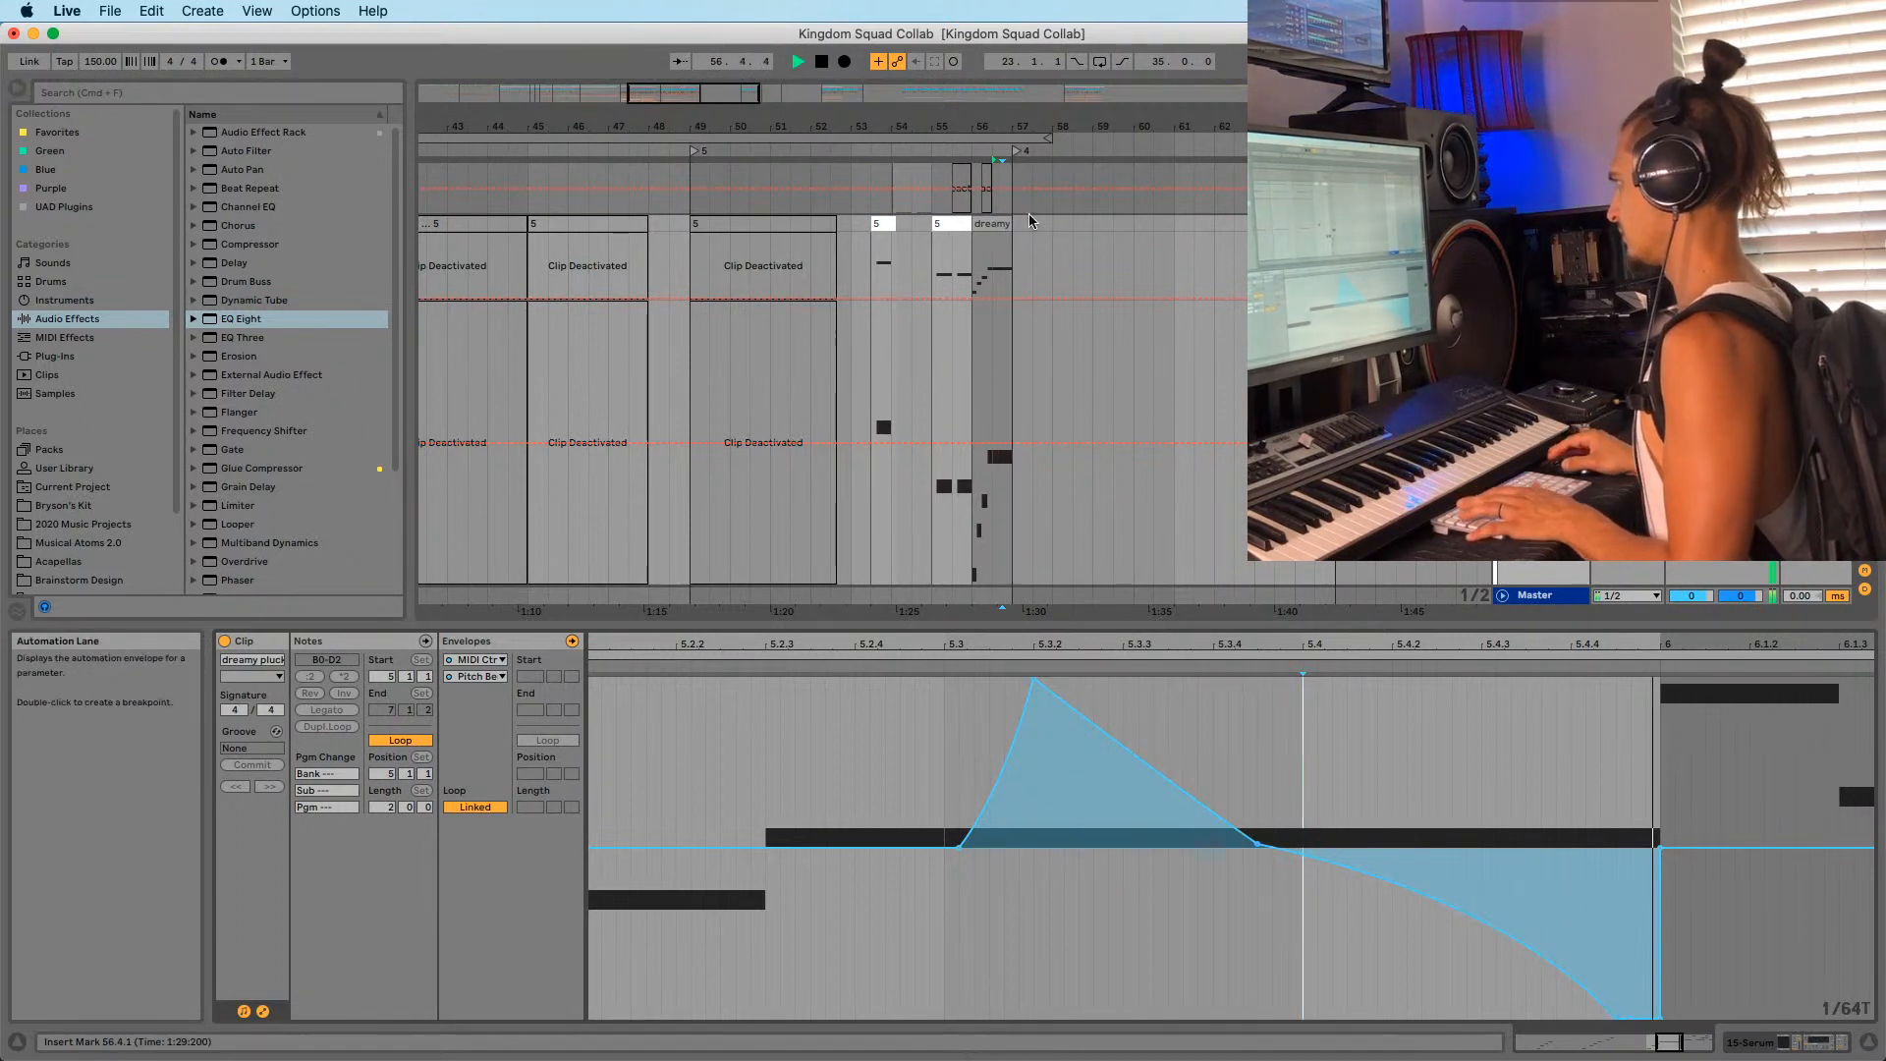
key("space")
key("space")
left_click(993, 224)
key("space")
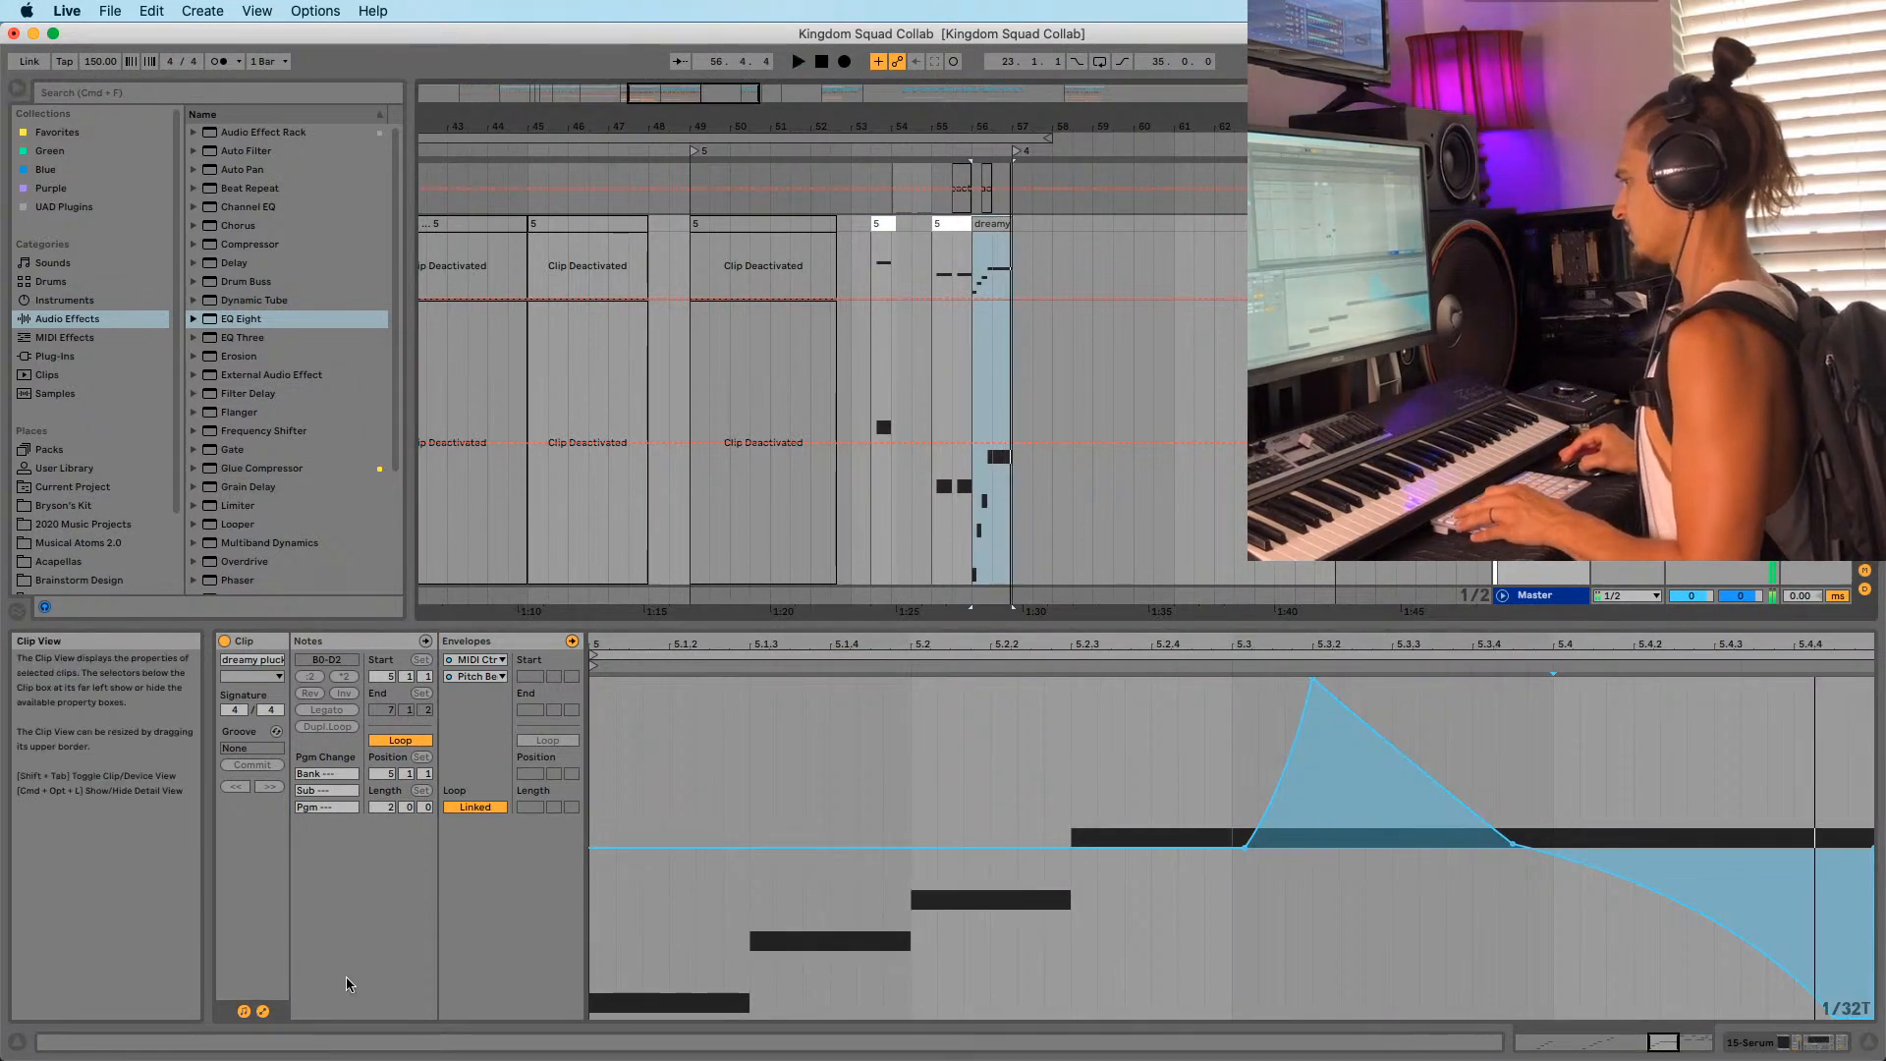
Drop the dreamy pluck clip's last note one octave.
left_click(245, 1012)
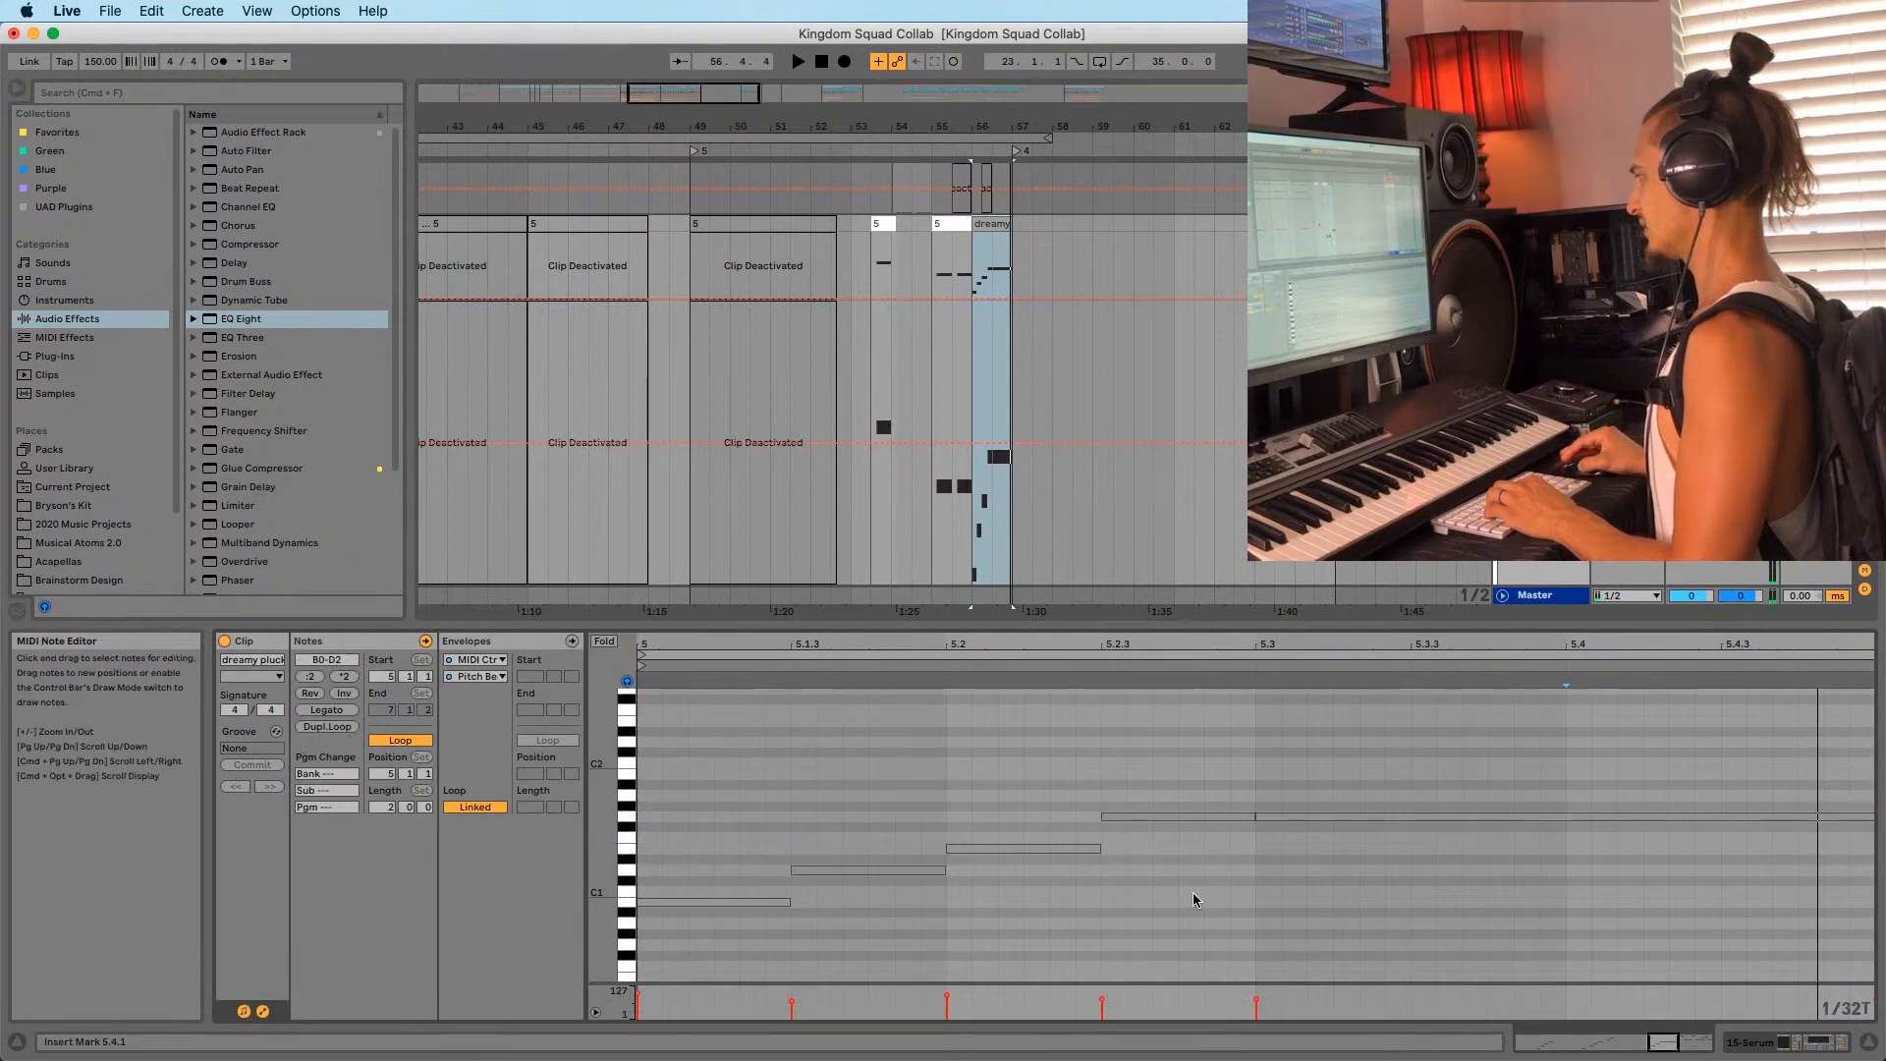
left_click(1297, 816)
key("shift+Down")
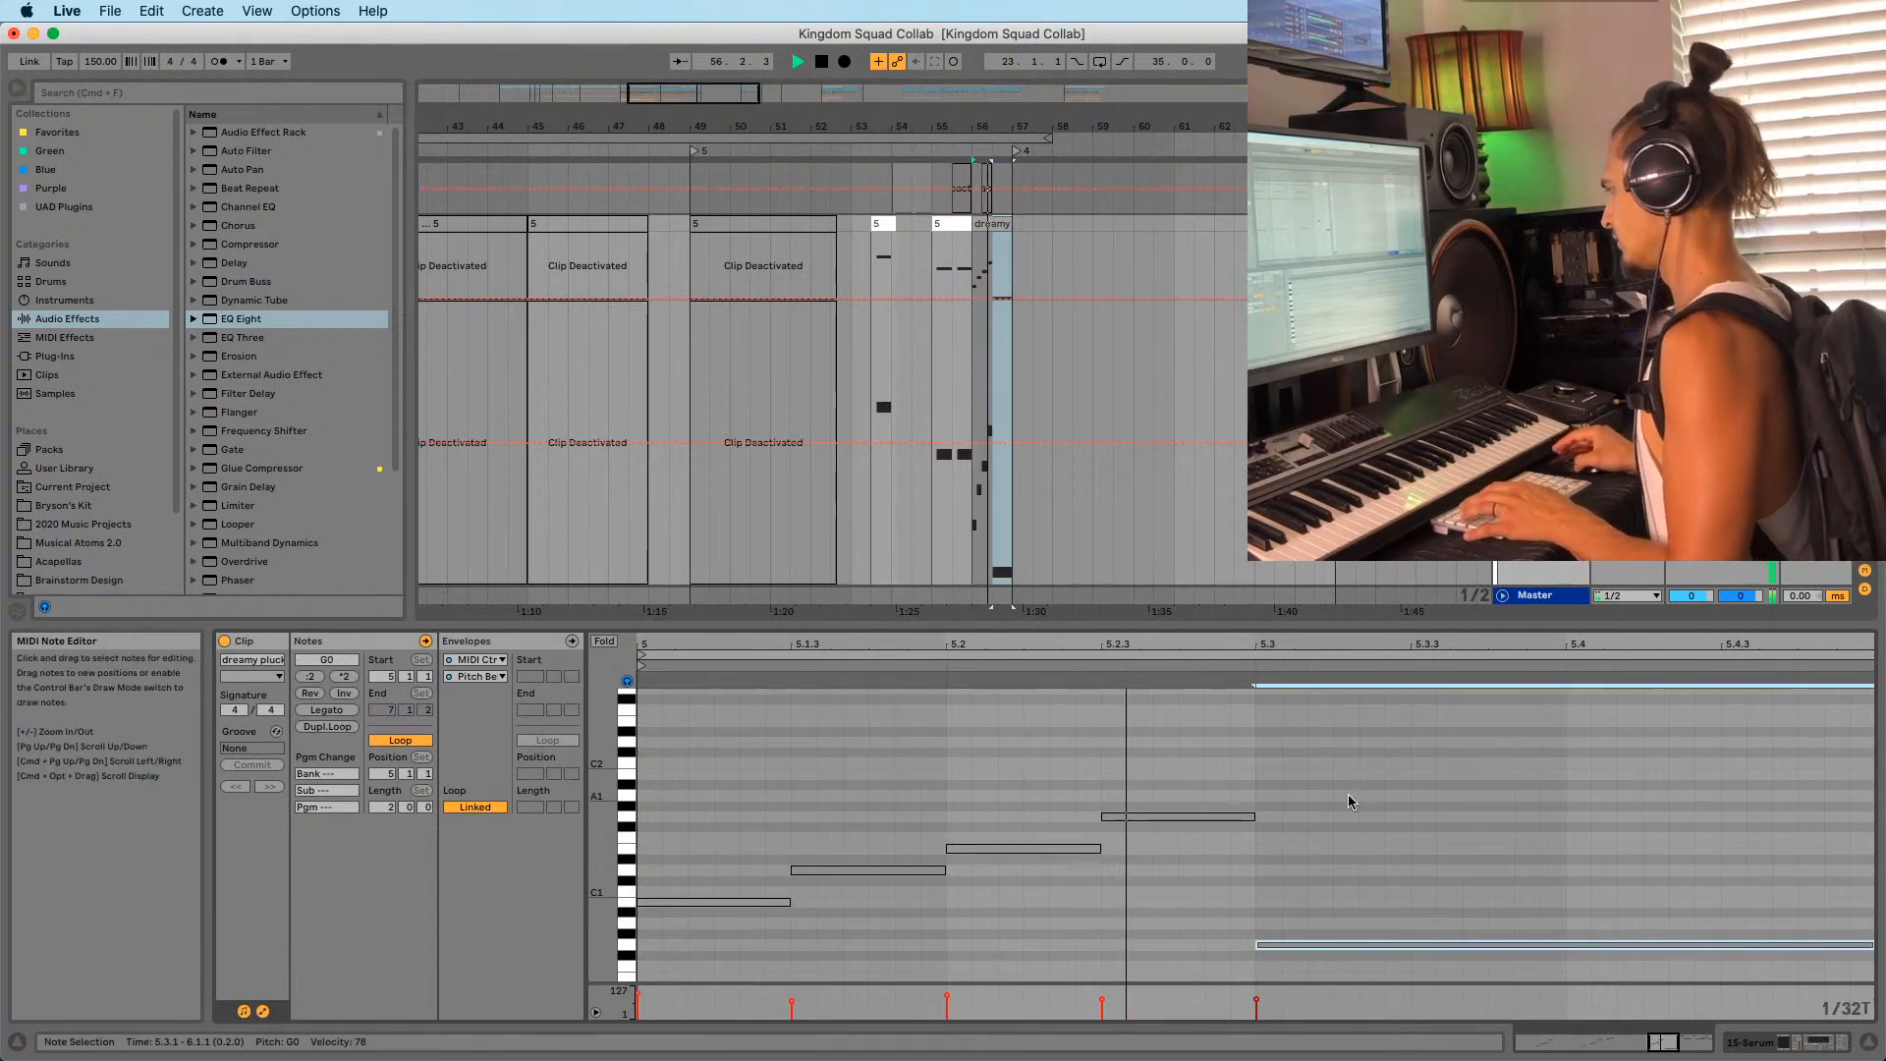
Audition clip 5 and the dreamy pluck clip together.
left_click(972, 274)
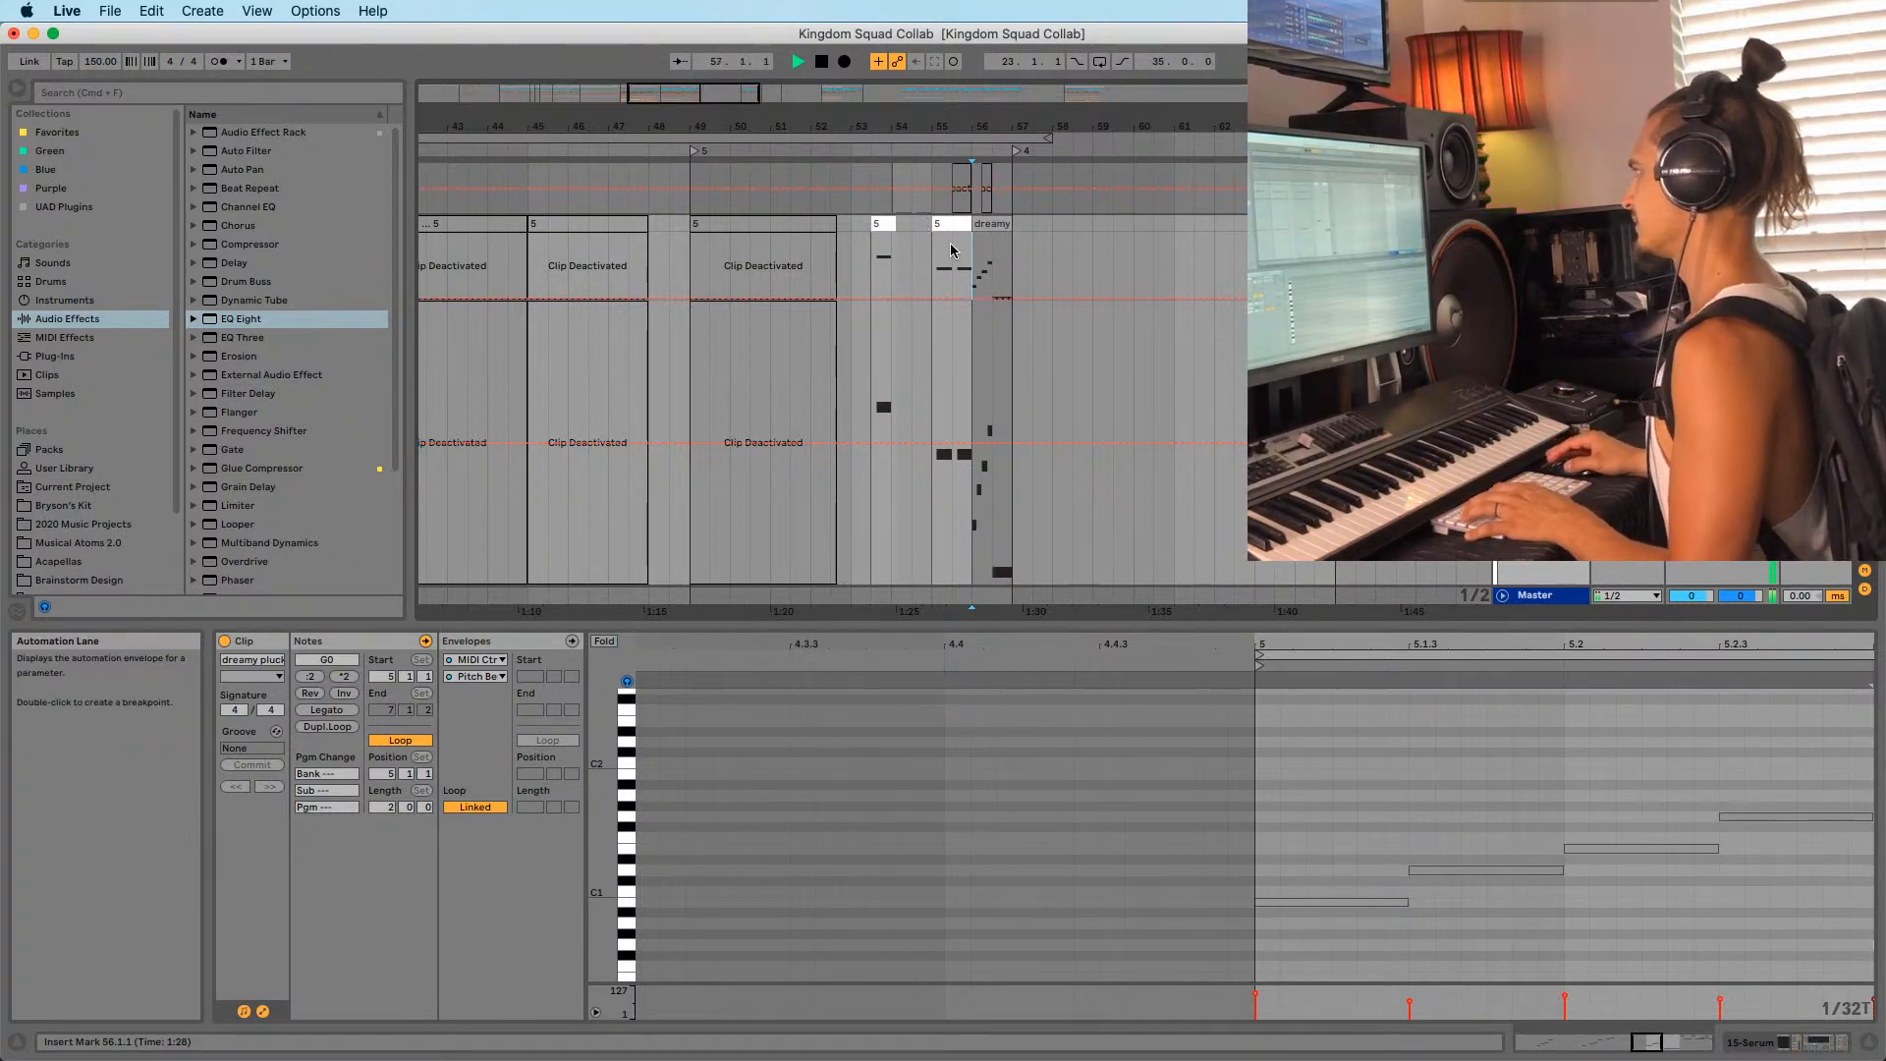
left_click(951, 224)
key("space")
key("space")
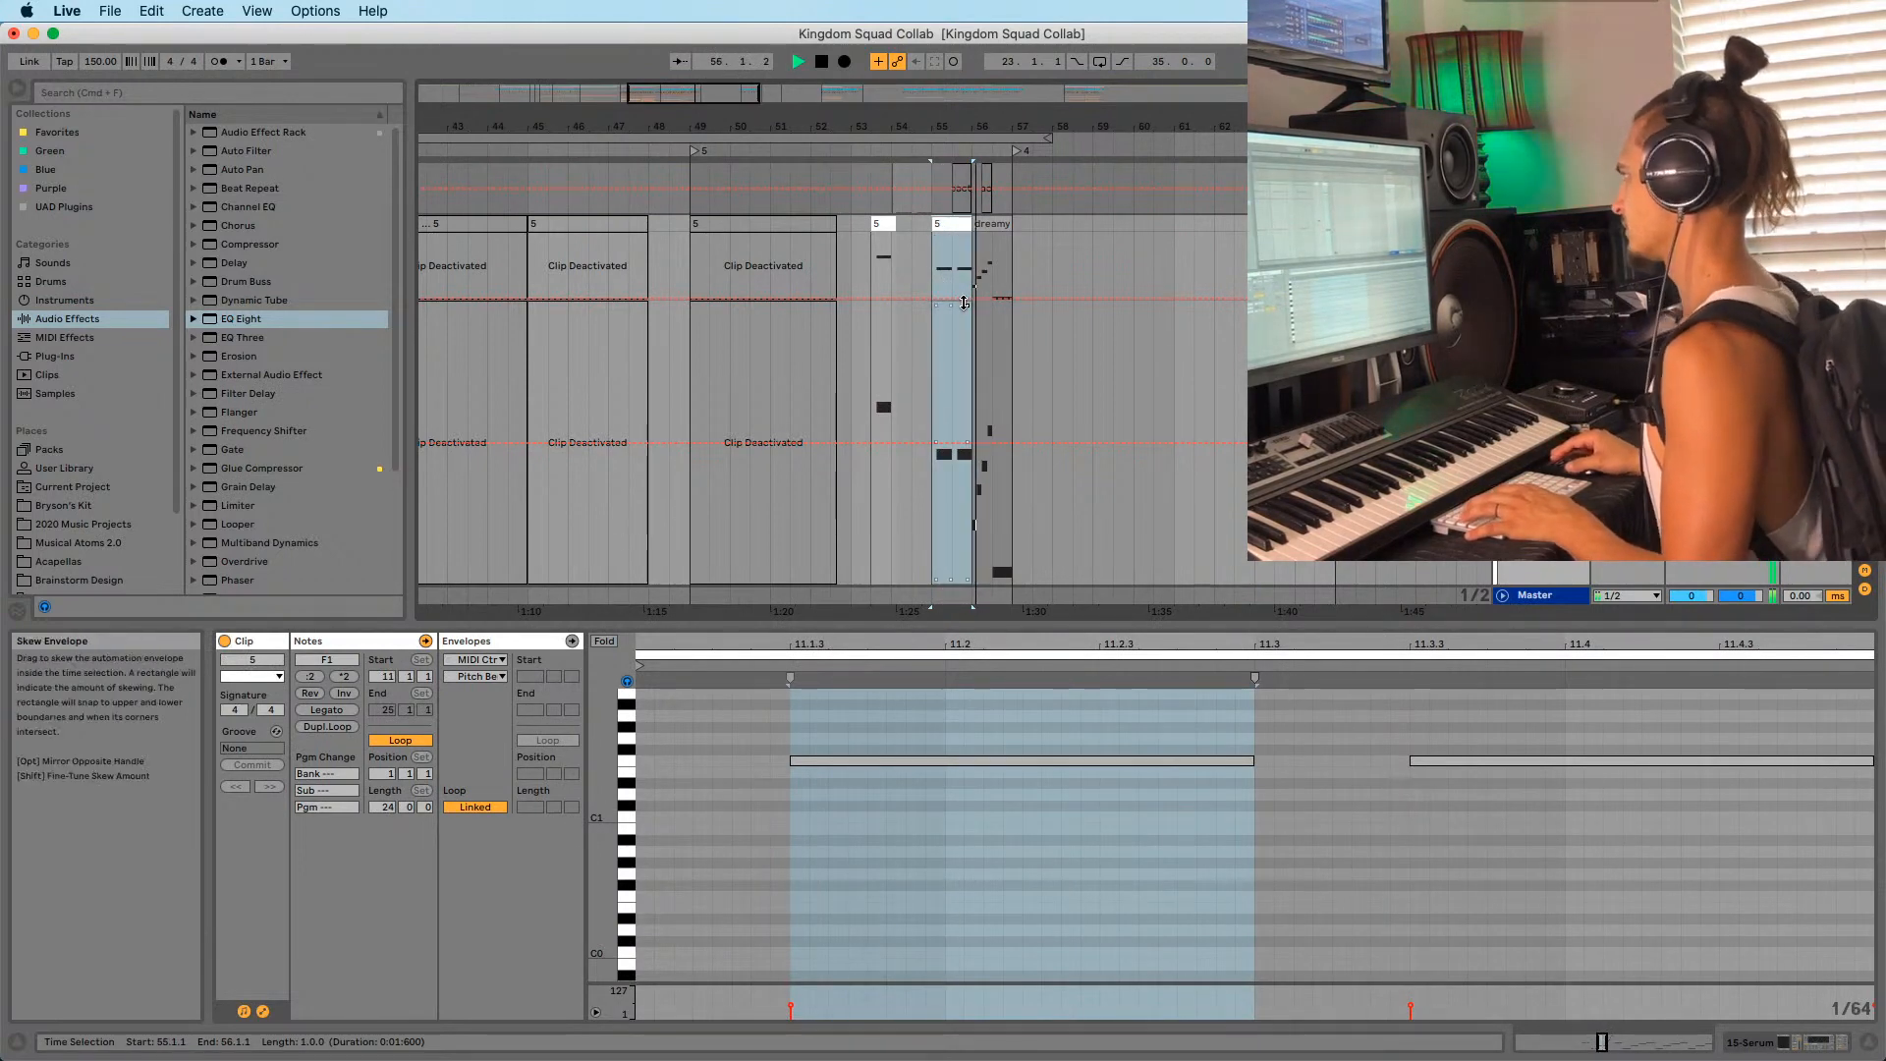
left_click(990, 225)
key("space")
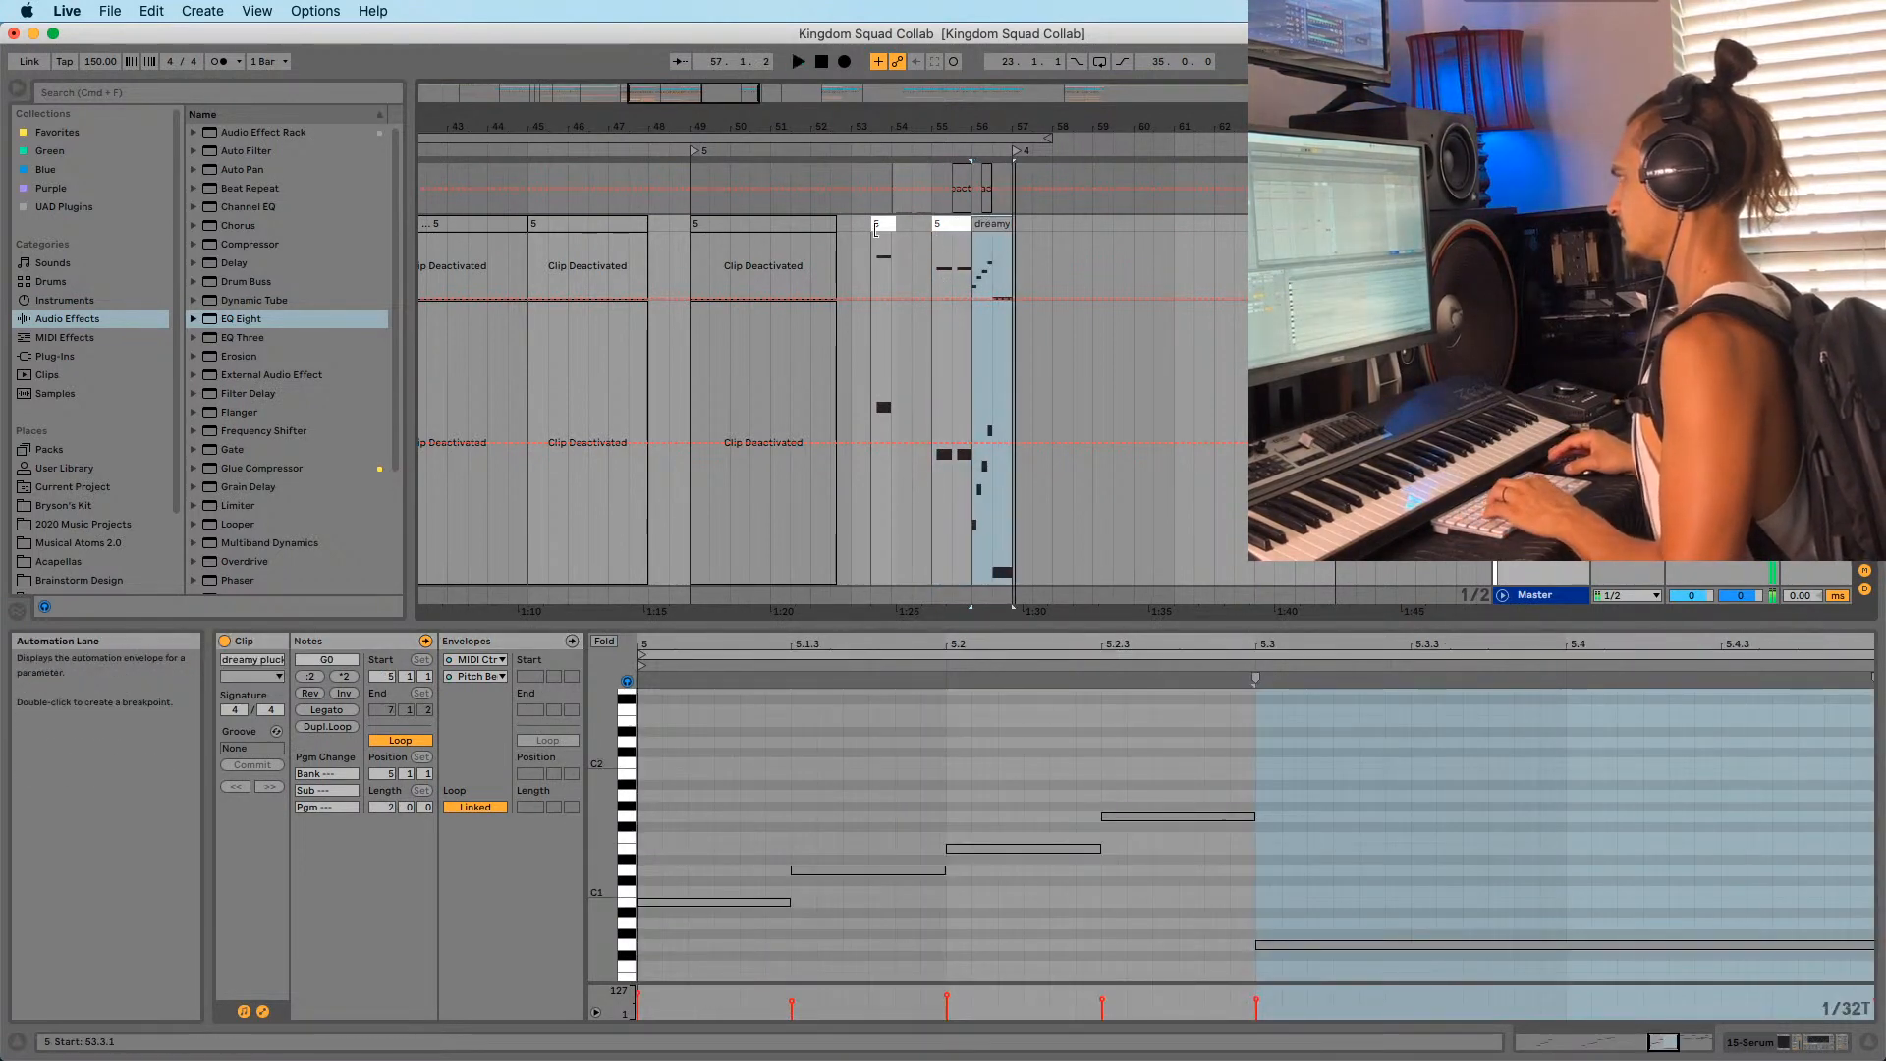
key("space")
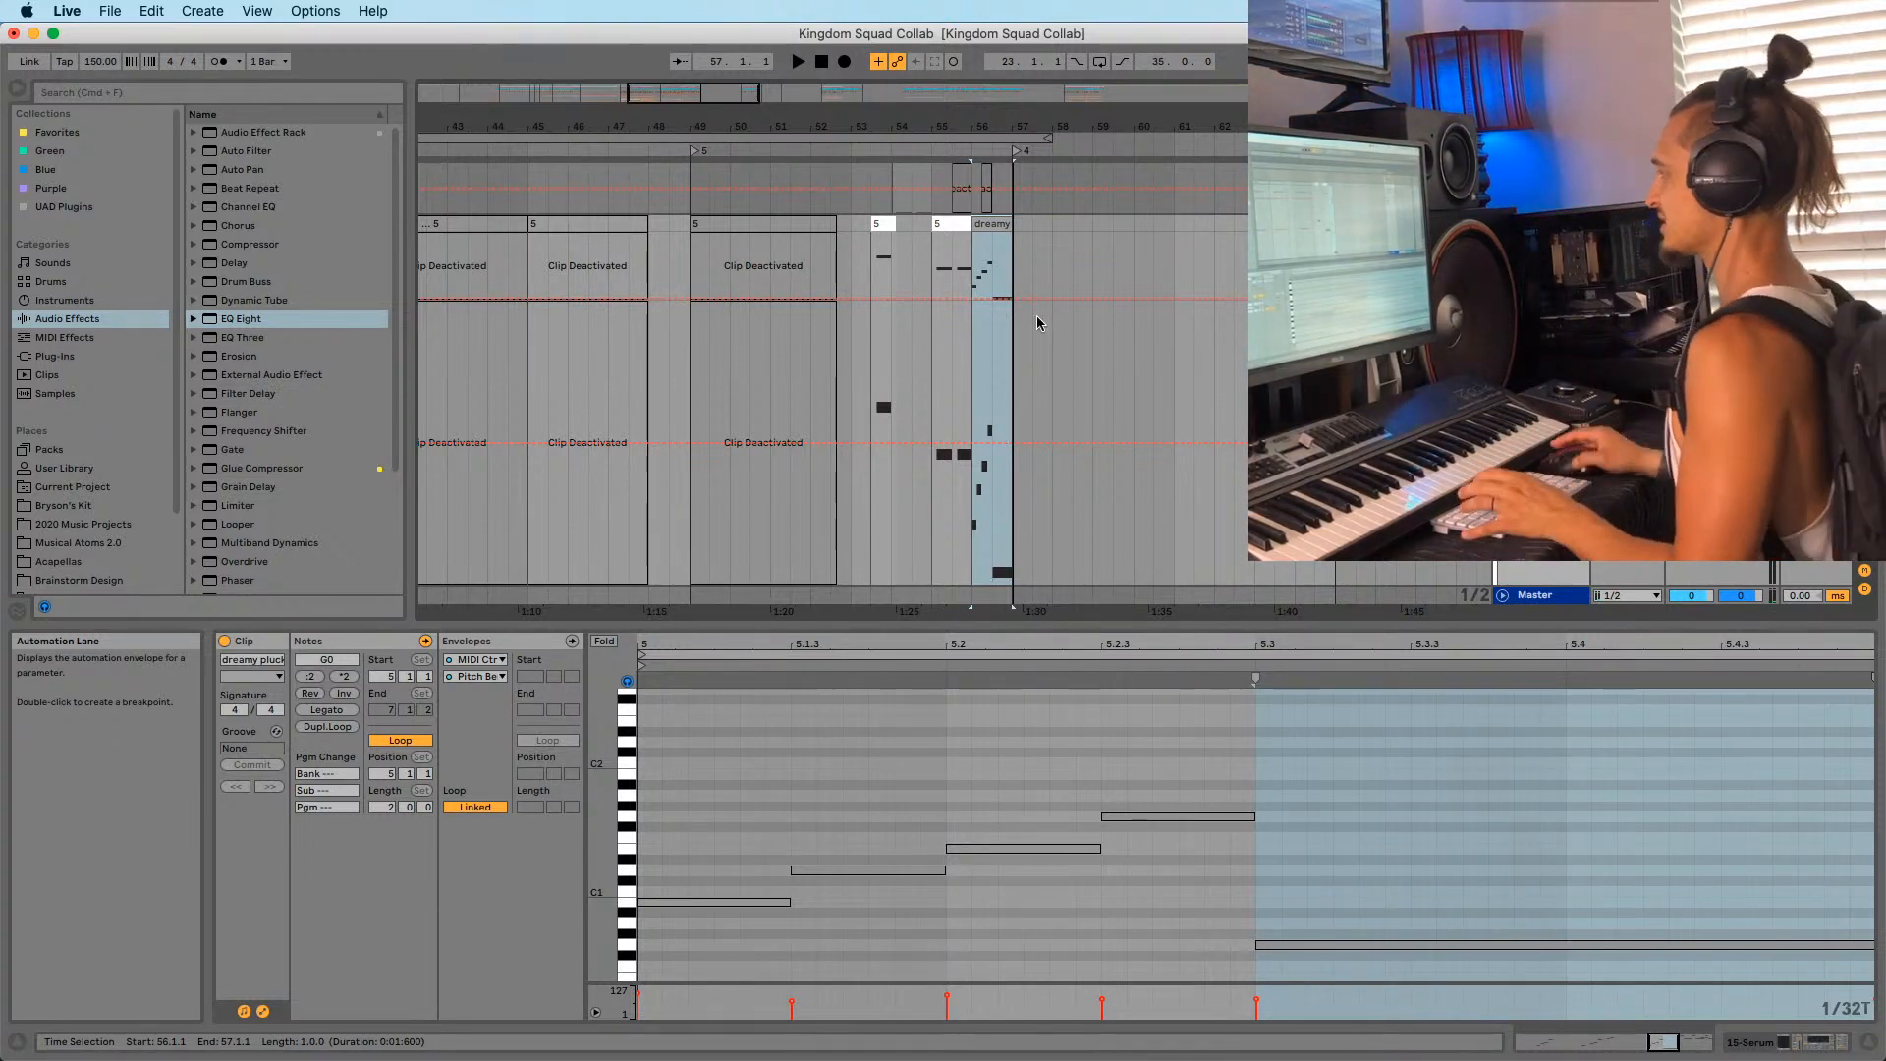
Set the insert mark at bar 53, hide automation lanes, and zoom out the arrangement.
scroll(977, 263, "left", 1)
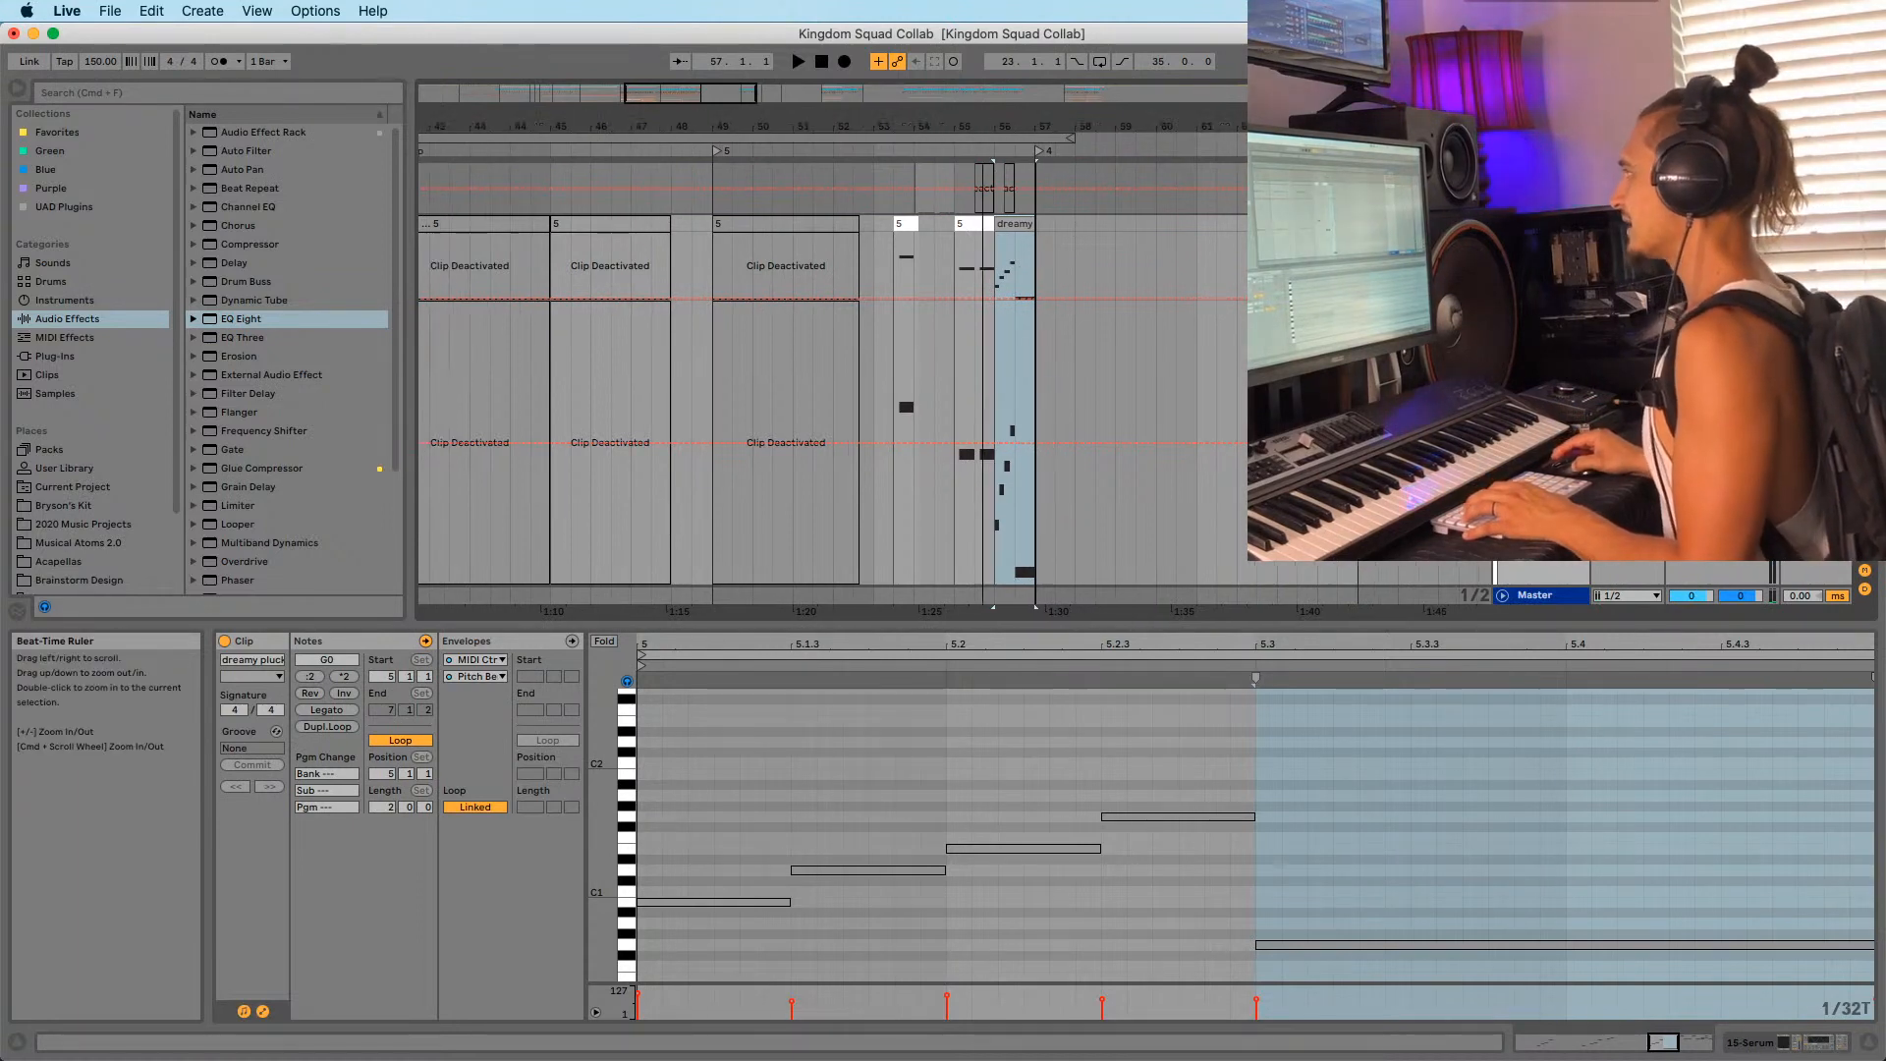
left_click(877, 226)
key("a")
left_click_drag(872, 126, 991, 59)
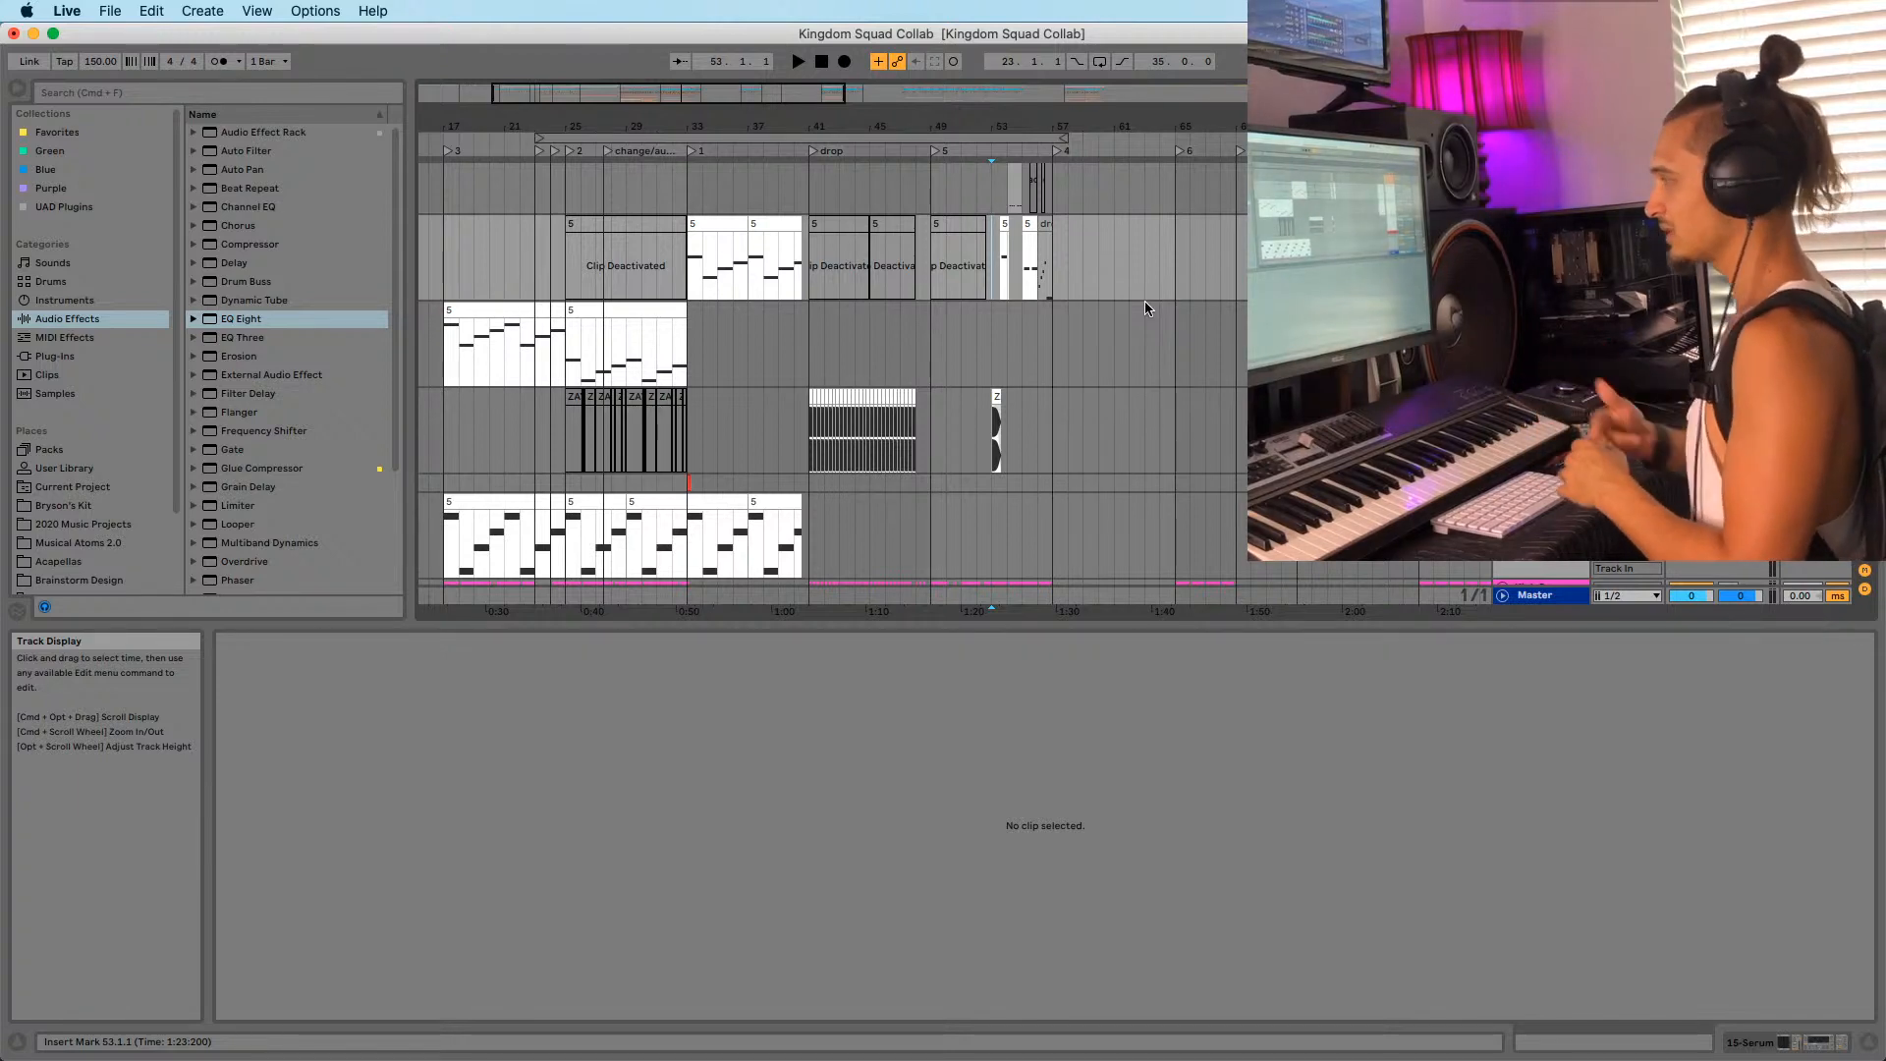
Merge the three clips in bars 53 to 57 into one clip with Cmd+J.
left_click_drag(1047, 127, 1042, 160)
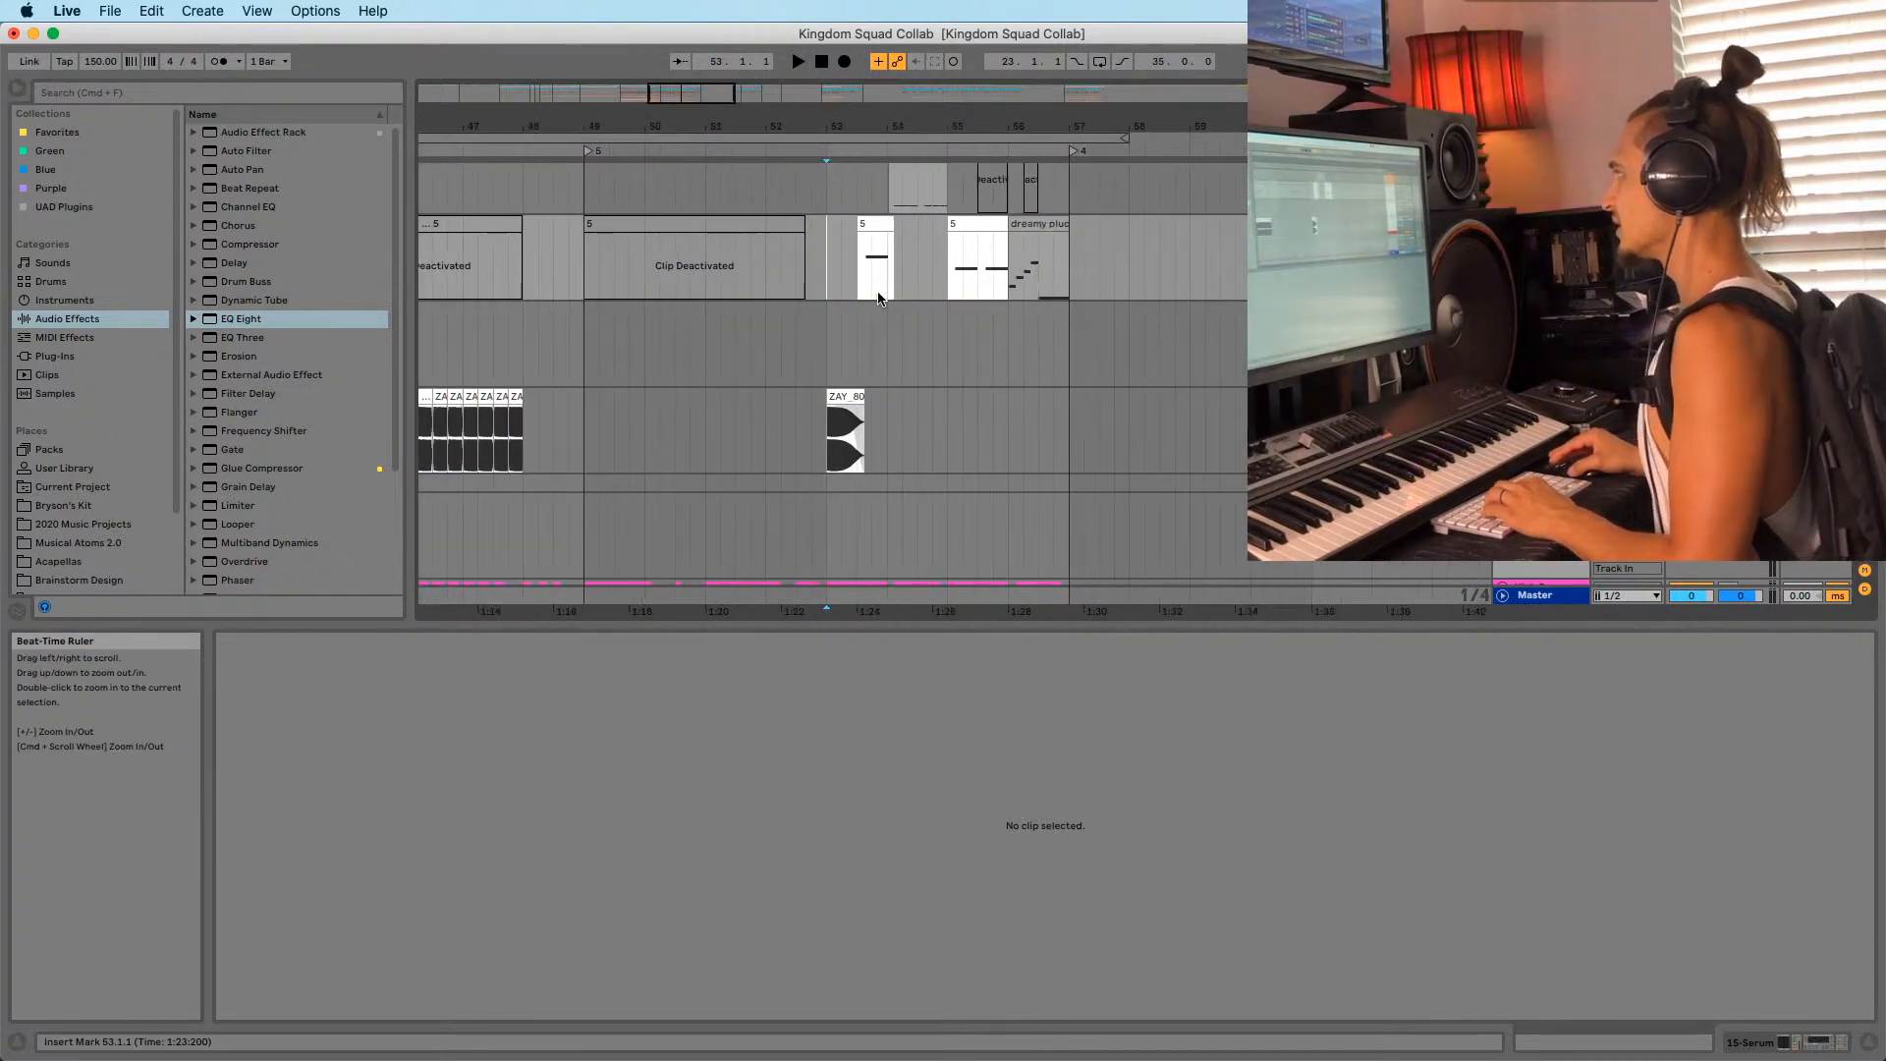
key("a")
key("a")
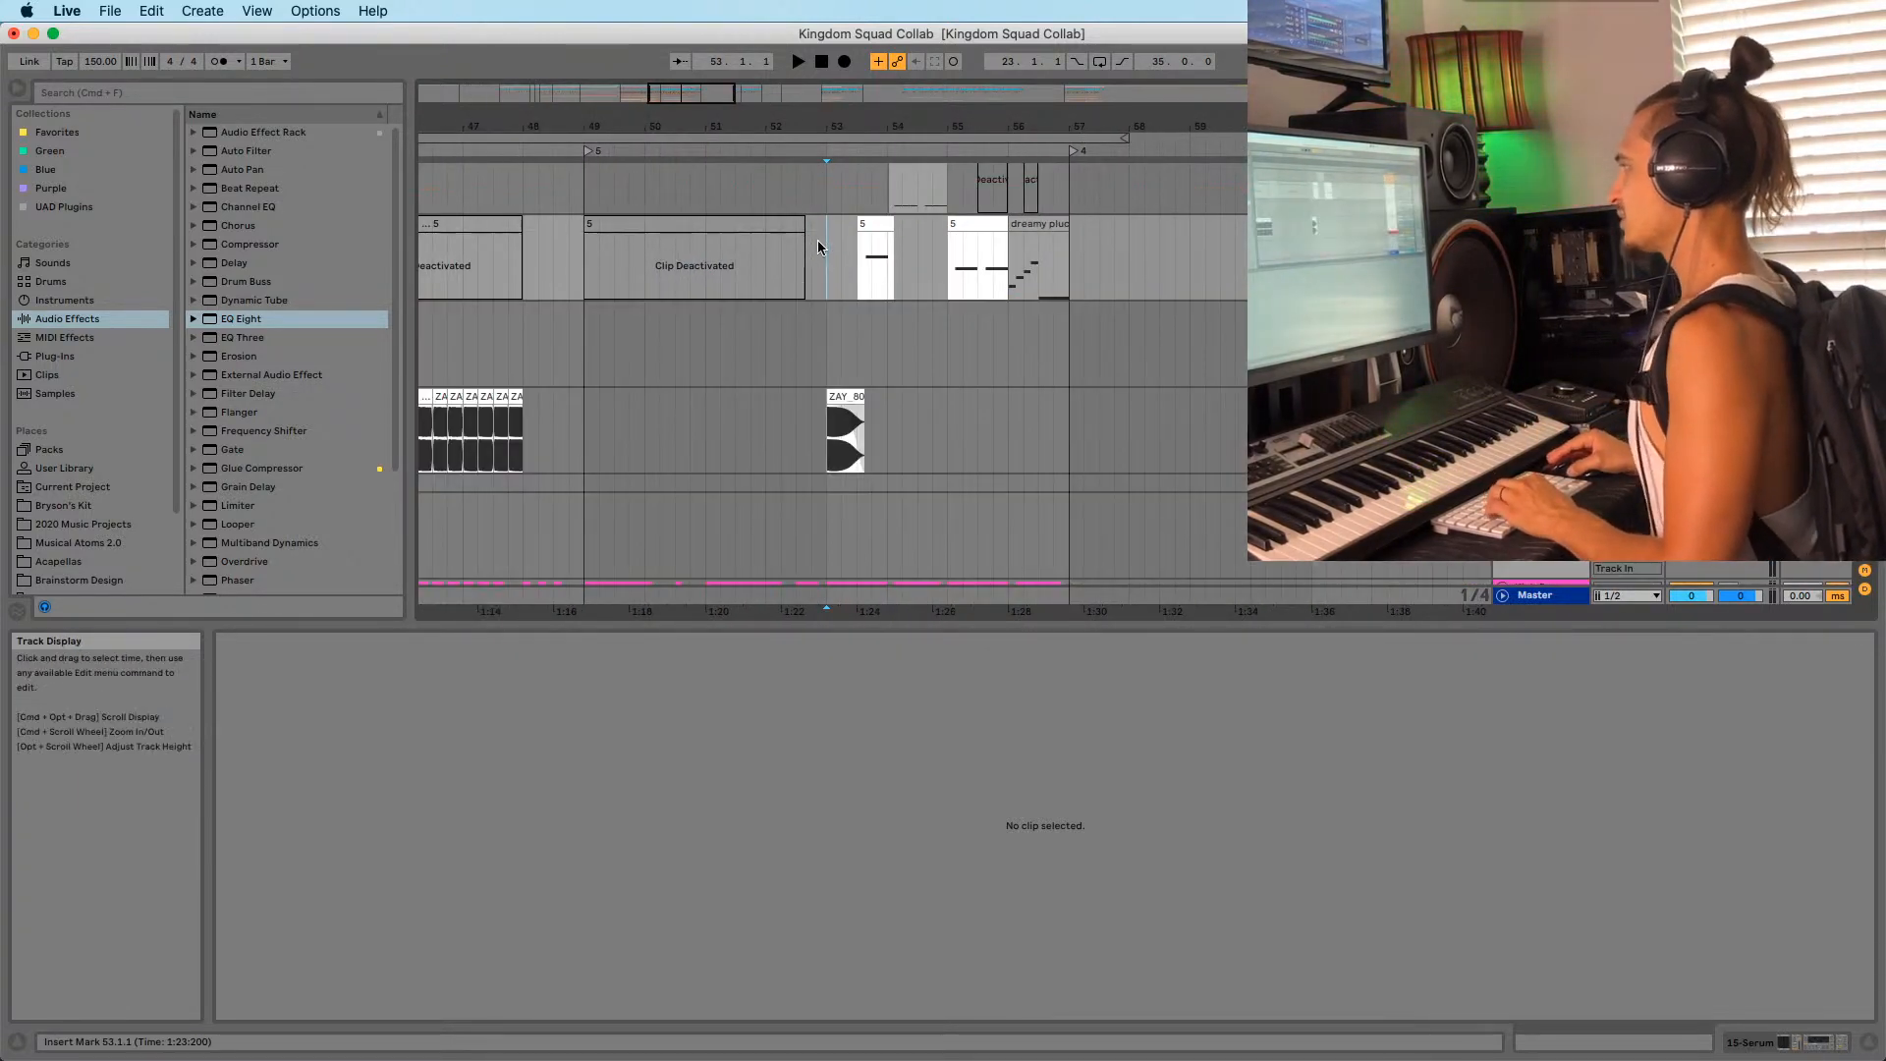
left_click_drag(843, 115, 811, 92)
scroll(816, 357, "up", 1)
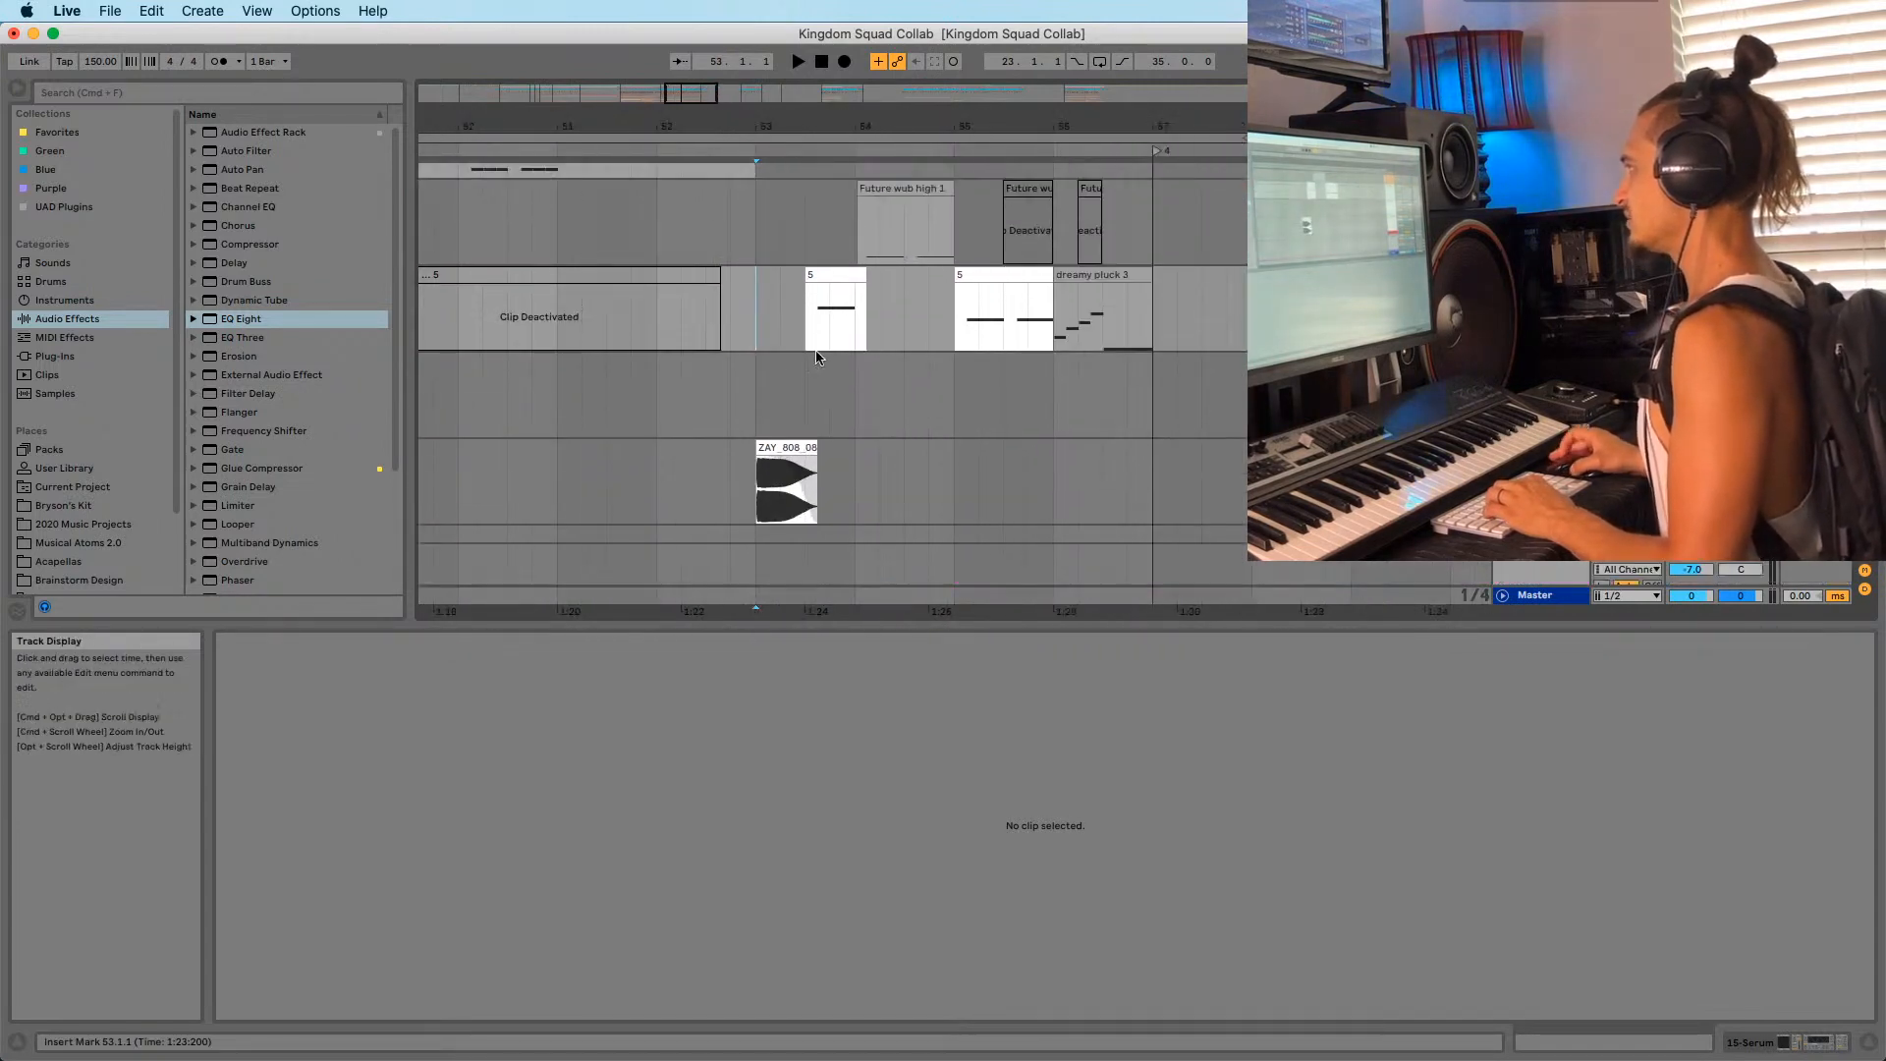
left_click_drag(756, 291, 1152, 313)
key("super+j")
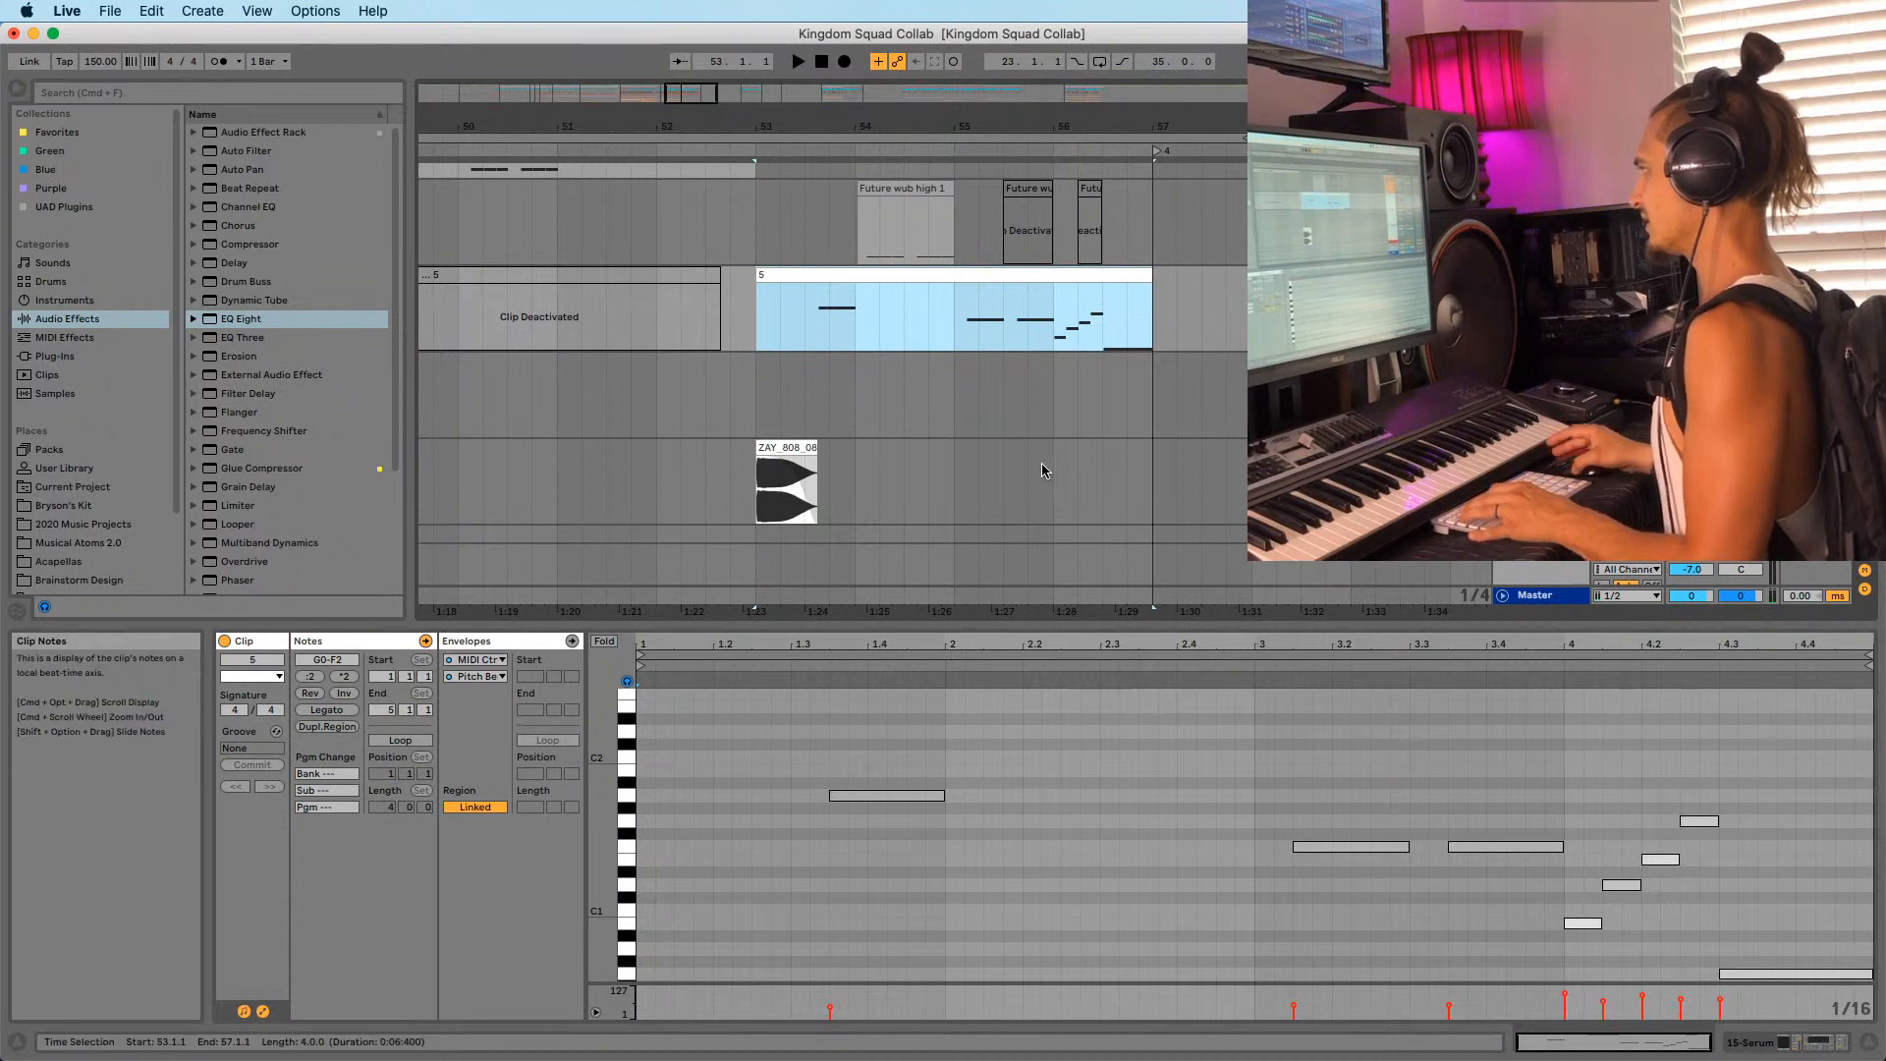
Drop the merged clip's three notes one octave and play from bar 54.
left_click(769, 951)
left_click_drag(898, 624, 898, 464)
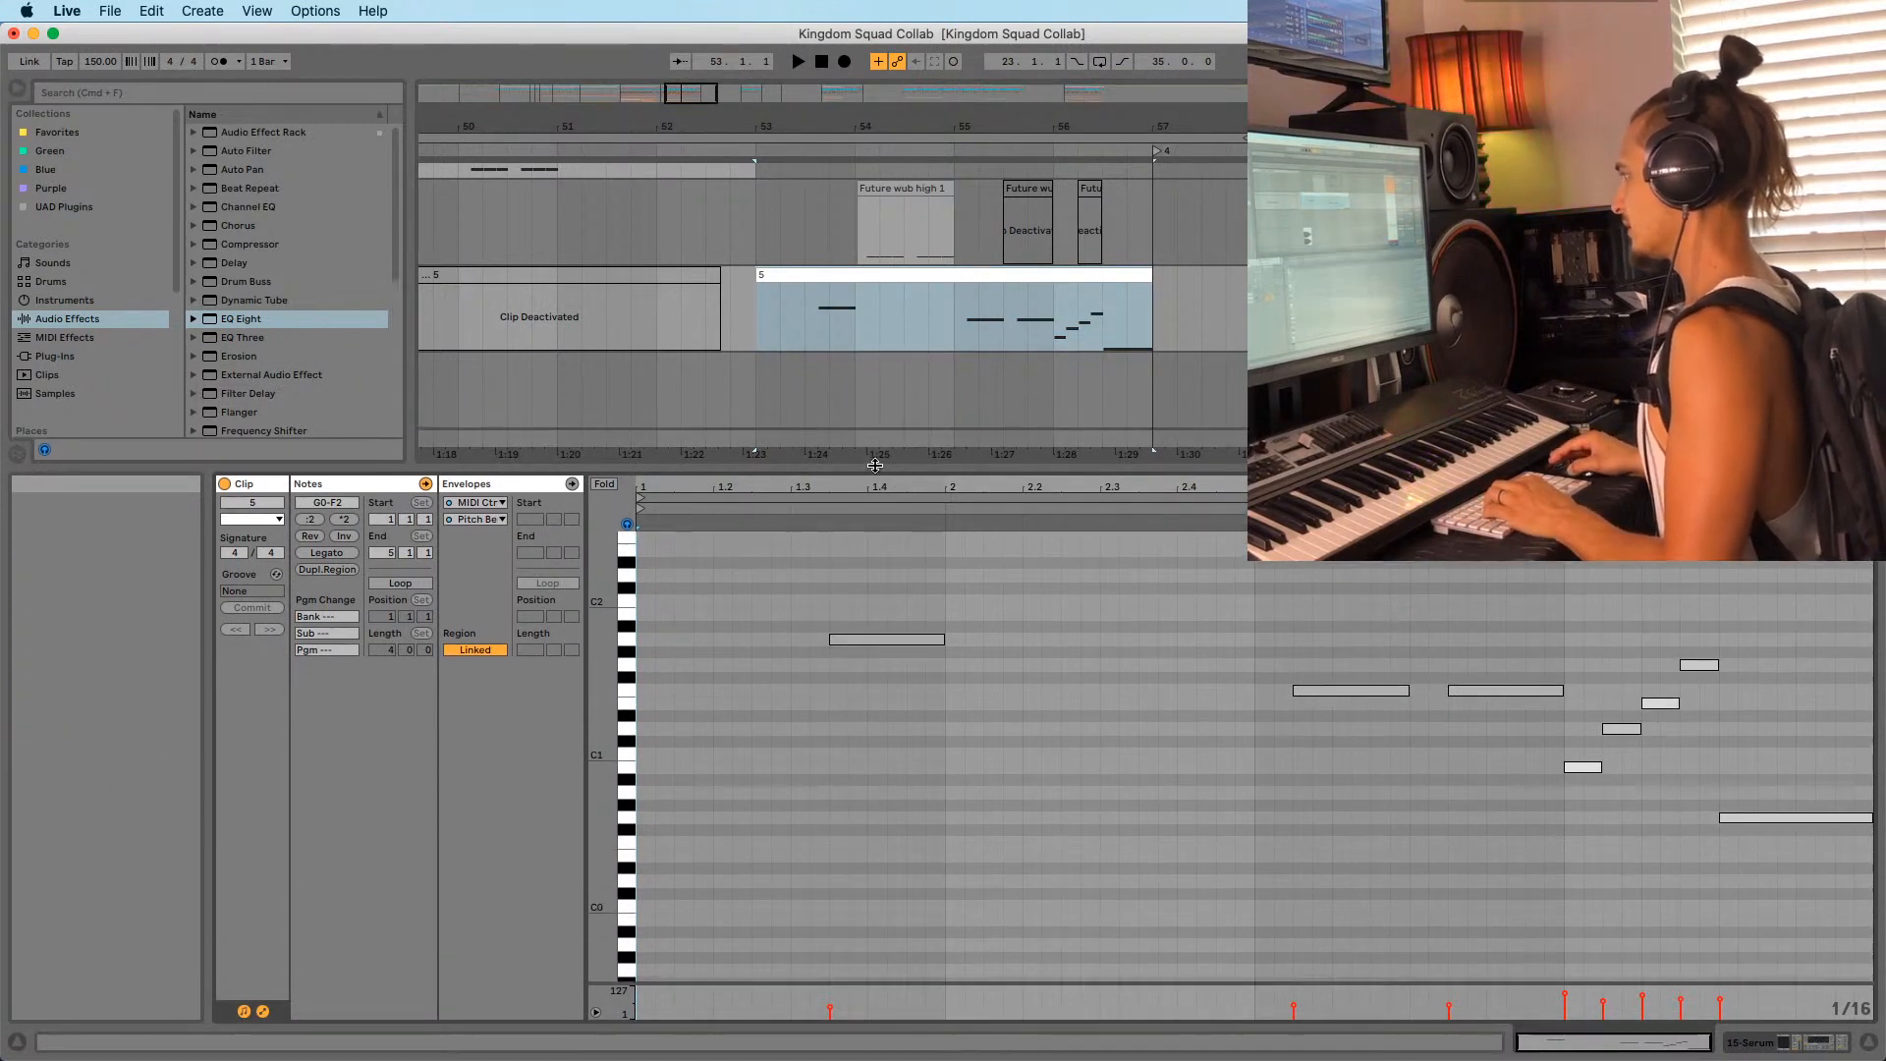
left_click_drag(758, 605, 1489, 763)
key("shift+Down")
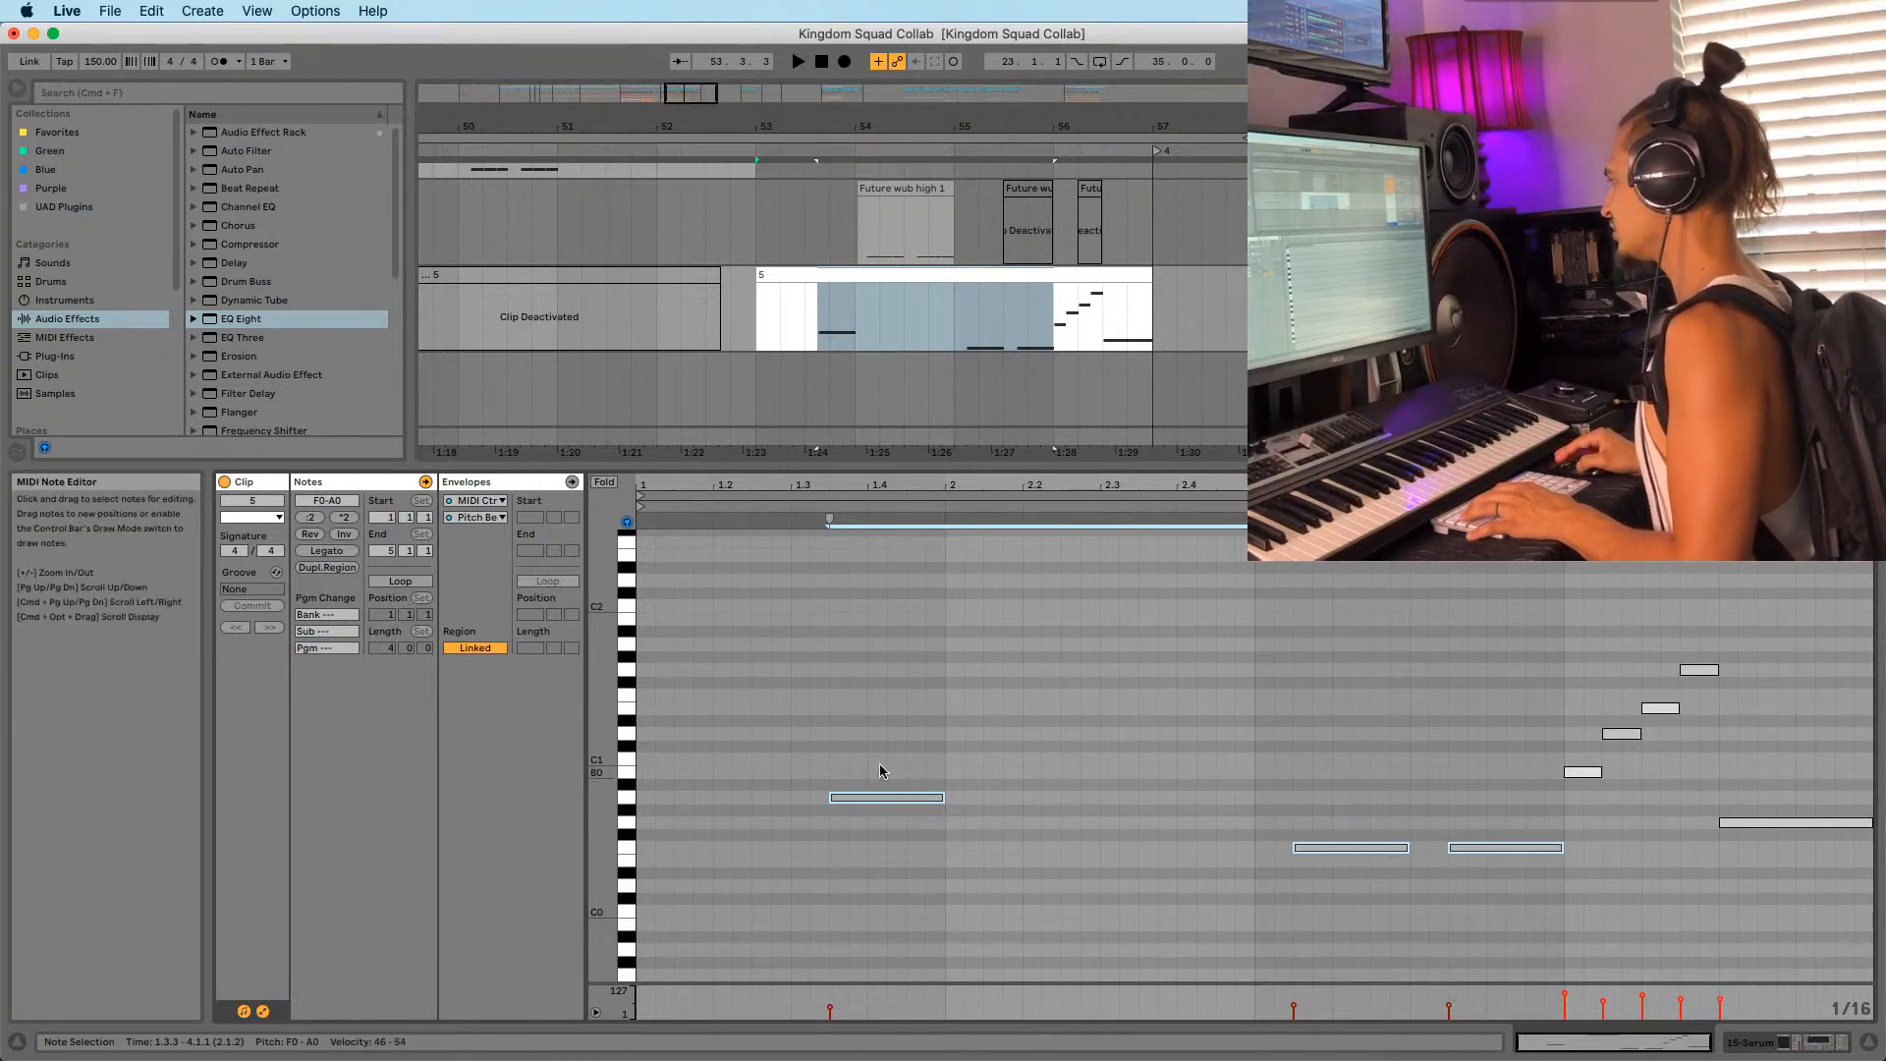
key("space")
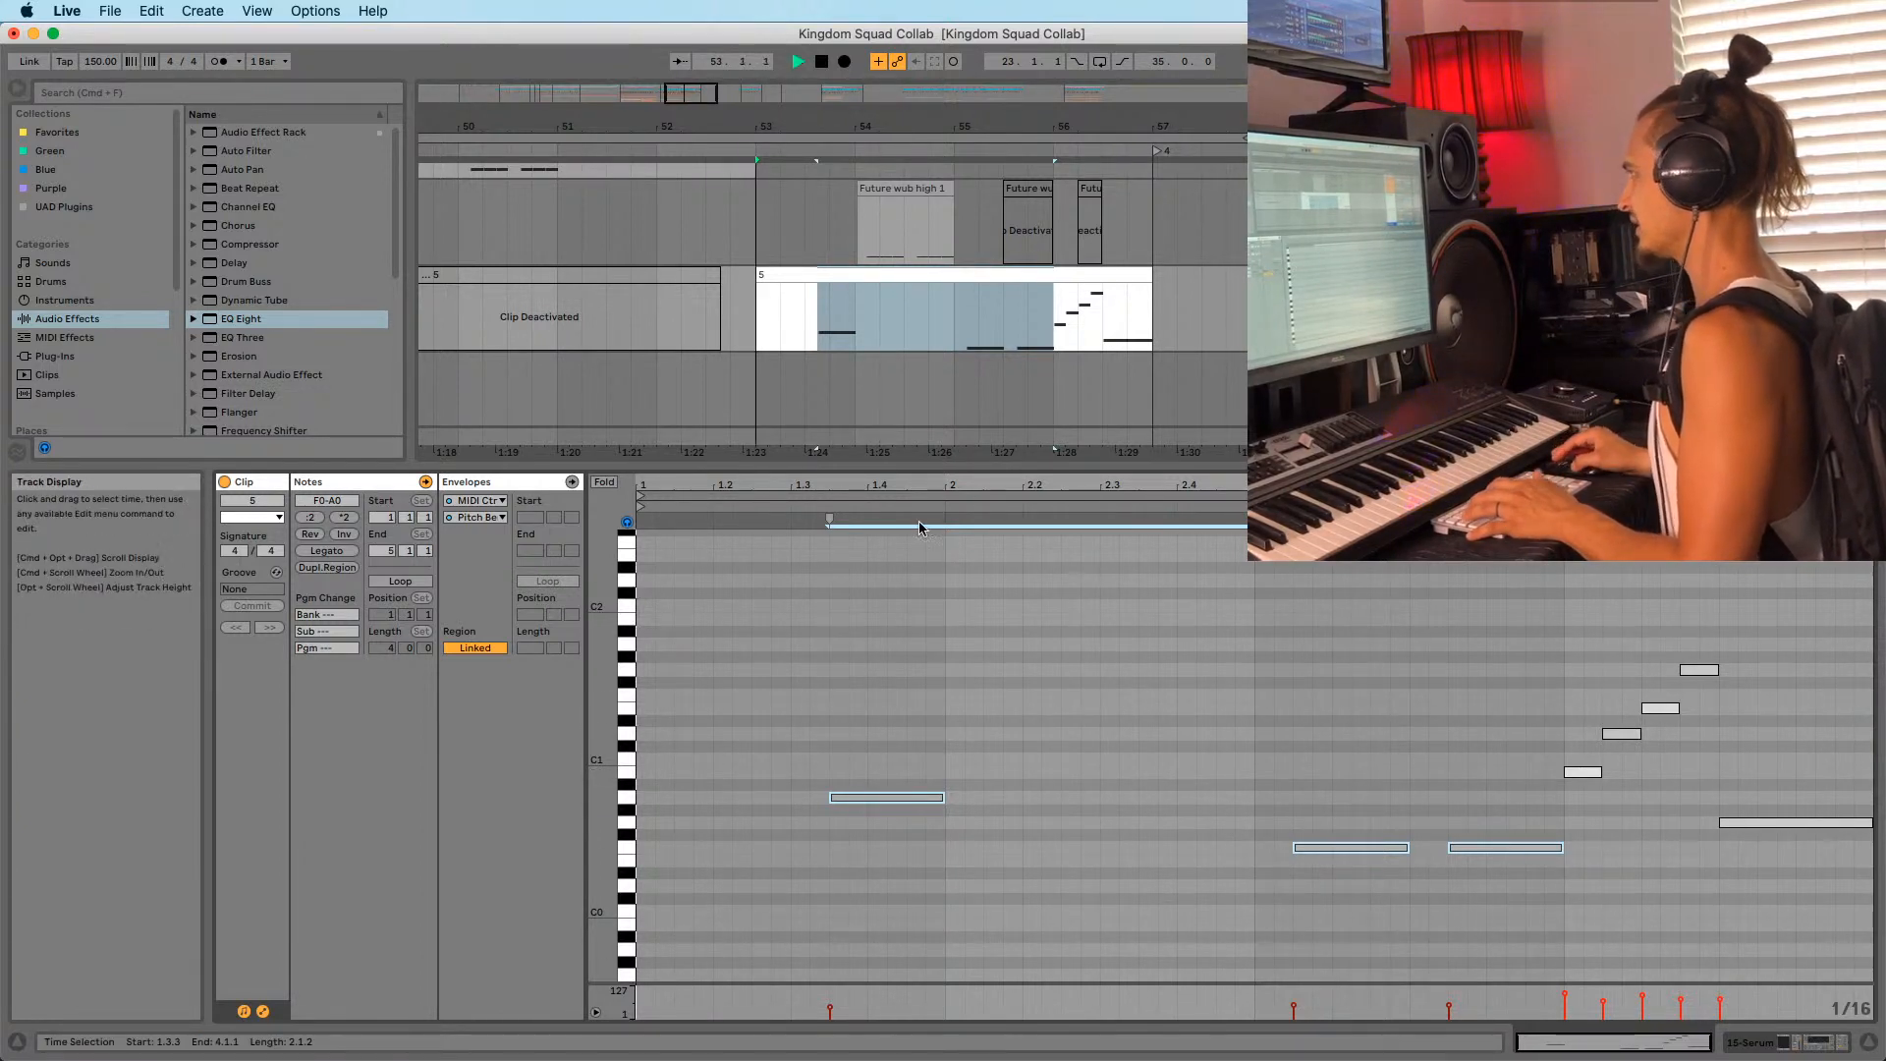
left_click(855, 341)
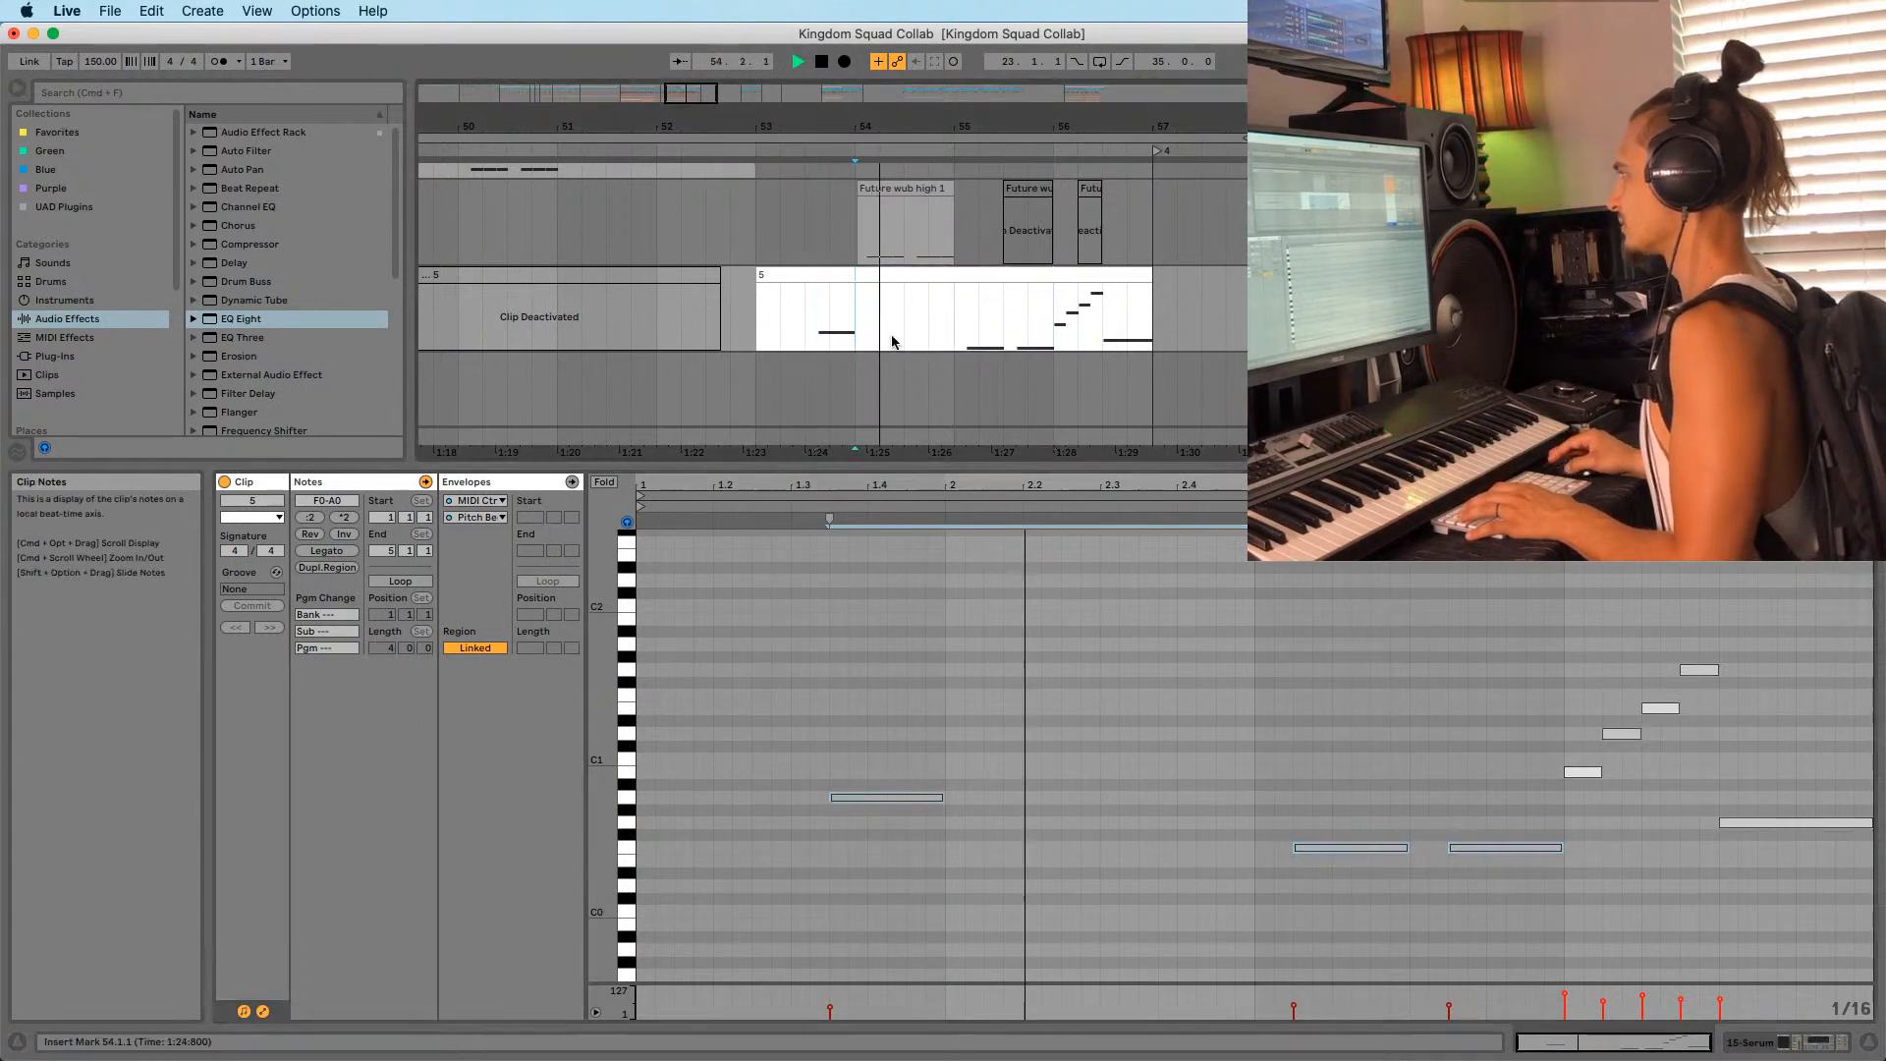
Display the clip's Pitch Bend envelope zoomed on its ending, auditioning from bar 56.
left_click(480, 501)
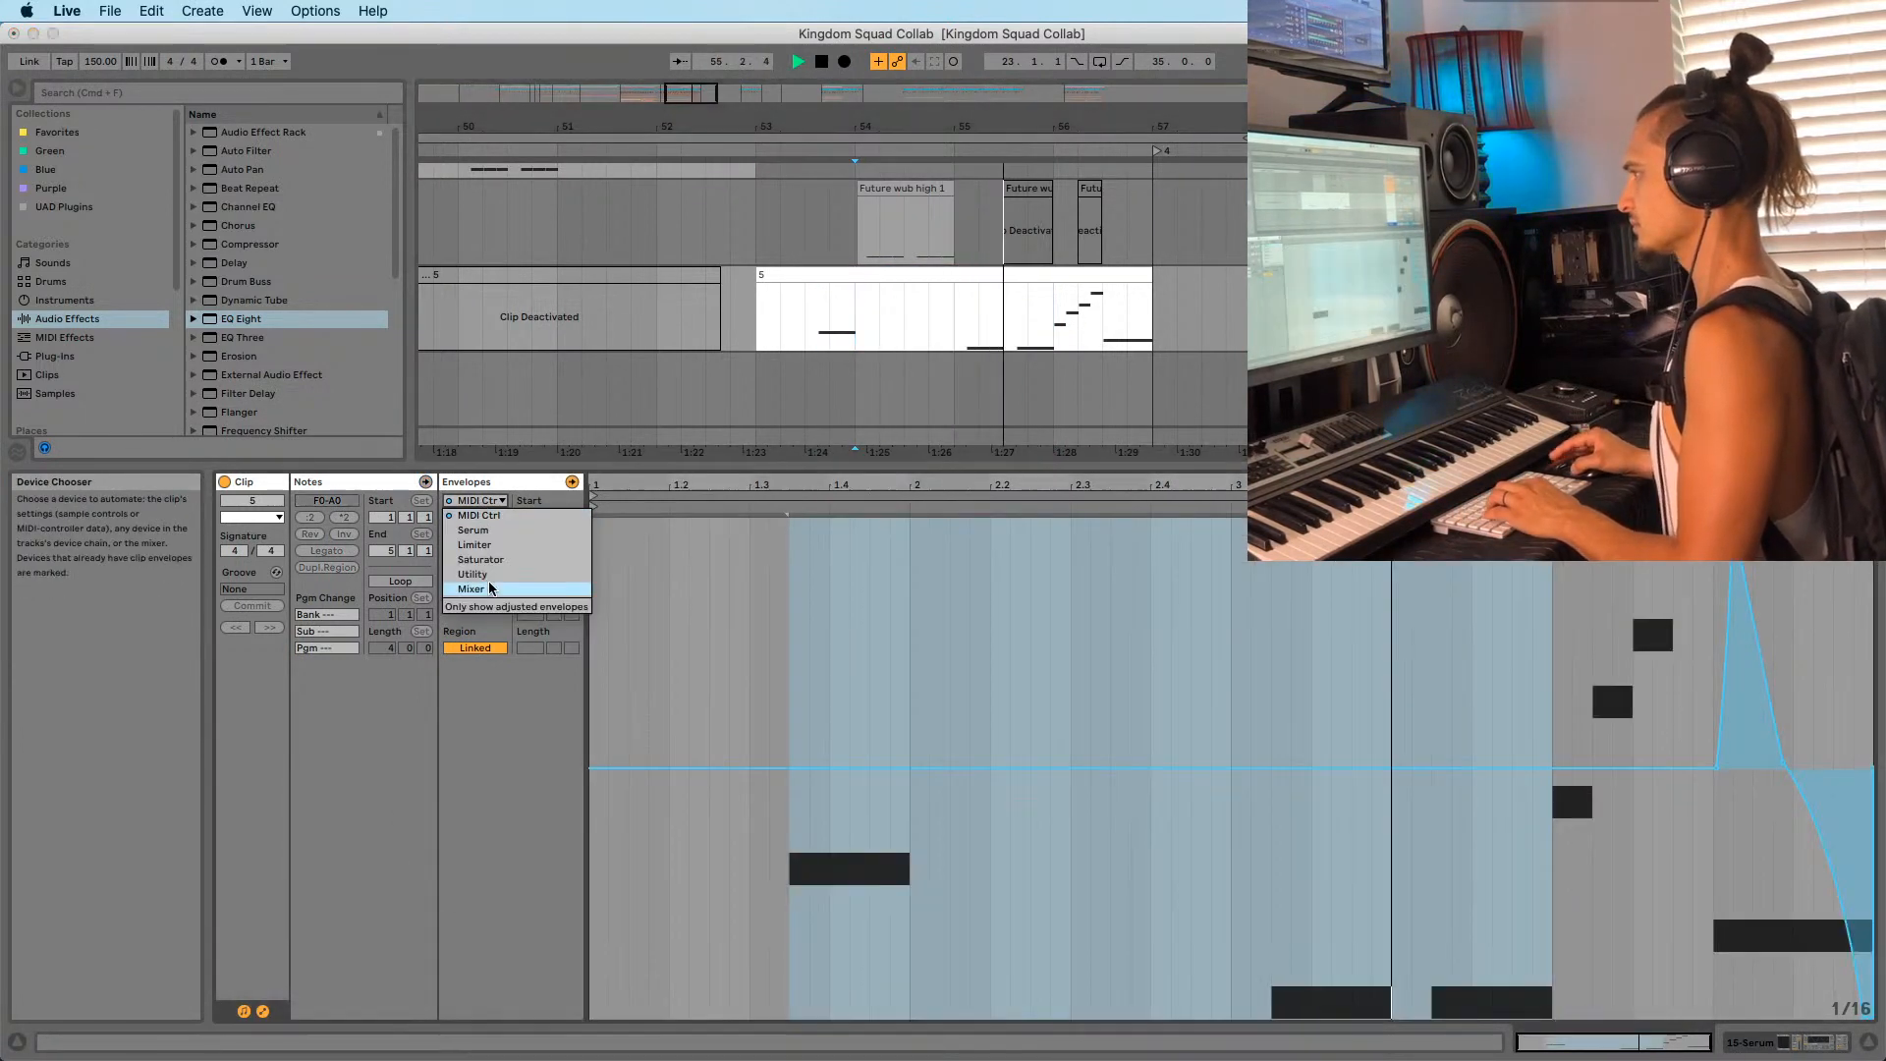
left_click(481, 594)
left_click_drag(1562, 485, 1532, 551)
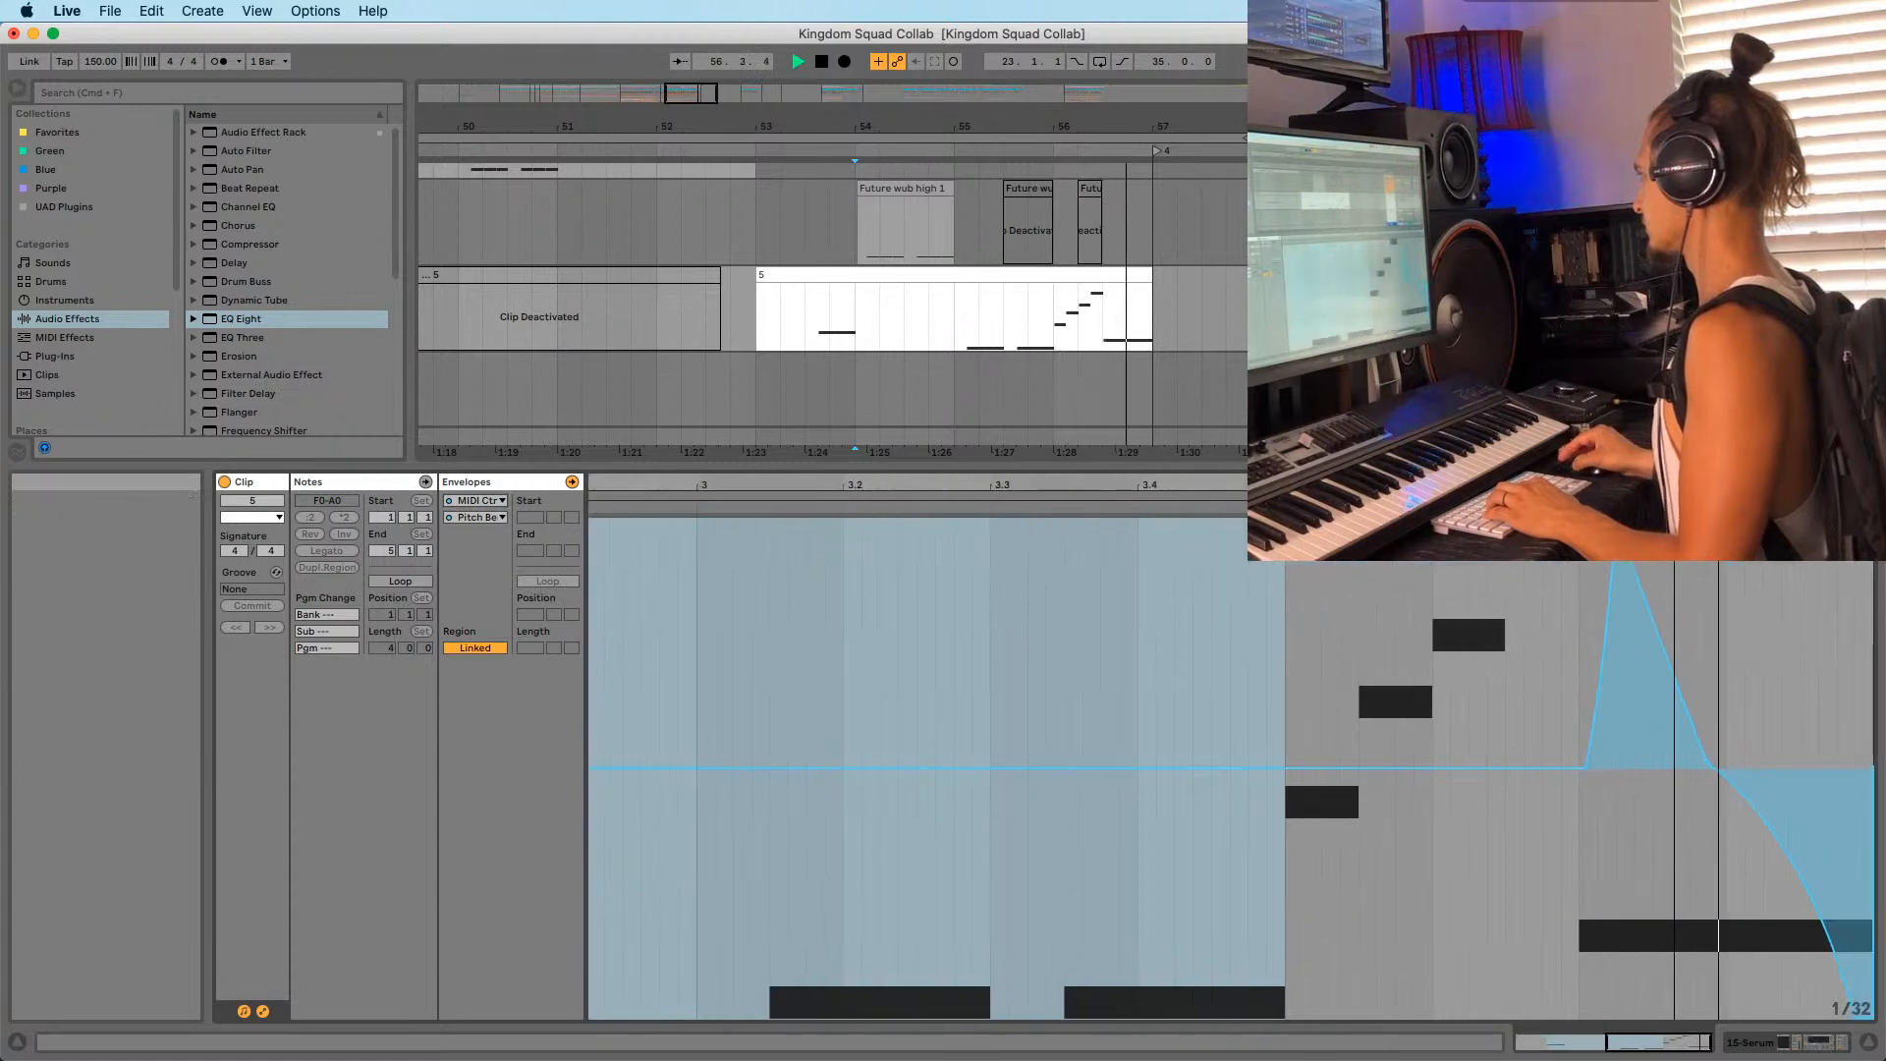
key("space")
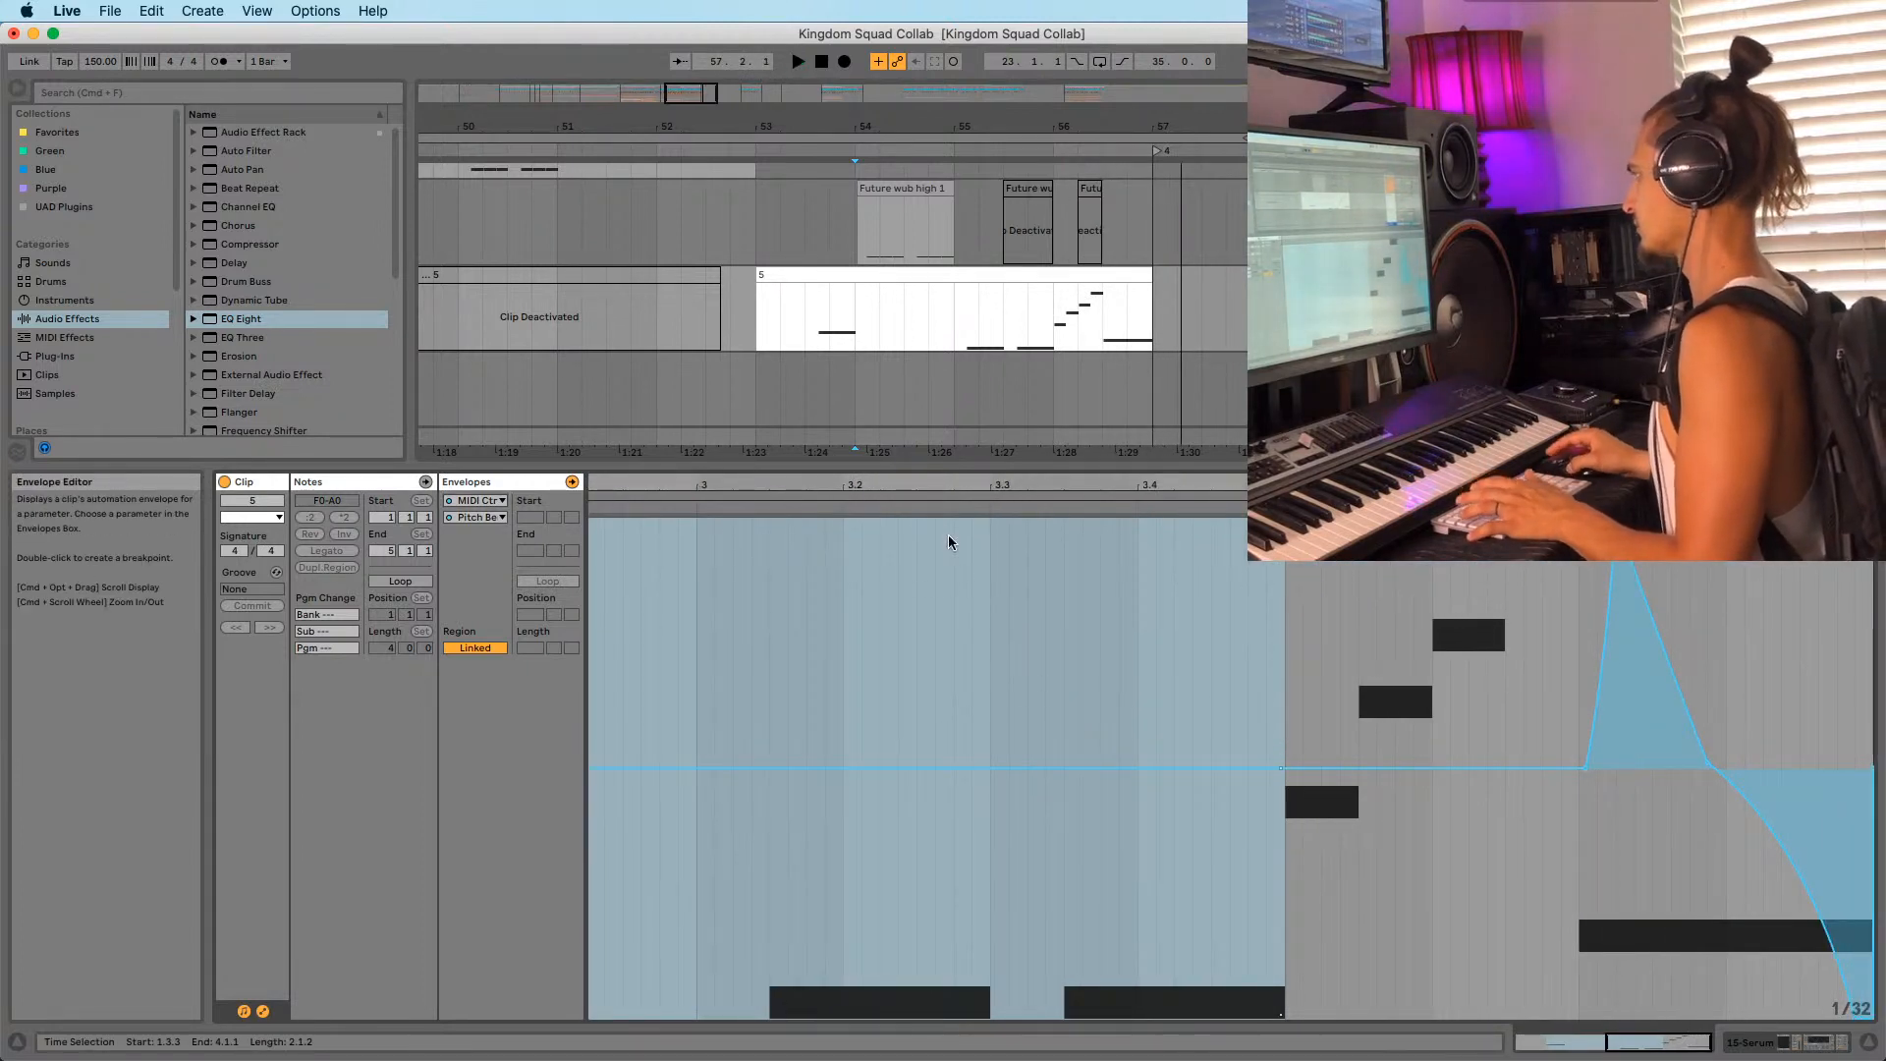
left_click(1054, 342)
key("space")
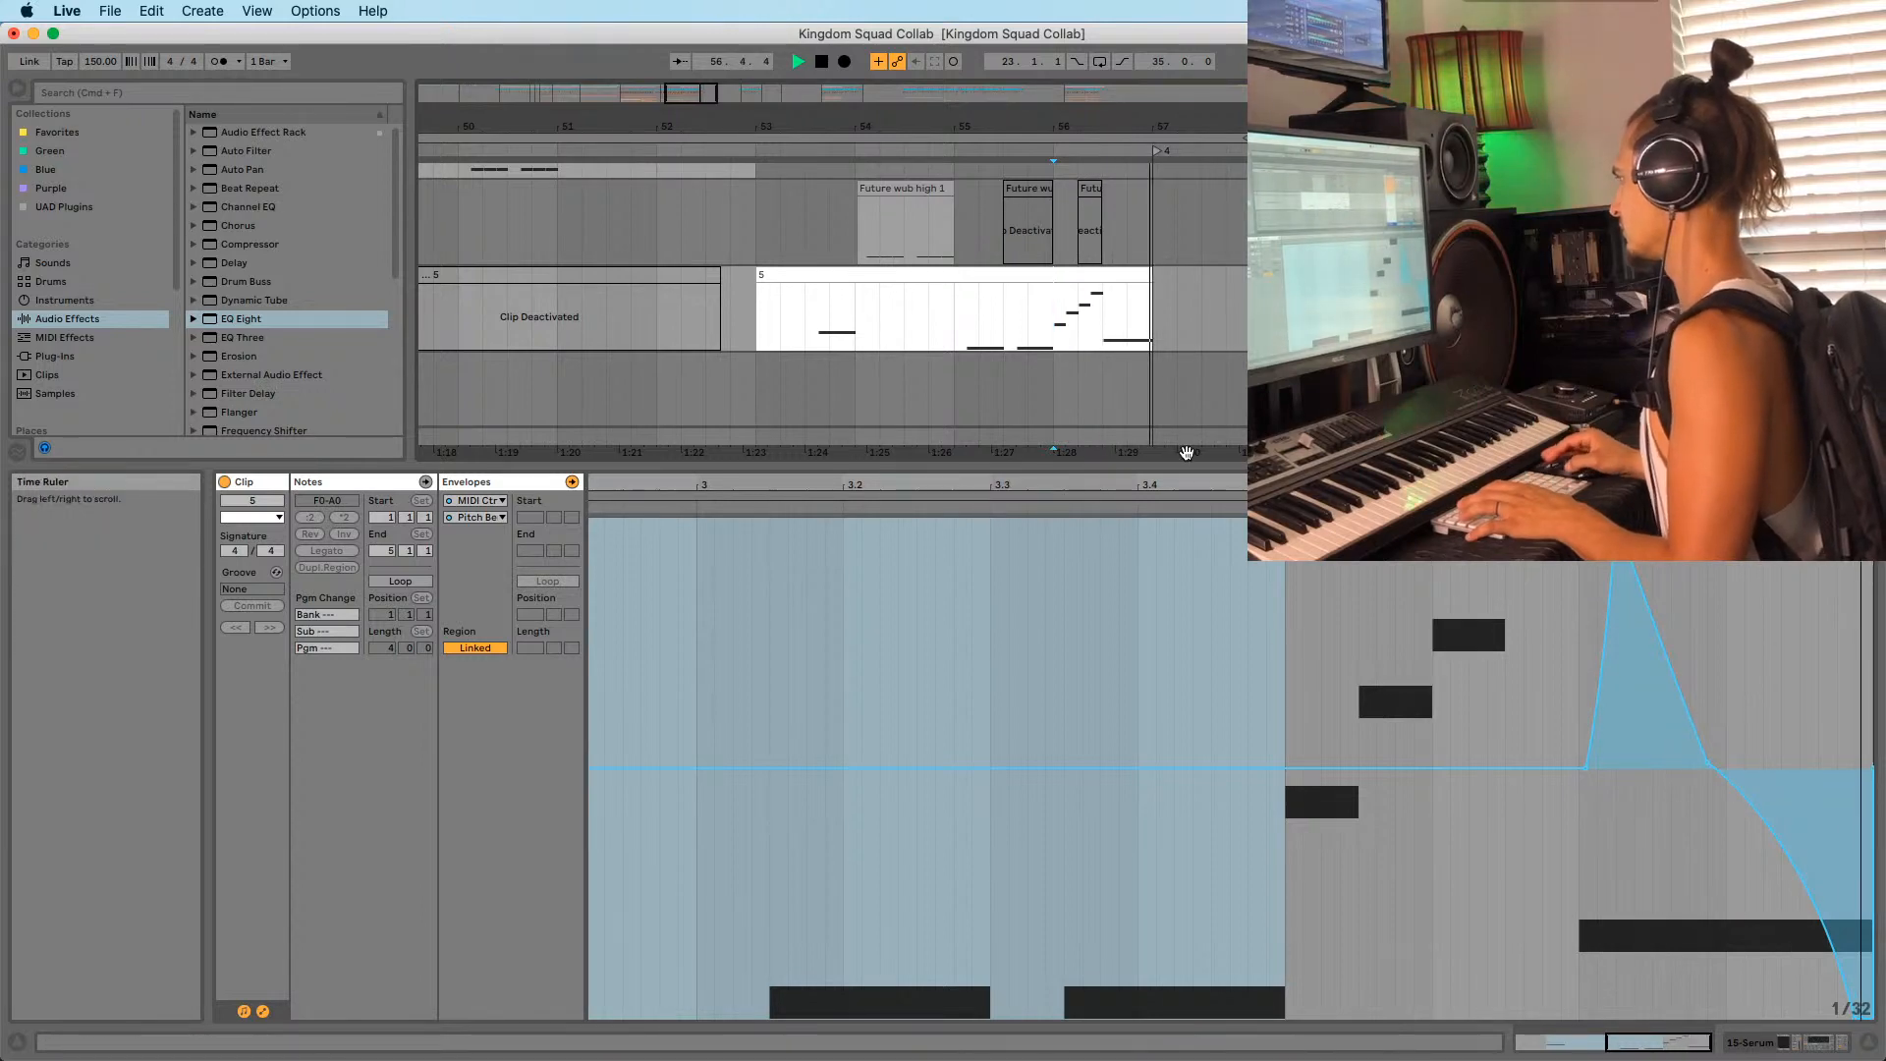
key("space")
key("space")
mouse_move(1667, 485)
left_mouse_down()
mouse_move(1663, 550)
mouse_move(1519, 531)
mouse_move(1656, 491)
left_mouse_up()
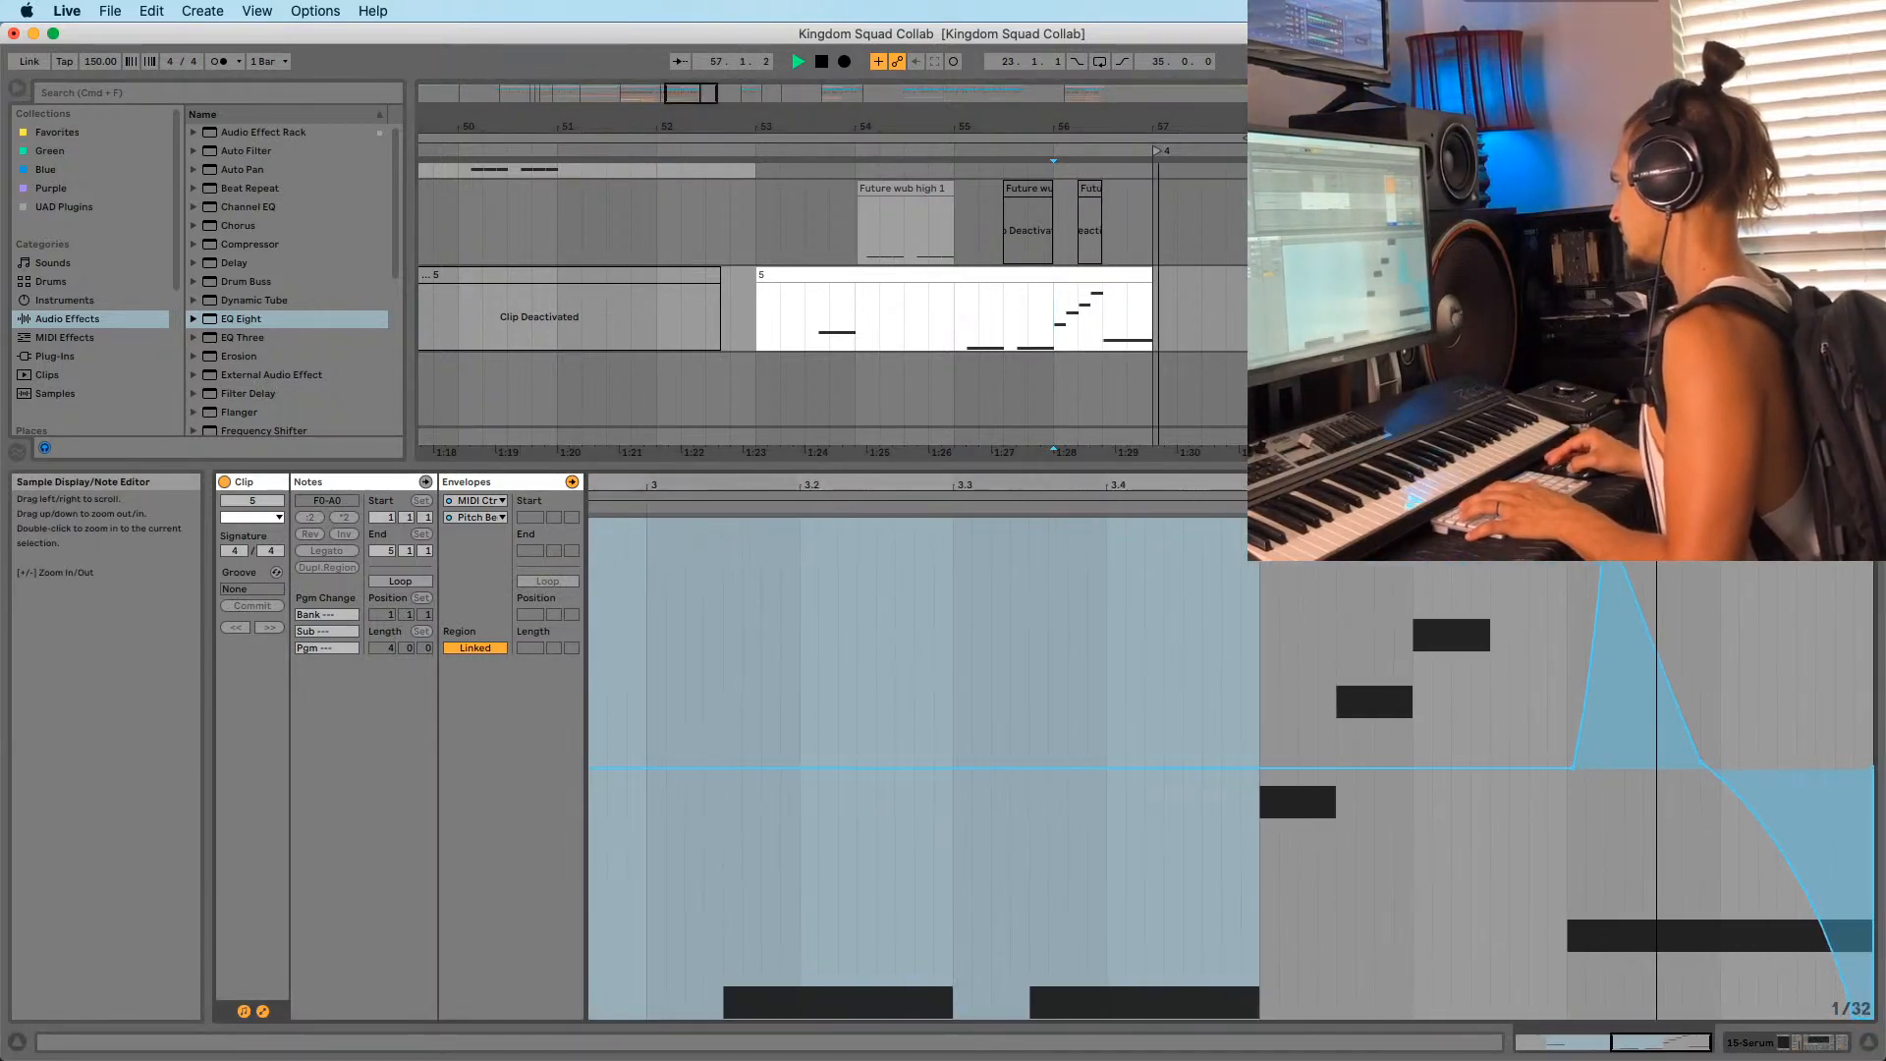
key("space")
left_click_drag(1111, 126, 1108, 59)
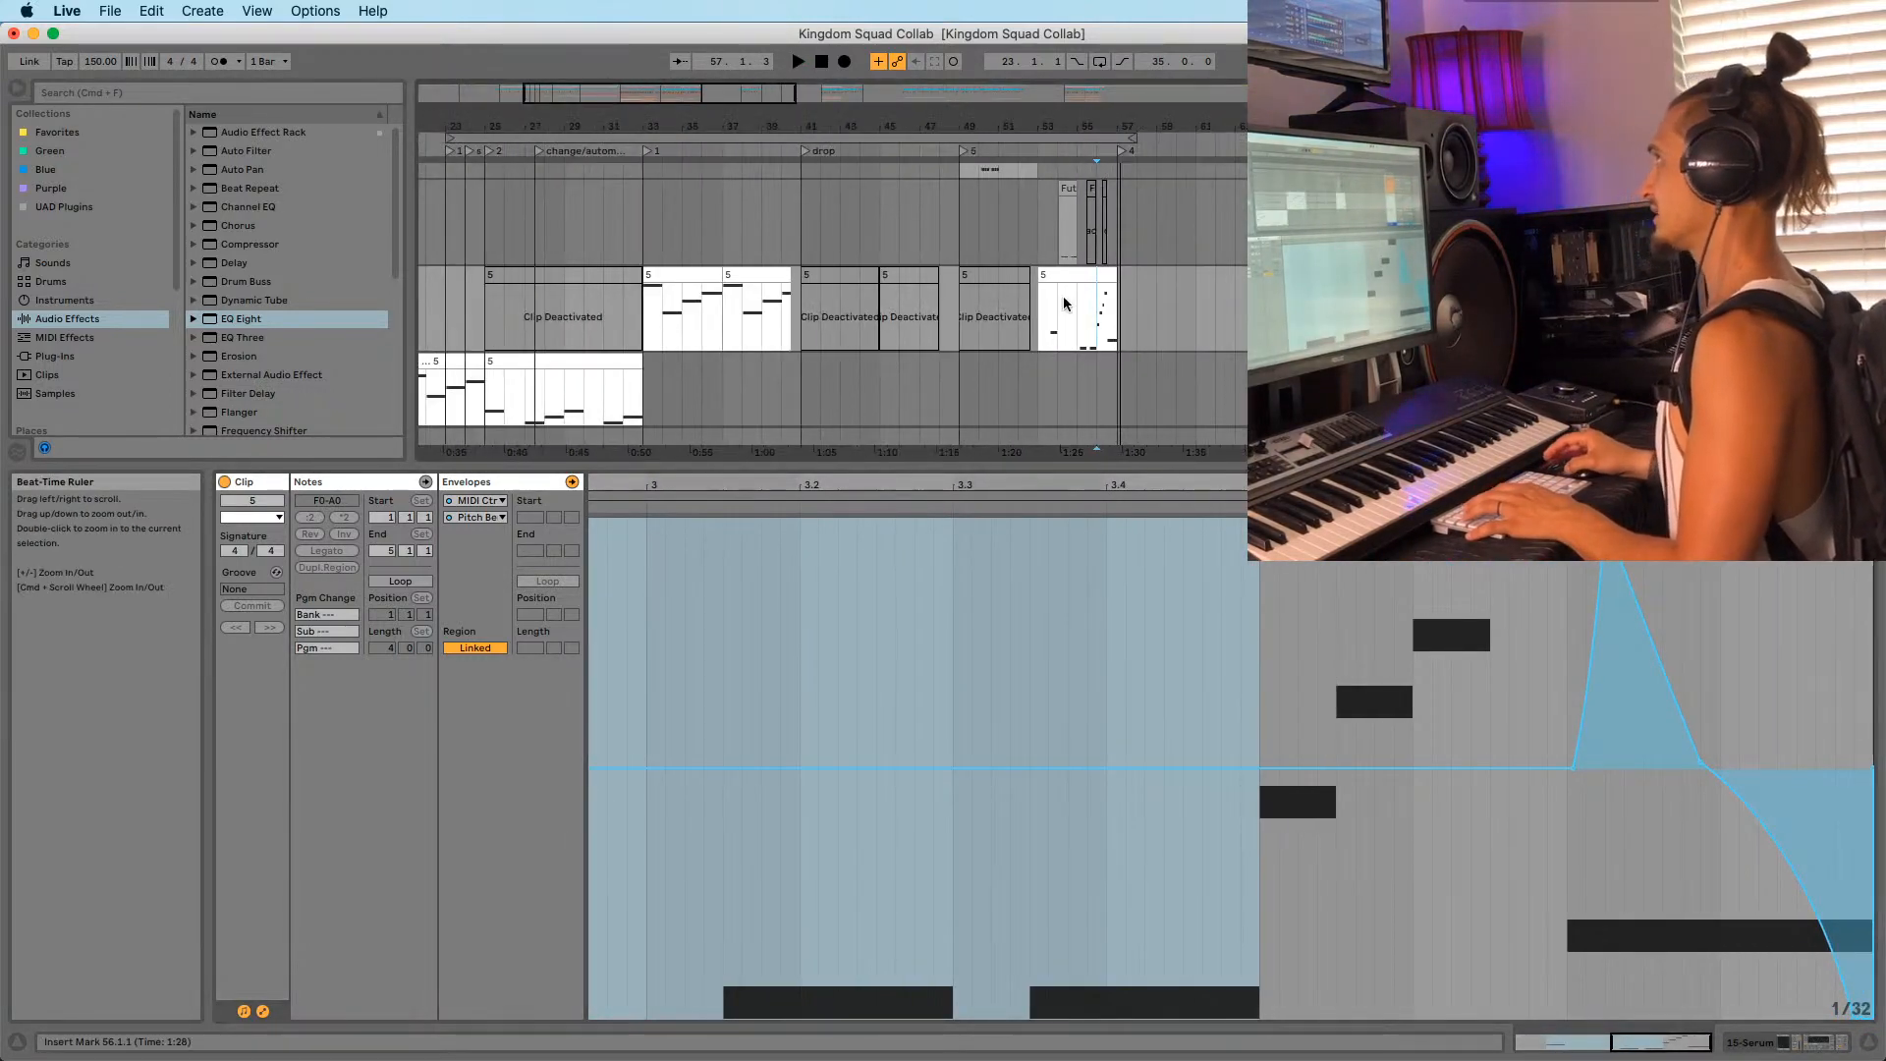
Play the song from bar 23 and move the playback start to bar 33.
left_click(1041, 341)
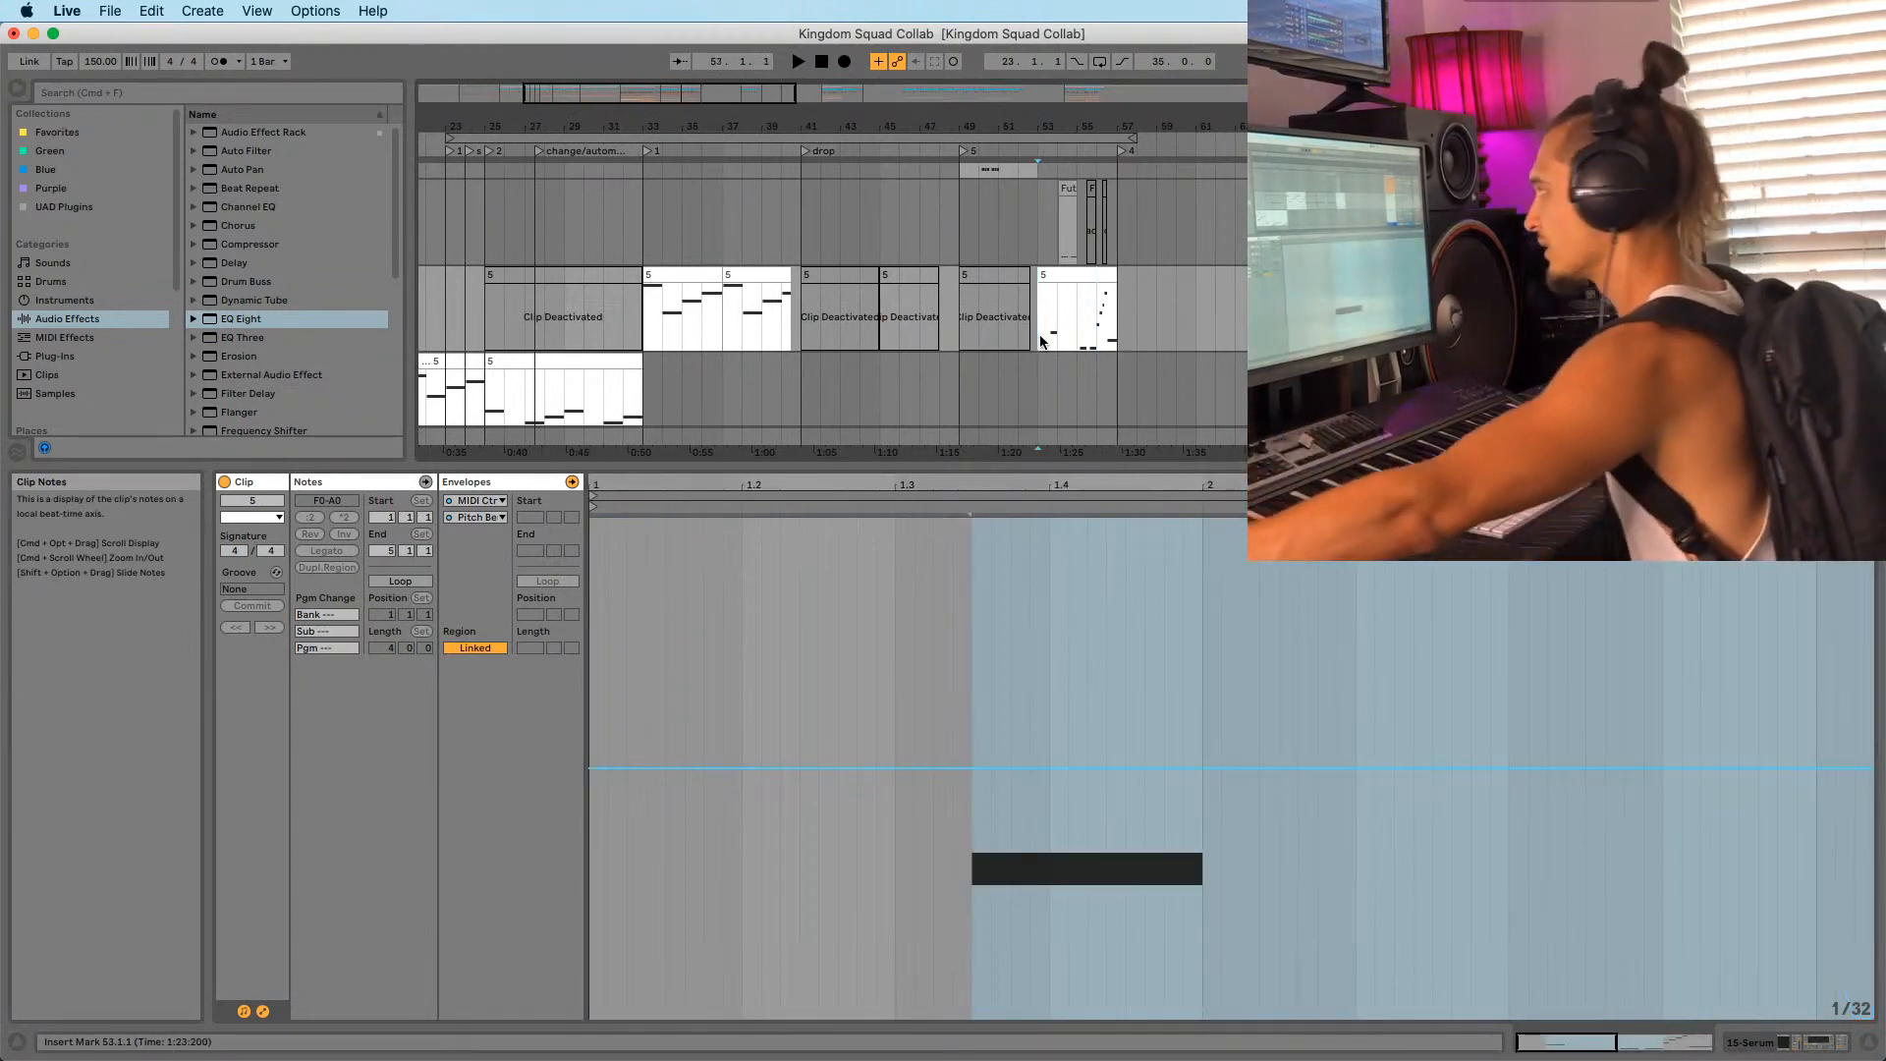
left_click_drag(497, 125, 497, 59)
left_click_drag(497, 125, 497, 226)
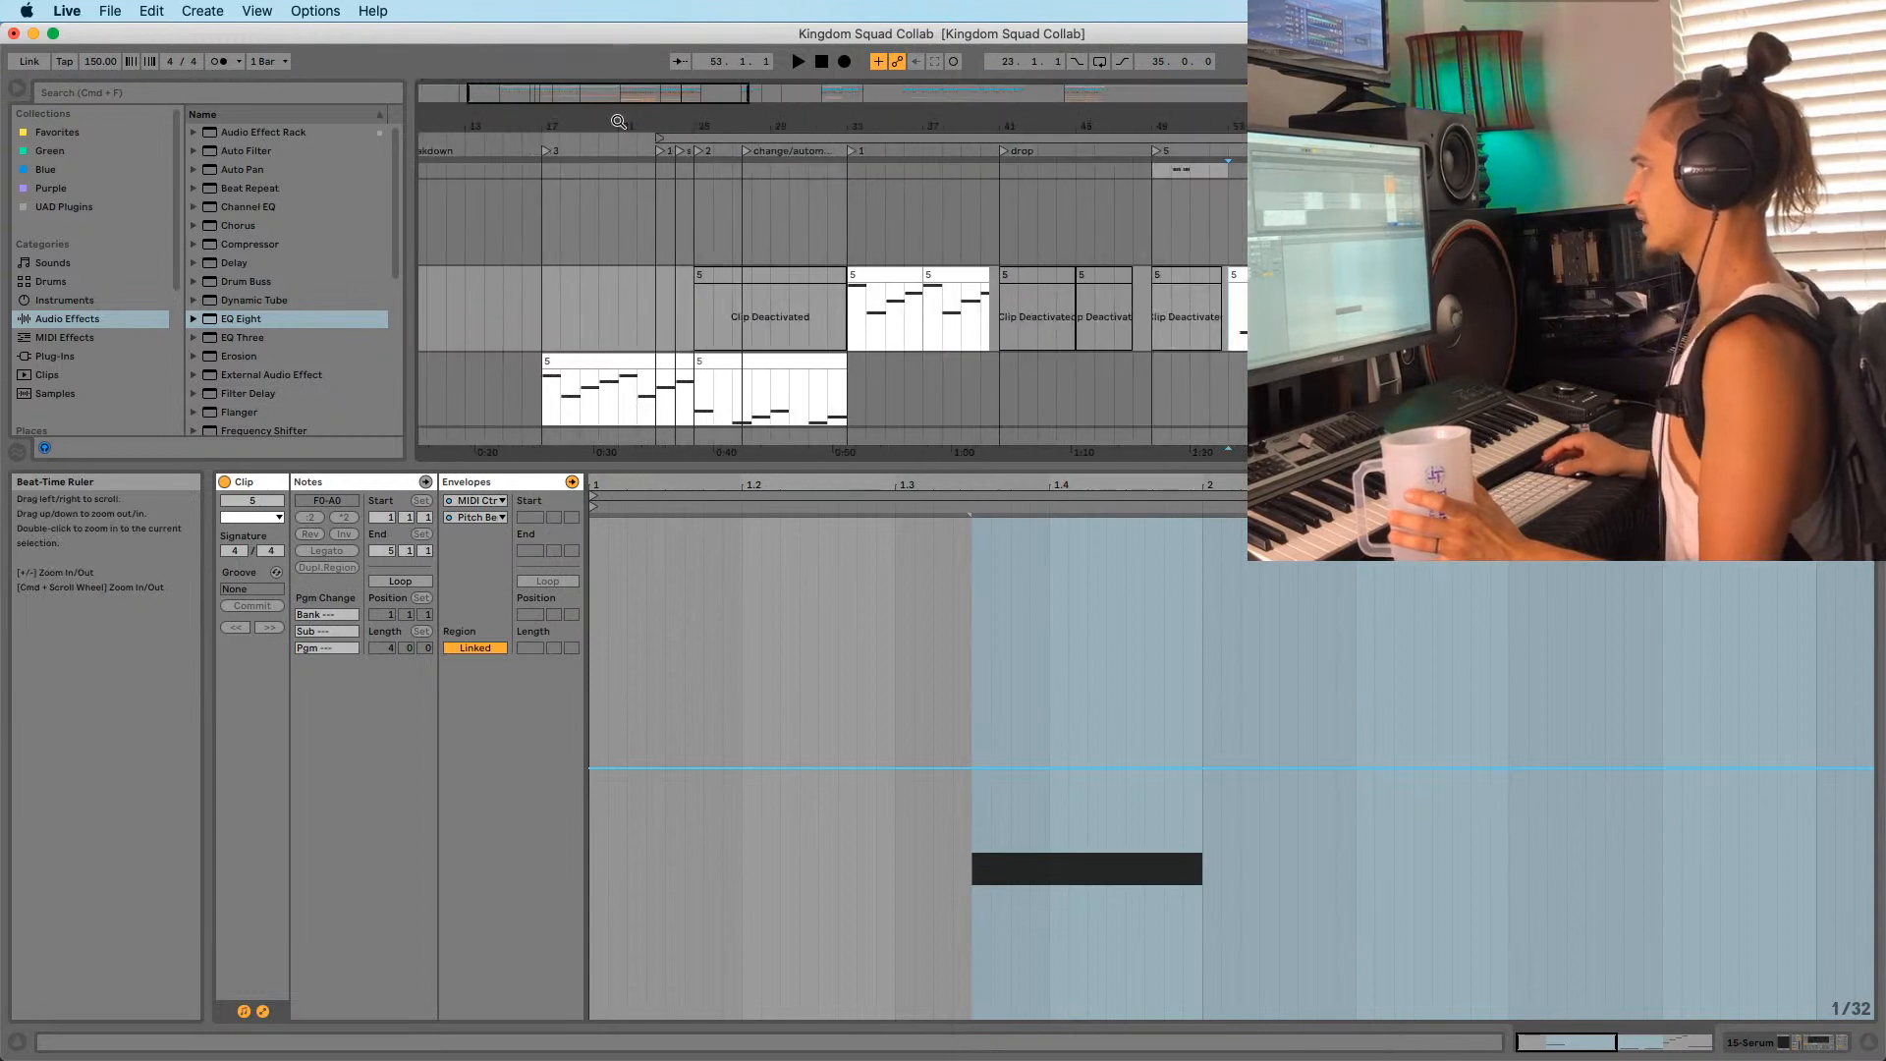
left_click(644, 319)
key("space")
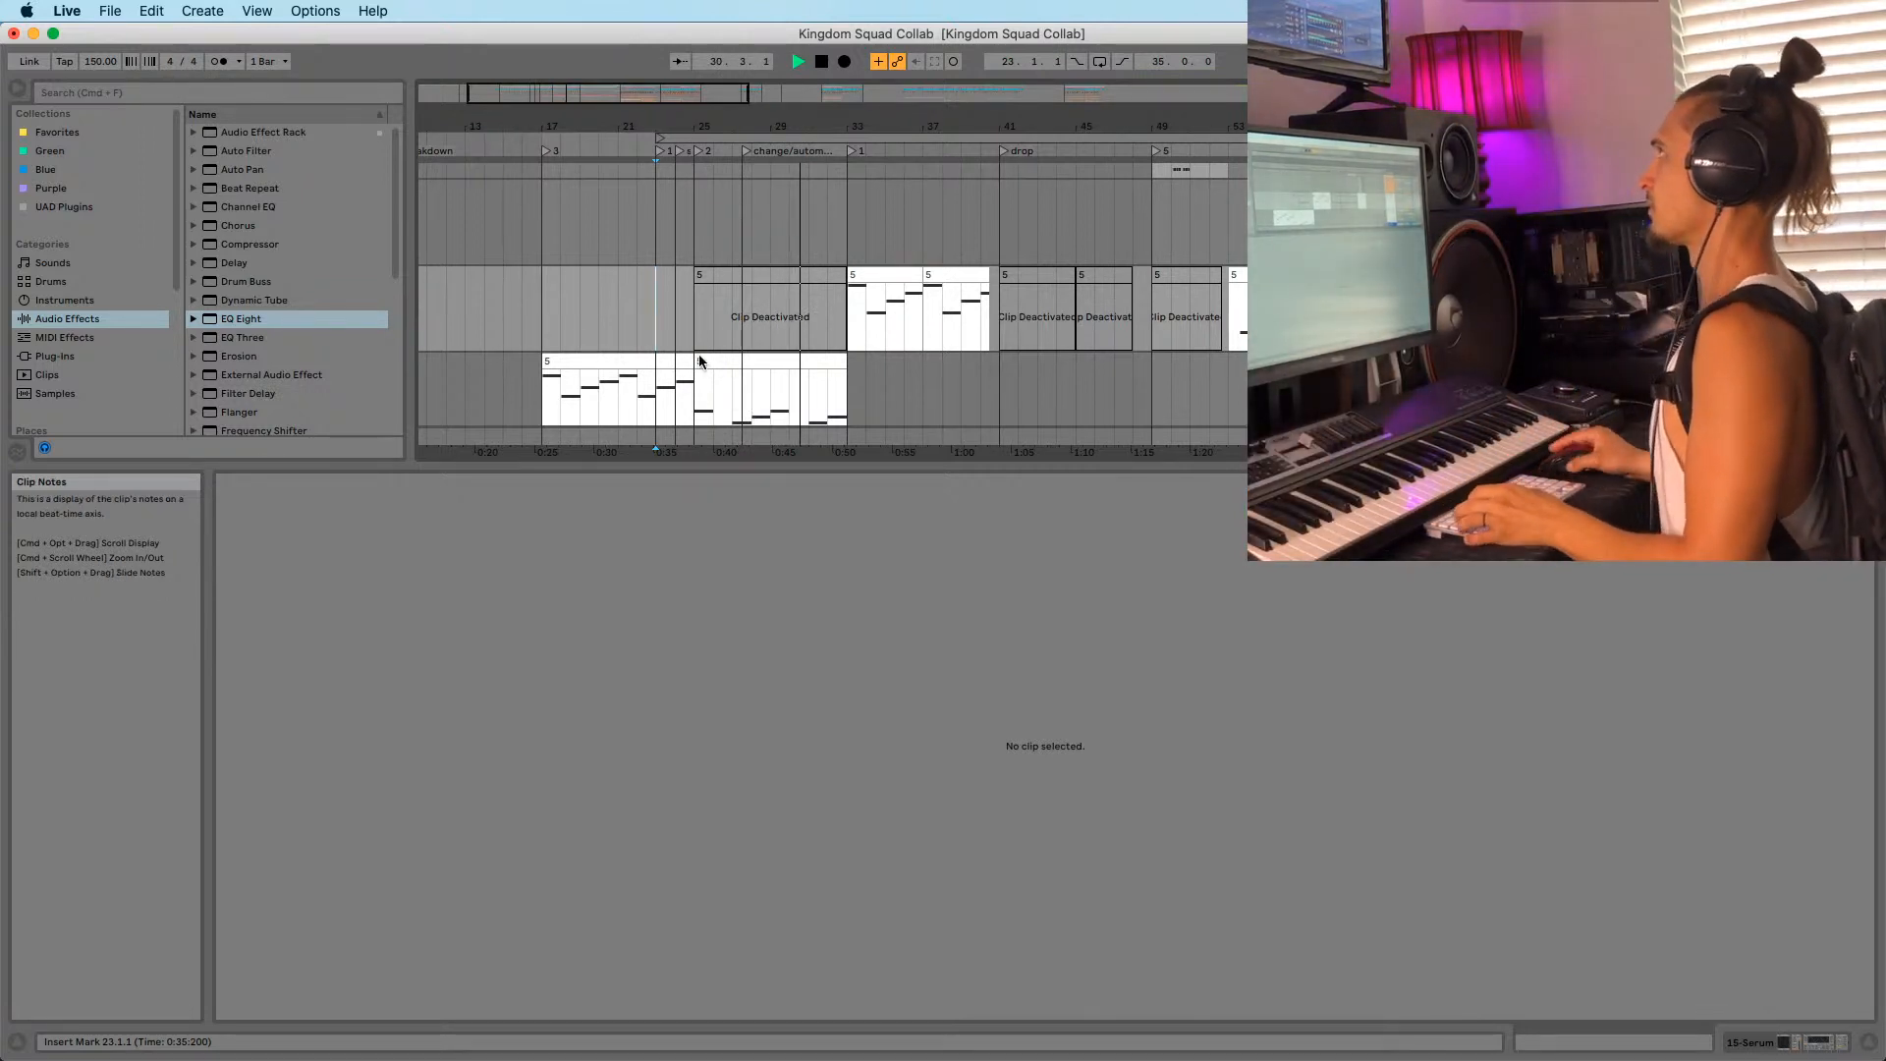
left_click_drag(841, 122, 825, 172)
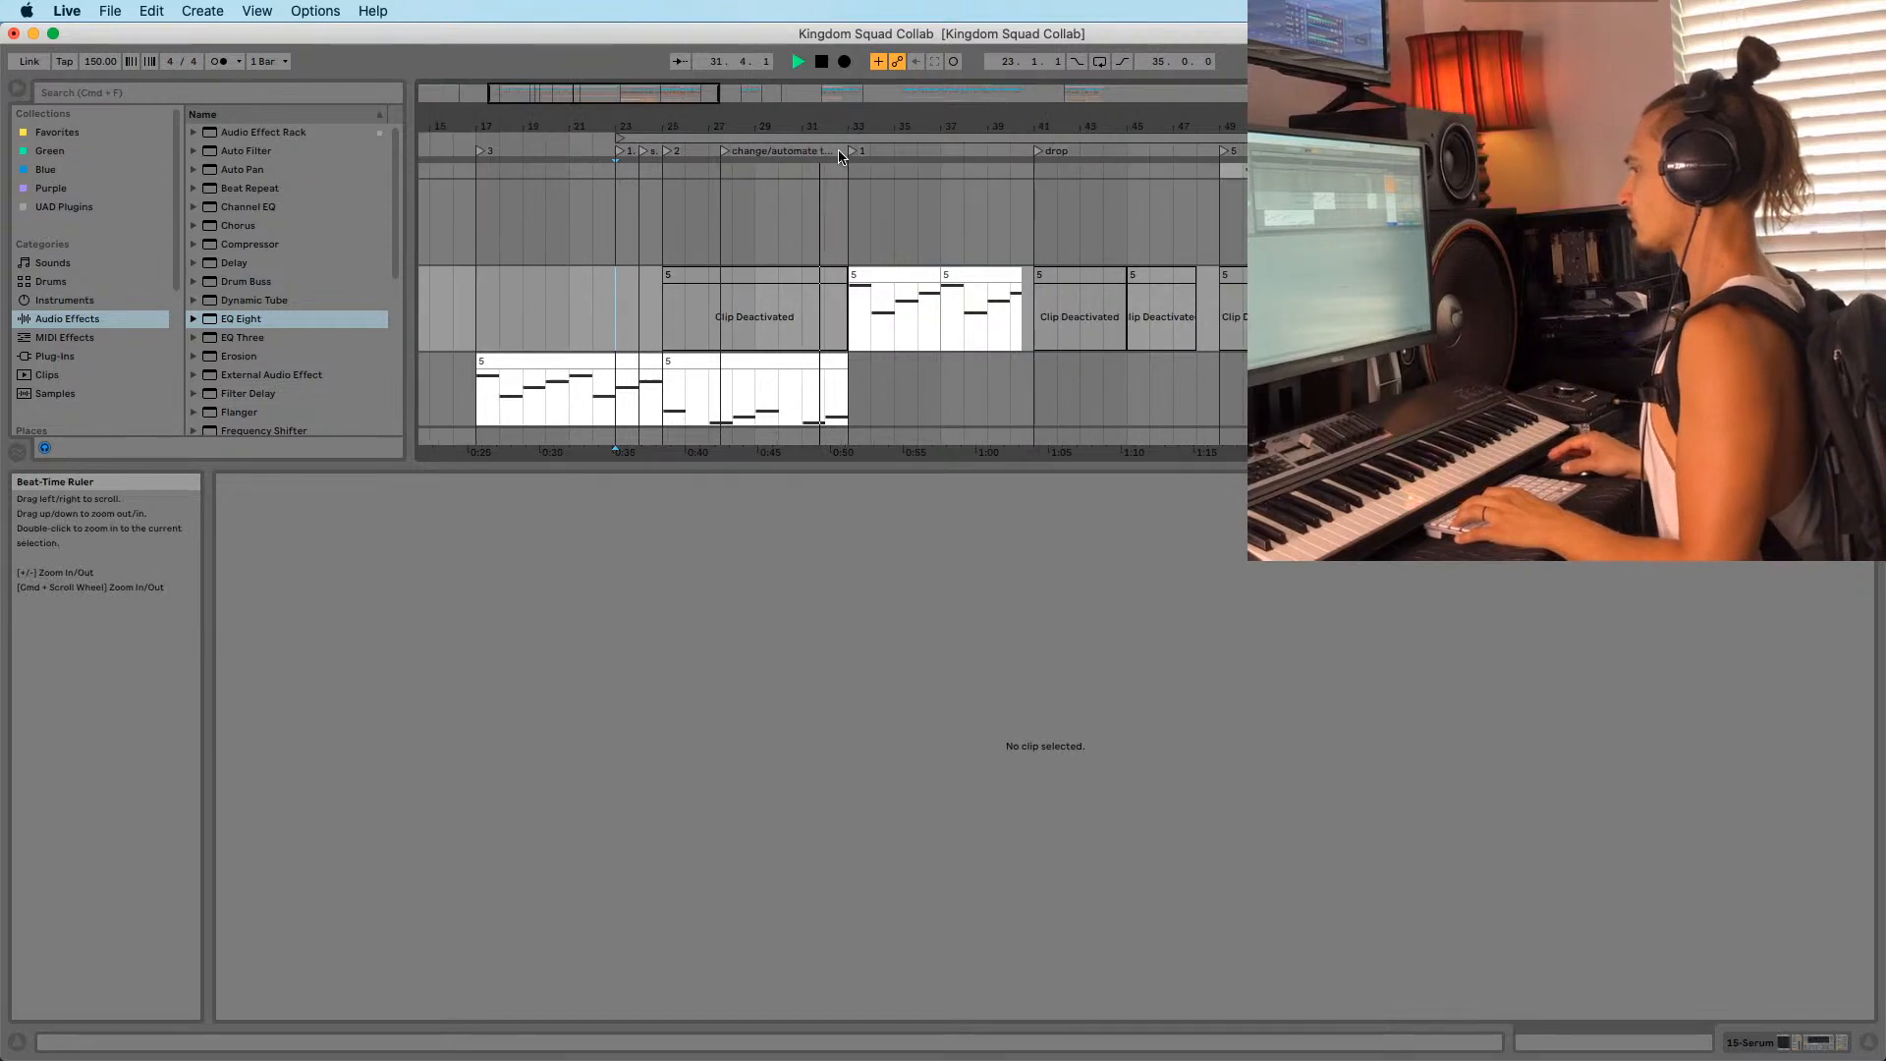
left_click(850, 338)
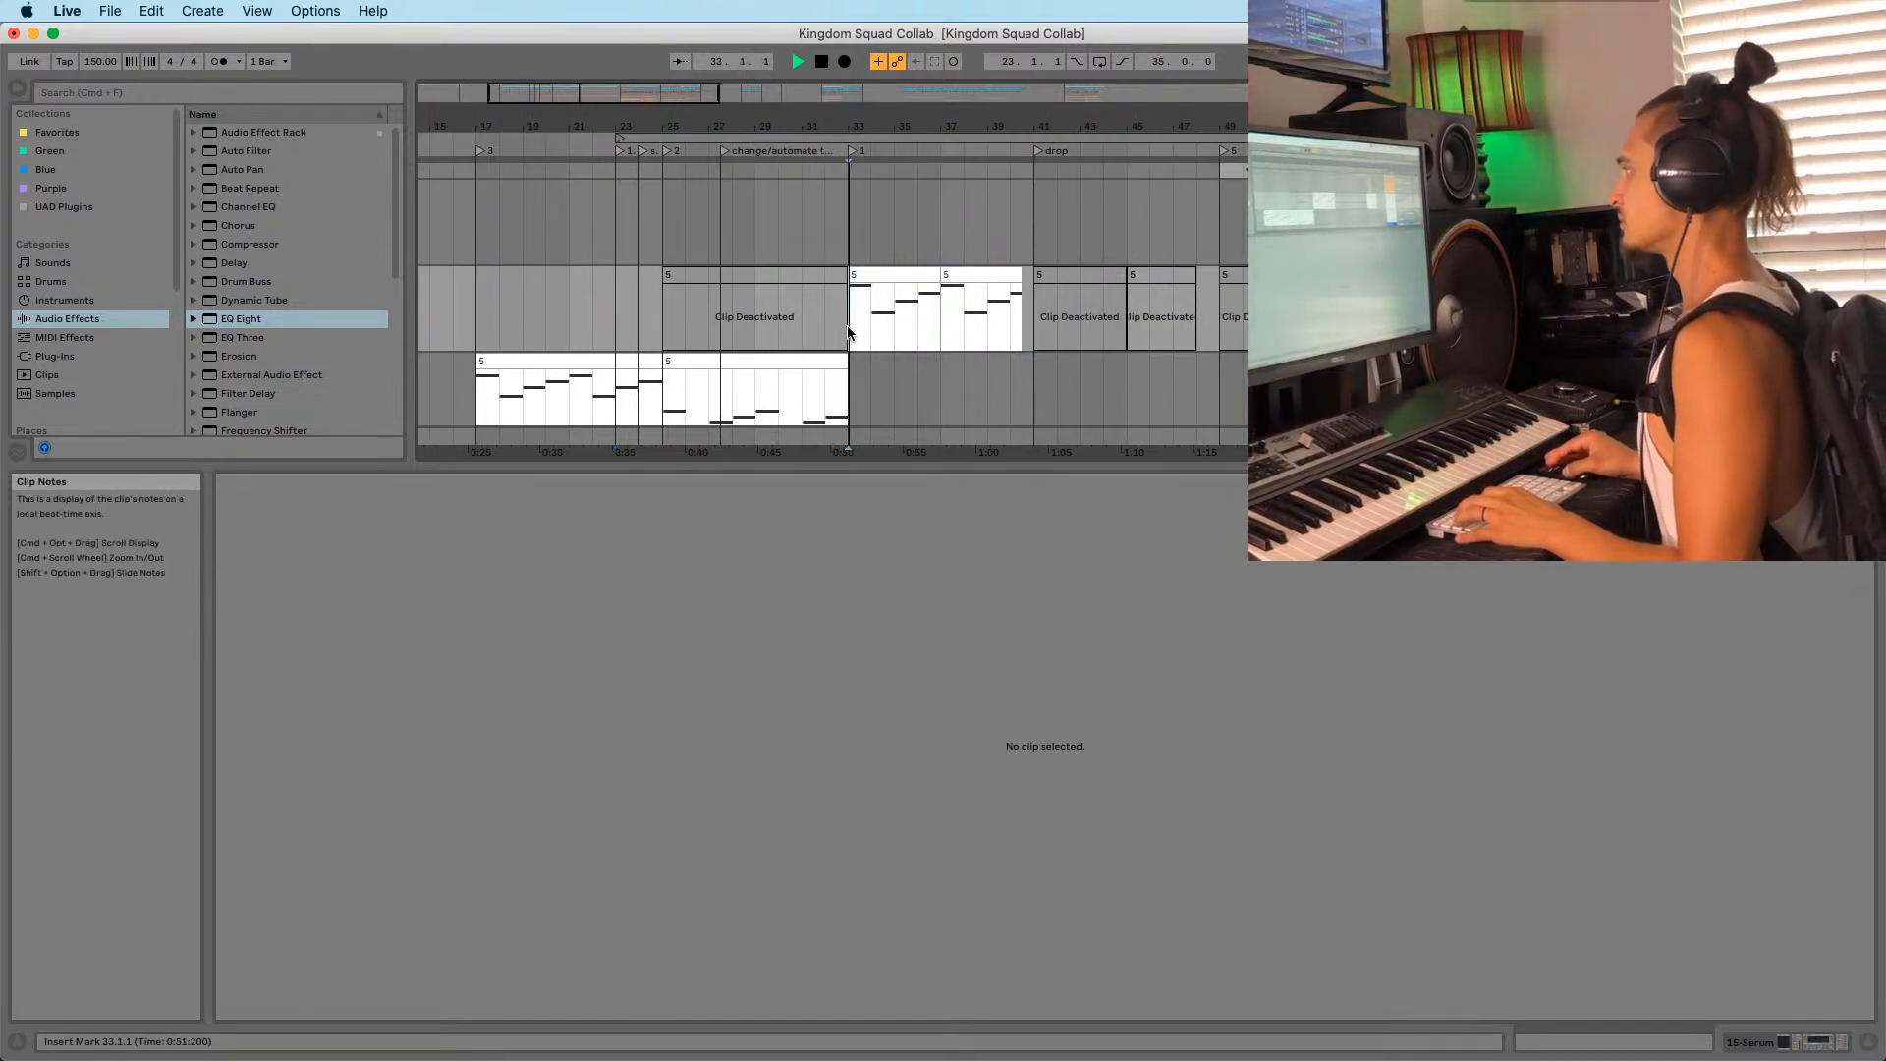
left_click_drag(880, 127, 808, 120)
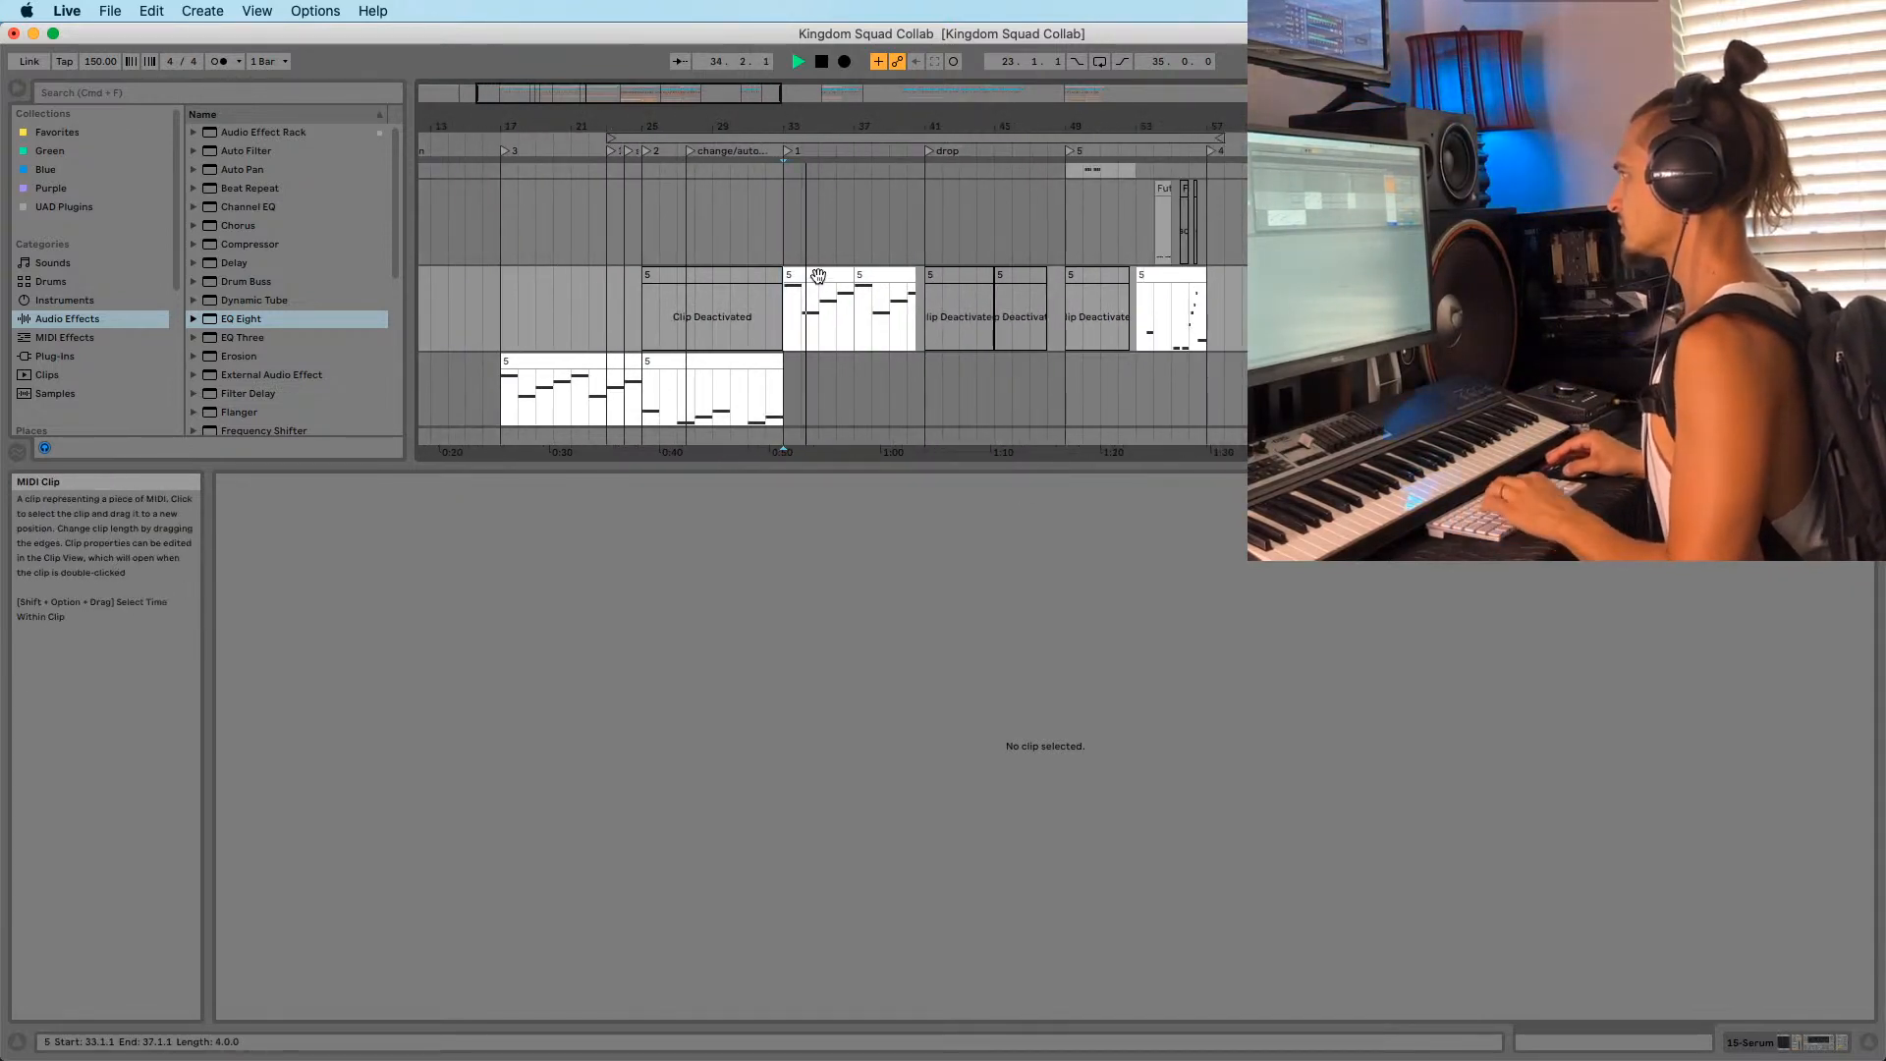
Transpose all notes of the clip at bar 33 down one octave.
left_click(818, 276)
left_click(866, 276, "shift")
left_click(787, 646)
key("super+a")
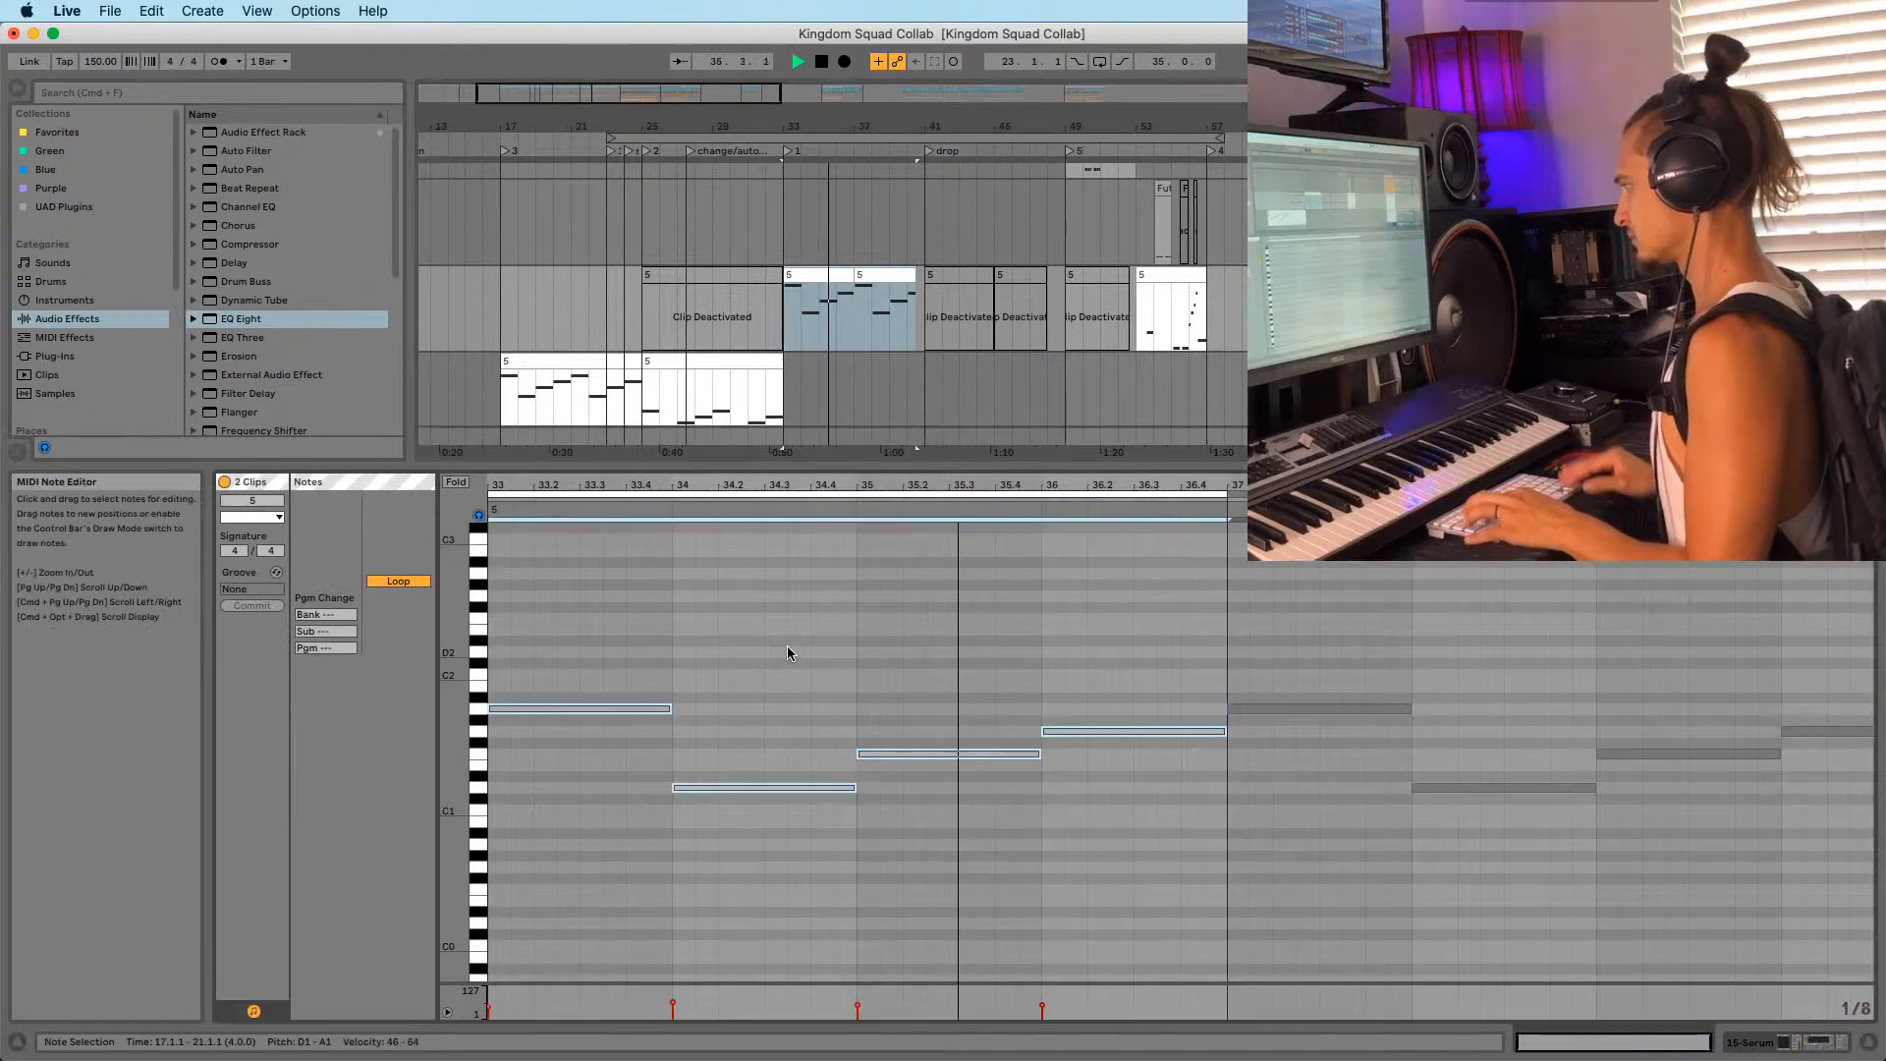
key("shift+Down")
Transpose the following clip's notes down an octave and set playback to start at bar 41.
left_click(862, 276)
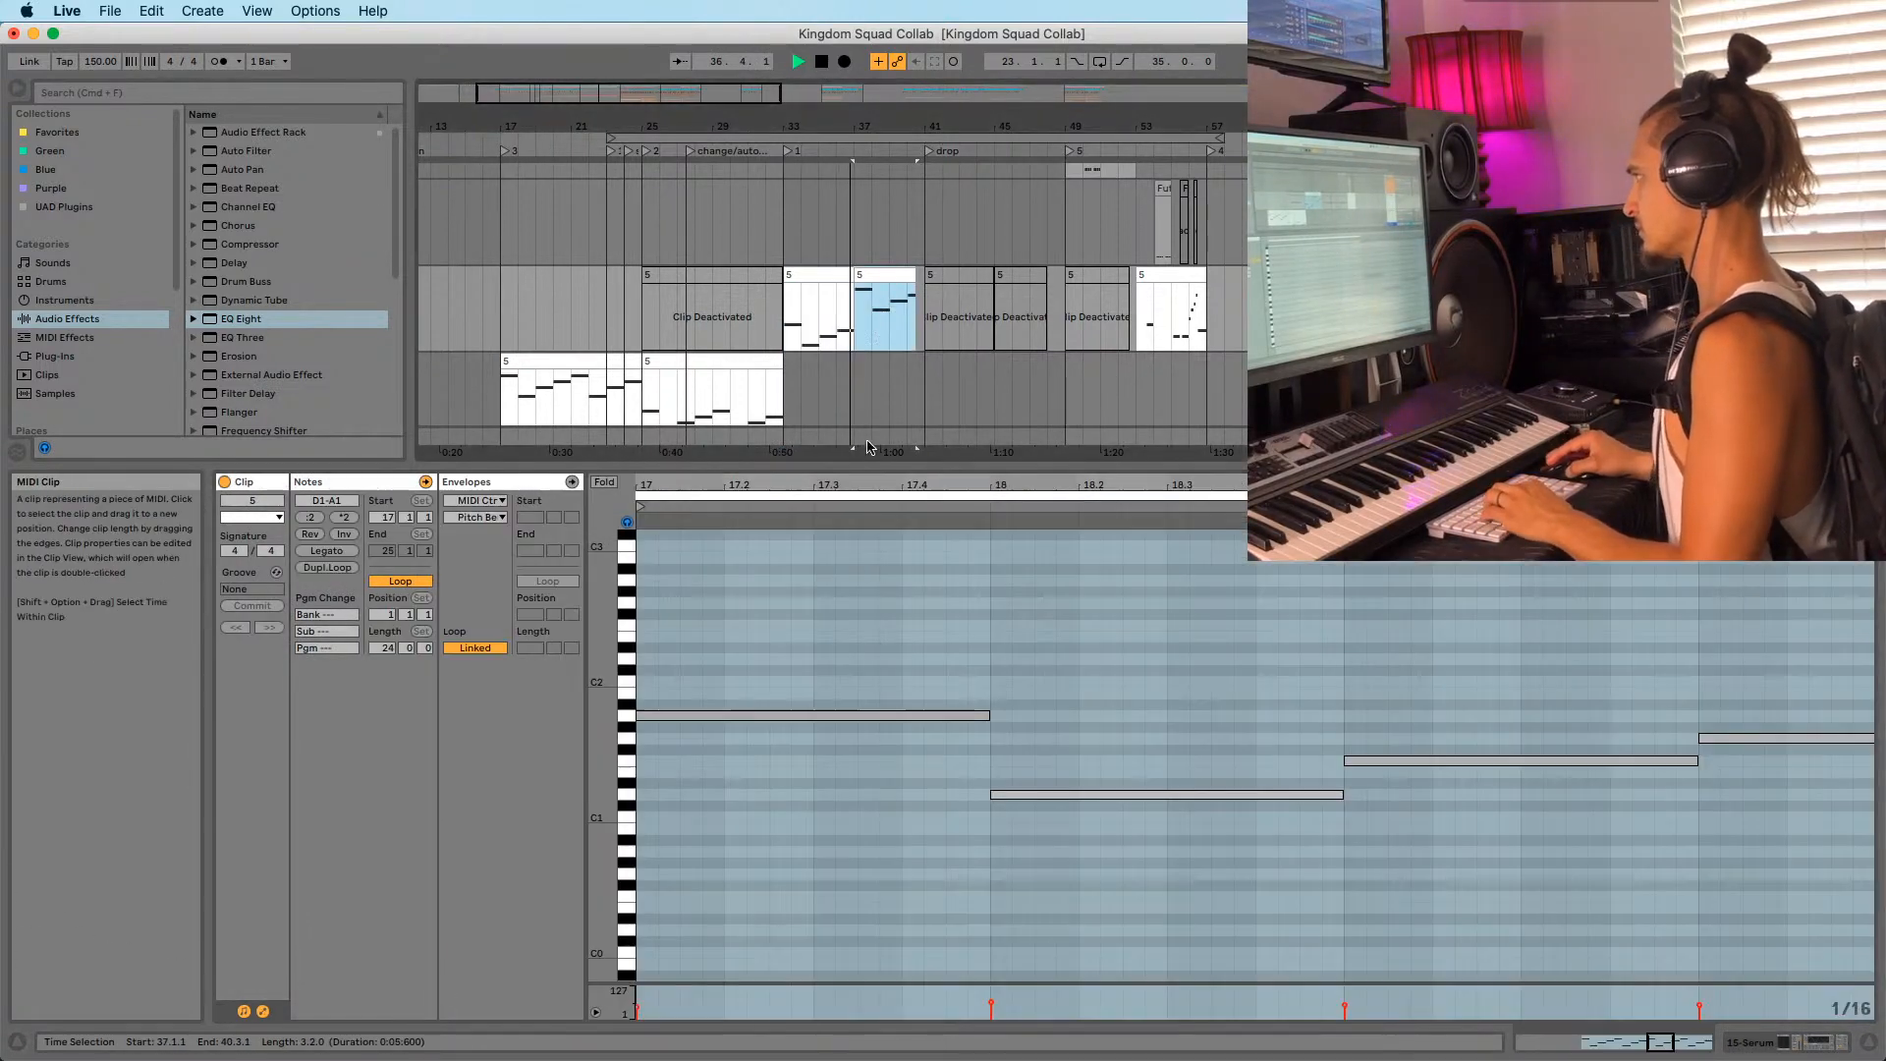
left_click(896, 734)
key("super+a")
key("shift+Down")
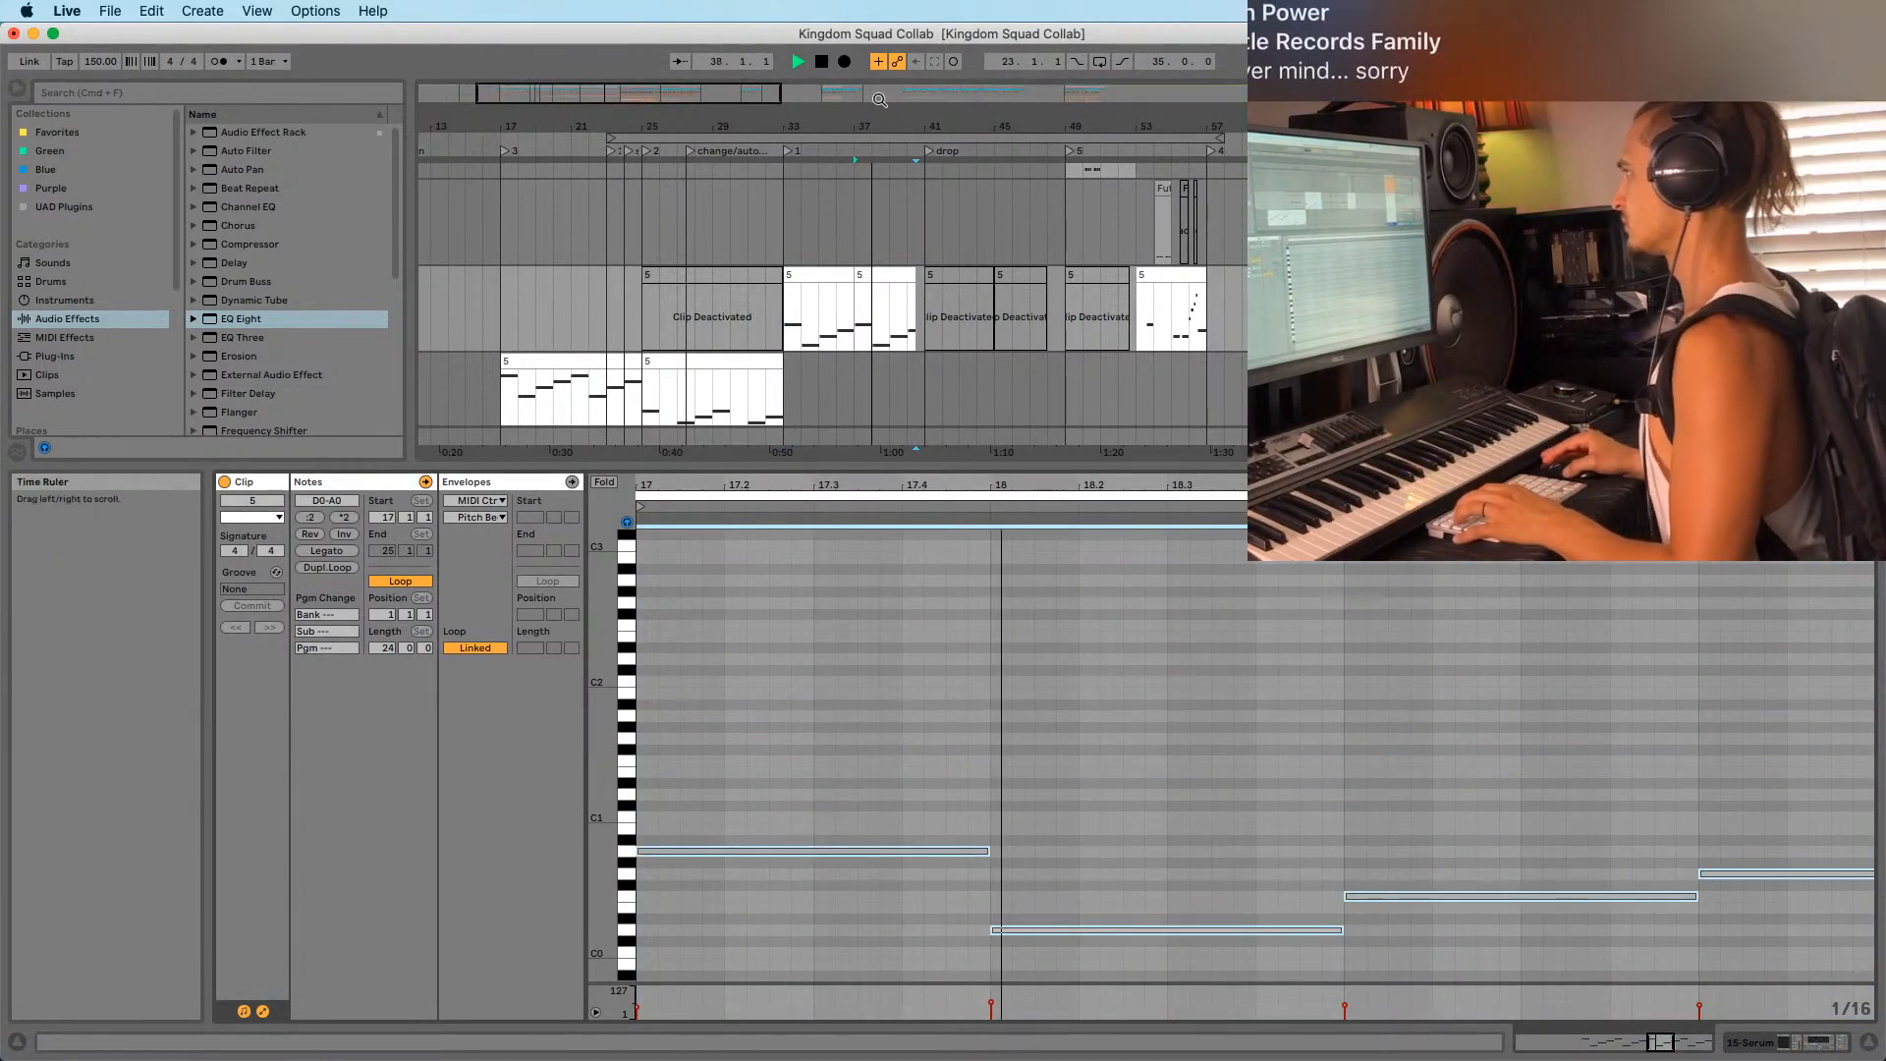
left_click(885, 339)
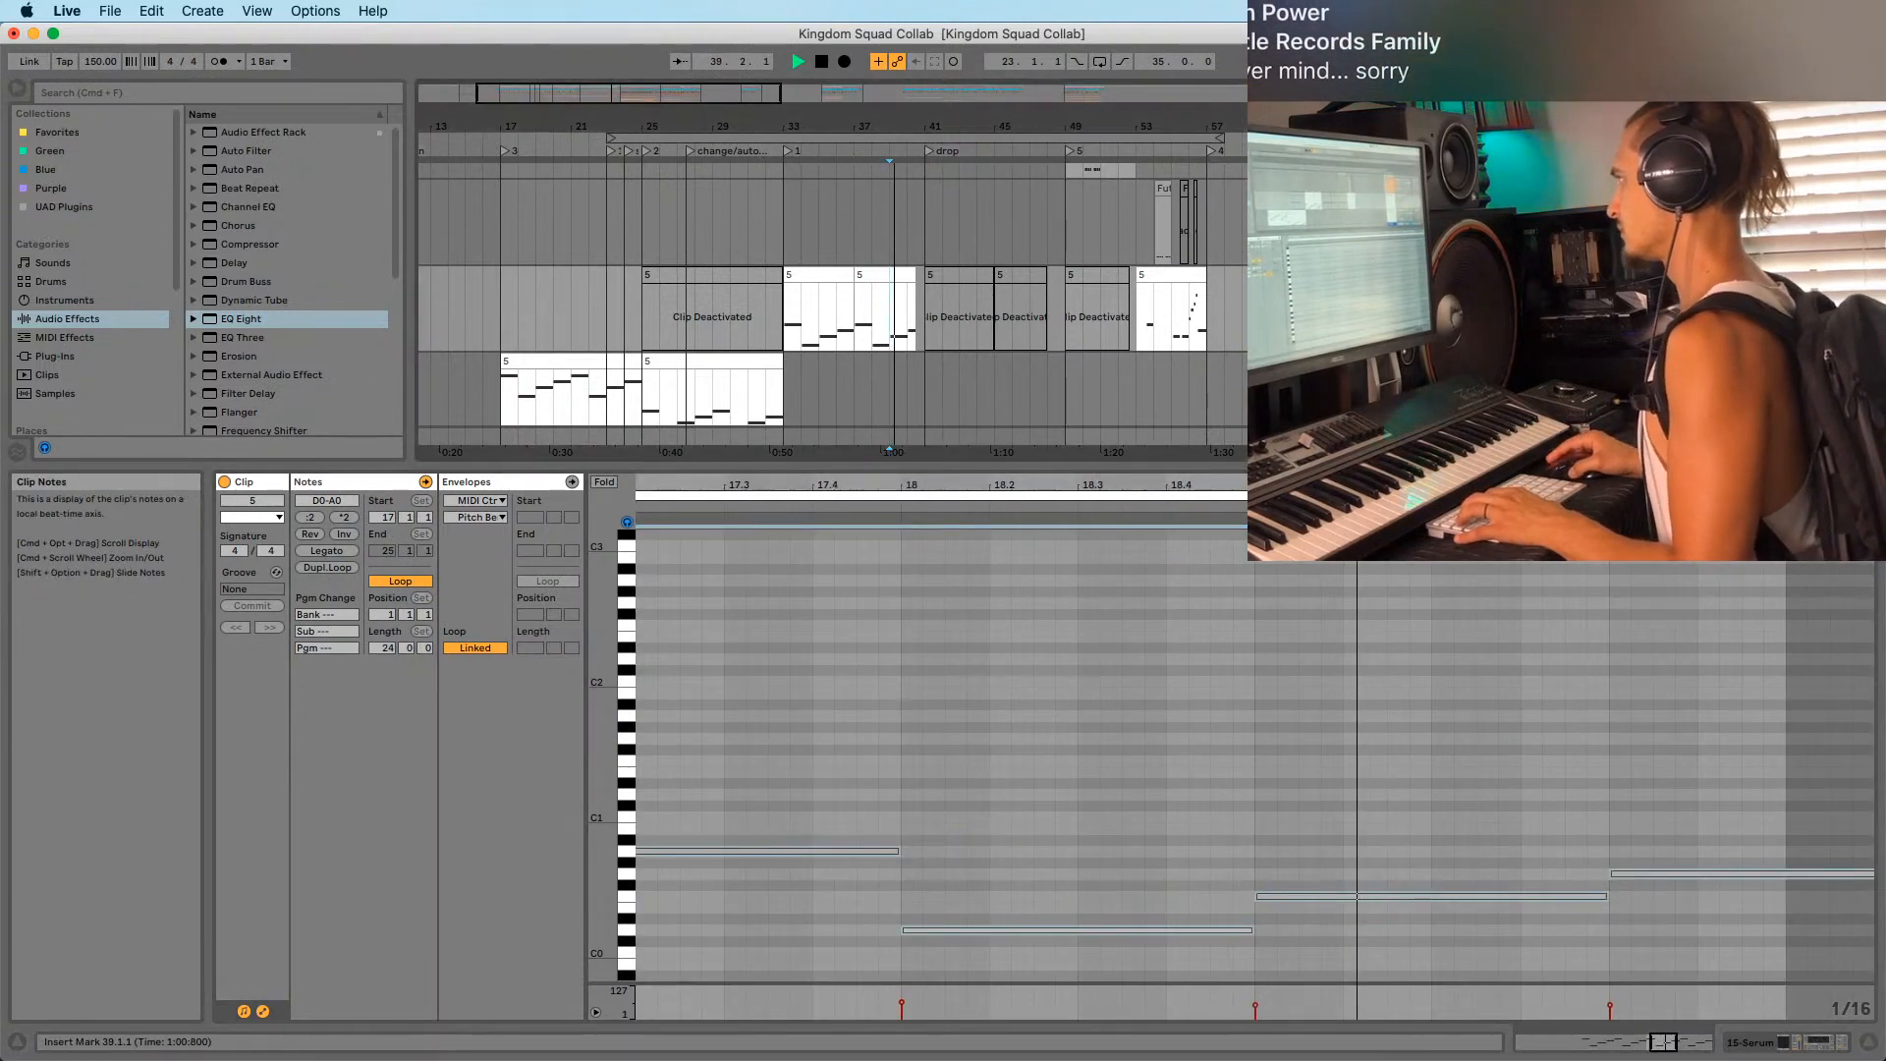
left_click_drag(1006, 128, 952, 164)
left_click(926, 228)
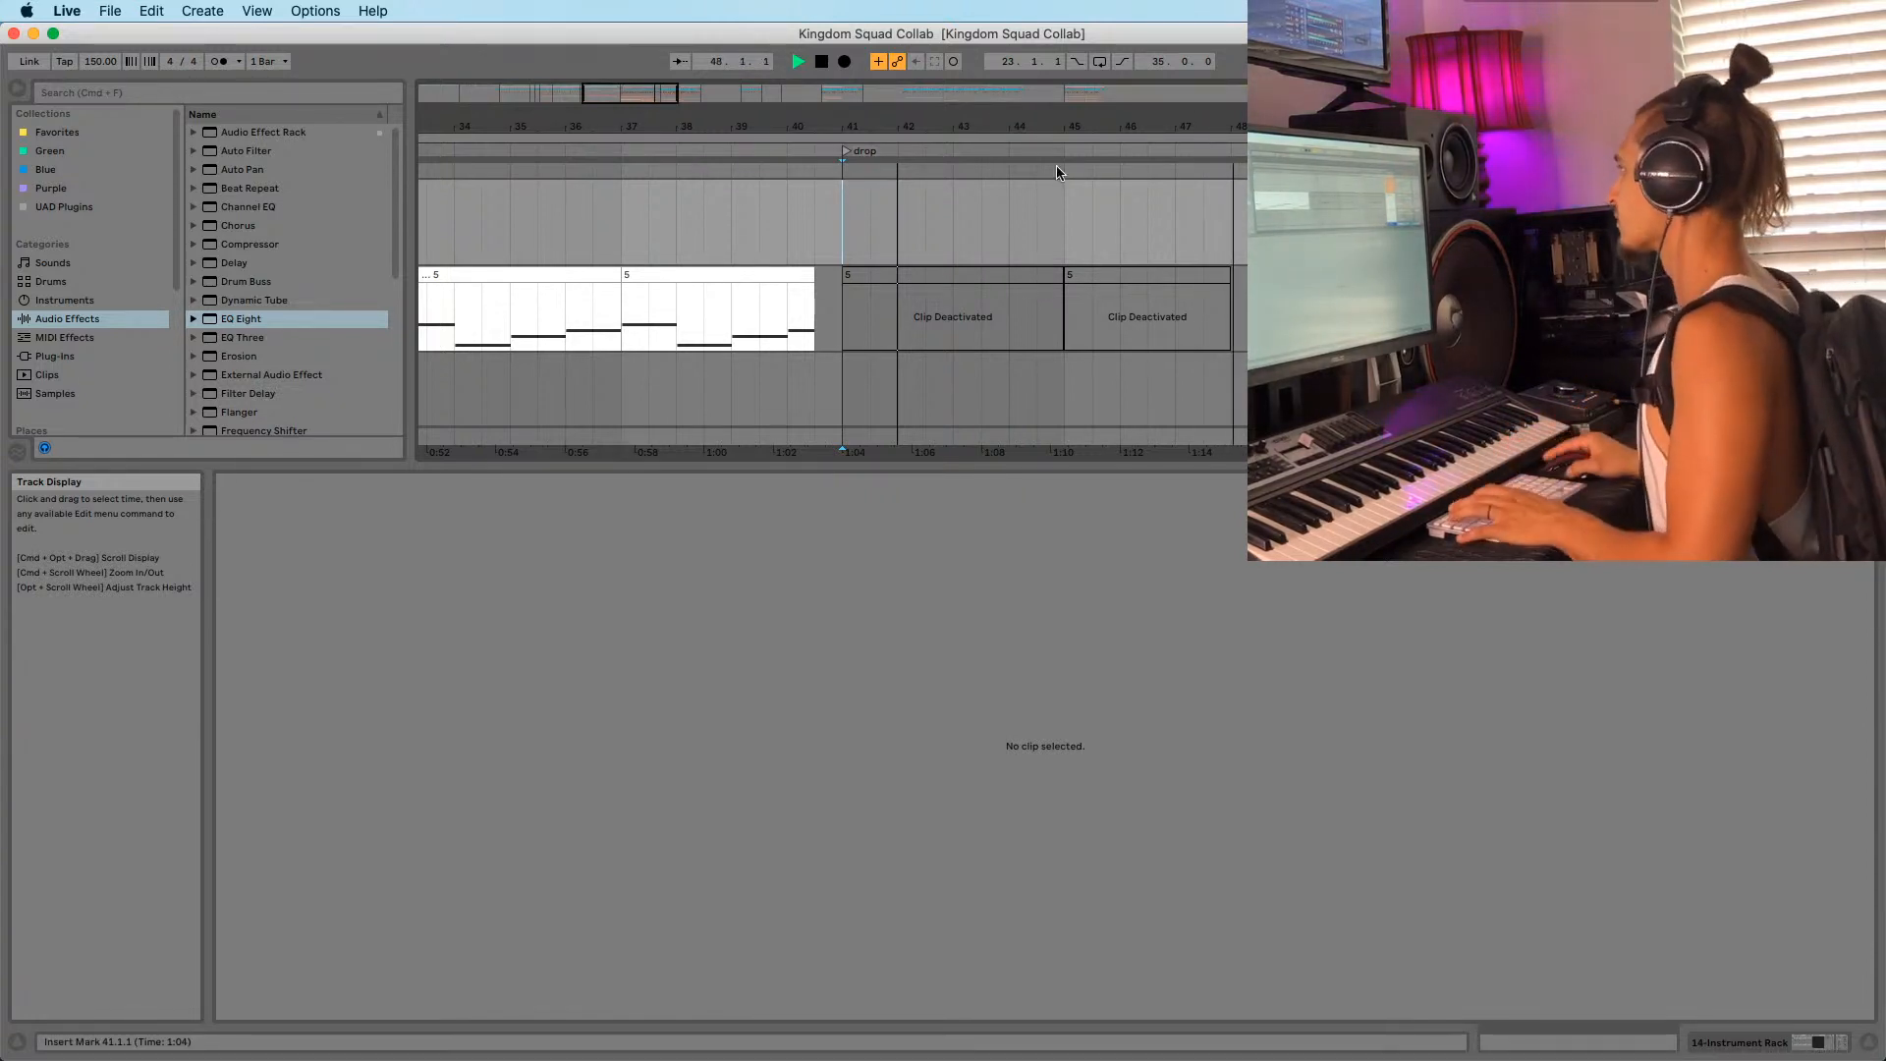
Play from bar 53 and open the fill clip's notes at bar 56, zoomed to bars 48–59.
left_click_drag(1066, 127, 910, 116)
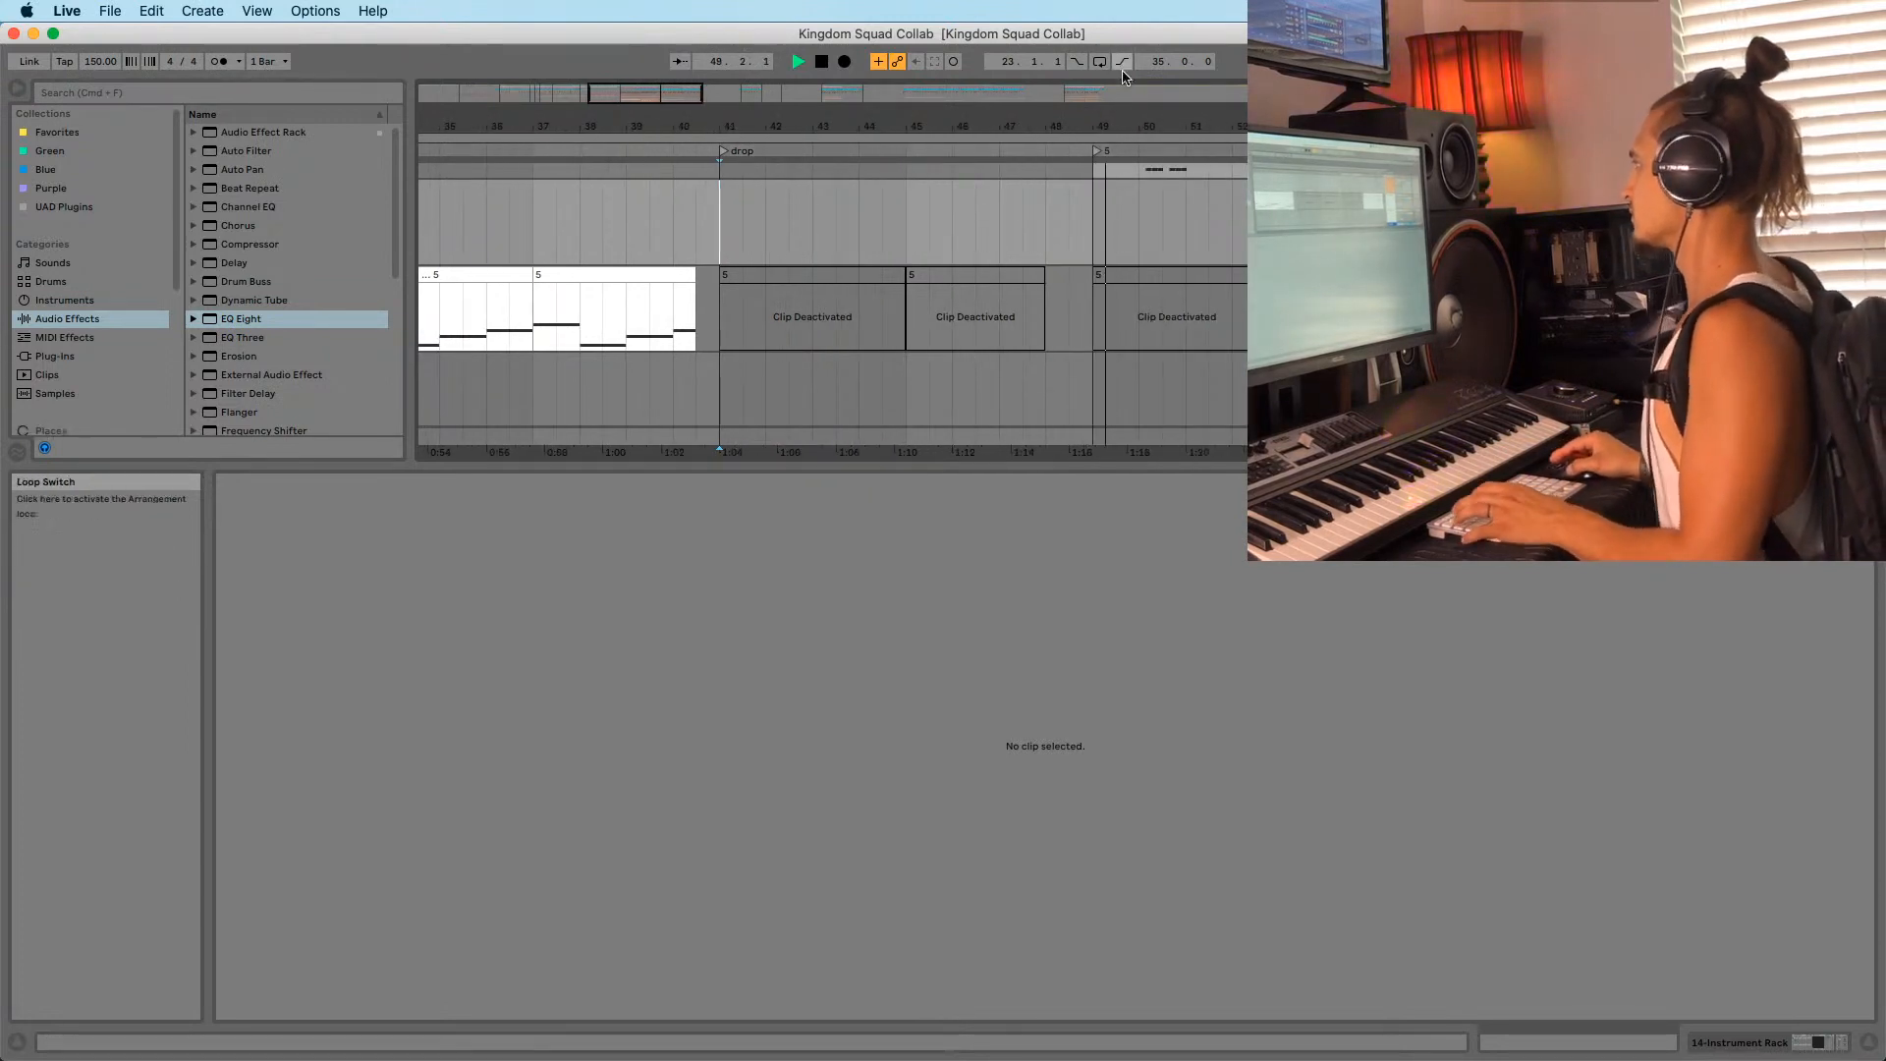
left_click_drag(1159, 119, 1117, 118)
left_click(1110, 242)
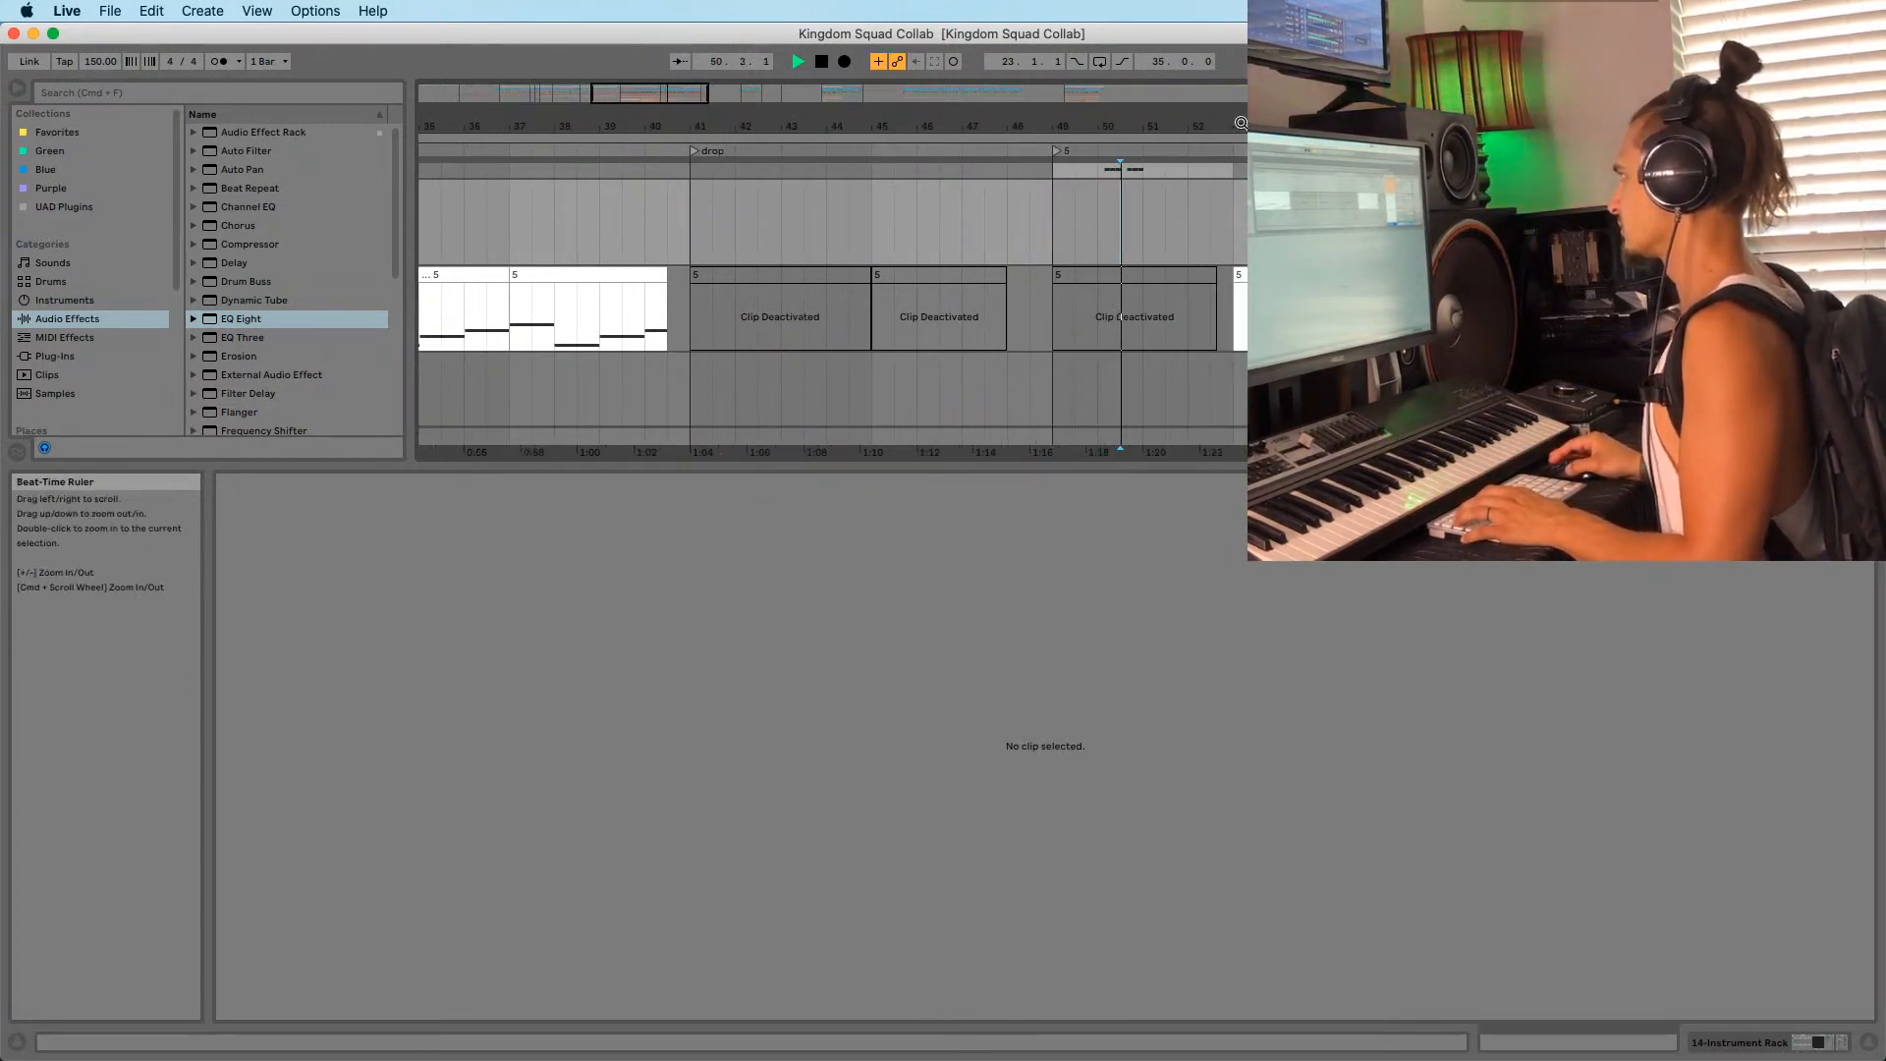
mouse_move(1233, 122)
left_mouse_down()
mouse_move(934, 132)
mouse_move(932, 113)
mouse_move(887, 110)
left_mouse_up()
left_click(935, 222)
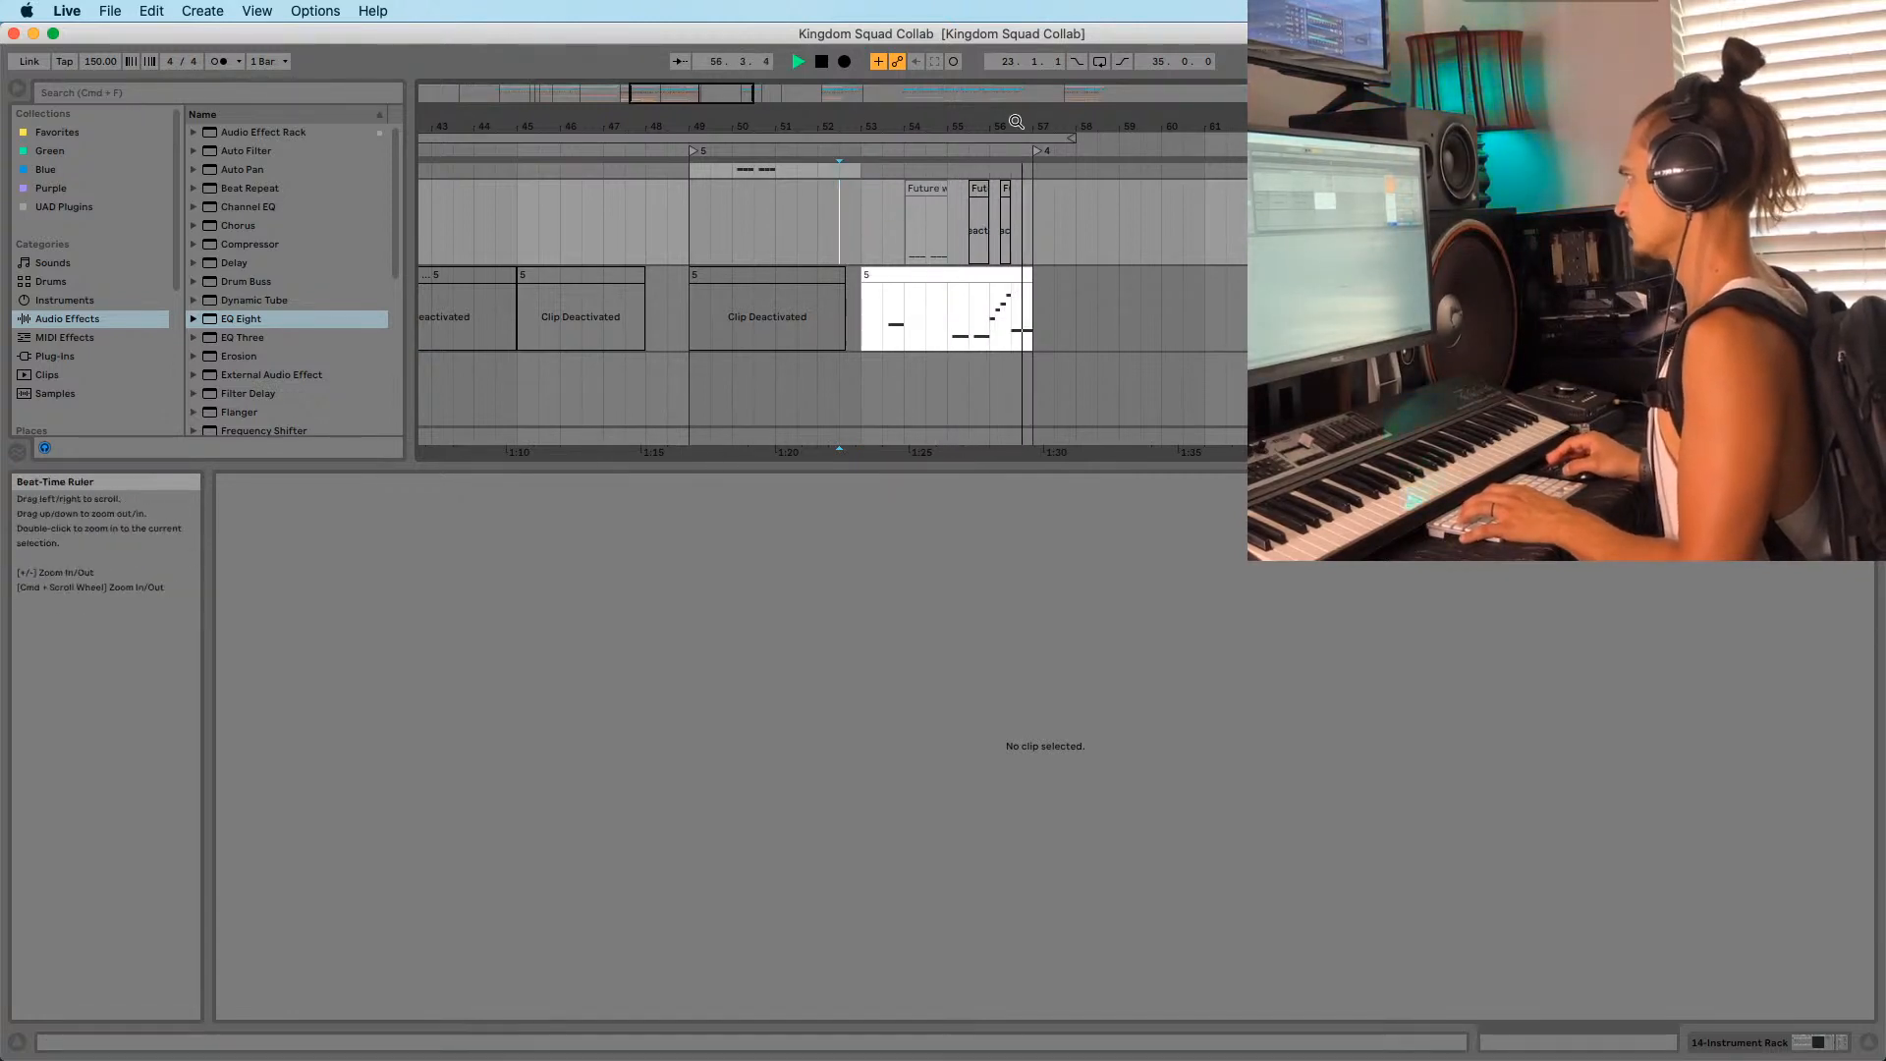
left_click_drag(1015, 120, 1009, 132)
left_click(1002, 332)
key("space")
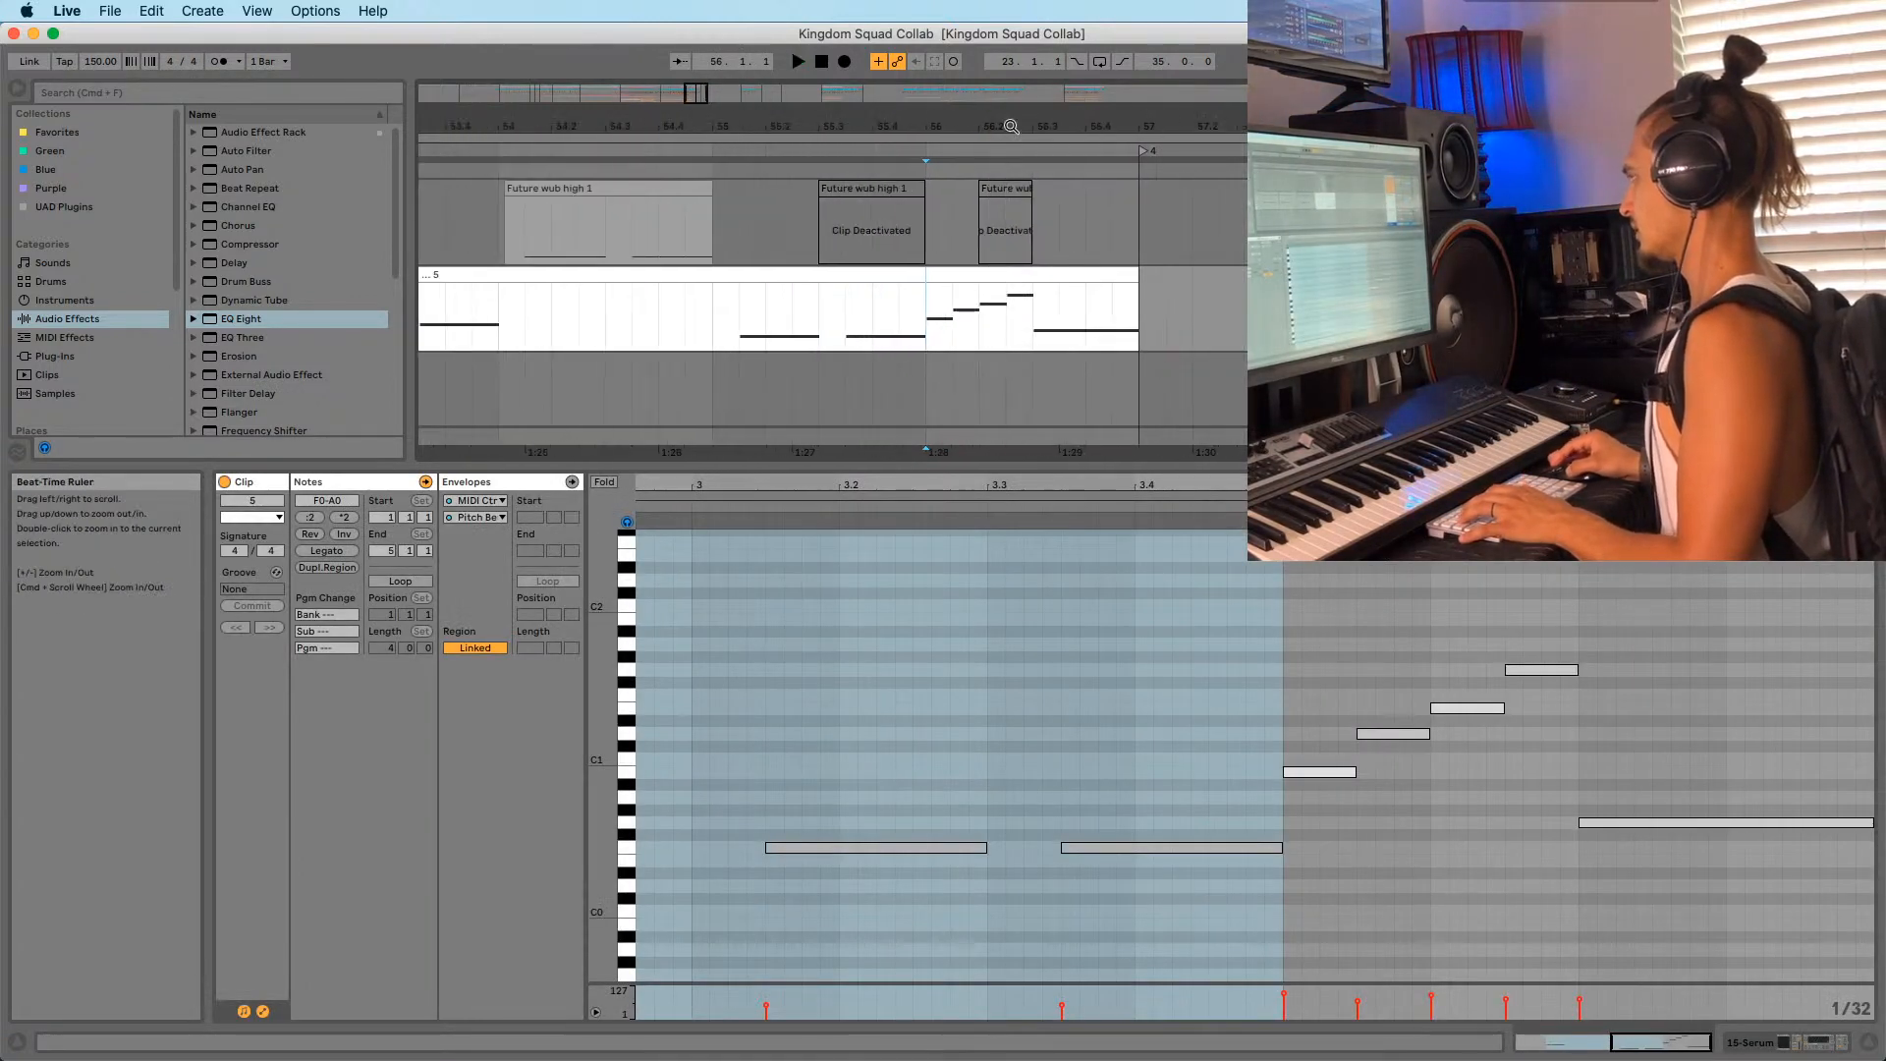
left_click_drag(871, 117, 957, 97)
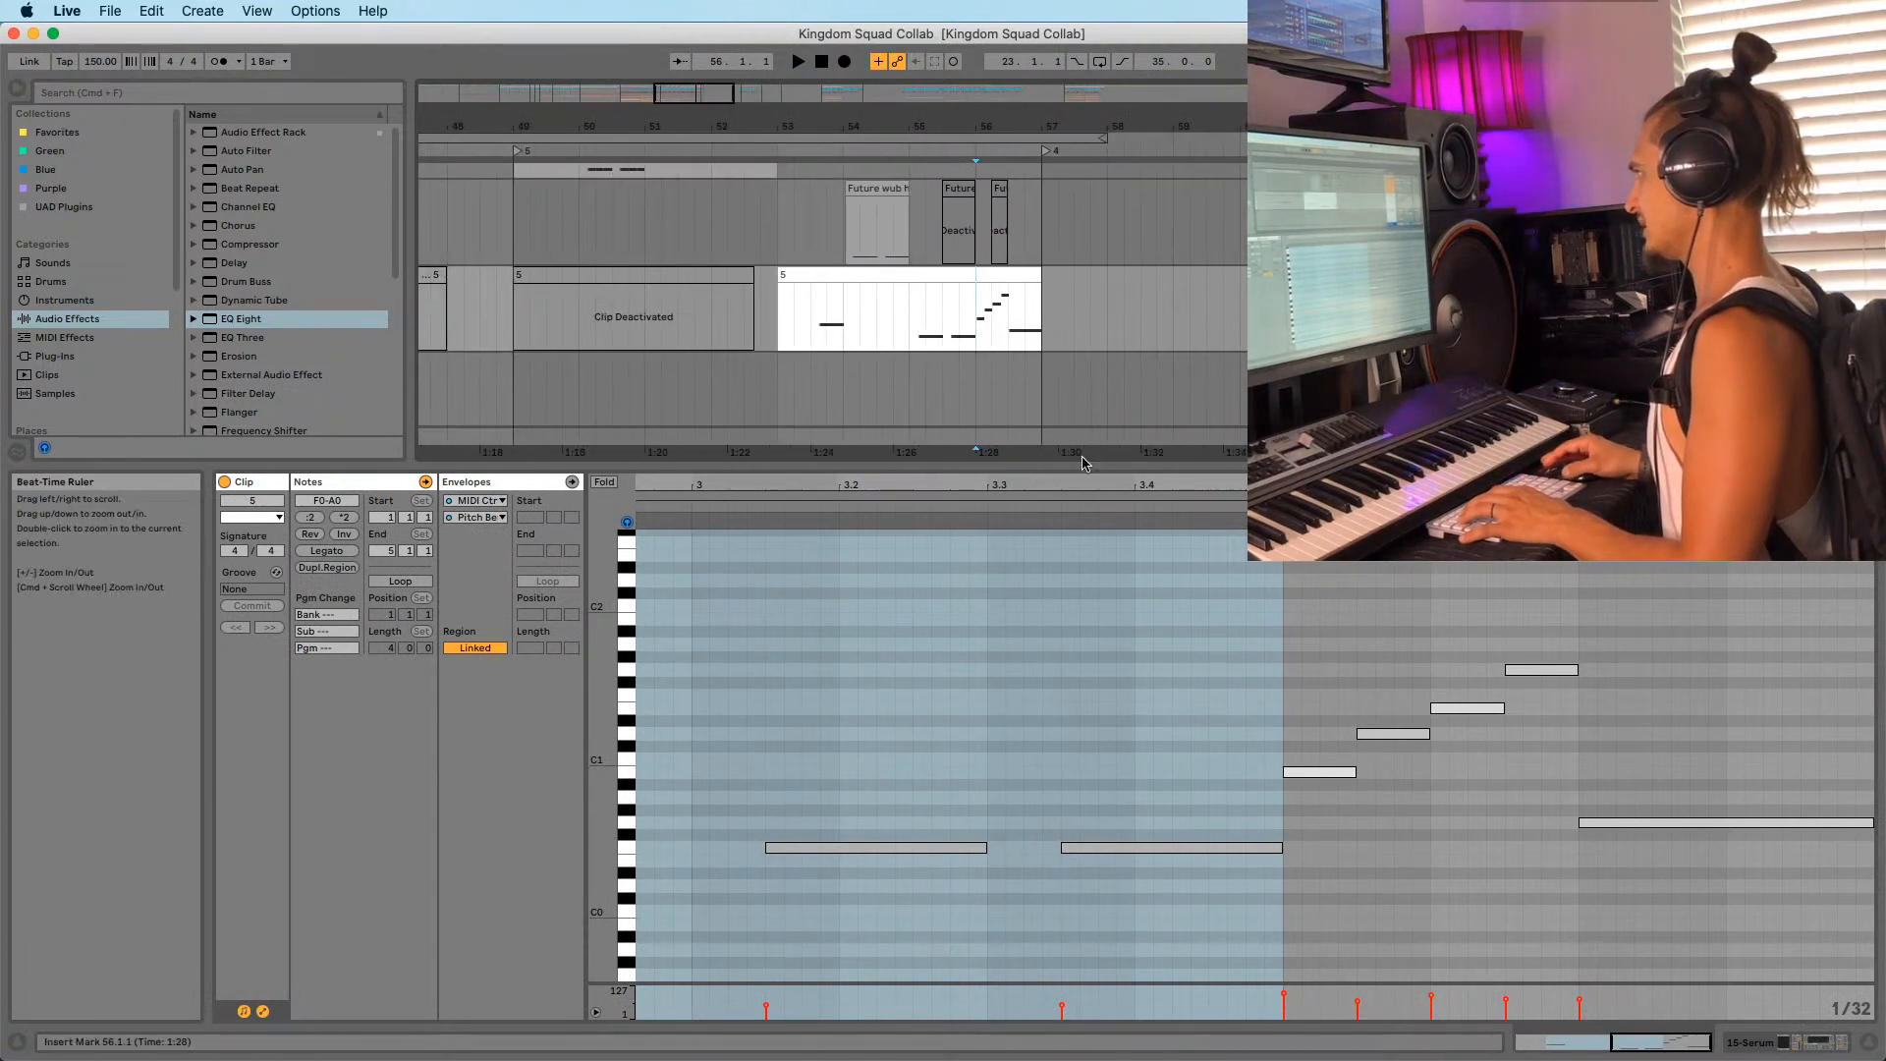
Lower the rising run's first note from B0 to G0 and play back the fill.
left_click(1299, 773)
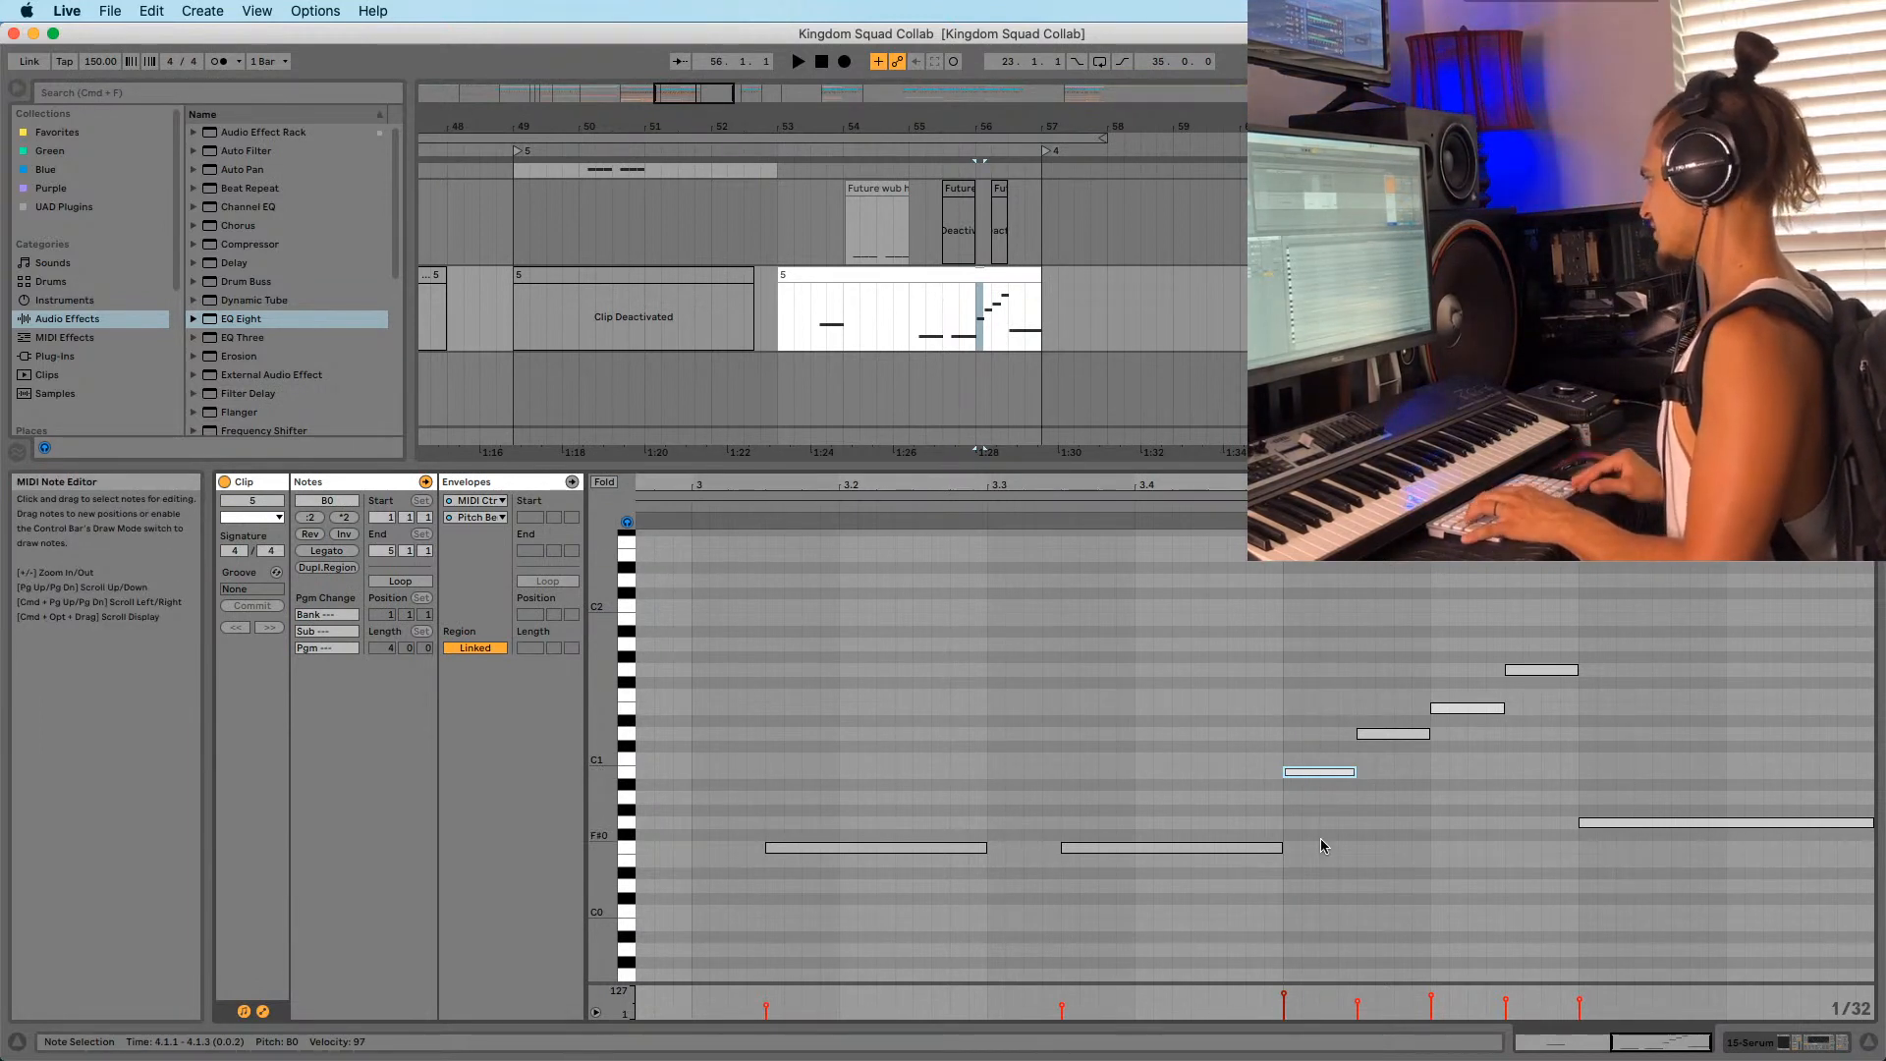
key("Down")
key("Down")
key("Down")
key("Down")
key("space")
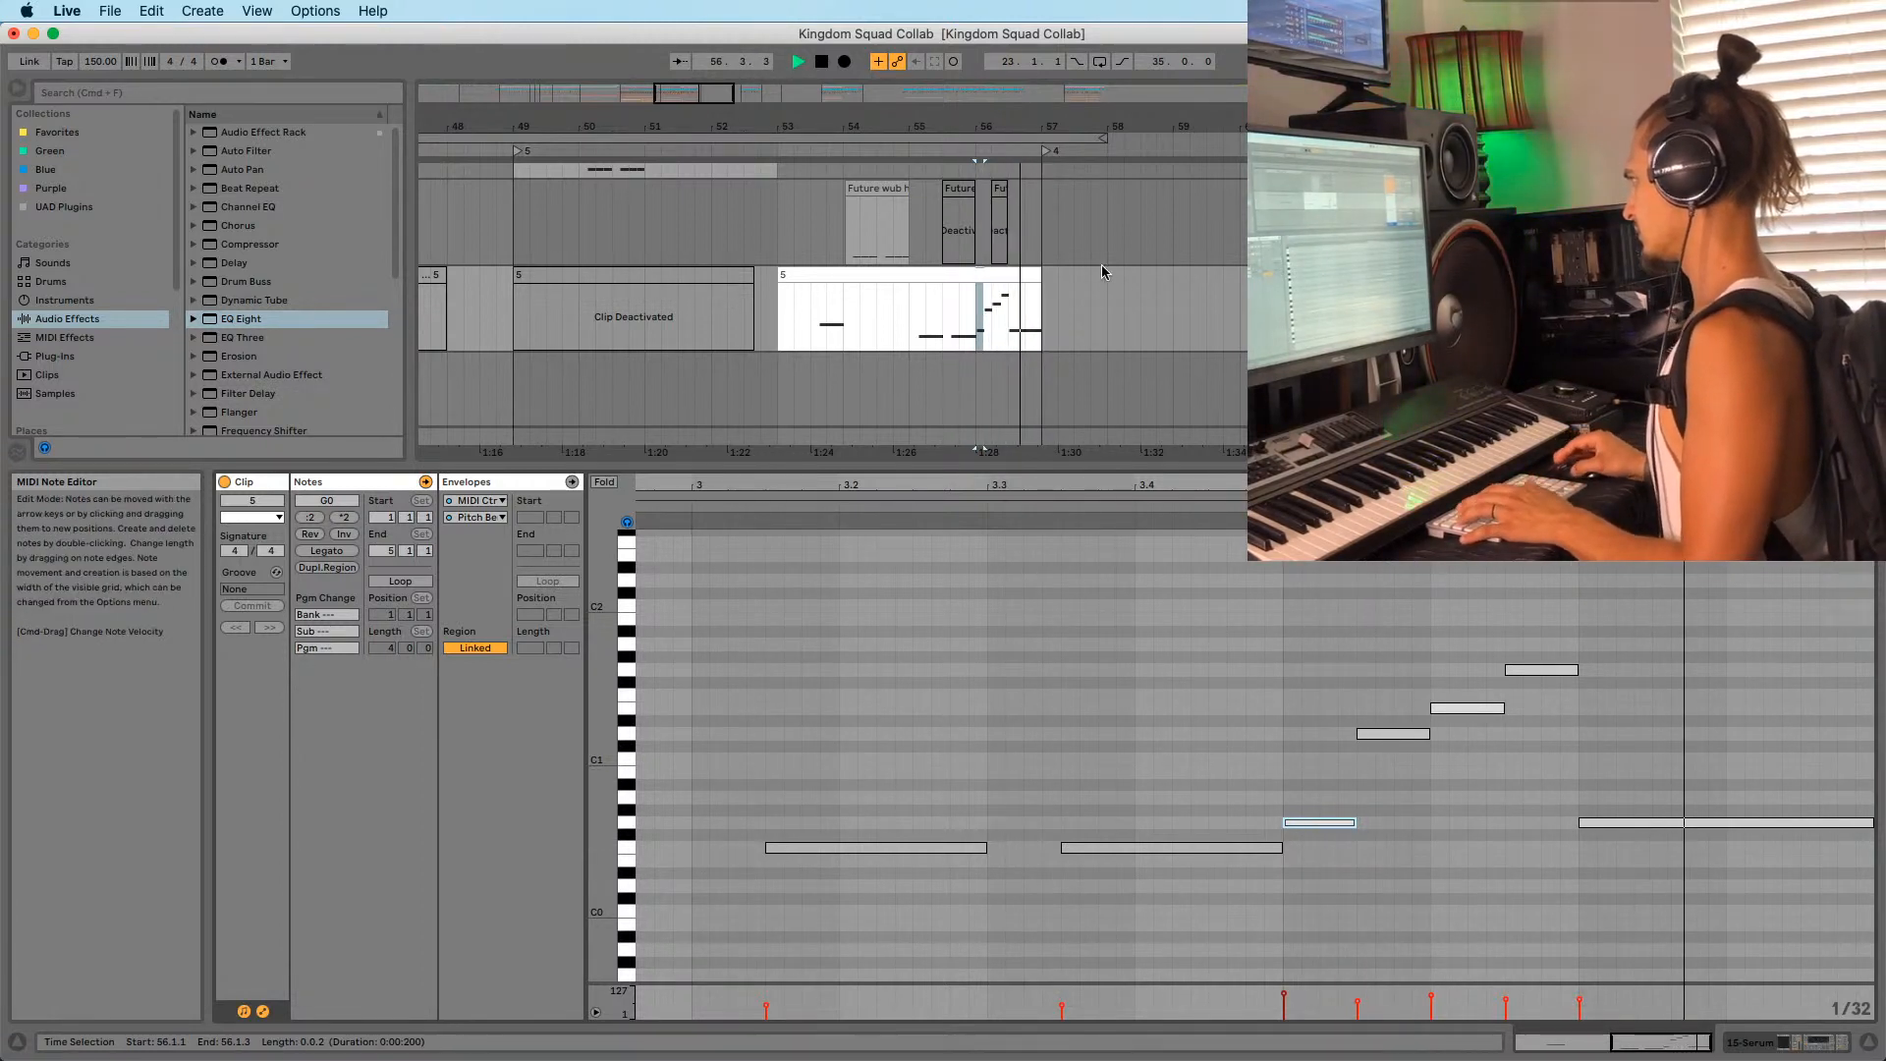
key("space")
left_click_drag(938, 127, 941, 90)
scroll(947, 281, "down", 10)
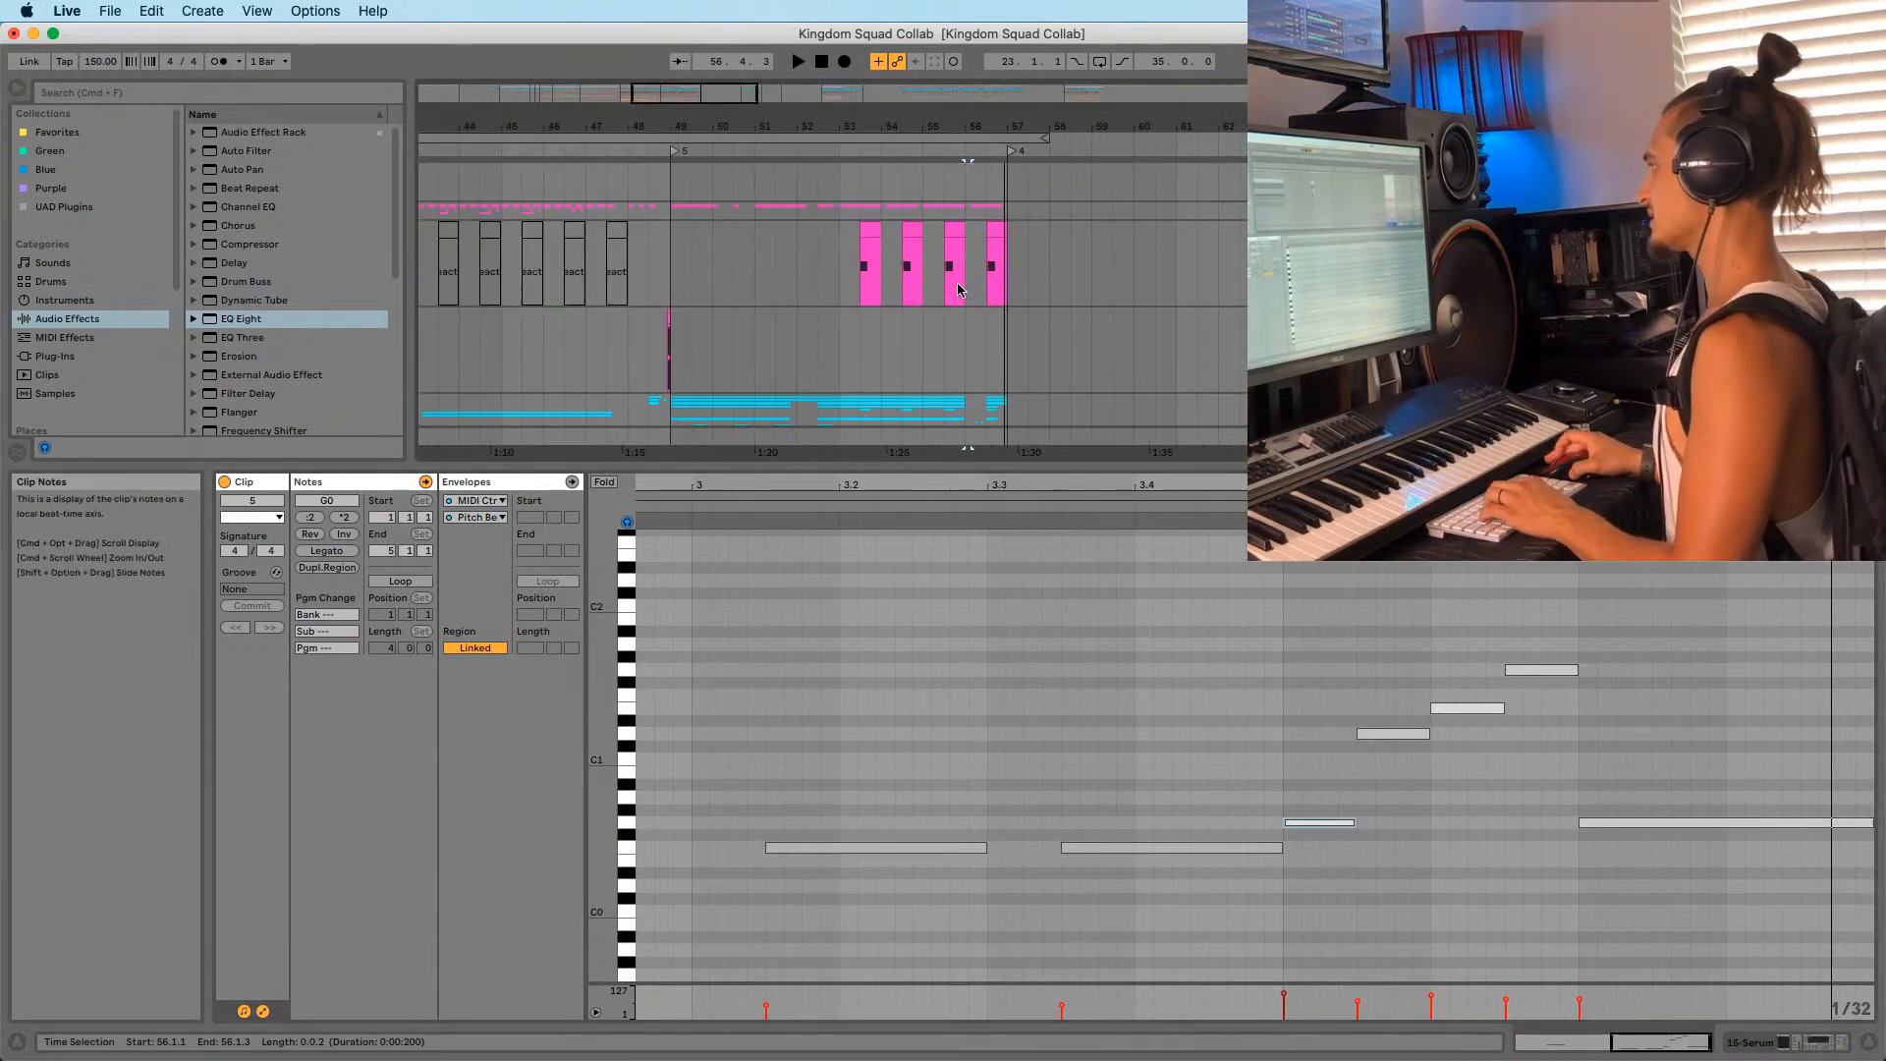
Unfold the snare group, view the KRNE snare clip's waveform and stop playback.
scroll(967, 300, "up", 4)
left_click(1556, 297)
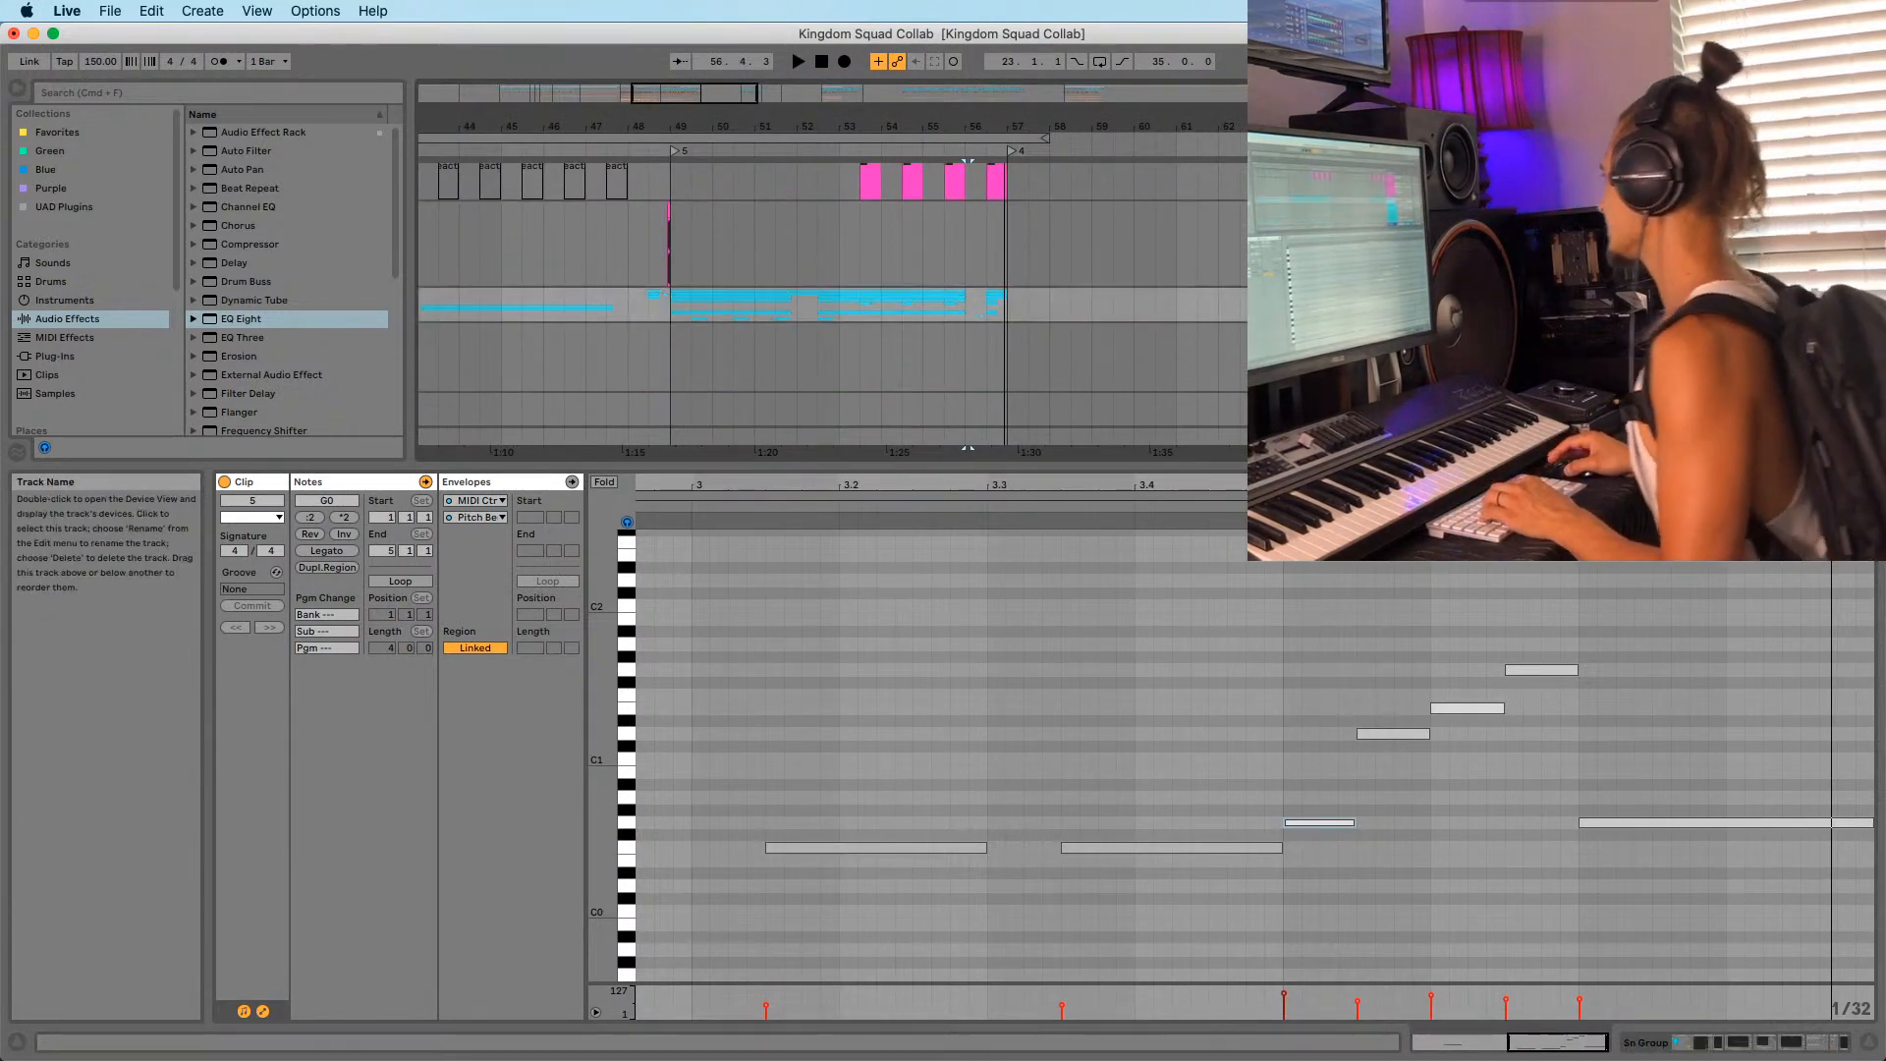
left_click(1513, 296)
scroll(908, 255, "down", 5)
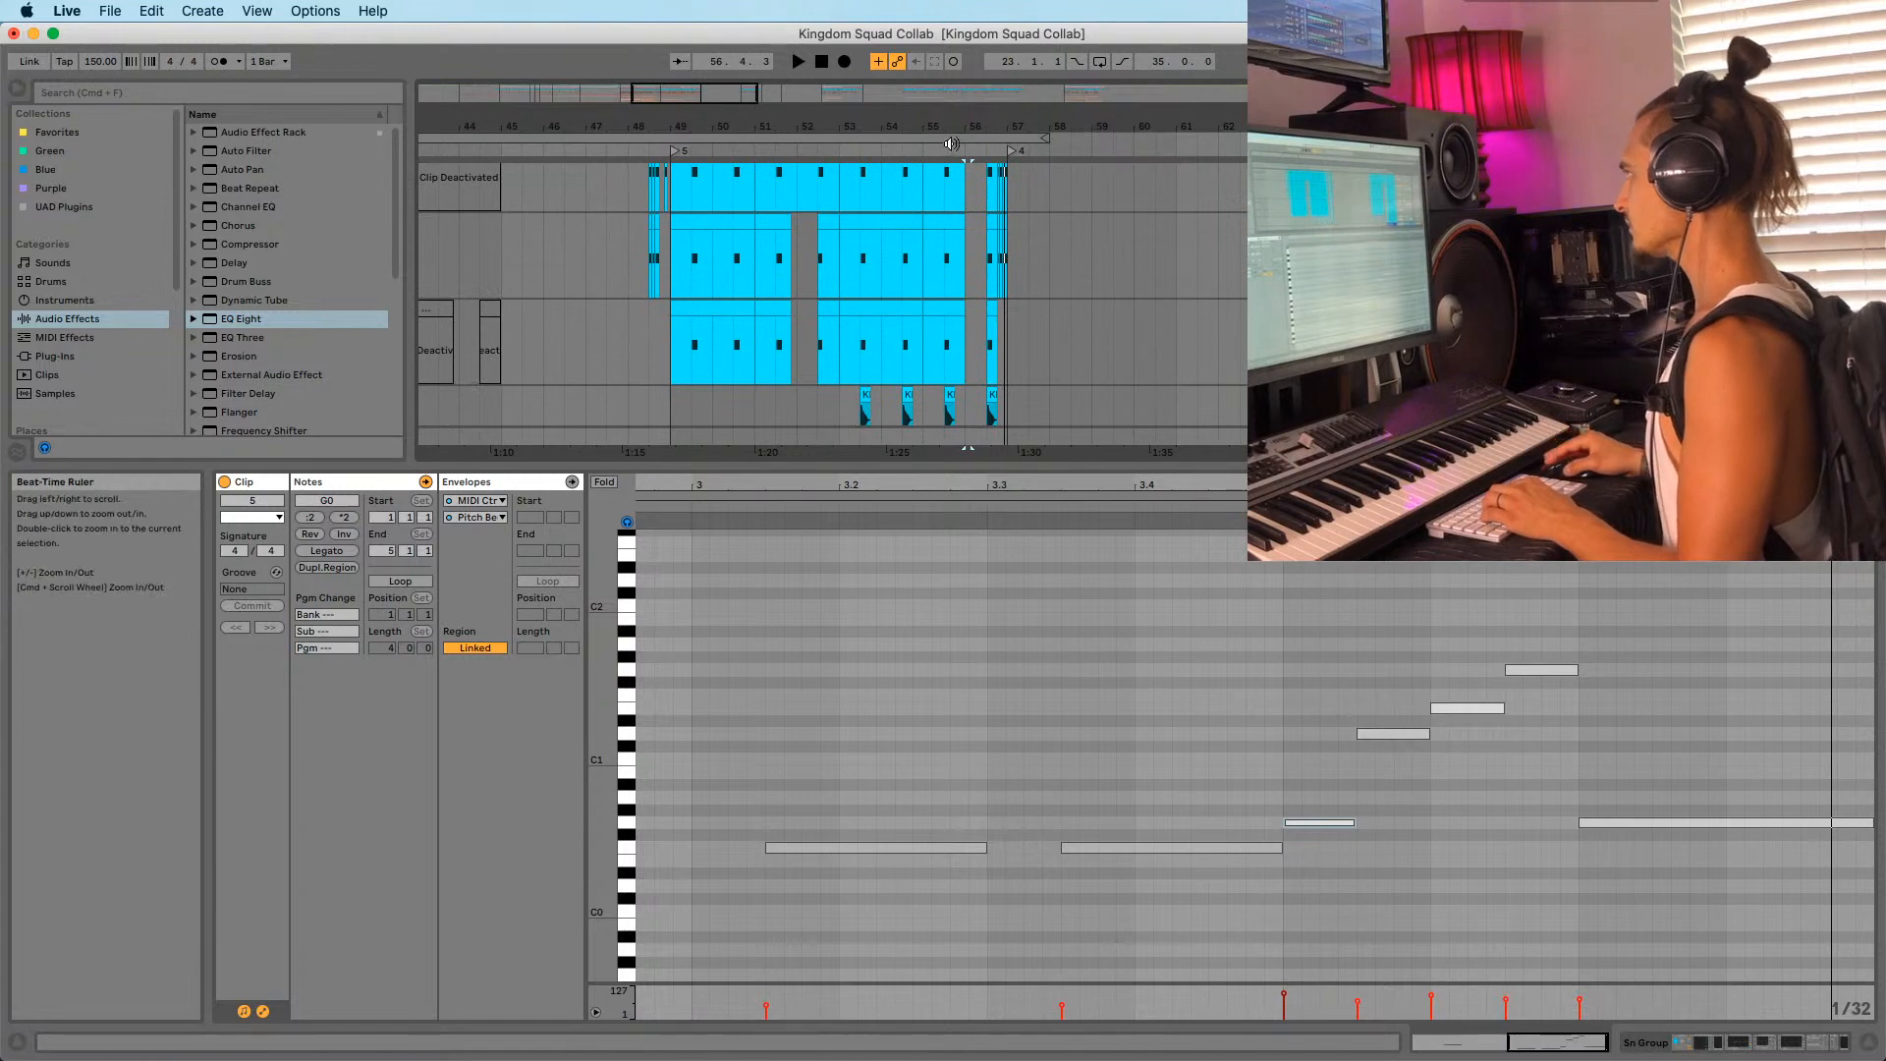
left_click_drag(951, 132, 951, 211)
left_click(700, 386)
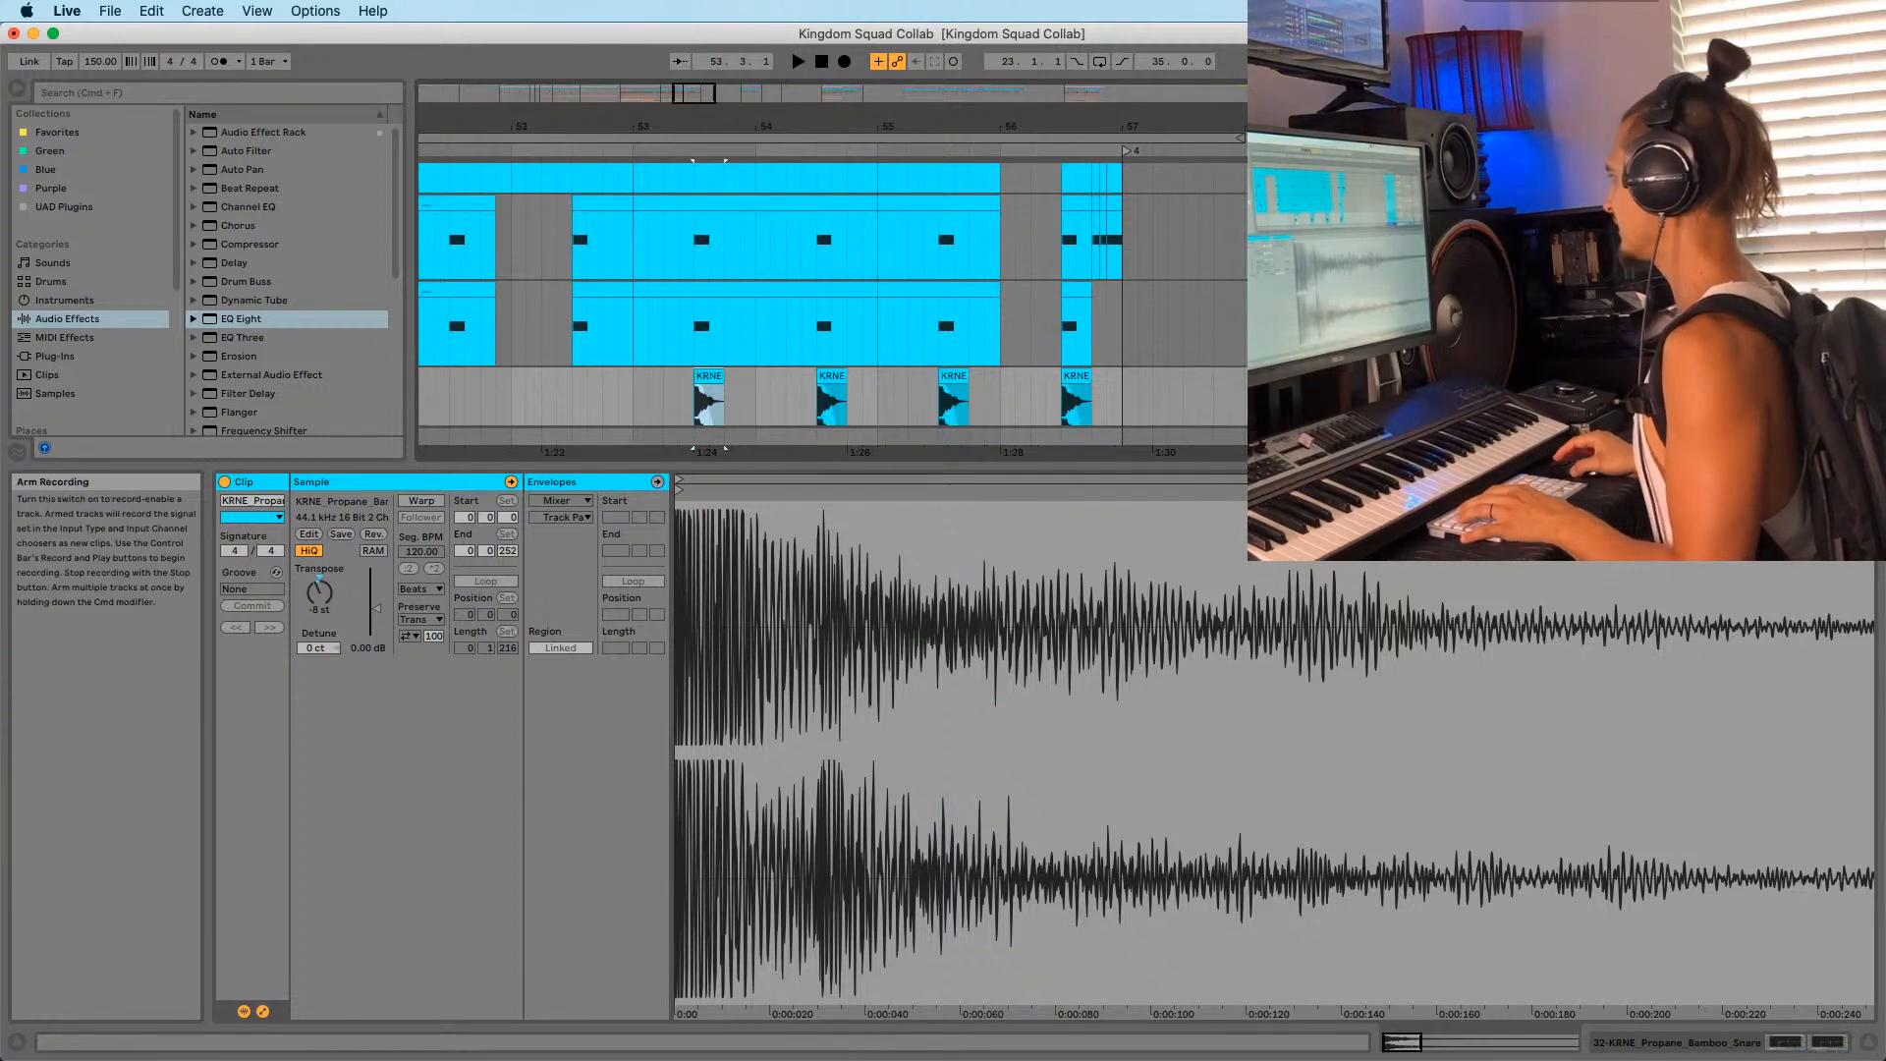
left_click(1827, 376)
key("space")
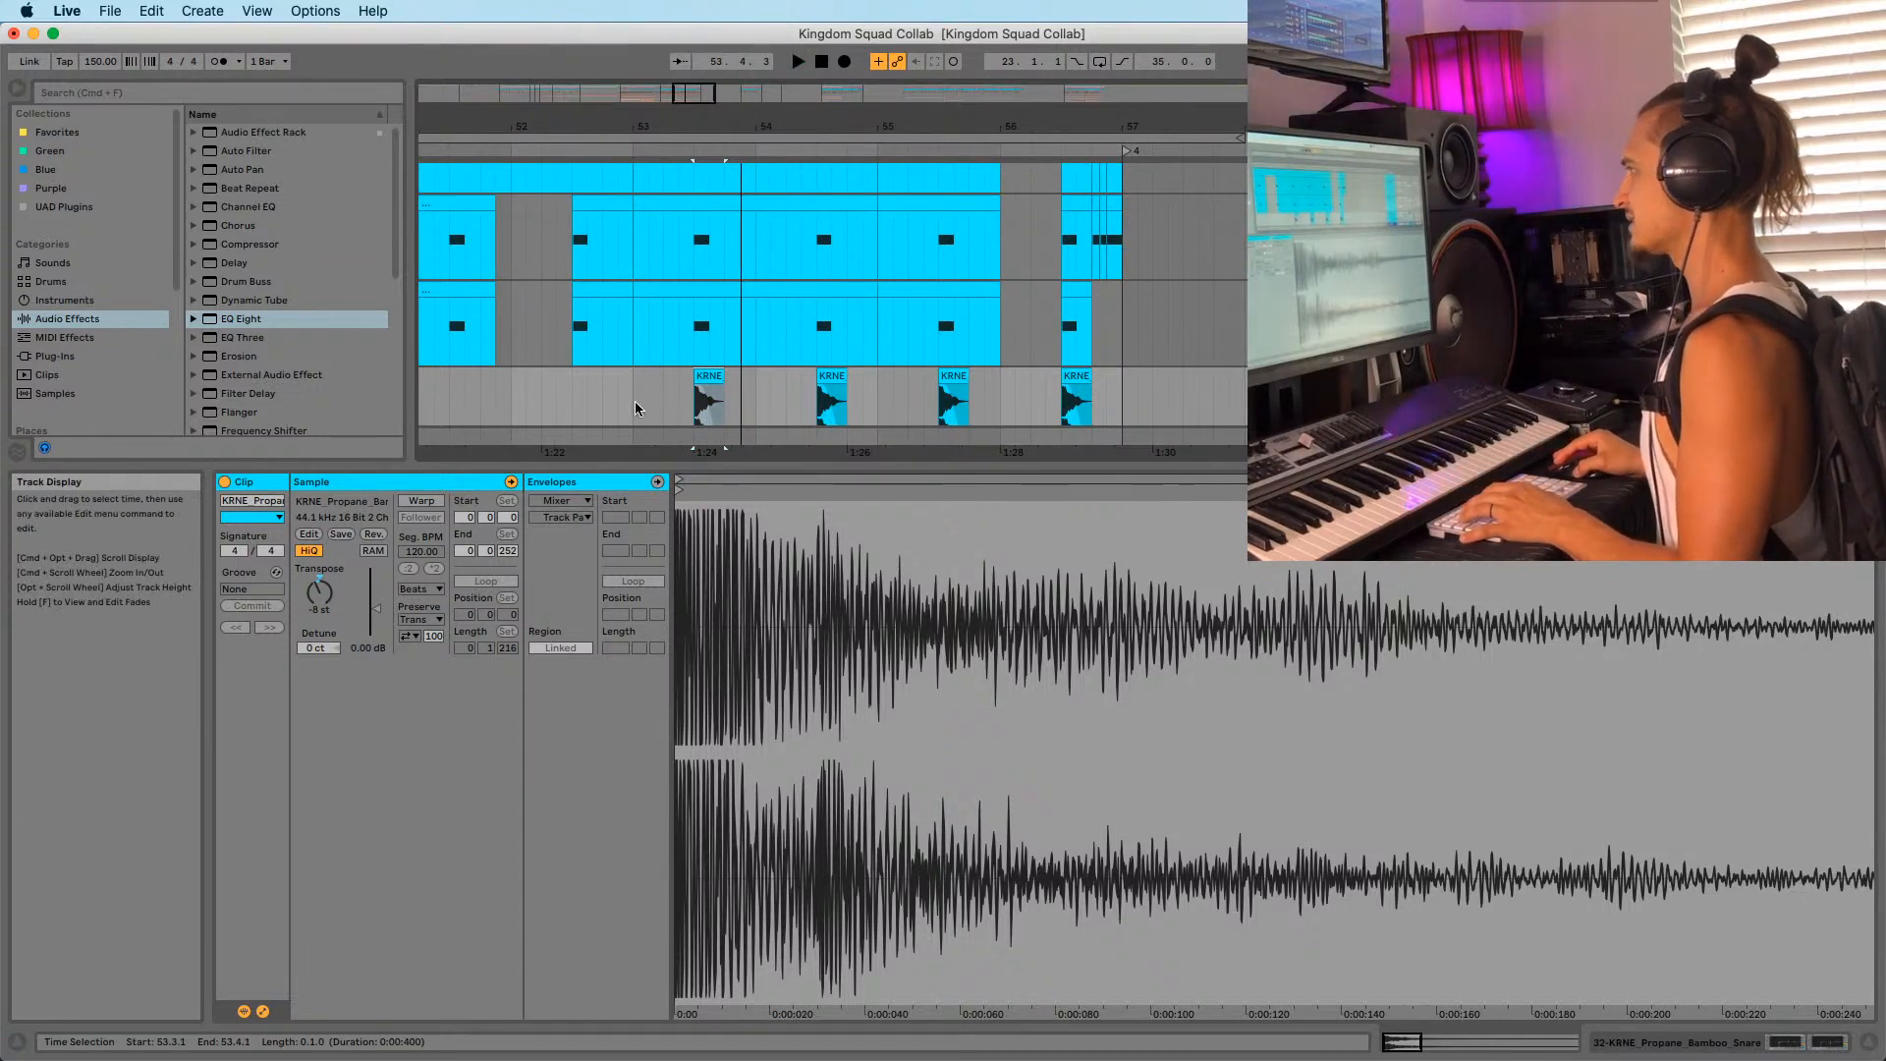
Inspect the Parker percussion clip near bar 41 and the SOUTHSIDE clap clip at bar 49.
left_click(634, 401)
left_click_drag(652, 127, 698, 100)
scroll(775, 338, "down", 1)
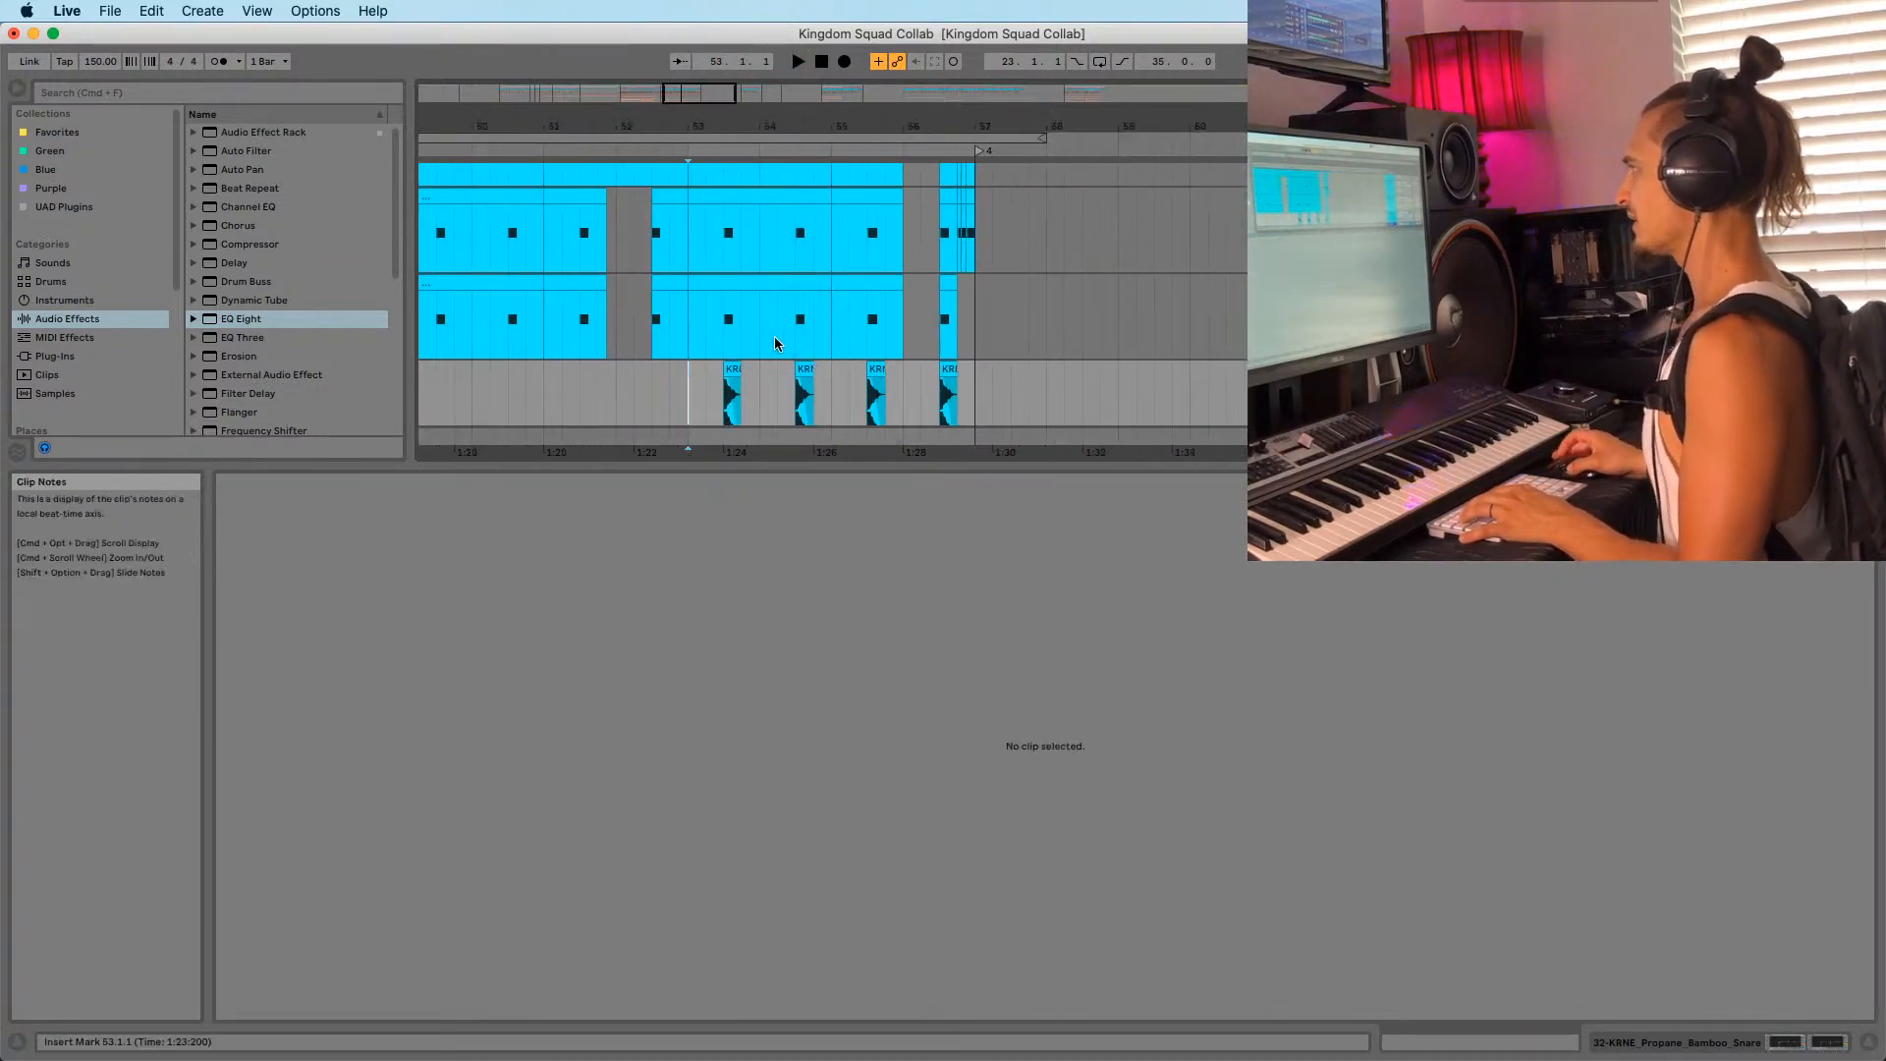
left_click(718, 349)
scroll(702, 348, "up", 2)
left_click_drag(634, 120, 905, 122)
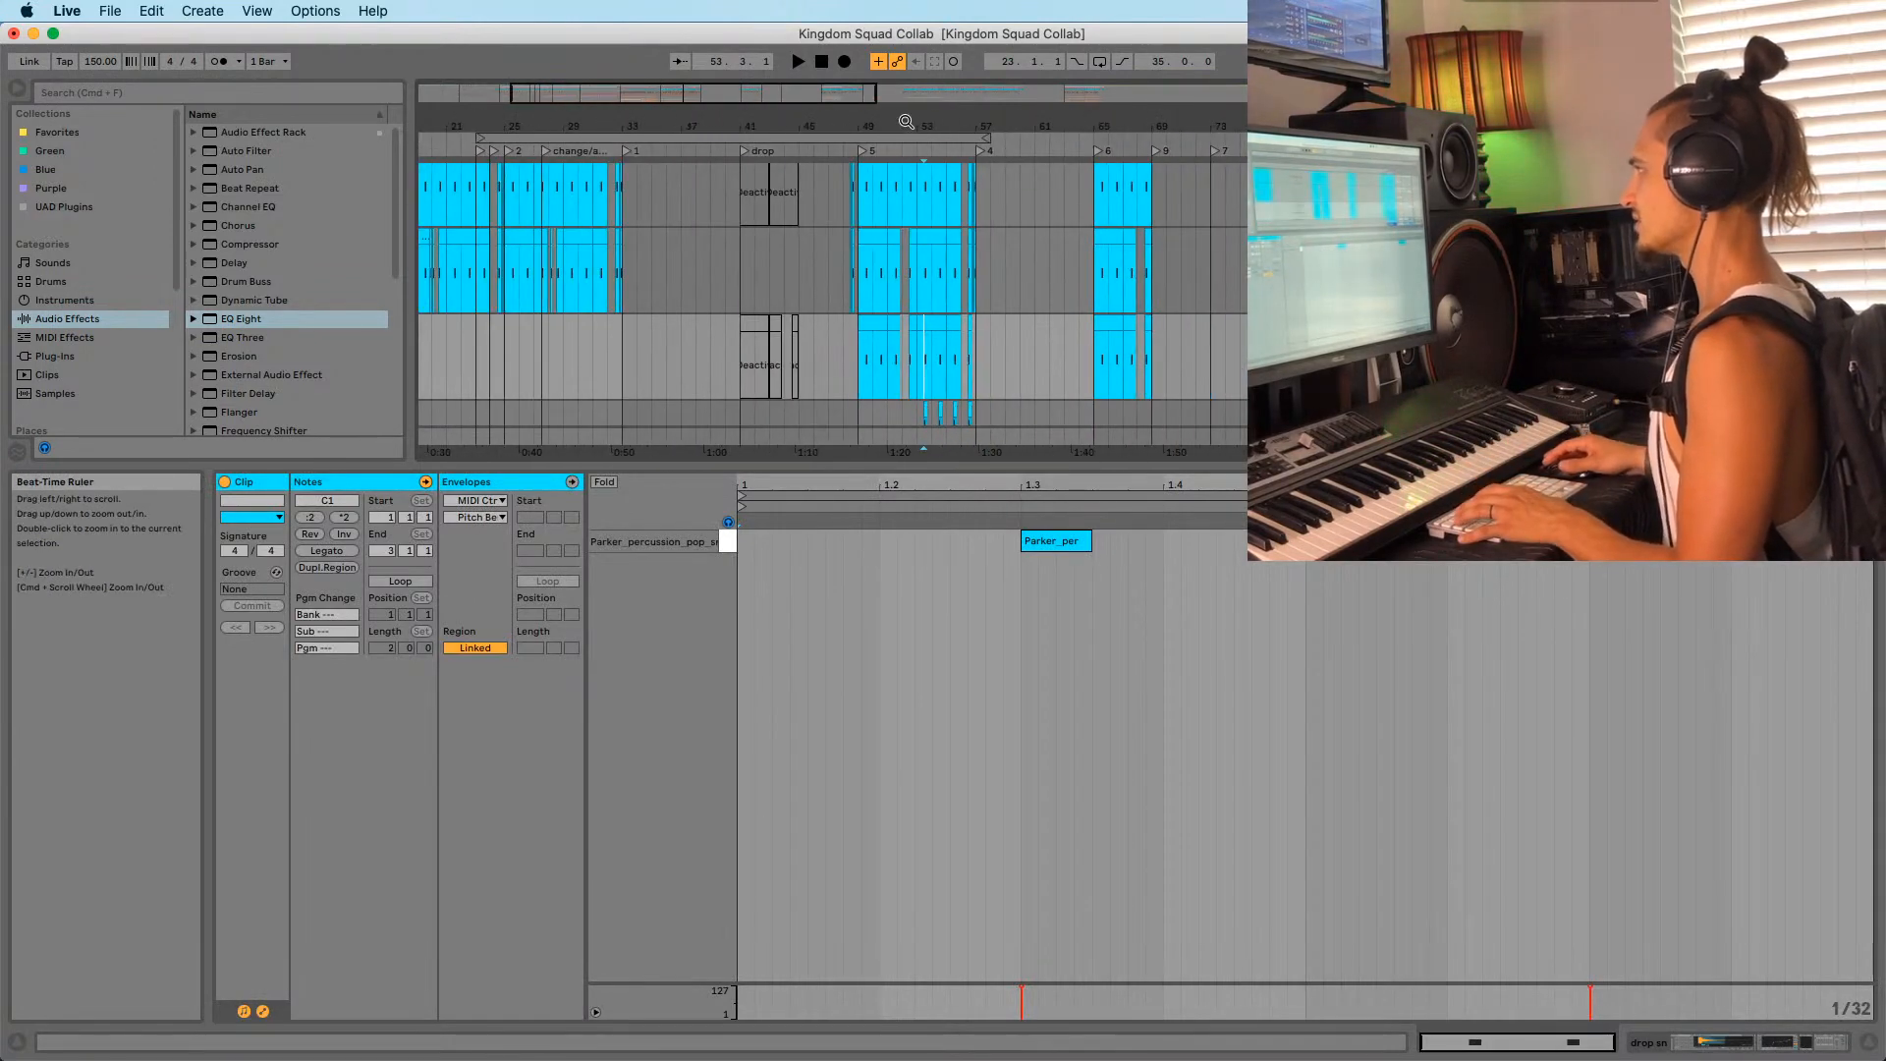
left_click(739, 309)
left_click_drag(771, 123, 771, 150)
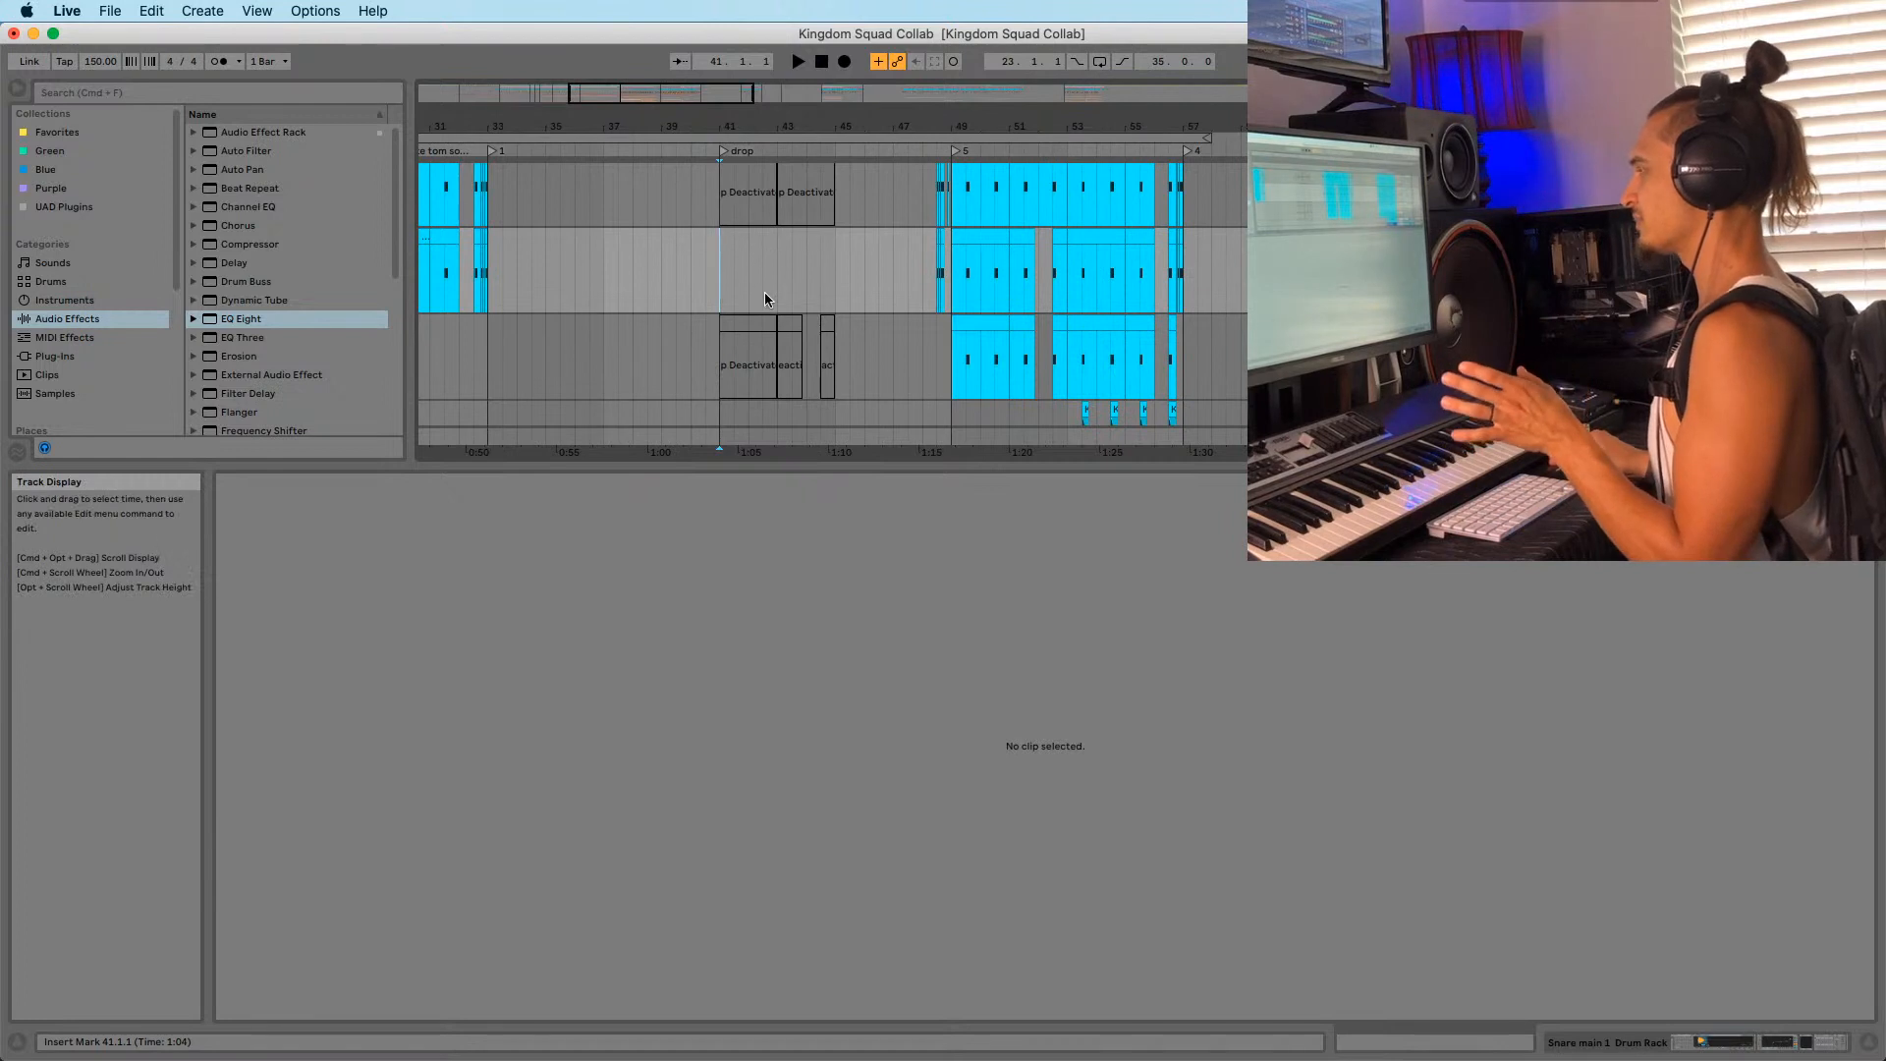
left_click(862, 268)
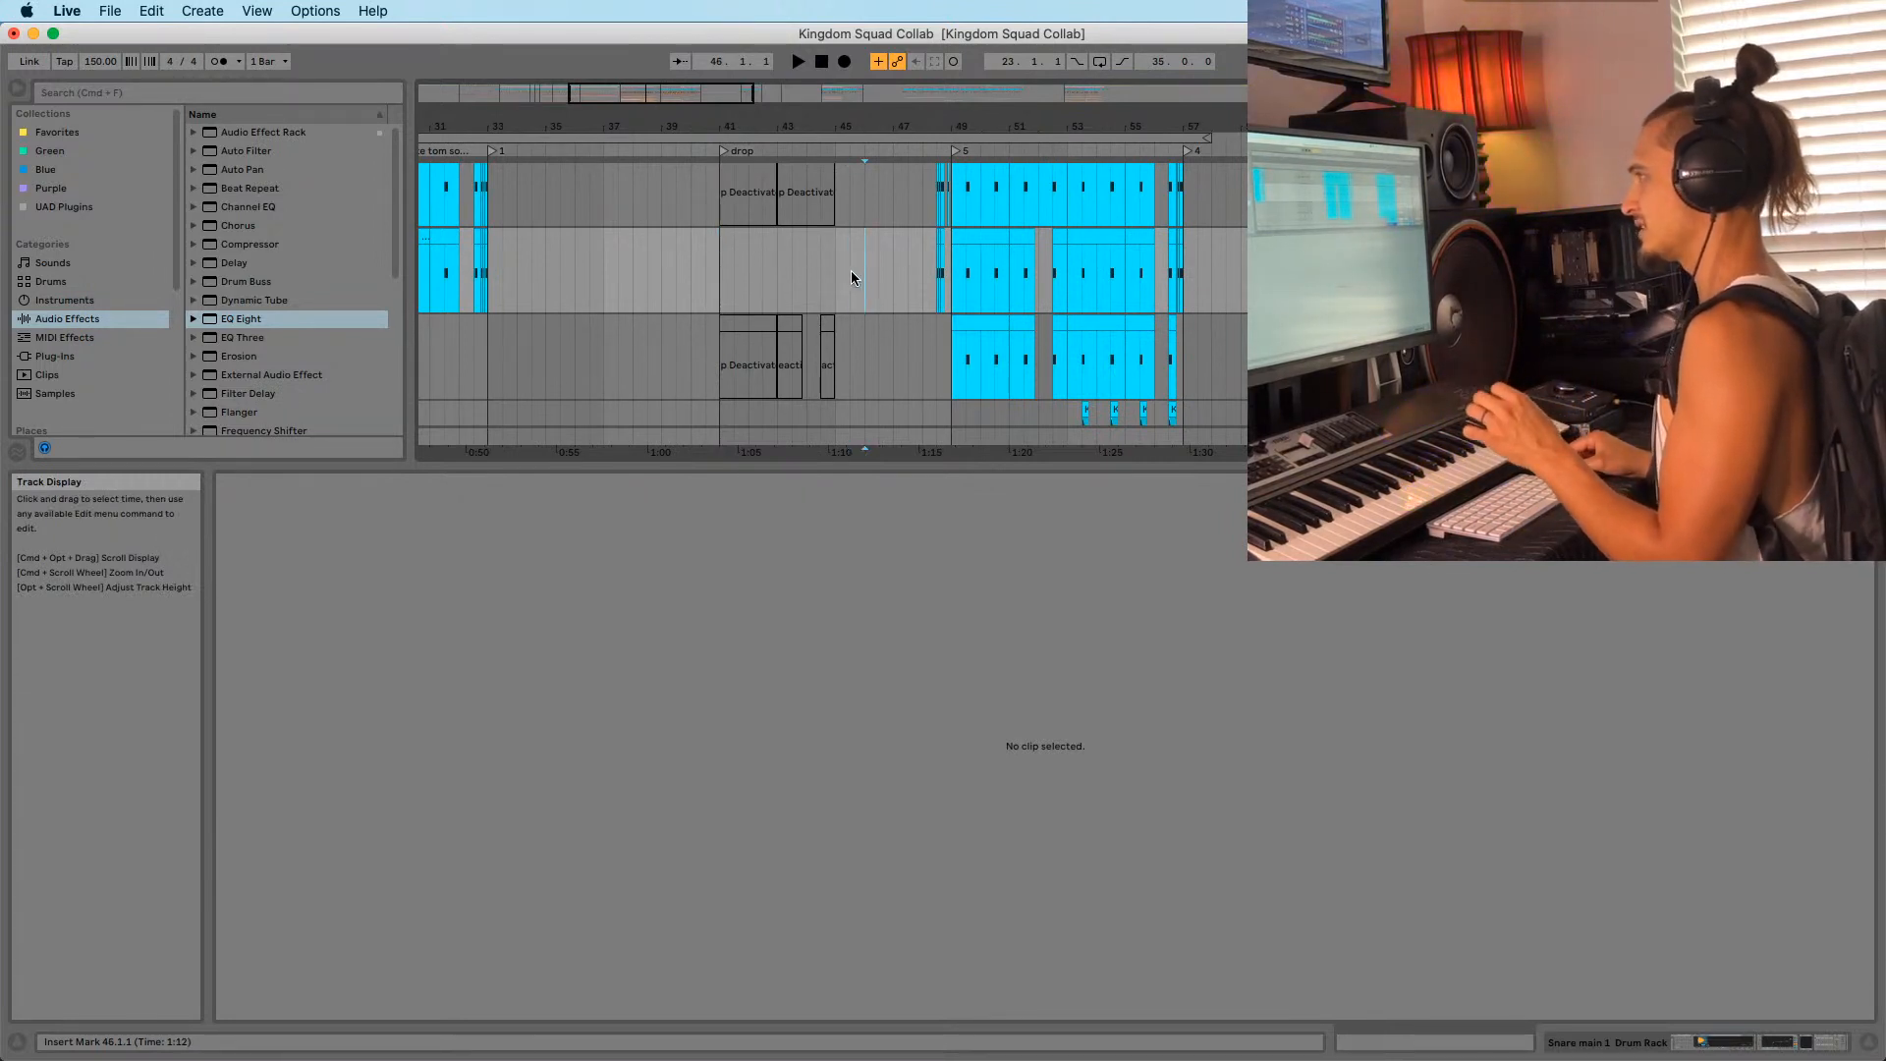
left_click(952, 304)
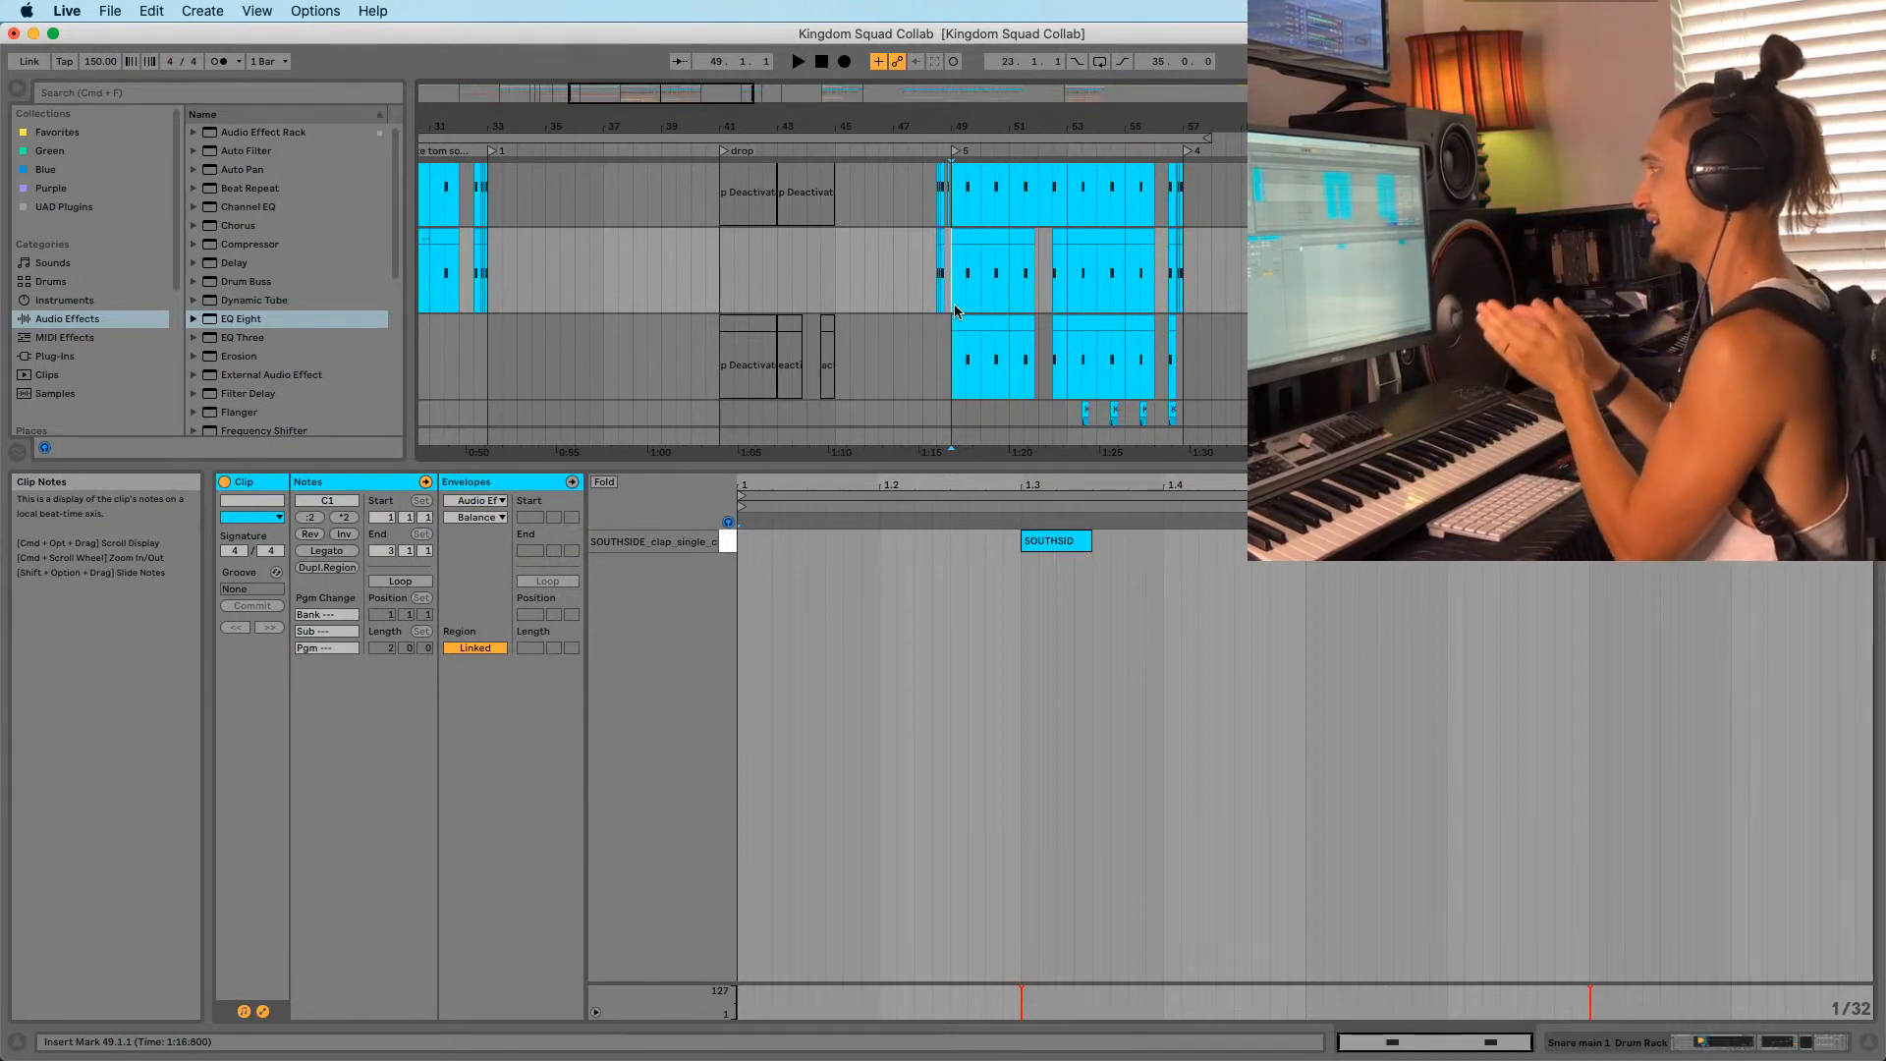
Audition the snare clip from beat 53.3 and display the snare track's device chain.
left_click_drag(1079, 127, 1040, 326)
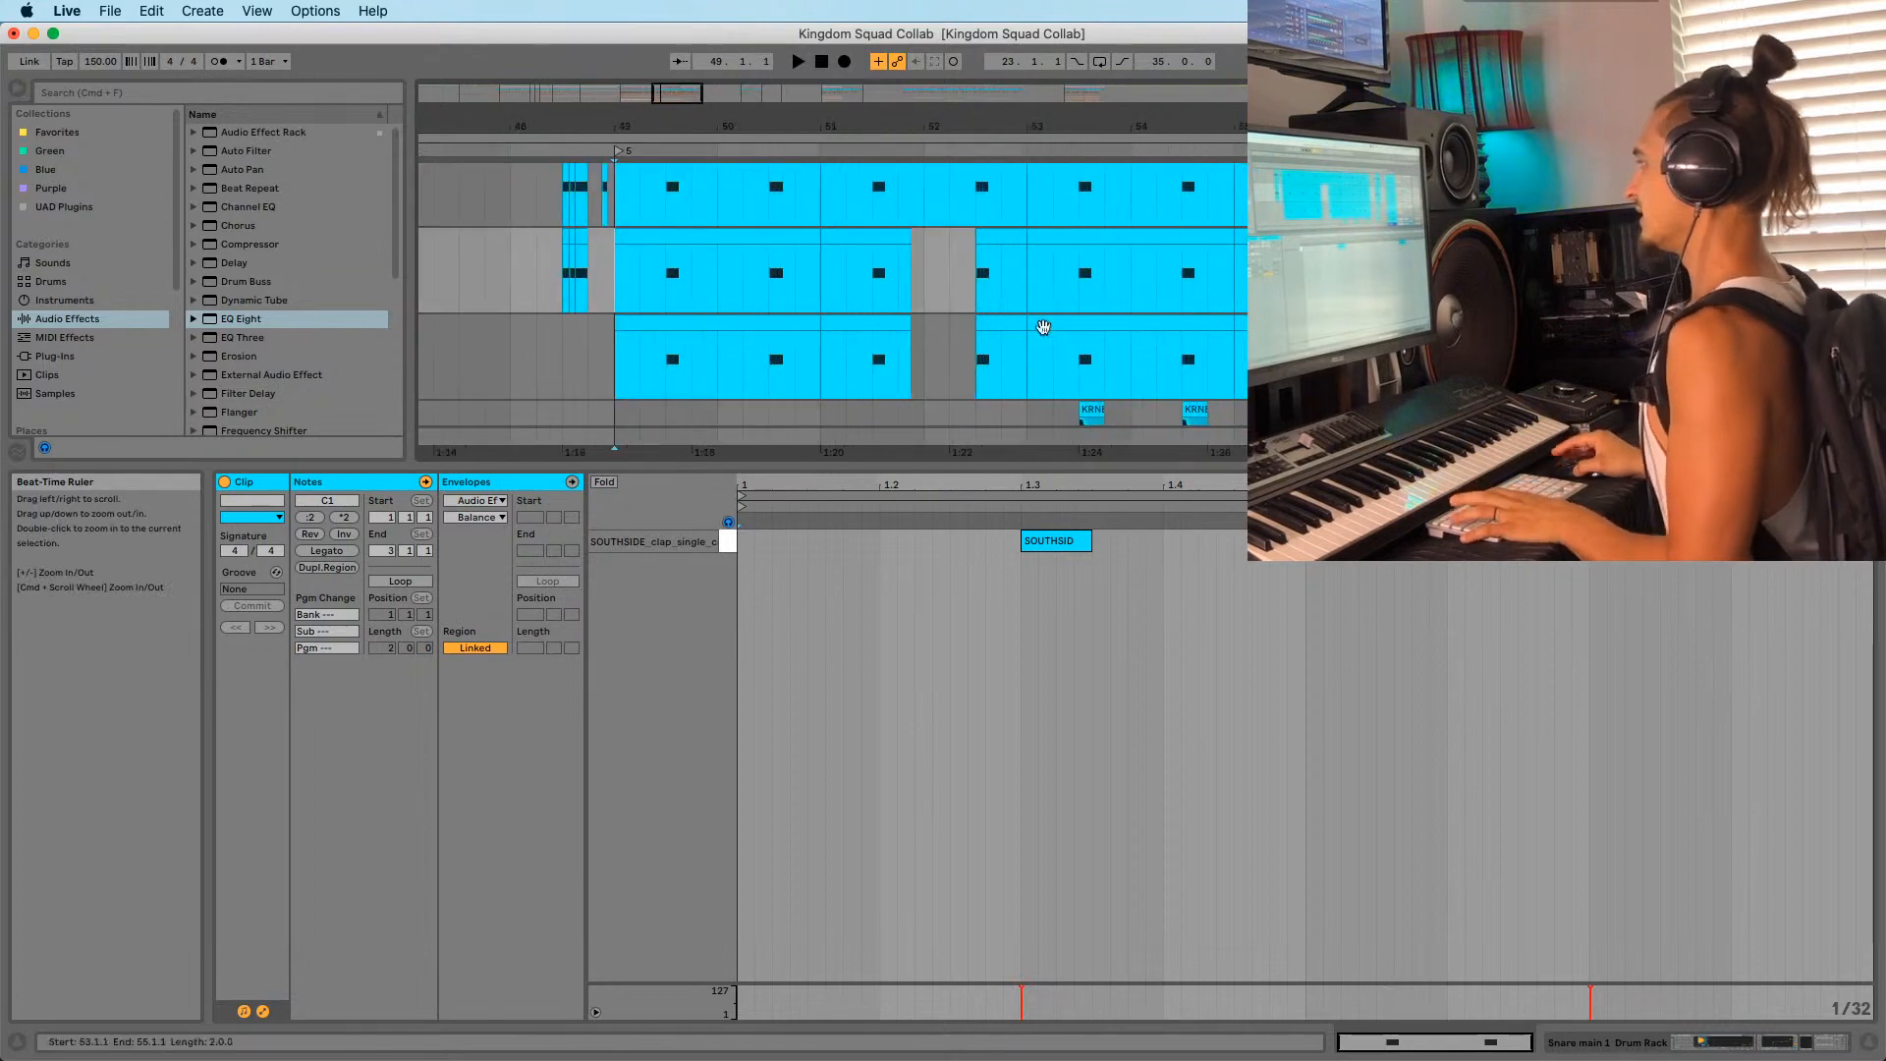
left_click(1020, 389)
left_click_drag(1094, 115, 981, 191)
scroll(963, 328, "up", 1)
left_click(957, 324)
key("space")
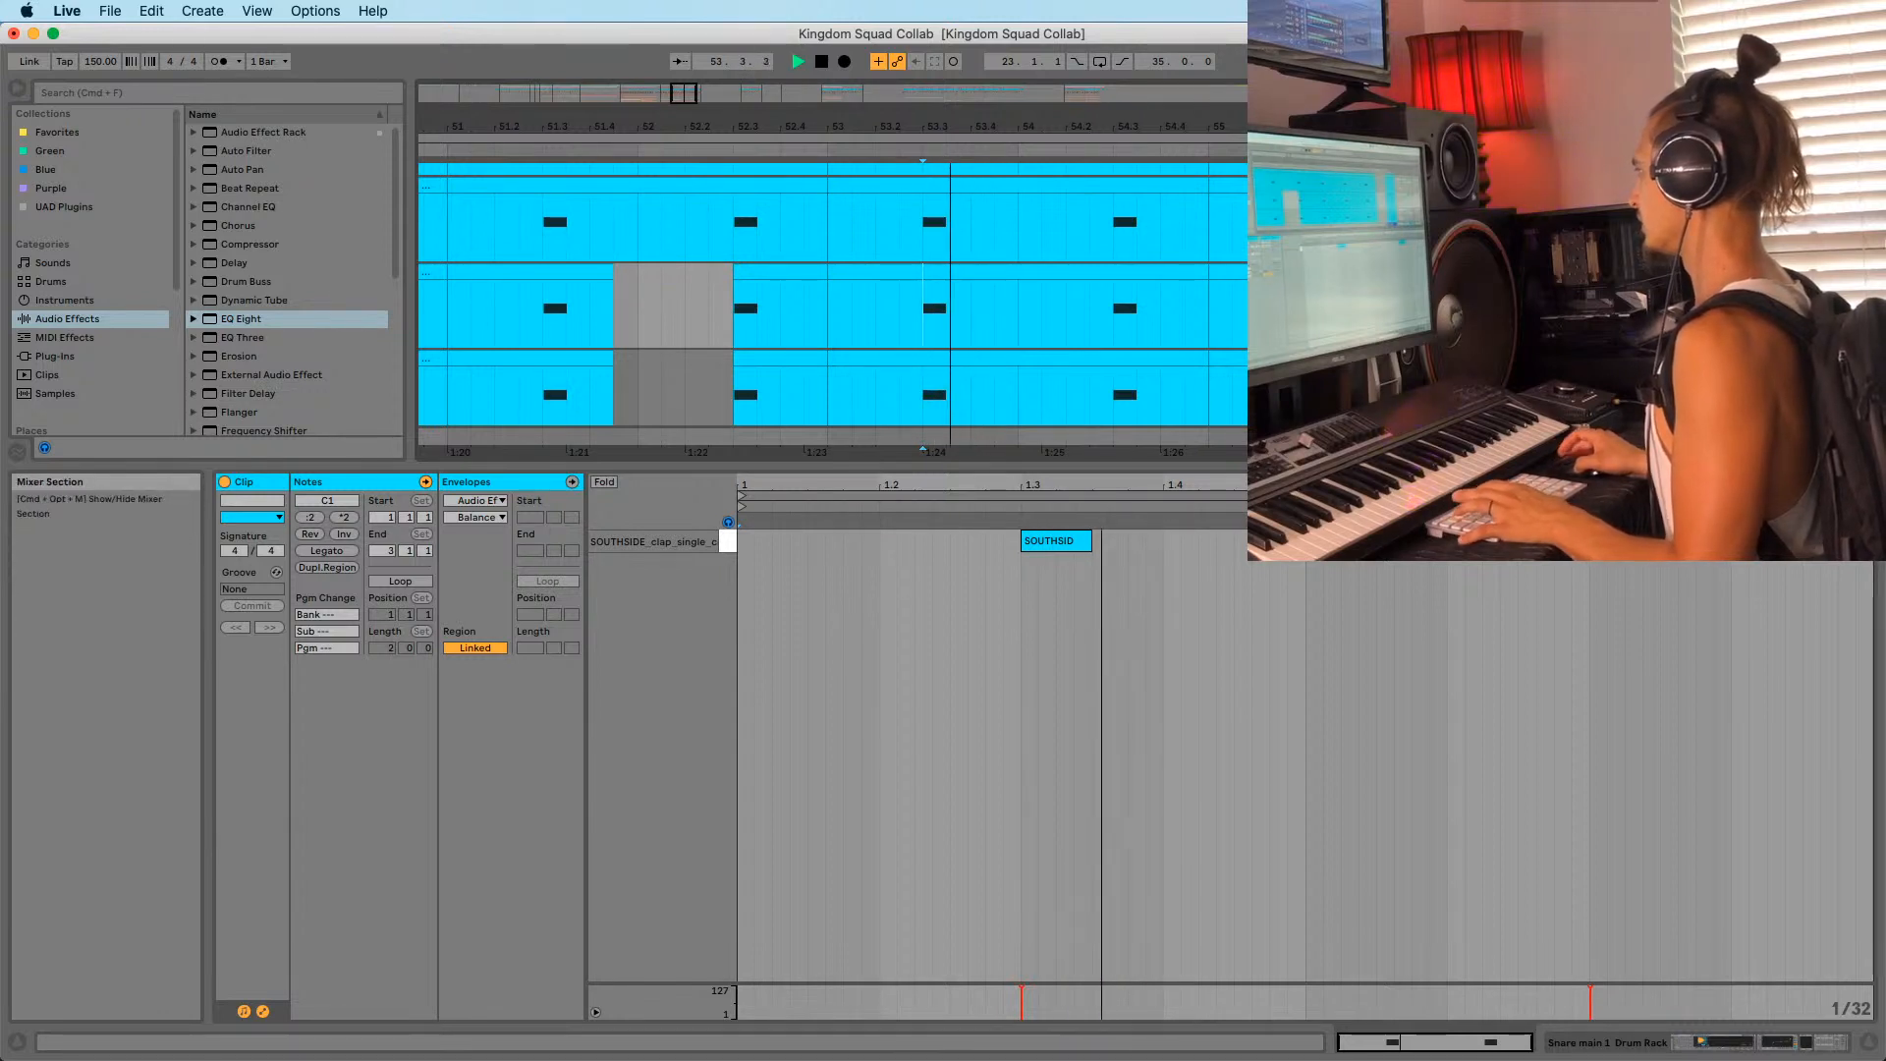
key("space")
key("space")
scroll(1151, 356, "up", 1)
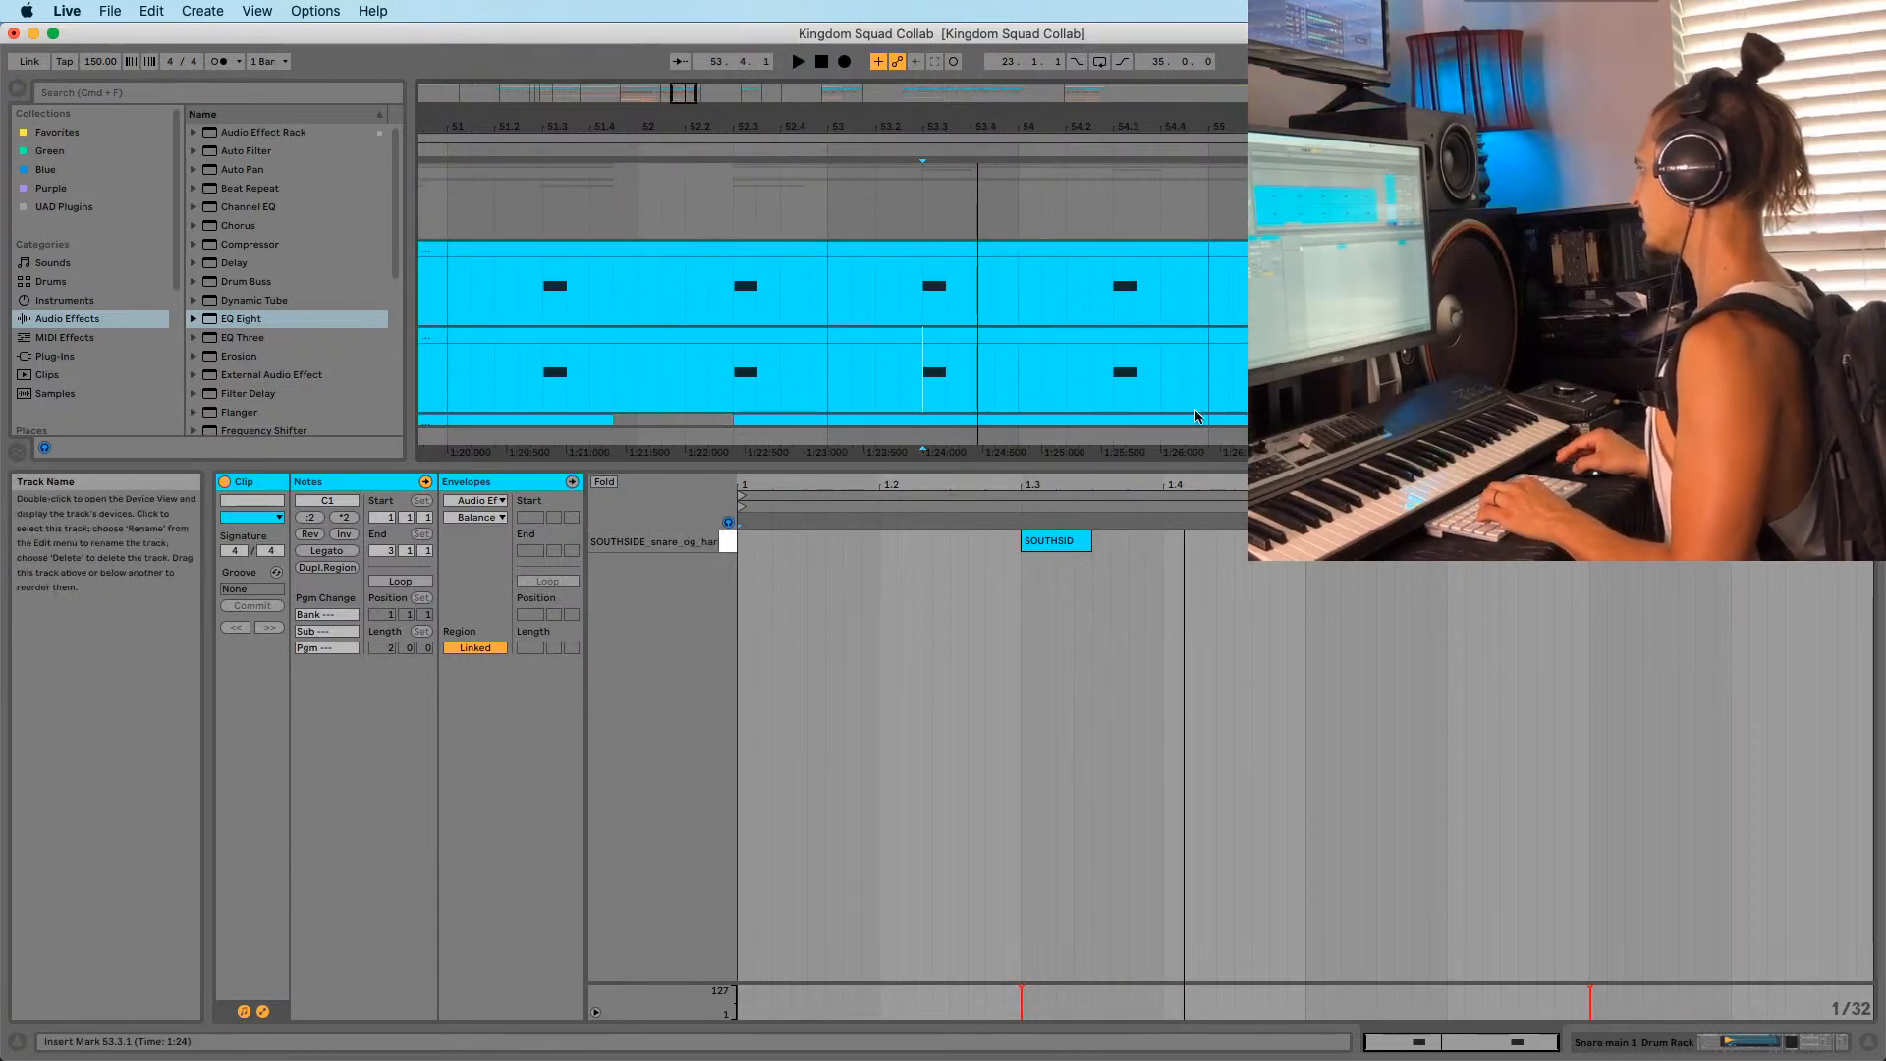
key("space")
key("space")
key("space")
key("space")
key("space")
key("space")
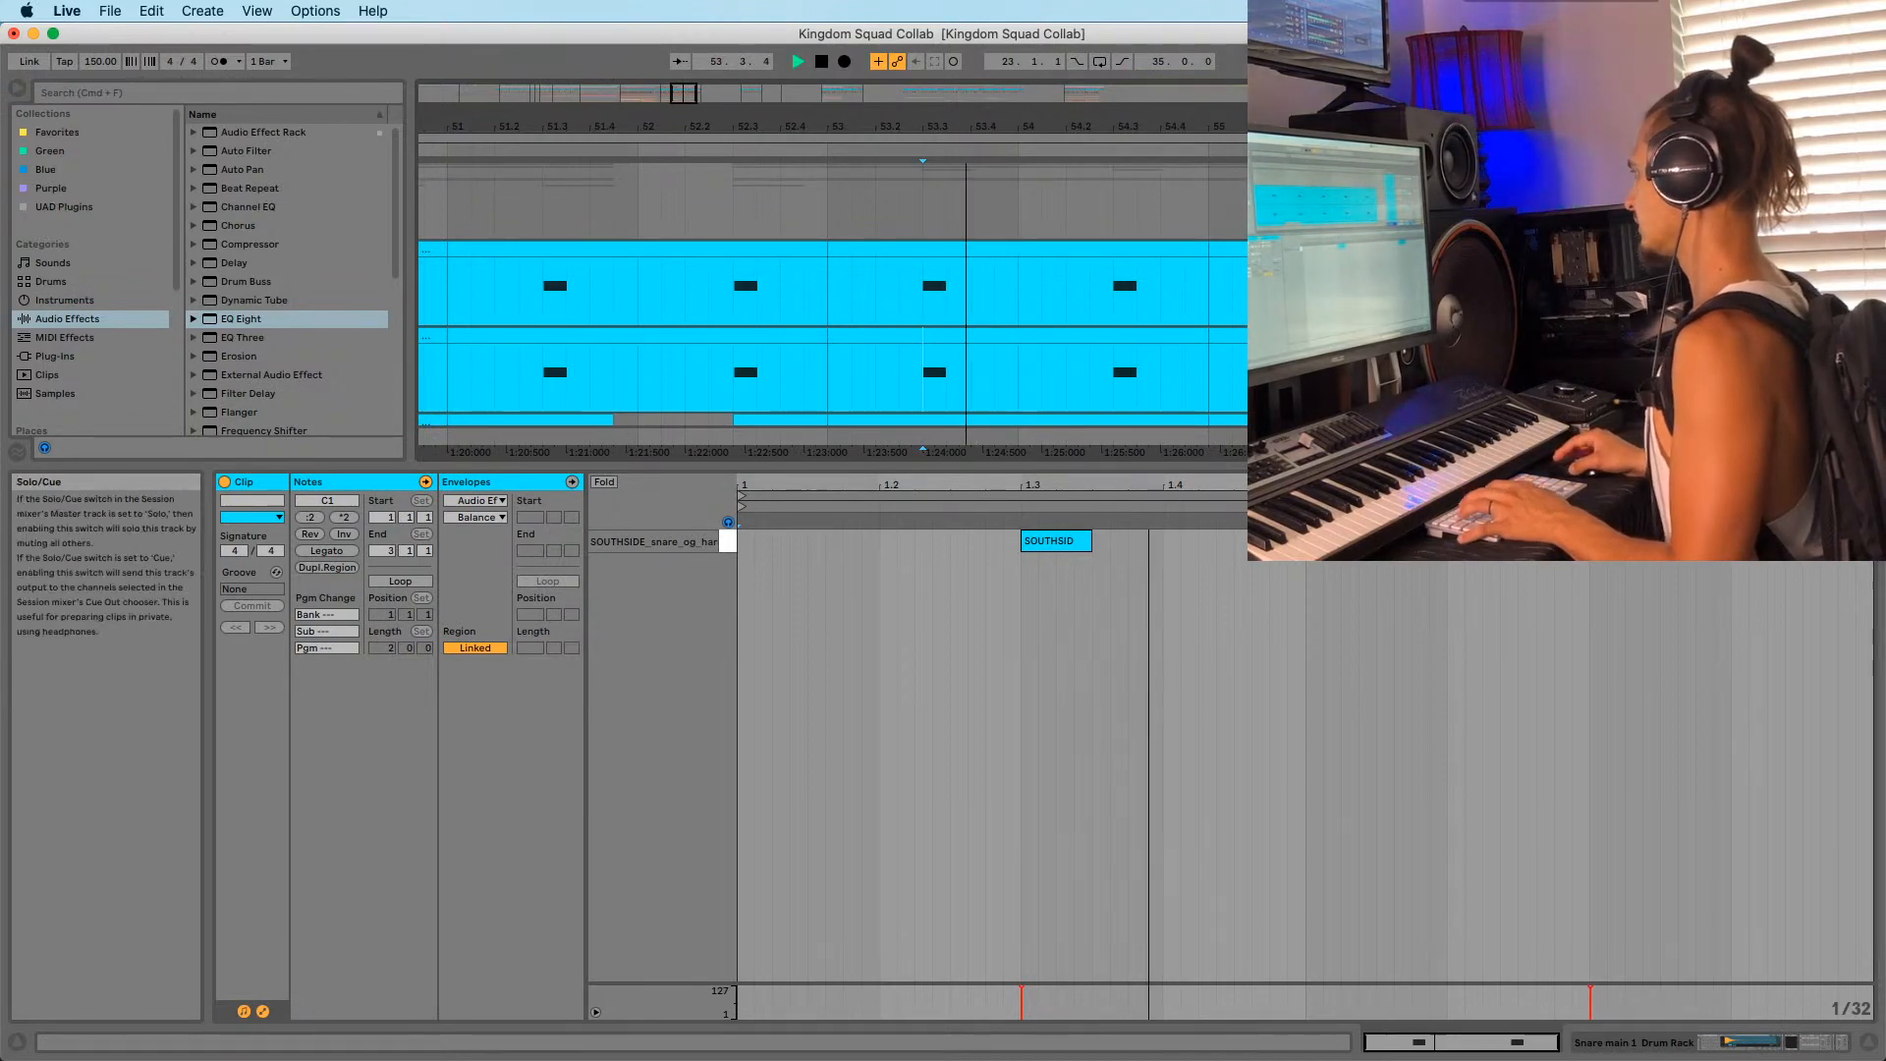
key("shift+Tab")
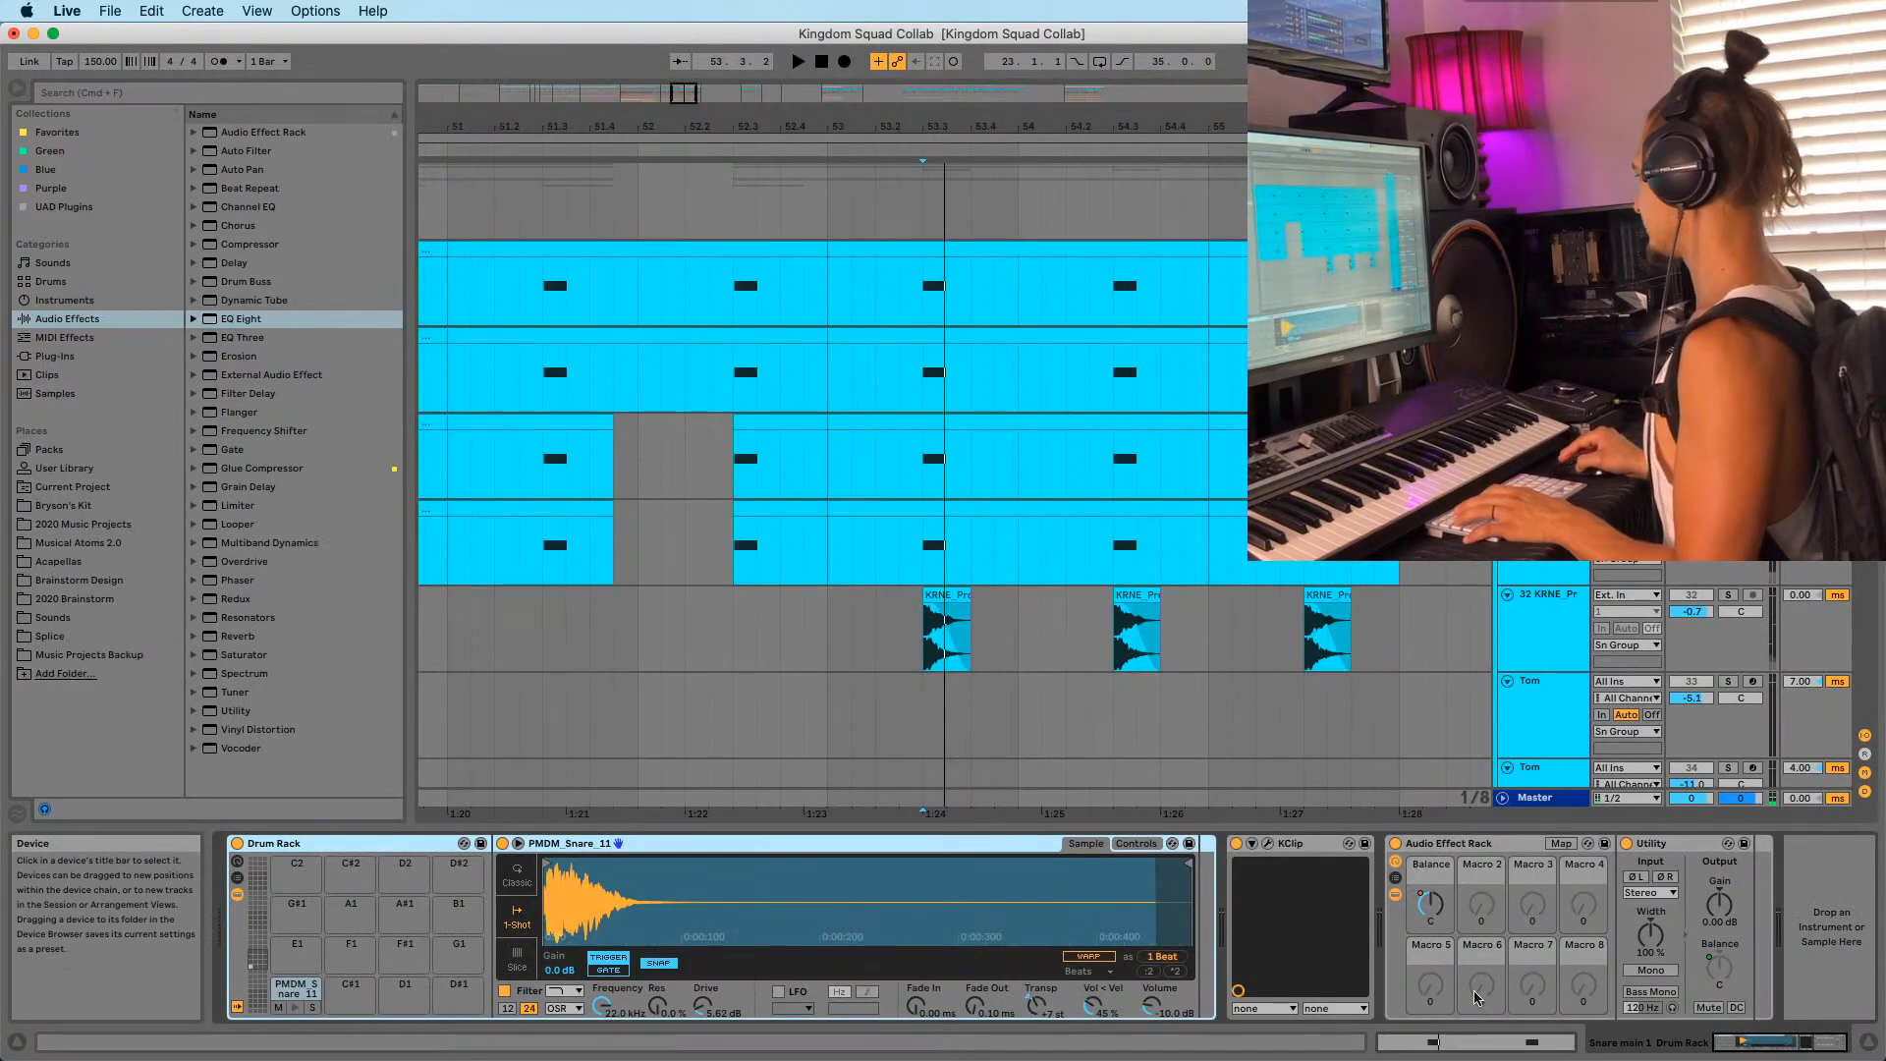
Add Utility after the sampler in the snare chain and show its Gain automation lane.
left_click_drag(209, 720, 1298, 1000)
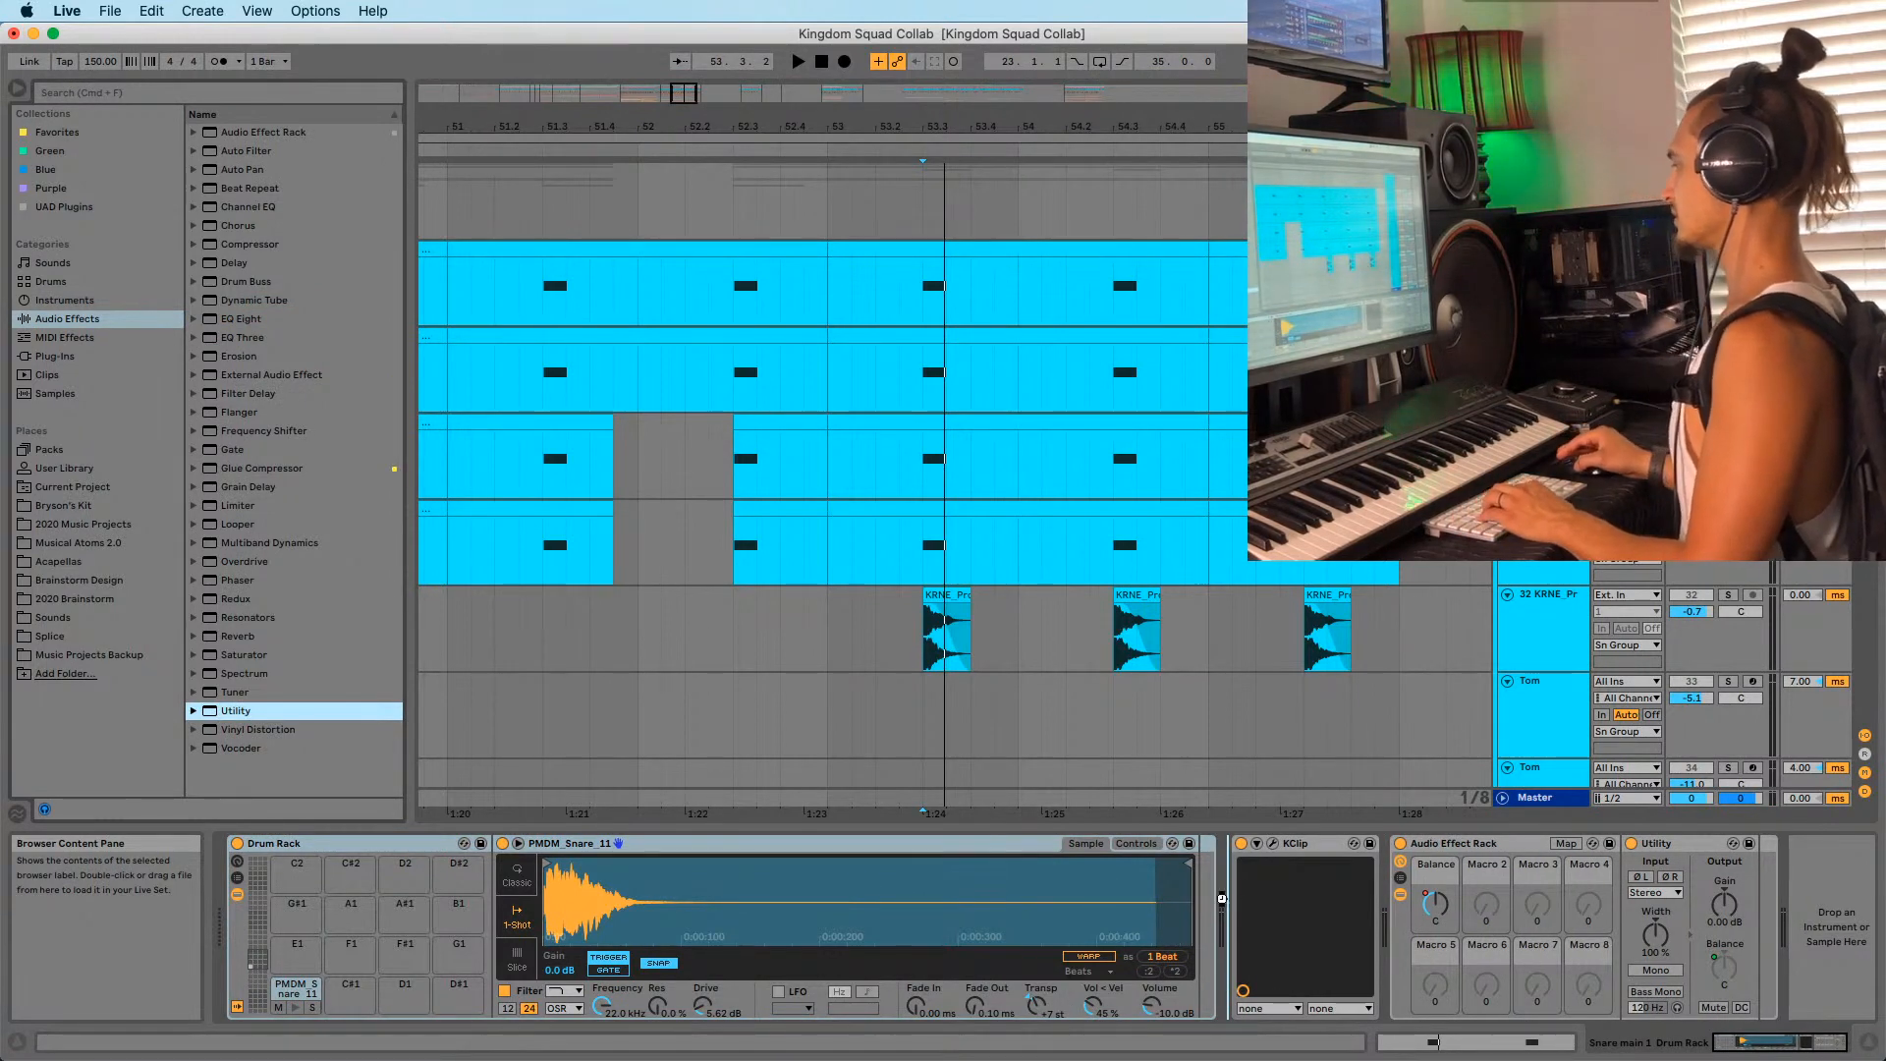
left_click_drag(1221, 896, 1221, 898)
right_click(1328, 905)
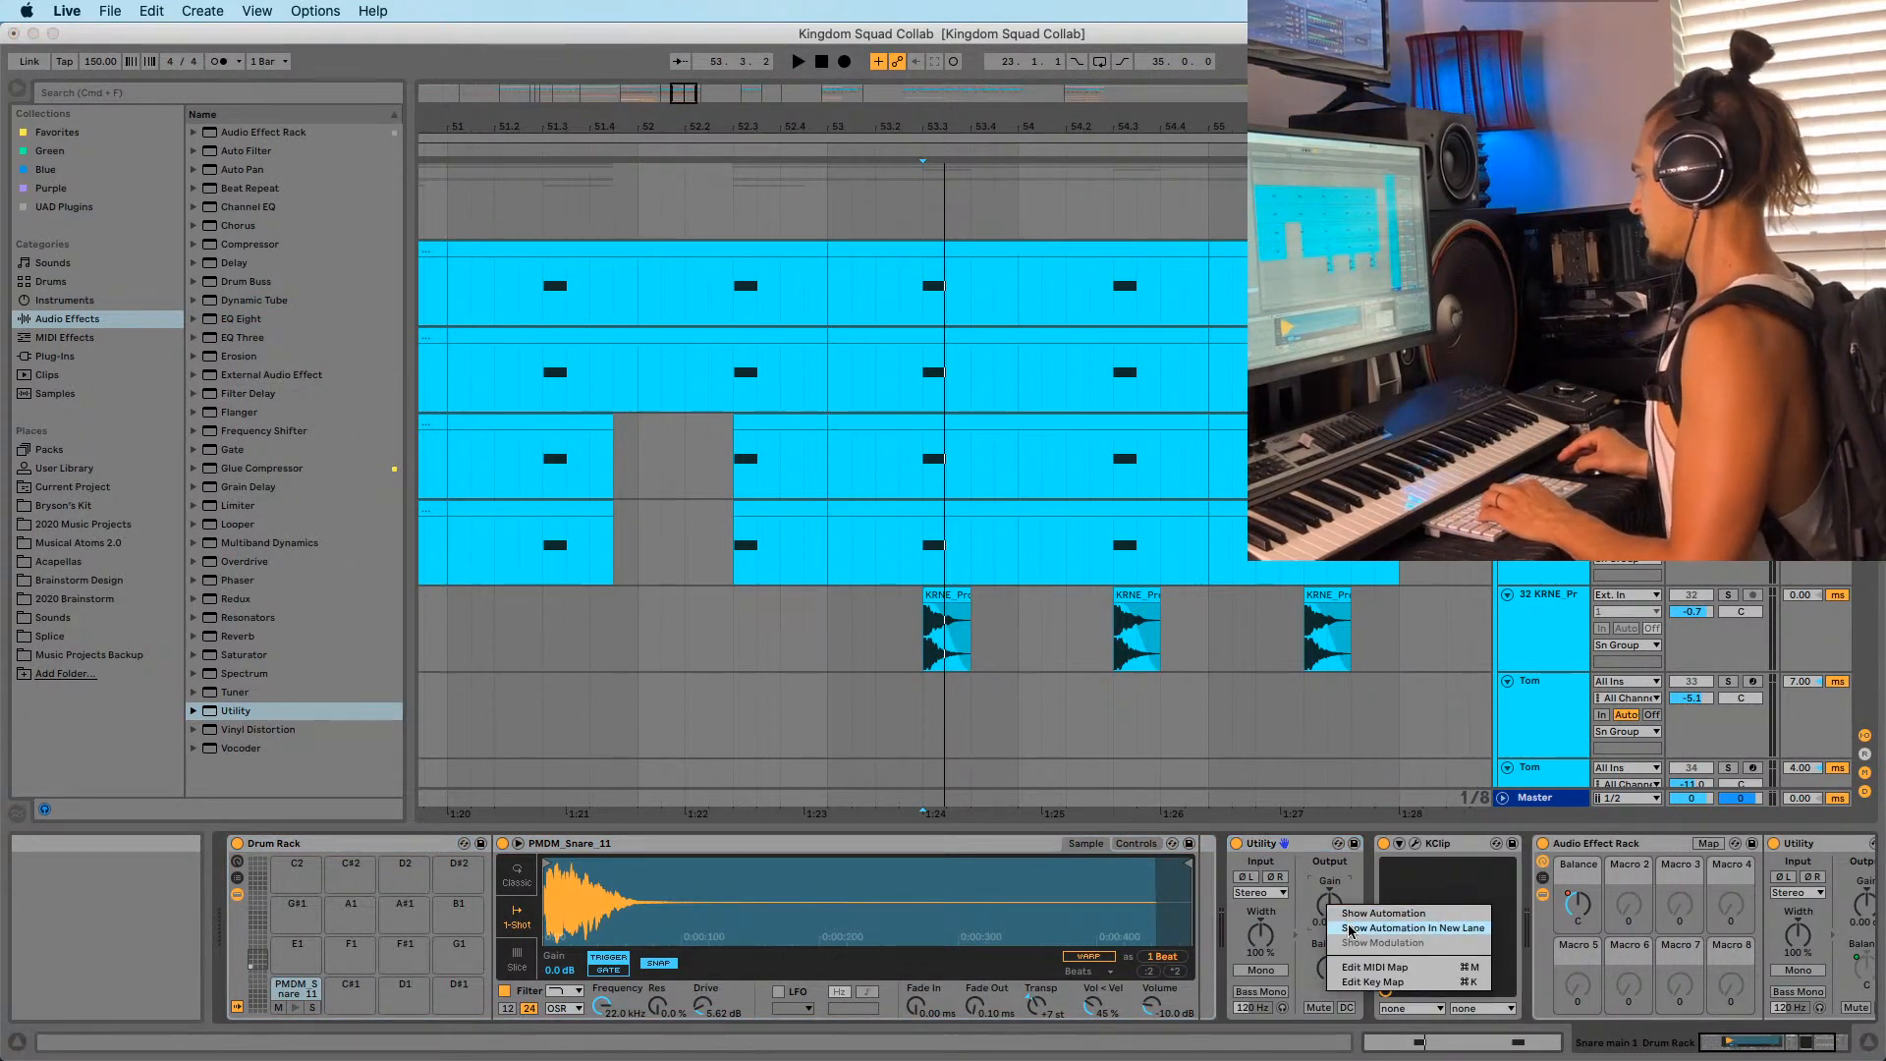
left_click(1350, 929)
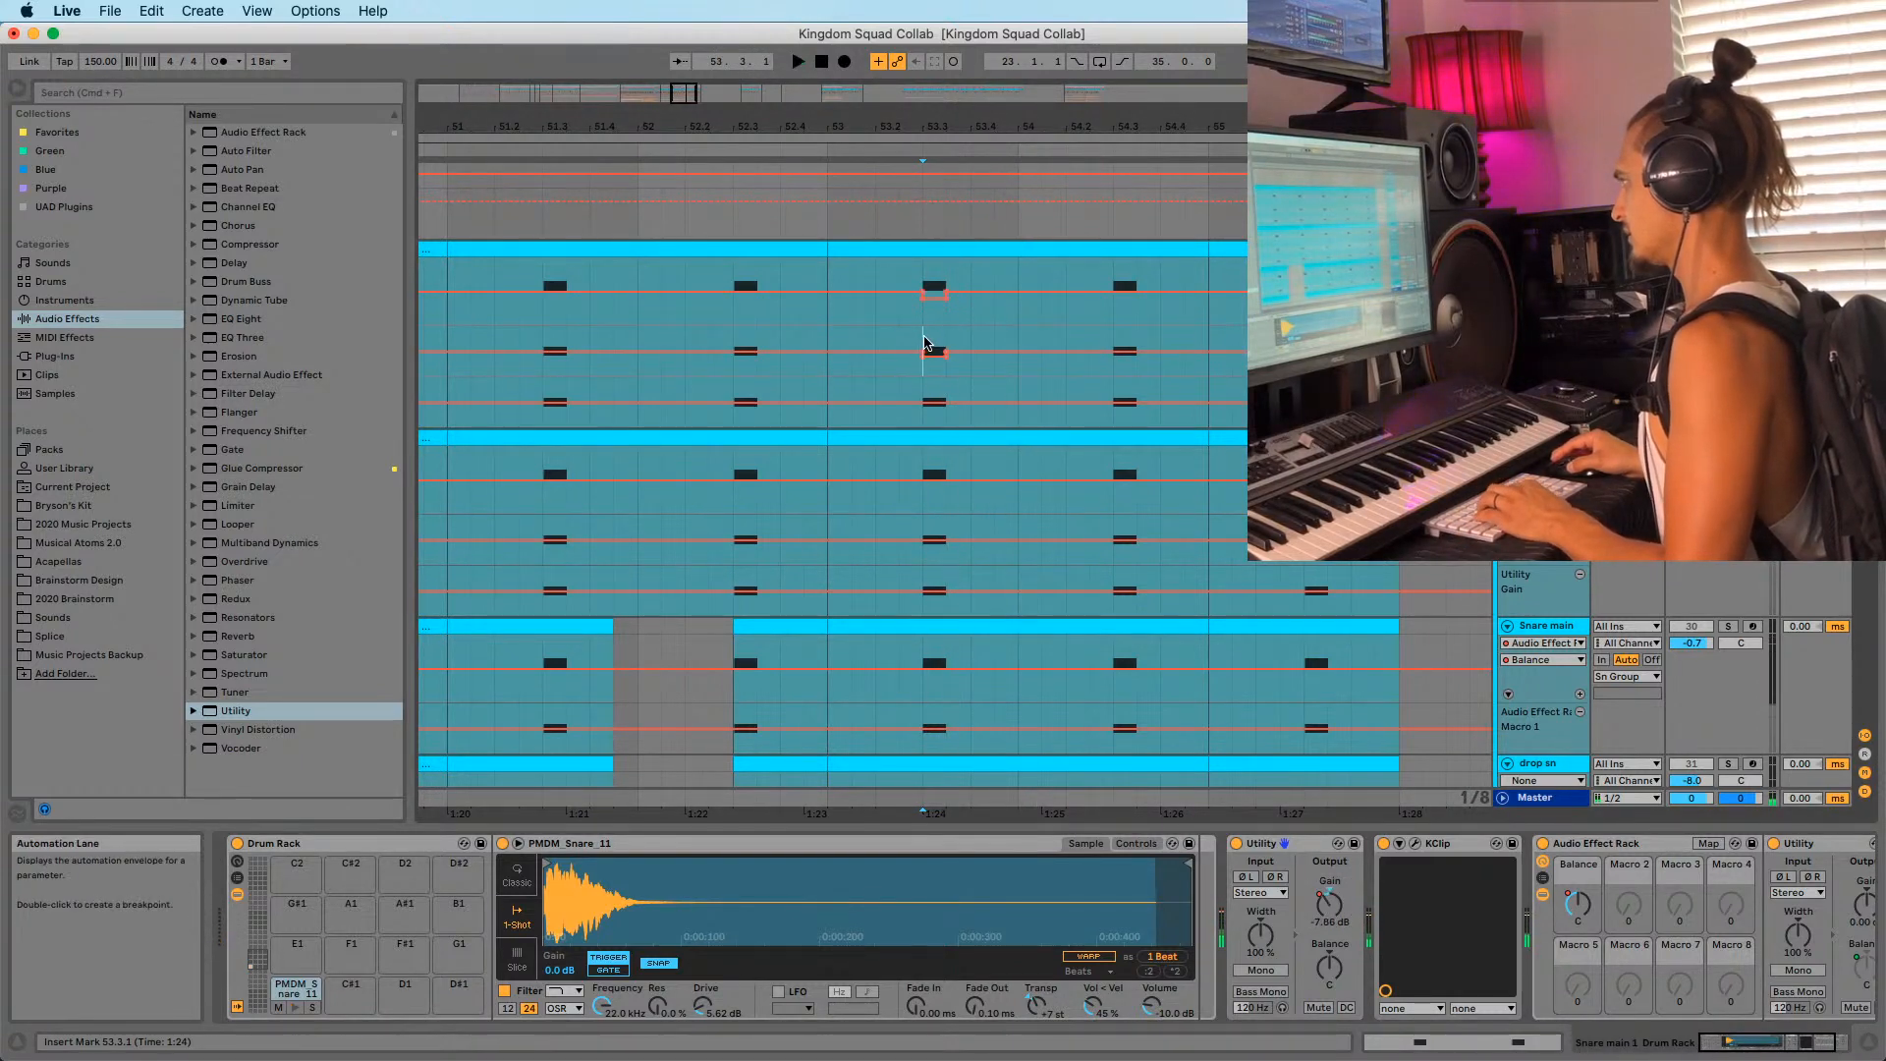
Copy the lowered gain automation section and paste the dip at 53.2 and 55.2.
key("super+d")
key("super+d")
key("super+d")
key("super+d")
key("super+d")
key("super+d")
key("super+d")
key("super+d")
key("super+d")
key("super+d")
key("super+d")
key("super+d")
key("super+d")
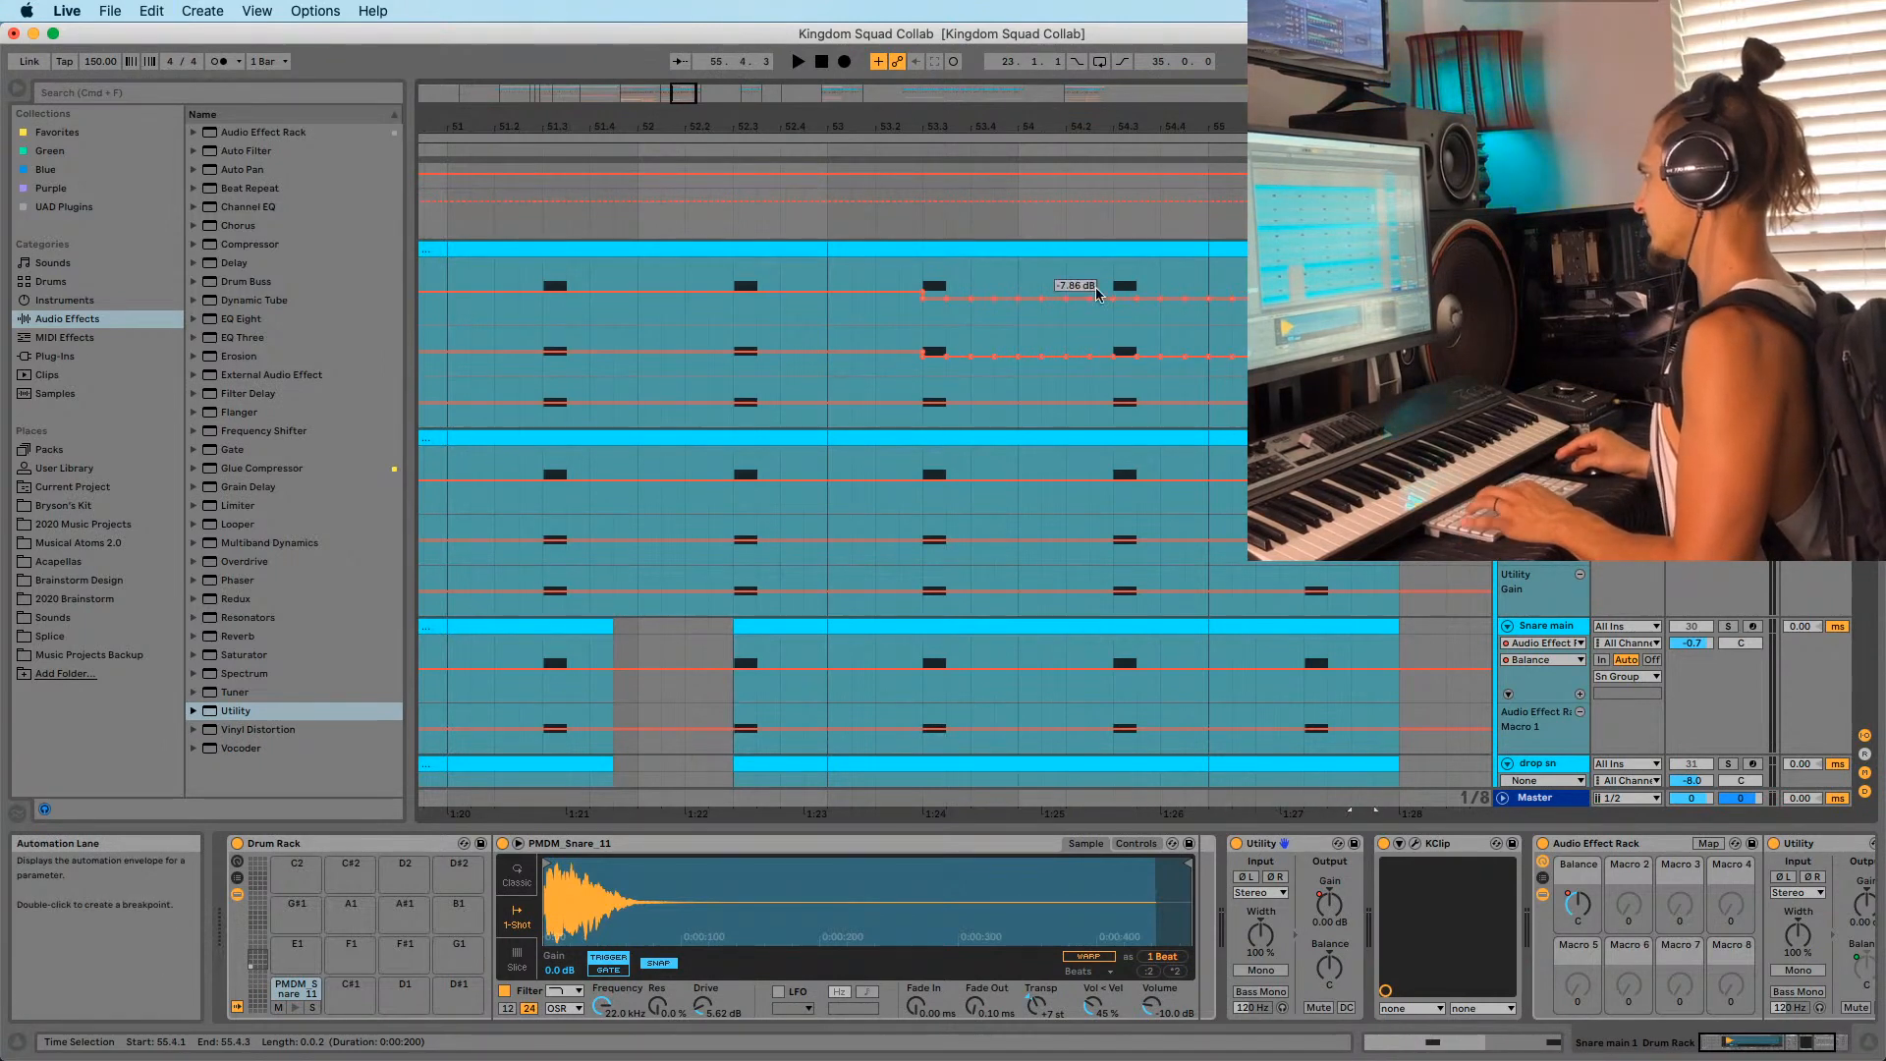
key("minus")
left_click_drag(1030, 351, 1189, 350)
left_click_drag(1028, 344, 1094, 342)
key("super+c")
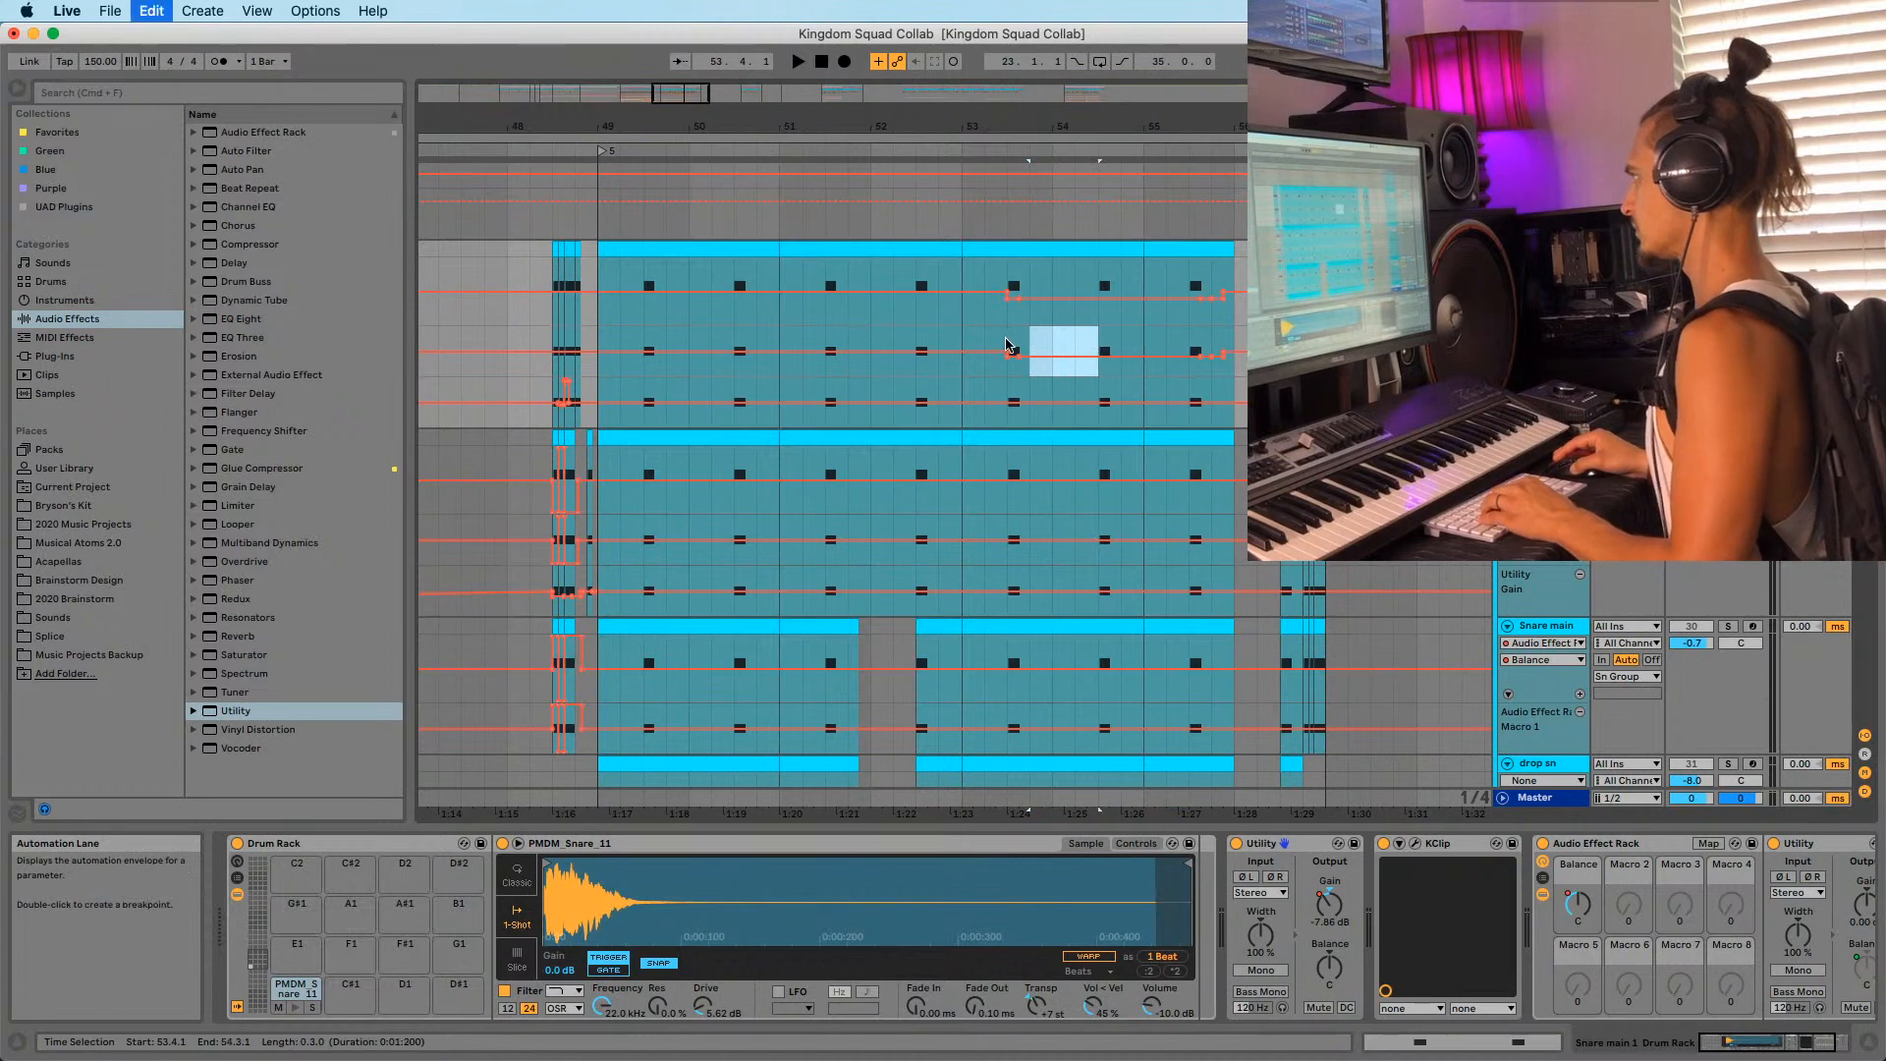
left_click(985, 342)
key("super+v")
left_click(1163, 343)
key("super+v")
Audition the gain dip by restarting playback from 53.2 and bar 53.
left_click(985, 350)
key("space")
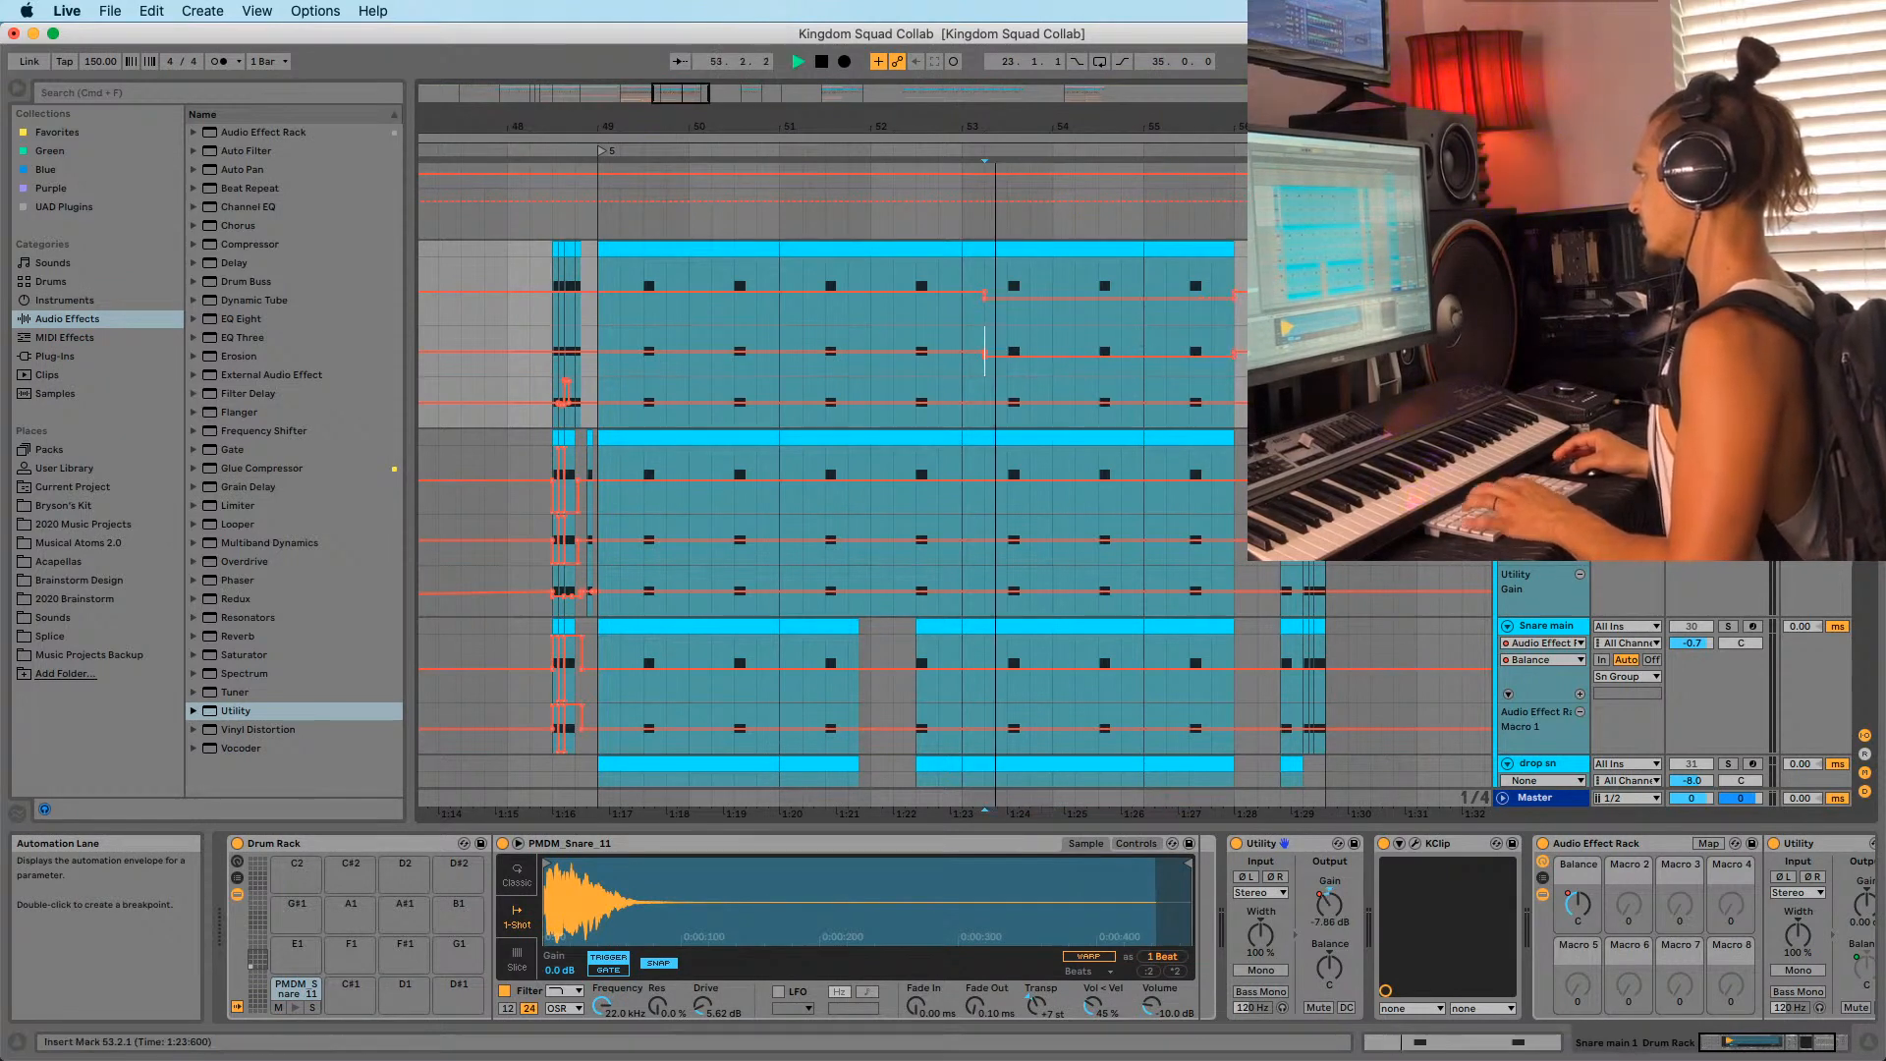
key("space")
key("space")
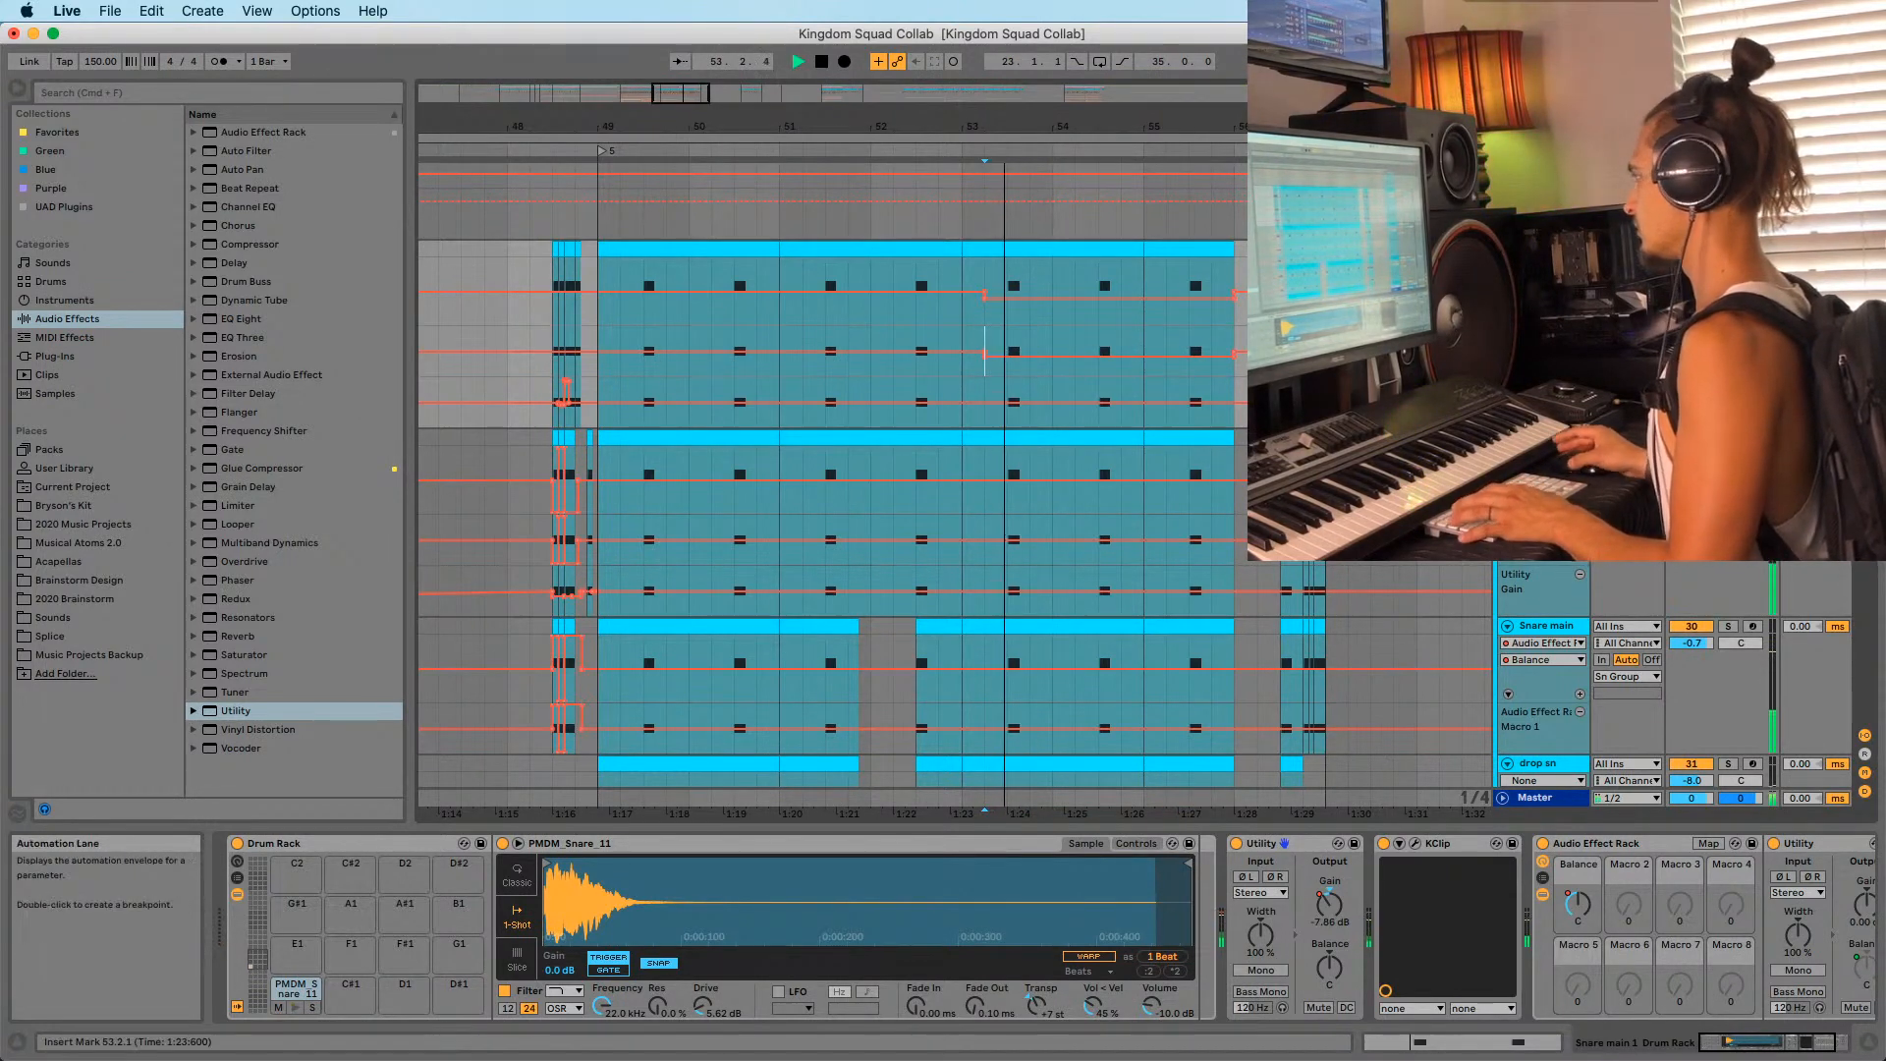
left_click(963, 348)
key("space")
key("space")
left_click_drag(1044, 125, 981, 152)
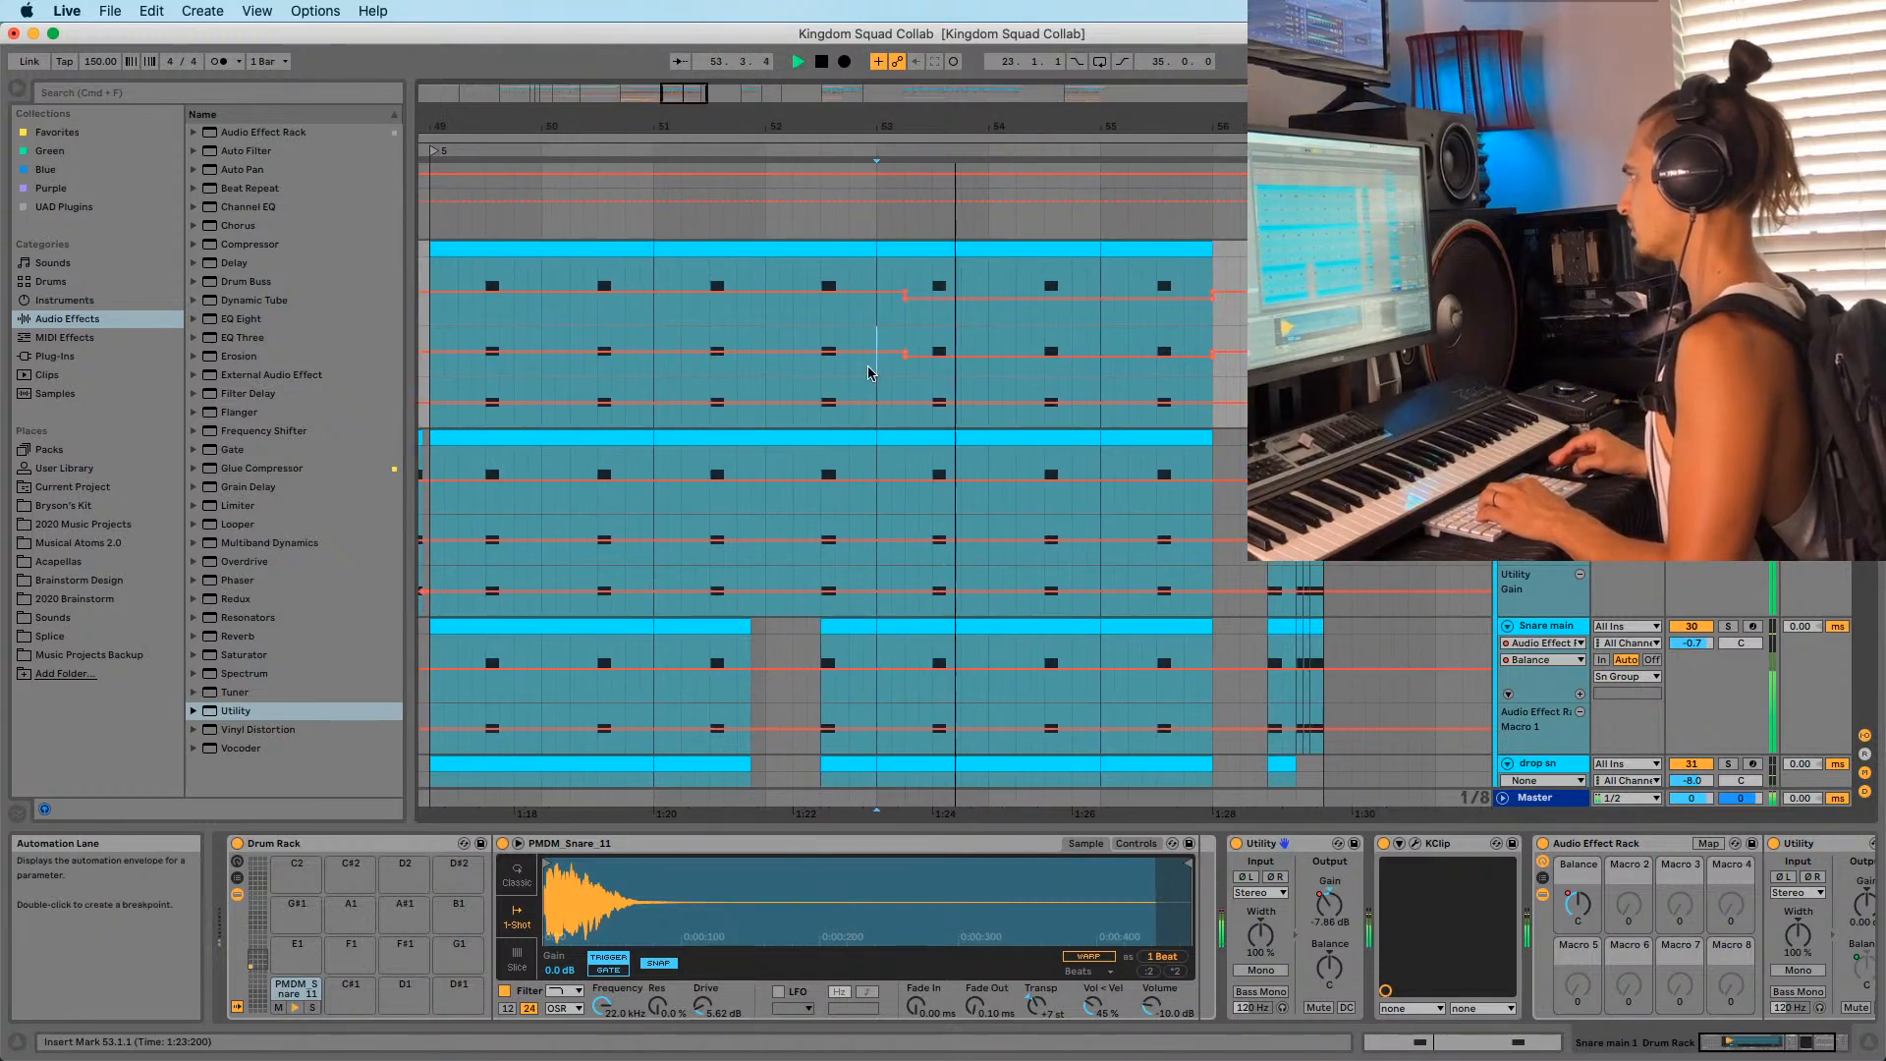
Select 53.2.3 to 54.4.1 in the snare lane, toggle envelope drawing and play the span.
left_click_drag(918, 372, 1071, 373)
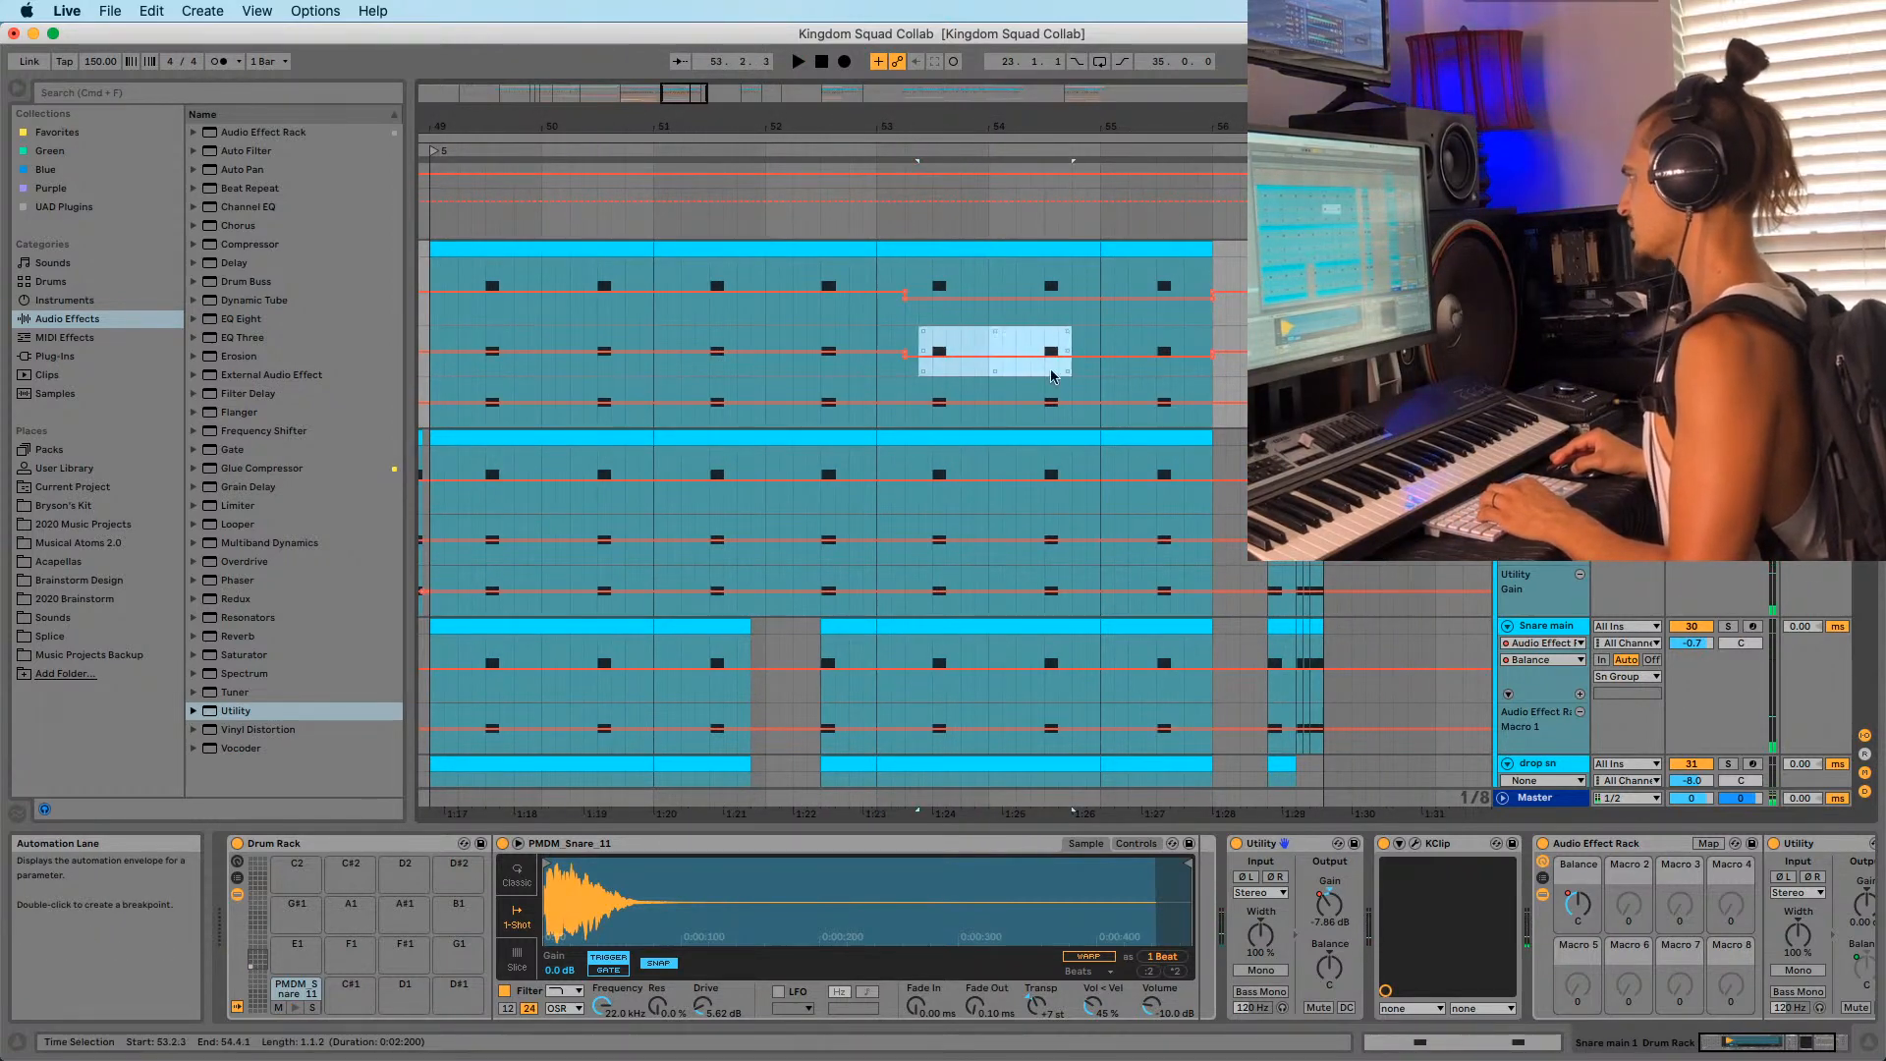
key("b")
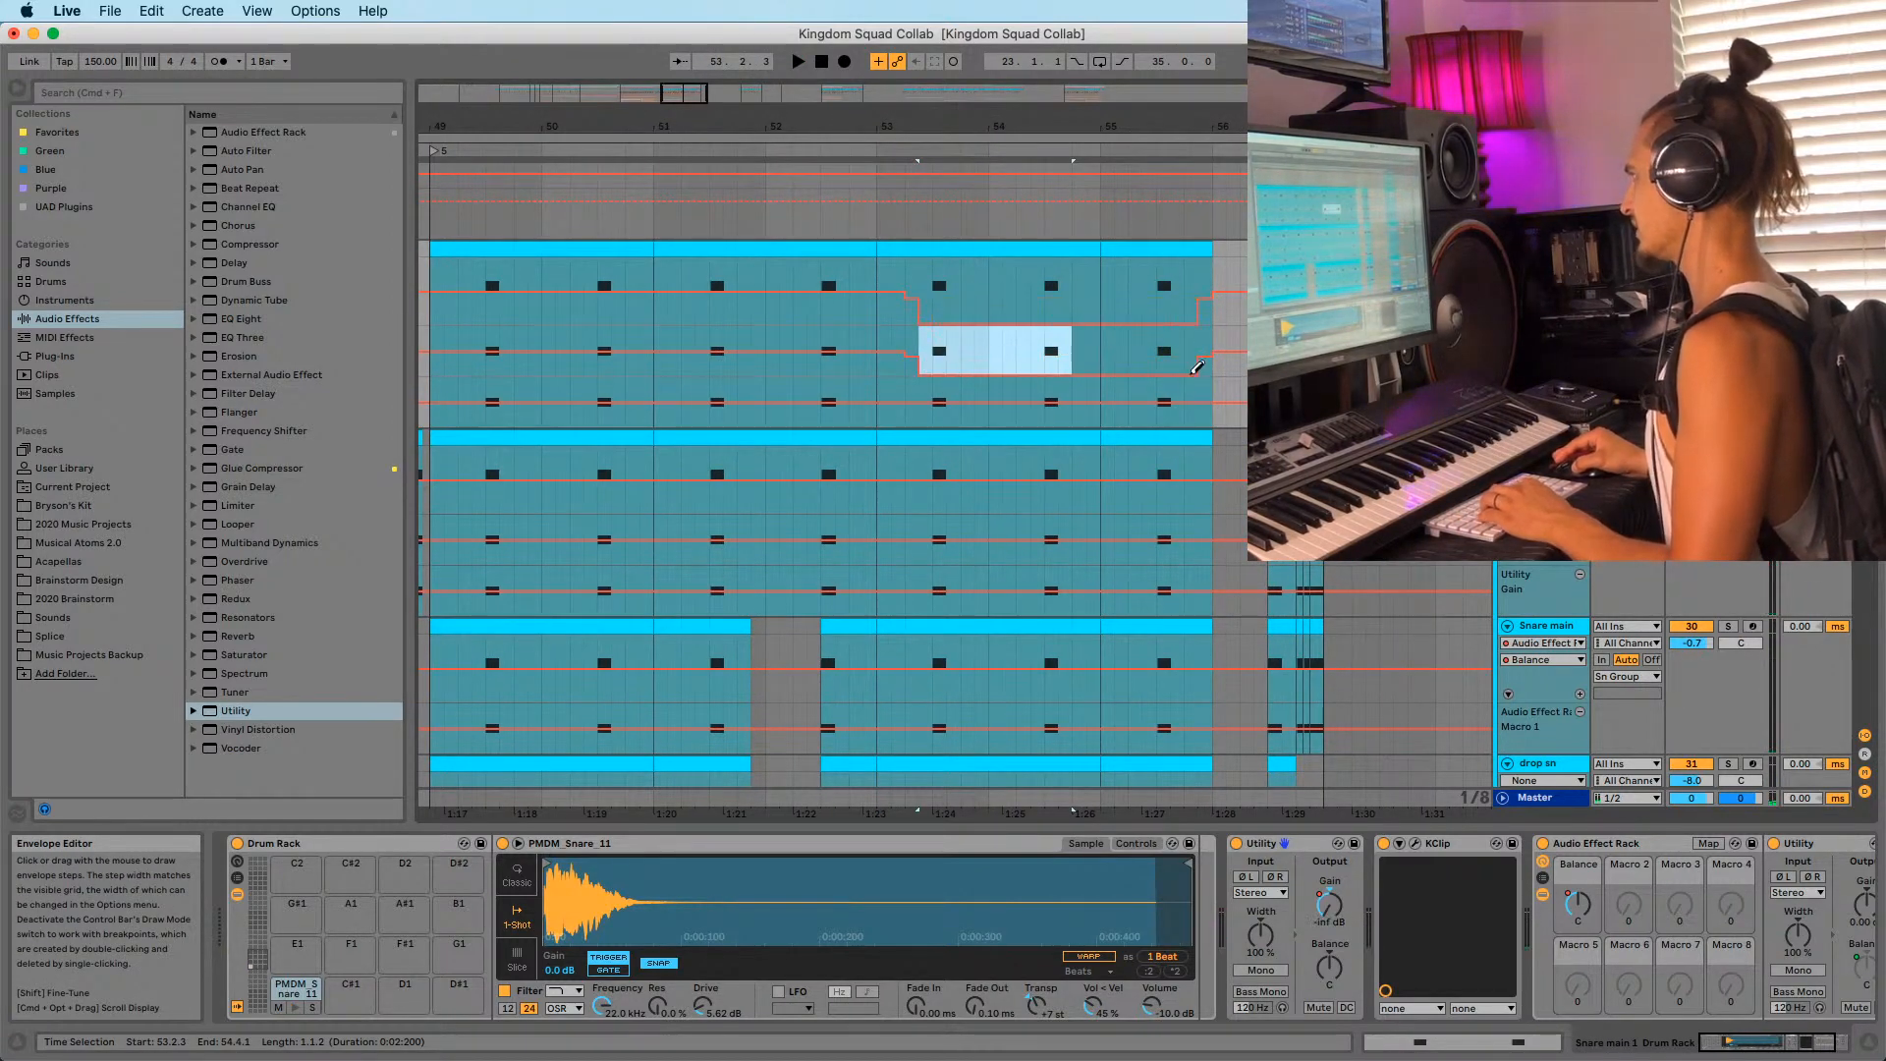
key("b")
key("space")
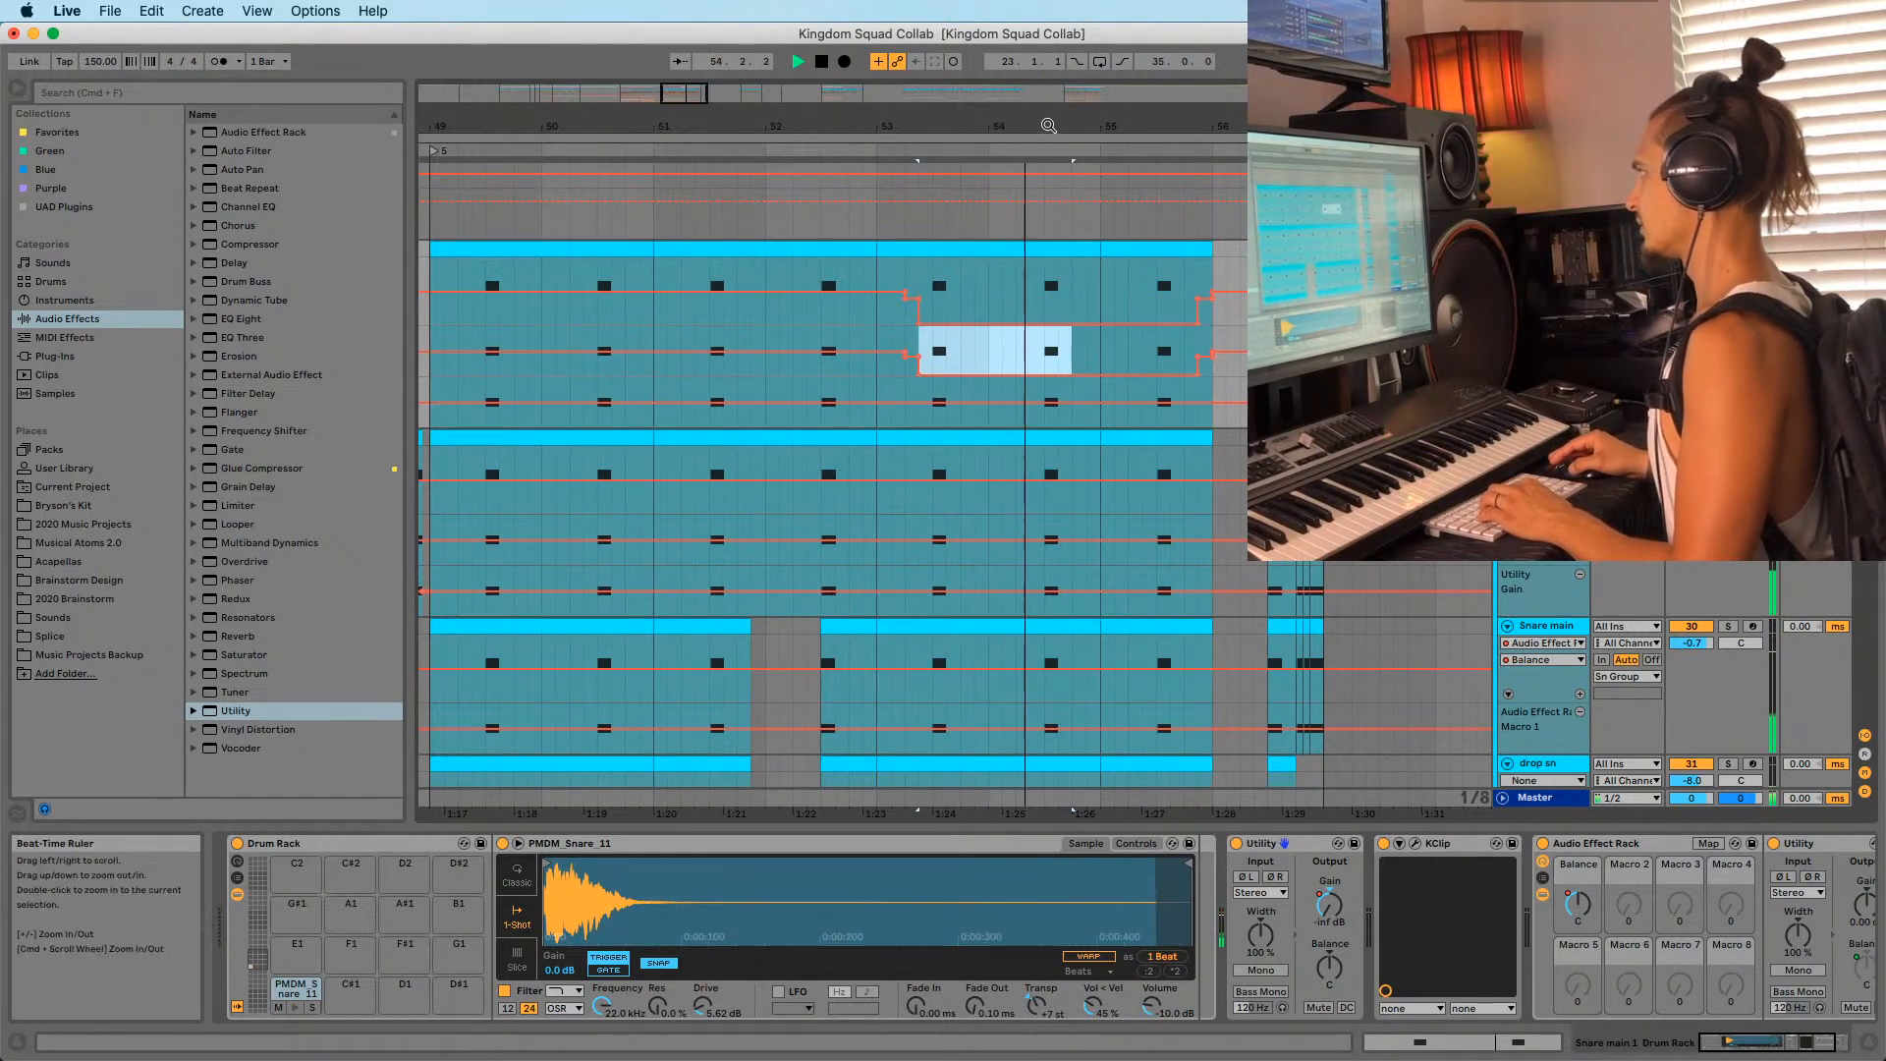
left_click_drag(1048, 126, 986, 101)
key("b")
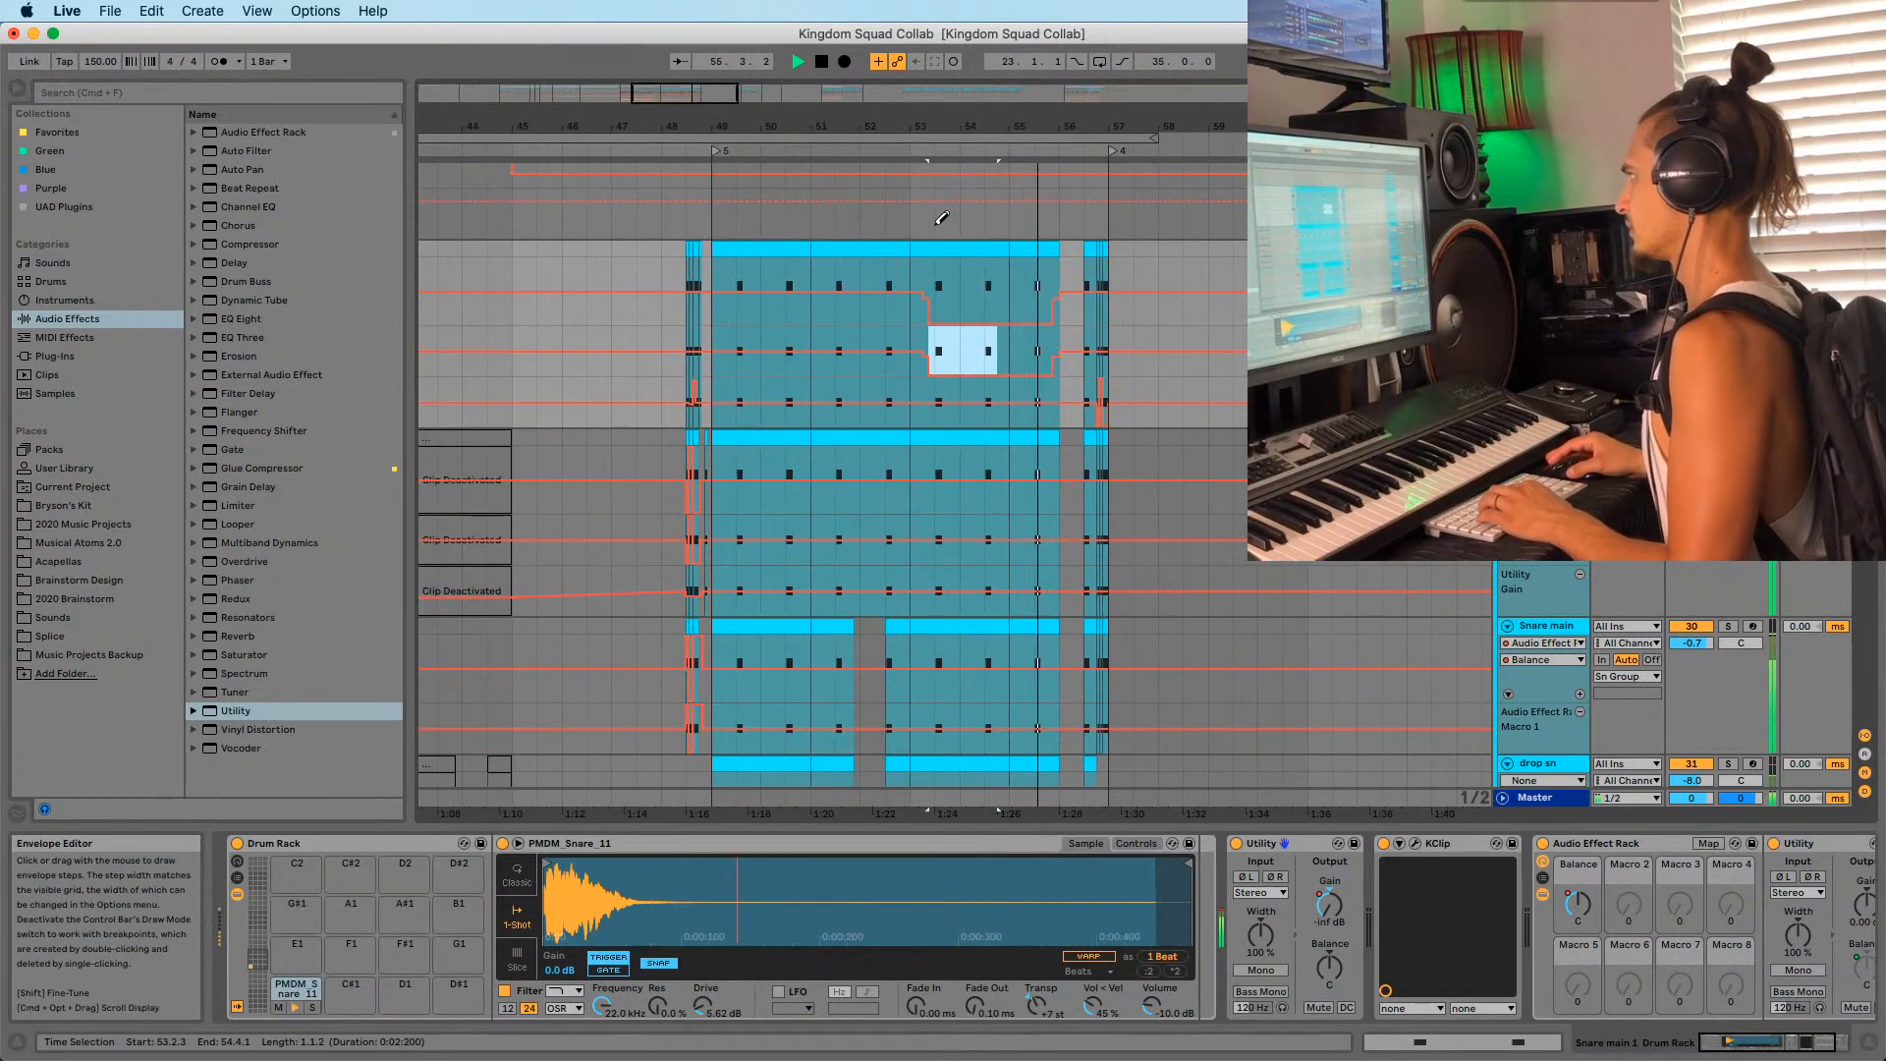
key("b")
key("space")
Play from the Sn Group lane, select the first KRNE snare clip and add a new audio track.
left_click(861, 217)
key("space")
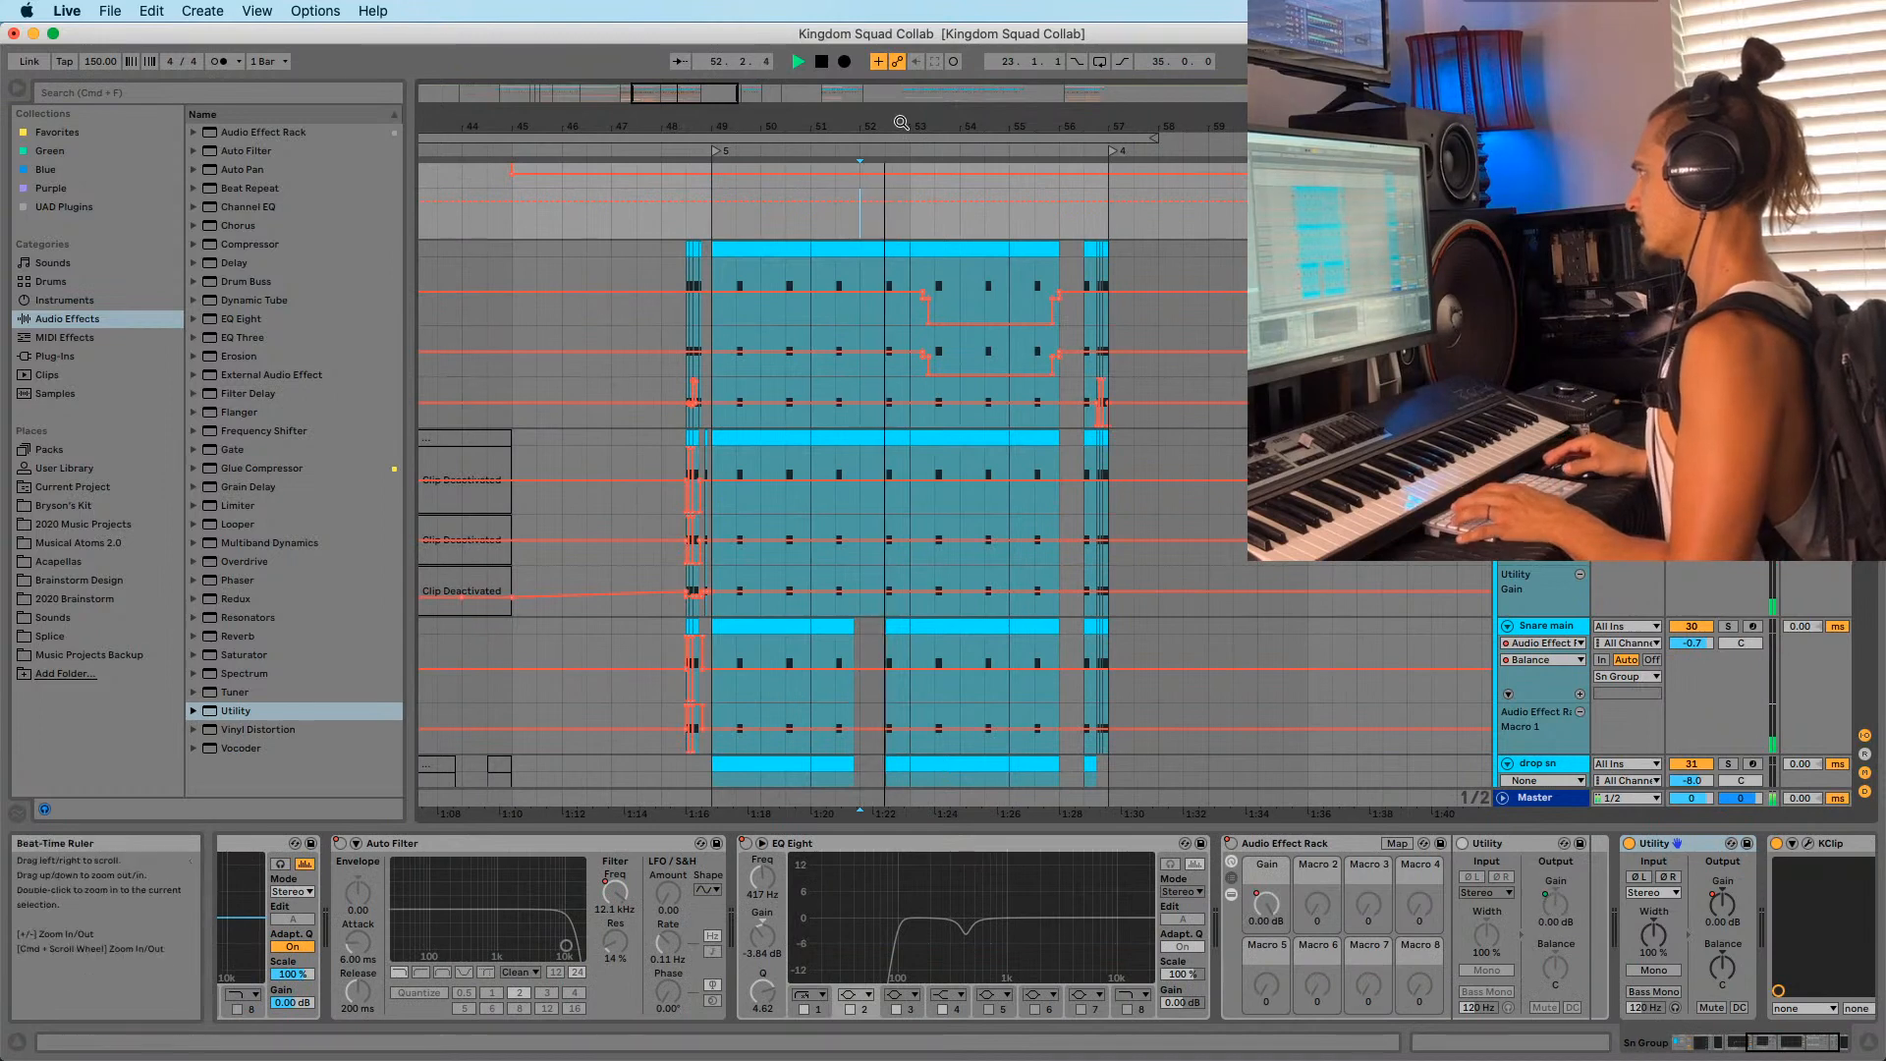
left_click_drag(900, 123, 896, 155)
scroll(934, 287, "down", 1)
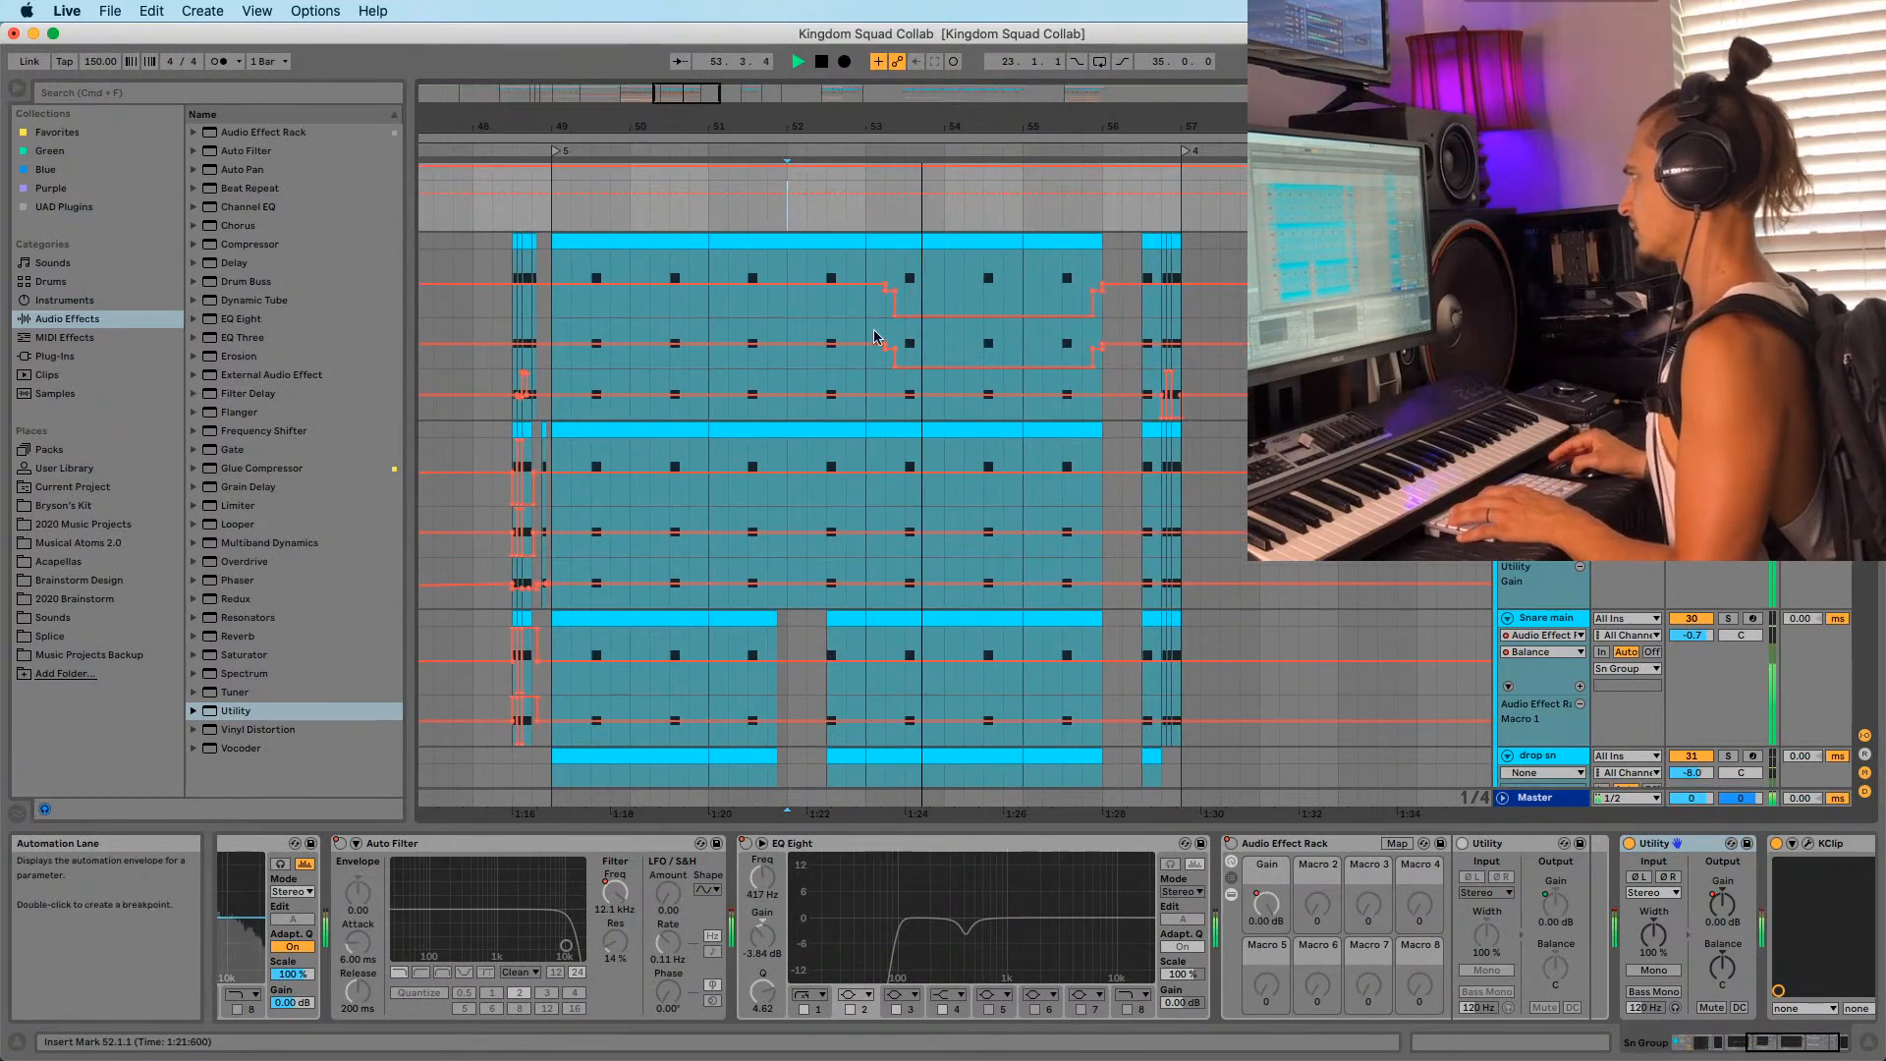
scroll(874, 336, "down", 5)
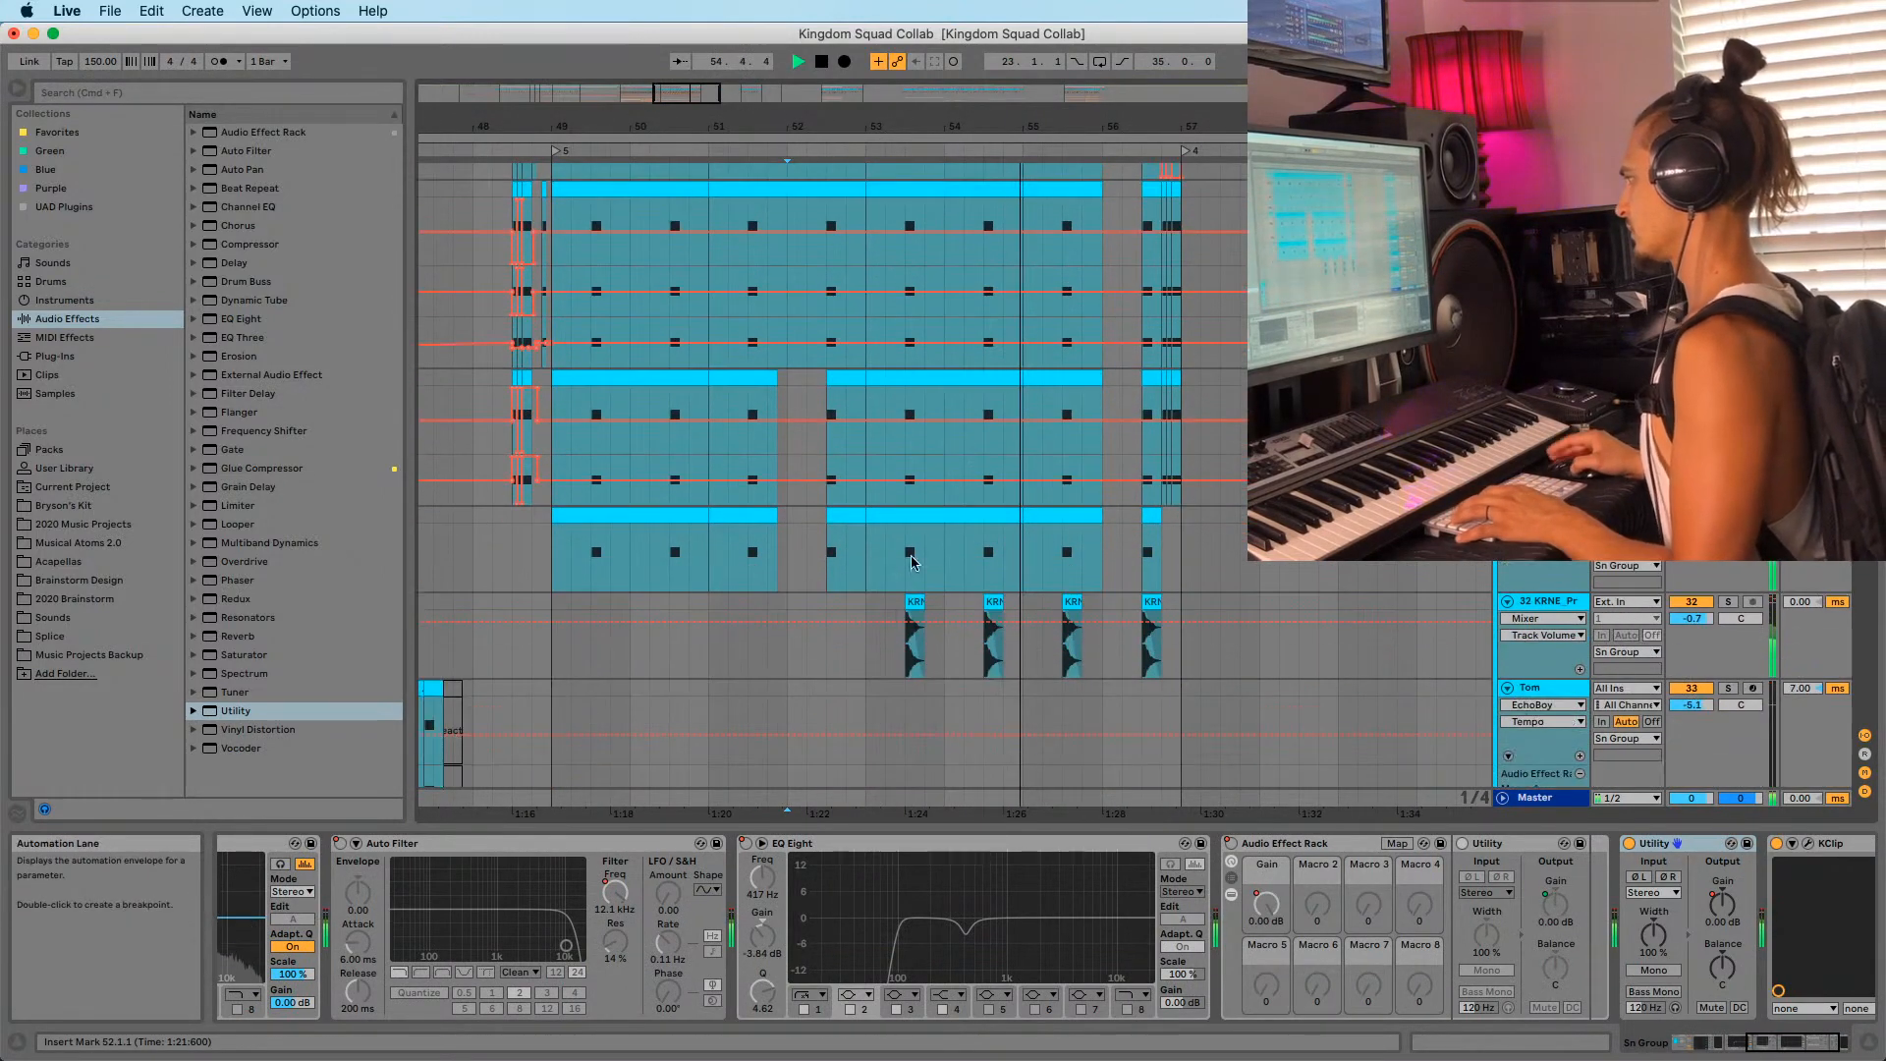
left_click(912, 602)
key("space")
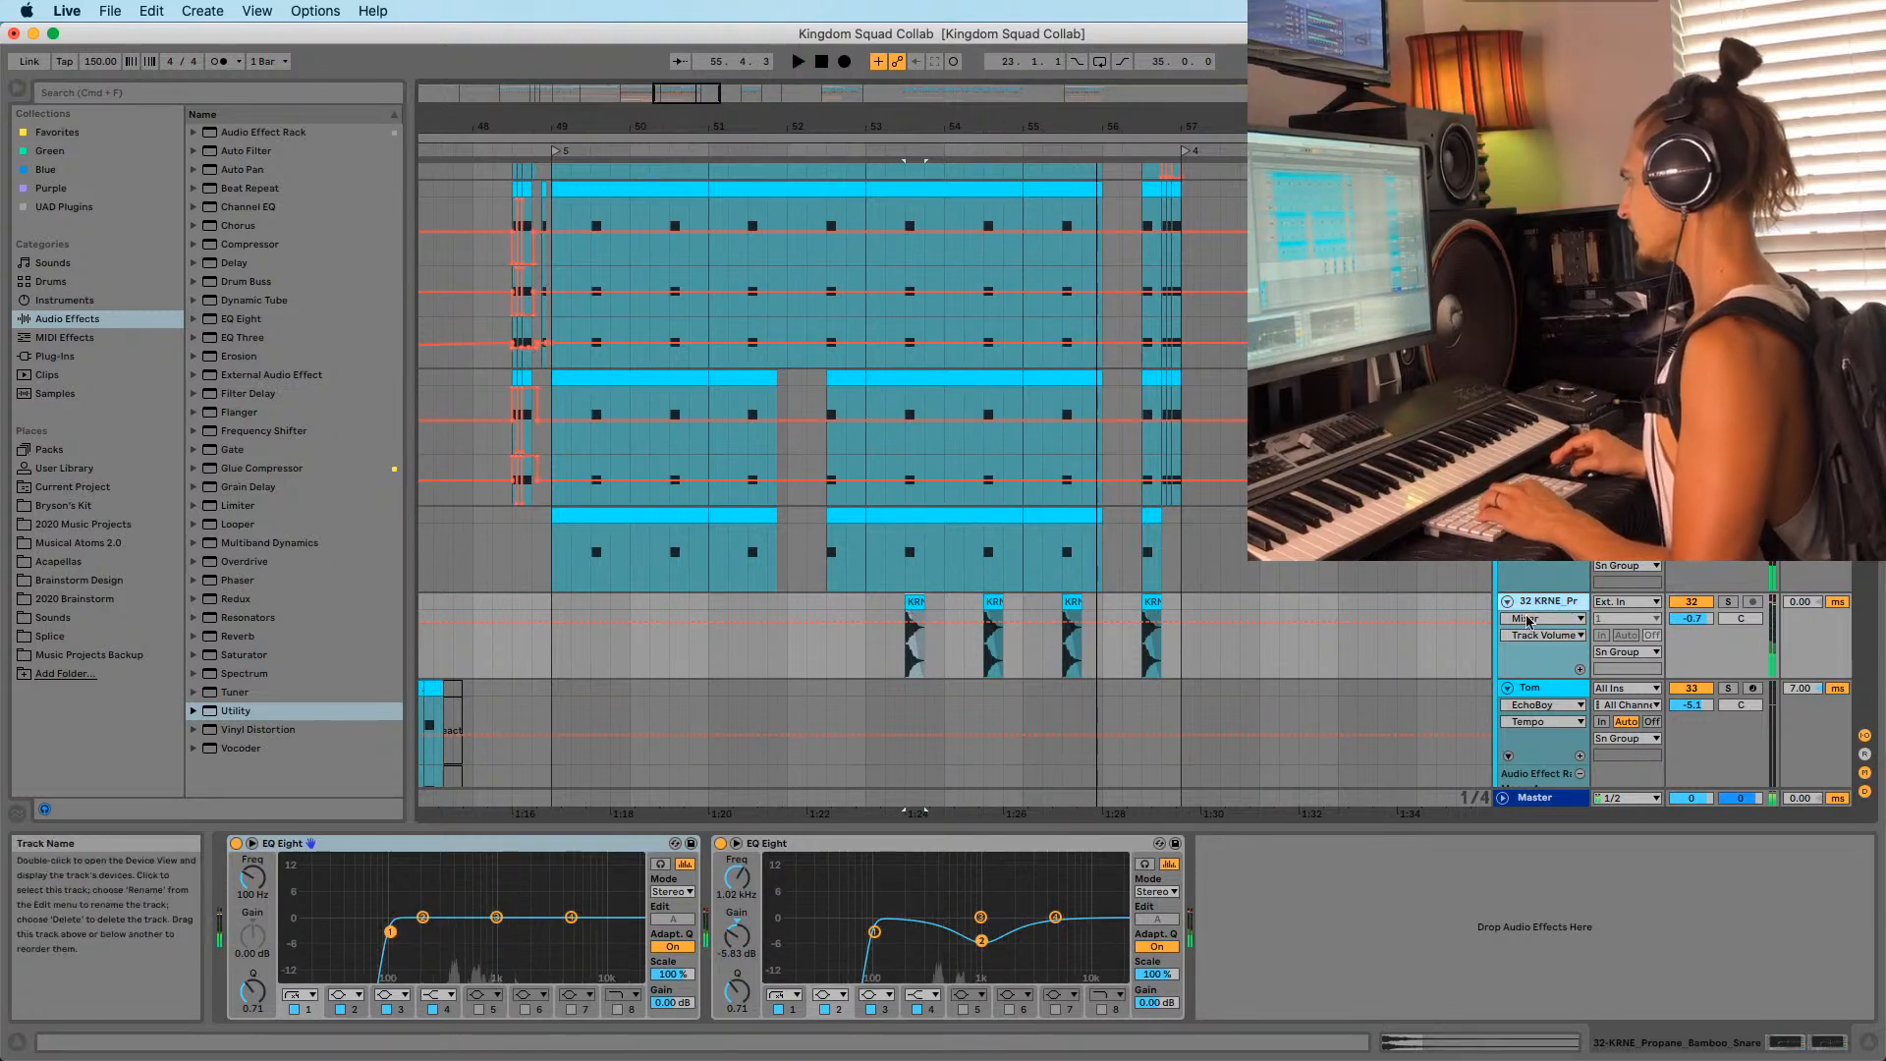
key("super+t")
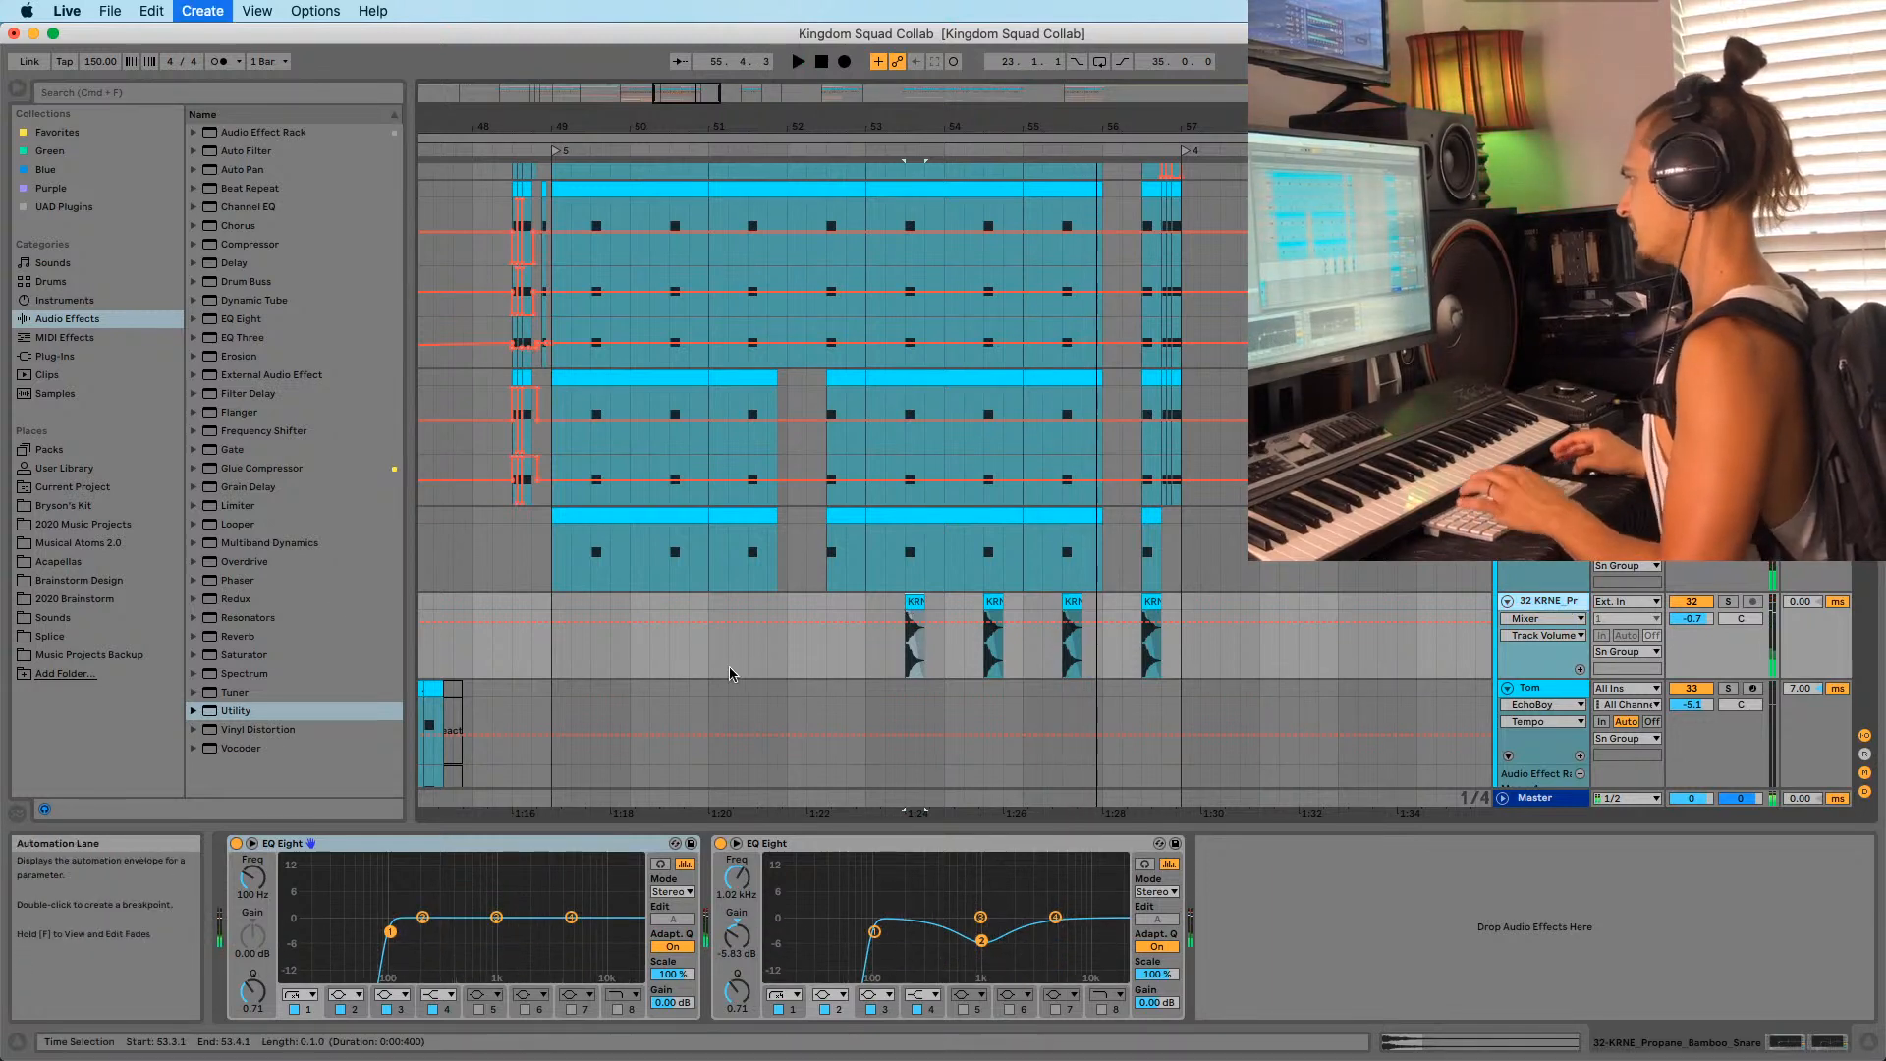
Solo the KRNE snare track and audition a single snare hit.
left_click(61, 636)
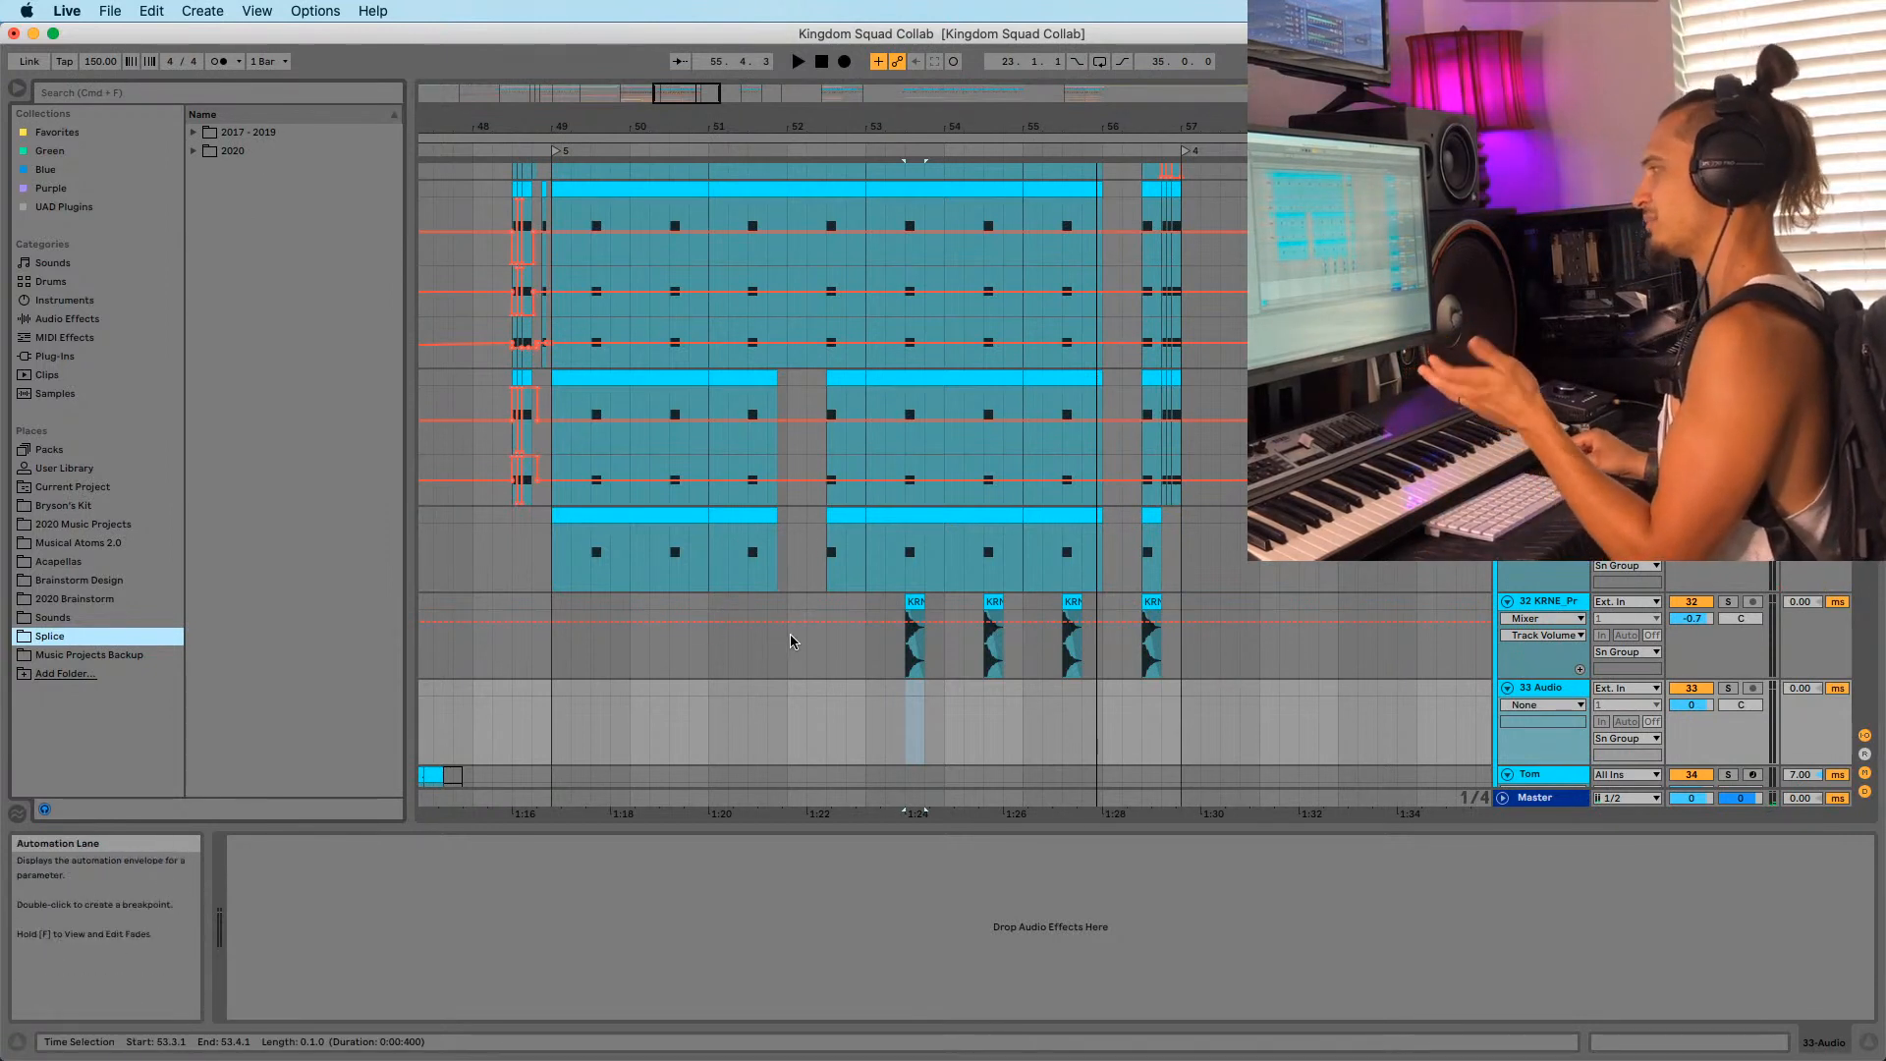
left_click(1726, 602)
left_click(908, 629)
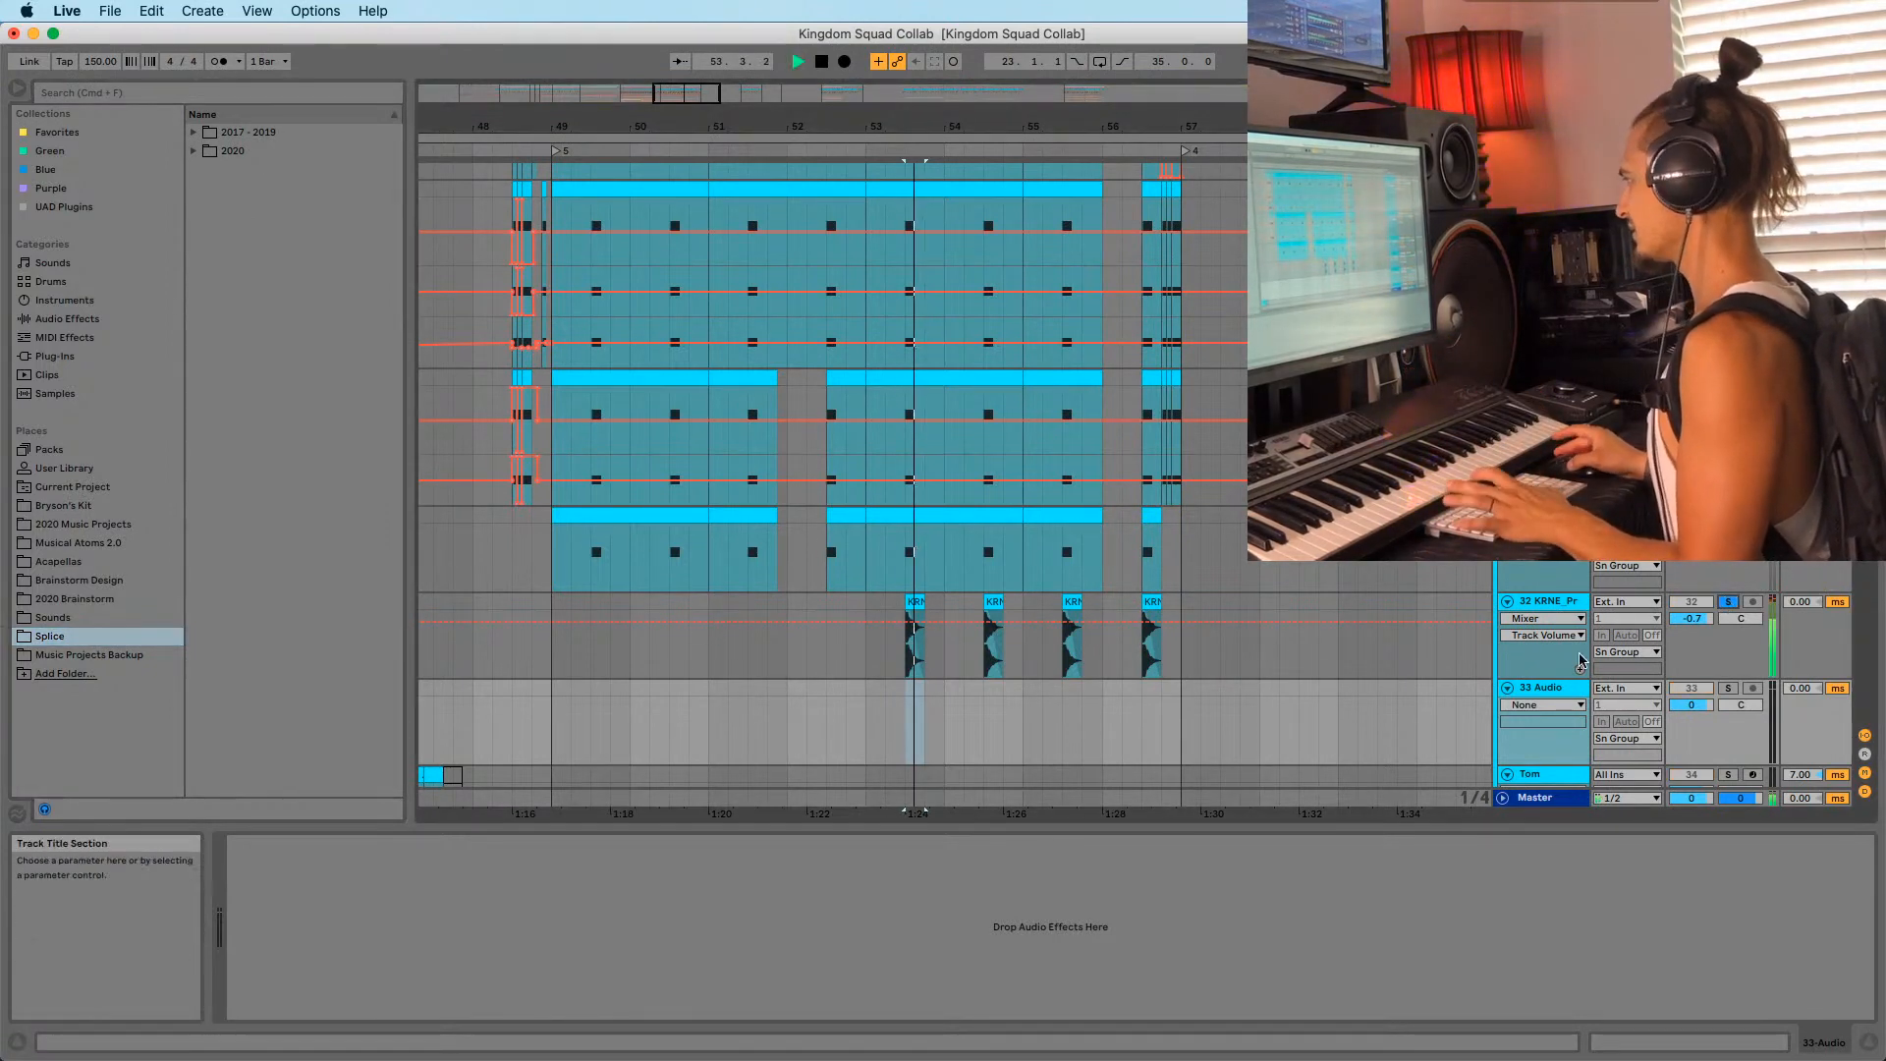
key("space")
key("space")
left_click(1545, 602)
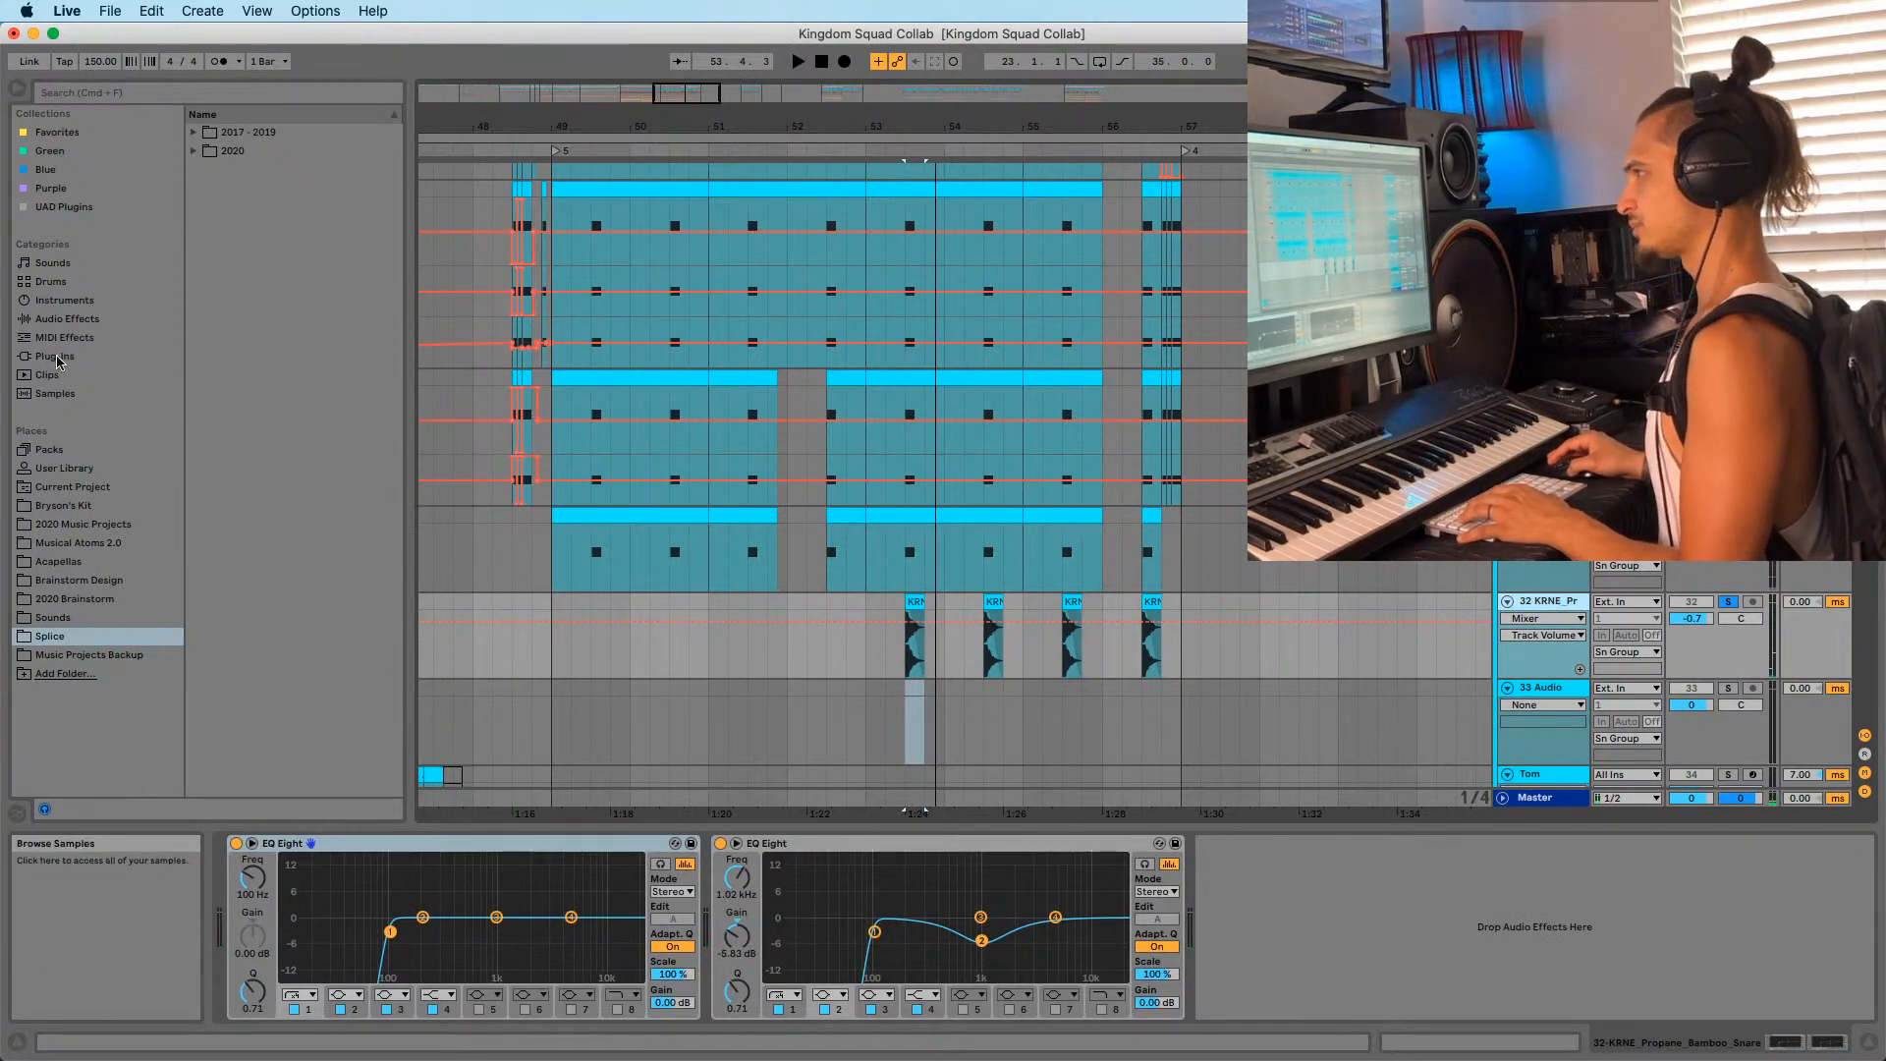
Add Transient Master from Audio Units > Native Instruments to the snare's device chain.
left_click(56, 357)
left_click(195, 133)
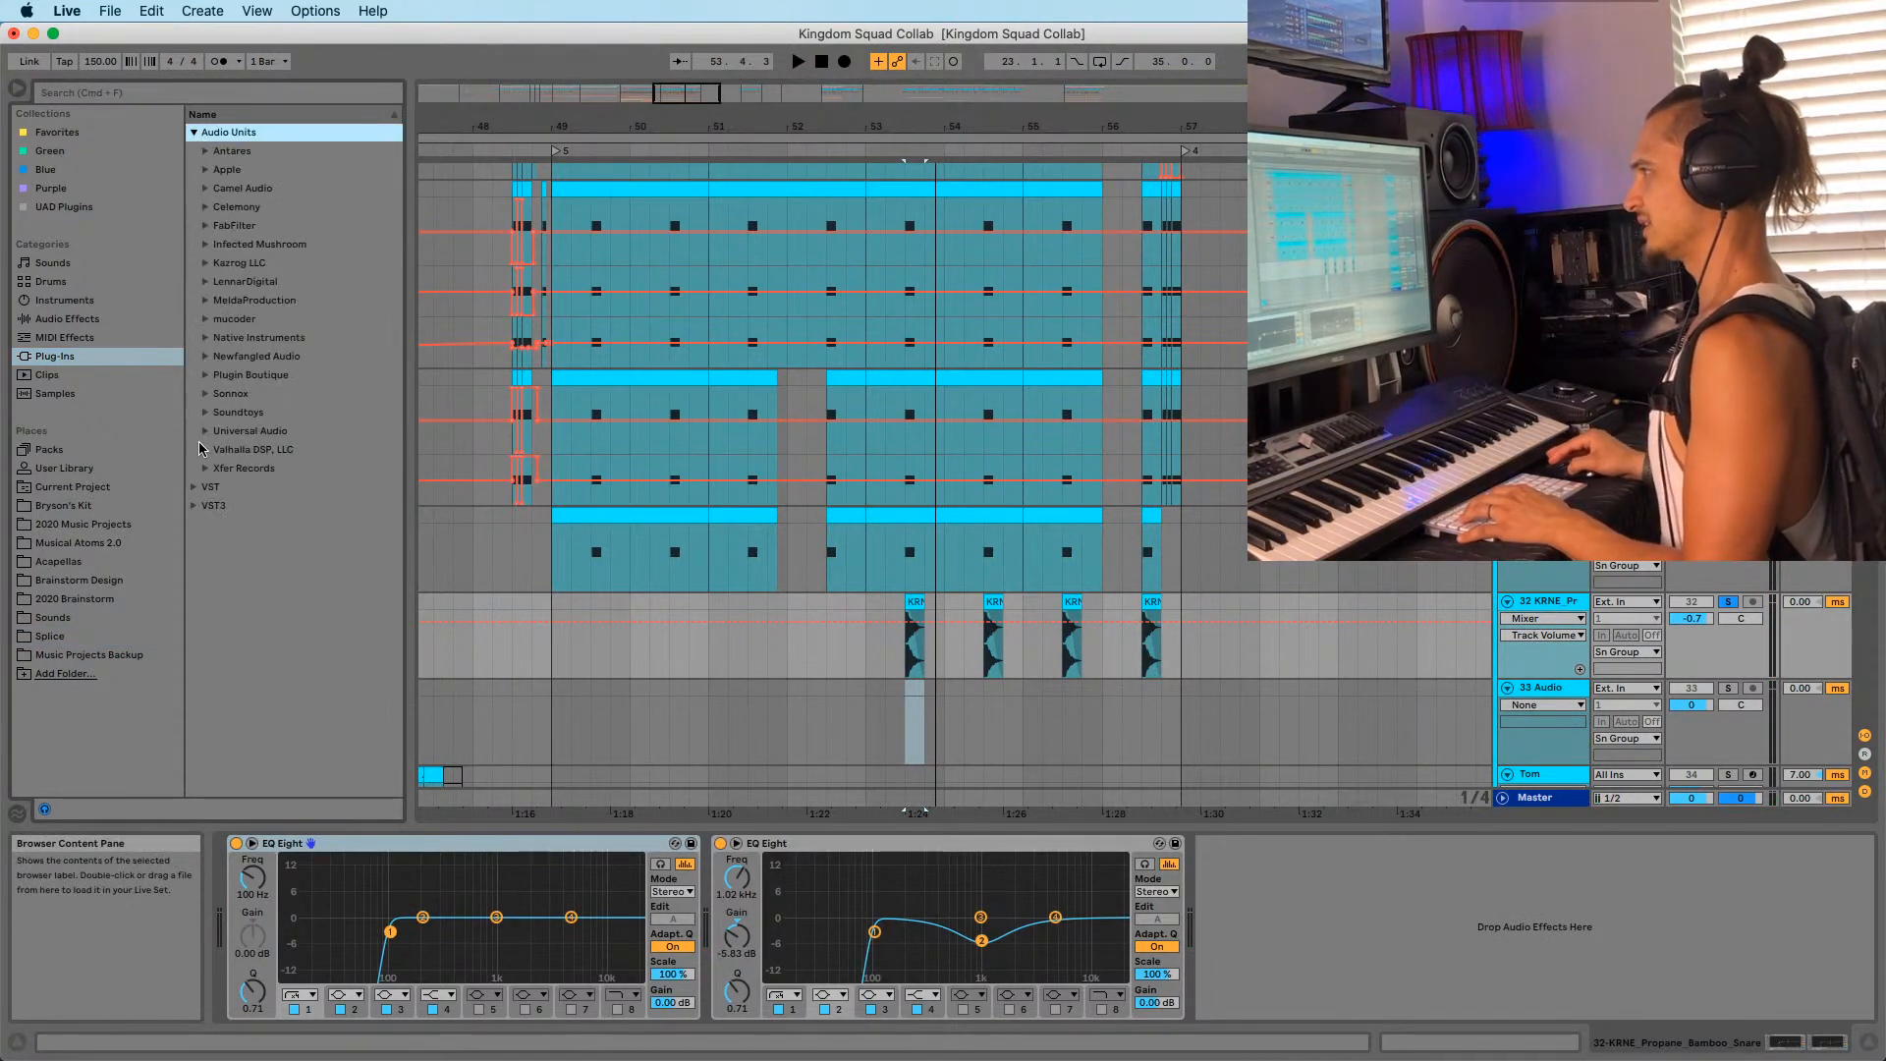
left_click(206, 338)
scroll(254, 493, "down", 5)
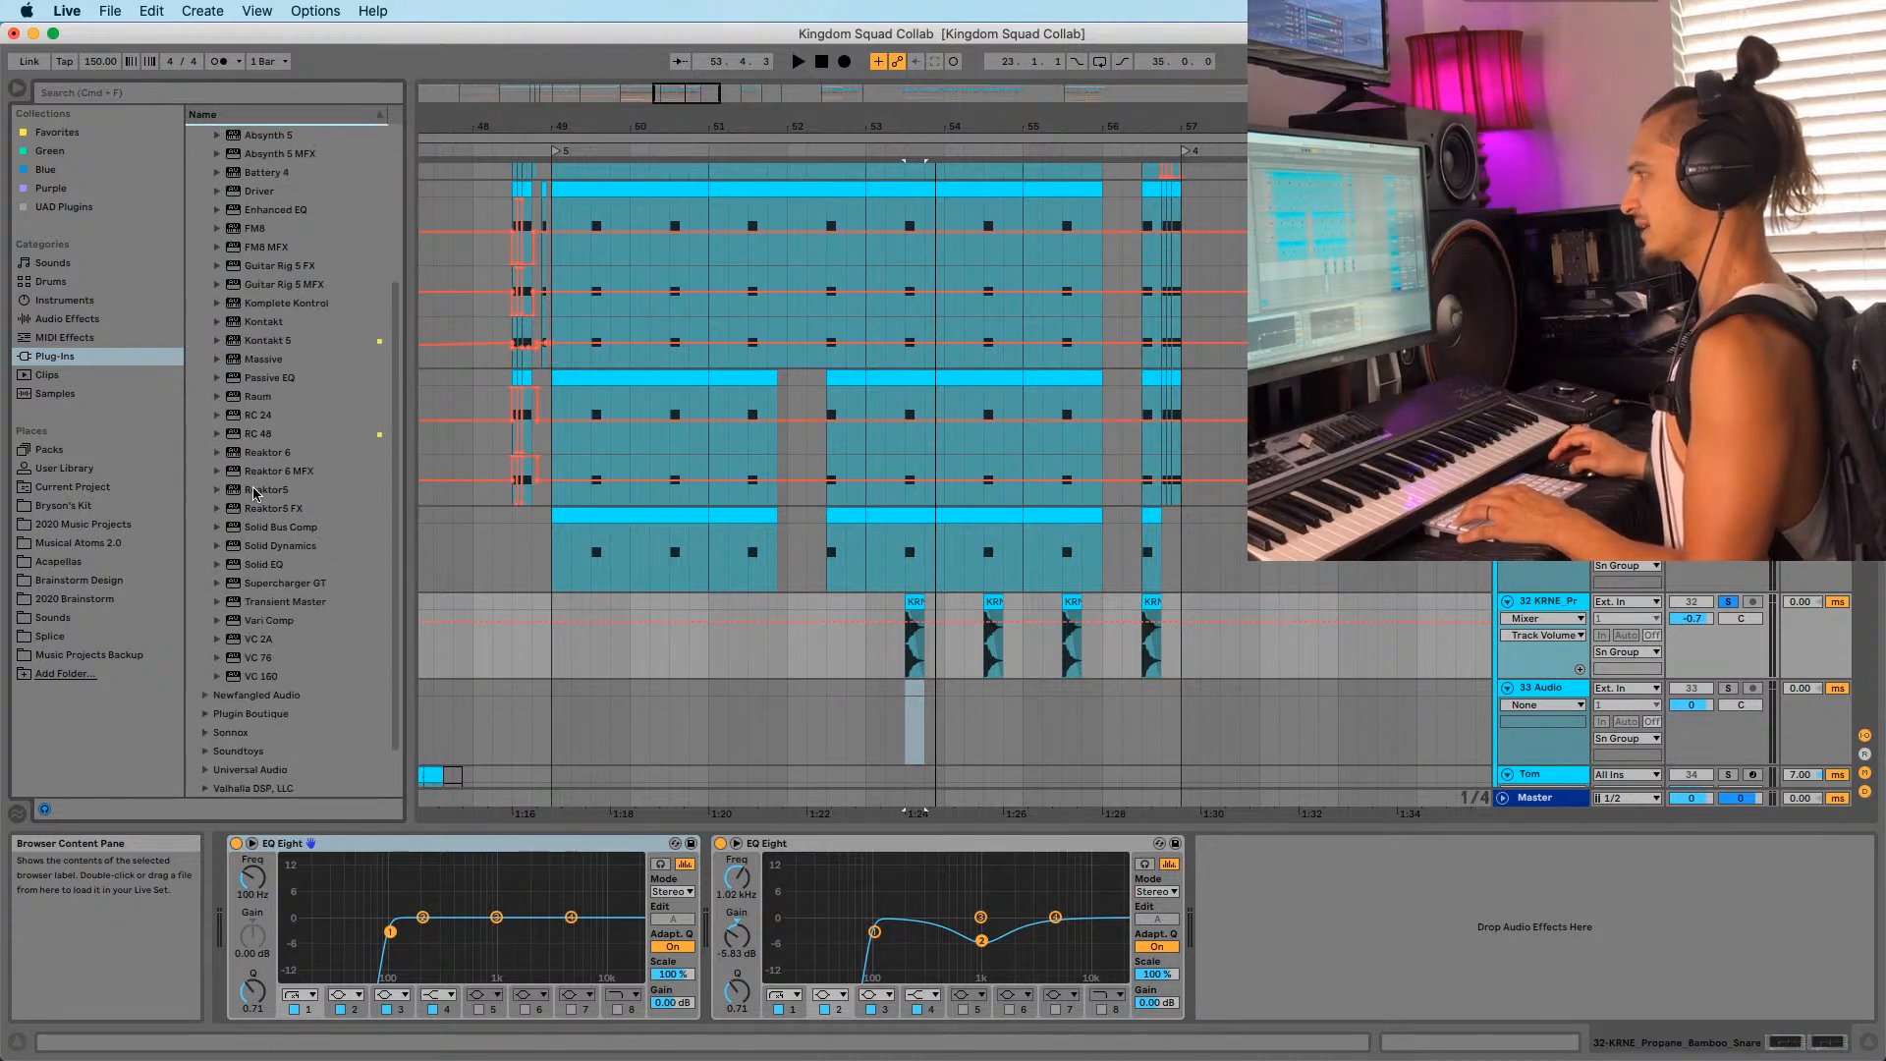
left_click_drag(278, 595, 891, 760)
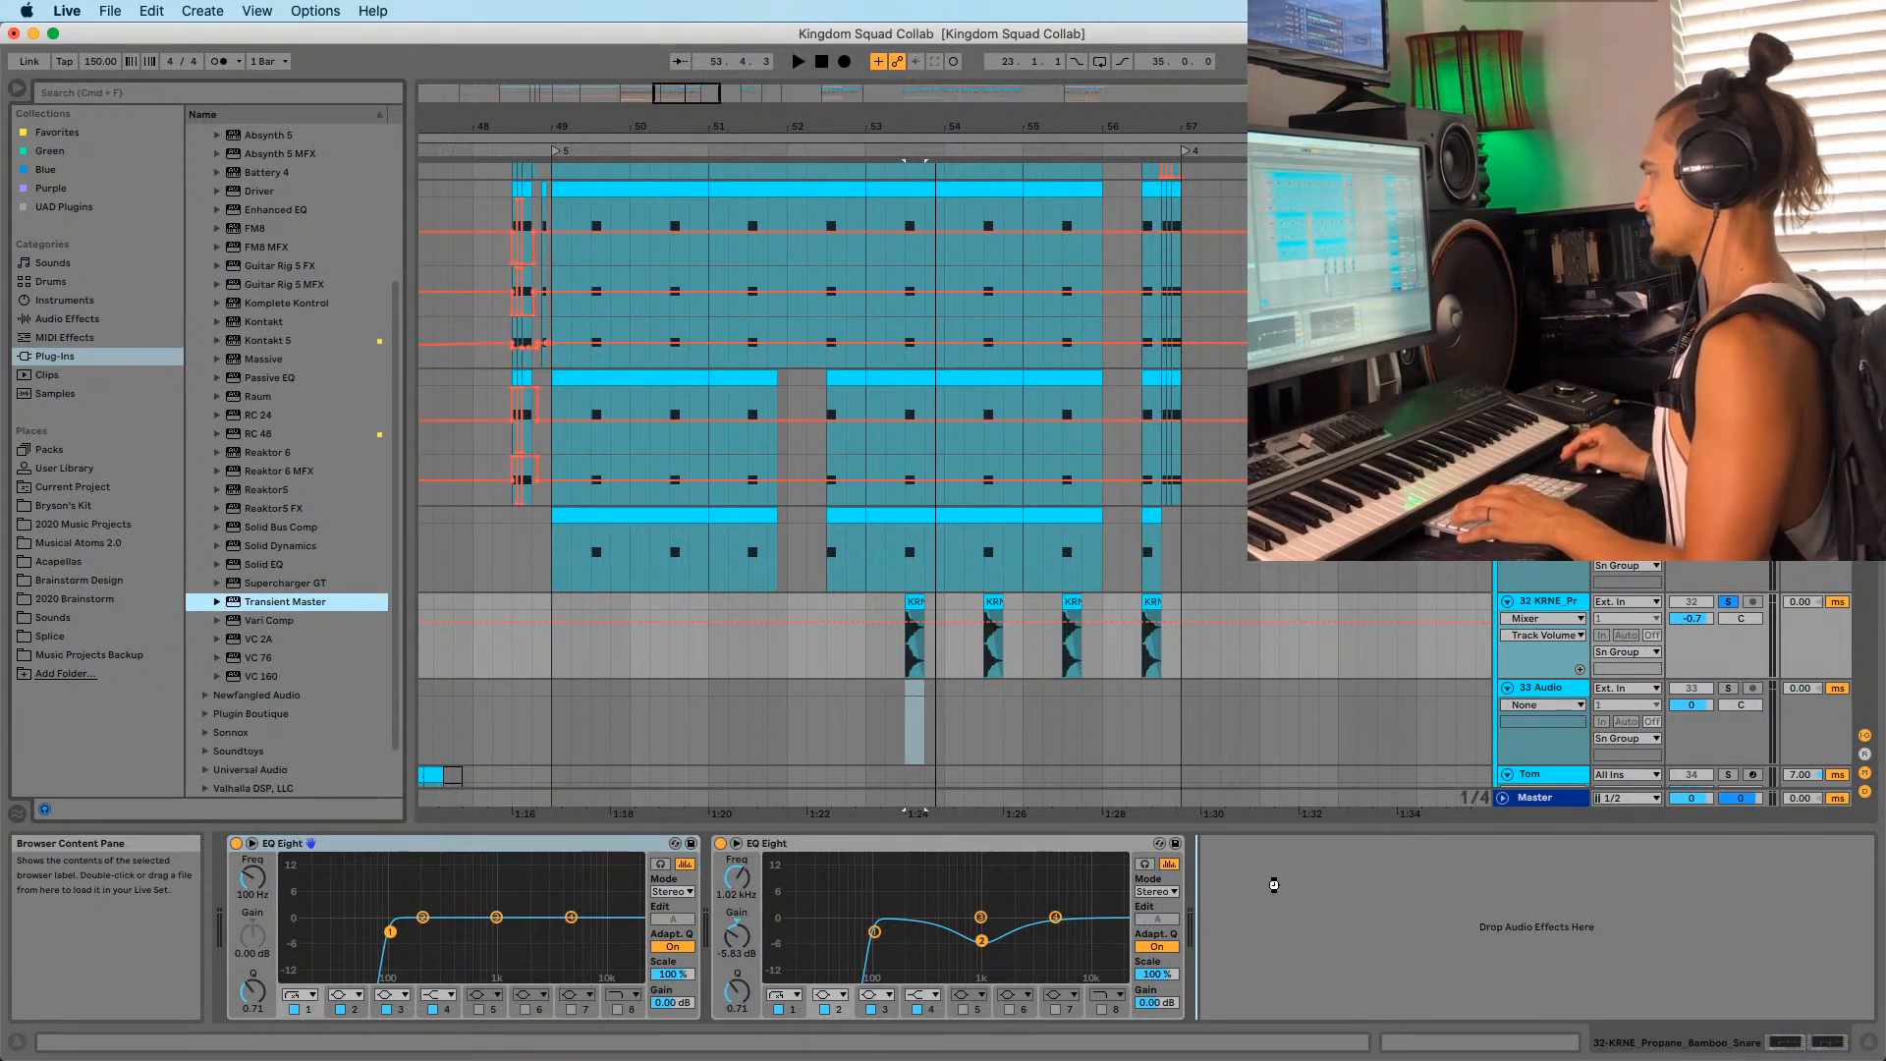
left_click_drag(365, 379, 292, 265)
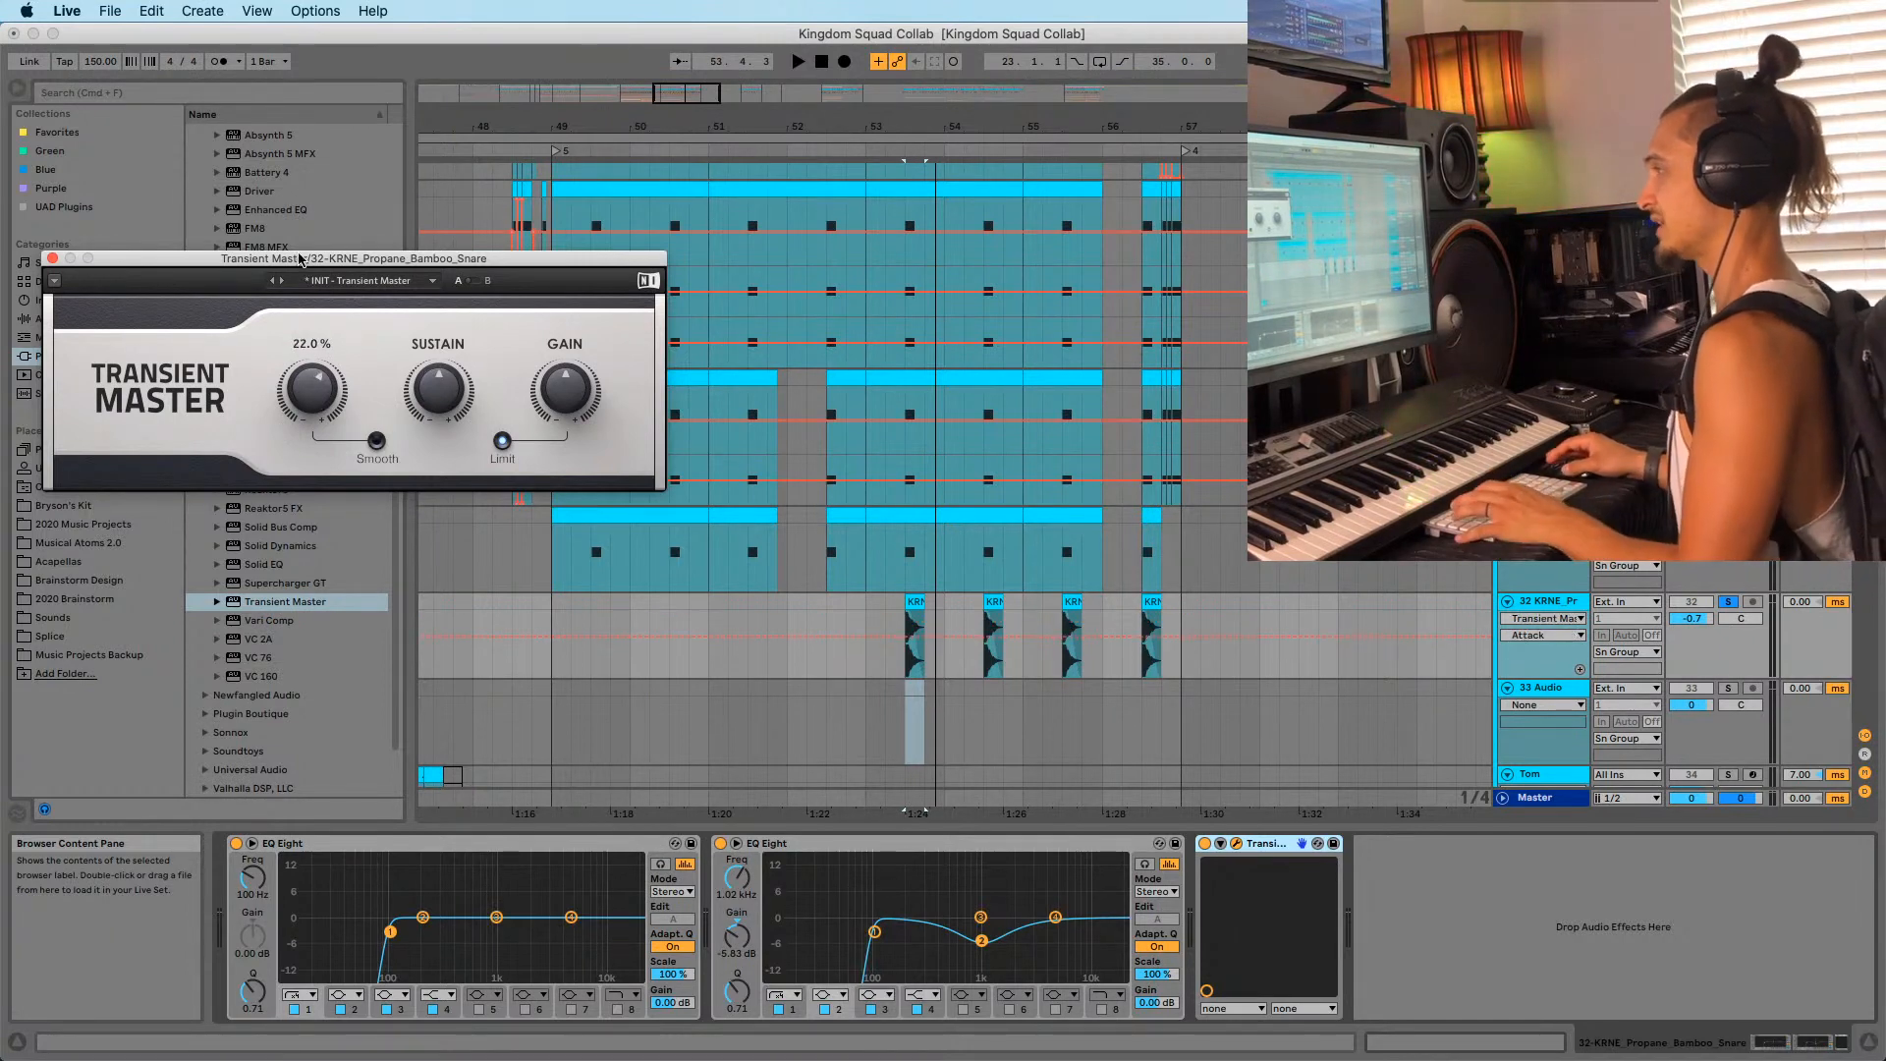
left_click_drag(300, 258, 290, 198)
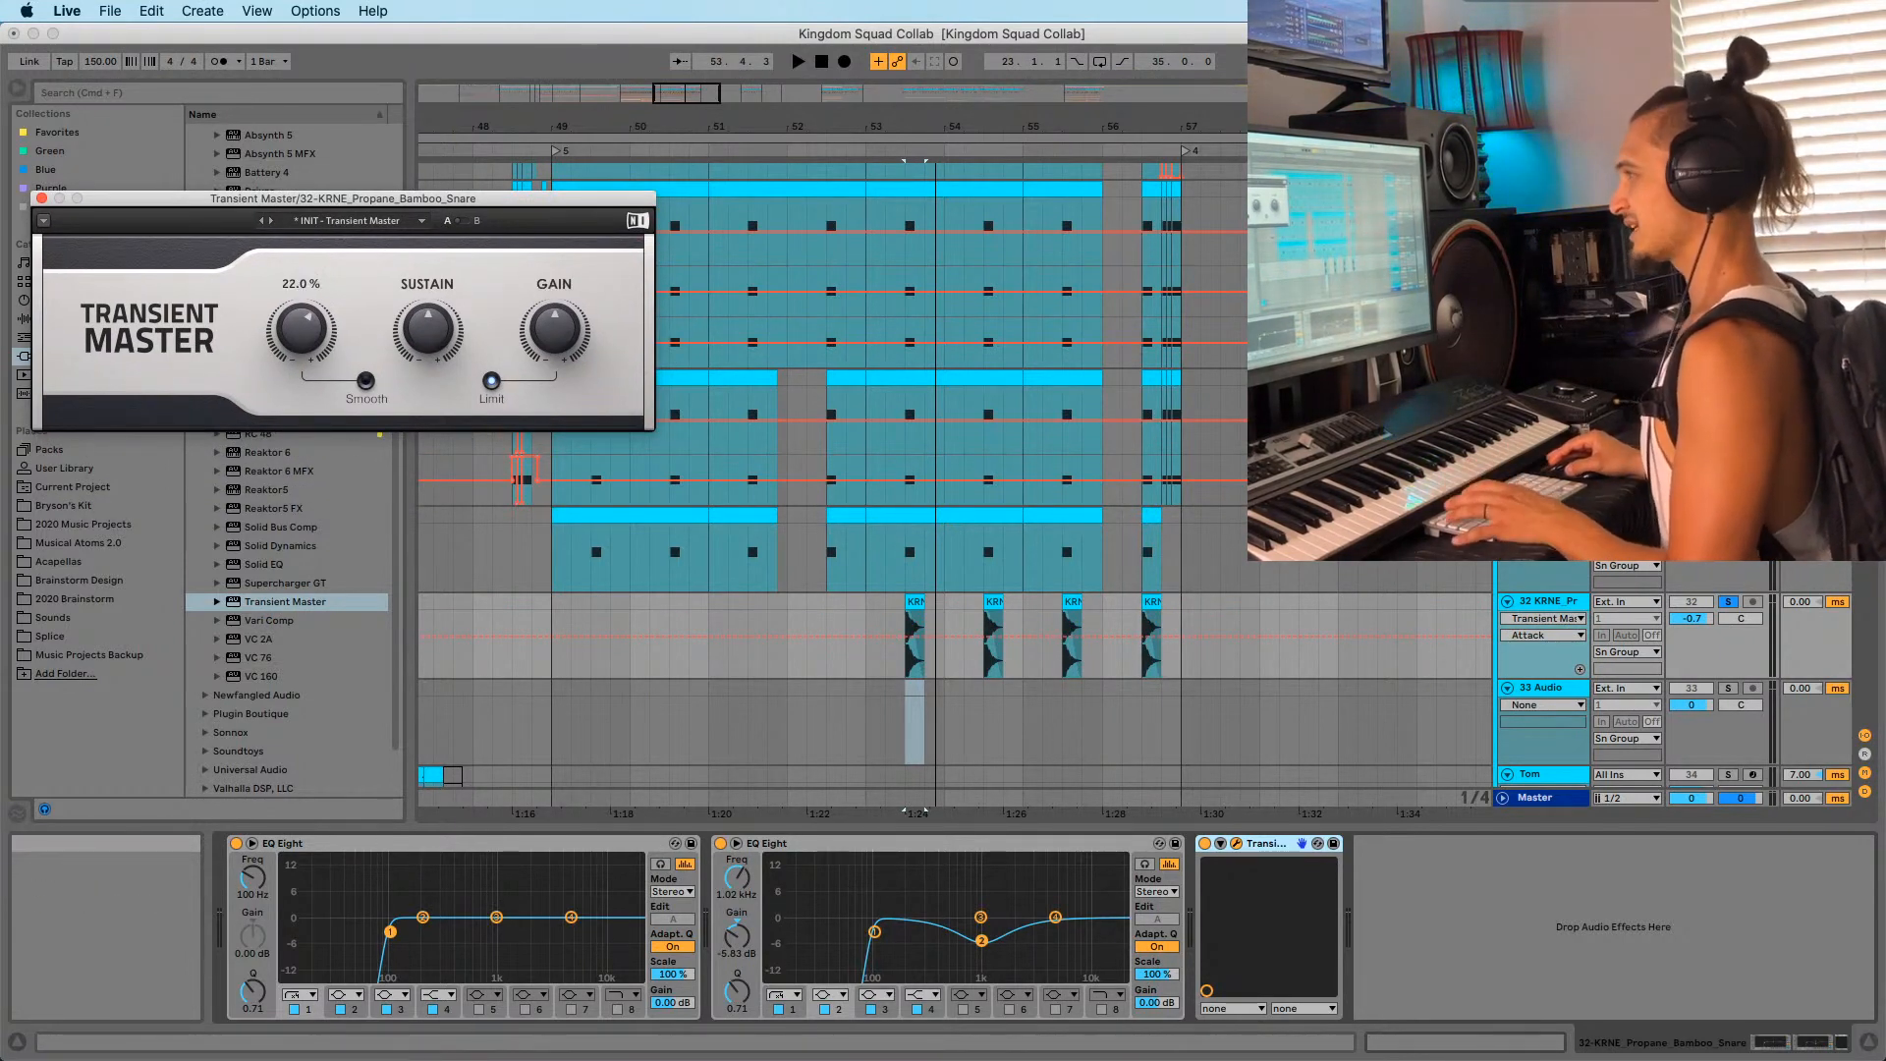
Boost Transient Master's attack and reduce sustain, comparing against the bypassed sound.
key("space")
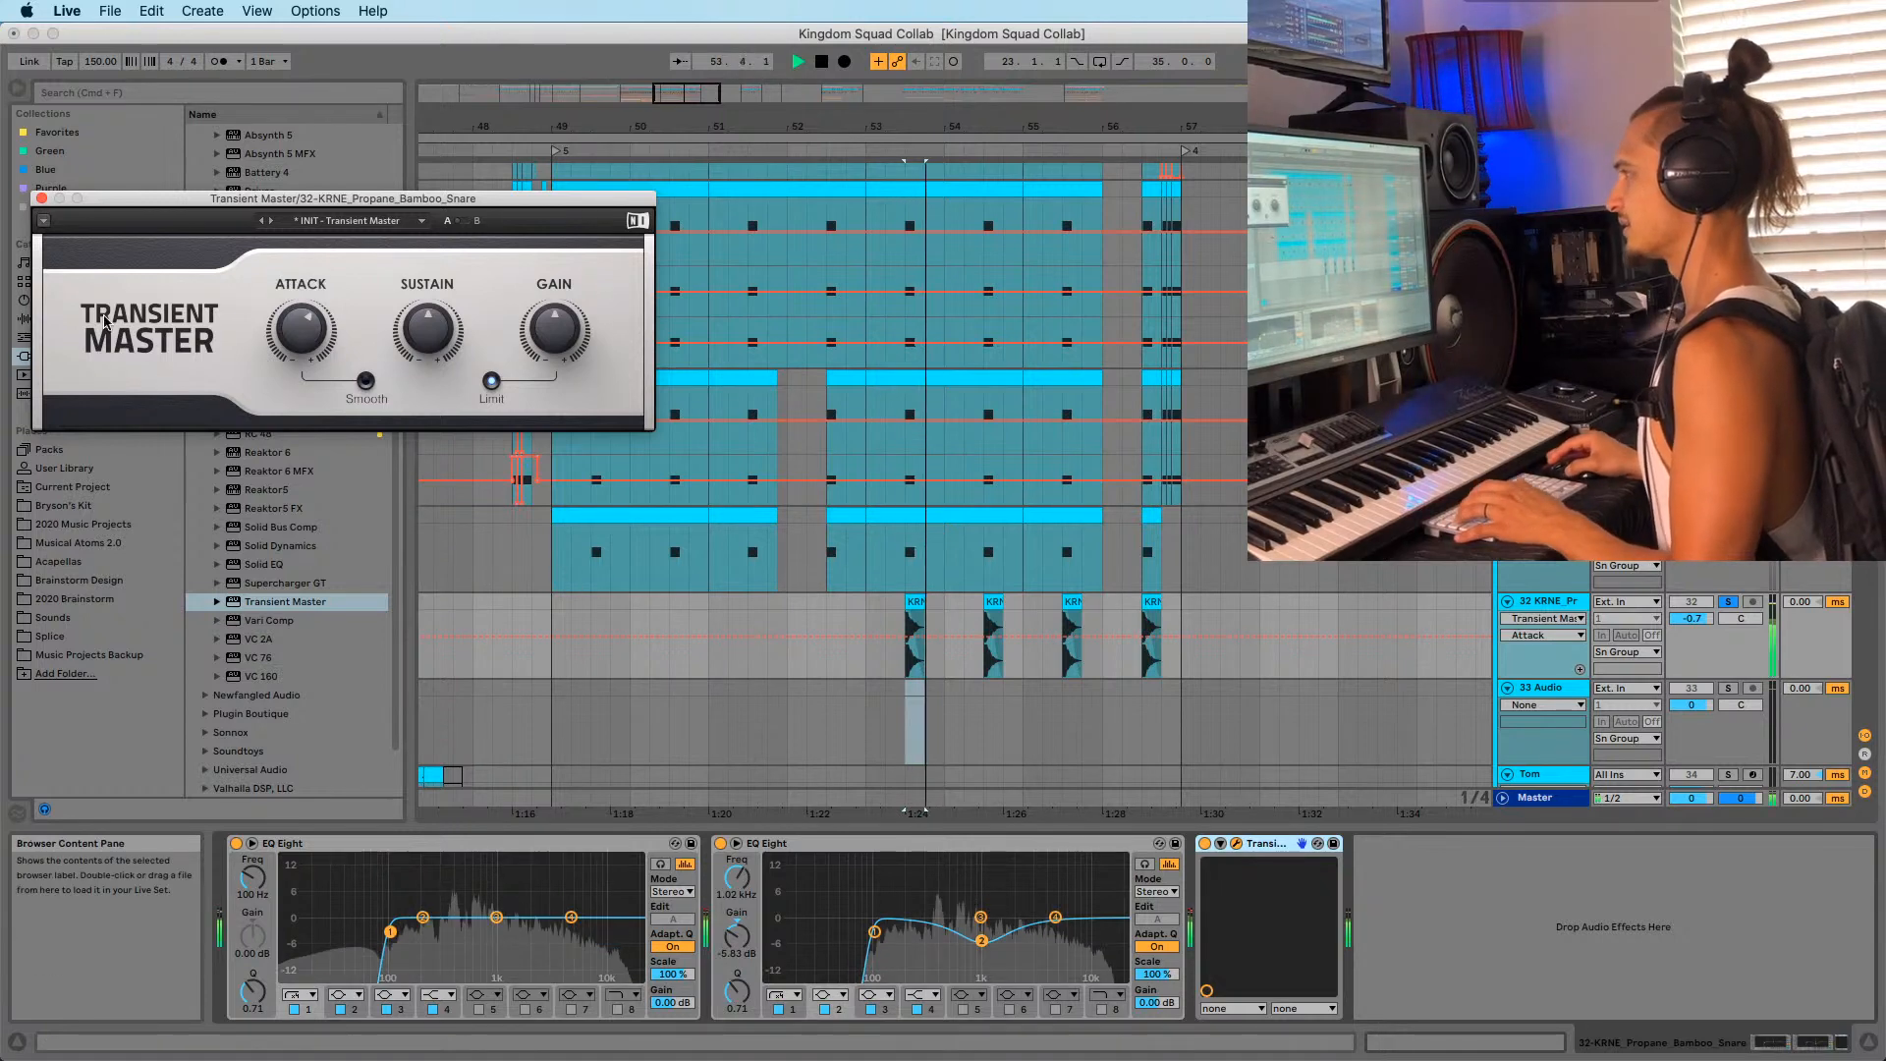
left_click_drag(293, 337, 294, 337)
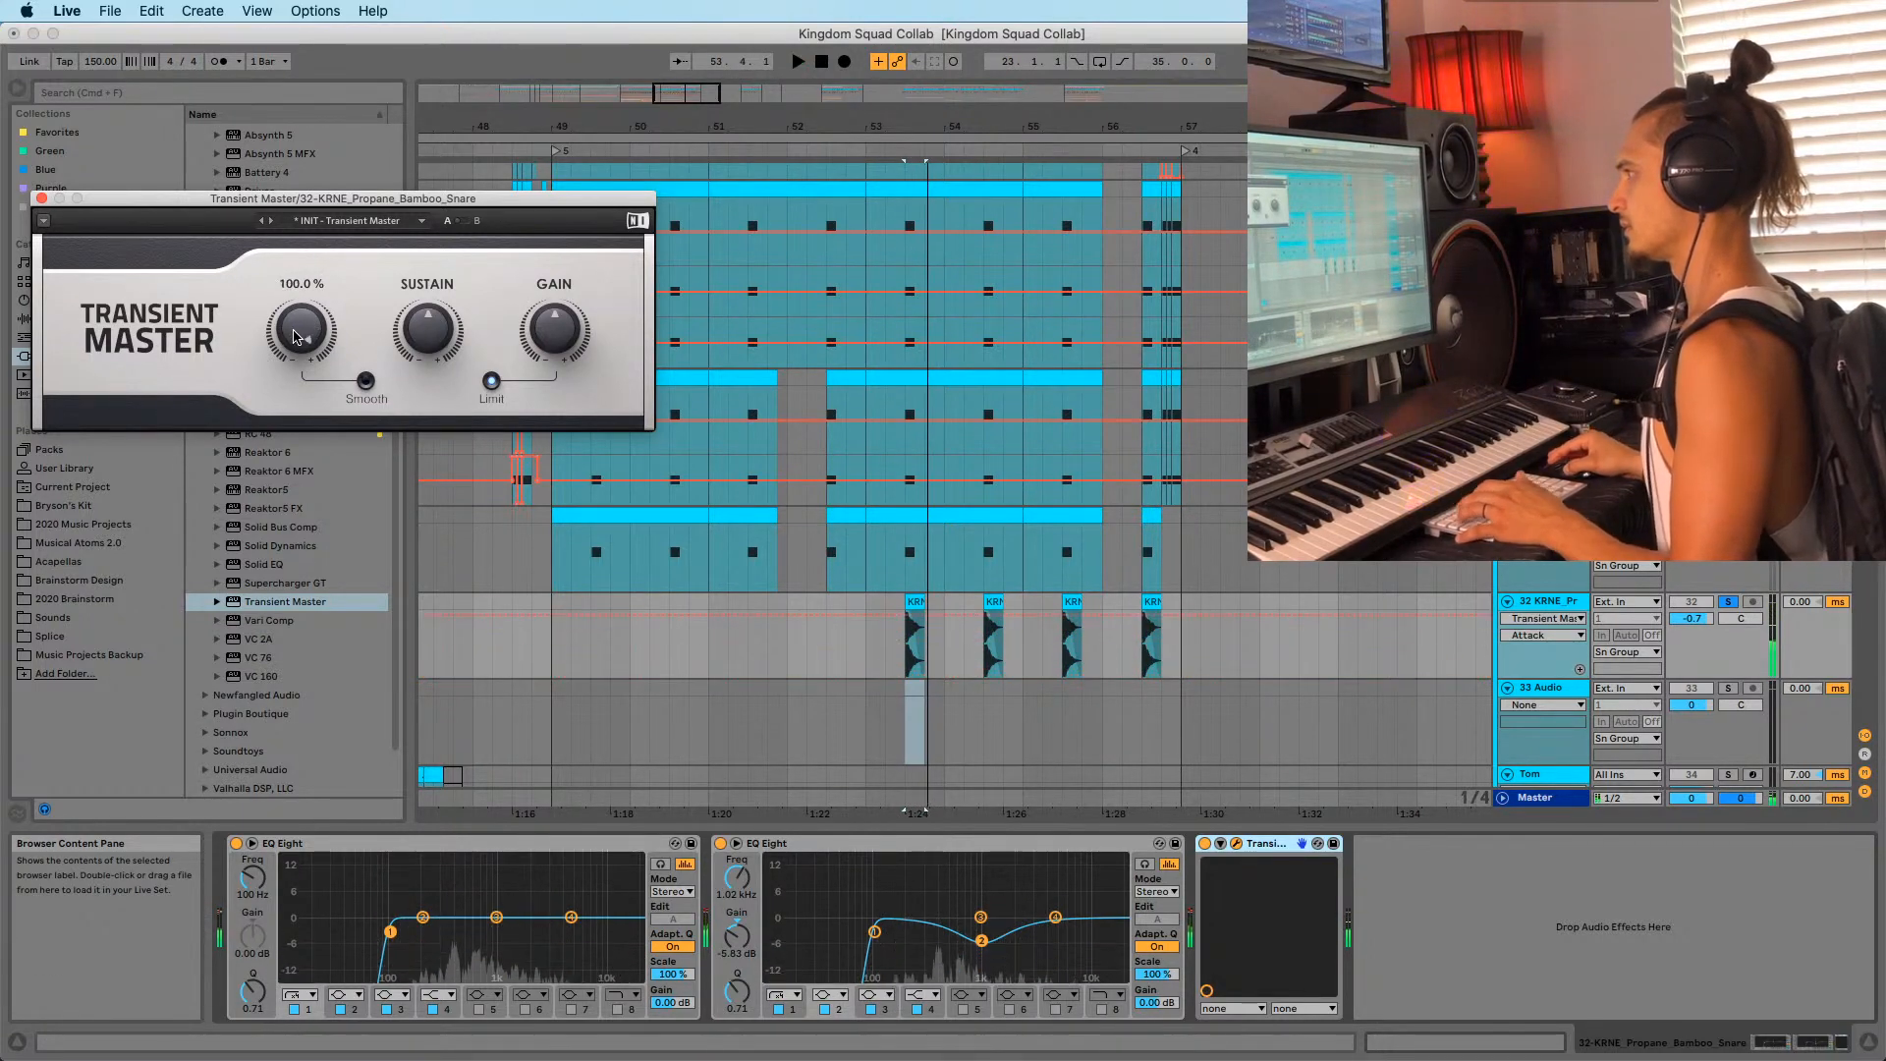
key("space")
key("space")
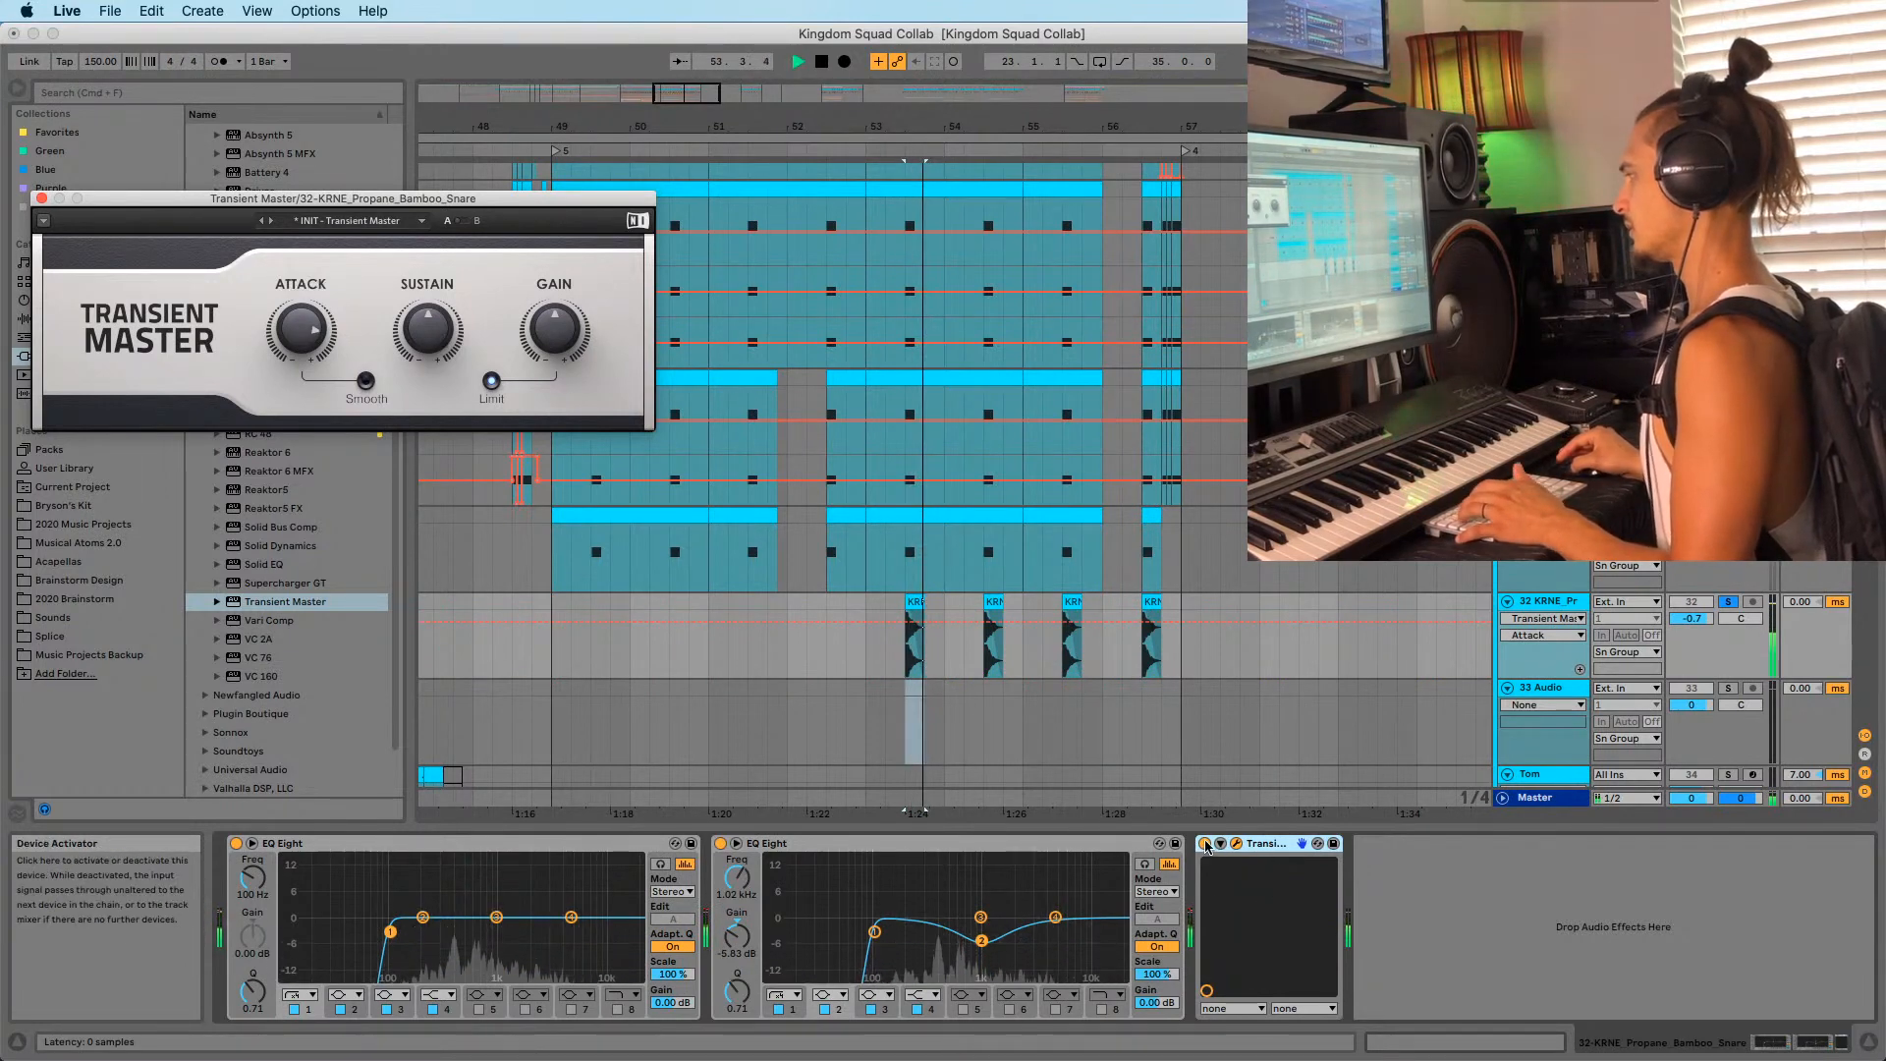
left_click(1205, 844)
left_click(1206, 844)
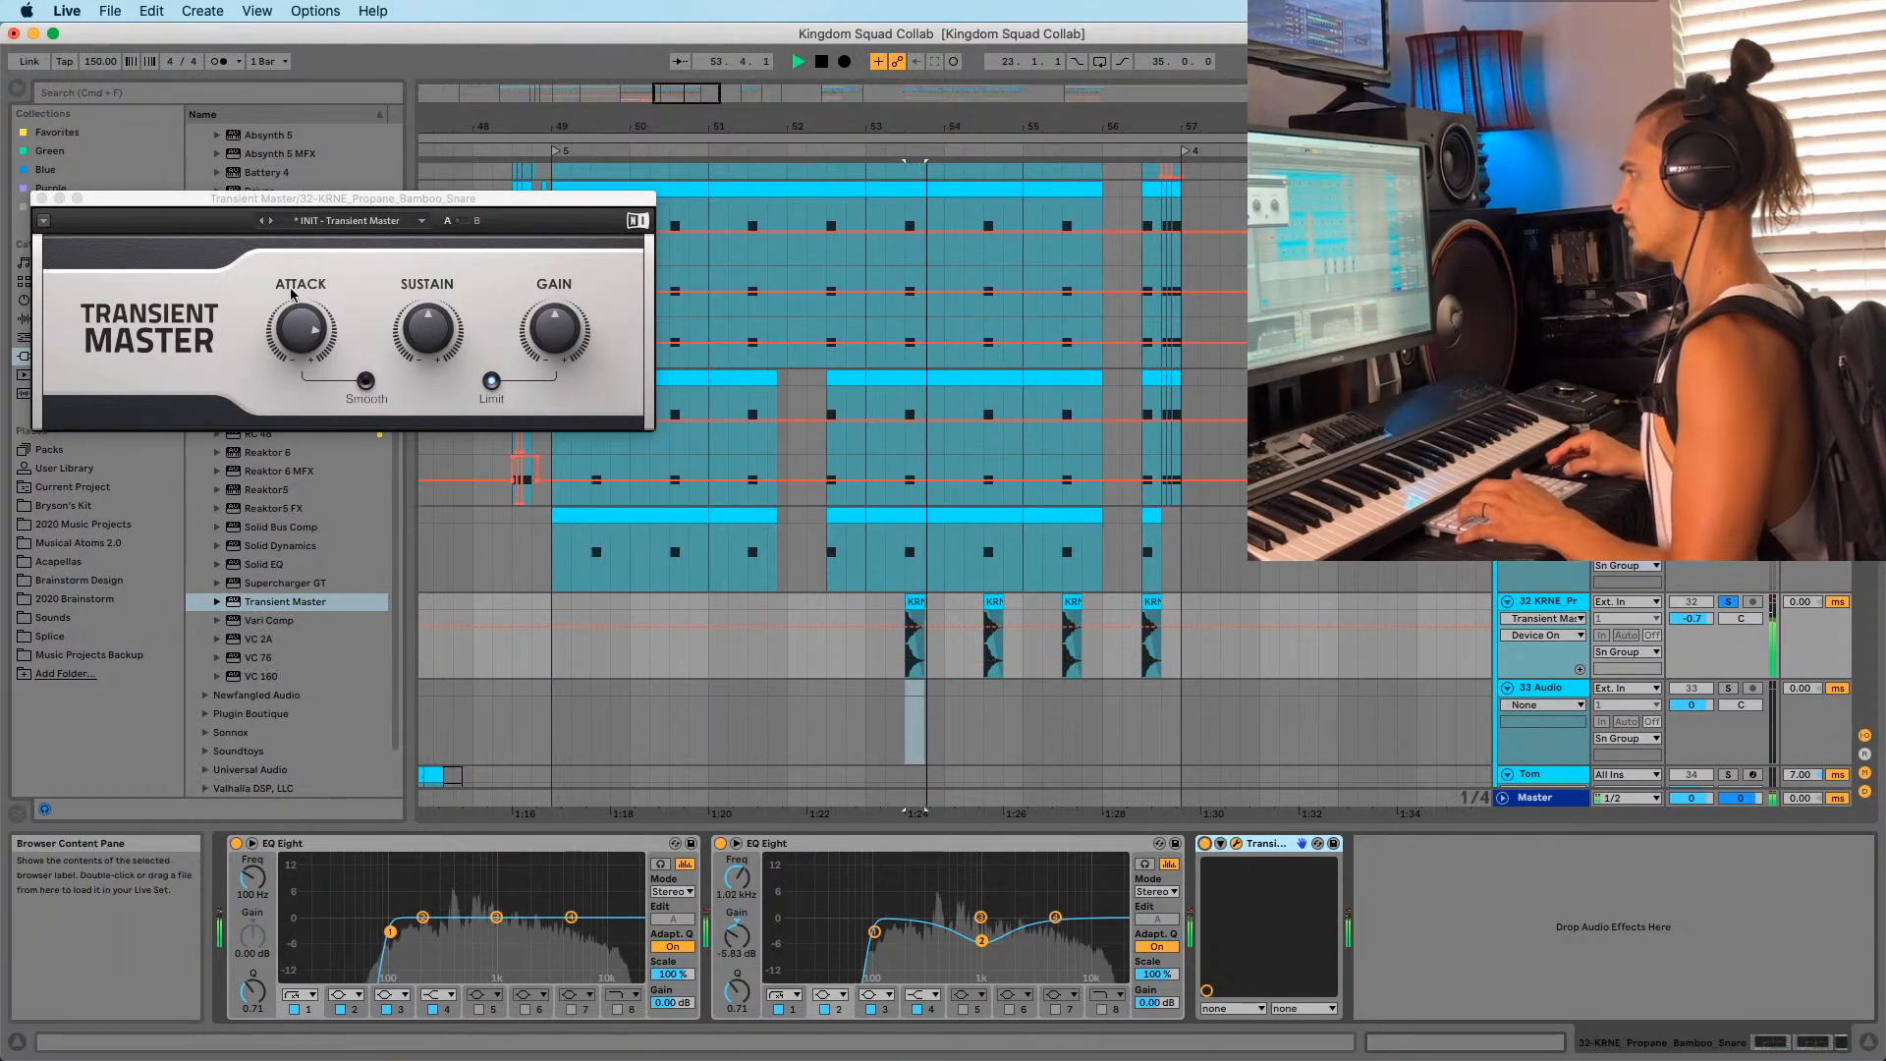
left_click_drag(306, 341, 307, 341)
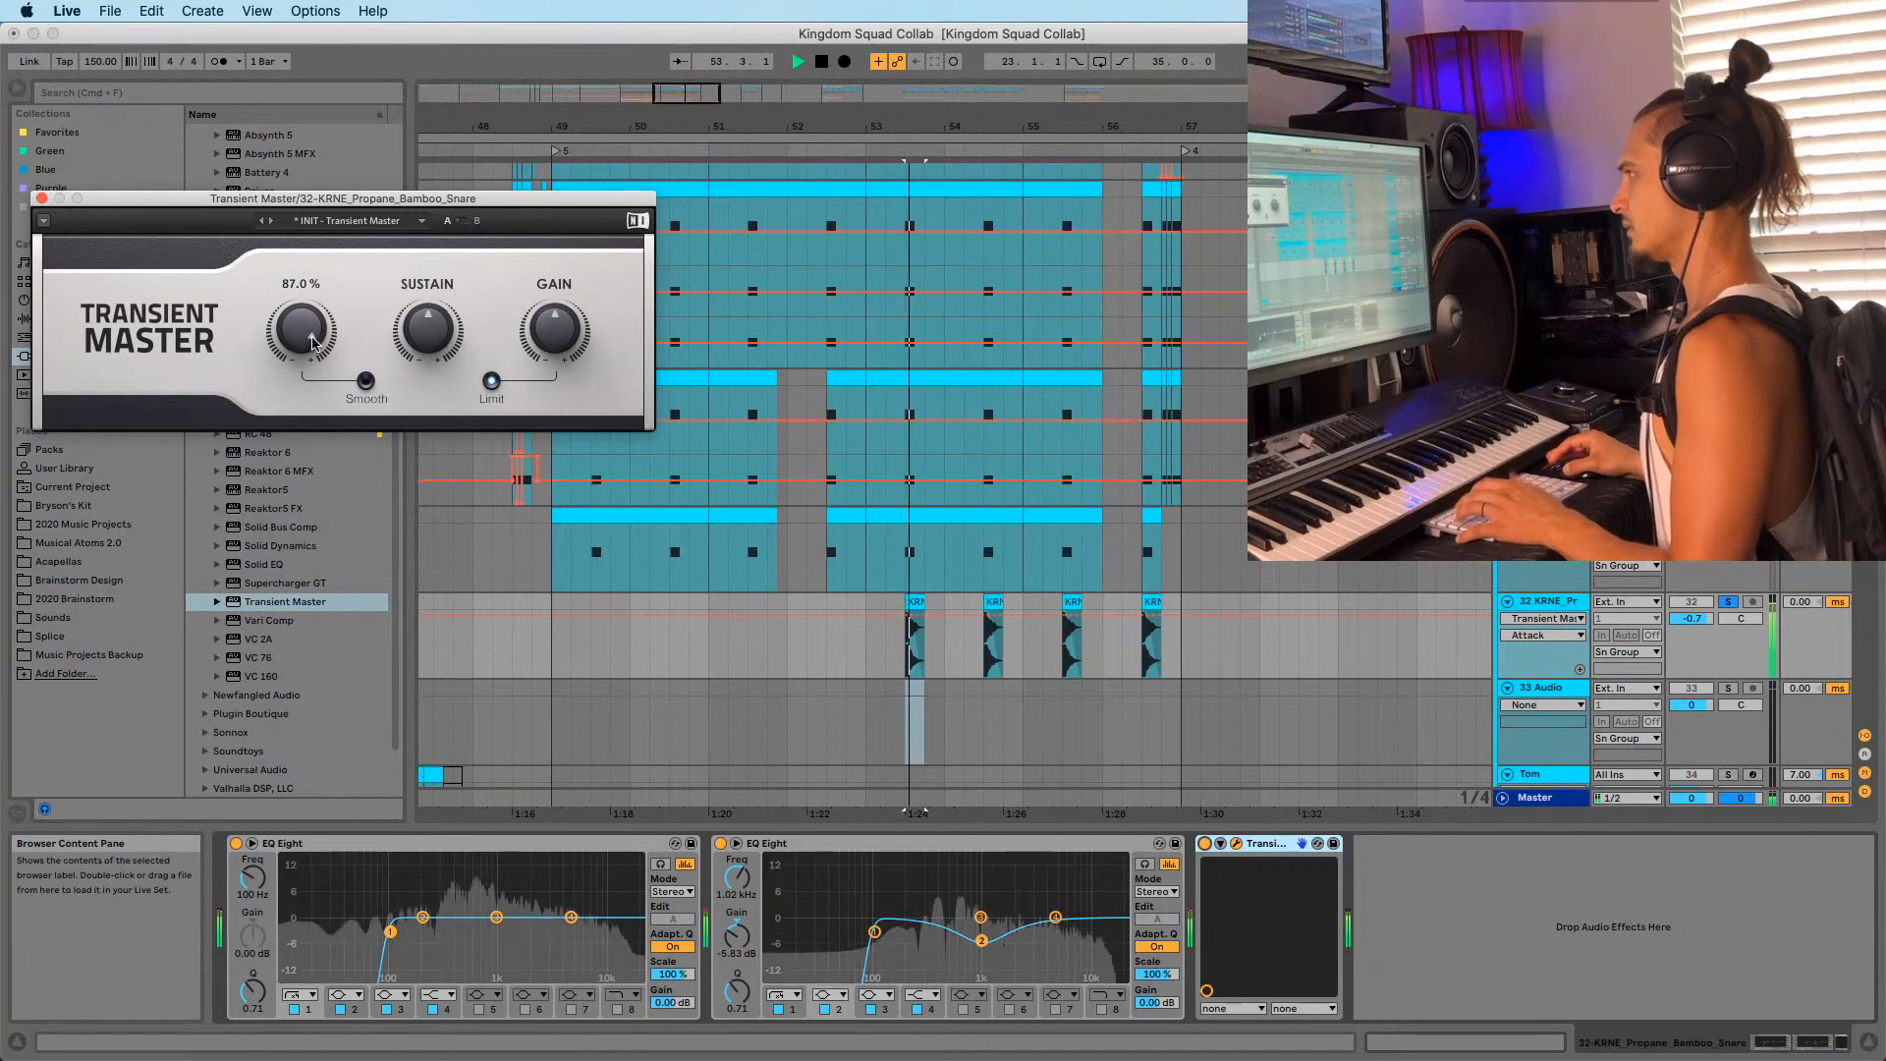
left_click_drag(447, 341, 447, 341)
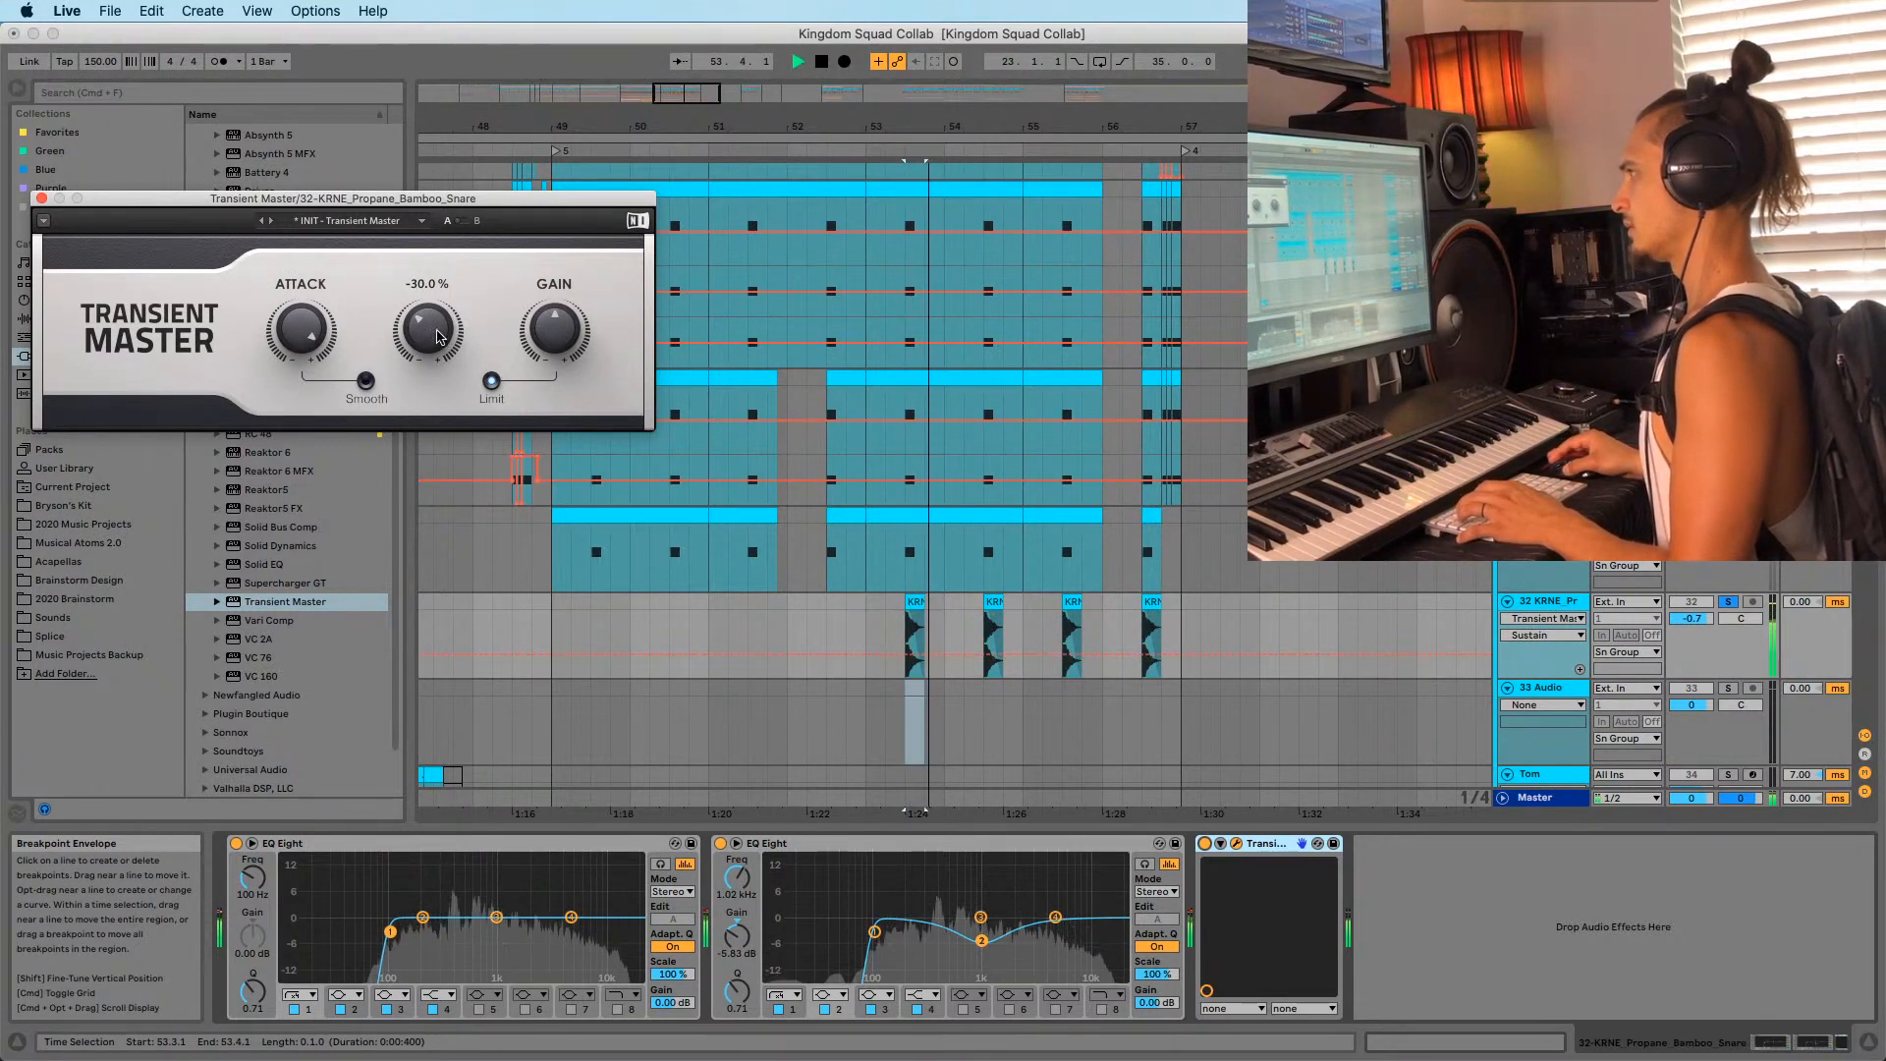
key("space")
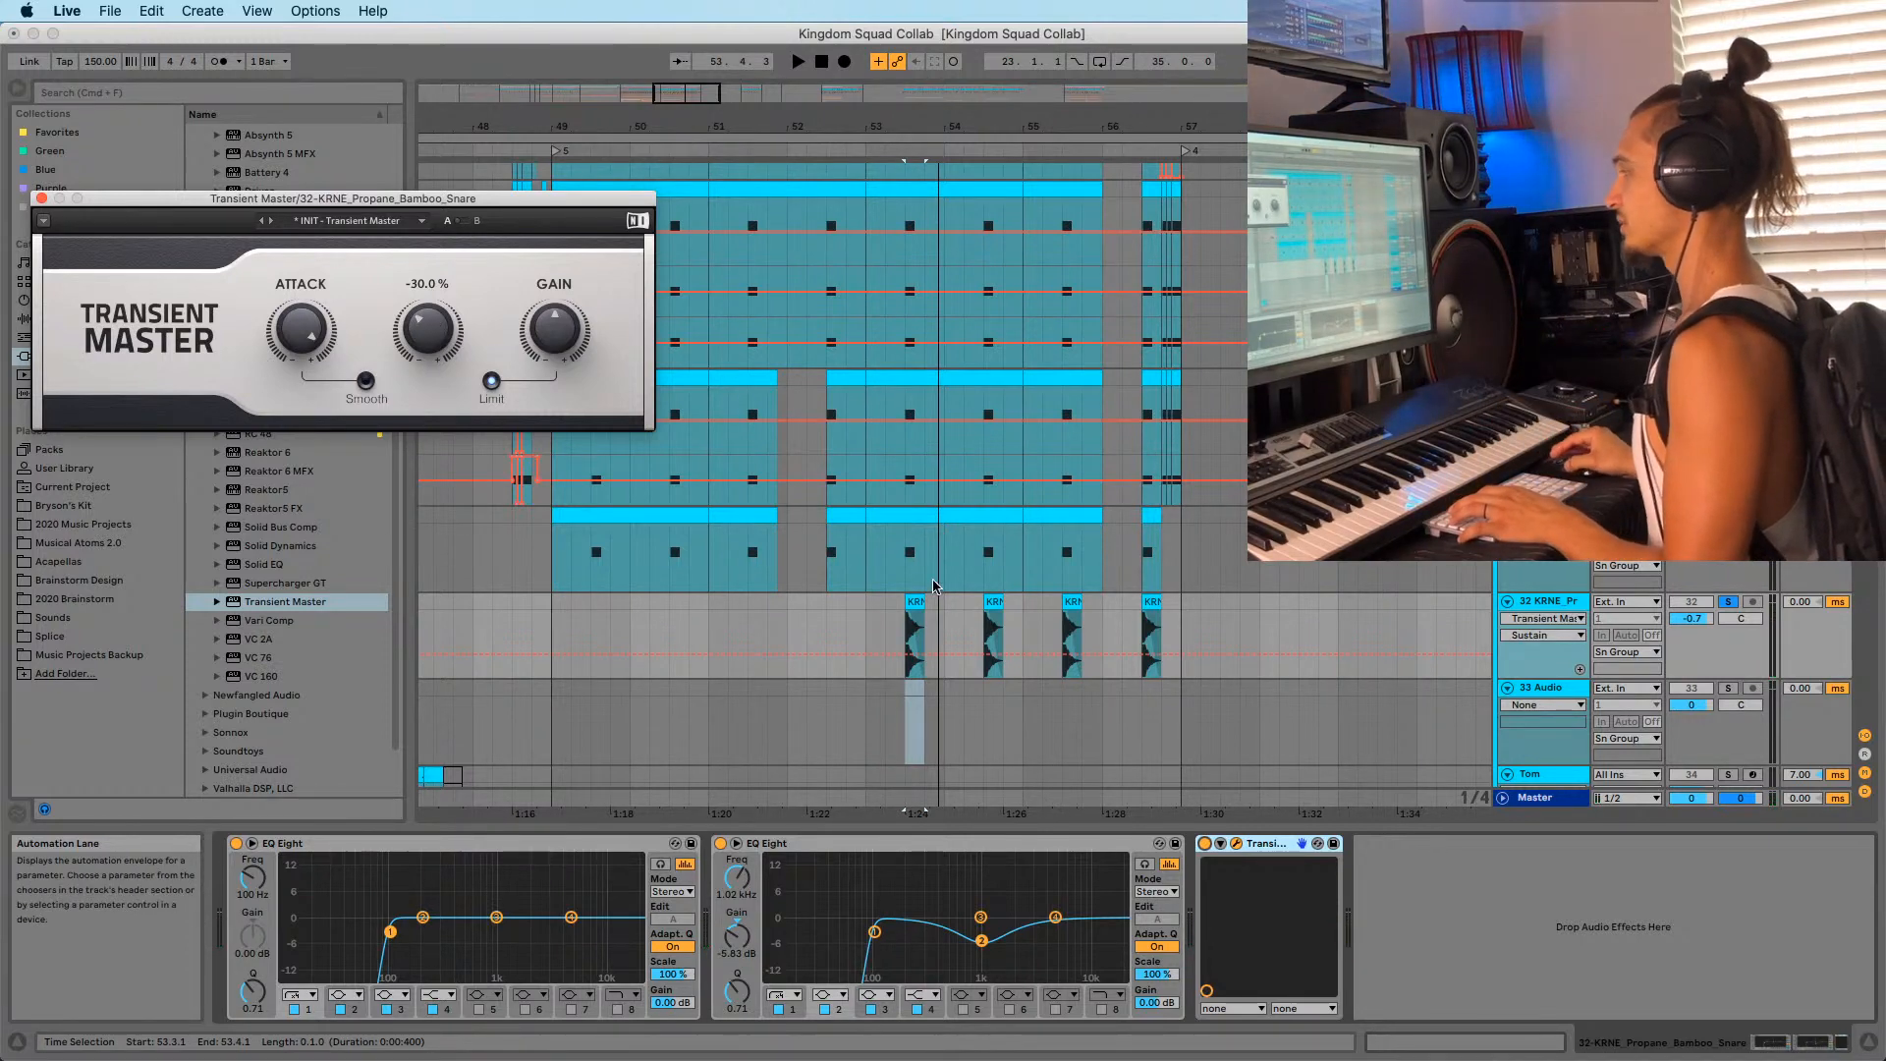
Fine-tune the sustain around bar 53 to -19 % and close the Transient Master window.
left_click_drag(888, 116, 911, 235)
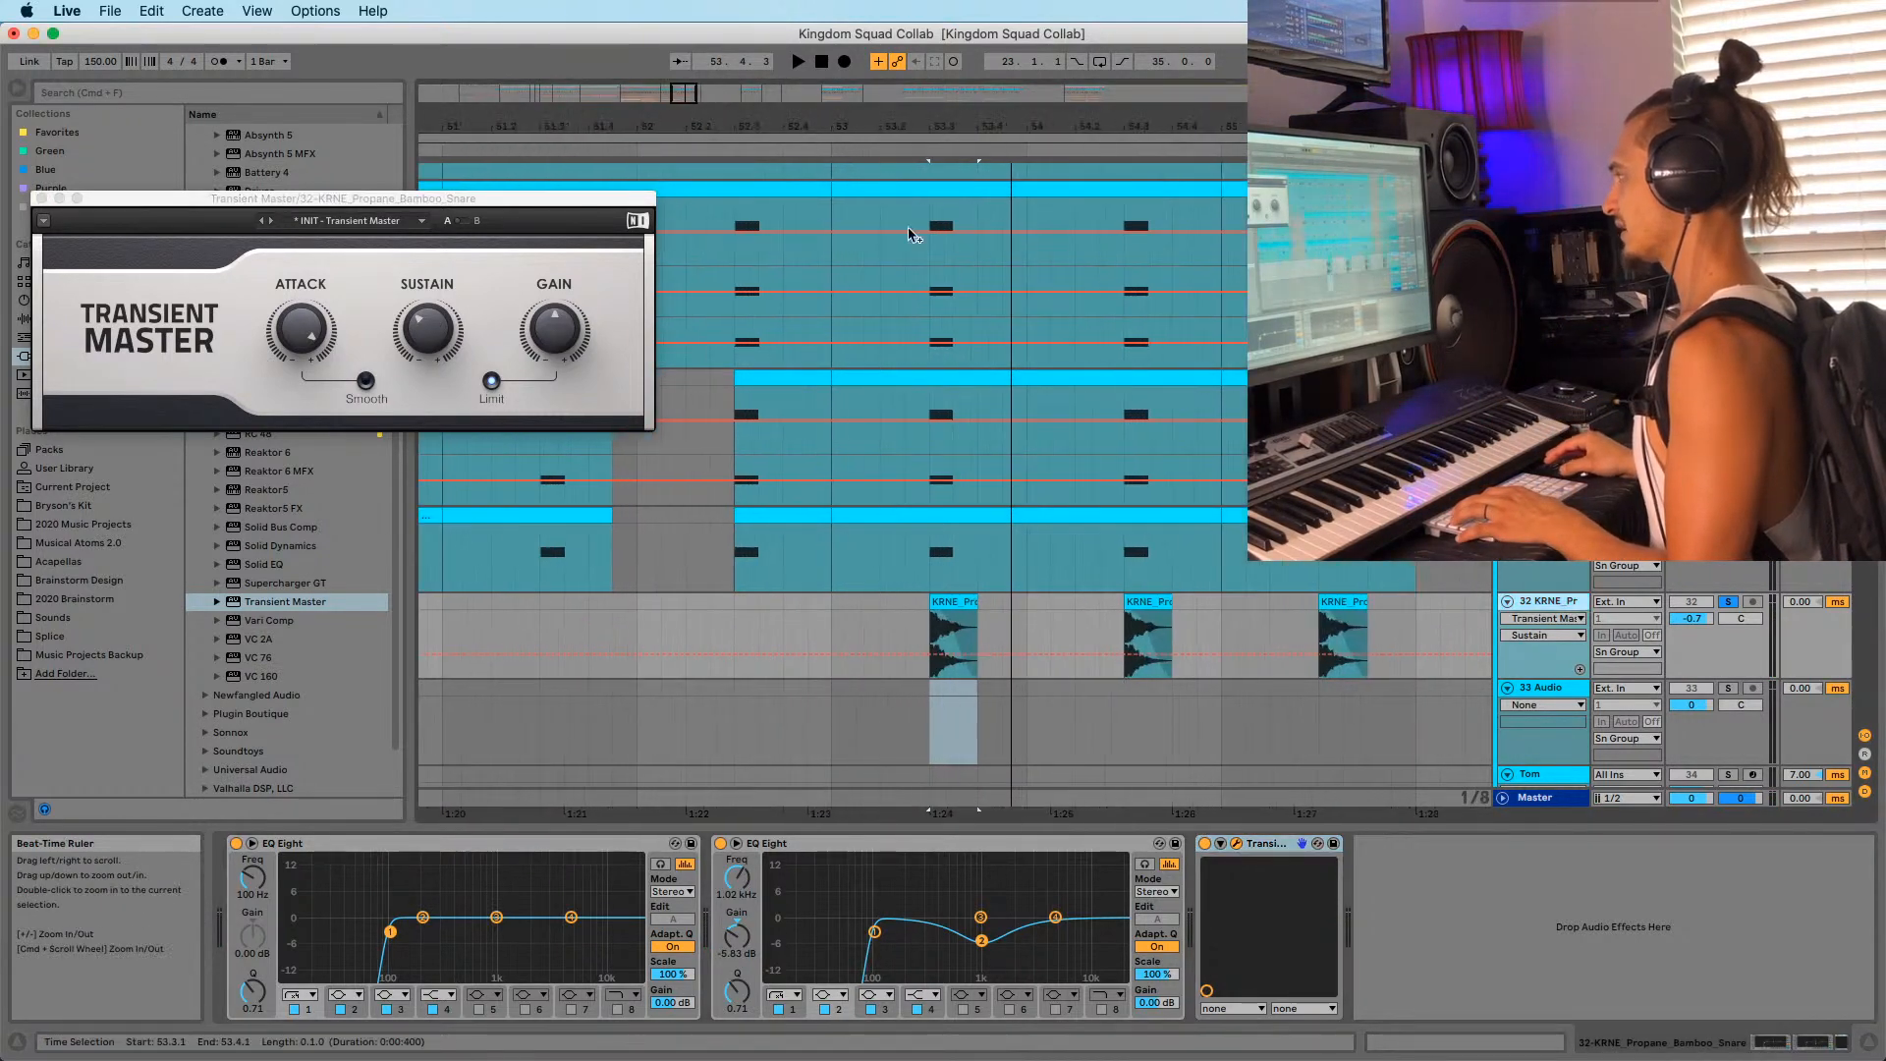
left_click(383, 341)
key("space")
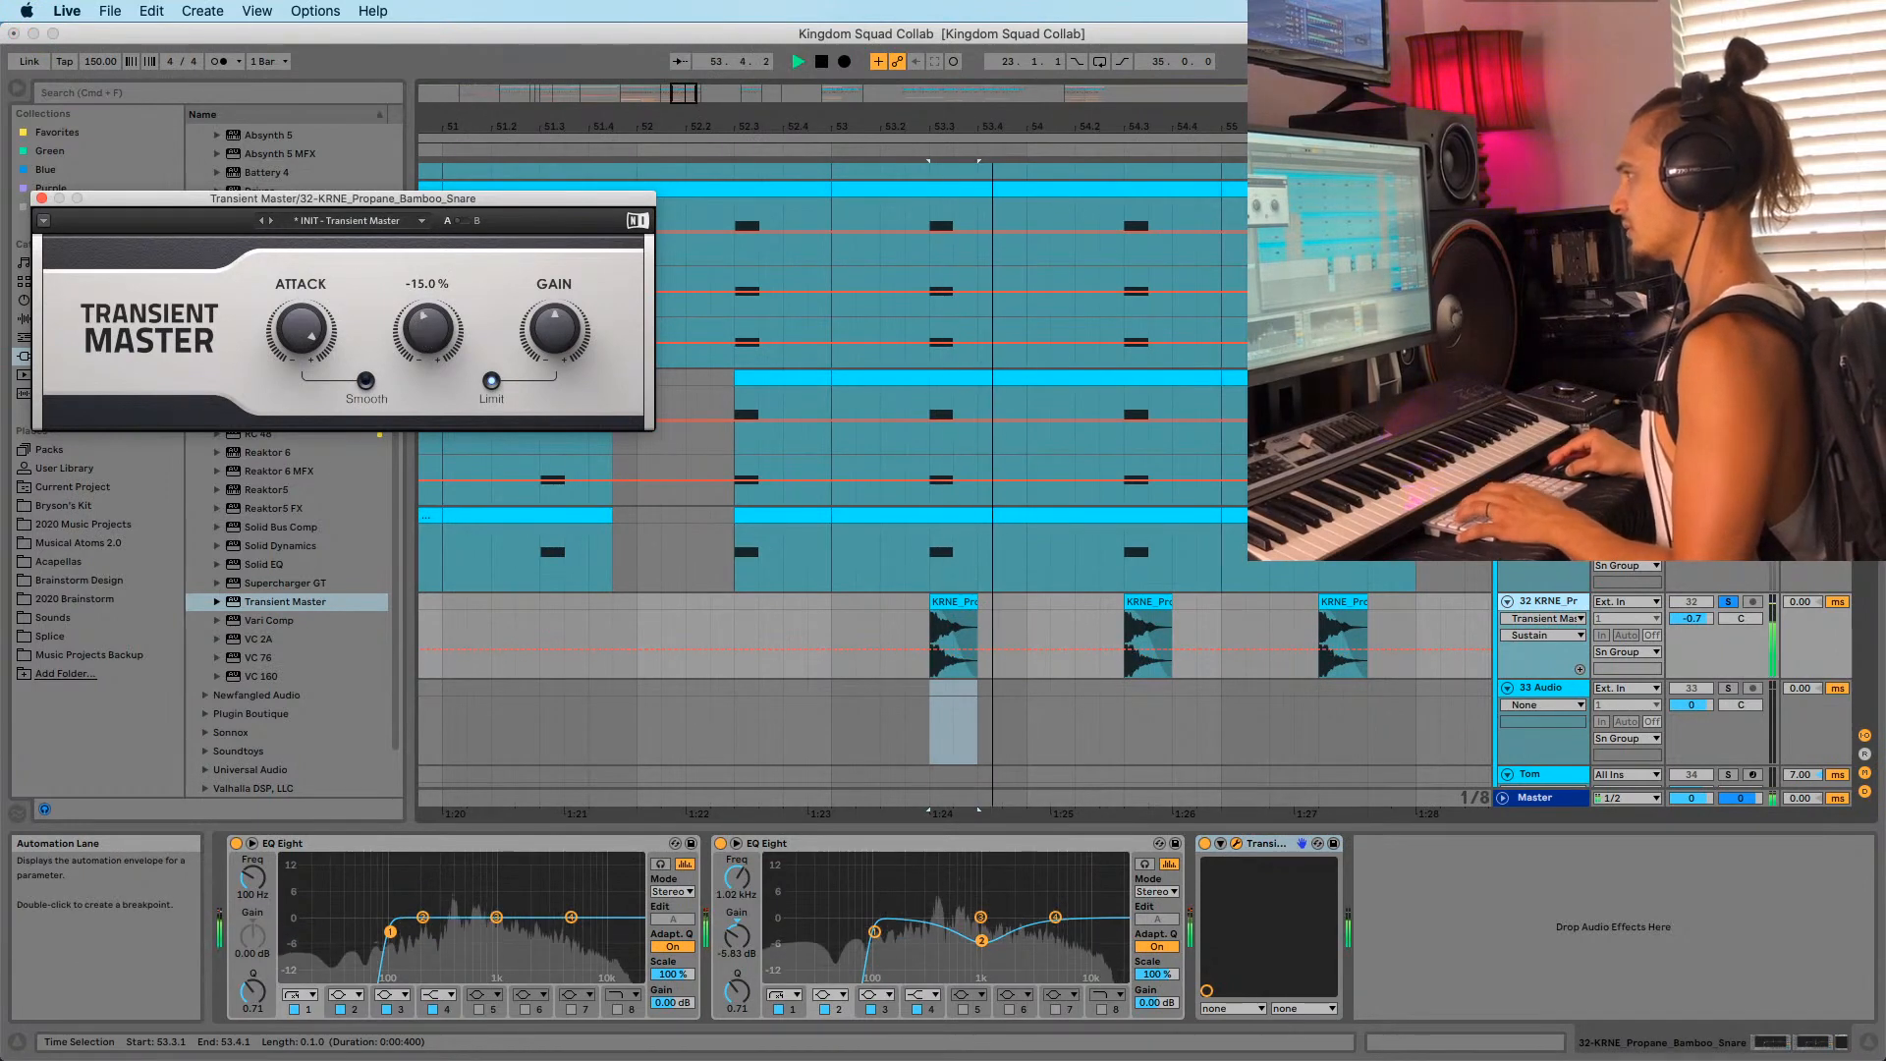
key("space")
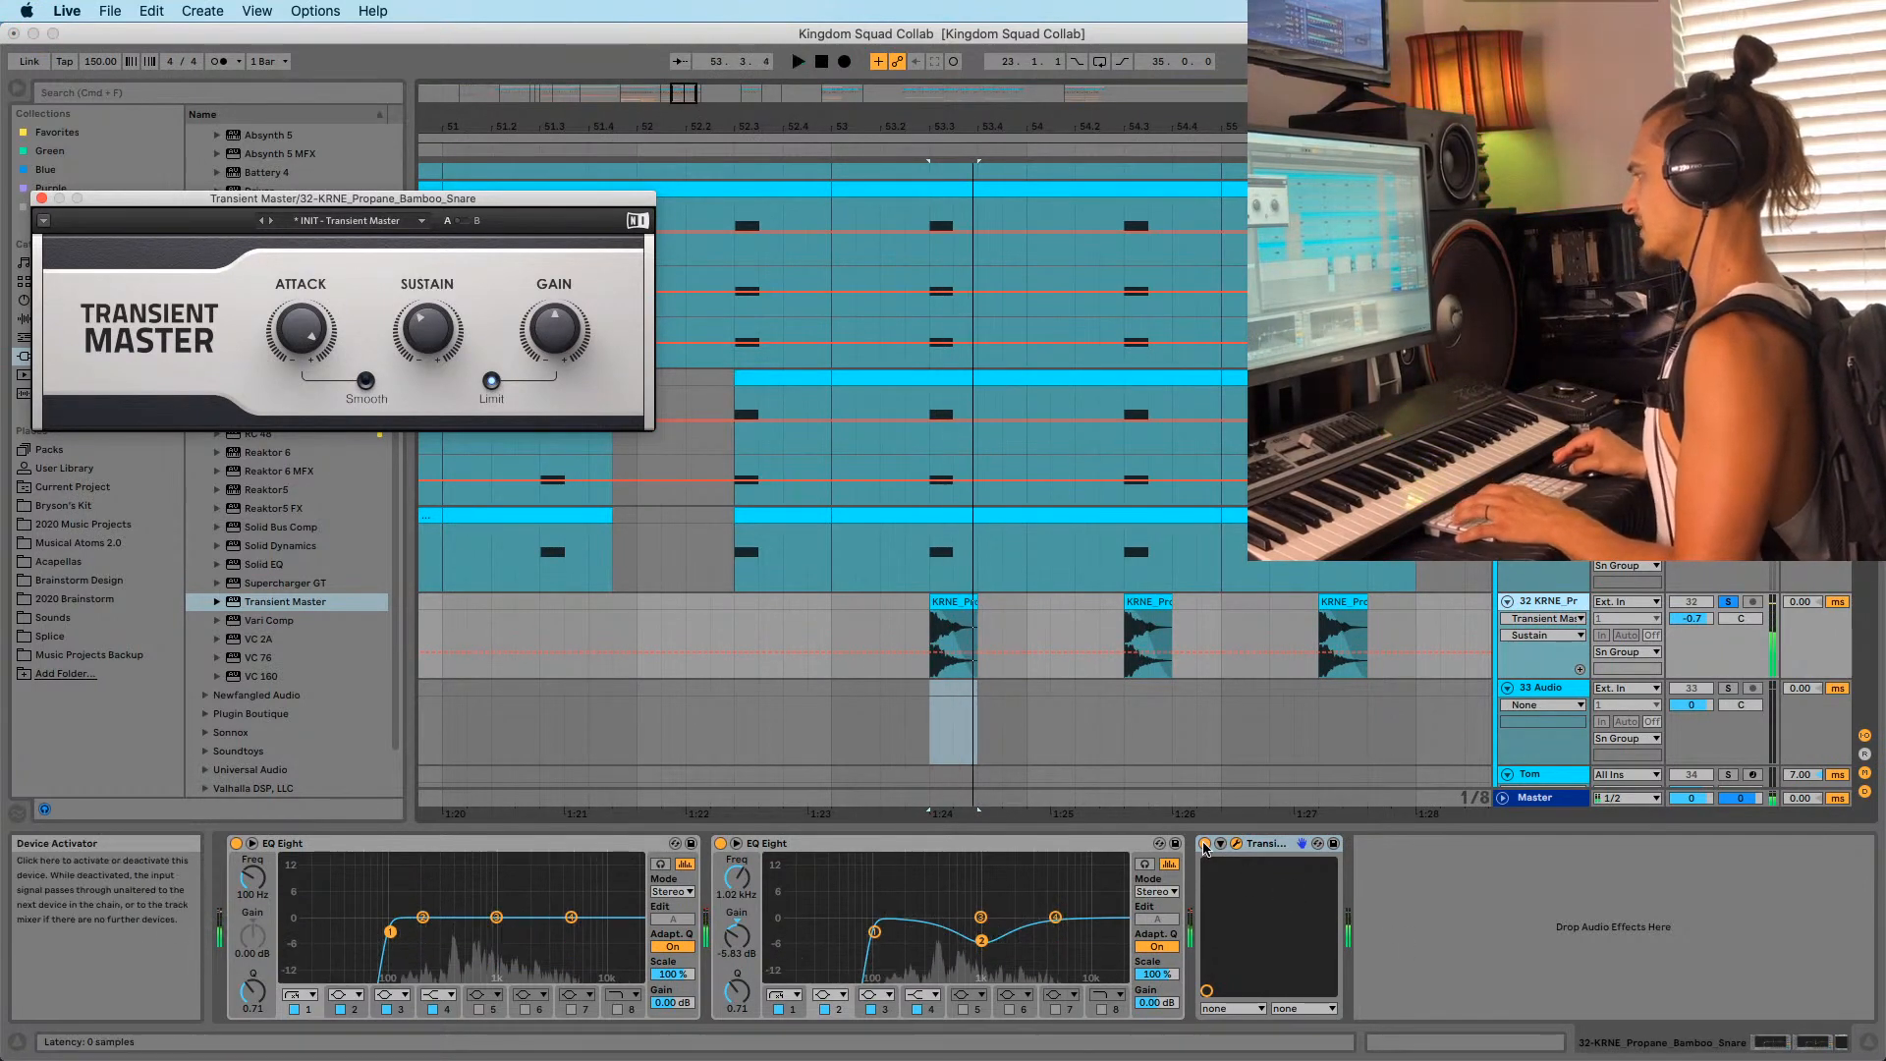
left_click(1206, 848)
key("space")
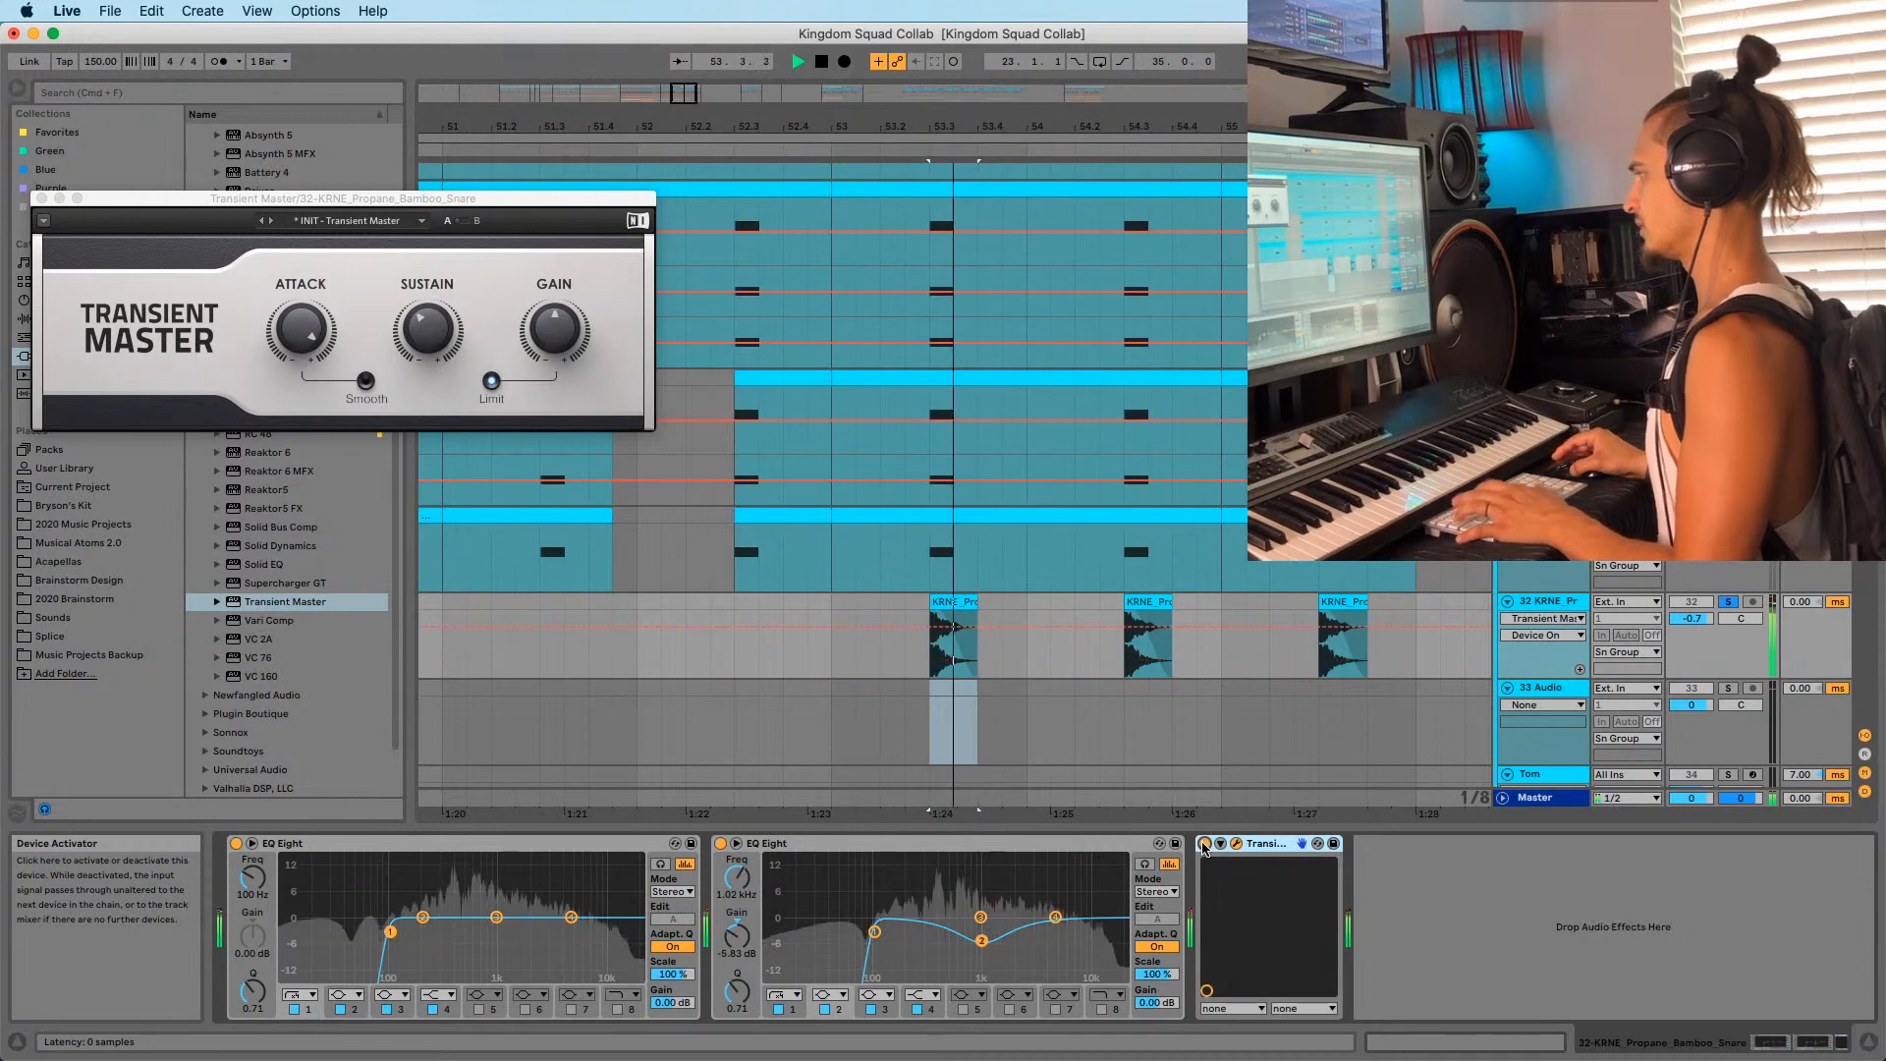
left_click(437, 346)
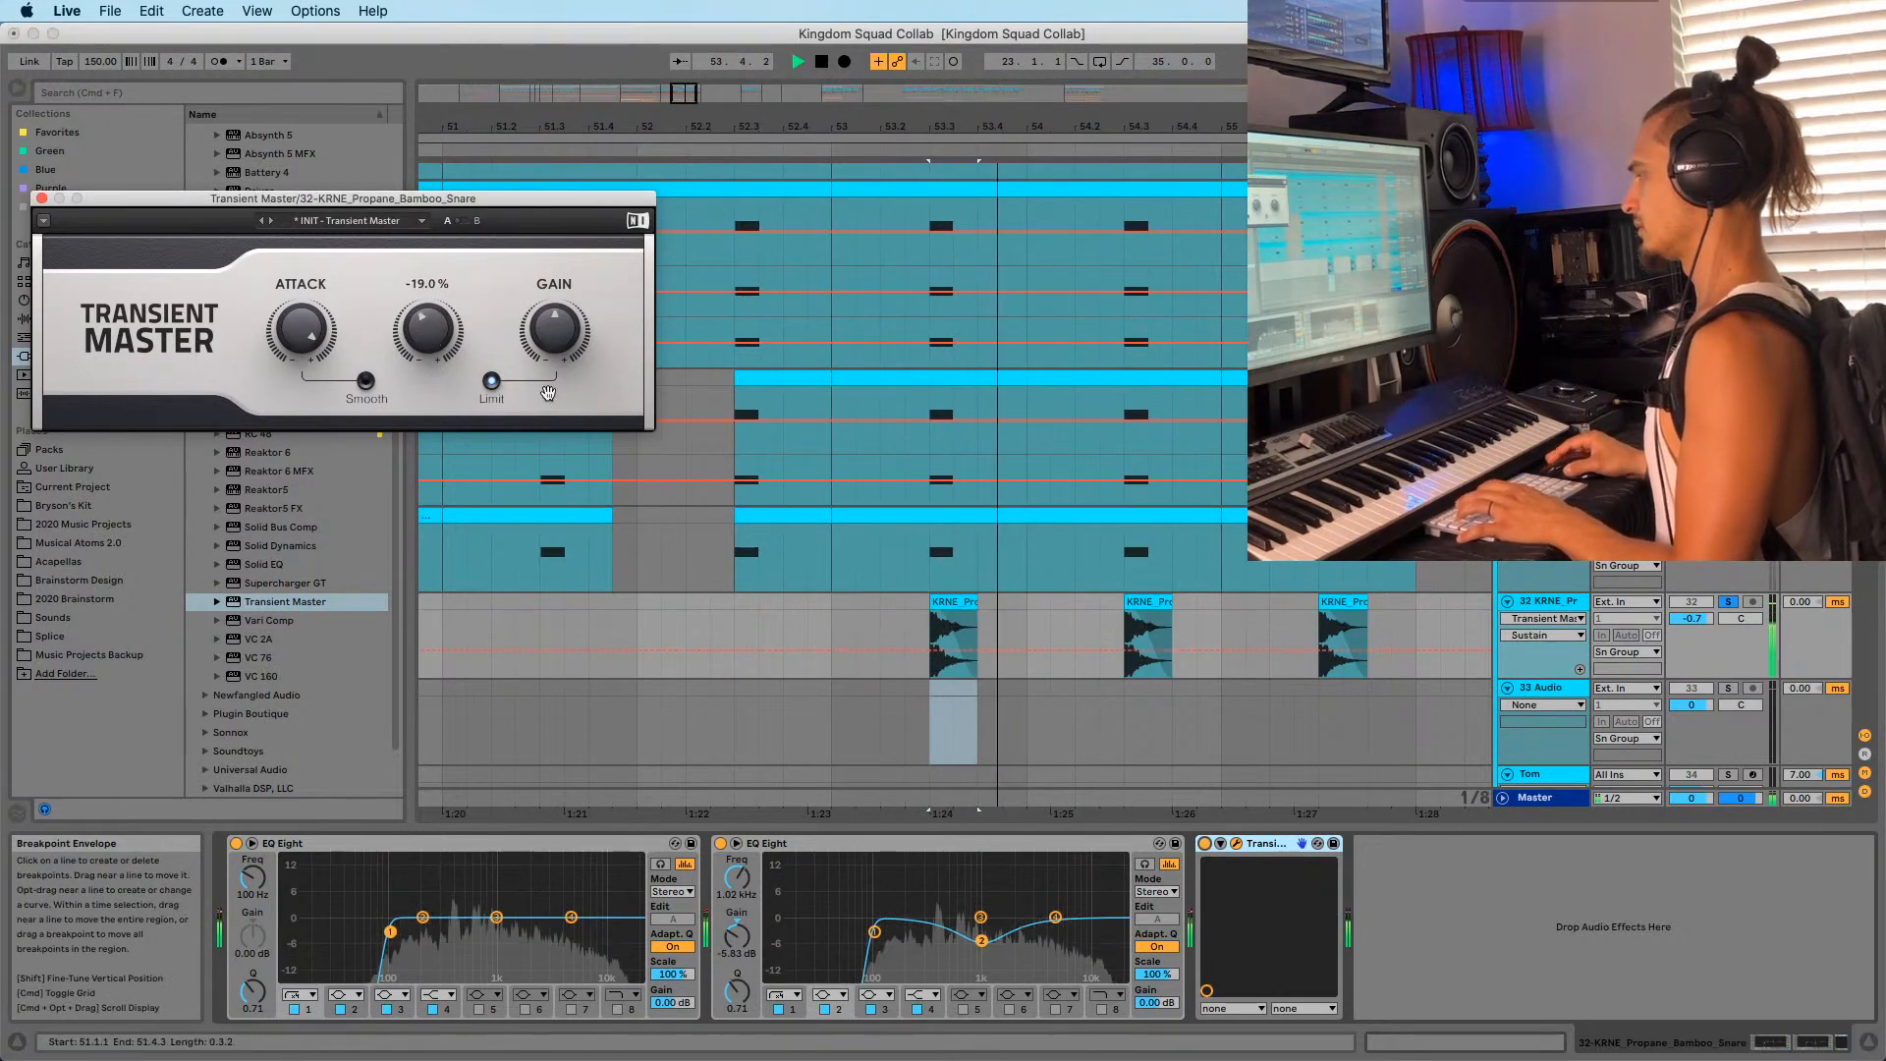
key("space")
key("super+alt+p")
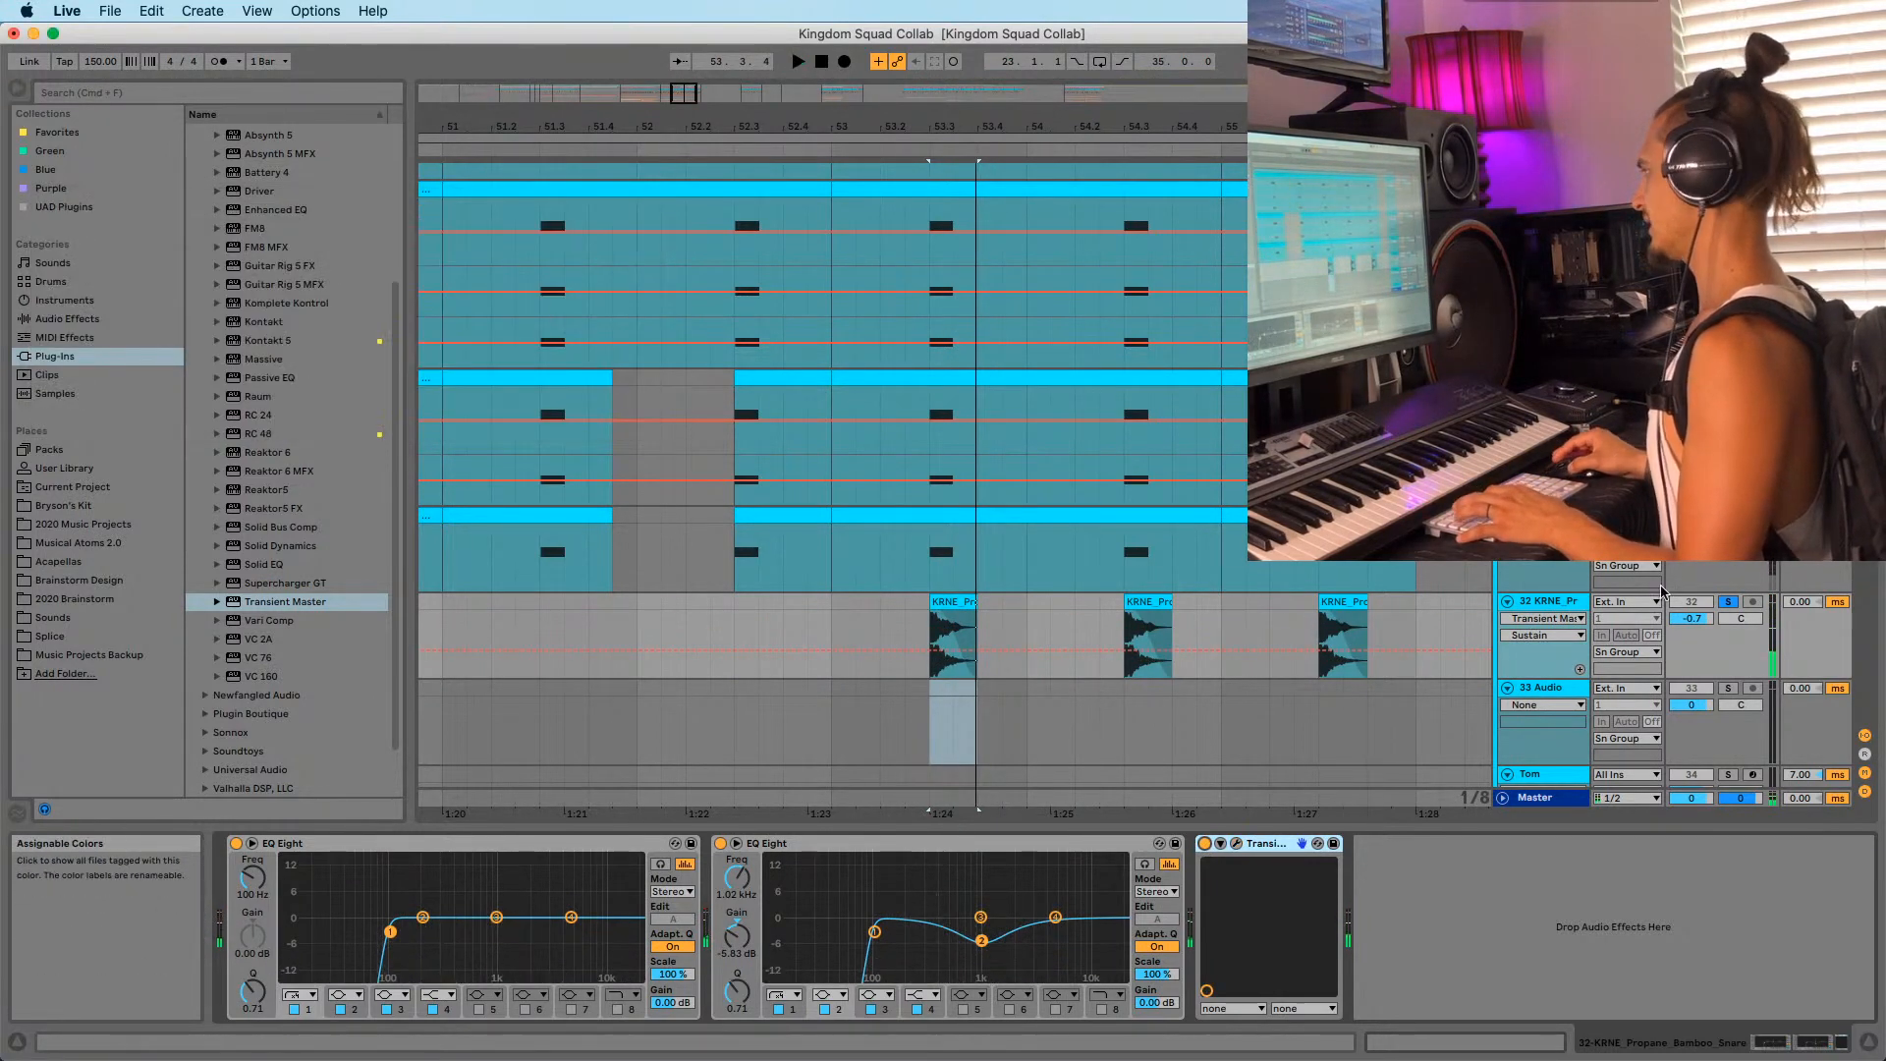
Audition the snare hits from 53.1.3 and the bar 53 downbeat, then stop.
left_click(815, 621)
key("space")
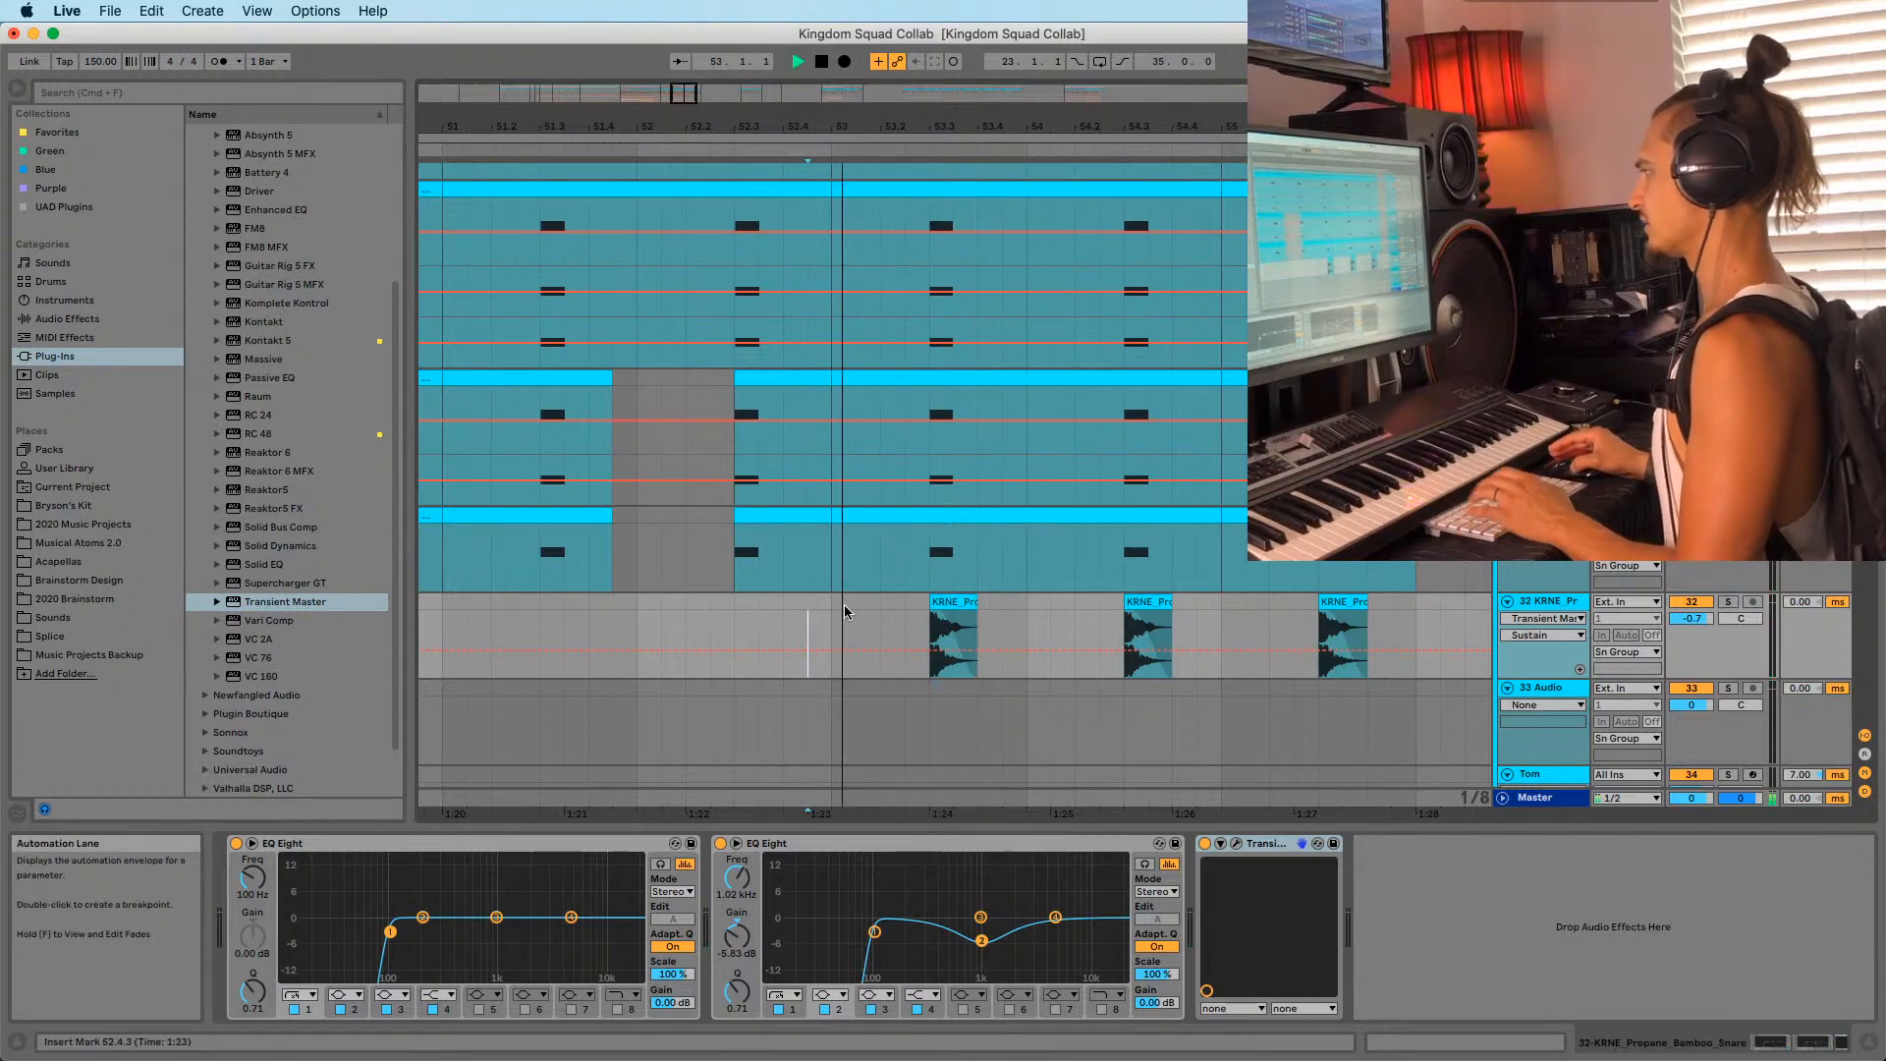
left_click_drag(988, 129, 912, 100)
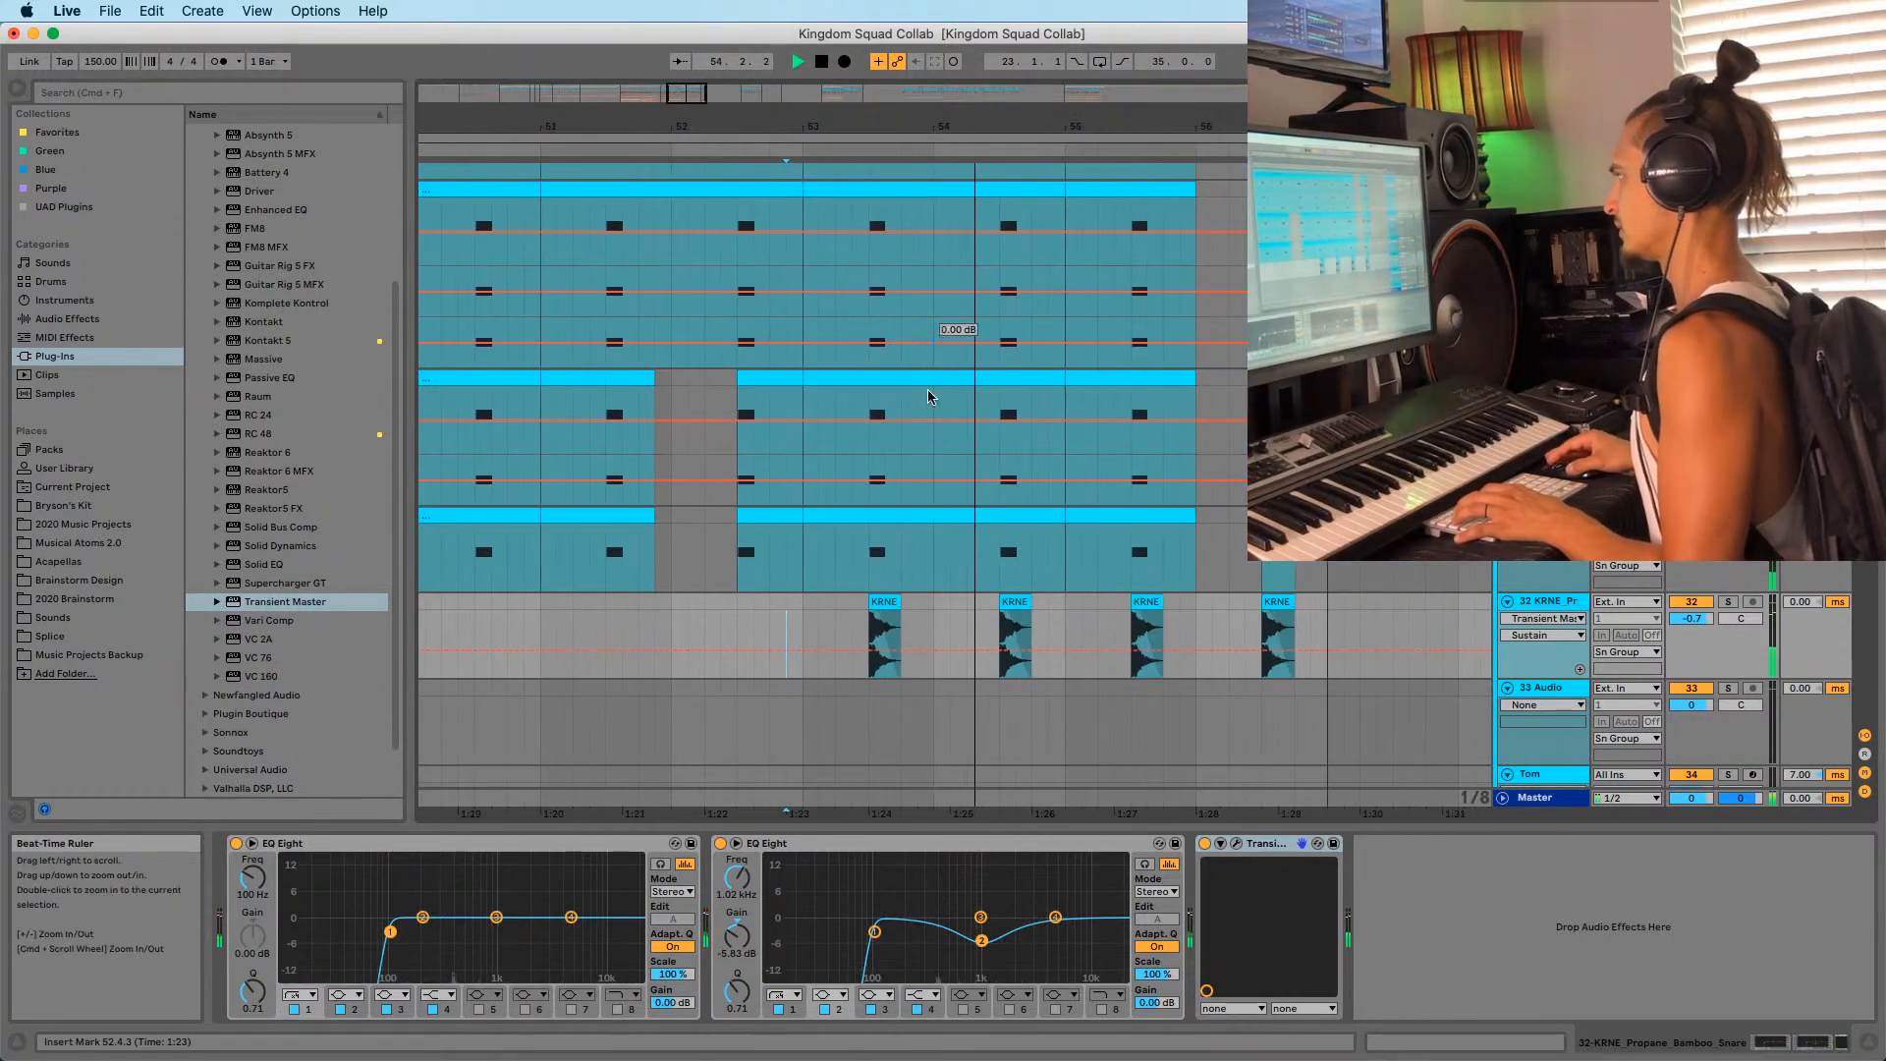
left_click(866, 554)
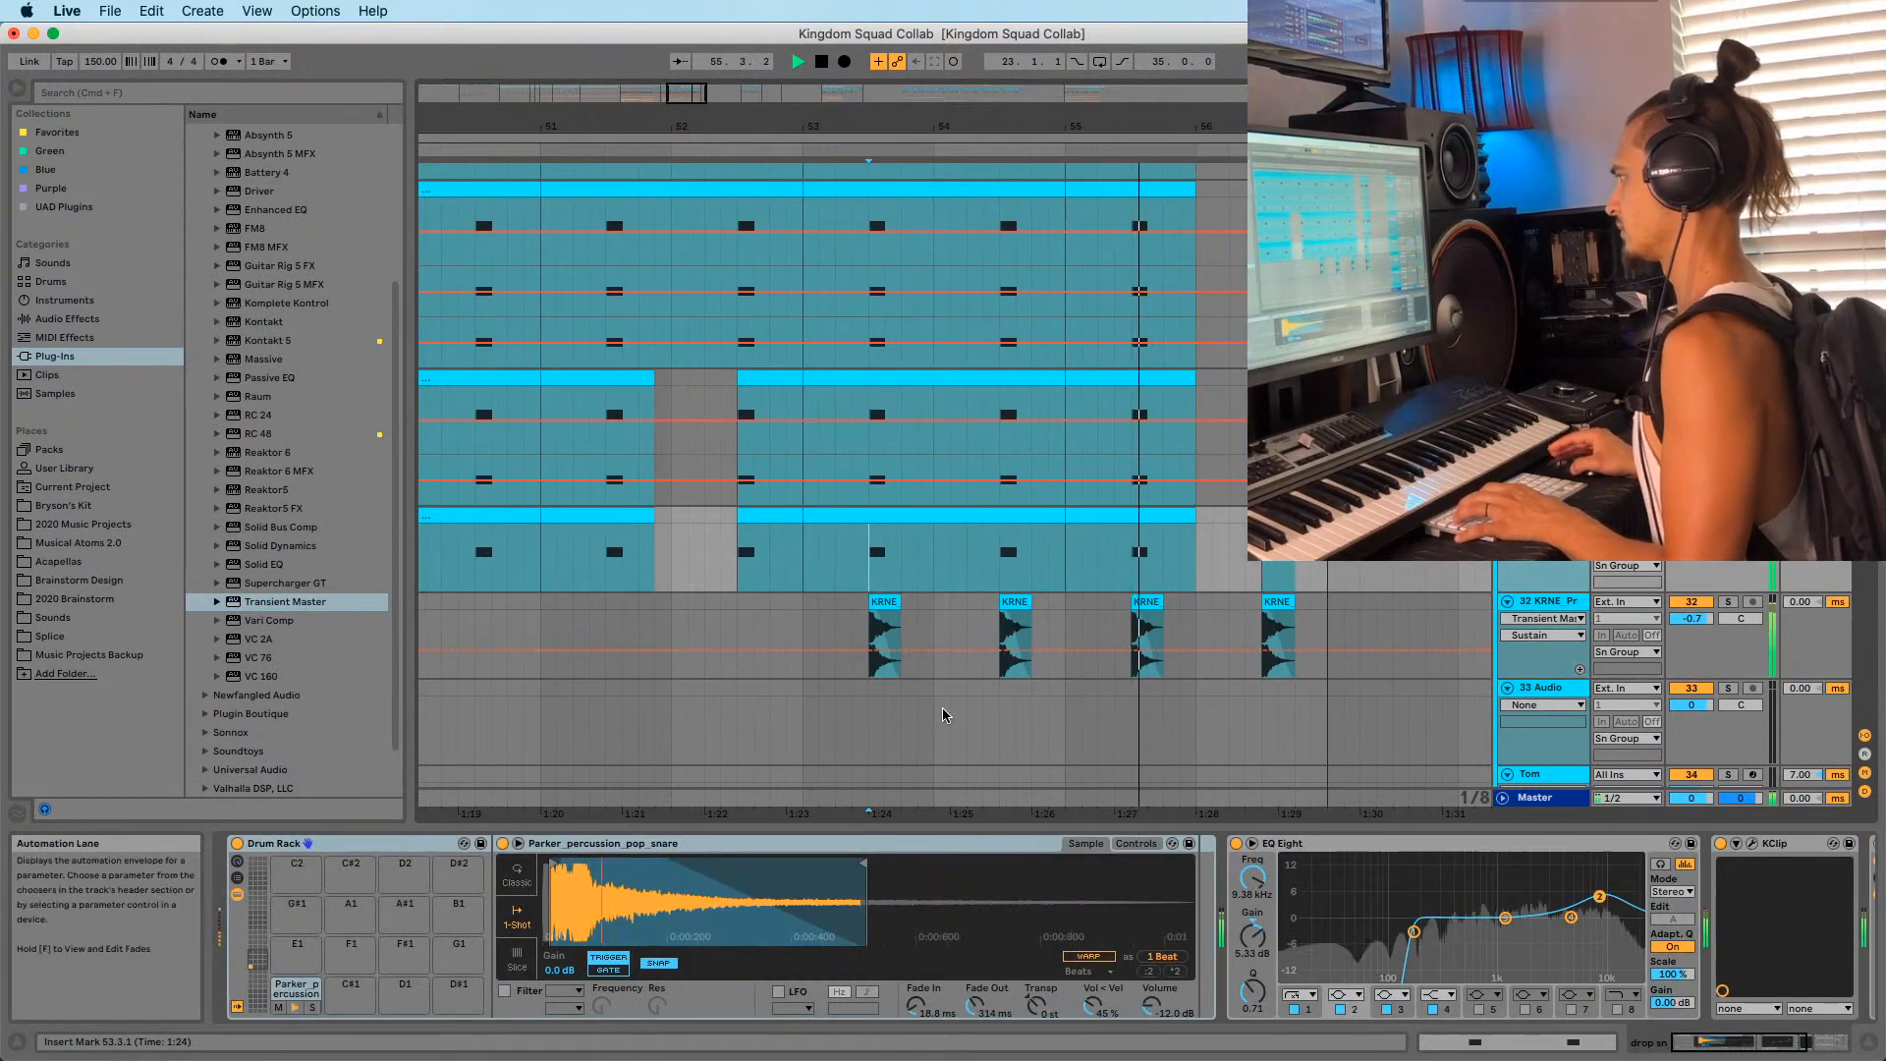
left_click(861, 626)
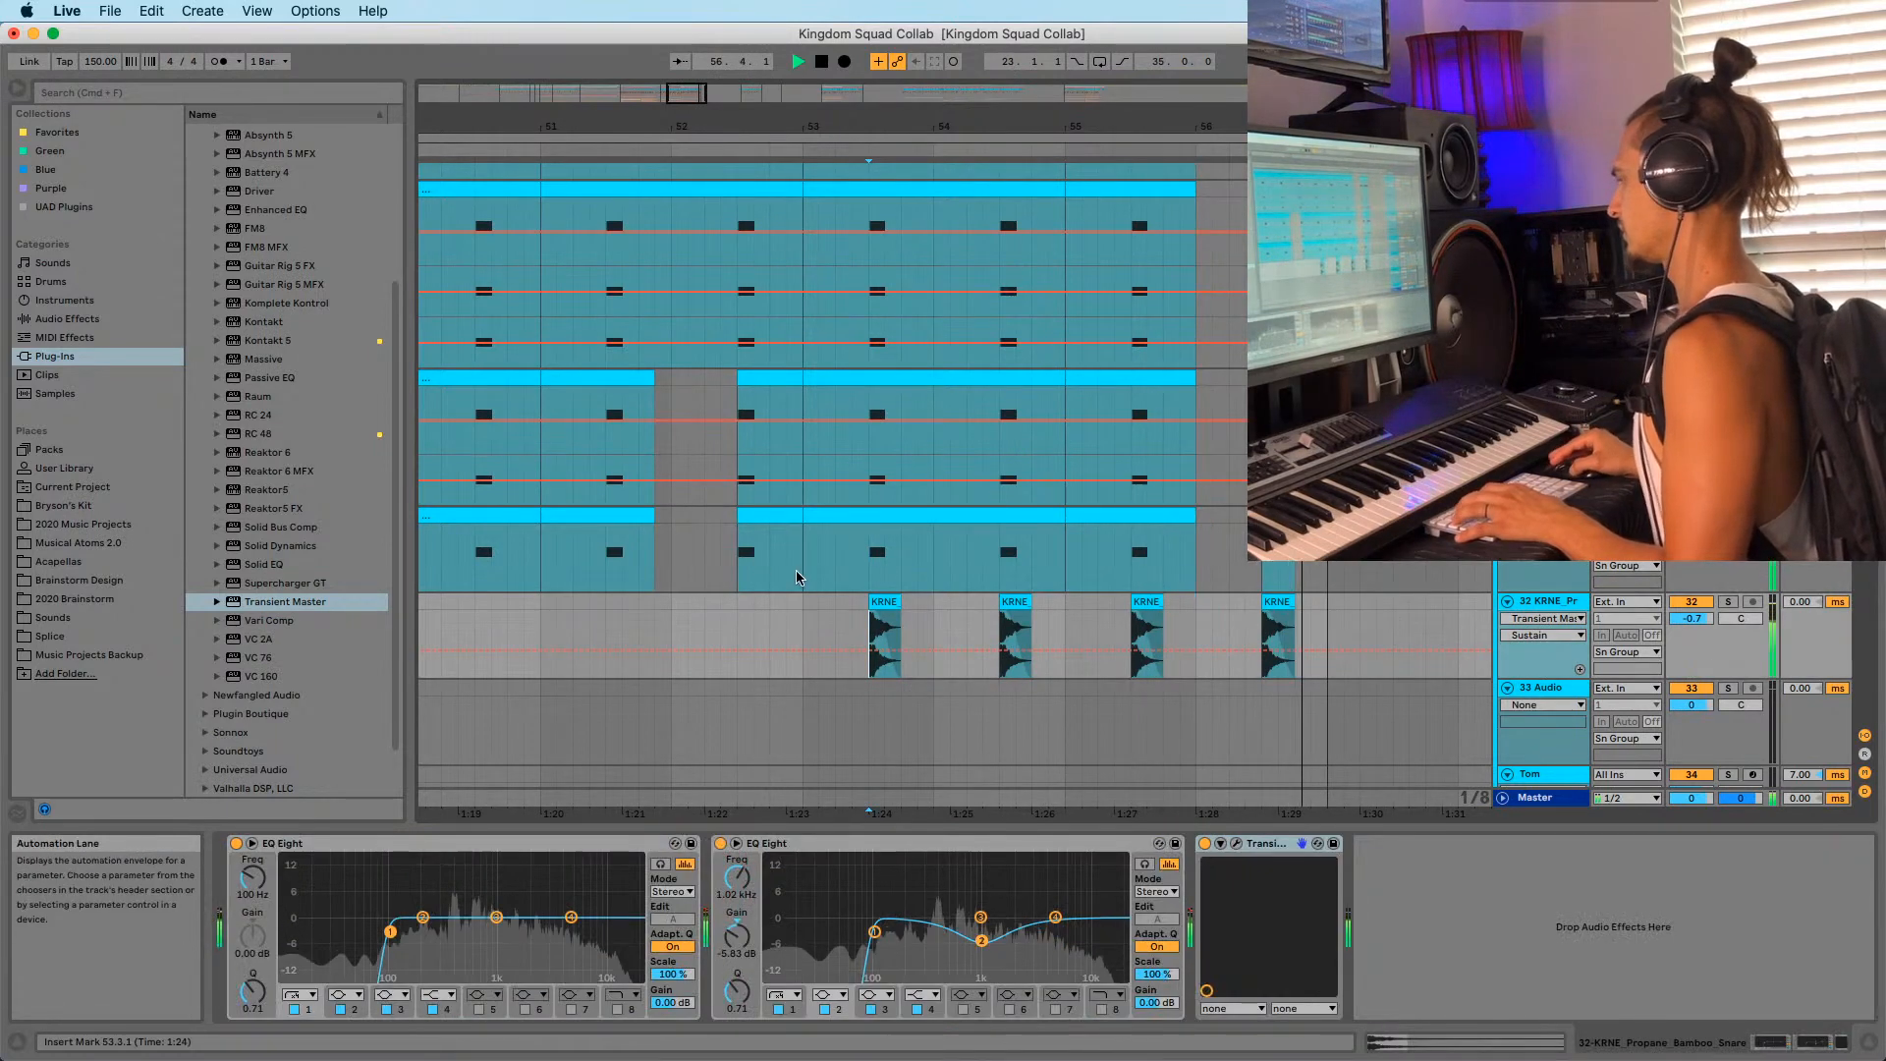
left_click(816, 615)
key("space")
key("space")
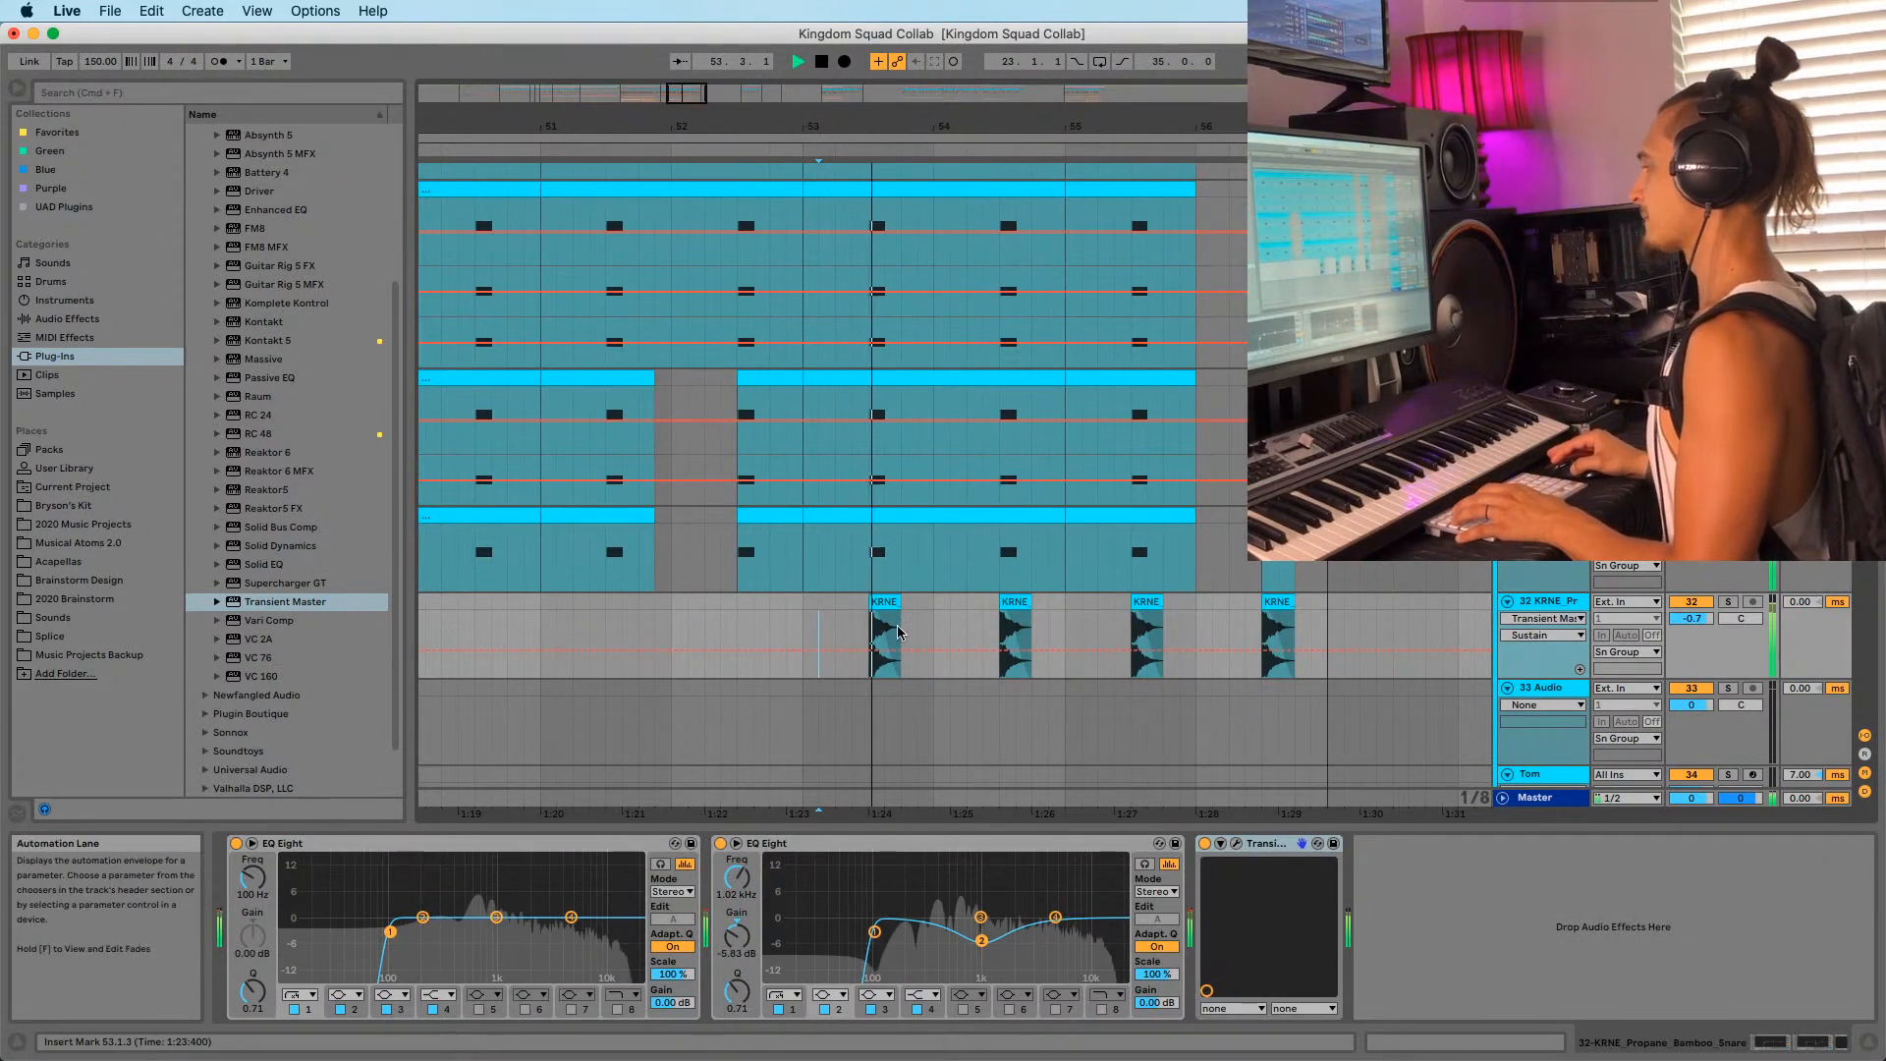
left_click(798, 605)
key("space")
key("space")
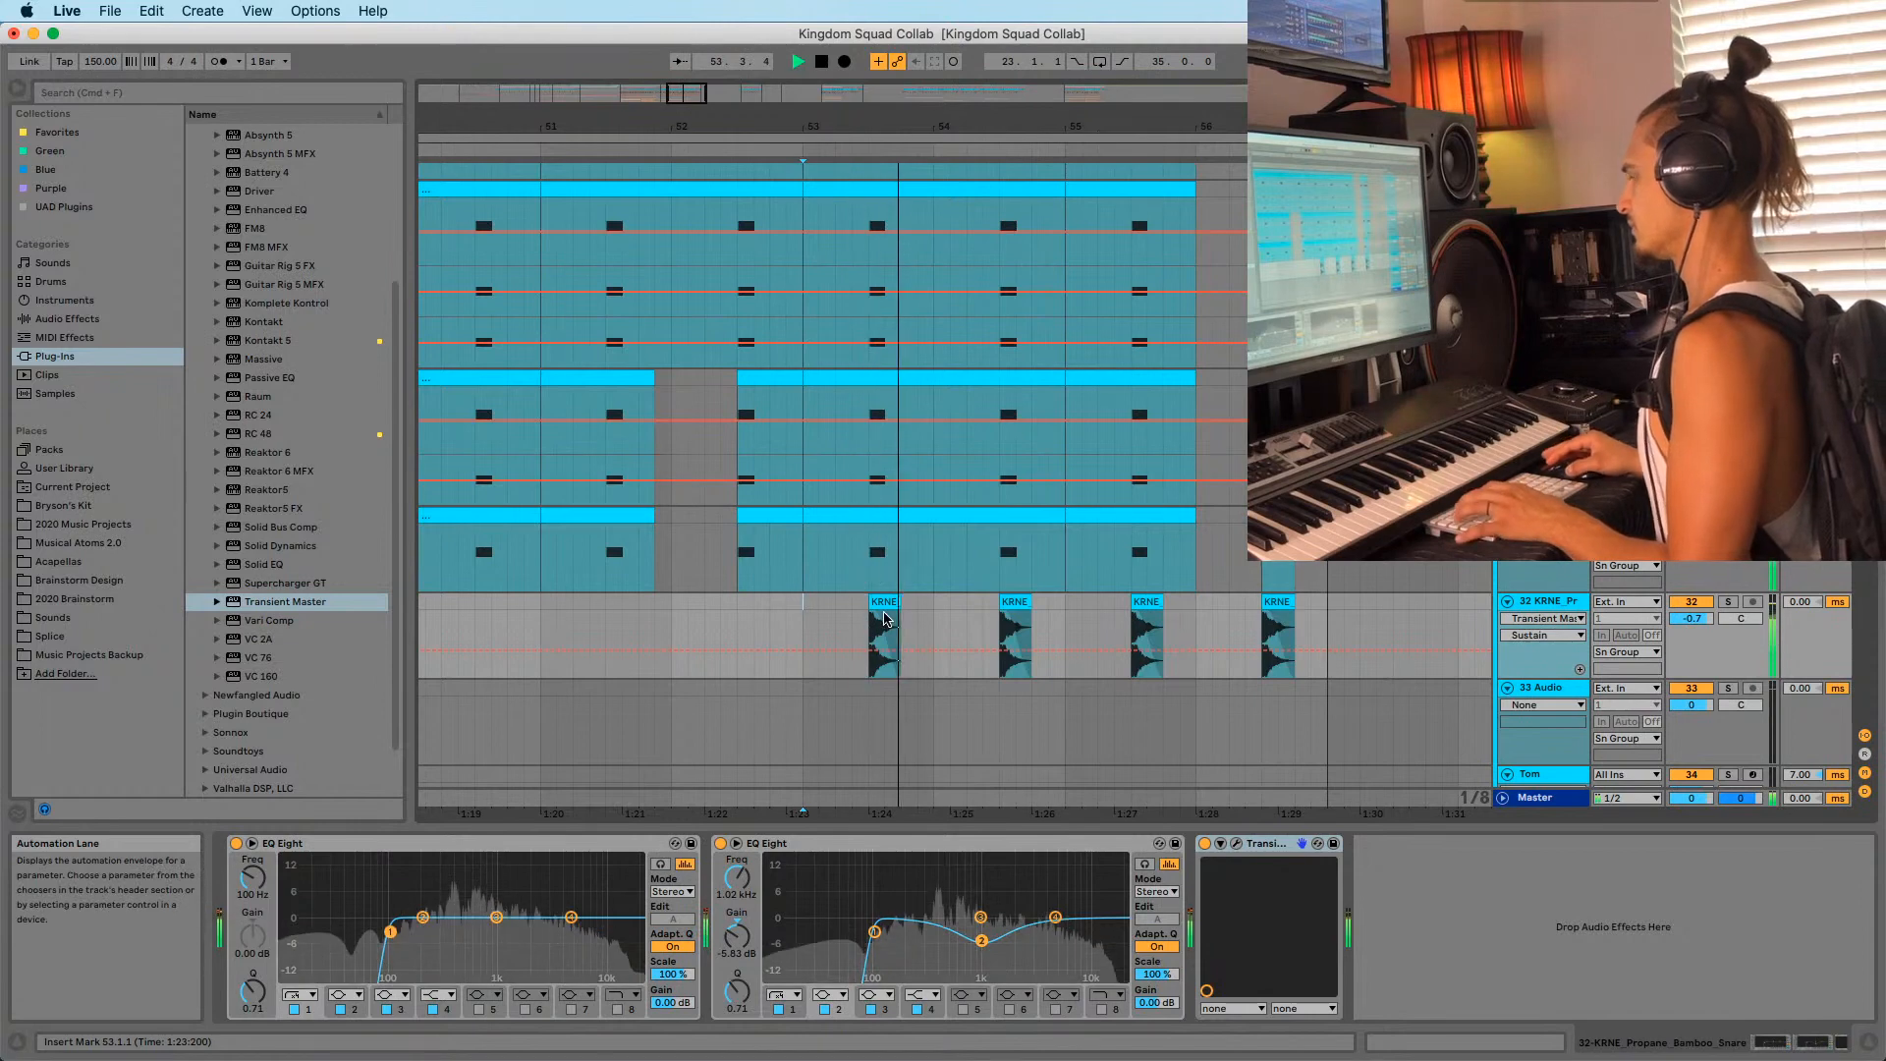
left_click_drag(789, 127, 902, 98)
key("space")
Show the drop from bar 41 with automation hidden, PMDM_Snare_11 selected, insert point near 52.5.
left_click(643, 220)
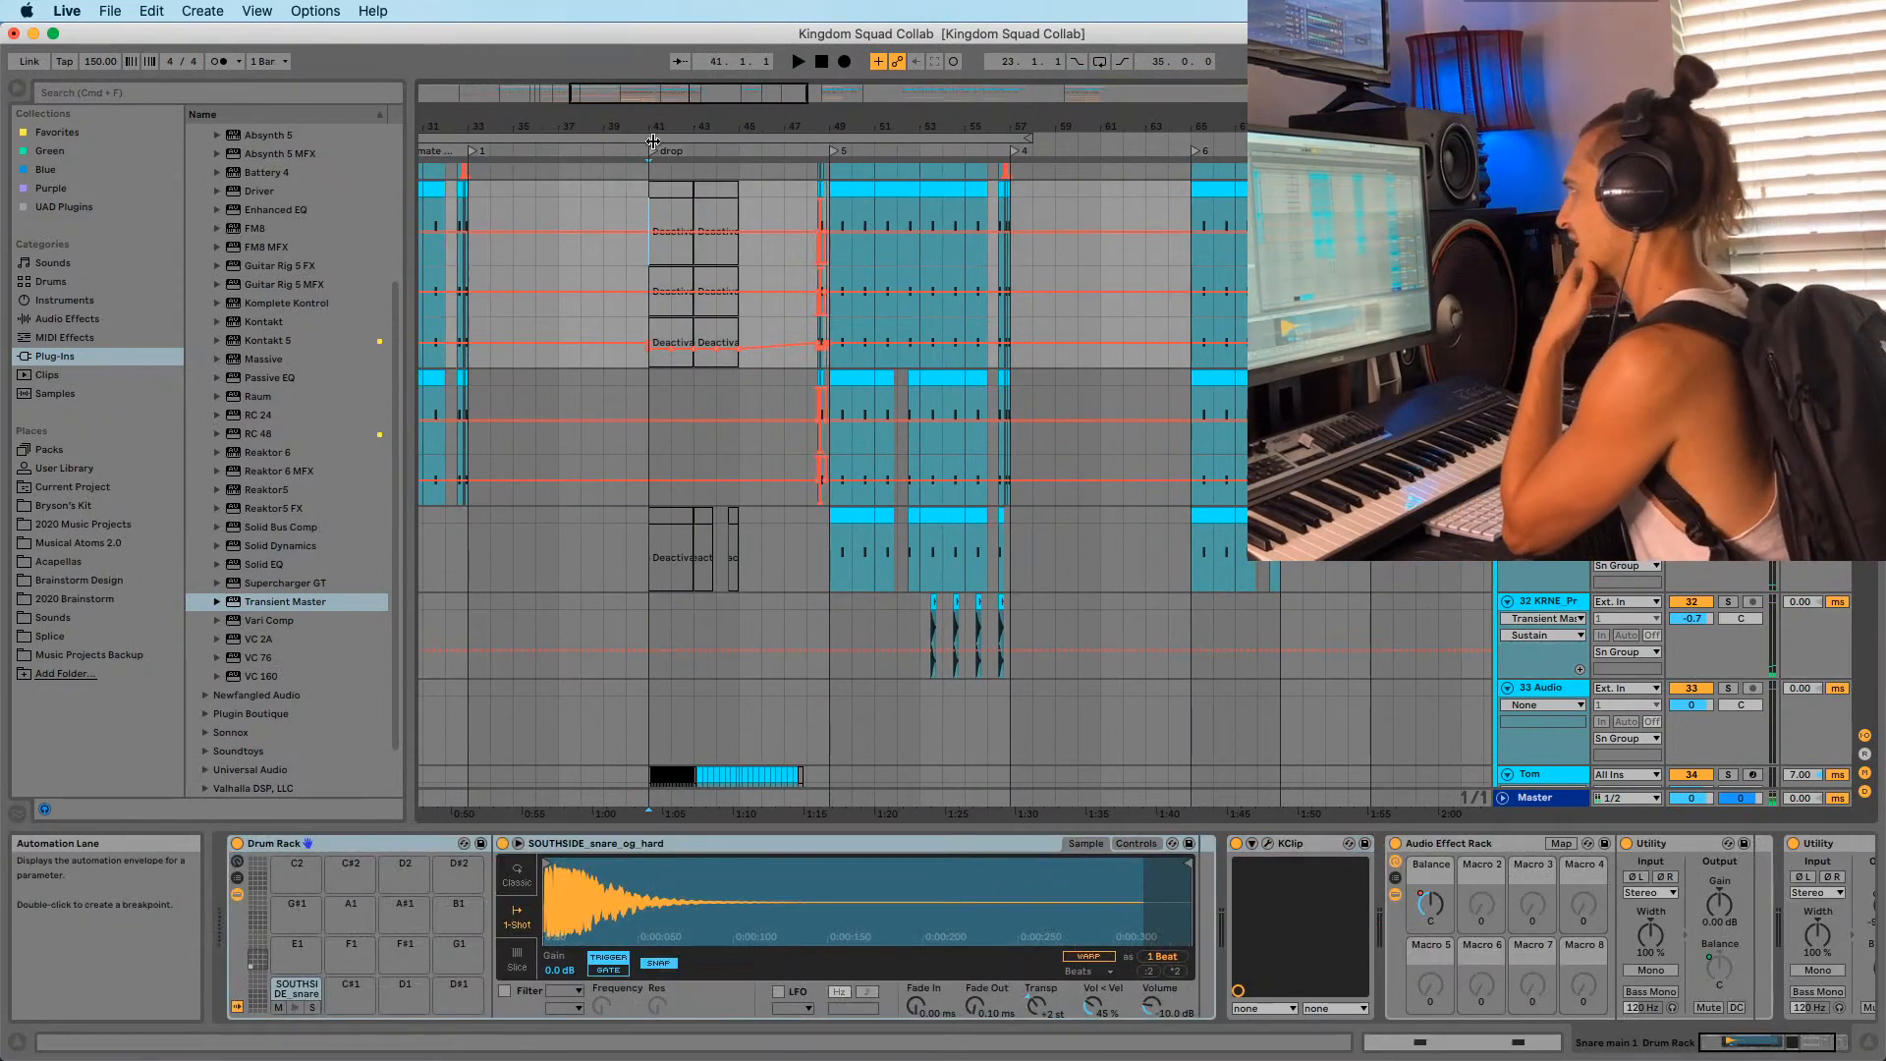
left_click_drag(650, 127, 656, 167)
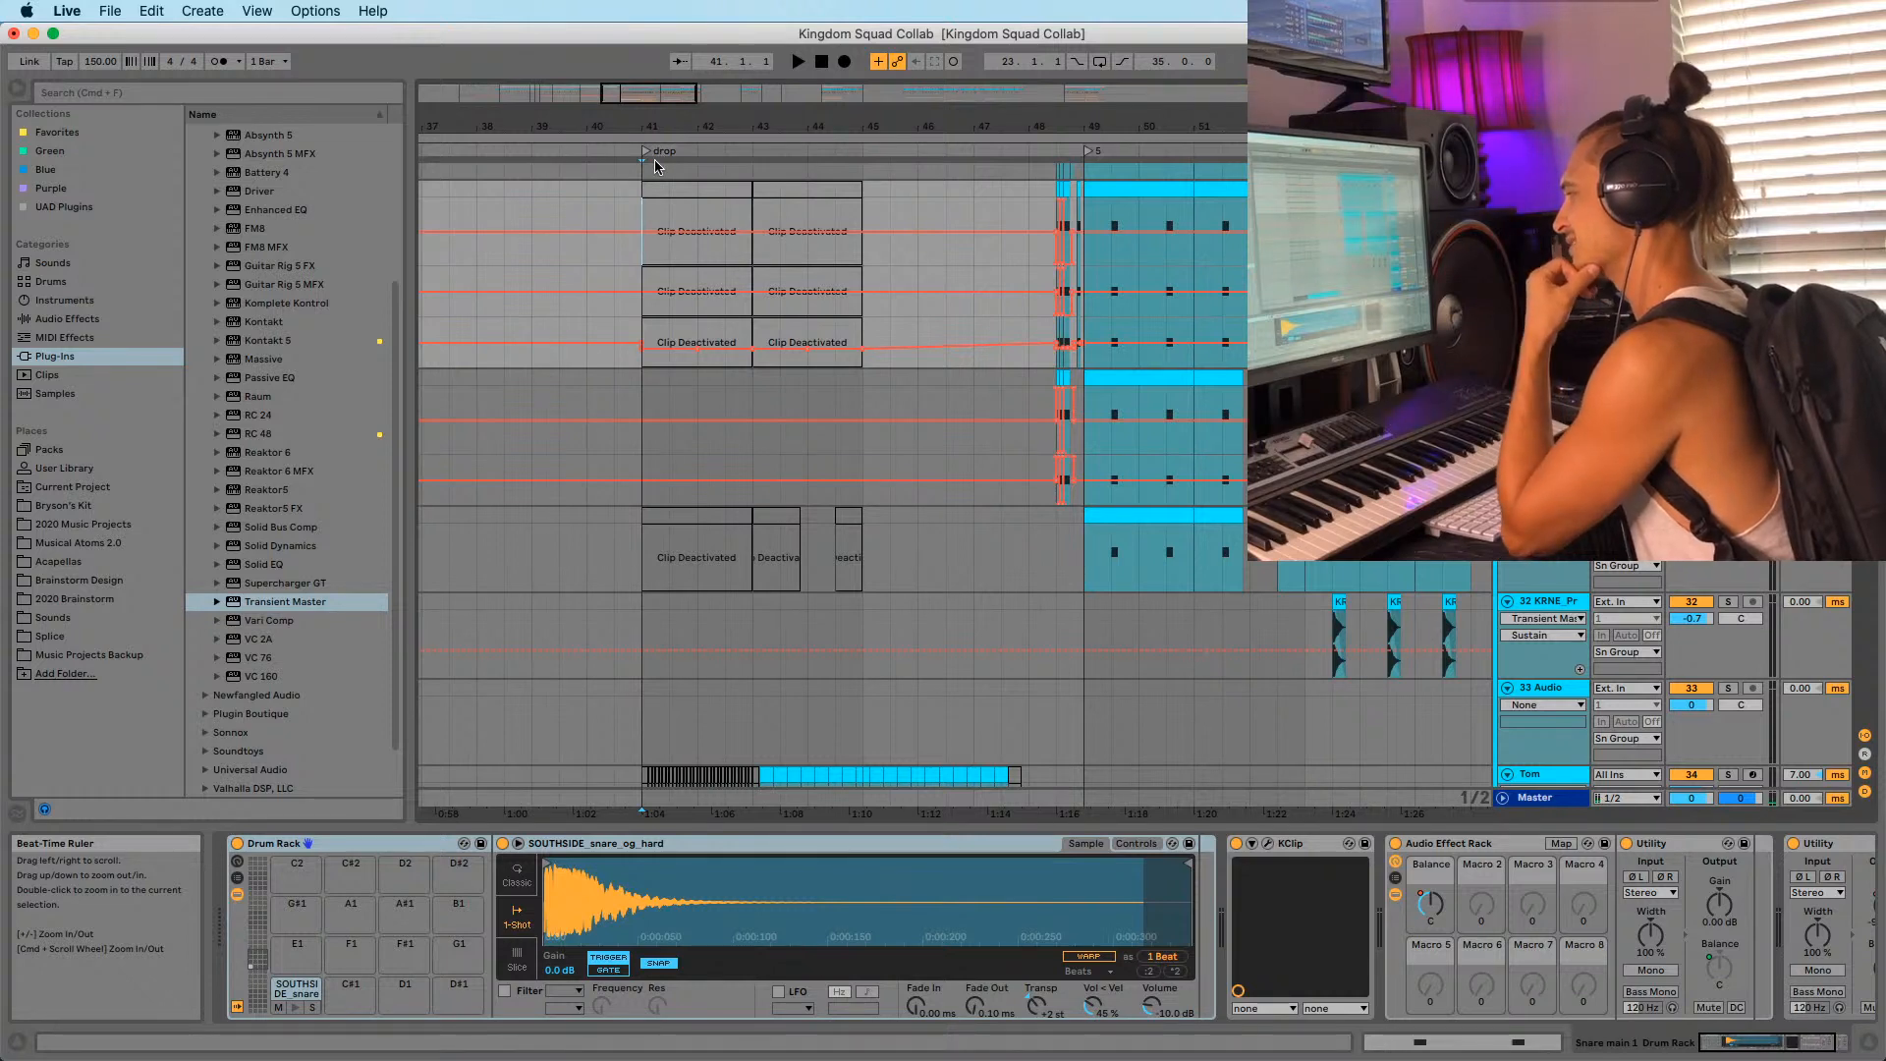
left_click(640, 392)
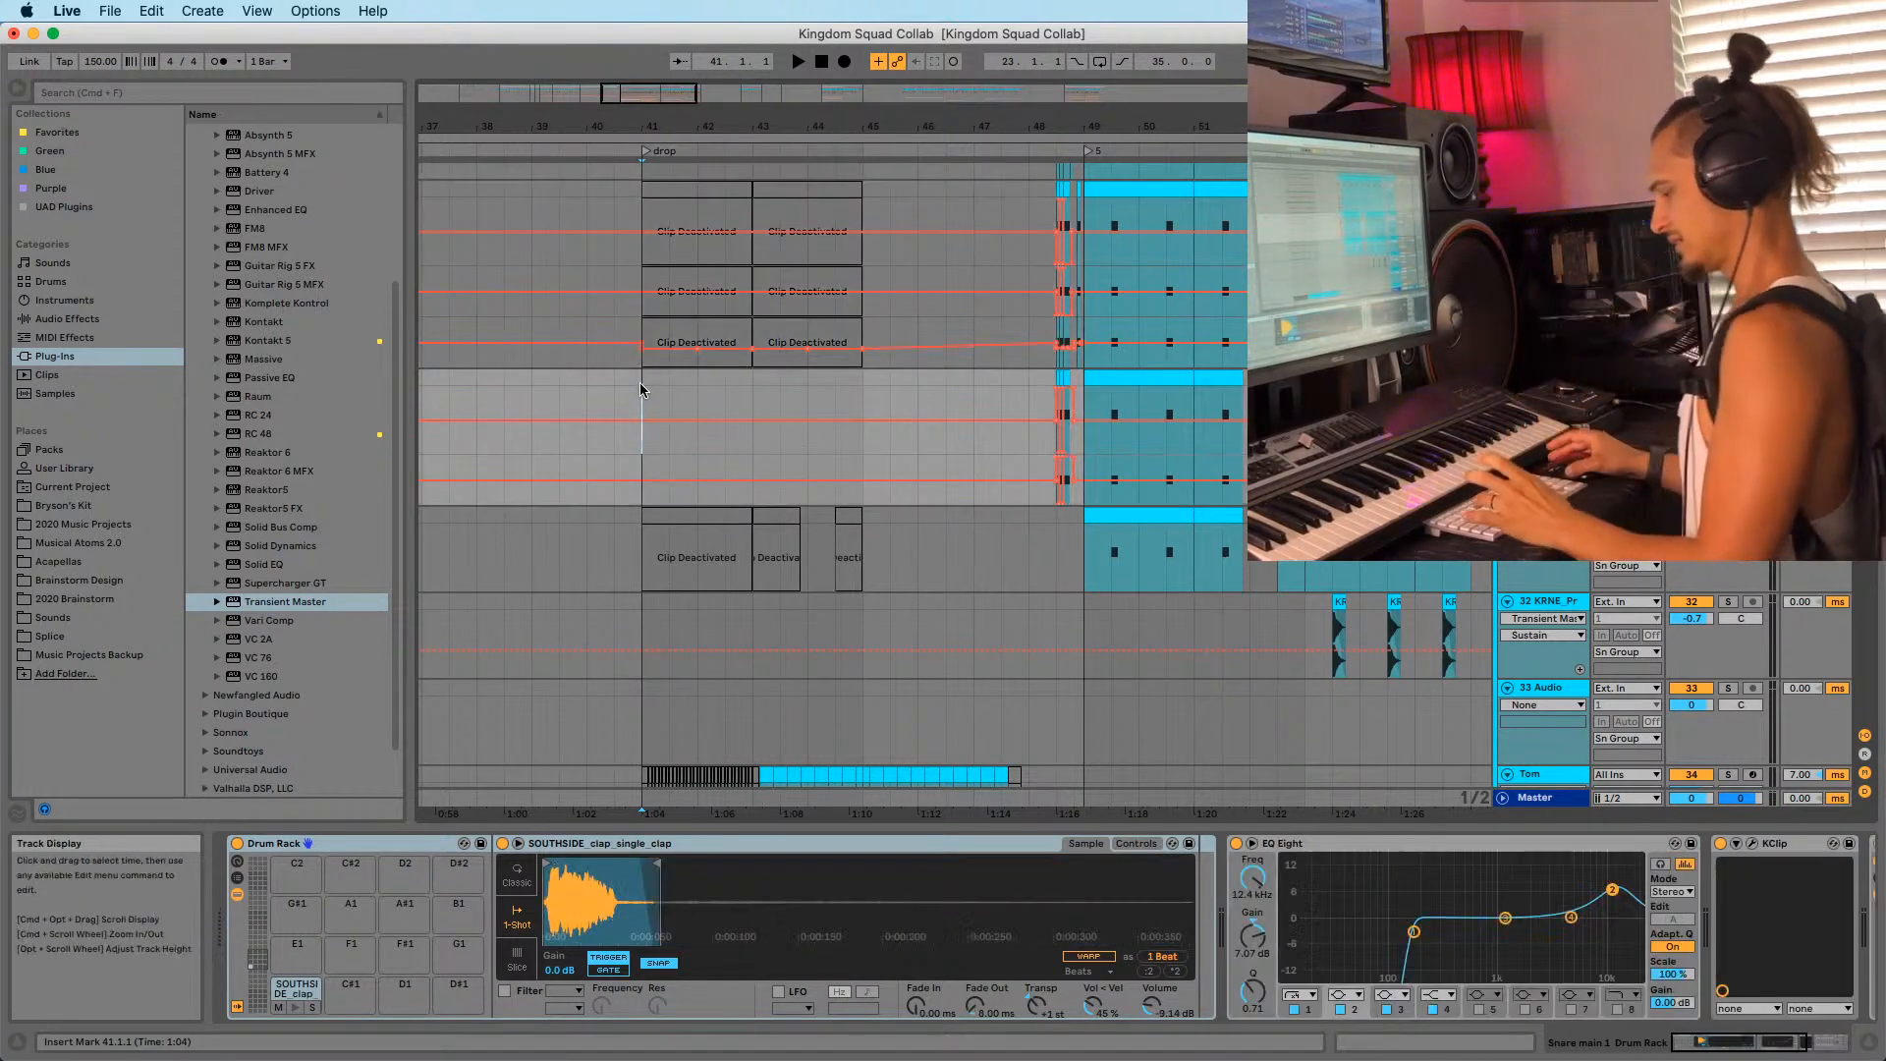
key("a")
left_click(641, 339)
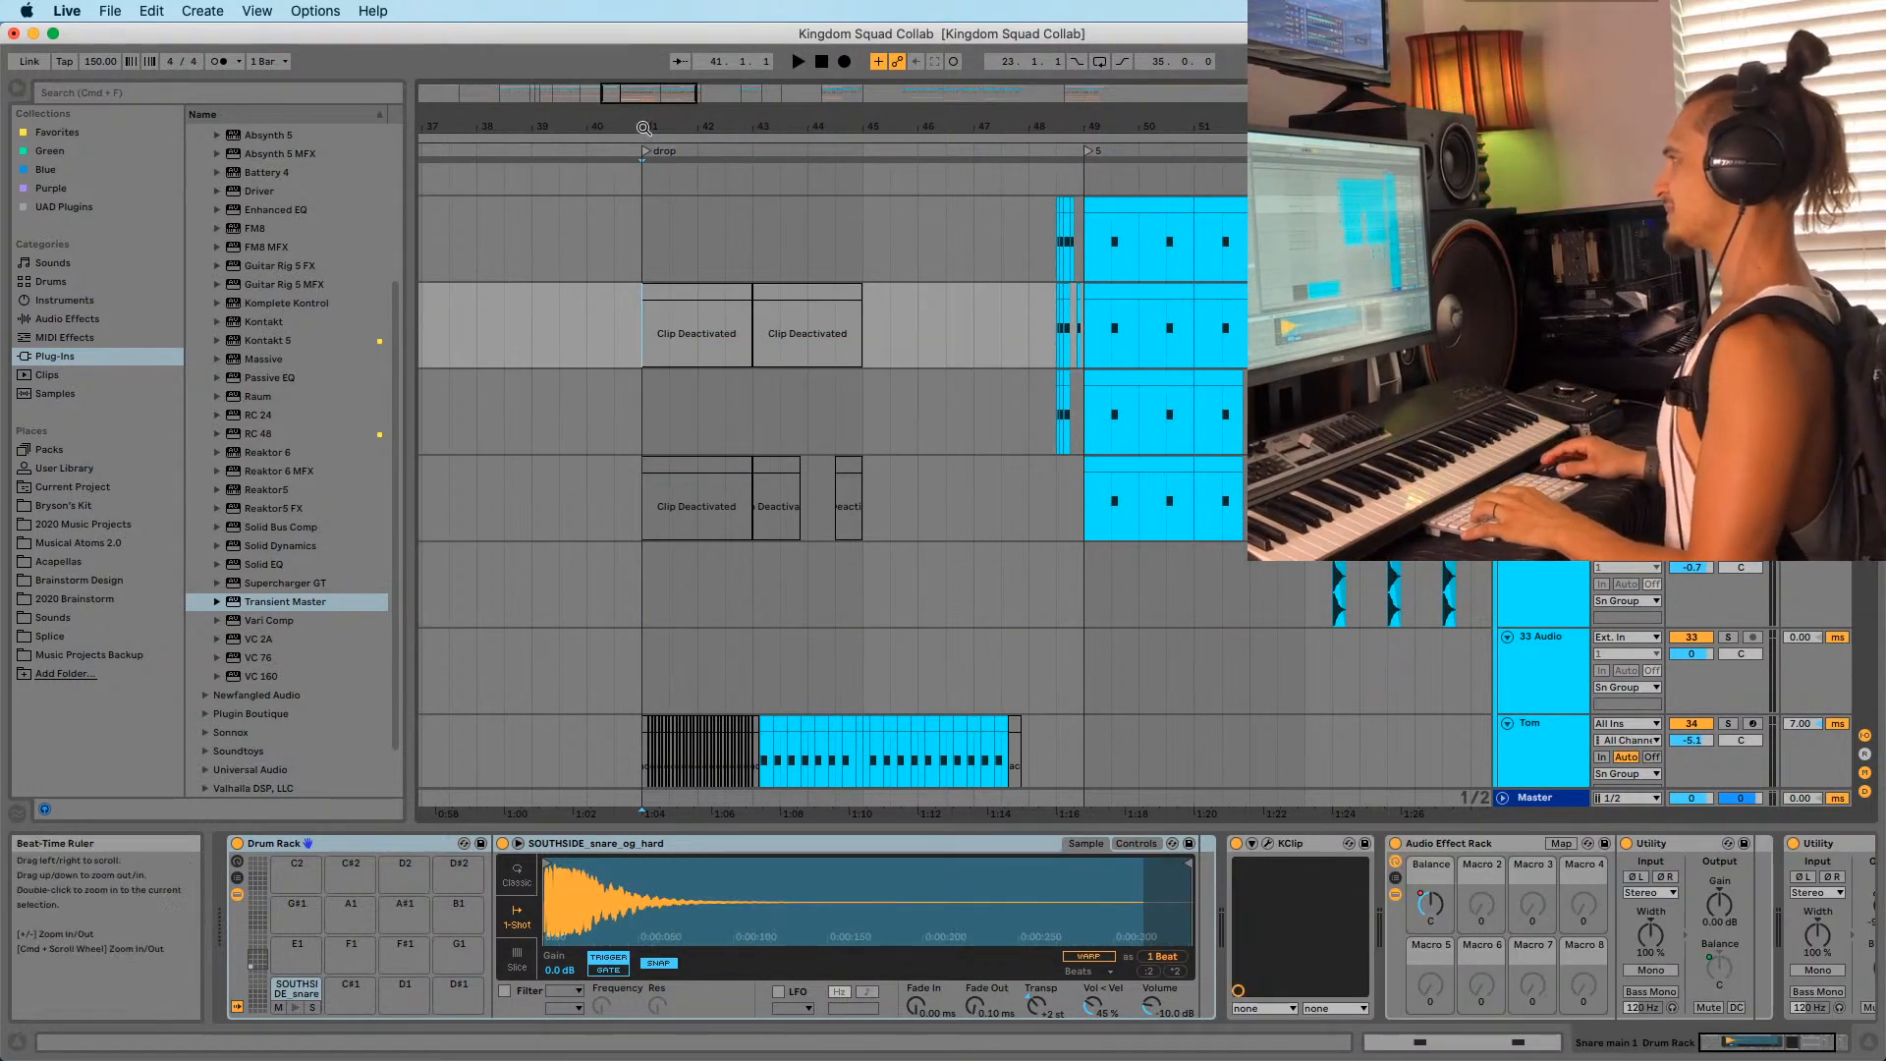
mouse_move(643, 127)
left_mouse_down()
mouse_move(643, 99)
mouse_move(654, 130)
left_mouse_up()
left_click(641, 251)
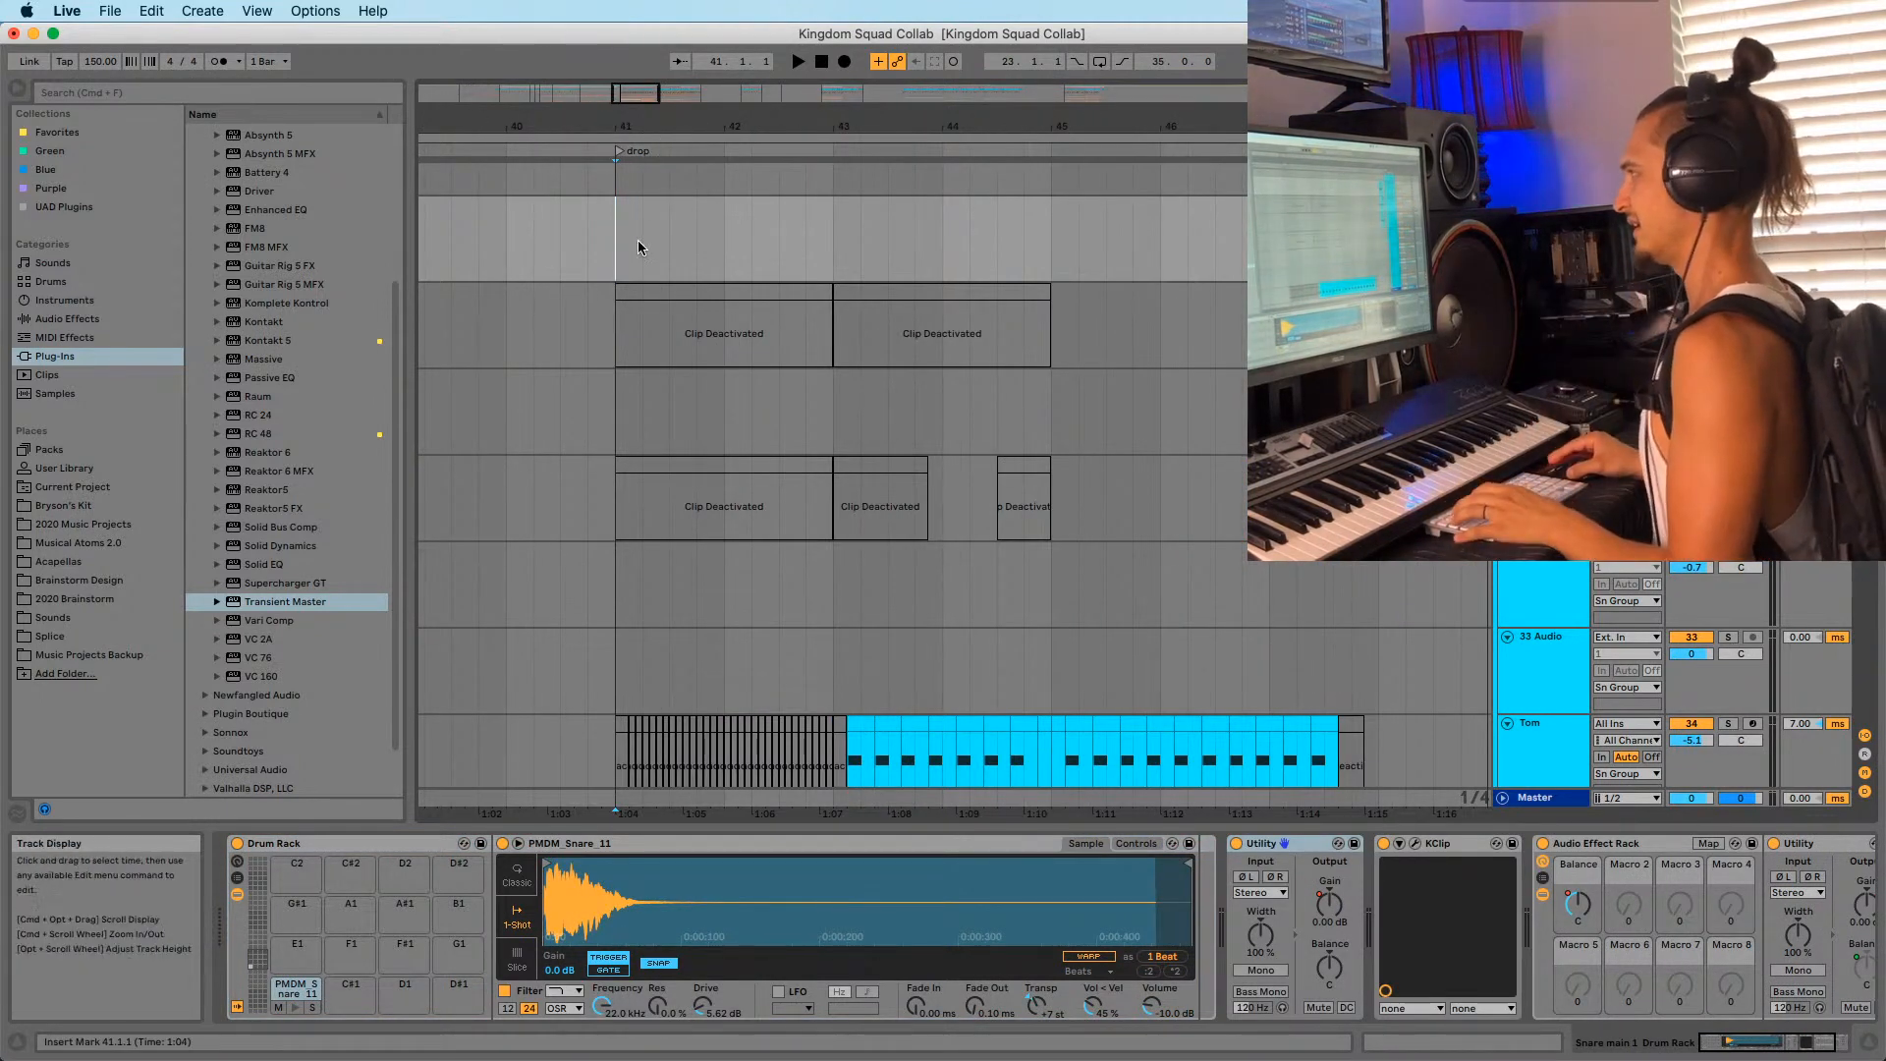
left_click_drag(619, 126, 604, 101)
mouse_move(747, 126)
left_mouse_down()
mouse_move(821, 139)
mouse_move(796, 113)
mouse_move(821, 127)
mouse_move(725, 110)
left_mouse_up()
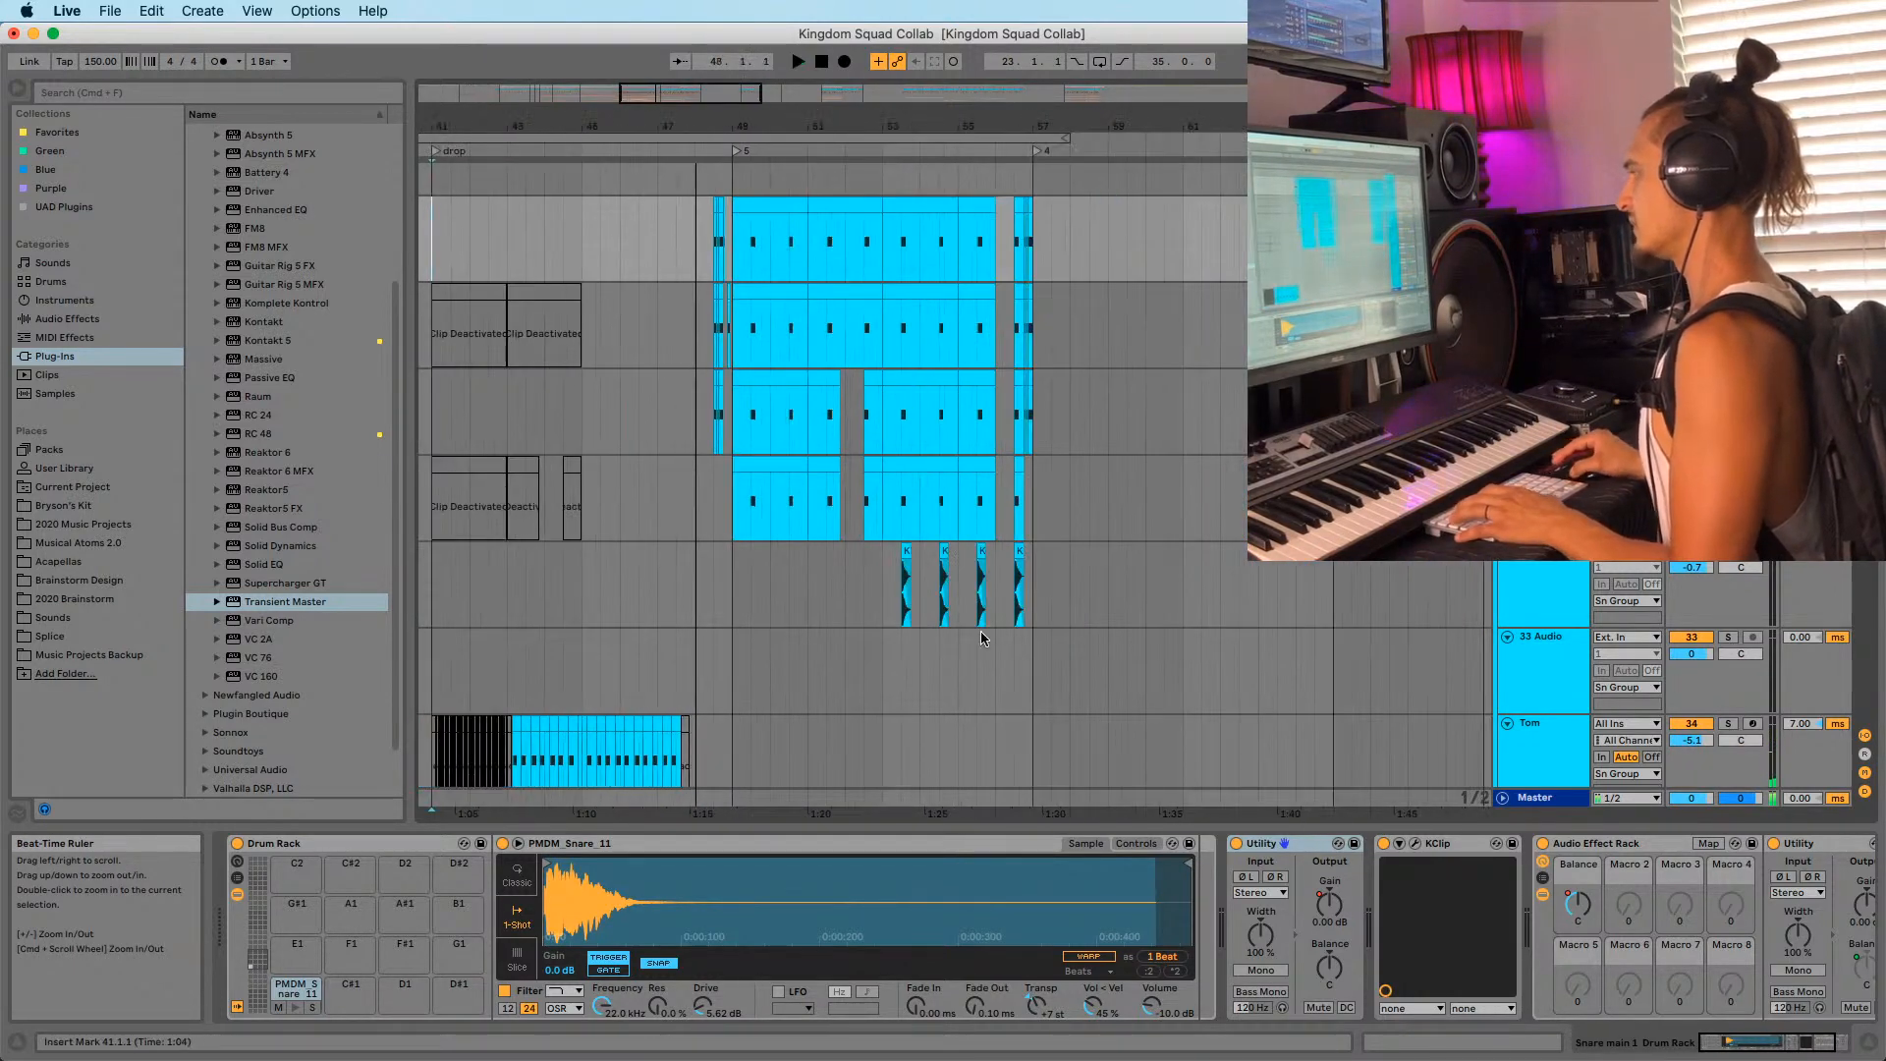
left_click(881, 587)
Move to the 33 Audio track and bring up the Splice sample folders in the browser.
key("Down")
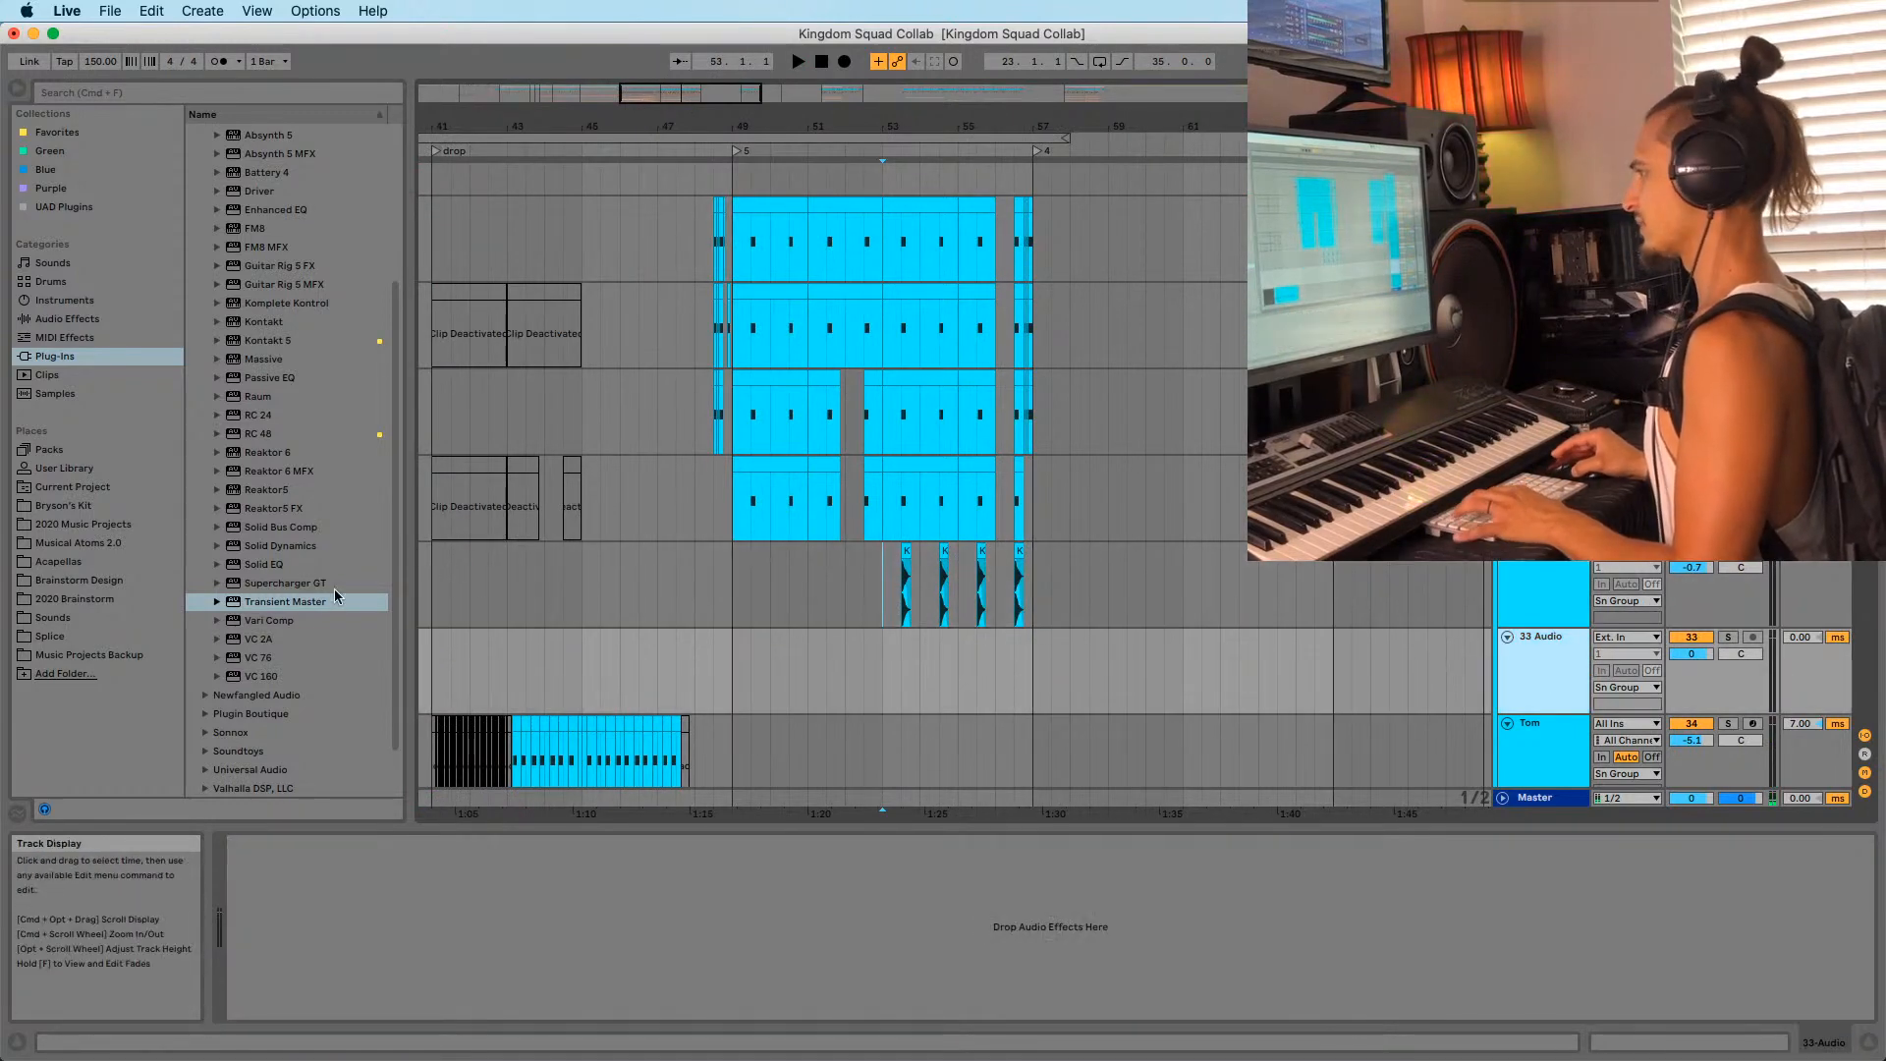
left_click(335, 596)
scroll(246, 491, "down", 2)
left_click(62, 320)
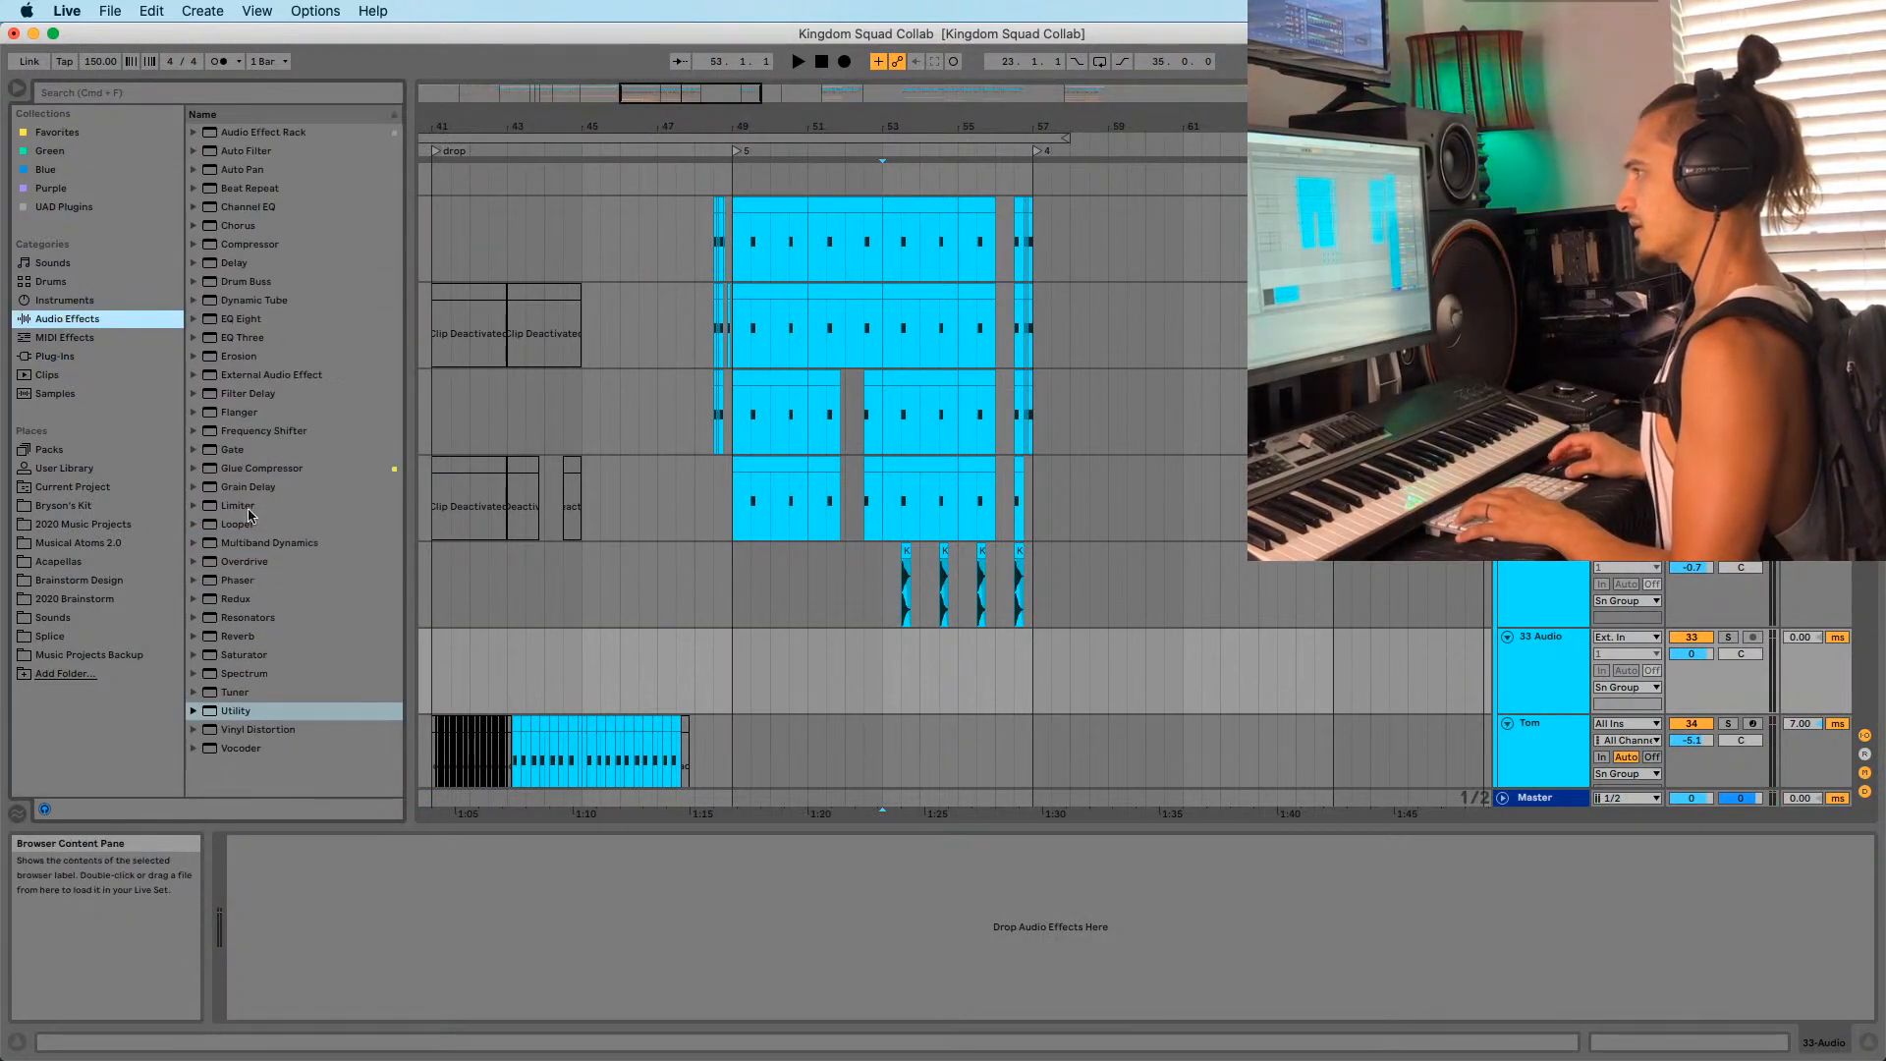
left_click(51, 637)
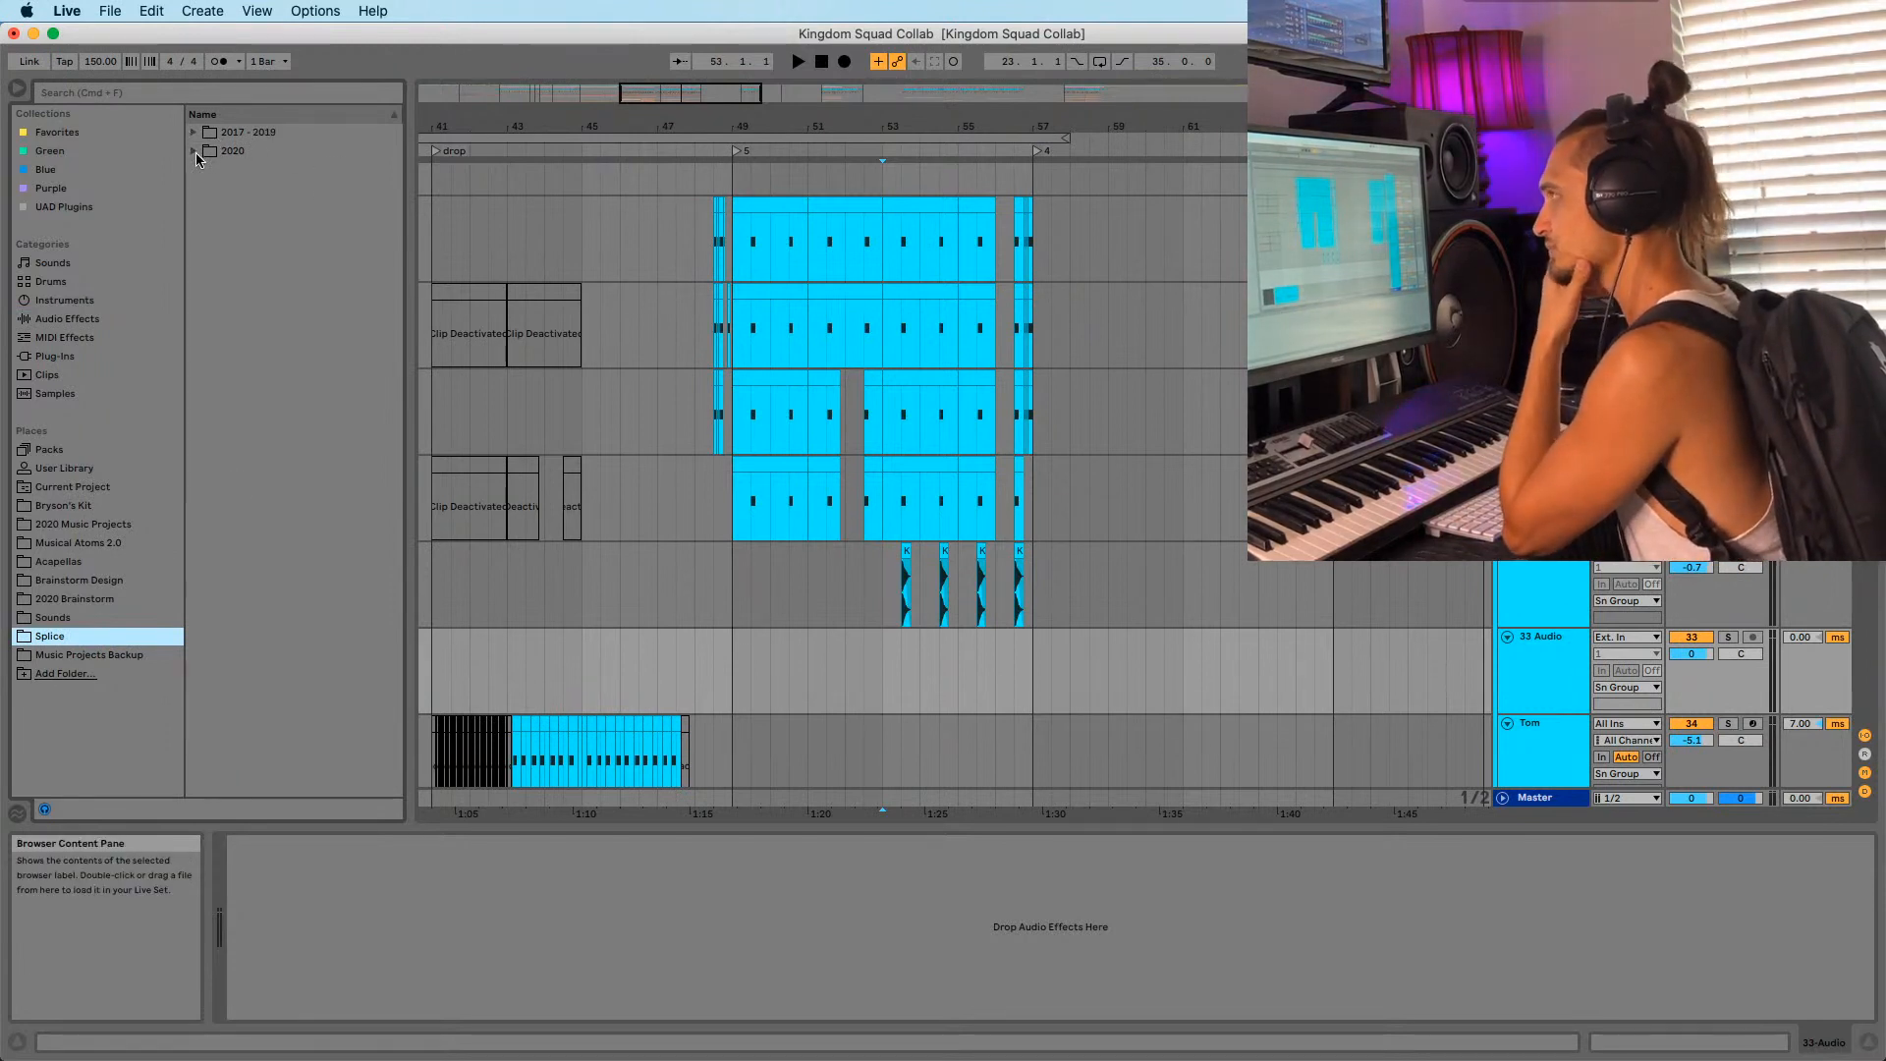
Audition Zaytoven Drumkit samples: hihat closed 01, 808 08 F#, kick 03, percussion 14.
left_click(193, 151)
scroll(256, 471, "down", 4)
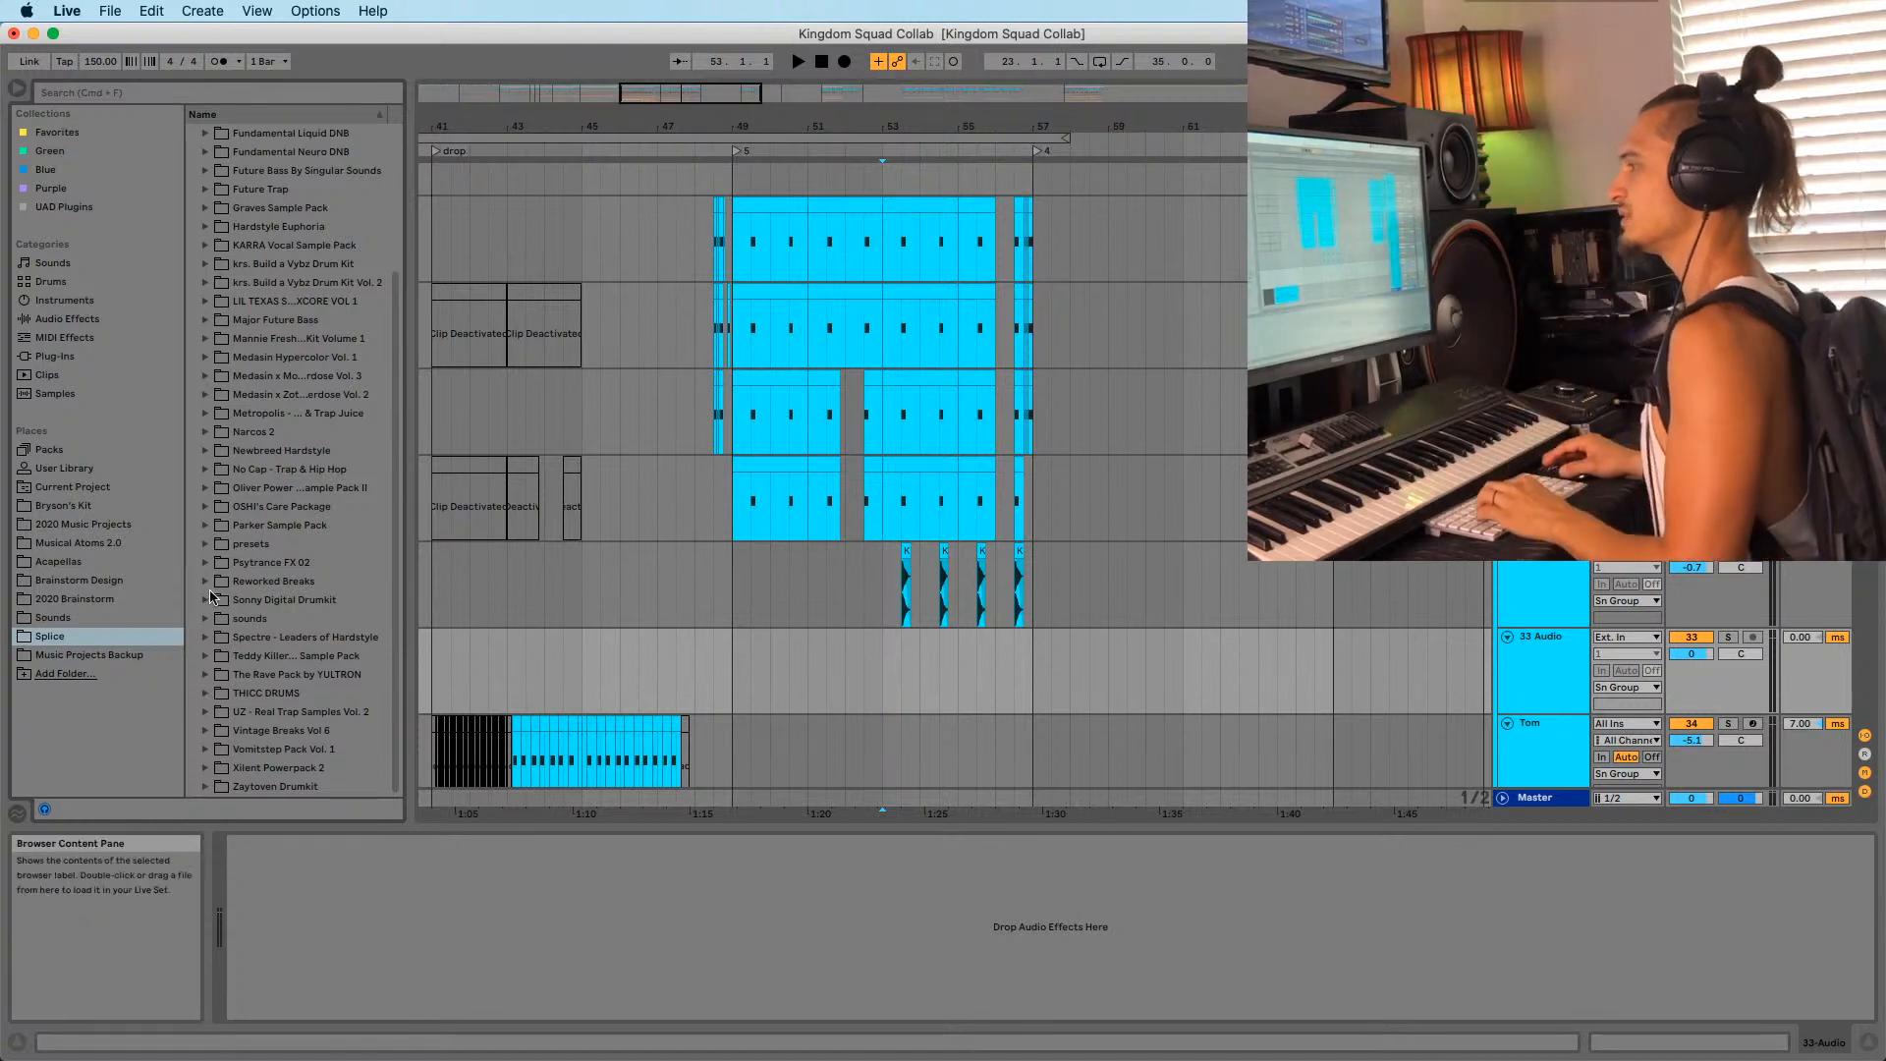
left_click(206, 786)
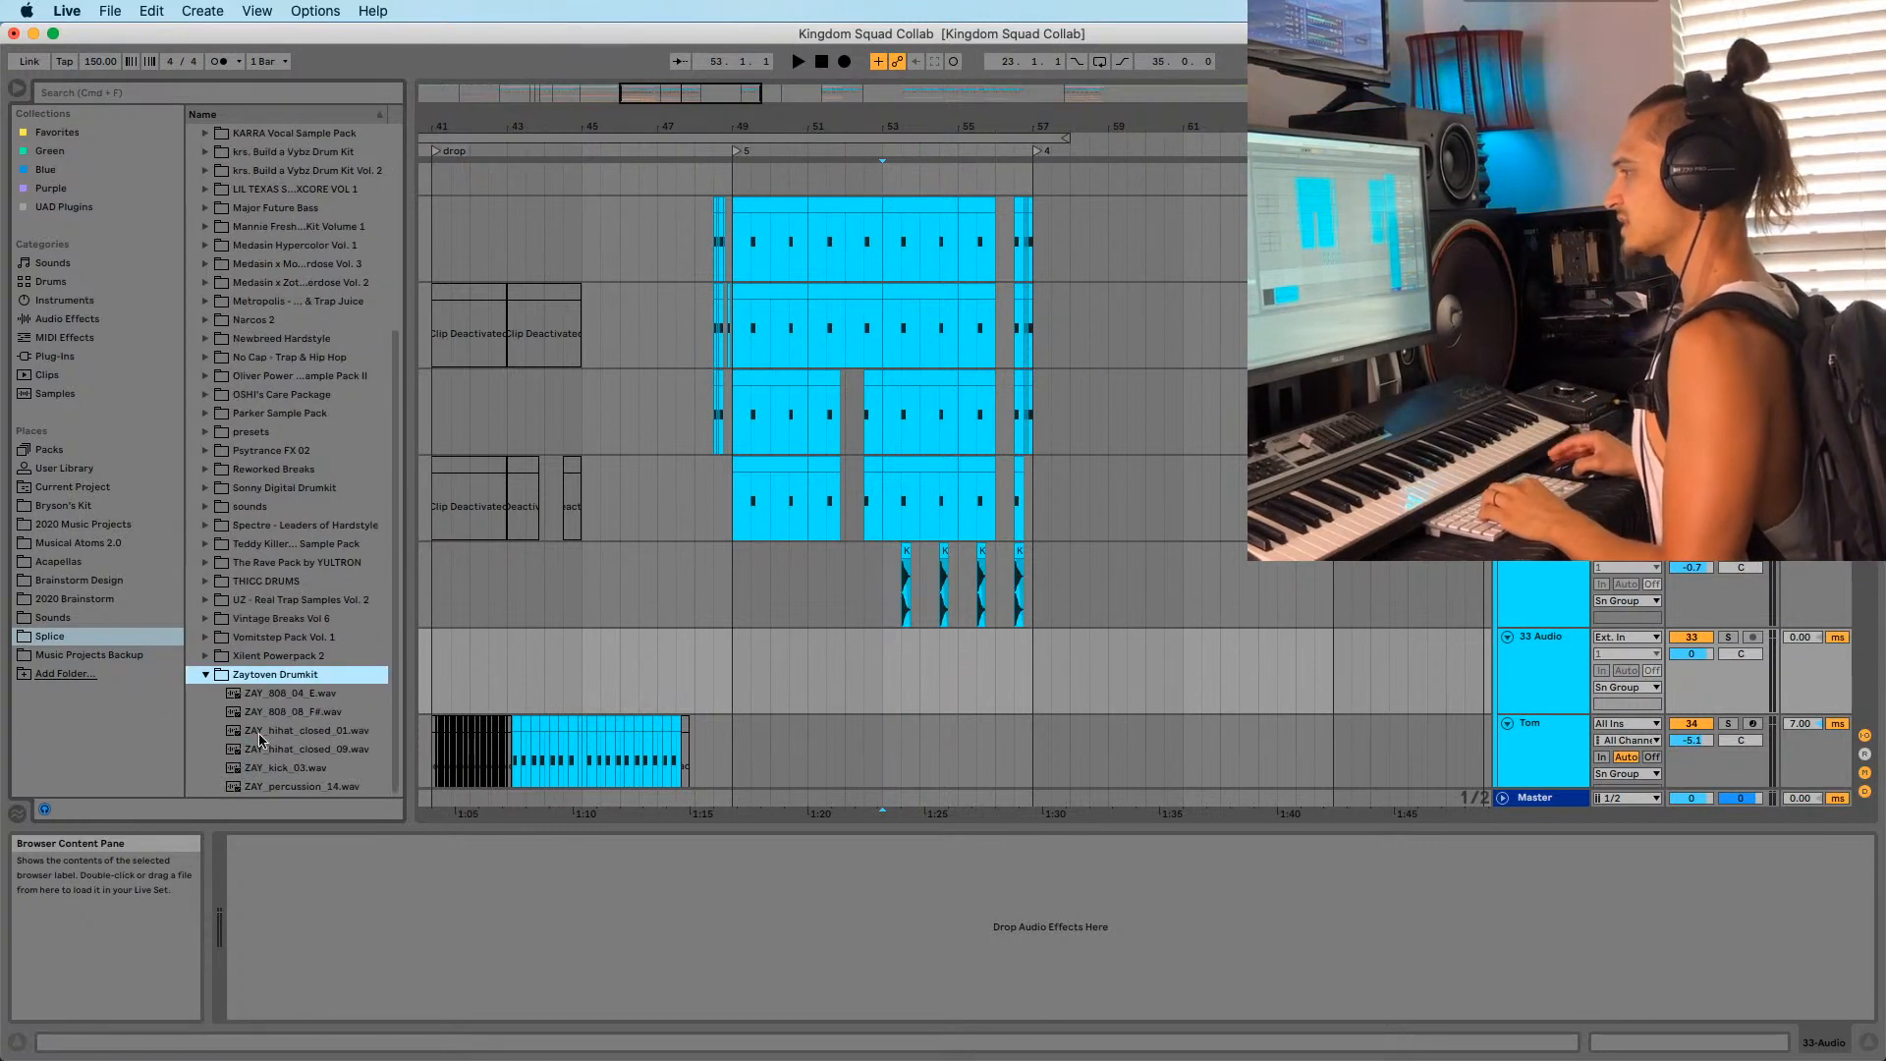
left_click(260, 734)
left_click(265, 713)
left_click(278, 766)
left_click(262, 788)
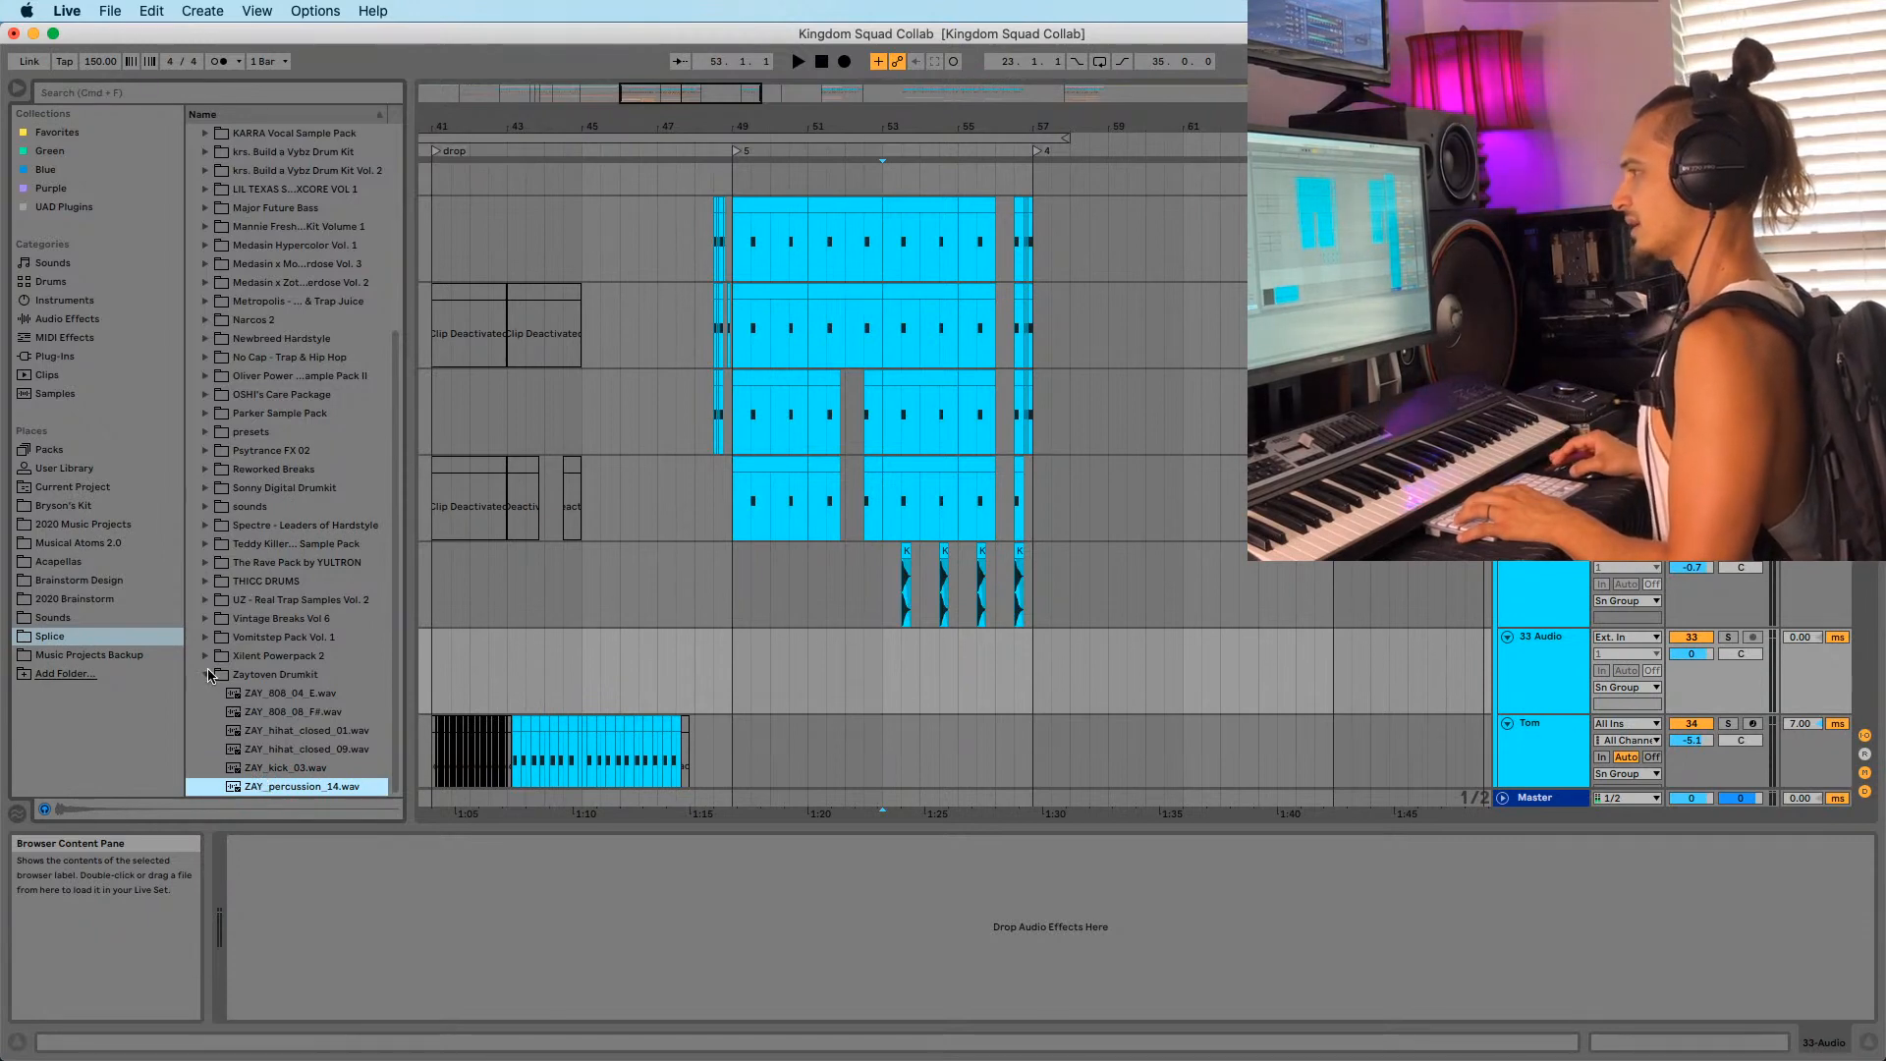
left_click(208, 674)
Audition Xilent Powerpack 2 samples, including bass stab 07 F, snare glitch 01 and snare 10.
left_click(206, 768)
scroll(218, 772, "down", 2)
left_click(255, 776)
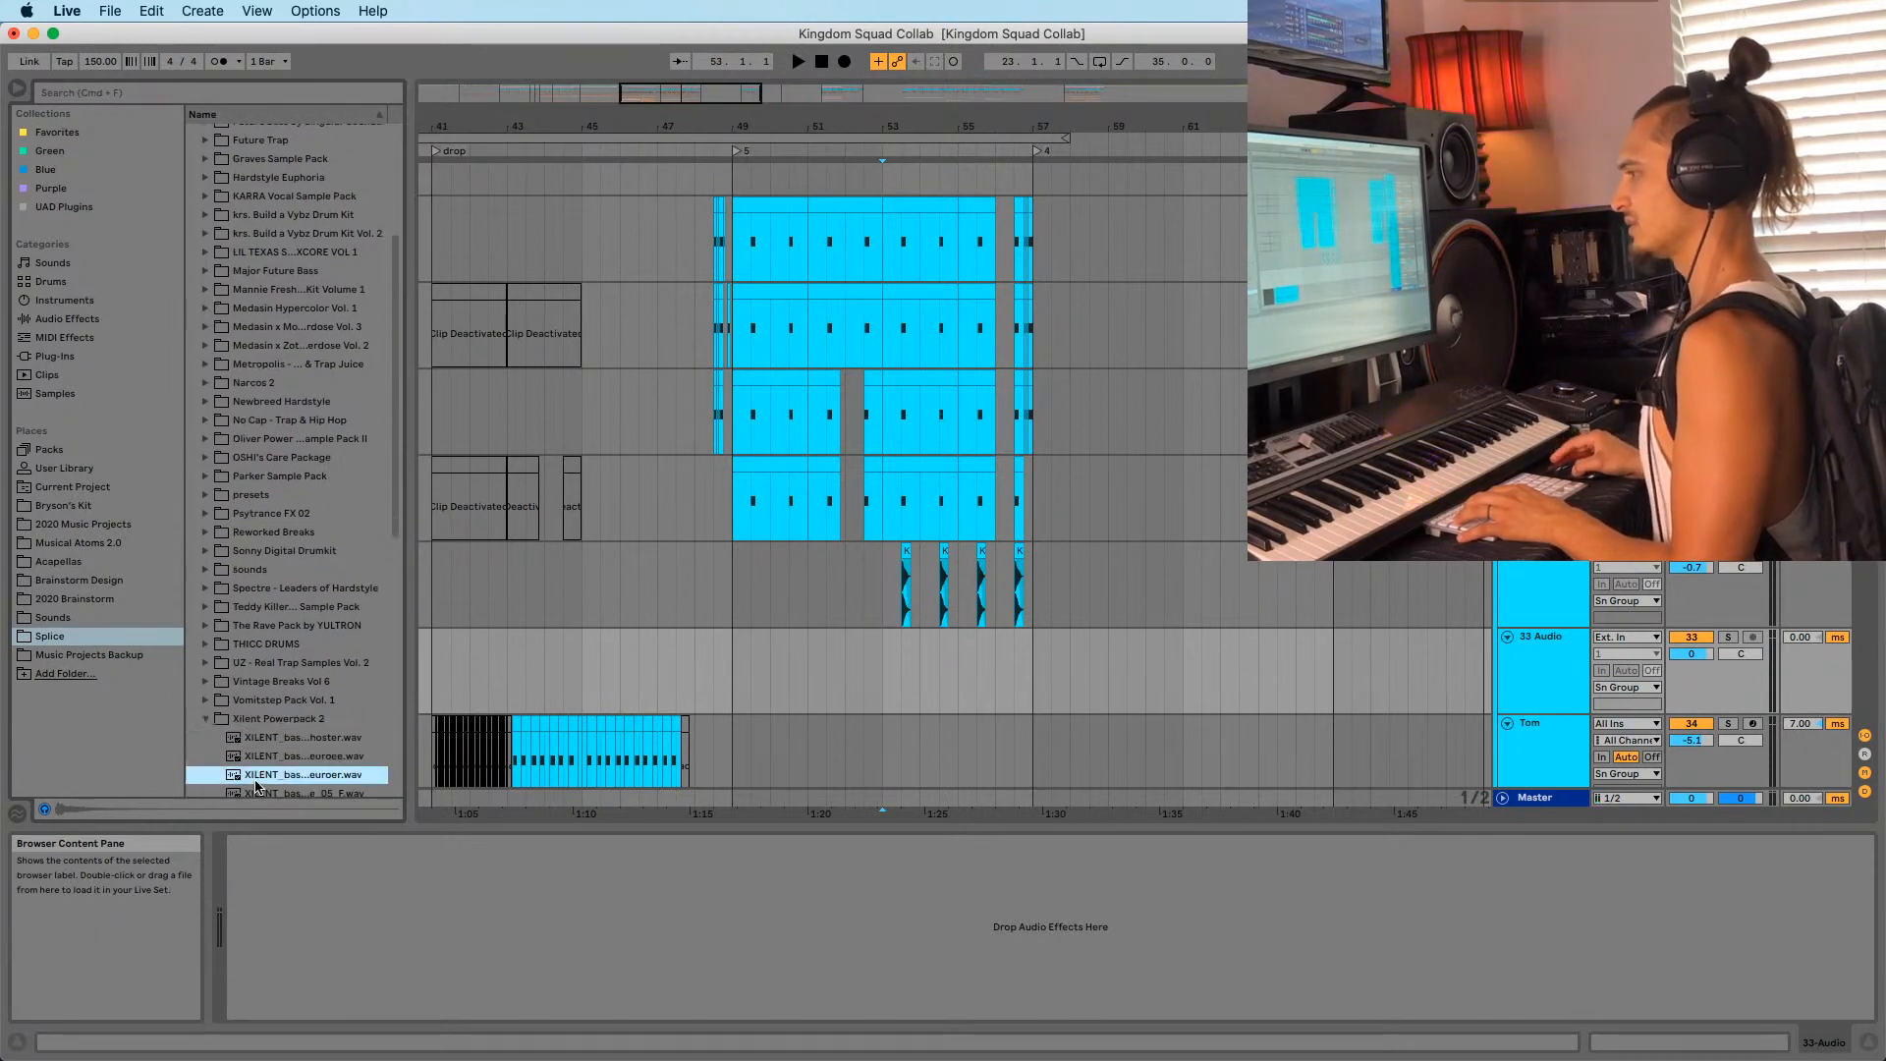
scroll(254, 776, "down", 5)
left_click(280, 715)
scroll(280, 713, "down", 5)
scroll(280, 715, "down", 4)
left_click(278, 678)
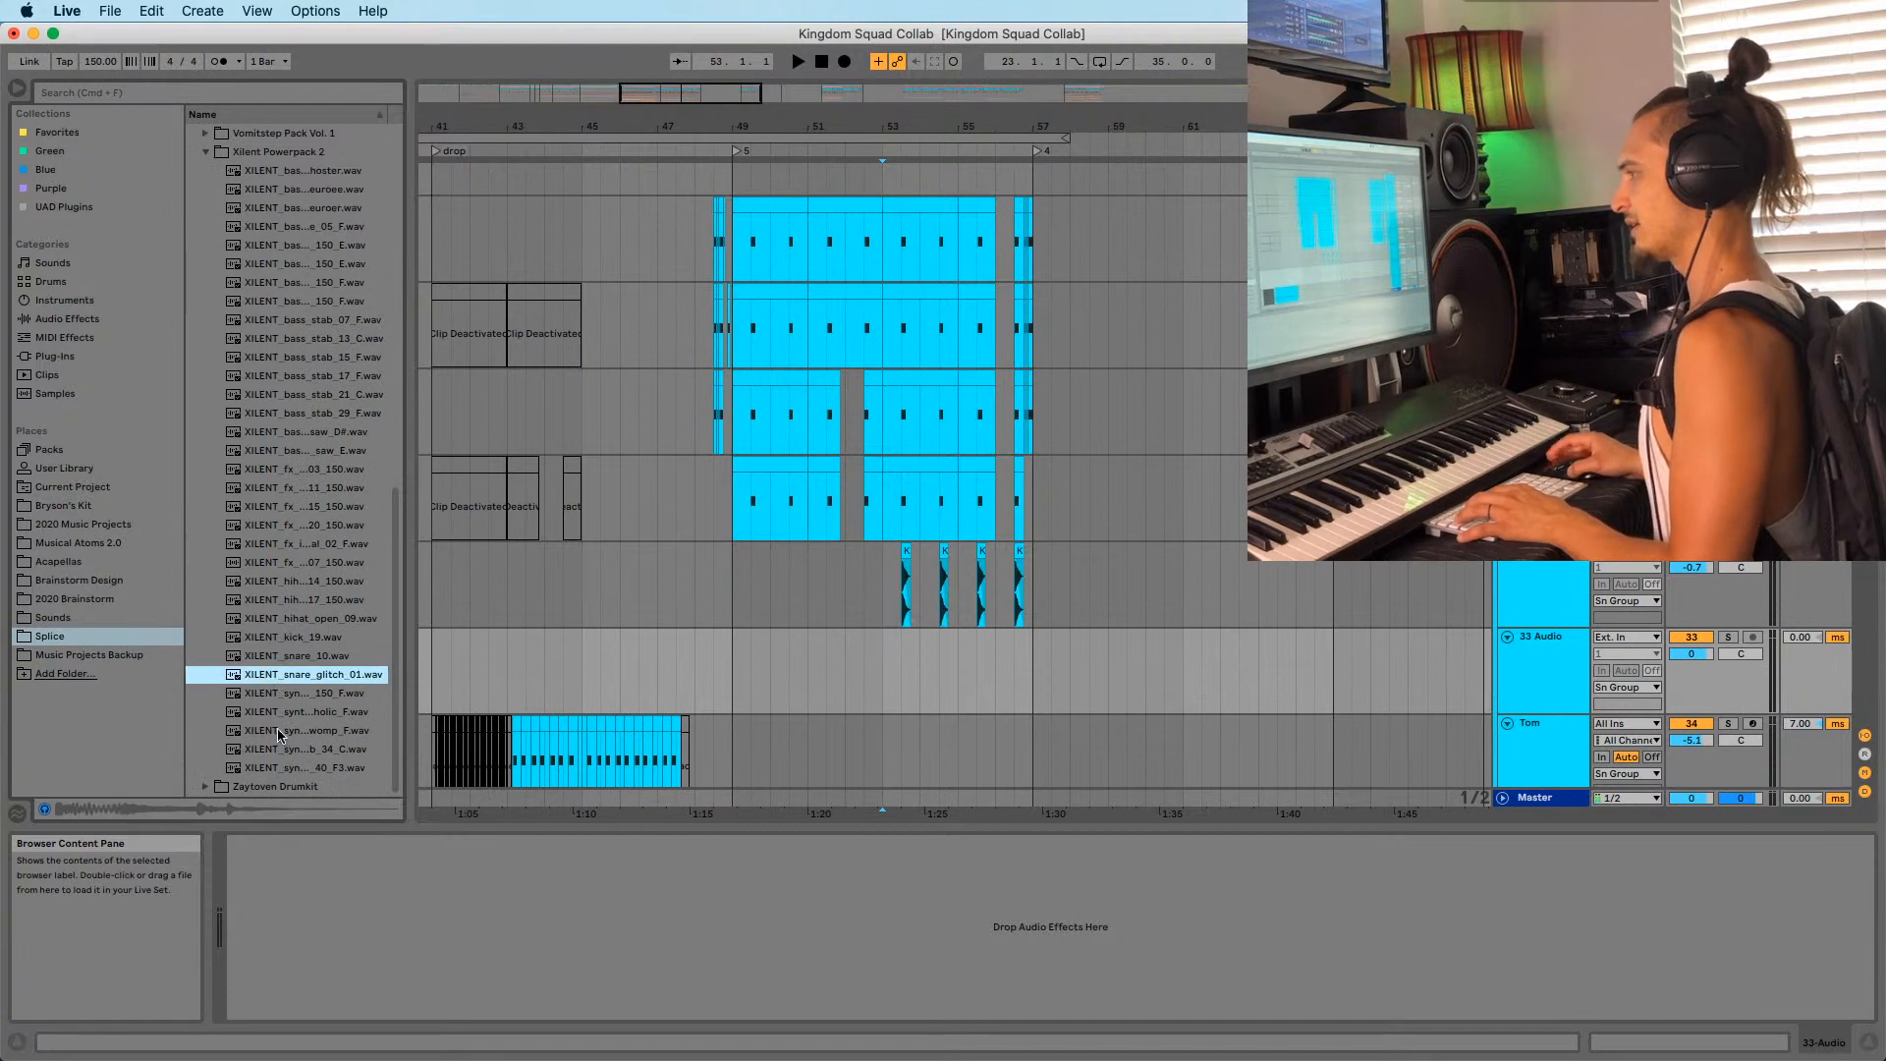
left_click(289, 694)
left_click(289, 677)
left_click(267, 656)
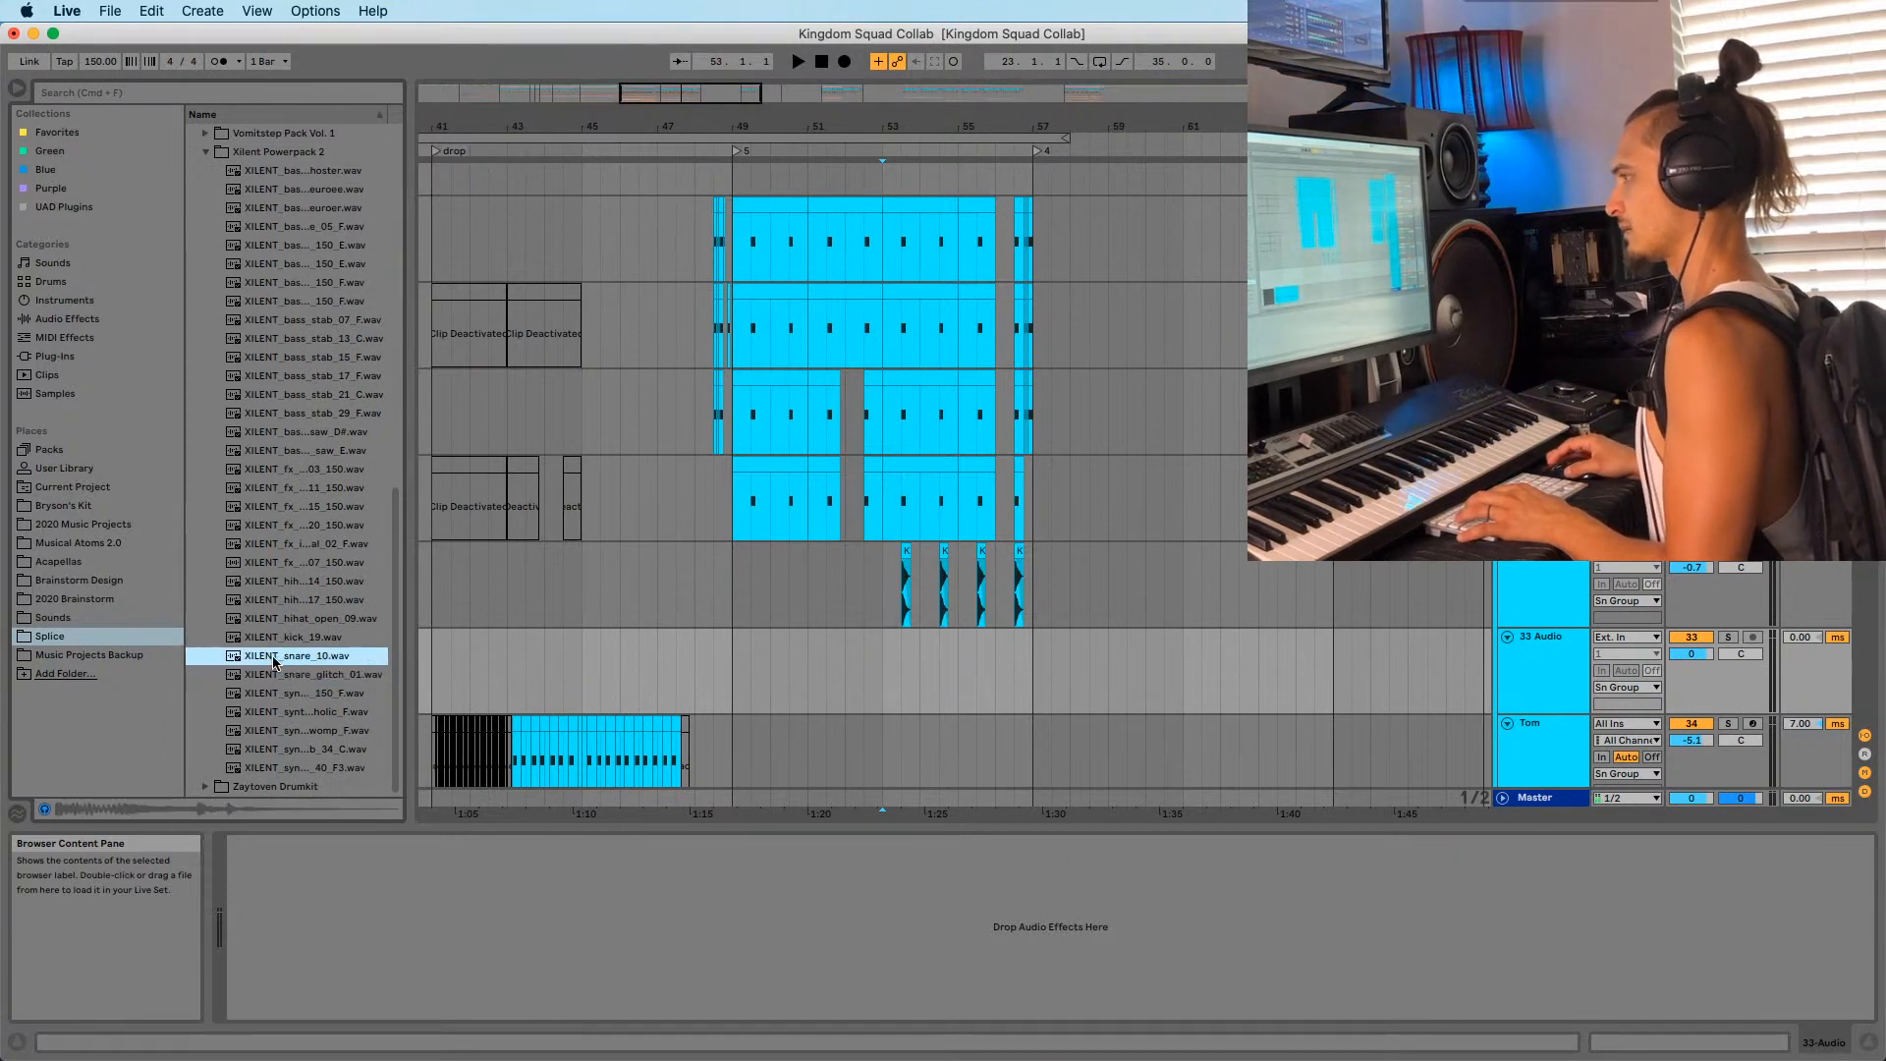
left_click(267, 694)
left_click(263, 751)
left_click(262, 769)
scroll(251, 541, "up", 6)
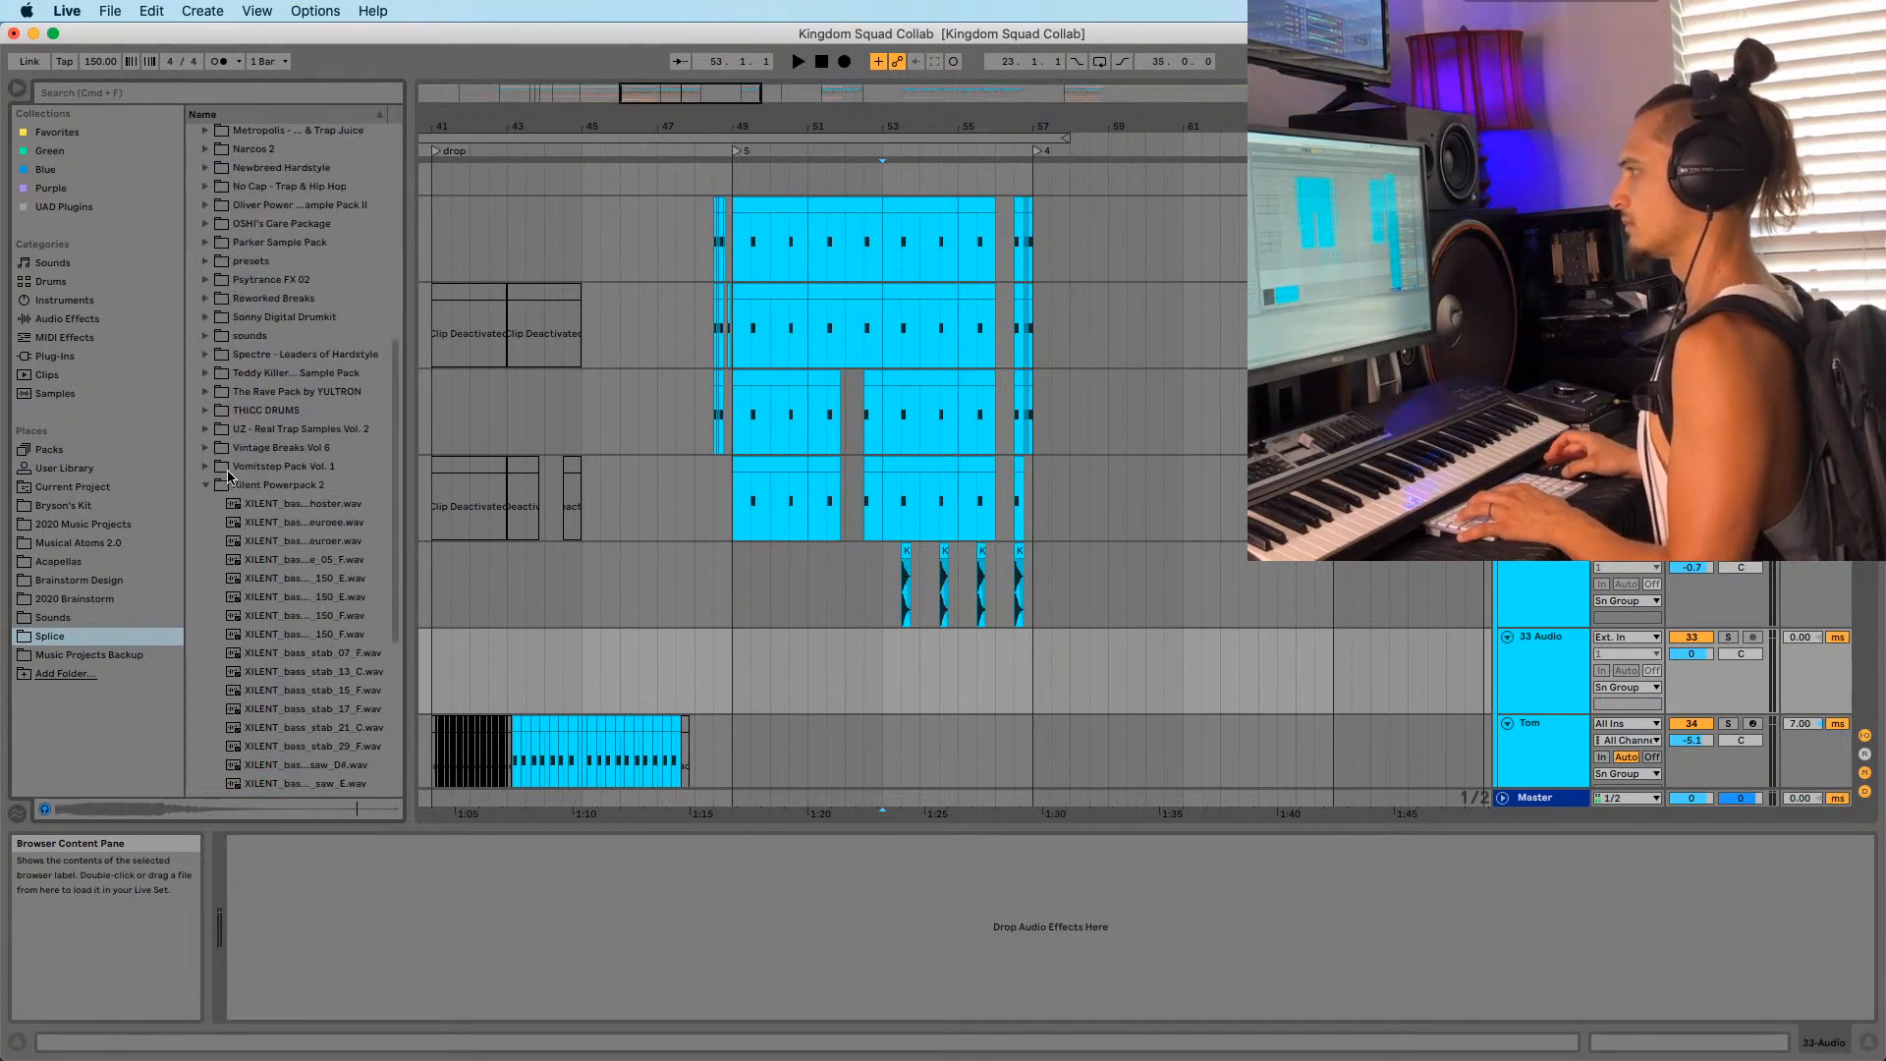
left_click(205, 482)
Search the browser for 'tom' and select the Parker Sample Pack fill snare sample.
key("super+f")
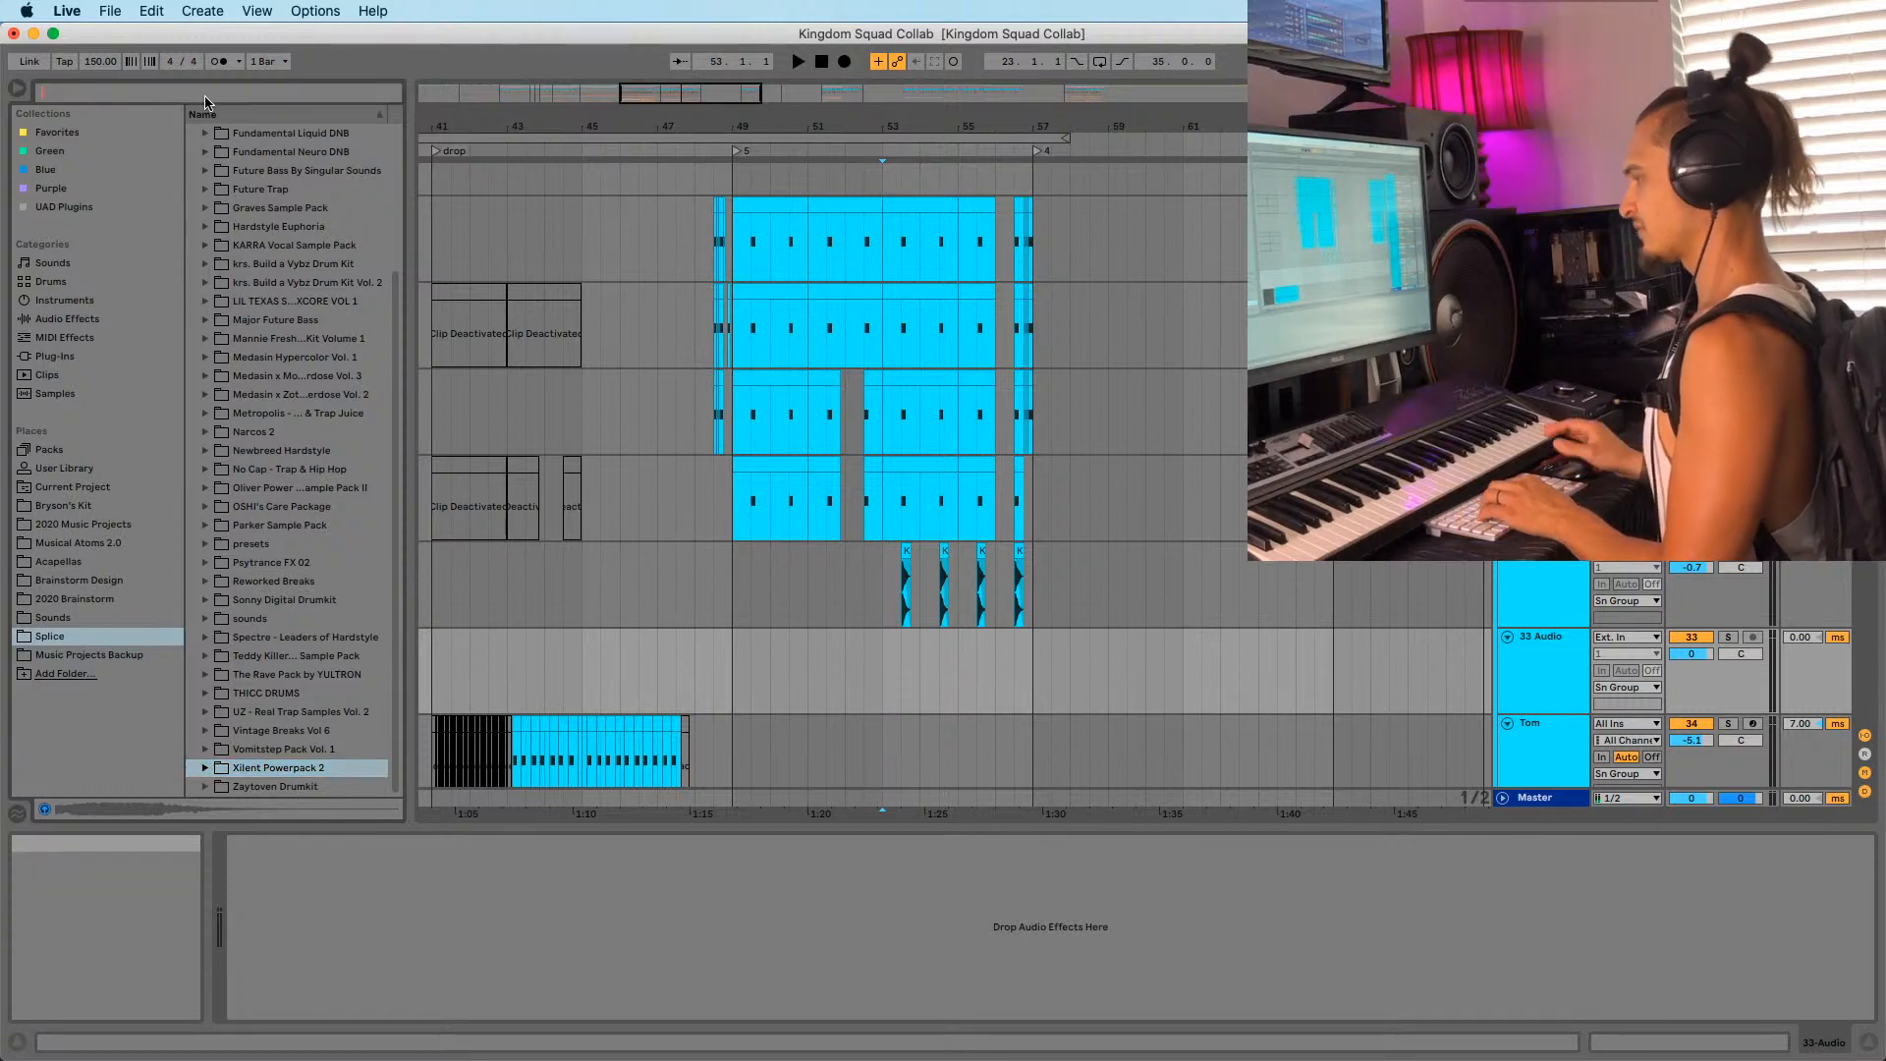
type("tom")
left_click(205, 226)
left_click(238, 245)
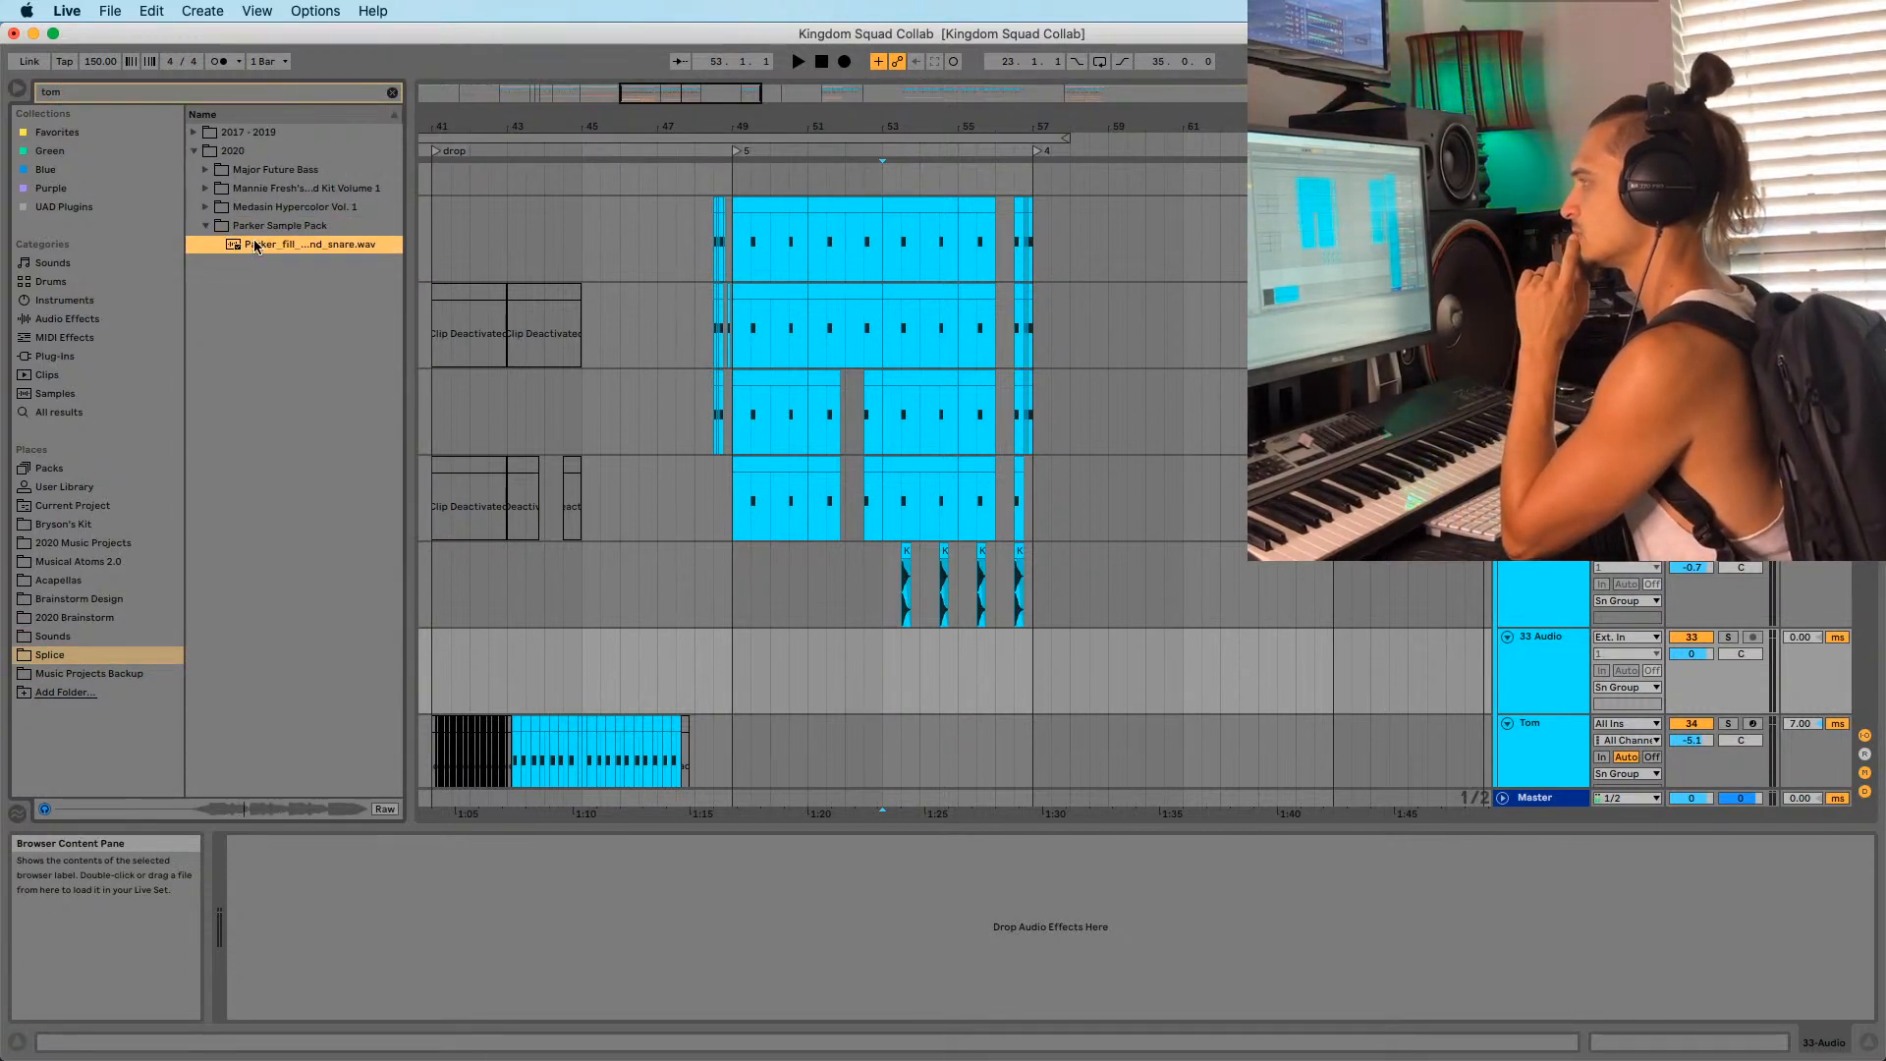
Place the Parker fill sample on track 33 at bar 53, solo it, and preview.
left_click_drag(260, 247, 884, 681)
left_click_drag(913, 128, 916, 442)
scroll(1044, 606, "down", 1)
left_click_drag(1013, 603, 724, 650)
left_click(1727, 603)
key("space")
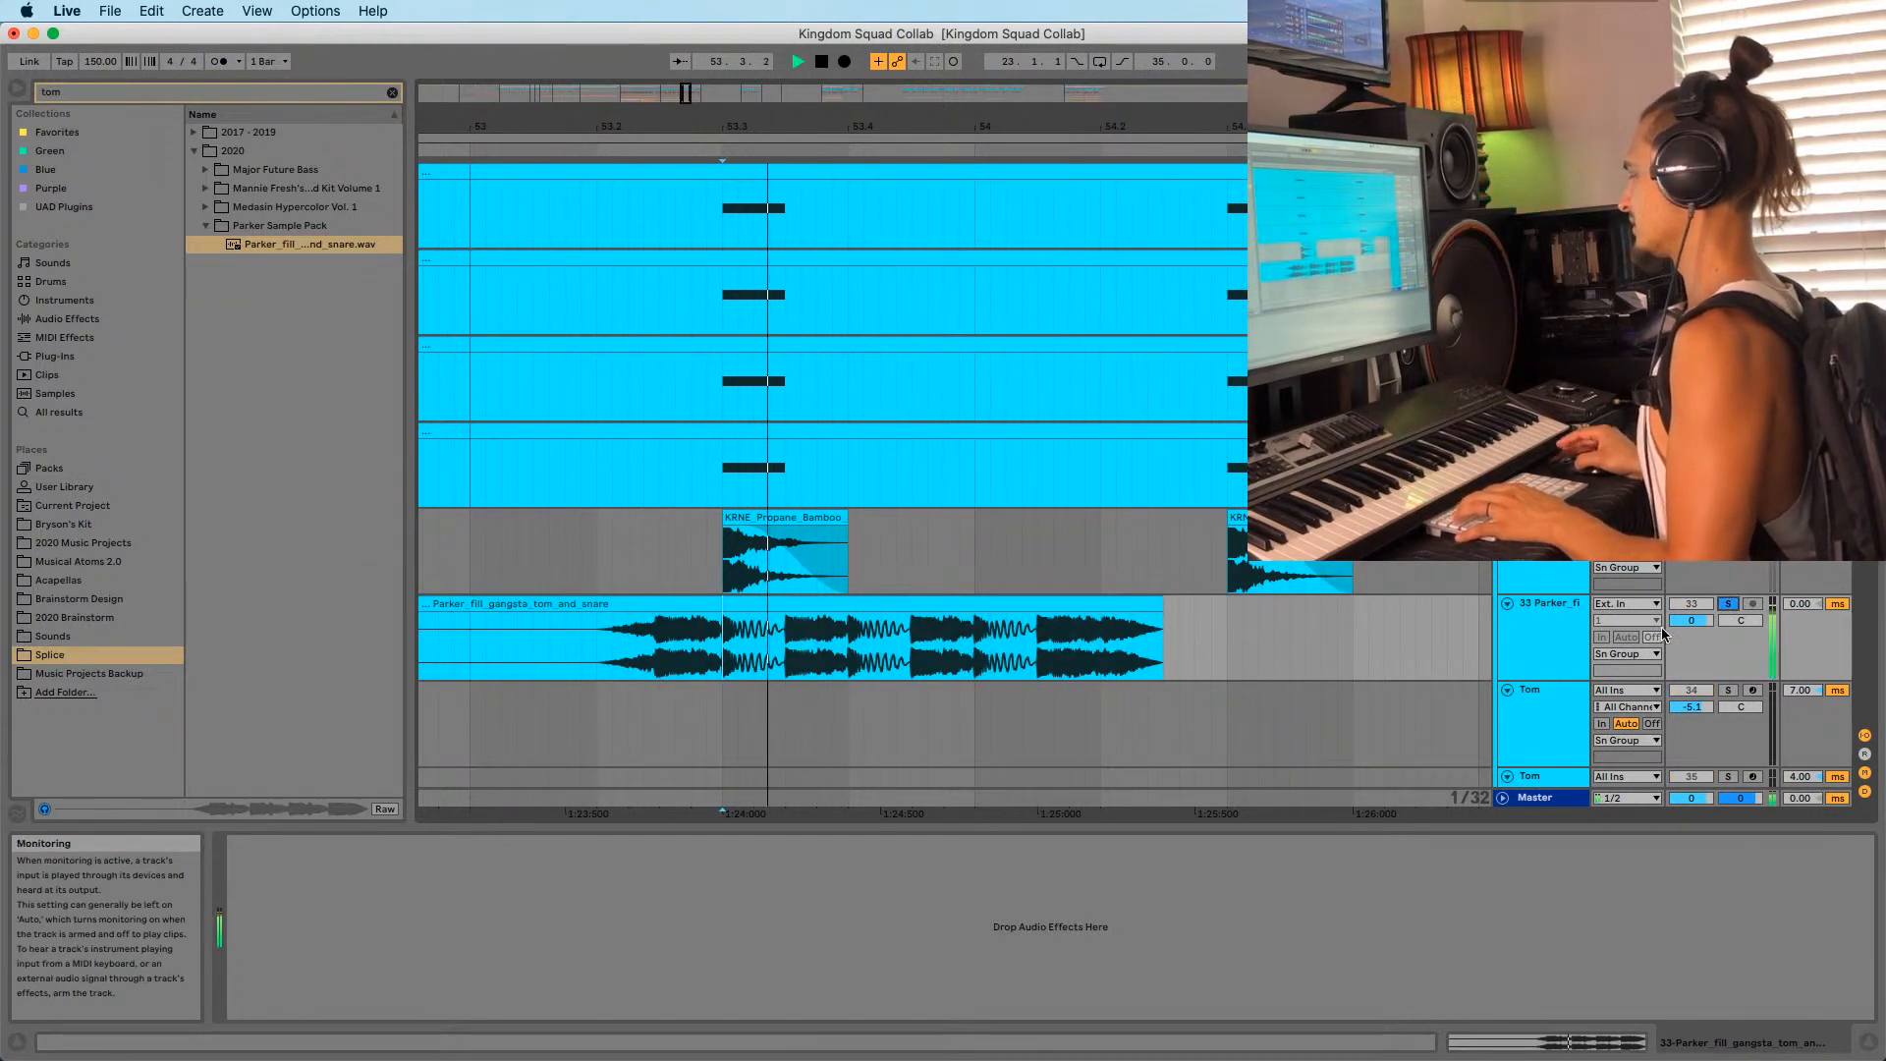
key("space")
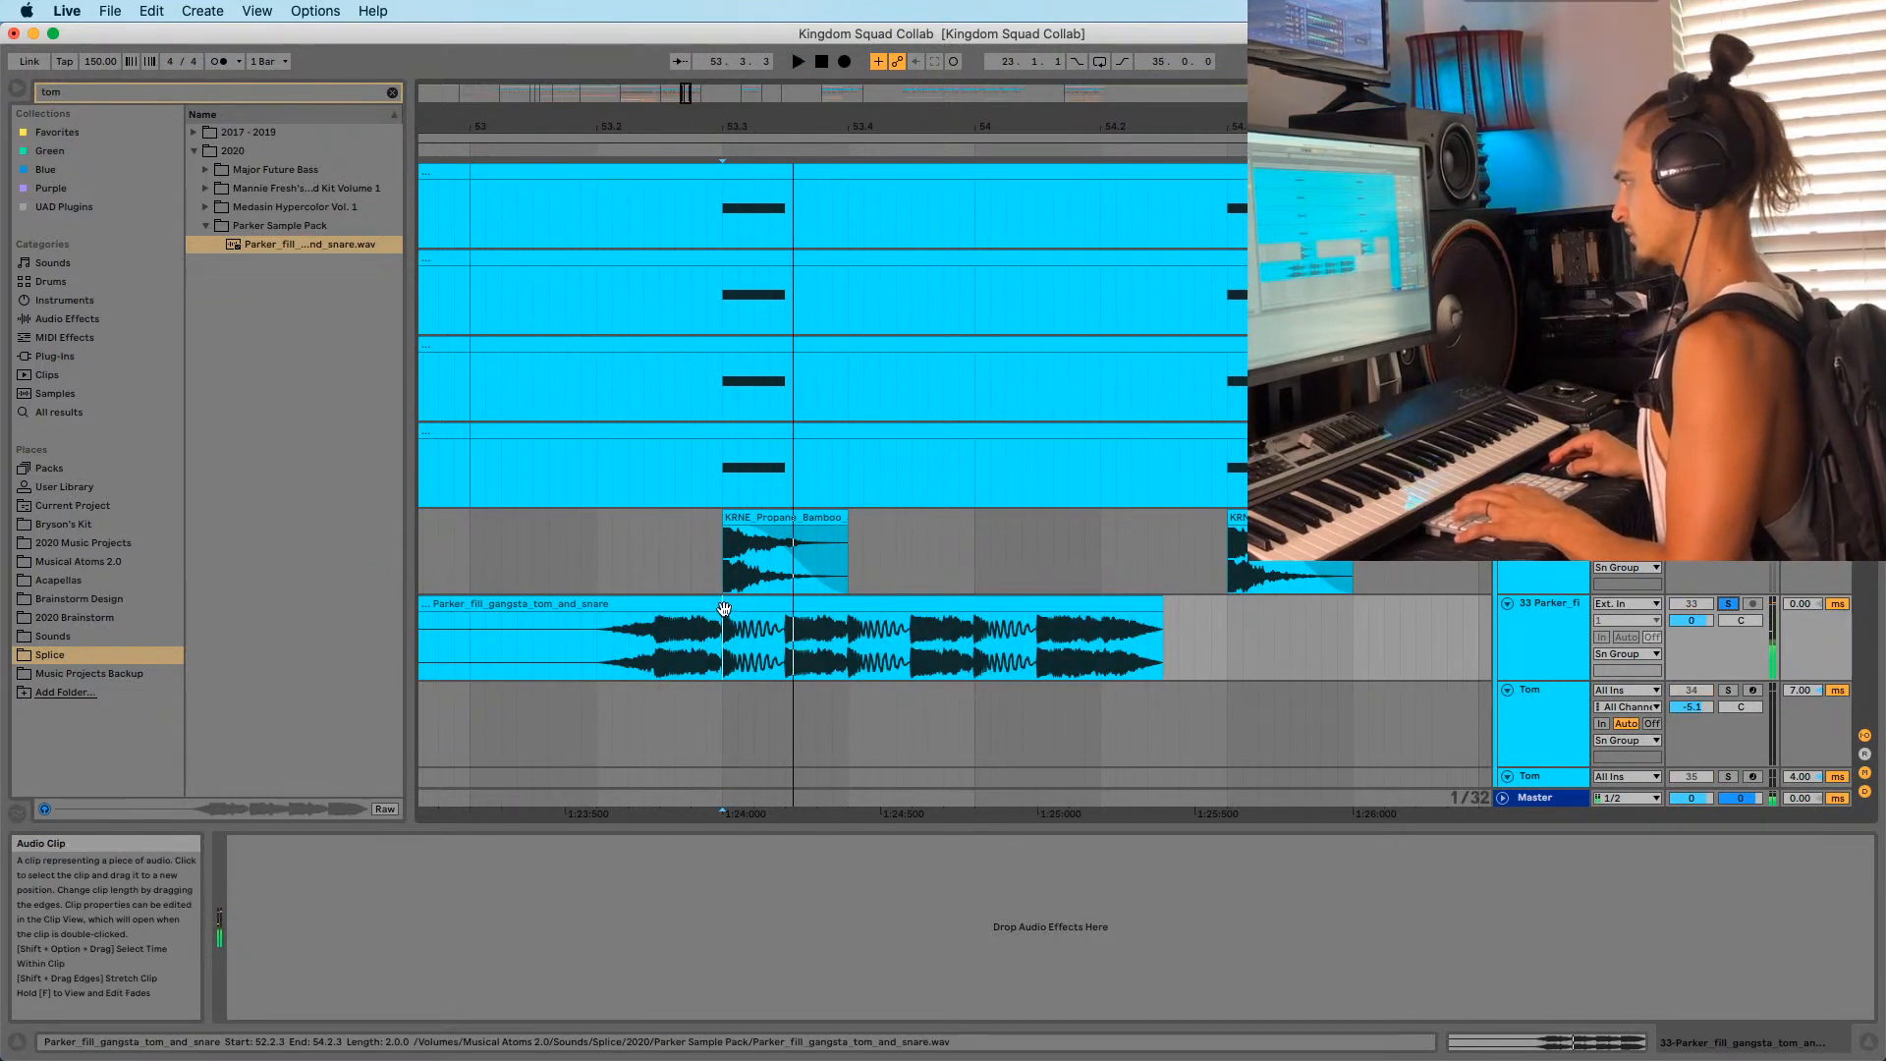
Split the fill clip, delete its start, and move the remainder to begin at 53.3.1.
key("super+e")
left_click(705, 606)
key("Delete")
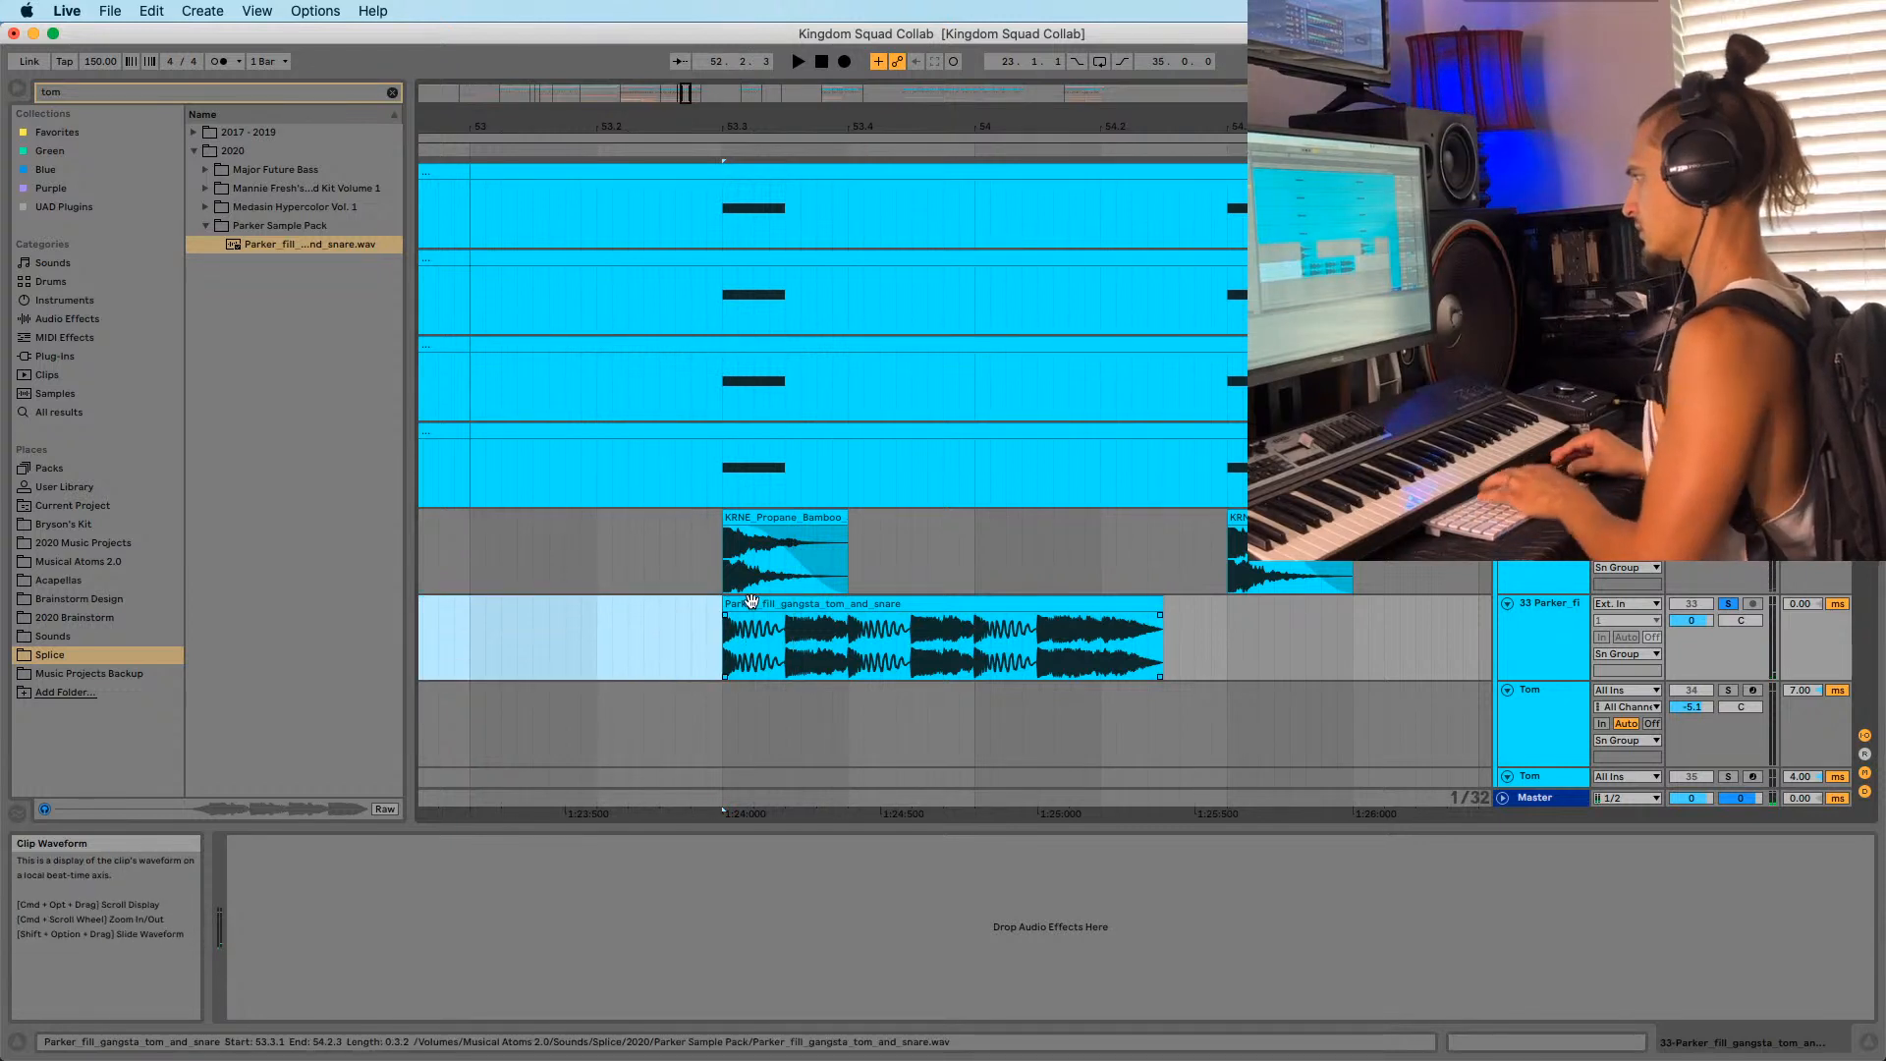
left_click(800, 661)
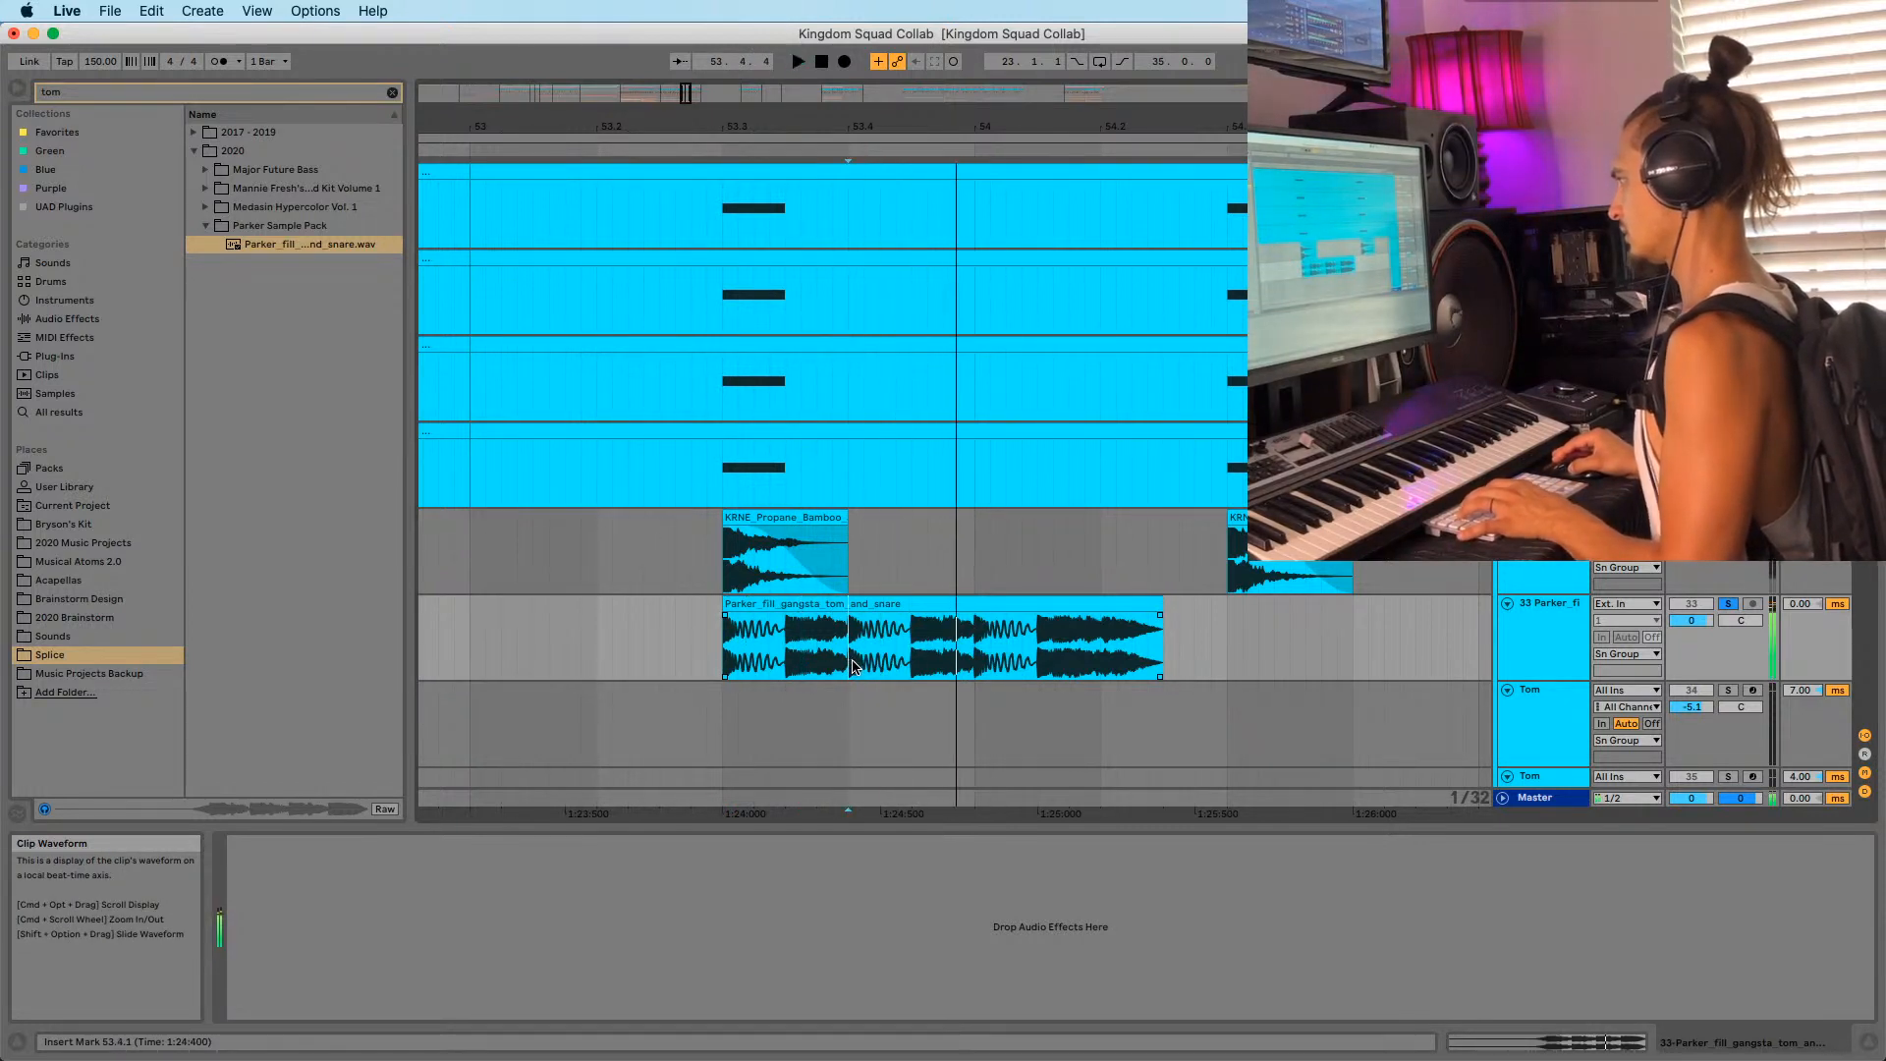
key("space")
key("super+e")
left_click_drag(880, 606, 754, 620)
key("space")
key("space")
key("shift+Tab")
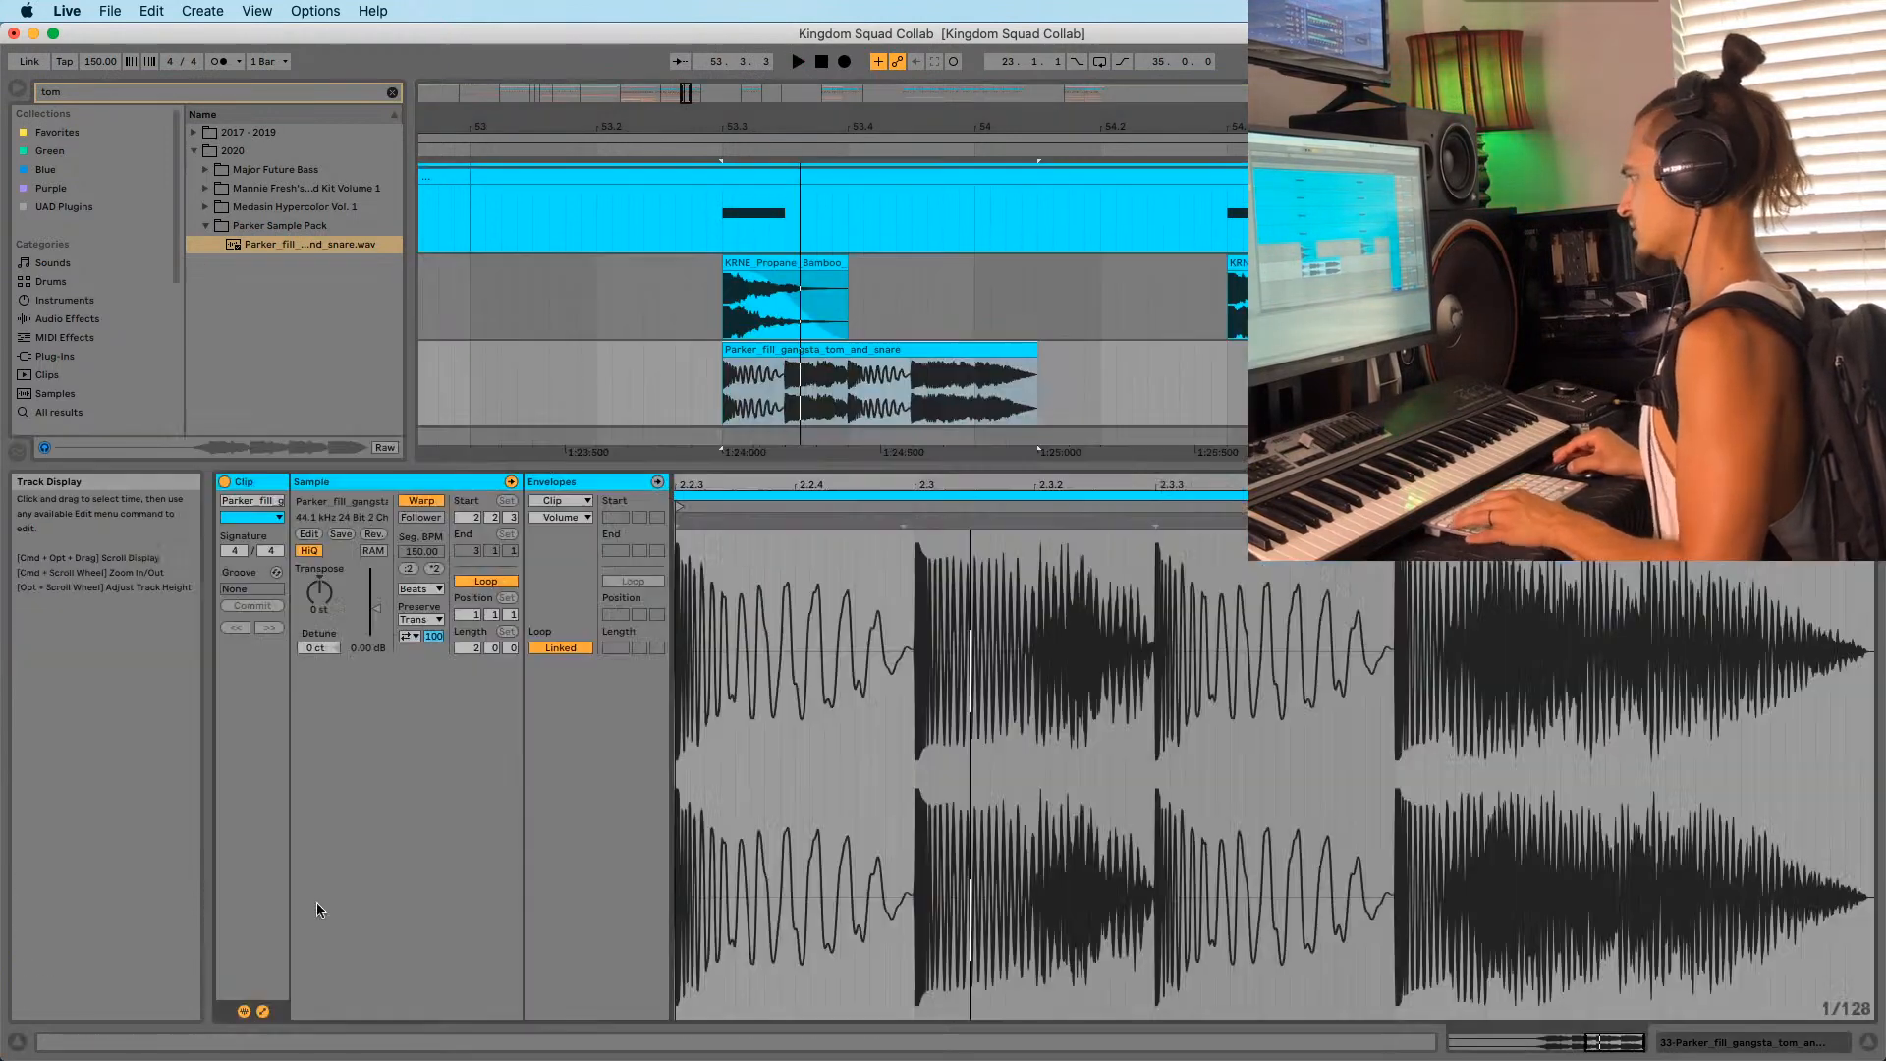
Turn off Warp on the fill clip and pitch it up 4 semitones.
left_click(420, 501)
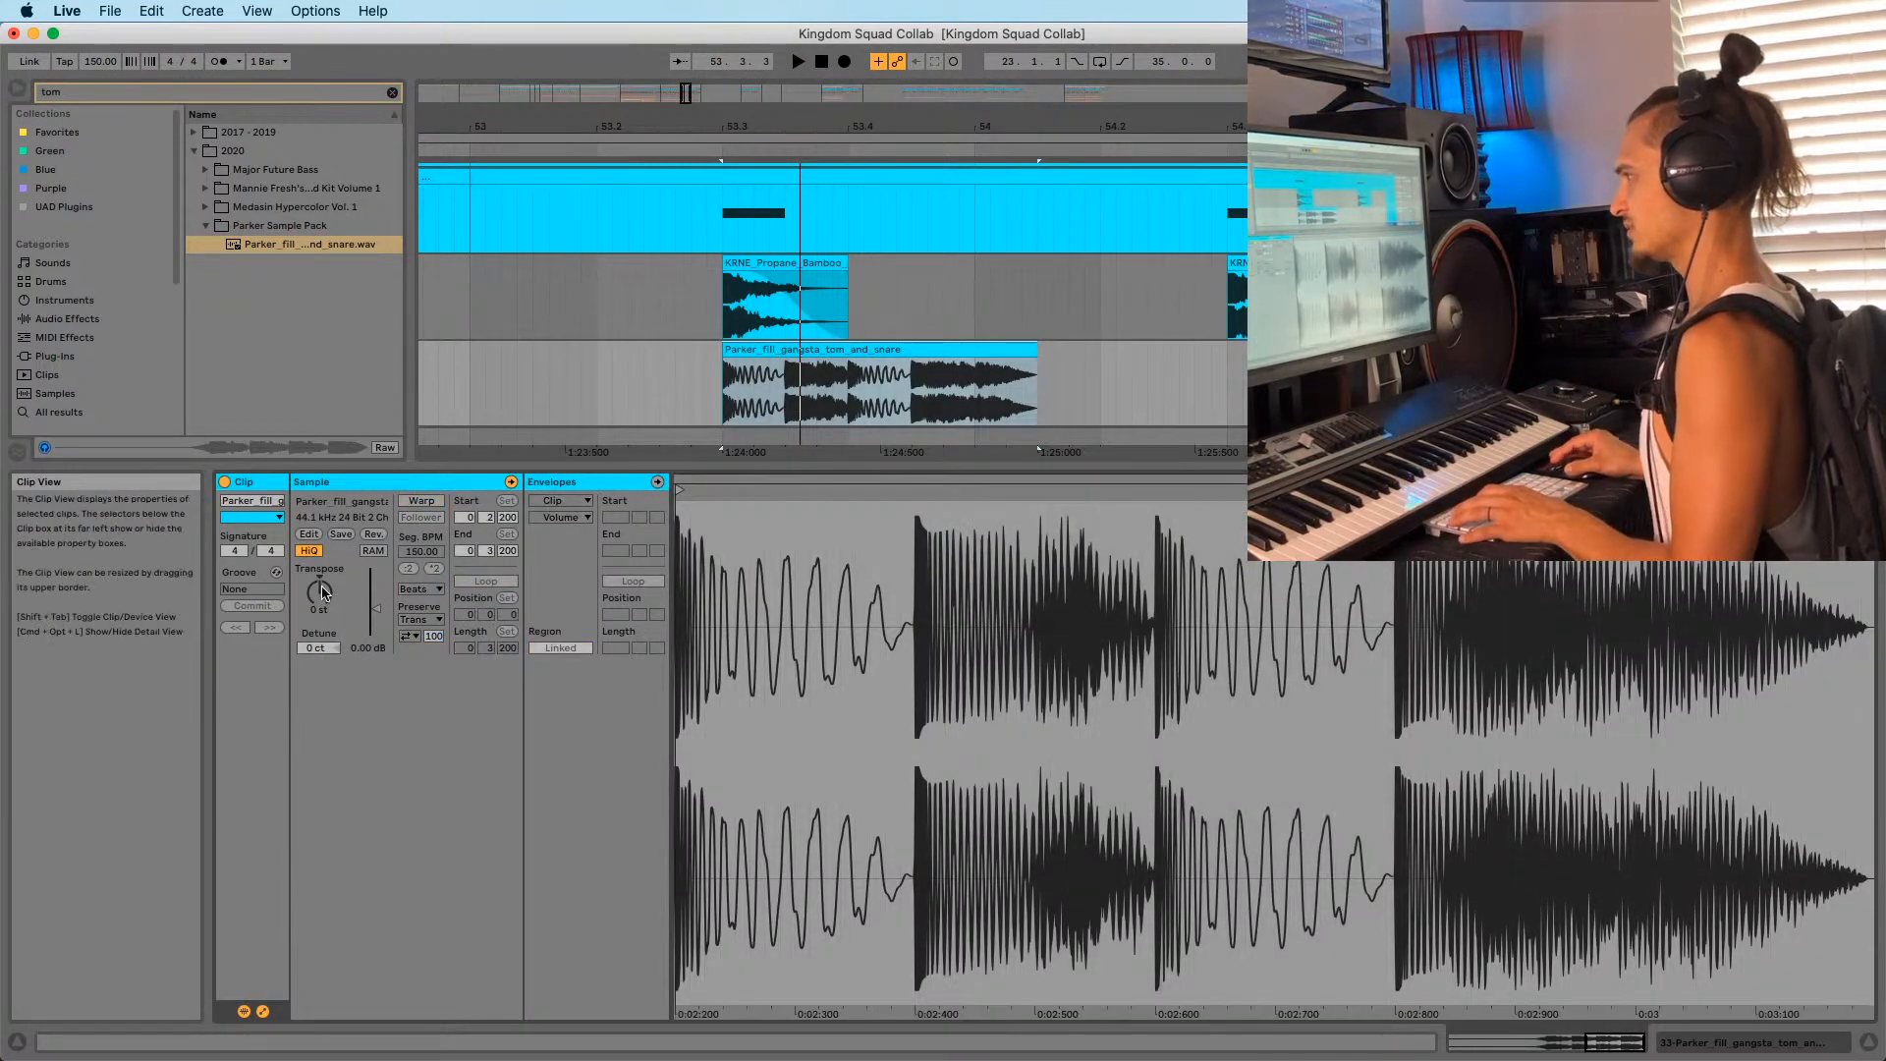
left_click_drag(319, 593, 319, 578)
key("space")
key("space")
Split at 53.3.3, delete the extra pieces, and transpose the remaining hit to +12 st.
left_click(776, 381)
key("super+e")
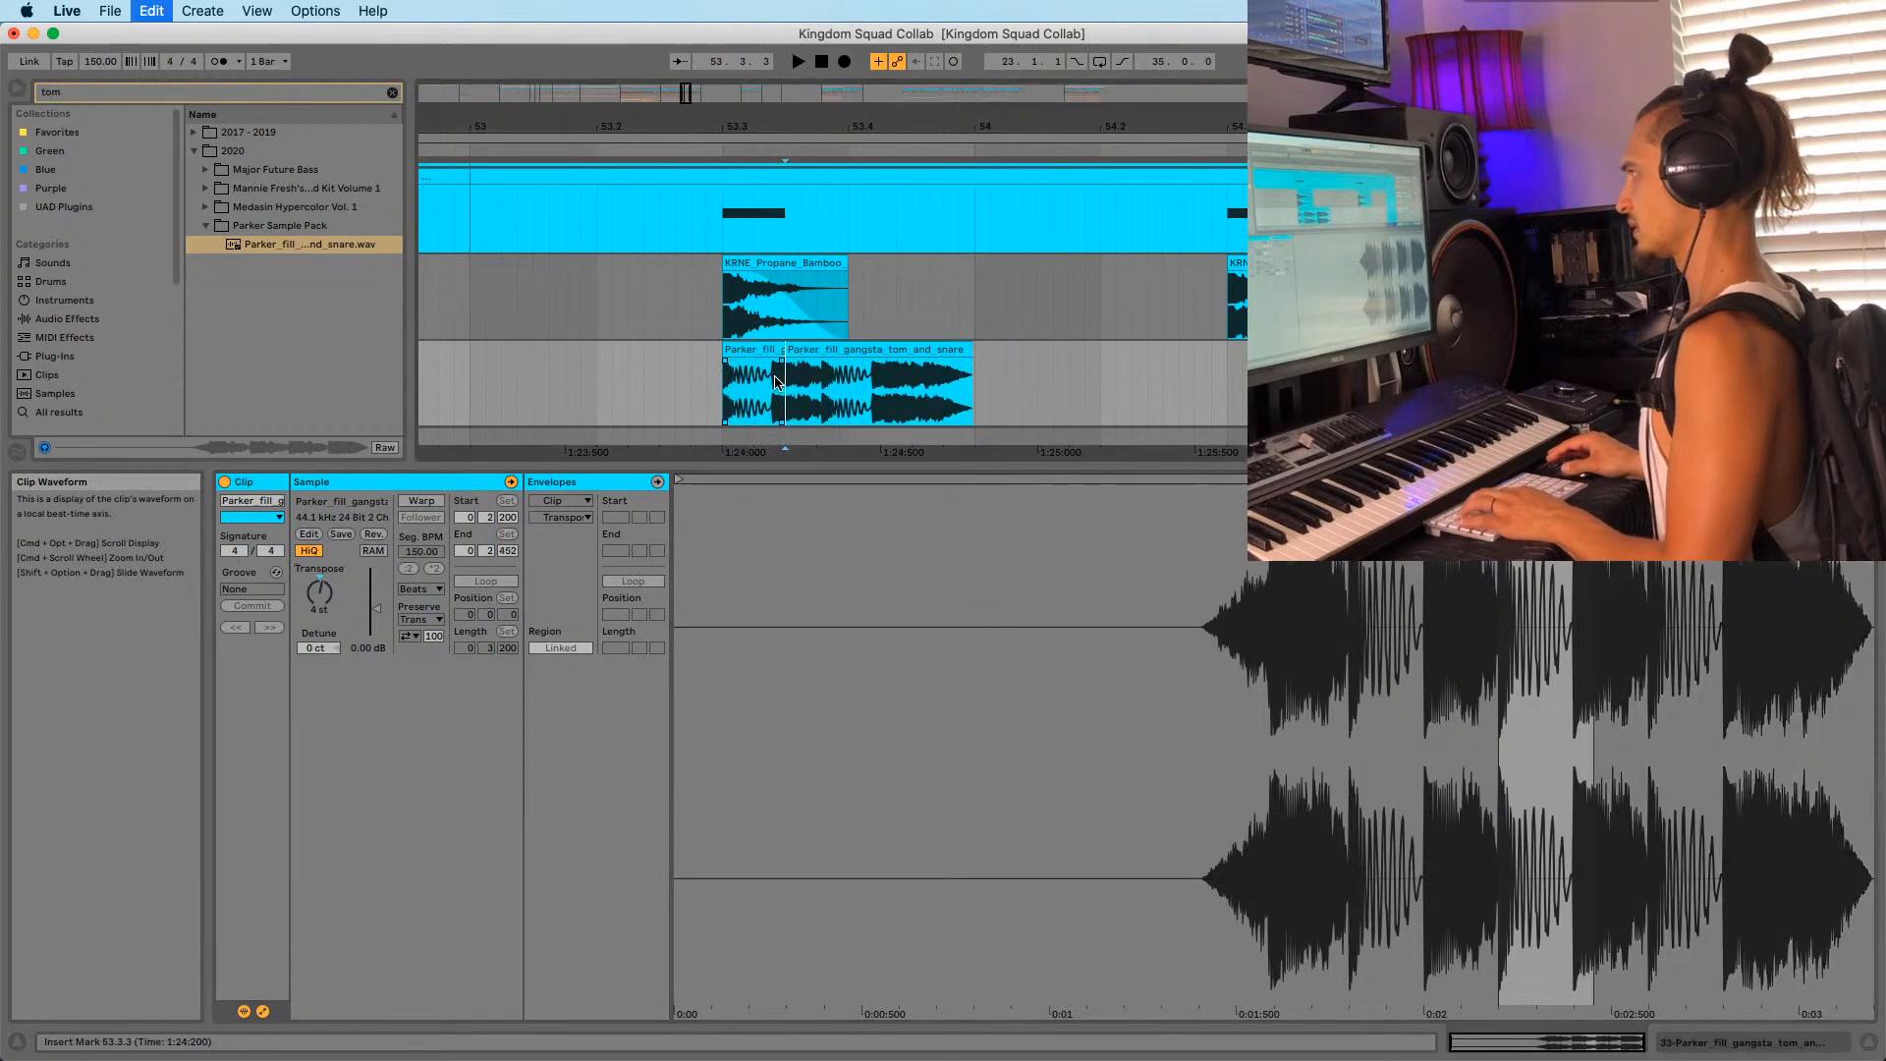
left_click(777, 350)
key("Delete")
left_click(829, 349)
key("Delete")
left_click(754, 350)
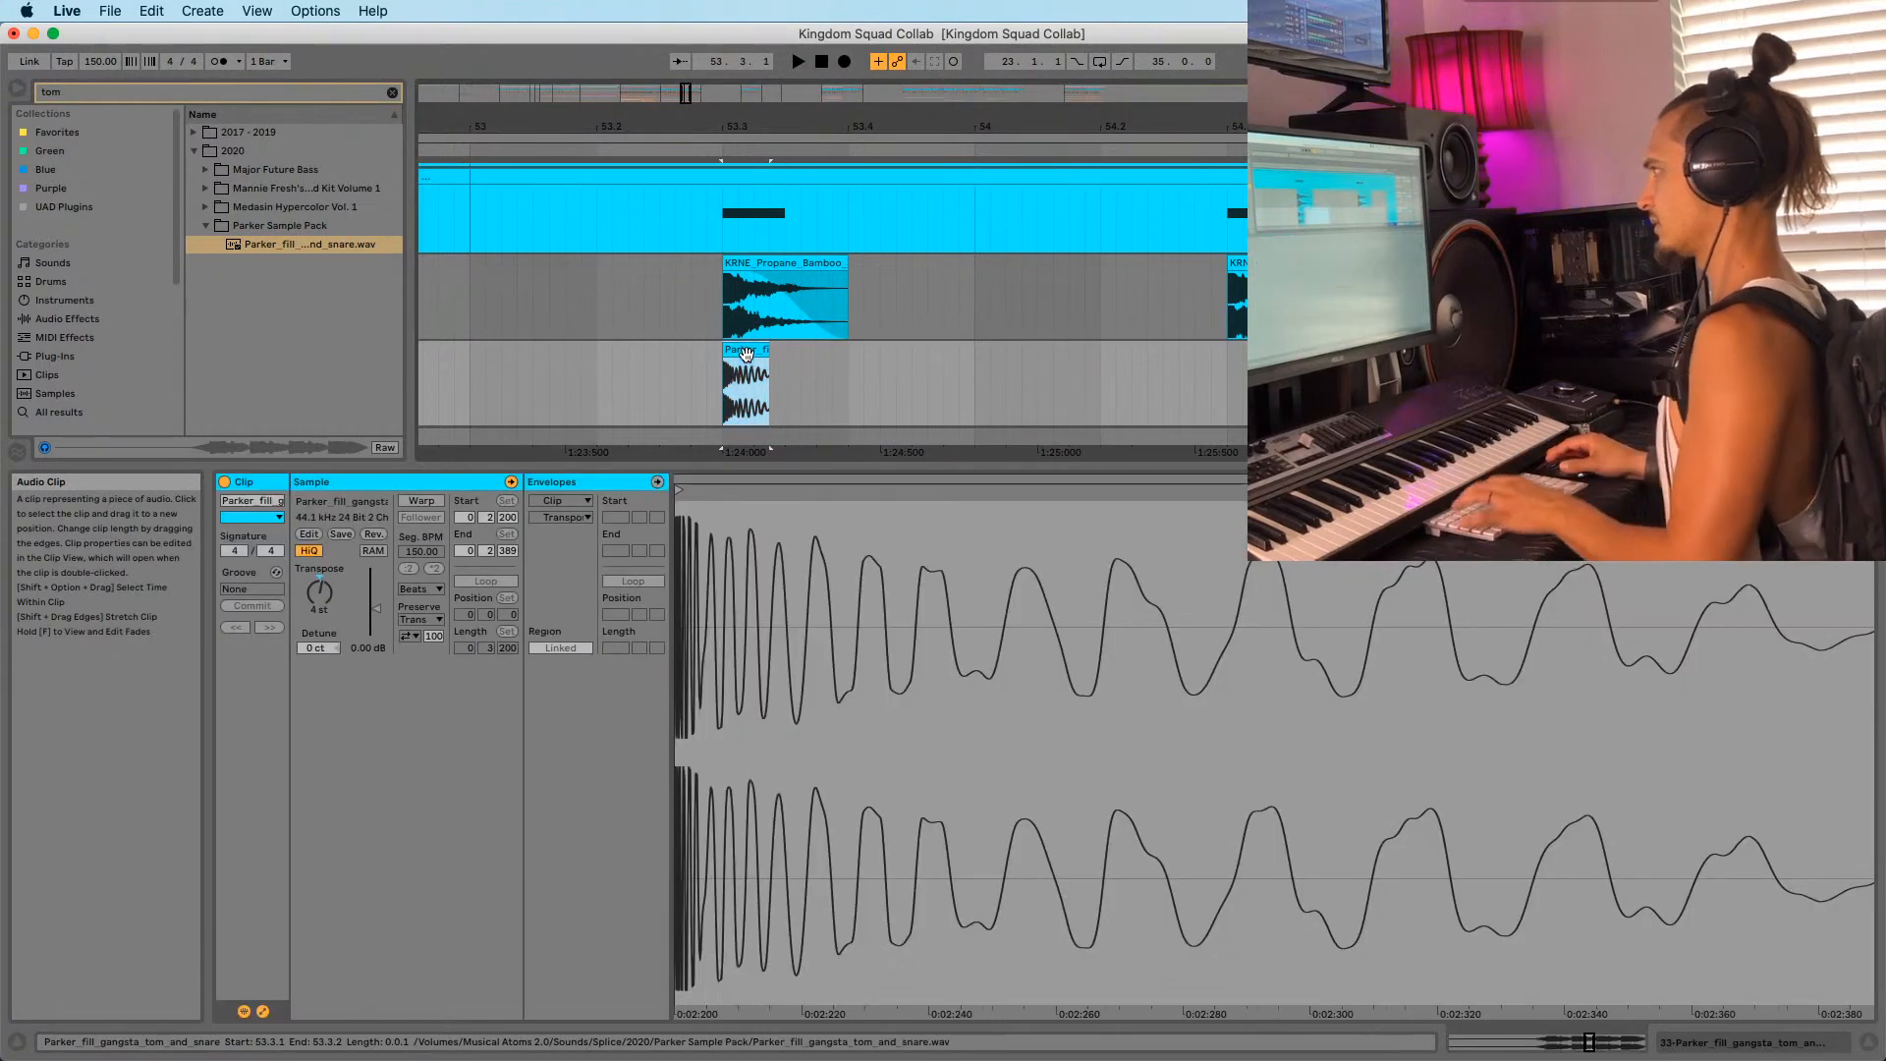
left_click_drag(319, 593, 319, 584)
key("space")
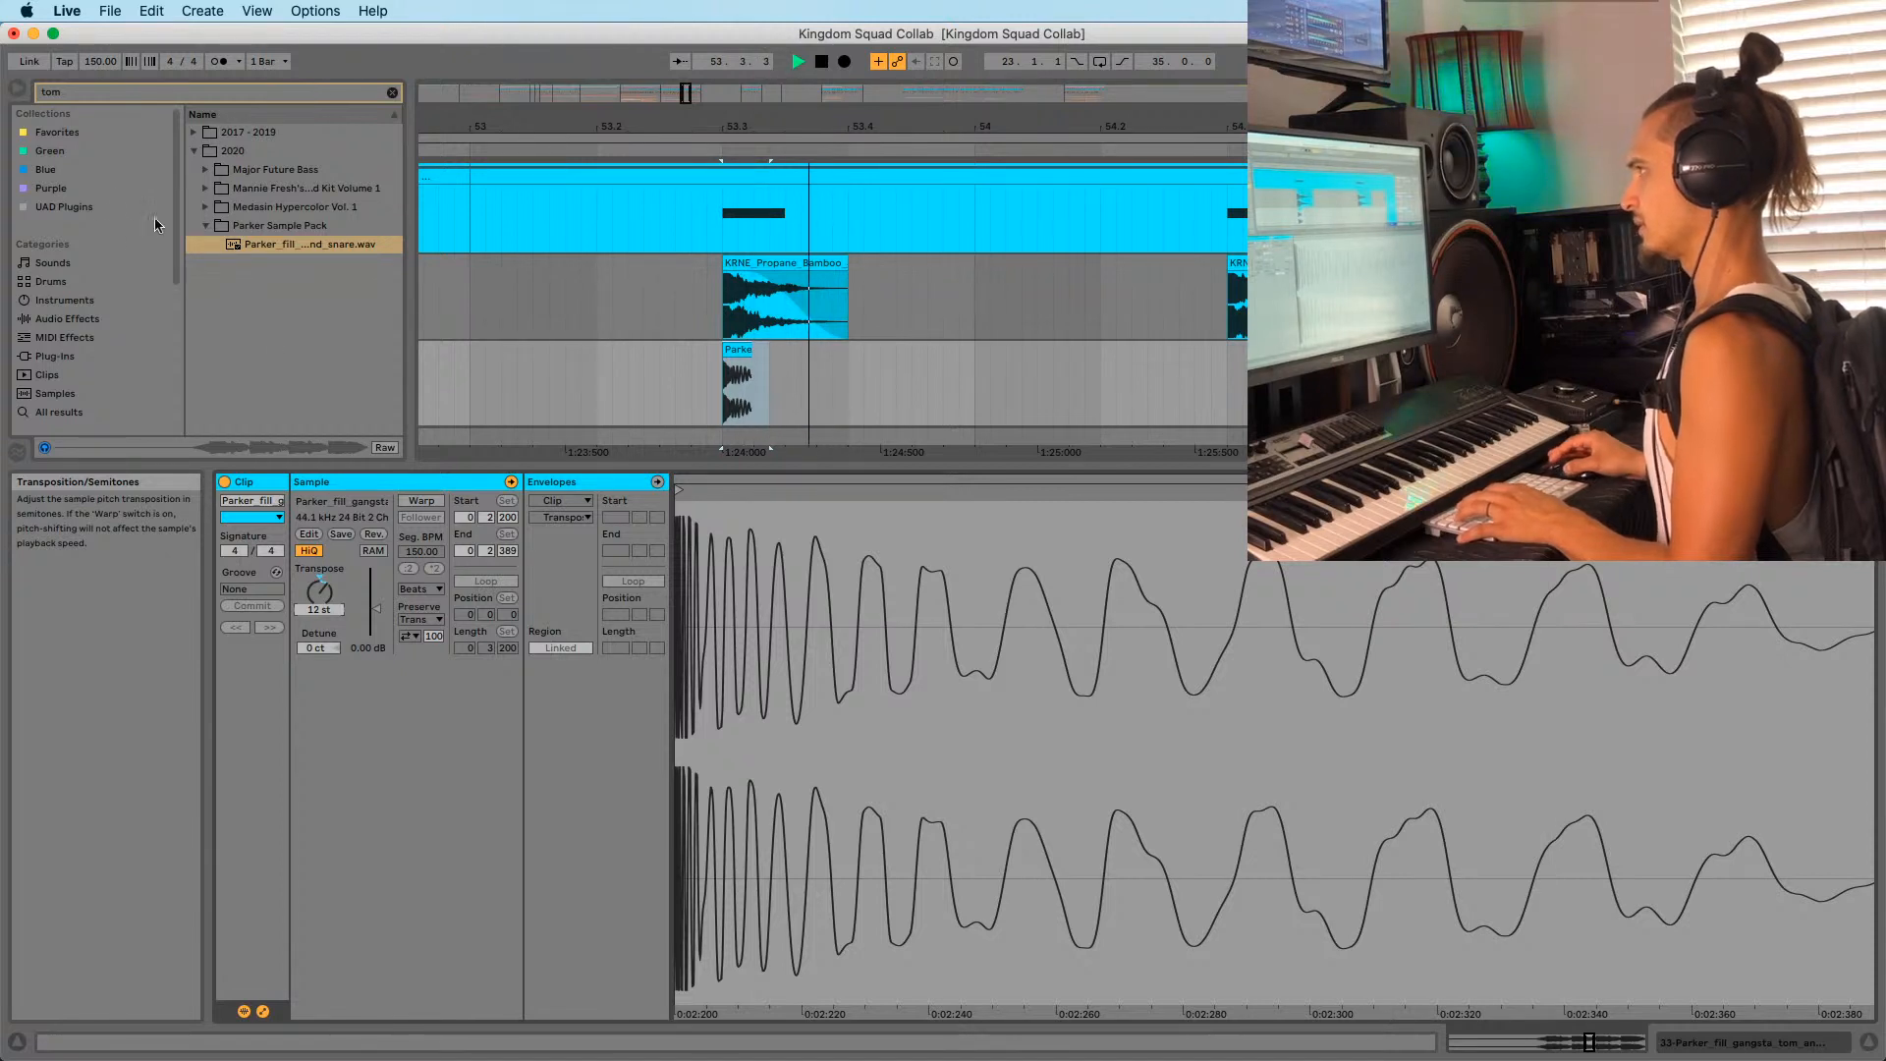
Clear the 'tom' browser search and return to Live's built-in audio effects.
left_click(390, 92)
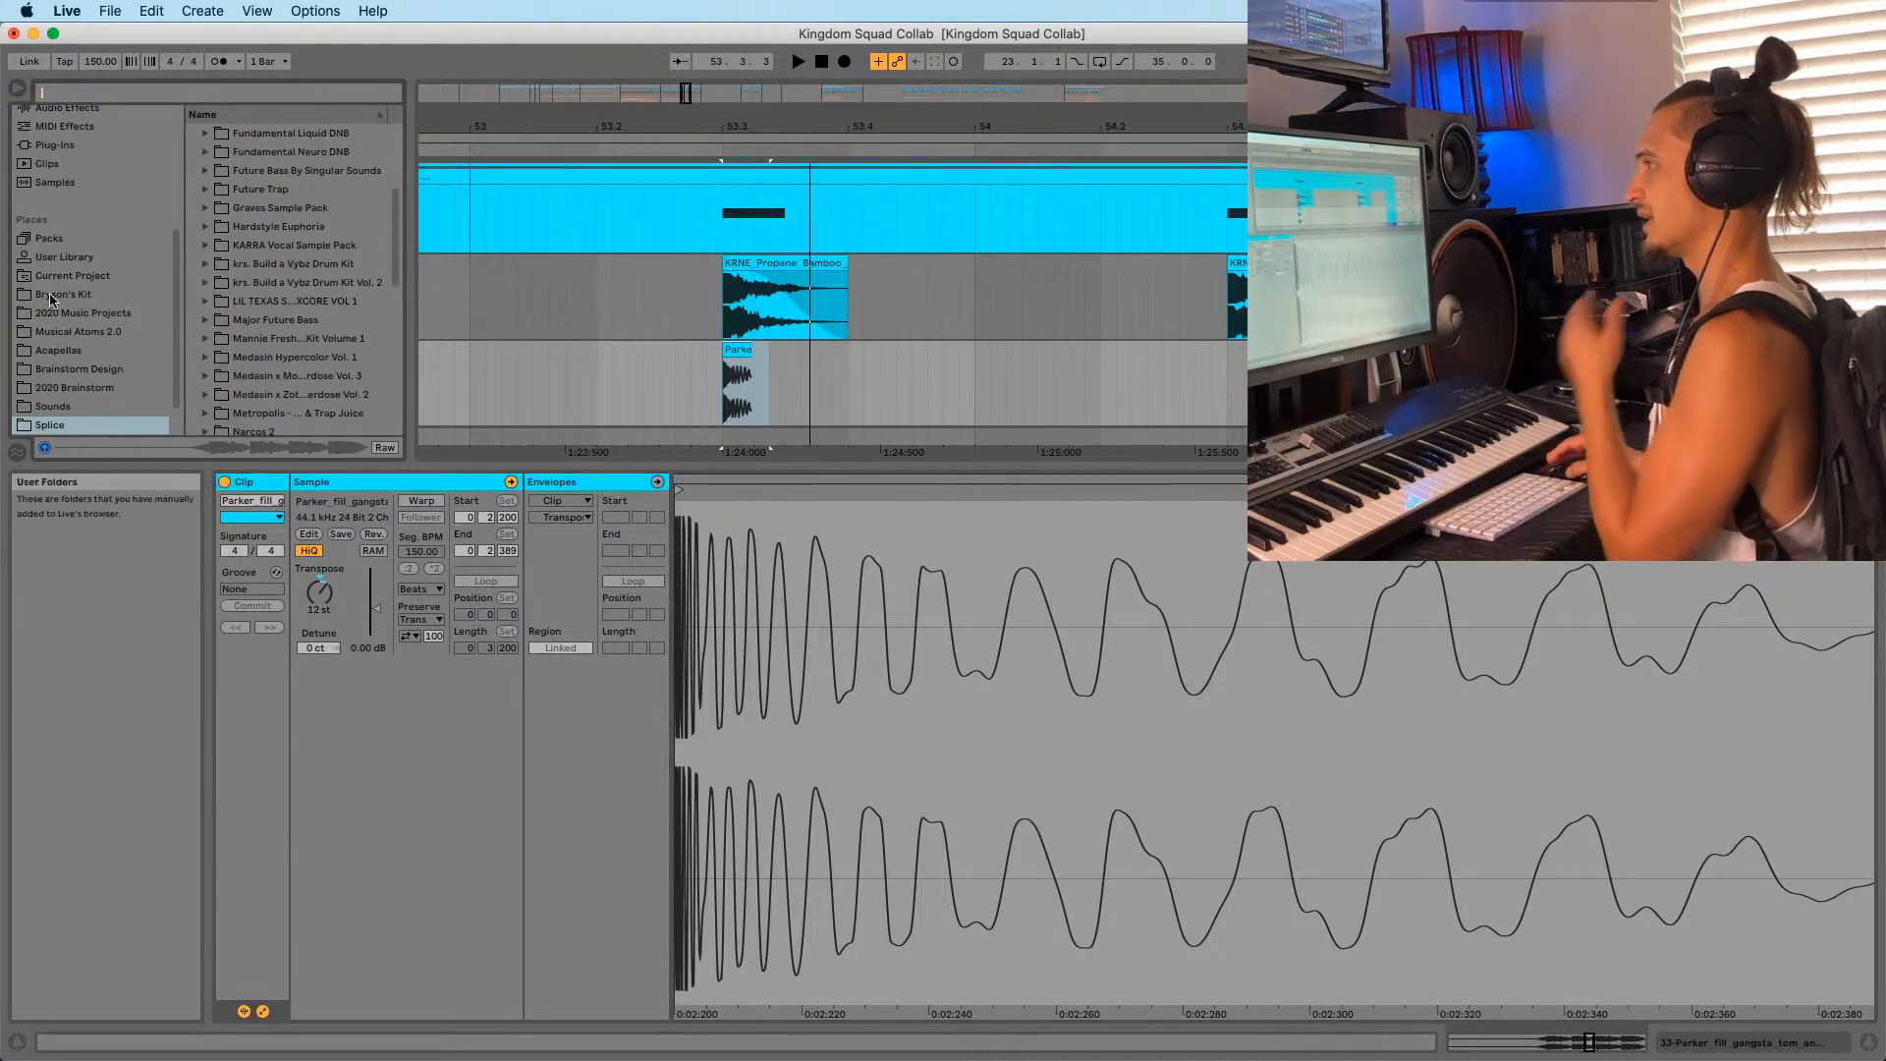
scroll(51, 300, "up", 3)
left_click(67, 211)
Drop EQ Eight onto the 33 Parker fill track with default settings.
left_click_drag(231, 321, 726, 398)
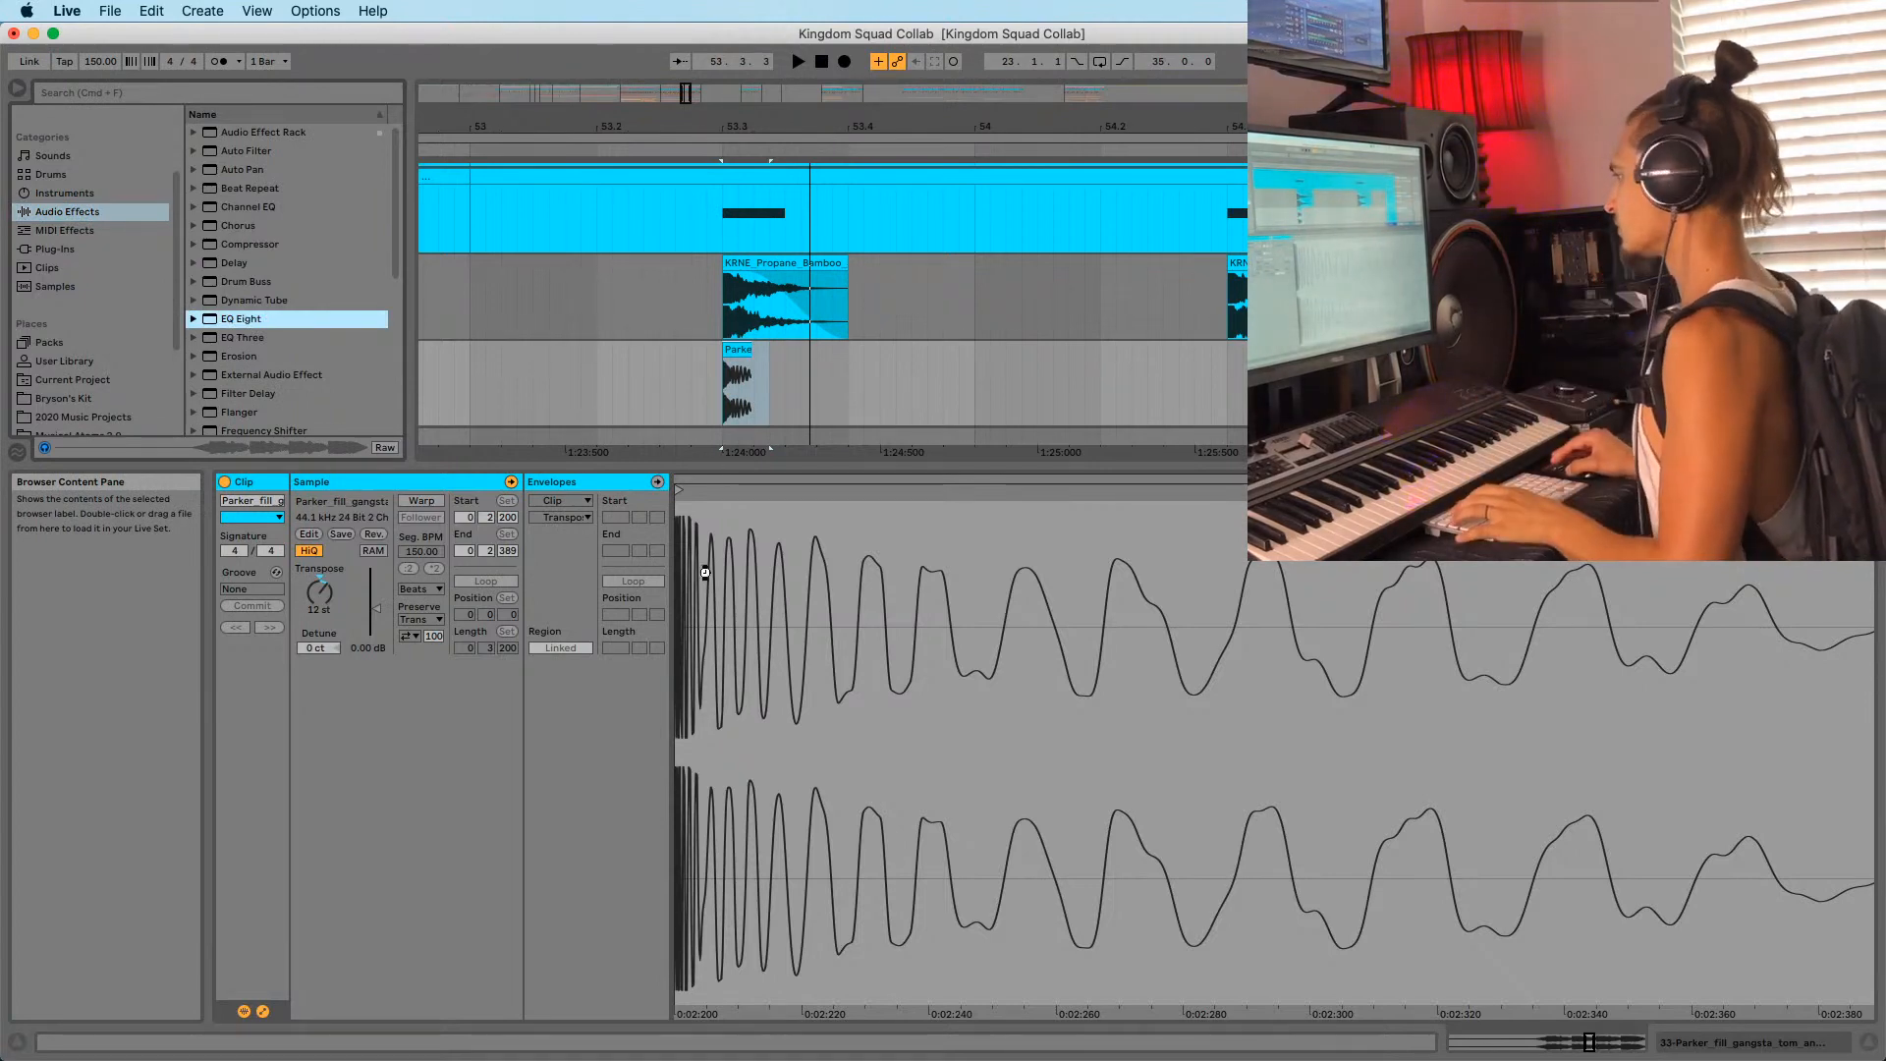
left_click_drag(705, 573, 696, 441)
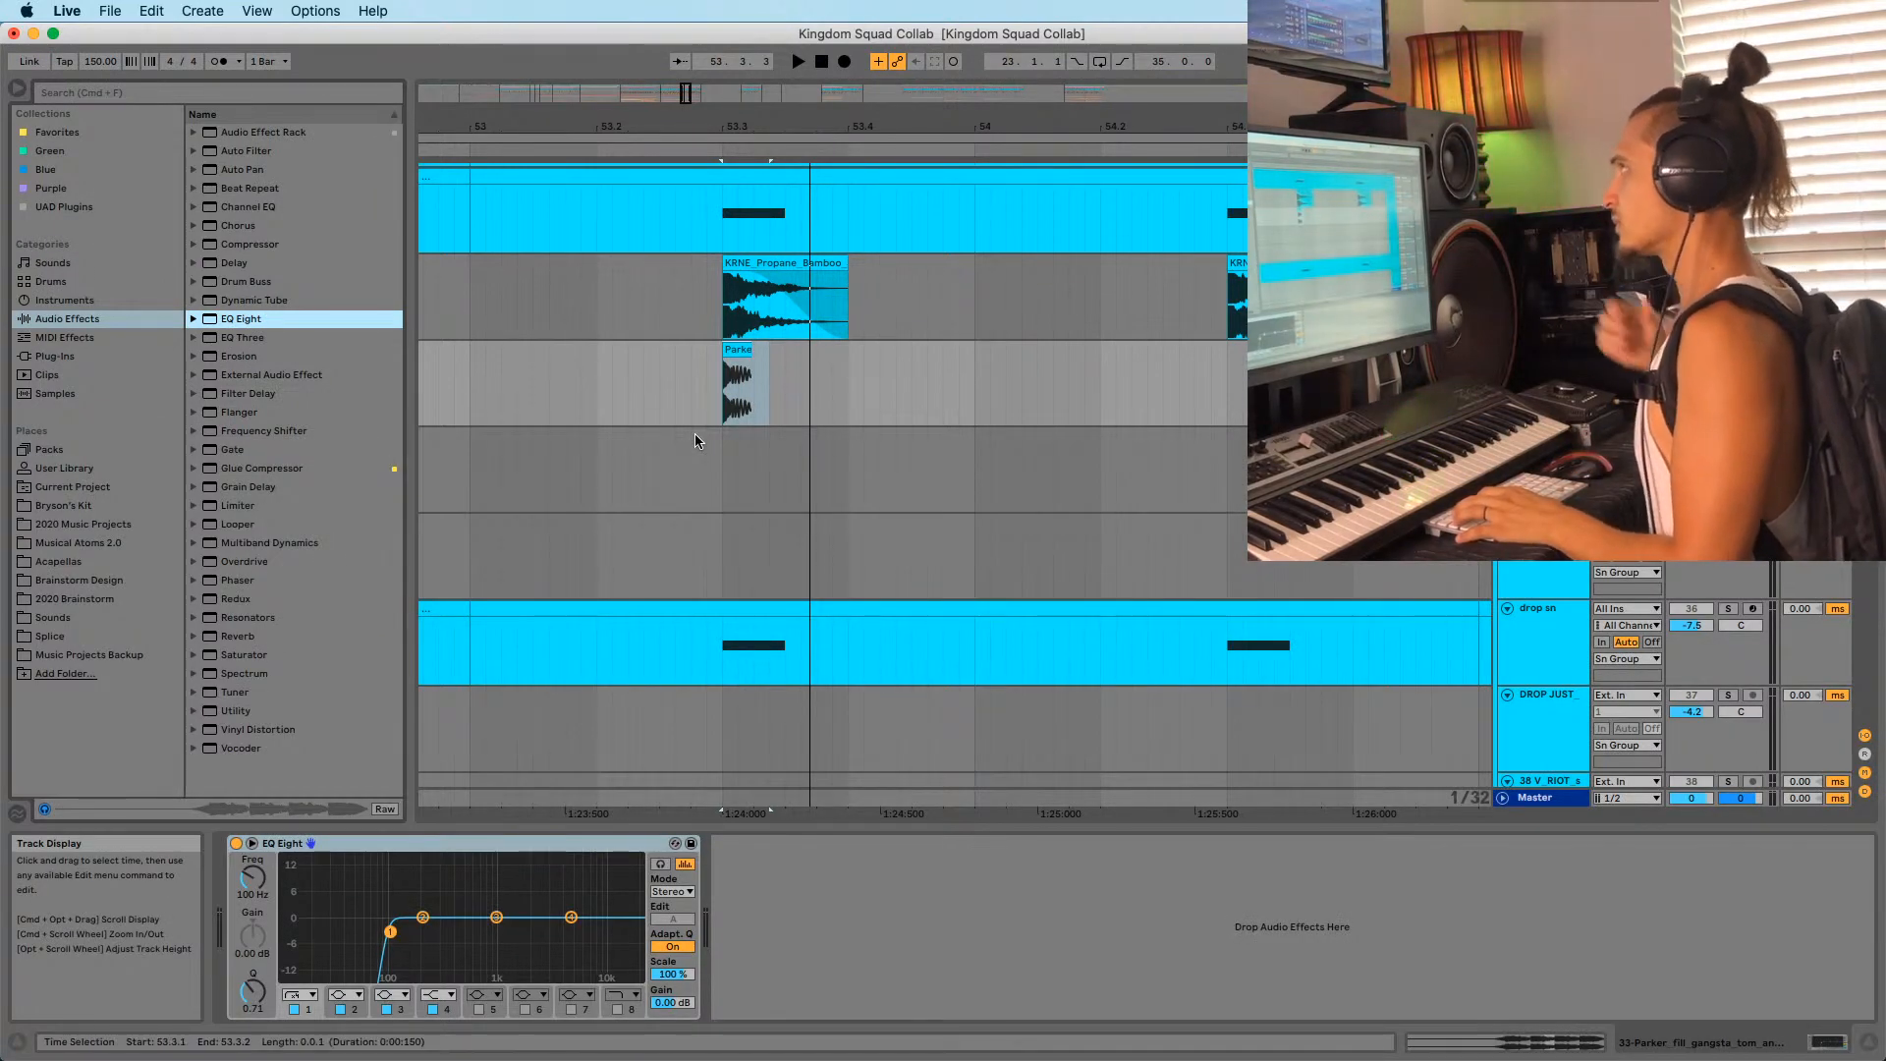
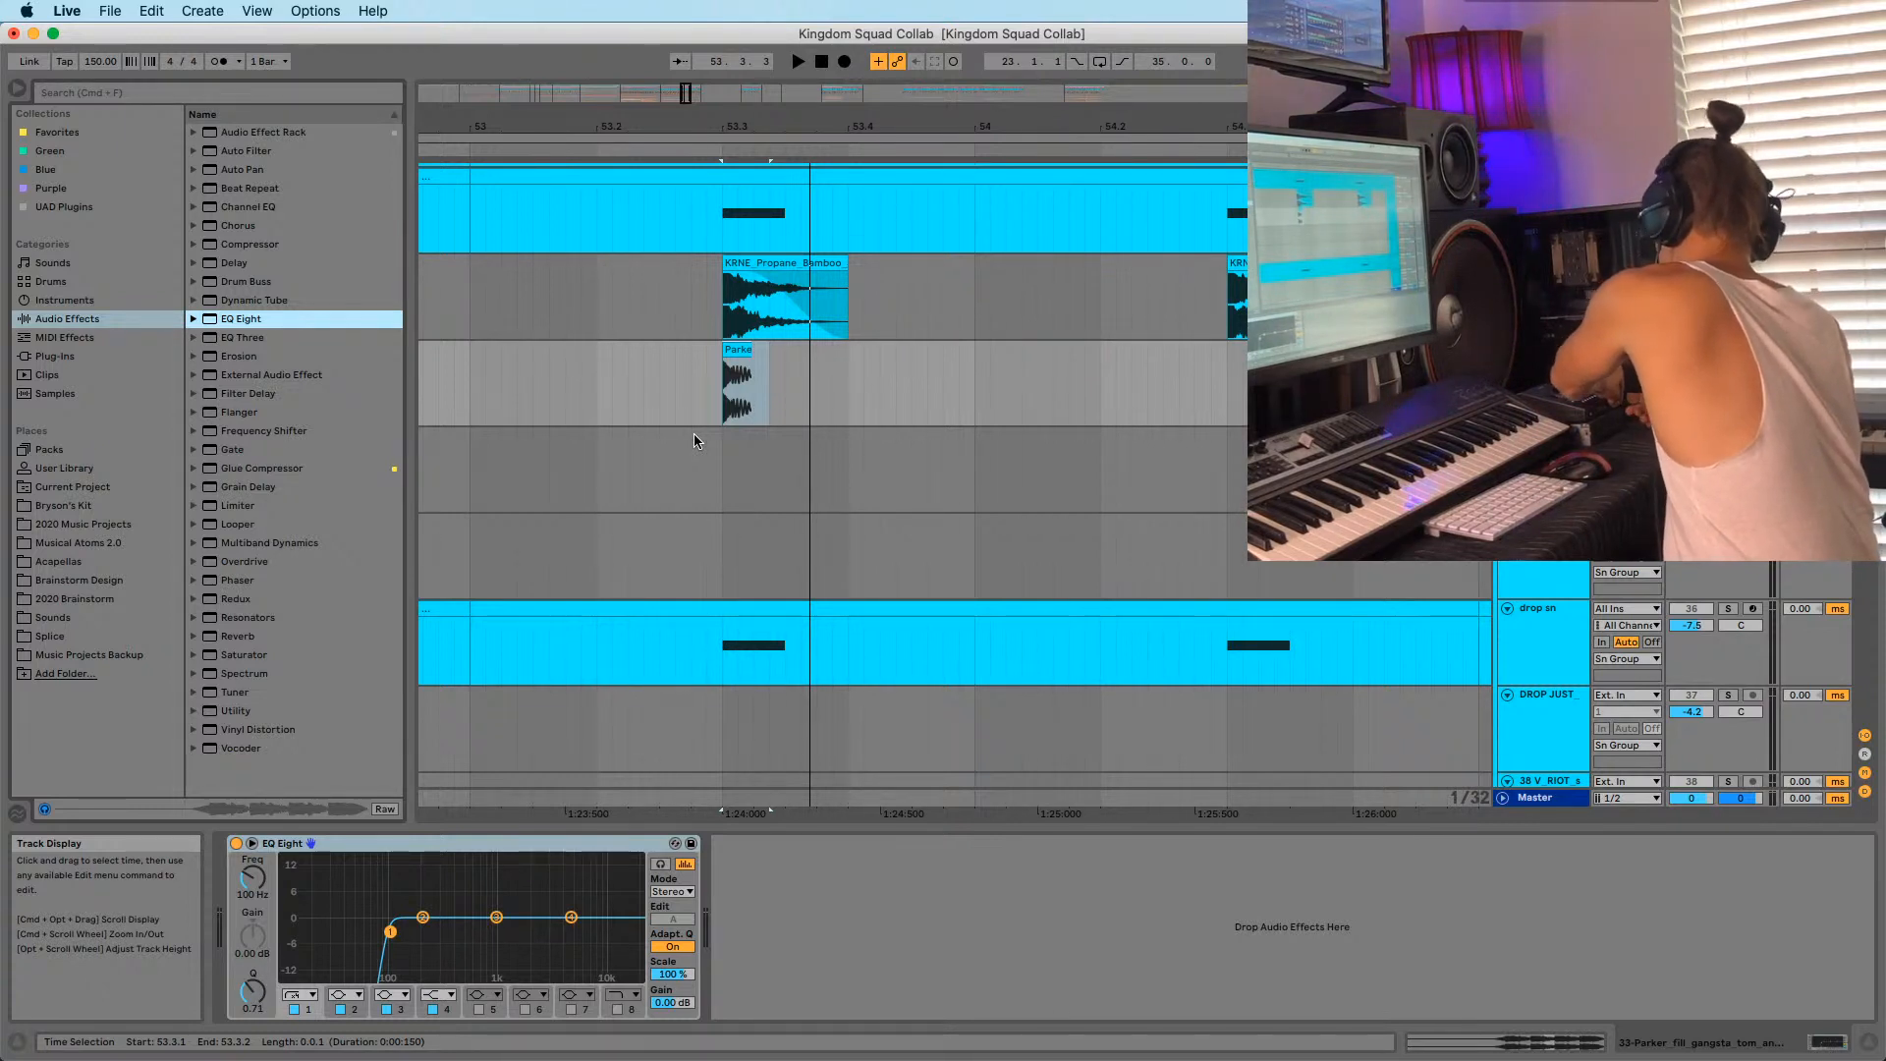
Lower EQ Eight's band 1 low cut from 100 Hz to about 29.7 Hz, replaying from 53.3.
key("space")
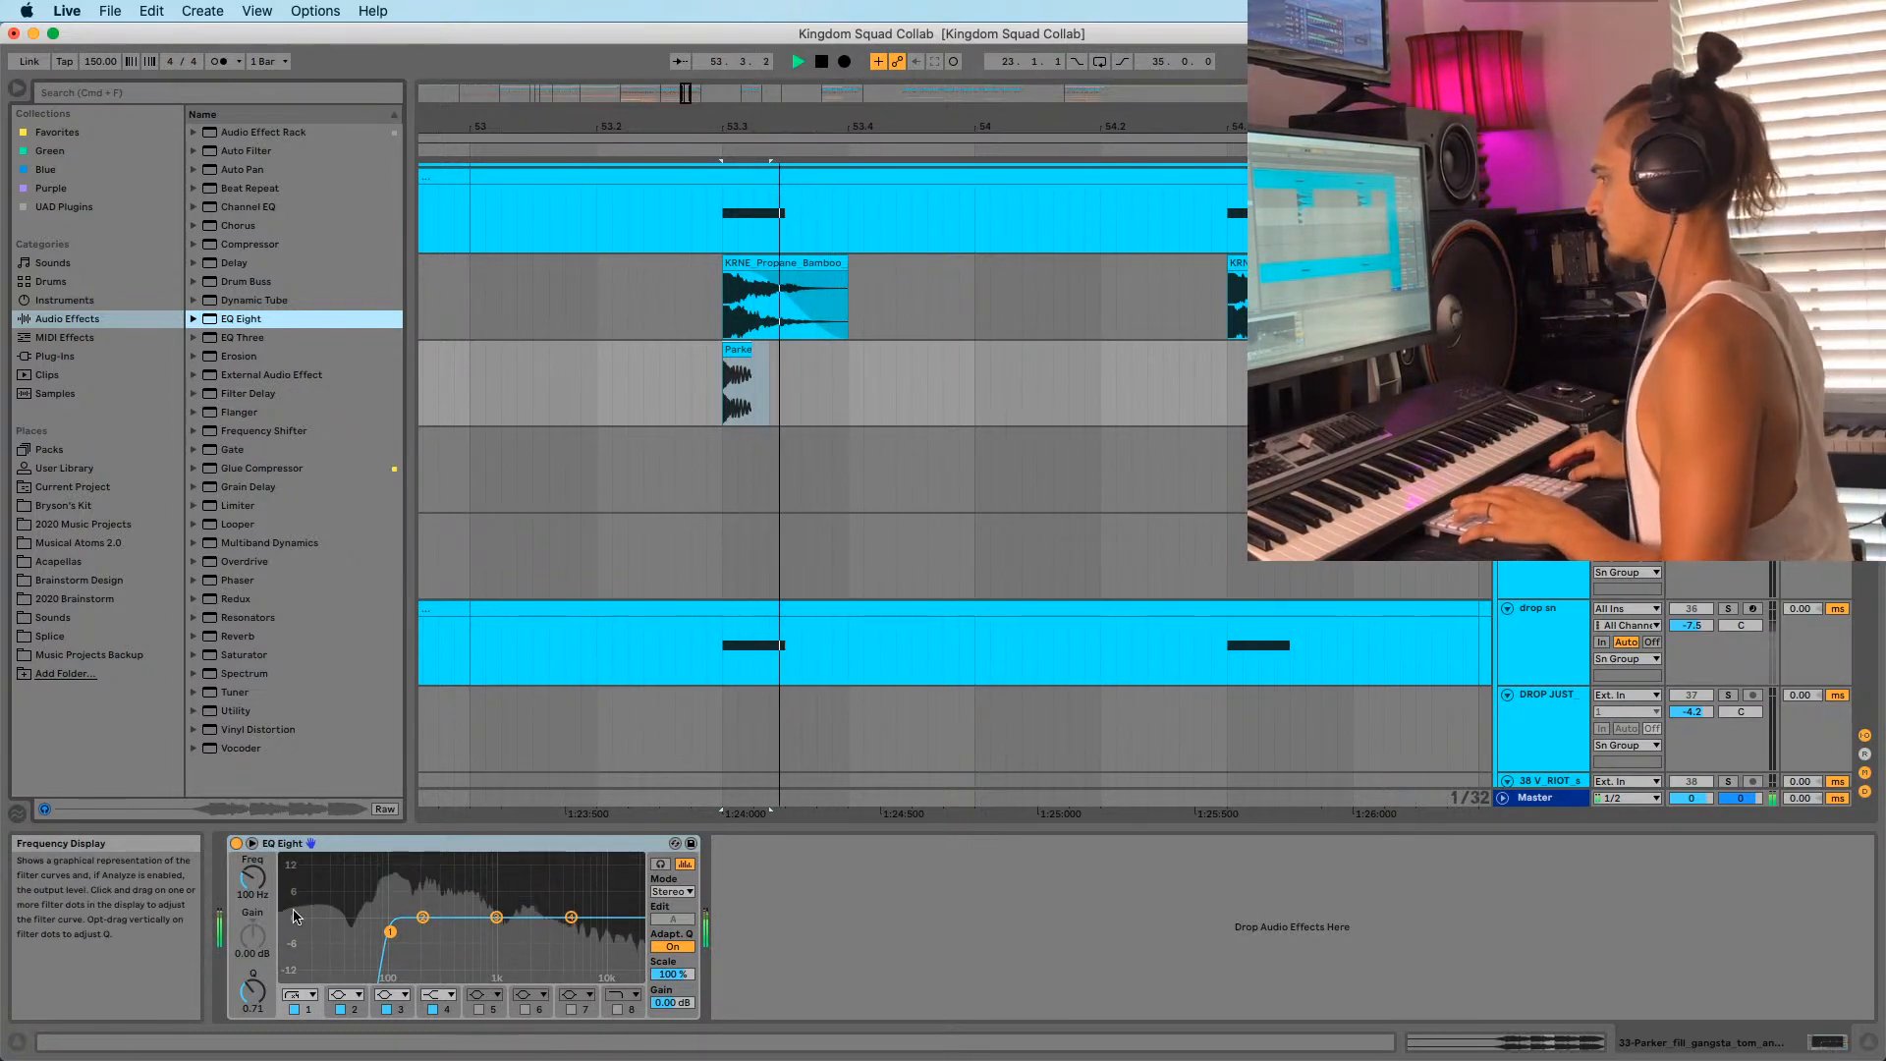
key("space")
key("space")
key("space")
key("space")
key("space")
left_click_drag(389, 932, 333, 931)
key("space")
key("space")
key("space")
left_click(252, 843)
key("space")
key("space")
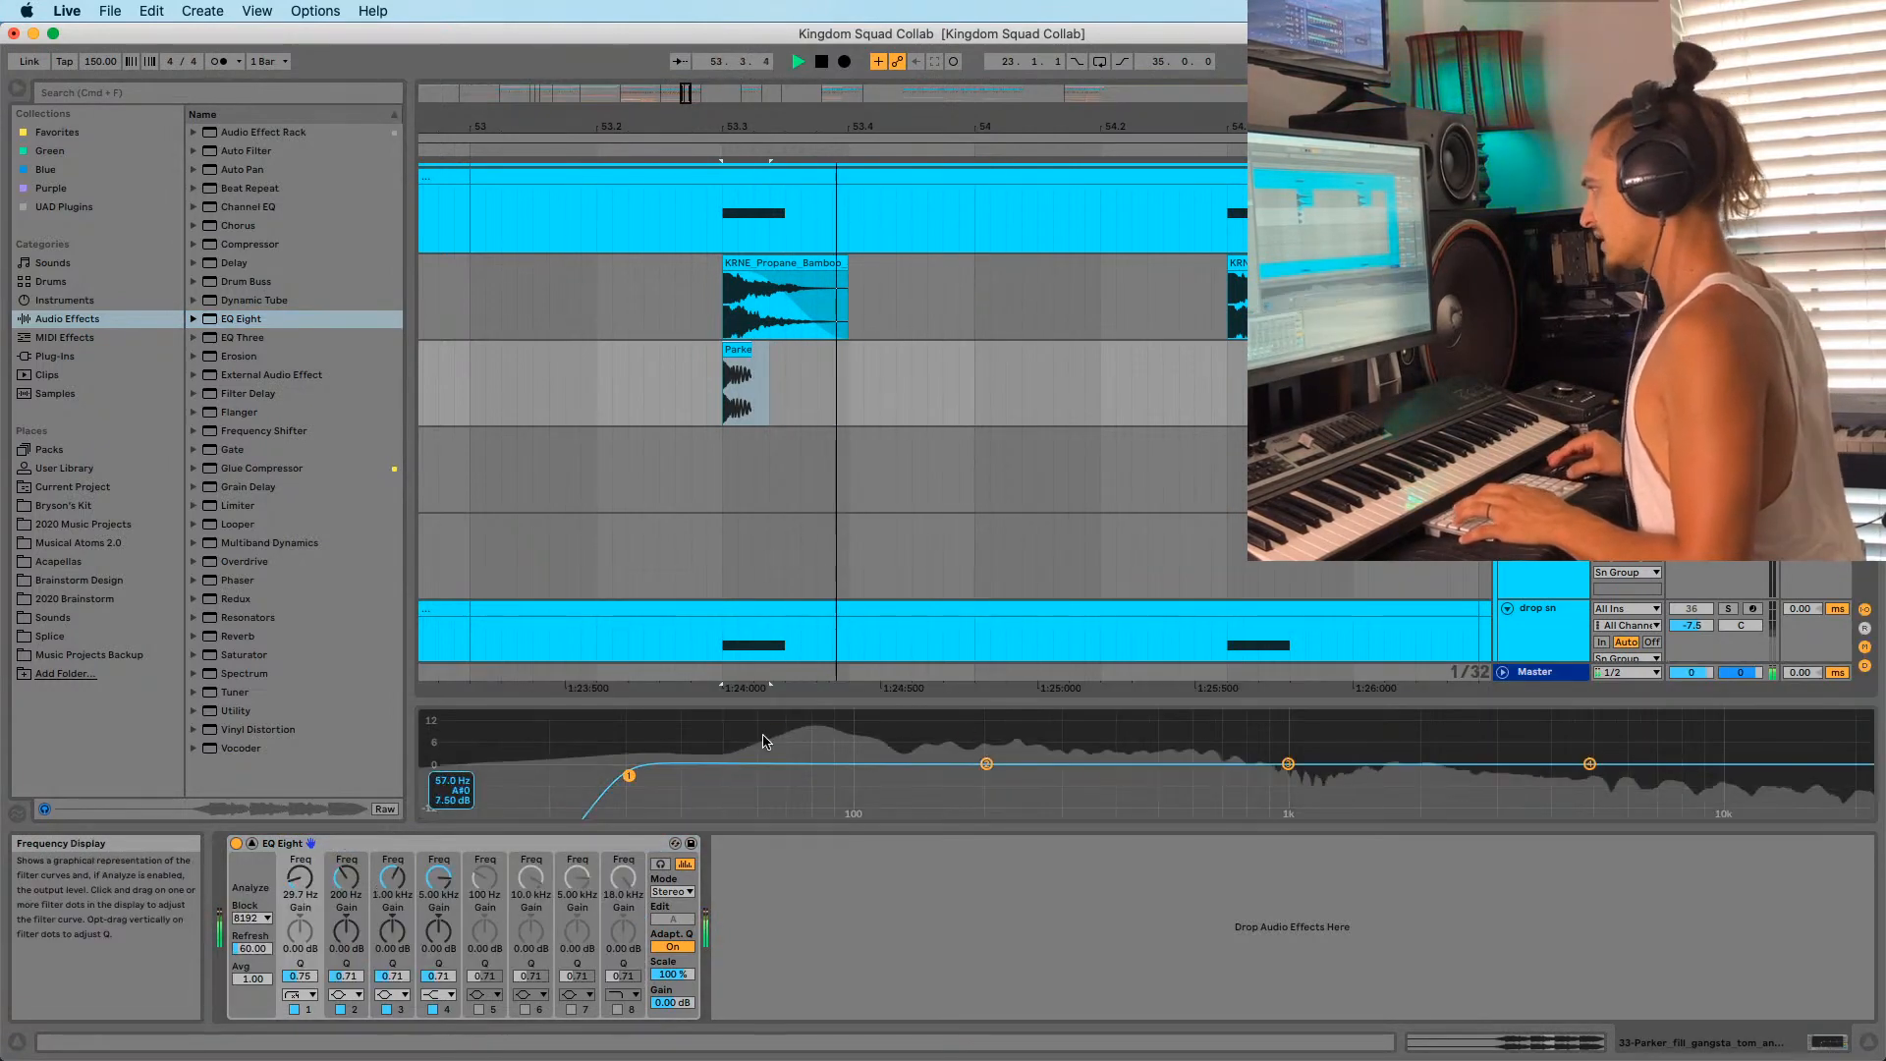
key("space")
key("space")
key("space")
key("space")
key("space")
key("space")
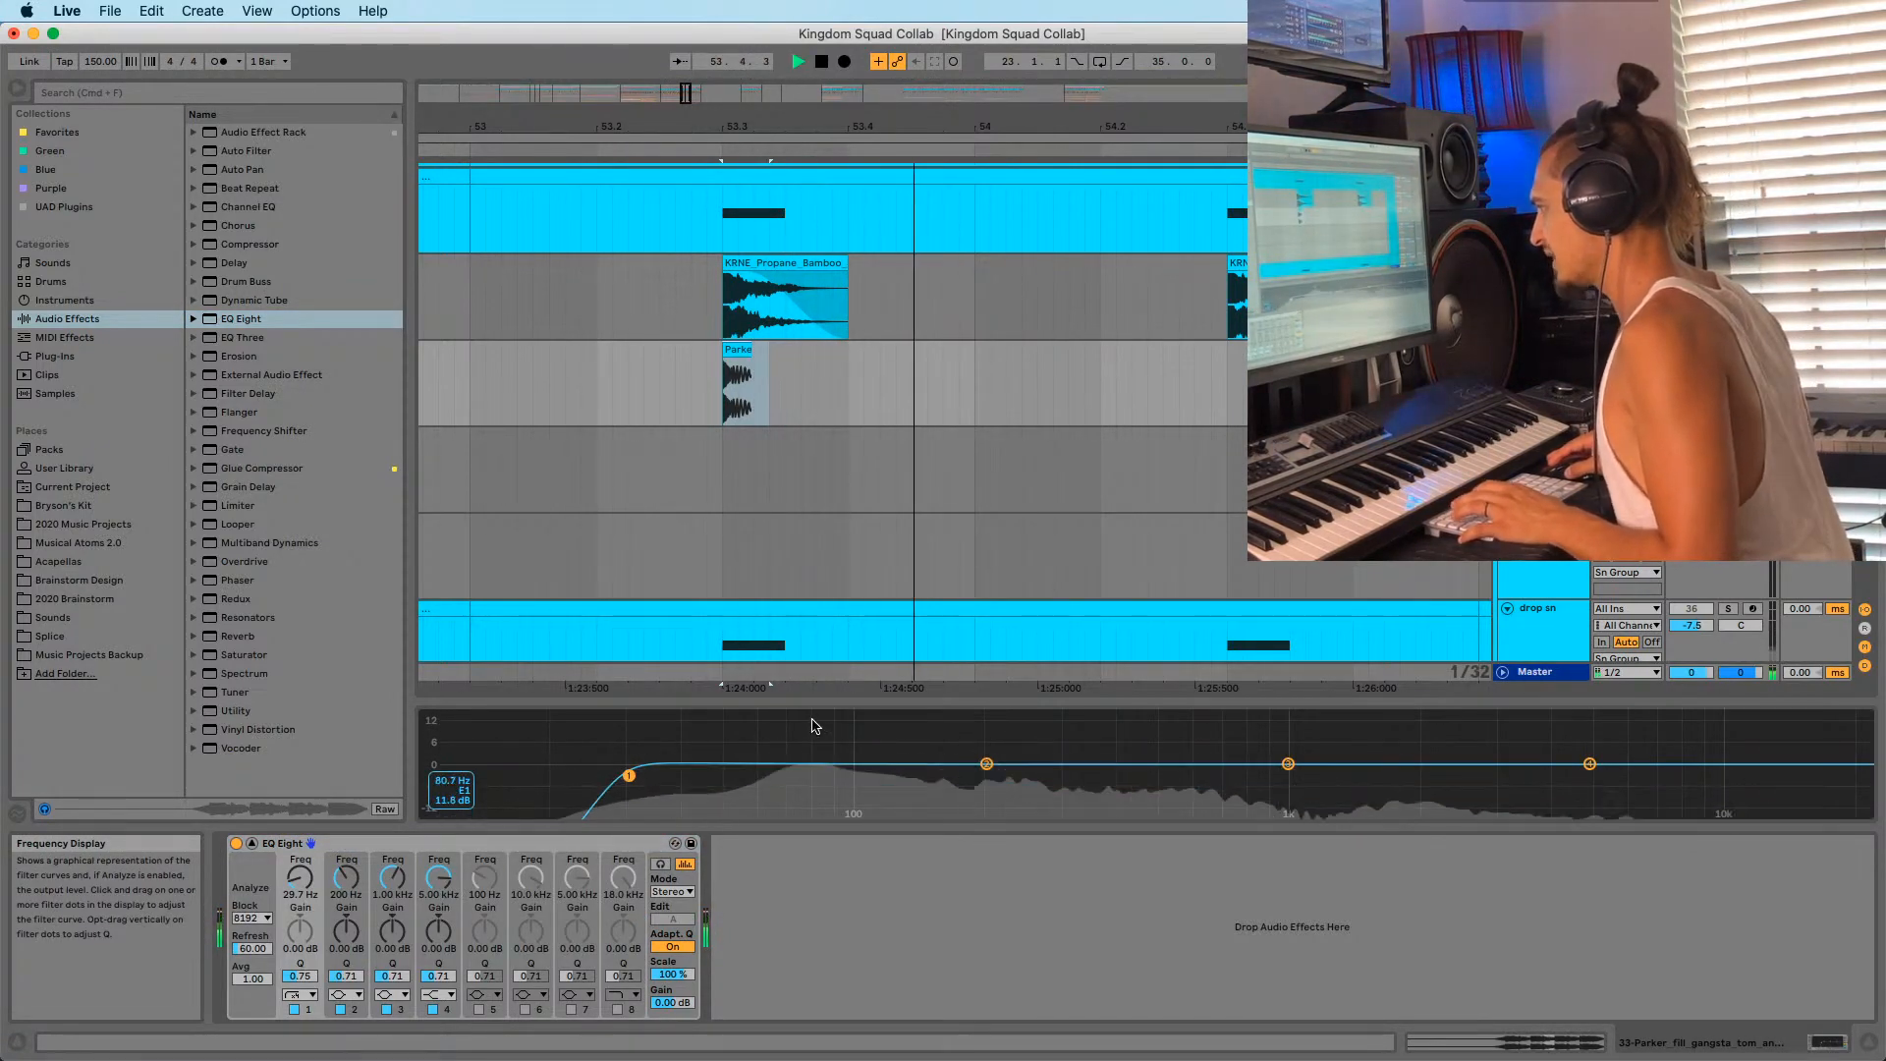
key("space")
key("space")
key("space")
key("space")
key("space")
key("space")
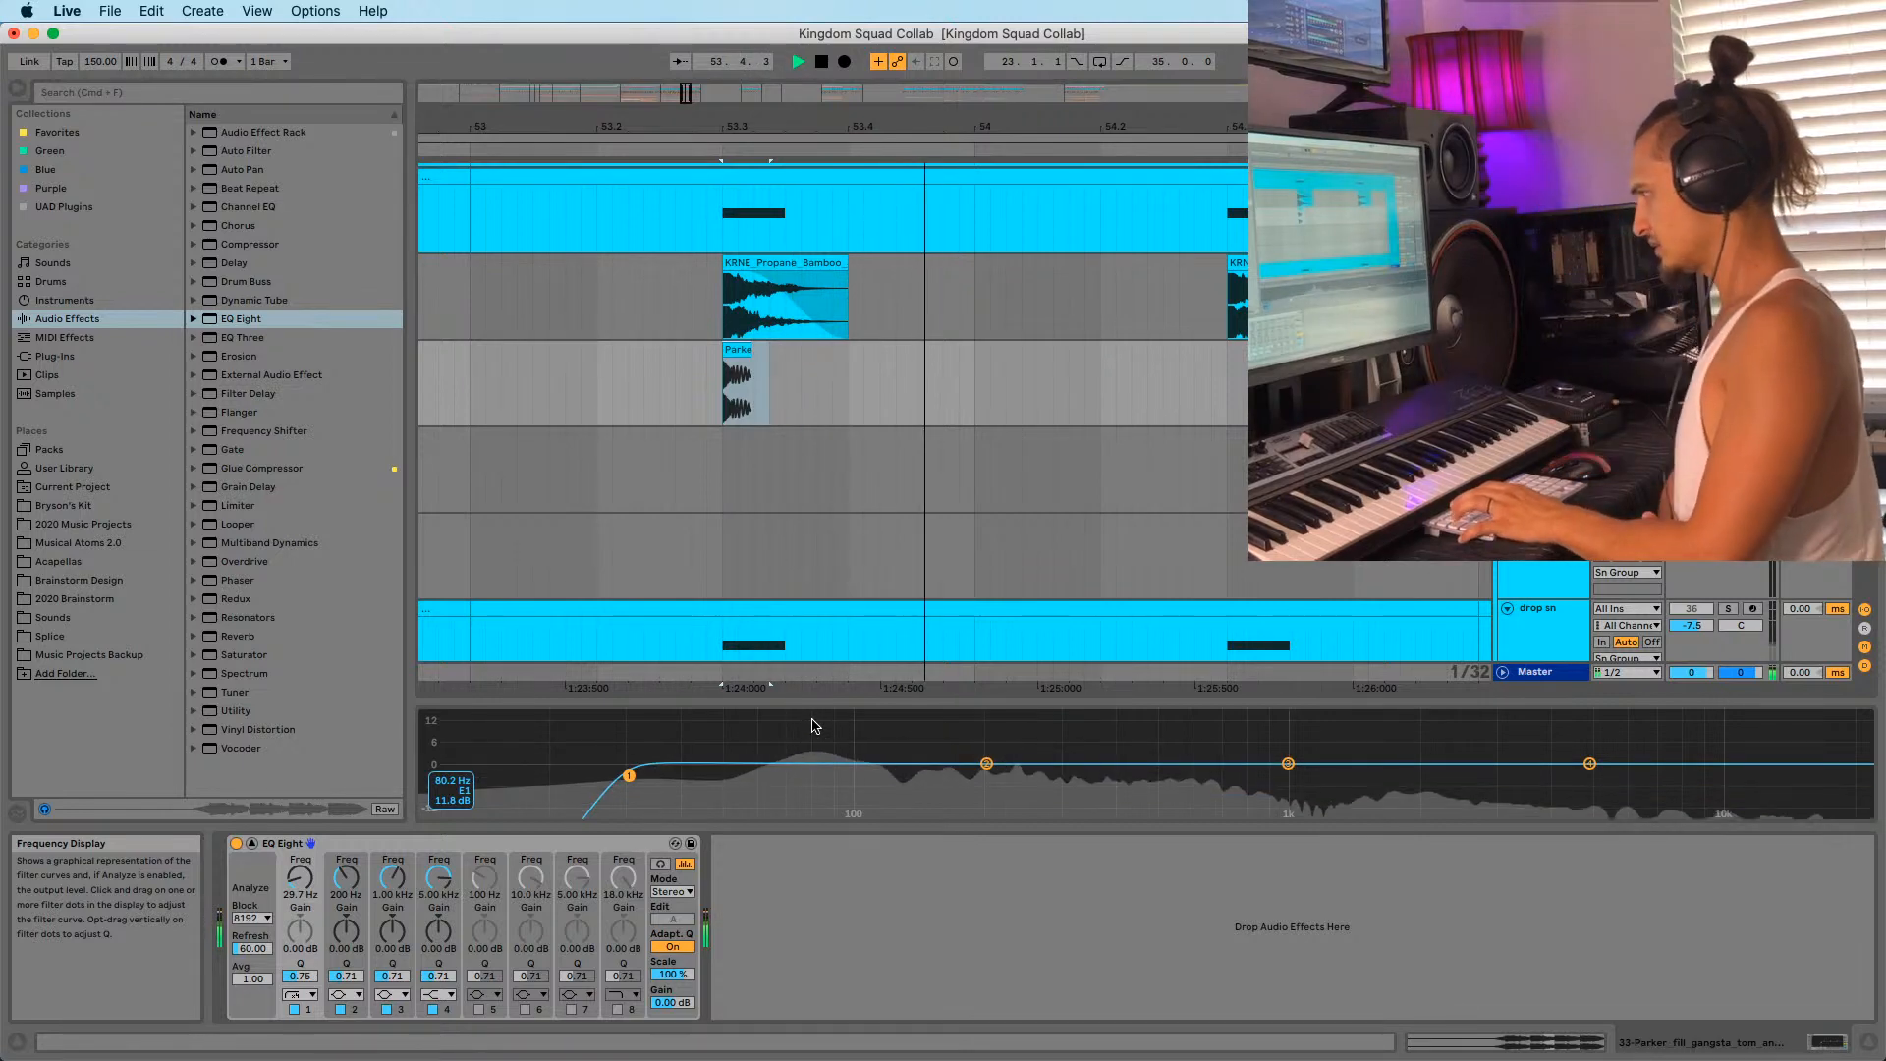
key("space")
key("space")
key("space")
key("space")
key("space")
key("space")
key("space")
key("space")
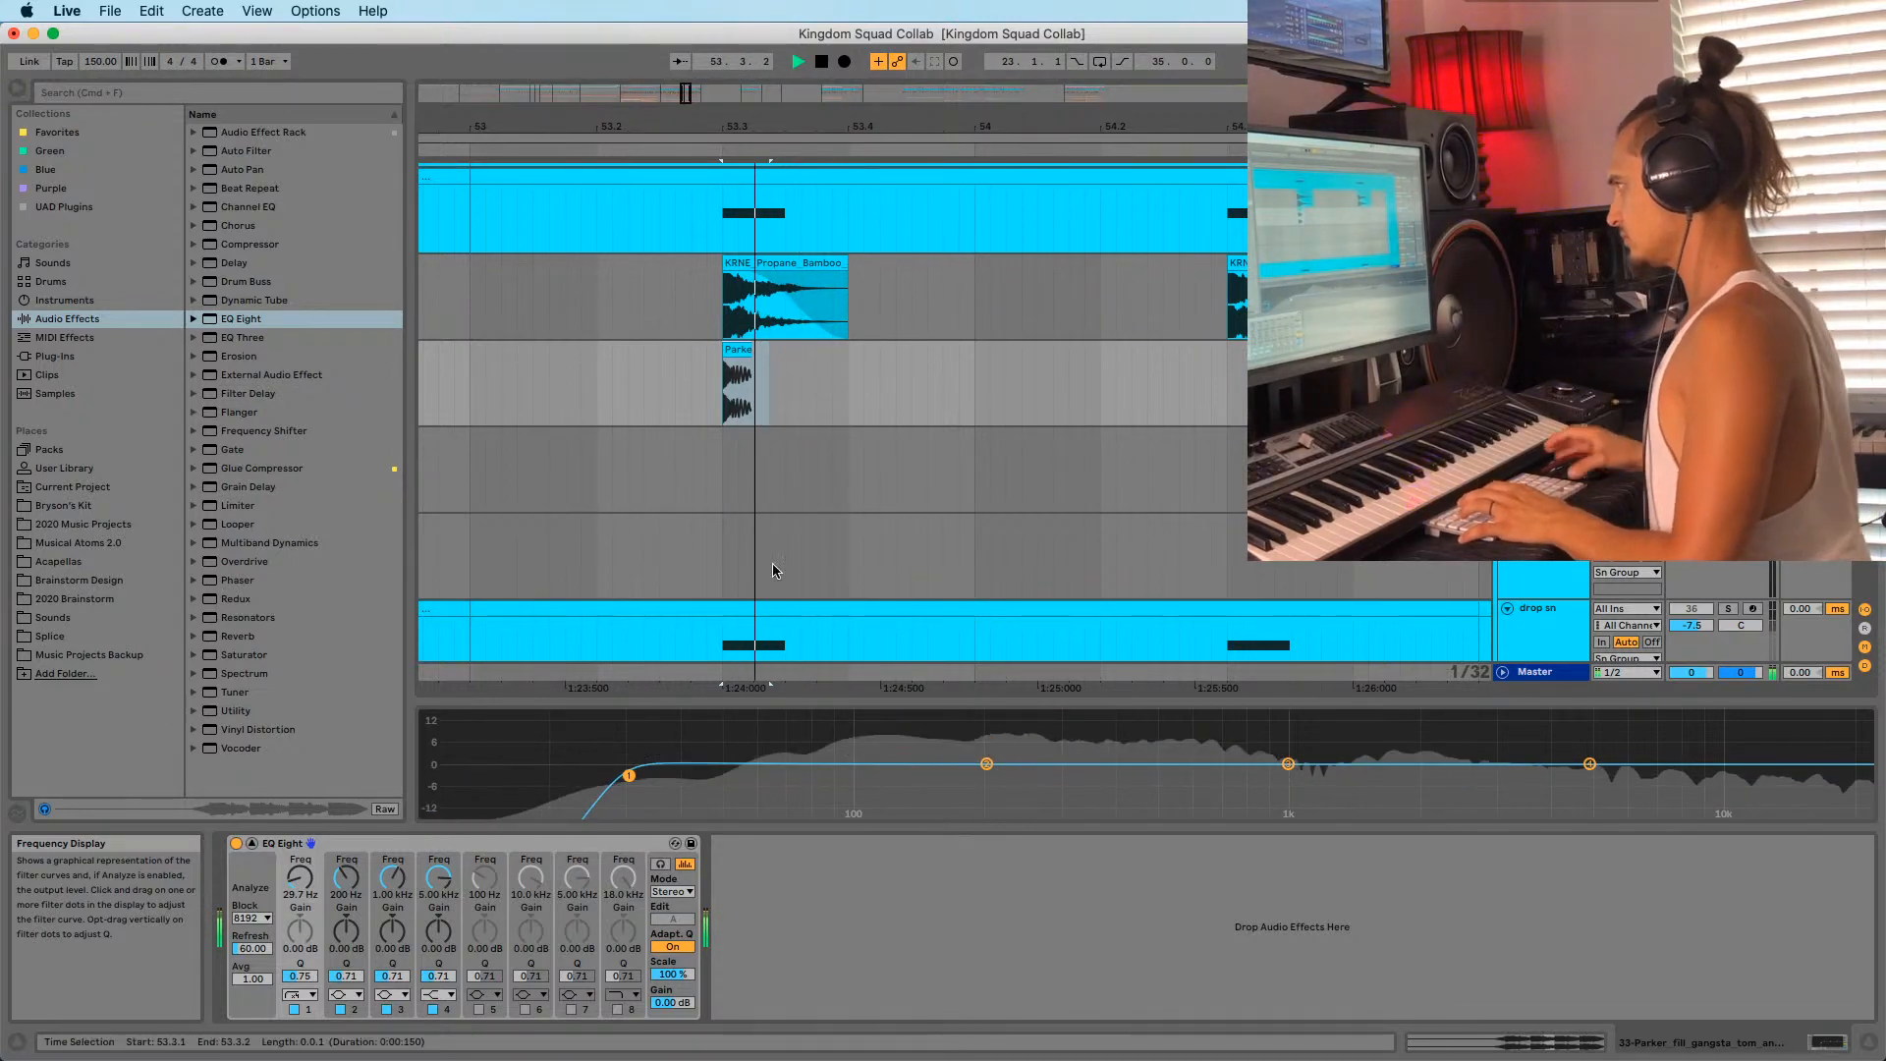
key("space")
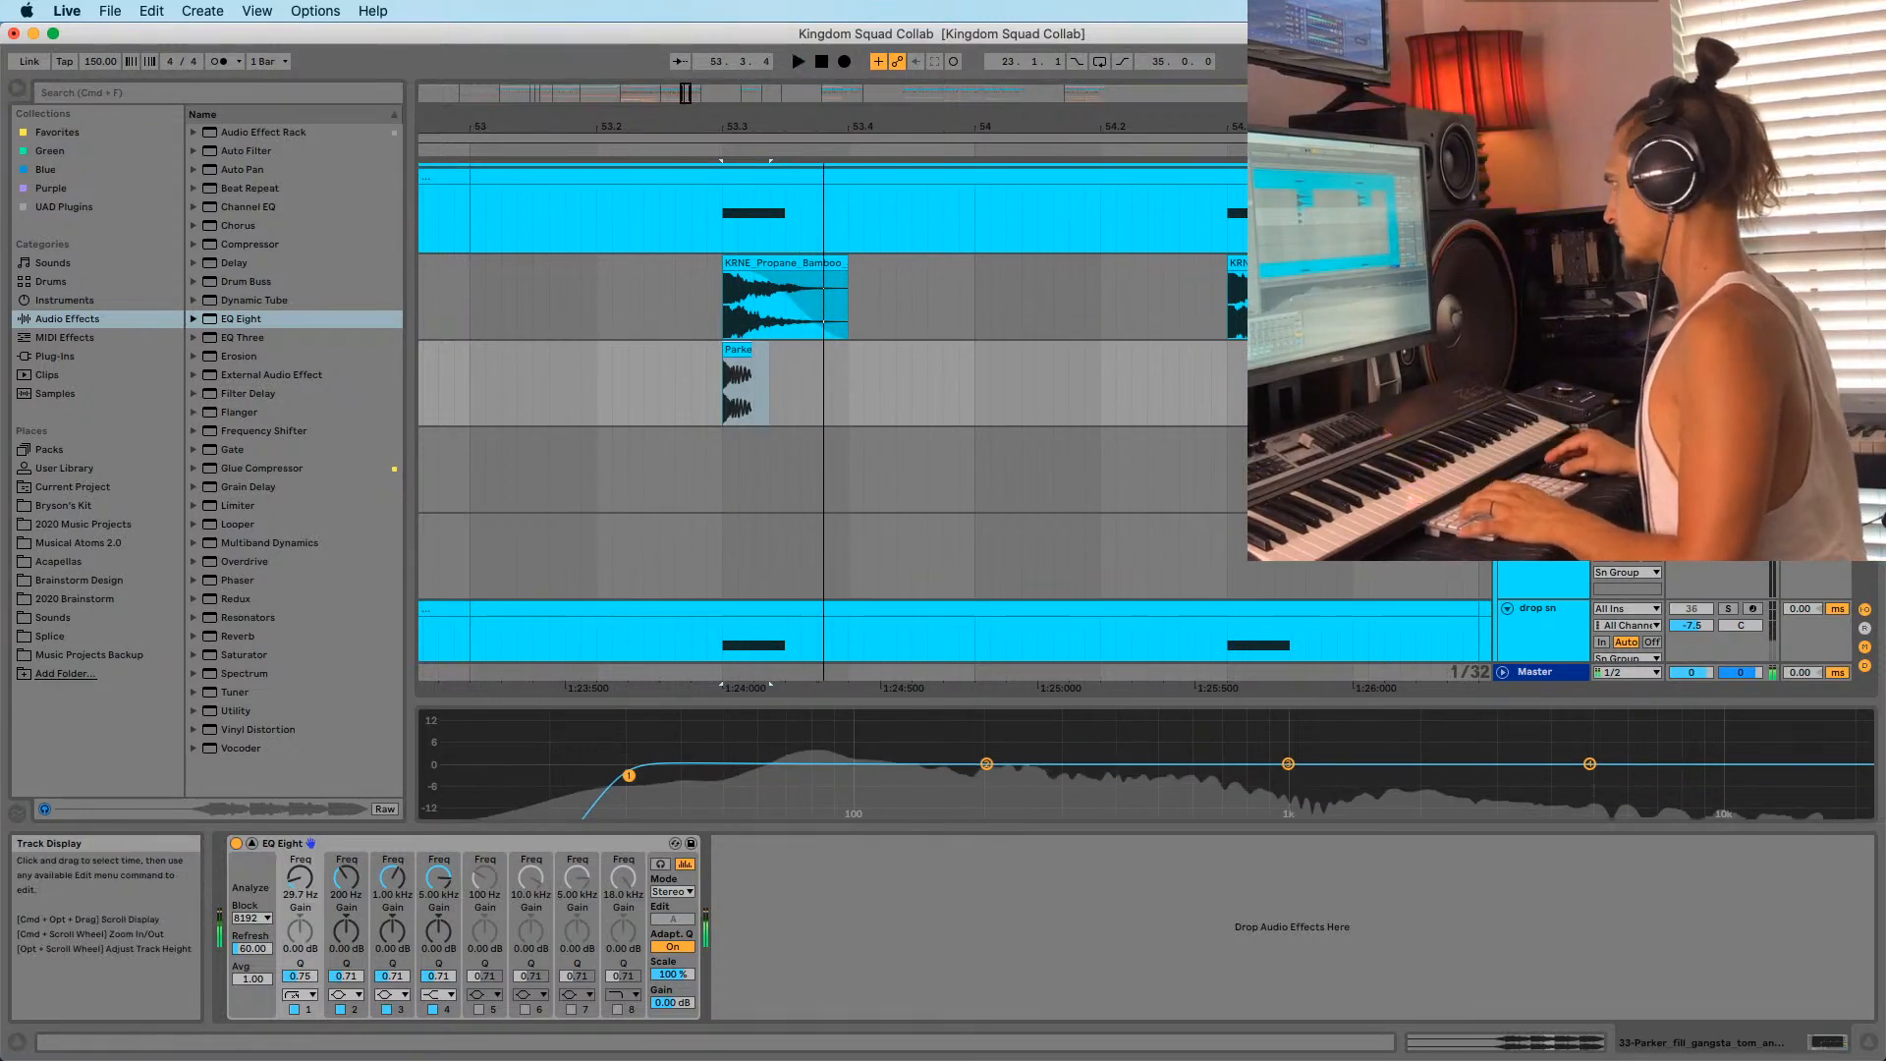
Audition the Parker snare clip, moving the playback start to 53.1.4.
left_click(741, 351)
key("space")
key("space")
key("space")
key("space")
key("space")
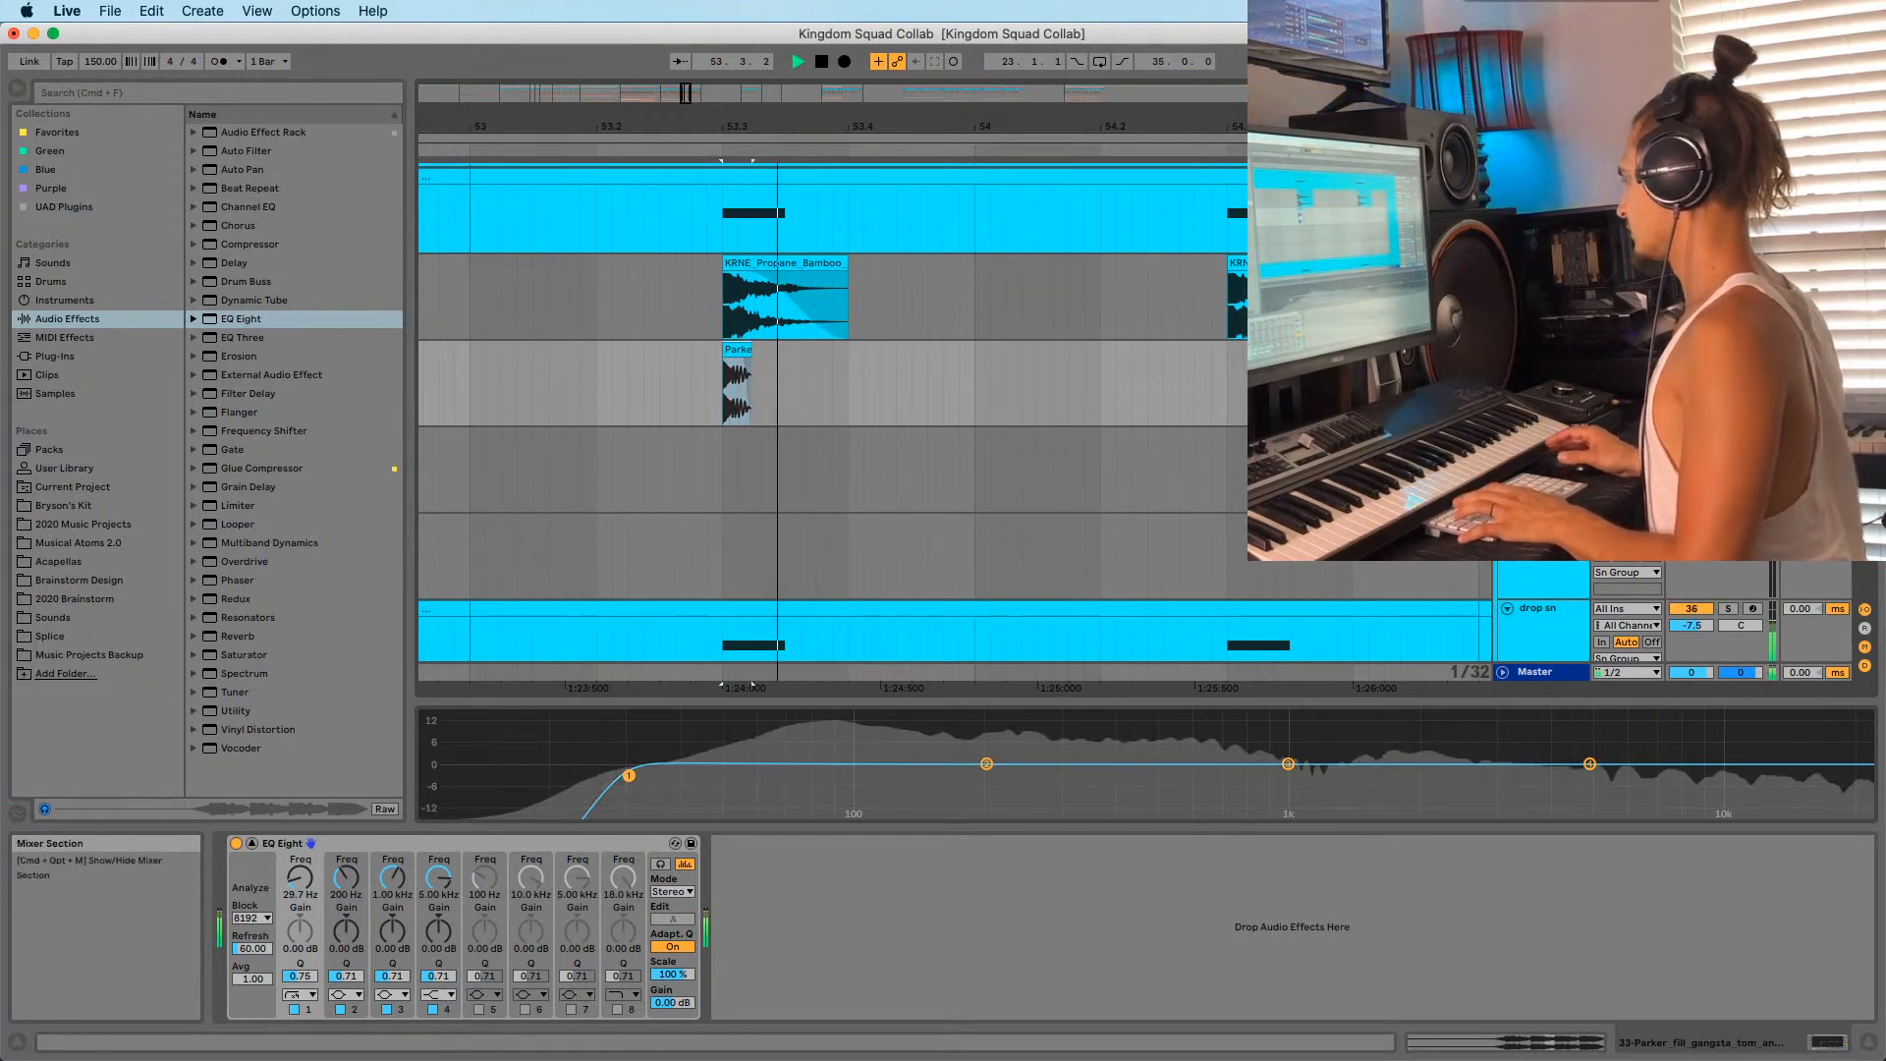
key("space")
key("space")
key("space")
key("space")
left_click(578, 391)
key("space")
key("space")
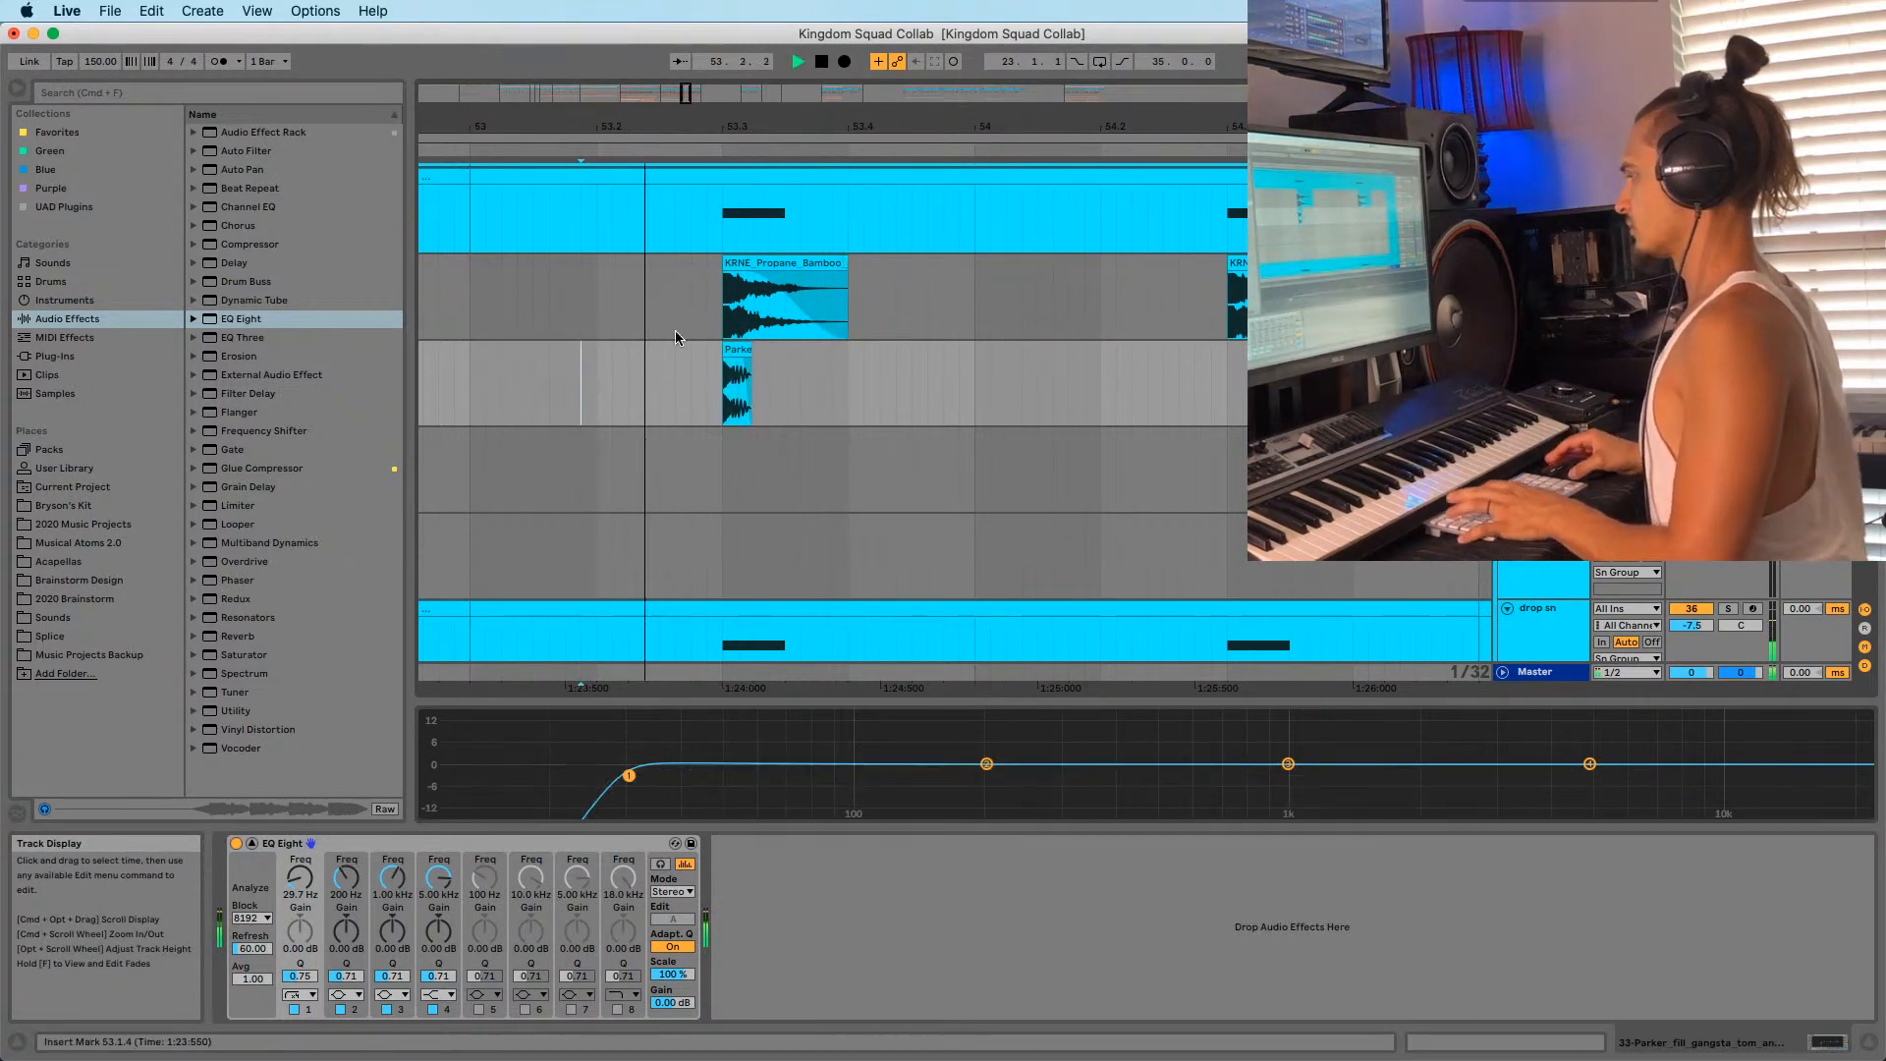
key("space")
left_click(739, 356)
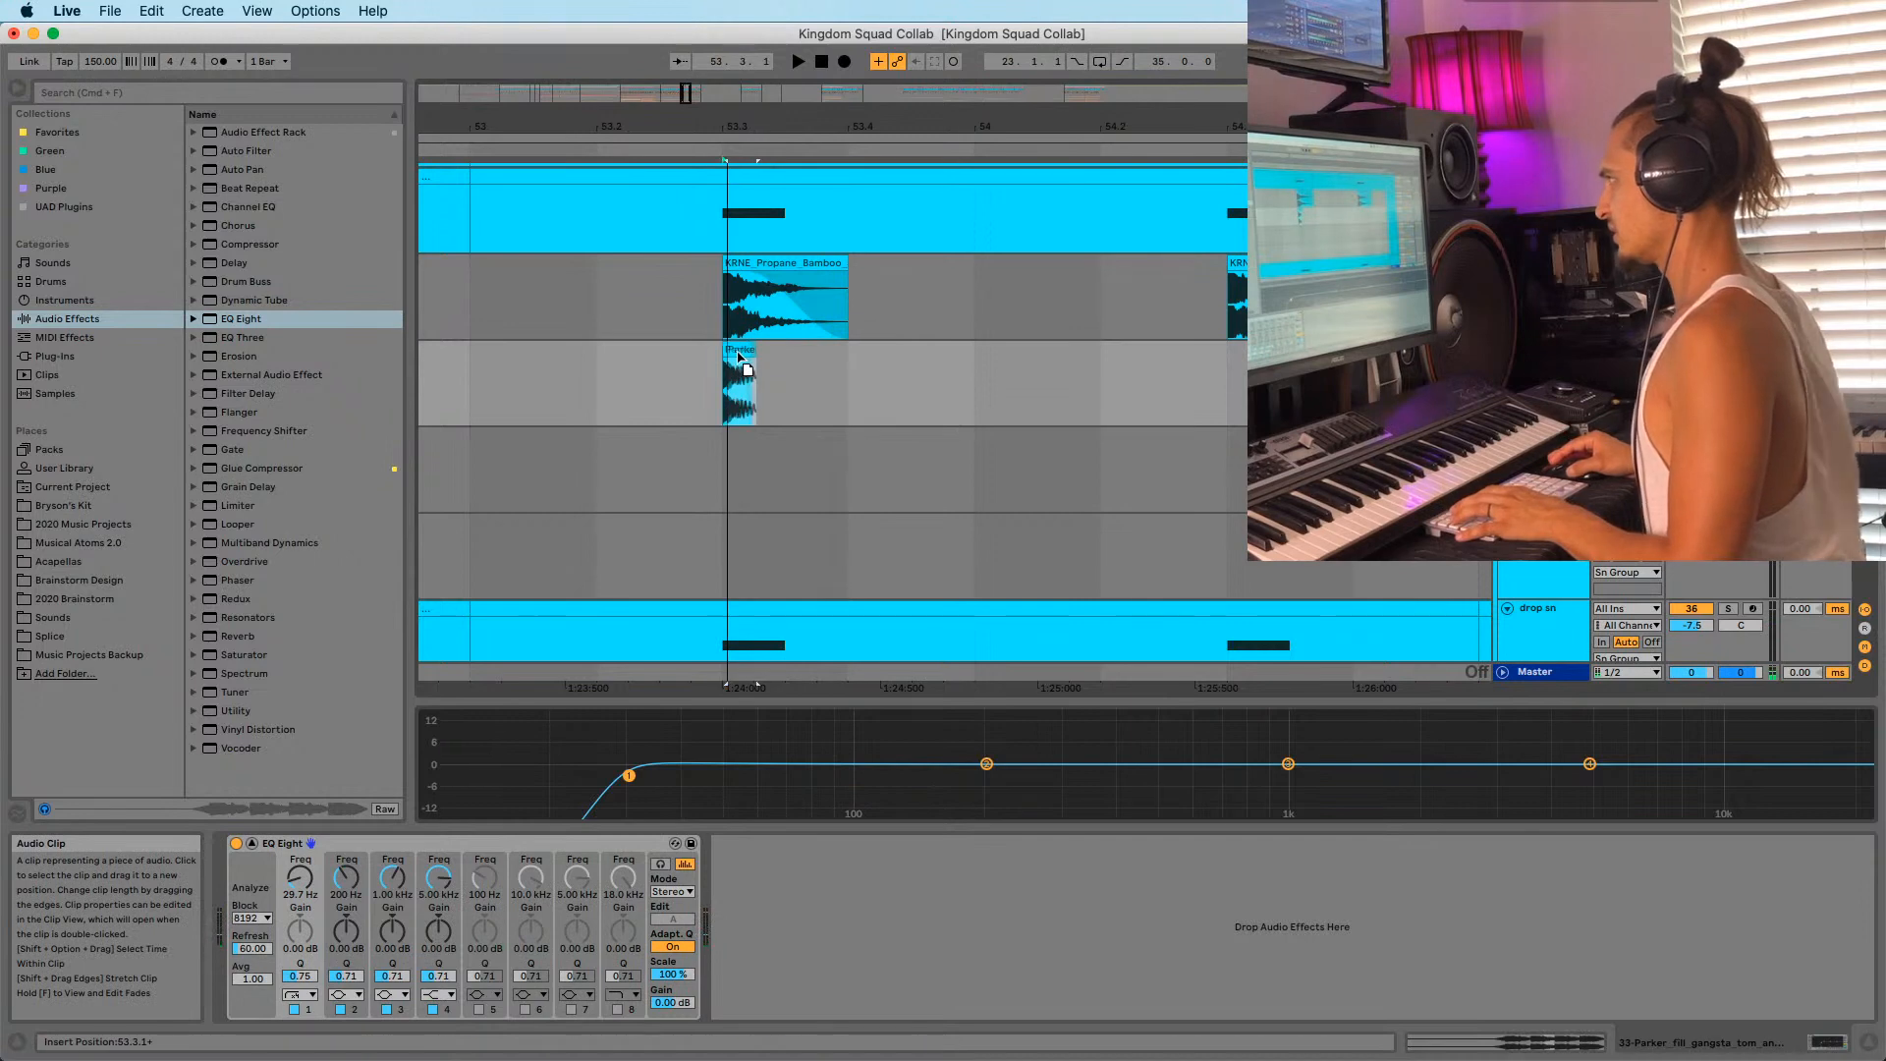
left_click(566, 391)
key("space")
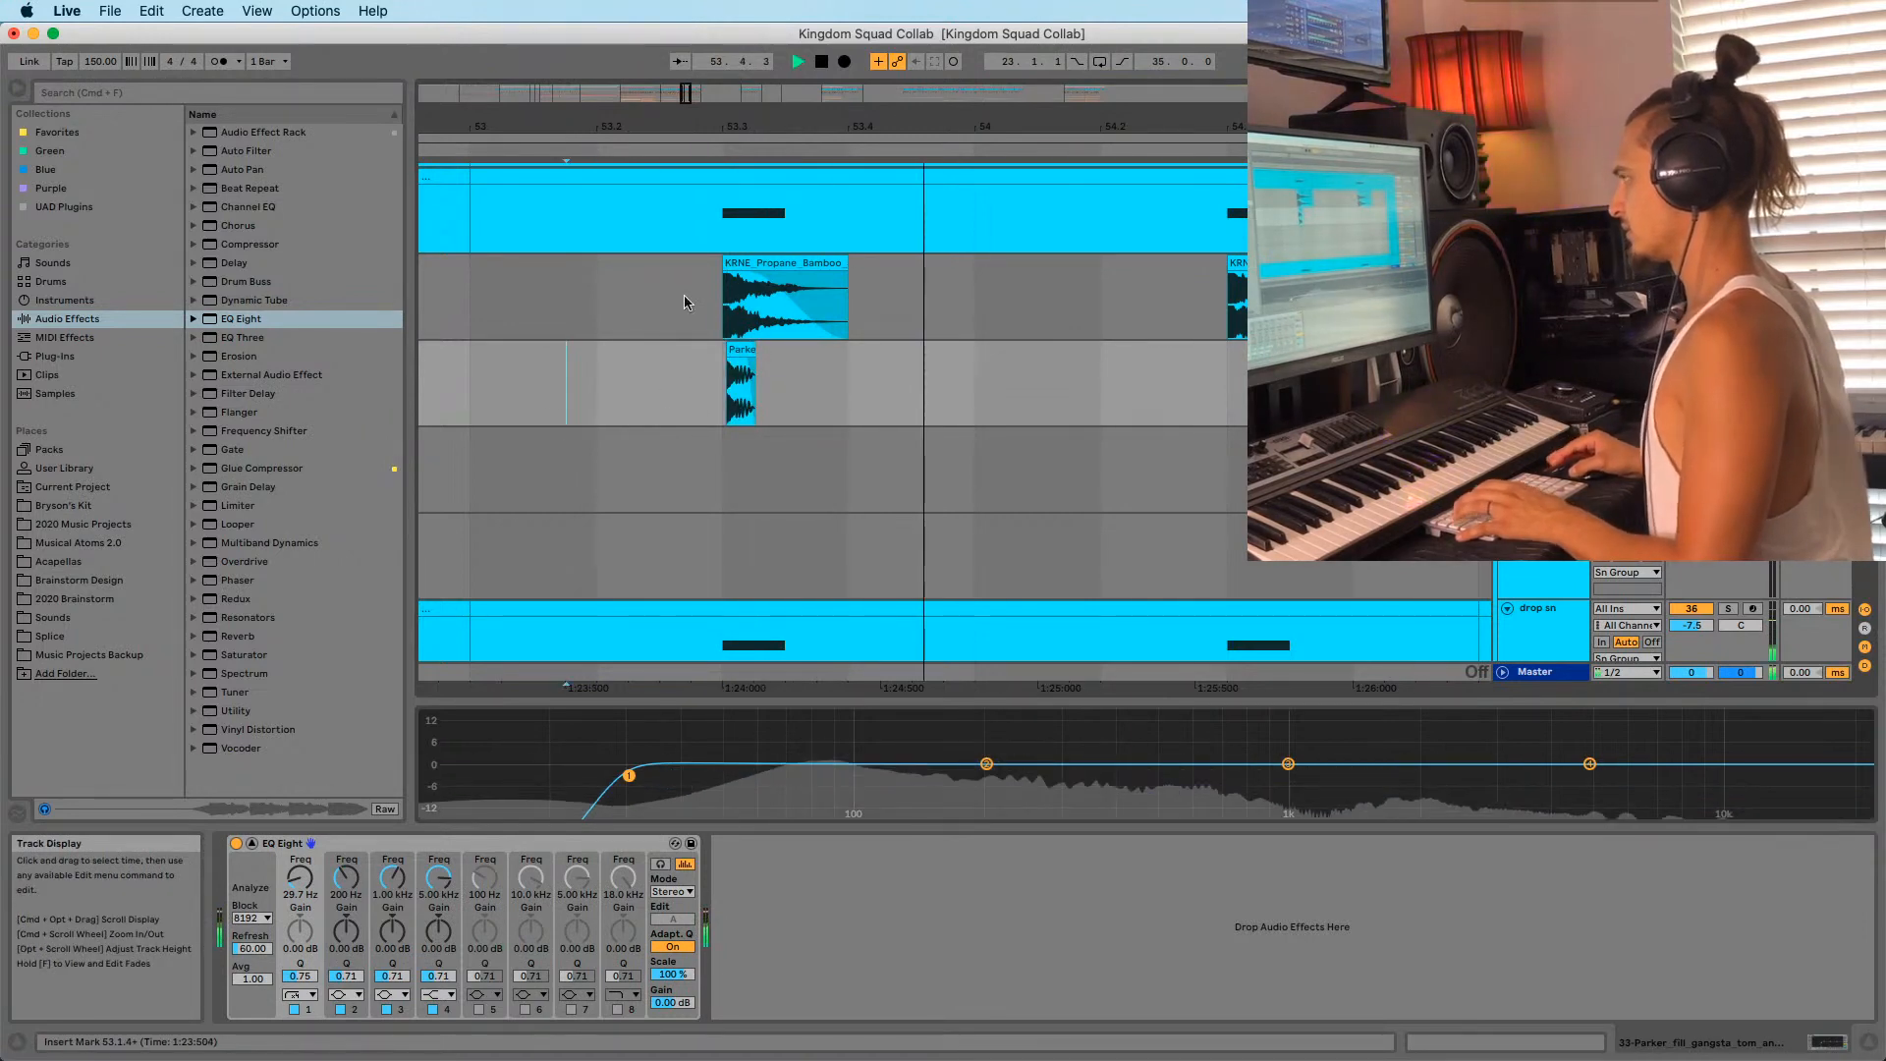
Zoom around the Parker clip and set the playback start to 53.2.2.
key("space")
key("space")
left_click_drag(709, 125, 846, 446)
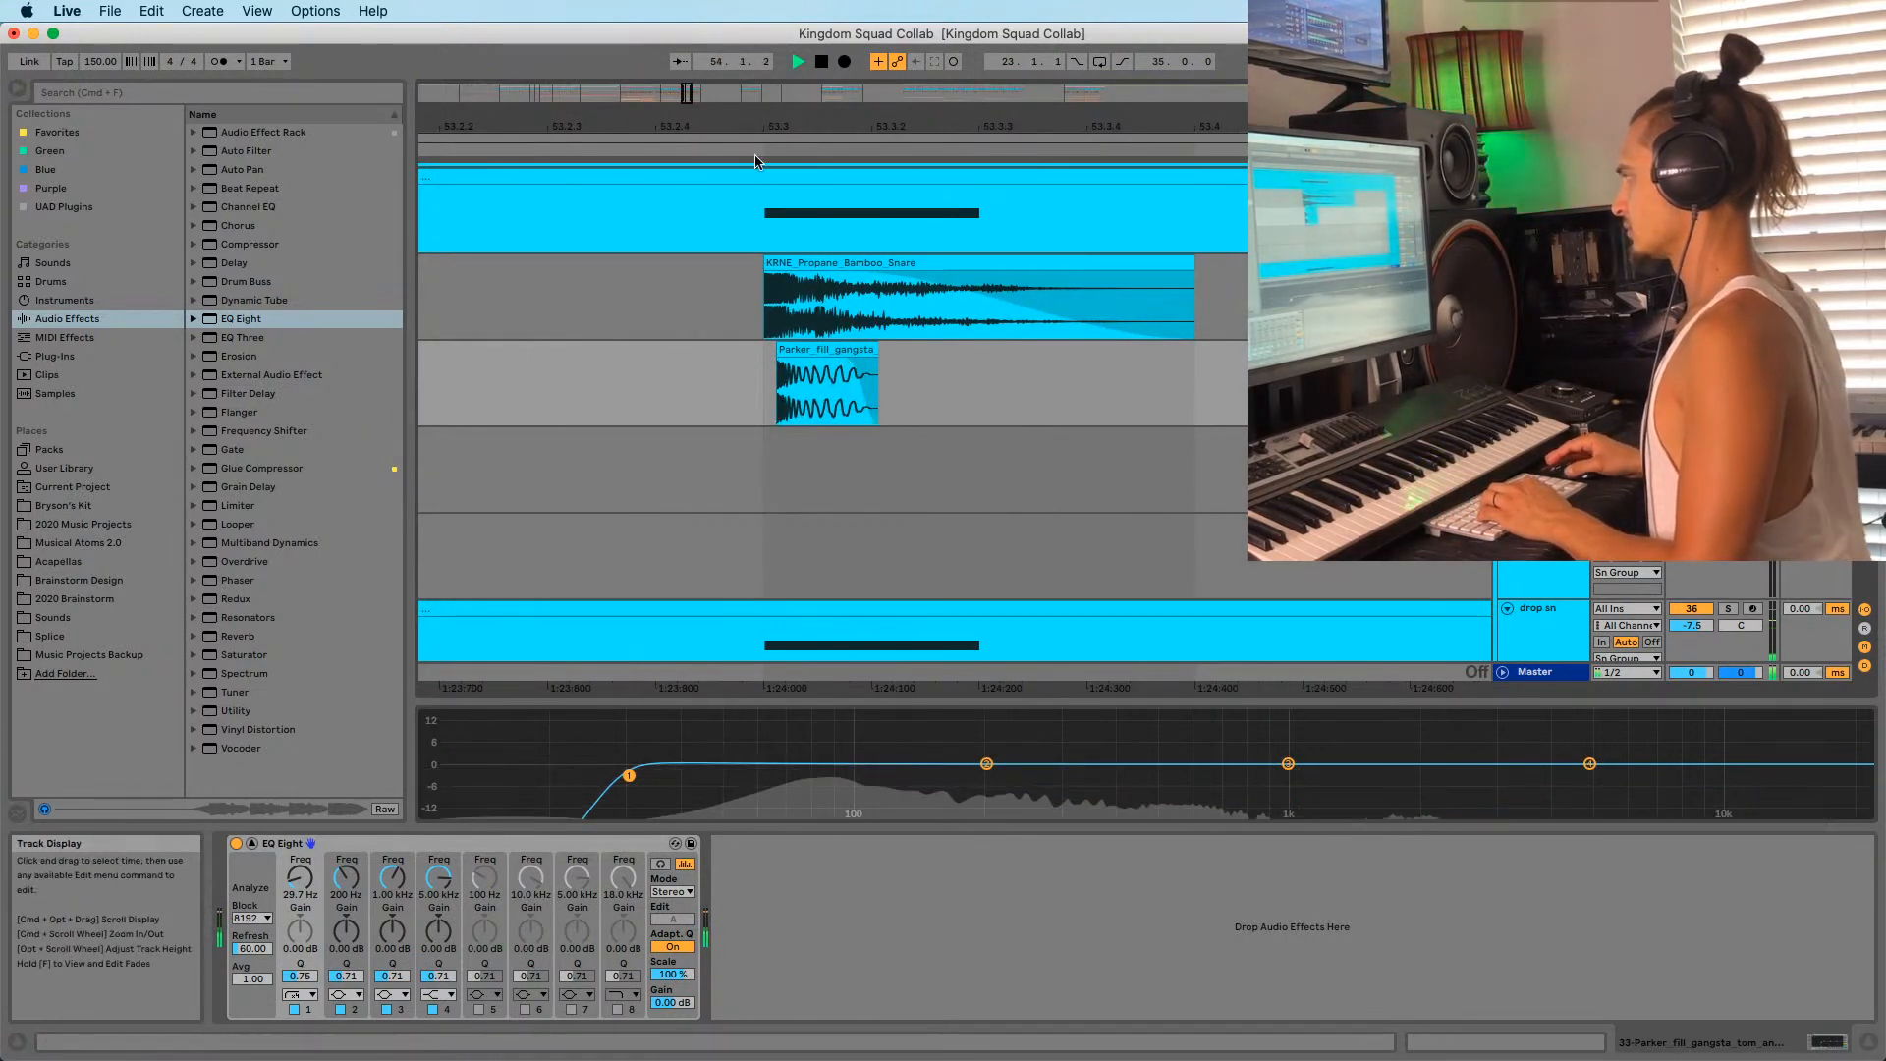
left_click_drag(764, 126, 764, 44)
left_click(733, 400)
key("space")
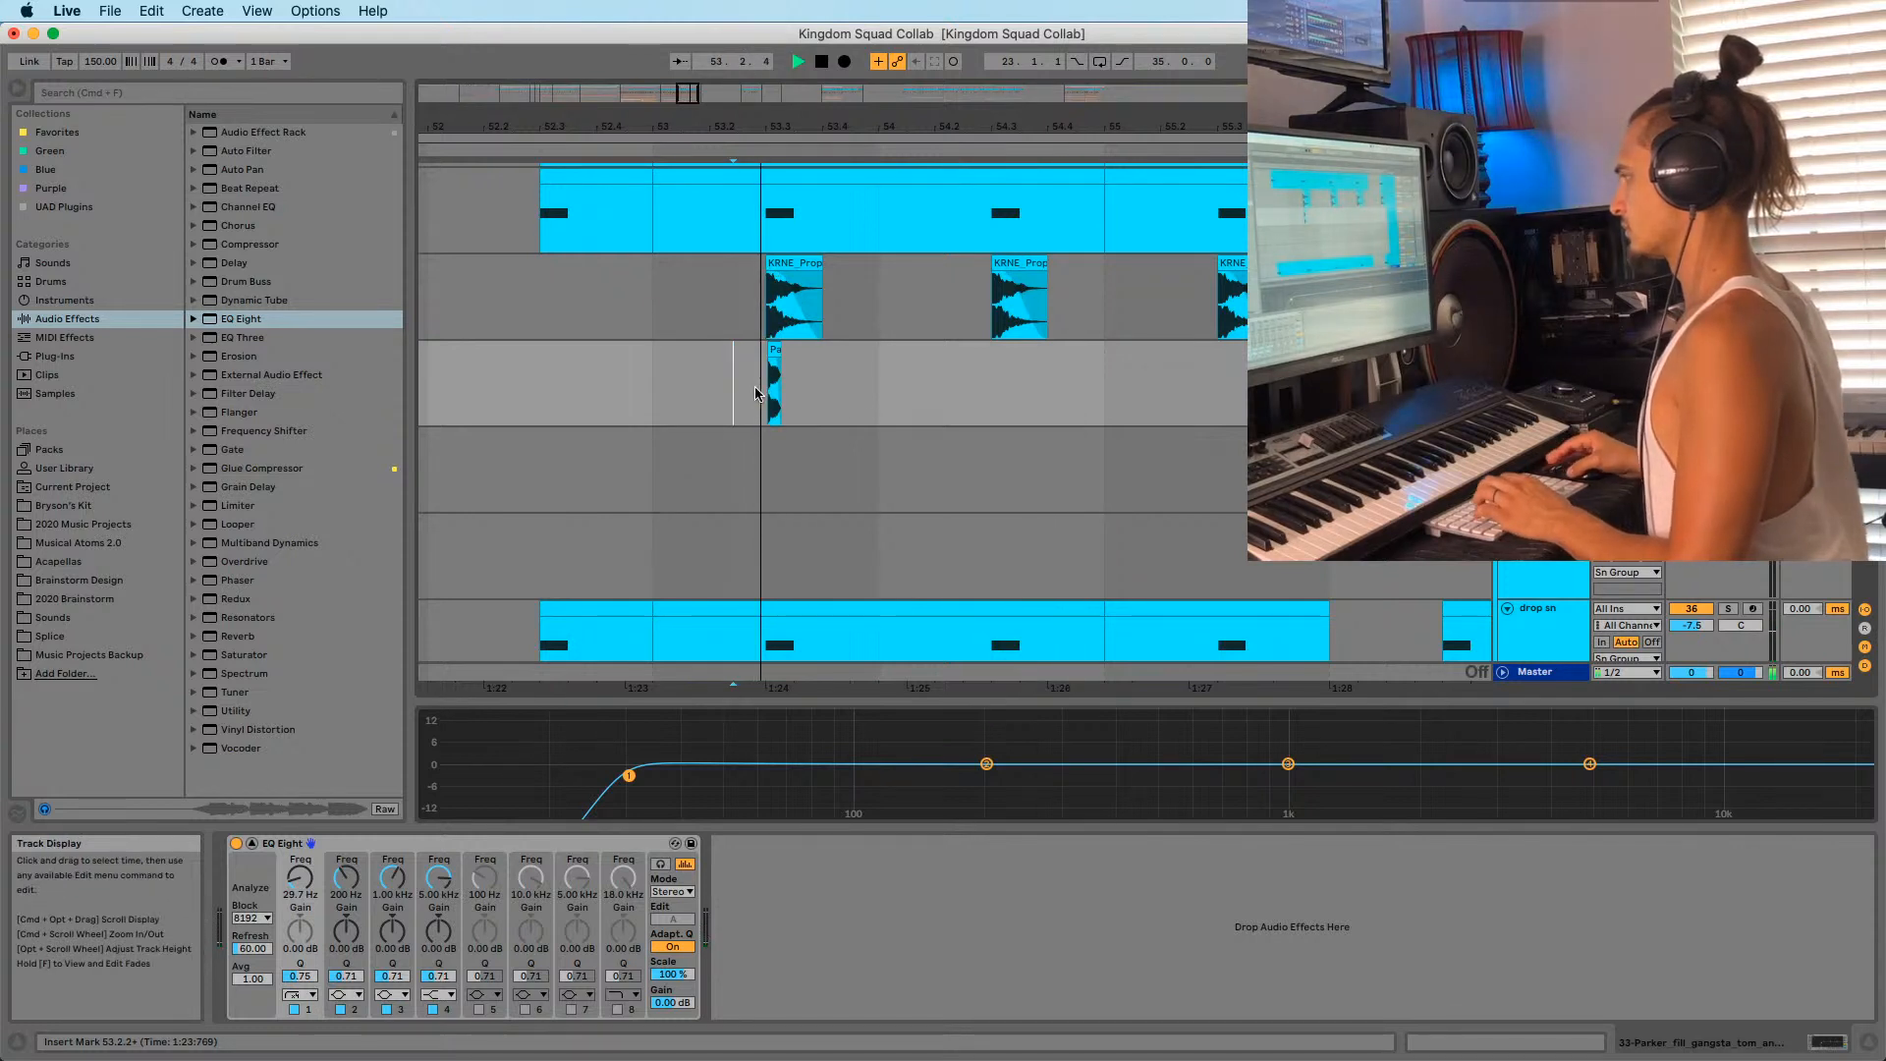
With a 1/16 grid, duplicate the Parker clip into bars 54, 55 and 56.
key("super+4")
left_click_drag(656, 402, 669, 402)
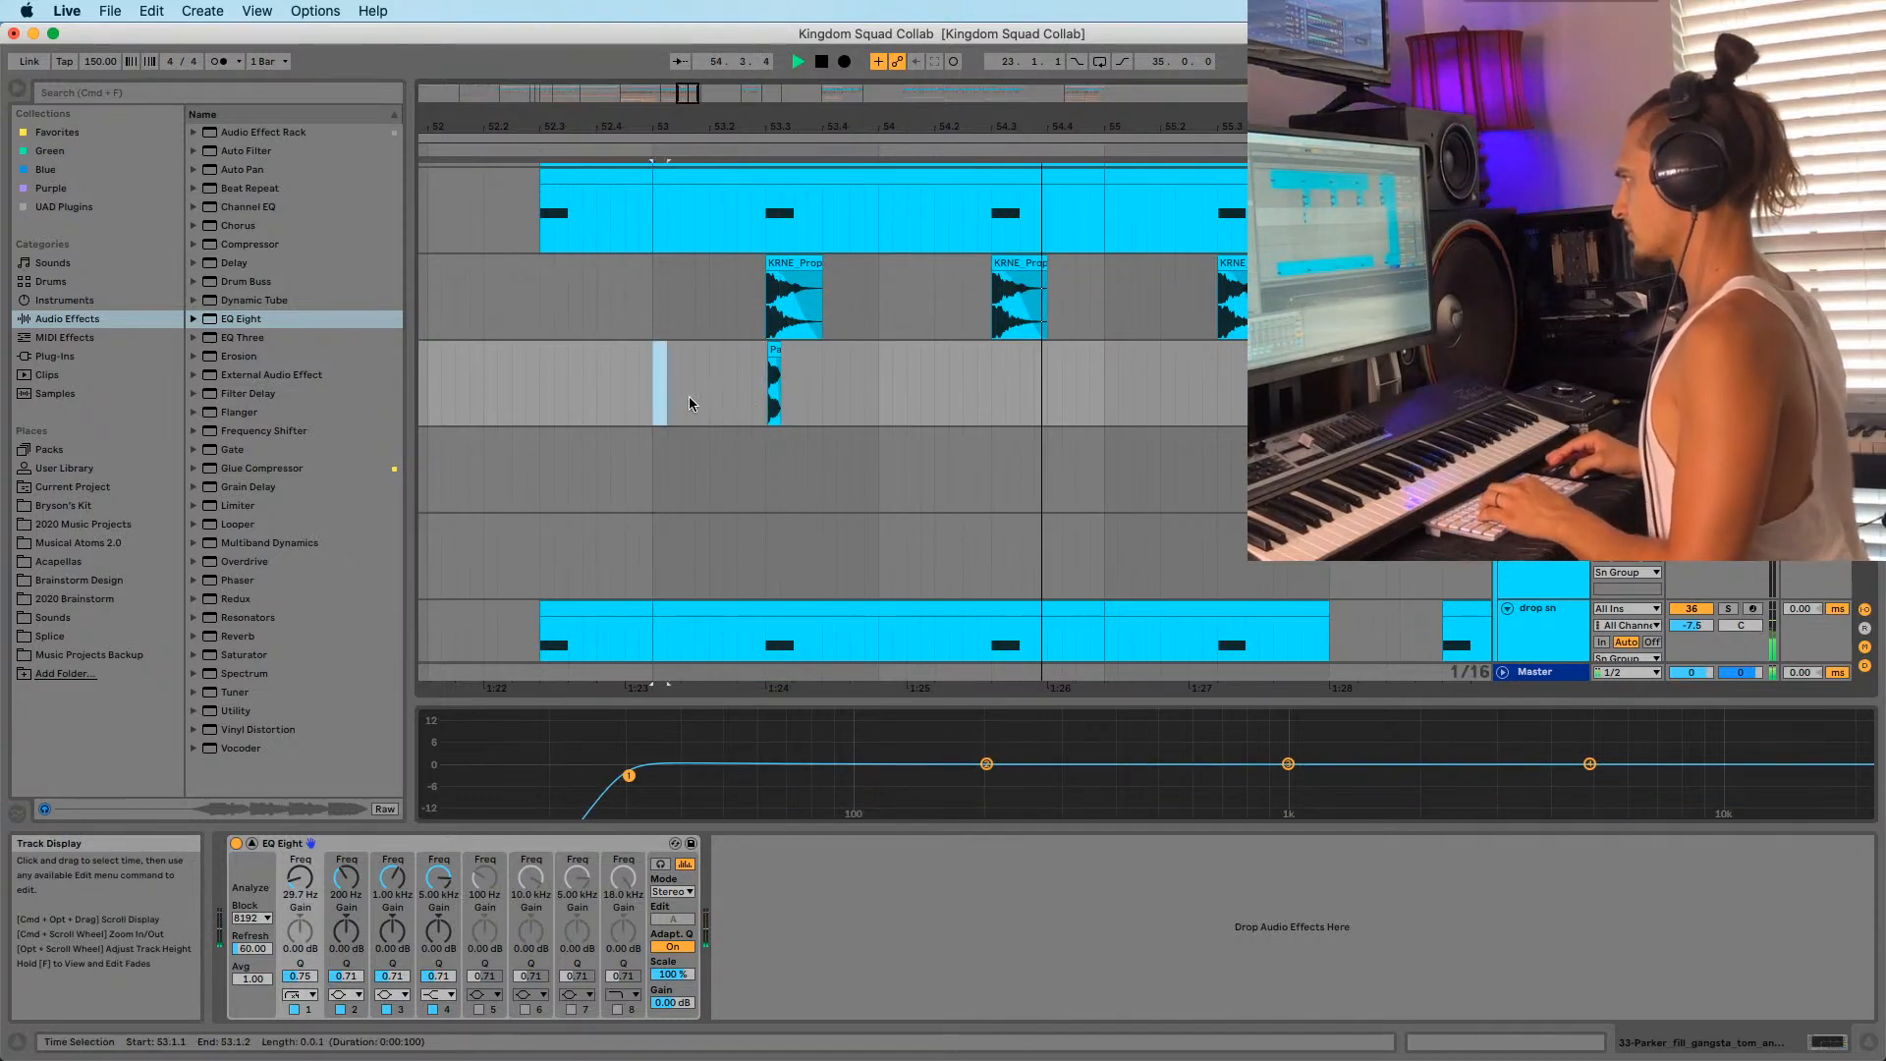
key("super+d")
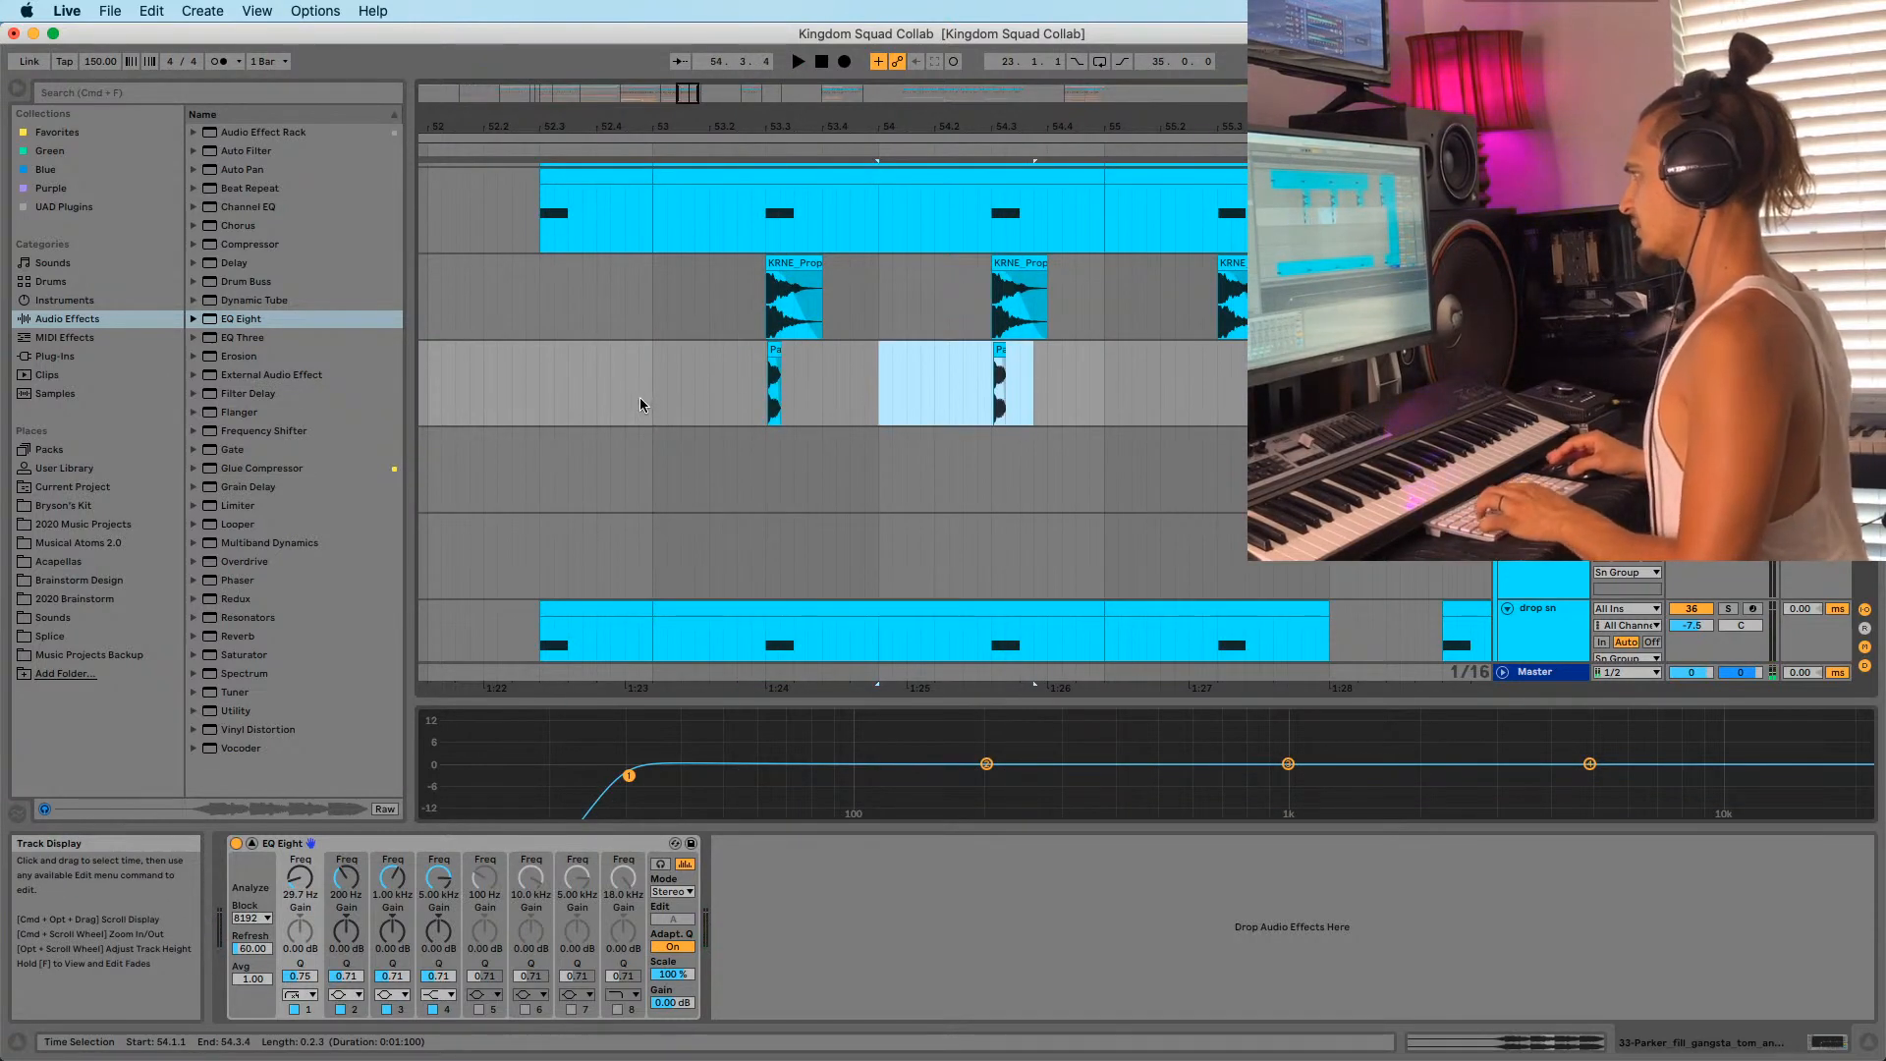
left_click(653, 399, "shift")
key("super+d")
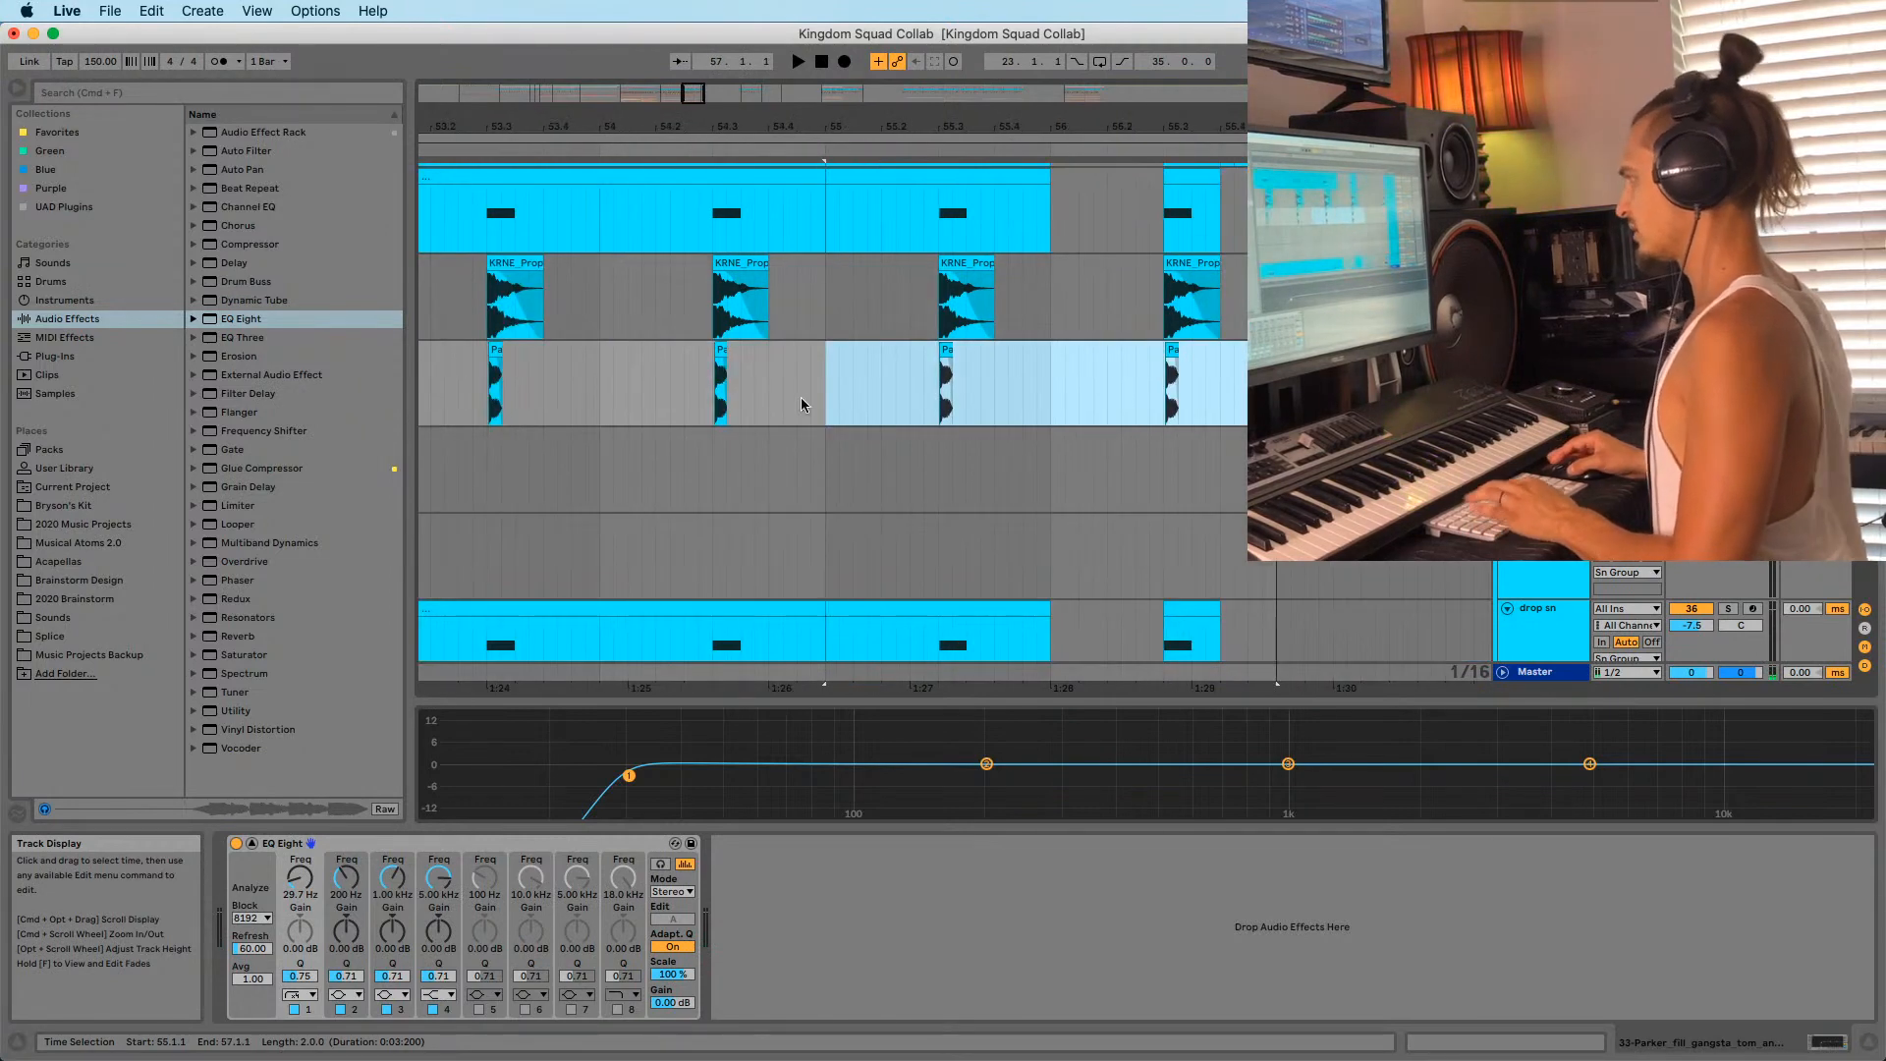
left_click(656, 405)
key("space")
Play bars 52–57 back from 53.1.1, then insert a new audio track.
key("space")
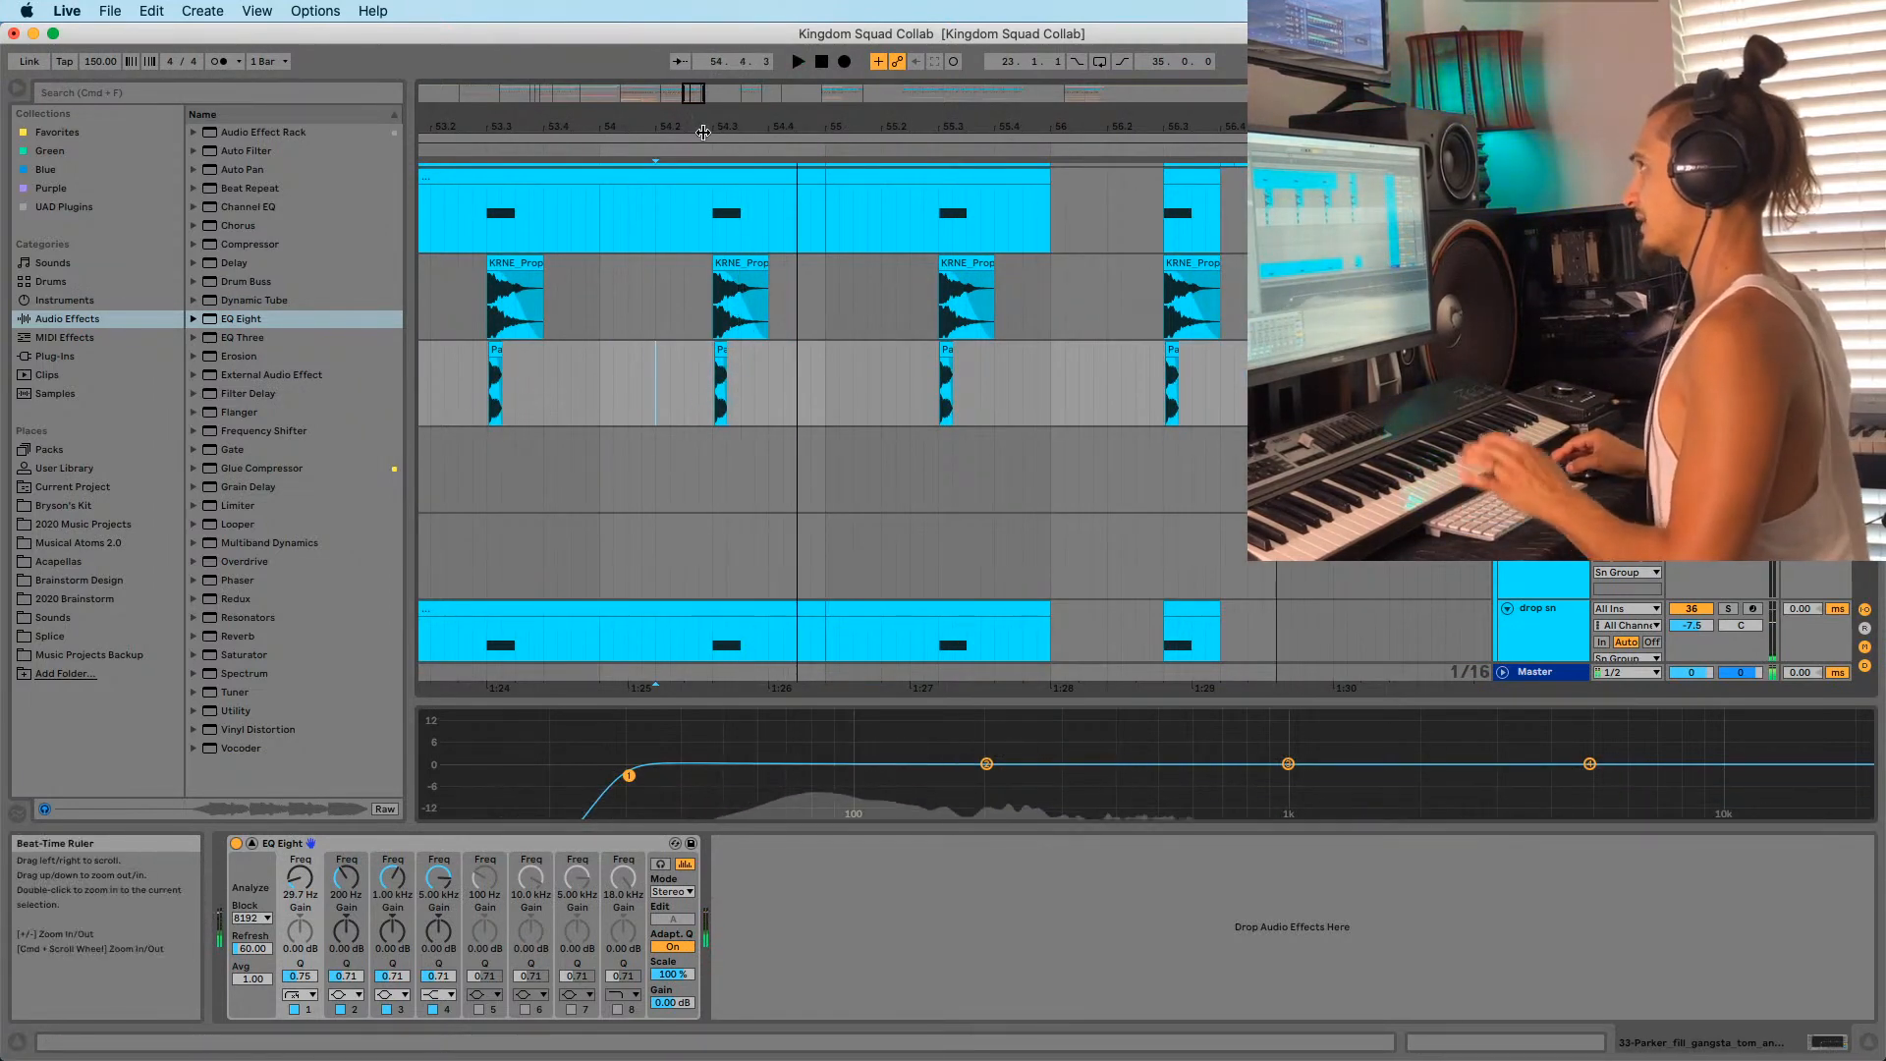
left_click_drag(721, 130, 805, 103)
key("space")
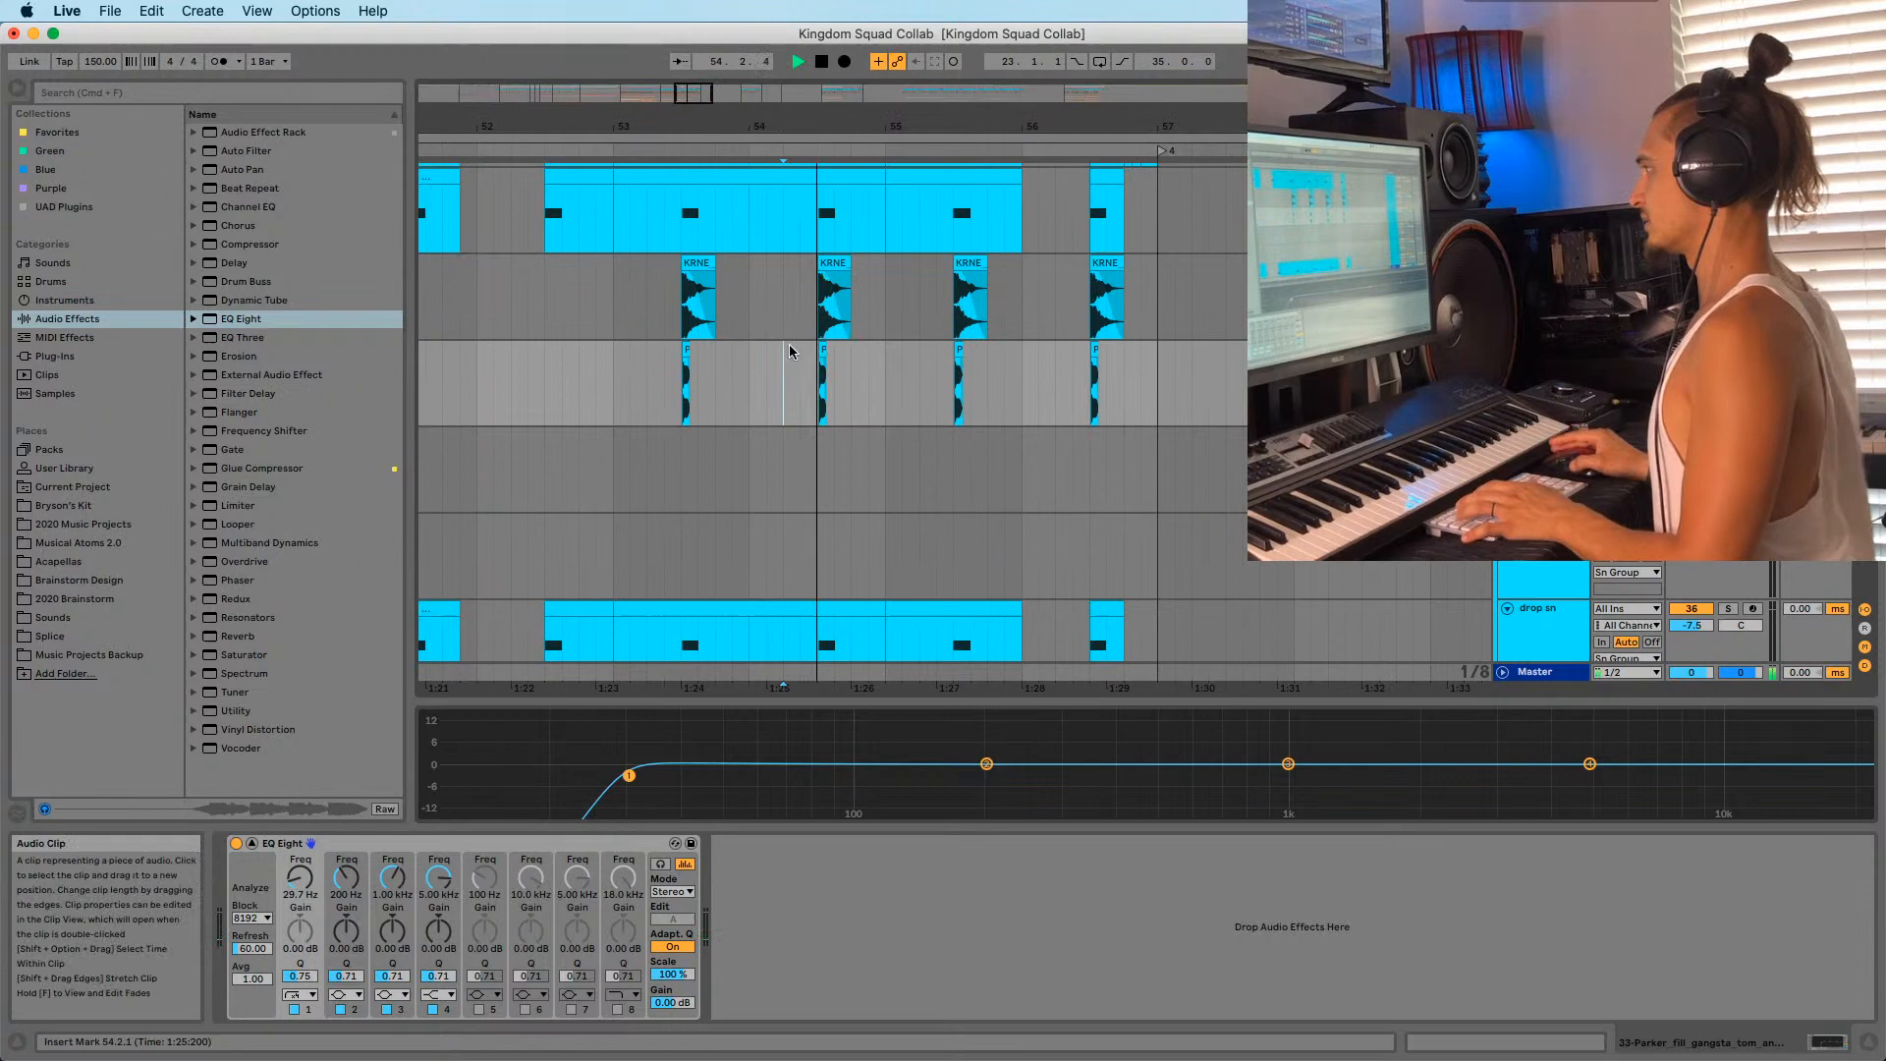
left_click(611, 408)
key("space")
key("space")
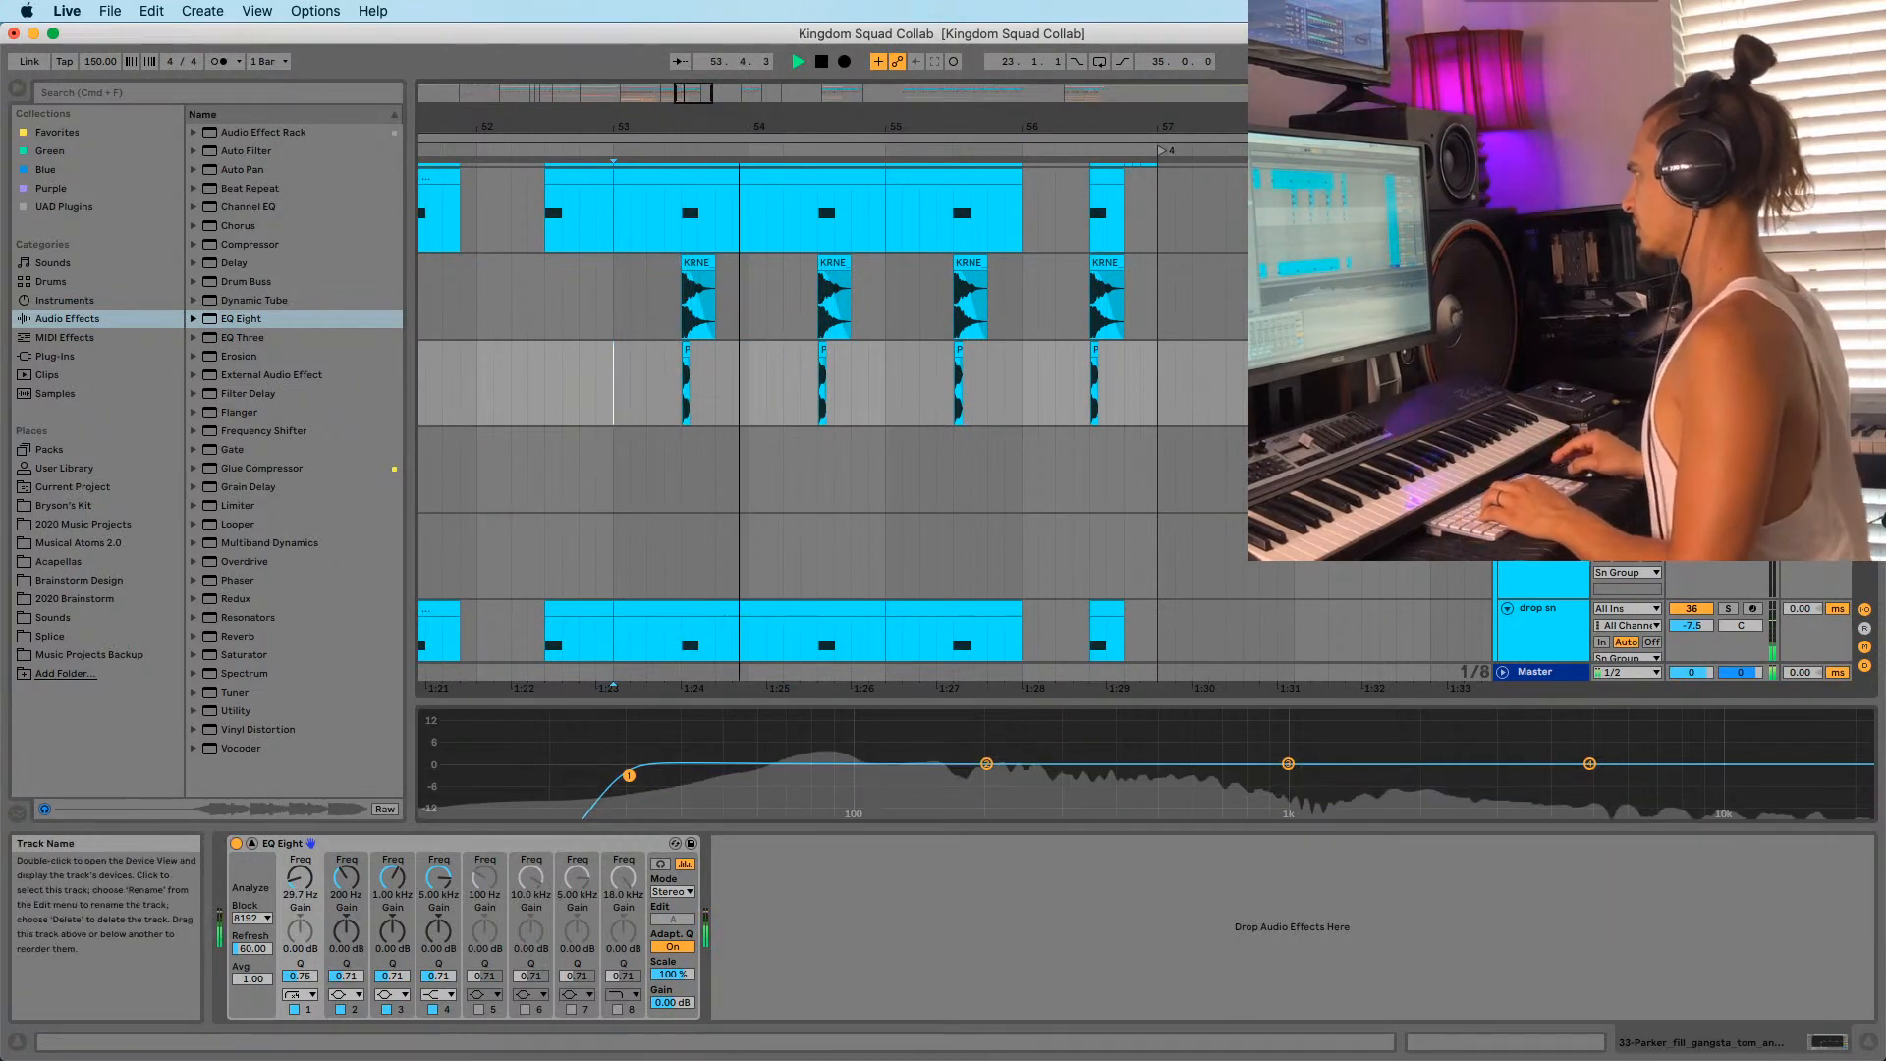
key("super+t")
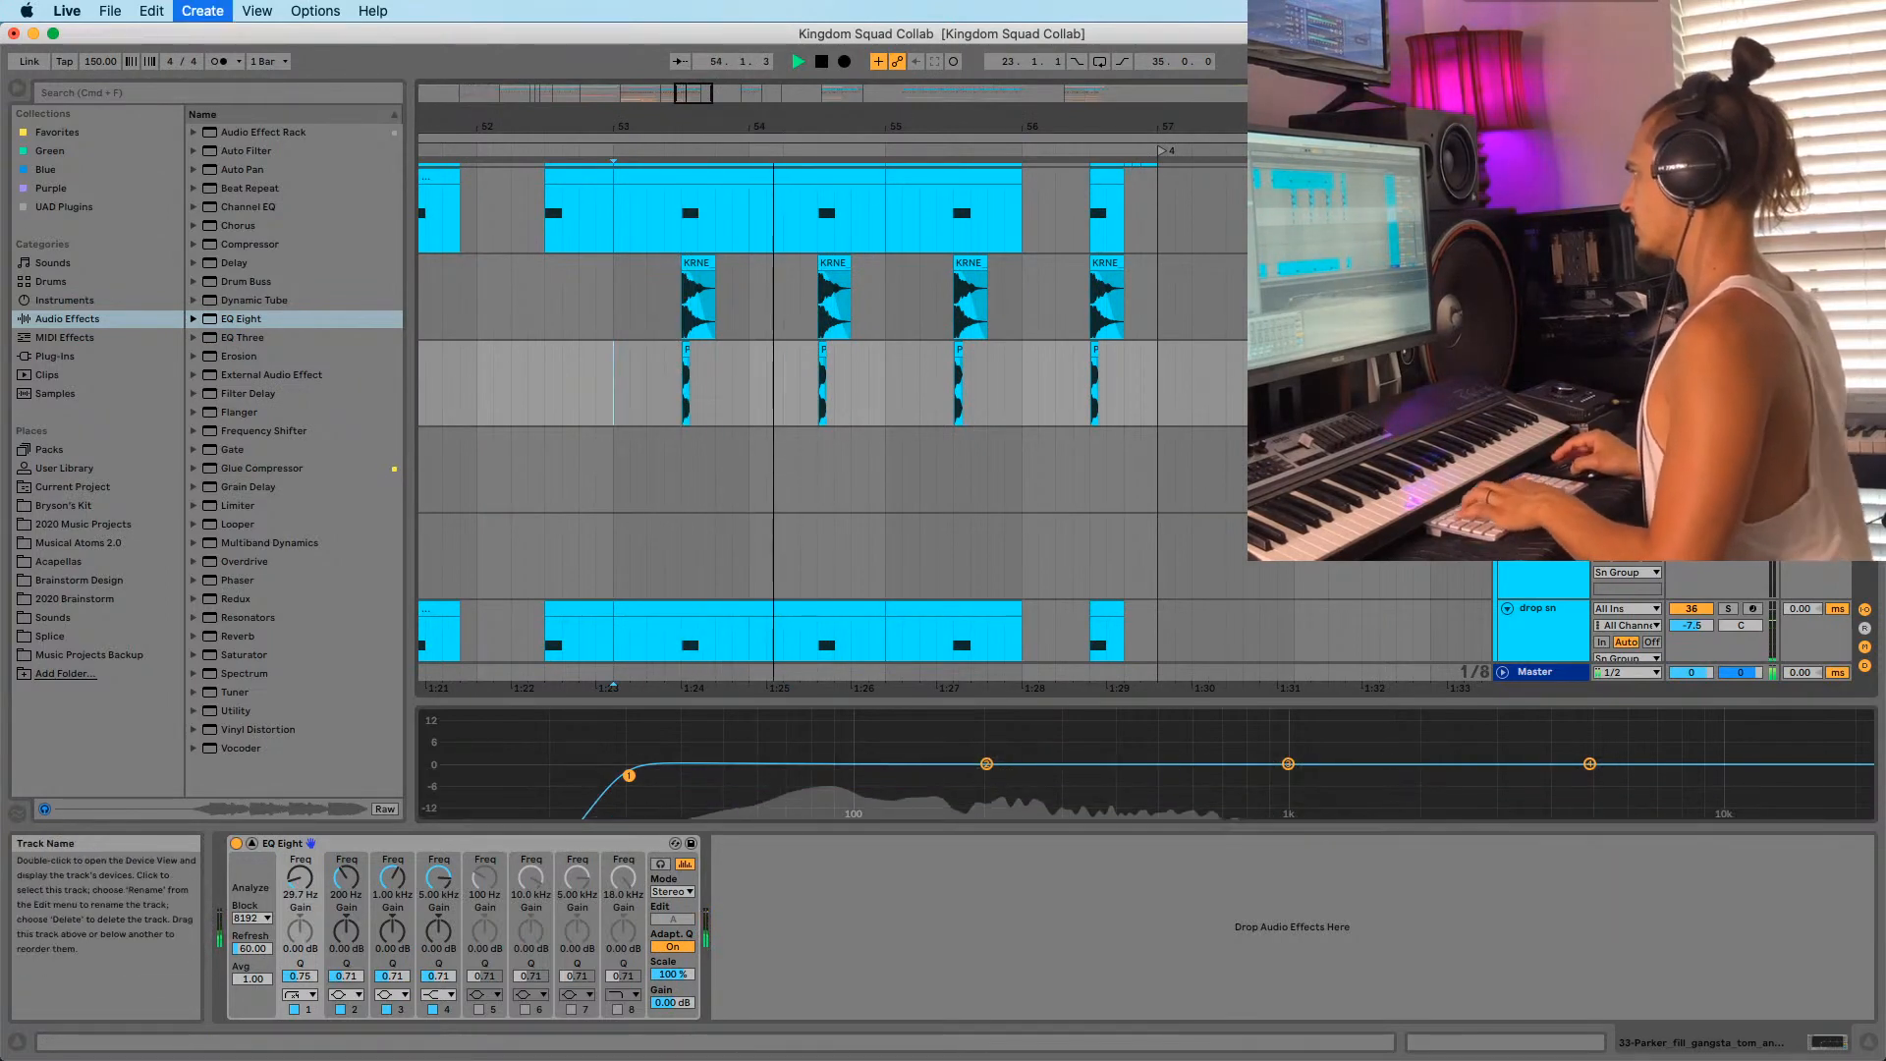
Audition Splice samples: the Parker percussion snare, the Parker fill at 160 and an OSHI Care Package drum.
left_click(63, 639)
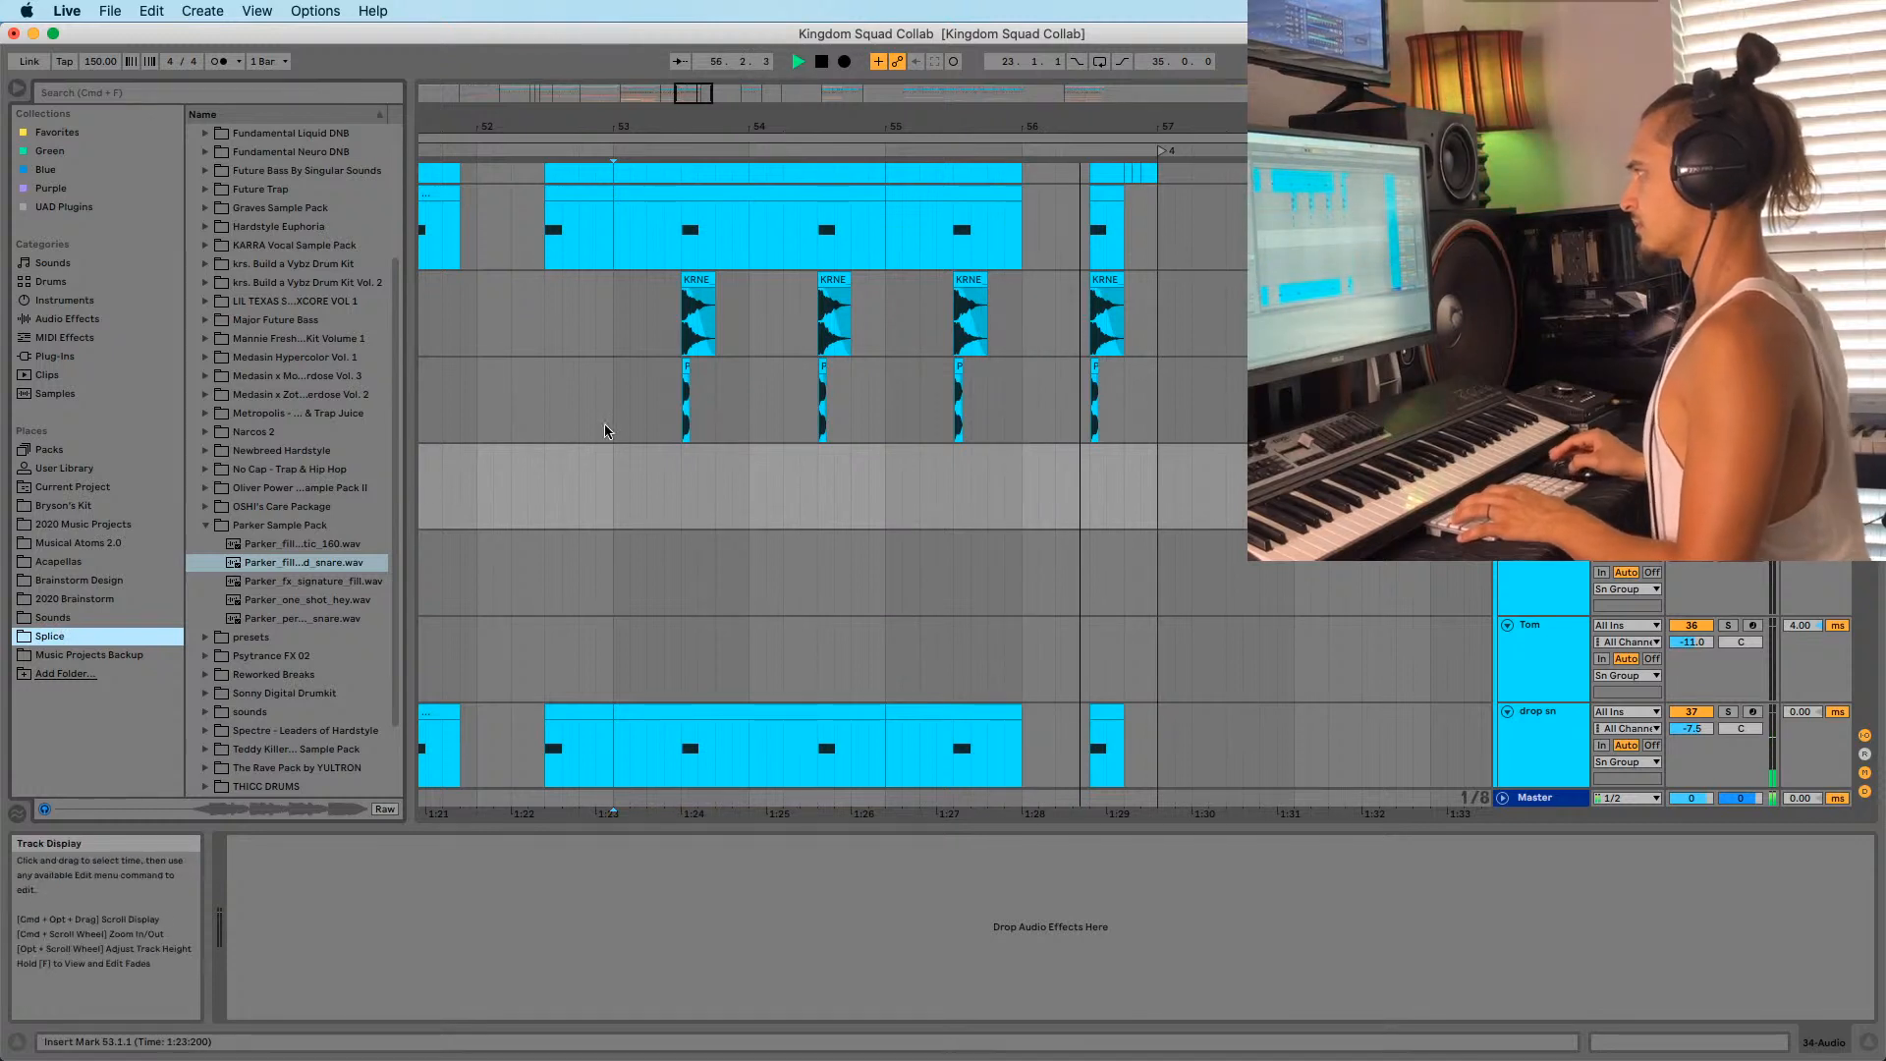
left_click(276, 619)
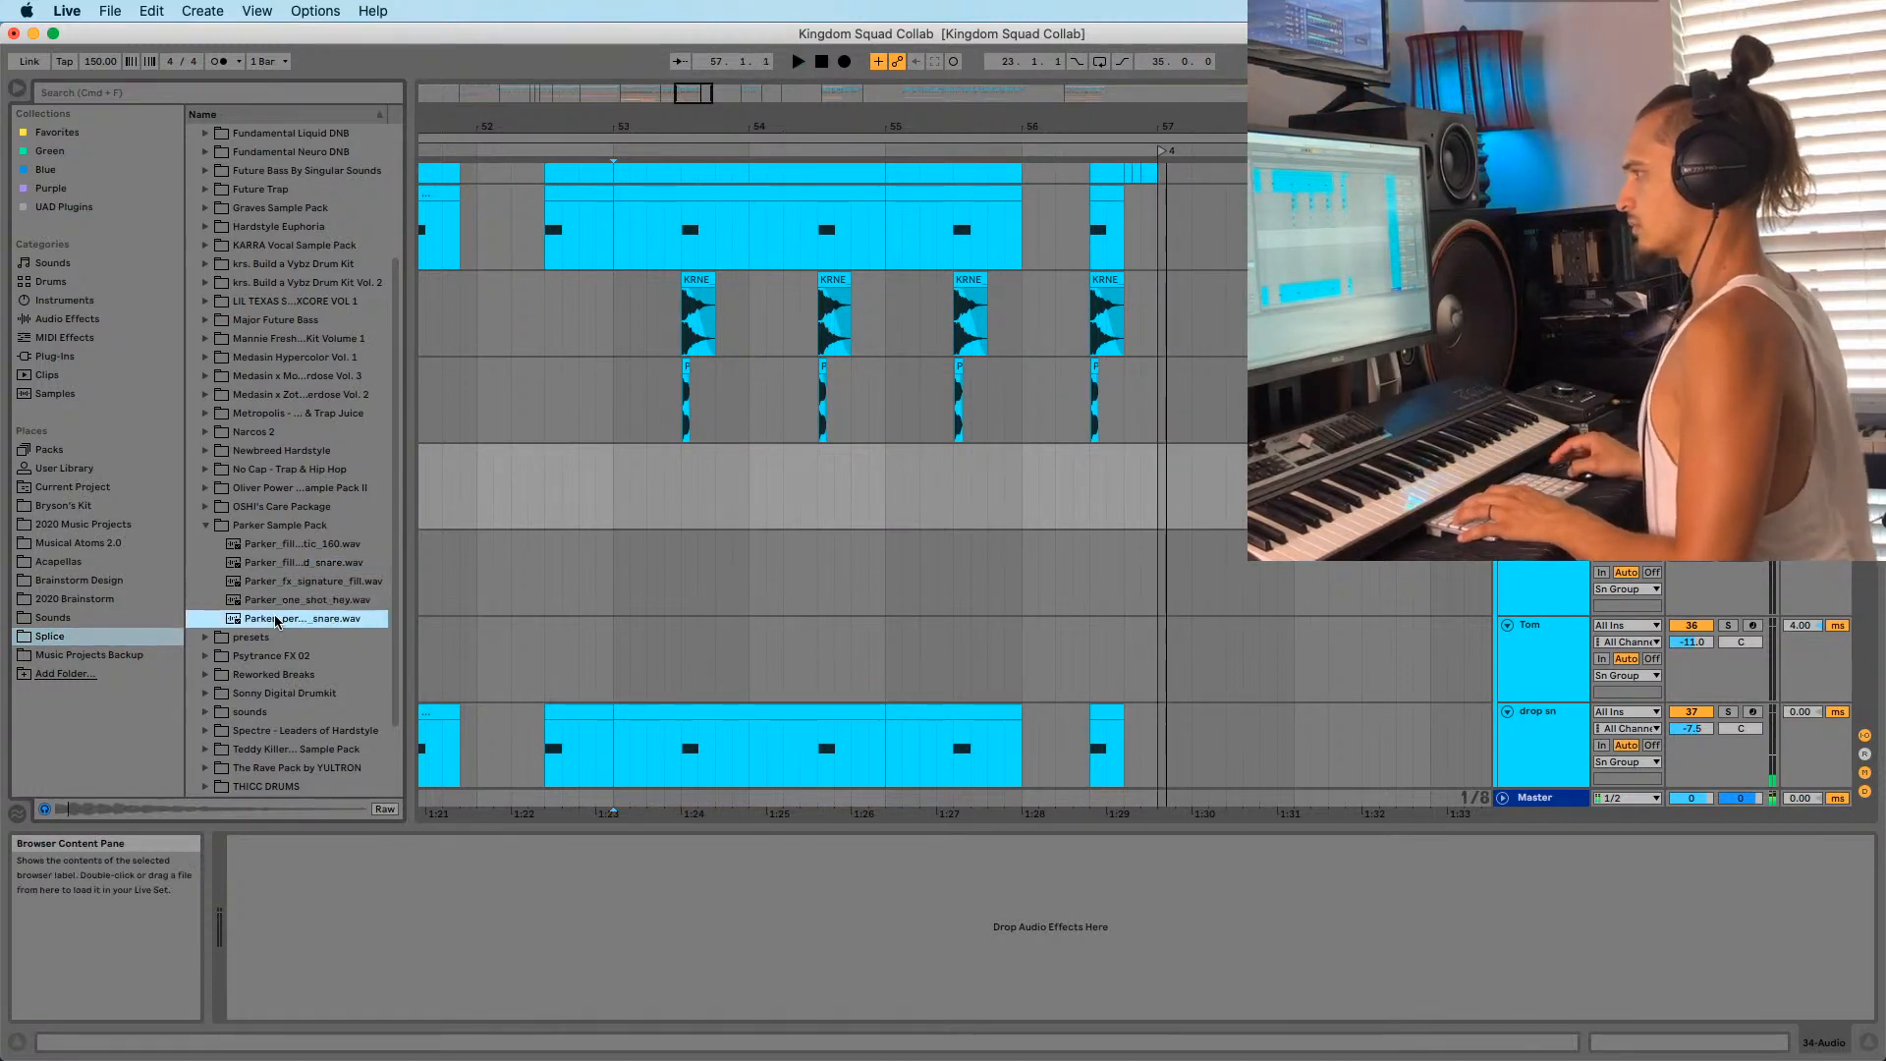
left_click(296, 620)
left_click(299, 565)
left_click(304, 546)
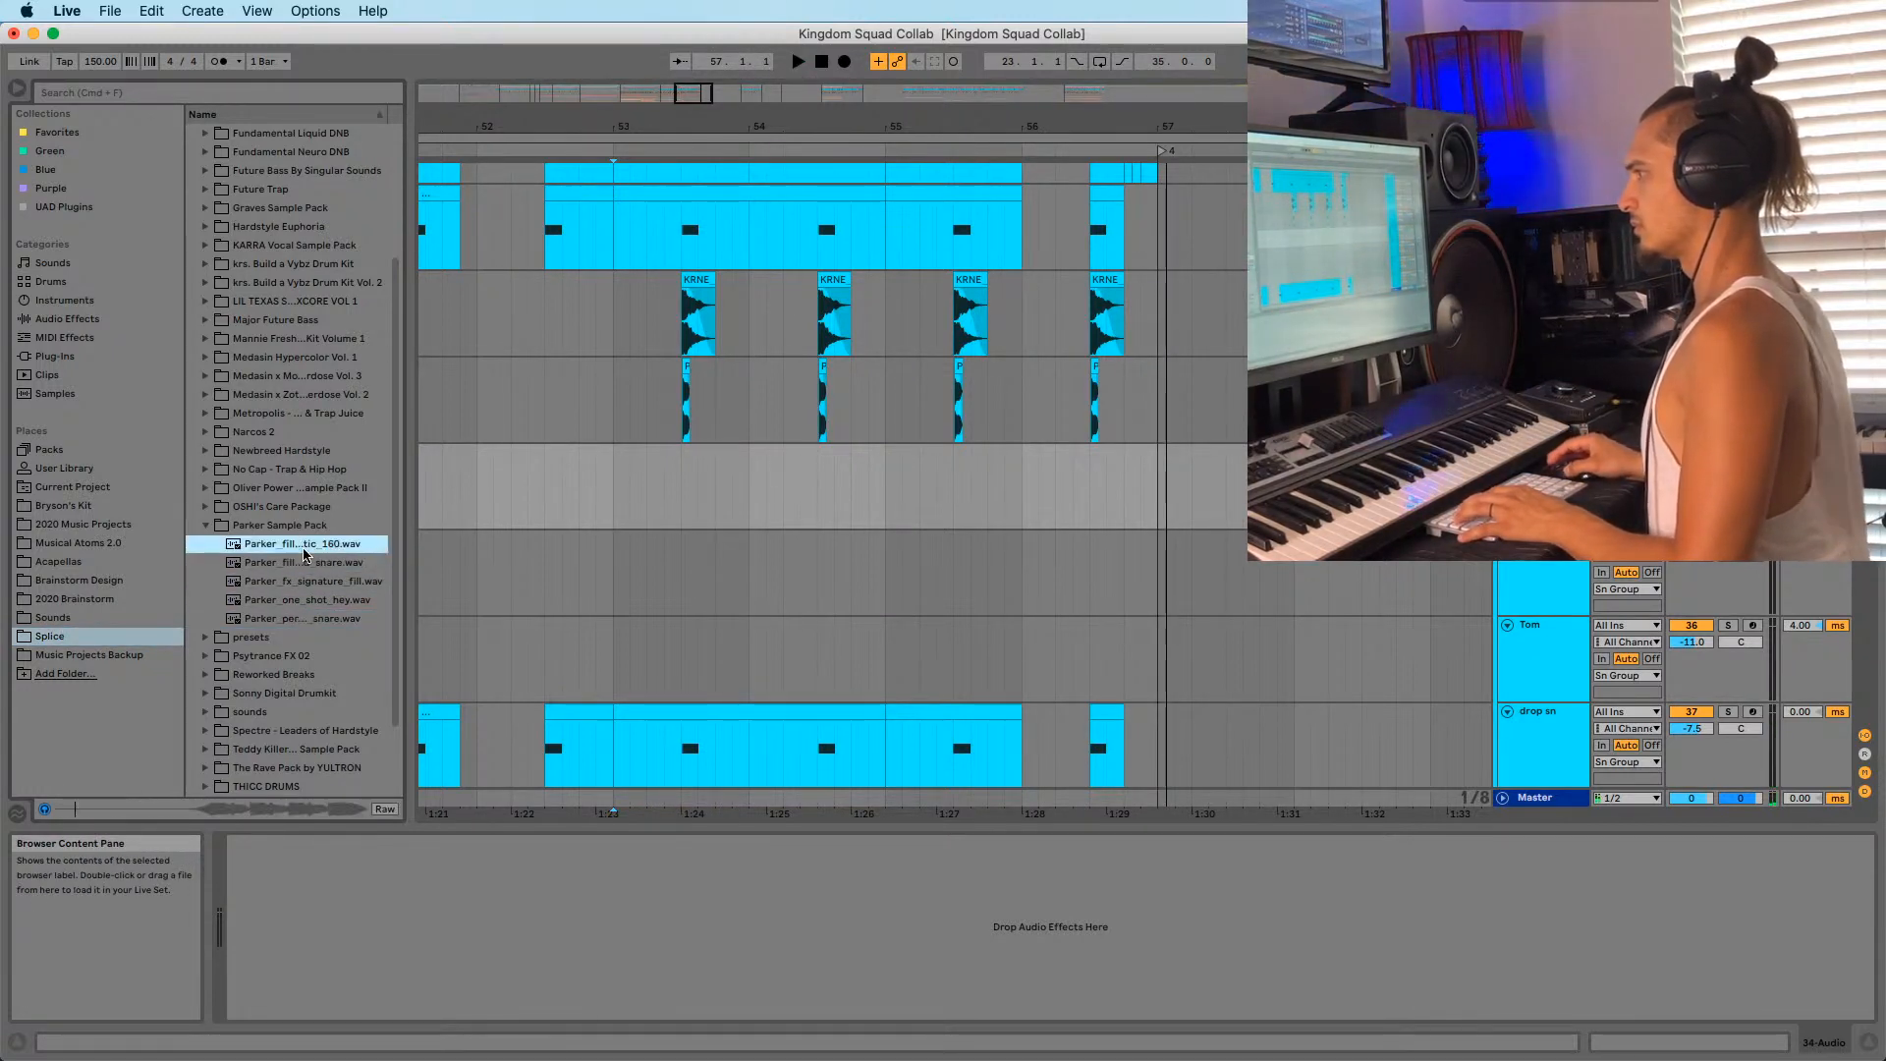
left_click(206, 507)
left_click(254, 527)
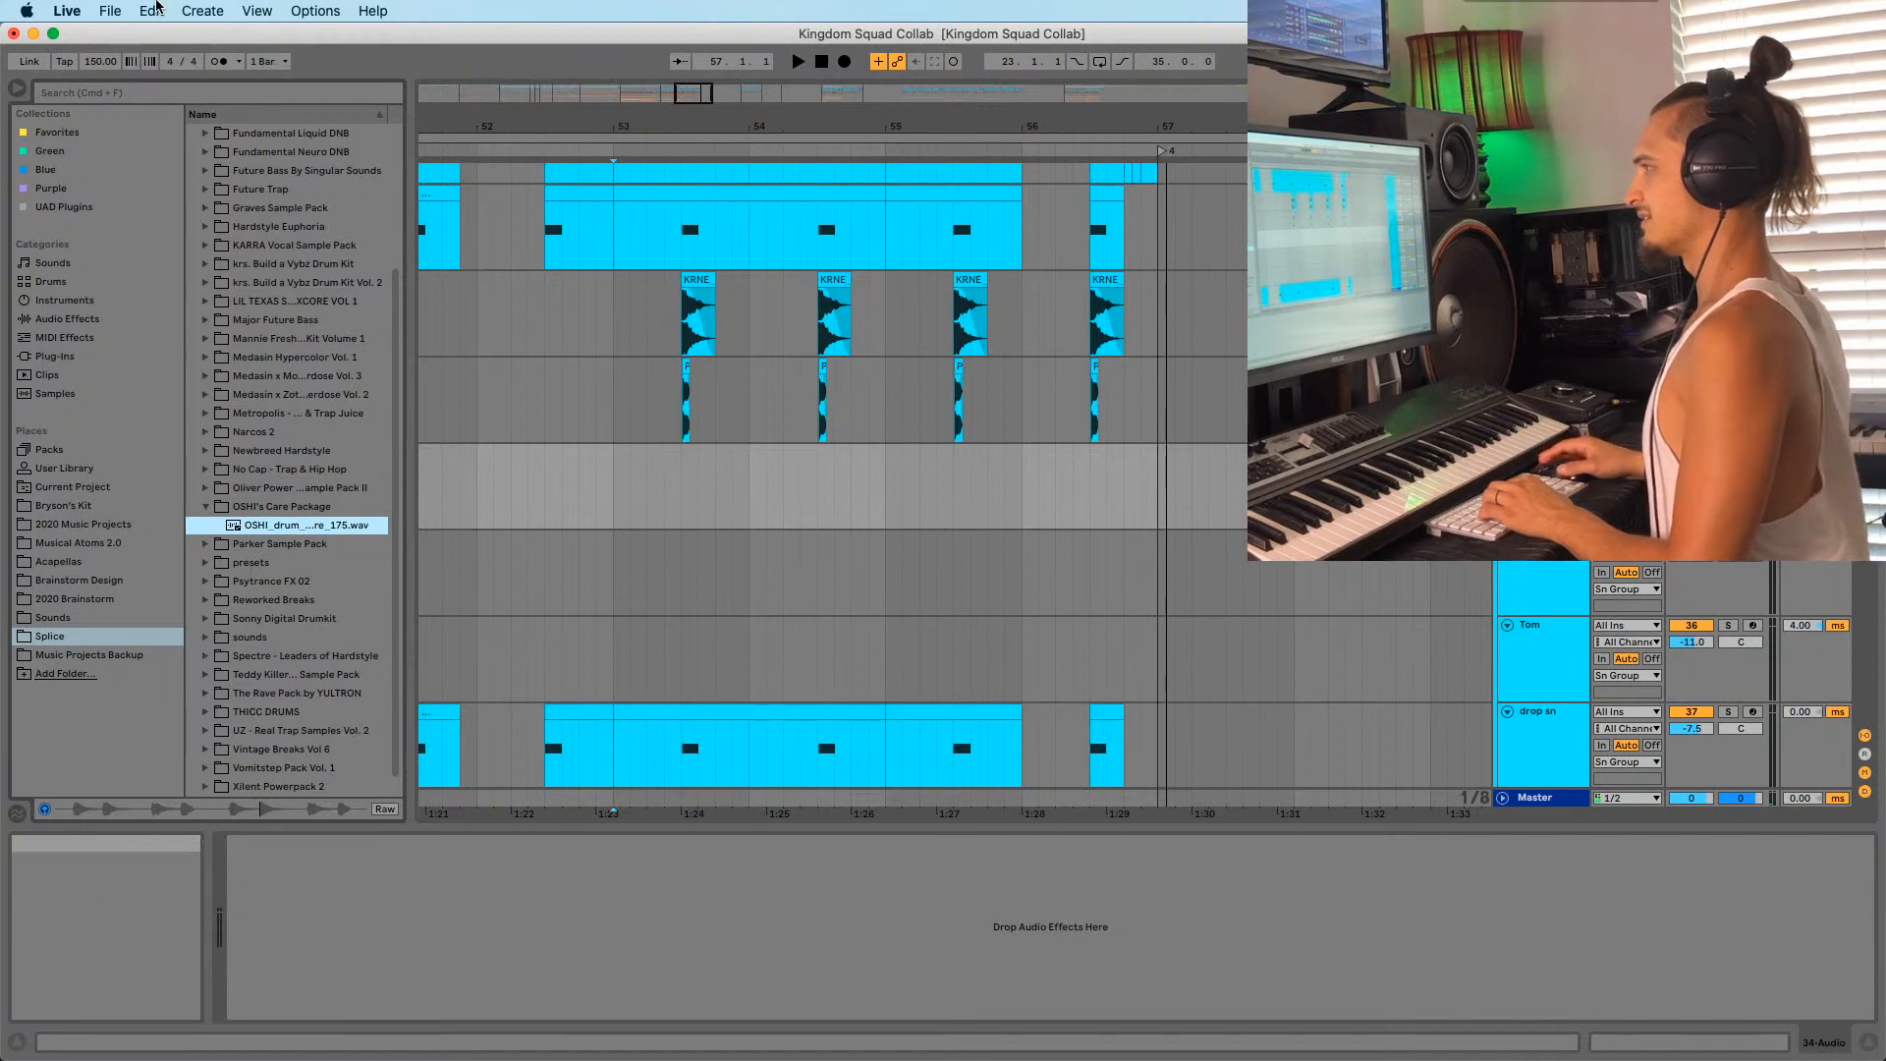
Expand the Oliver Power Tools pack, widen the browser, and audition OLIVER one-shots.
left_click(205, 488)
scroll(260, 509, "down", 3)
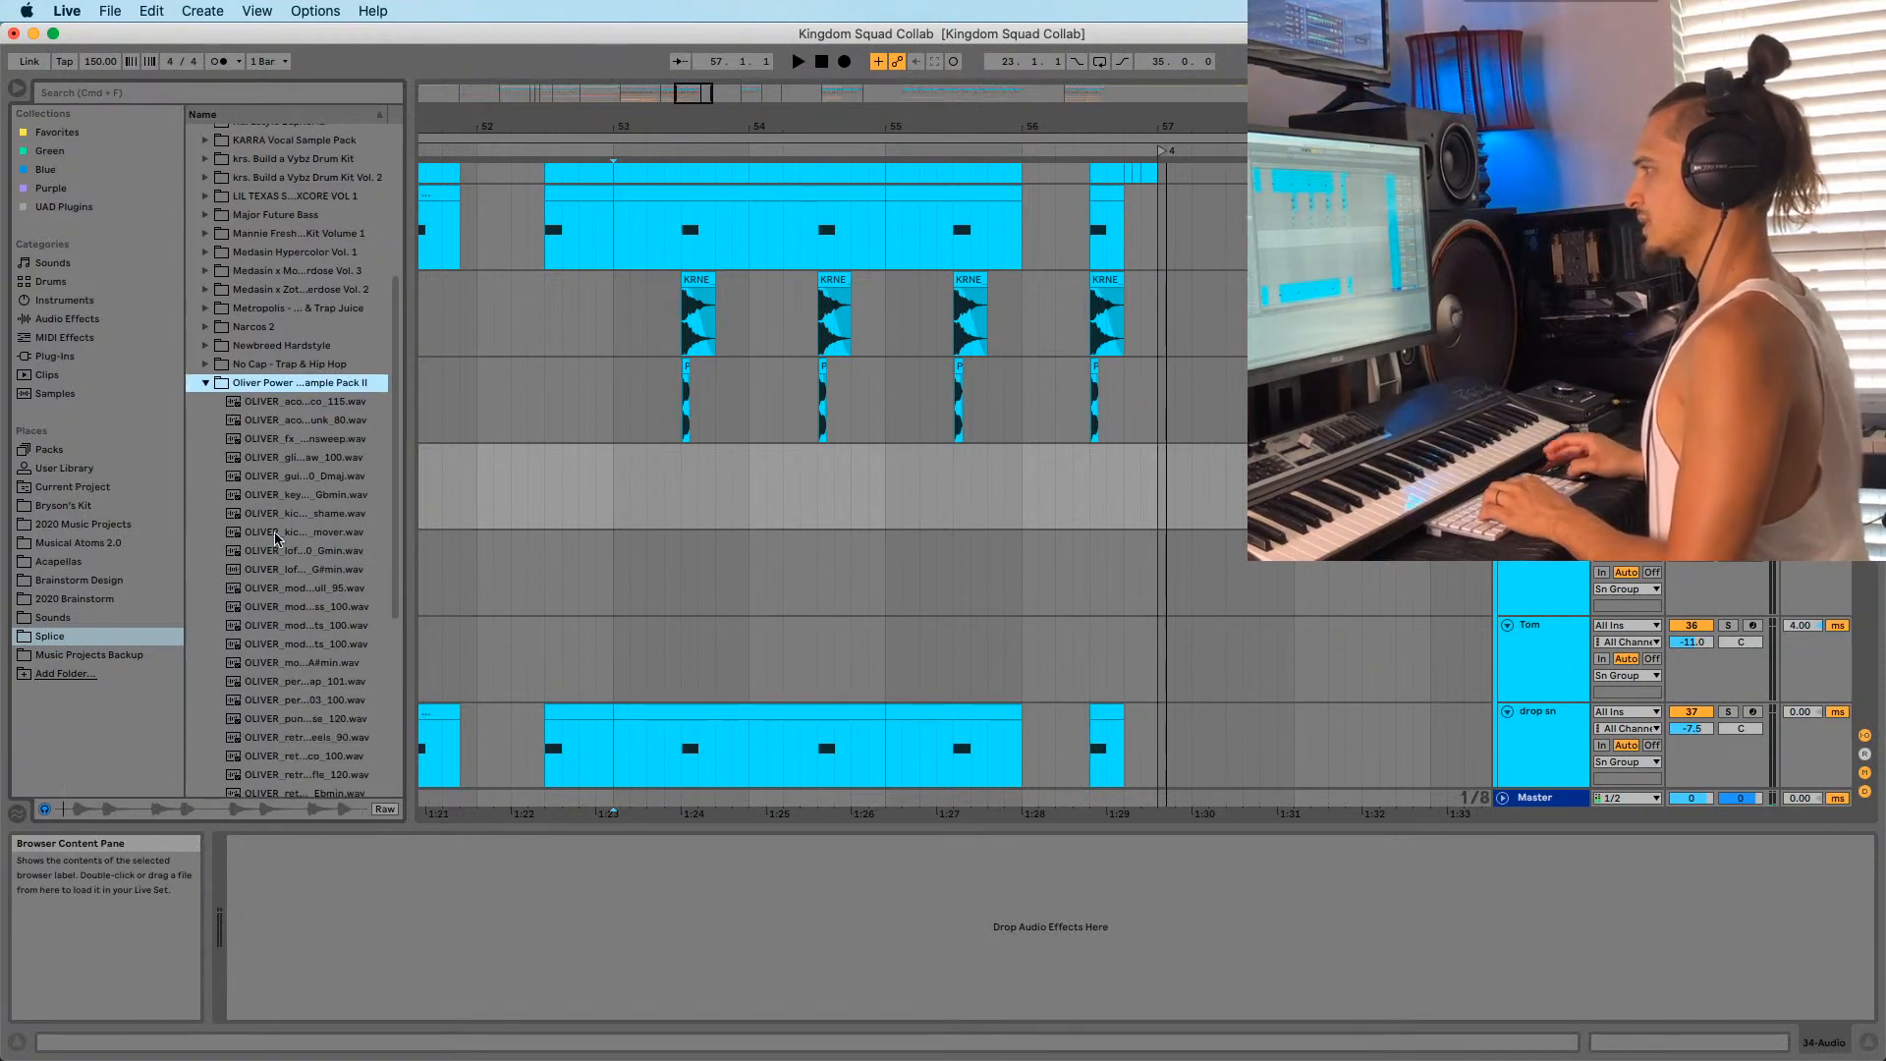
left_click(275, 533)
left_click_drag(411, 459, 558, 459)
key("Up")
key("Up")
key("Up")
key("Up")
key("Up")
key("Up")
key("Up")
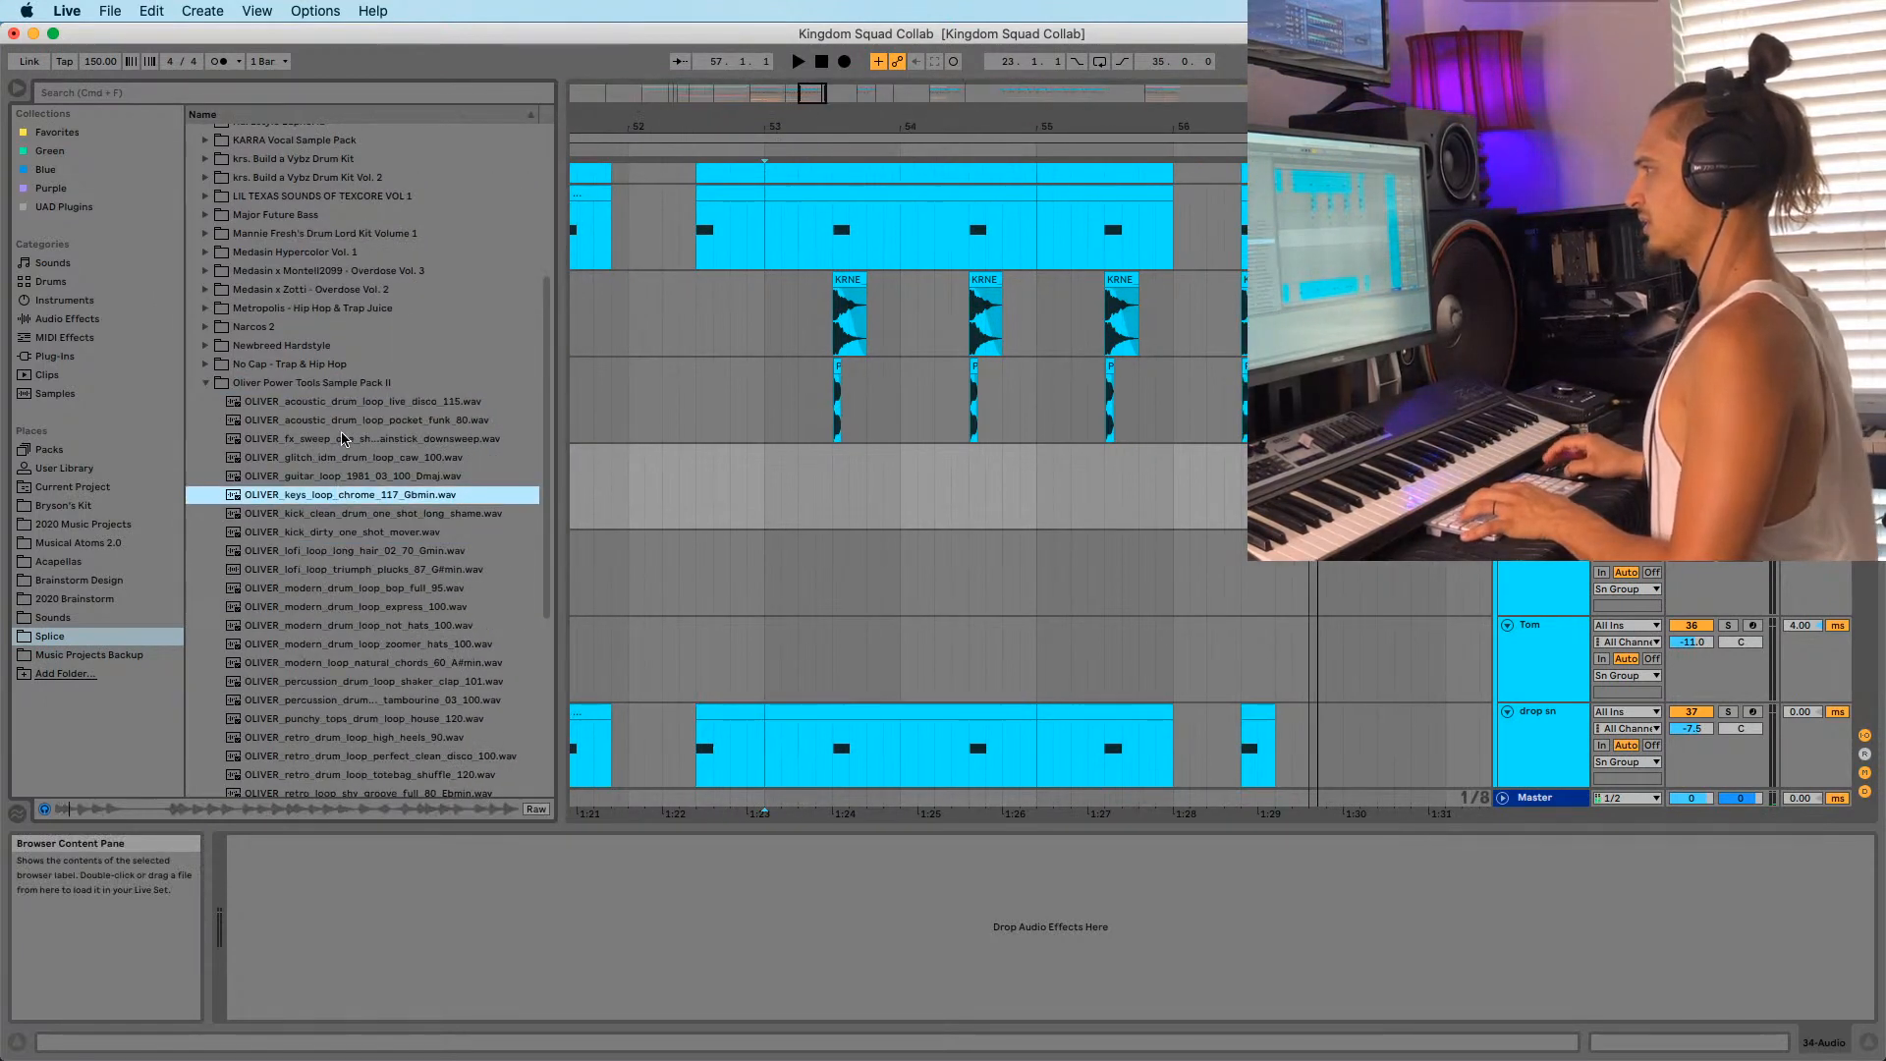
left_click(322, 551)
left_click(313, 622)
left_click(324, 696)
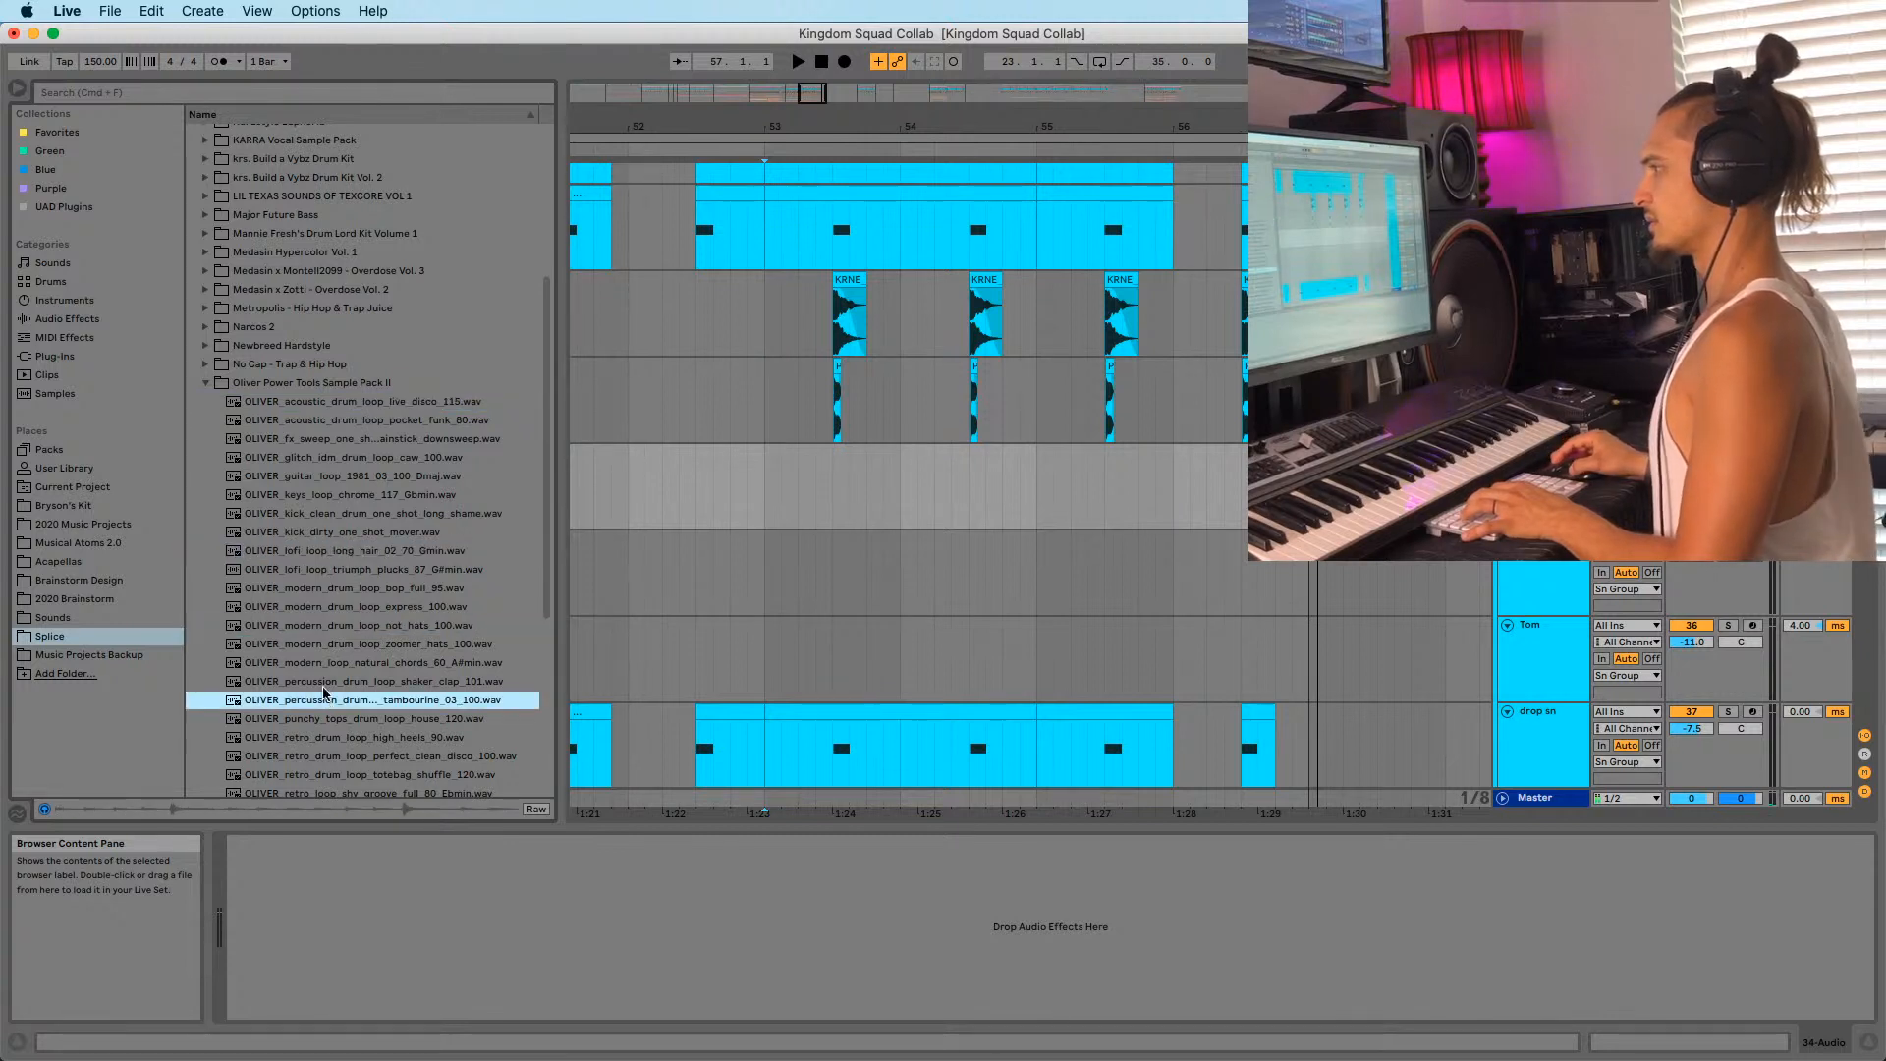
Audition OLIVER loops like natural_chords_60_A#min and shy_groove_full_80_Ebmin, stopping on the snare rim one-shot.
scroll(324, 687, "down", 2)
left_click(326, 594)
left_click(327, 618)
key("Down")
scroll(327, 621, "down", 2)
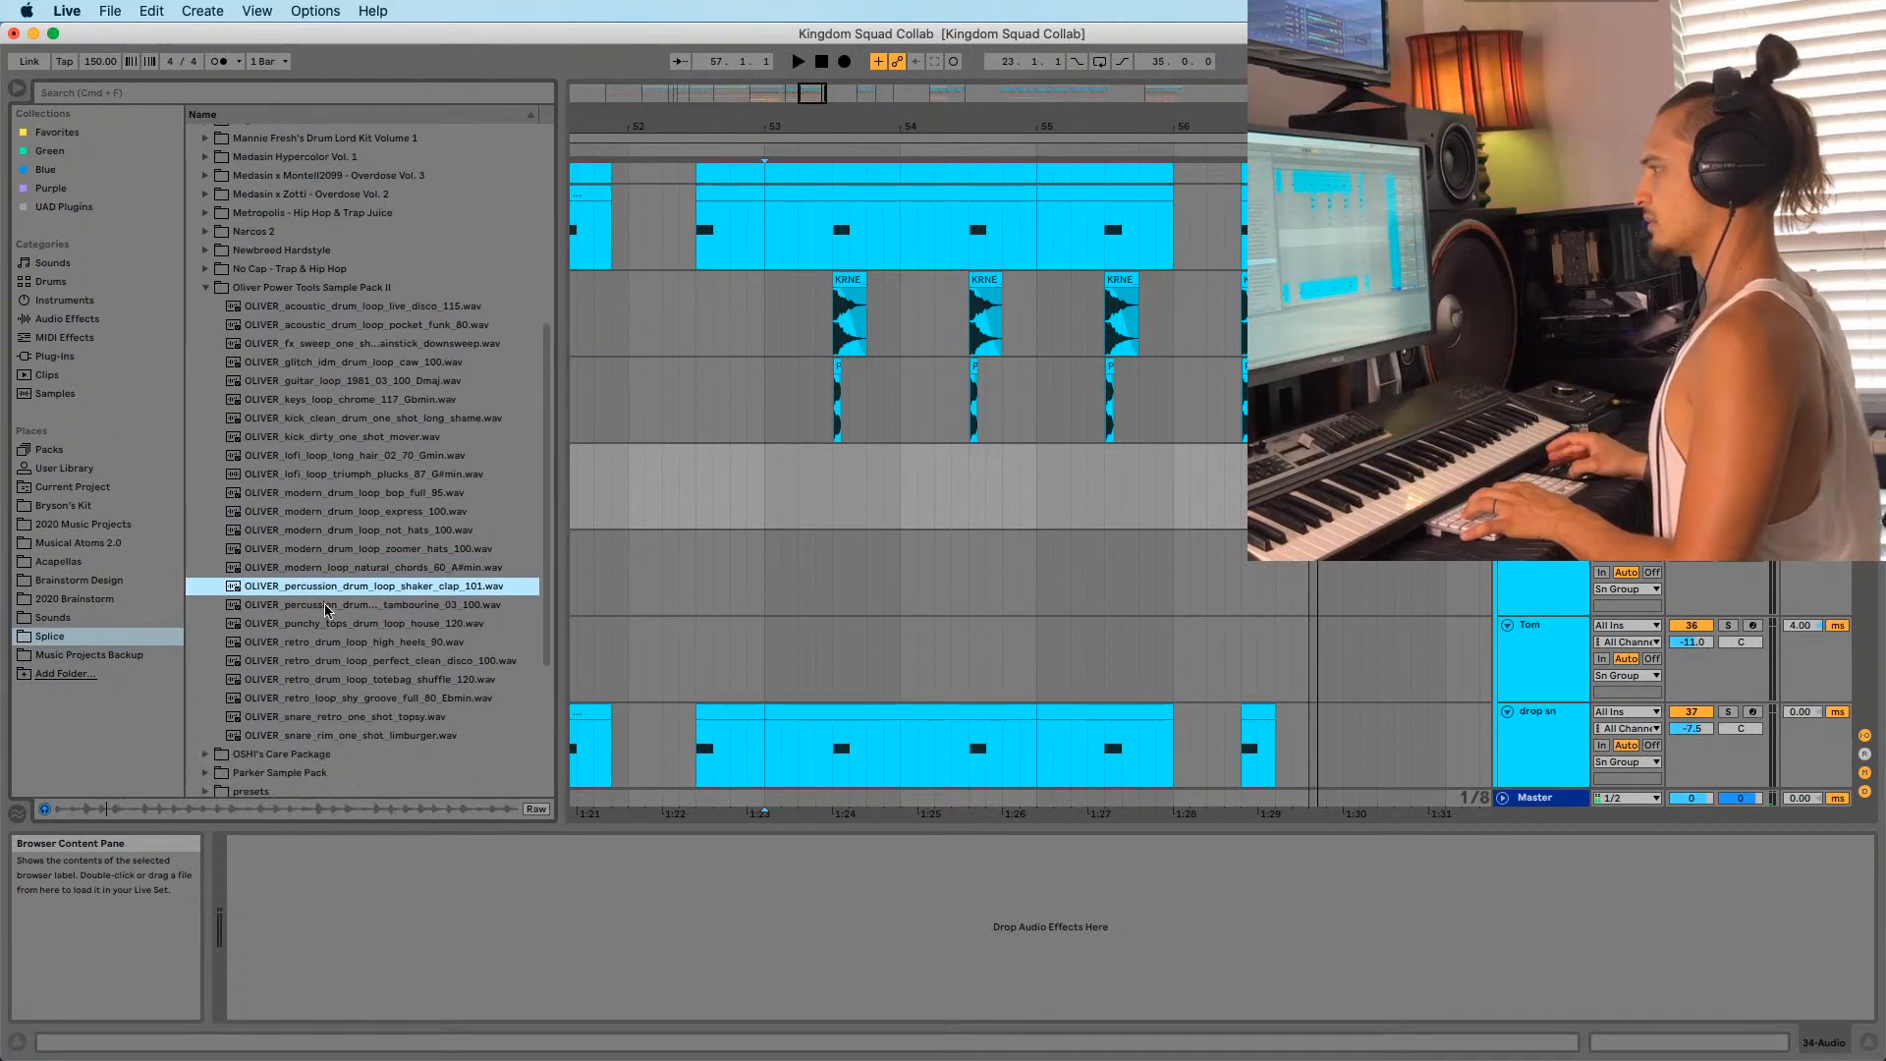
left_click(324, 665)
left_click(308, 700)
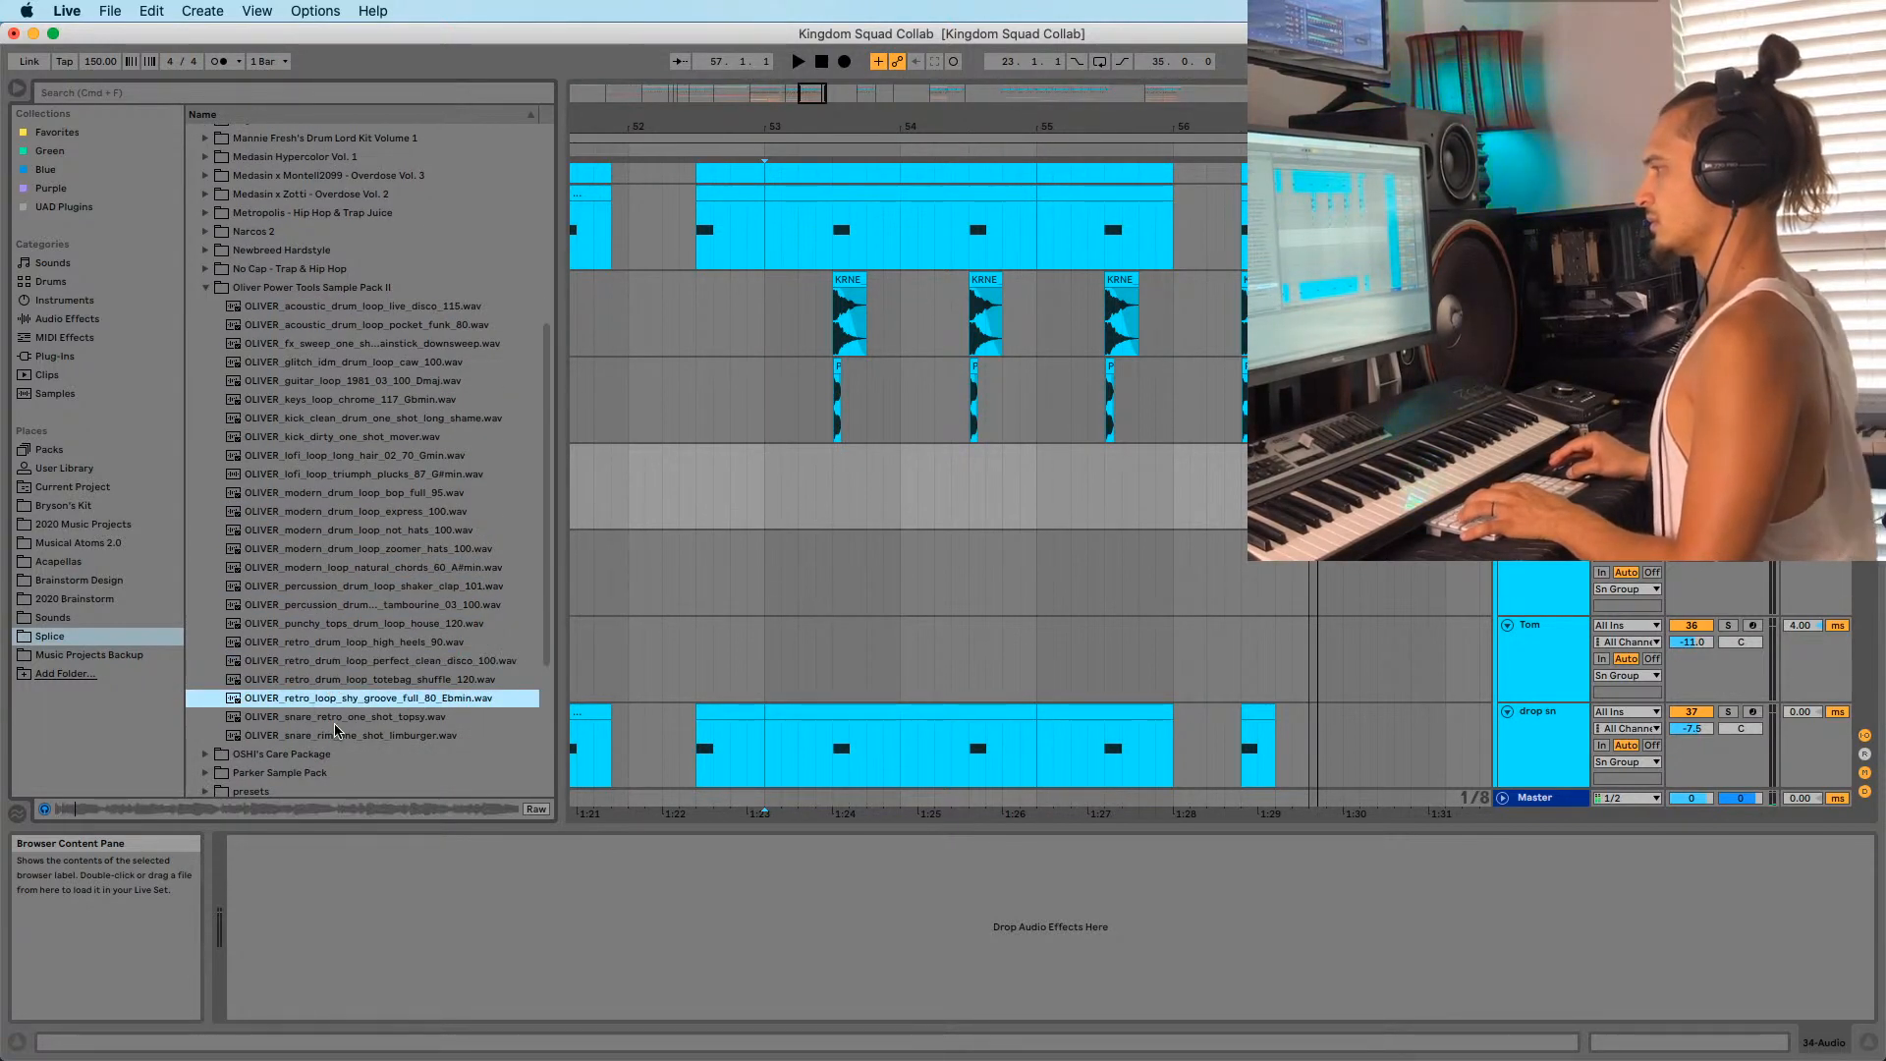
key("Down")
key("Down")
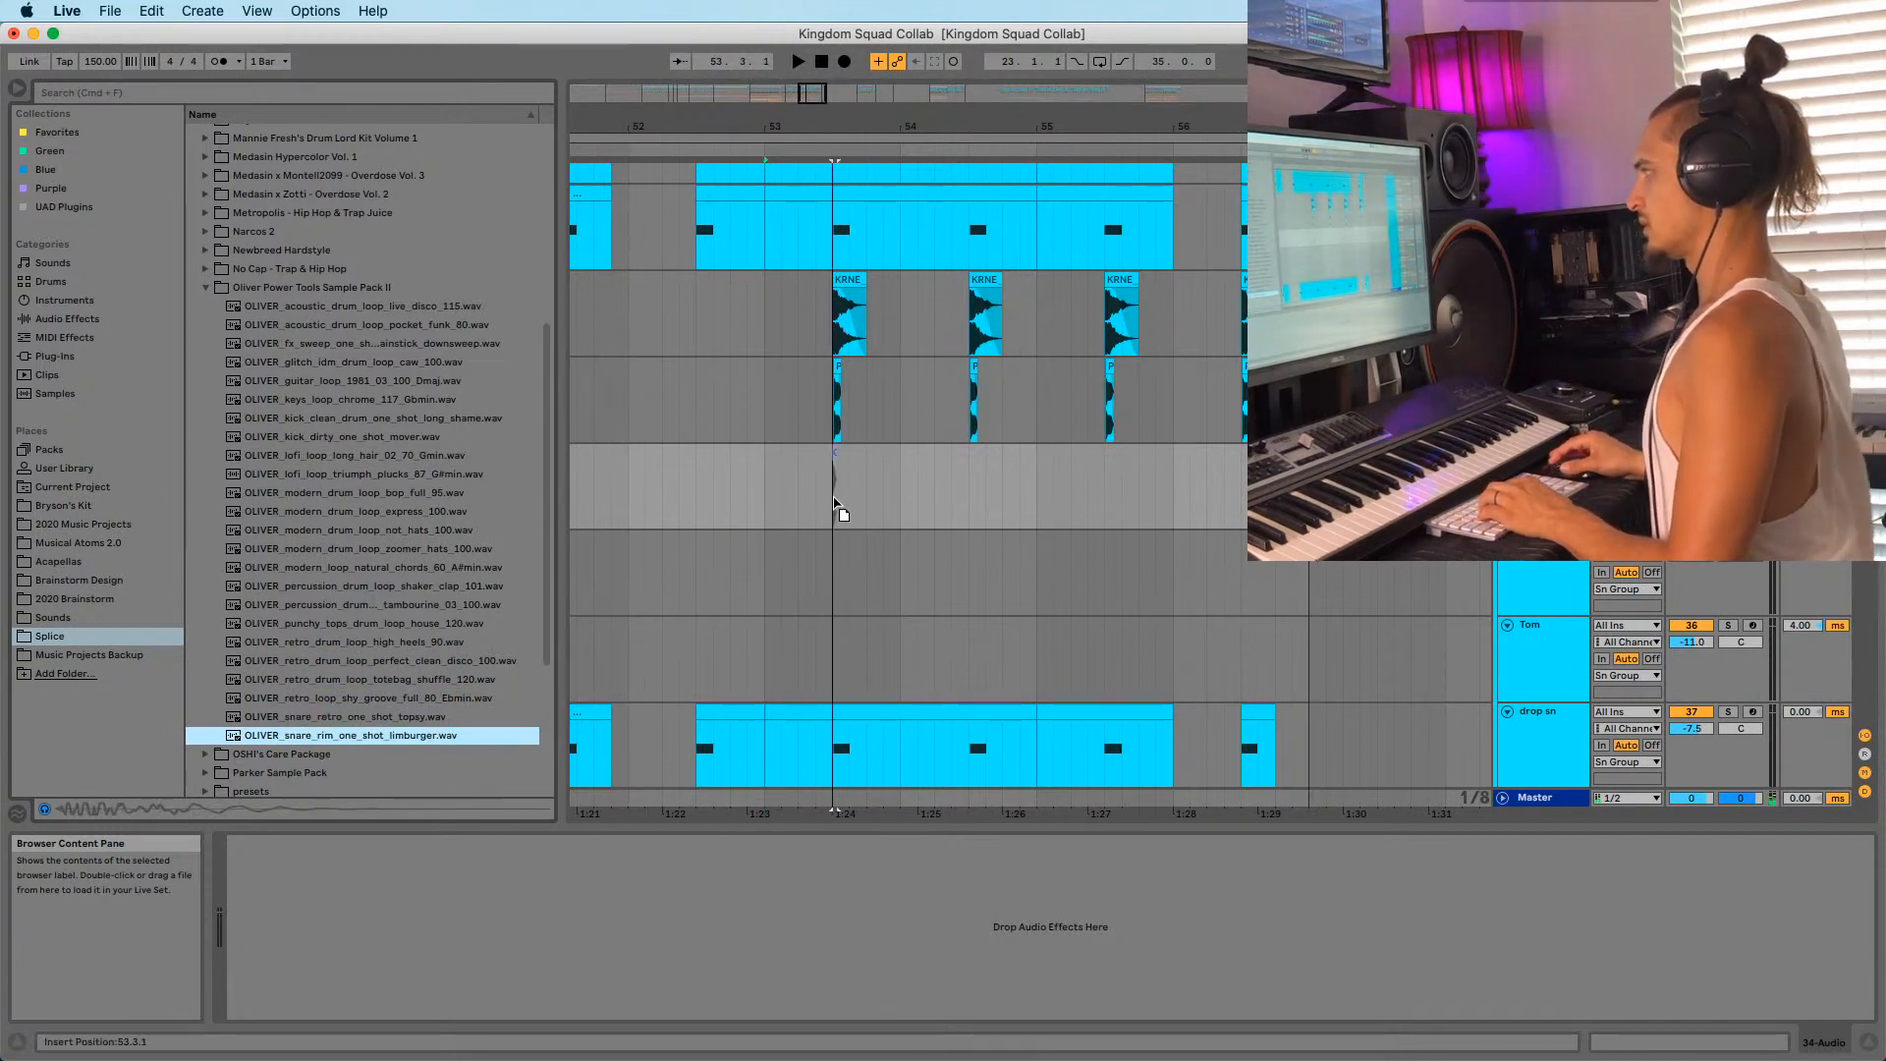
Place the OLIVER snare rim one-shot at bar 53 on the new track and audition the snare layers.
left_click_drag(835, 506, 836, 505)
left_click_drag(835, 124, 840, 451)
left_click(769, 504)
key("space")
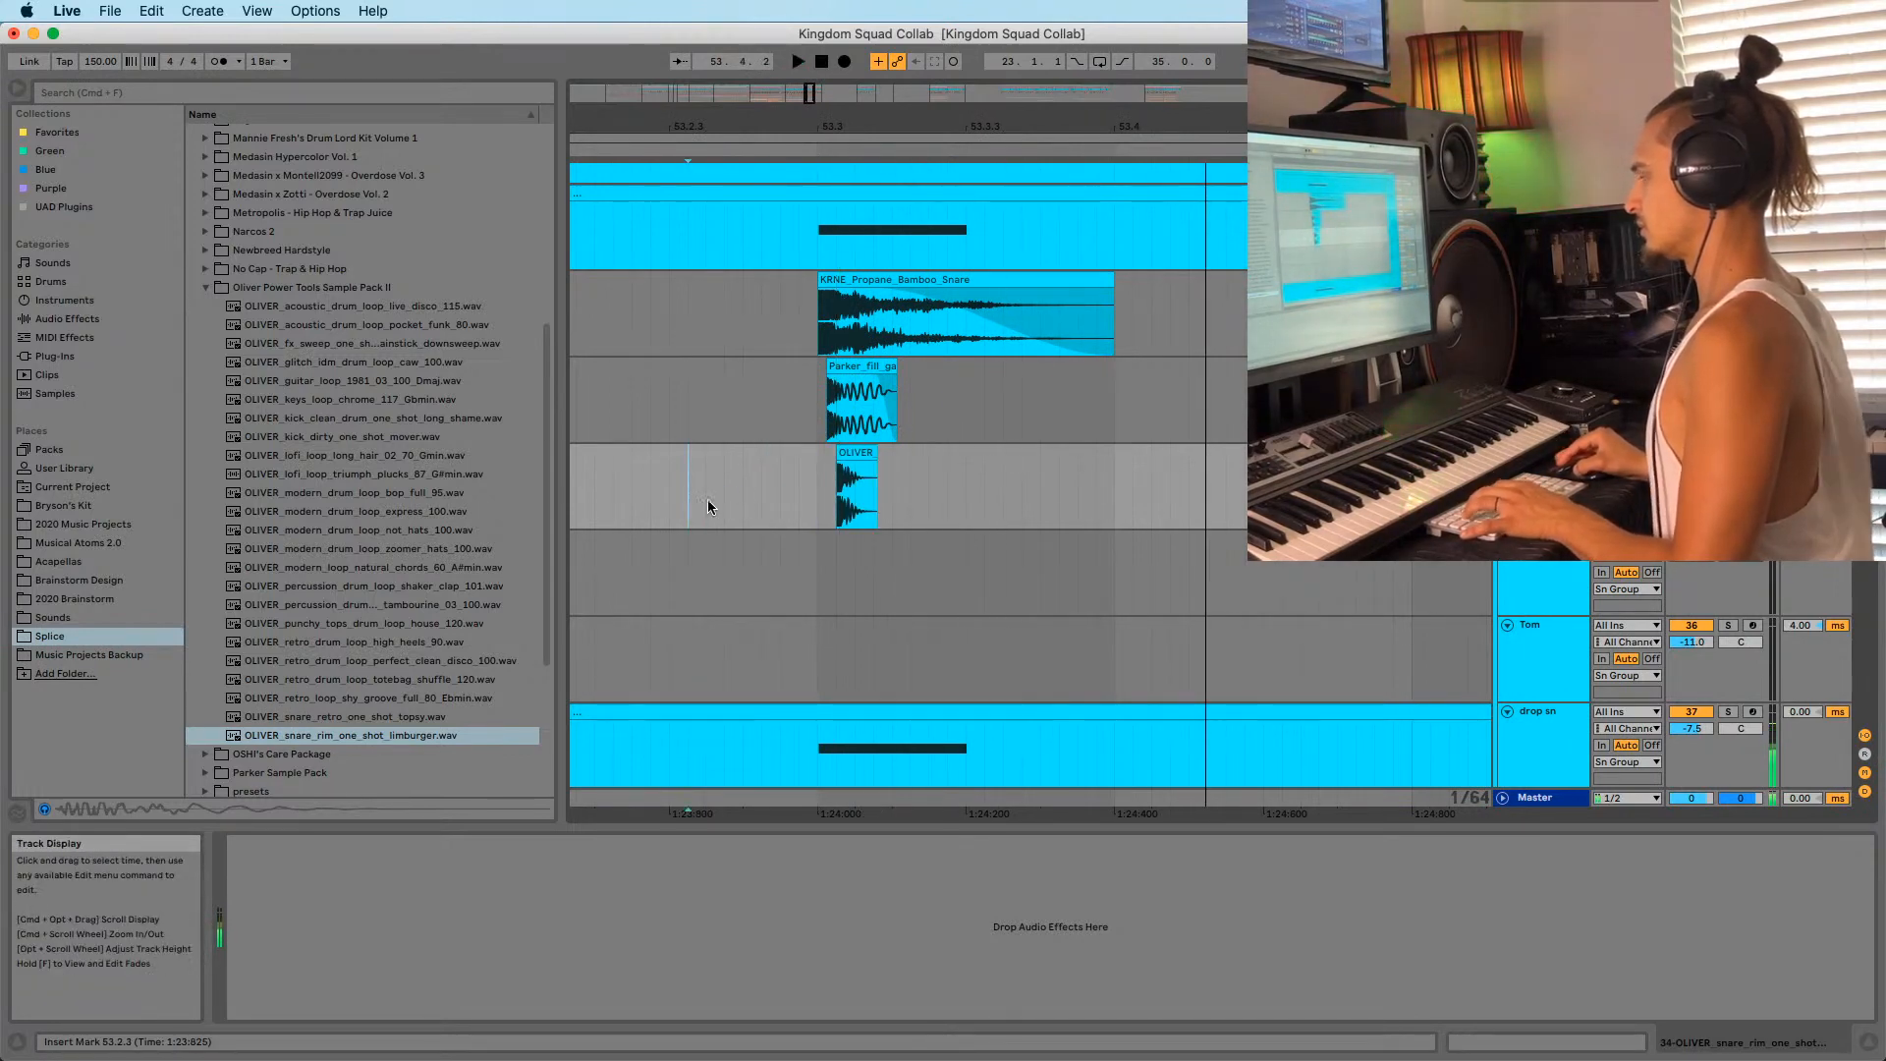
key("space")
key("space")
key("space")
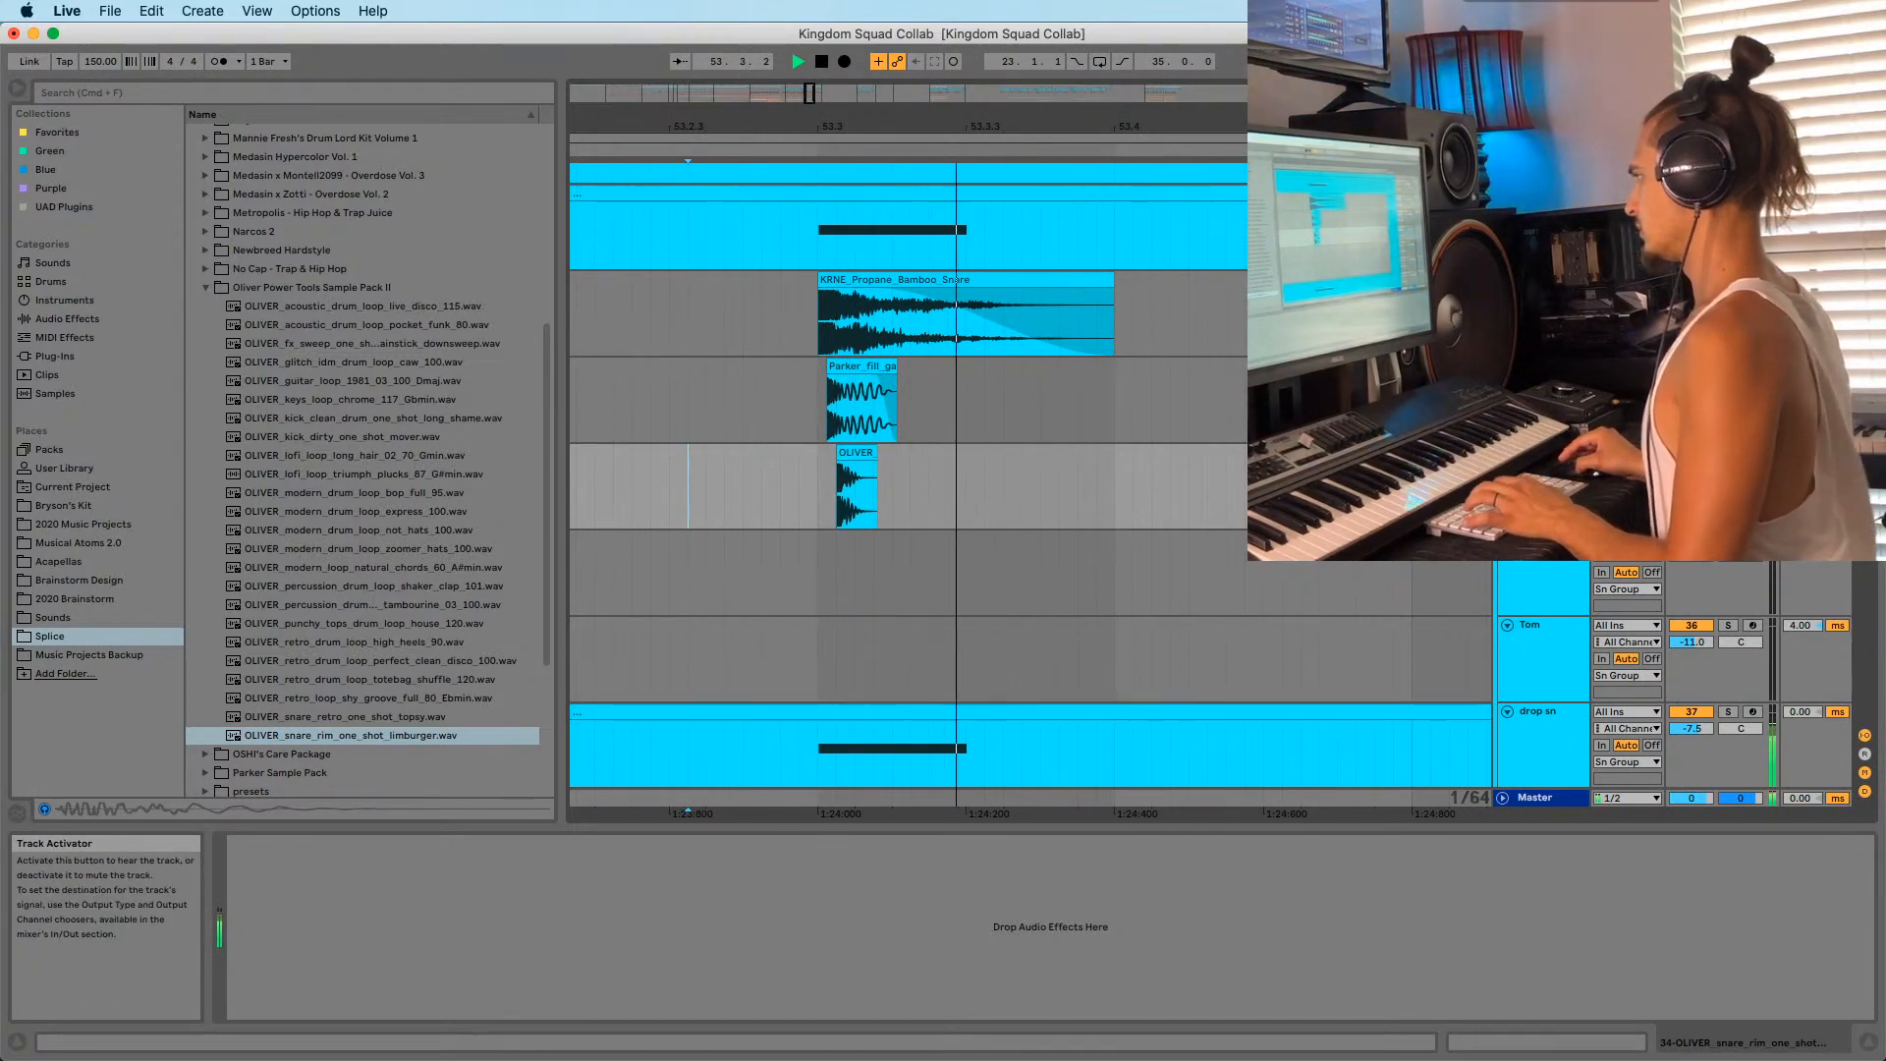
key("space")
left_click(1727, 452)
key("space")
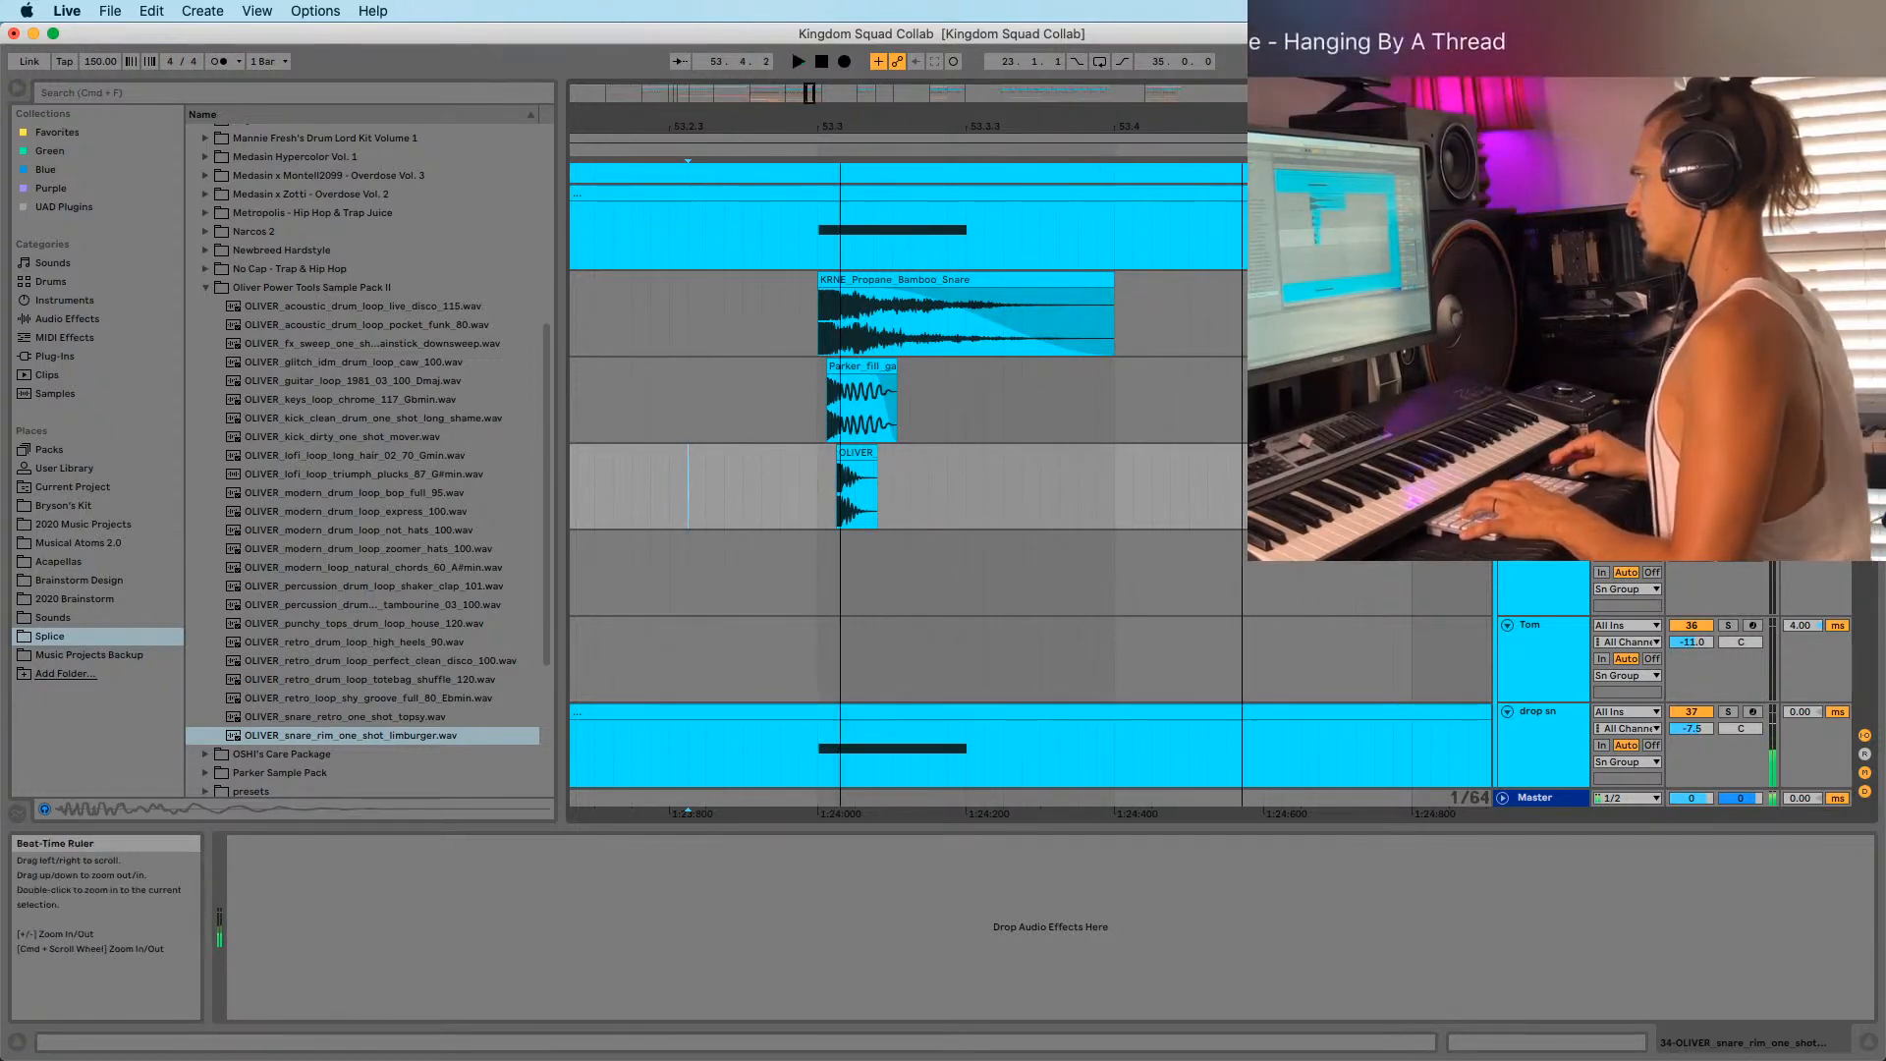
scroll(870, 295, "up", 4)
key("space")
Shift the snare rim clip slightly later and audition the timing from 53.1.3.
left_click(864, 456)
left_click_drag(869, 454, 905, 454)
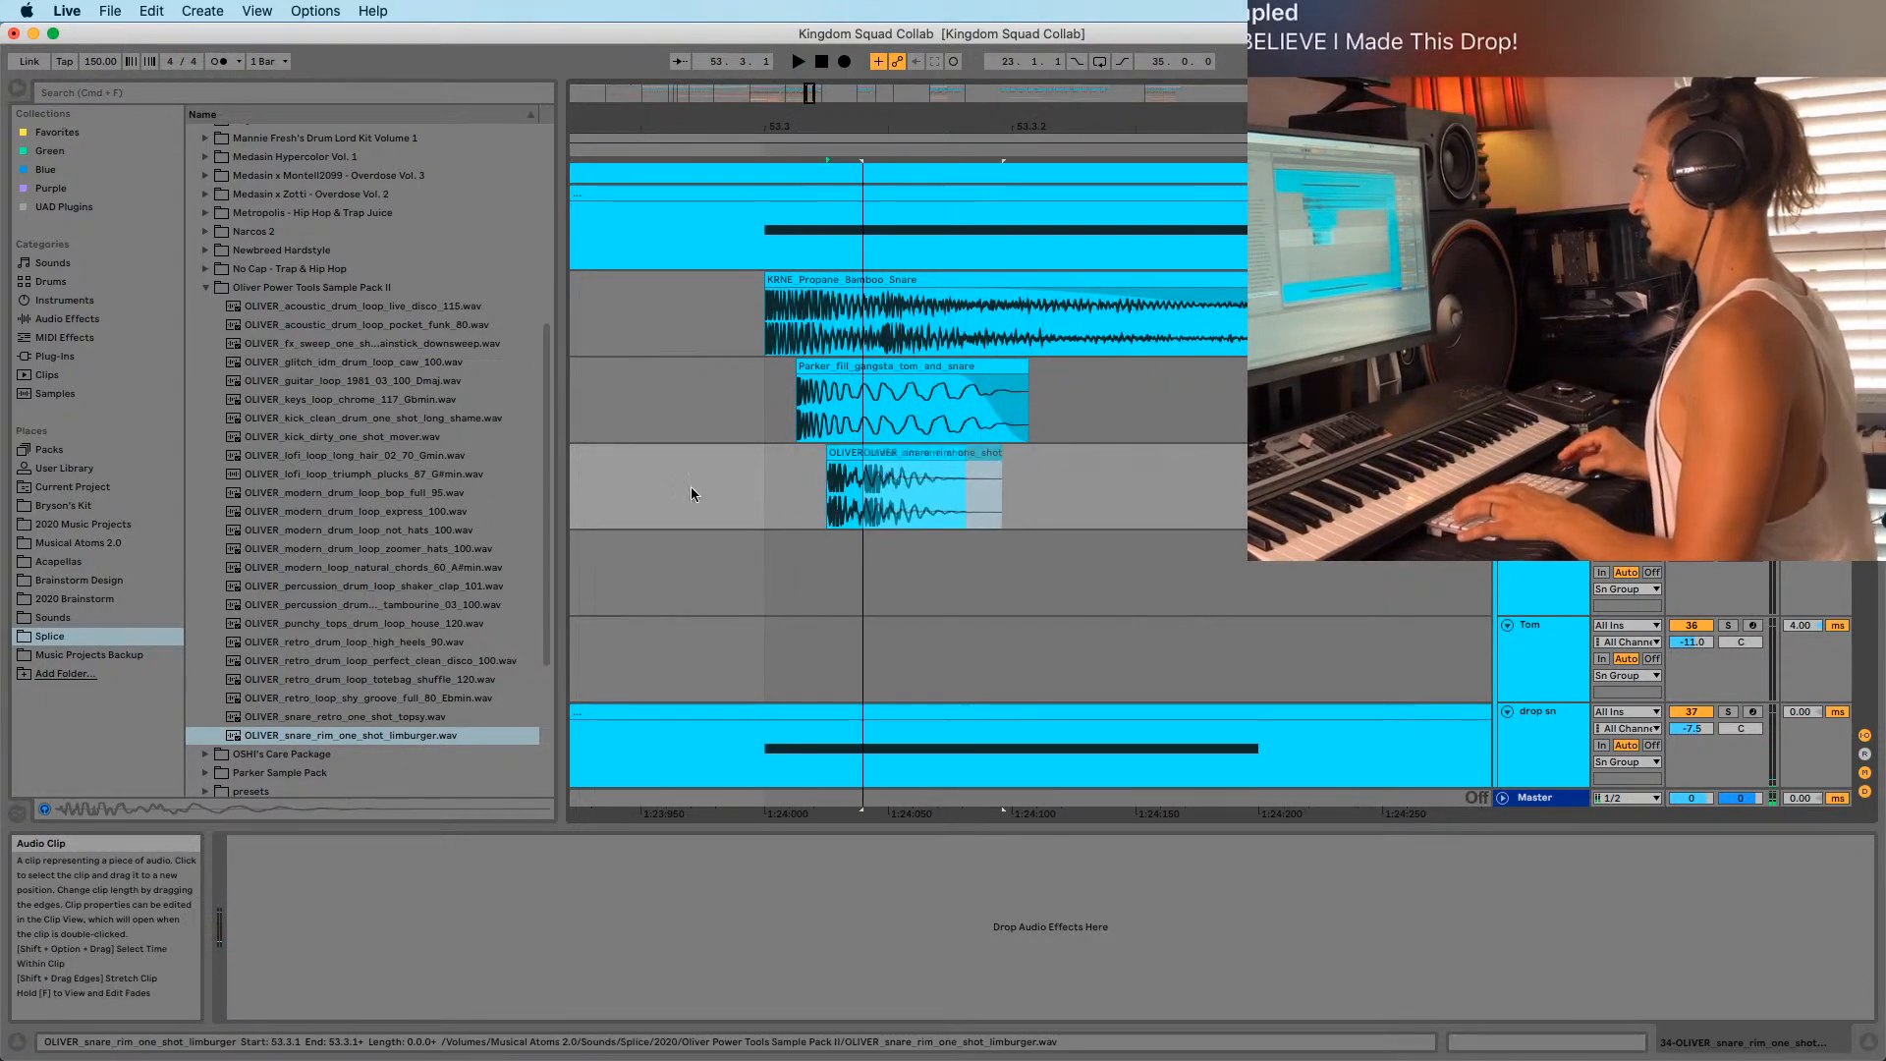
left_click(662, 486)
key("space")
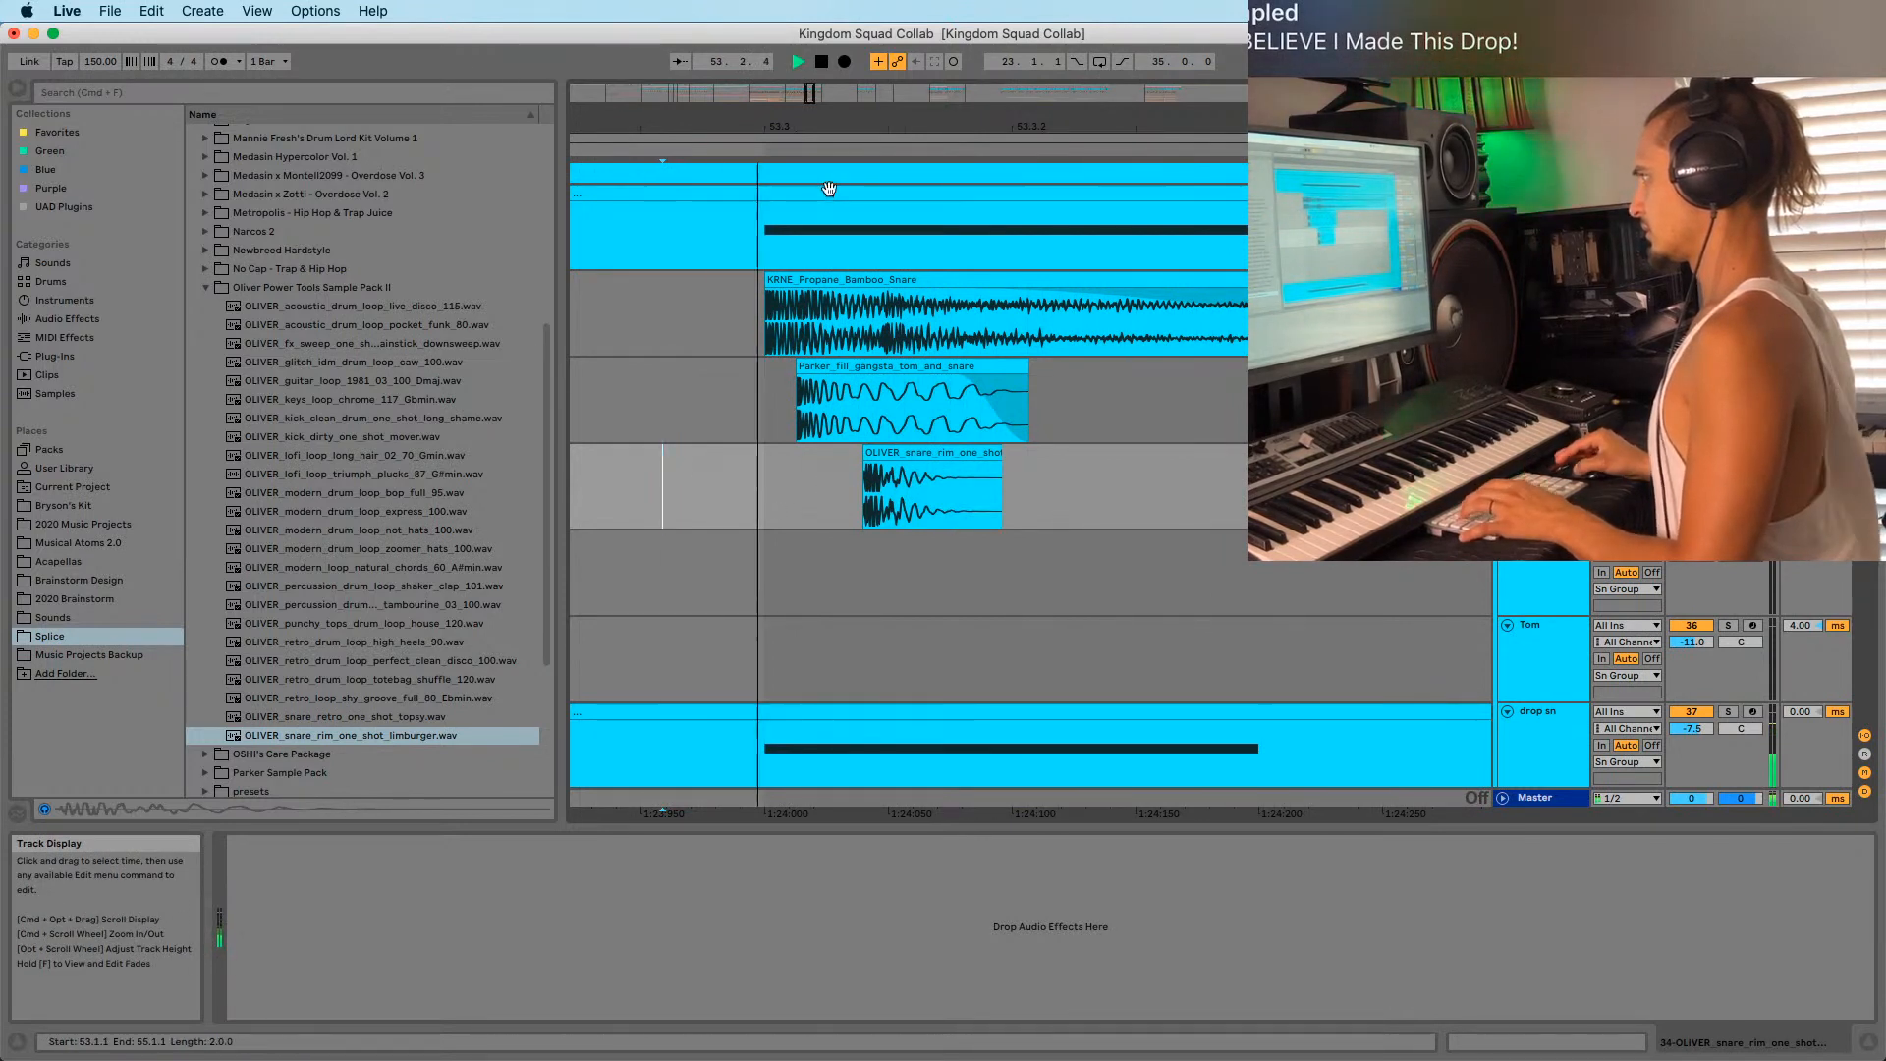
scroll(698, 516, "down", 3)
left_click(677, 516)
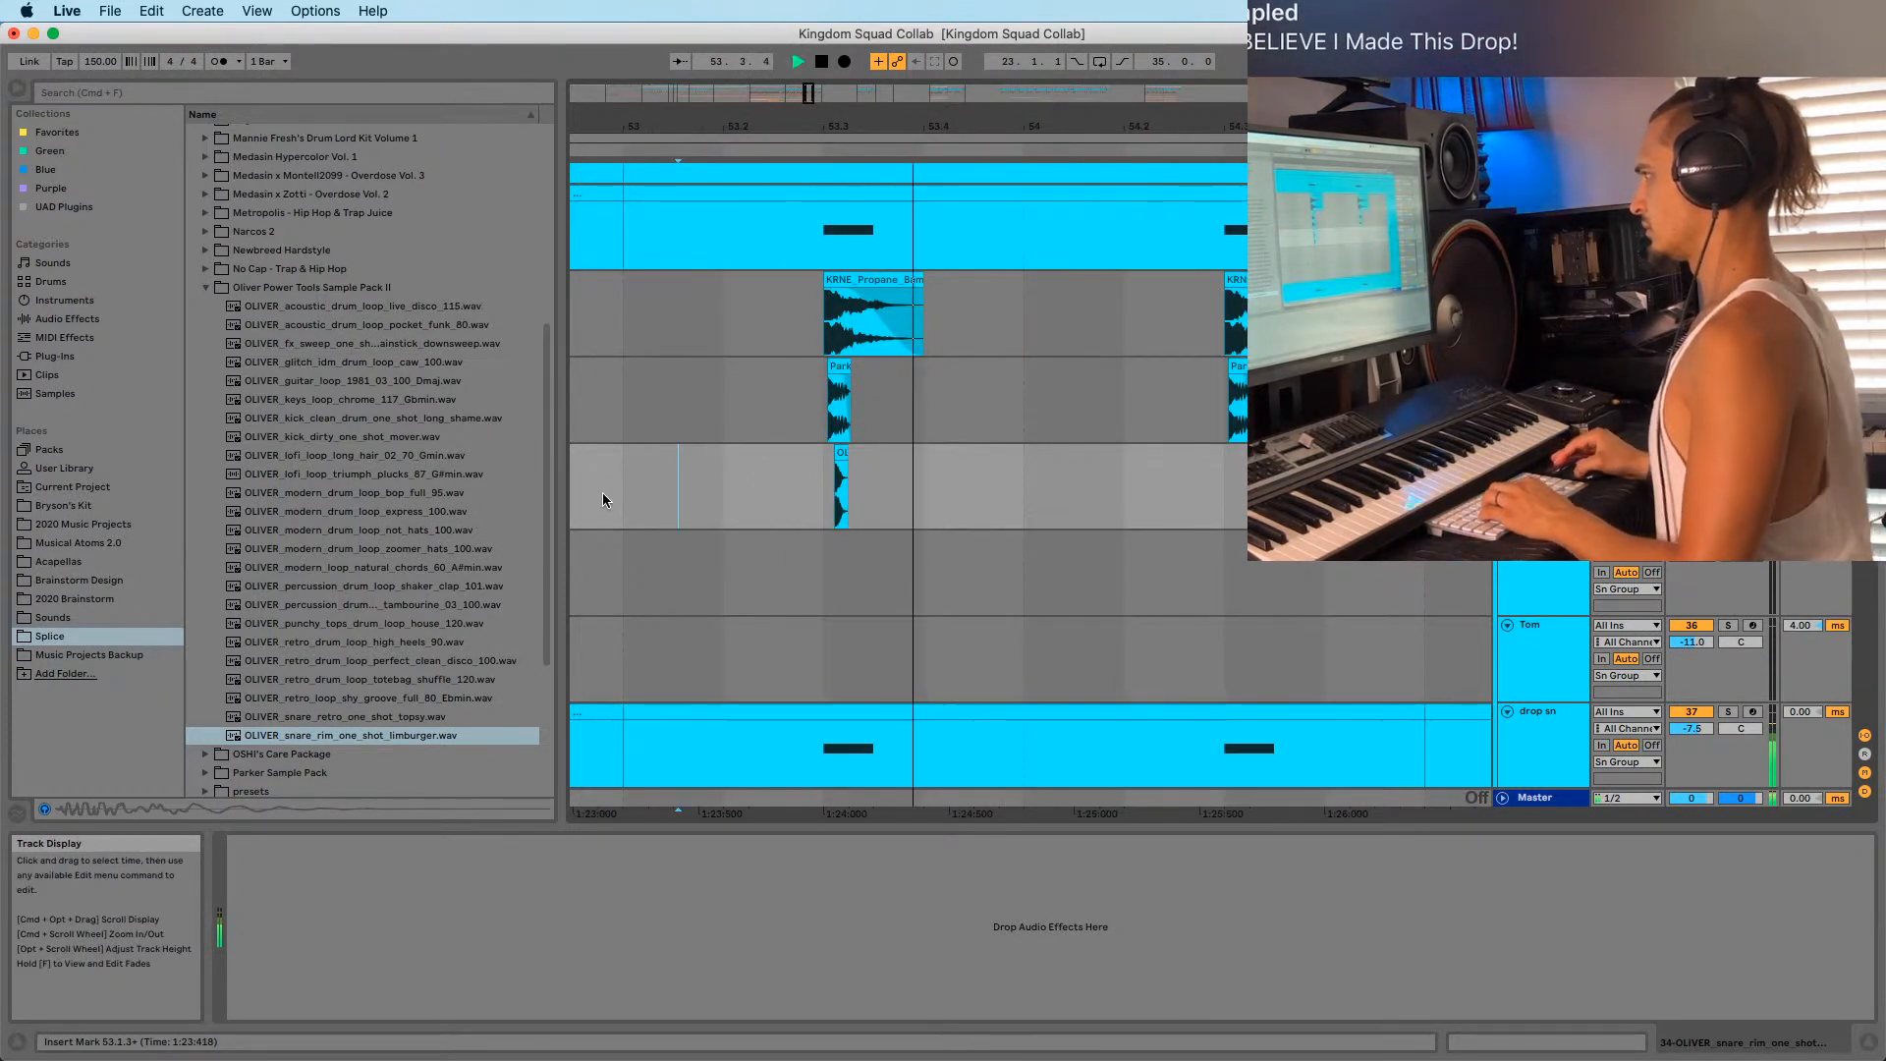
Re-enable 1/16 grid snapping and snap the snare rim clip back onto the grid.
key("super+4")
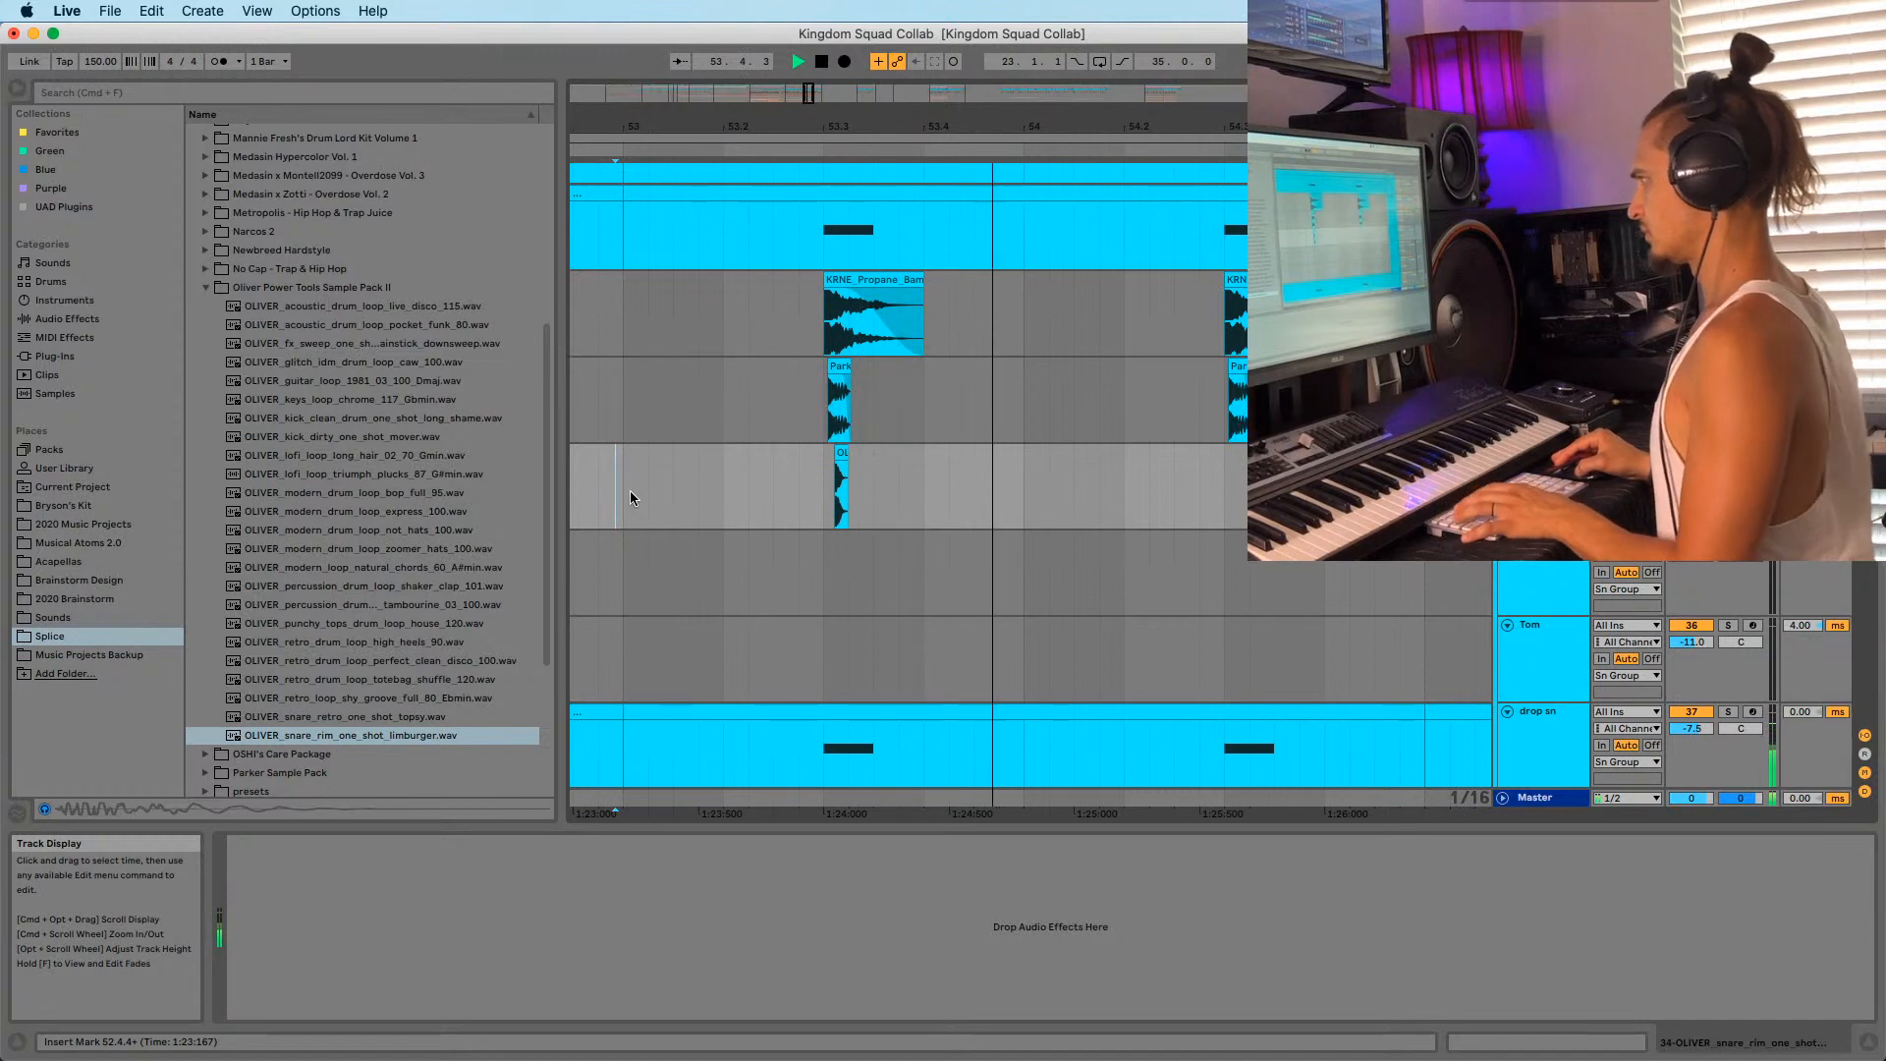
left_click(922, 485, "shift")
key("space")
left_click(825, 491)
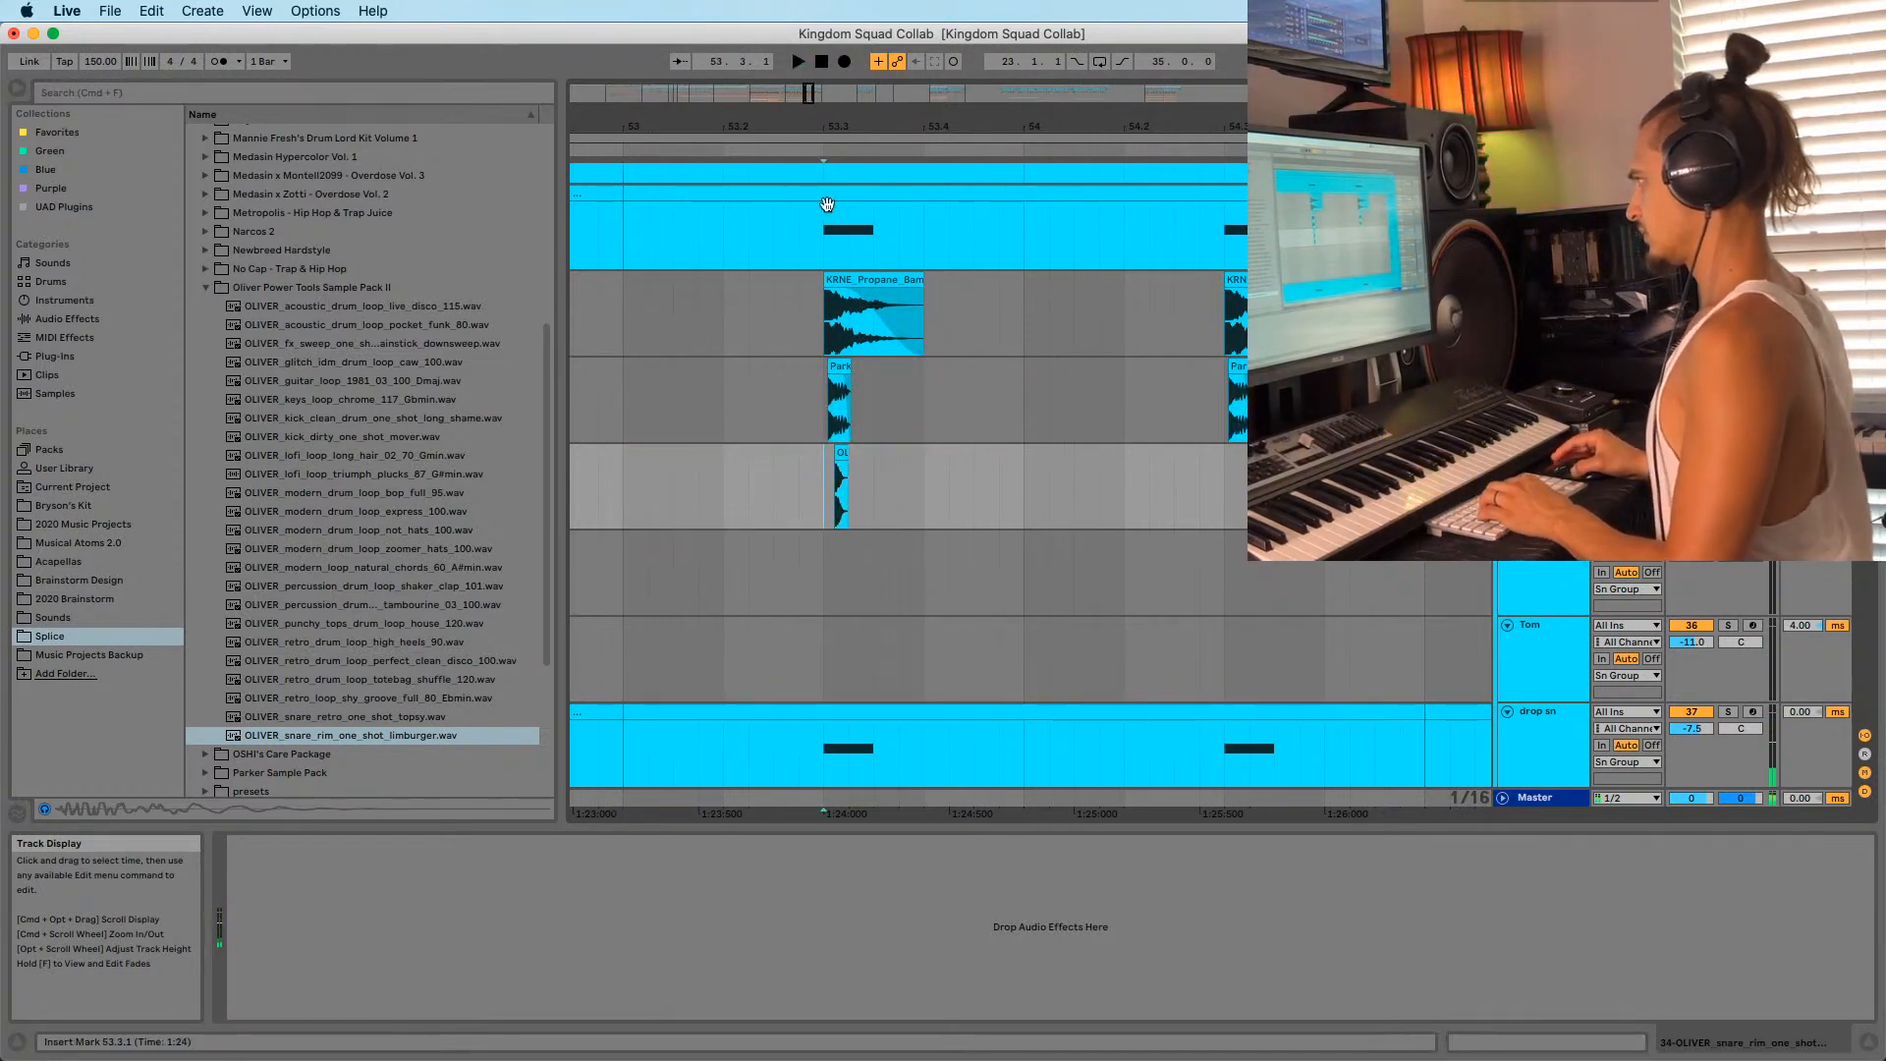
left_click_drag(828, 126, 828, 304)
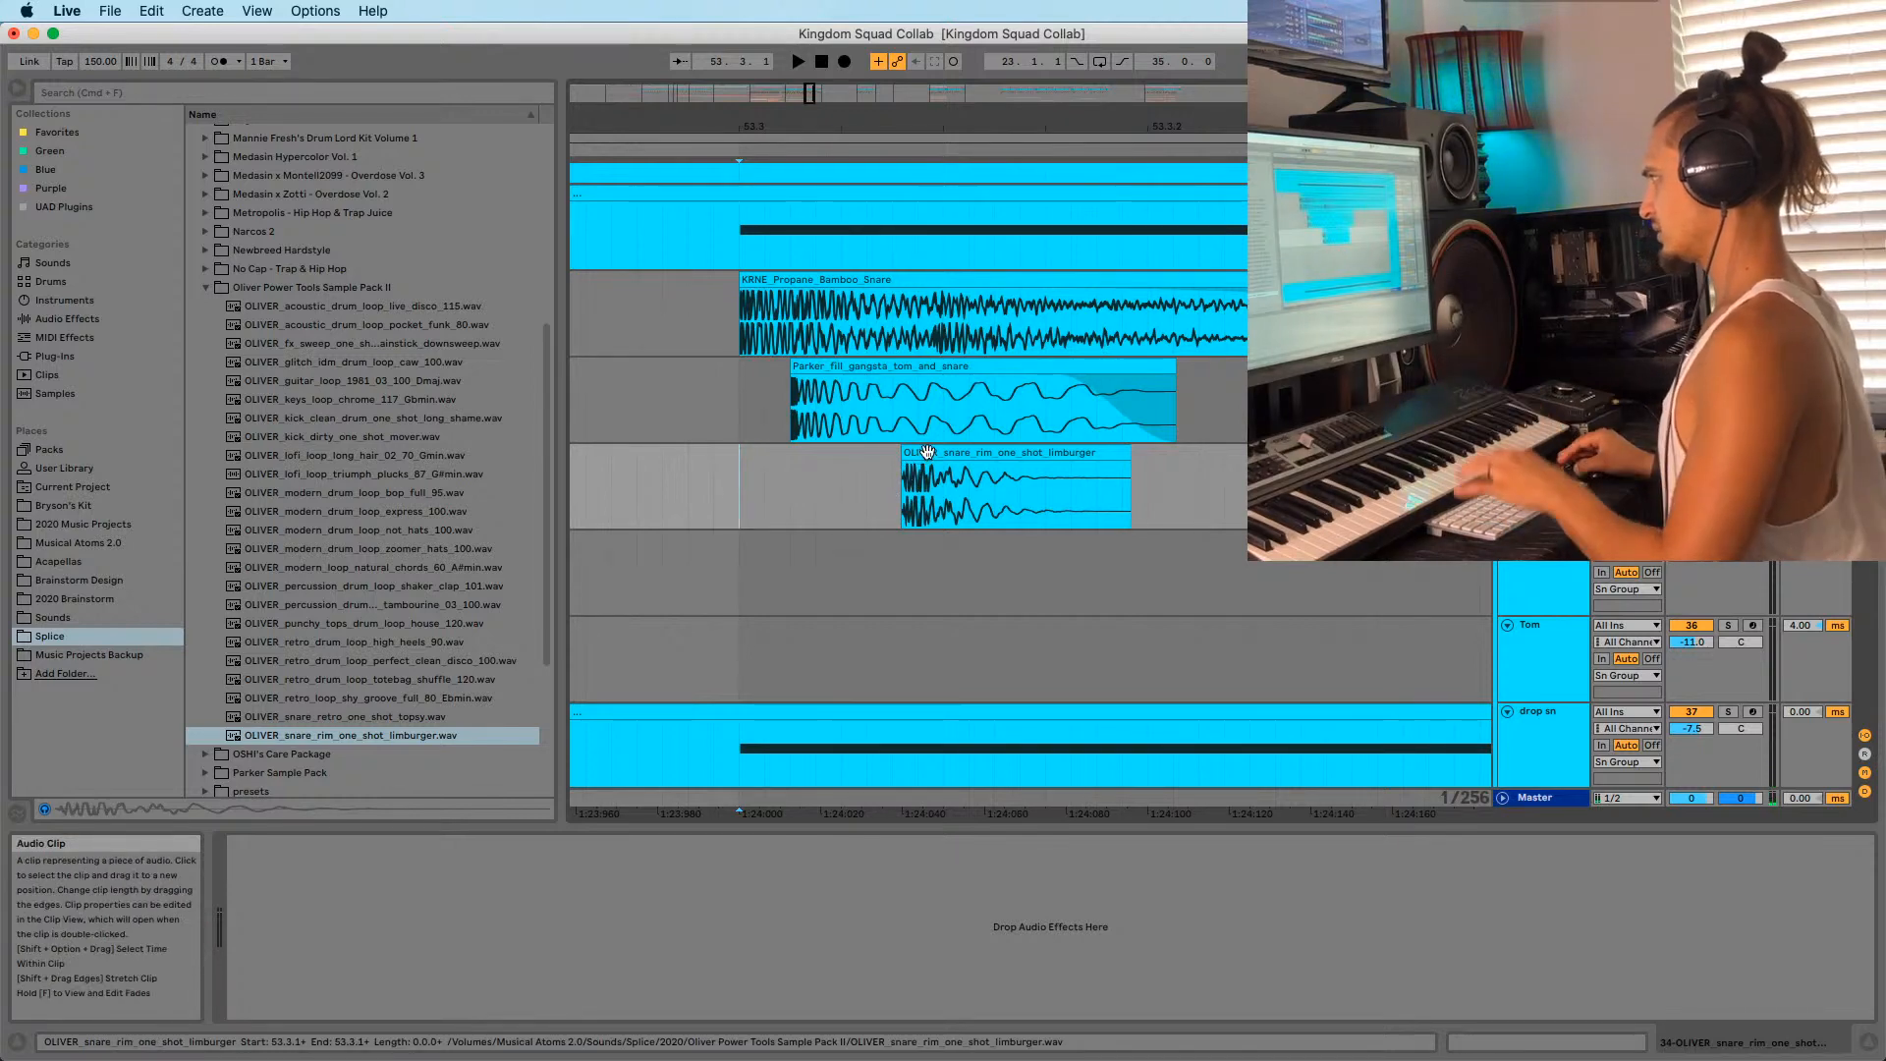
left_click_drag(928, 451, 918, 451)
left_click(621, 502)
key("space")
Replay the snare hits, select the time range around the rim clip and show its sample details.
key("space")
key("space")
left_click_drag(793, 126, 793, 30)
left_click(613, 509)
key("space")
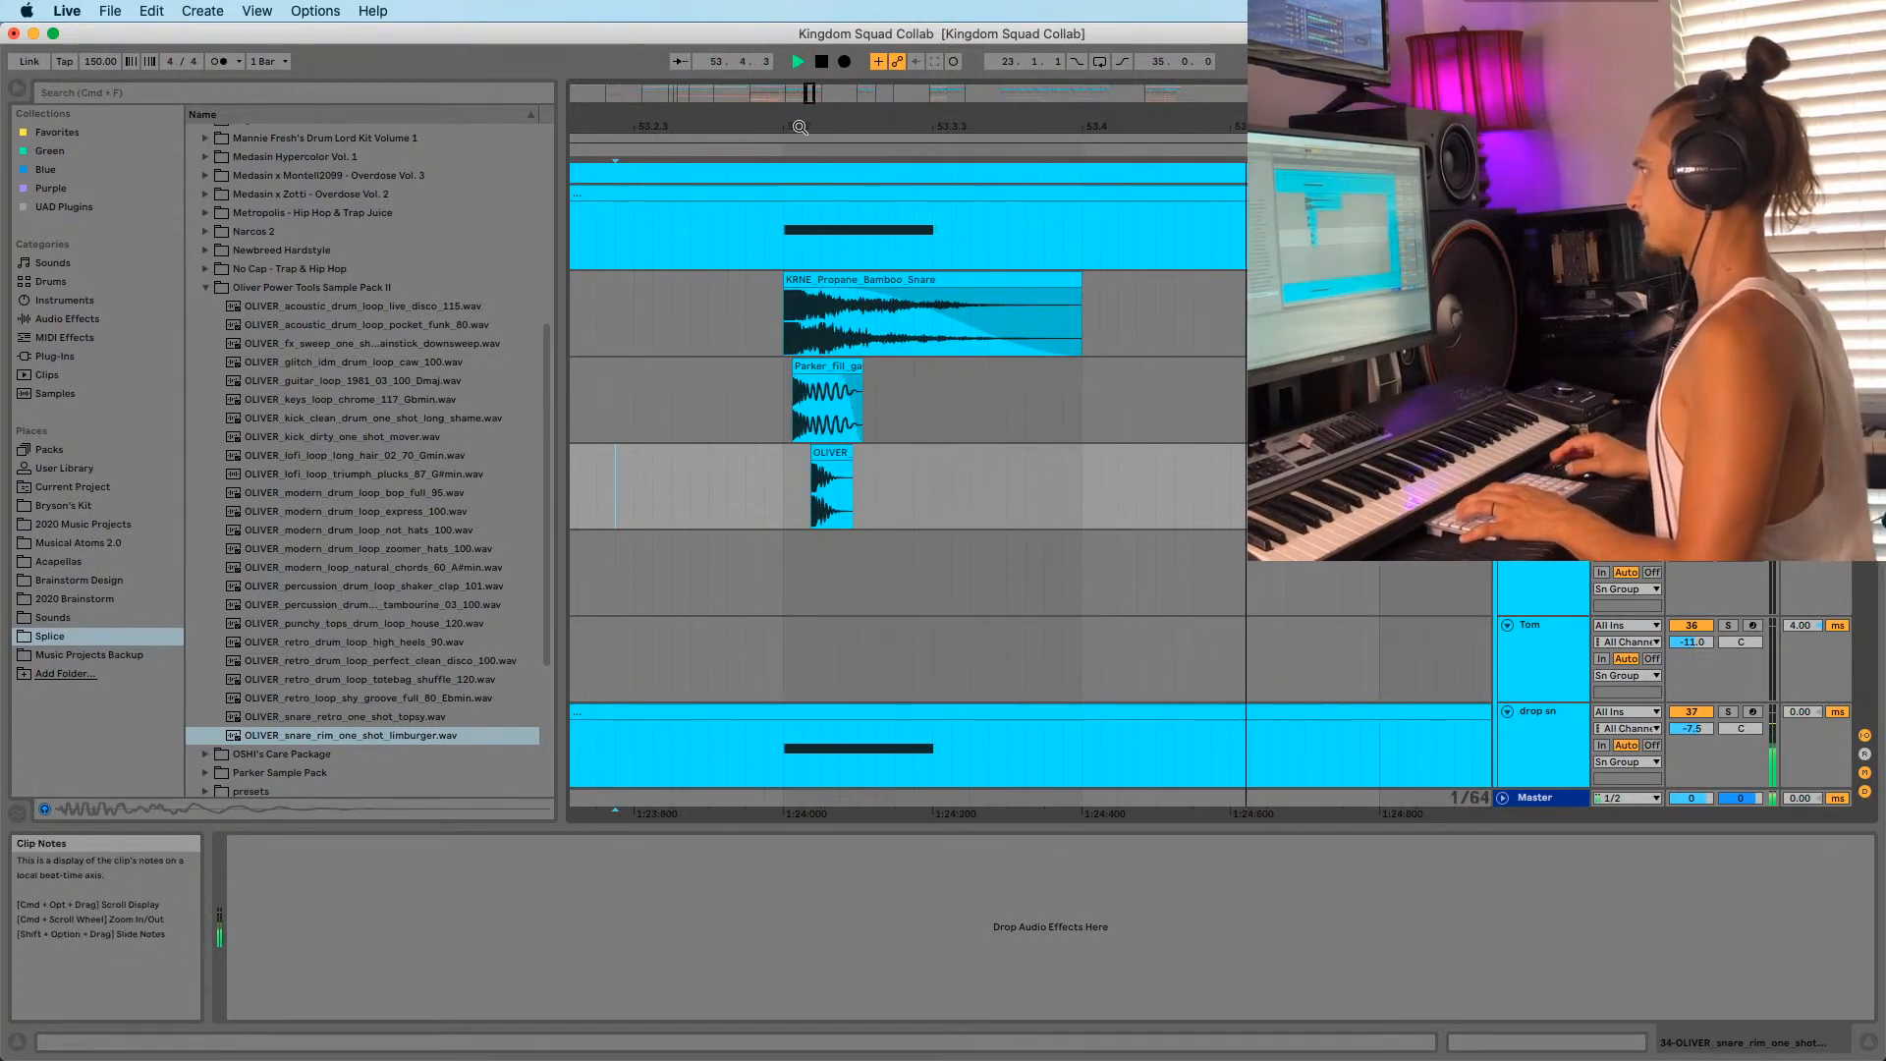
left_click_drag(800, 126, 805, 60)
key("space")
key("space")
left_click_drag(786, 487, 887, 491)
key("space")
key("shift+Tab")
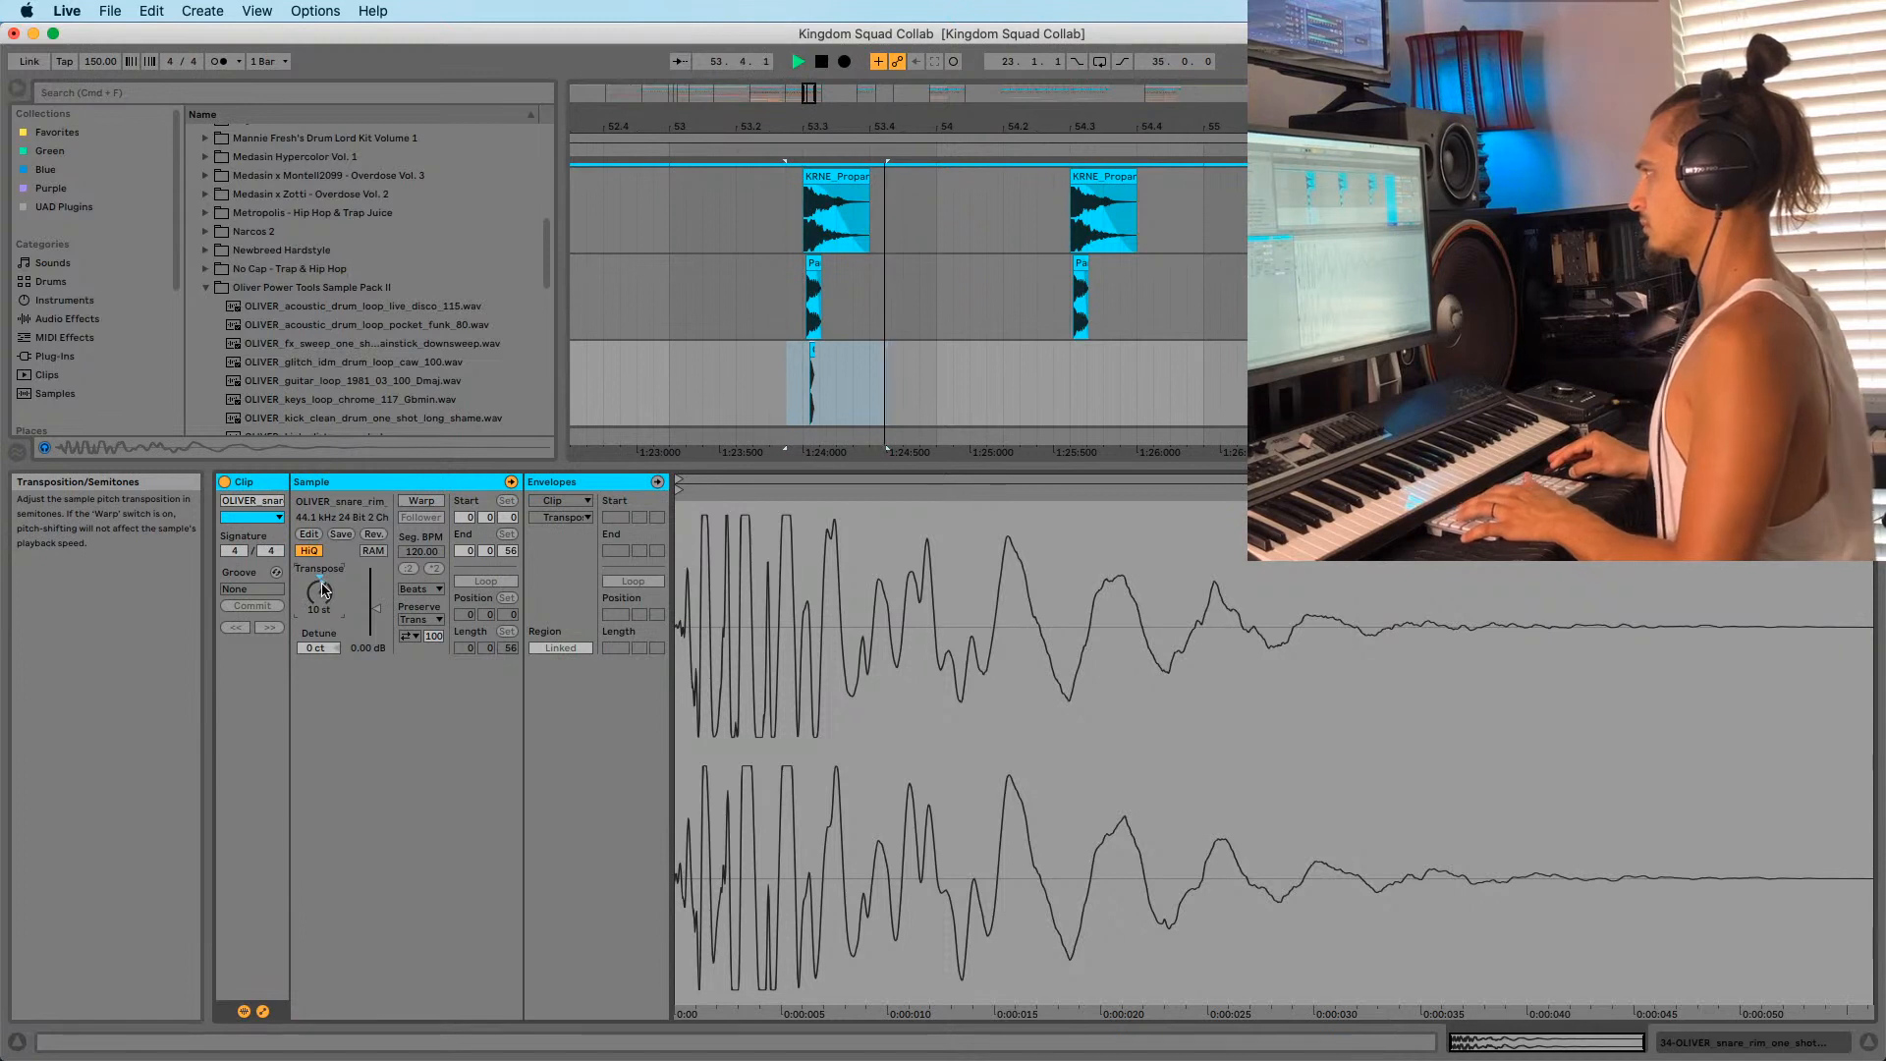
key("space")
key("space")
key("space")
key("space")
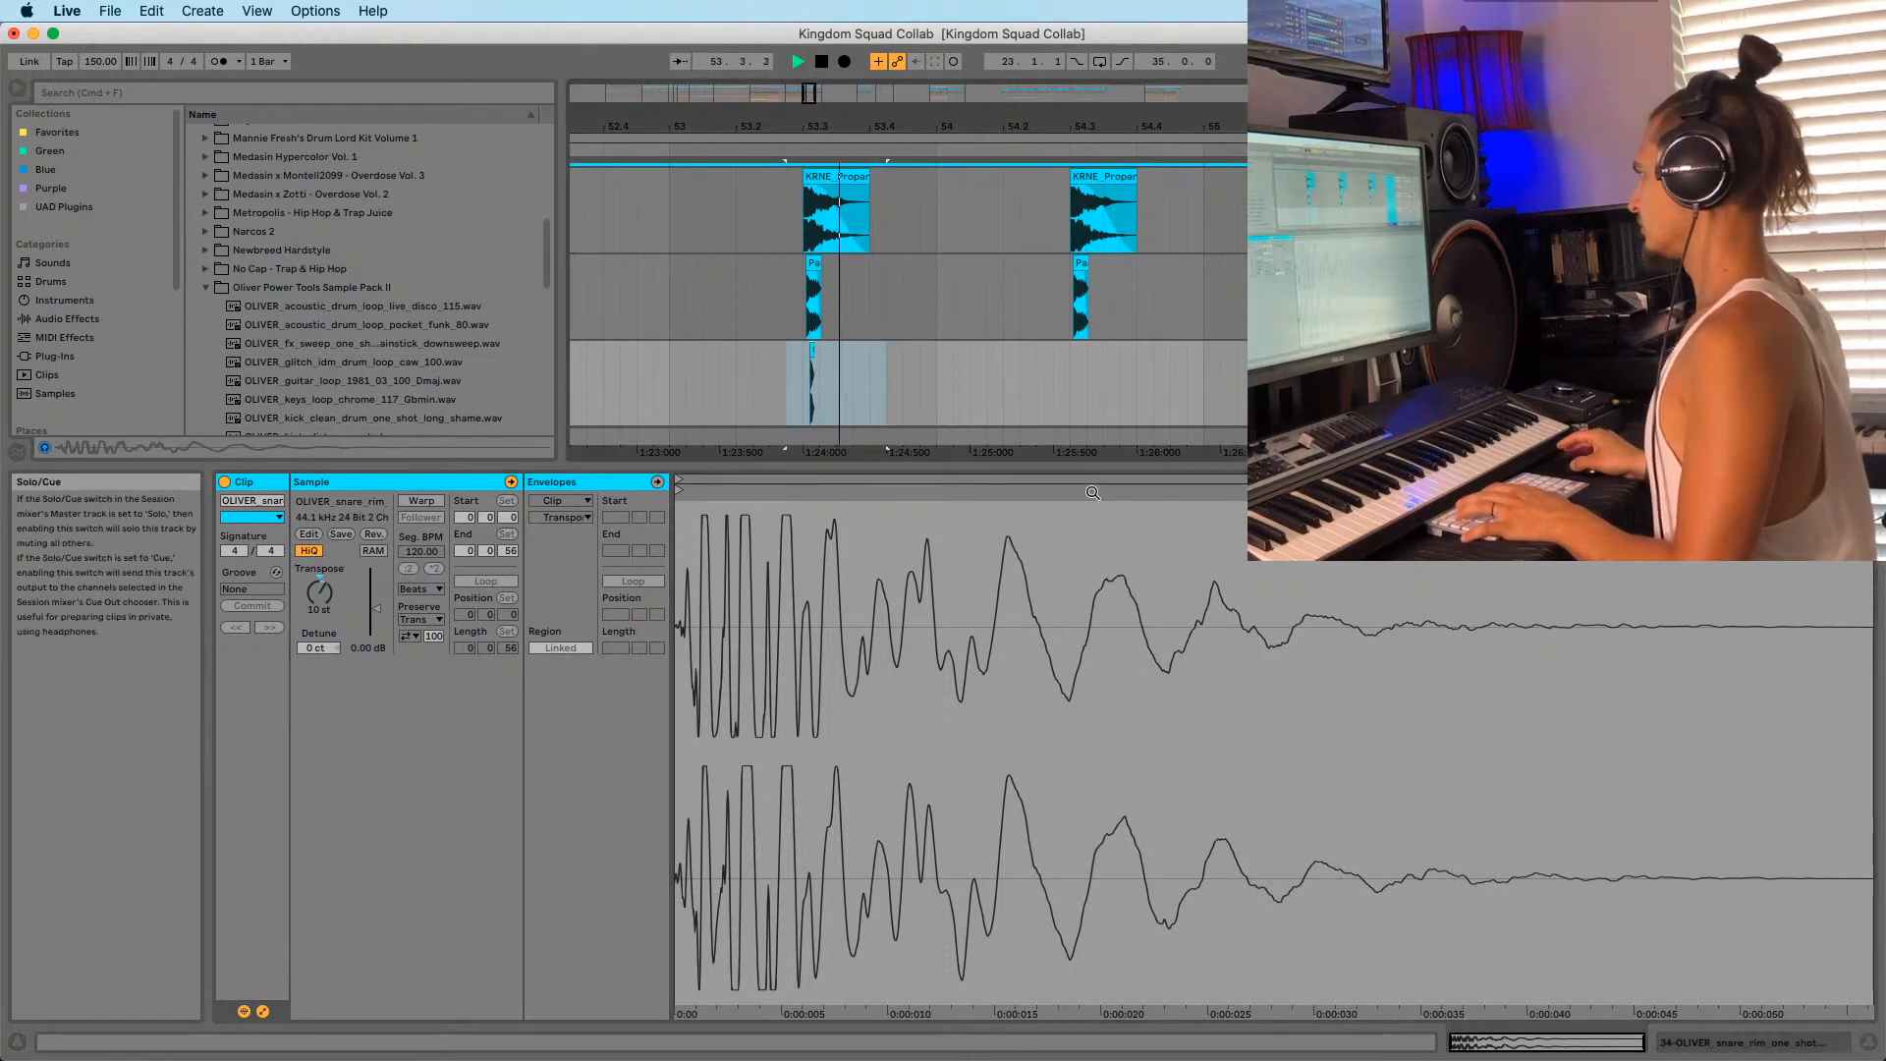
key("space")
key("space")
left_click_drag(319, 592, 319, 597)
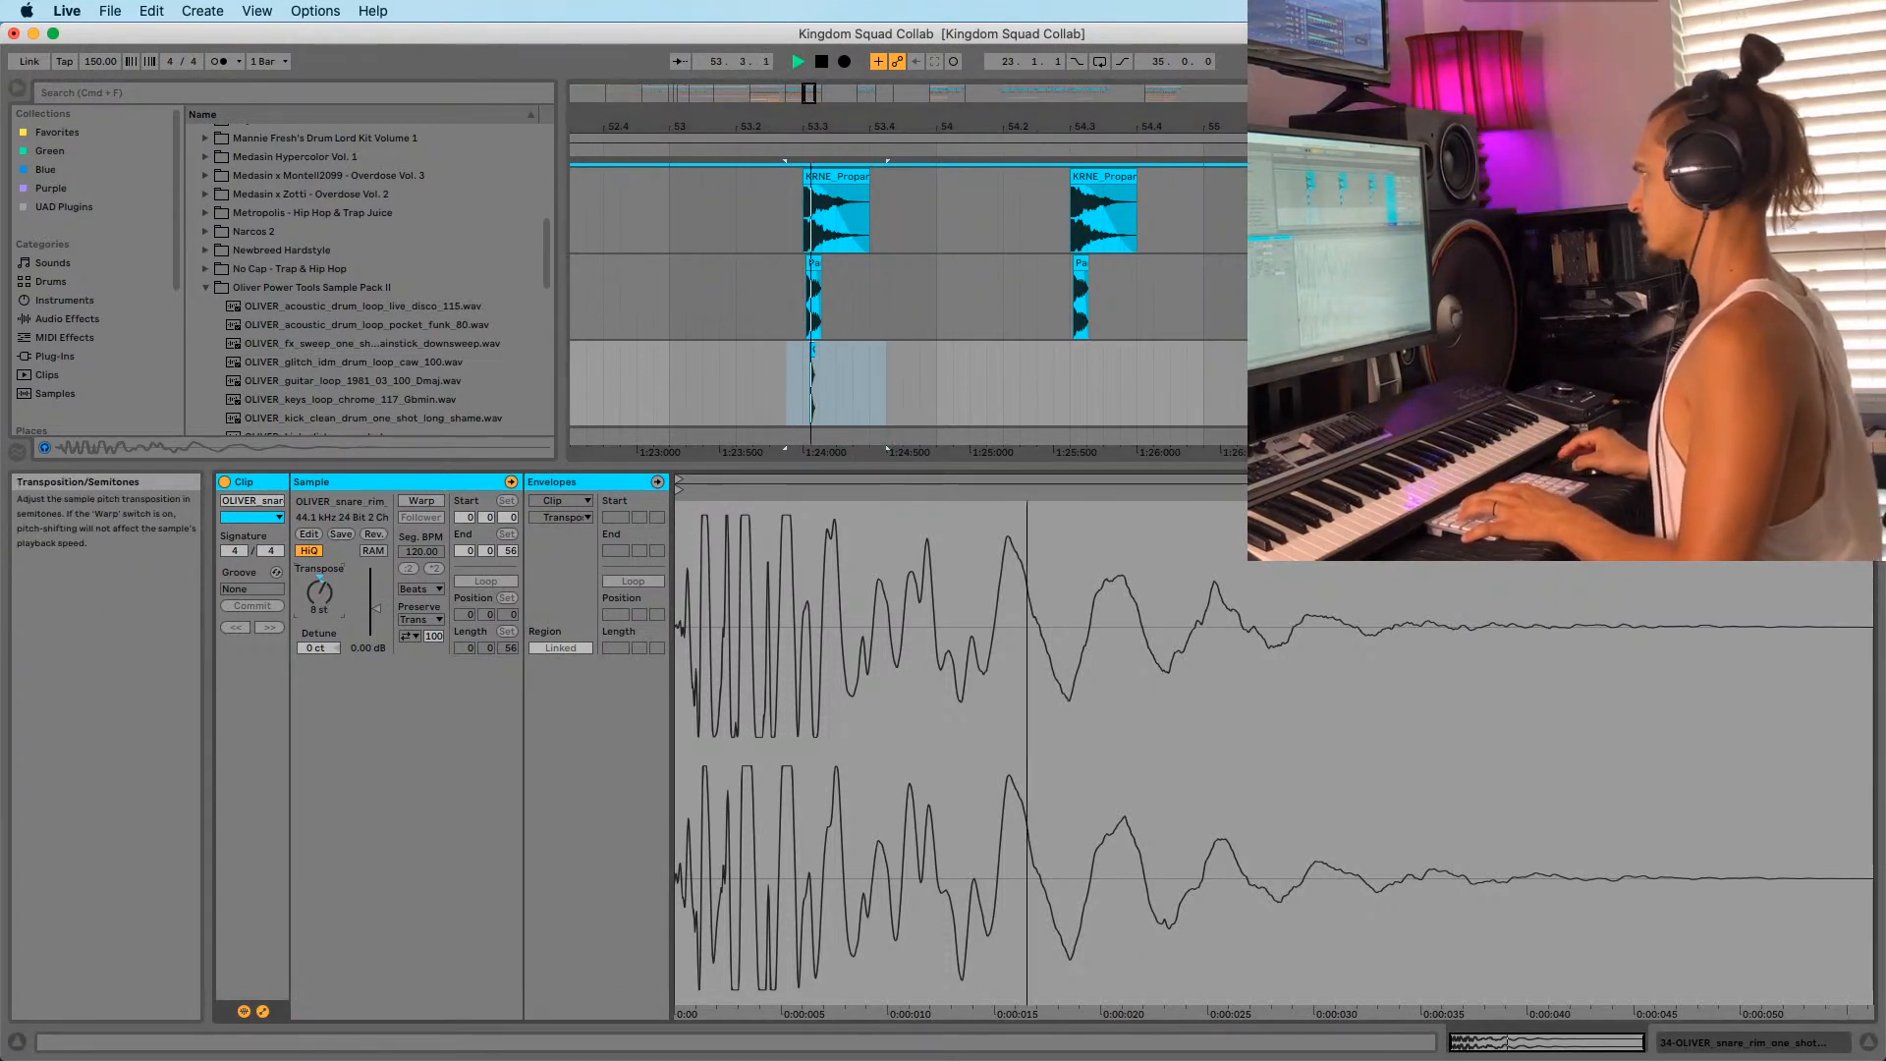
key("space")
key("space")
key("space")
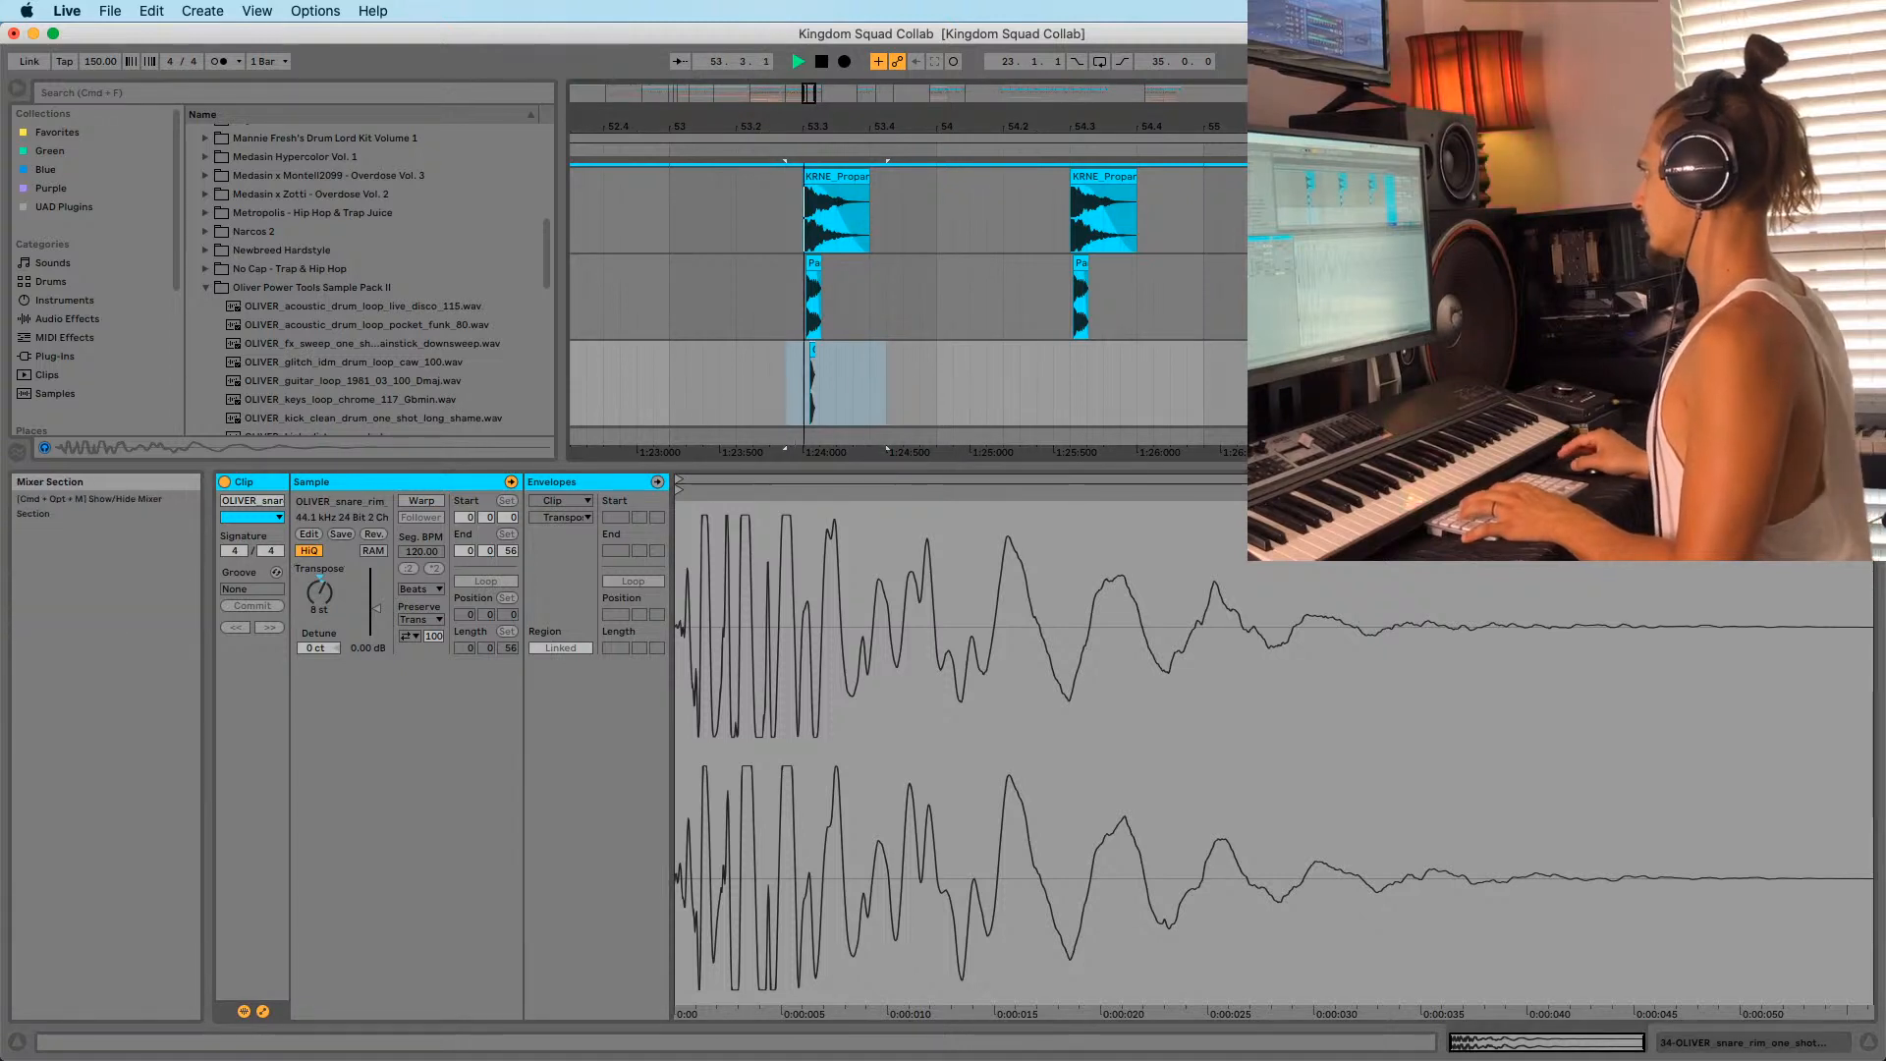
key("space")
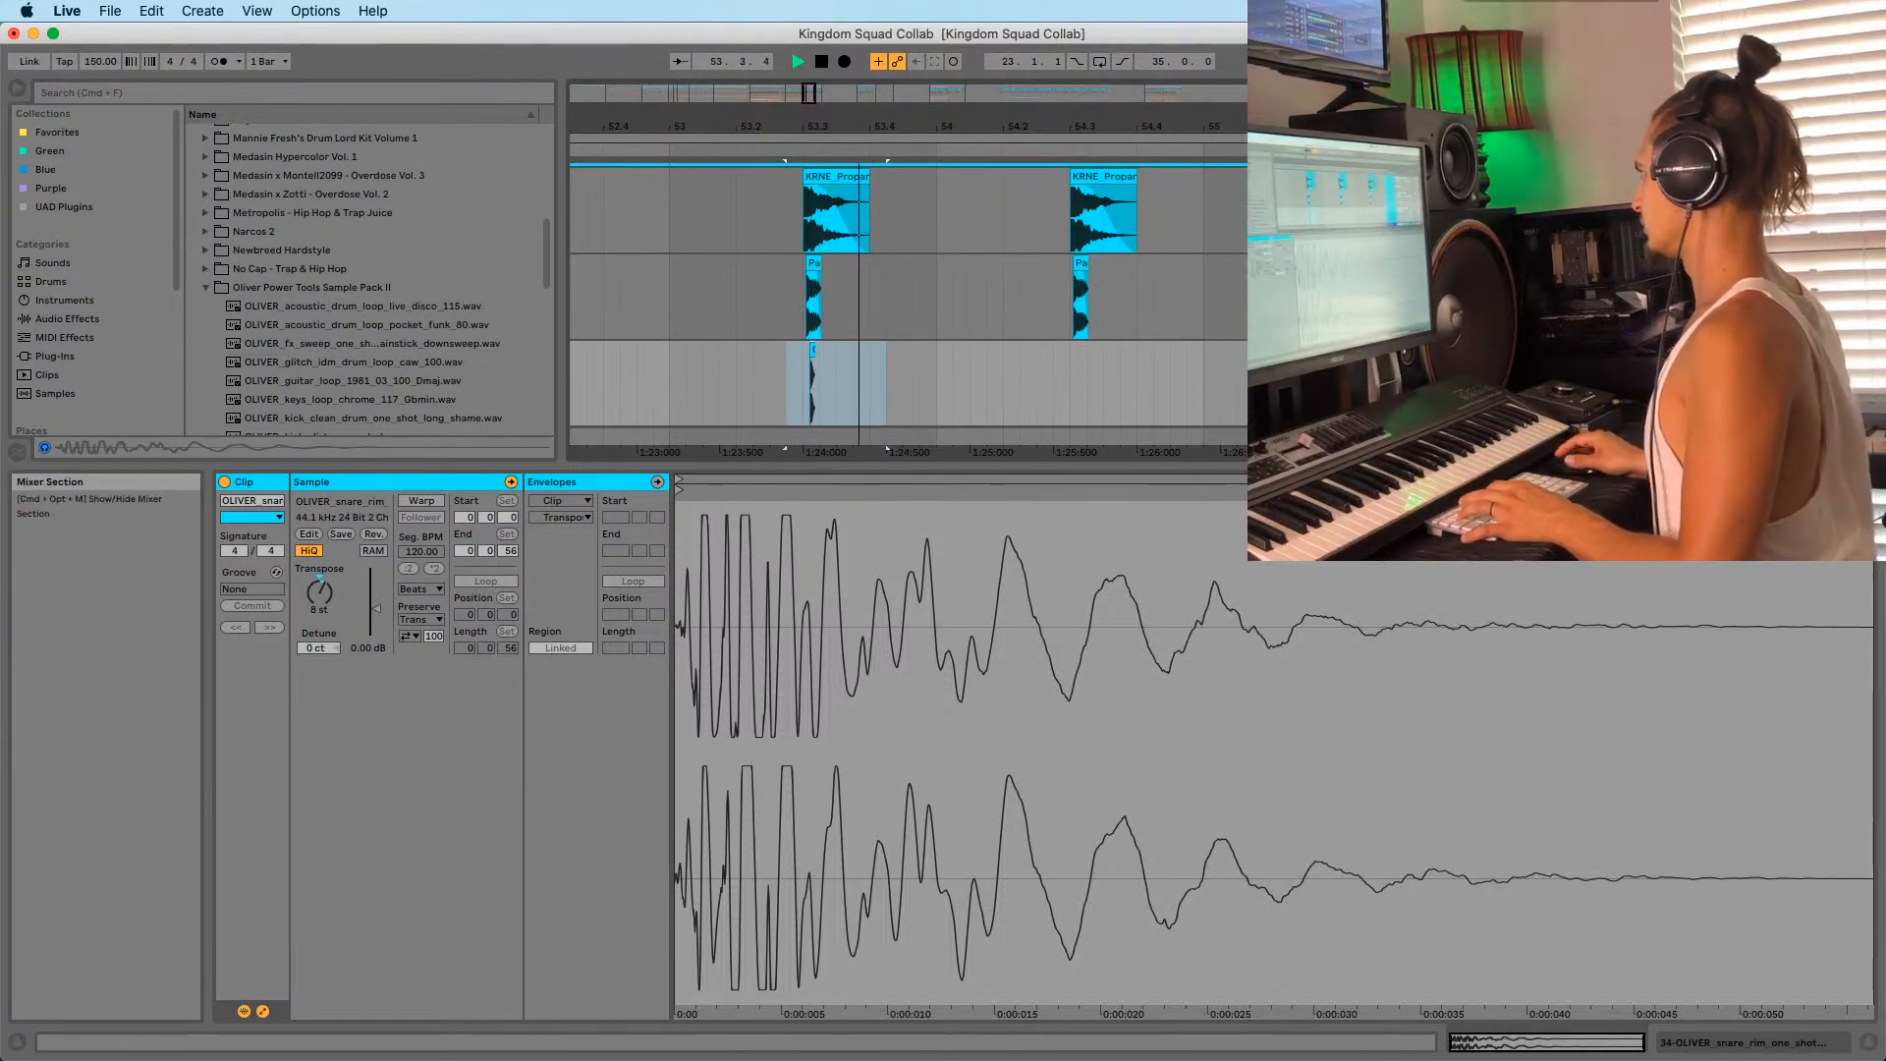
key("space")
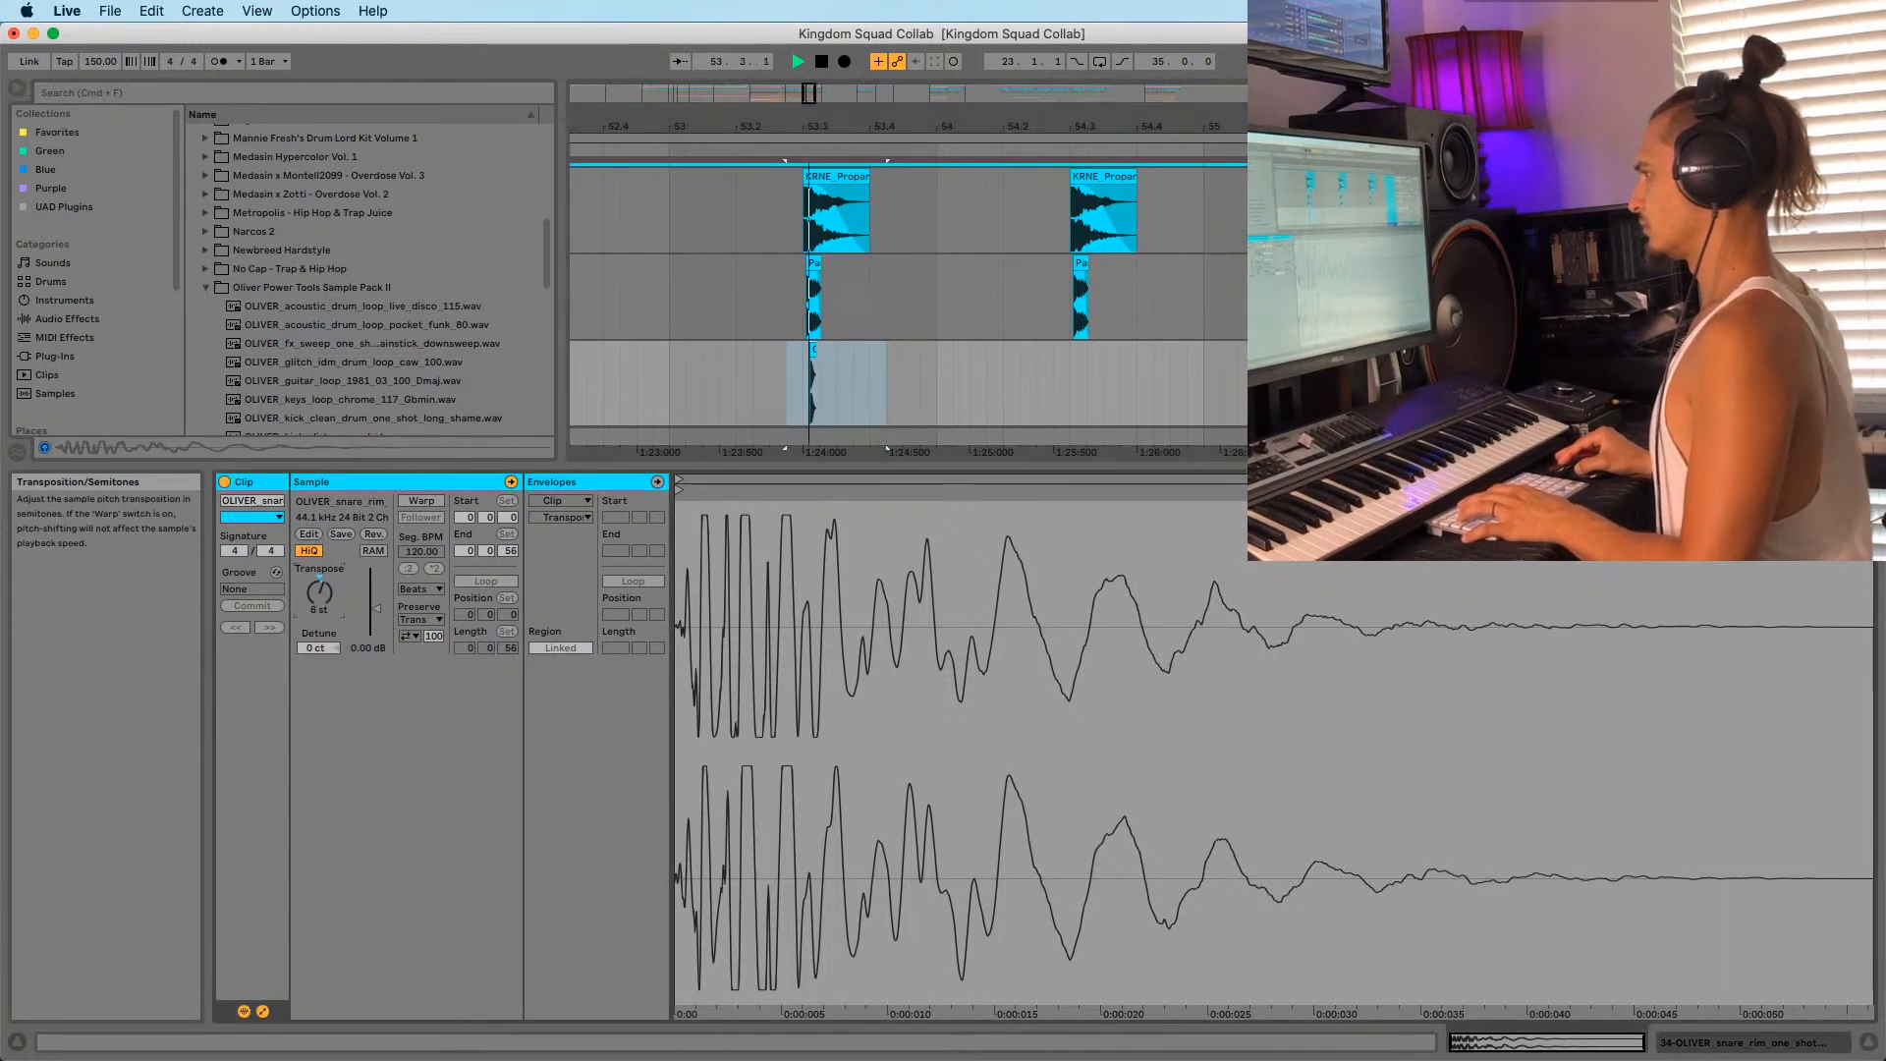
key("space")
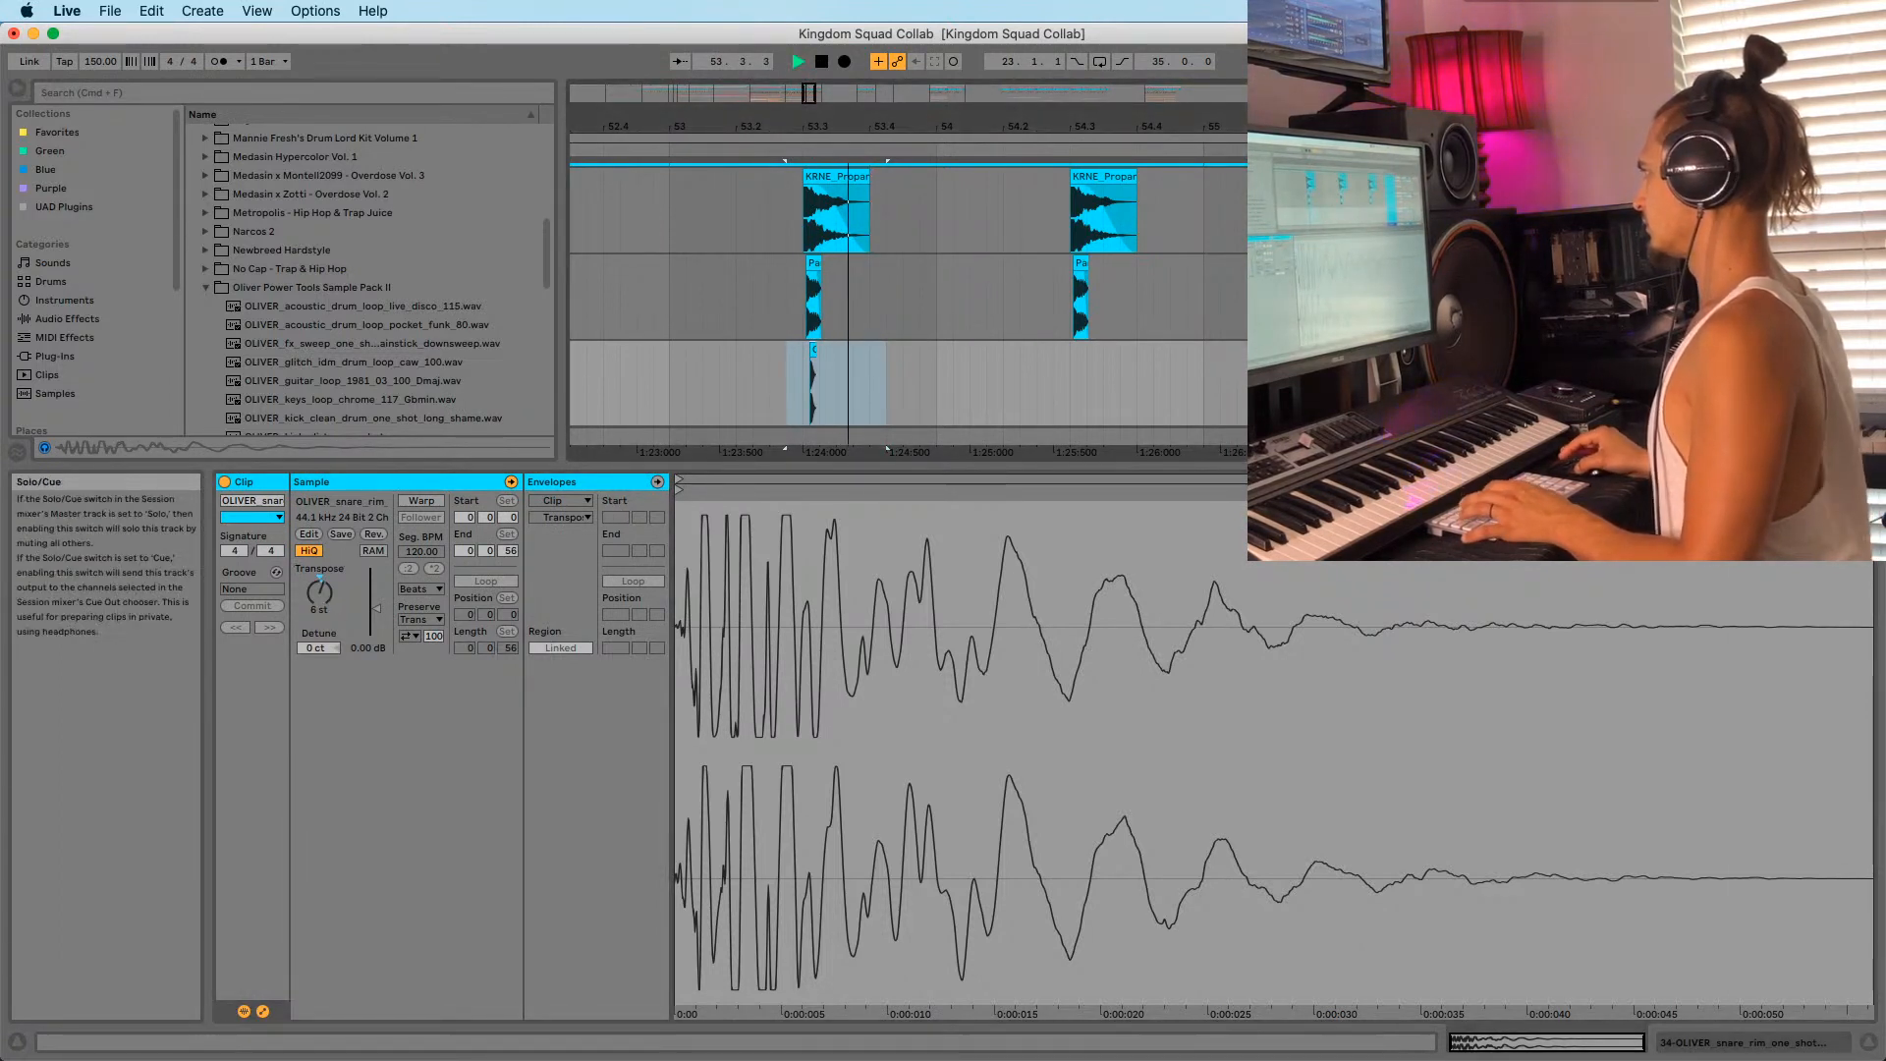
key("space")
key("space")
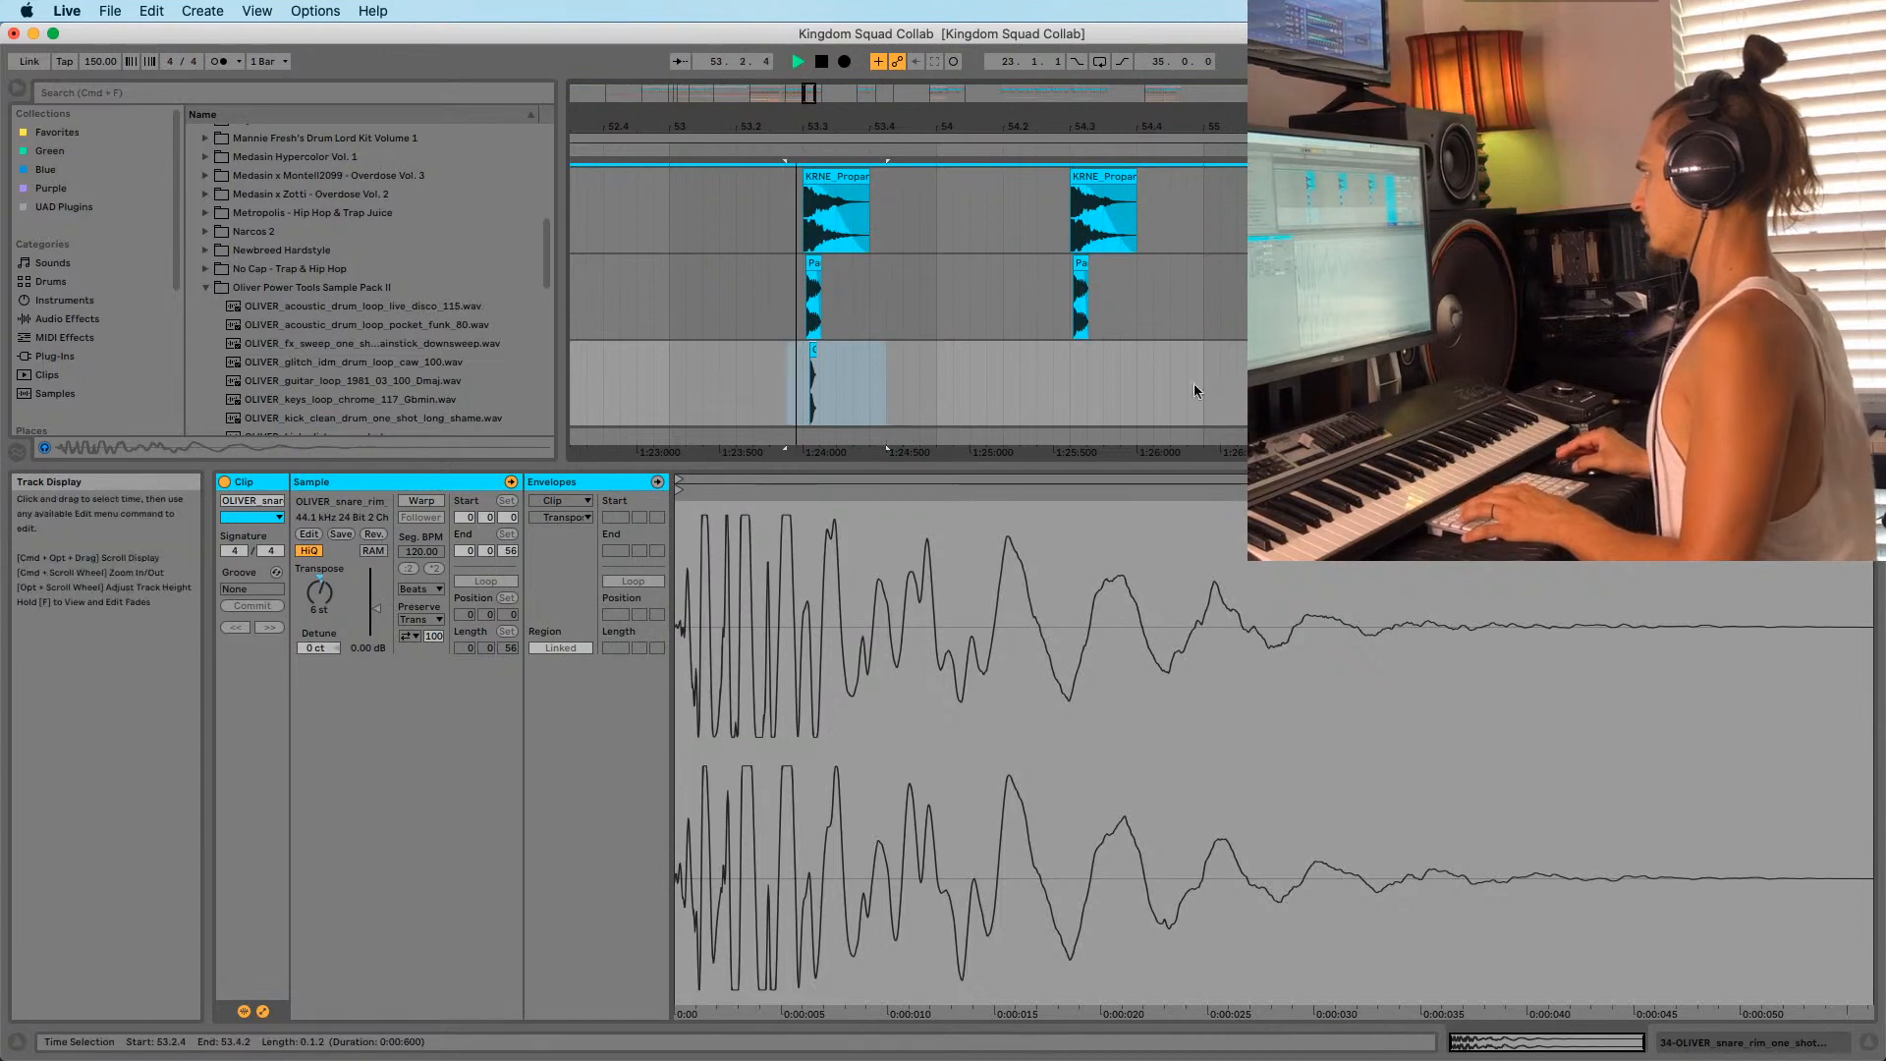
Copy the EQ Eight from another snare layer track and paste it onto the OLIVER snare track.
left_click(723, 399)
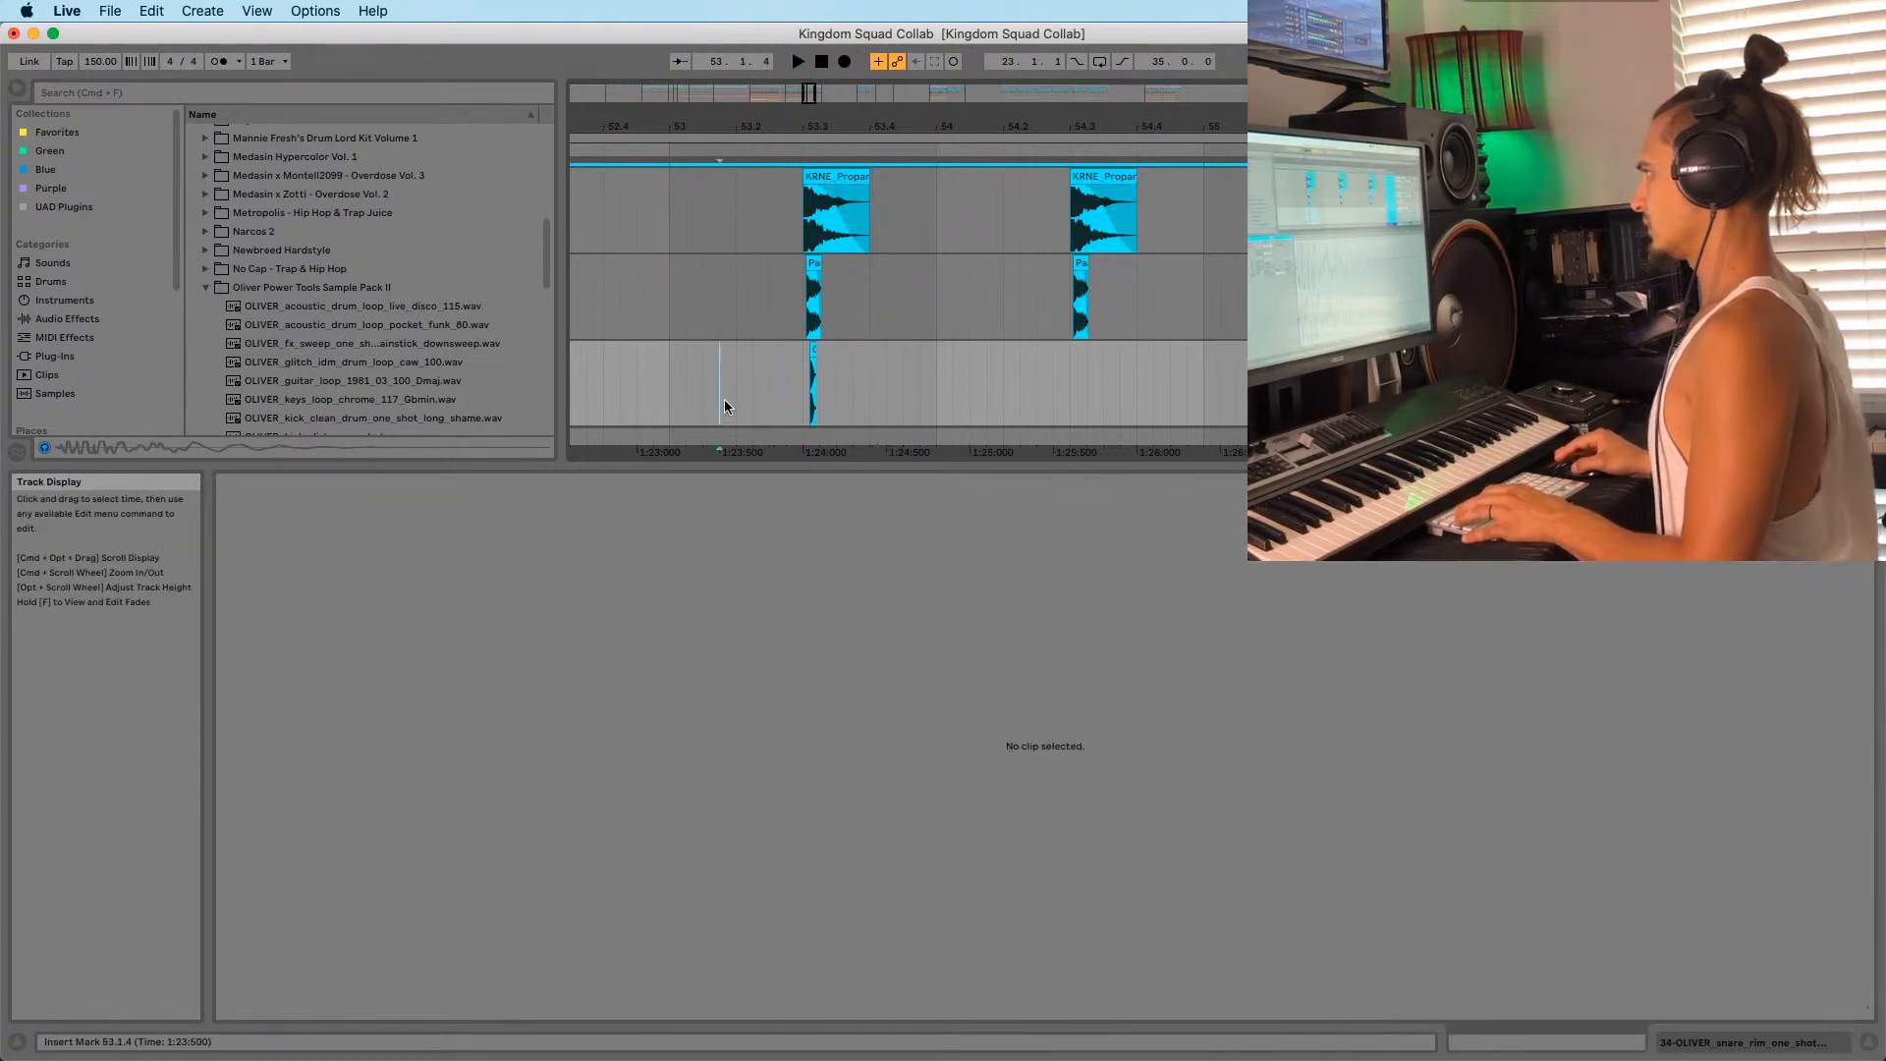
left_click(715, 303)
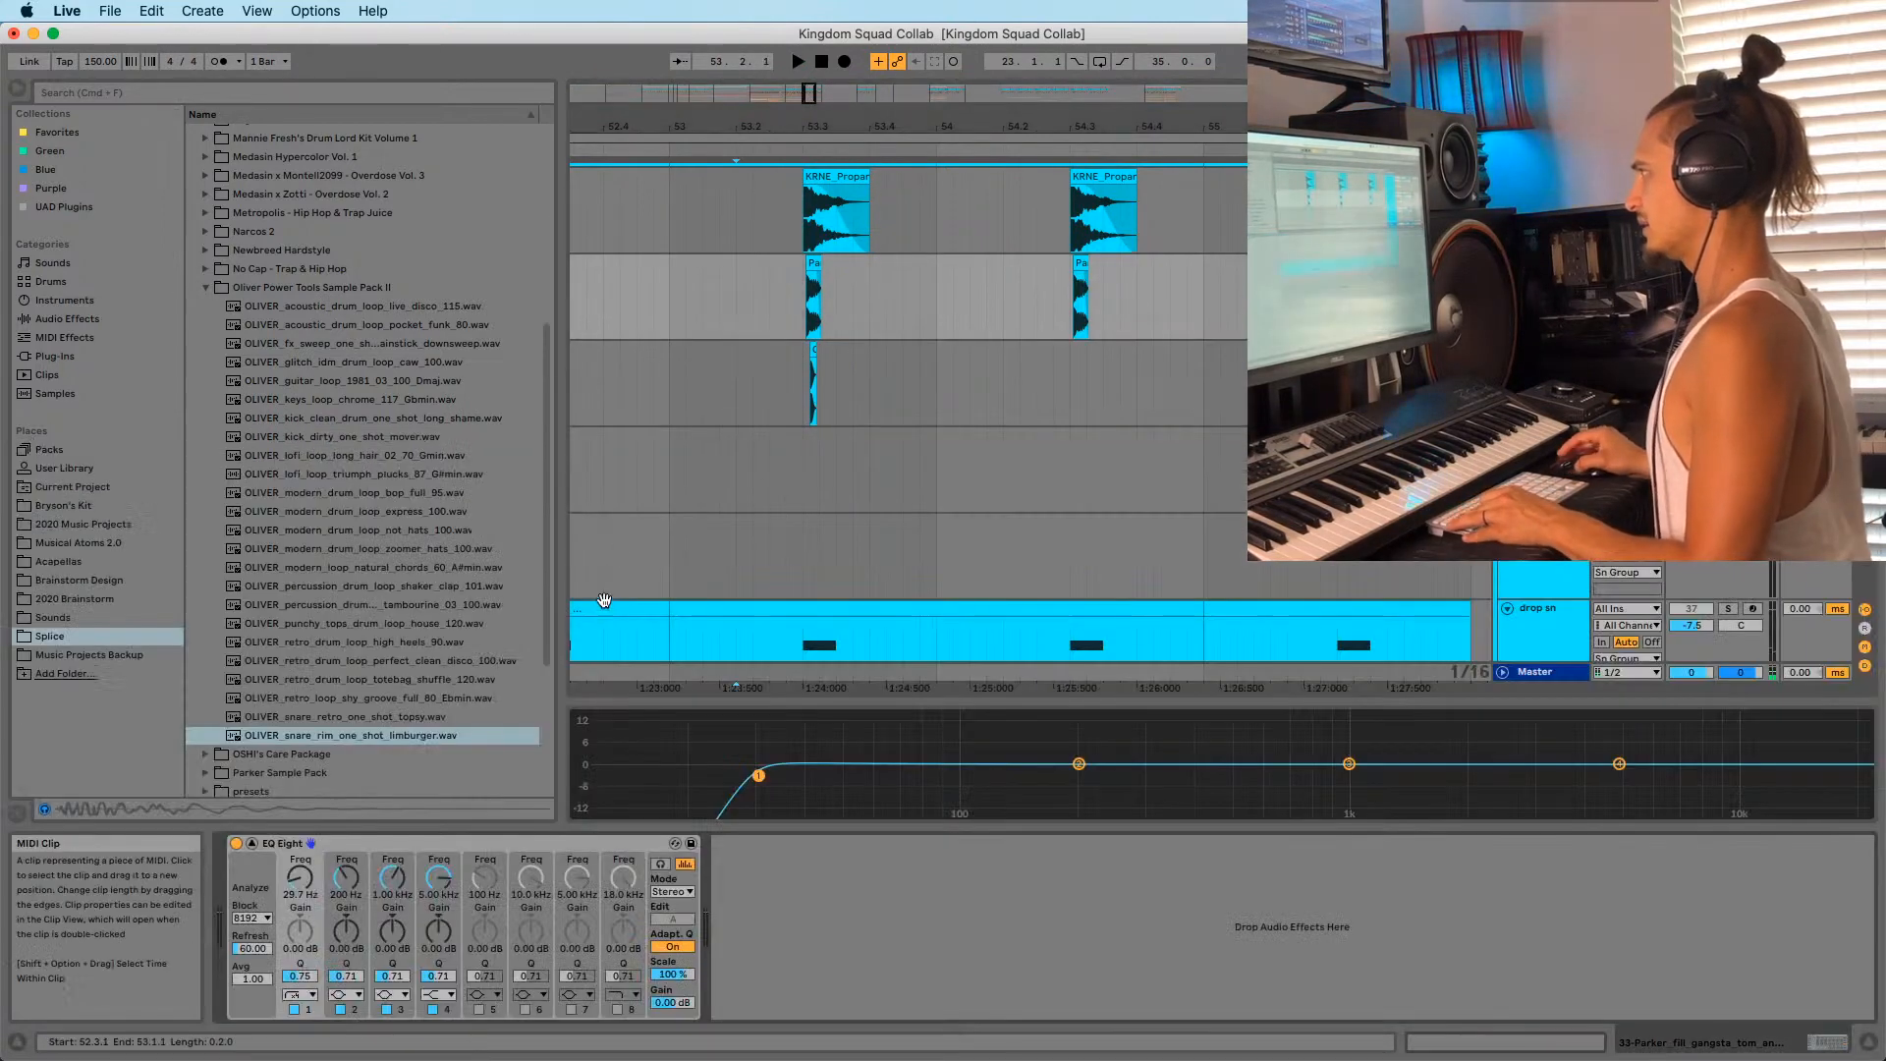
left_click(450, 843)
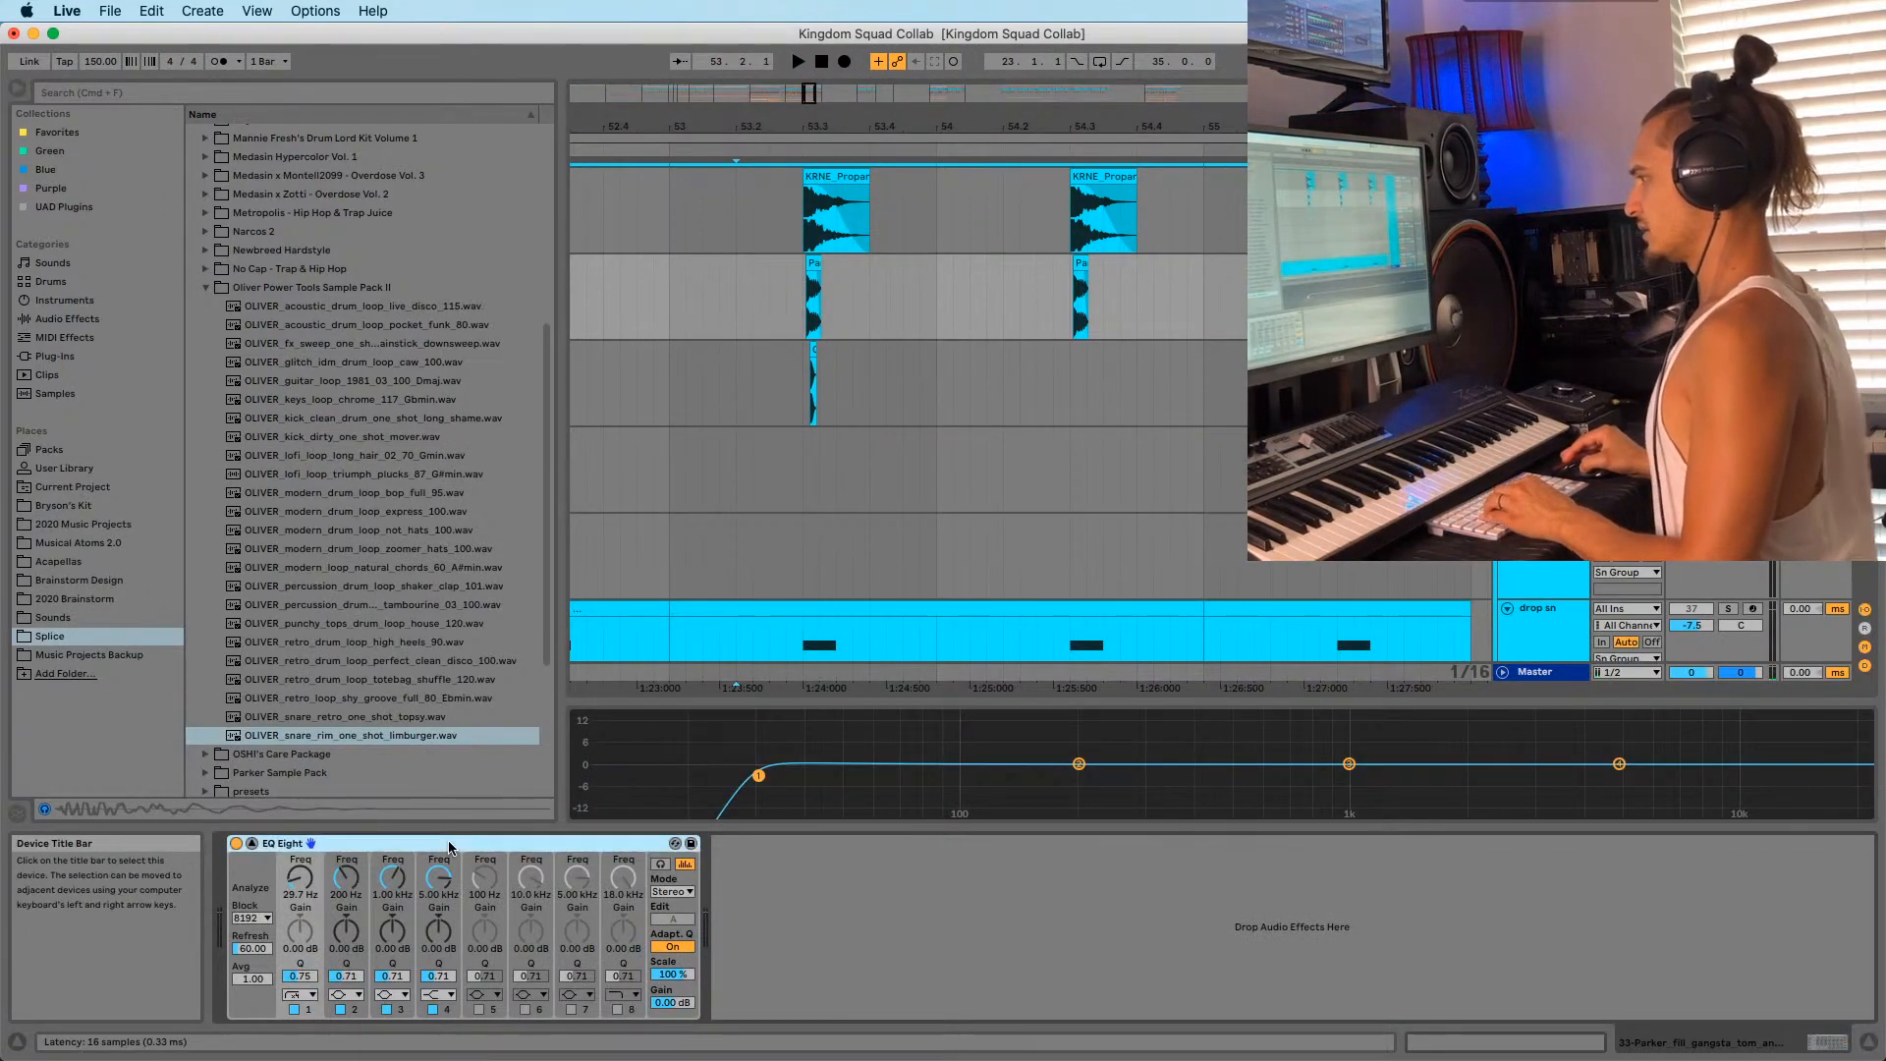
key("super+c")
left_click(774, 374)
key("super+v")
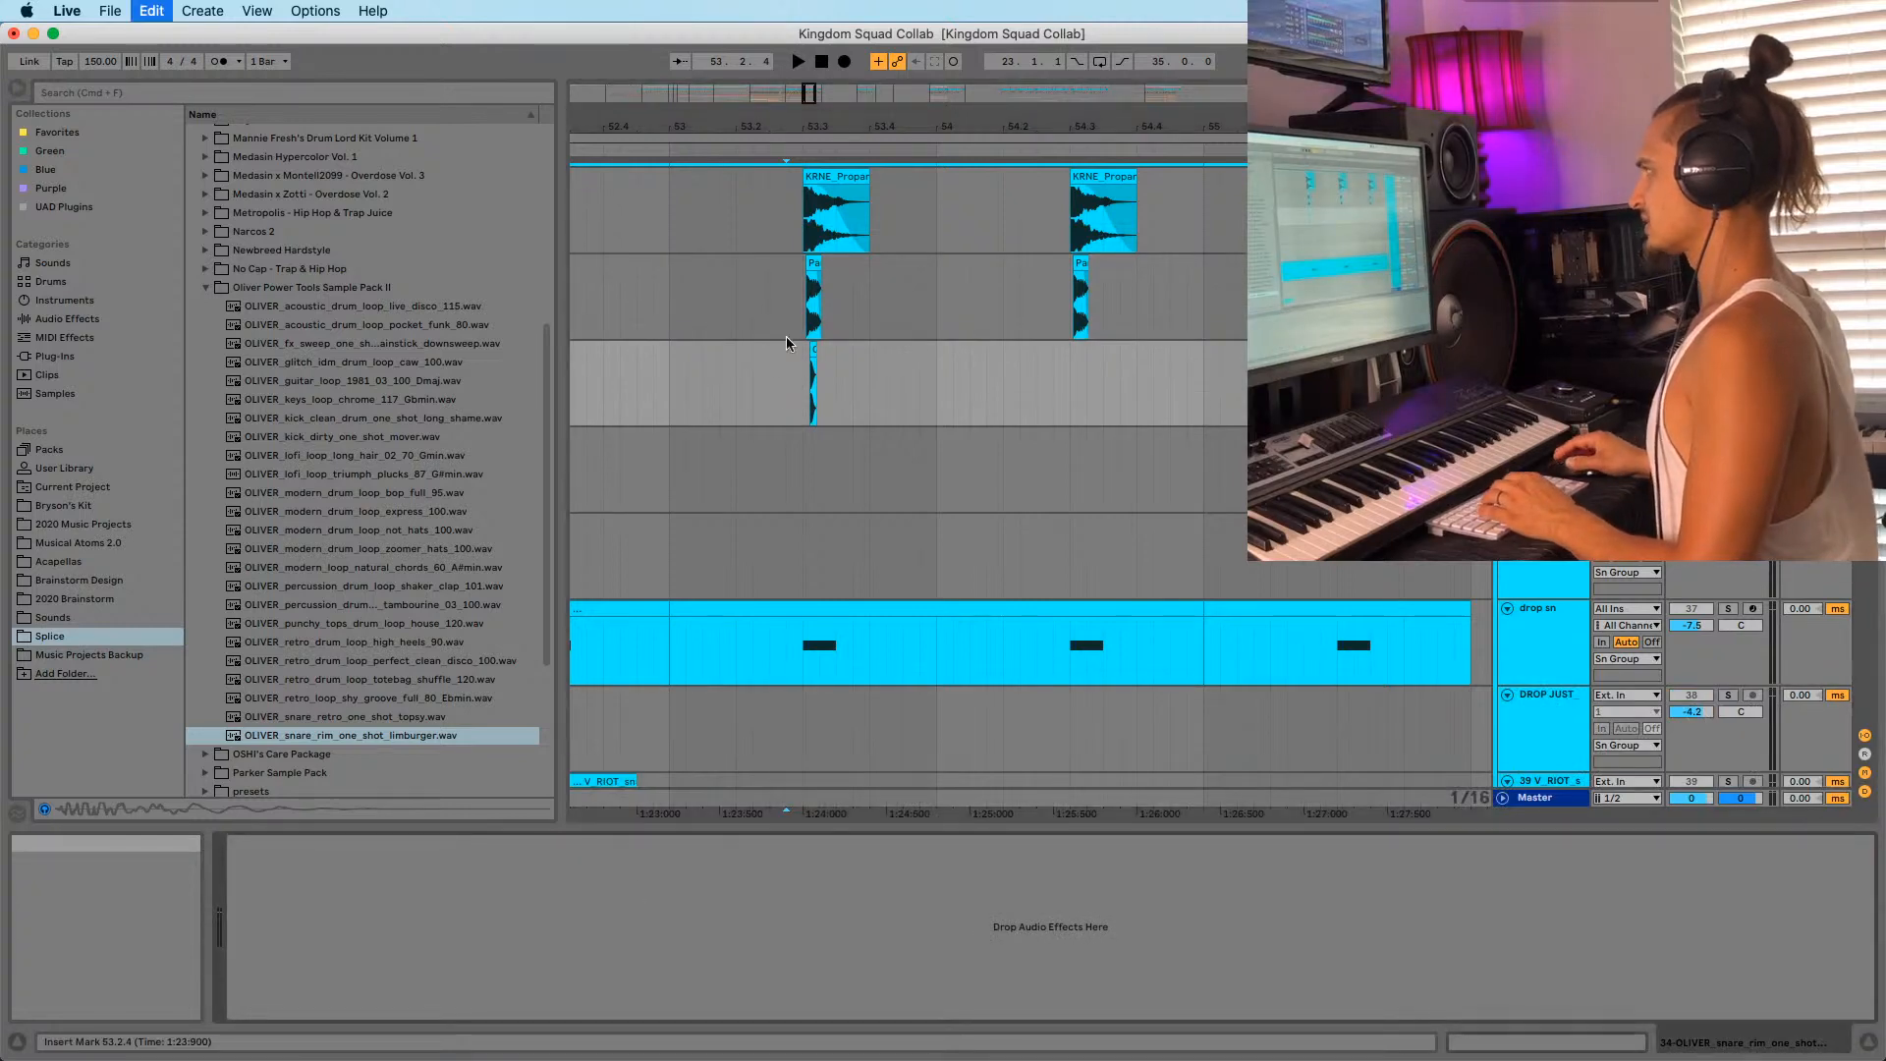
Play the layers from 53.1.1 while checking the Parker fill and KRNE snare devices.
left_click(720, 303)
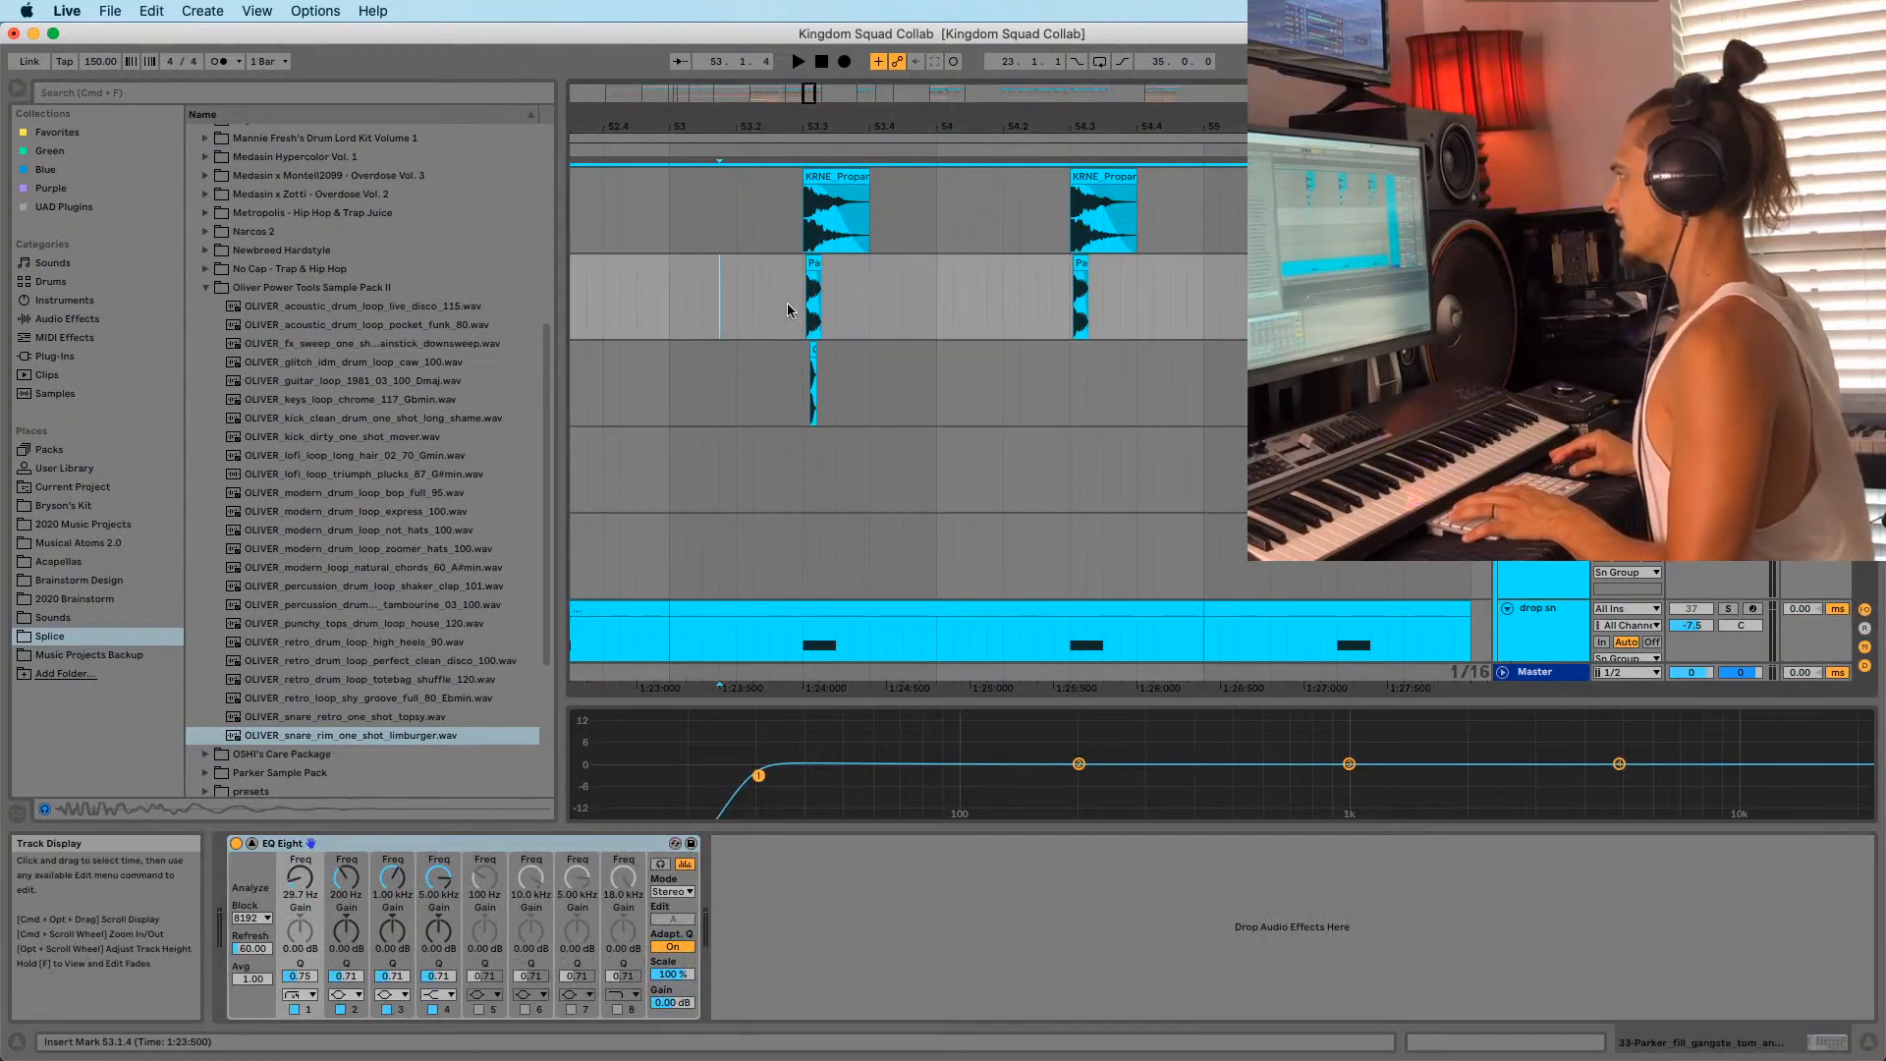
key("space")
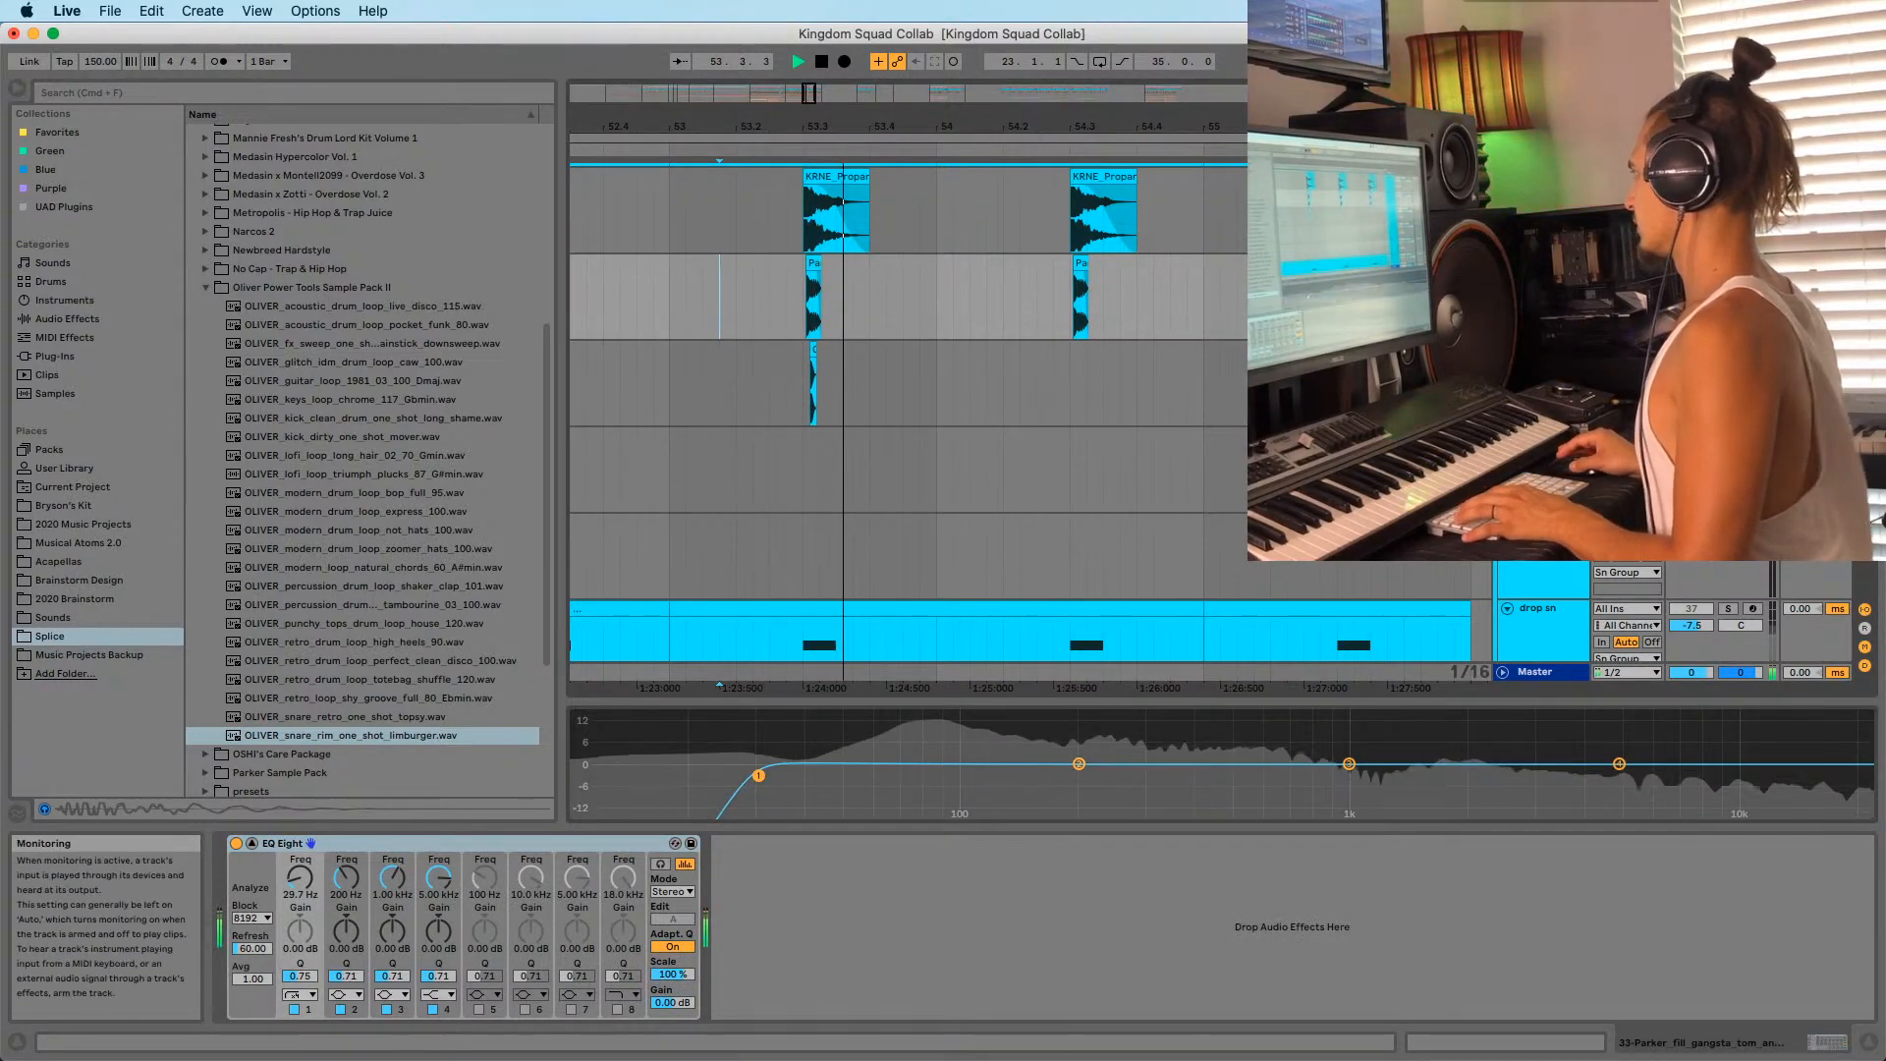
left_click(666, 397)
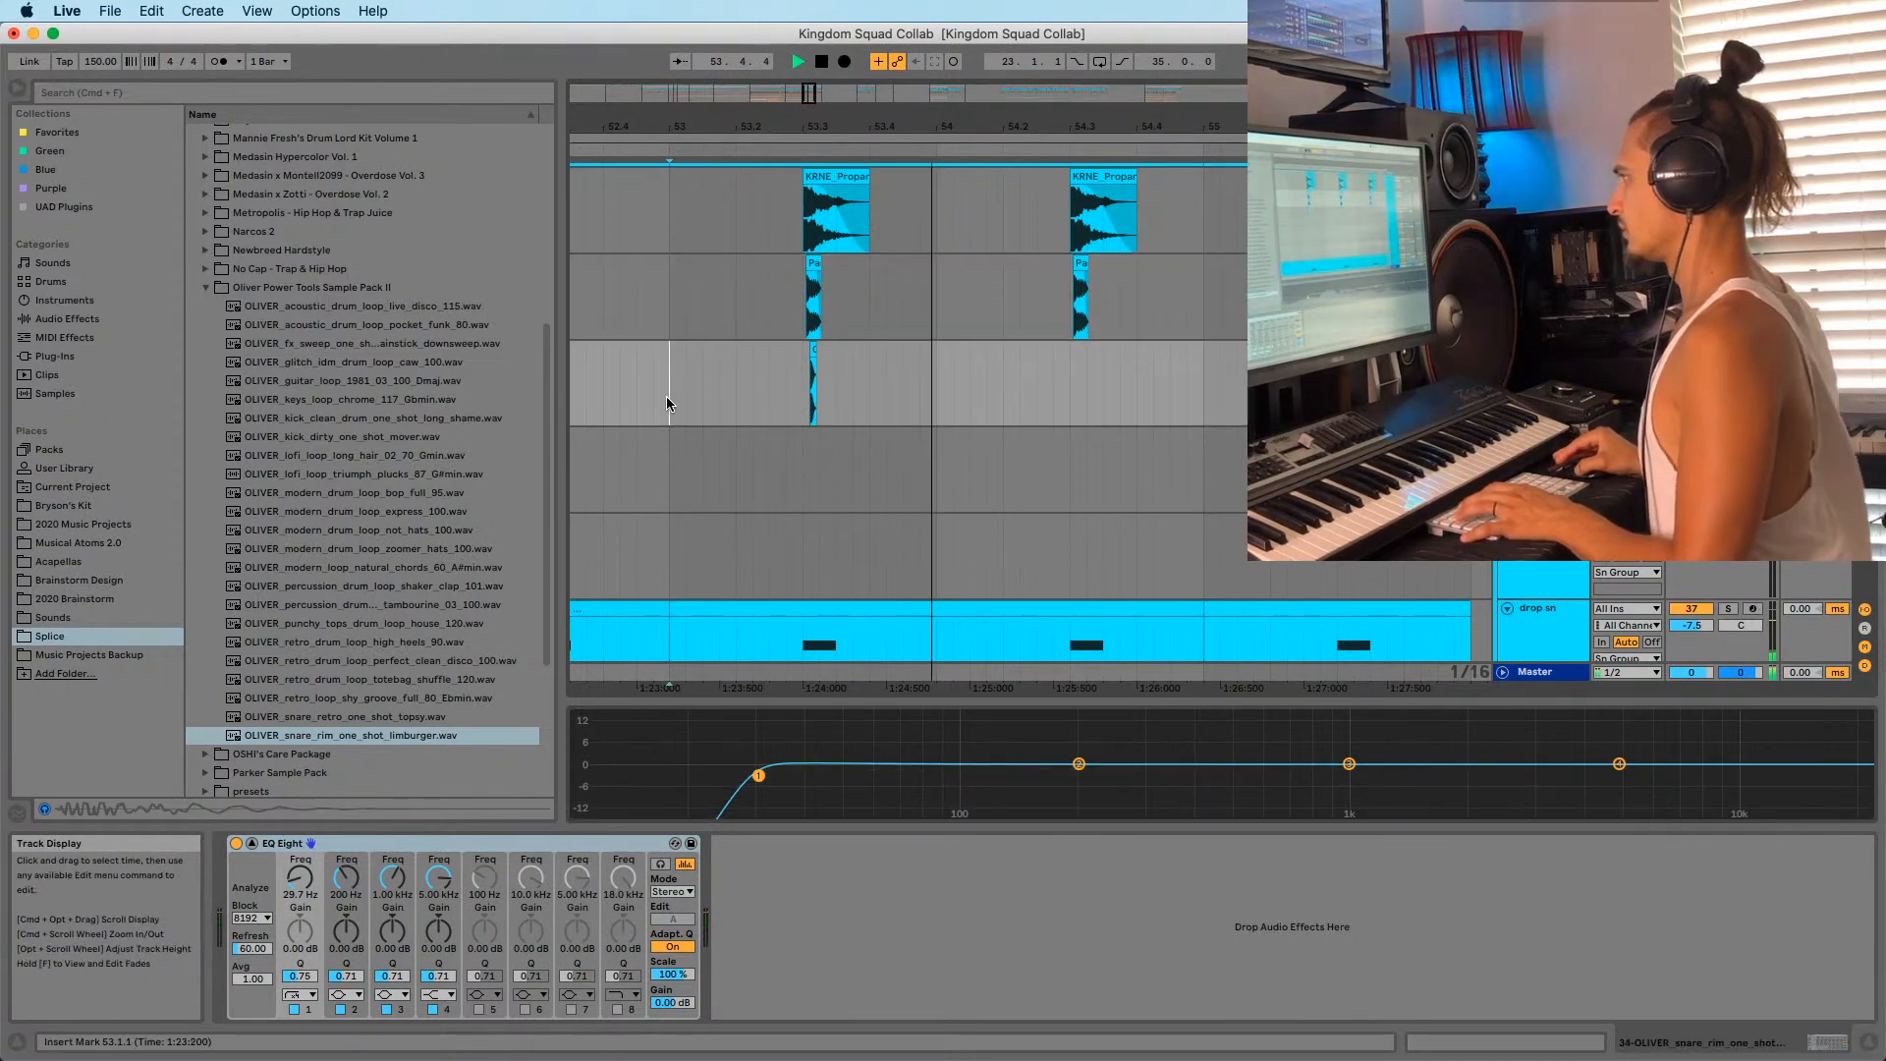
scroll(817, 236, "up", 3)
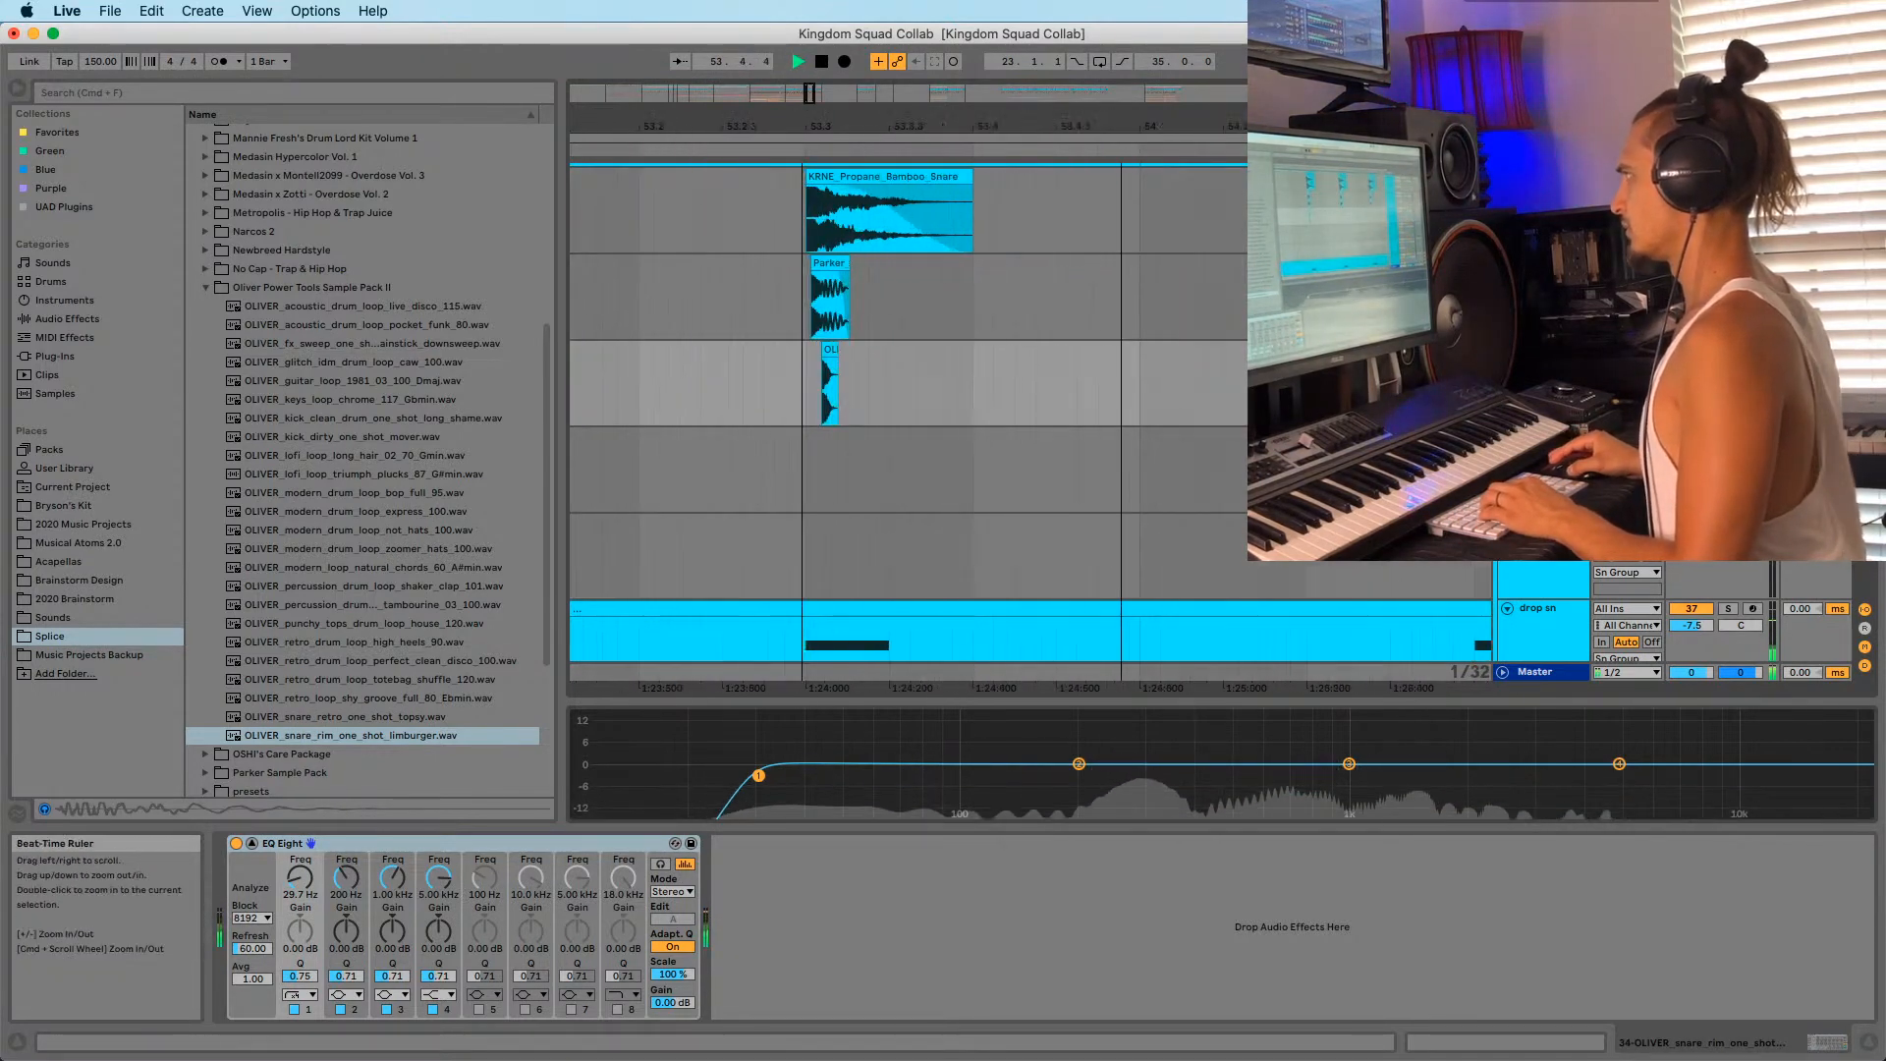
left_click(786, 226)
key("space")
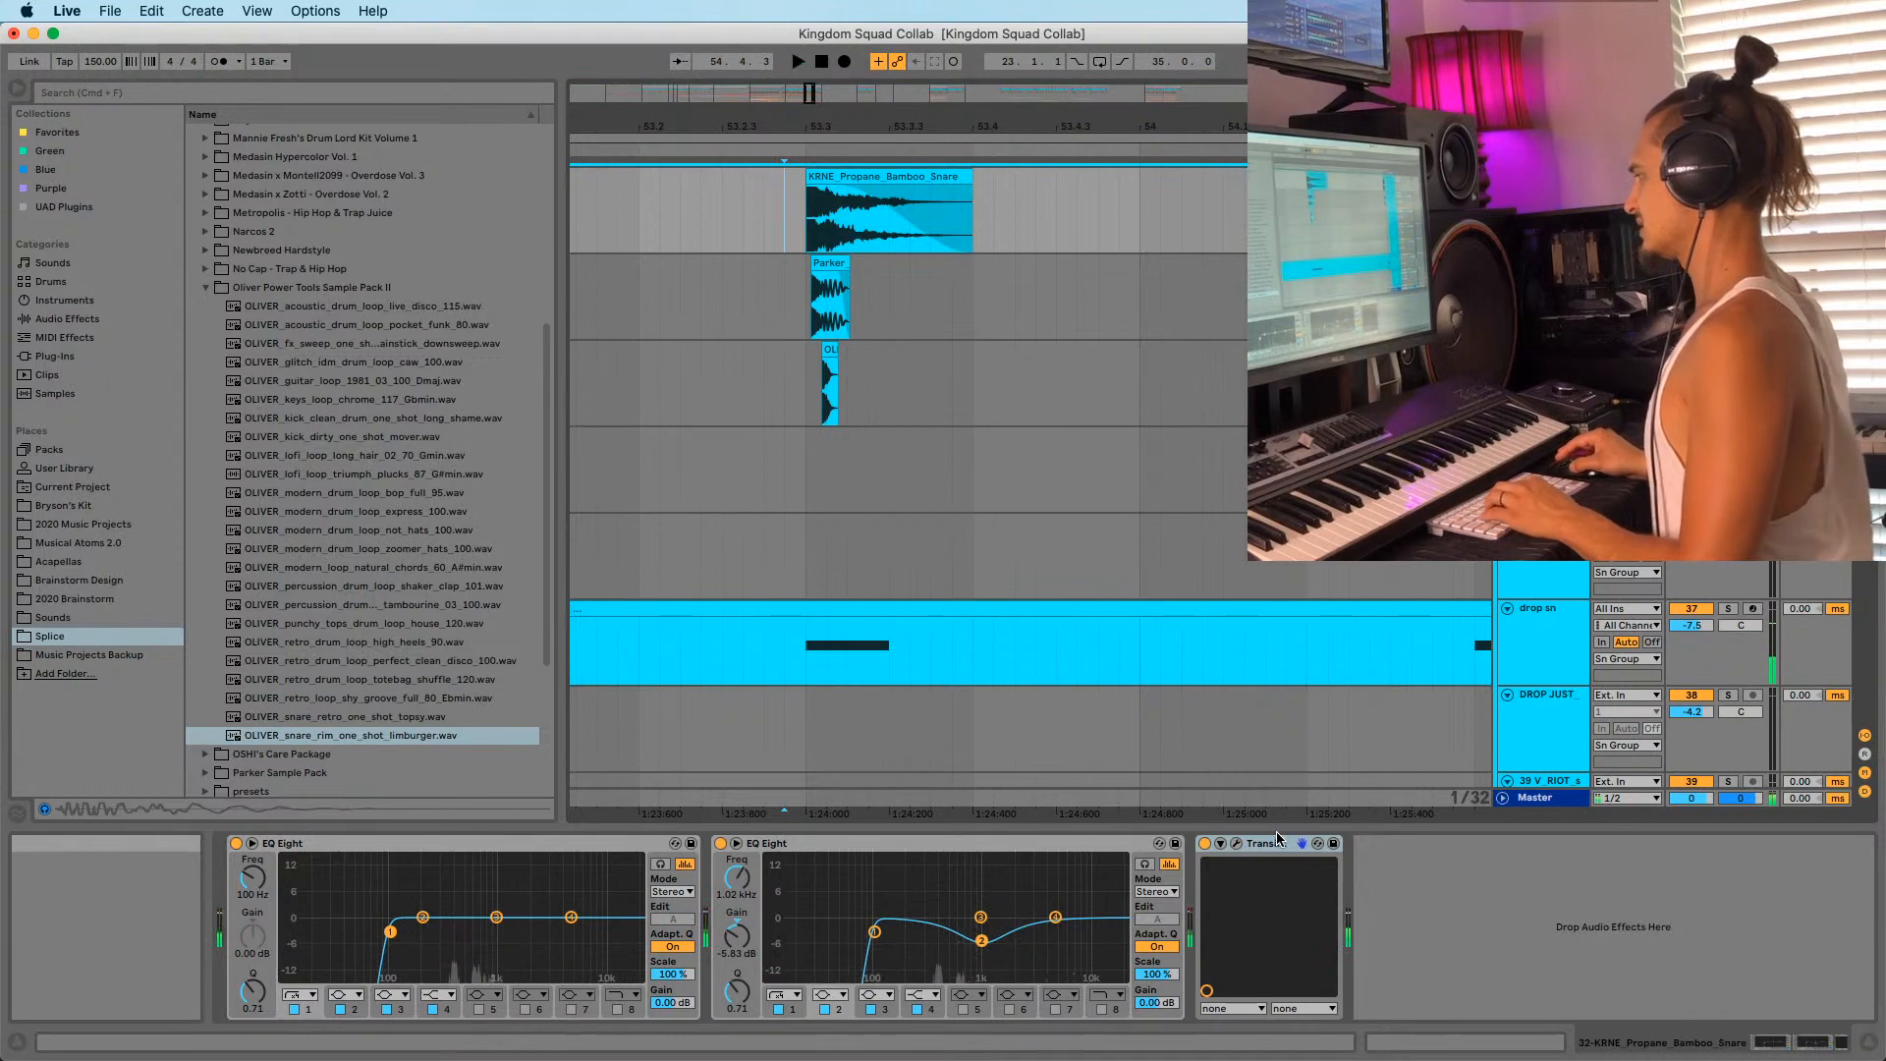
Paste the copied device after the EQ on the OLIVER snare track and play it back.
left_click(825, 405)
left_click(756, 917)
key("super+v")
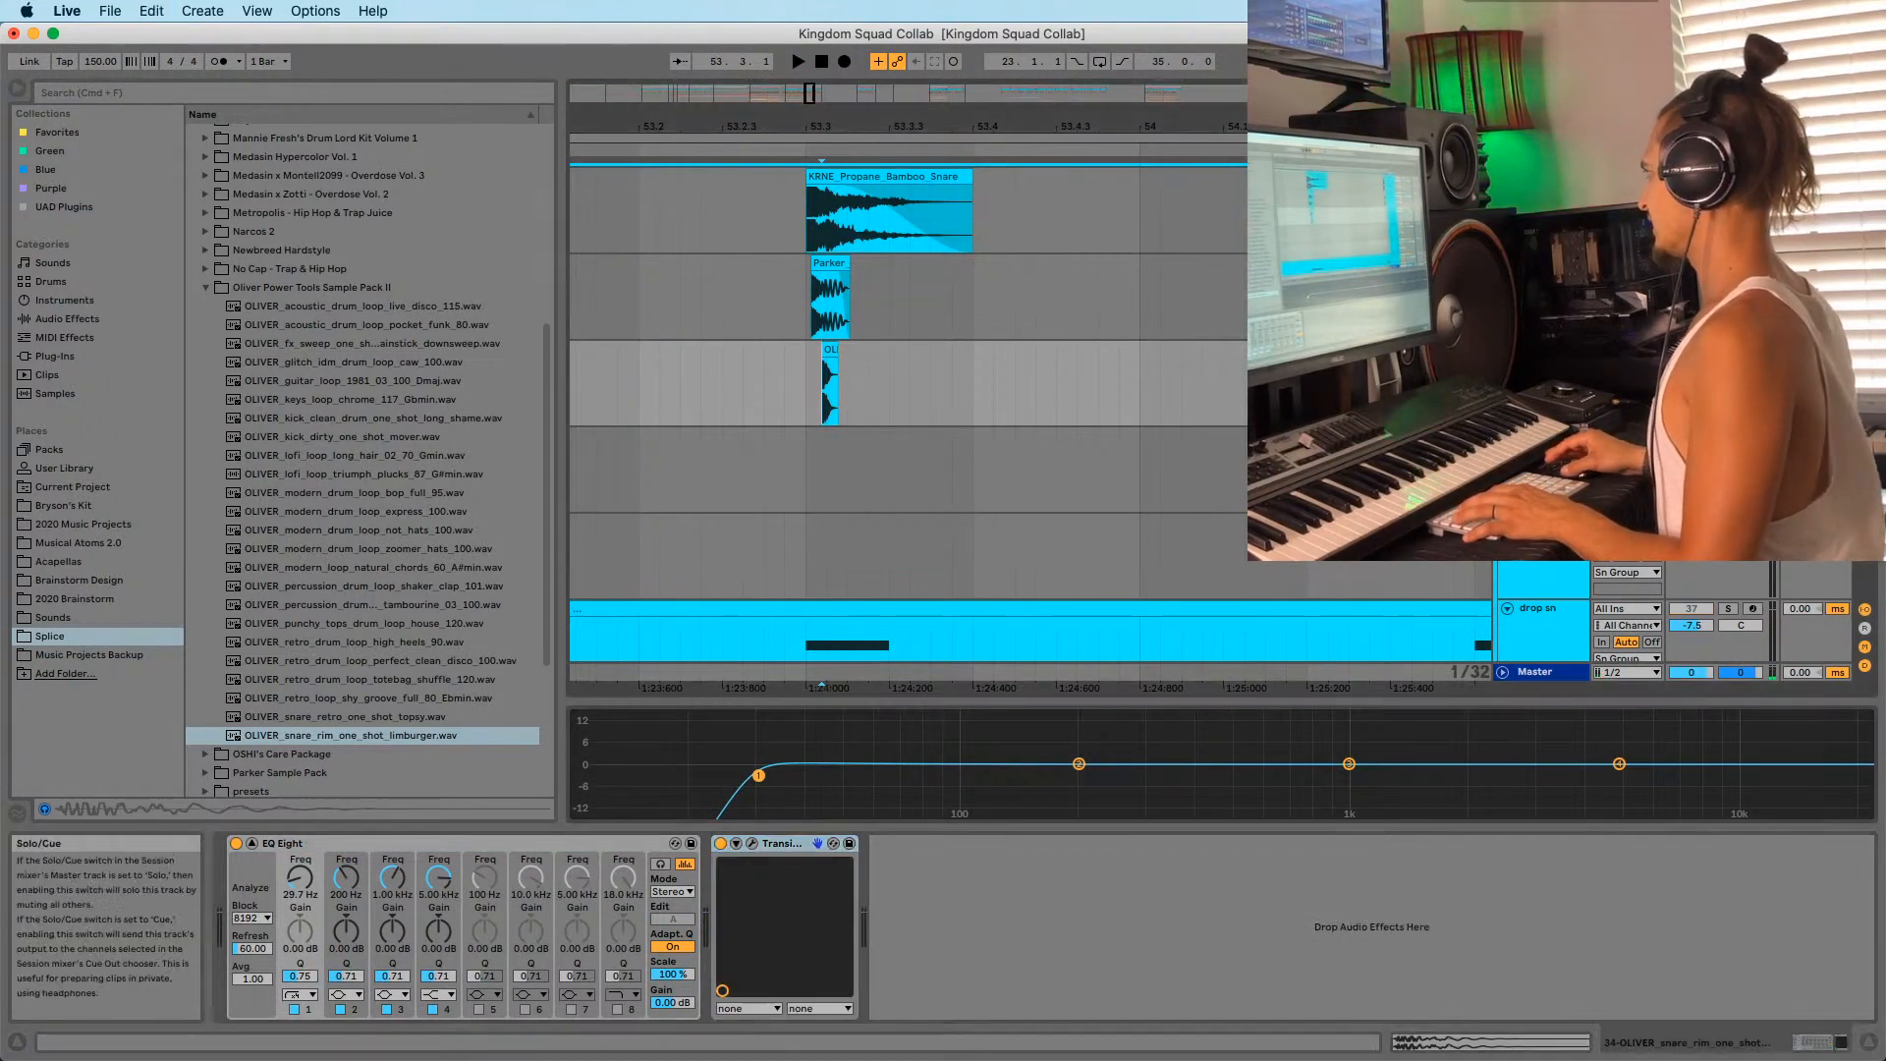
key("space")
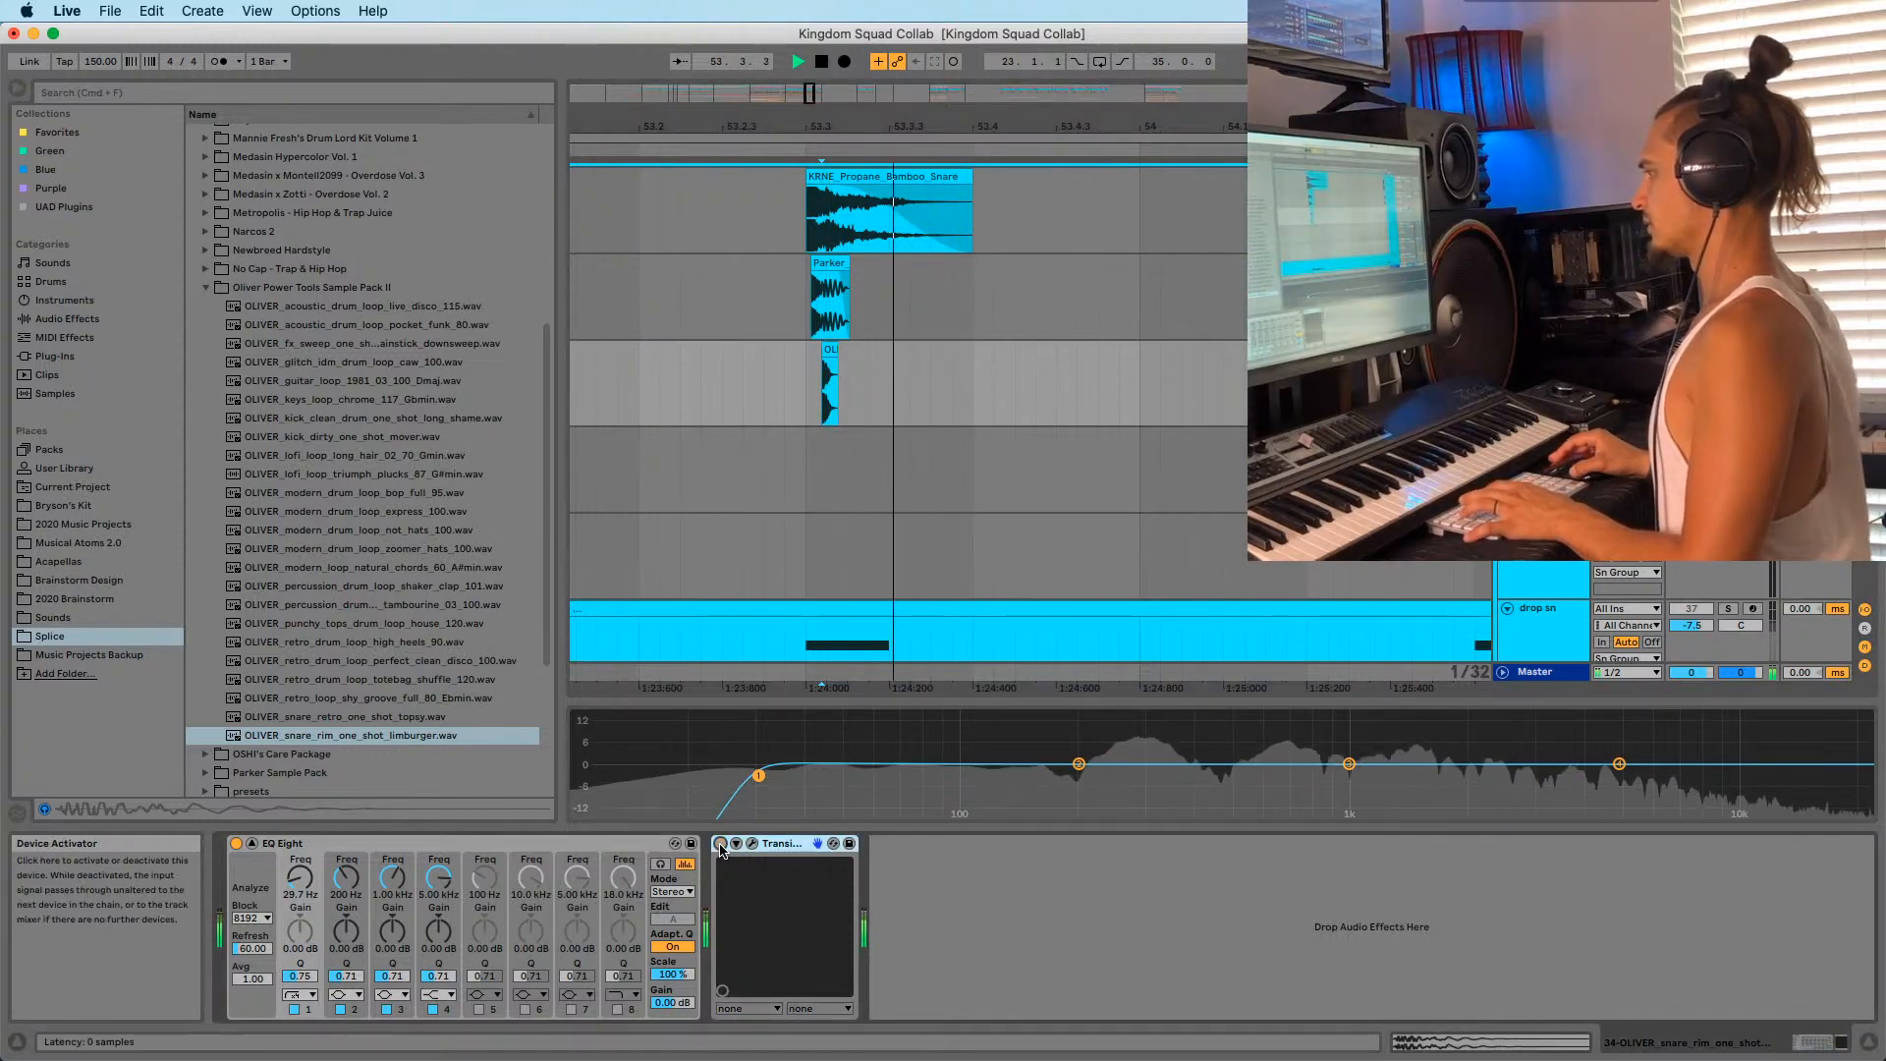
left_click(742, 406)
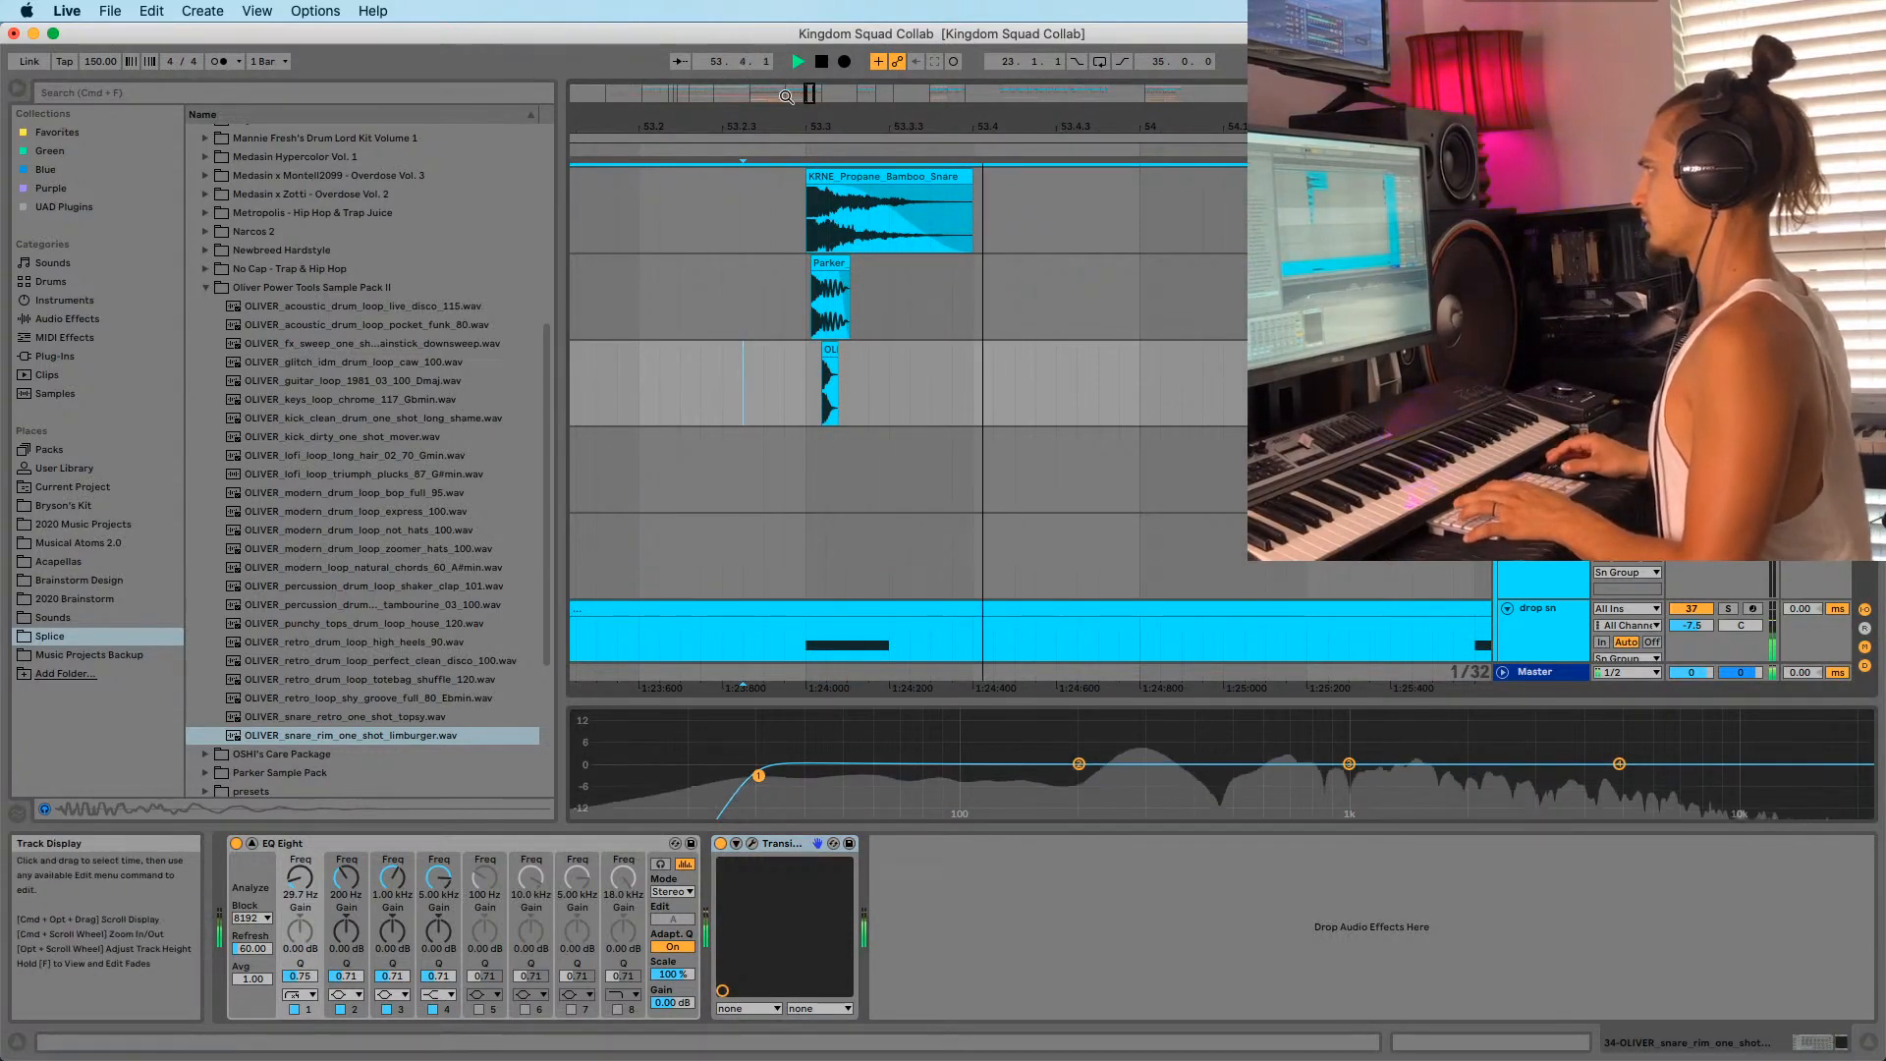
scroll(786, 408, "down", 4)
key("space")
key("space")
Duplicate the OLIVER snare hit twice into bars 54 and 55, then play from near bar 52.
left_click(738, 405)
left_click_drag(746, 407, 856, 402)
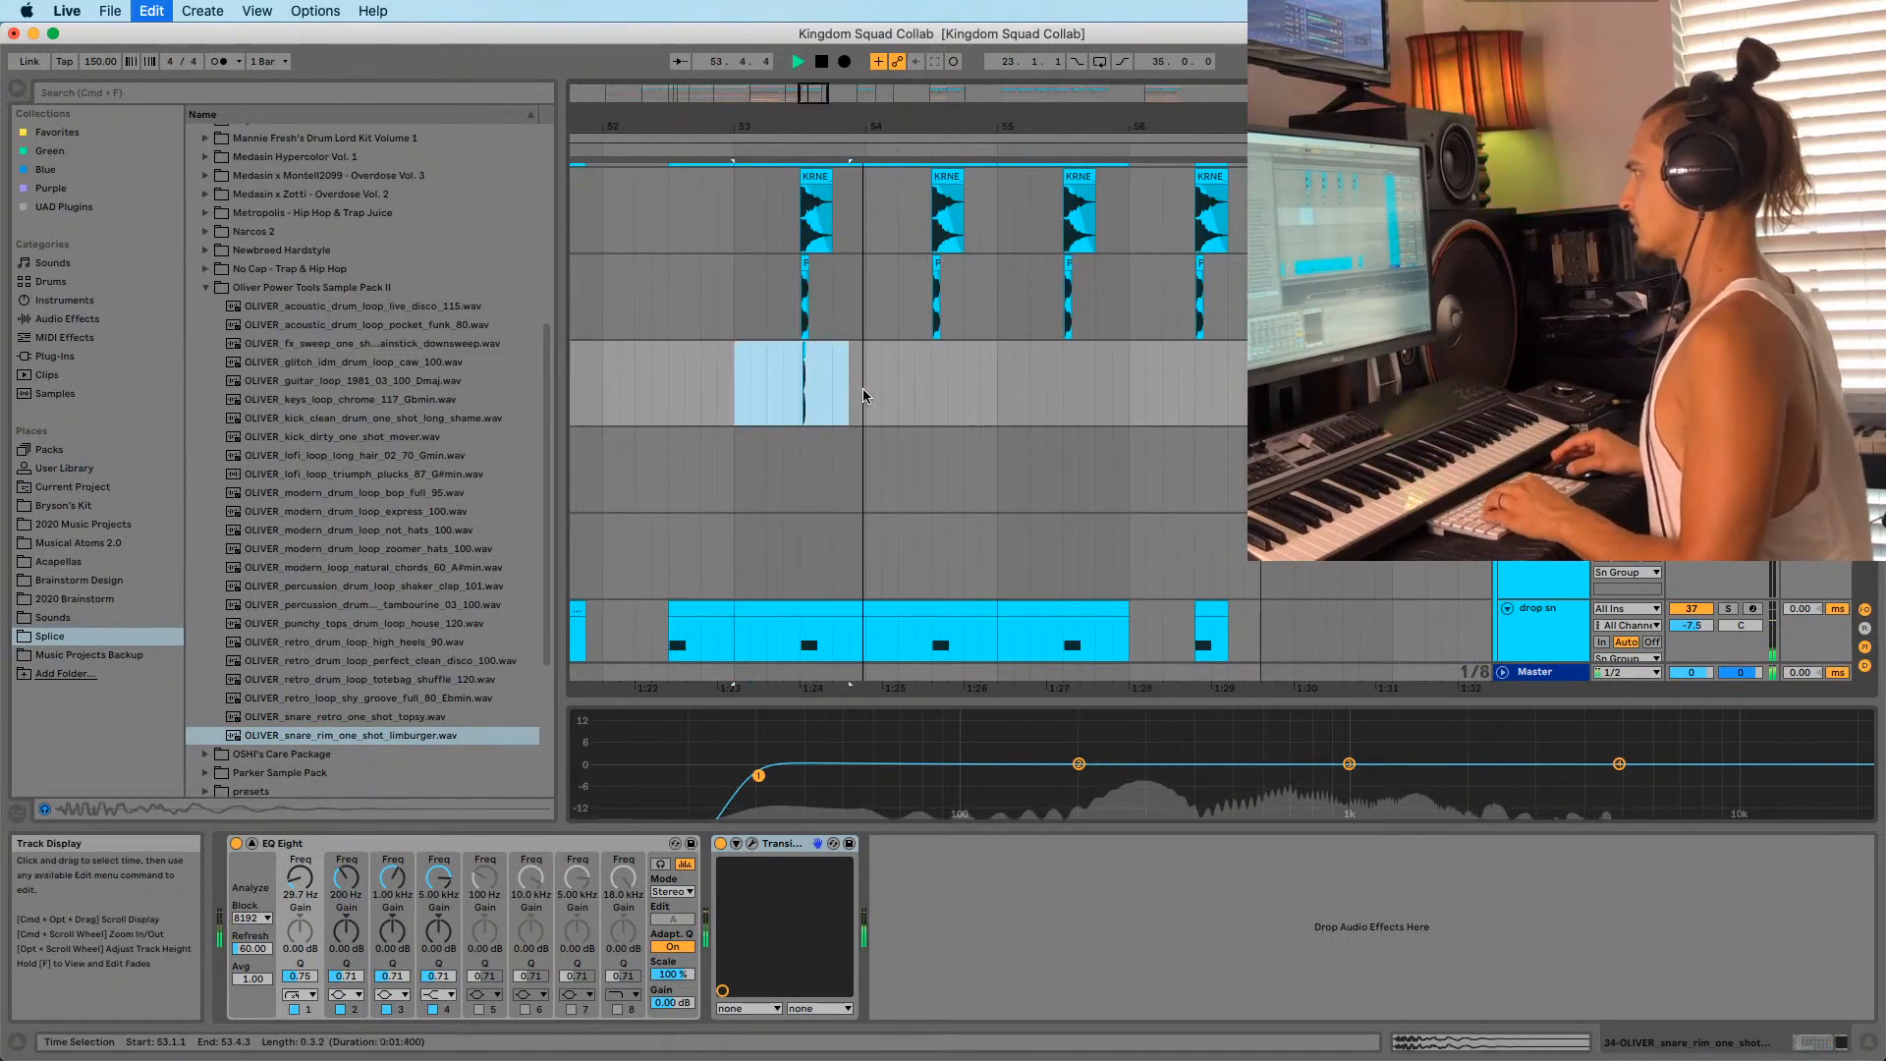
key("super+d")
key("super+d")
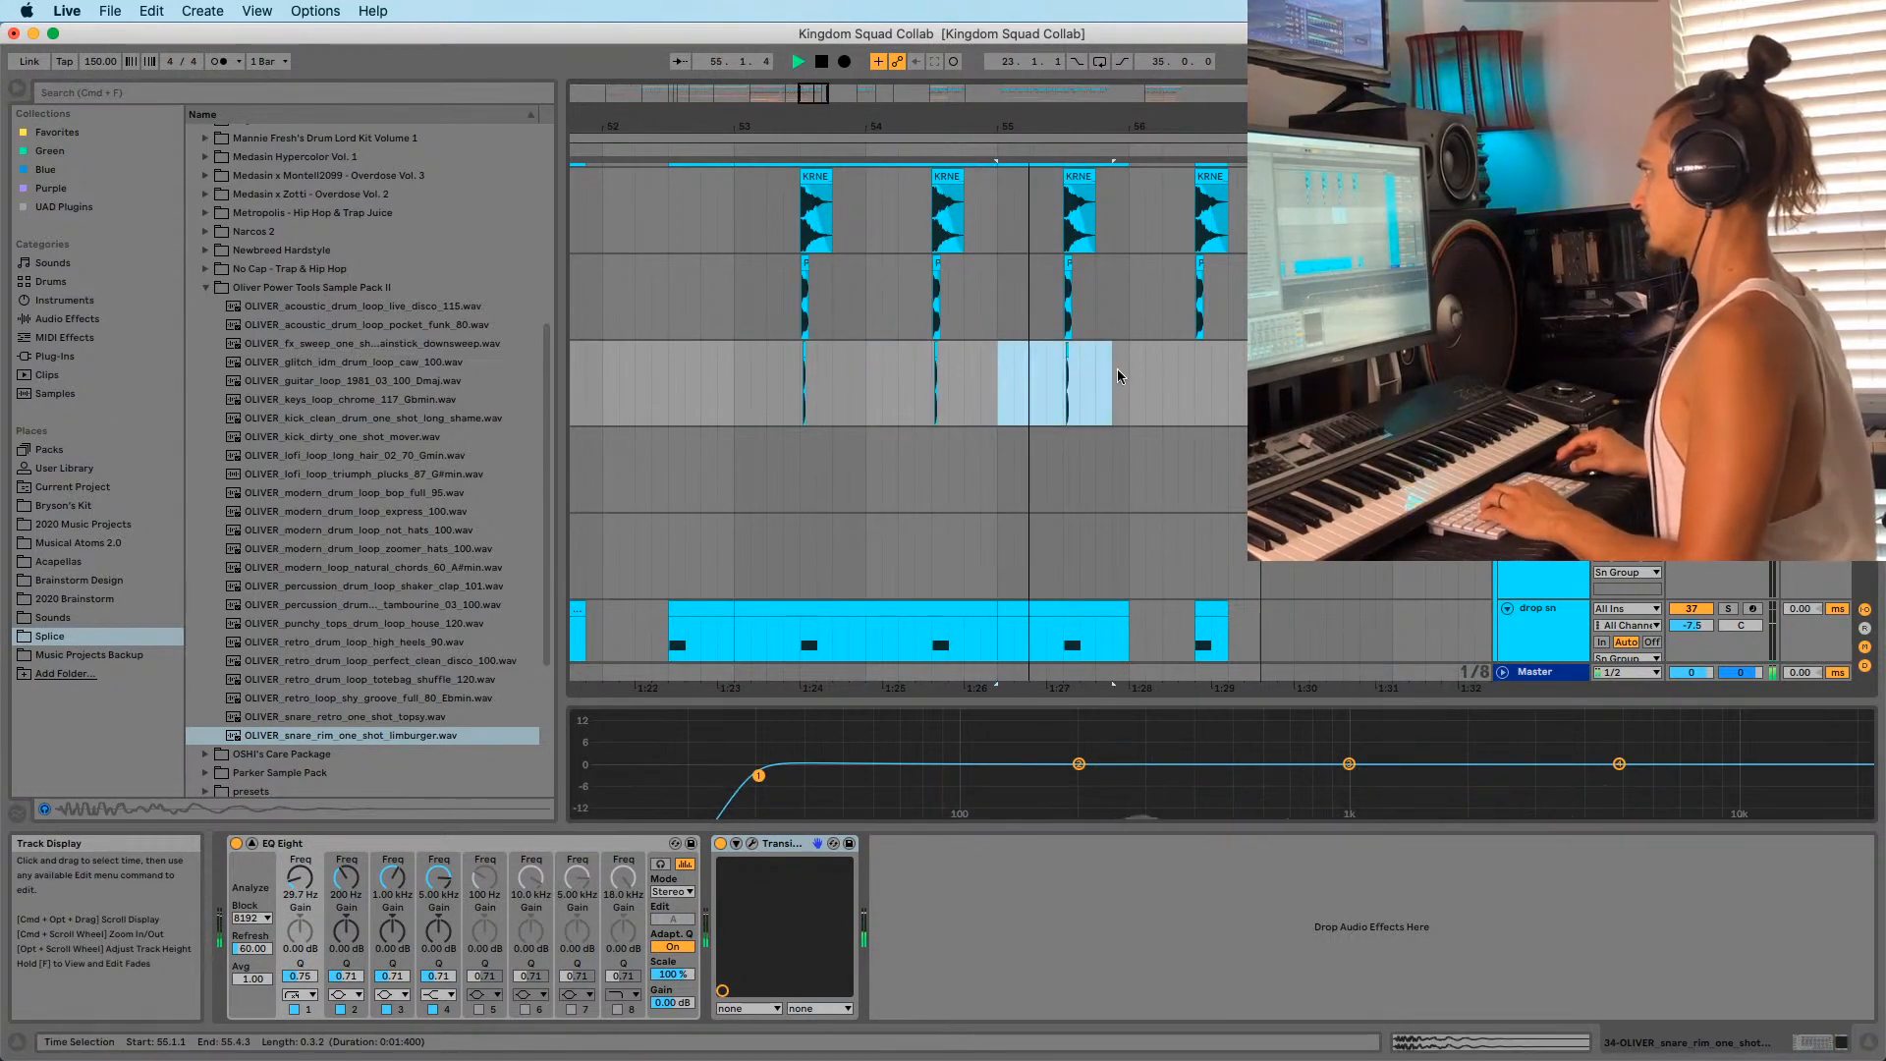
key("super+d")
left_click(738, 411)
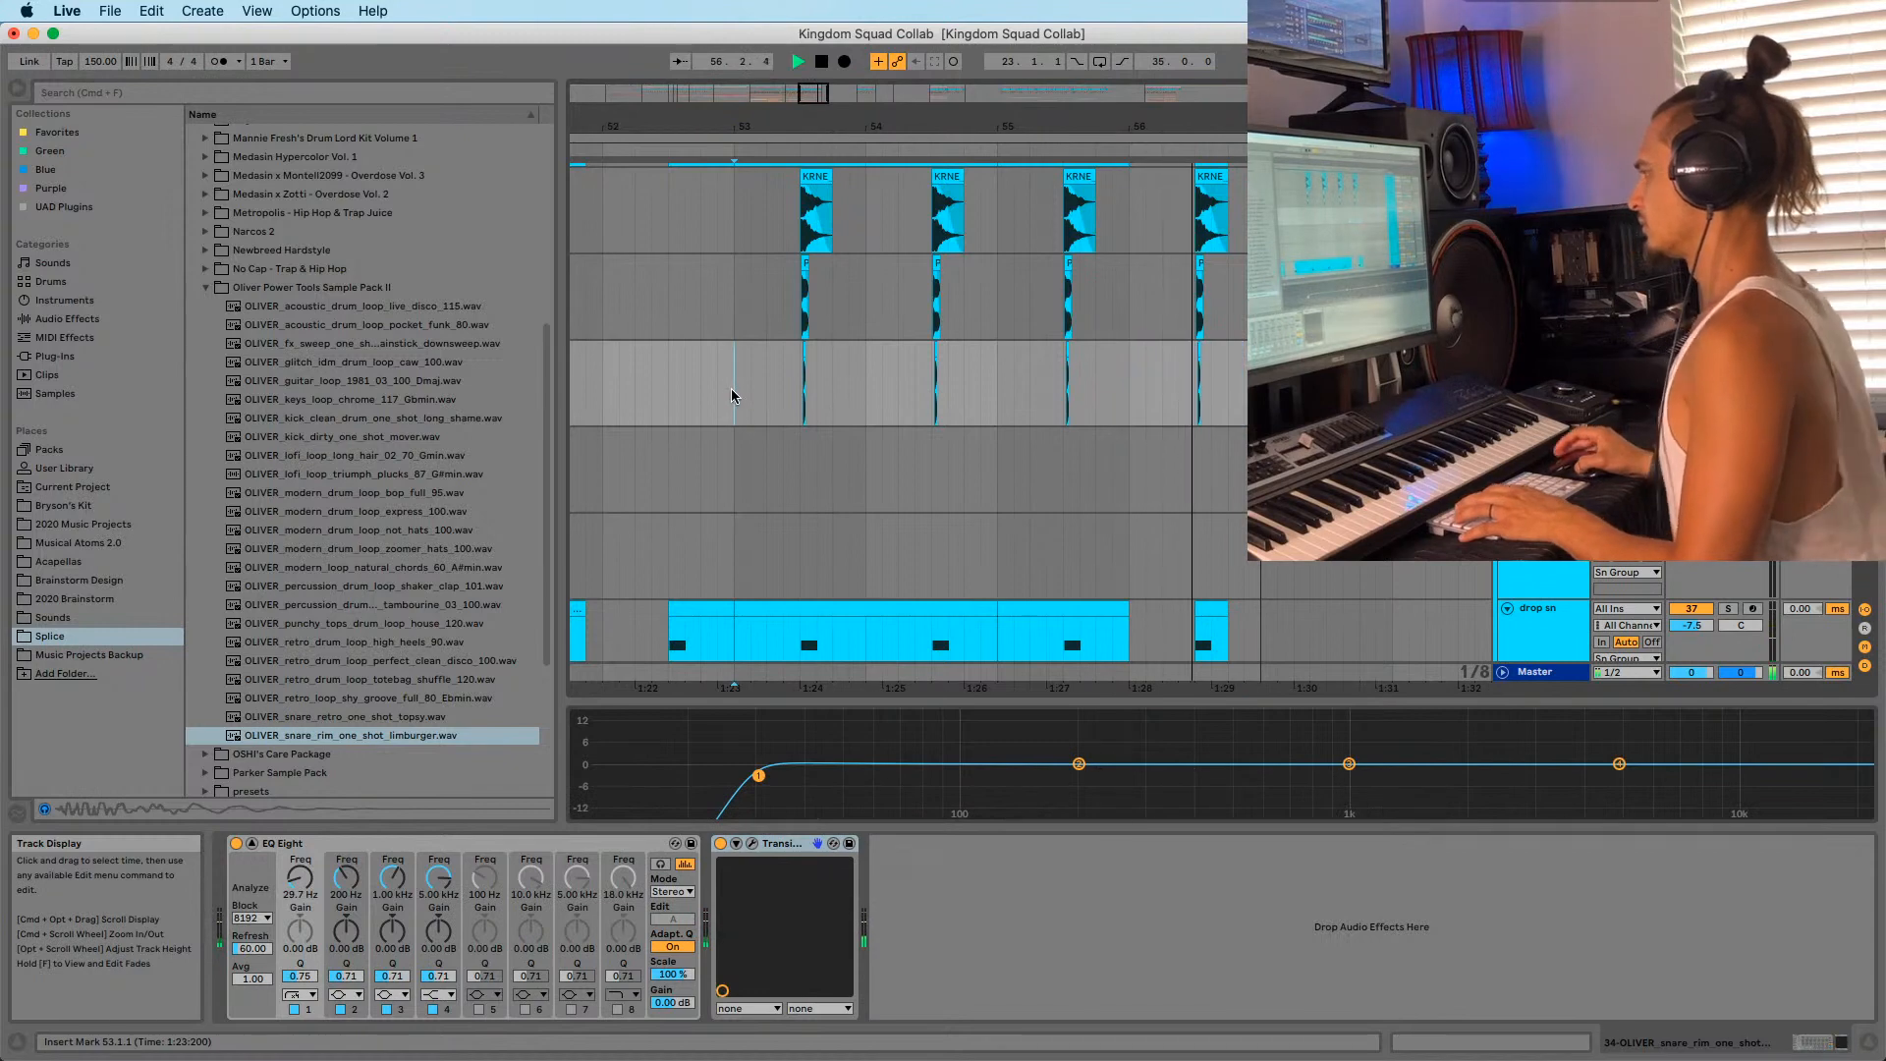
scroll(729, 388, "up", 2)
left_click(621, 404)
key("space")
key("space")
left_click_drag(685, 125, 1006, 121)
Play from bar 51, step through the drum tracks, and select the KRNE snare track at bar 53.
left_click(618, 406)
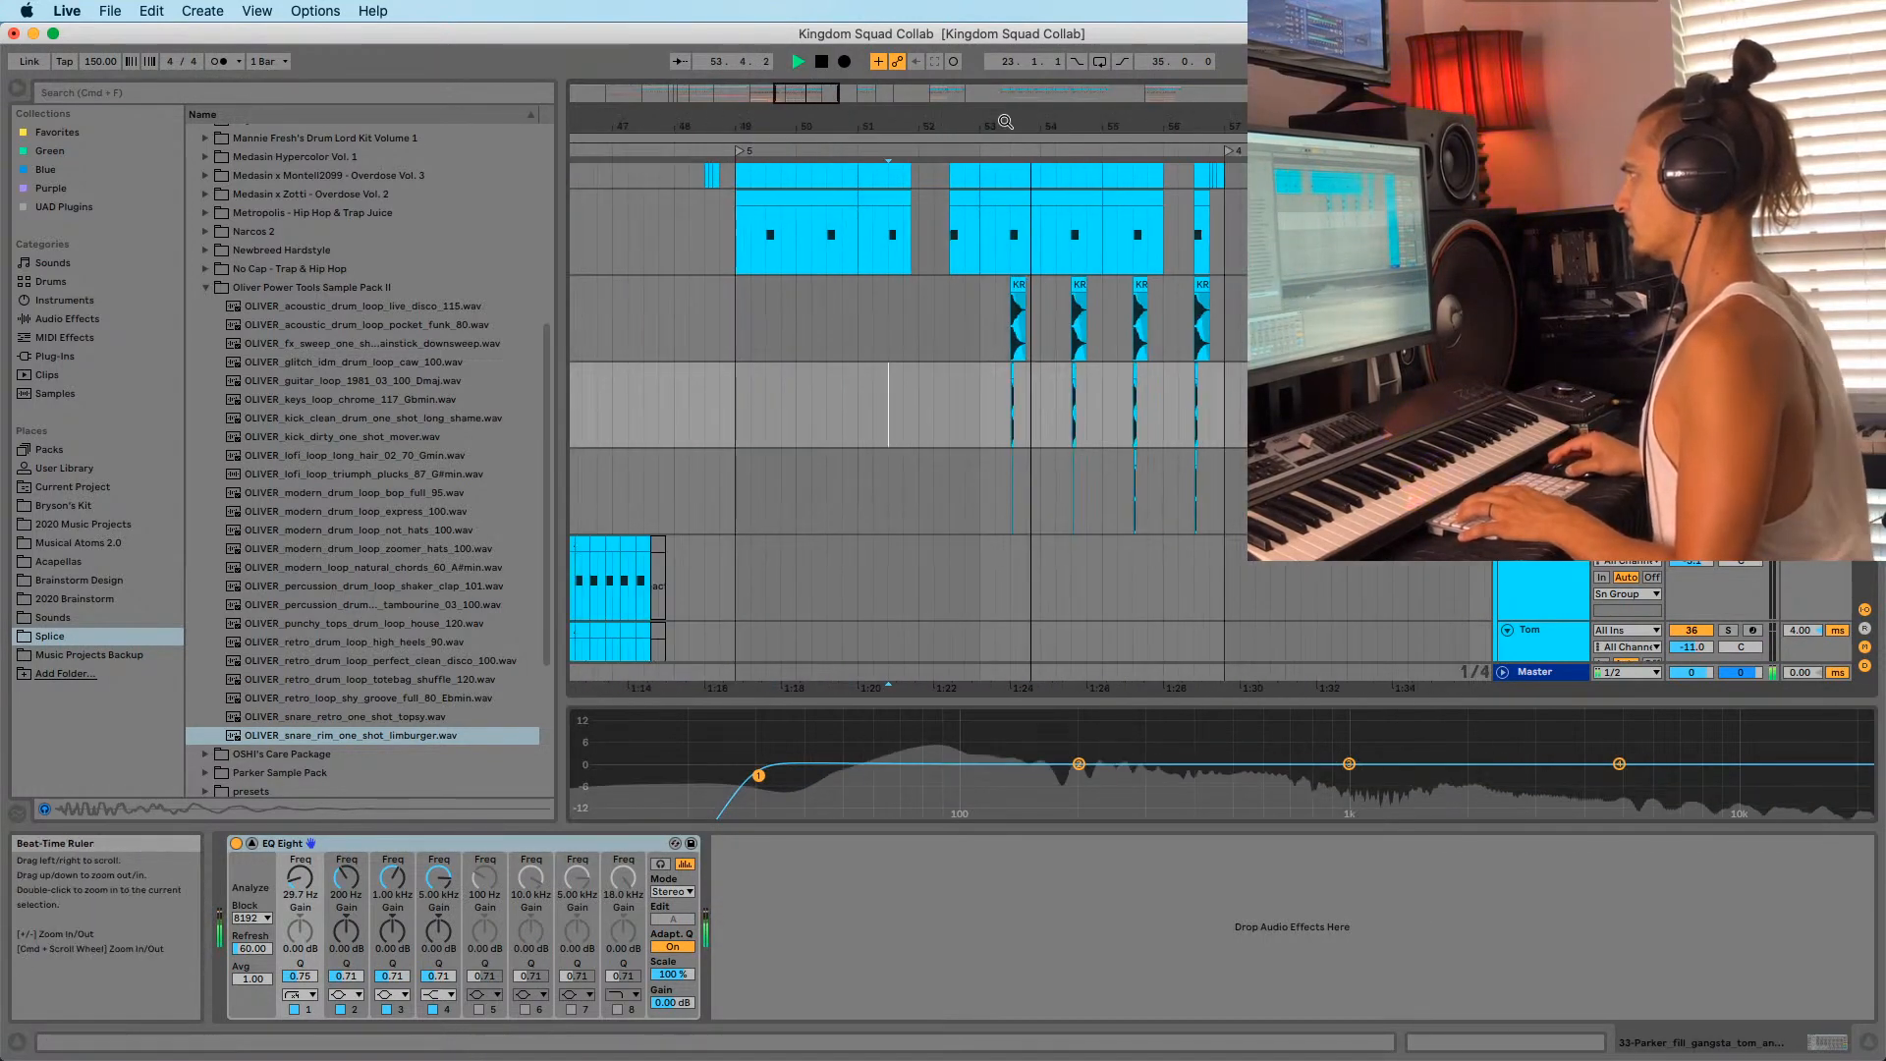
left_click(797, 373)
left_click(742, 361)
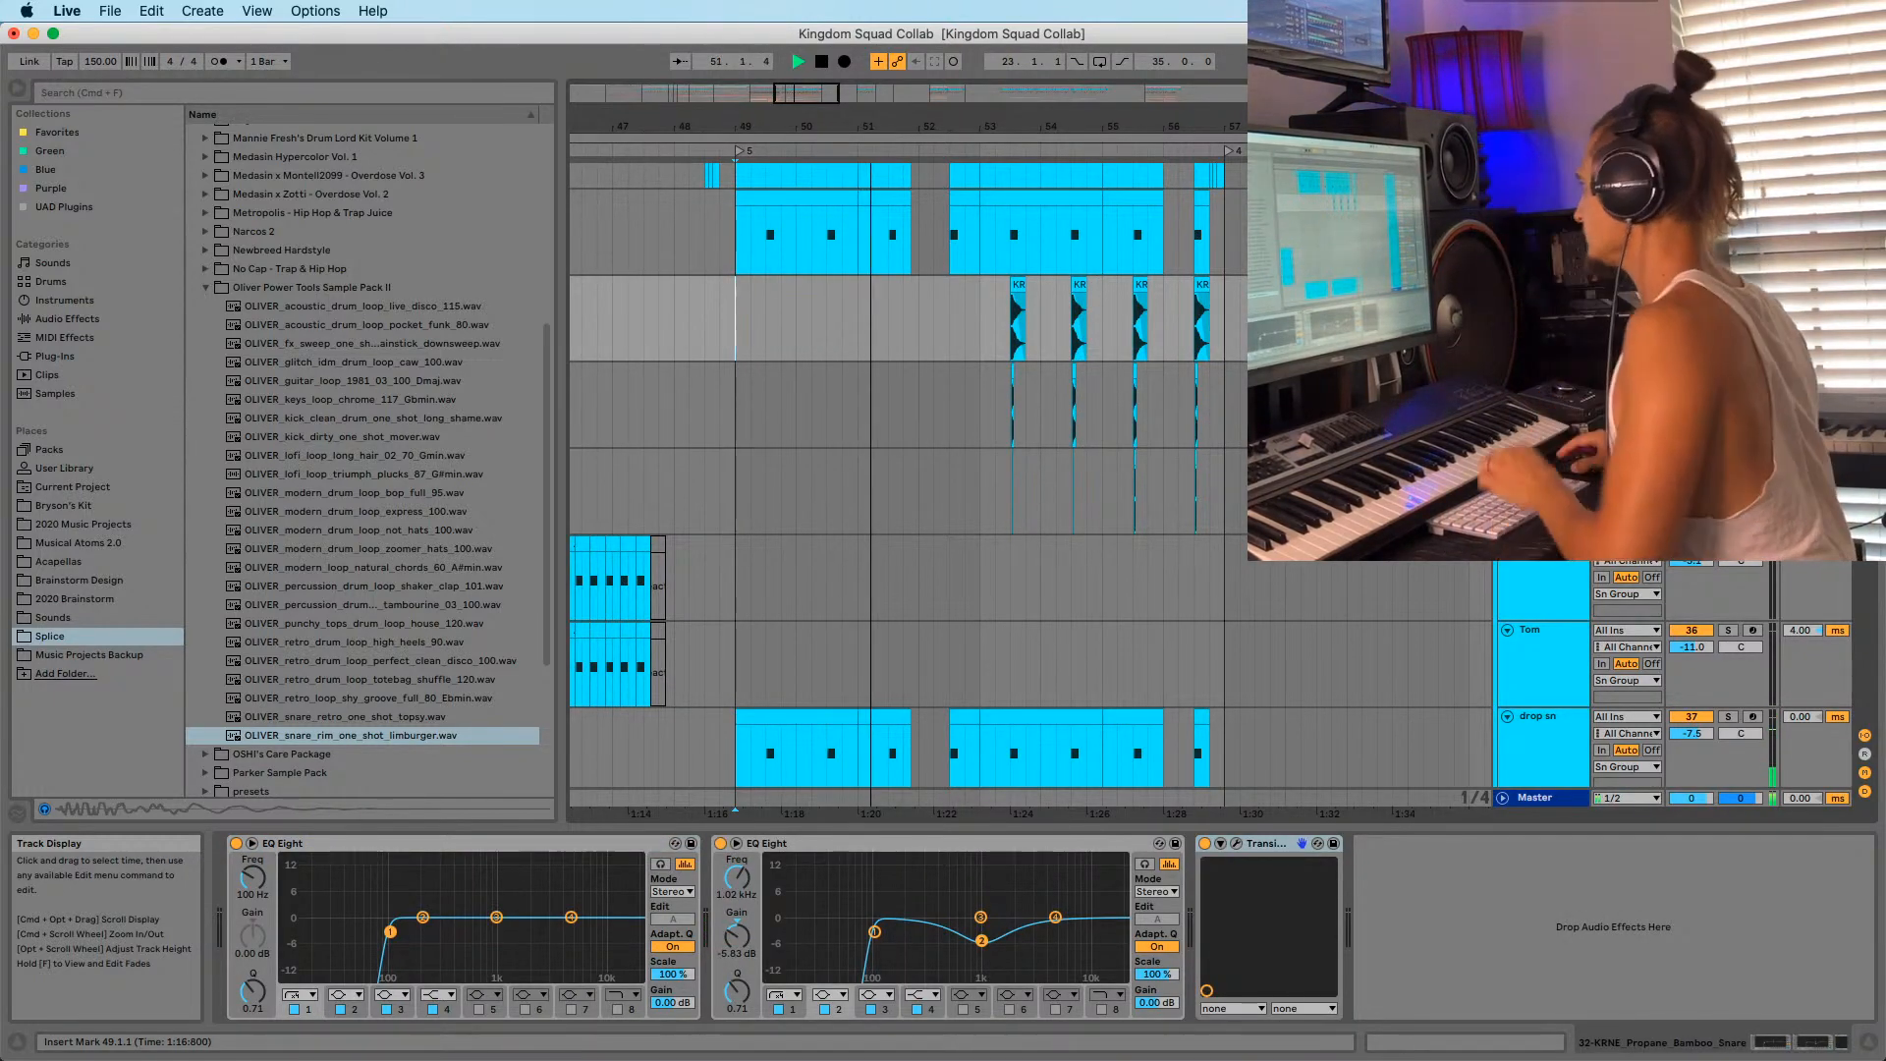
left_click(1691, 388)
left_click(1690, 475)
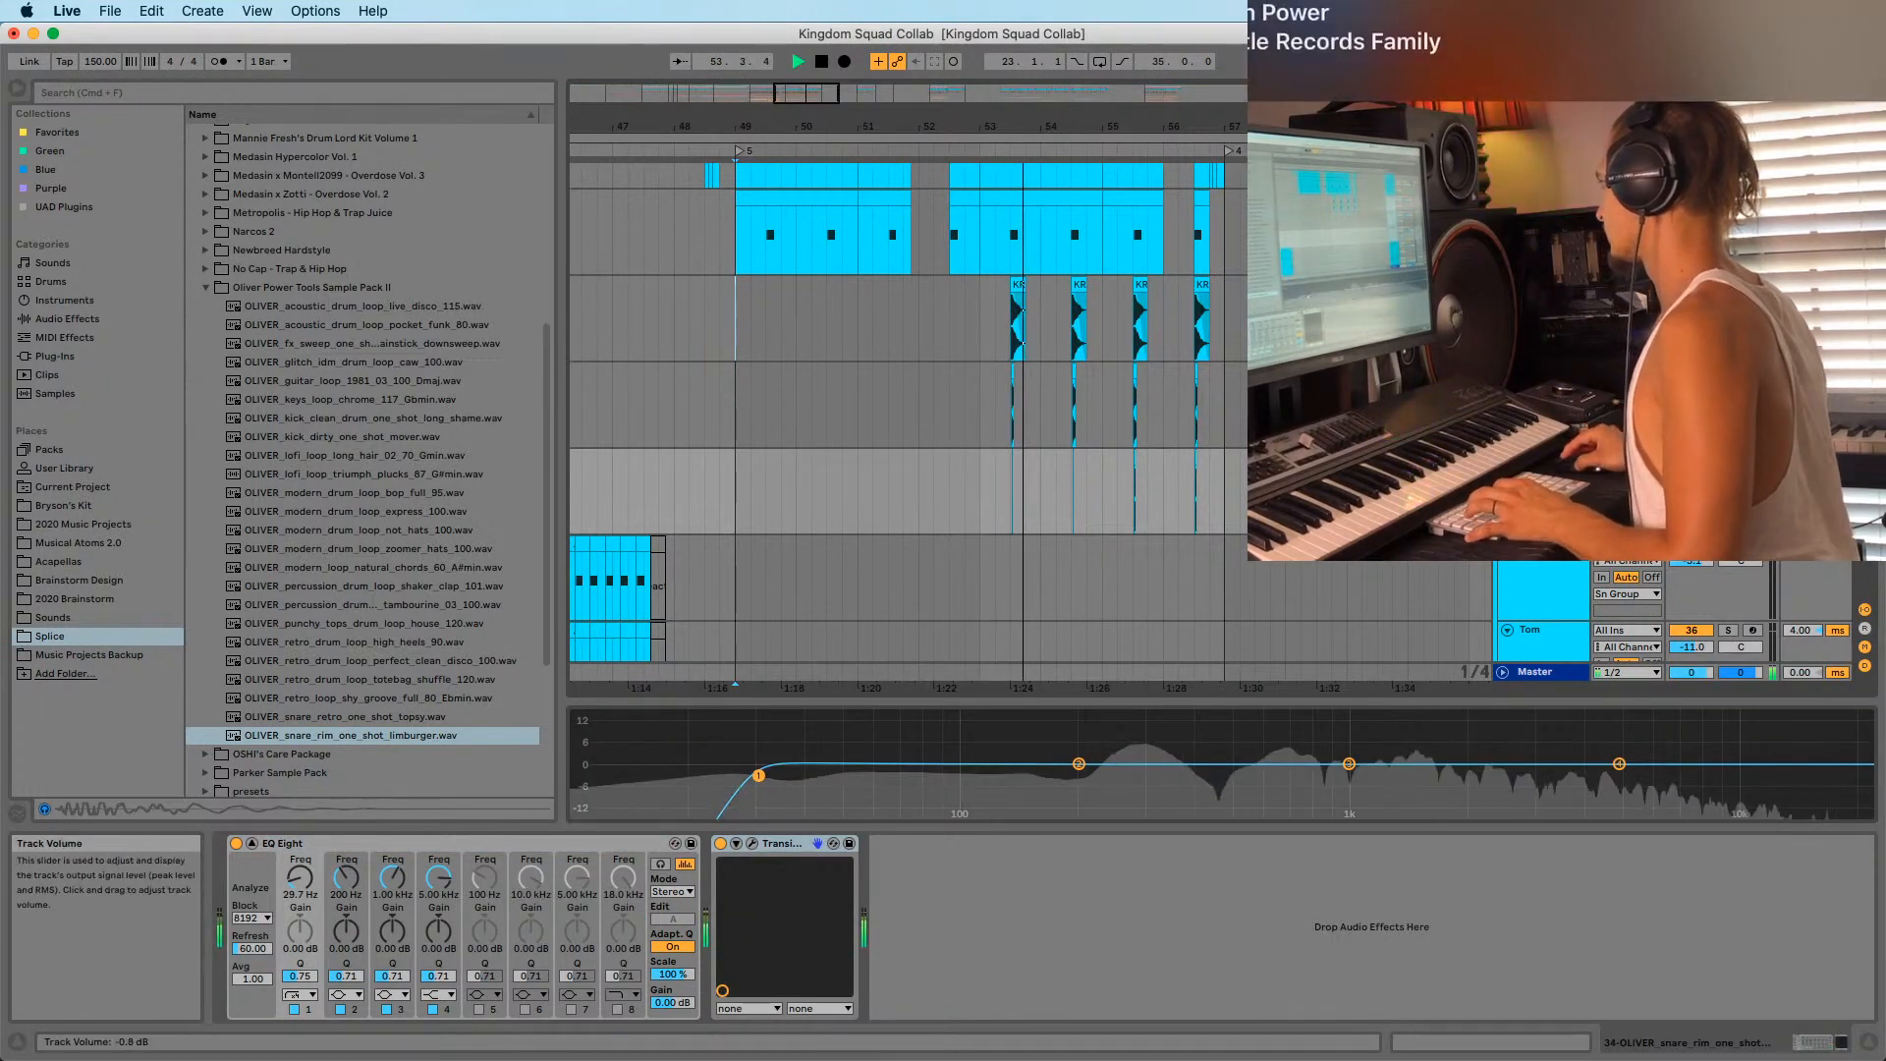
left_click(984, 354)
scroll(1021, 349, "up", 3)
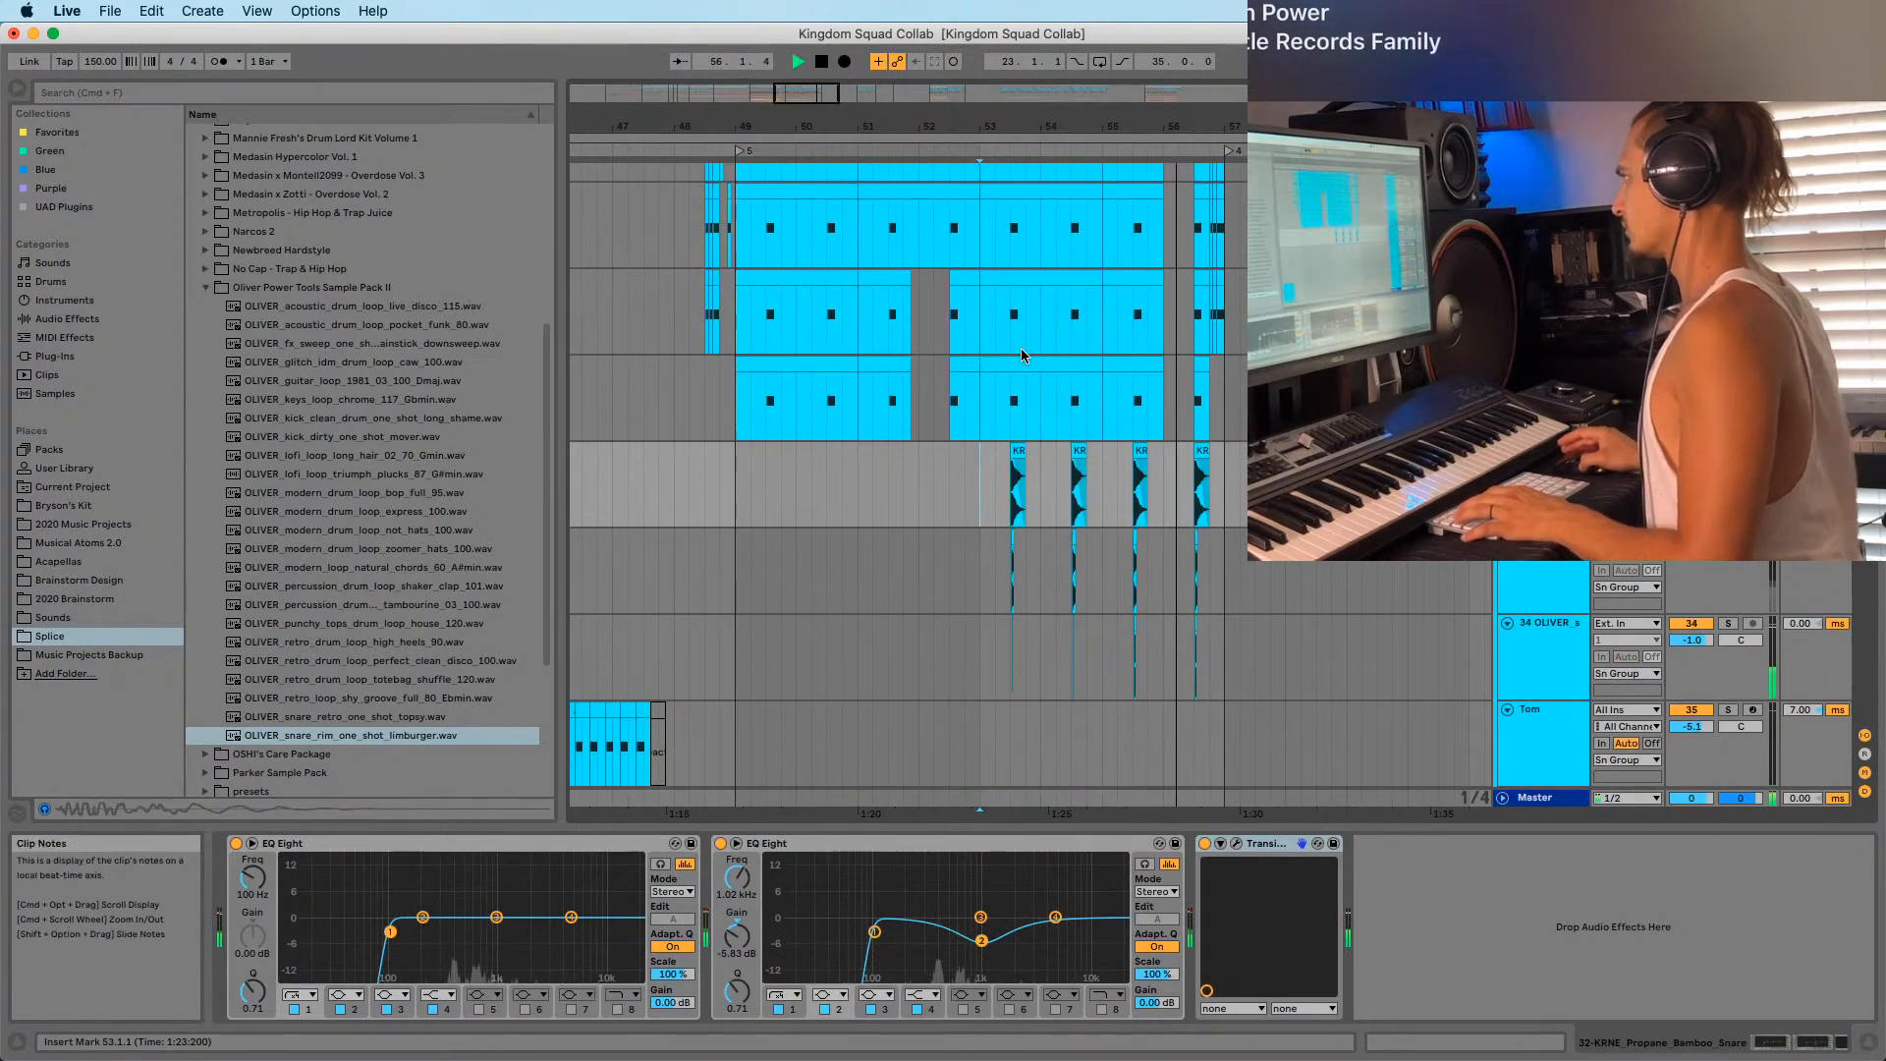
scroll(996, 487, "up", 2)
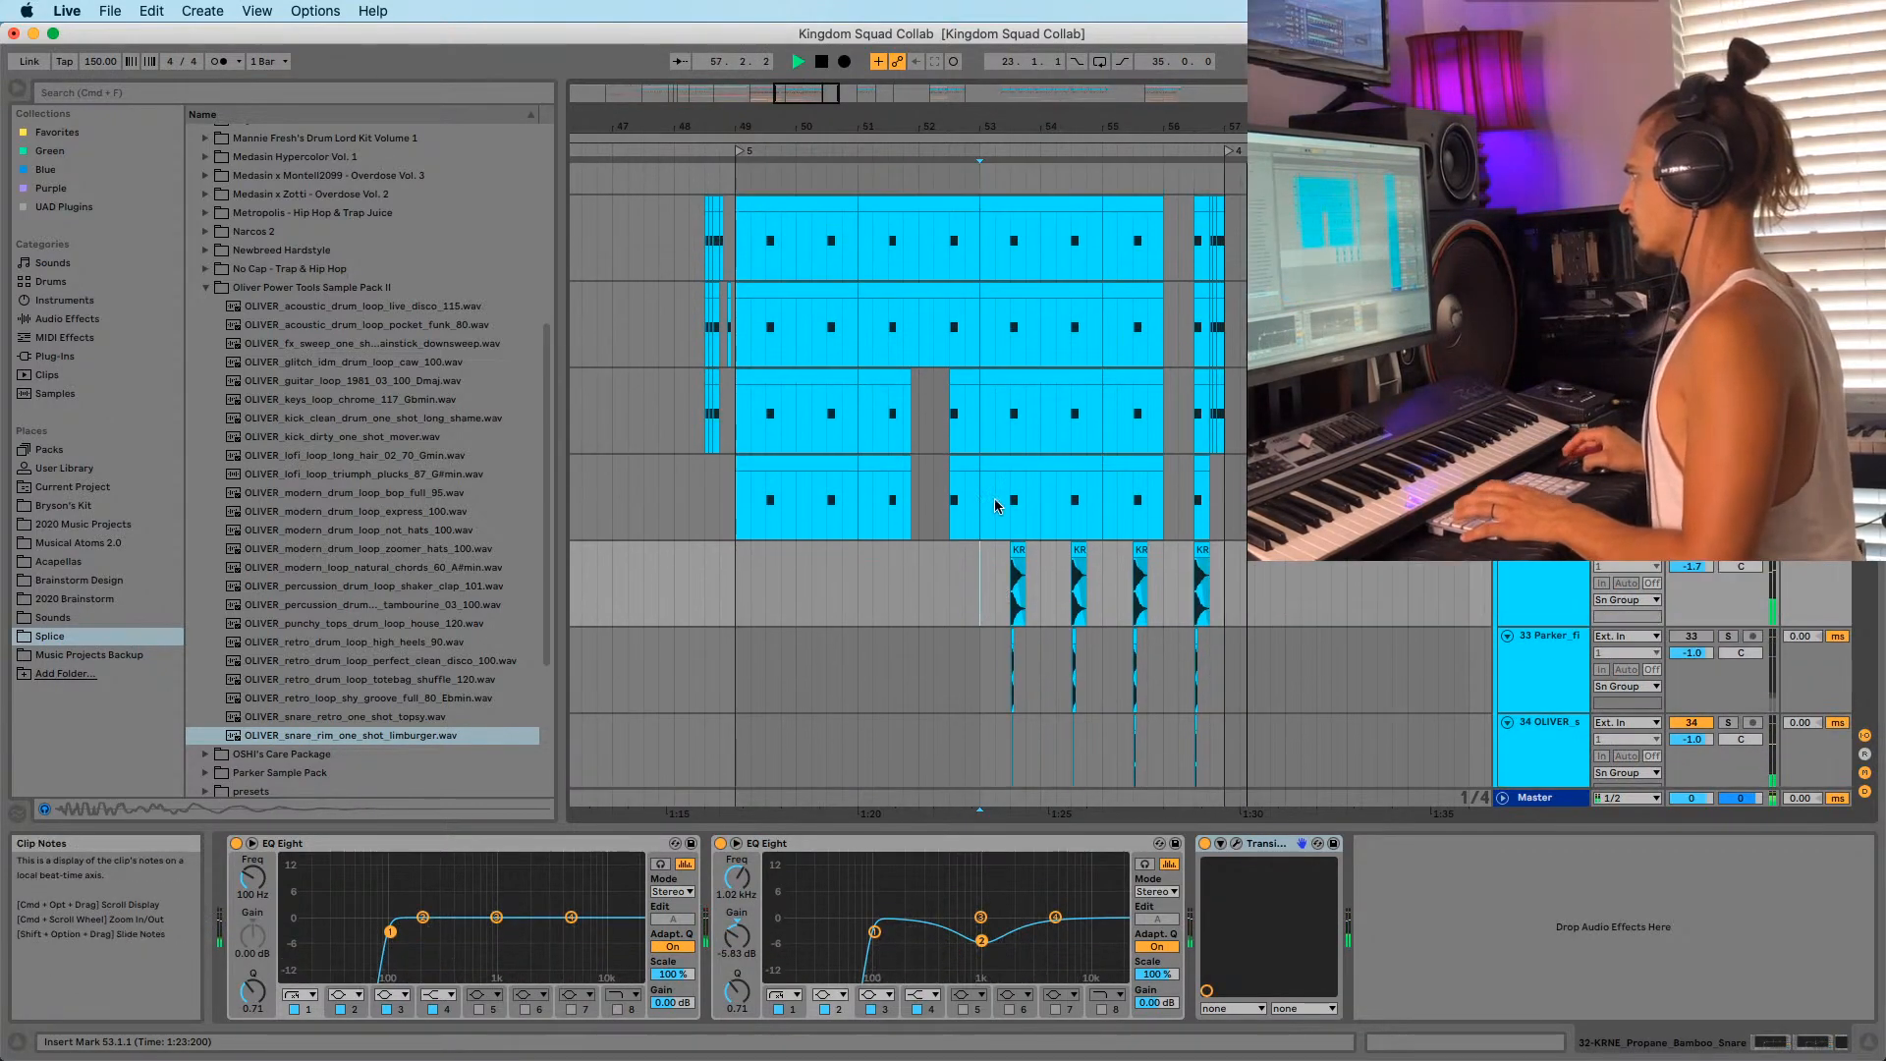
scroll(1050, 451, "up", 1)
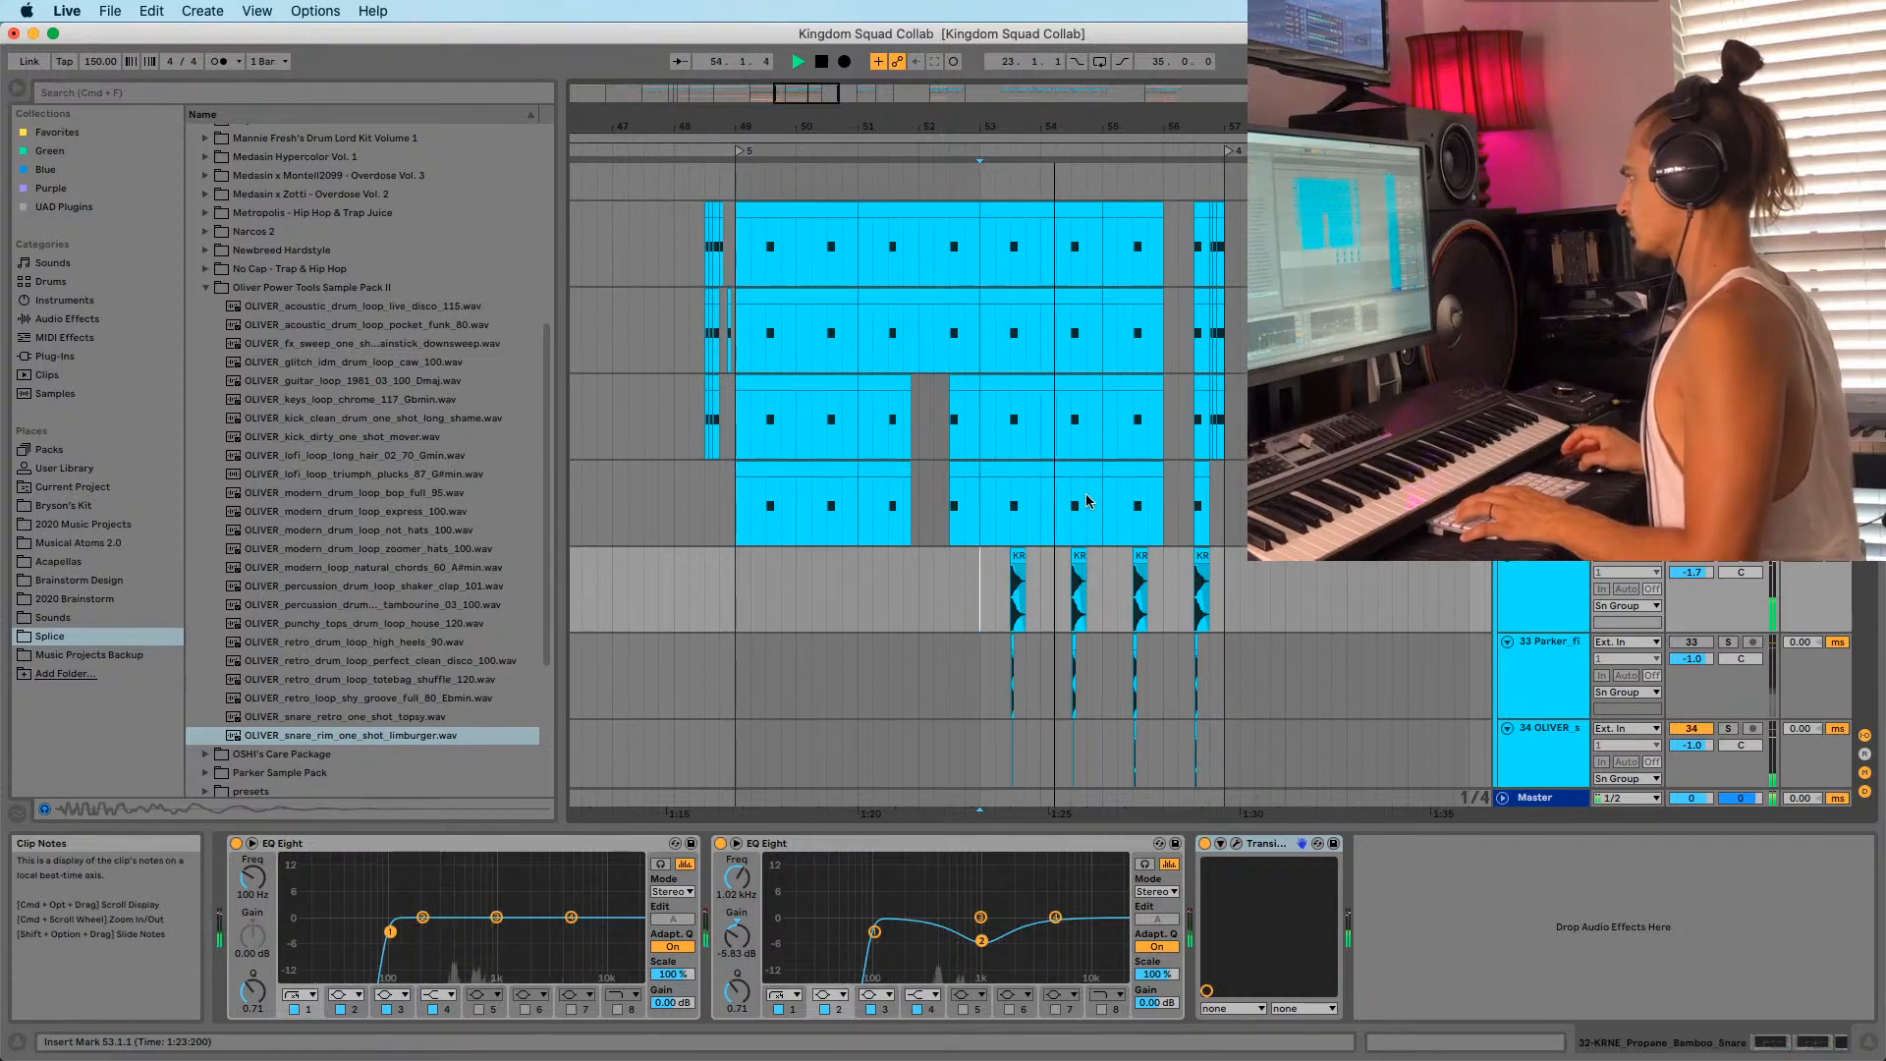
left_click_drag(1128, 121, 1087, 128)
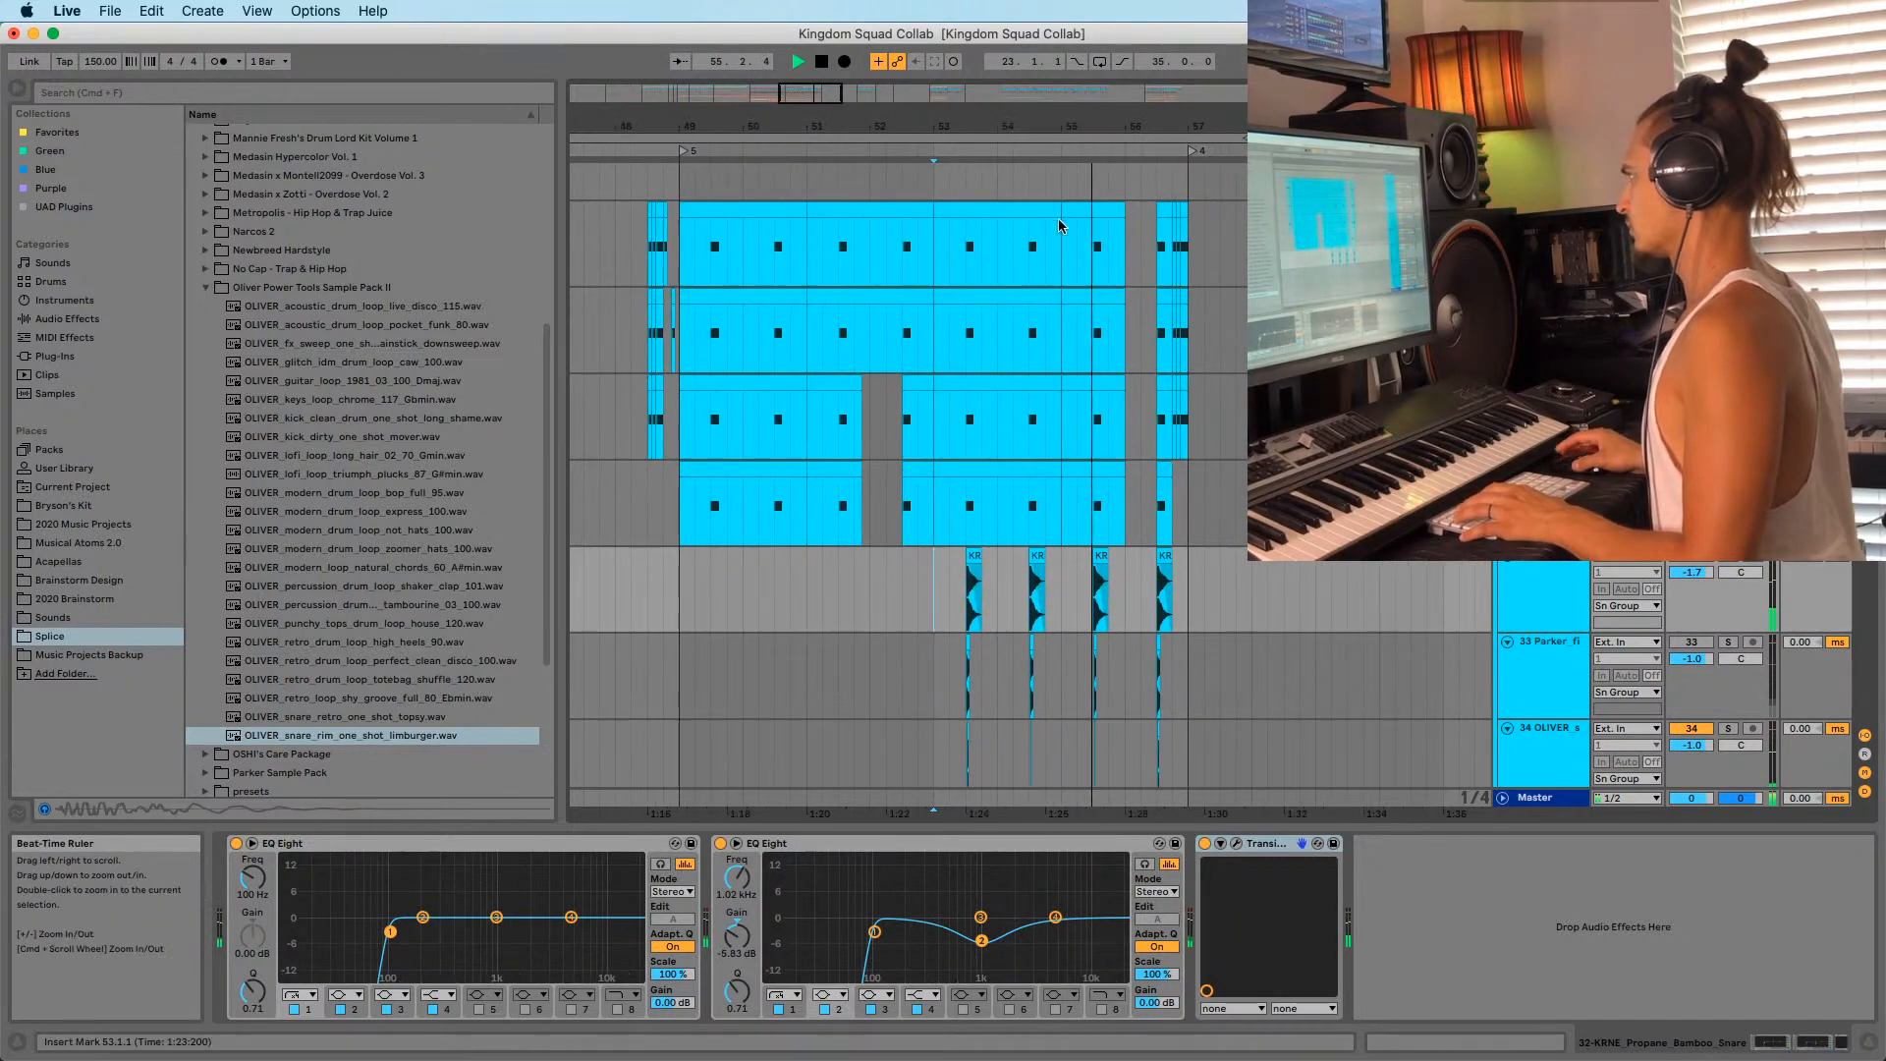
Audition the drop from bar 53 across the drum tracks, including the Parker pop snare track.
left_click(941, 351)
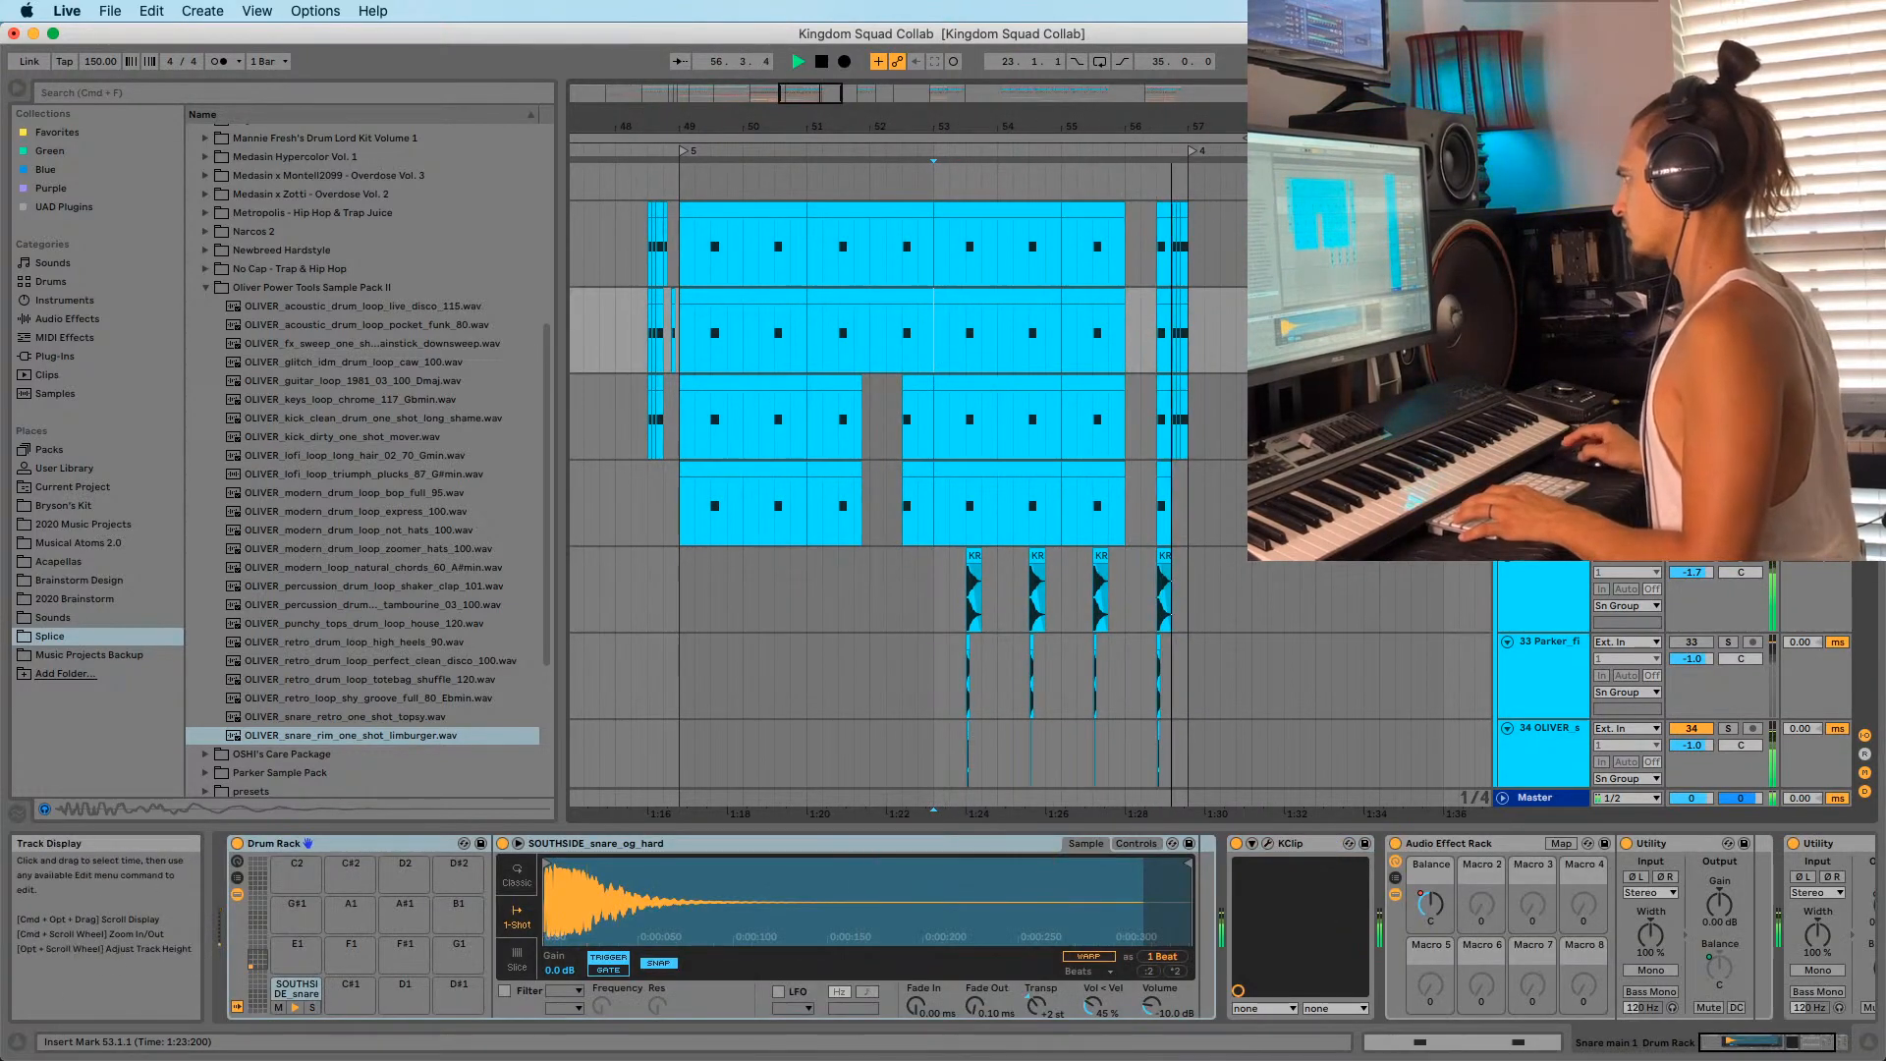
key("space")
key("space")
key("space")
left_click(1550, 212)
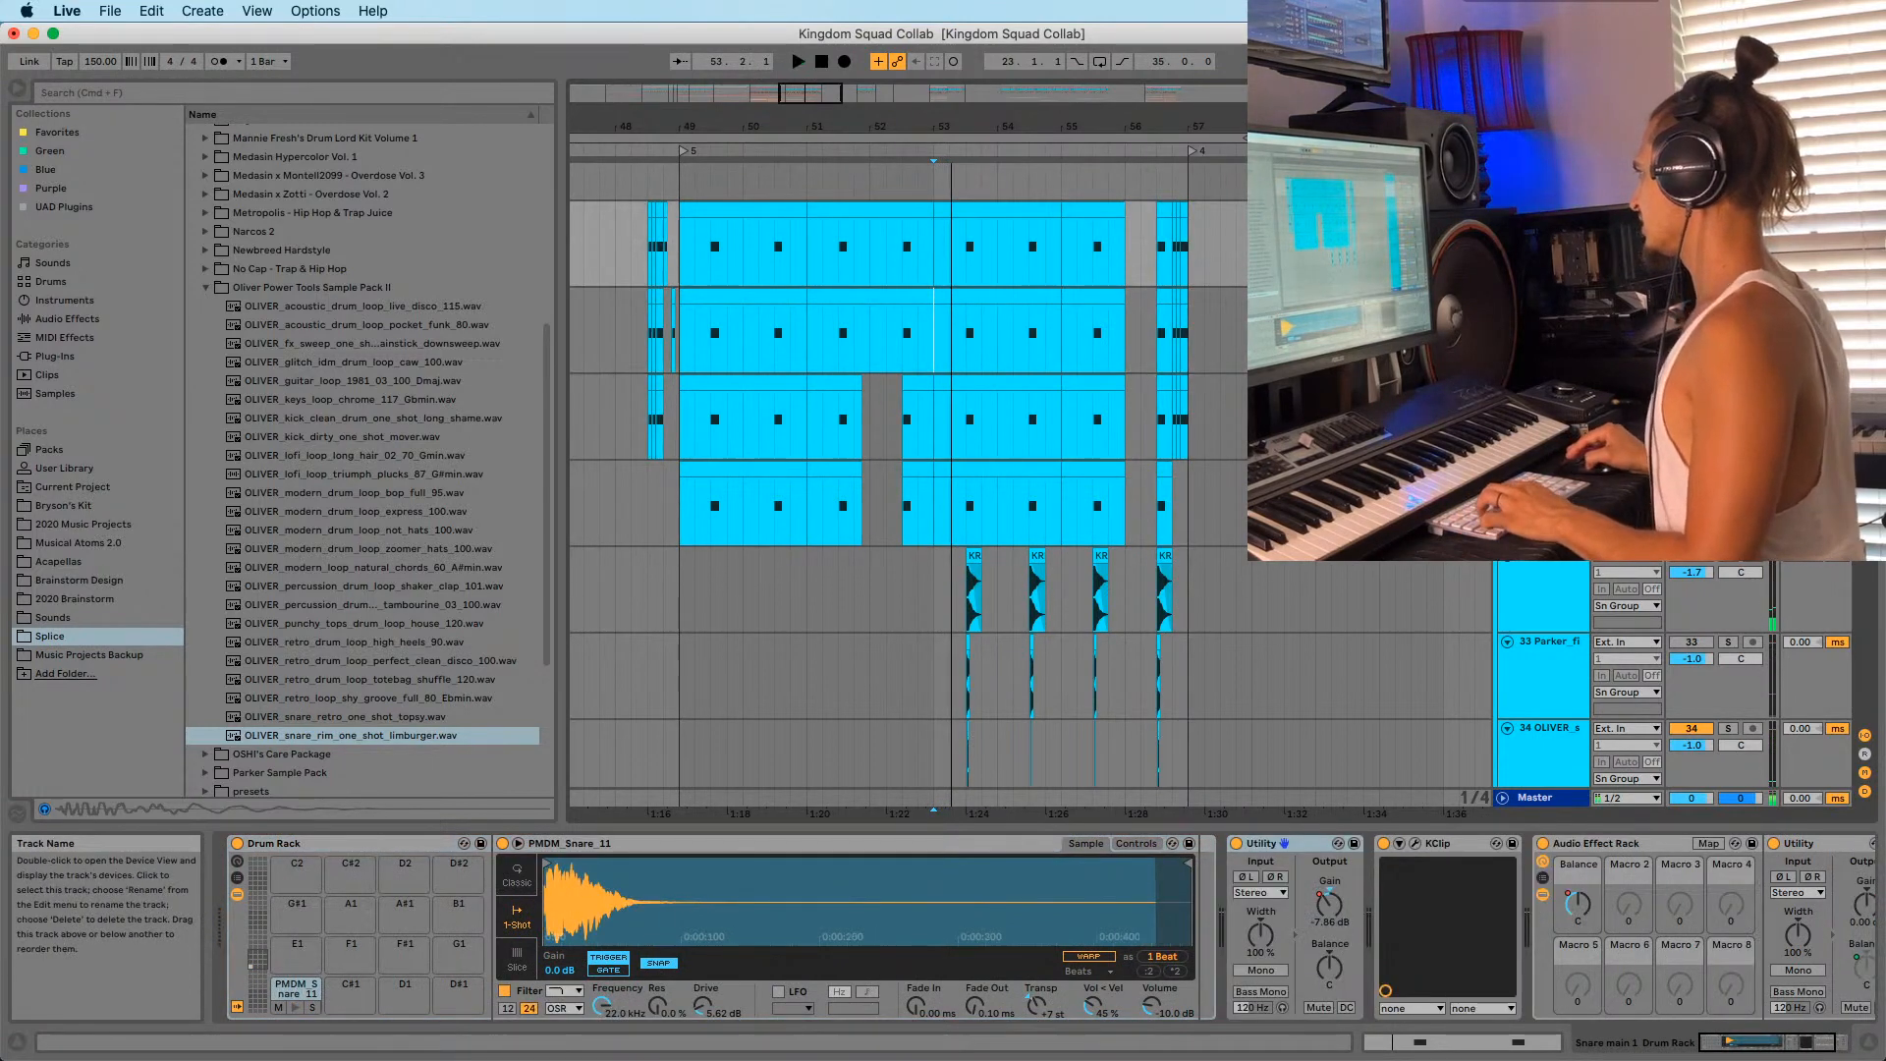
left_click(1550, 471)
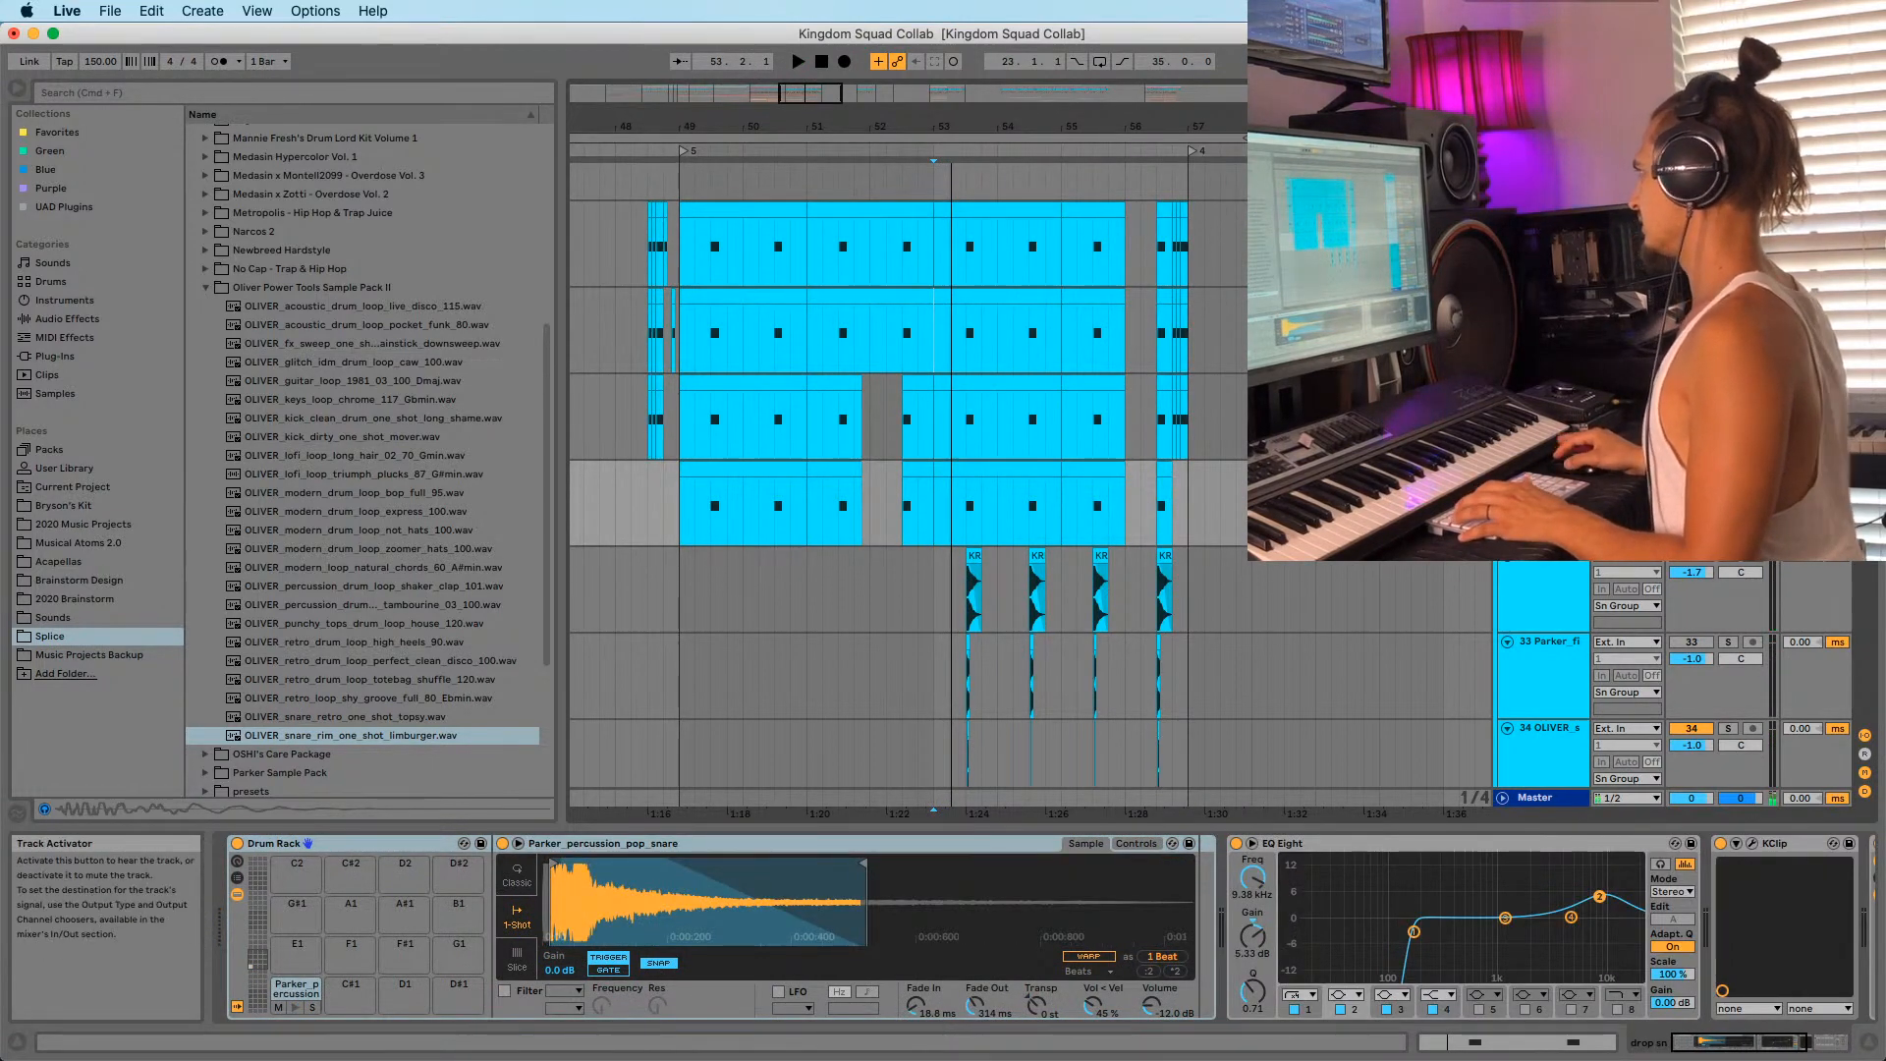
key("space")
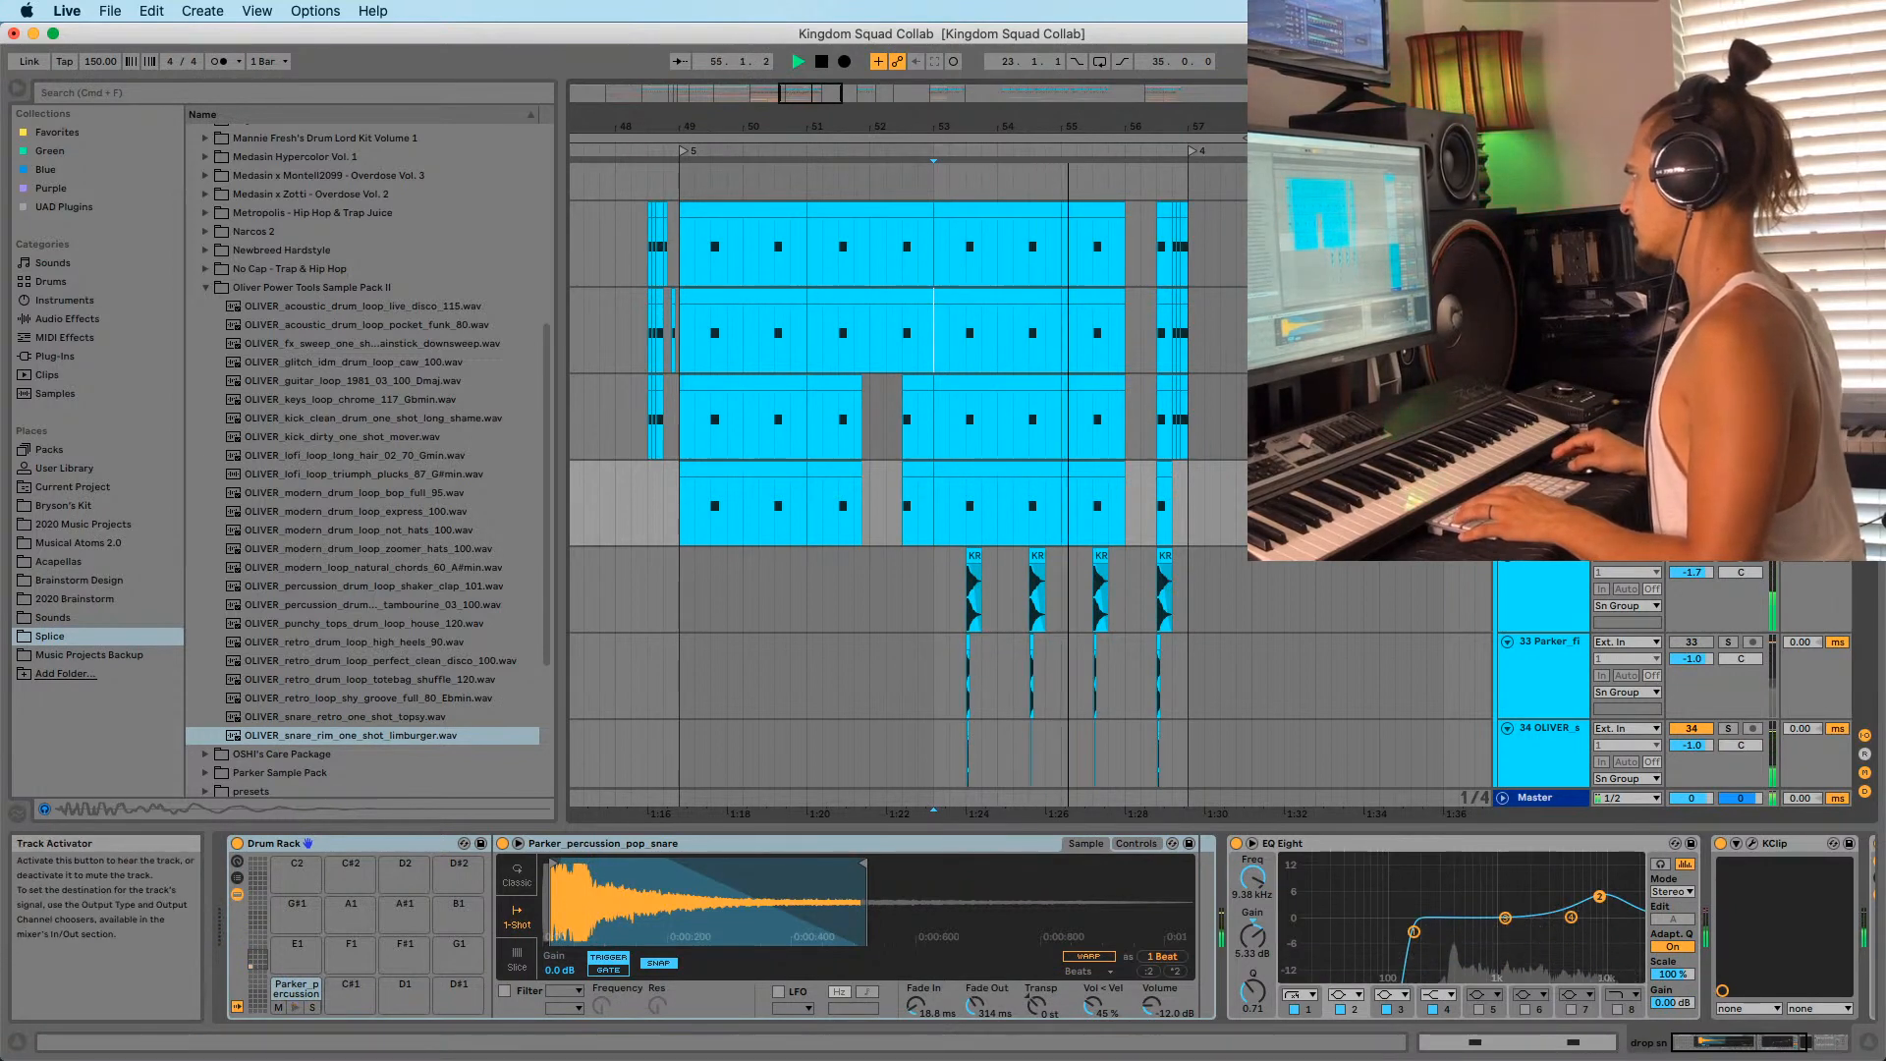
key("space")
left_click(957, 518)
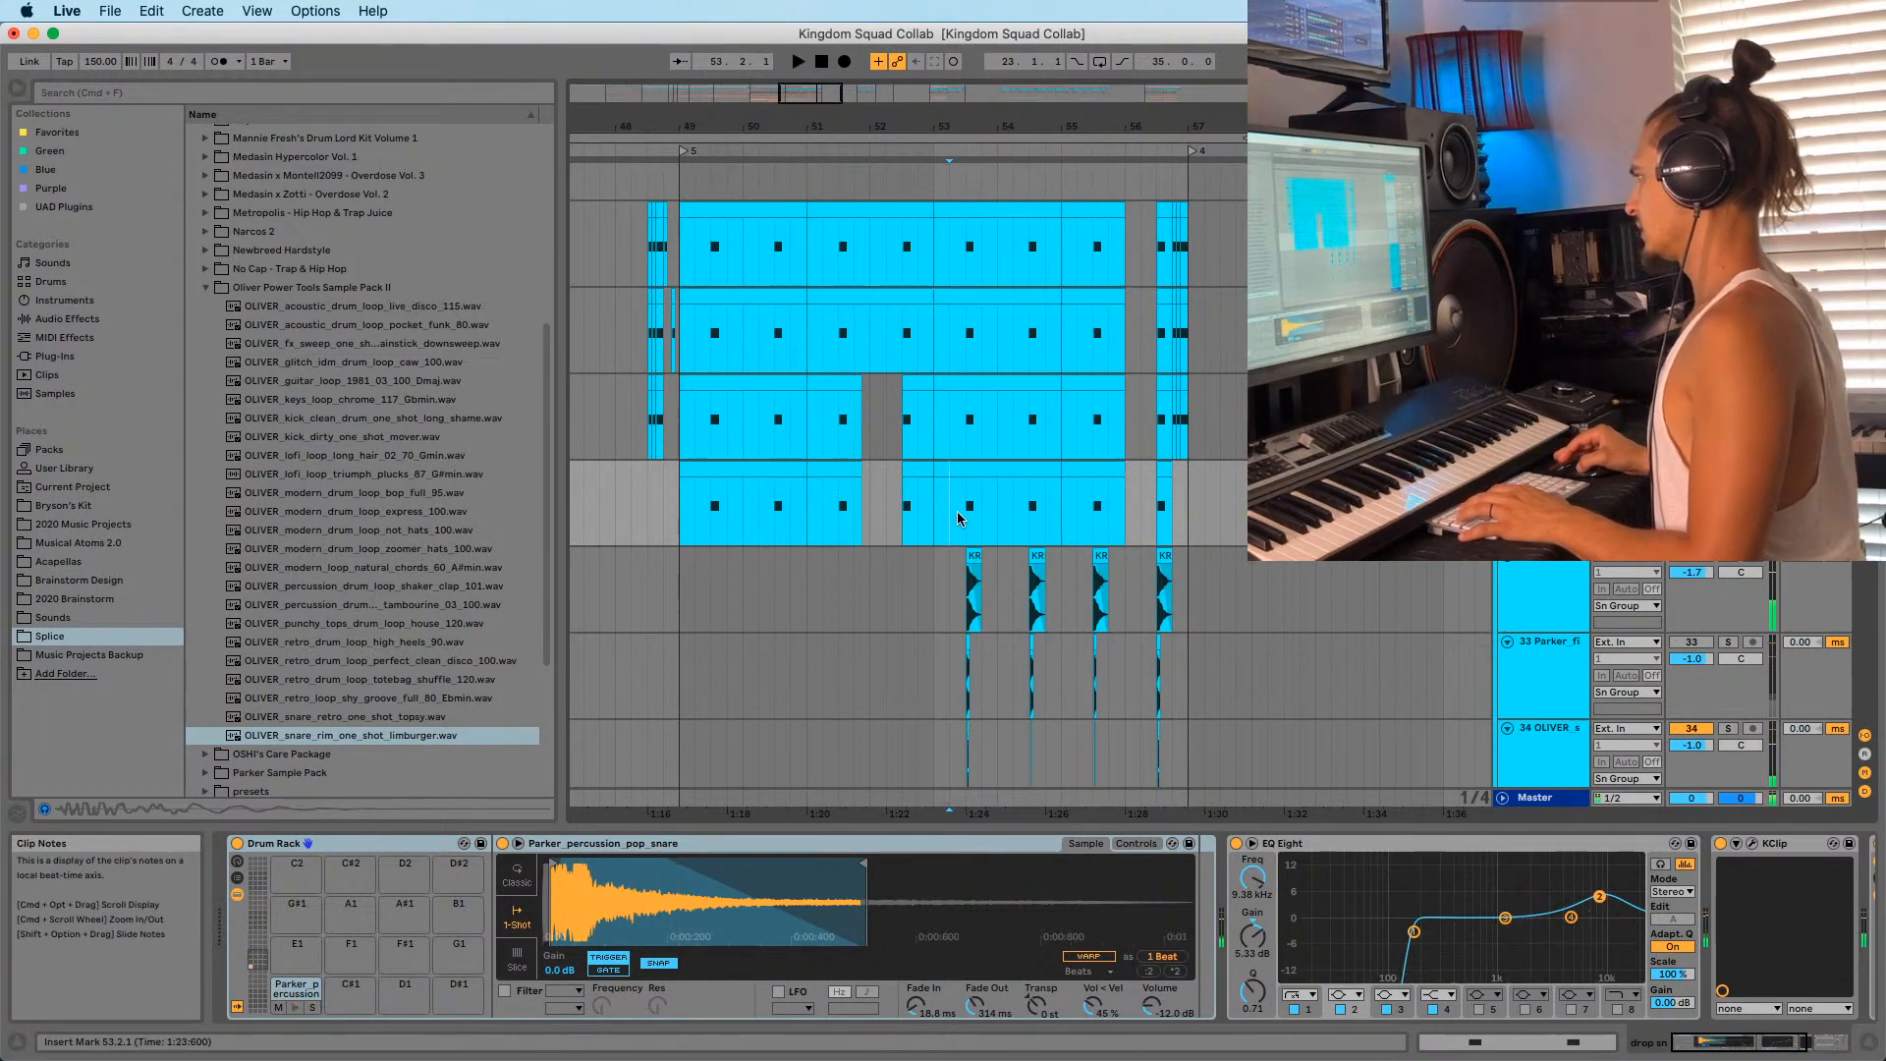
Deactivate track 34 and replay to compare the drop without it.
left_click(1690, 729)
key("space")
key("space")
key("space")
key("space")
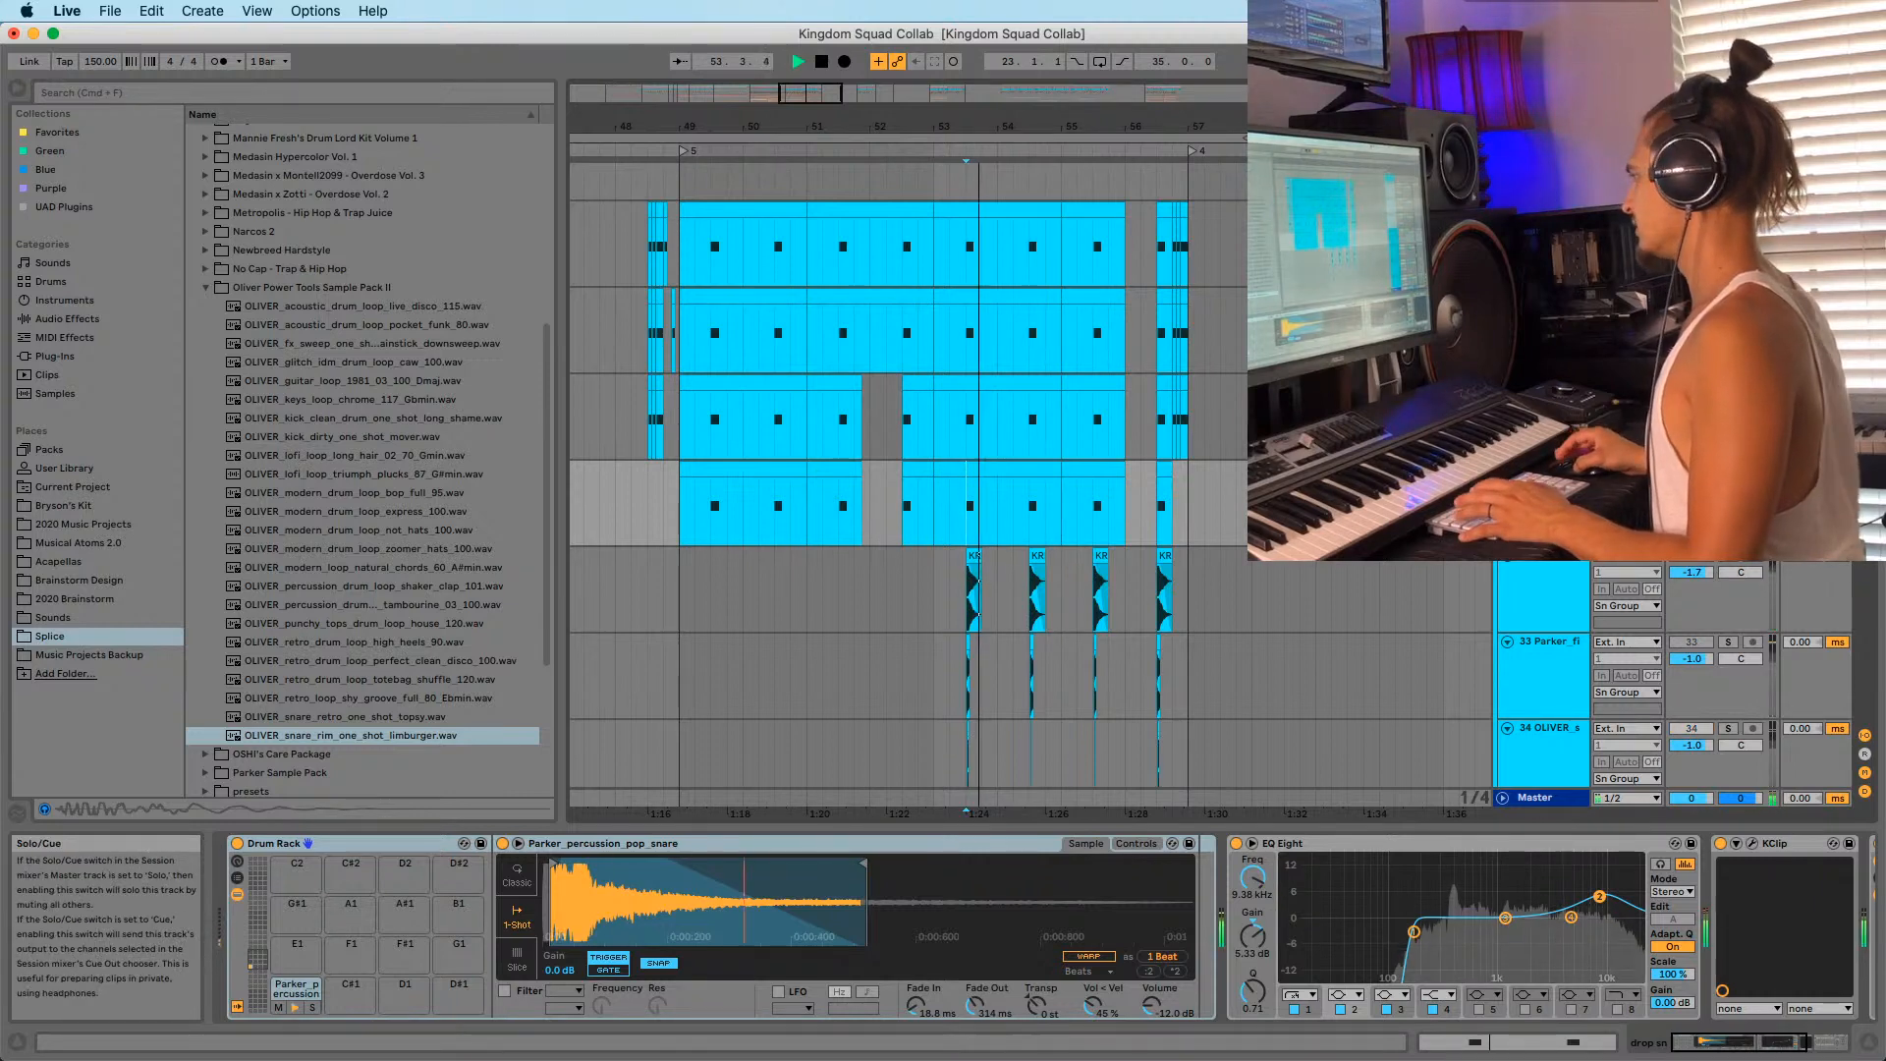
key("shift+Tab")
key("shift+Tab")
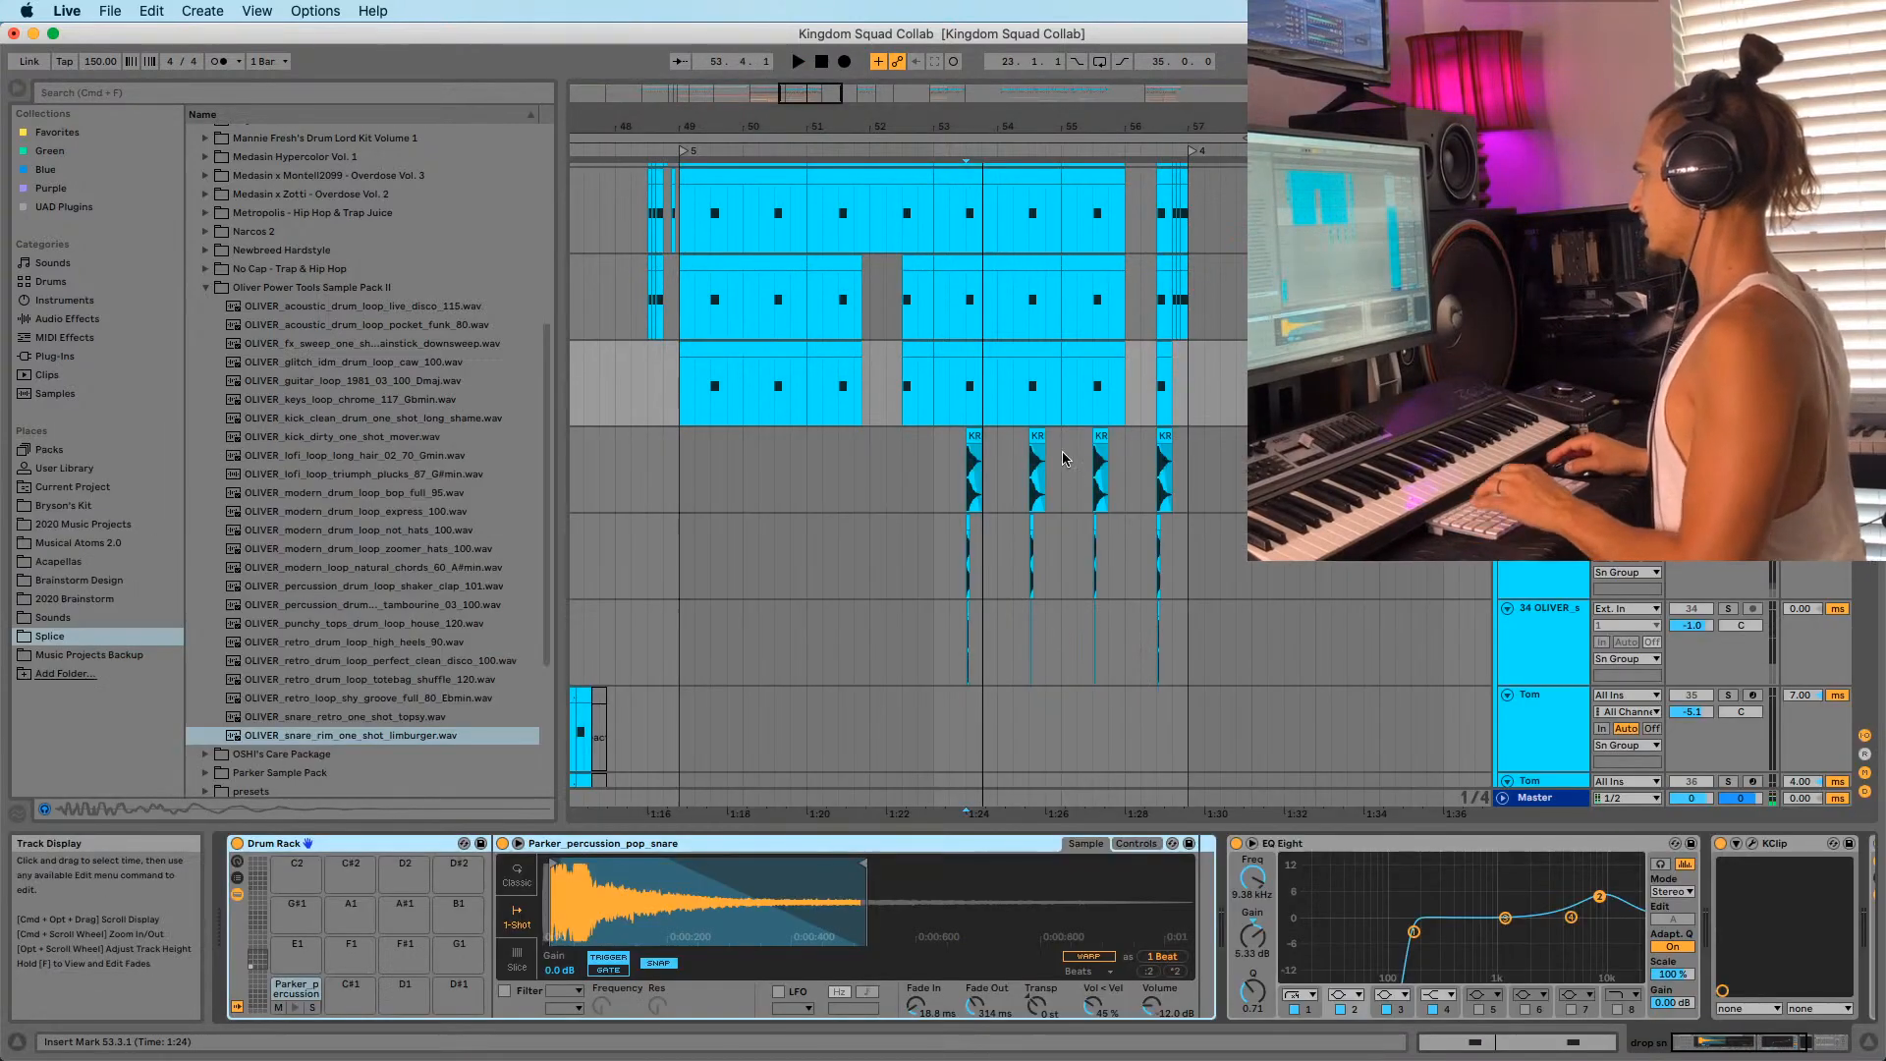
left_click(992, 415)
Add a Utility at the chain's end and draw a Gain automation step near bar 53.
left_click(1786, 1049)
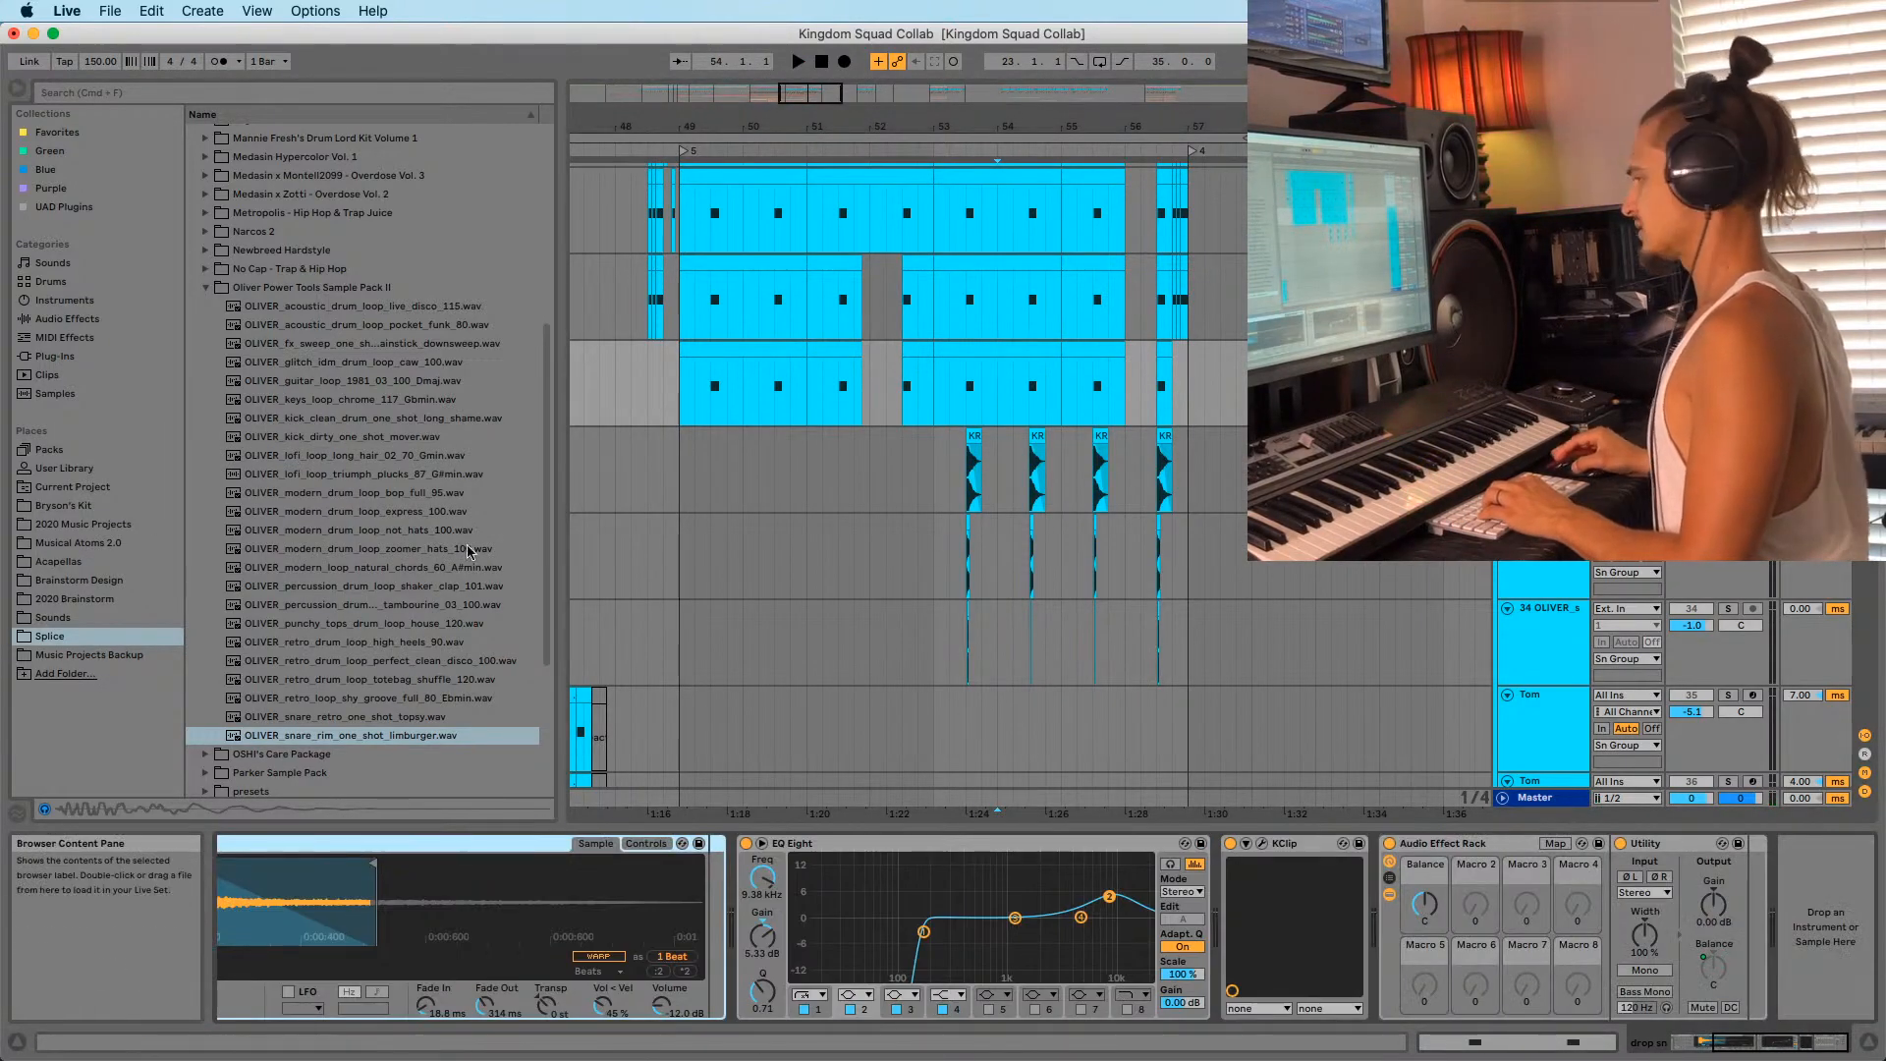
left_click(66, 321)
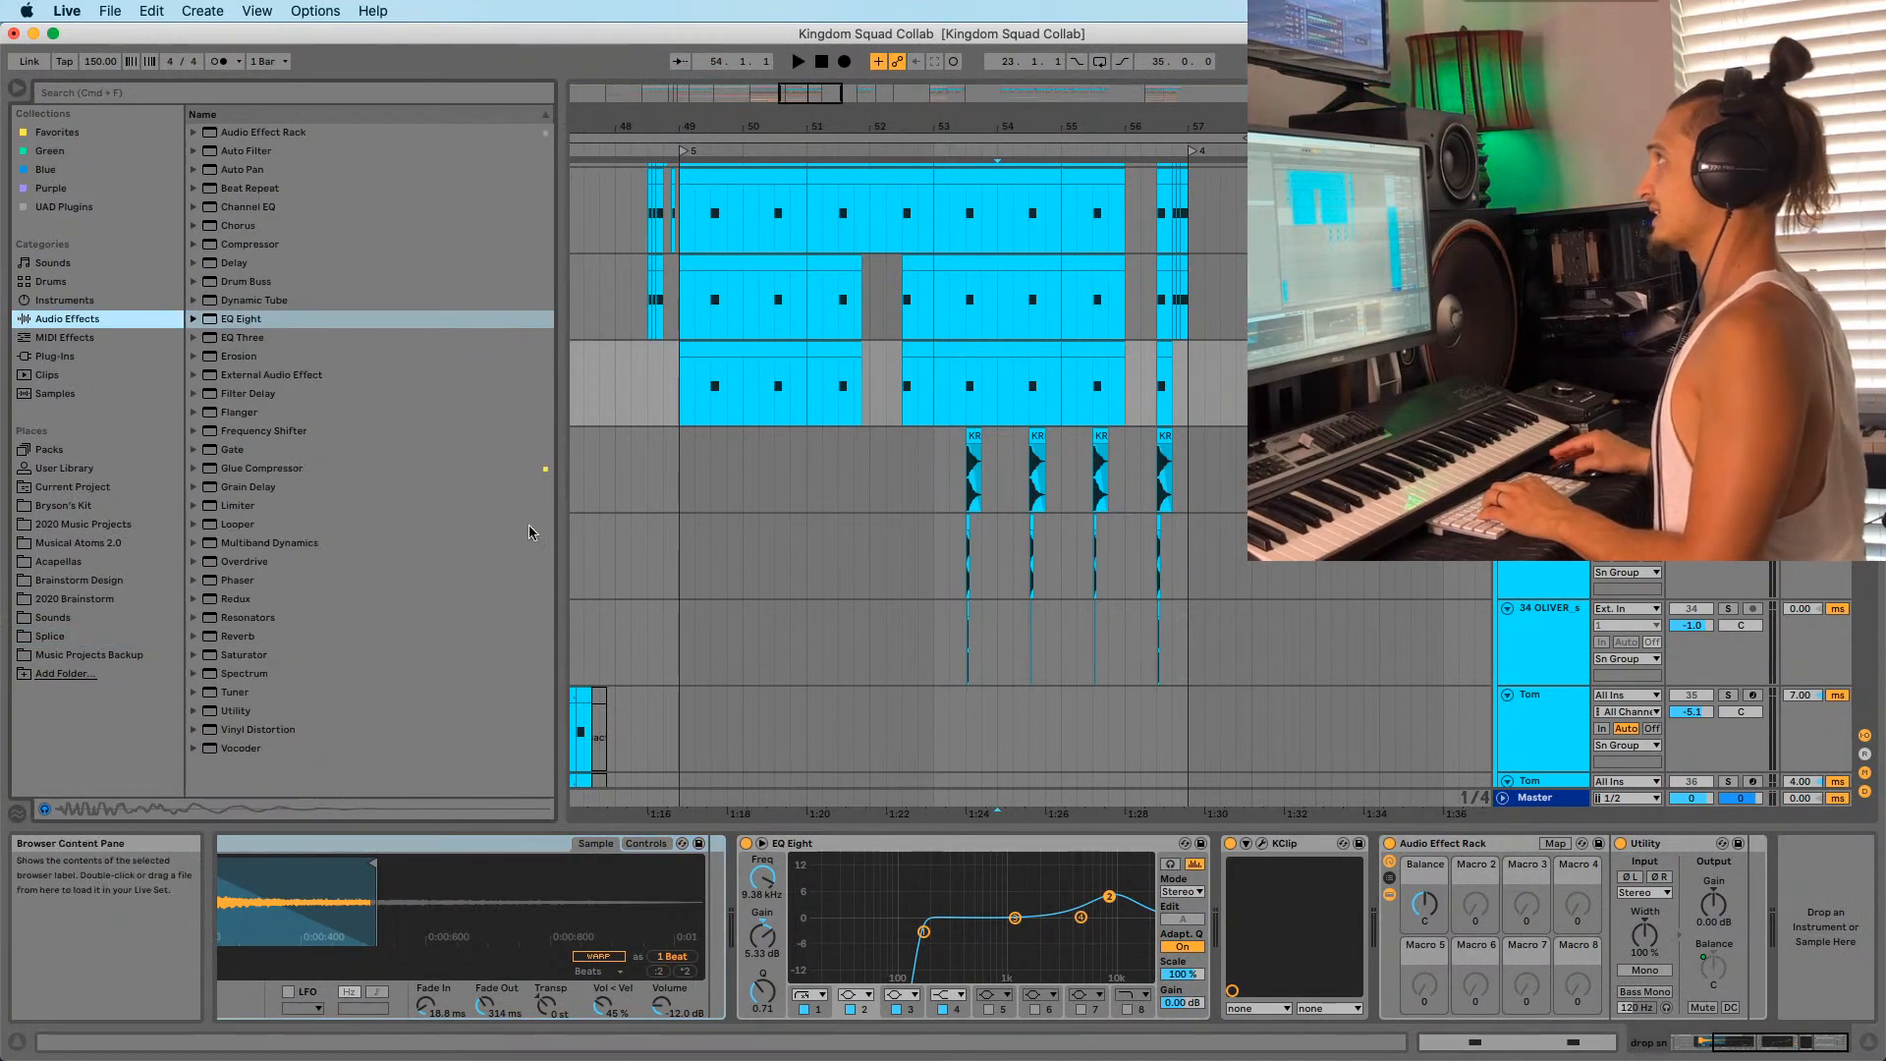
left_click_drag(236, 710, 1768, 913)
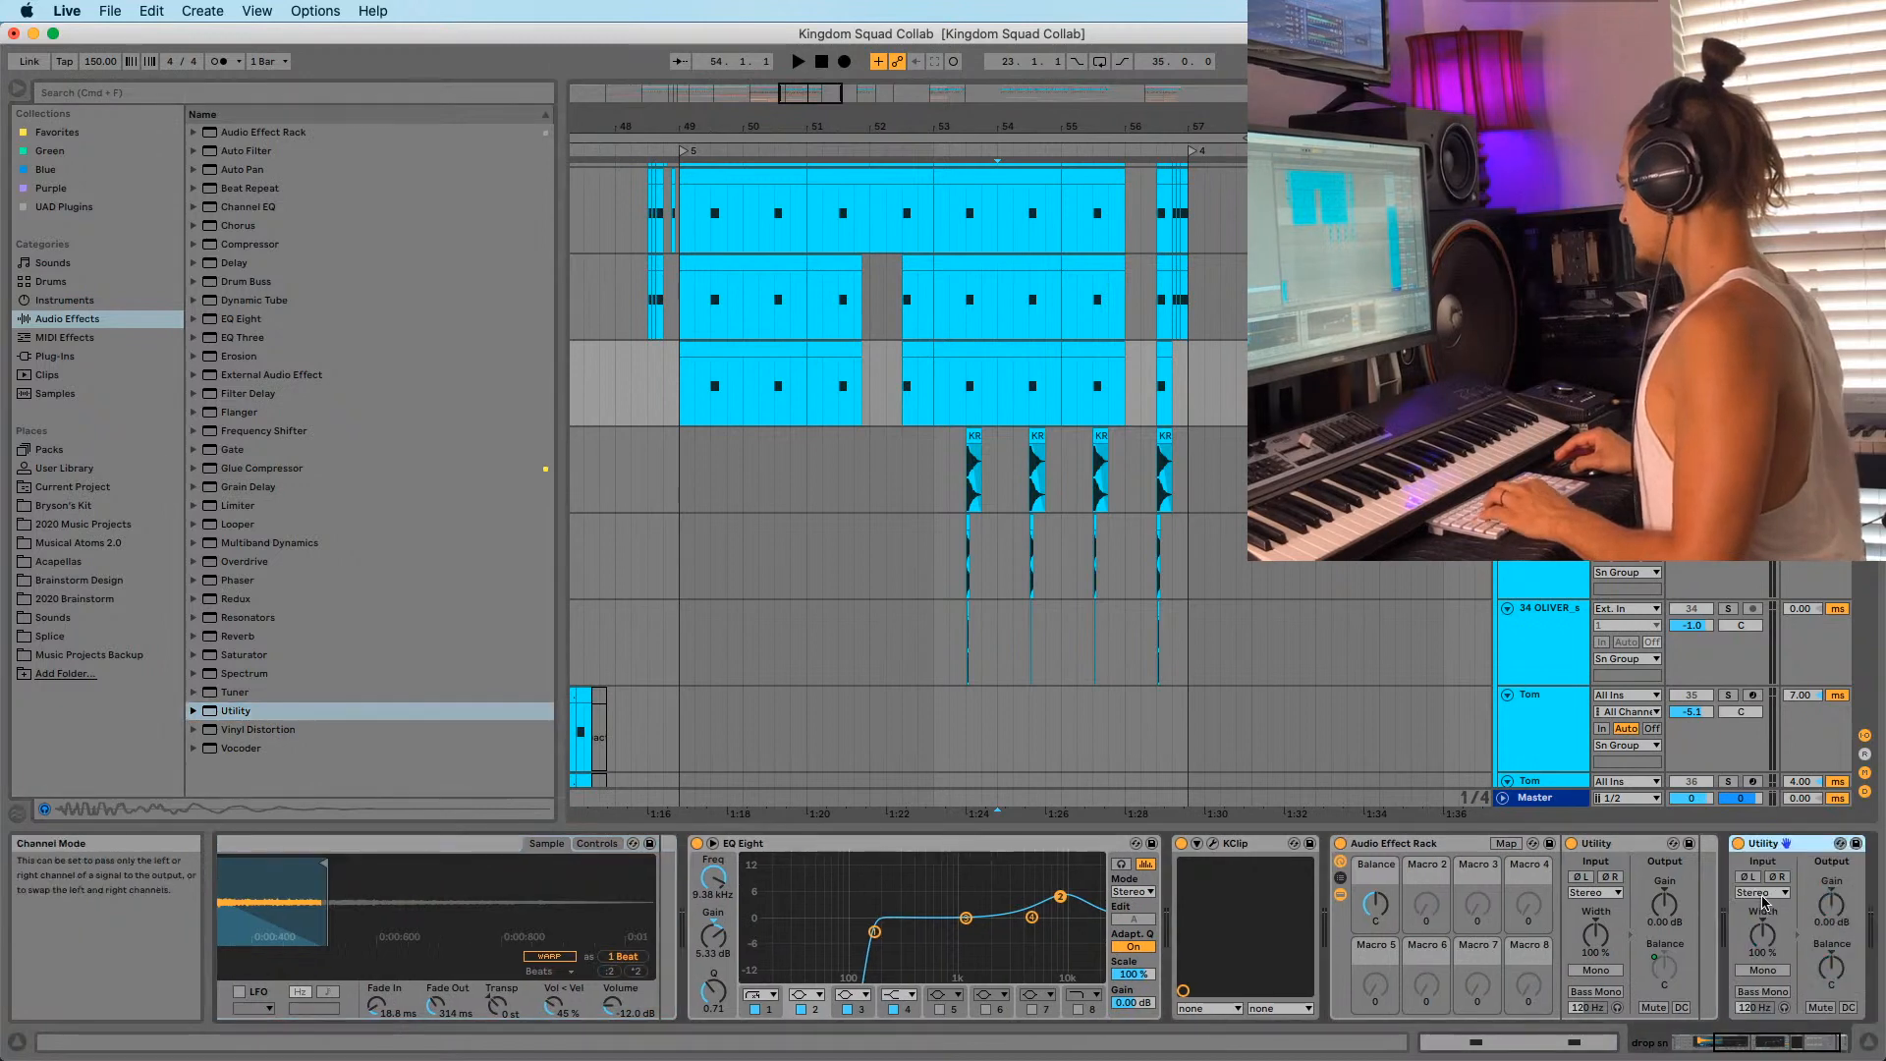
right_click(1843, 912)
left_click(1807, 934)
left_click(960, 454)
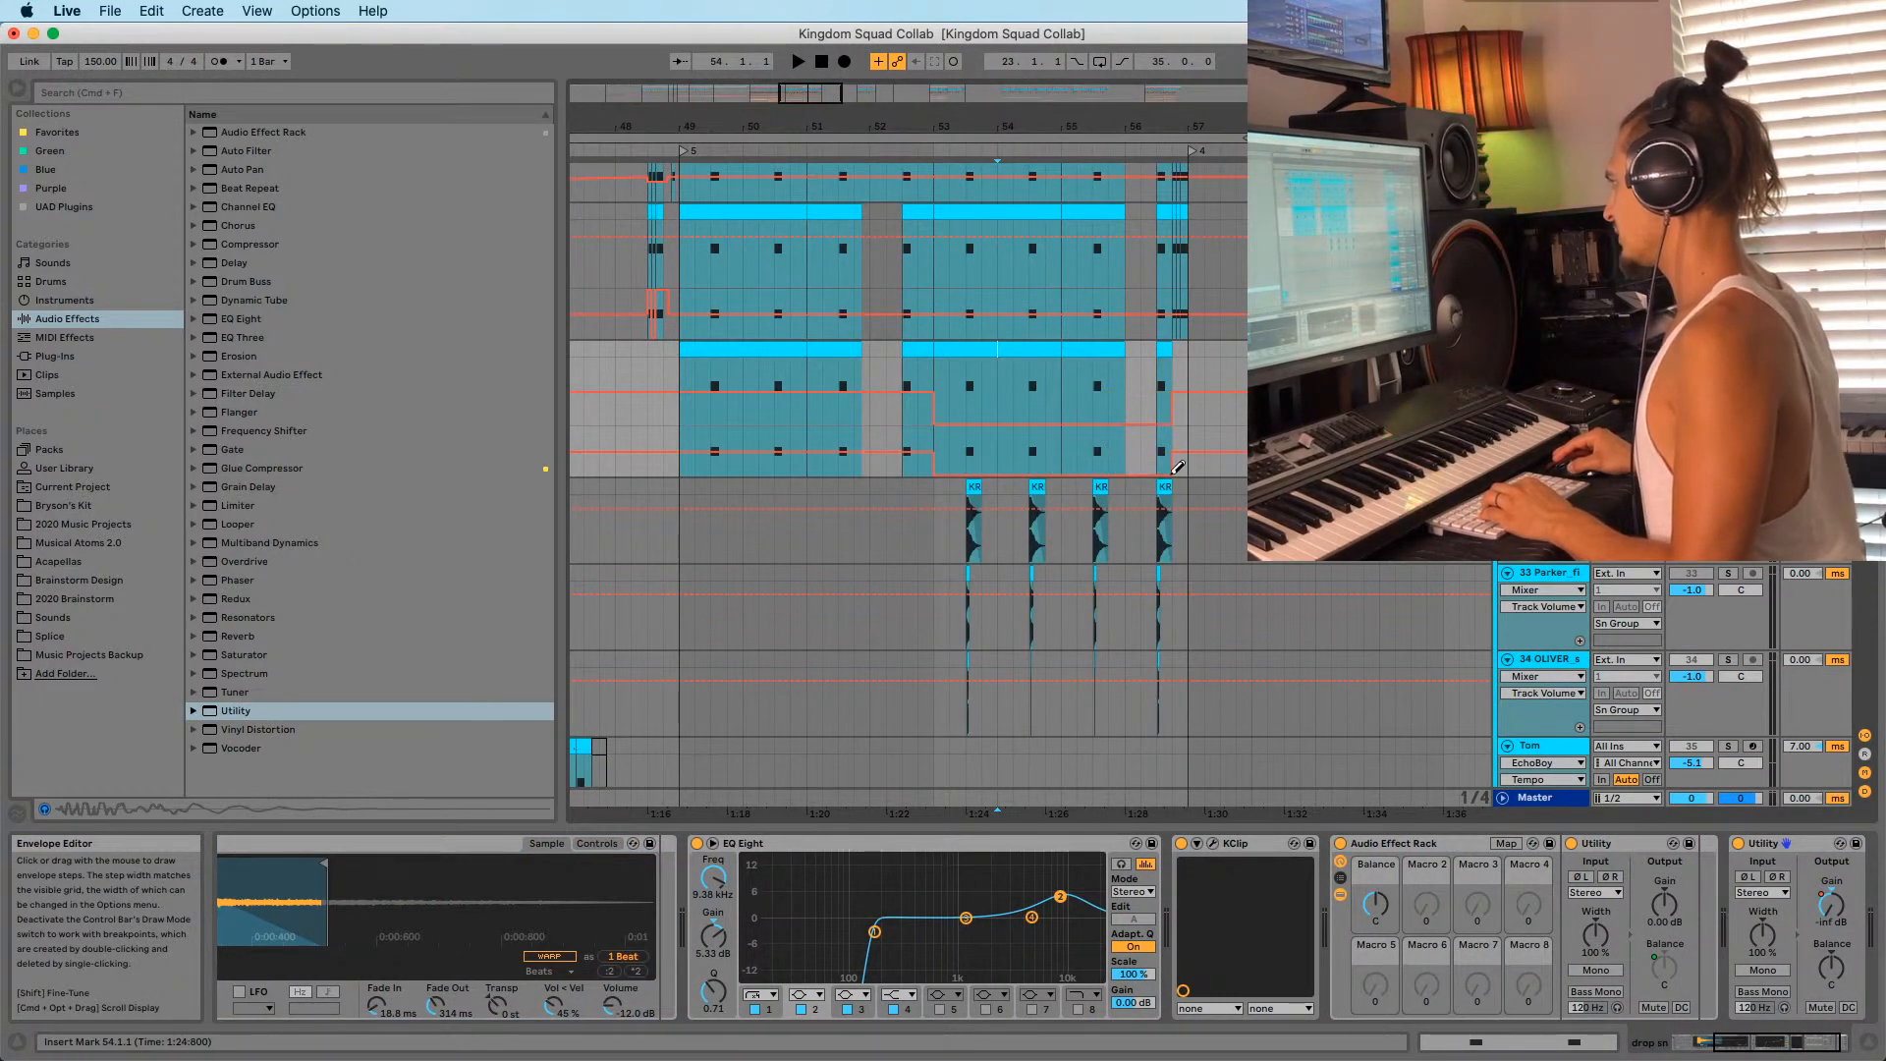
Audition the new Gain automation from bars 53 and 51 while checking the KR snare and OLIVER tracks.
left_click(966, 452)
key("space")
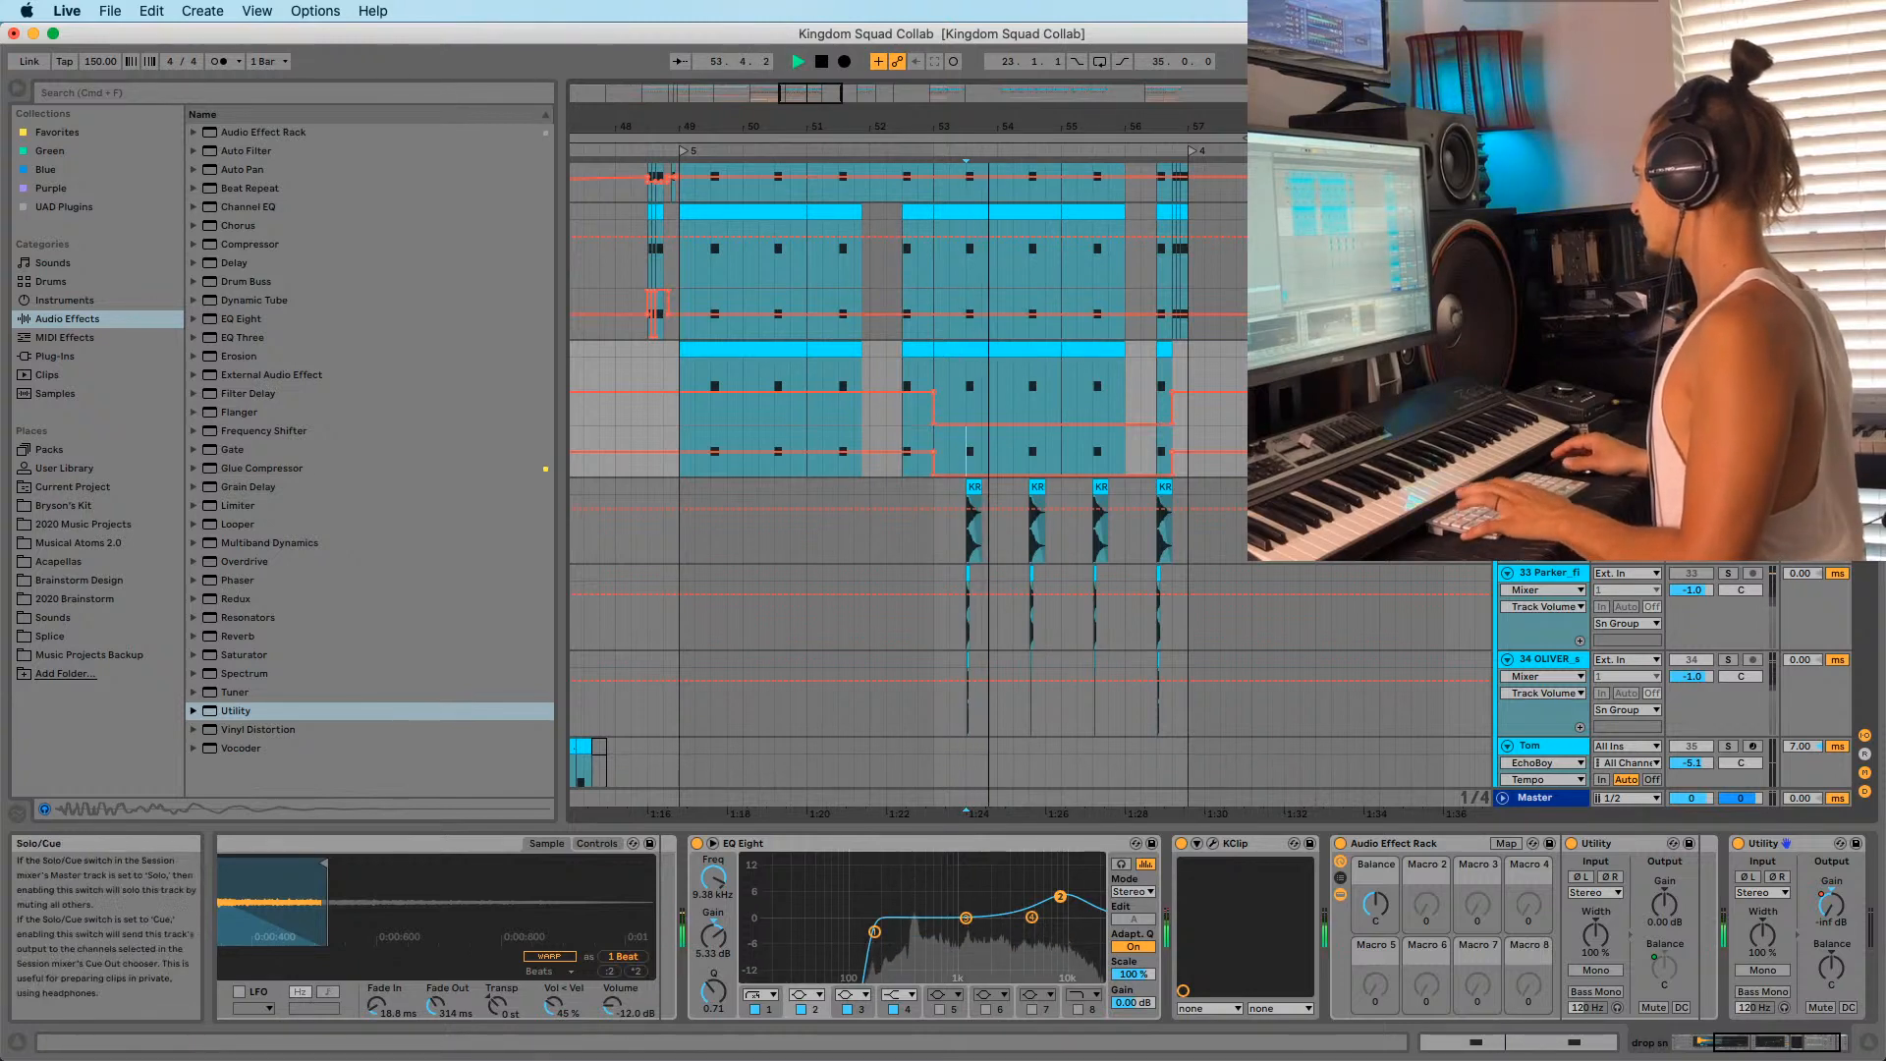
left_click(938, 486)
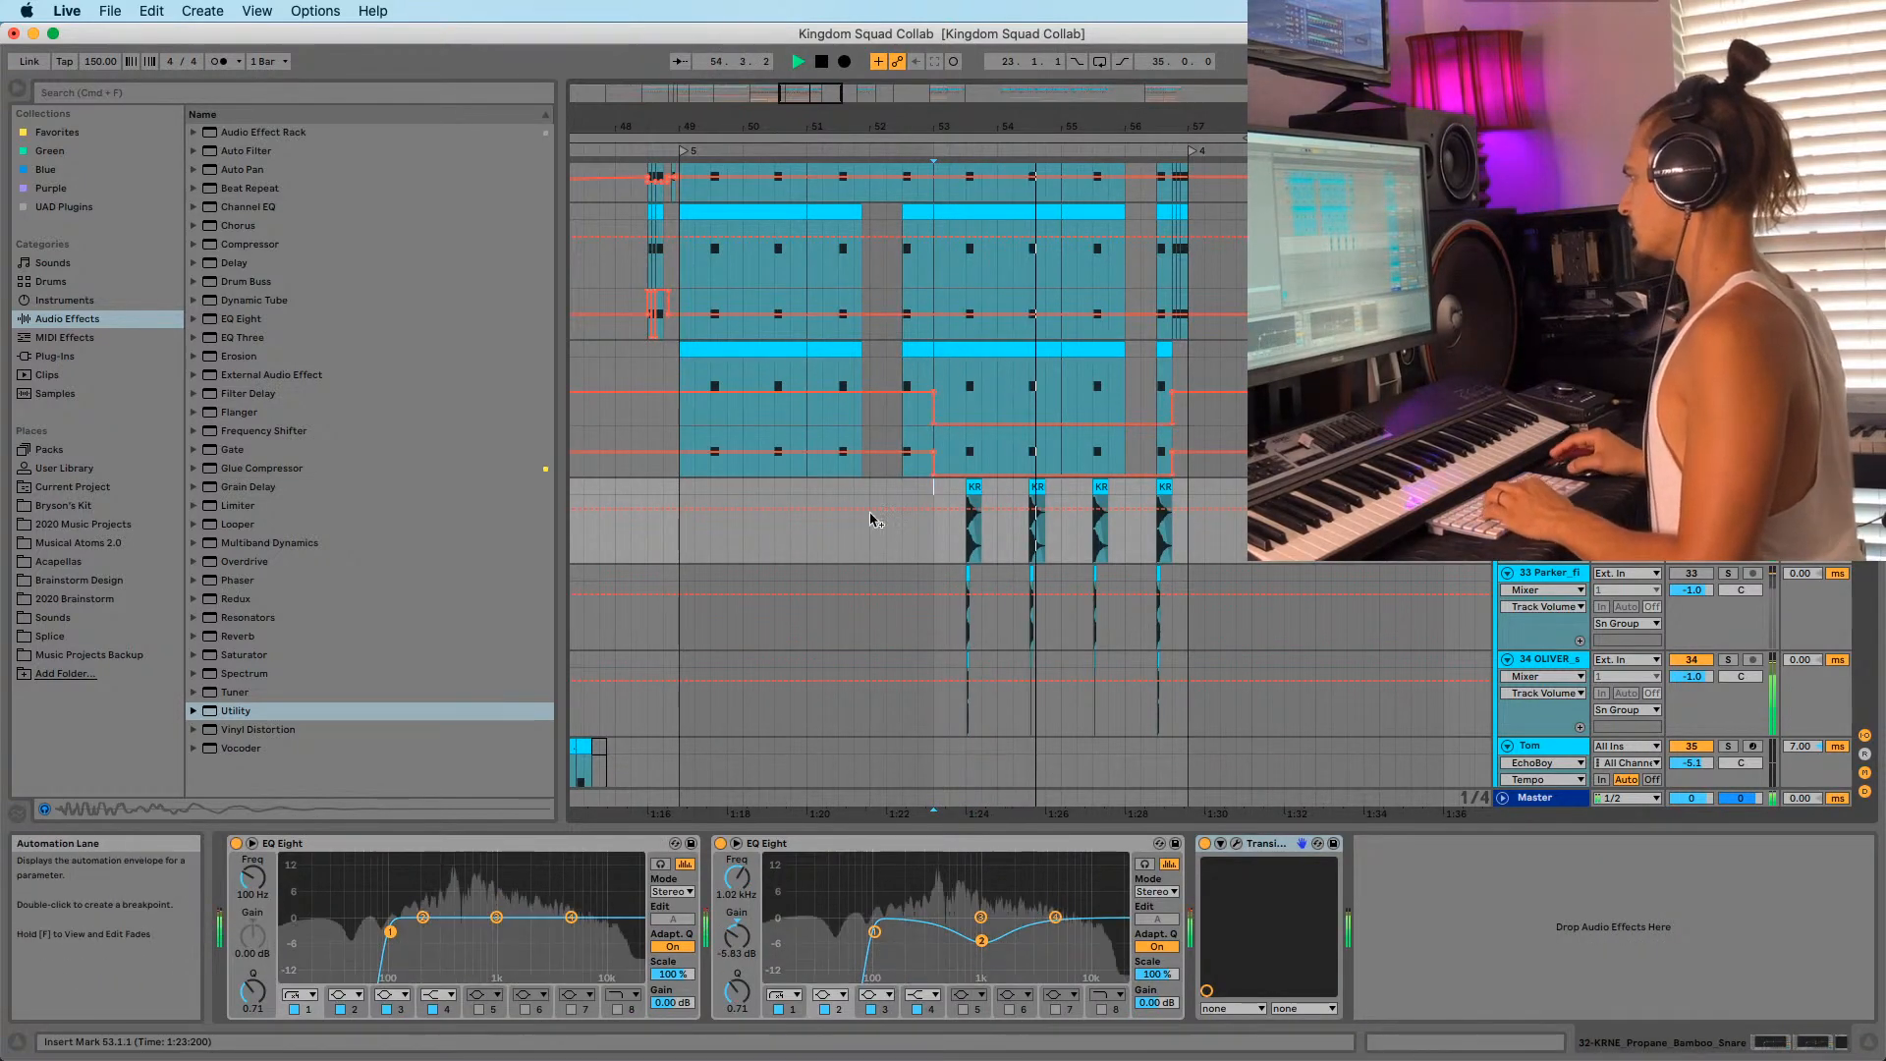
left_click(804, 487)
key("space")
key("space")
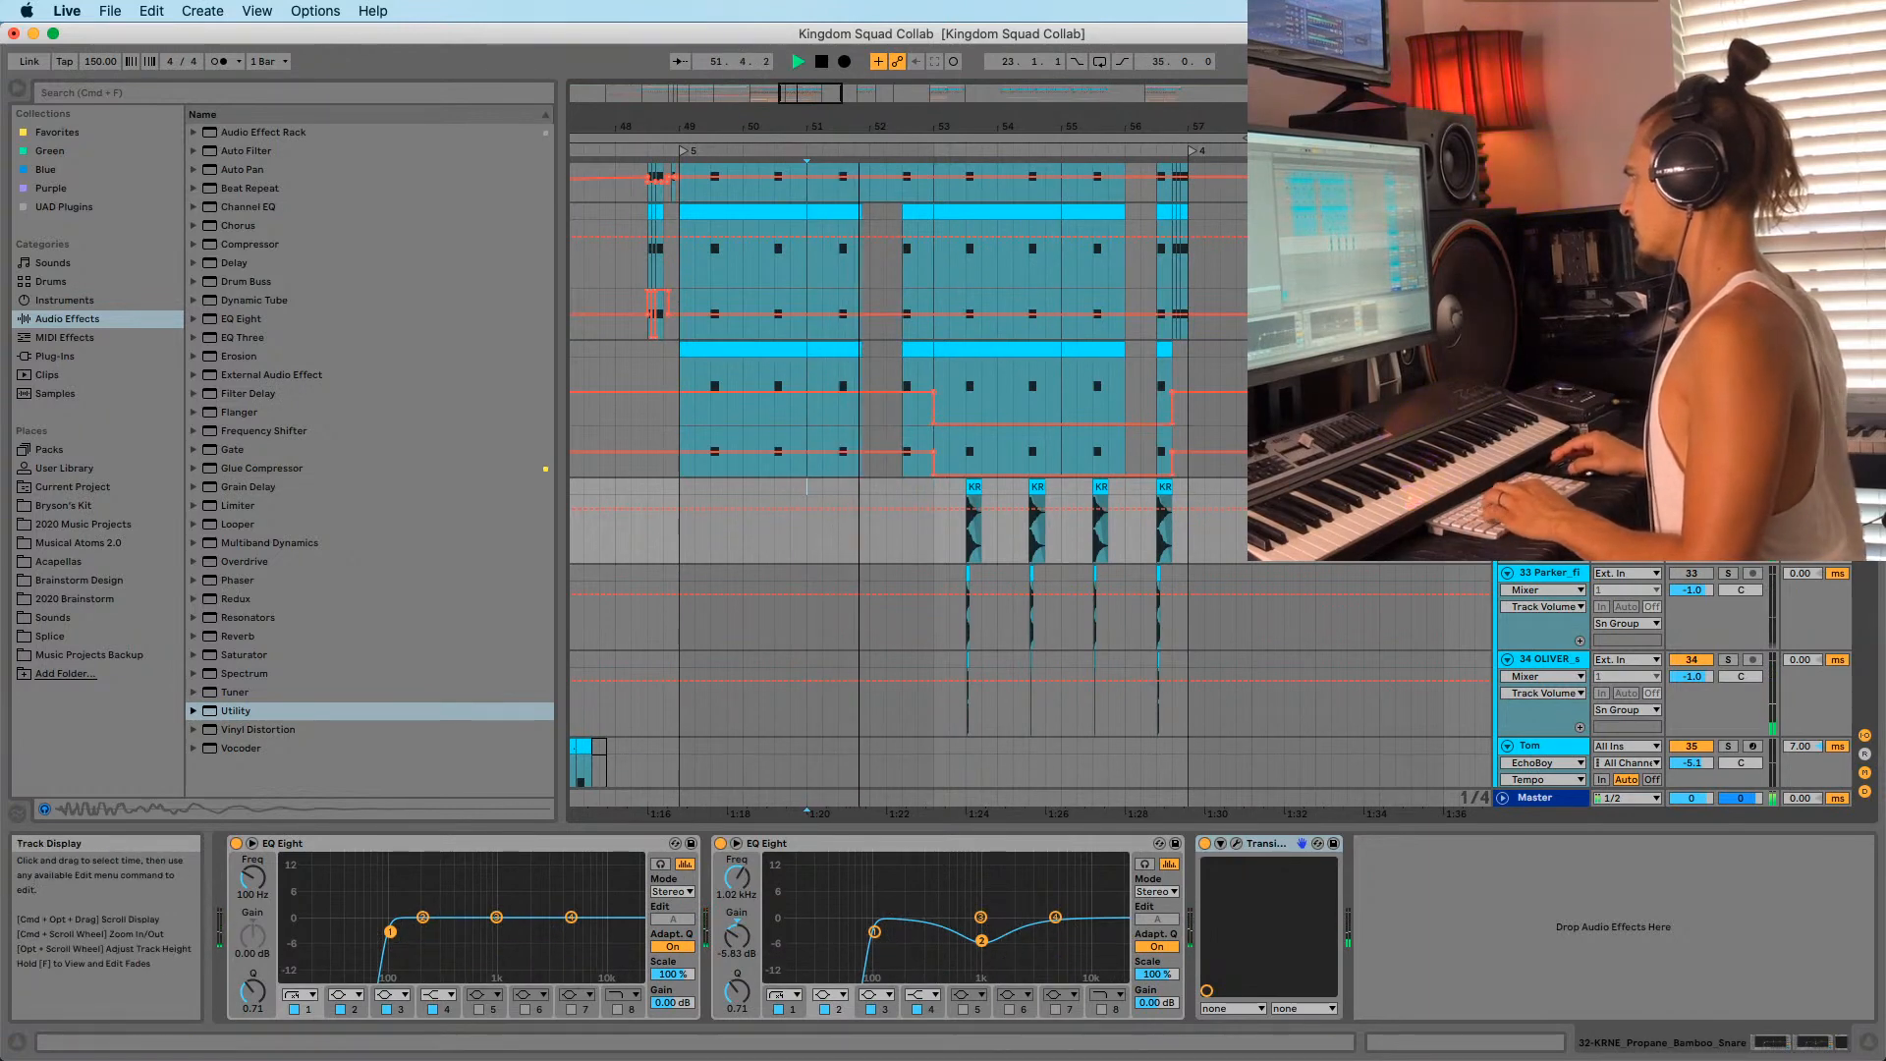
left_click(1545, 660)
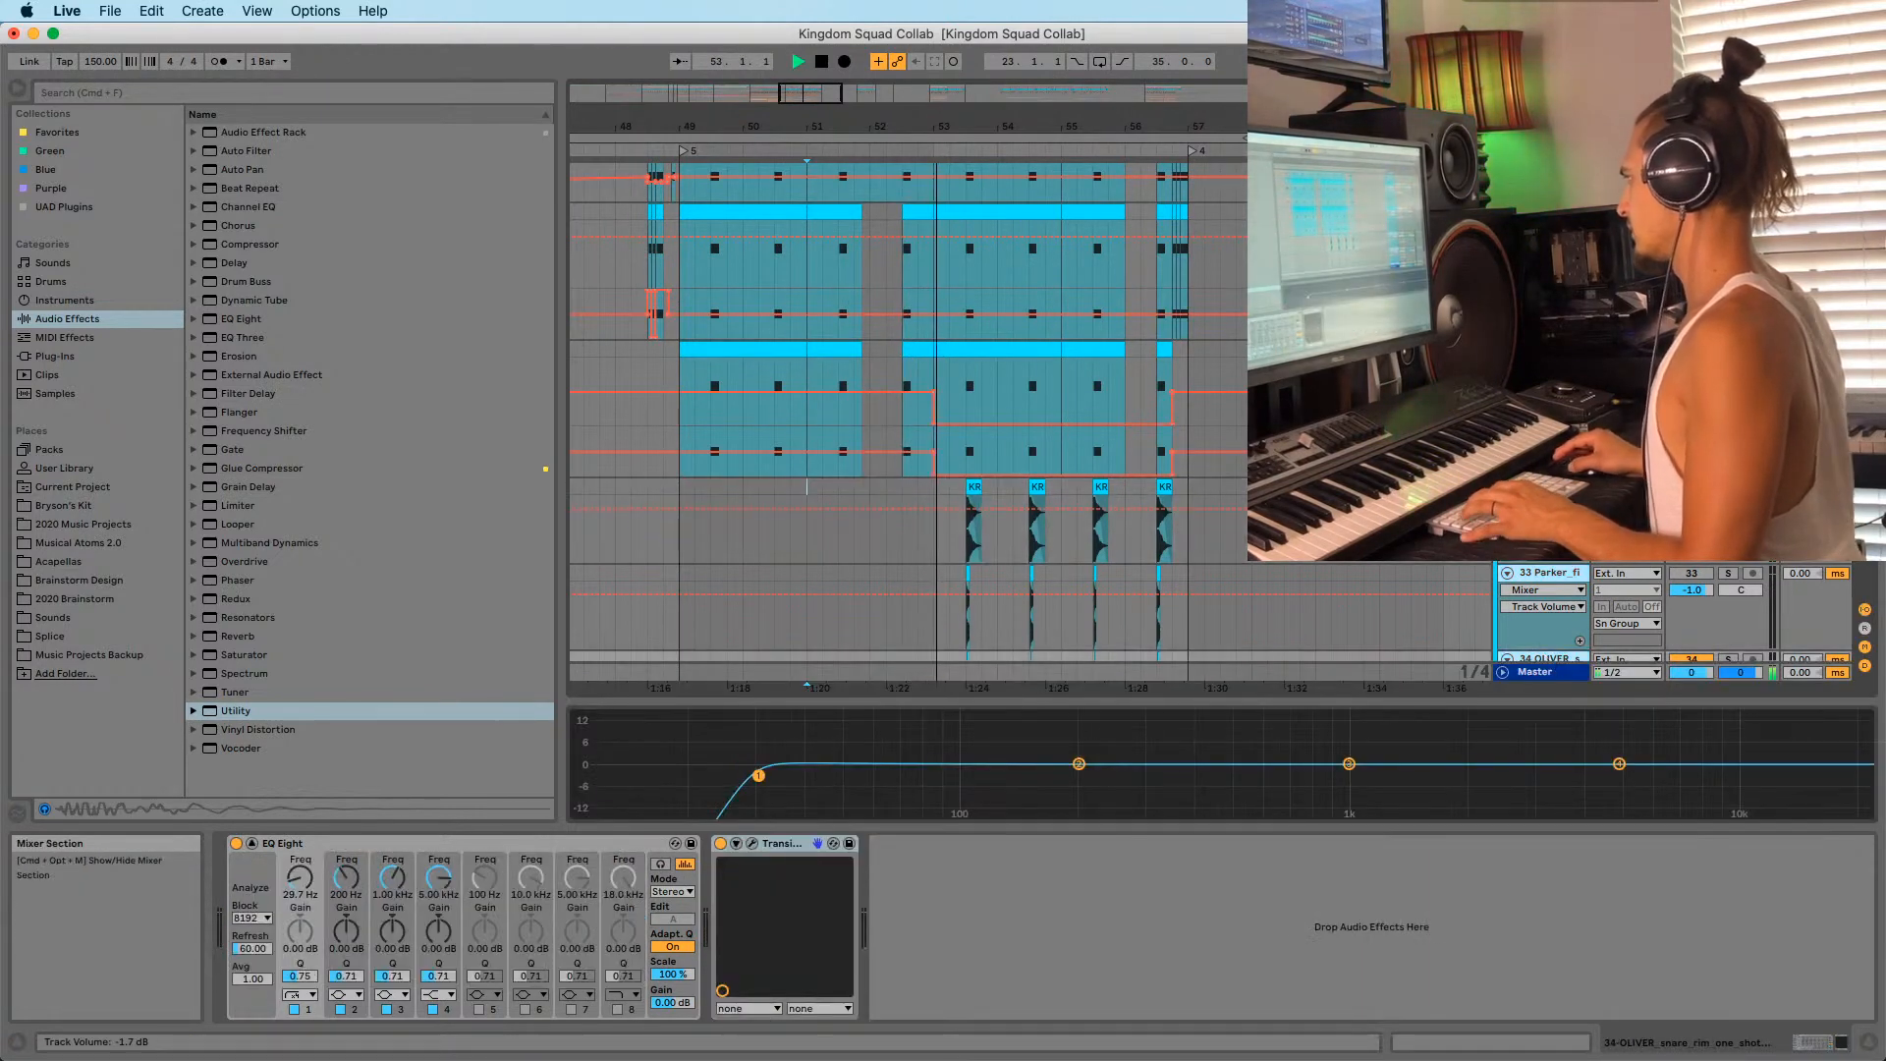
scroll(1030, 422, "down", 5)
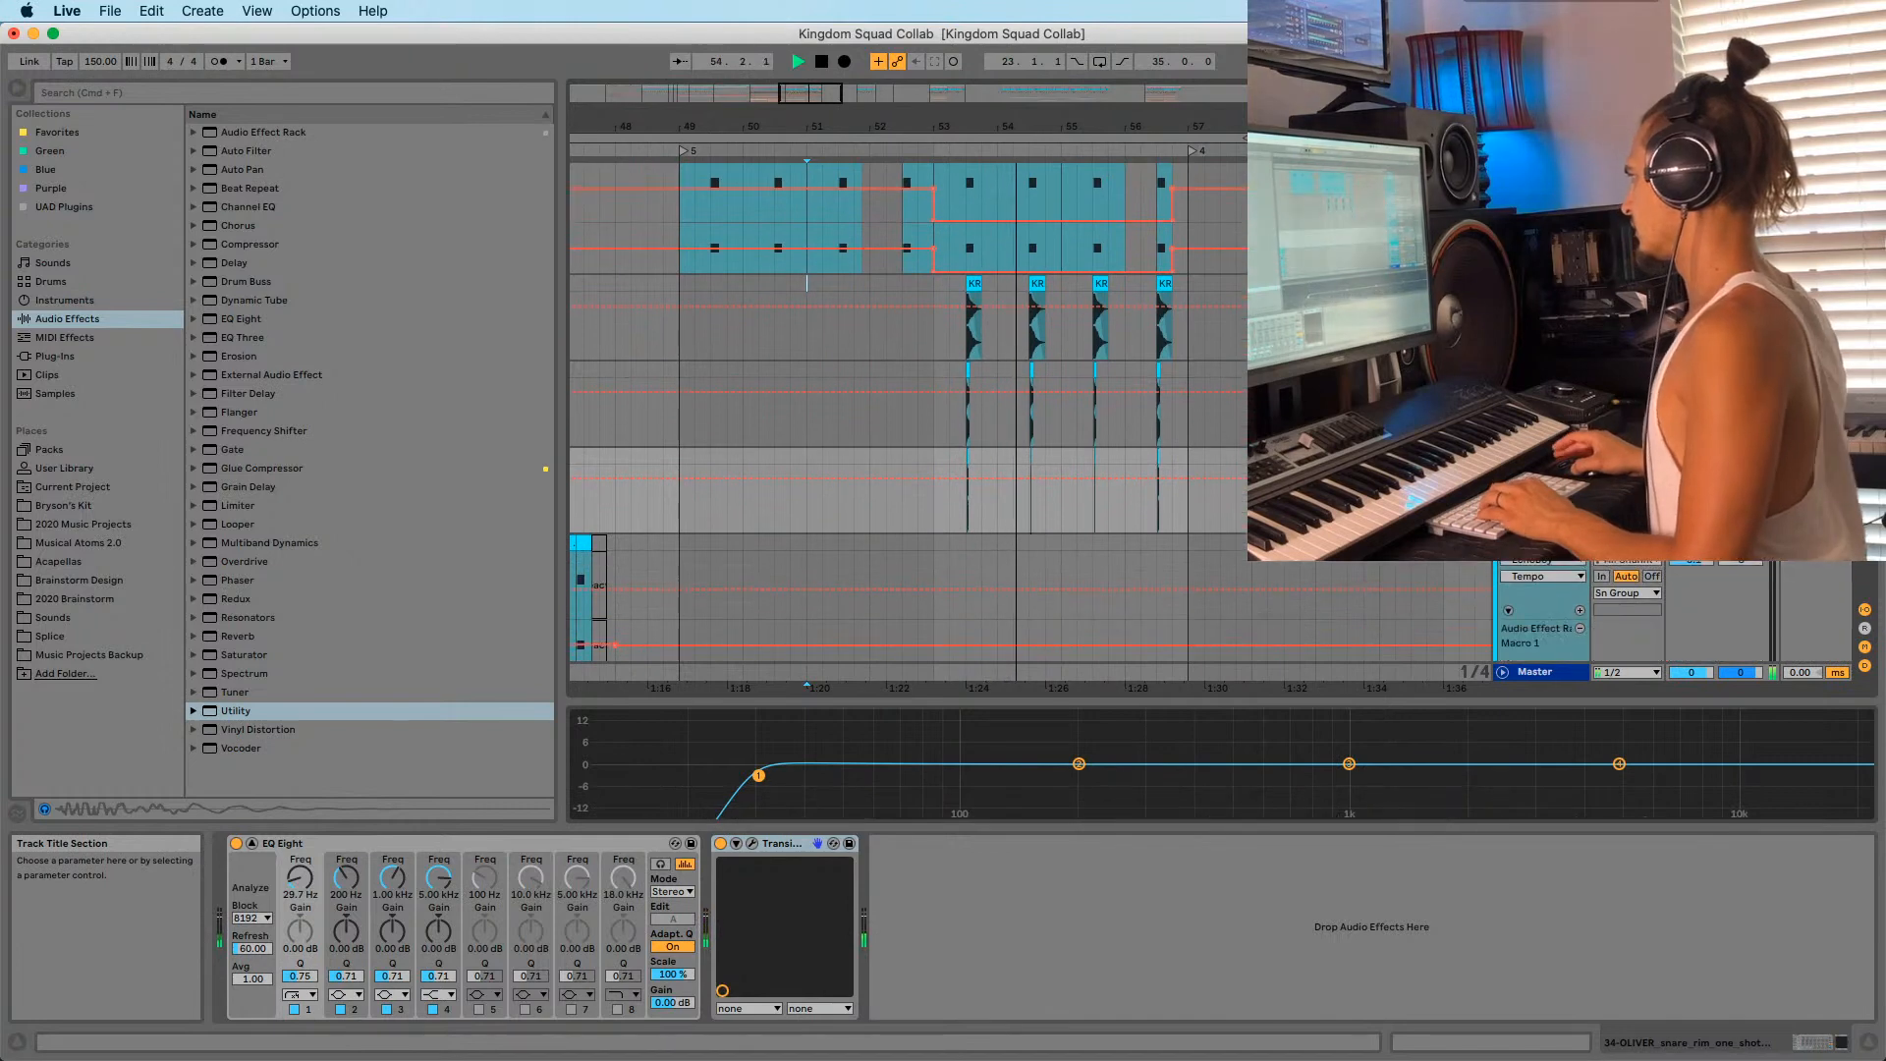
left_click(1545, 283)
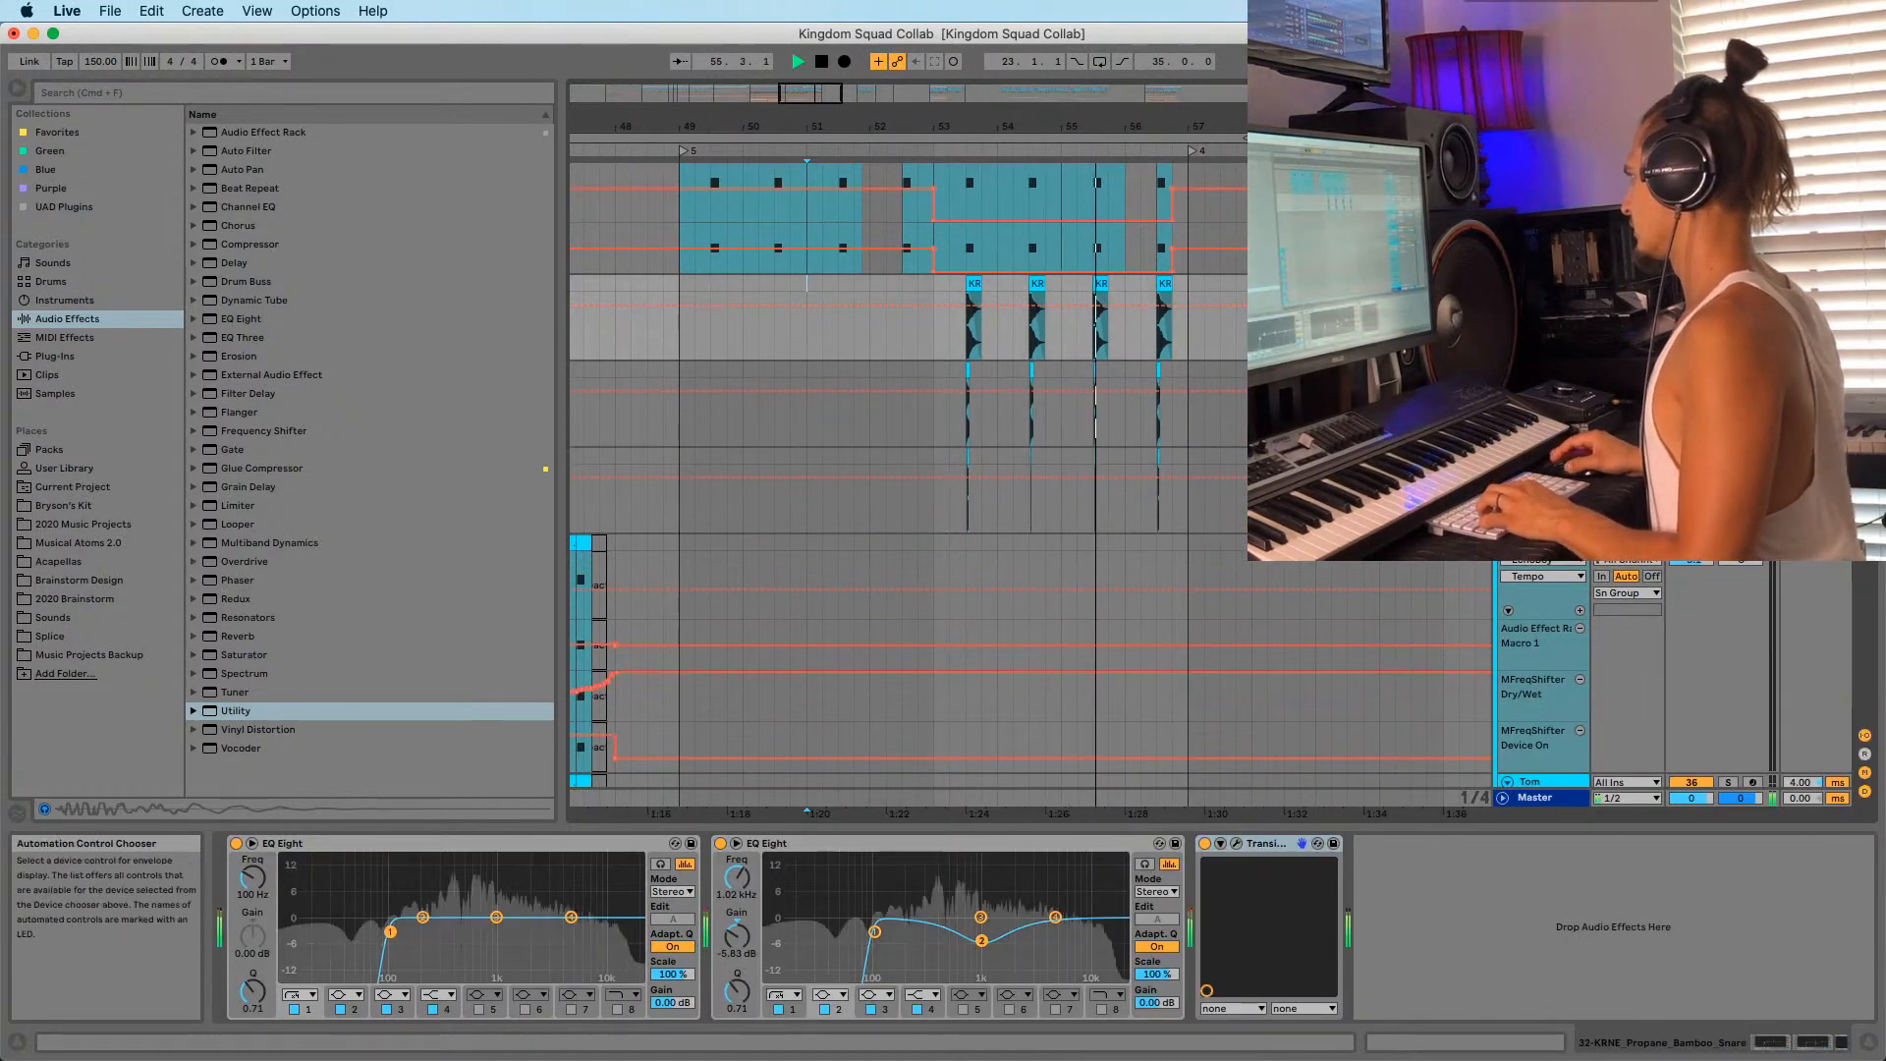
left_click(1545, 456)
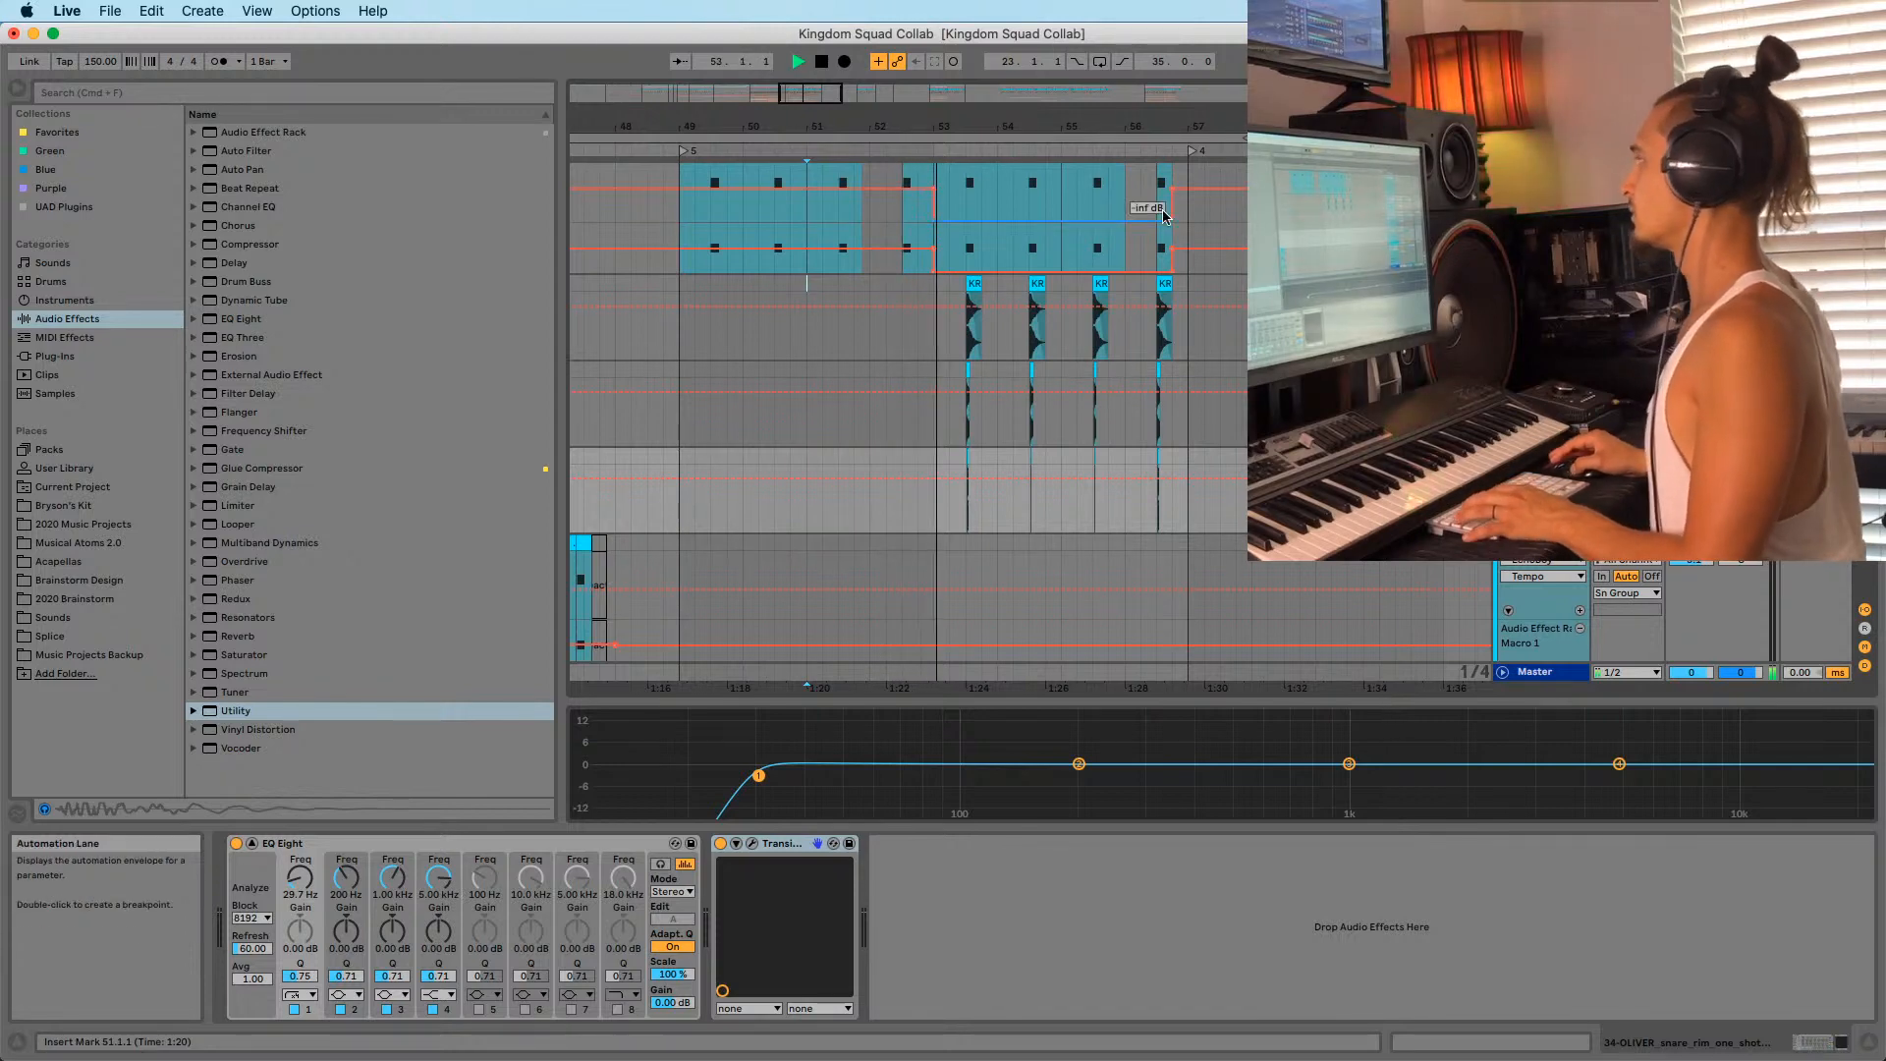
Zoom into bars 53–56 and draw stepped Gain dips in Draw Mode.
left_click_drag(1164, 119, 1204, 196)
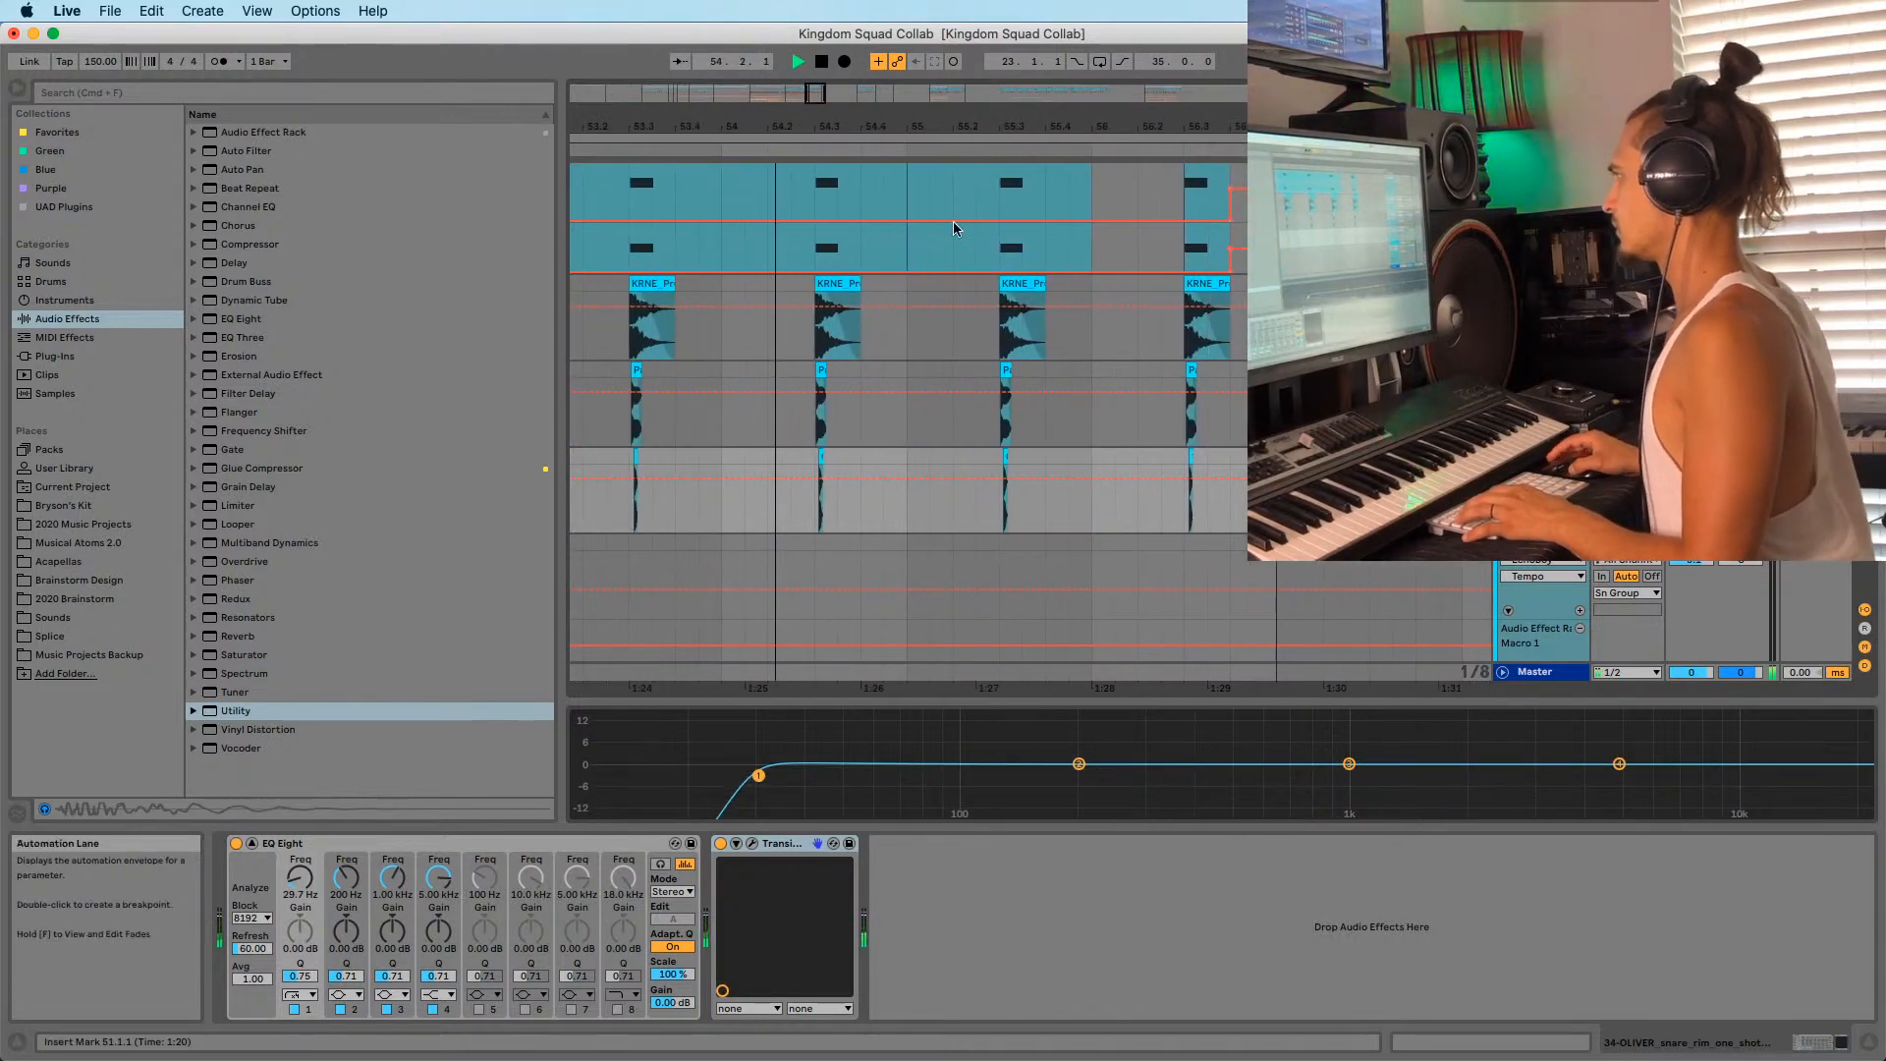
left_click_drag(854, 124, 913, 61)
scroll(918, 312, "up", 2)
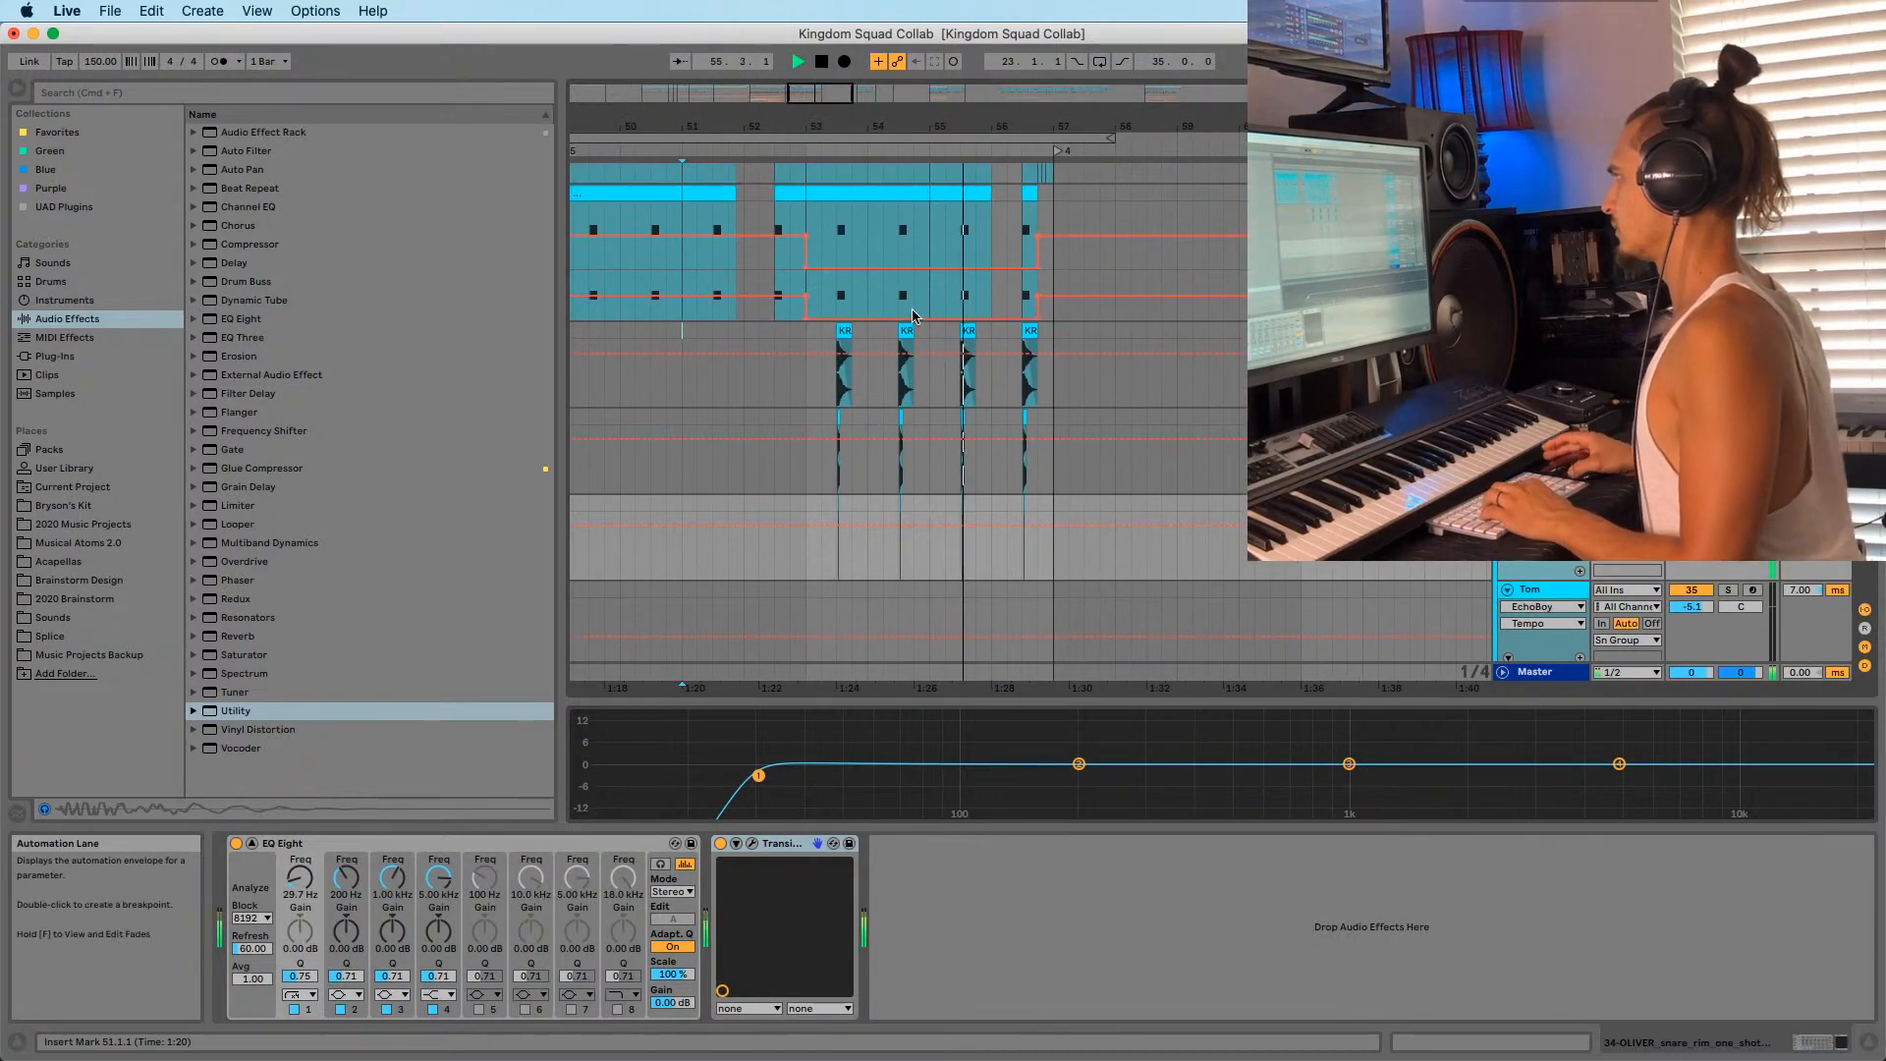
key("space")
key("b")
left_click_drag(817, 302, 992, 292)
Replay the drop from bar 53, stop, and select the Parker and OLIVER snare layer tracks.
left_click(792, 332)
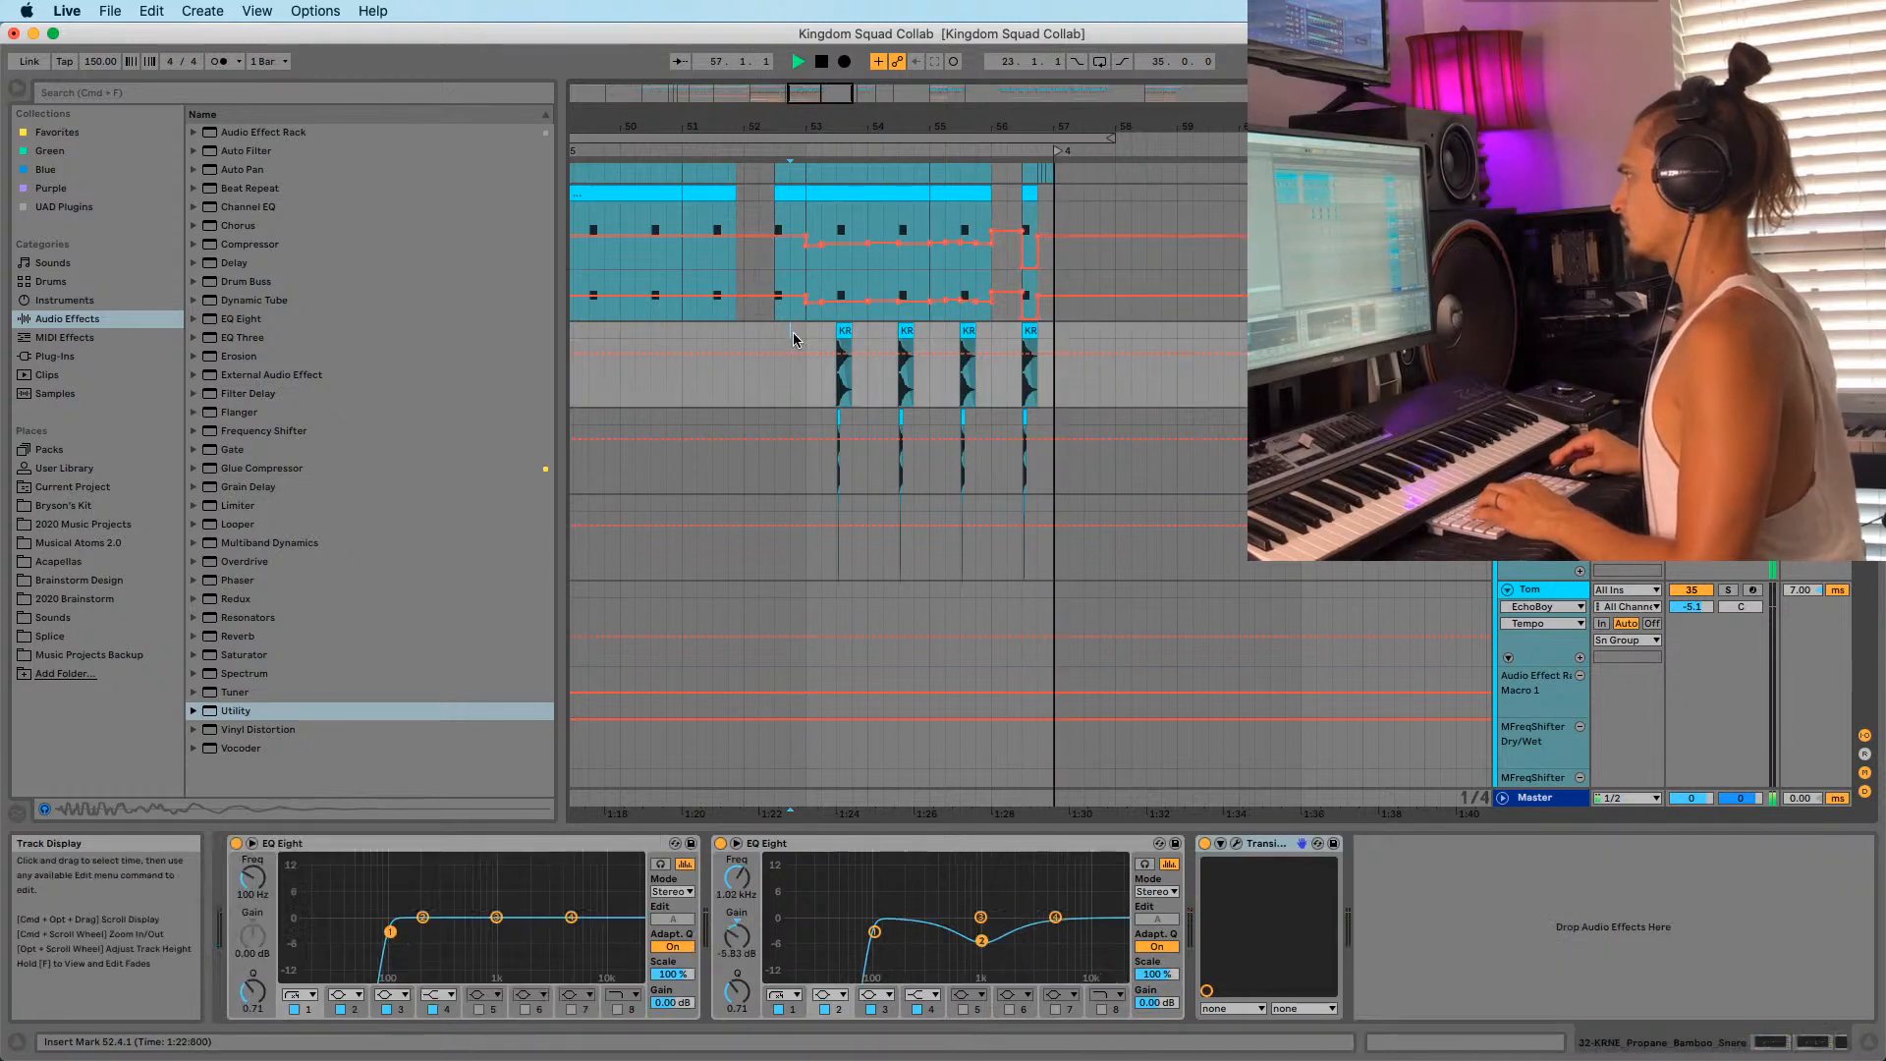
scroll(788, 356, "up", 5)
scroll(791, 353, "up", 3)
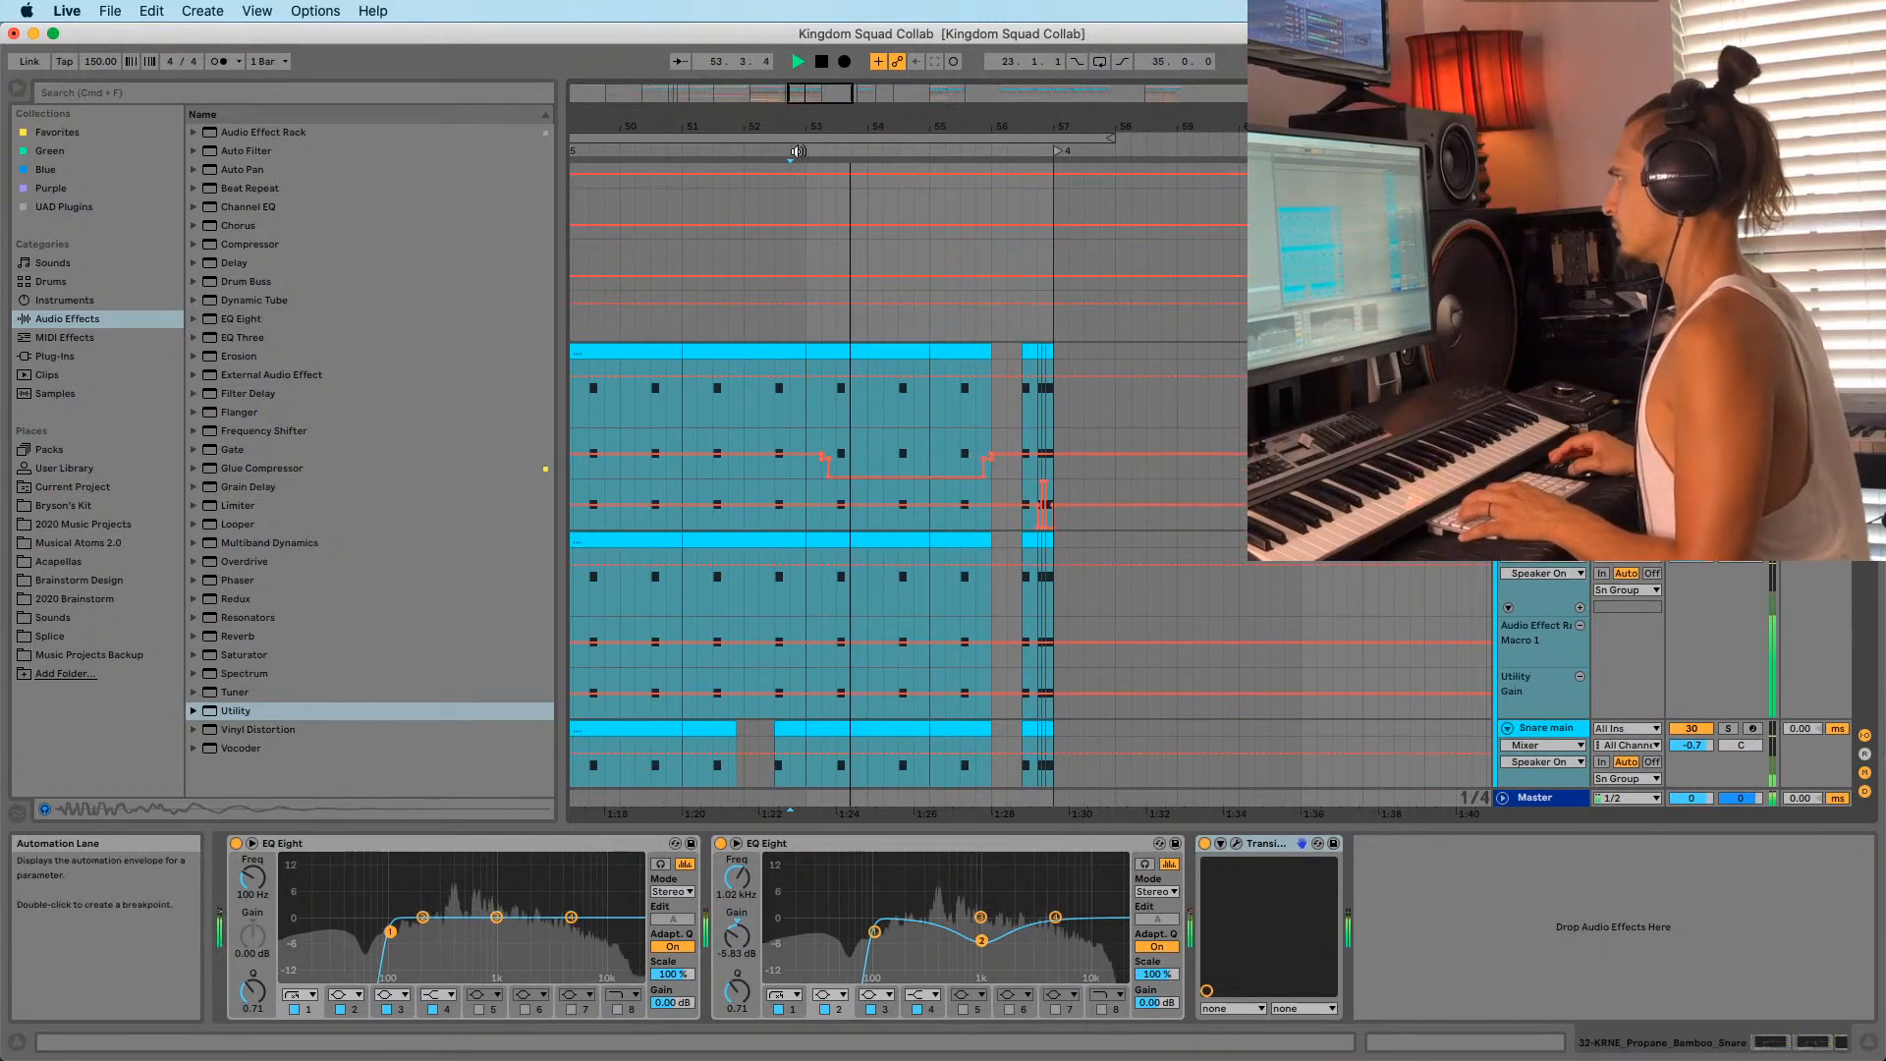
left_click_drag(805, 127, 916, 157)
left_click(892, 297)
scroll(892, 273, "down", 5)
key("space")
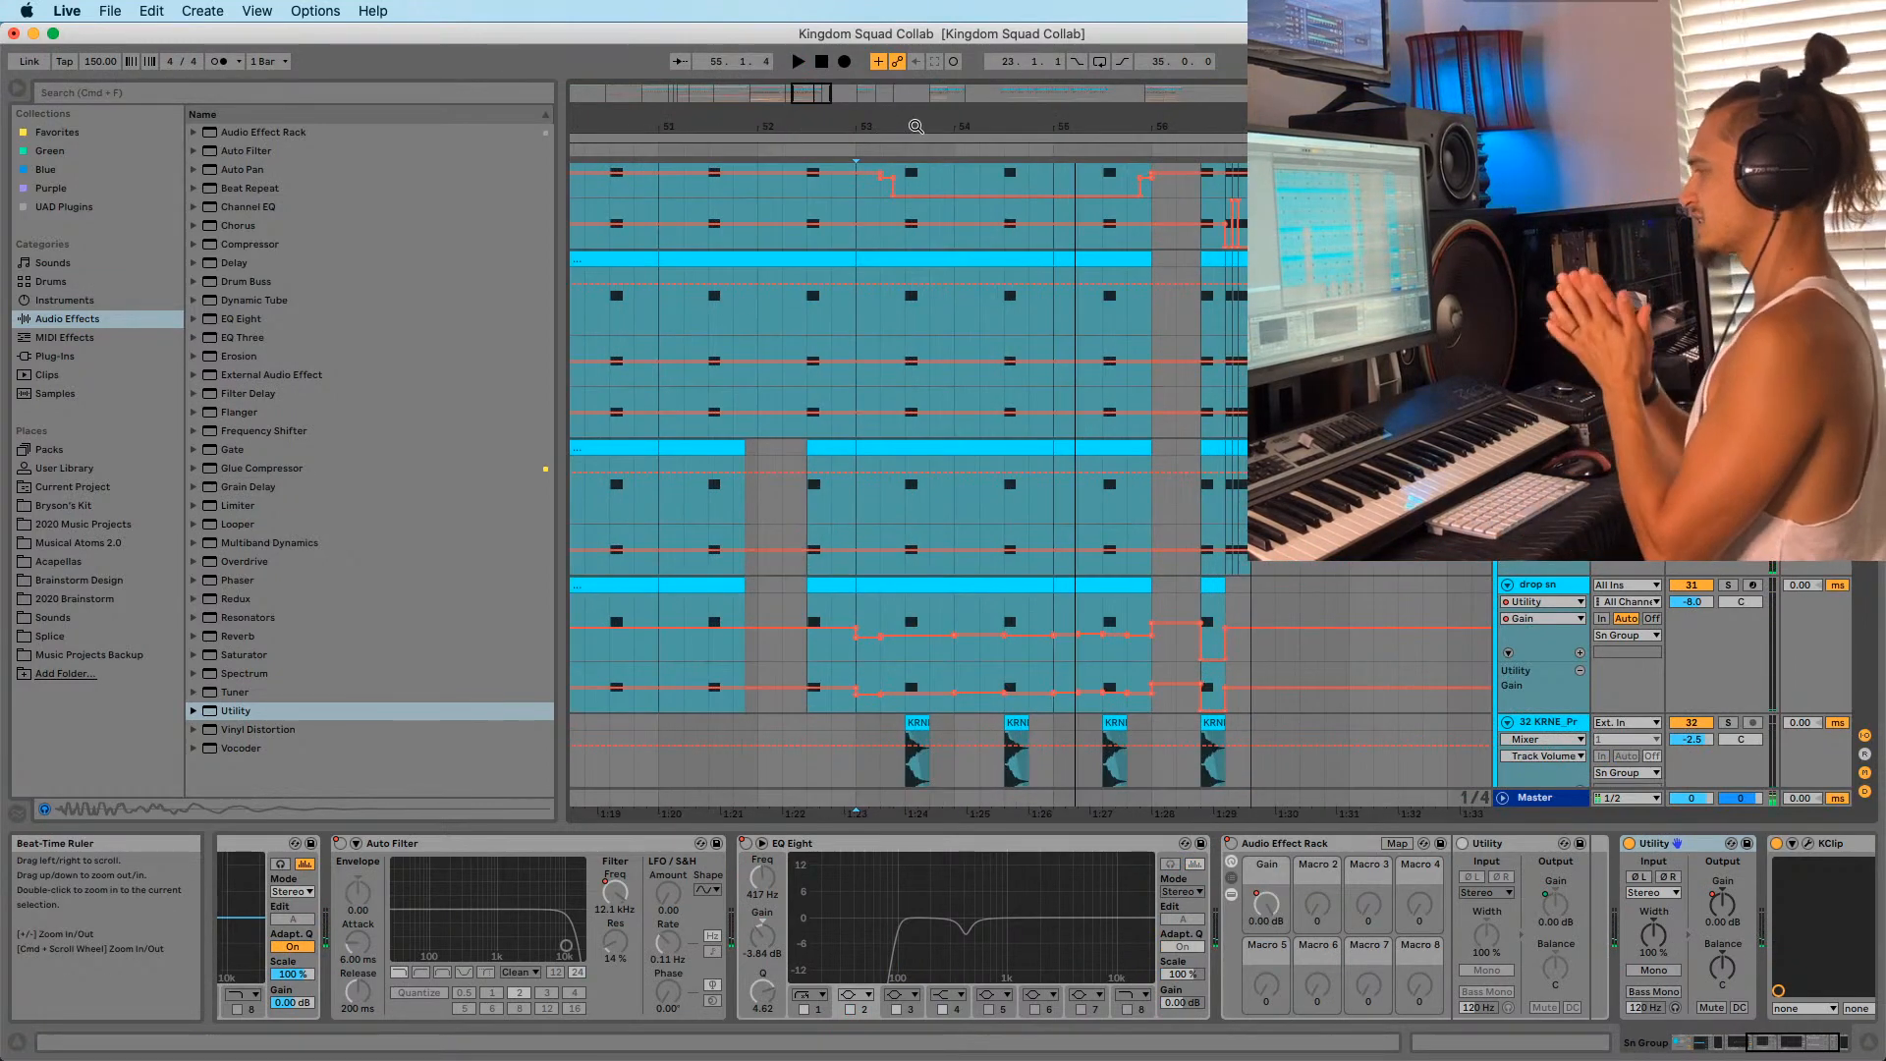
scroll(950, 285, "down", 4)
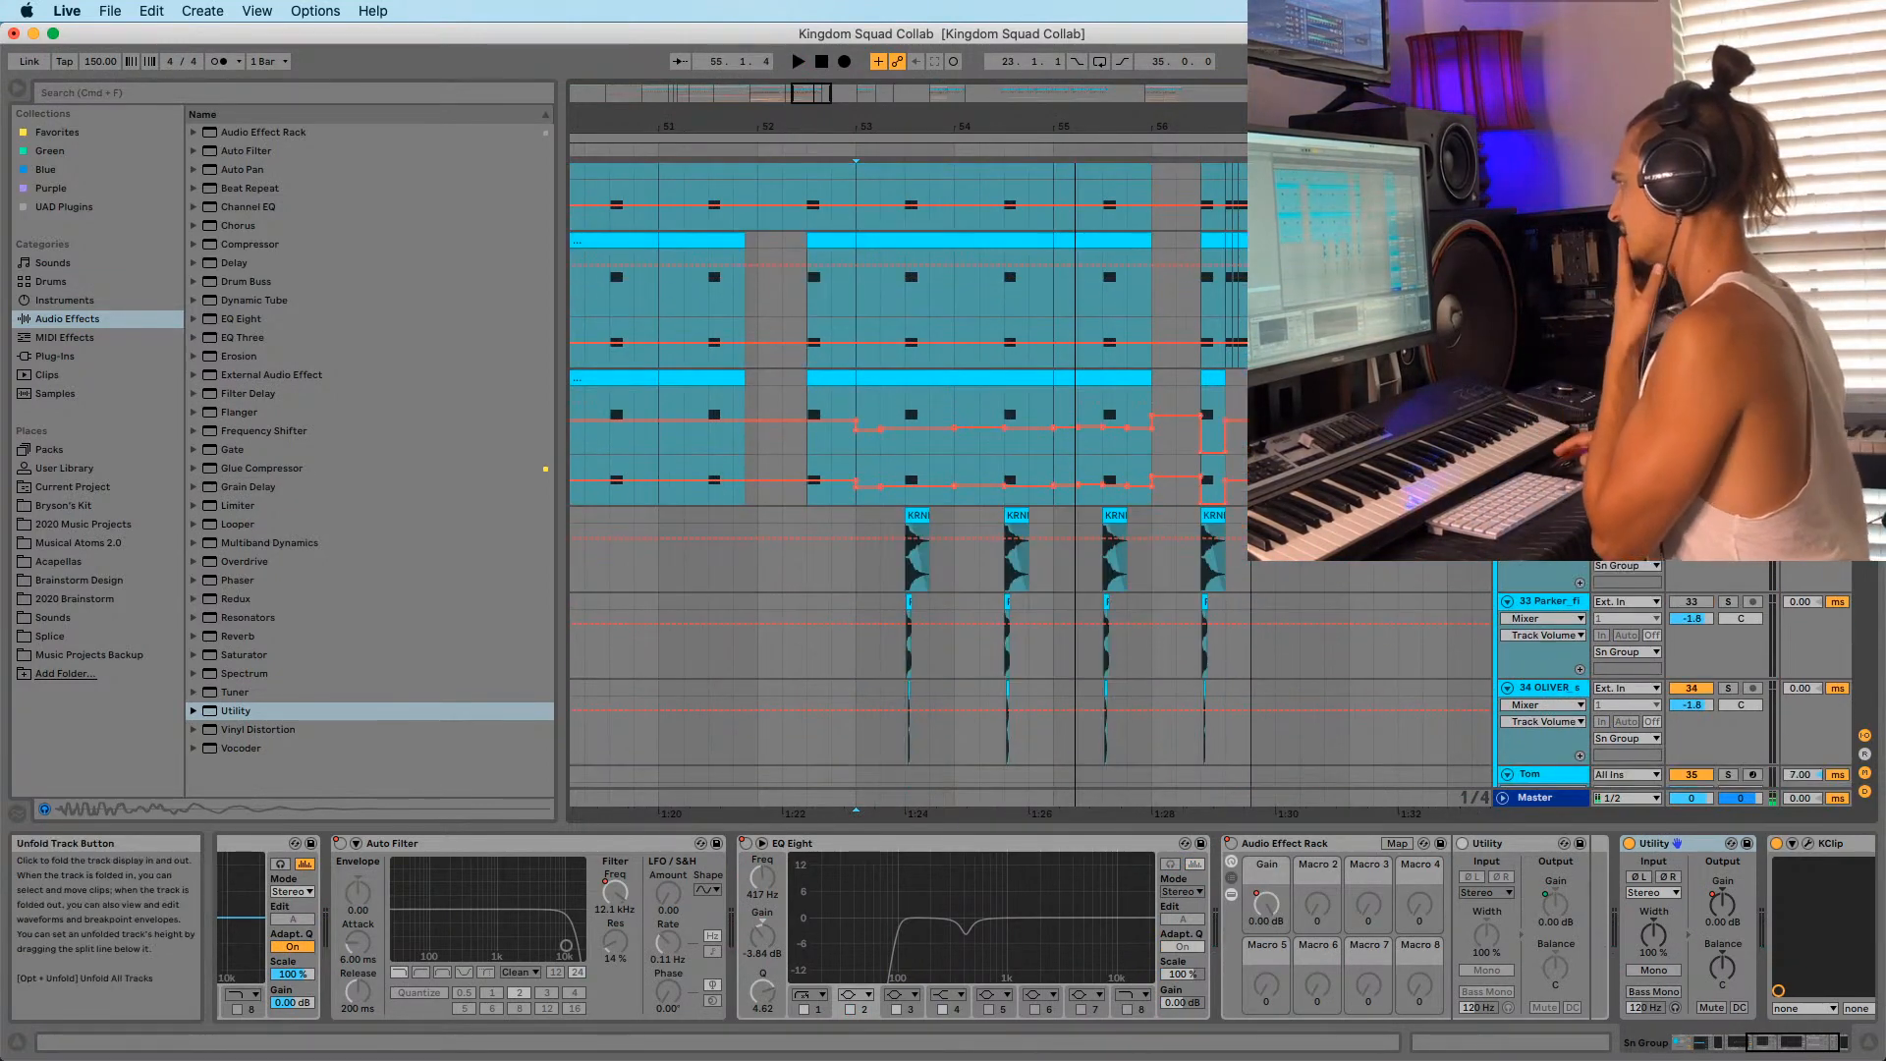
left_click(1539, 601)
scroll(1539, 601, "down", 3)
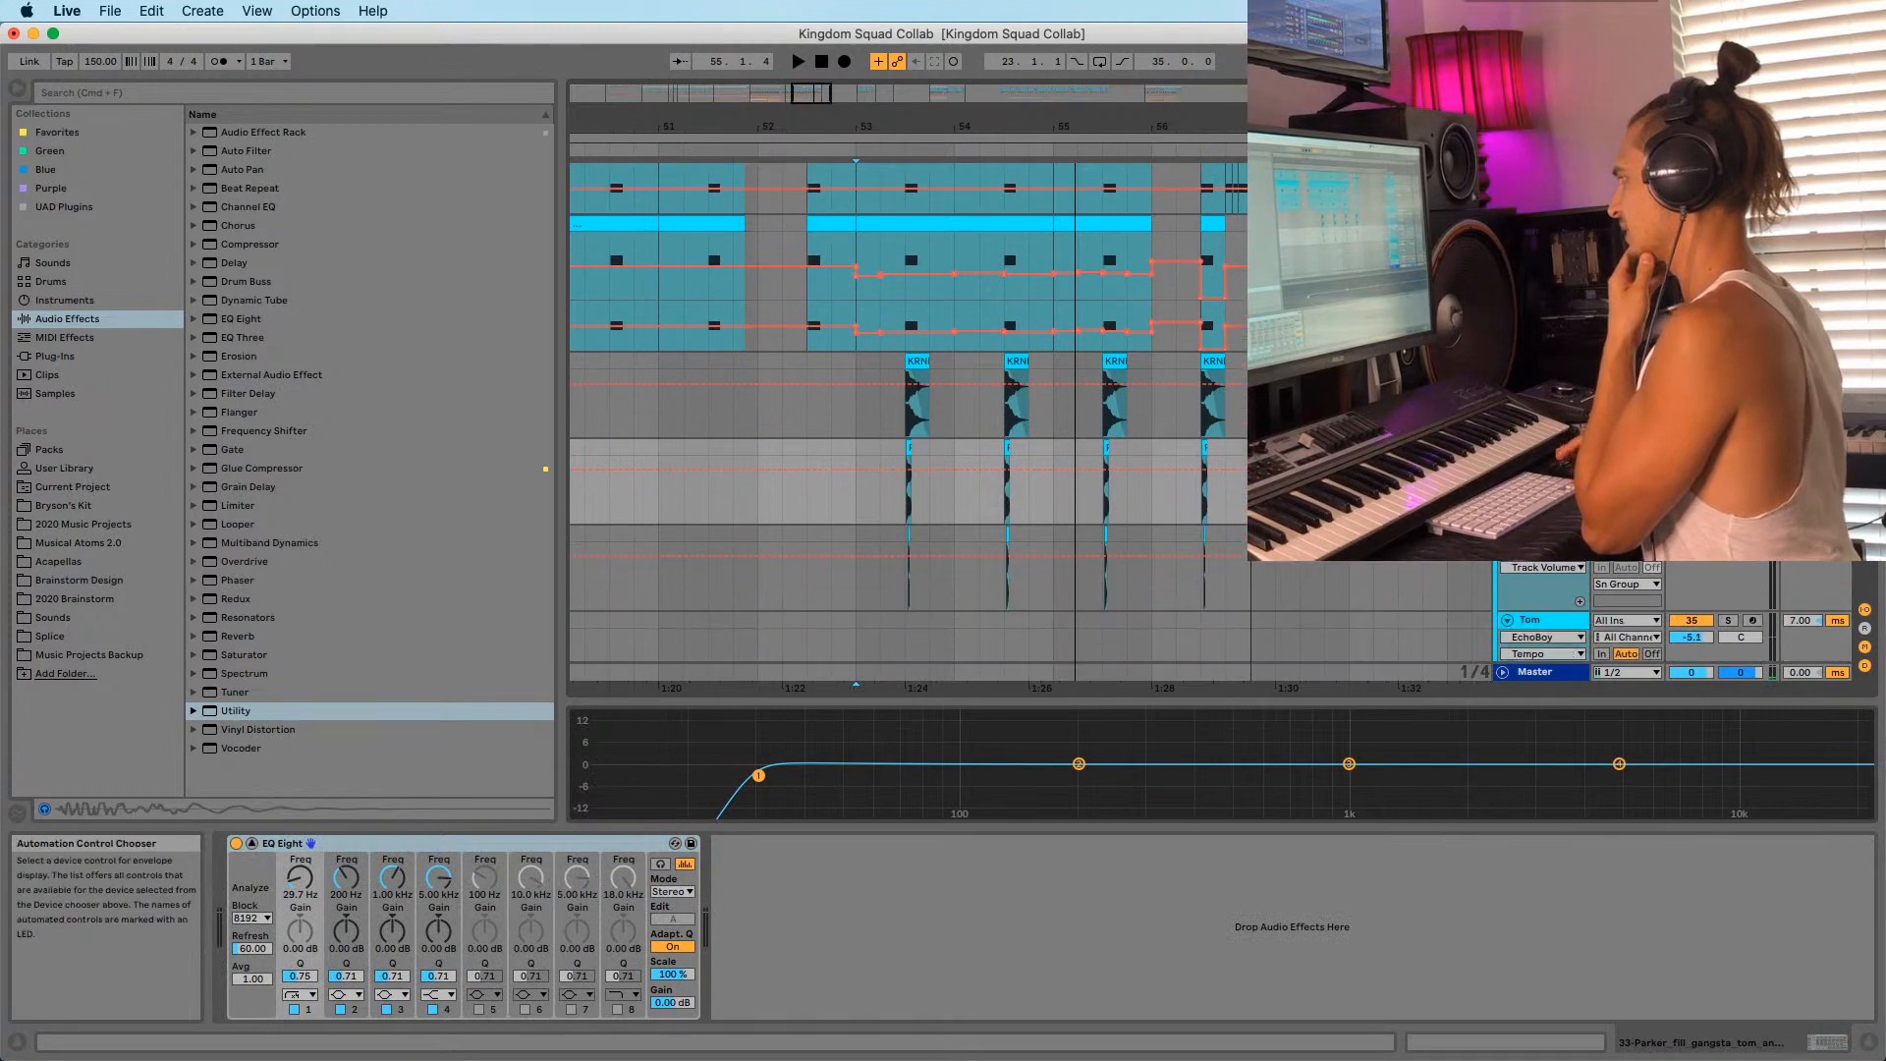
left_click(1539, 535)
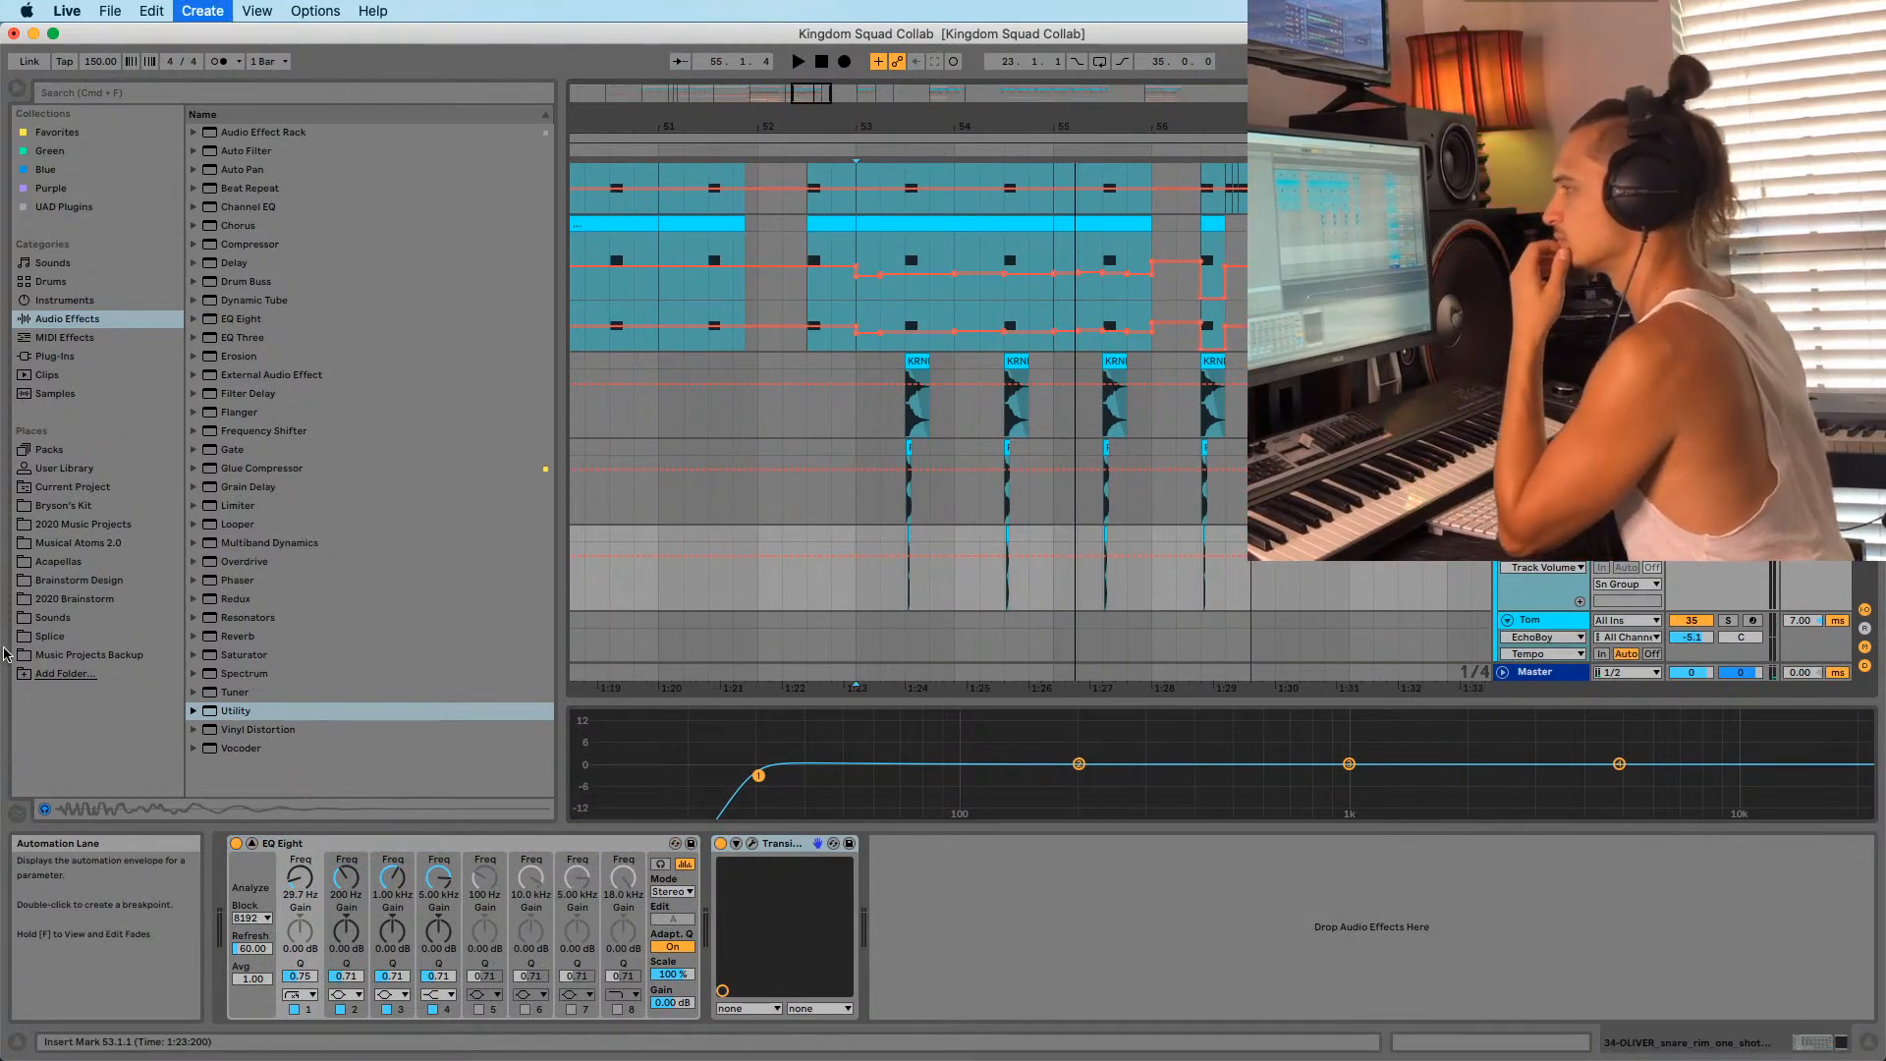
Search the browser for 'snare' and place Chorus_Snare.wav on a new track near bar 53.
left_click(47, 635)
scroll(254, 655, "down", 2)
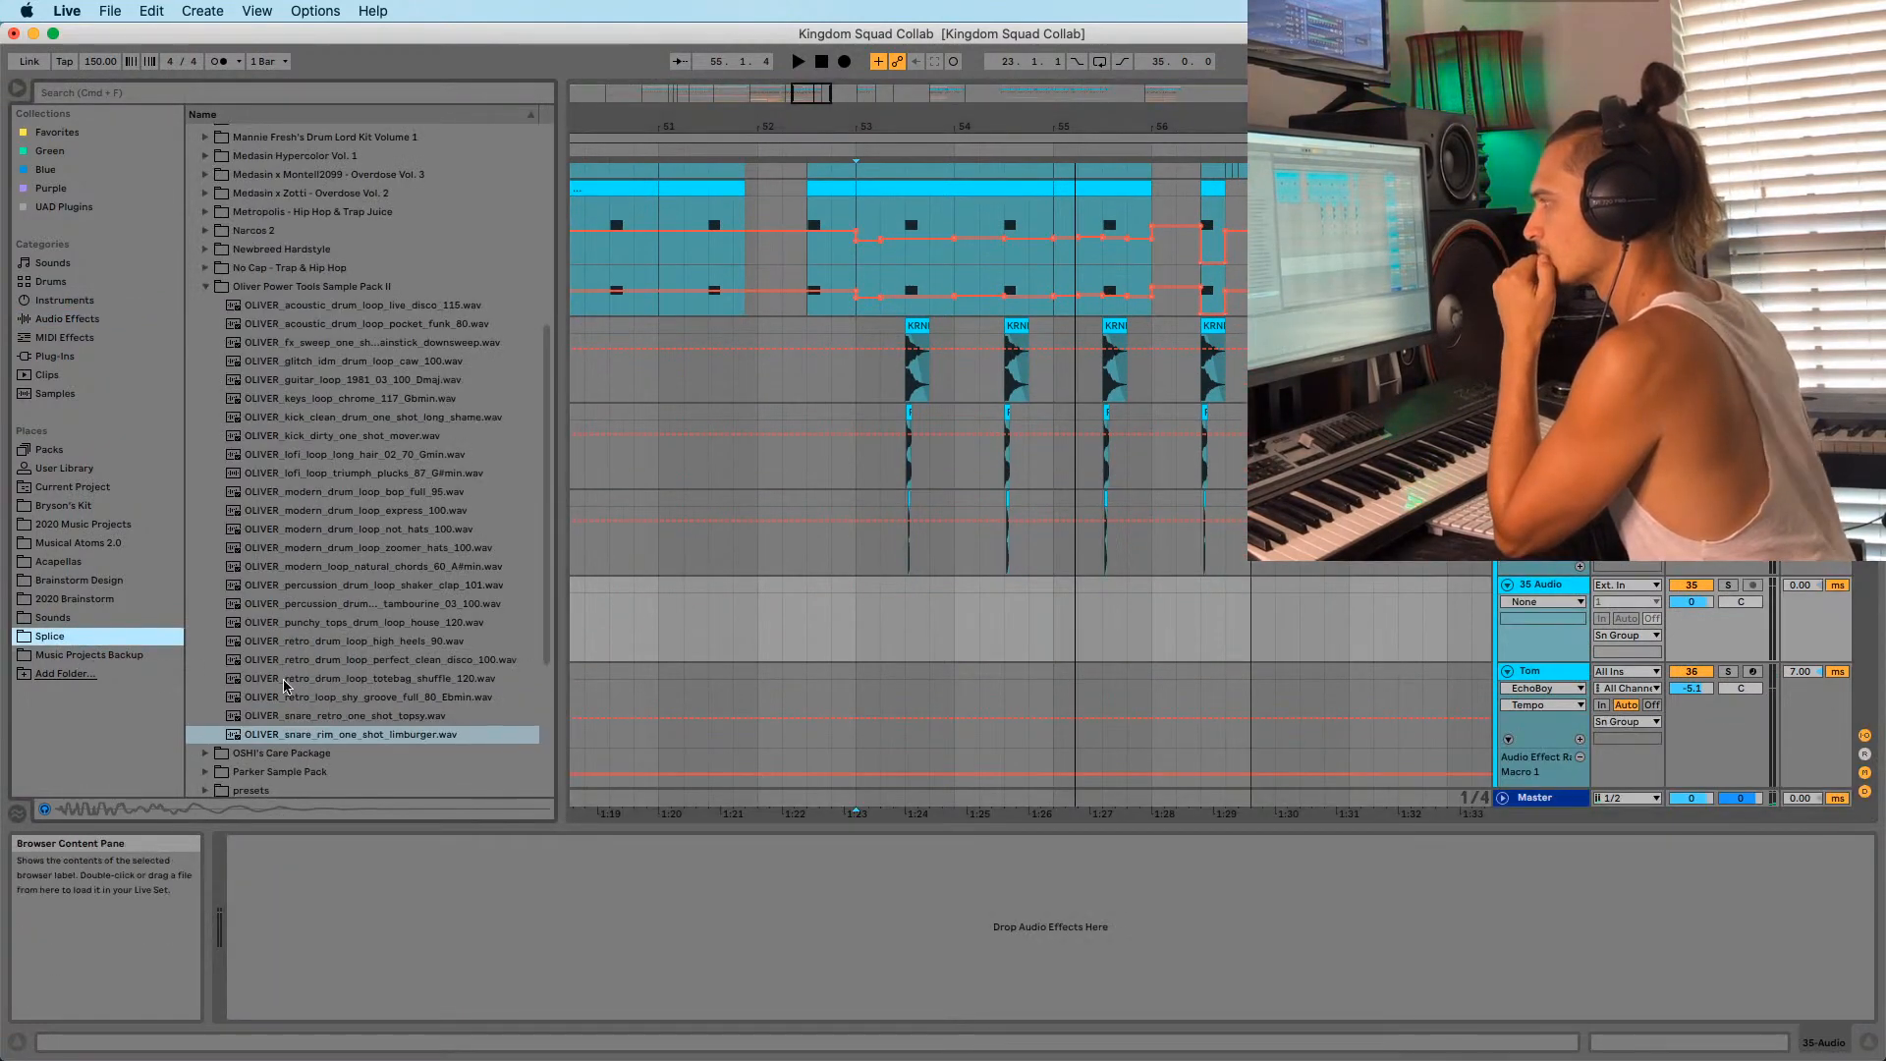
scroll(253, 655, "up", 3)
left_click(218, 93)
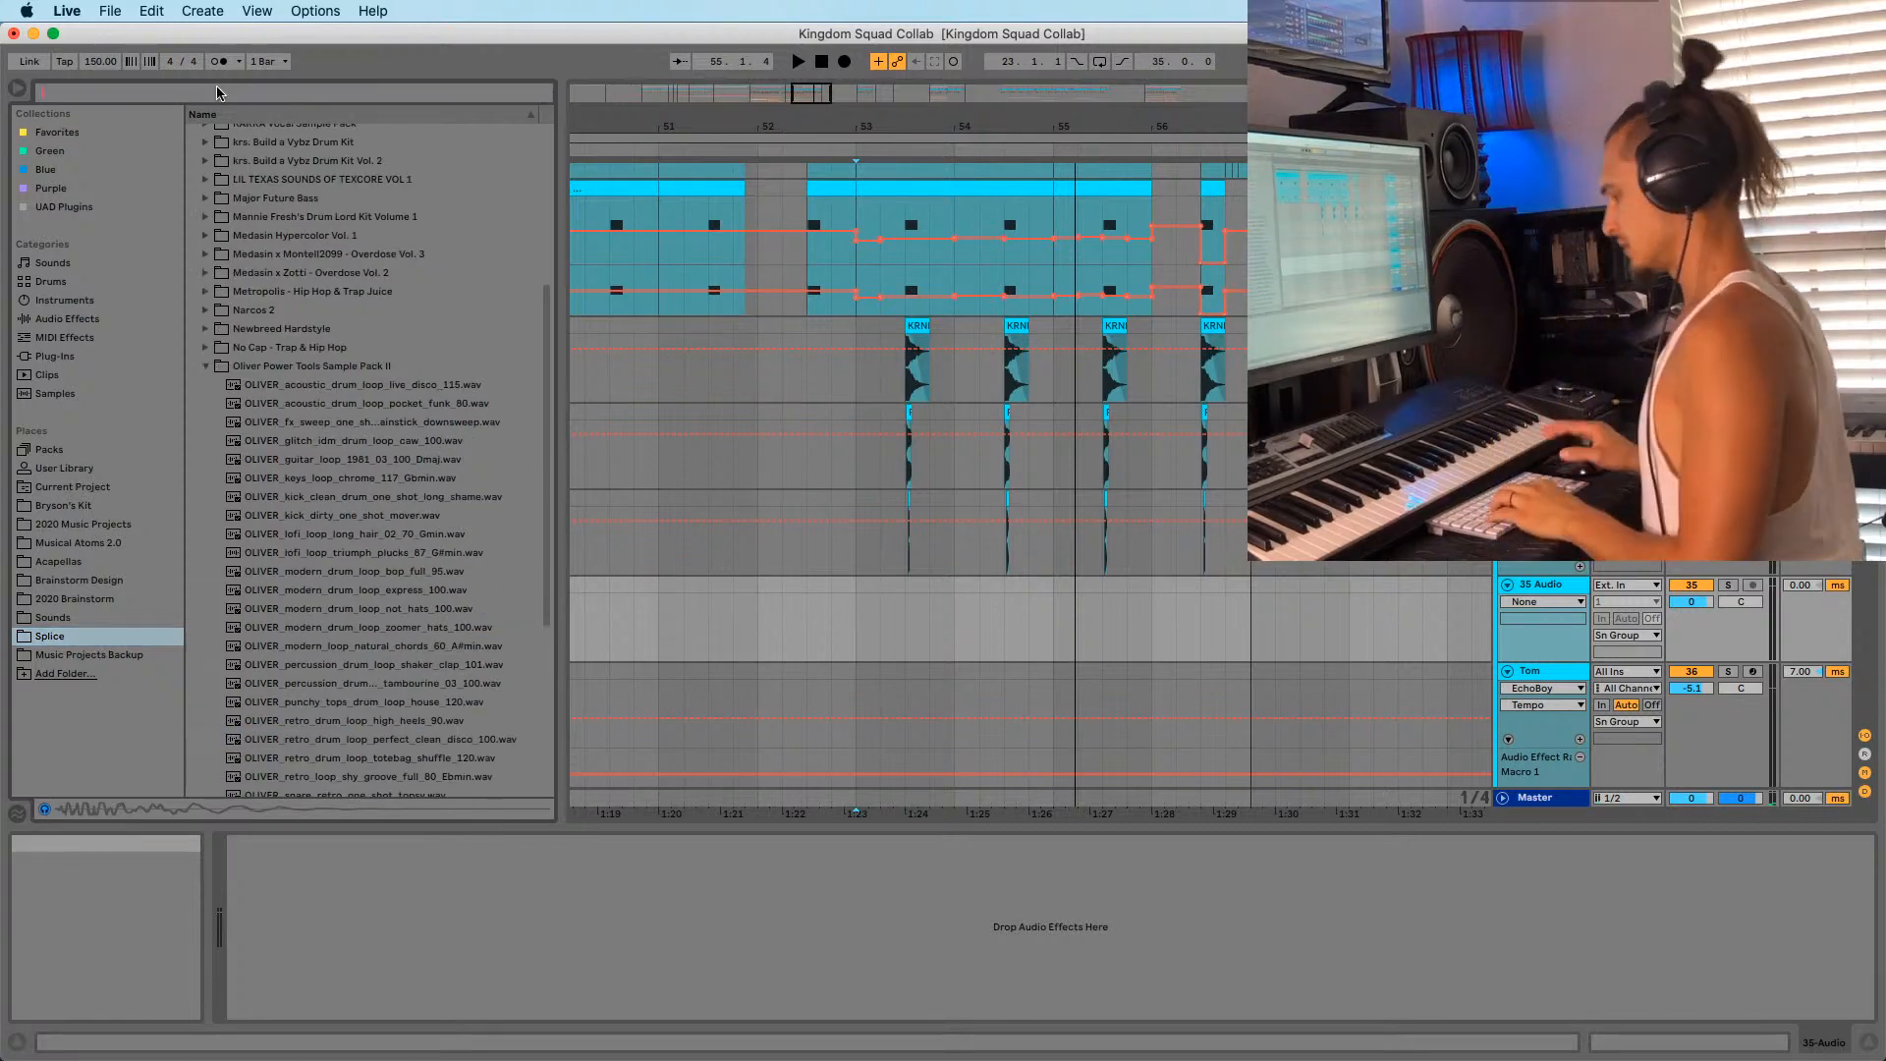
type("snare")
left_click(206, 263)
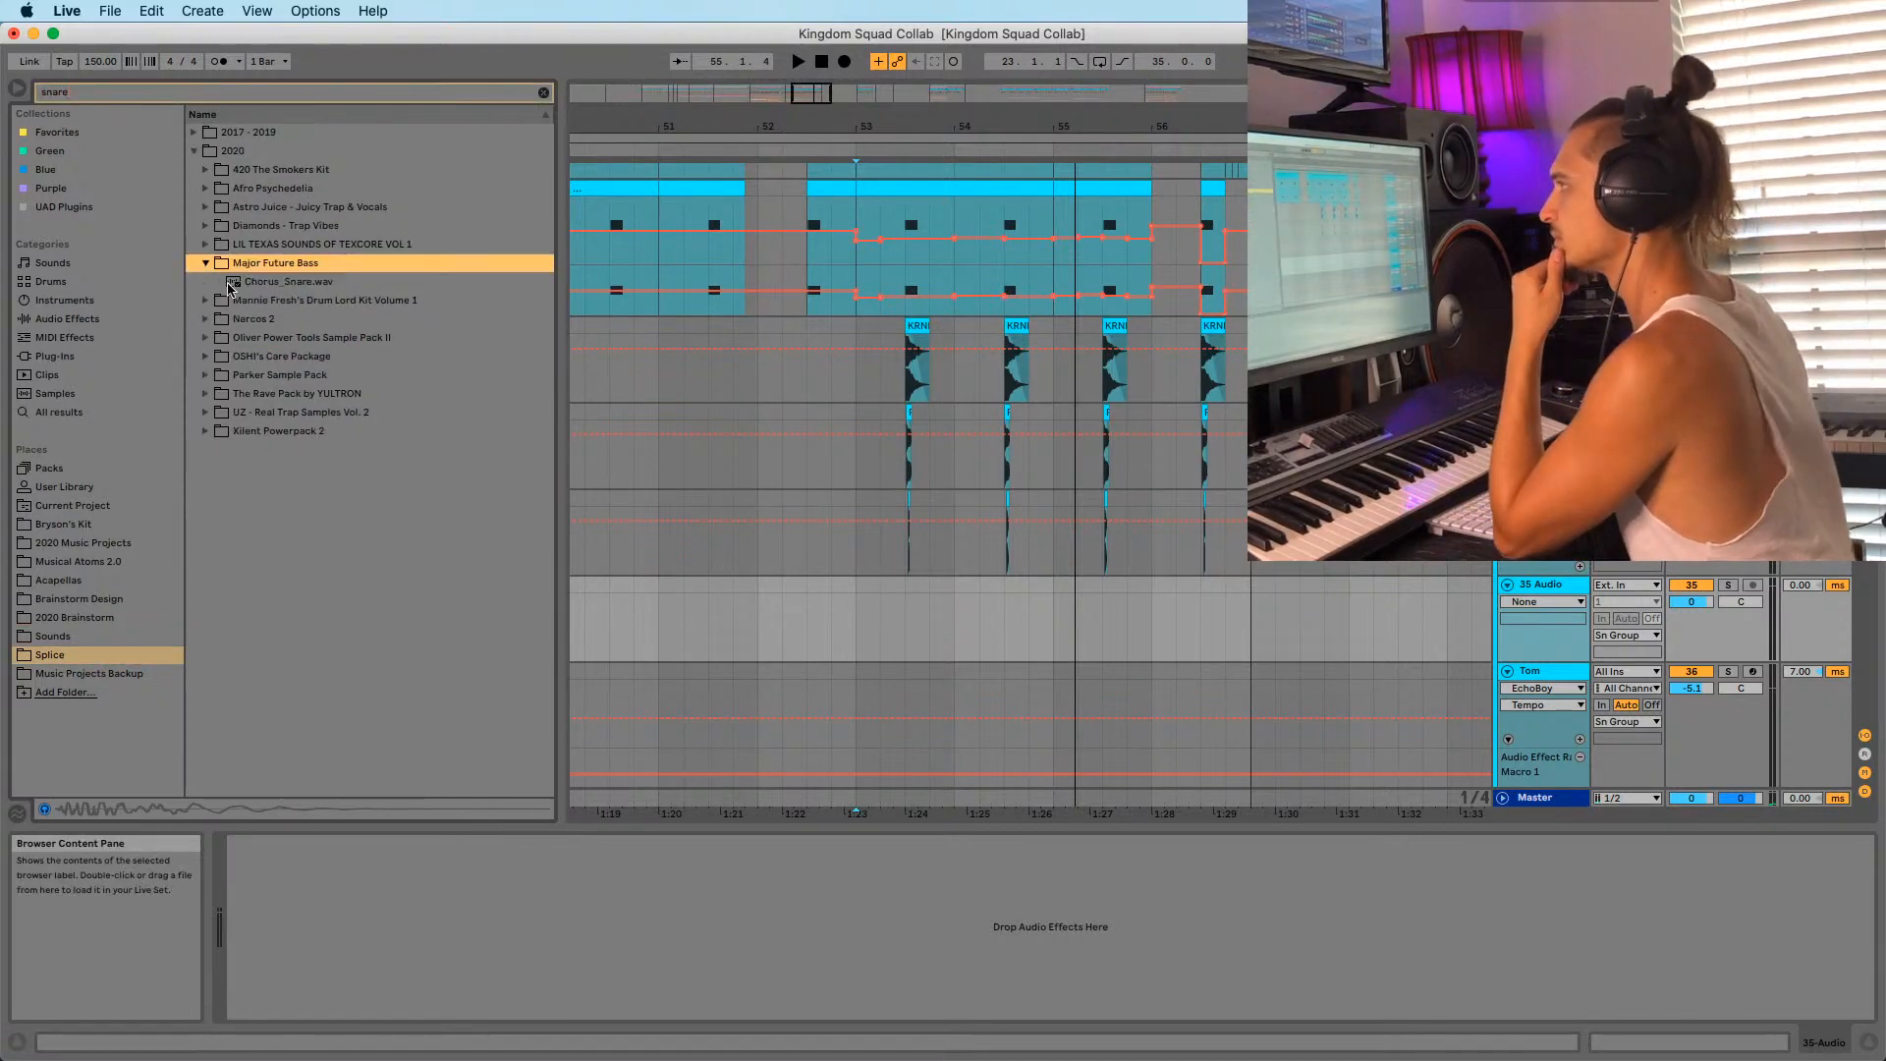
left_click(241, 283)
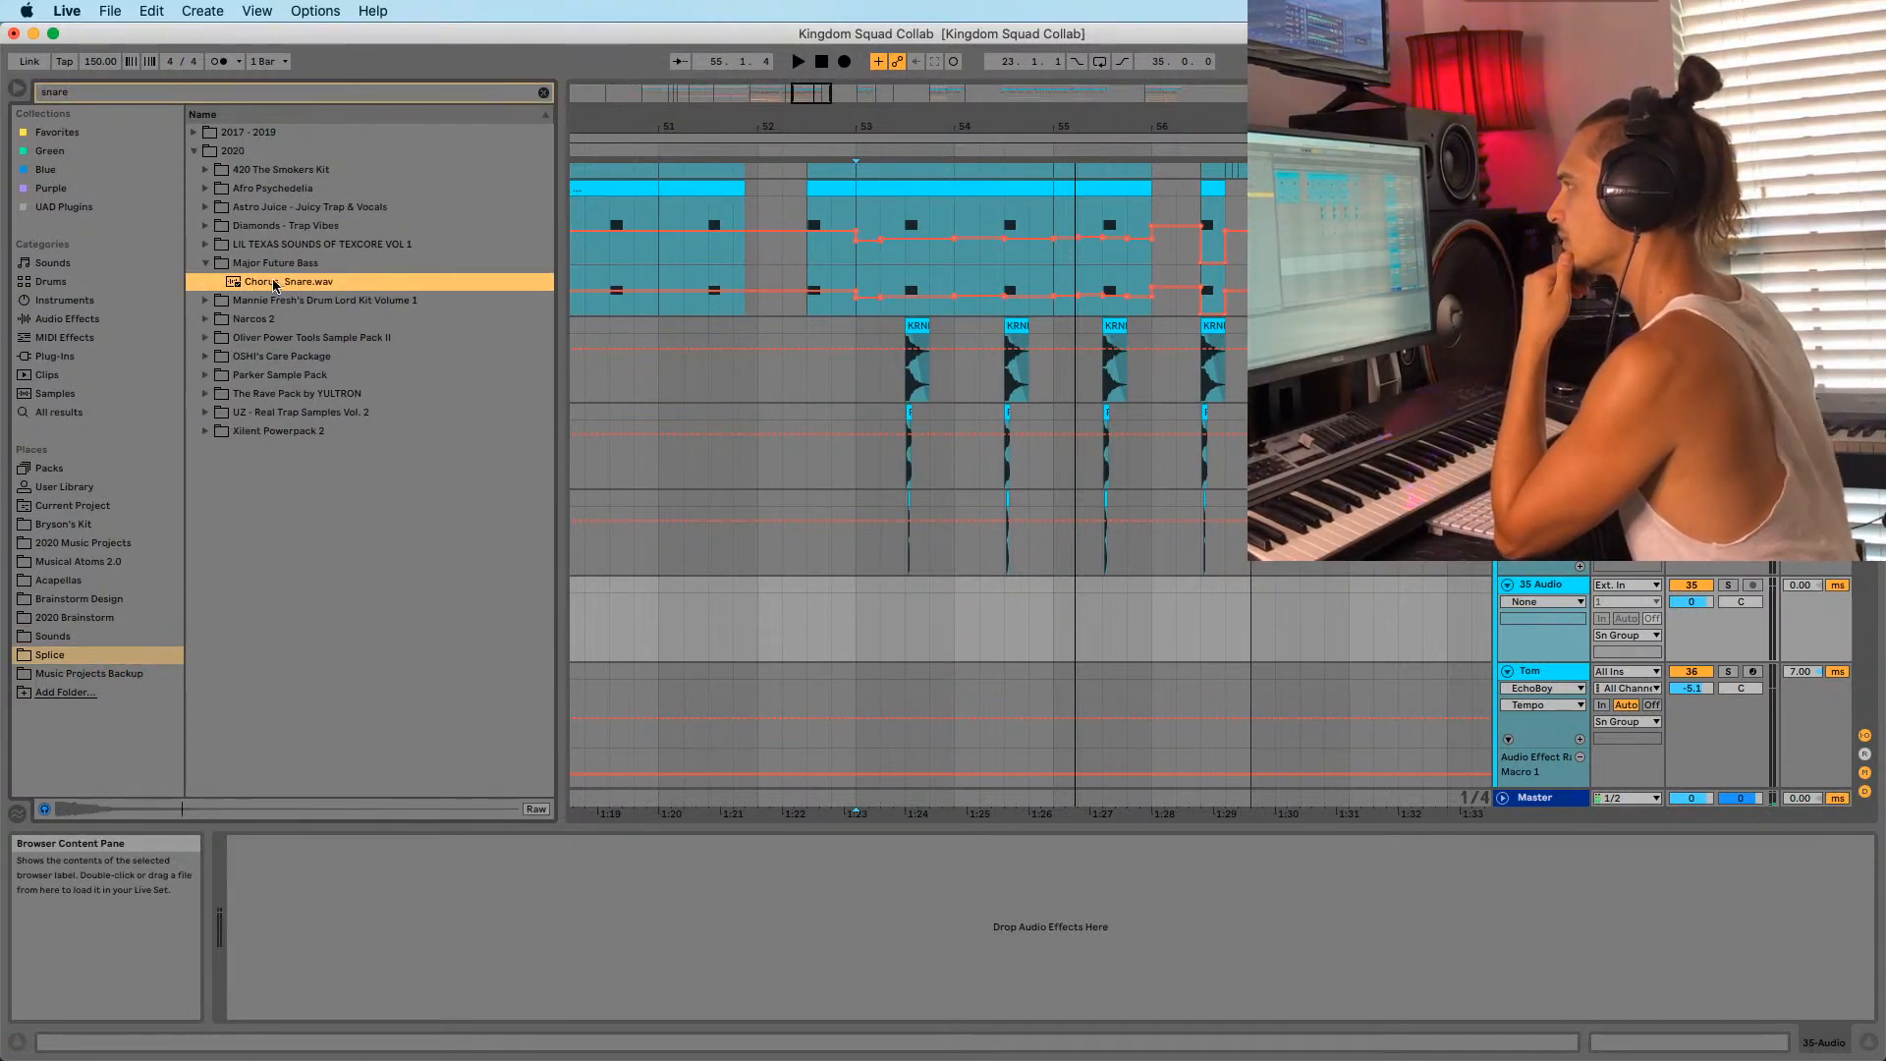
left_click_drag(274, 286, 887, 629)
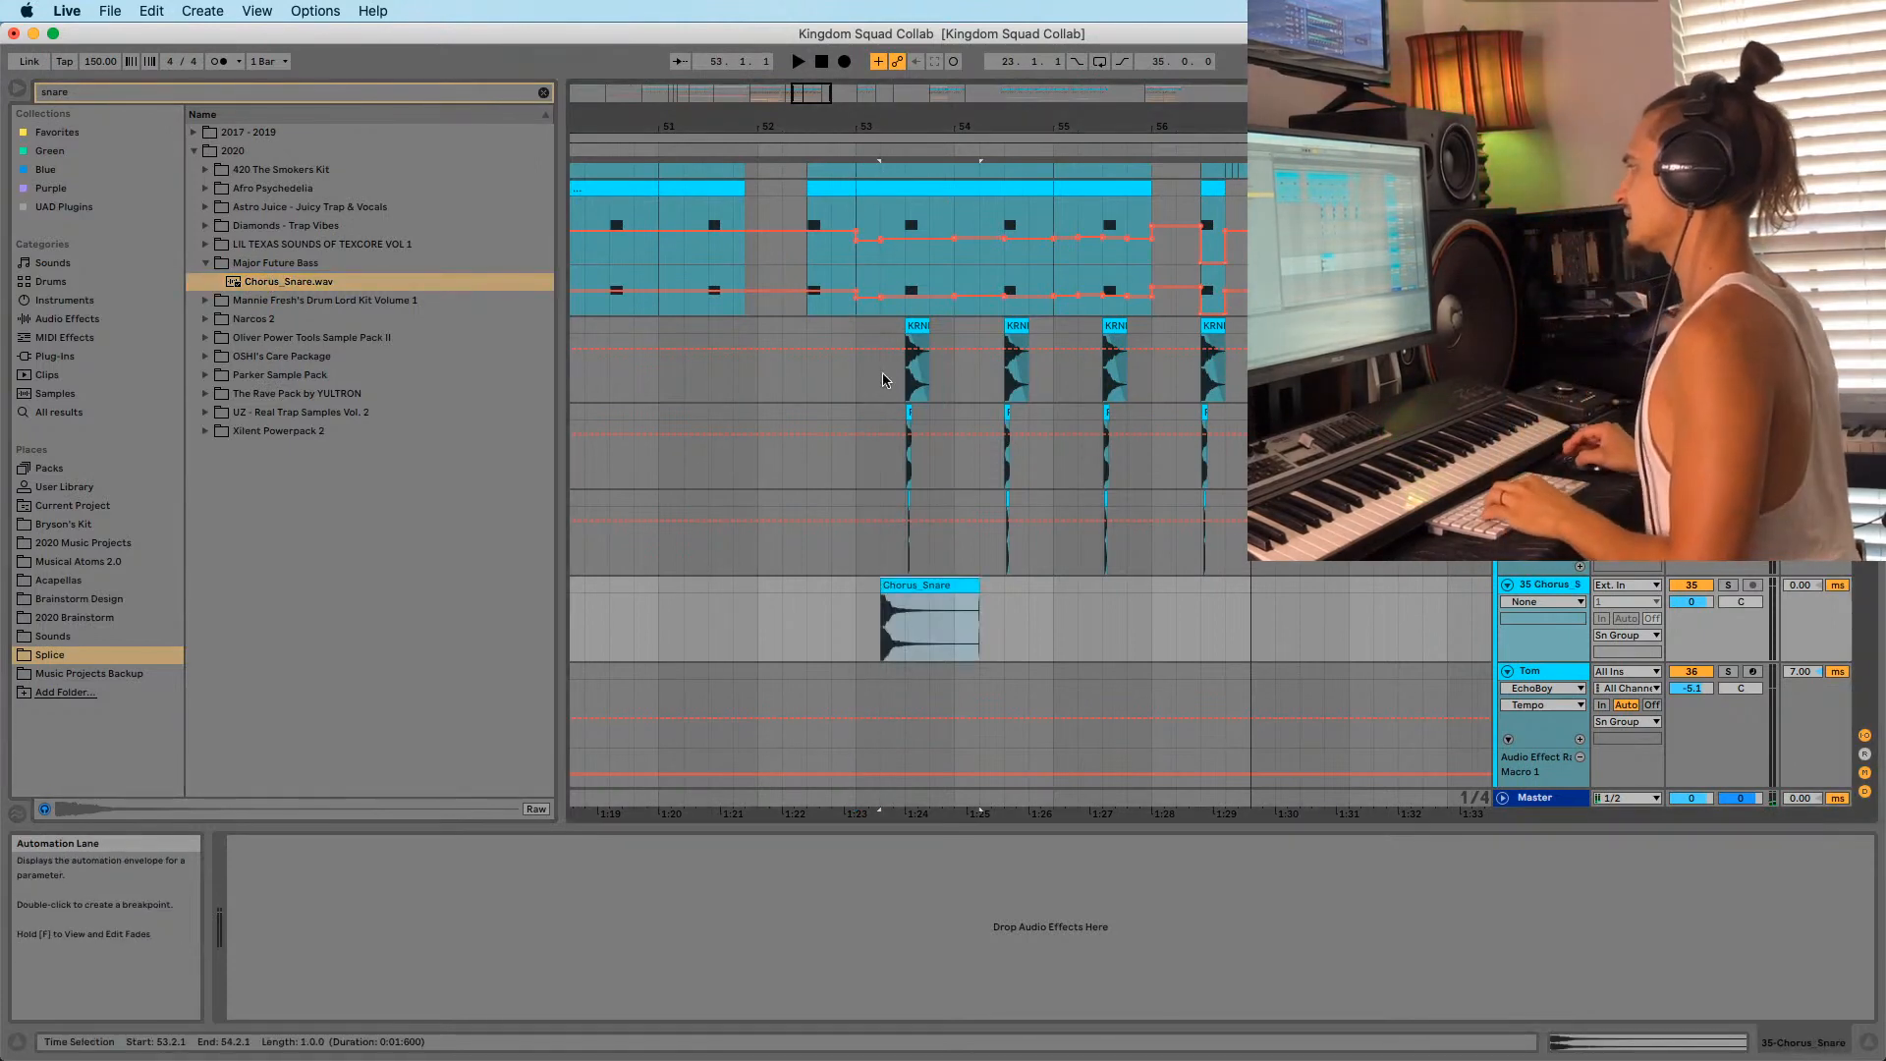
Split the Chorus_Snare clip, move its tail to 53.3.1 and delete the short head.
left_click_drag(887, 127, 887, 246)
left_click(910, 630)
key("super+e")
left_click(940, 590)
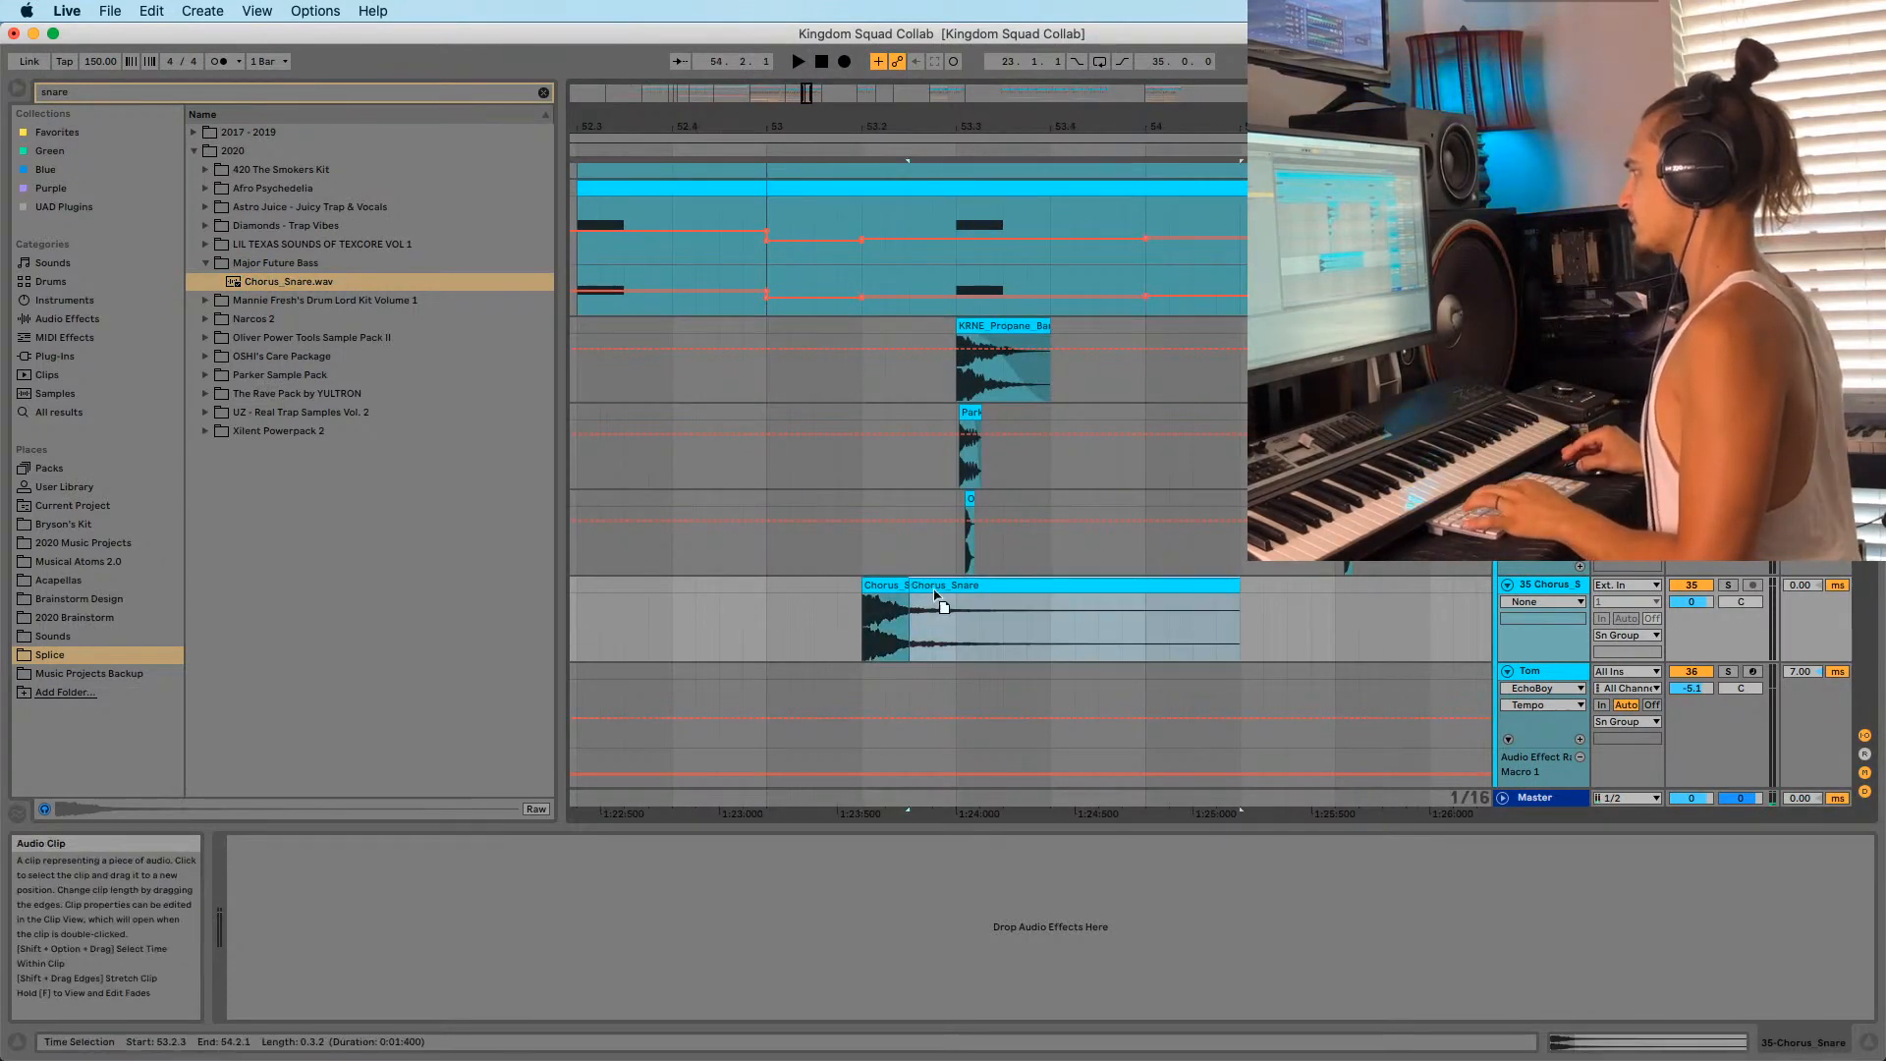
key("Right")
key("Right")
left_click(889, 587)
key("Delete")
left_click(980, 590)
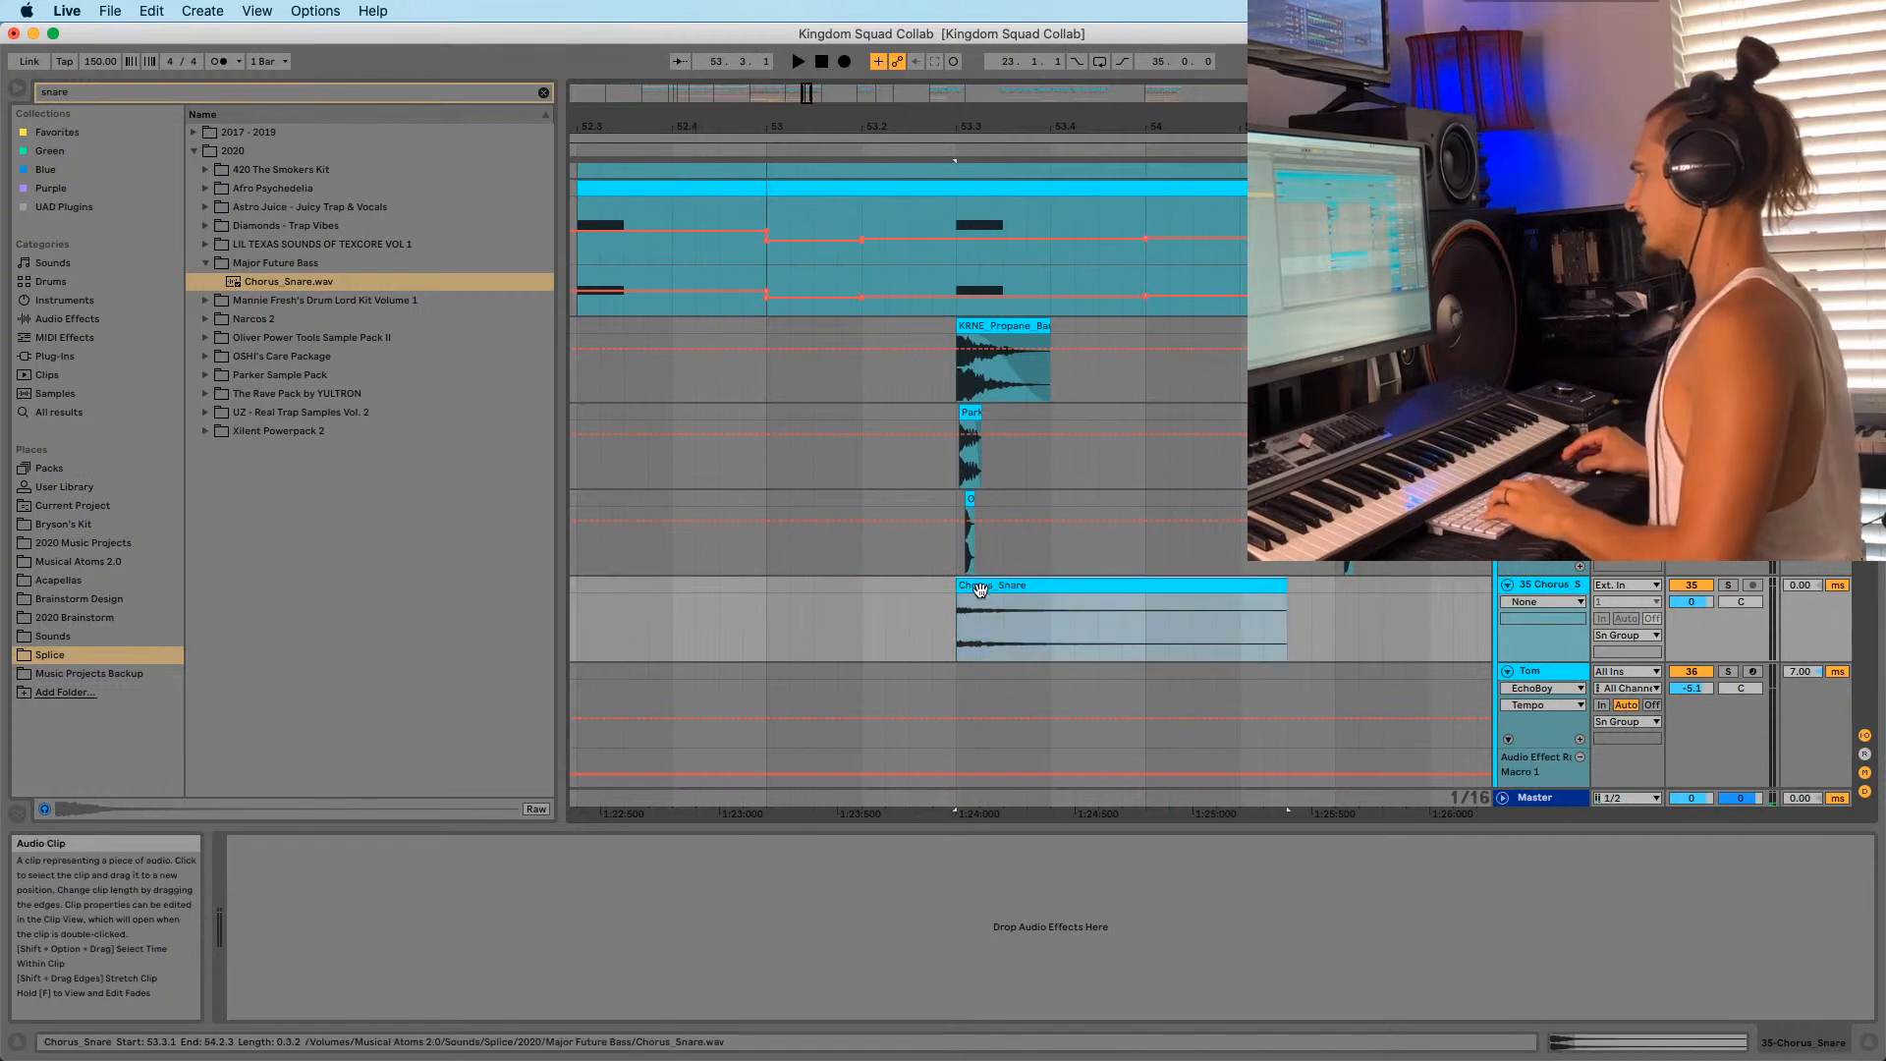
Trim the Chorus_Snare clip to end at 54.1.3, auditioning from 53.2.4.
left_click(933, 615)
key("space")
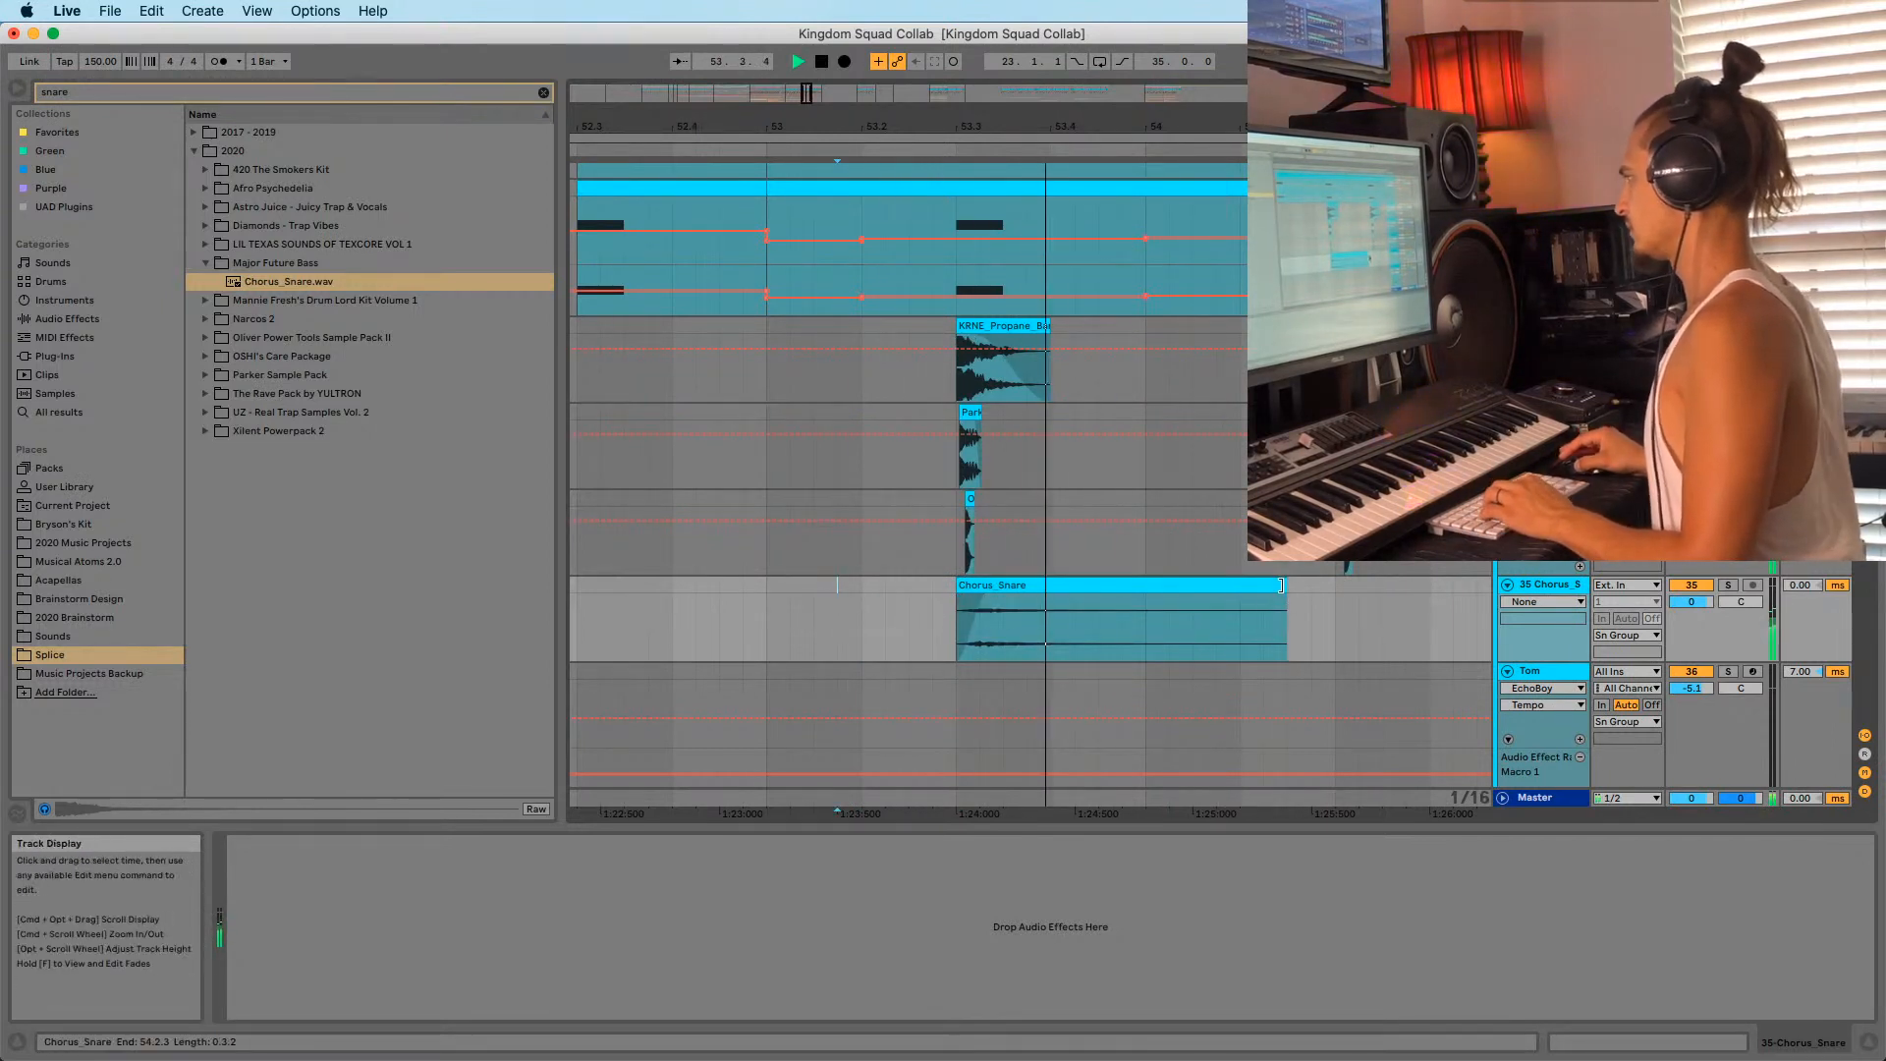
left_click_drag(1285, 610, 1185, 610)
left_click(923, 597)
key("space")
key("space")
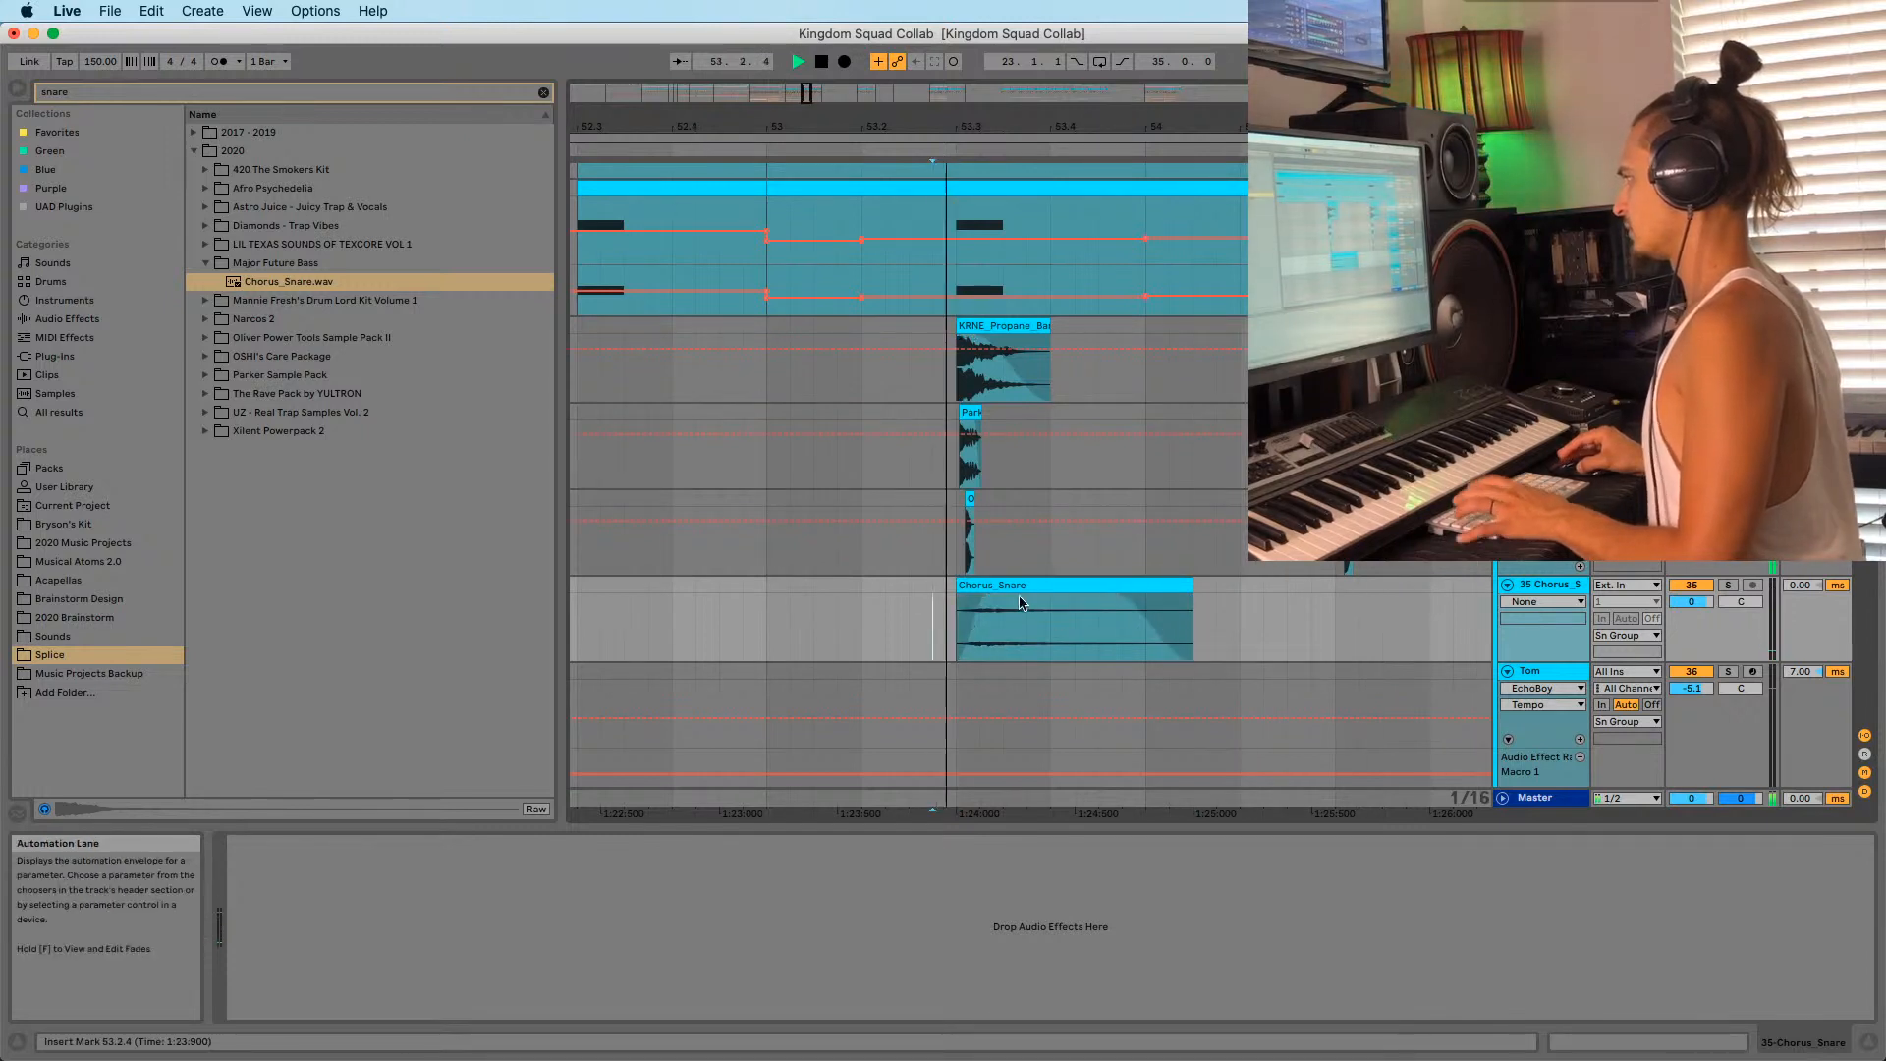
Add a Saturator with the Sinoid Fold curve to the Chorus_Snare track.
key("space")
left_click(67, 319)
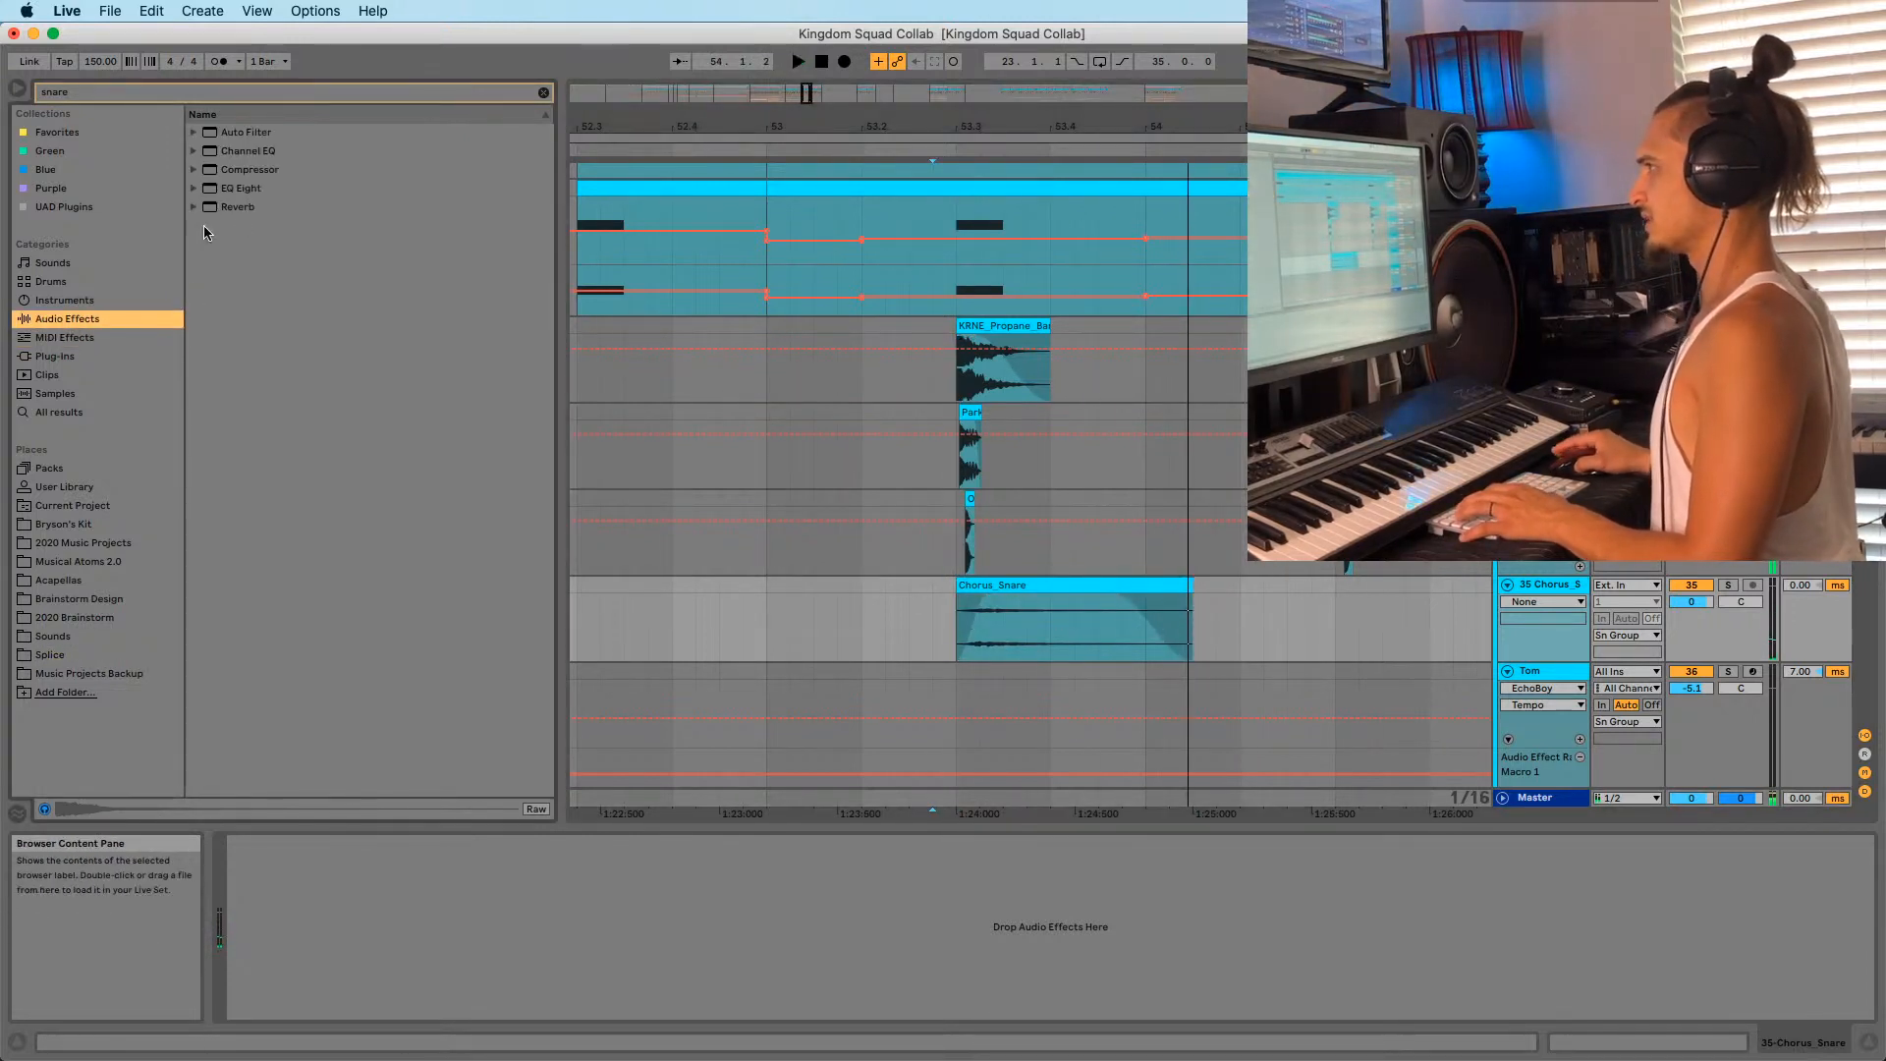
left_click(543, 93)
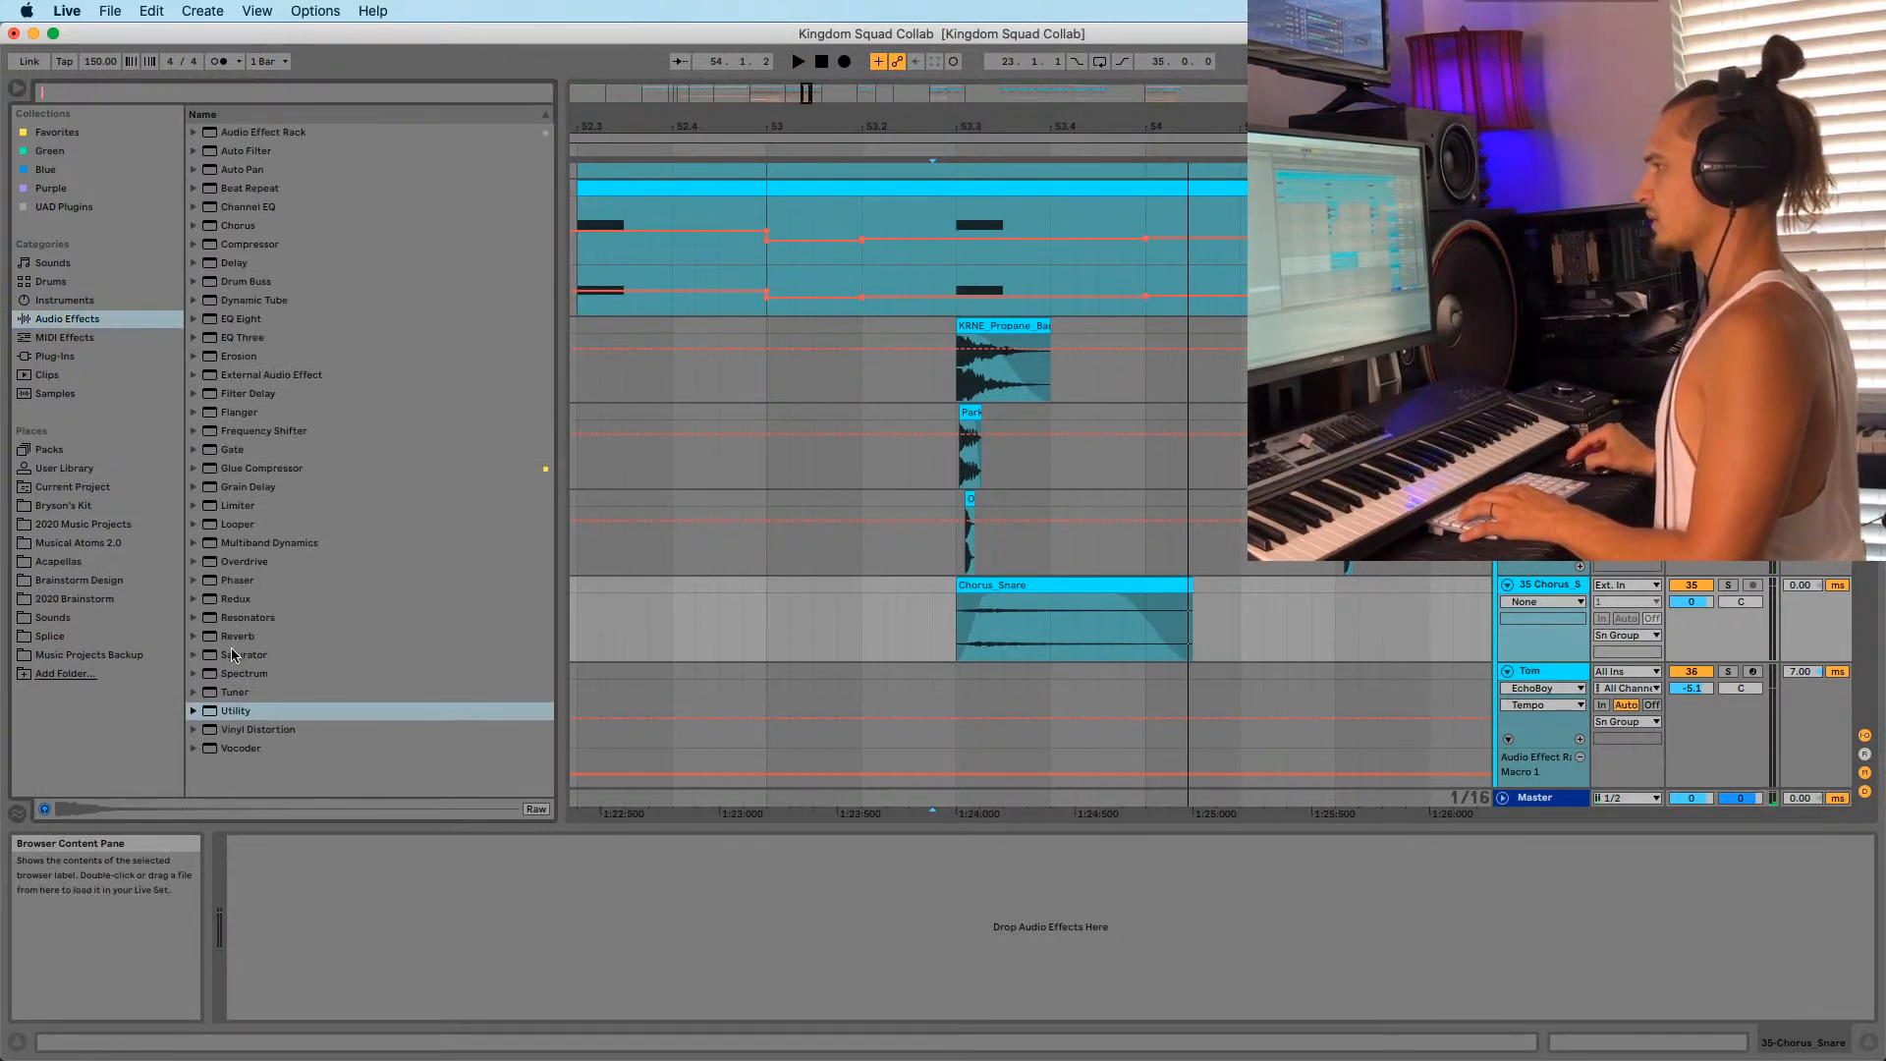
left_click_drag(234, 654, 972, 658)
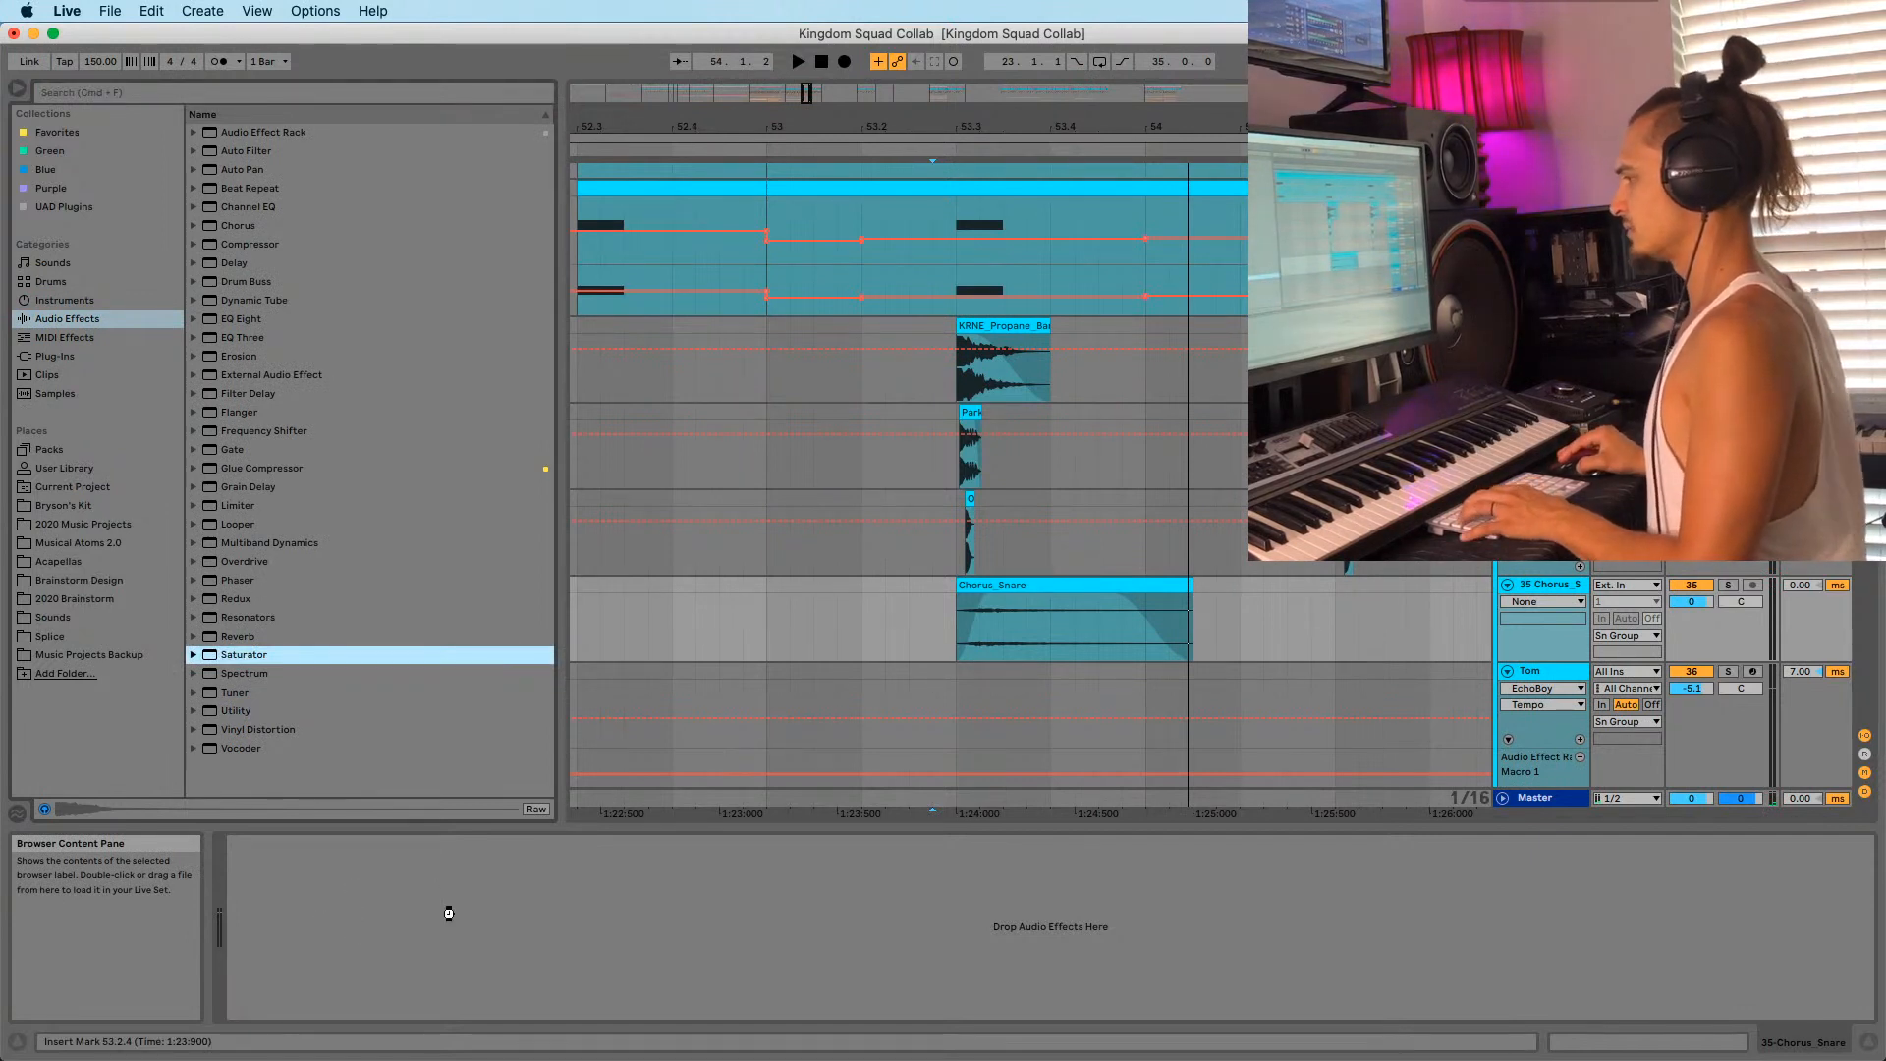
left_click(332, 943)
left_click(336, 1028)
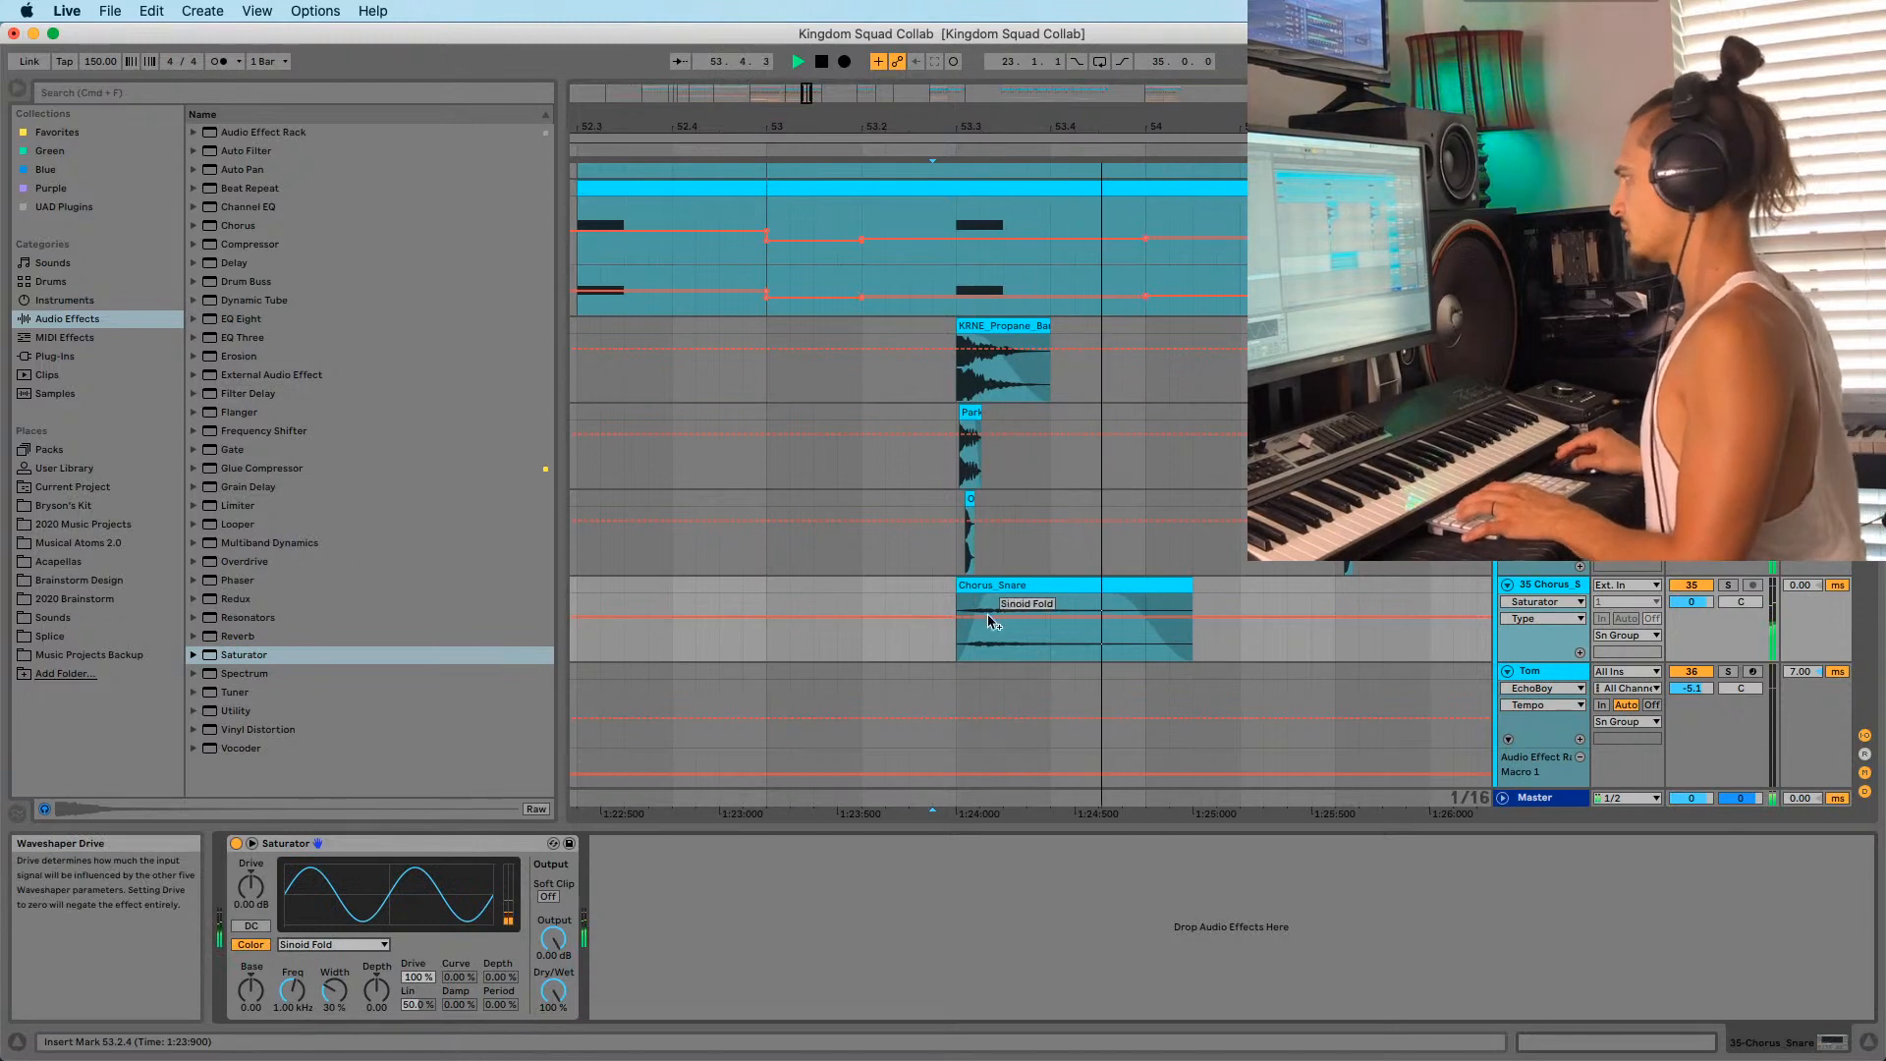
Lengthen the Chorus_Snare clip's fade-in and open its sample settings.
key("space")
left_click(994, 586)
left_click_drag(986, 594, 1026, 594)
key("space")
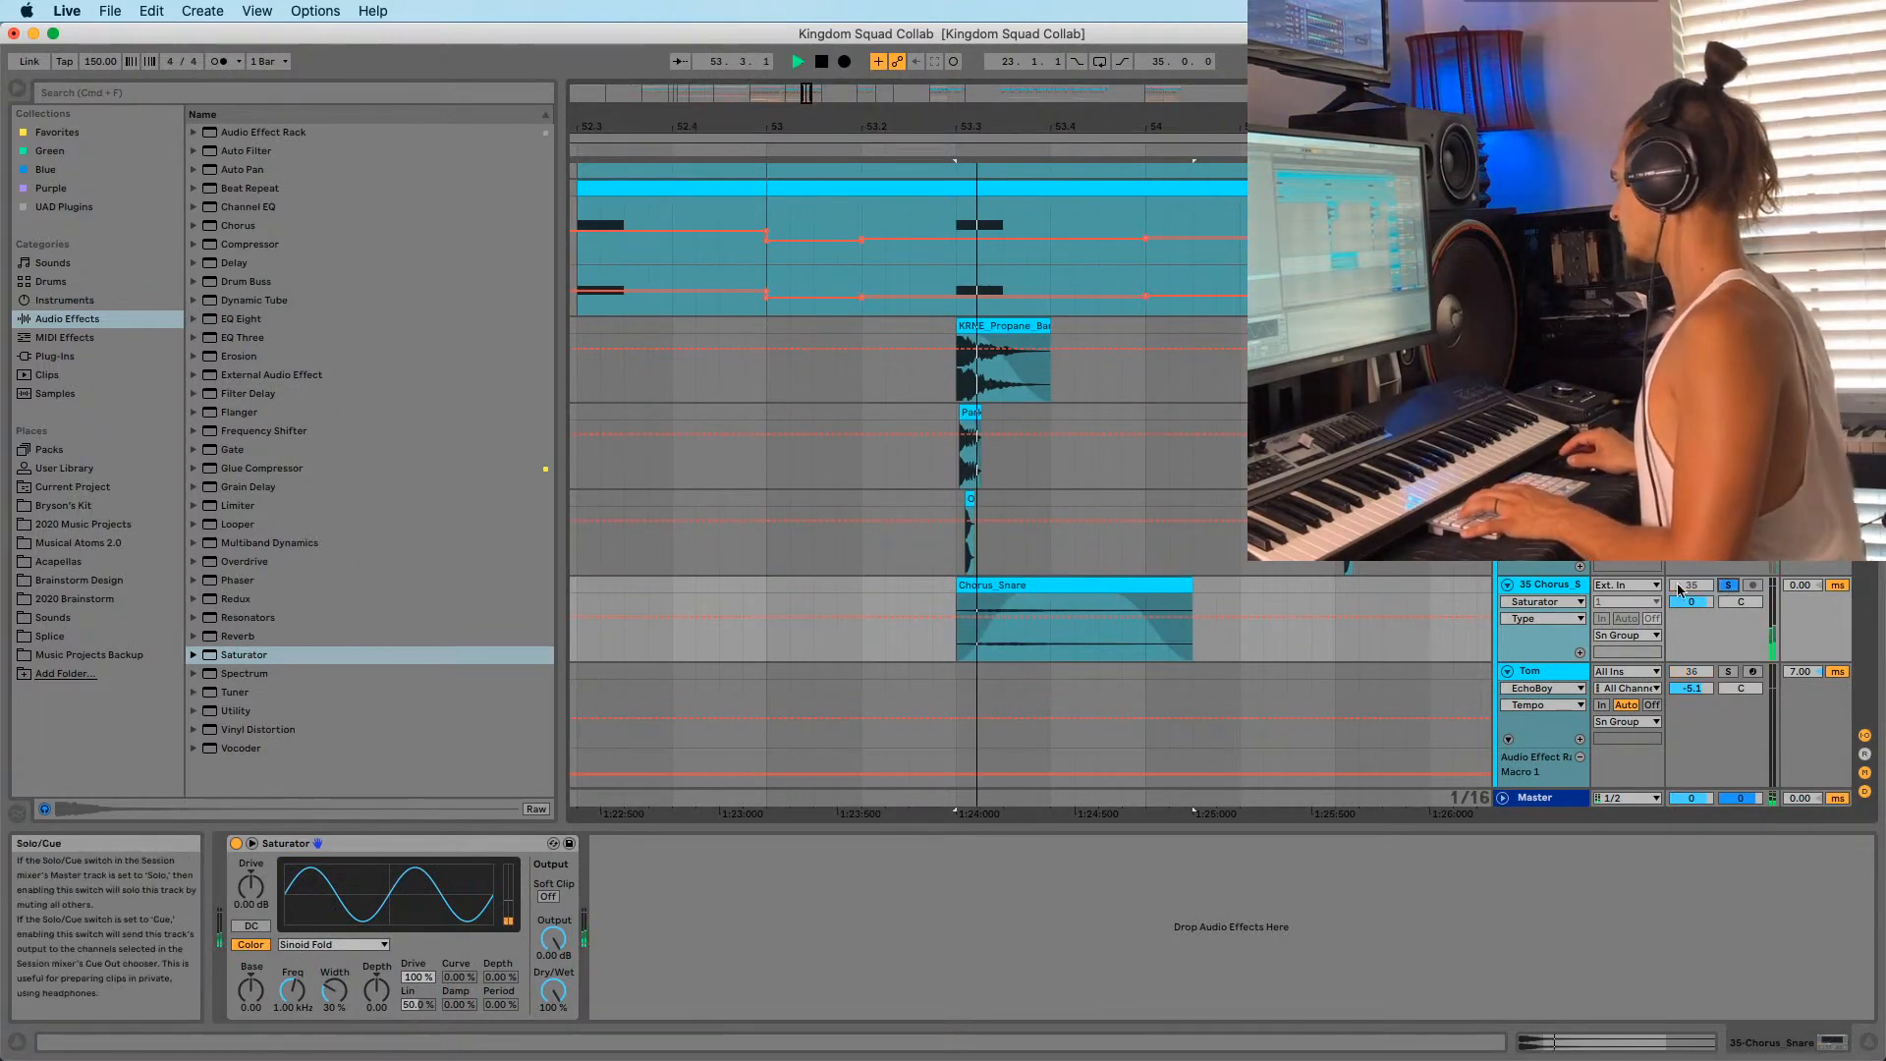
double_click(1068, 587)
key("shift+Tab")
key("shift+Tab")
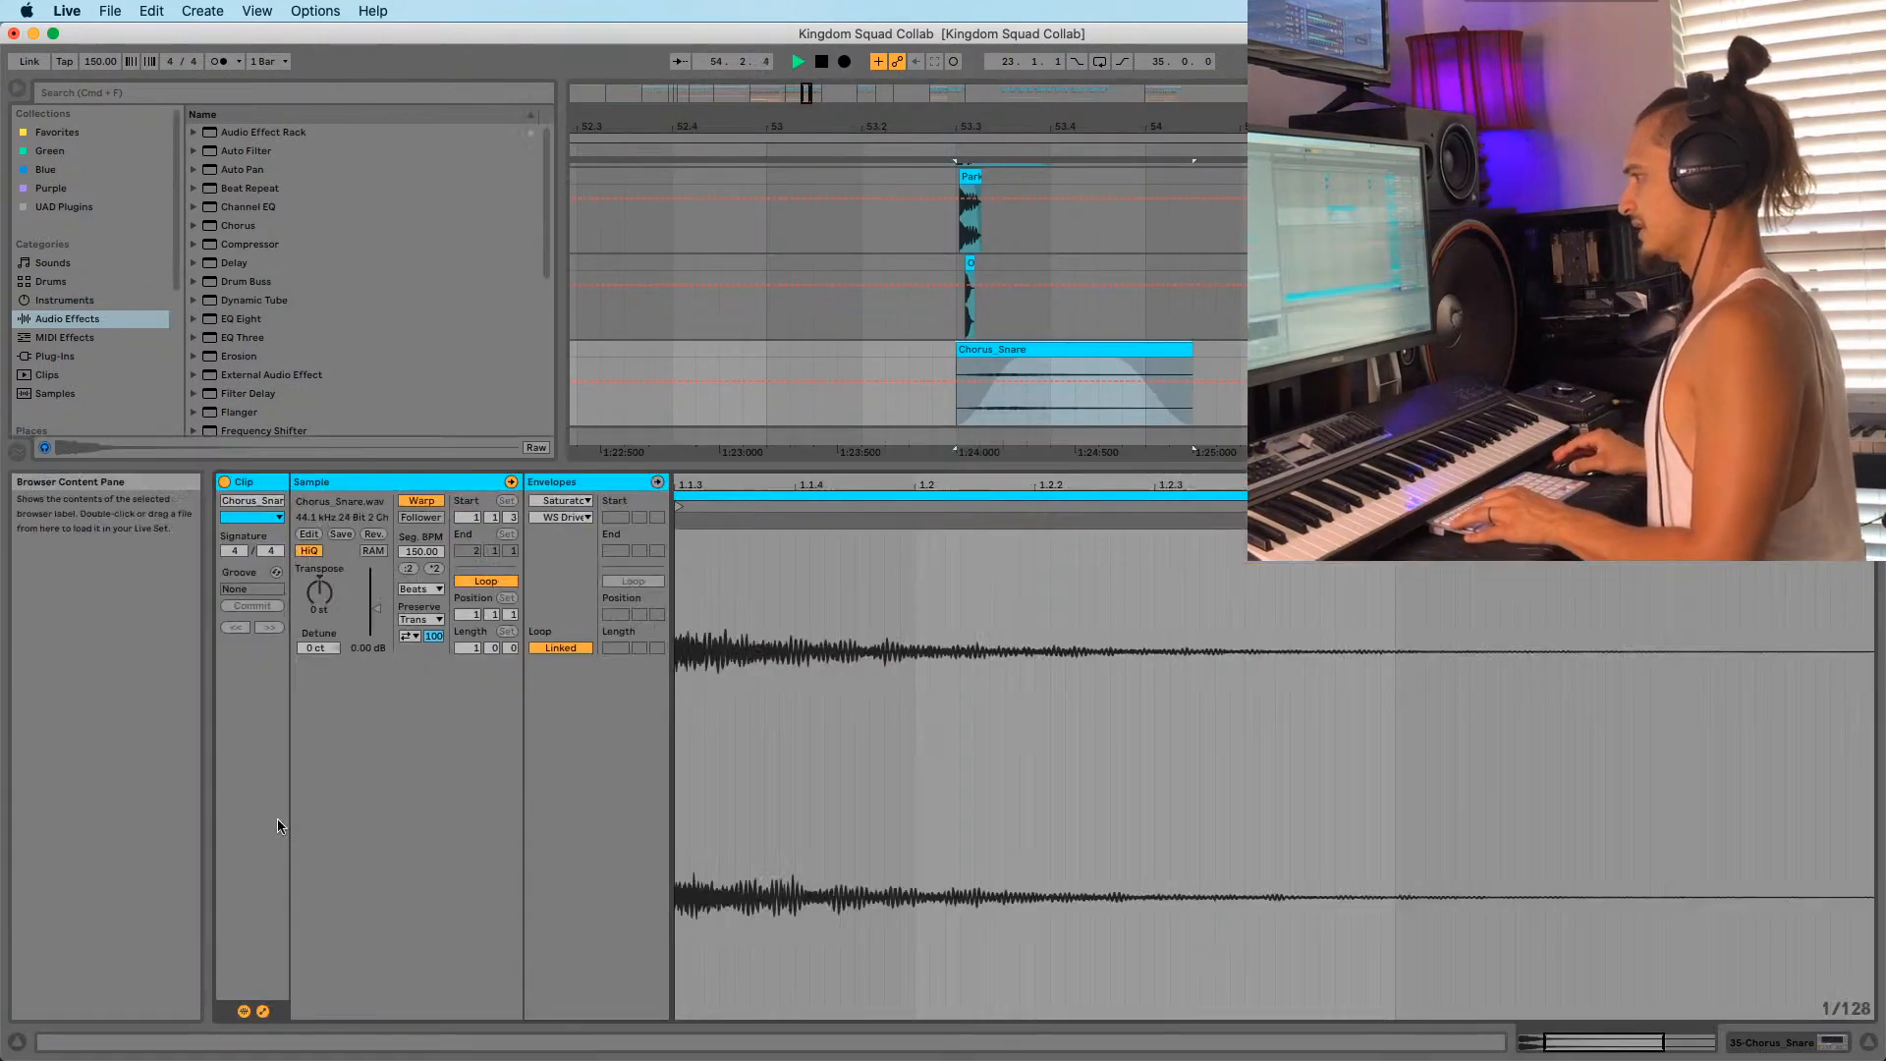
Turn off Warp on the Chorus_Snare clip and transpose it up a few semitones.
left_click(413, 501)
left_click_drag(319, 592, 319, 575)
key("space")
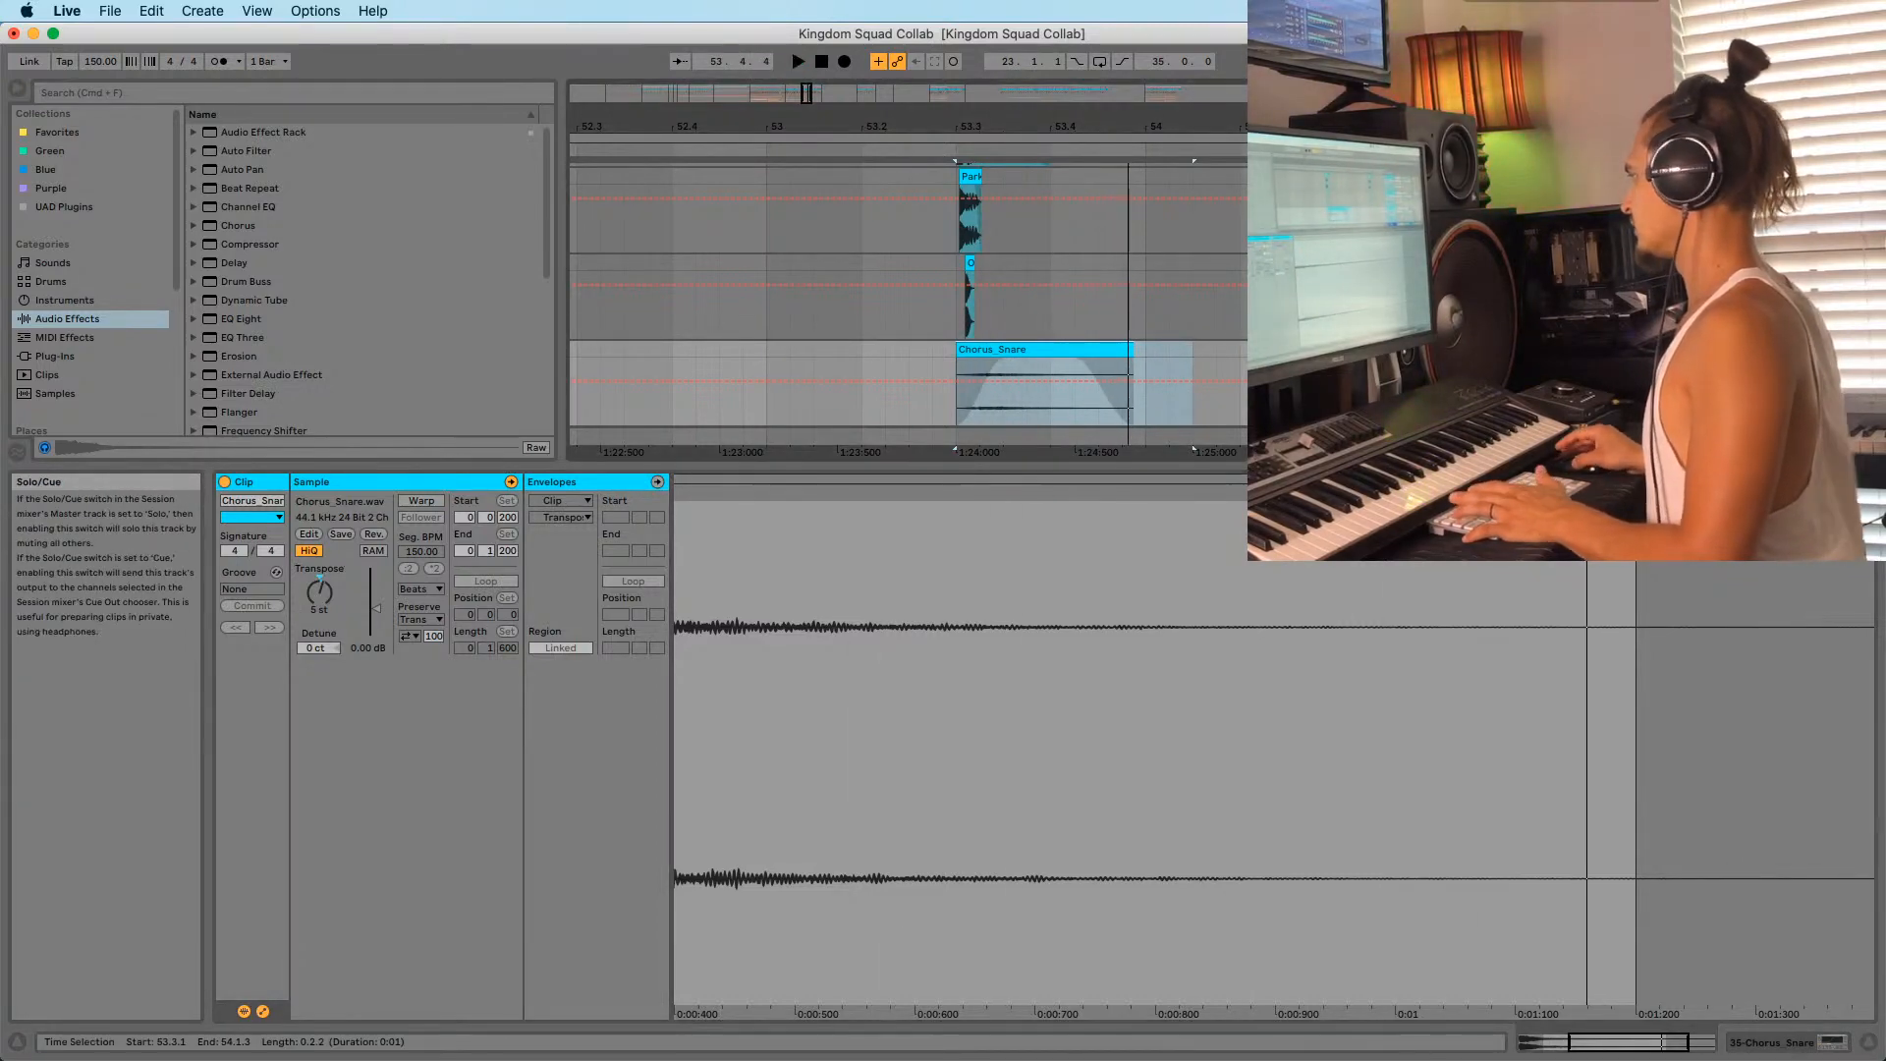
key("space")
key("space")
left_click(867, 354)
left_click(1023, 351)
key("space")
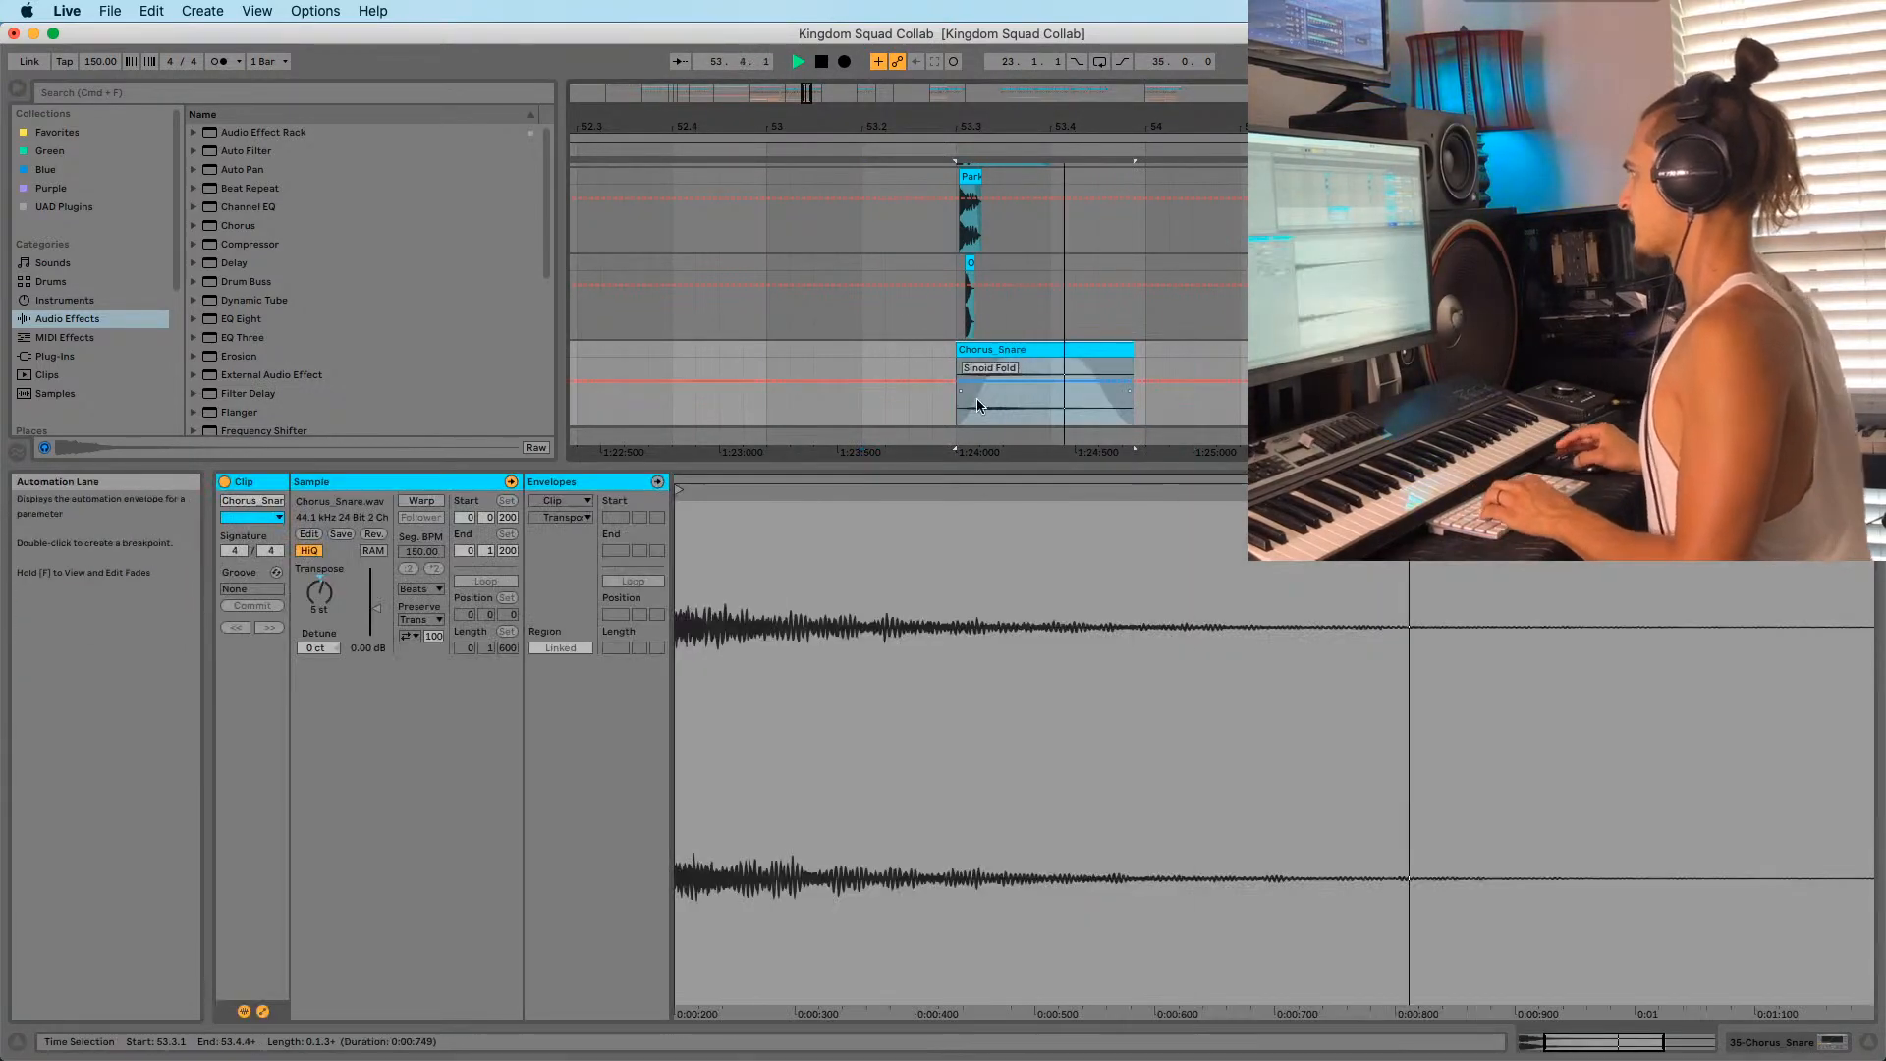
key("space")
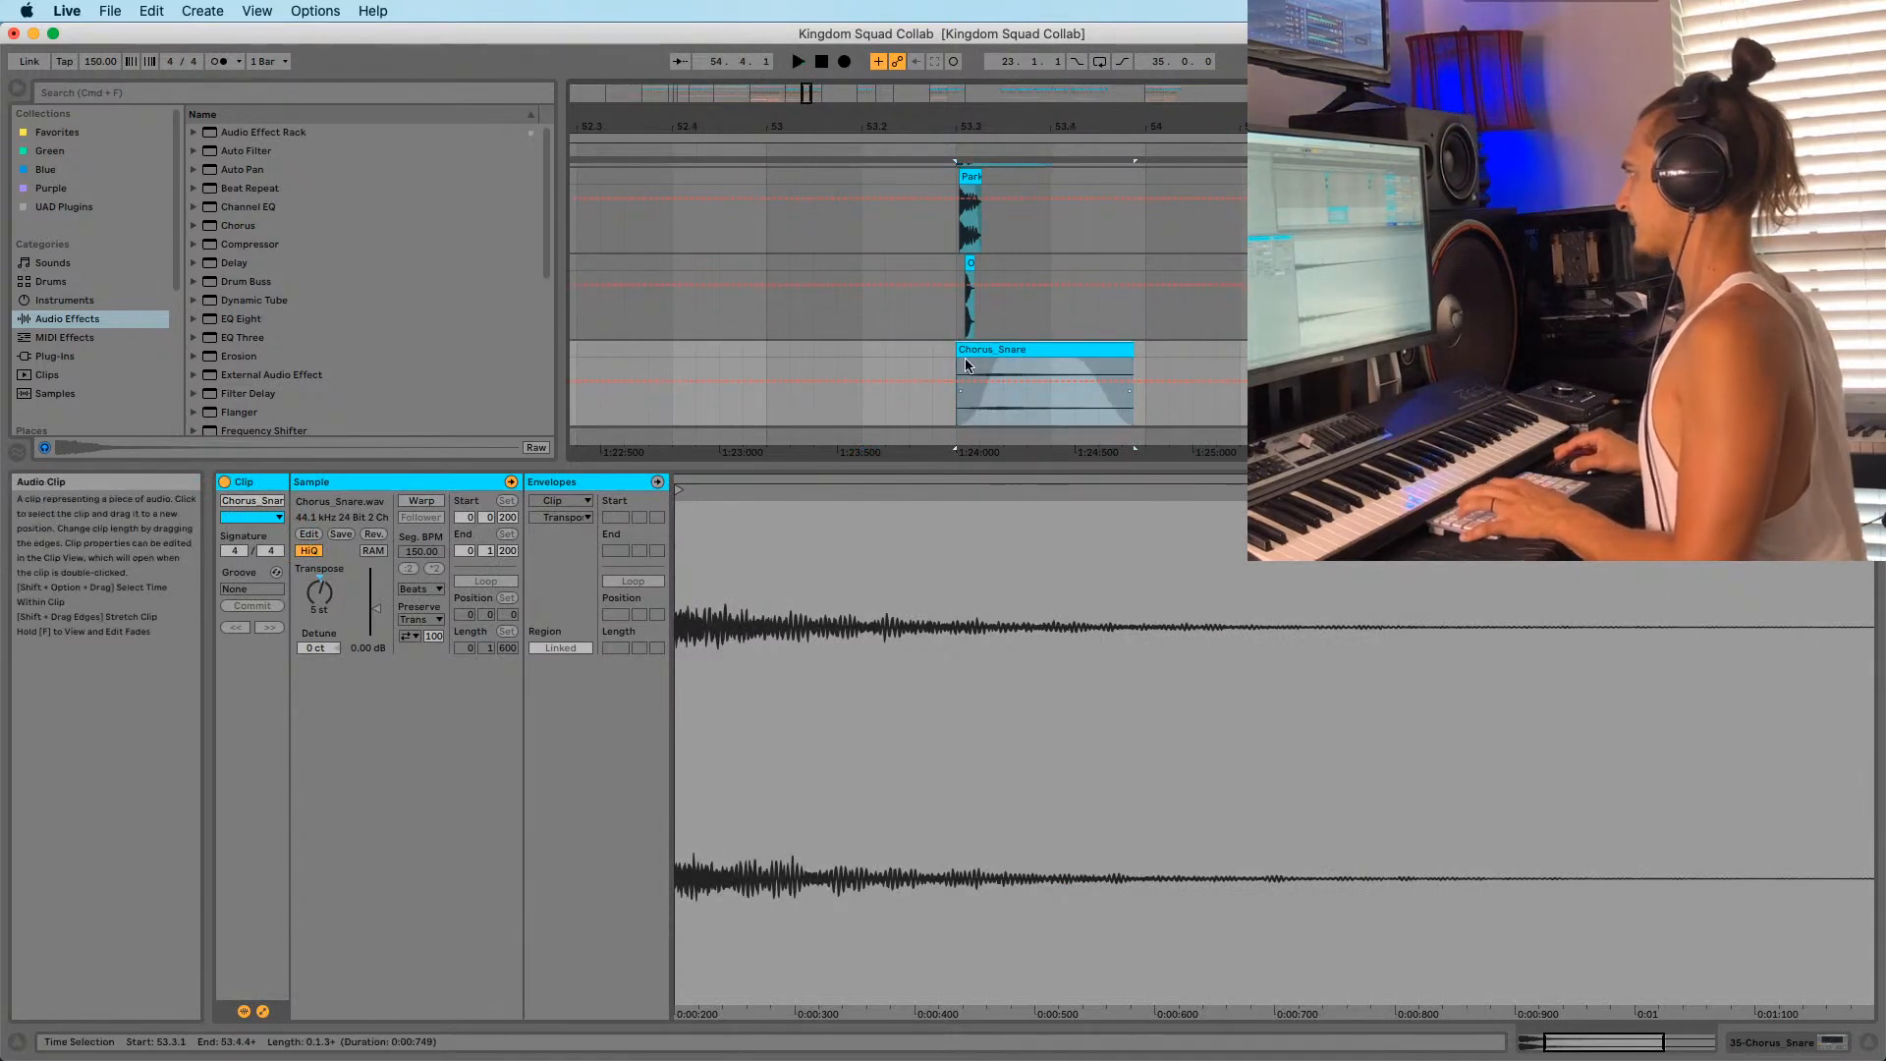
Raise the Chorus_Snare clip gain to 8.19 dB and replay from bar 53.
key("space")
key("space")
key("space")
left_click_drag(375, 609, 375, 594)
key("space")
key("space")
key("space")
key("space")
left_click_drag(1134, 351, 1220, 348)
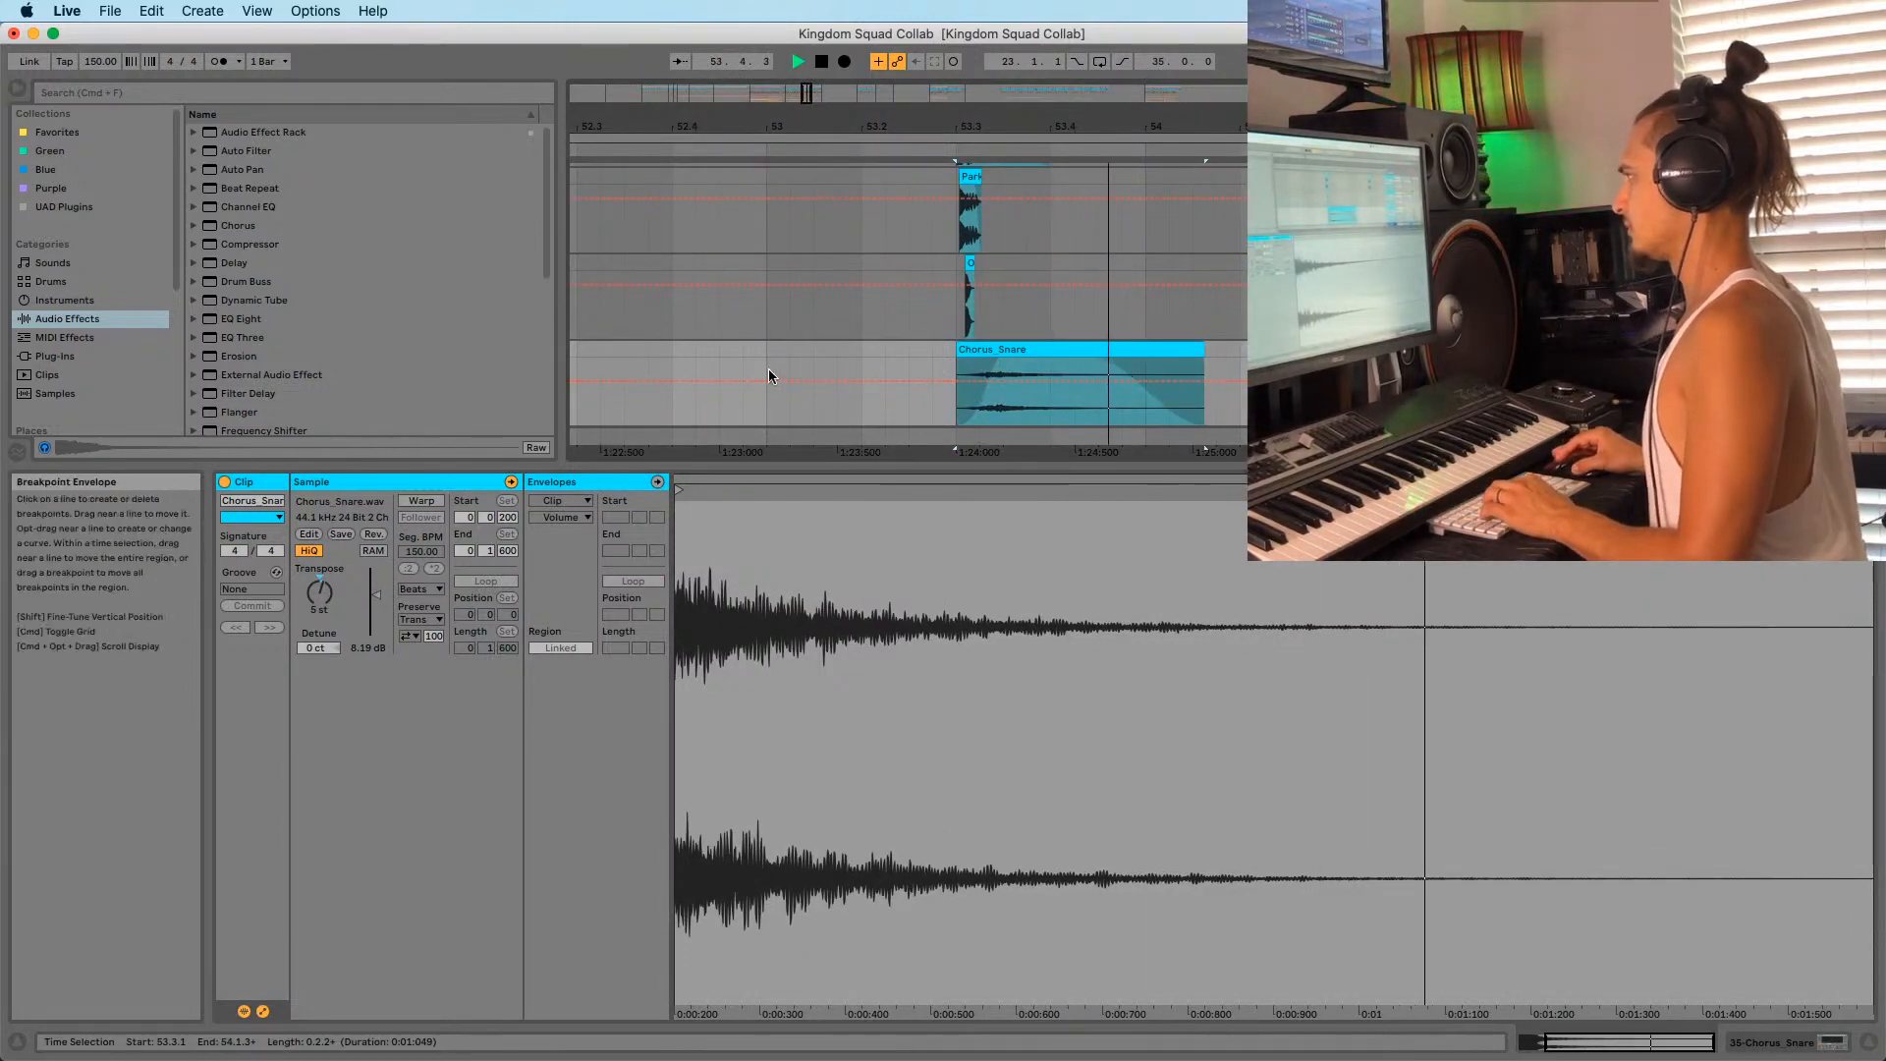
left_click(769, 376)
key("space")
key("space")
left_click_drag(863, 126, 865, 69)
left_click(905, 349)
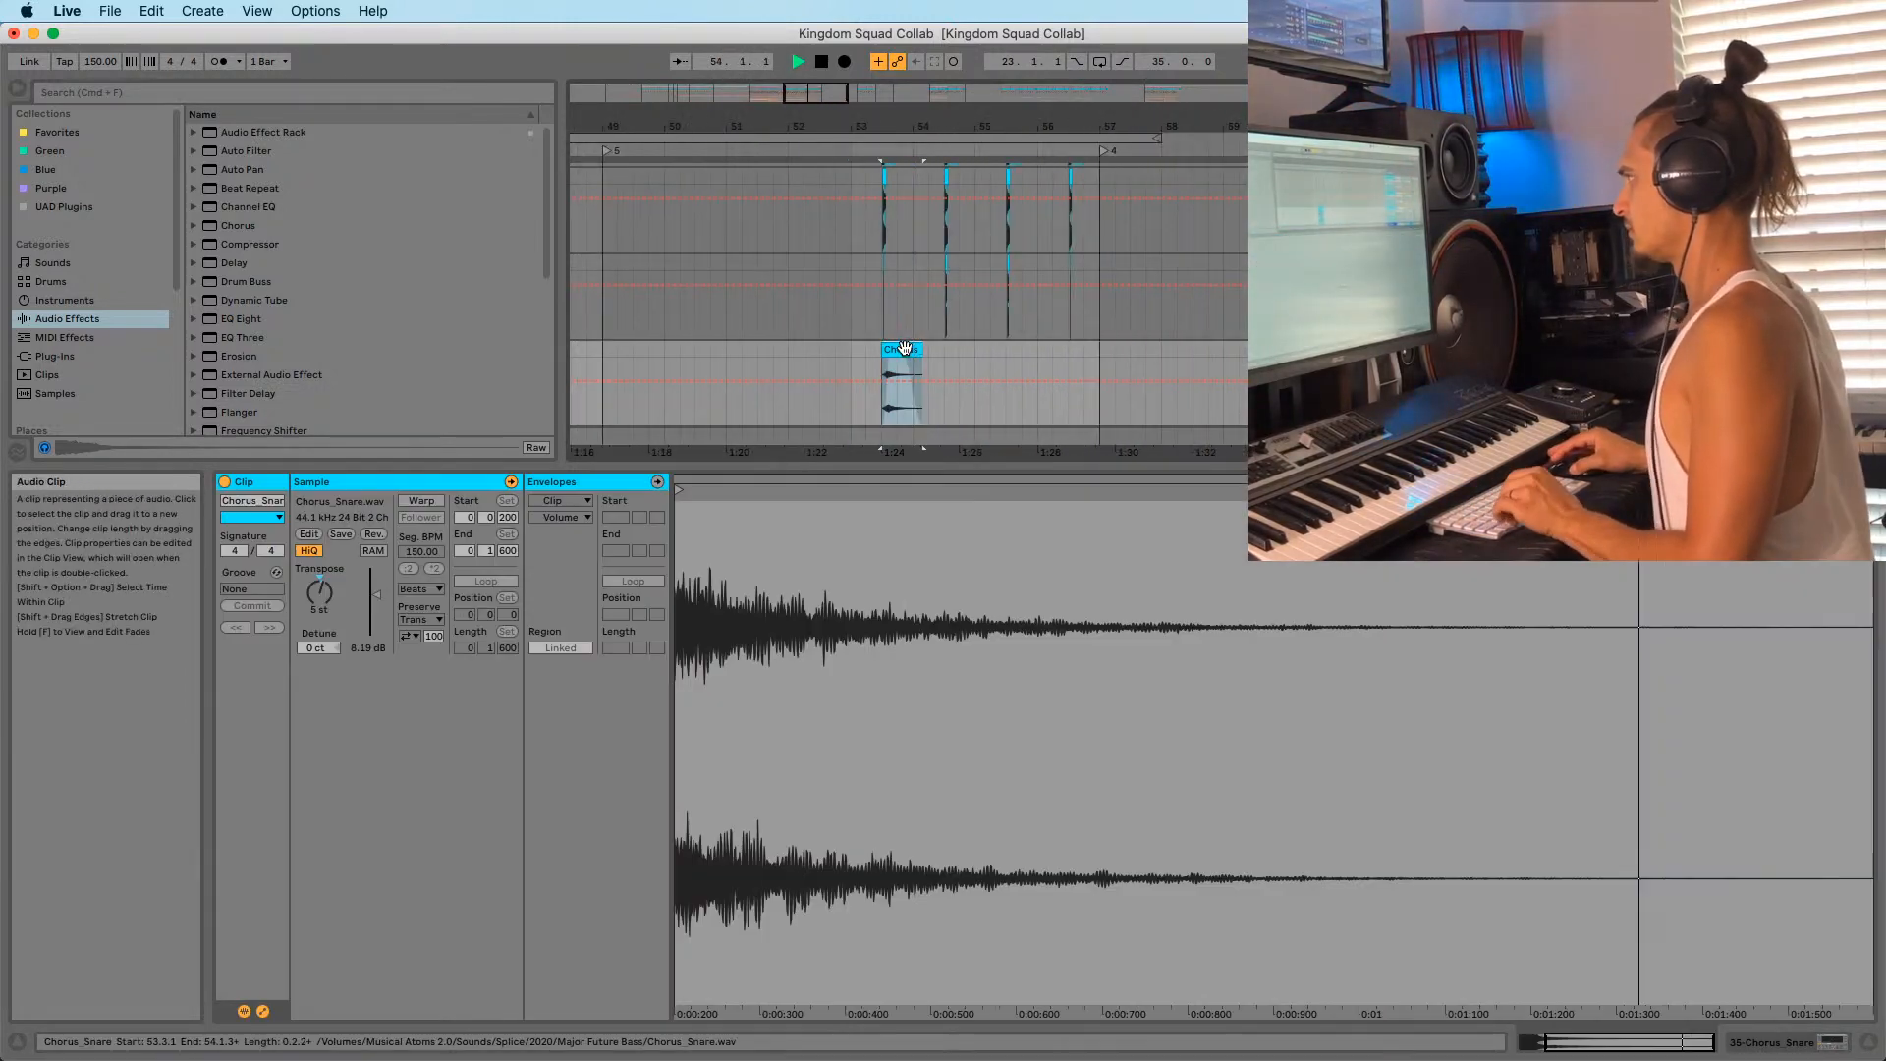
Copy the Chorus_Snare clip onto bars 54, 55 and 56.
left_click_drag(904, 348, 1089, 348)
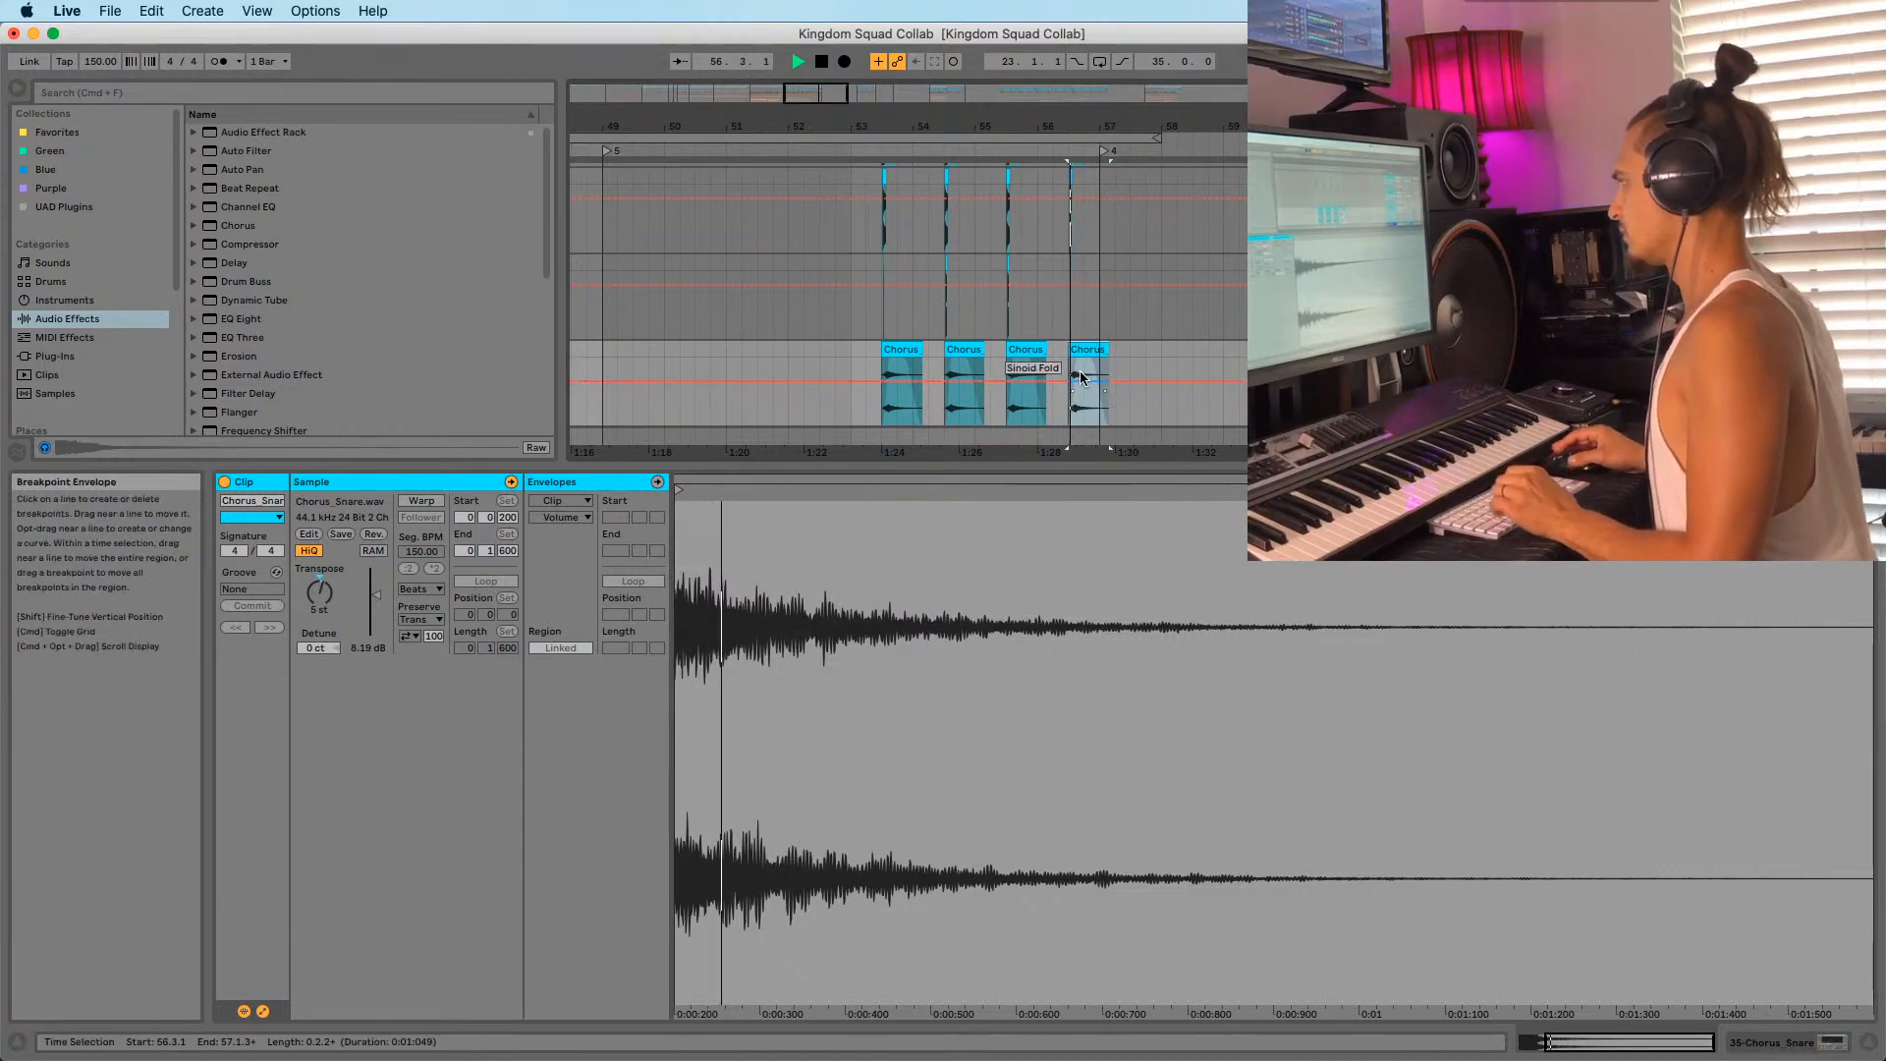
left_click(821, 336)
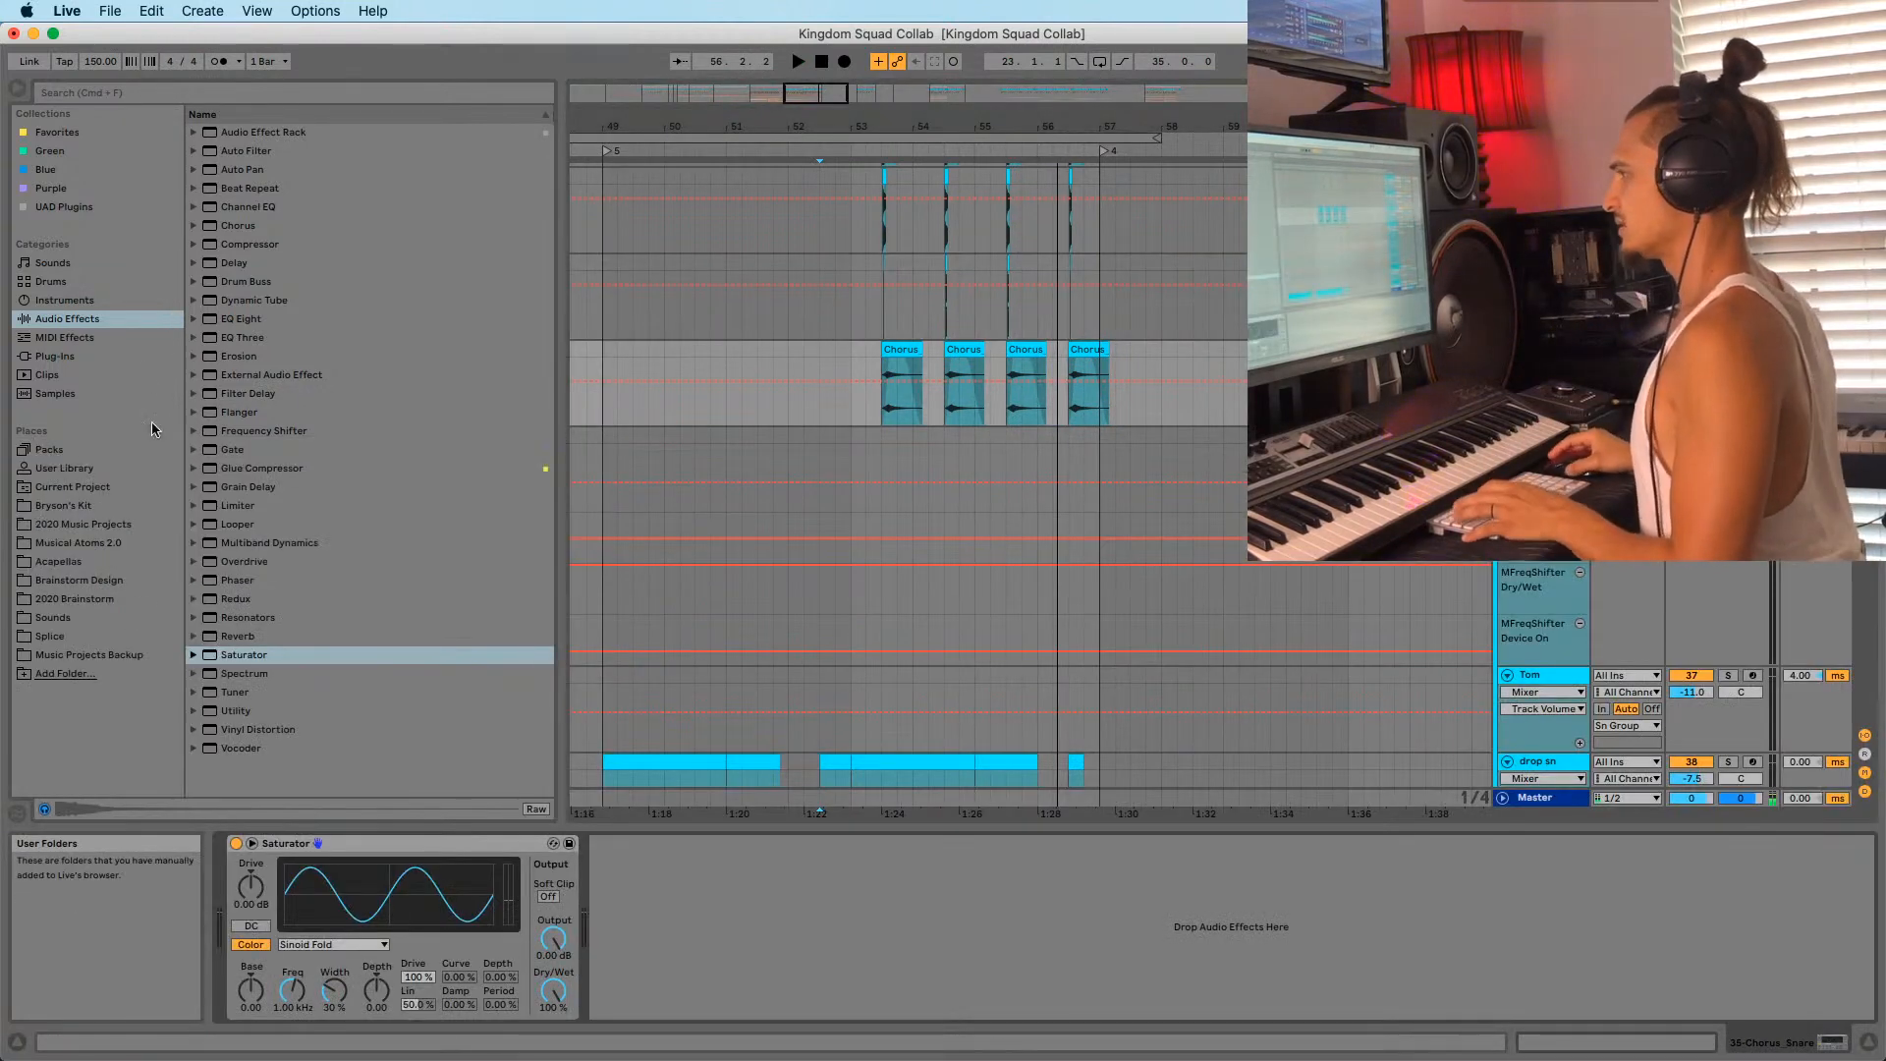
Insert EQ Eight after the Saturator, cutting lows around 240 Hz and lifting 11.4 kHz.
left_click_drag(236, 320, 776, 877)
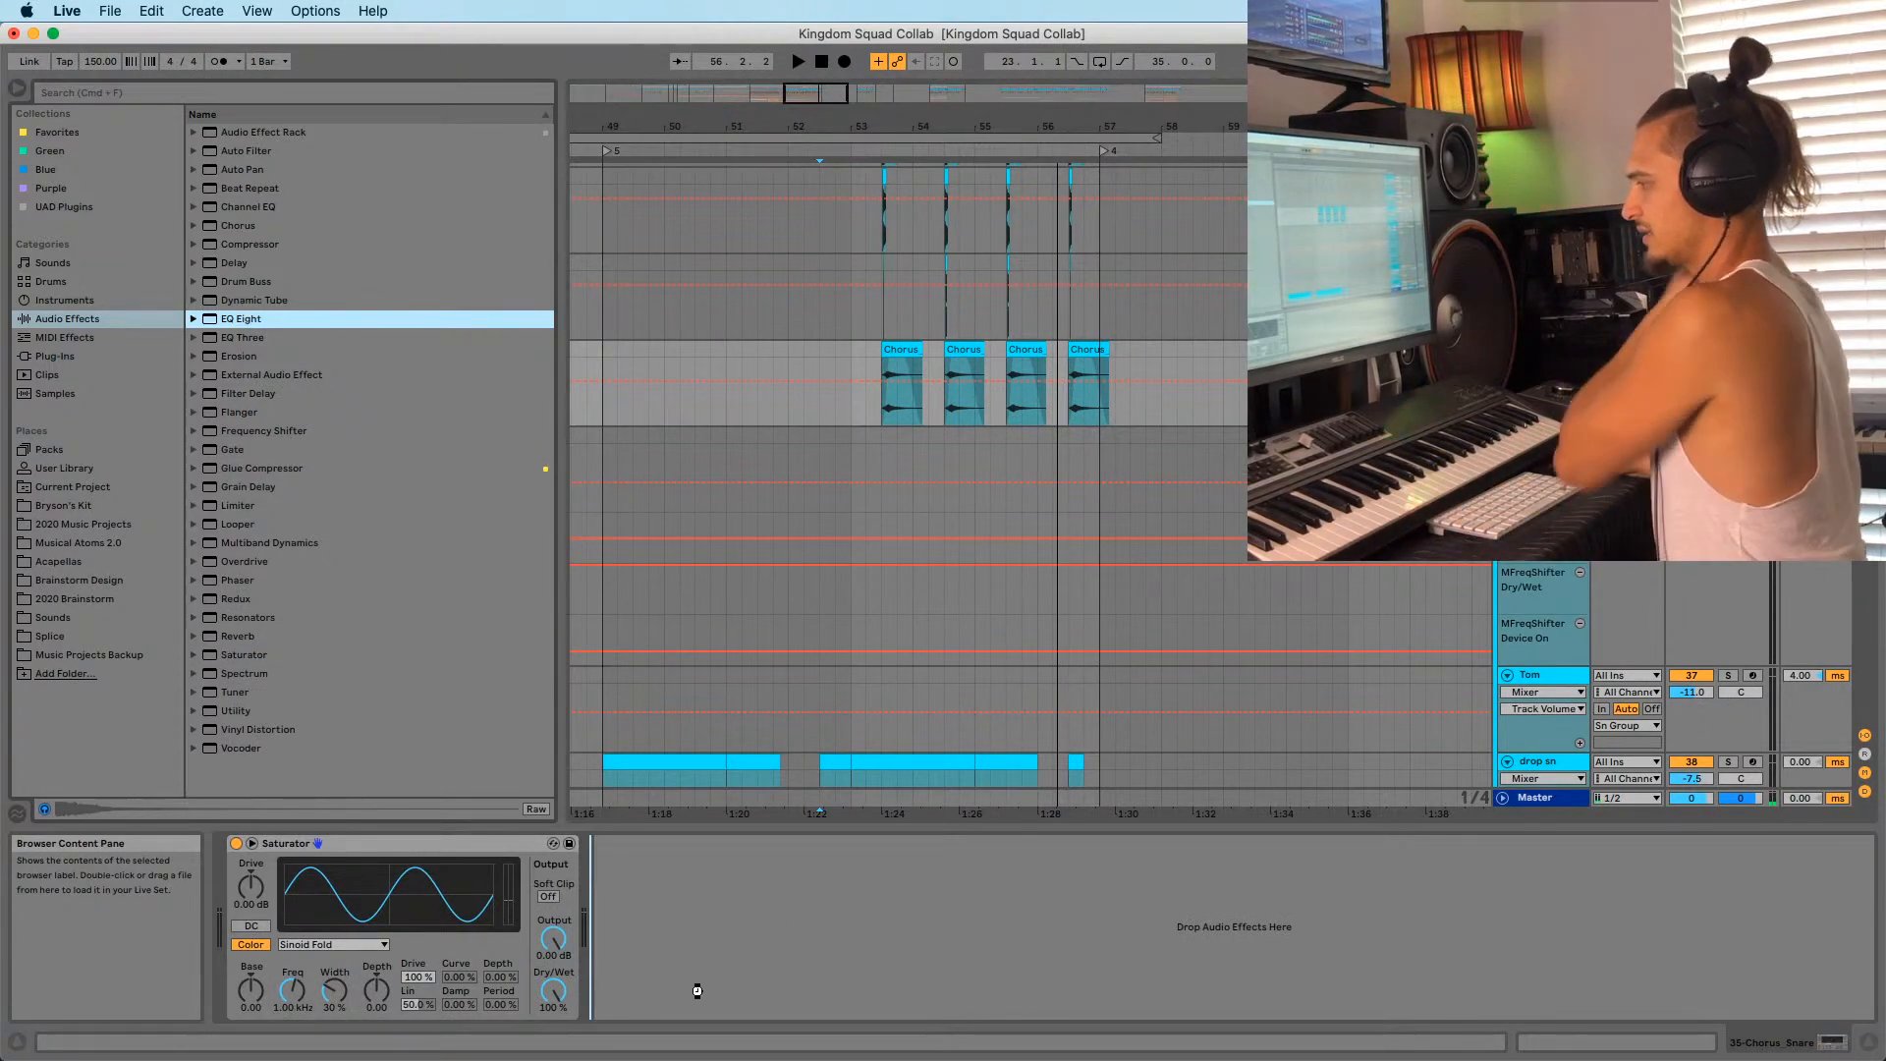
left_click_drag(609, 881, 613, 879)
key("space")
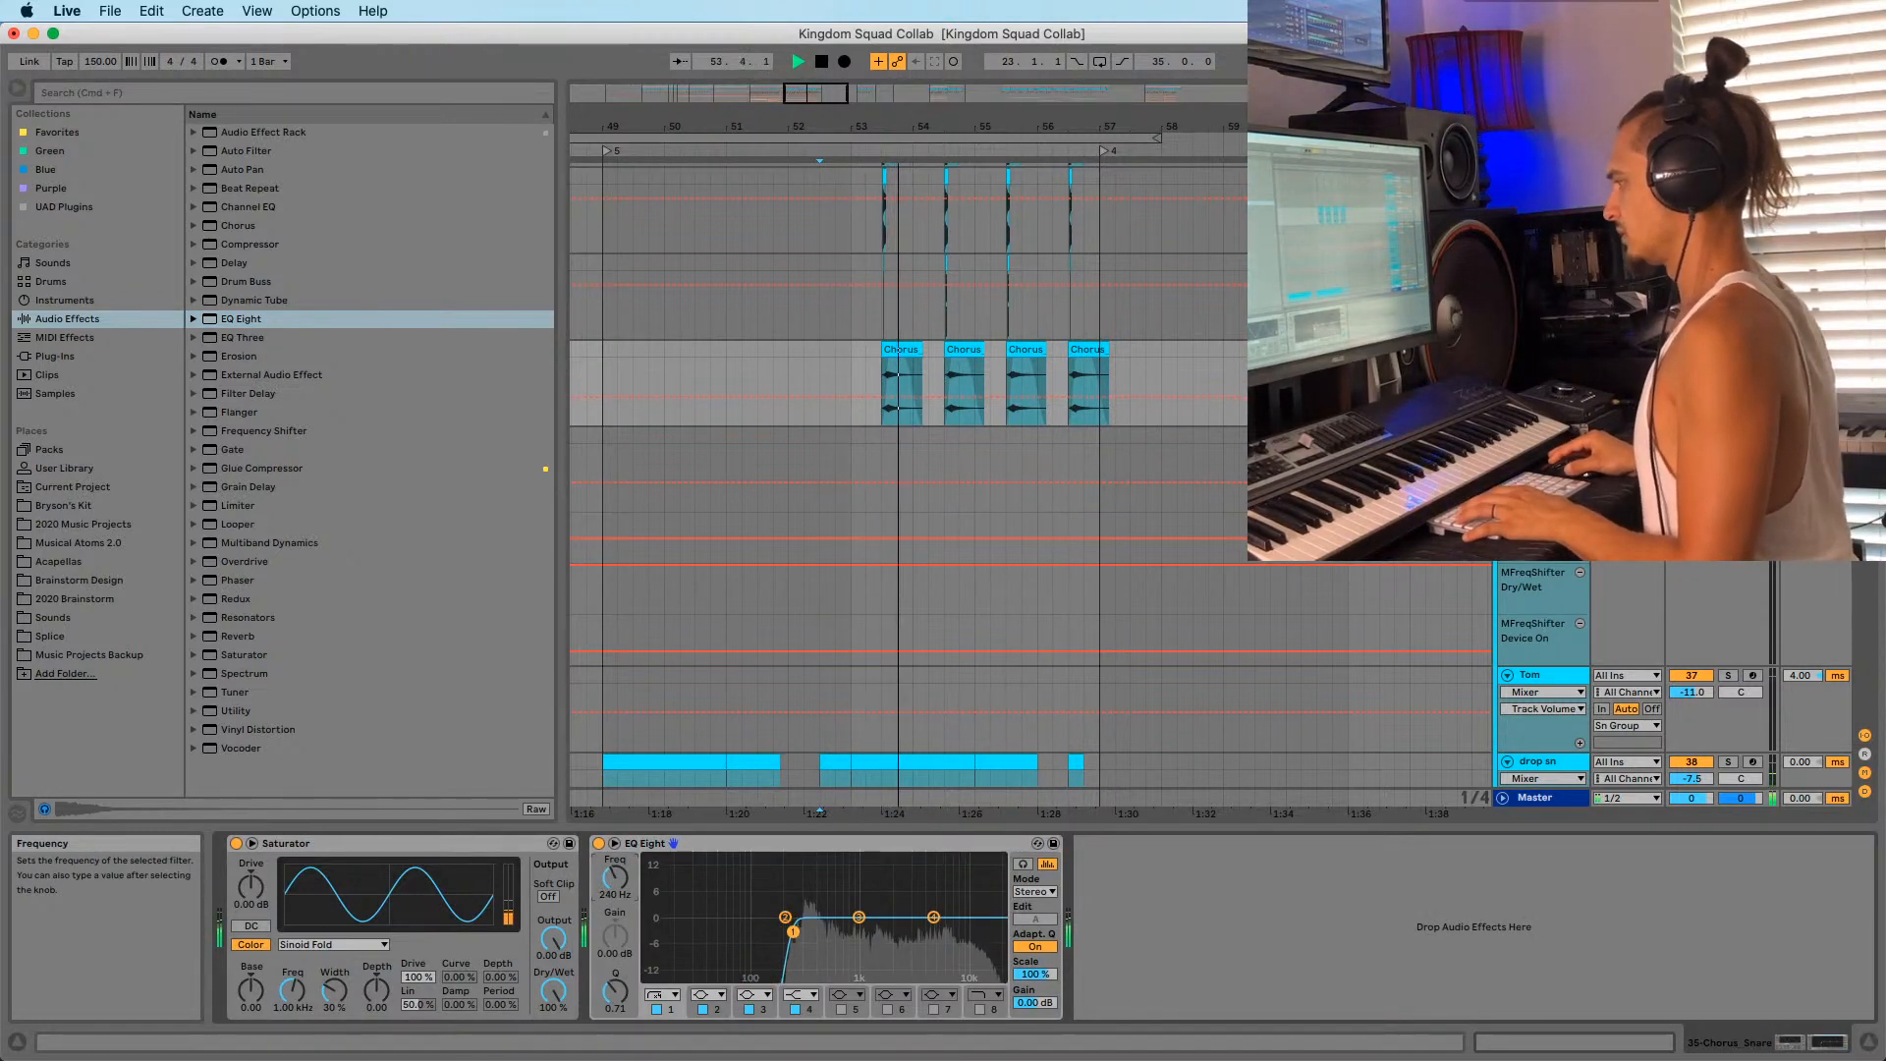
left_click_drag(615, 877, 615, 864)
left_click(785, 918)
mouse_move(785, 917)
left_mouse_down()
mouse_move(805, 941)
mouse_move(906, 907)
mouse_move(970, 911)
left_mouse_up()
key("space")
key("space")
key("space")
key("space")
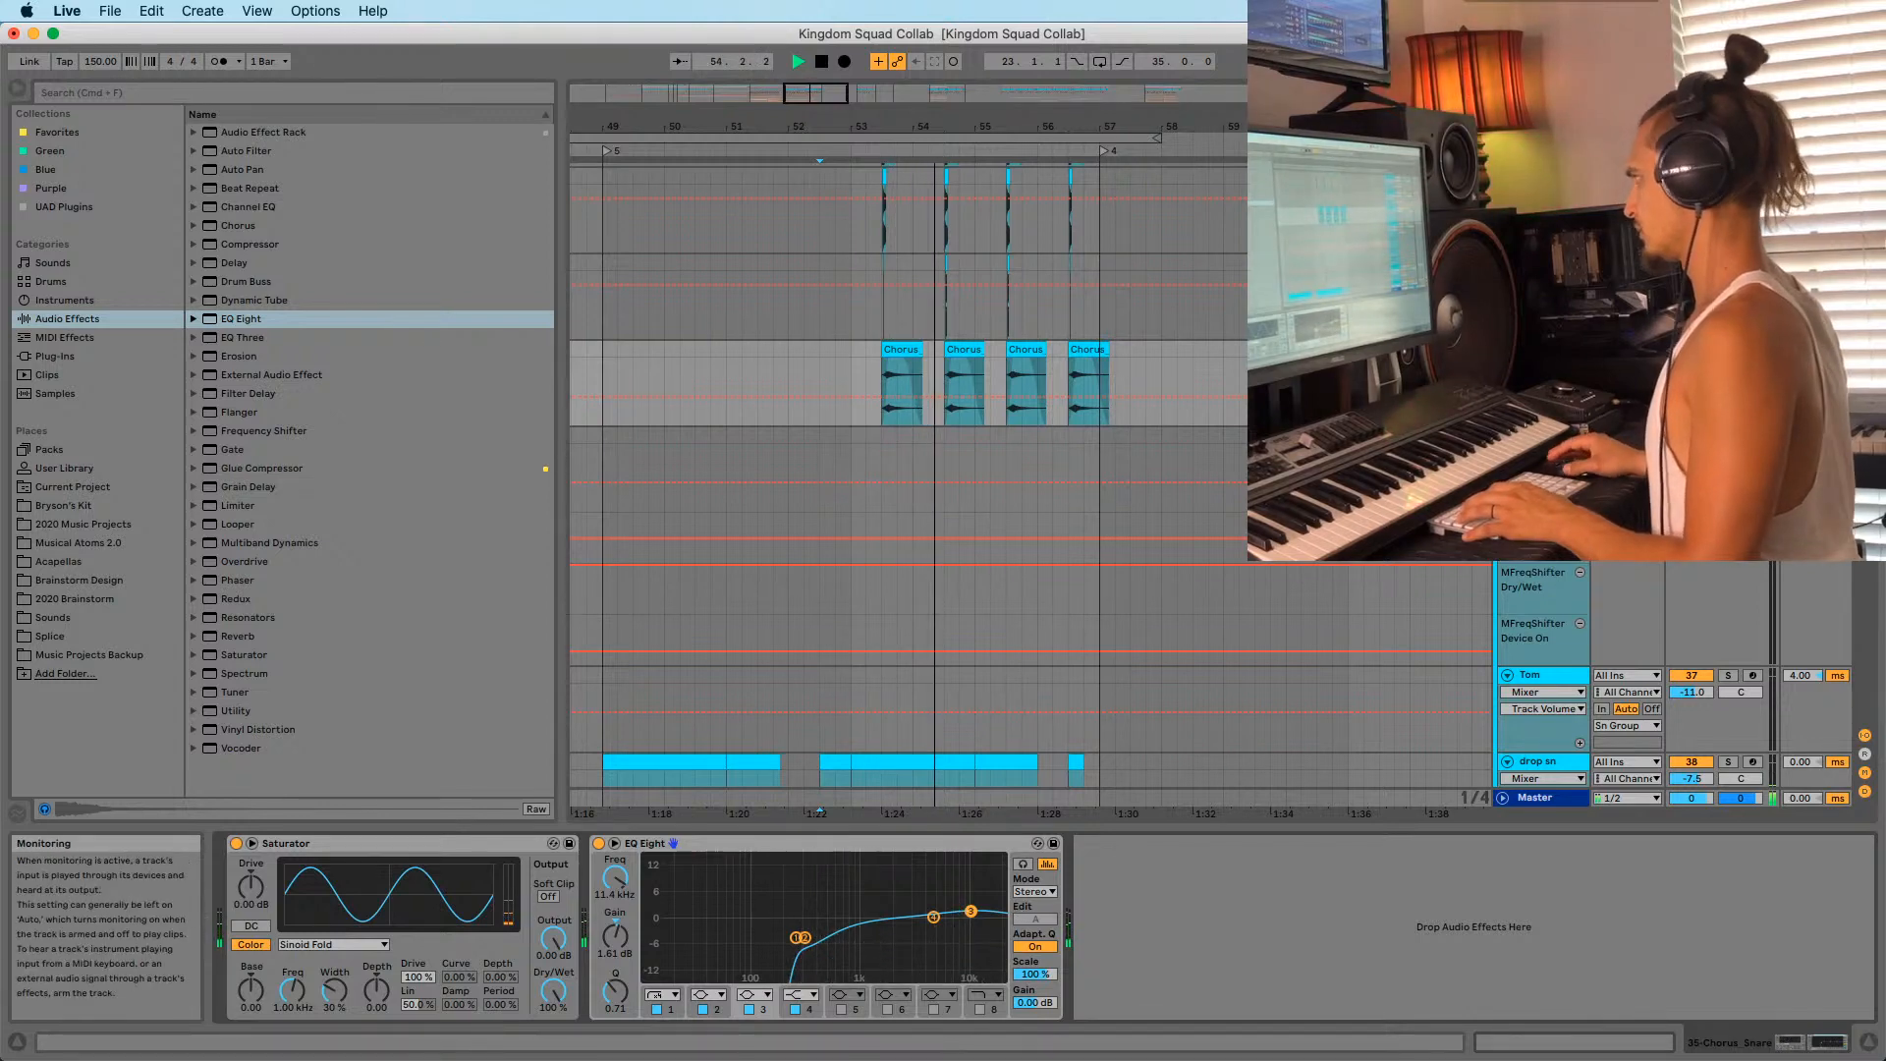
left_click(849, 341)
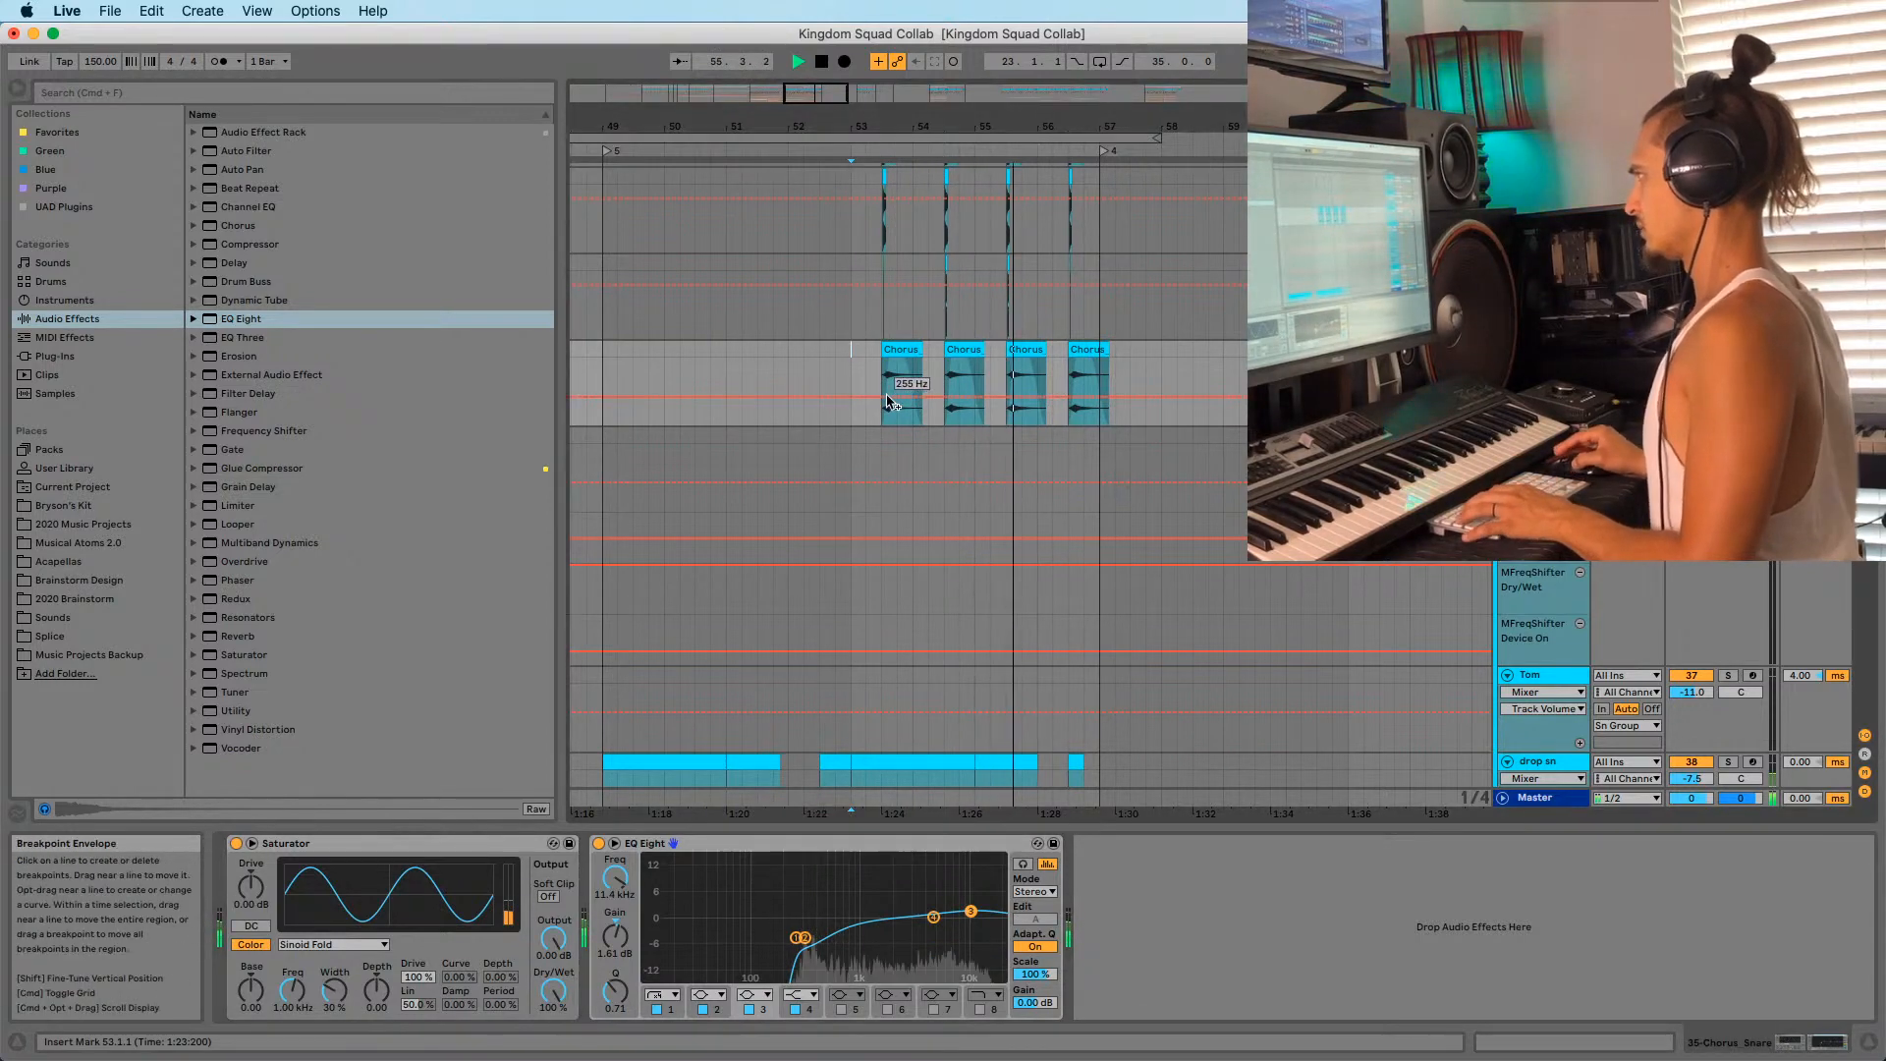
Stop the drop playback and select another track to view its effects.
left_click_drag(1005, 125, 1007, 96)
key("space")
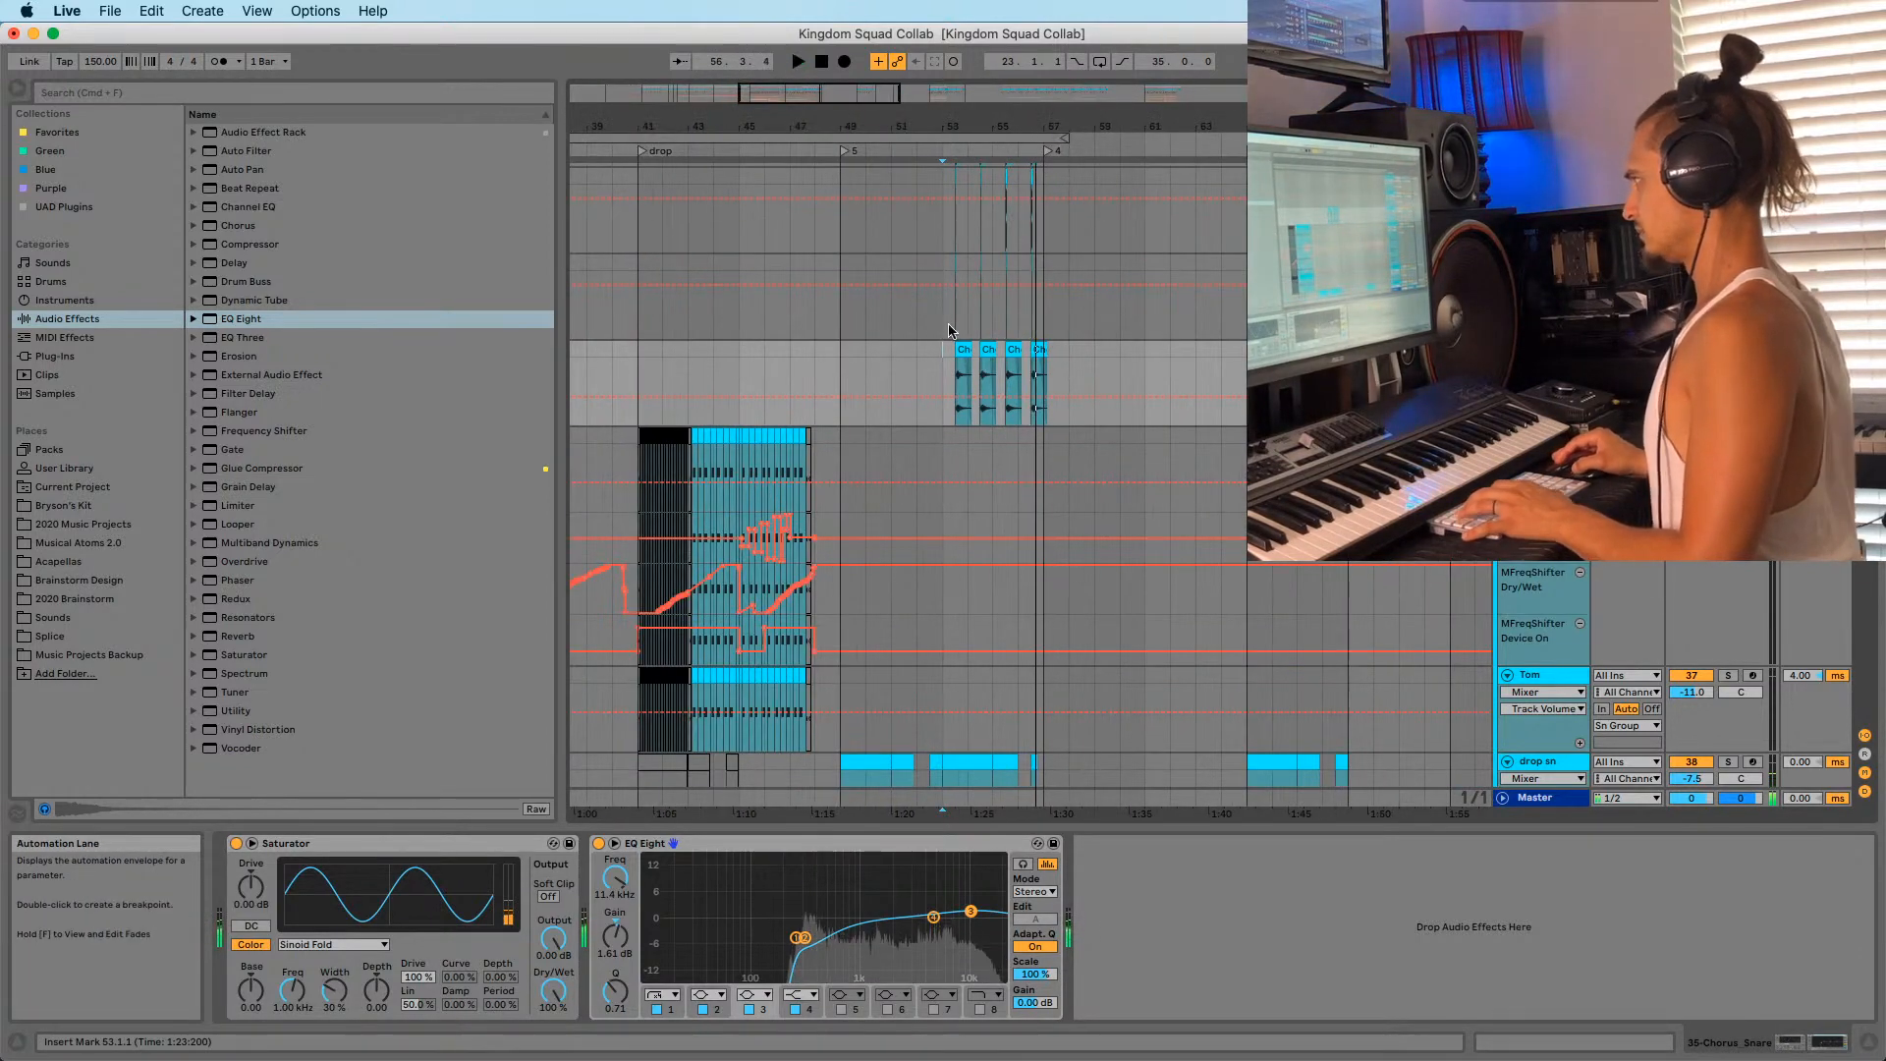
left_click(948, 326)
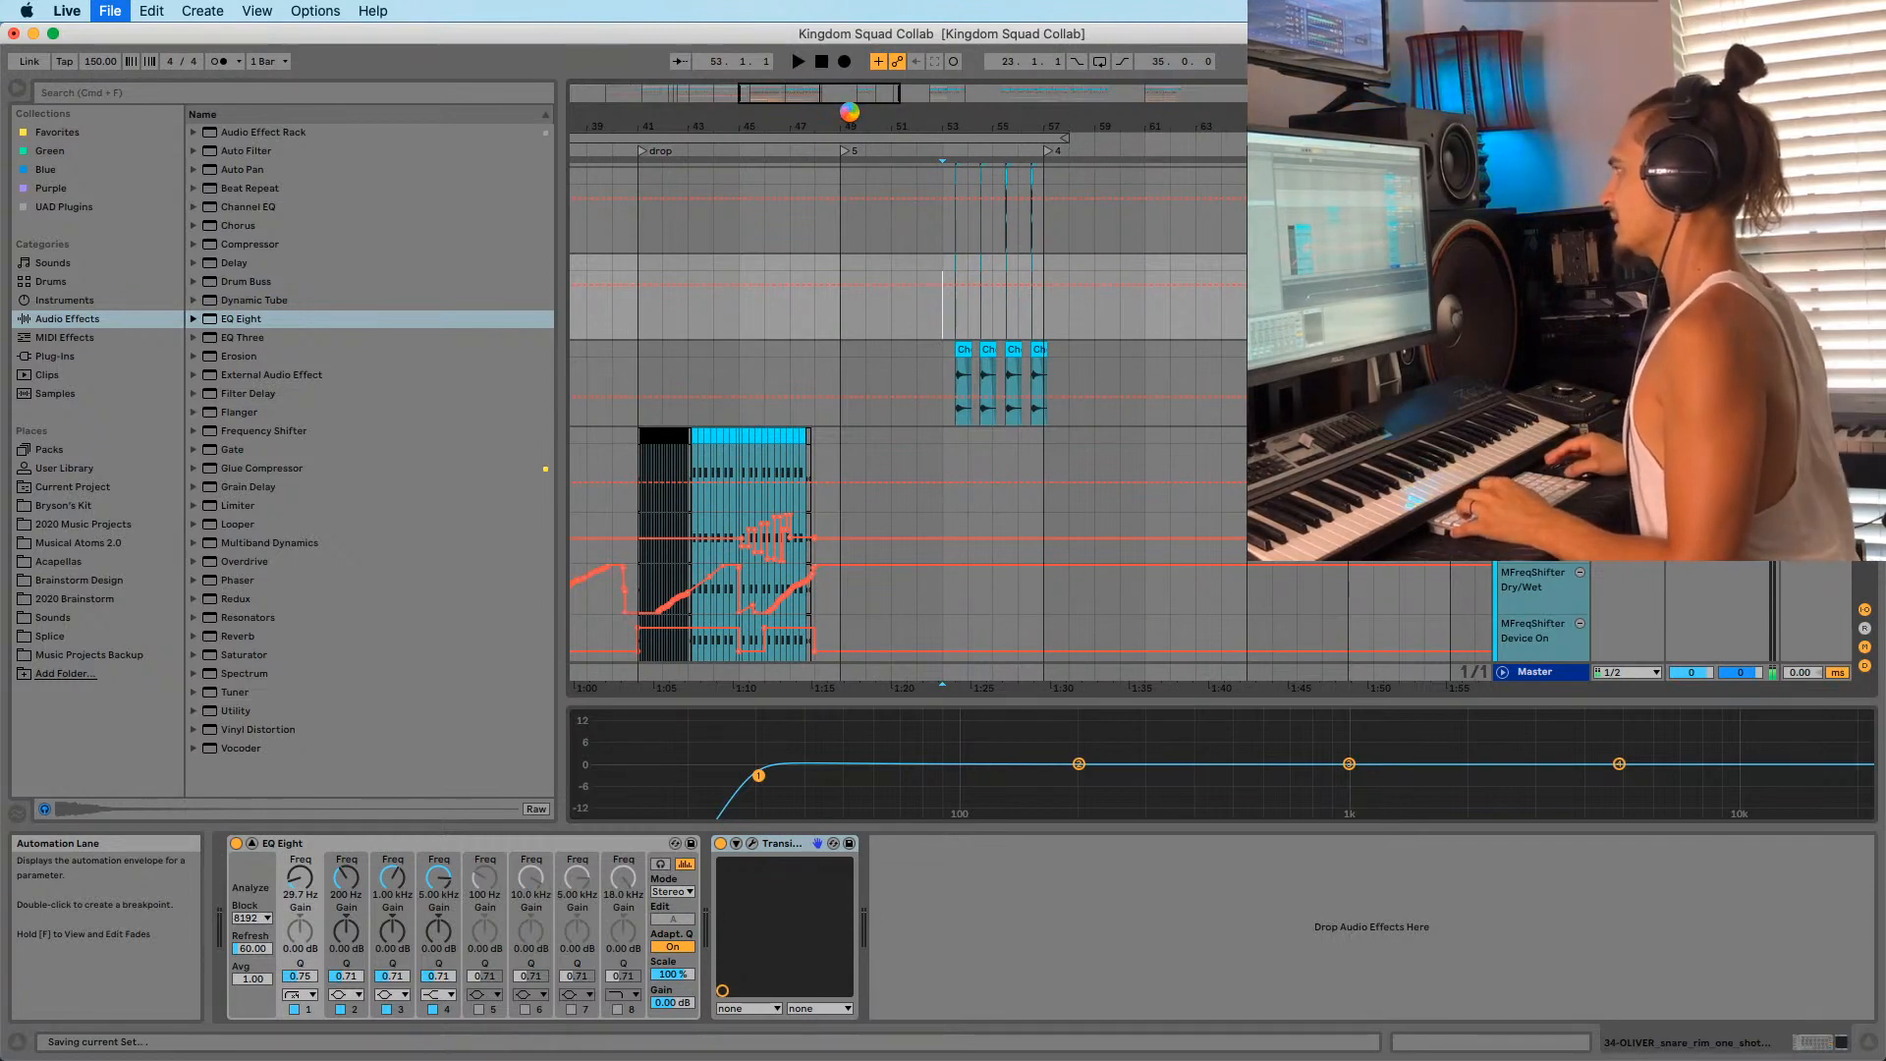
Zoom out to the intro section and play from bar 24.
left_click_drag(848, 114, 1137, 71)
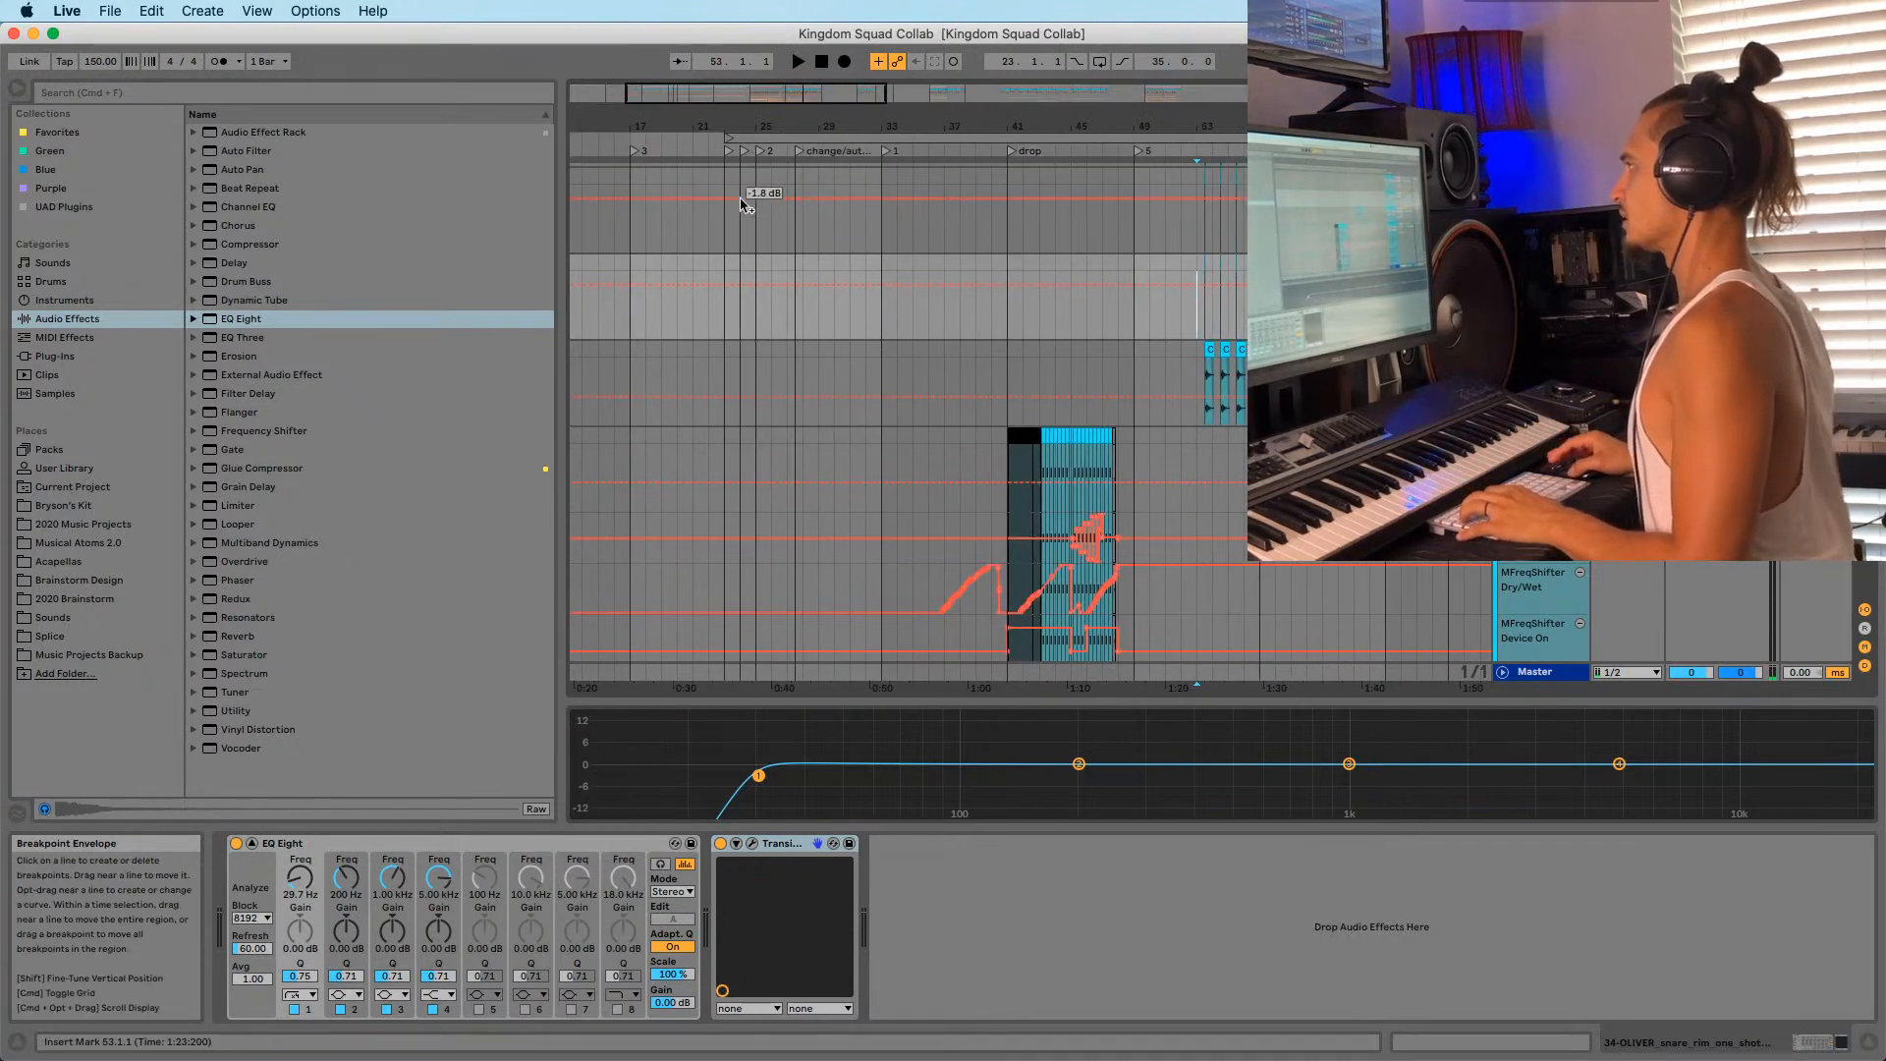
left_click(730, 218)
left_click(750, 263)
key("space")
left_click_drag(763, 118, 719, 304)
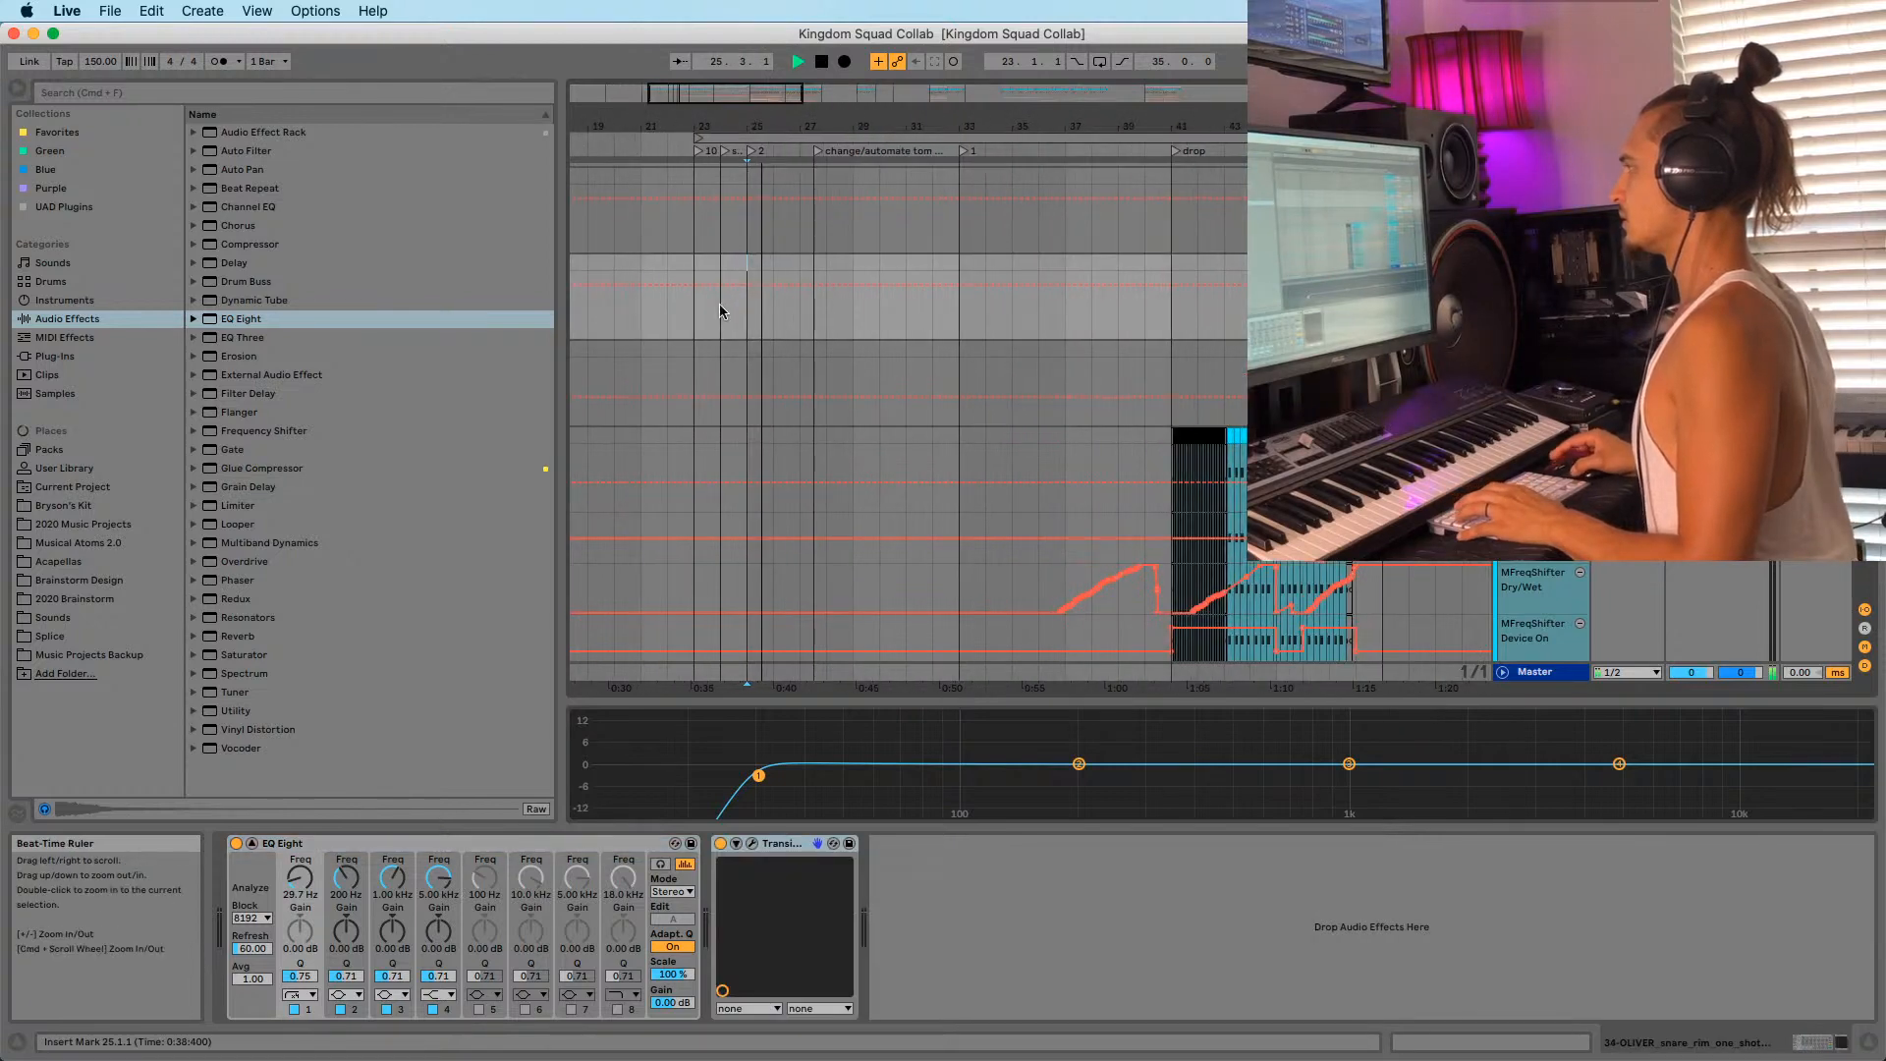
left_click(720, 316)
key("space")
key("space")
left_click_drag(788, 119, 791, 83)
scroll(815, 314, "down", 15)
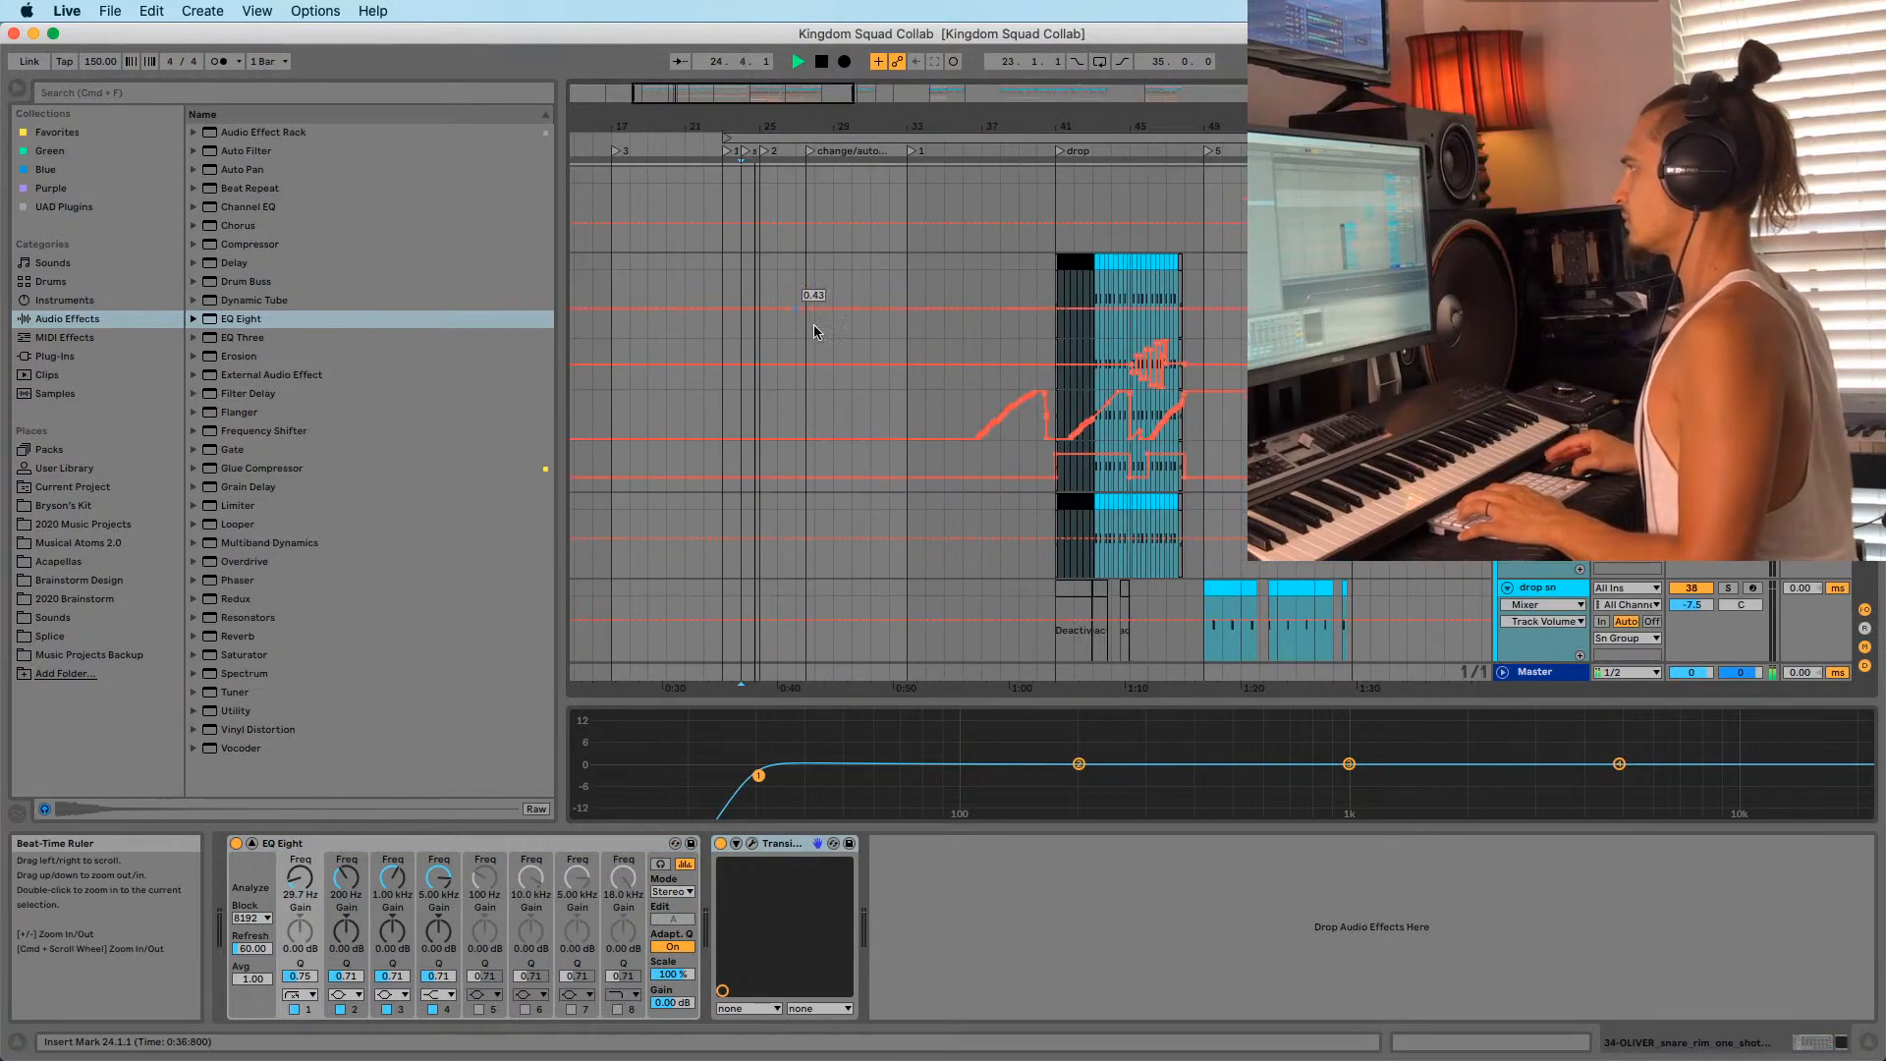
scroll(820, 383, "down", 10)
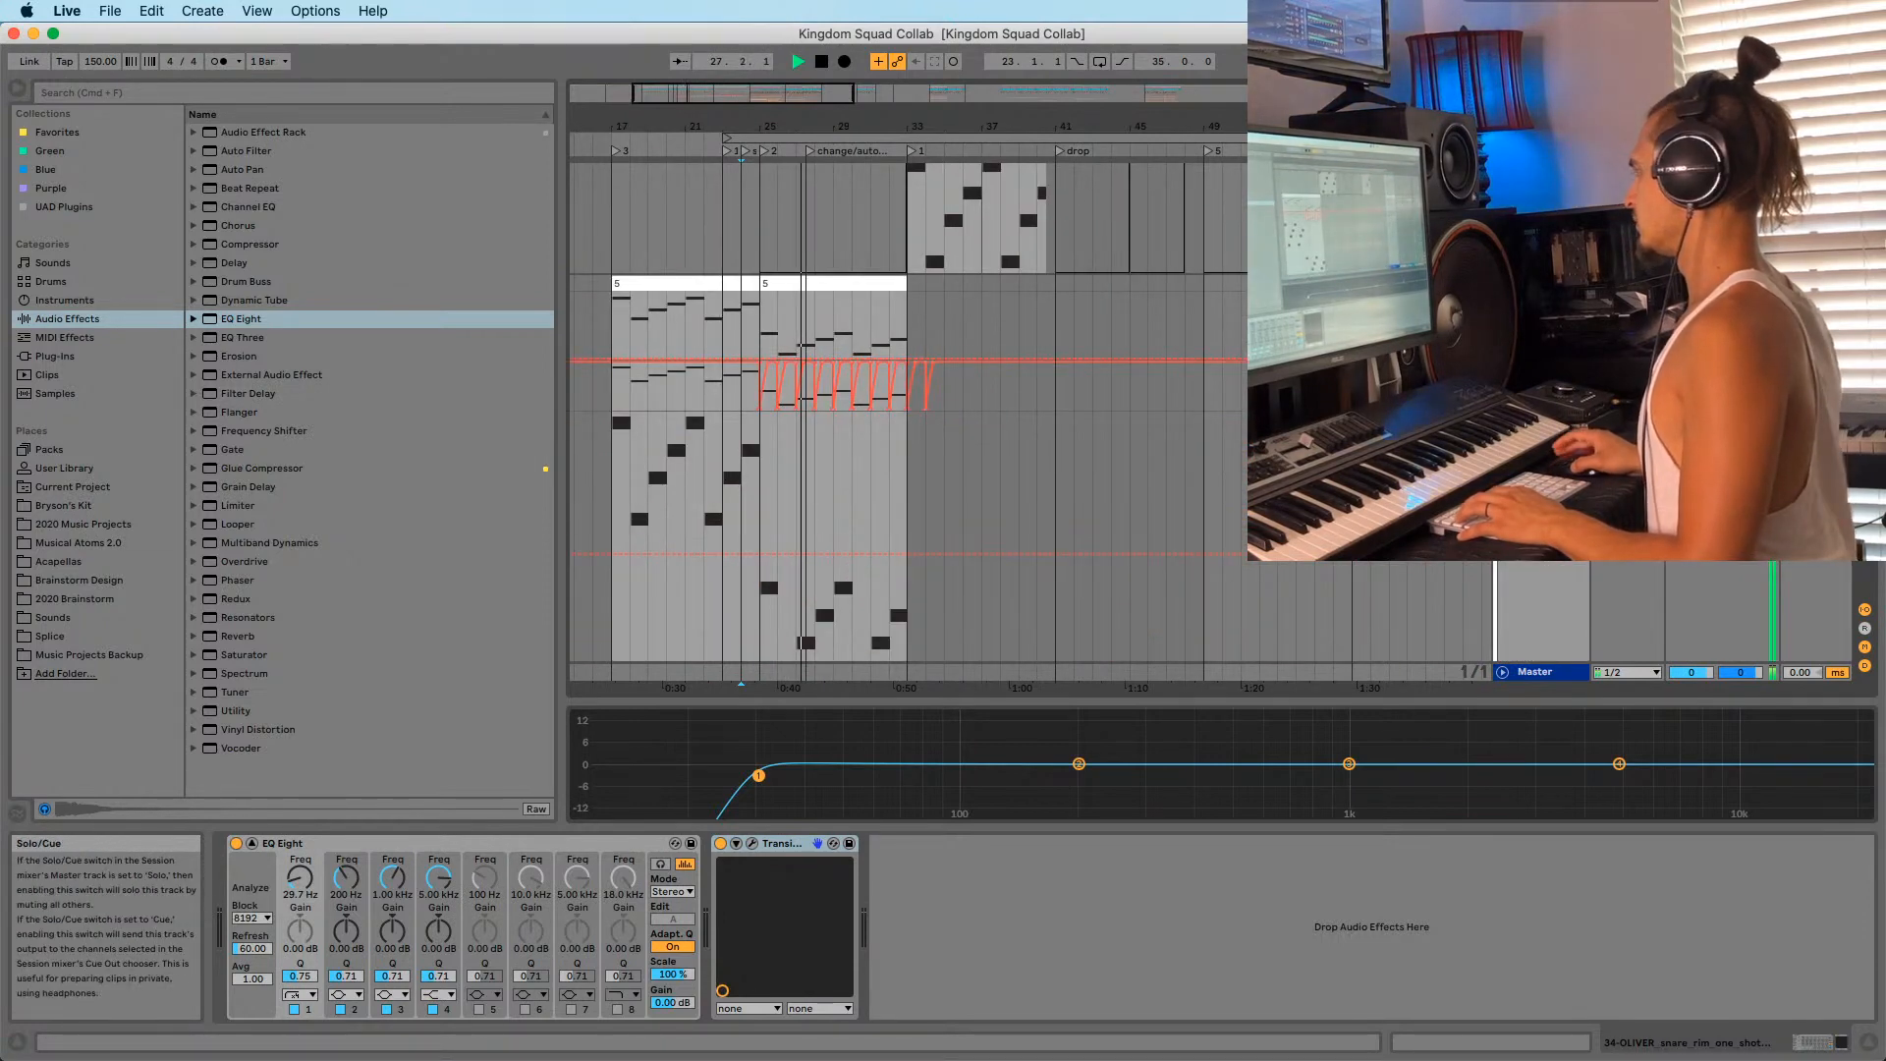
Audition the Serum track's MIDI clip spanning bars 25 to 33.
left_click(1580, 419)
scroll(1620, 413, "down", 4)
key("space")
left_click(1539, 358)
scroll(1218, 442, "up", 7)
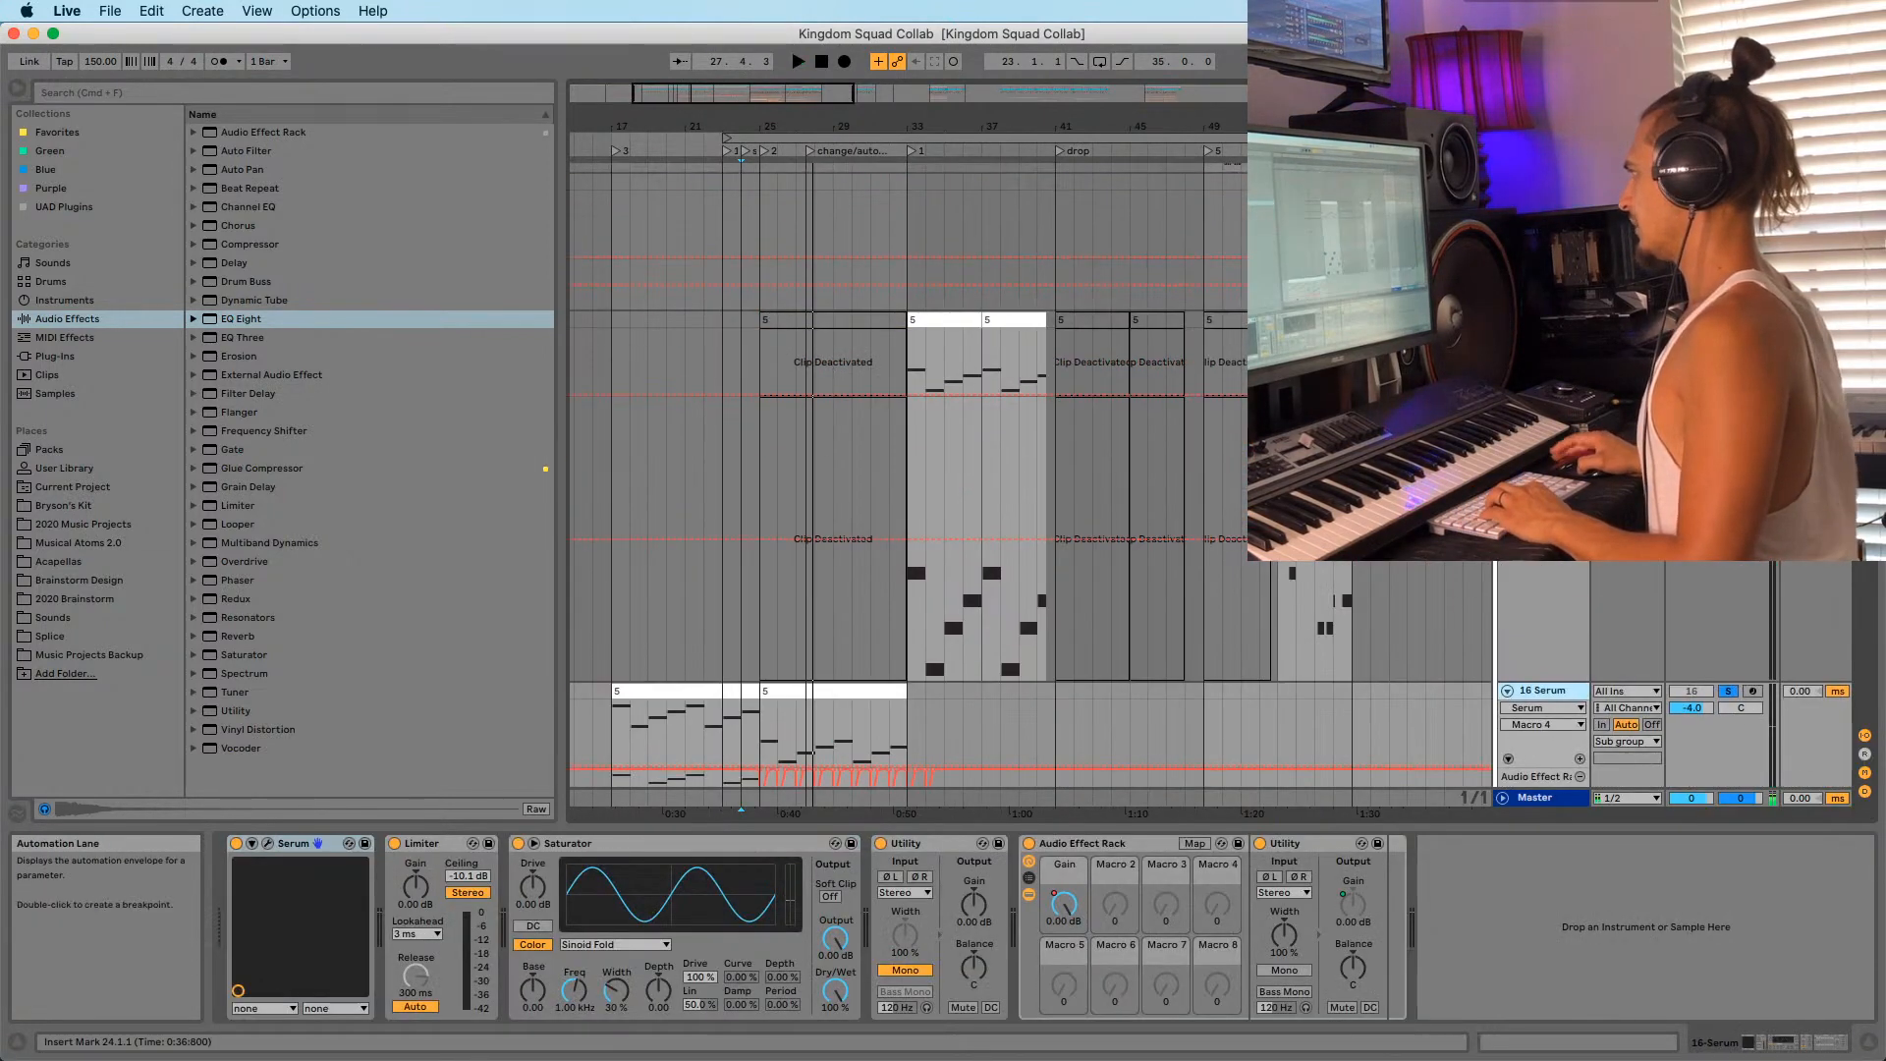
scroll(1218, 442, "down", 6)
key("shift+Tab")
key("shift+Tab")
left_click(830, 410)
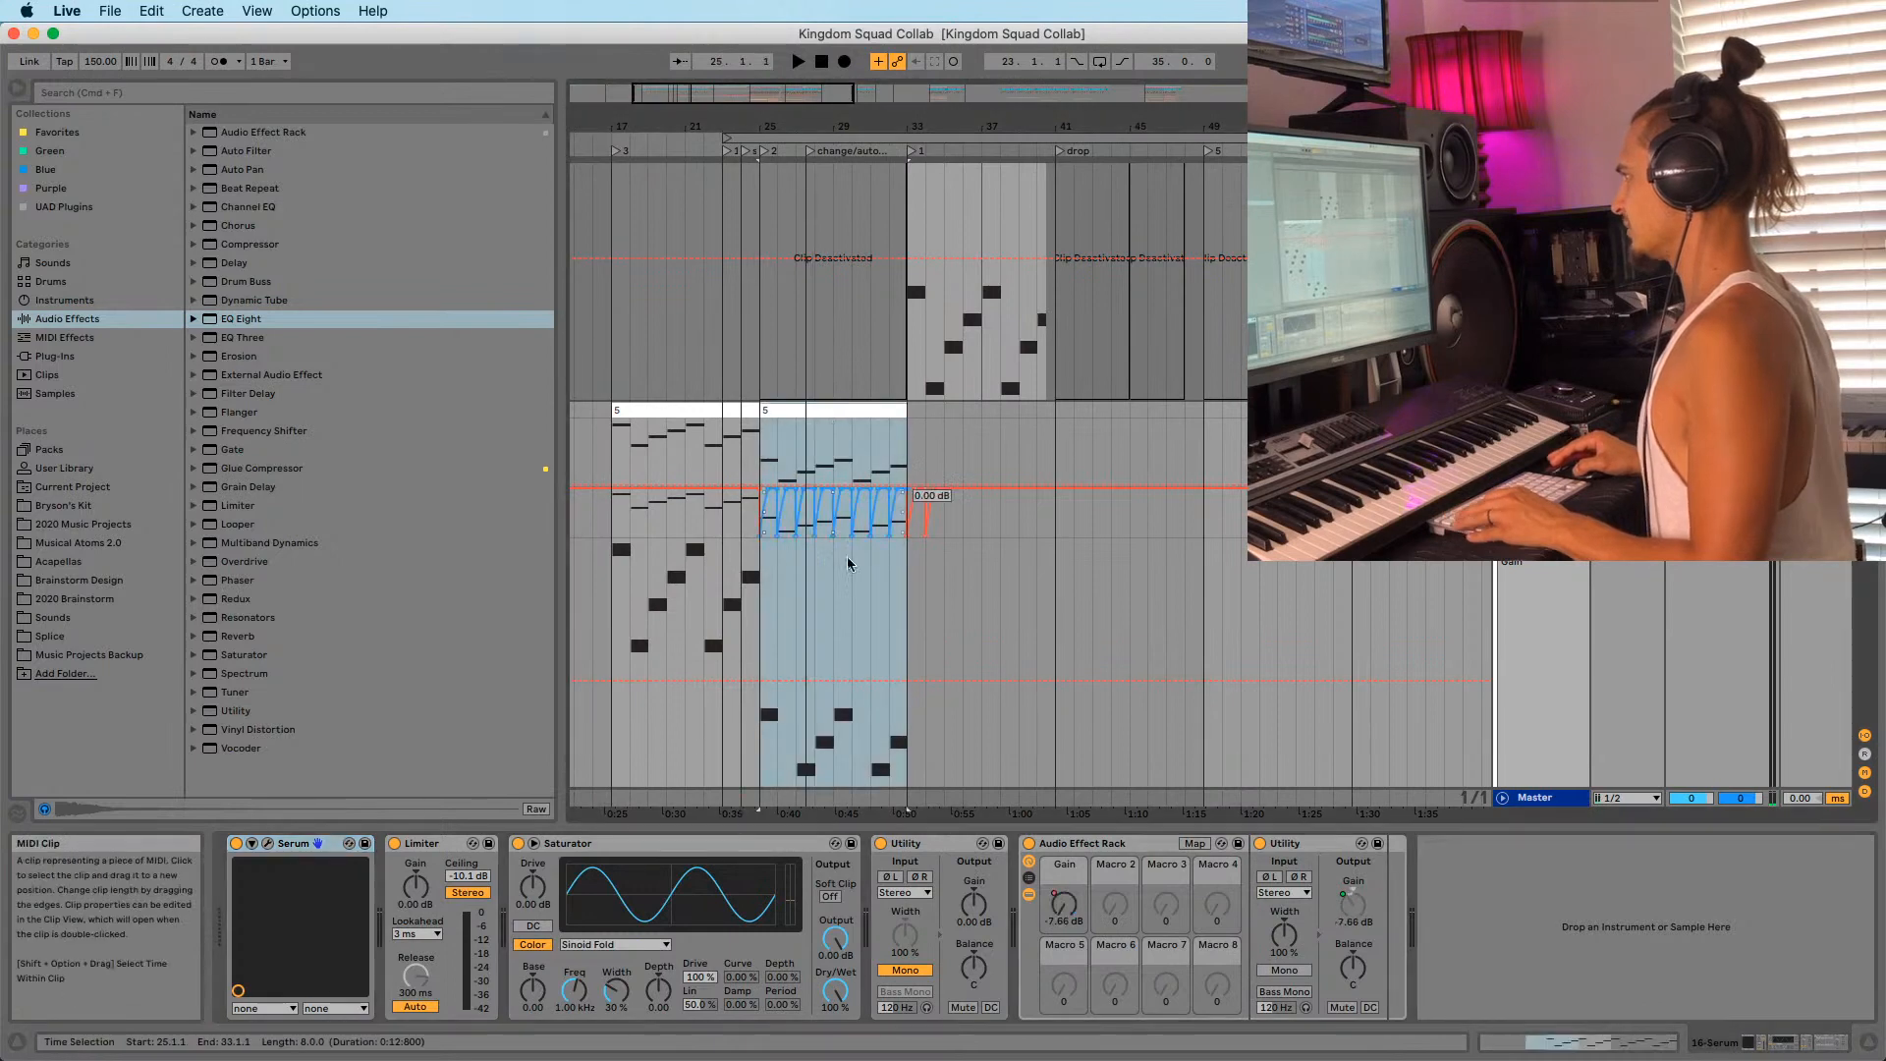
key("space")
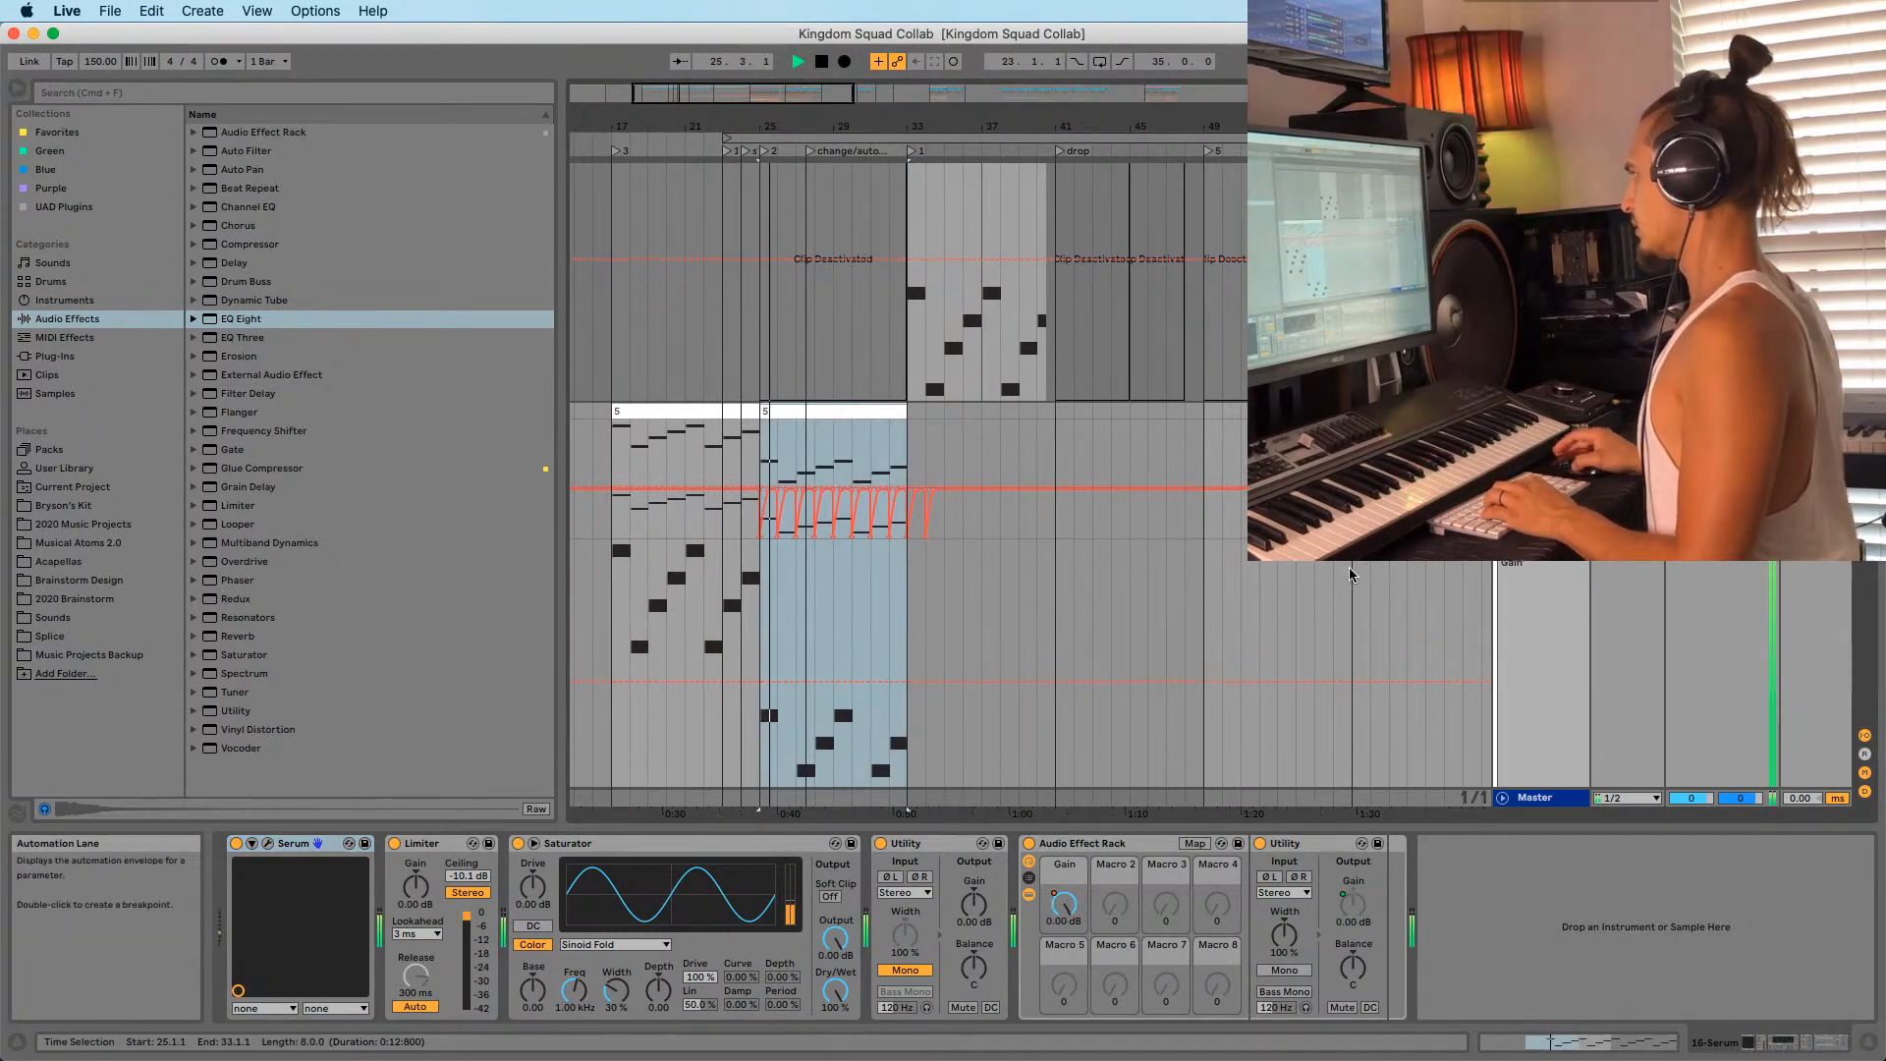
scroll(1347, 568, "up", 4)
scroll(1029, 481, "up", 5)
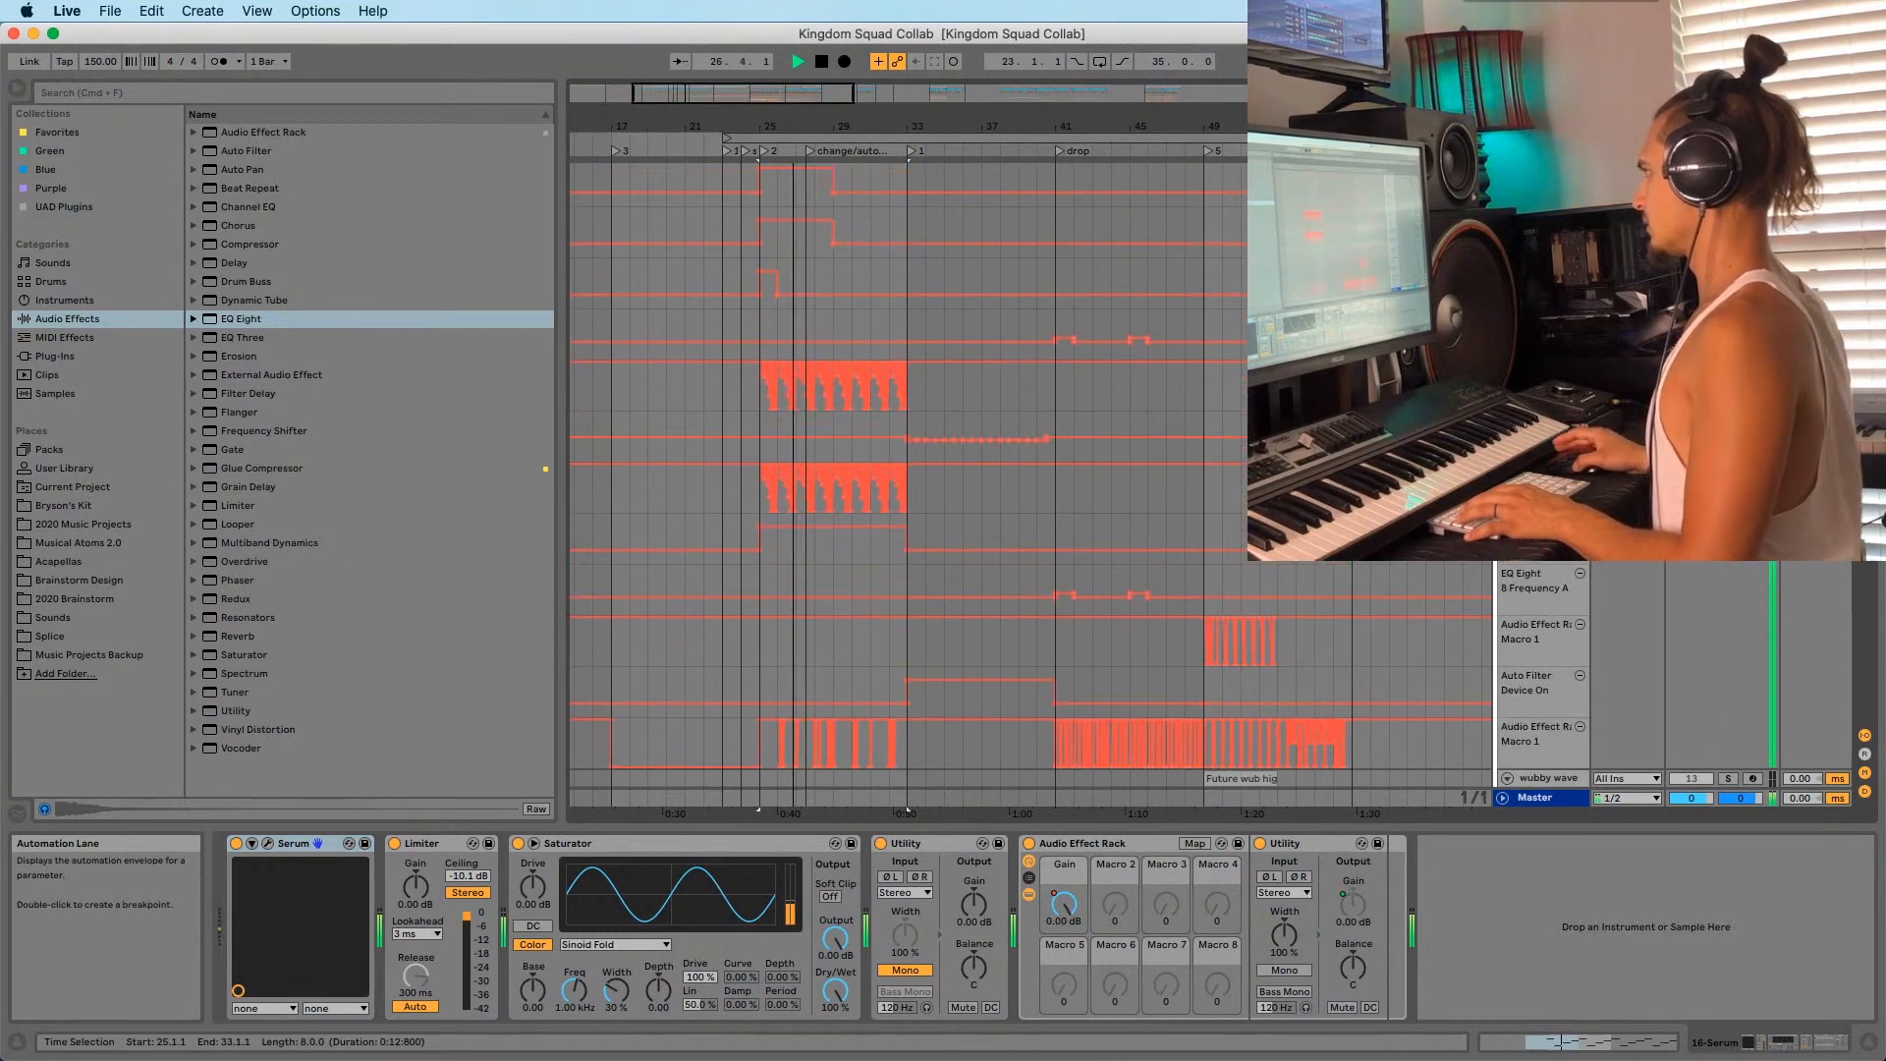
Duplicate the Sub group's bar 25 automation rightward and play it back from bar 24.
left_click(1538, 188)
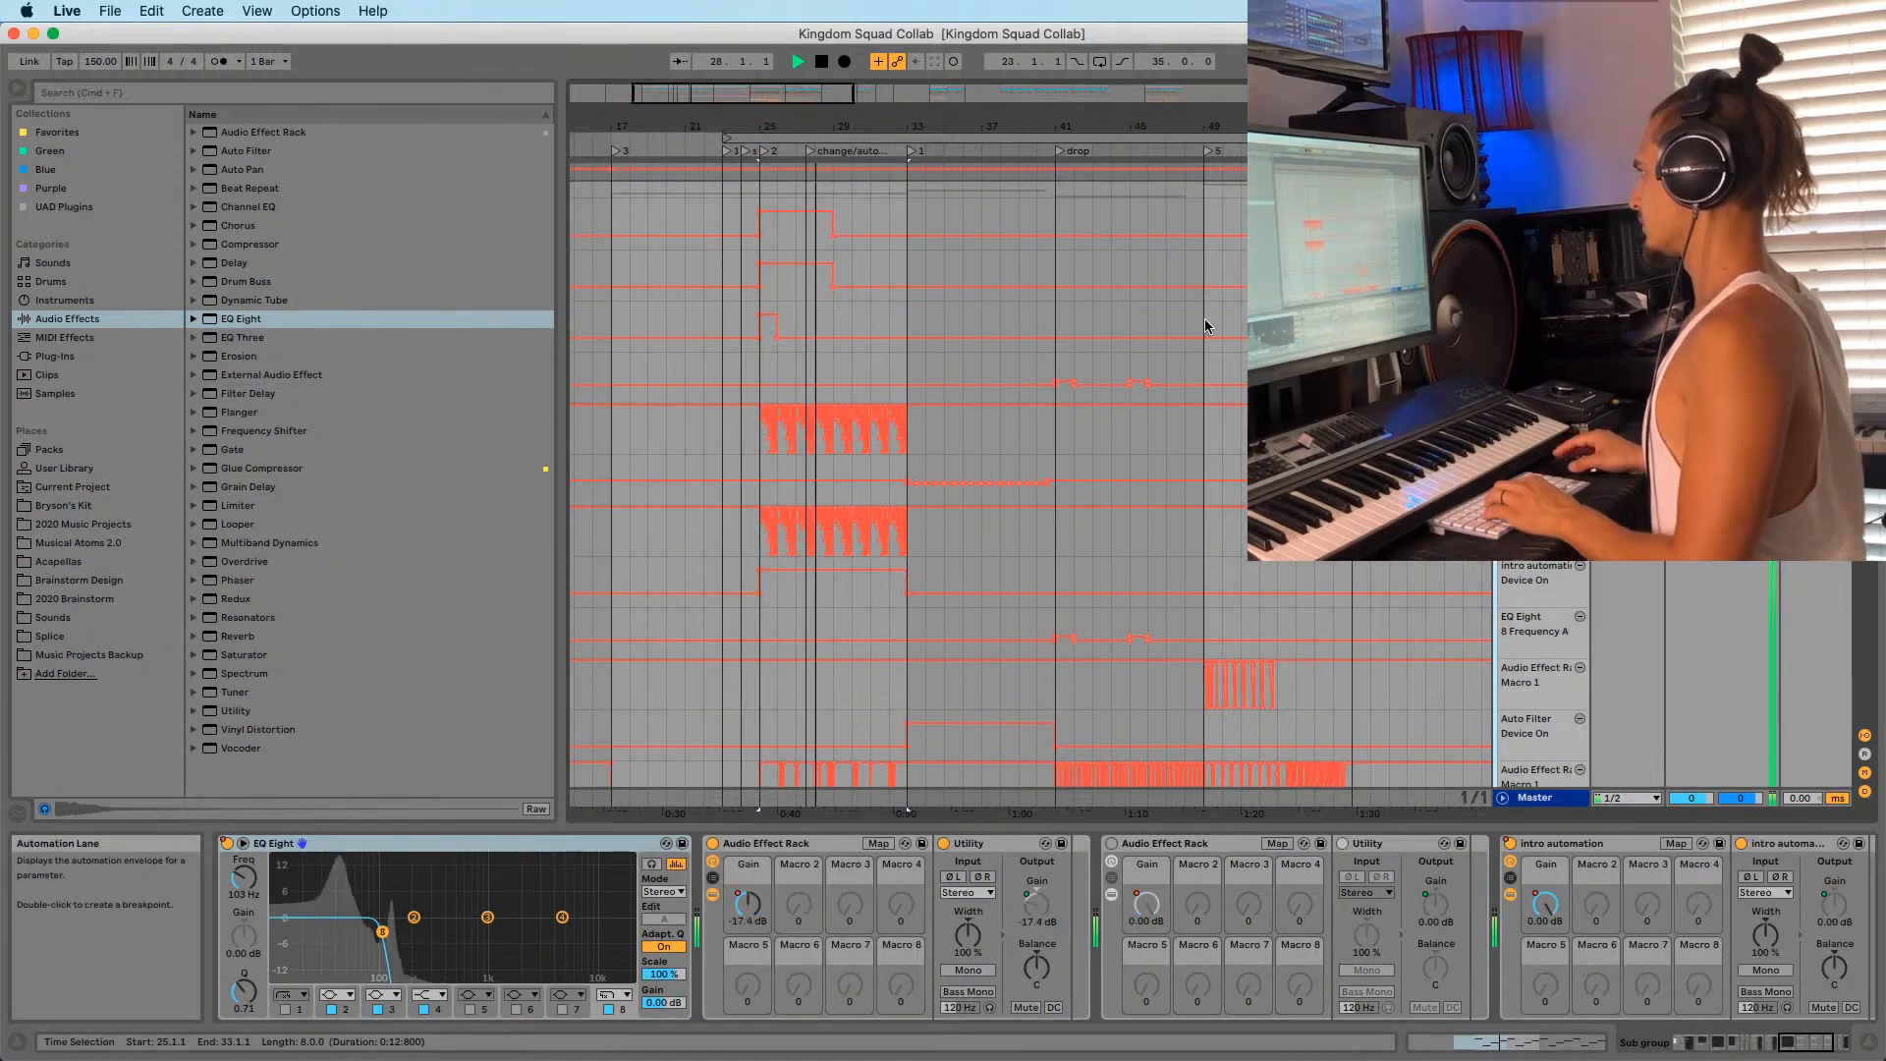
key("space")
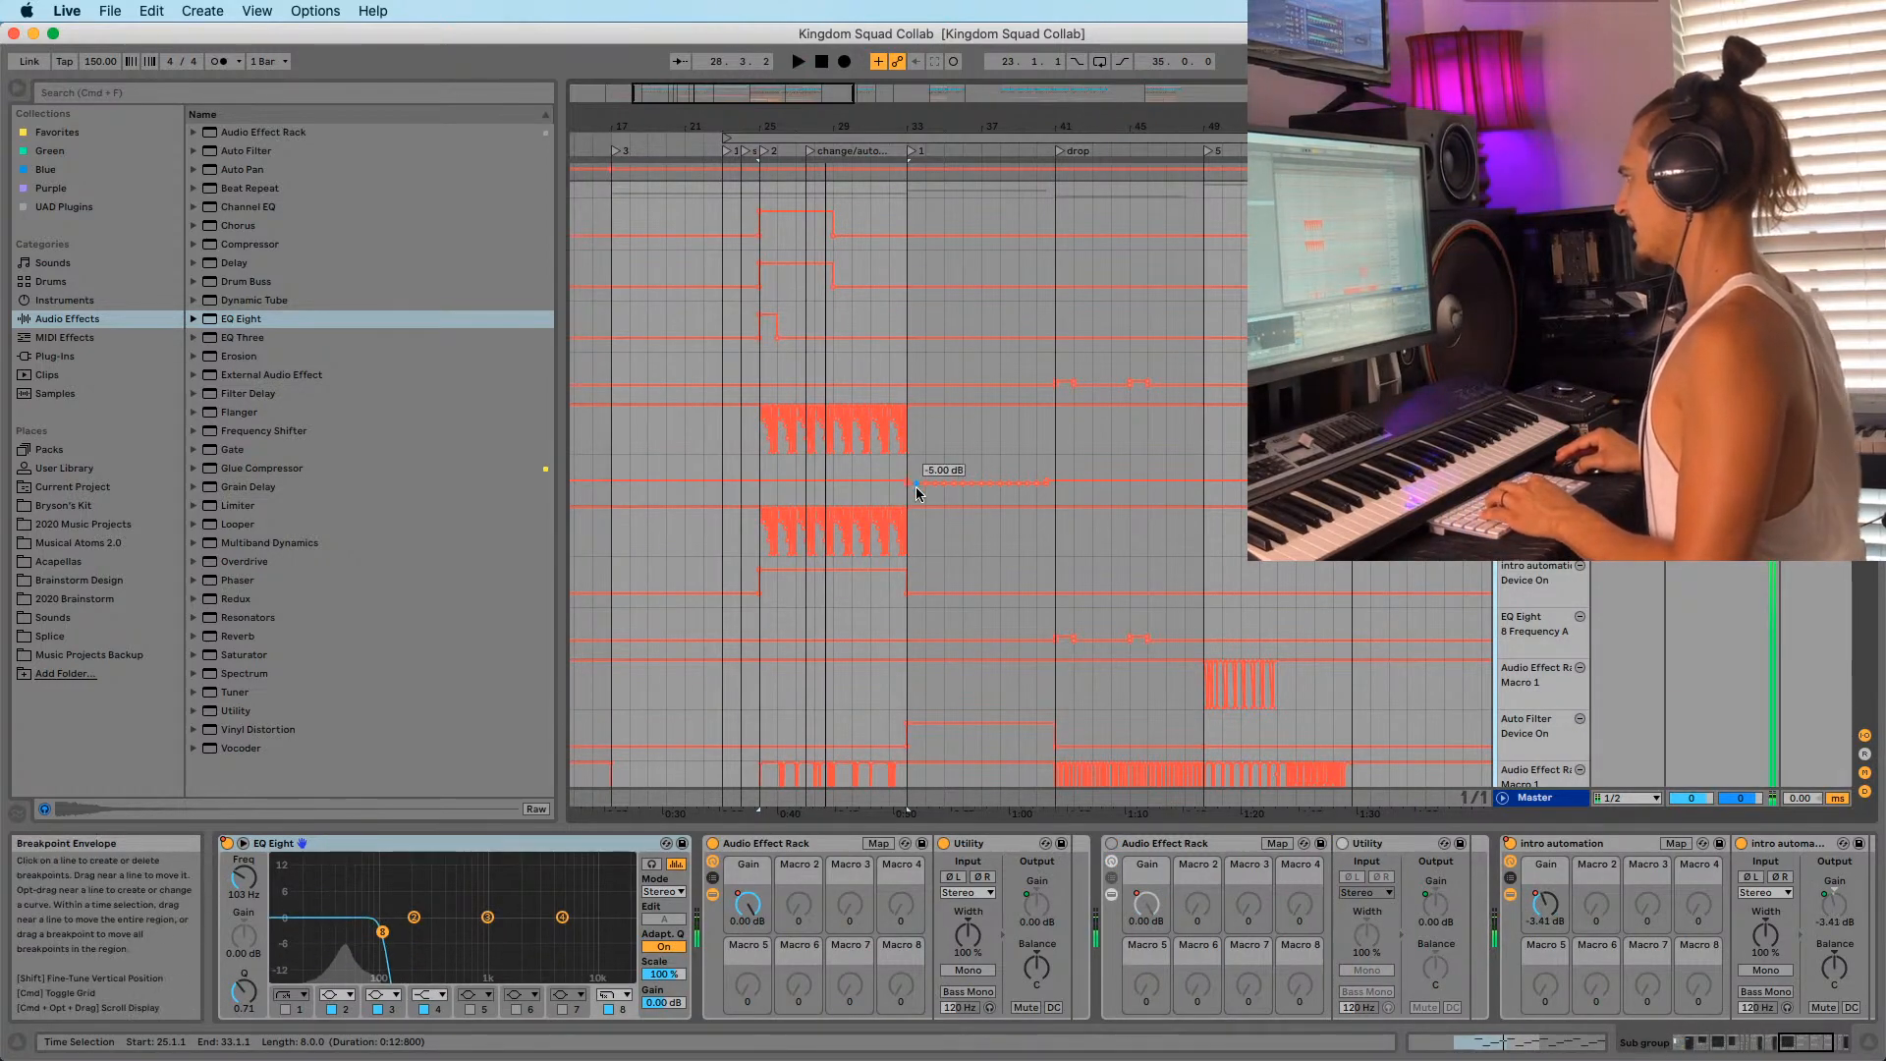
key("b")
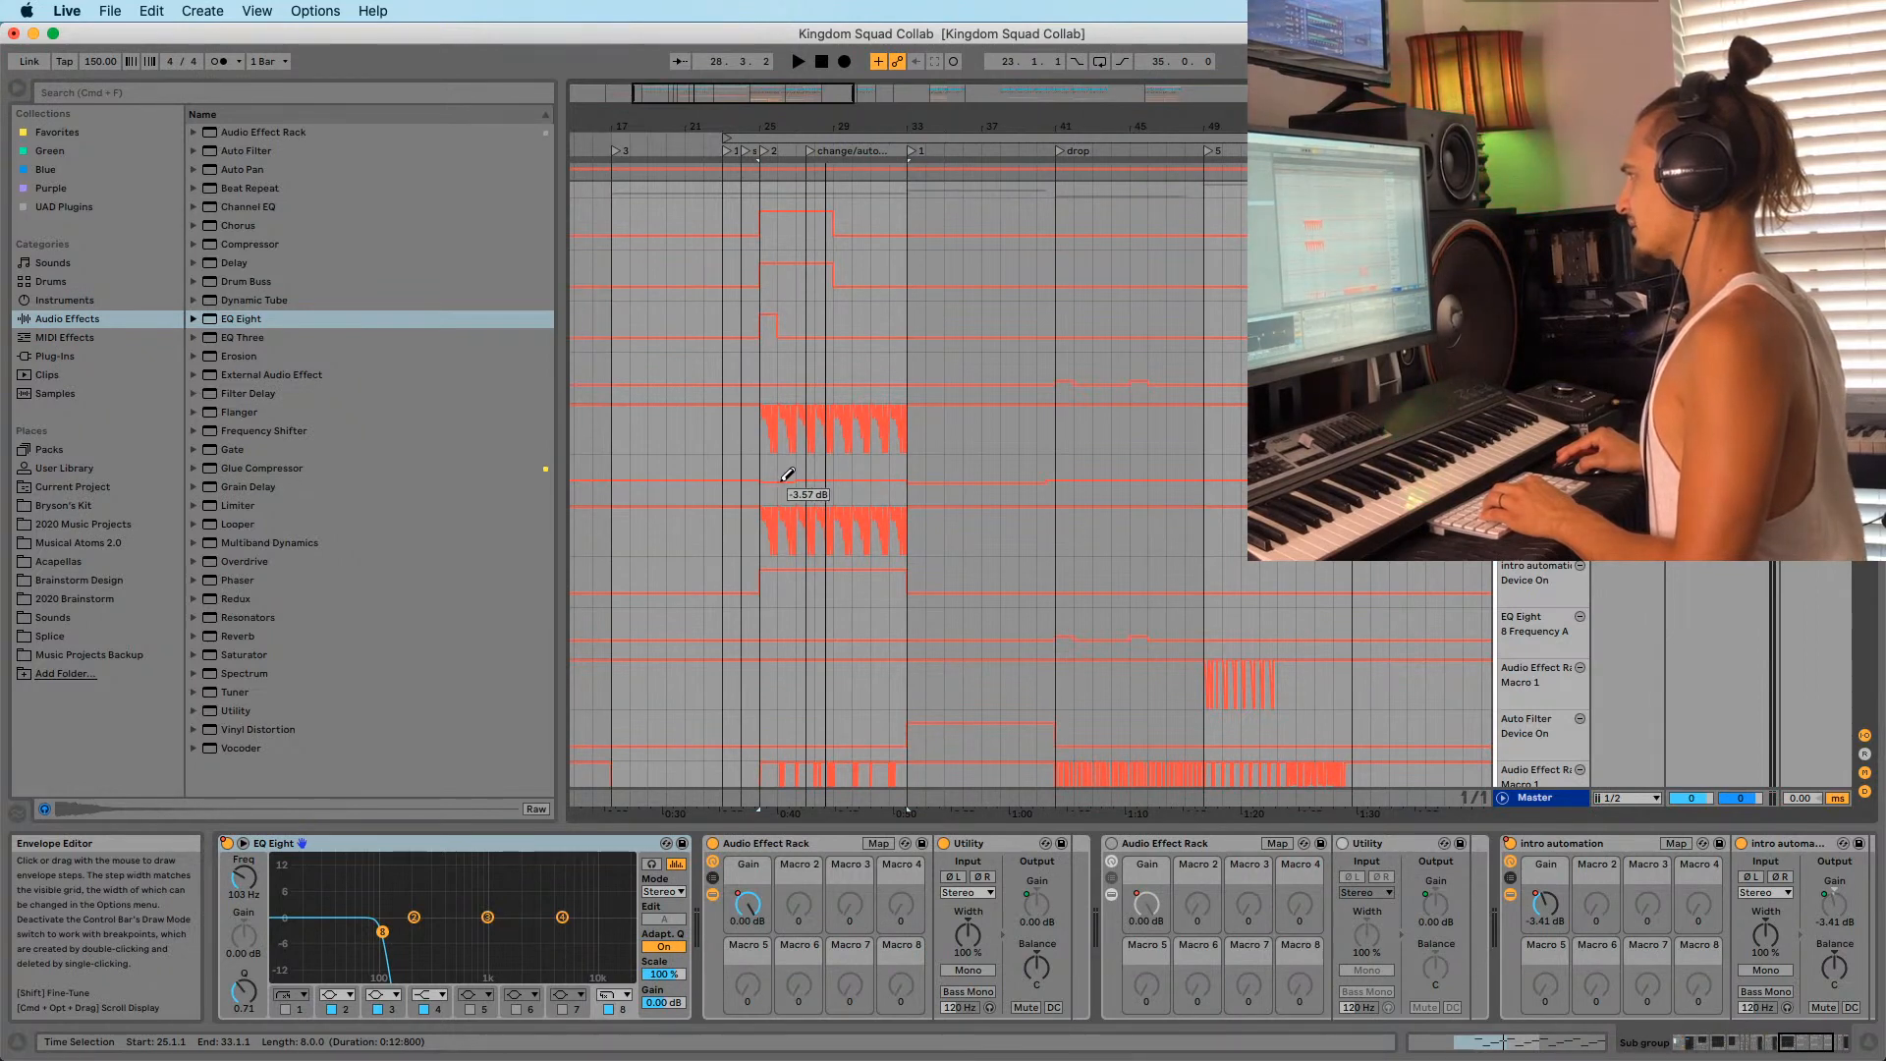
key("b")
left_click(770, 475)
key("ctrl+d")
key("ctrl+d")
key("ctrl+d")
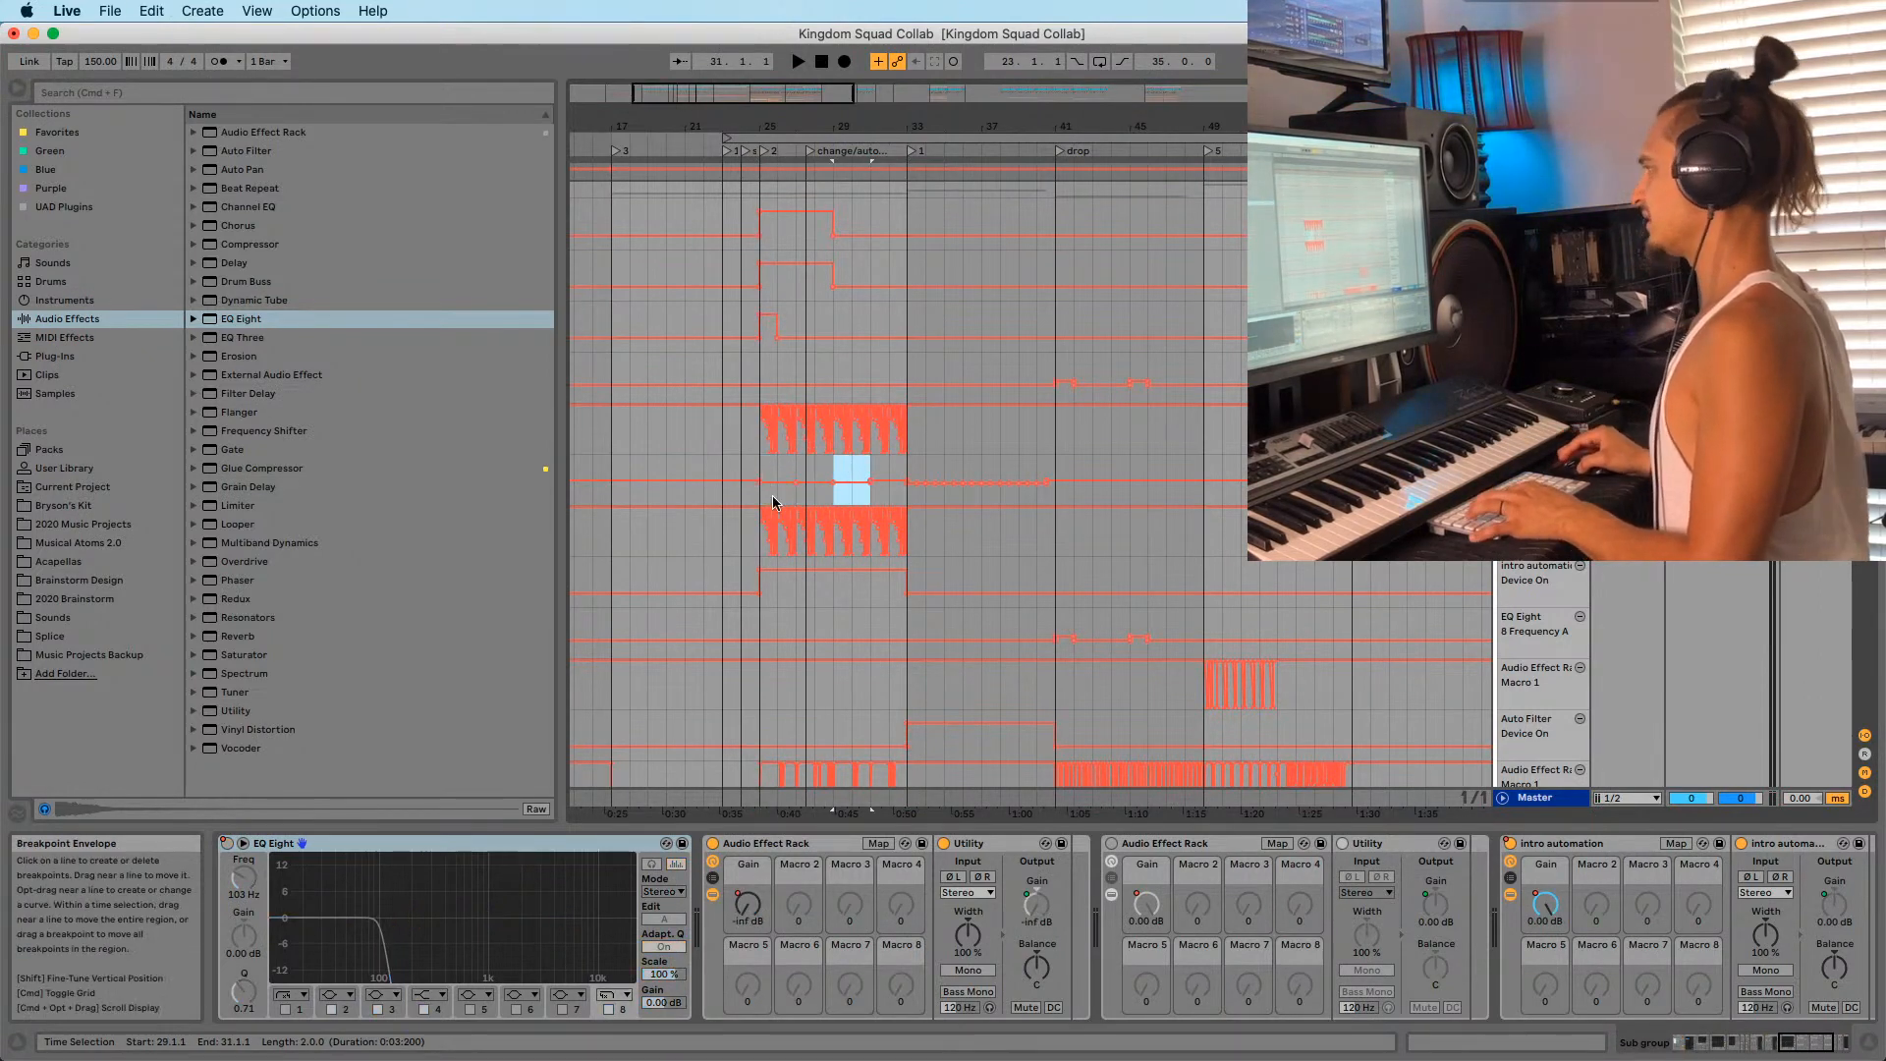
left_click(759, 481)
key("space")
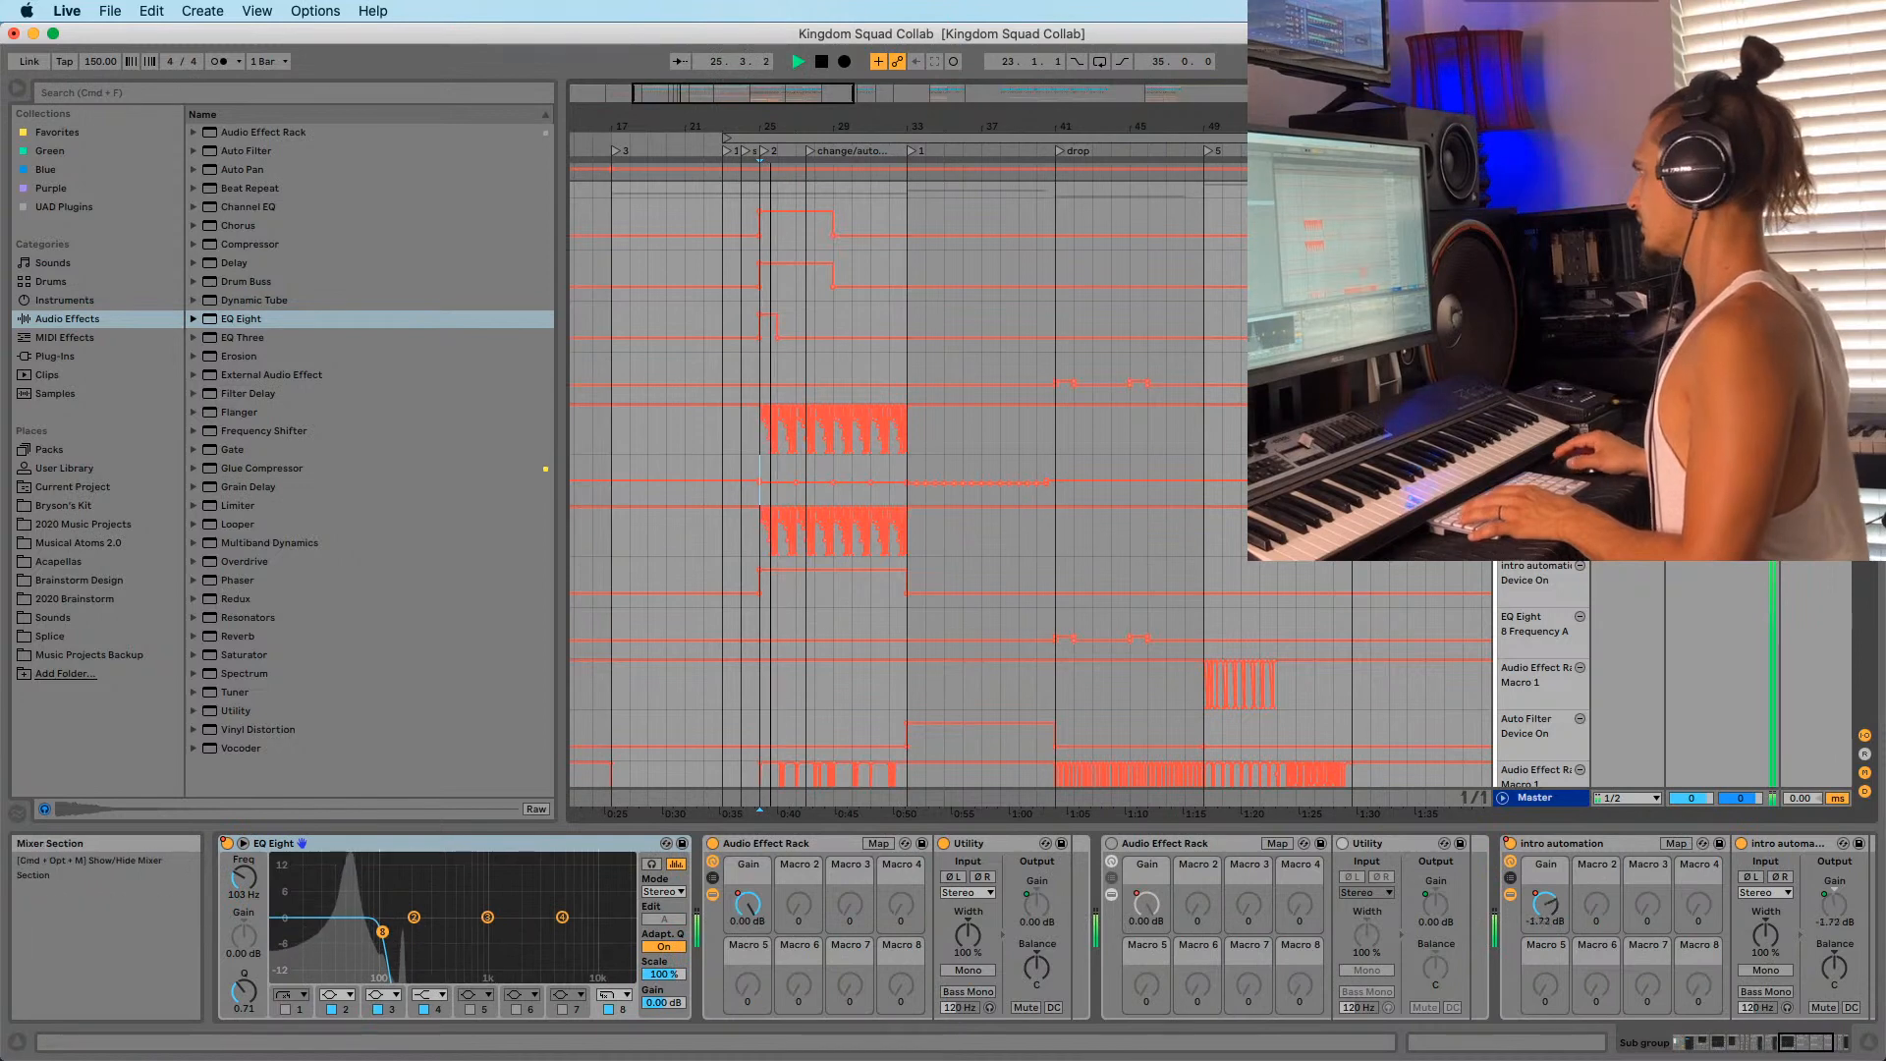
left_click(743, 493)
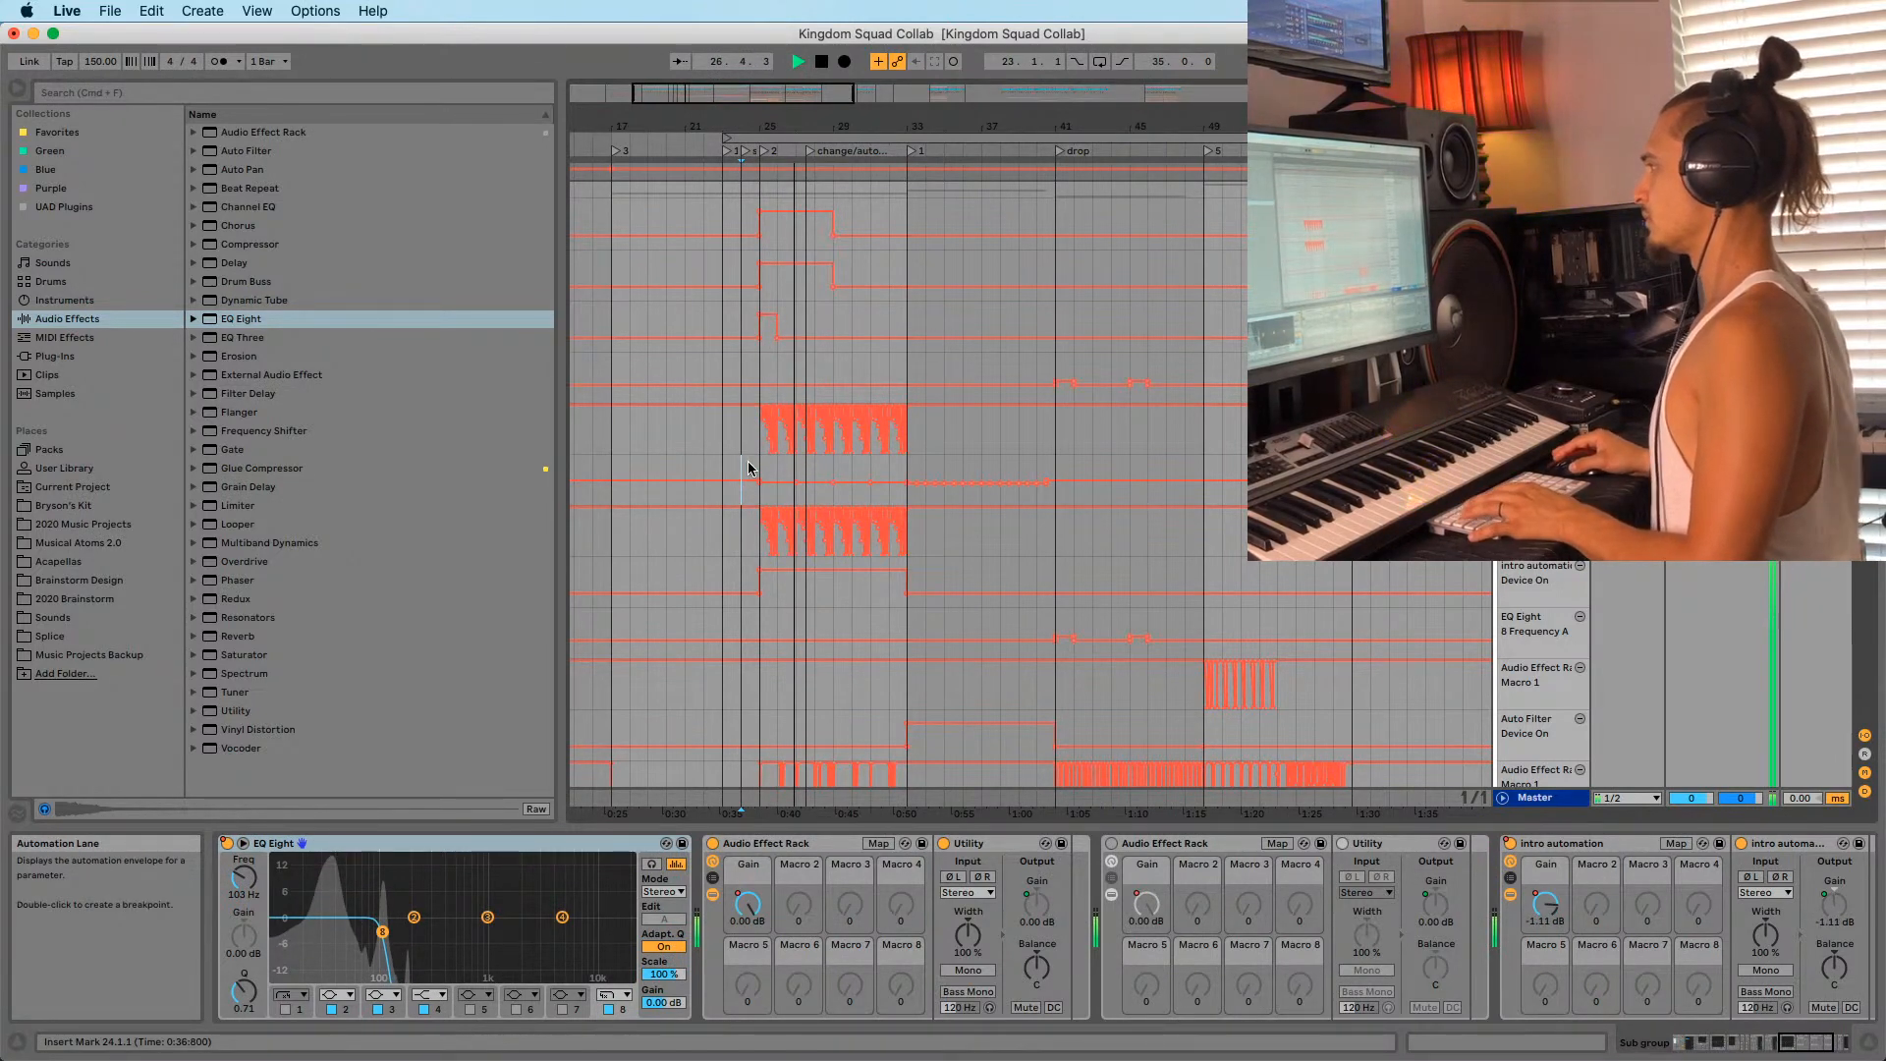
key("space")
key("space")
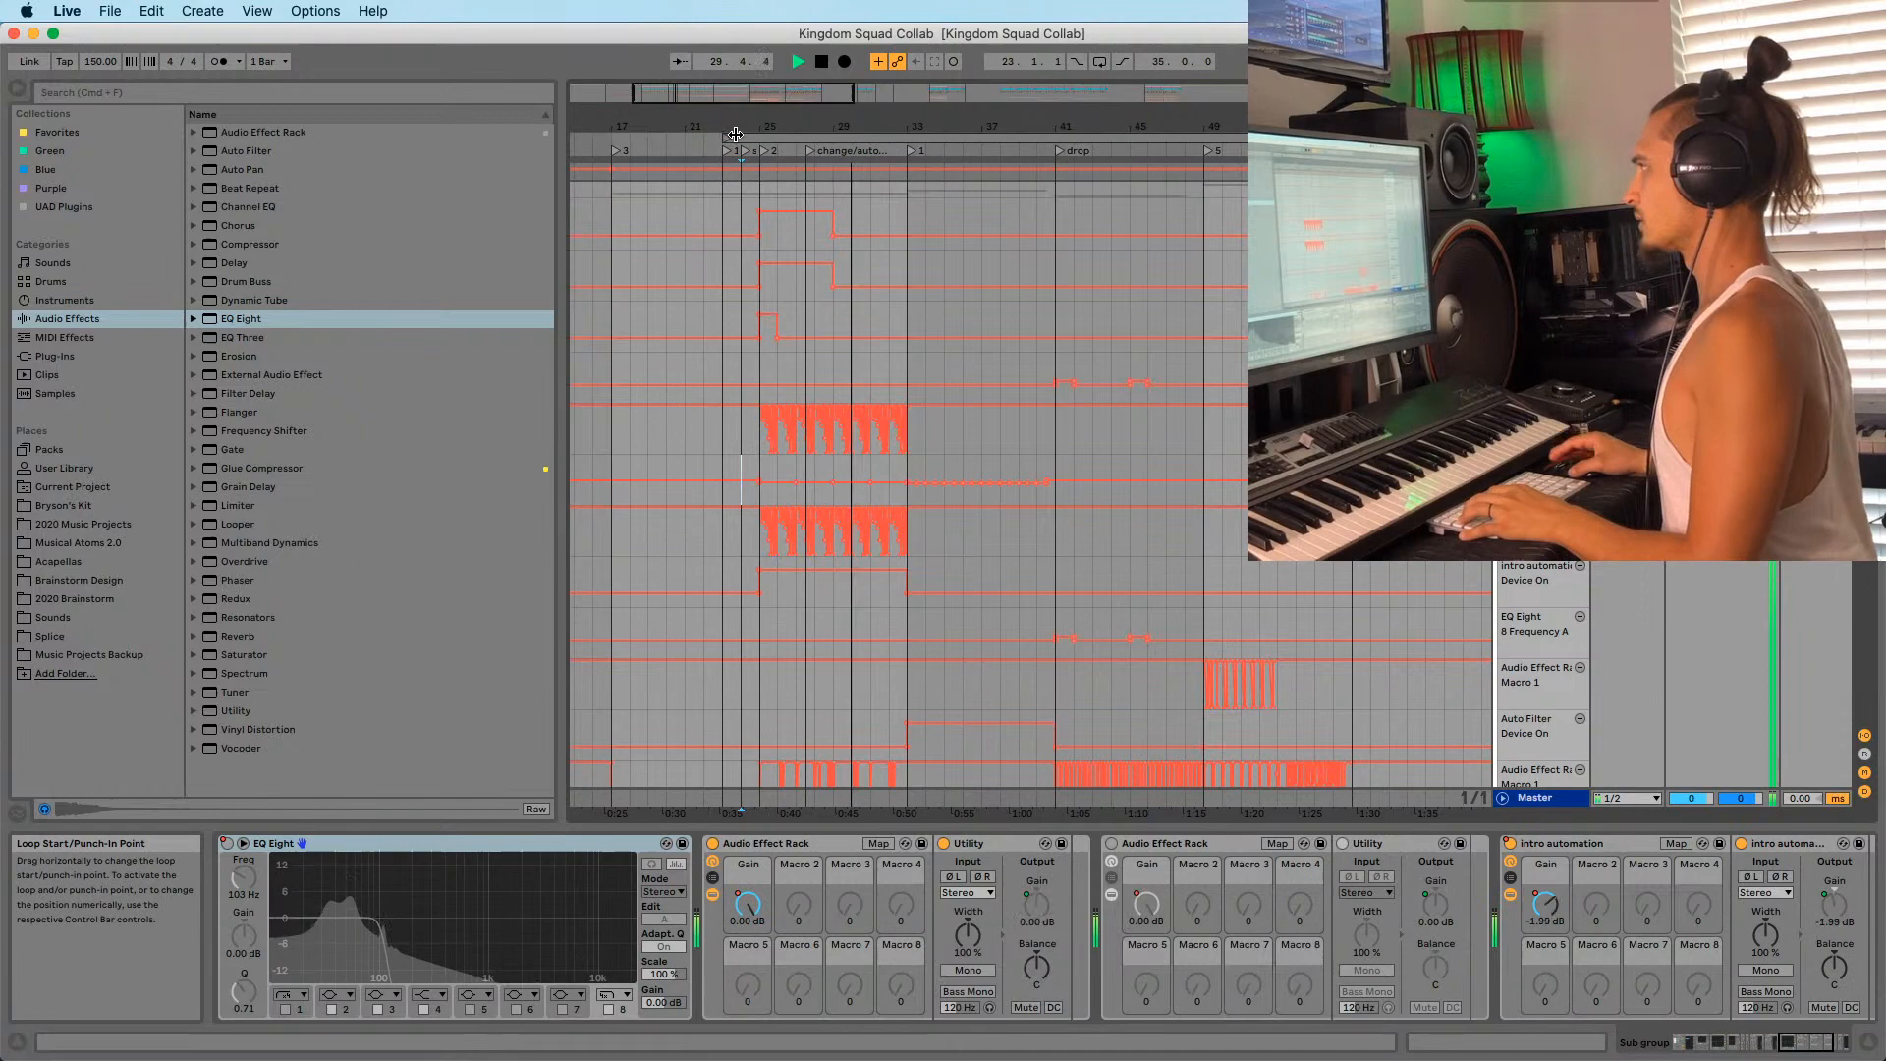
Stop playback and bring the vocal tracks around bar 23 into view.
key("space")
left_click_drag(735, 125, 744, 88)
scroll(805, 271, "down", 12)
scroll(822, 302, "down", 20)
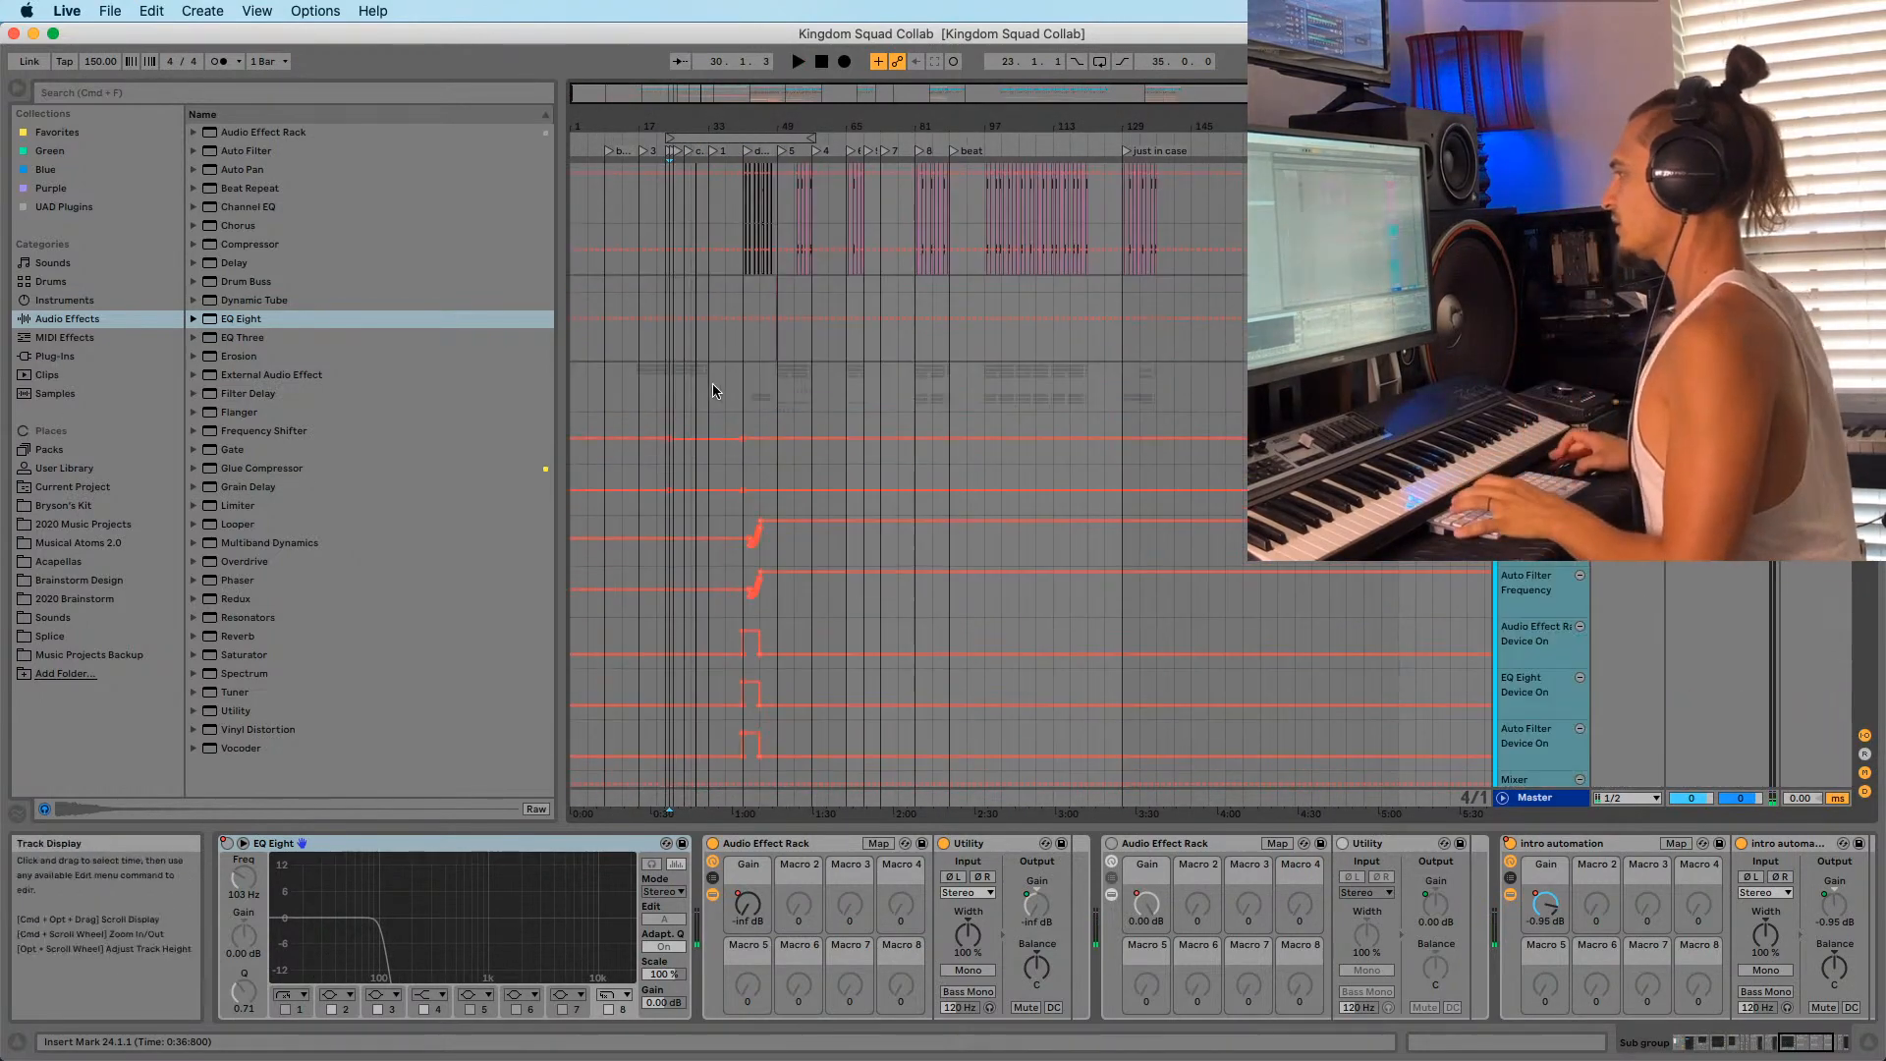
scroll(1031, 472, "down", 15)
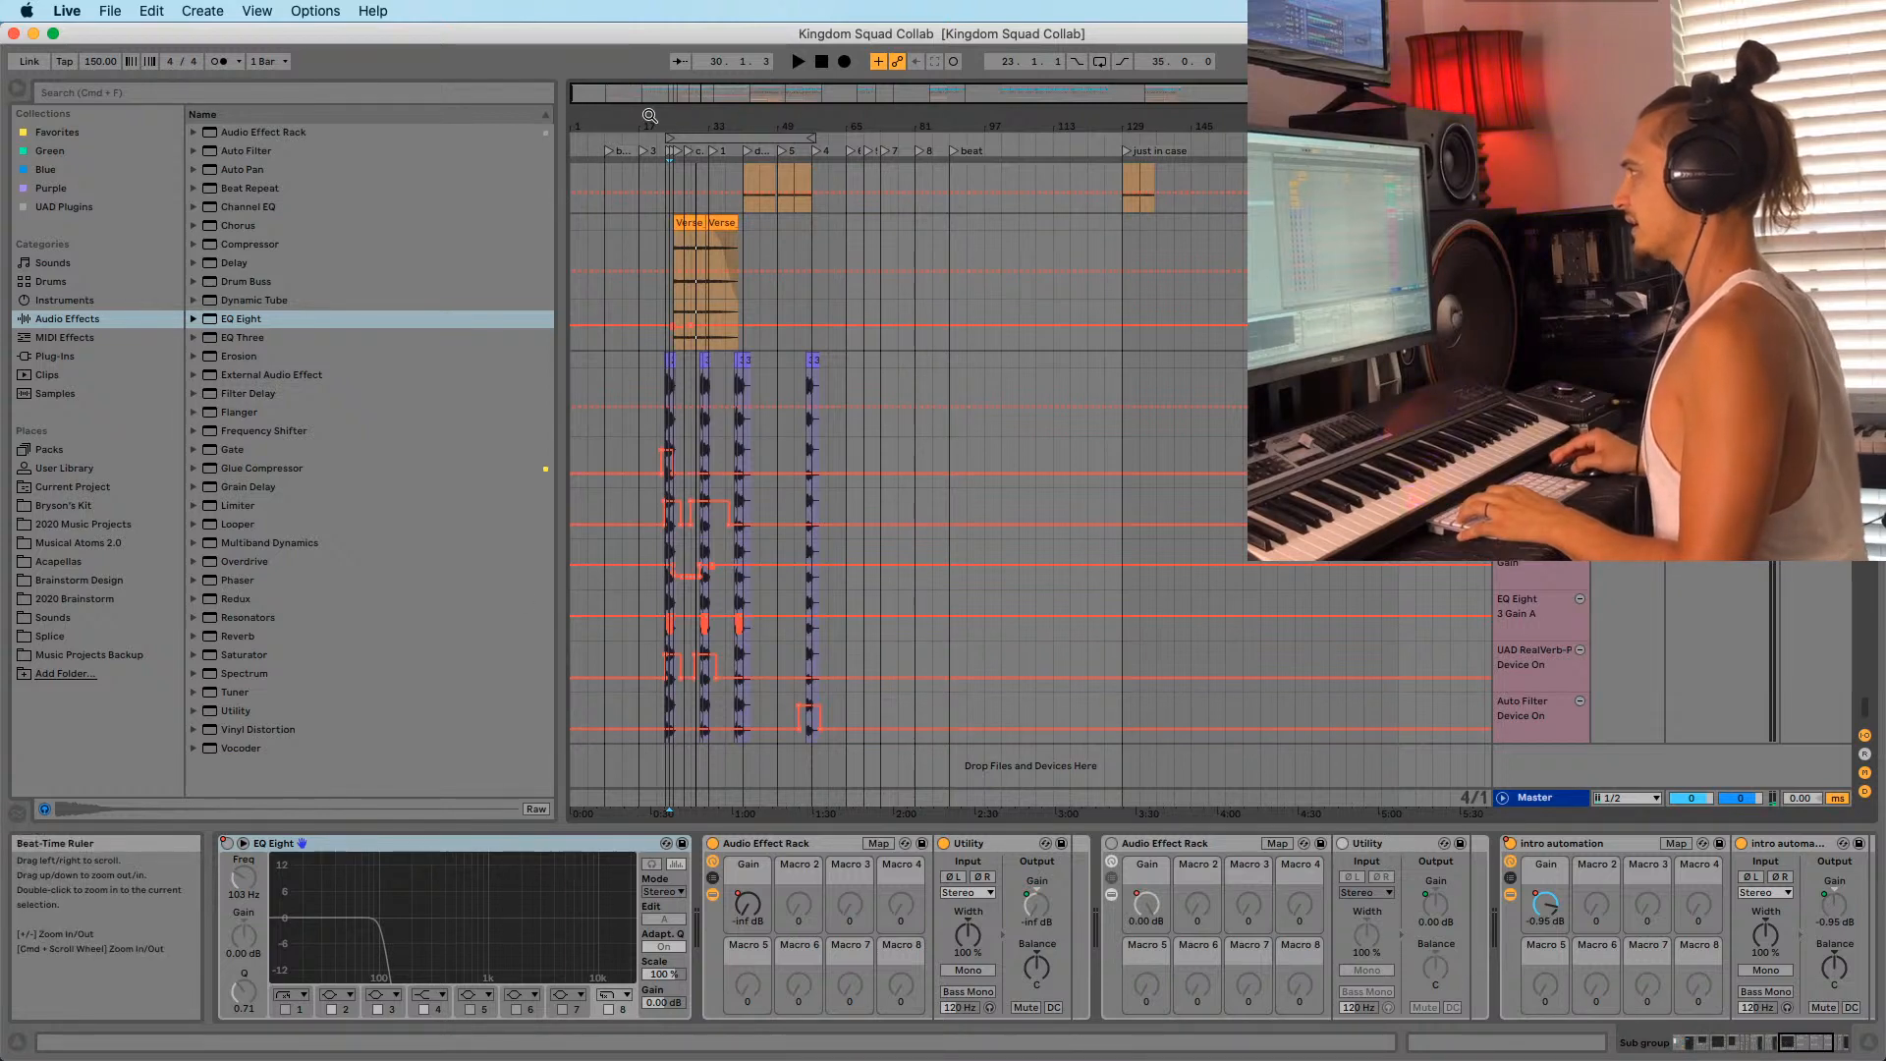
left_click_drag(658, 120, 665, 181)
left_click_drag(872, 132, 789, 128)
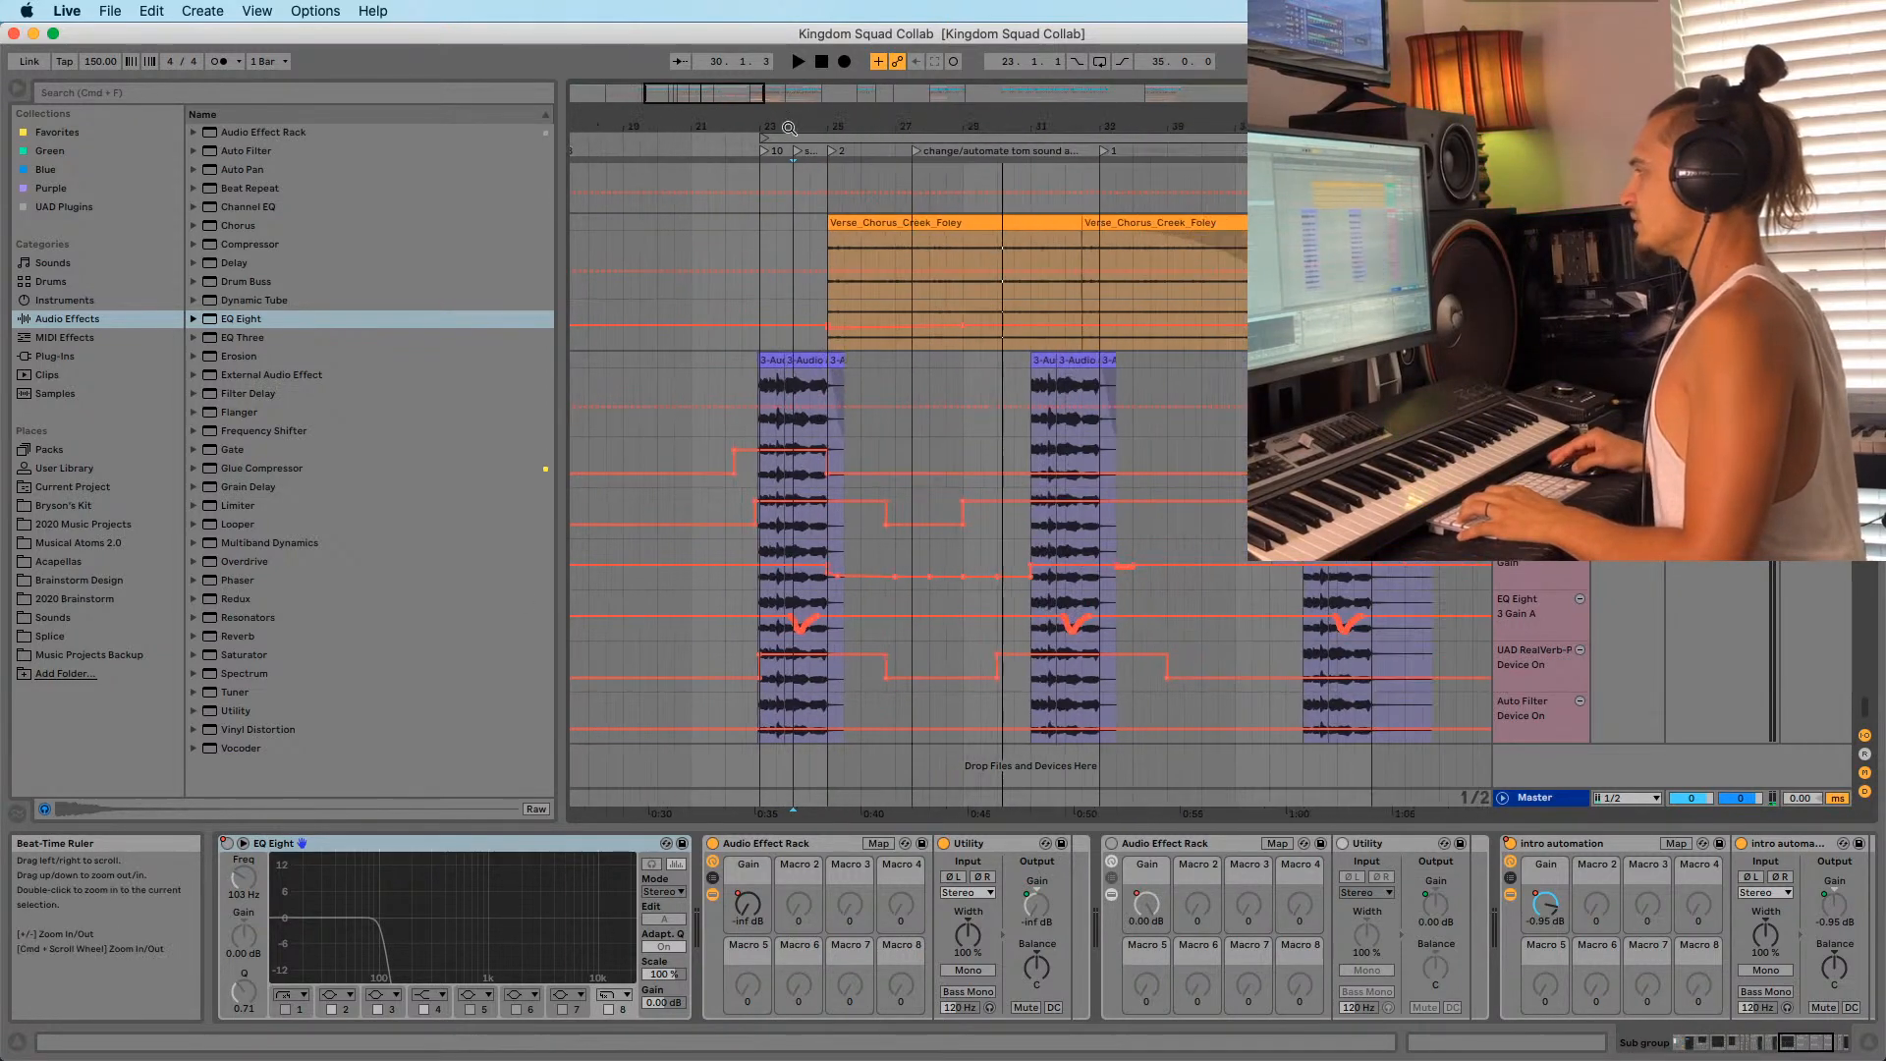
Select the vocal track, hide all automation lanes, and resume playback from bar 38.
left_click(1012, 358)
left_click(1010, 280)
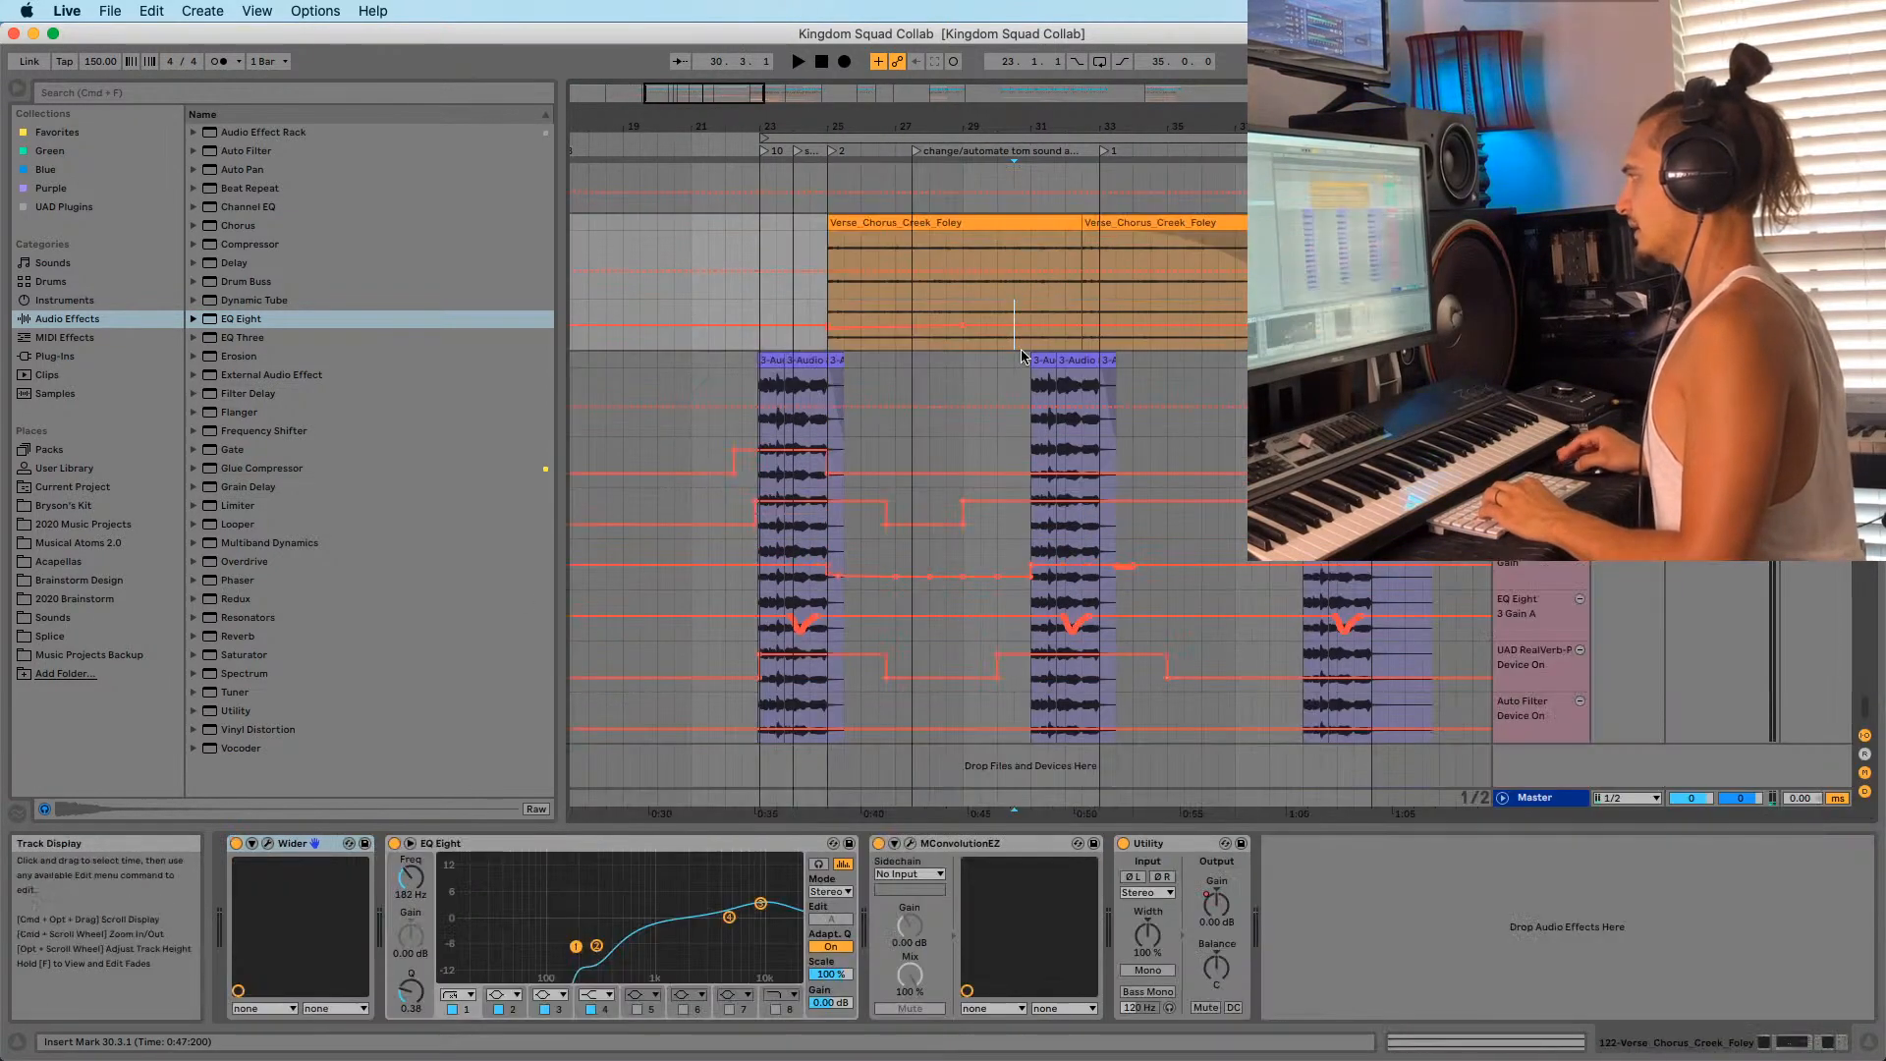
left_click(1002, 384)
key("a")
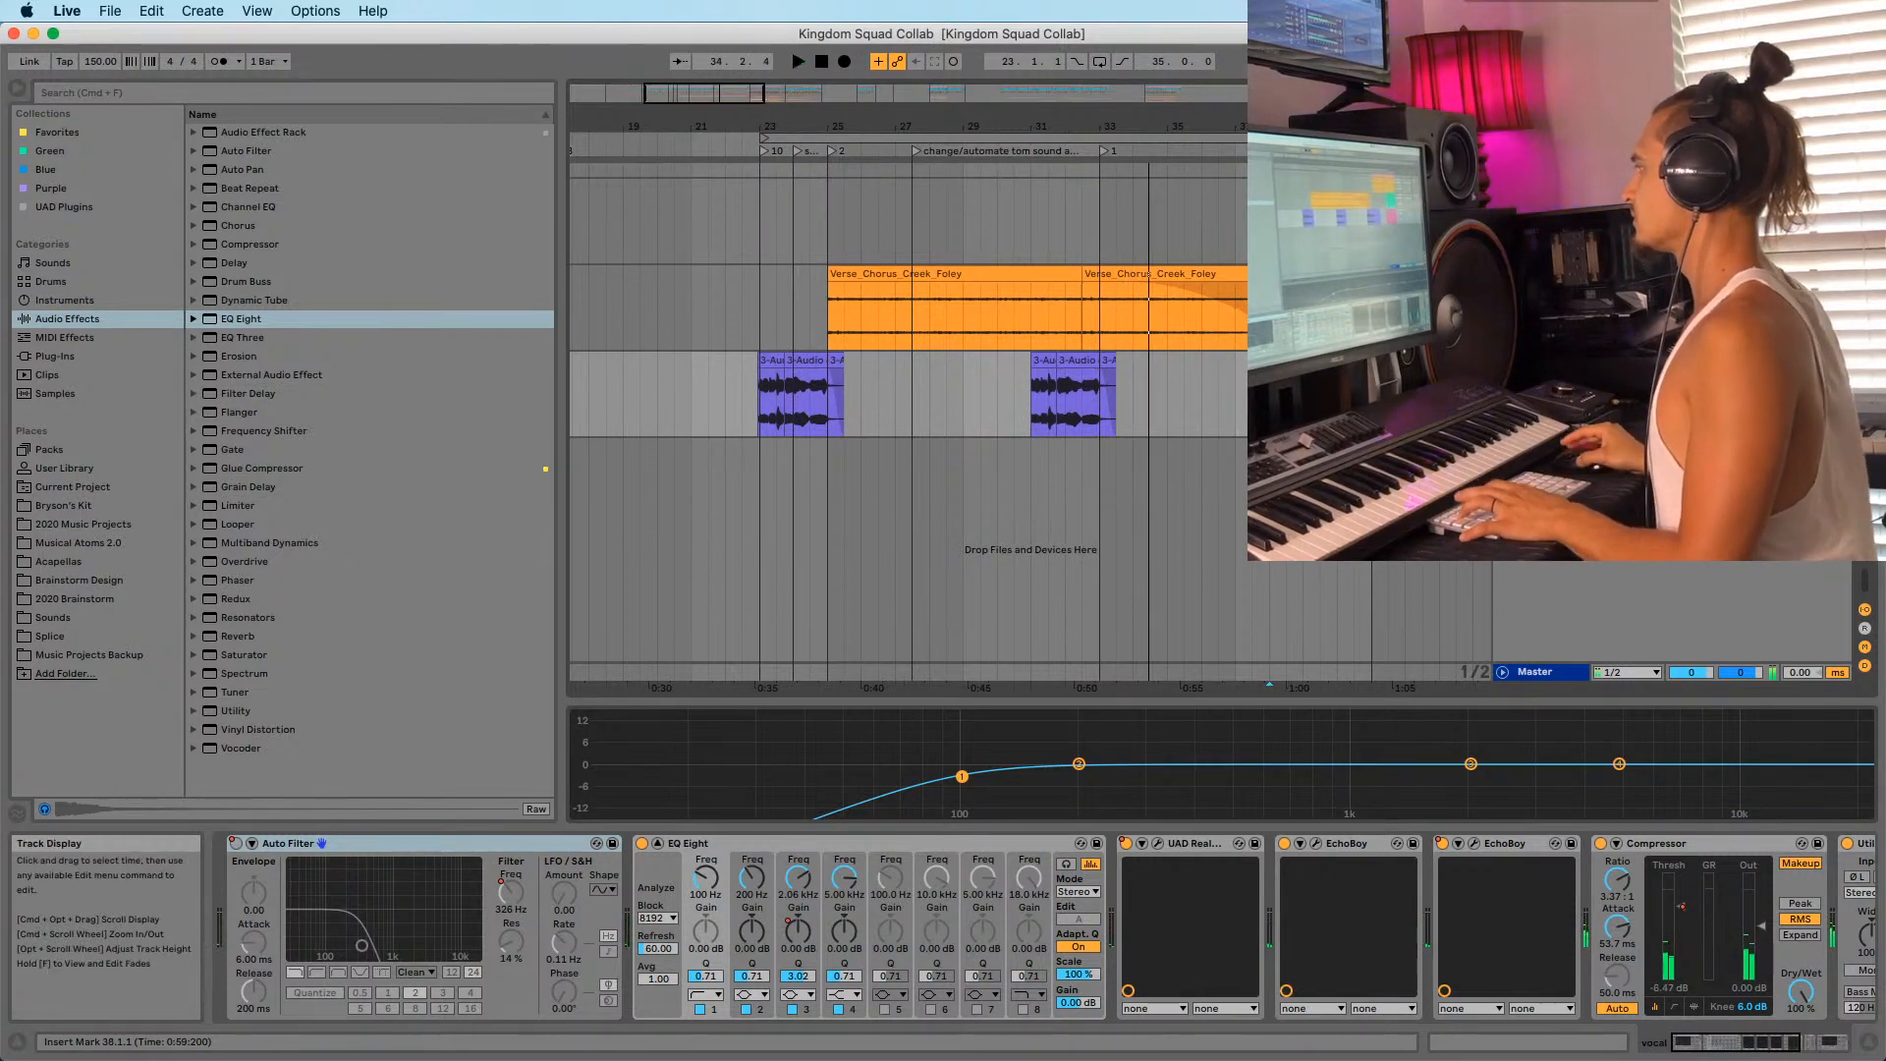
key("space")
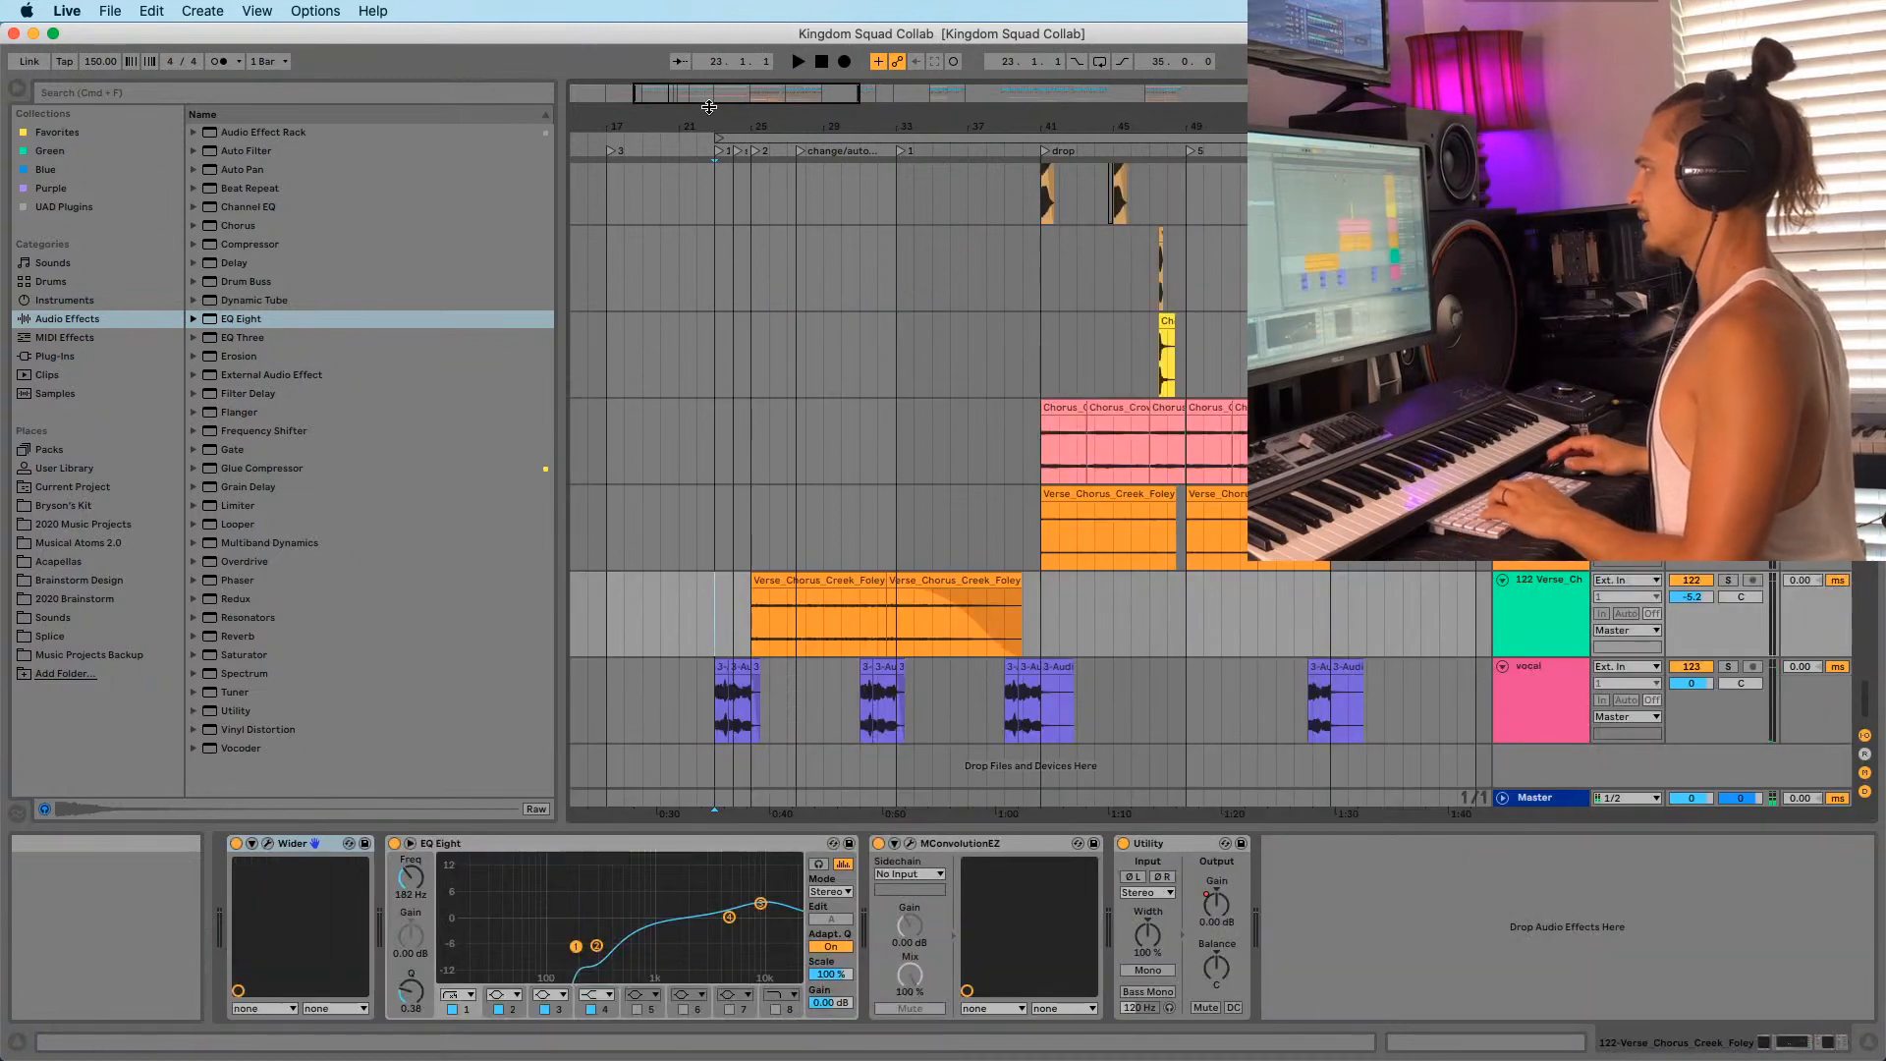
left_click_drag(709, 106, 711, 499)
left_click(715, 521)
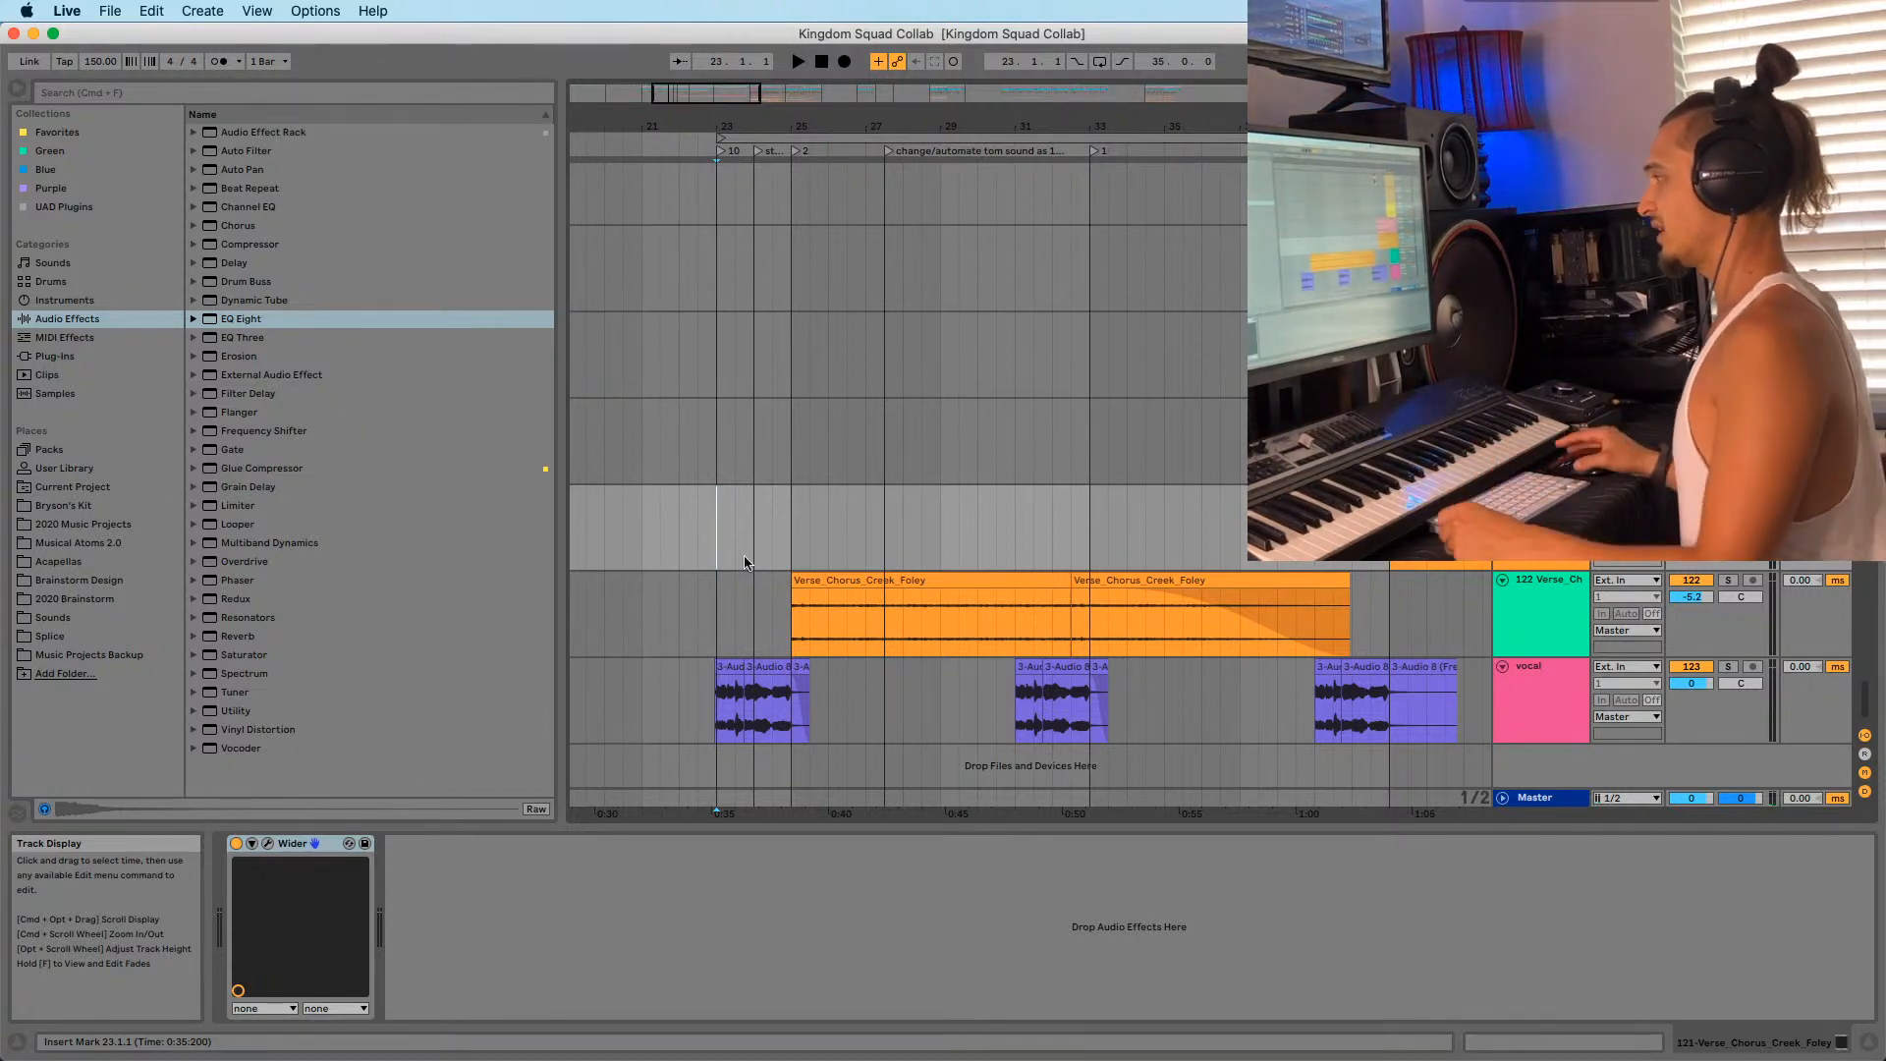
left_click(838, 723)
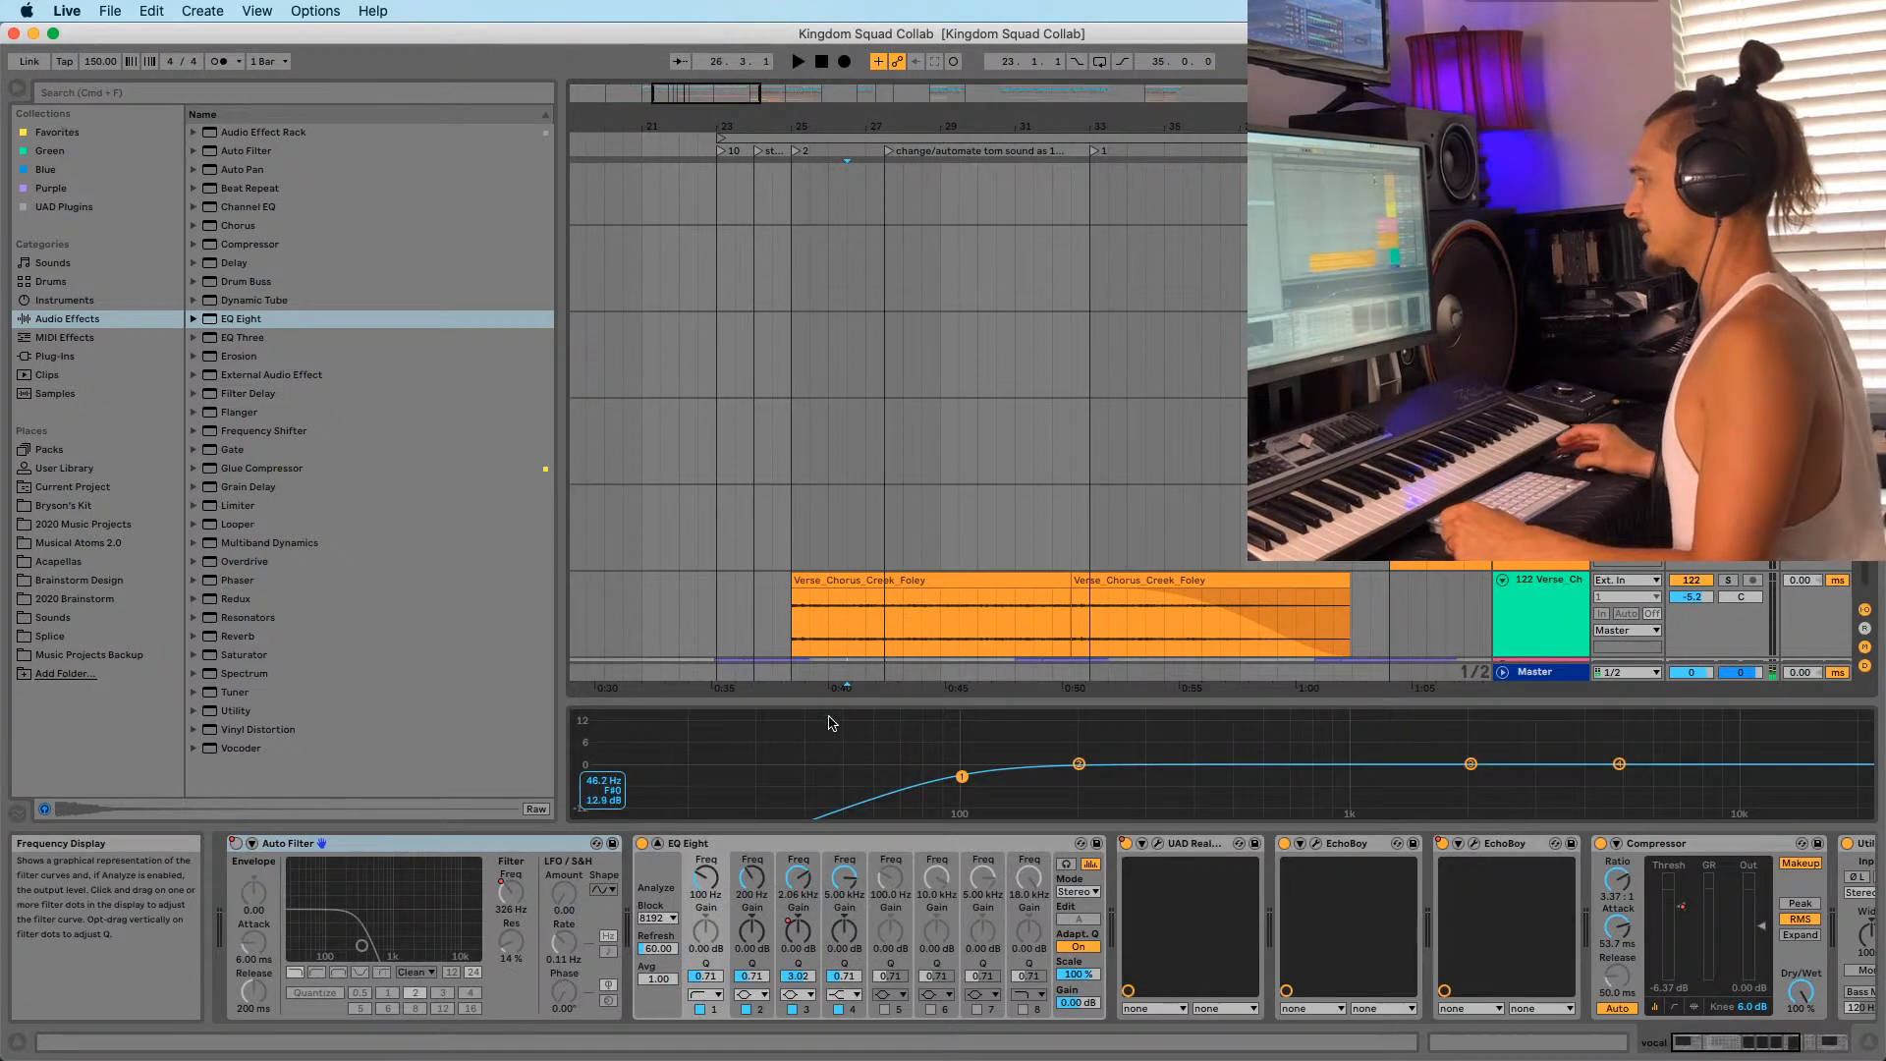
left_click(800, 536)
left_click(737, 629)
left_click(714, 564)
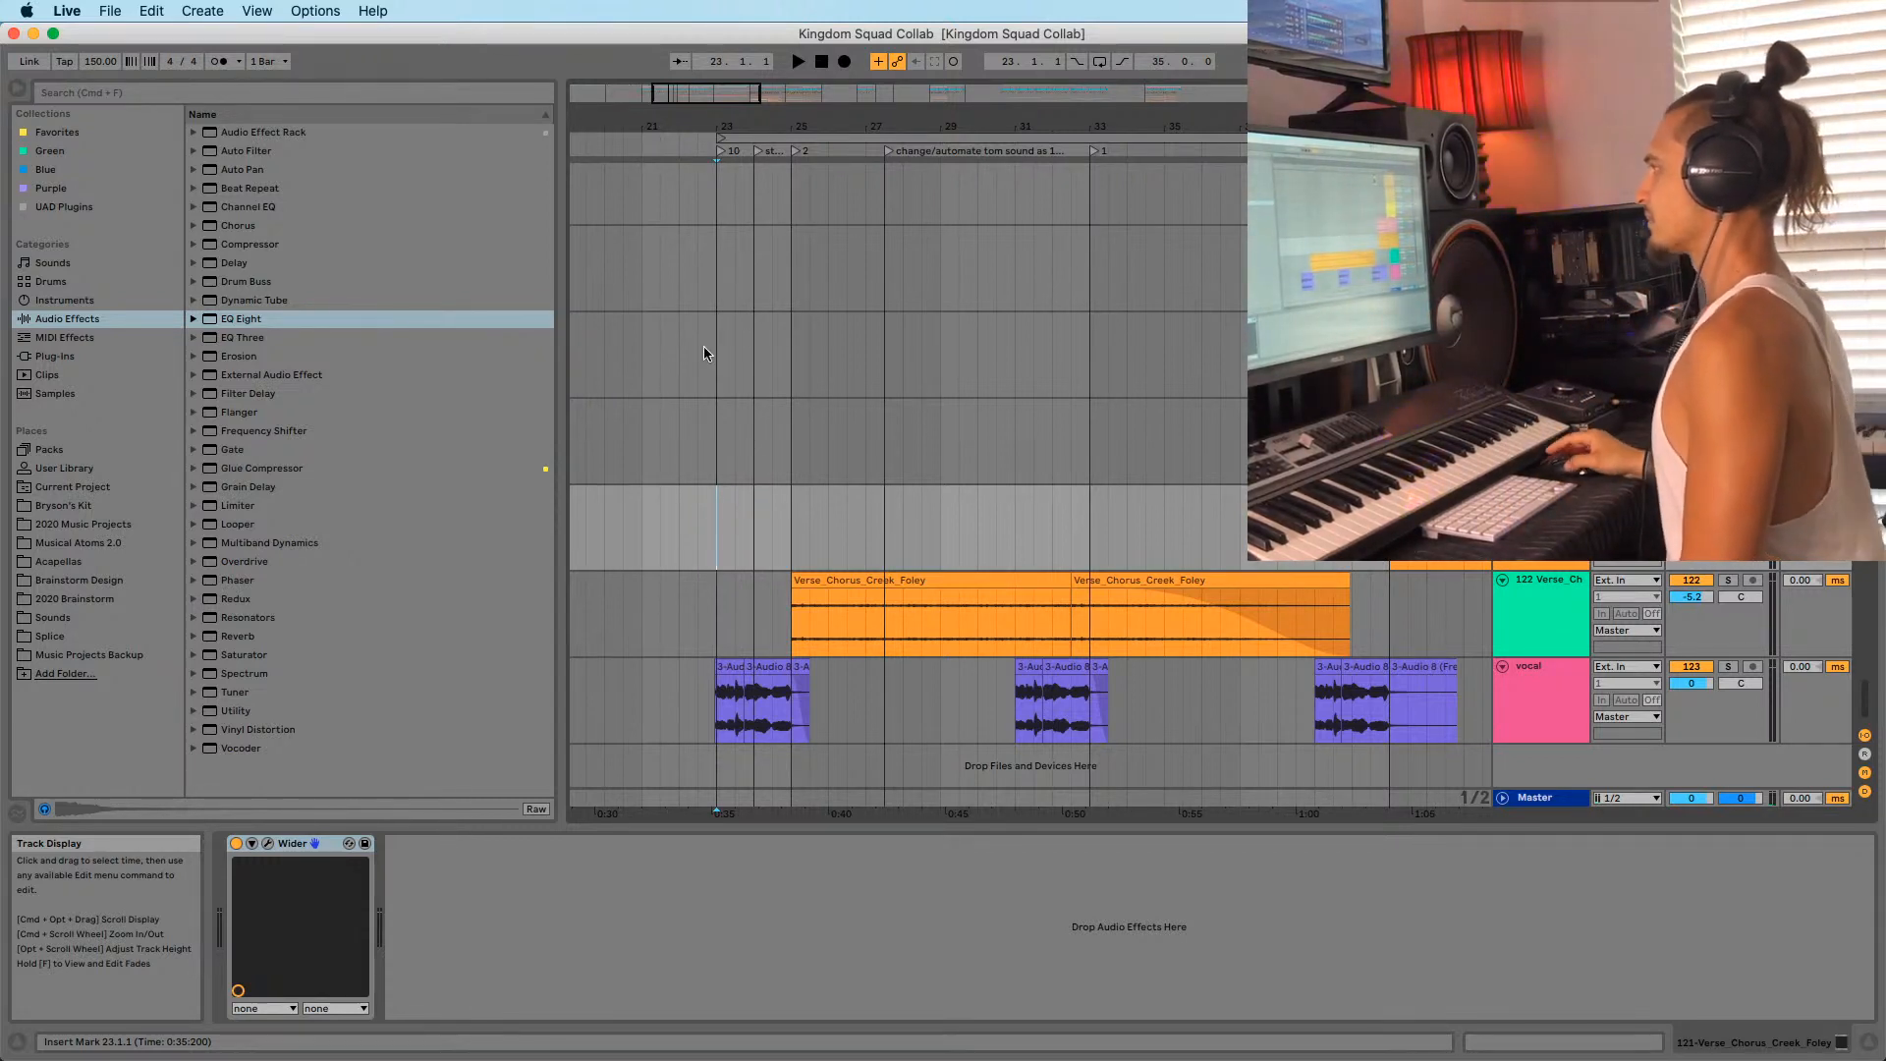
key("Right")
key("Right")
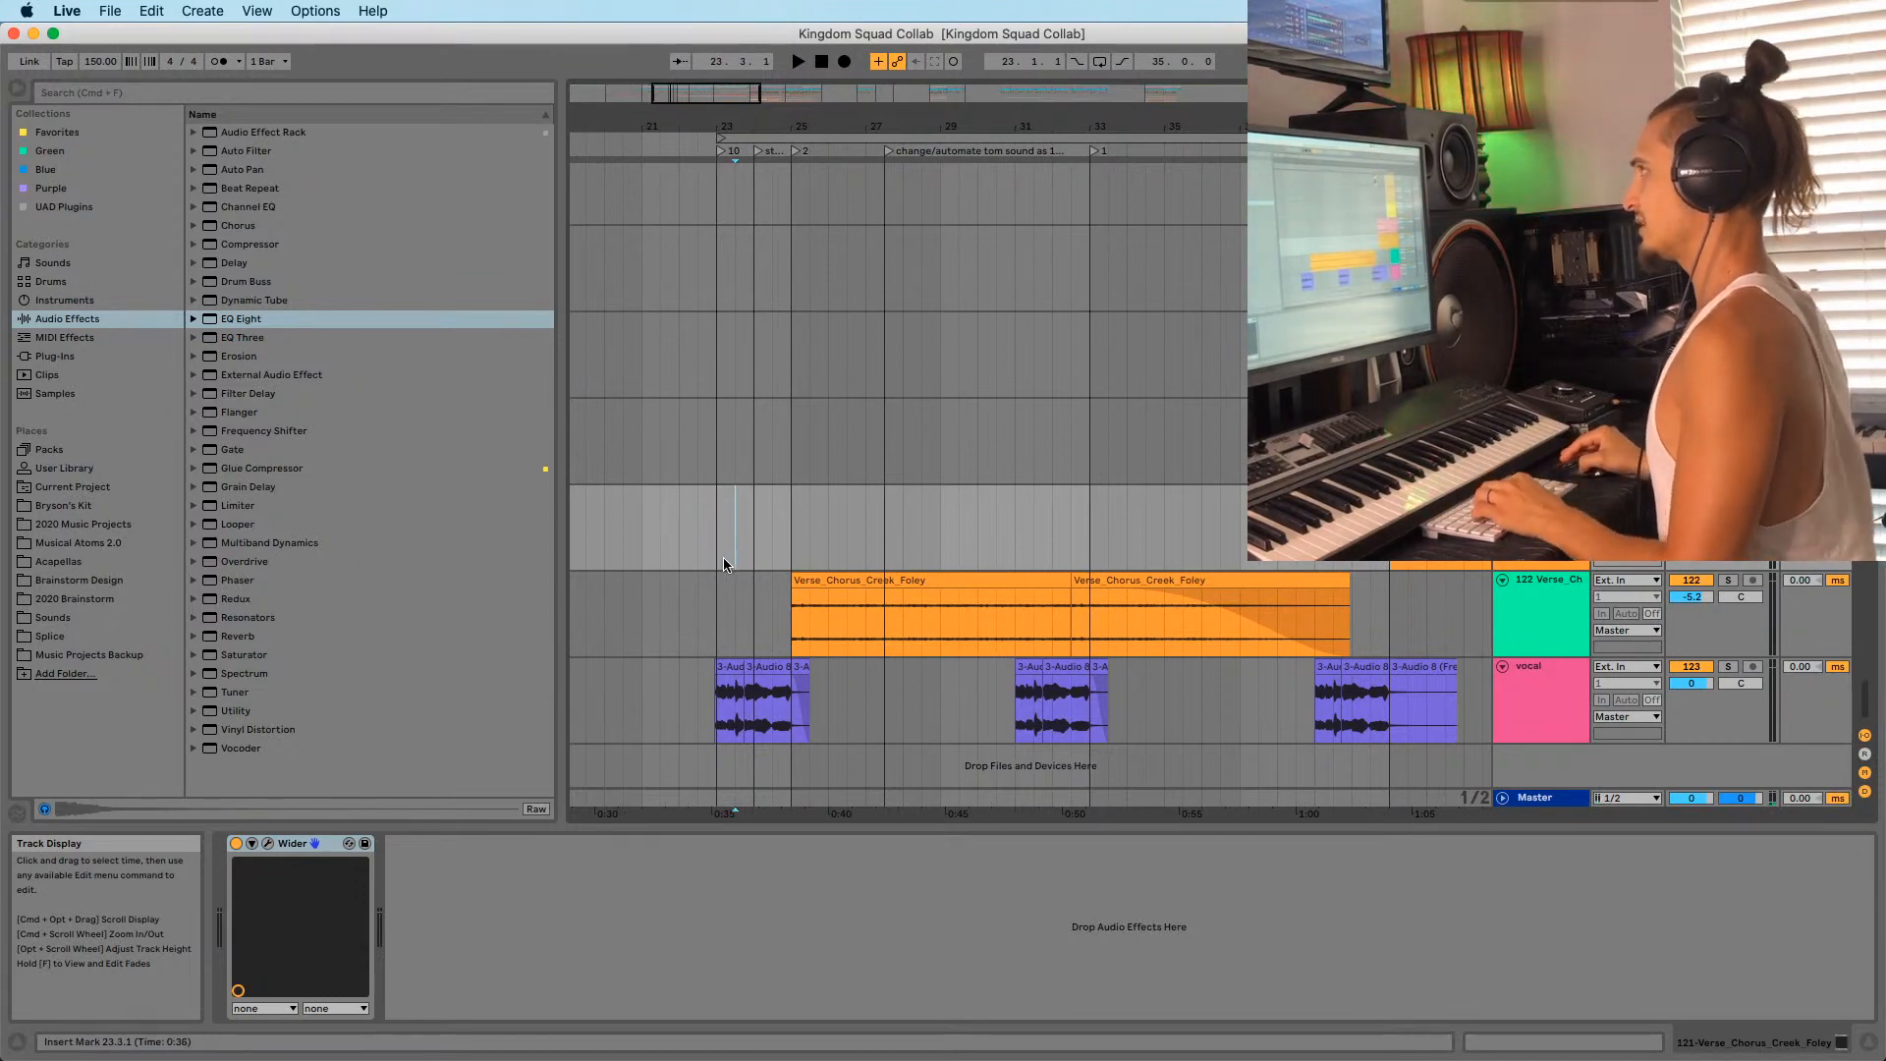
left_click(718, 648)
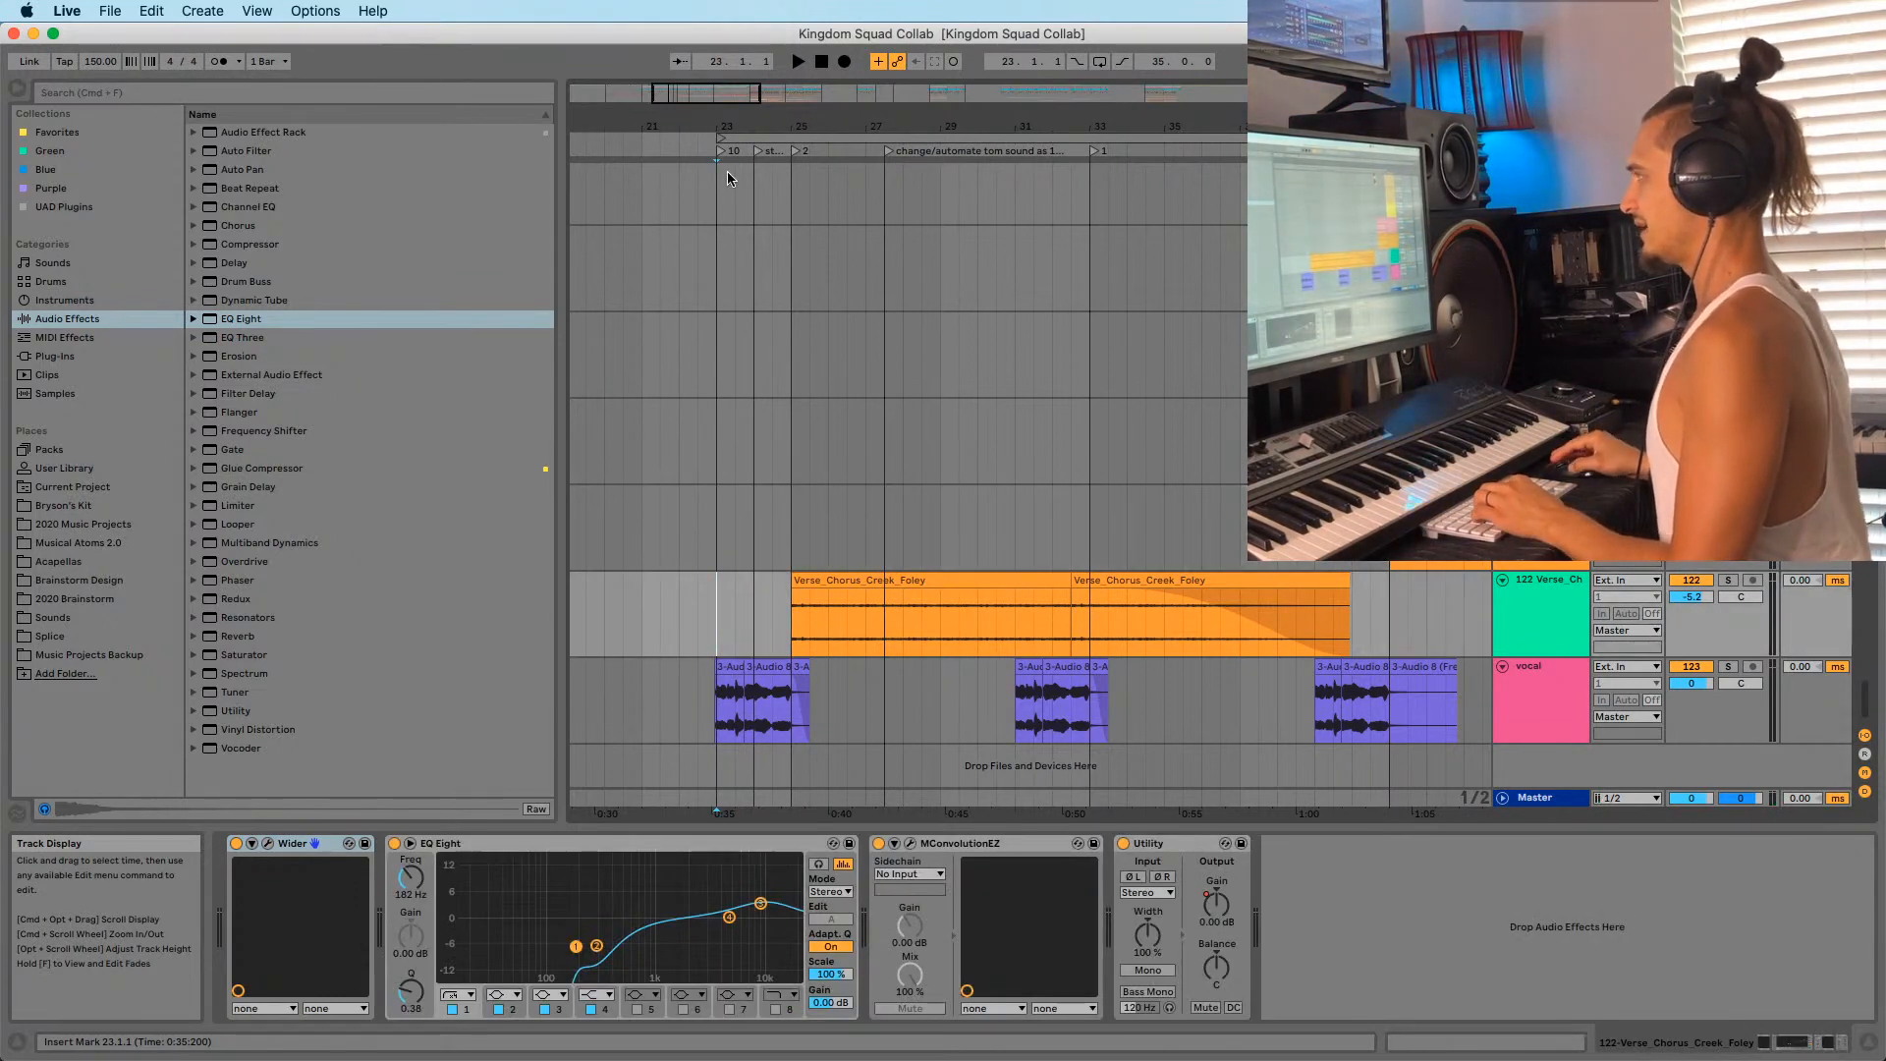
left_click_drag(729, 126, 887, 602)
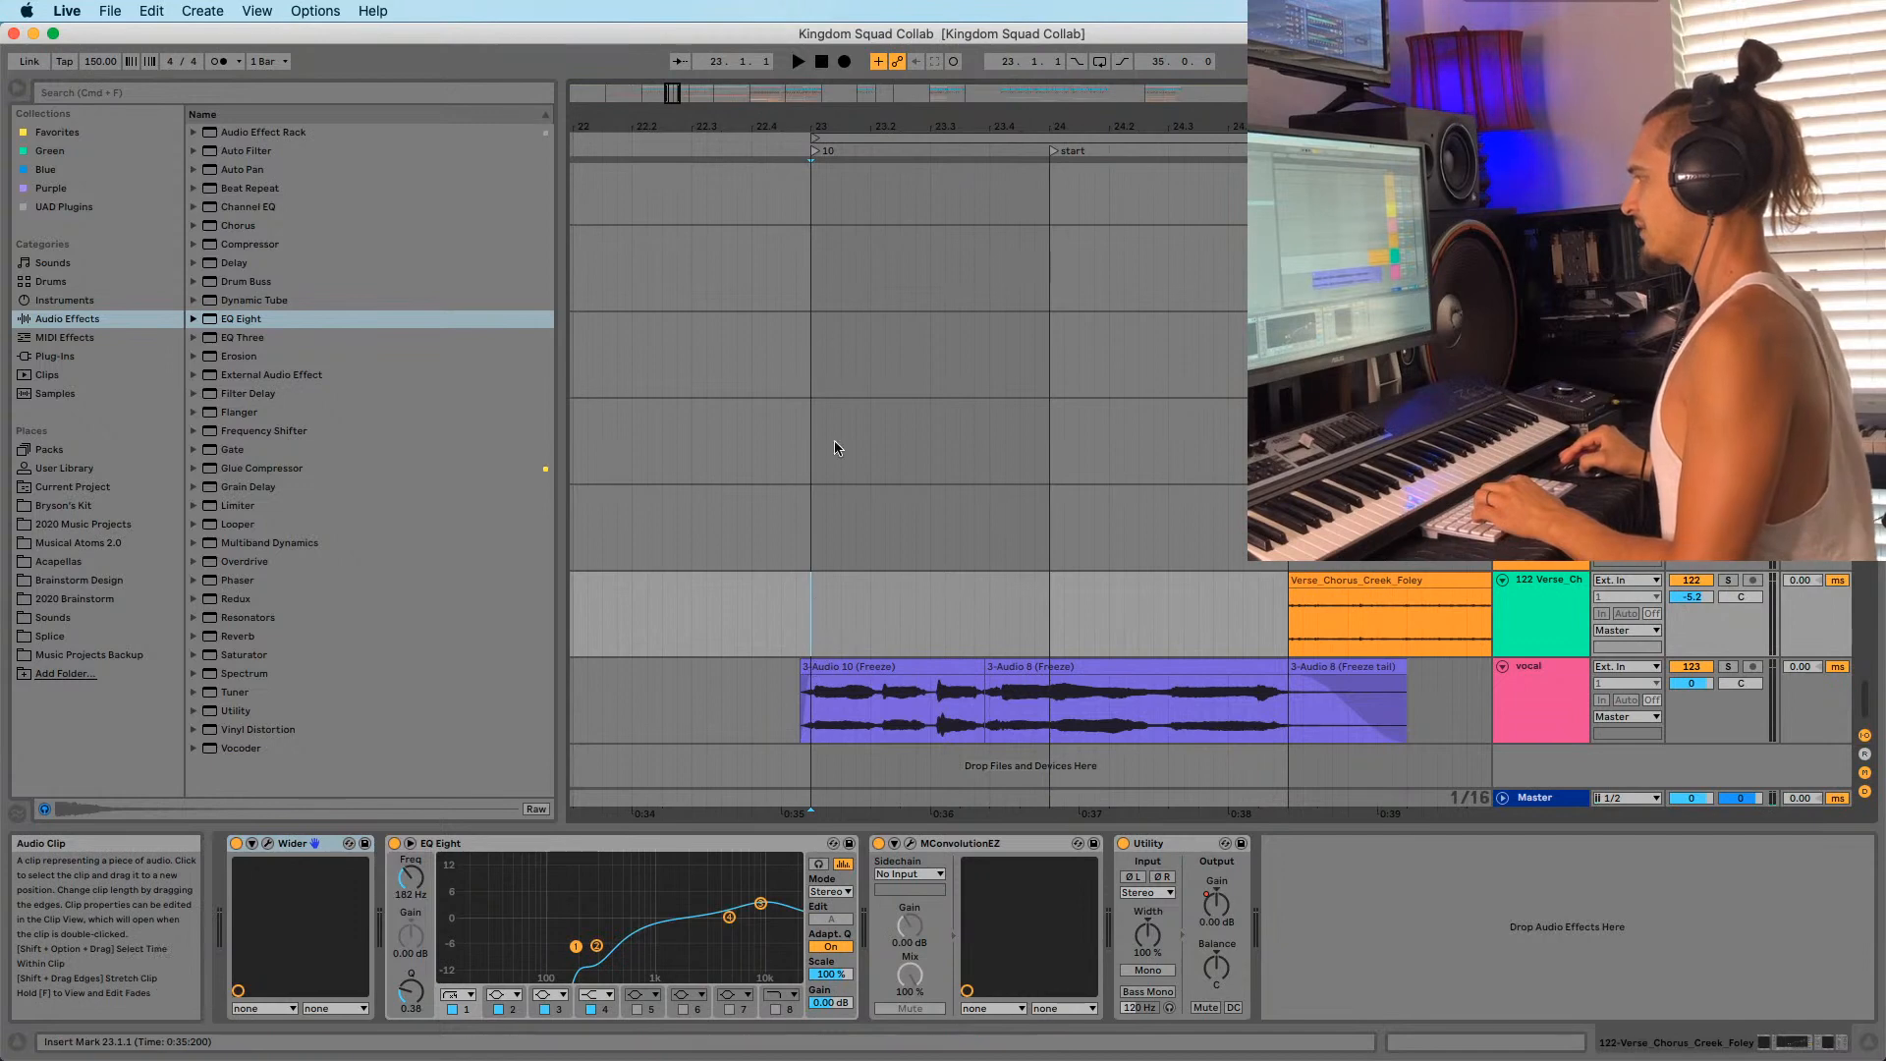
Play from bar 23 and select the vocal track to view its effects.
left_click_drag(825, 127, 827, 11)
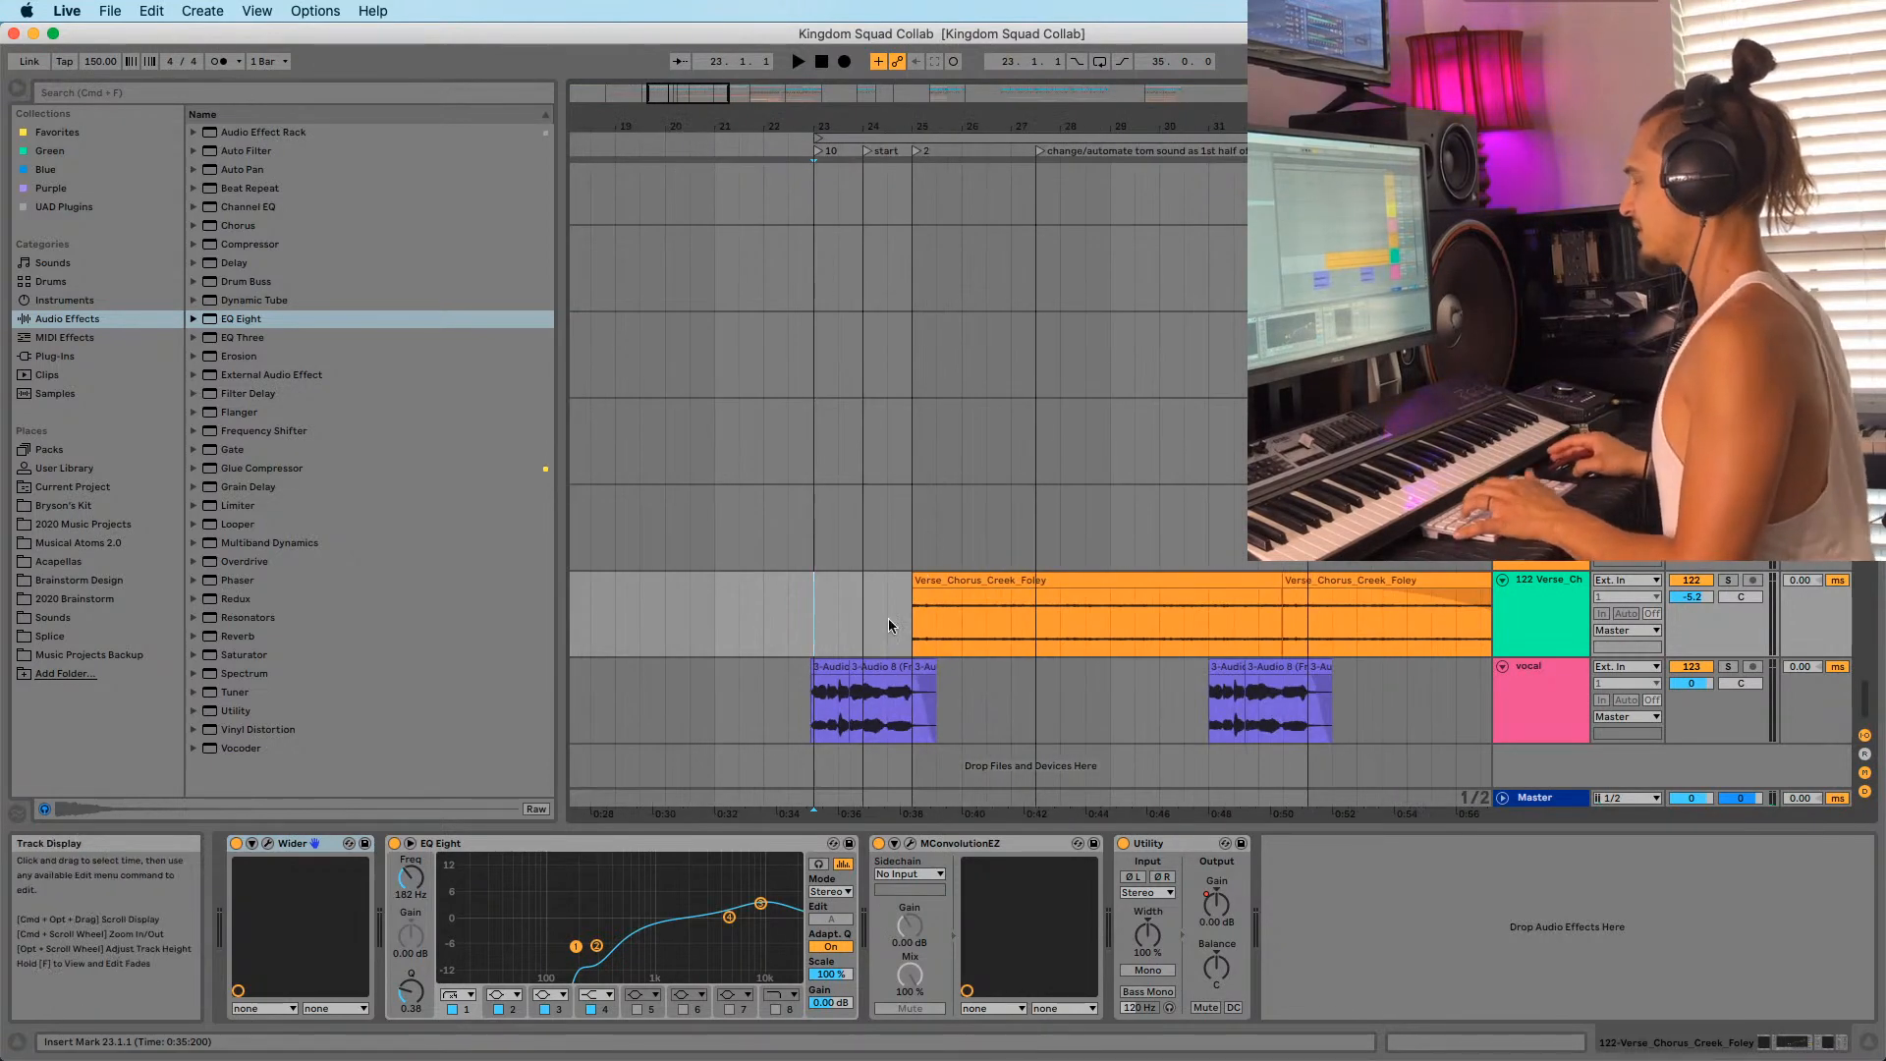
key("space")
left_click(1185, 676)
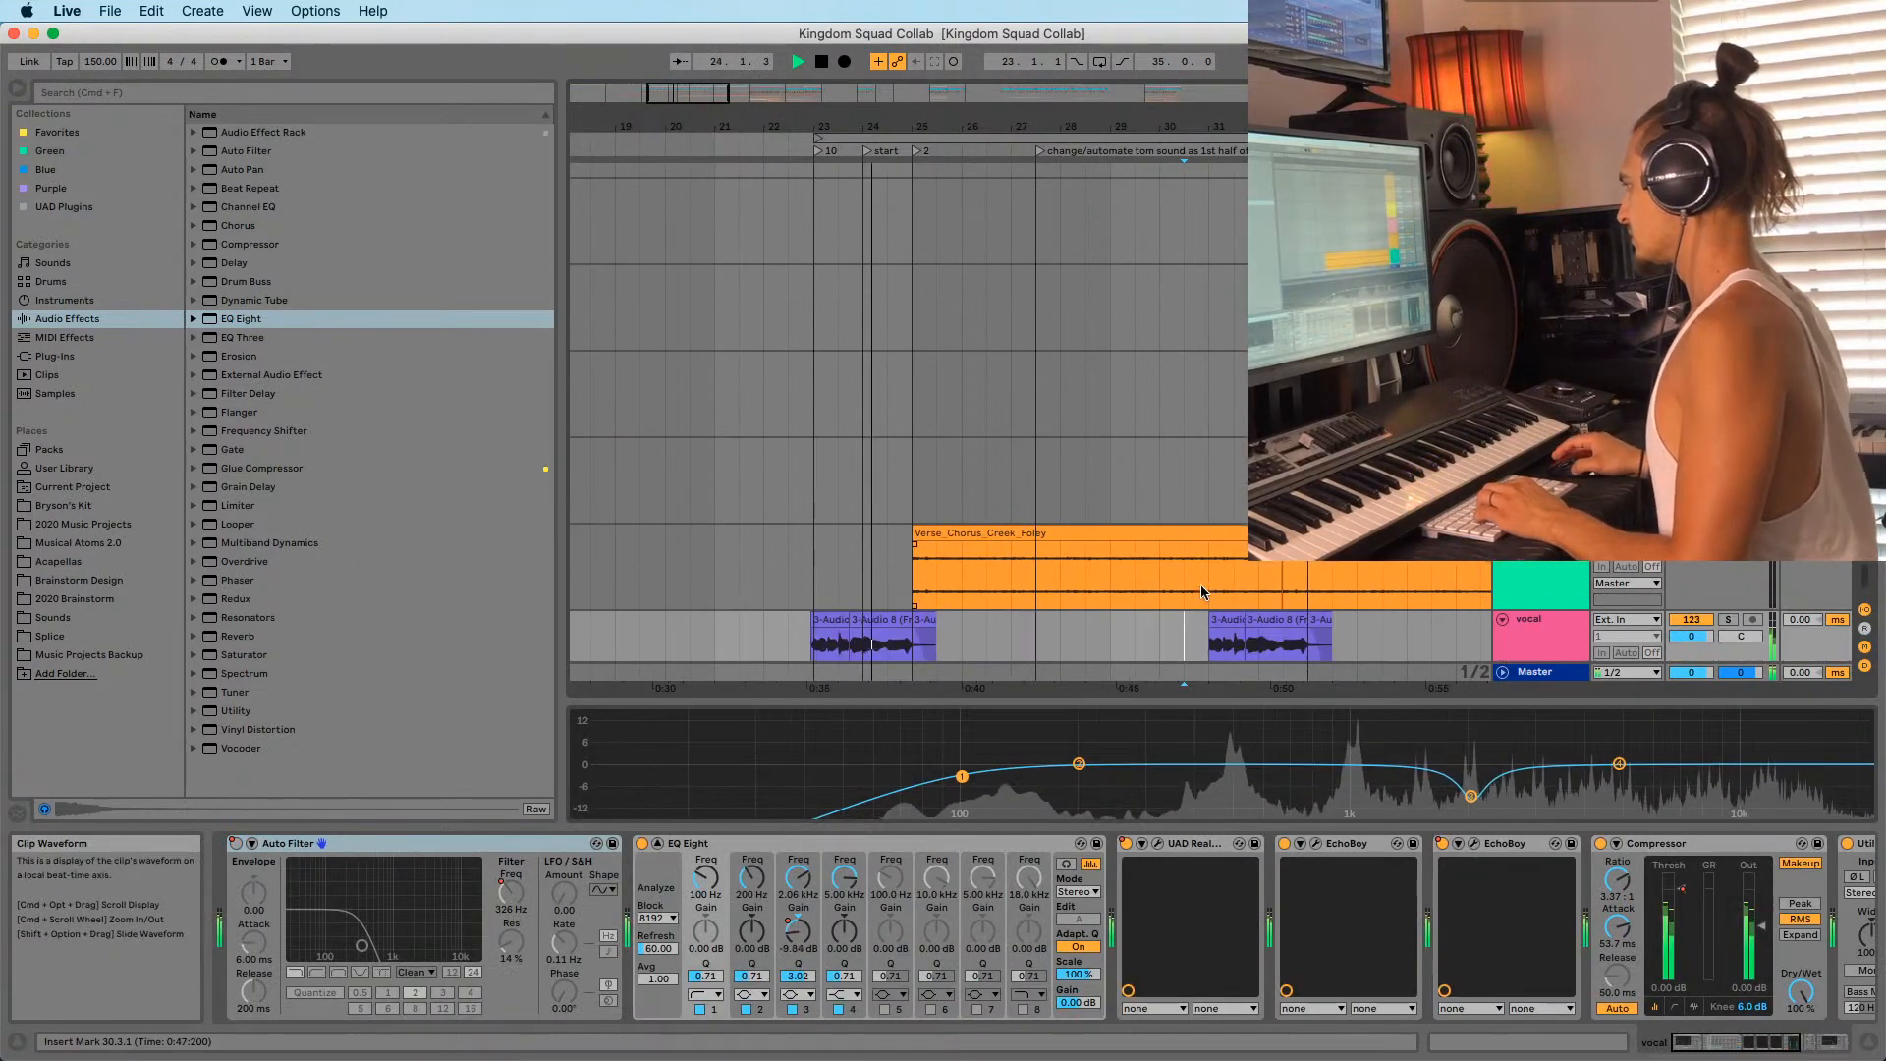
scroll(1202, 570, "down", 1)
left_click_drag(1218, 127, 1198, 462)
scroll(1109, 585, "down", 3)
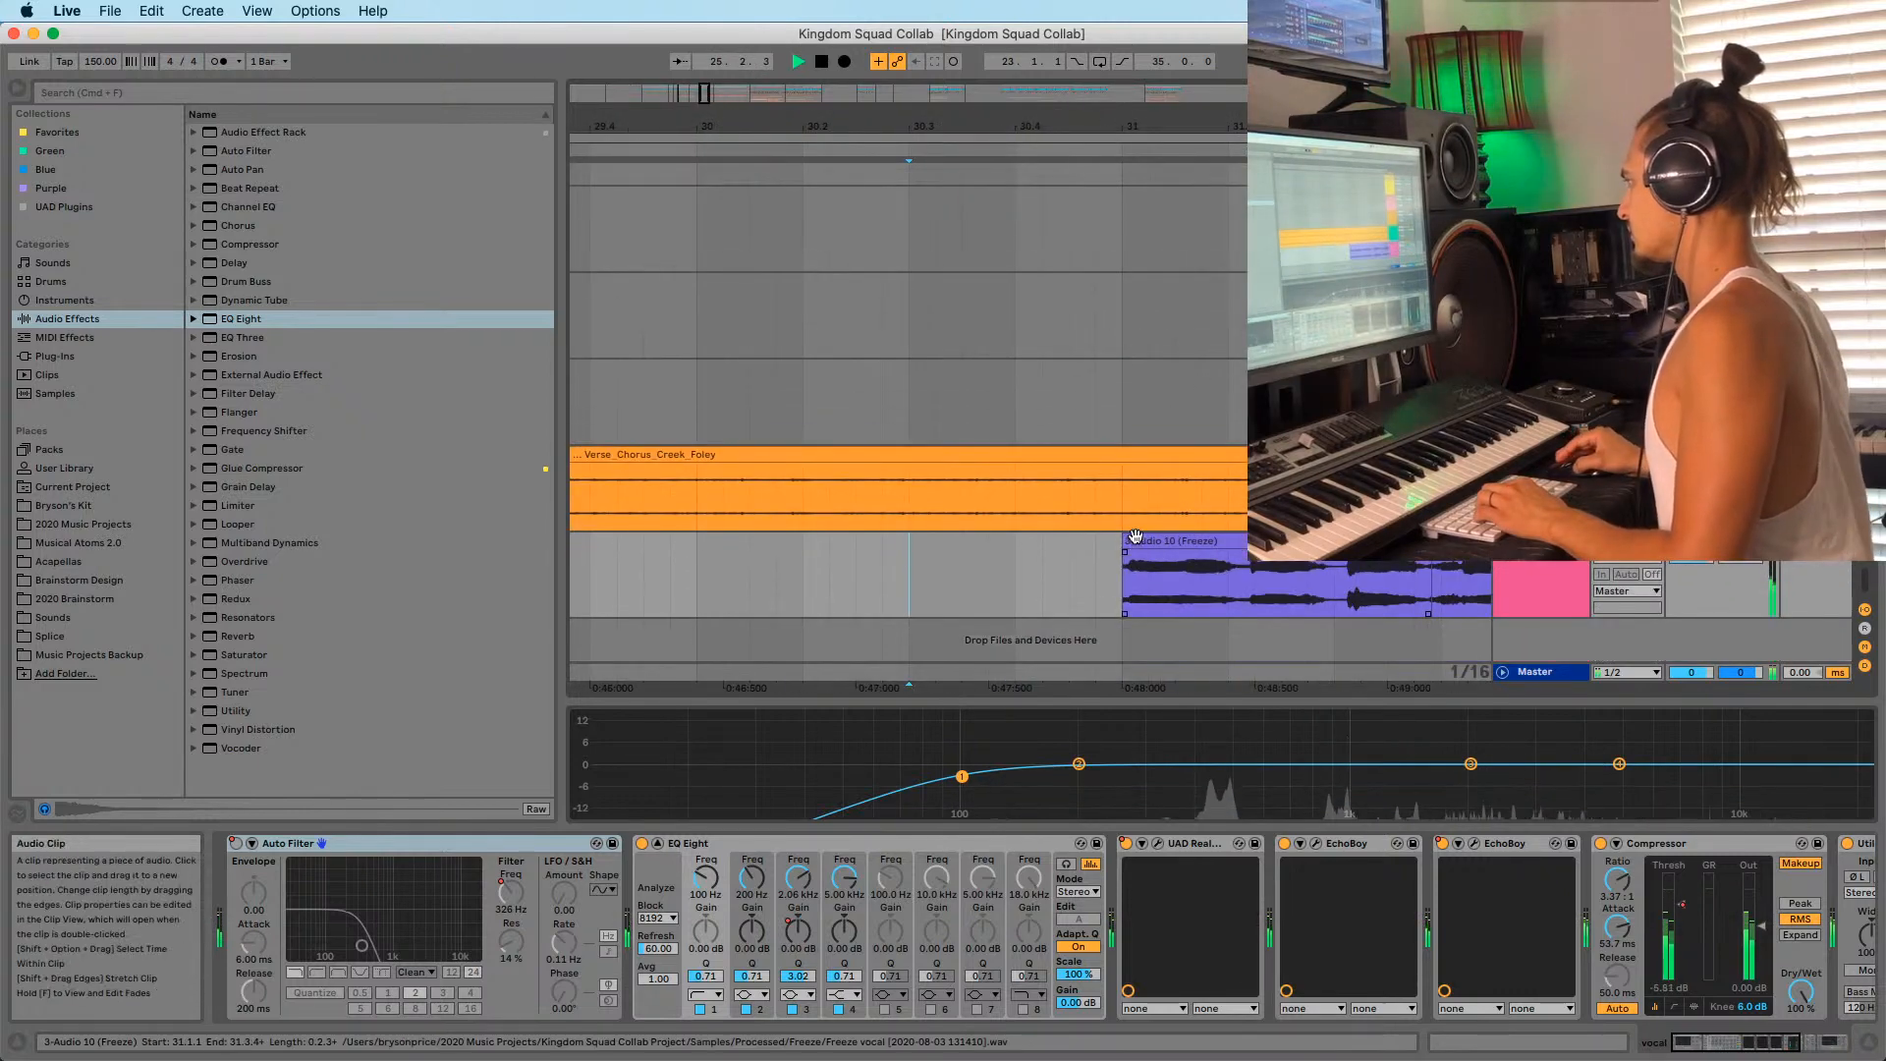
Select the Audio 10 freeze clip and frame the view around it.
left_click(1135, 538)
left_click(1105, 555)
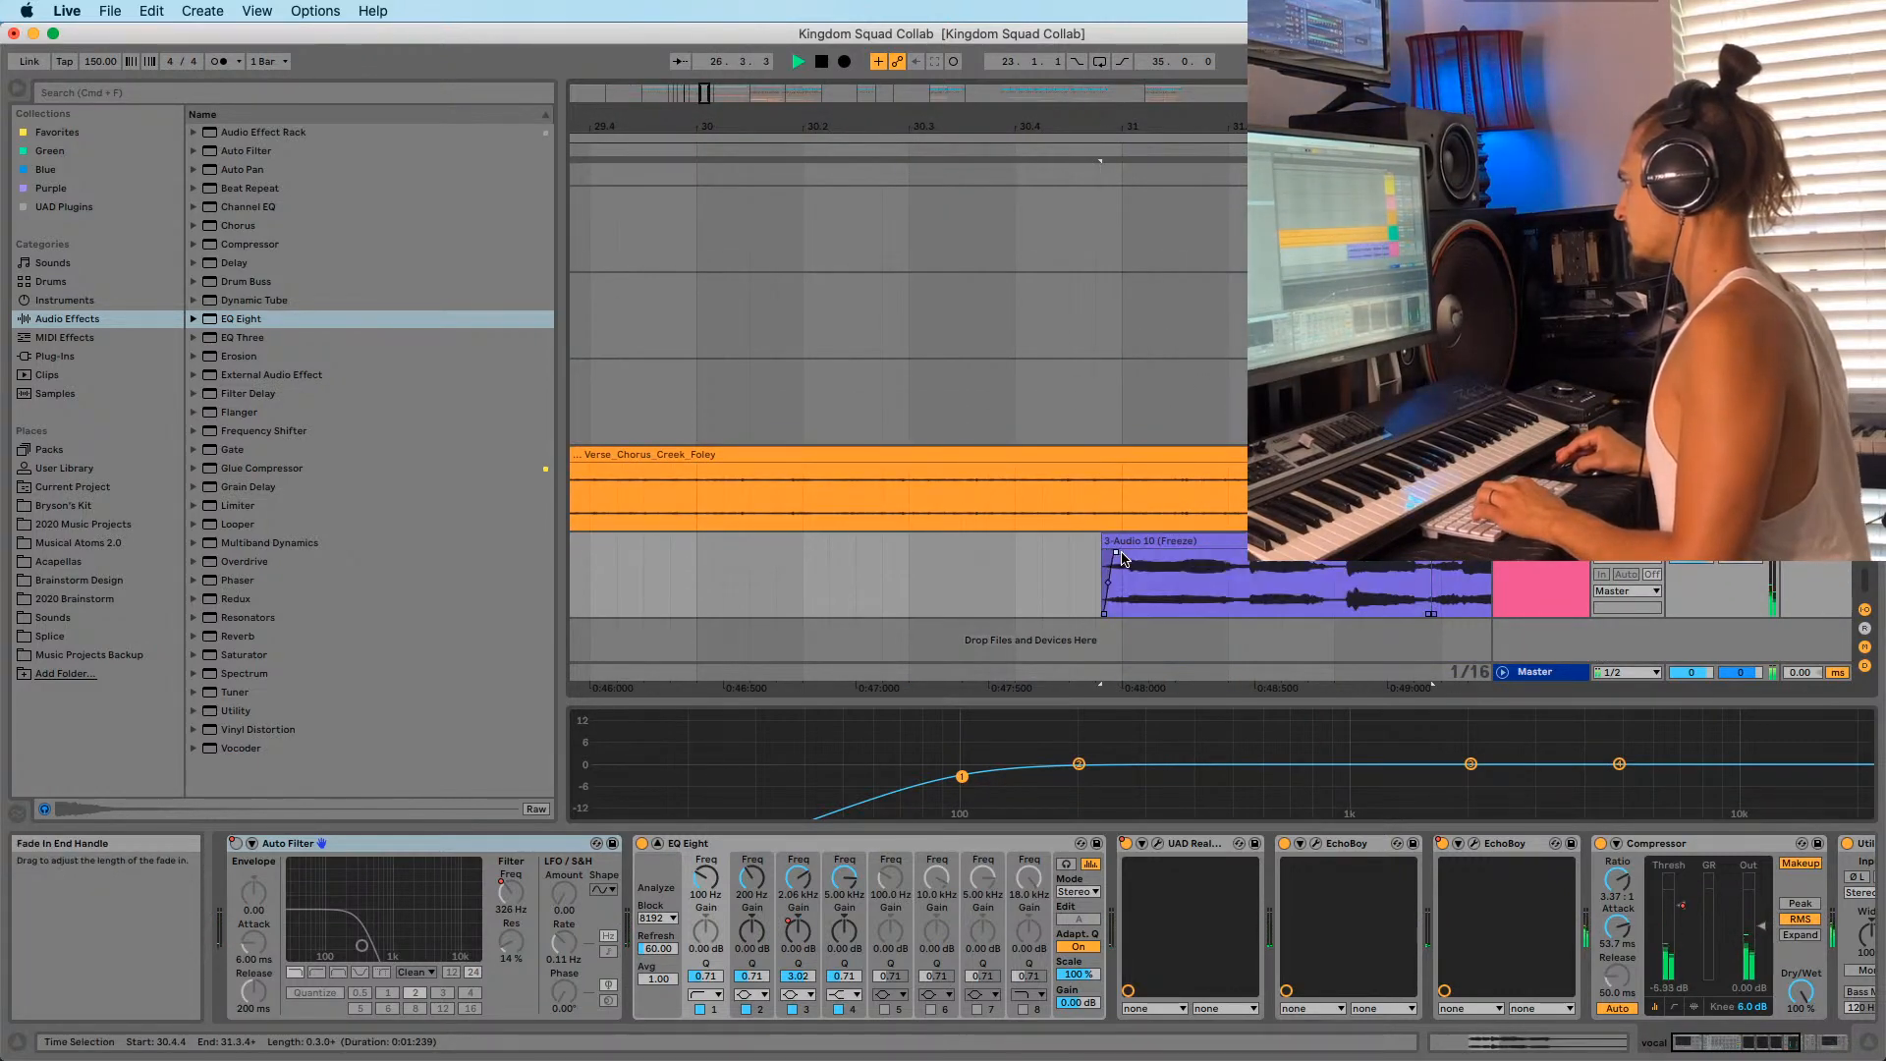
left_click_drag(1139, 110, 1002, 8)
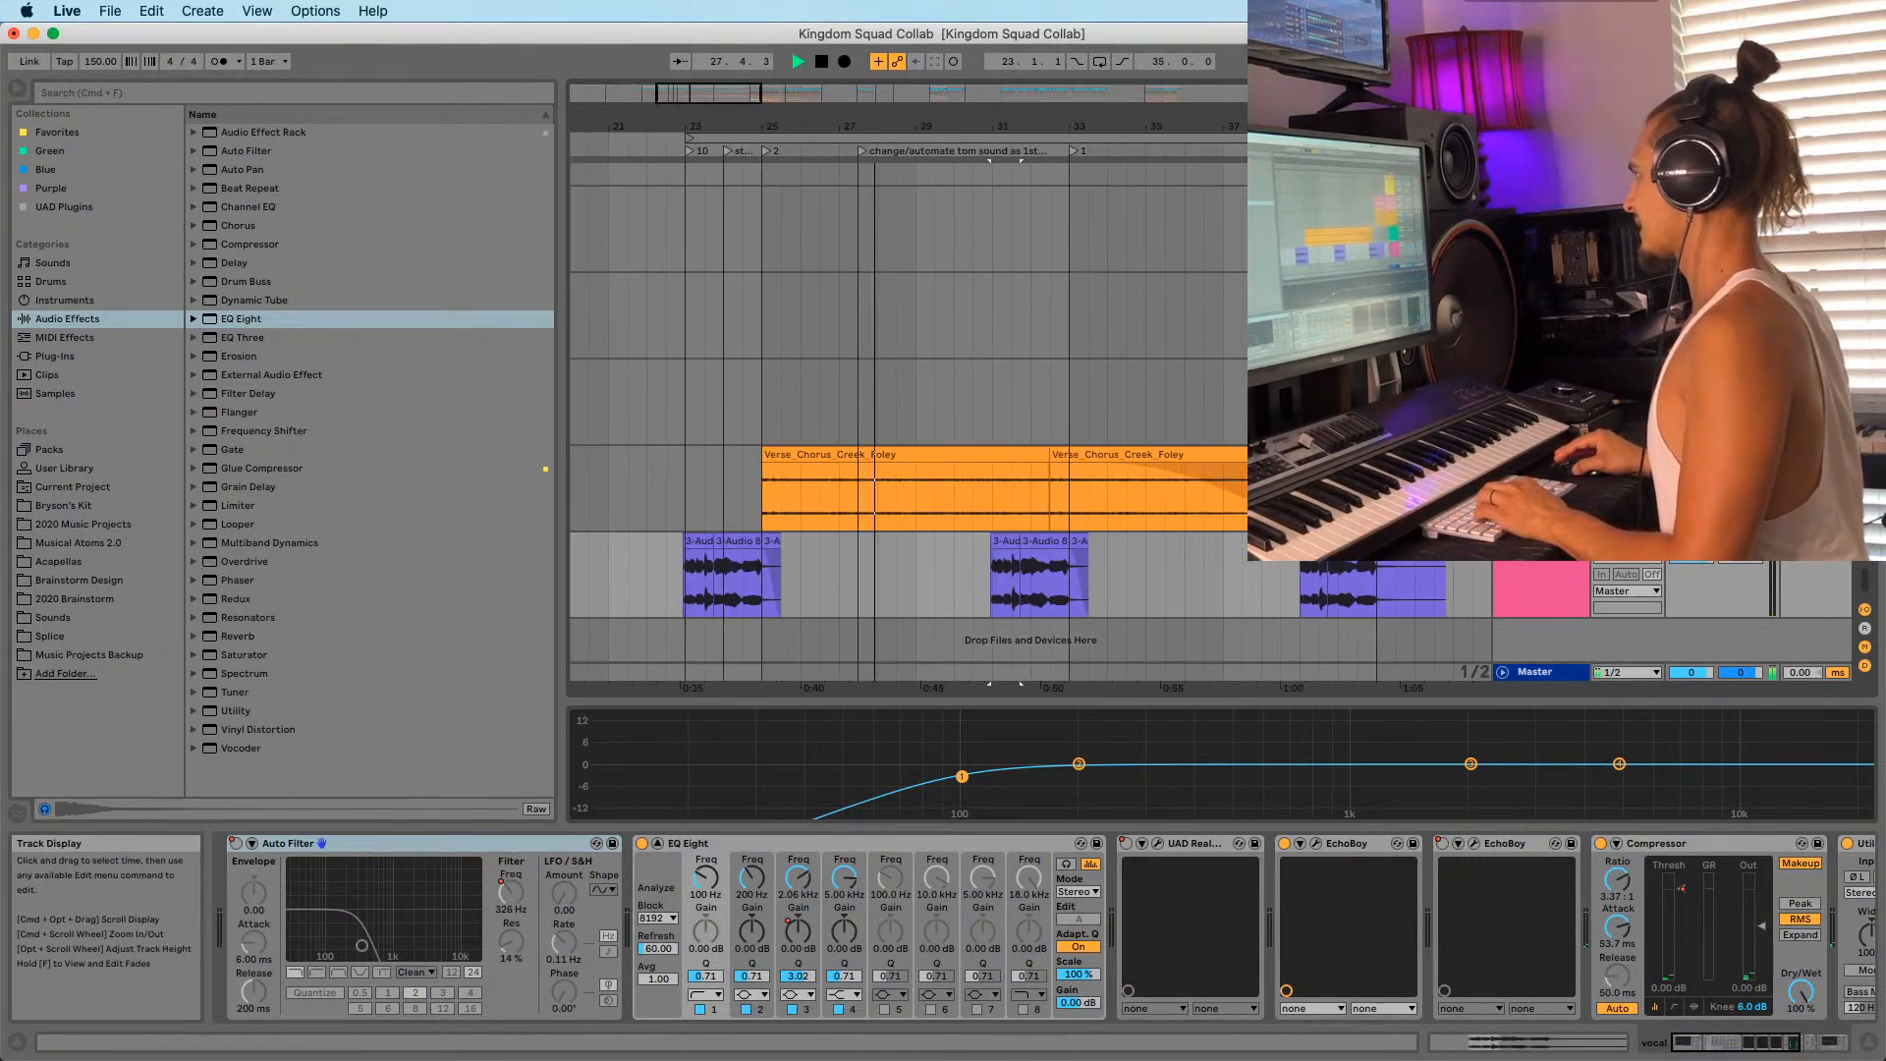
scroll(1205, 549, "up", 15, "super")
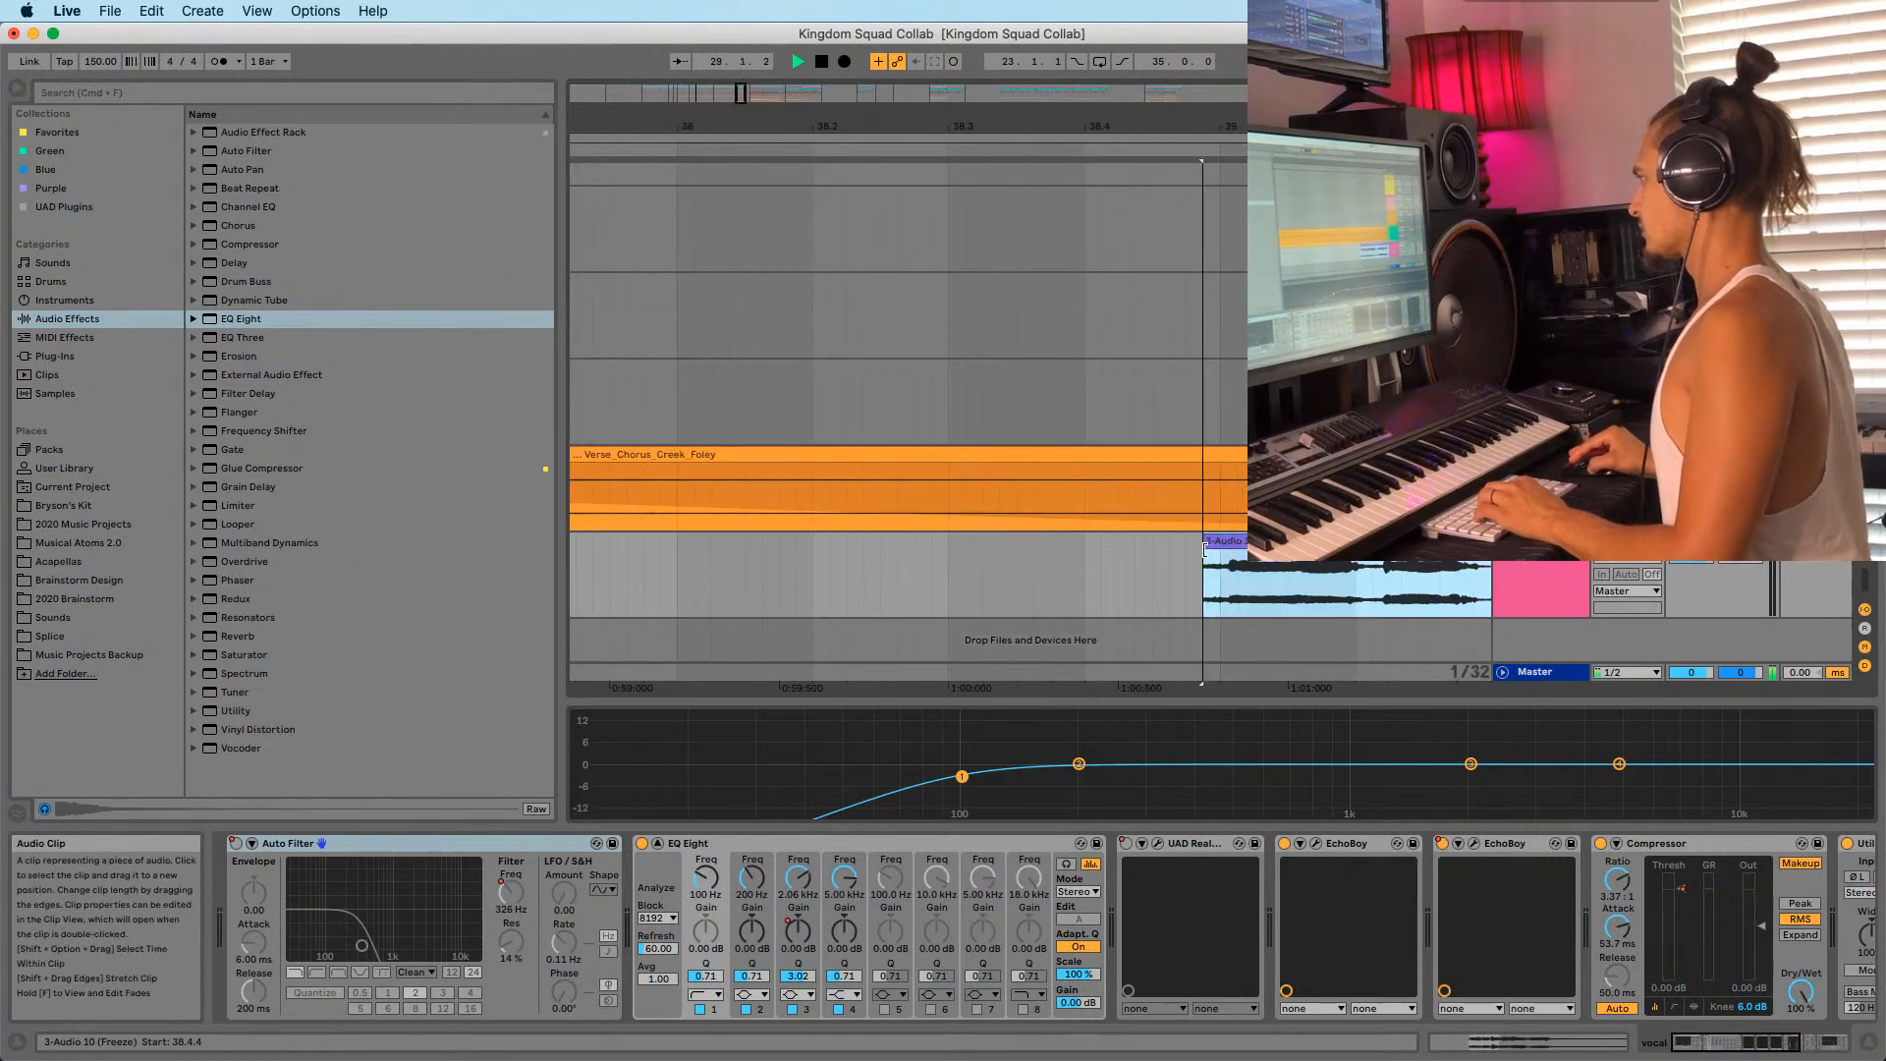
left_click(1205, 548)
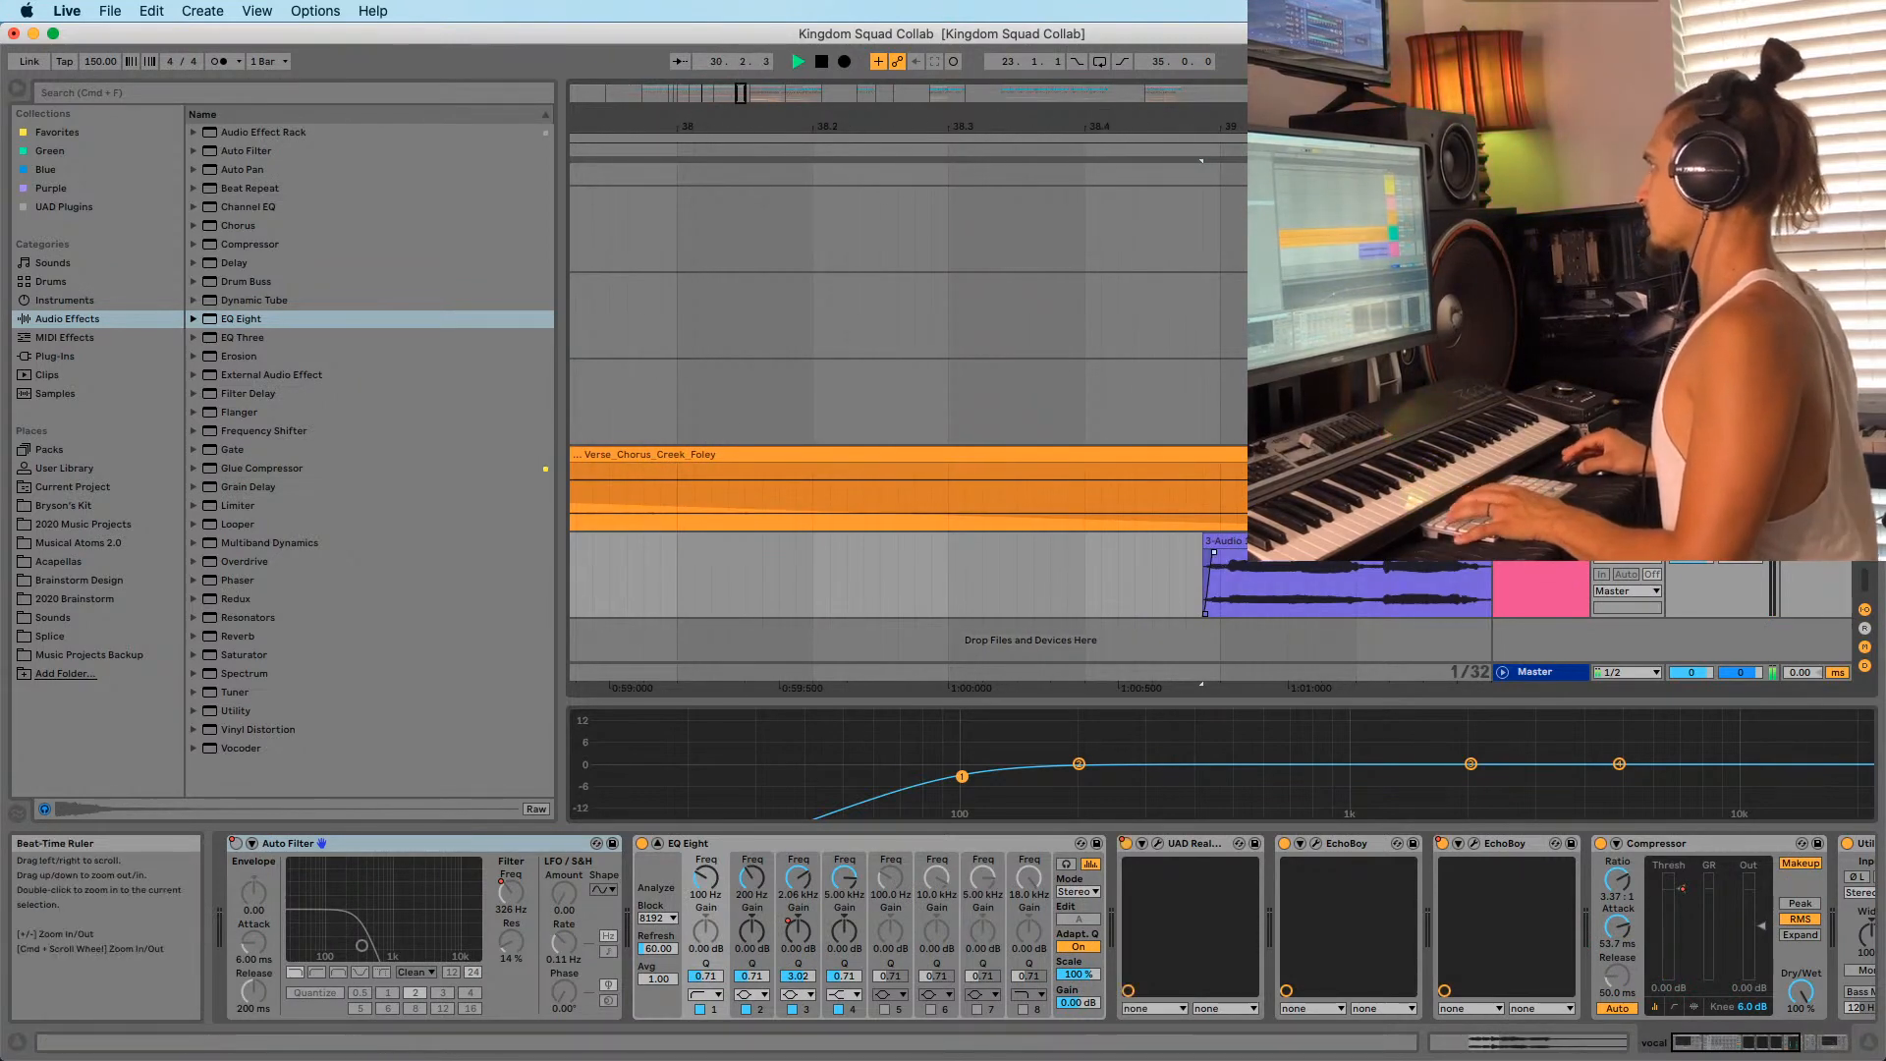
left_click_drag(1146, 122, 1146, 7)
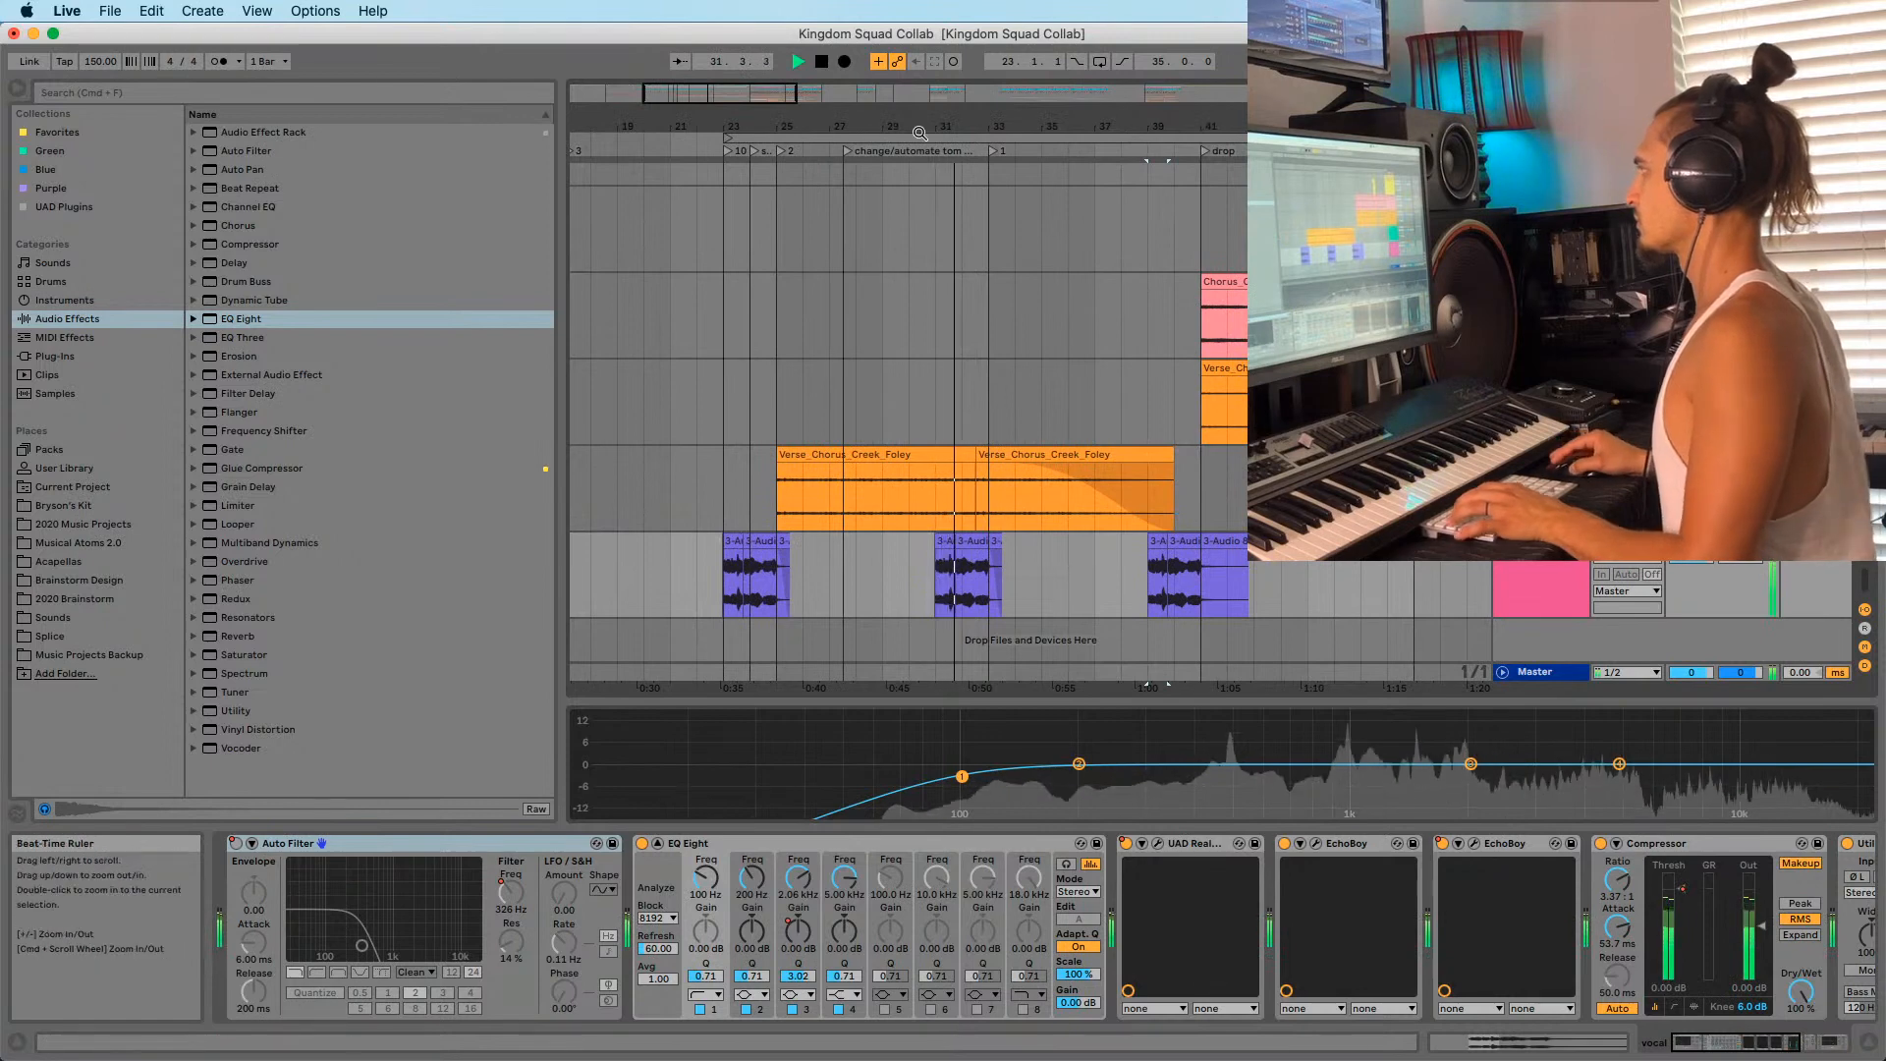
left_click_drag(920, 132, 883, 126)
Inspect the middle Audio 10 and orange Foley clips, placing the insert marker at 27.3.1.
left_click(906, 543)
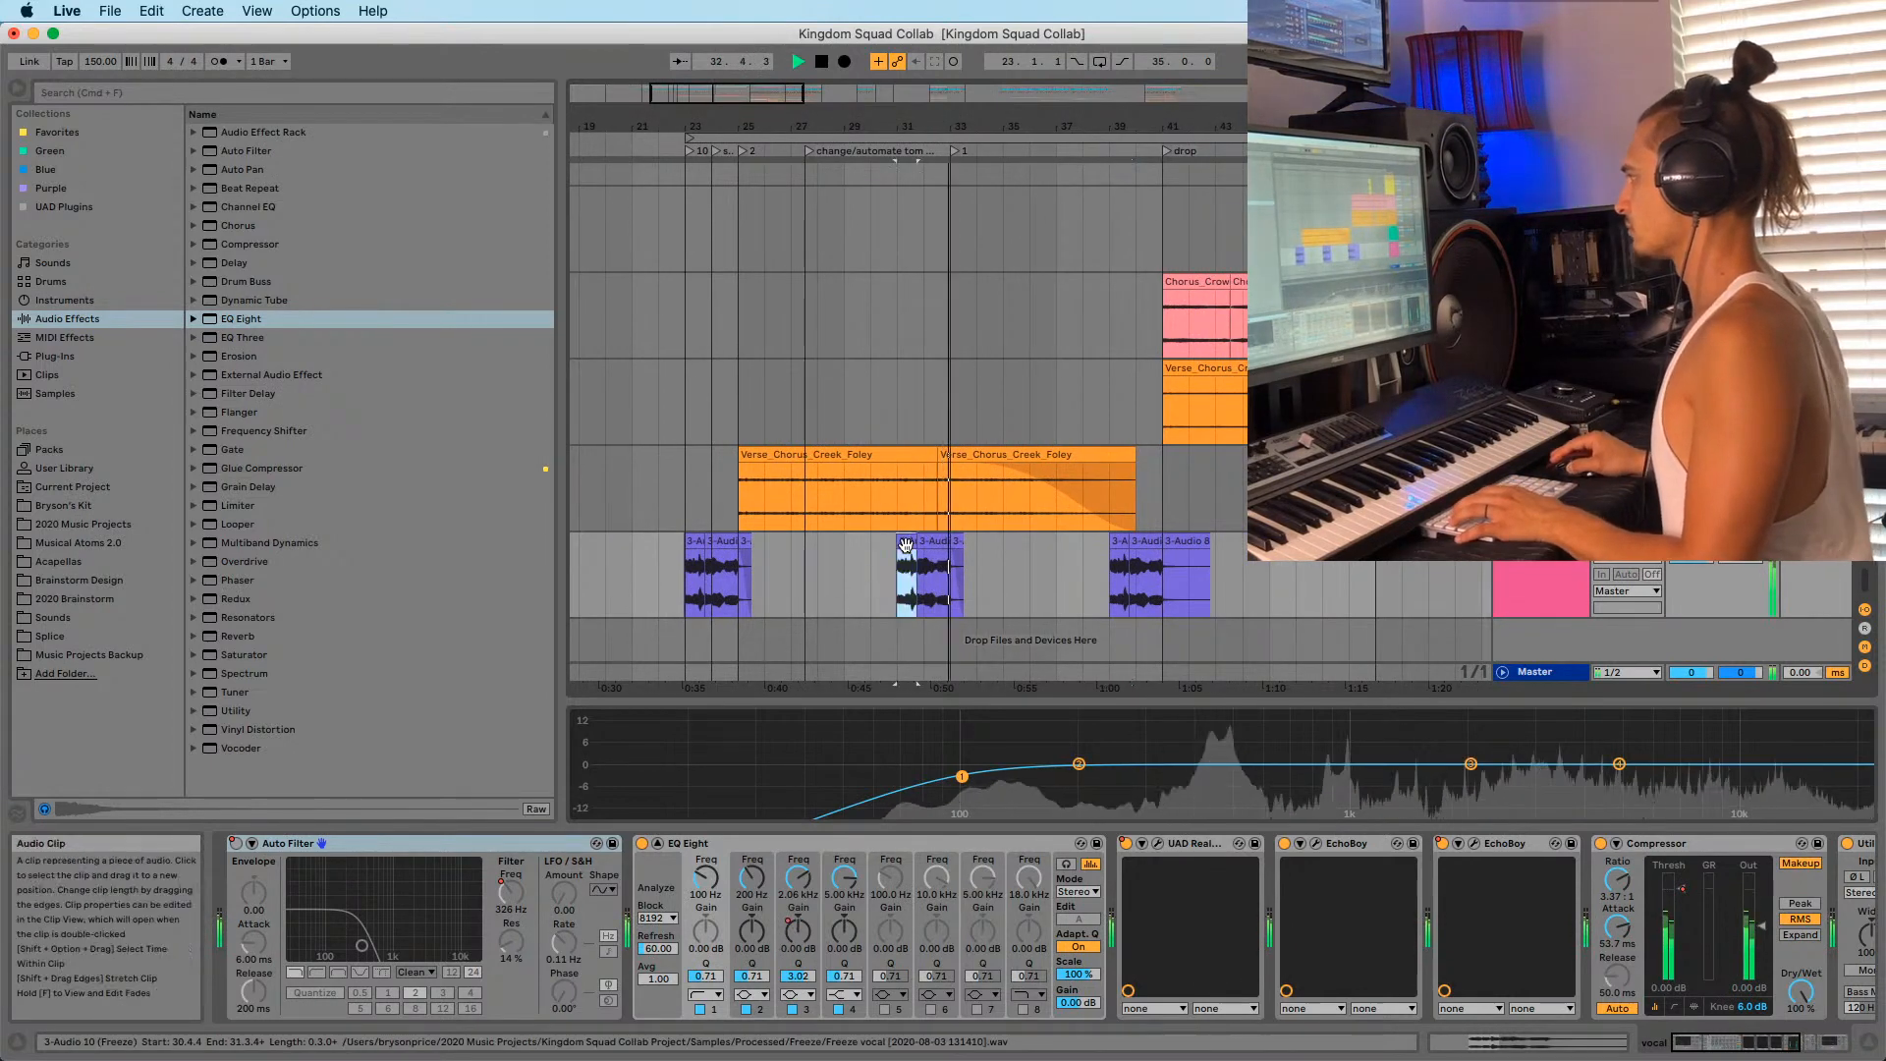
left_click(793, 451)
double_click(935, 668)
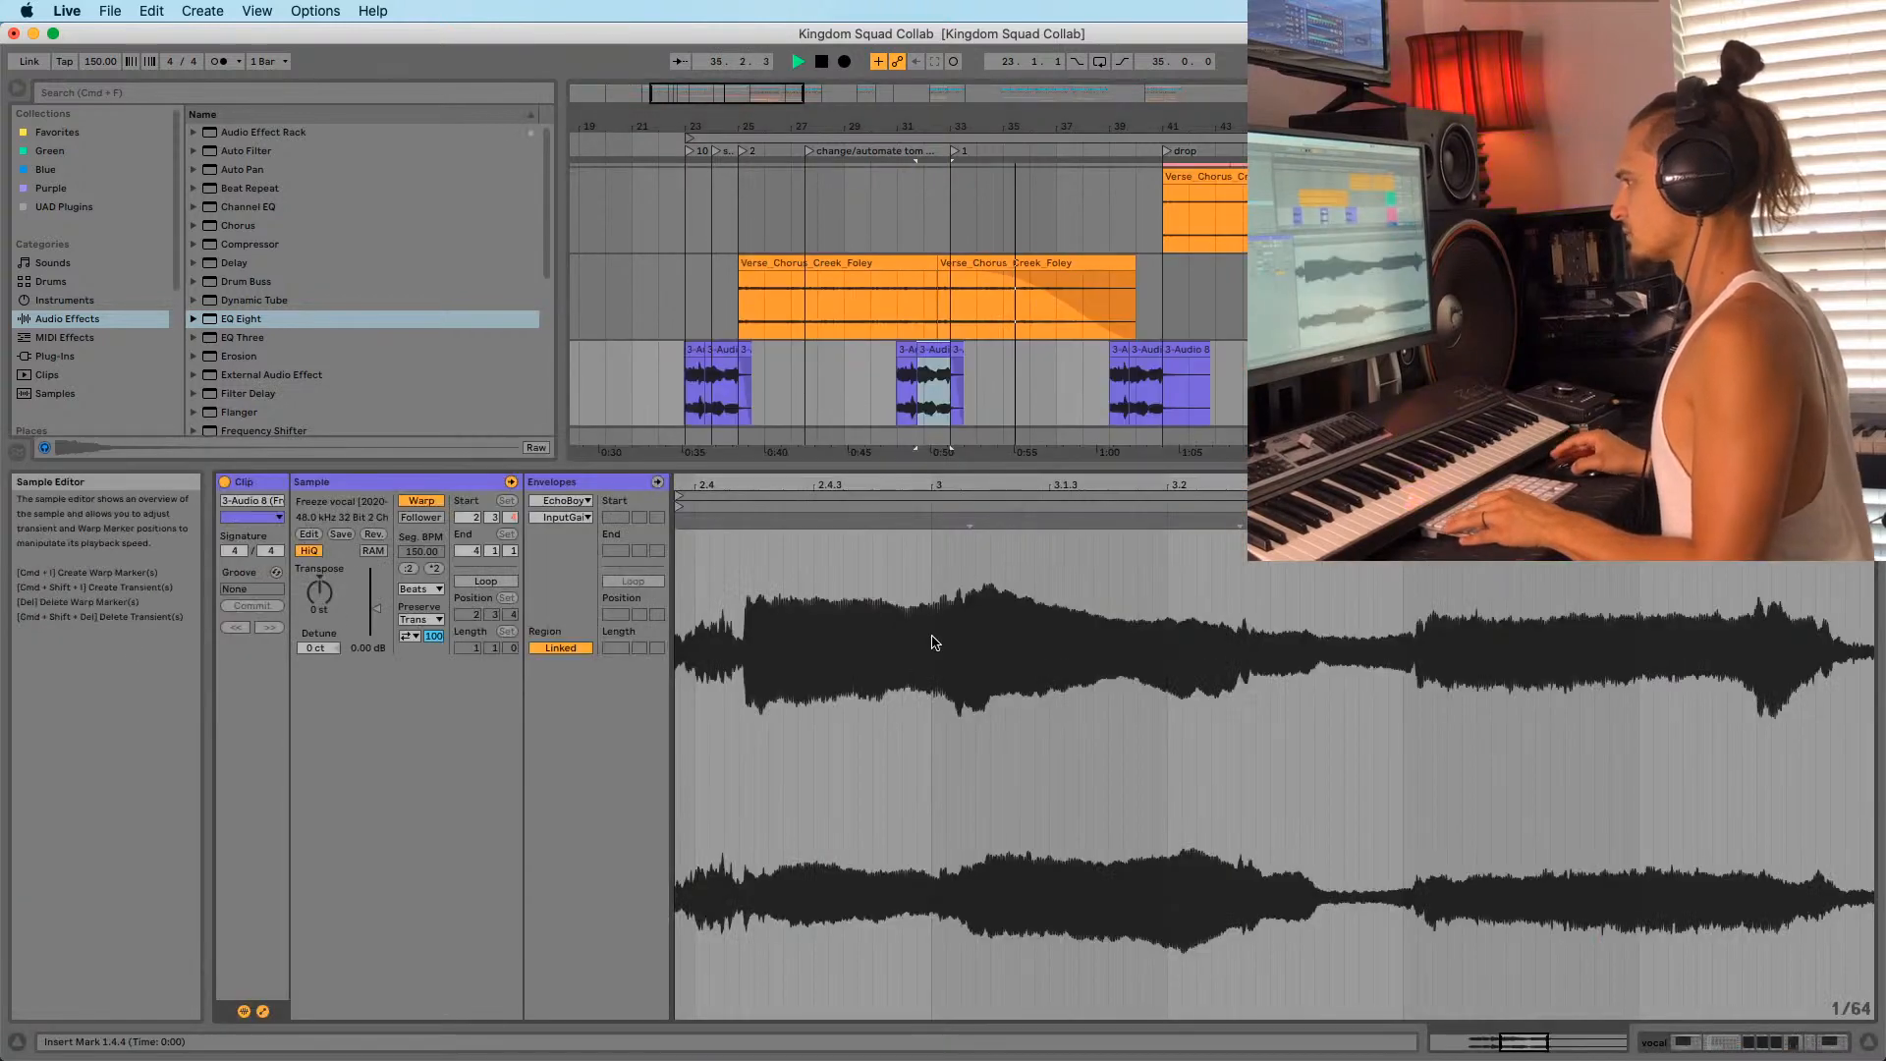
key("shift+Tab")
left_click(805, 466)
key("space")
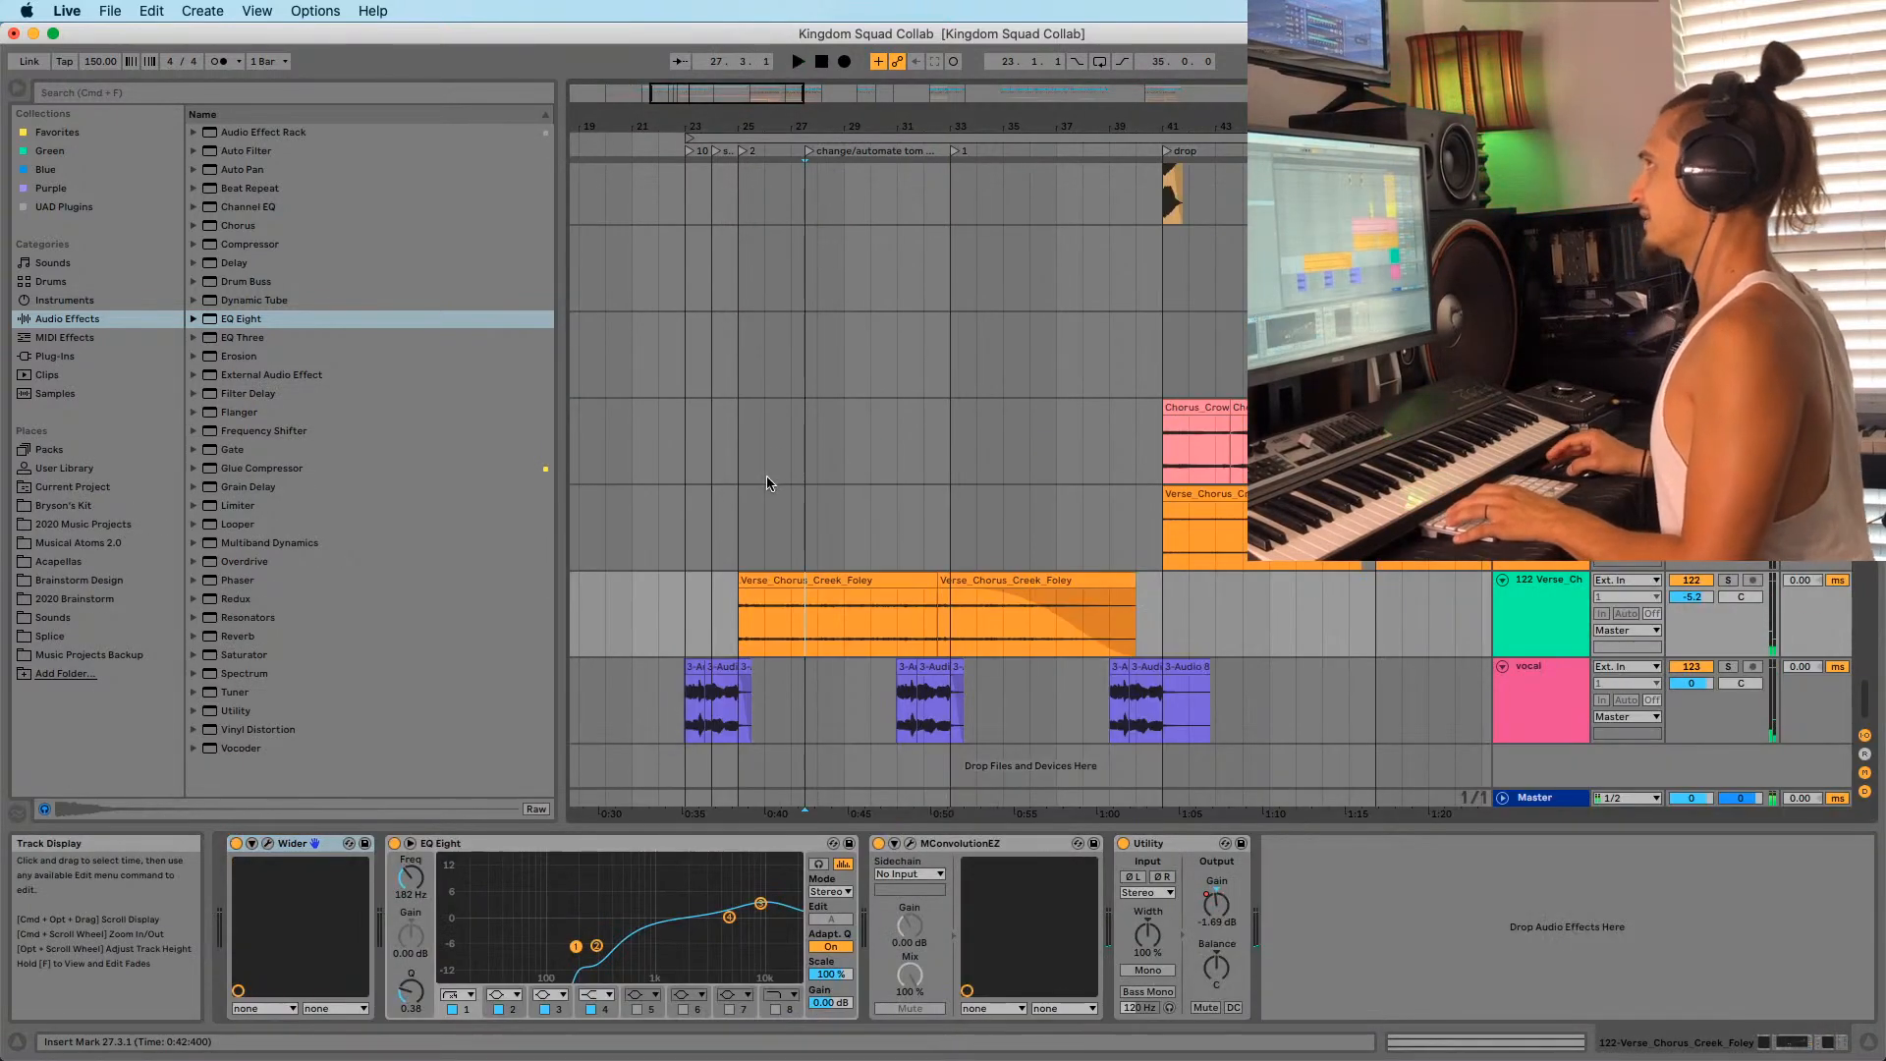
Solo the Verse_Chorus_Creek_Foley track to audition its first clip from bar 25, then unsolo it.
left_click(805, 580)
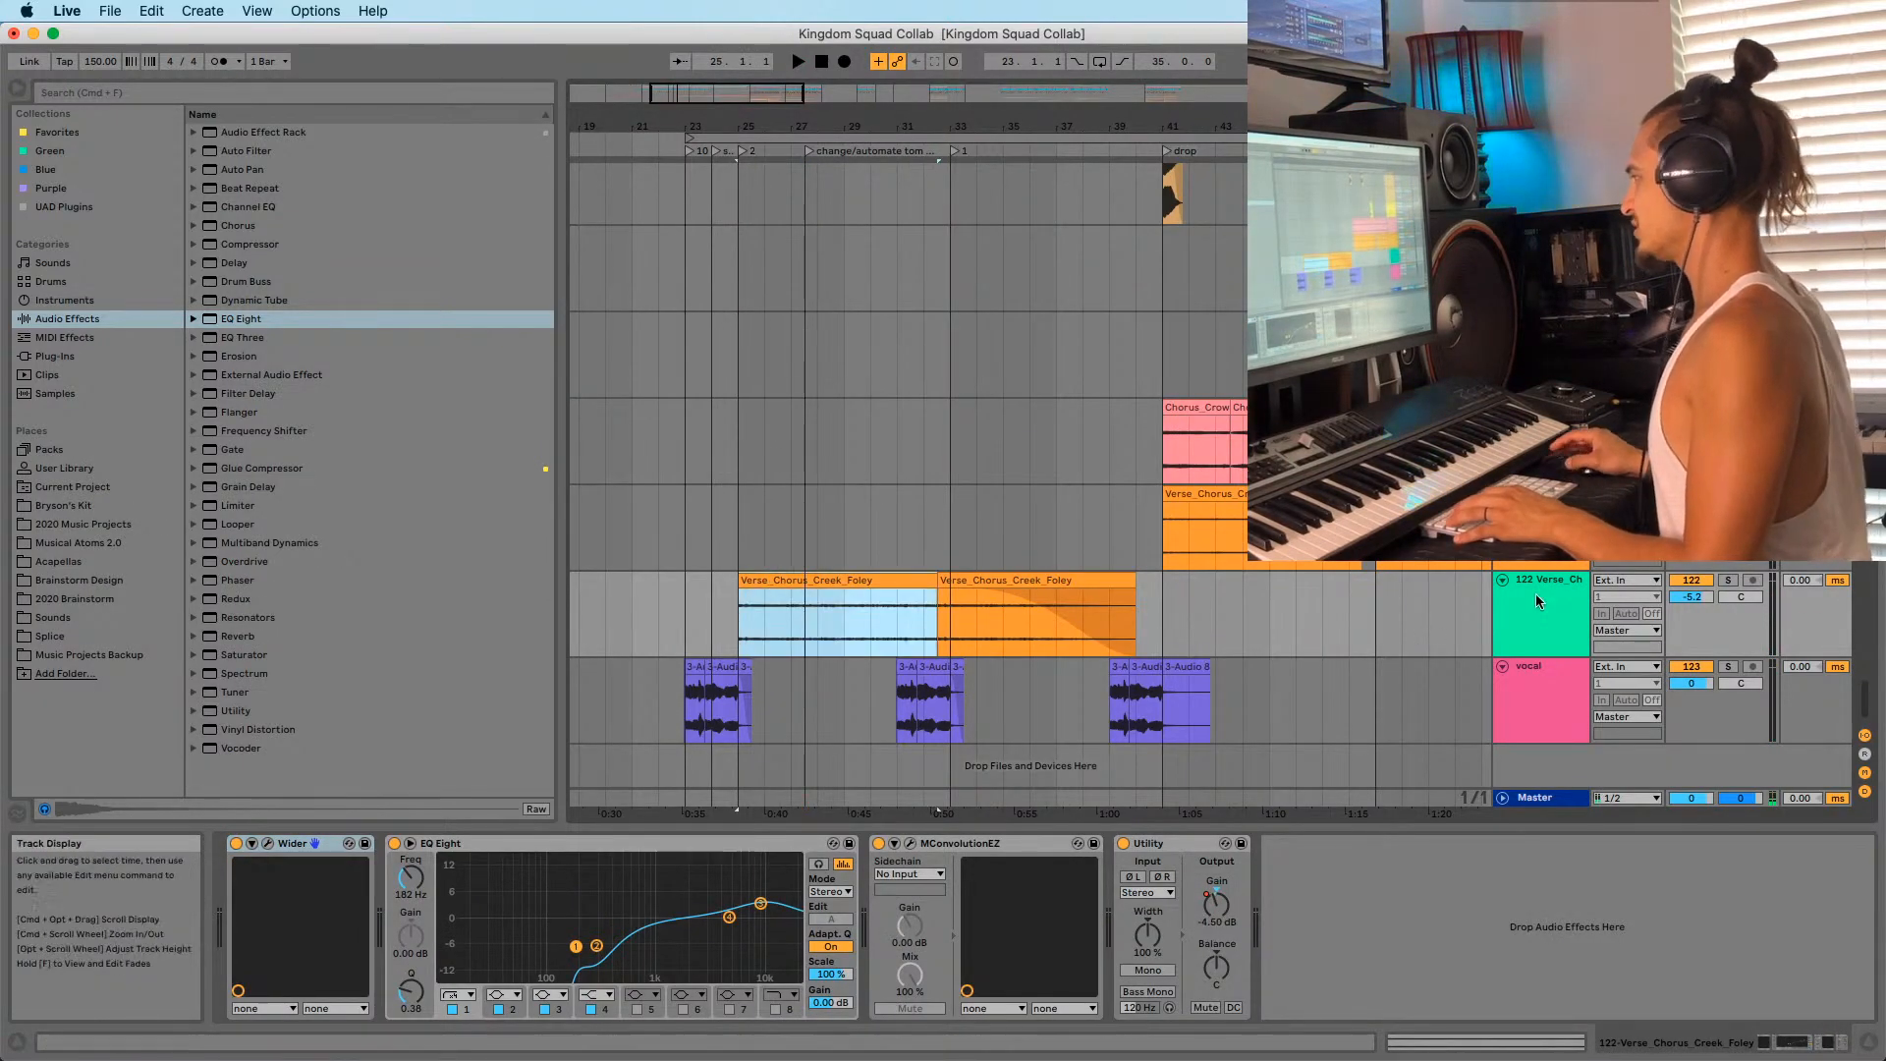
left_click(1728, 580)
key("space")
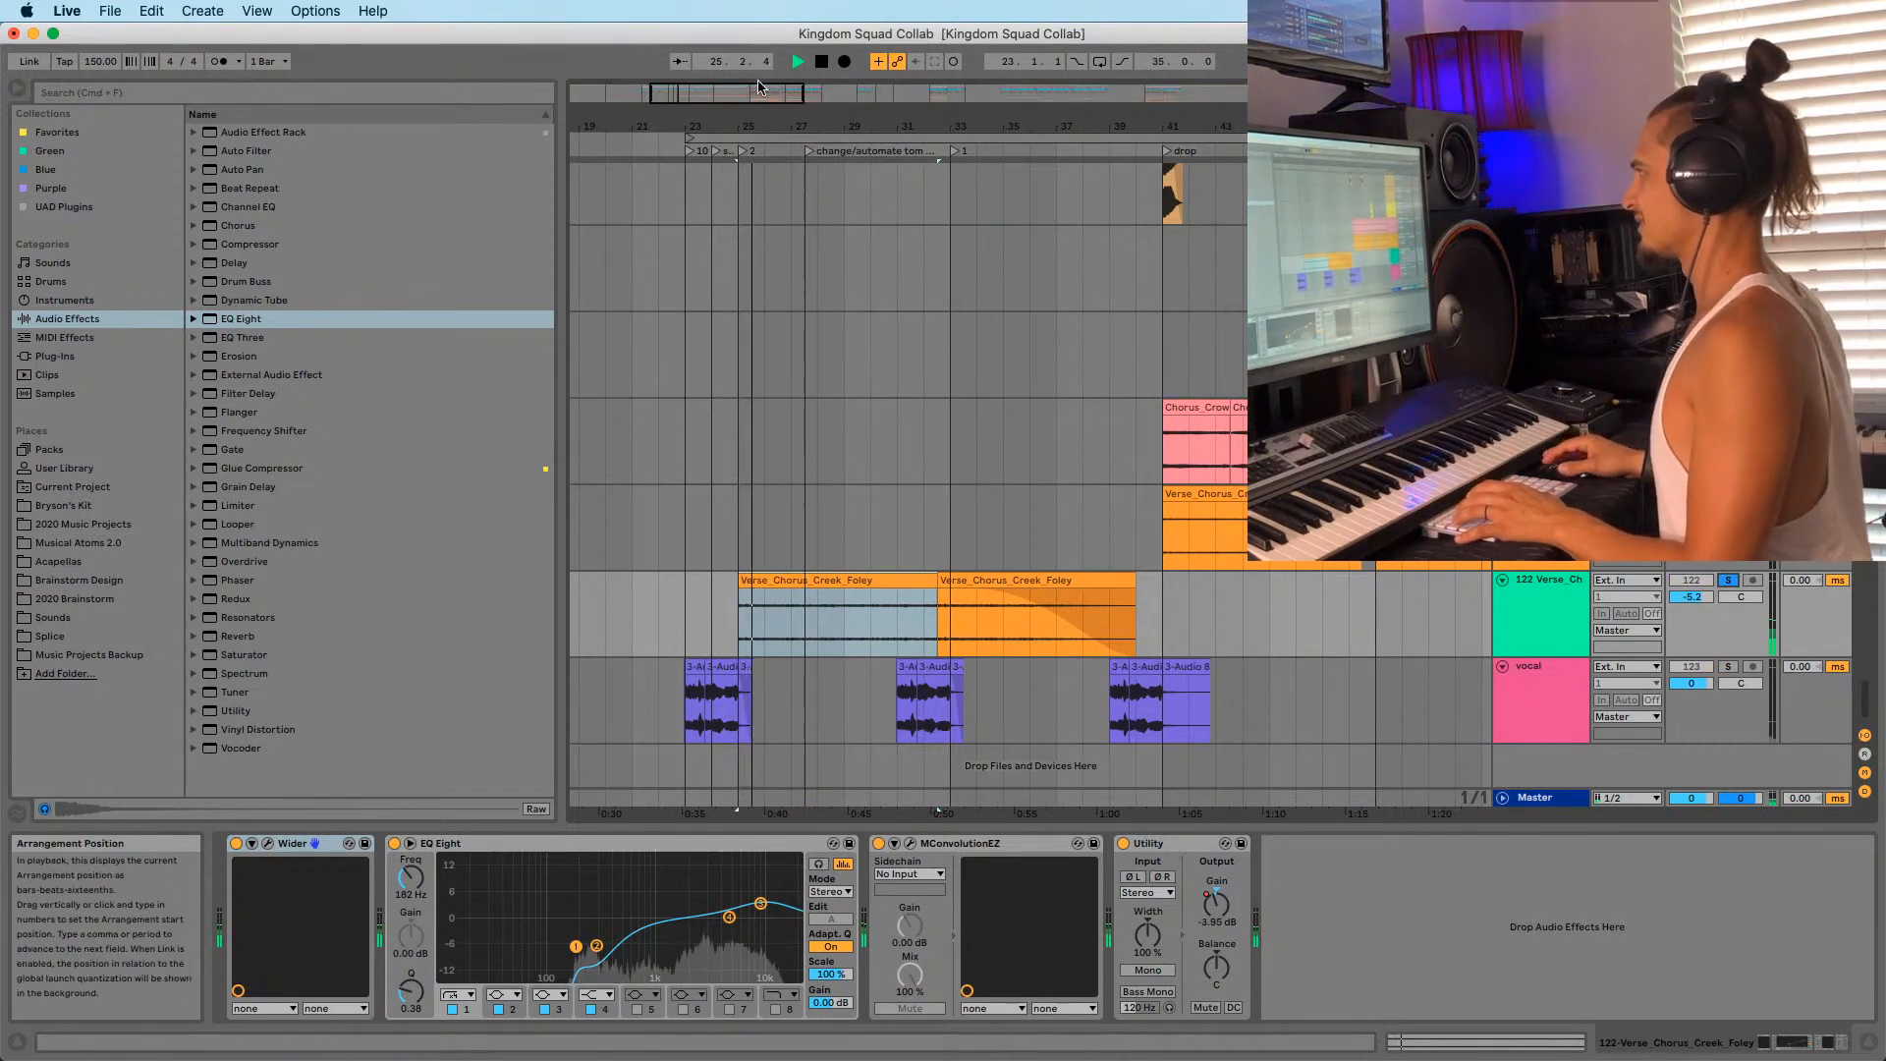
key("z")
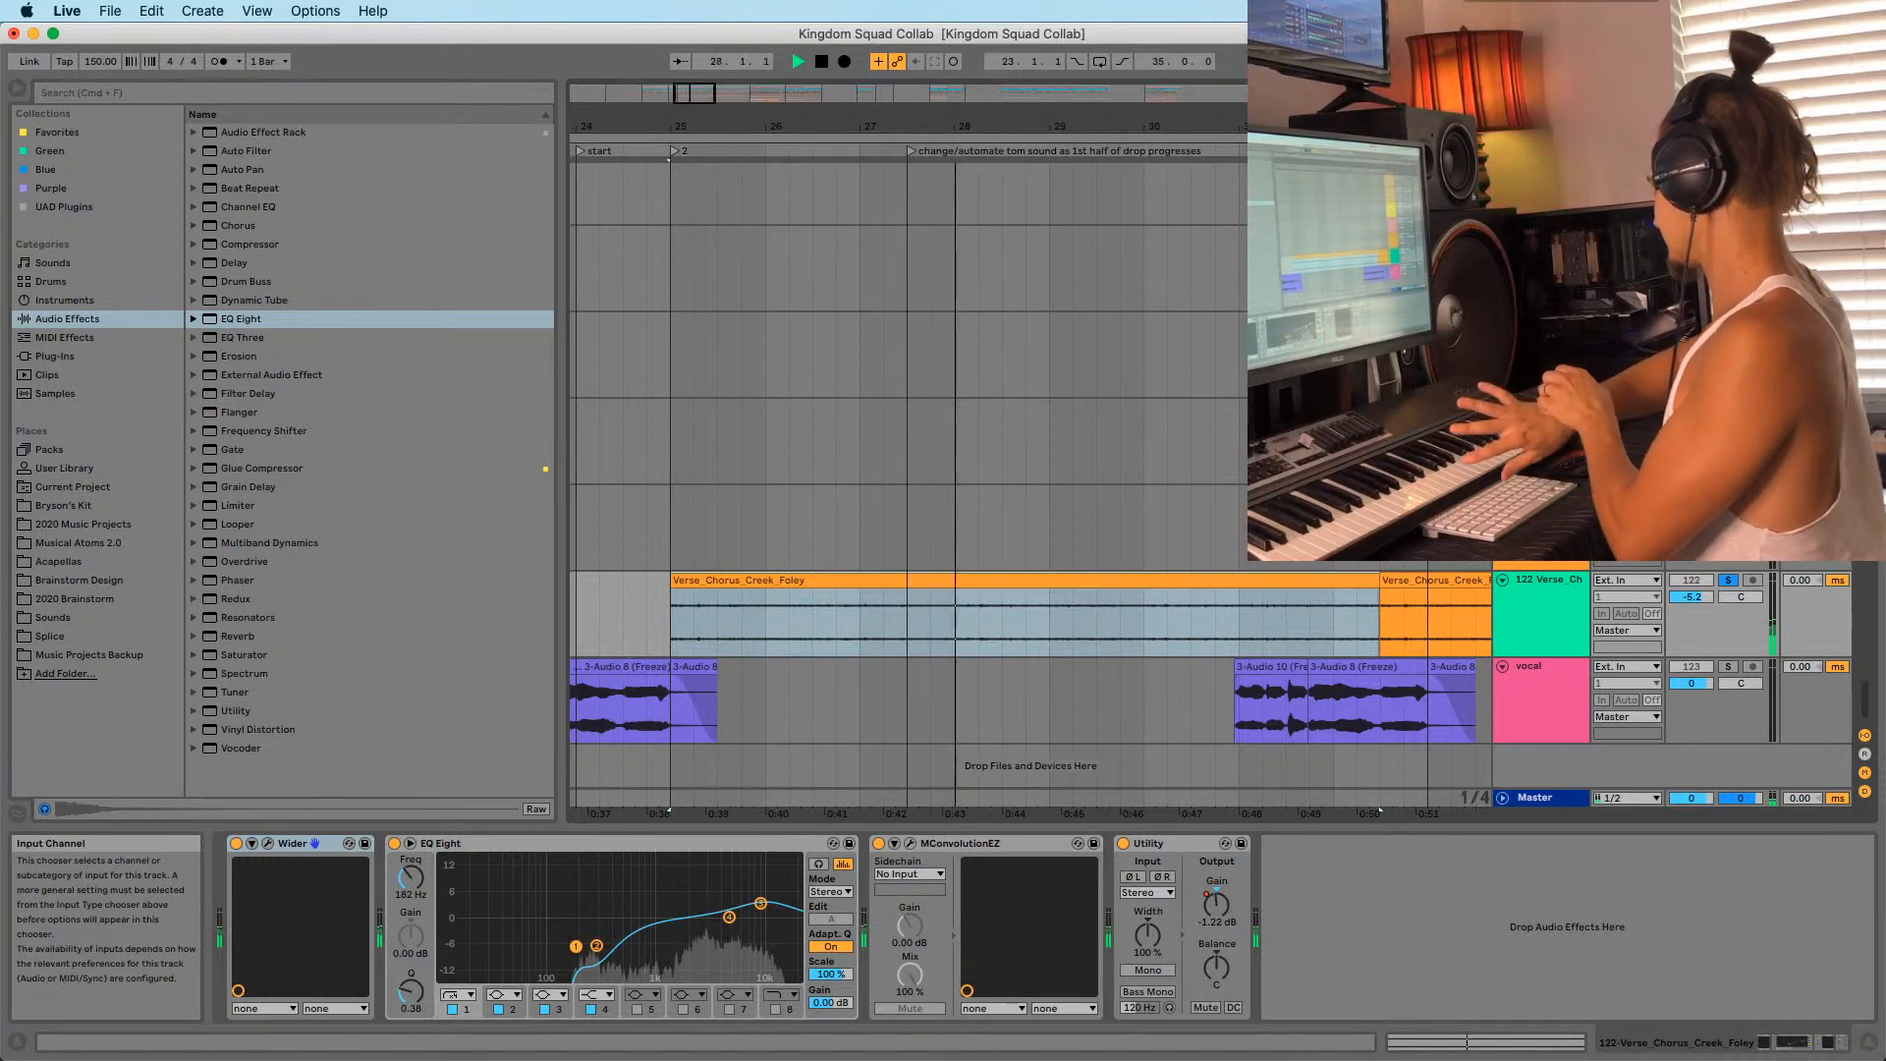
left_click(1727, 580)
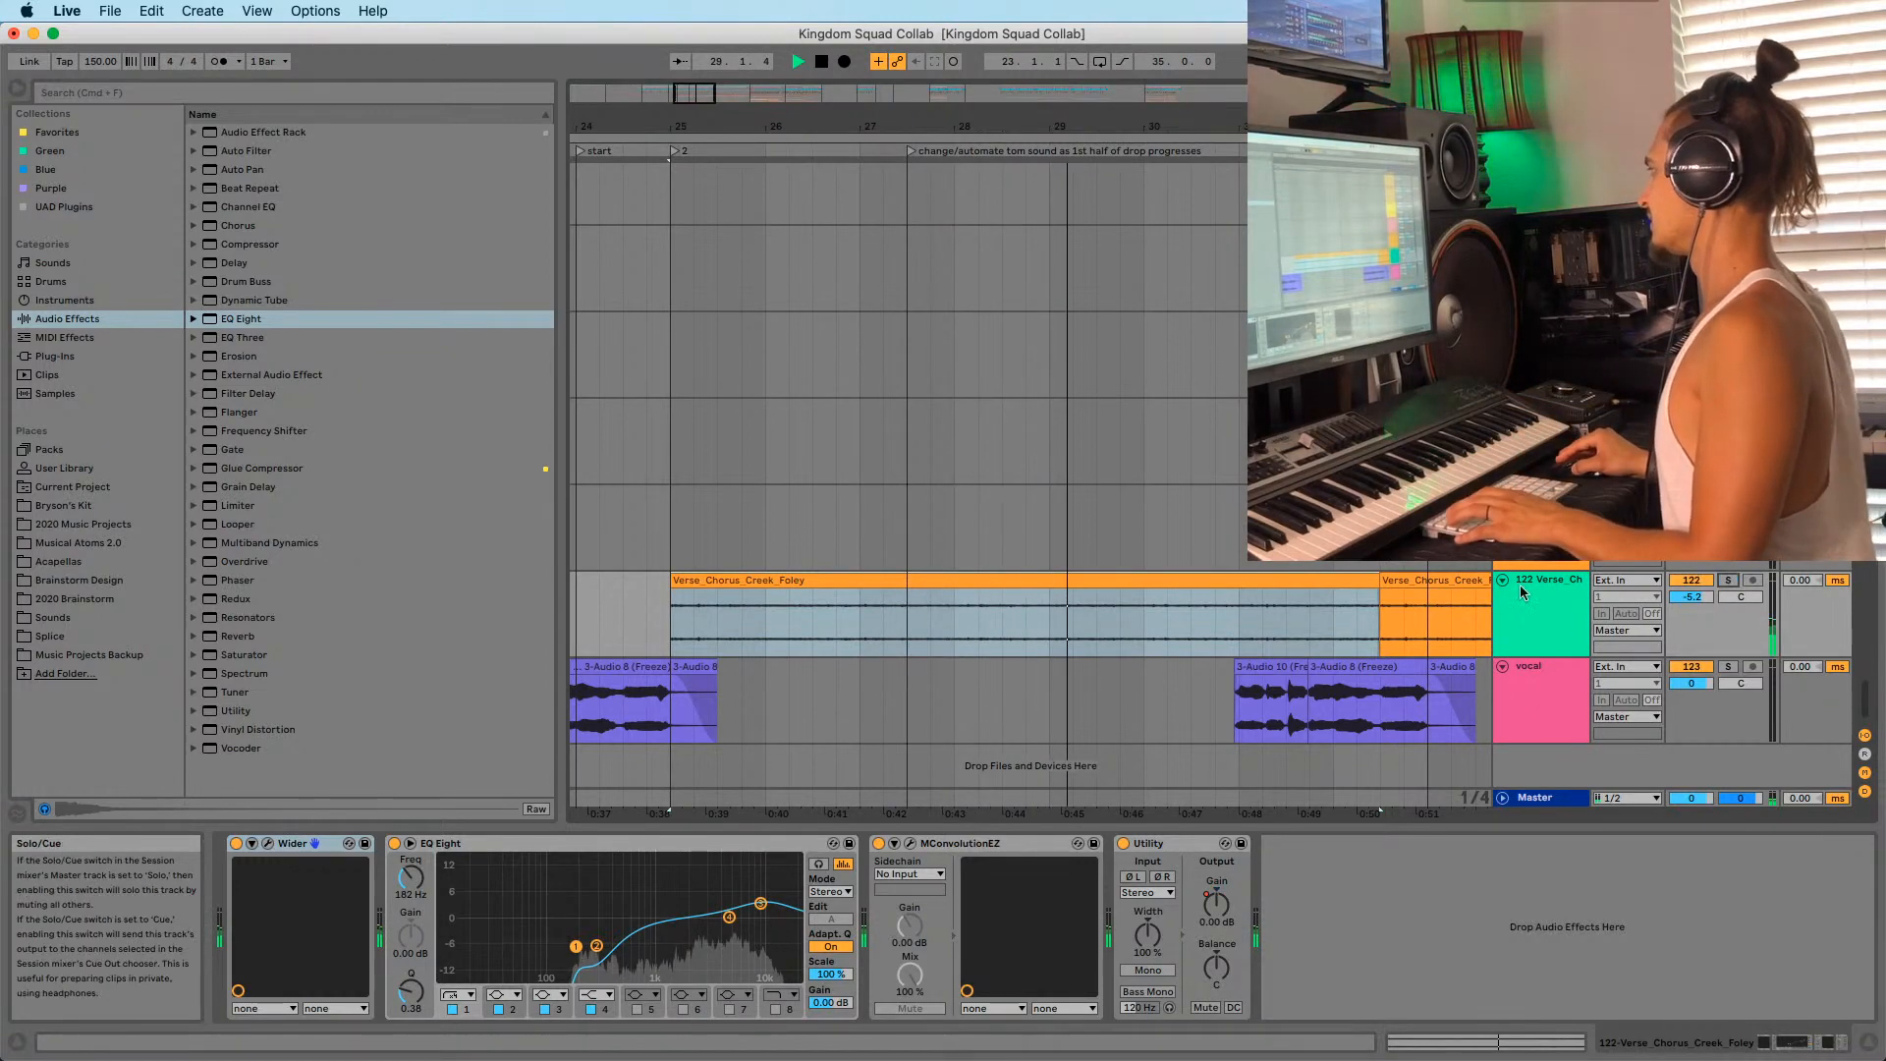
key("space")
key("space")
scroll(709, 509, "up", 5)
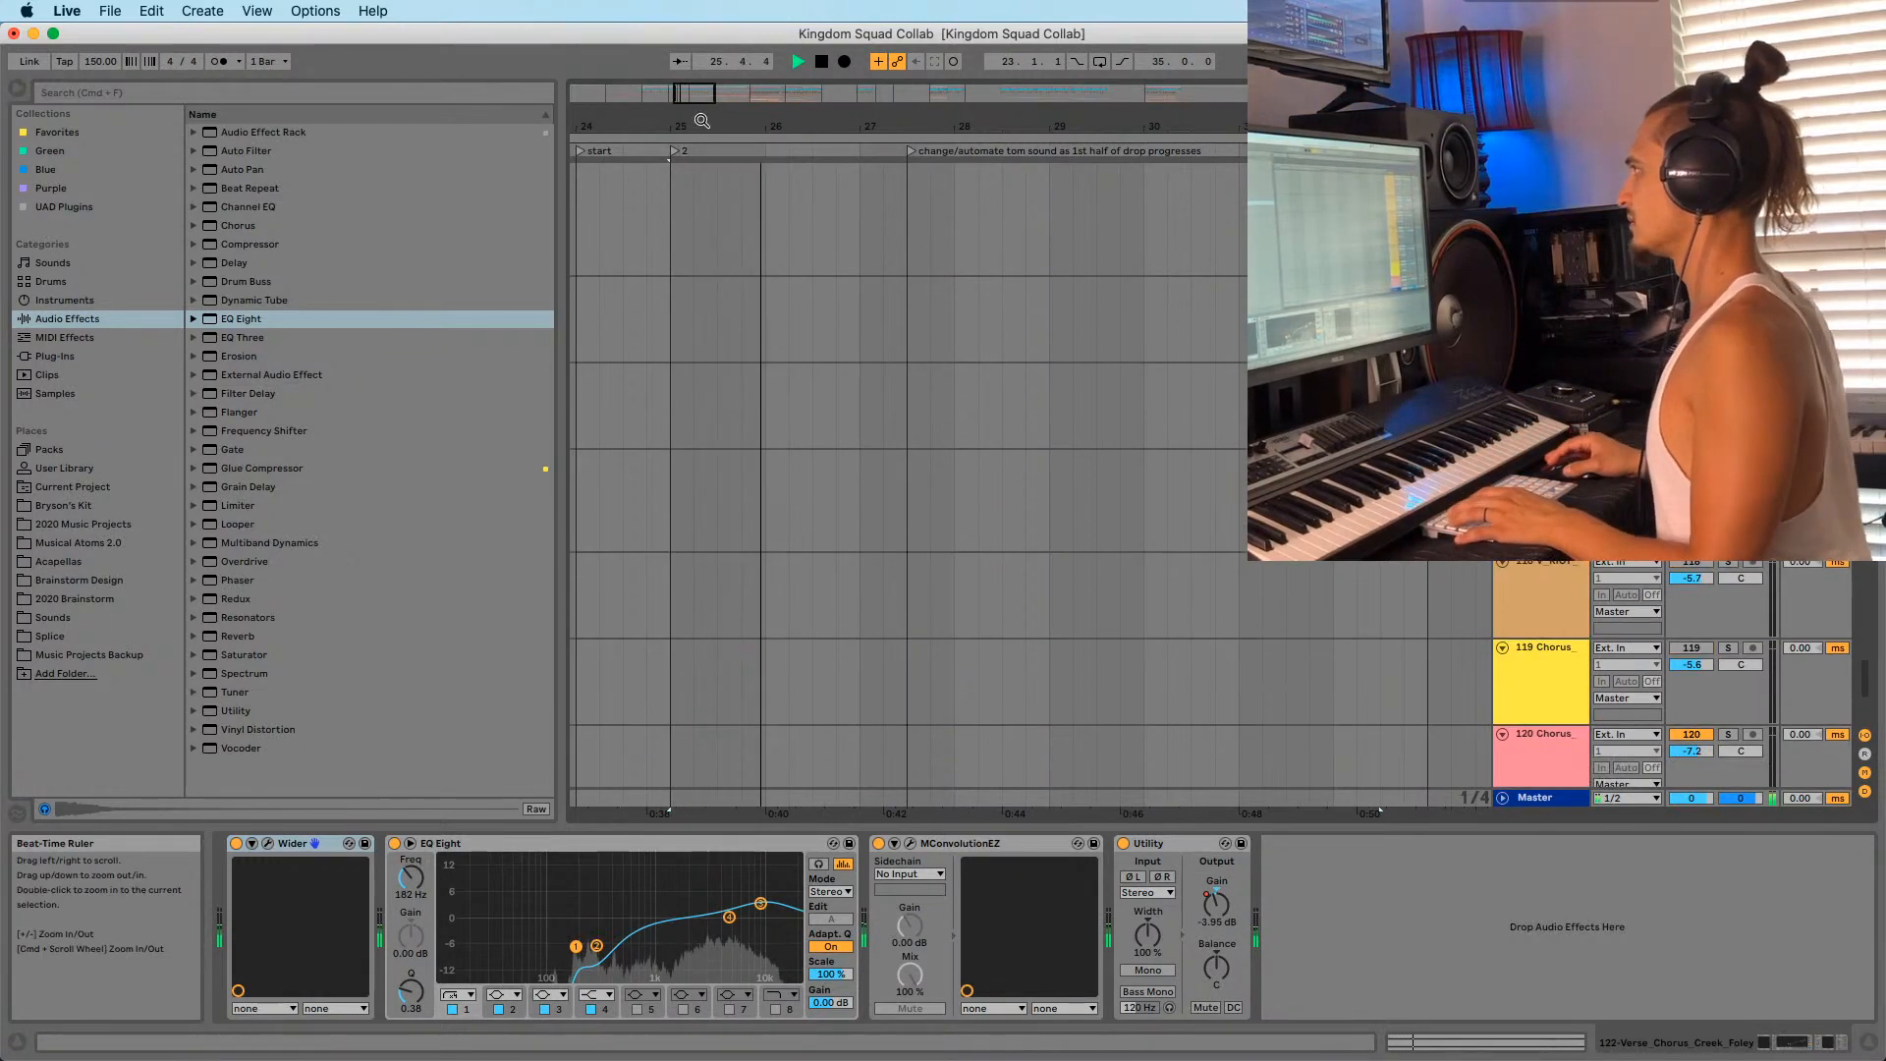
Set the insert mark at 41.1.1, zoom in around bar 41 and save the project.
left_click_drag(702, 120, 702, 54)
left_click(874, 329)
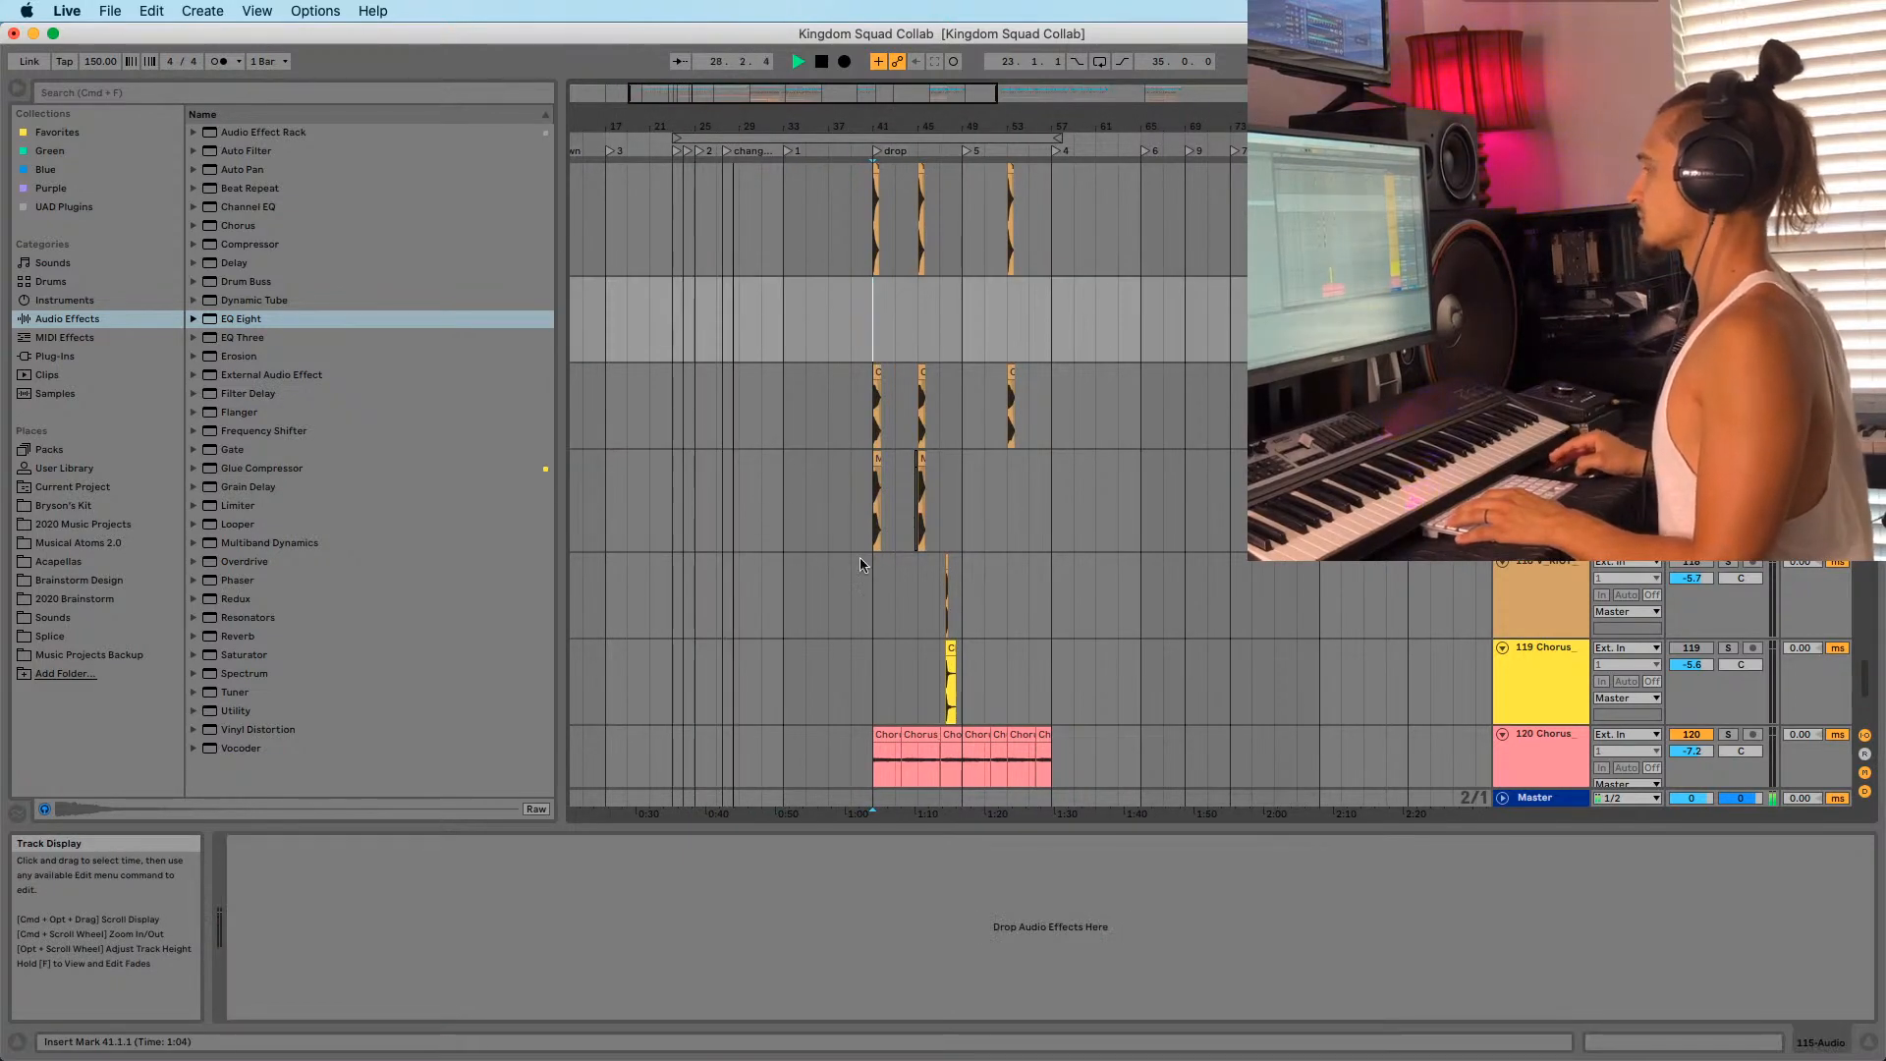
left_click_drag(874, 125, 840, 117)
scroll(1065, 387, "up", 10)
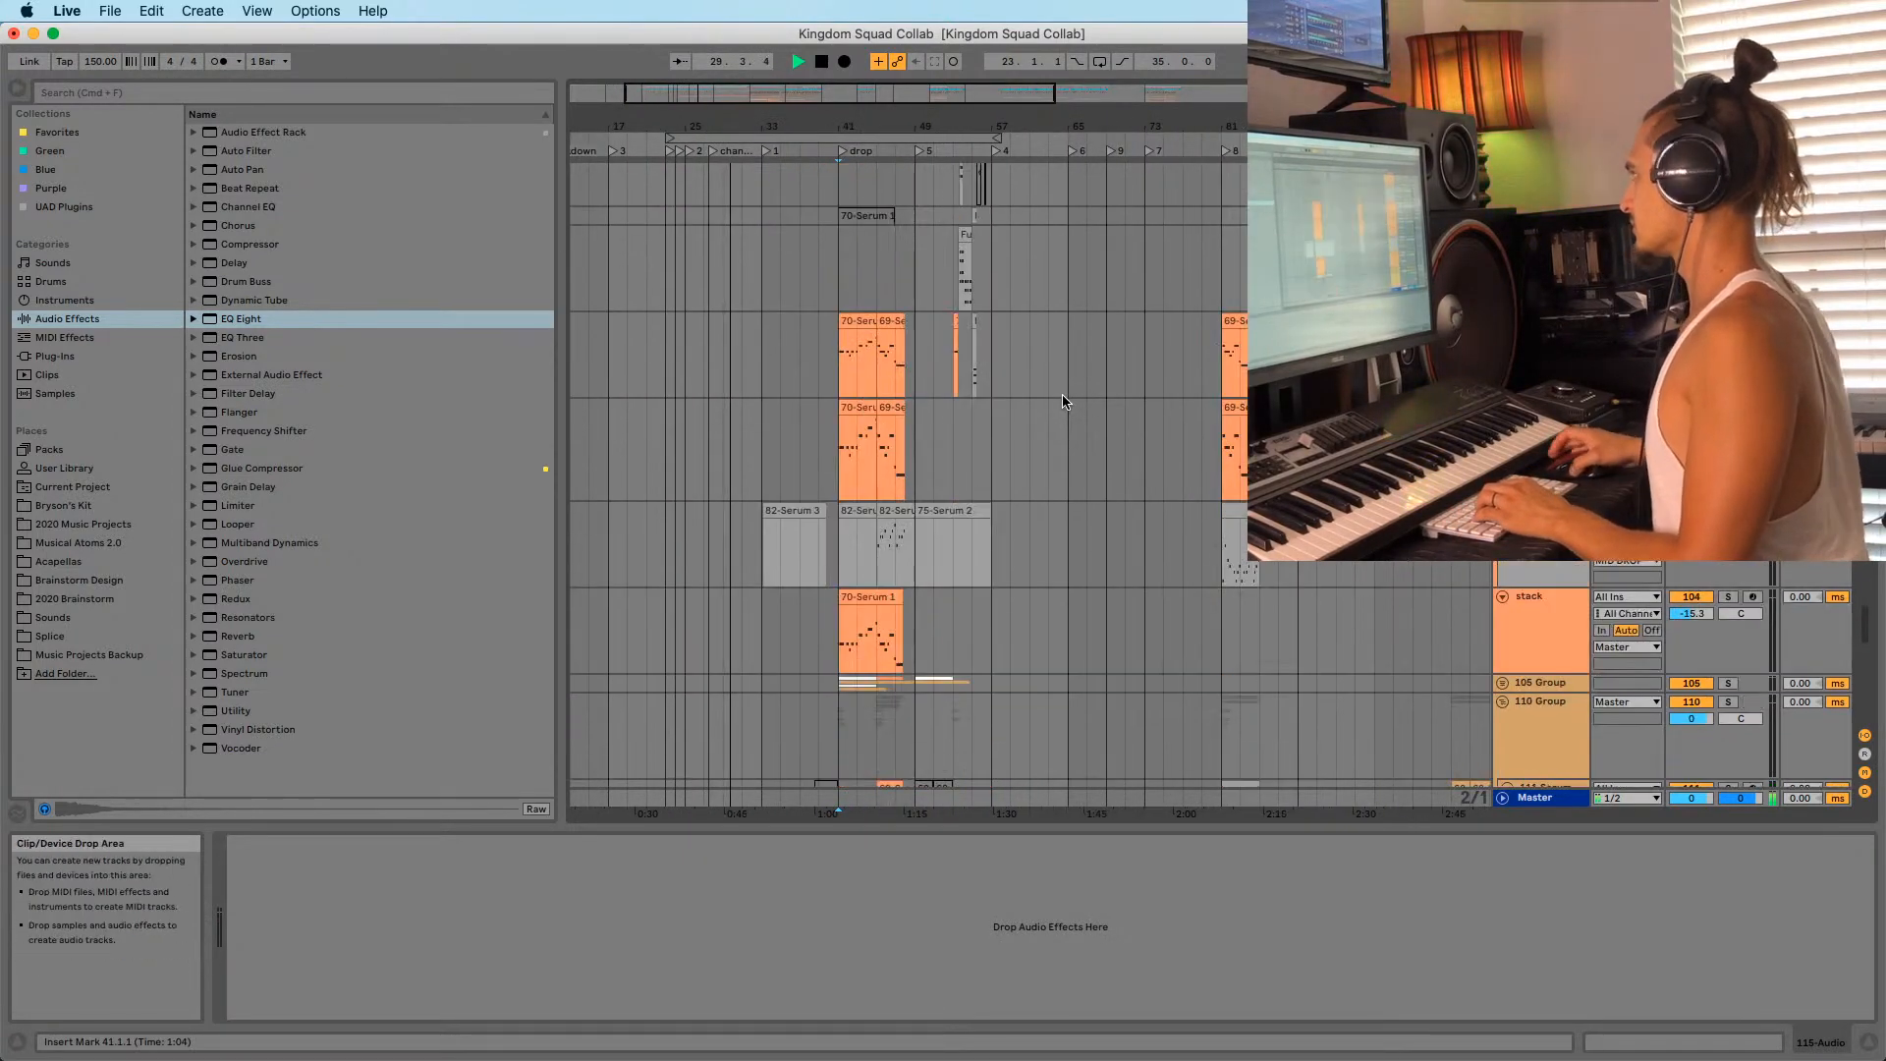
scroll(1080, 300, "right", 5)
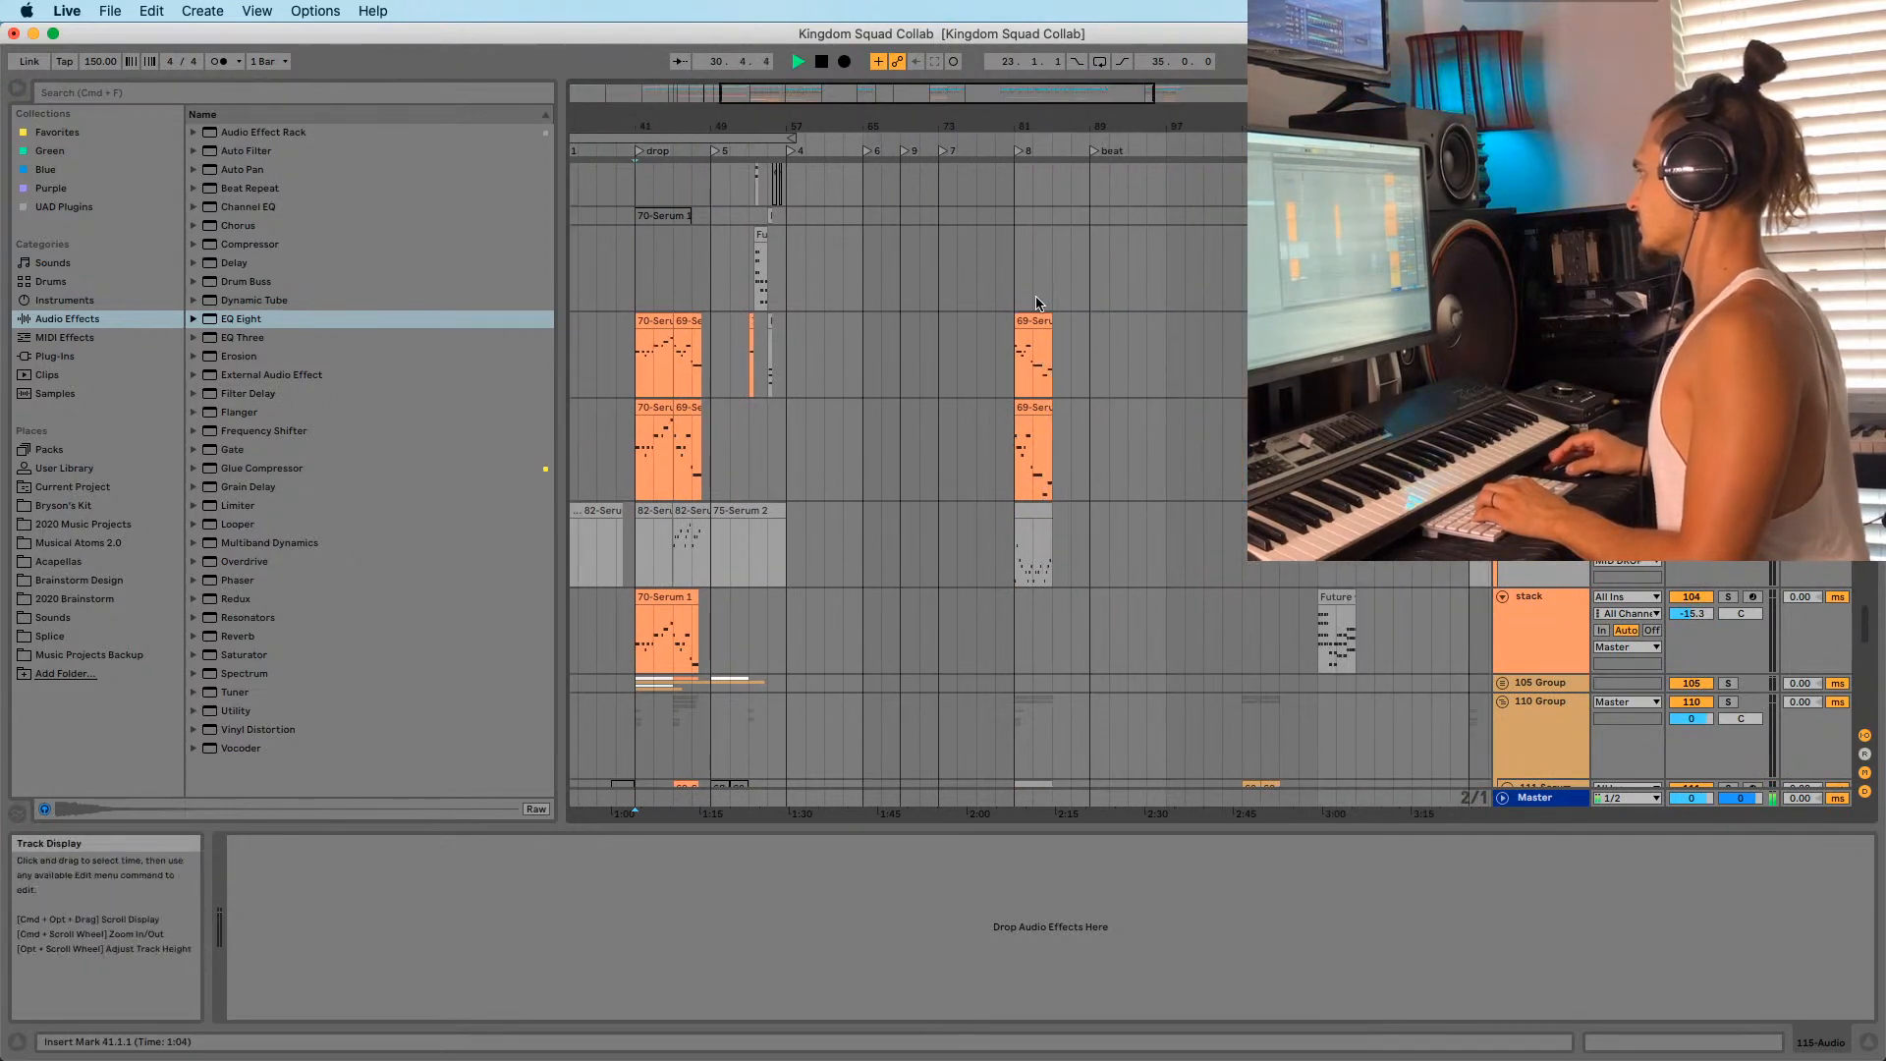
scroll(1016, 308, "up", 5)
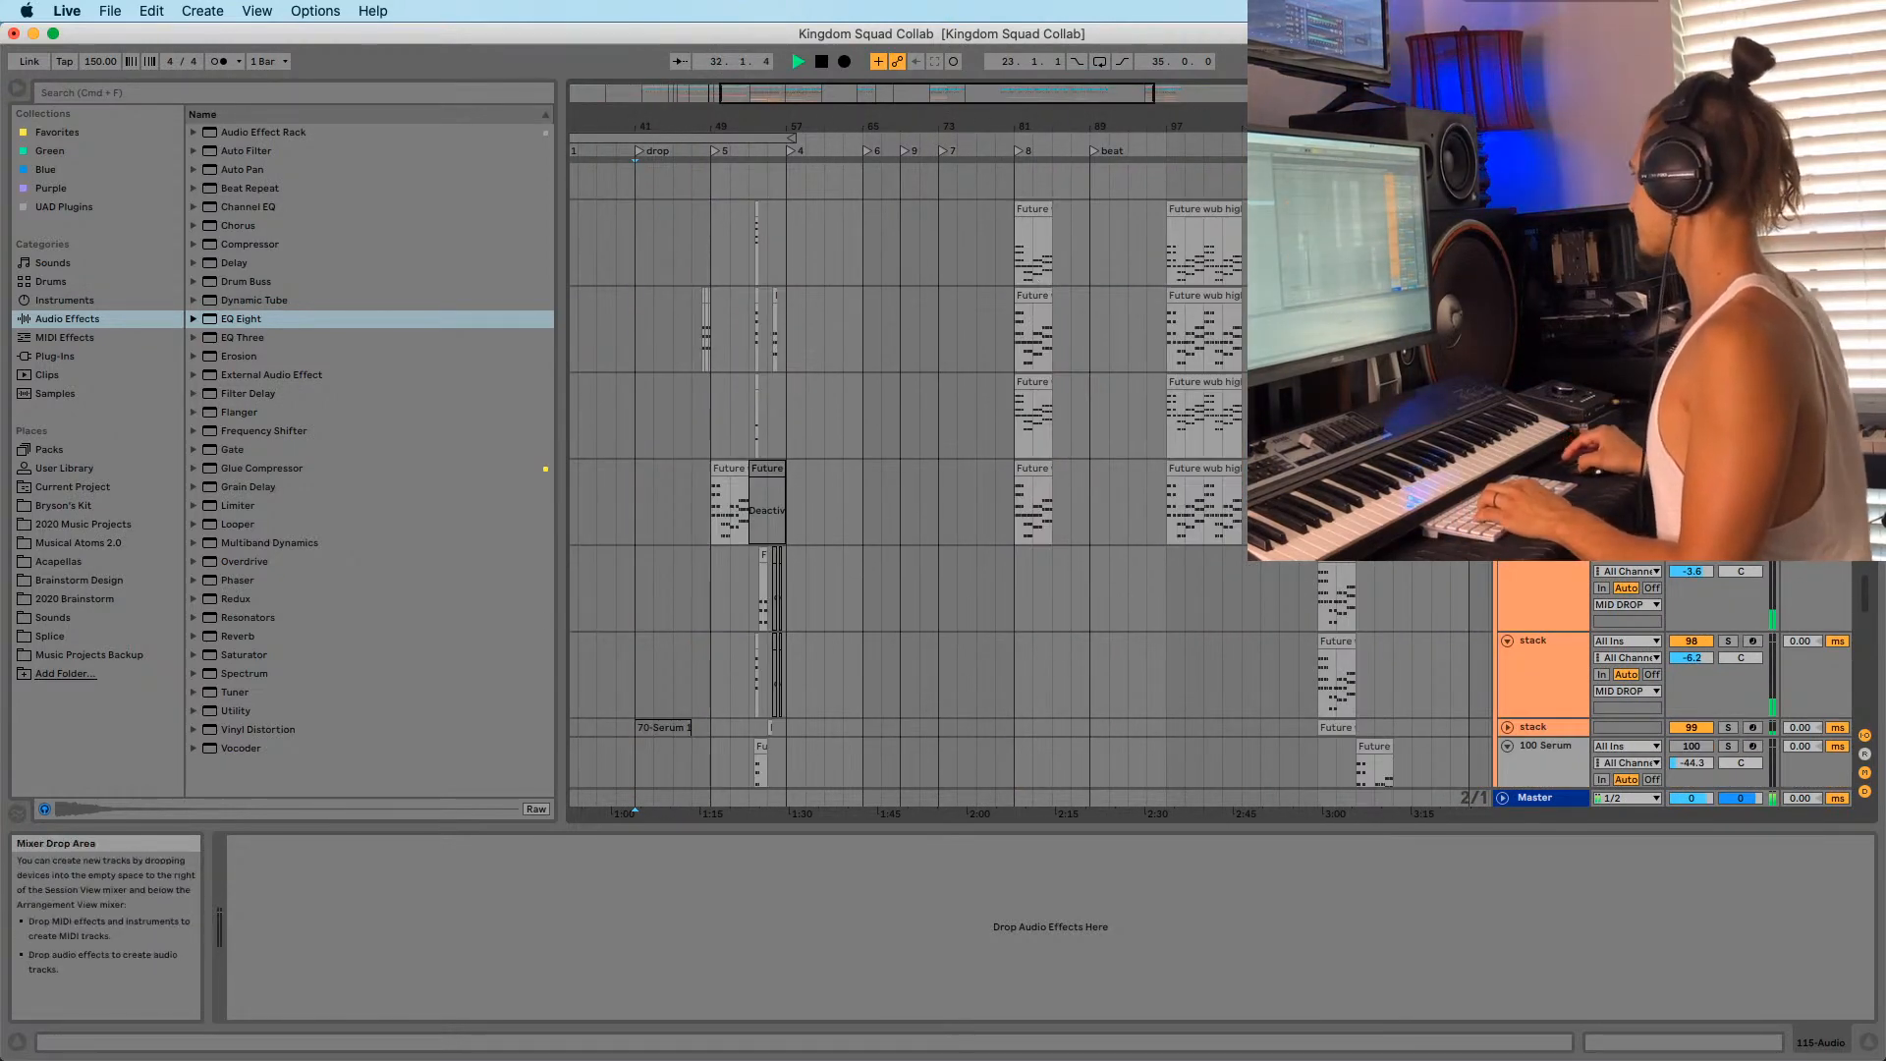
left_click_drag(1866, 594, 1867, 123)
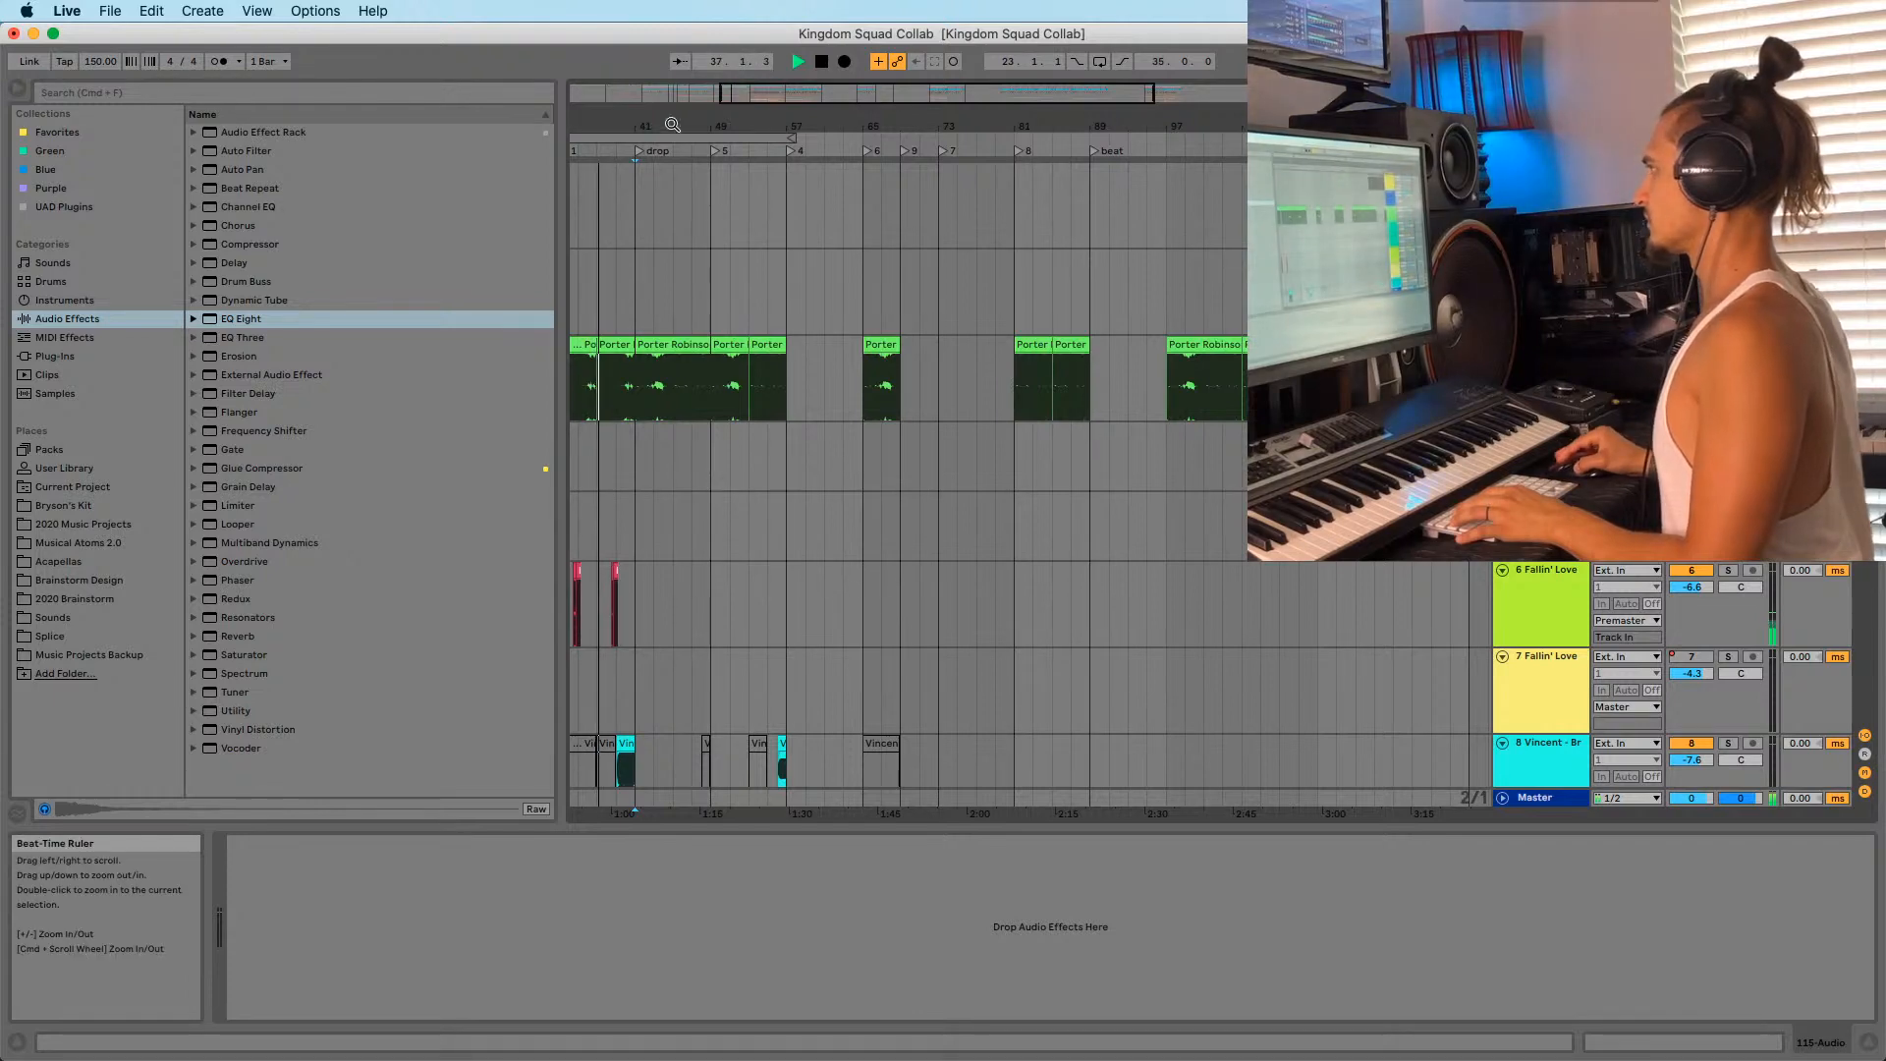
left_click_drag(631, 126, 1074, 214)
key("super+s")
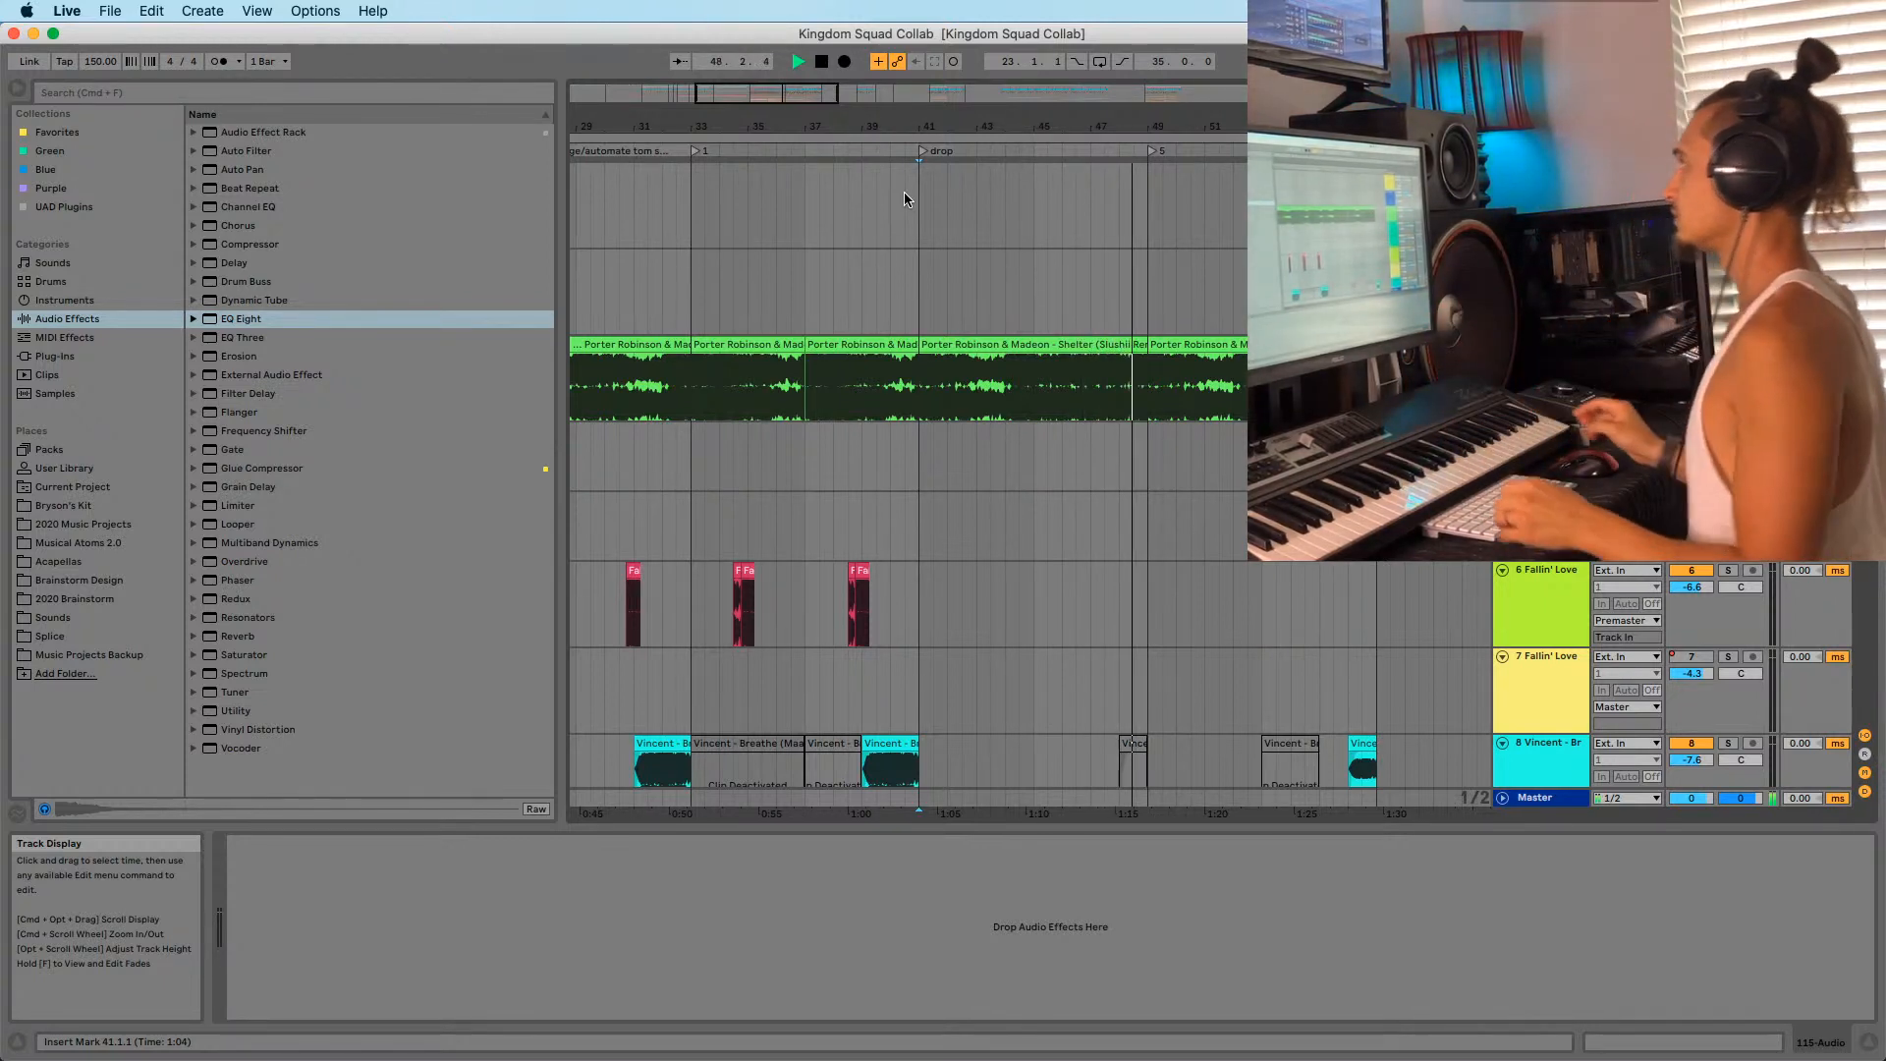
Stop playback and zoom the timeline in around bar 56.
scroll(976, 137, "right", 5)
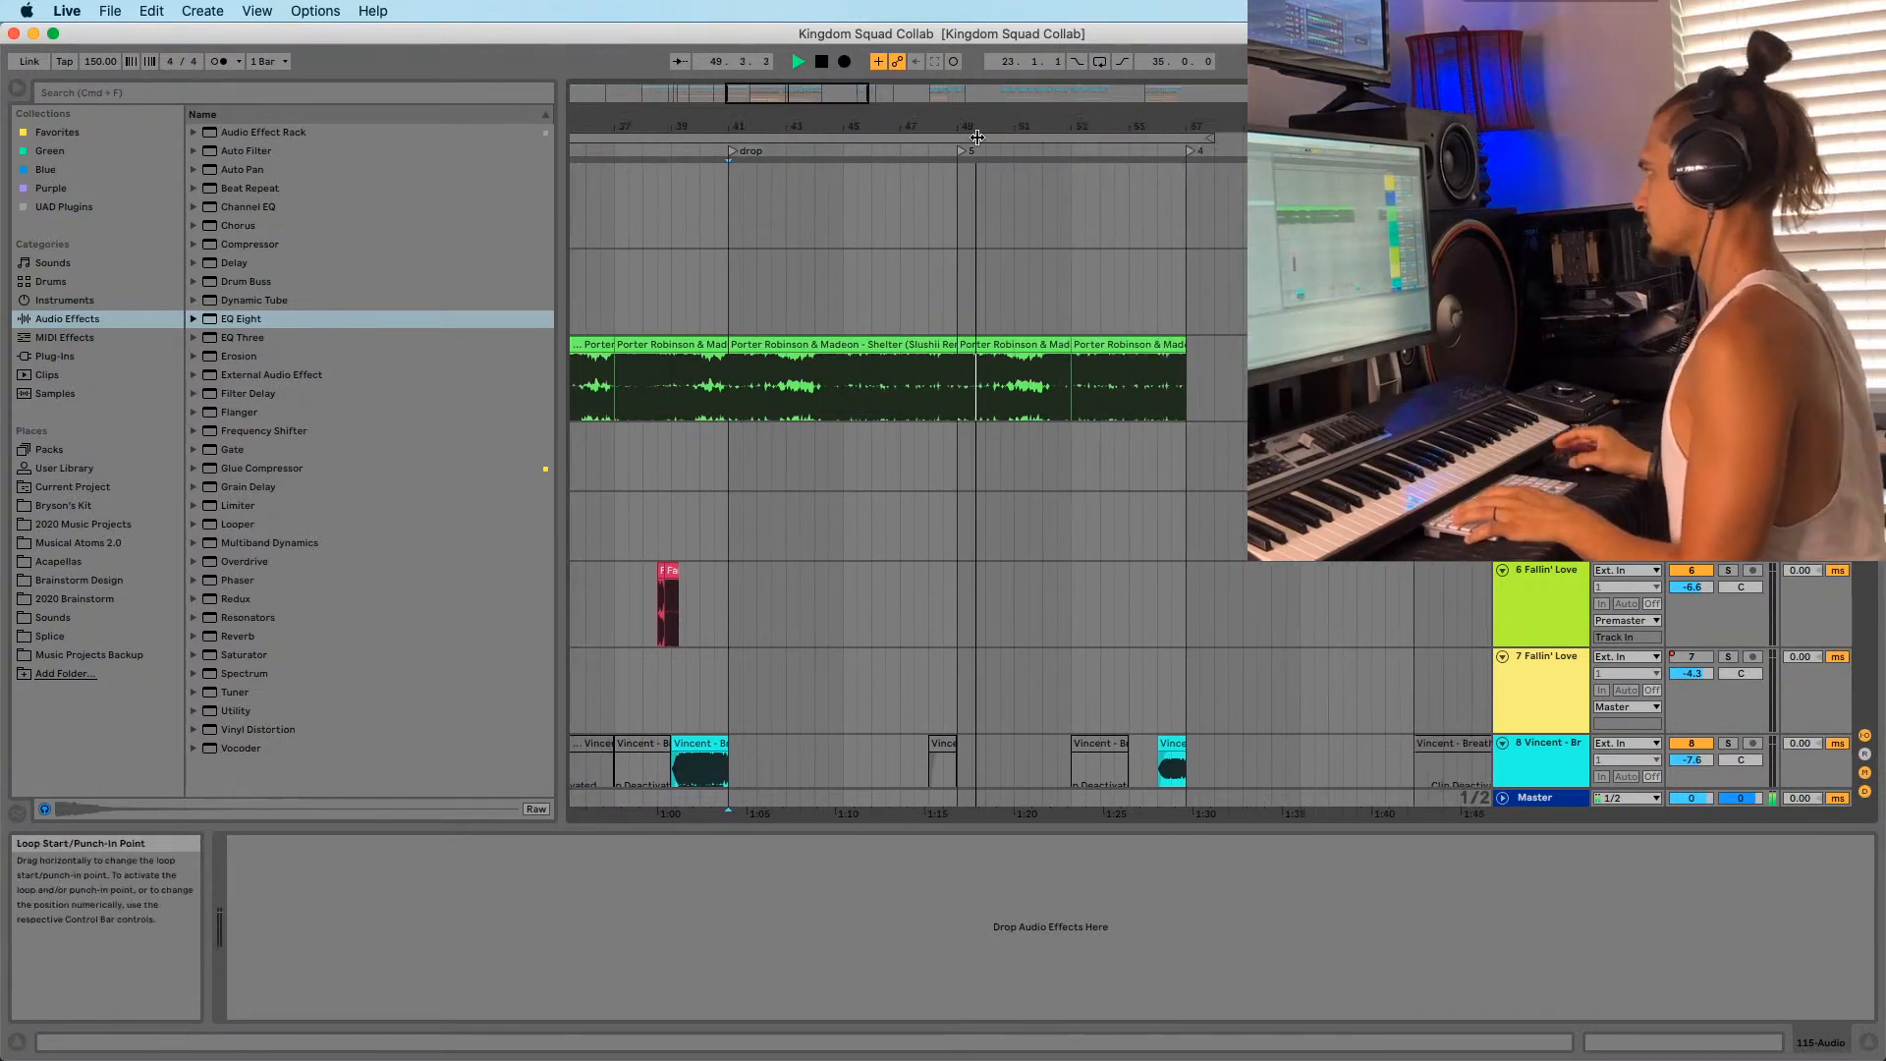
left_click_drag(988, 127, 879, 122)
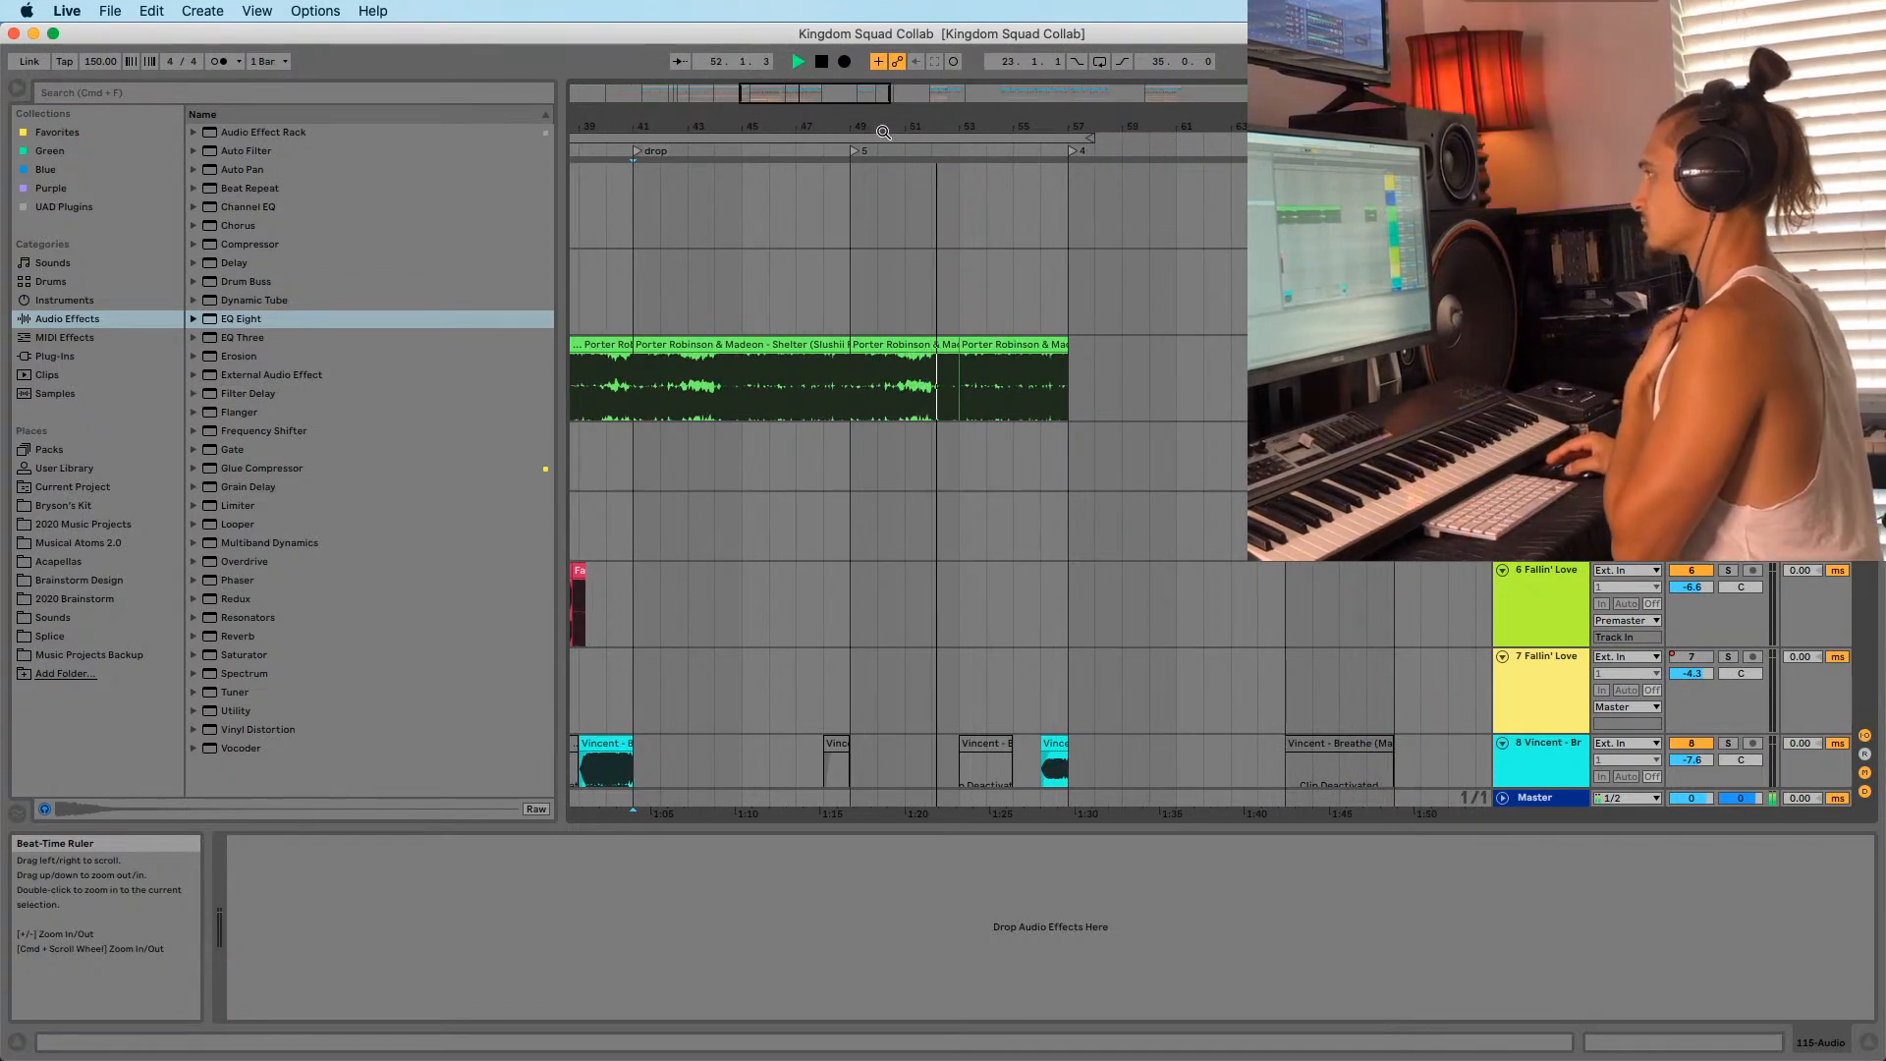
left_click_drag(890, 125, 985, 121)
key("space")
scroll(1100, 434, "down", 15)
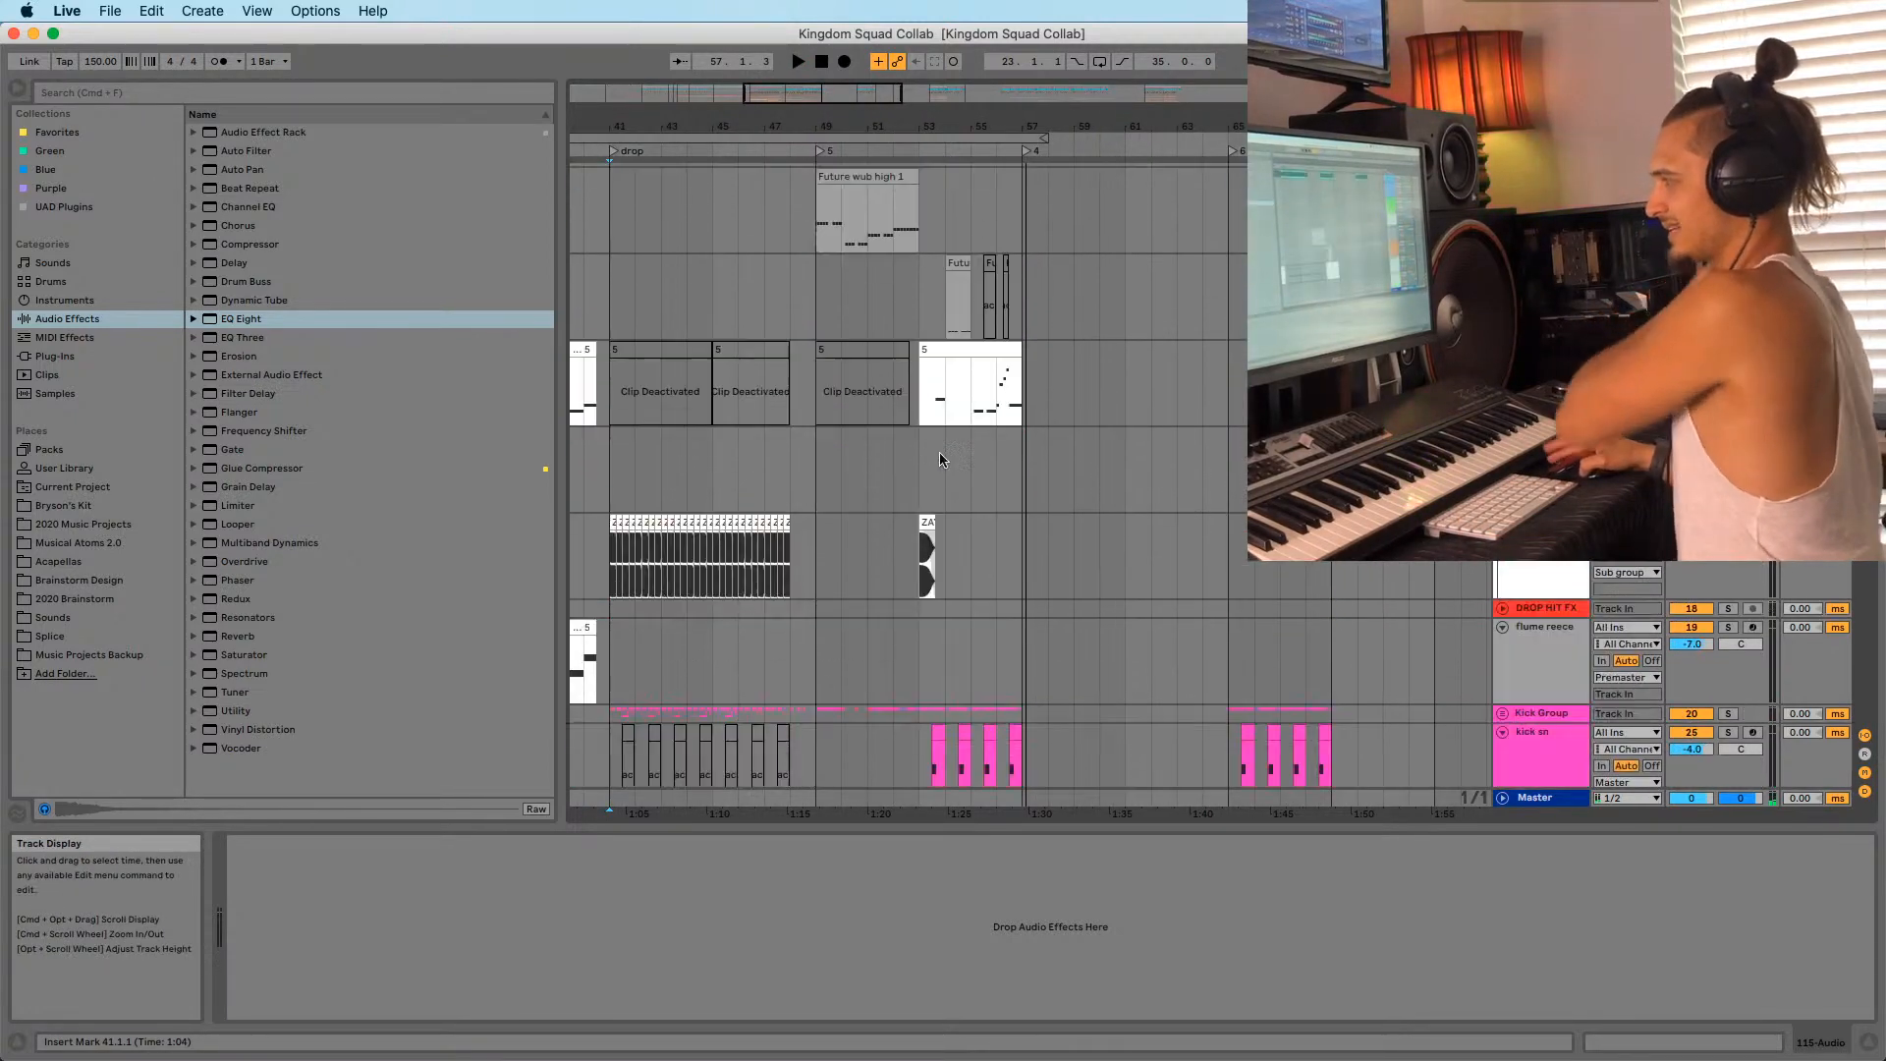
left_click_drag(1000, 124, 1000, 162)
Play the Serum track from 56.1.1 and show the clip's MIDI notes.
left_click(980, 460)
scroll(982, 497, "down", 20)
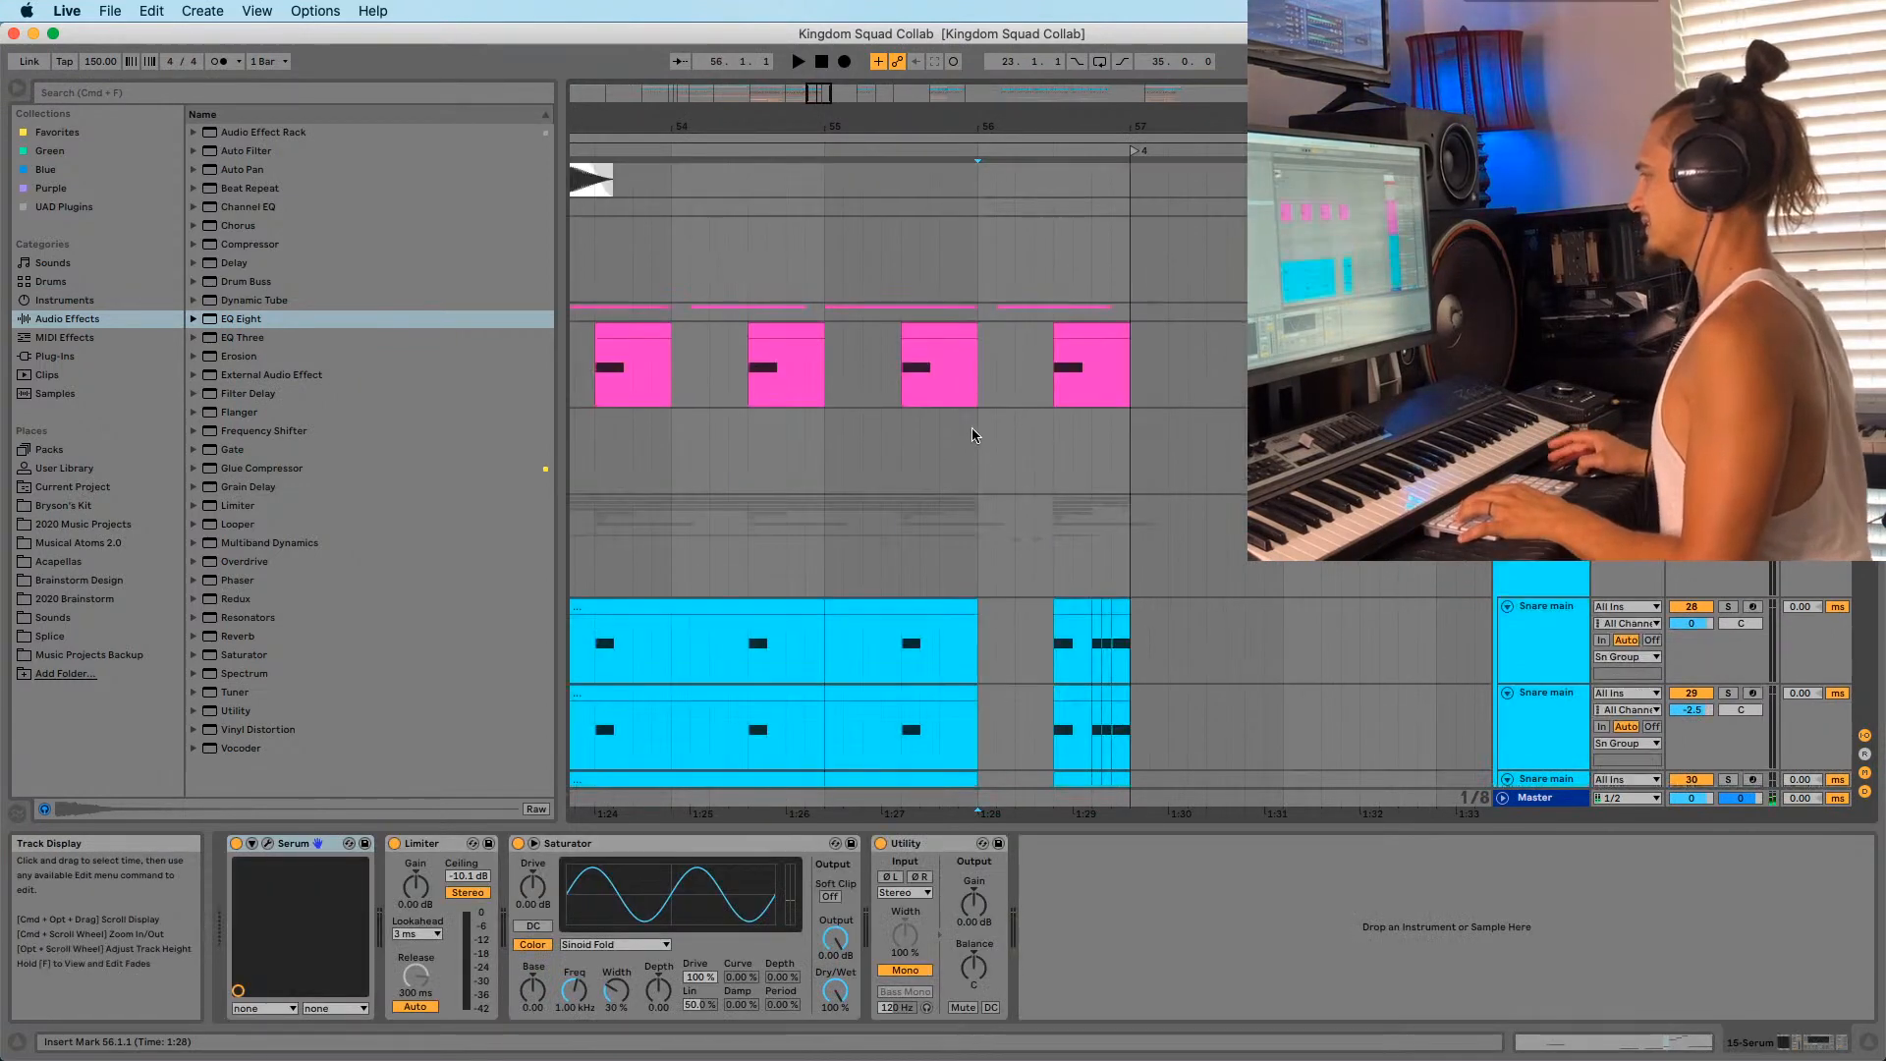
scroll(1007, 484, "up", 20)
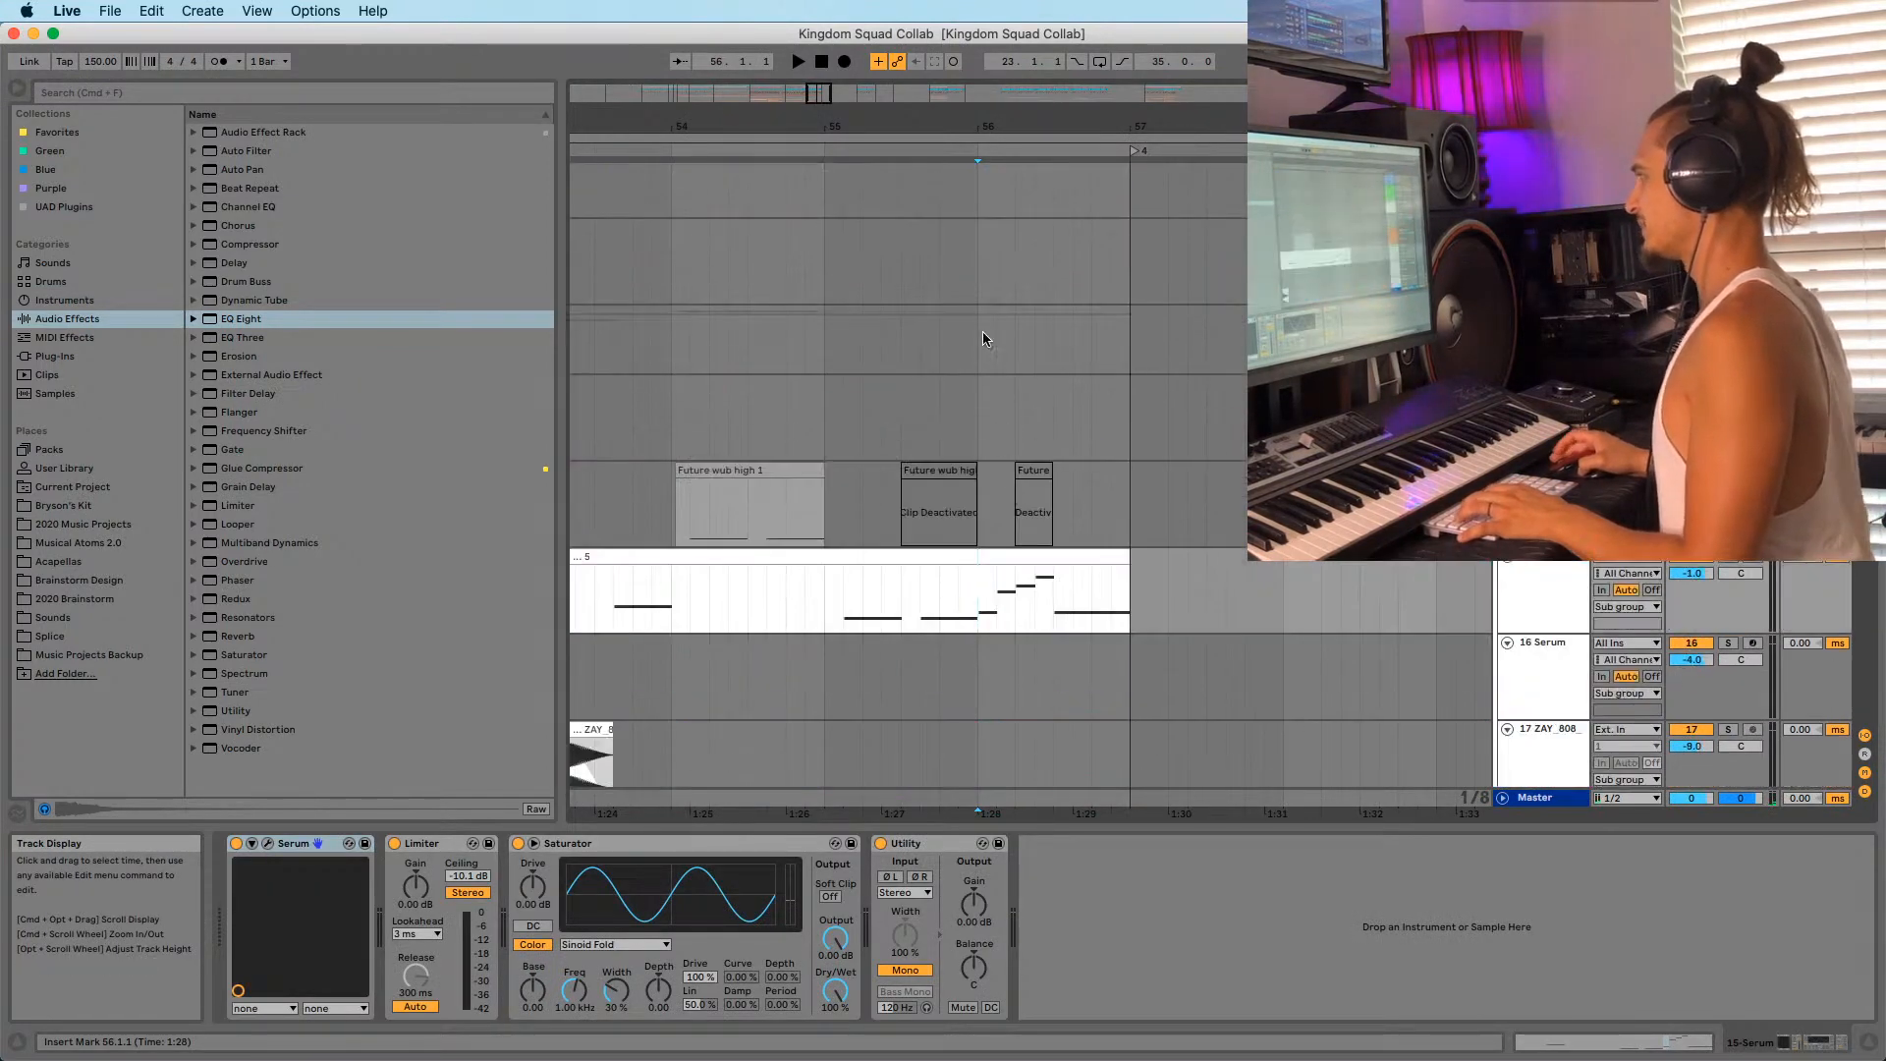
scroll(983, 333, "down", 3)
left_click_drag(1012, 125, 983, 118)
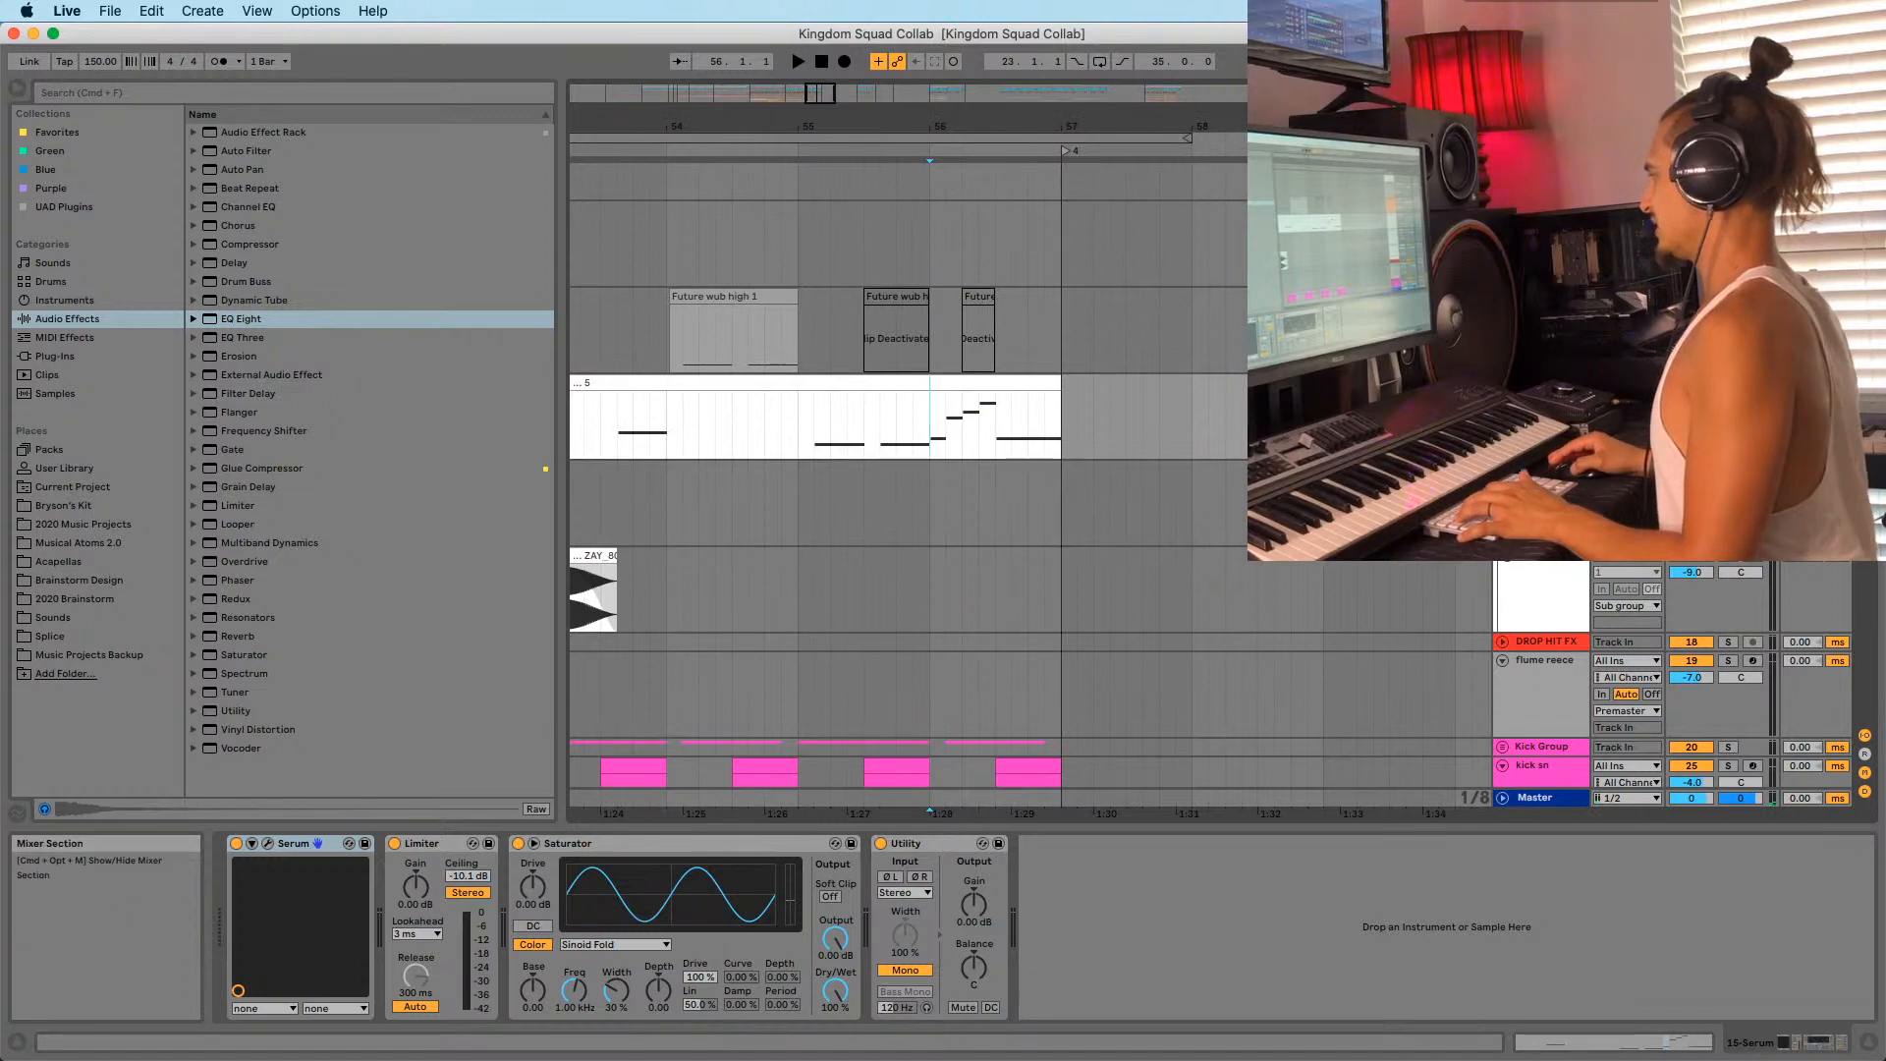
key("space")
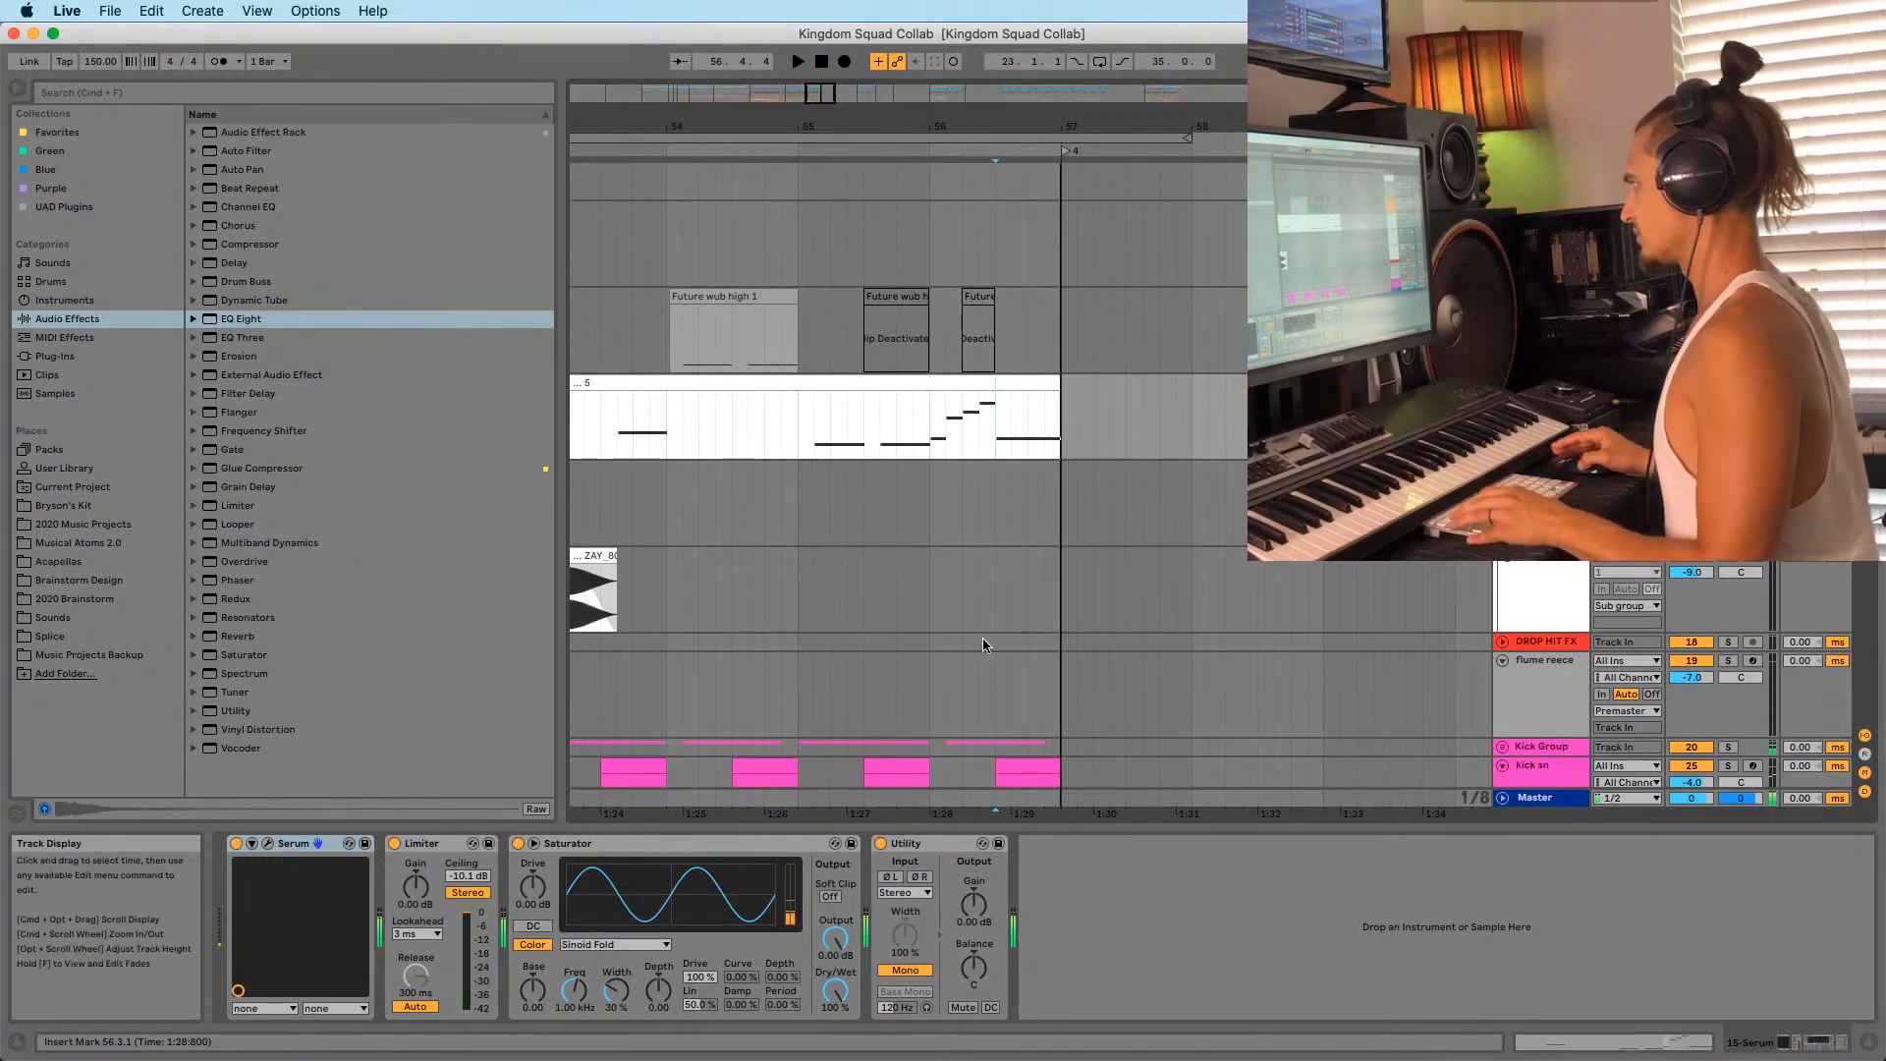
key("shift+Tab")
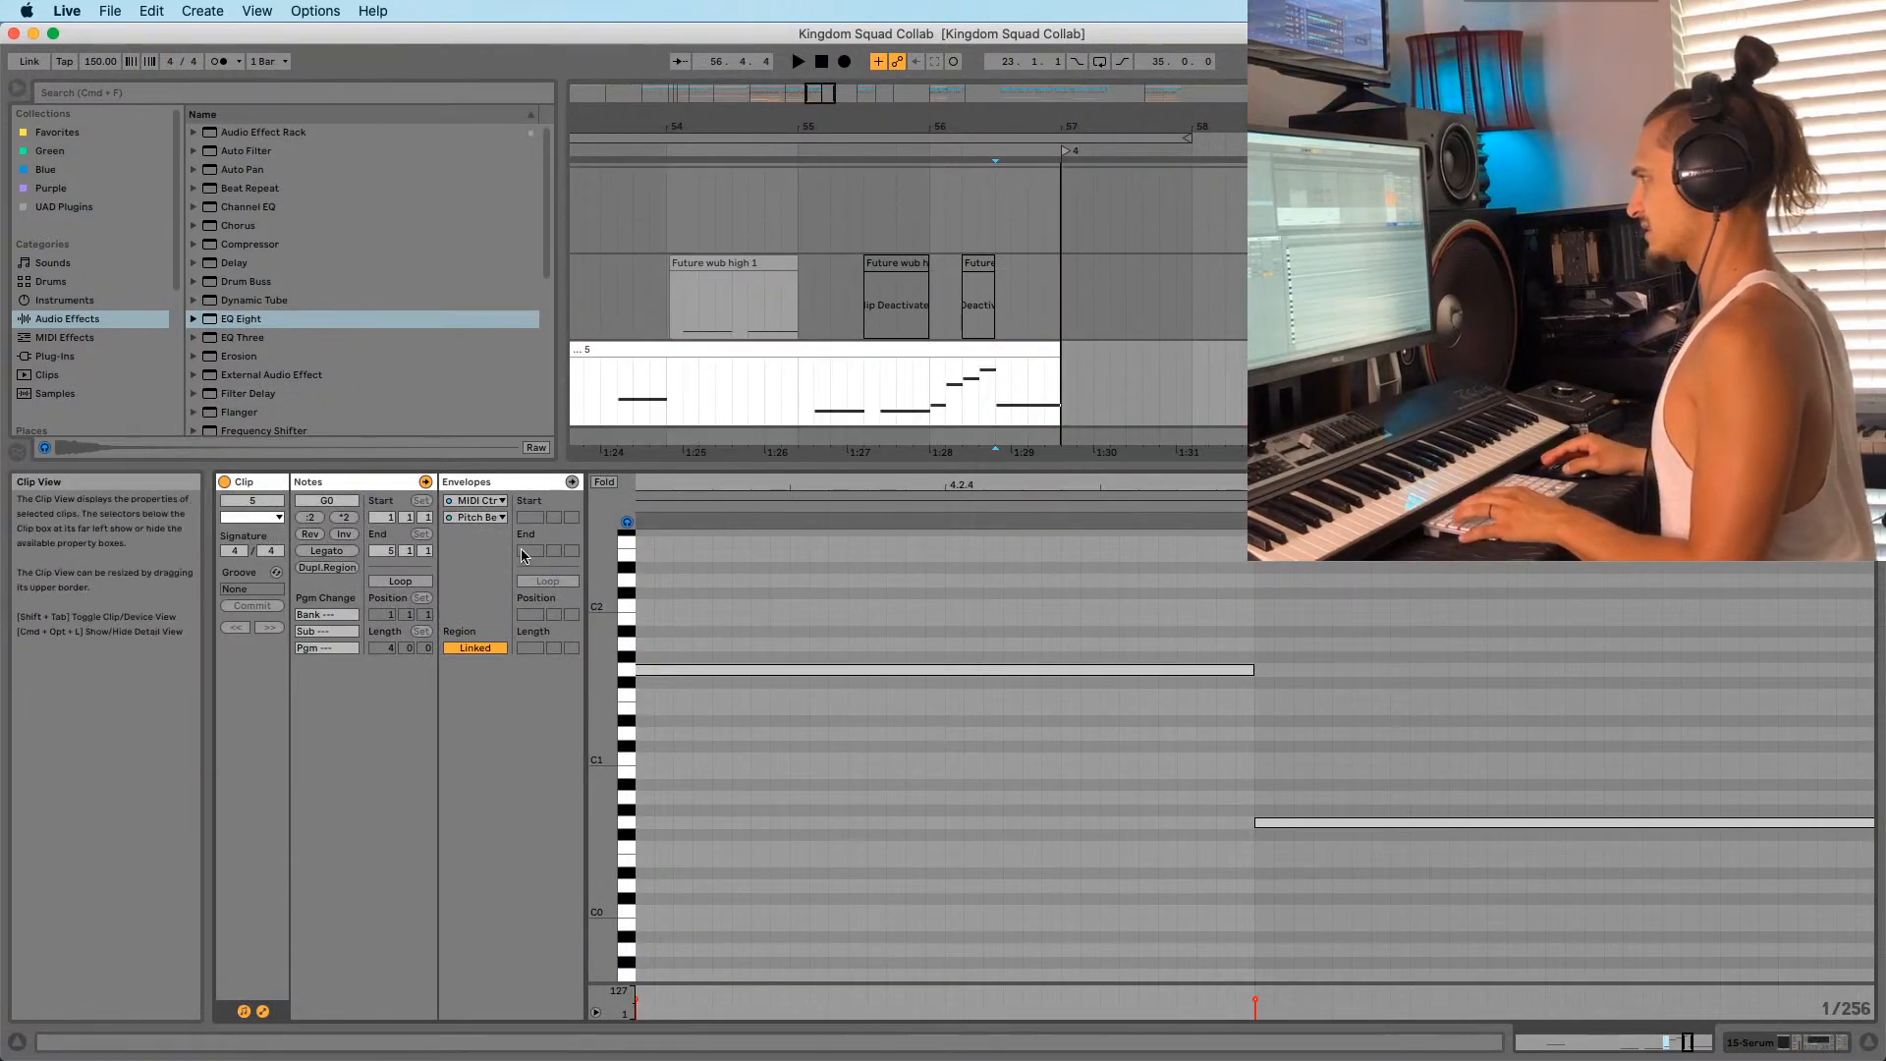
Move the envelope peak earlier and add a slope breakpoint pulled down to 2896.
left_click(483, 503)
left_click(1253, 693)
left_click_drag(1326, 486, 1005, 539)
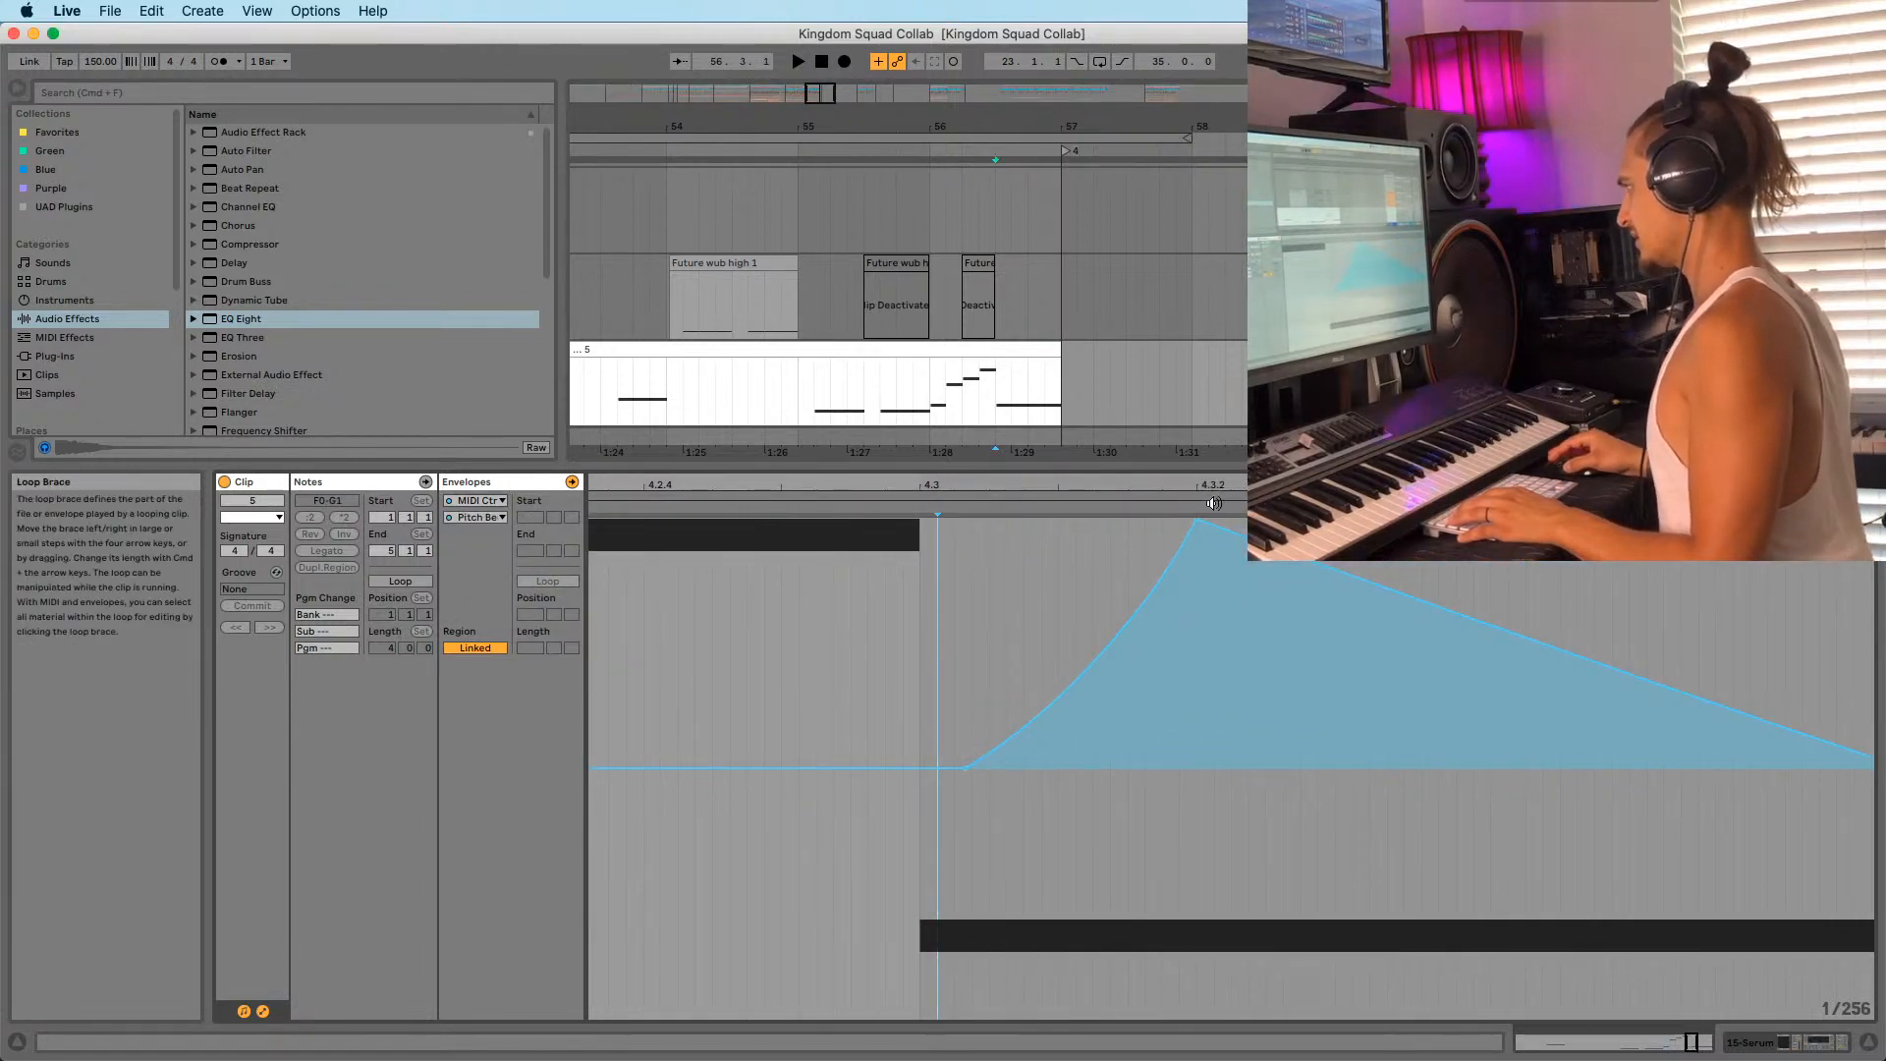
left_click_drag(1196, 520, 1093, 520)
left_click(1319, 610)
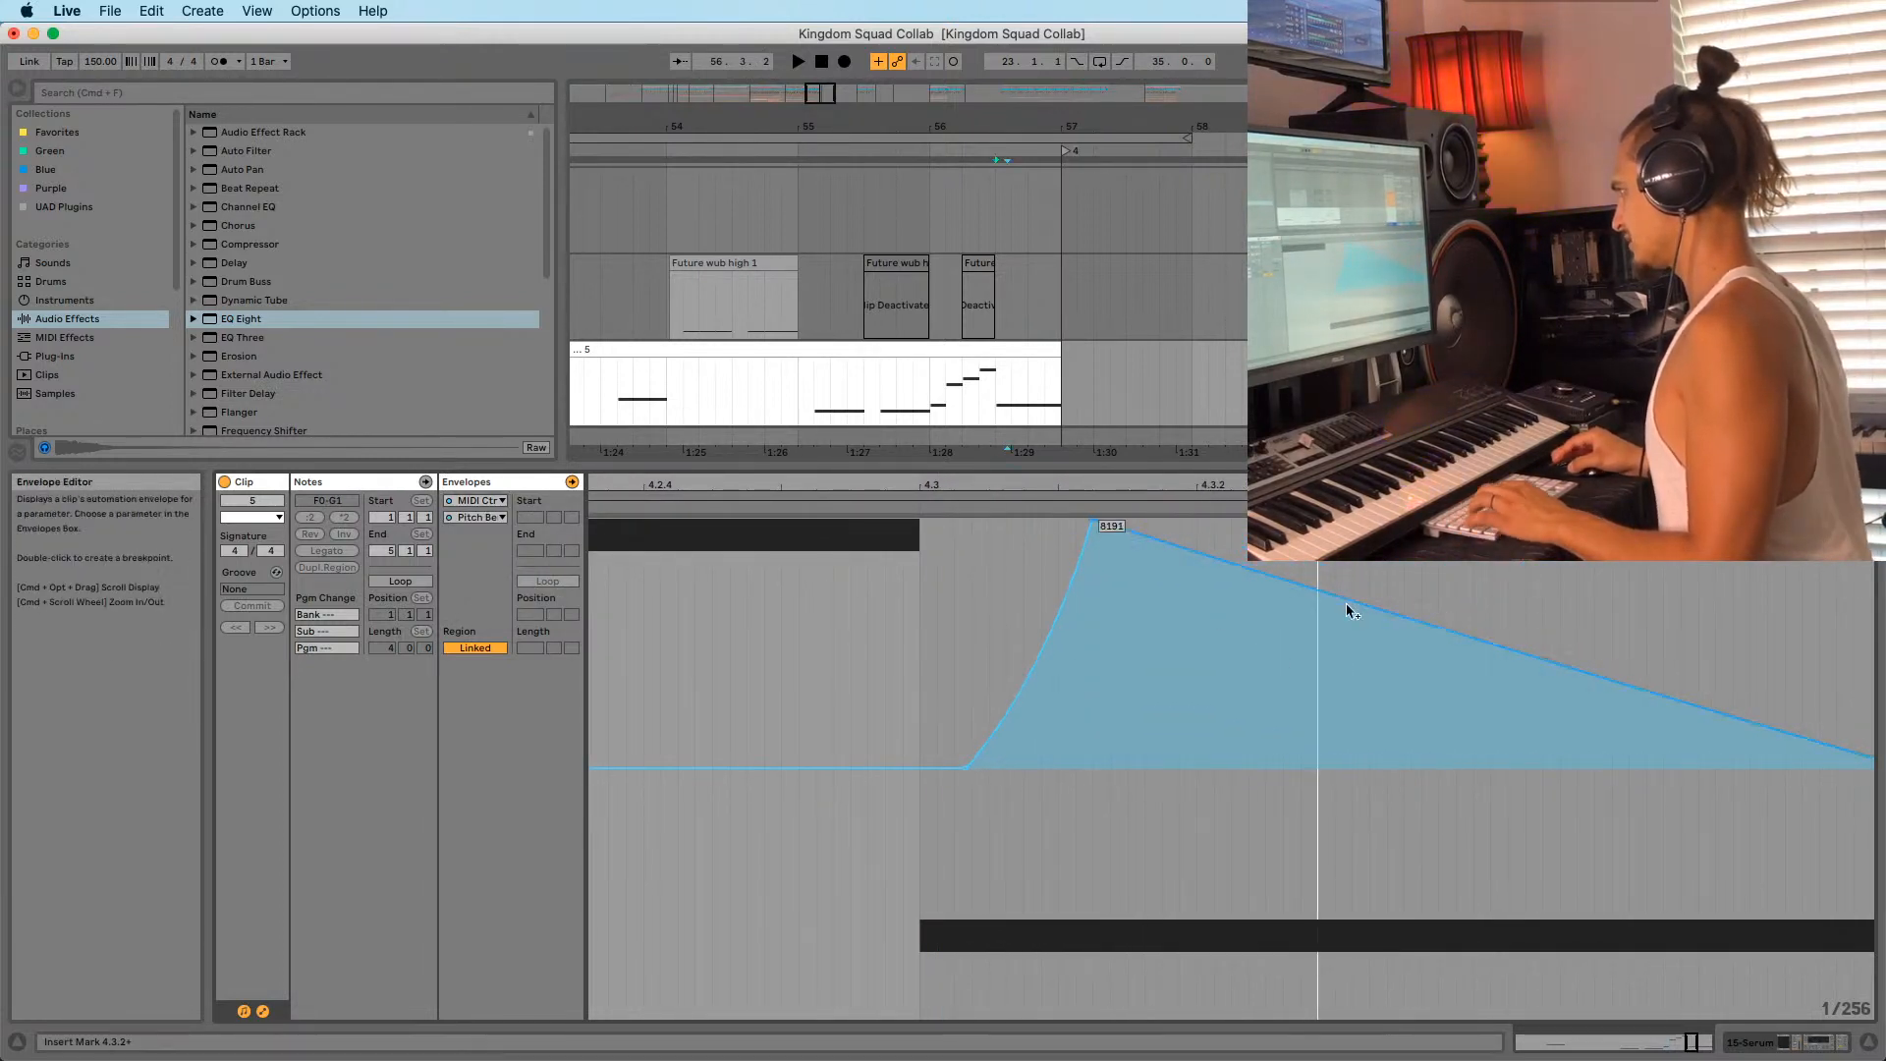
left_click_drag(1385, 609, 1383, 682)
key("space")
Audition the edited envelope from 55.4.3 and 56.3.1, then give the arrangement more room.
key("space")
left_click_drag(1424, 488, 1077, 491)
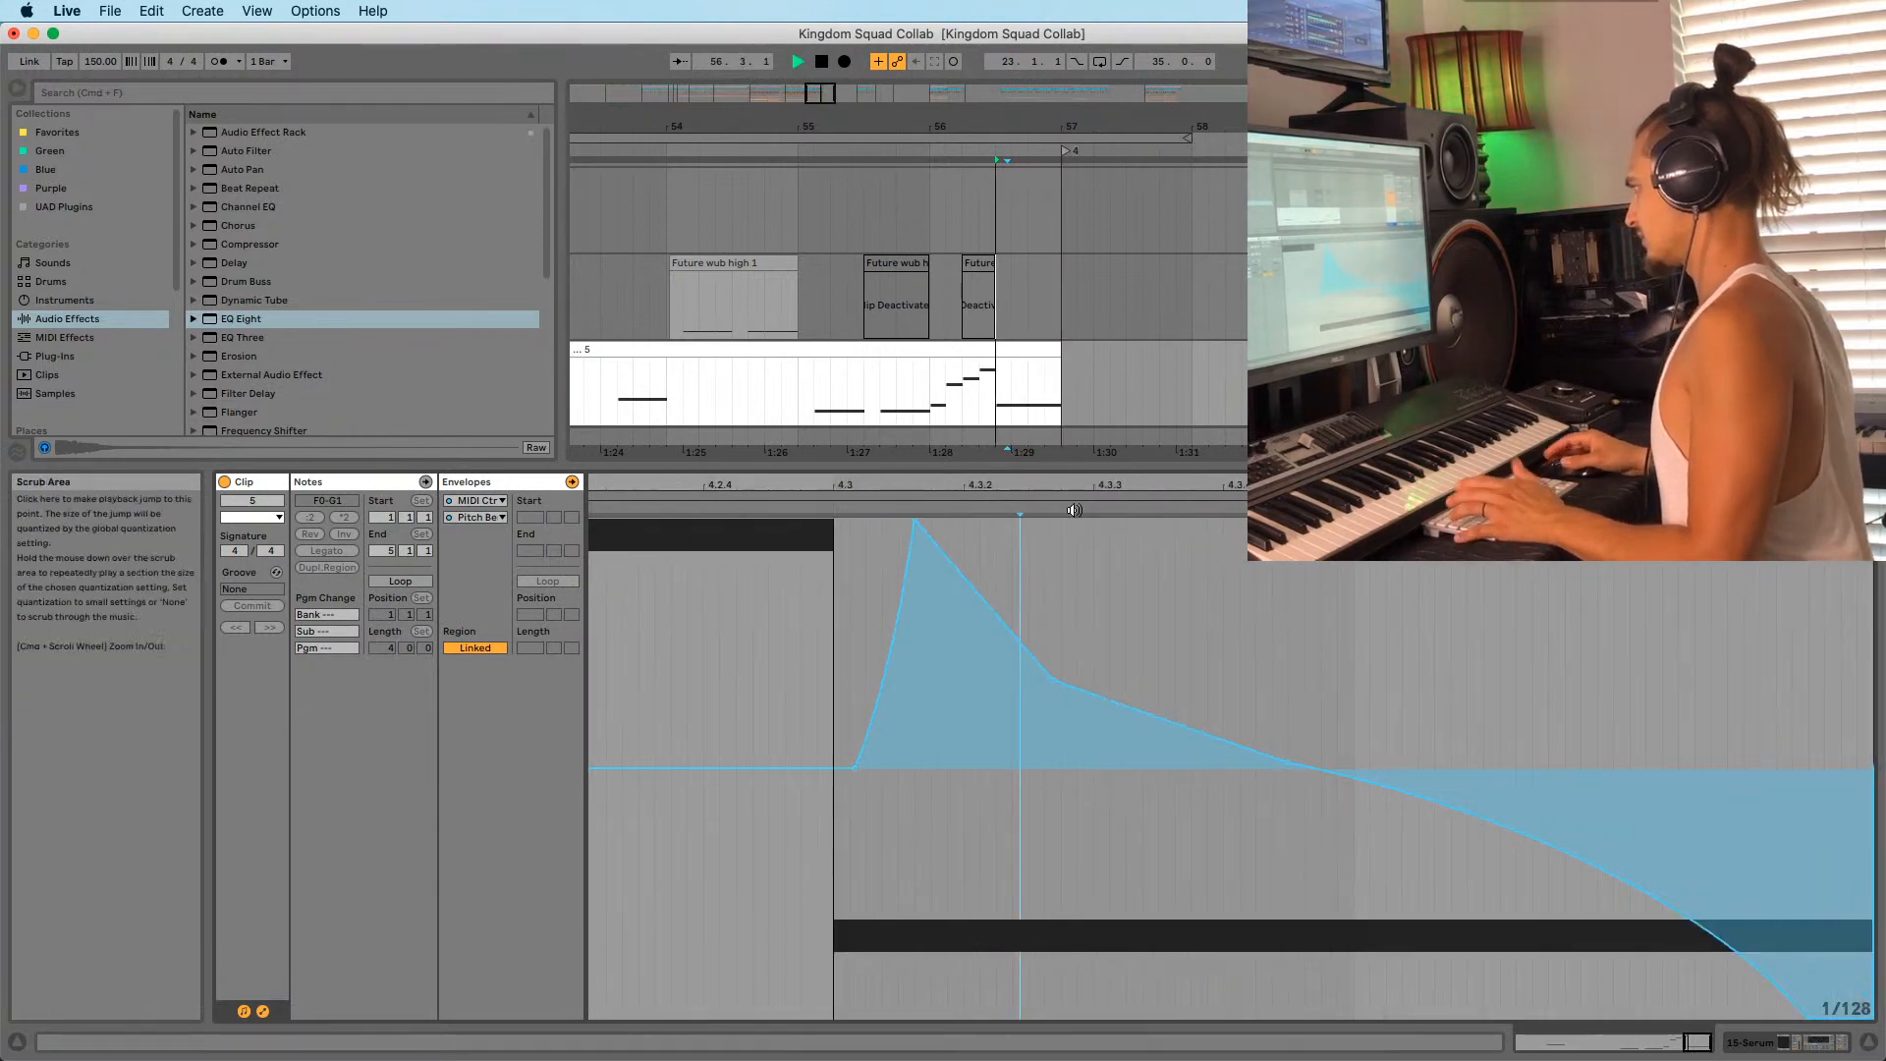
key("space")
key("space")
key("space")
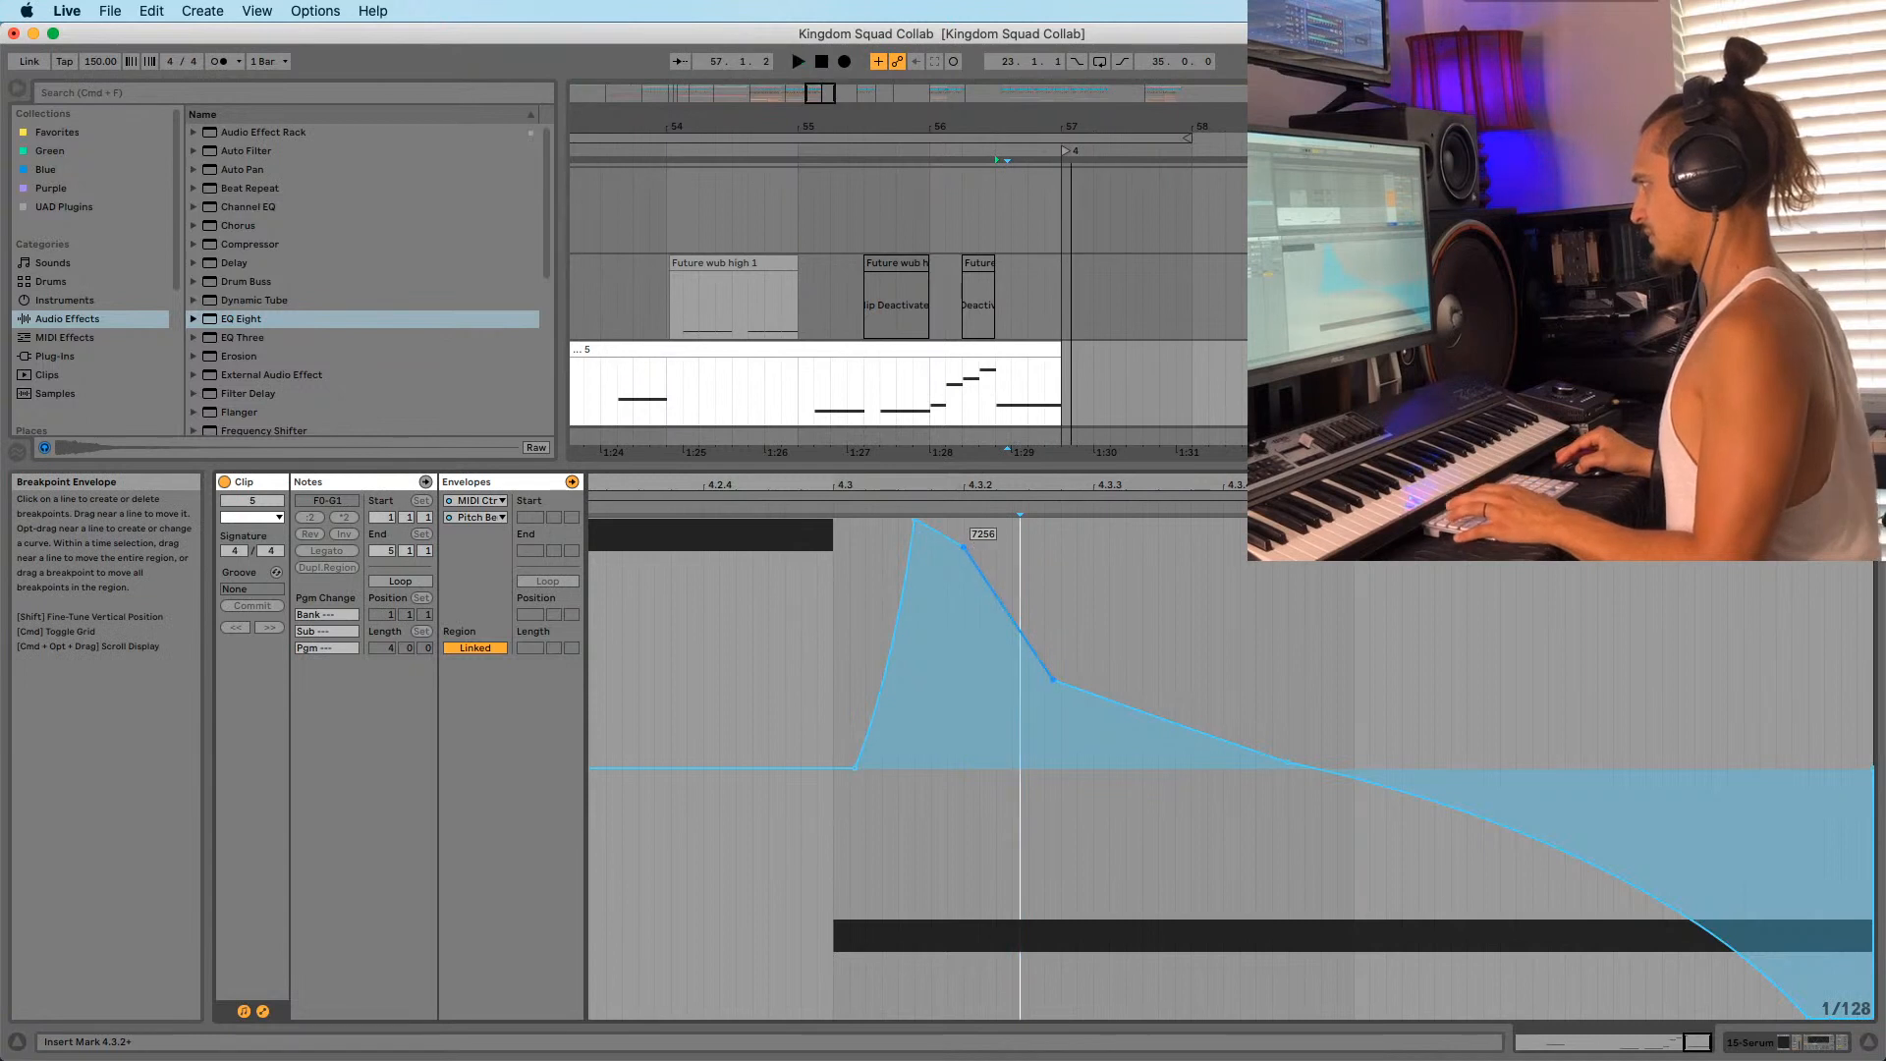
key("space")
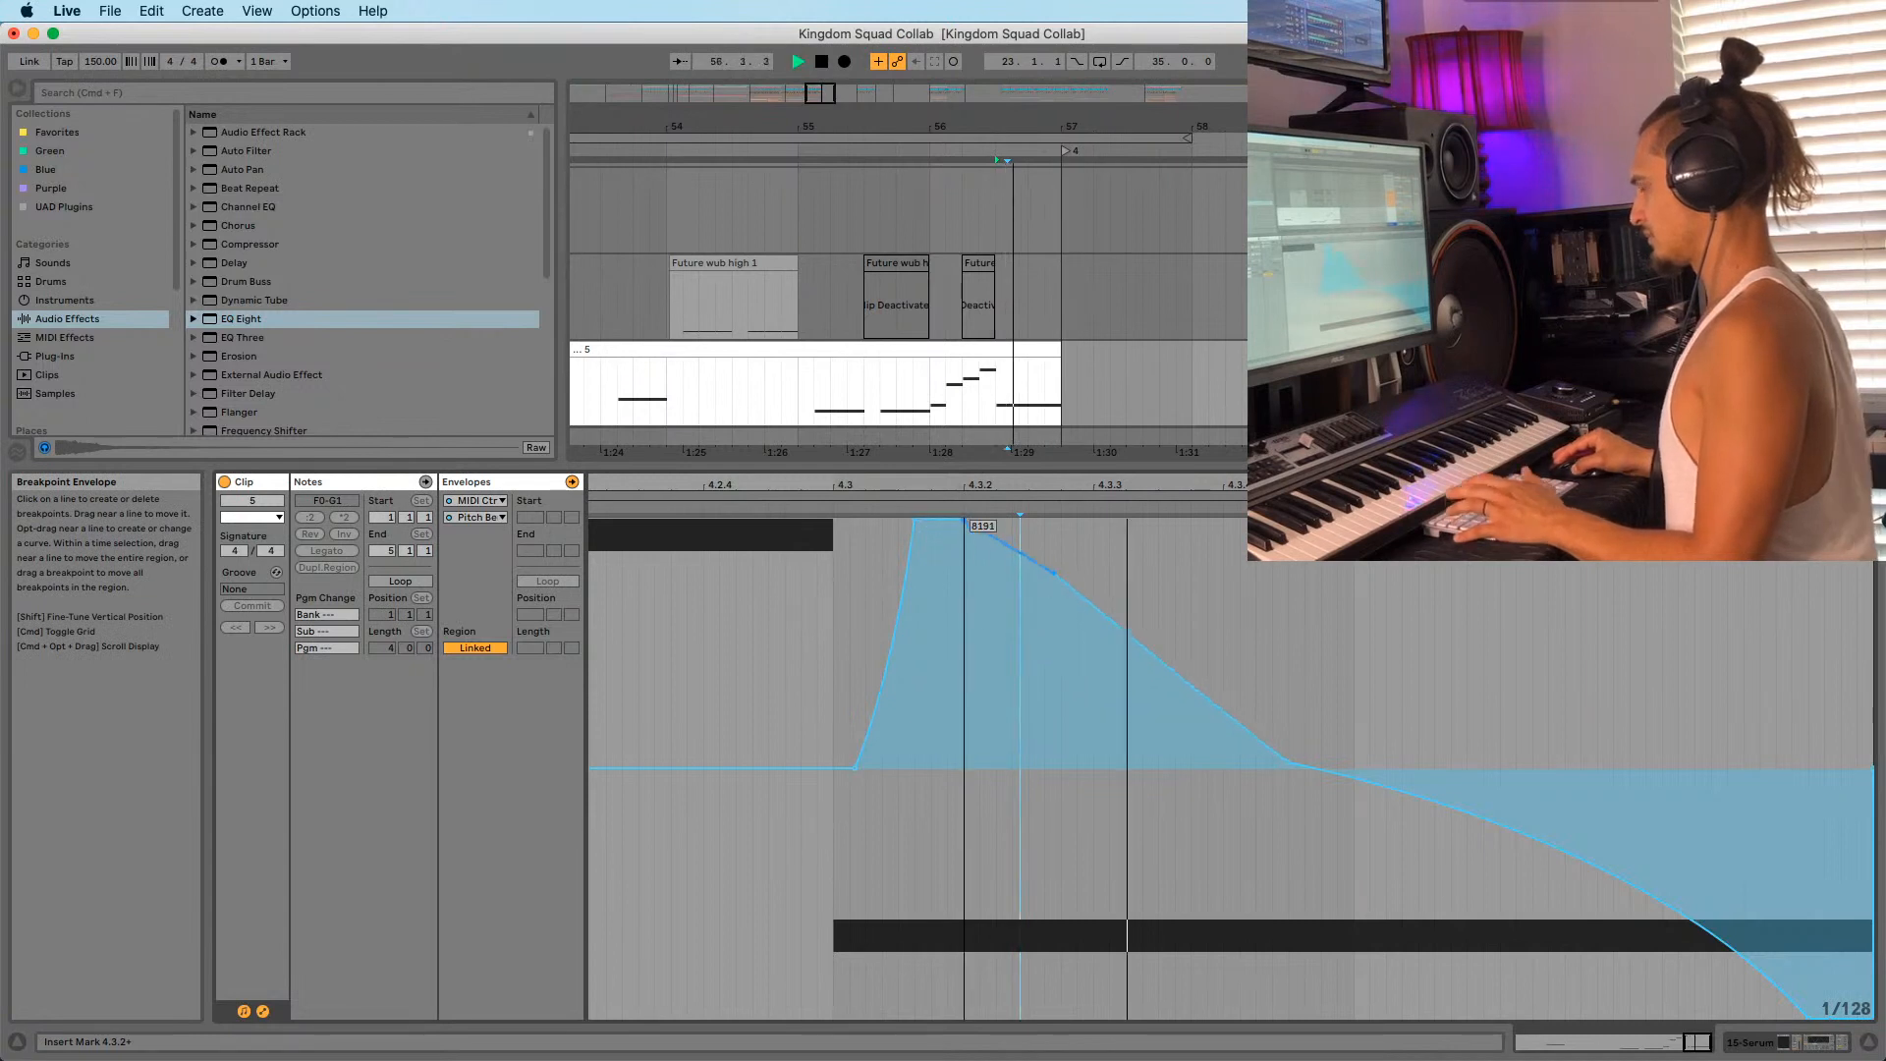
left_click(1010, 670)
key("space")
key("space")
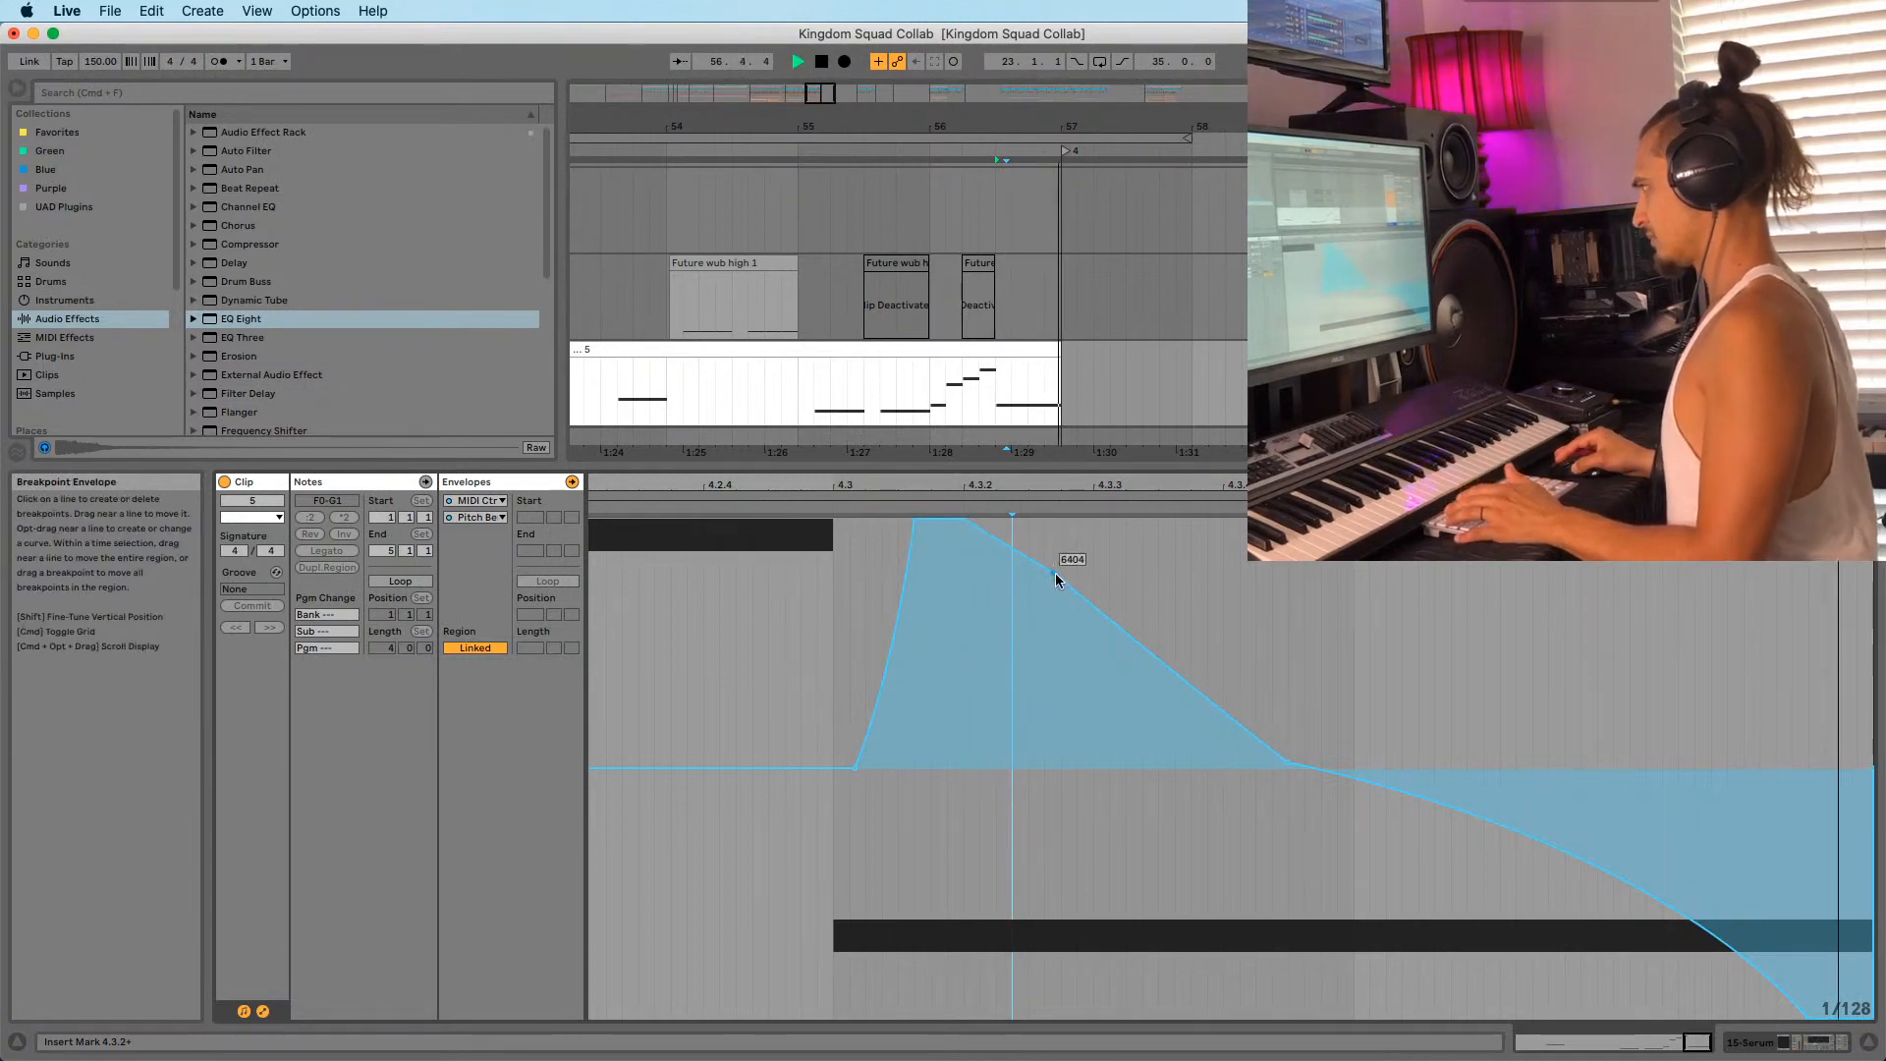
left_click(915, 408)
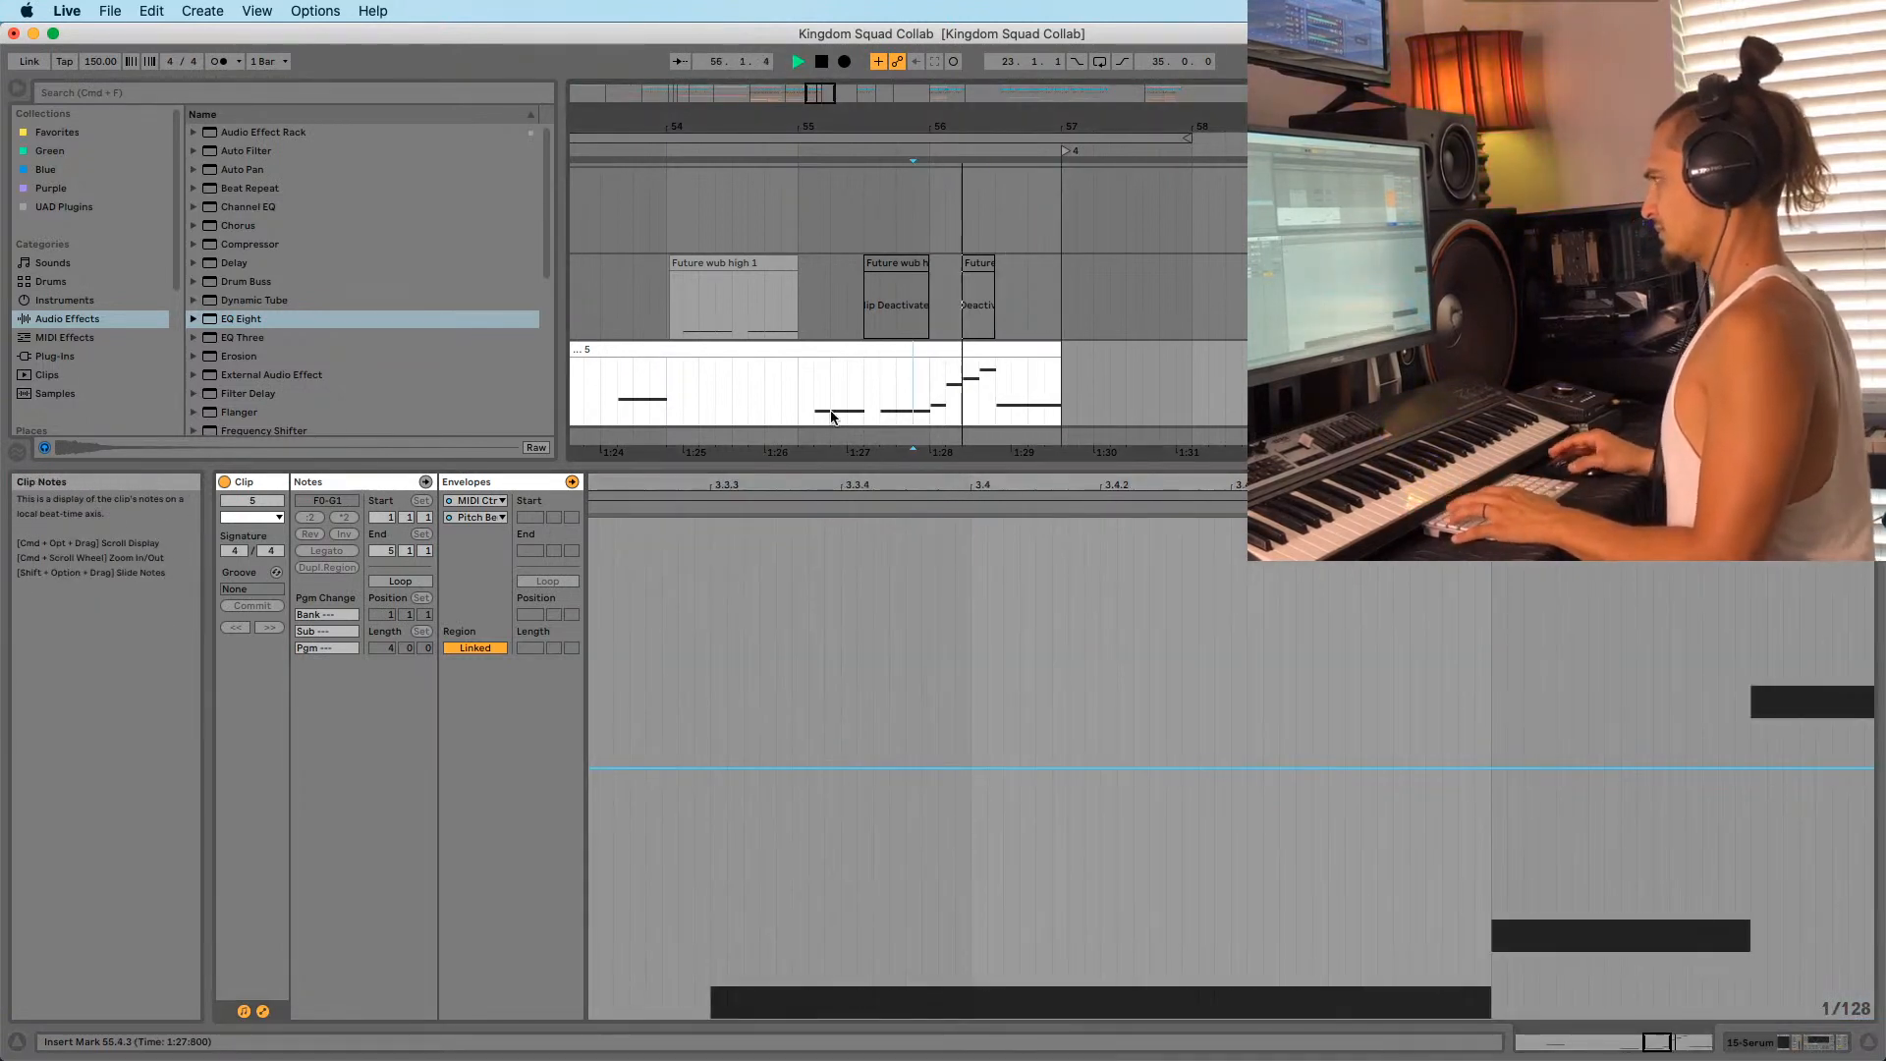
left_click(927, 398)
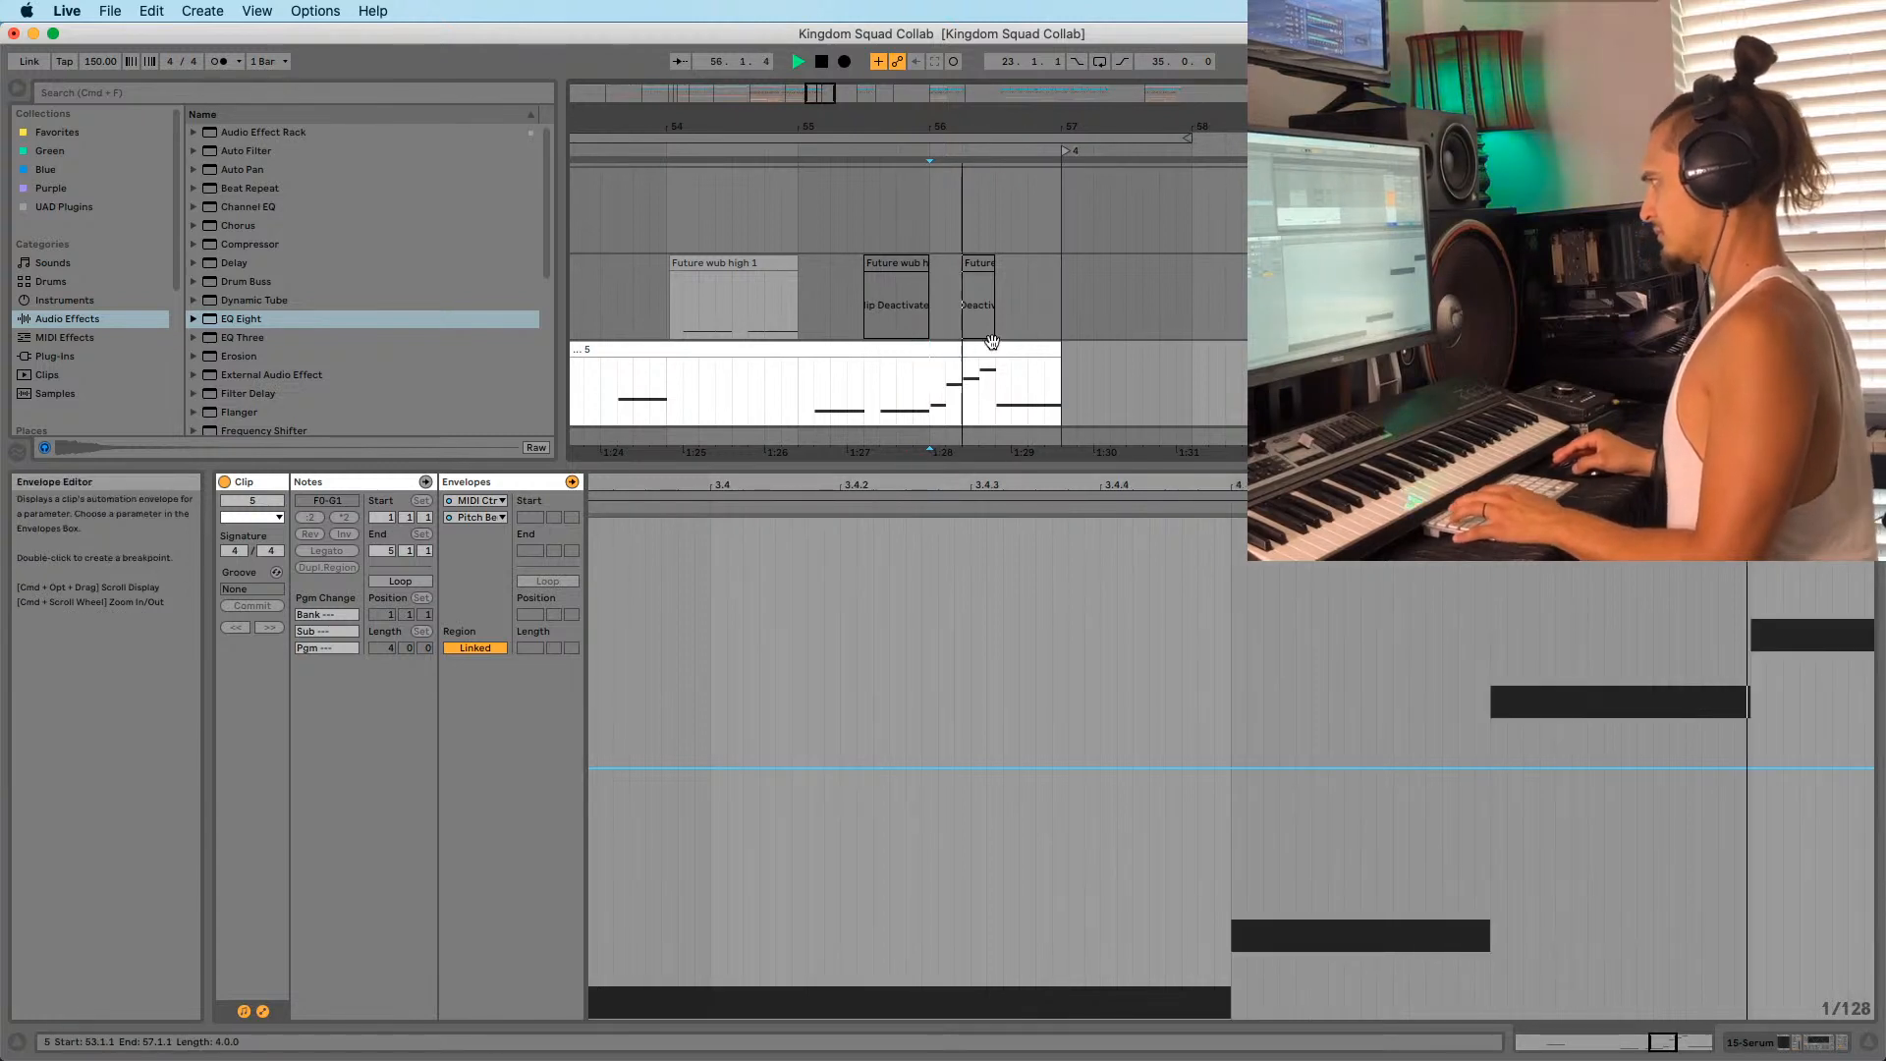
left_click(998, 400)
left_click_drag(1099, 484, 1071, 373)
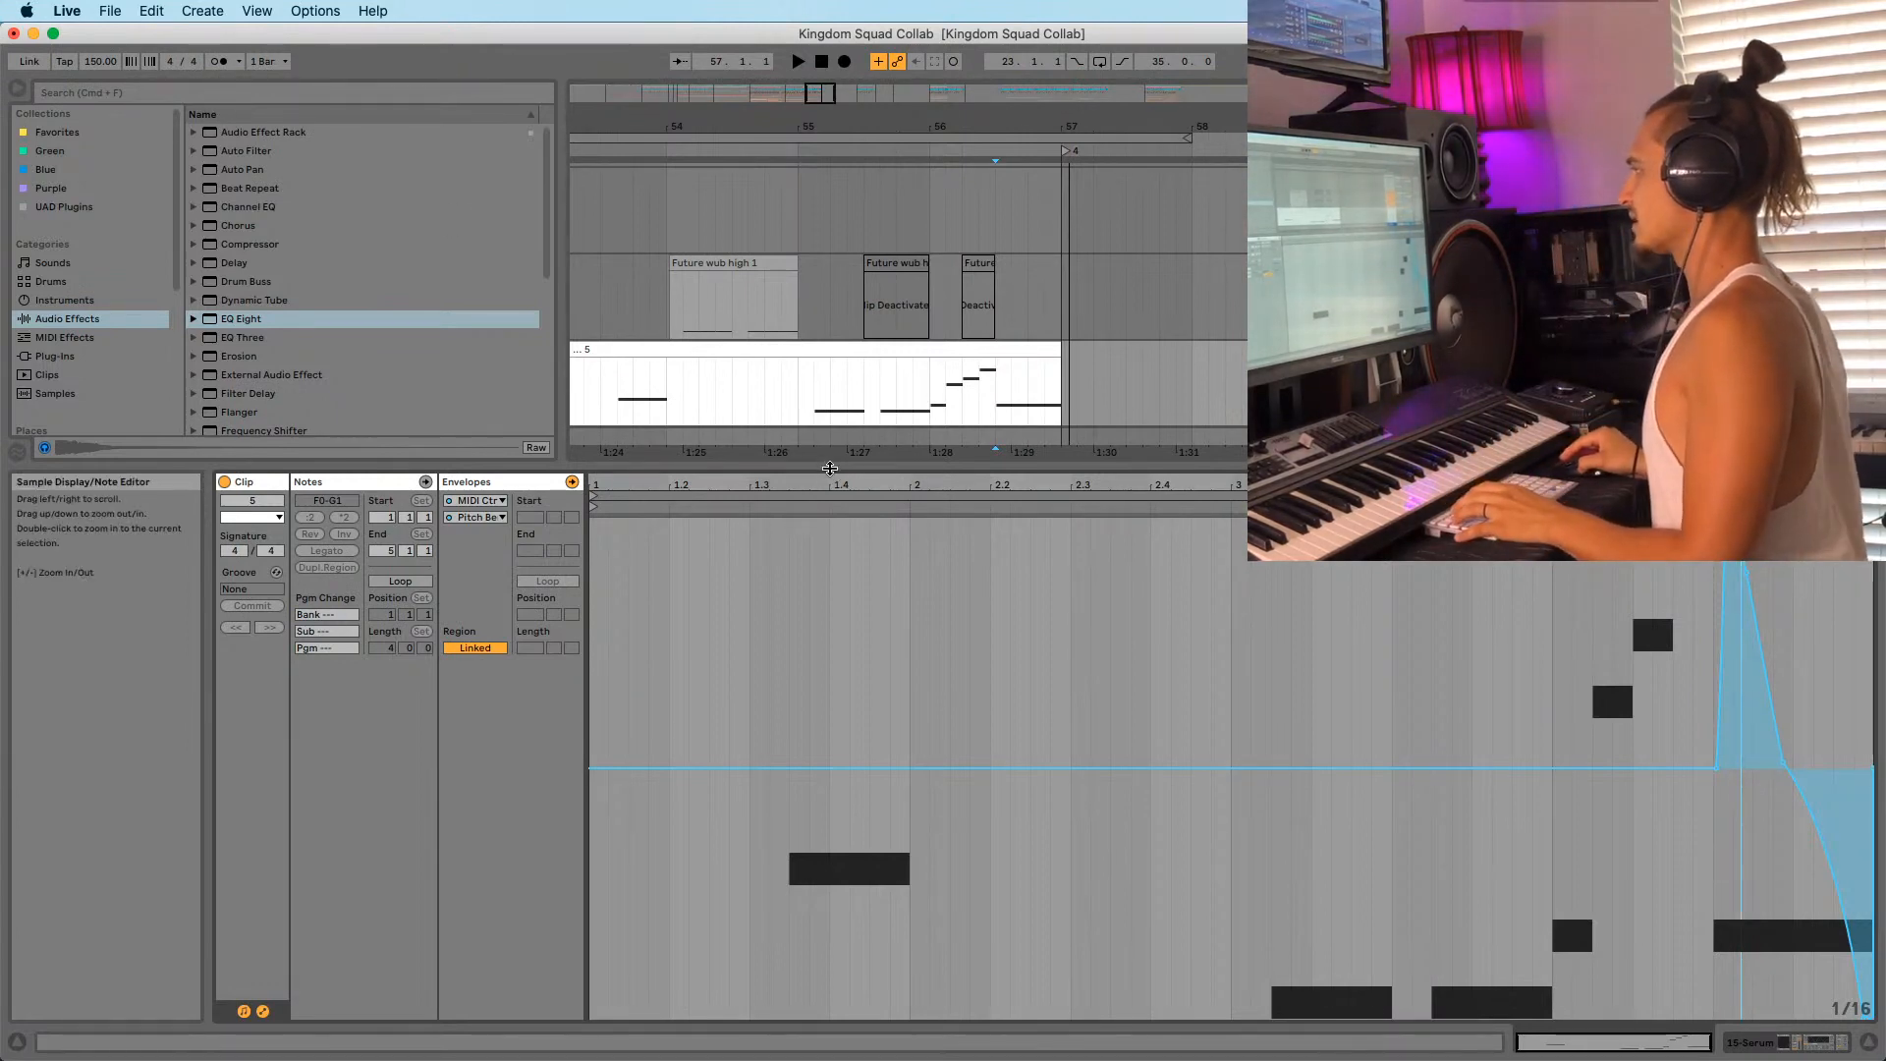
left_click_drag(833, 472, 843, 783)
Play the arrangement from bar 65 and select the Without You vocal clip.
left_click_drag(1158, 129, 1003, 64)
scroll(1047, 297, "down", 9)
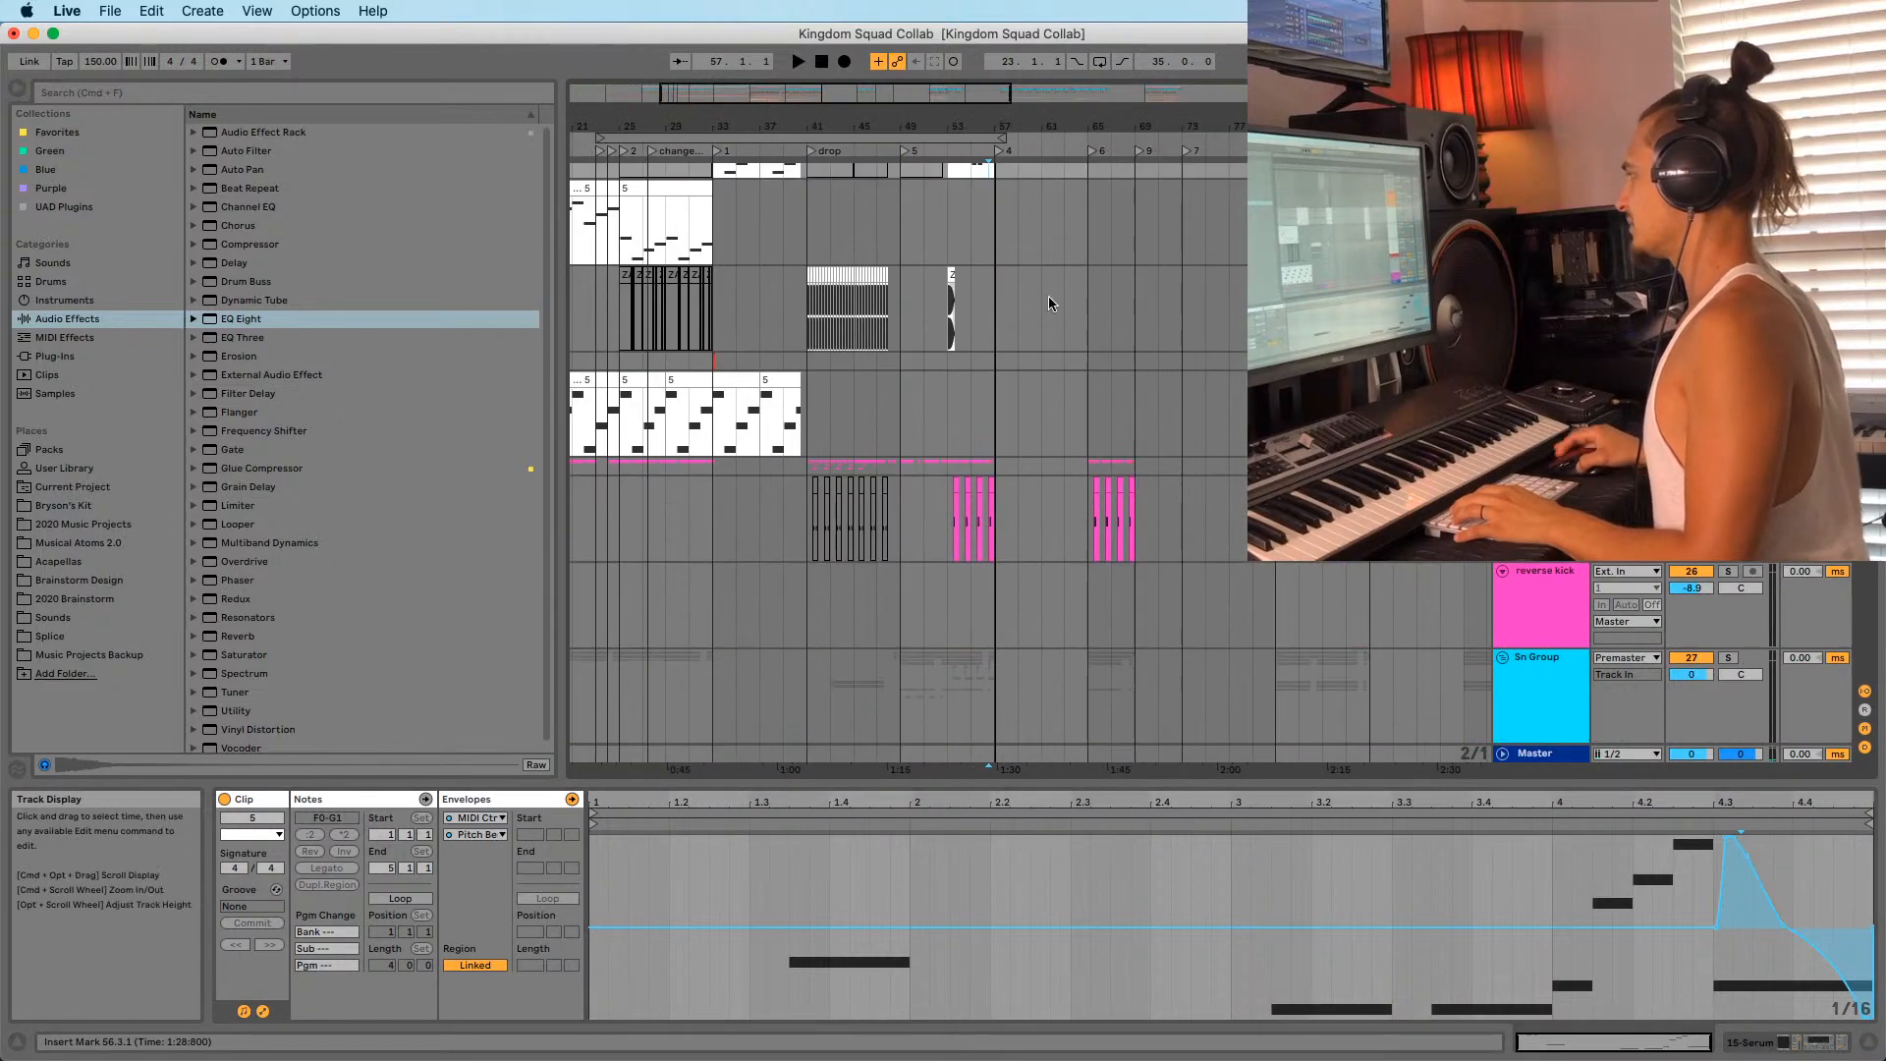
left_click(1100, 483)
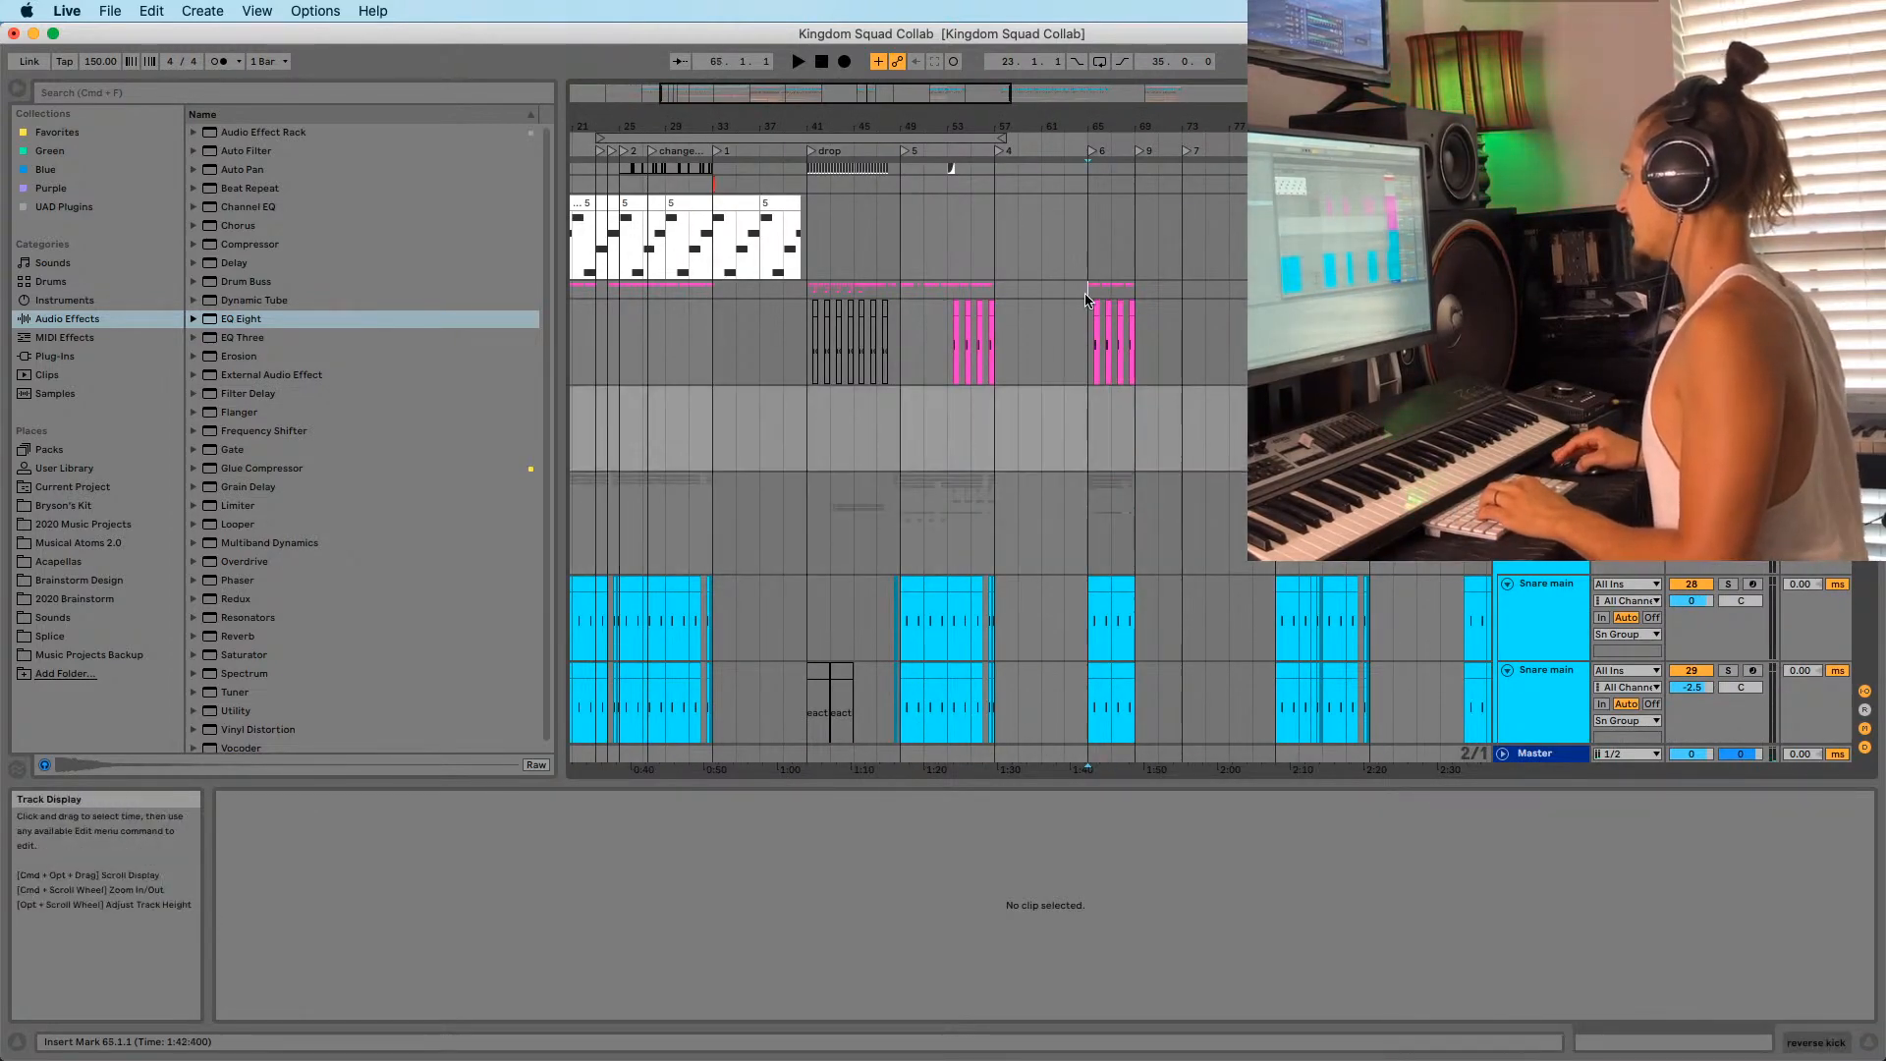
scroll(1092, 443, "down", 5)
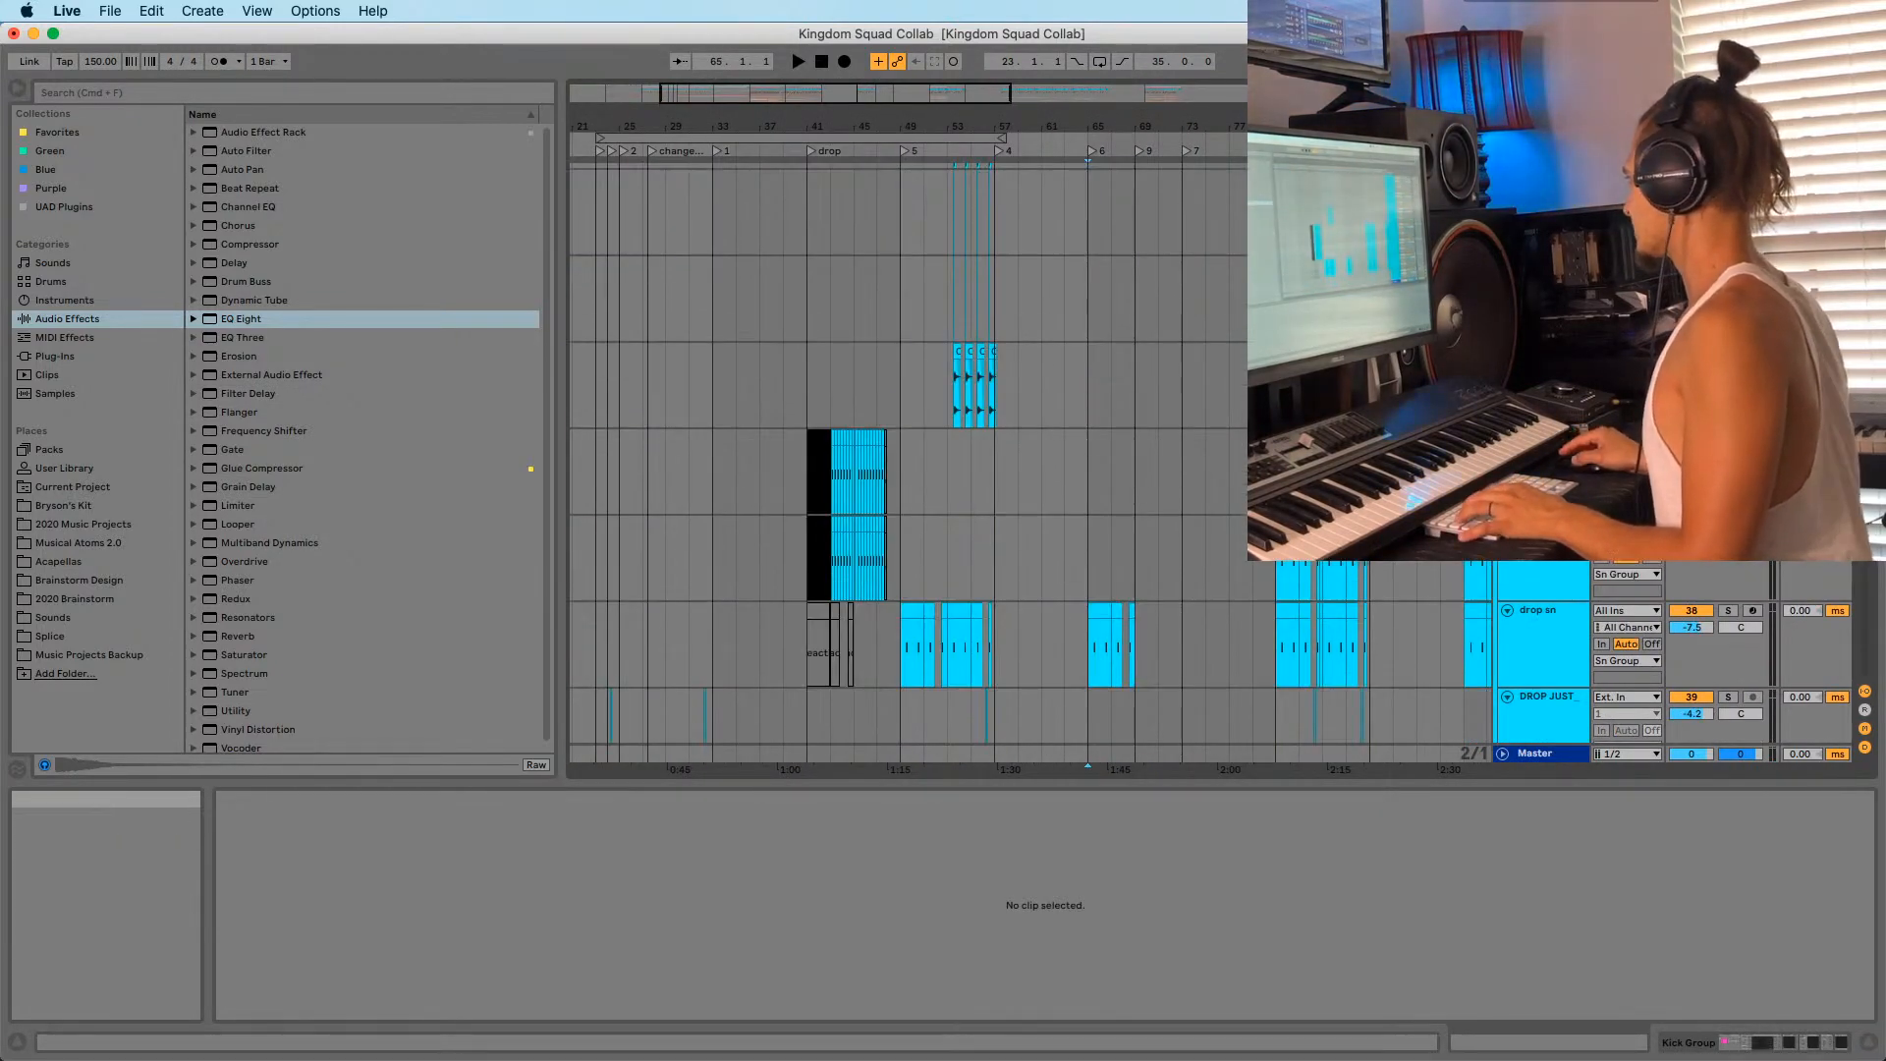
scroll(1093, 443, "down", 12)
scroll(1092, 443, "up", 18)
key("space")
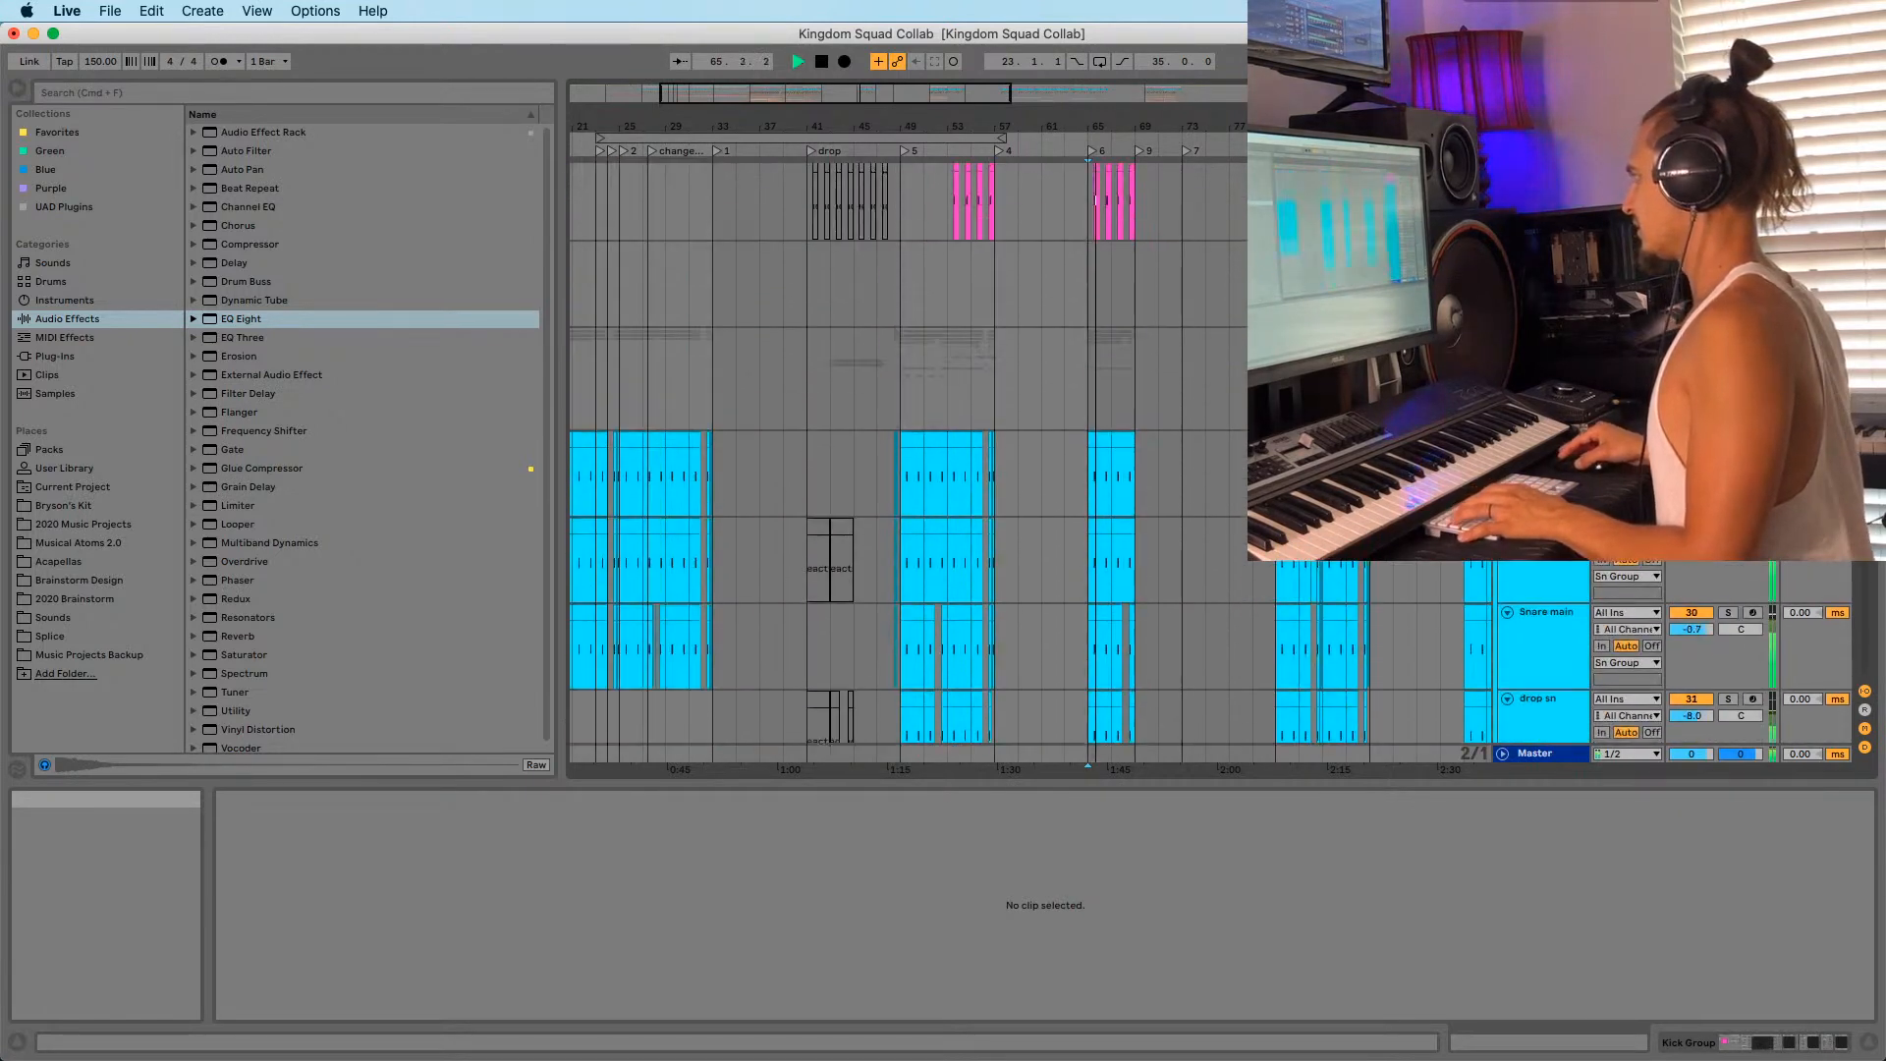
scroll(1107, 479, "up", 15)
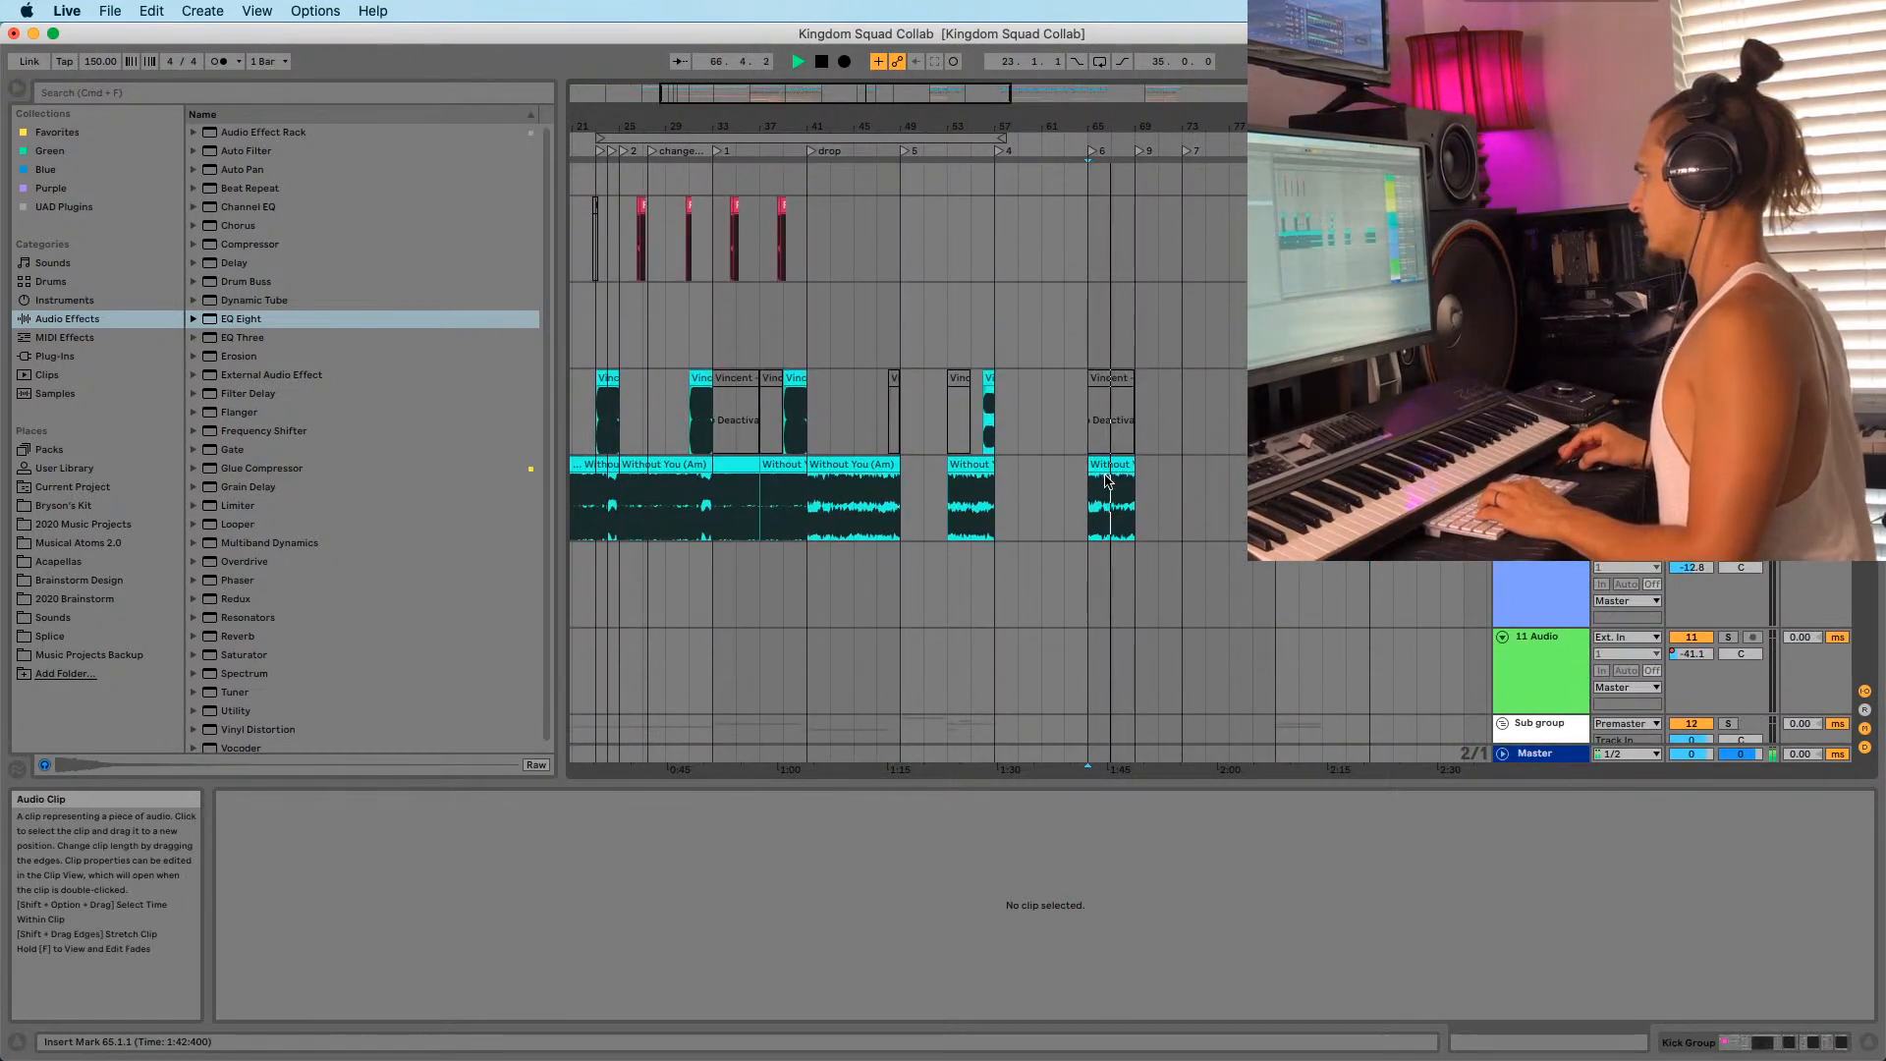
left_click(1107, 480)
scroll(1119, 481, "down", 15)
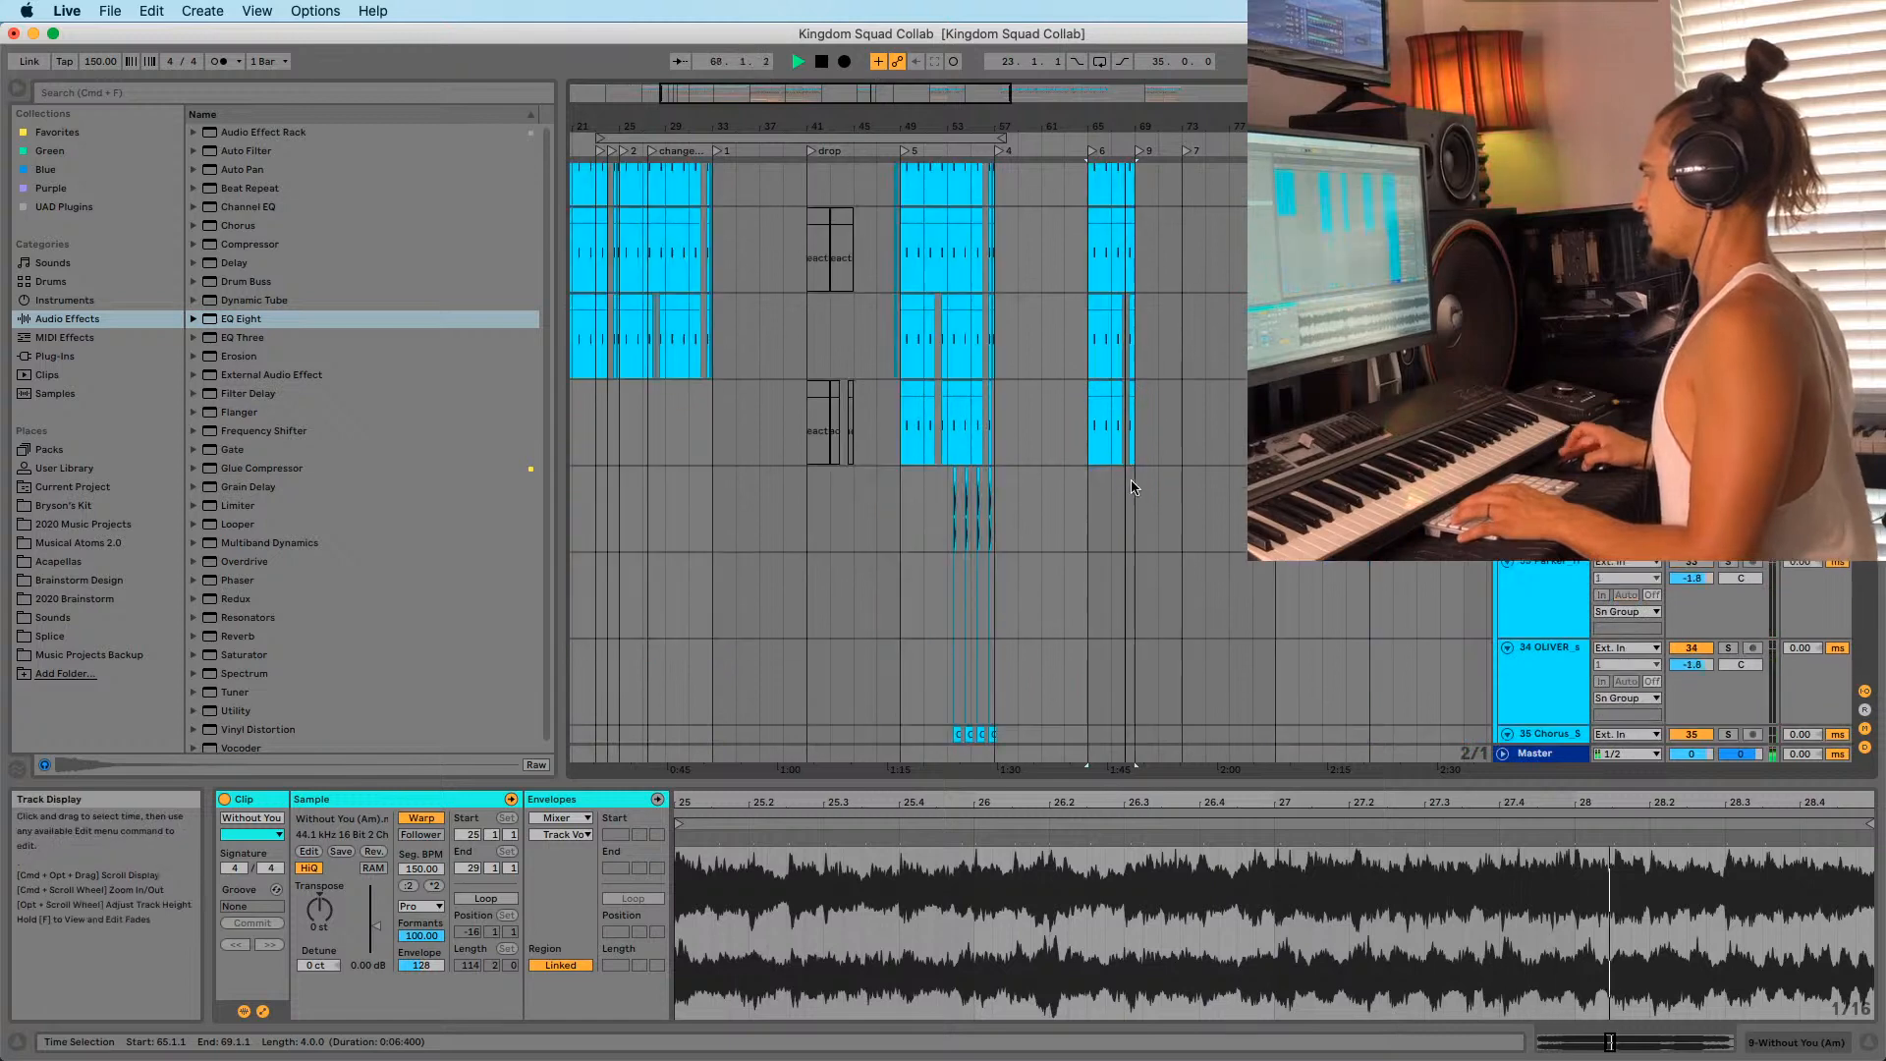
View the whole song and replay the drop from bar 65 several times.
left_click_drag(1094, 125, 1092, 39)
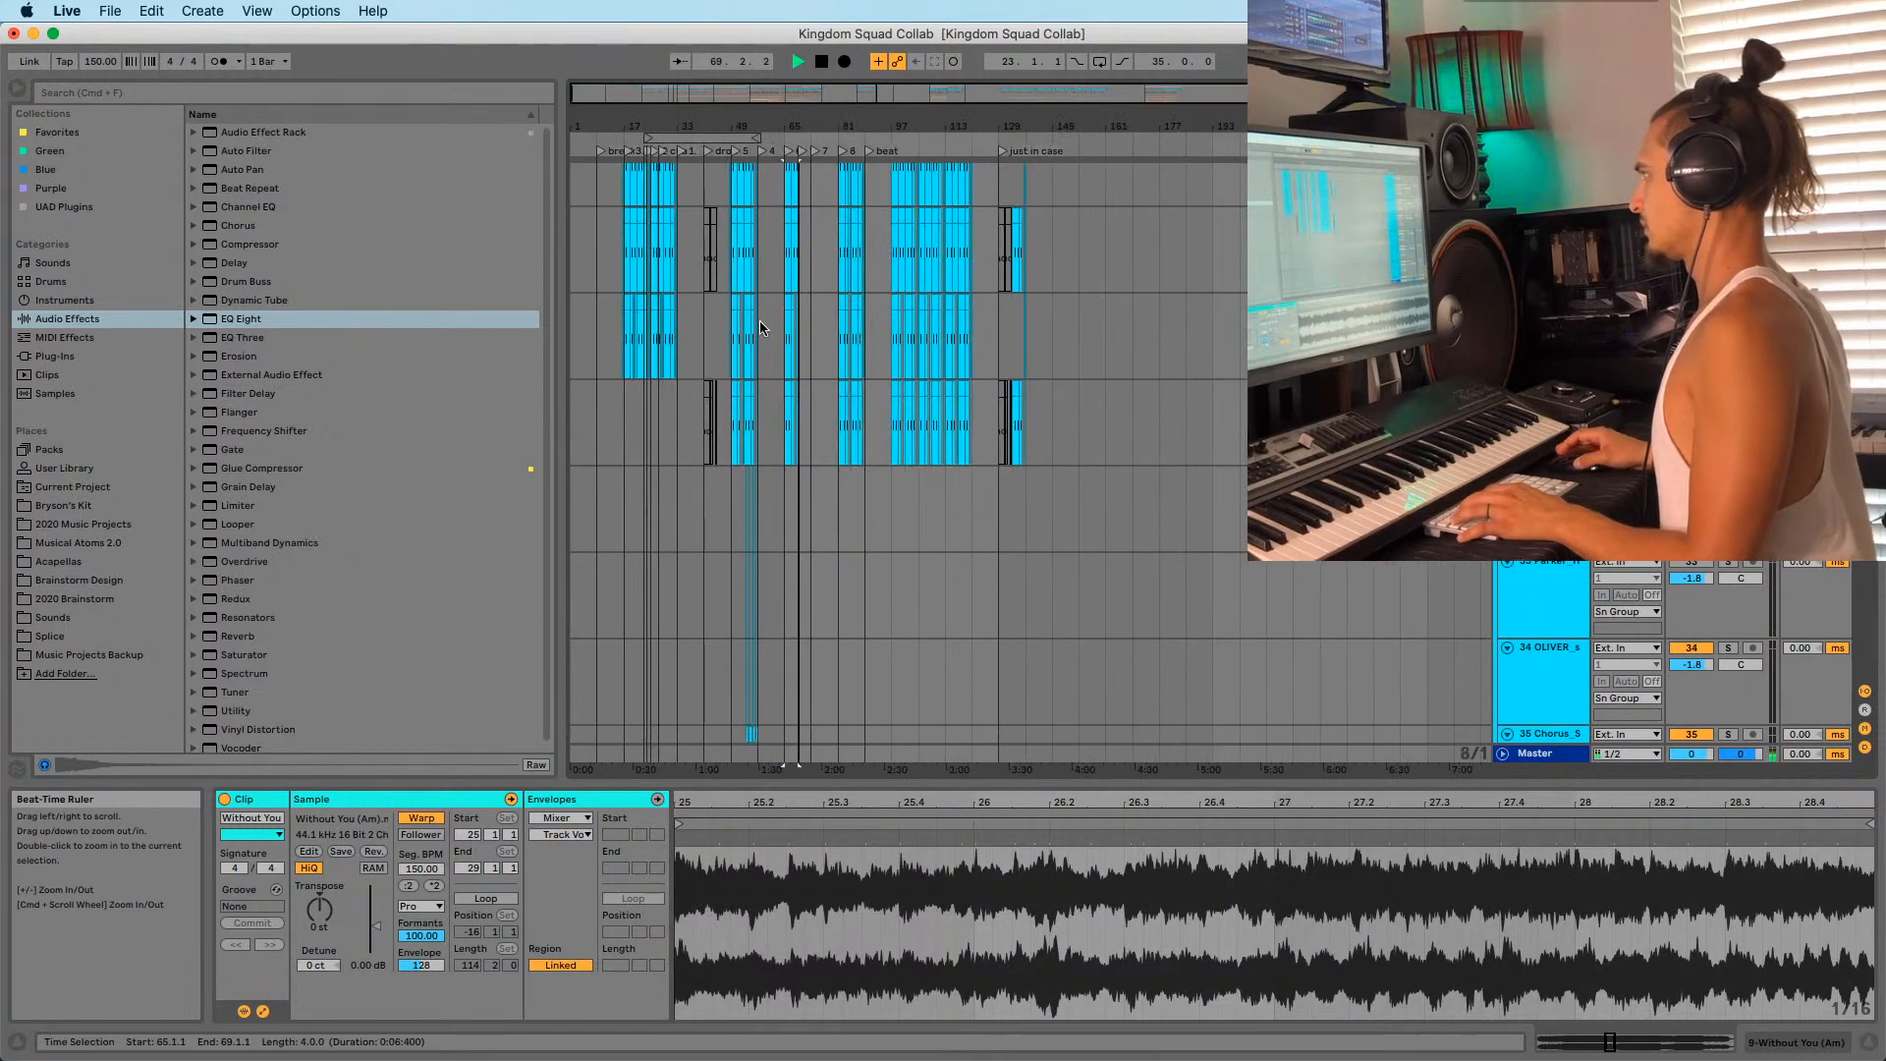
key("space")
key("space")
key("z")
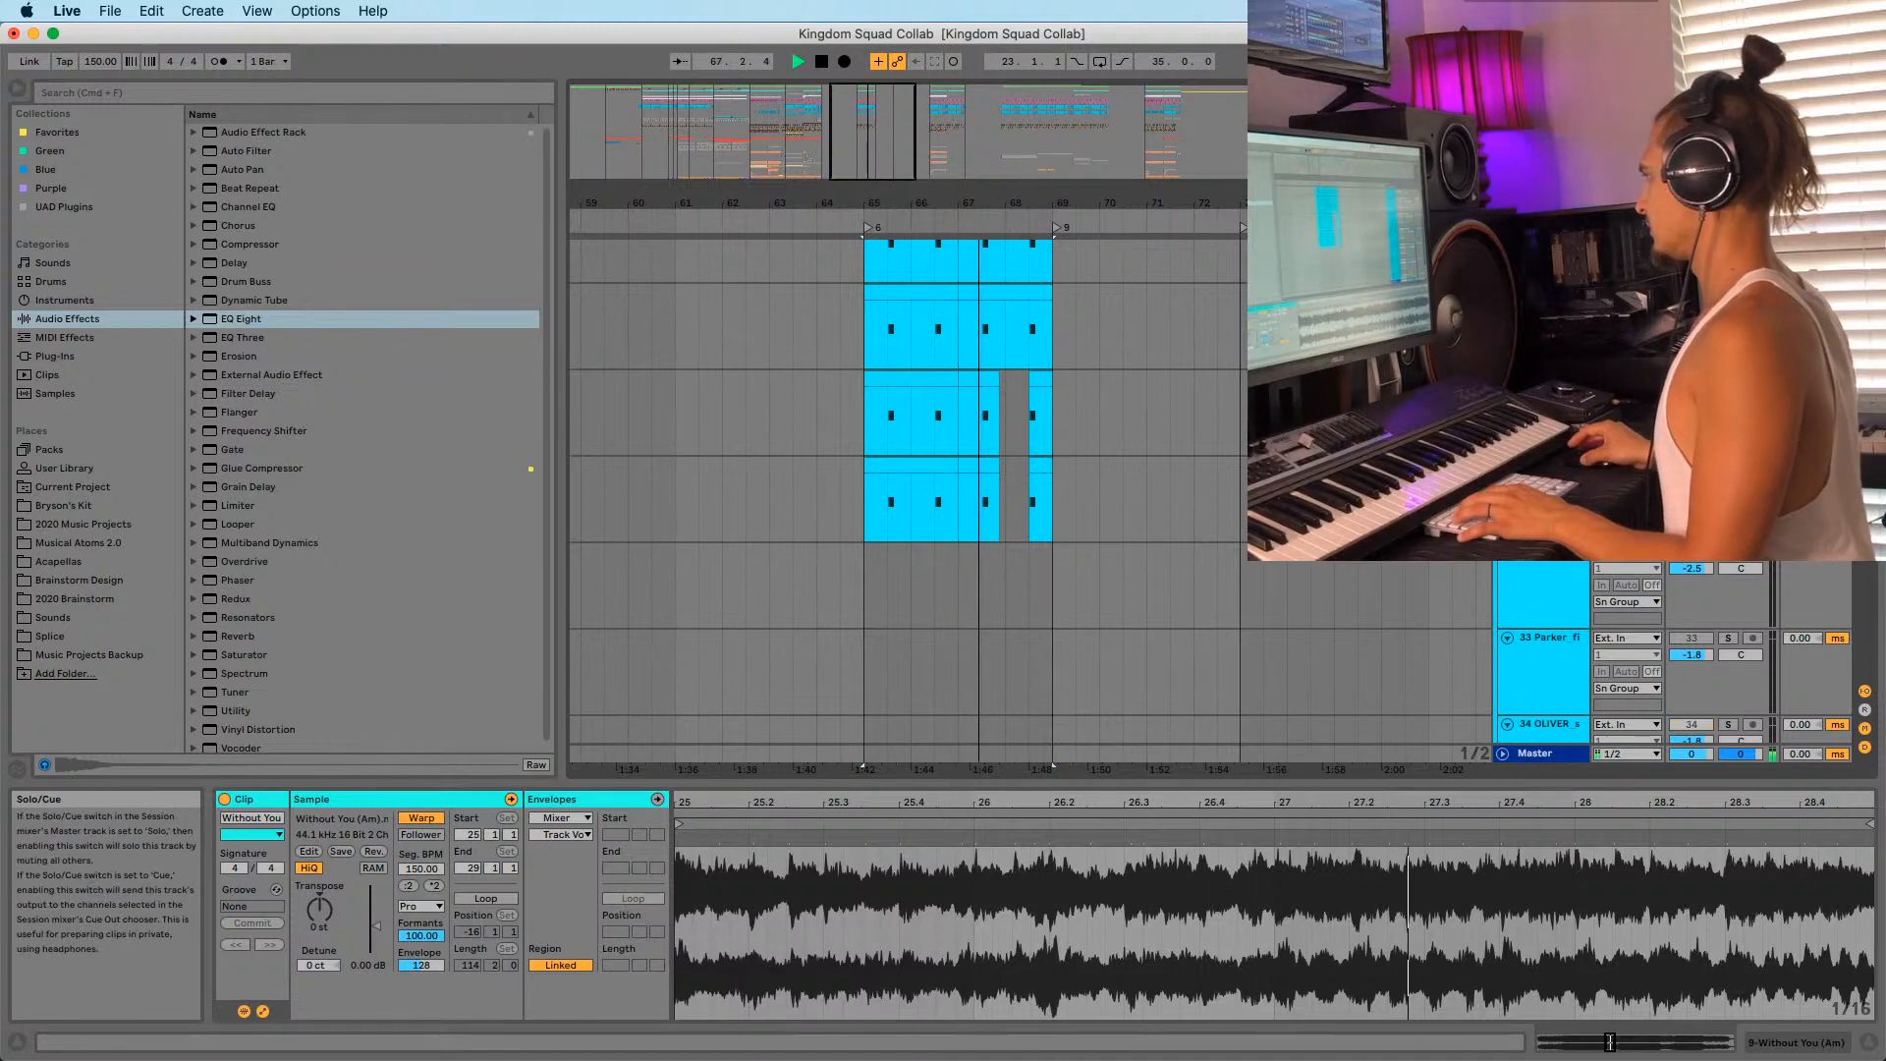
key("space")
key("space")
scroll(1015, 543, "up", 5)
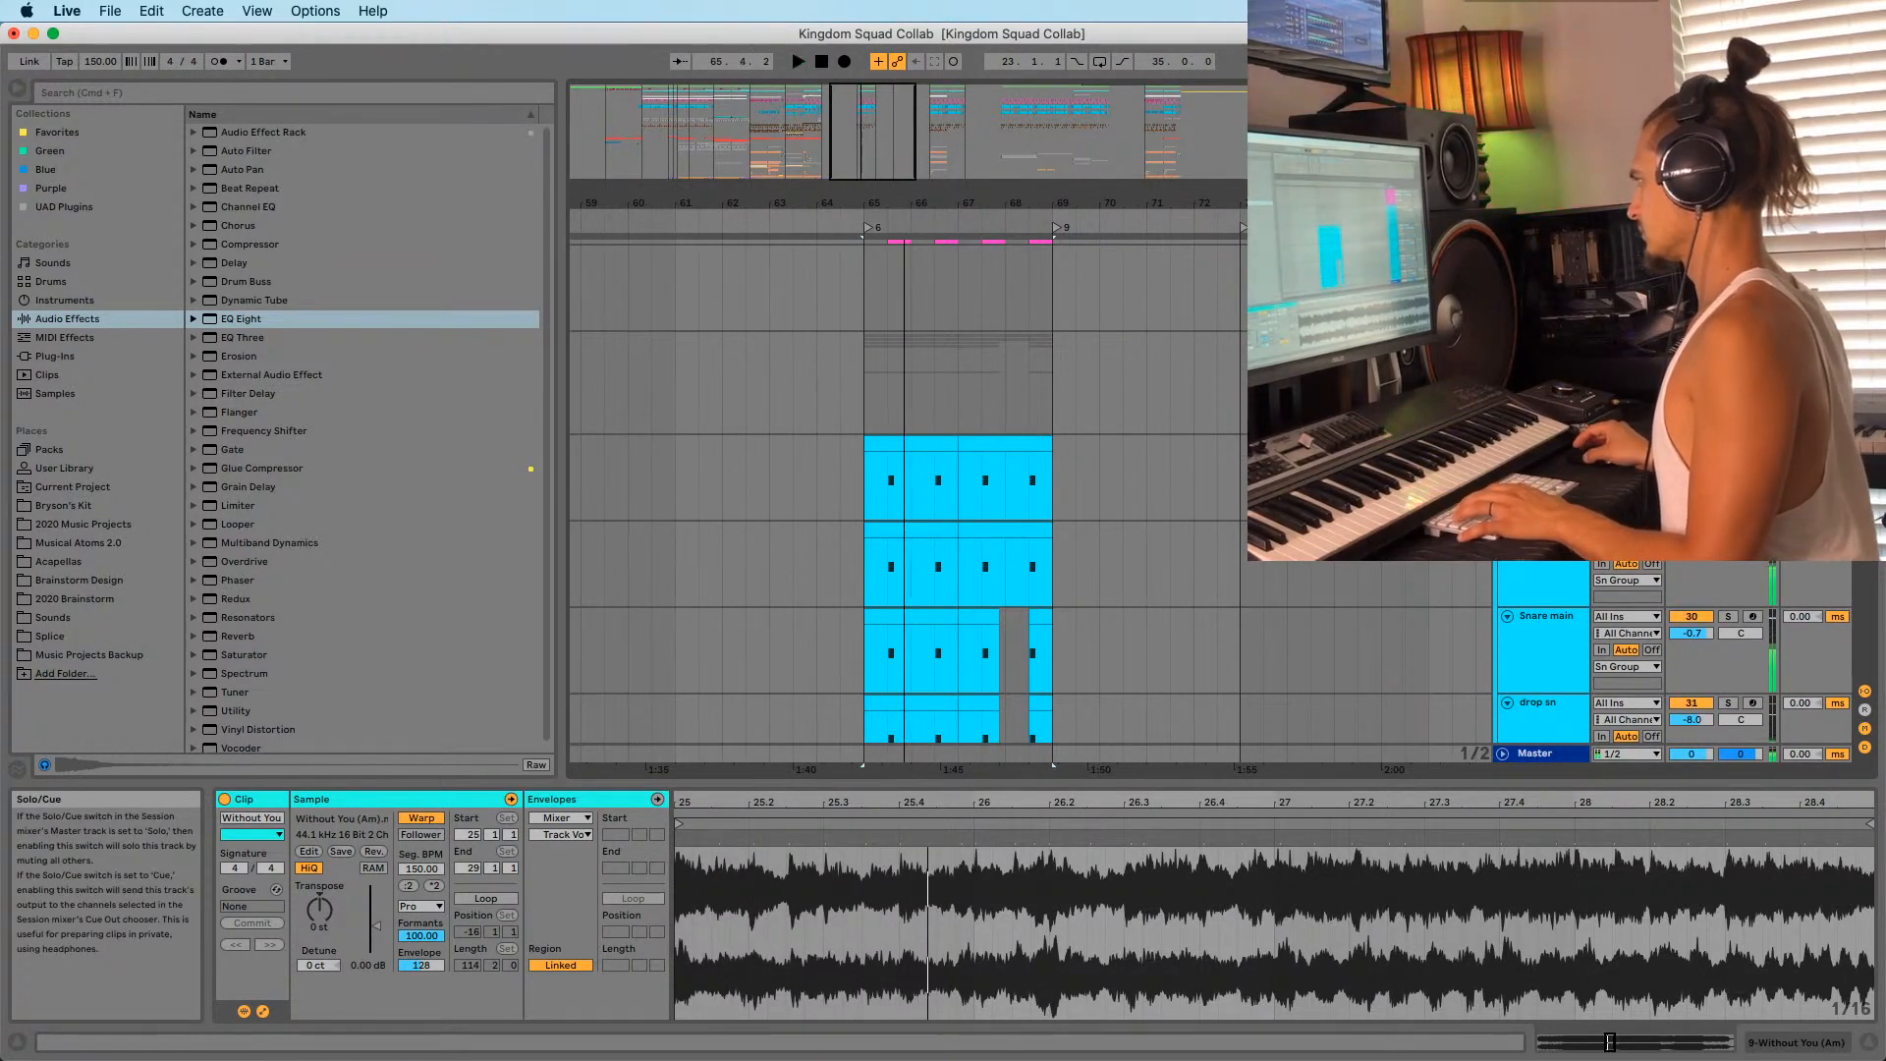
key("space")
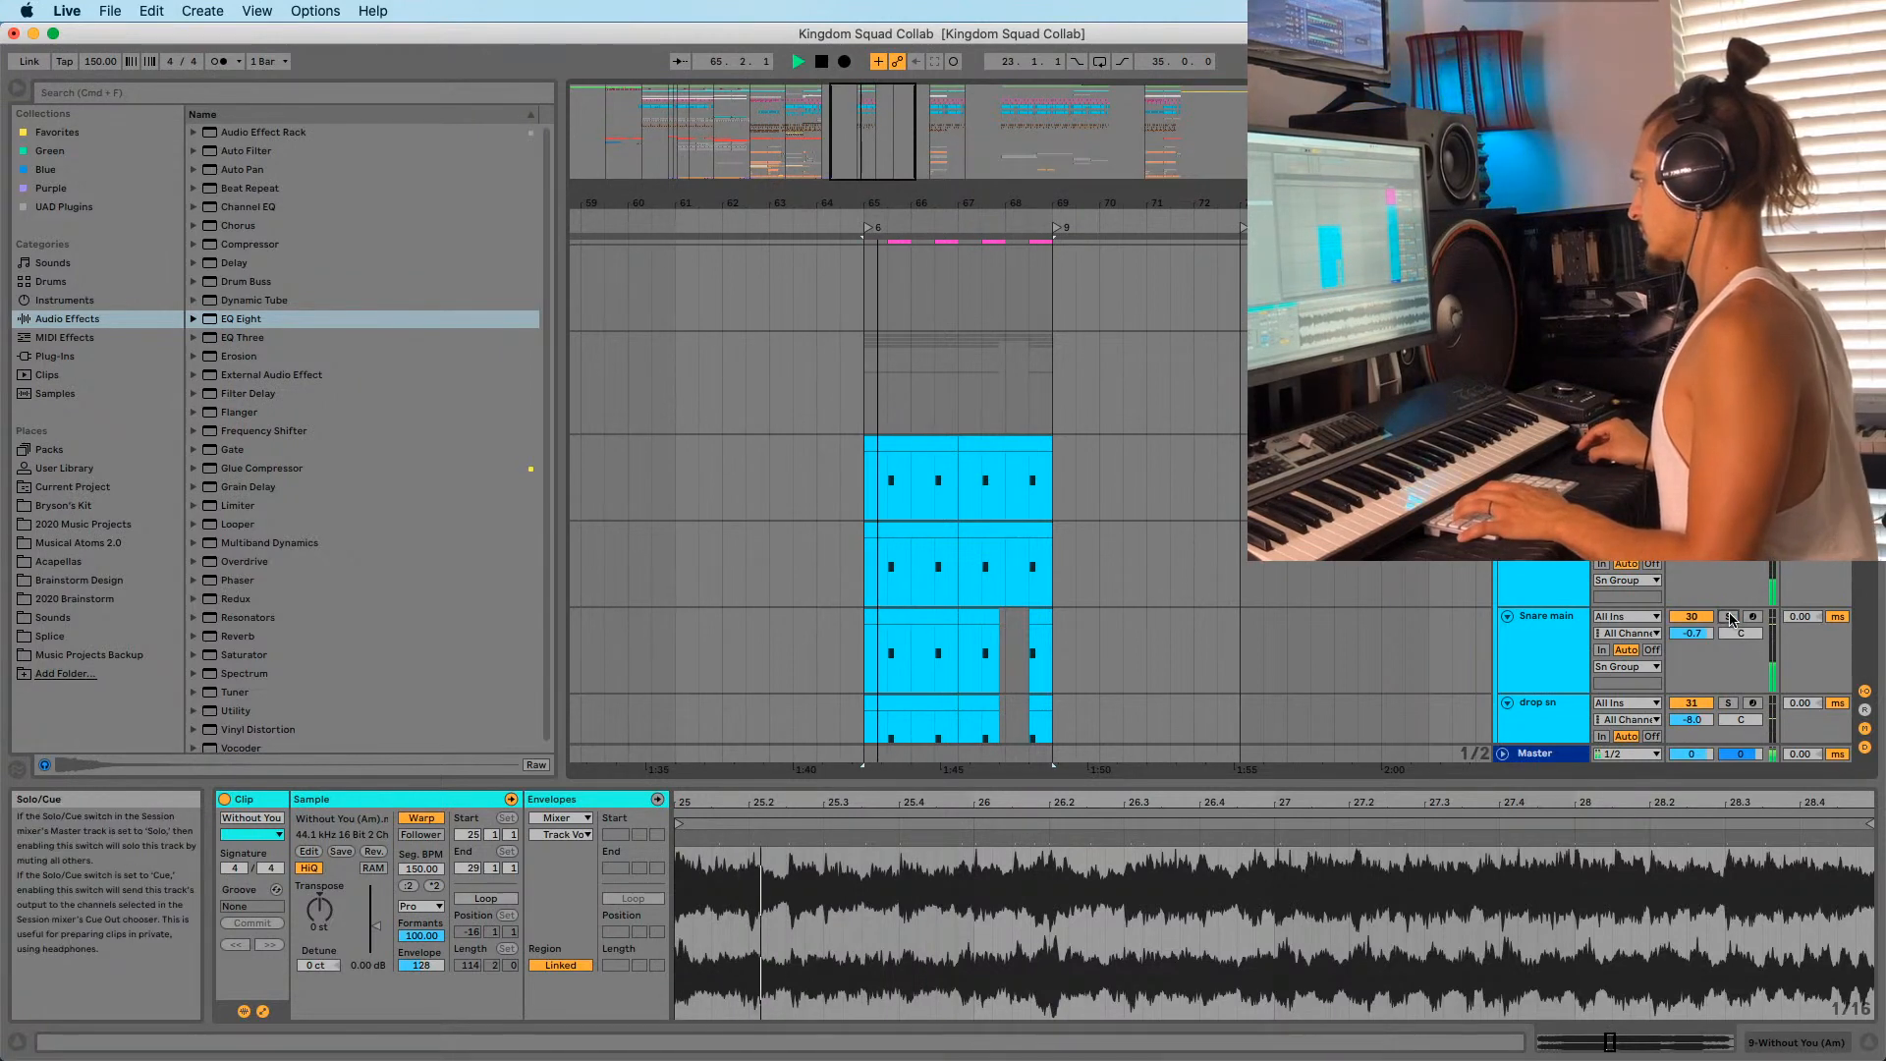
key("space")
key("space")
scroll(913, 463, "down", 8)
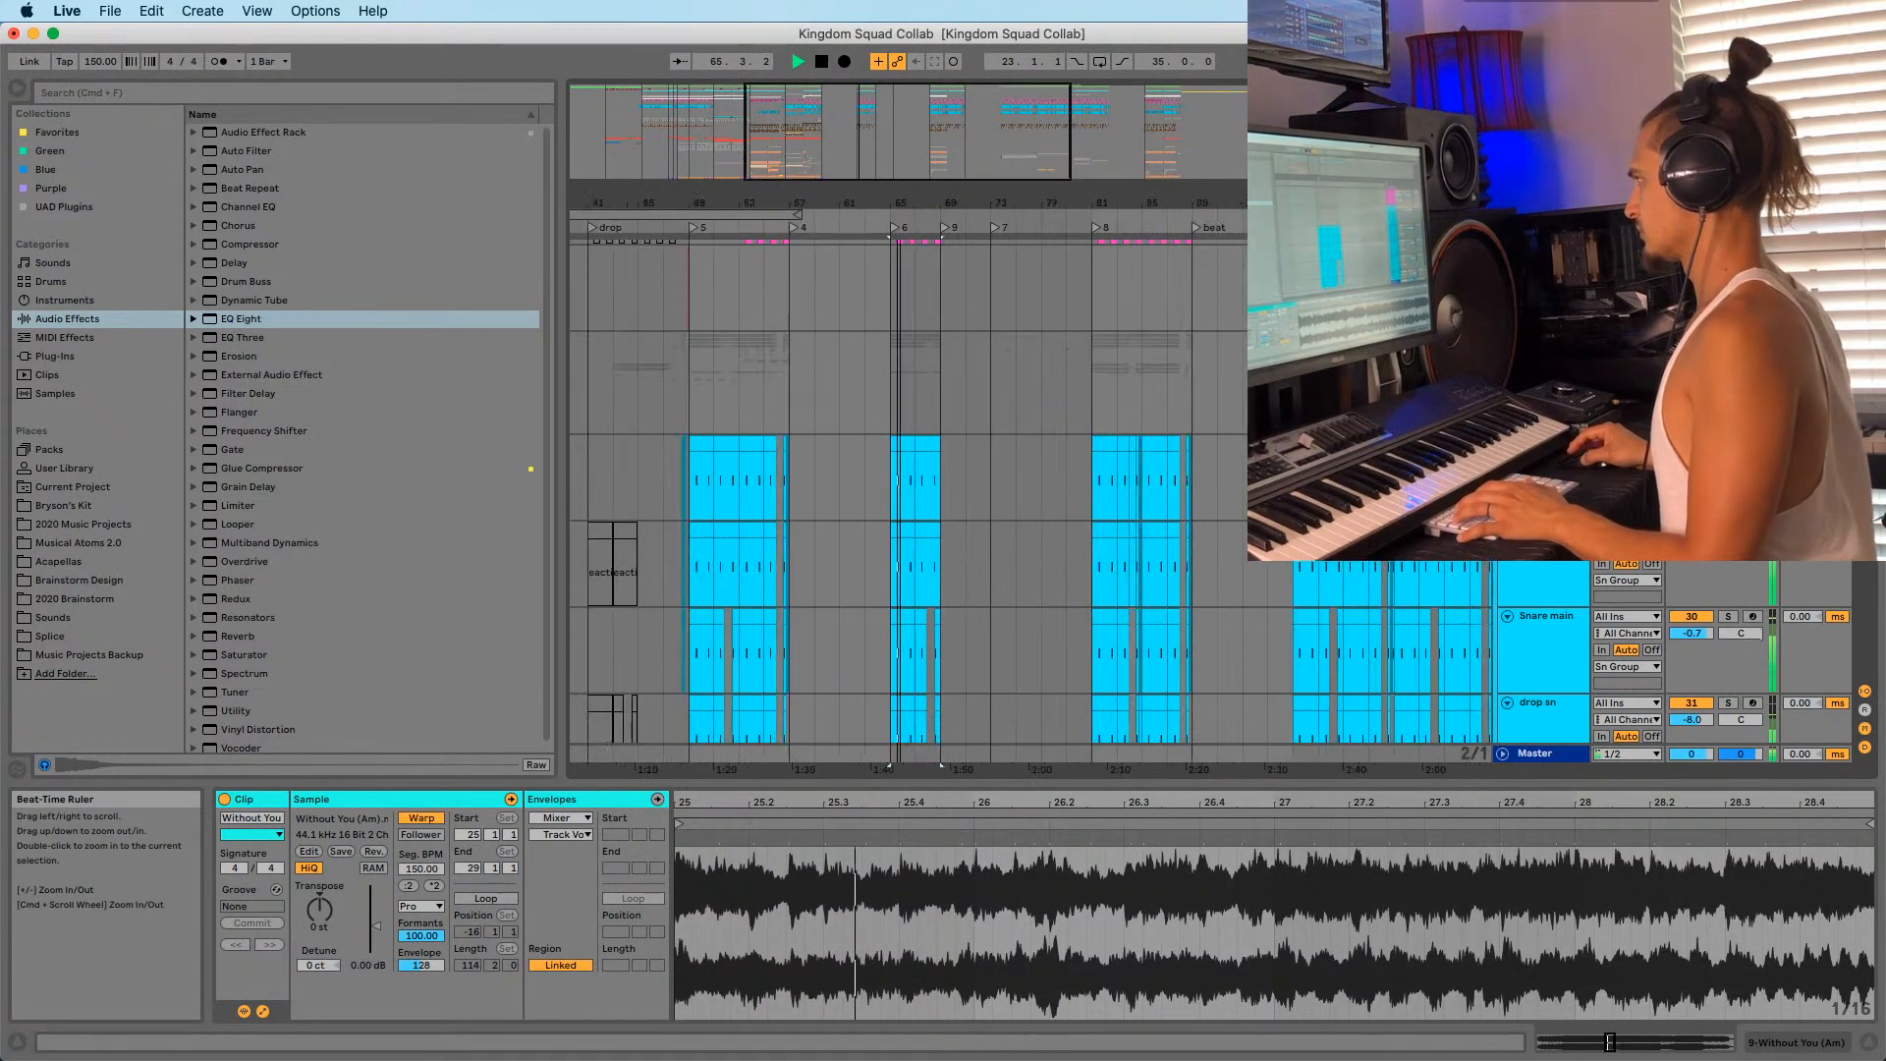
scroll(930, 464, "down", 3)
key("space")
scroll(933, 452, "down", 10)
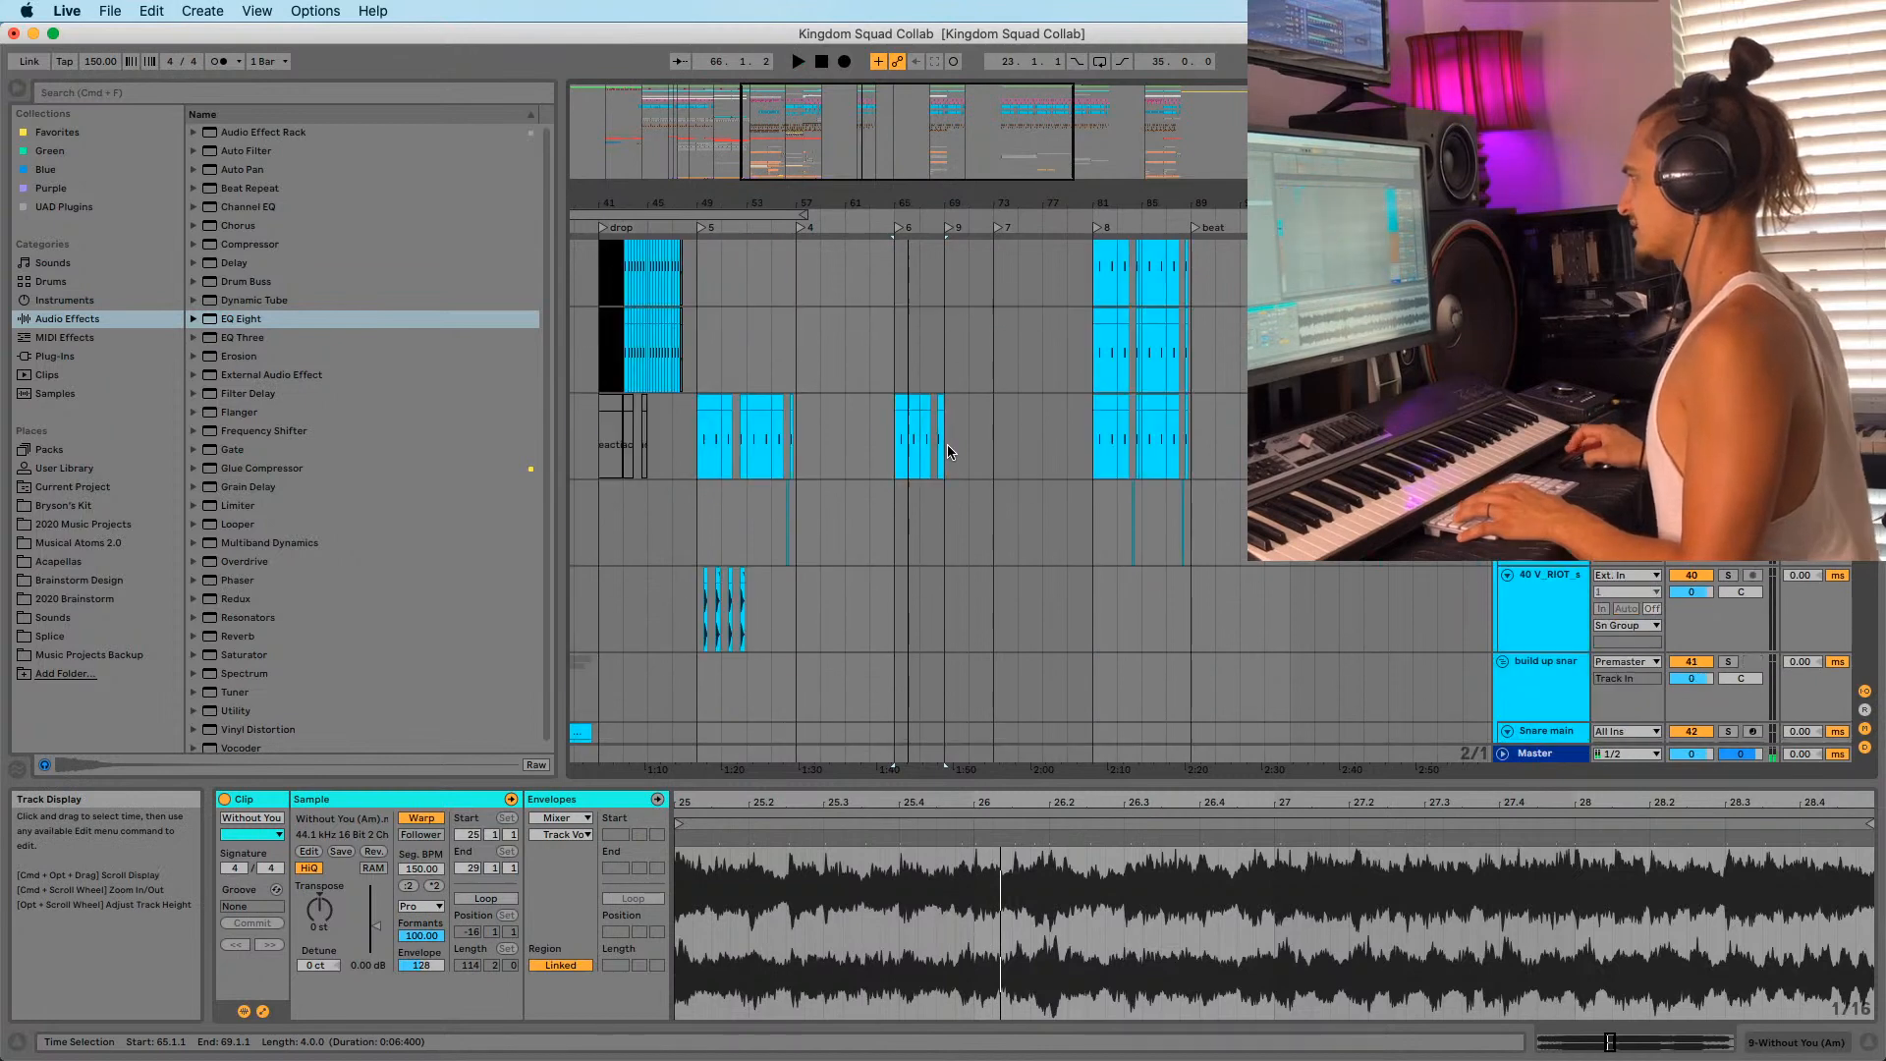
Select the snare clip at bar 65, audition it, and show its Drum Rack devices.
left_click(923, 439)
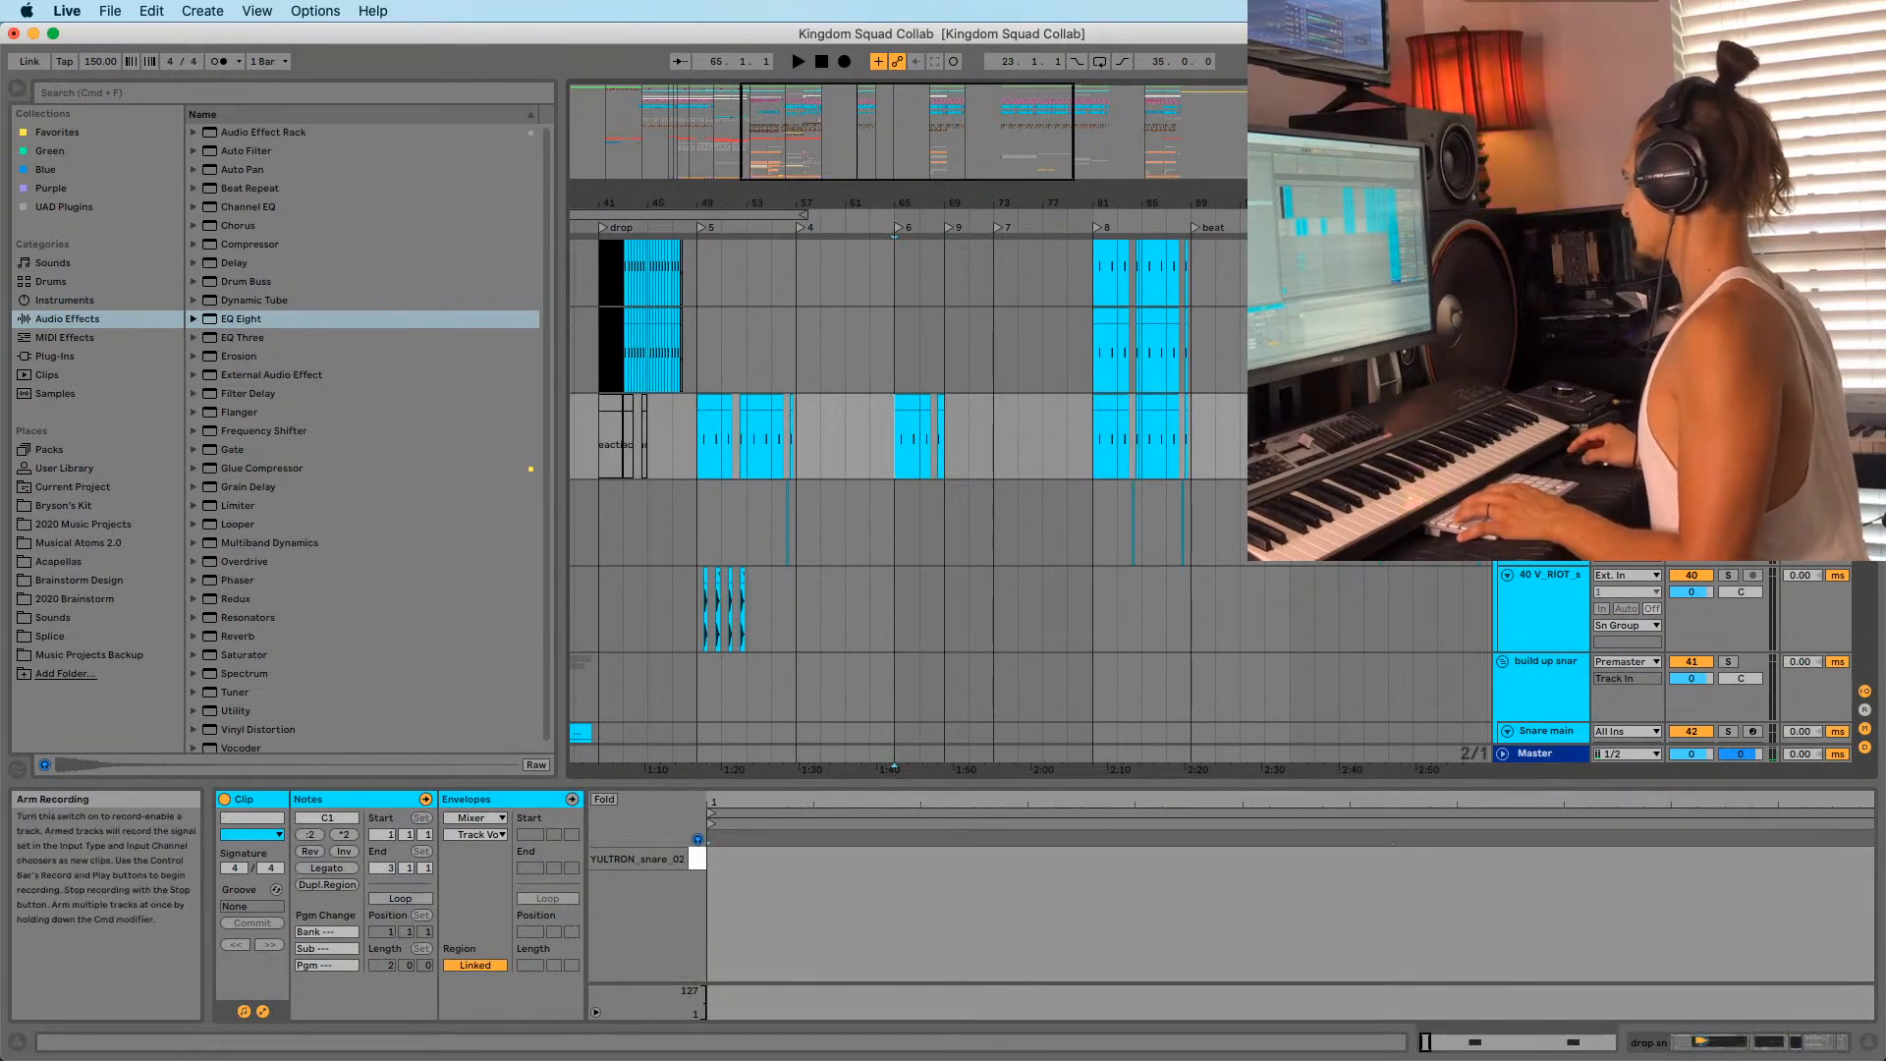
key("space")
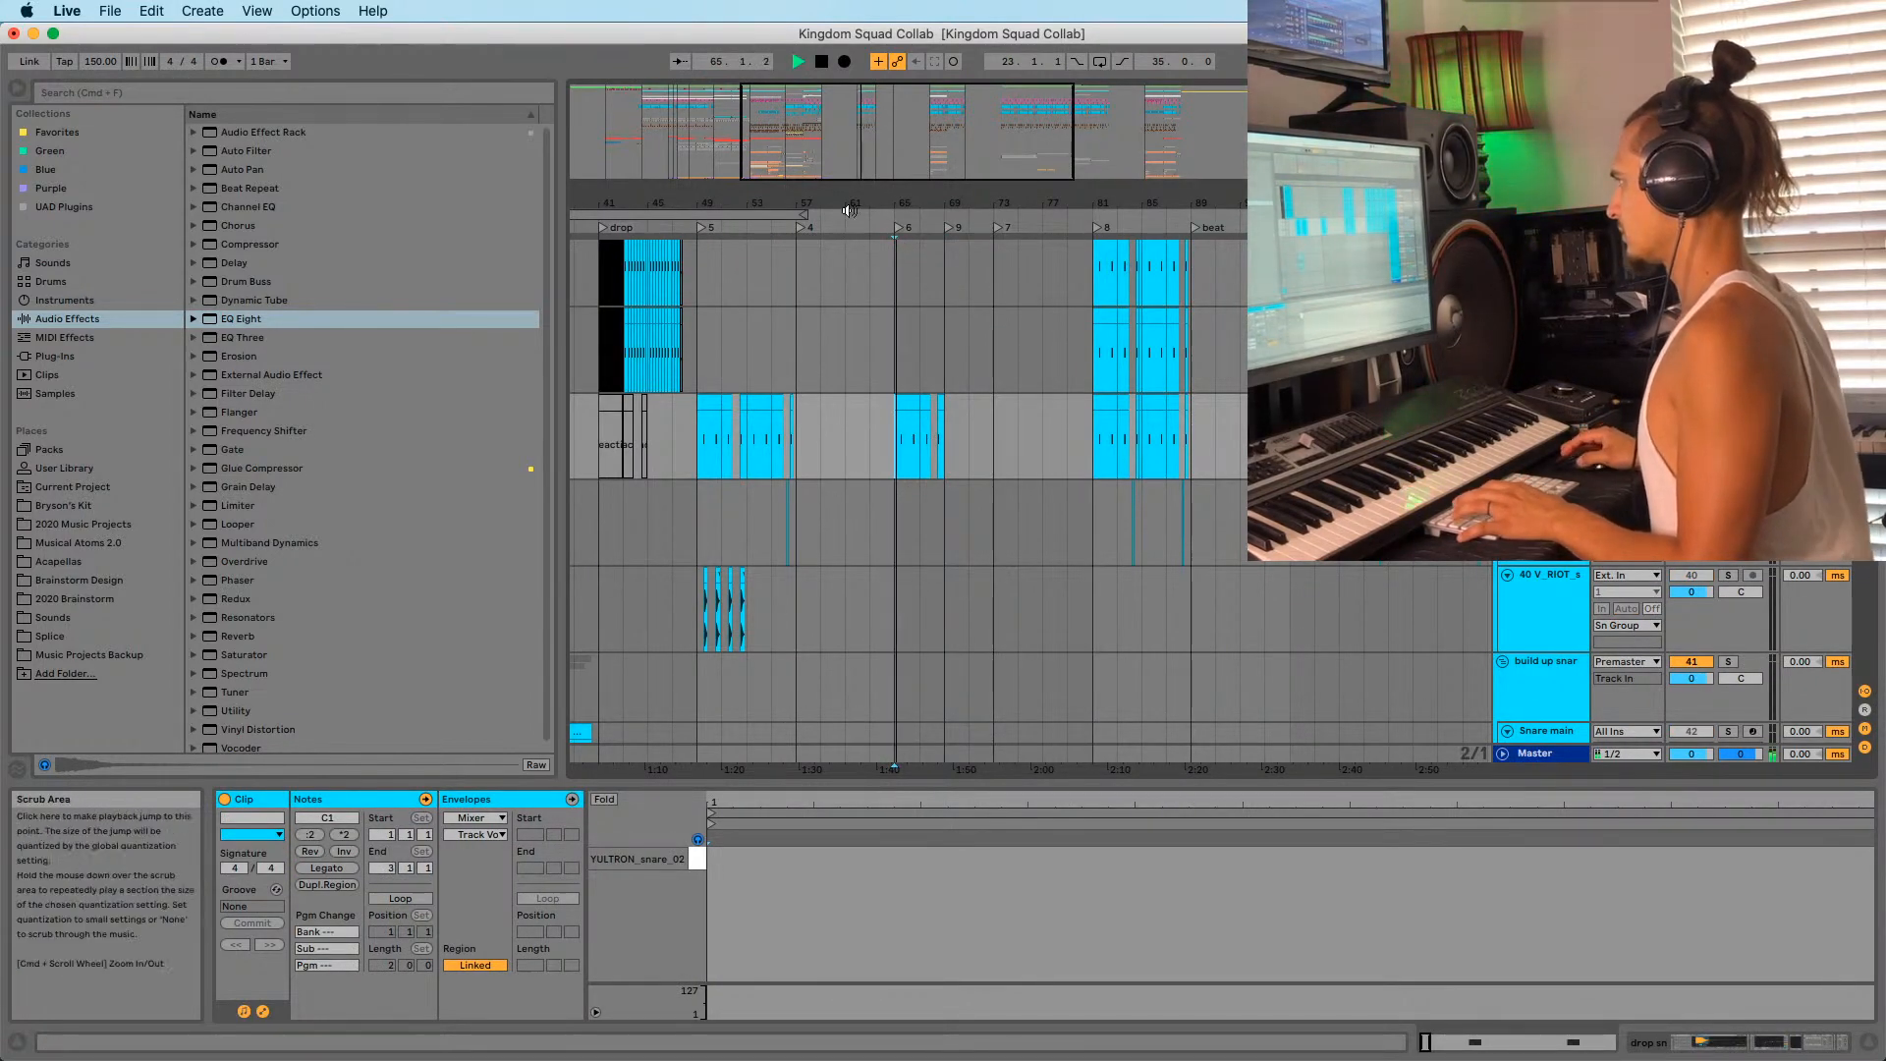
left_click_drag(825, 213, 1007, 216)
scroll(941, 485, "up", 5)
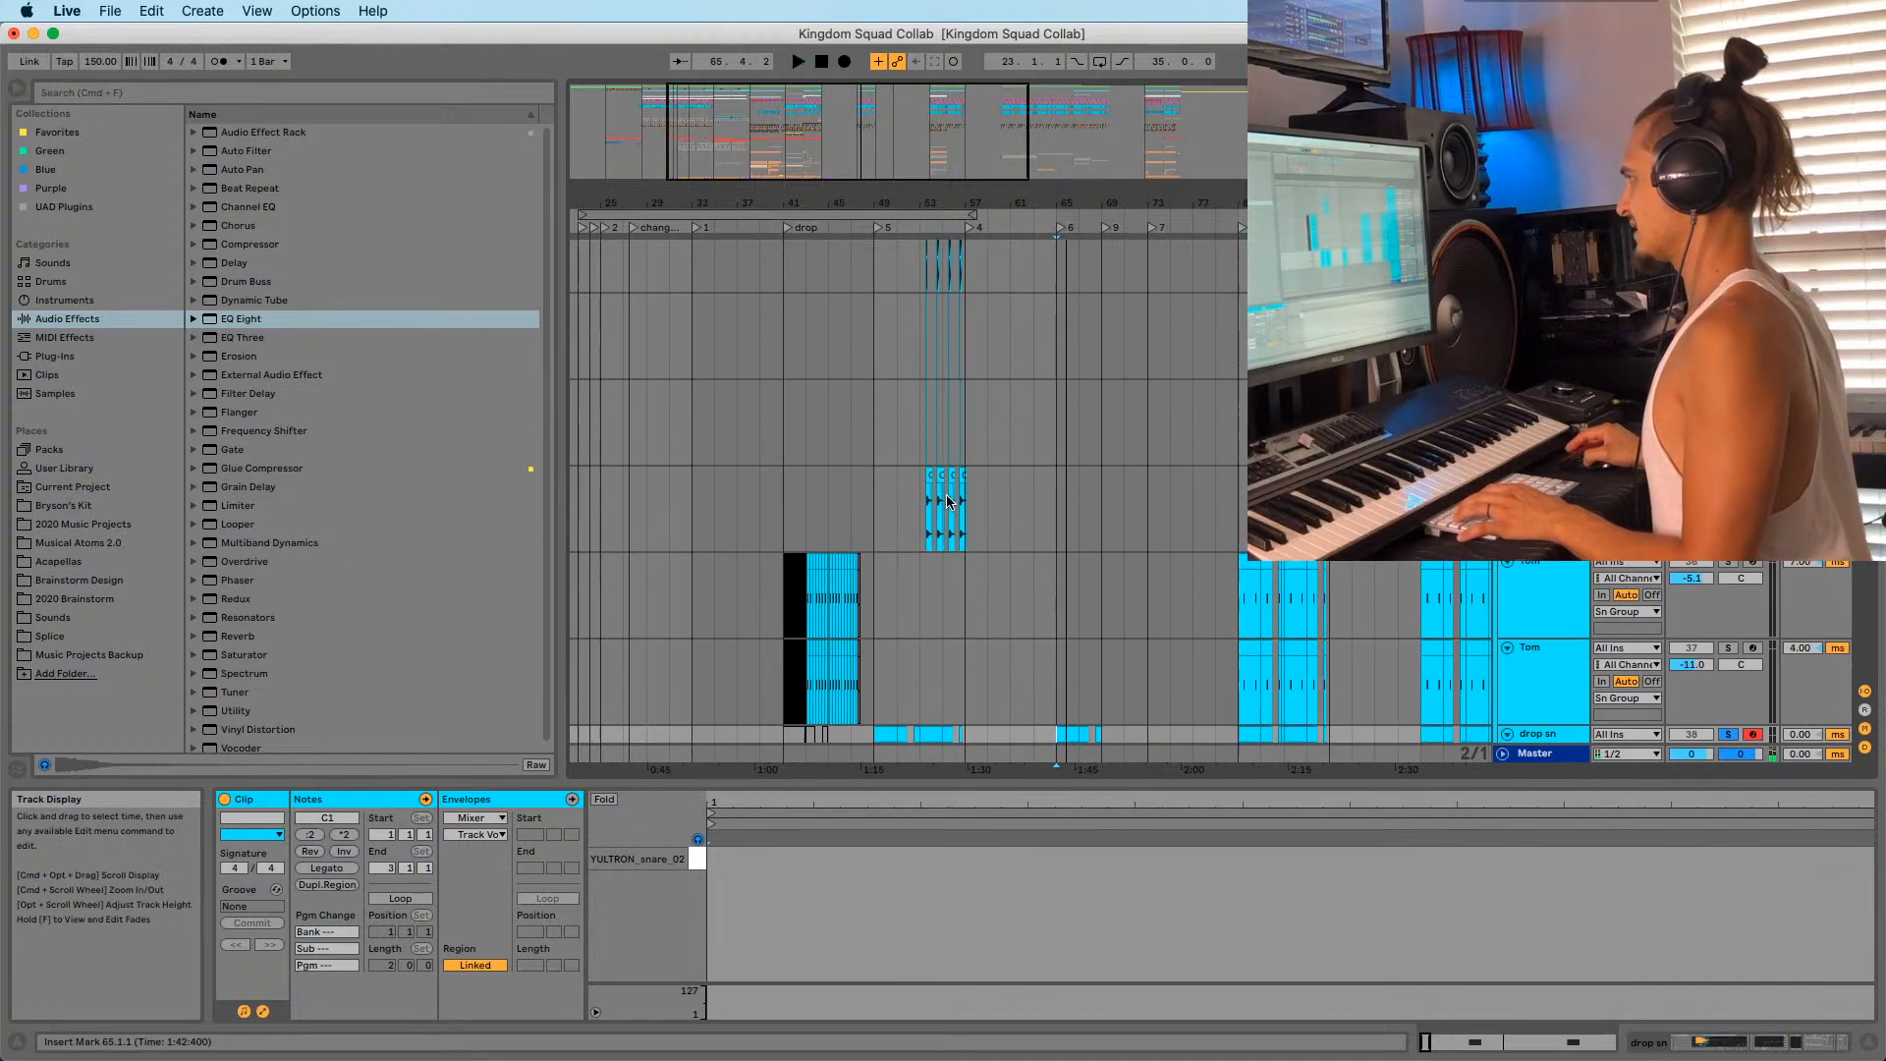
scroll(1041, 472, "down", 8)
key("space")
key("space")
scroll(1090, 461, "up", 5)
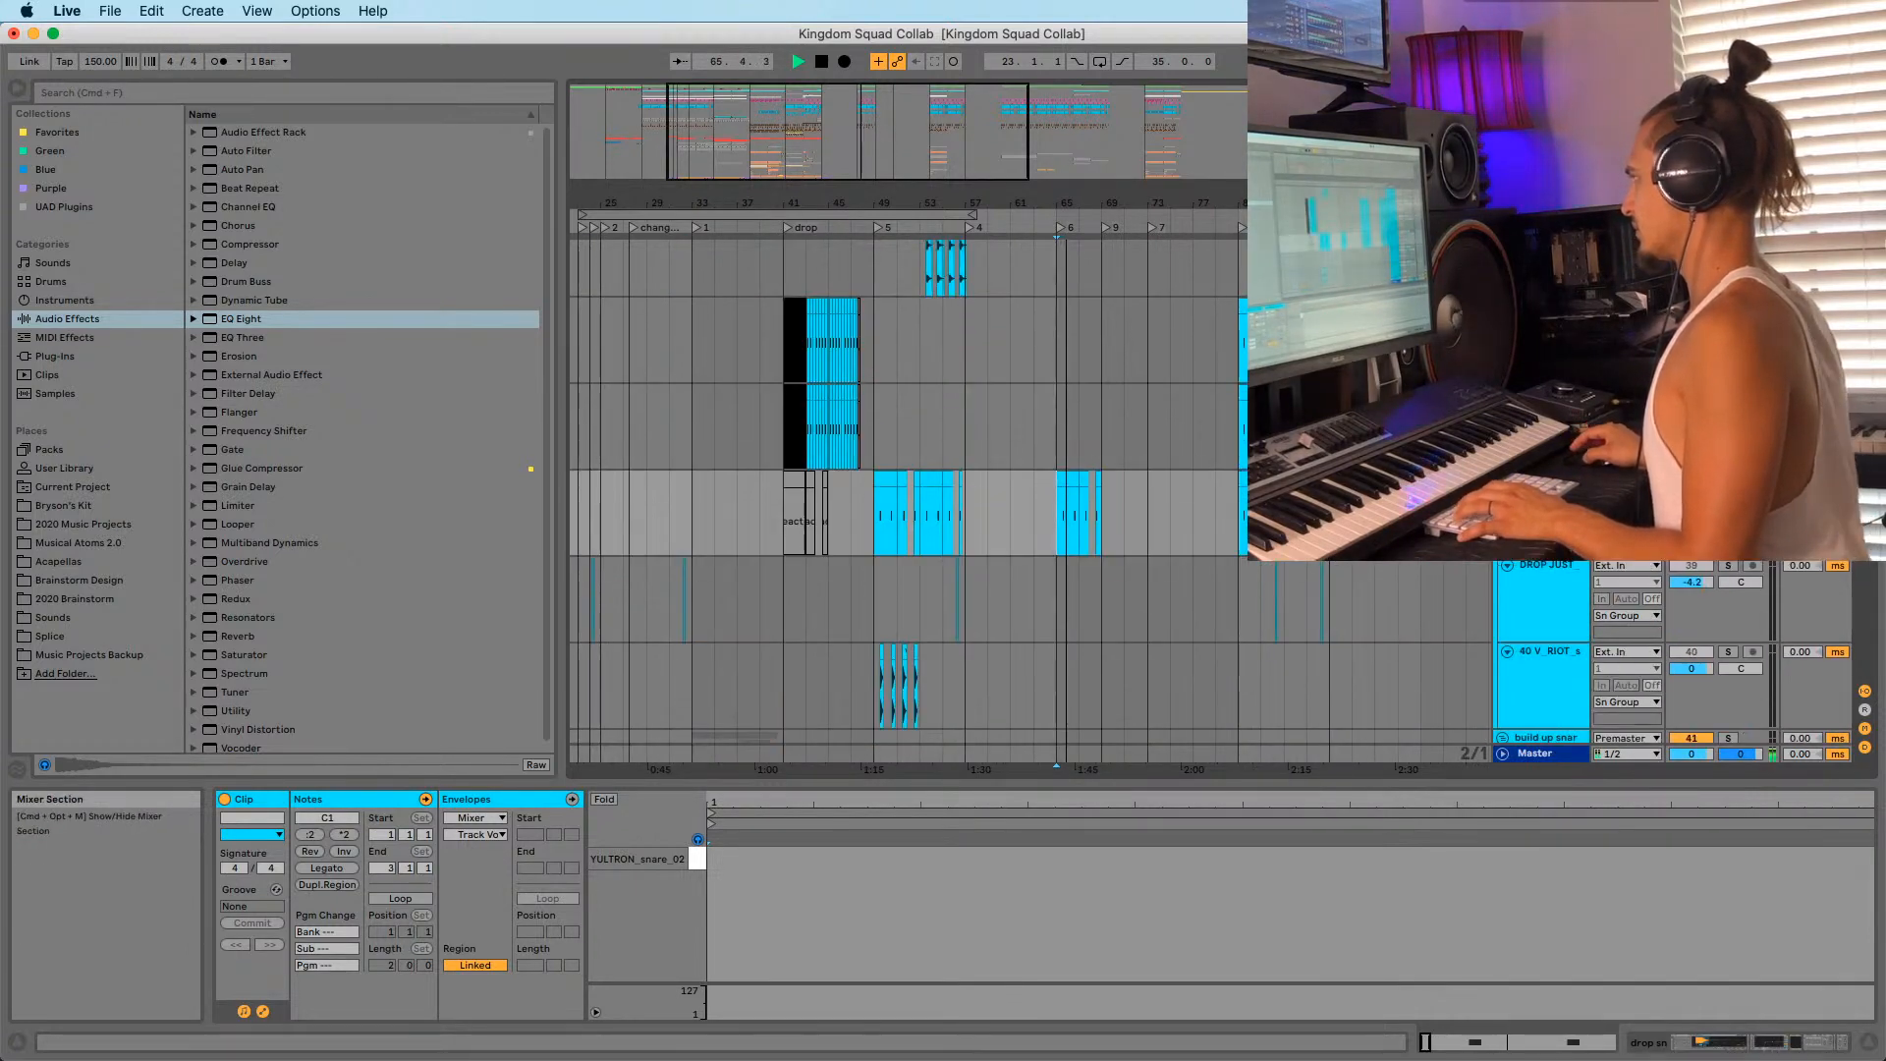
key("space")
key("space")
key("shift+Tab")
key("shift+Tab")
key("shift+Tab")
key("space")
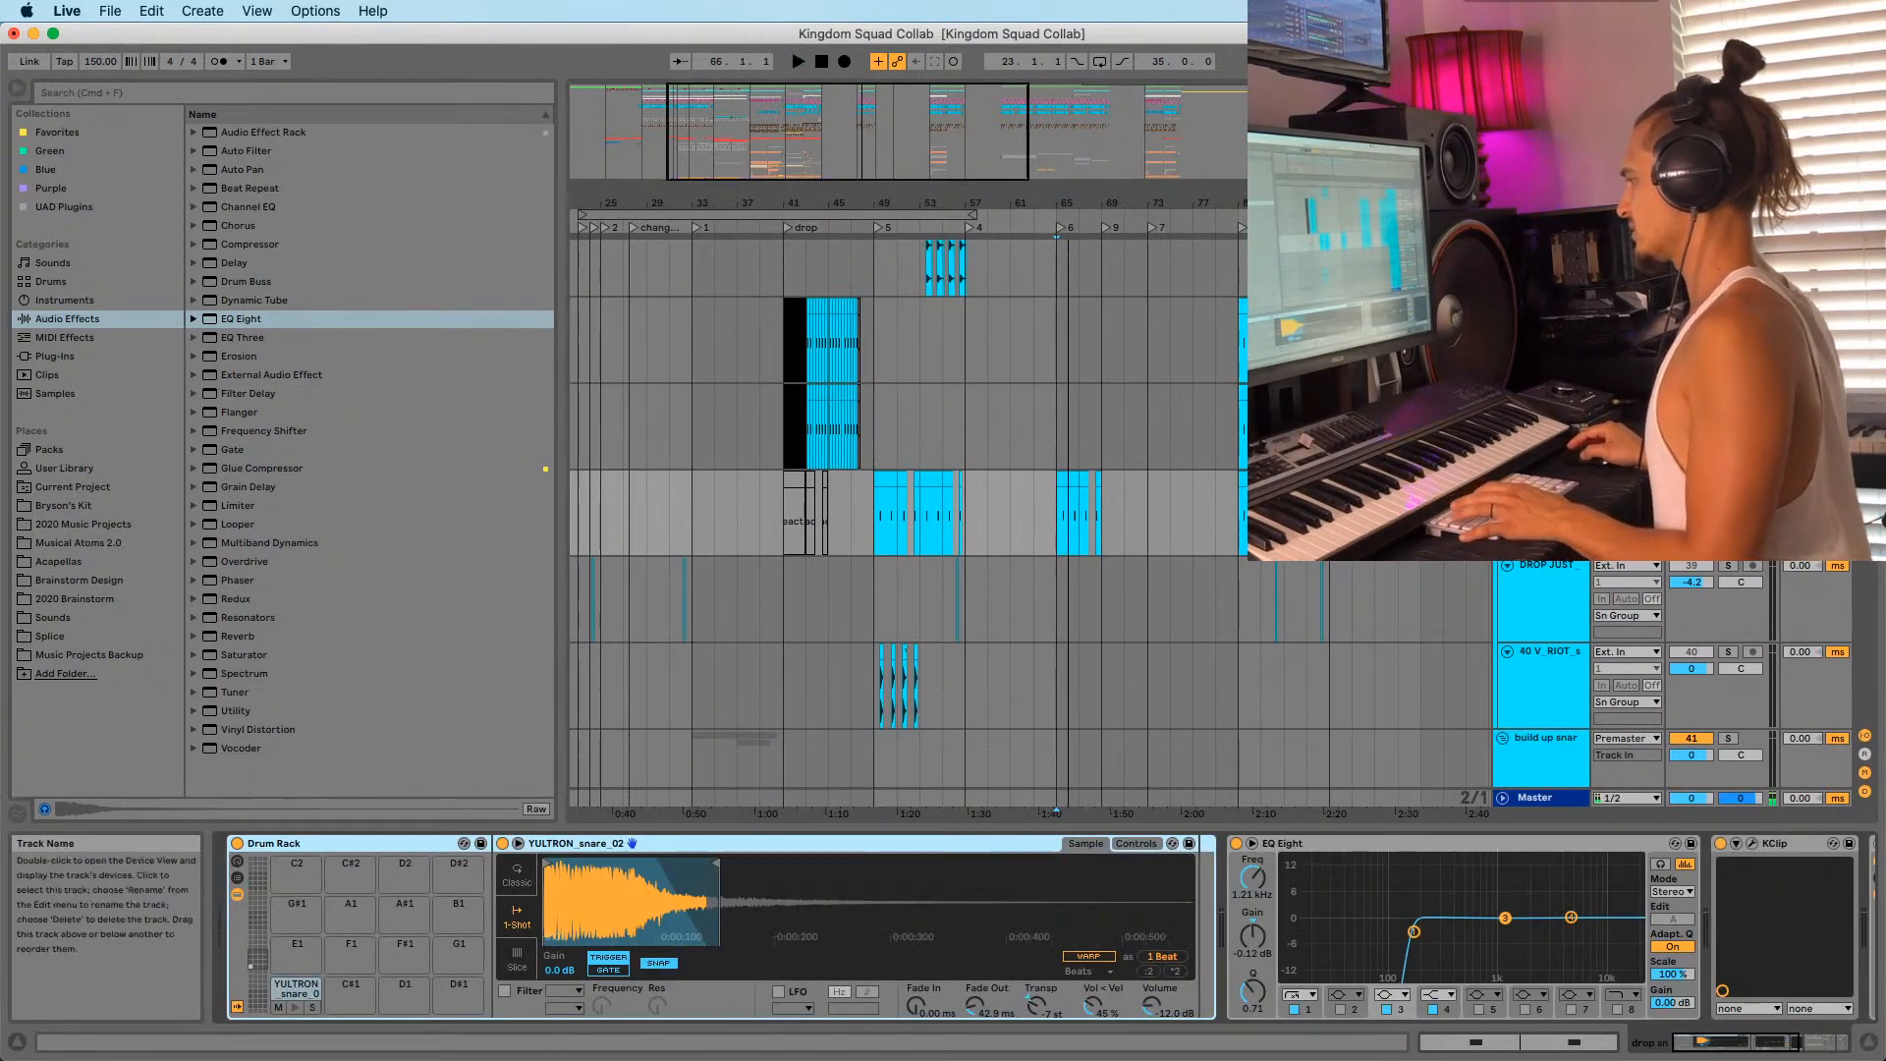
Clear the soloed tracks, zoom to bars 65–67 and select the four snare tracks.
key("space")
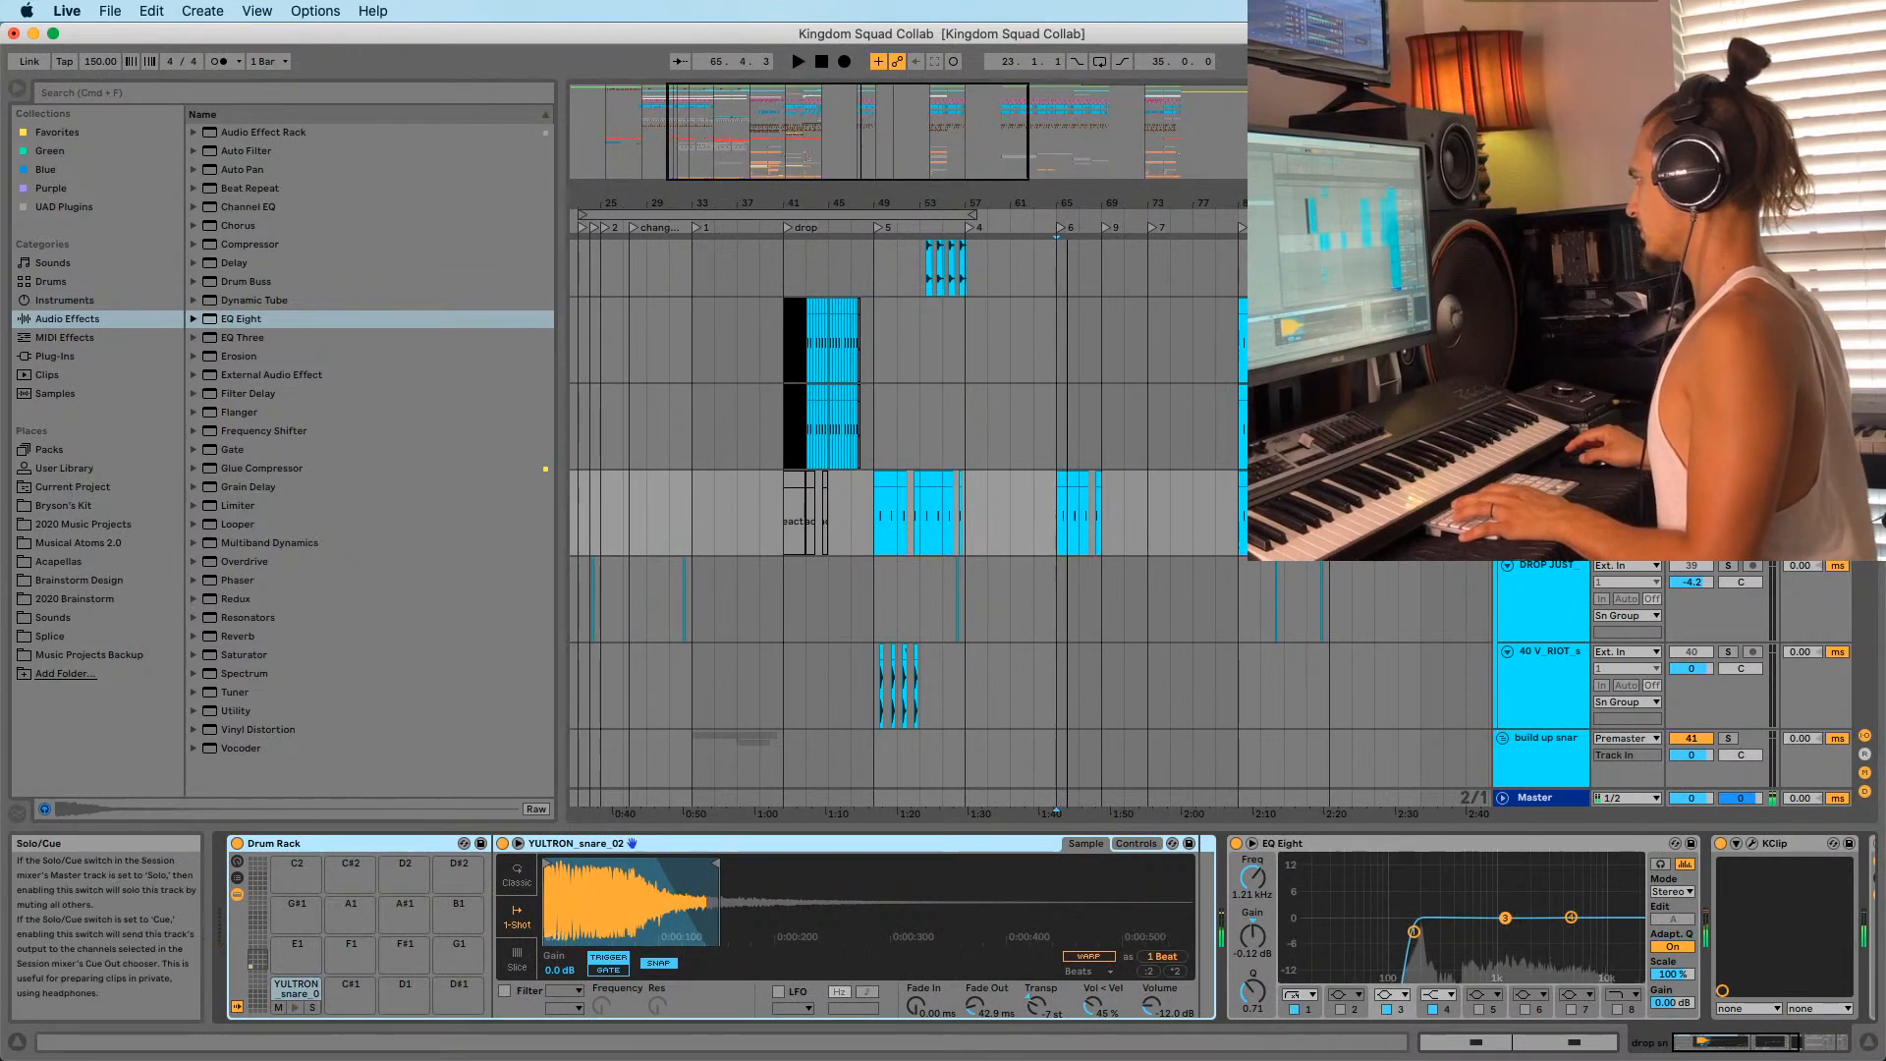
left_click(1728, 479)
key("space")
key("space")
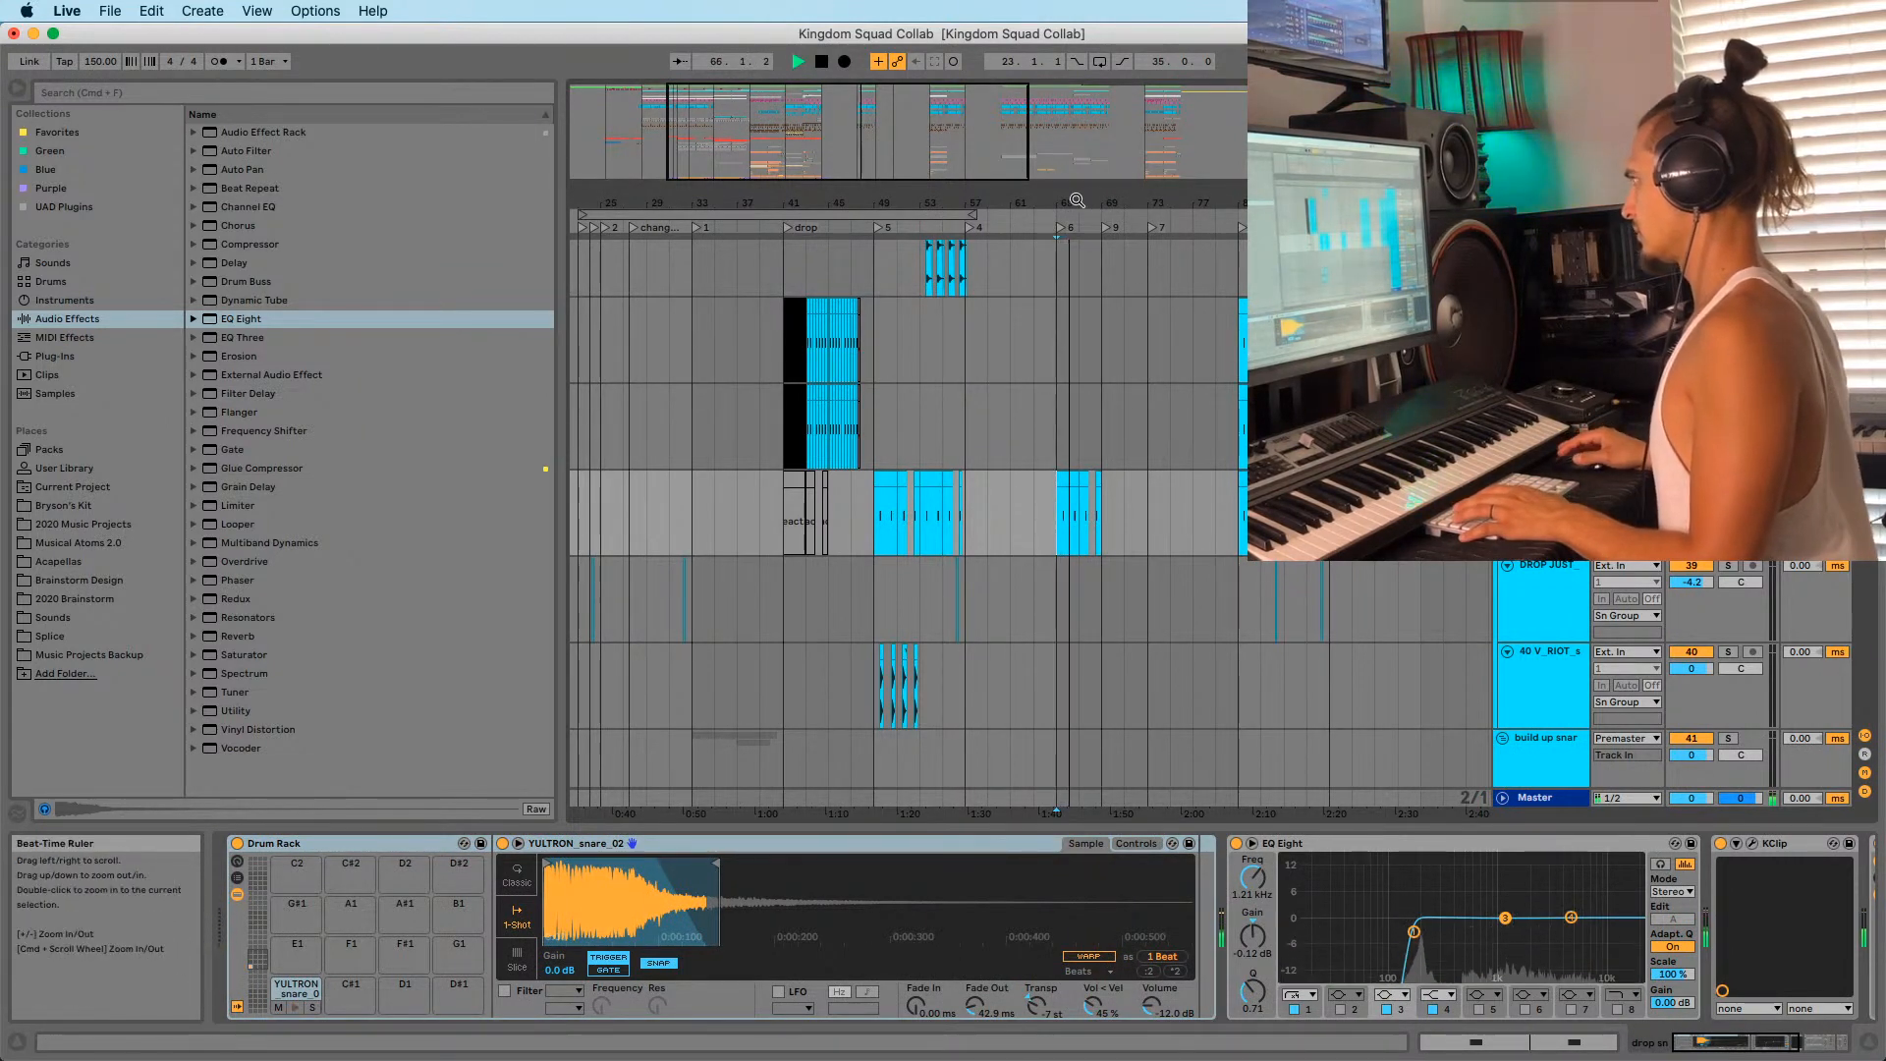
left_click_drag(1074, 202, 1069, 393)
key("space")
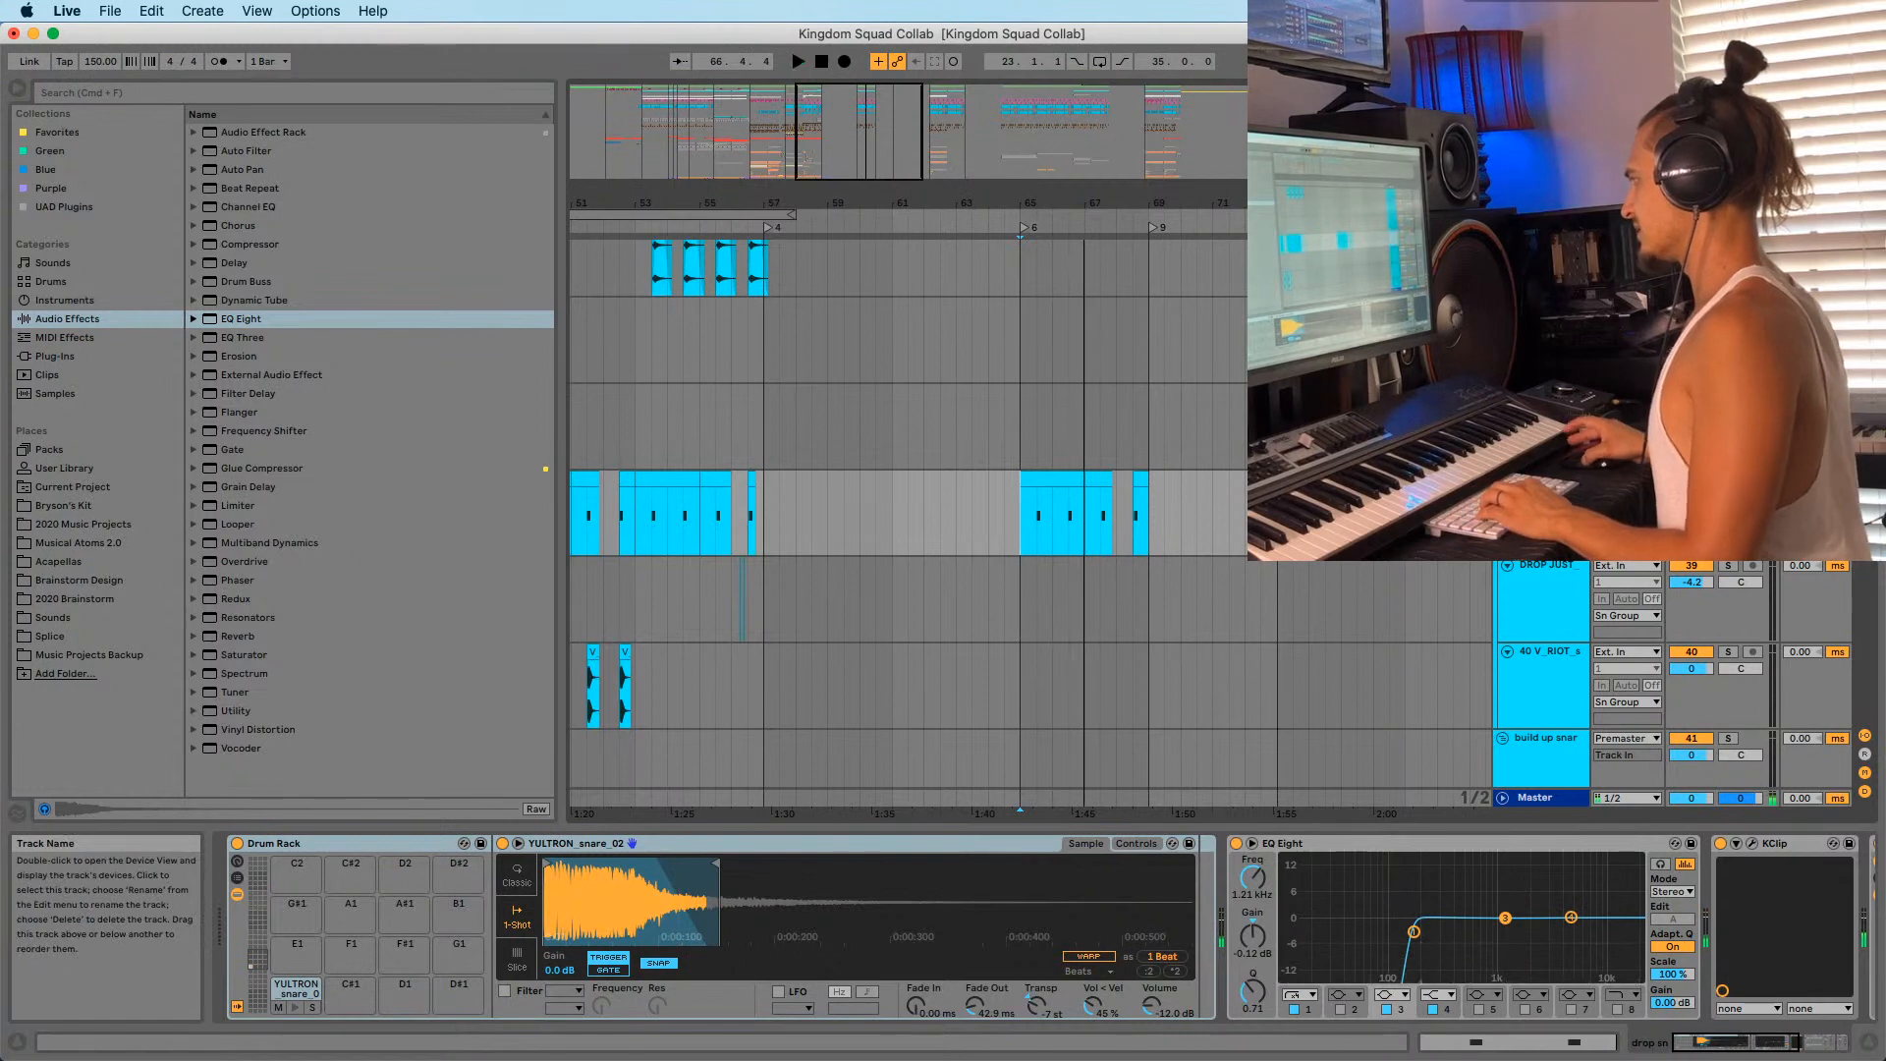
scroll(1565, 617, "up", 6)
left_click(1564, 626)
left_click(1542, 586, "super")
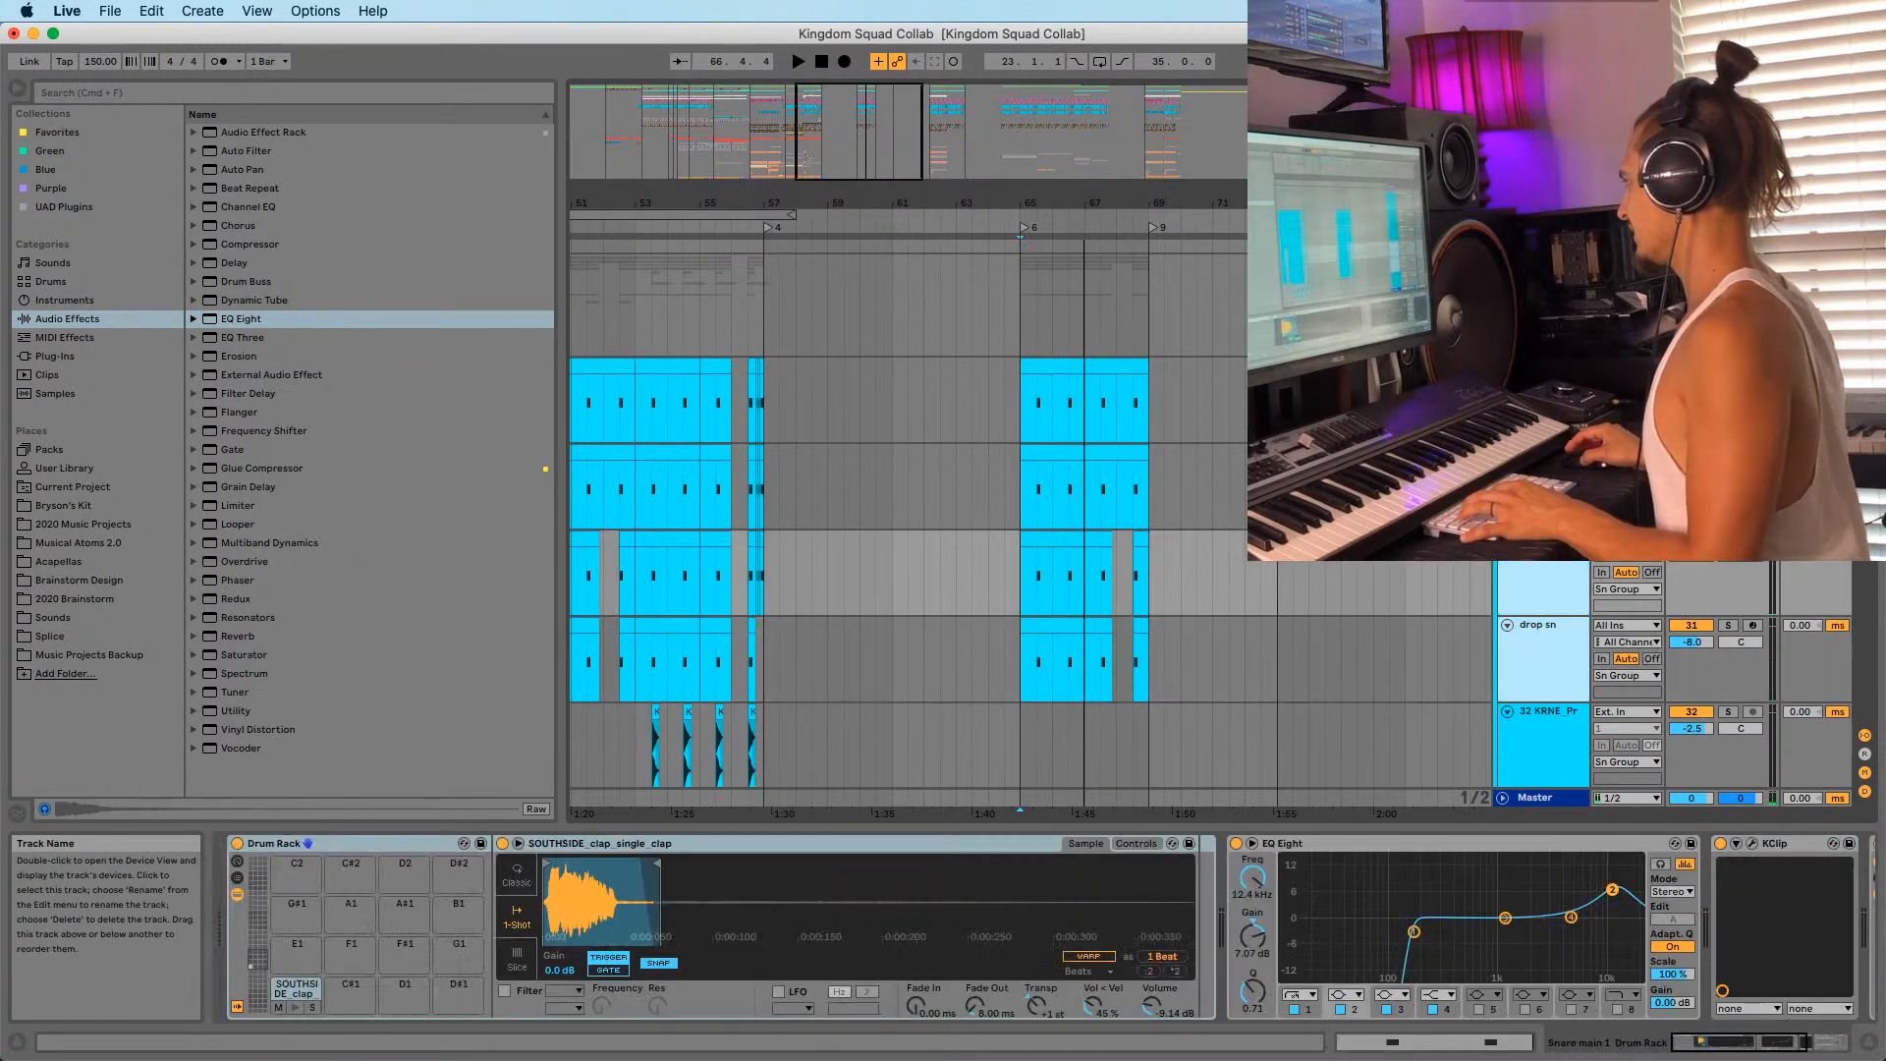
left_click(1541, 486, "super")
left_click(1540, 400, "super")
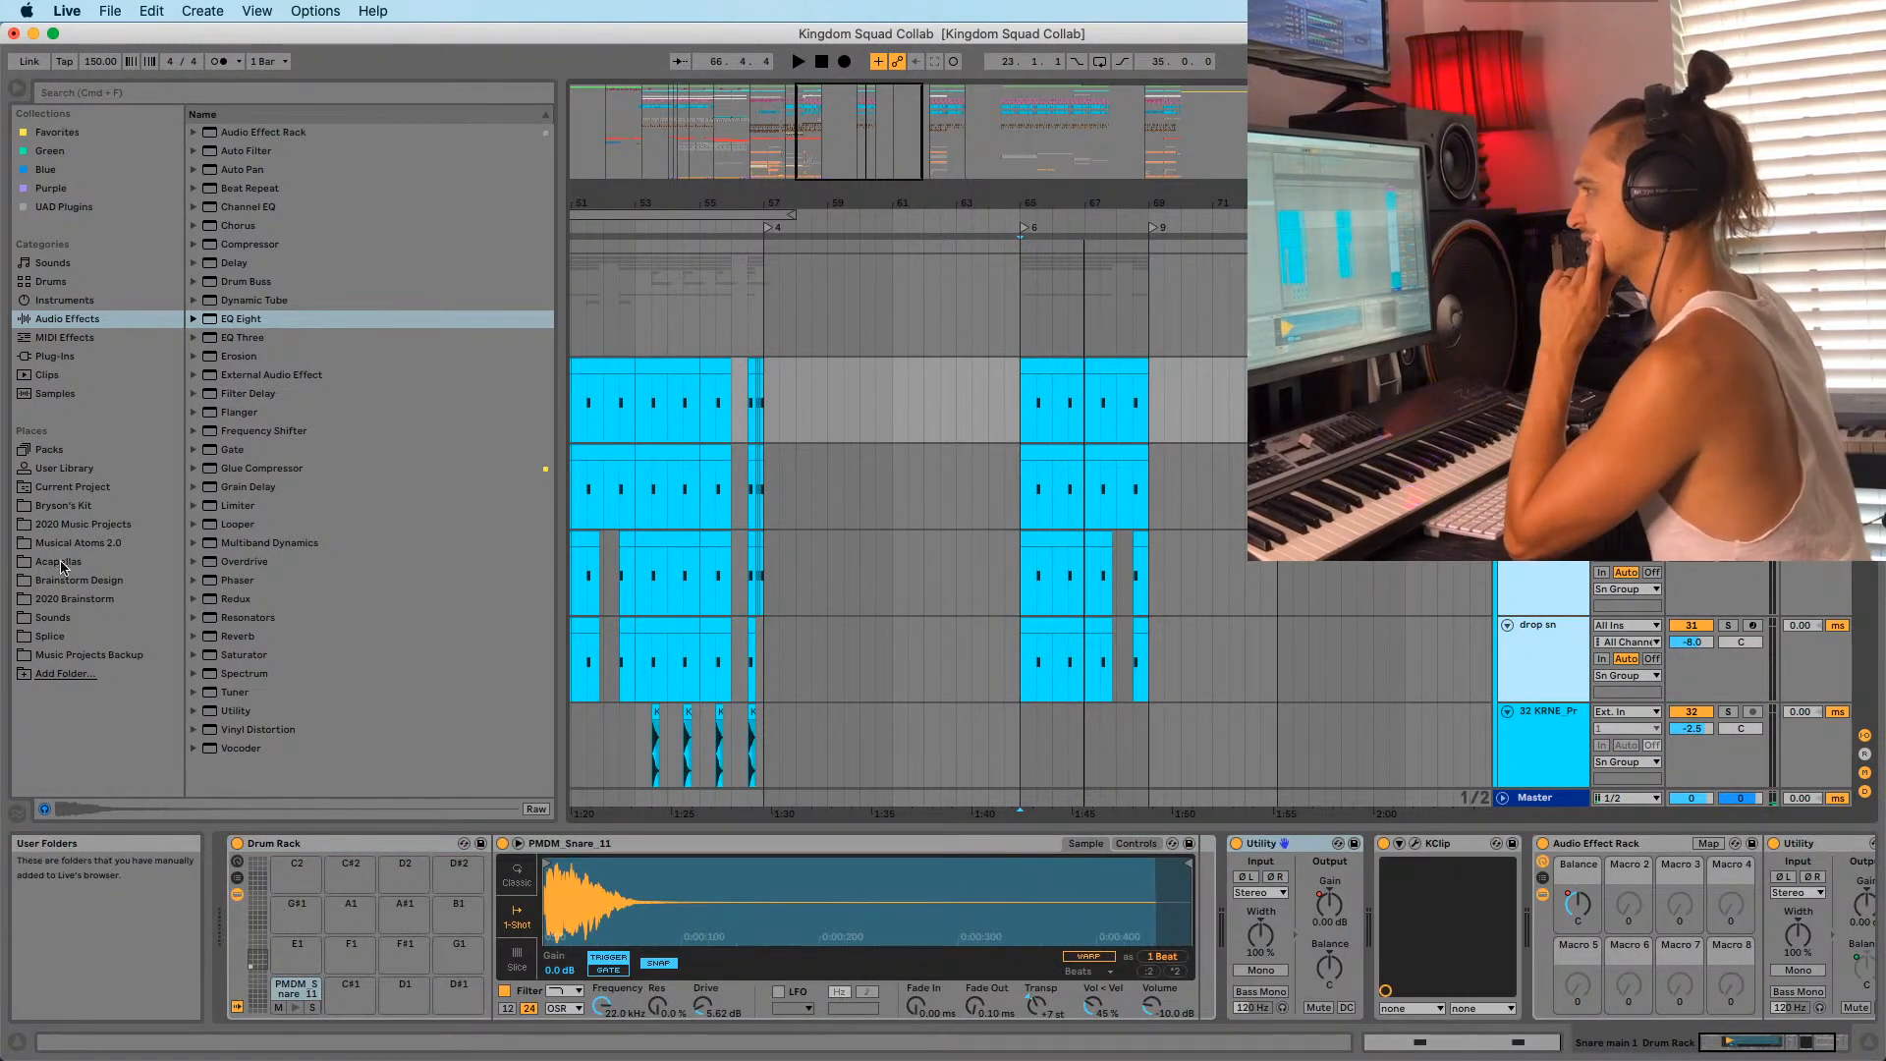
Browse to the personal kit folder's Drums > 2020 subfolder.
left_click(99, 579)
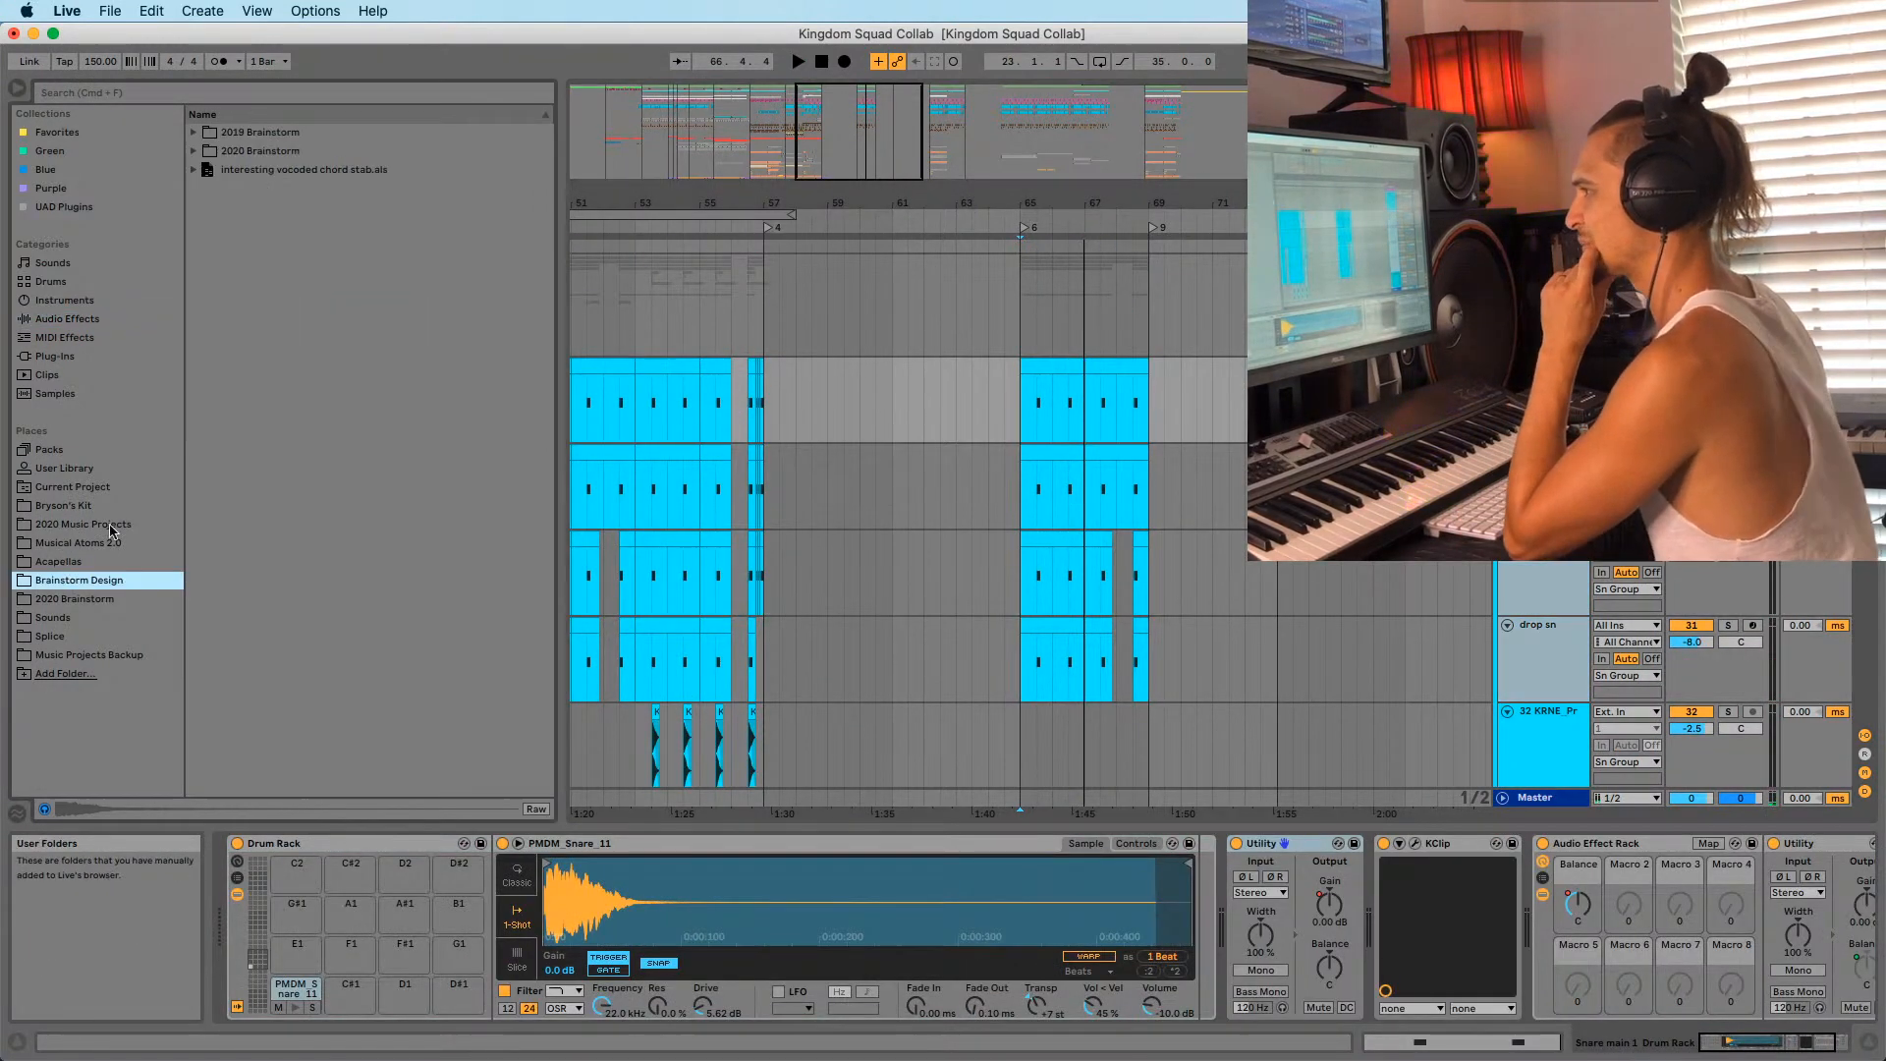
left_click(49, 599)
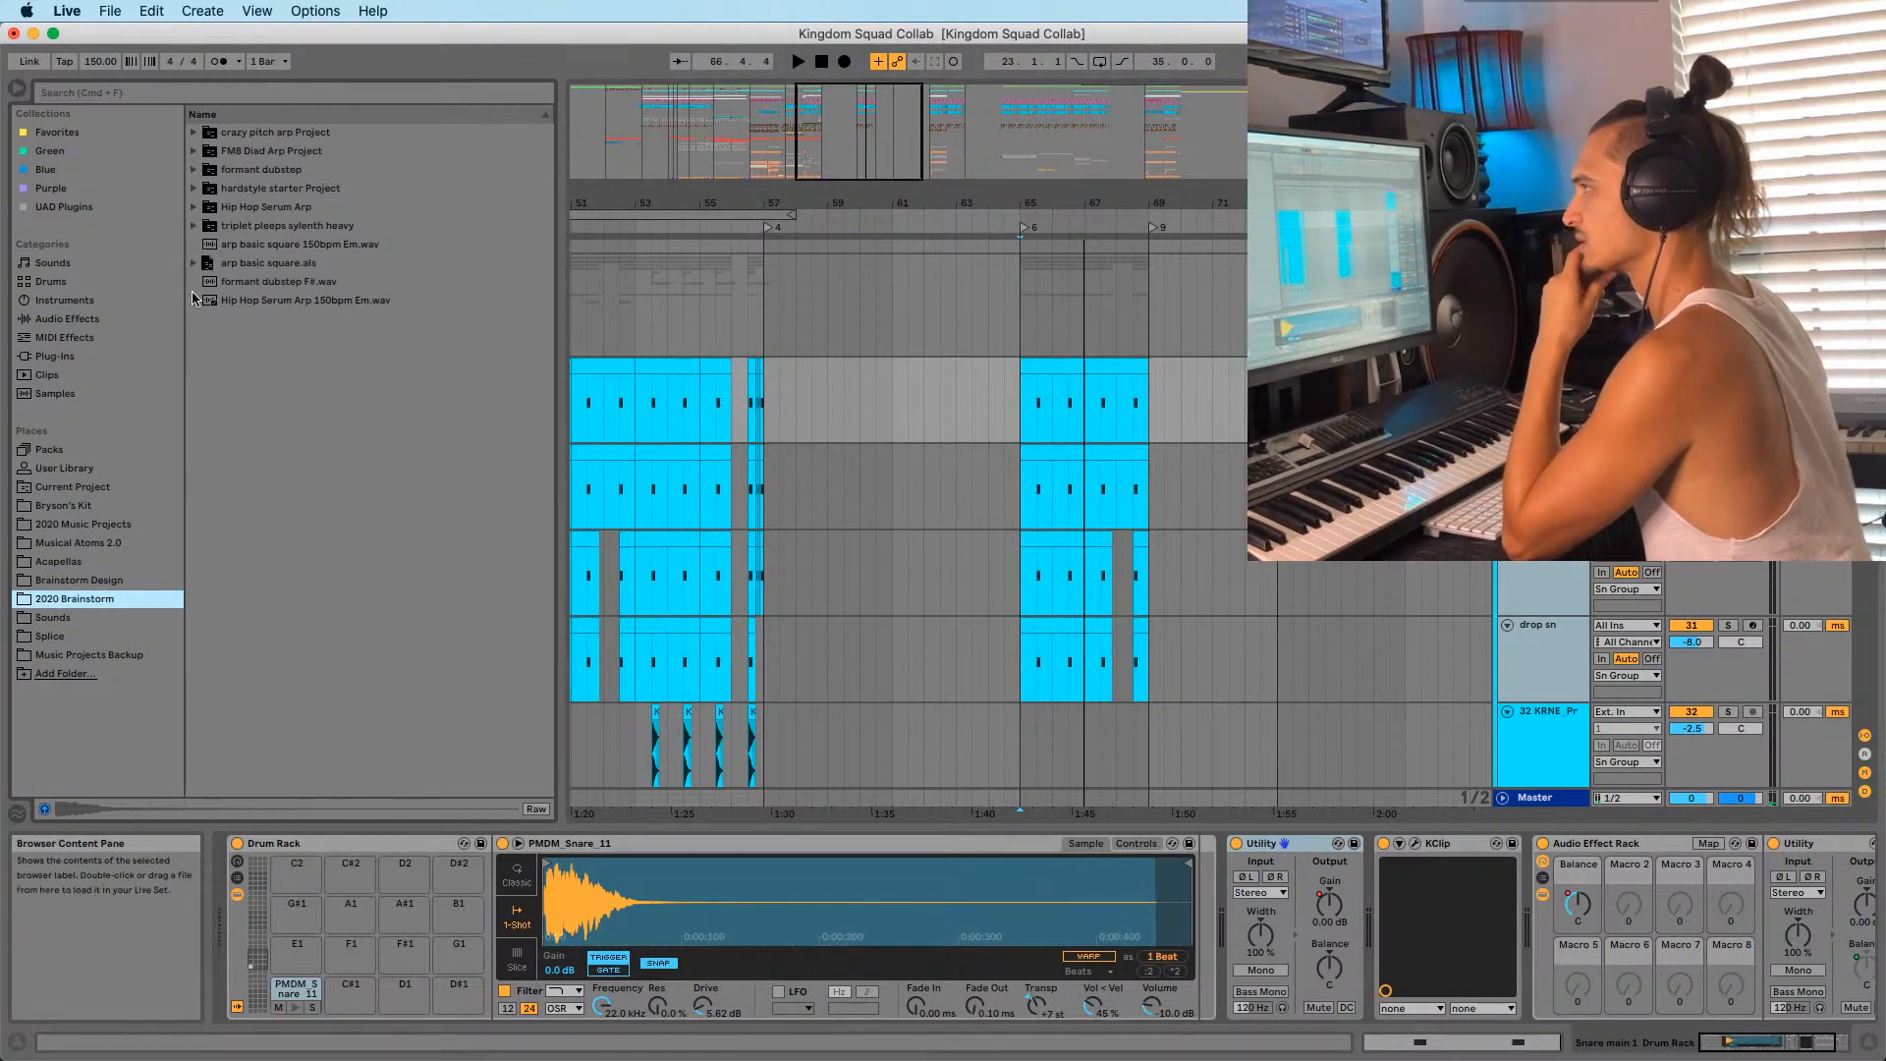
left_click(95, 580)
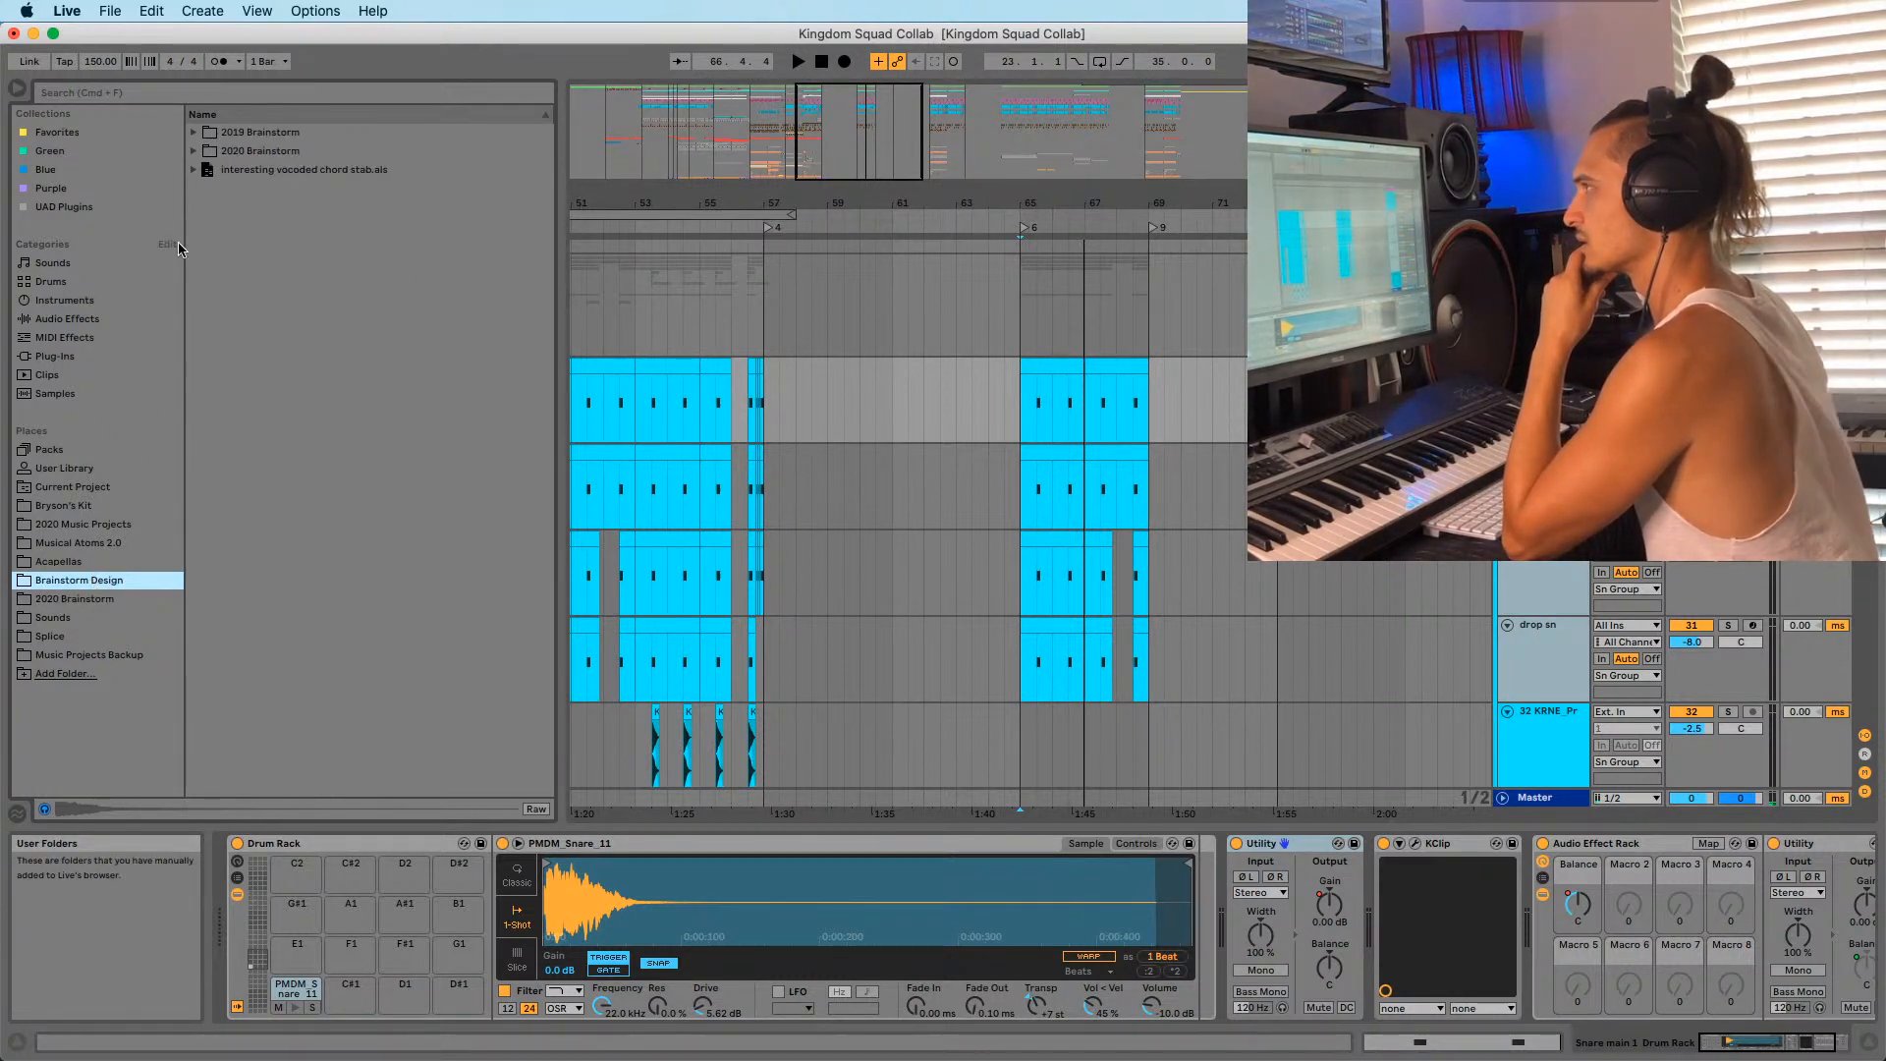
left_click(193, 151)
left_click(193, 152)
left_click(83, 505)
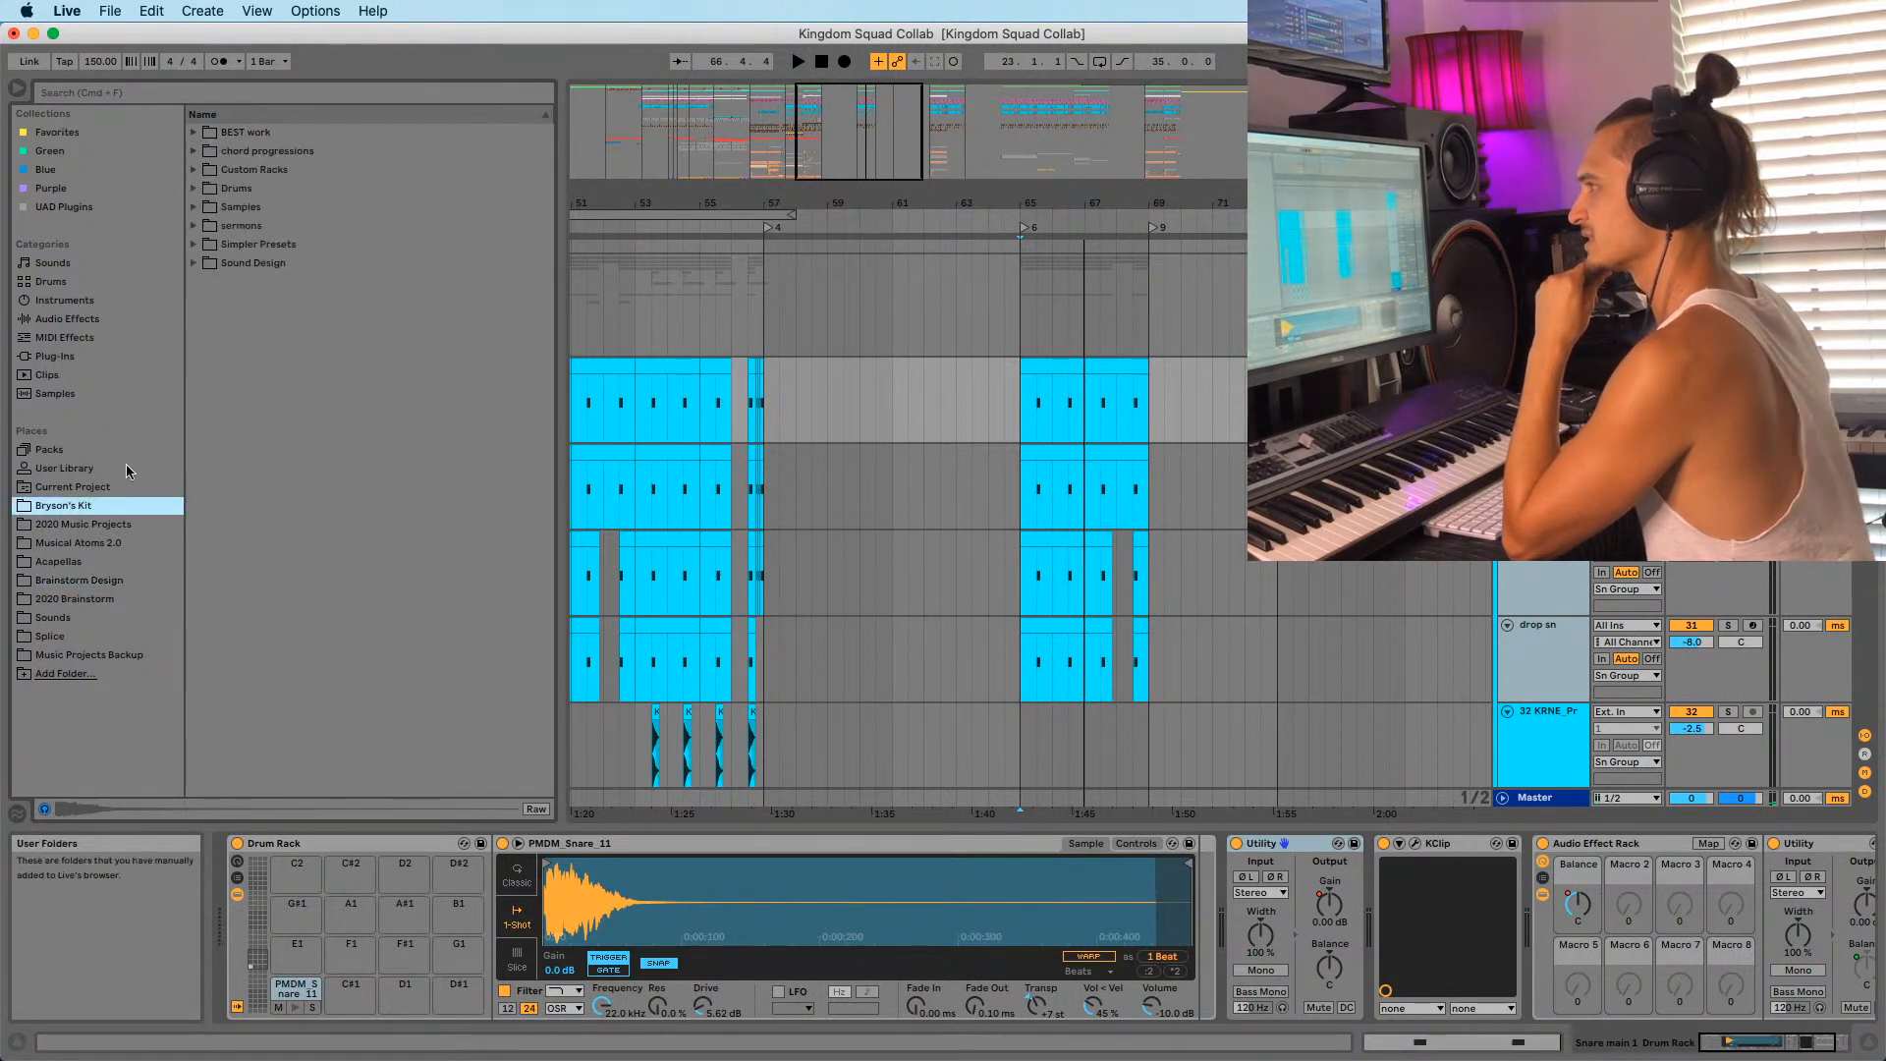
left_click(194, 188)
left_click(206, 262)
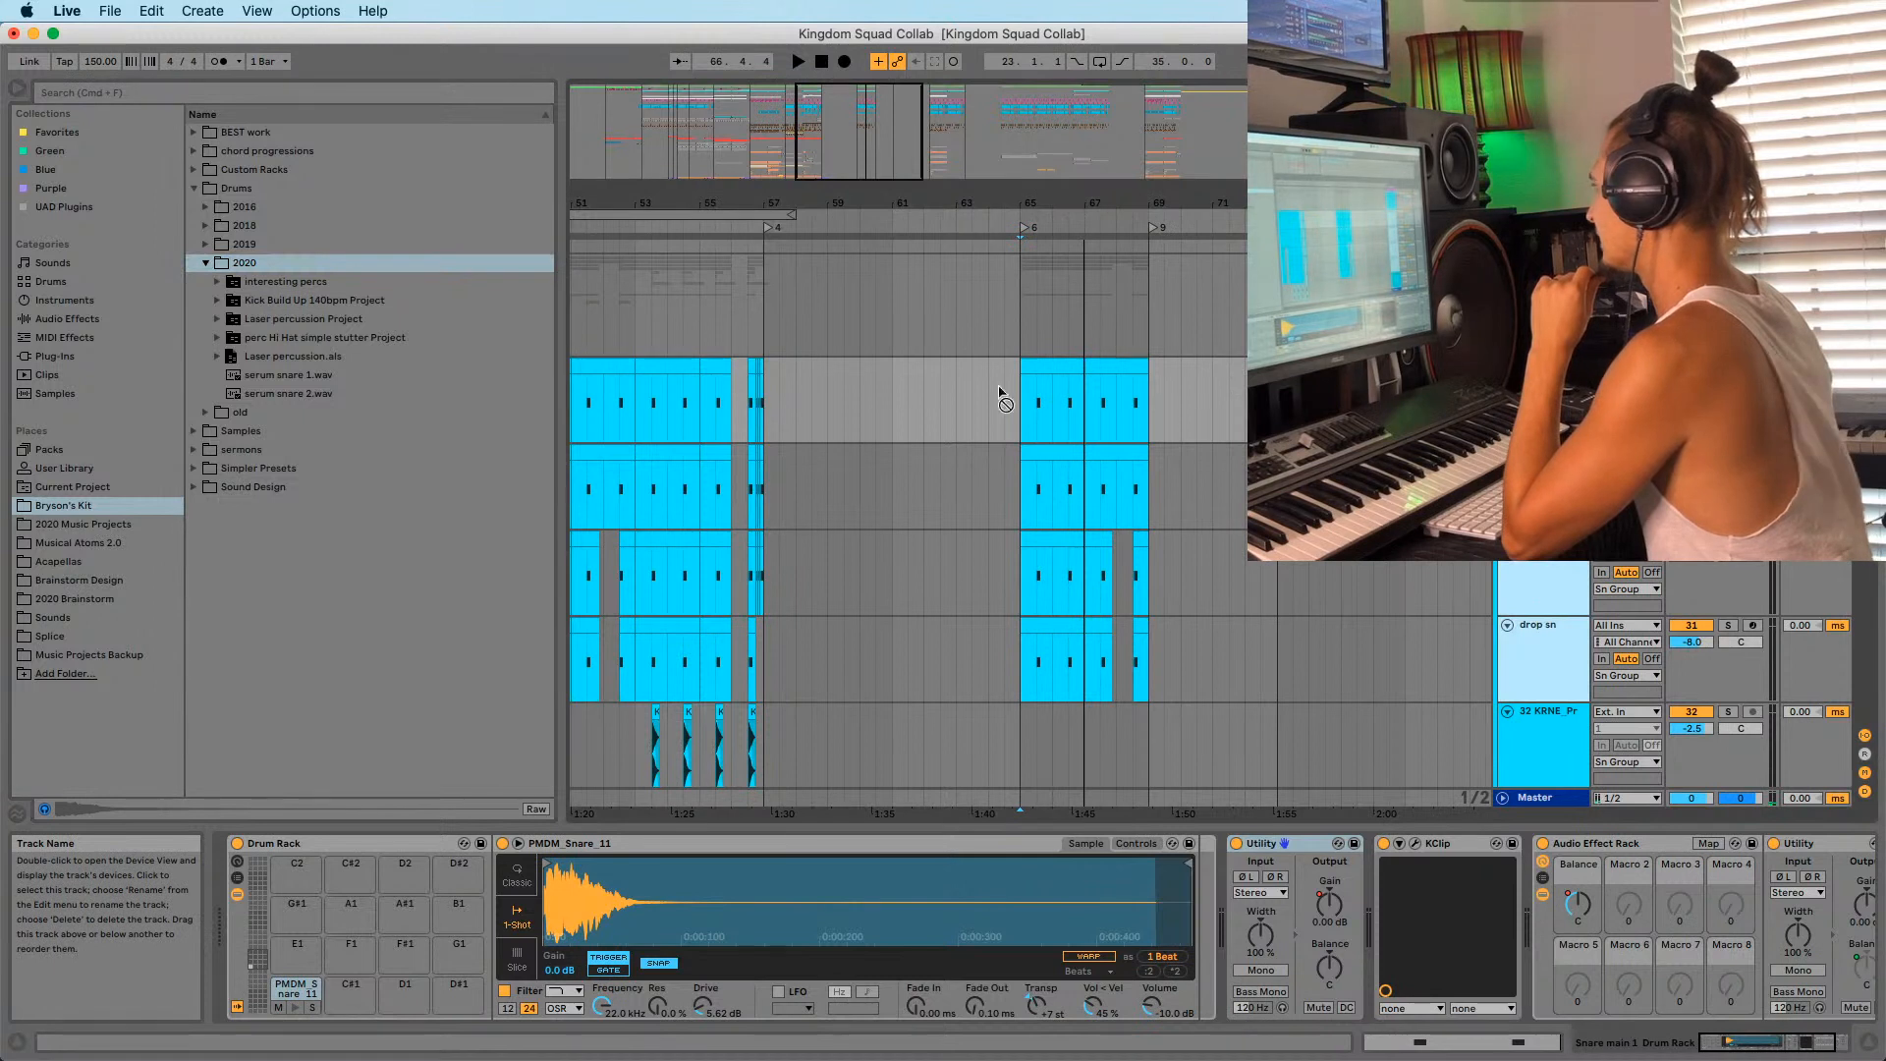
Save the snare Drum Rack into 2020 as 'Cool Snare', naming its project folder Cool Snare.
left_click_drag(253, 294, 278, 296)
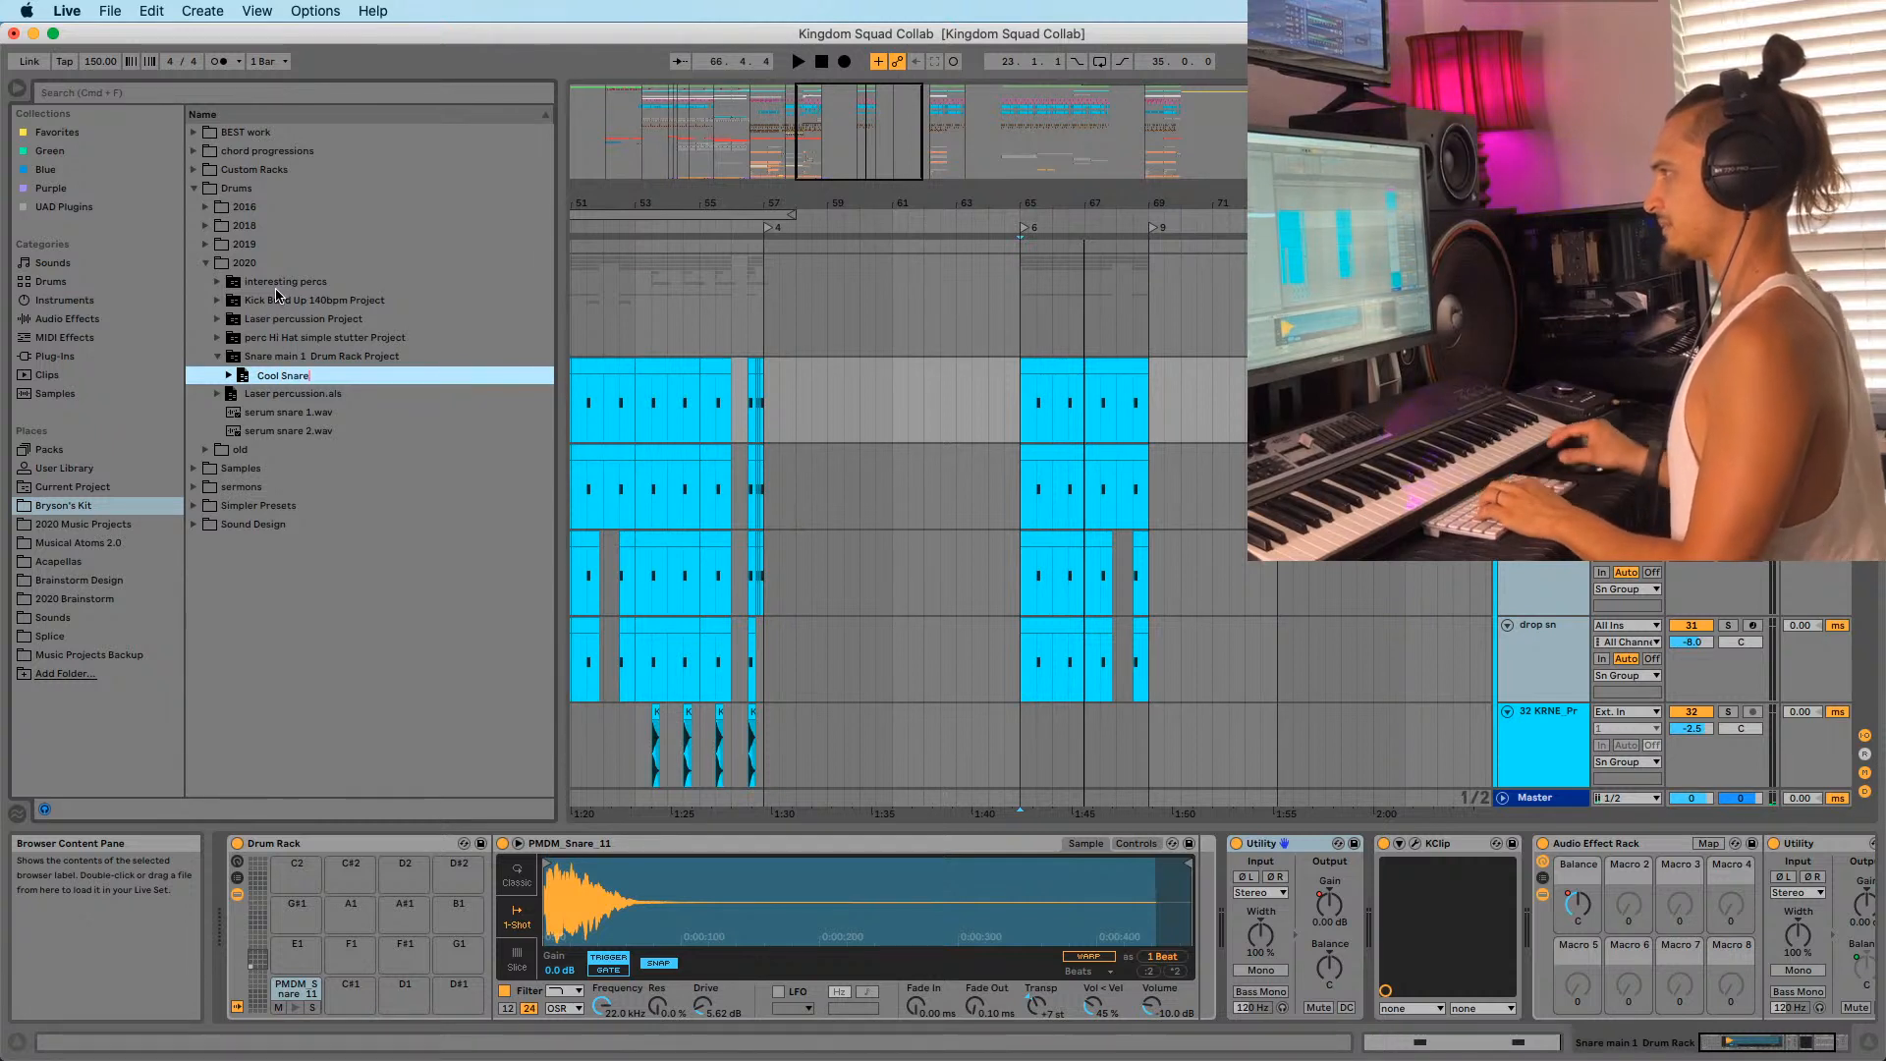
key("Return")
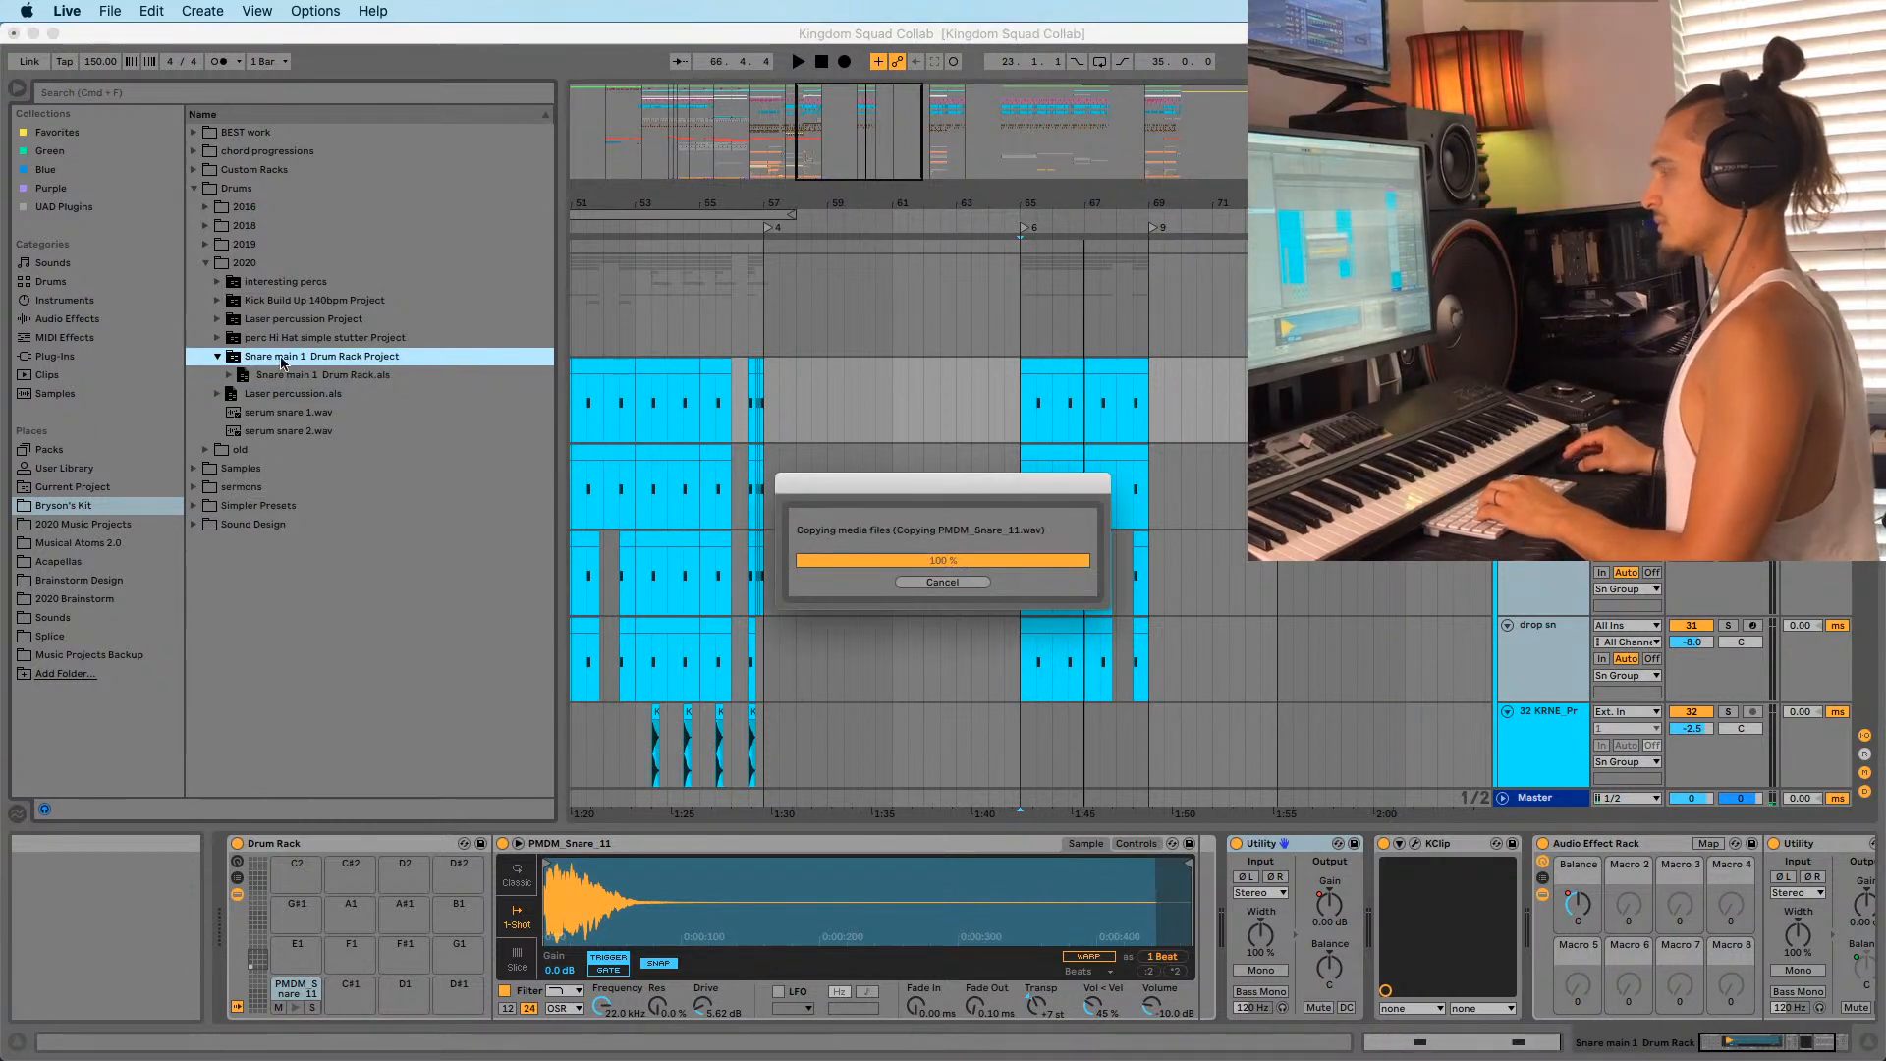
left_click(288, 360)
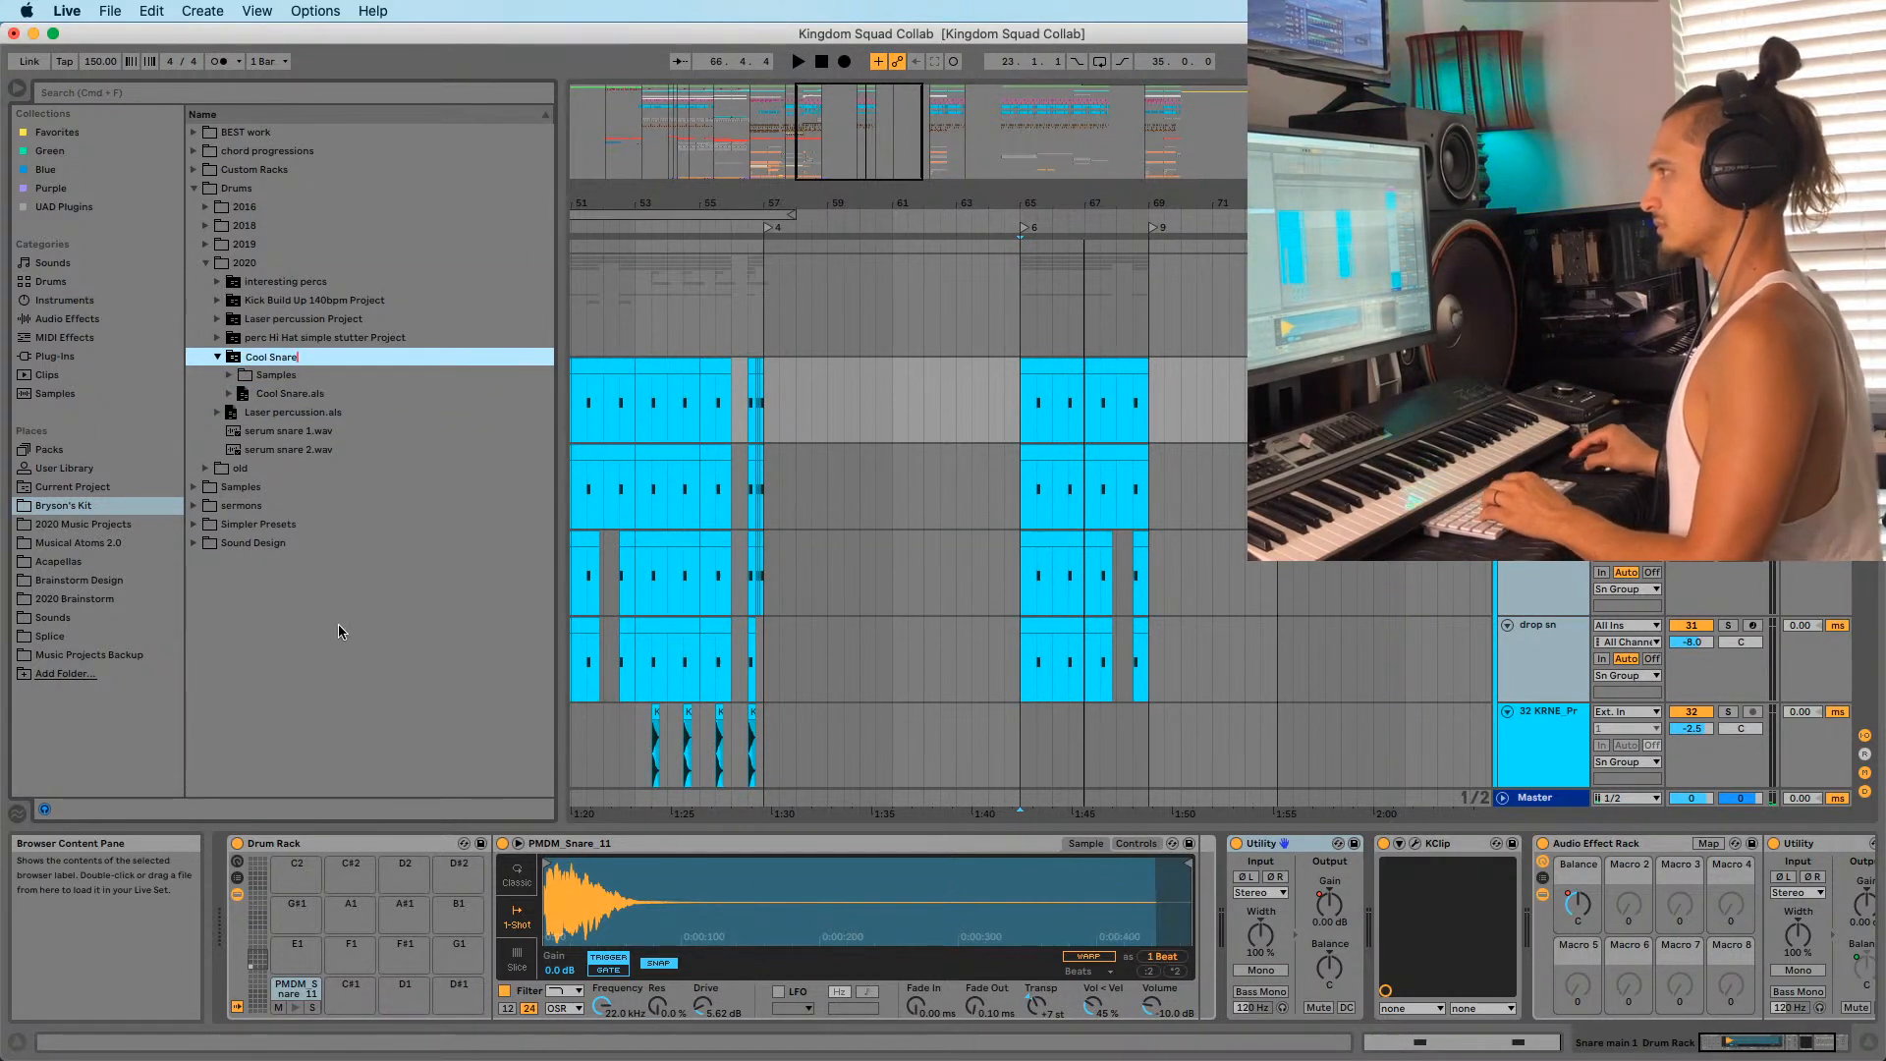
key("Return")
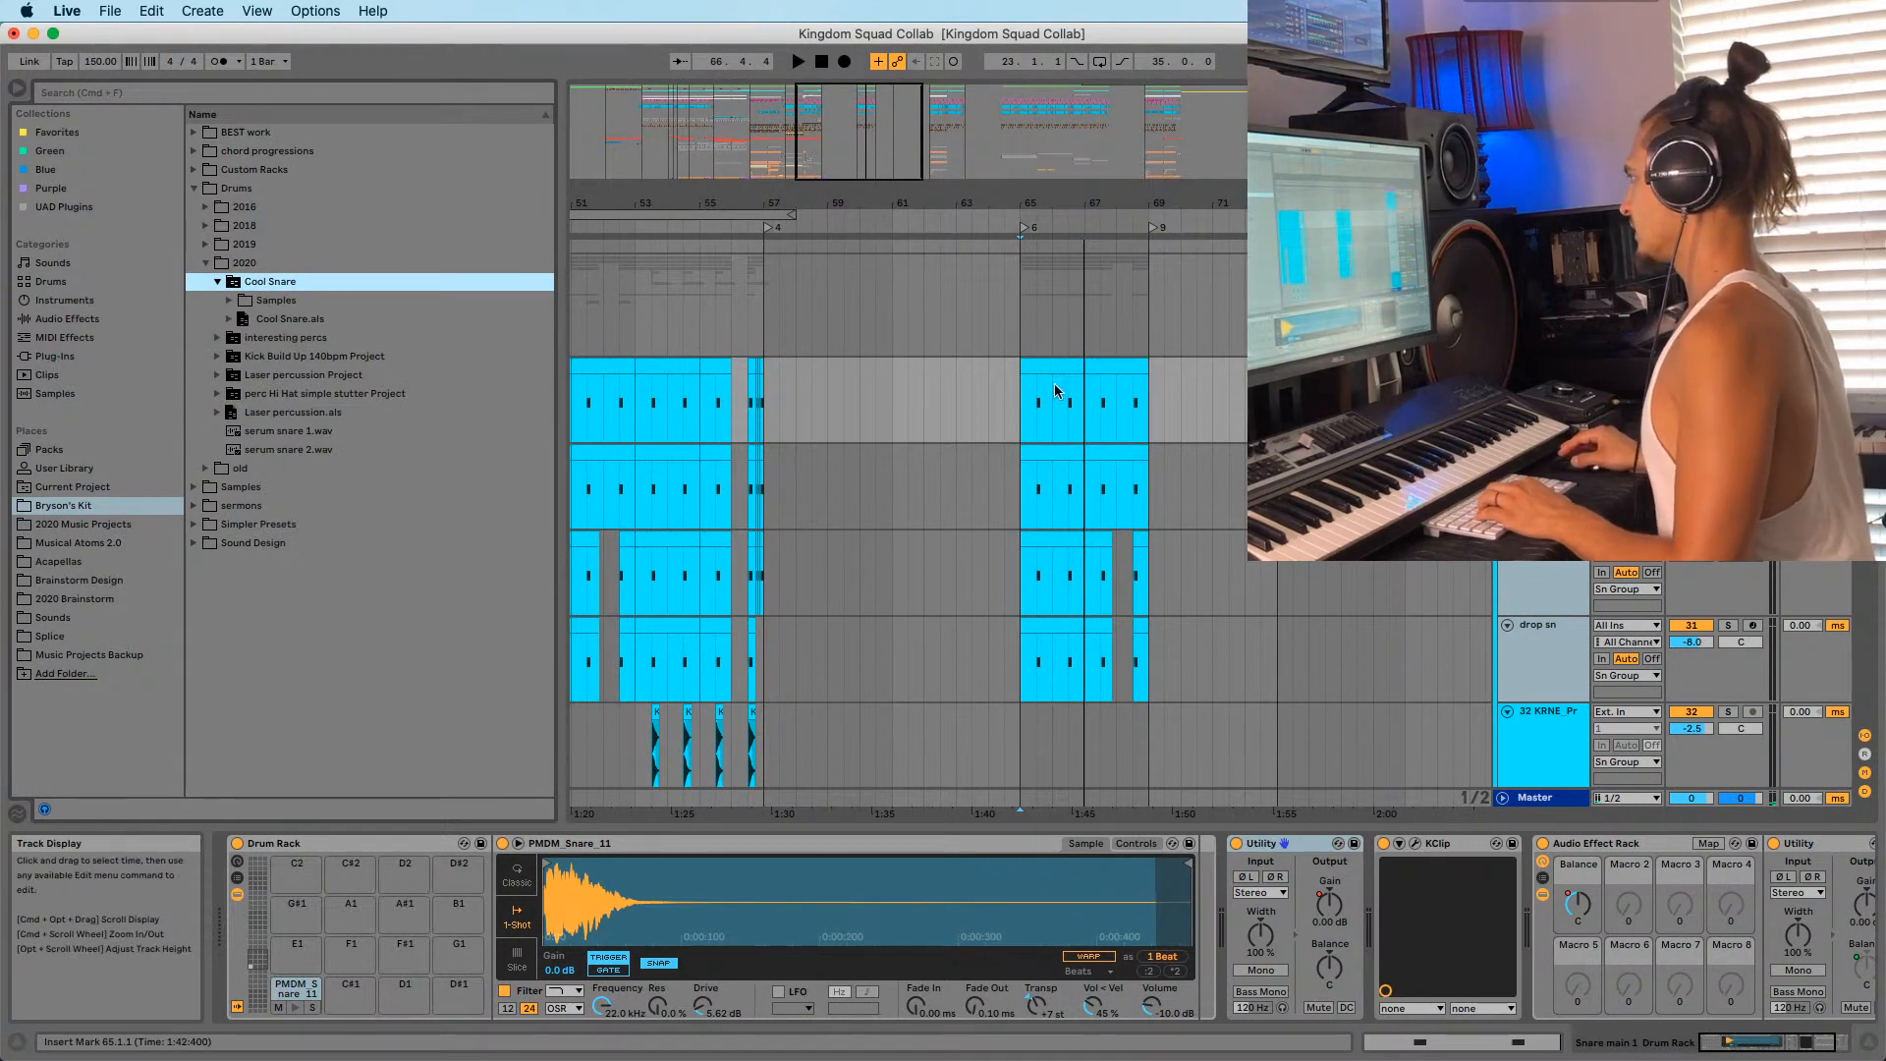
left_click(1503, 263)
Select bars 65–69 across the tracks.
scroll(1128, 535, "up", 20)
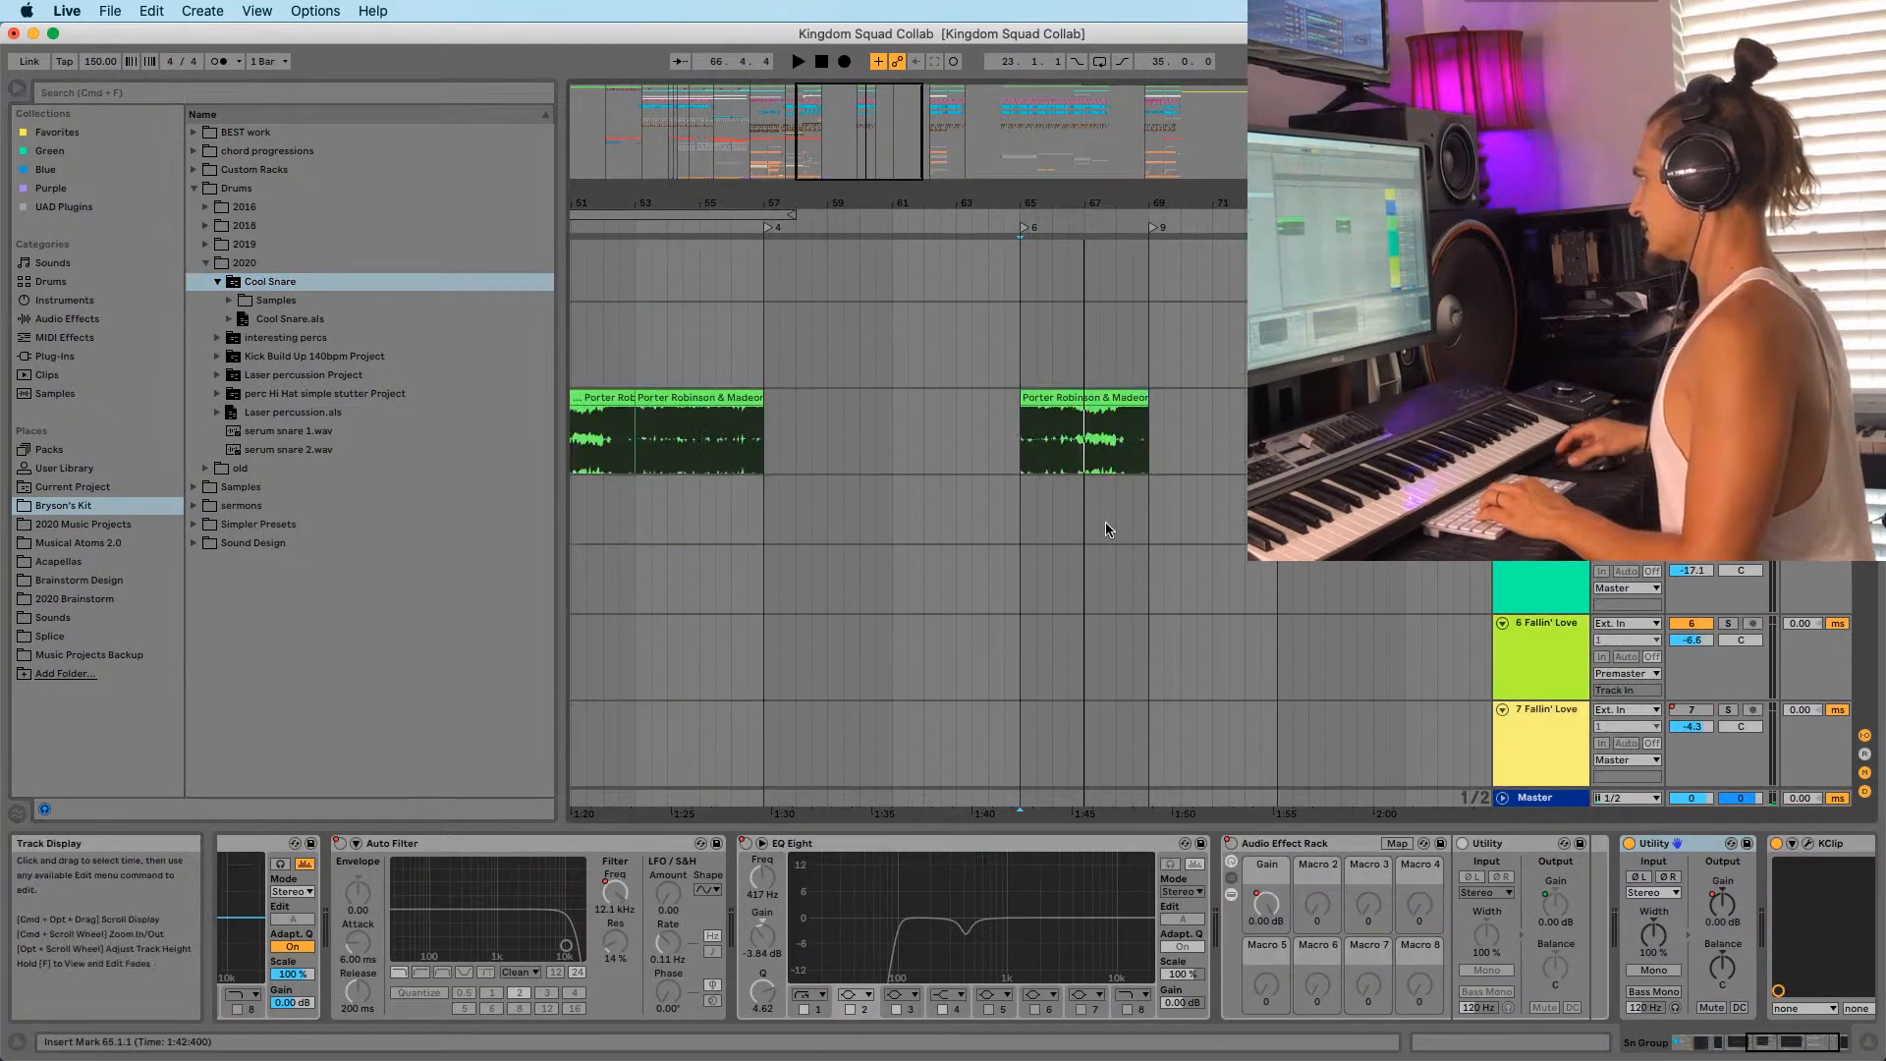
left_click(1036, 334)
scroll(1354, 694, "down", 15)
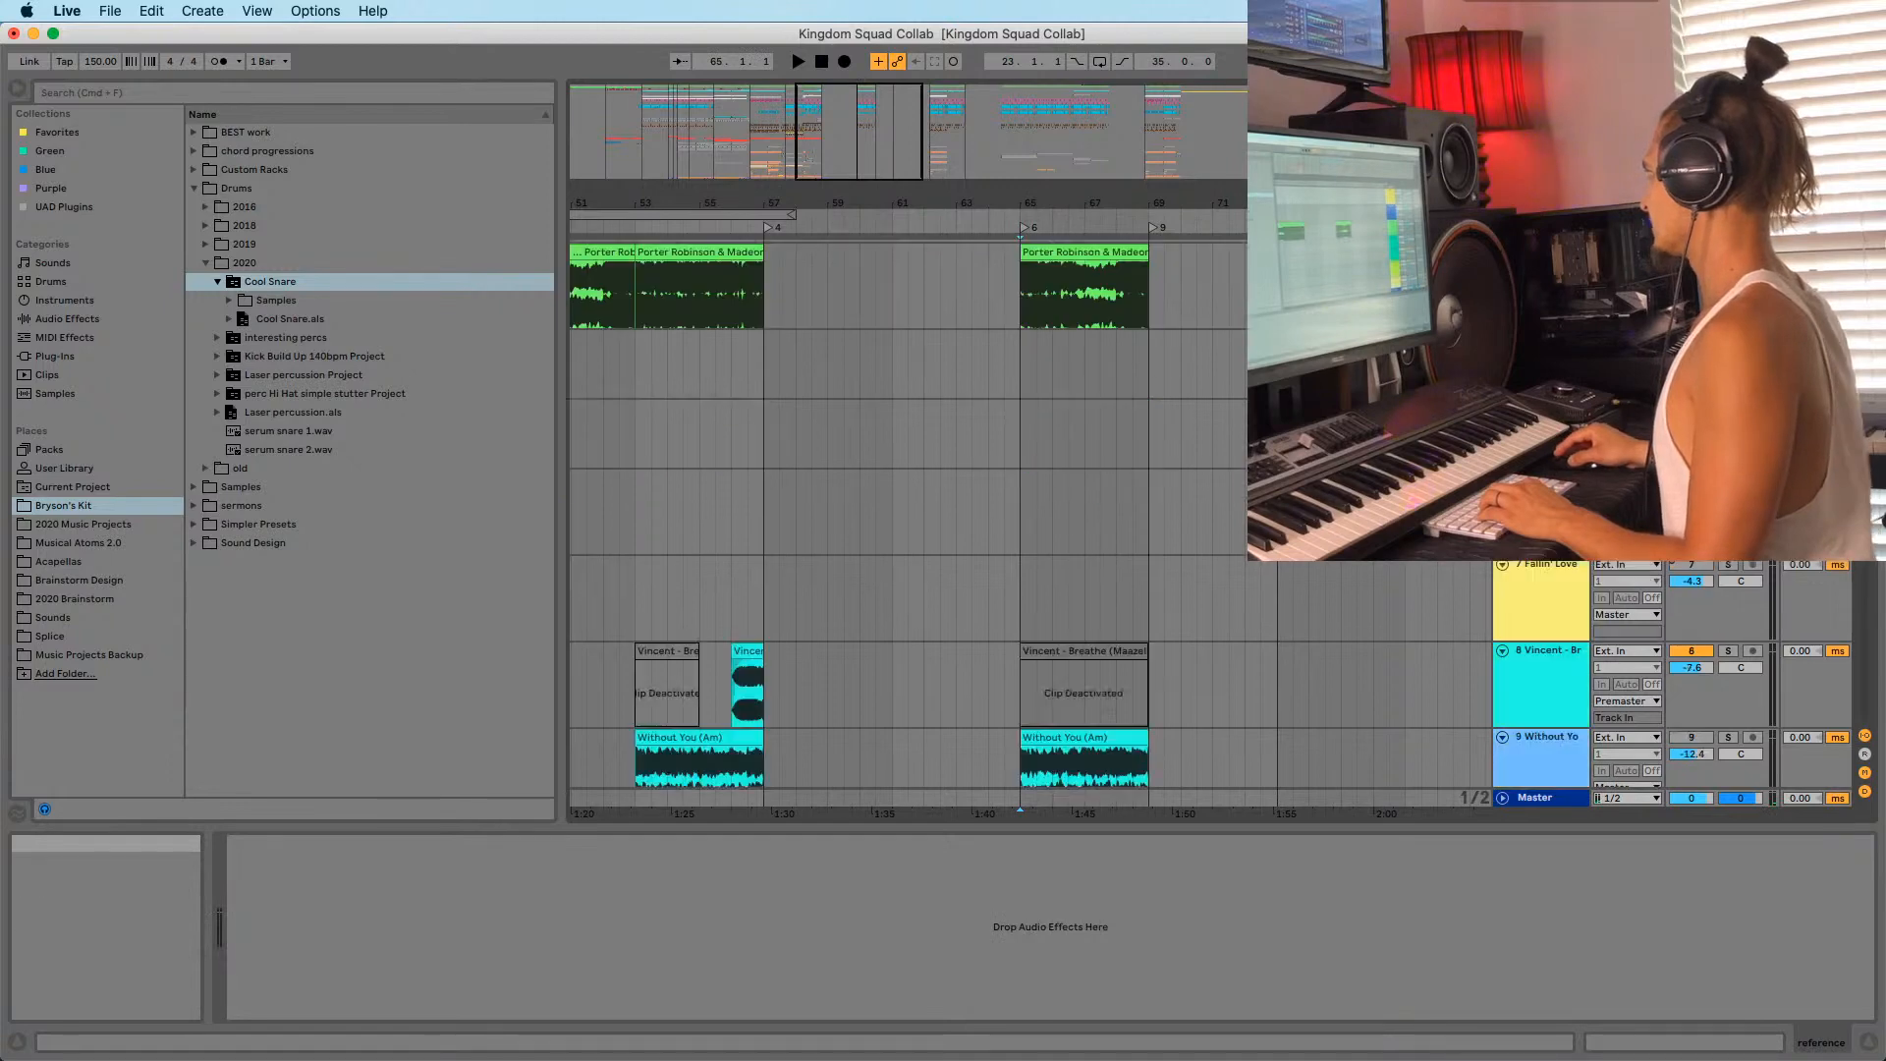
left_click(1153, 751, "shift")
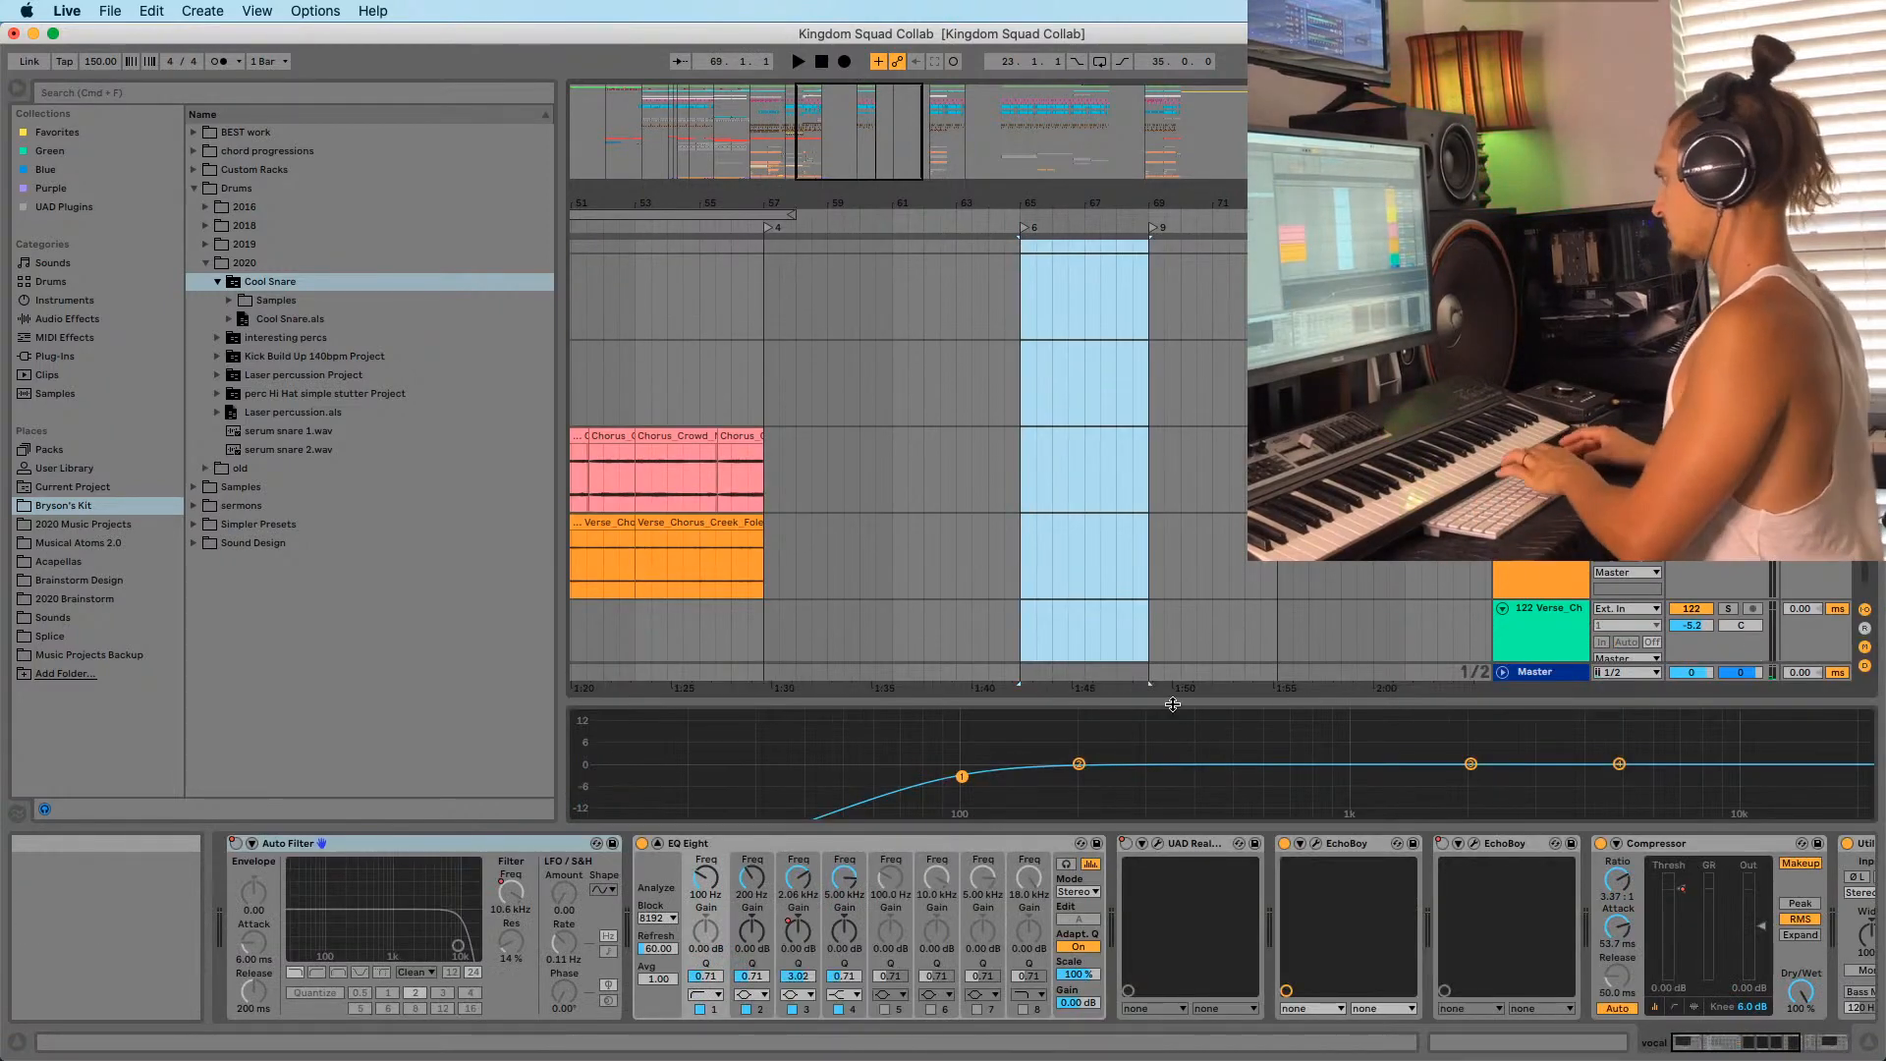
scroll(1848, 572, "up", 15)
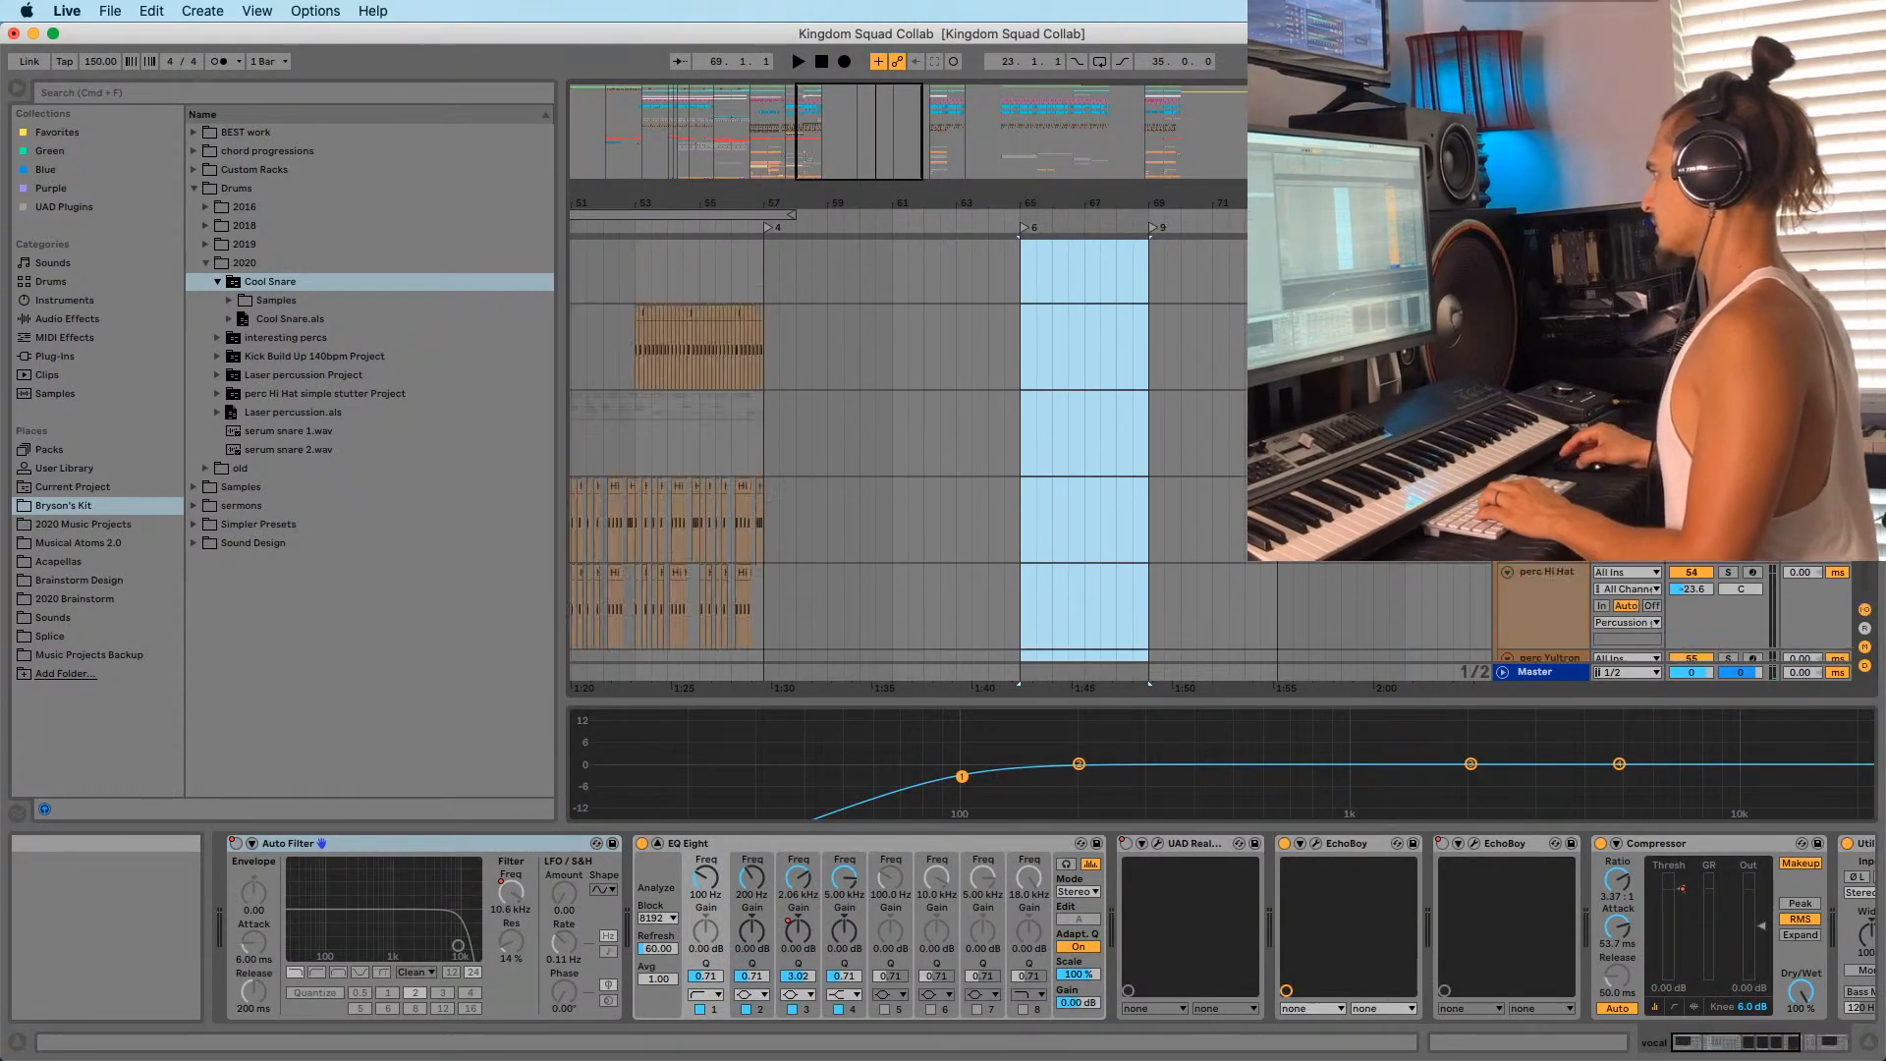
left_click_drag(1140, 204, 1095, 167)
scroll(1120, 388, "down", 12)
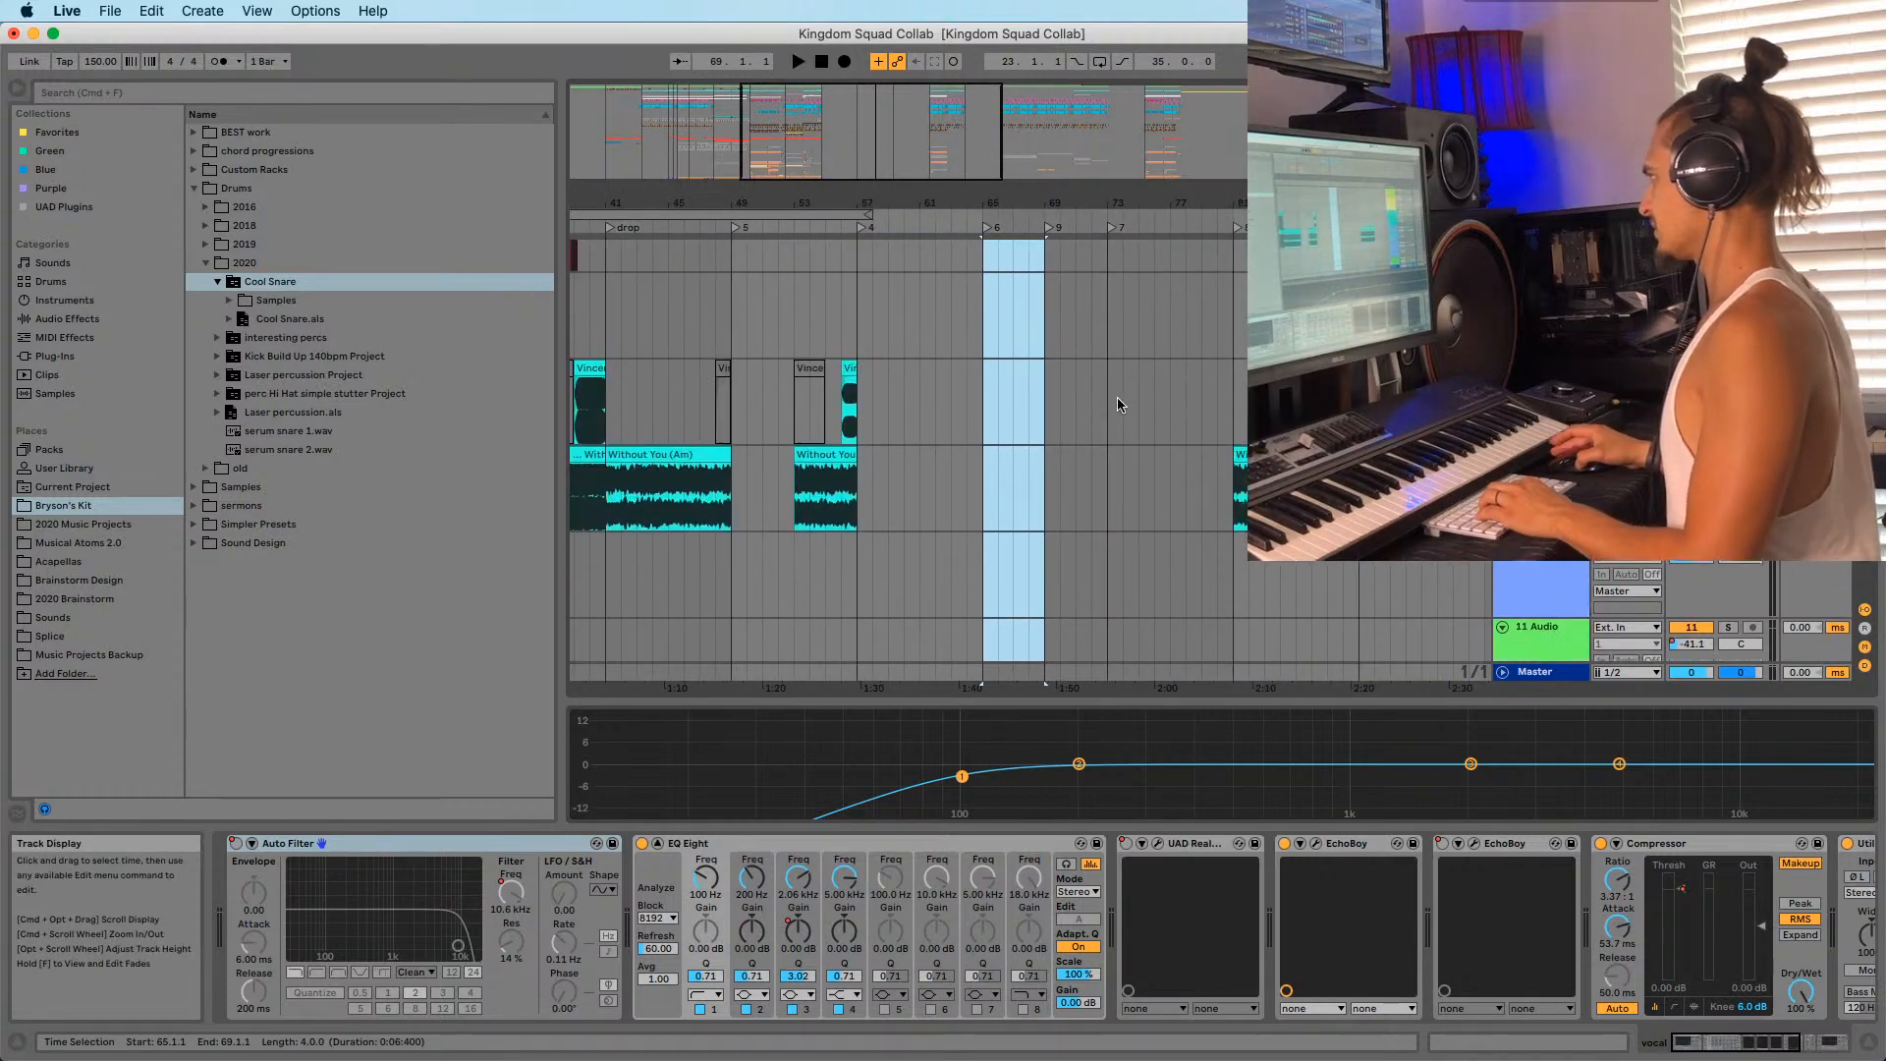
scroll(1178, 442, "down", 10)
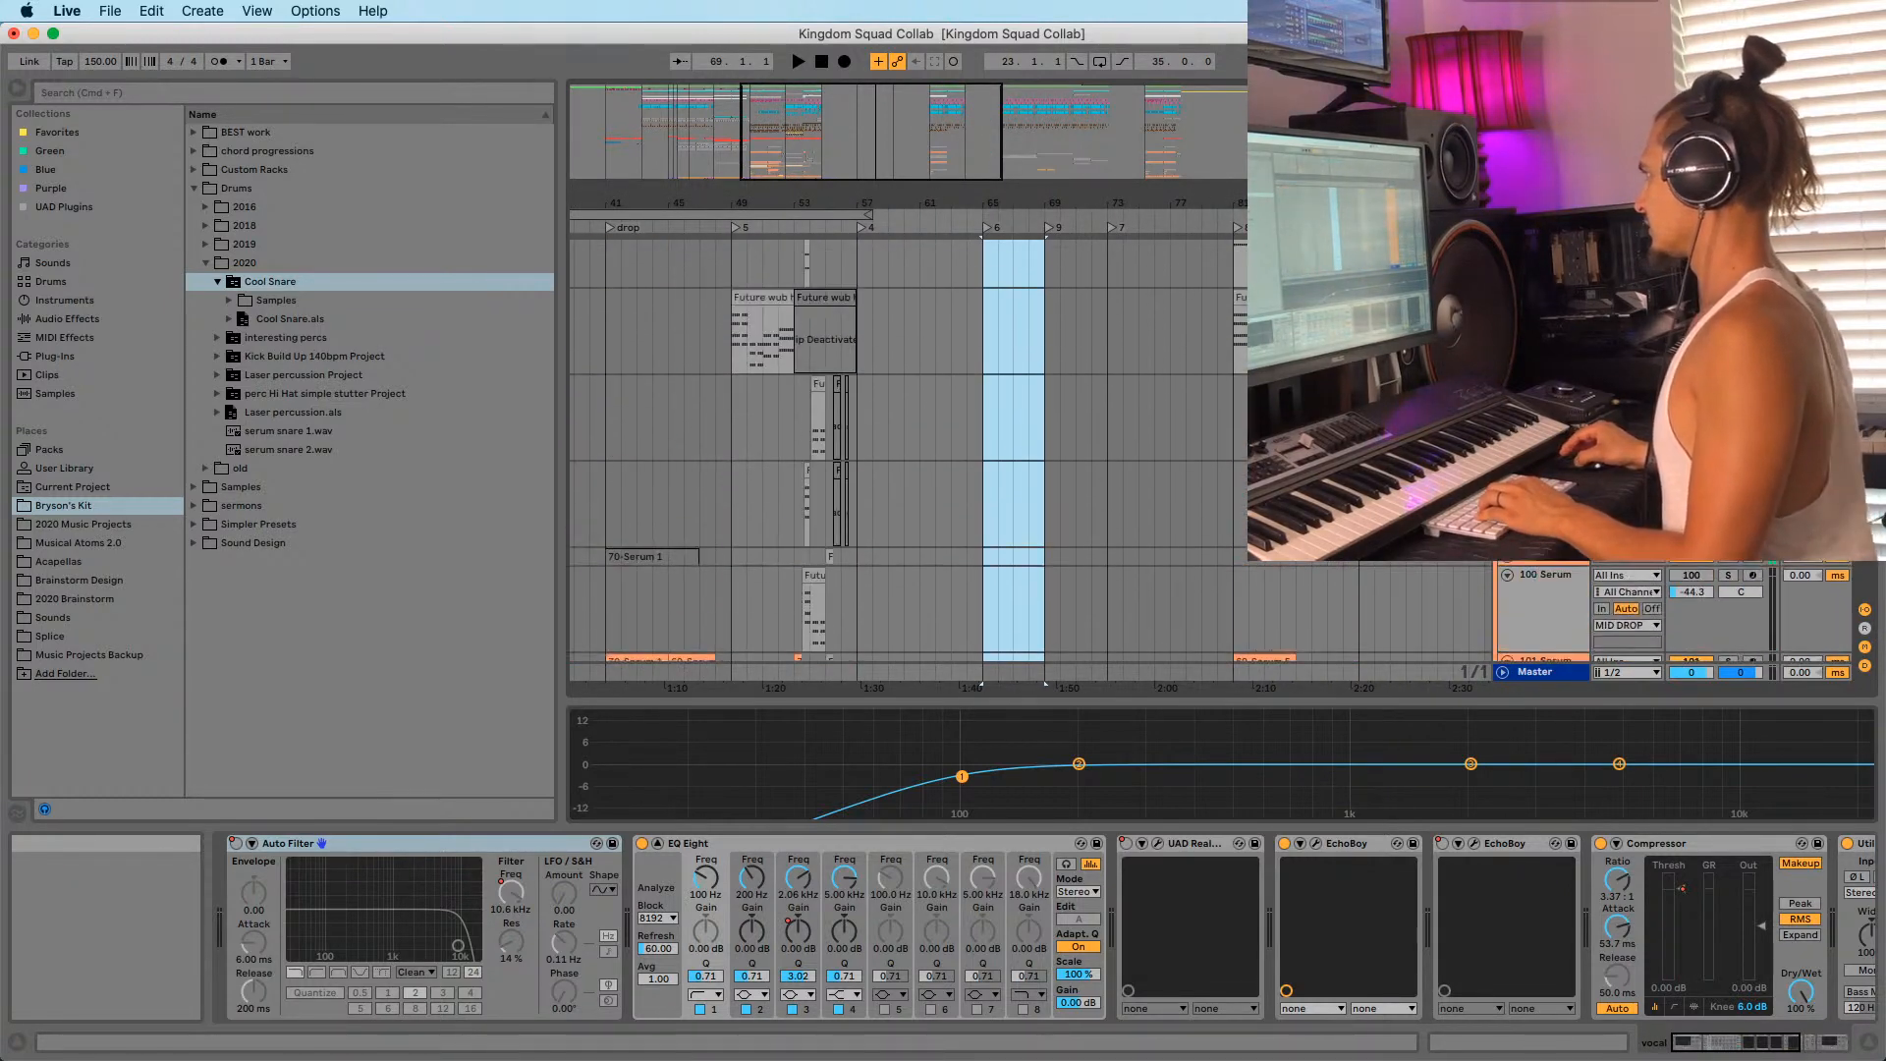
Play from bar 81, set the loop to bars 81–85, and select that range.
left_click(1230, 557)
key("space")
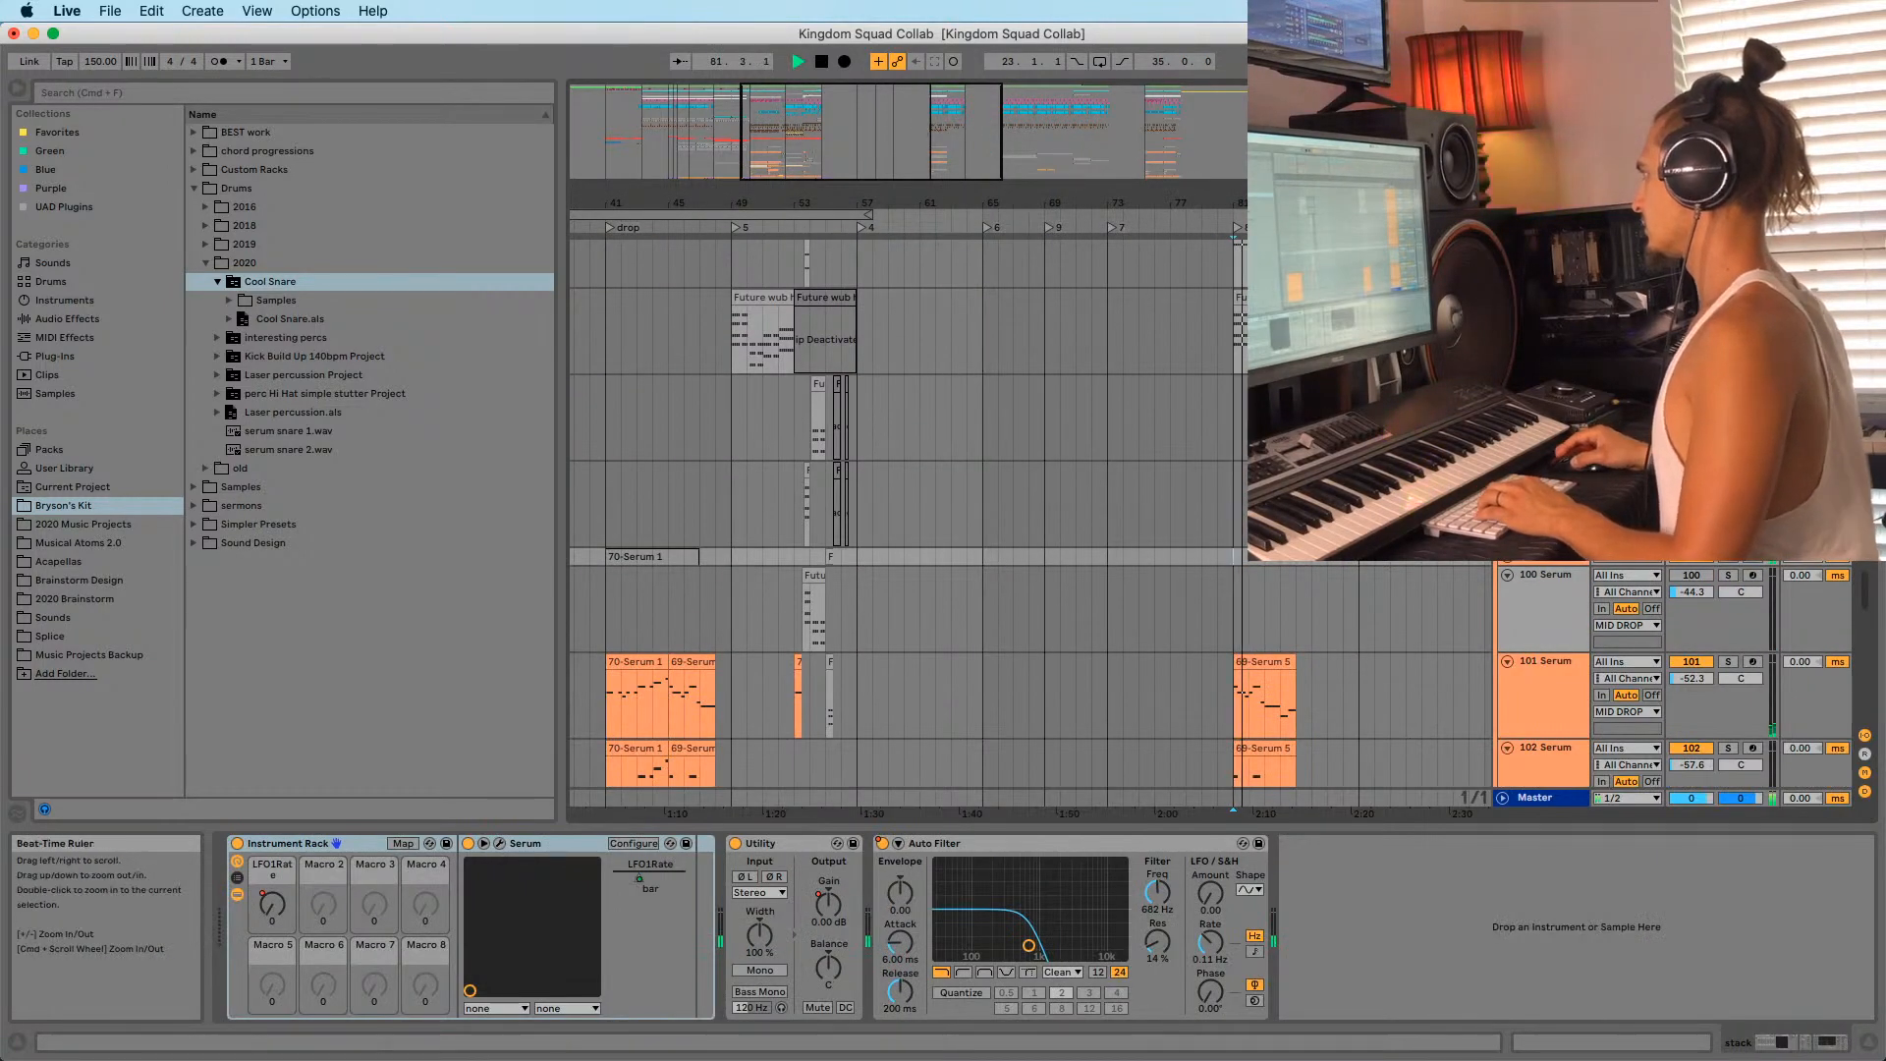
left_click_drag(856, 204, 852, 169)
left_click_drag(638, 214, 1131, 222)
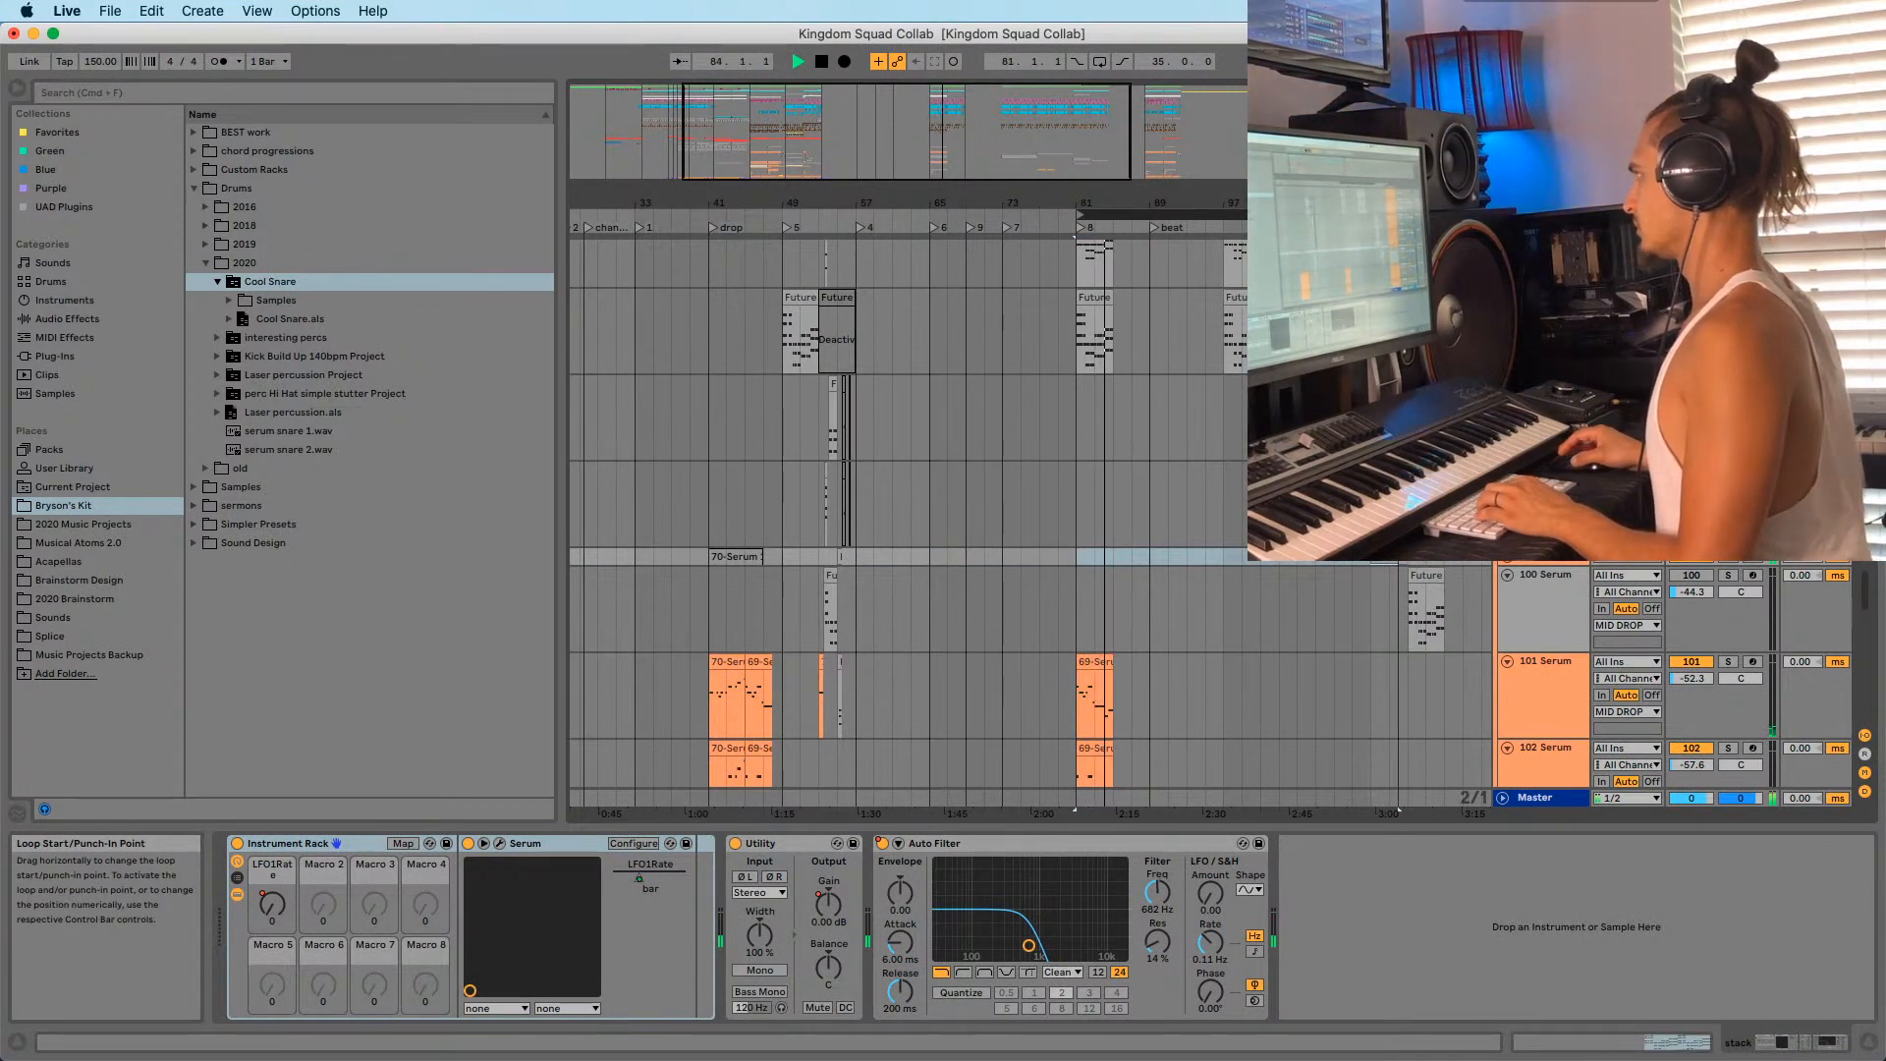
left_click_drag(1395, 214, 1104, 214)
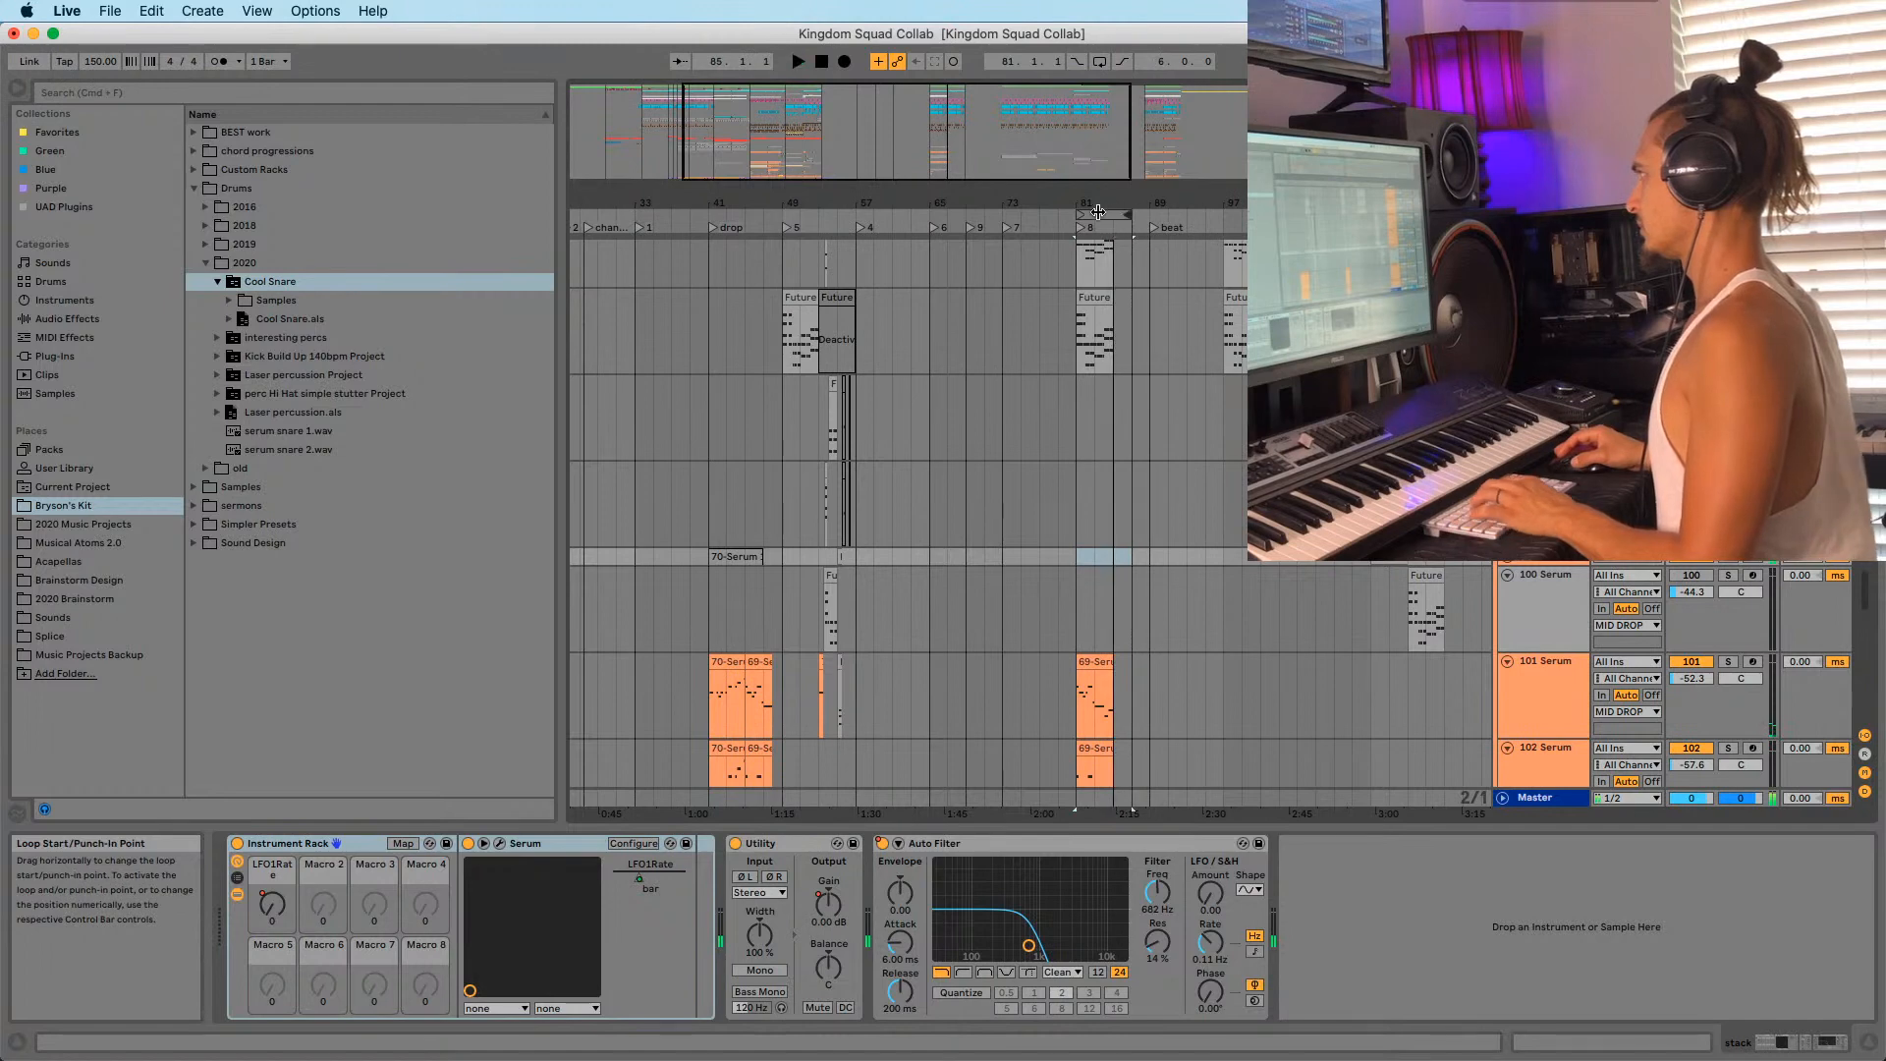
left_click(1098, 212)
Start playback from bar 93 on the Future wub track.
scroll(1159, 280, "up", 1)
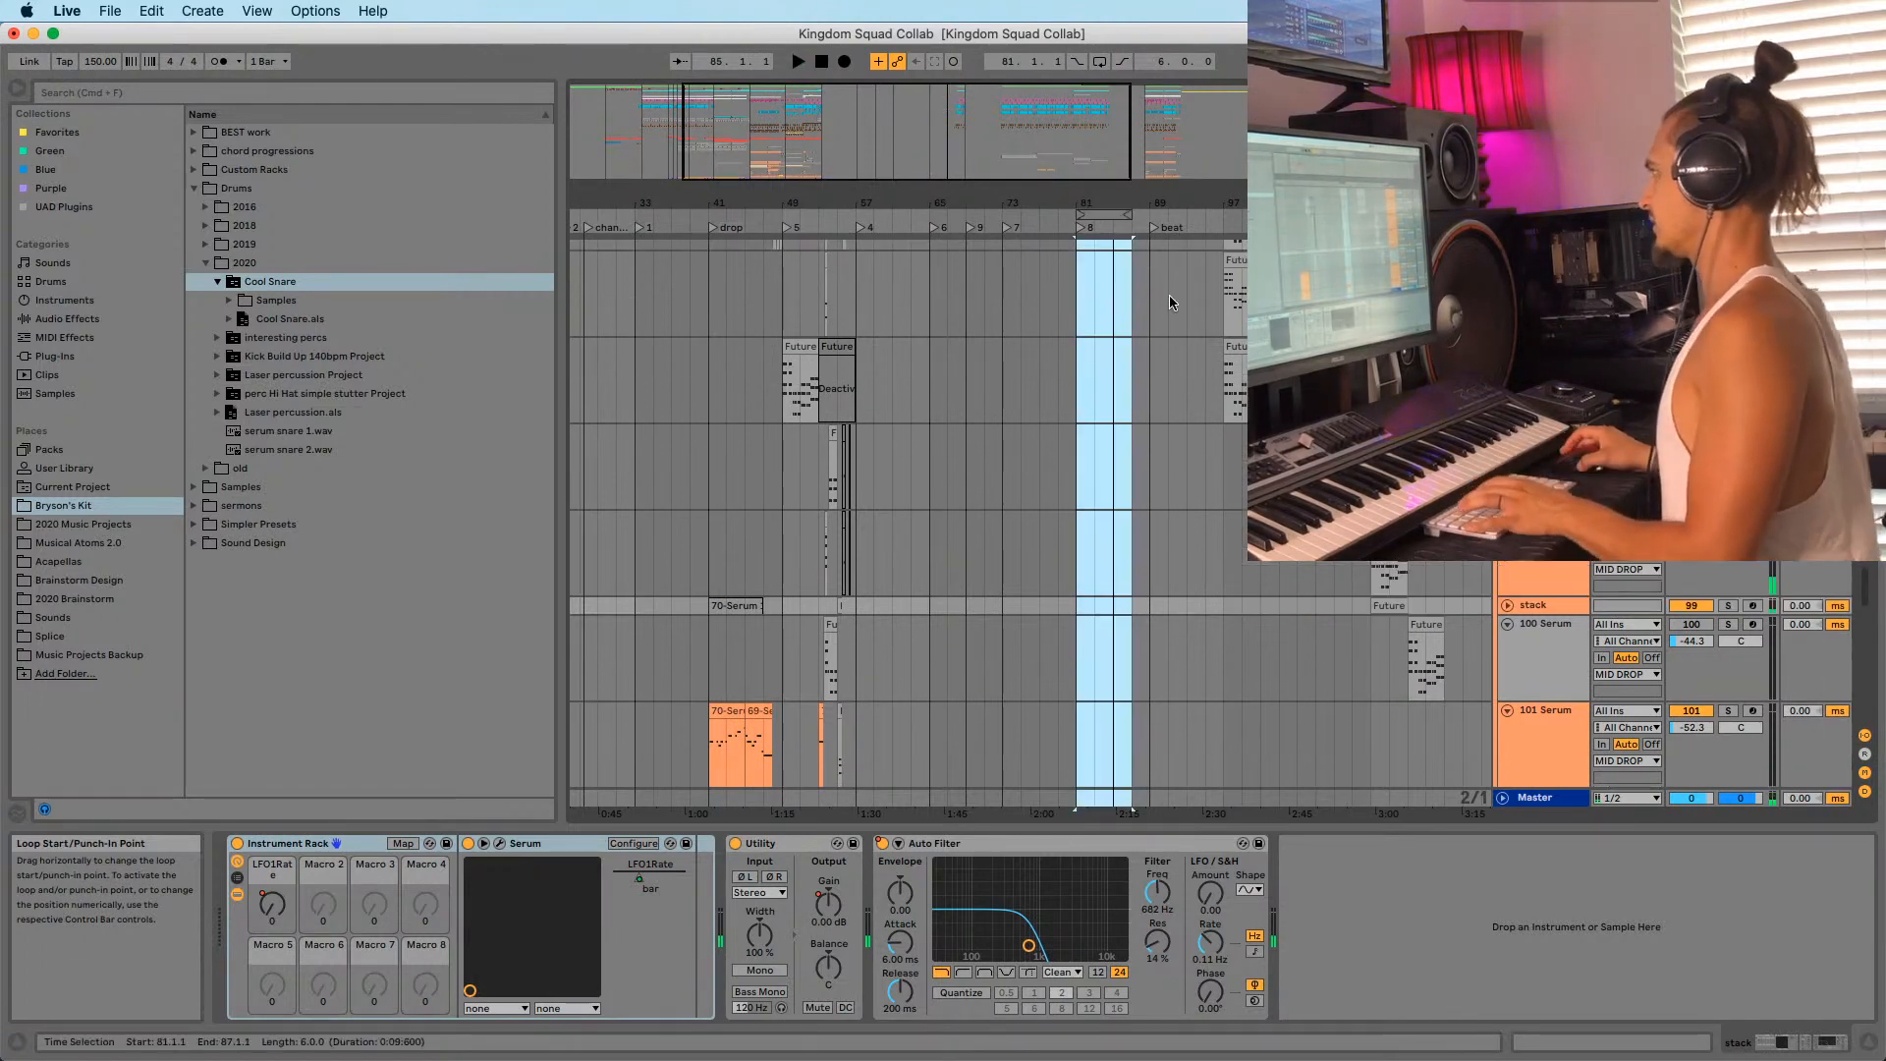
left_click(1153, 305)
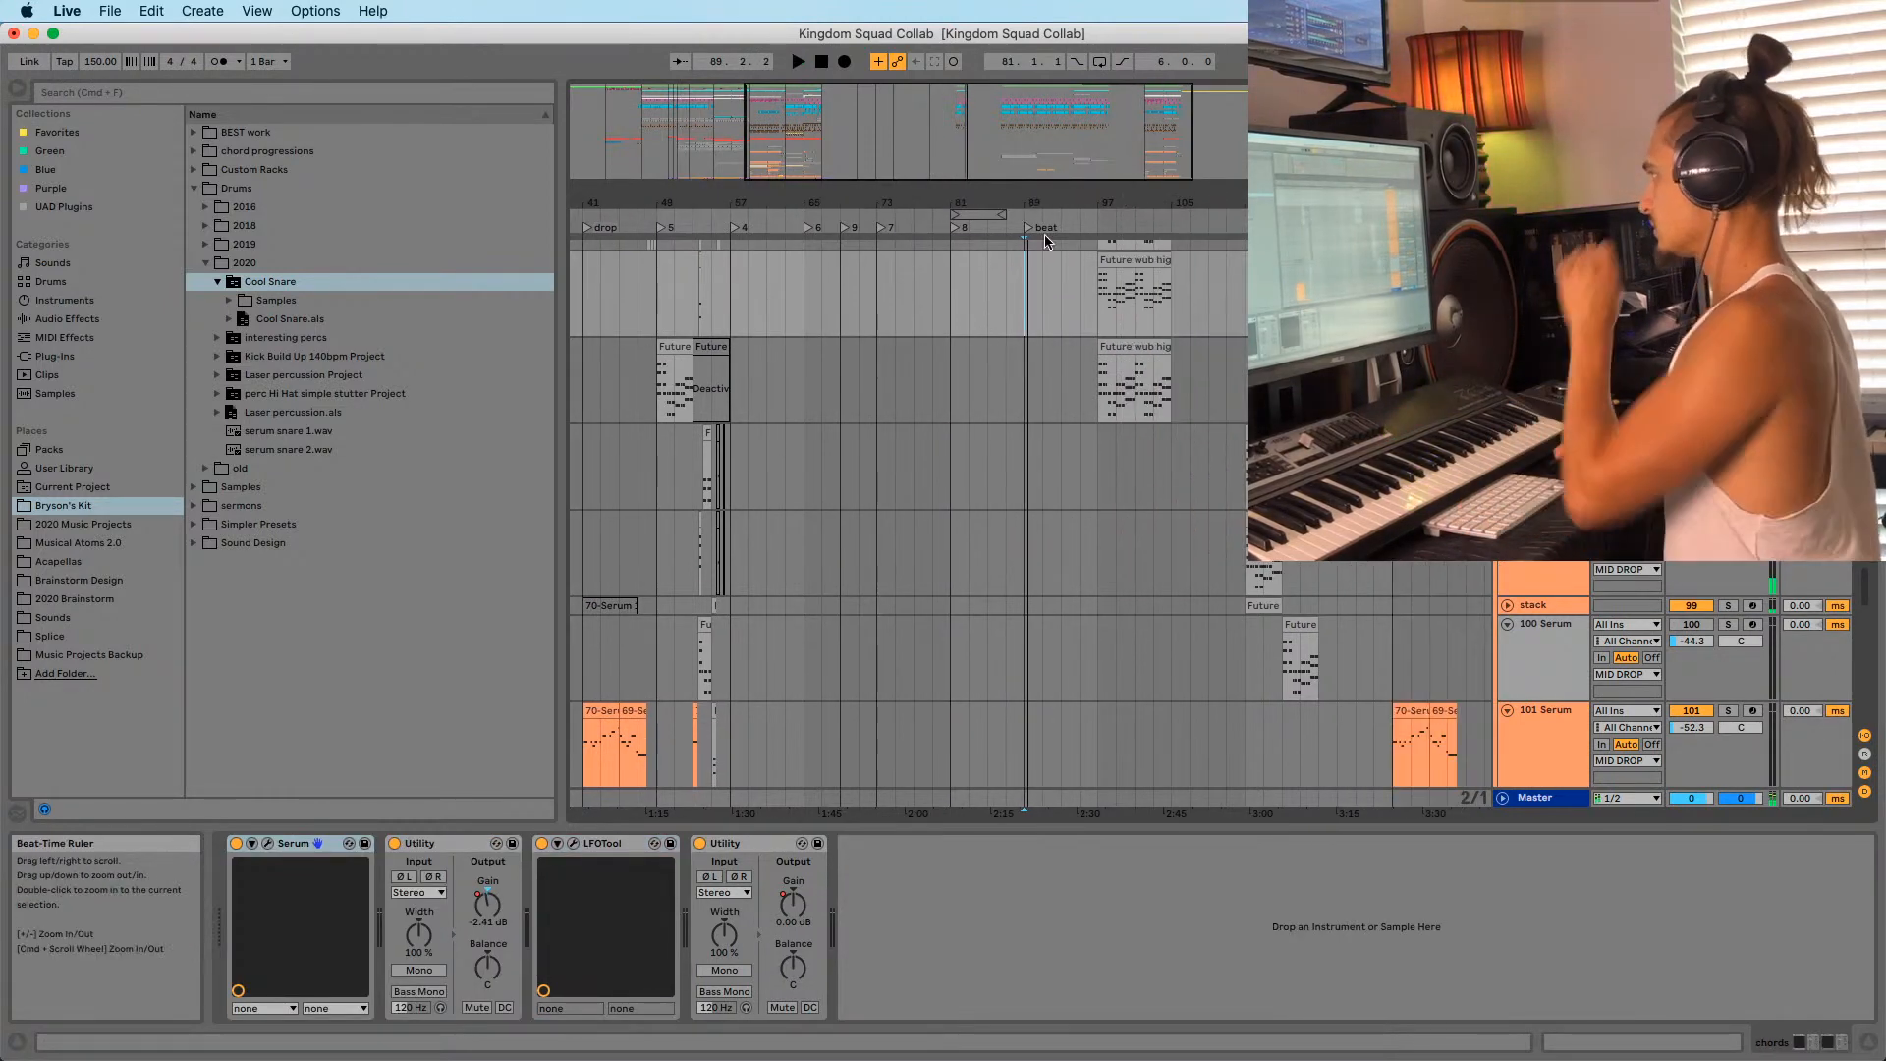
scroll(983, 393, "right", 3)
left_click(1080, 362)
key("space")
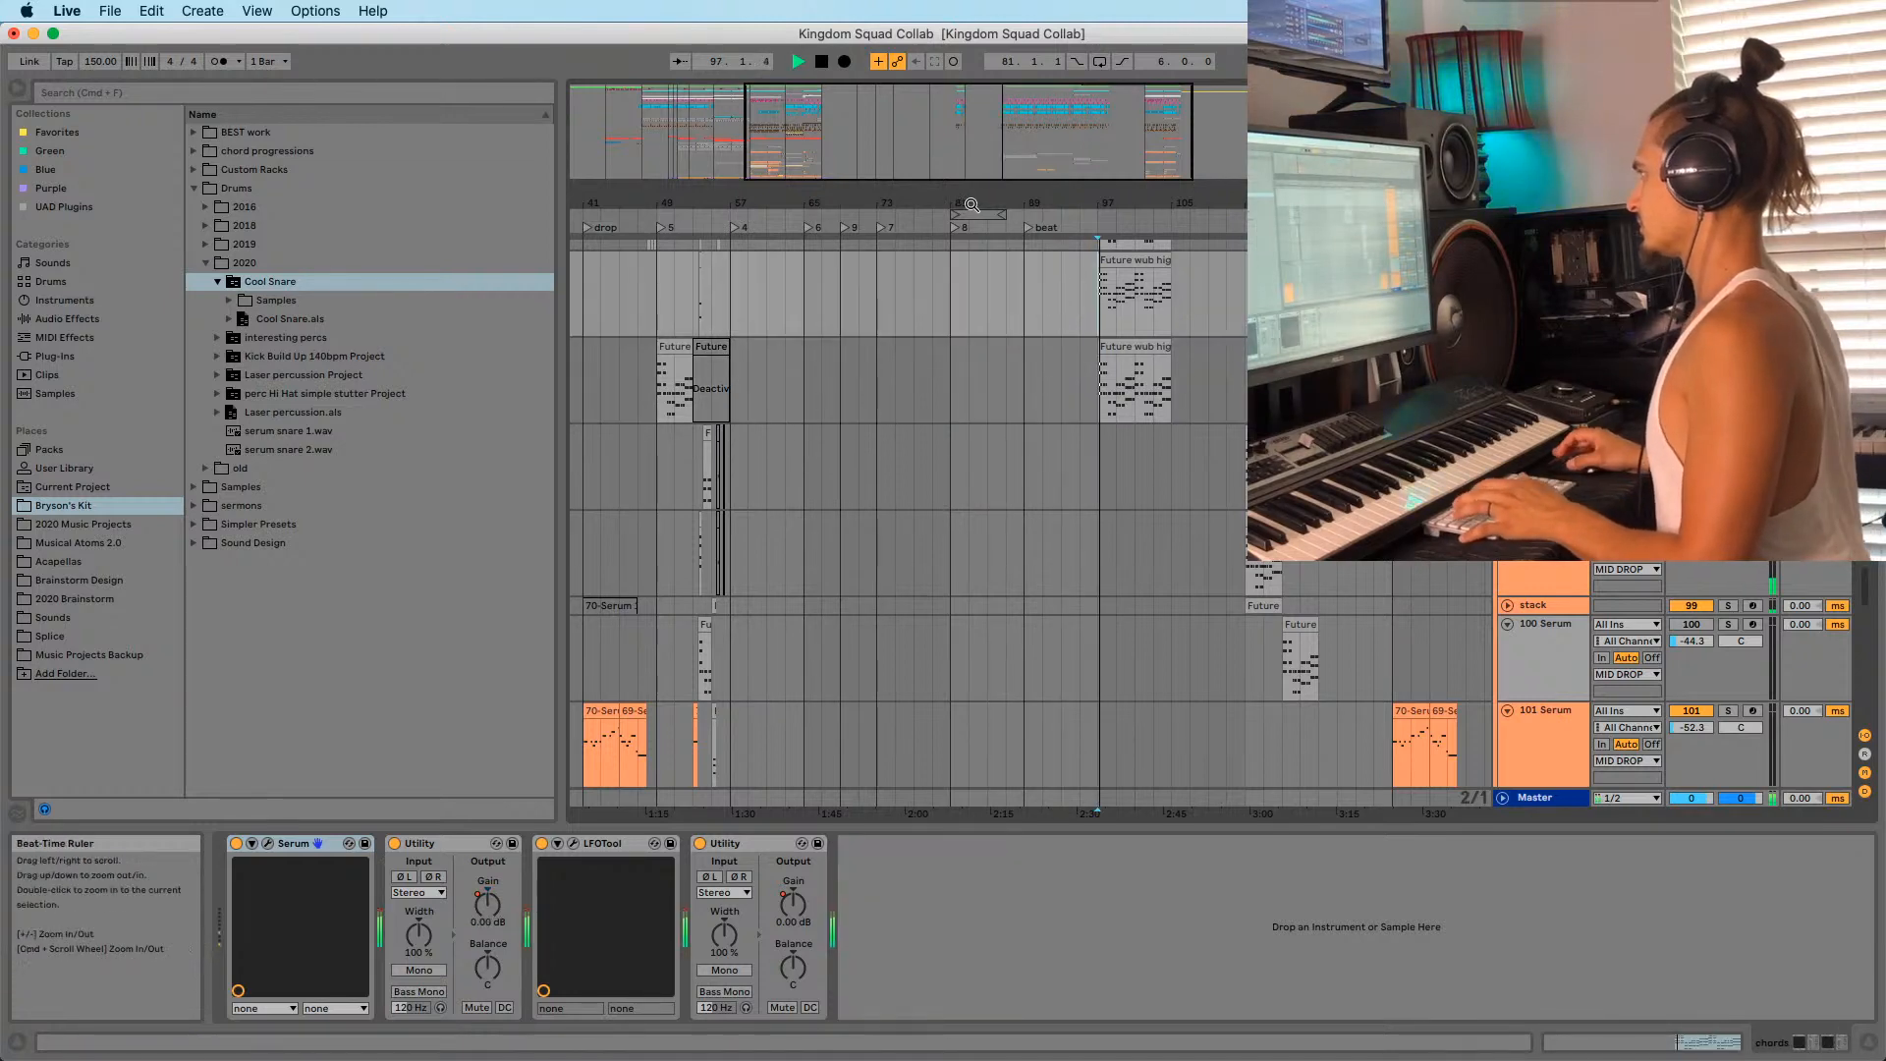
Move the loop to bar 97 and delete the Future wub high clips there.
mouse_move(971, 213)
left_mouse_down()
mouse_move(1149, 217)
mouse_move(1116, 206)
mouse_move(1013, 240)
mouse_move(991, 117)
mouse_move(921, 103)
mouse_move(924, 206)
mouse_move(951, 218)
left_mouse_up()
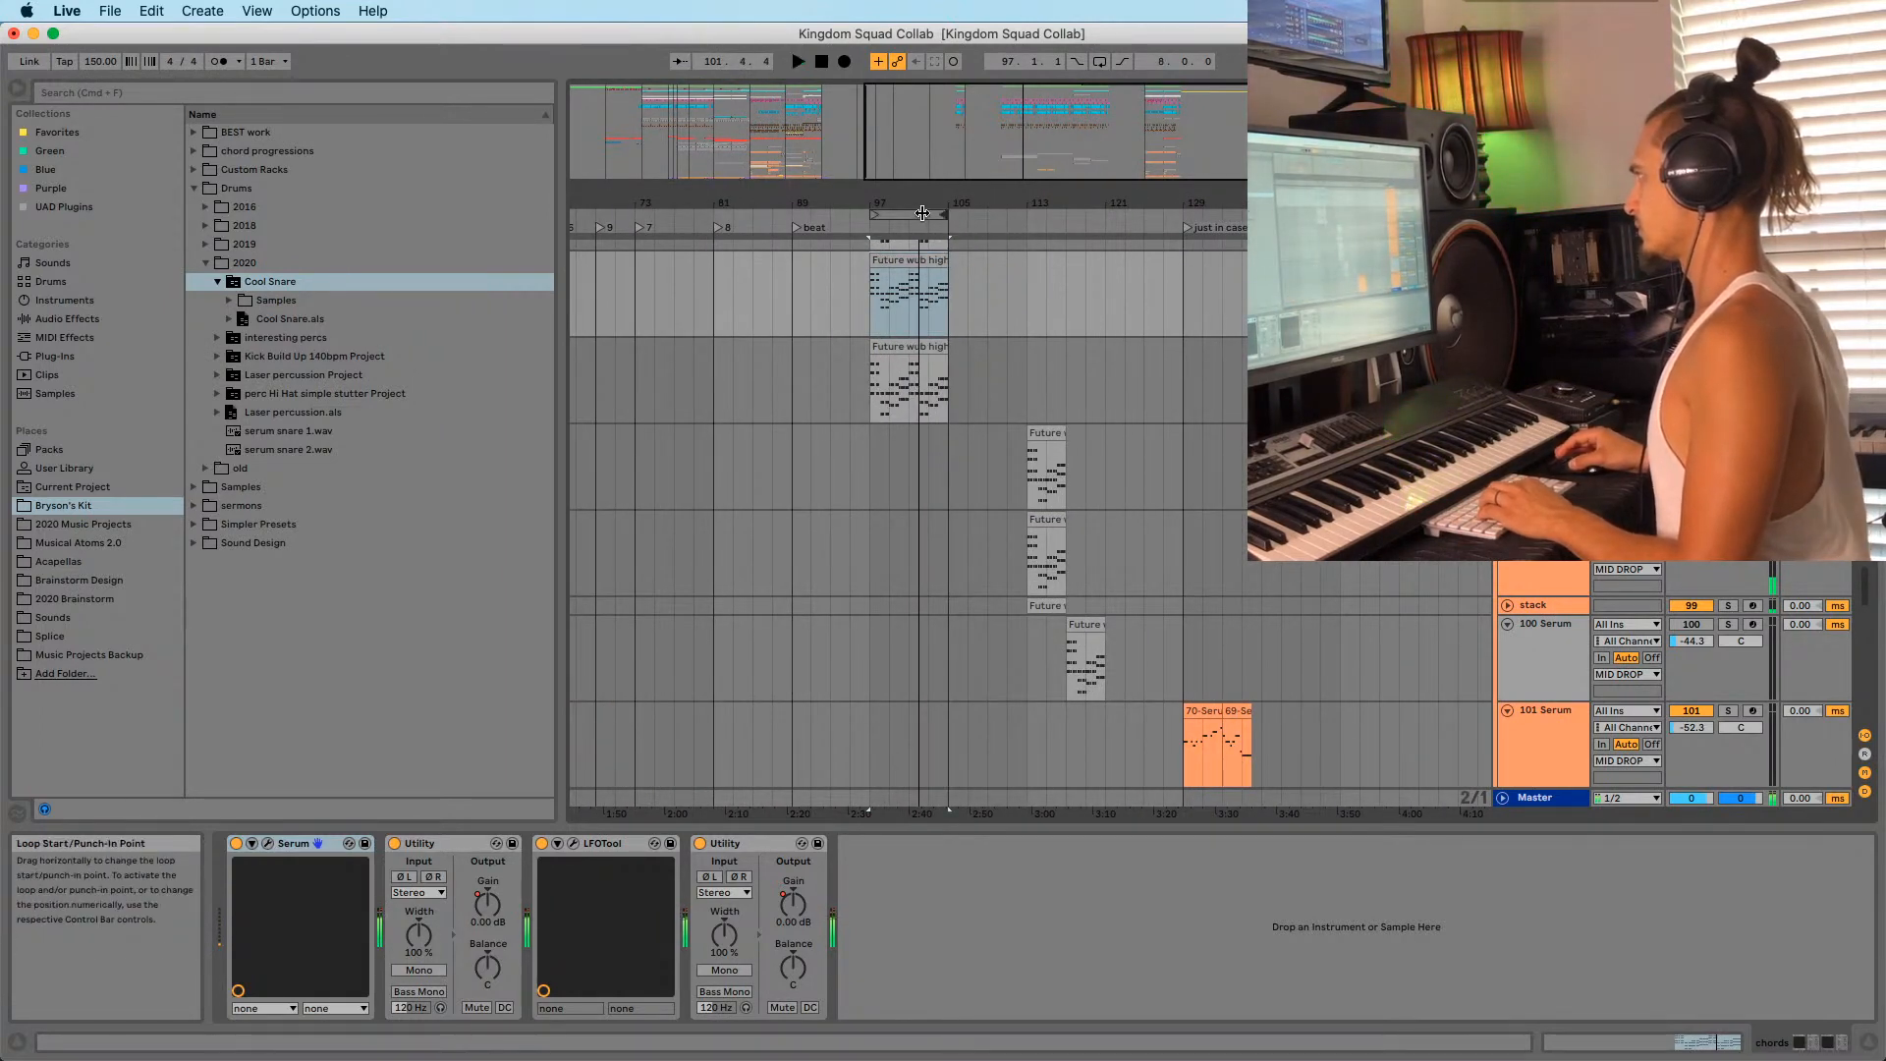
left_click(922, 213)
key("Delete")
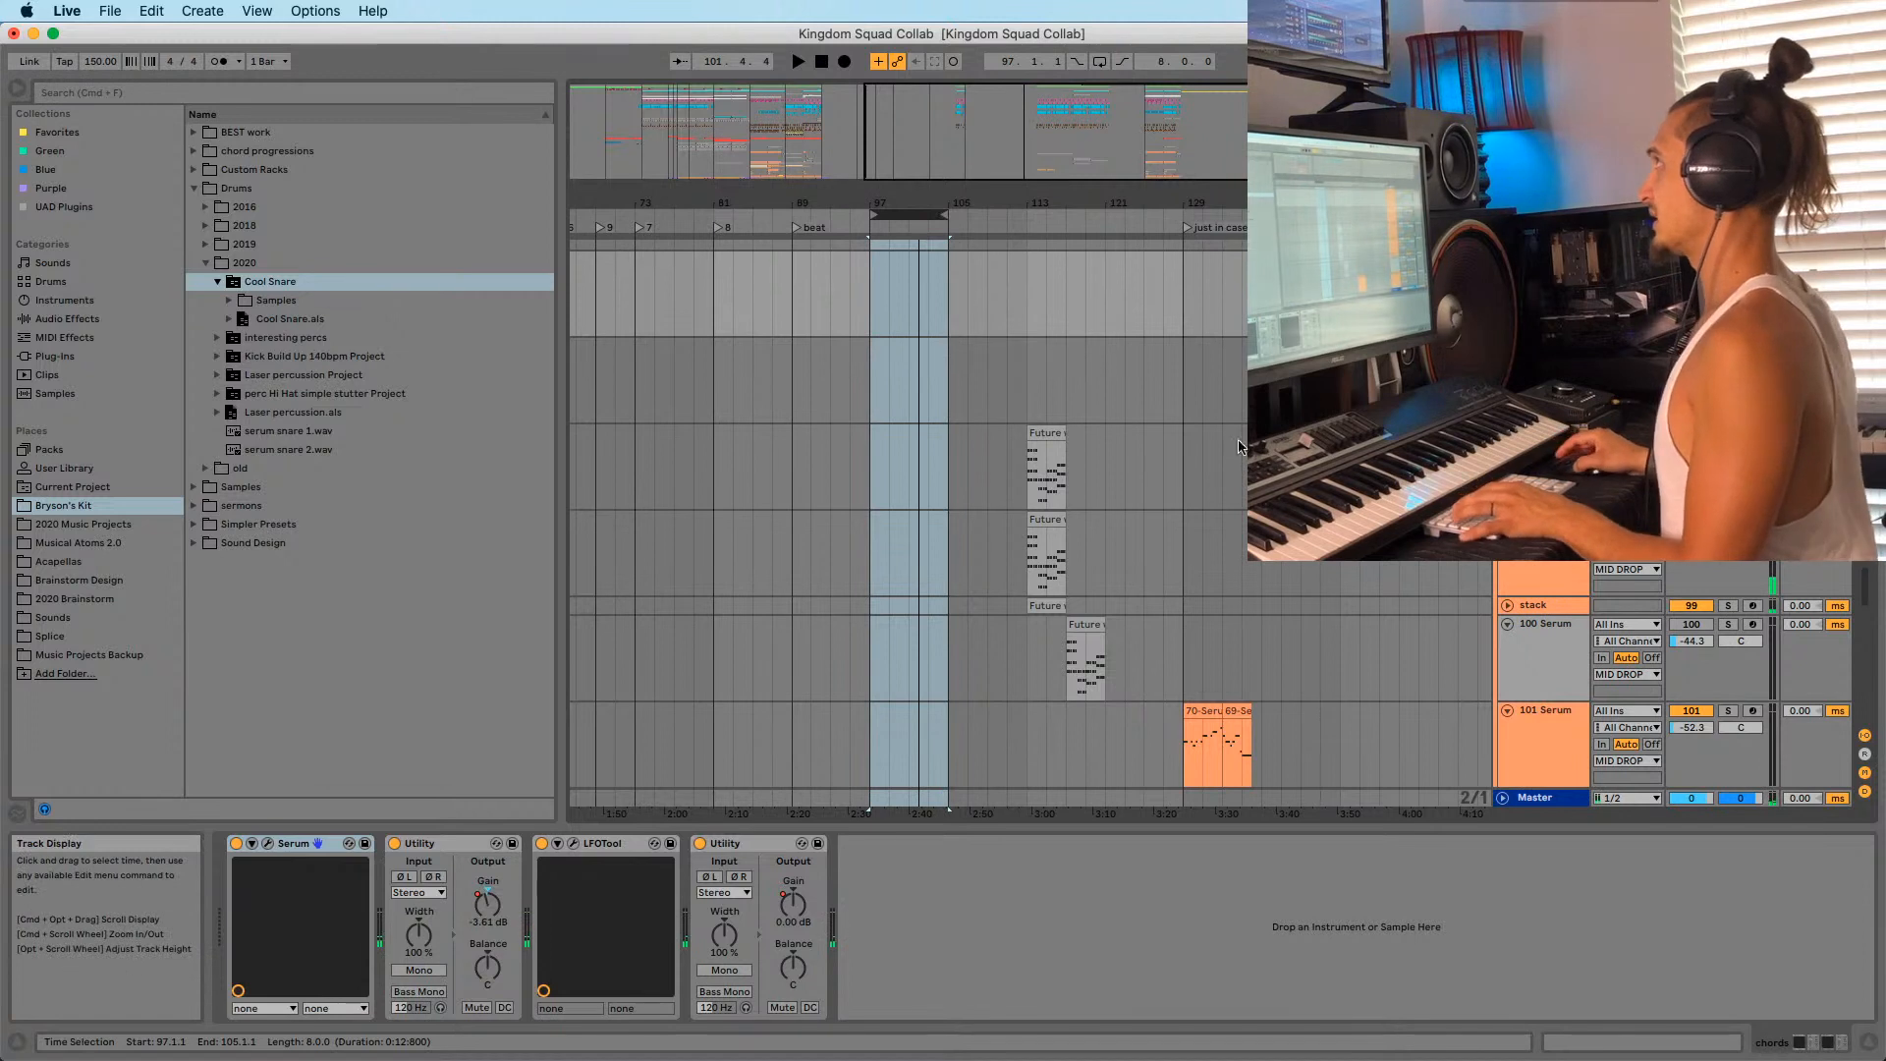
Play from bar 113 and move the loop to span bars 113–121.
left_click(1033, 391)
key("space")
mouse_move(914, 213)
left_mouse_down()
mouse_move(1073, 210)
mouse_move(1069, 282)
left_mouse_up()
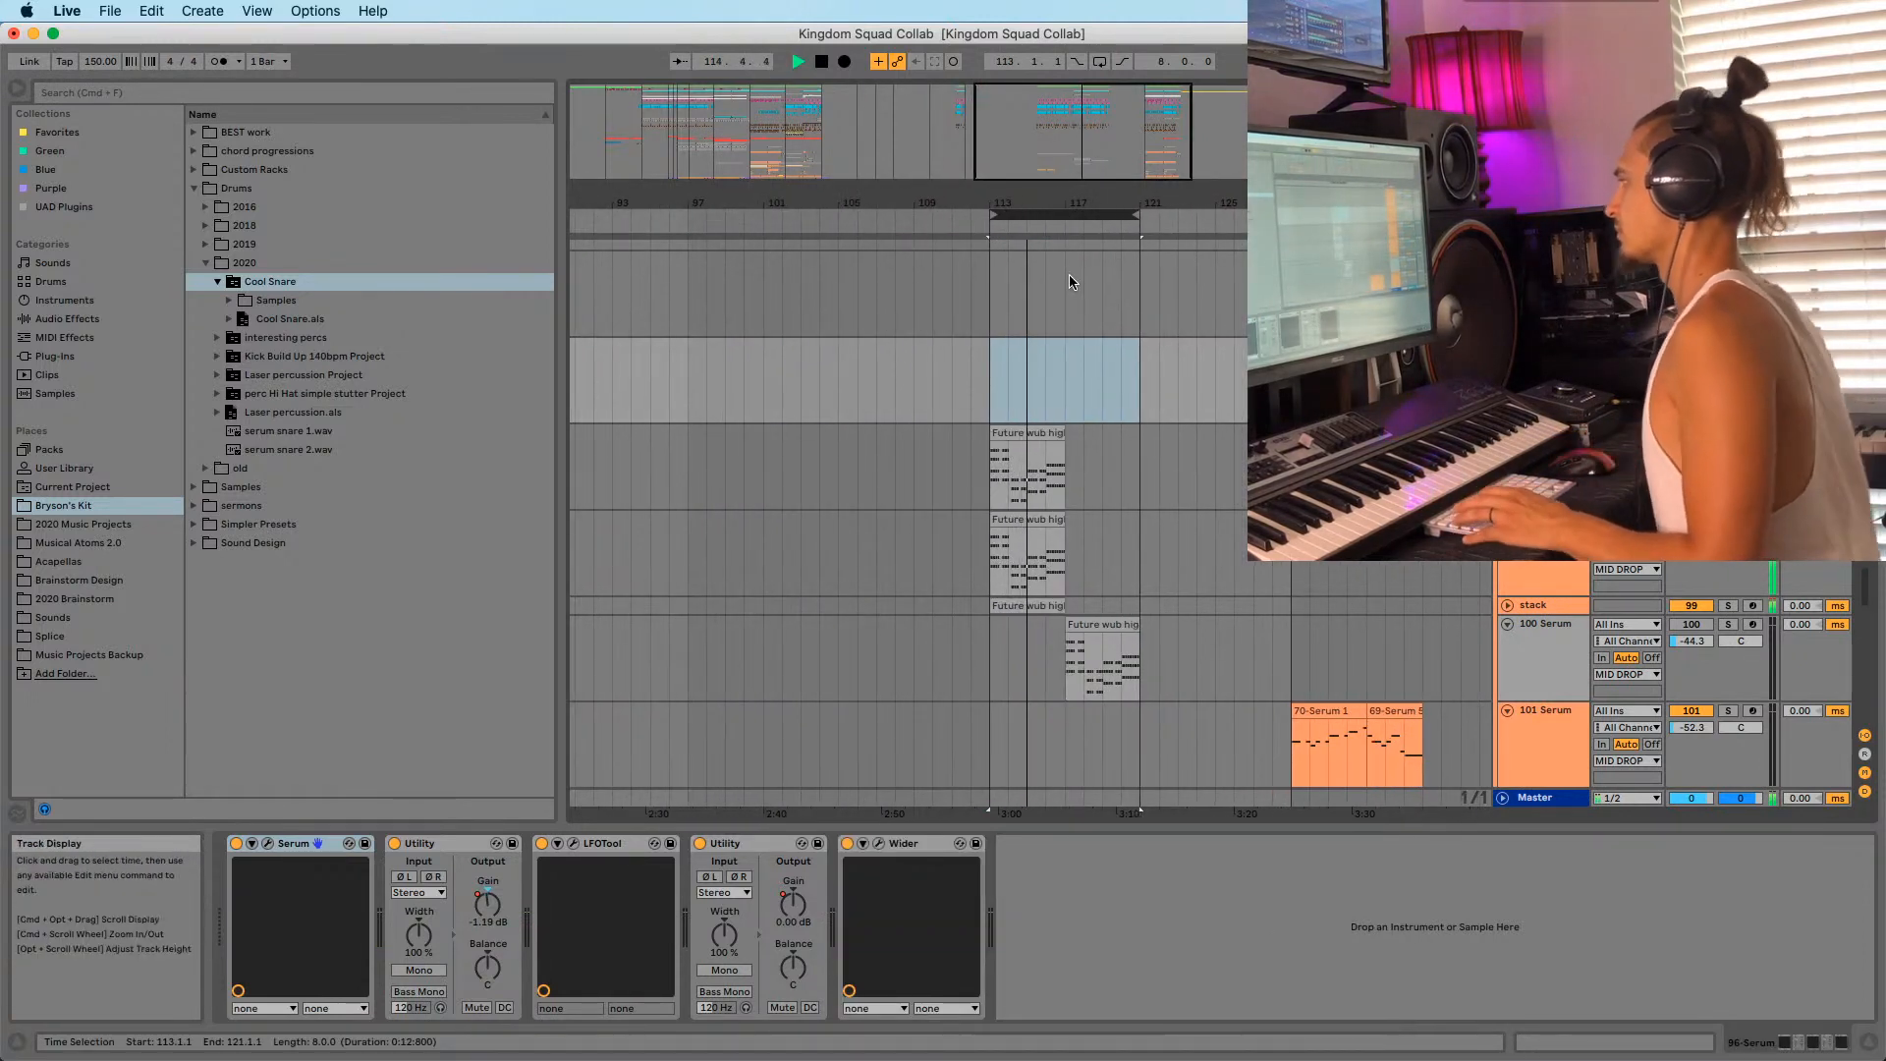
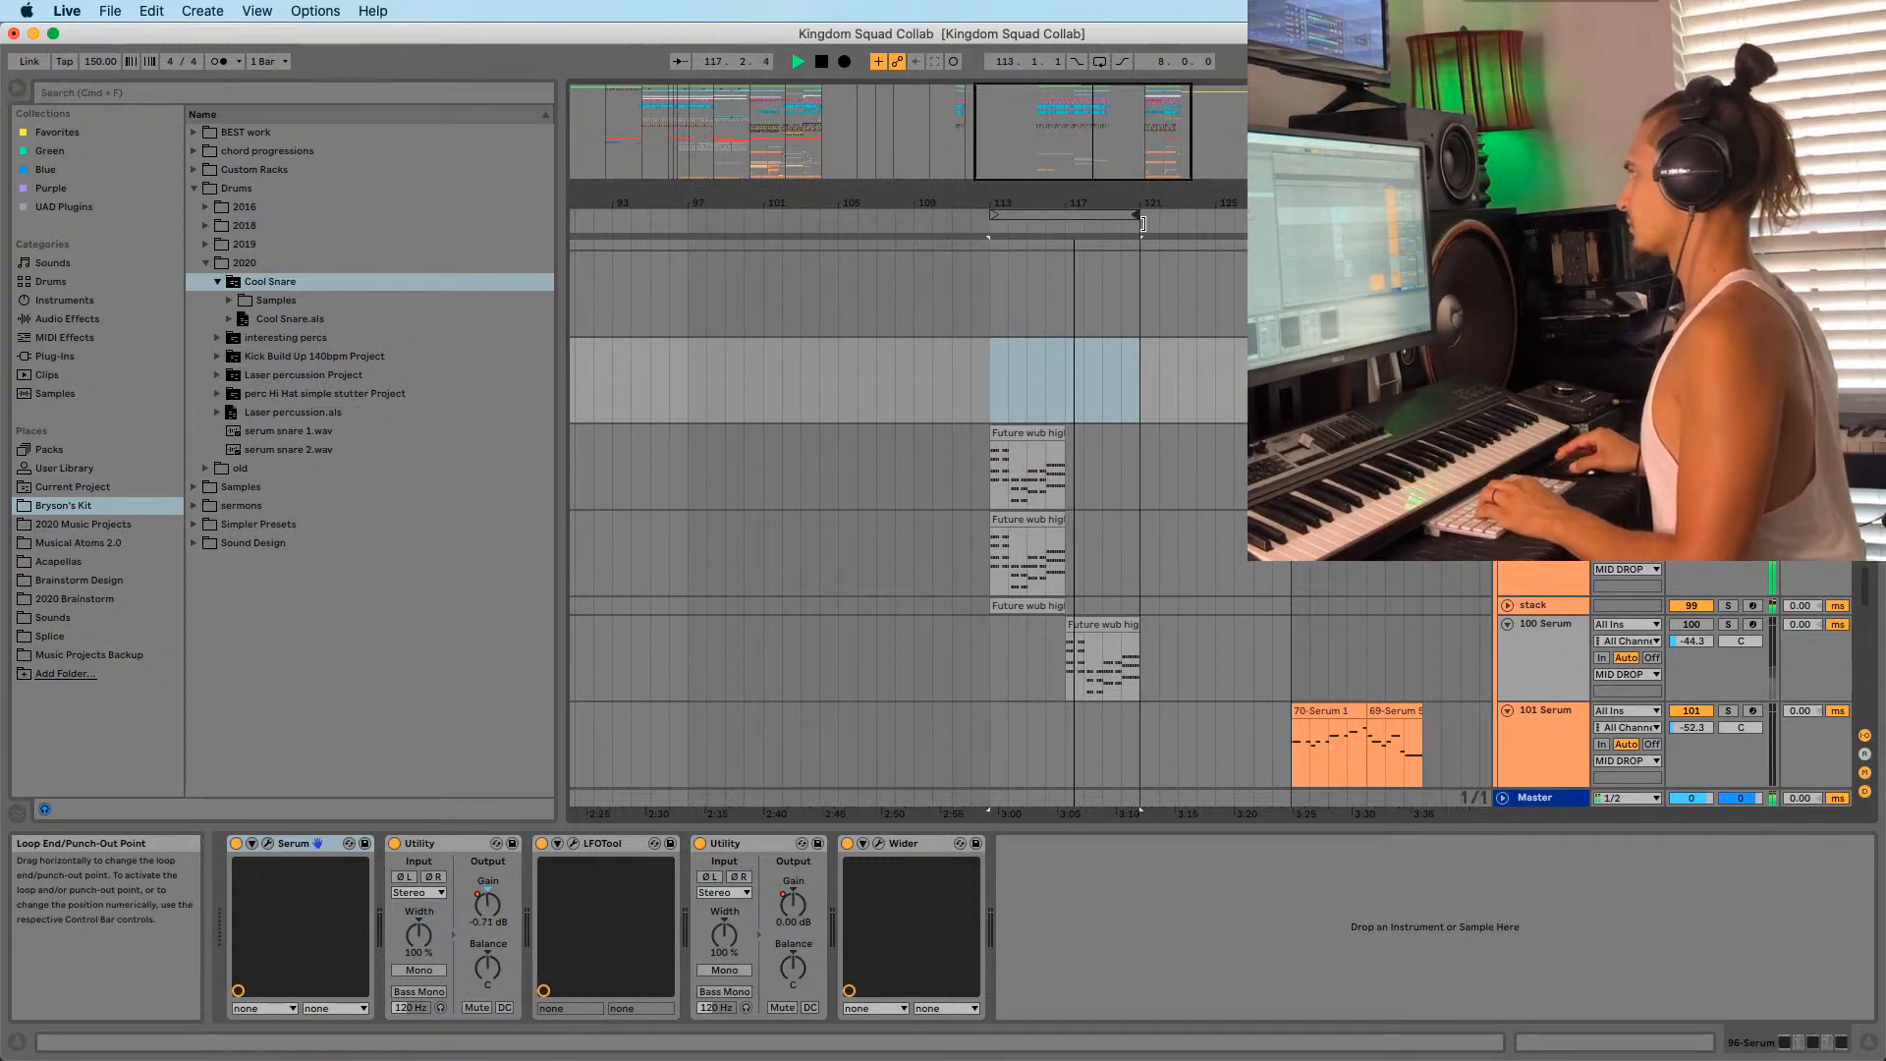
Clear all clips in the looped bars 113–121 across every track.
left_click(1117, 212)
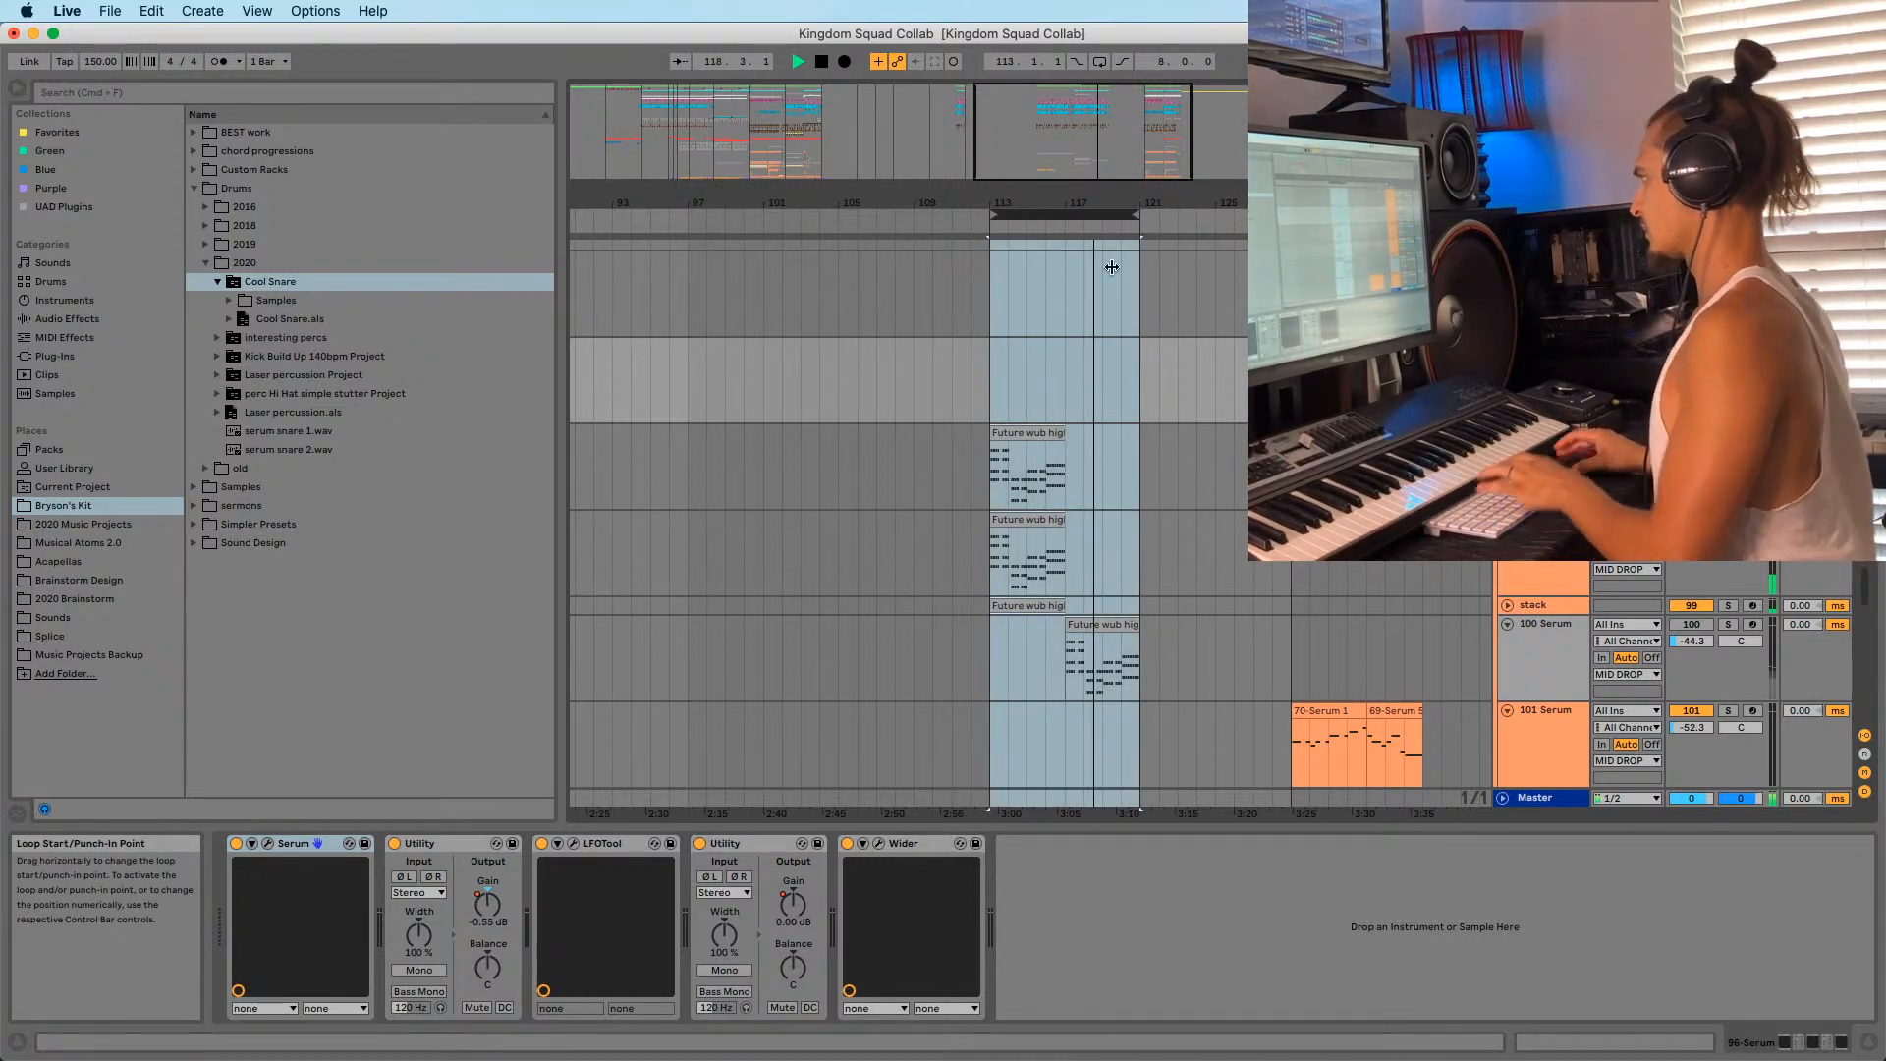
key("Delete")
key("space")
left_click_drag(1080, 203, 1027, 157)
scroll(1041, 351, "up", 8)
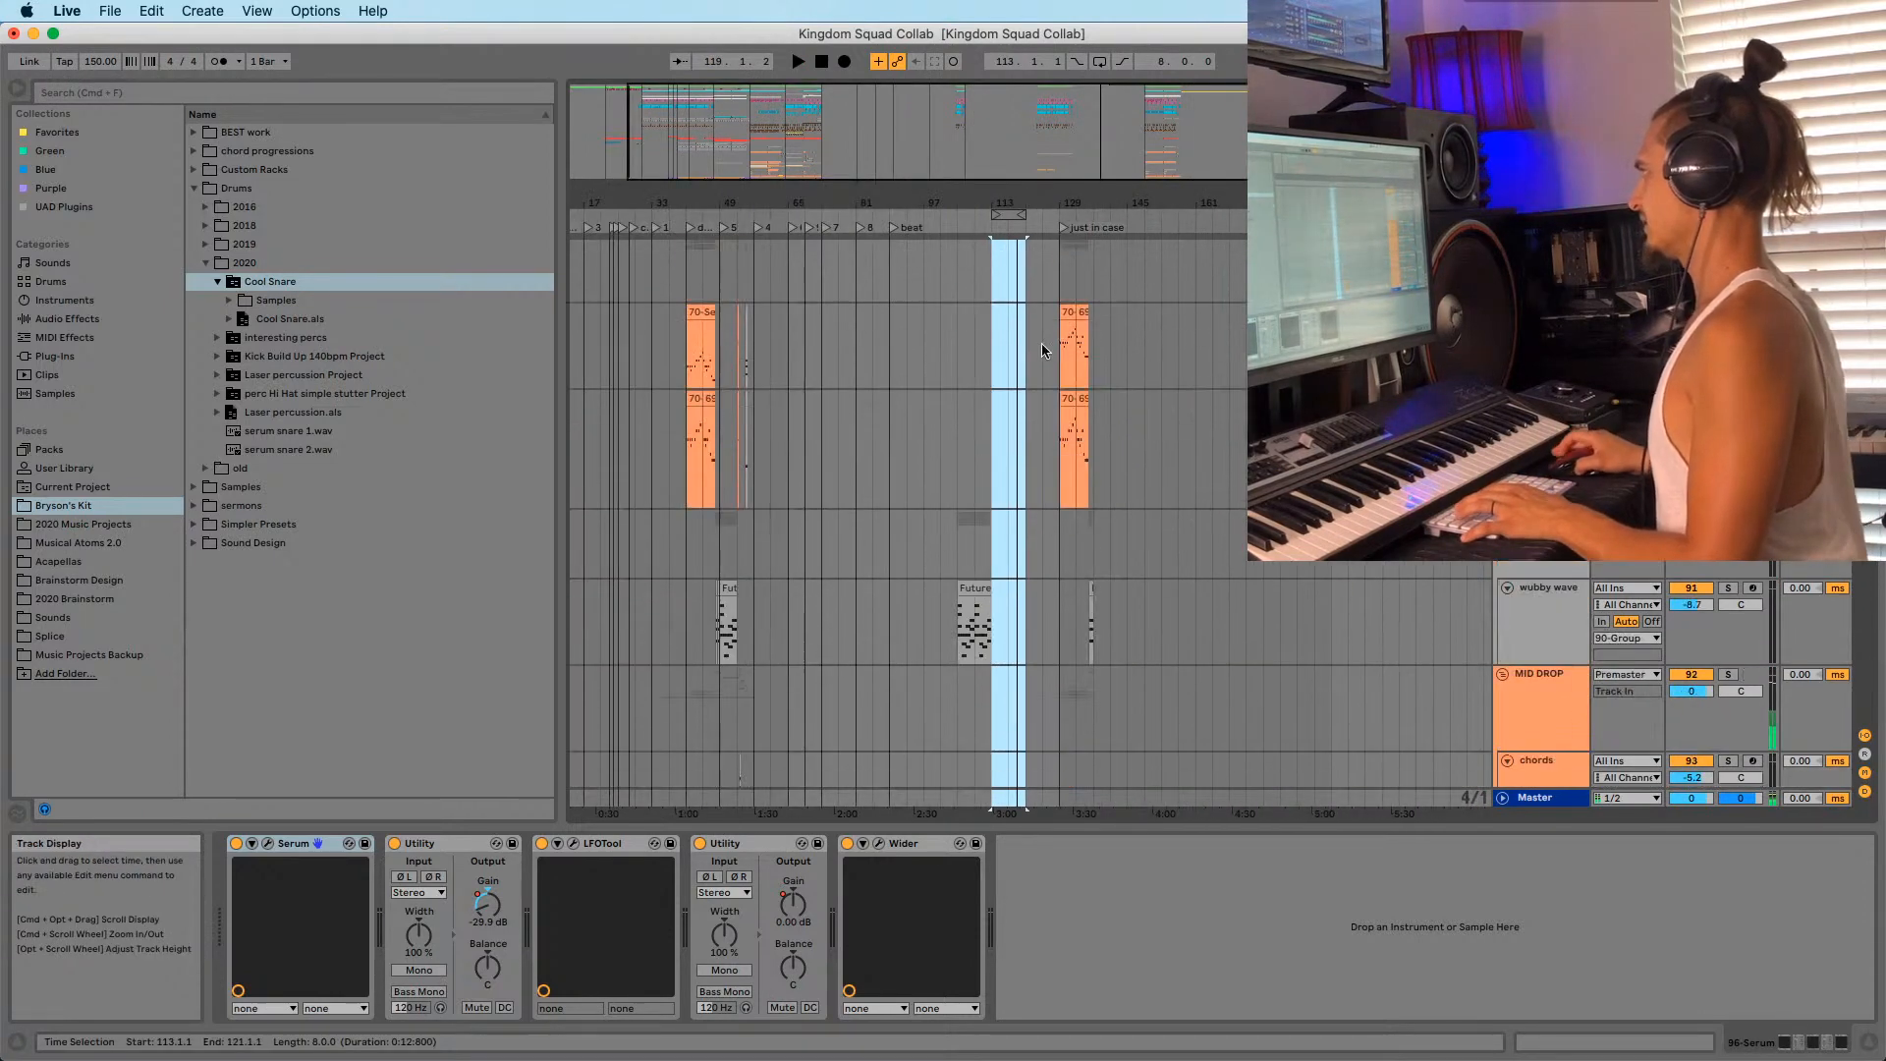
left_click(962, 518)
key("space")
Delete the wubby wave clip spanning bars 101–117.
left_click_drag(945, 619, 1013, 592)
key("Delete")
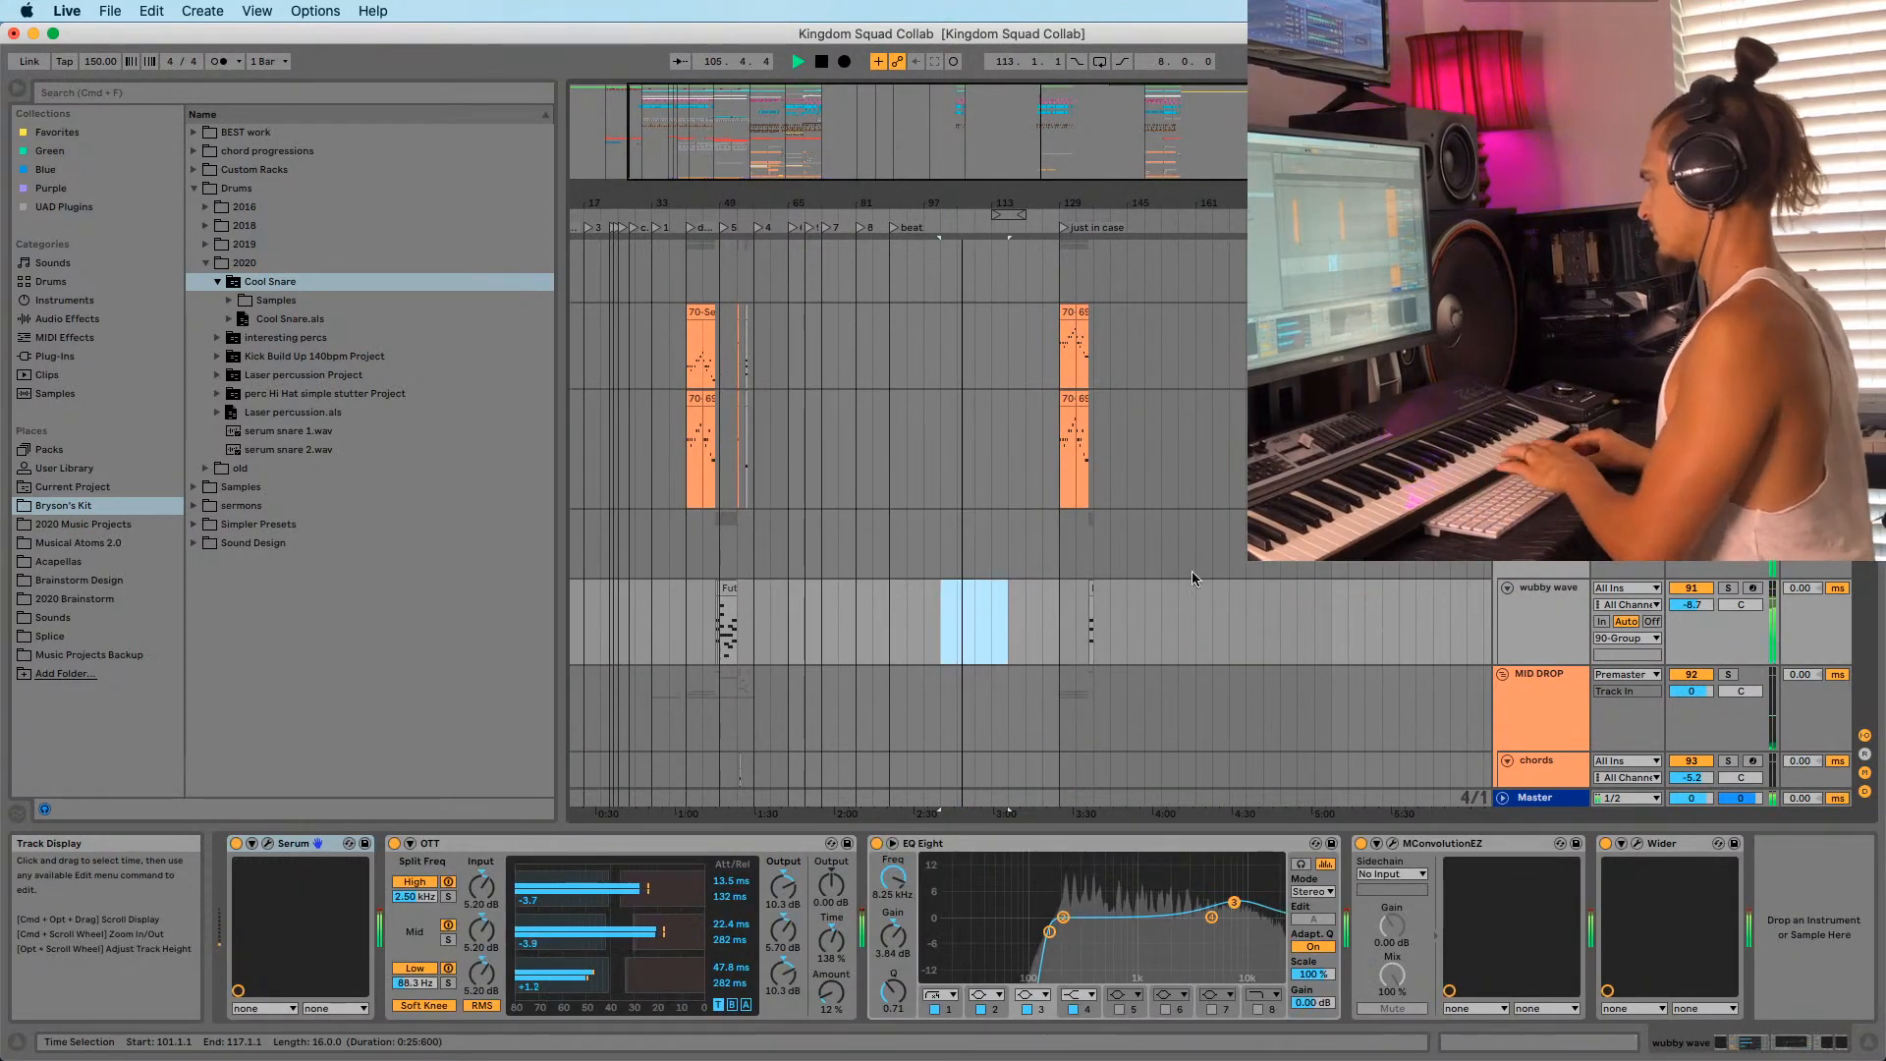
scroll(1192, 570, "down", 10)
scroll(1192, 570, "up", 10)
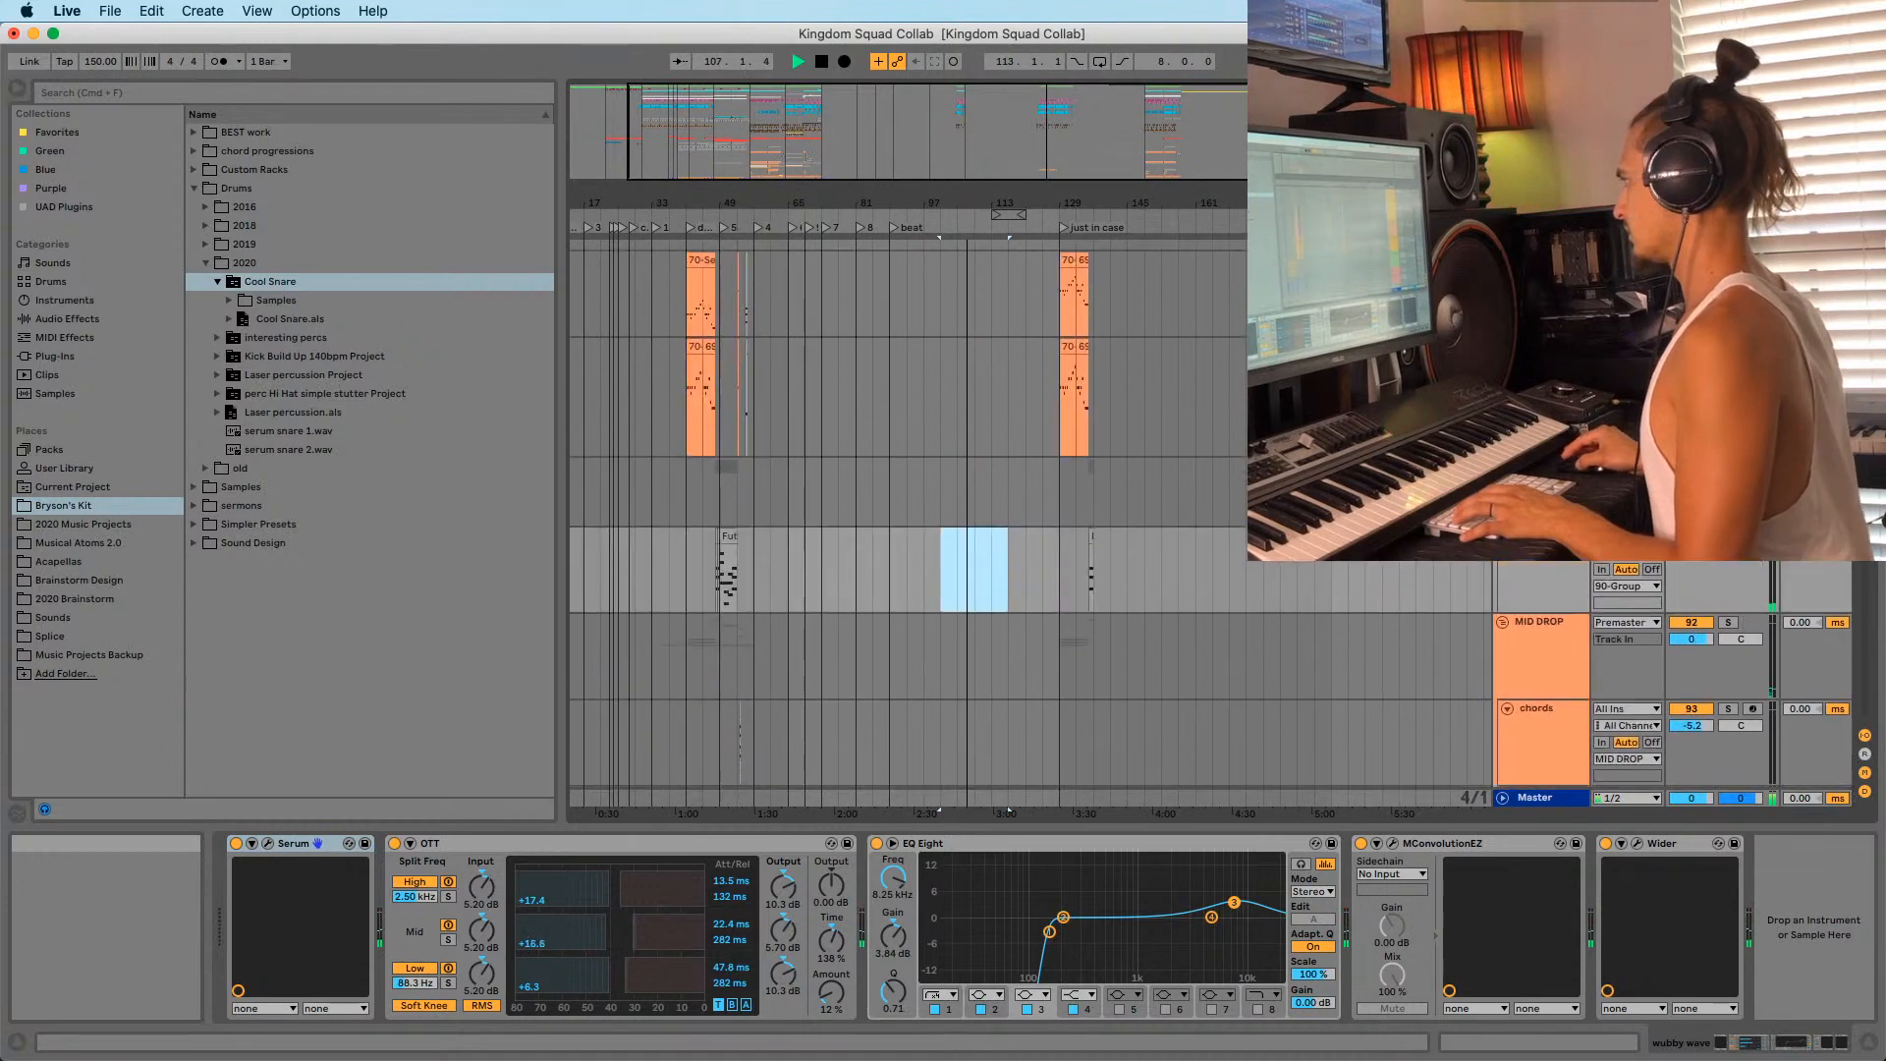
scroll(1530, 562, "down", 10)
mouse_move(961, 203)
left_mouse_down()
mouse_move(955, 263)
mouse_move(961, 128)
left_mouse_up()
Play from bar 105 and select bars 105–110 on the two tracks.
left_click(932, 391)
key("space")
key("space")
left_click_drag(994, 205, 1065, 162)
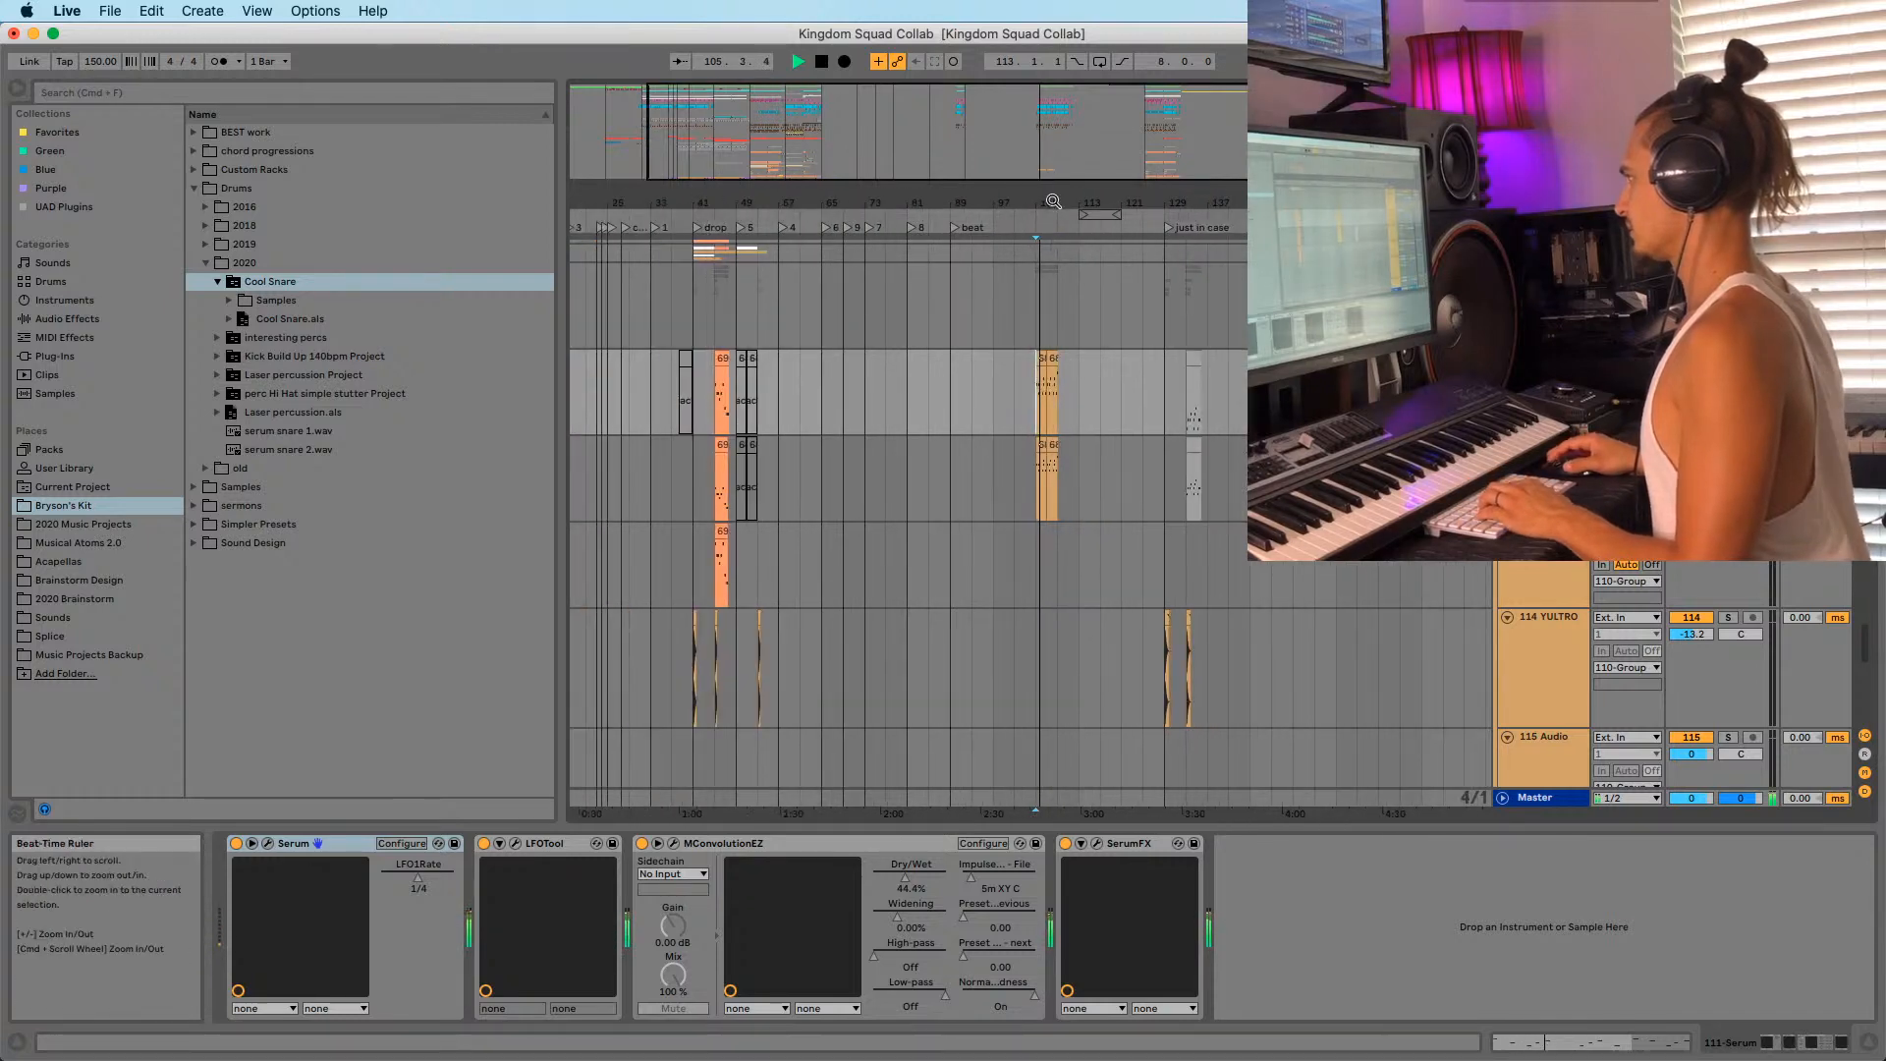
left_click_drag(1049, 488, 1066, 381)
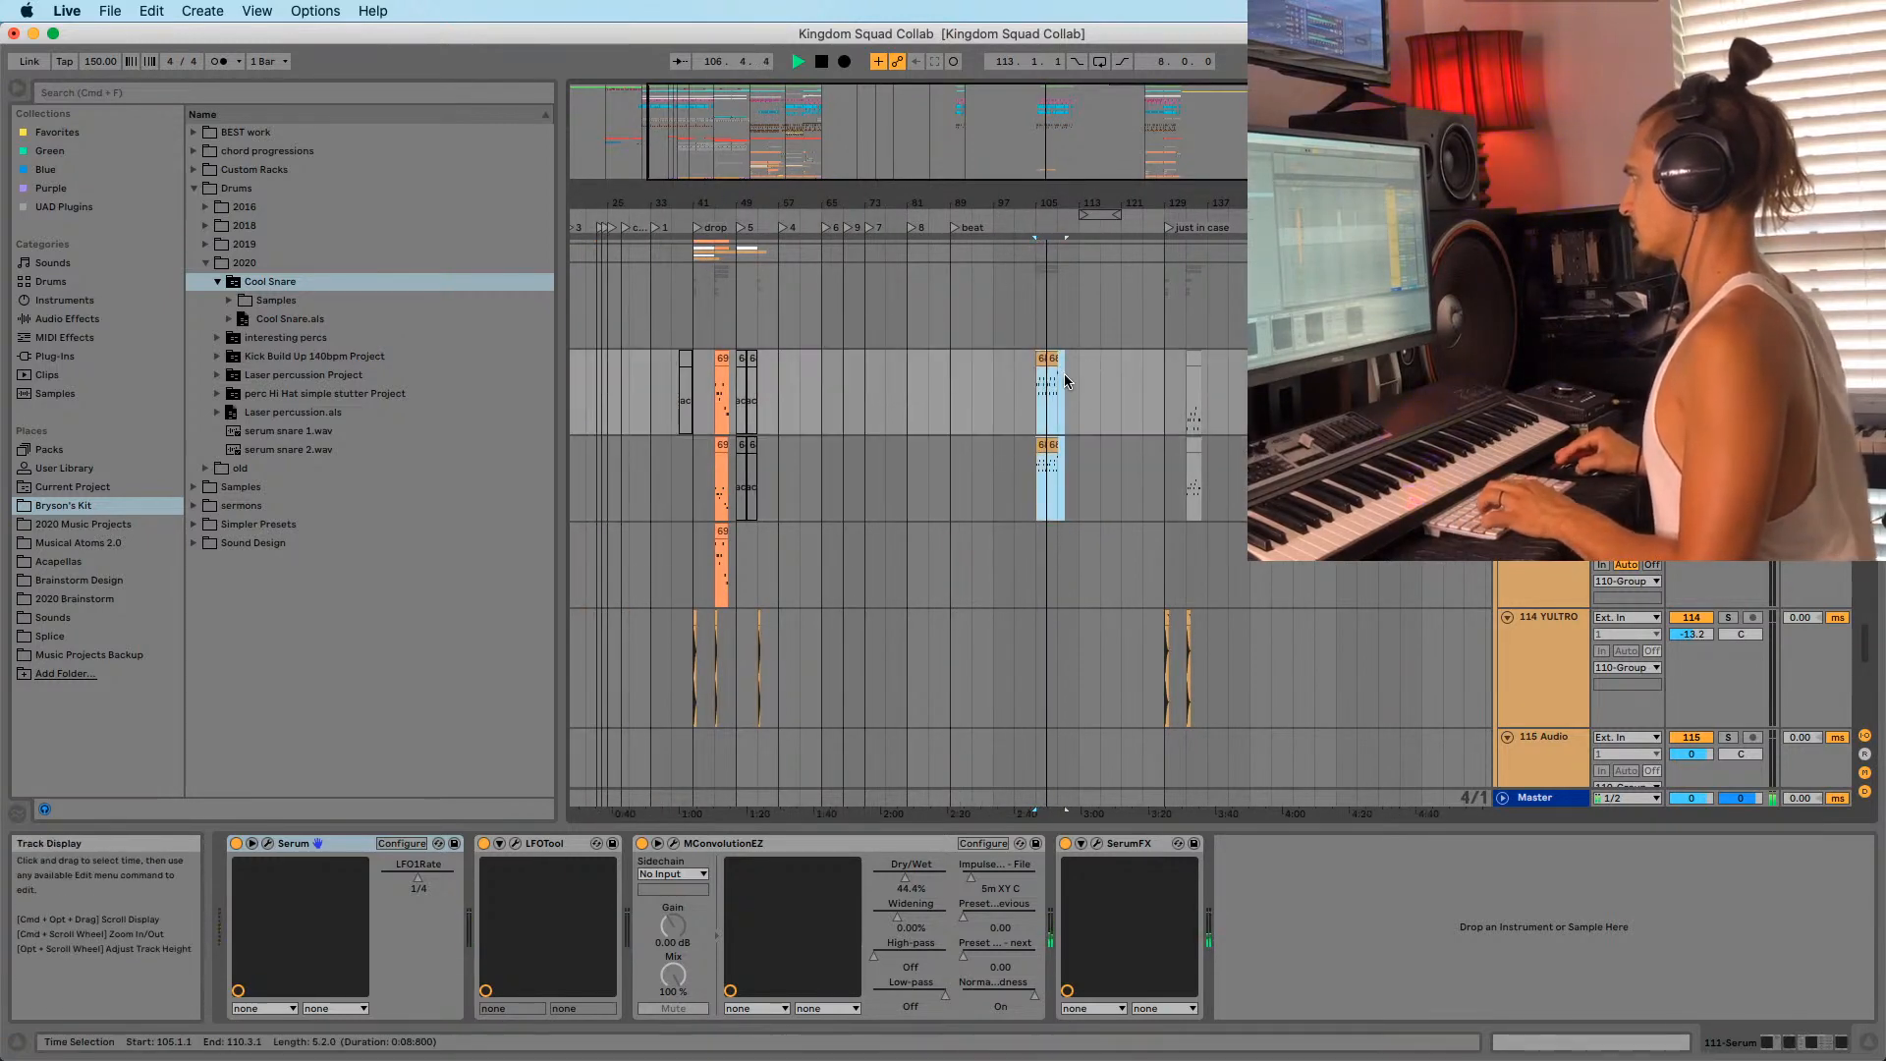
scroll(1082, 472, "up", 8)
scroll(1136, 350, "down", 3)
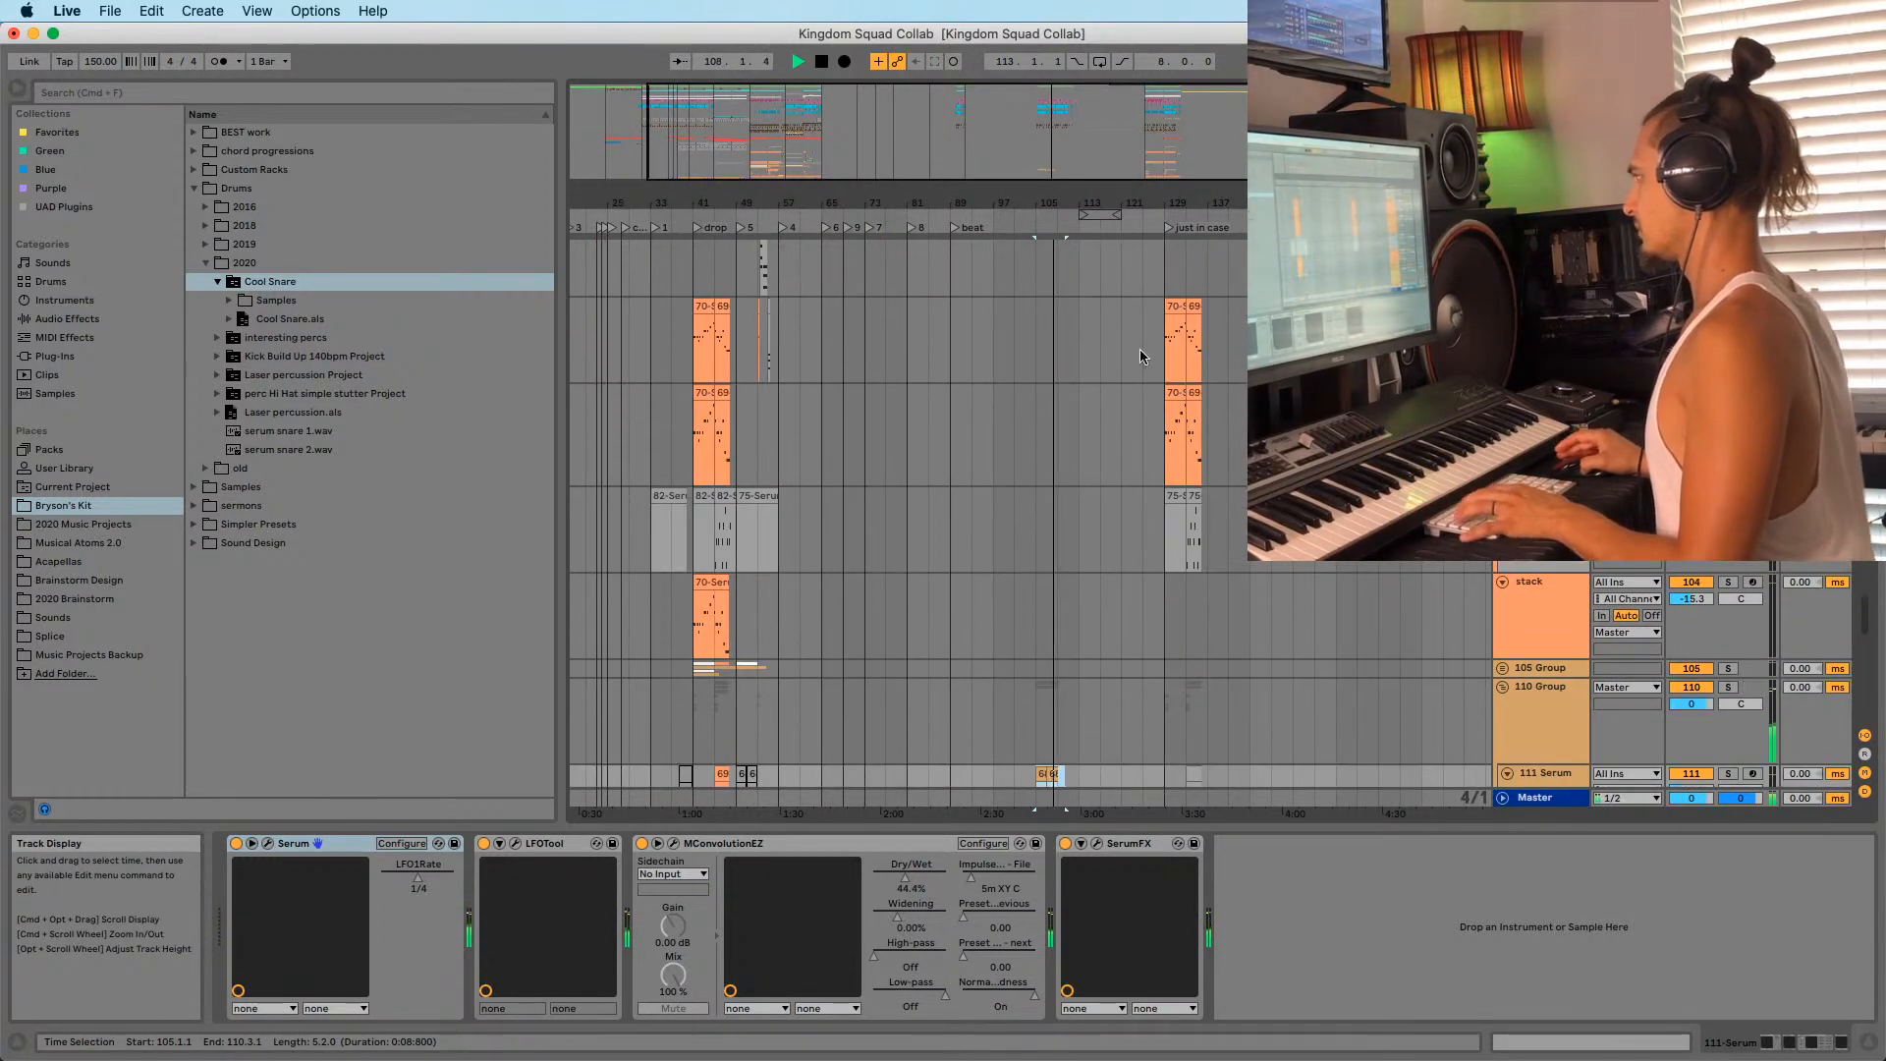
Move the loop to a 16-bar span covering bars 127–145 and delete its clips.
left_click(1167, 329)
key("space")
key("space")
left_click_drag(1130, 204, 1072, 224)
key("super+Up")
left_click(1107, 212)
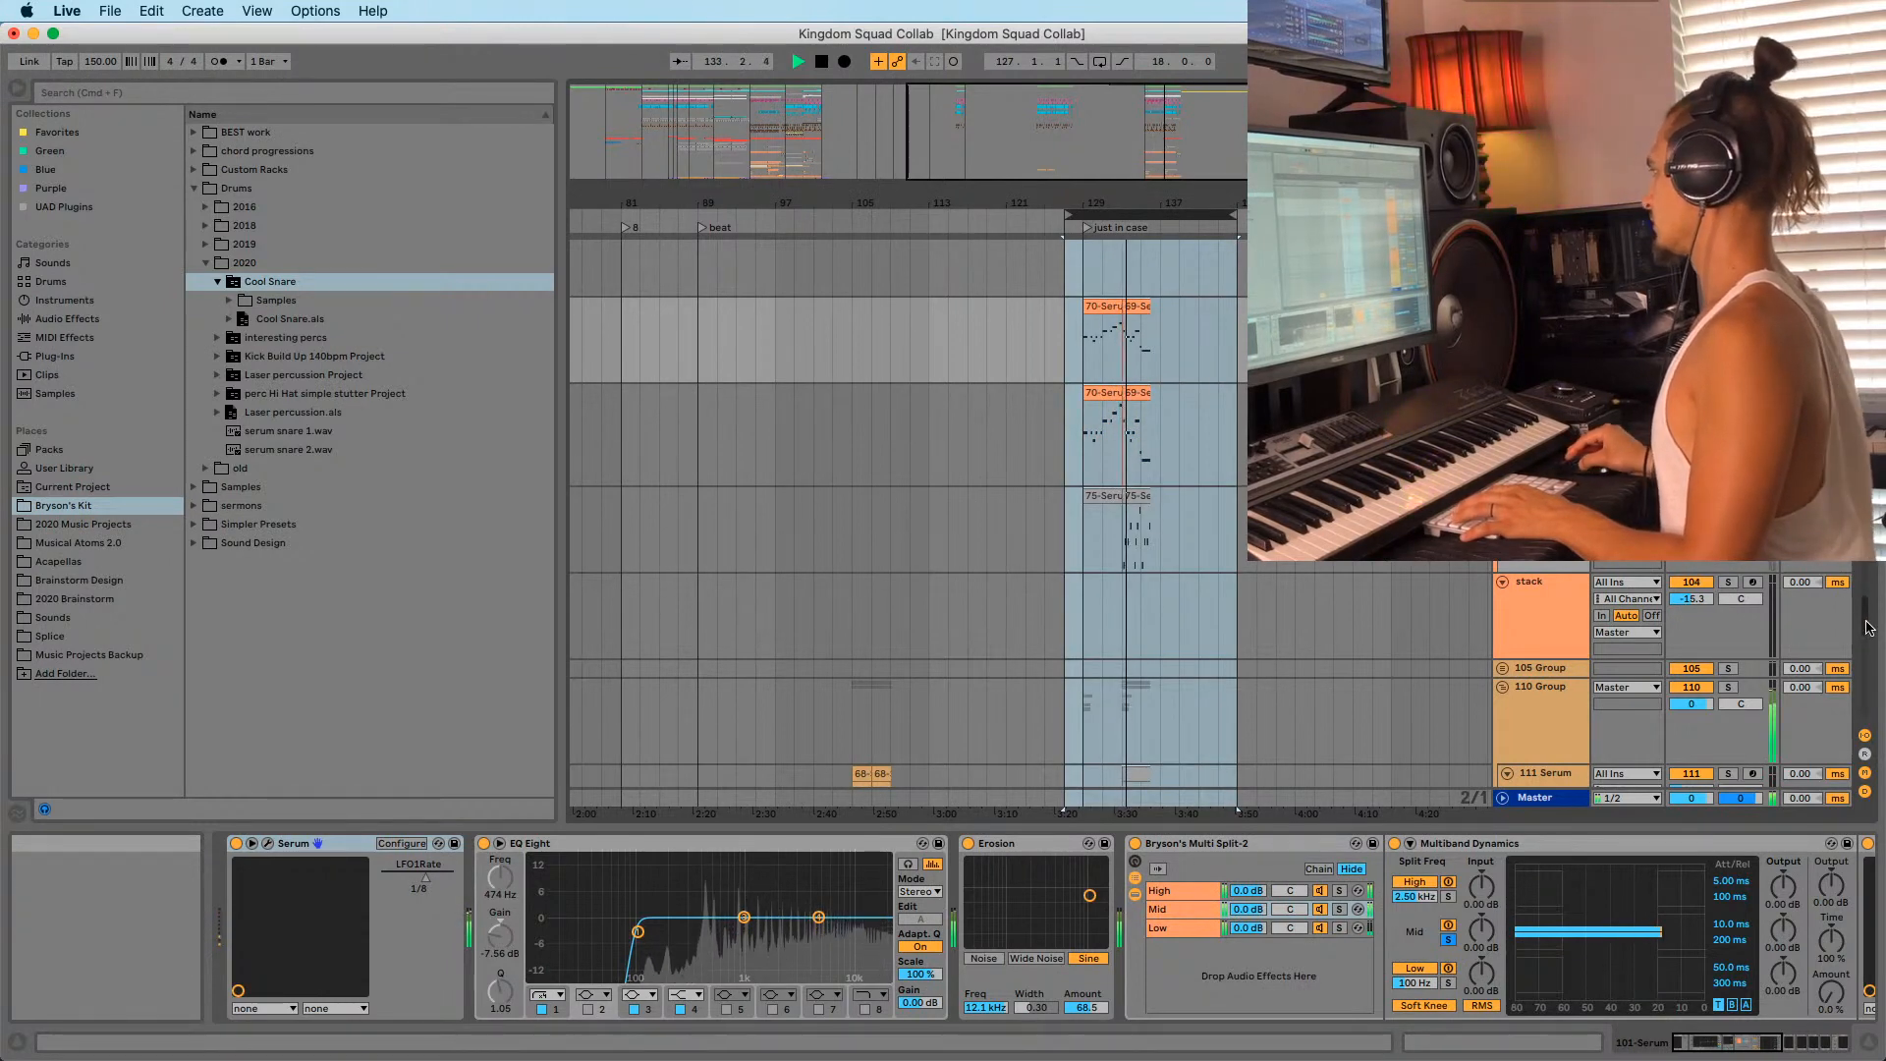
scroll(1853, 773, "down", 5)
scroll(1852, 775, "up", 20)
key("space")
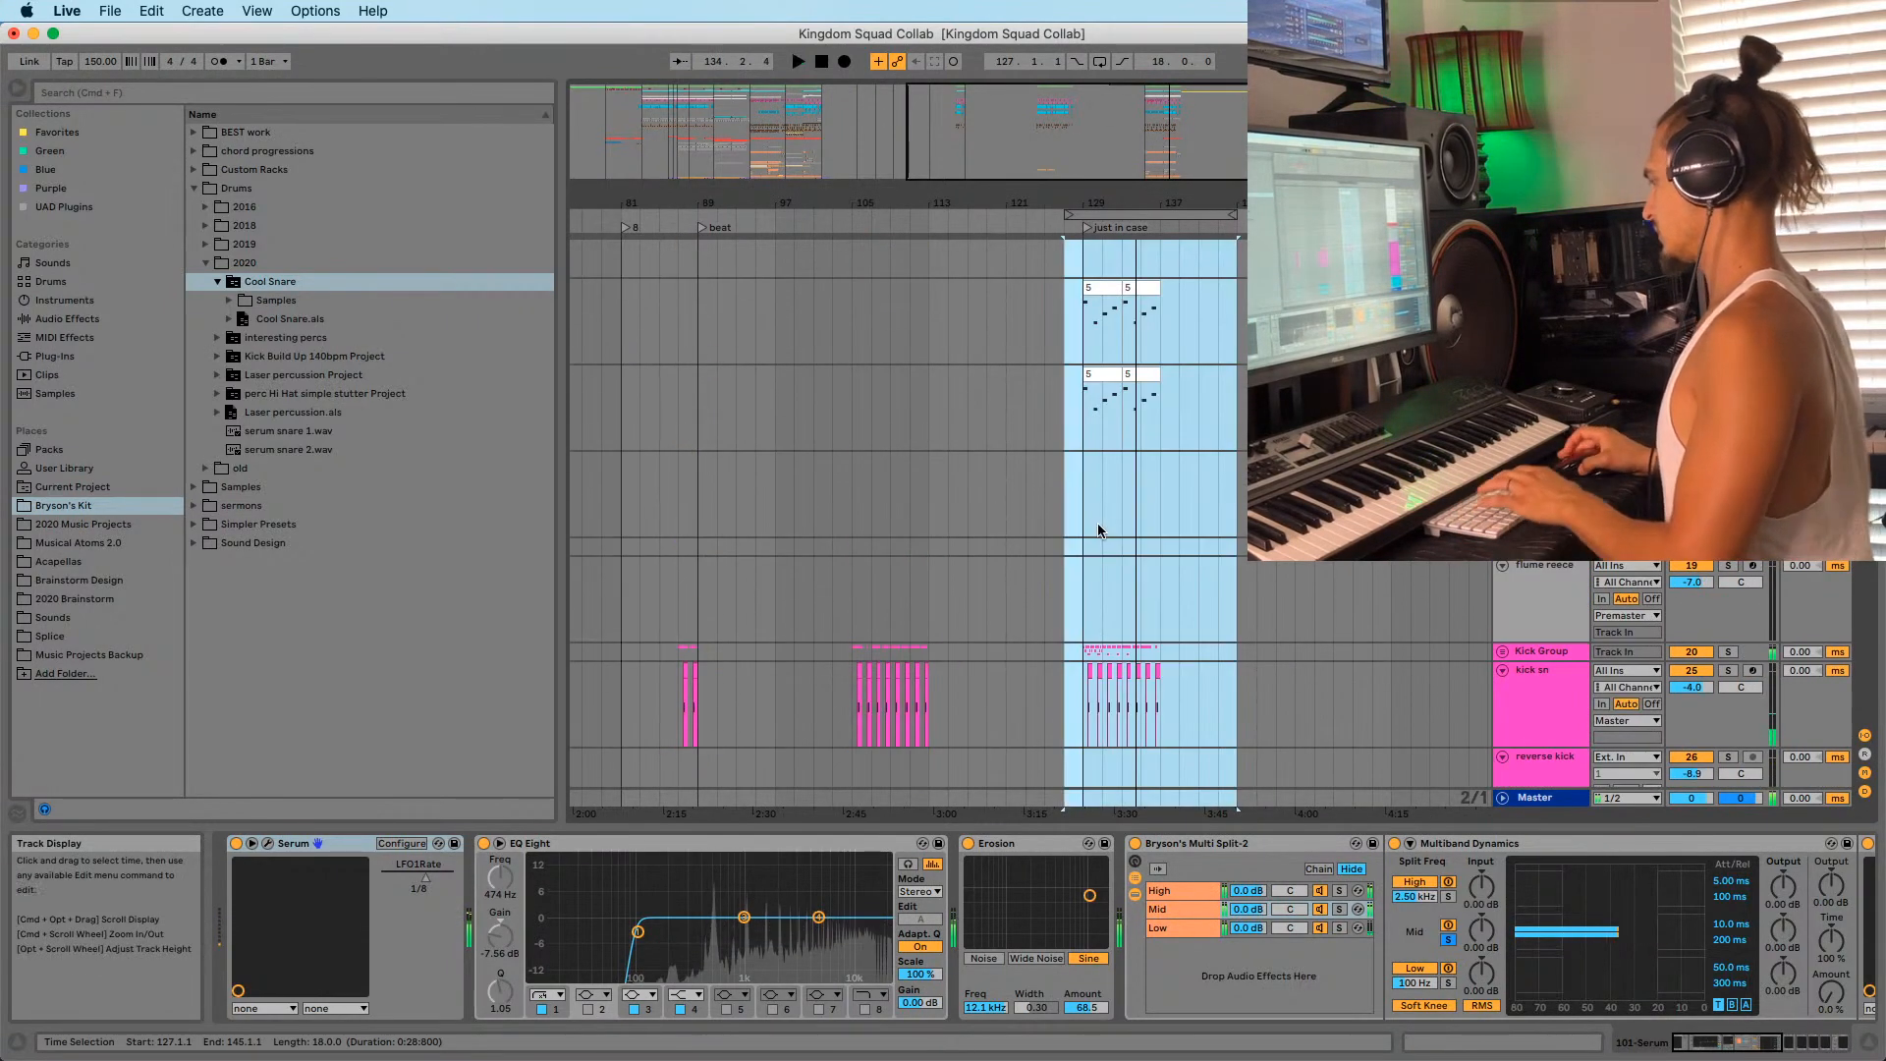
key("Delete")
Stretch the pads clip at bar 163 so it ends at bar 171.
left_click_drag(1149, 200, 1129, 118)
scroll(1124, 520, "down", 15)
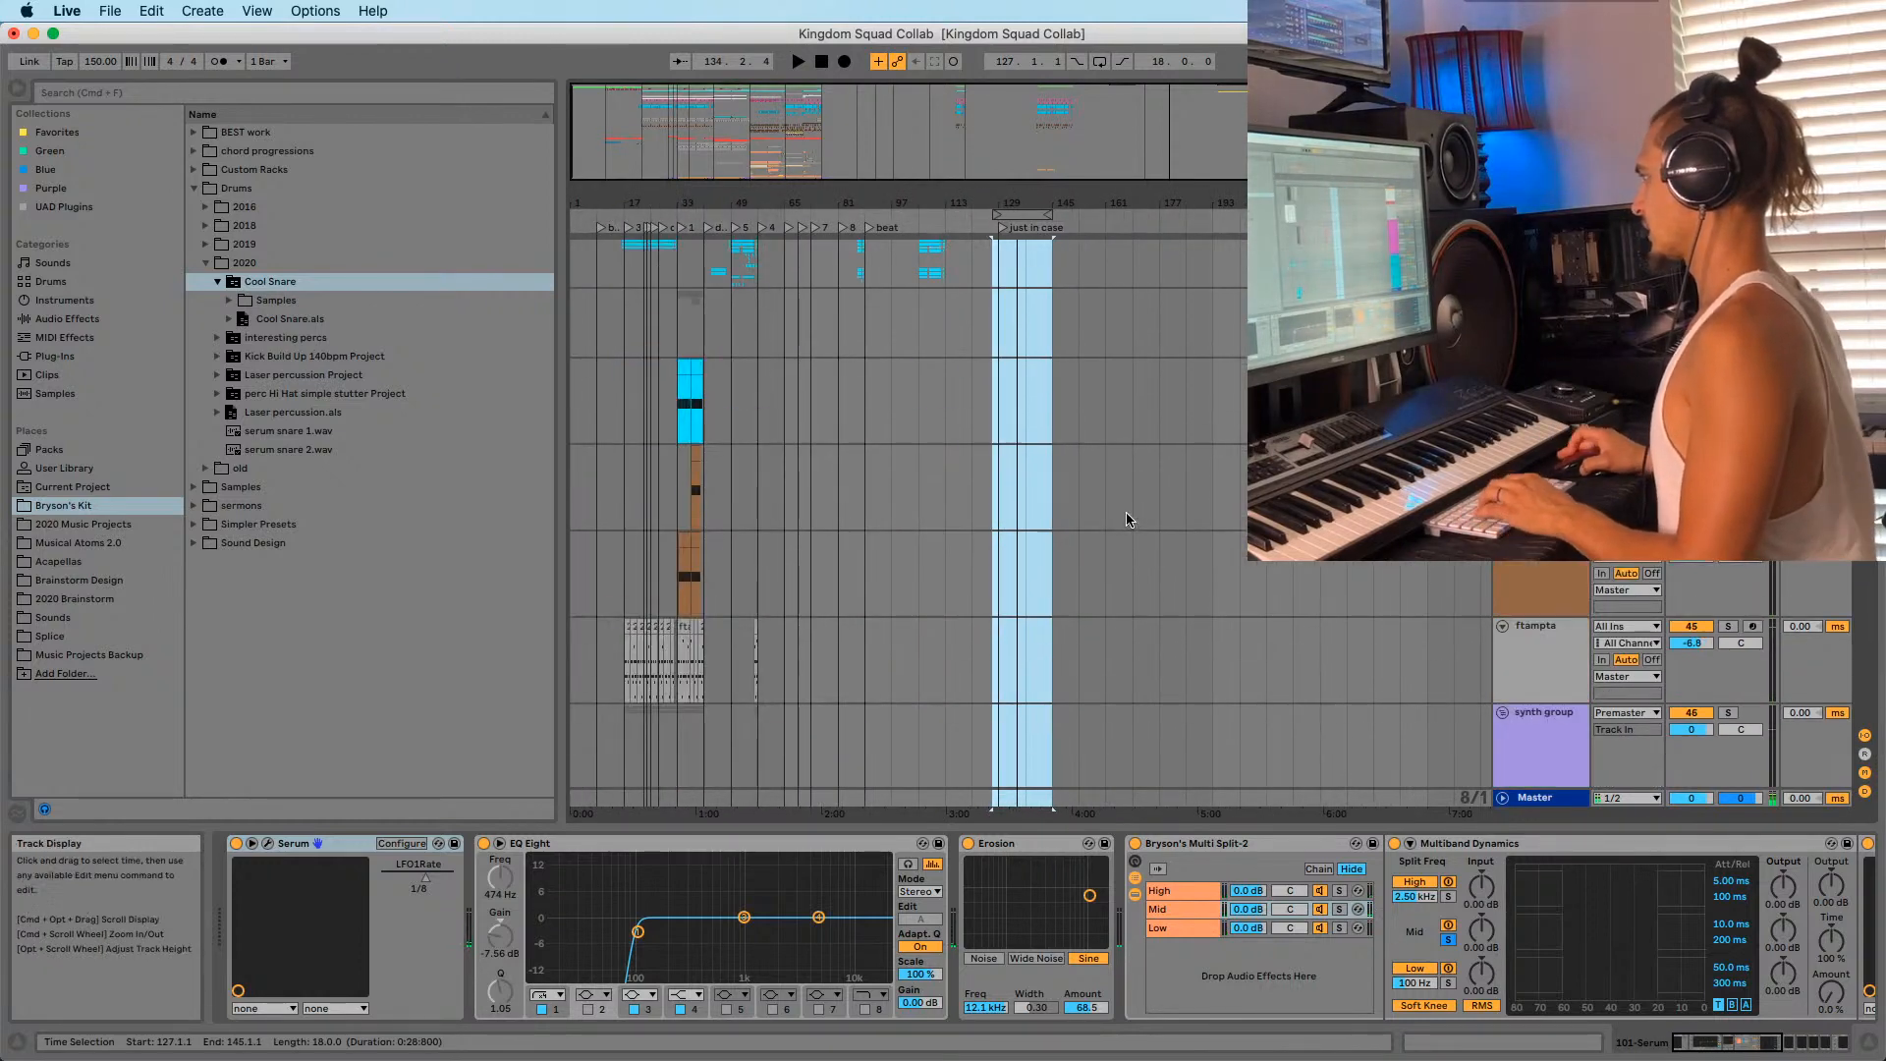
scroll(1118, 530, "down", 5)
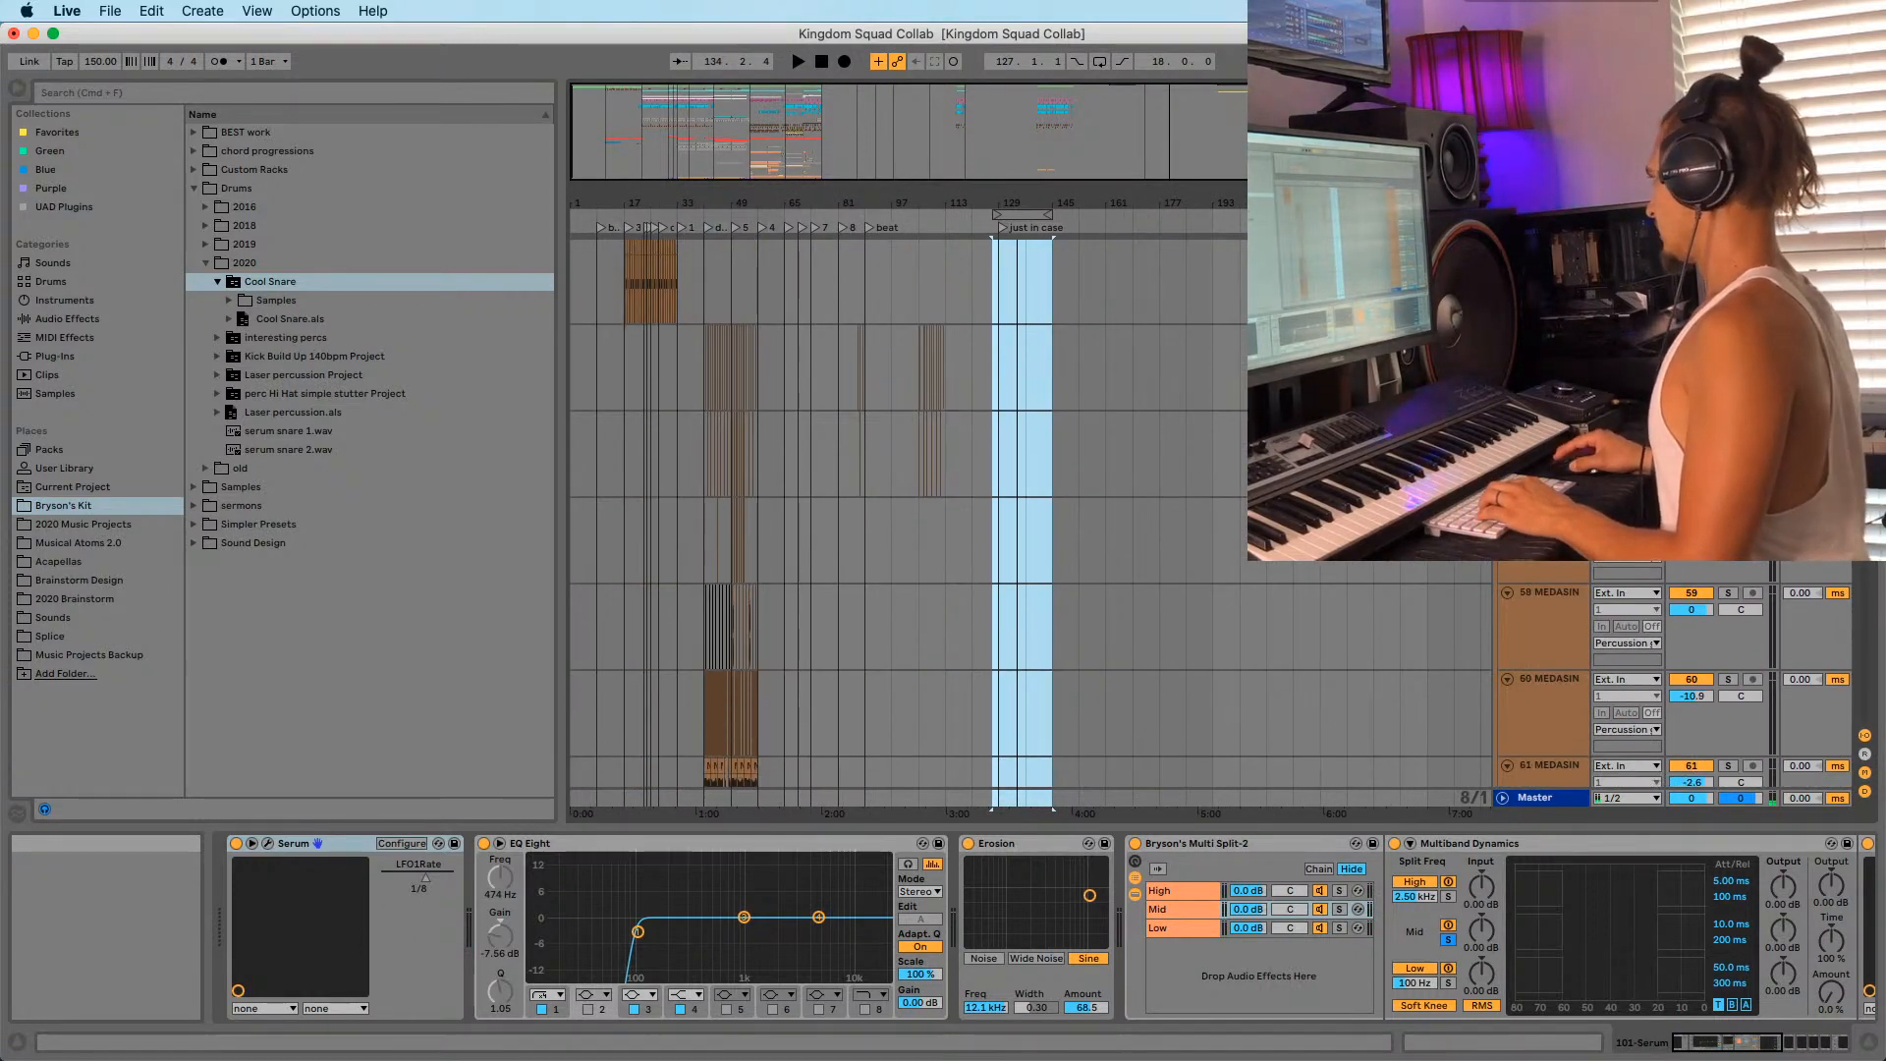
scroll(1125, 392, "down", 15)
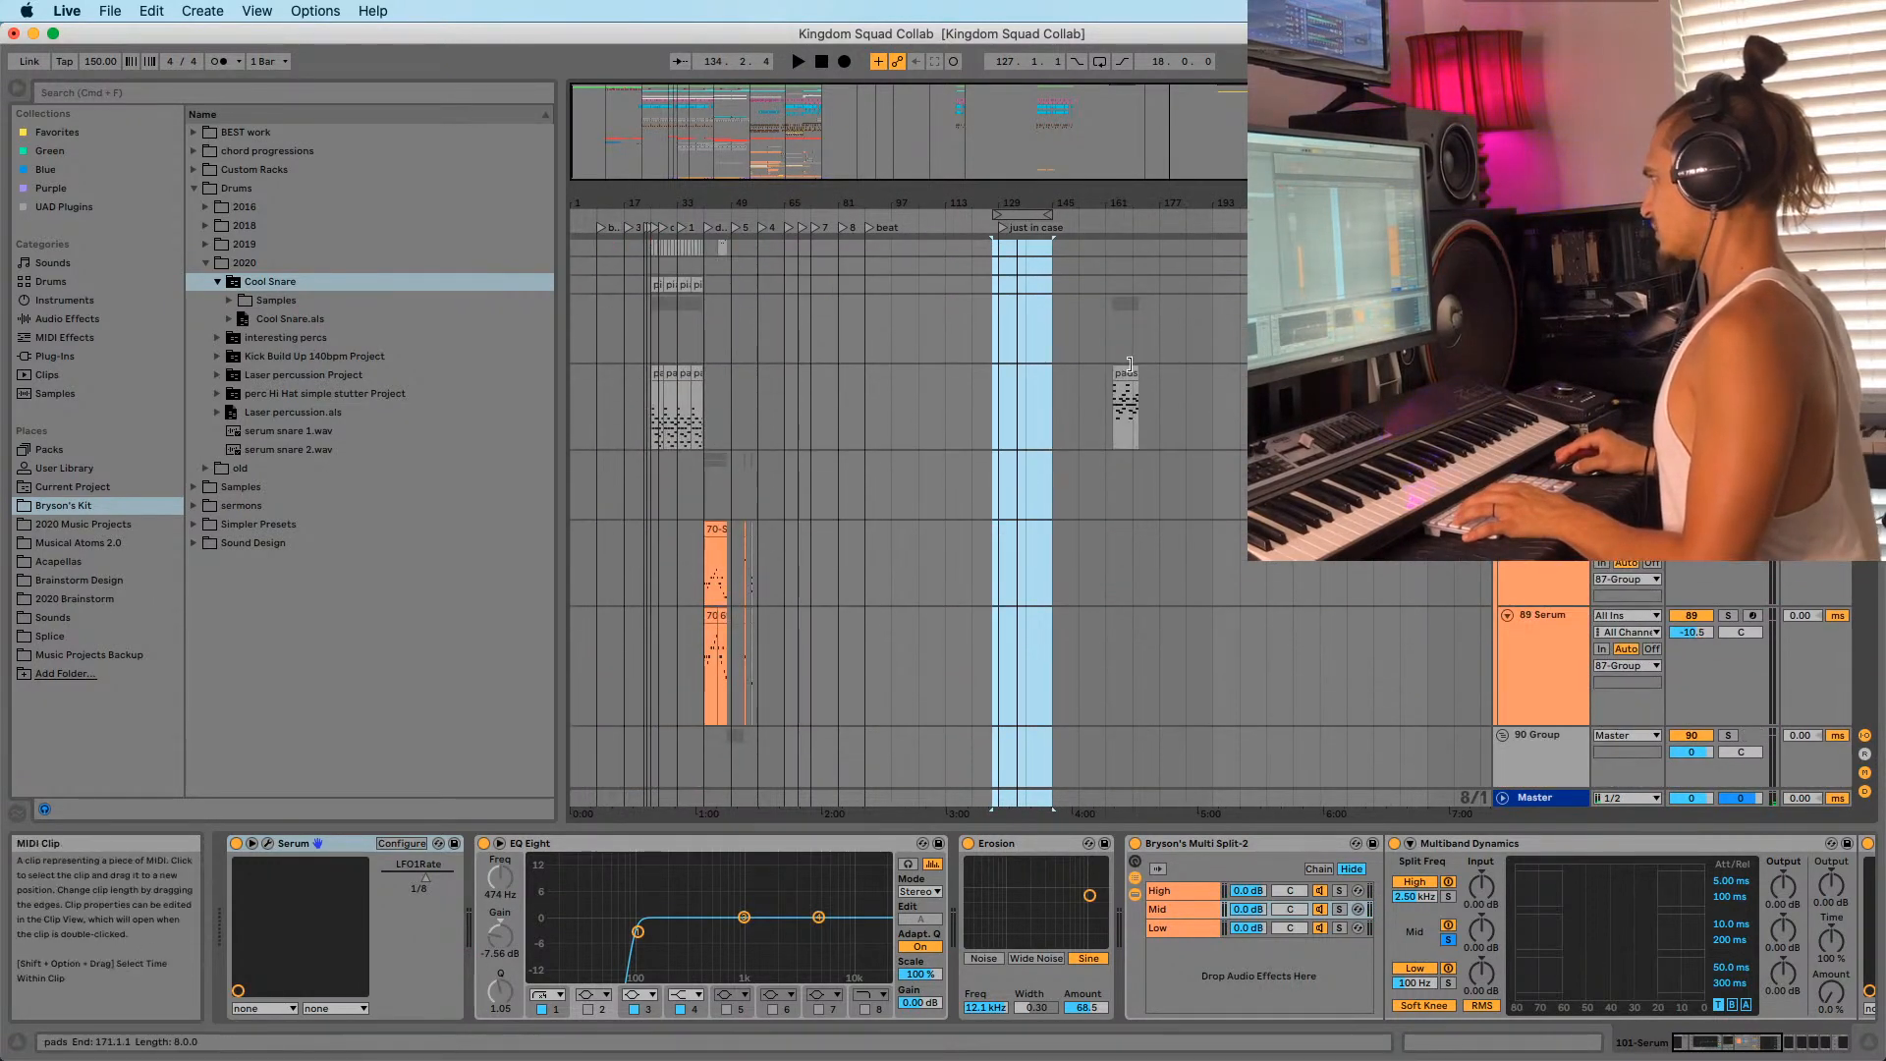
left_click(1126, 385)
key("space")
left_click_drag(1191, 394, 1139, 373)
left_click_drag(1118, 200, 1122, 305)
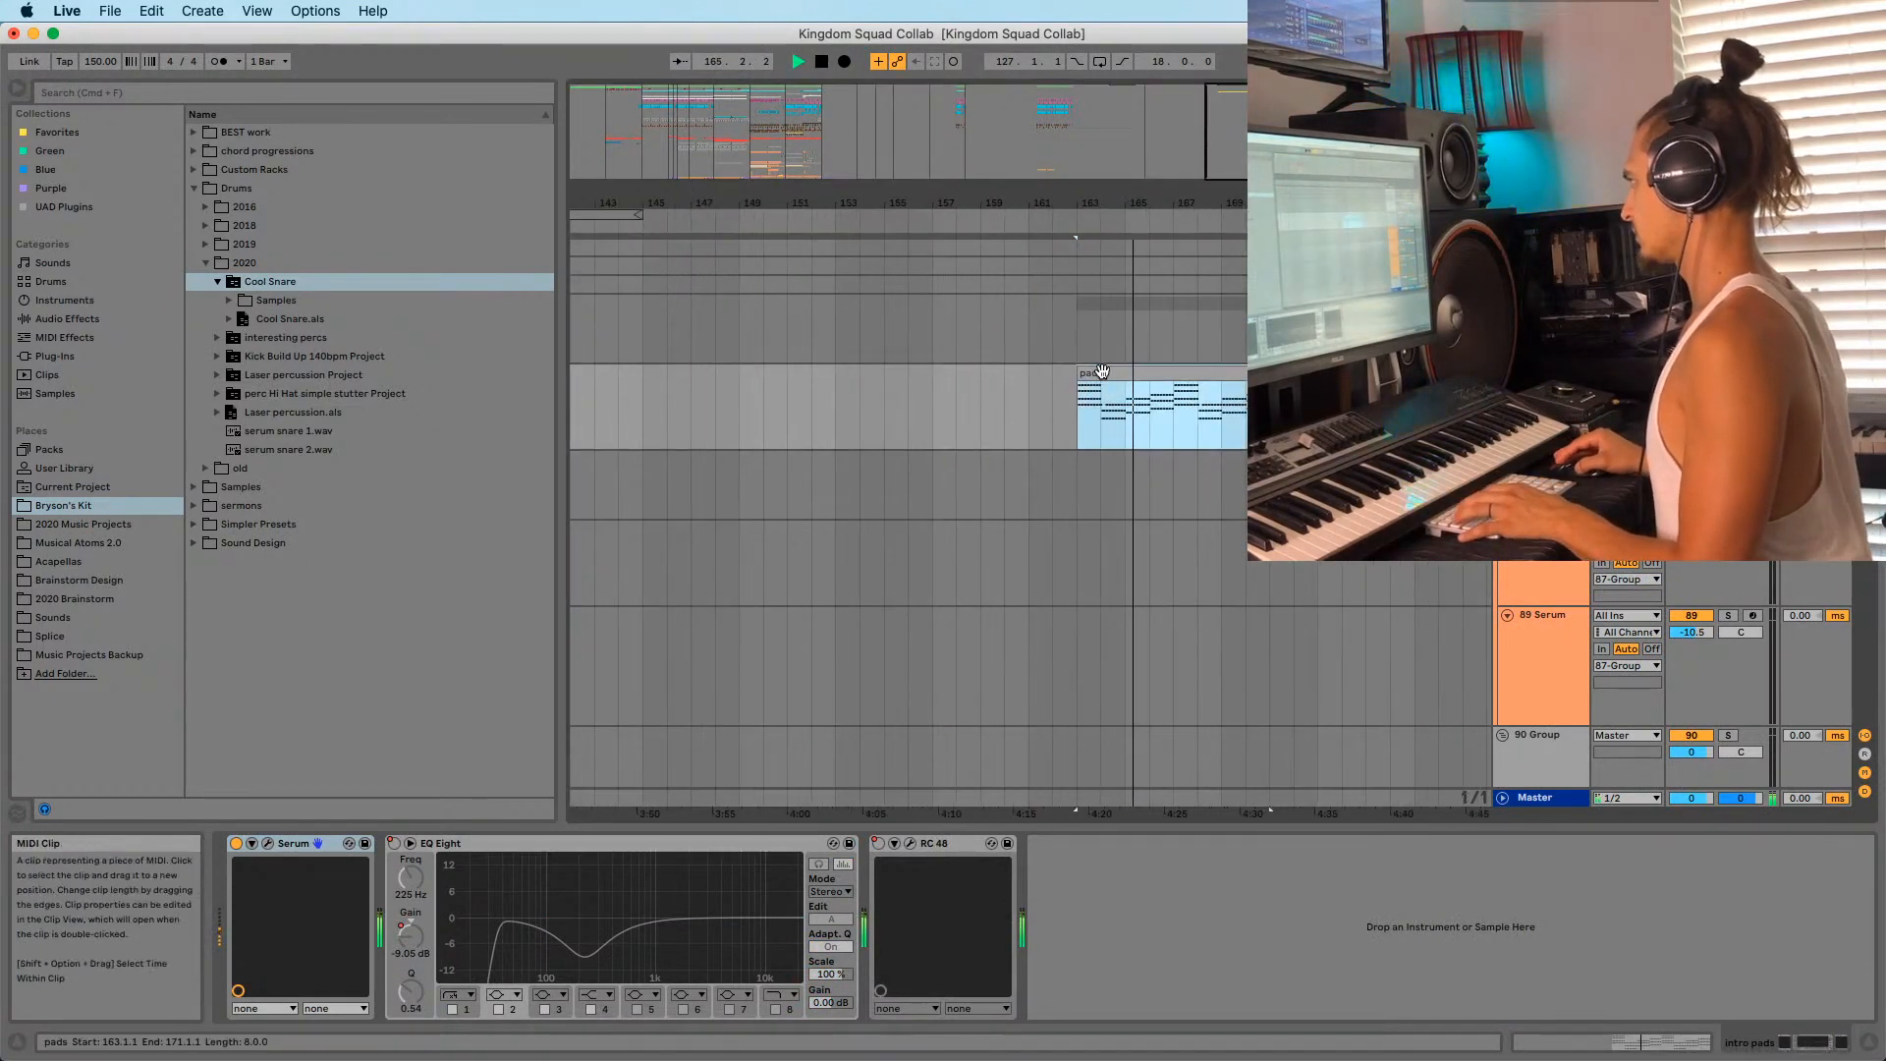
Copy the pads clip from bar 163 to bar 129.
left_click_drag(1076, 203, 1121, 152)
left_click(1141, 417)
left_click(1137, 374)
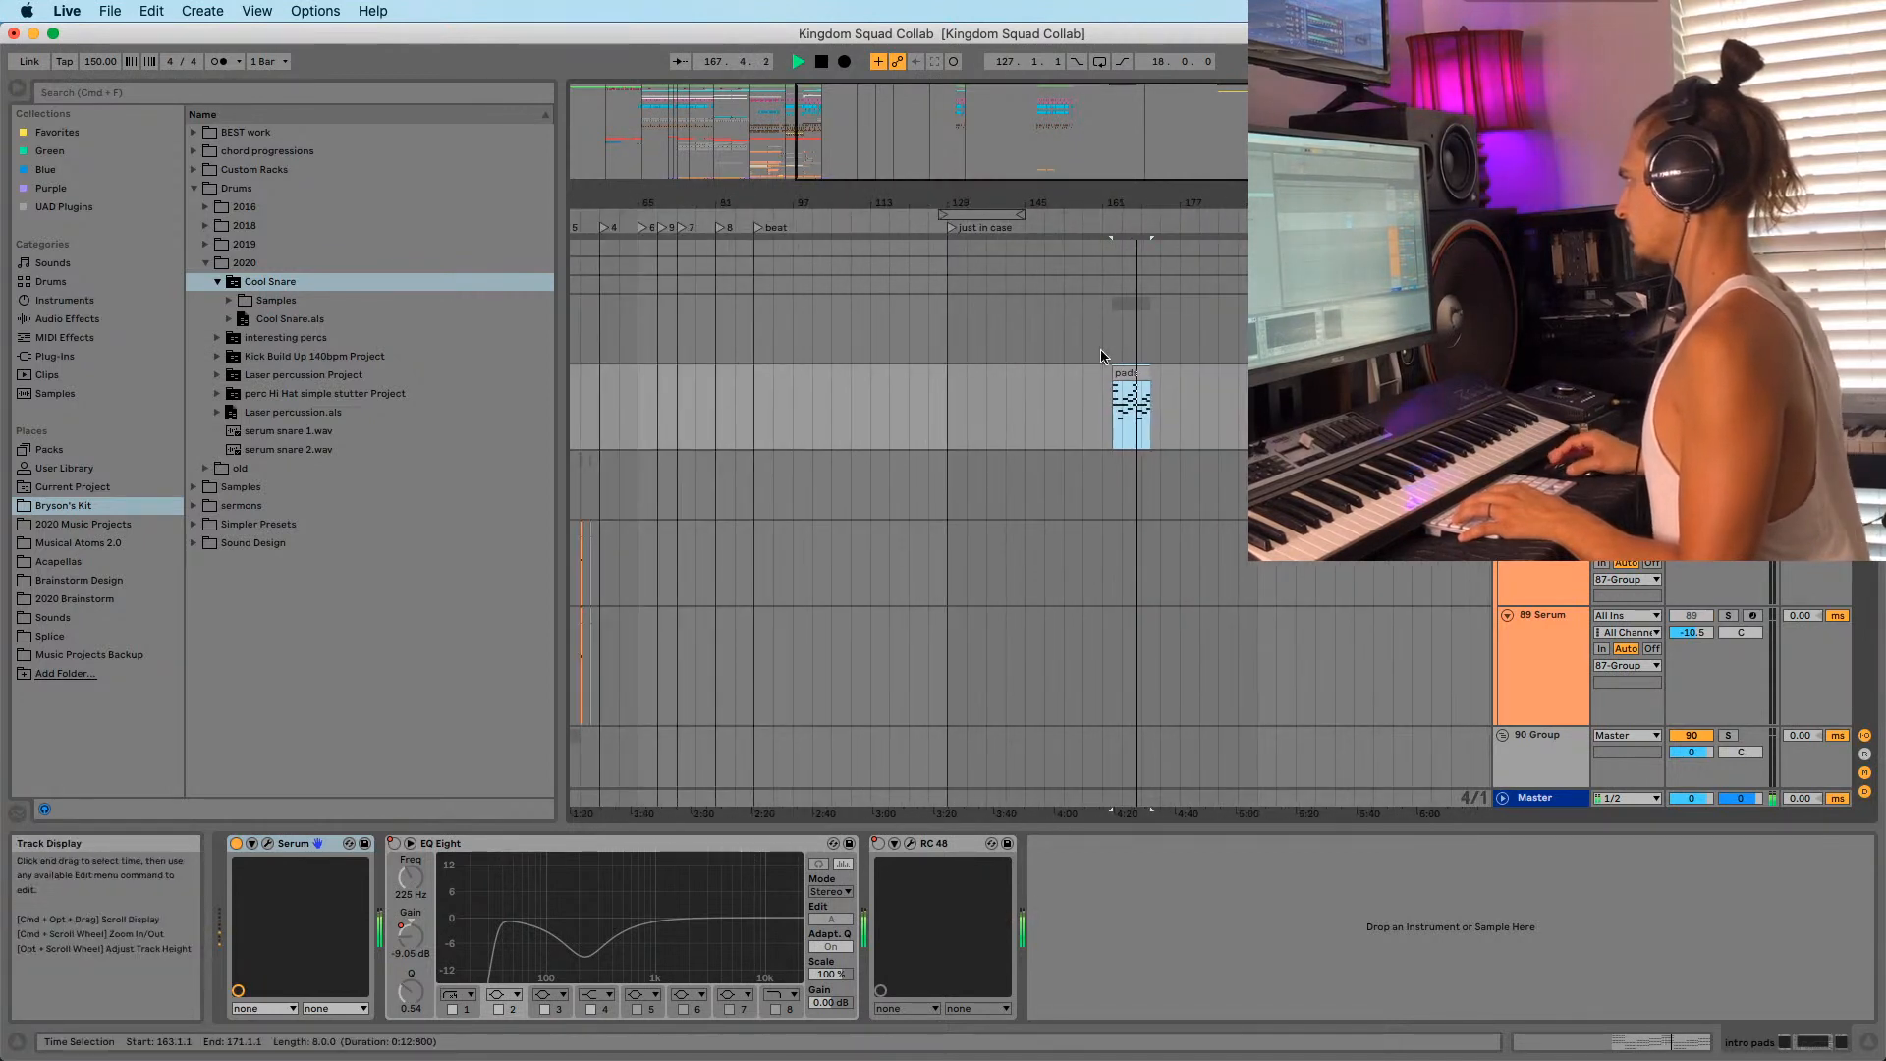
key("space")
left_click_drag(1129, 376, 966, 404)
left_click_drag(967, 203, 1041, 147)
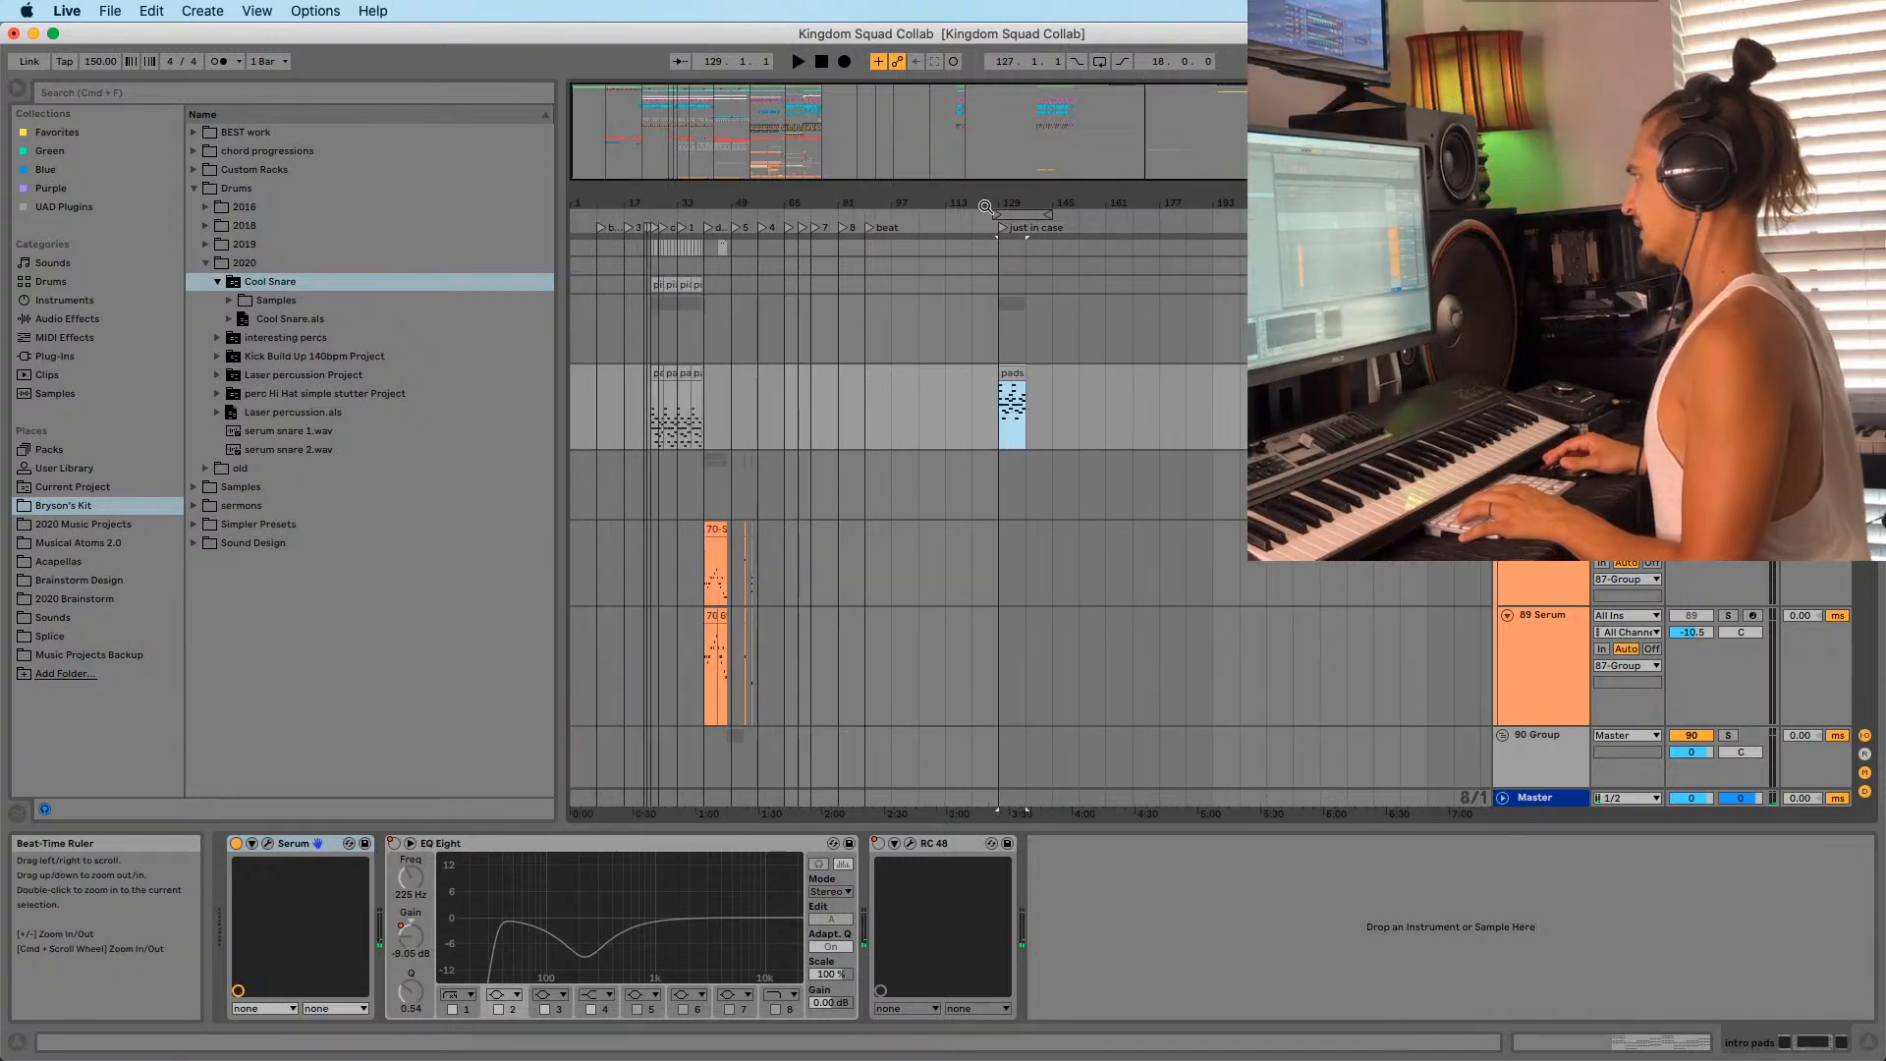
left_click(665, 376)
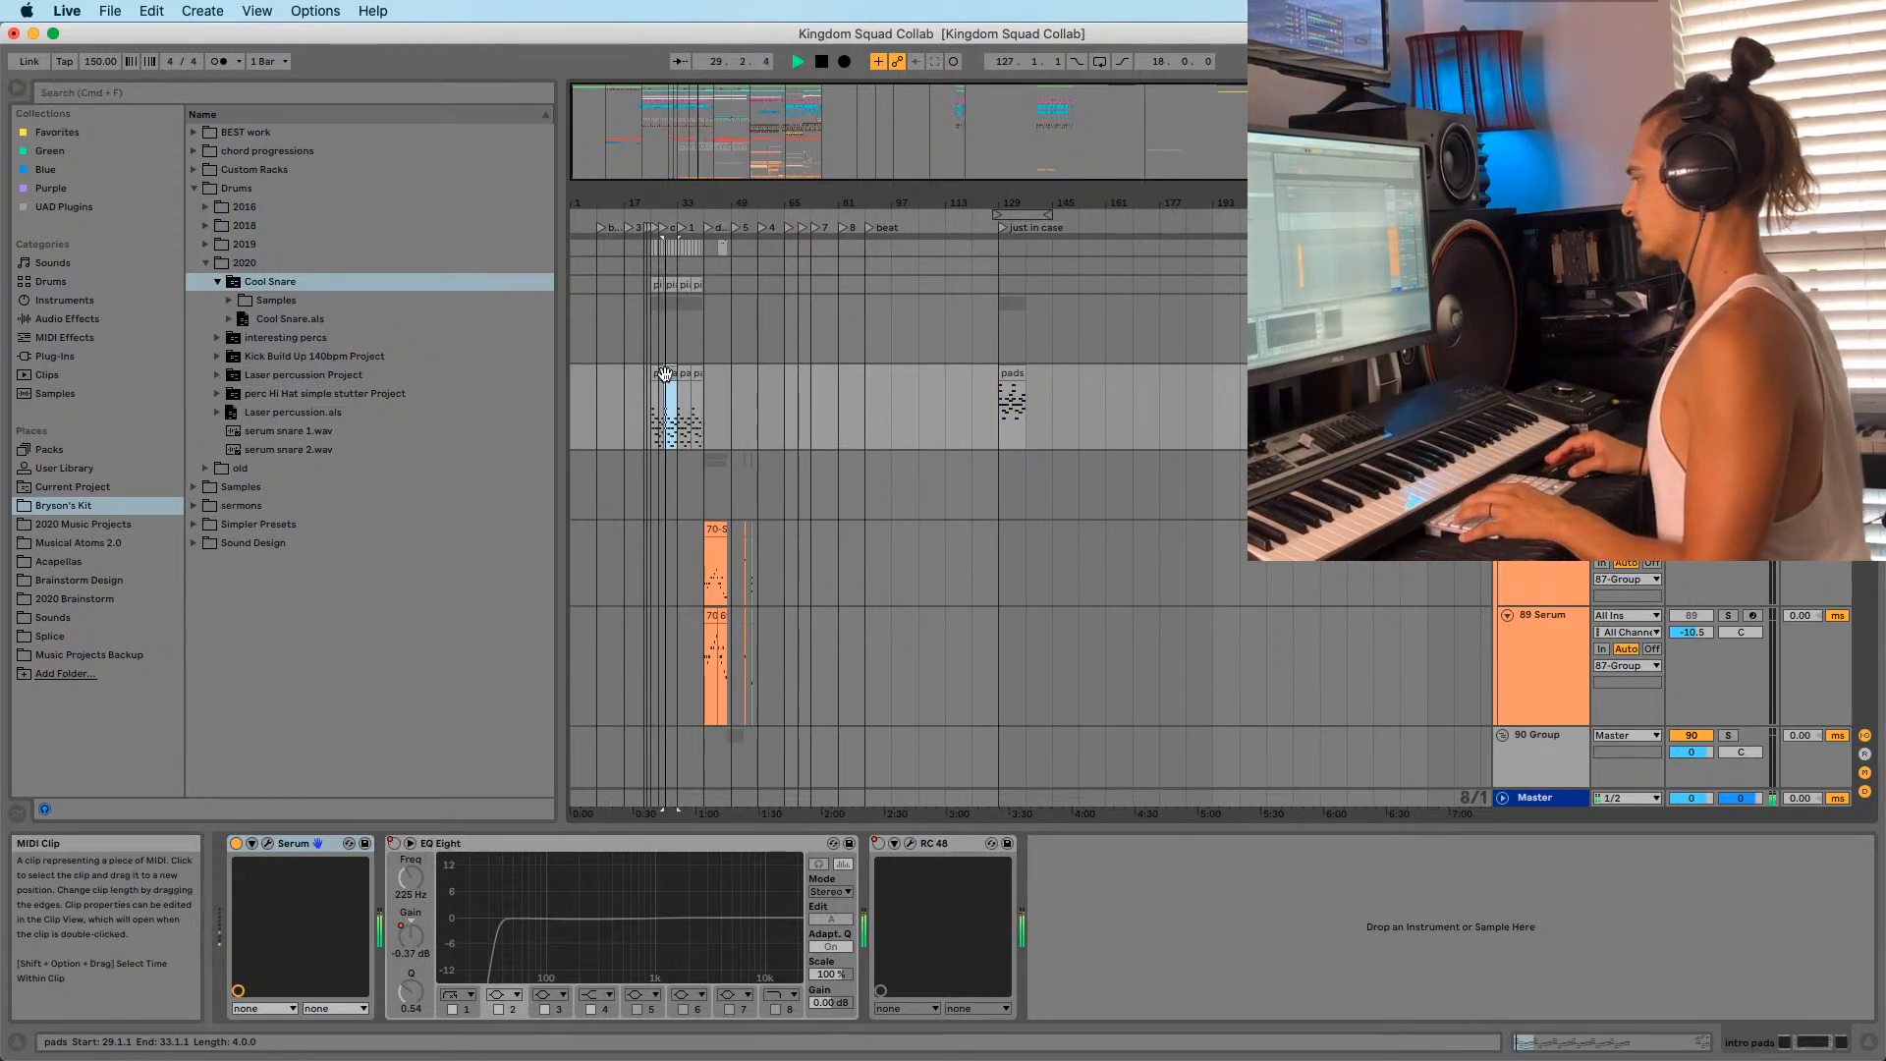
left_click(1014, 373)
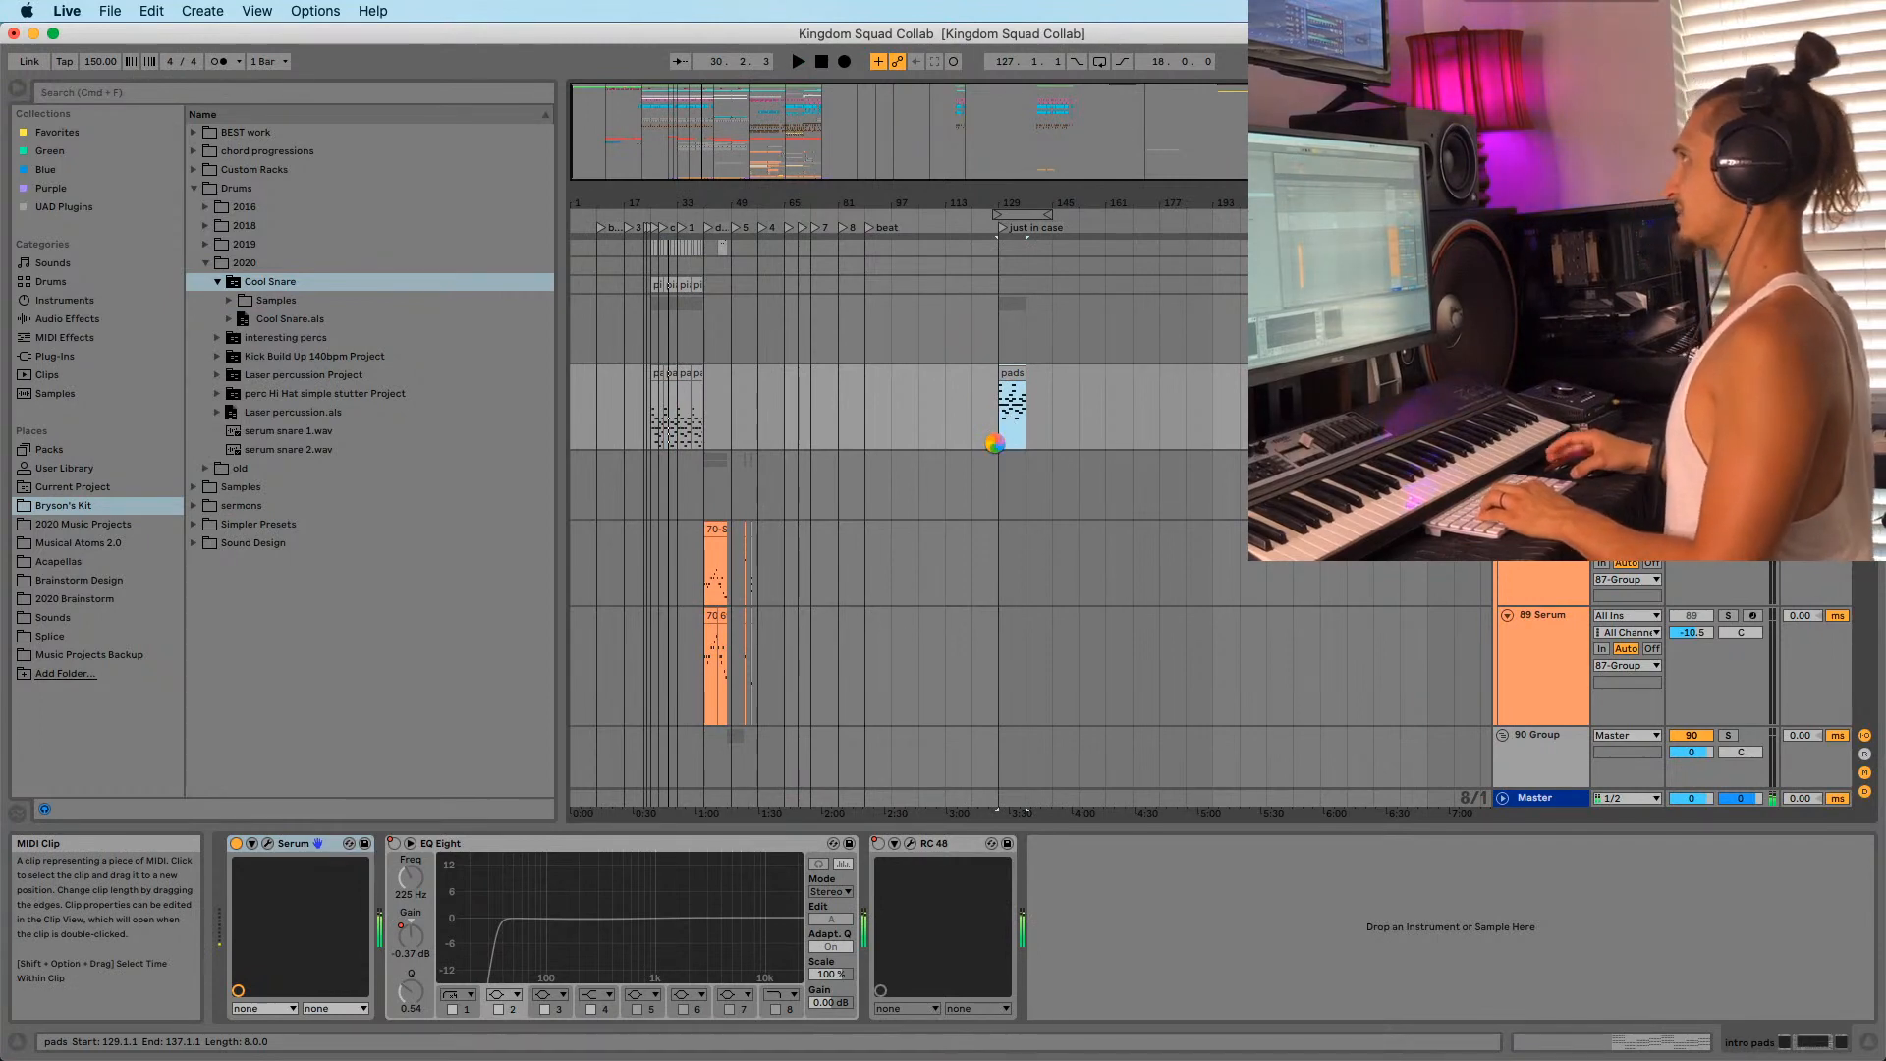
Show the automation lanes and inspect the device chain of the track above intro pads.
key("a")
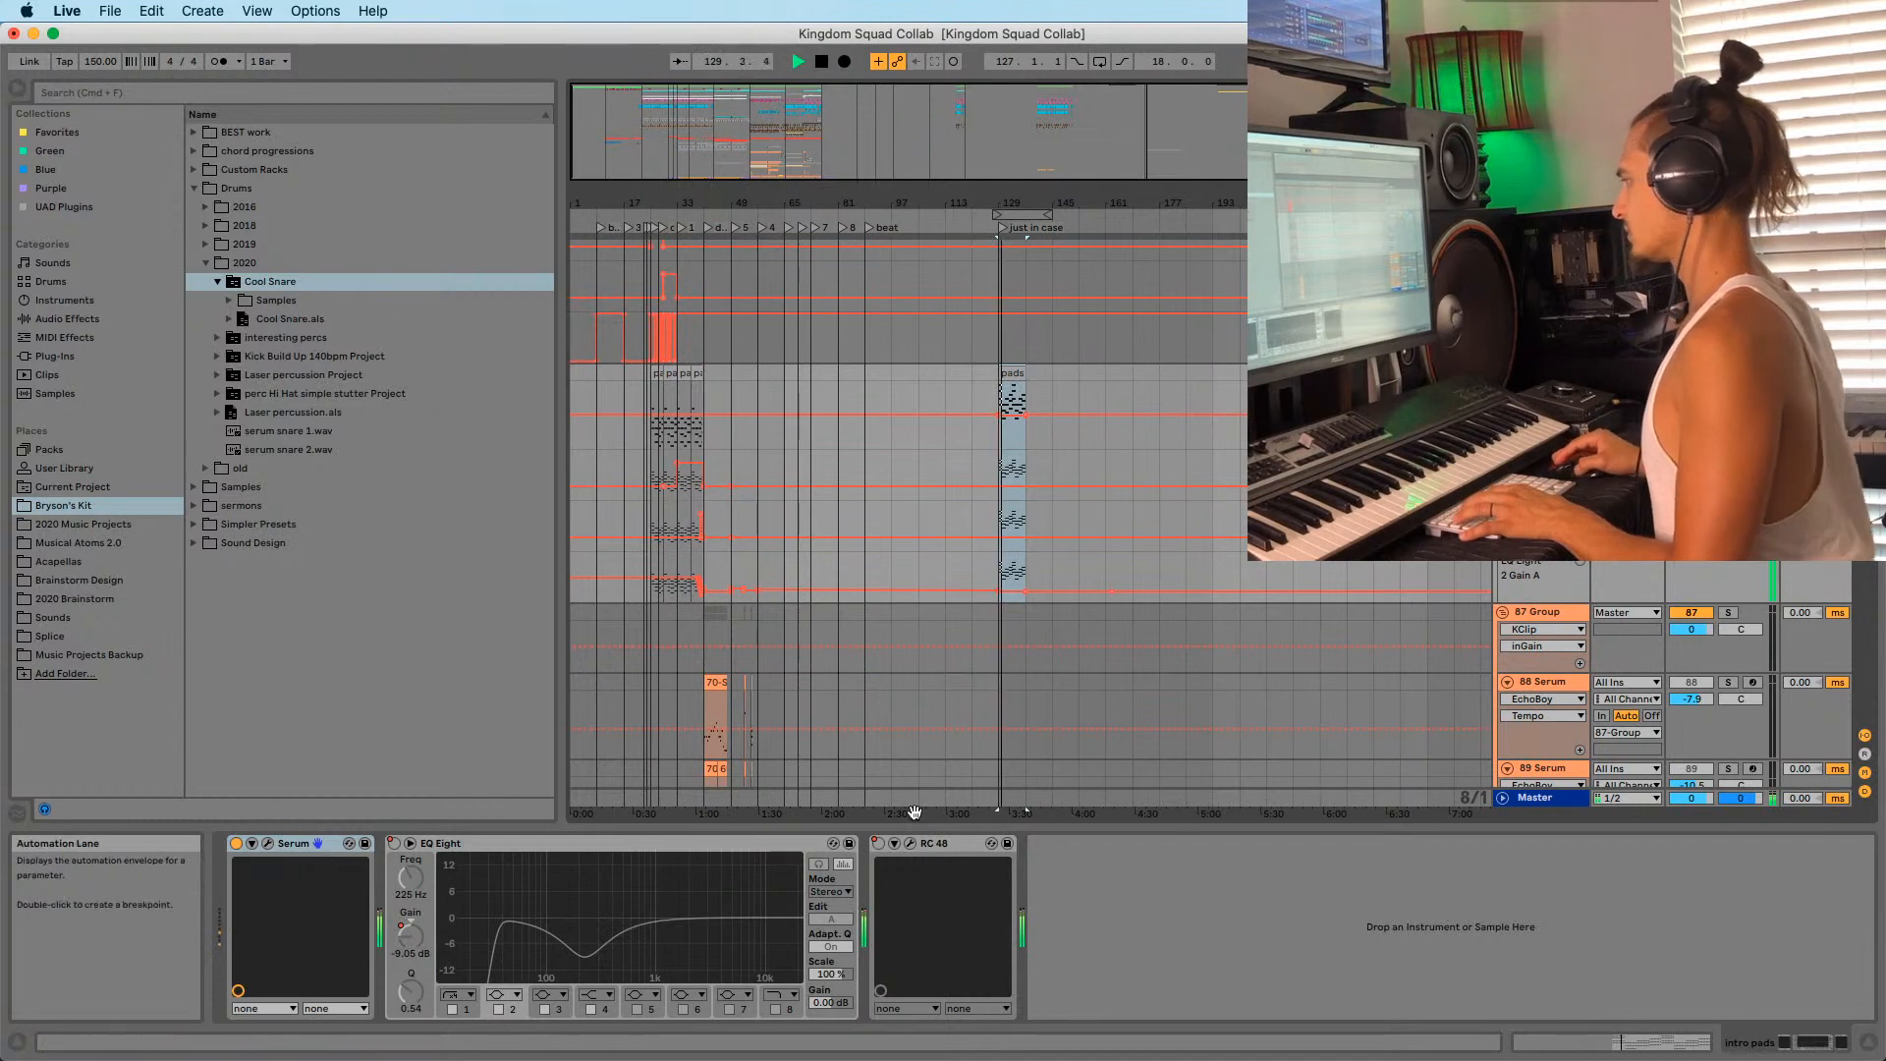
scroll(1043, 552, "up", 6)
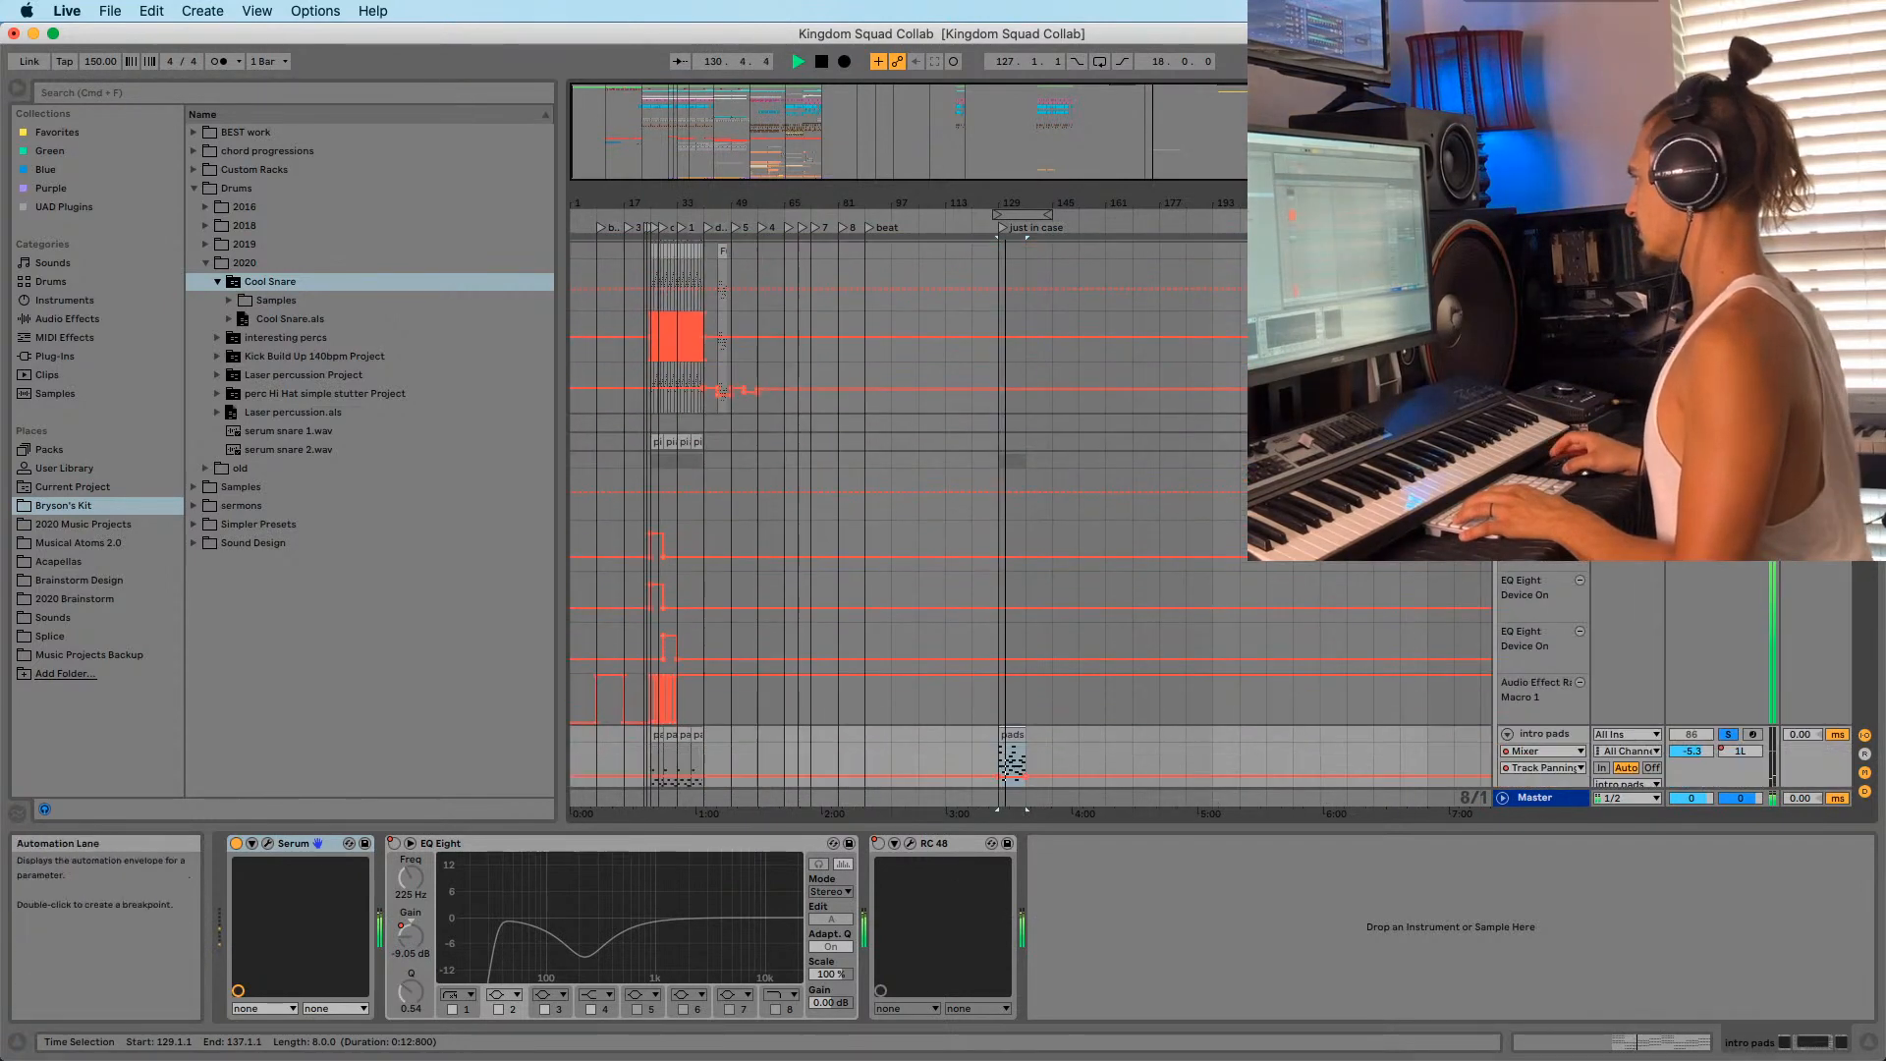
scroll(1003, 619, "down", 2)
left_click(1540, 361)
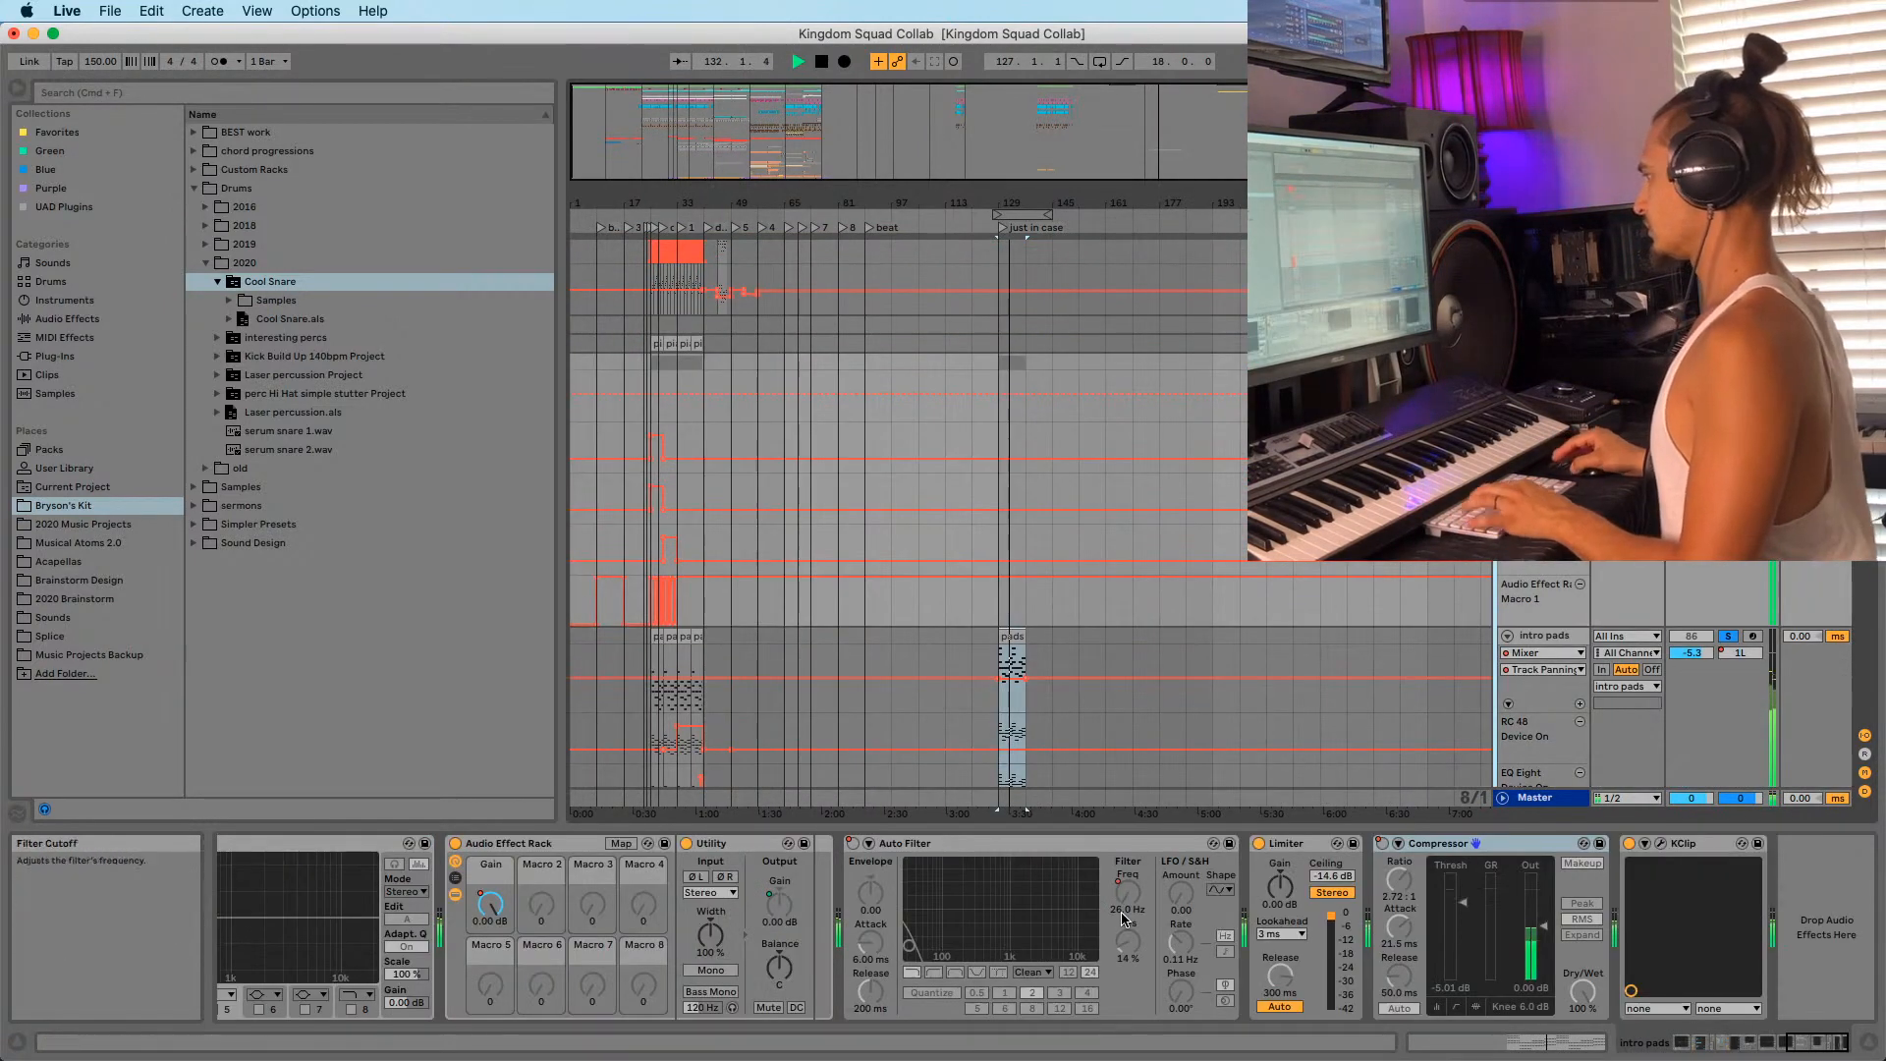
mouse_move(1813, 1042)
left_mouse_down()
mouse_move(1611, 1059)
mouse_move(1799, 1058)
left_mouse_up()
scroll(1057, 456, "down", 3)
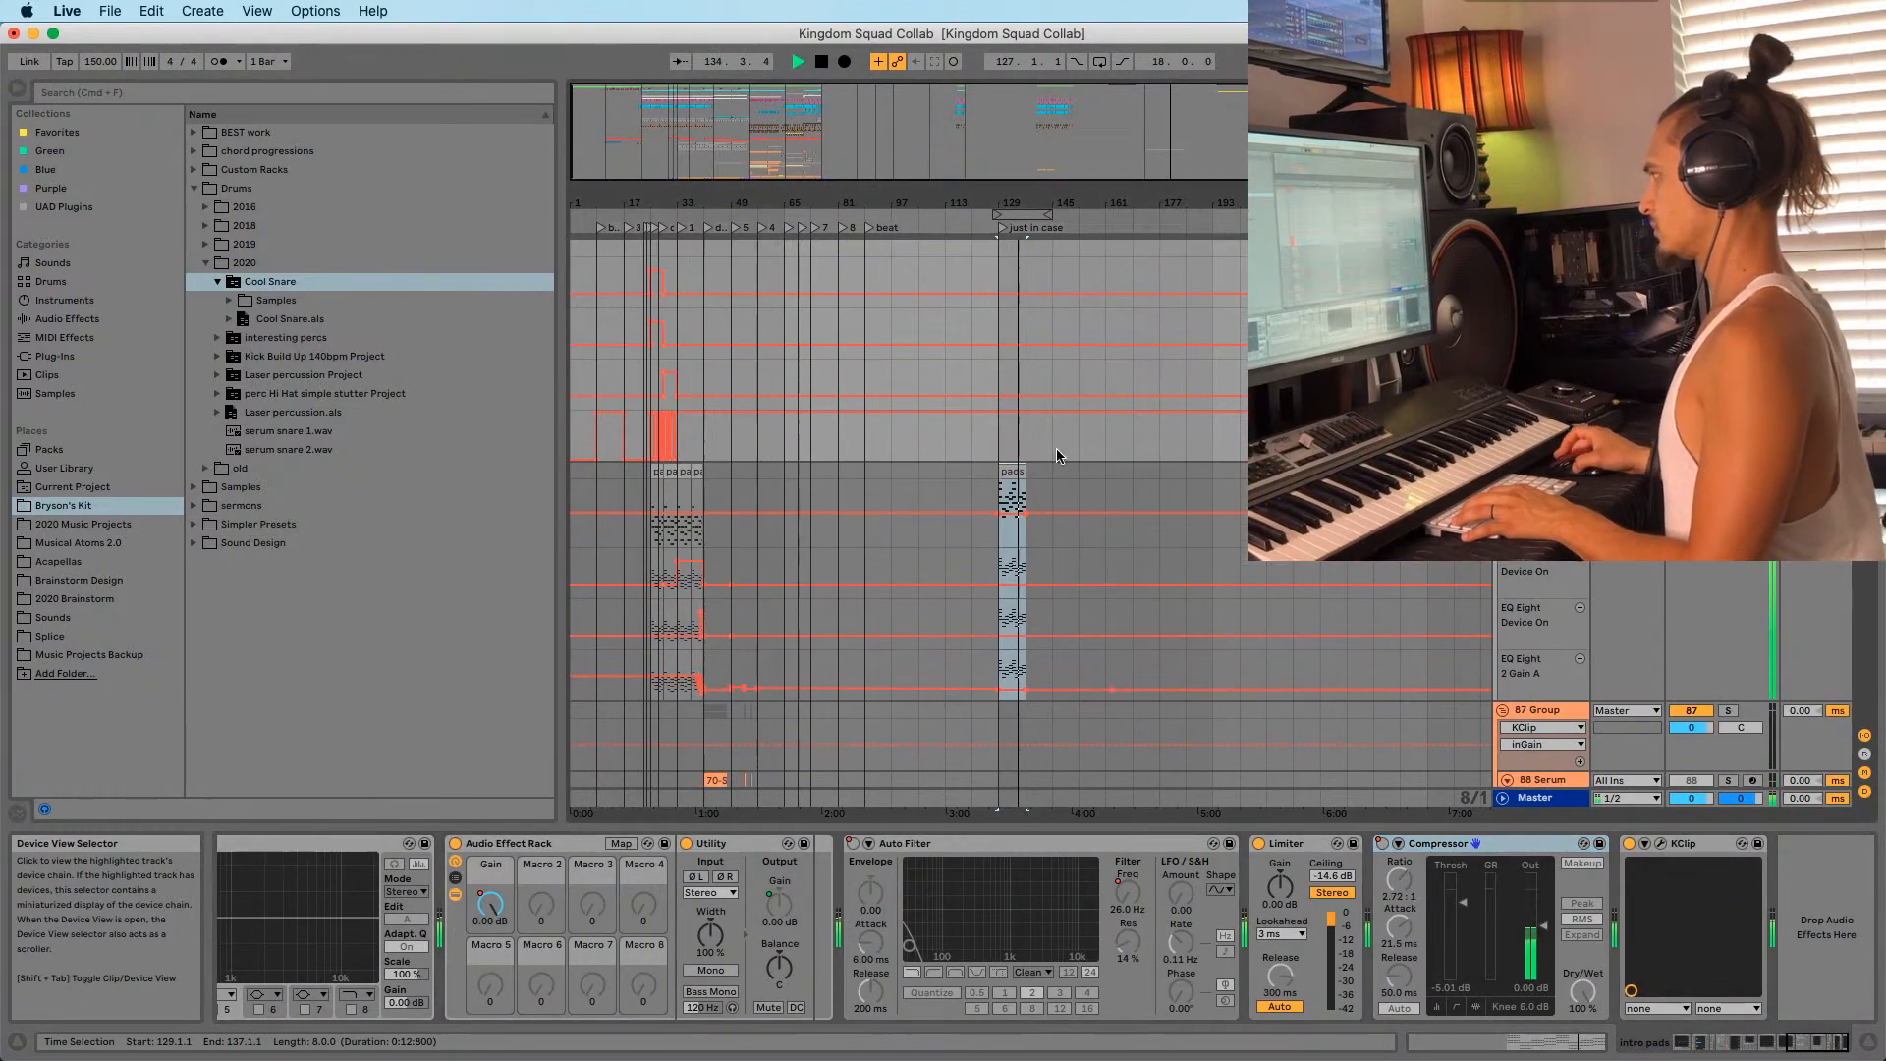
Open Serum on the intro pads track to show the Intro Pads preset, auditioning from bar 29.
left_click(1012, 516)
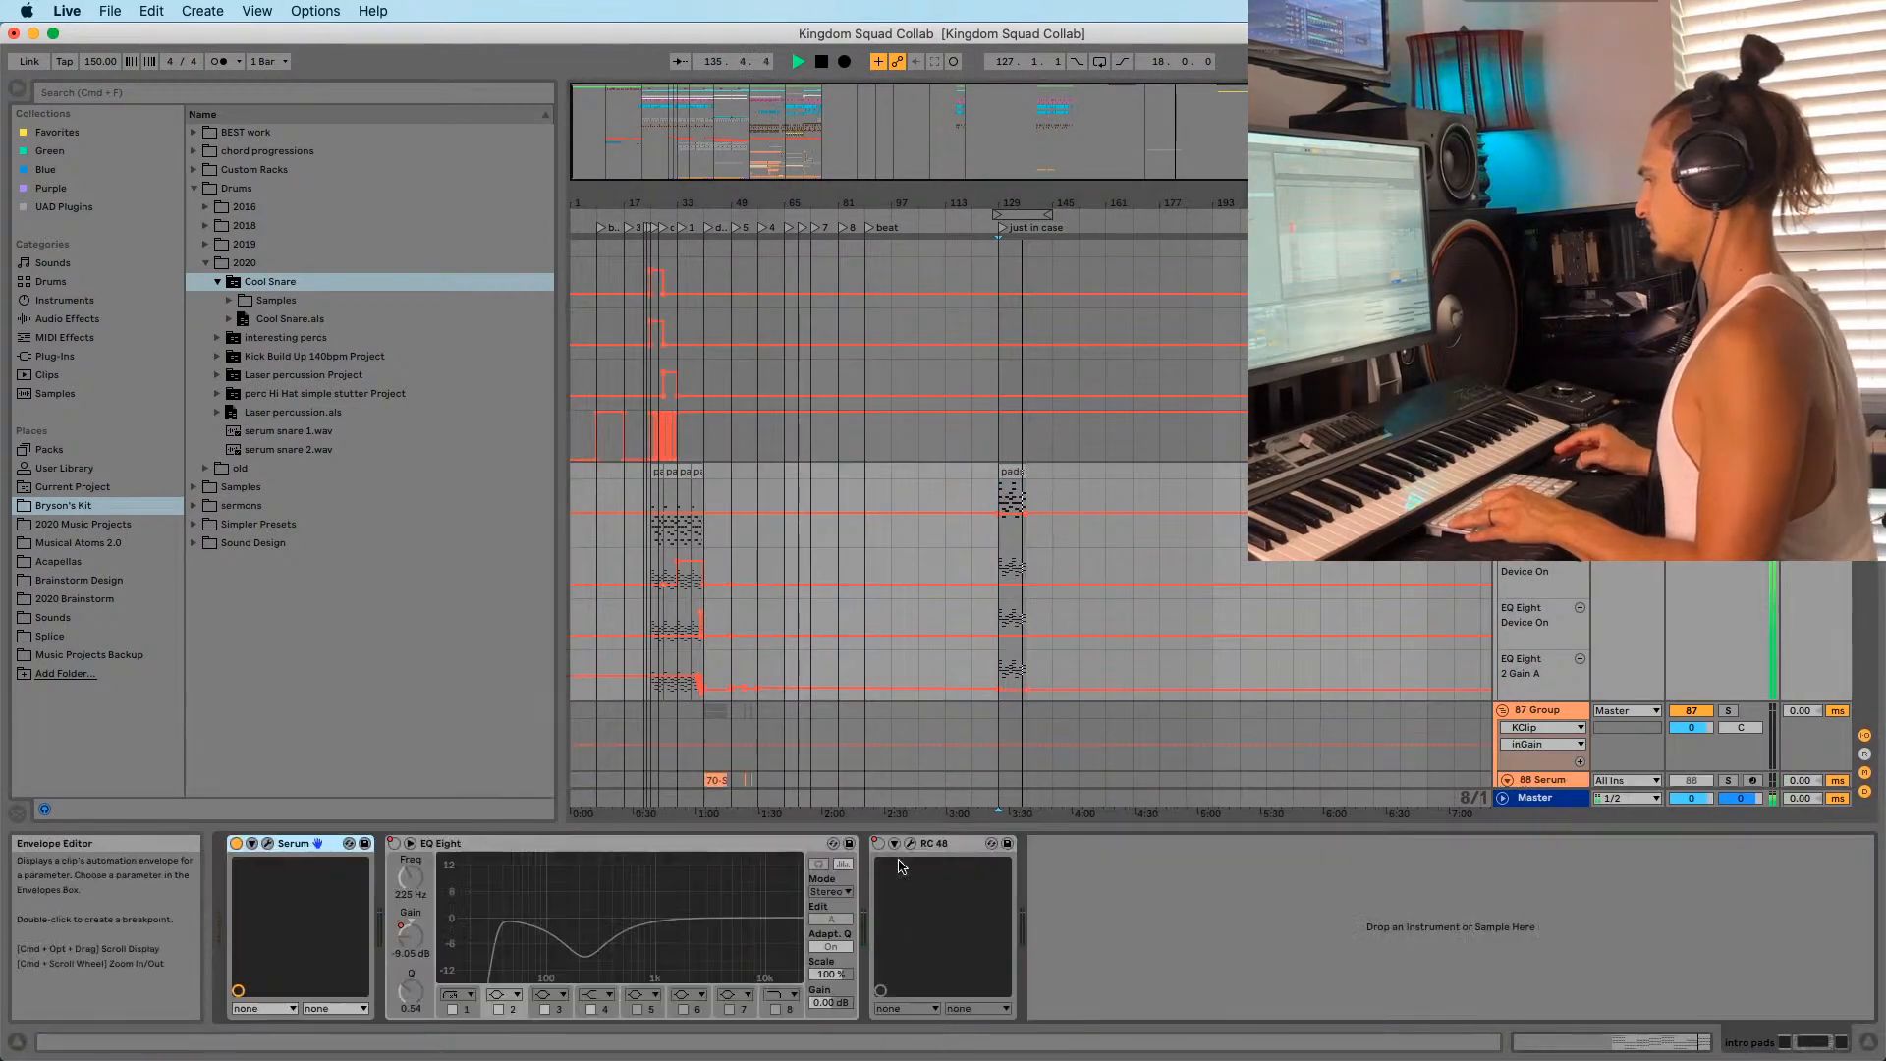
left_click(253, 845)
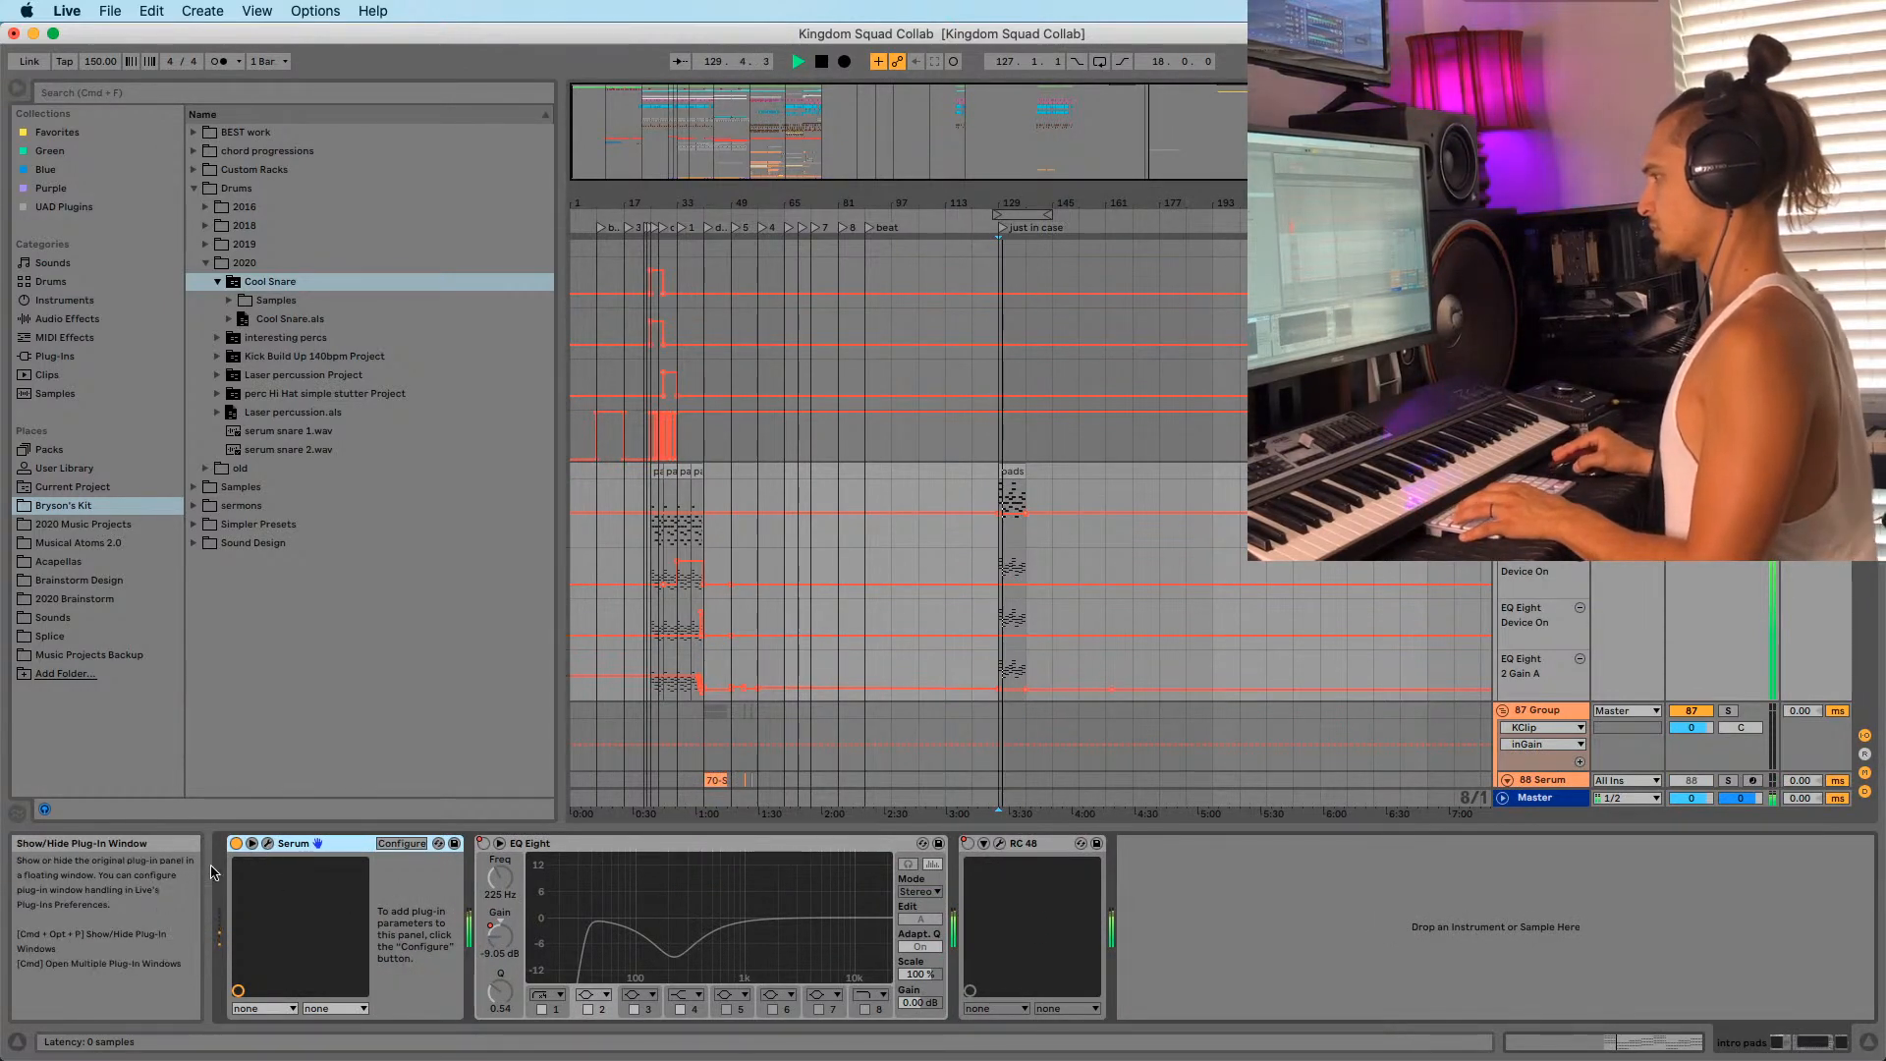
left_click(267, 843)
left_click(253, 267)
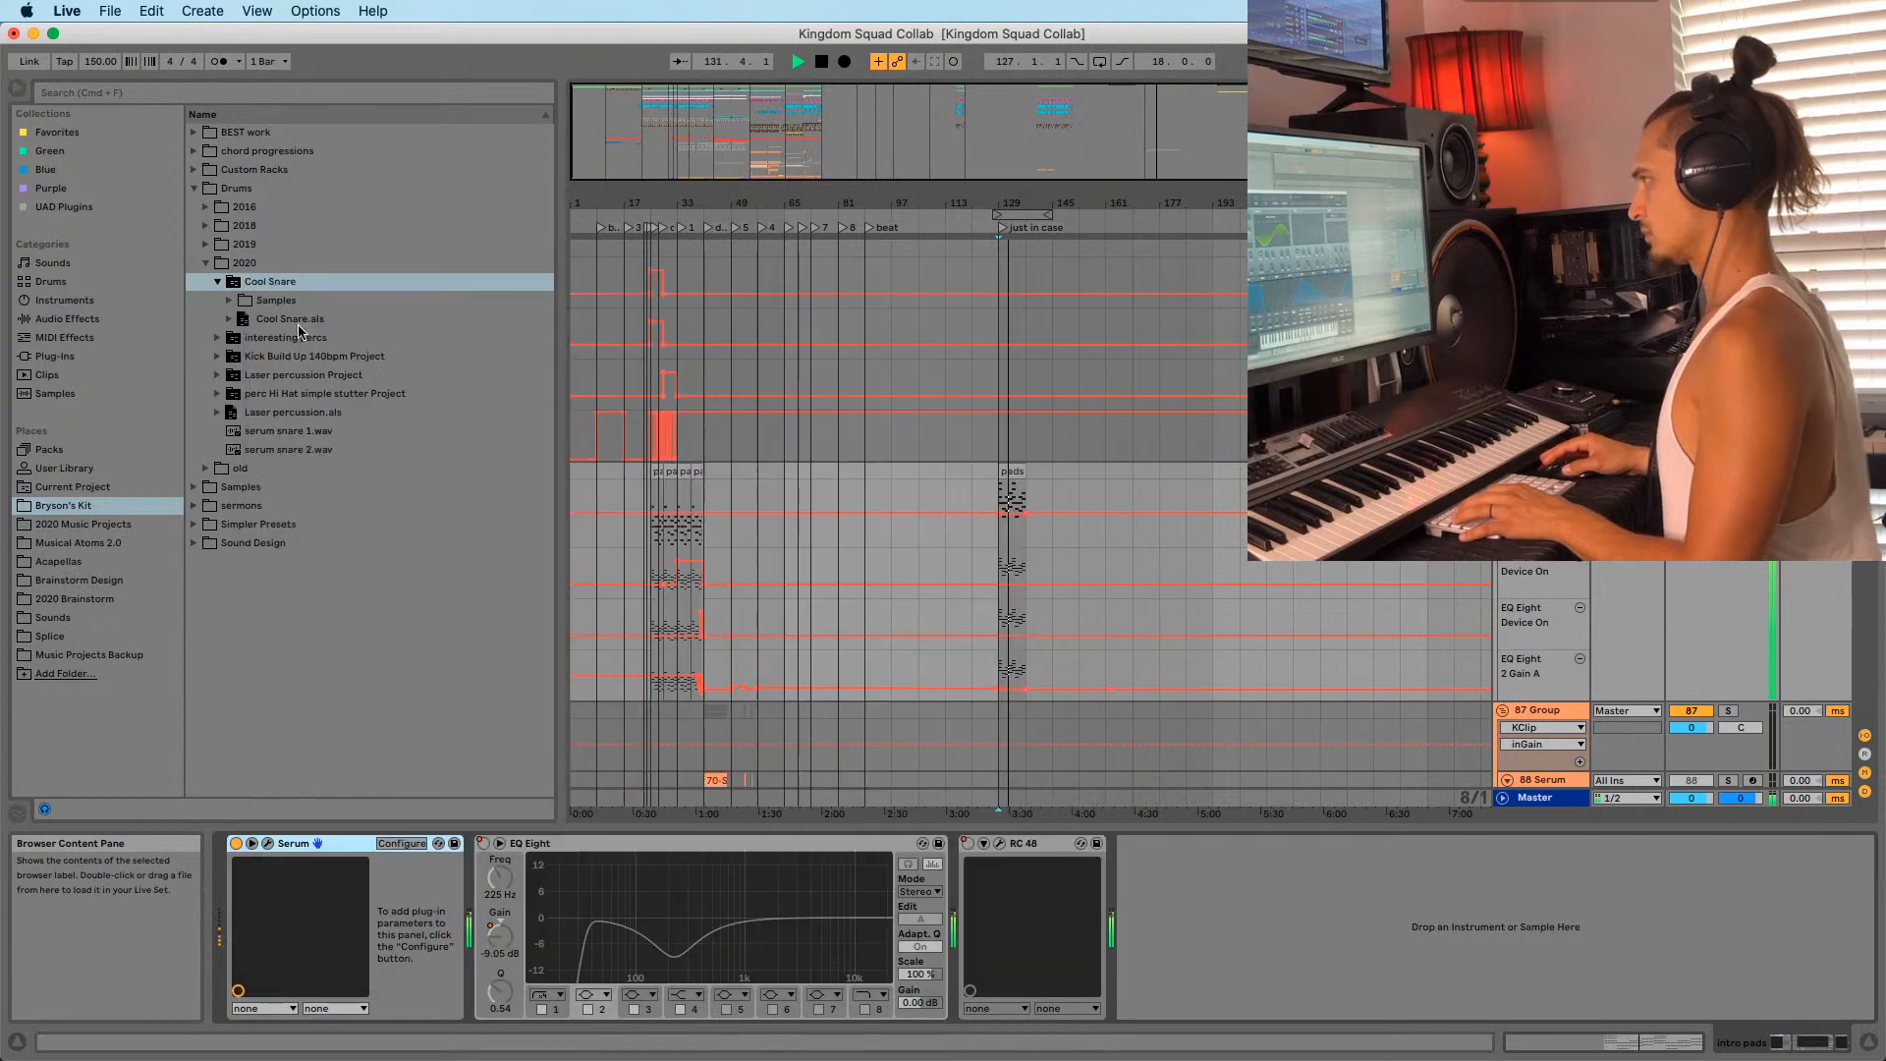
left_click(670, 474)
key("space")
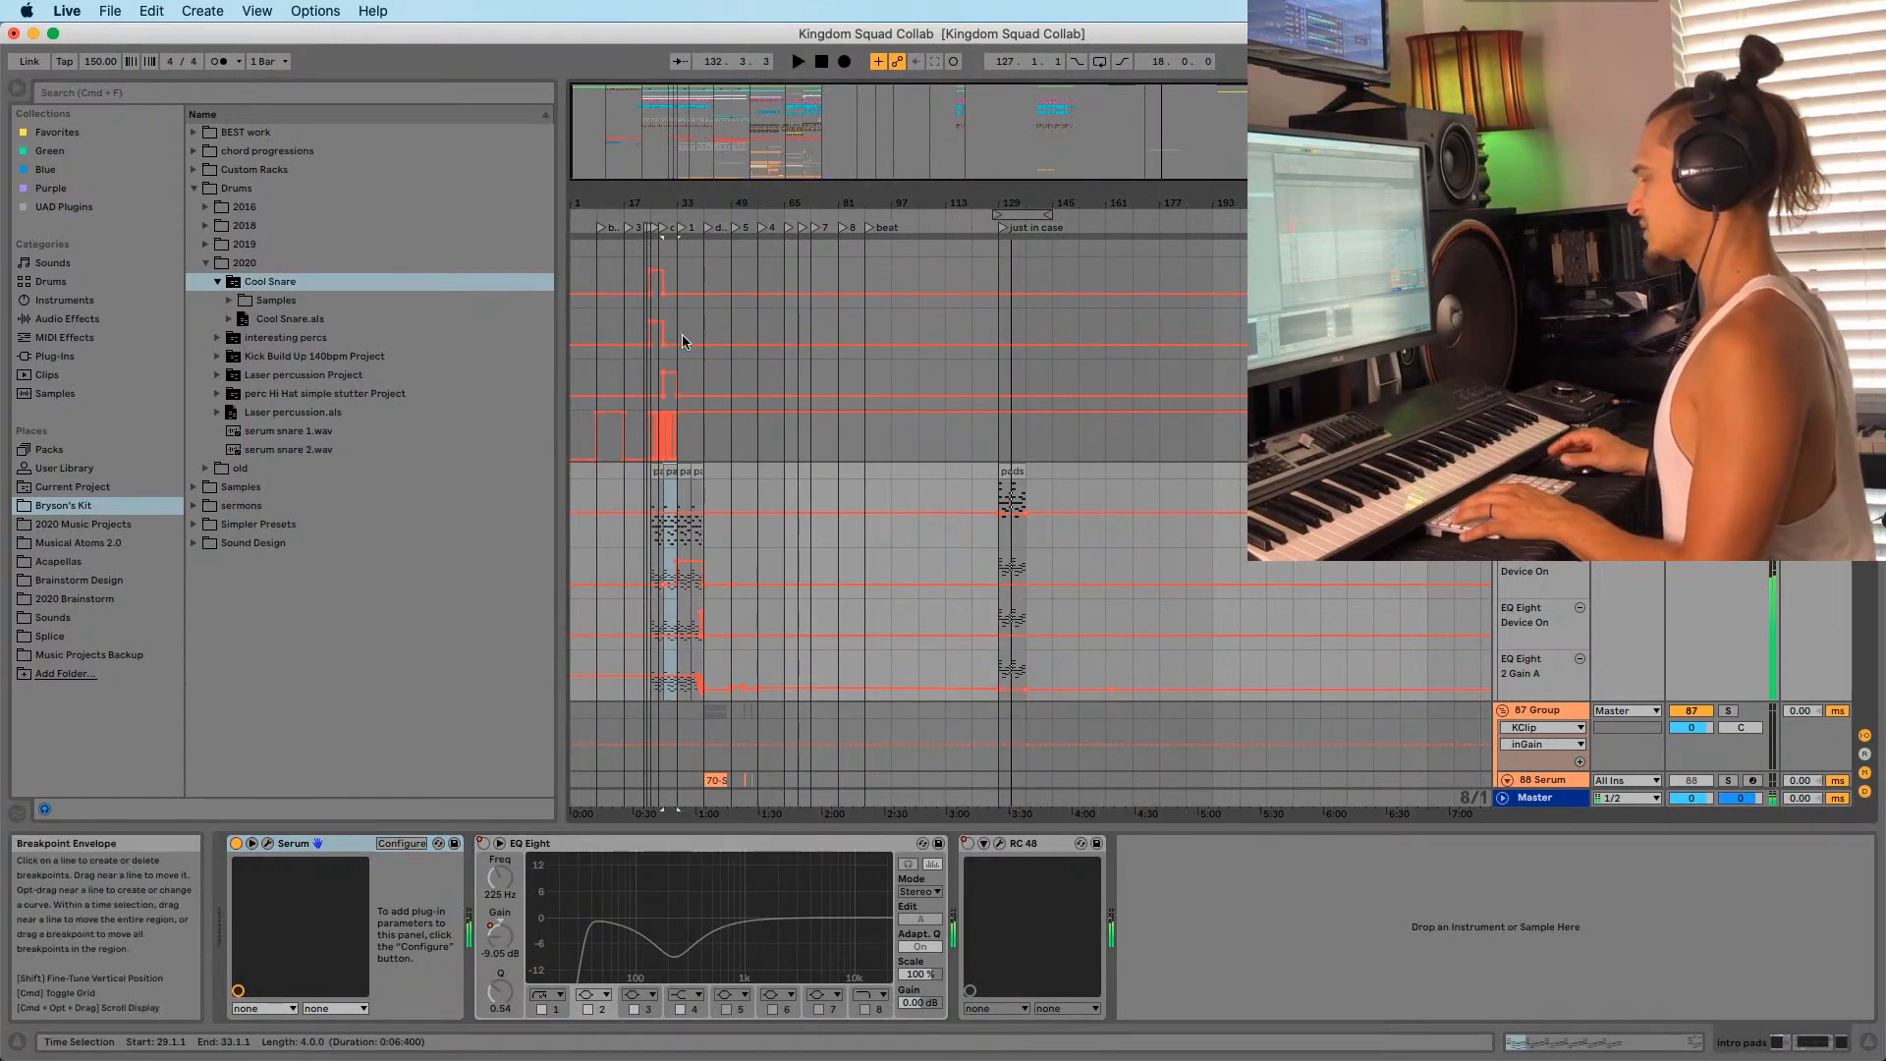
left_click_drag(660, 202, 664, 255)
key("space")
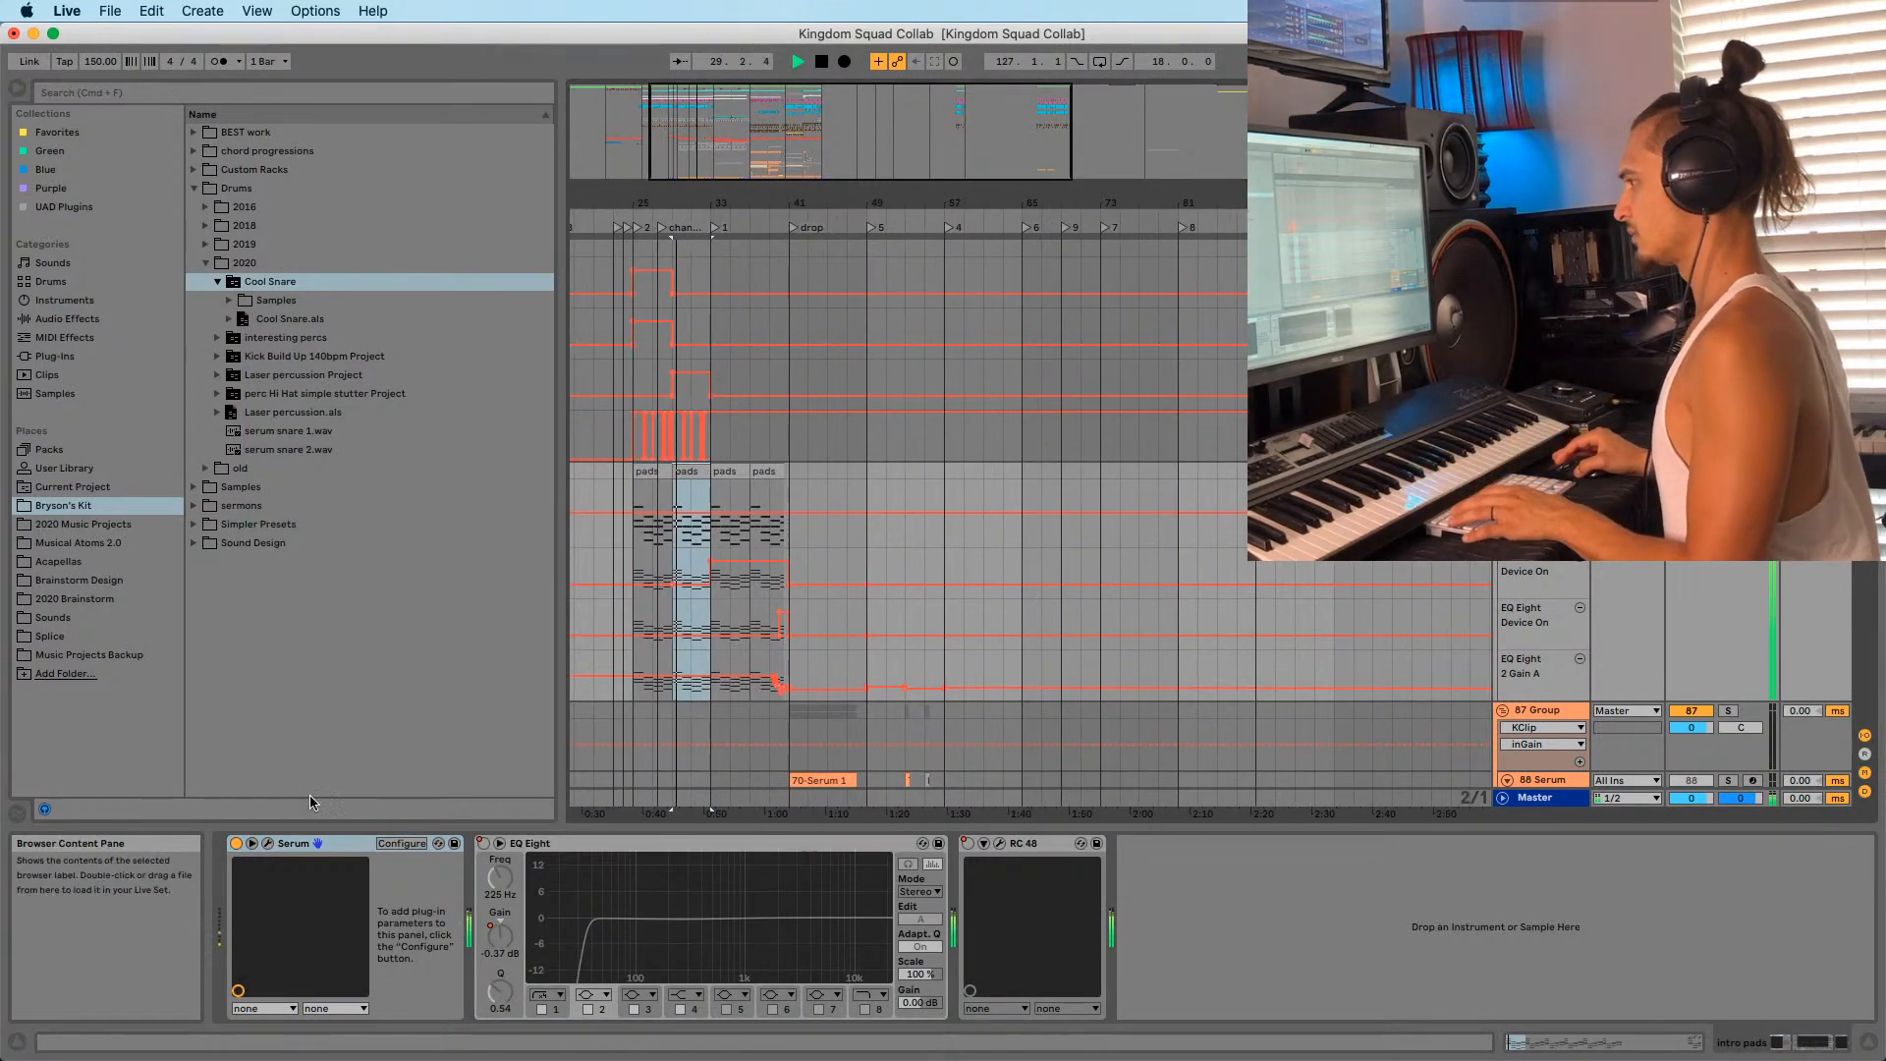
left_click(265, 845)
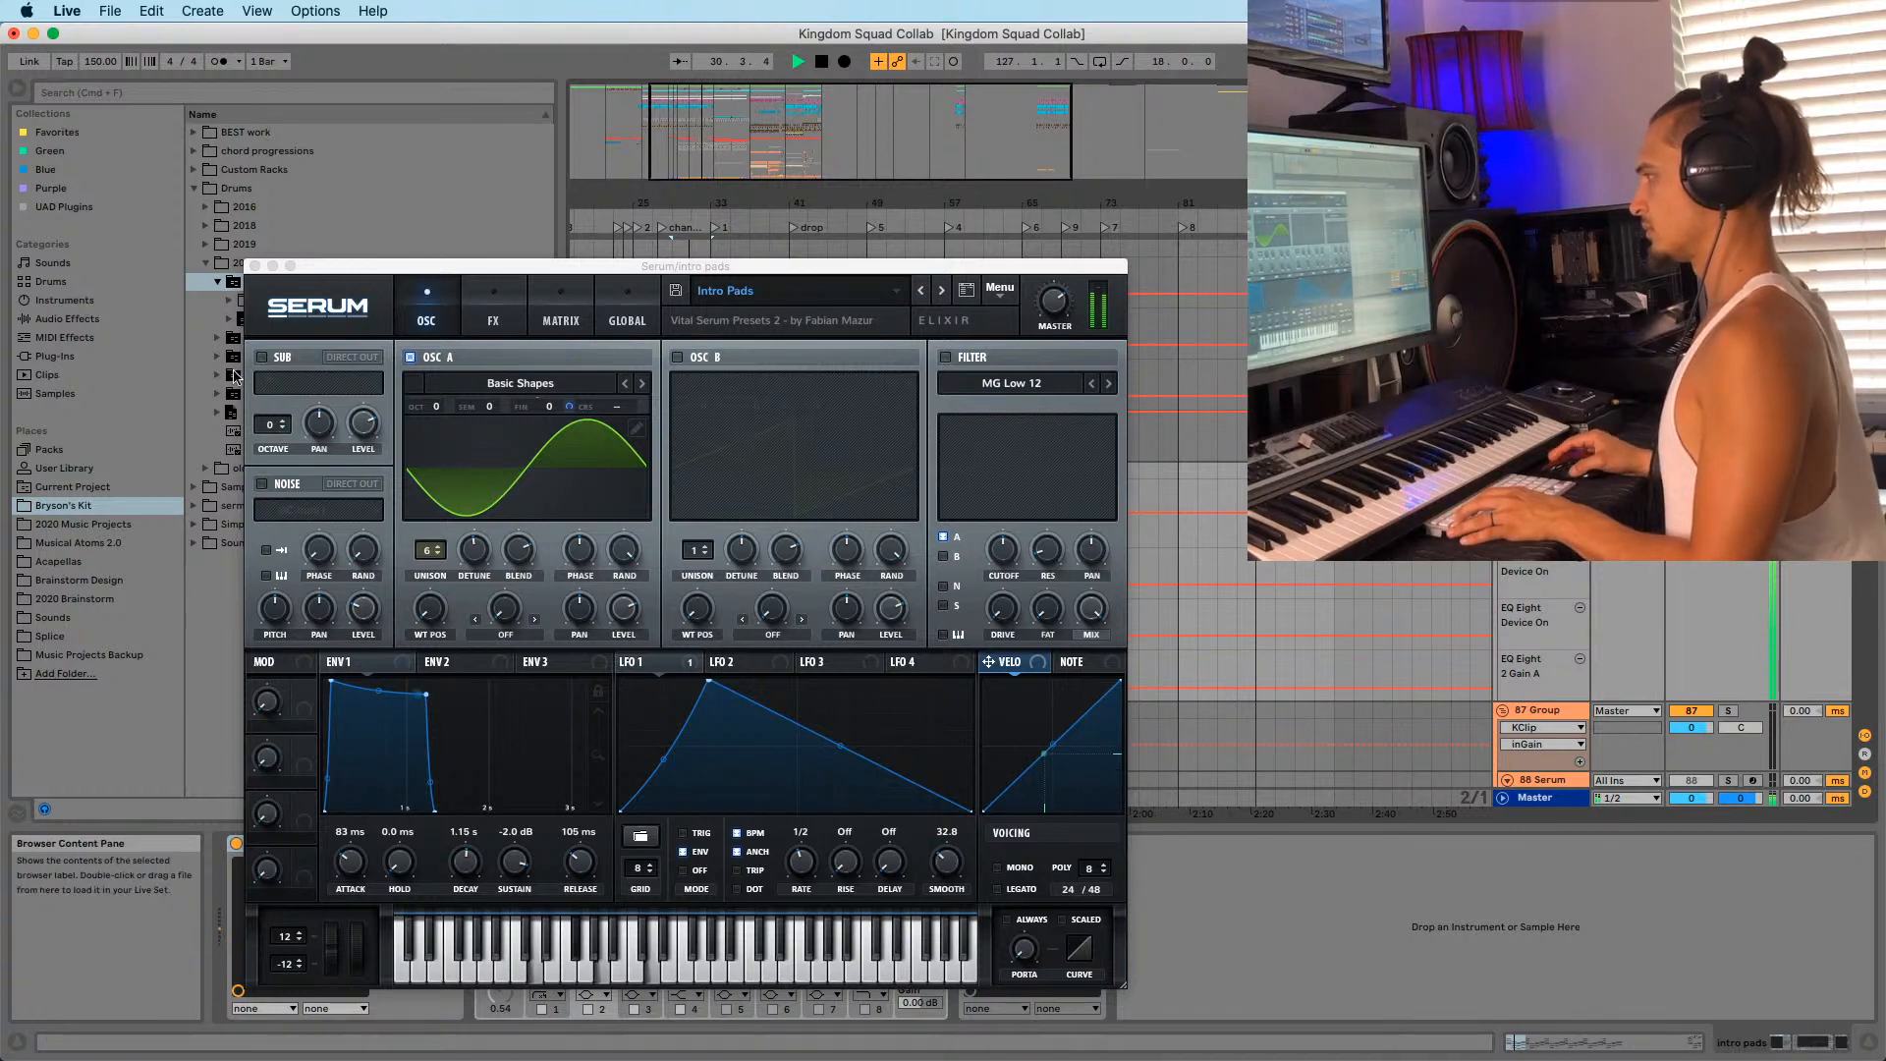
Move the Serum synth window aside, then close it.
left_click_drag(267, 267, 54, 466)
left_click_drag(848, 190, 720, 159)
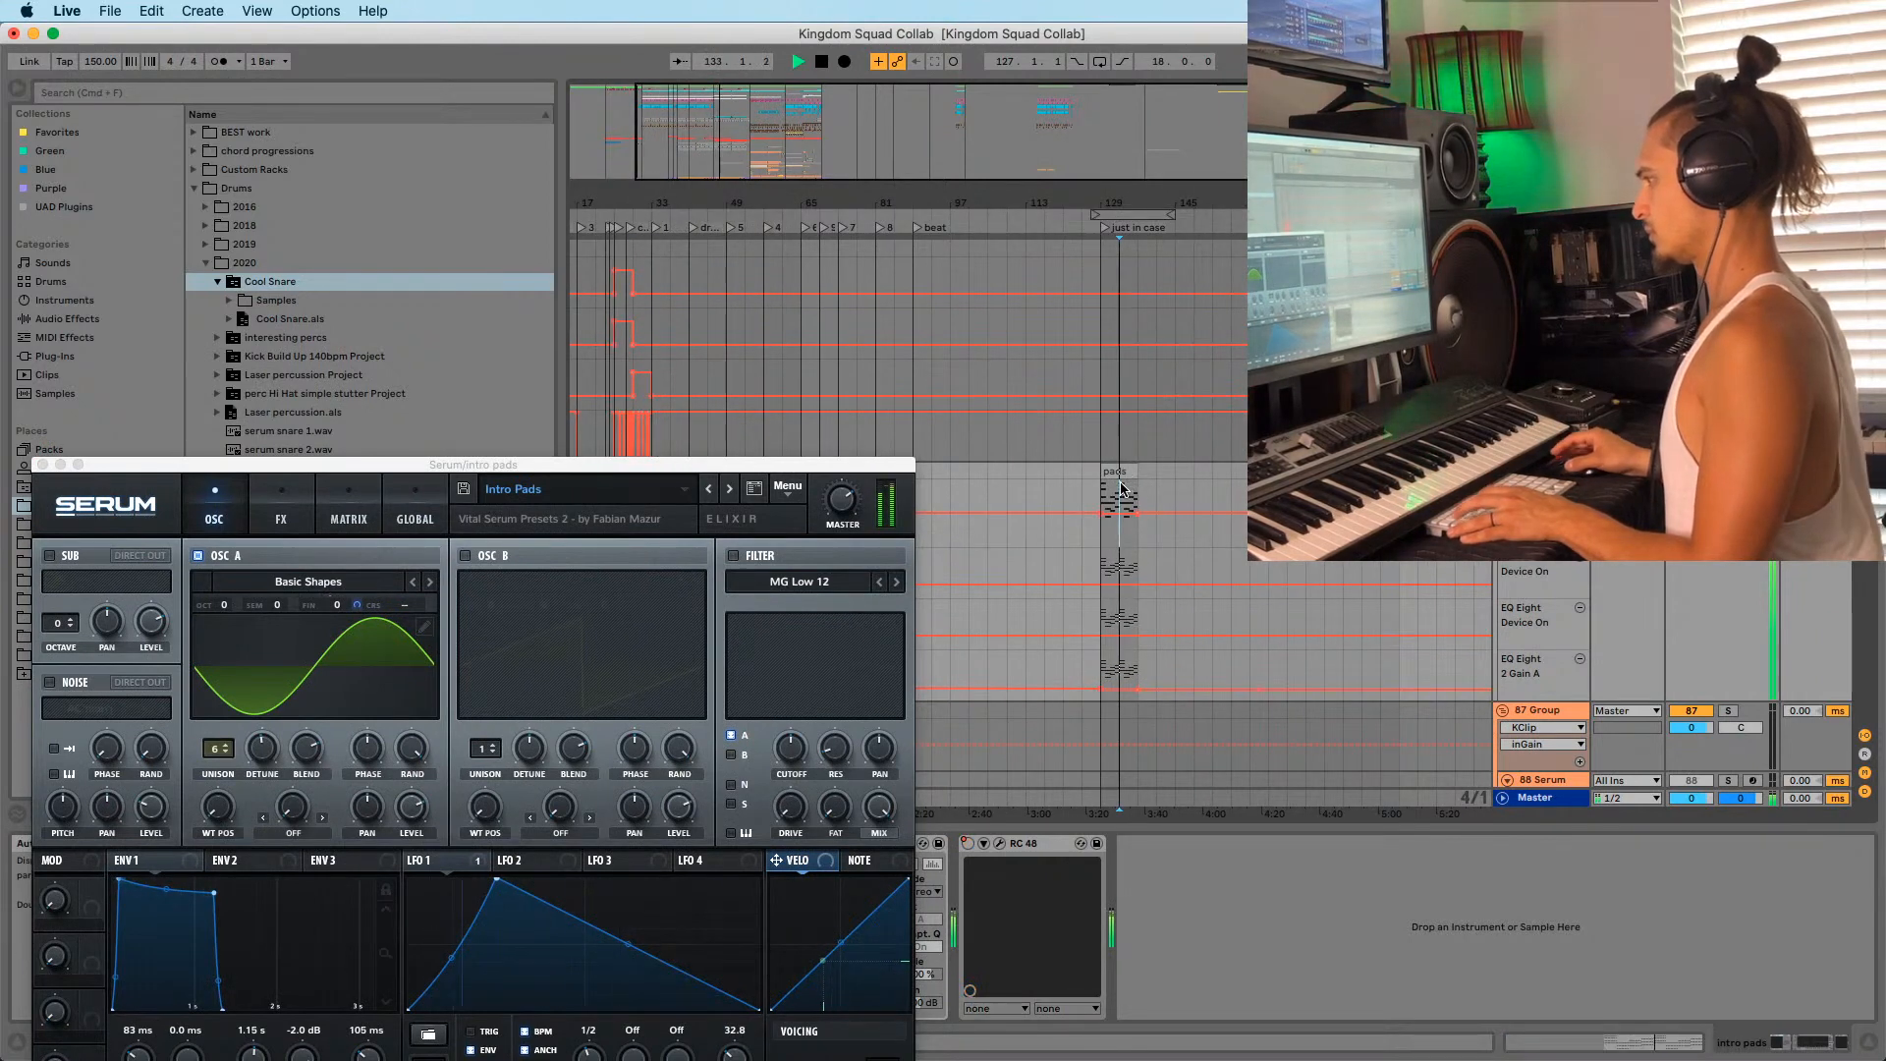
left_click_drag(671, 459, 669, 380)
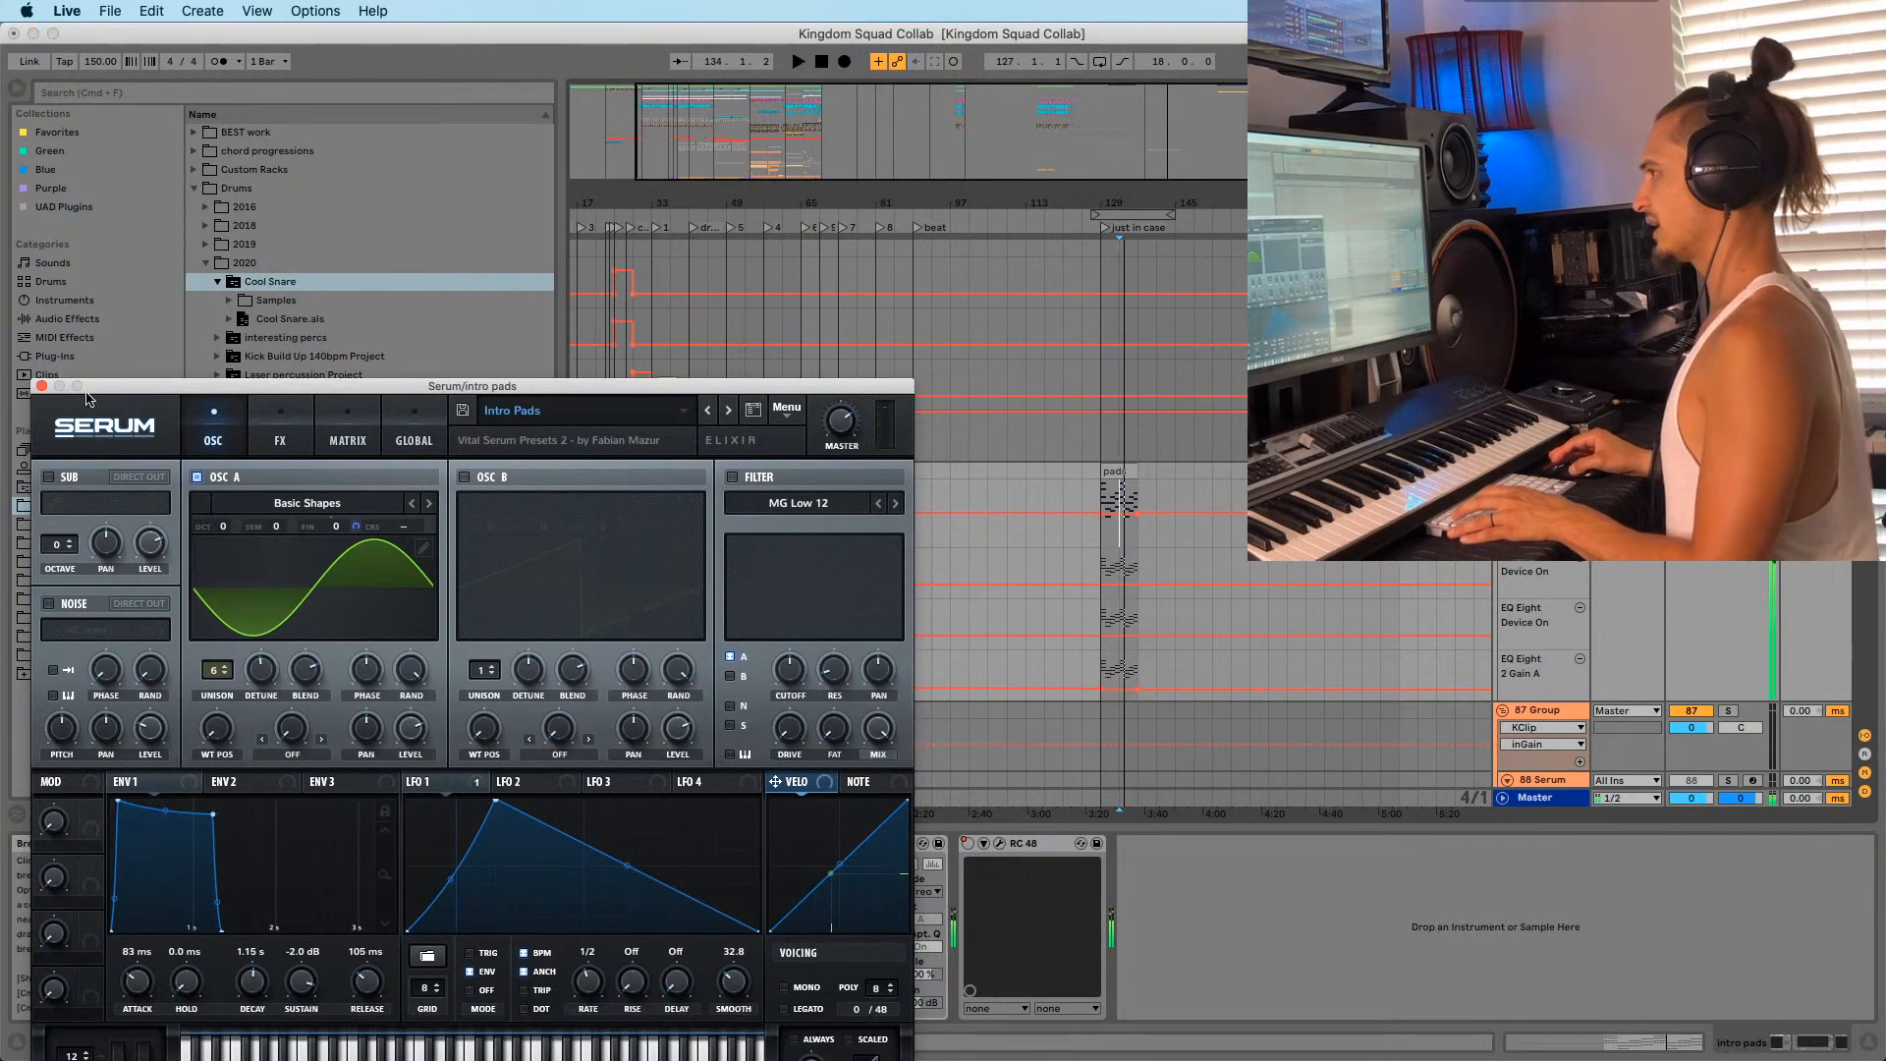
left_click(36, 389)
Move the pads clip from bar 129 back to bar 53.
left_click_drag(1115, 202, 1118, 207)
left_click_drag(996, 202, 994, 108)
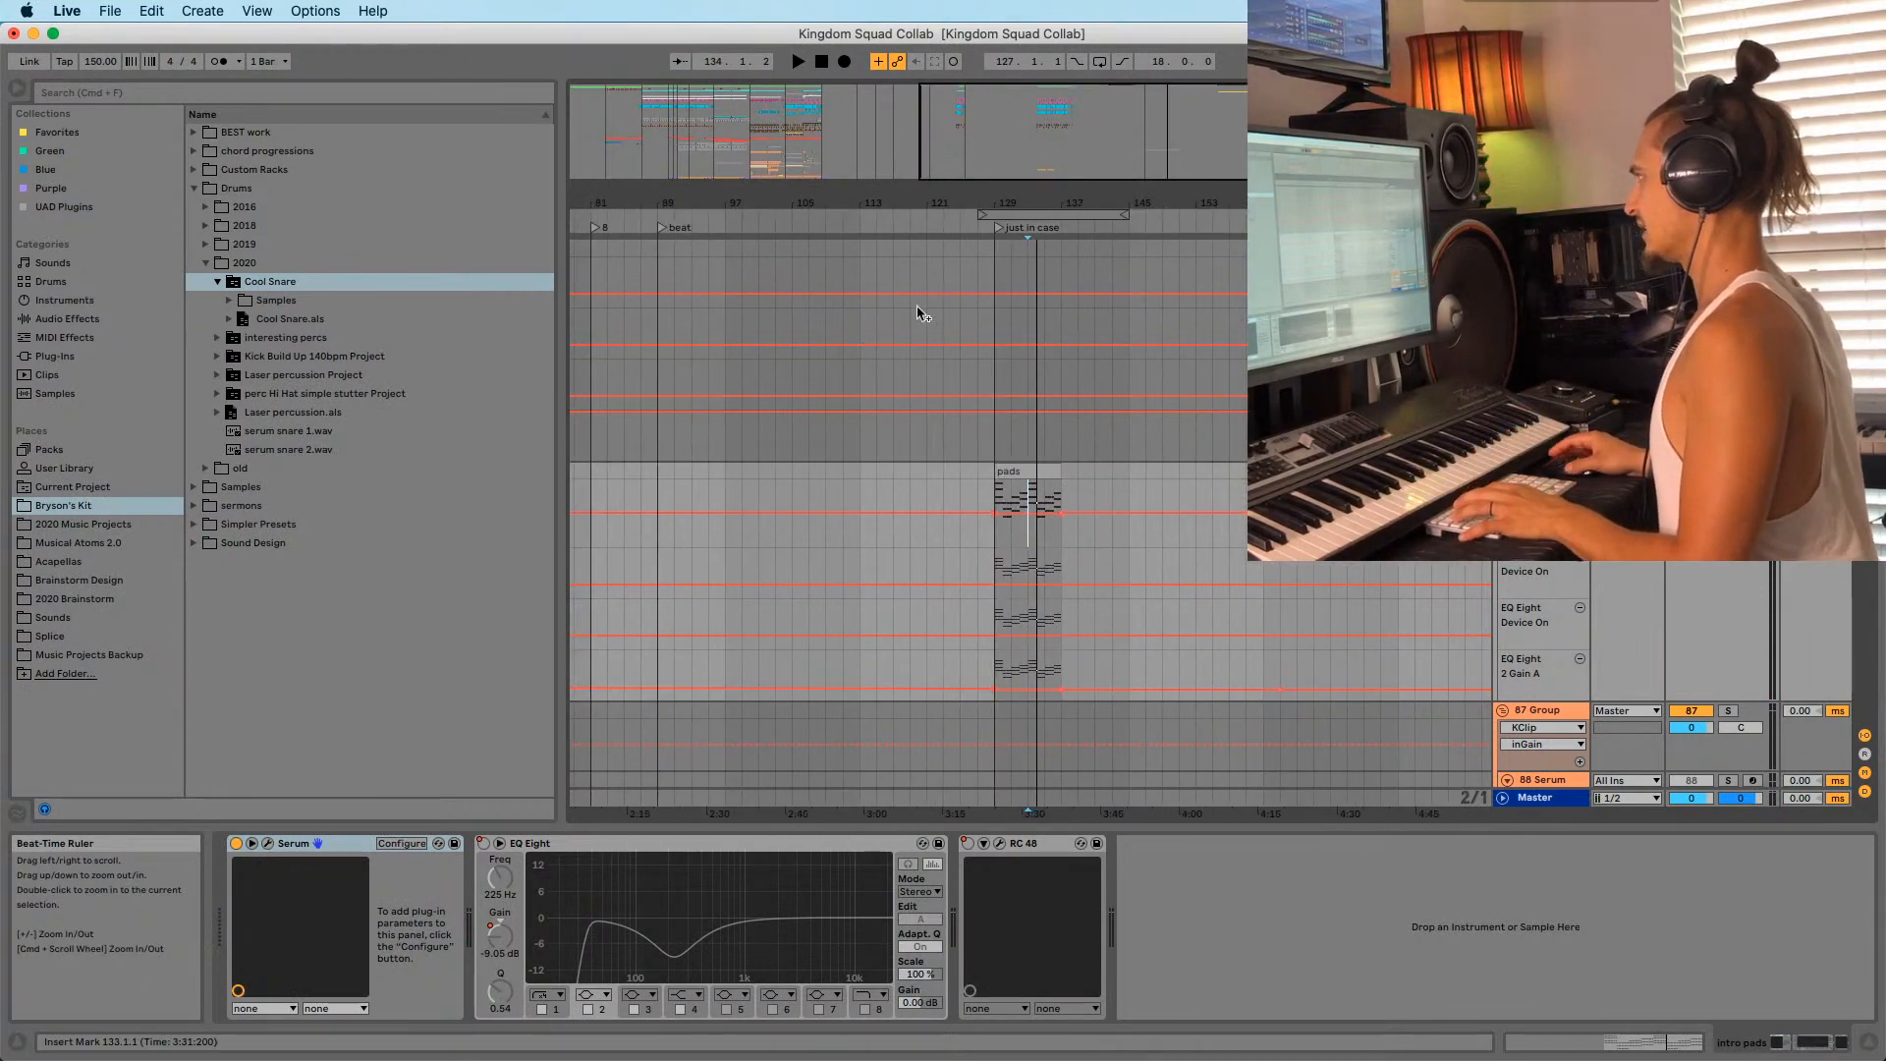
left_click_drag(707, 199, 829, 147)
left_click_drag(1009, 484, 899, 484)
Audition the arrangement from bar 53 and bar 55.
scroll(794, 410, "down", 2)
left_click(809, 411)
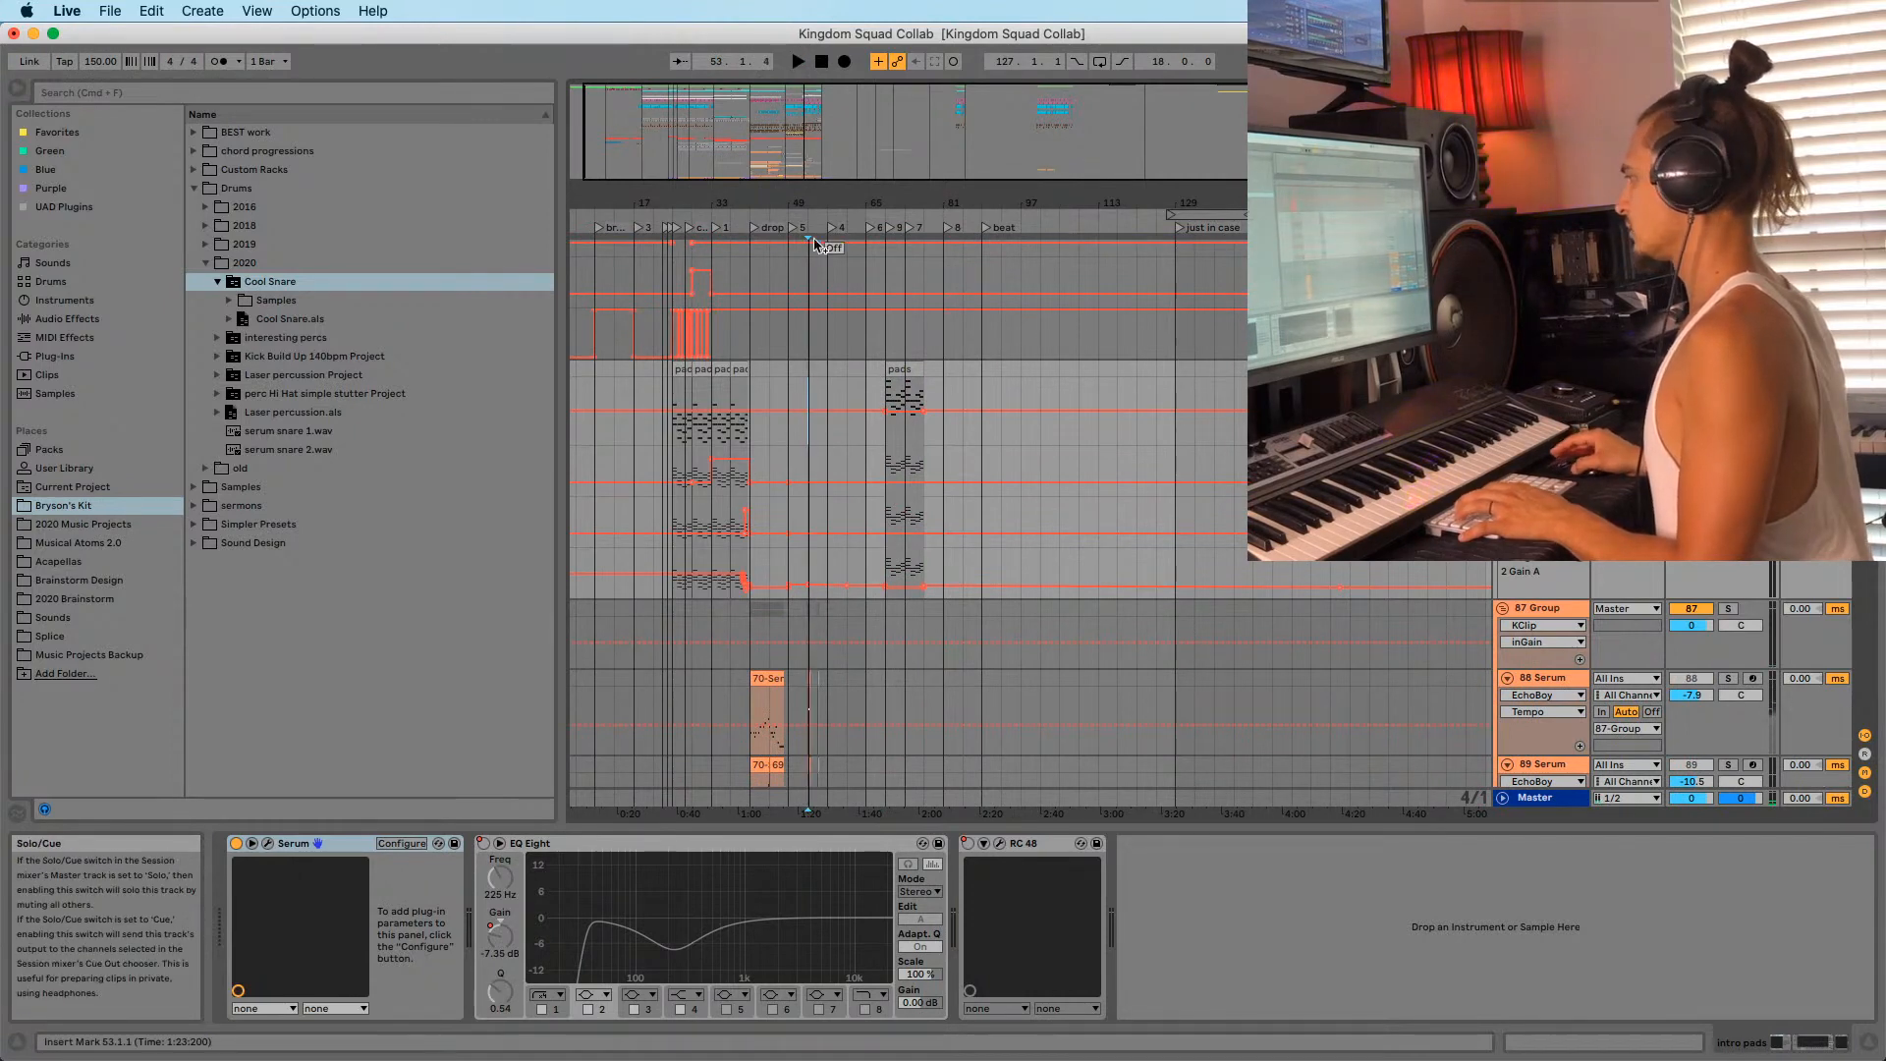
key("space")
left_click_drag(795, 202, 854, 350)
scroll(859, 356, "down", 3)
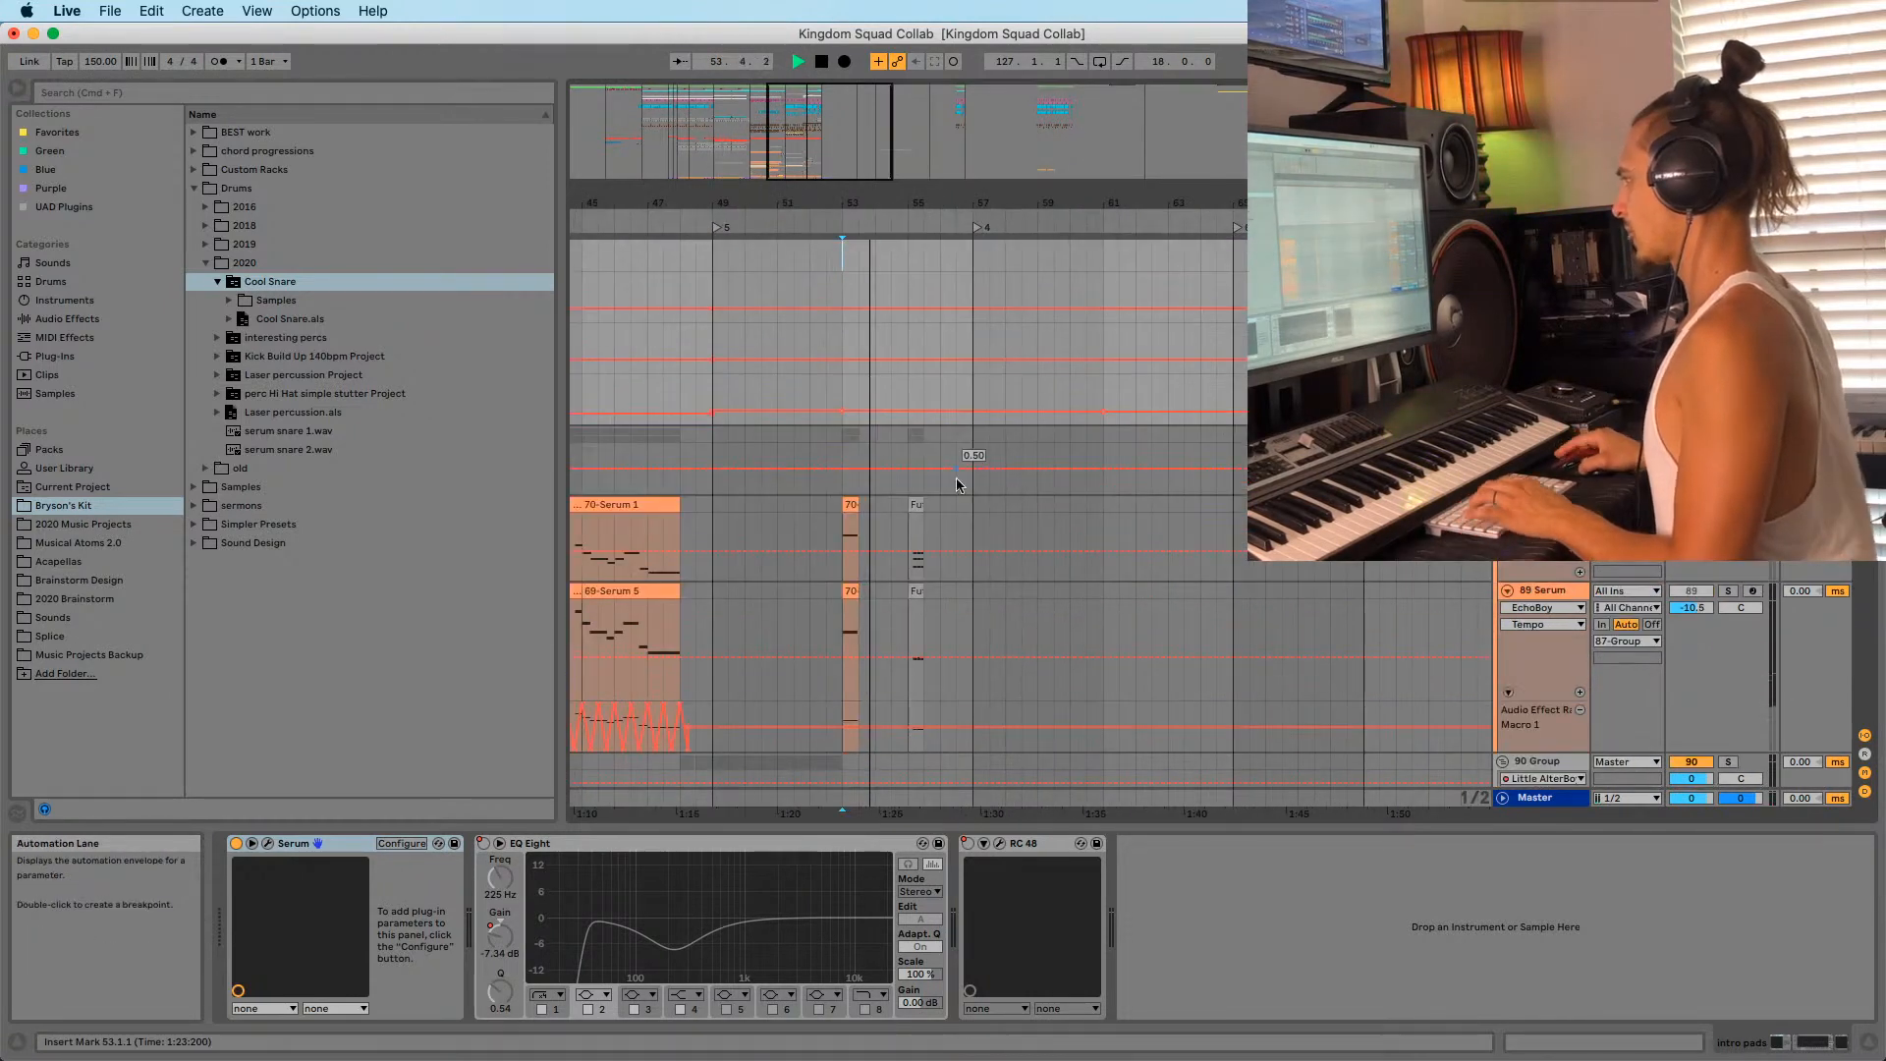
left_click(911, 526)
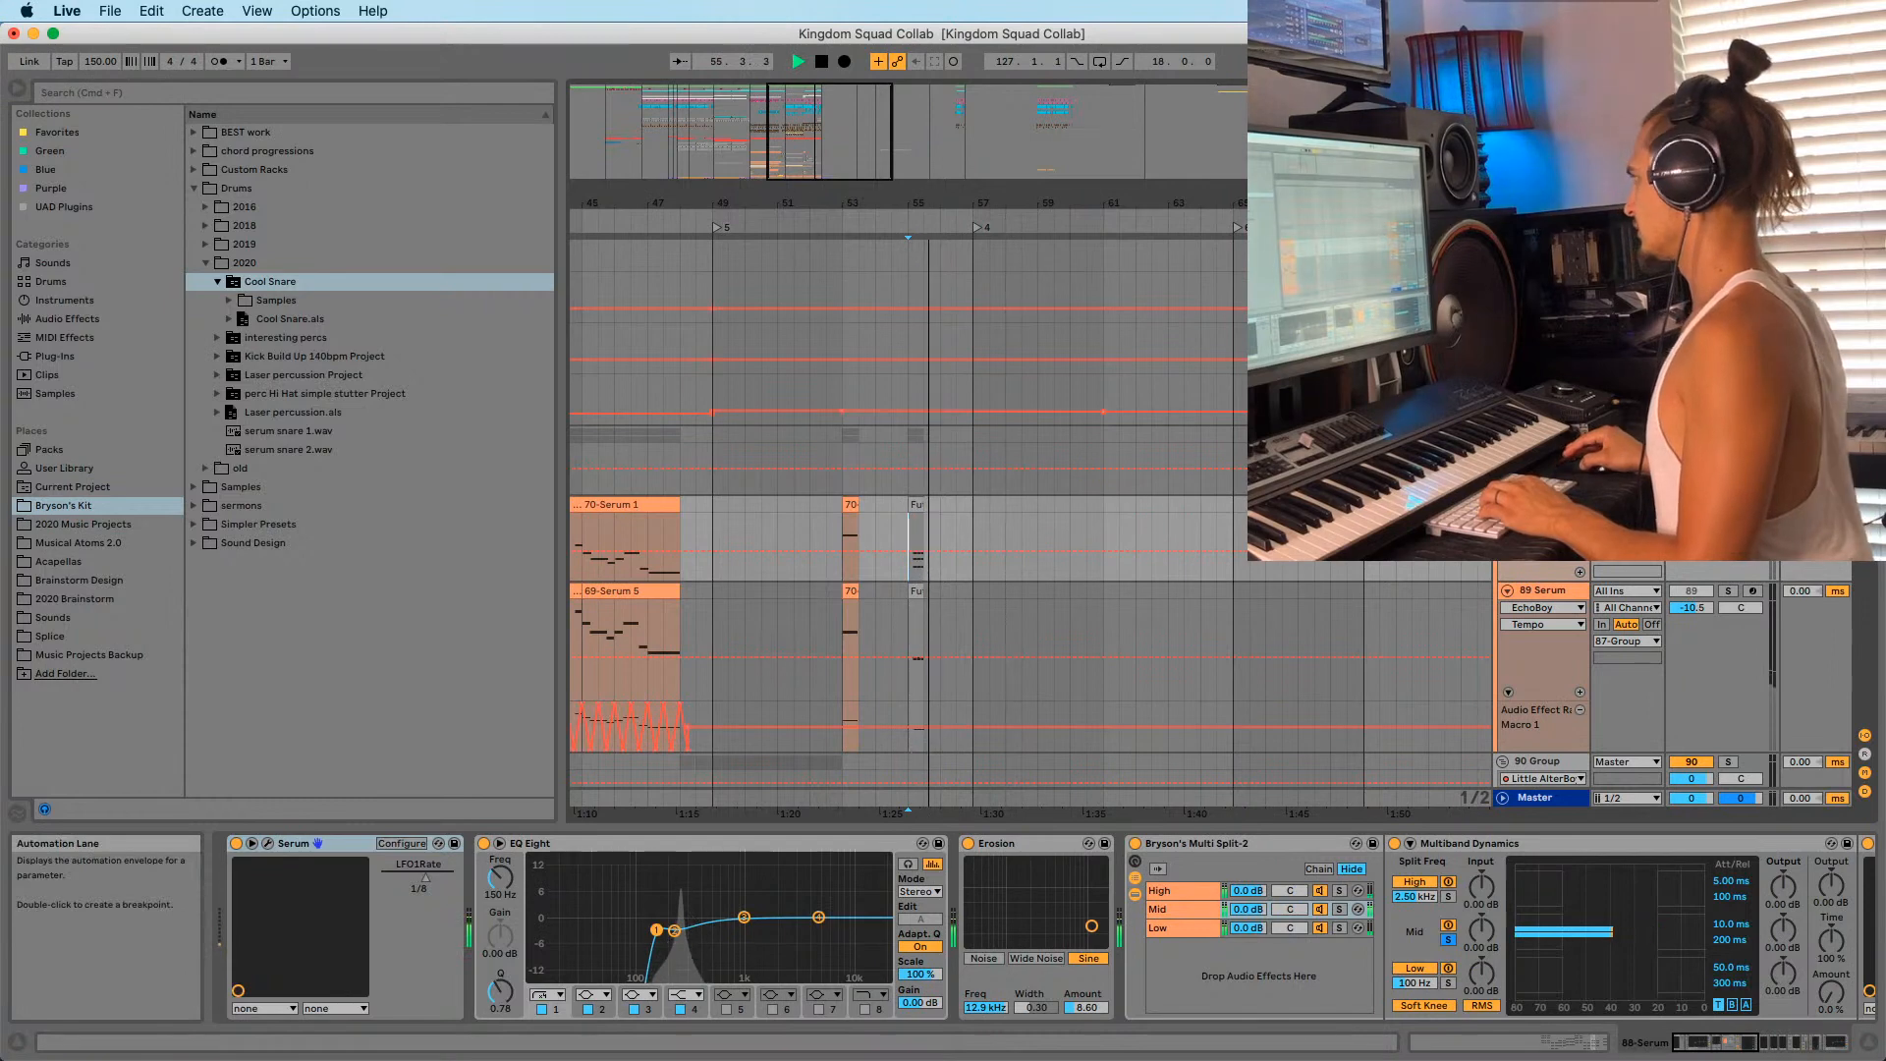
key("space")
Collapse the Percussion group tracks after playing from bar 87.
scroll(1020, 472, "down", 4)
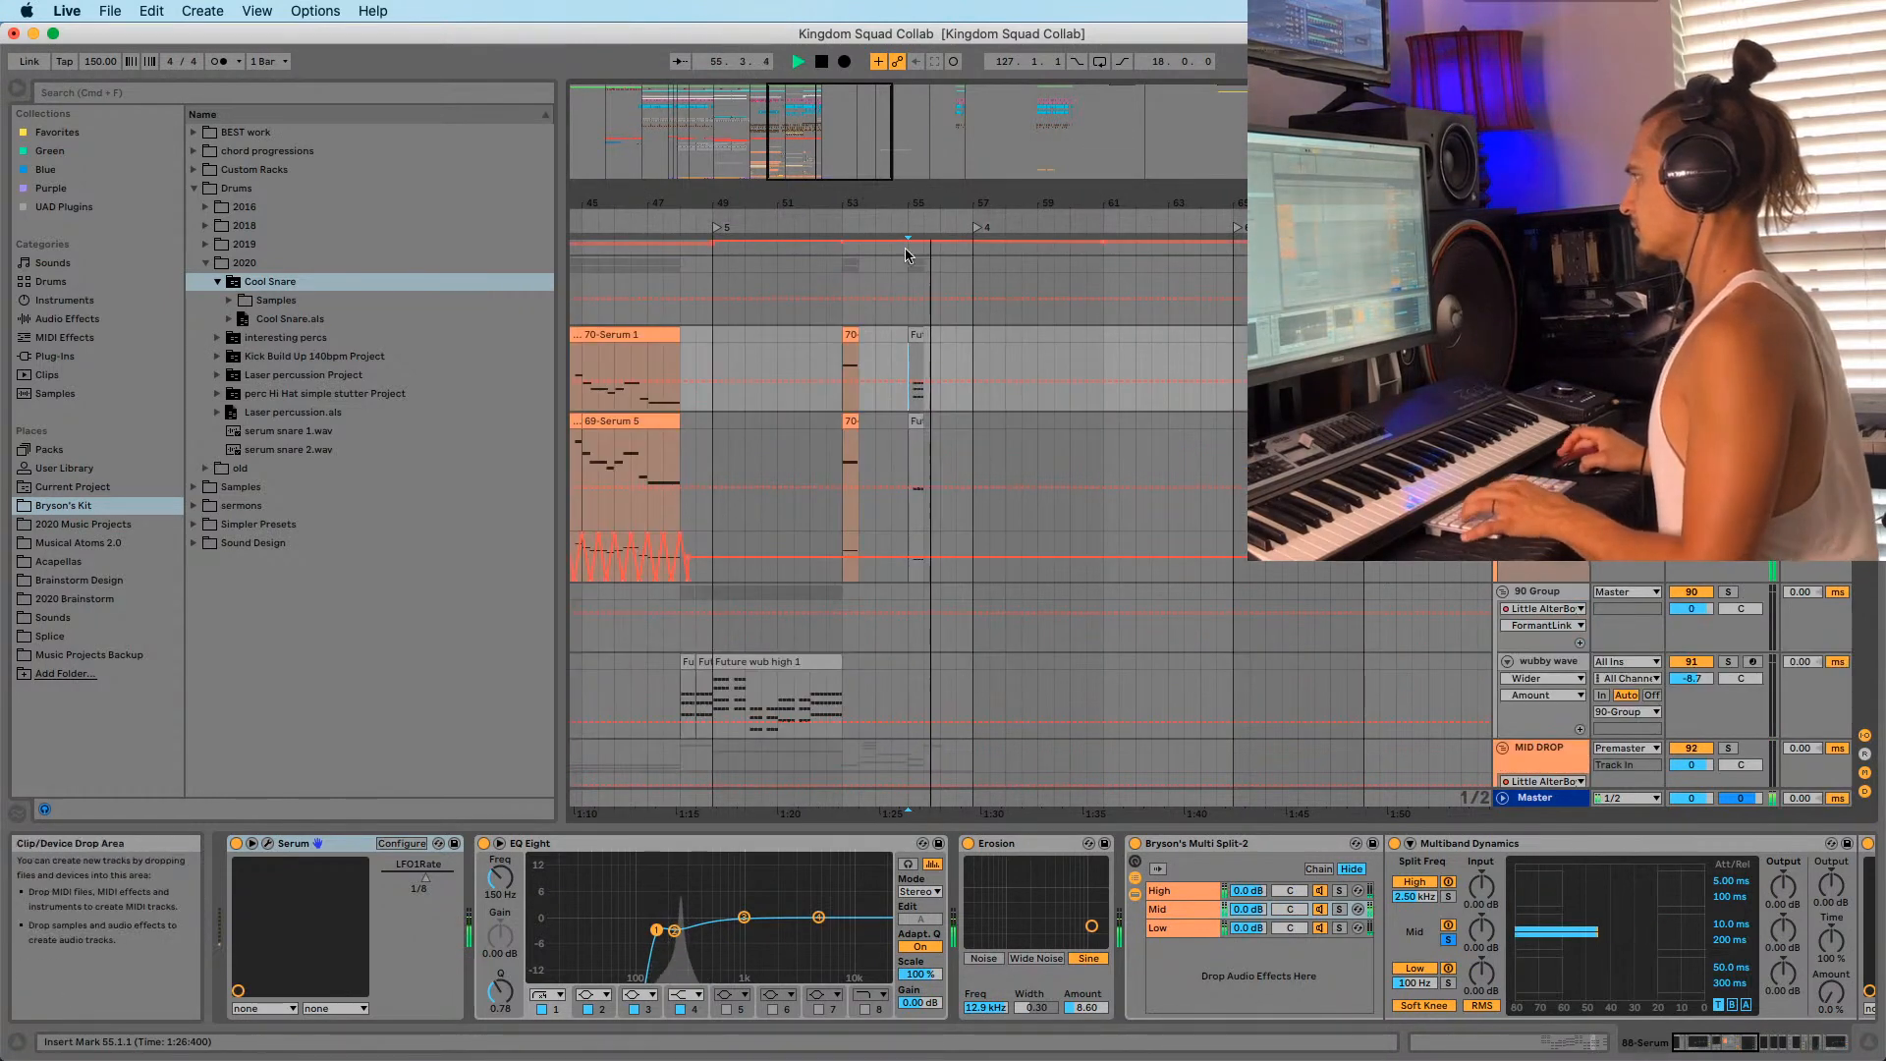
left_click_drag(933, 204, 856, 117)
scroll(975, 397, "up", 4)
scroll(975, 396, "up", 15)
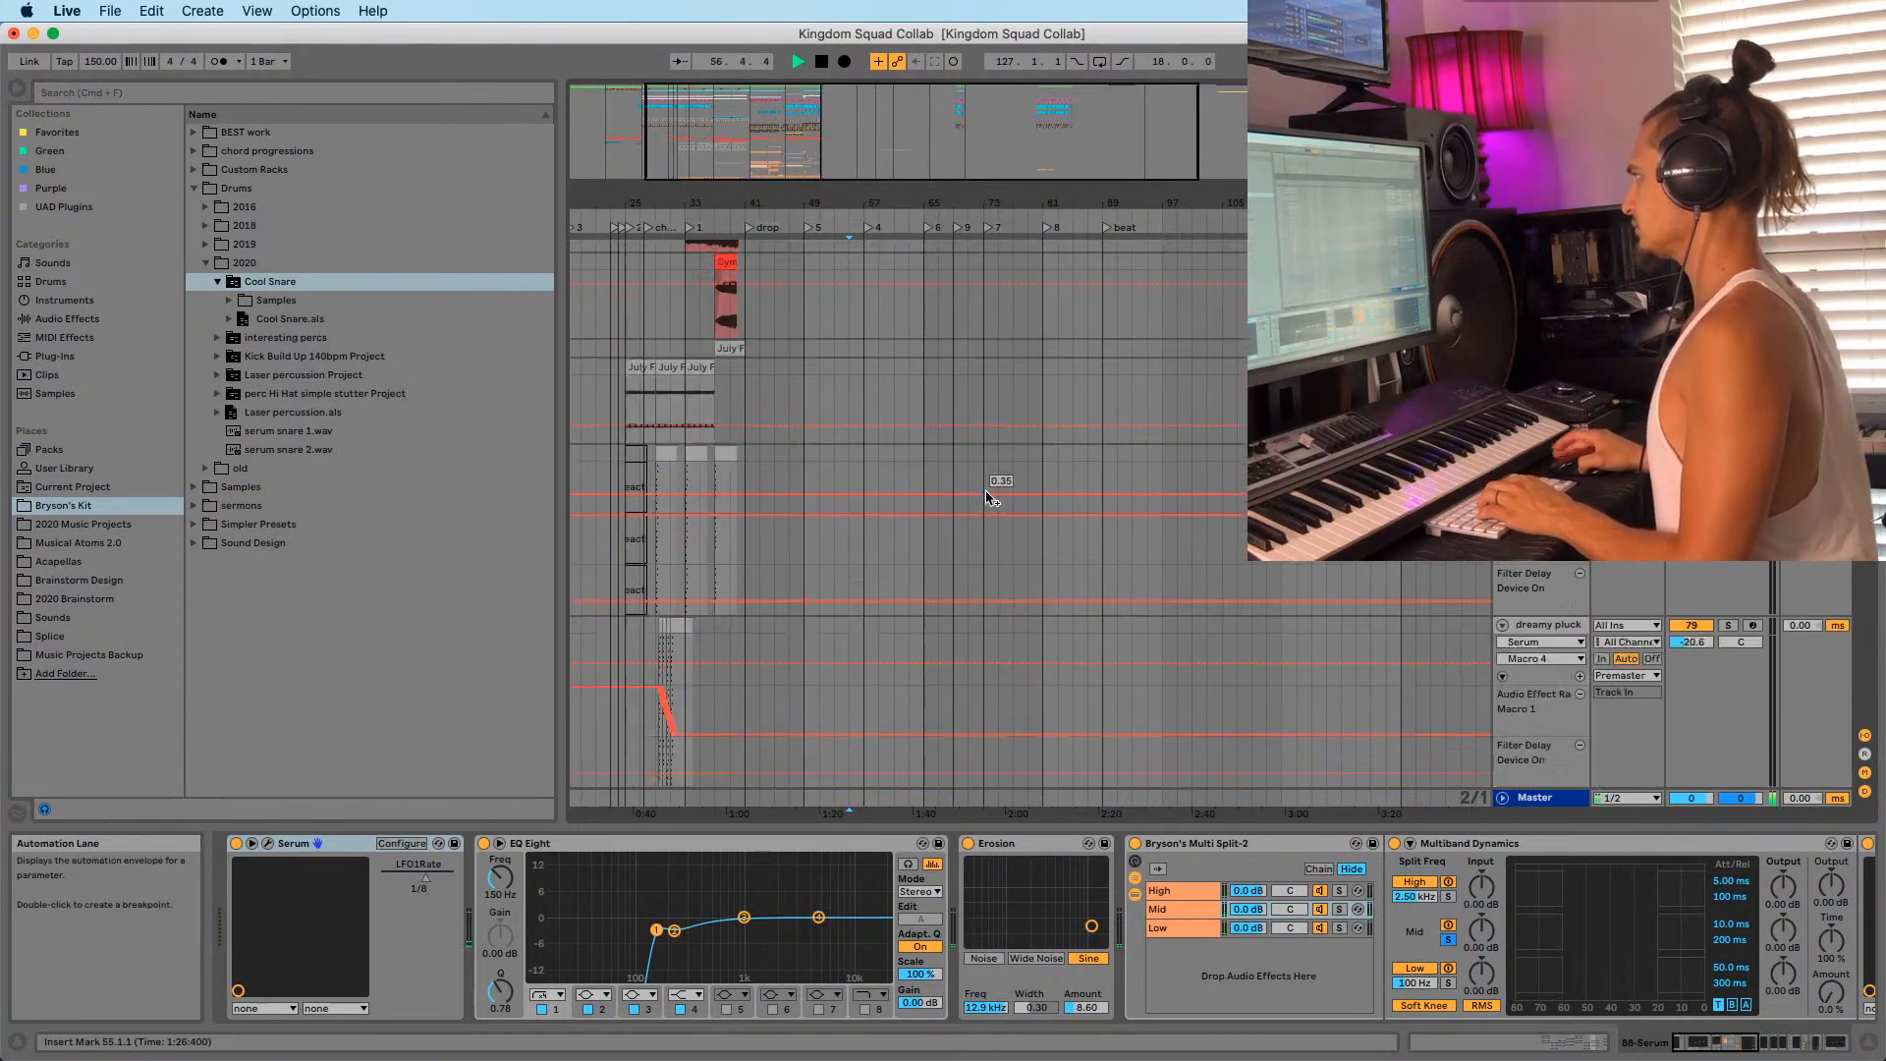
scroll(982, 422, "up", 6)
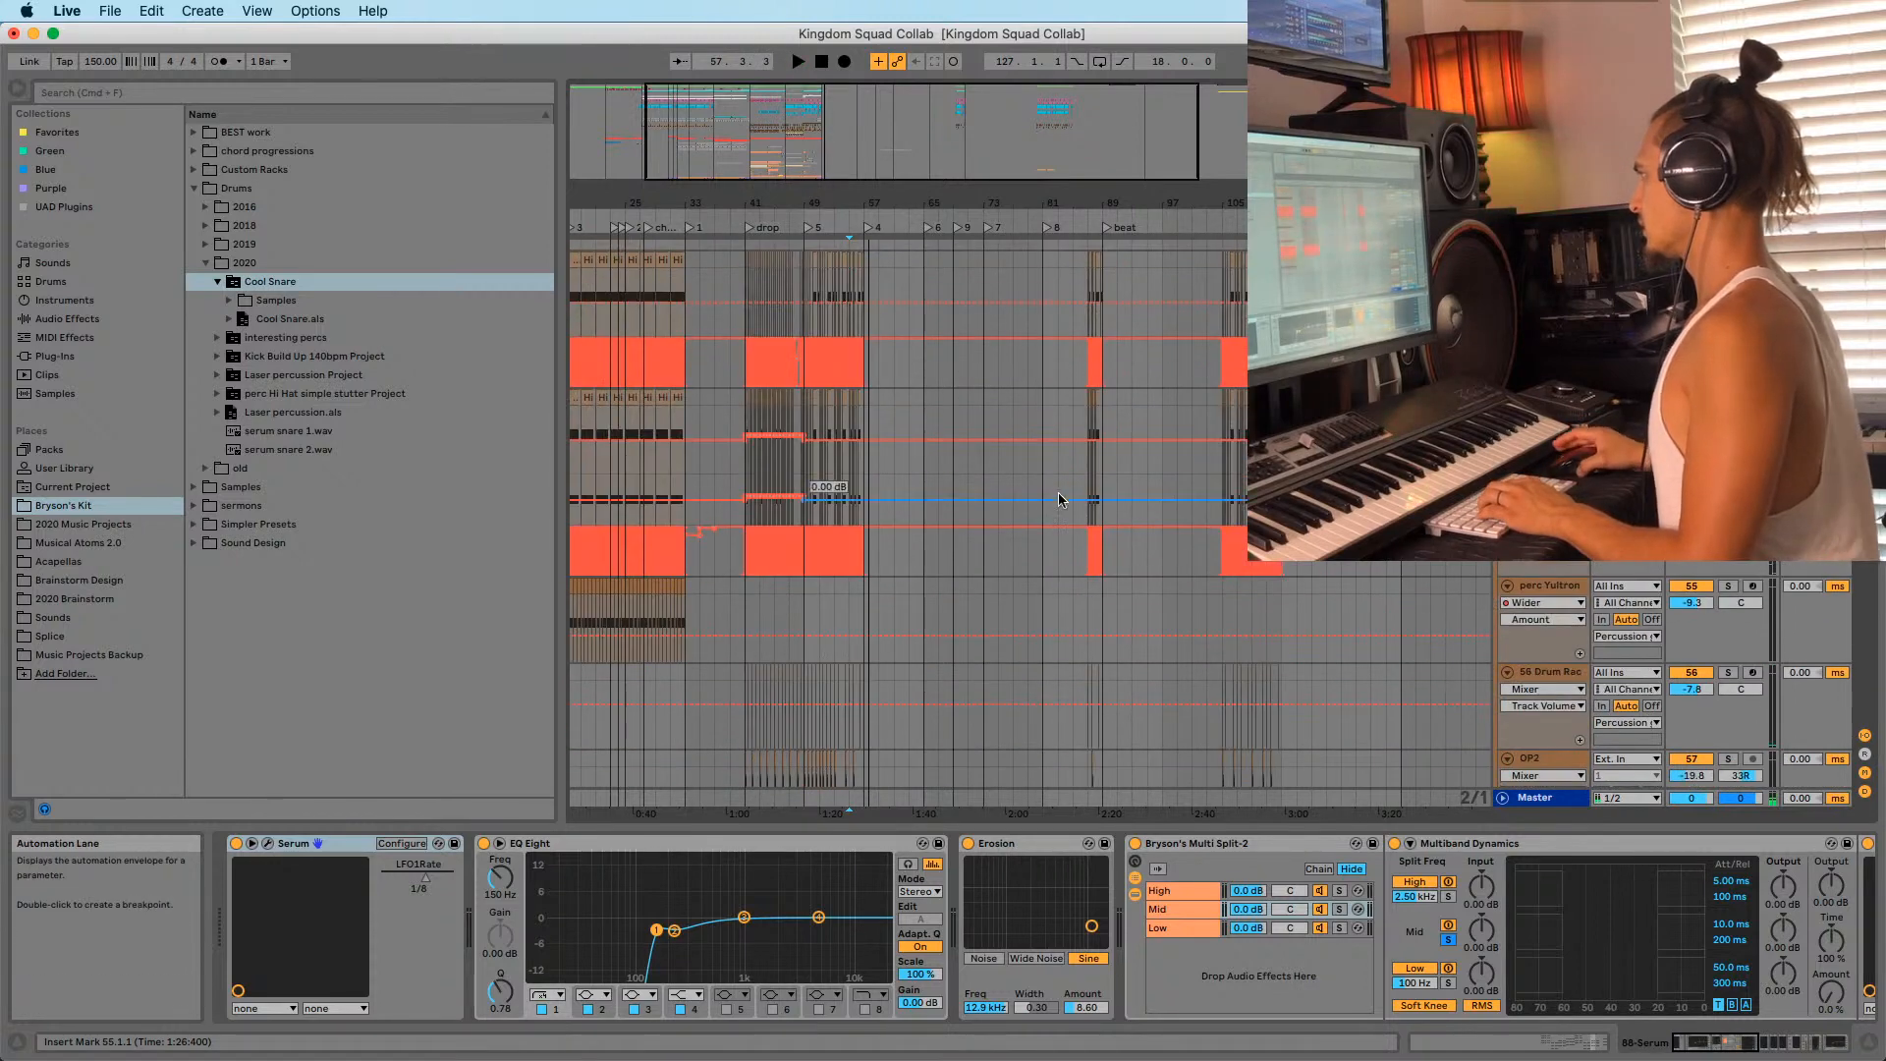
left_click(1089, 382)
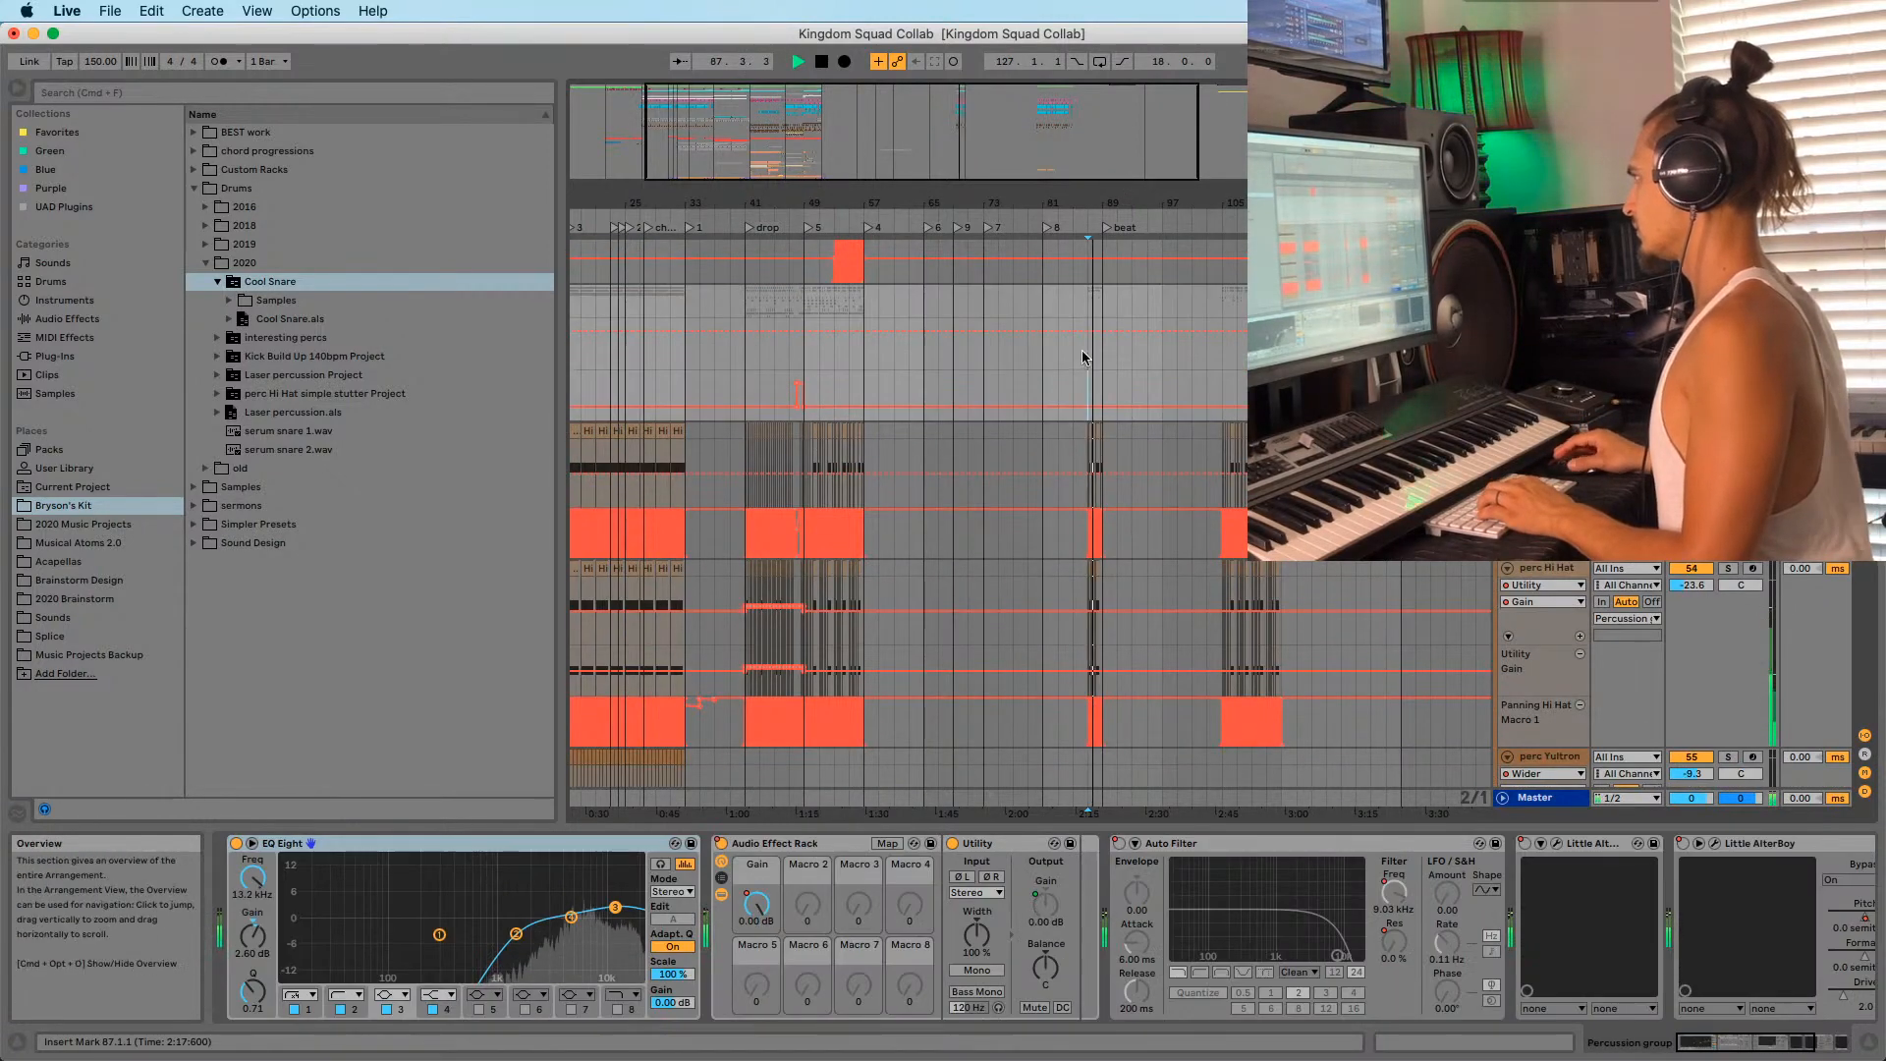
left_click(1503, 293)
key("space")
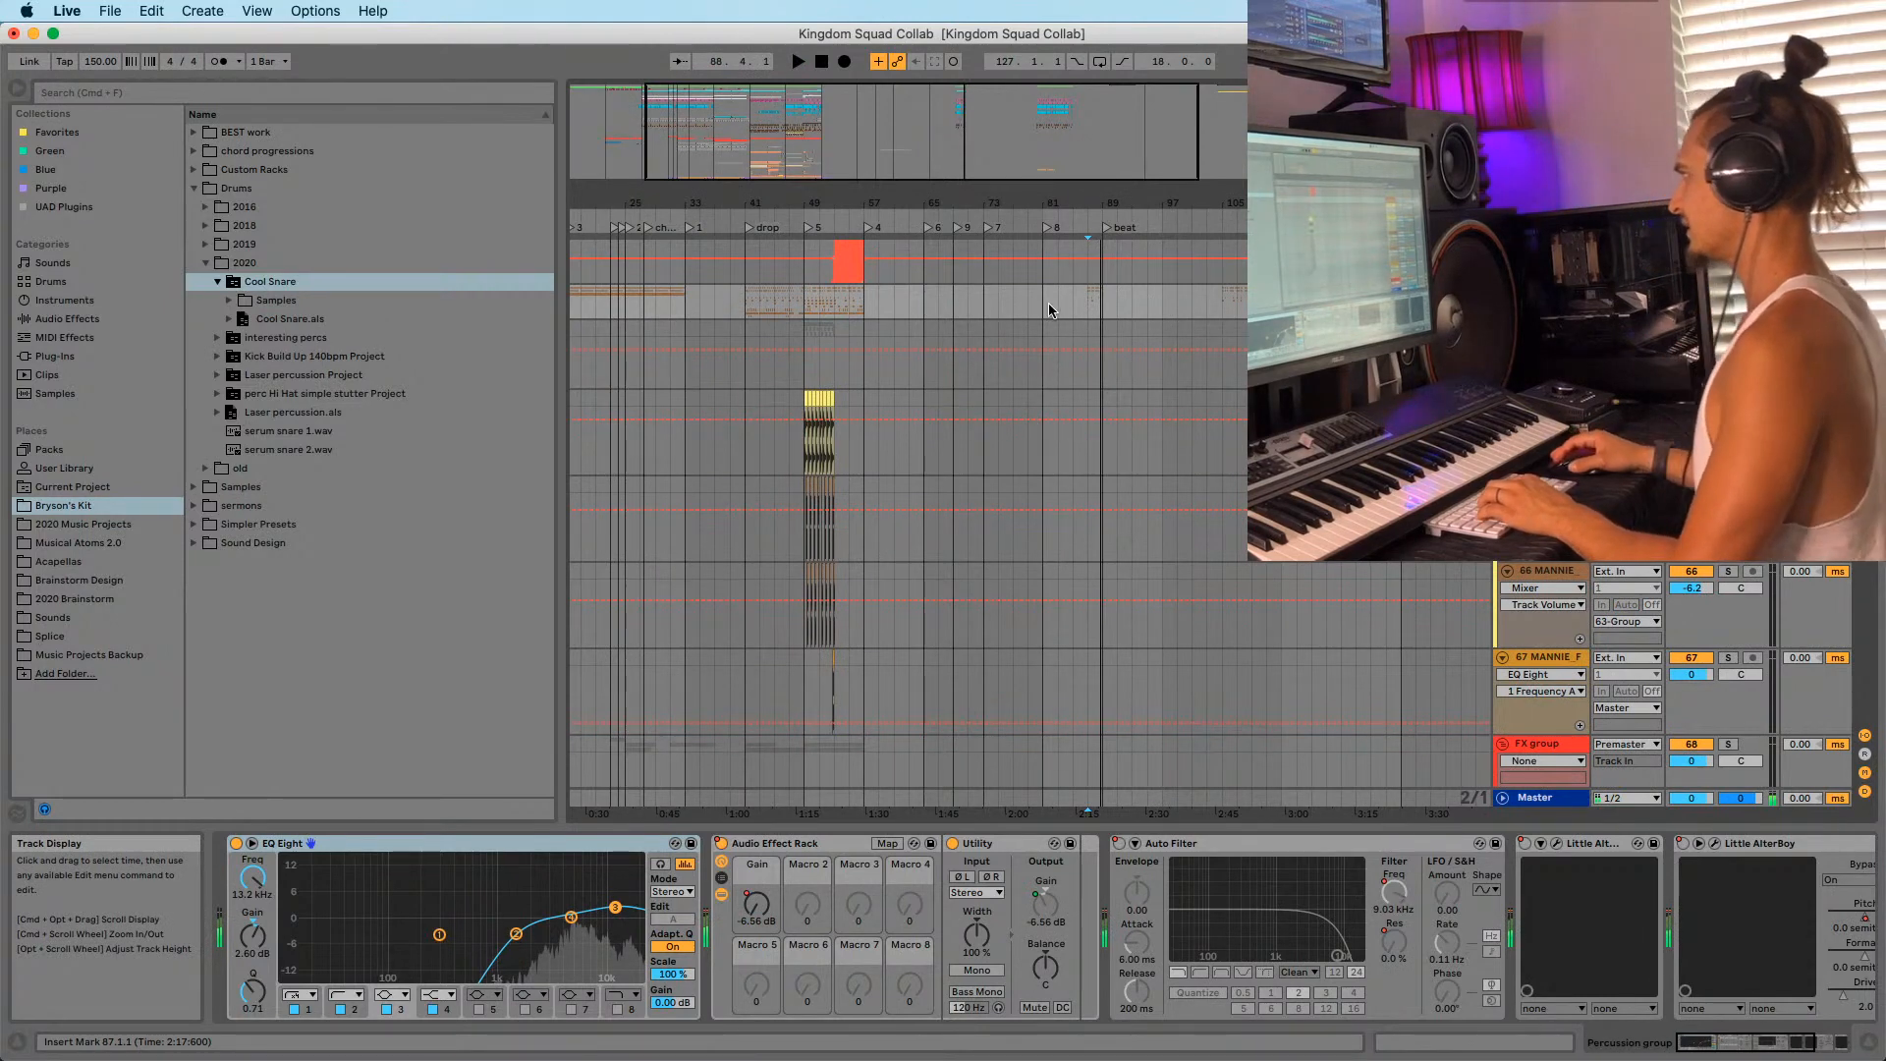
Copy the clips at bar 105 to bar 81 and audition them.
scroll(1061, 375, "up", 8)
scroll(1062, 375, "up", 10)
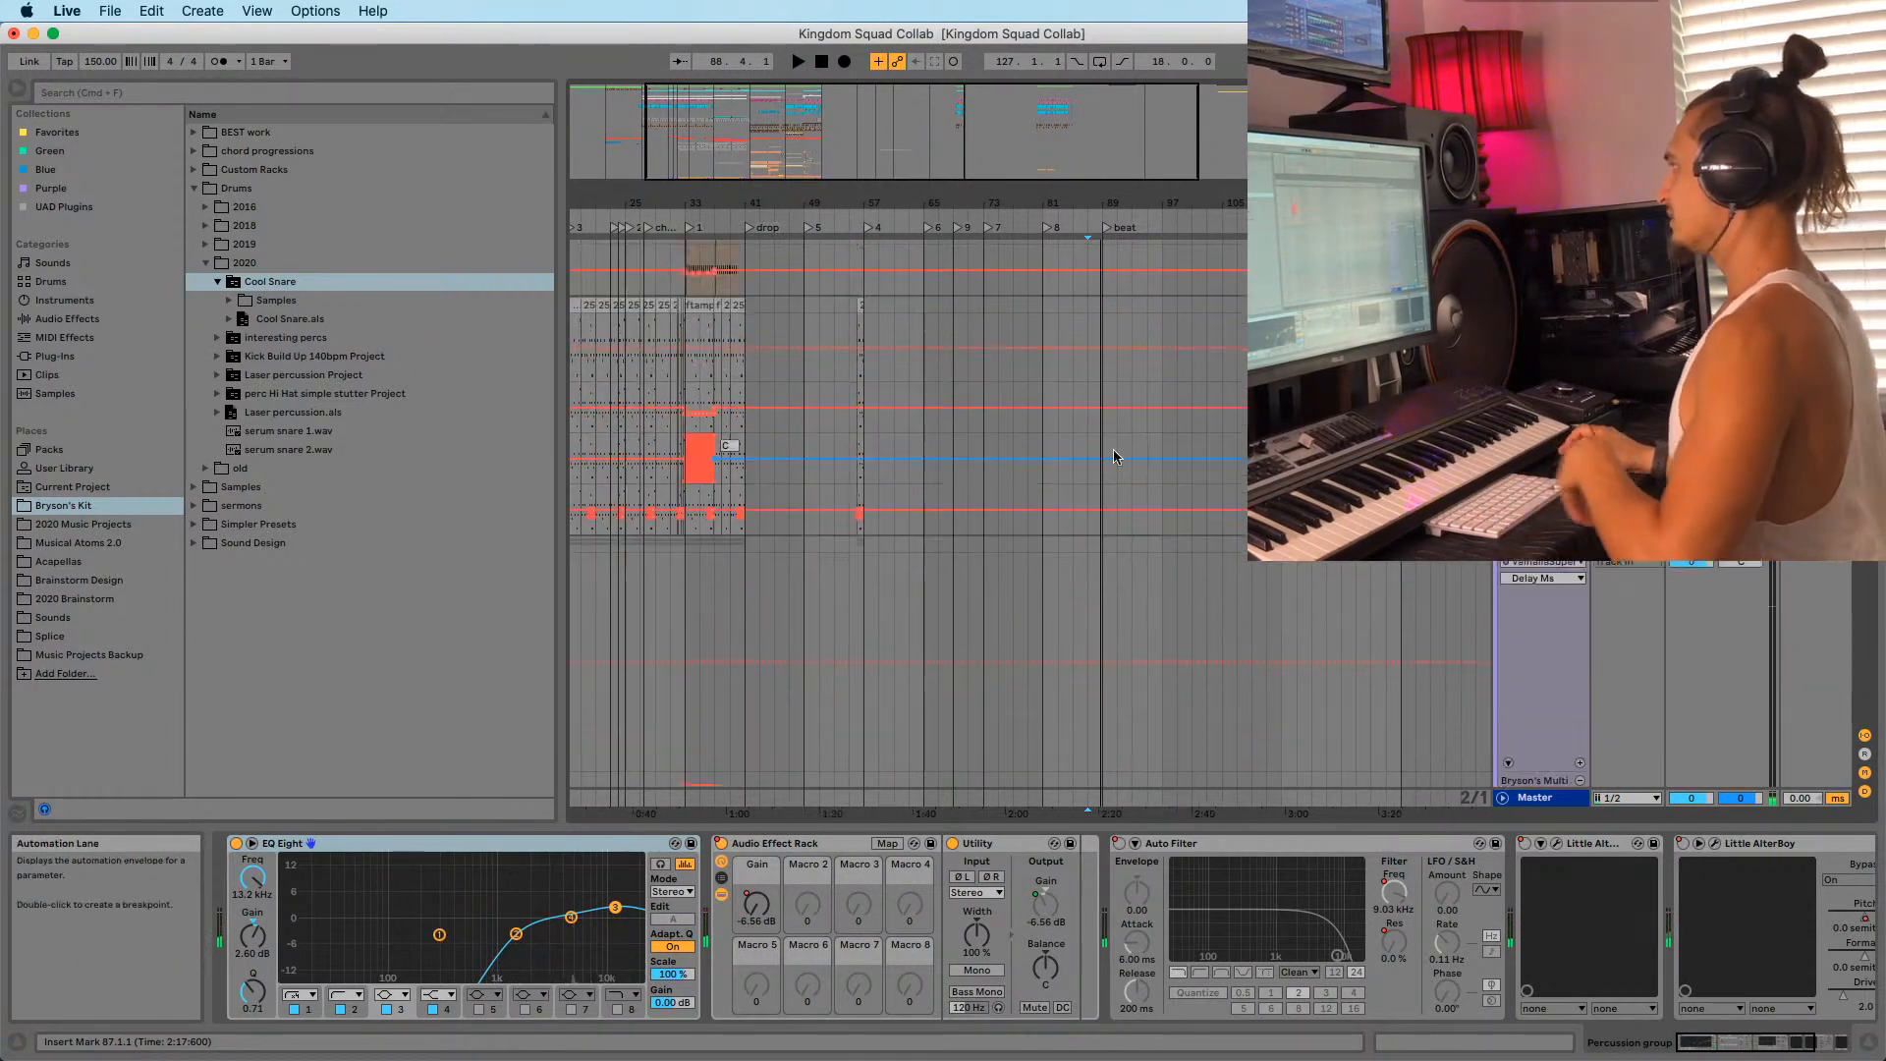
scroll(1118, 498, "up", 8)
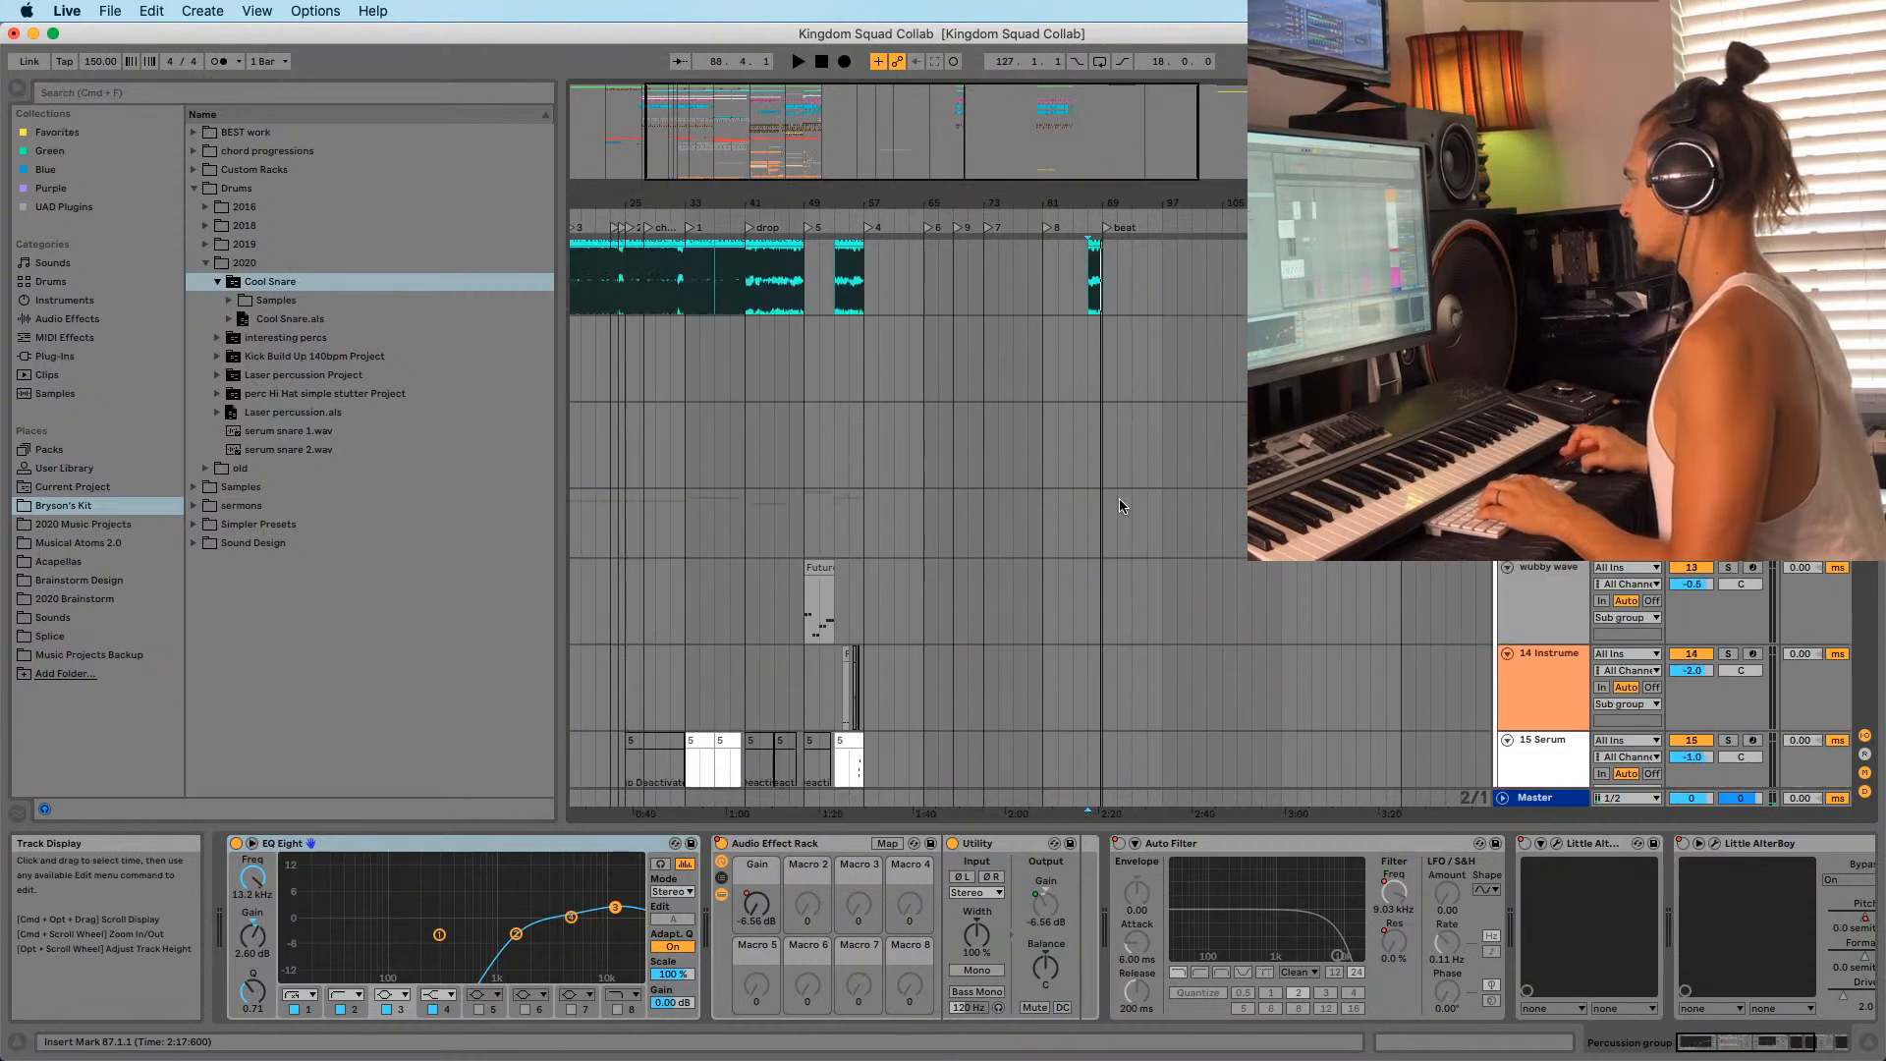
left_click(1040, 444)
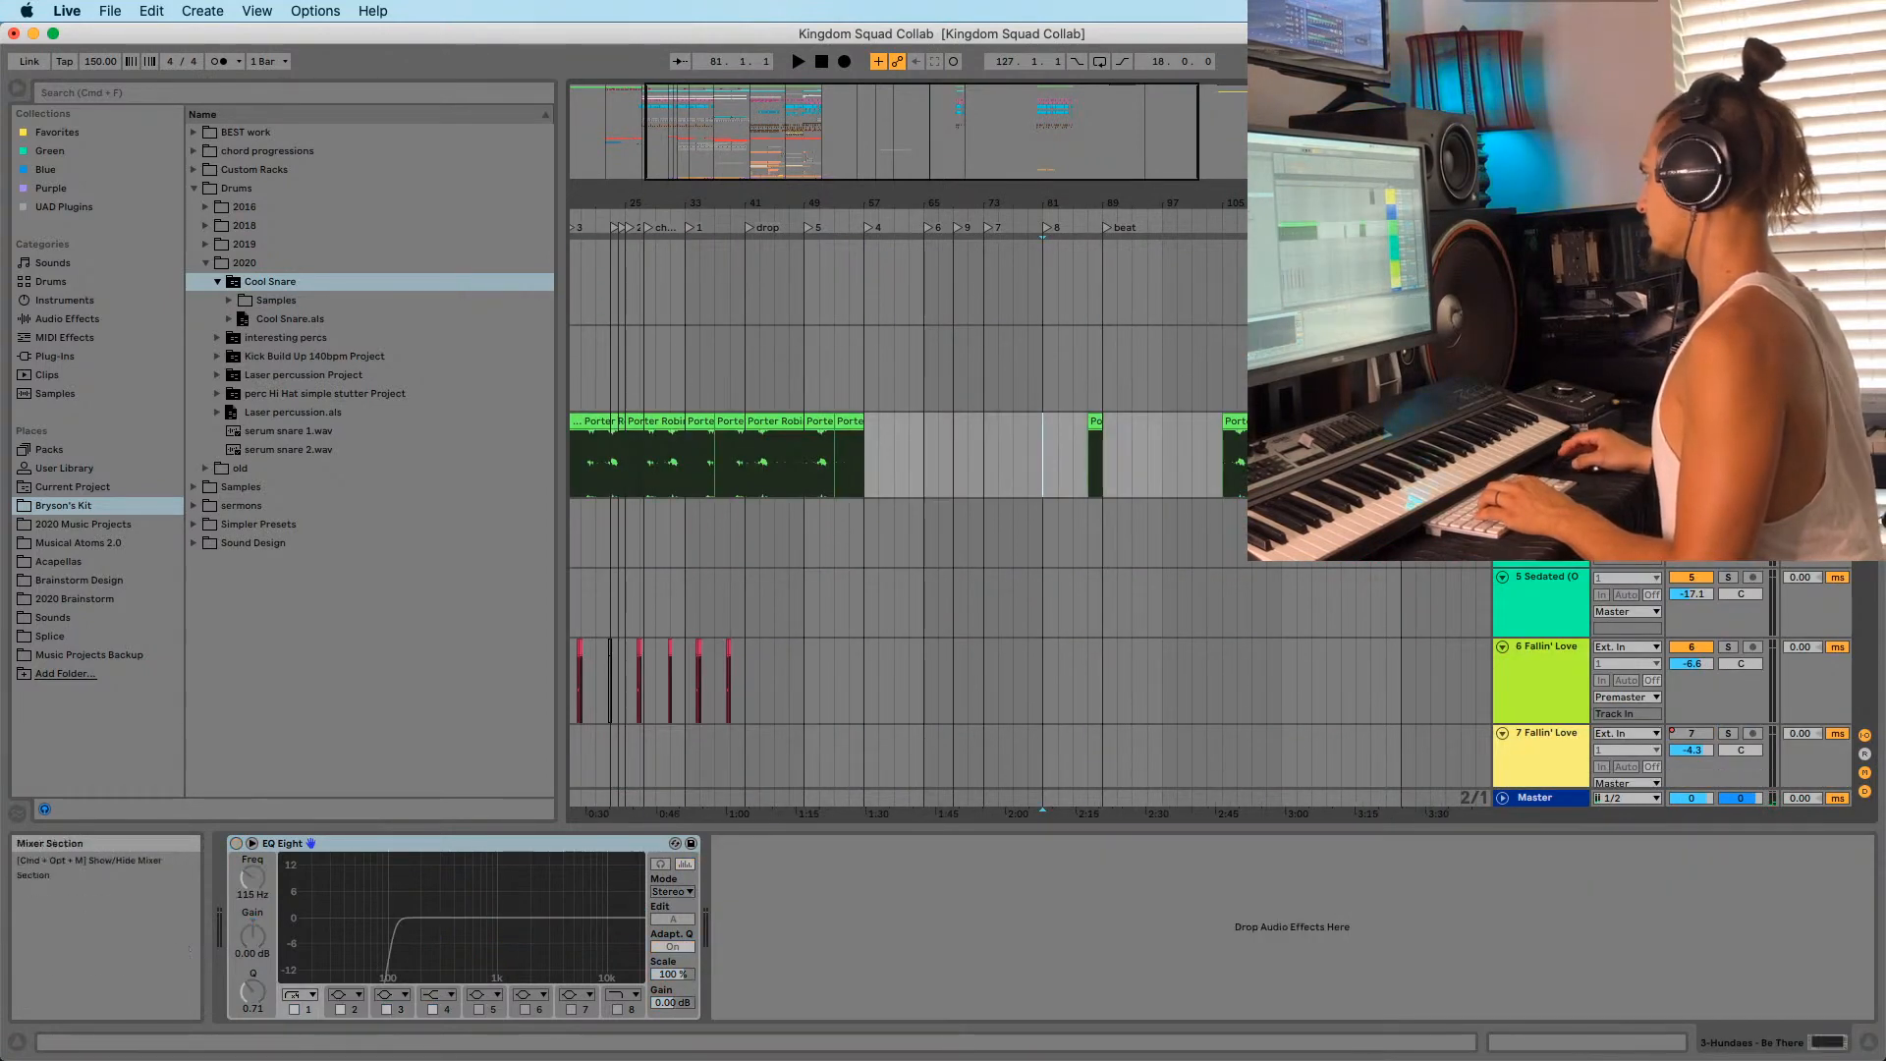
scroll(982, 491, "down", 10)
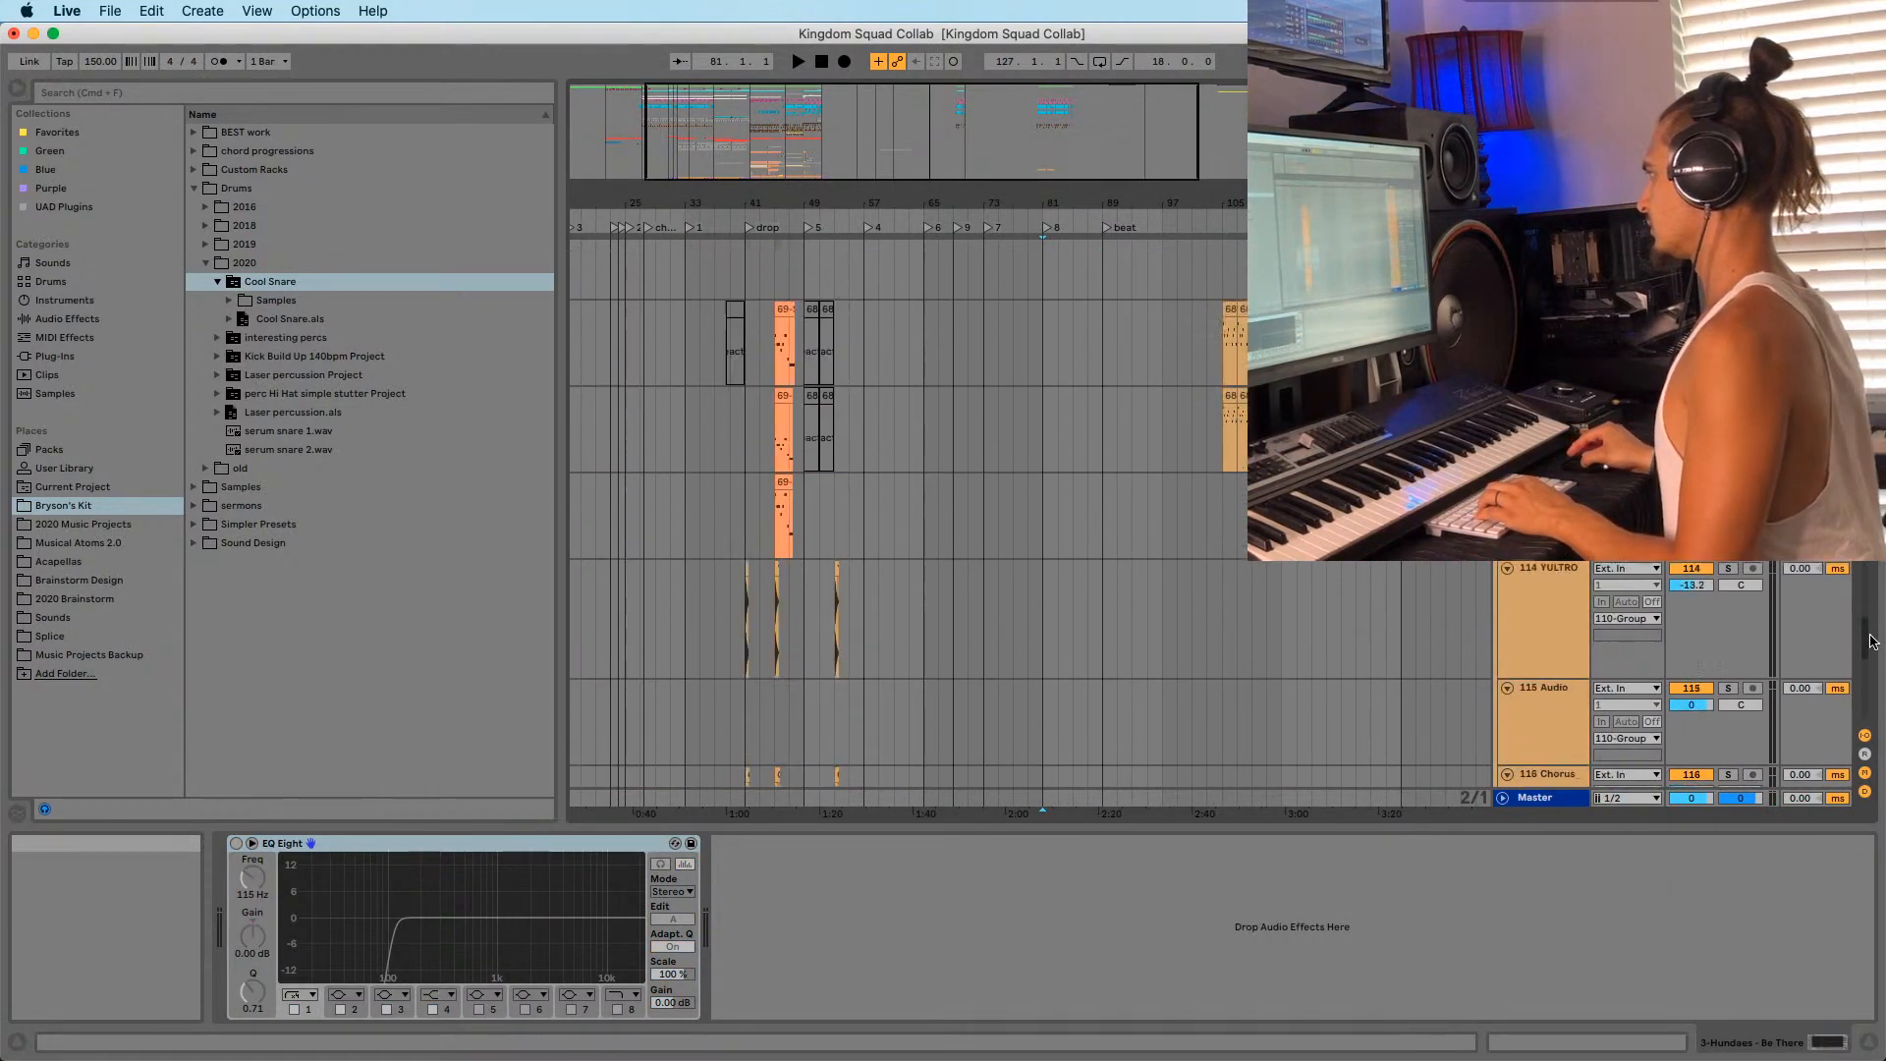
left_click(1123, 707, "shift")
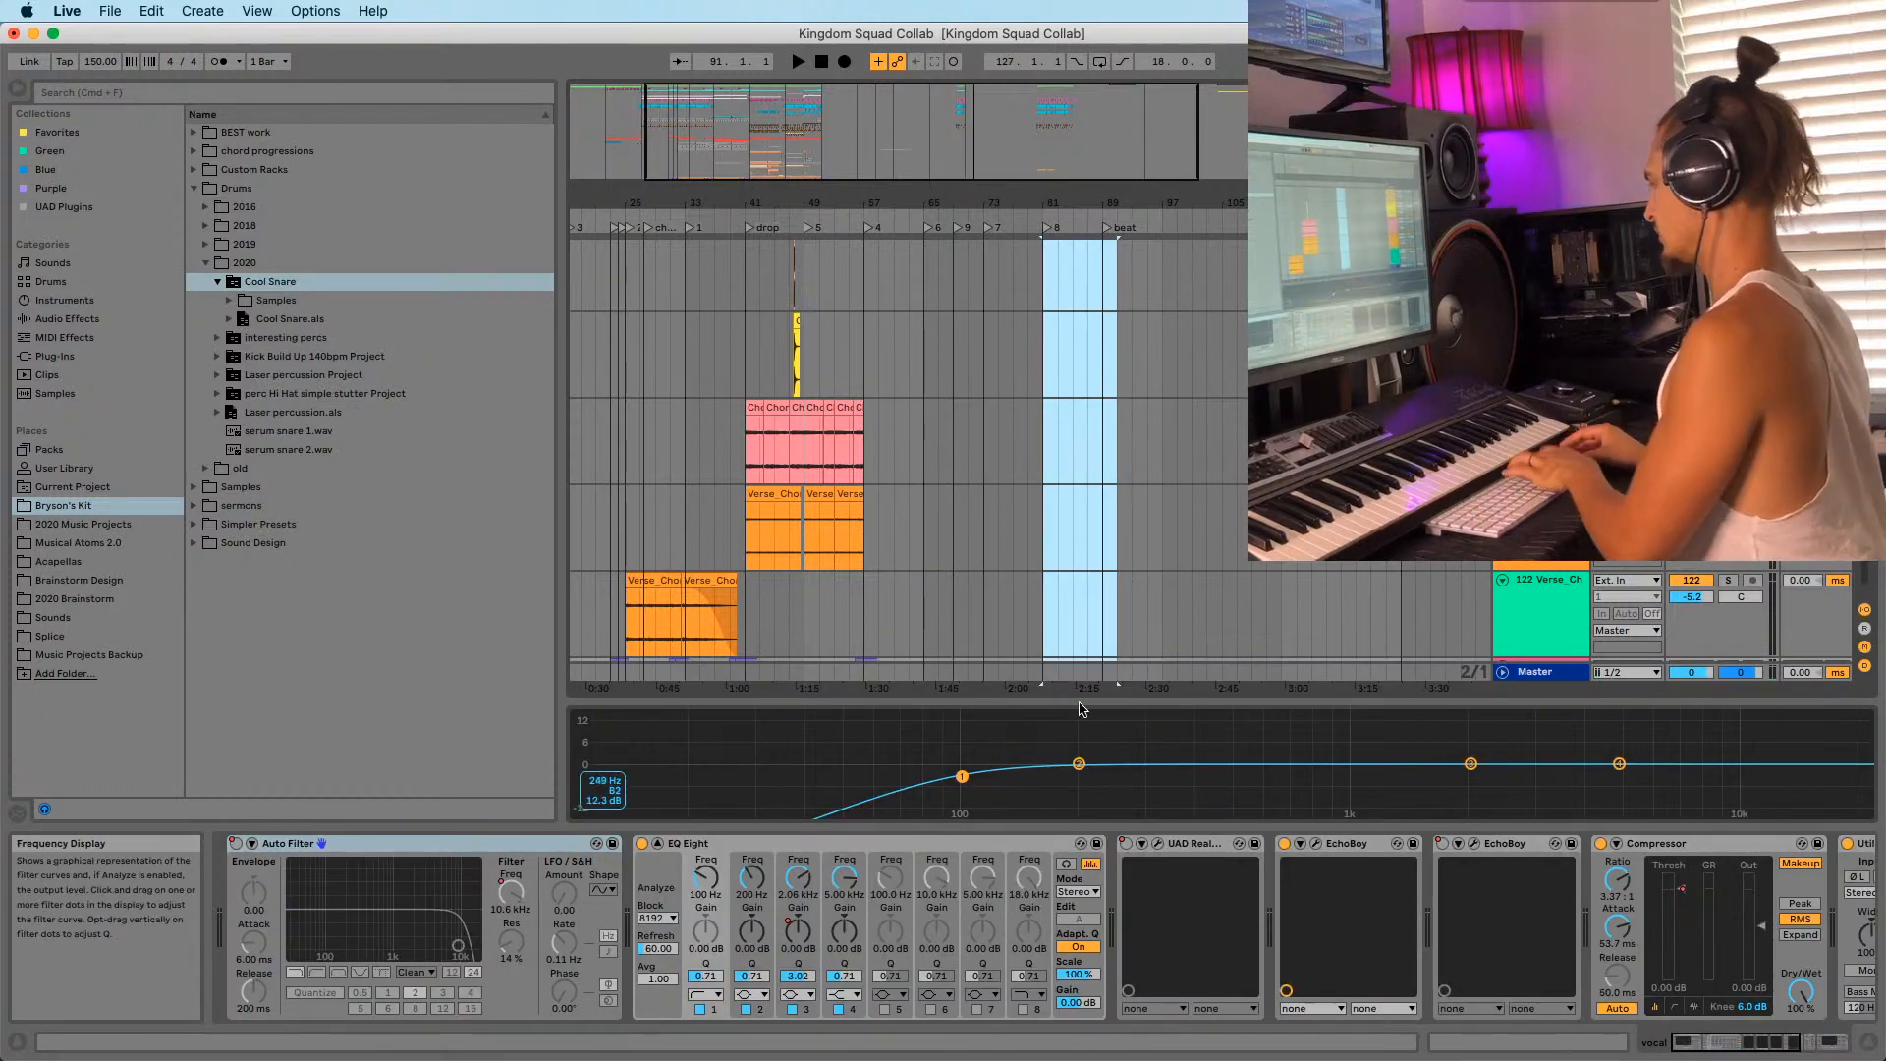
scroll(1124, 527, "up", 5)
scroll(1126, 530, "up", 8)
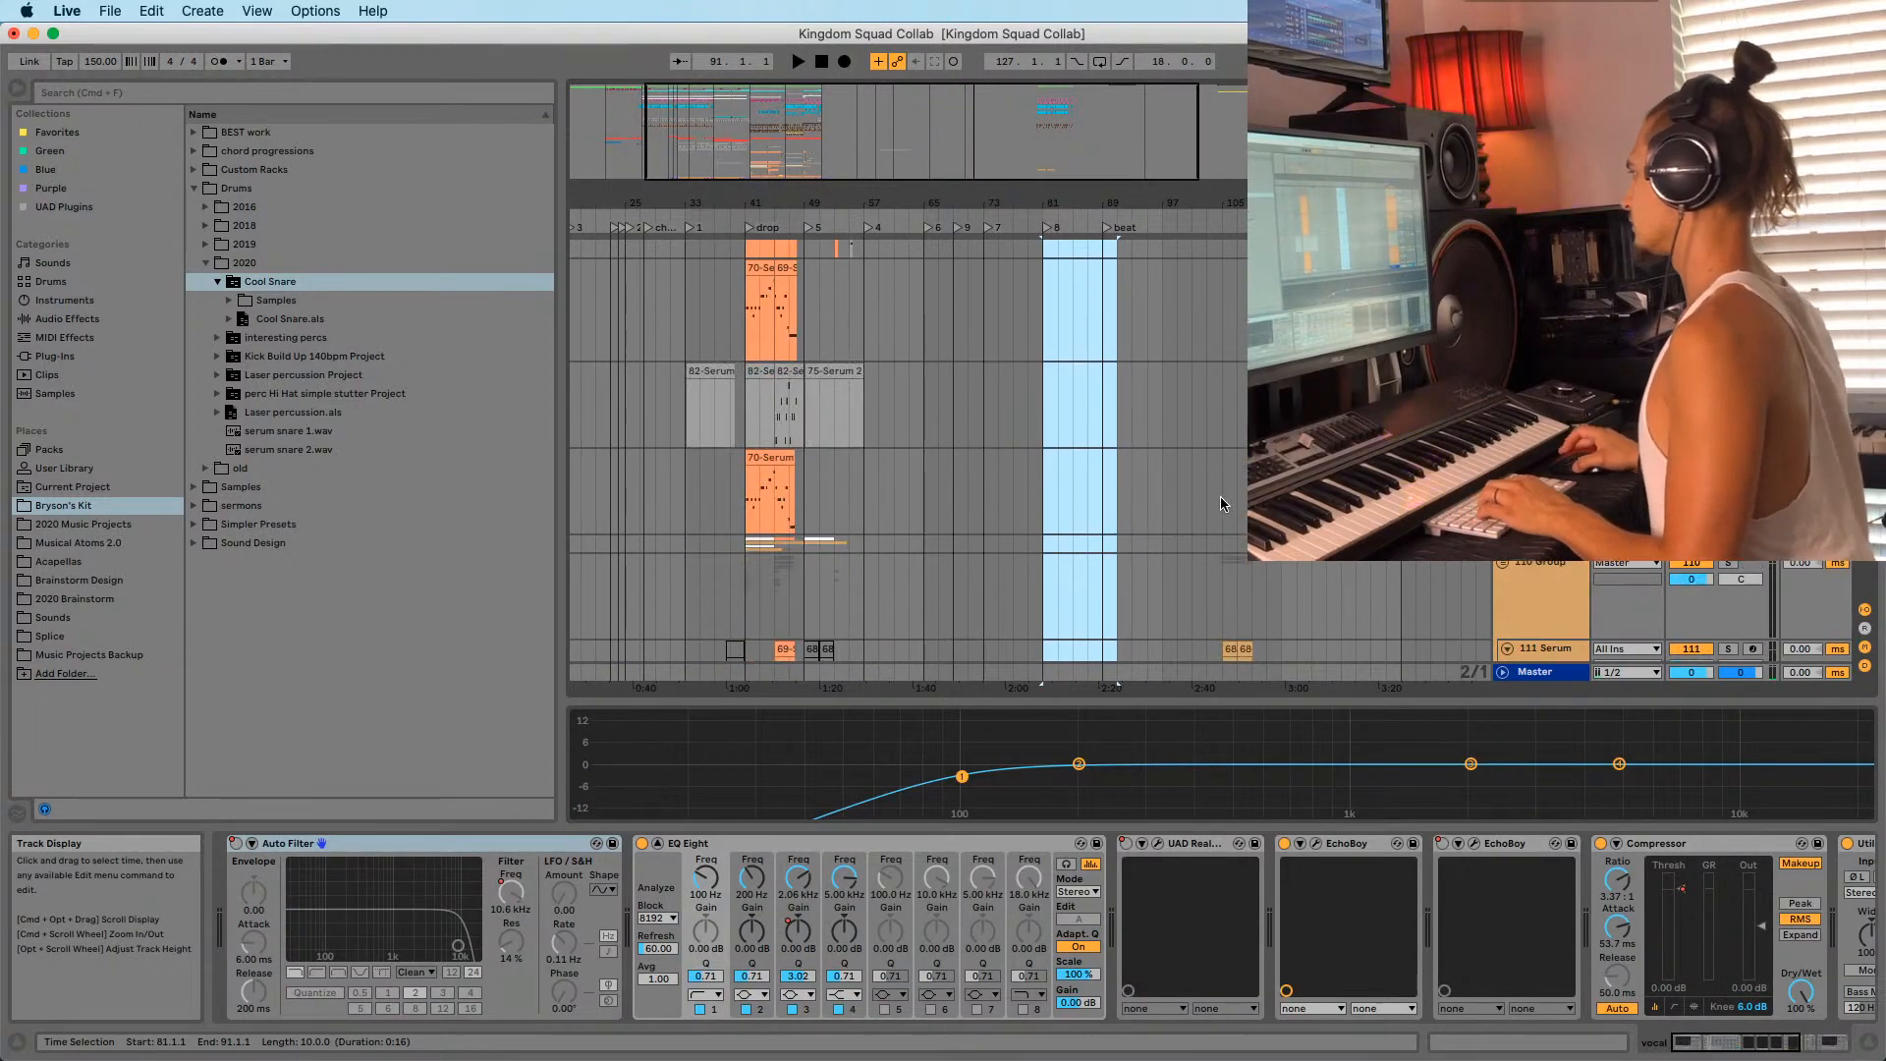
left_click_drag(1228, 492, 1063, 568)
key("space")
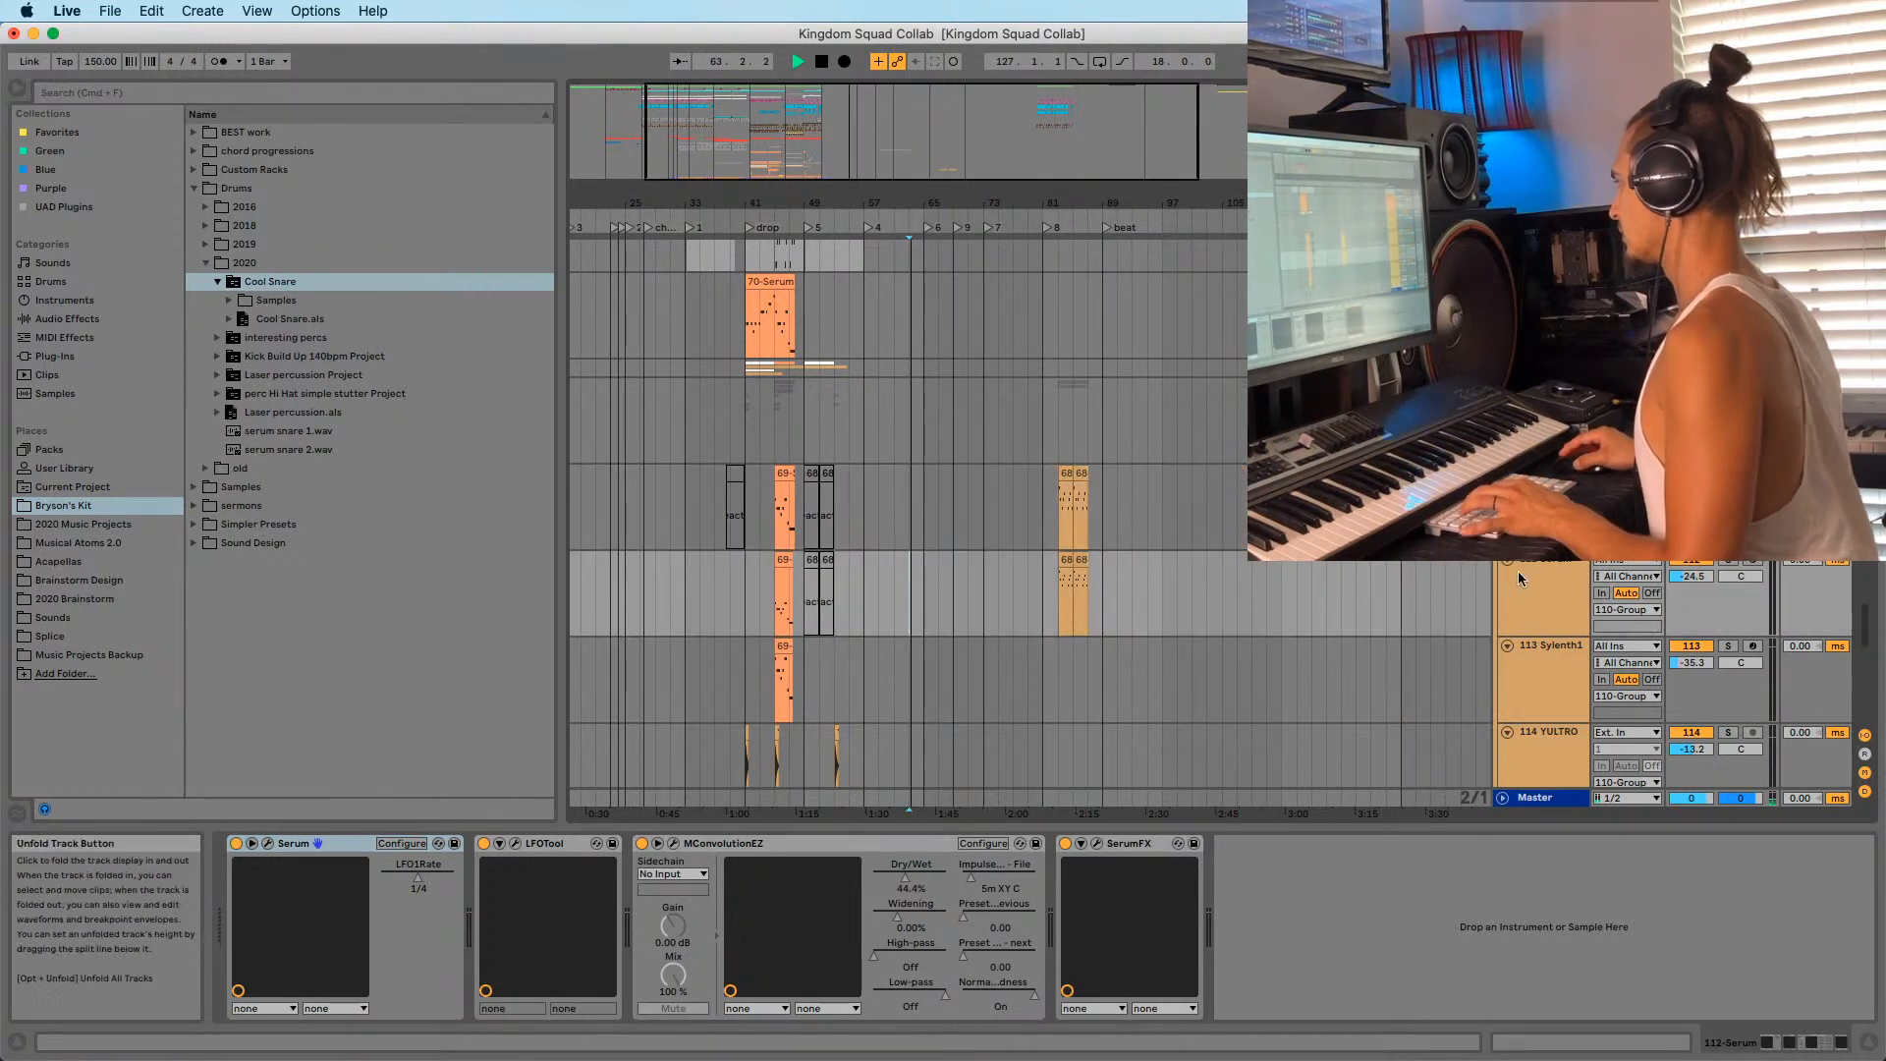
Play from bar 55 and shift part of the bar 83 Serum clip earlier.
left_click(849, 595)
key("space")
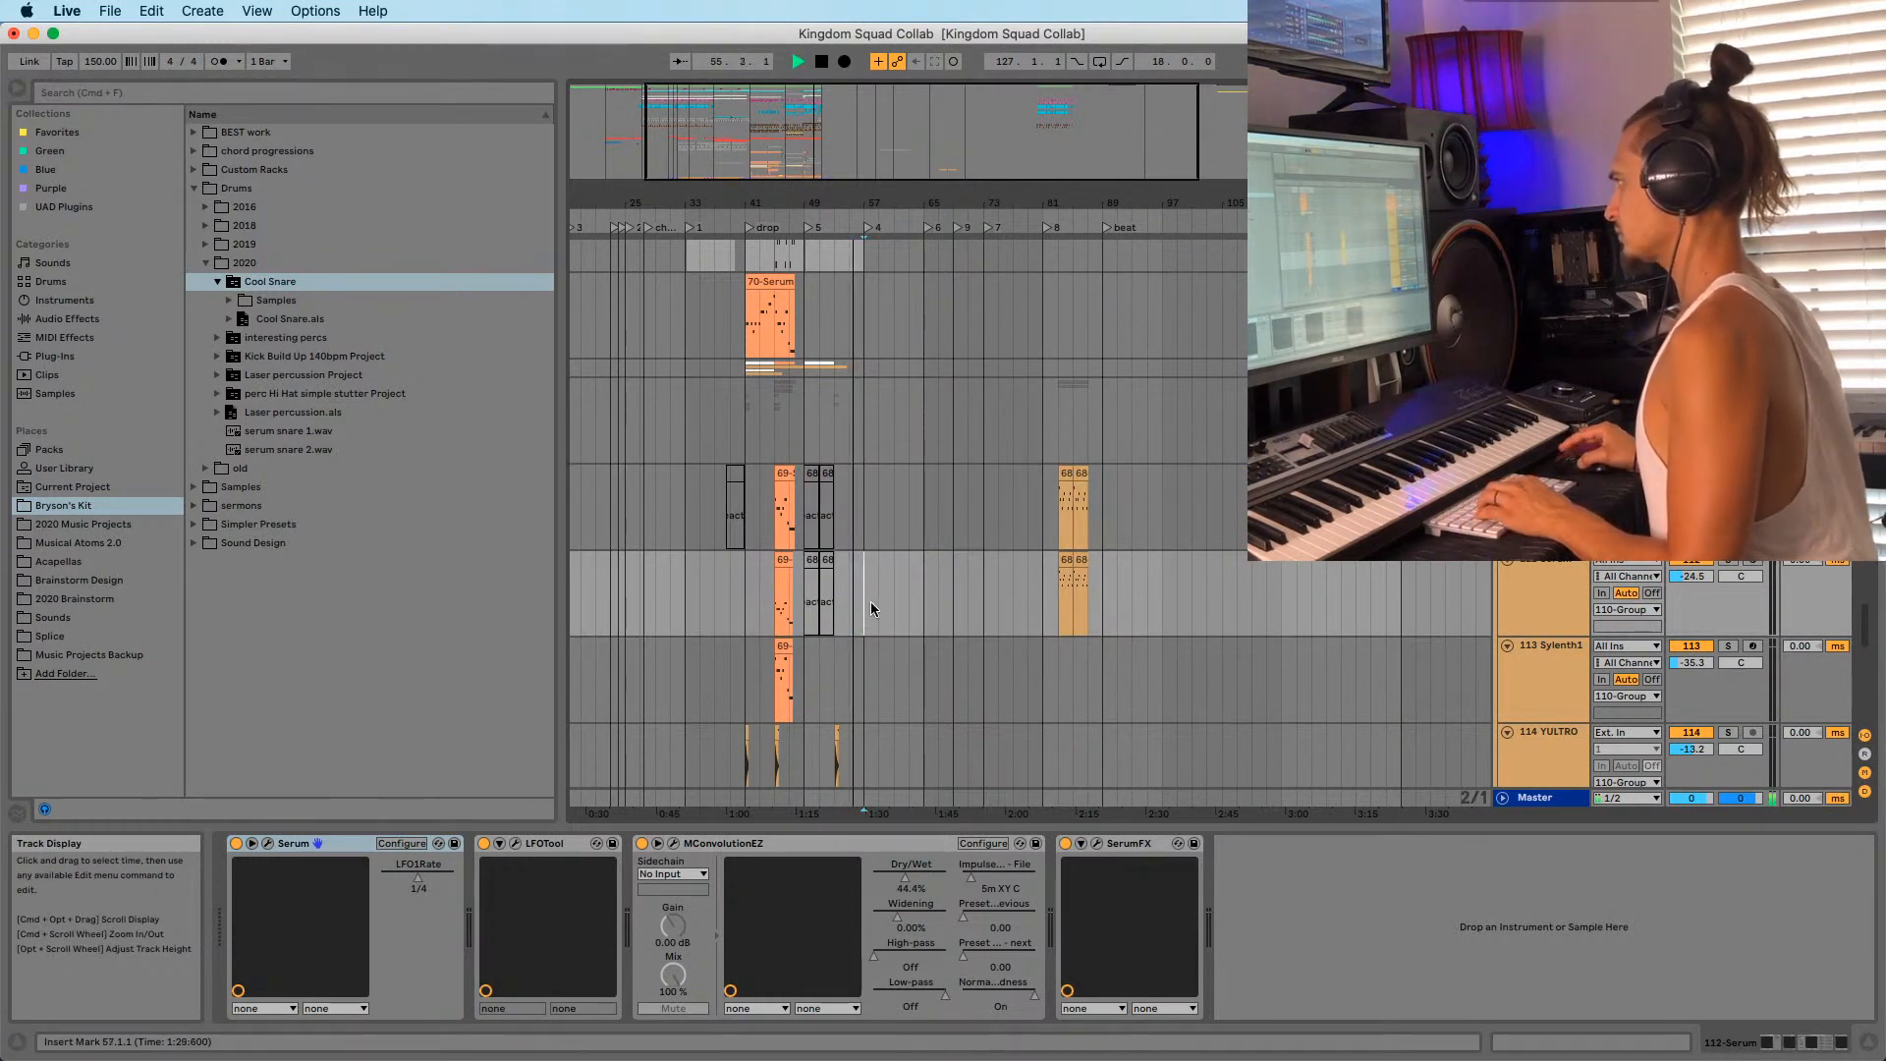
left_click(1065, 594)
left_click_drag(1081, 484, 927, 498)
key("space")
key("space")
scroll(905, 597, "up", 6)
scroll(906, 598, "up", 10)
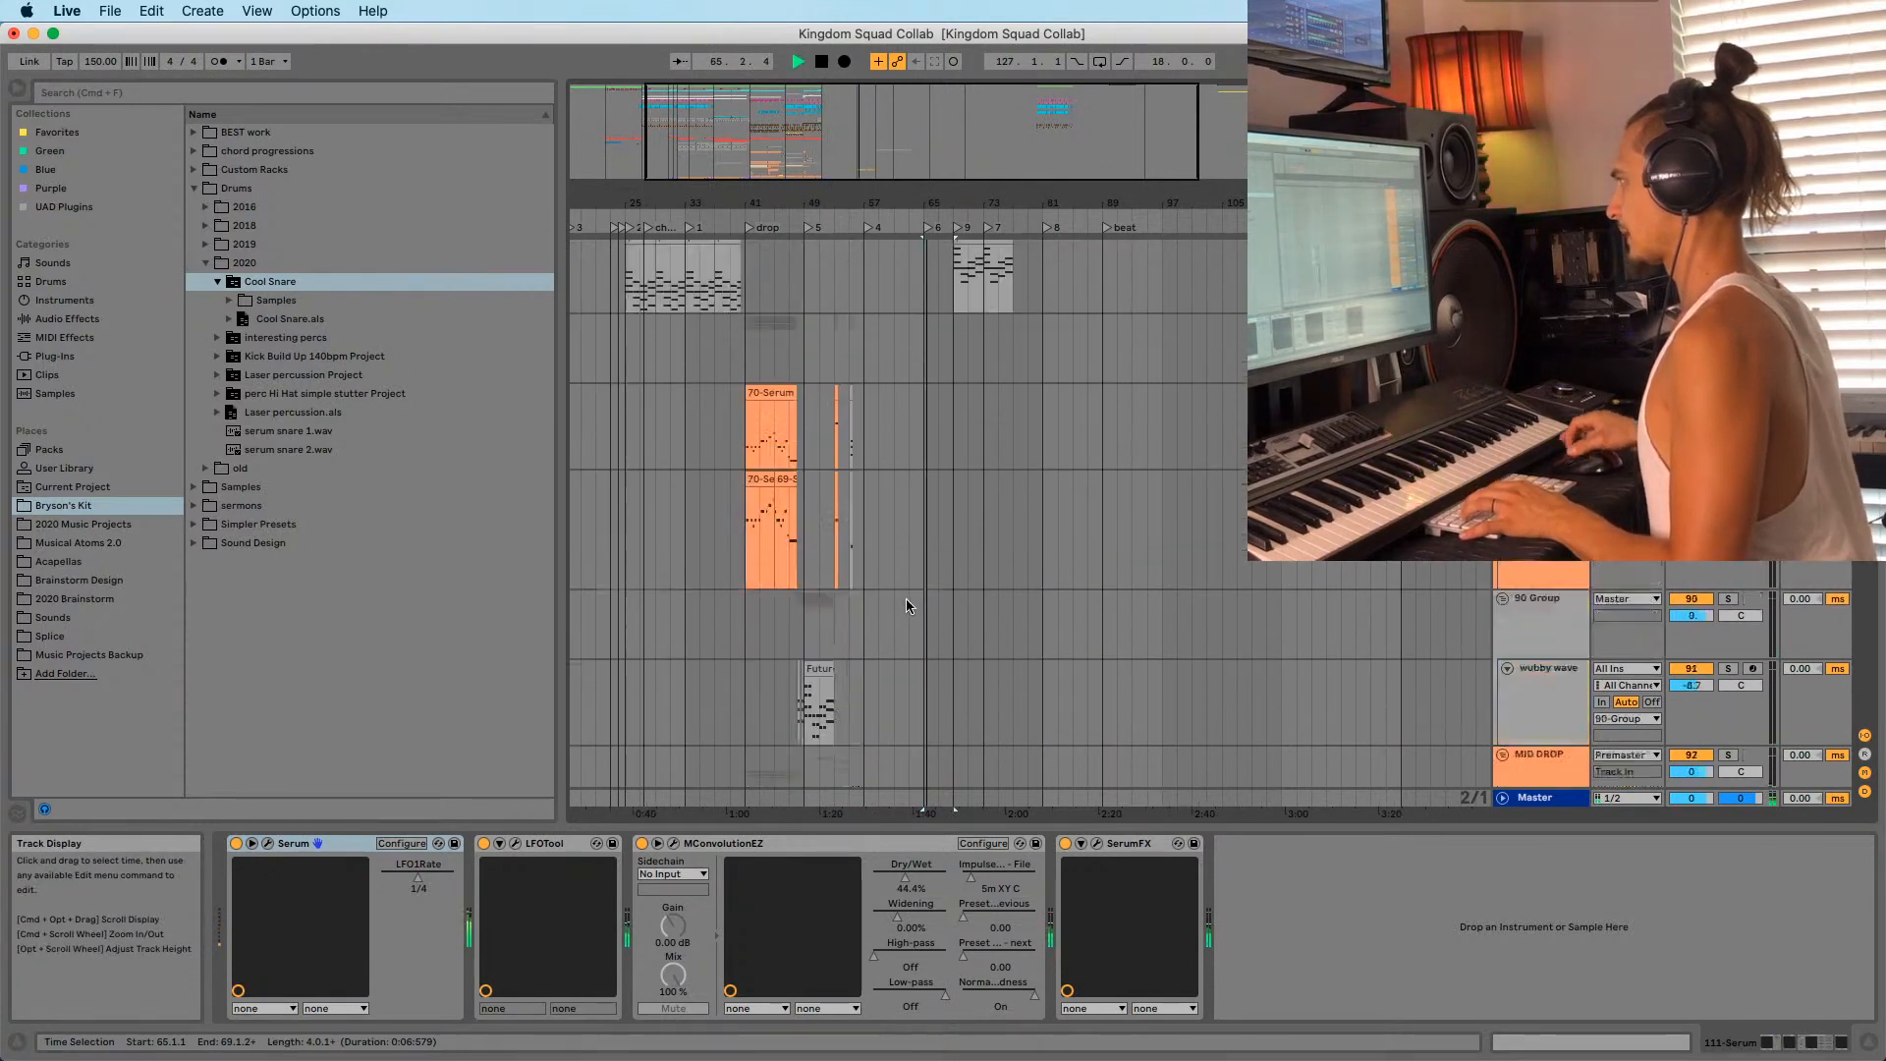
Place a pads clip copy after the drop and copy both 68 Serum clips to bar 71.
left_click_drag(967, 670, 955, 678)
scroll(951, 648, "down", 10)
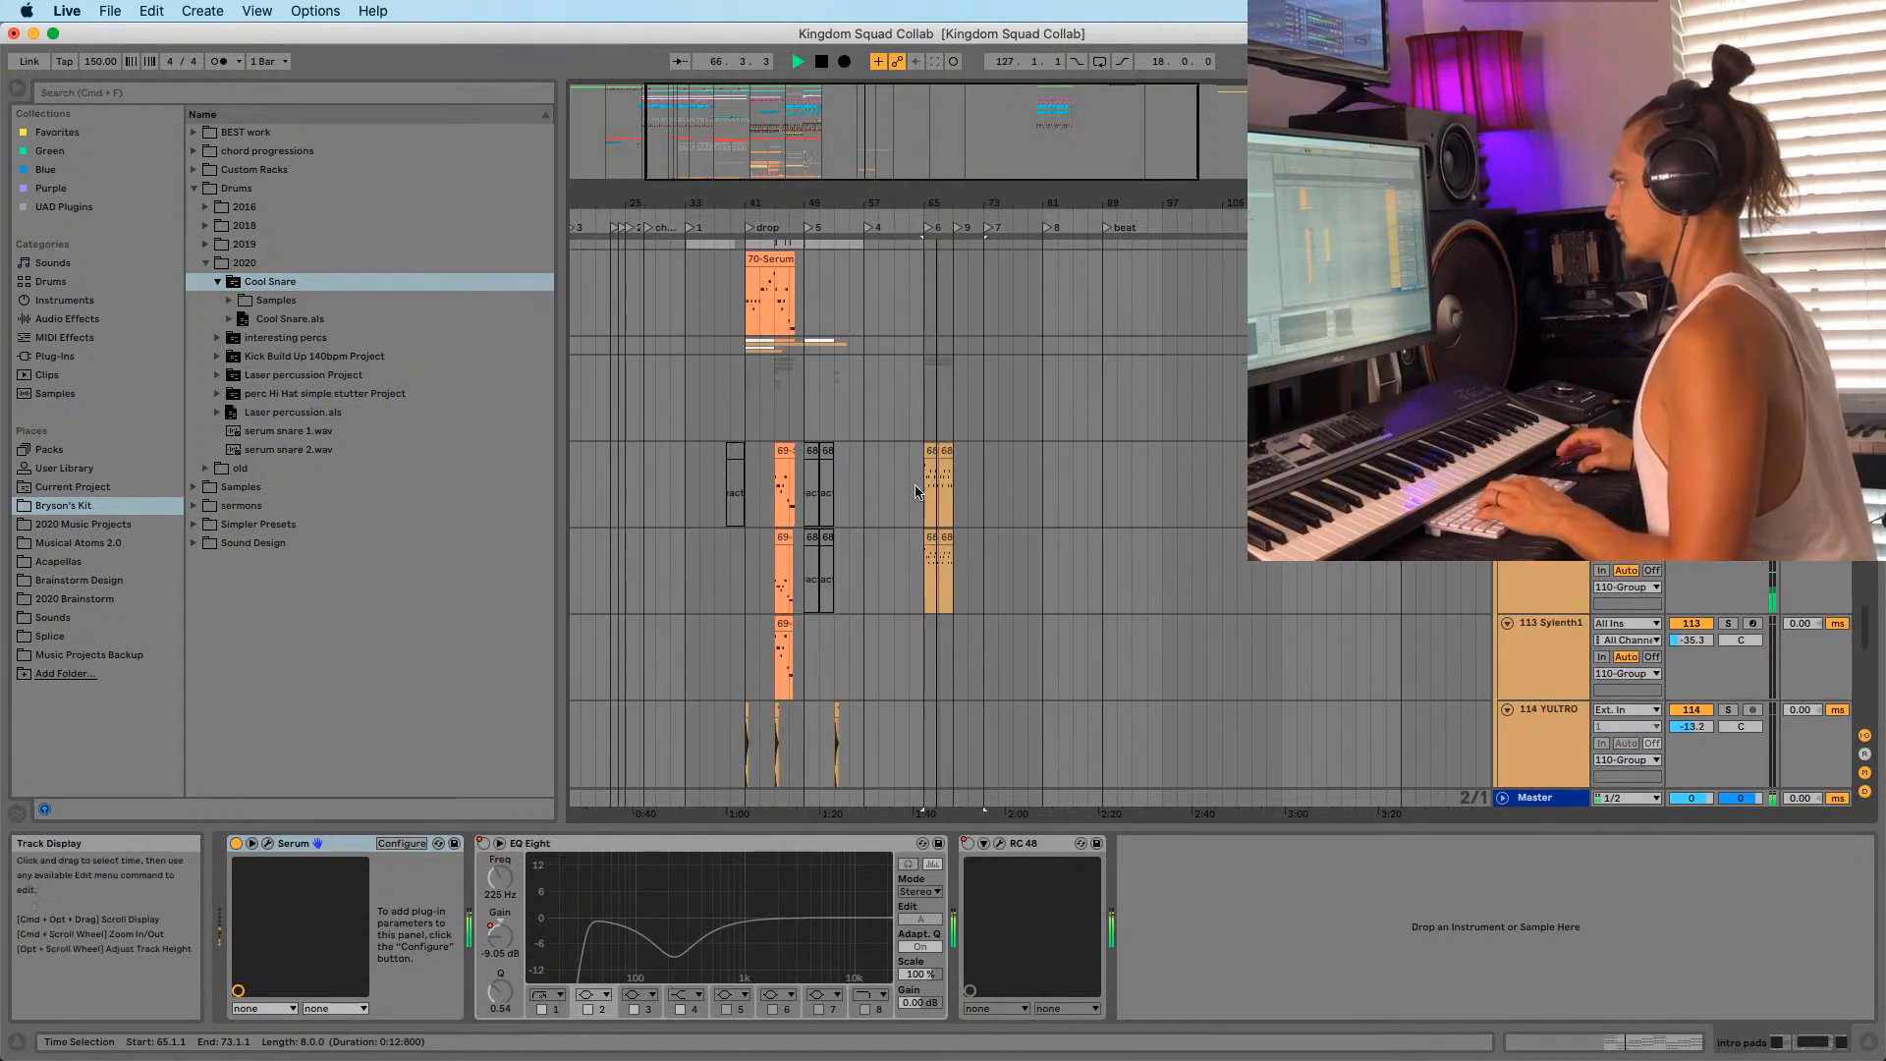
left_click(930, 538)
left_click(946, 452, "shift")
left_click_drag(929, 451, 970, 456)
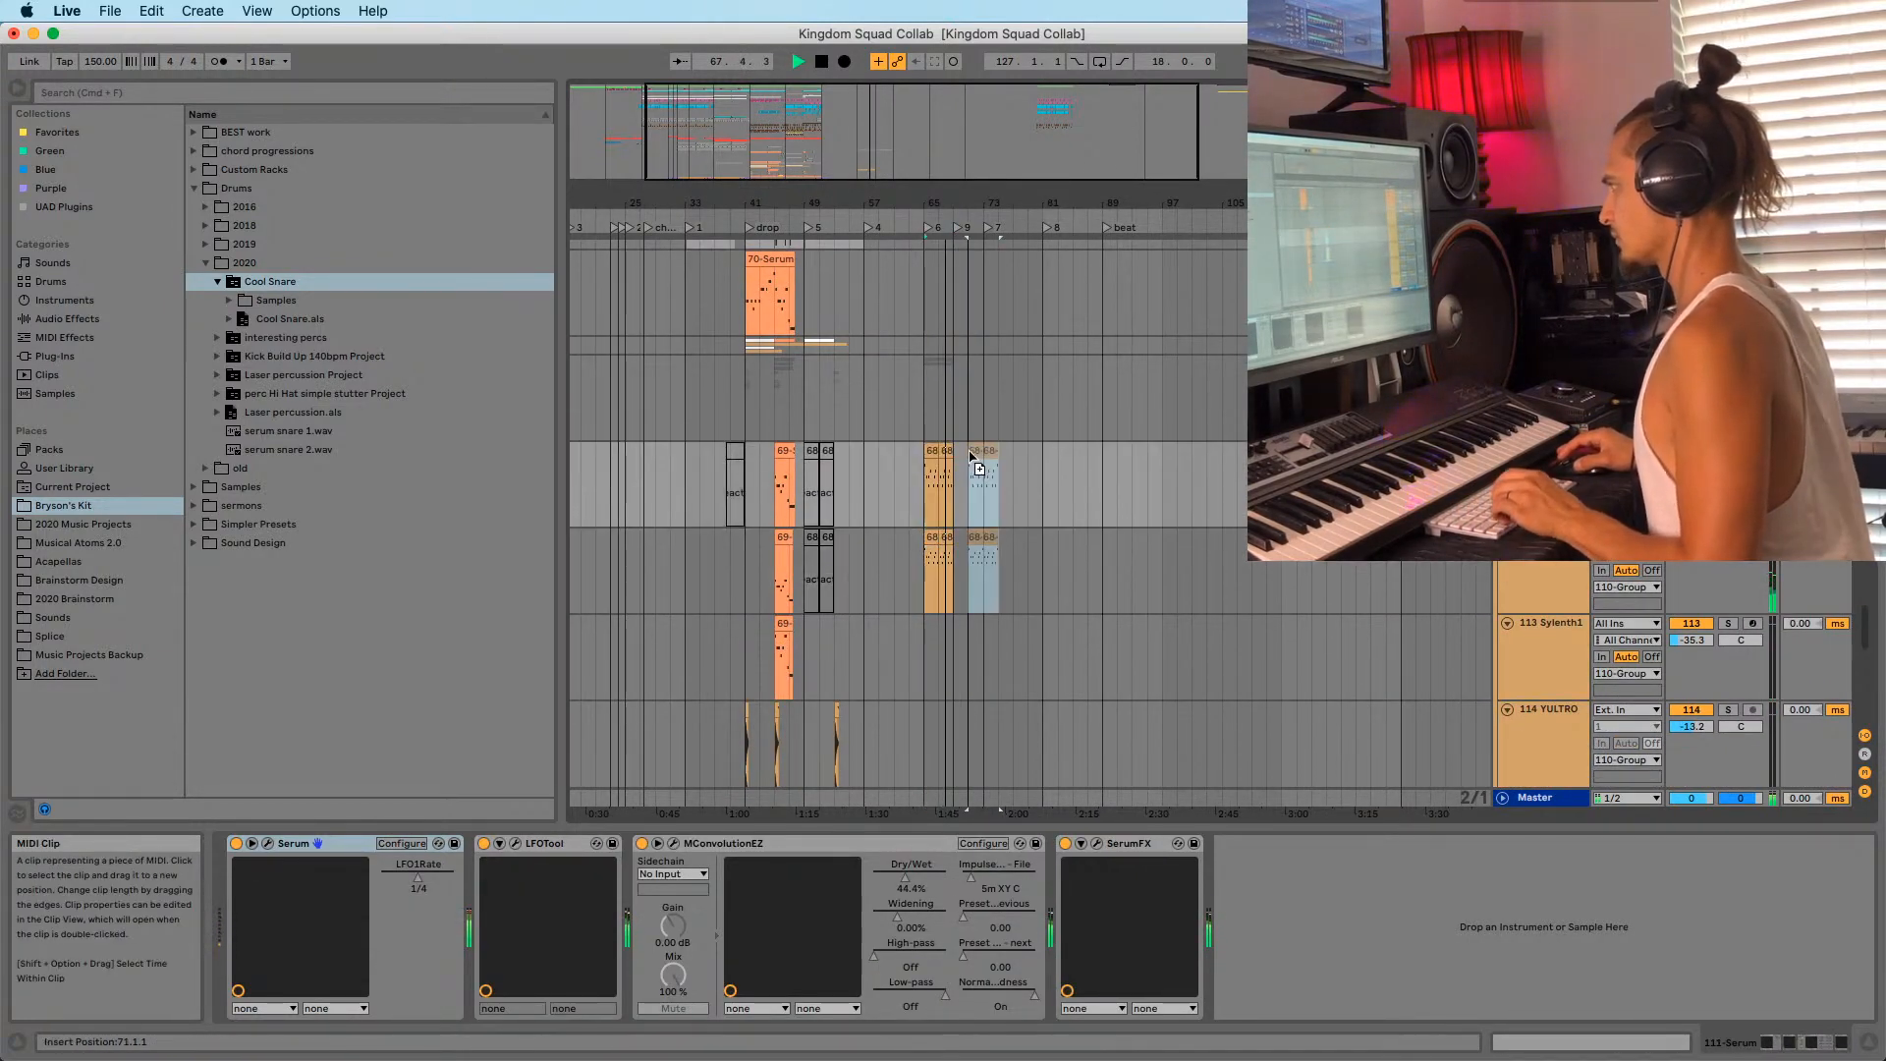
scroll(925, 563, "up", 15)
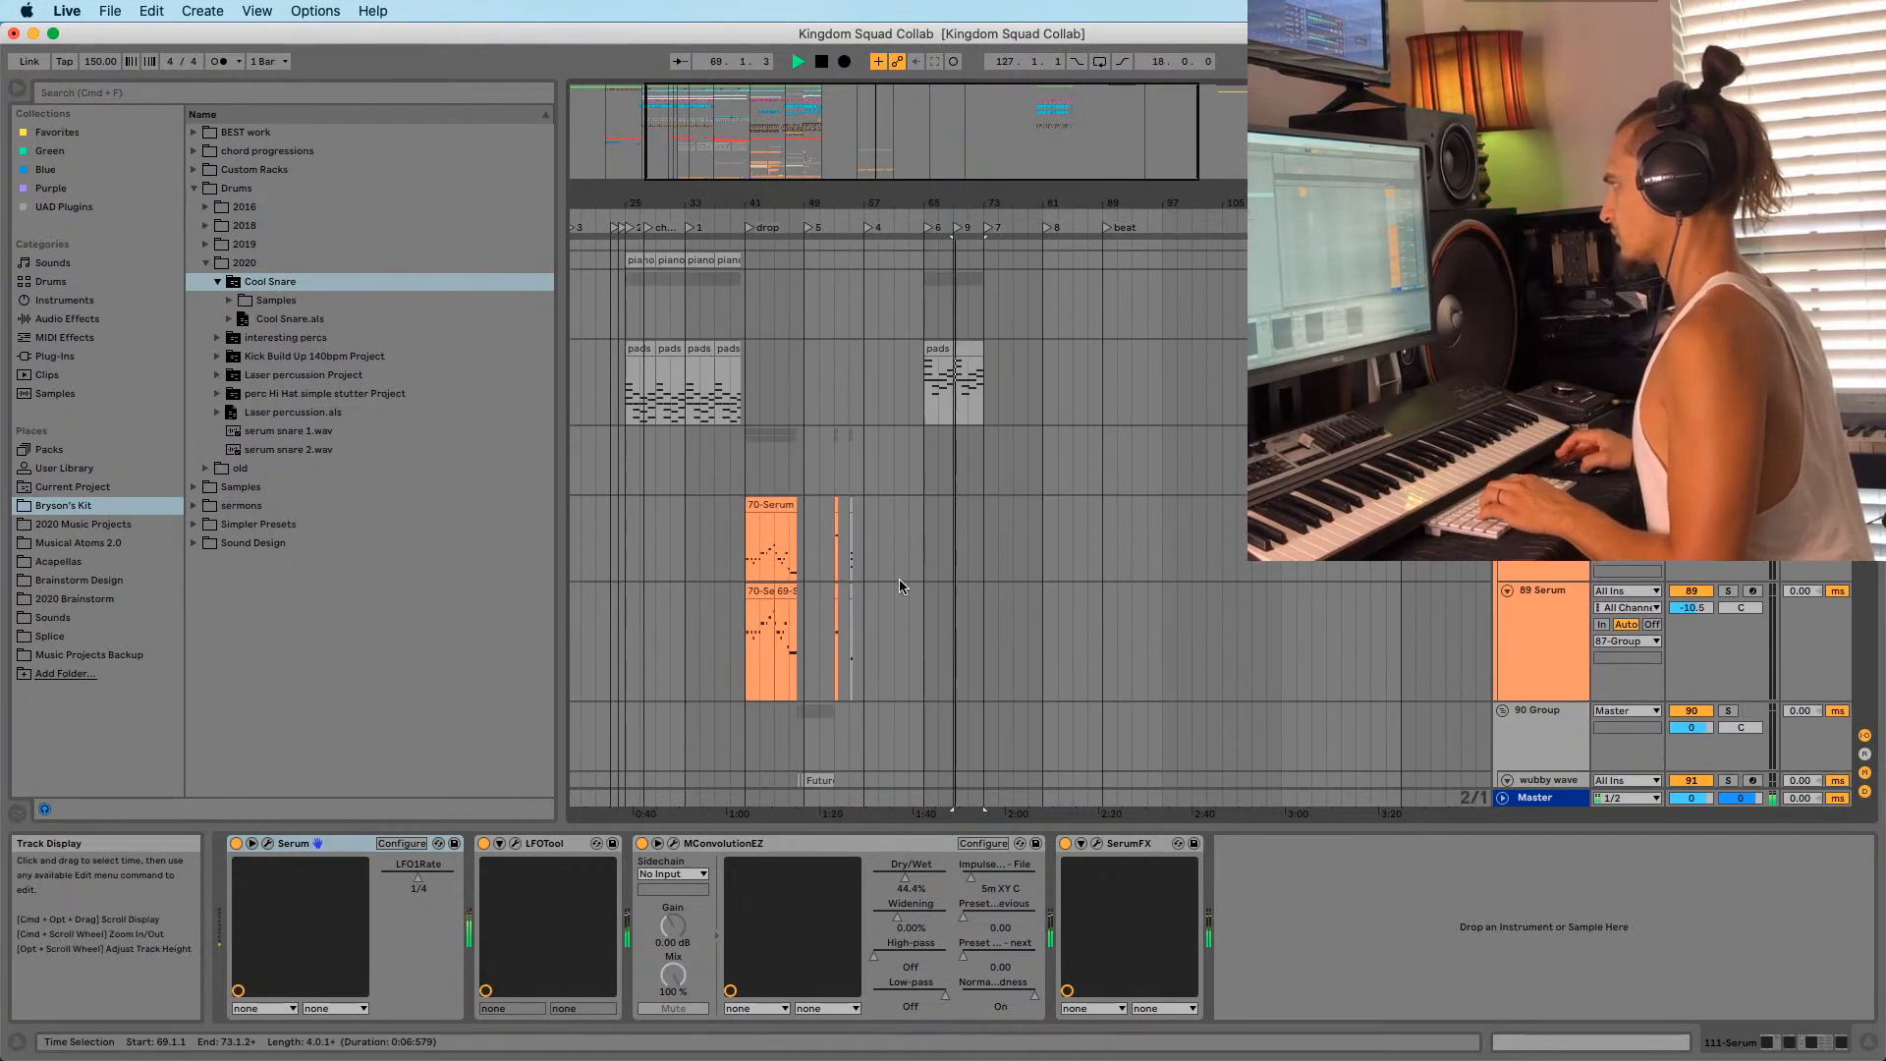
scroll(896, 581, "down", 10)
Play through bars 67–129, selecting bars 105–117 and a short range on one track.
left_click_drag(854, 203, 835, 117)
scroll(815, 322, "up", 10)
scroll(791, 393, "down", 15)
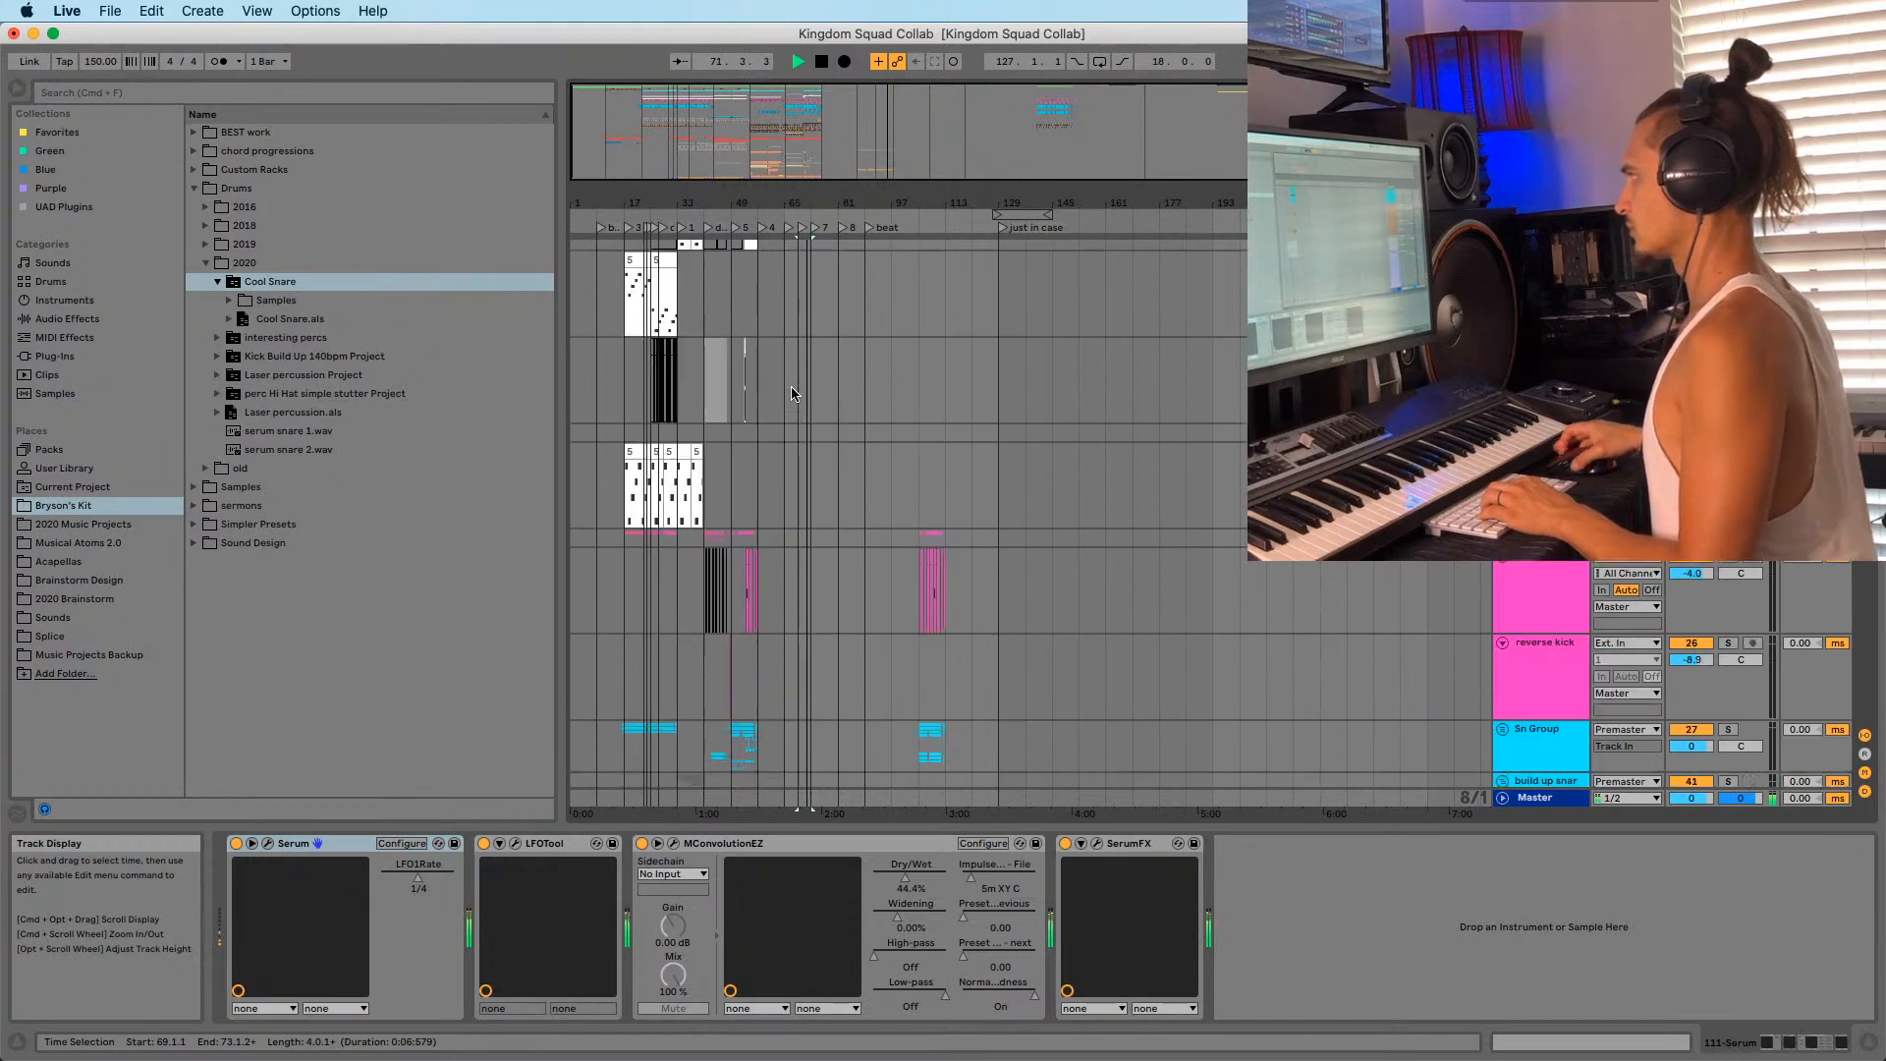
scroll(907, 263, "down", 3)
left_click_drag(909, 203, 915, 285)
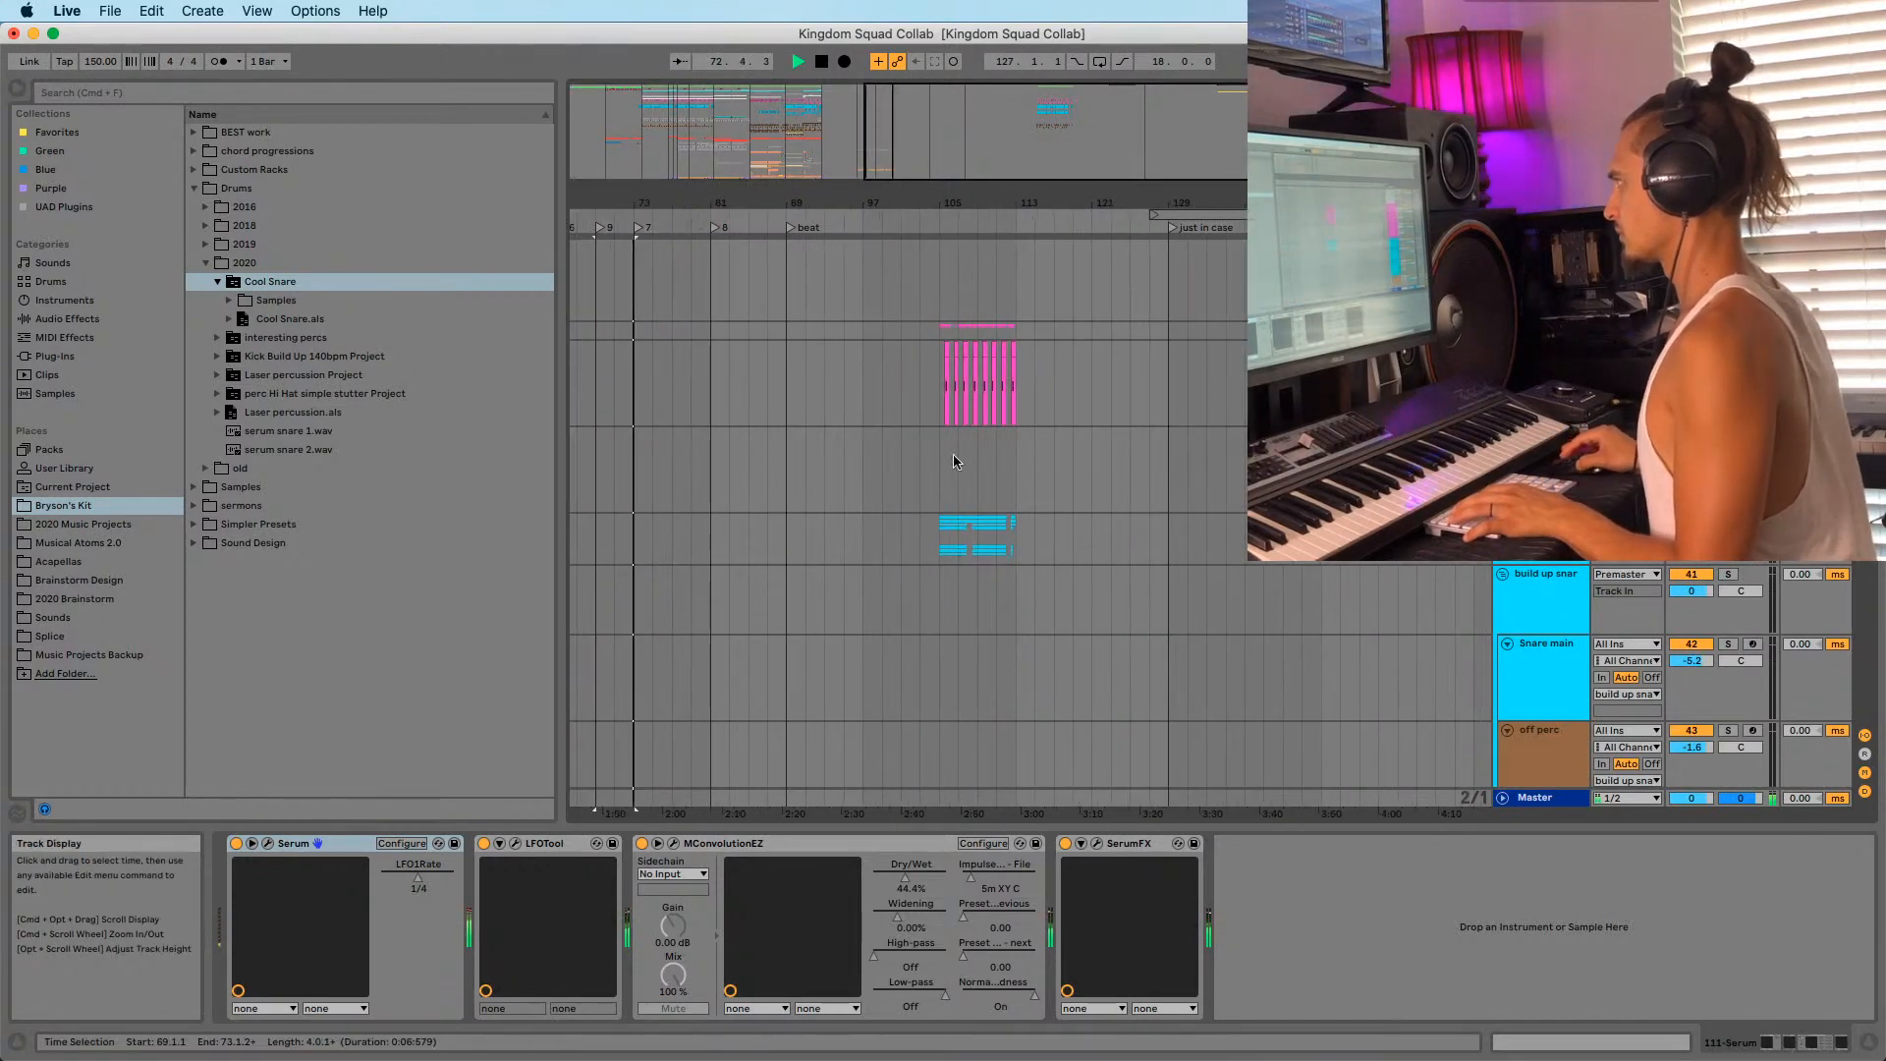
key("space")
scroll(933, 536, "up", 4)
left_click(1058, 574, "shift")
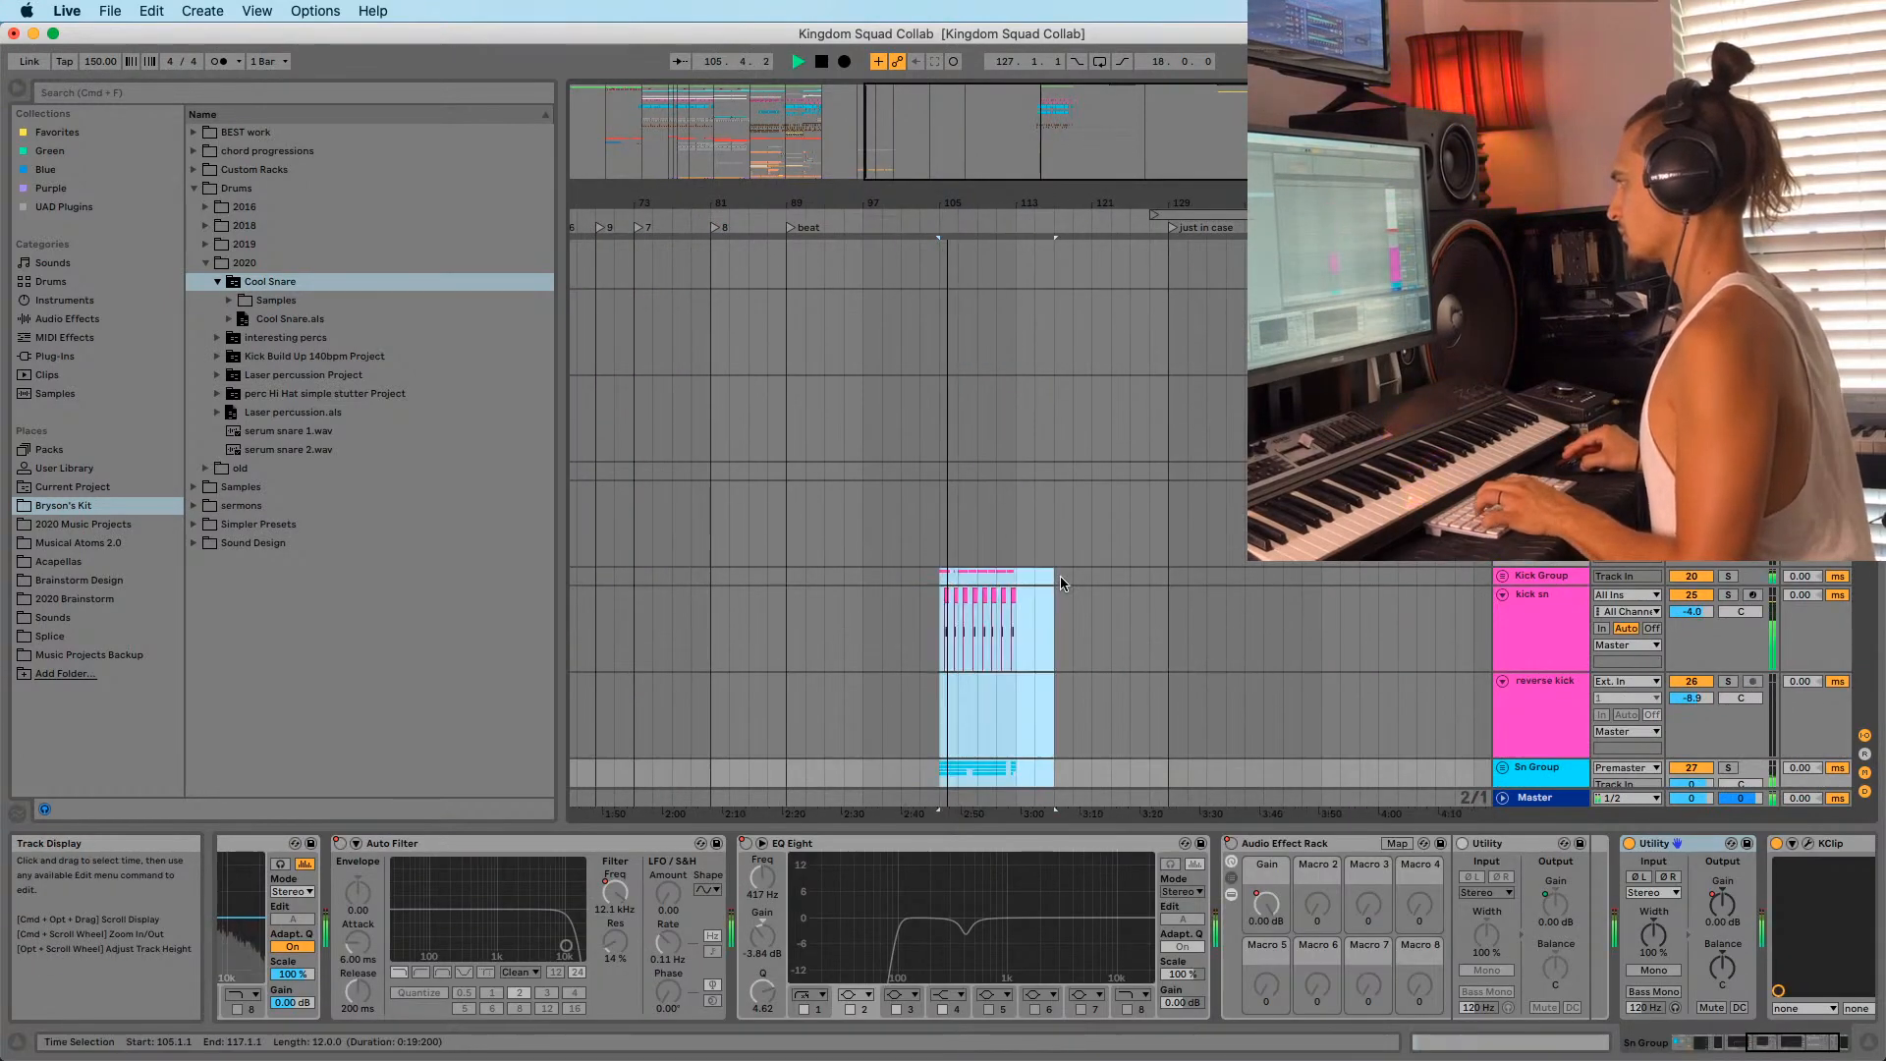
scroll(1040, 548, "down", 20)
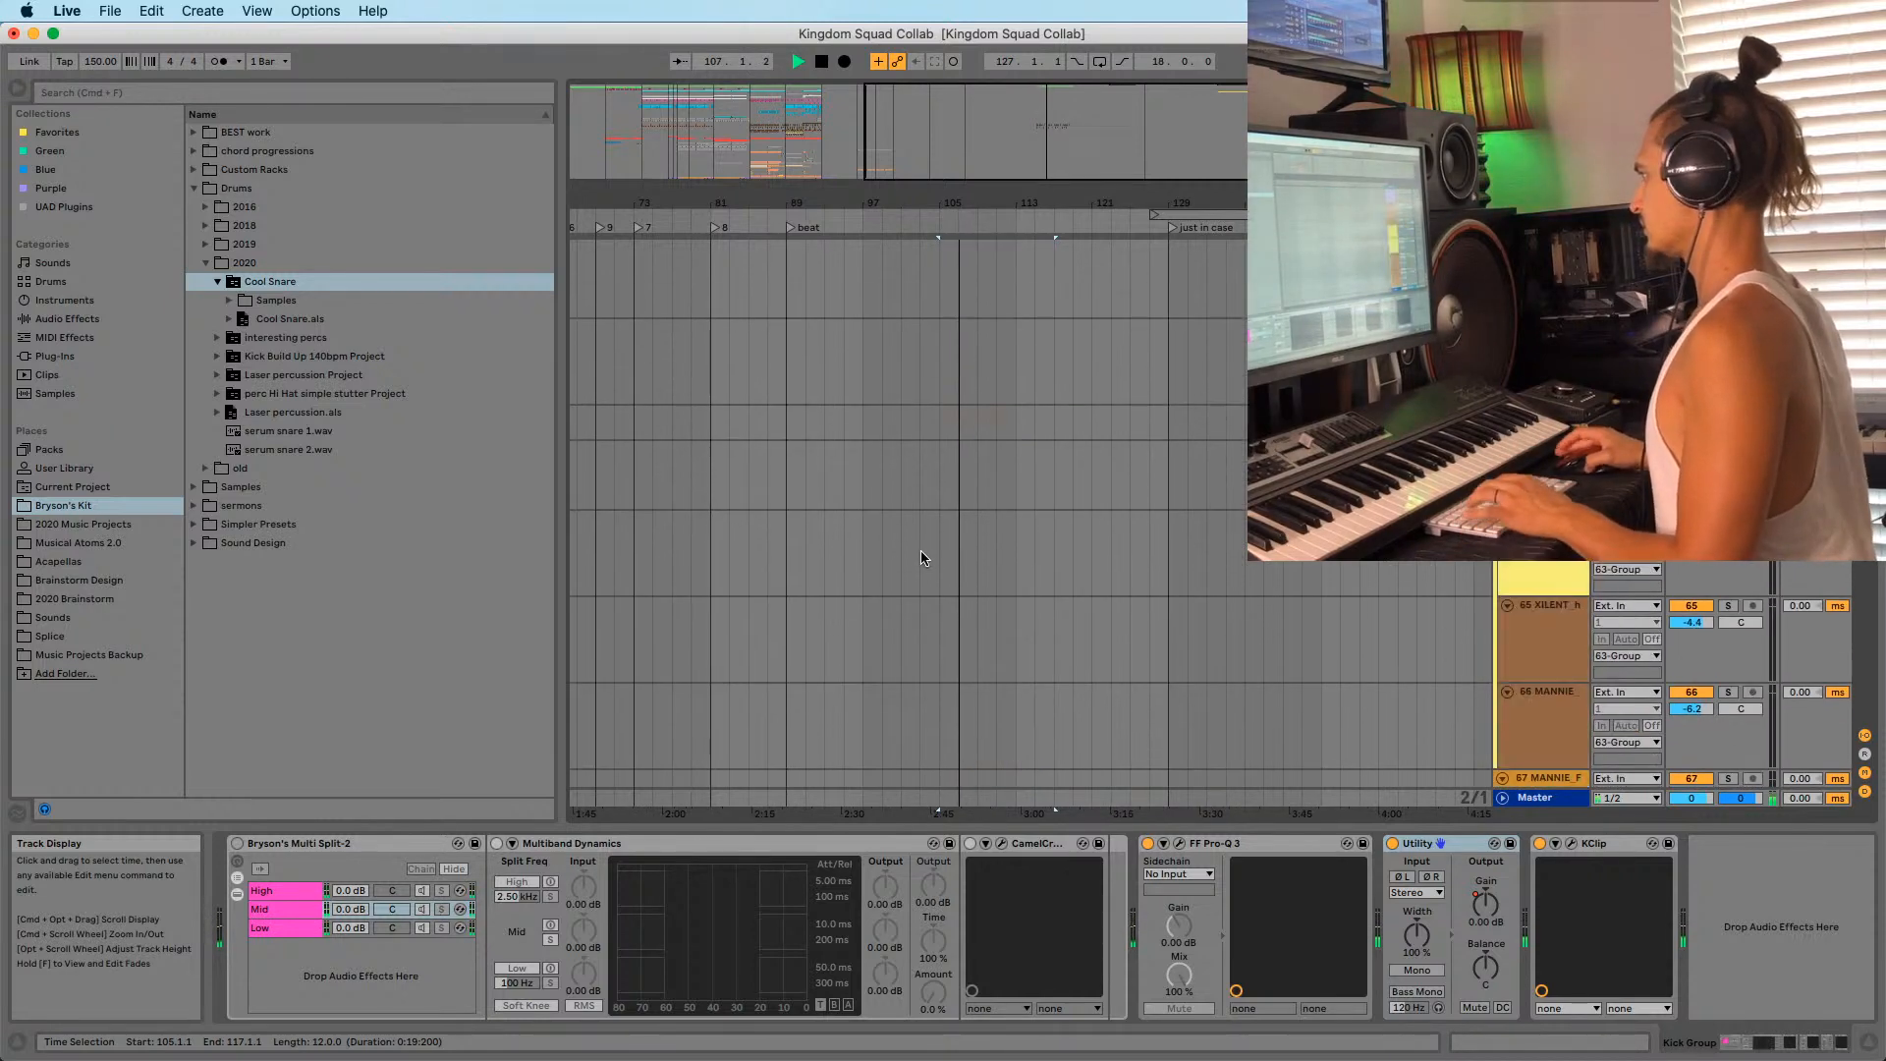
left_click_drag(919, 472, 1074, 468)
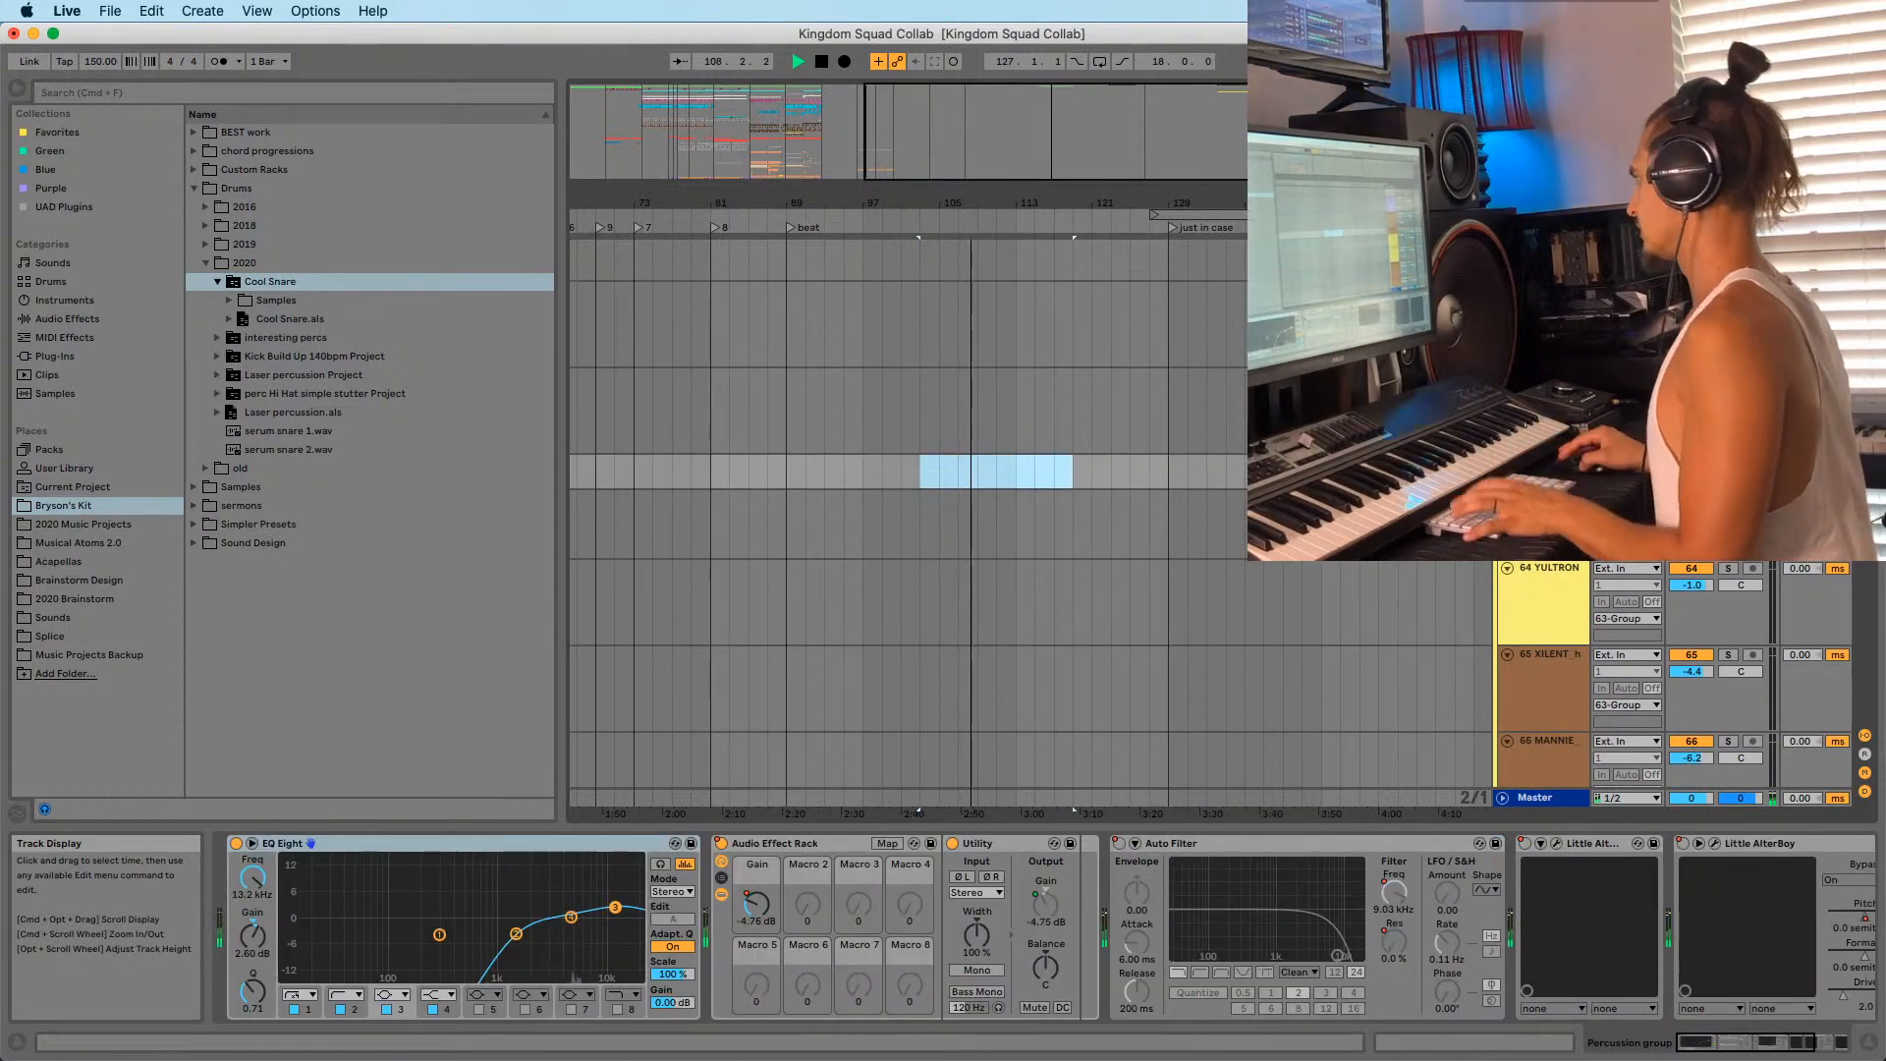
scroll(1031, 531, "down", 5)
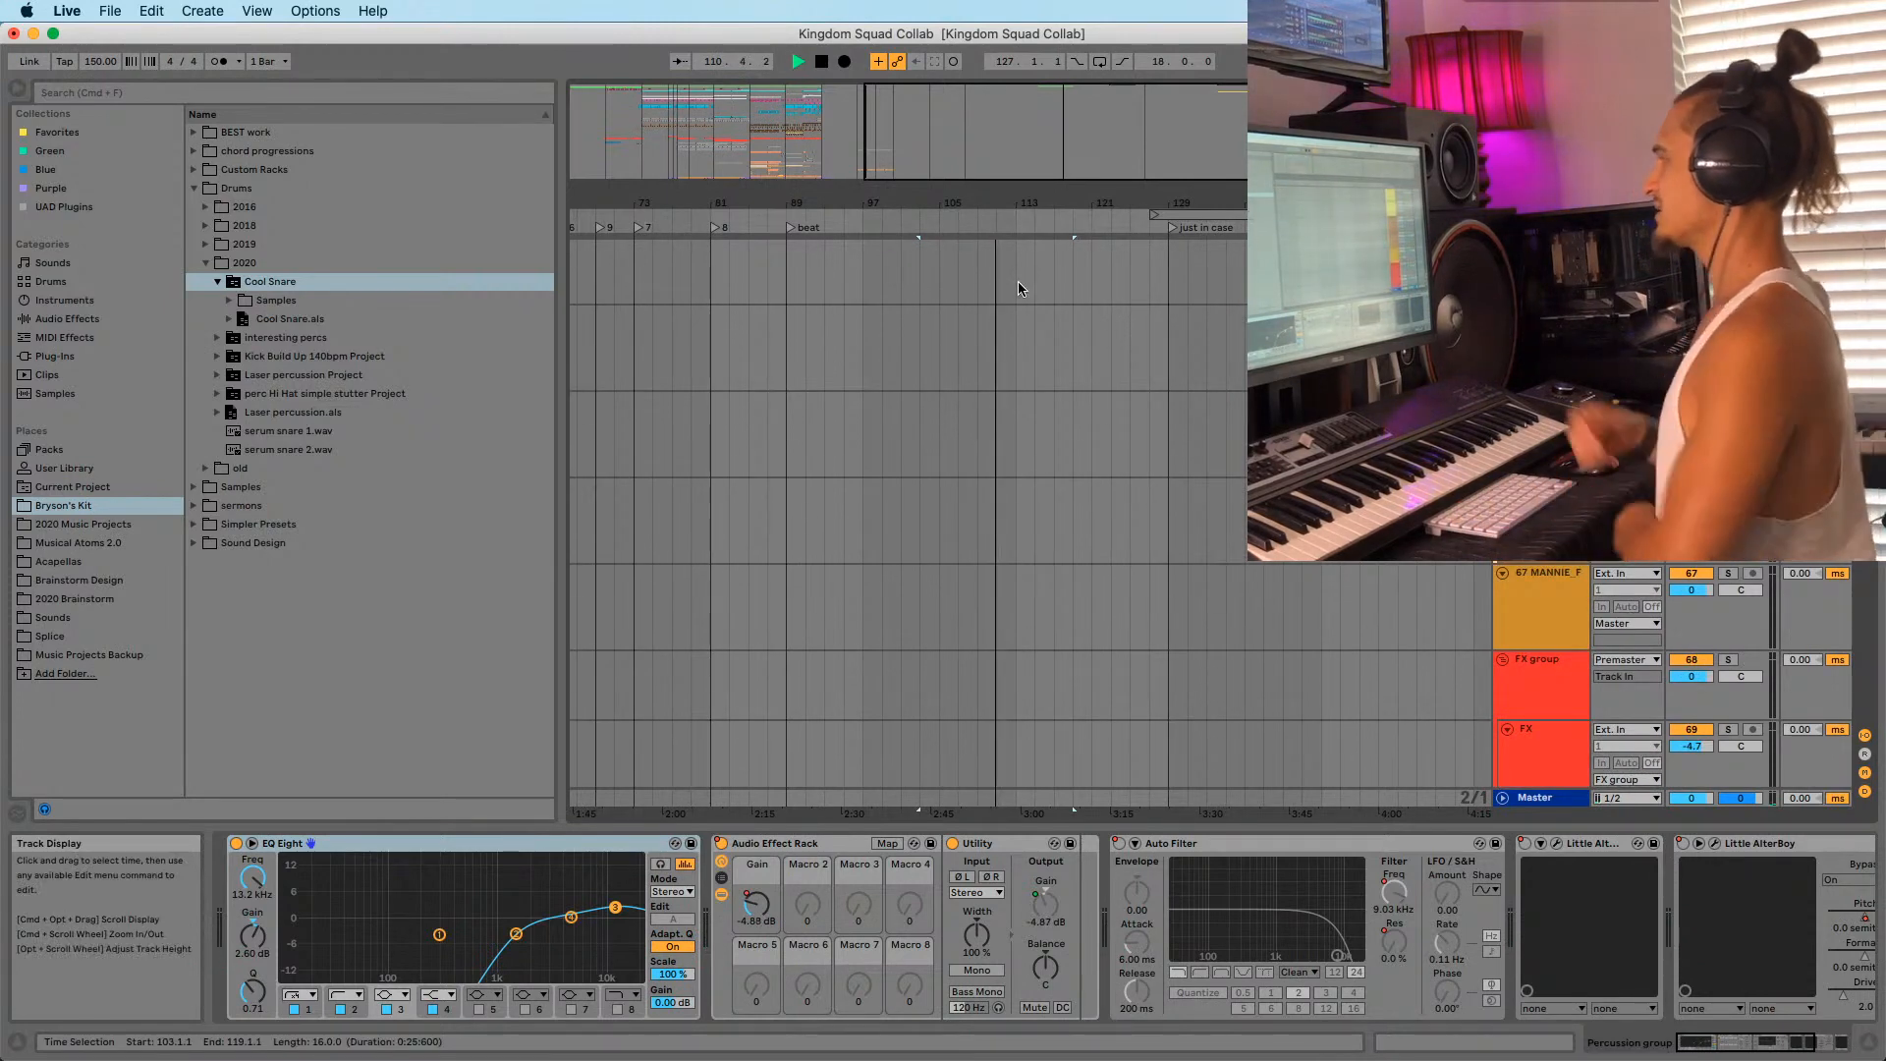
Set playback to start at bar 55 on the pads track and view bars 1–121.
left_click_drag(716, 193, 930, 192)
scroll(887, 393, "up", 10)
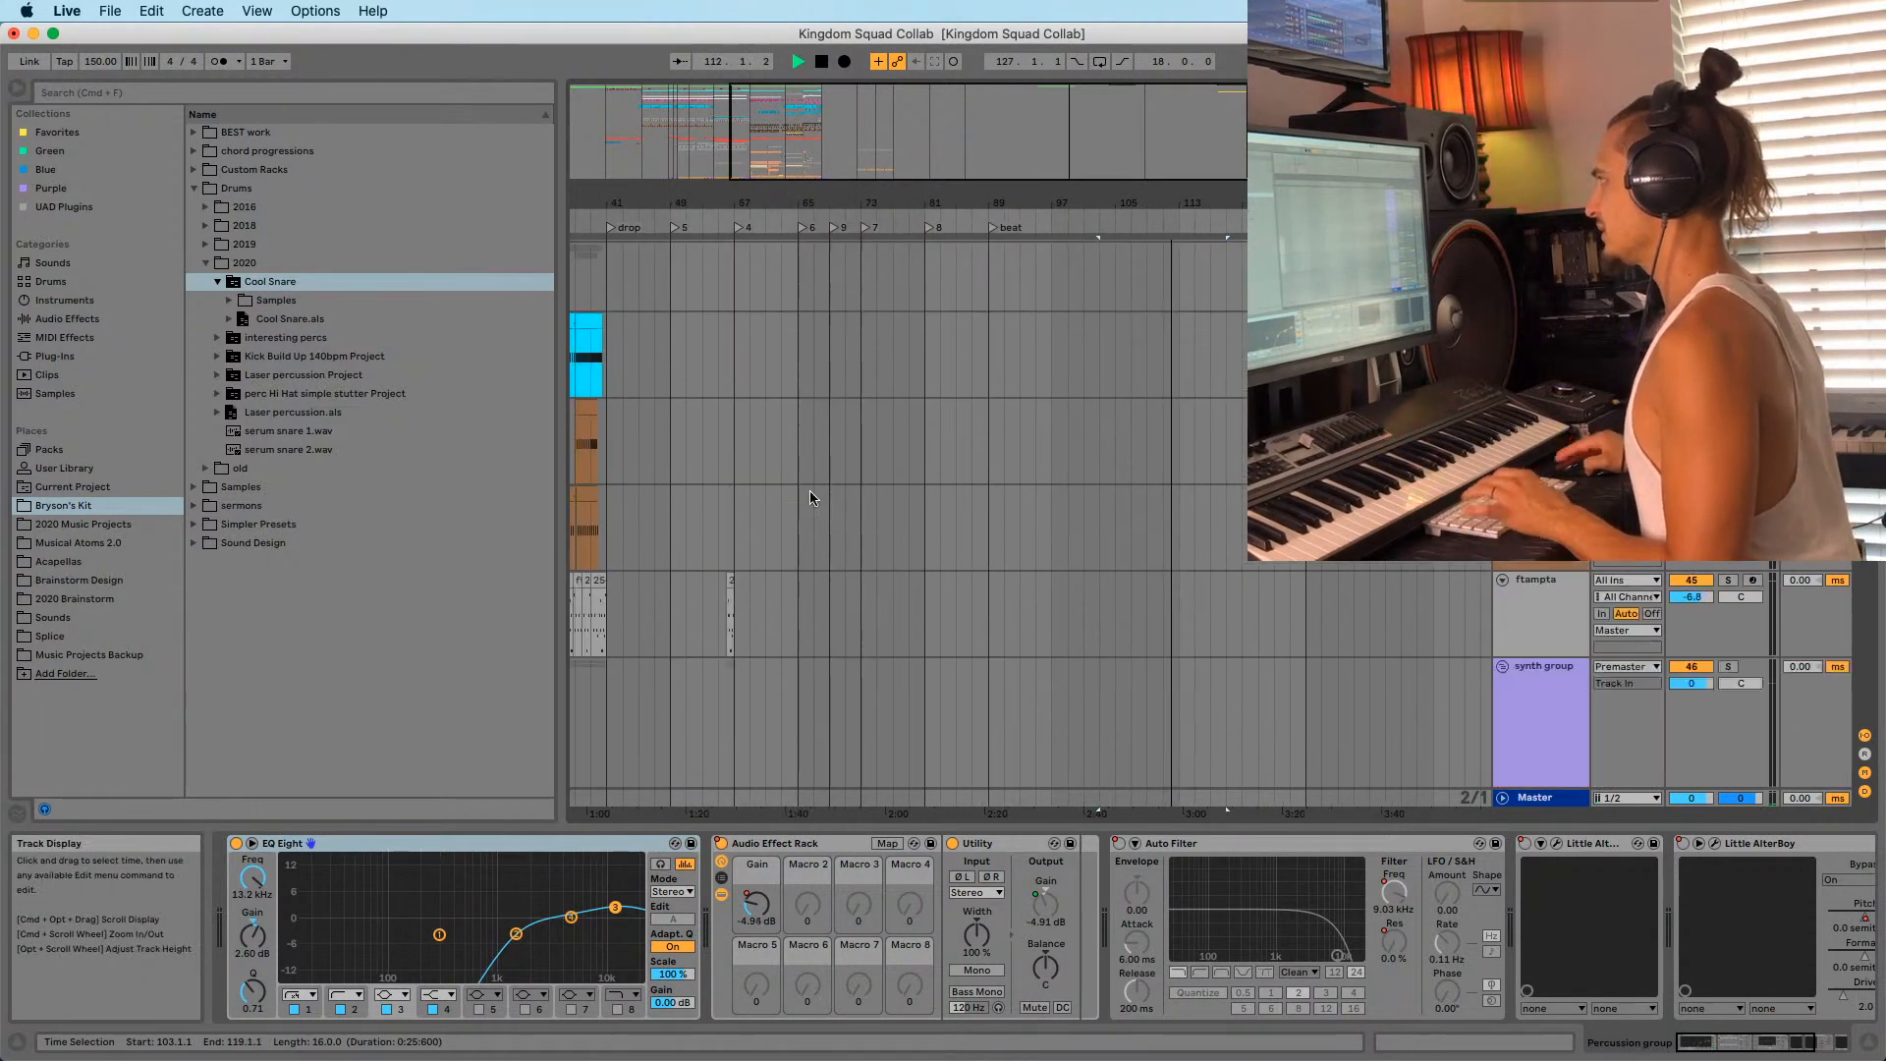
scroll(797, 442, "down", 15)
scroll(811, 440, "down", 10)
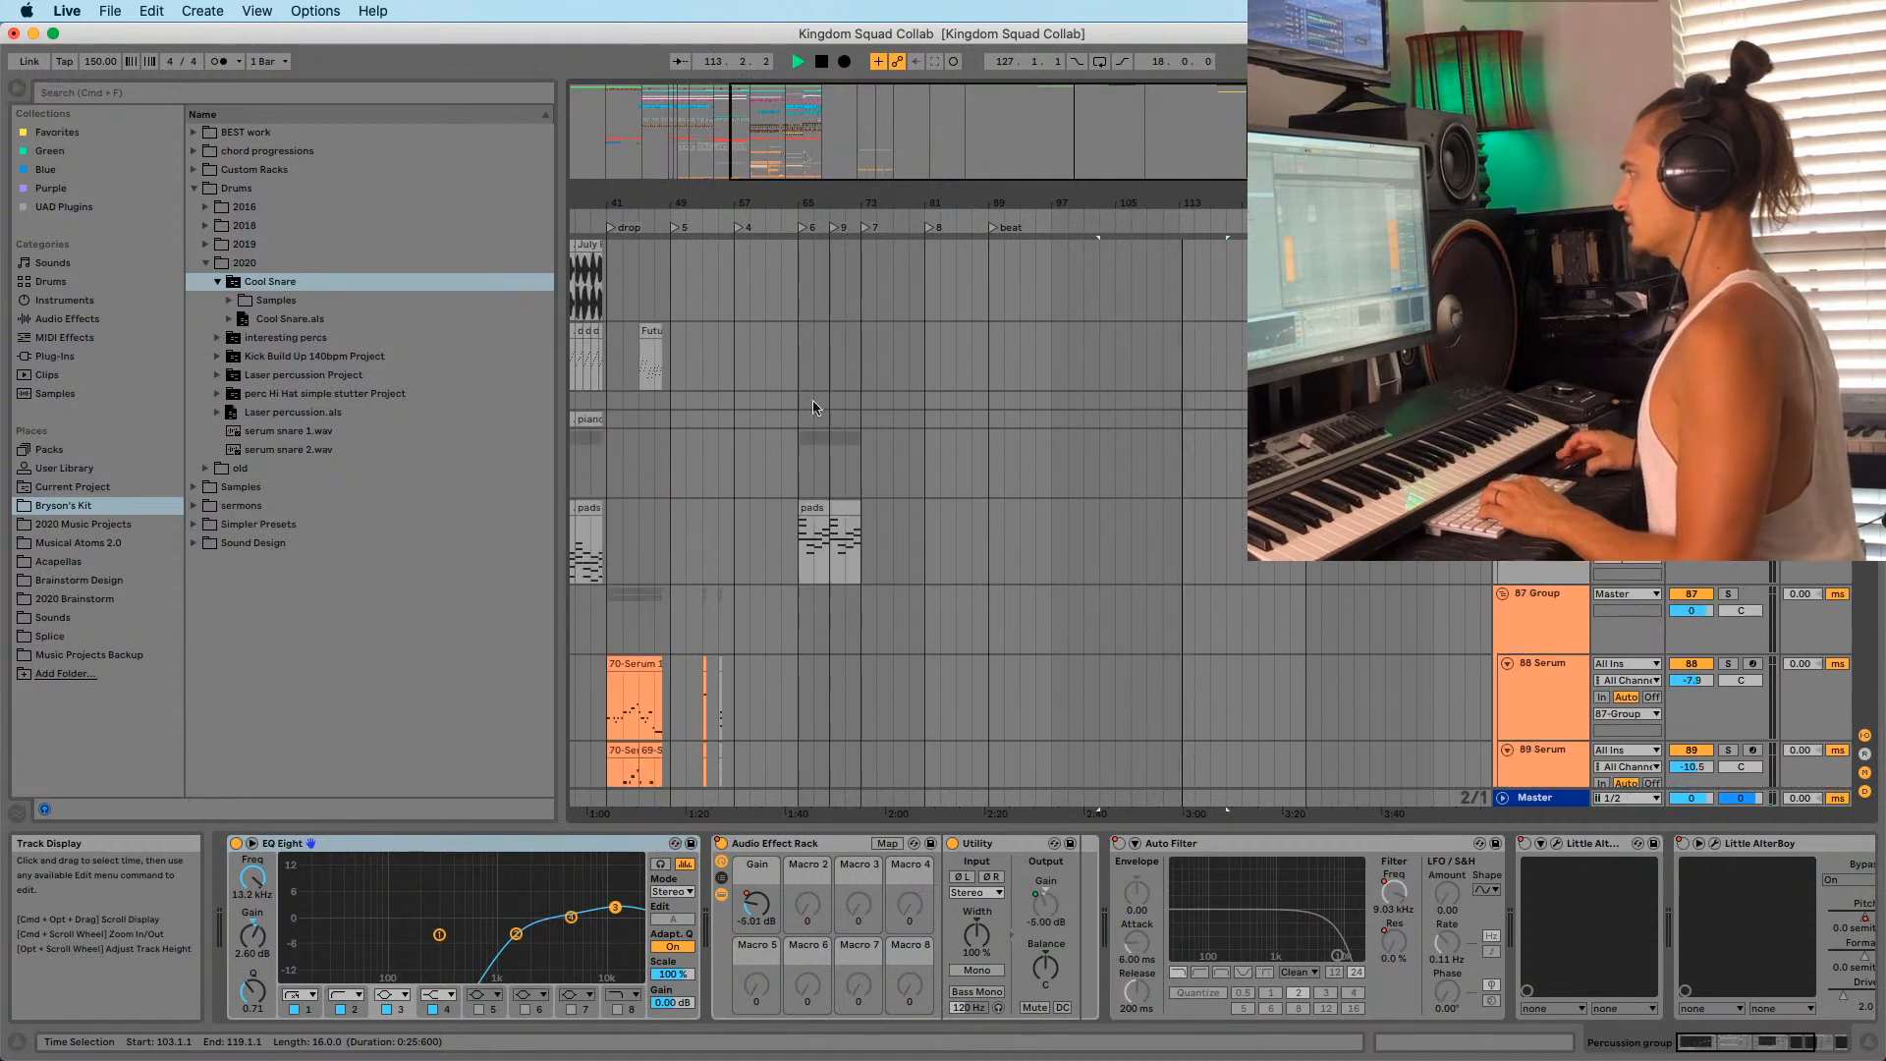
left_click_drag(749, 193, 894, 196)
left_click(865, 507)
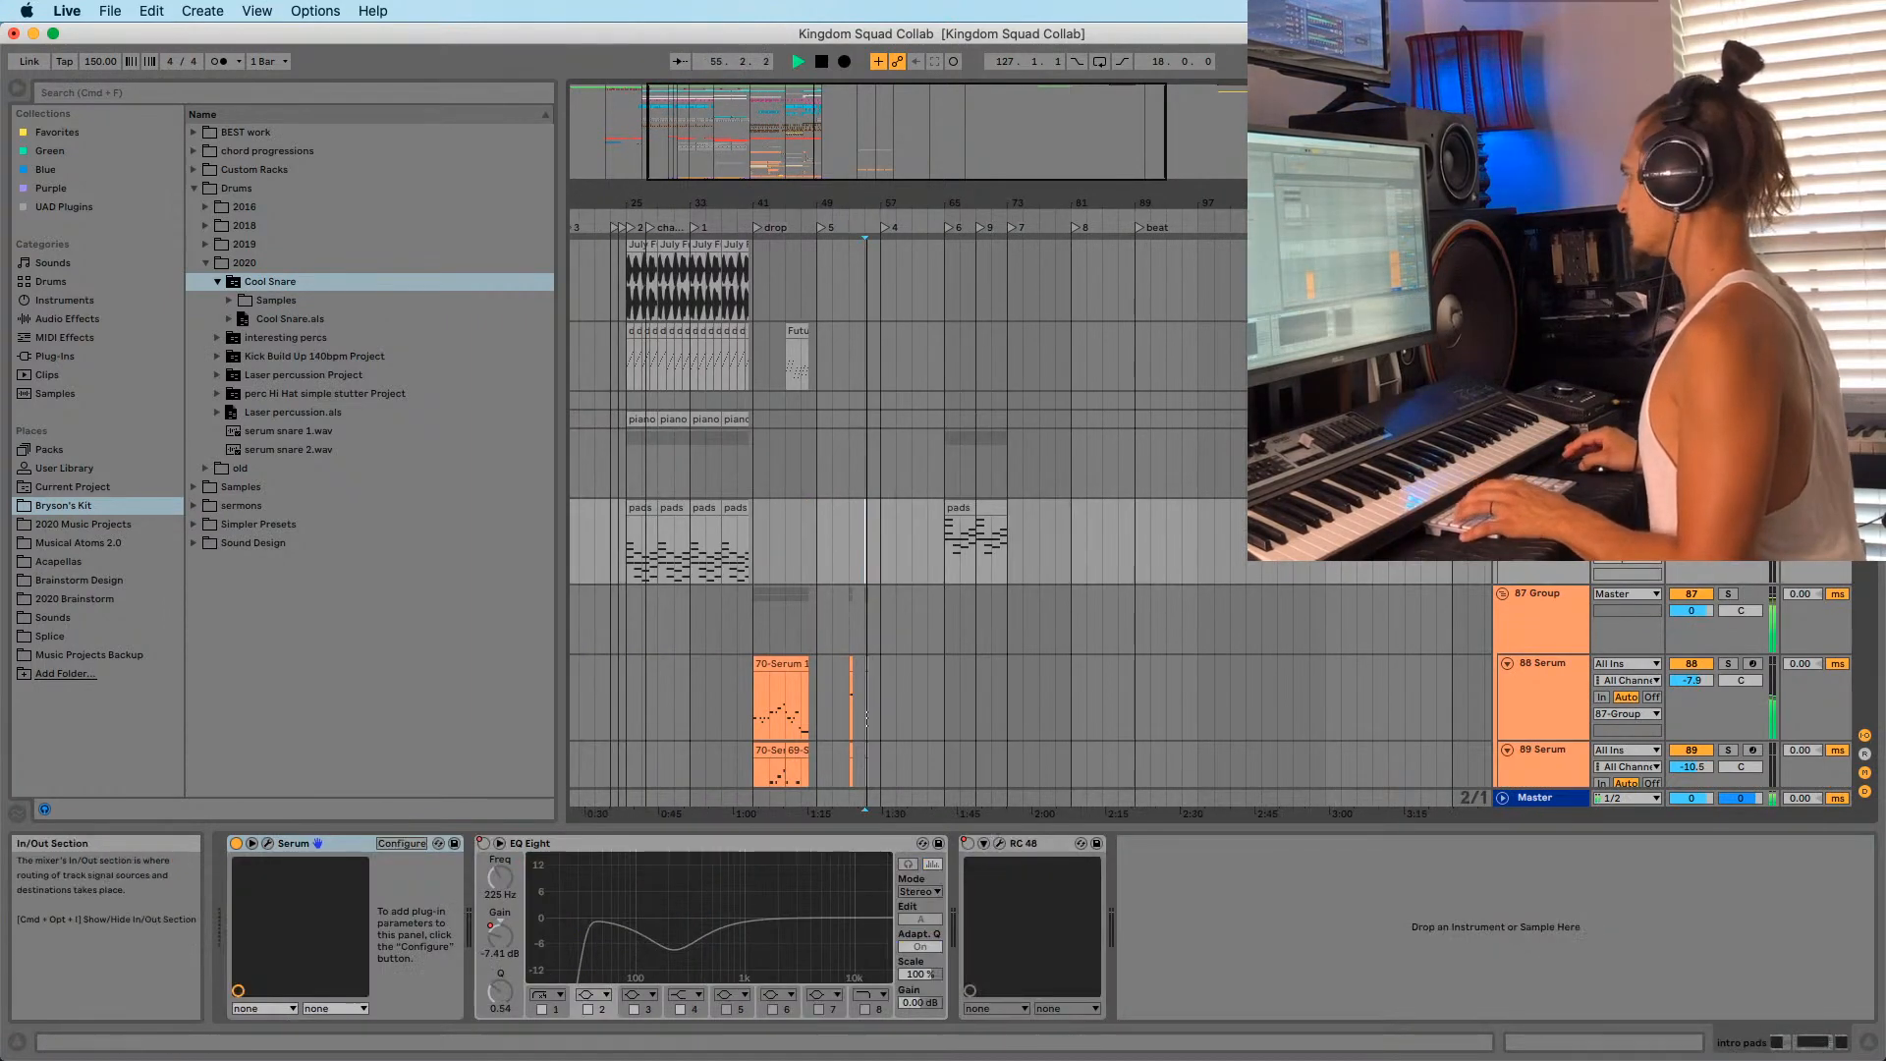
left_click_drag(741, 209, 740, 195)
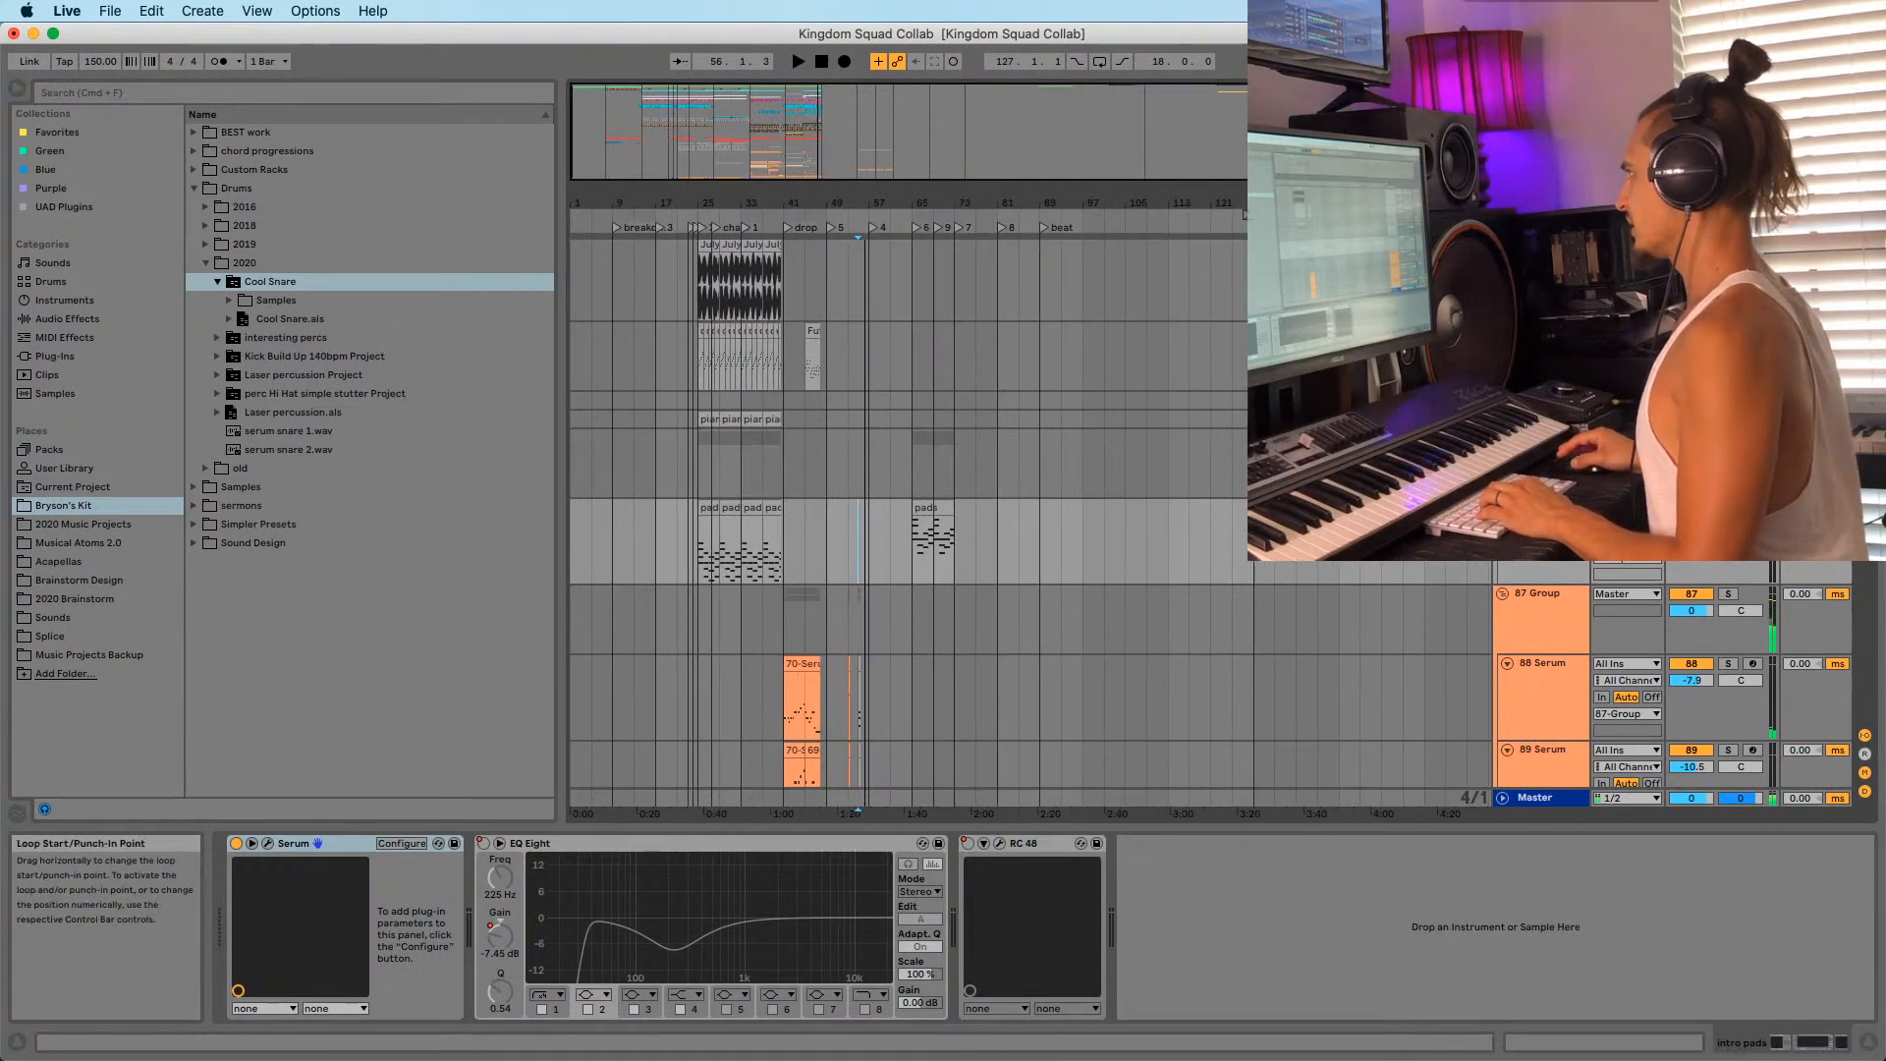
Set the loop region to bars 25–33 and play it from the dreamy pluck track.
left_click_drag(1285, 214, 690, 296)
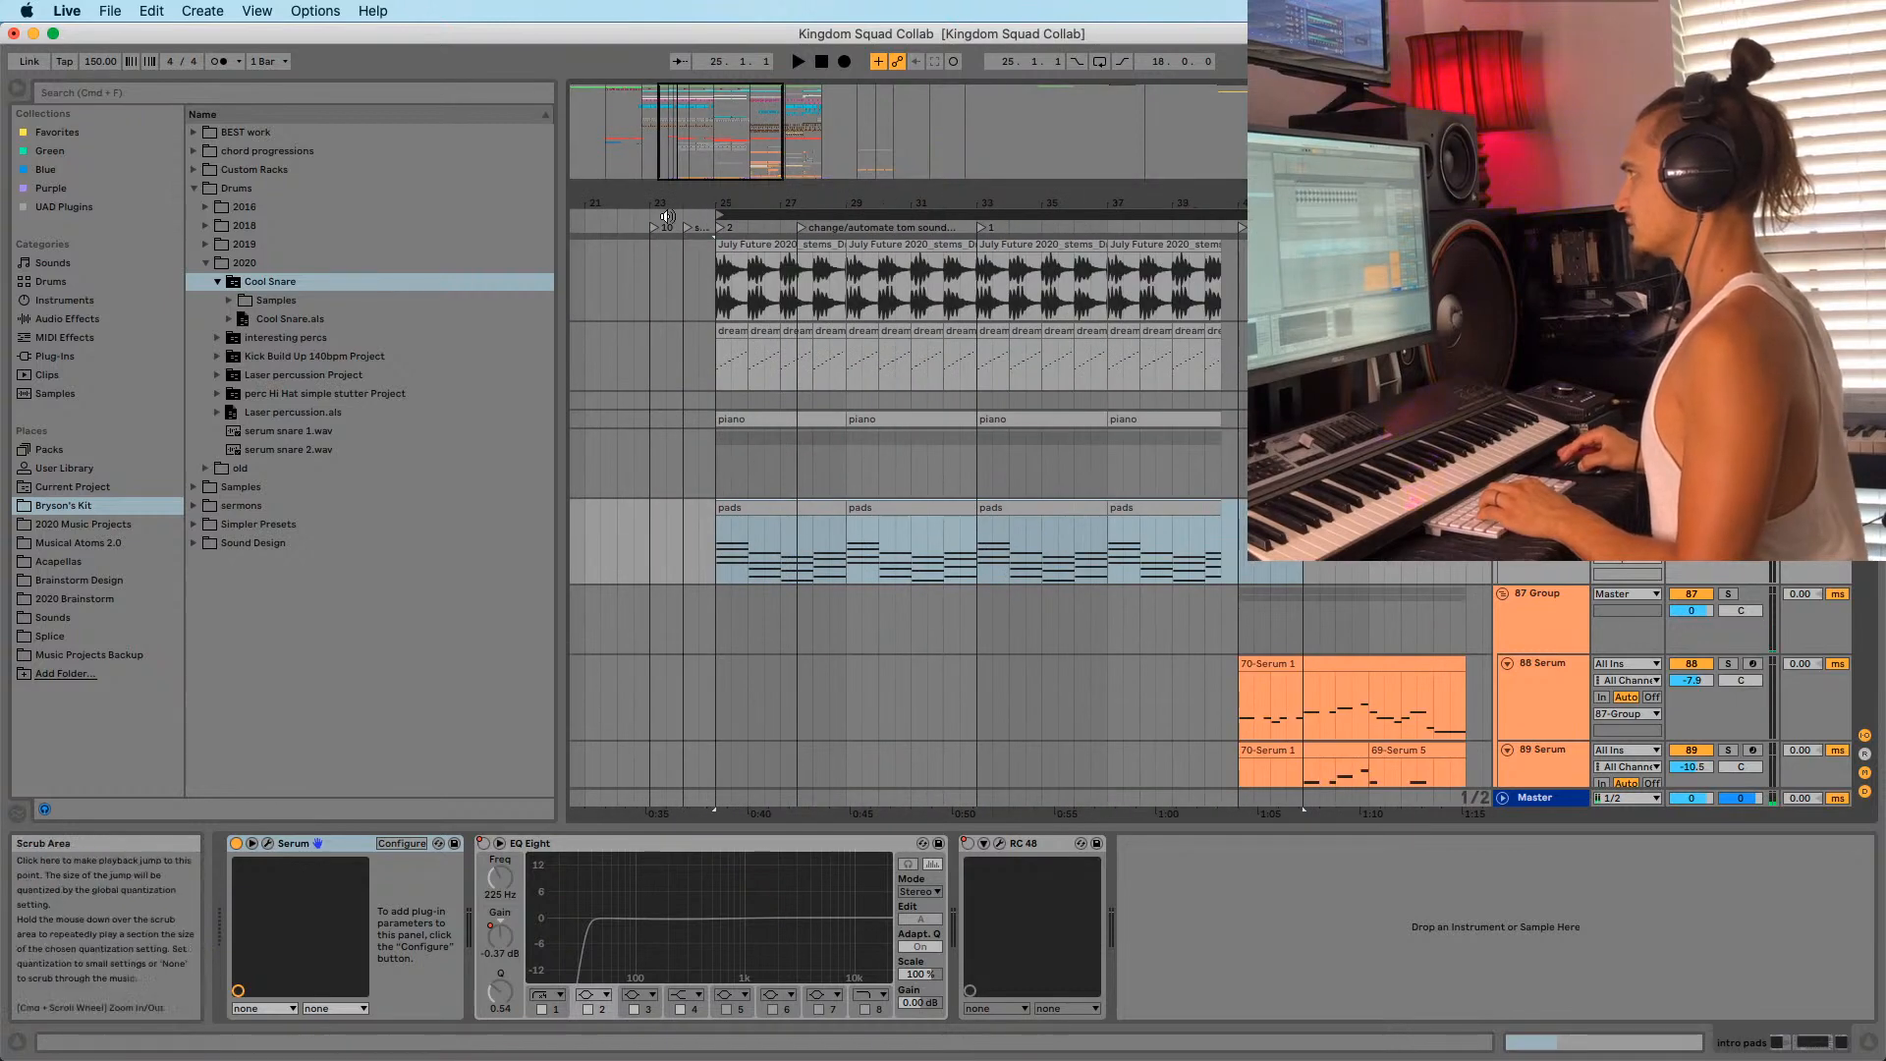
left_click_drag(687, 205, 799, 202)
left_click(638, 356)
key("space")
left_click_drag(916, 205, 1000, 193)
left_click(1000, 209)
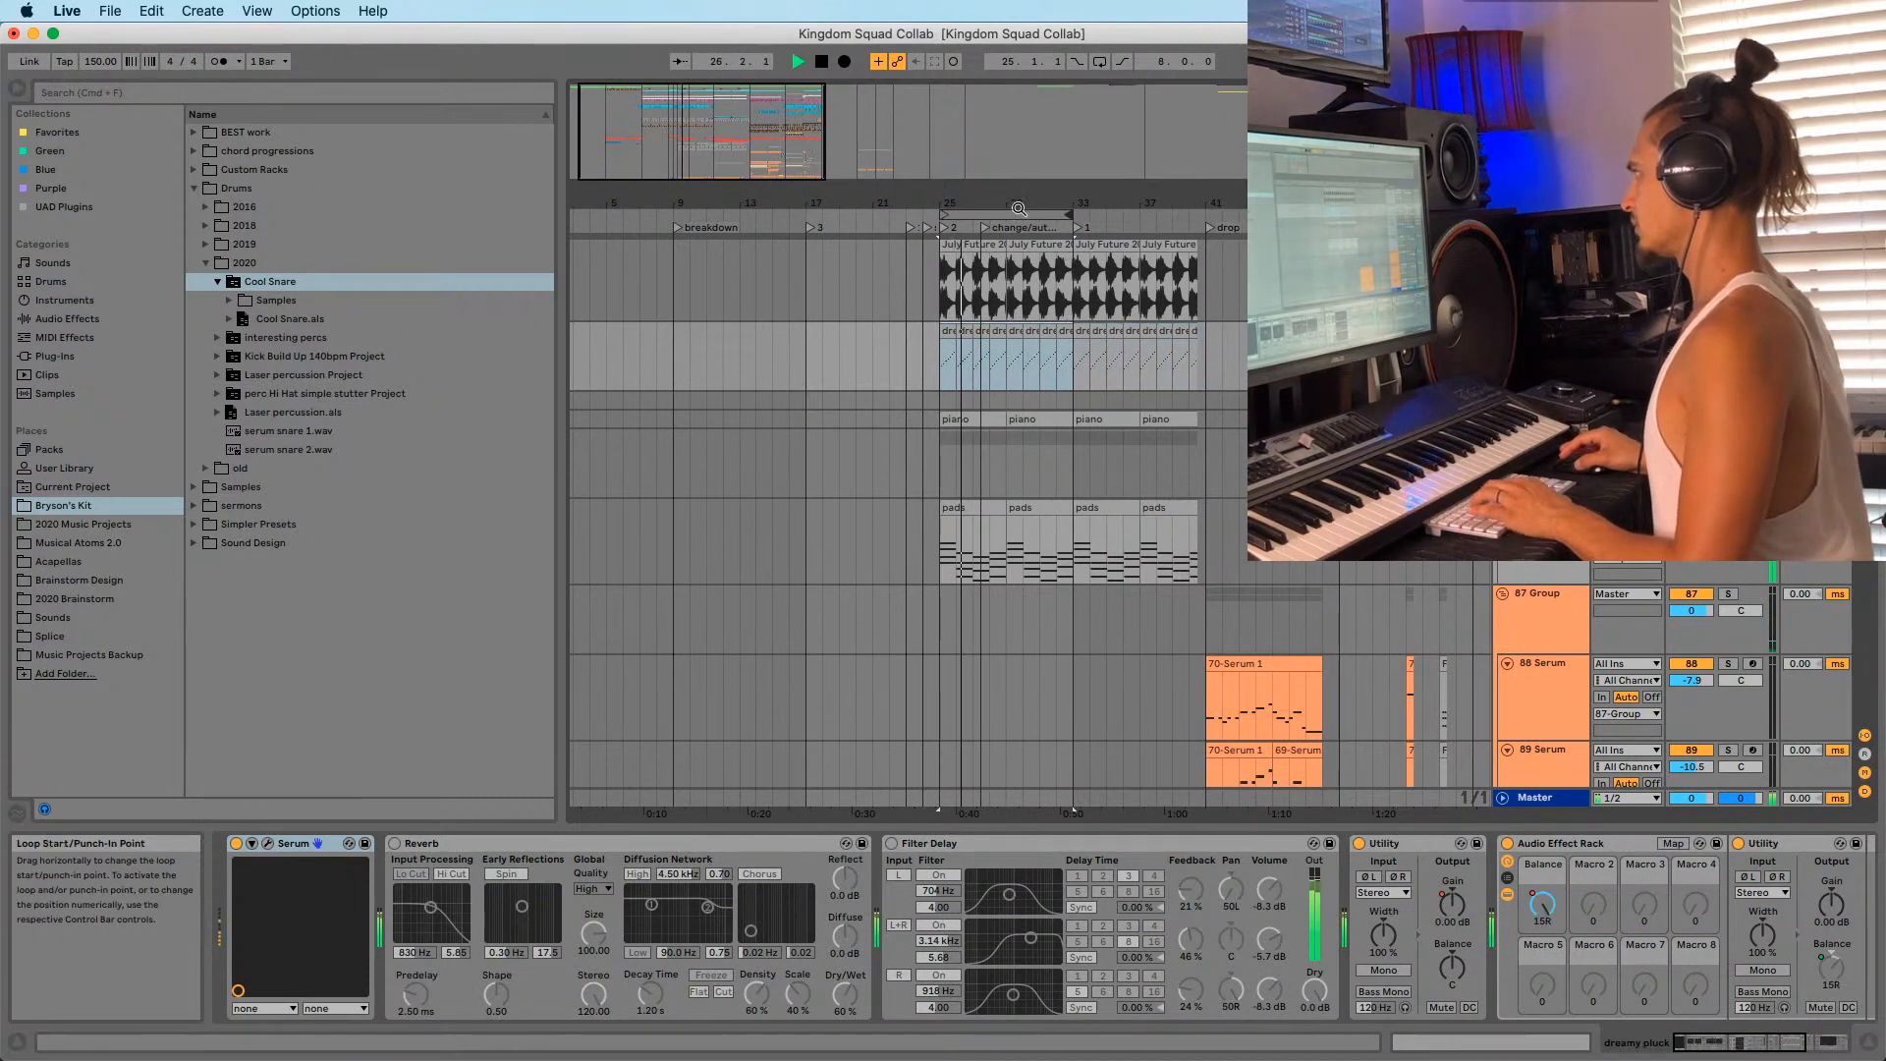
left_click_drag(1019, 208, 853, 196)
scroll(1177, 528, "down", 3)
Select the eight-bar range from bar 25 to 33 across all tracks.
left_click(1375, 340)
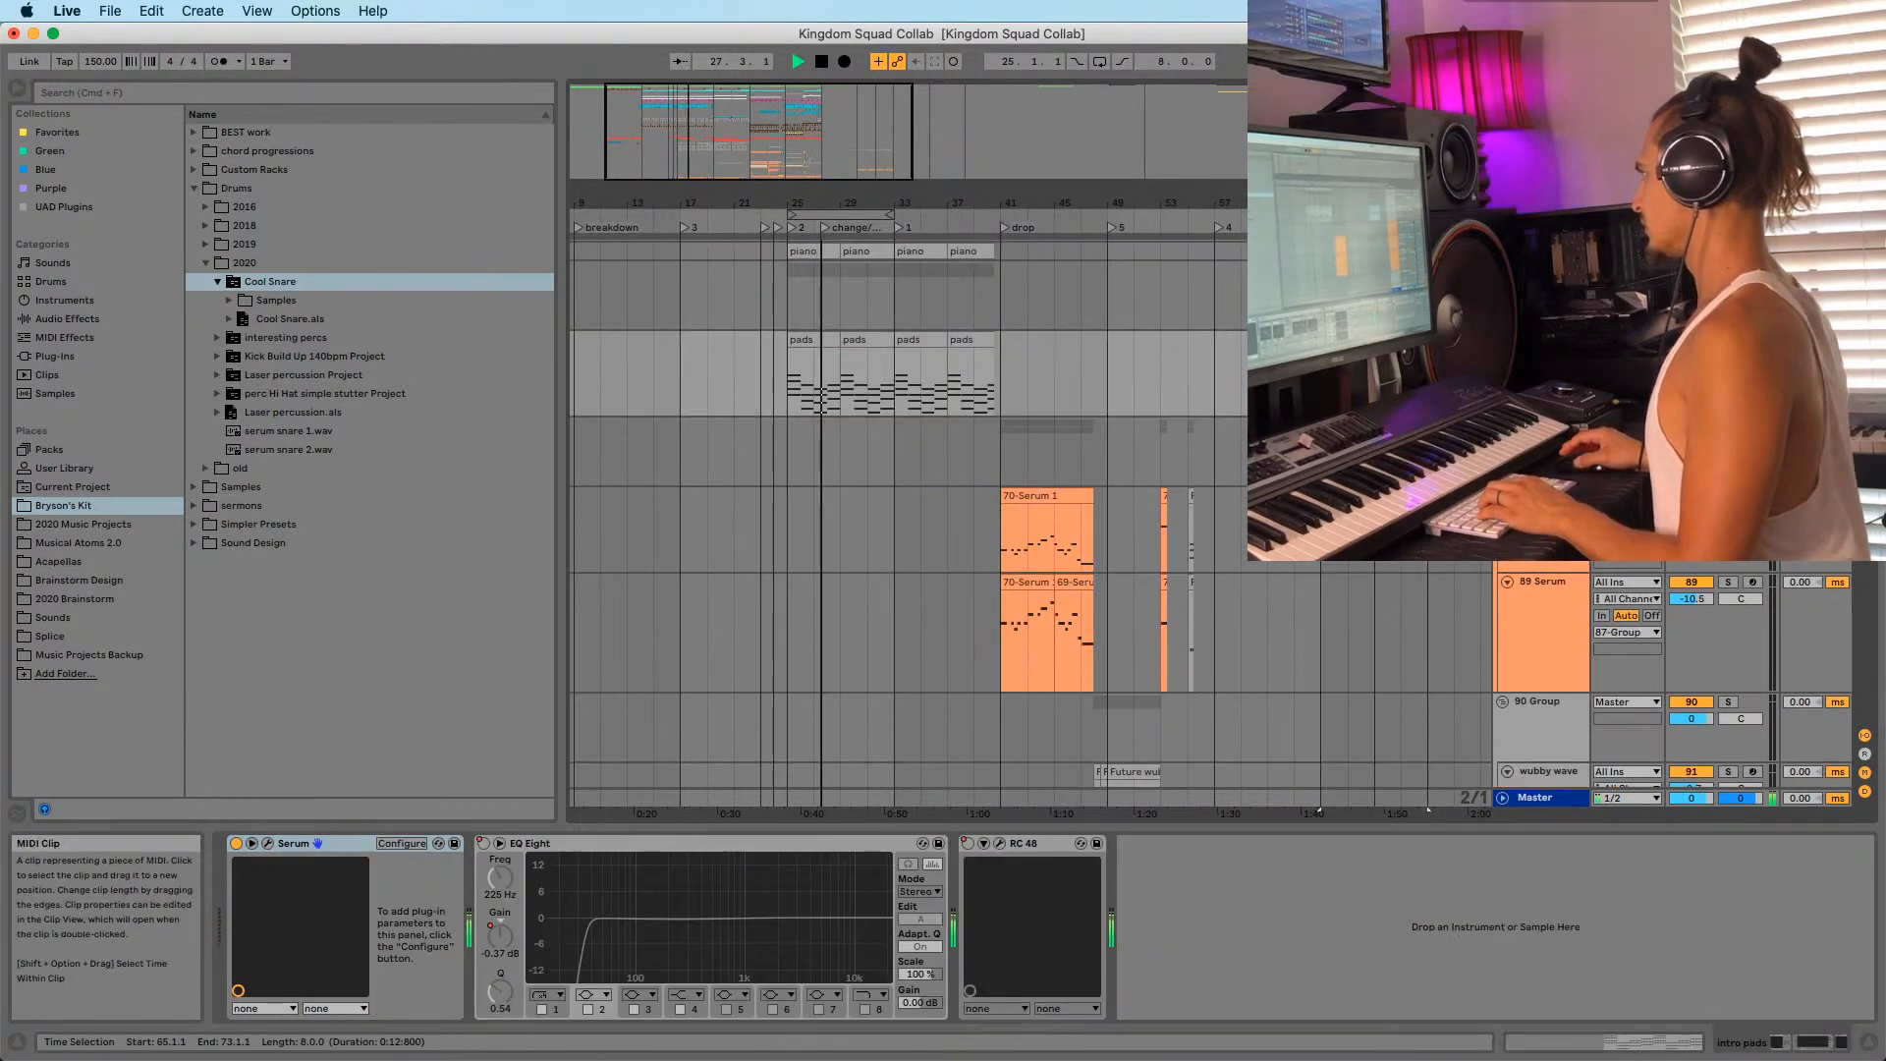
left_click_drag(1375, 207, 1169, 193)
scroll(1187, 387, "down", 10)
scroll(1101, 457, "up", 10)
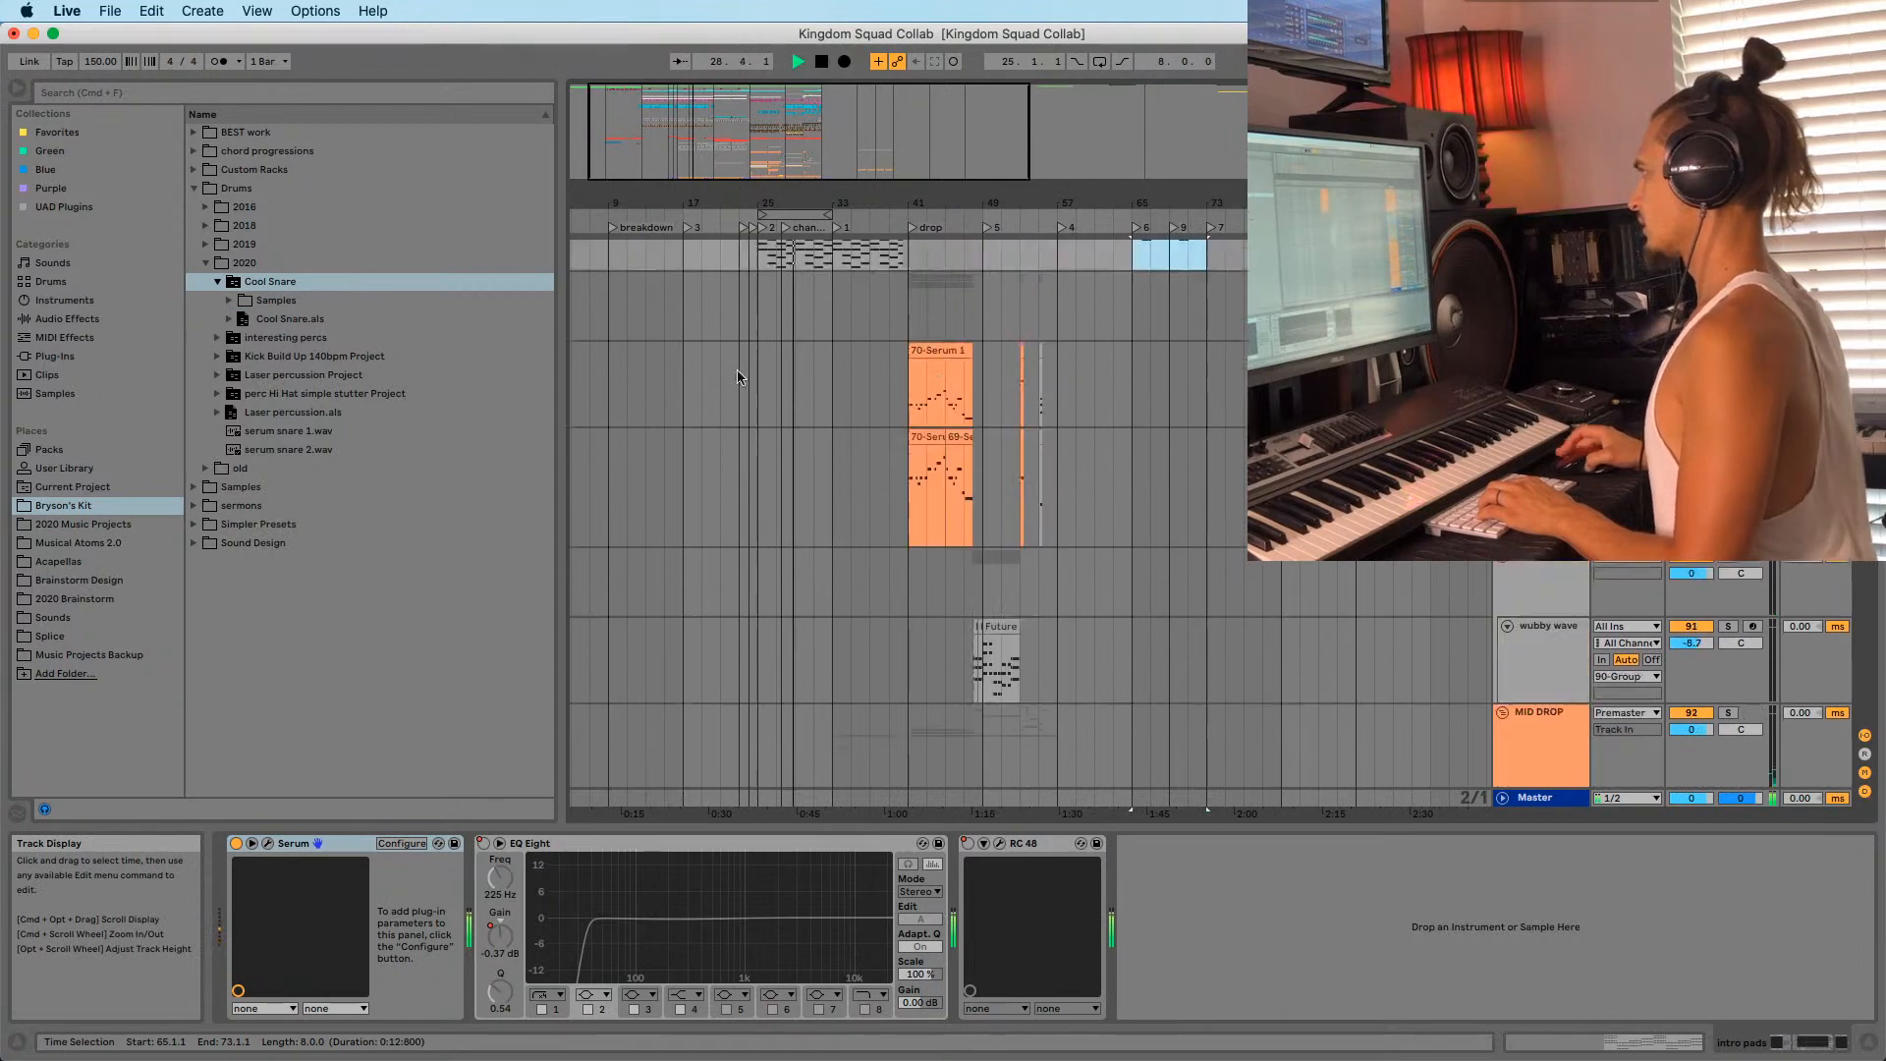
left_click(785, 212)
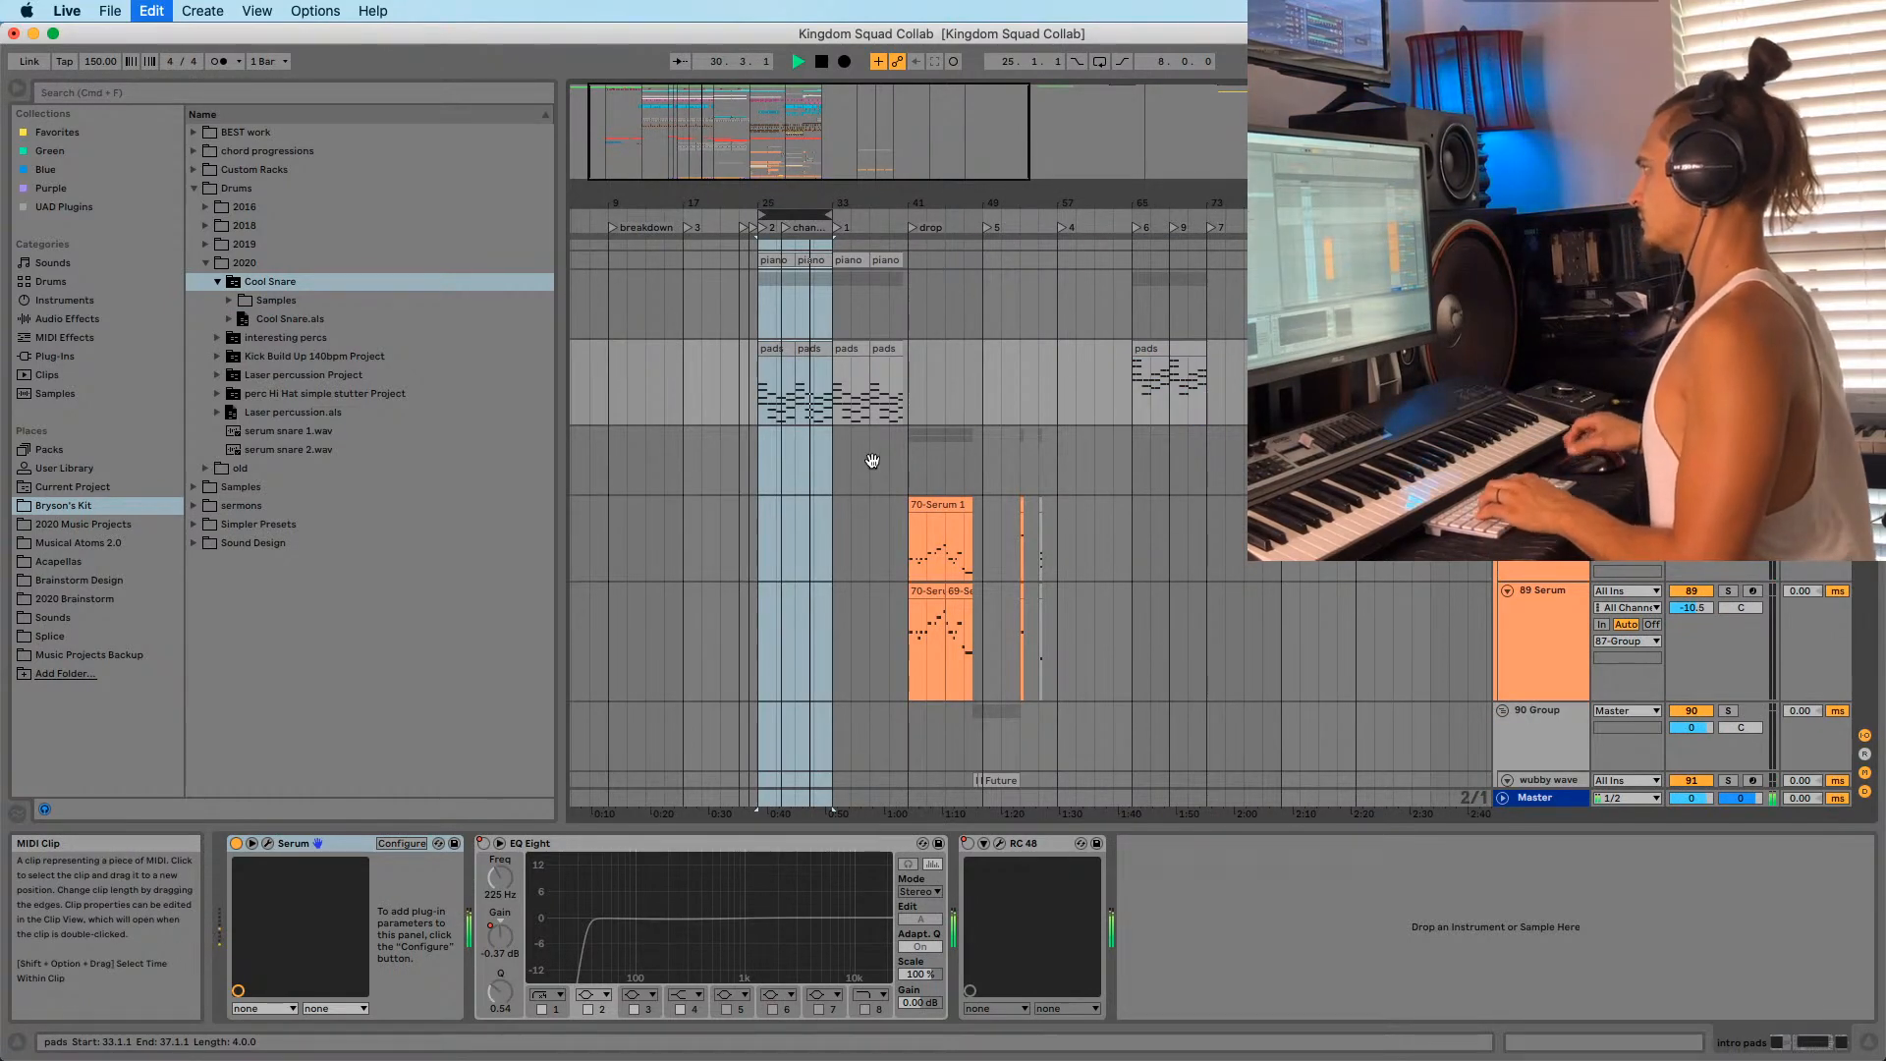
scroll(872, 461, "up", 20)
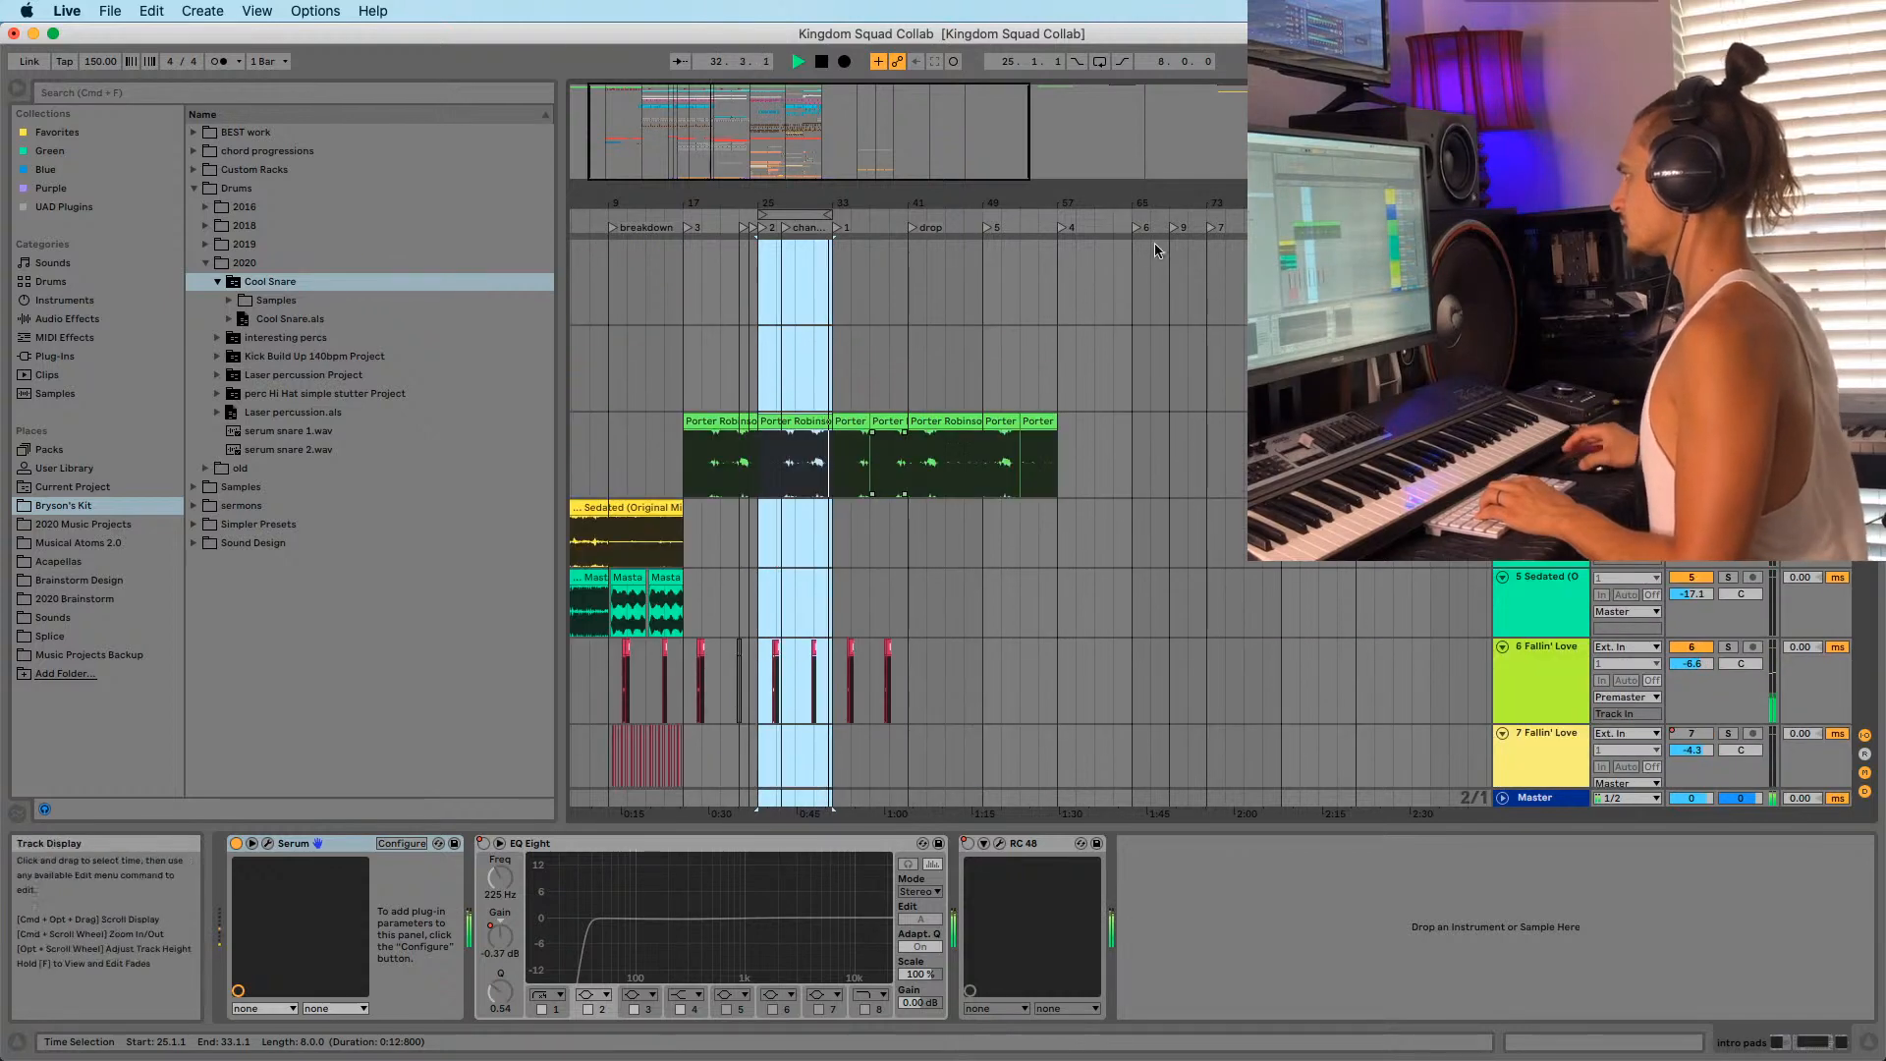
Stop playback and paste the copied section at bar 57.
key("space")
left_click(1058, 252)
key("super+v")
scroll(1061, 255, "down", 10)
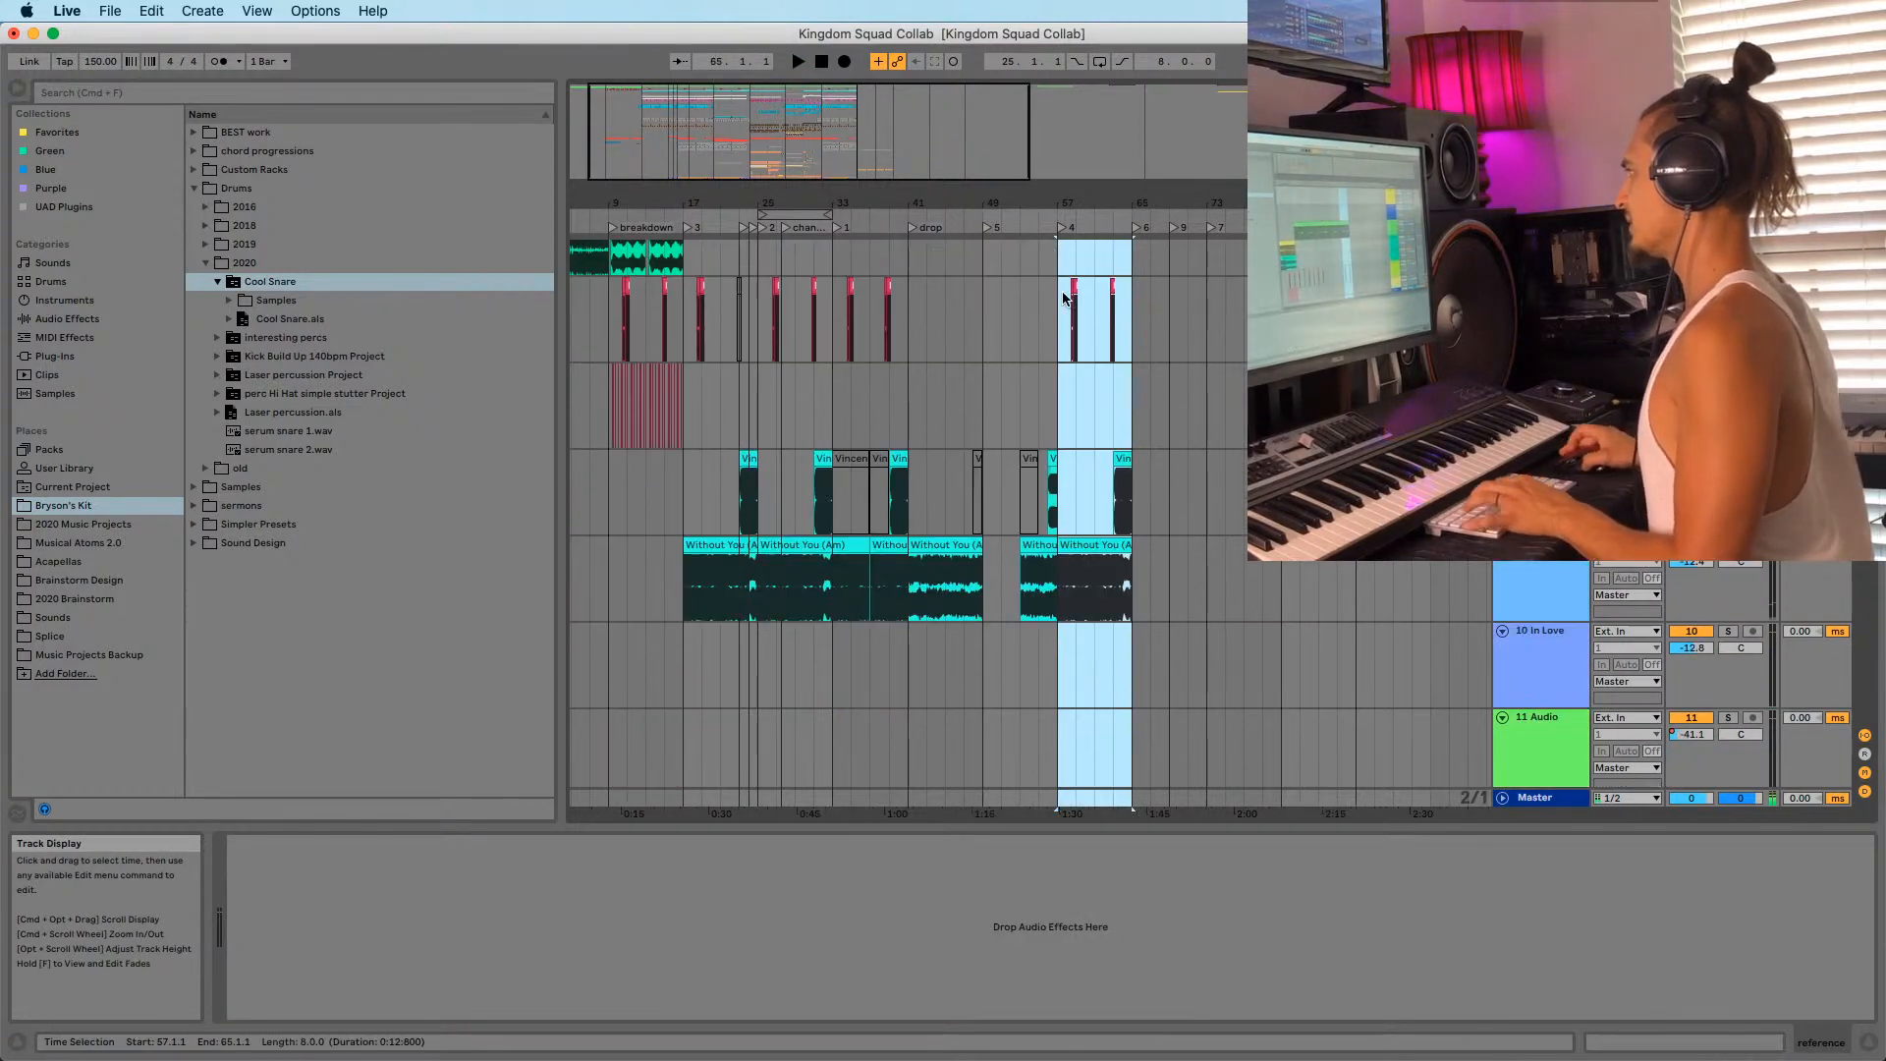
scroll(1097, 405, "down", 5)
Check the pasted Serum and flume reece clips, placing the start point just before bar 57.
left_click(1095, 425)
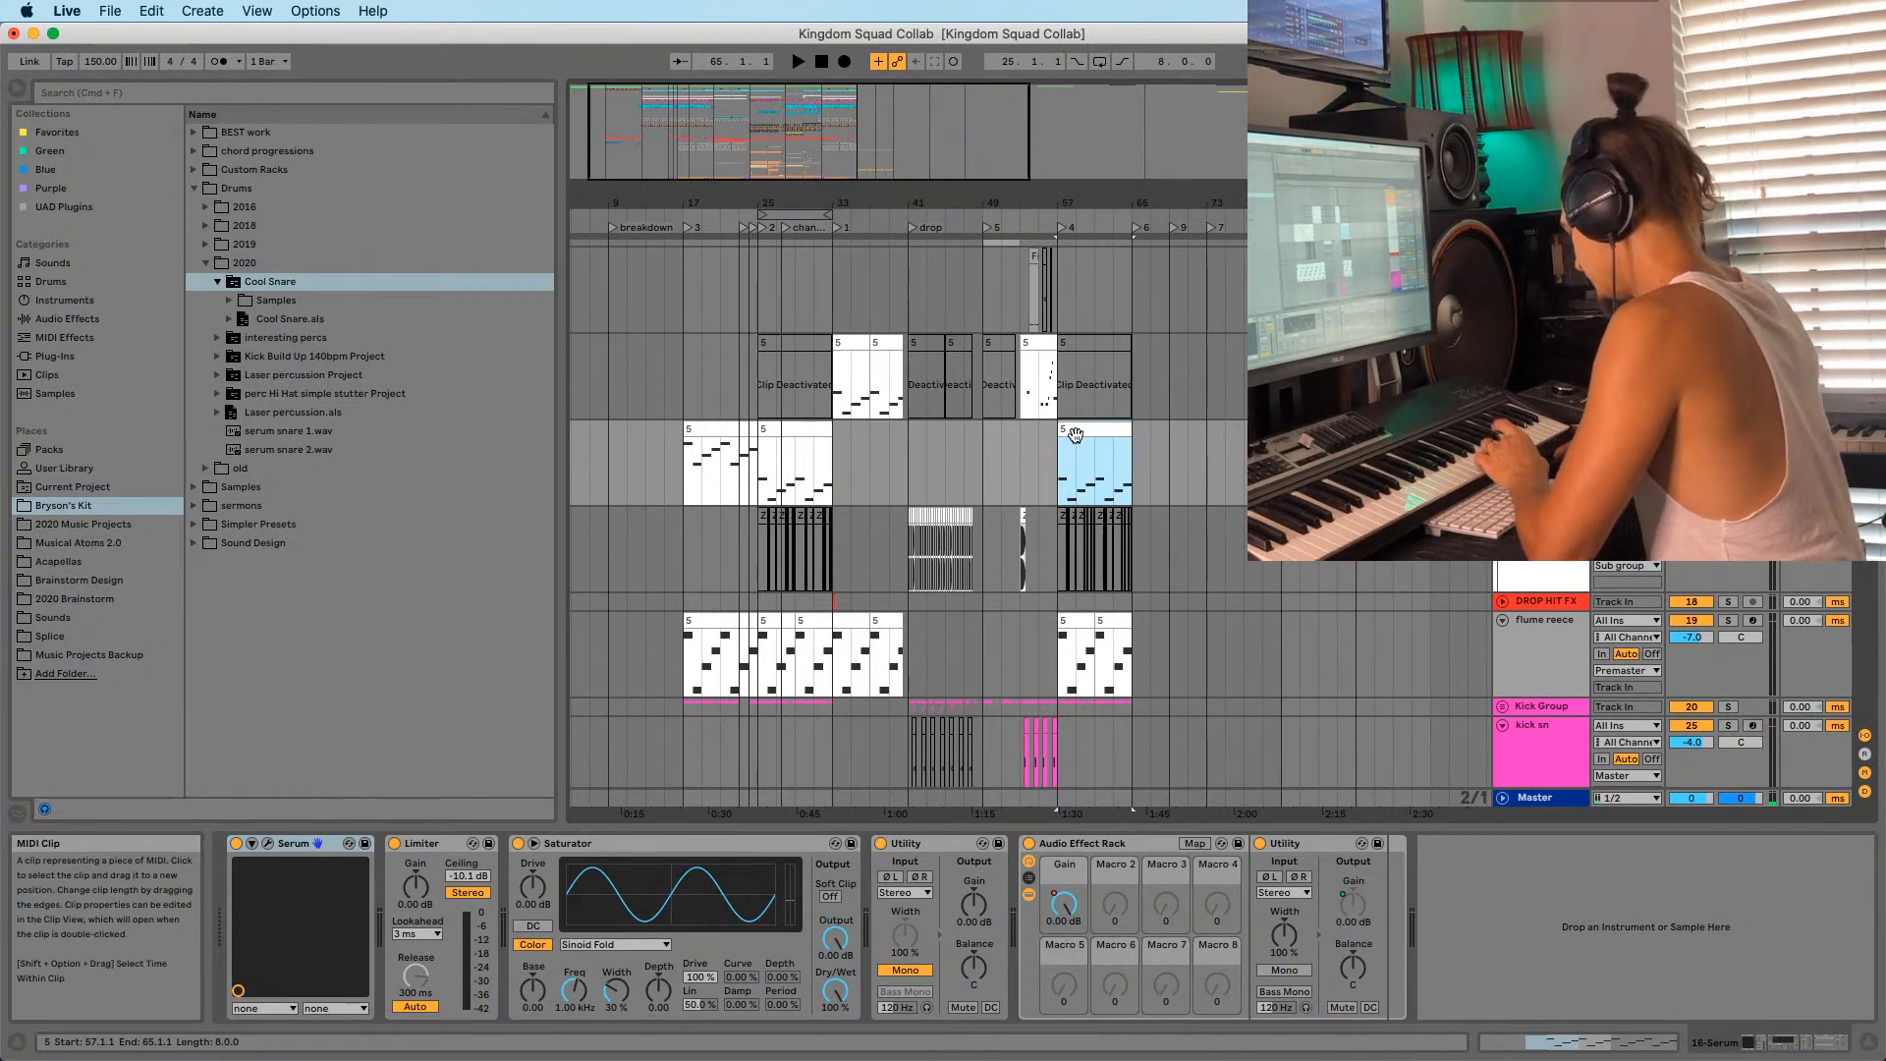
scroll(1073, 468, "down", 2)
left_click(1070, 519)
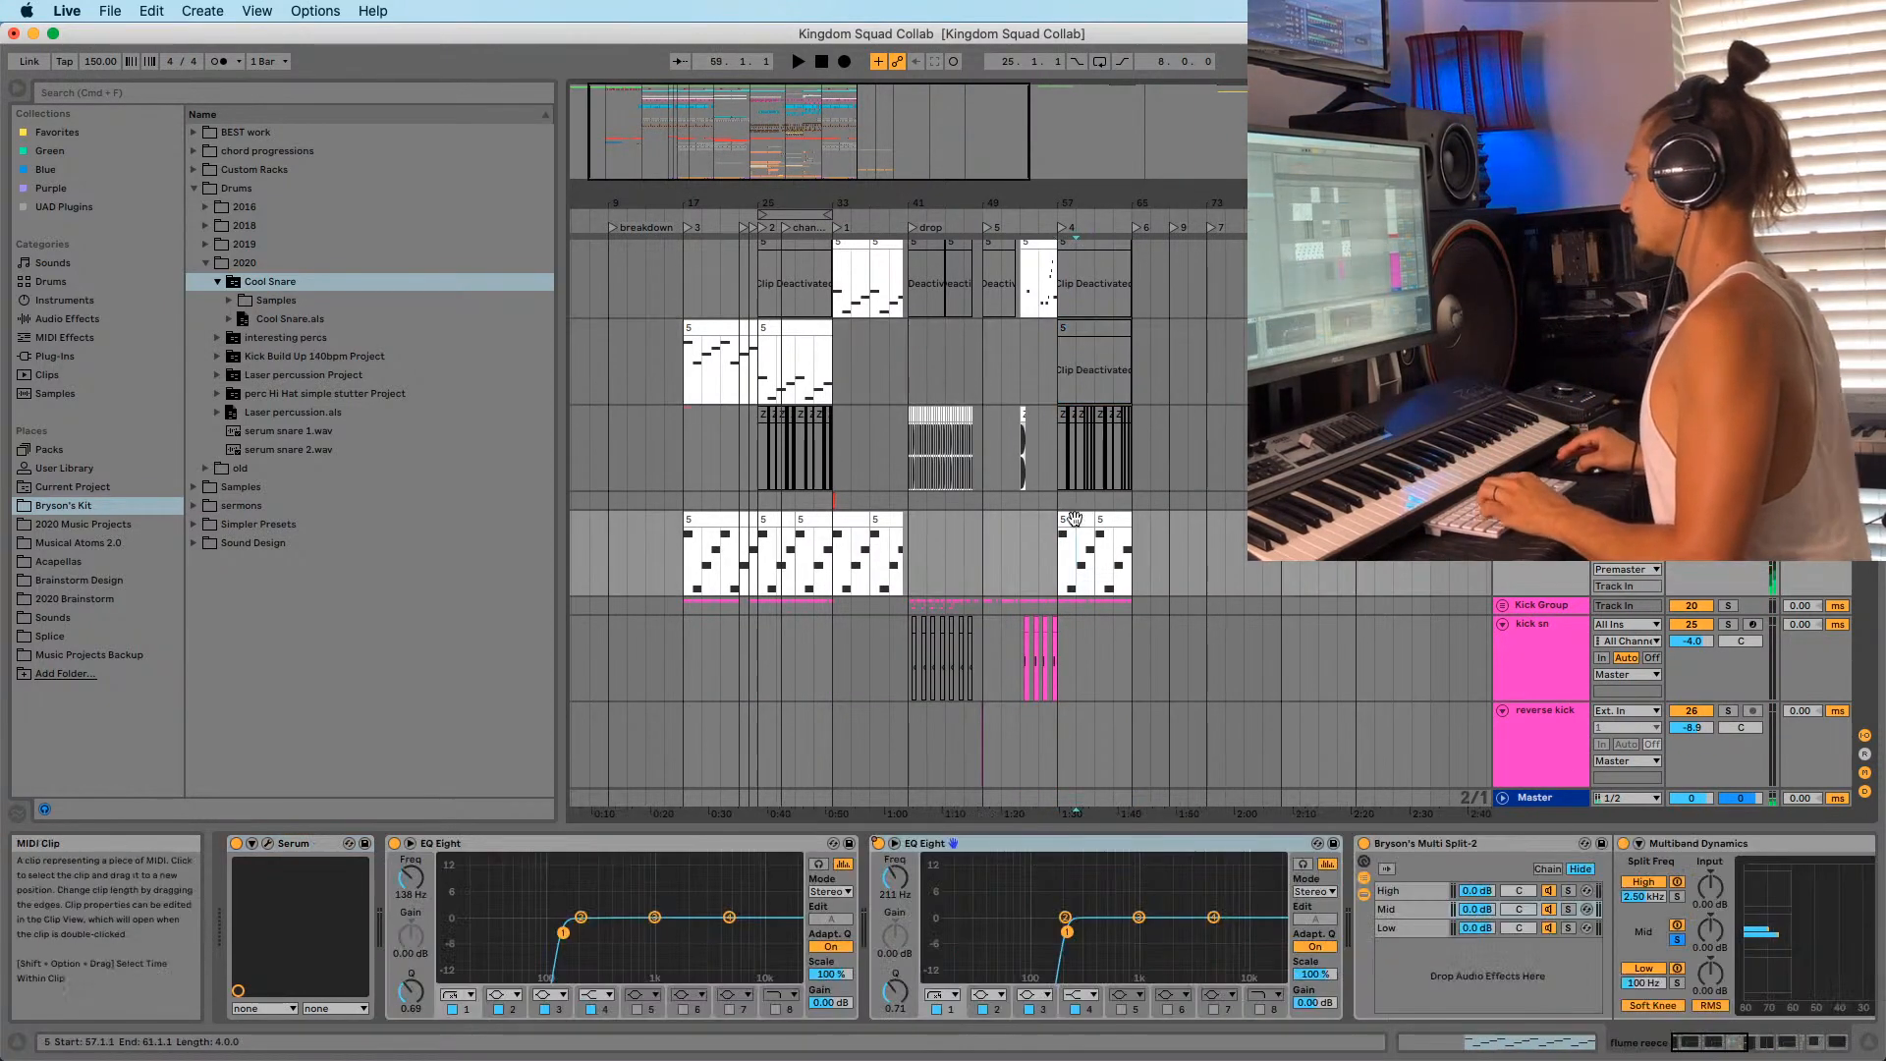
left_click(1041, 526)
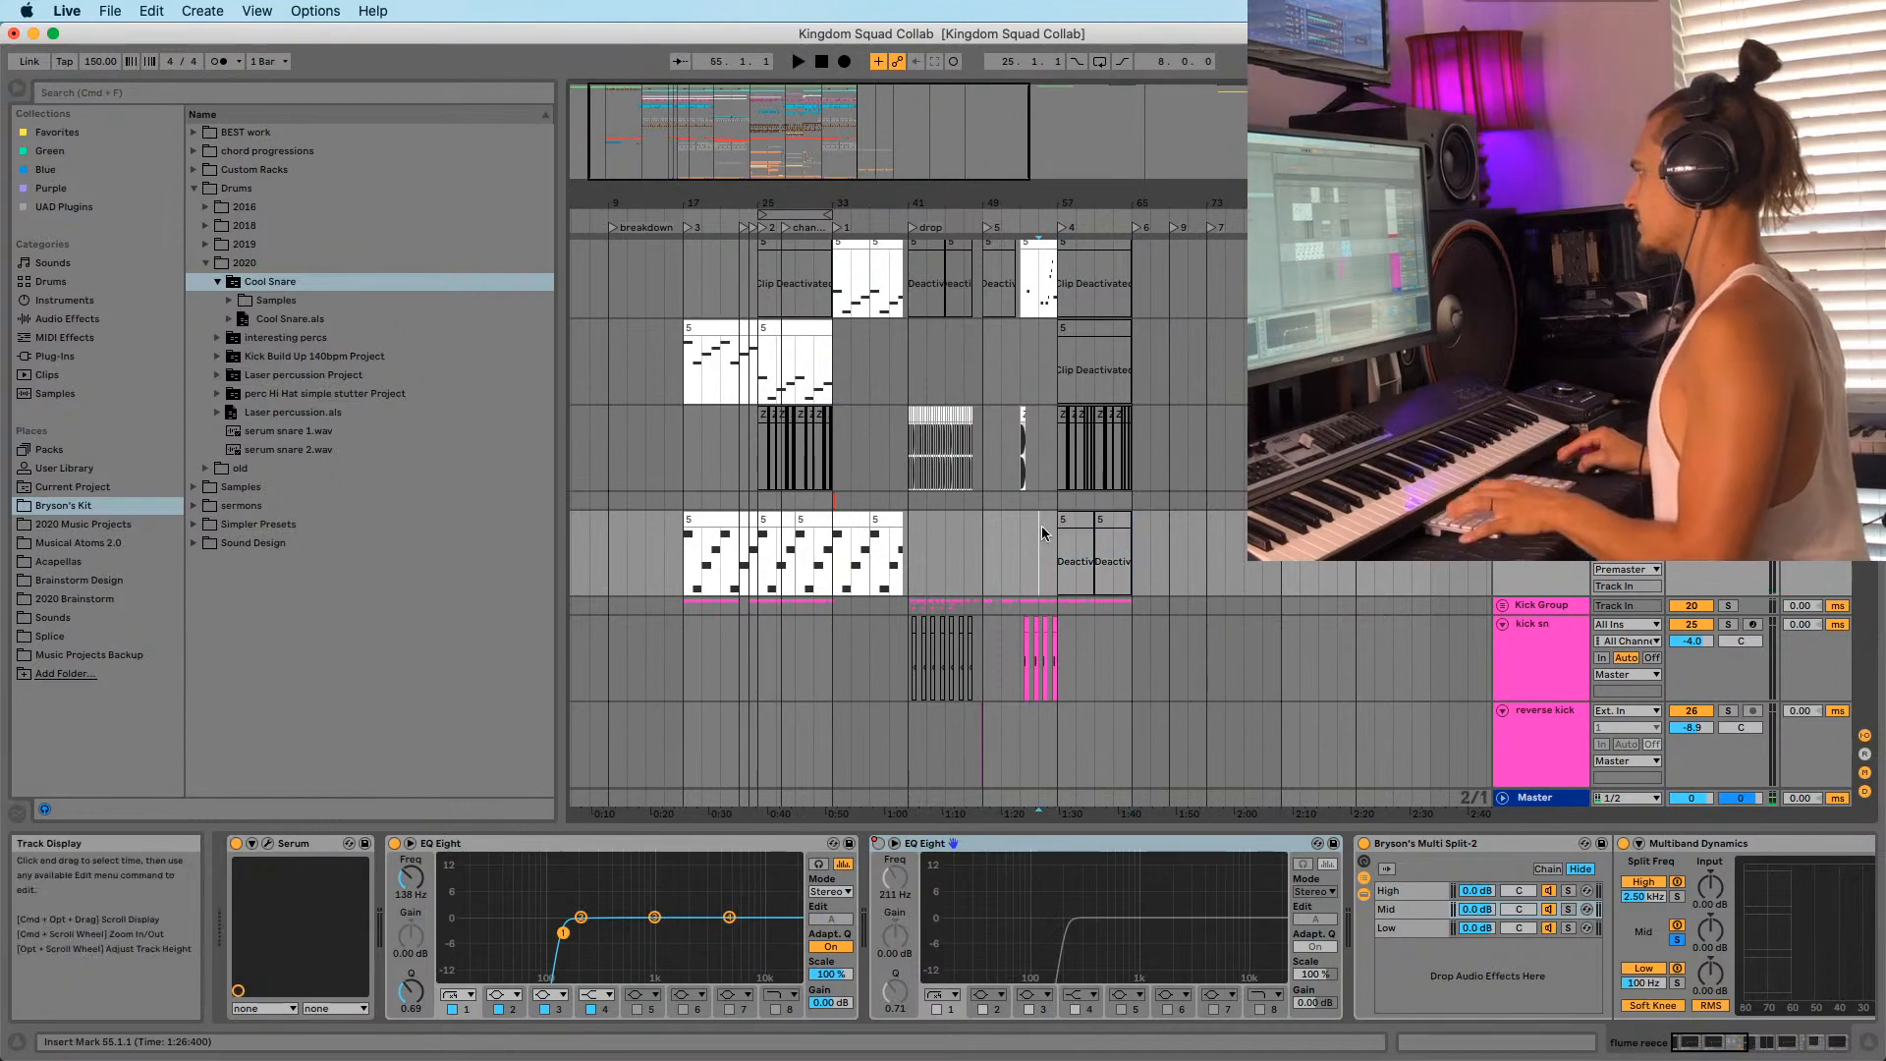
Play the pasted section, zoom to bars 33–73, and move the pads clip from bar 65 to 57.
key("space")
scroll(1042, 522, "down", 4)
left_click_drag(1042, 203, 968, 251)
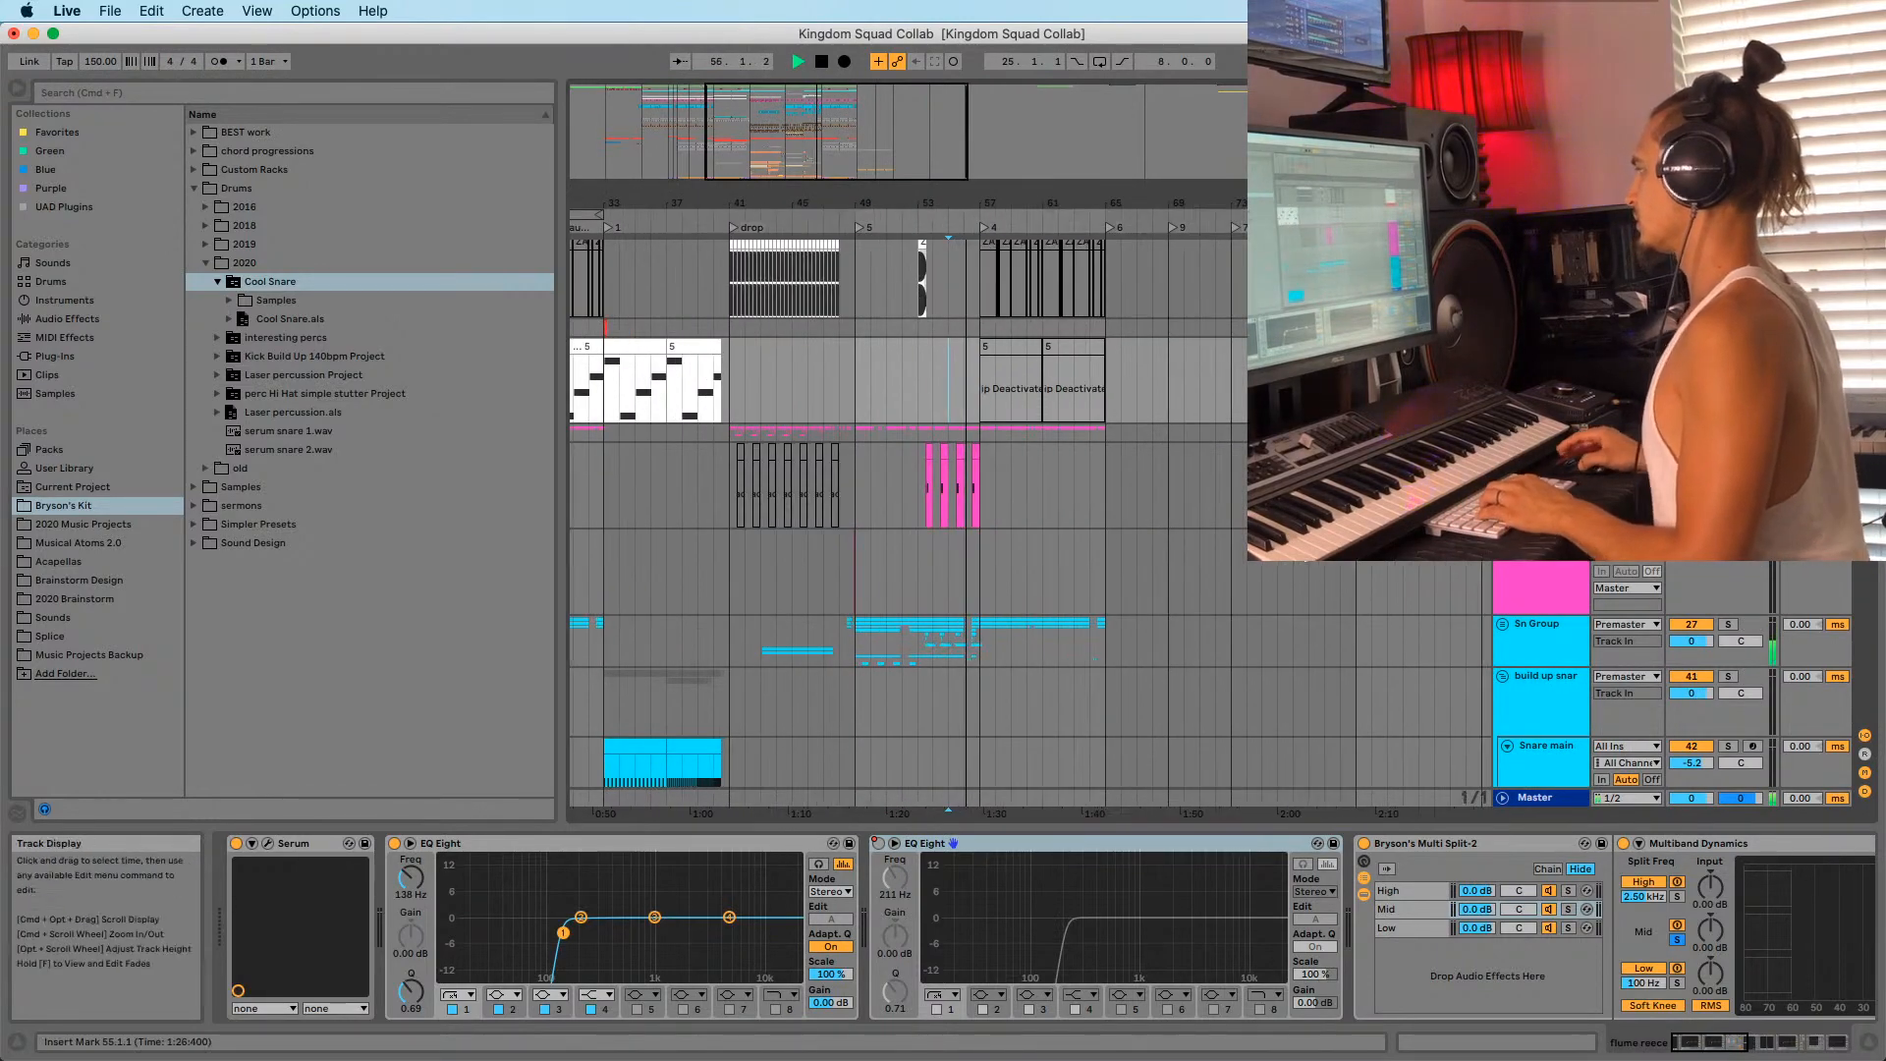
scroll(982, 520, "down", 20)
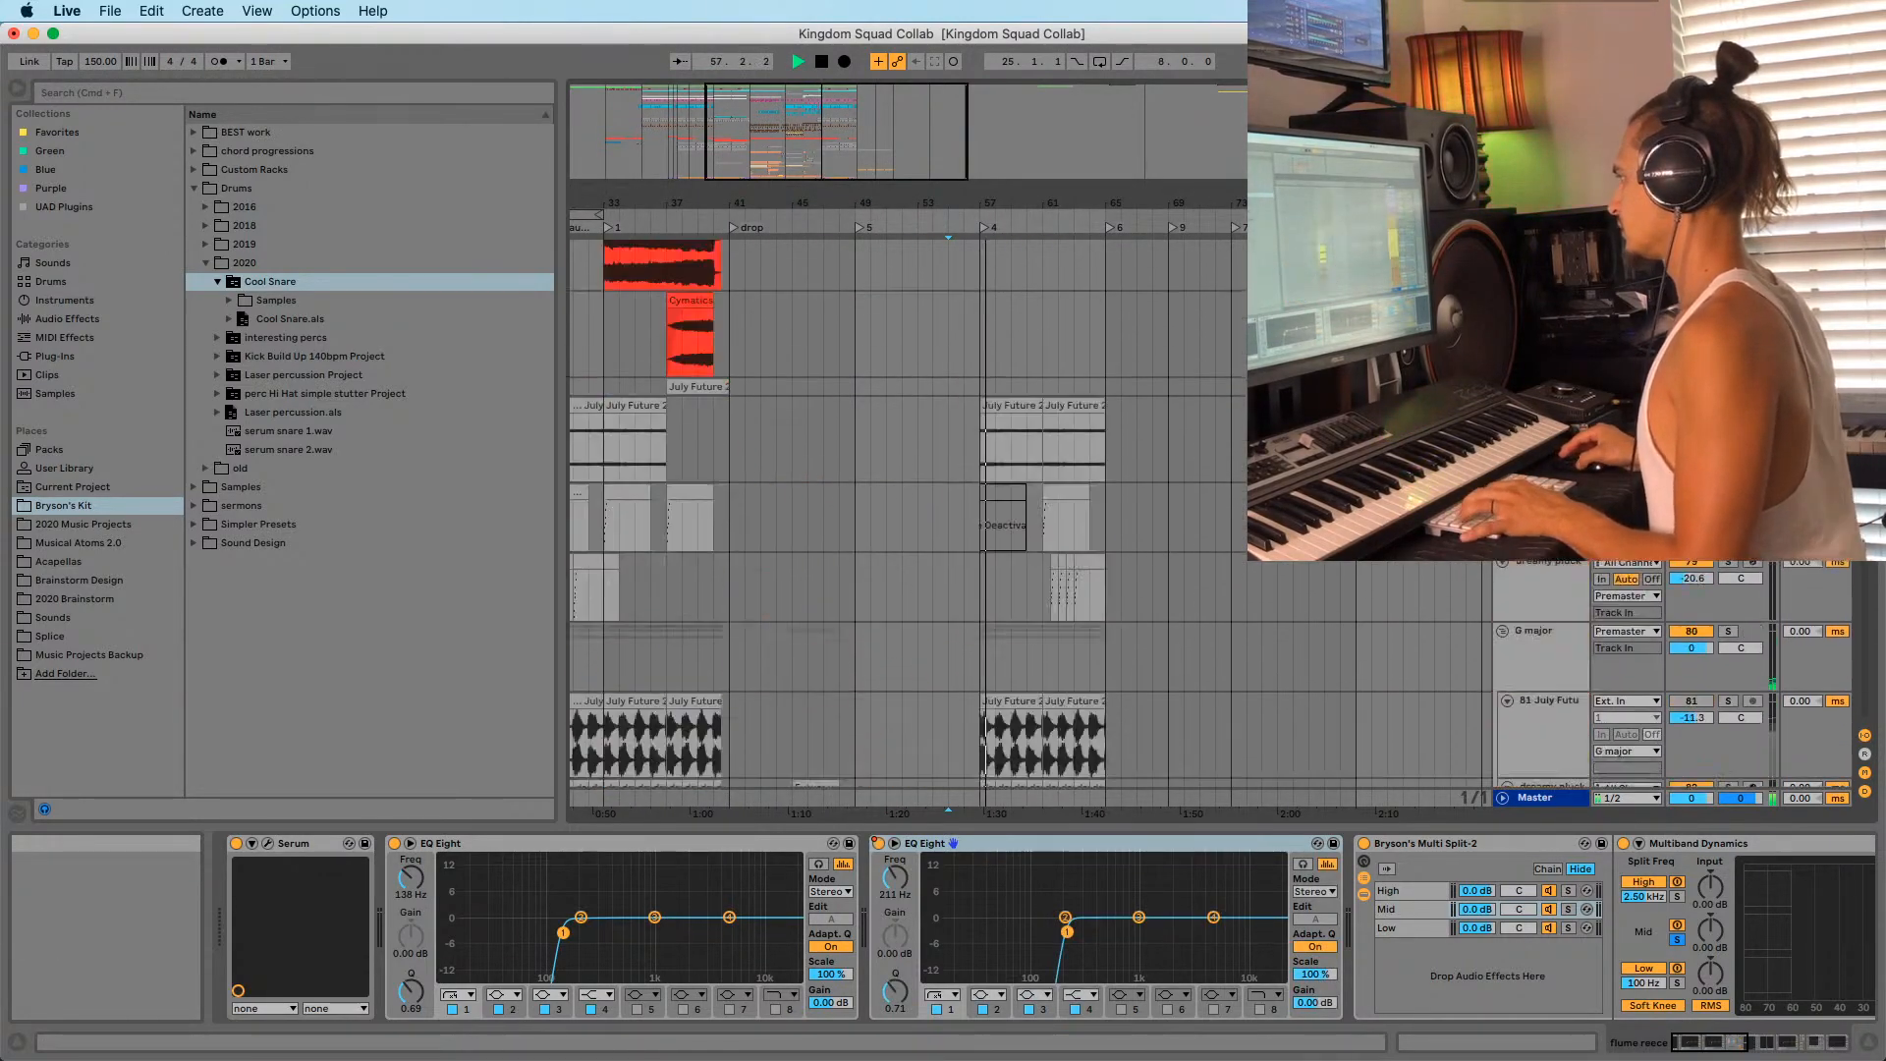
scroll(982, 521, "up", 1)
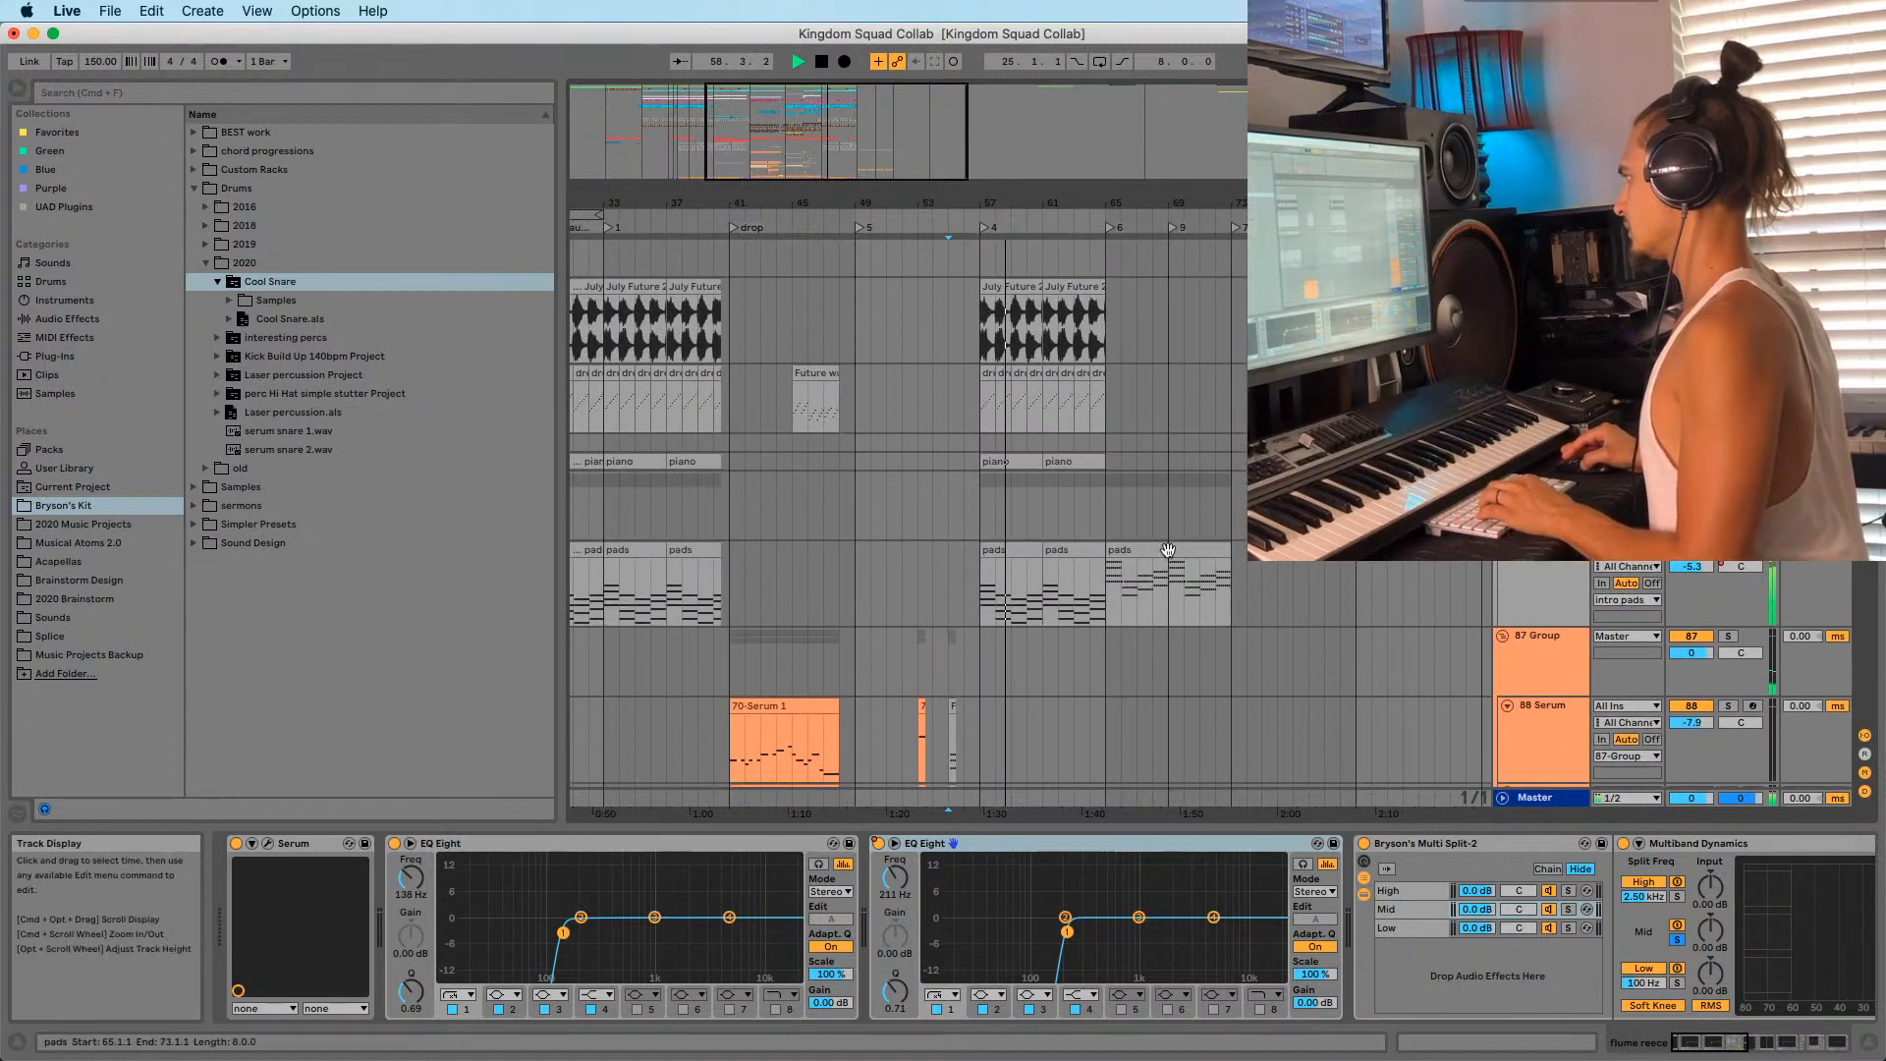
left_click_drag(1167, 549, 1051, 579)
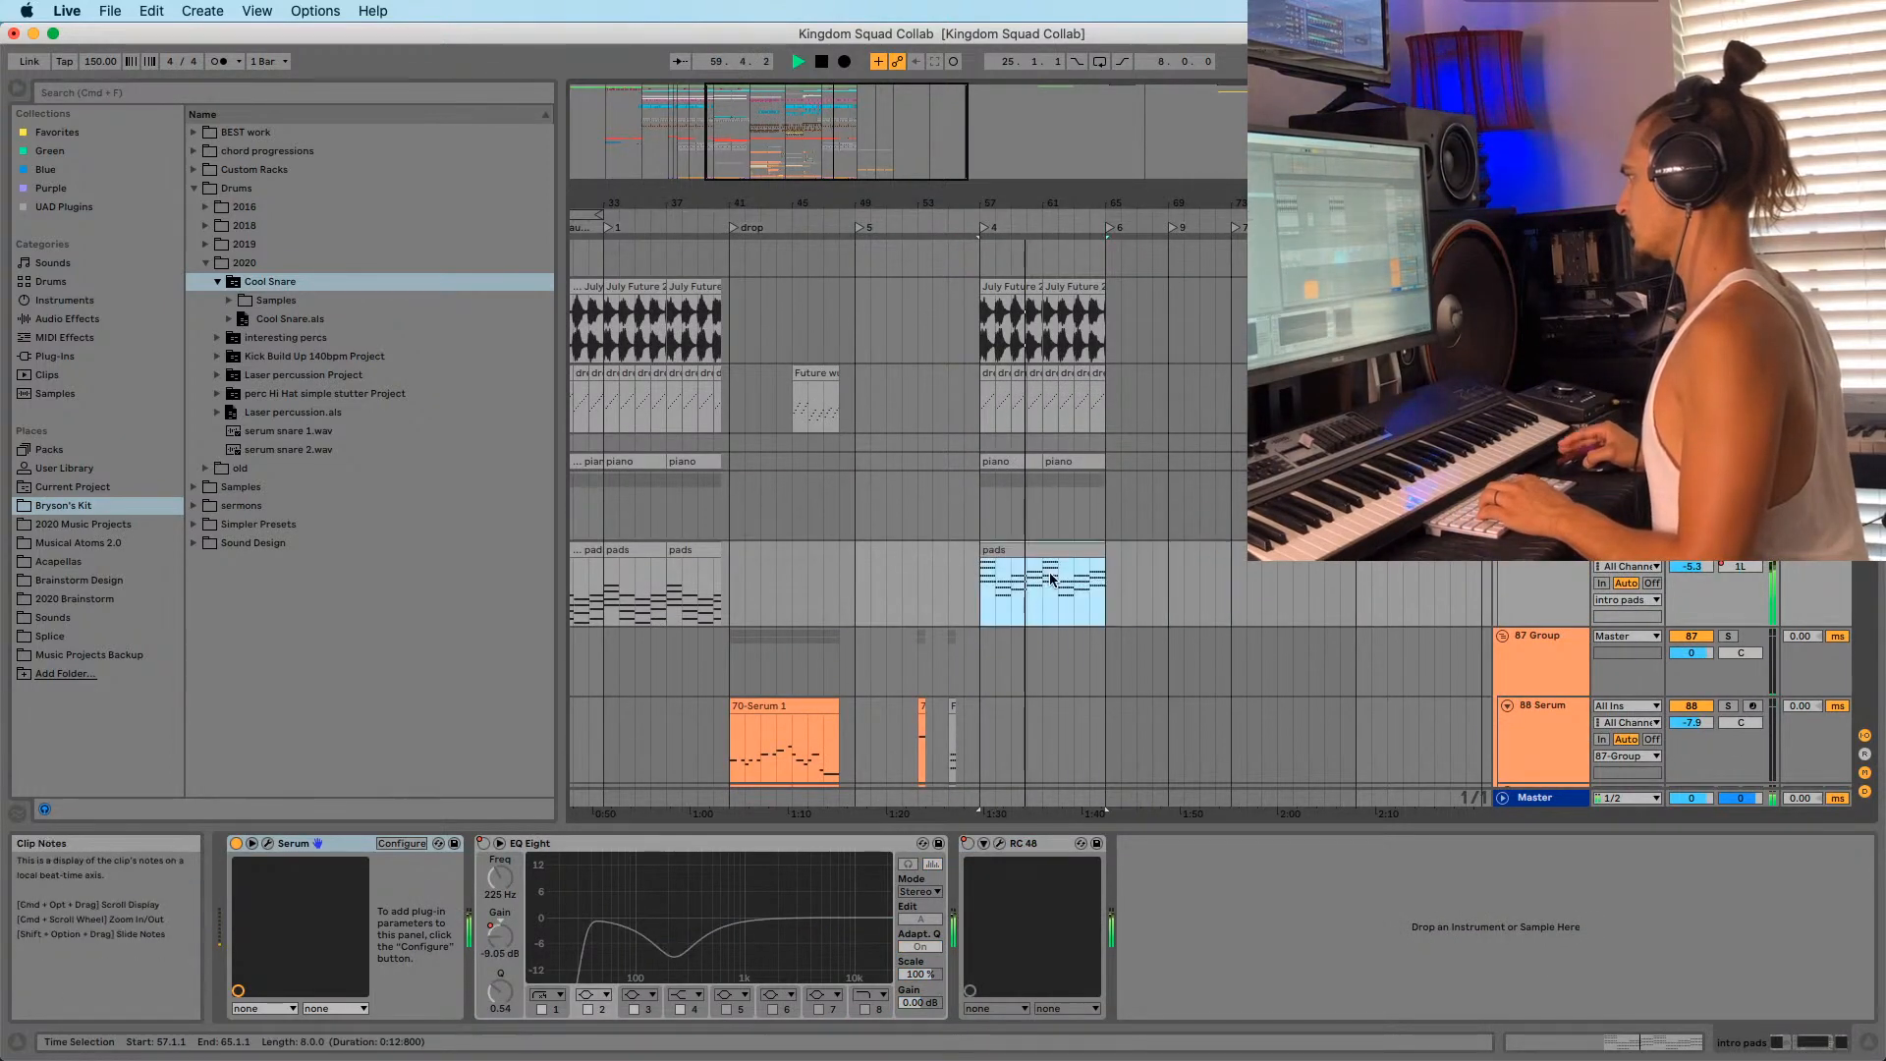
left_click(948, 510)
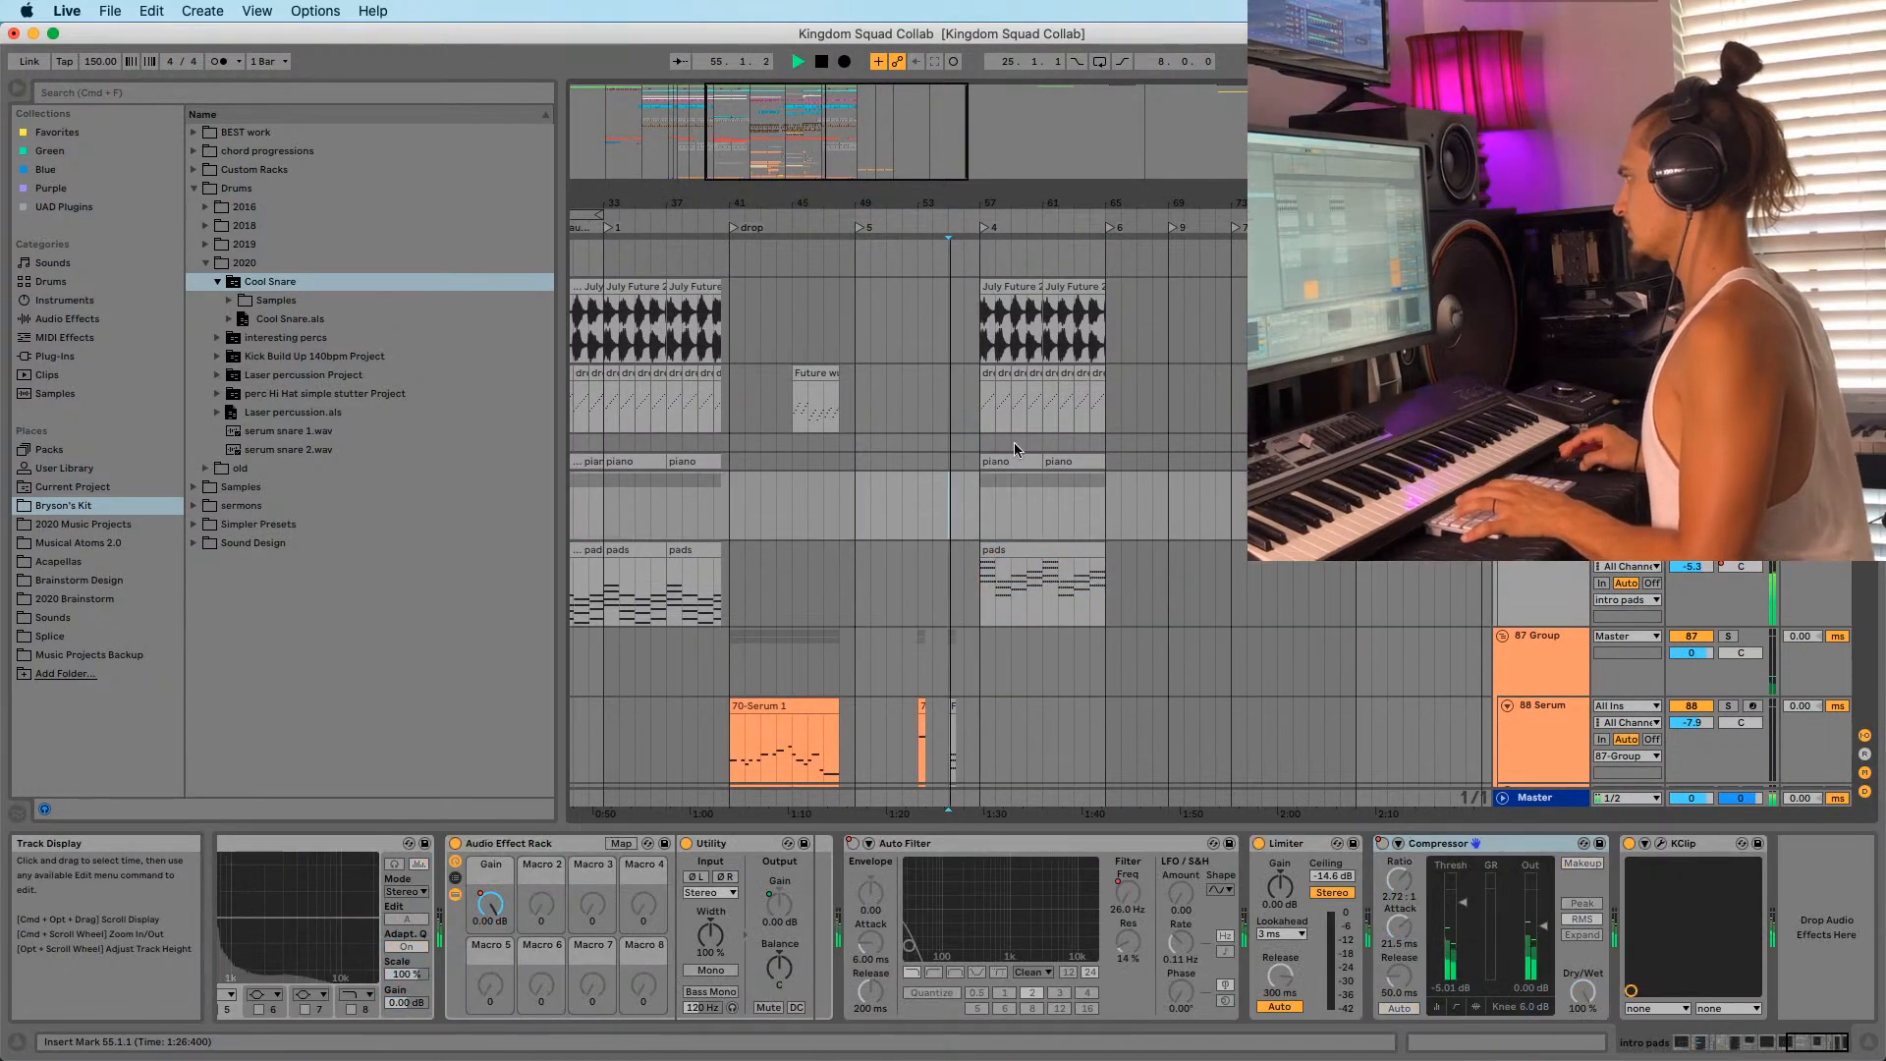
Delete the piano clips in bars 57–68 and the July Future clips in bars 57–66.
left_click_drag(985, 202, 985, 220)
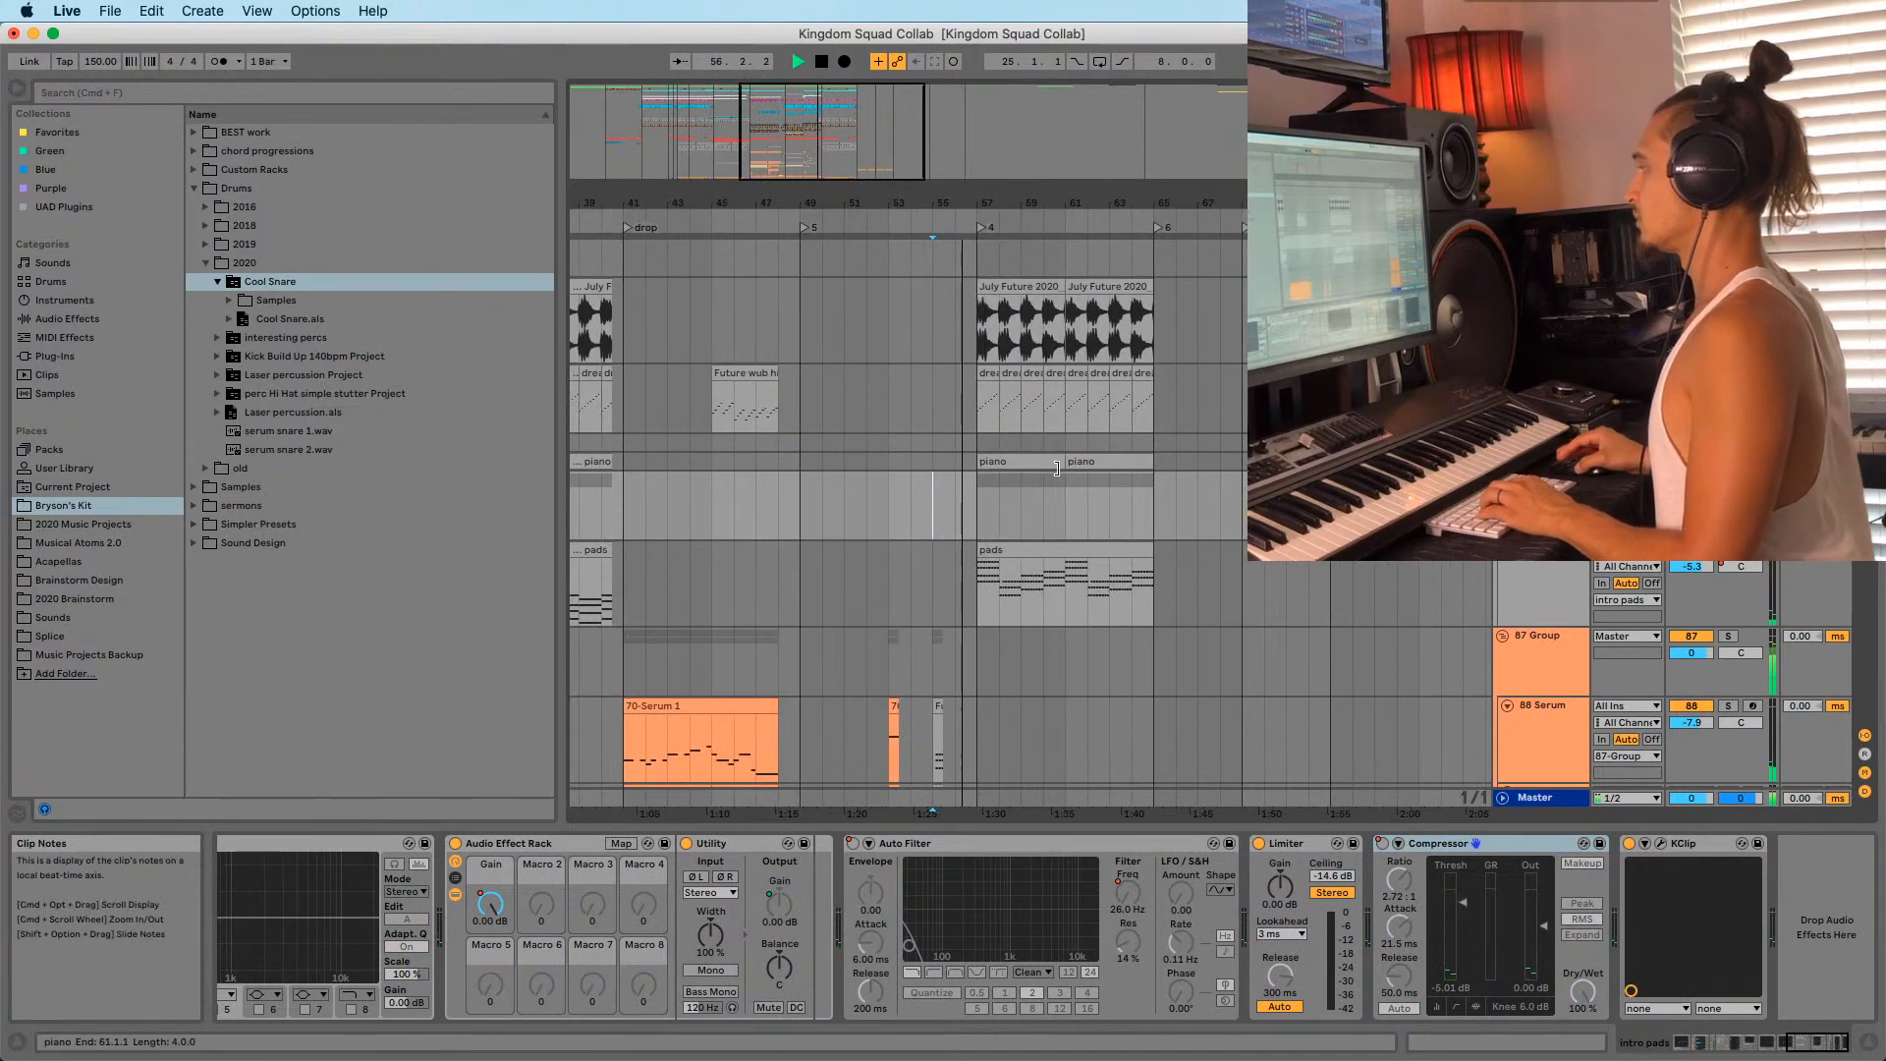
left_click(998, 459)
left_click(1220, 457, "shift")
key("Delete")
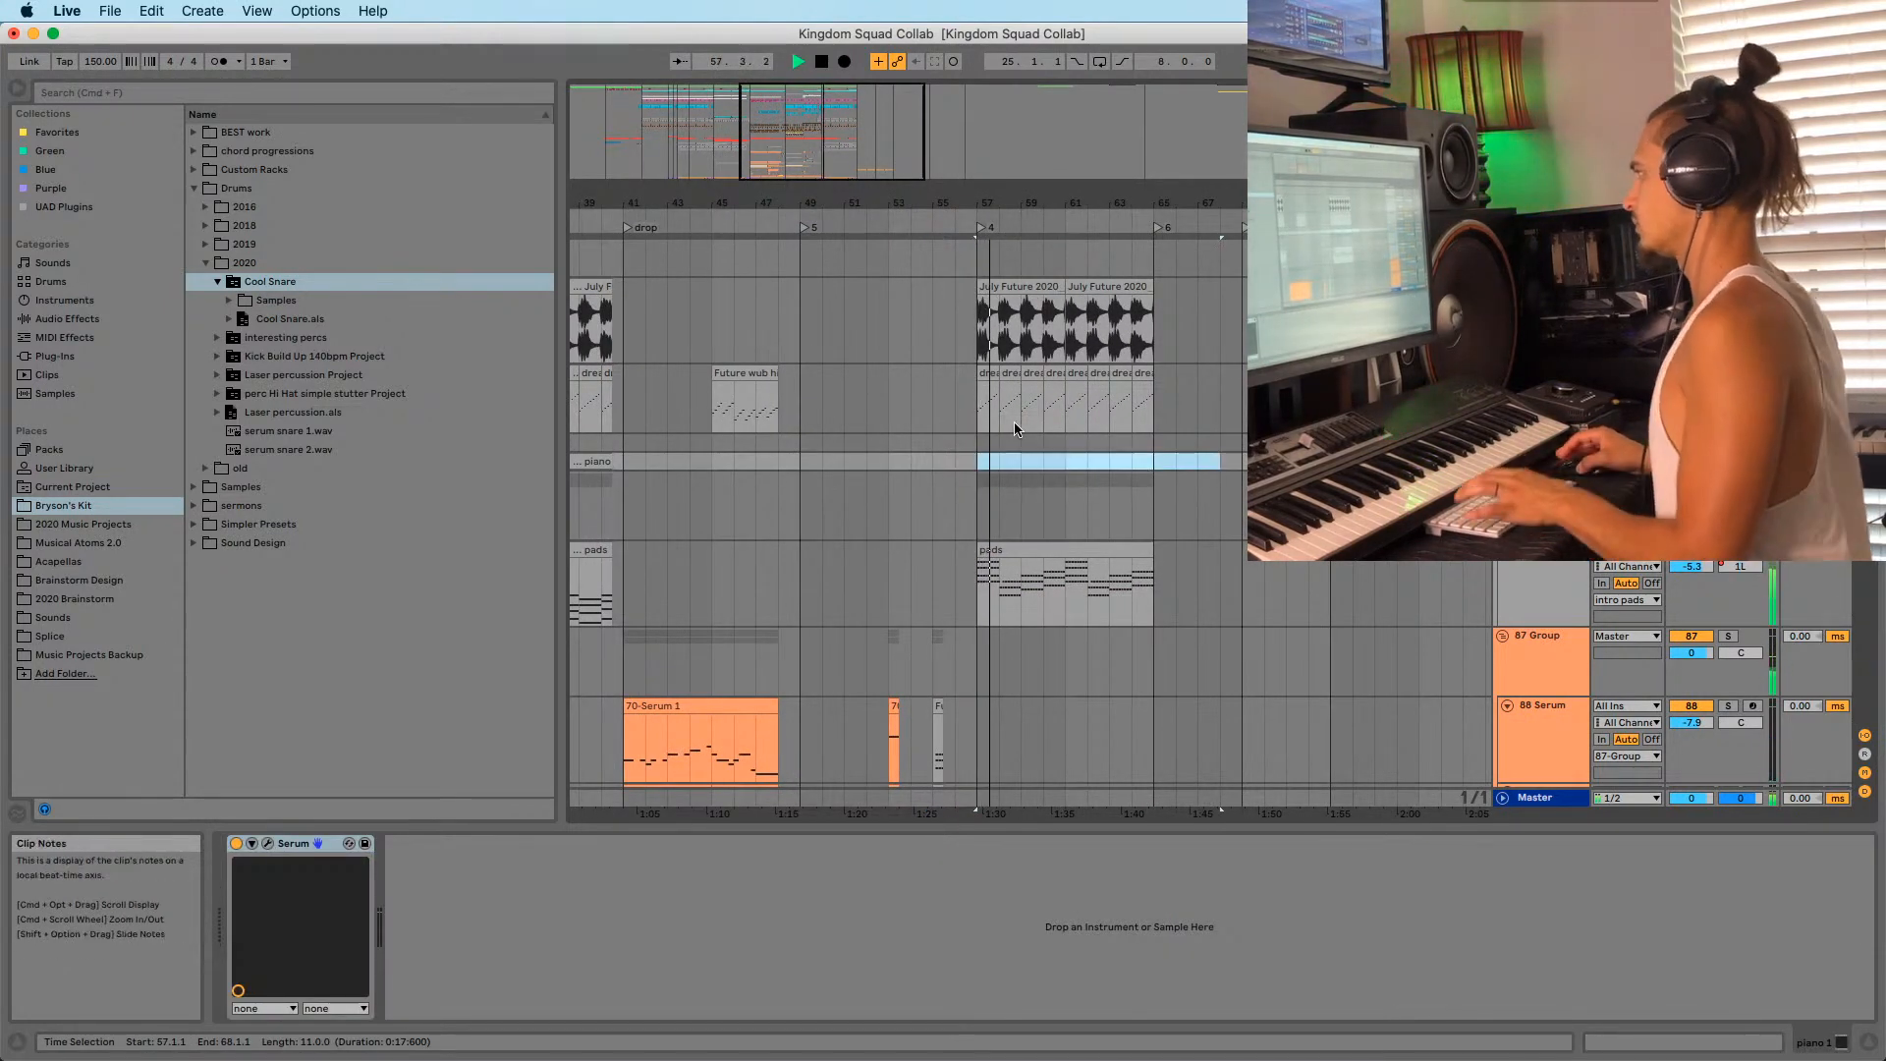
left_click(1015, 429)
left_click(1175, 369, "shift")
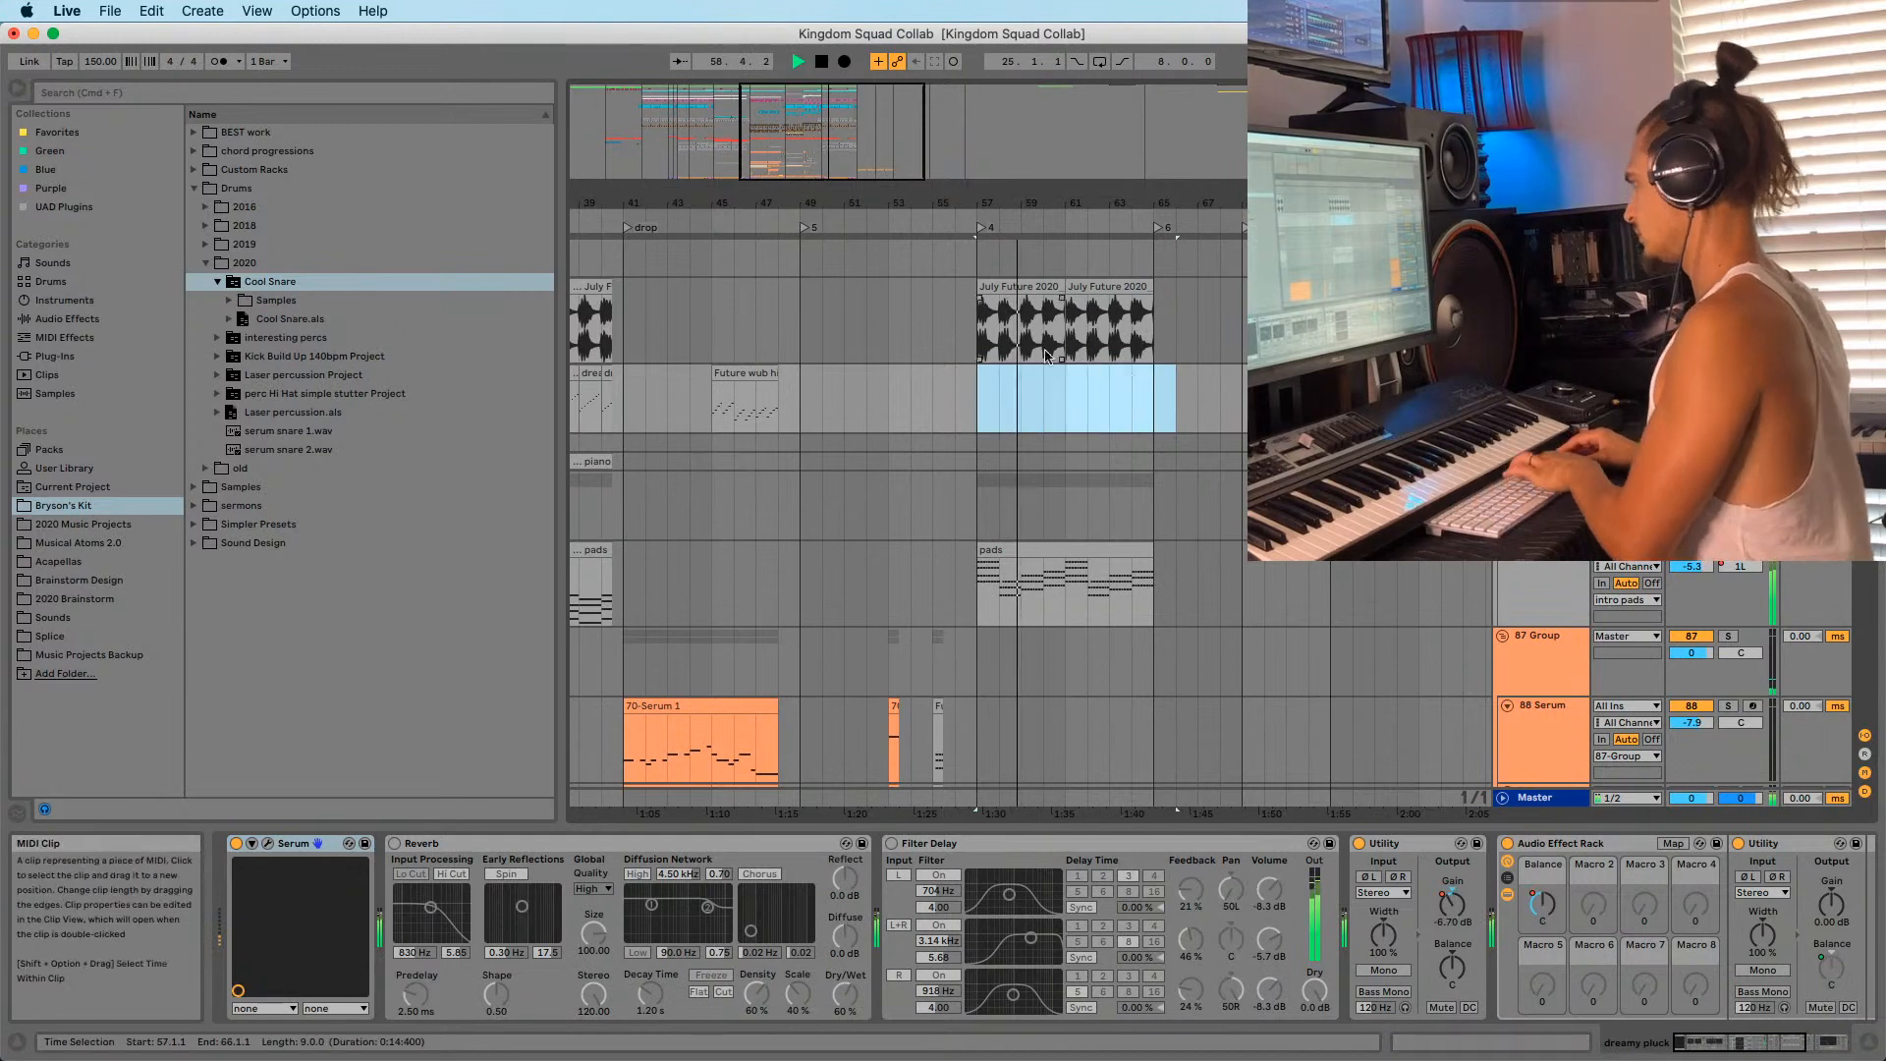
left_click(974, 324)
left_click(1019, 287)
left_click(1169, 291, "shift")
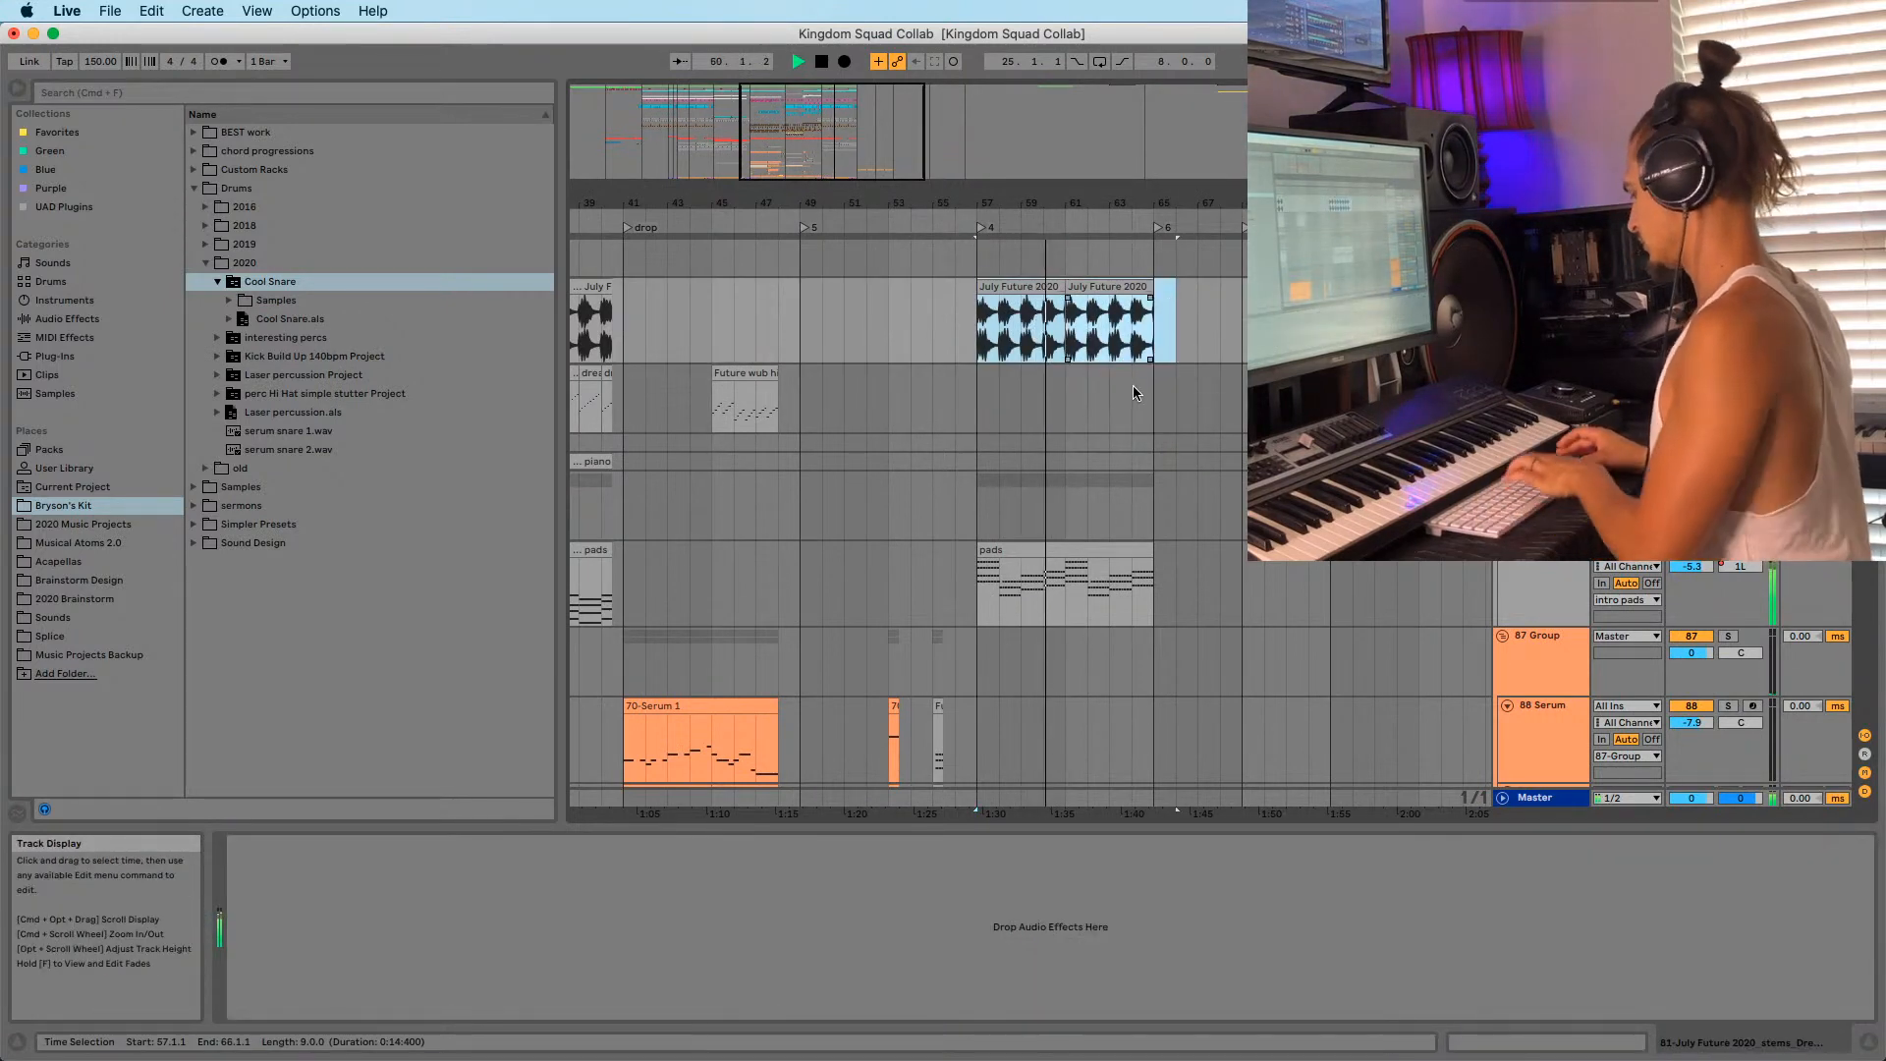
key("Delete")
Delete the remaining July Future clips in bars 57–68.
scroll(1051, 487, "down", 5)
scroll(1049, 492, "down", 5)
scroll(1046, 495, "up", 8)
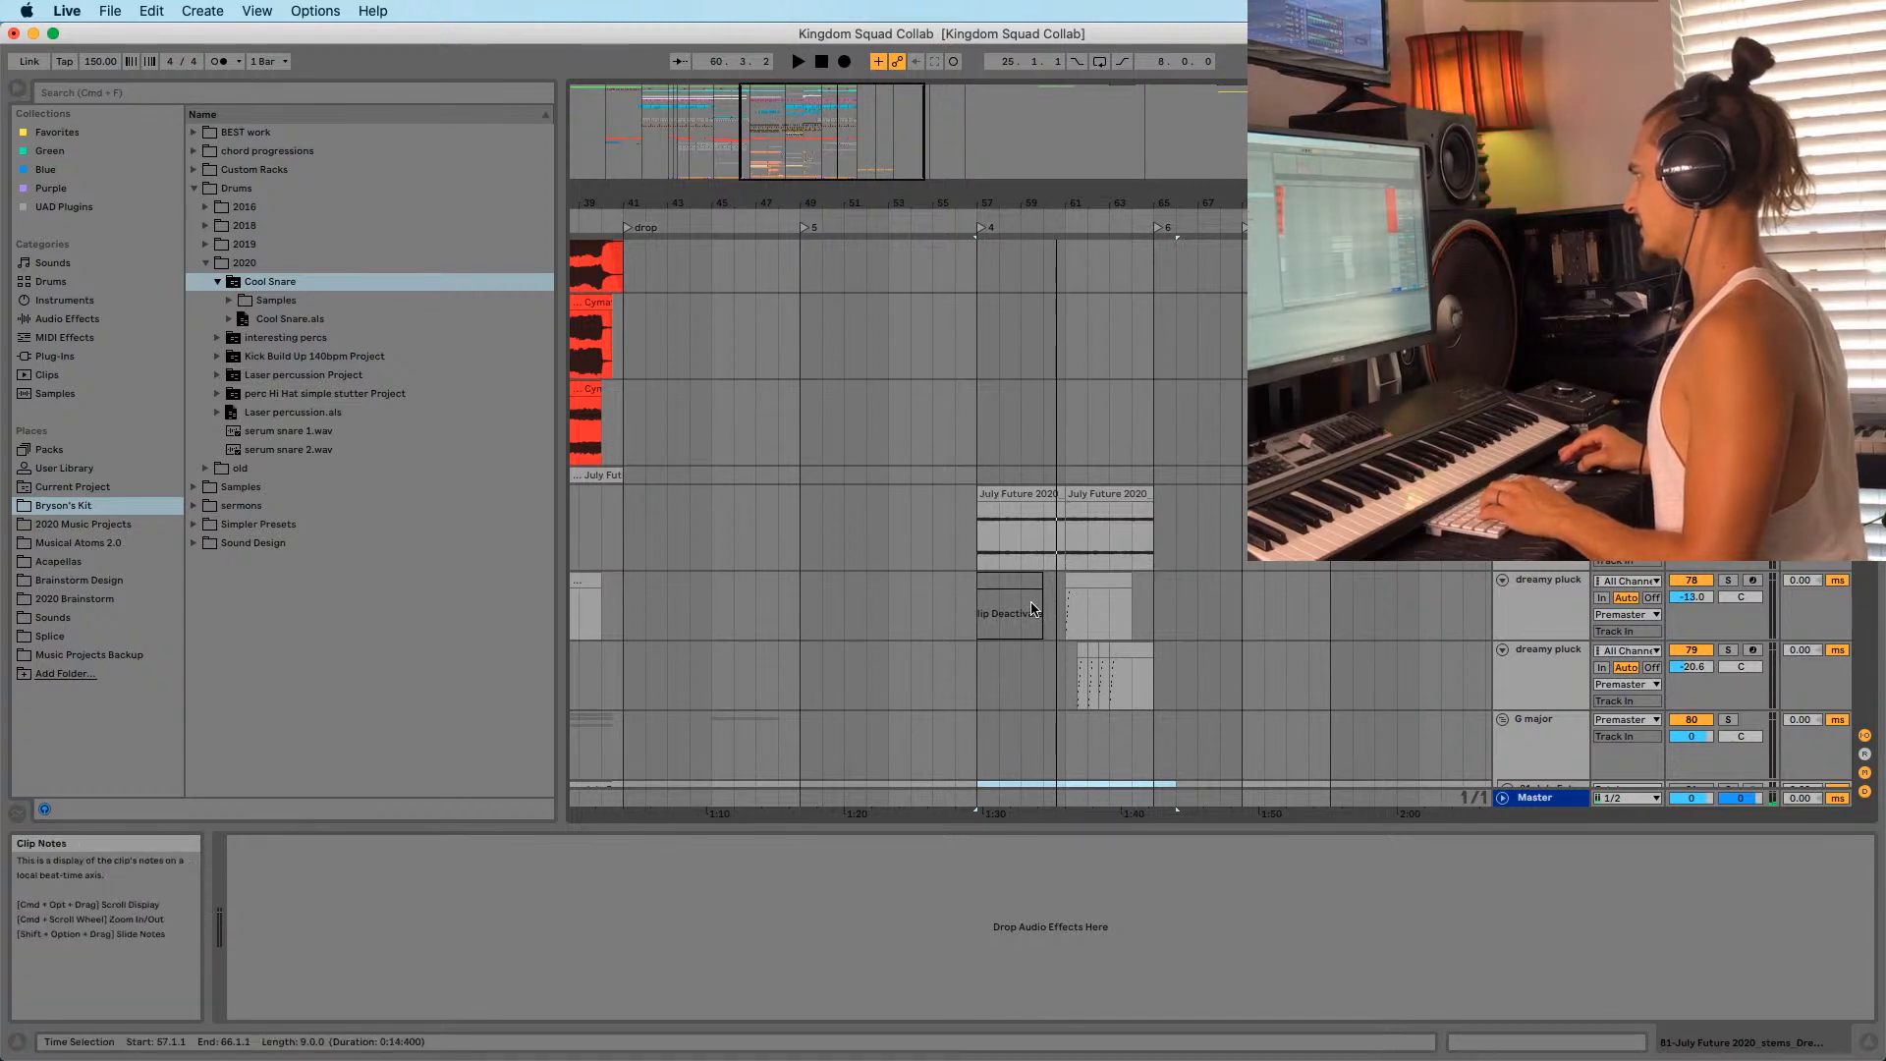
left_click(1000, 497)
left_click(1200, 663, "shift")
key("Delete")
Select bars 57–68 on the dreamy pluck and Sylenth1 tracks and play from bar 57.
scroll(1077, 621, "up", 8)
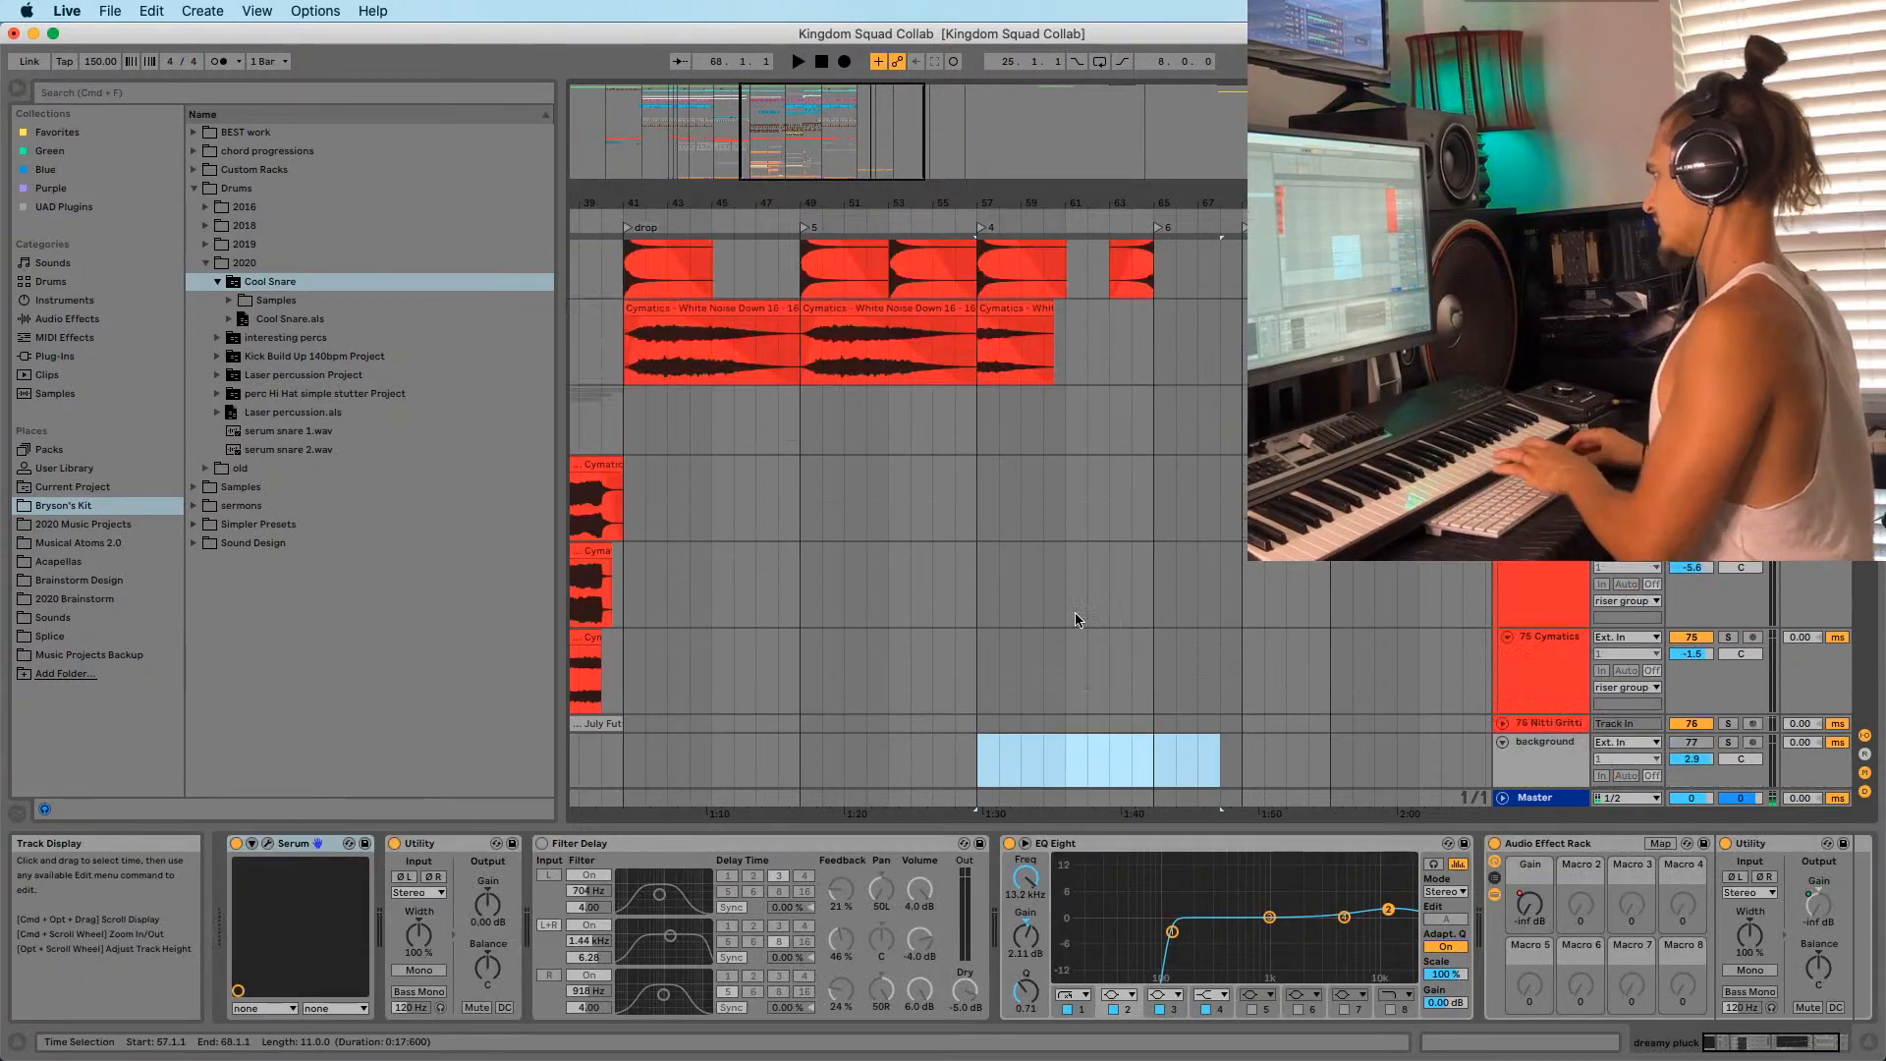
scroll(1051, 604, "up", 6)
scroll(1020, 570, "down", 3)
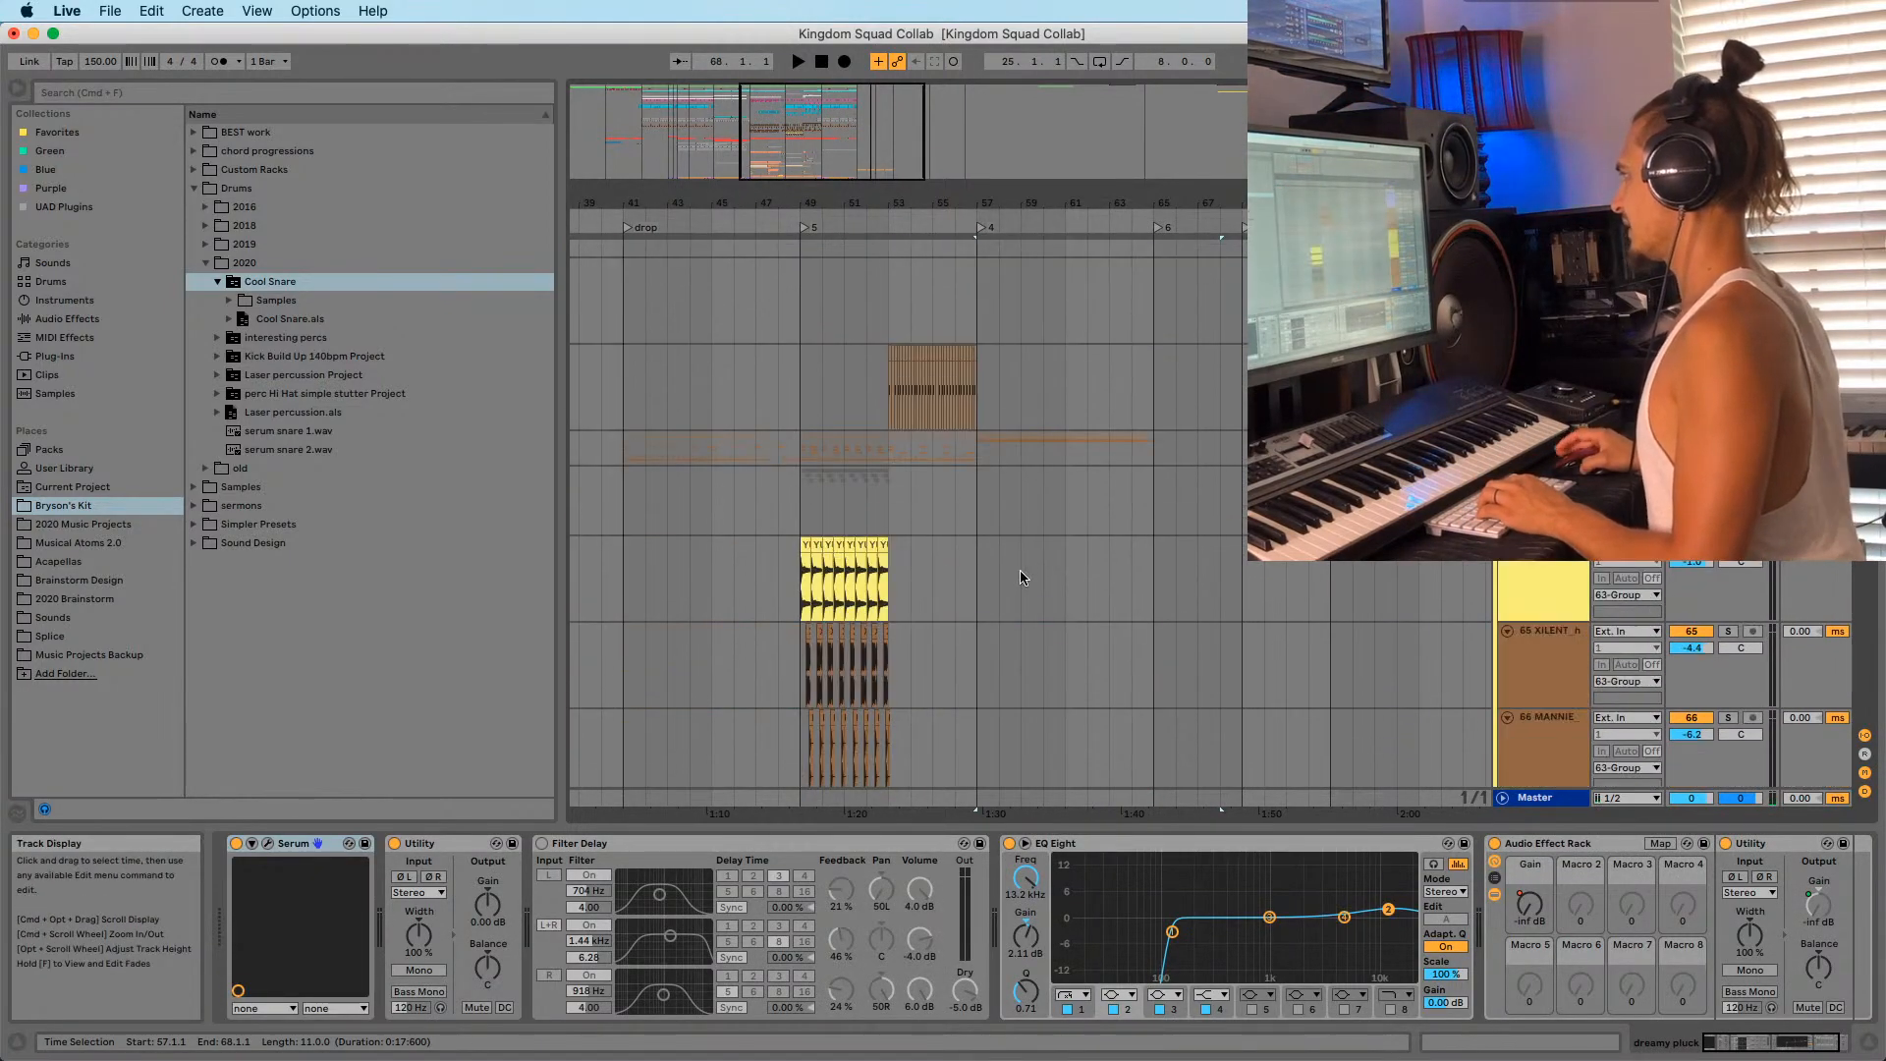
scroll(985, 567, "up", 4)
scroll(987, 567, "up", 1)
left_click(986, 478)
left_click(1211, 367, "shift")
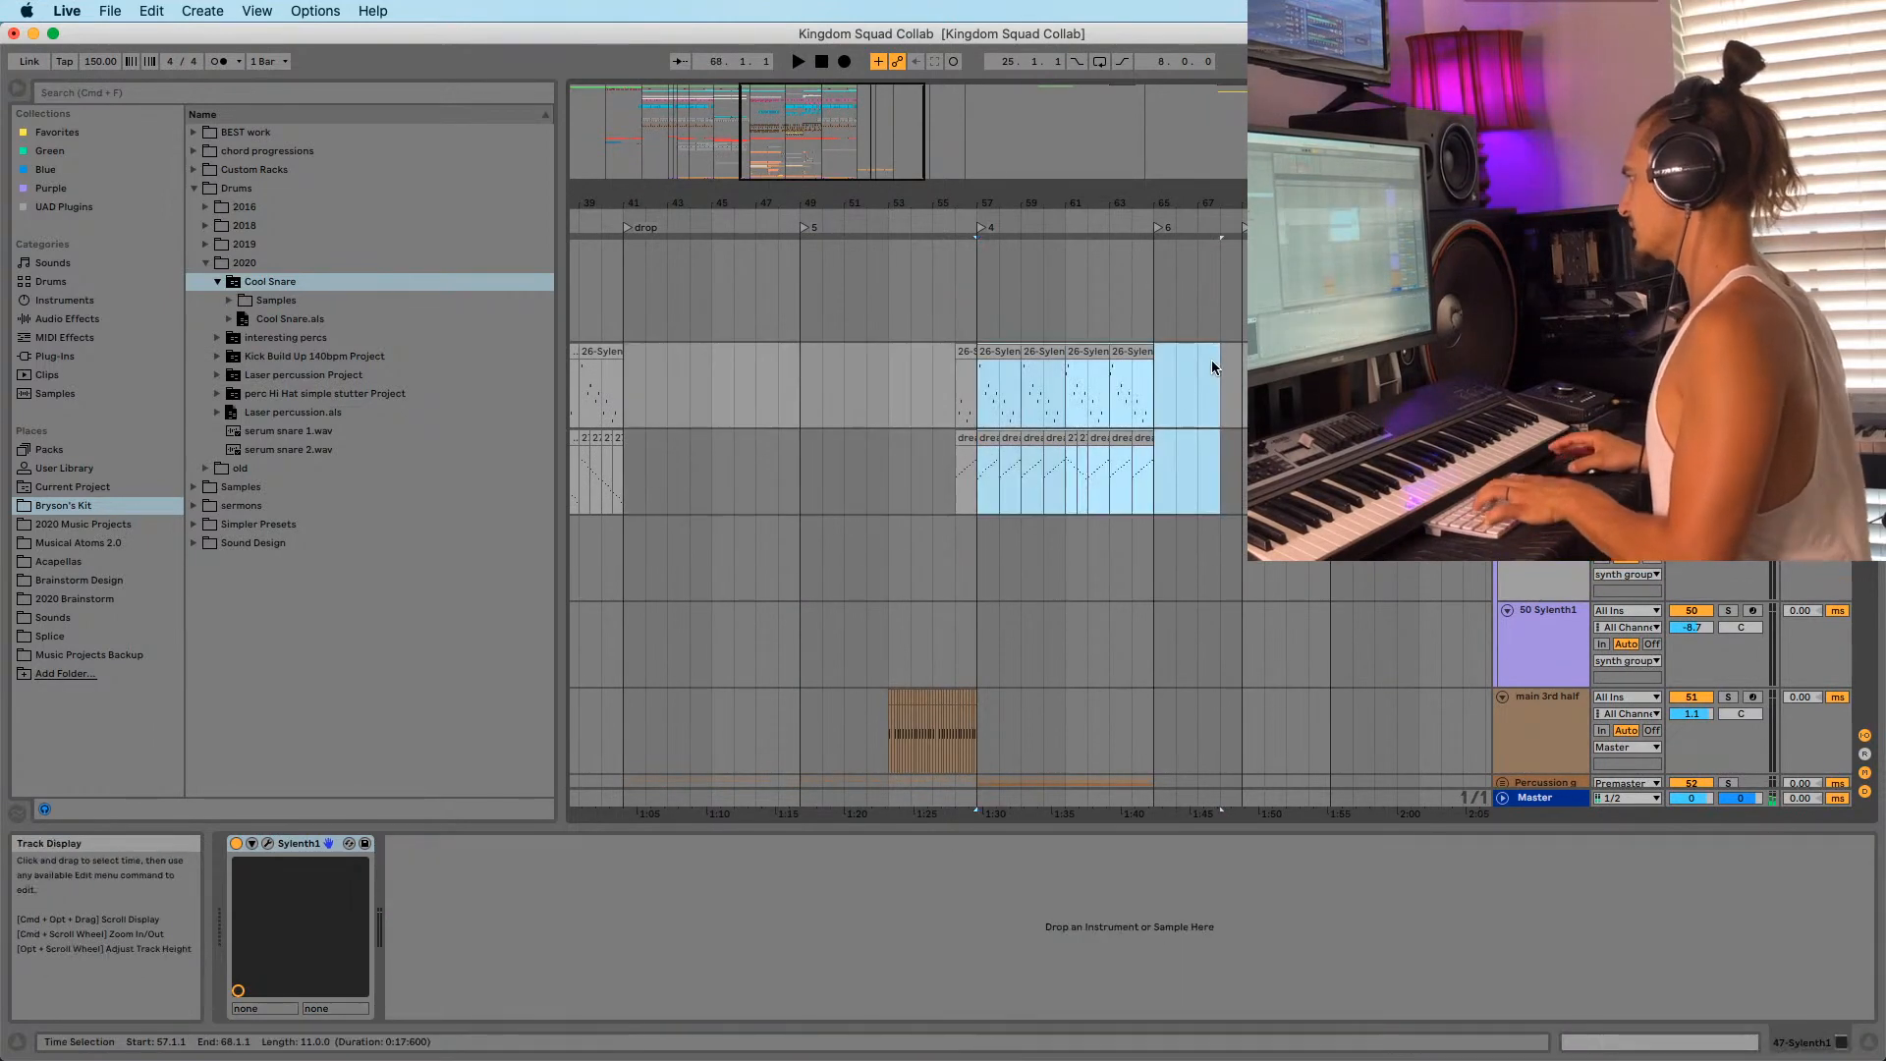
left_click(982, 313)
key("space")
Delete the Sylenth clips in bars 57–65.
scroll(1017, 491, "up", 8)
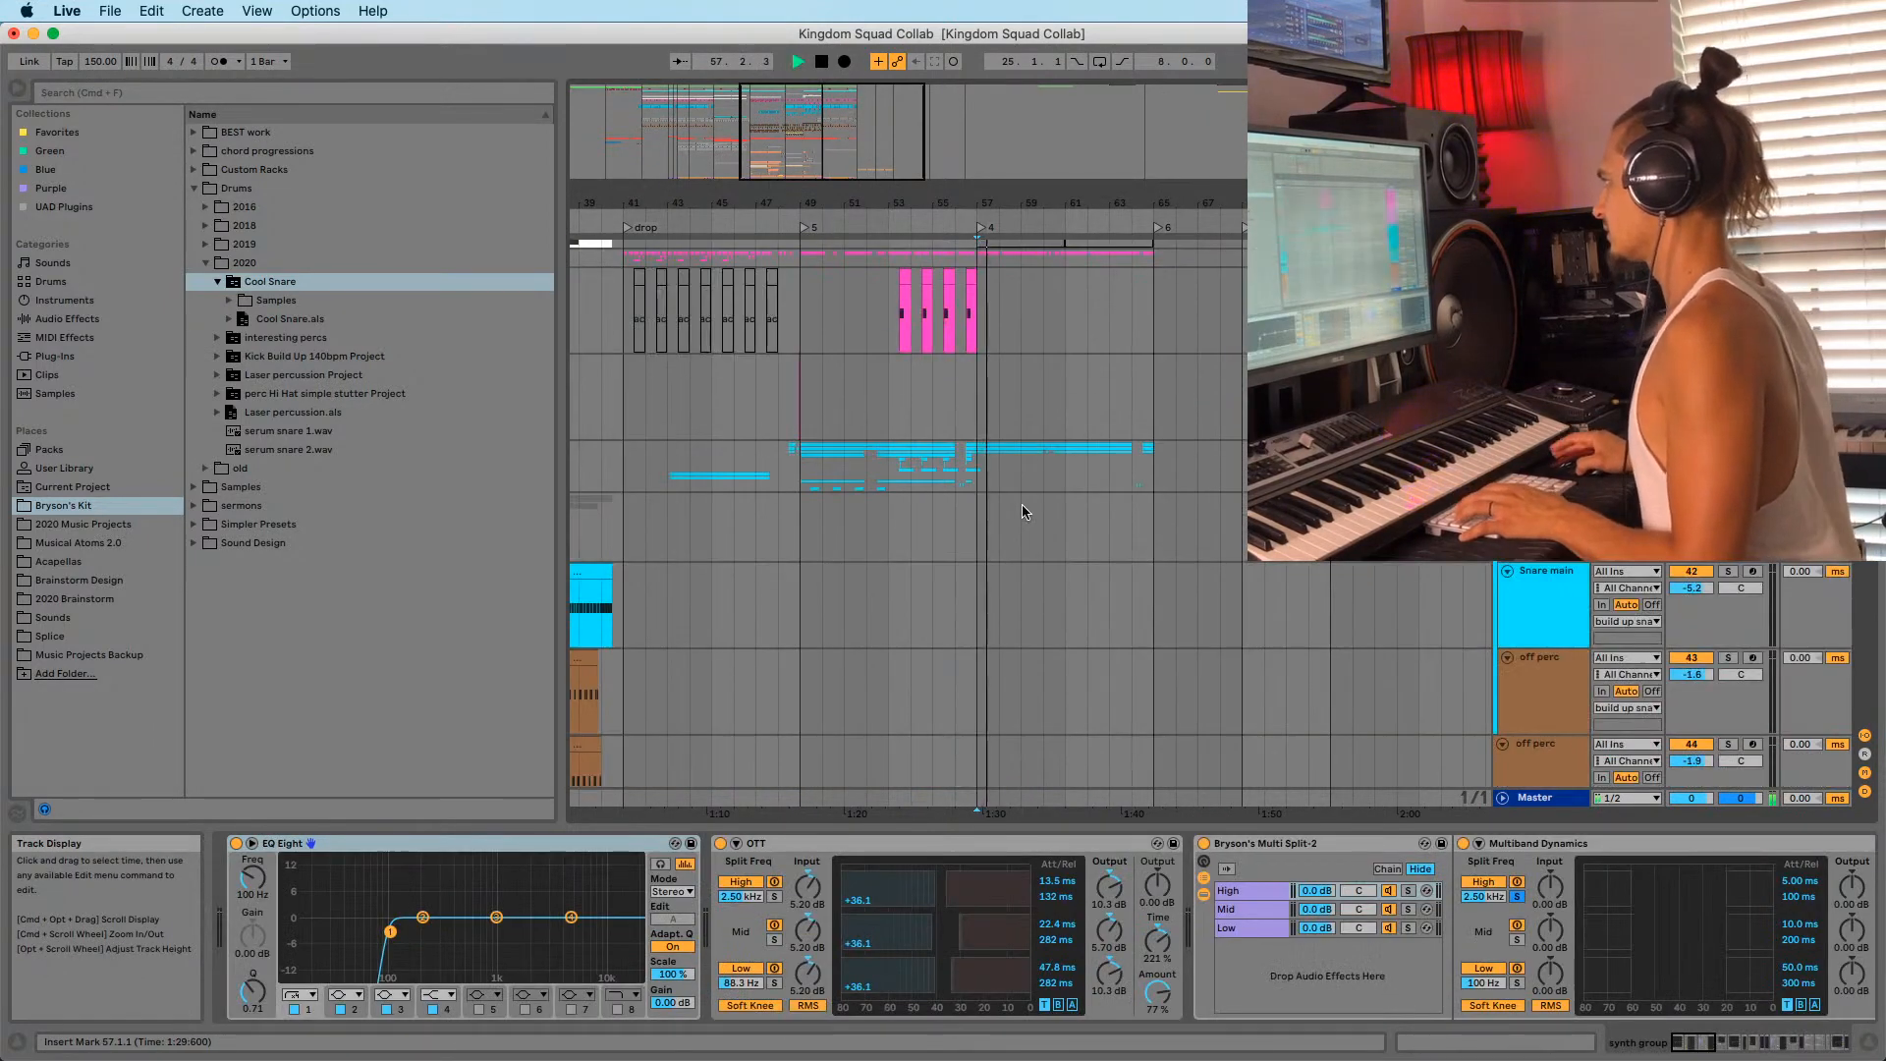
scroll(1020, 515, "down", 3)
left_click(1000, 553)
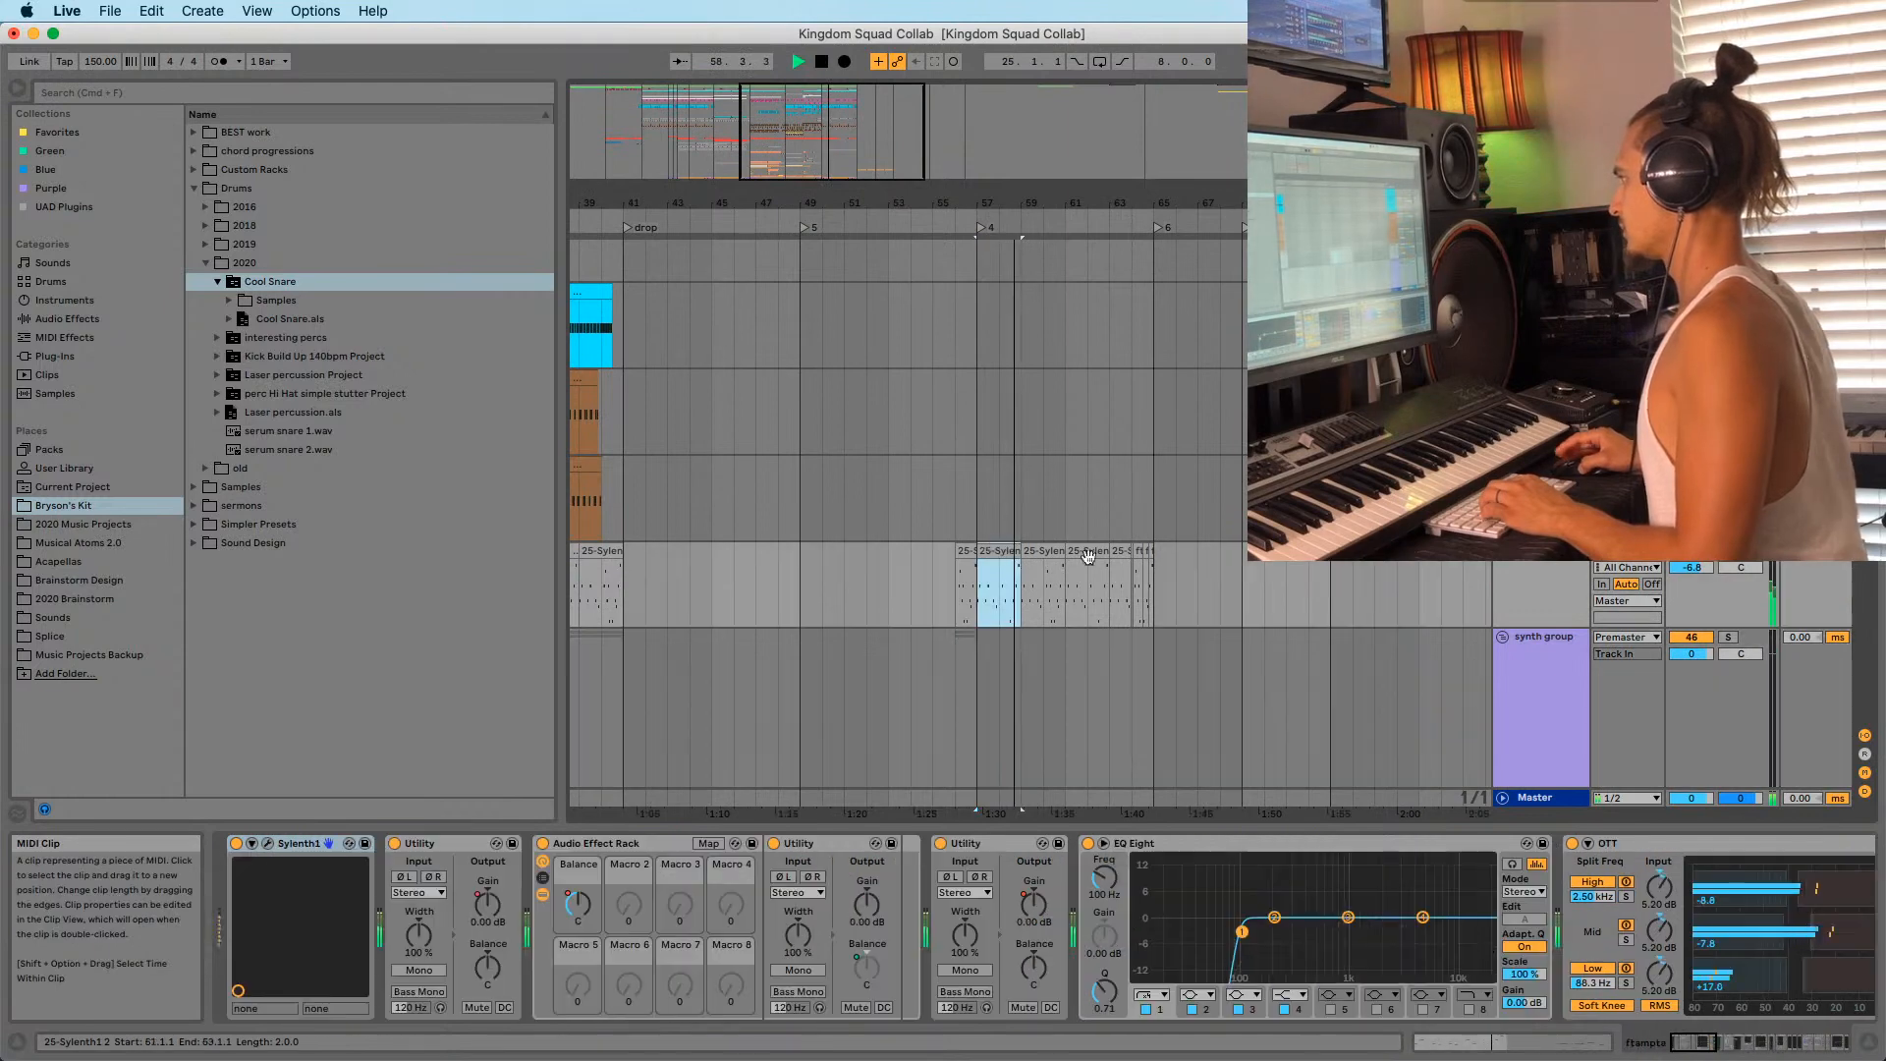
left_click(1157, 575, "shift")
key("Delete")
Restore the Fallin' Love clips at bars 58–66, deactivate them, and play from bar 57.
scroll(1048, 566, "up", 15)
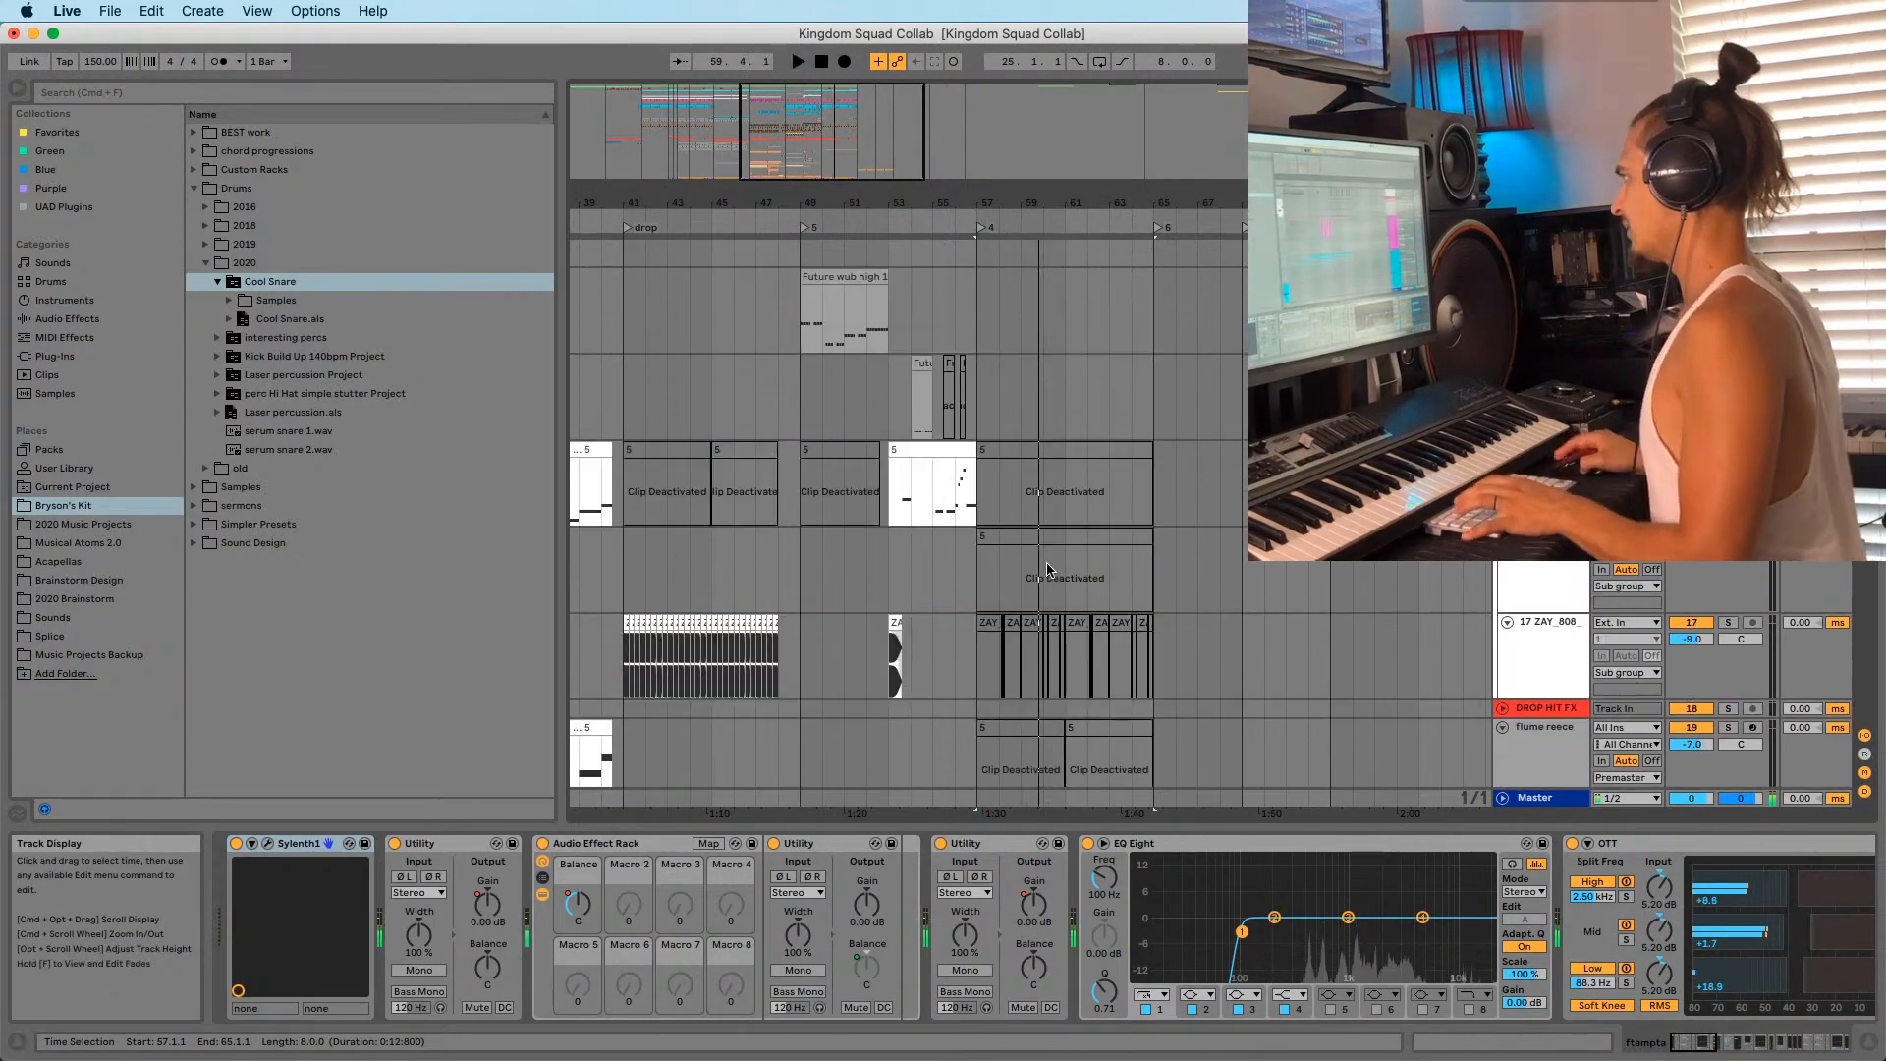
left_click_drag(1003, 670, 1181, 649)
key("space")
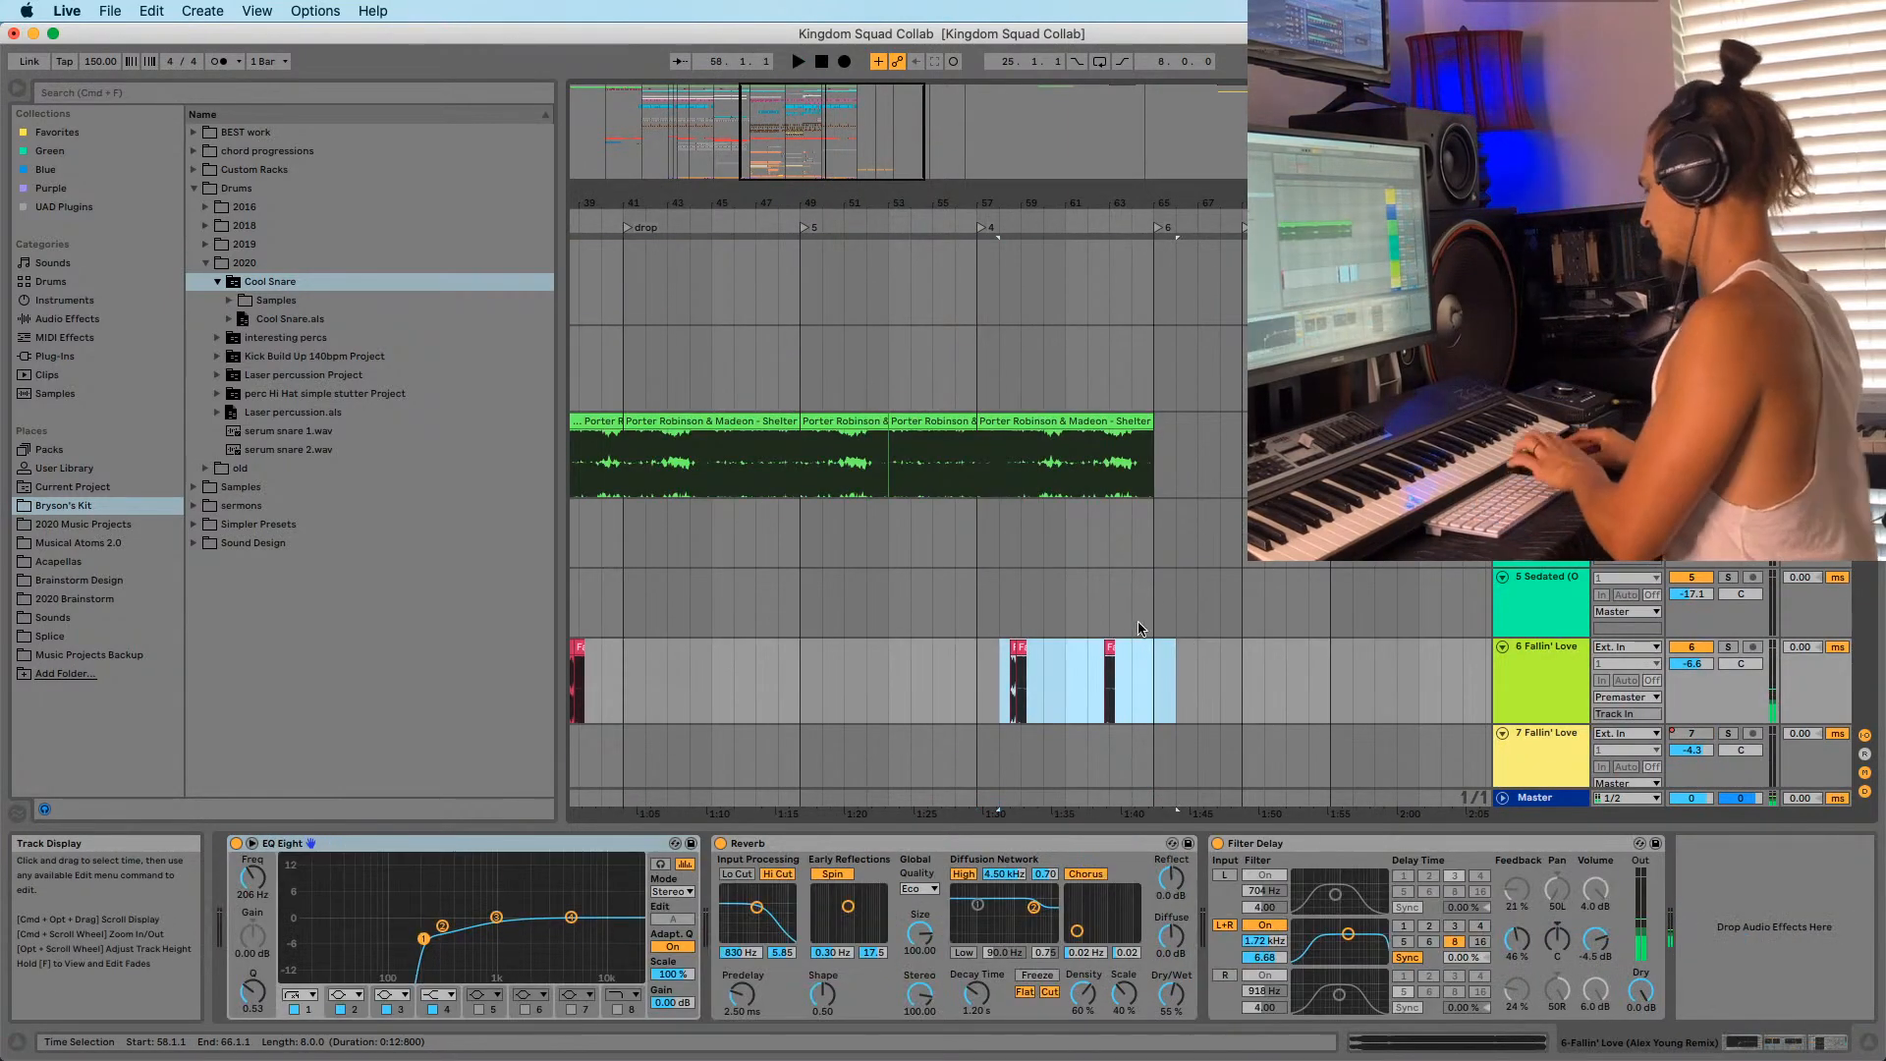
left_click(987, 679)
key("super+z")
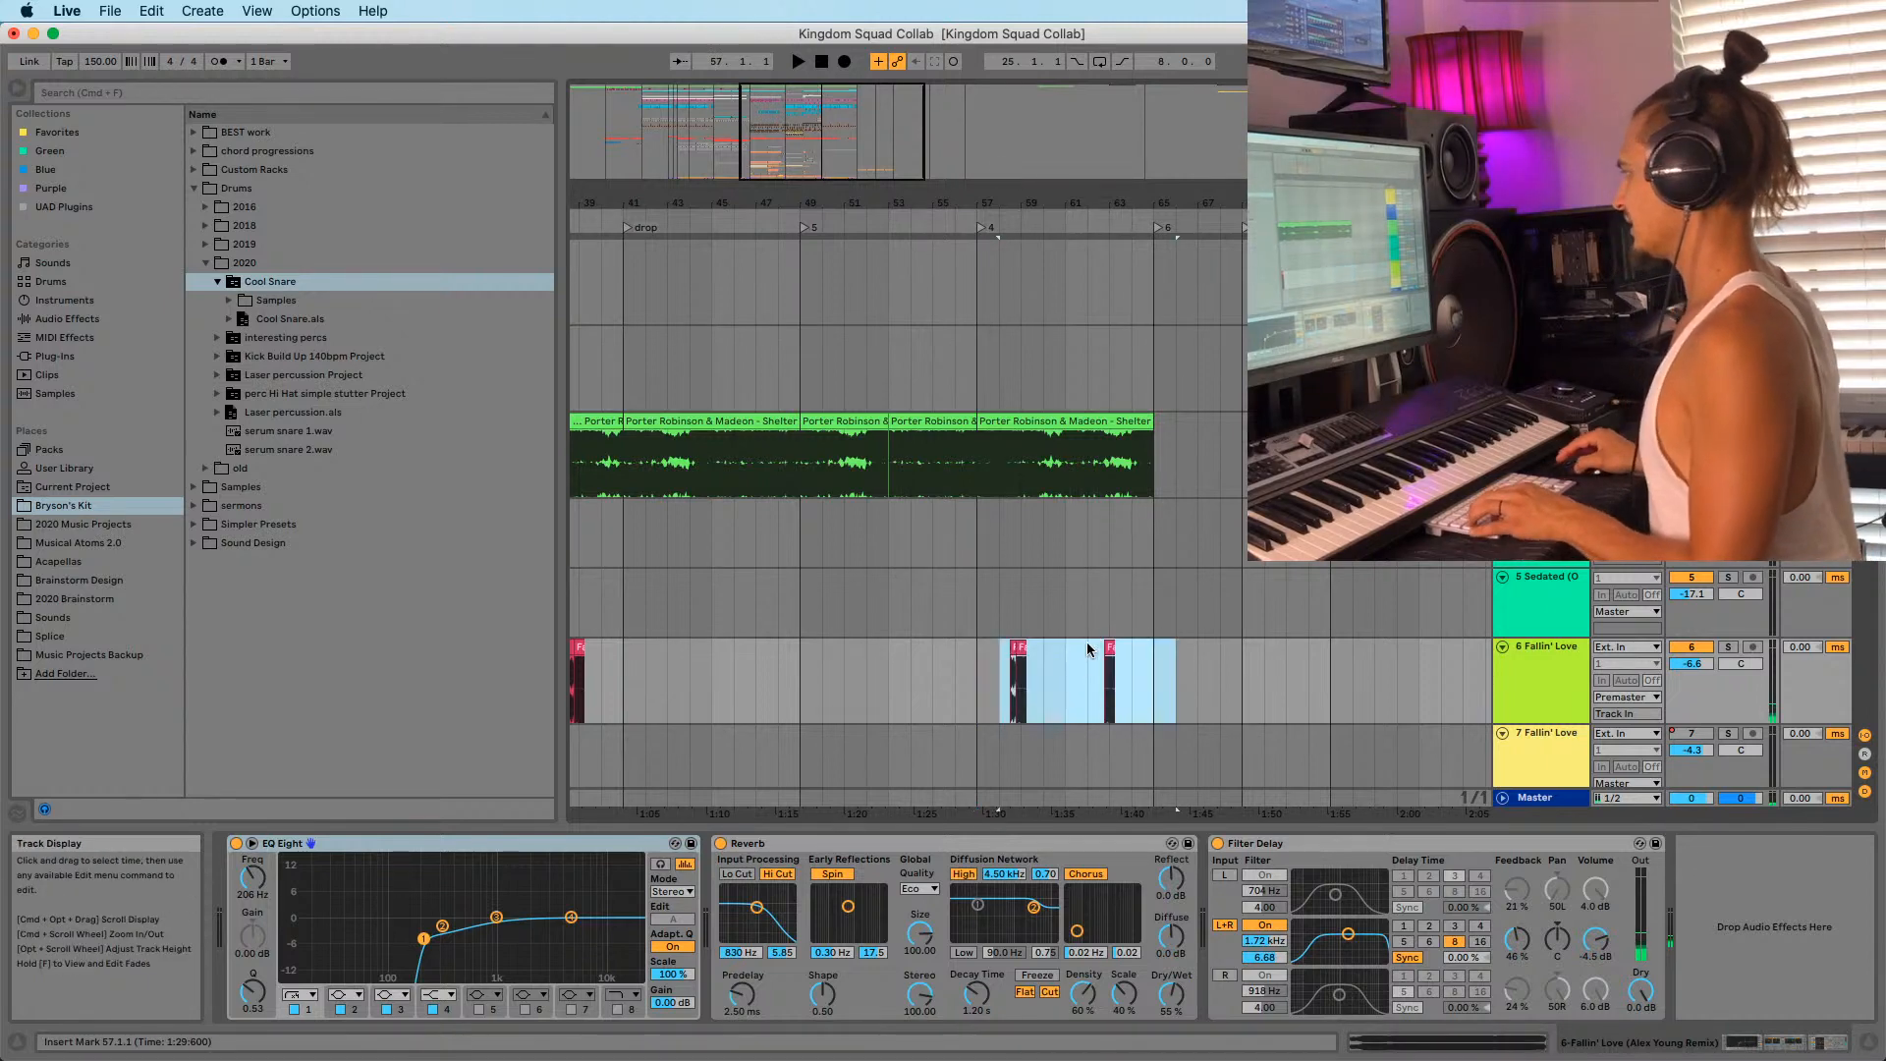
key("0")
left_click(976, 678)
key("space")
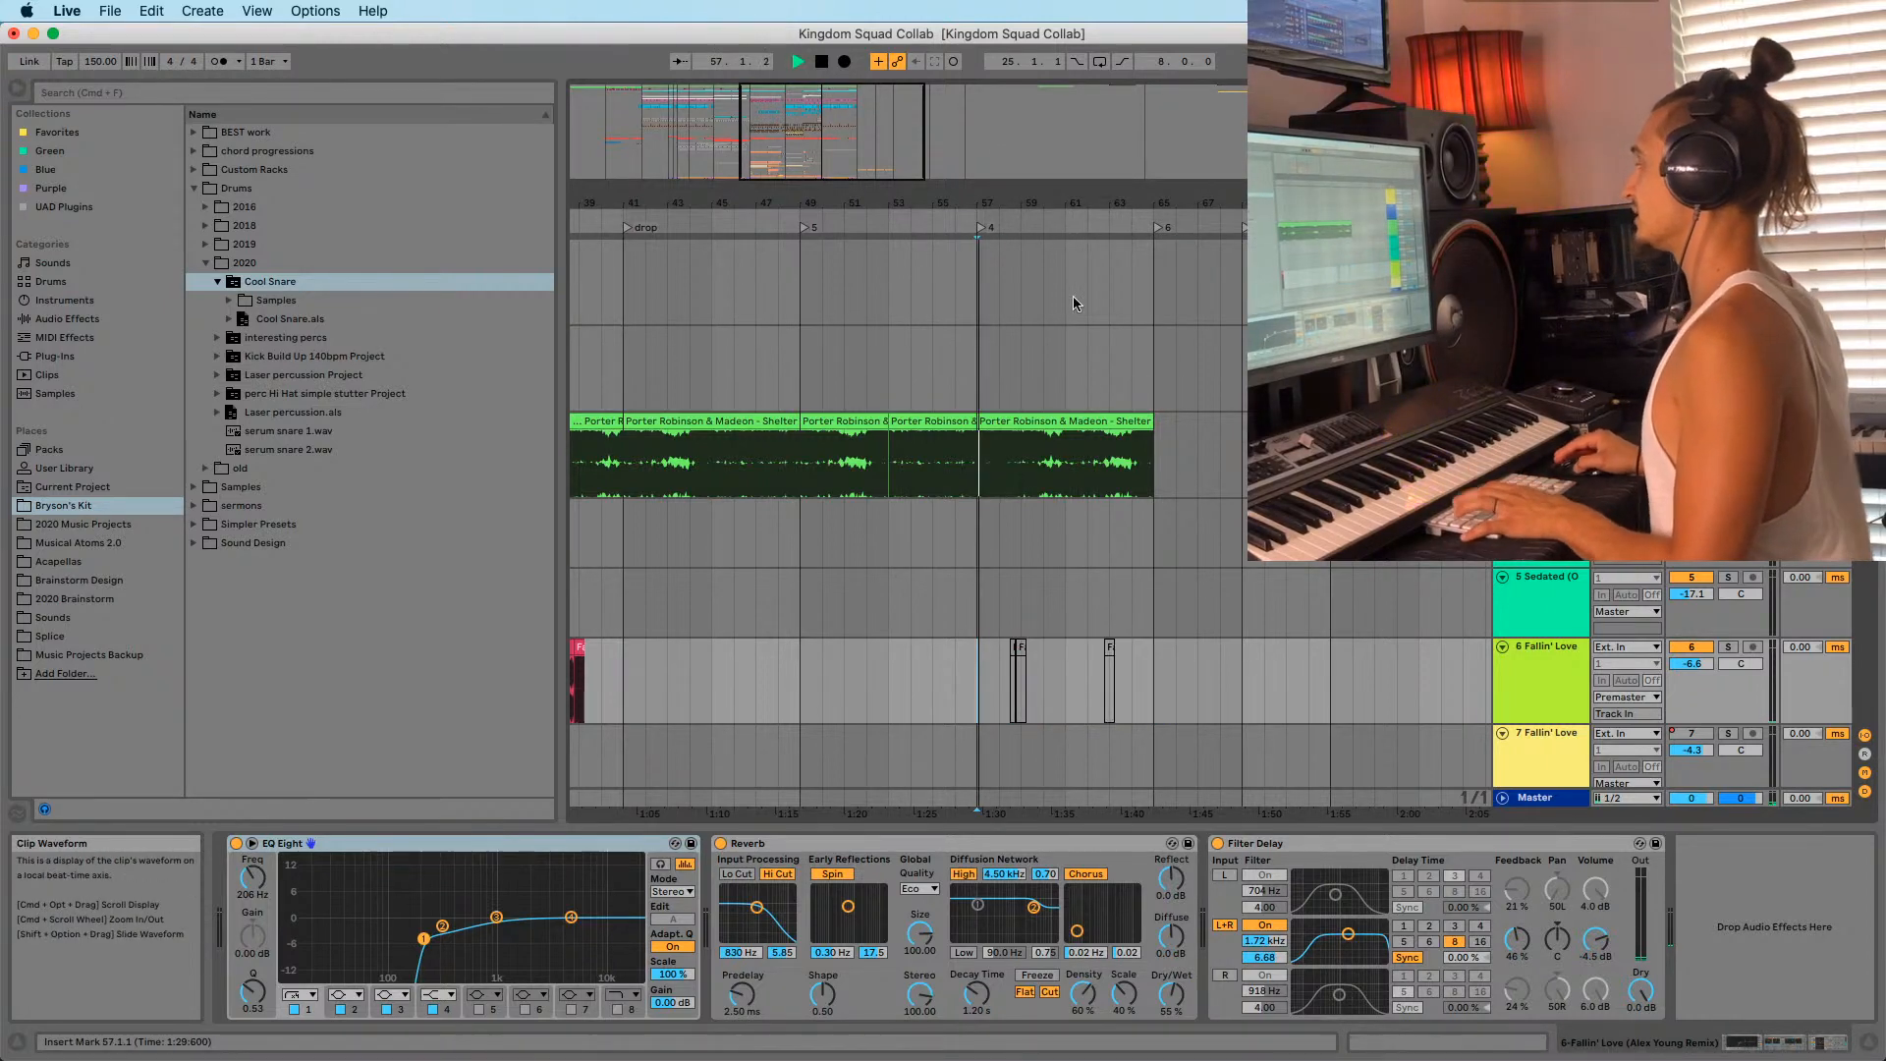
Trial-move the 68-Serum clips from bar 65 to 57, undo it, and show 110-Group's devices.
scroll(1072, 297, "down", 10)
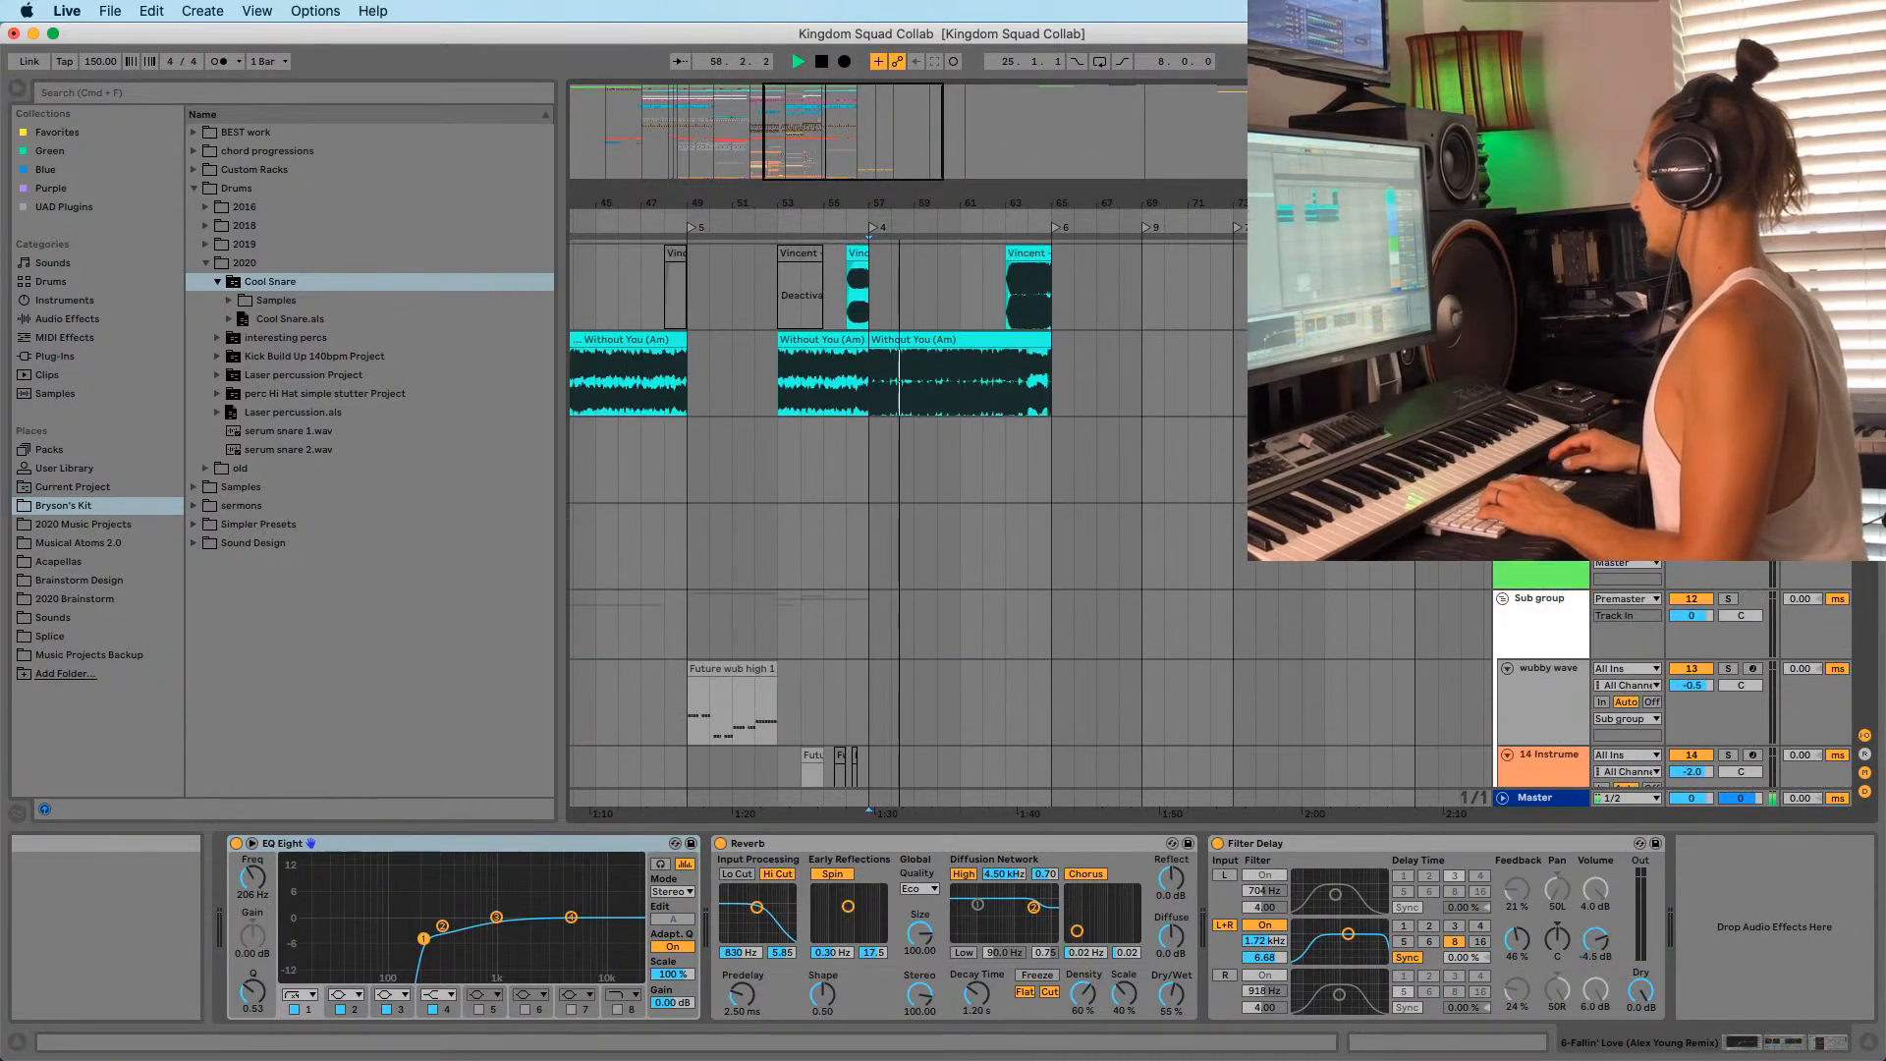
left_click_drag(1865, 285, 1869, 650)
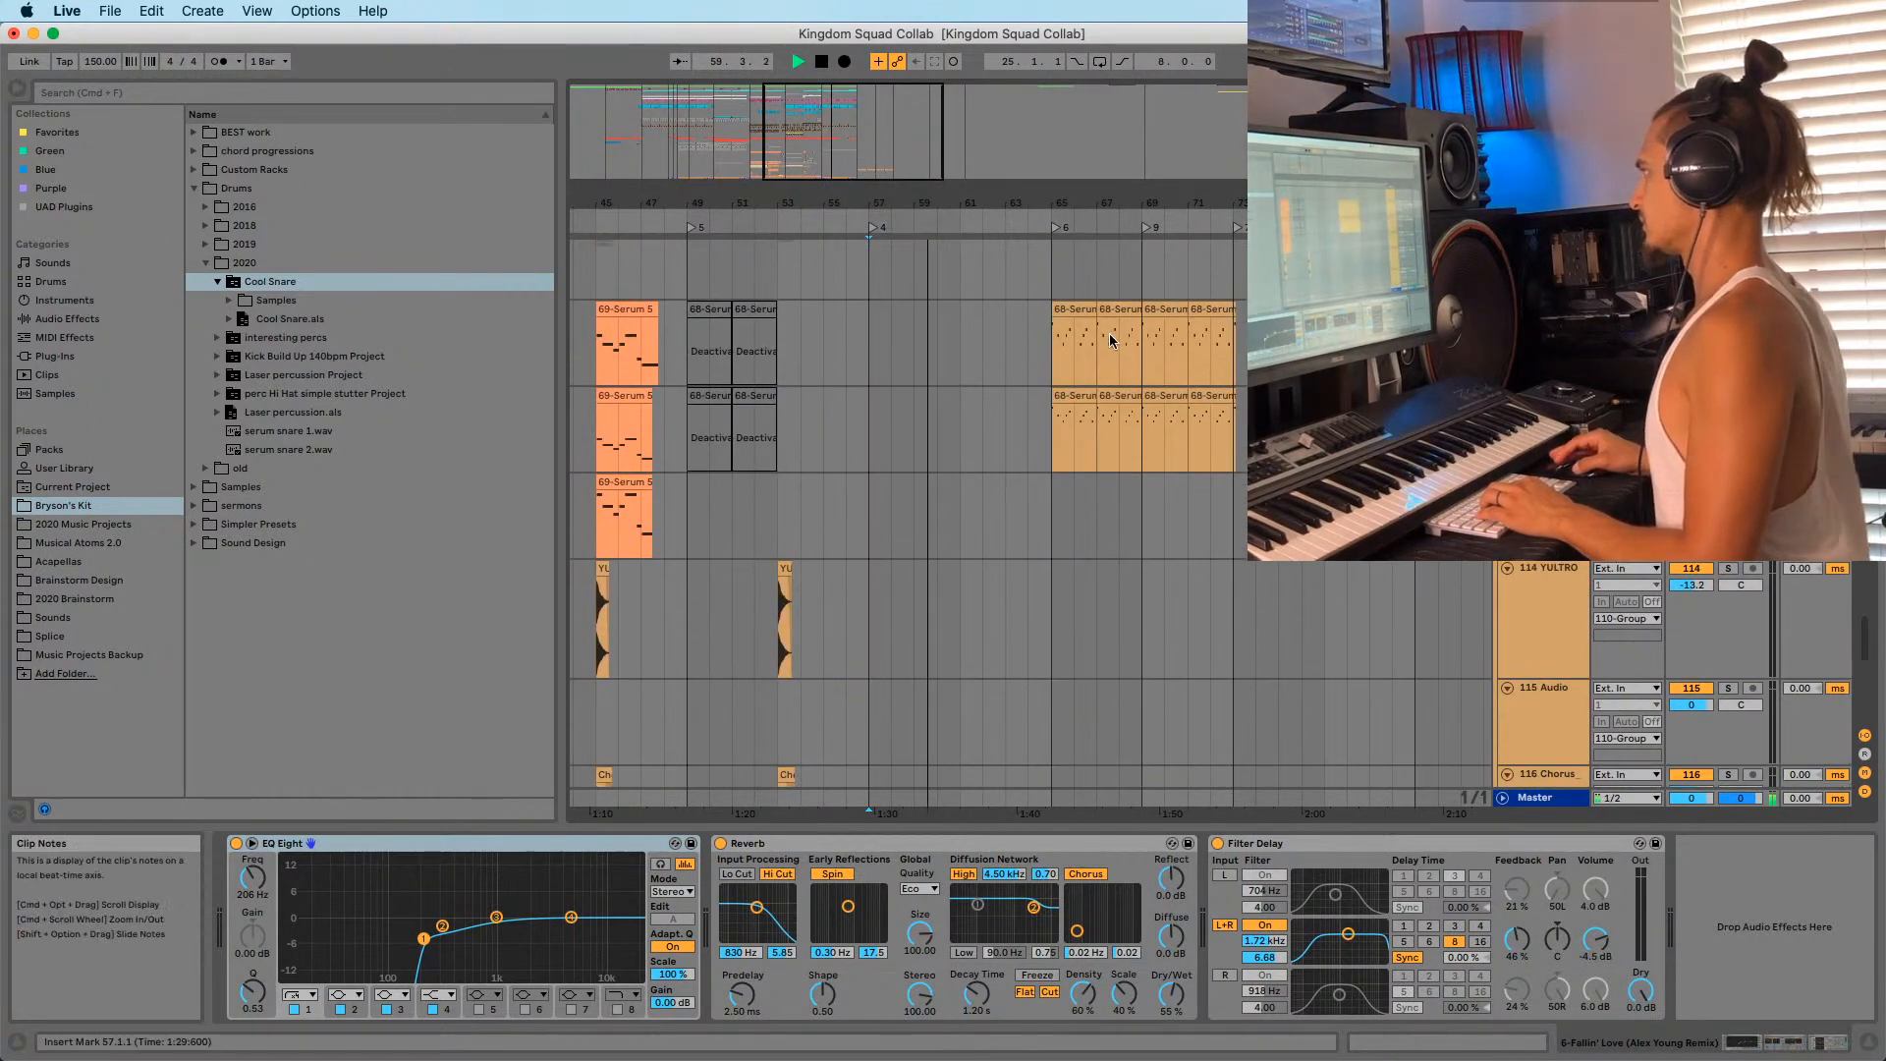
left_click(1072, 309)
left_click(1219, 395, "shift")
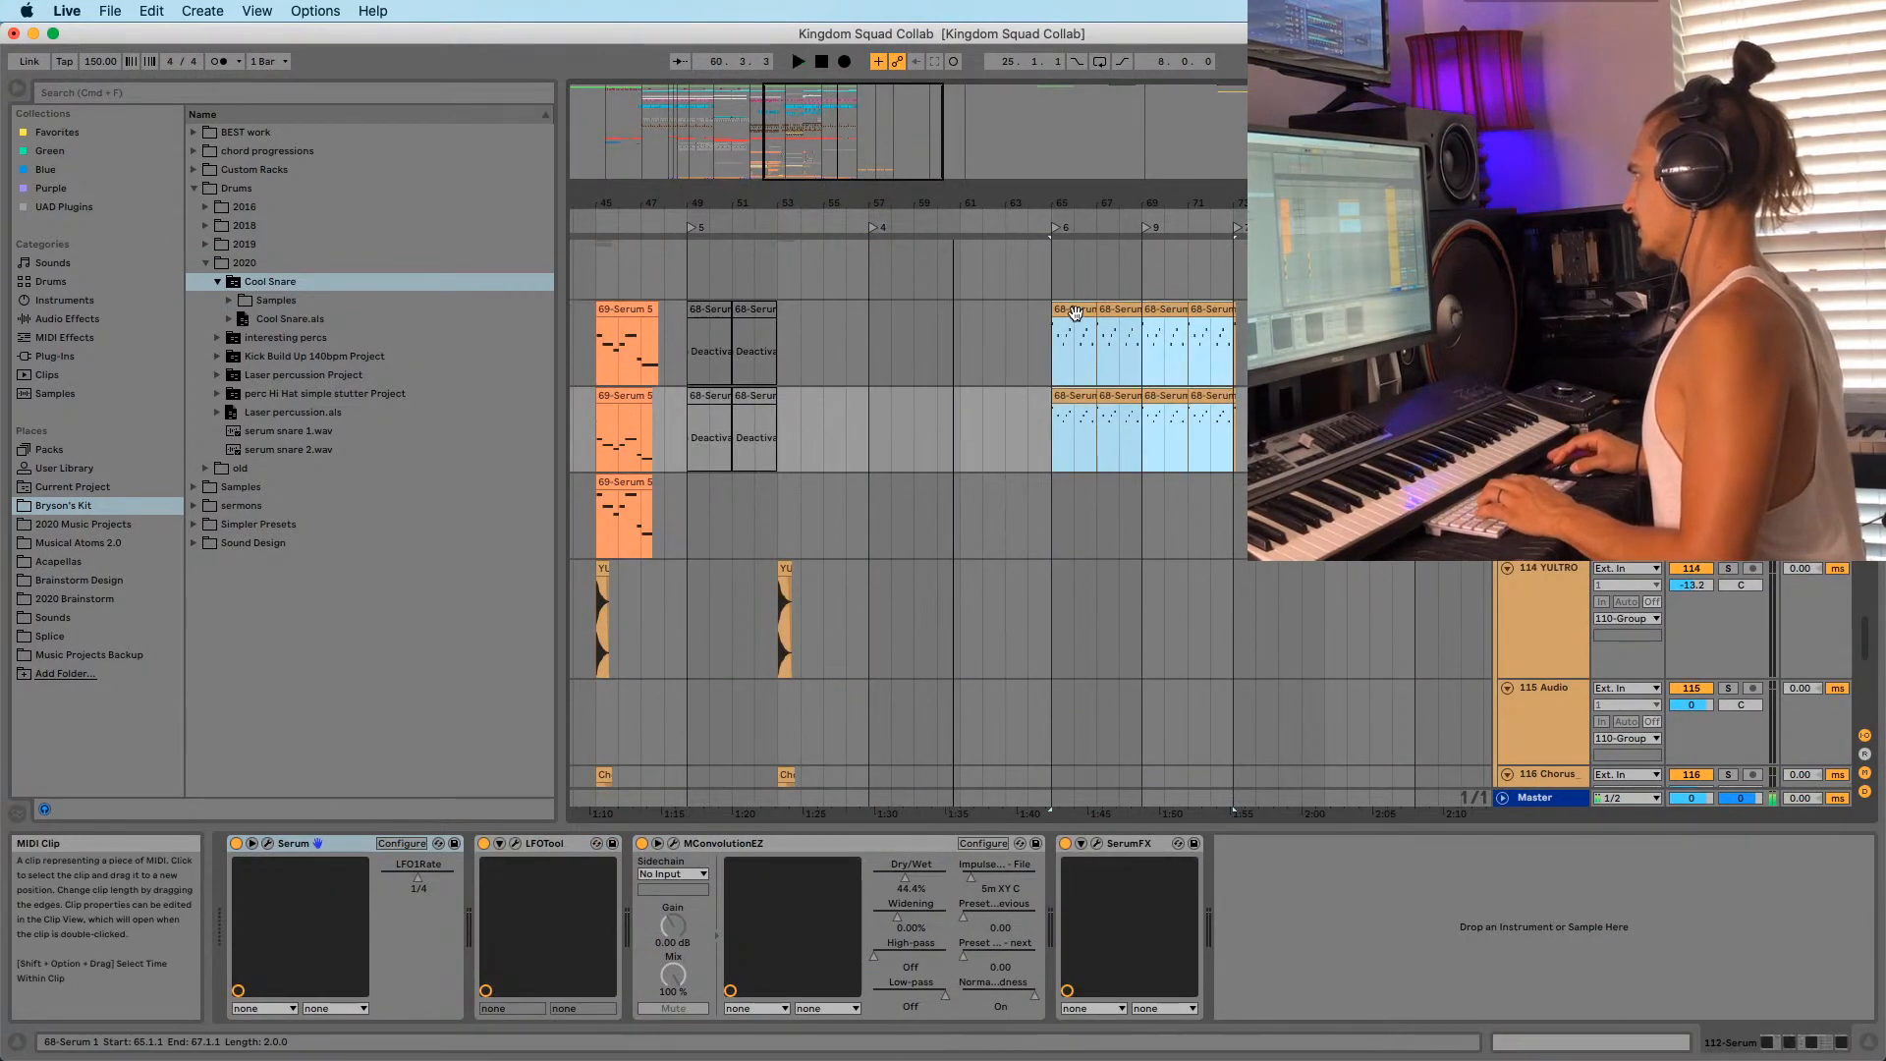
left_click_drag(1075, 312, 880, 358)
key("space")
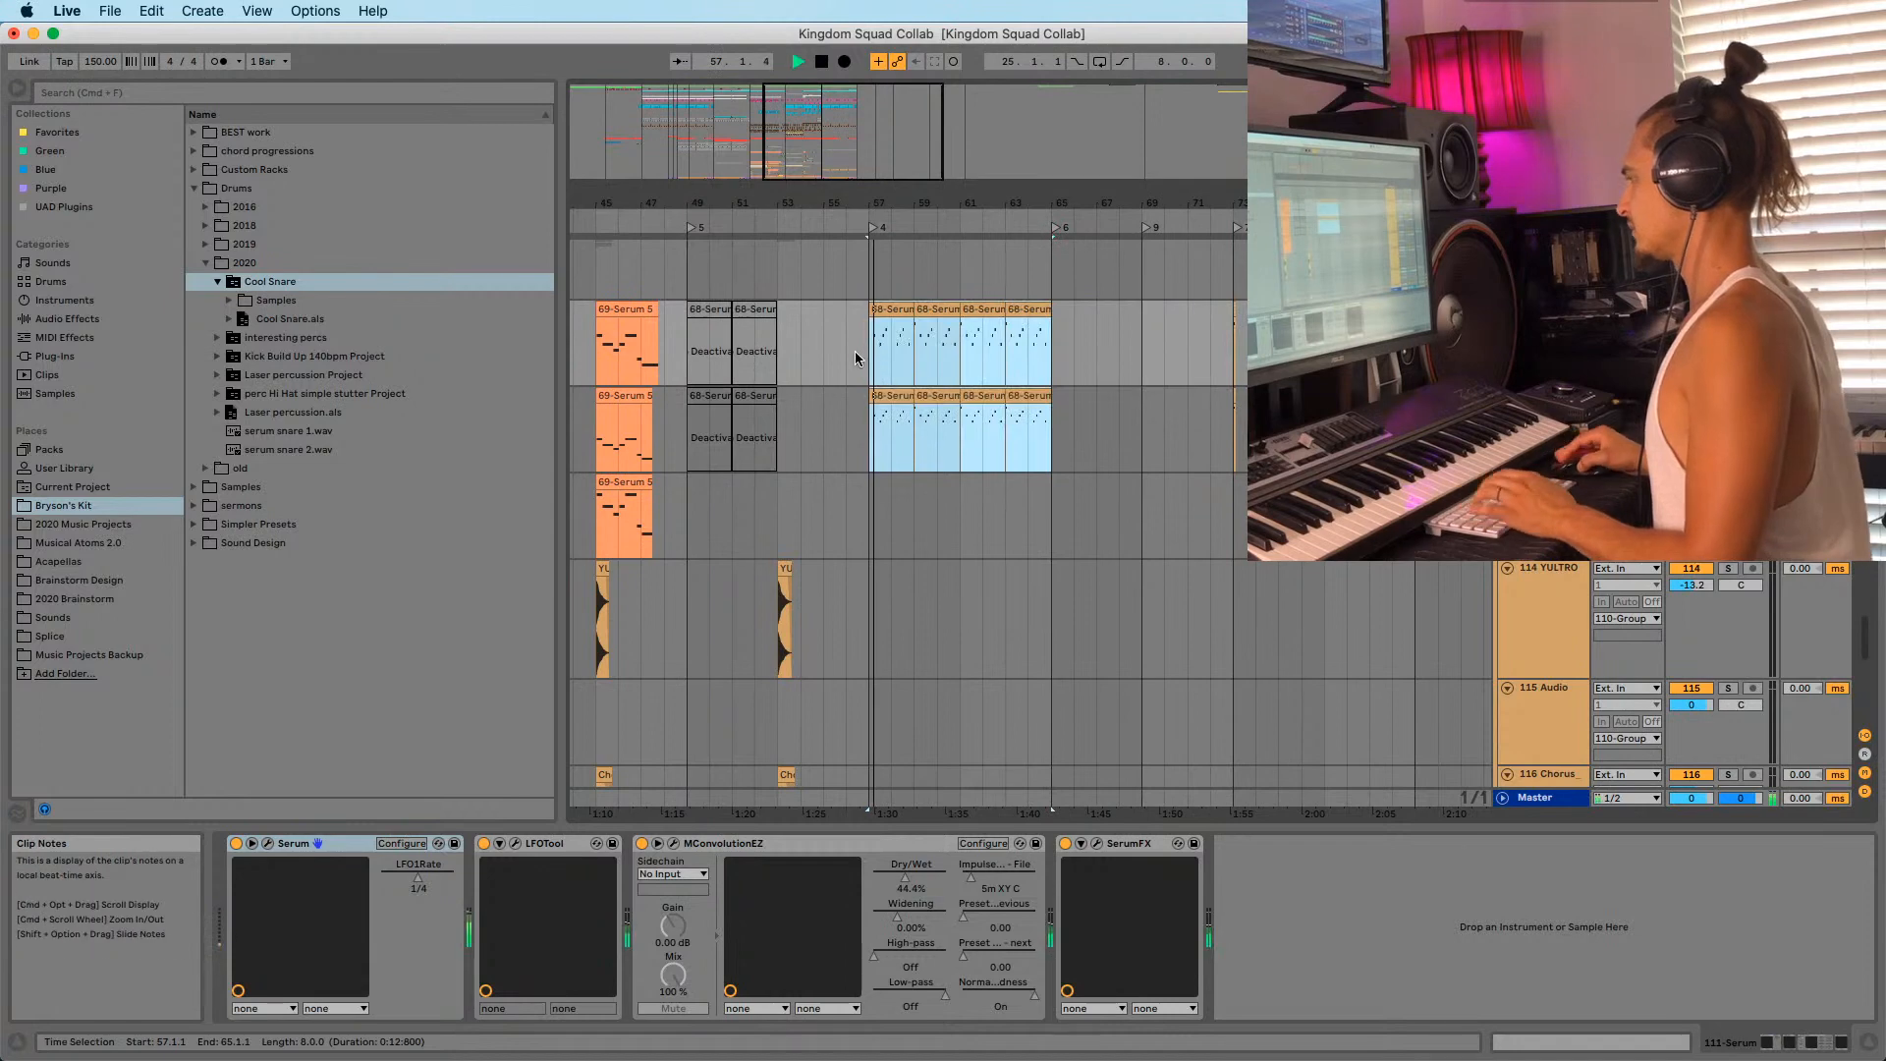
left_click(854, 372)
scroll(1029, 521, "up", 5)
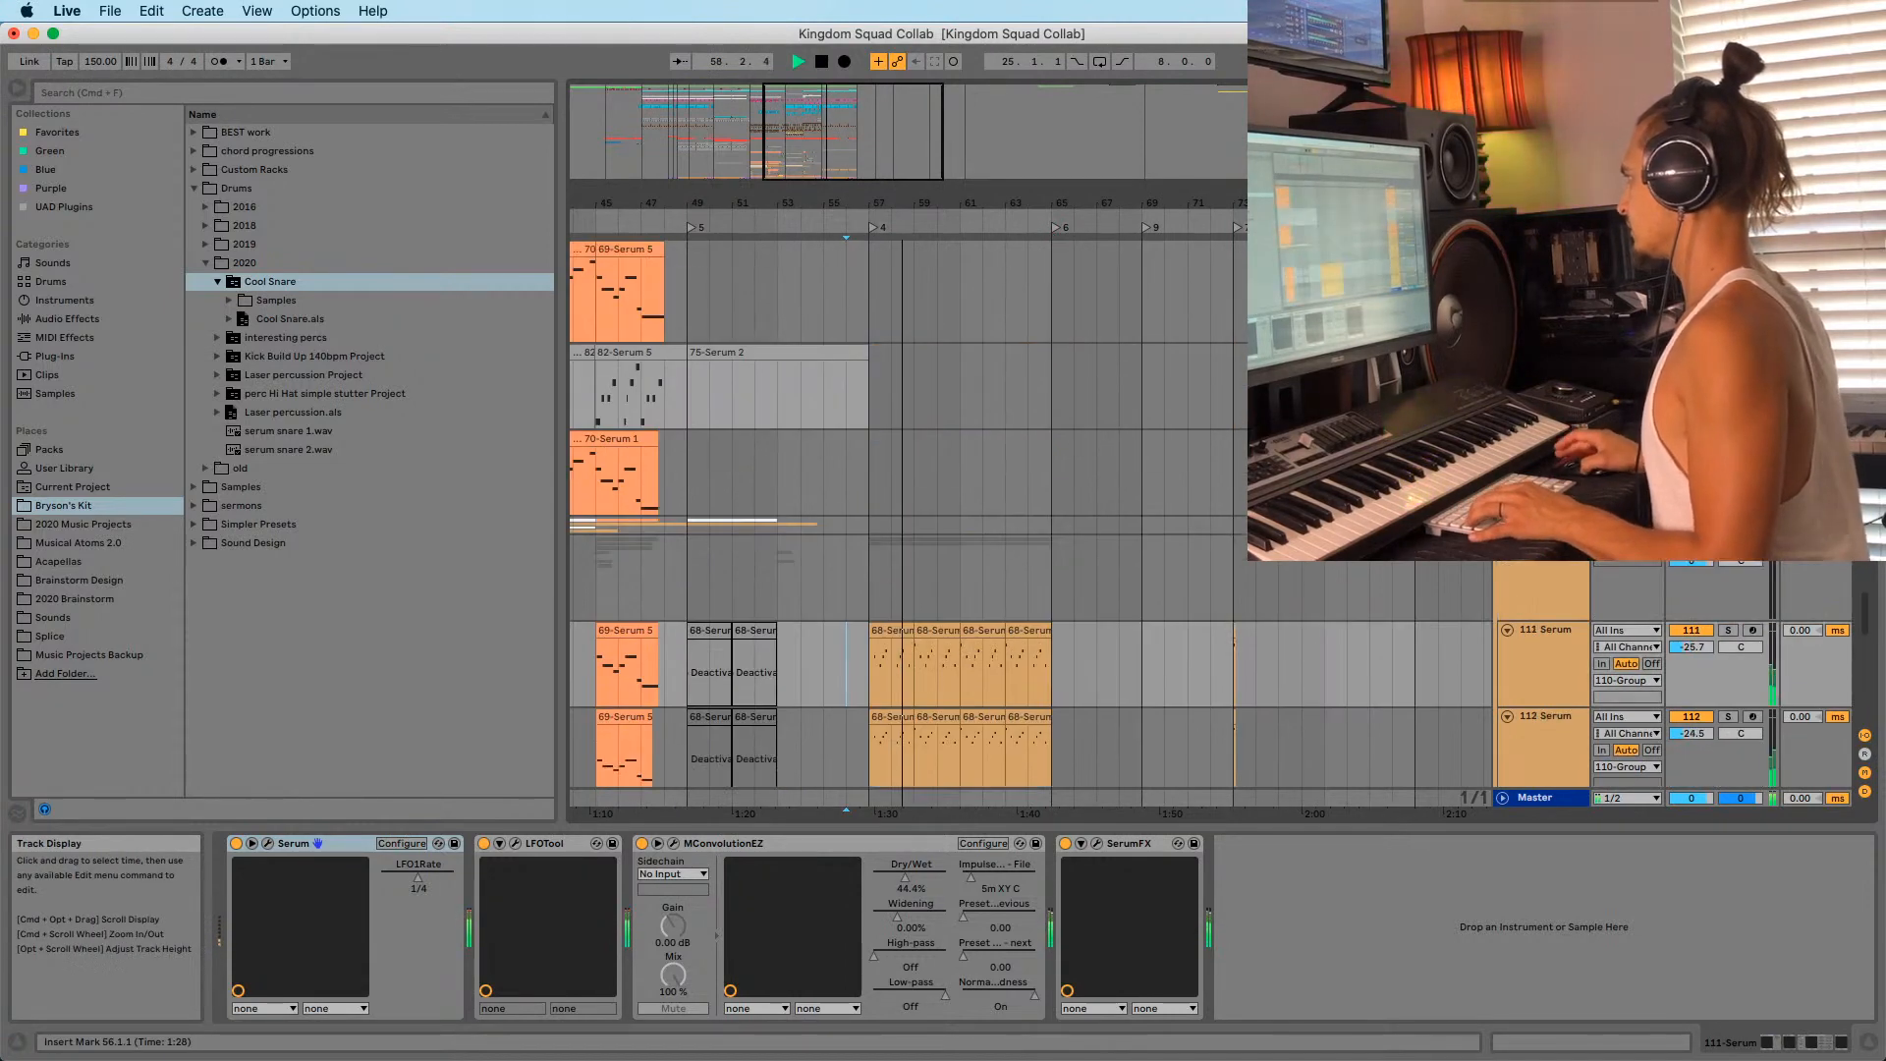
key("super+z")
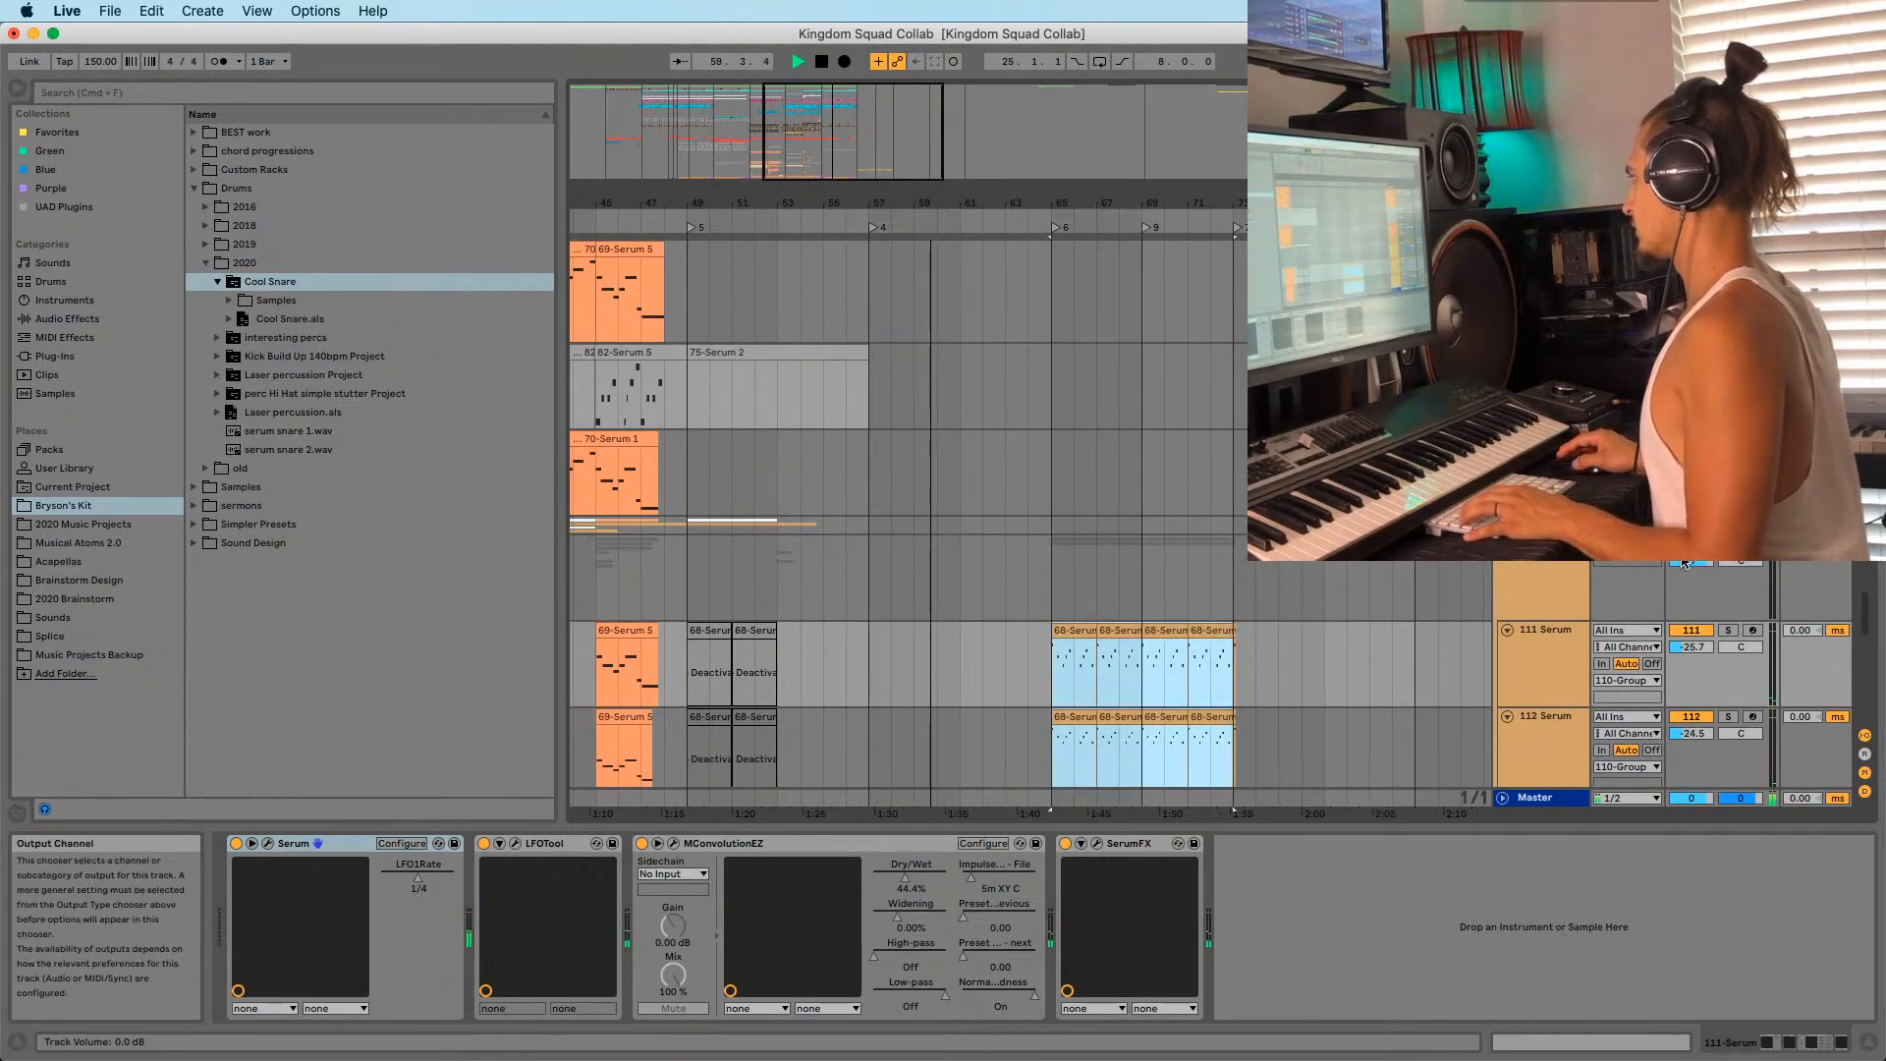
left_click(1530, 574)
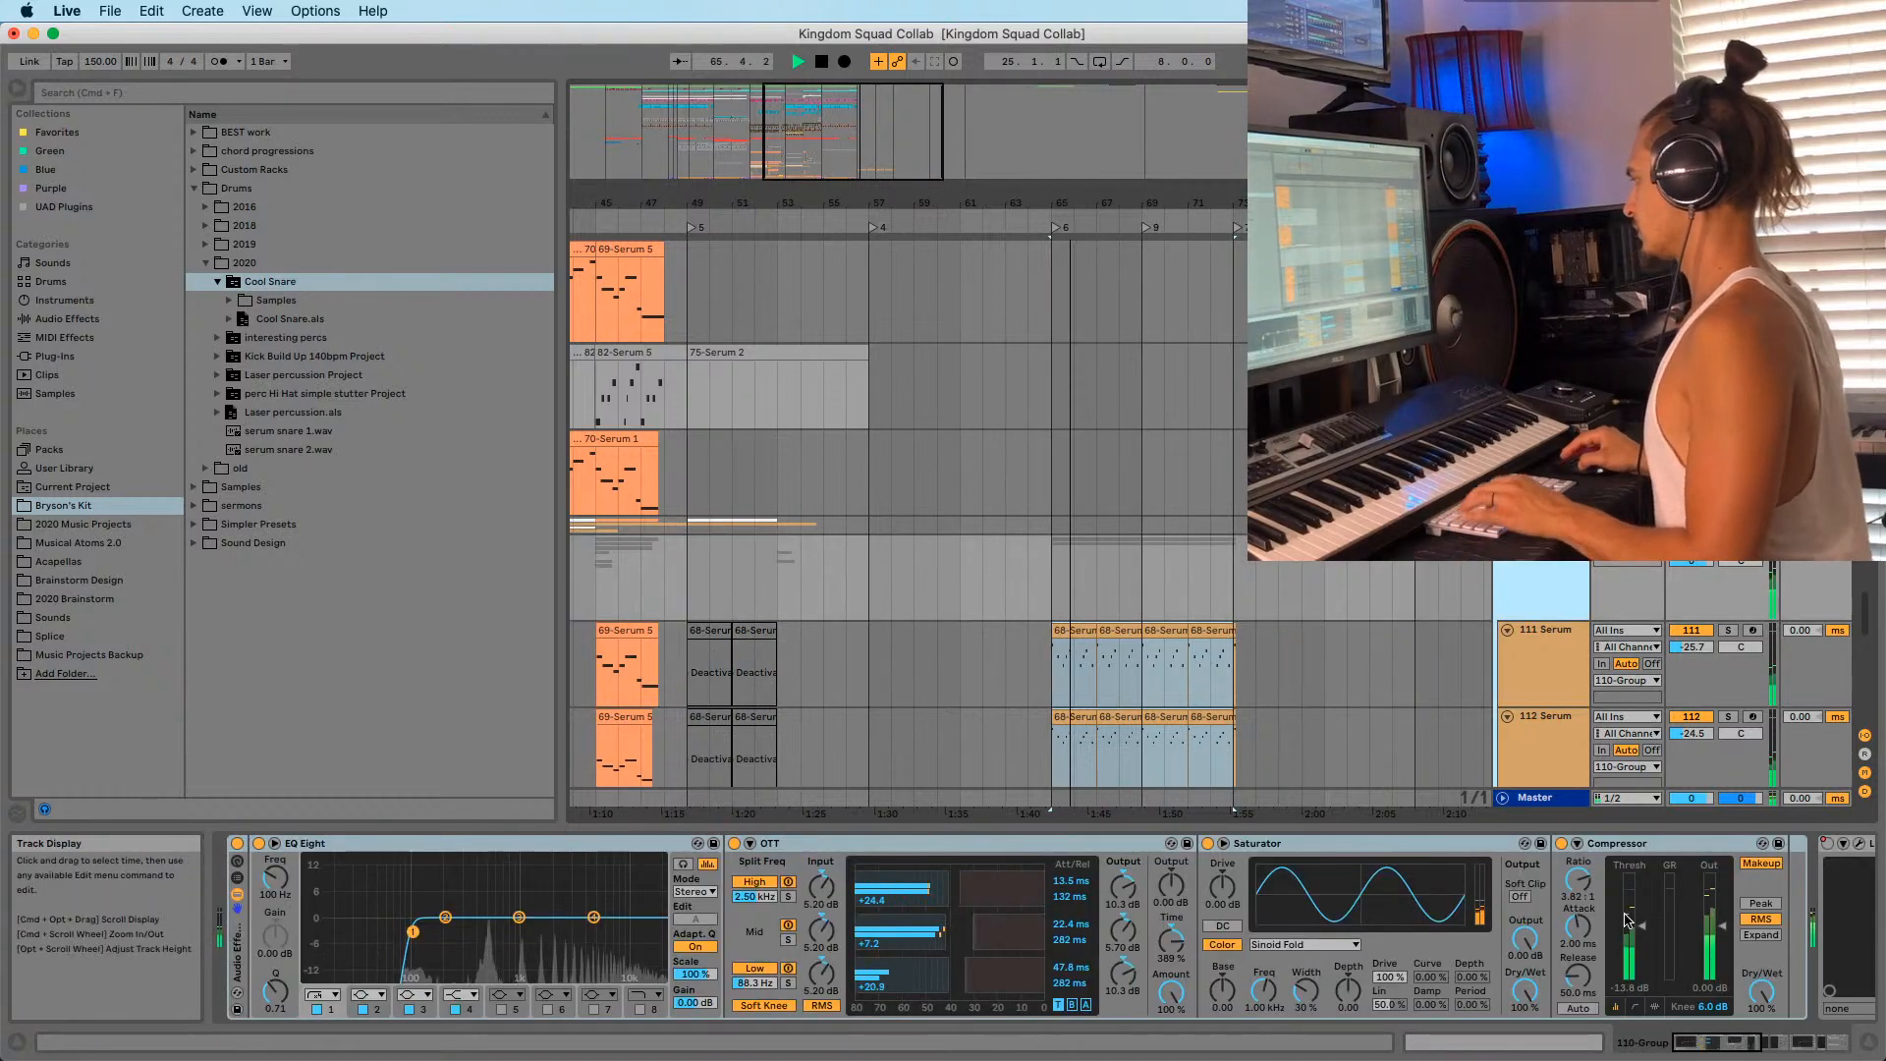
left_click(1842, 1051)
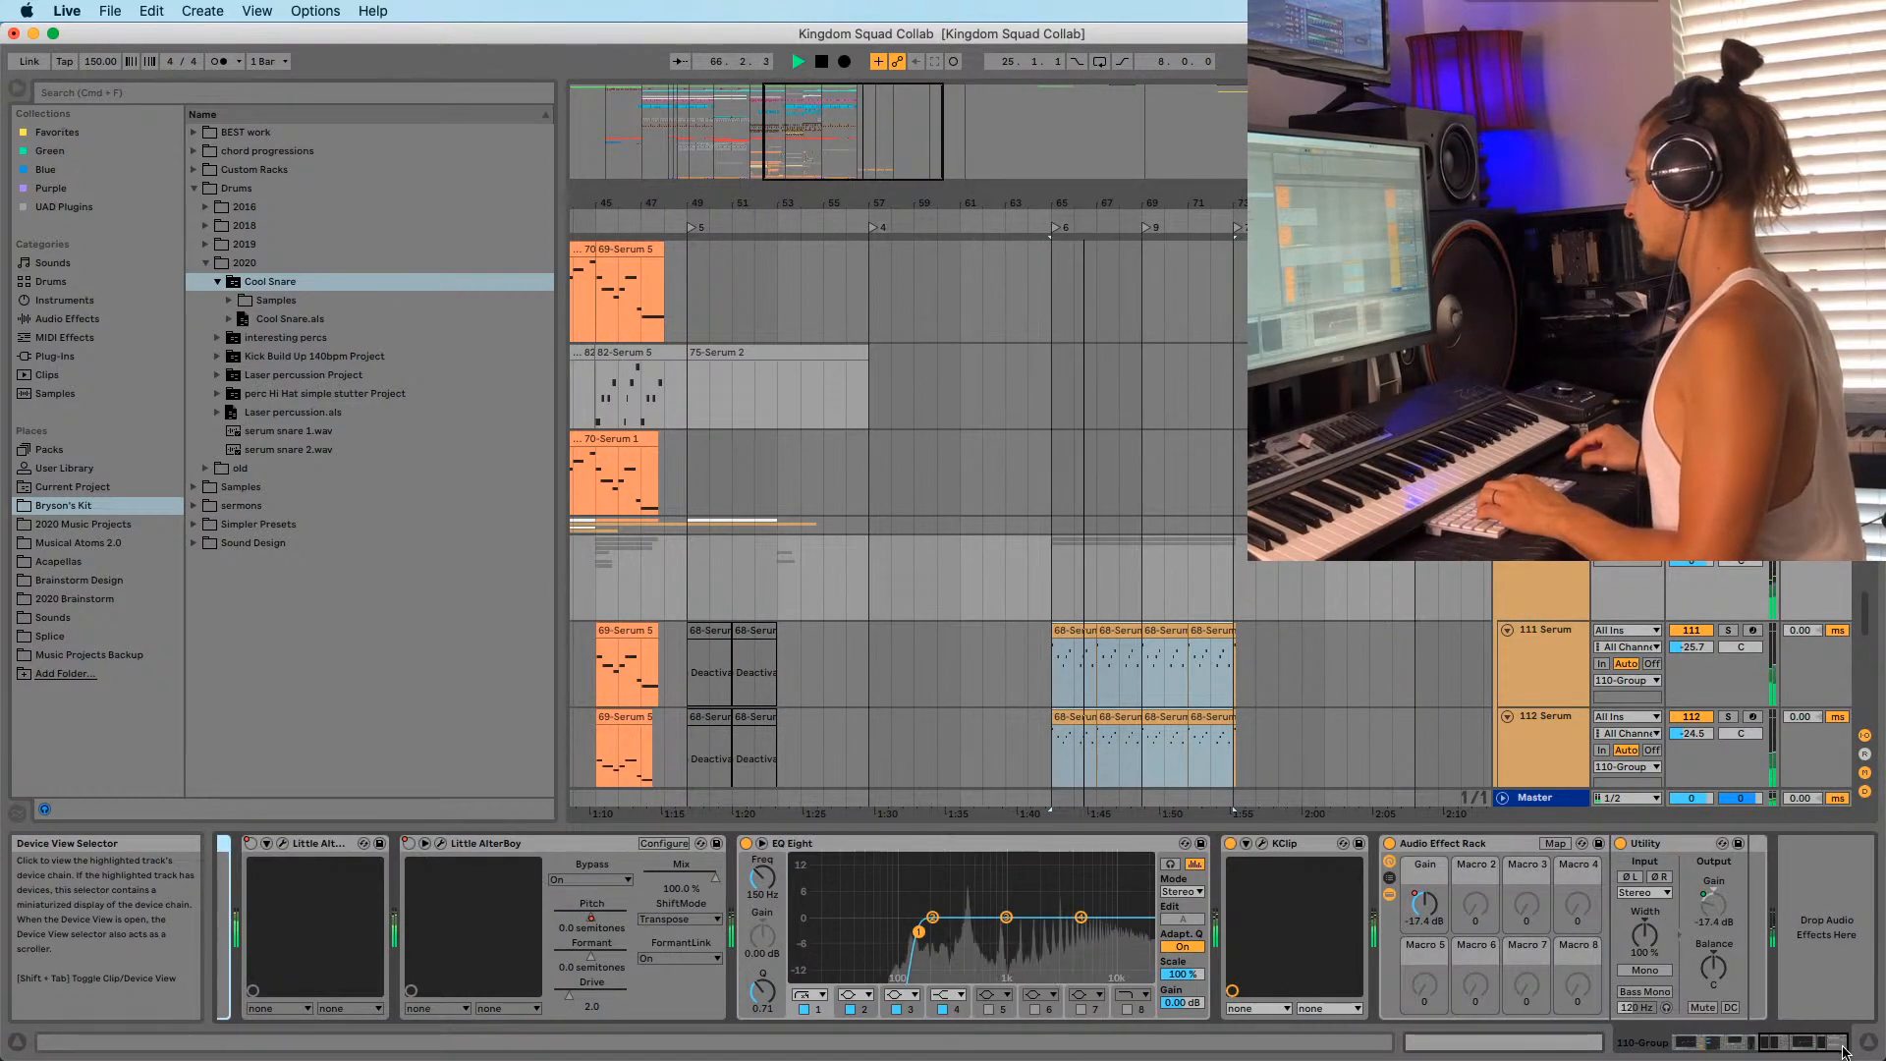
Show the rack Gain automation and raise it after bar 65 to -7.44 dB.
right_click(1417, 906)
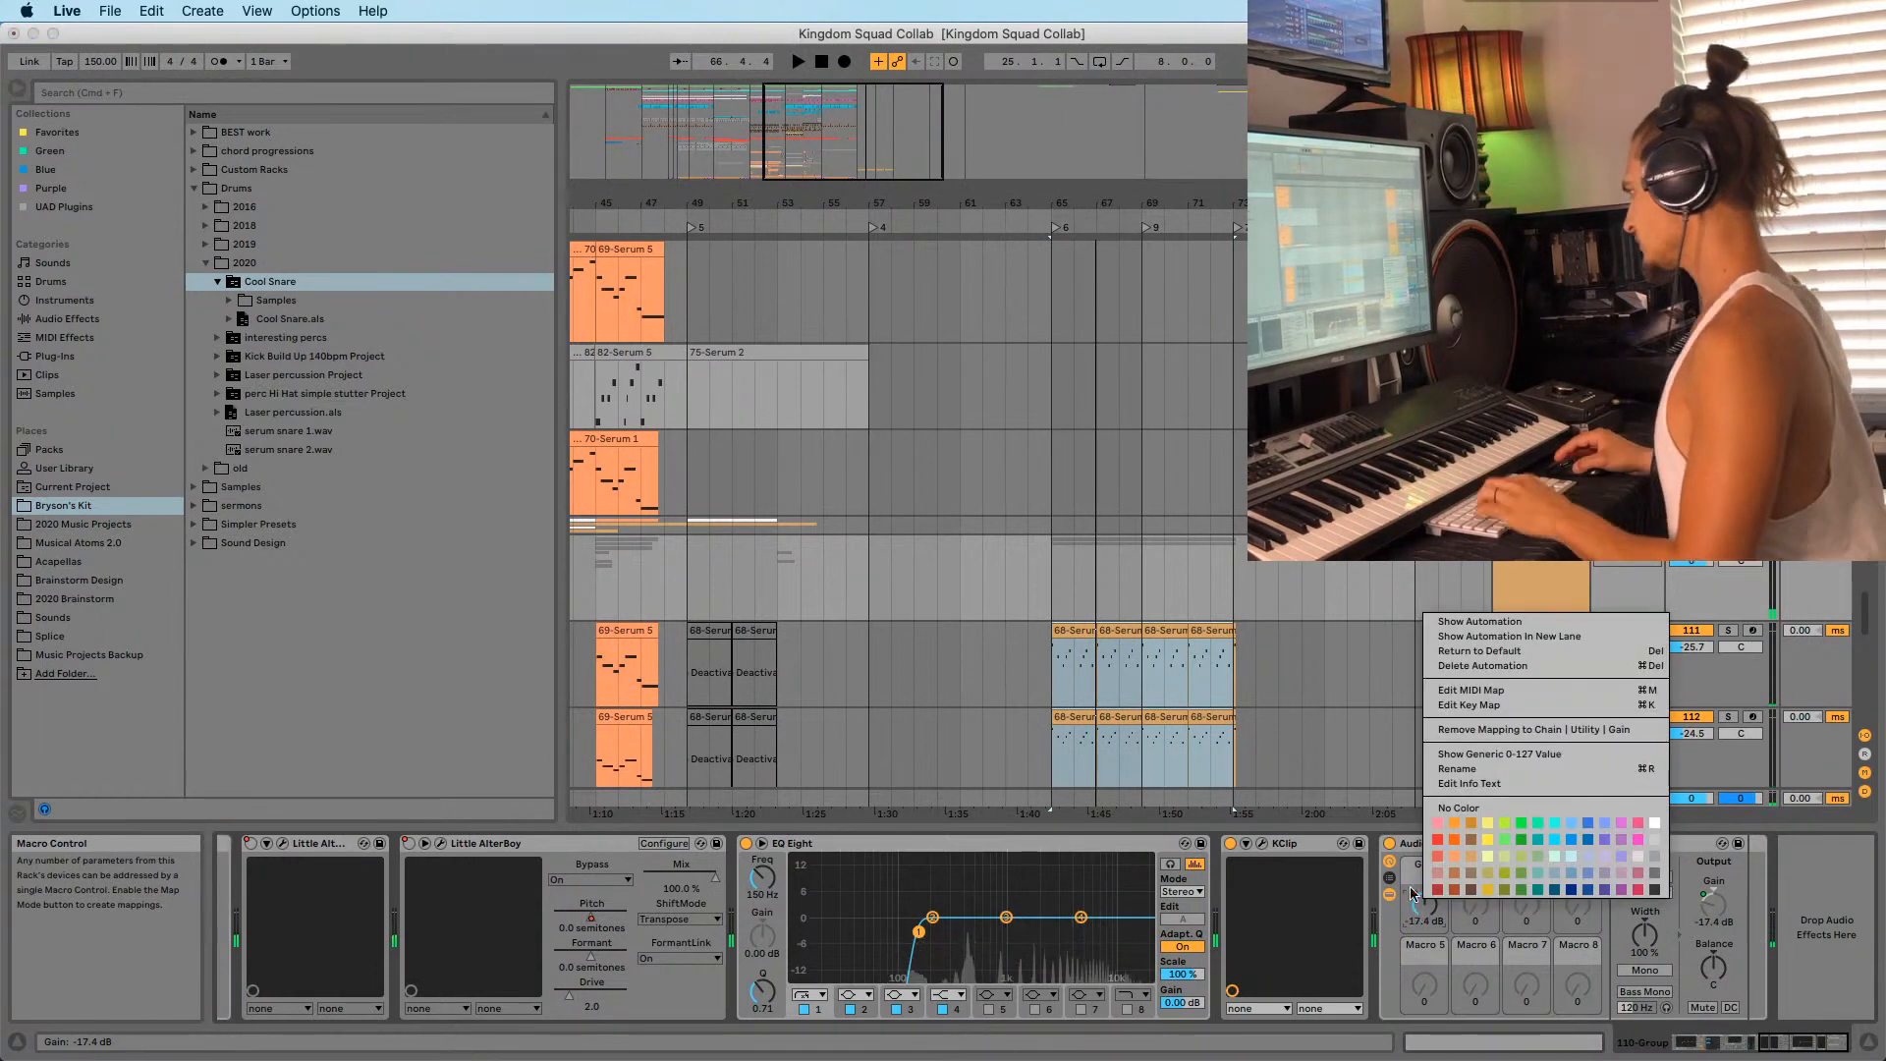
left_click(1463, 623)
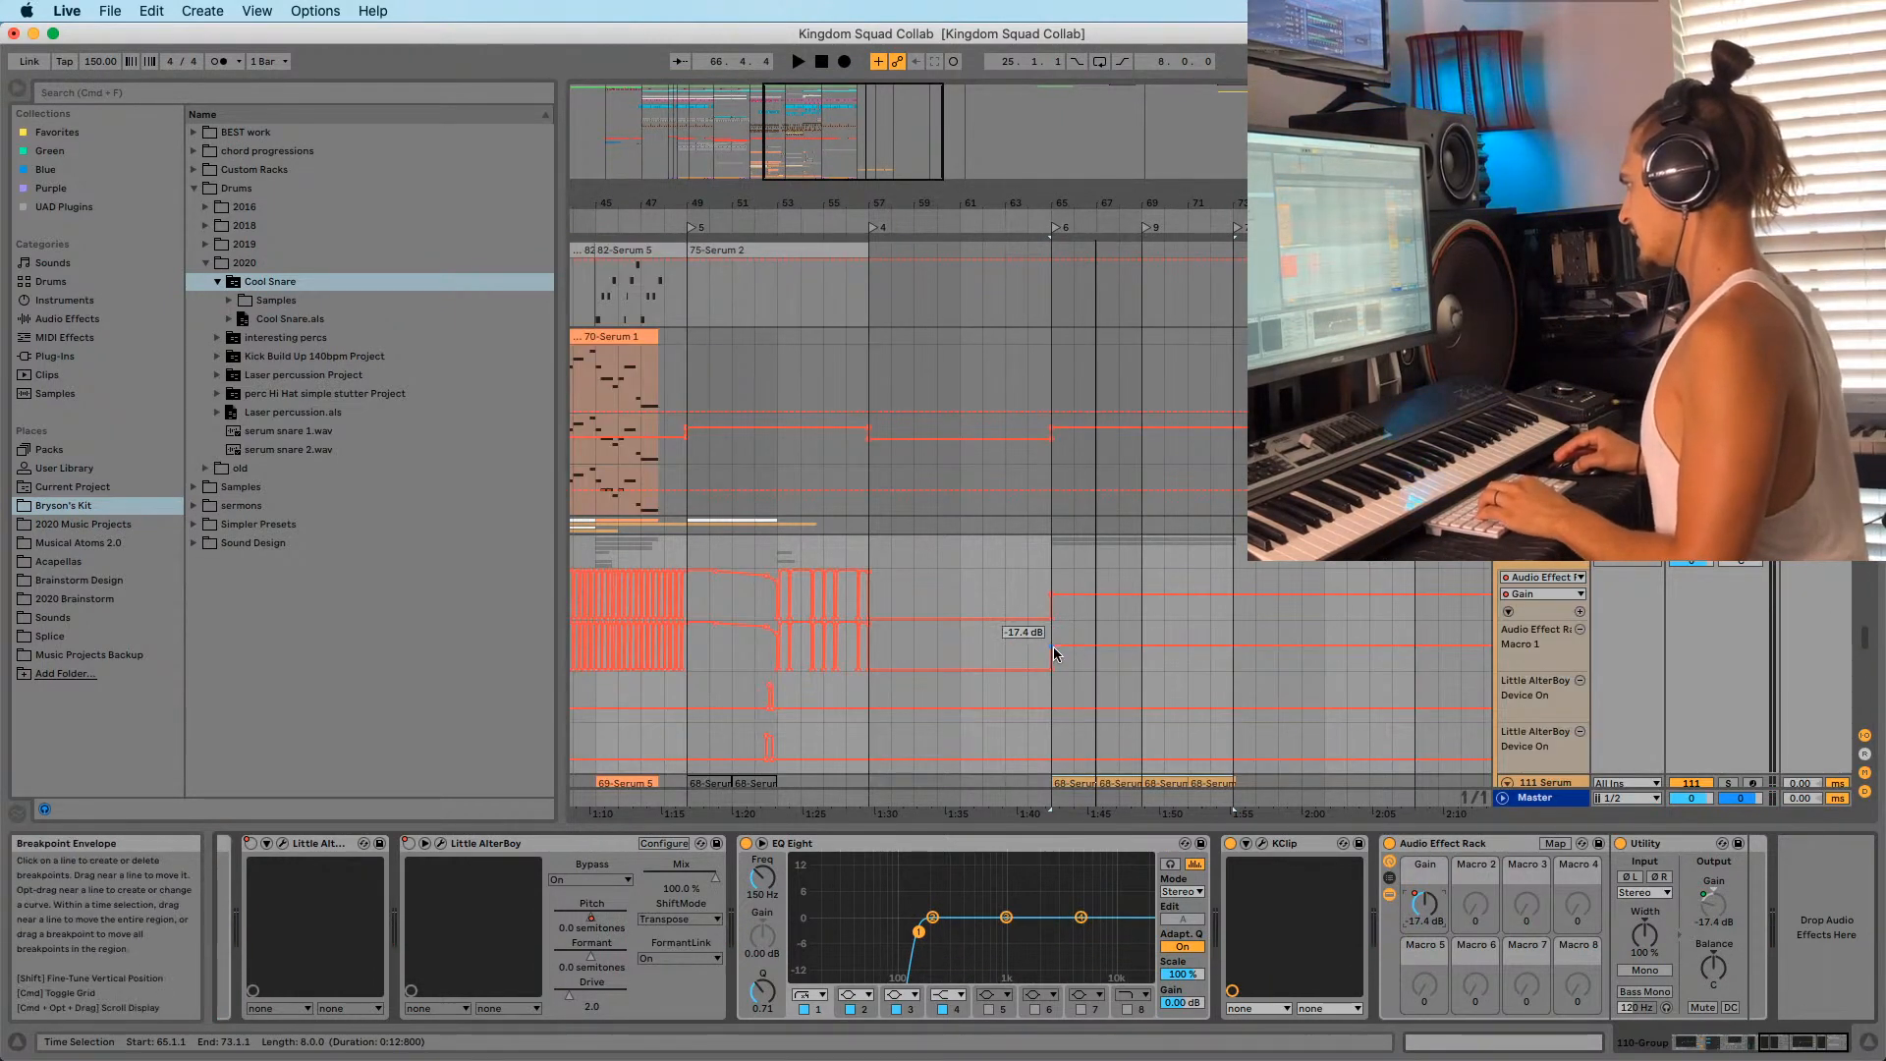
left_click_drag(1054, 648, 1054, 643)
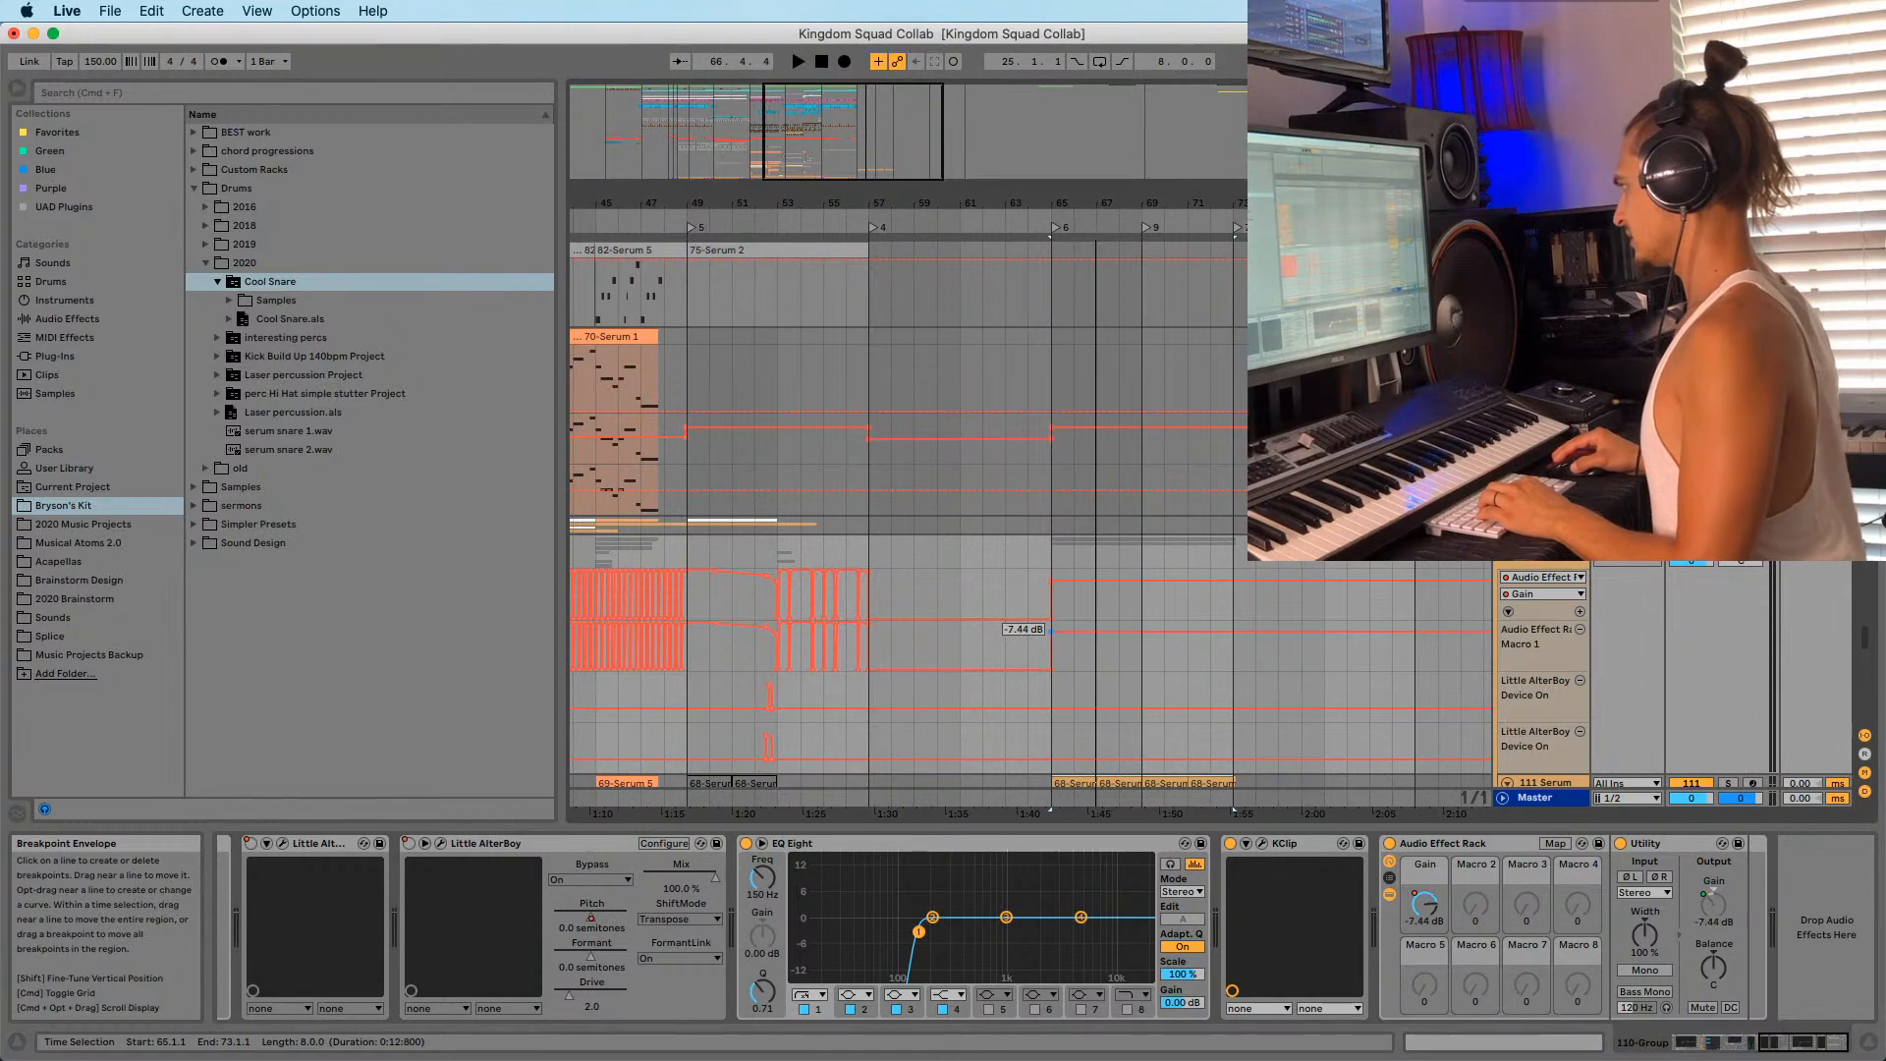
scroll(1071, 677, "down", 2)
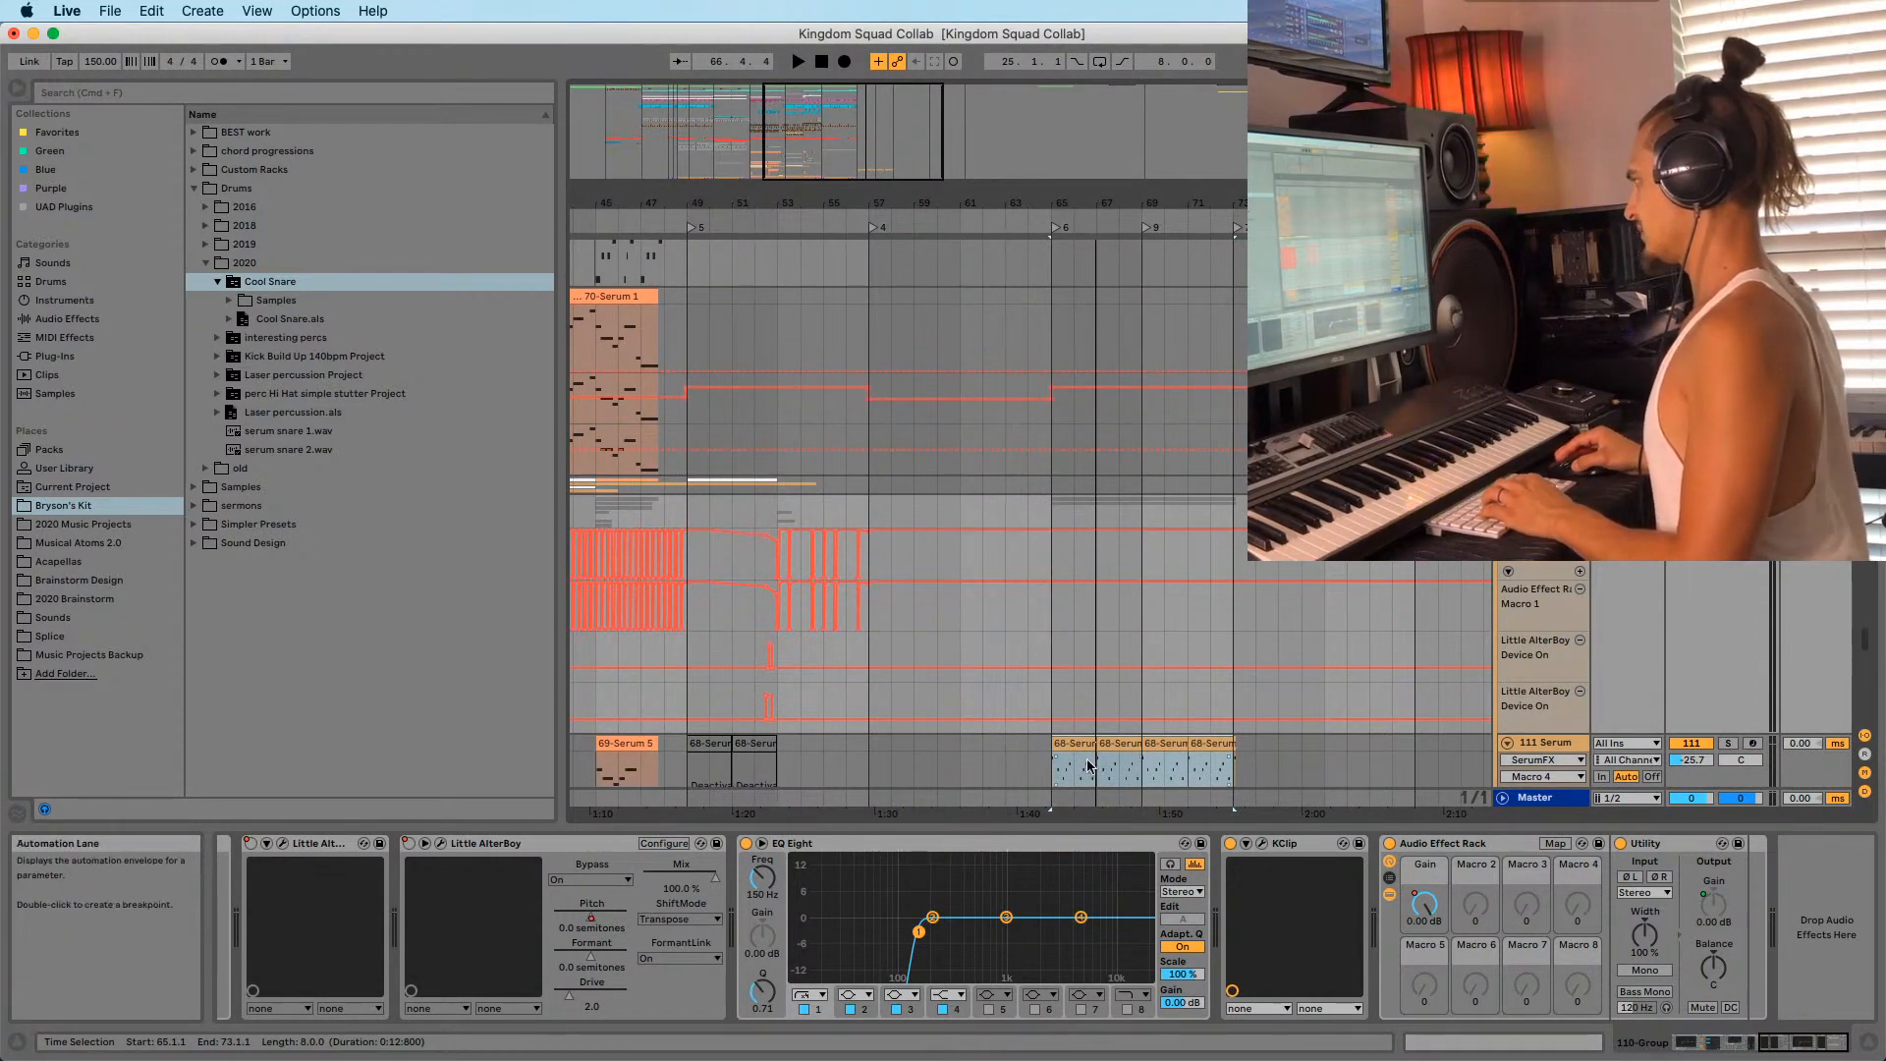
Move track 111's 68-Serum clip to bar 57 and play it back.
left_click(1218, 743)
left_click_drag(1066, 742, 887, 759)
key("space")
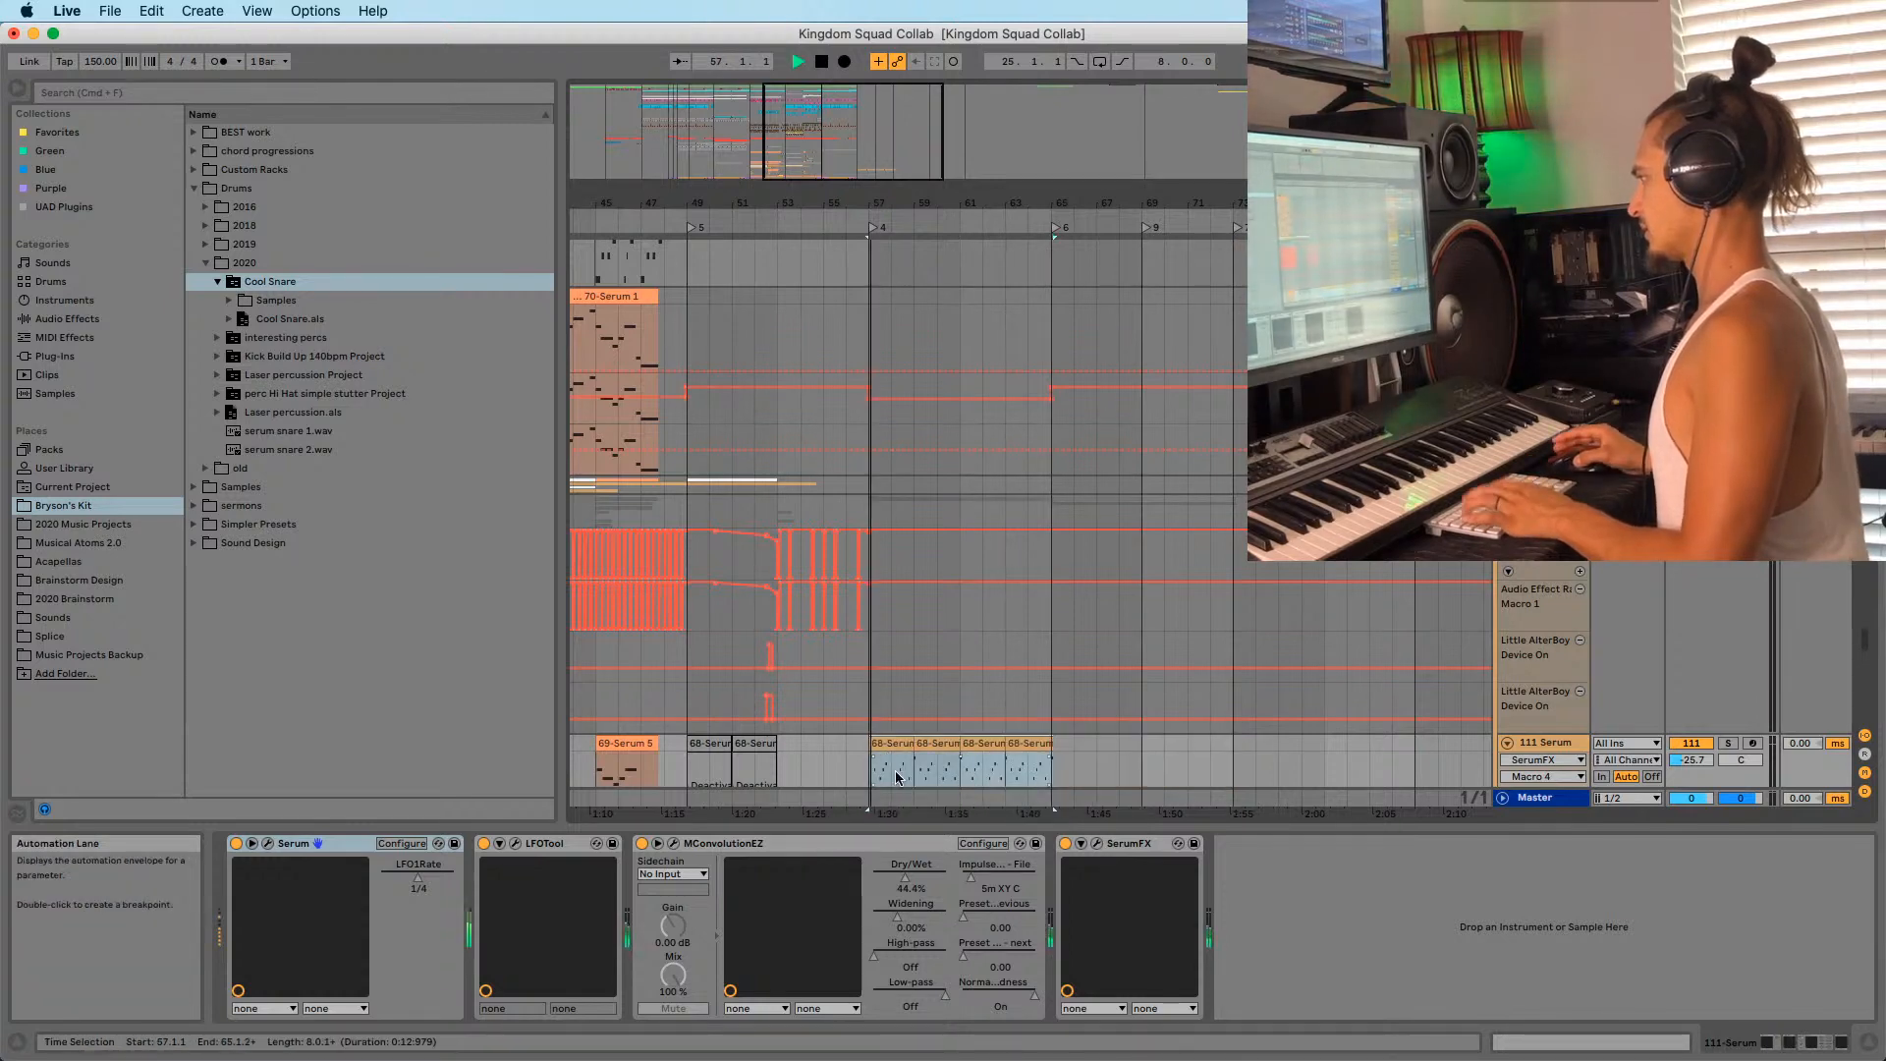
scroll(1046, 680, "down", 5)
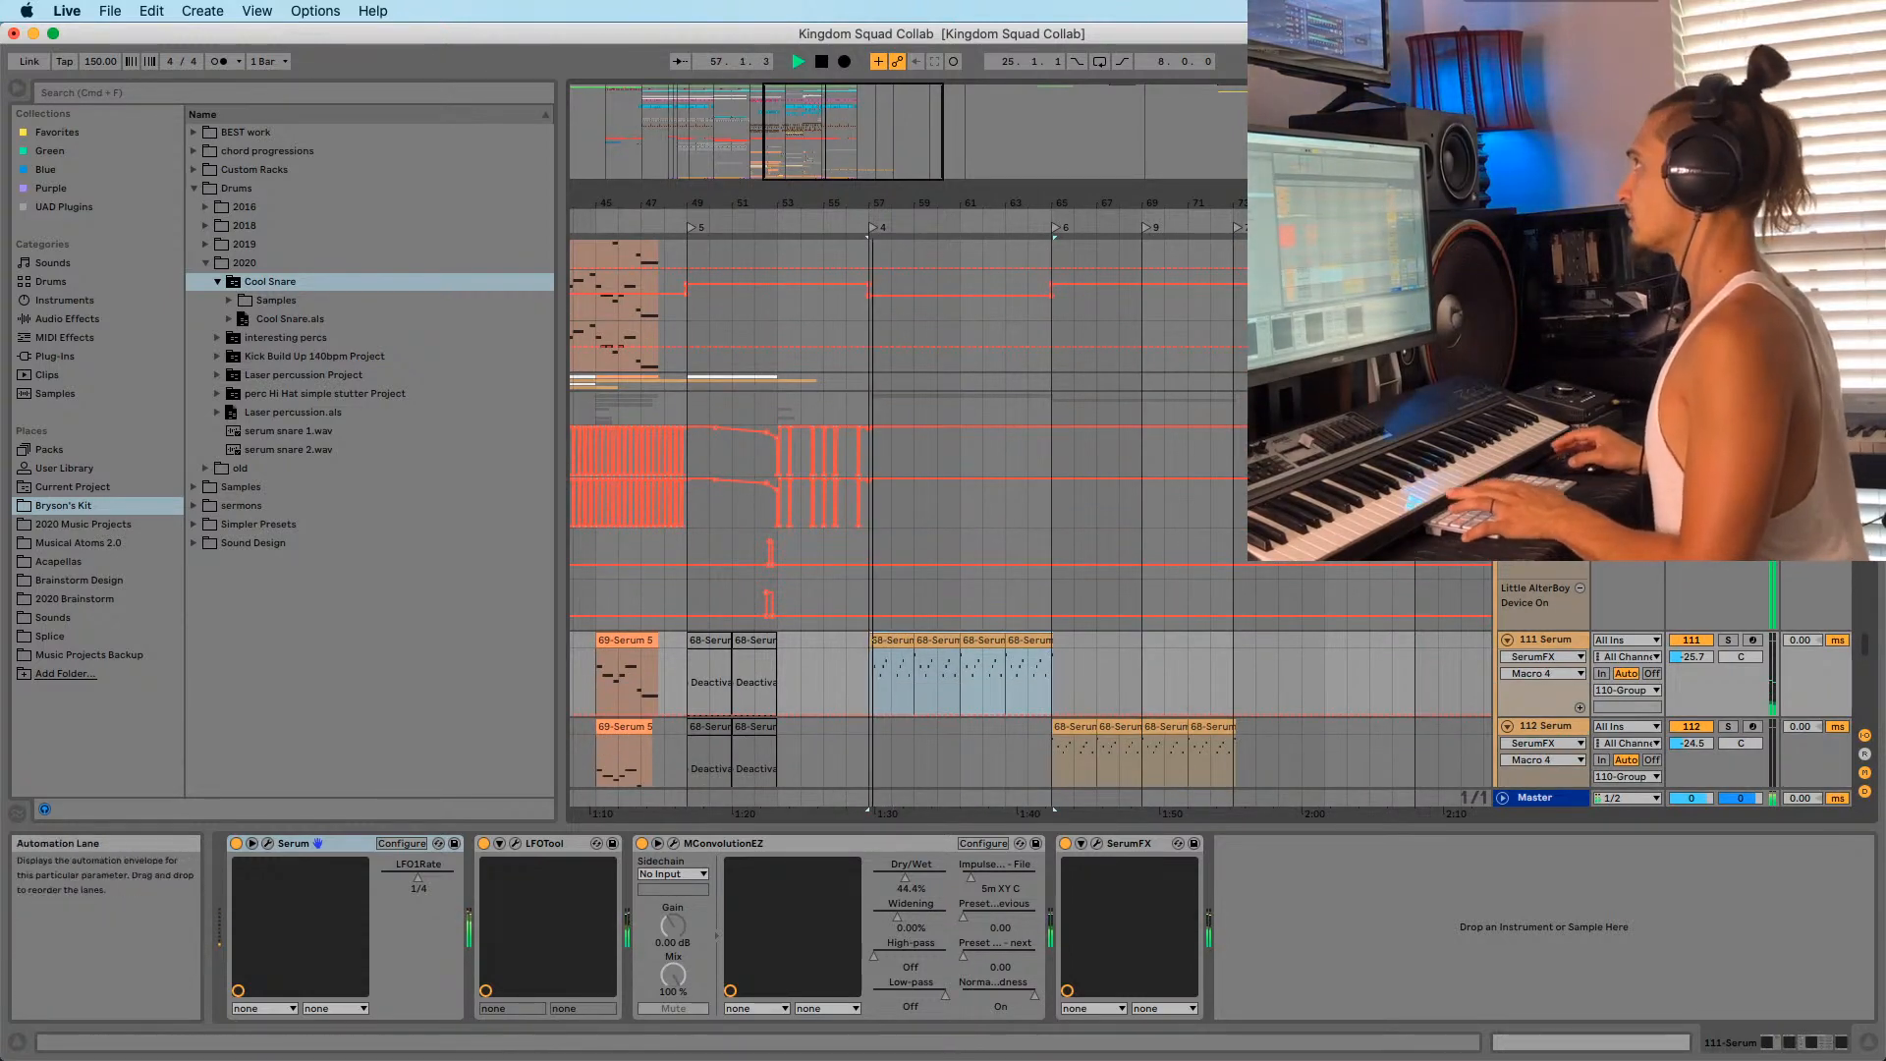
scroll(852, 504, "down", 5)
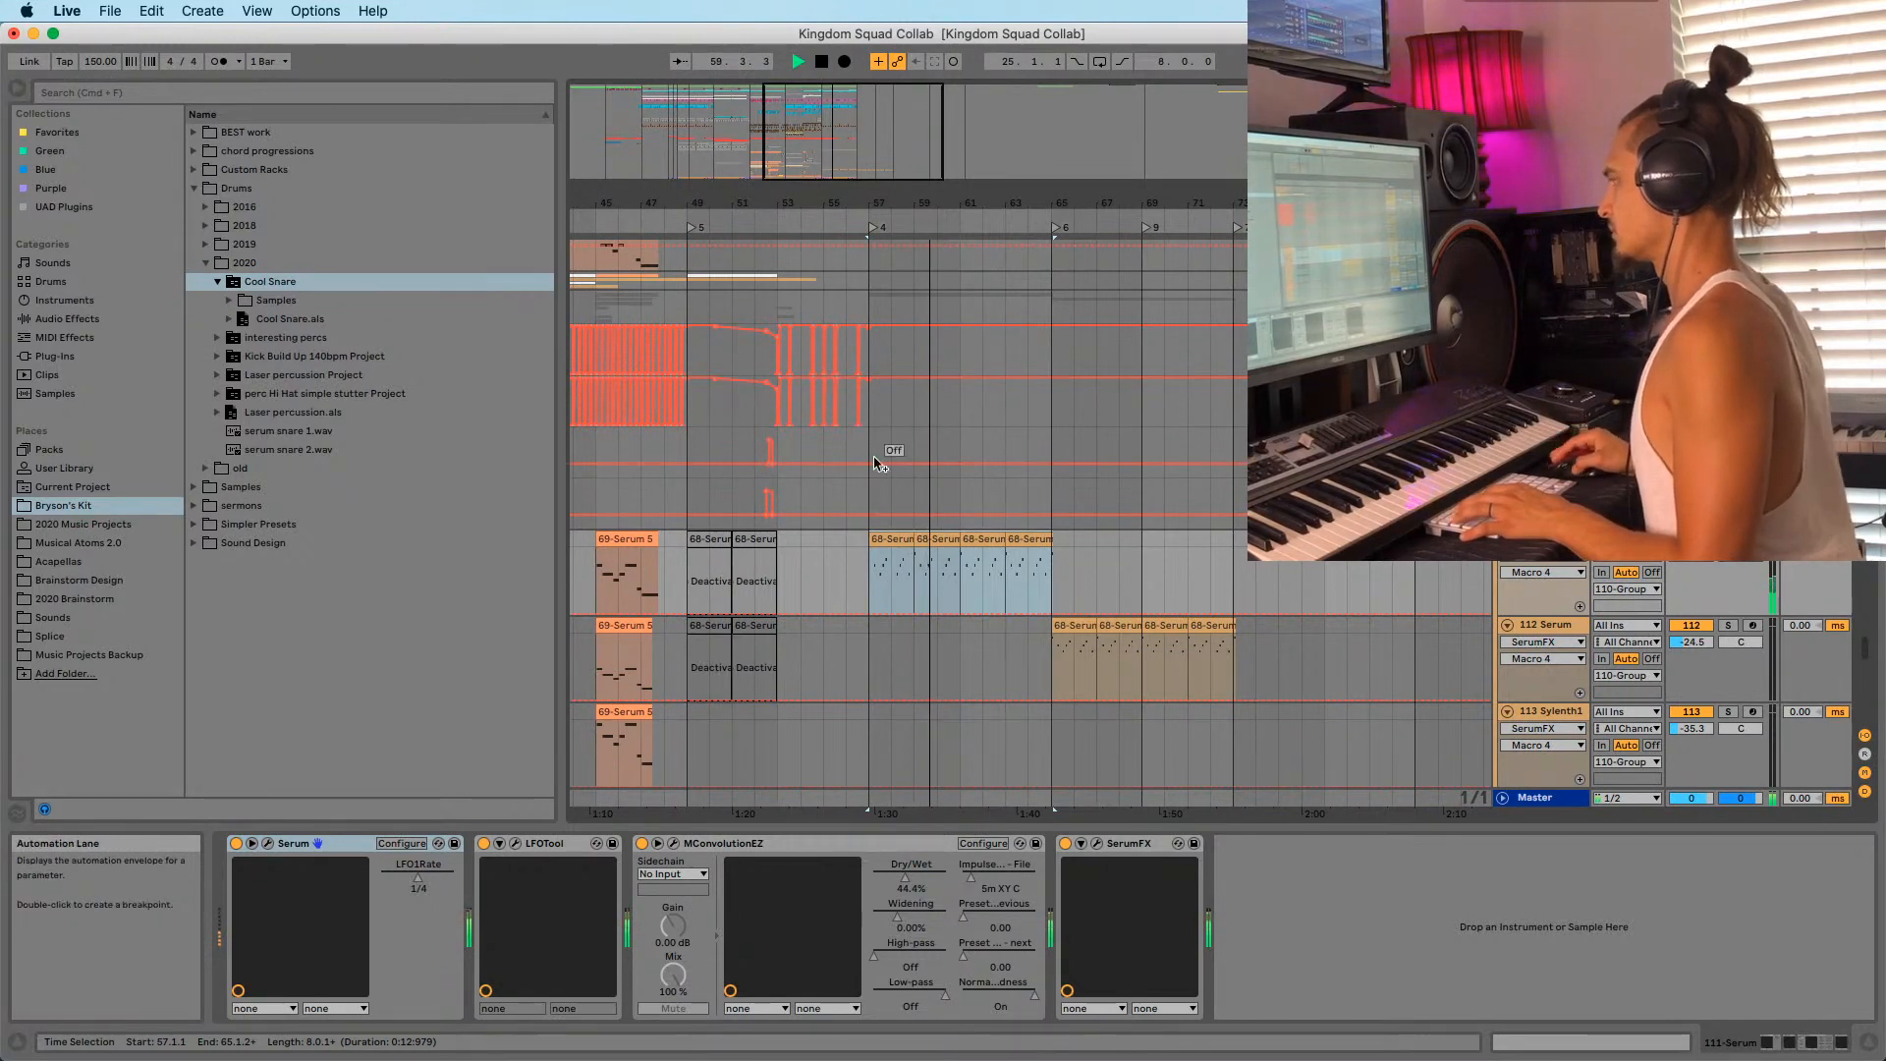
Zoom the timeline around bar 57 and shorten the arrangement overview strip.
left_click_drag(897, 202, 901, 169)
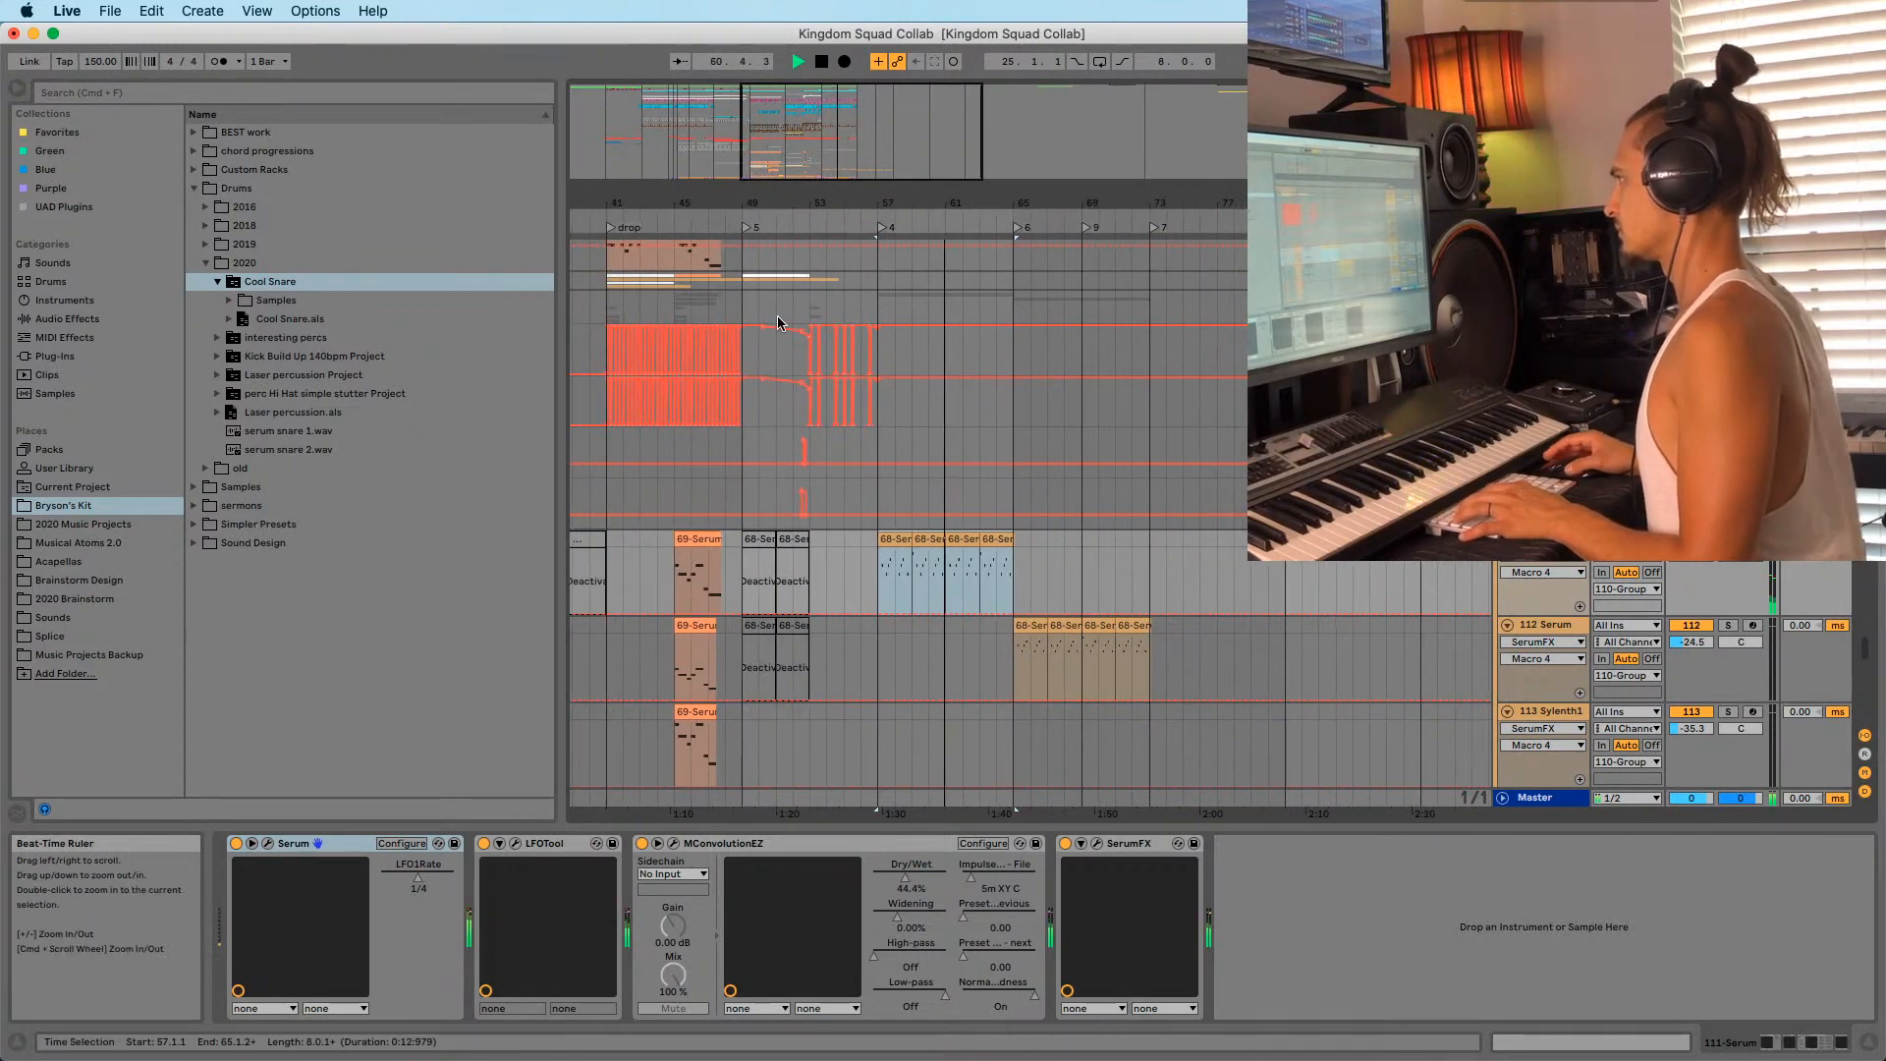
left_click_drag(684, 183, 682, 166)
left_click_drag(866, 185, 967, 181)
scroll(727, 412, "up", 10)
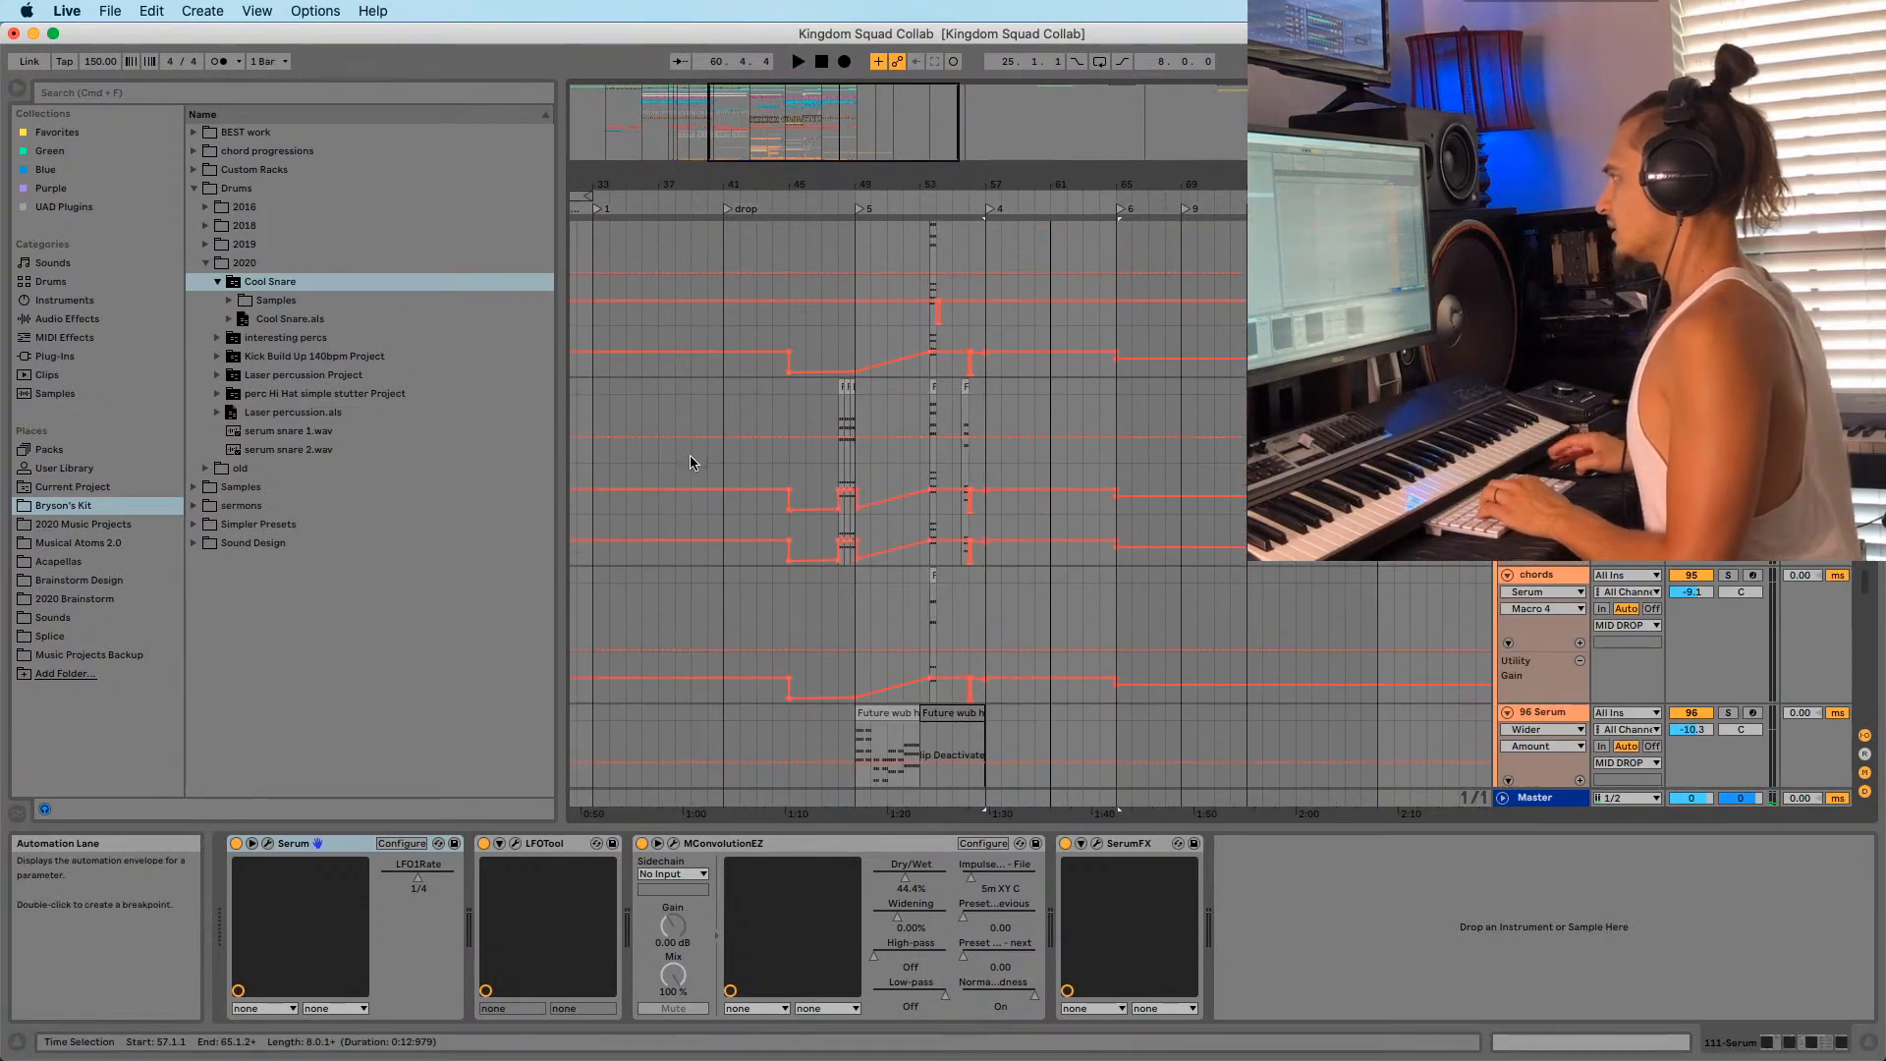
scroll(688, 461, "up", 15)
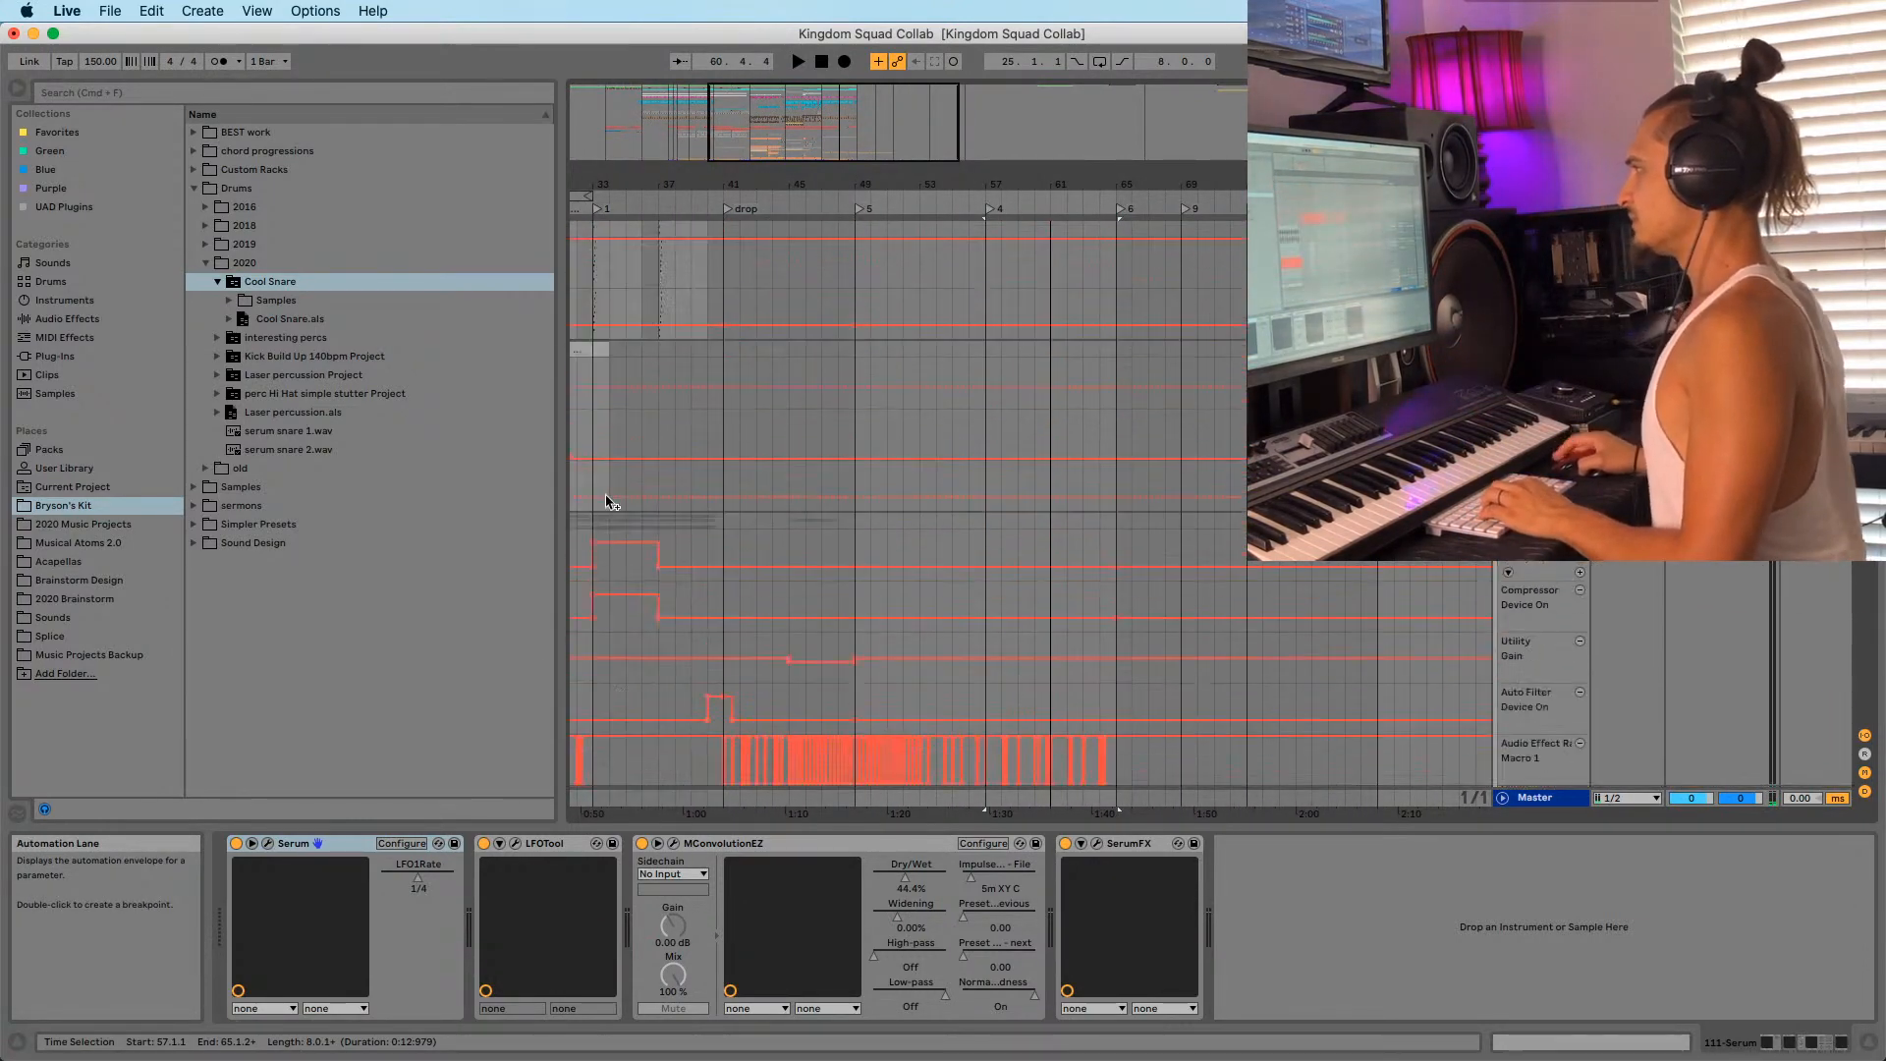
scroll(613, 422, "up", 10)
Navigate back through the arrangement and set the playback start point at bar 25.
left_click_drag(629, 183, 765, 157)
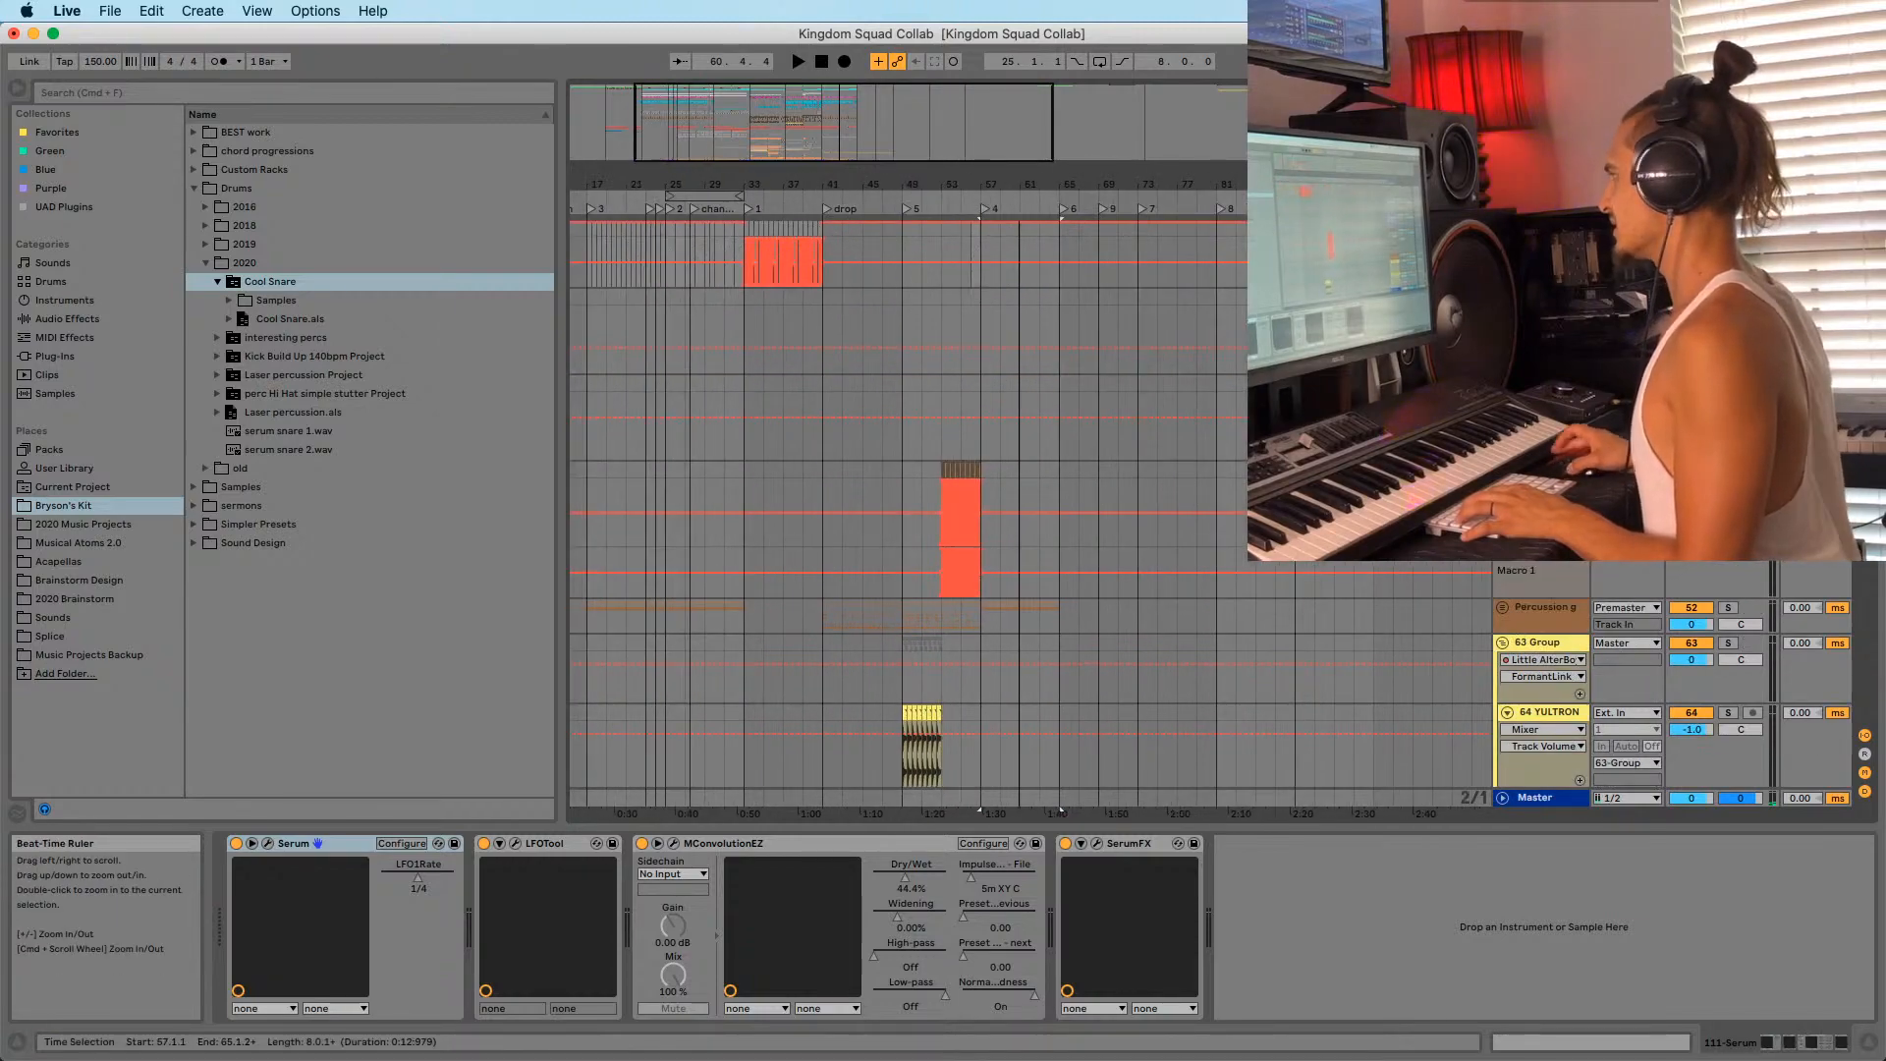
scroll(766, 314, "up", 15)
scroll(884, 442, "up", 20)
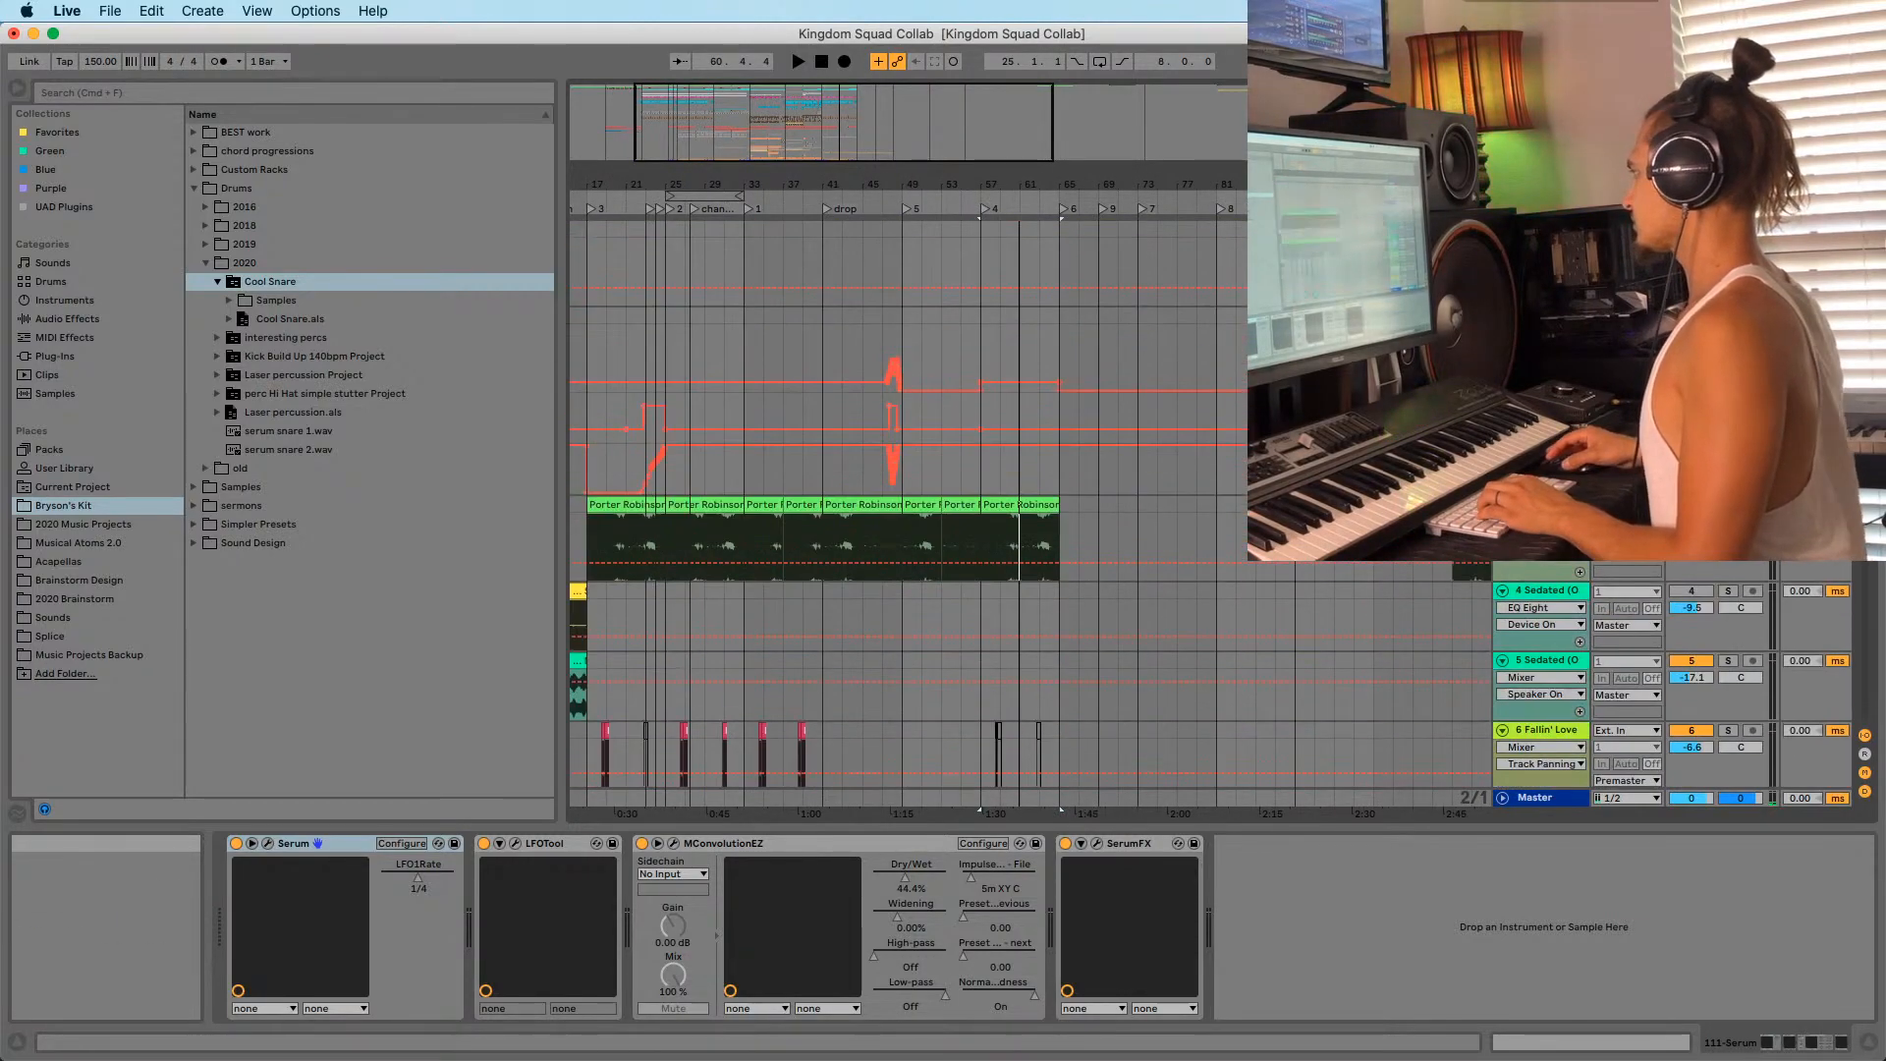
scroll(884, 442, "up", 3)
scroll(884, 442, "down", 15)
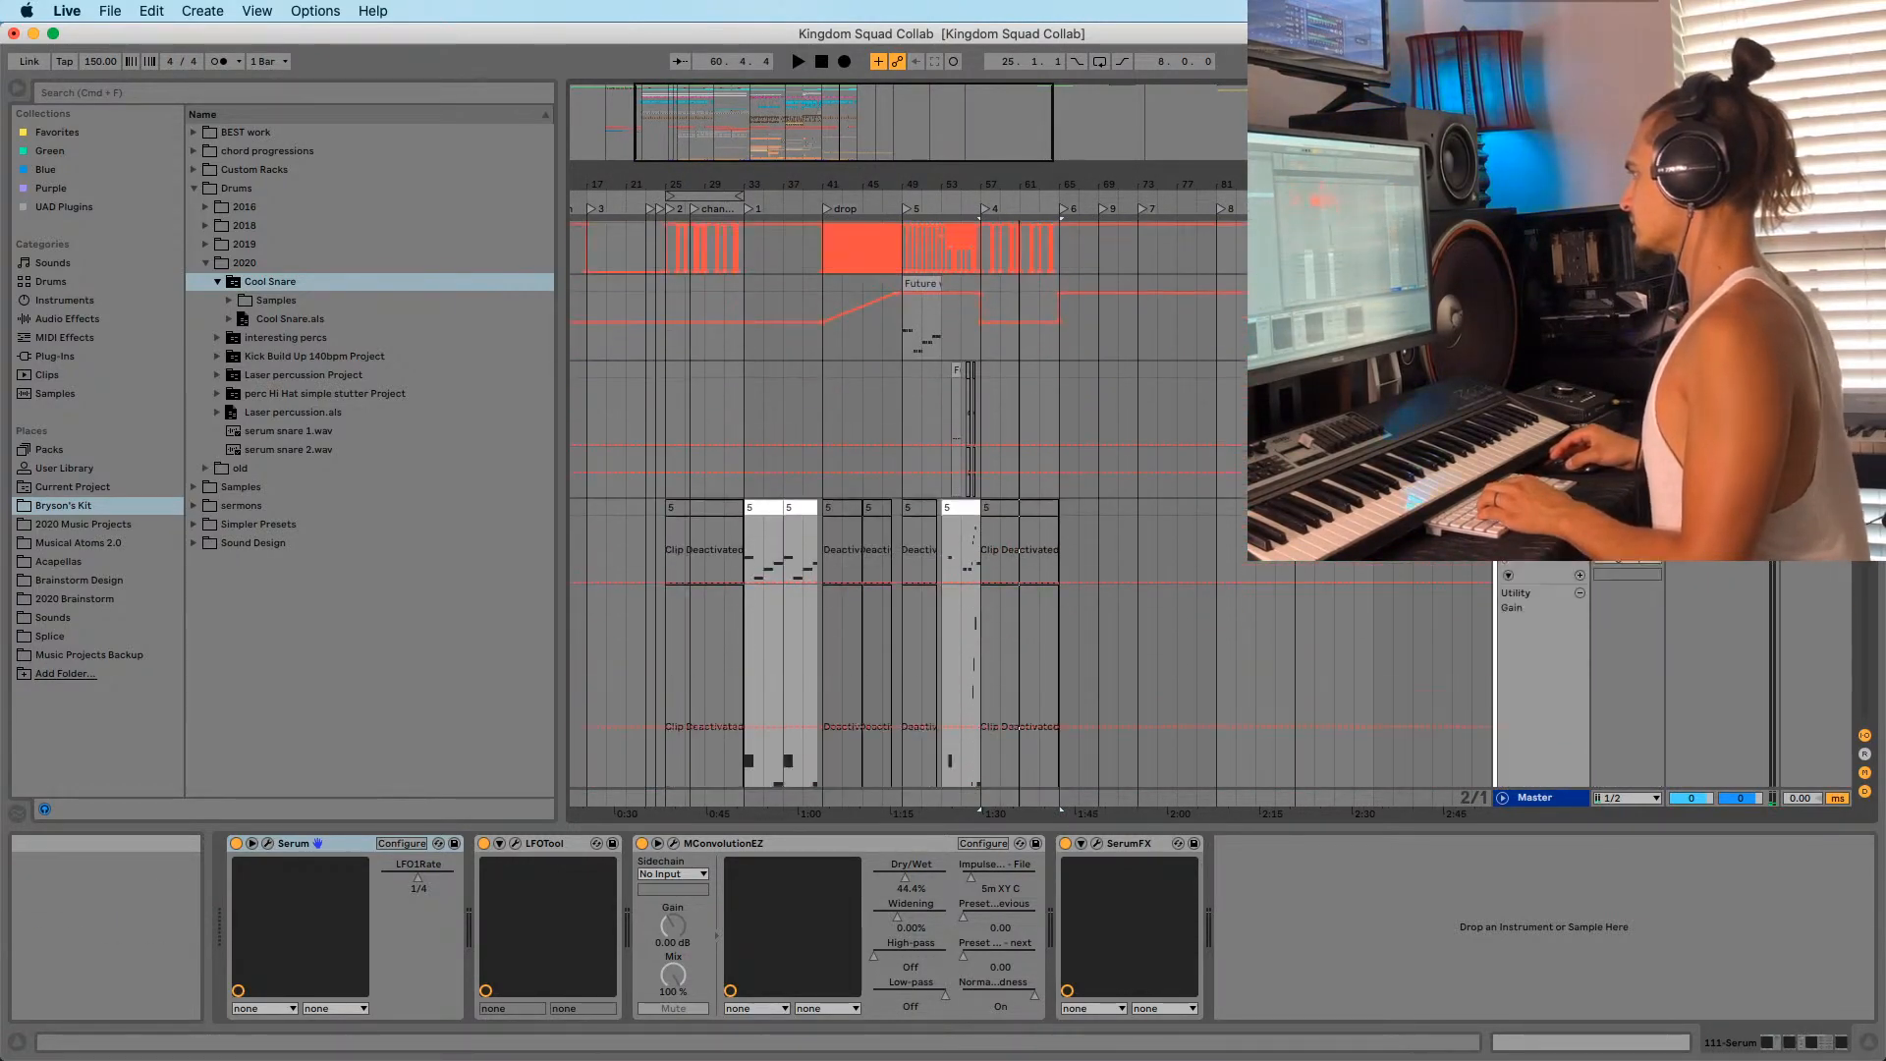
scroll(884, 442, "up", 12)
scroll(884, 442, "down", 20)
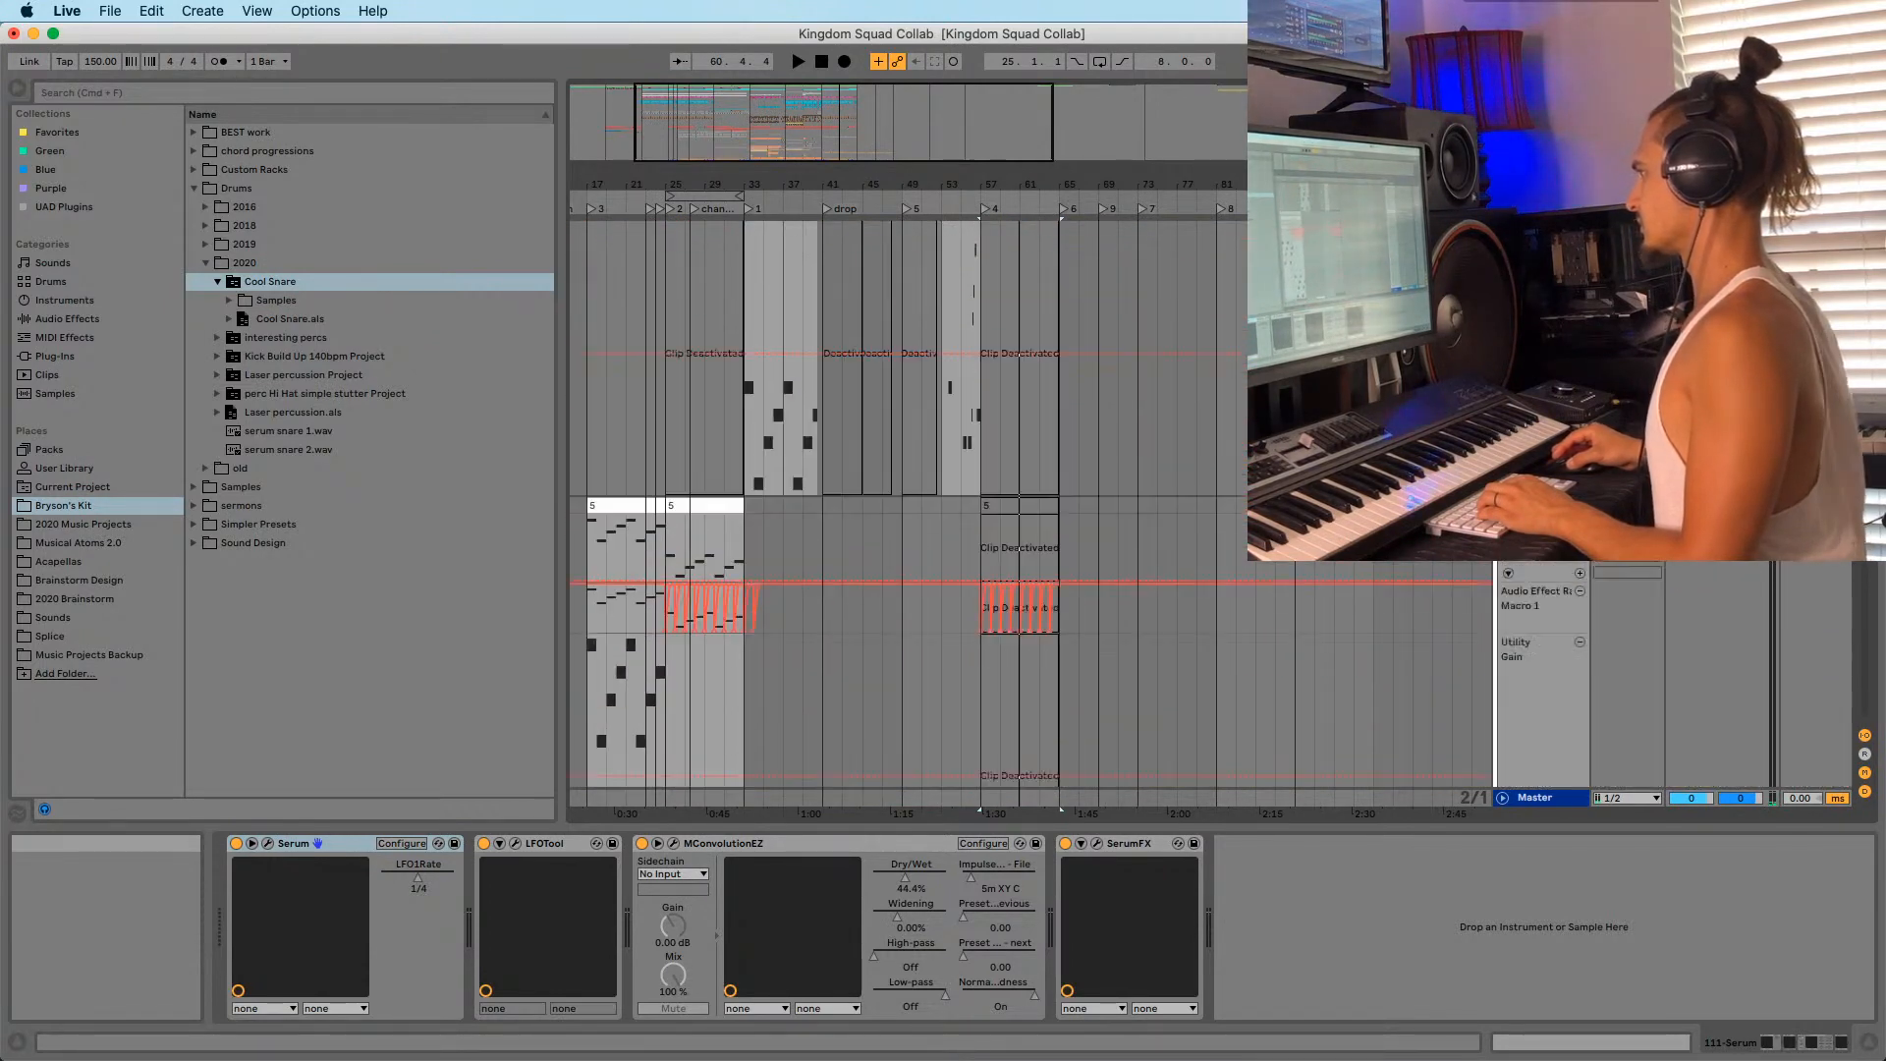
left_click_drag(665, 185, 665, 304)
scroll(825, 449, "down", 5)
left_click(675, 268)
scroll(827, 396, "down", 4)
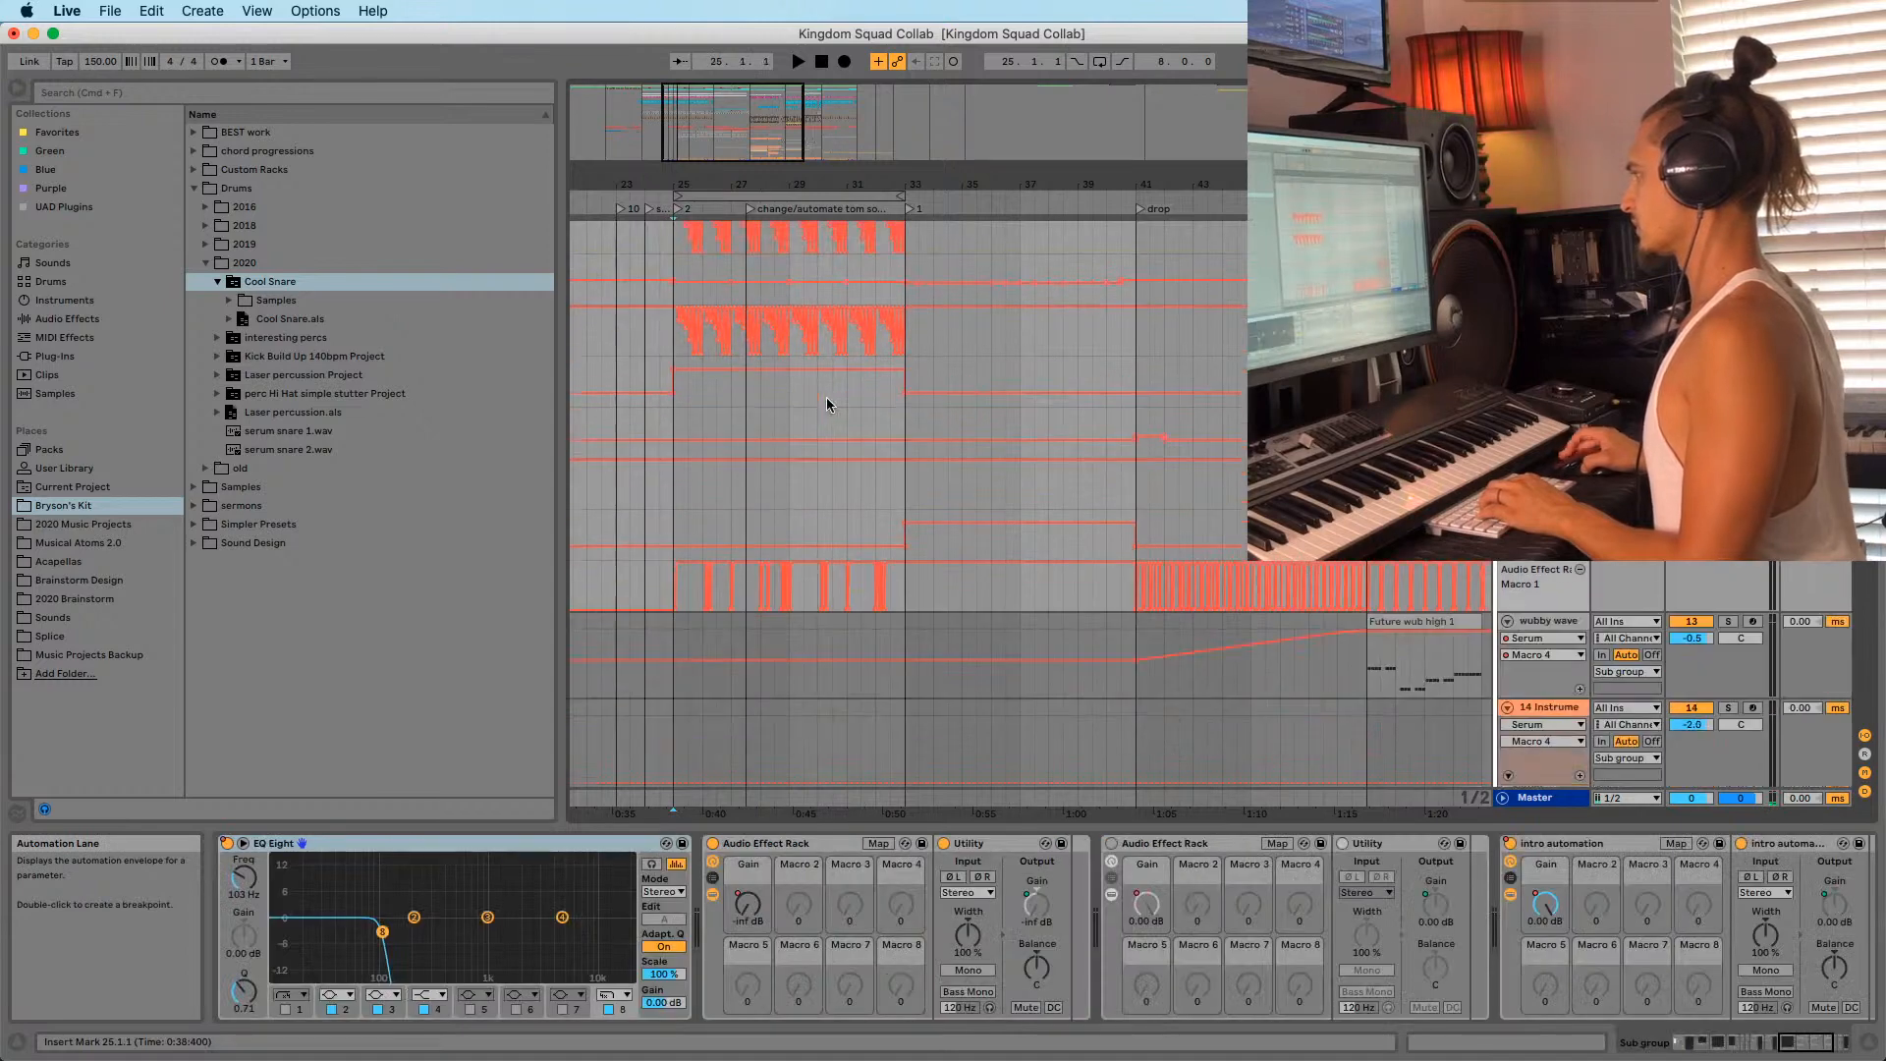
Copy the bottom automation from bars 25–33, then preview the song from bar 89.
left_click_drag(905, 583, 675, 581)
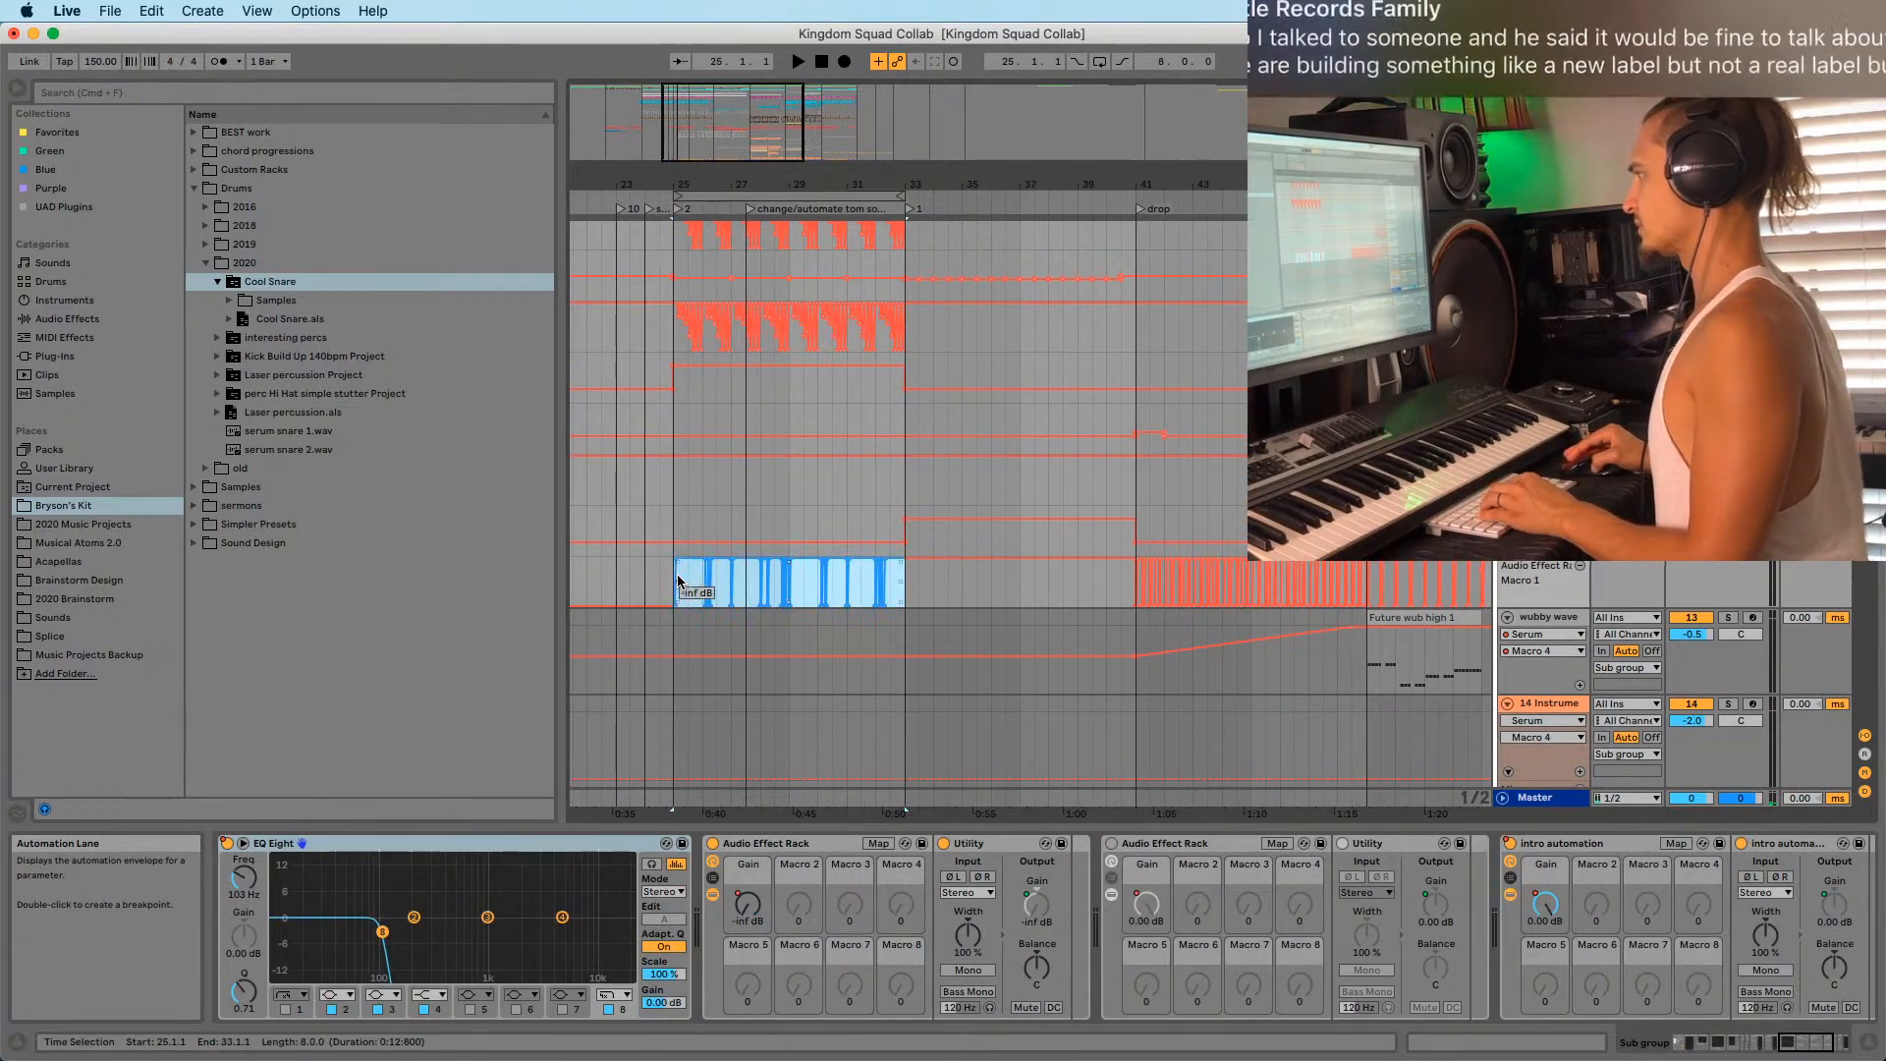
key("super+c")
left_click_drag(896, 186, 815, 88)
scroll(923, 361, "down", 10)
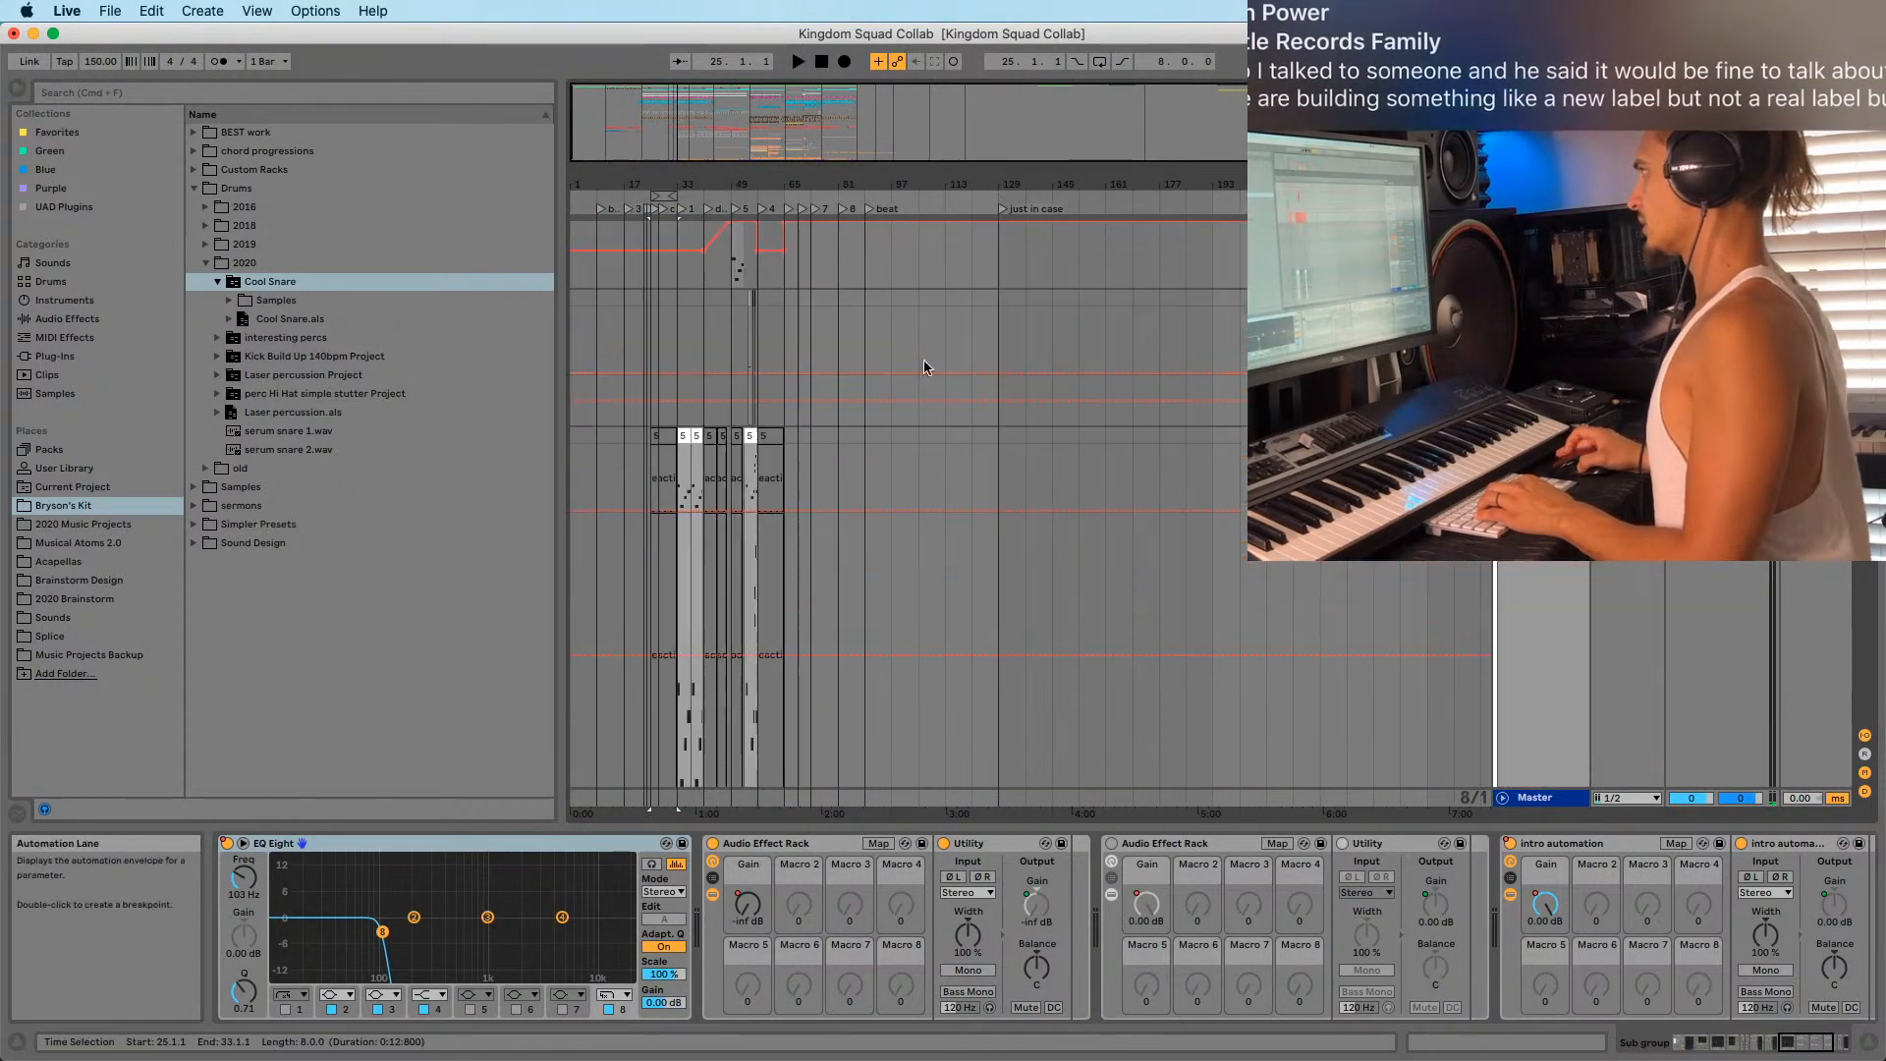
left_click(865, 391)
key("space")
scroll(987, 437, "down", 5)
scroll(987, 438, "down", 10)
key("space")
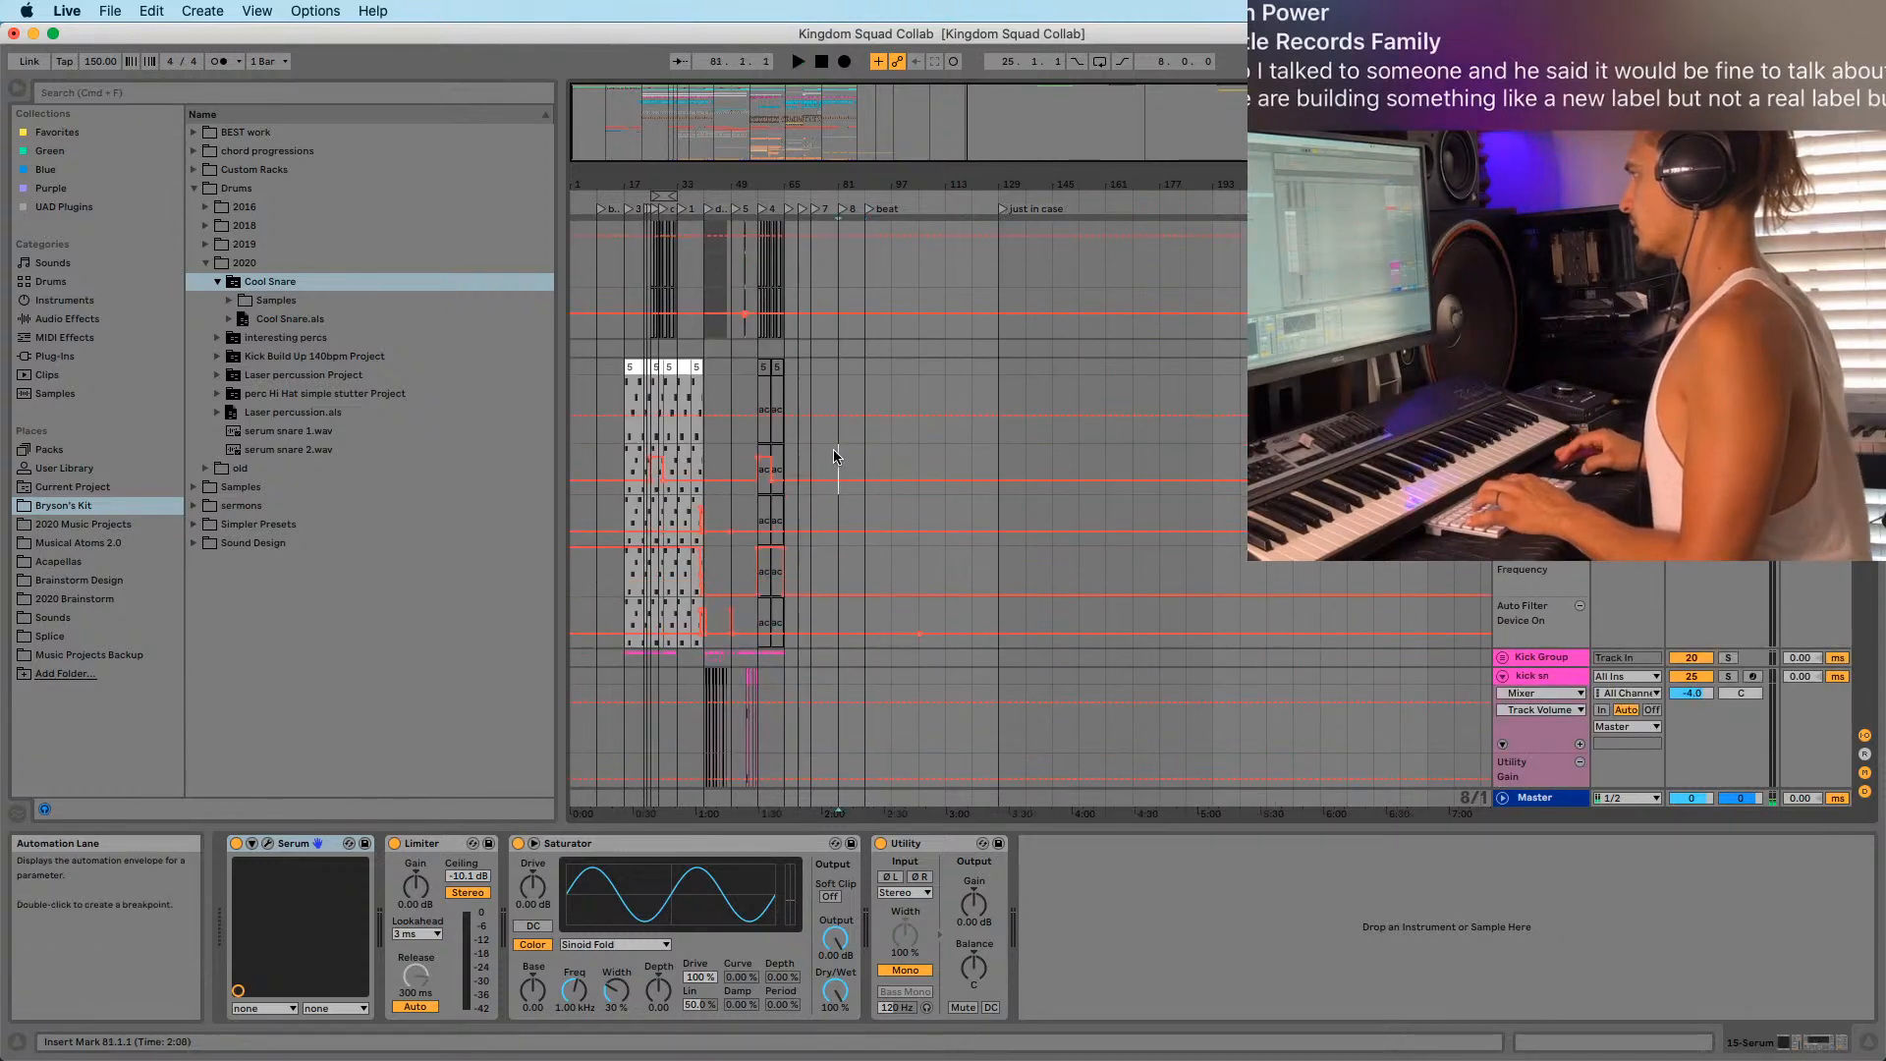
Zoom to bars 49–101 and listen from bar 81 before stopping.
left_click_drag(791, 184, 790, 210)
key("space")
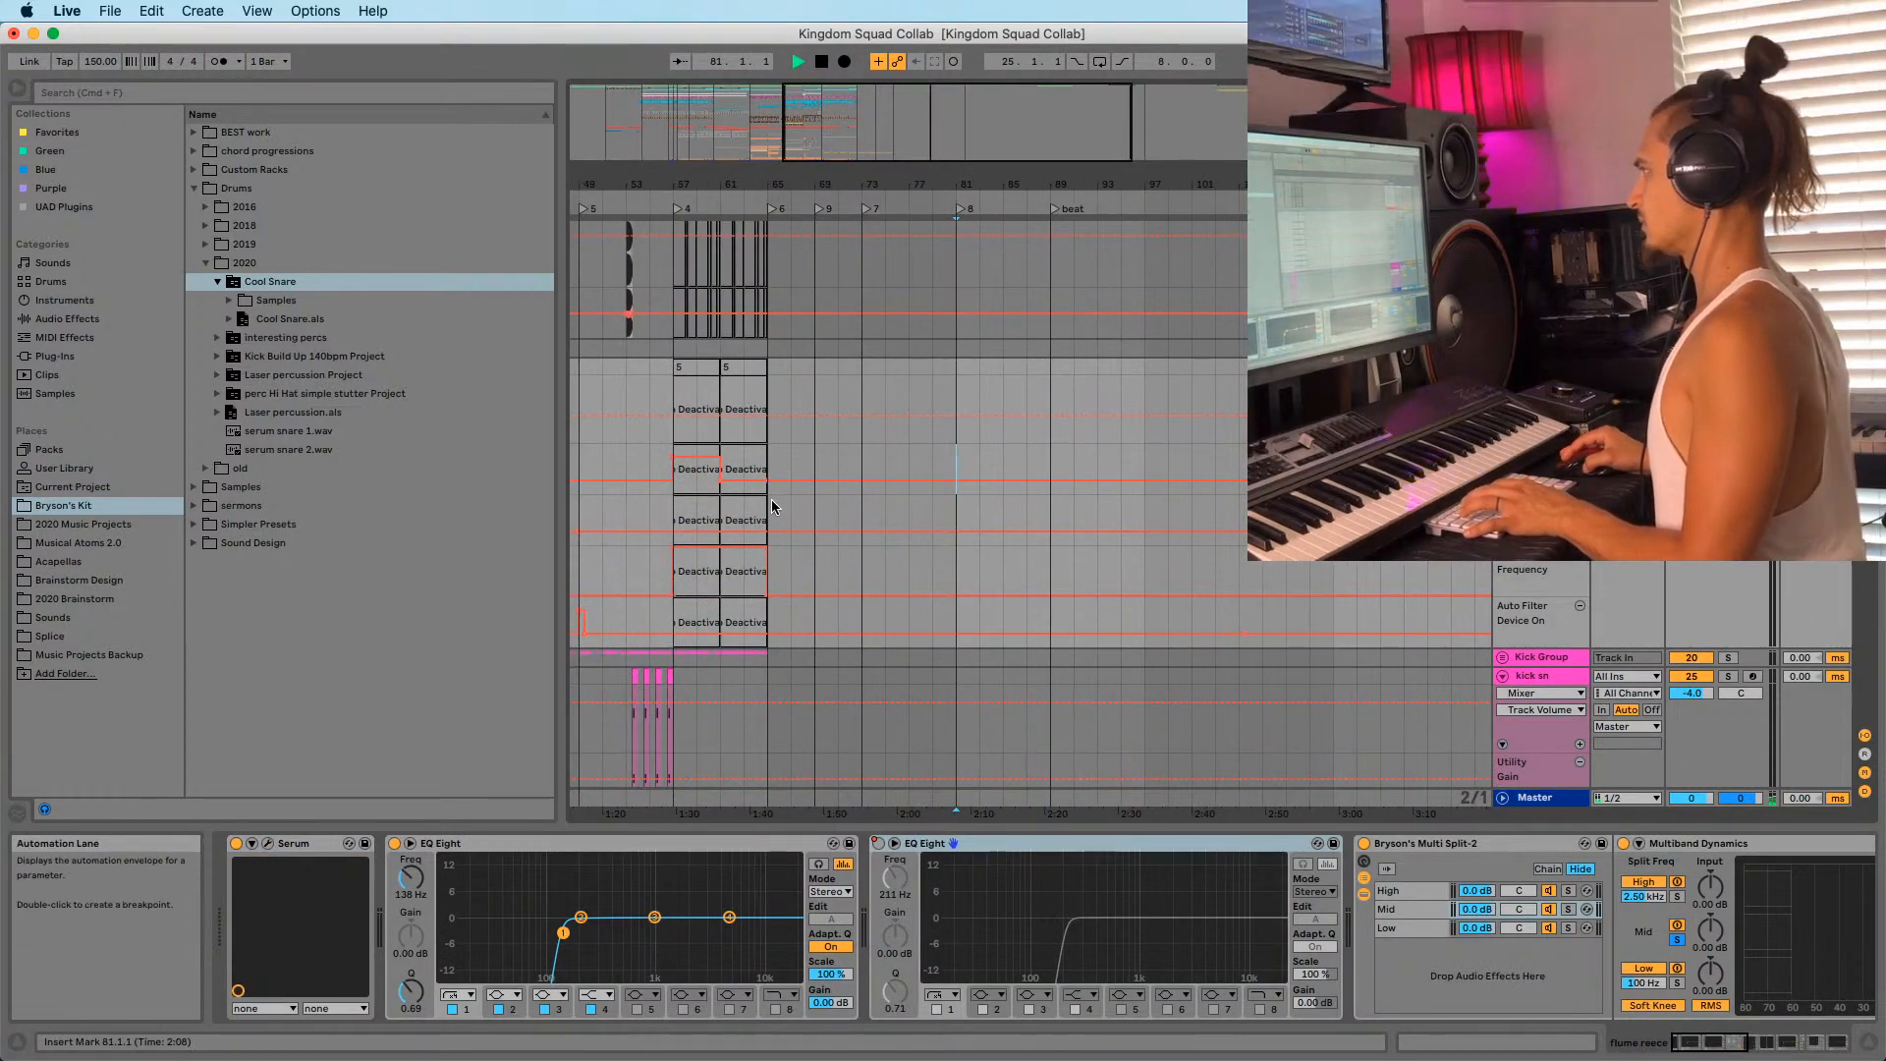
left_click_drag(664, 184, 776, 181)
scroll(1107, 522, "down", 20)
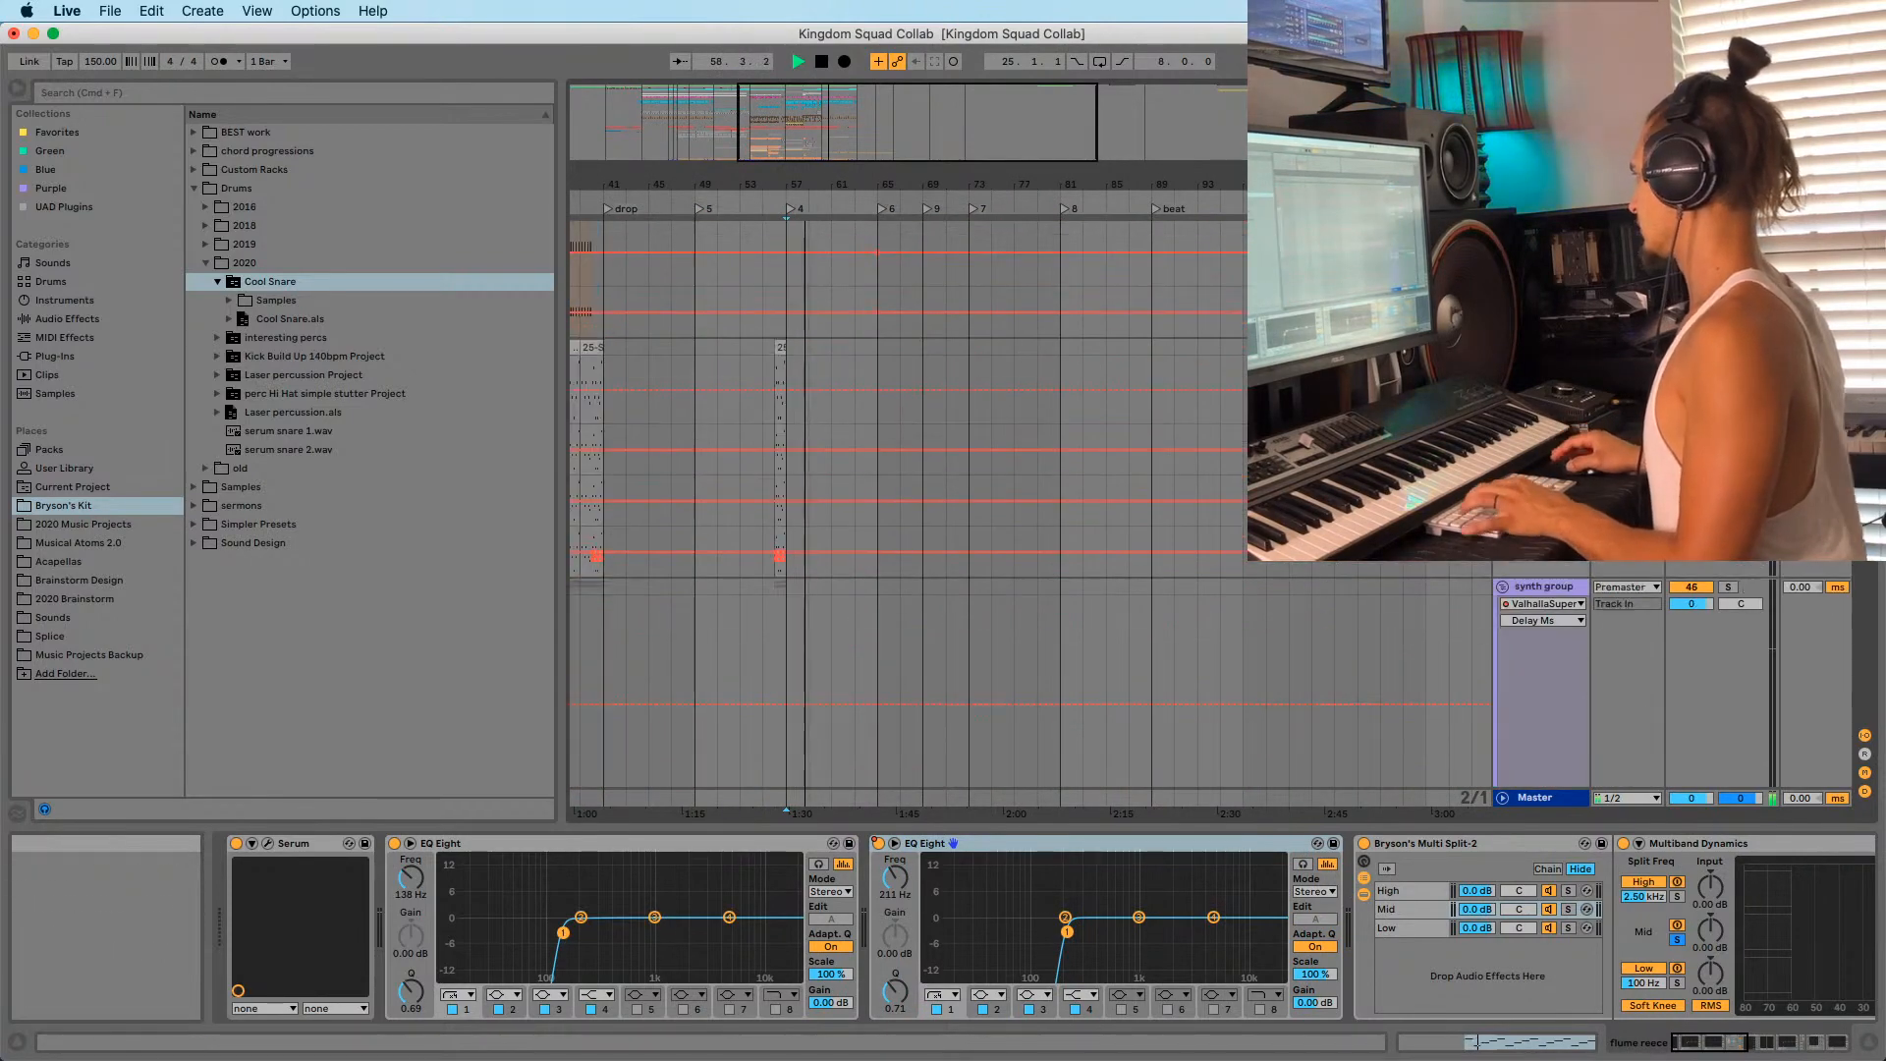
scroll(1031, 515, "down", 20)
scroll(1031, 515, "up", 12)
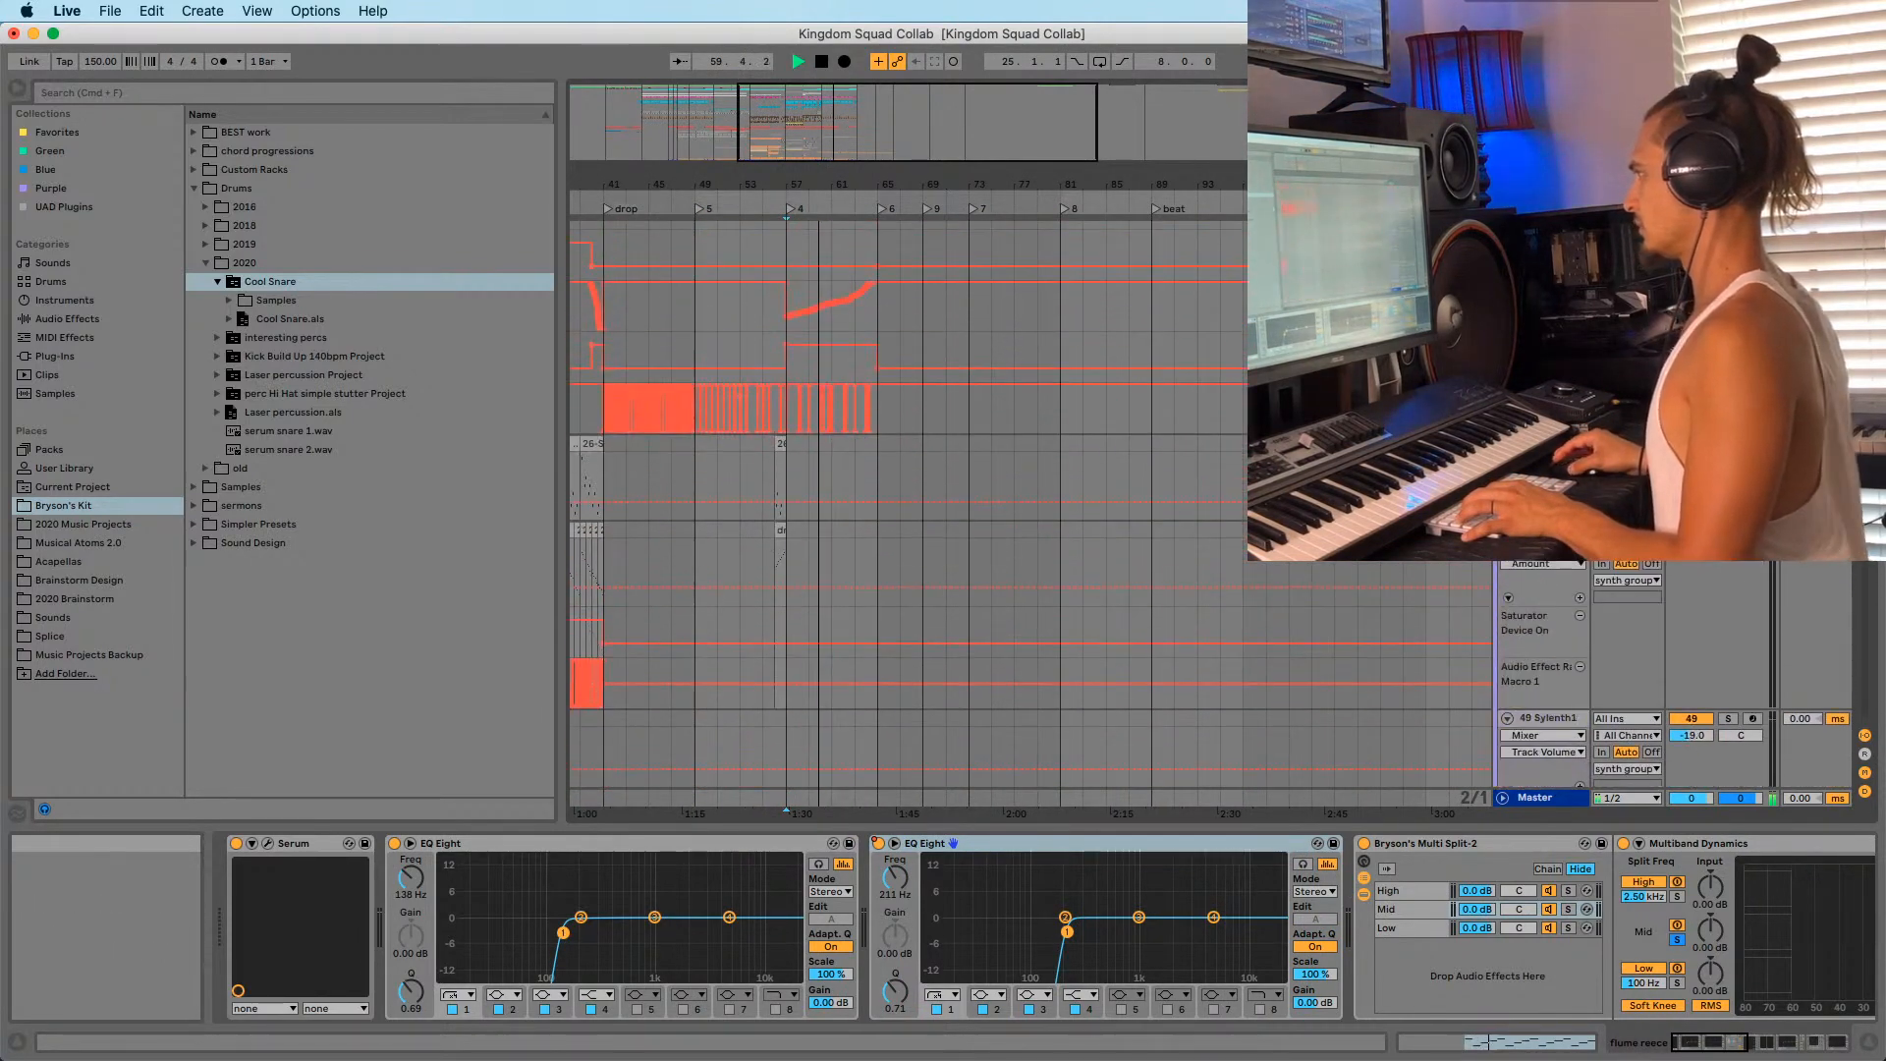
scroll(1032, 515, "up", 20)
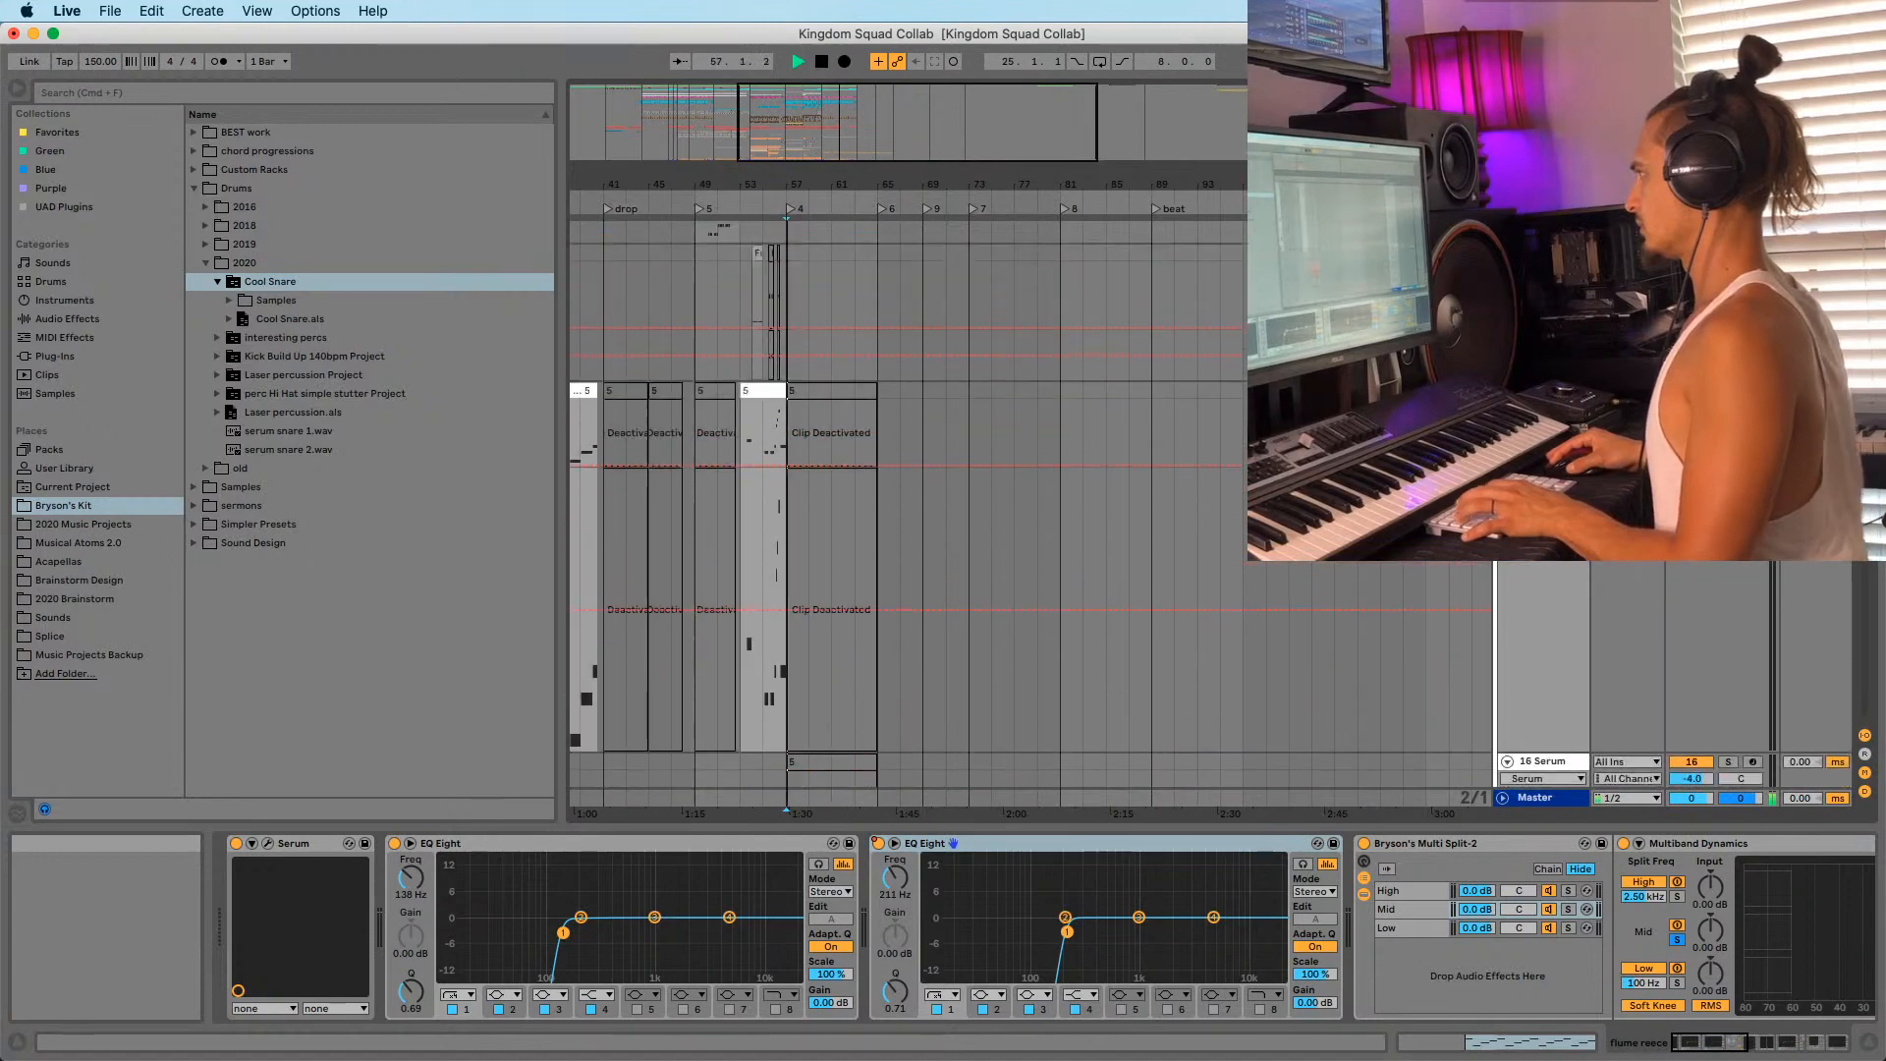
scroll(1031, 515, "down", 20)
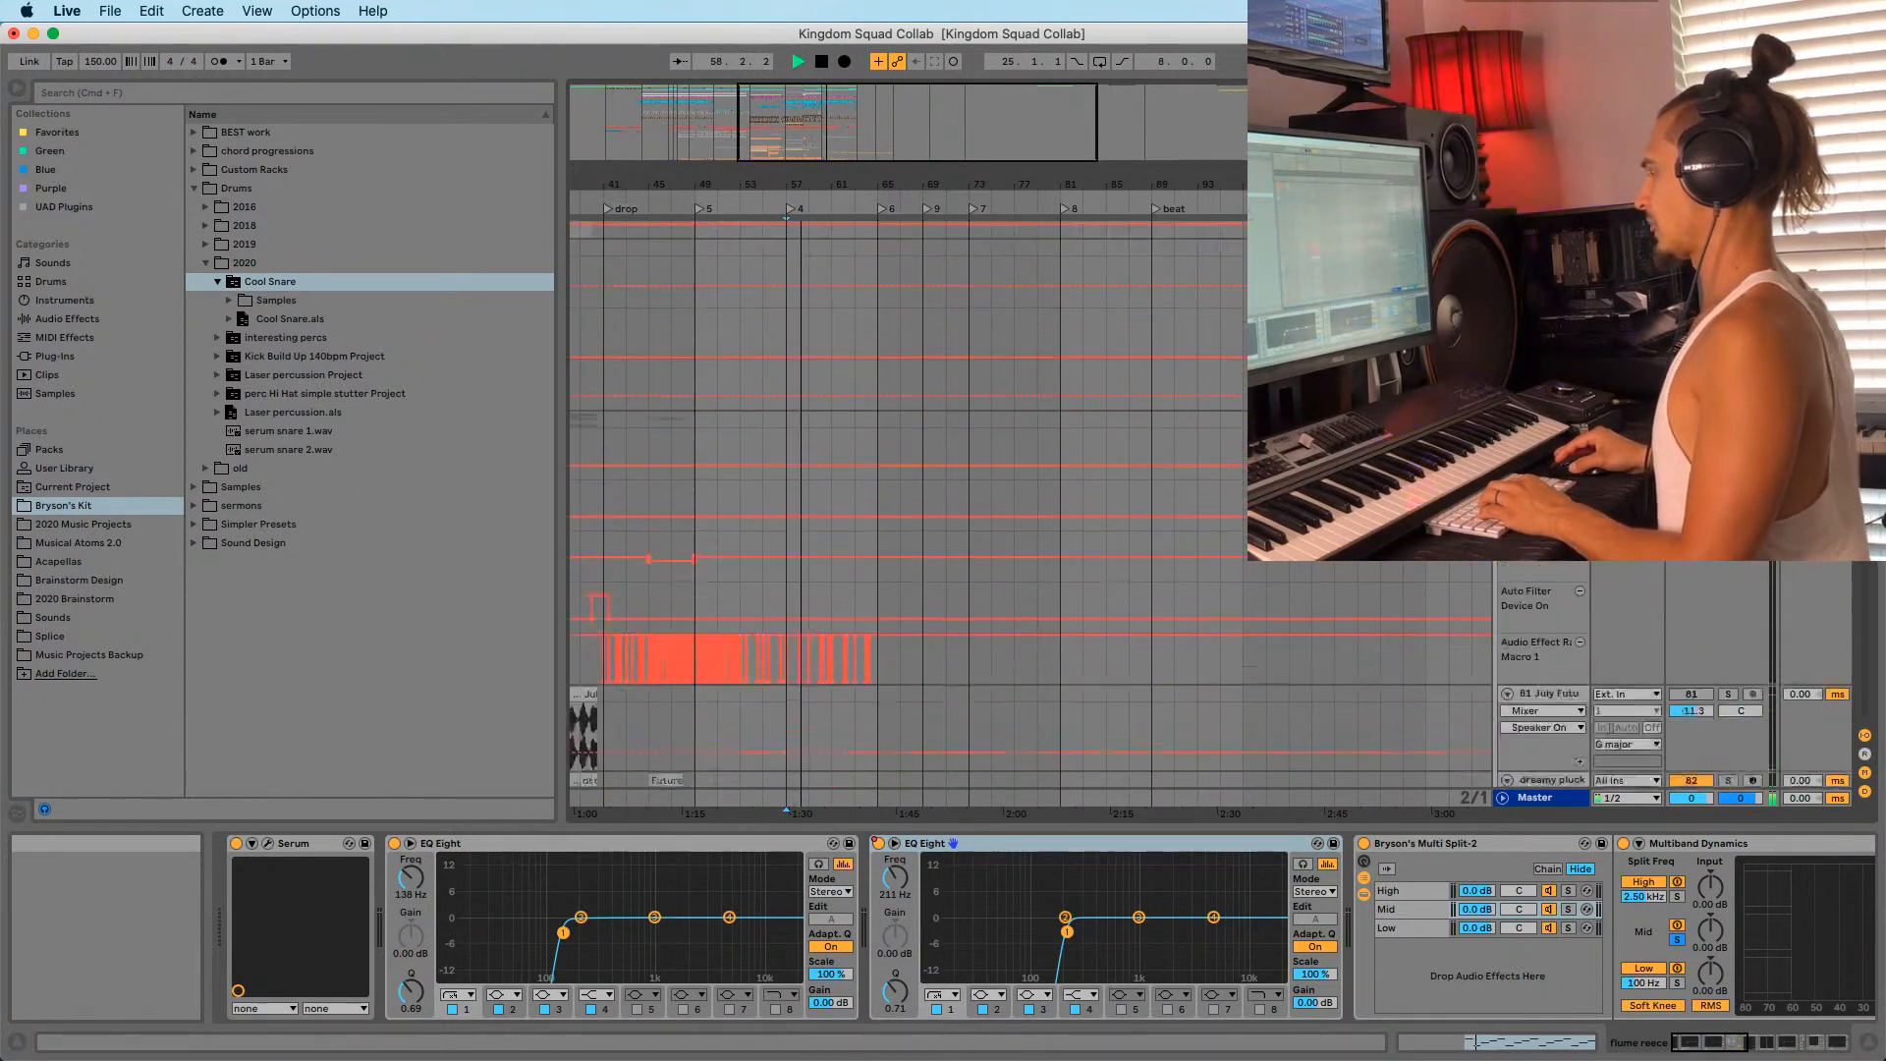
scroll(1031, 515, "up", 20)
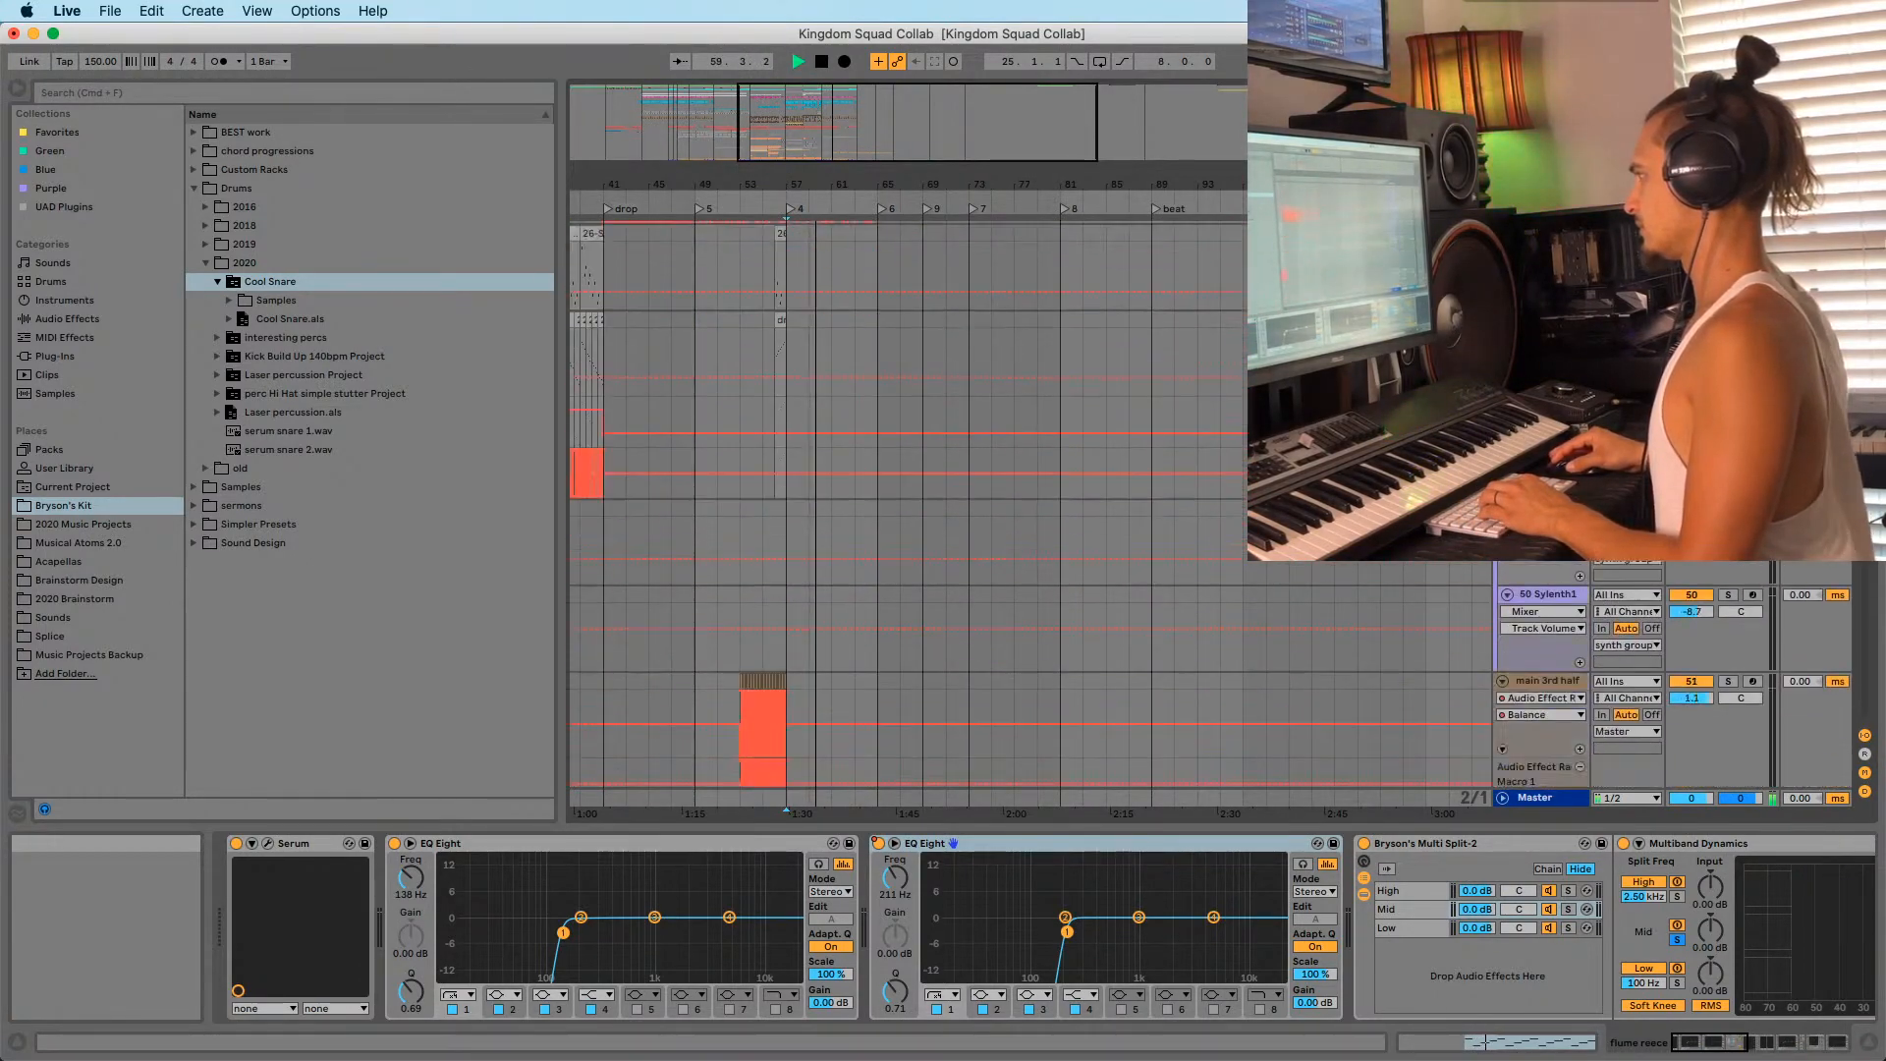
scroll(1031, 514, "down", 20)
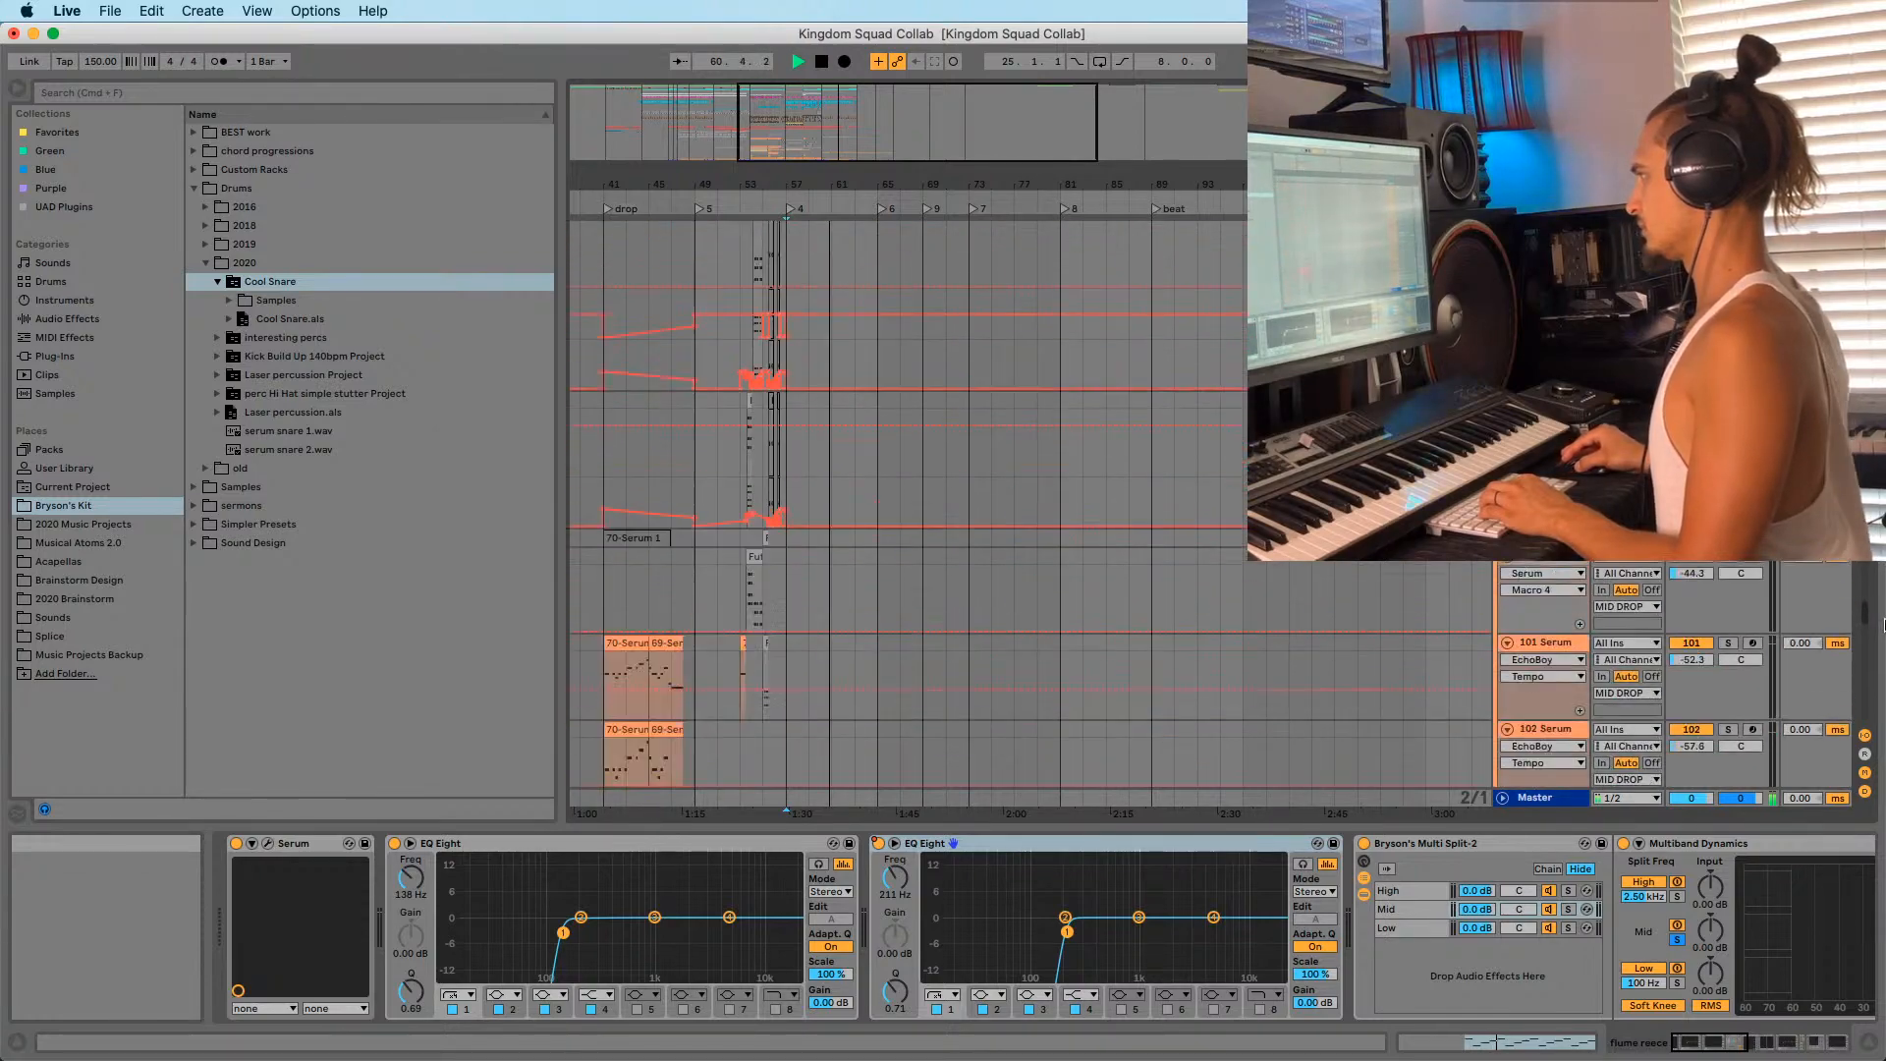
key("space")
scroll(1034, 457, "down", 12)
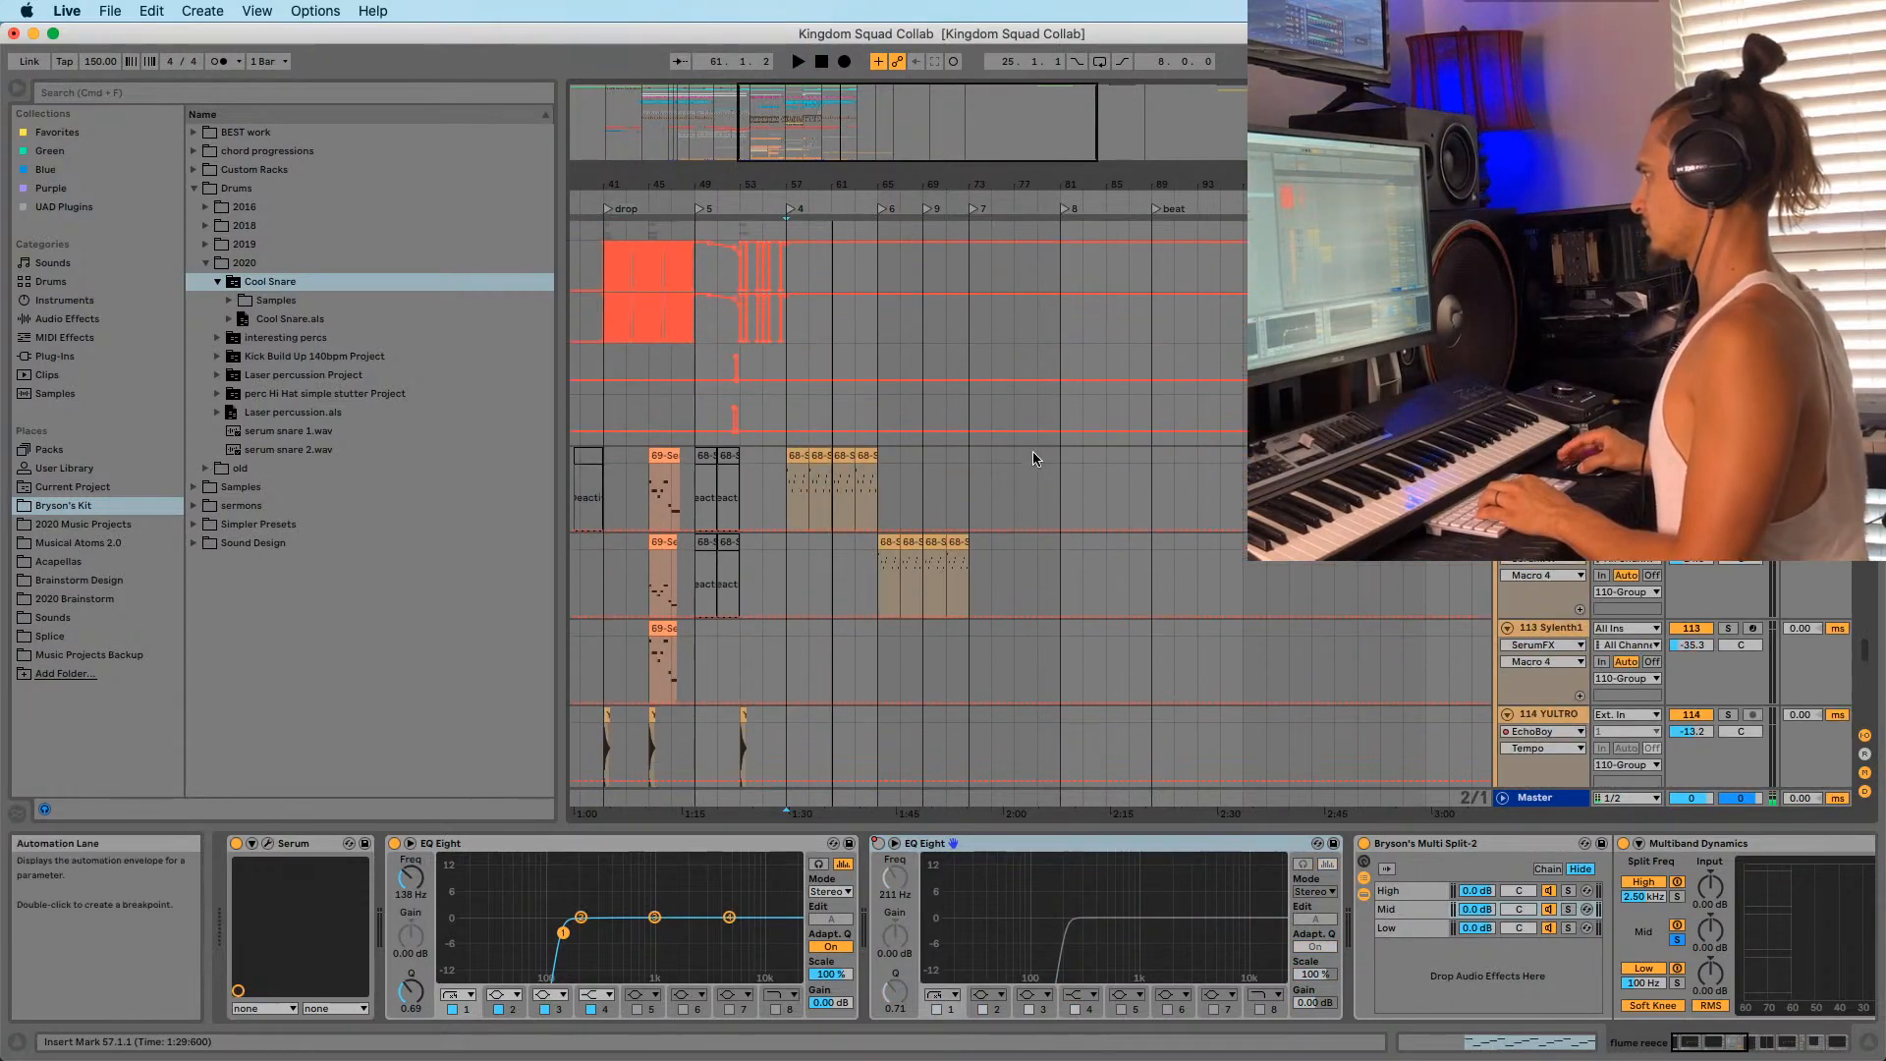
Paste the automation at bar 57 in the group lane, then play and zoom on bars 57–65.
left_click(787, 326)
key("super+v")
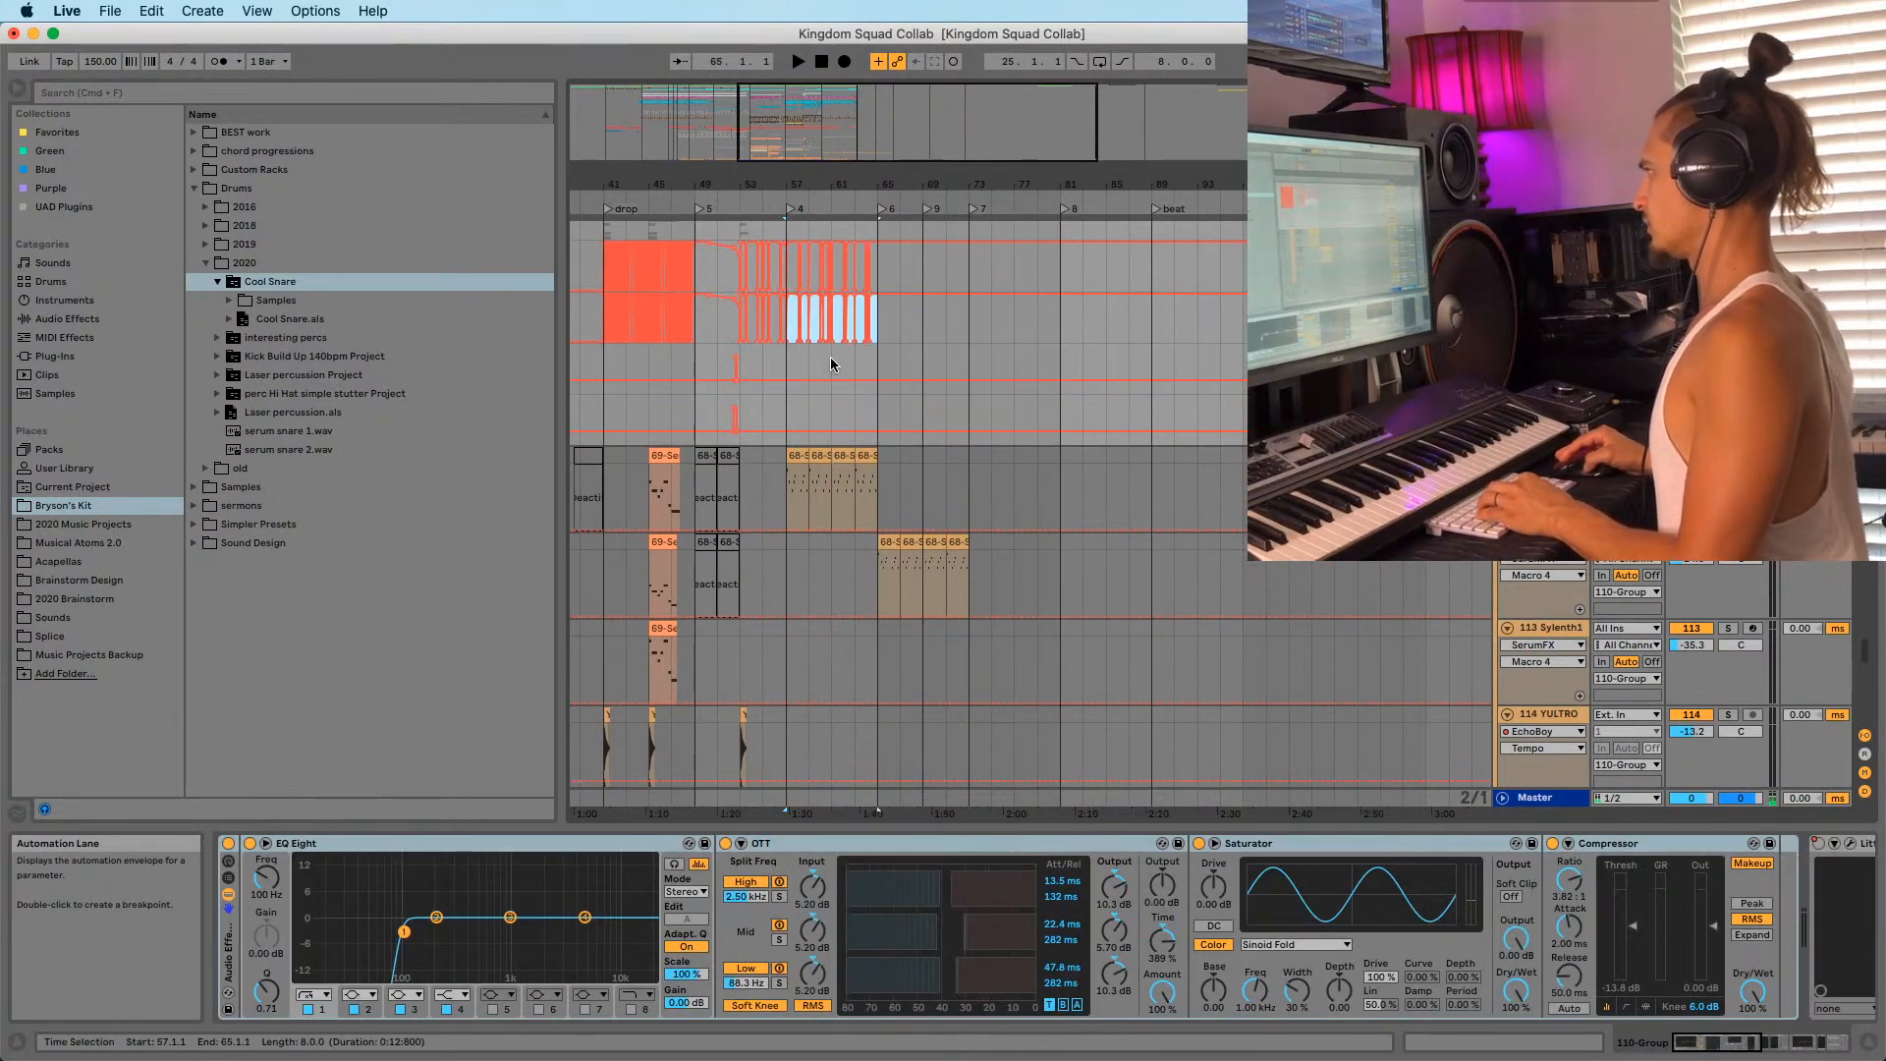
key("space")
left_click_drag(809, 186, 842, 303)
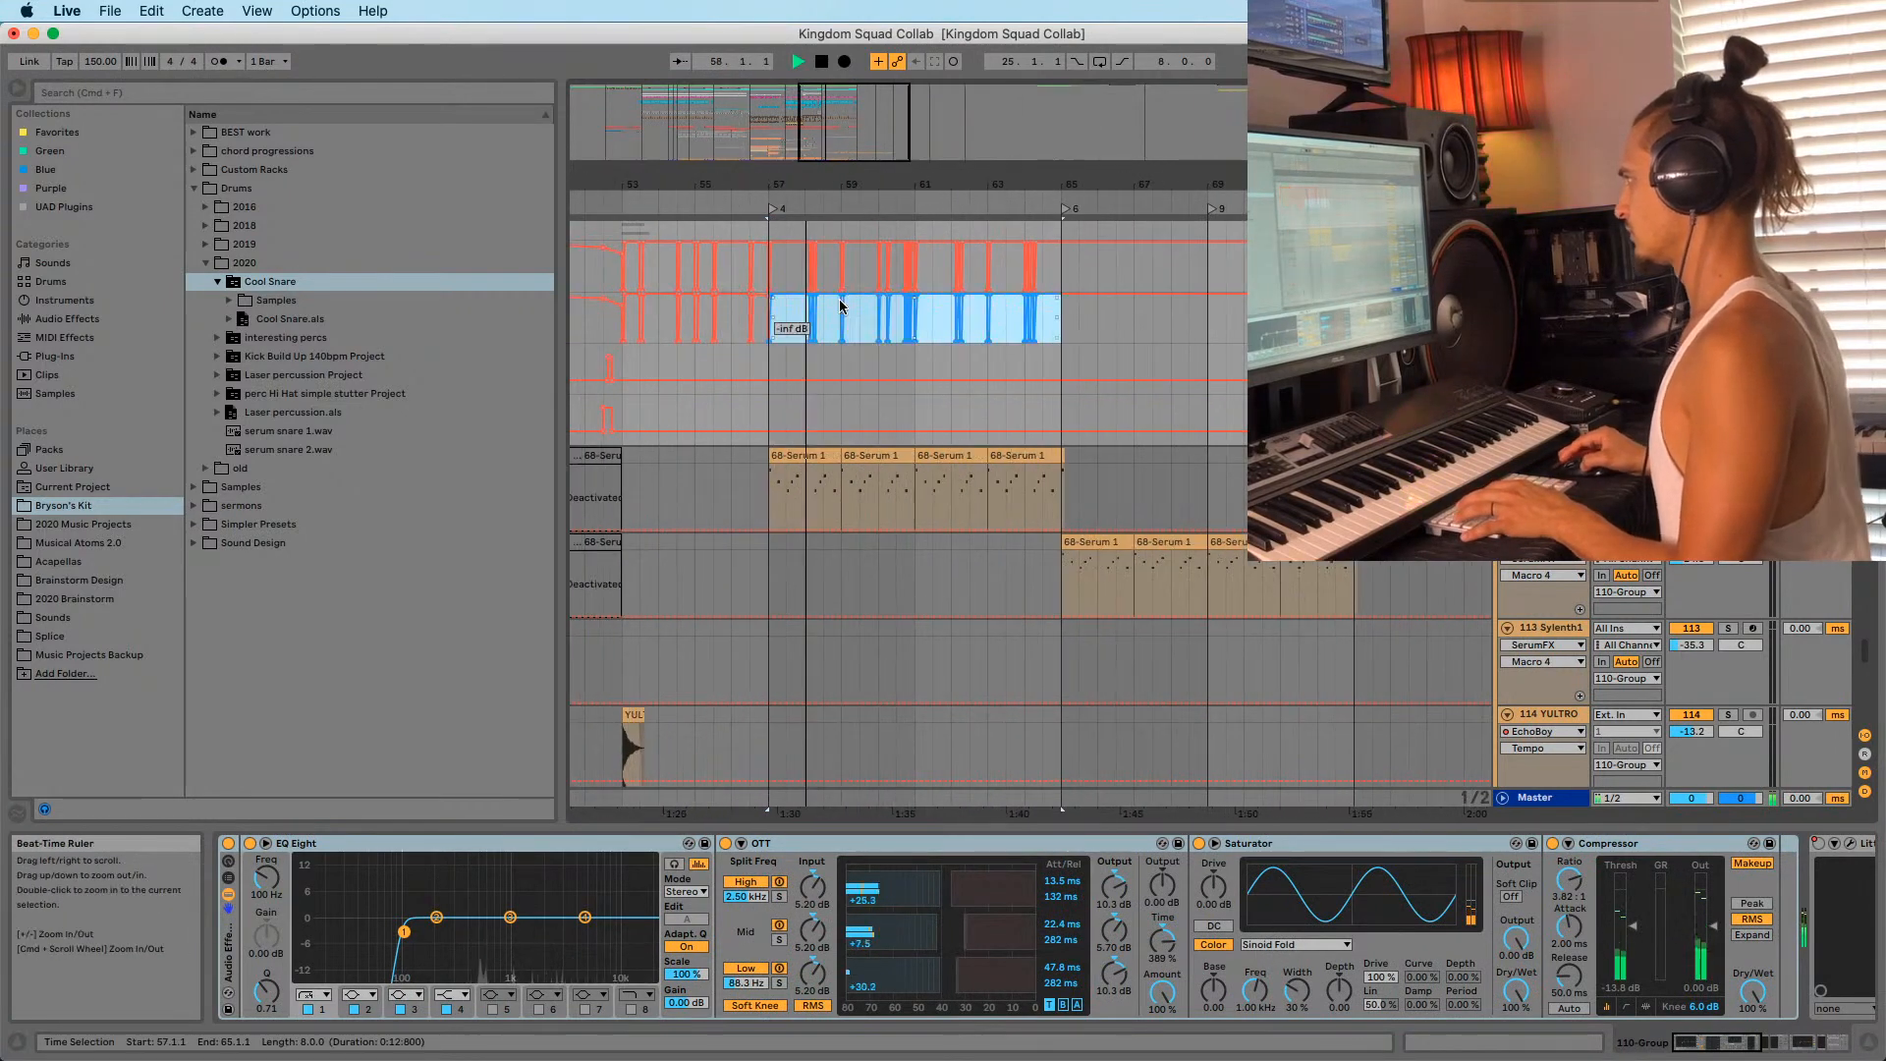
scroll(864, 412, "down", 10)
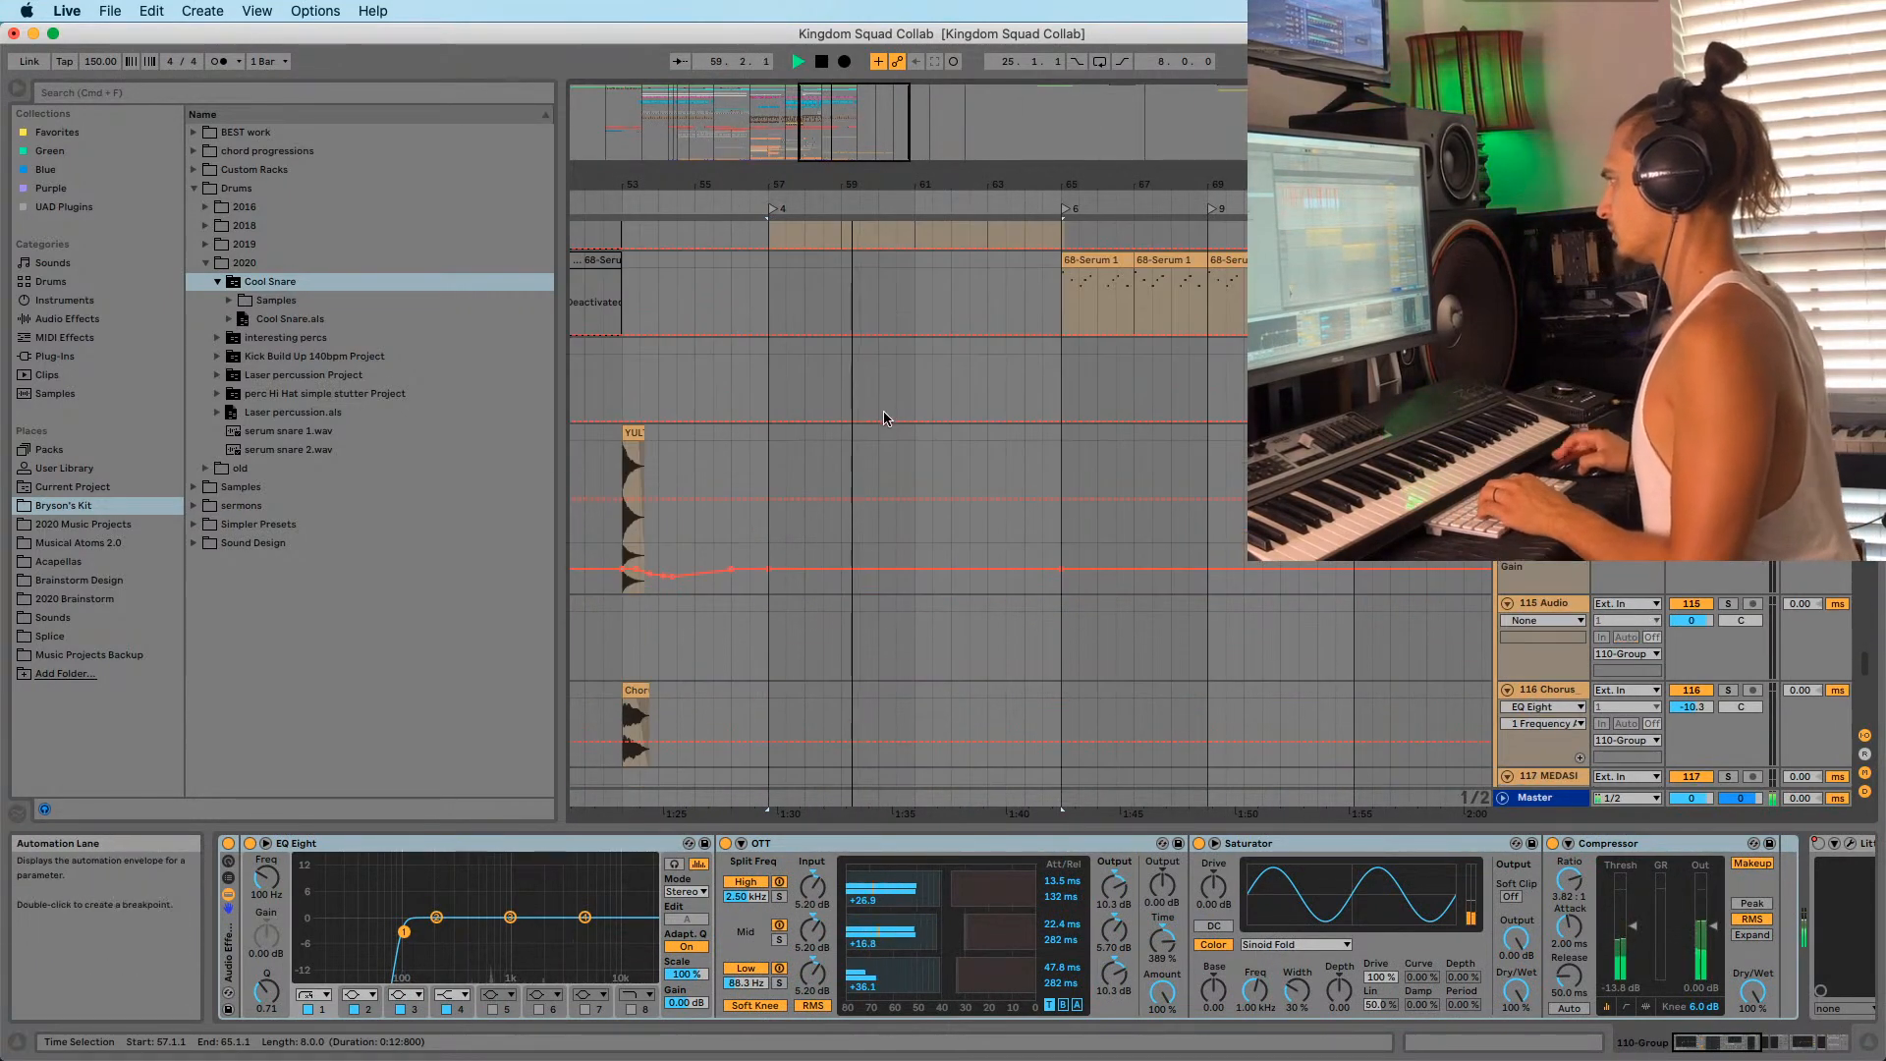
scroll(890, 432, "down", 4)
scroll(921, 494, "down", 15)
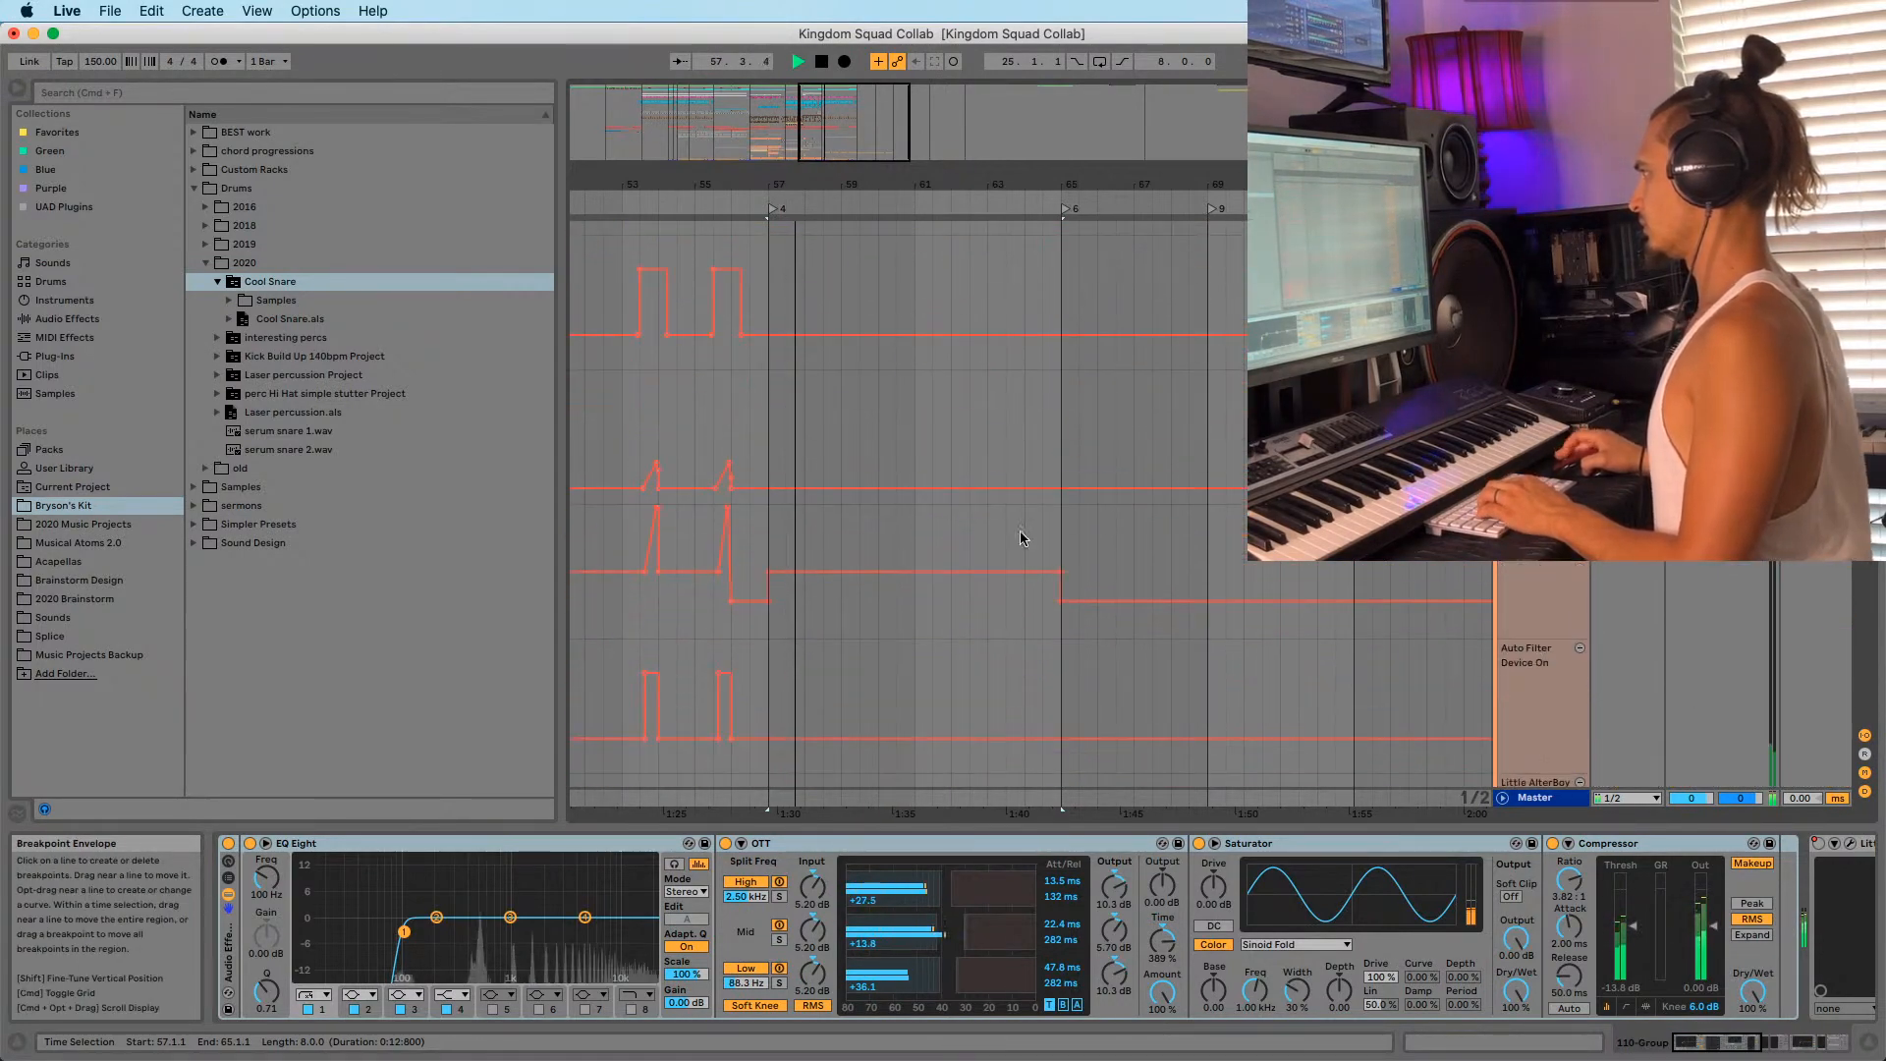
scroll(1020, 536, "down", 5)
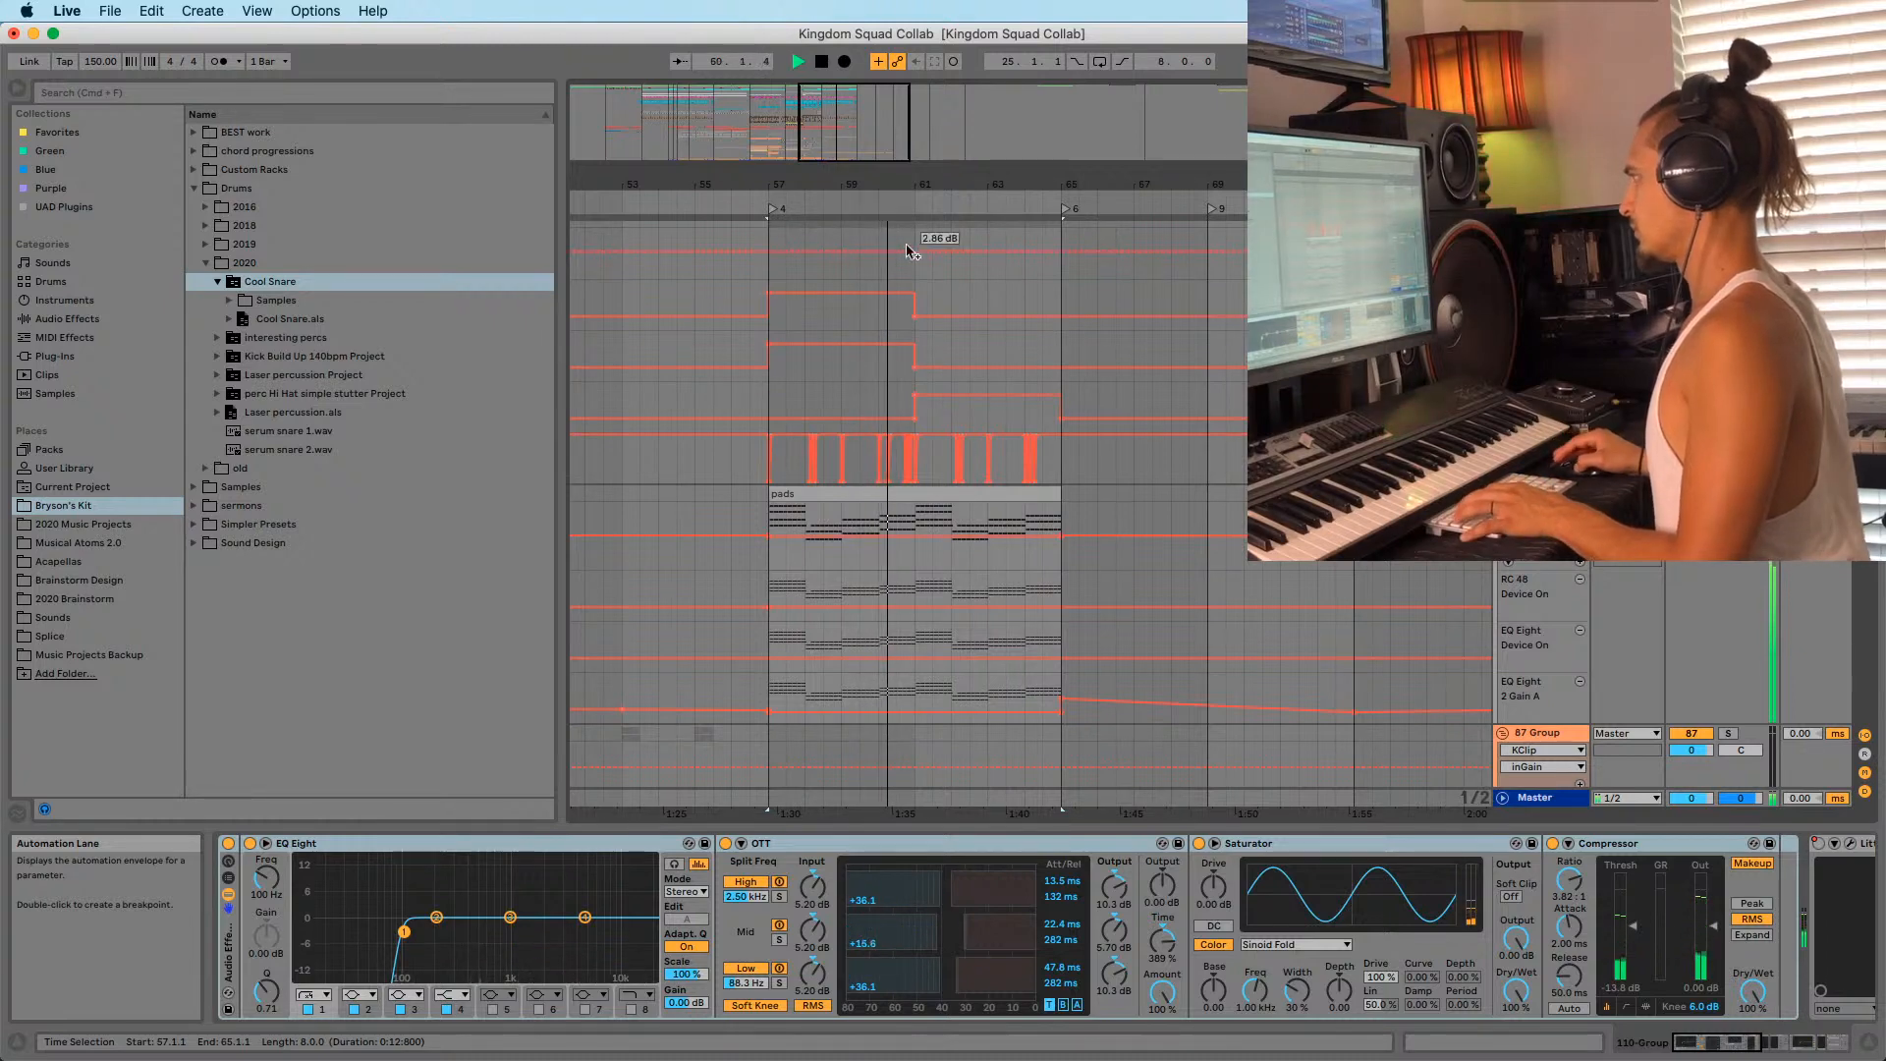
left_click_drag(859, 189, 860, 157)
Stop playback, check the 111-Serum track's devices, then resume playback from bar 57.
key("space")
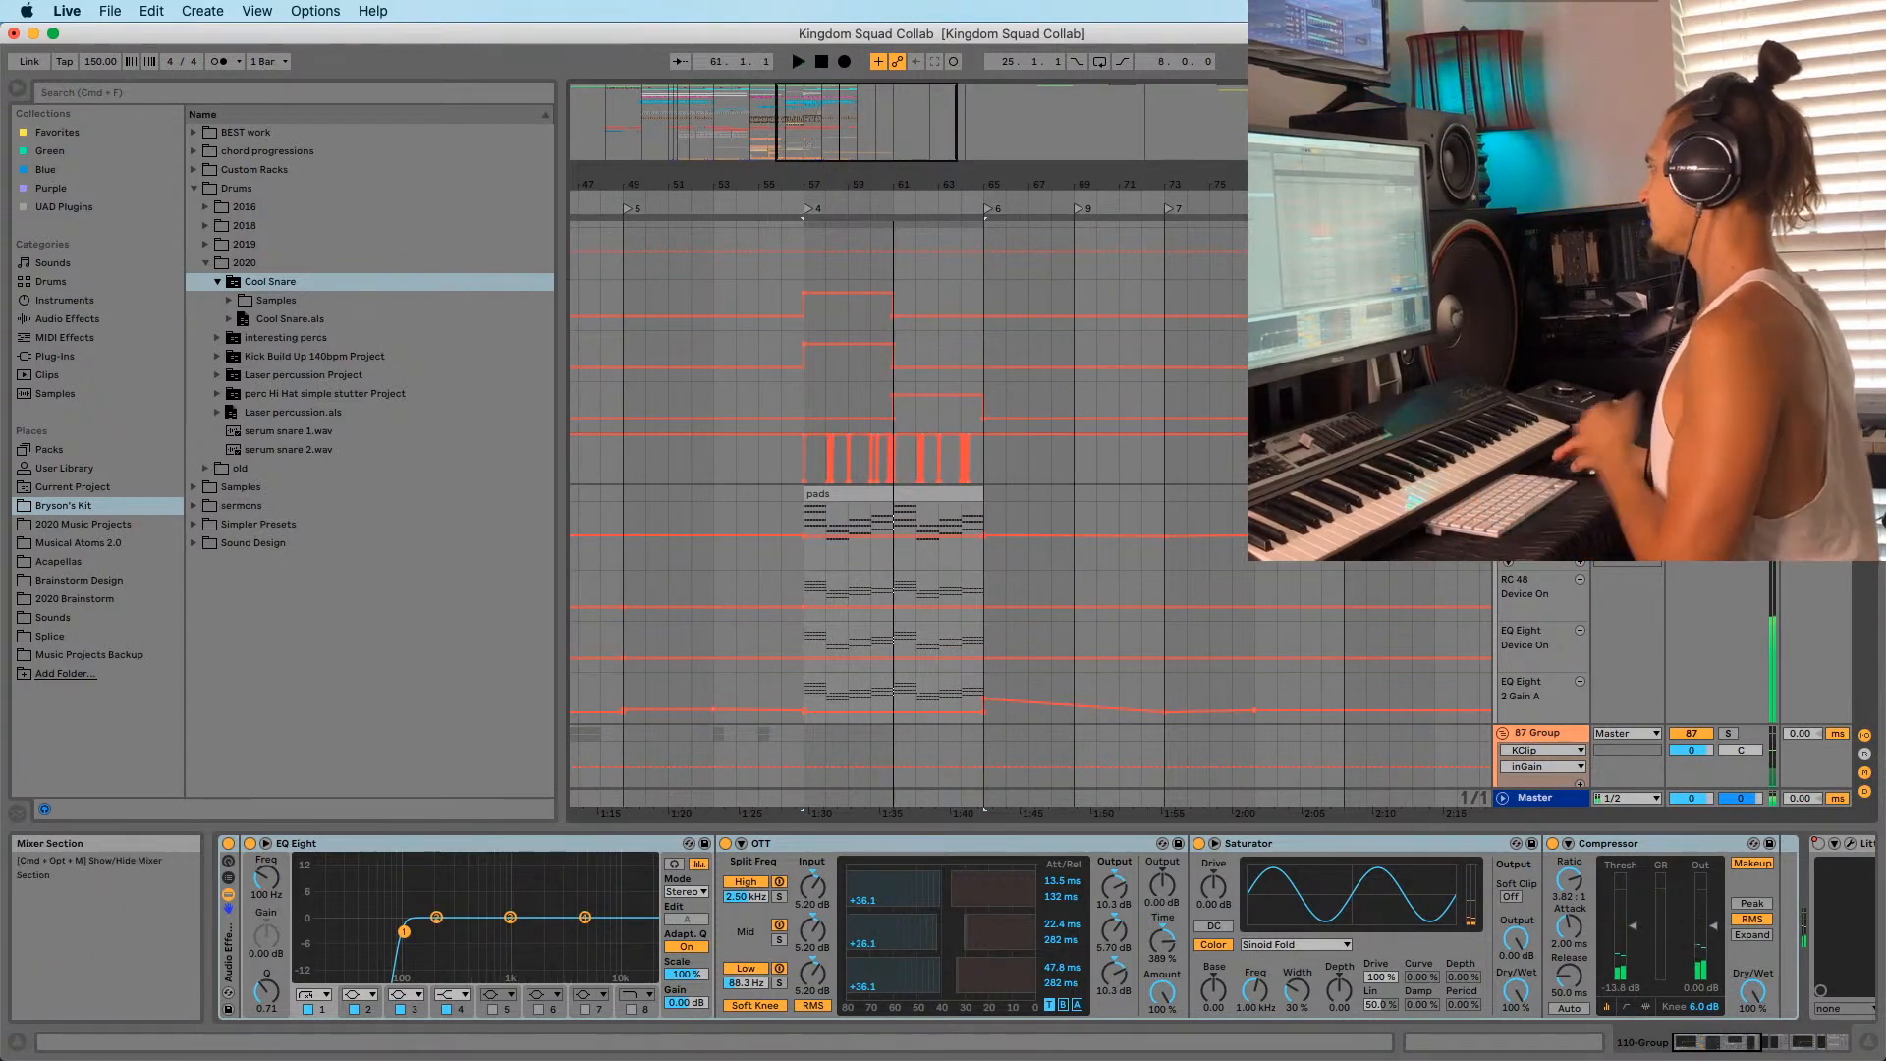
scroll(983, 491, "up", 15)
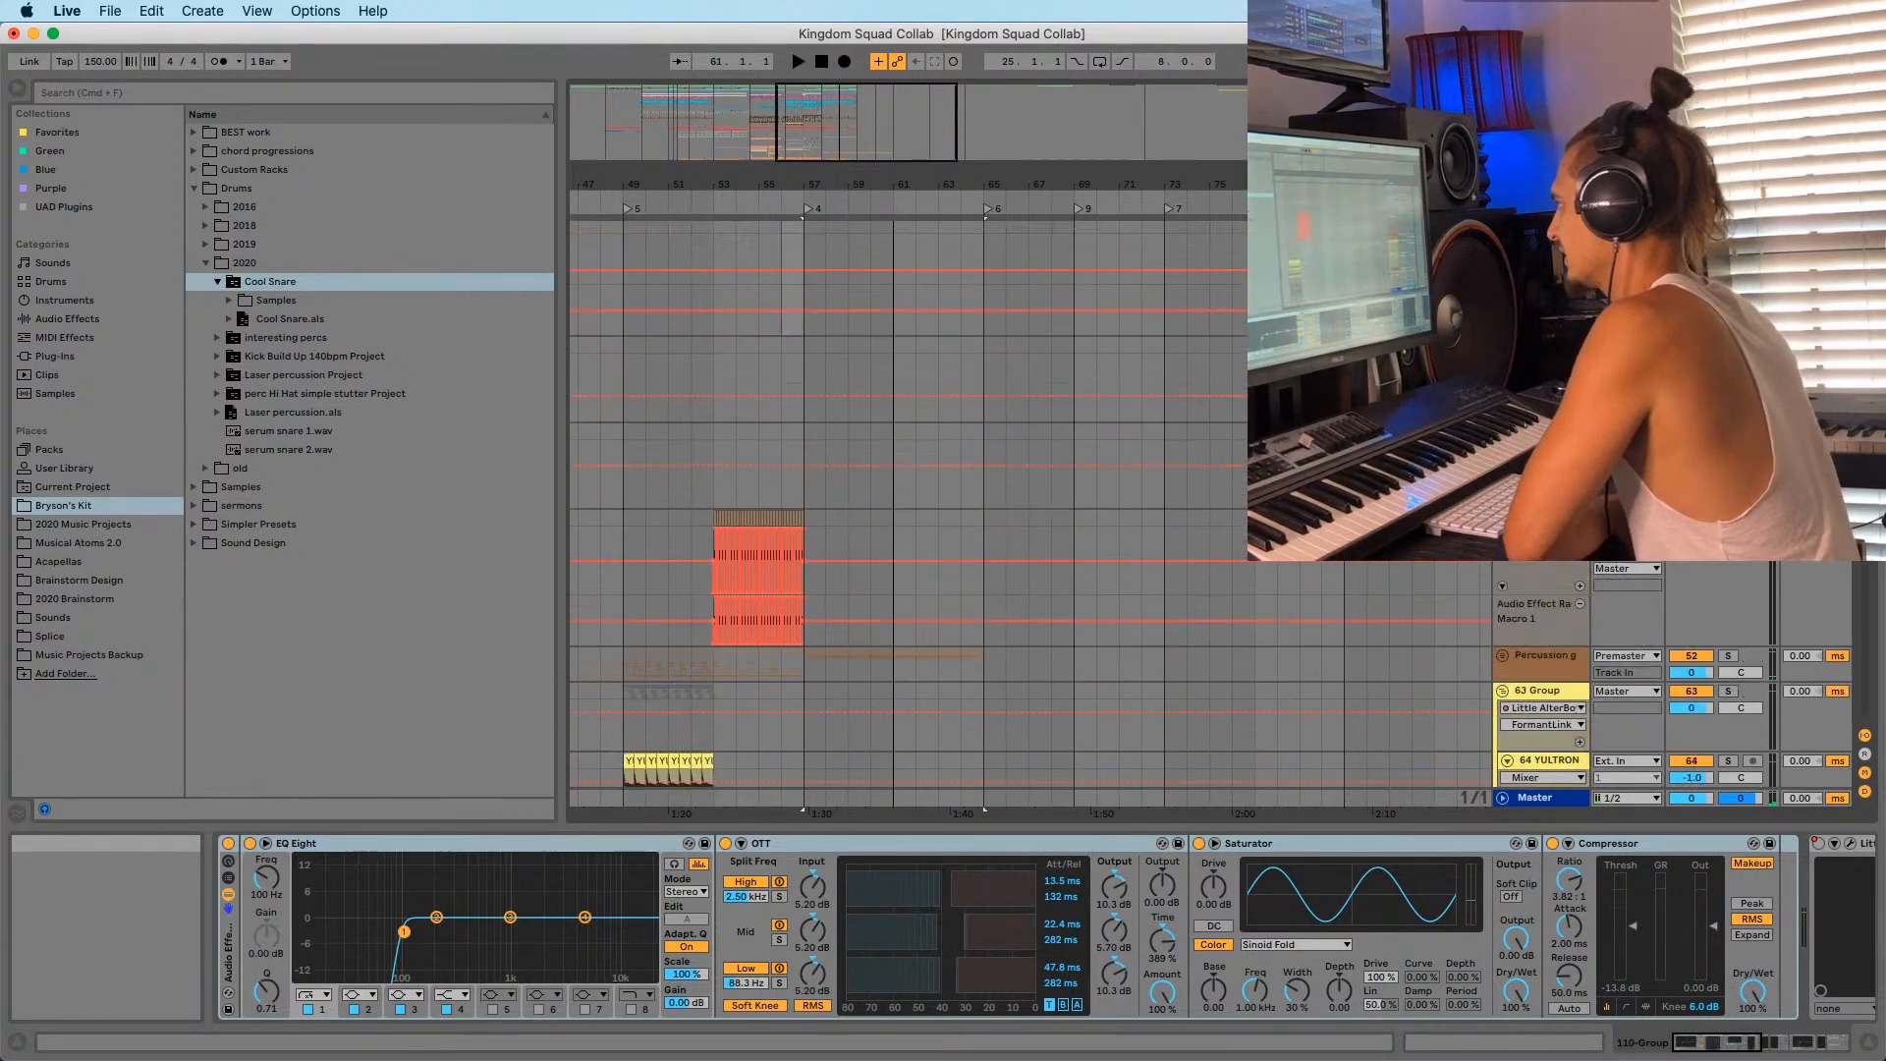
scroll(1840, 622, "down", 15)
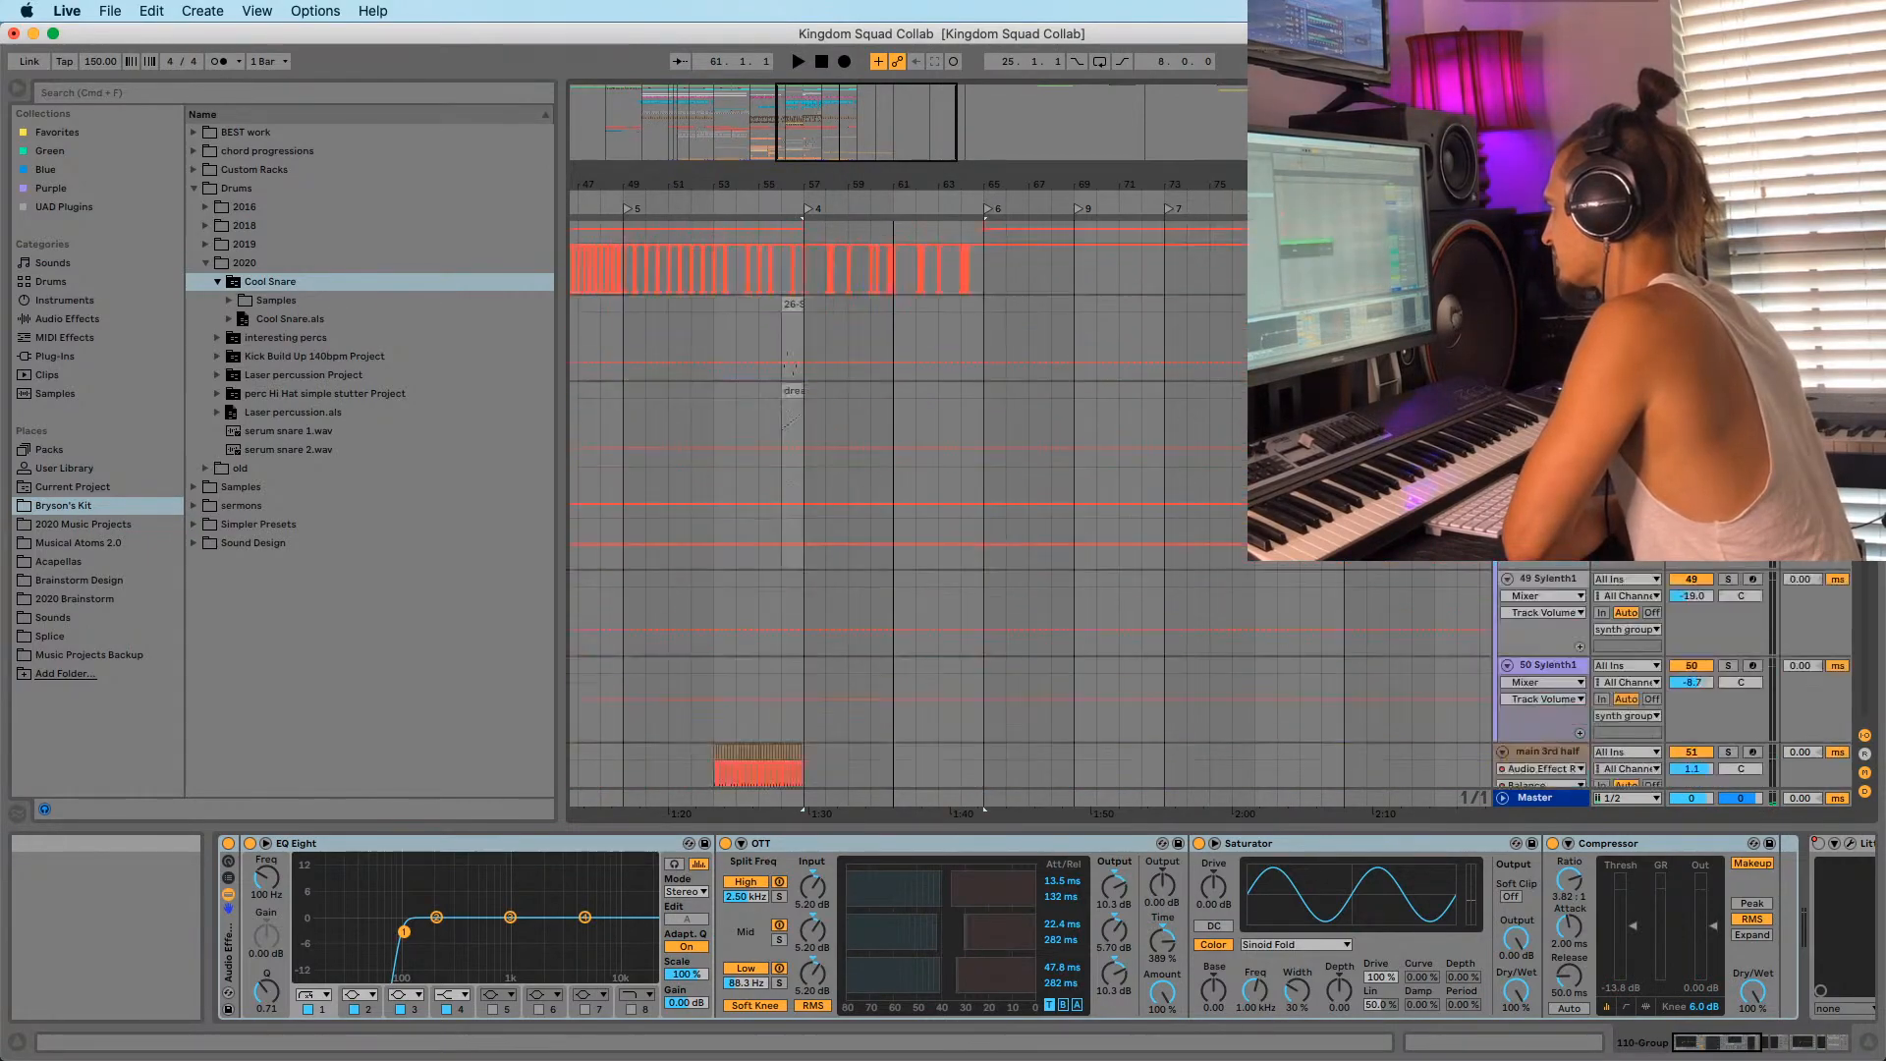
scroll(1840, 622, "down", 15)
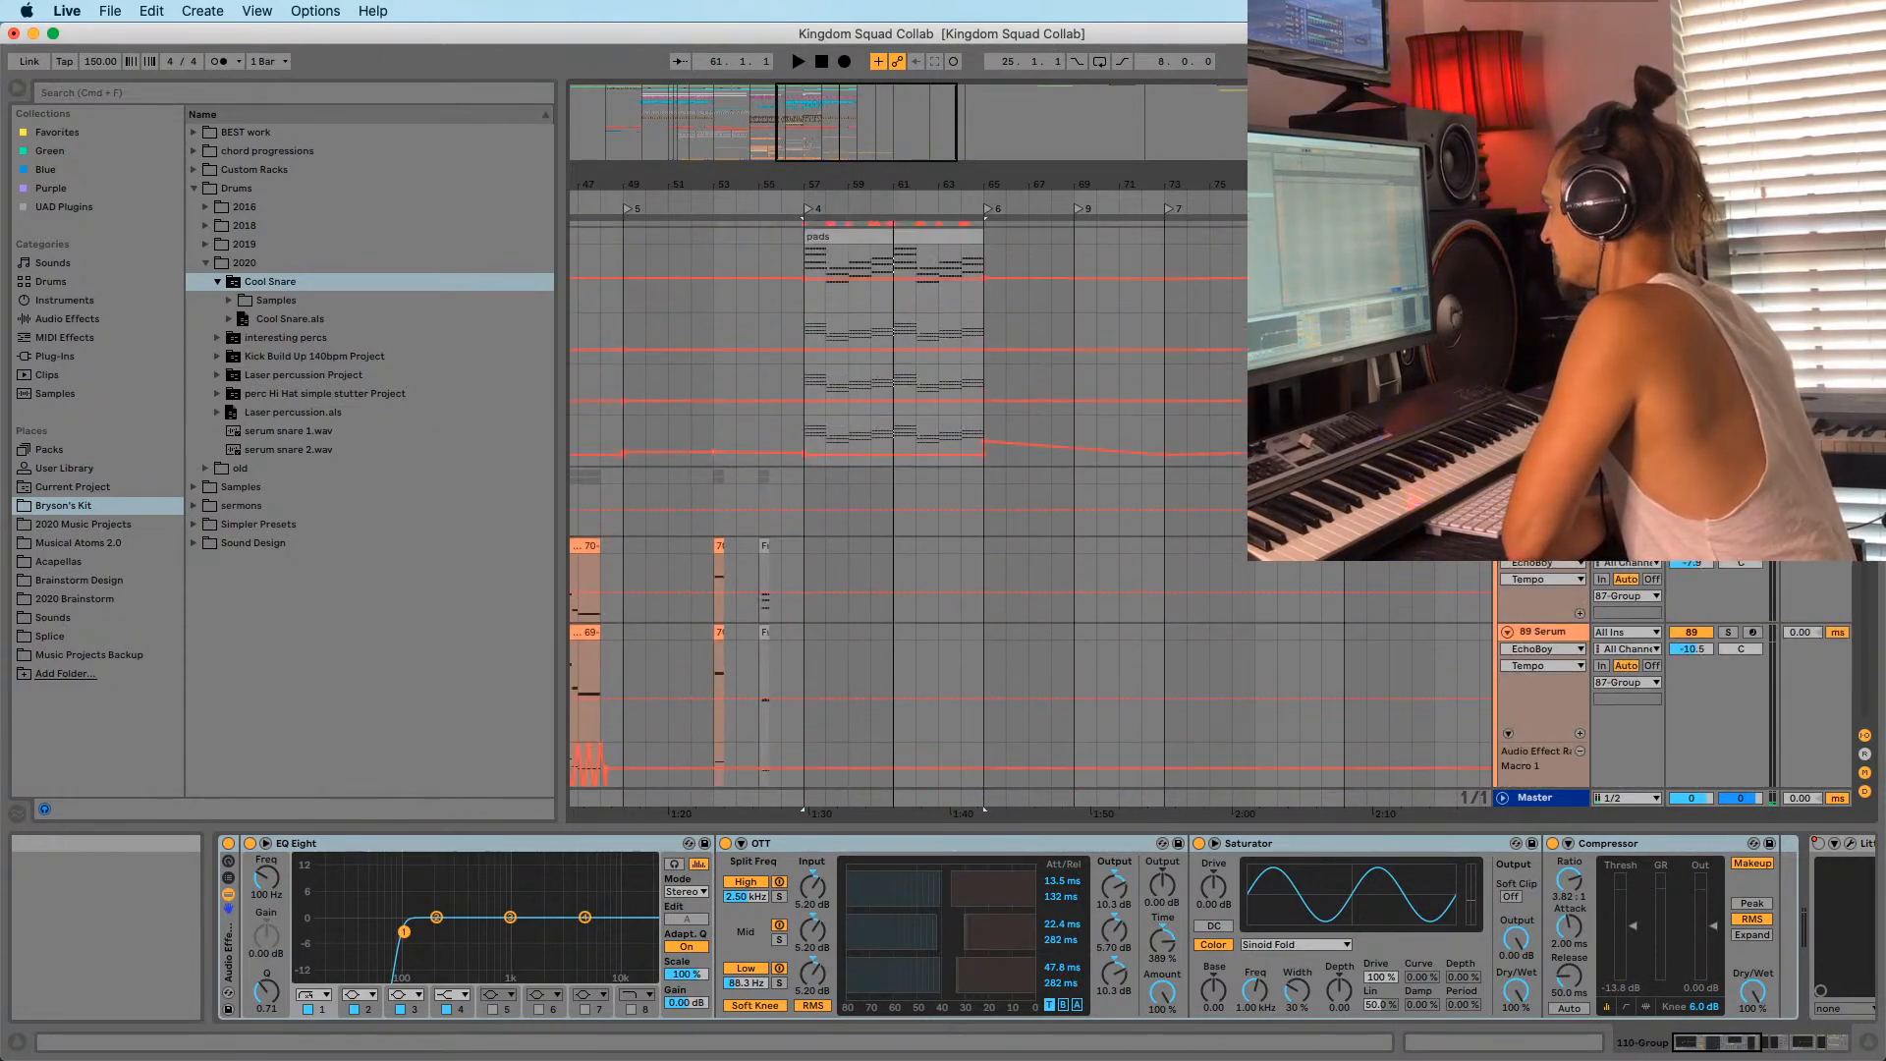
scroll(1867, 646, "up", 5)
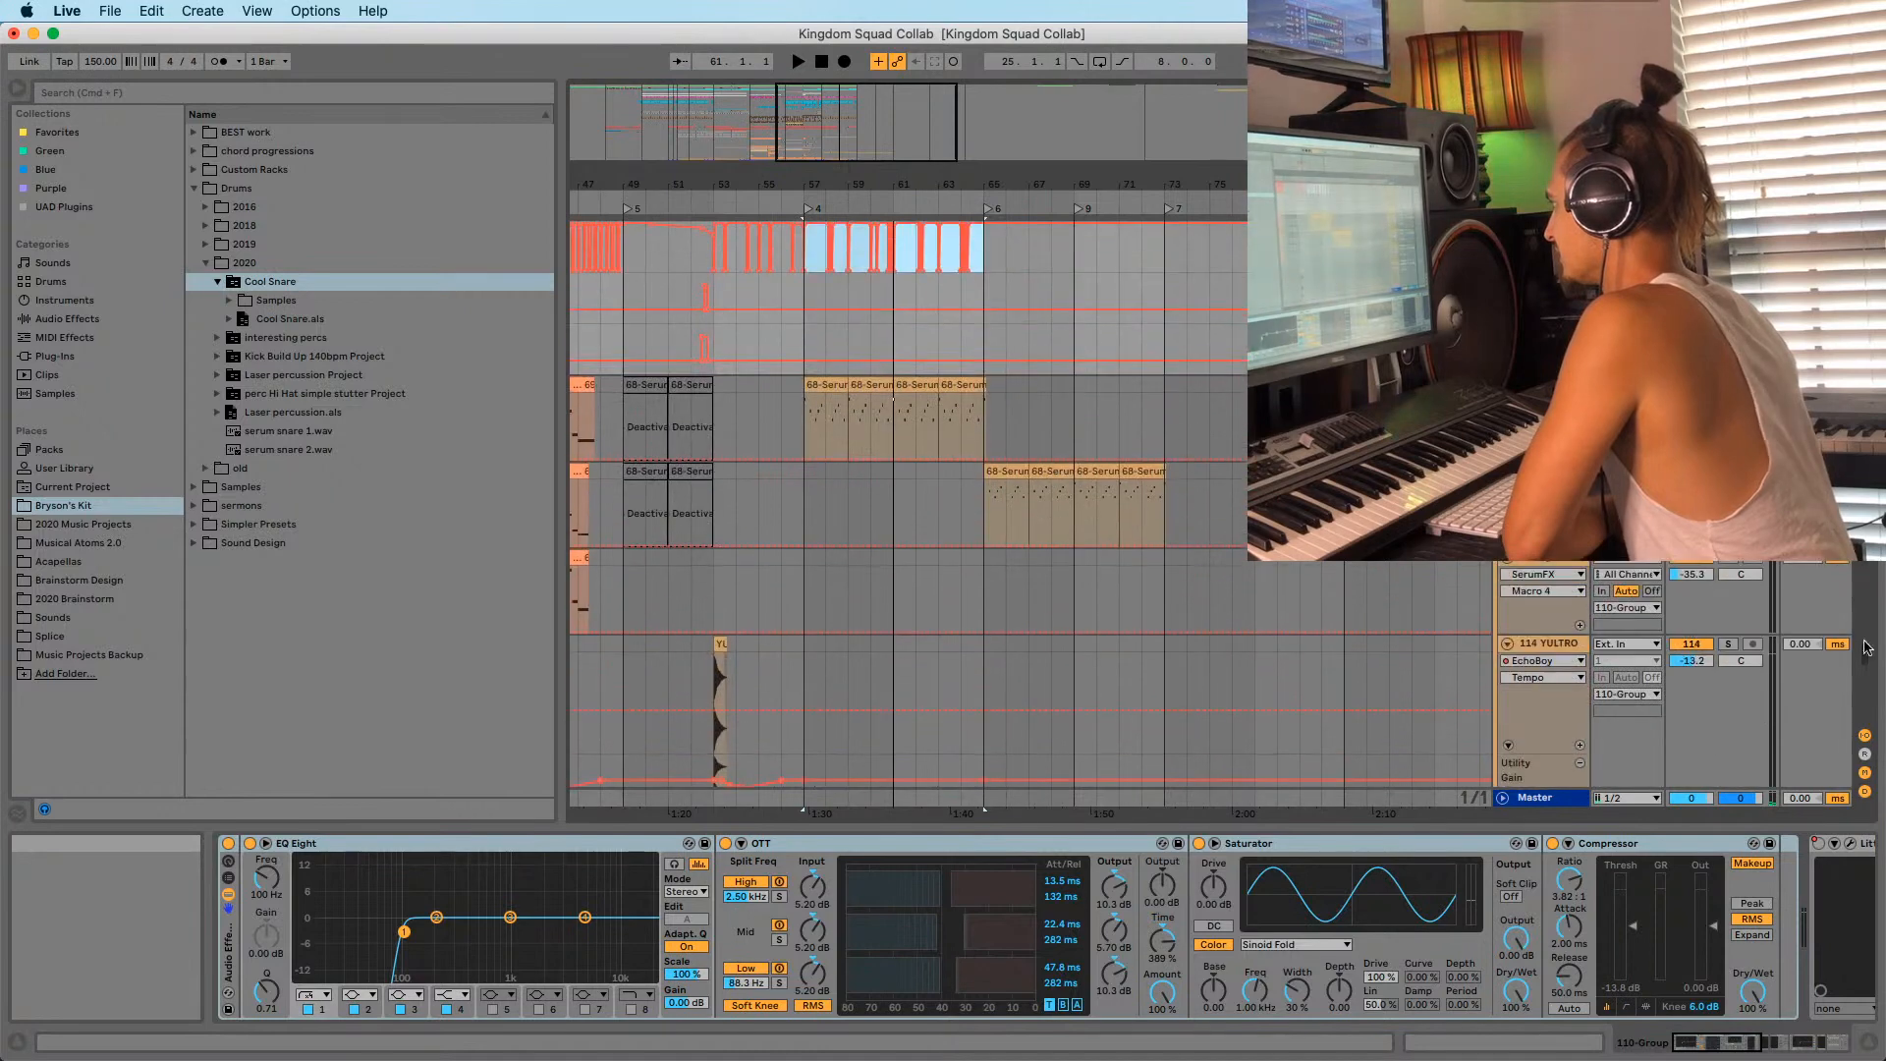
left_click(1549, 384)
key("space")
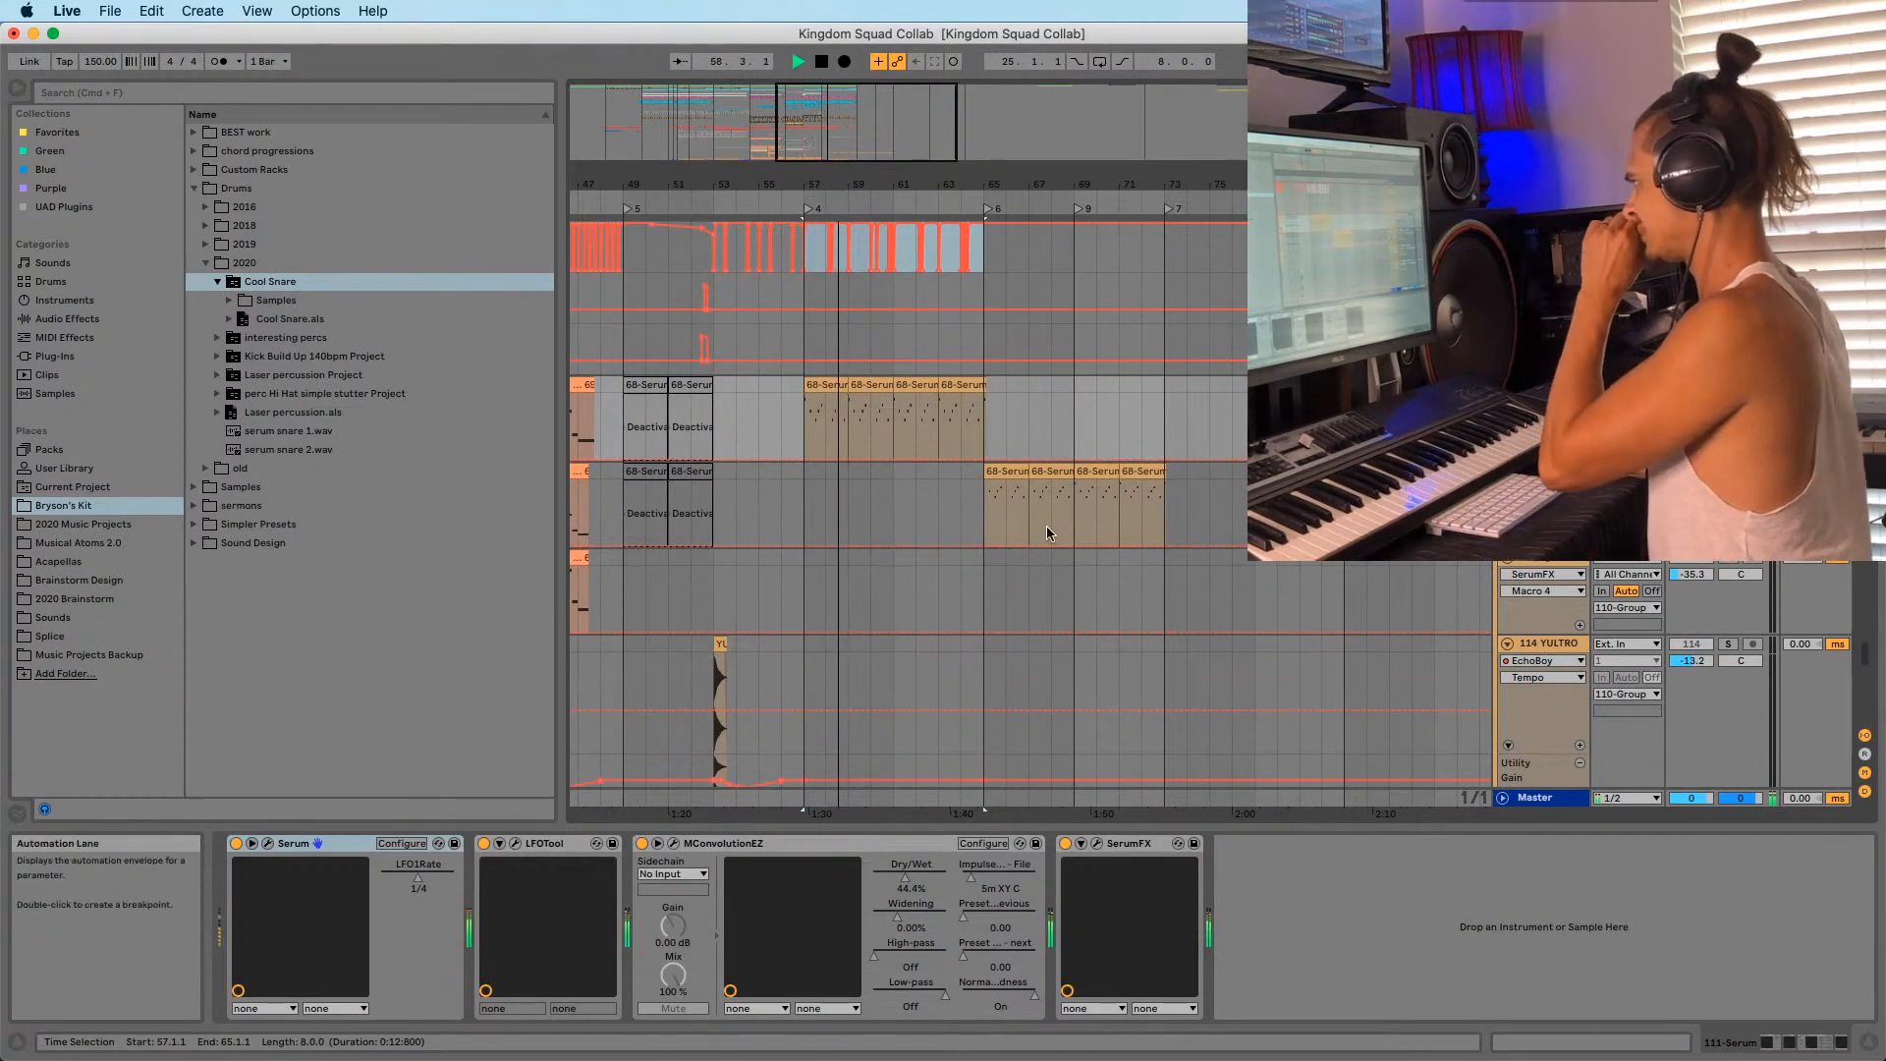
Show the 110-Group device chain: Little AlterBoy, EQ Eight, KClip, Audio Effect Rack, Utility.
scroll(866, 434, "up", 2)
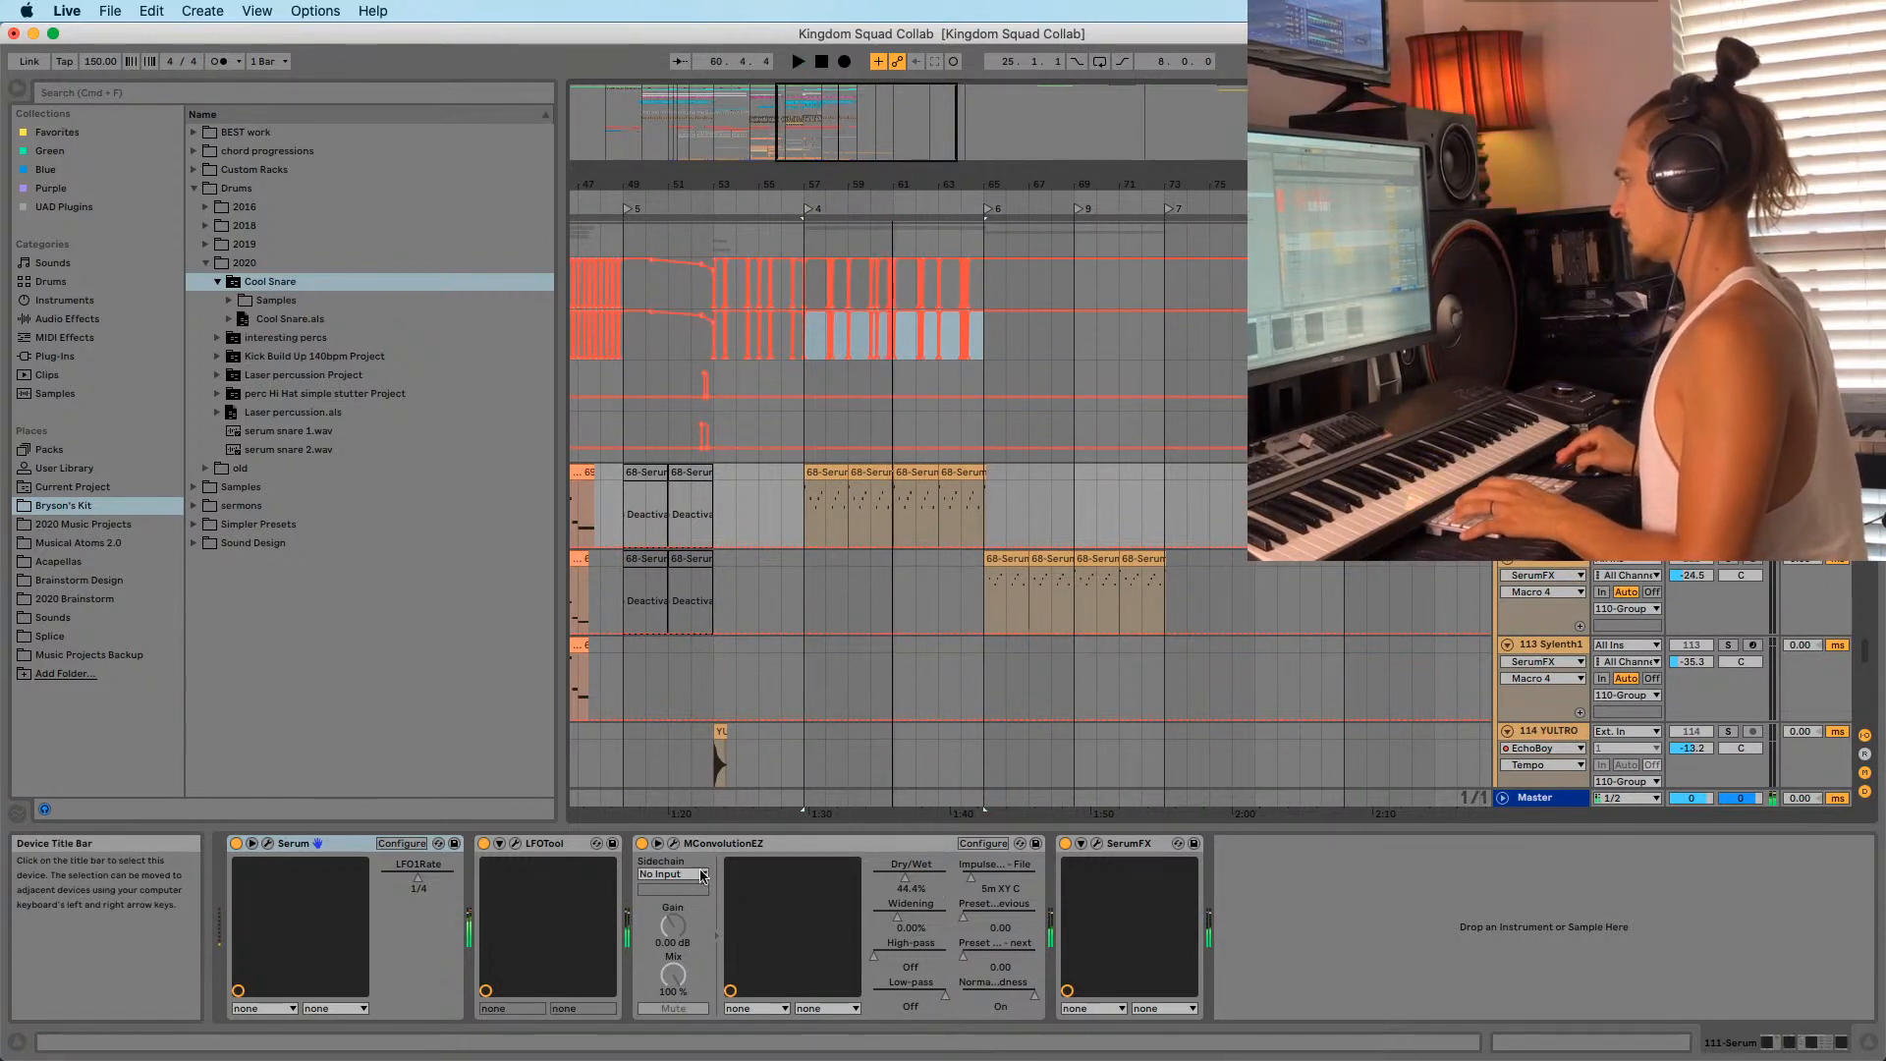
scroll(1513, 530, "up", 1)
left_click(1544, 282)
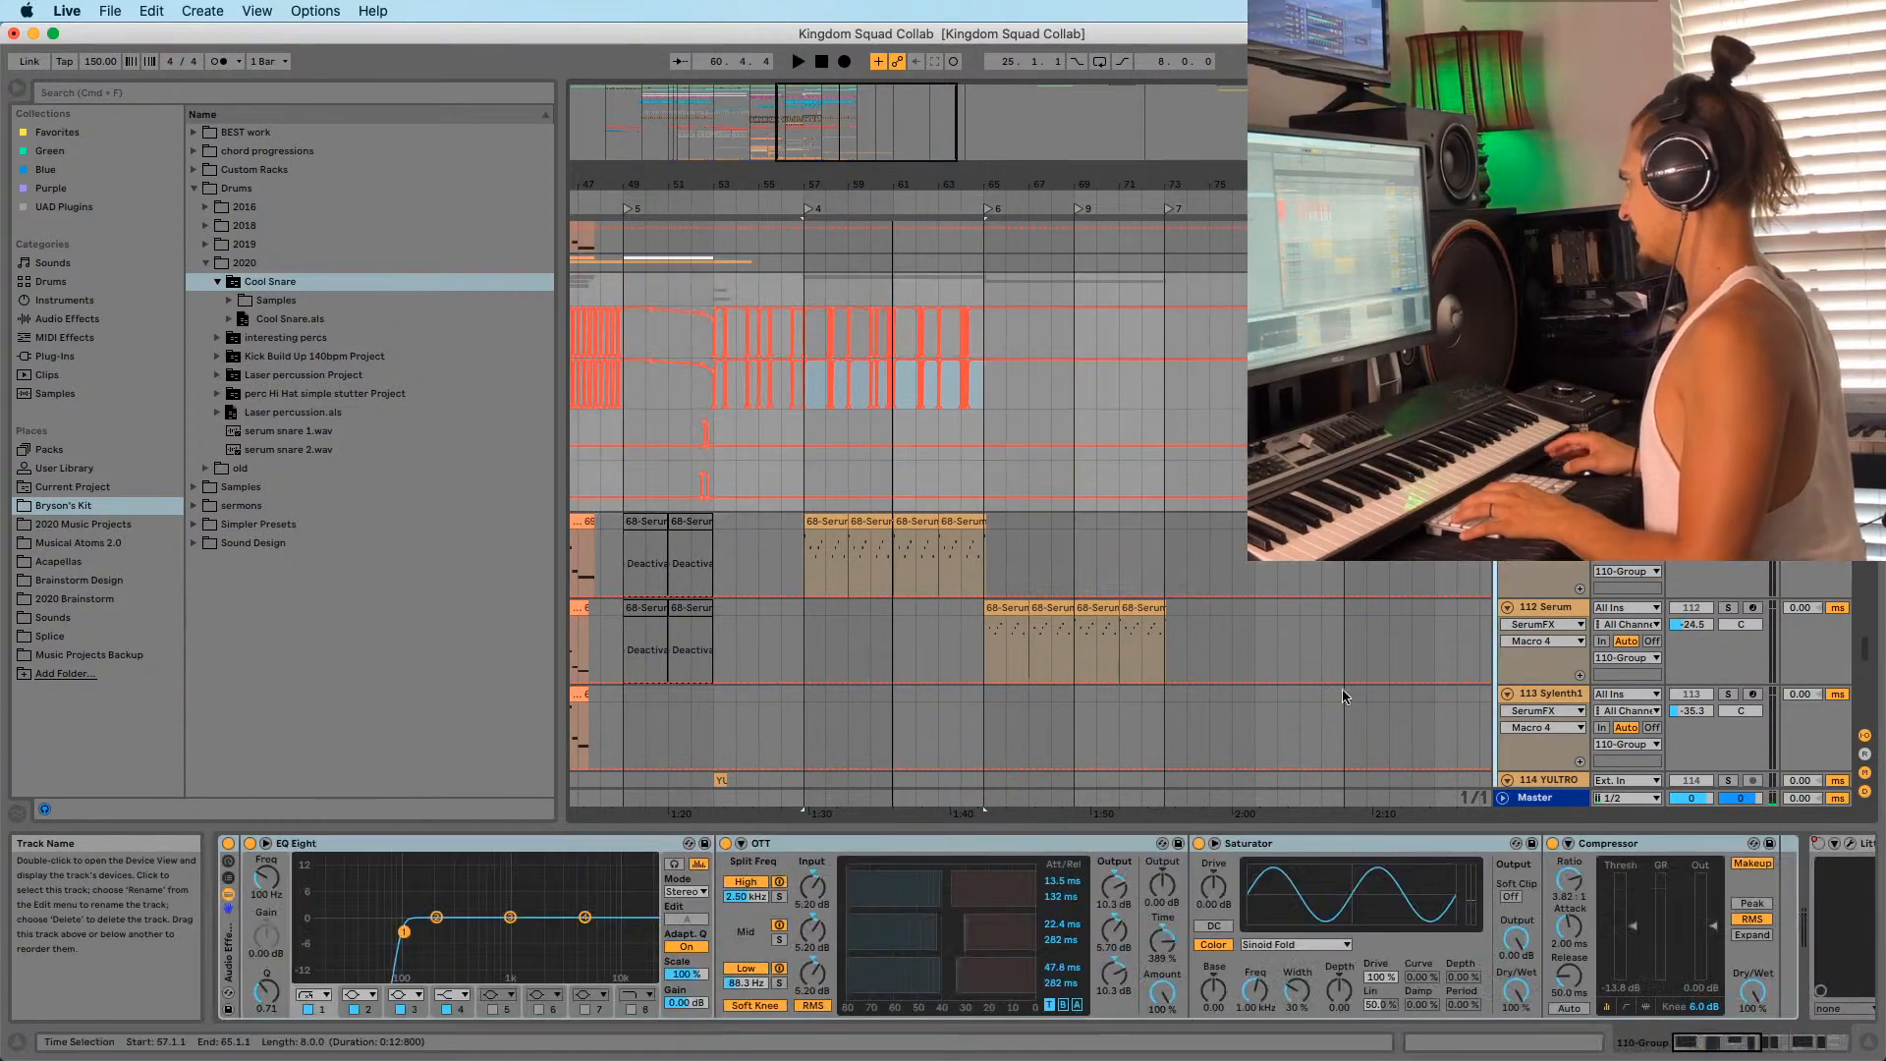
left_click_drag(1726, 1040, 1827, 1050)
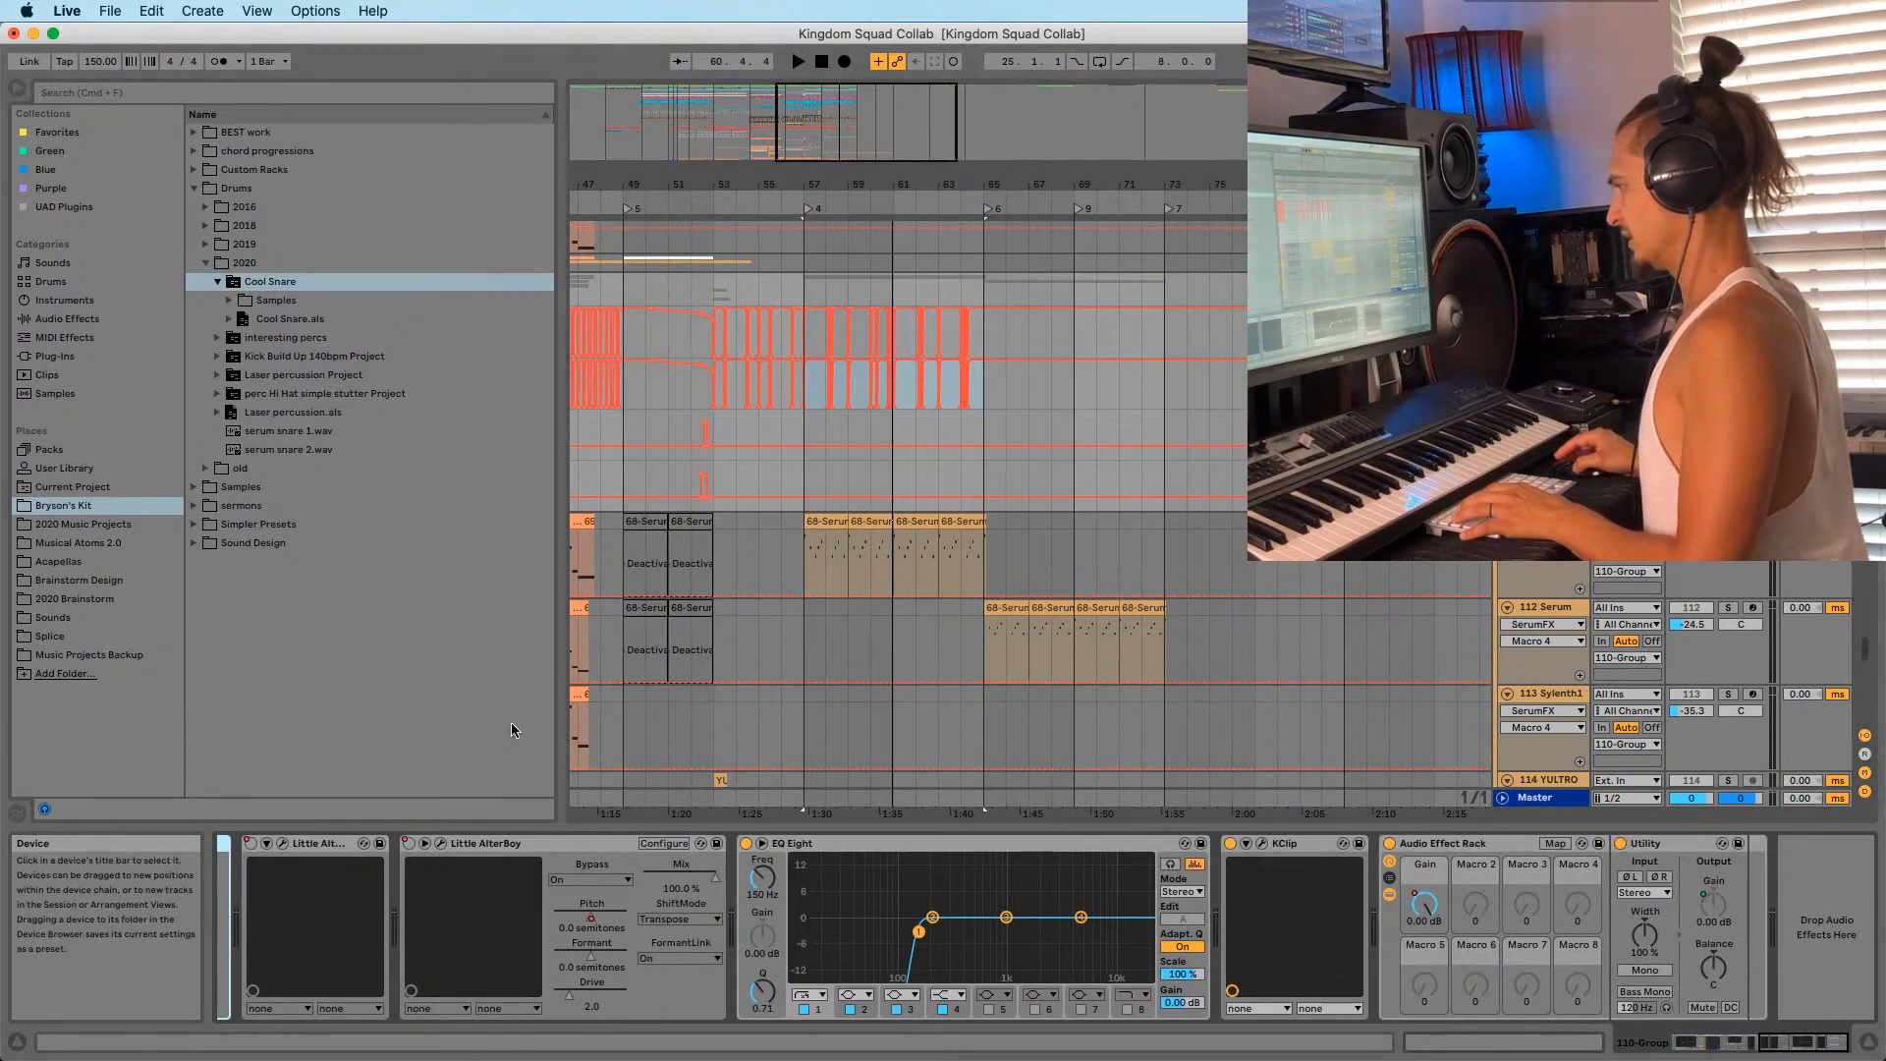
Add MConvolutionEZ from Favorites to the 110-Group chain and audition the Live 03 impulse.
left_click(67, 129)
left_click_drag(252, 279, 1313, 891)
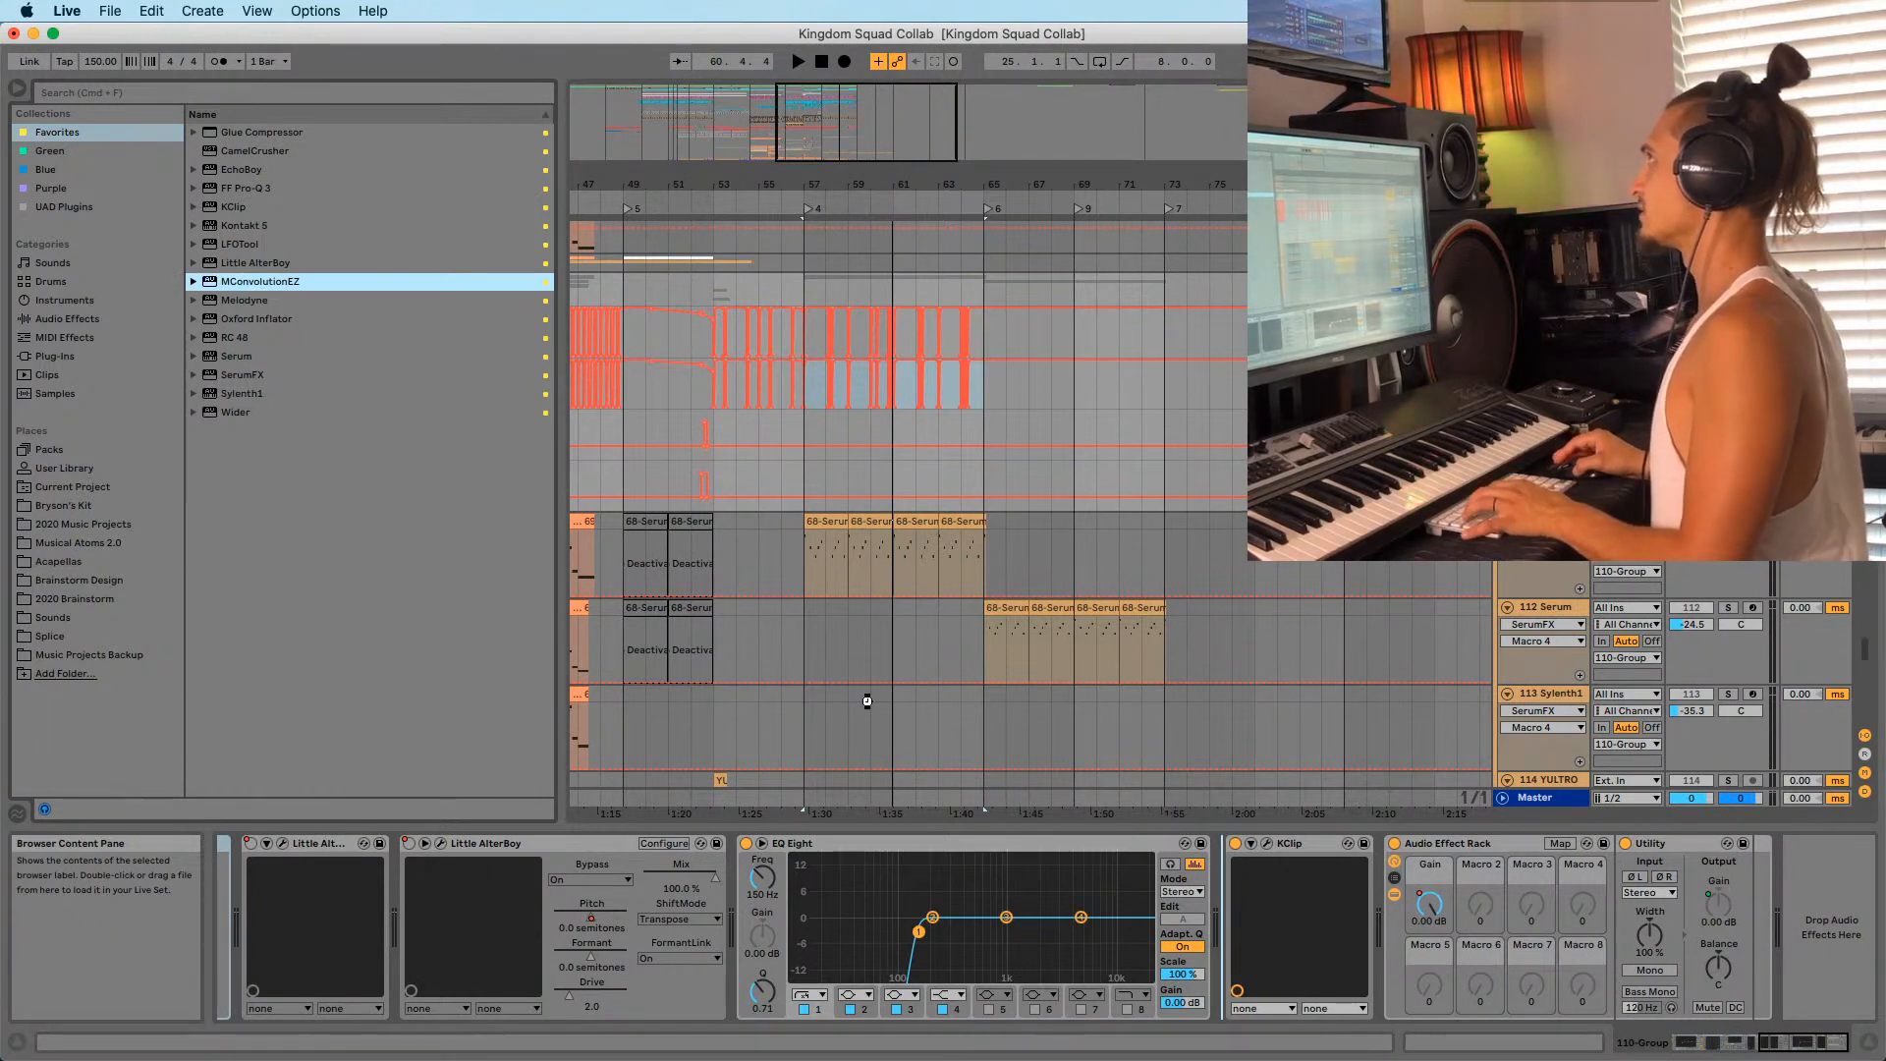
key("space")
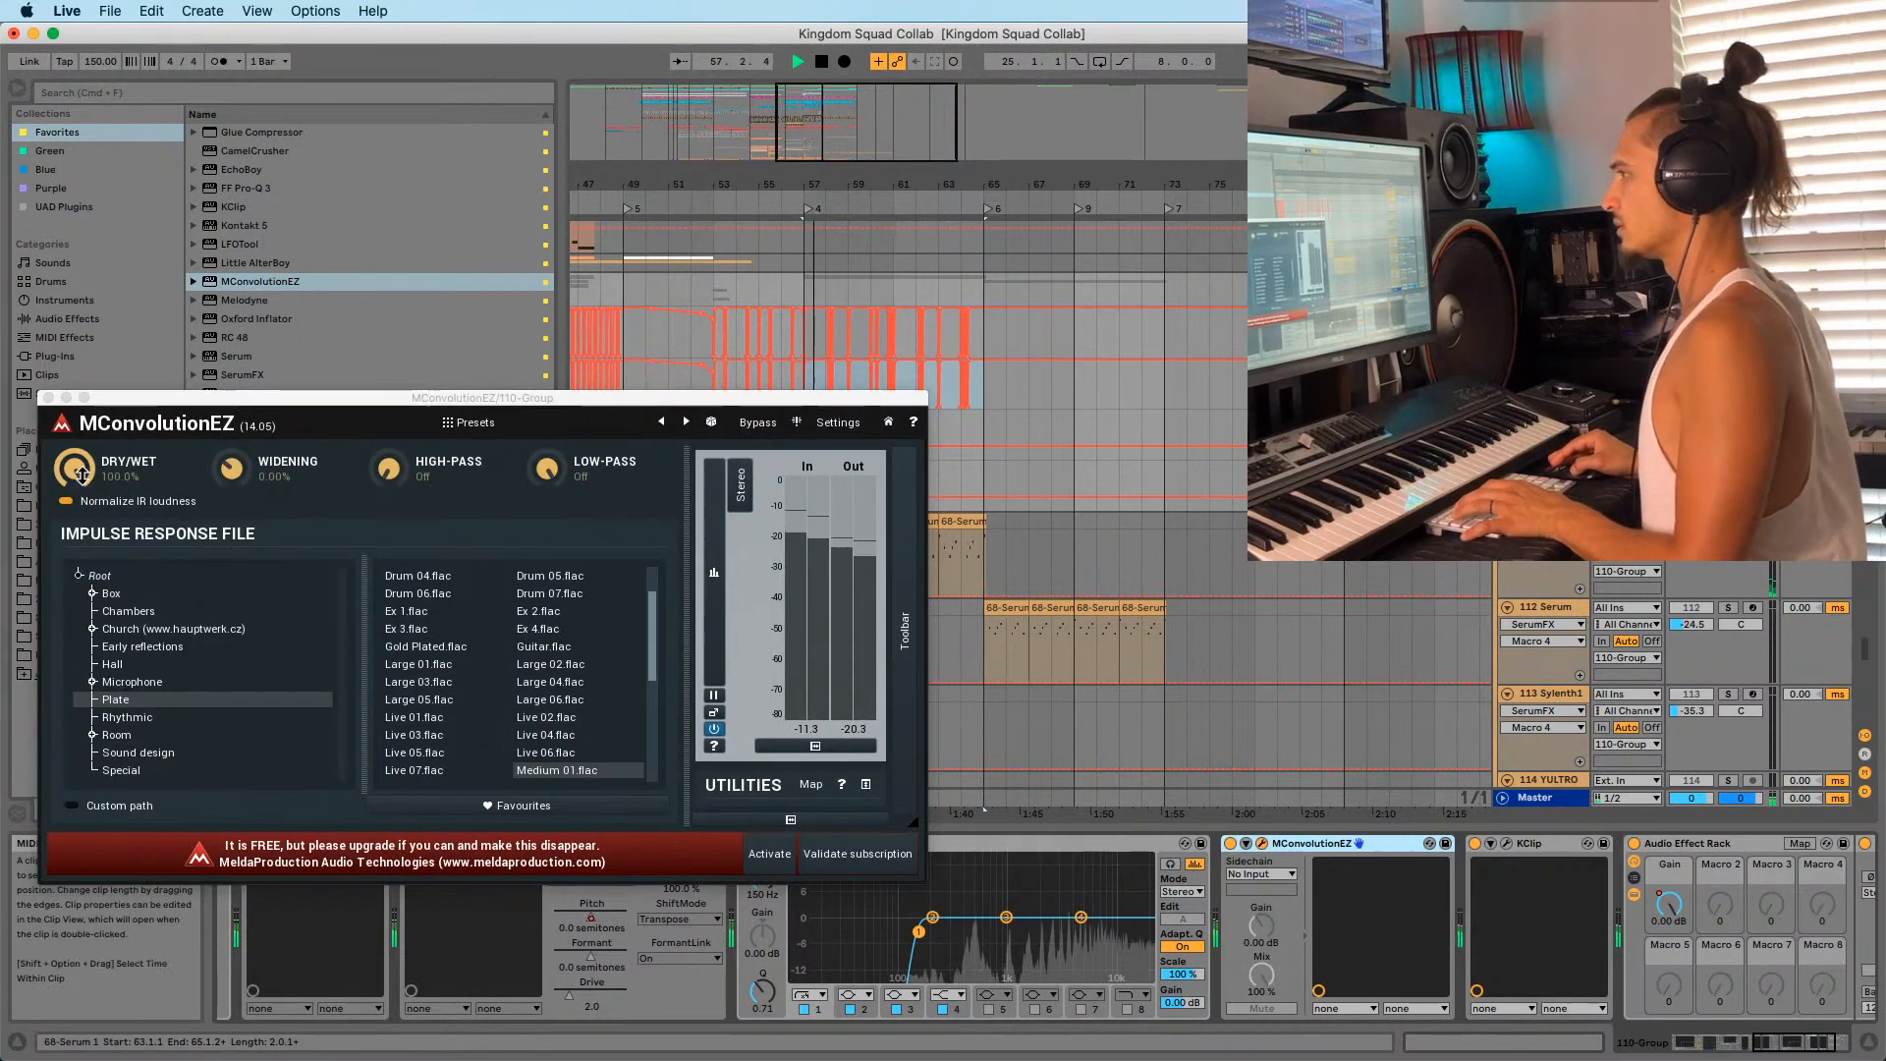
left_click(421, 736)
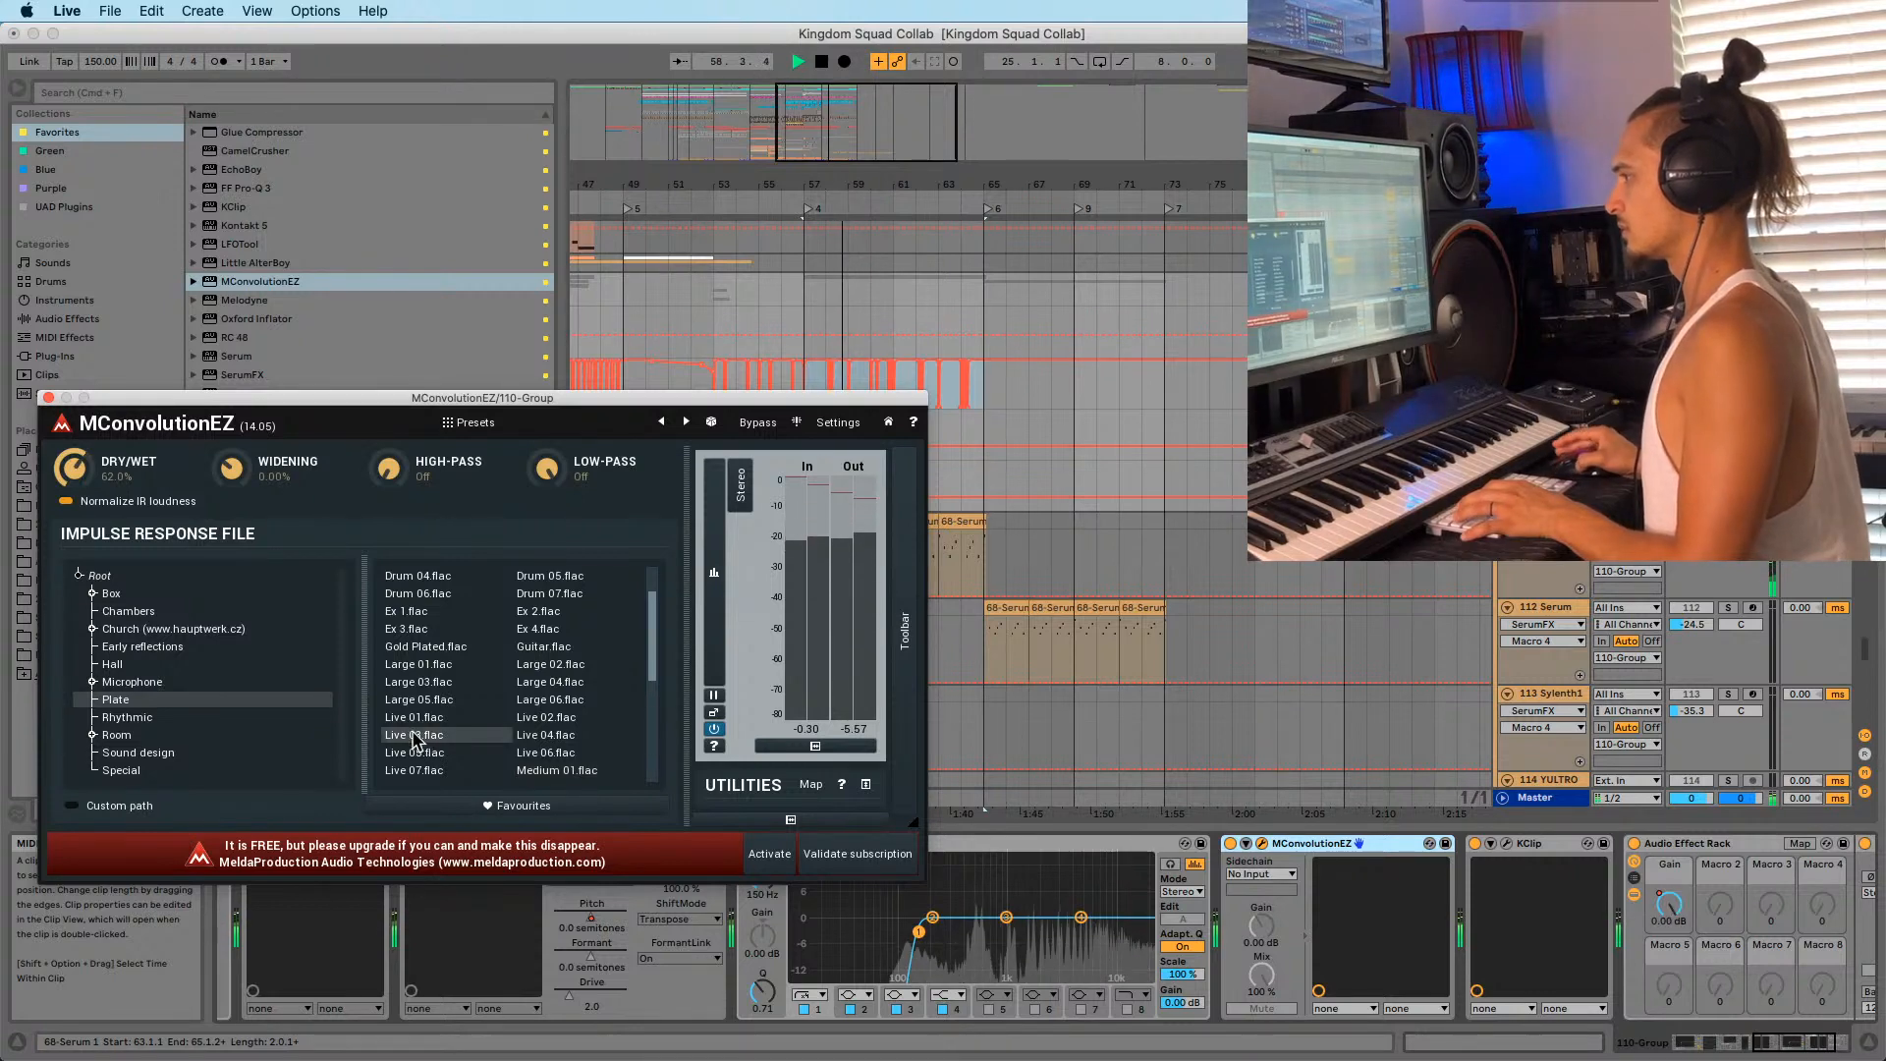
Audition Special, Box and Radio impulses, settle on a Plate IR, and close the plug-in.
left_click(121, 770)
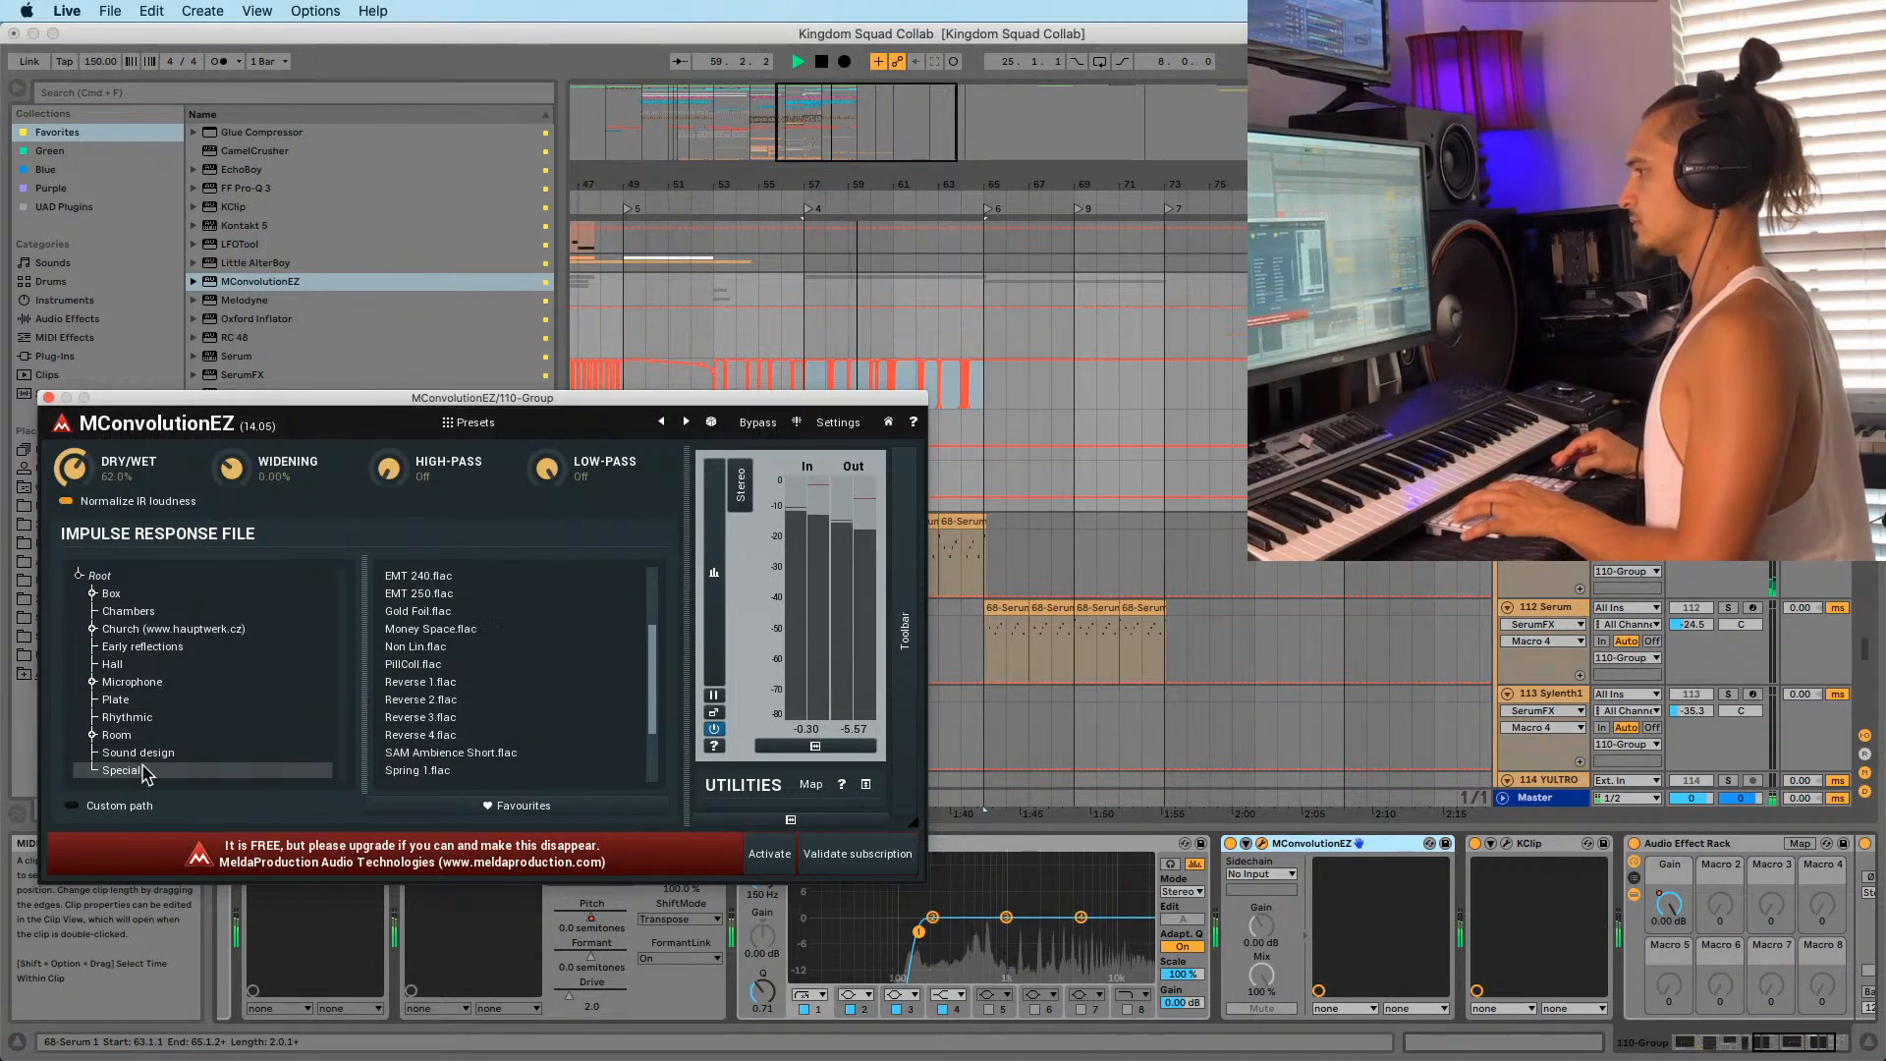
left_click(432, 593)
left_click(129, 580)
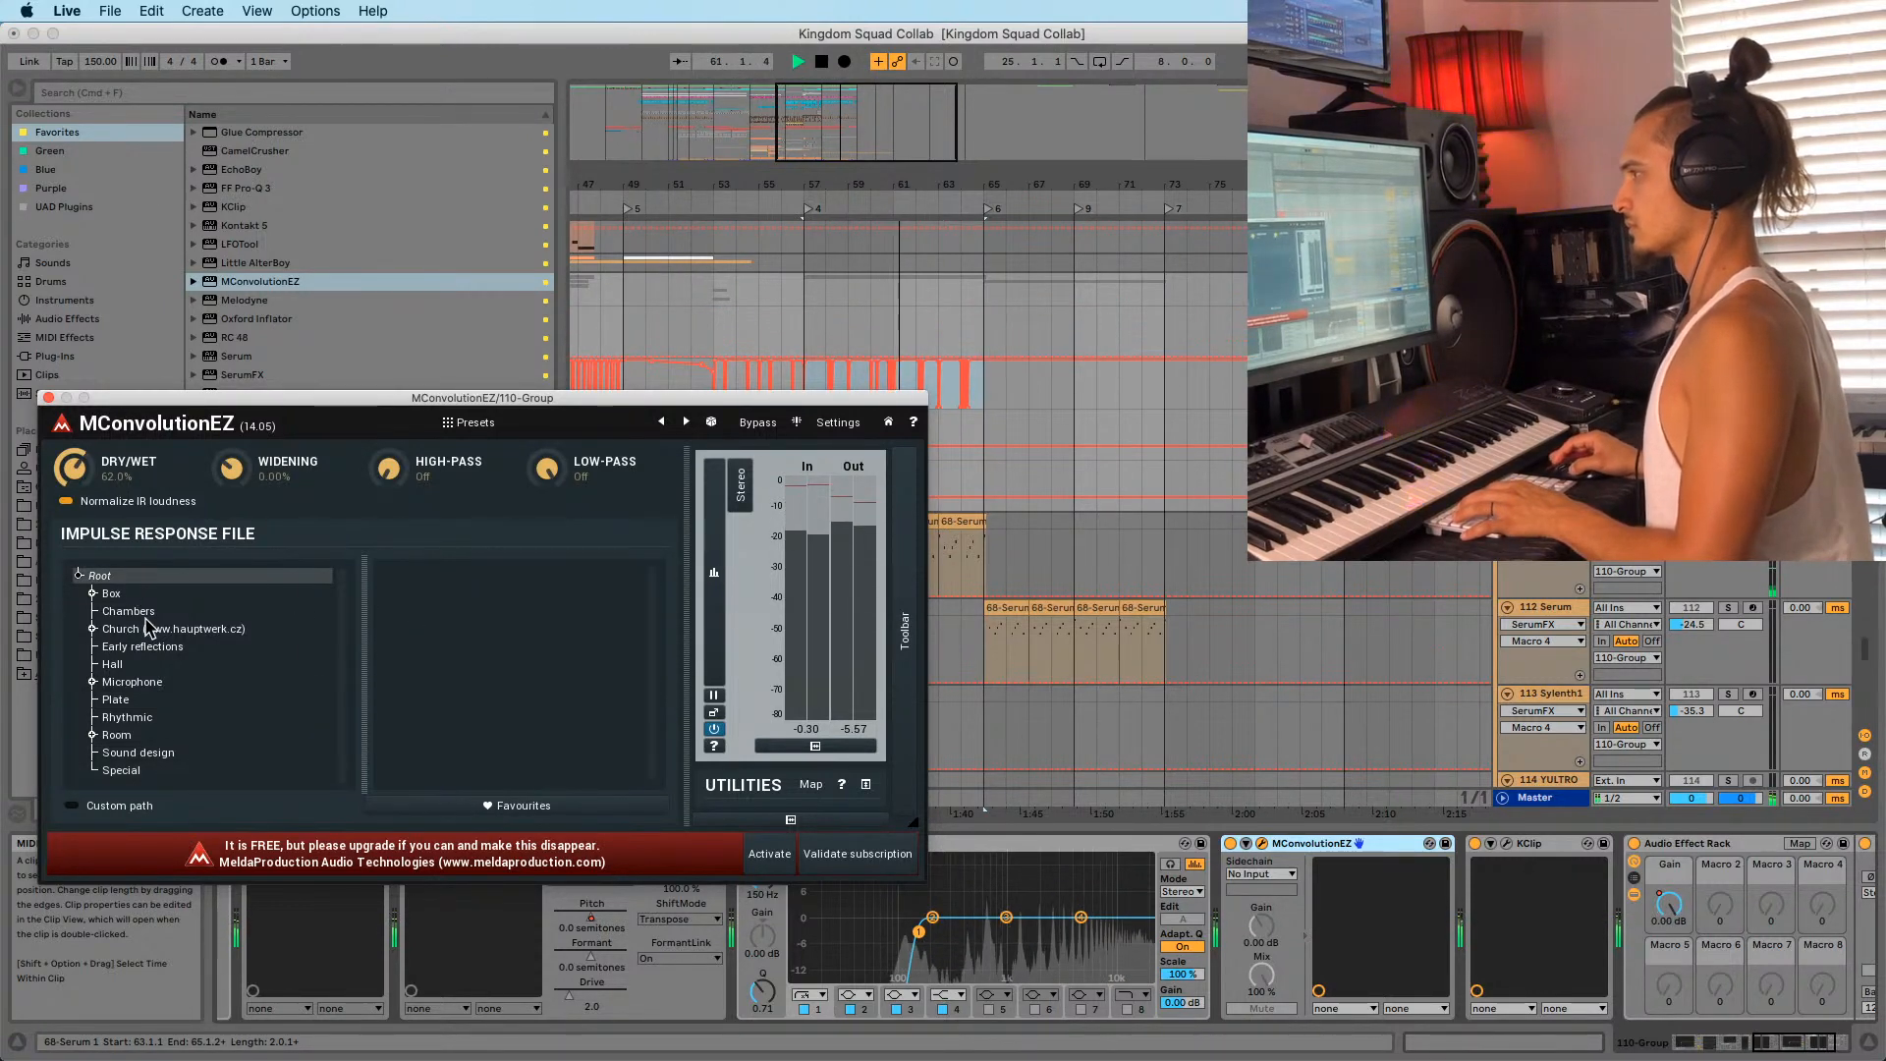
left_click(111, 593)
left_click(432, 611)
left_click(447, 646)
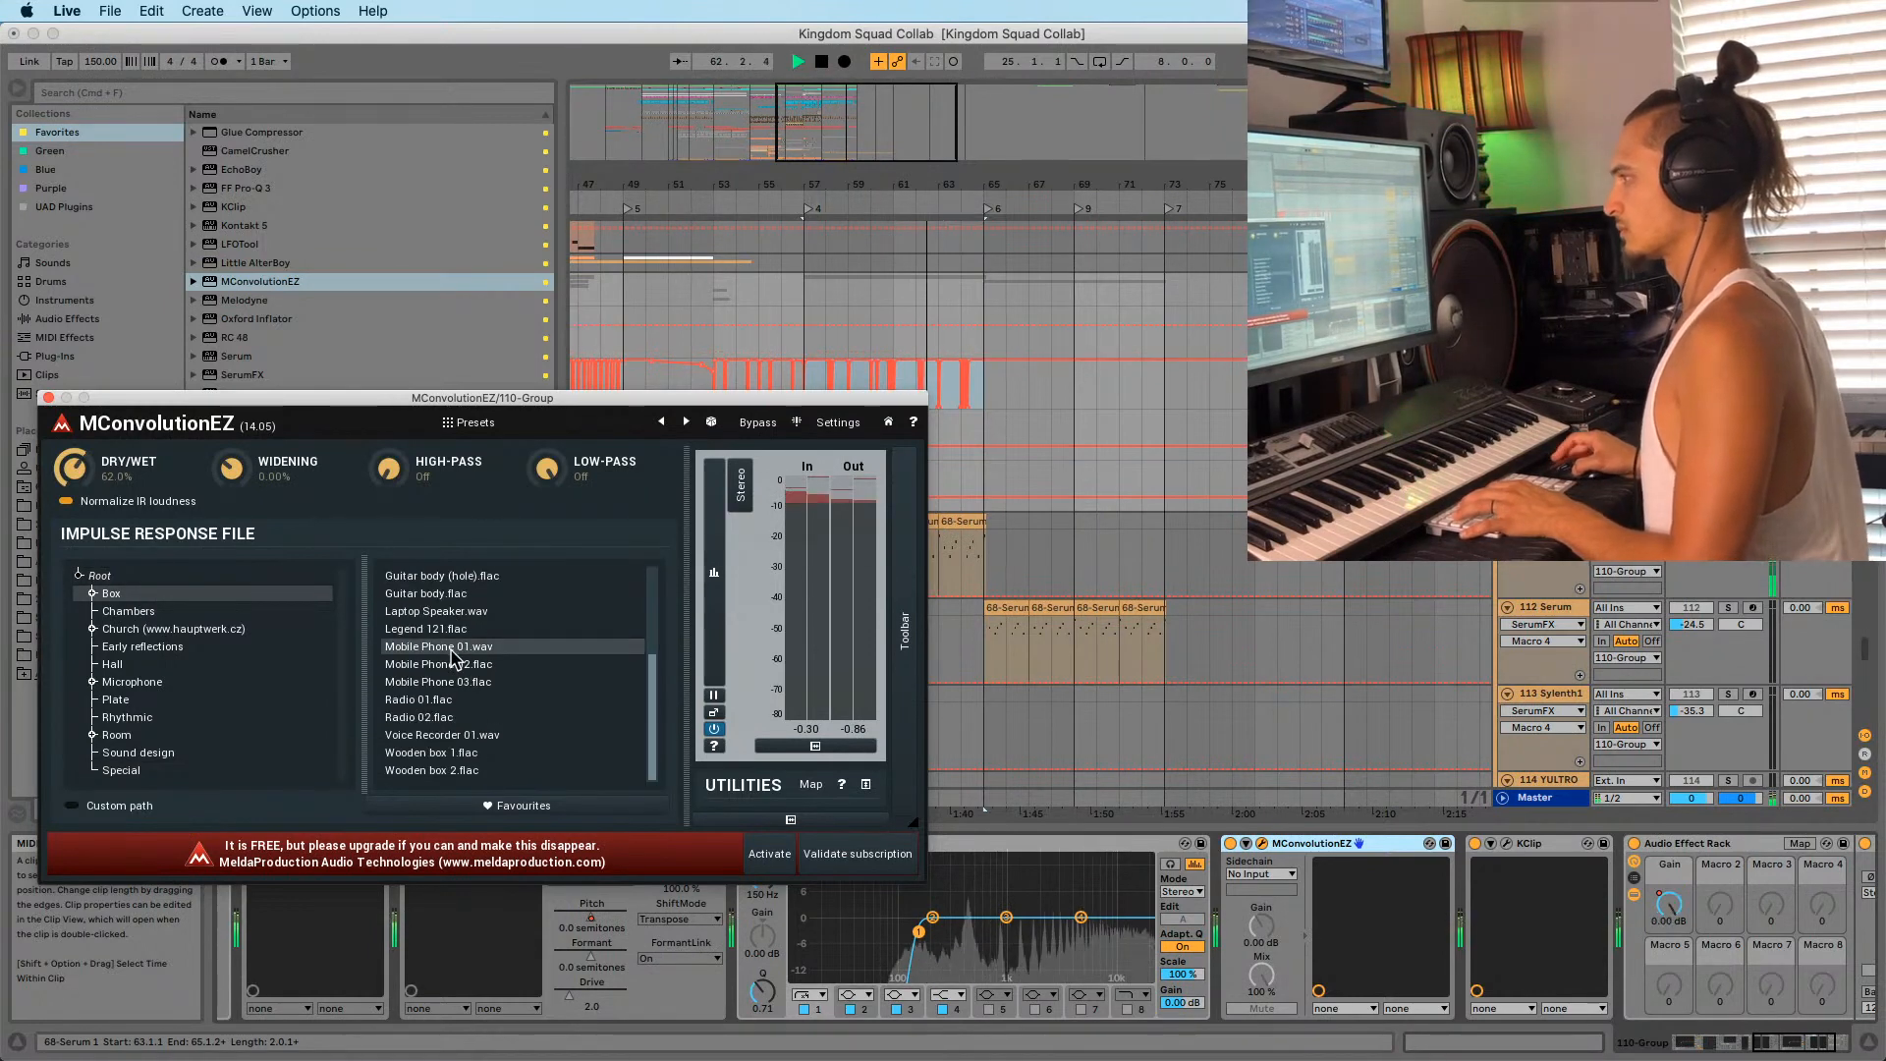
left_click(438, 682)
left_click(430, 717)
left_click(108, 699)
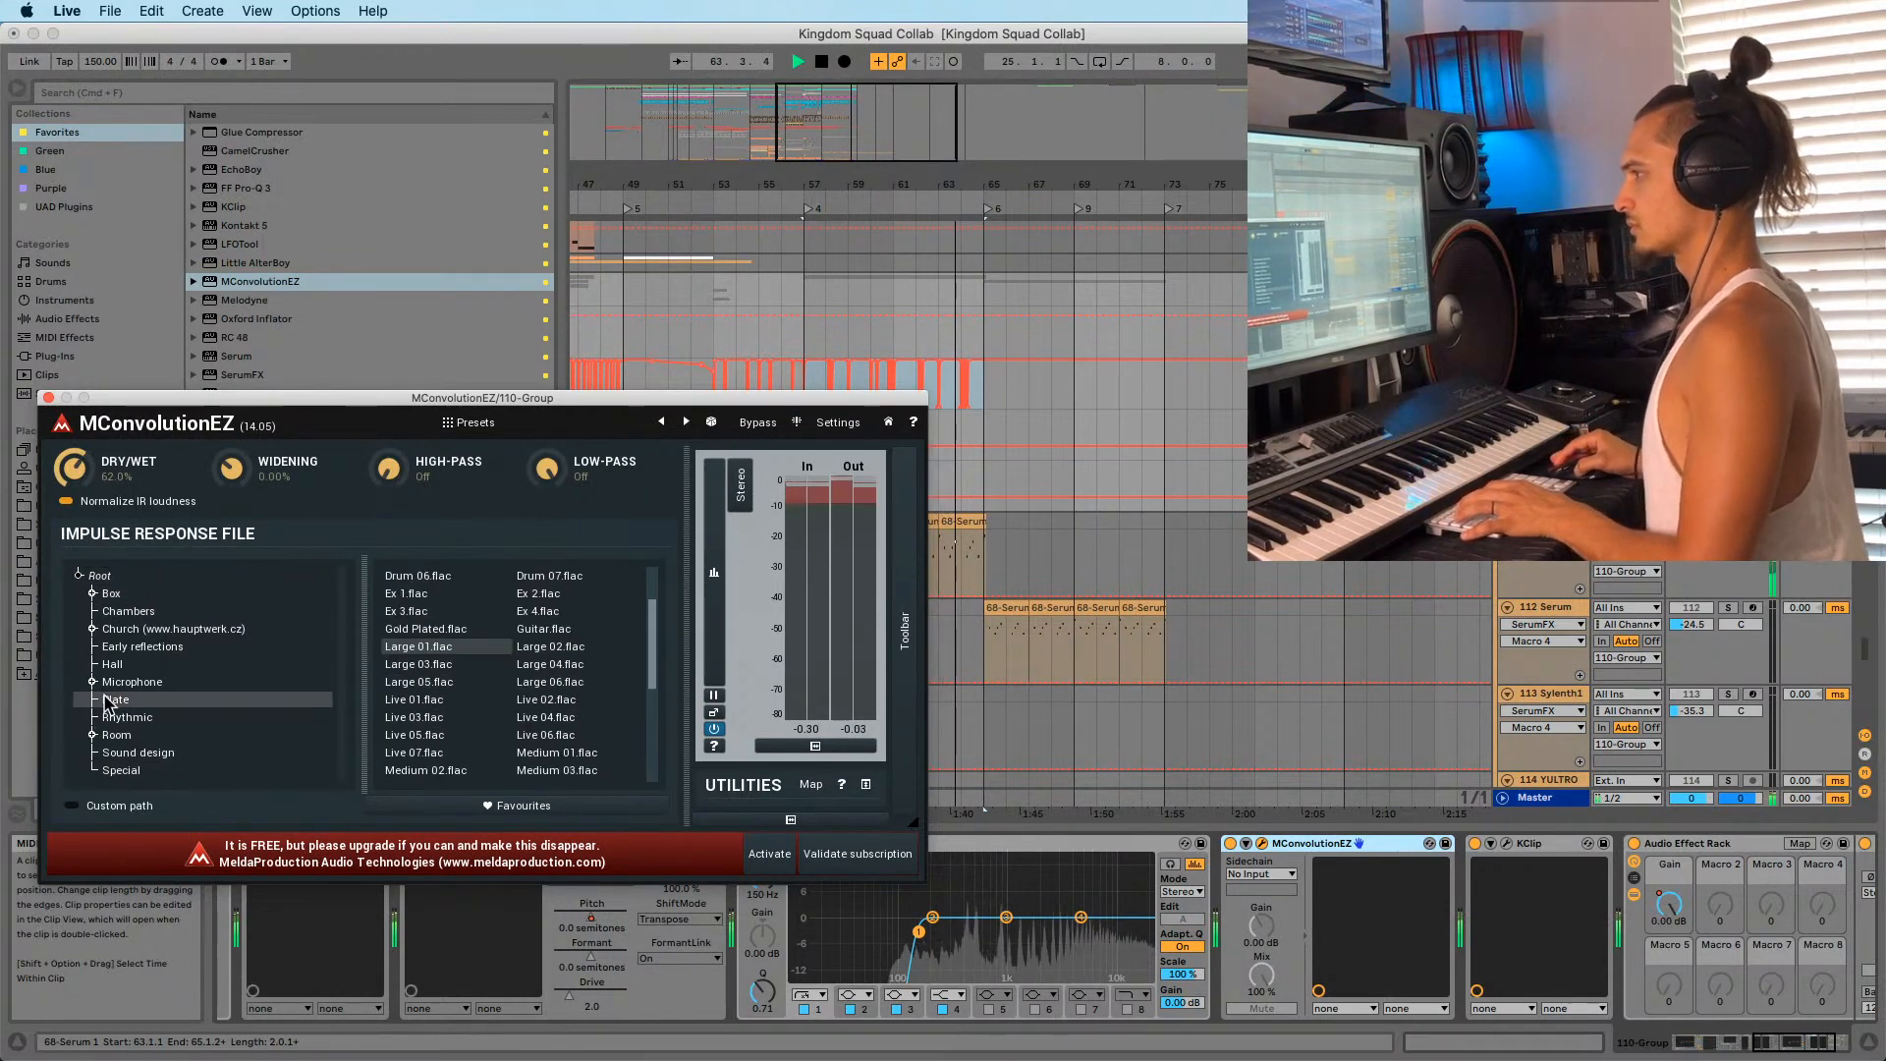
scroll(447, 667, "down", 4)
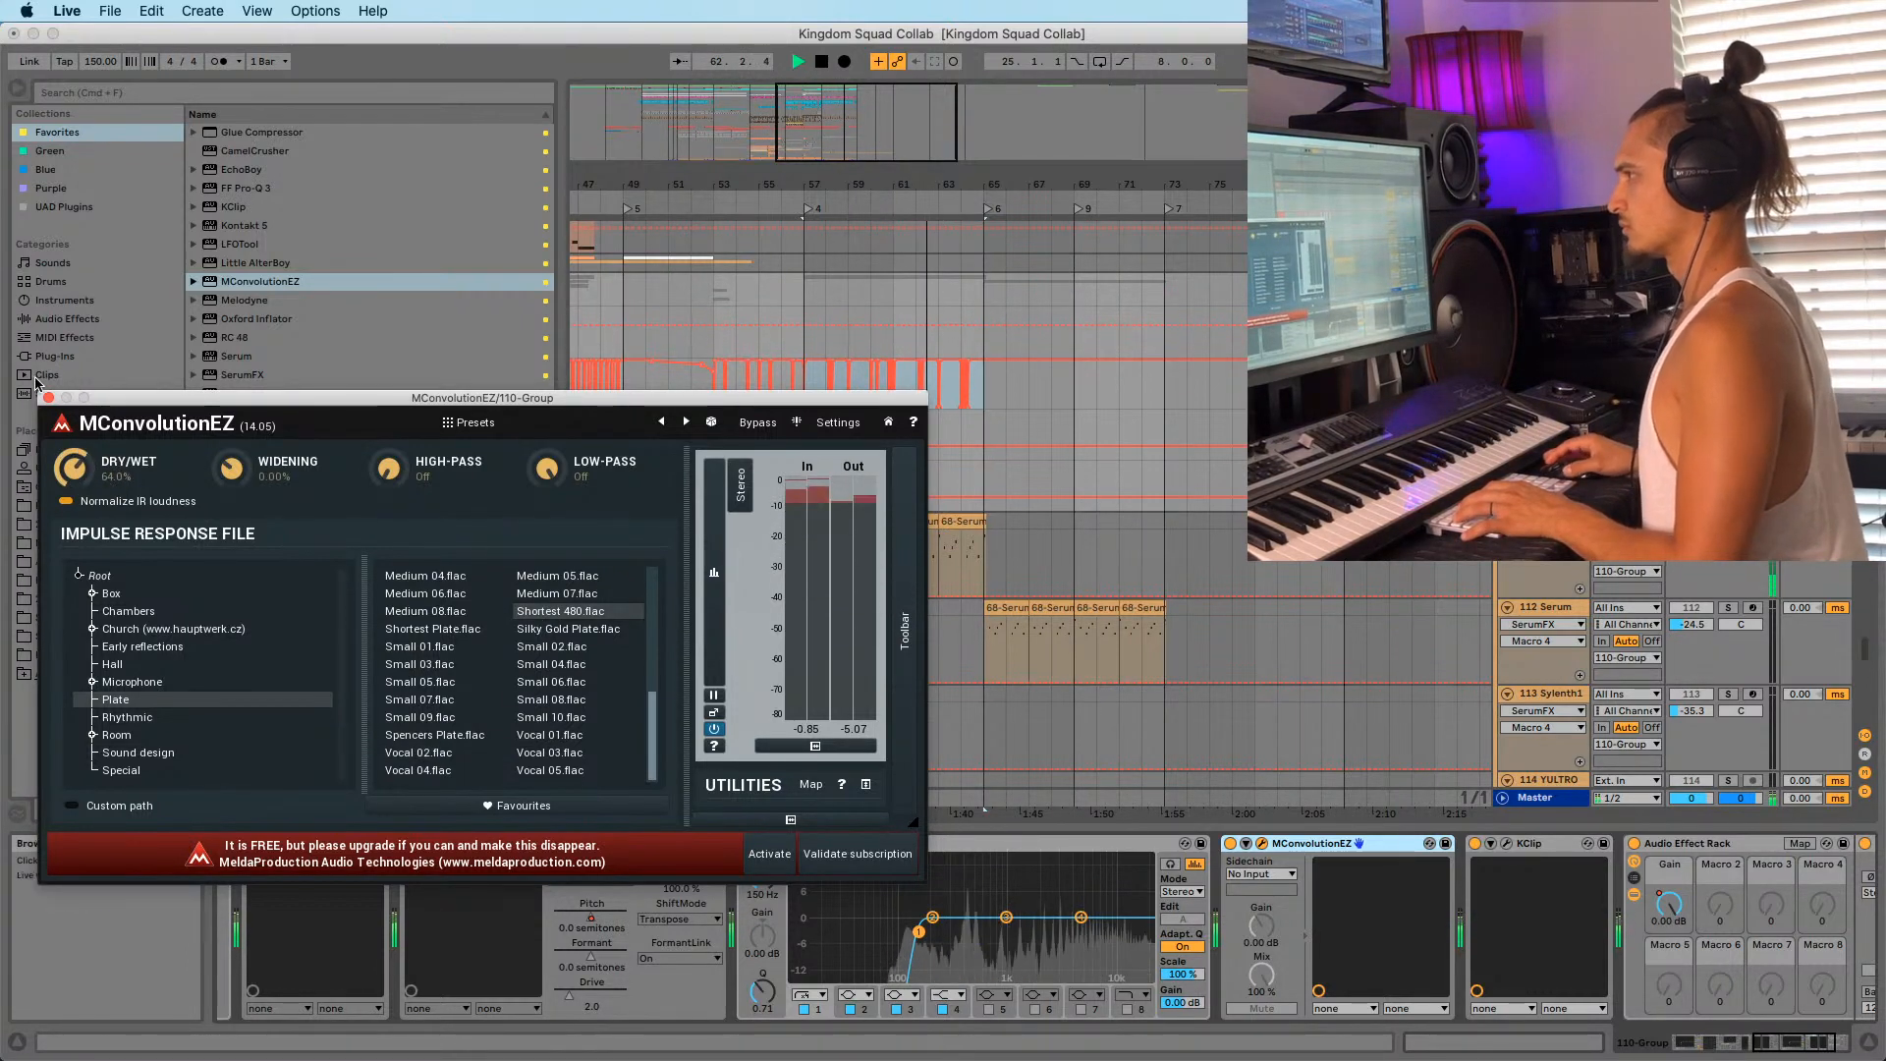
left_click(48, 398)
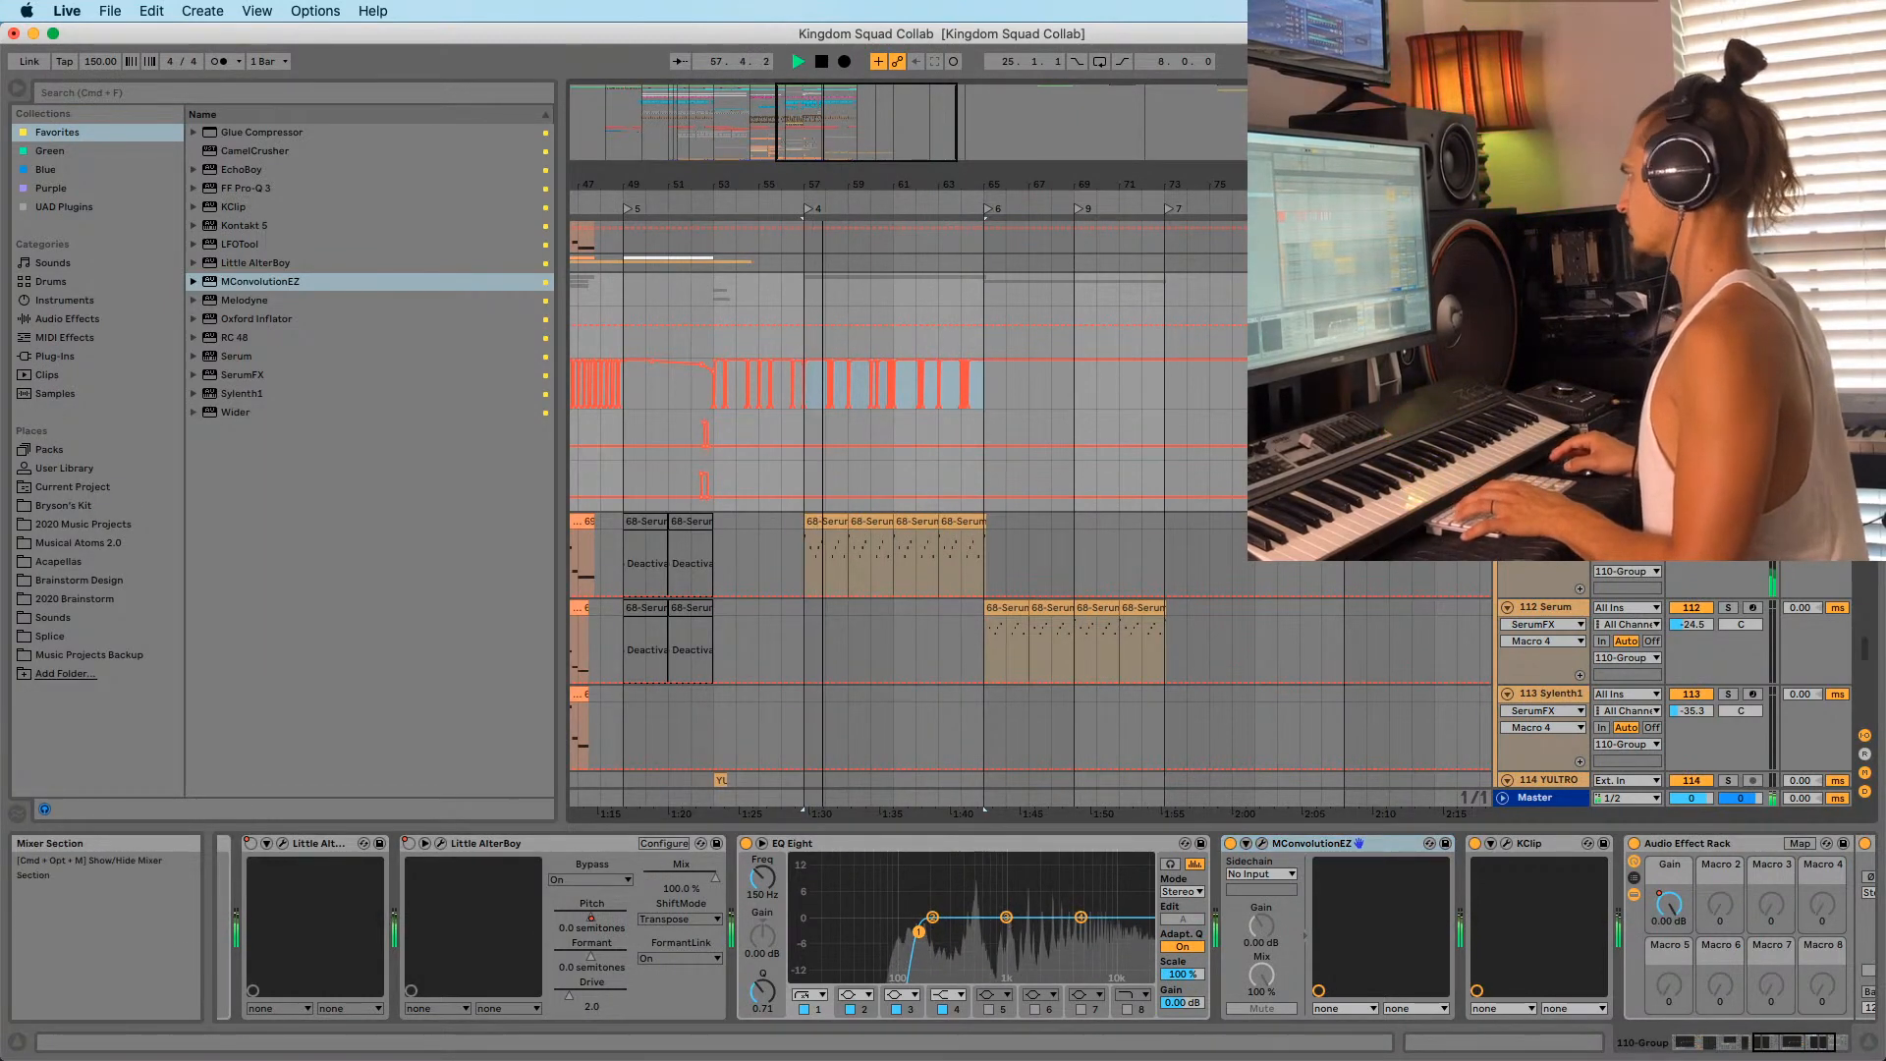
Restart playback from bar 56 to audition the build section.
key("space")
left_click(781, 313)
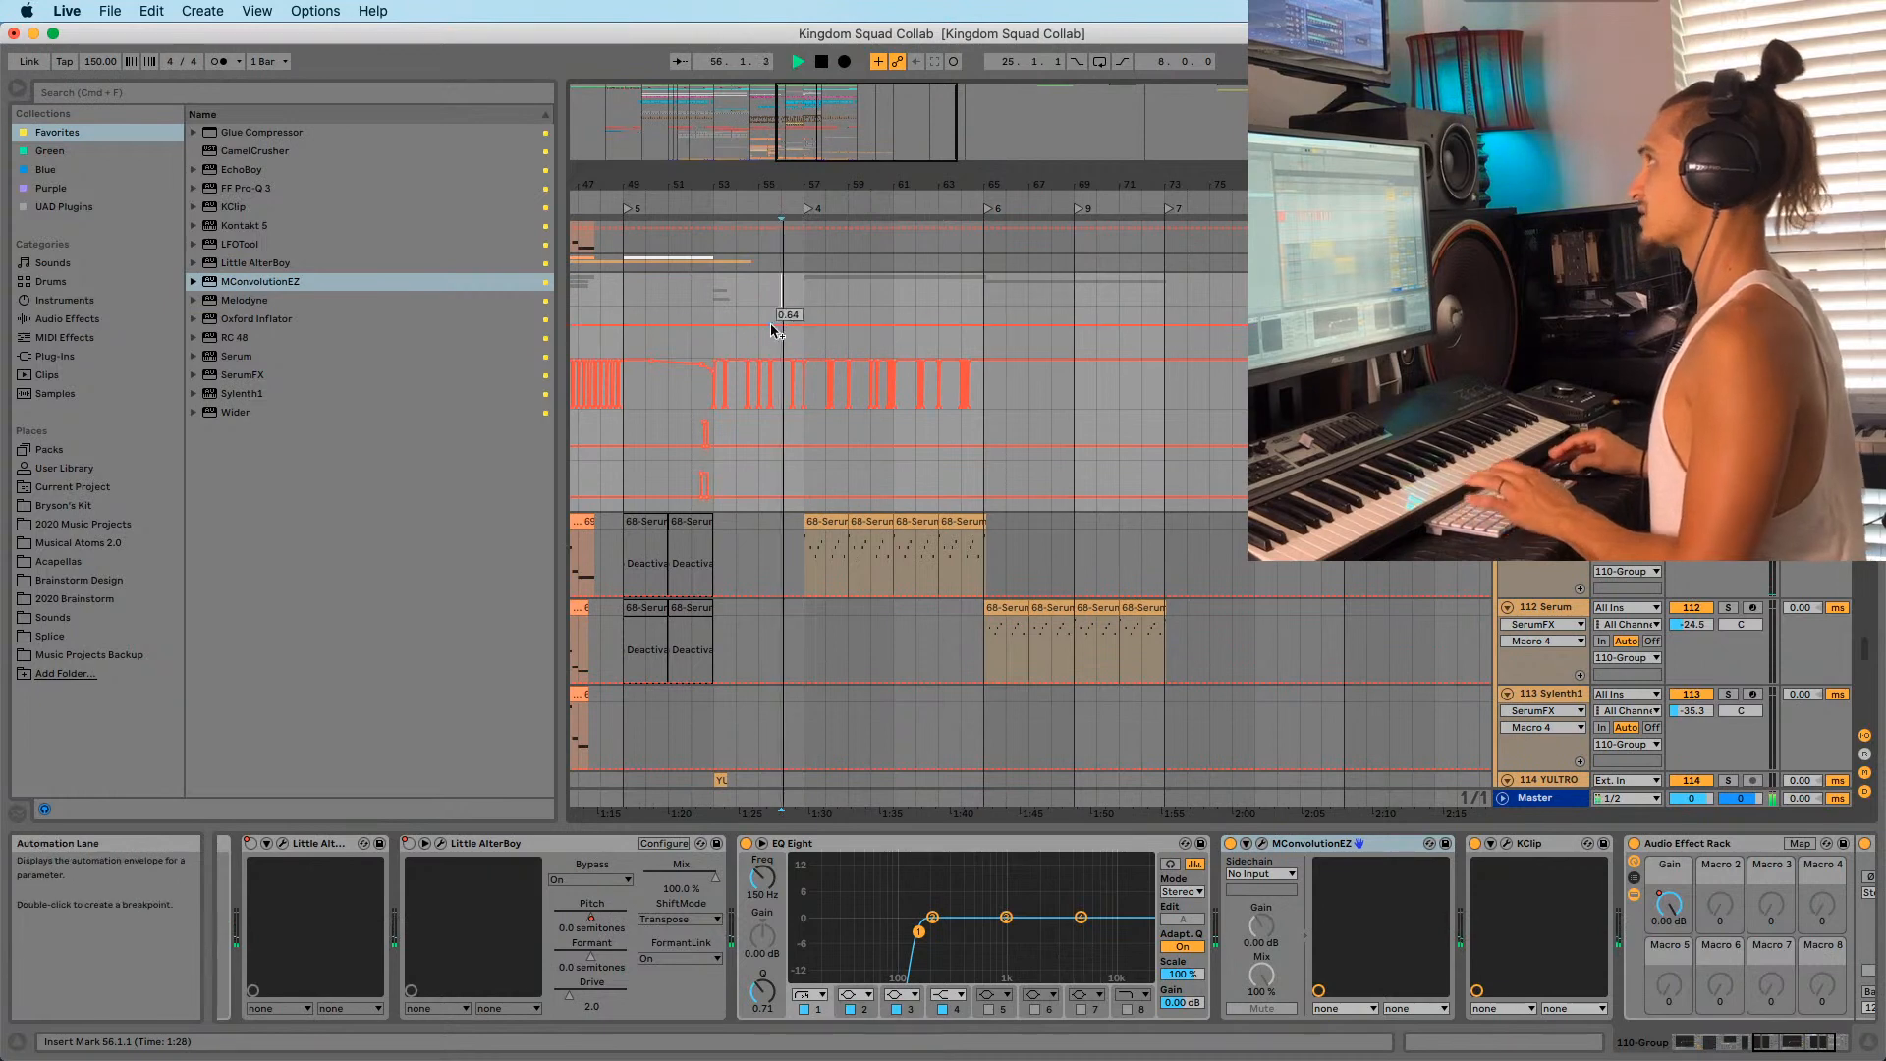
key("space")
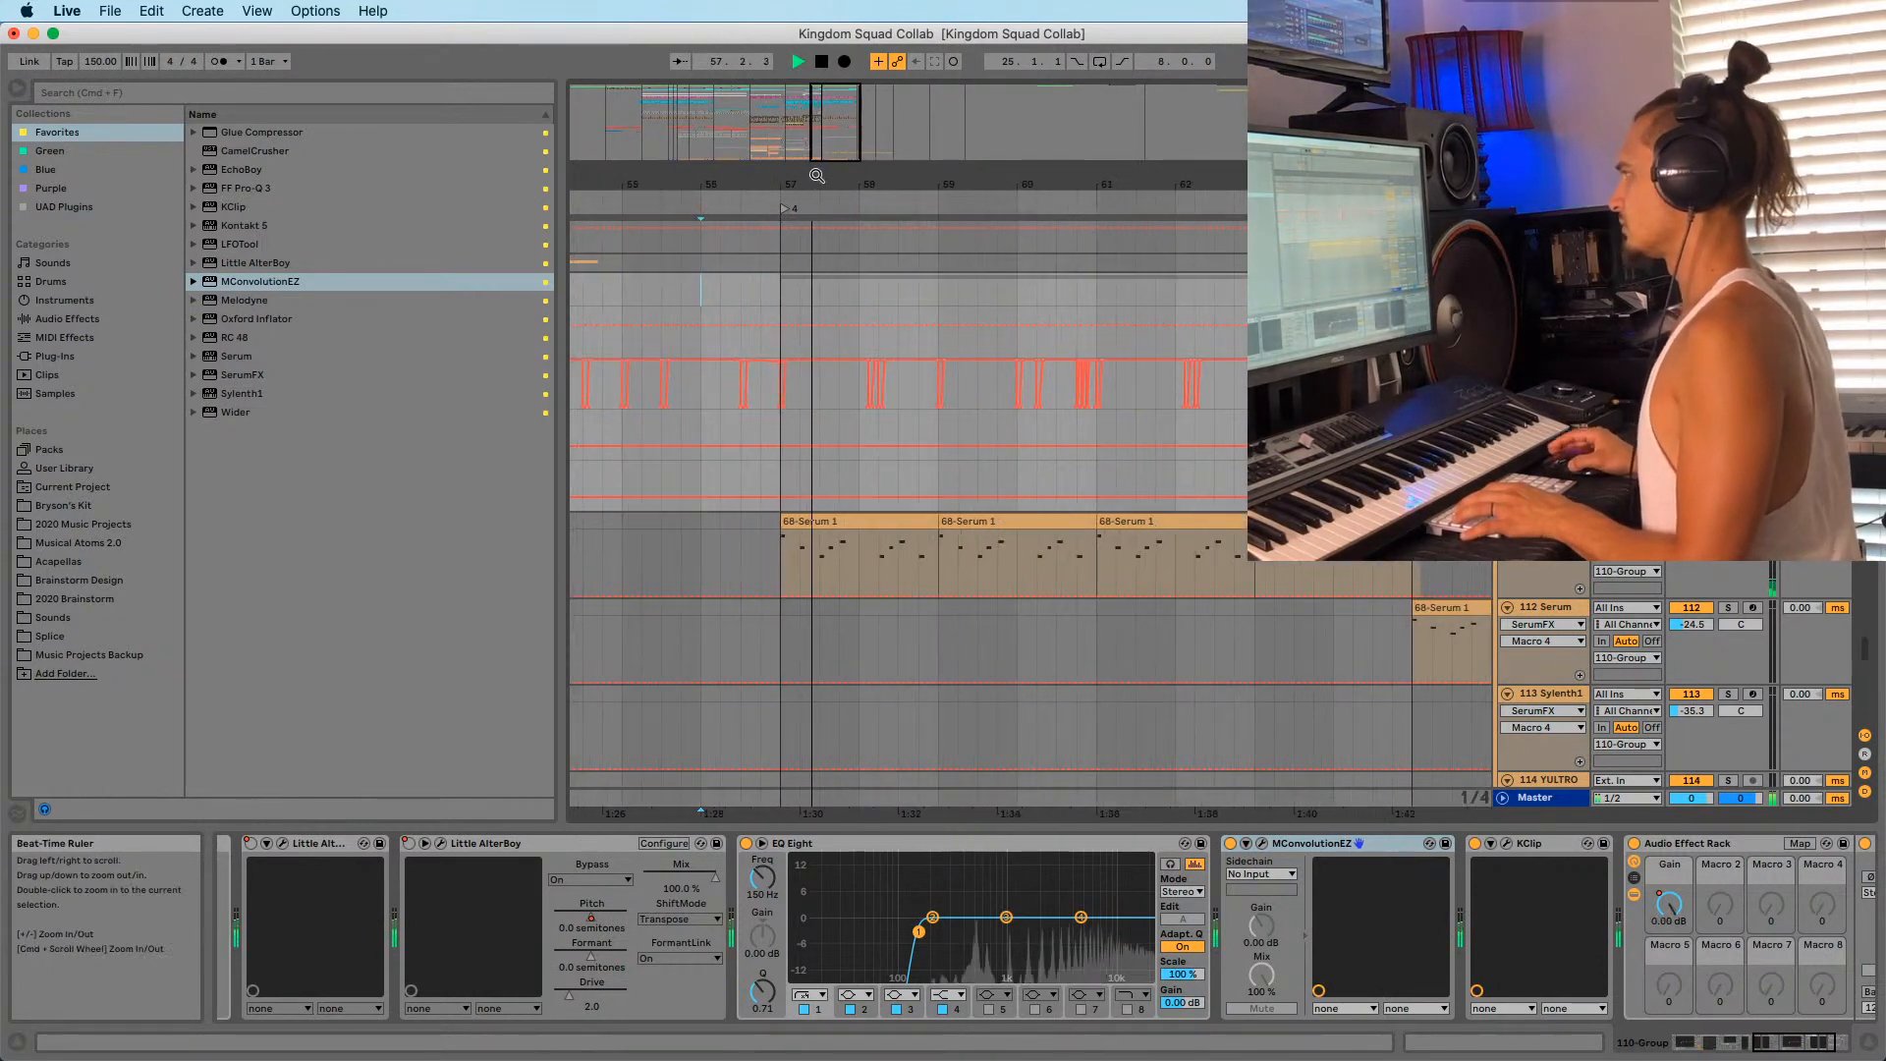
left_click_drag(813, 169, 840, 268)
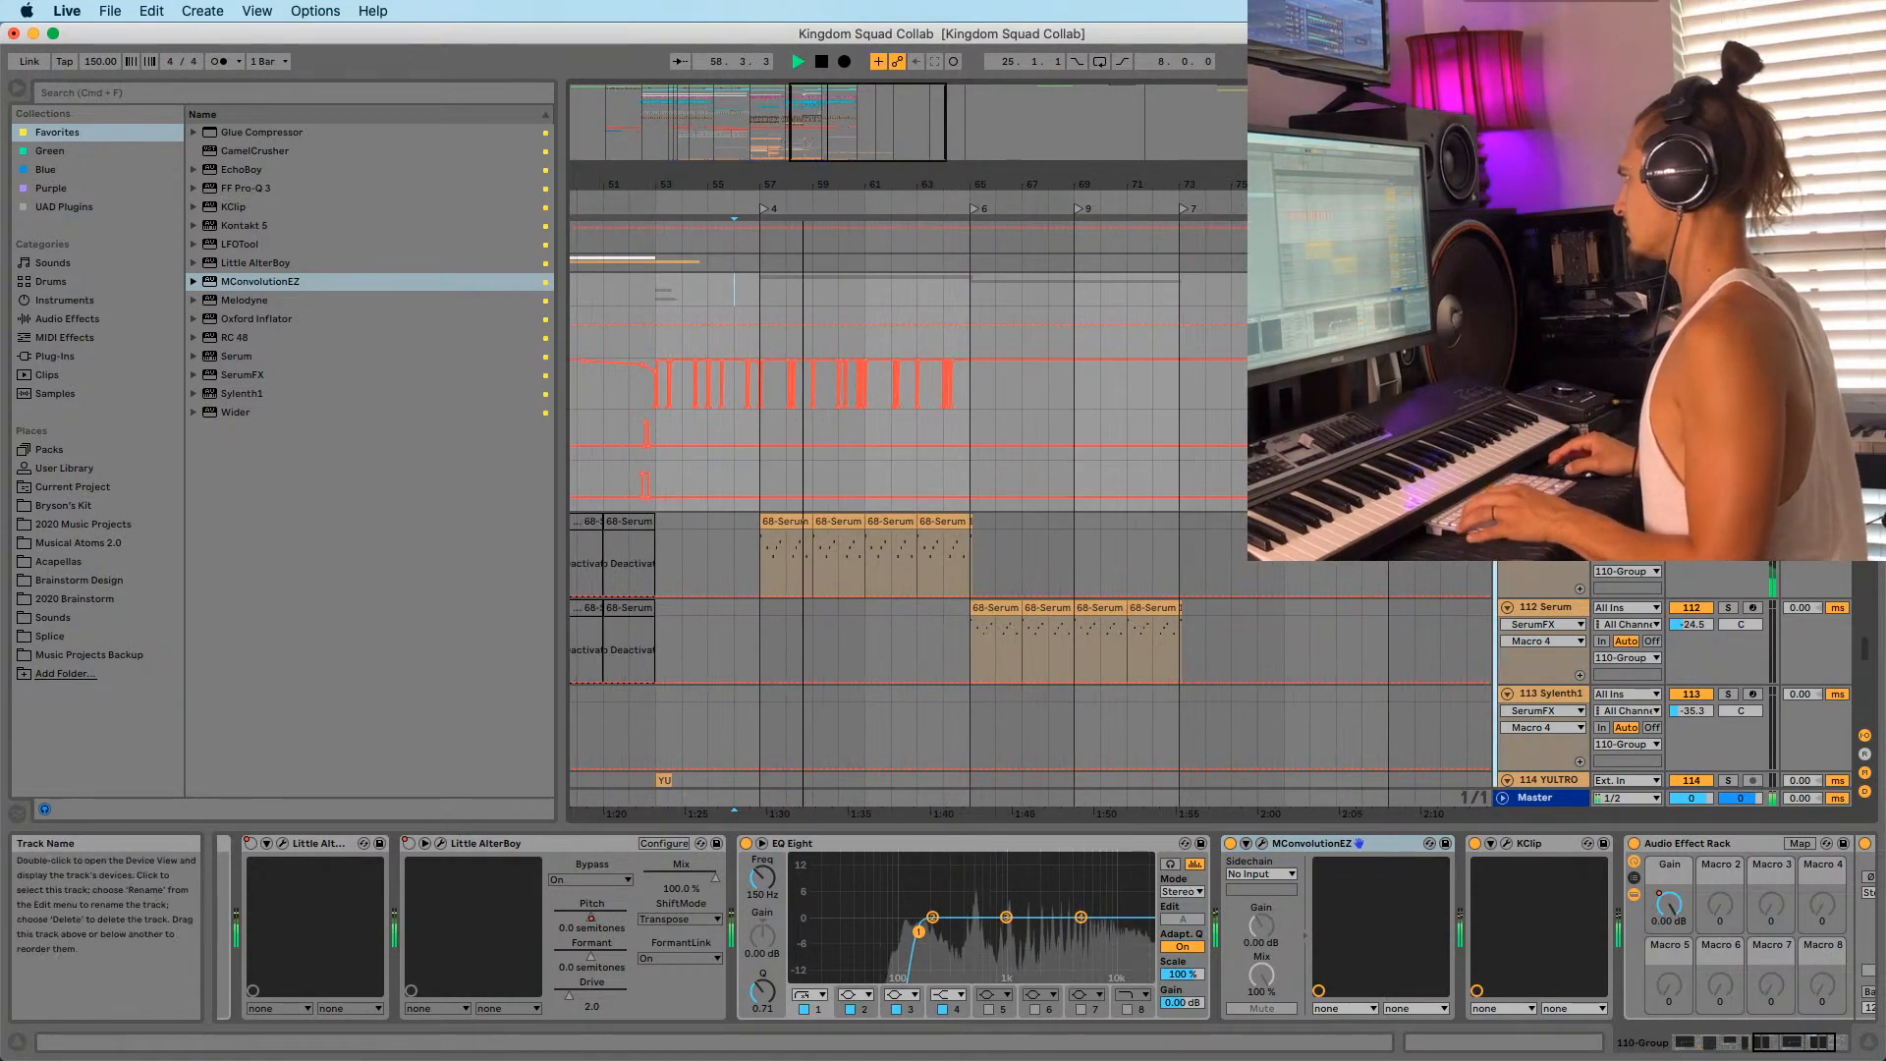
Add an Auto Filter after MConvolutionEZ and wrap MConvolutionEZ in an Audio Effect Rack.
left_click(69, 318)
key("space")
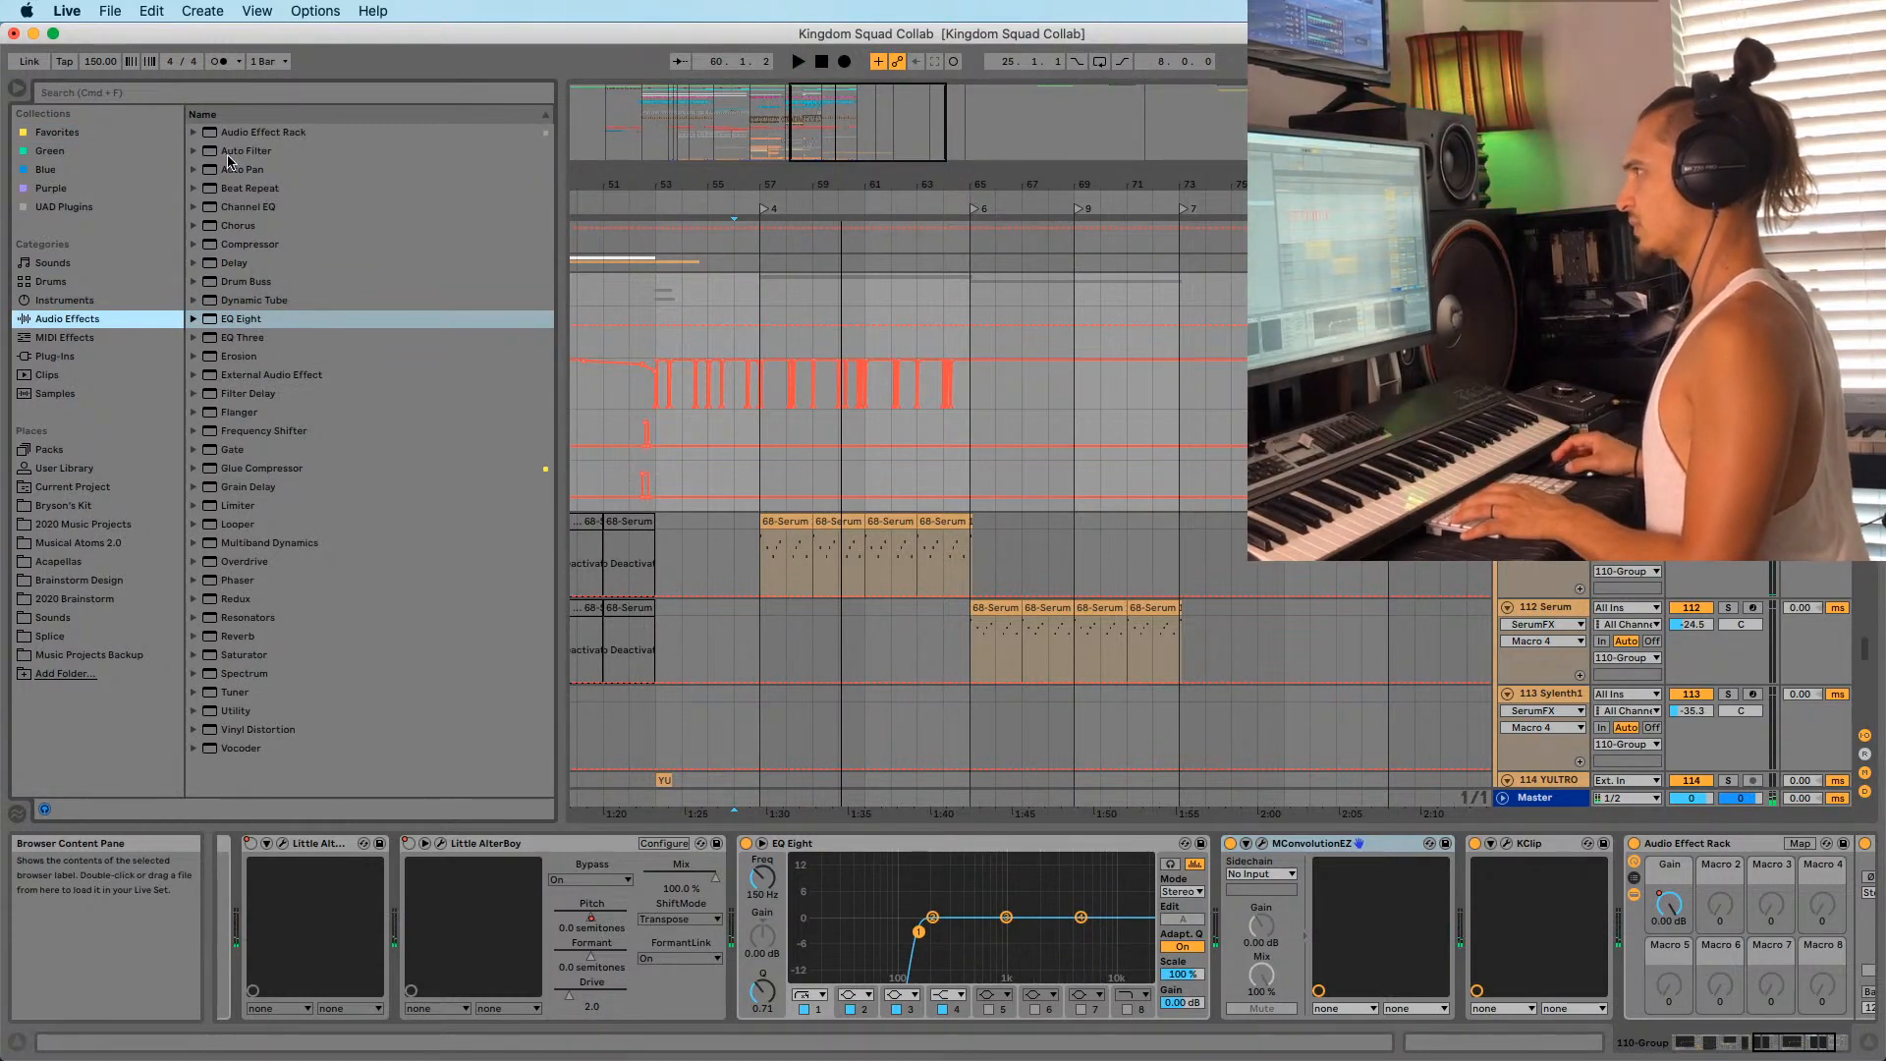
left_click_drag(228, 153, 1288, 920)
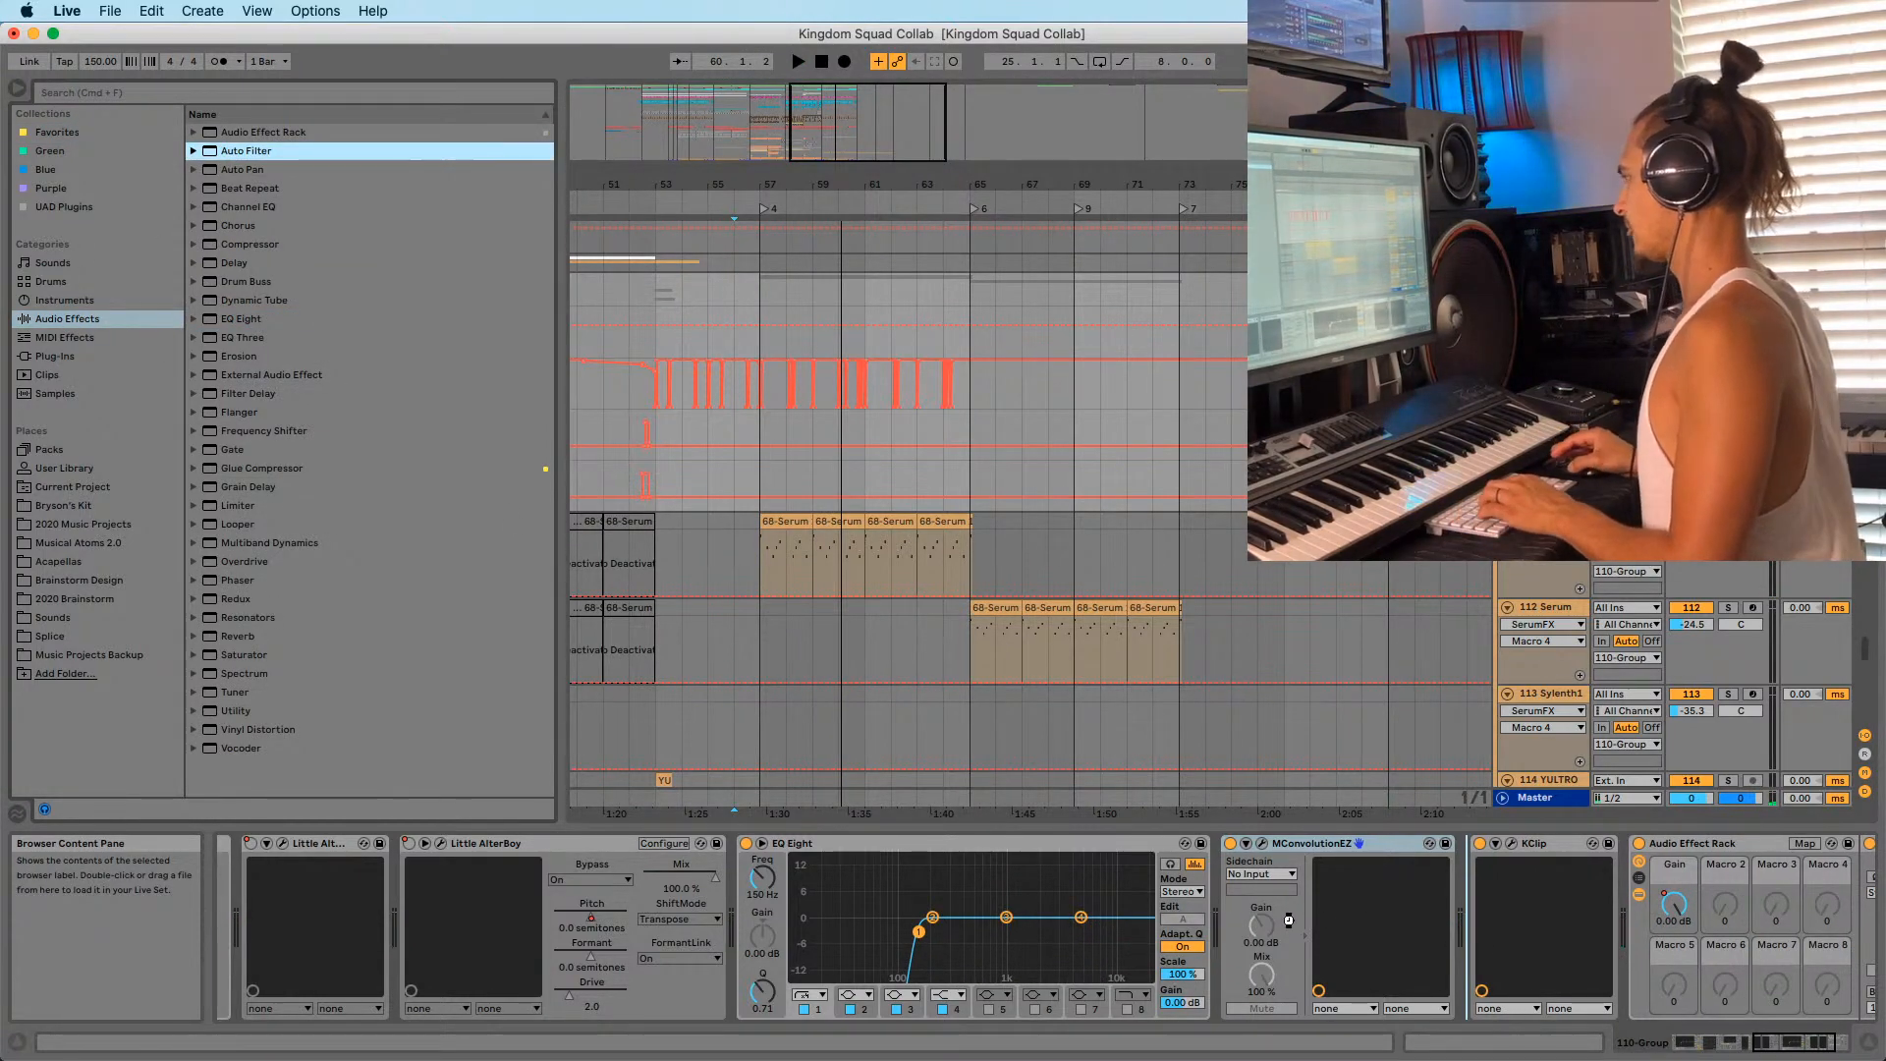
left_click_drag(1233, 846, 1233, 846)
left_click(1231, 844)
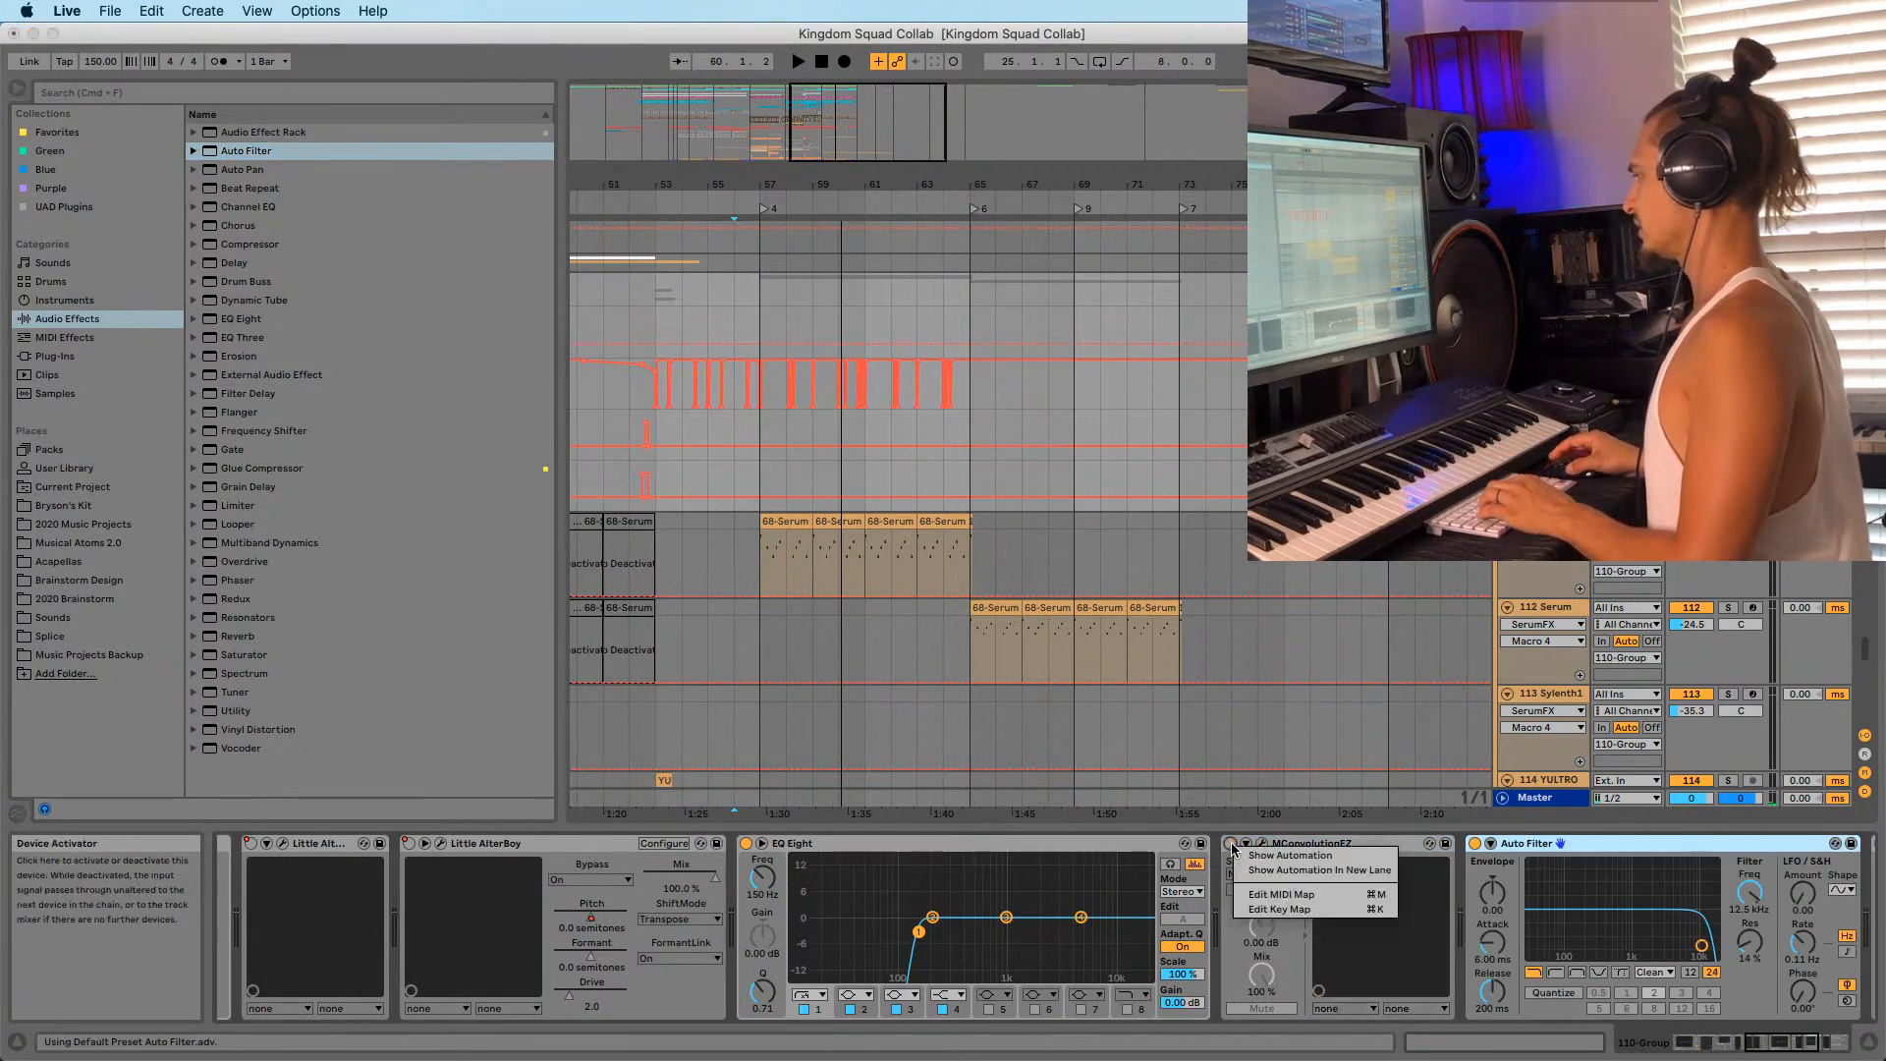
right_click(1477, 846)
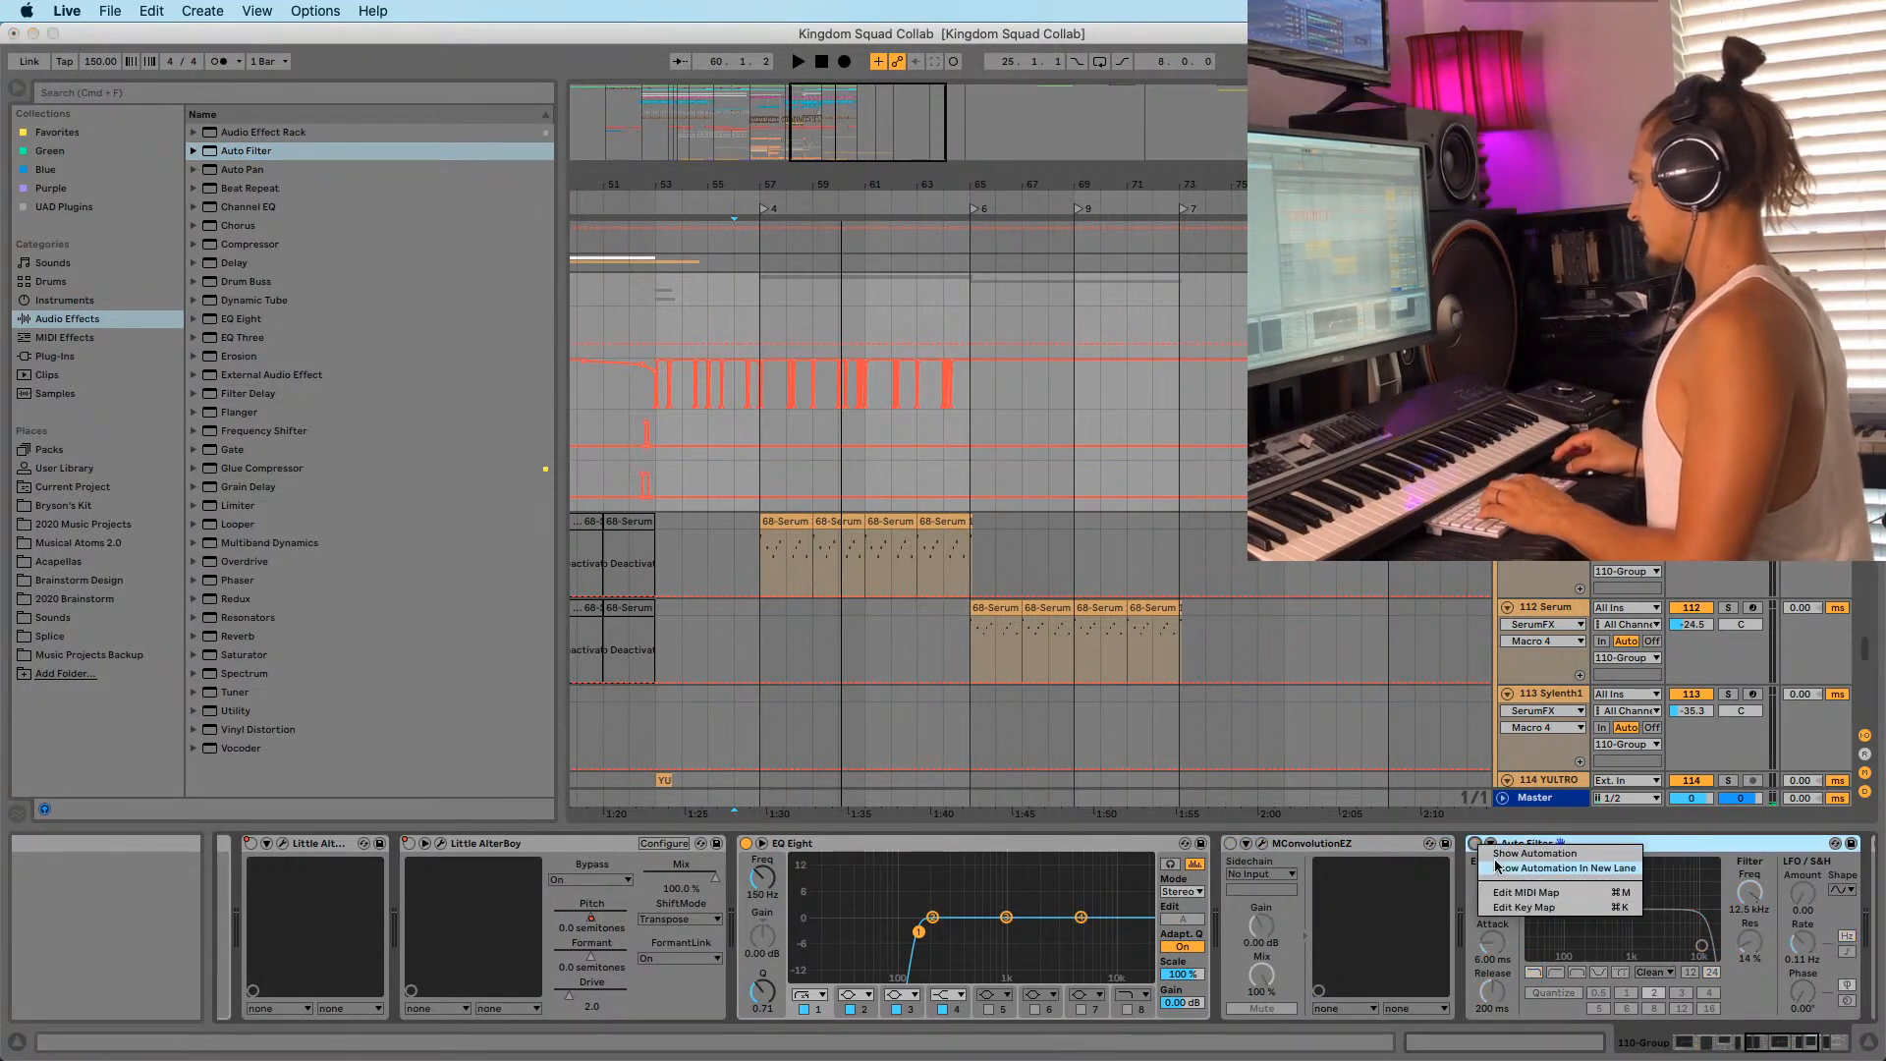
left_click(1353, 847)
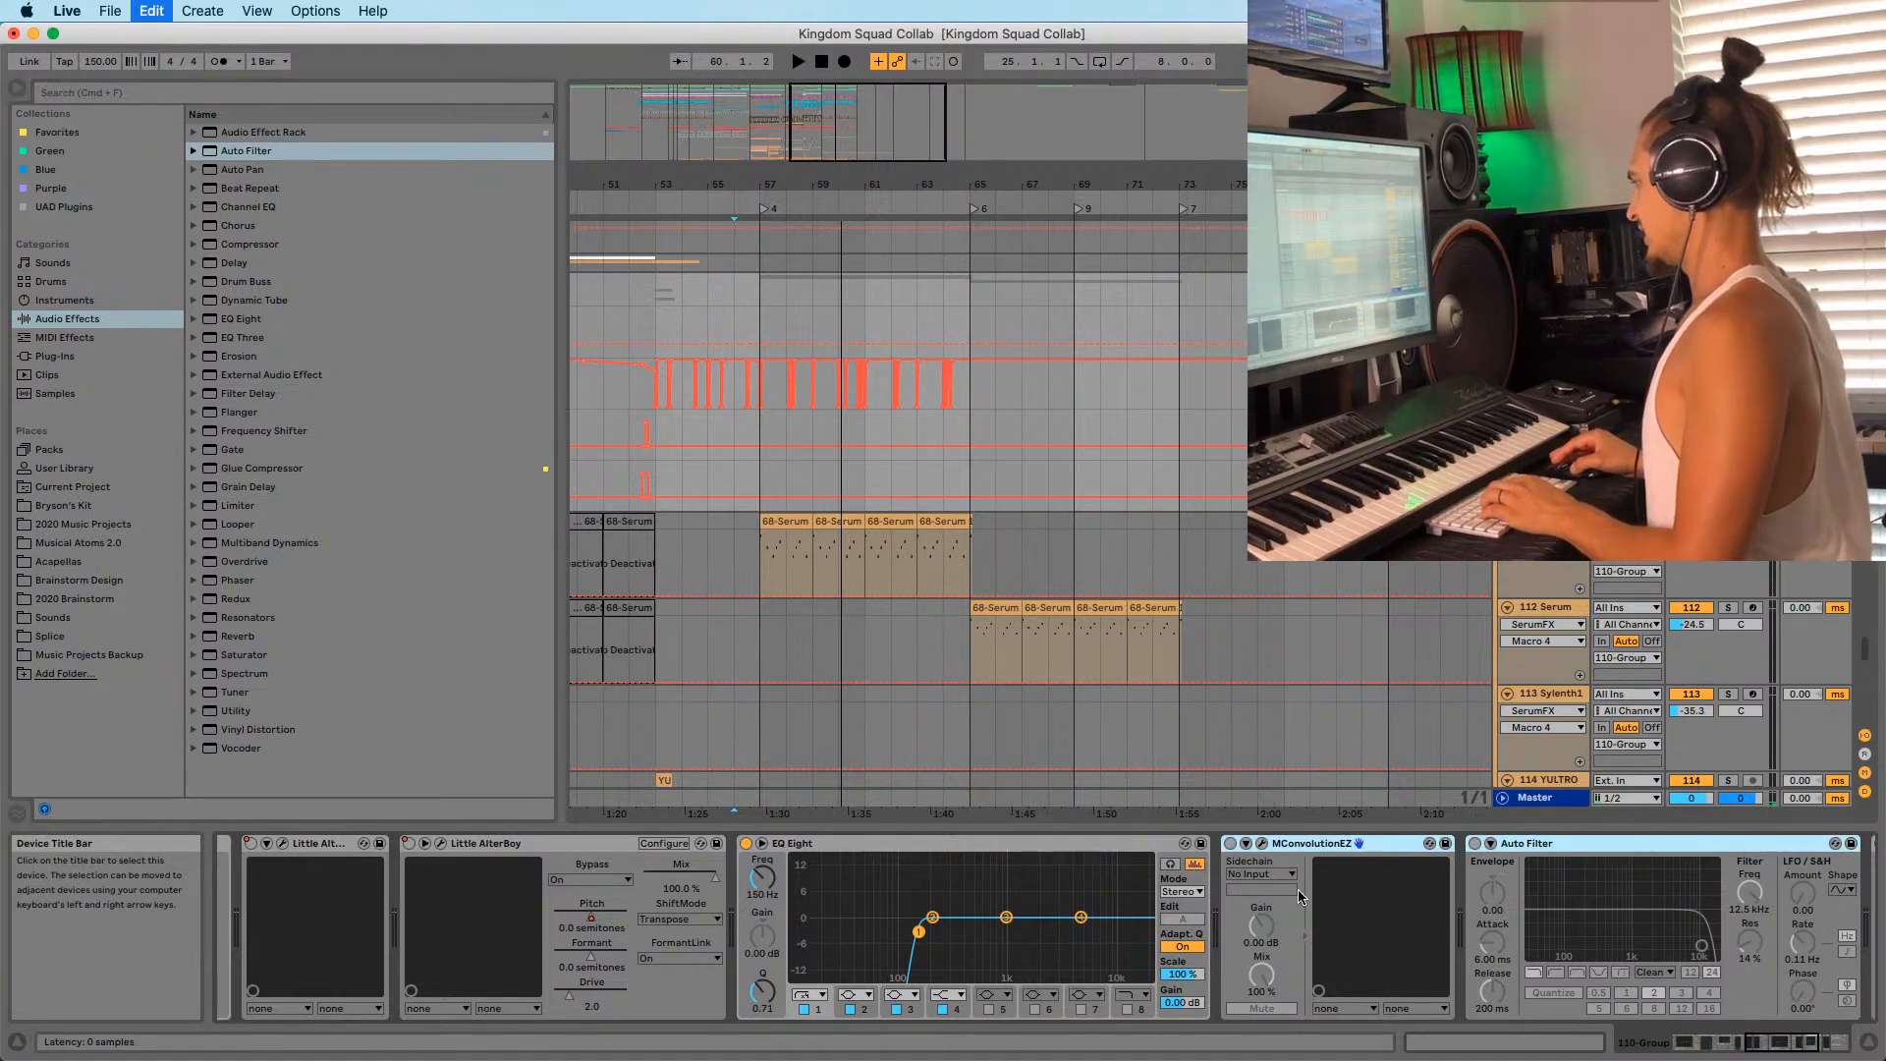
key("super+g")
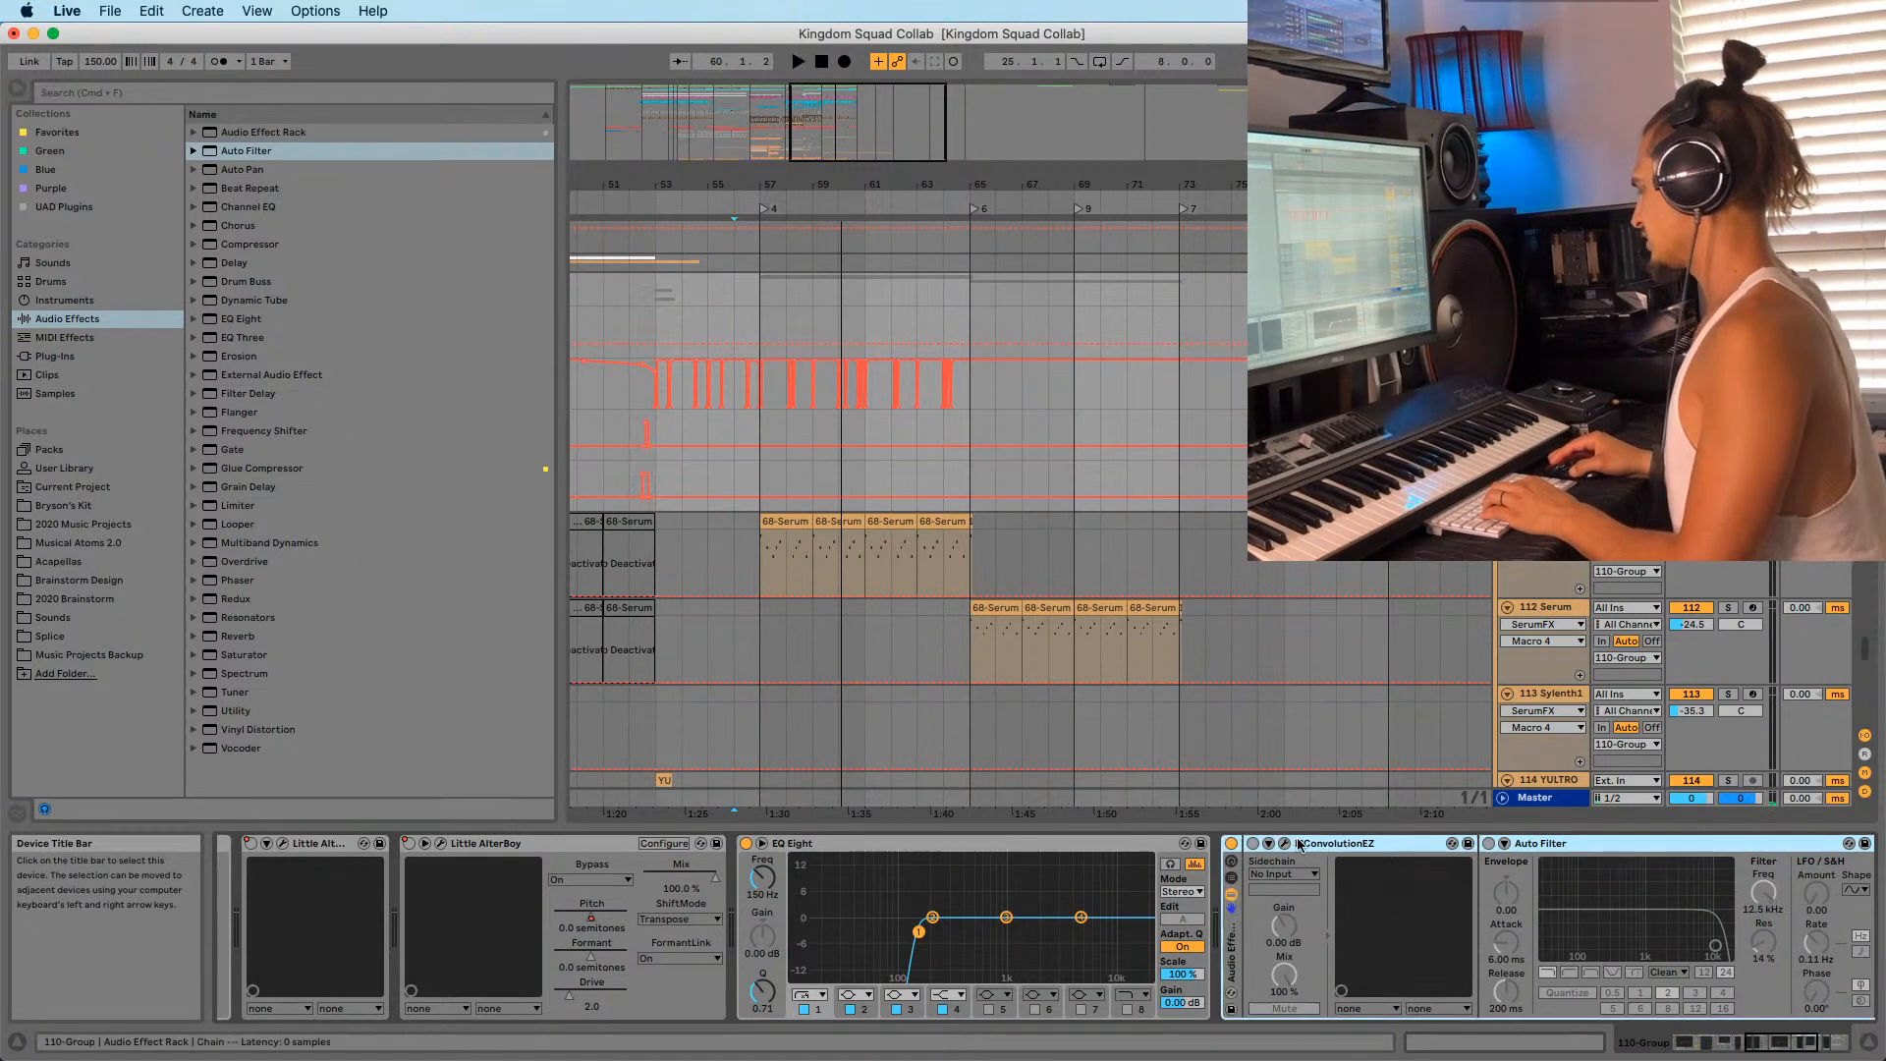
right_click(1236, 843)
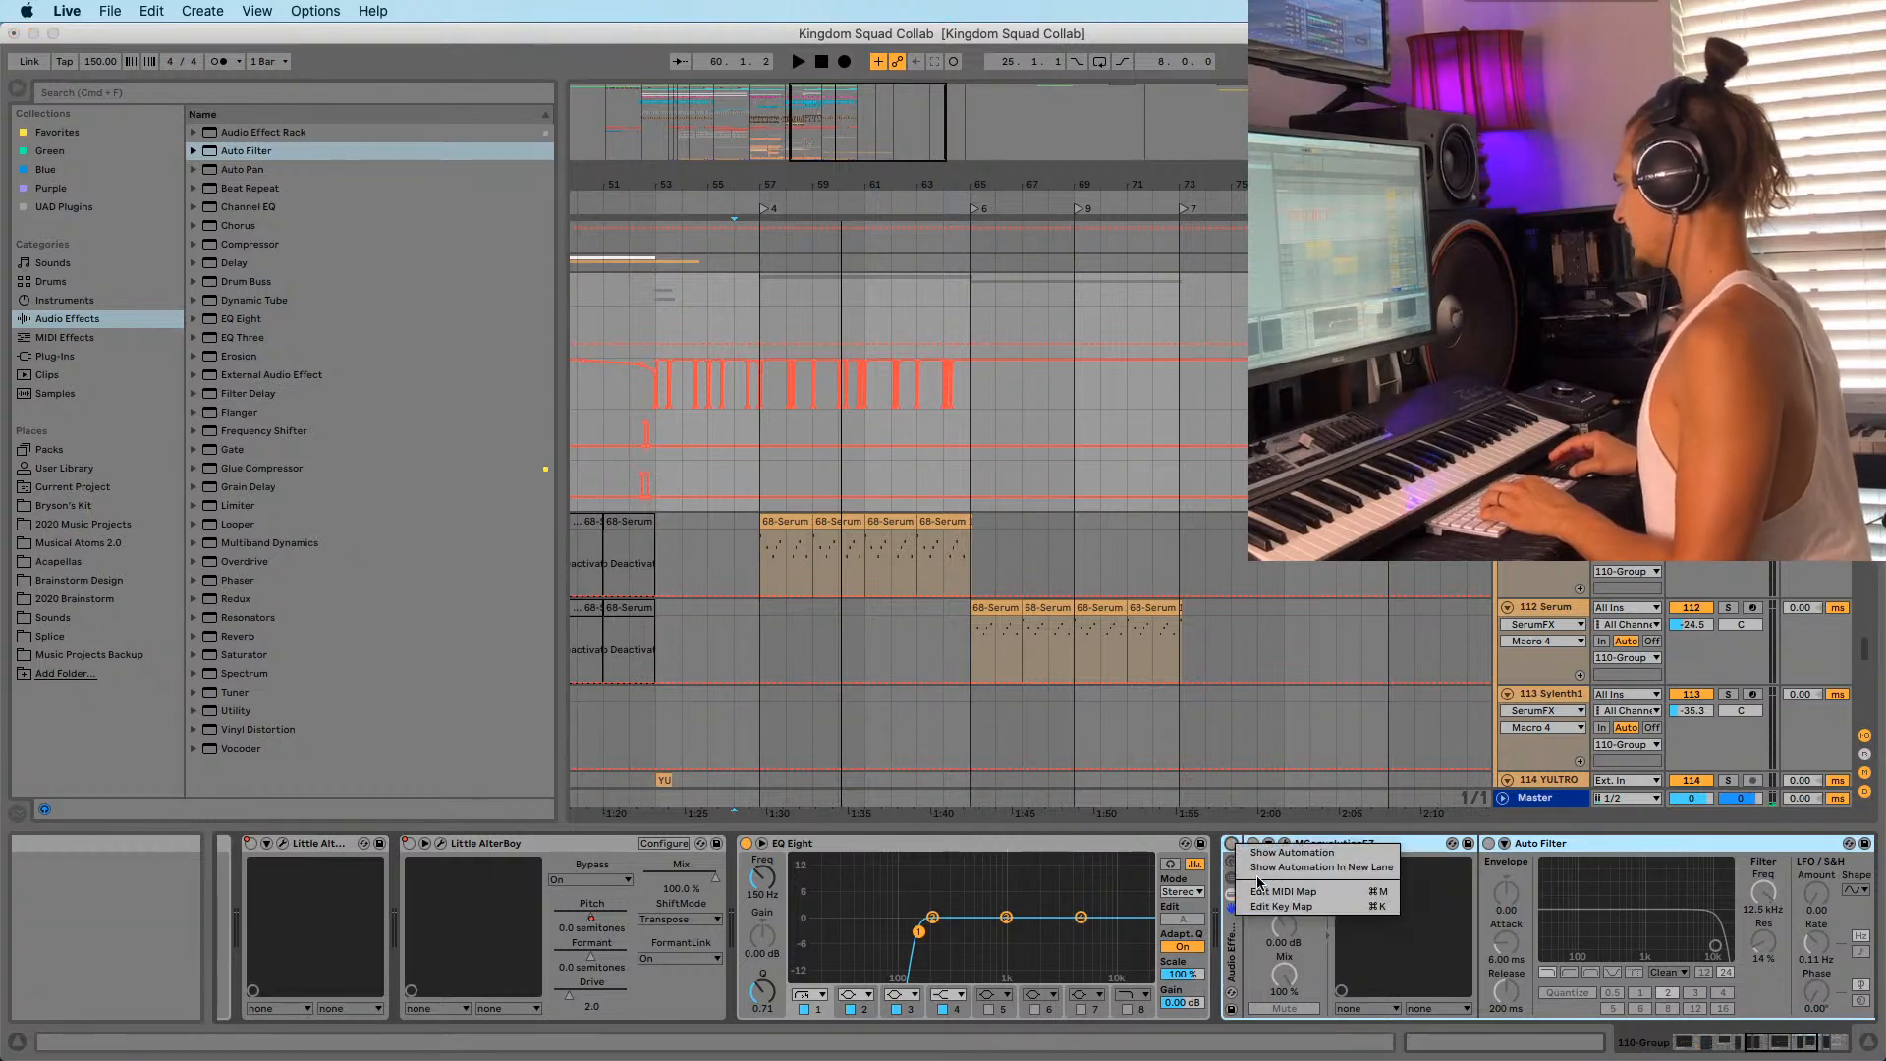
Show the rack's on/off automation lane, draw an On step, and switch both devices on.
left_click(1287, 867)
left_click_drag(771, 374, 942, 331)
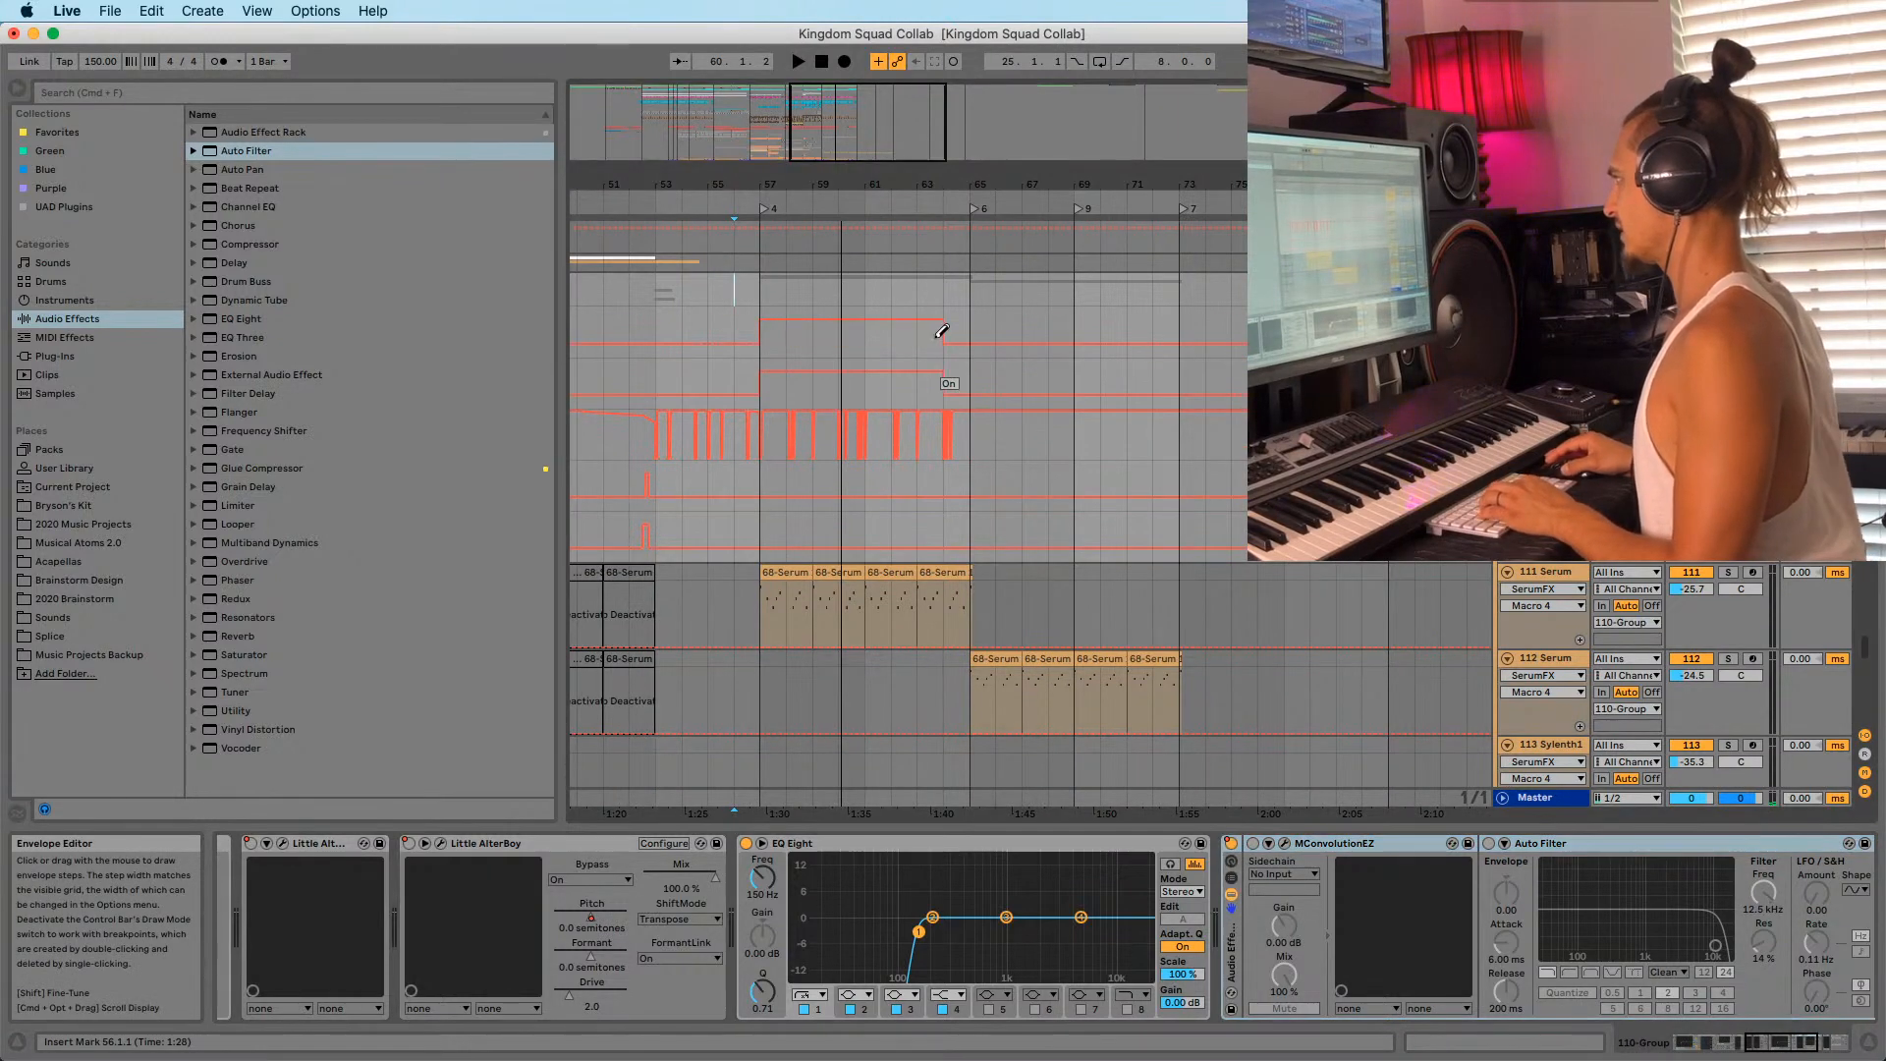
left_click(1488, 842)
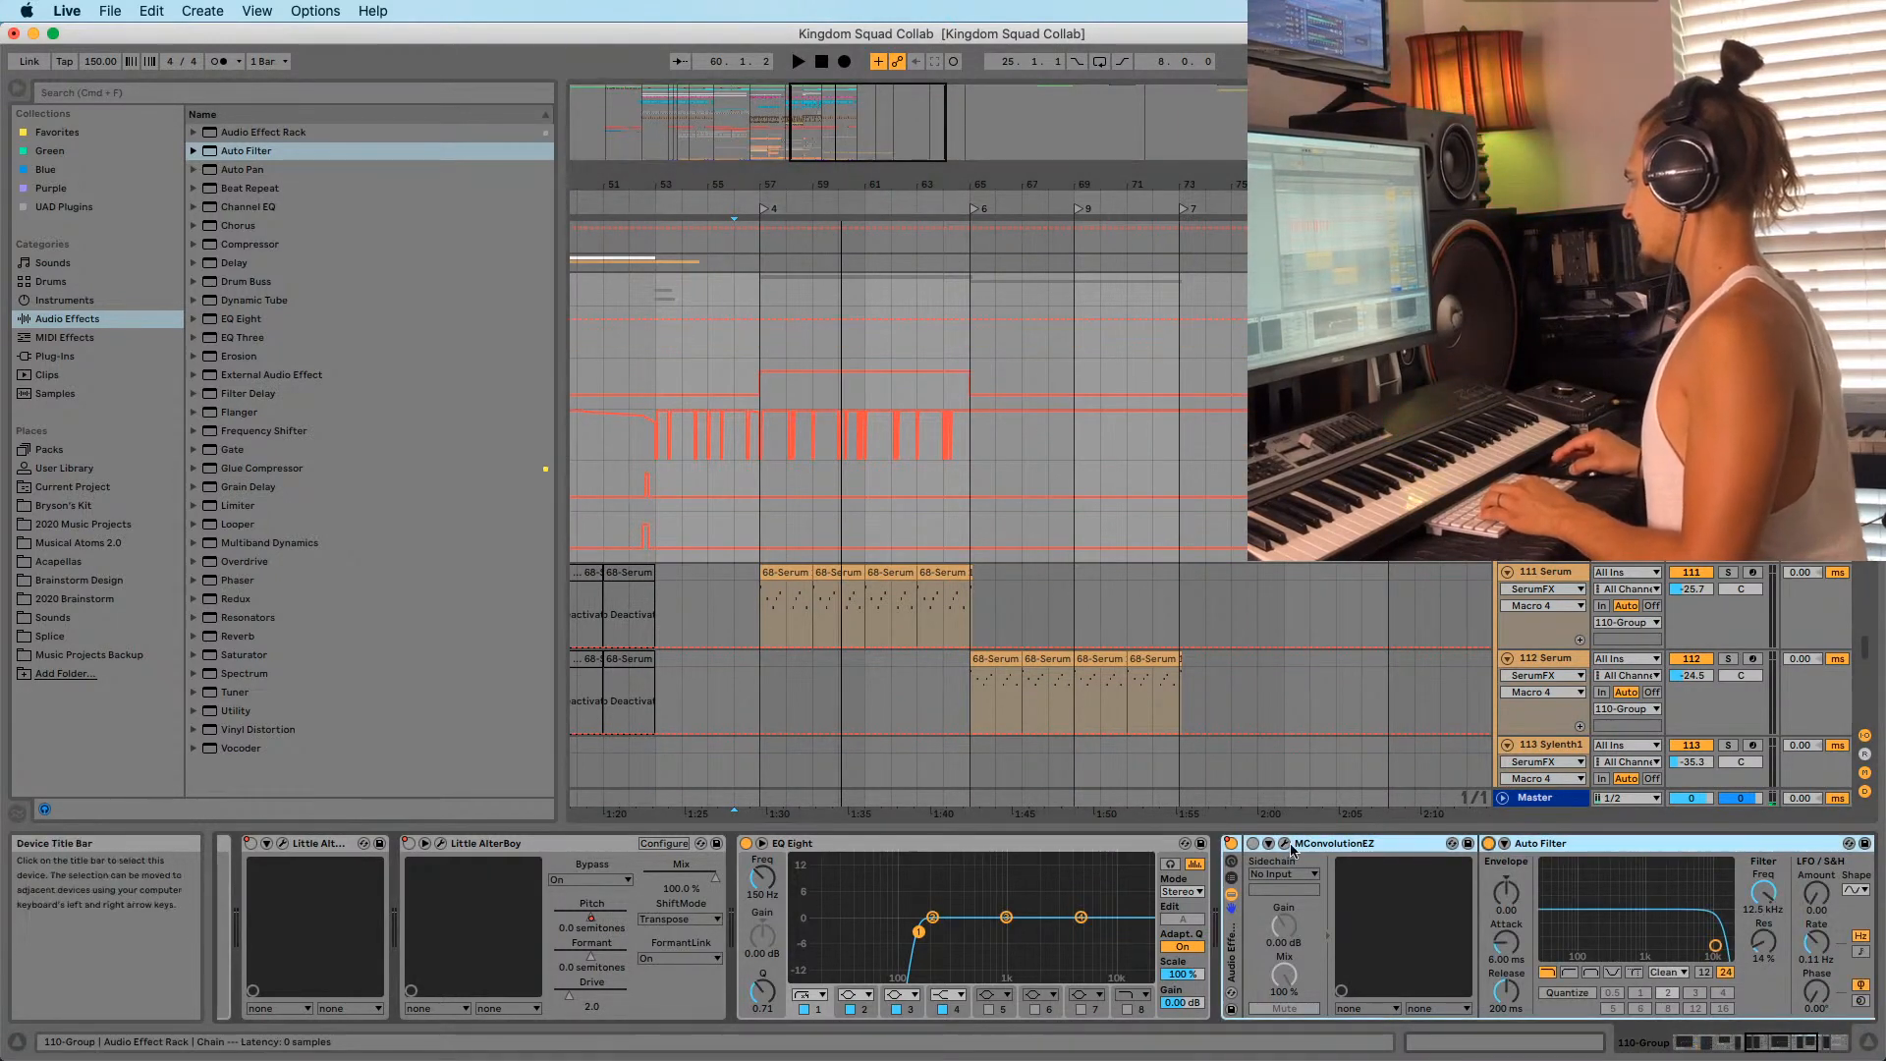
left_click(1253, 844)
mouse_move(1763, 892)
left_mouse_down()
mouse_move(1763, 923)
mouse_move(1764, 897)
left_mouse_up()
Record a rising Auto Filter cutoff sweep to 19.9 kHz from bar 56 with Arrangement Record.
key("space")
key("space")
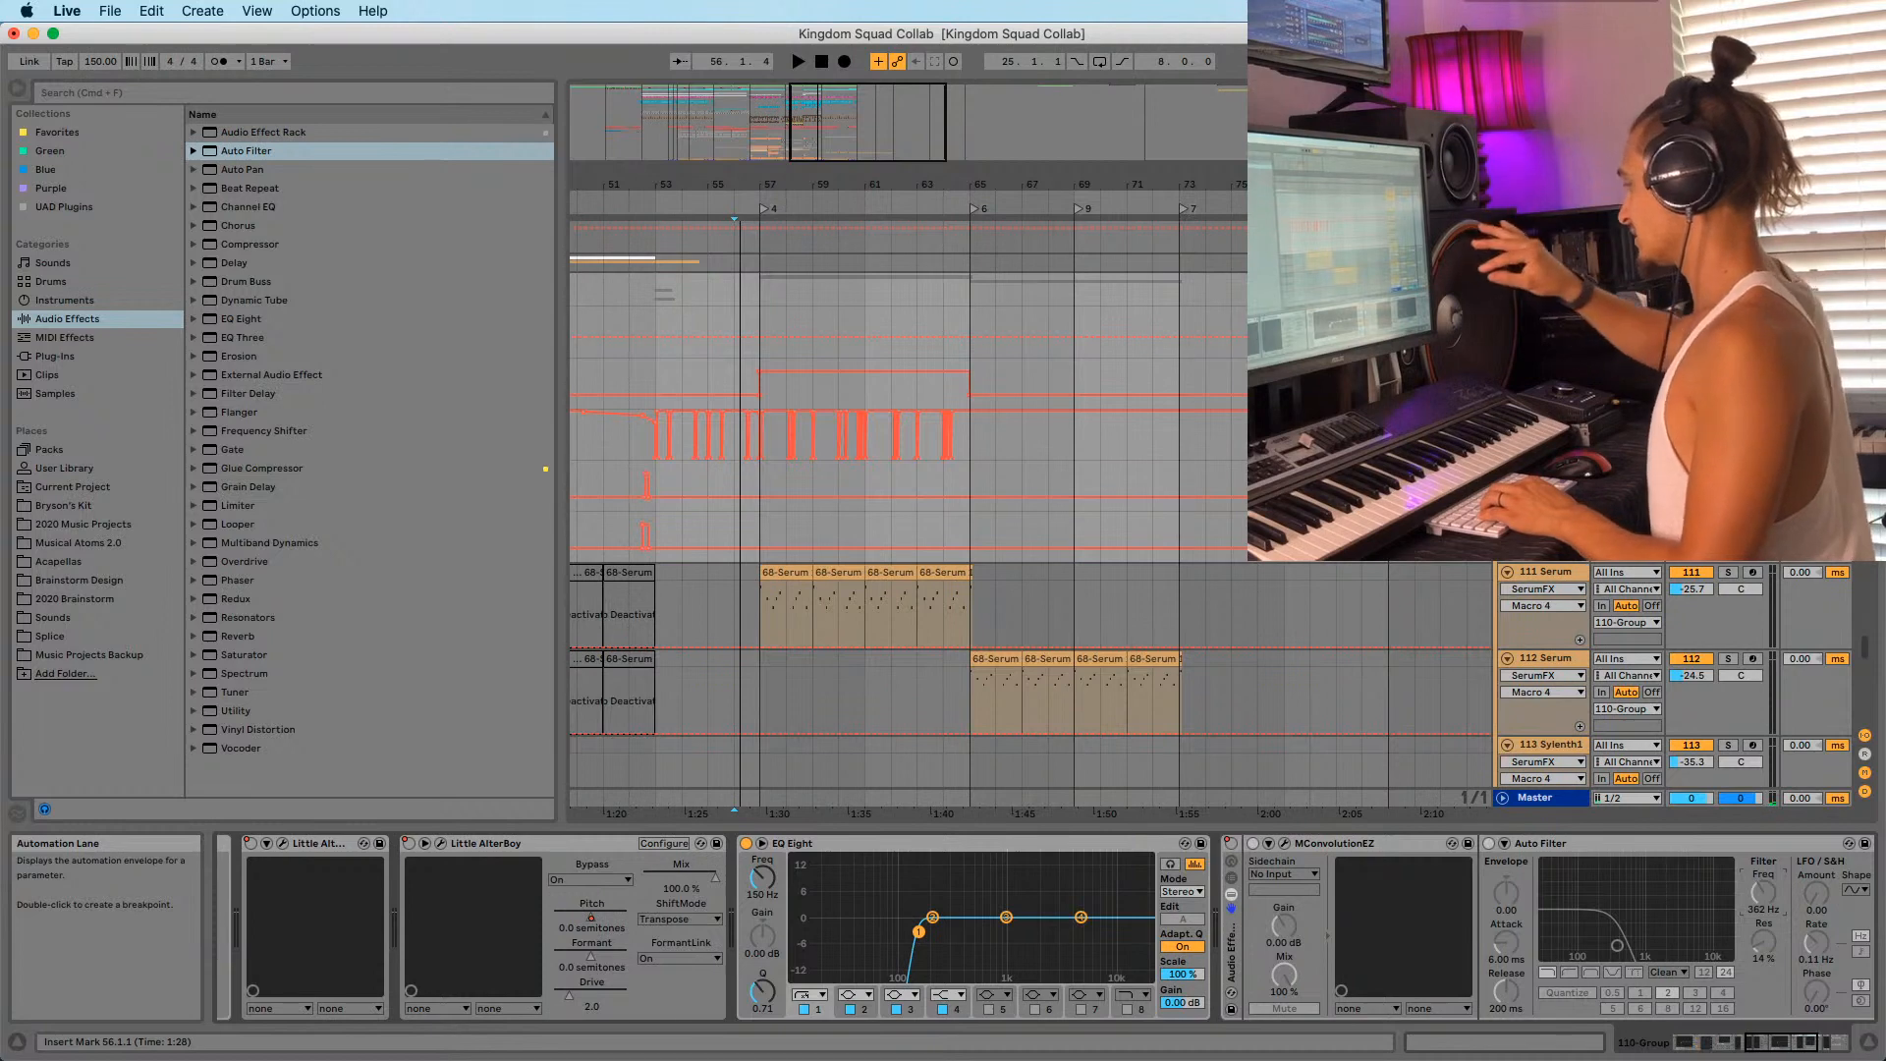
key("space")
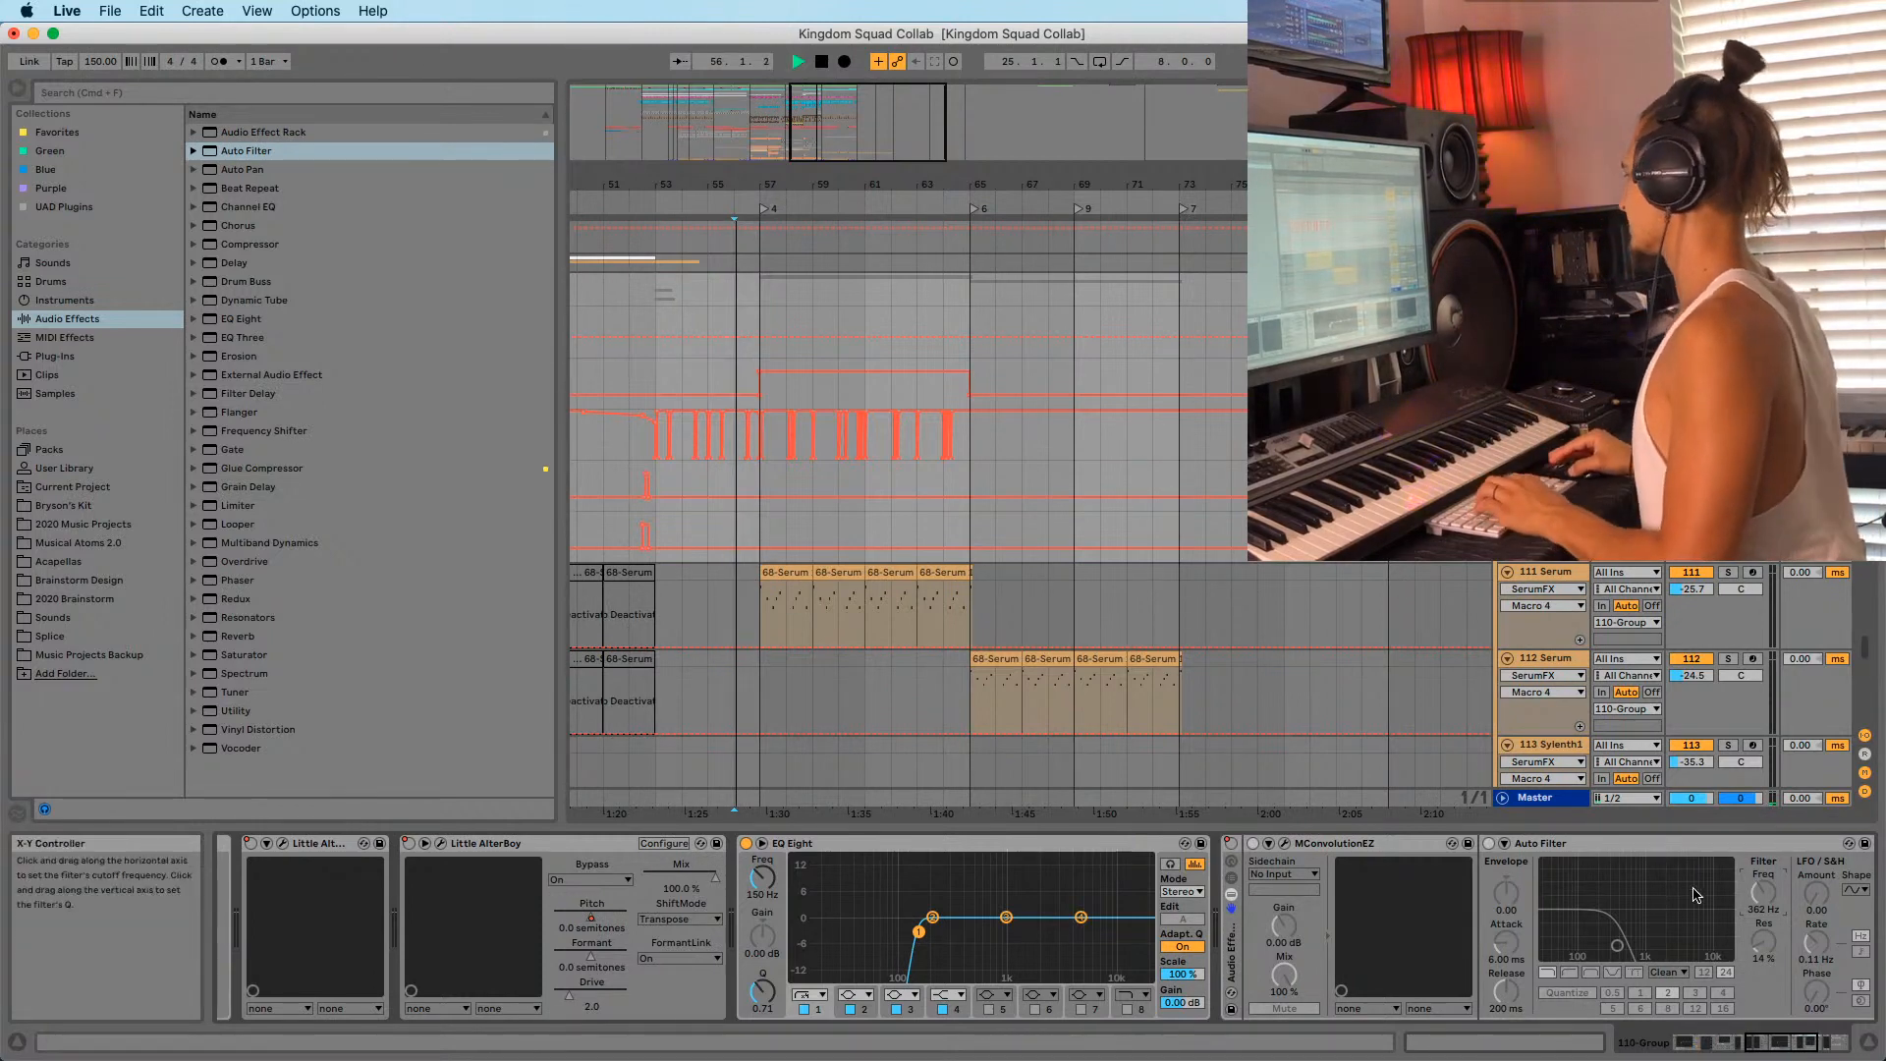
key("F9")
left_click_drag(1768, 900, 1768, 820)
Stop recording and delete the vocal track's audio in bars 62–70.
key("space")
scroll(988, 443, "down", 20)
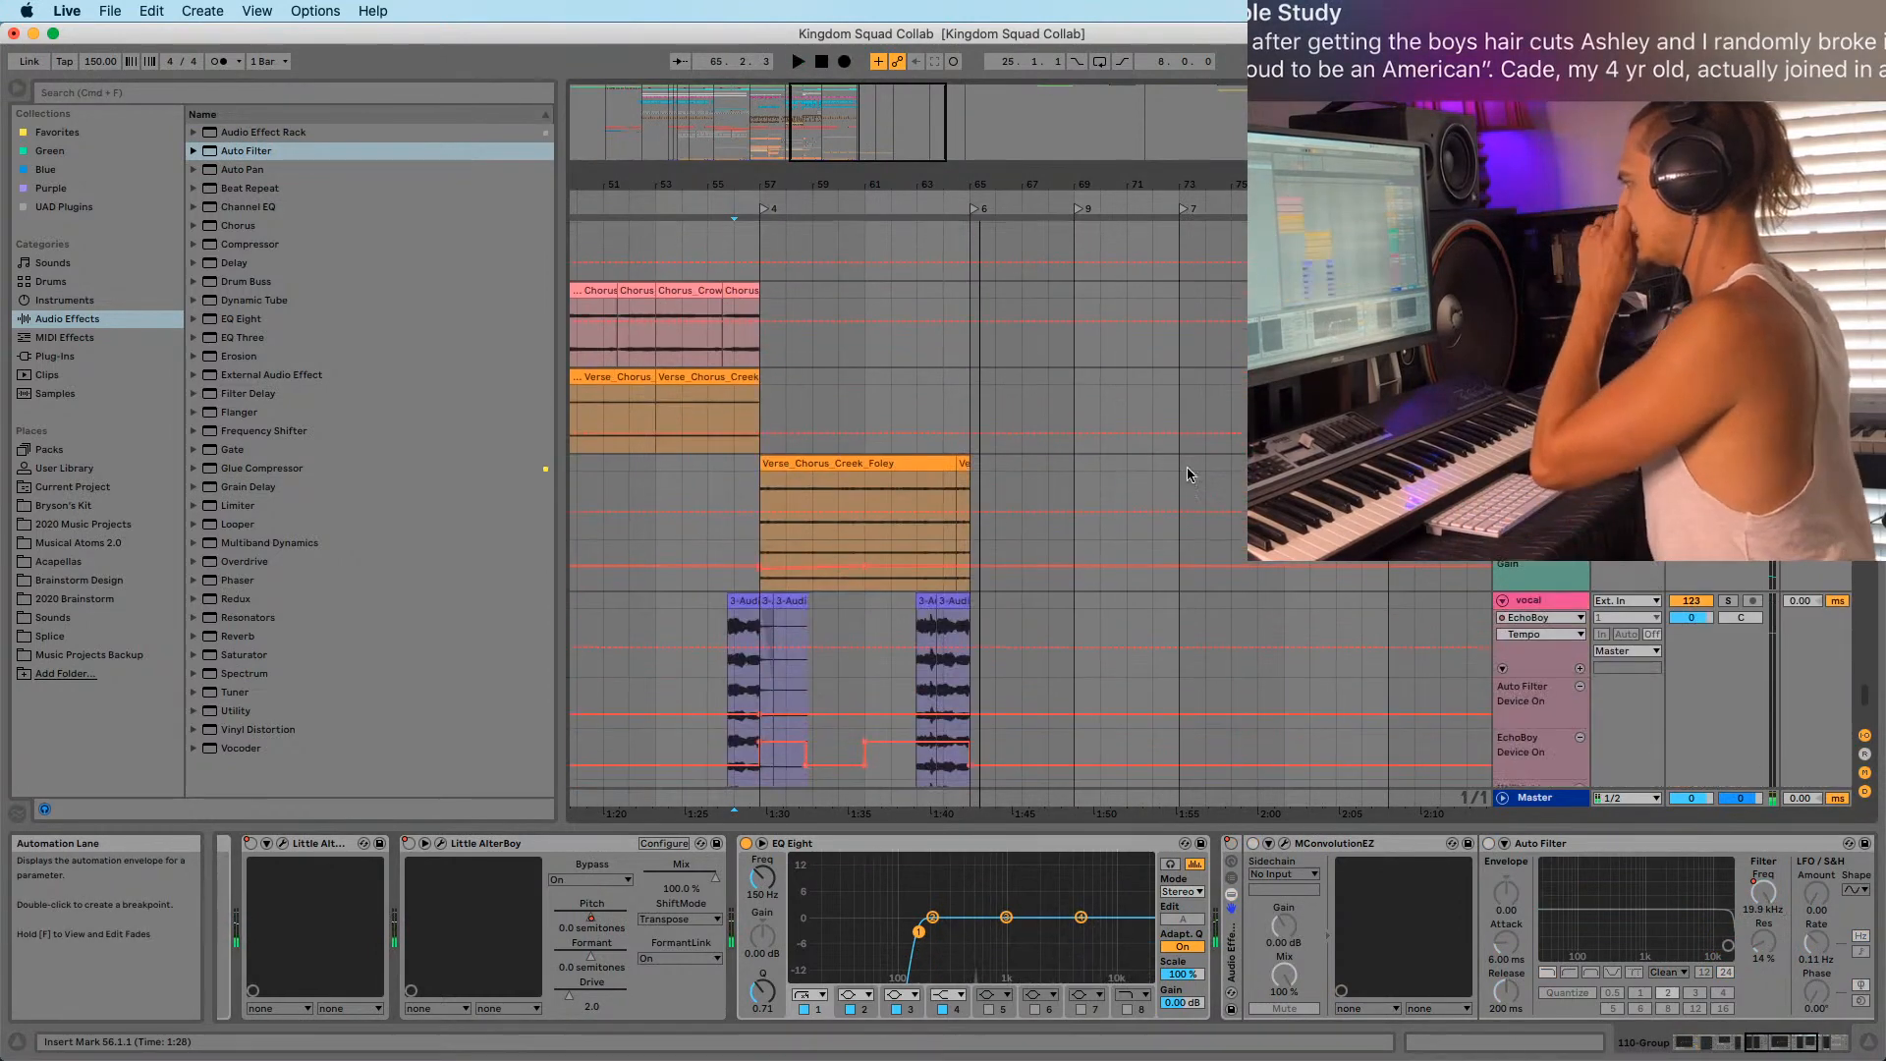
left_click_drag(886, 370, 1105, 370)
key("a")
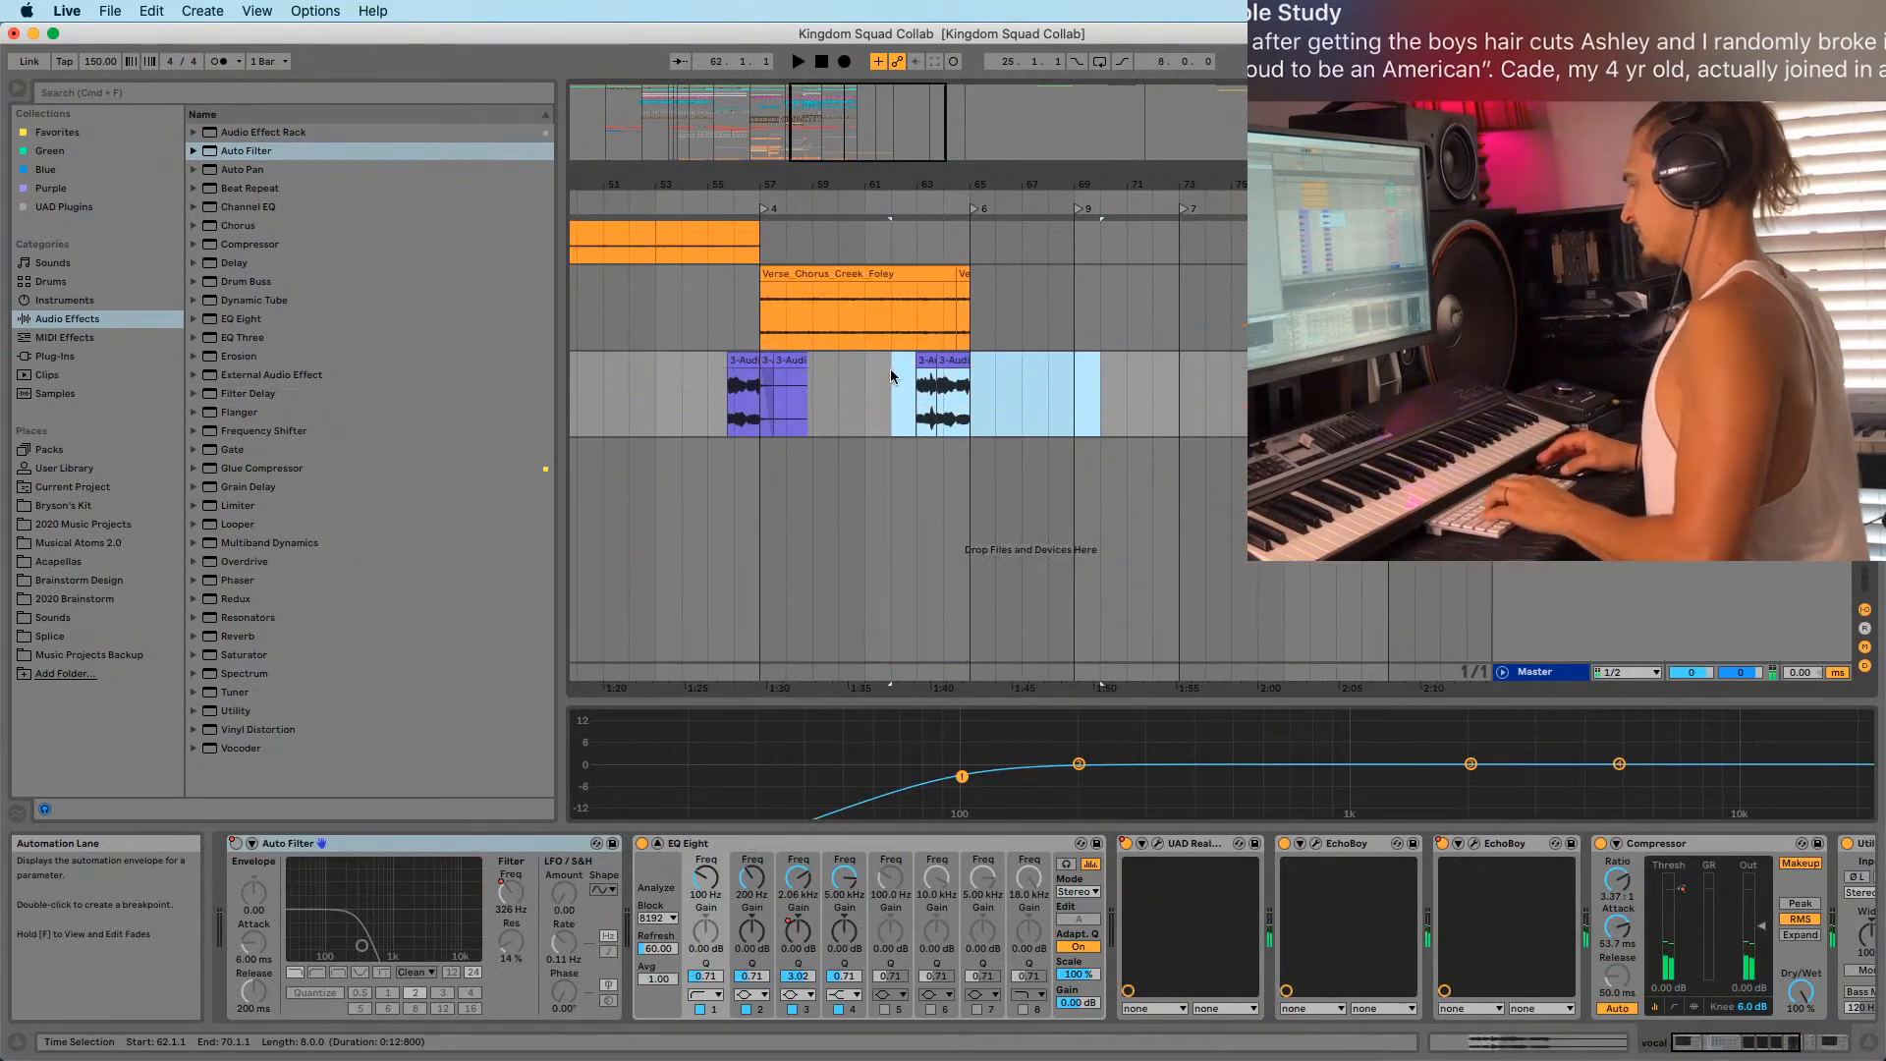
left_click_drag(889, 370, 1093, 369)
key("Delete")
Audition the cleared section from bar 55, zoomed in around bar 57.
left_click(744, 419)
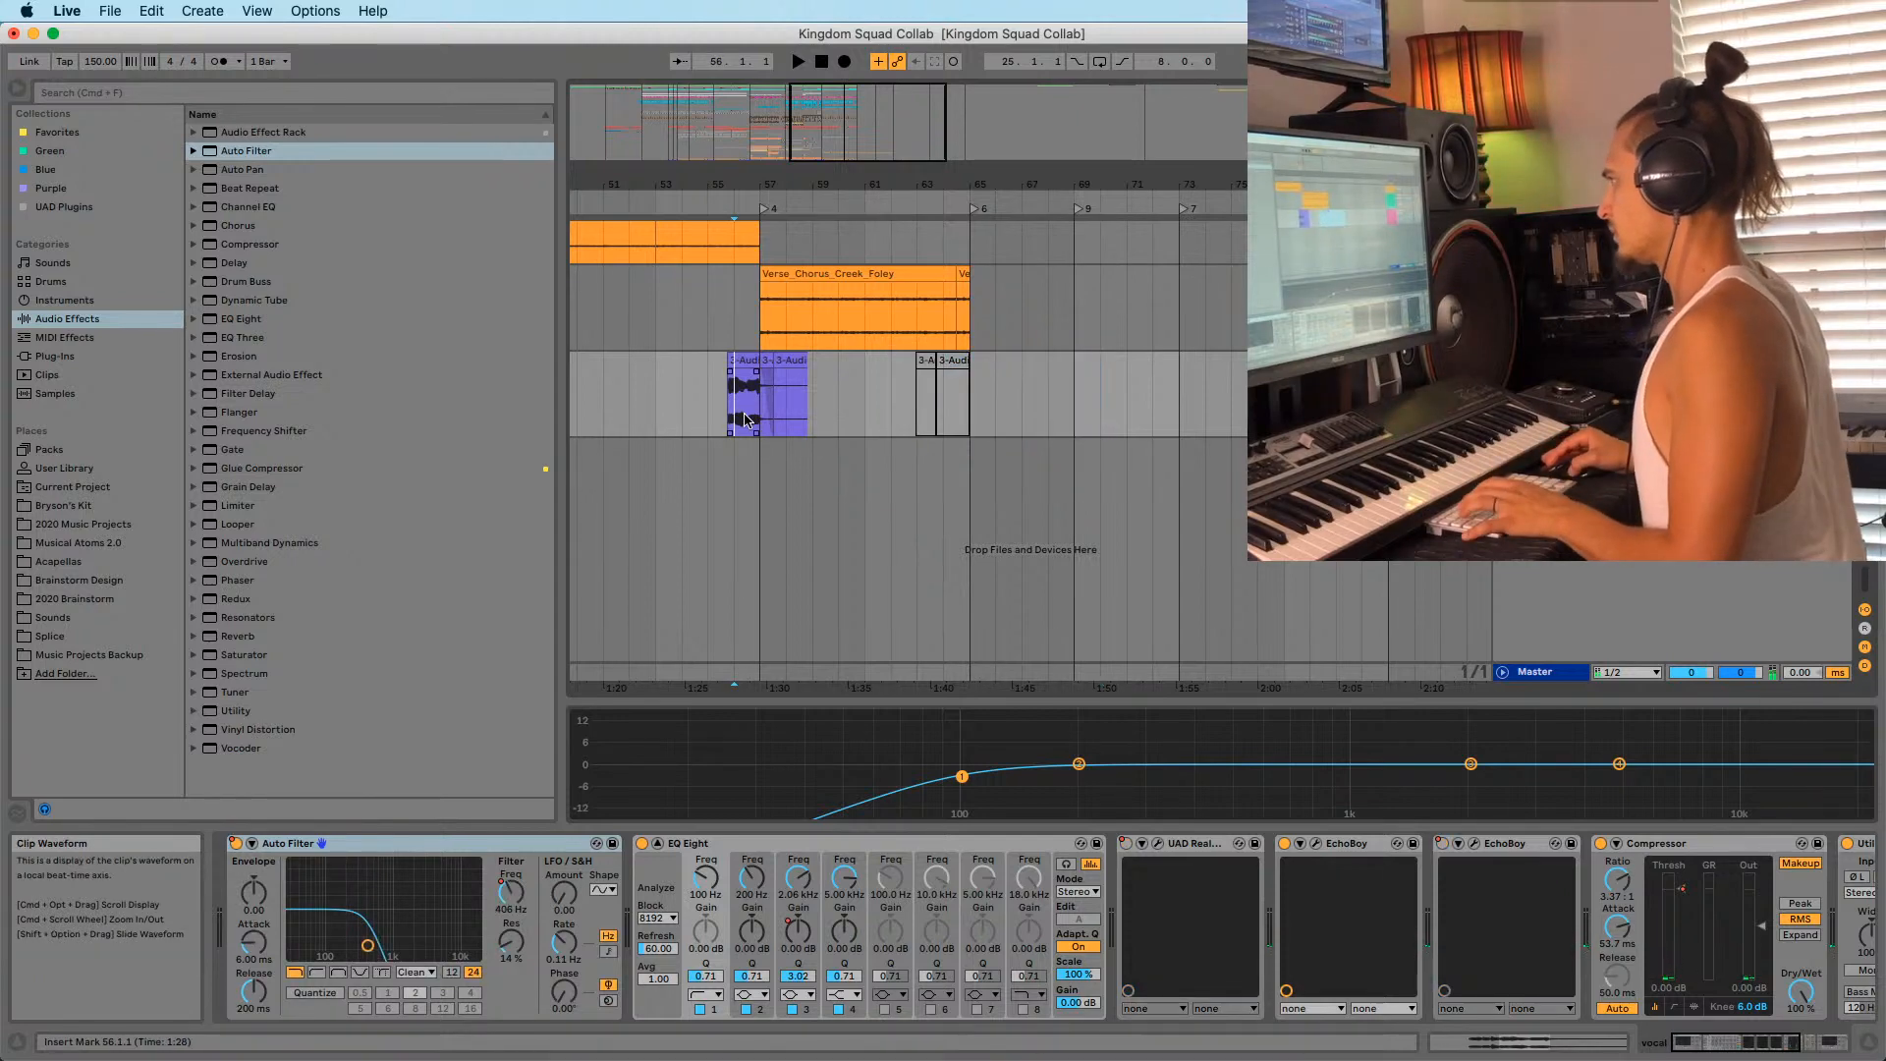
key("space")
left_click(712, 429)
key("space")
key("space")
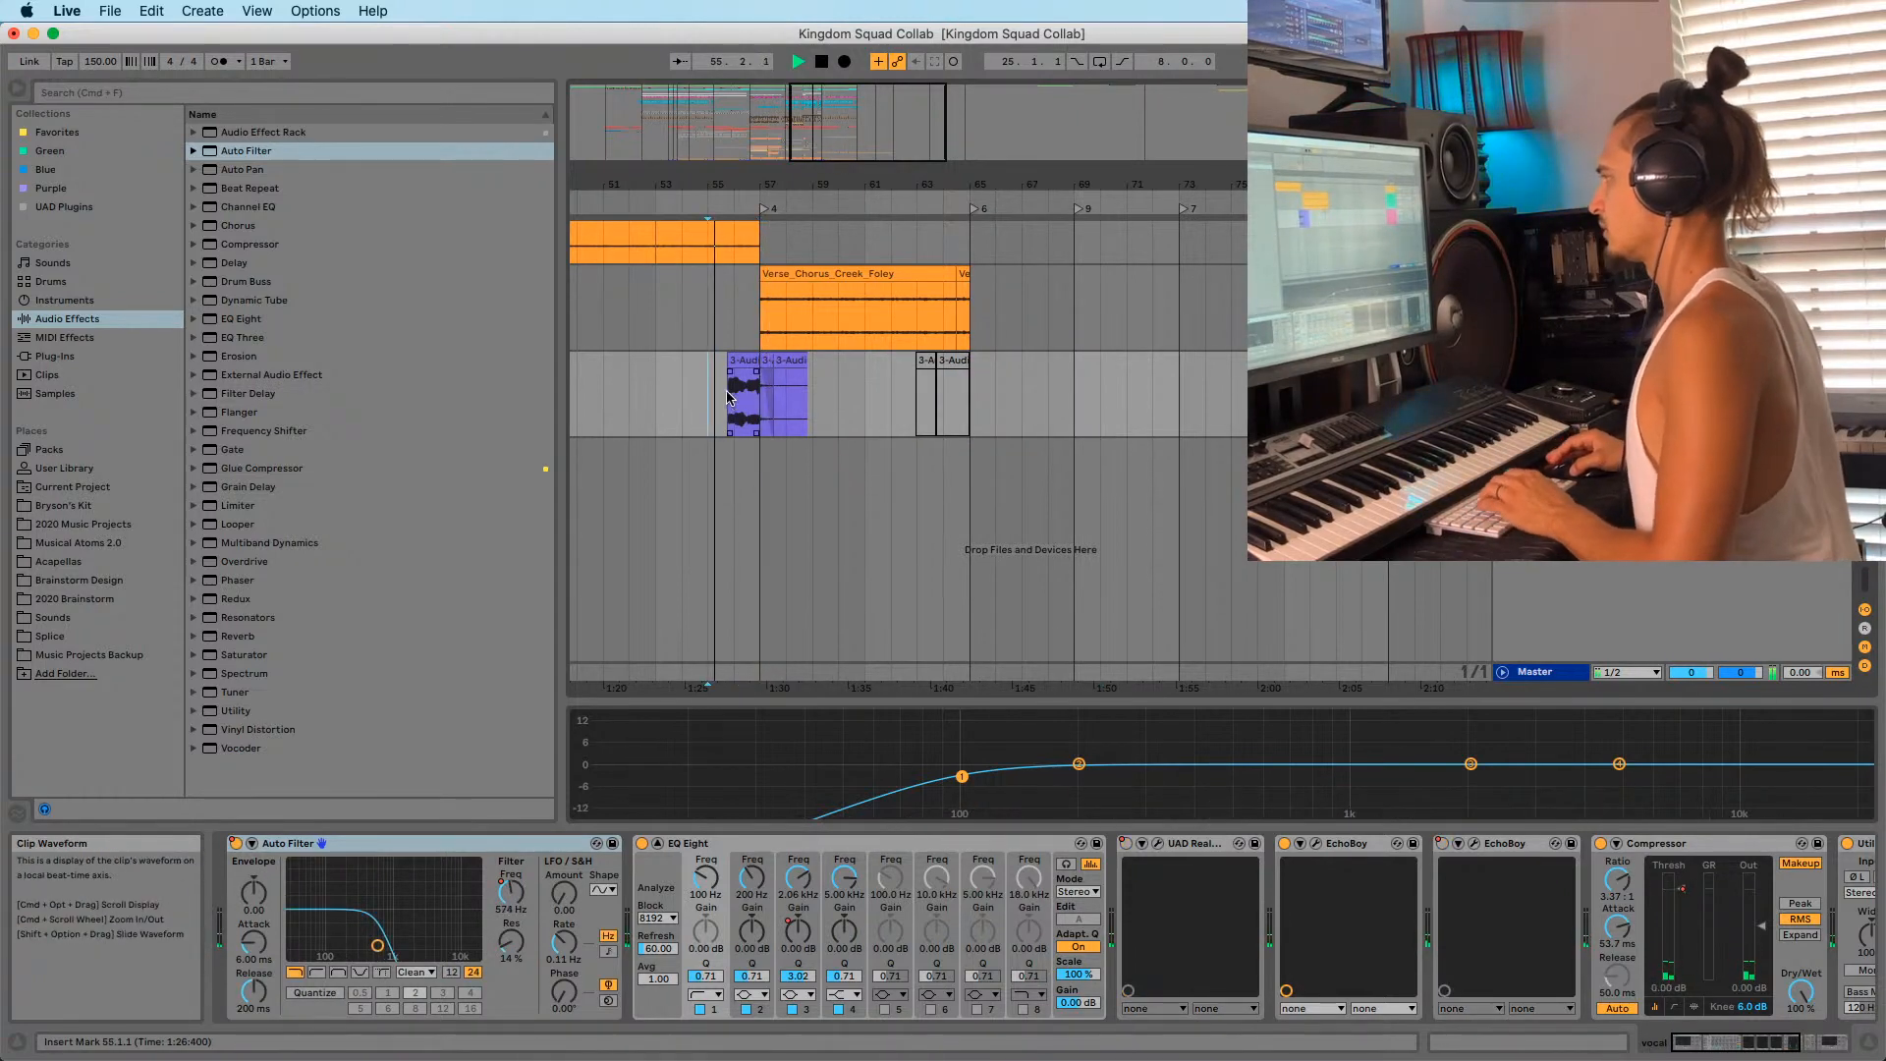
left_click_drag(762, 185, 813, 311)
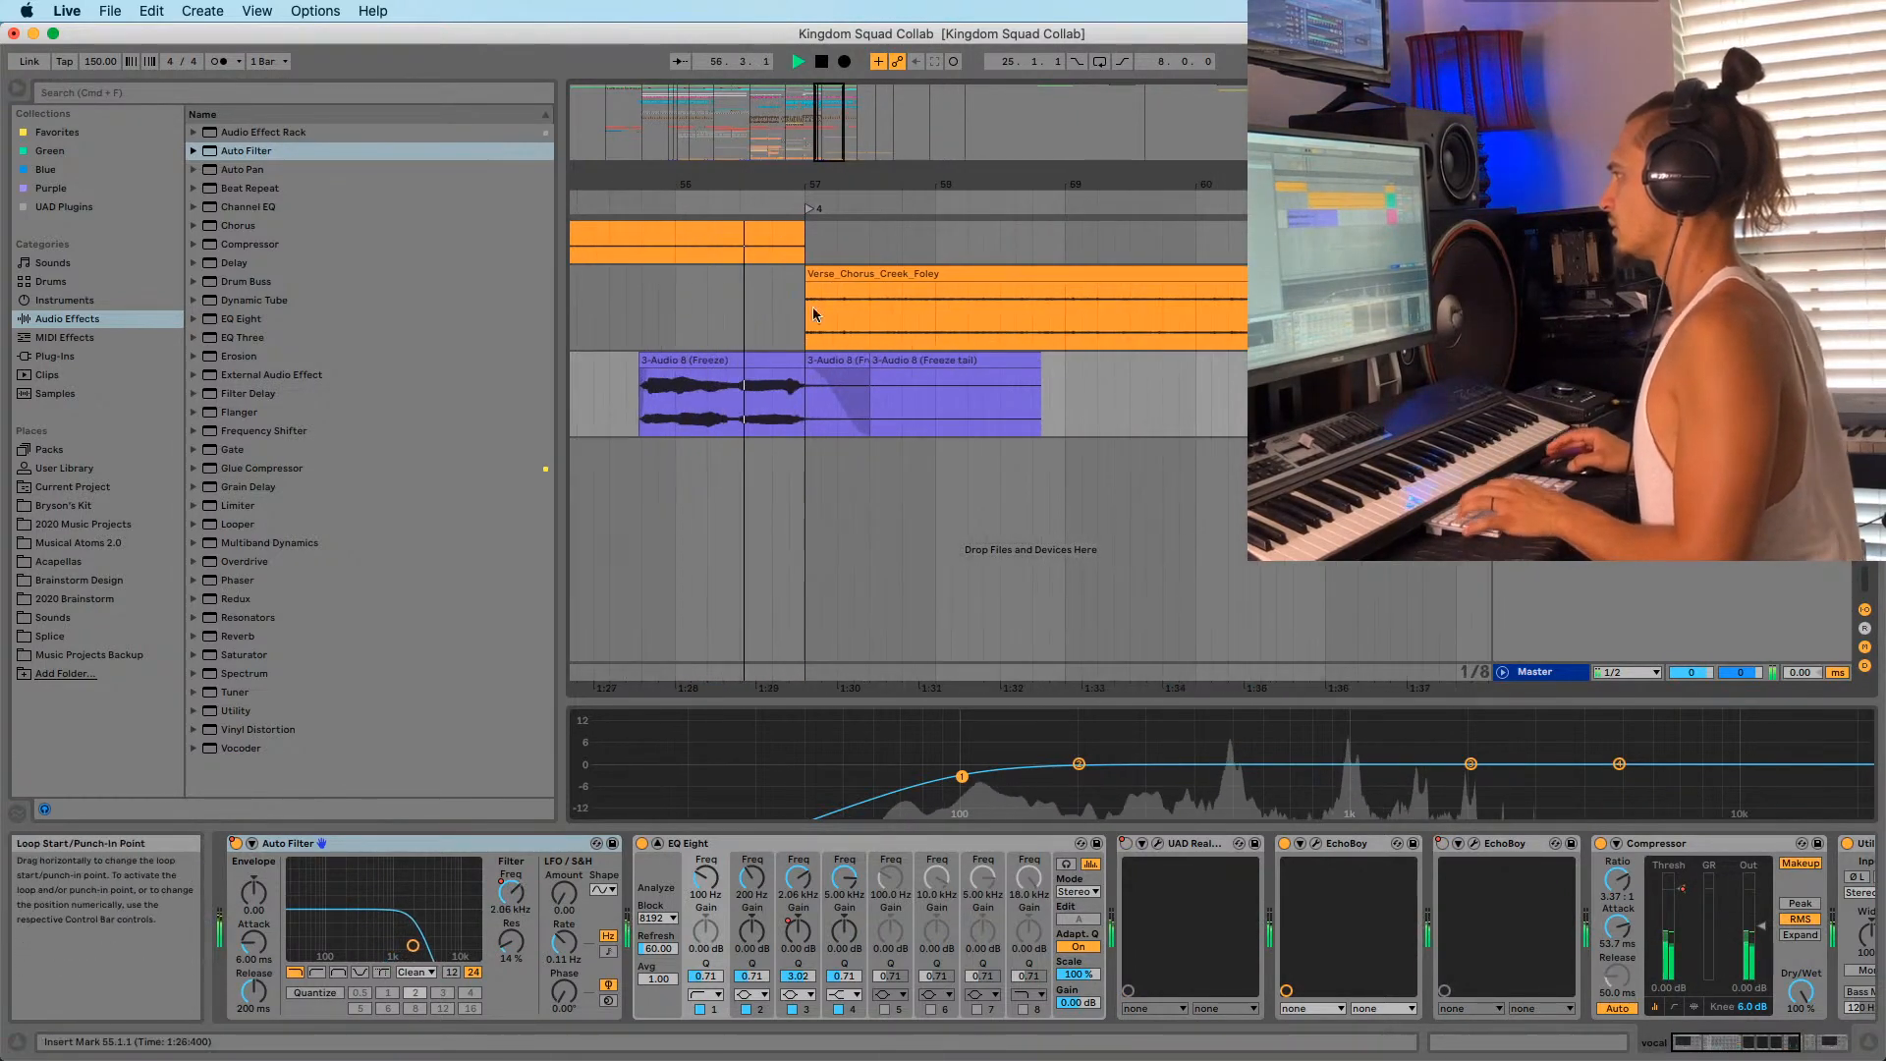
left_click(808, 422)
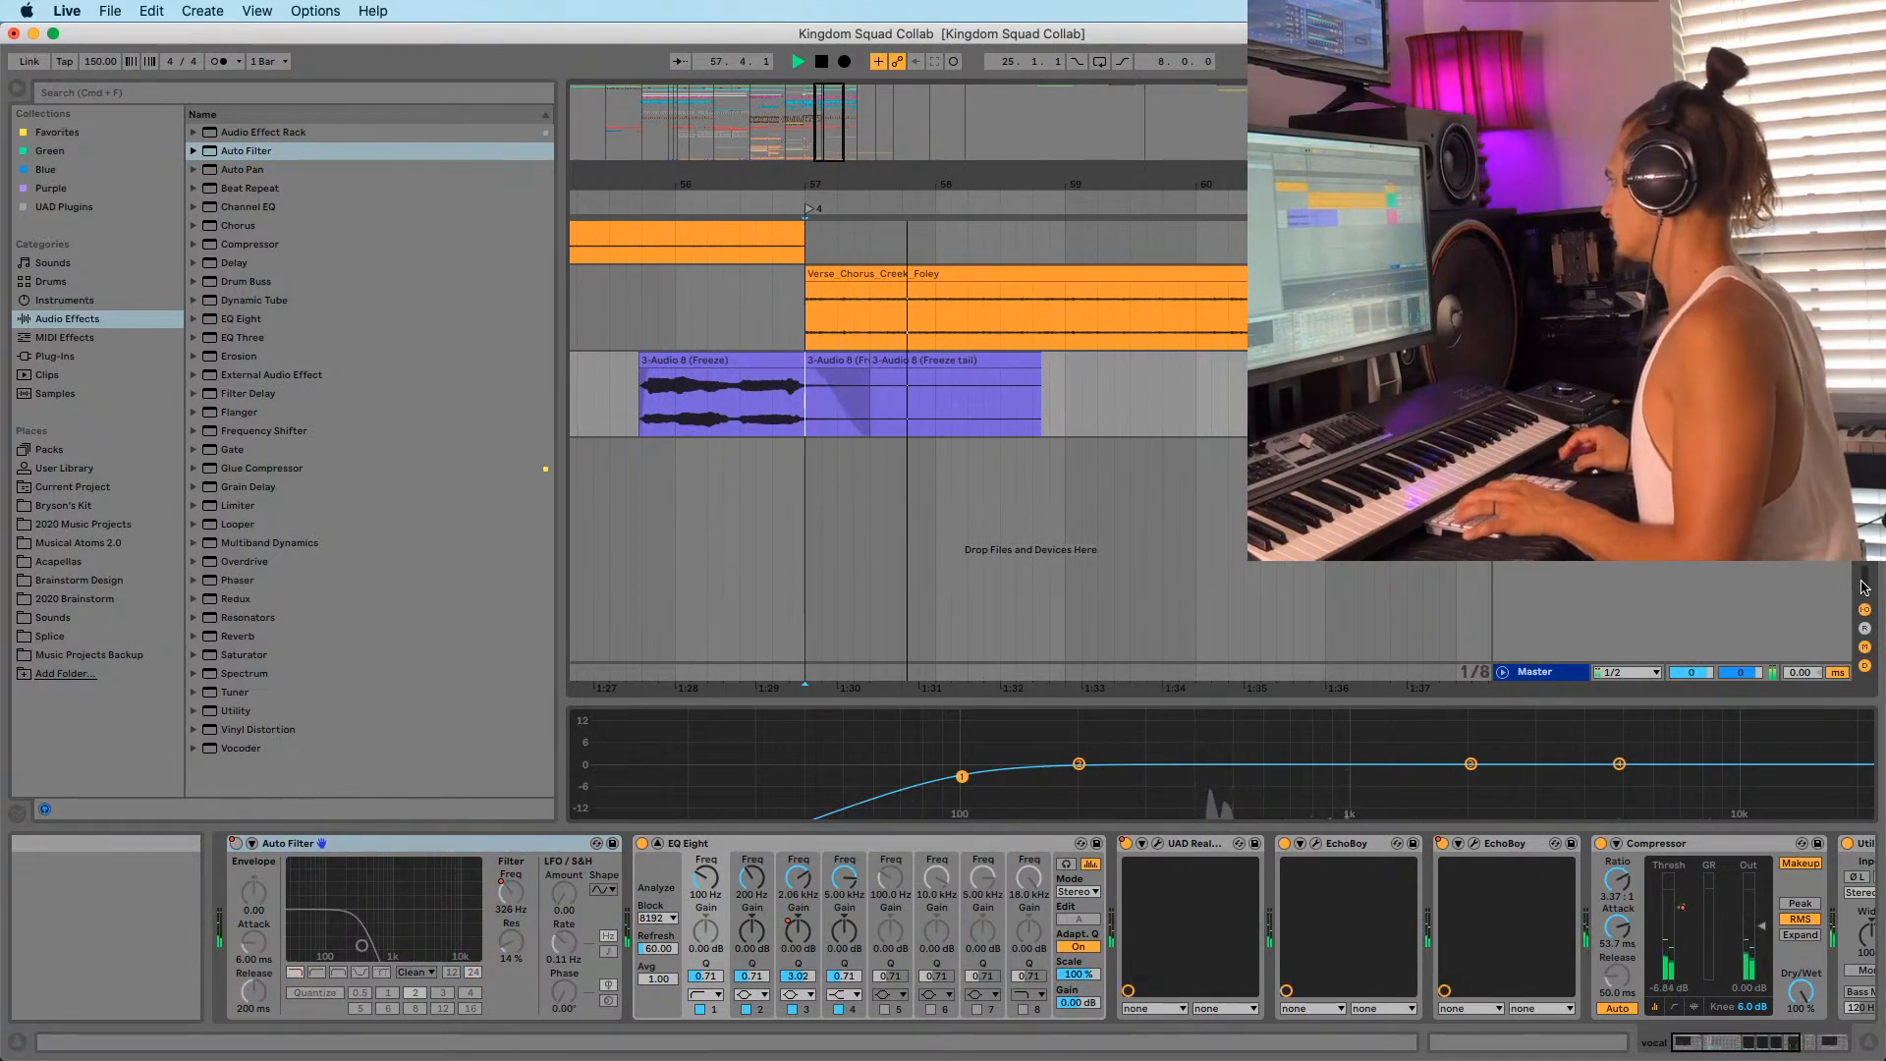
Select bars 62–70 on the Vincent - Breathe track and start playback.
scroll(909, 432, "up", 10)
scroll(909, 433, "up", 20)
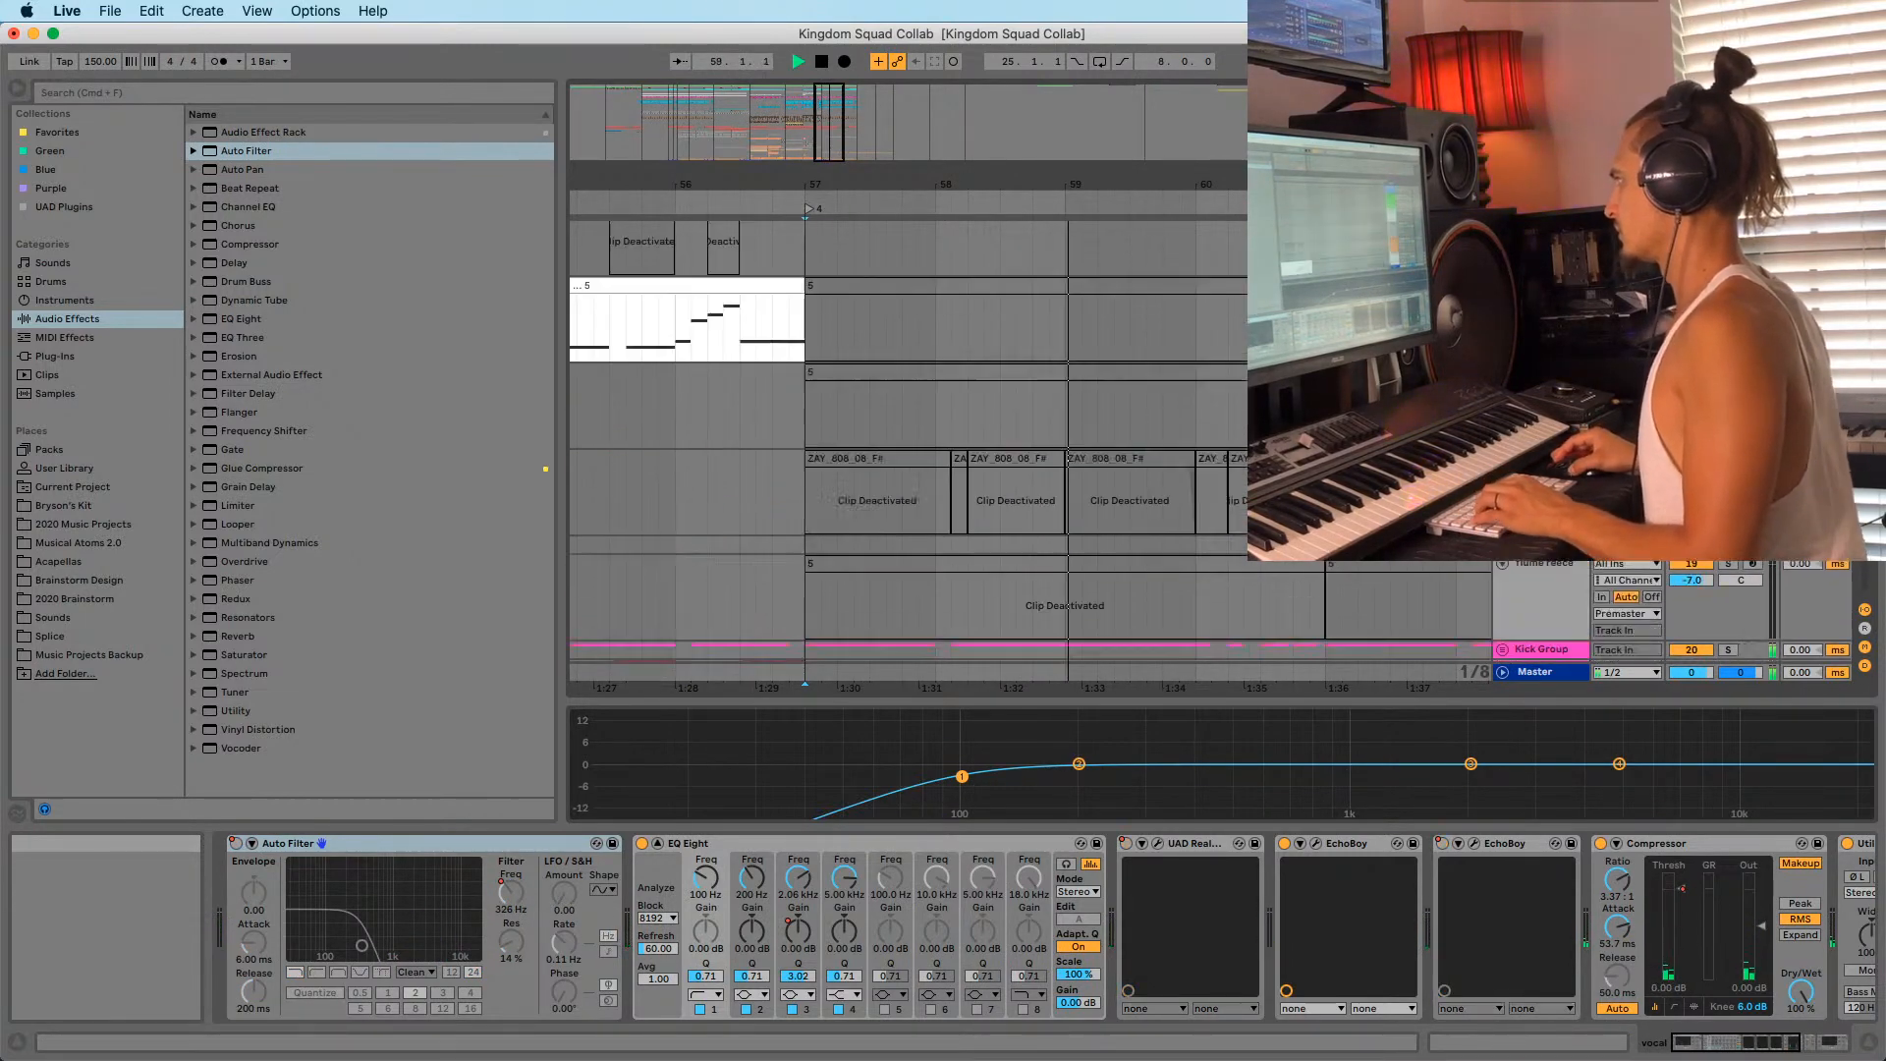
scroll(909, 432, "down", 3)
scroll(1071, 358, "up", 10)
scroll(1070, 359, "down", 8)
scroll(1110, 356, "up", 15)
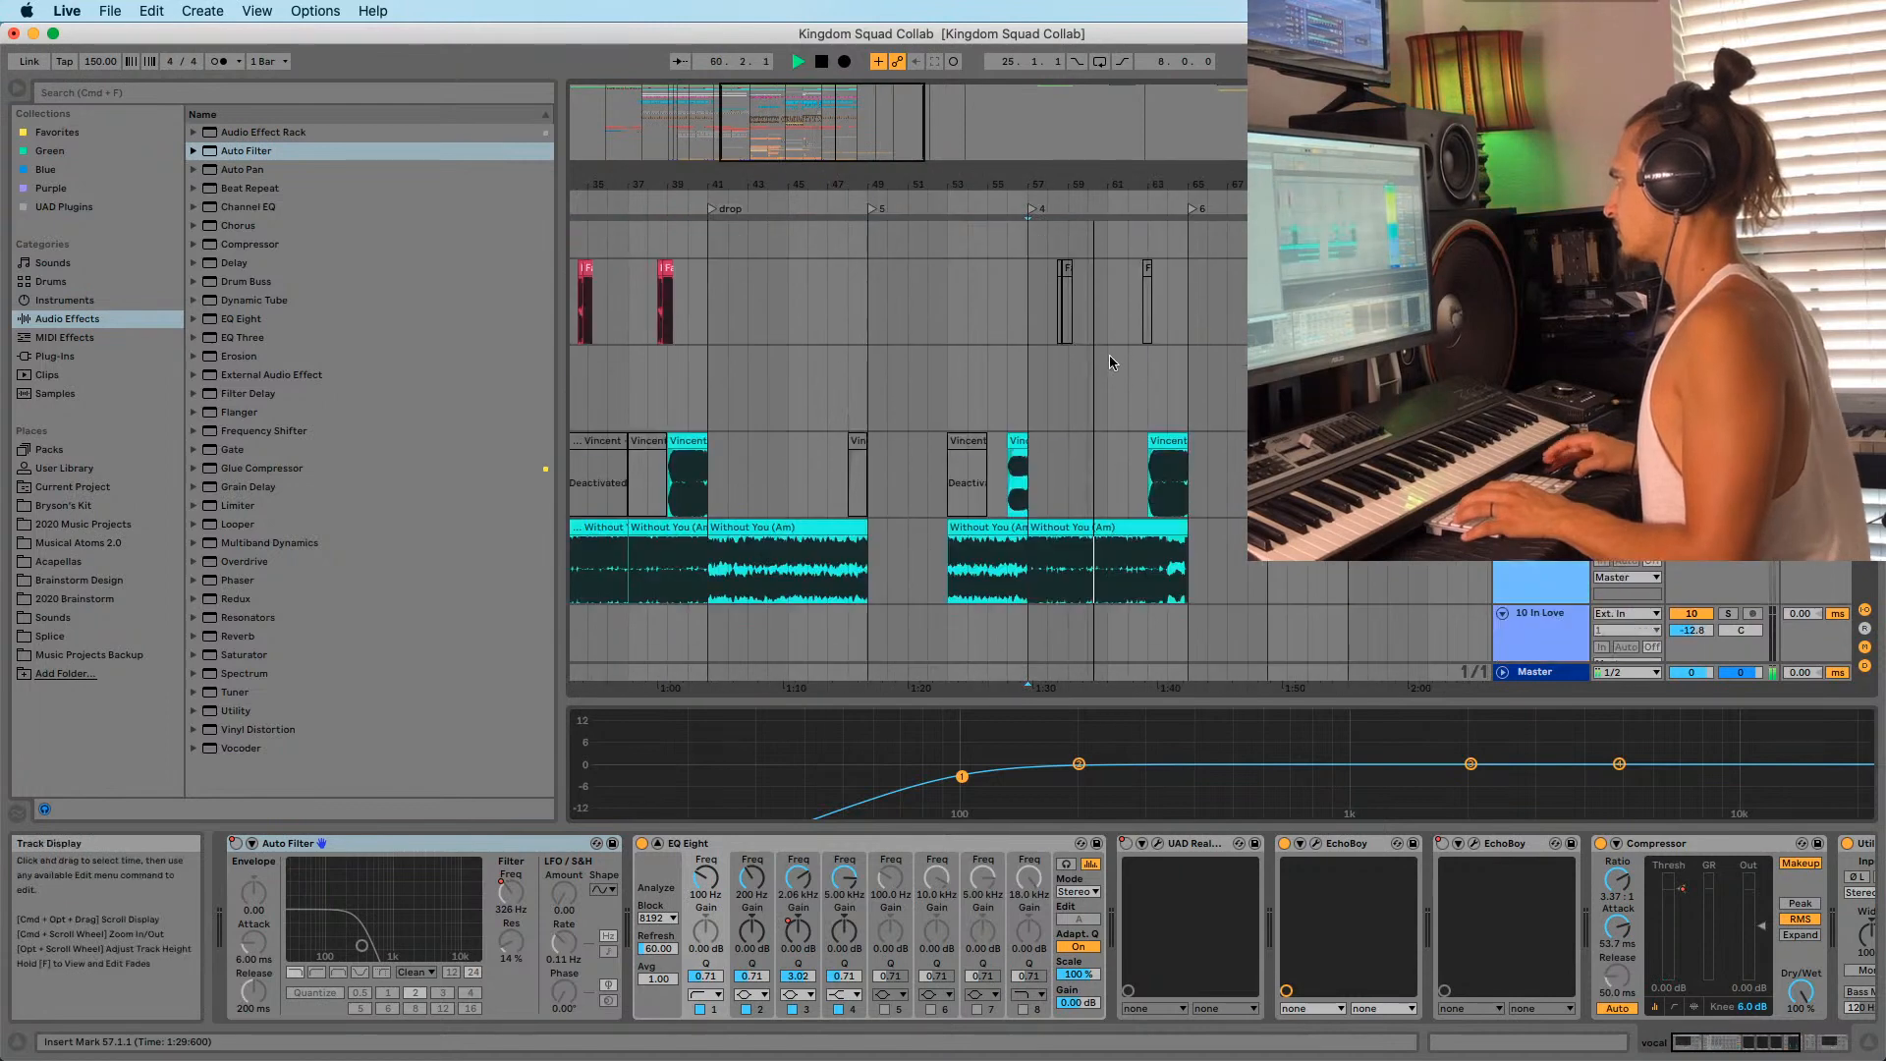
scroll(1179, 433, "down", 15)
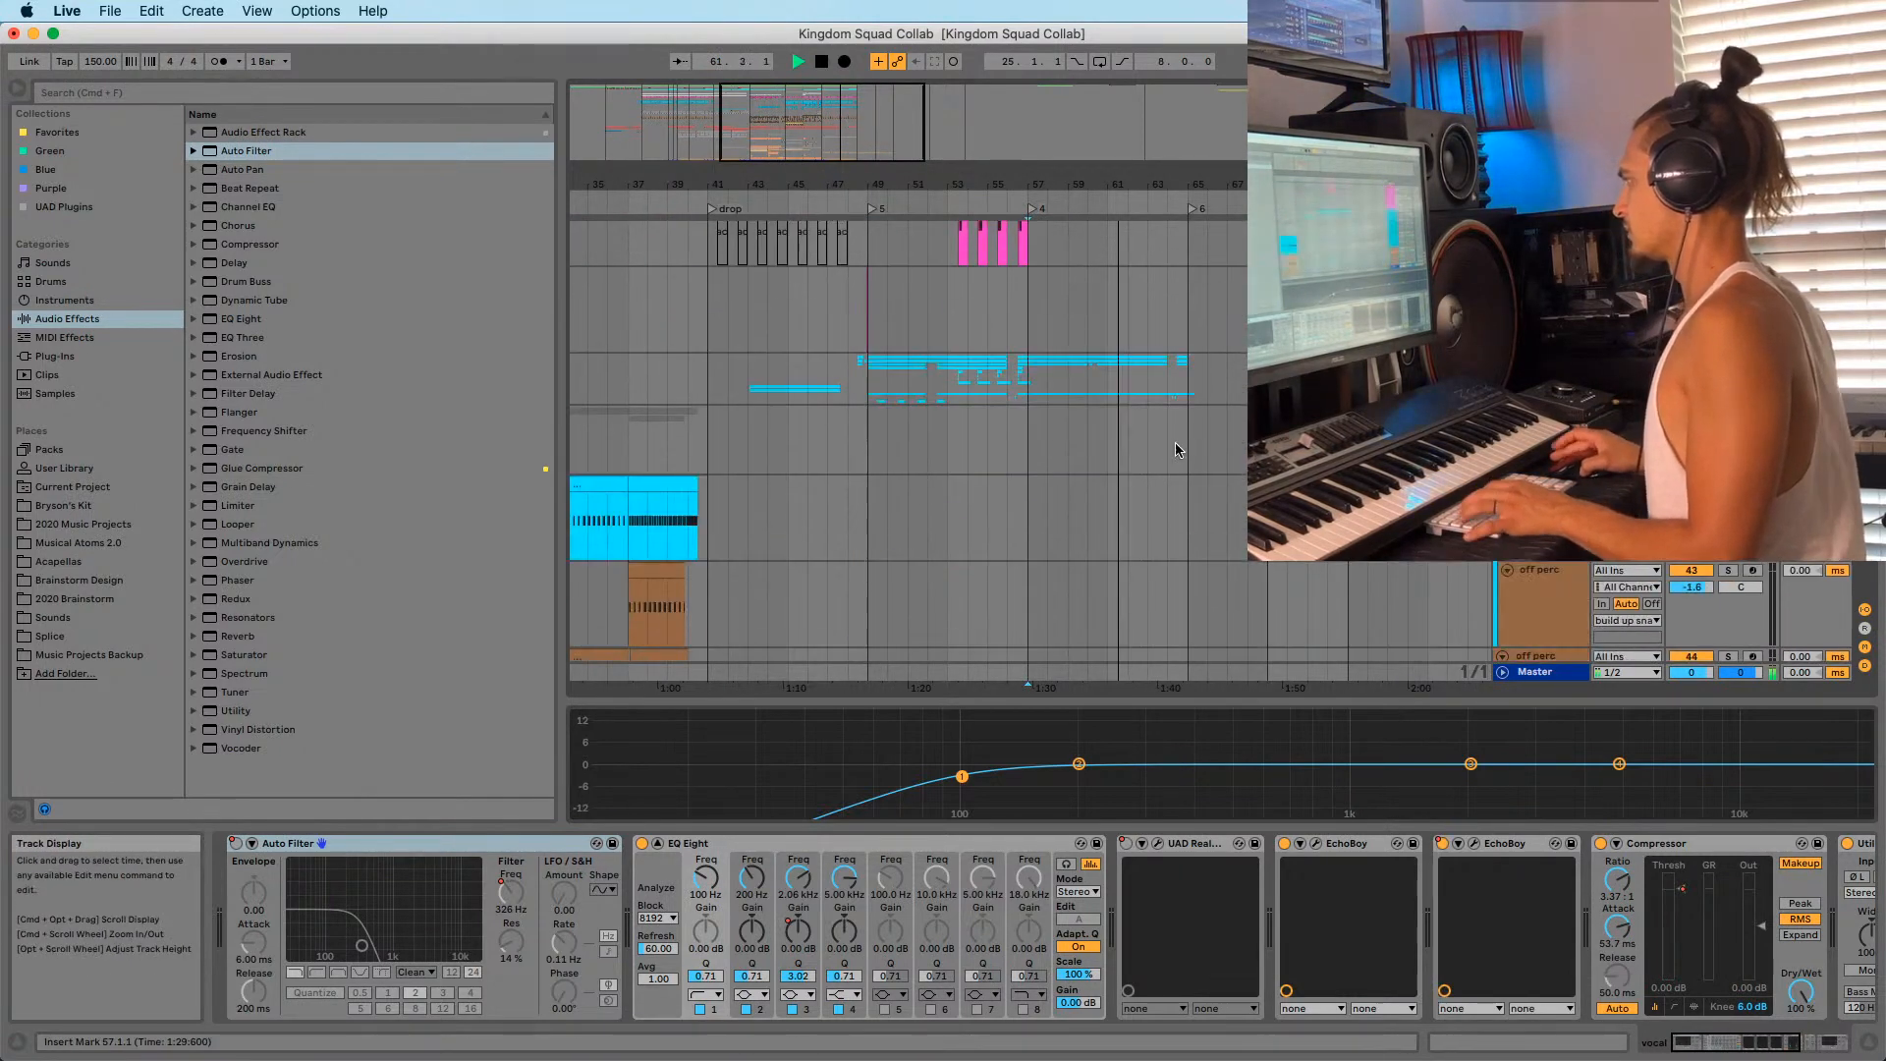
scroll(1169, 442, "down", 20)
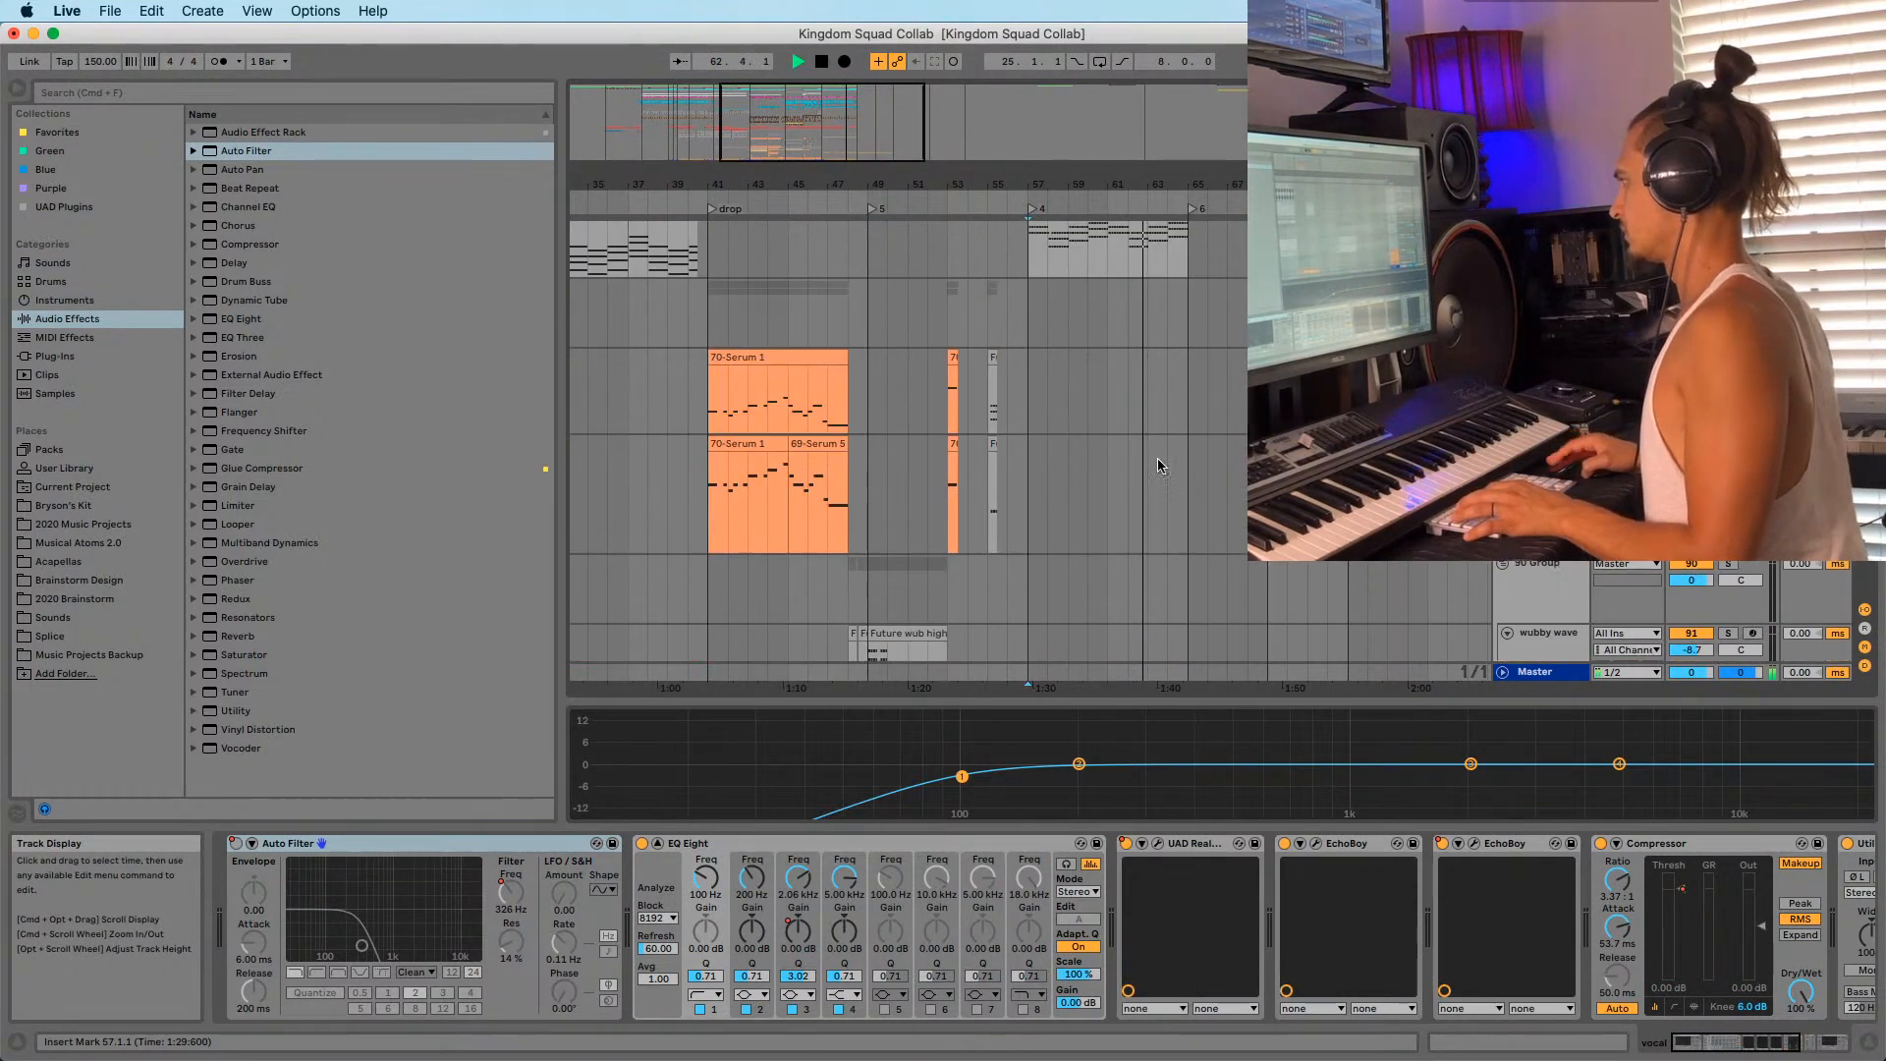
scroll(1122, 450, "down", 10)
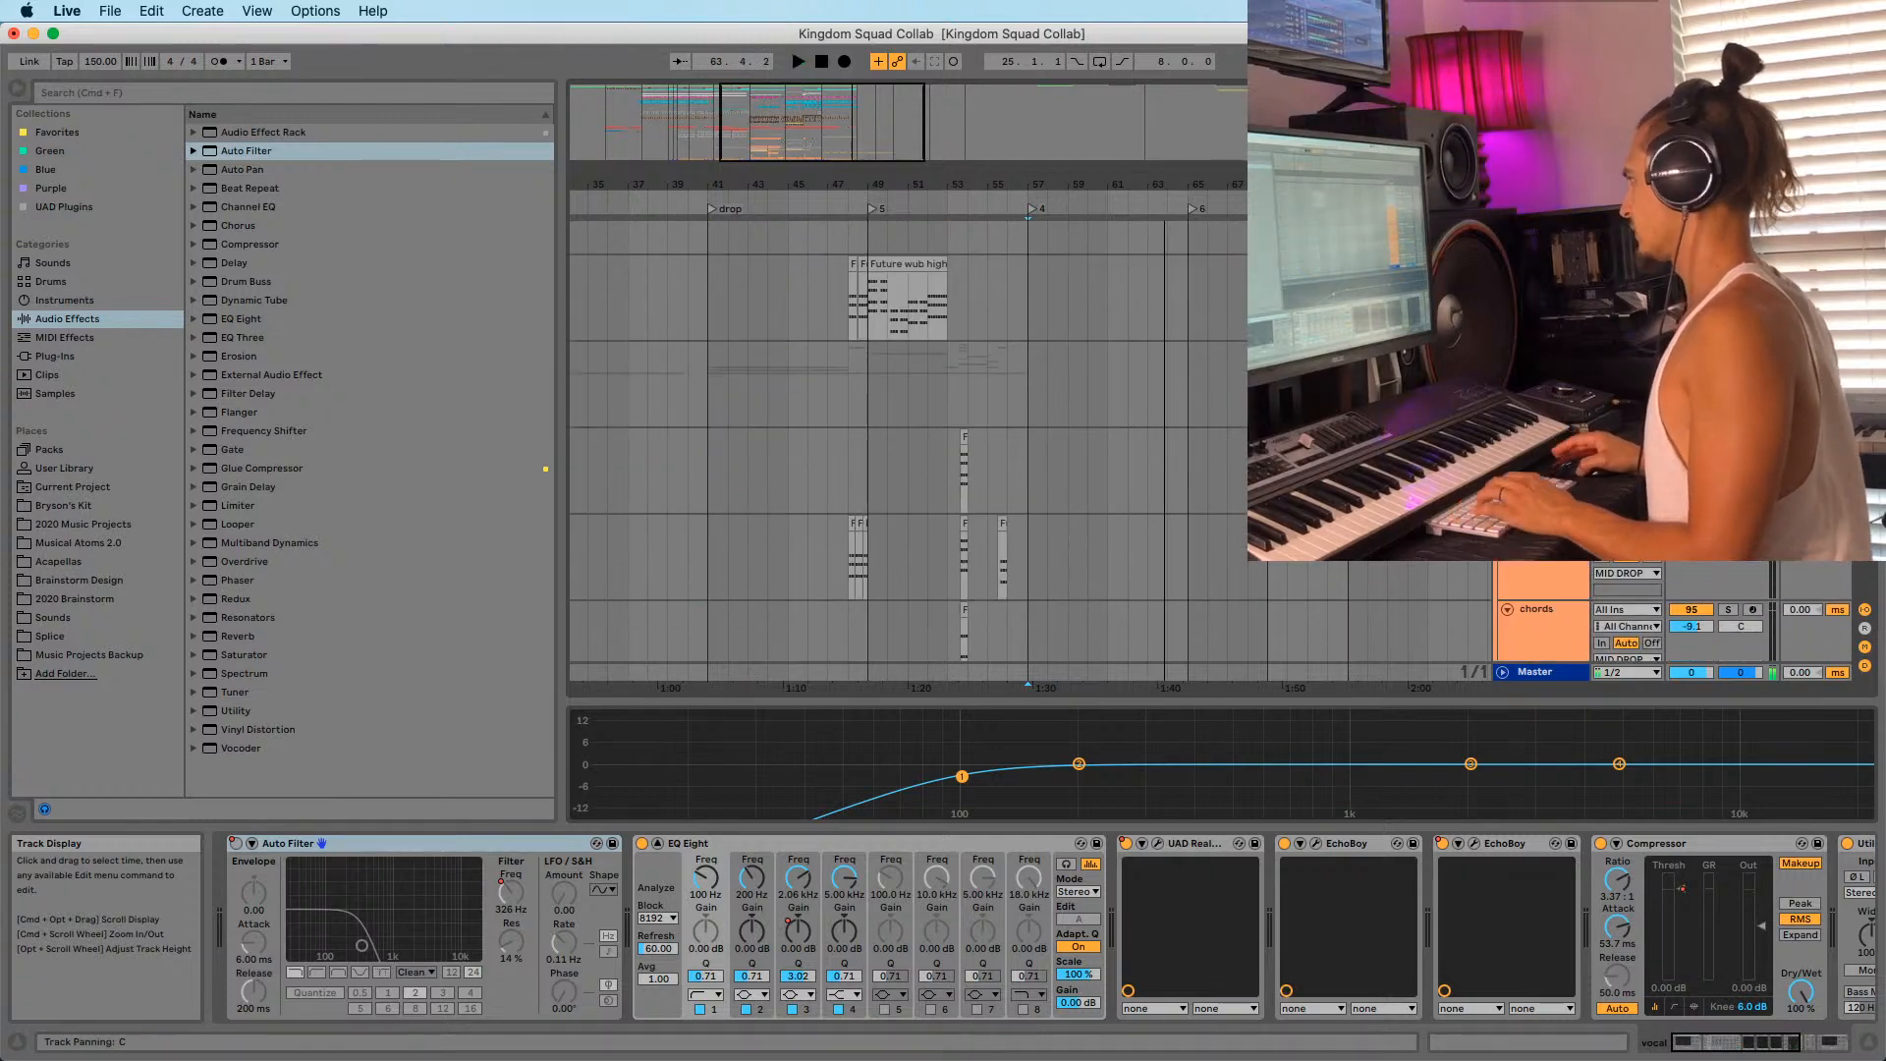
scroll(1164, 469, "up", 20)
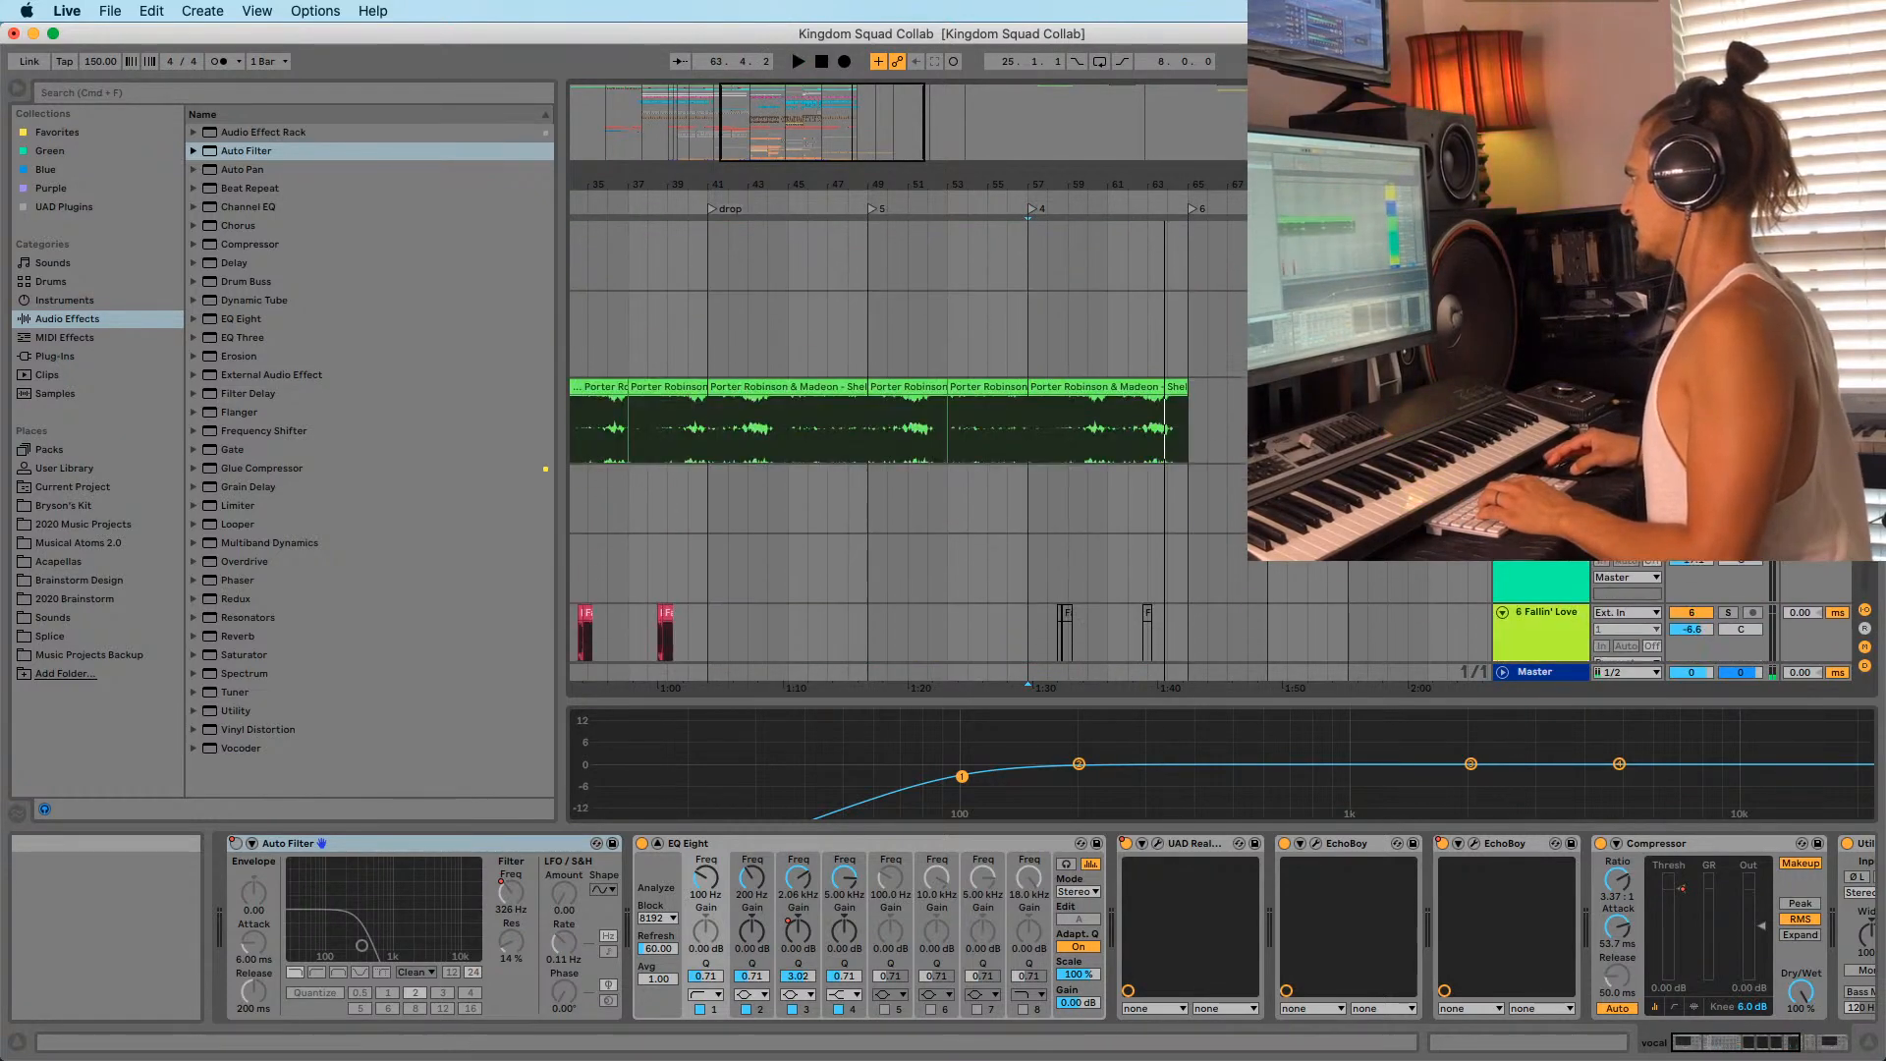
left_click_drag(1129, 637, 1252, 609)
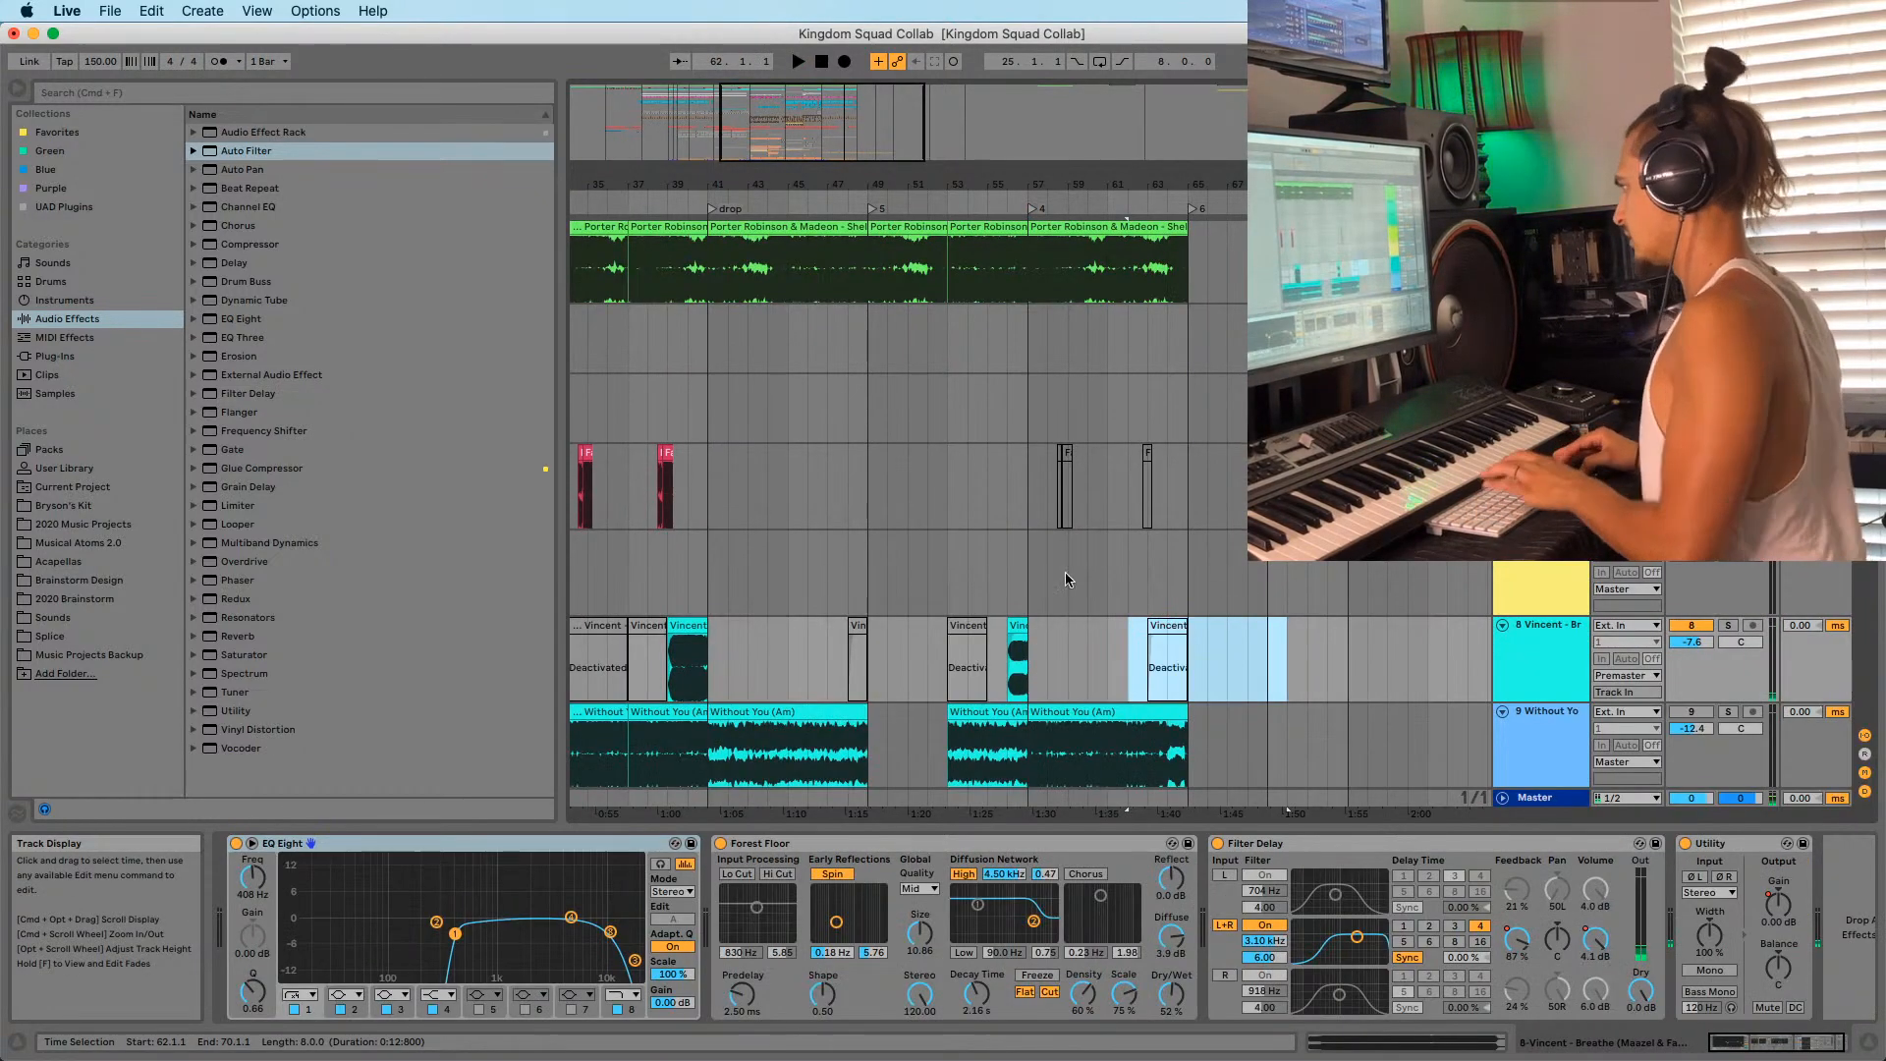
key("space")
Listen through bars 57–67, stop playback, and zoom out to show bars 49–80.
scroll(1128, 616, "down", 5)
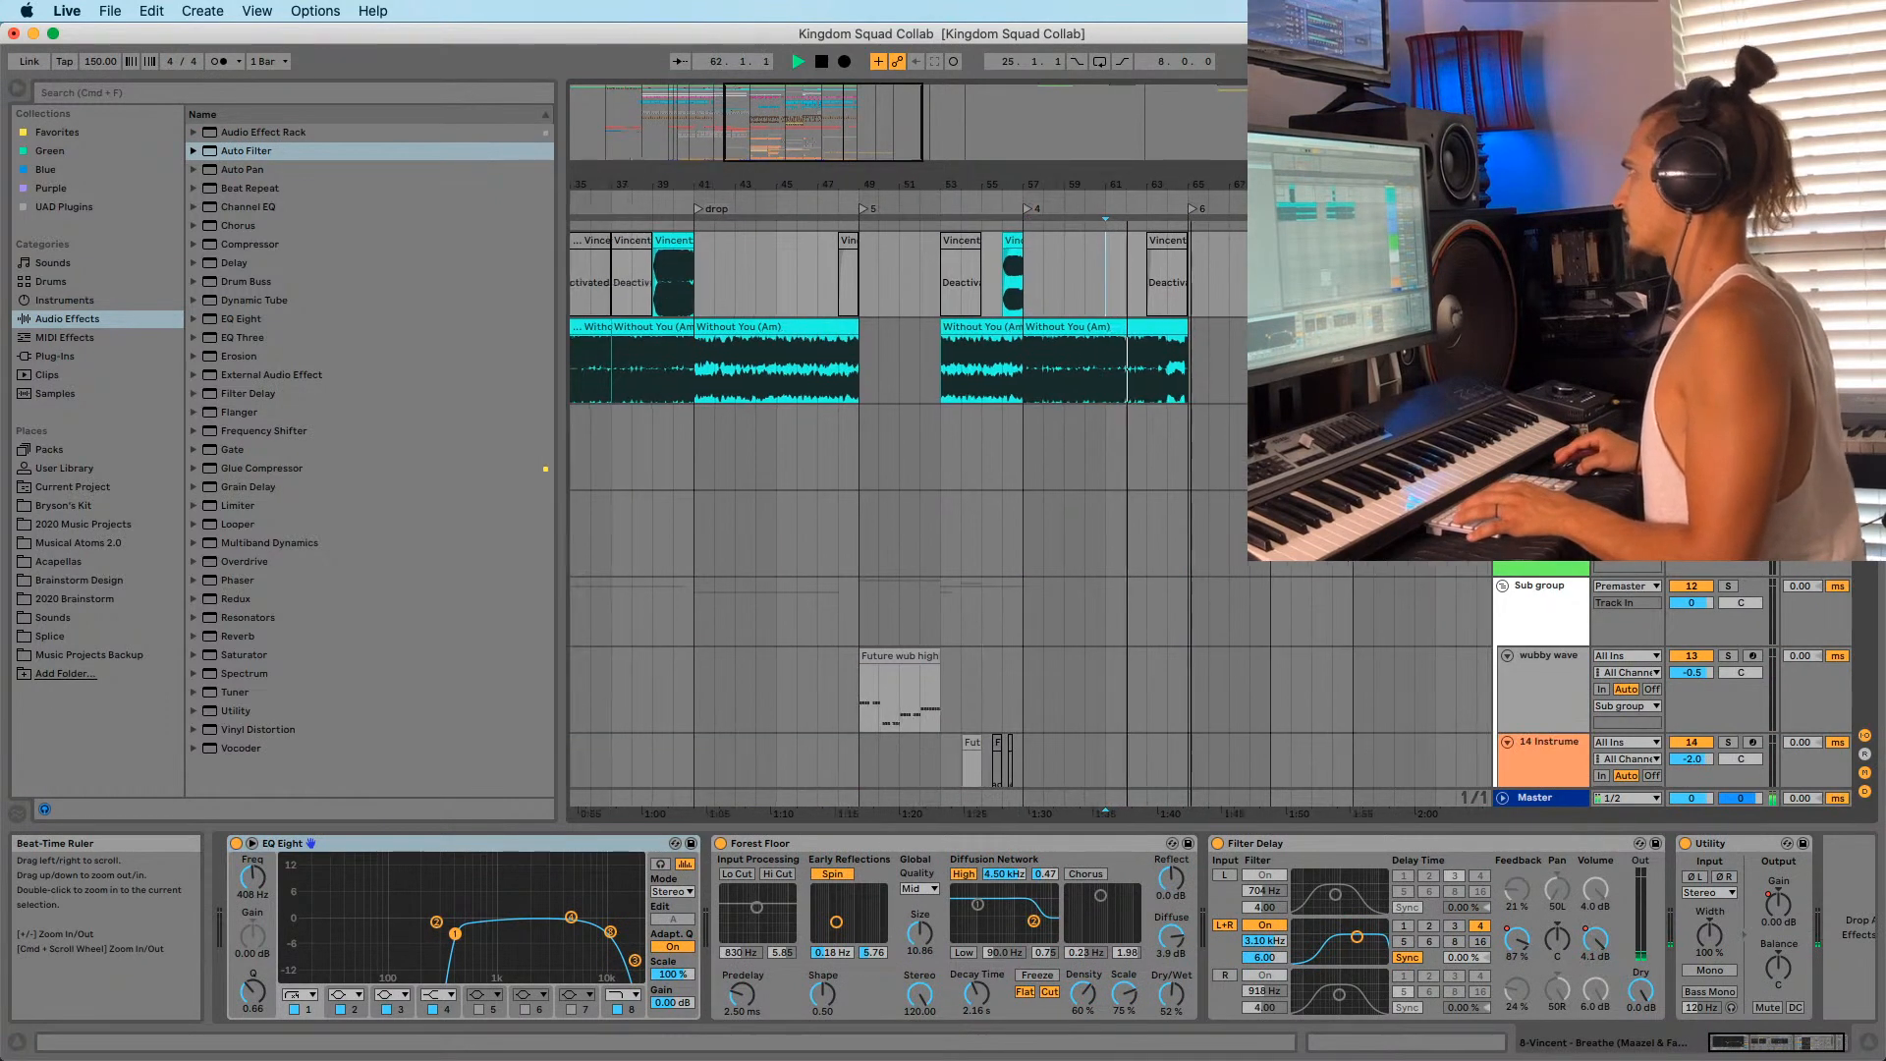
left_click_drag(1110, 184, 1111, 246)
scroll(1087, 301, "down", 20)
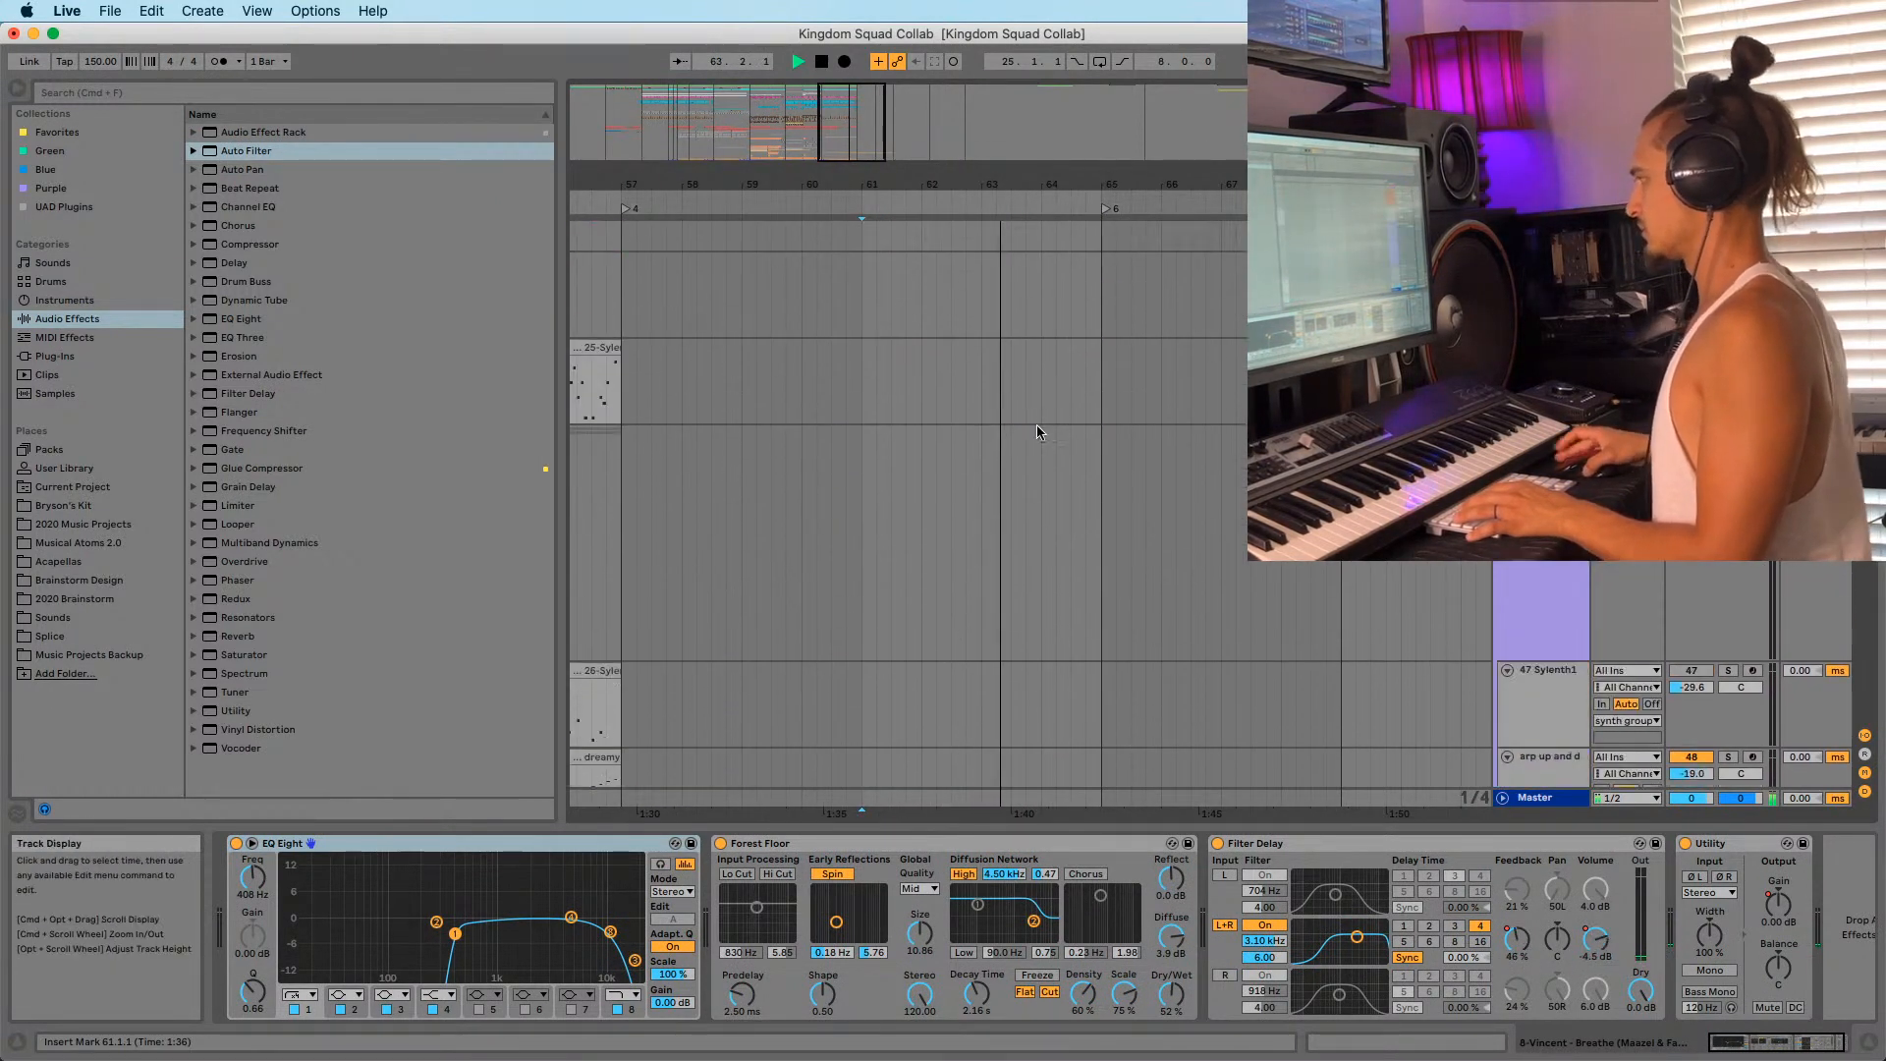
scroll(963, 569, "down", 20)
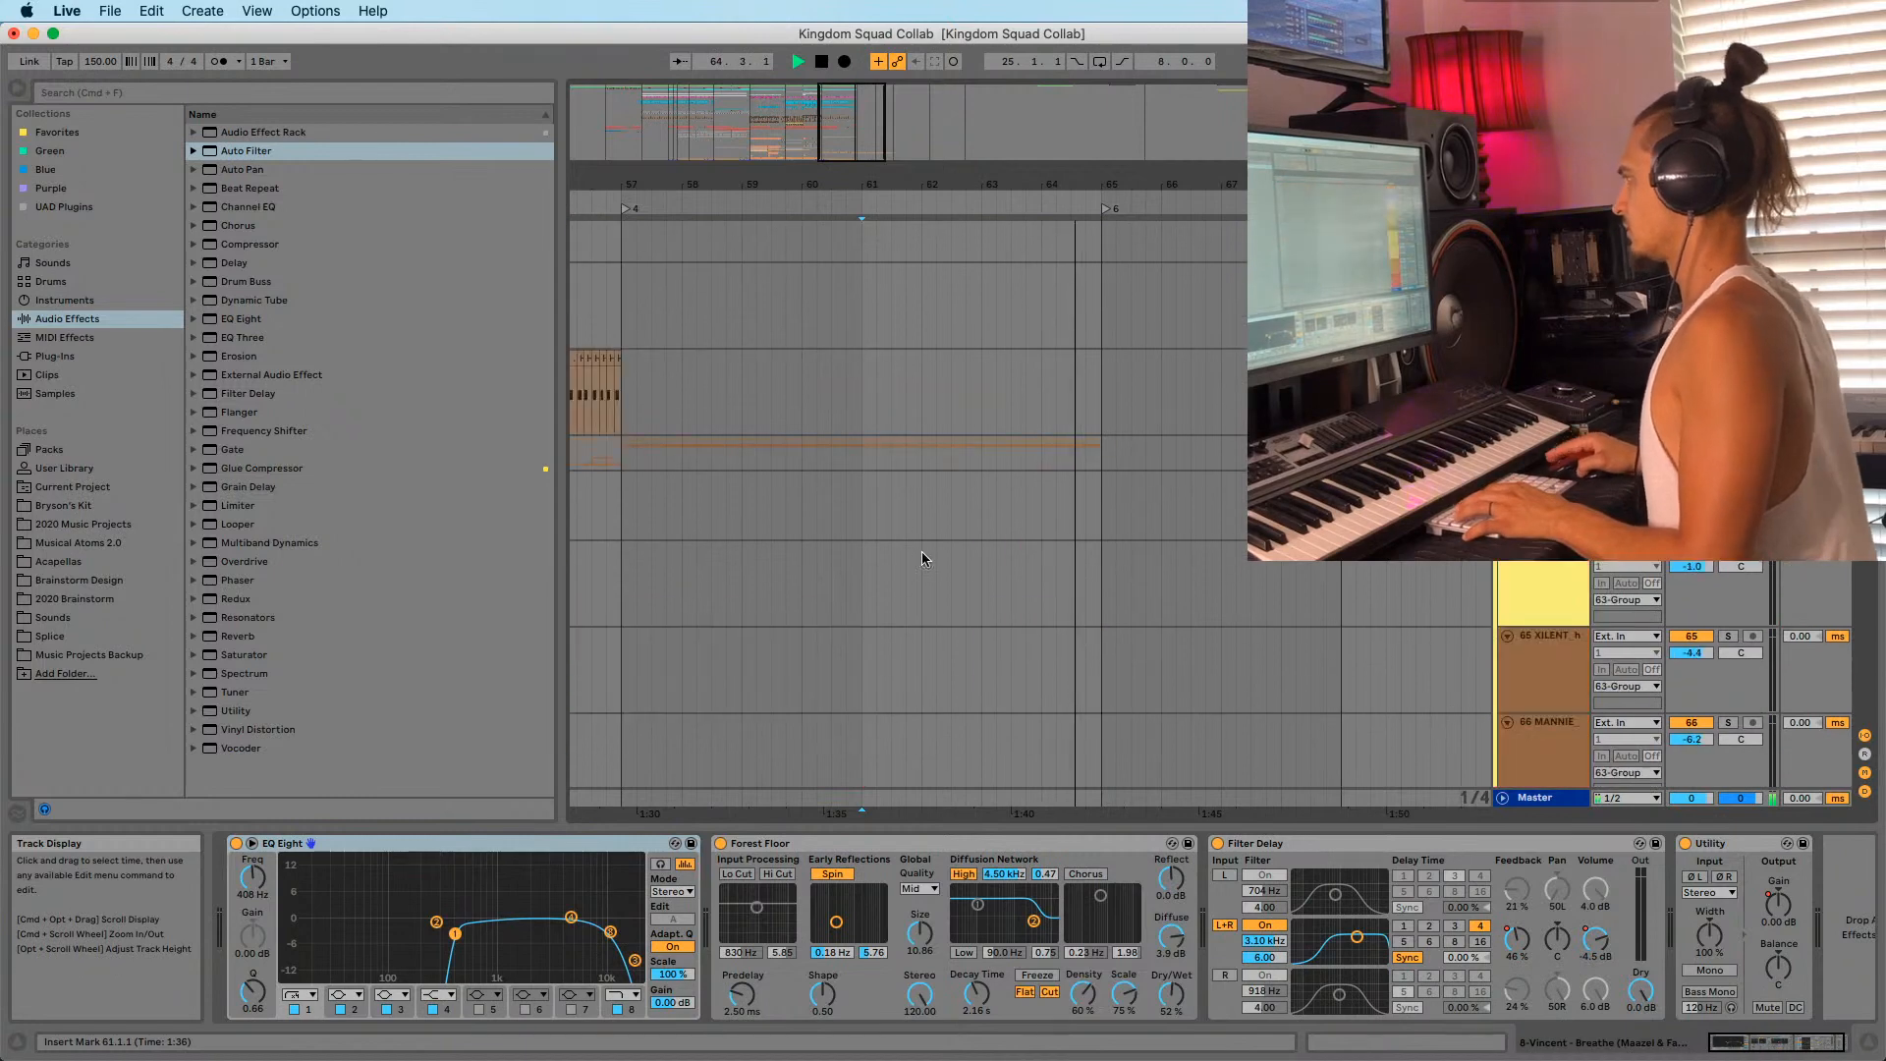
scroll(931, 537, "down", 10)
key("space")
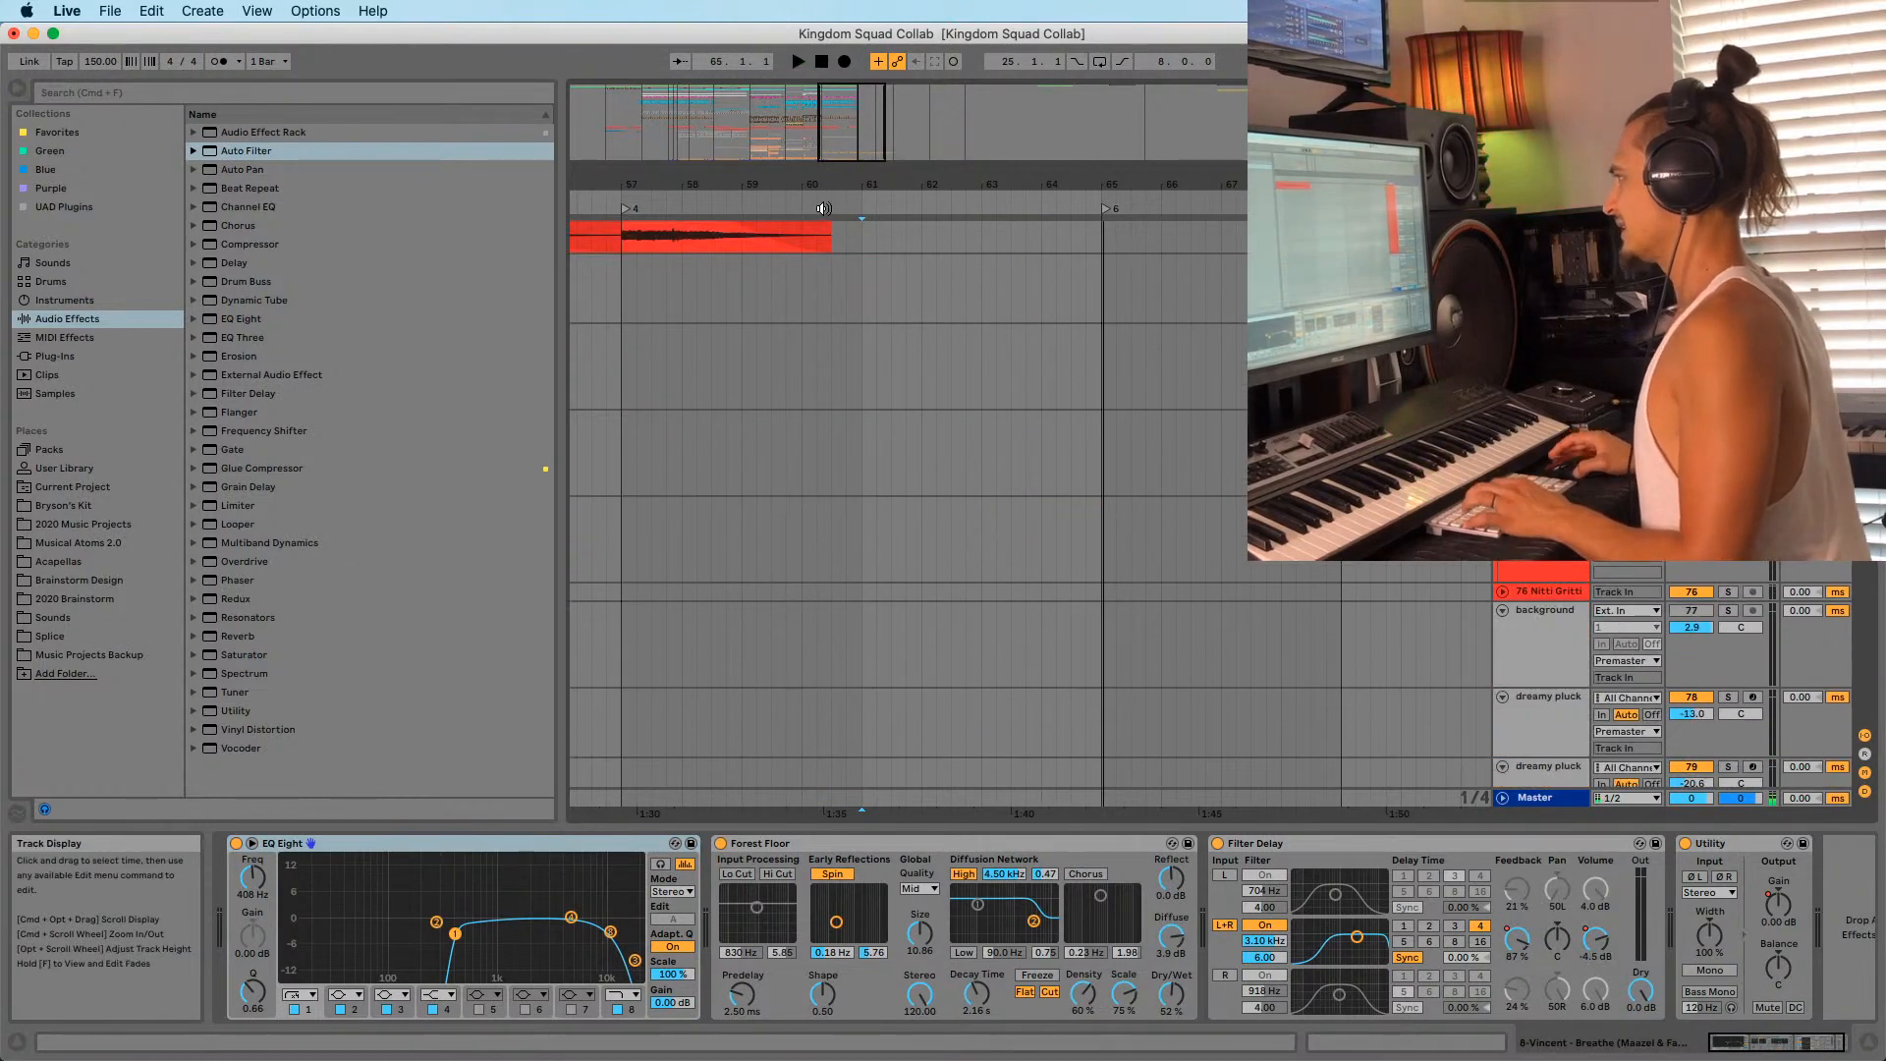
left_click_drag(700, 175, 855, 108)
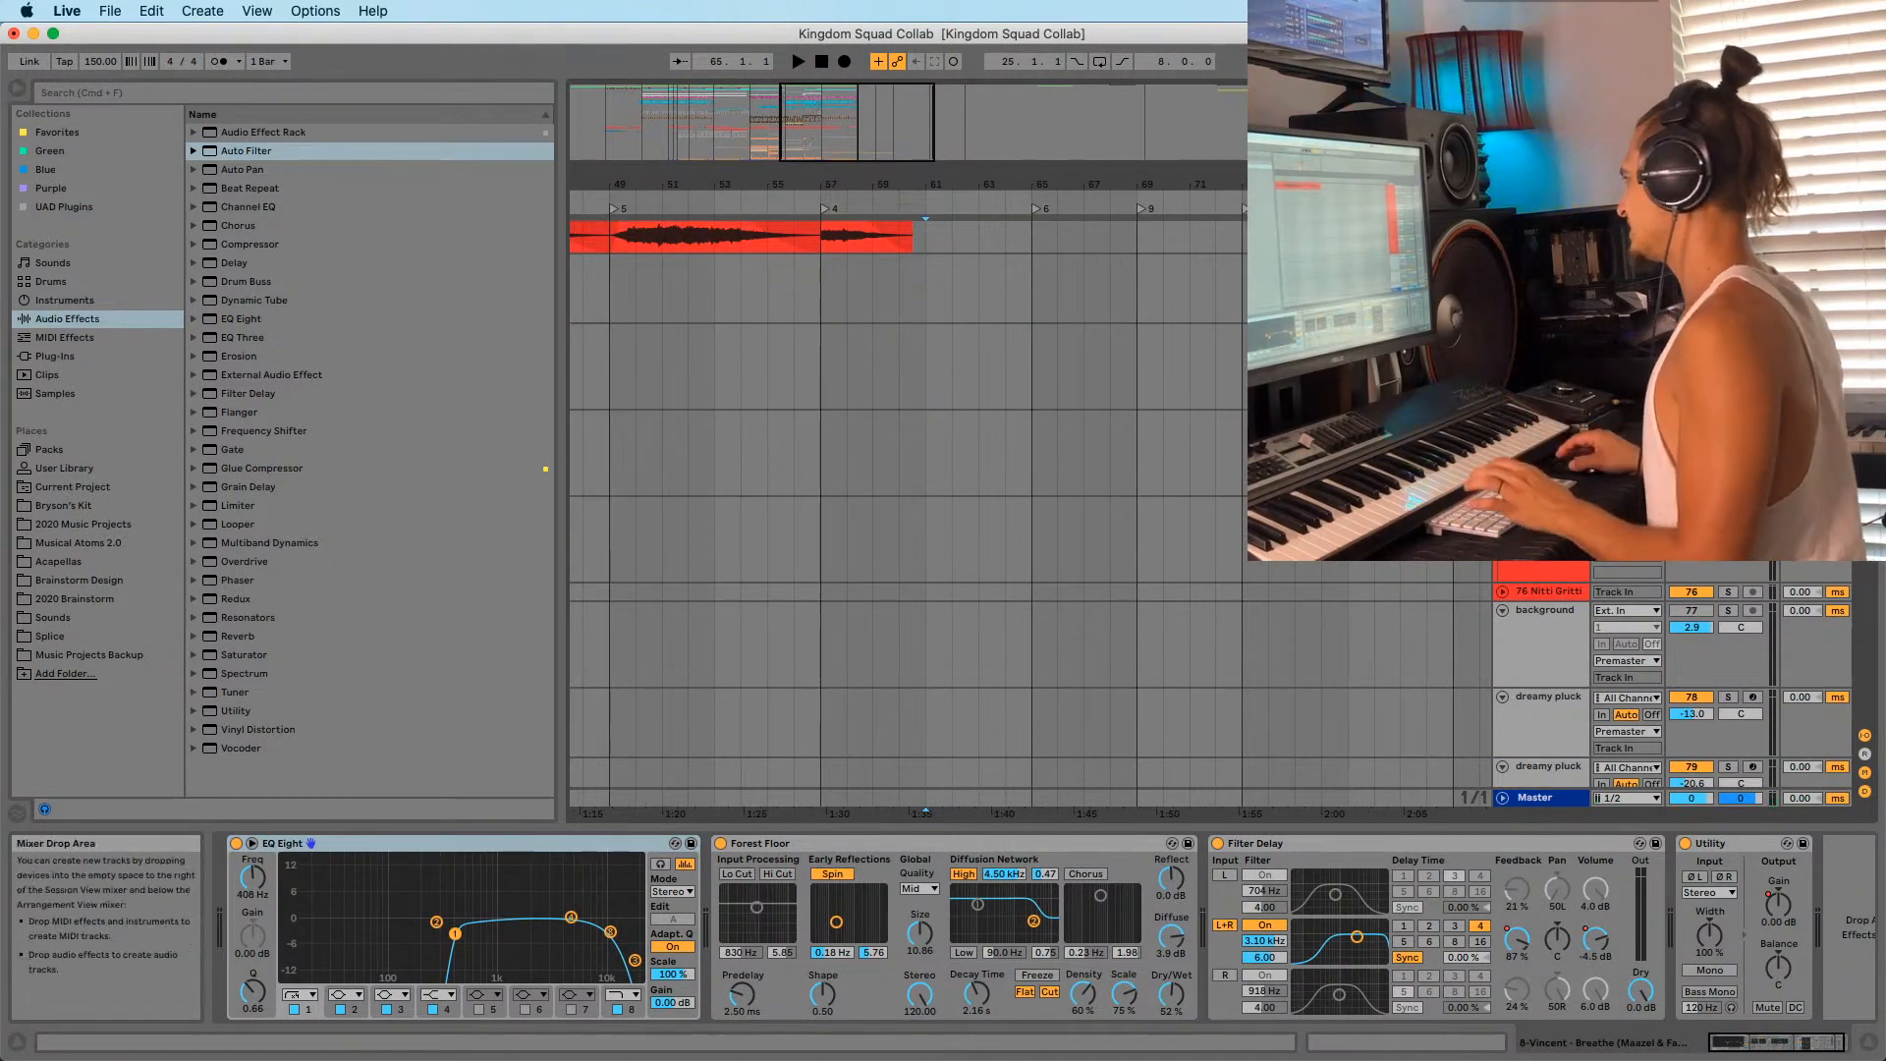
scroll(1208, 697, "down", 5)
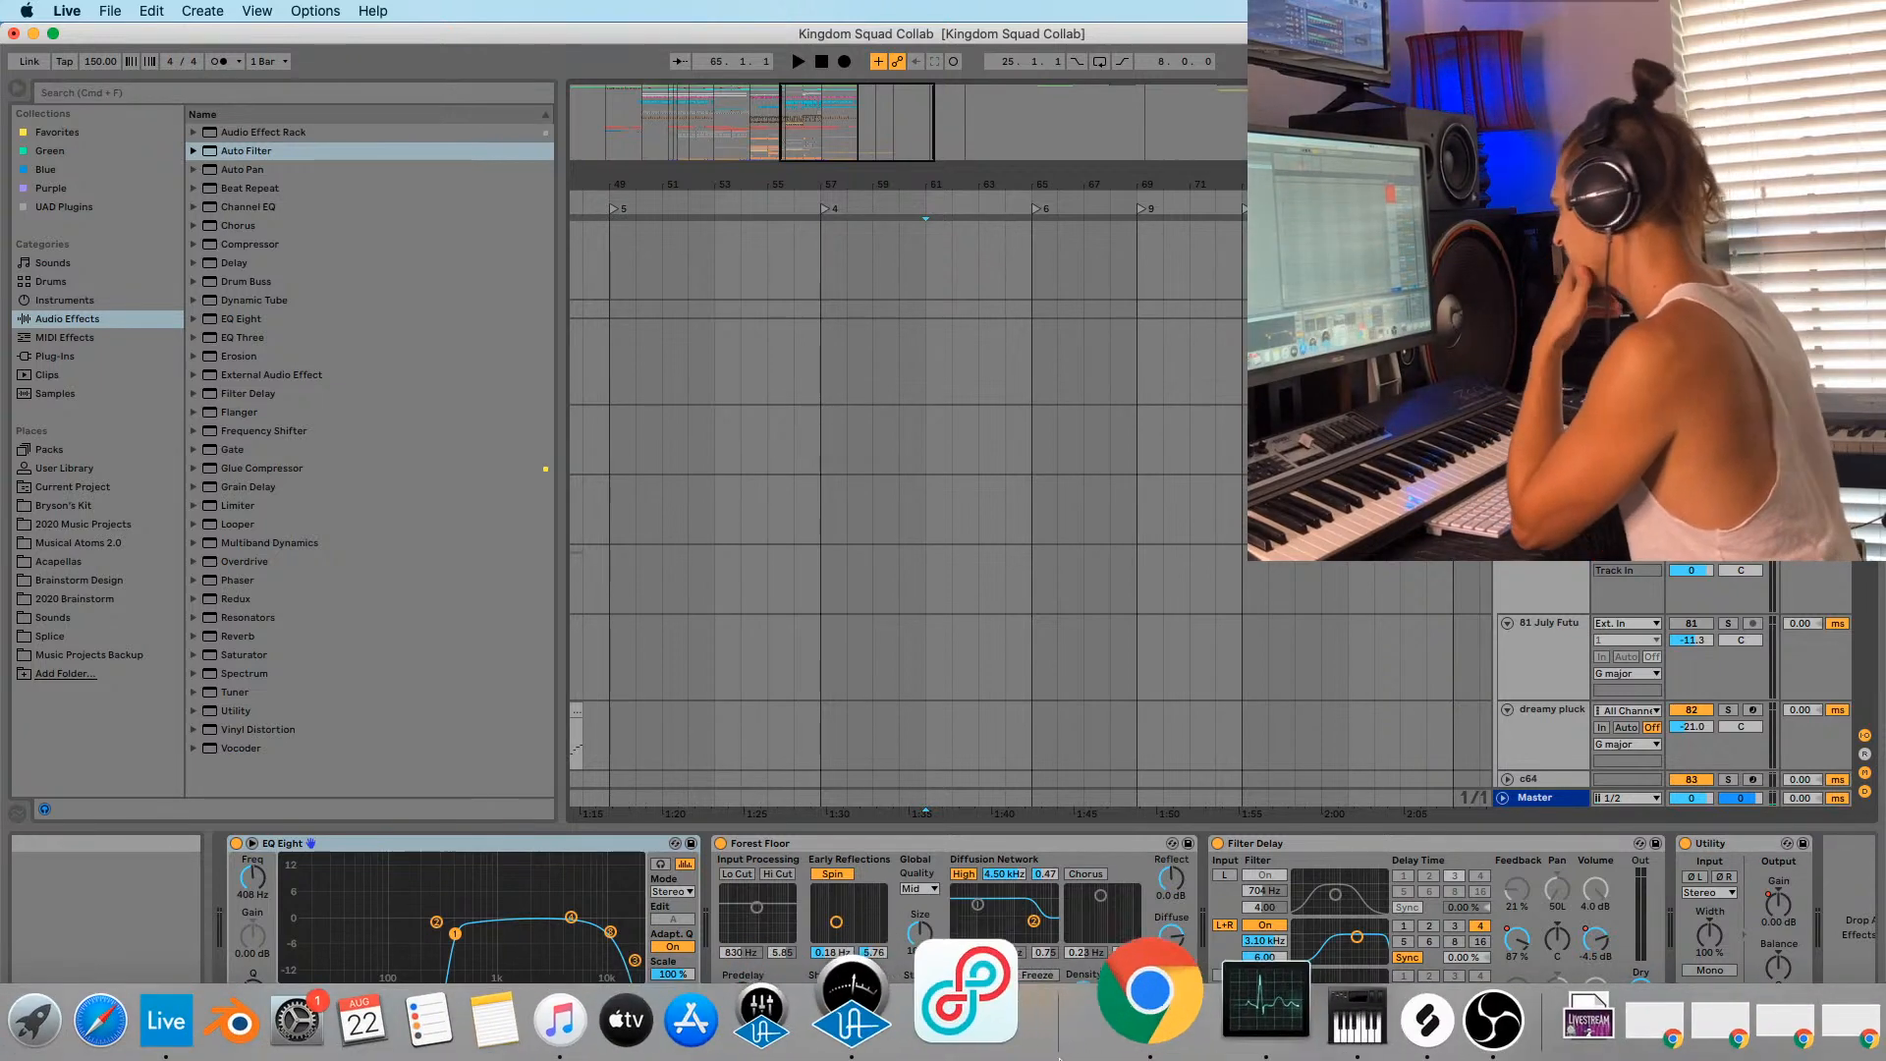
Open a new Chrome window on youtube.com and enlarge it.
left_click(1100, 1026)
right_click(1100, 1026)
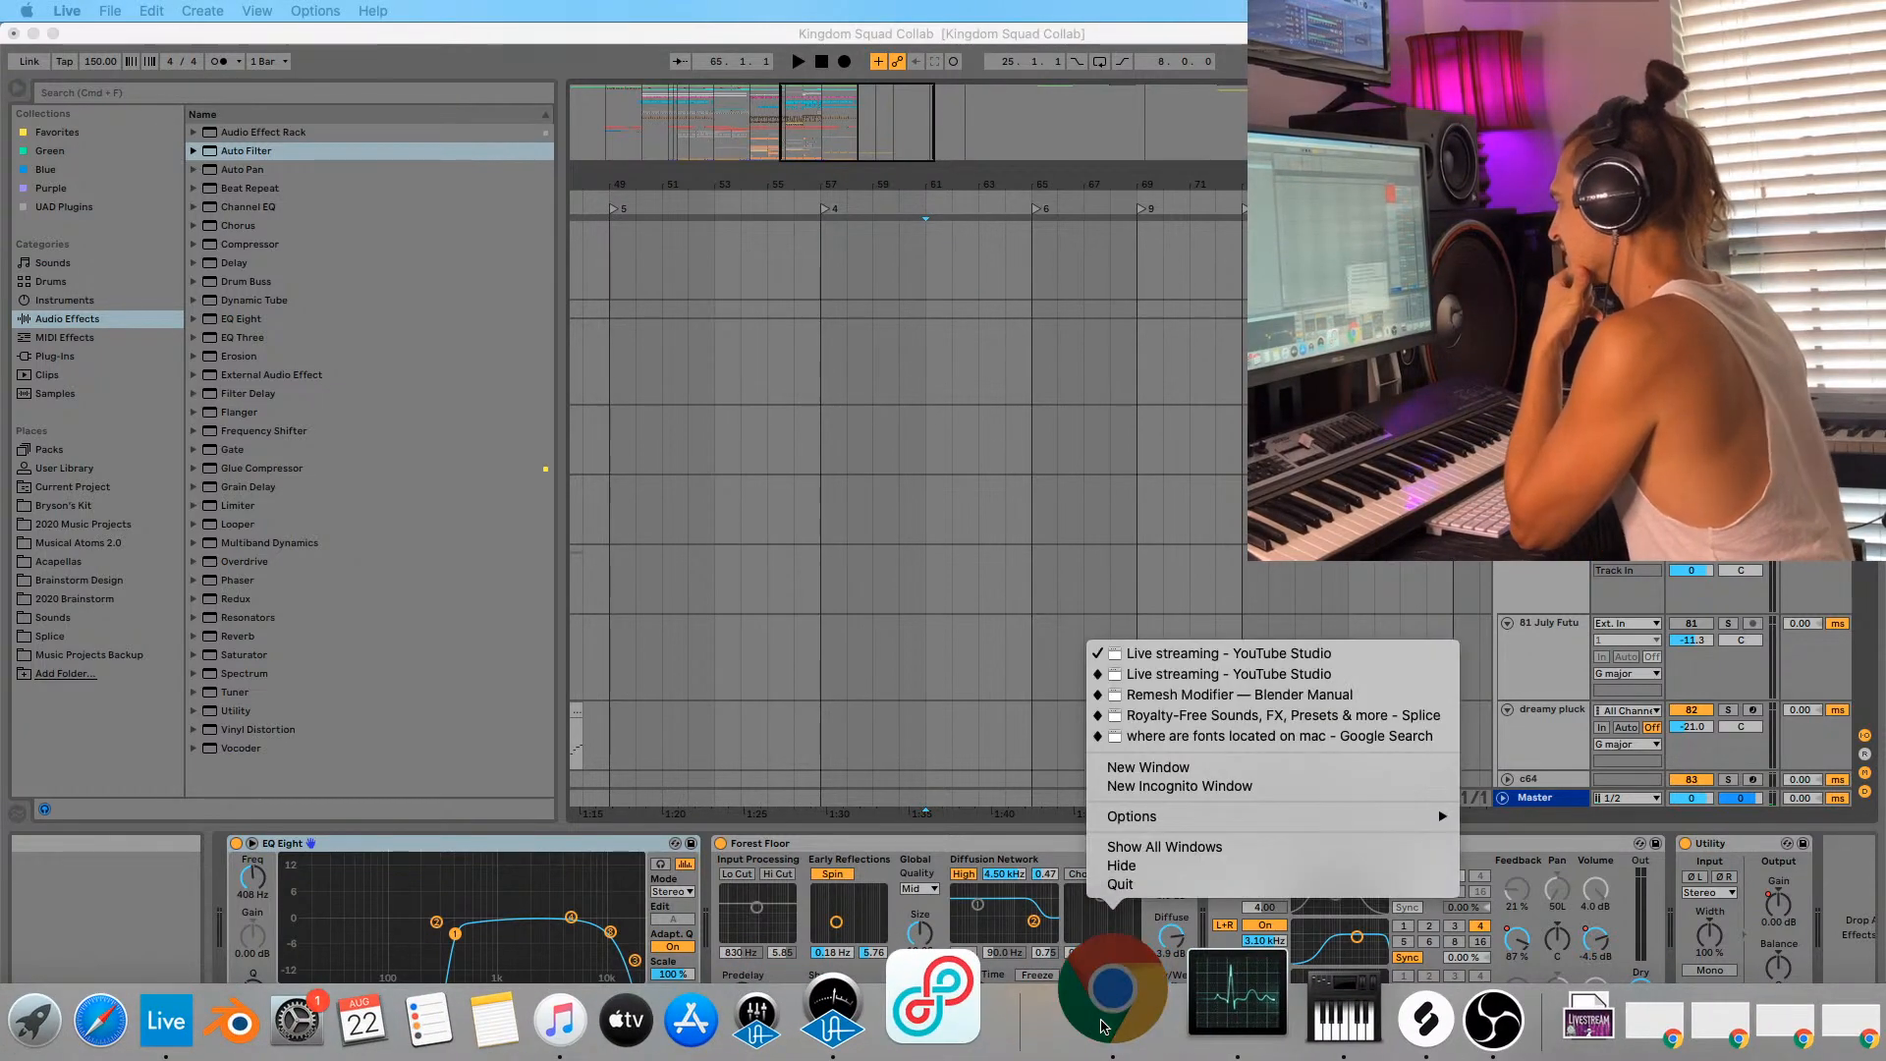
left_click(1181, 774)
type("you")
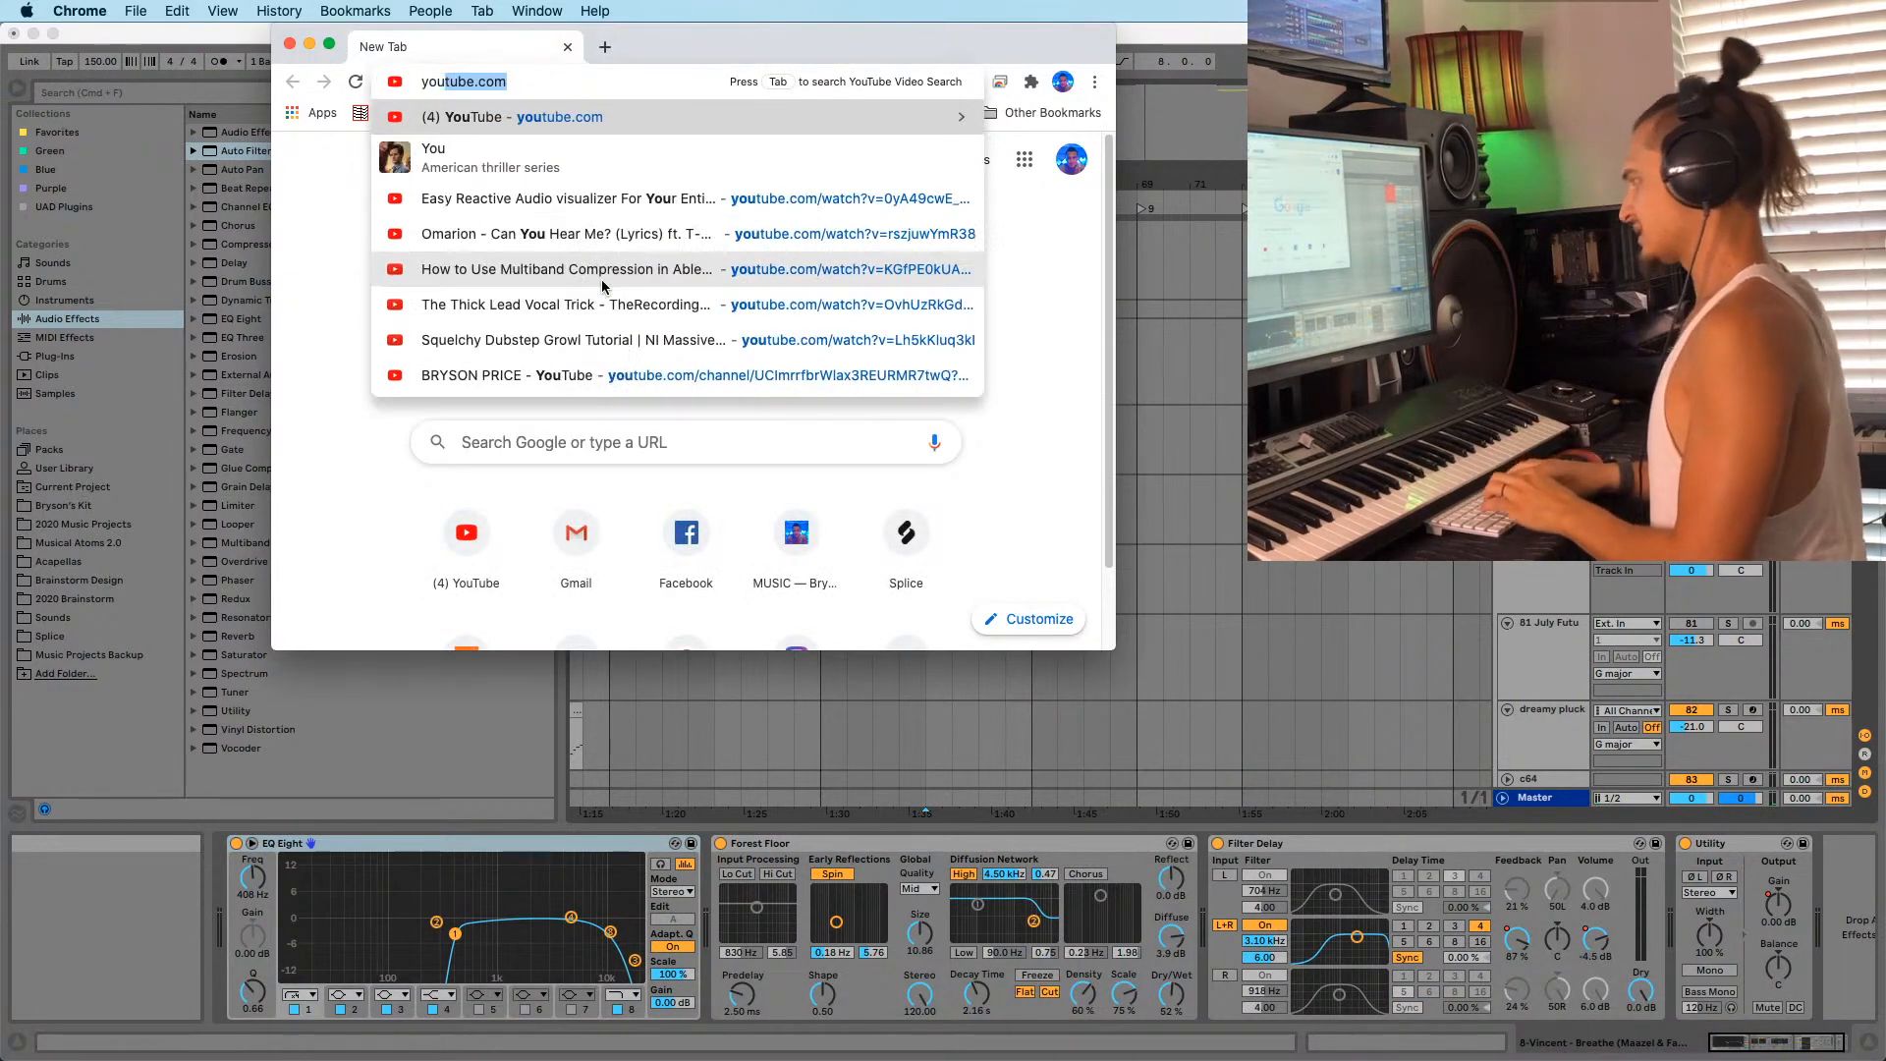
key("Return")
left_click_drag(1114, 649, 1311, 725)
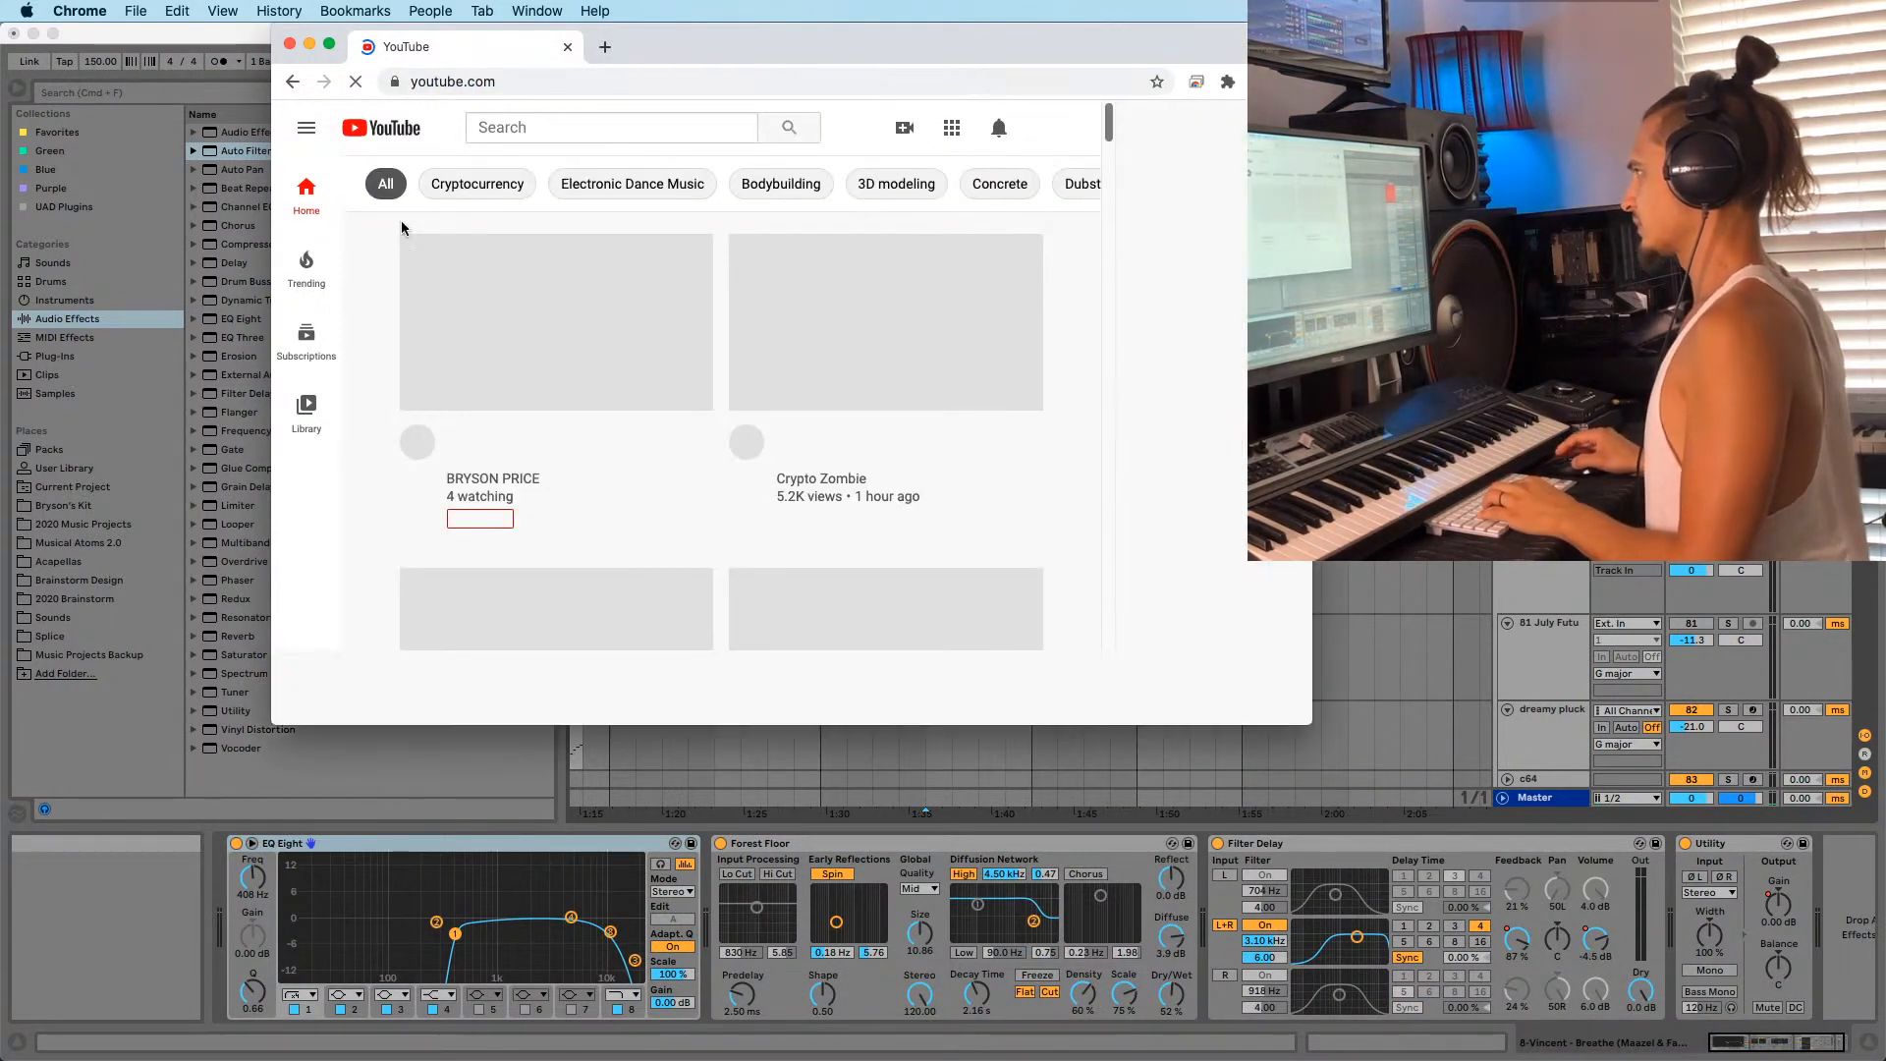
Search 'branchez remix high you are', open the High You Are remix, and return to Live.
left_click(631, 132)
type("bran")
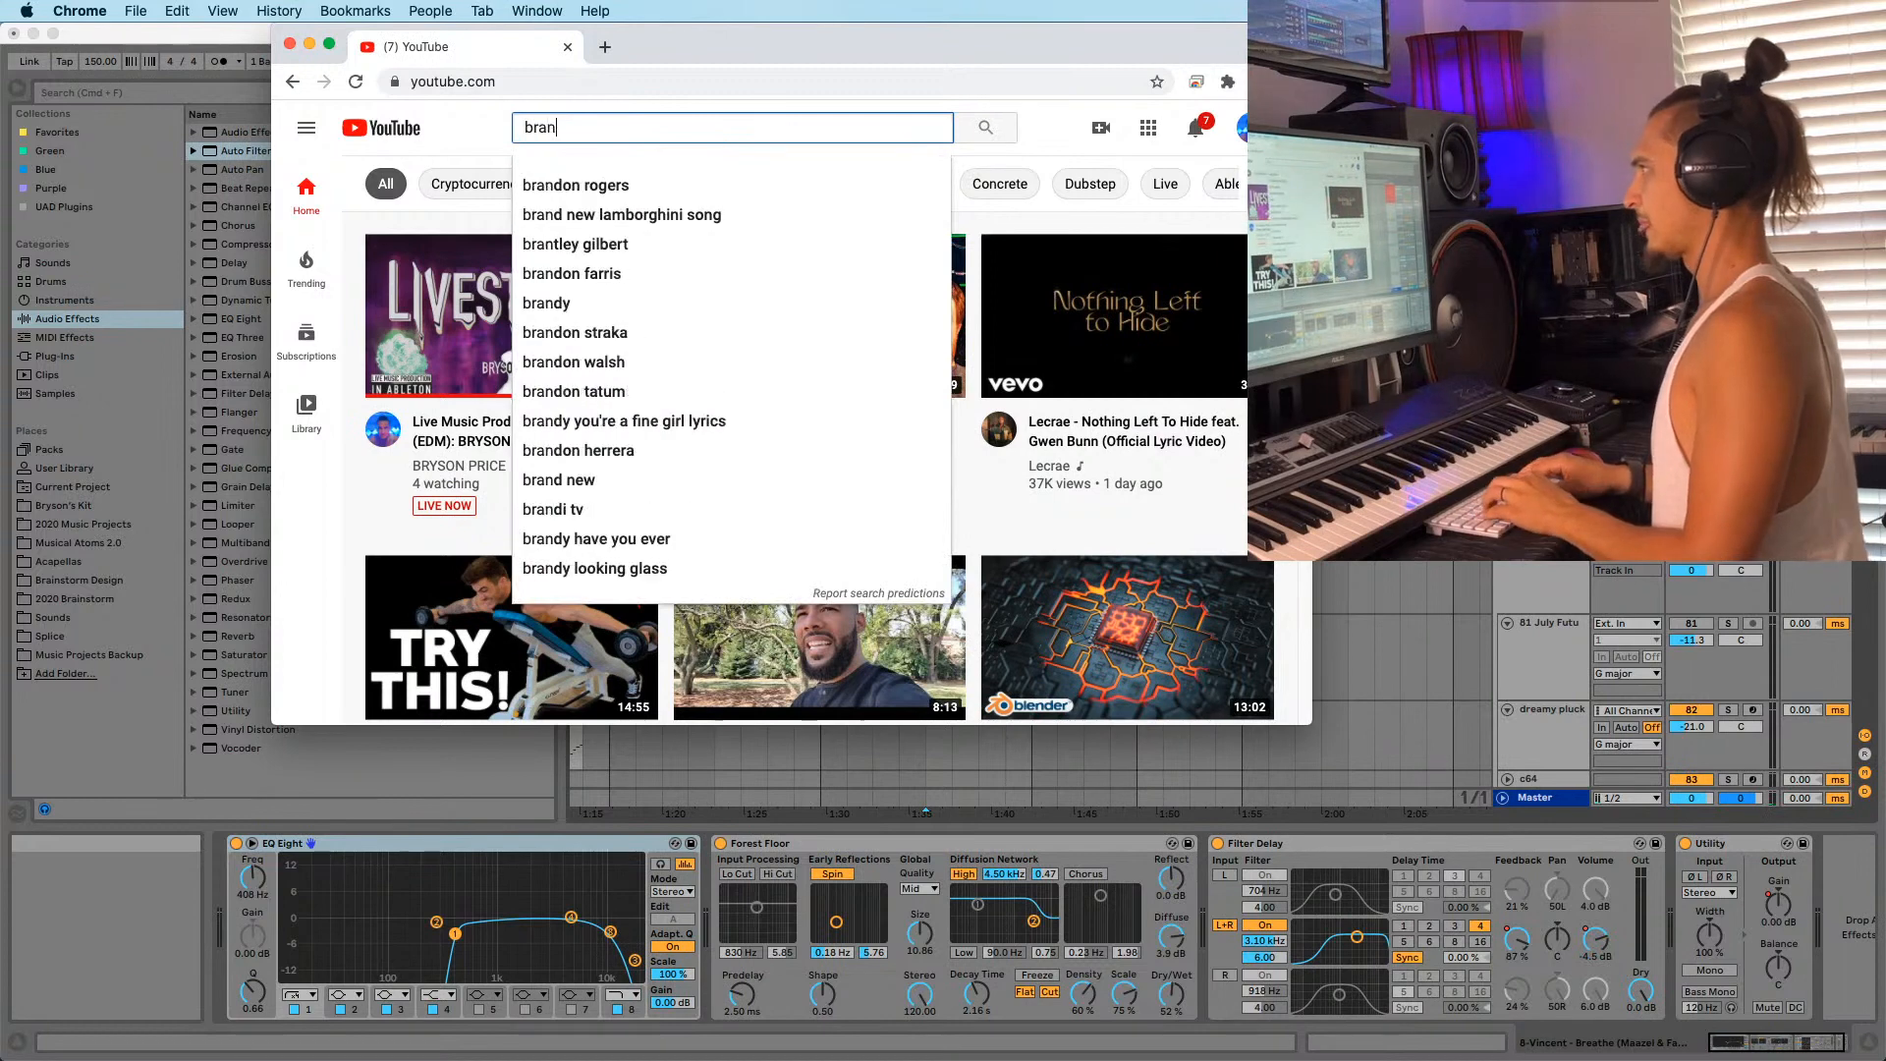
type("chez remix h")
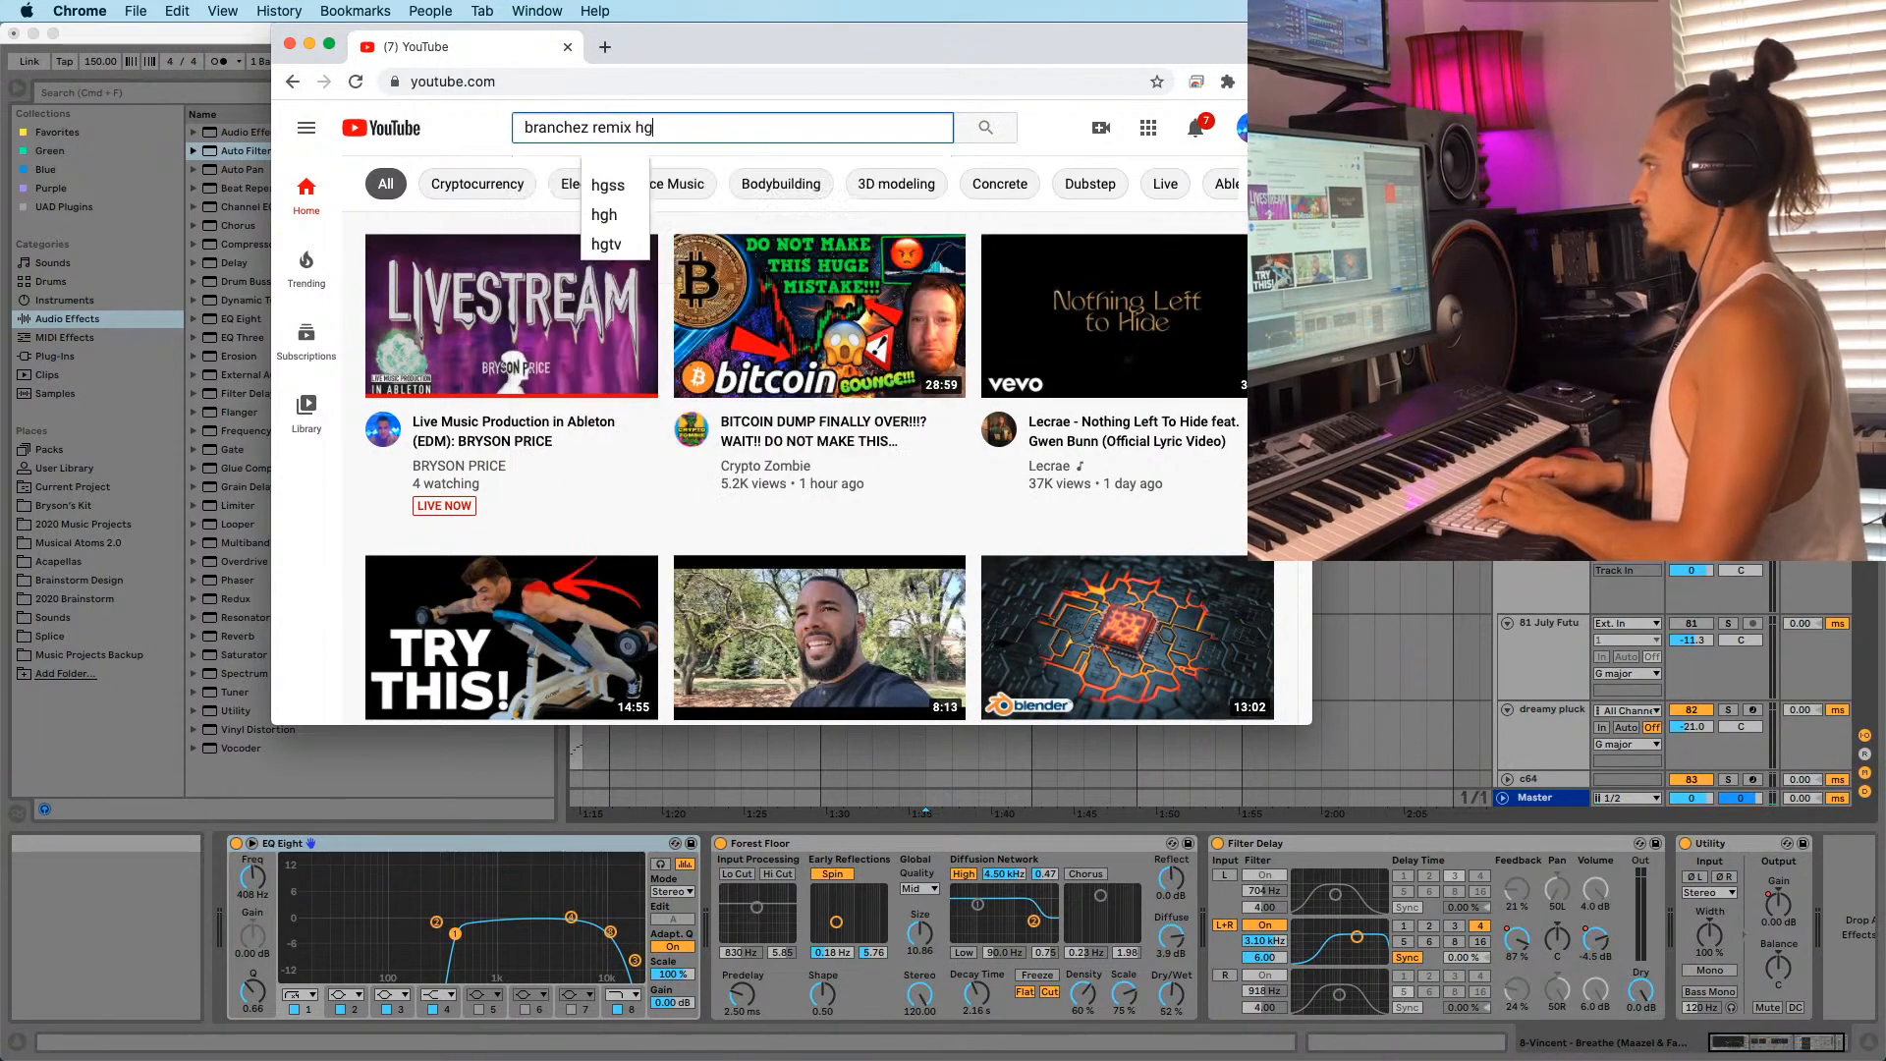
key("Down")
key("Return")
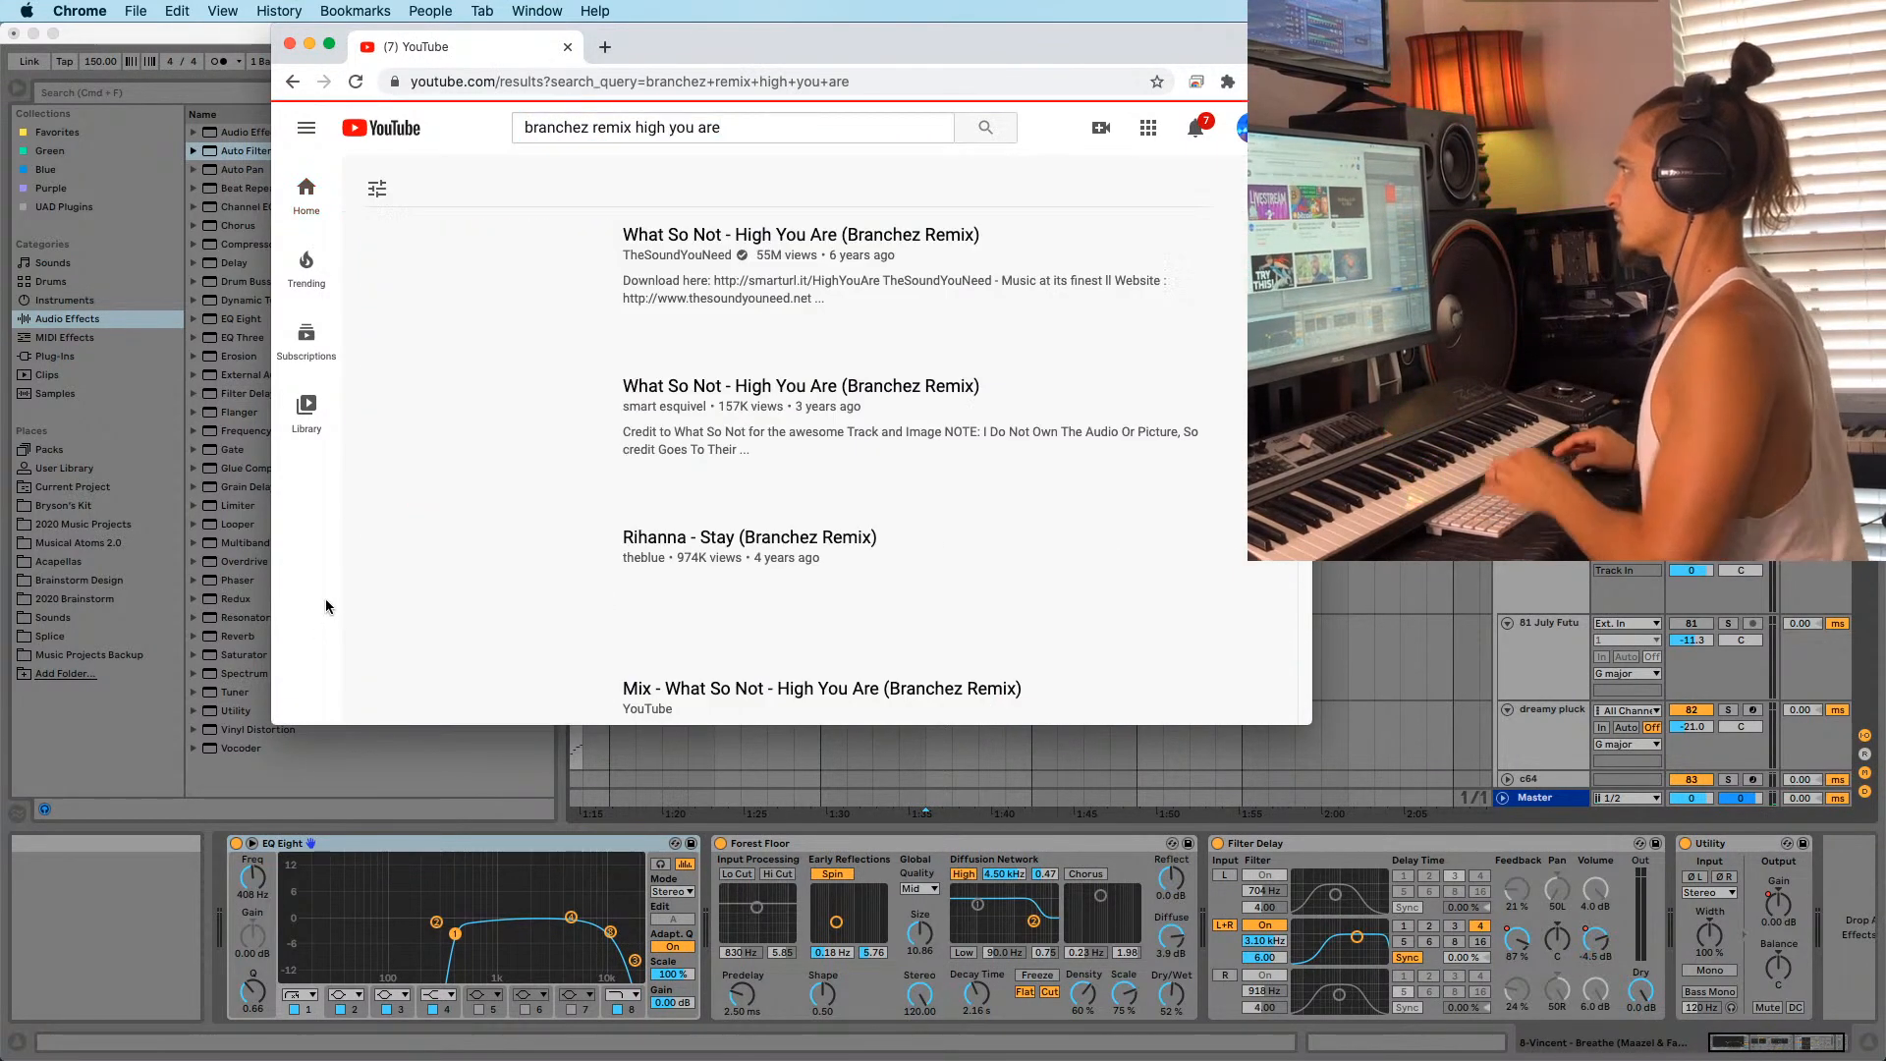
scroll(439, 472, "down", 1)
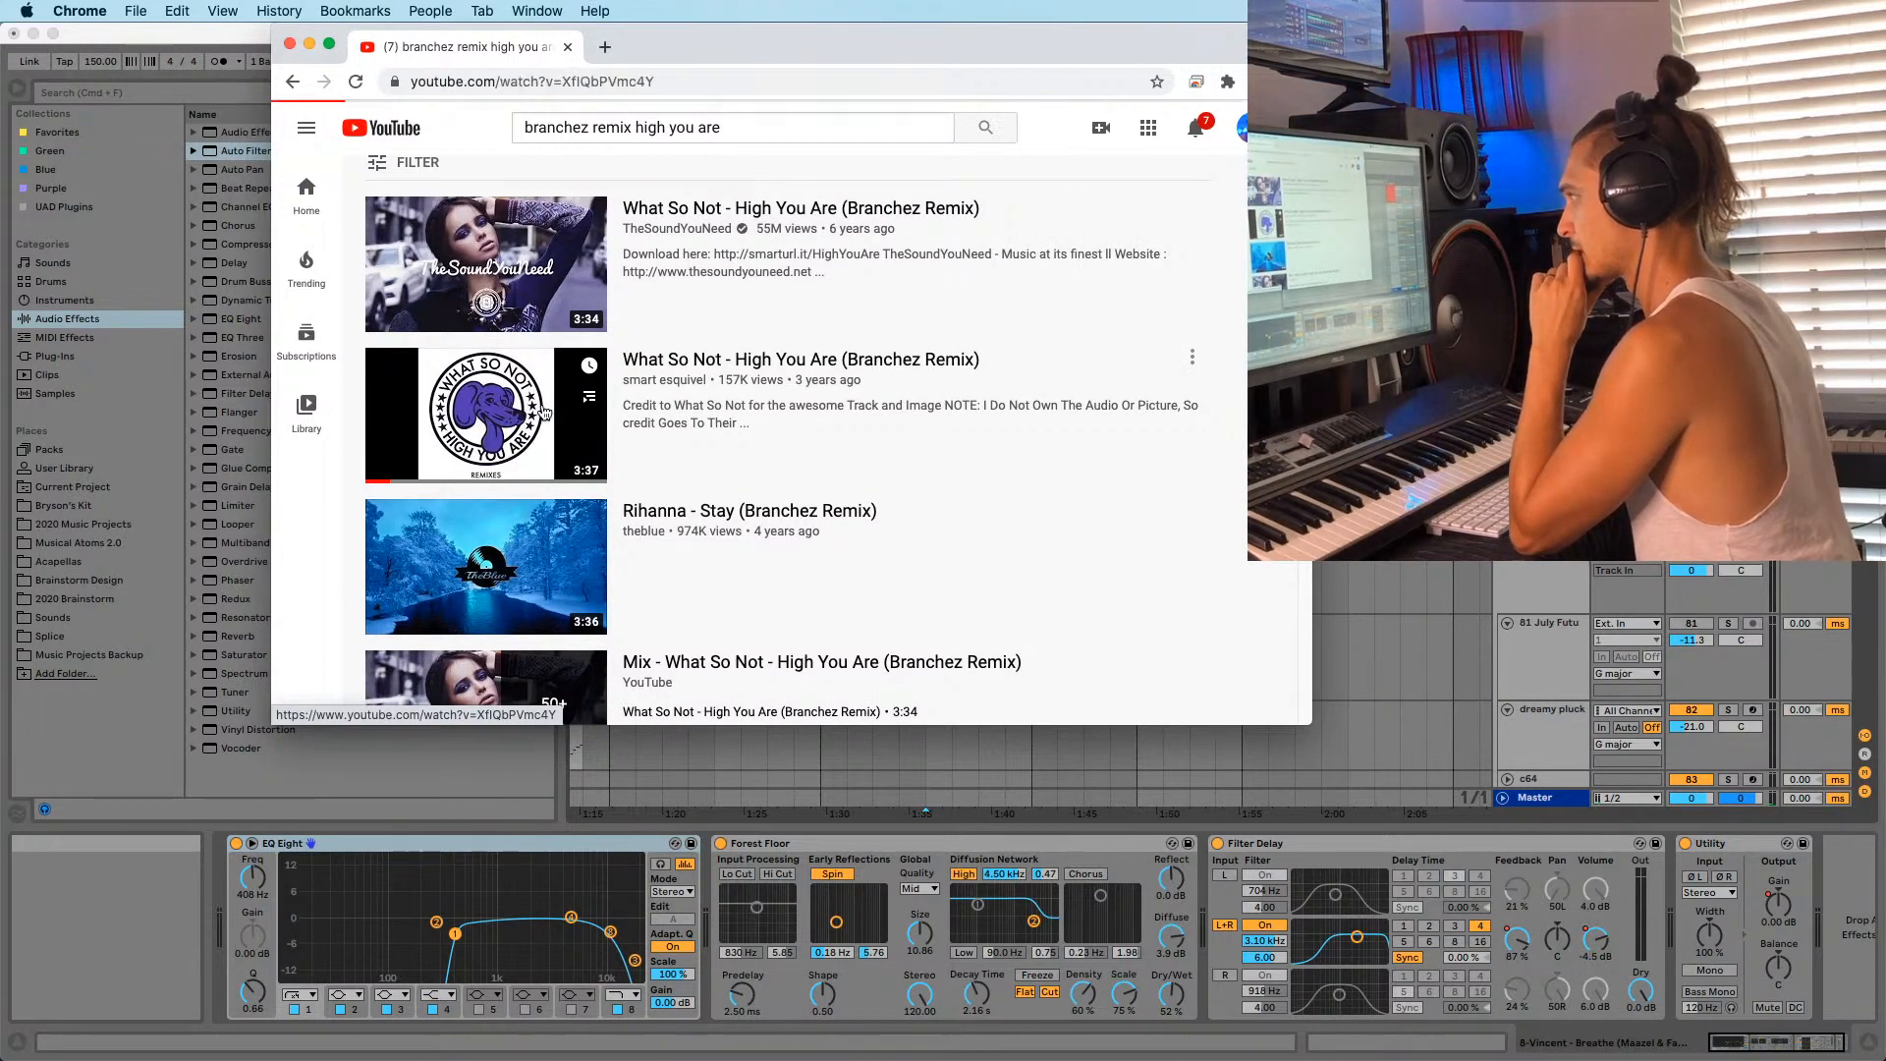
left_click(543, 413)
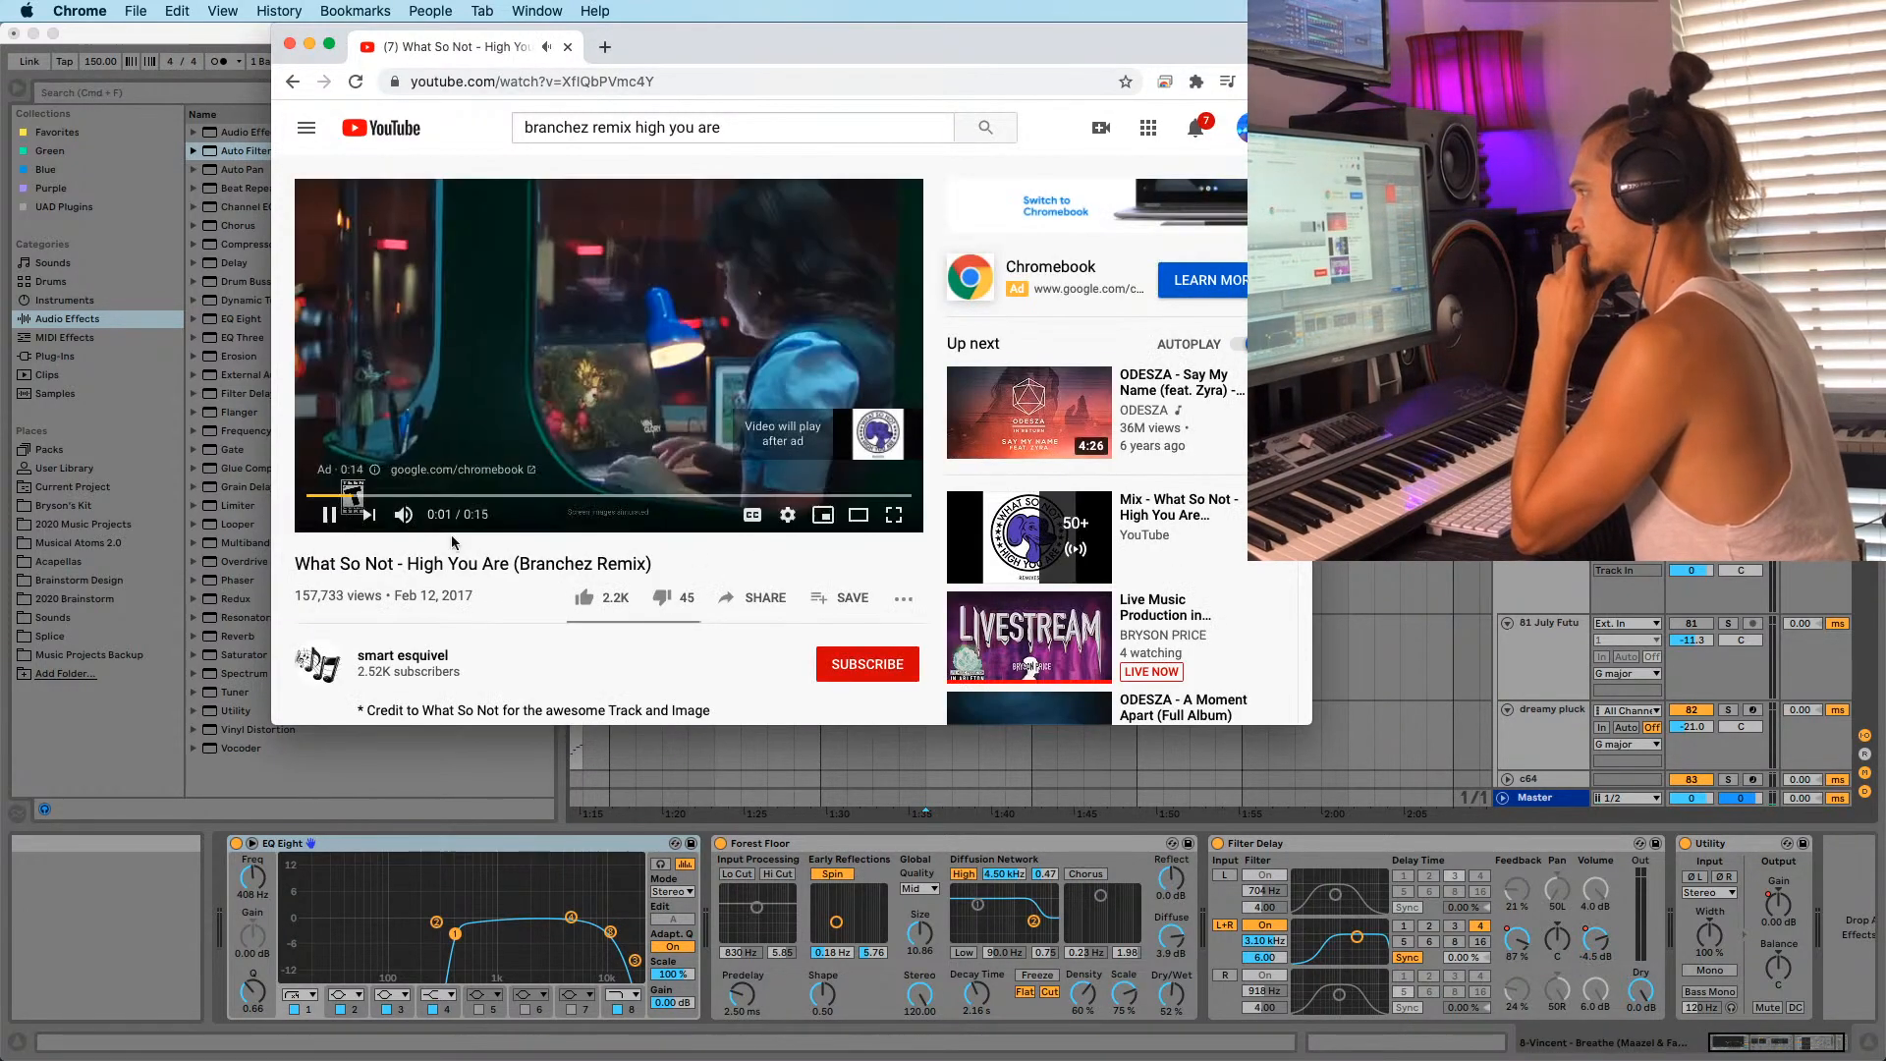
key("super+Tab")
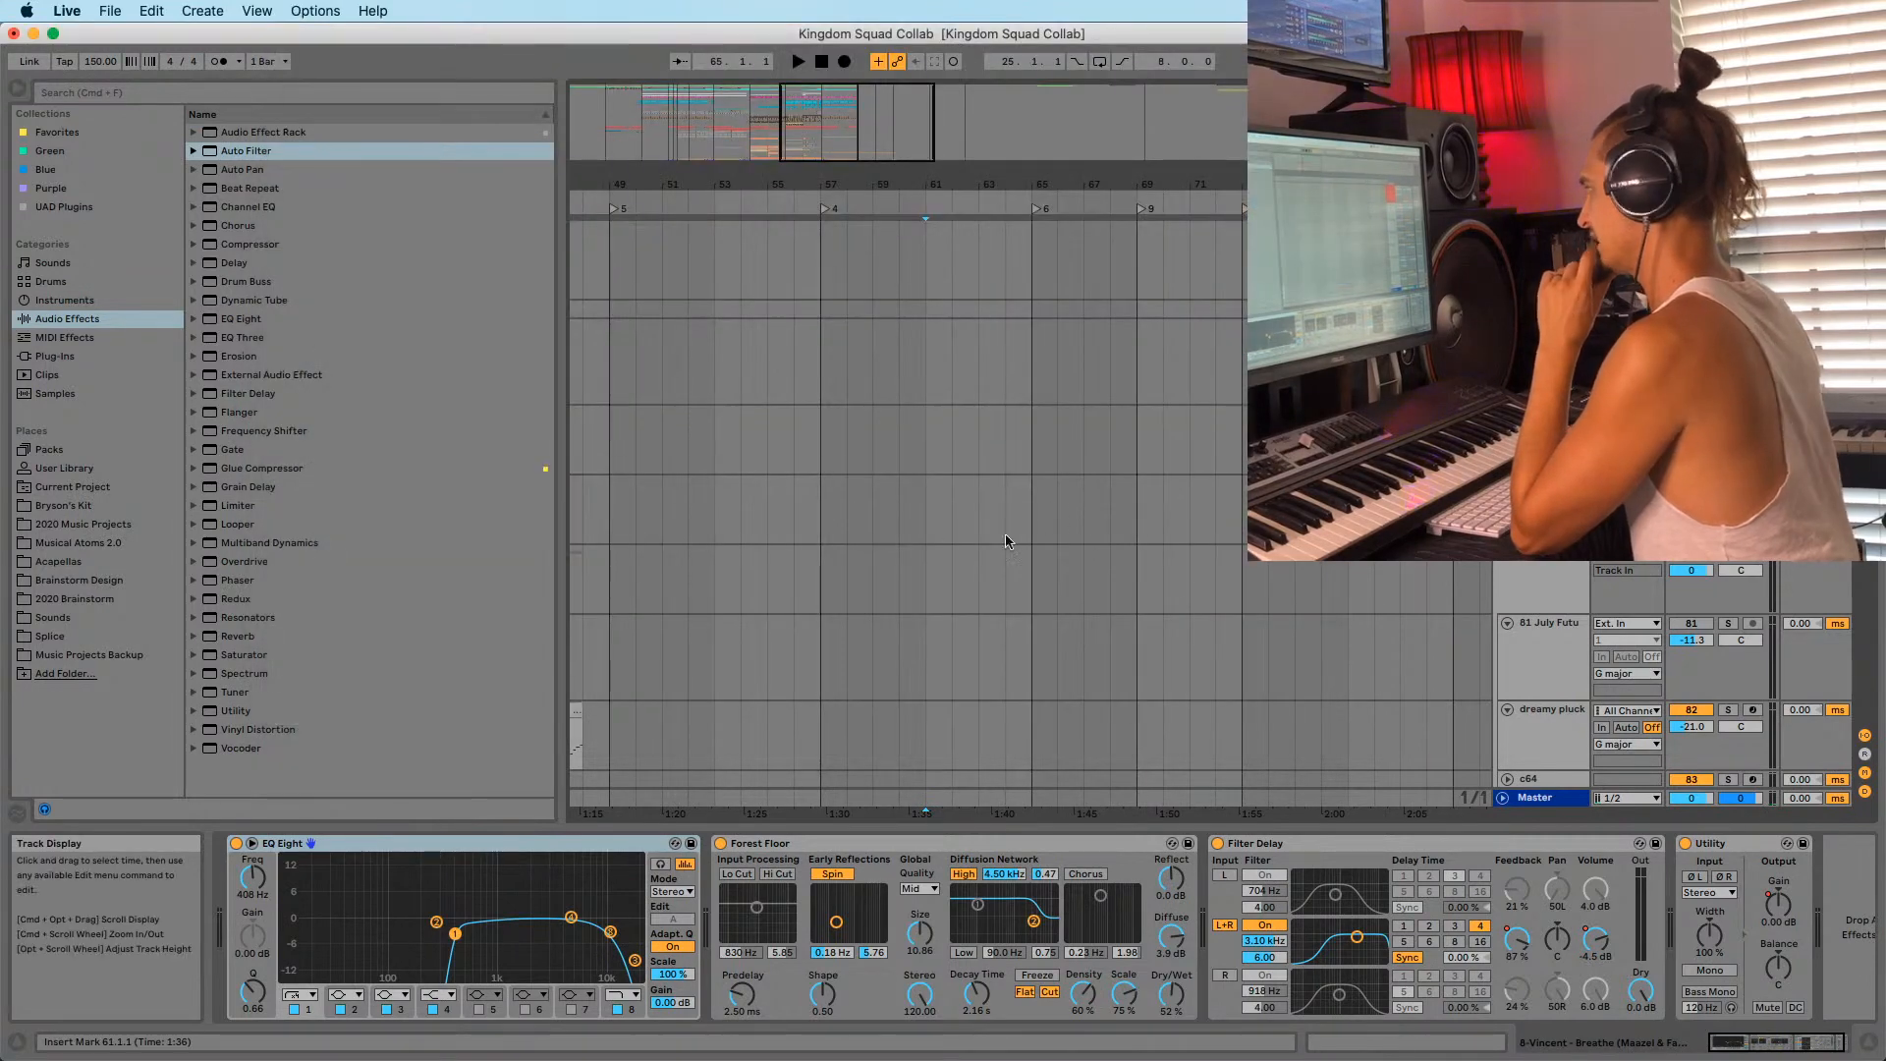
Select and solo track 112 Serum at its bar-65 clip.
scroll(1298, 570, "up", 20)
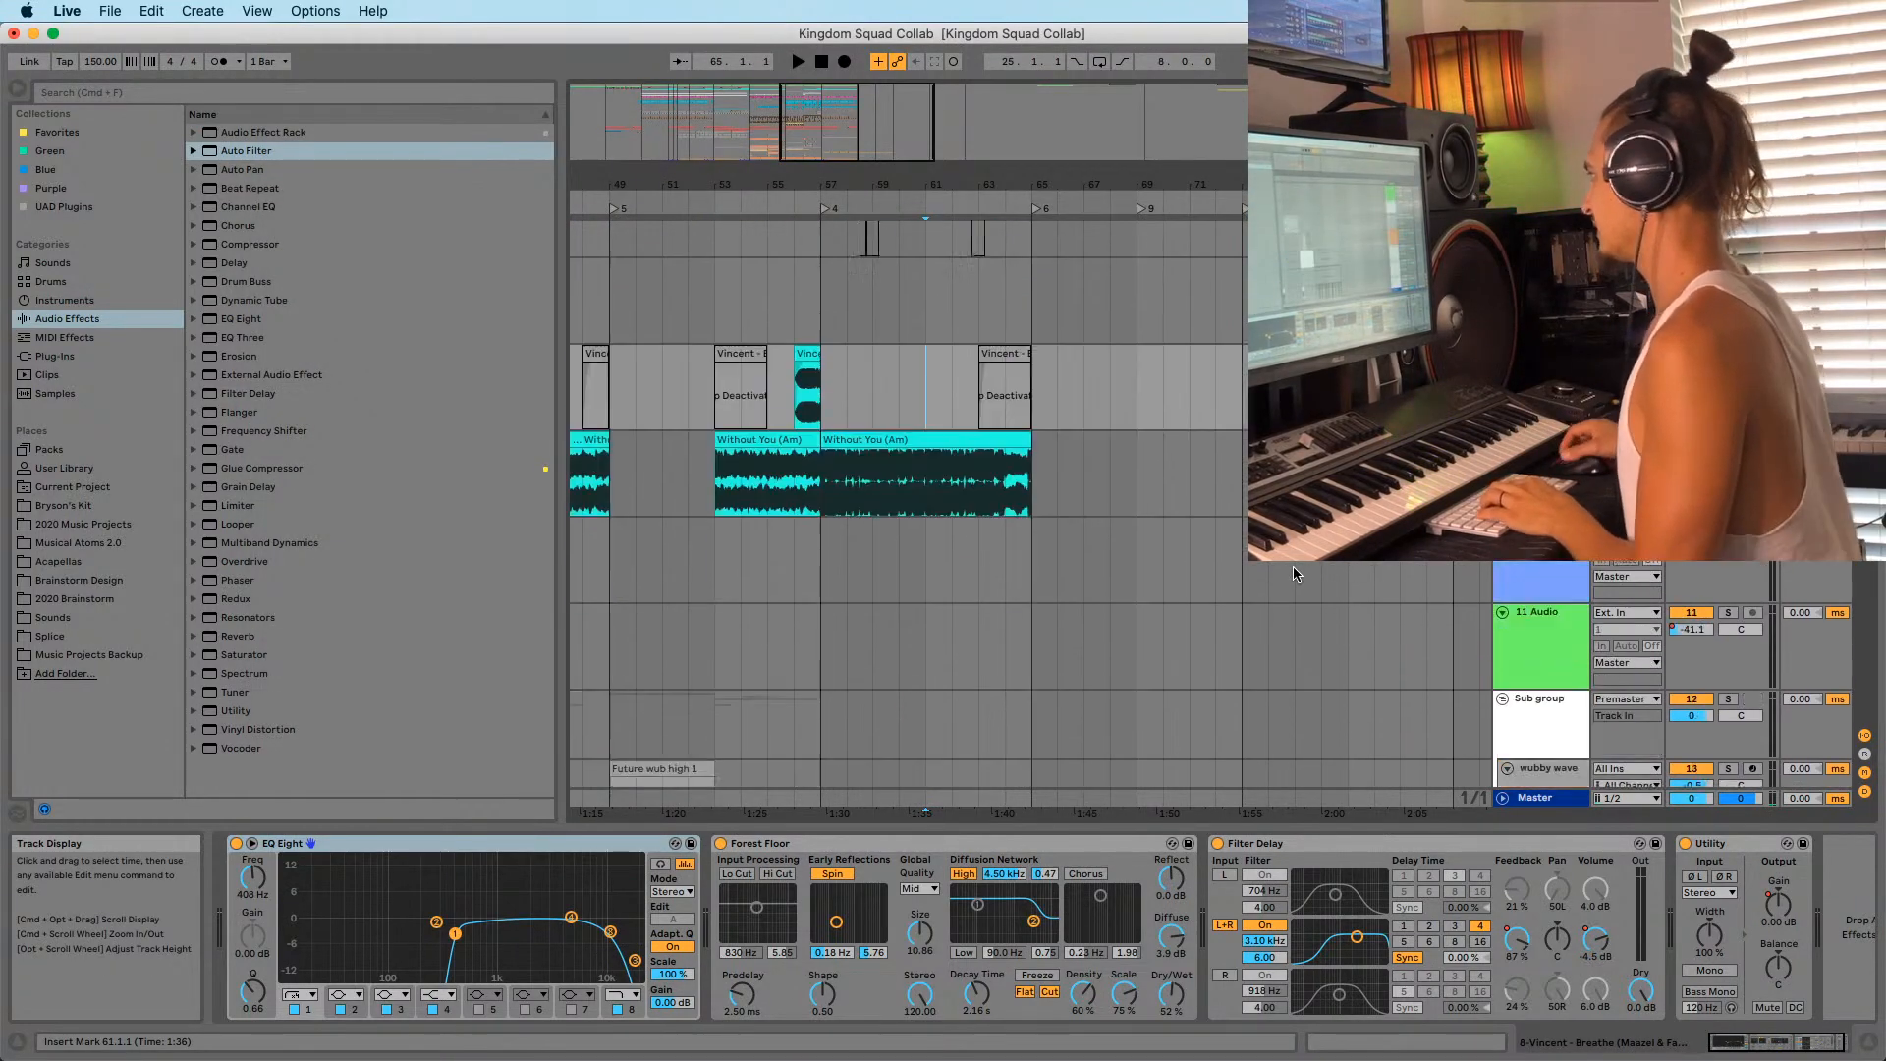
scroll(1294, 574, "down", 15)
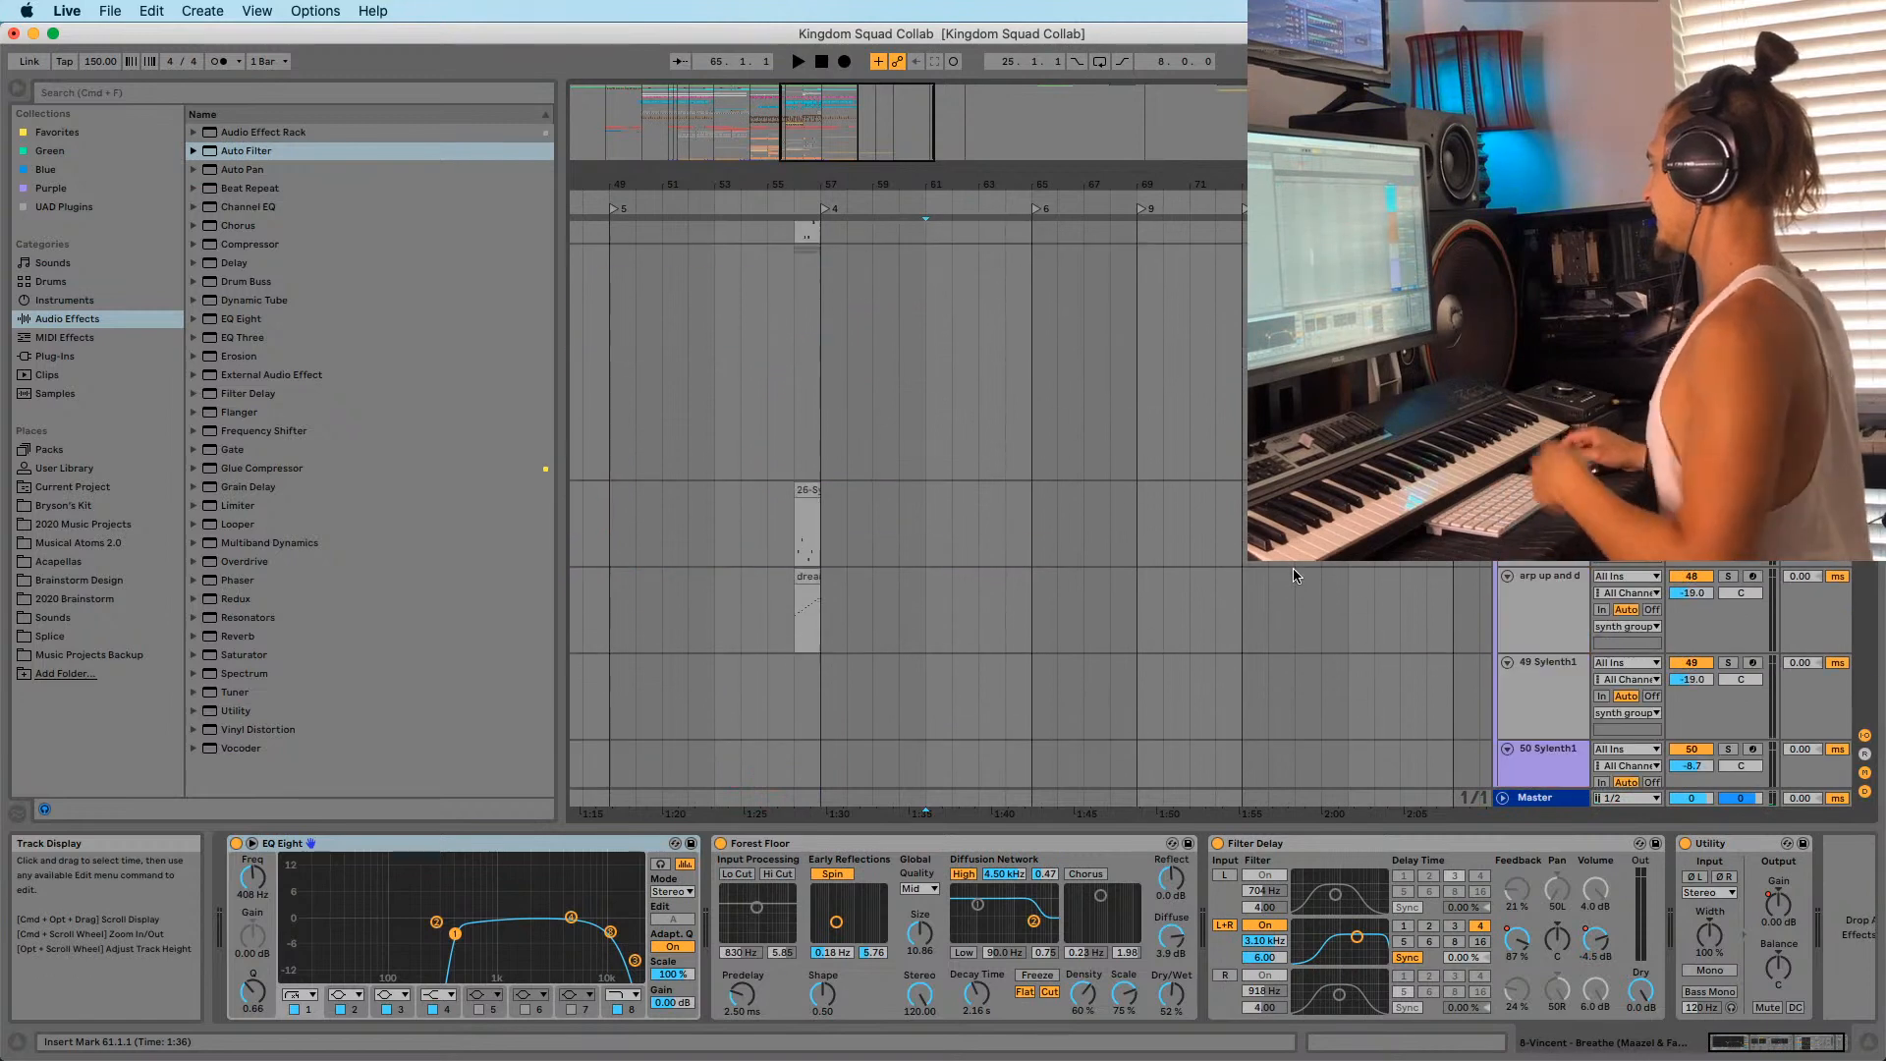
scroll(1292, 570, "up", 10)
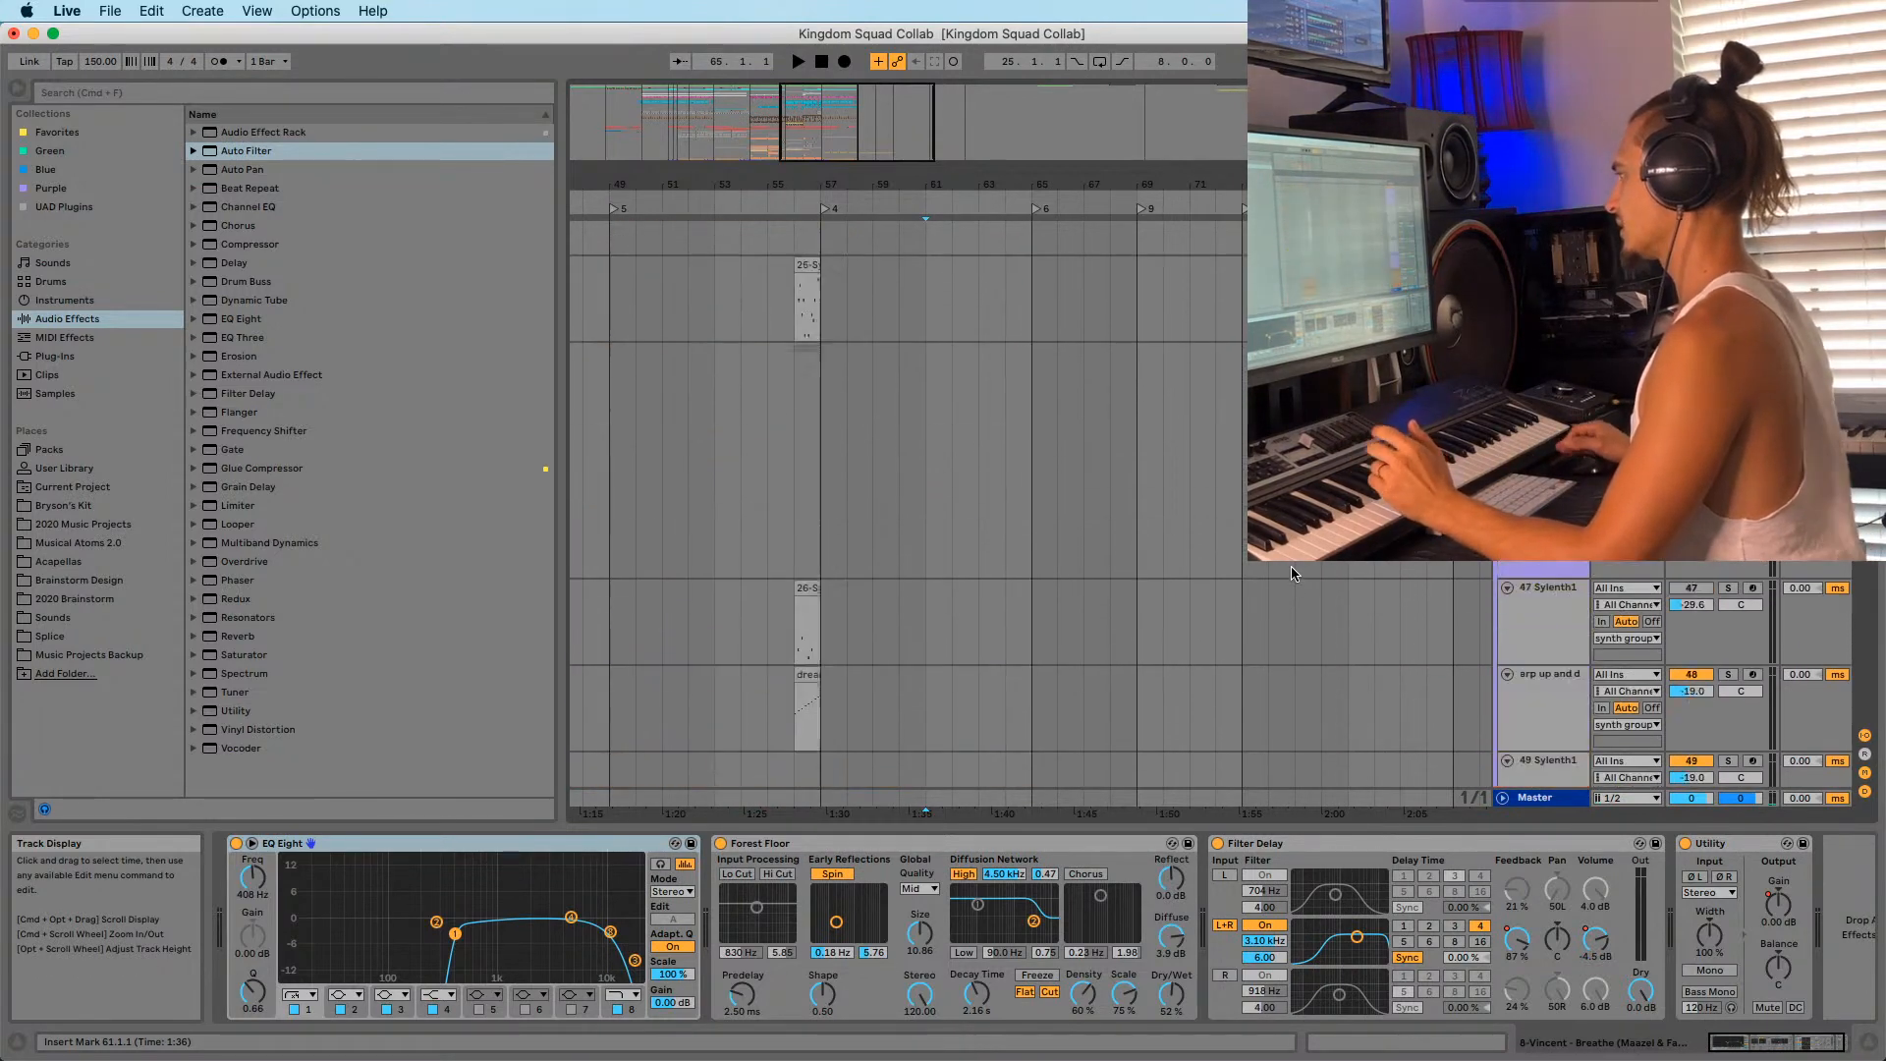
scroll(1292, 573, "up", 10)
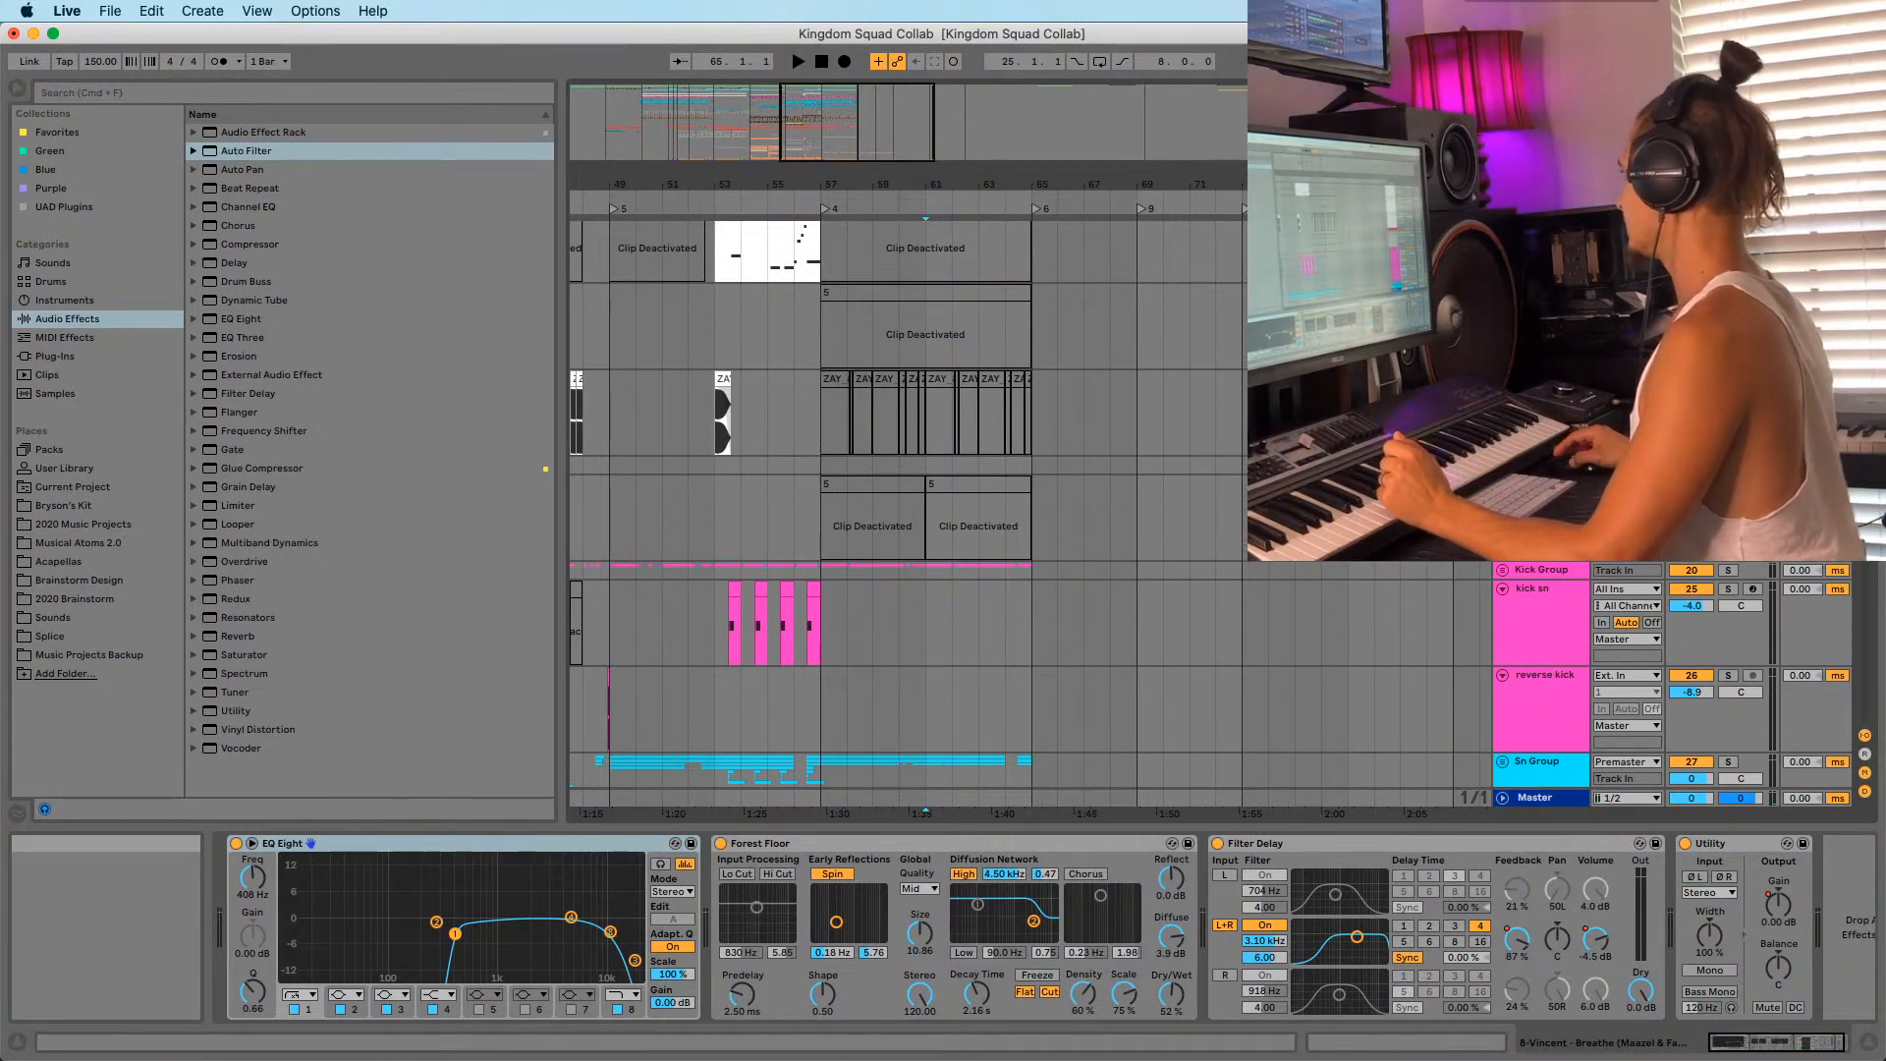
scroll(1293, 574, "down", 20)
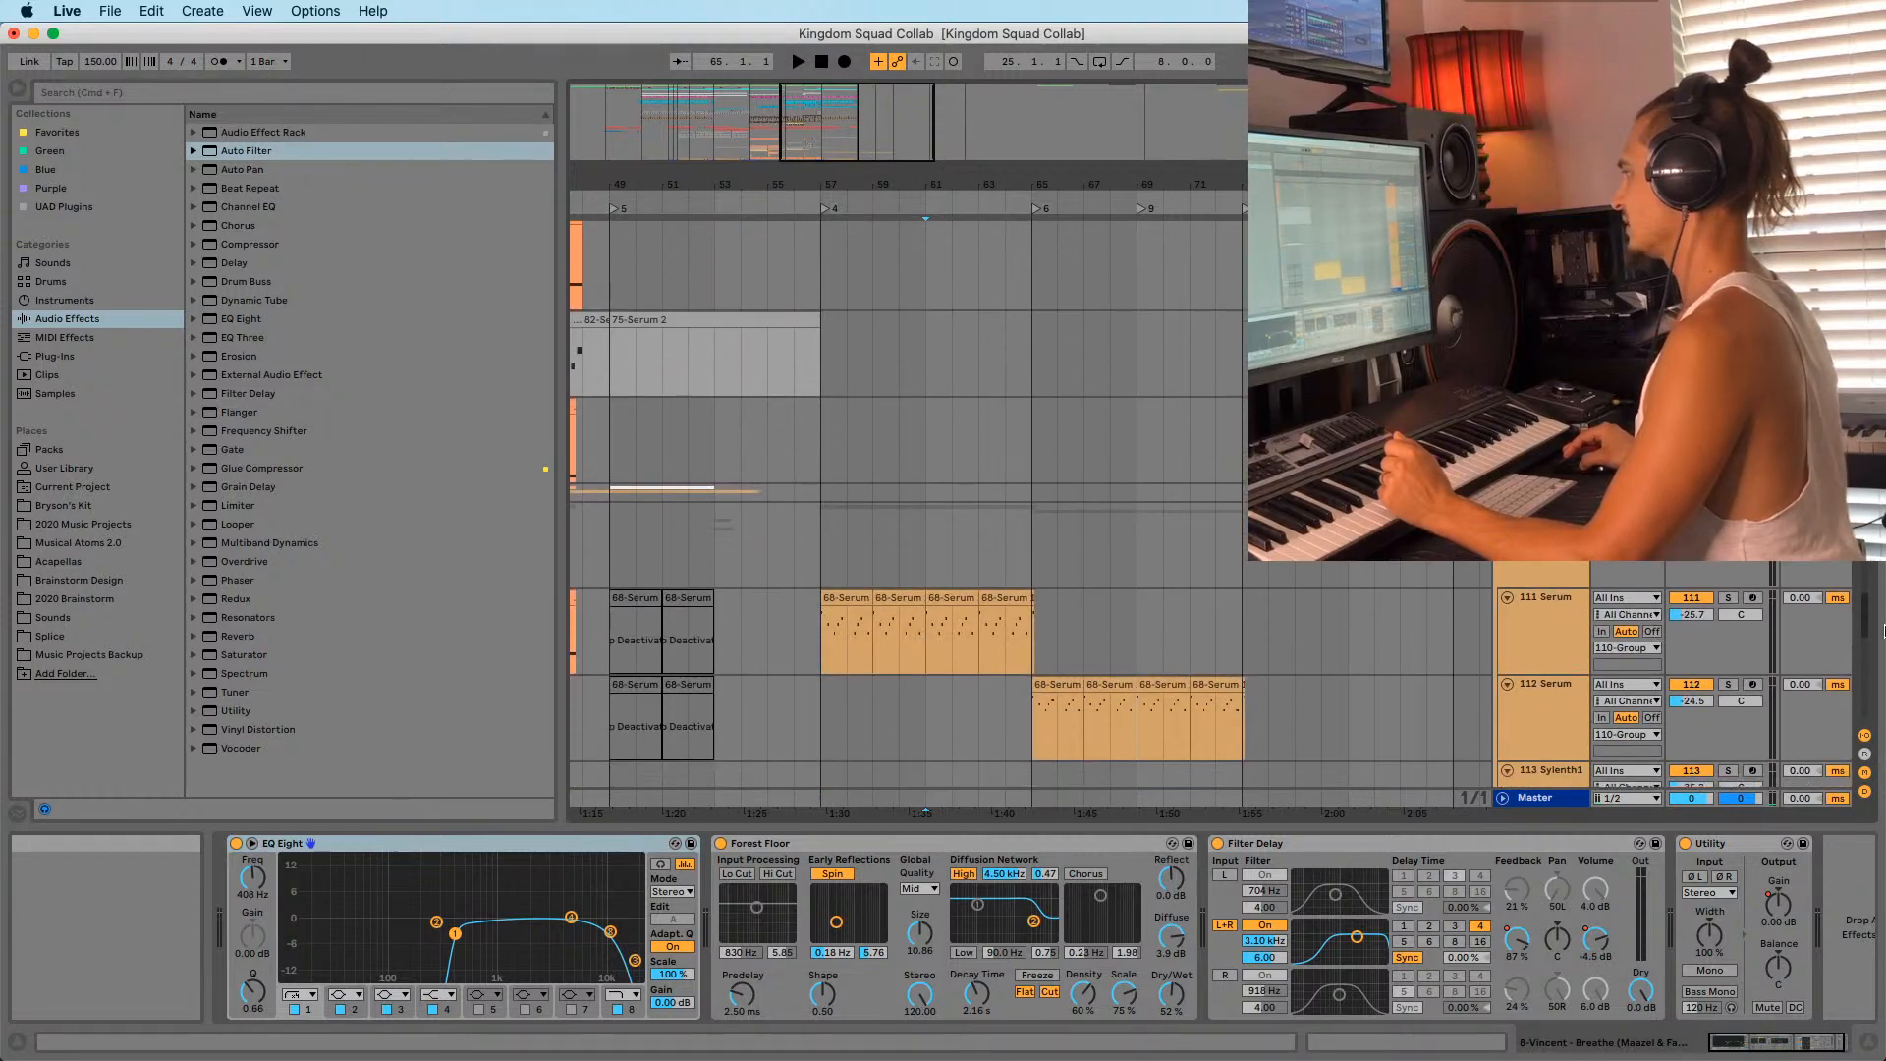
scroll(1211, 504, "down", 3)
left_click(1547, 584)
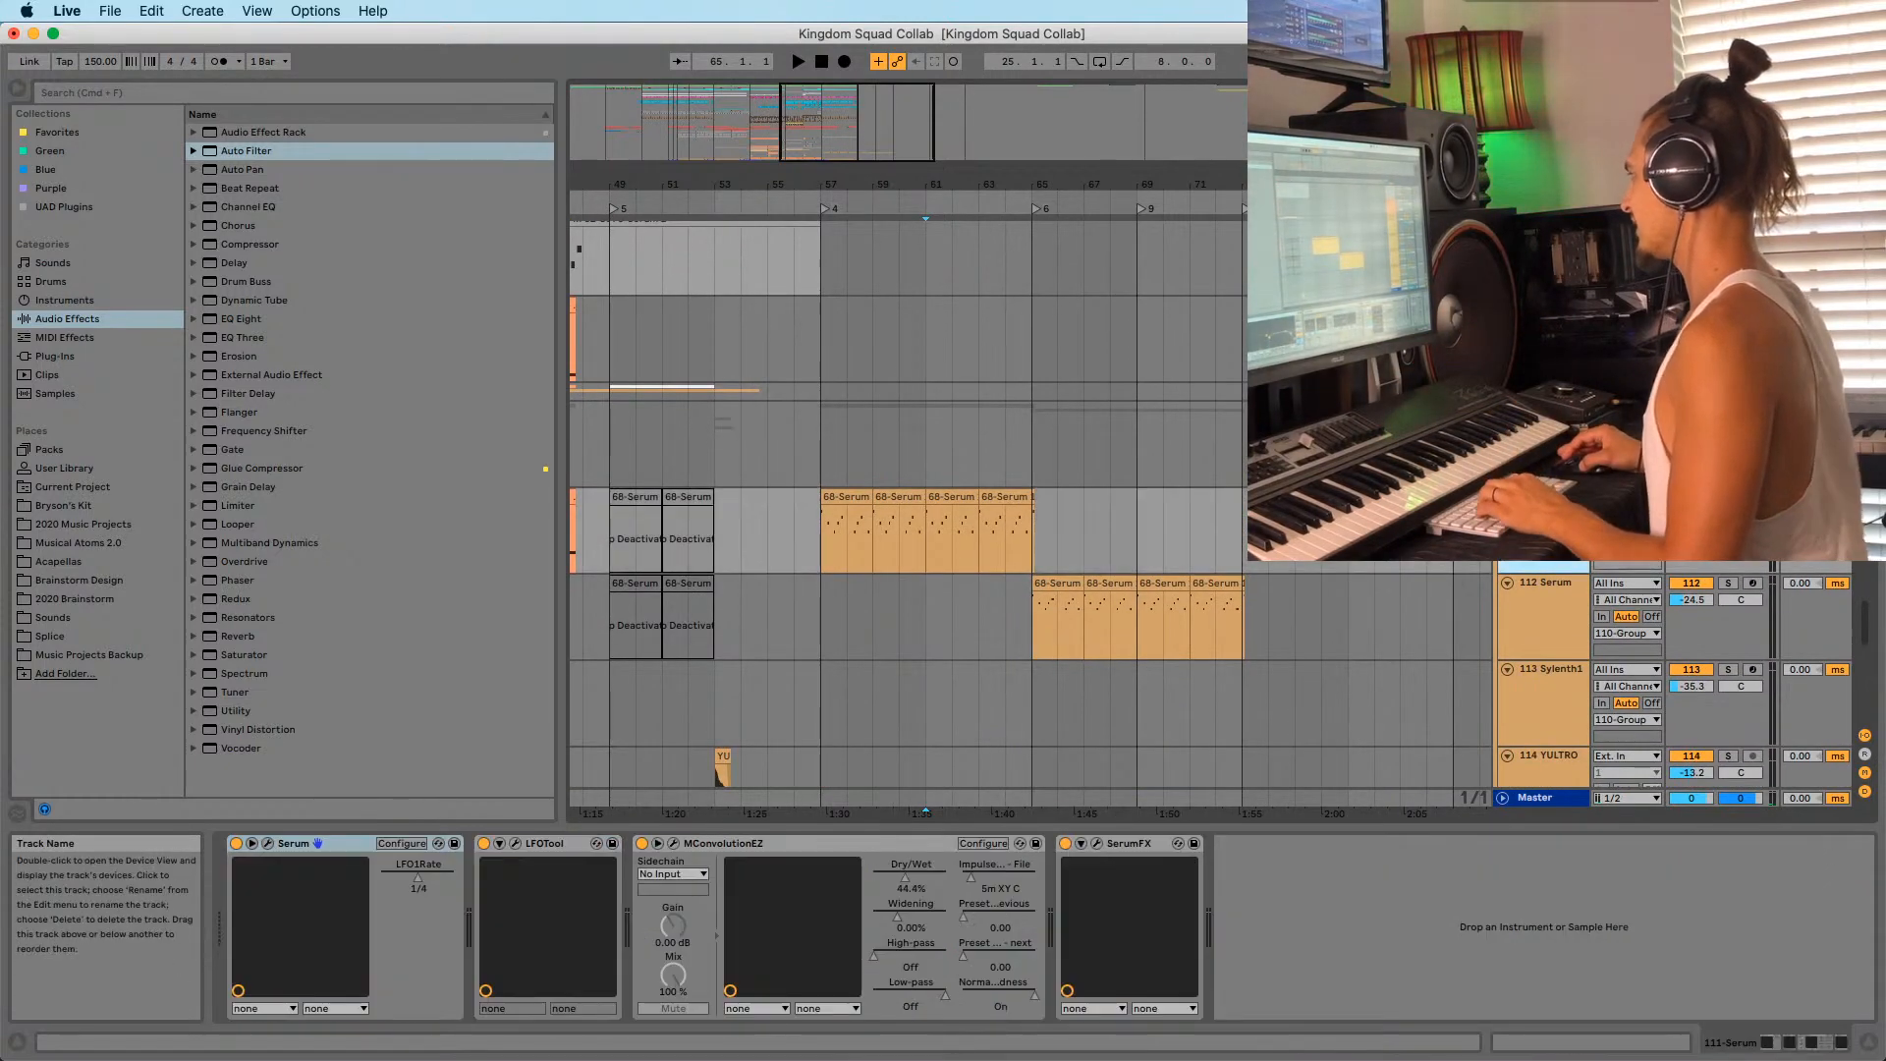
left_click(1049, 583)
left_click(1725, 583)
Audition the arrangement from bar 57, then unsolo track 112.
key("space")
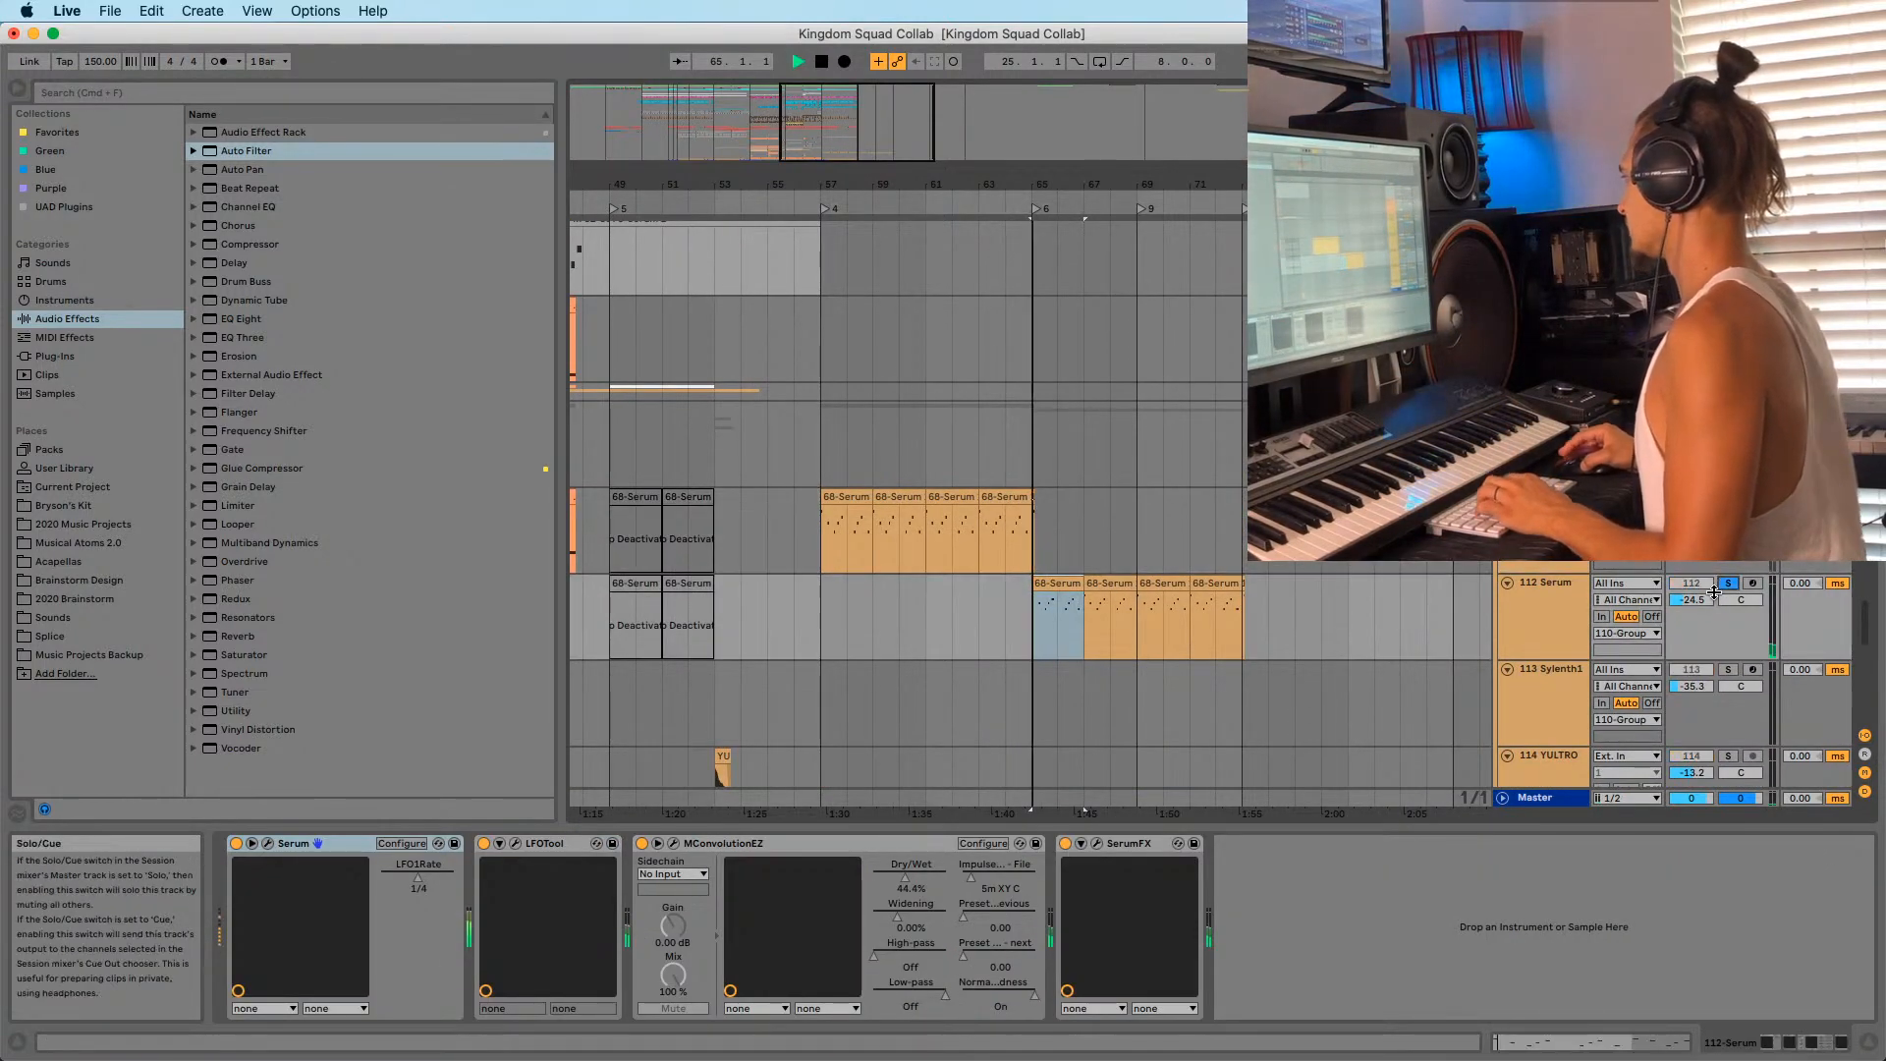
left_click(859, 499)
key("space")
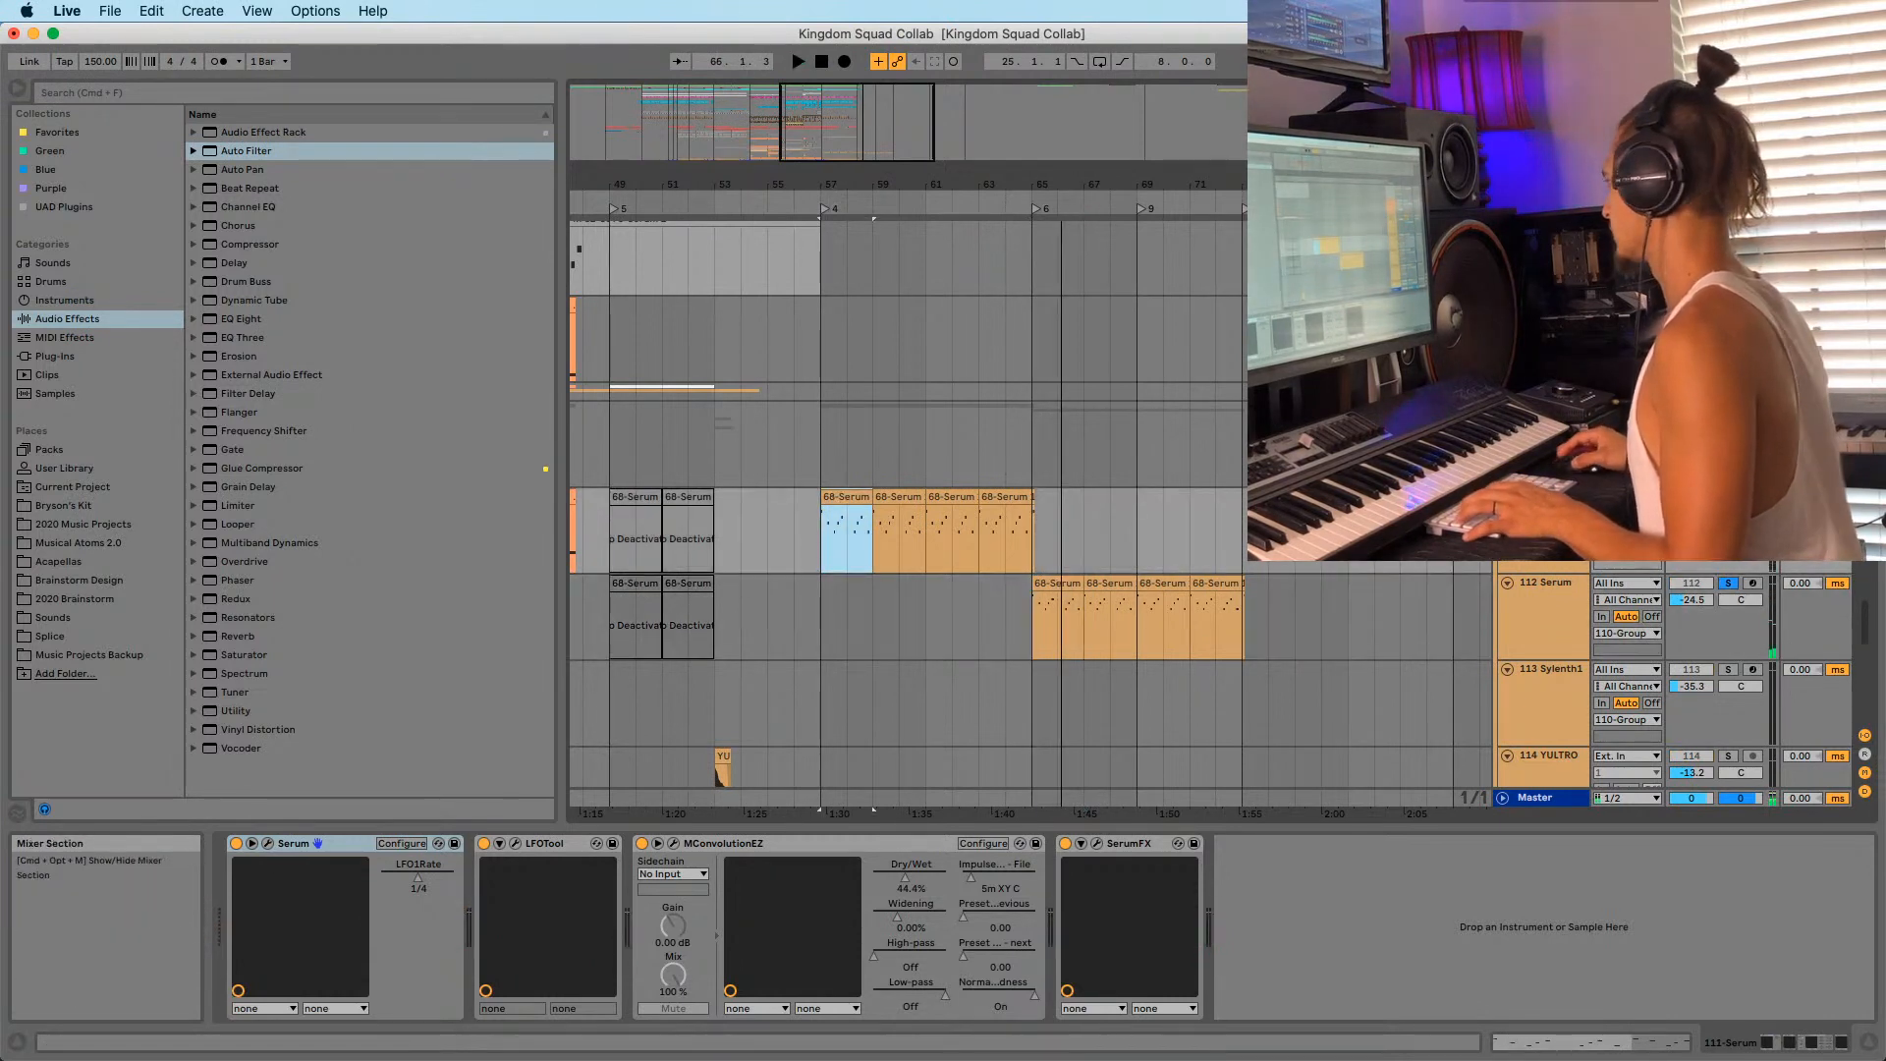
left_click(1726, 584)
key("space")
Move track 112's four 68-Serum clips from bars 65–73 to bars 57–65.
left_click(1053, 586)
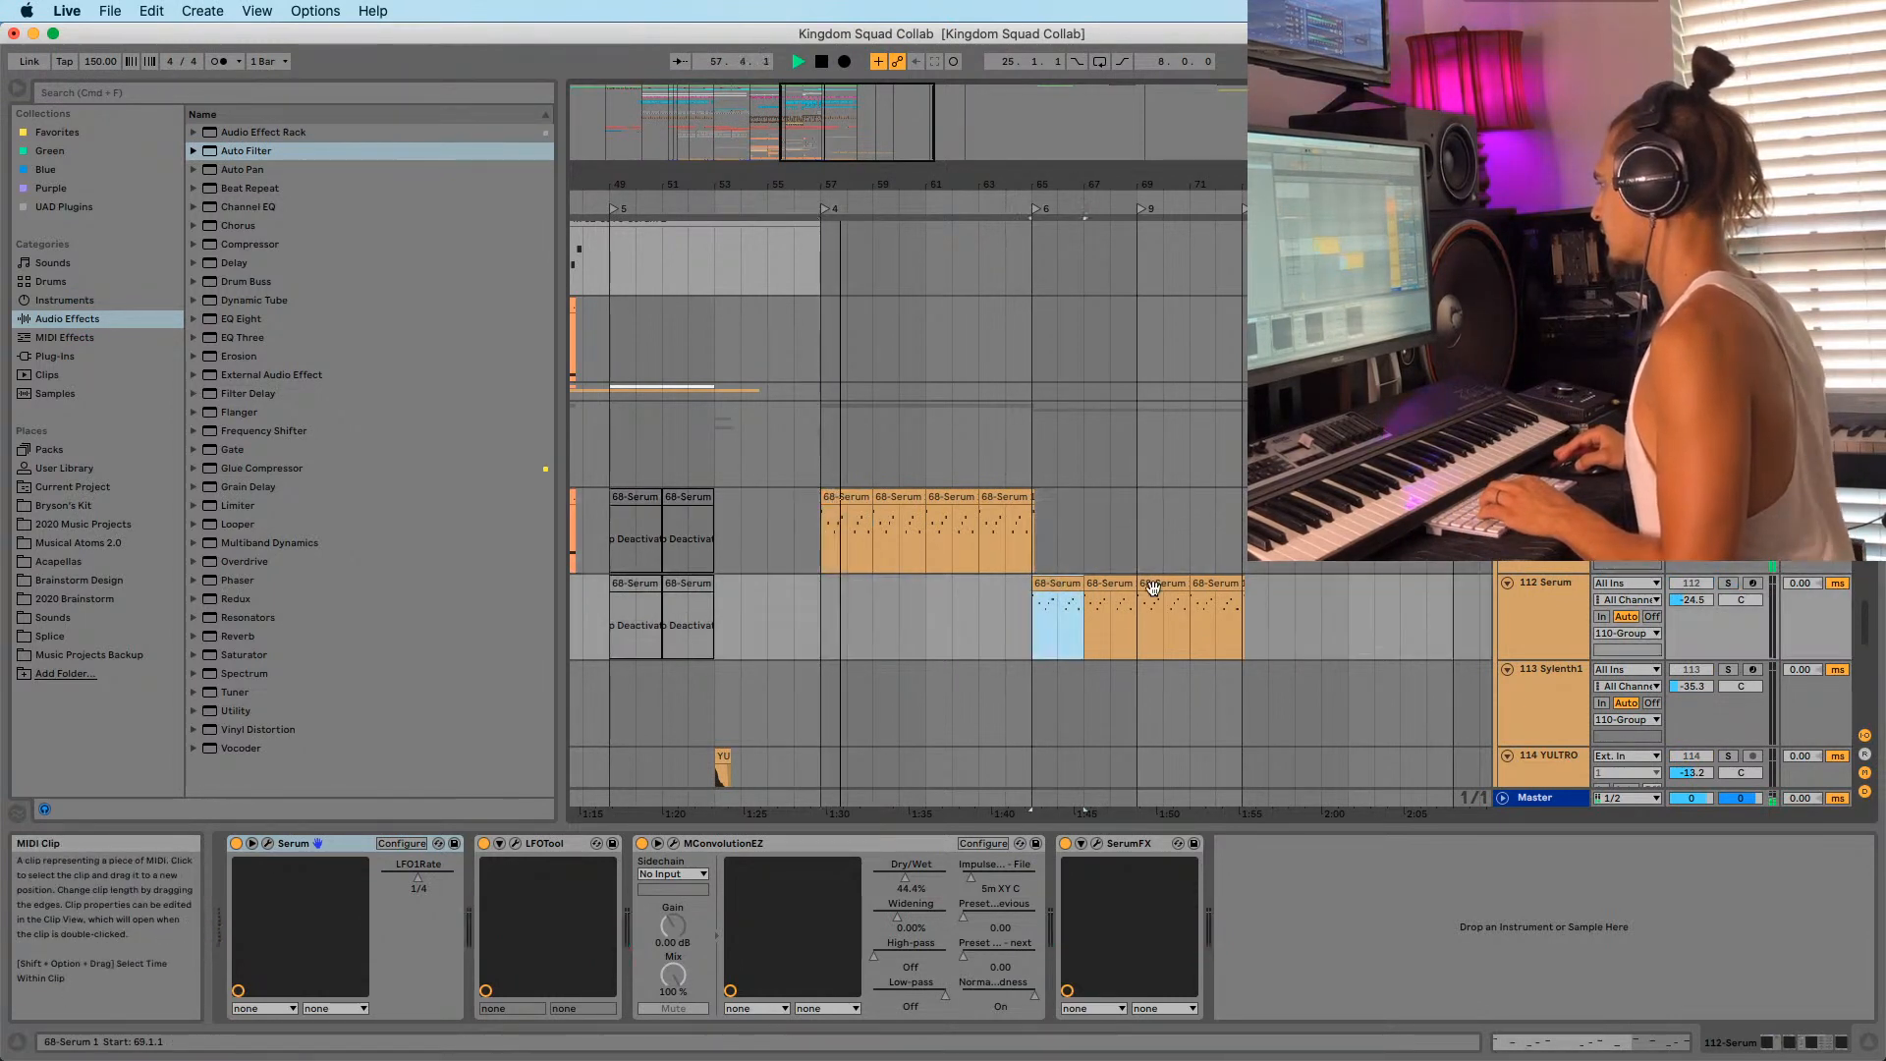
left_click(1214, 584, "shift")
left_click_drag(1051, 587, 841, 589)
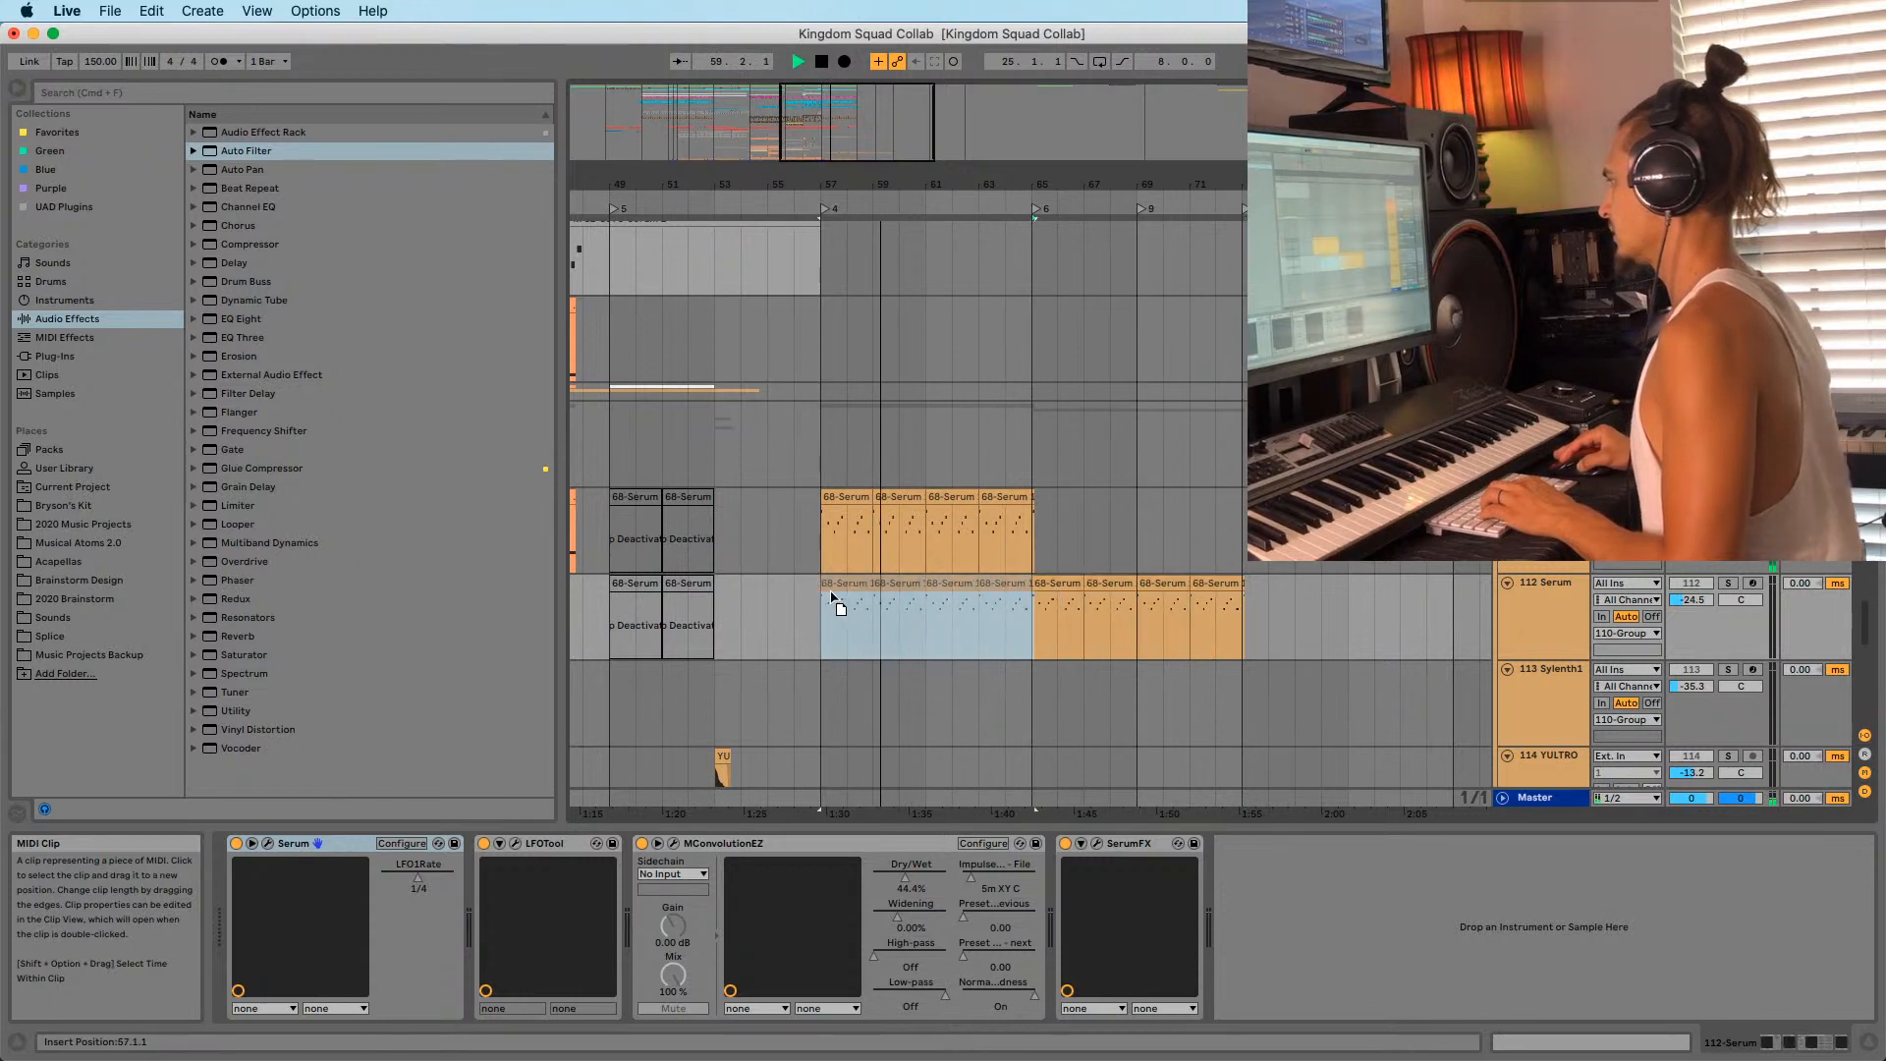
left_click(1031, 604)
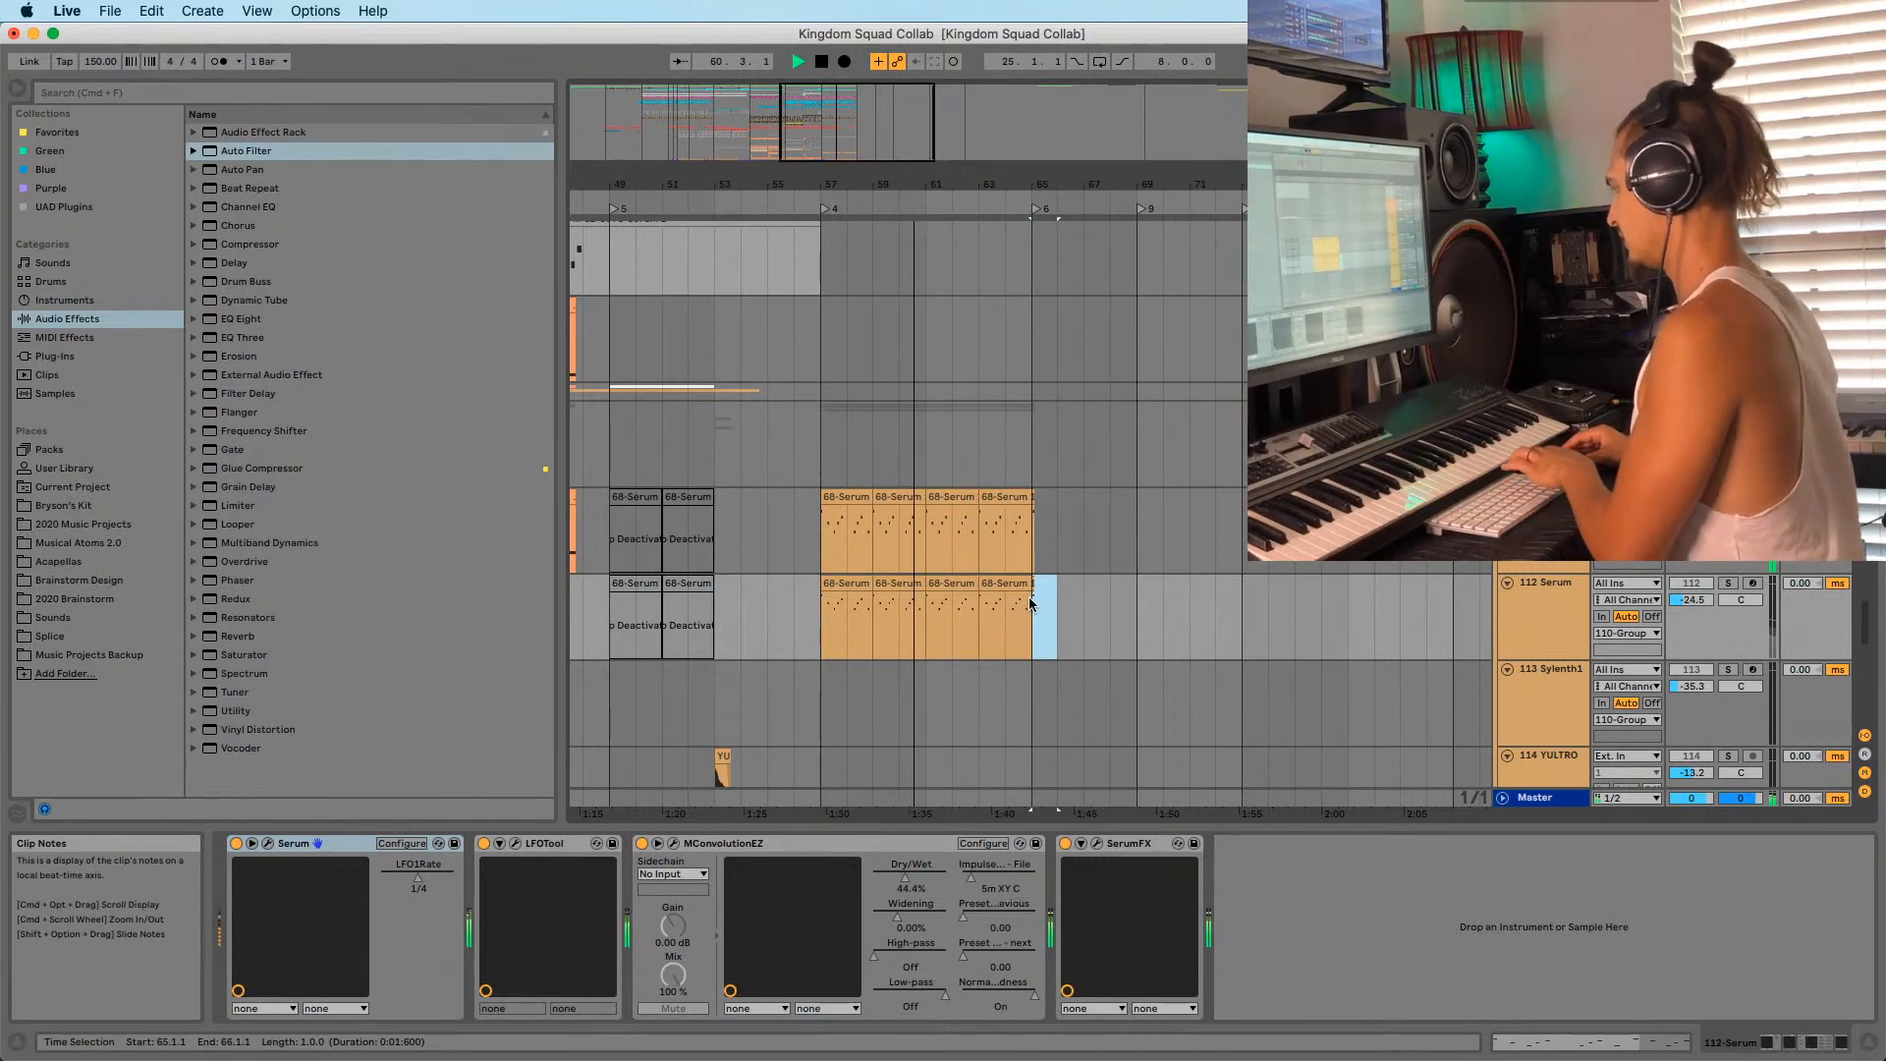
key("space")
Audition track 112 soloed from bar 57, then unsolo it and select Utility in the browser.
left_click(840, 619)
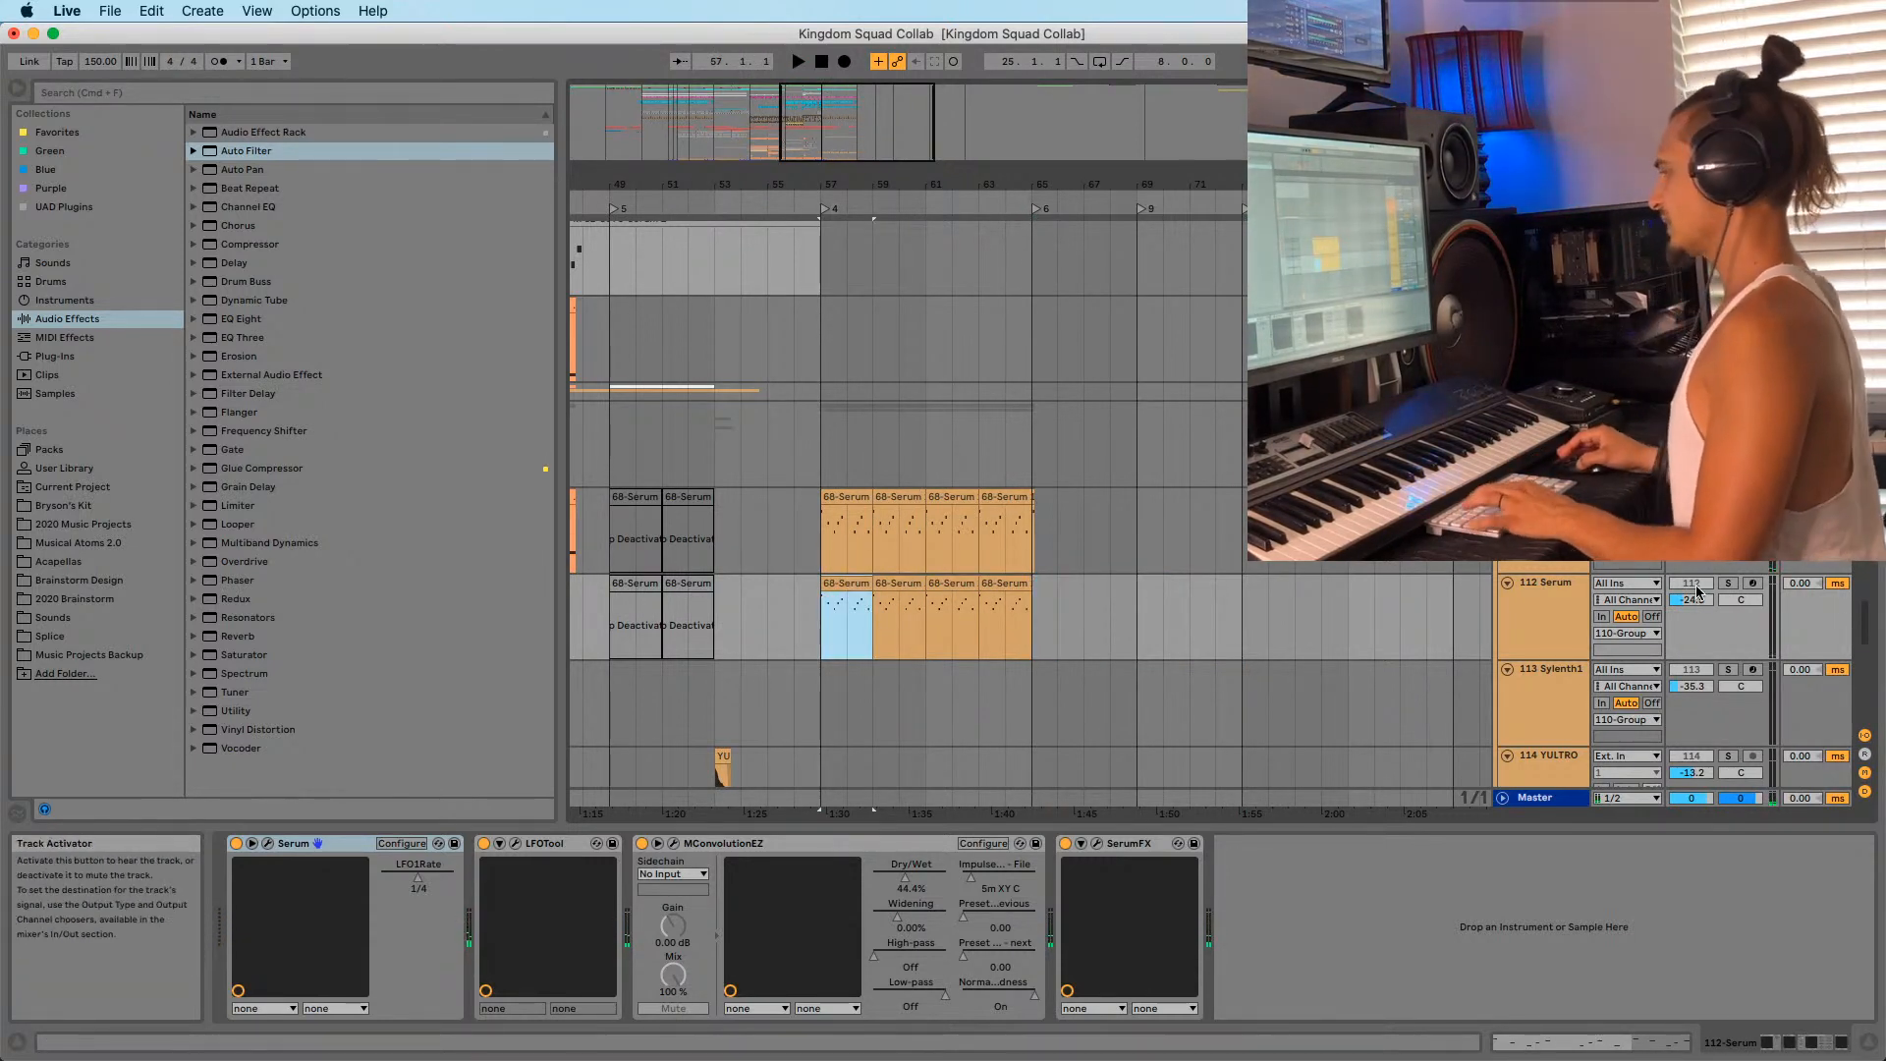
left_click(1727, 583)
key("space")
left_click(1726, 584)
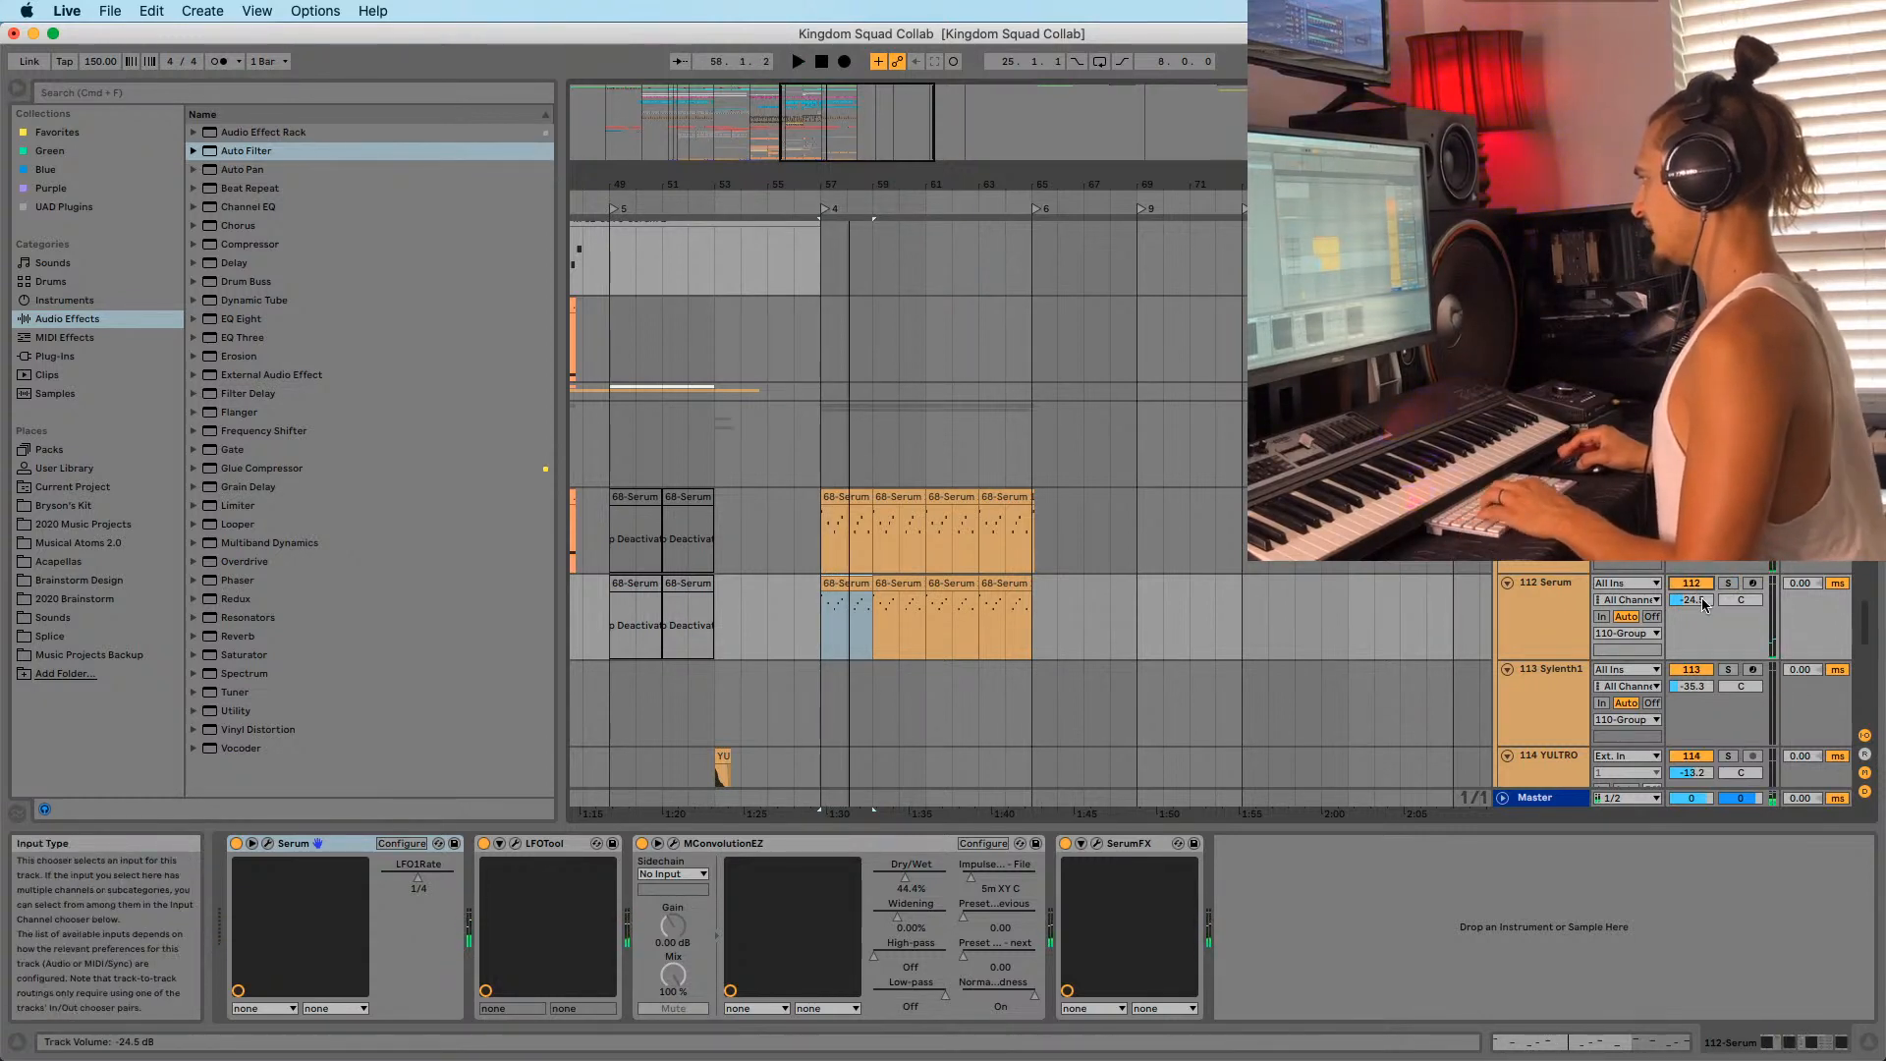
left_click(236, 710)
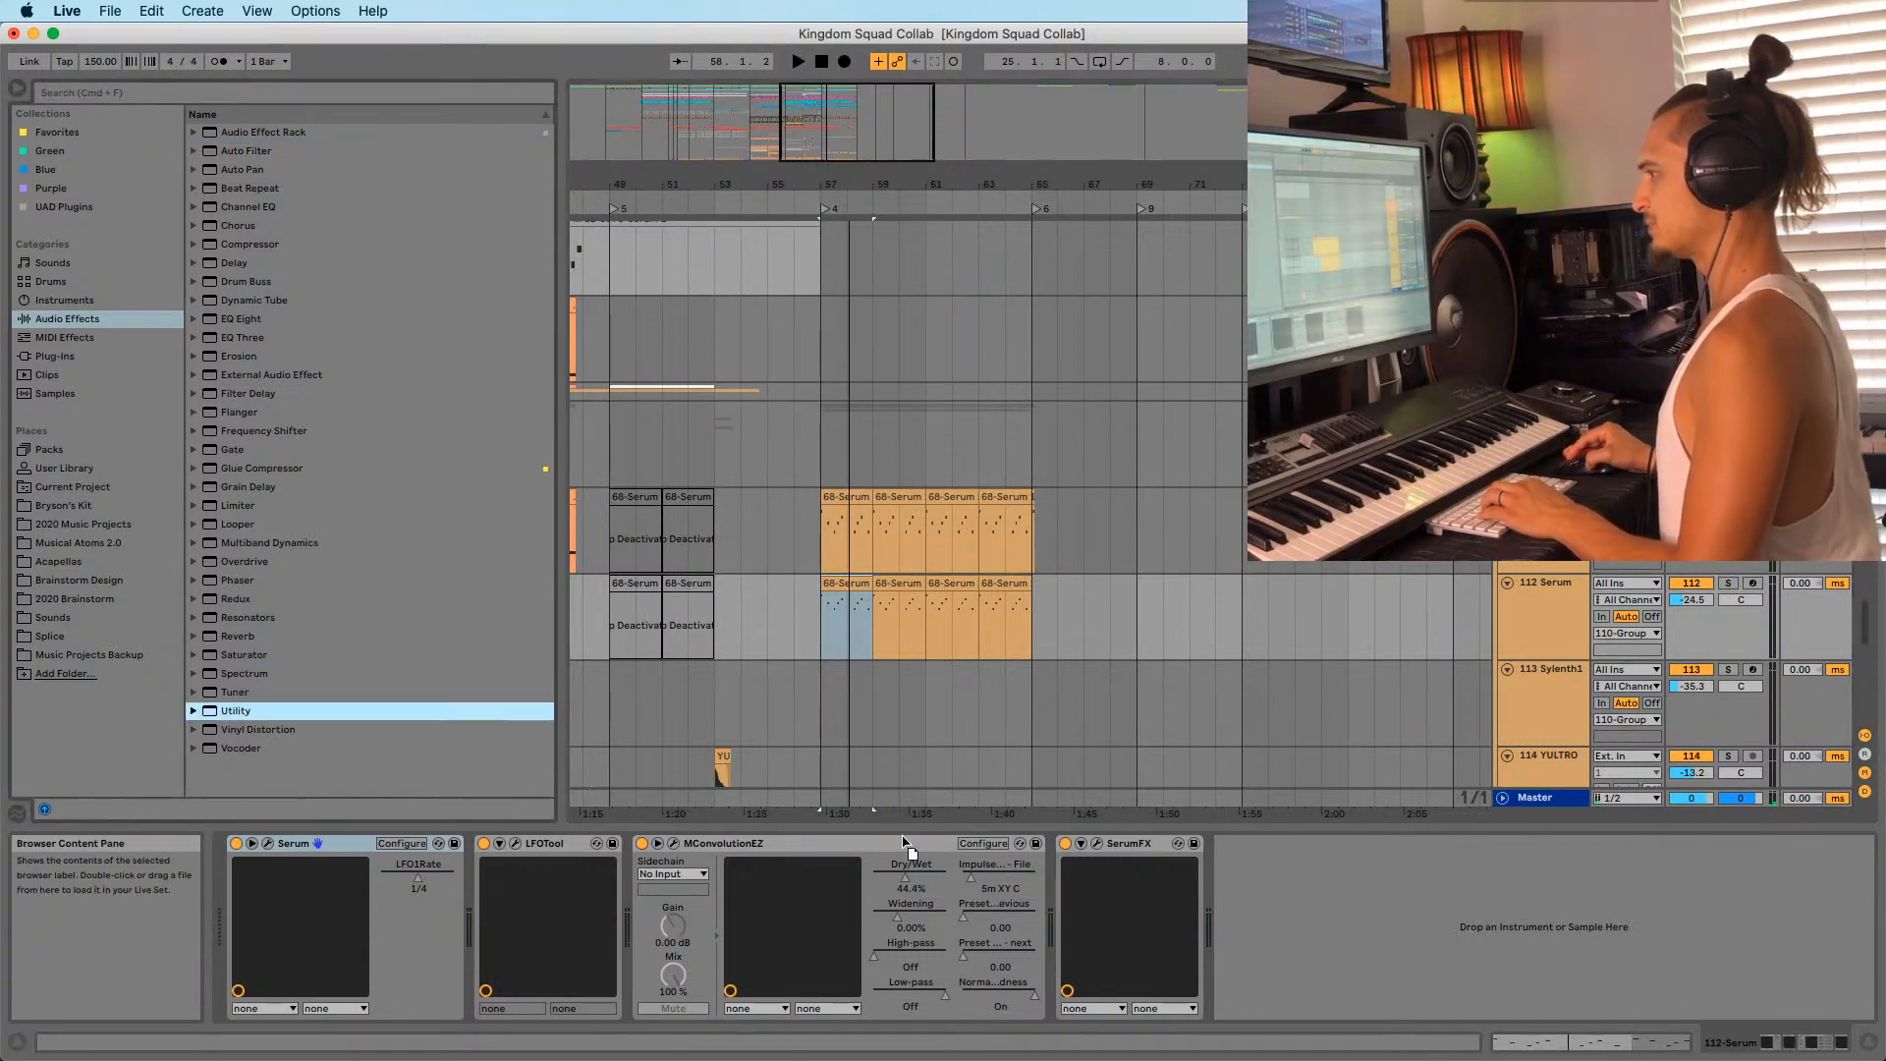
Show track 112's Utility Gain automation and draw it starting at -inf dB at bar 57.
right_click(1317, 901)
left_click(1354, 925)
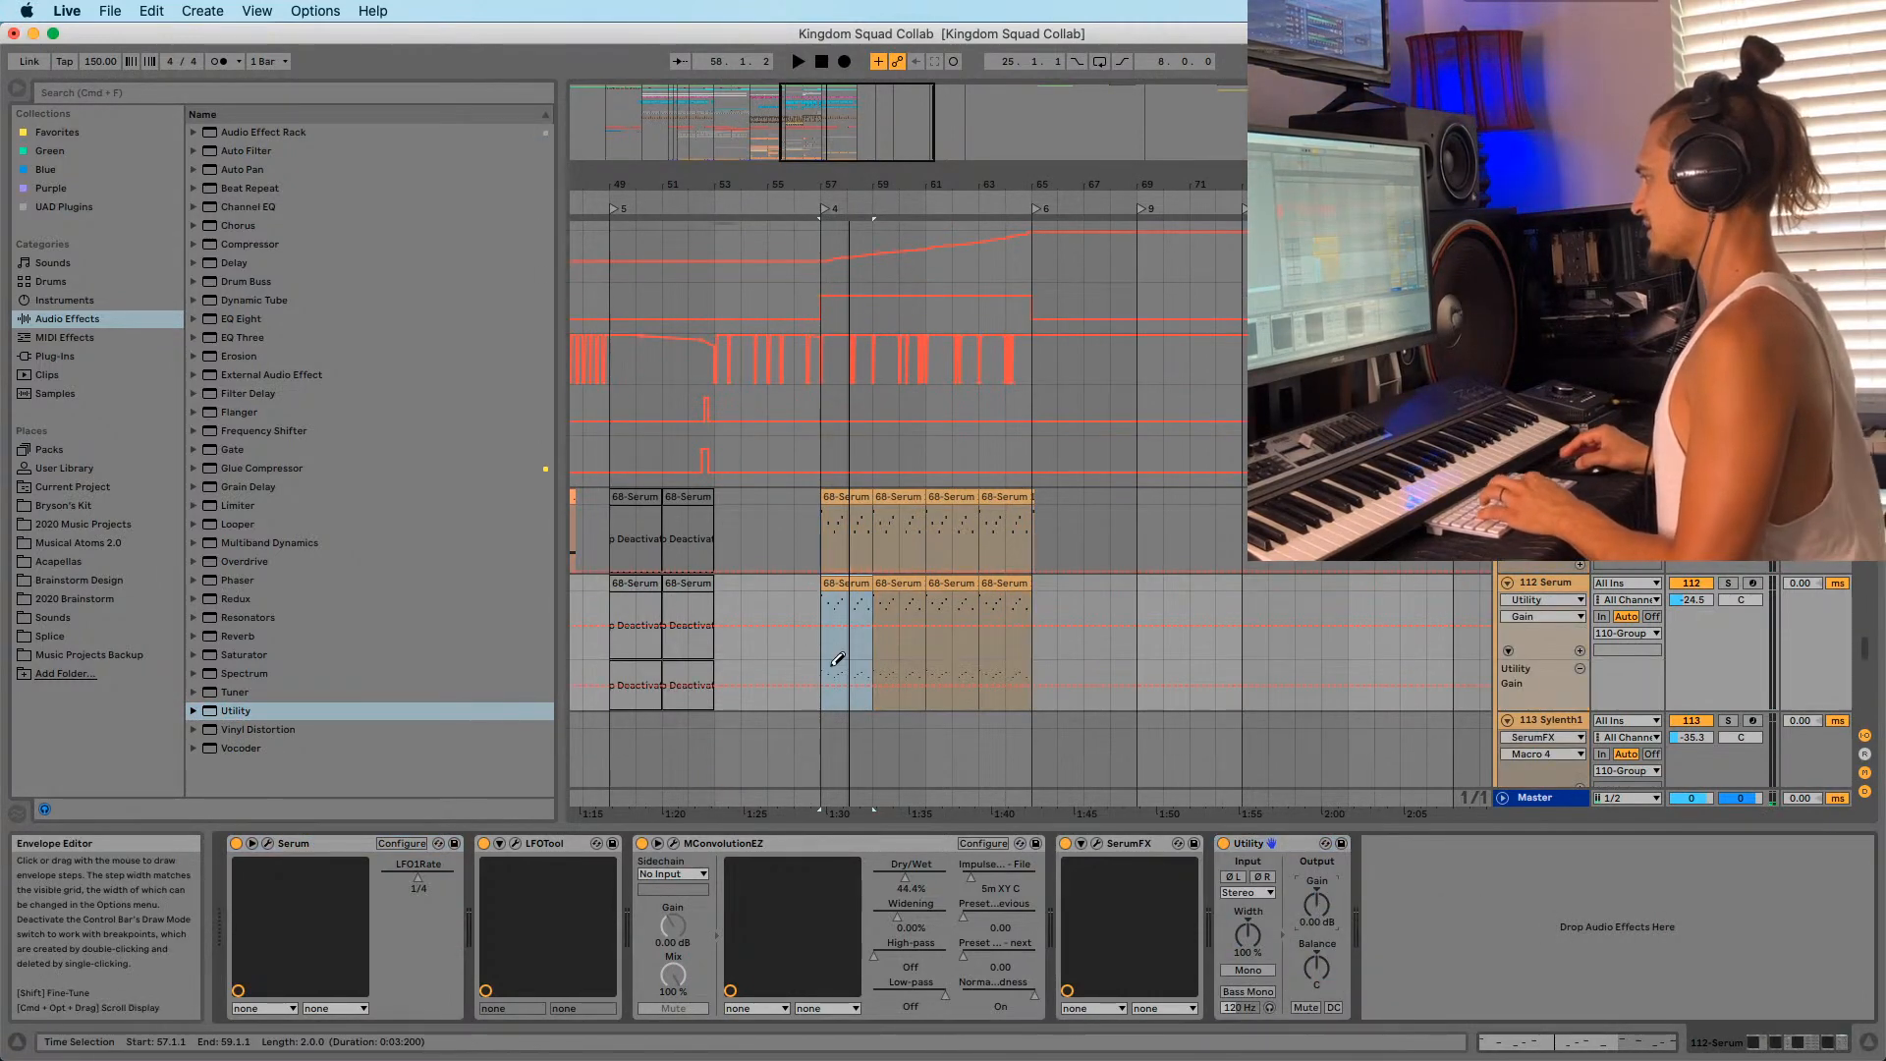
left_click_drag(837, 659, 840, 716)
key("b")
left_click(995, 697)
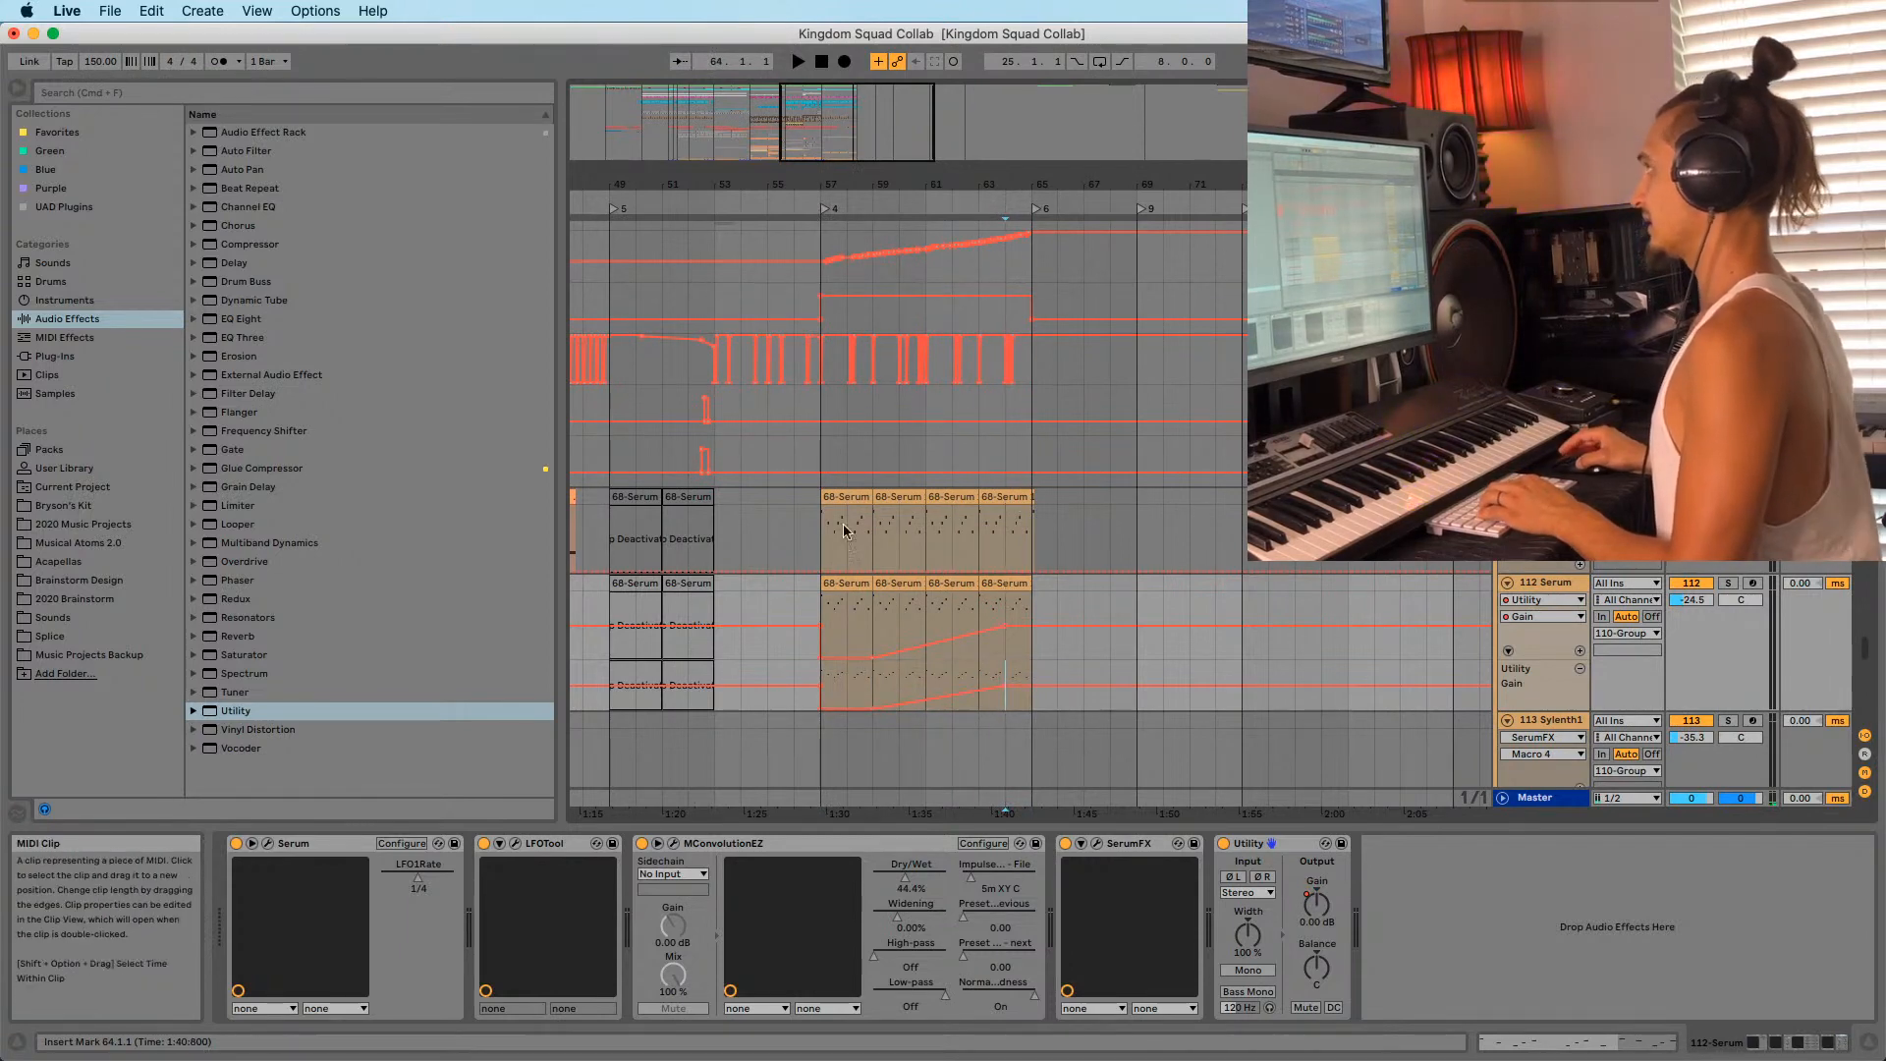
mouse_move(1331, 1027)
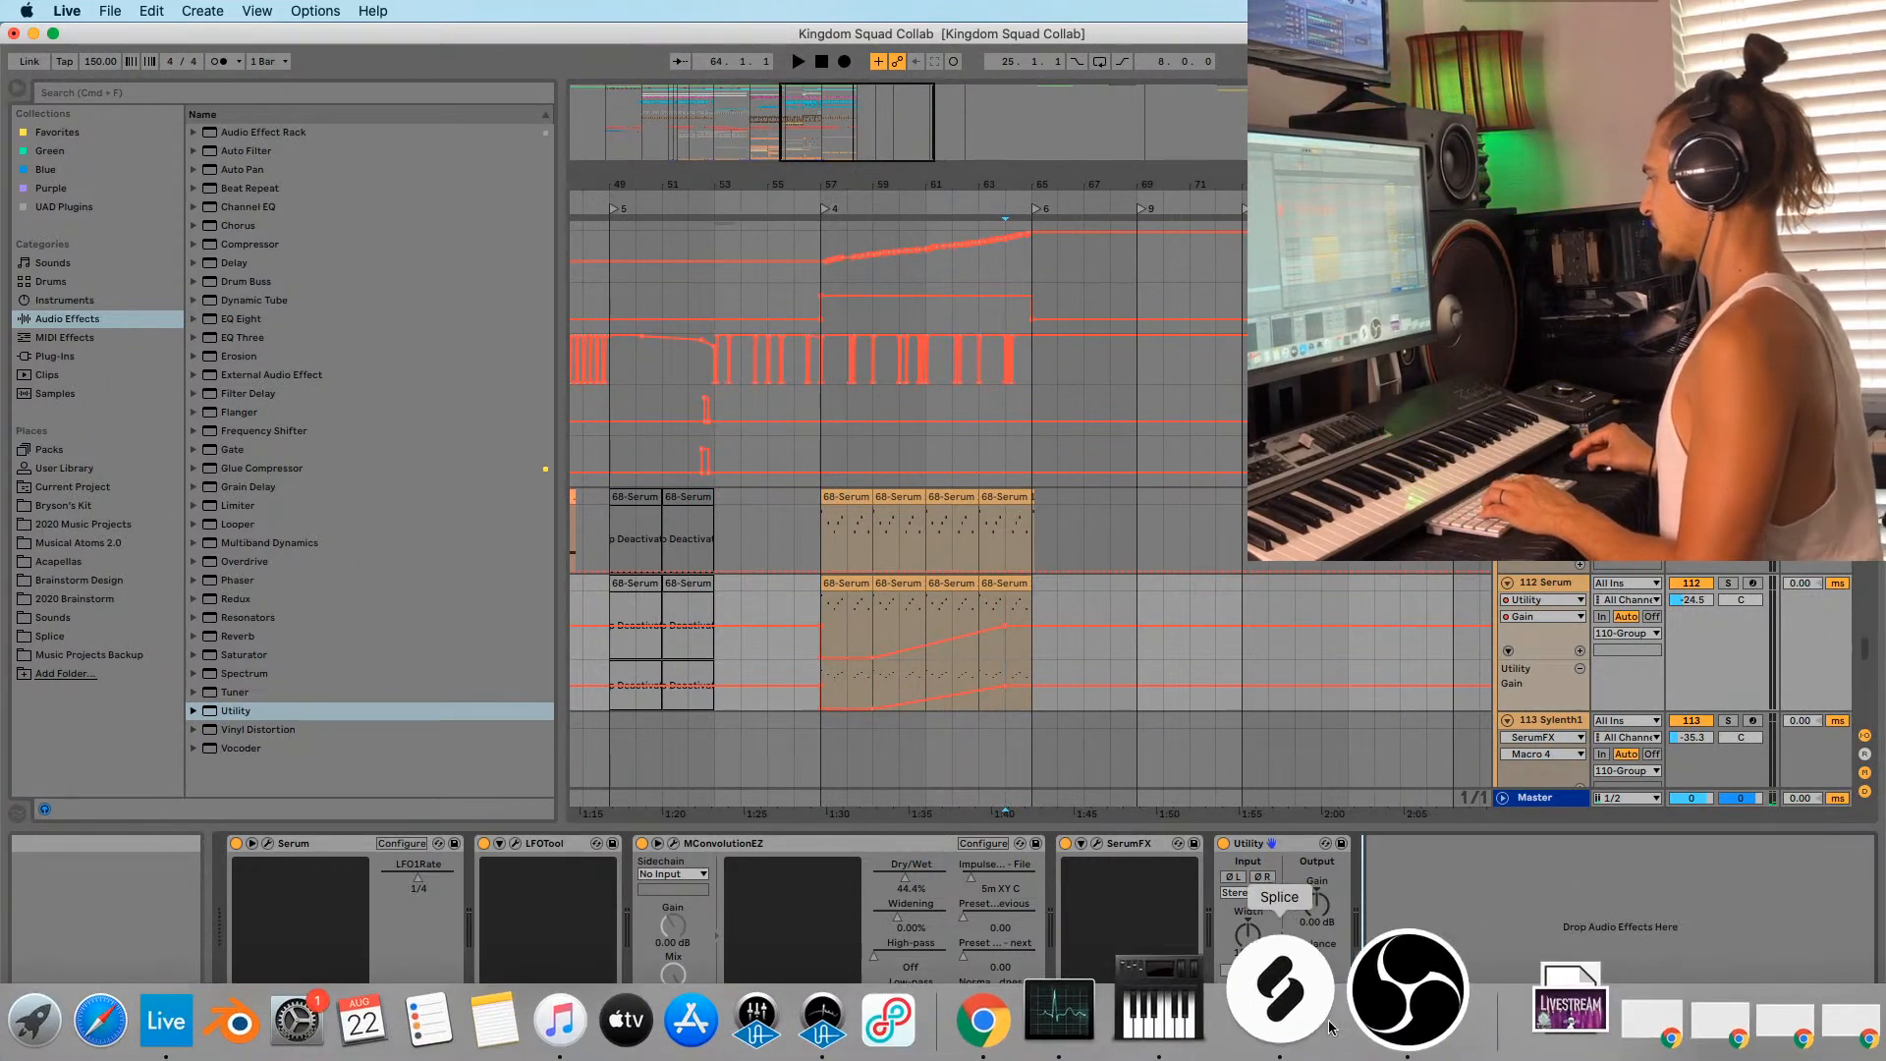
left_click(1090, 1017)
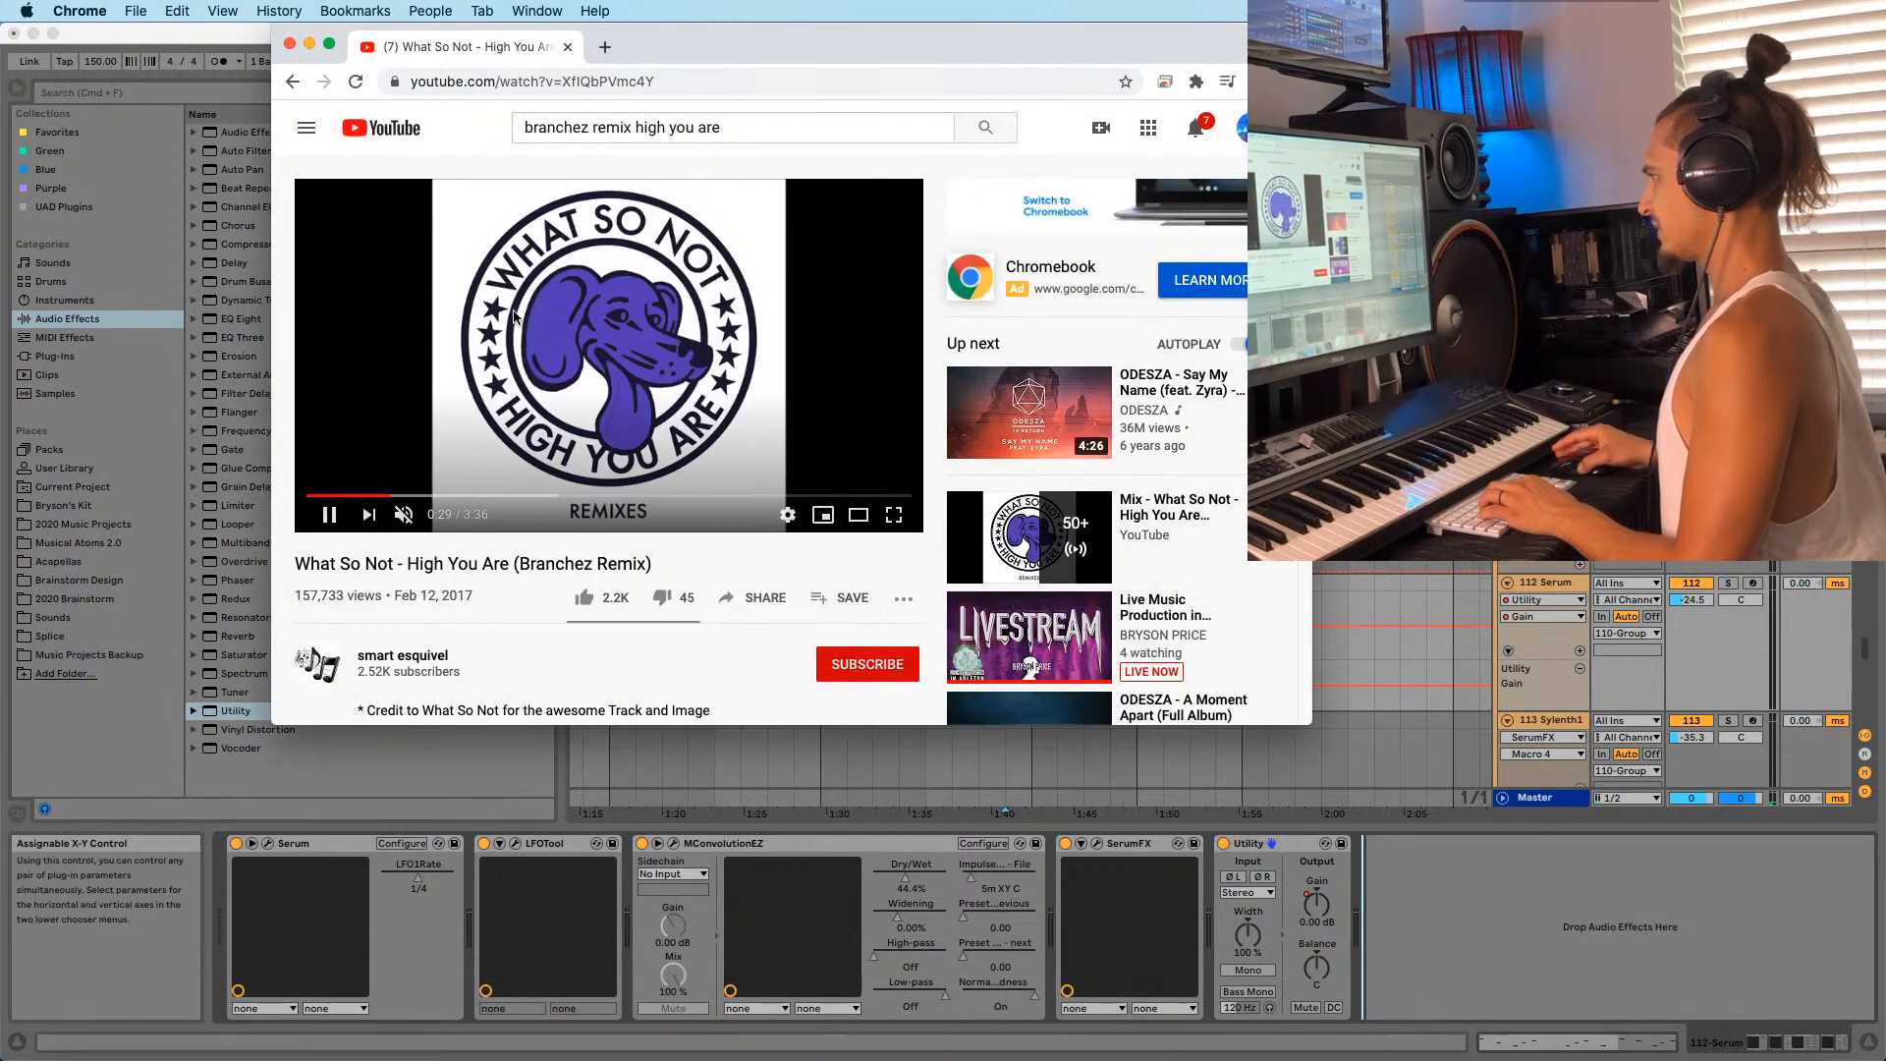
left_click(514, 316)
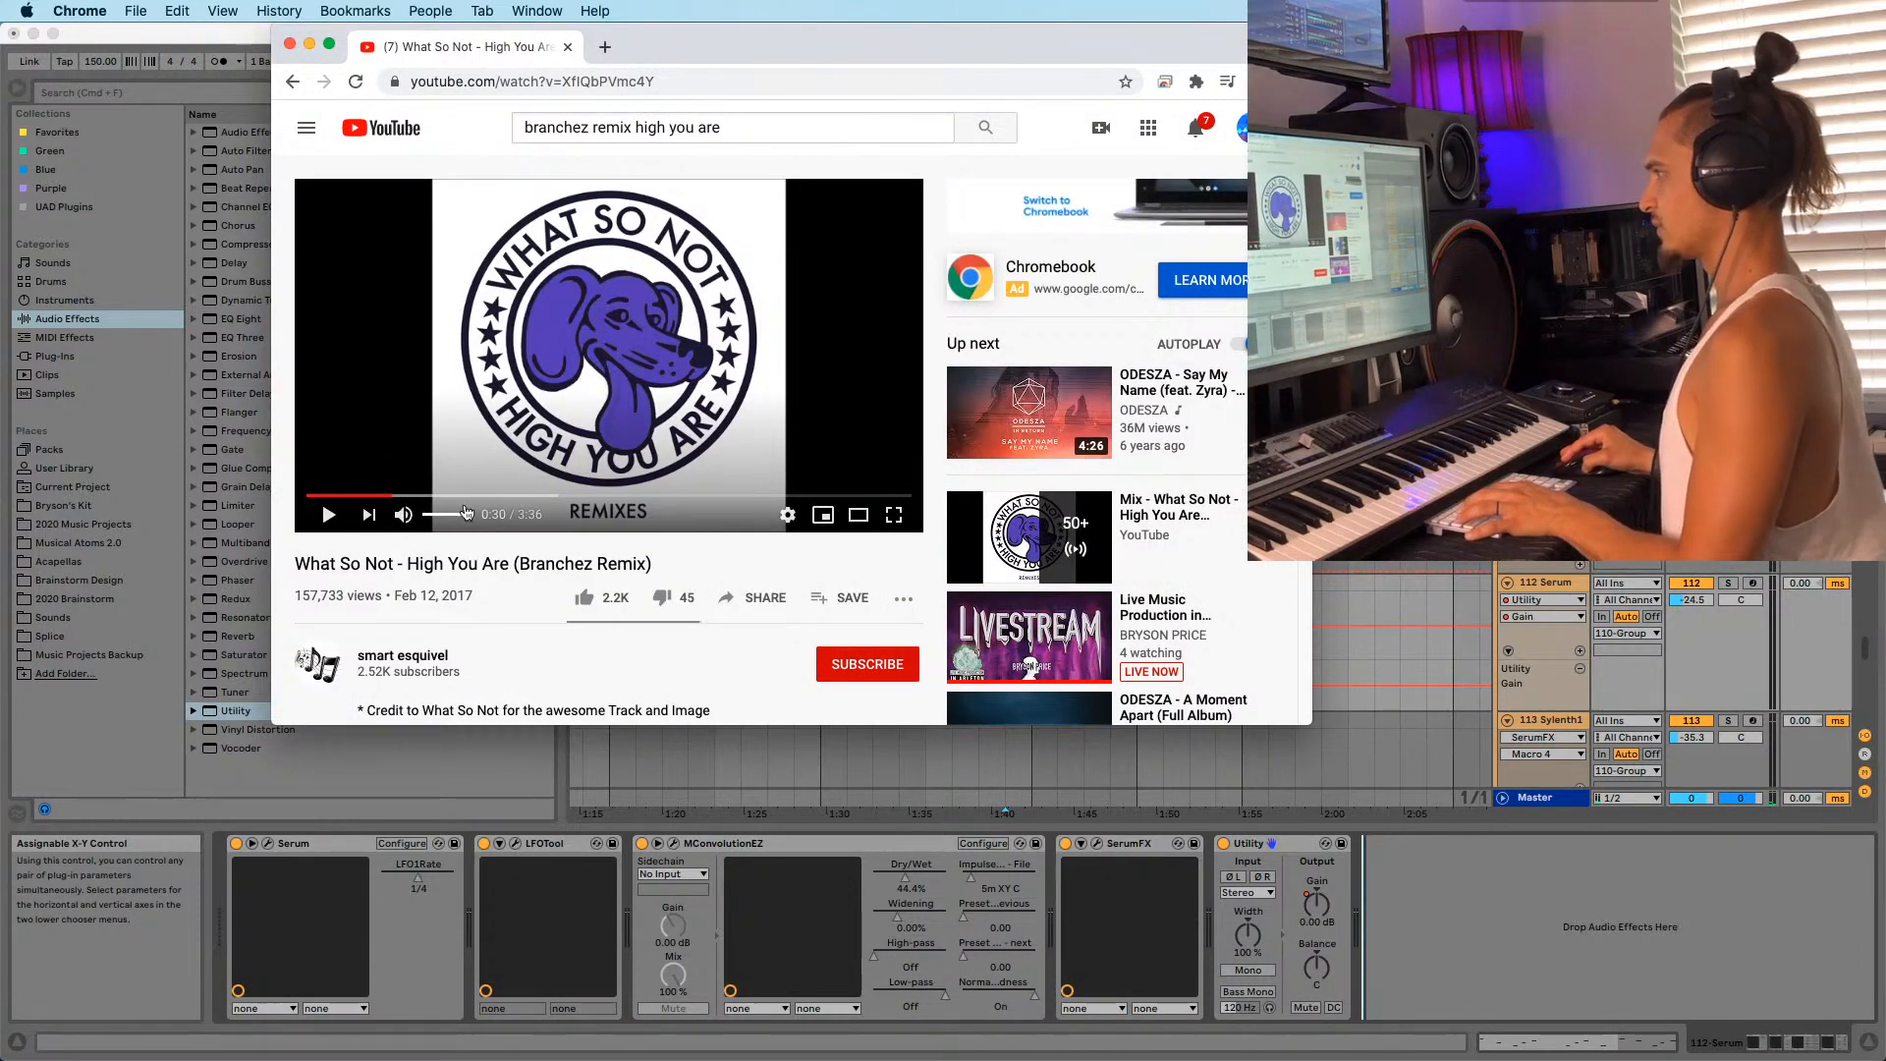
left_click(368, 514)
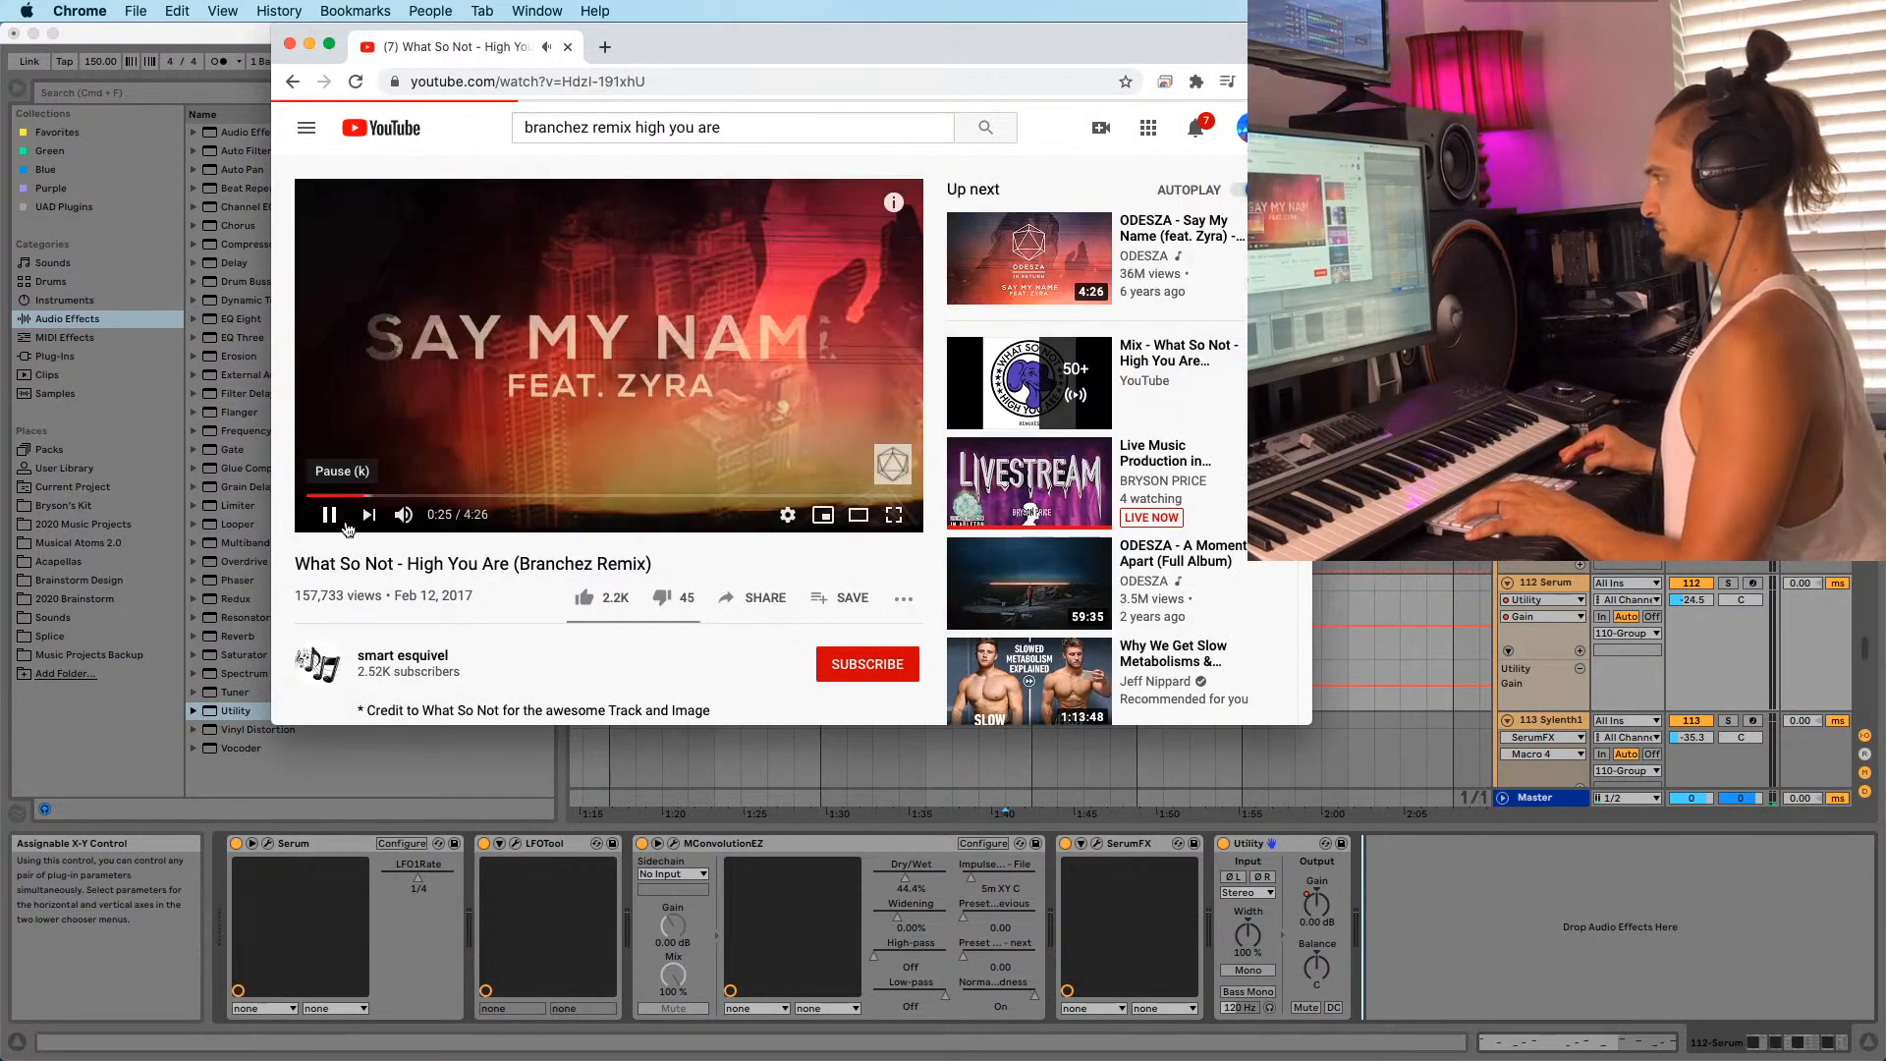
left_click(291, 81)
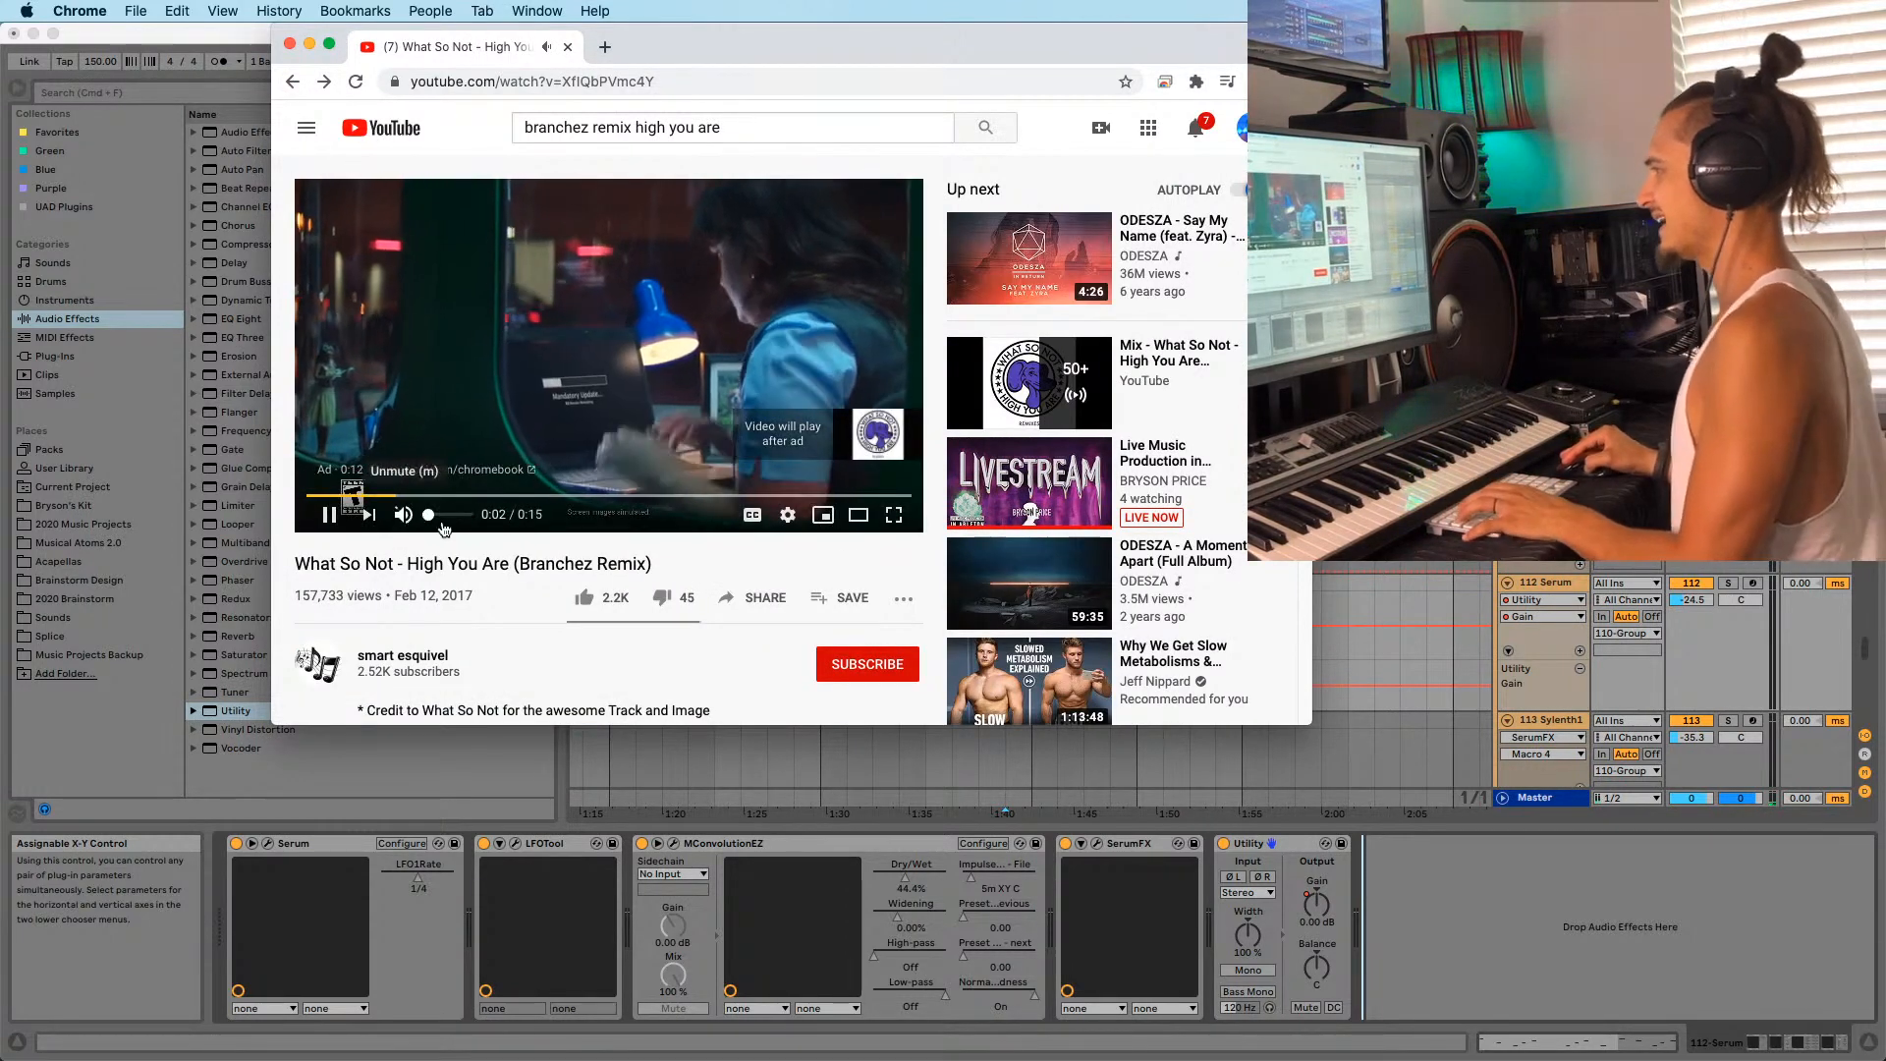
left_click(1513, 836)
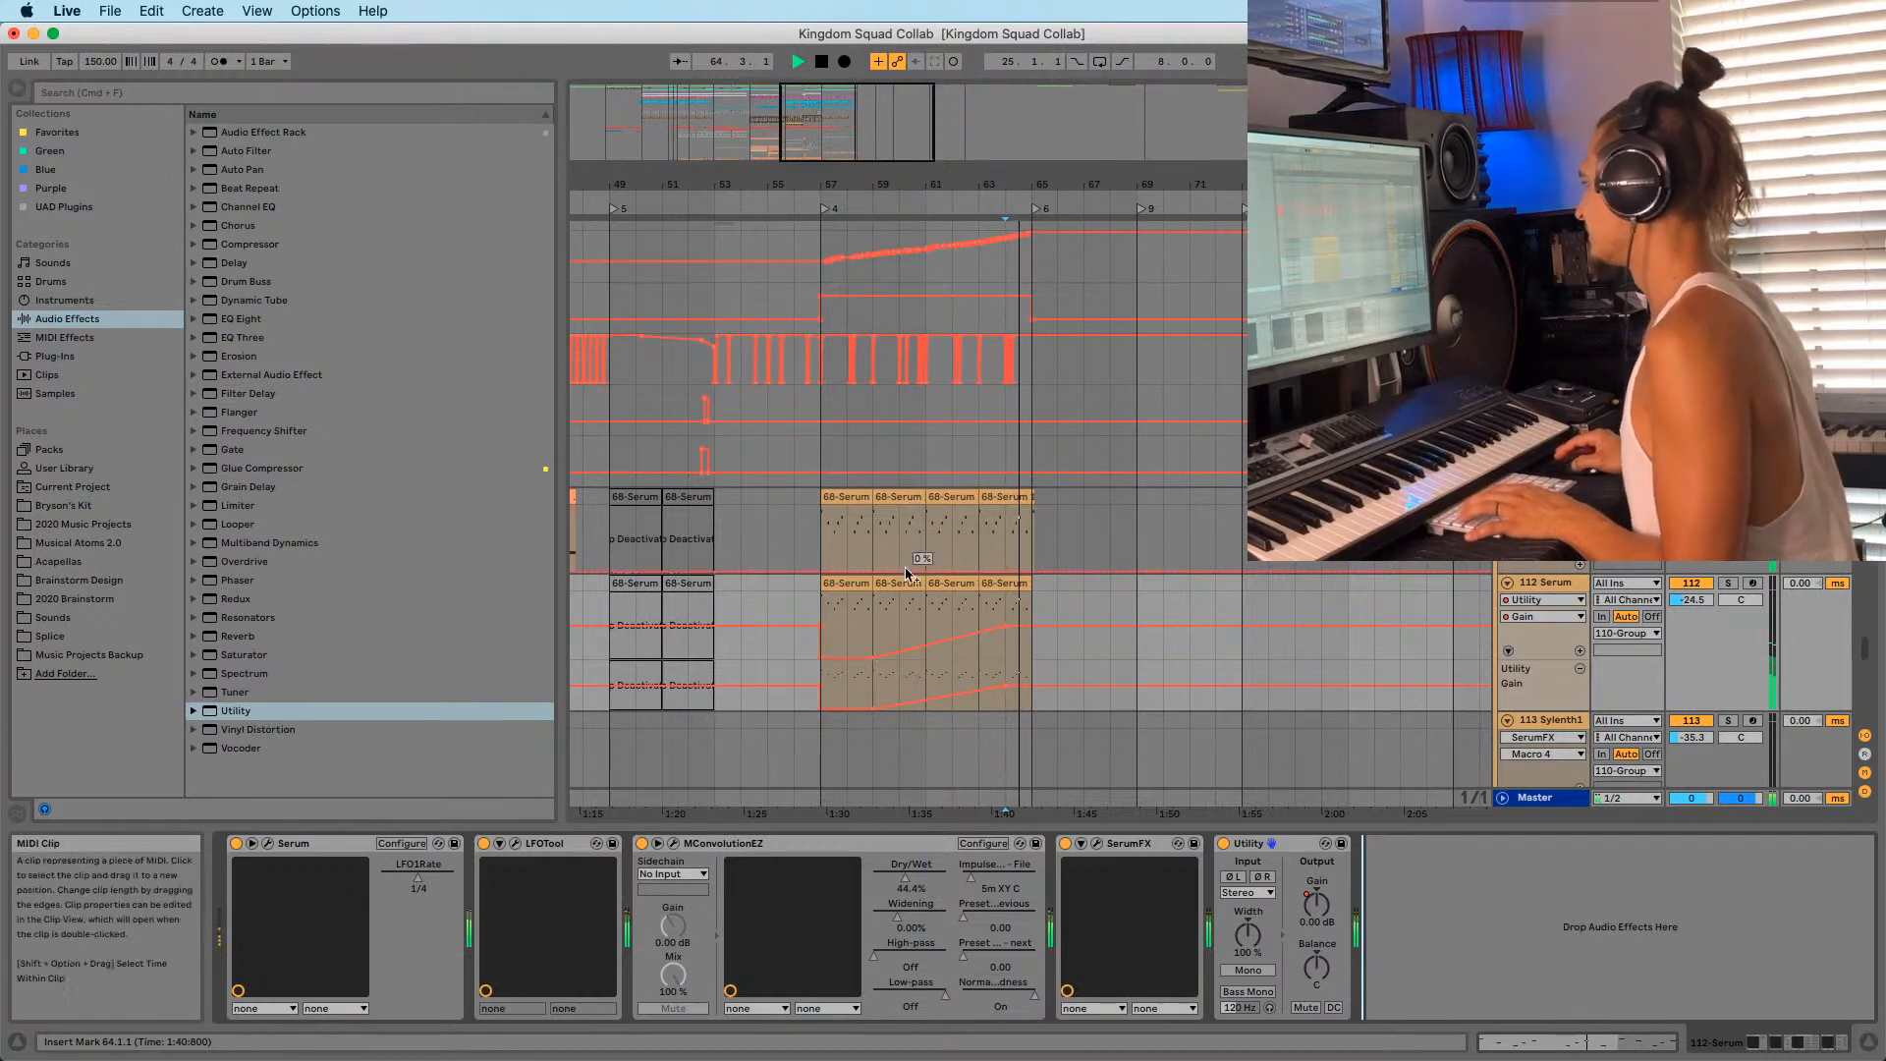
Play the build from the bar-57 clip, then stop with the start point at bar 59 on 111 Serum.
left_click(856, 502)
key("space")
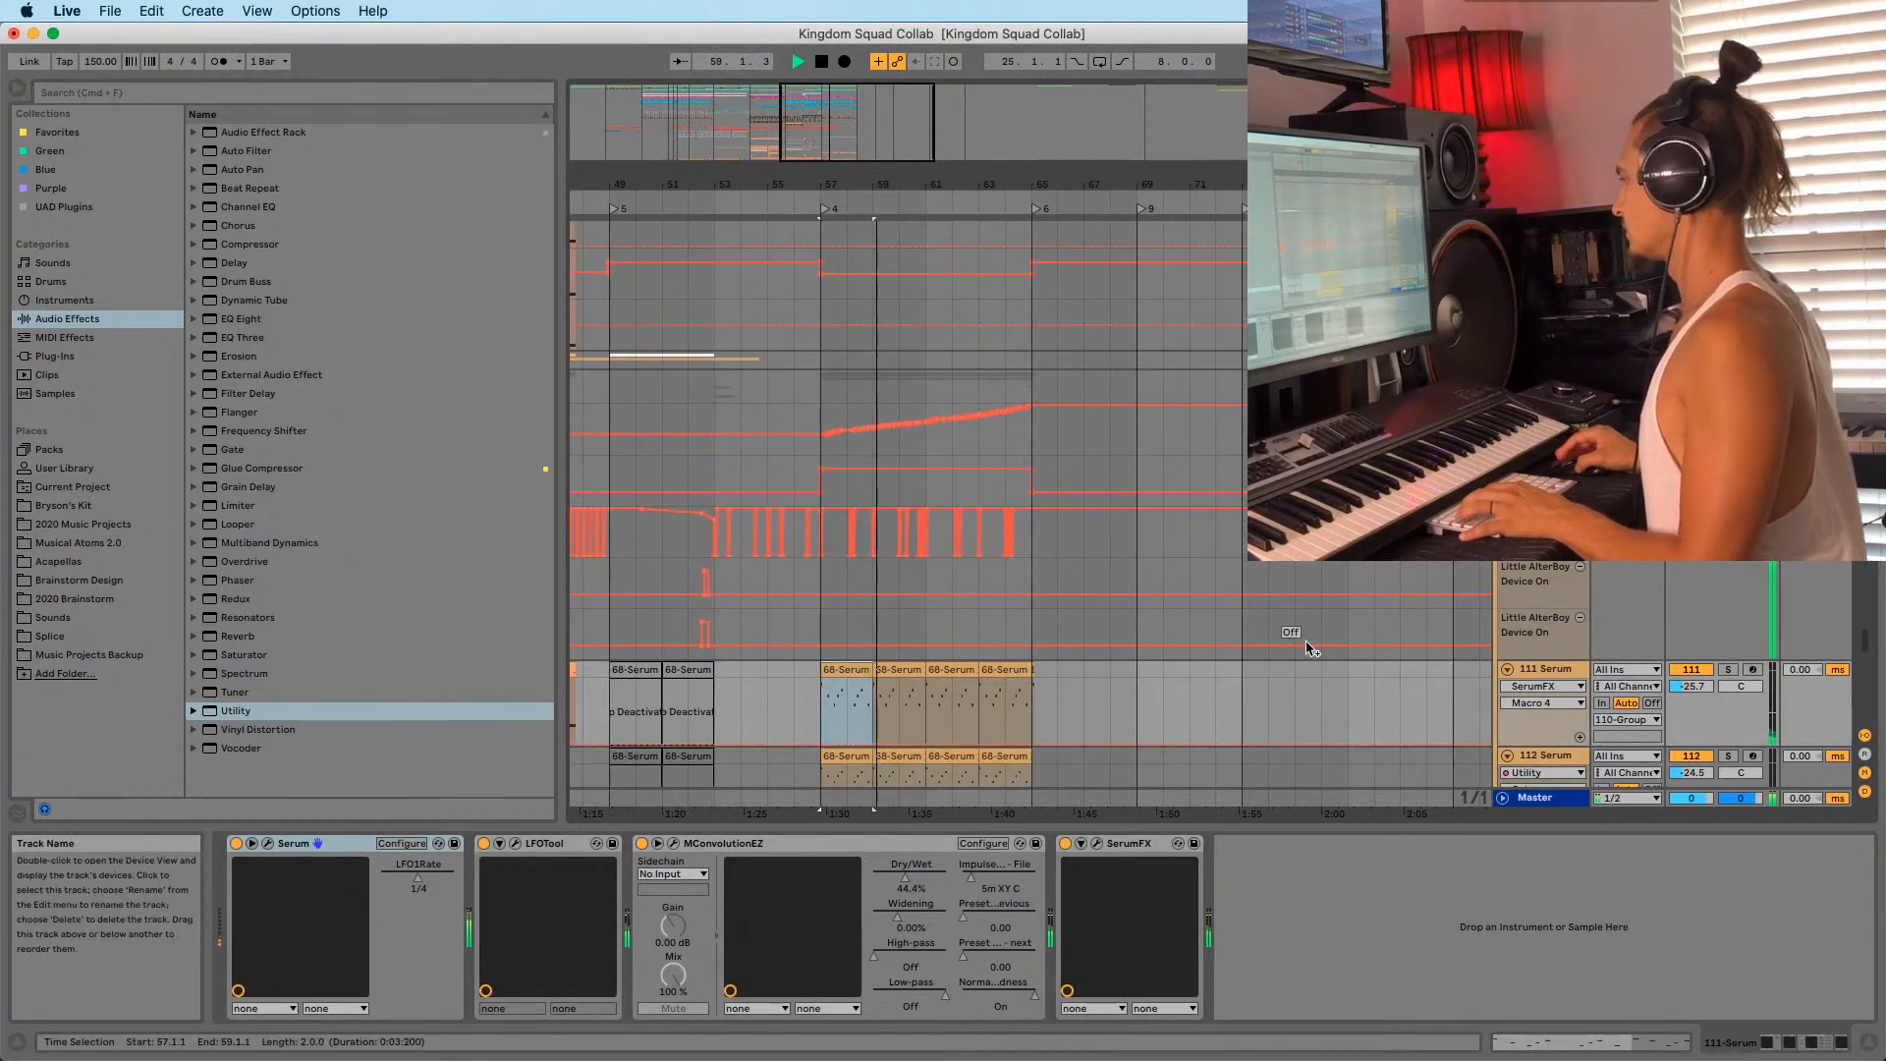
scroll(1287, 633, "up", 2)
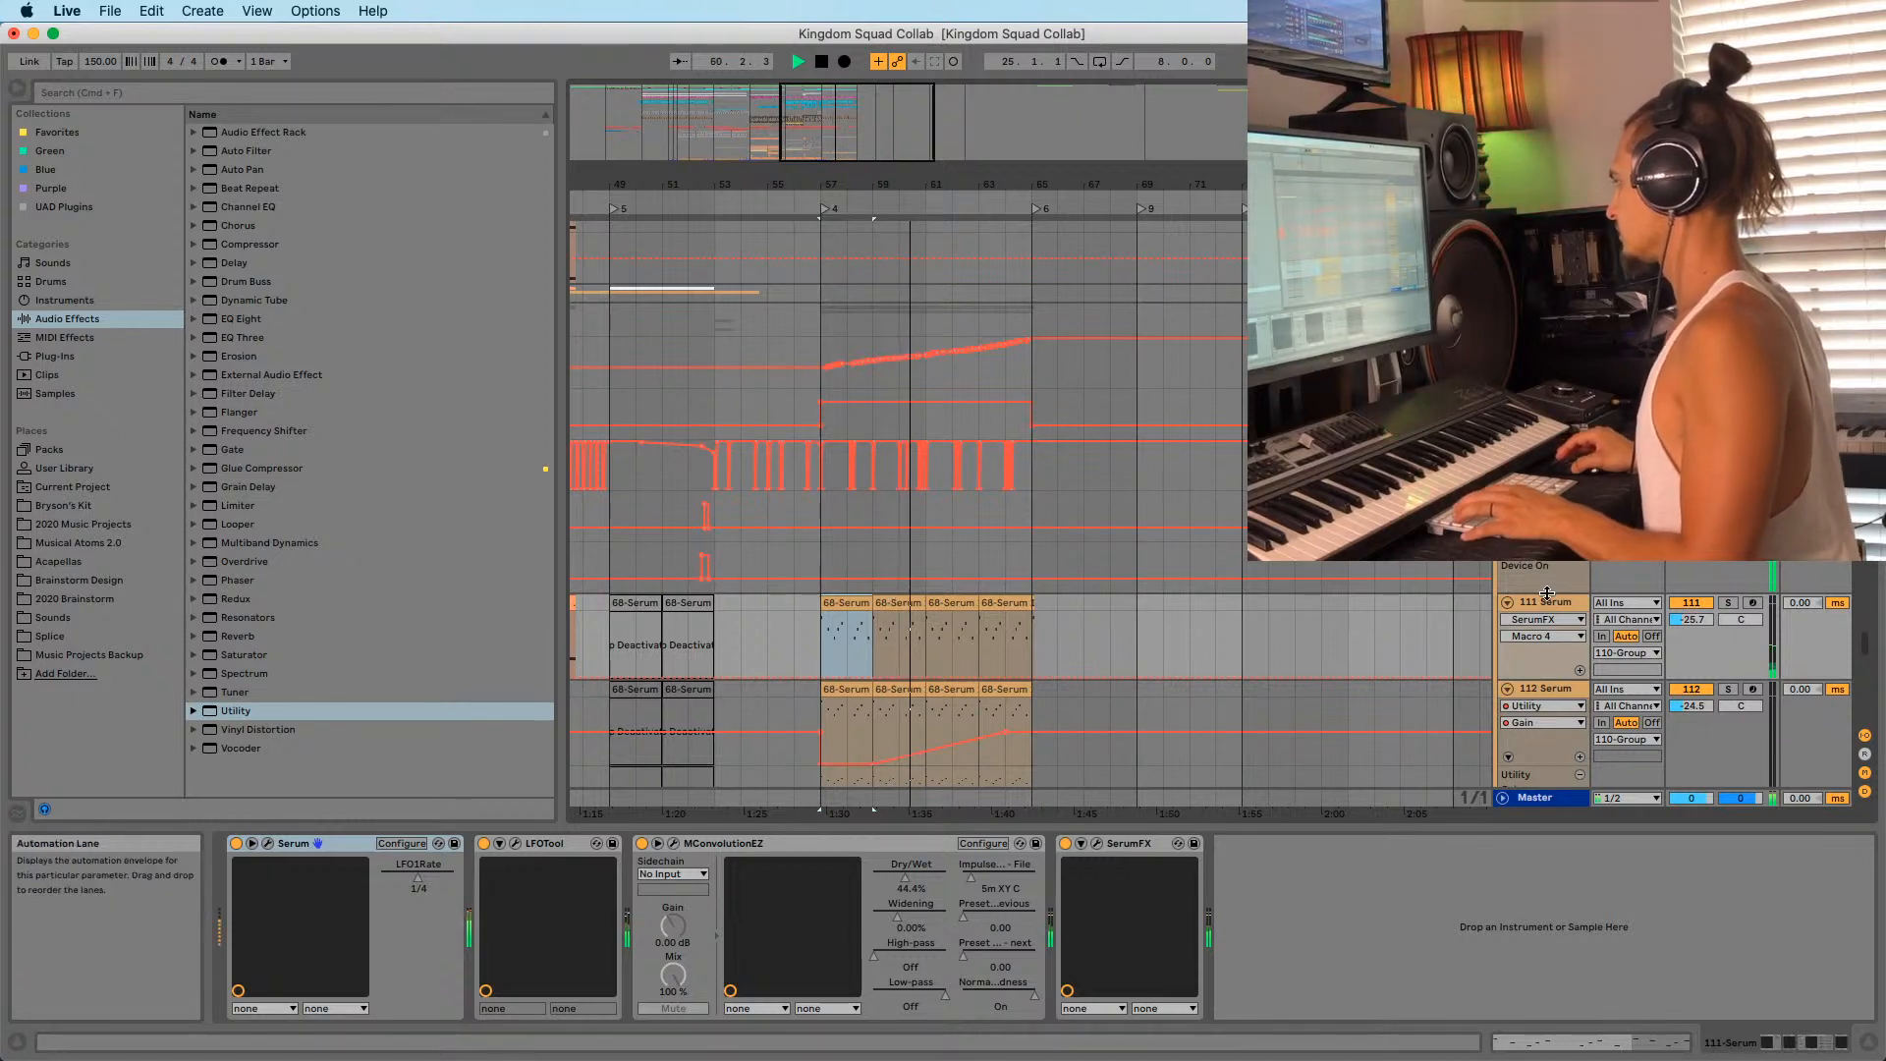
scroll(884, 757, "down", 2)
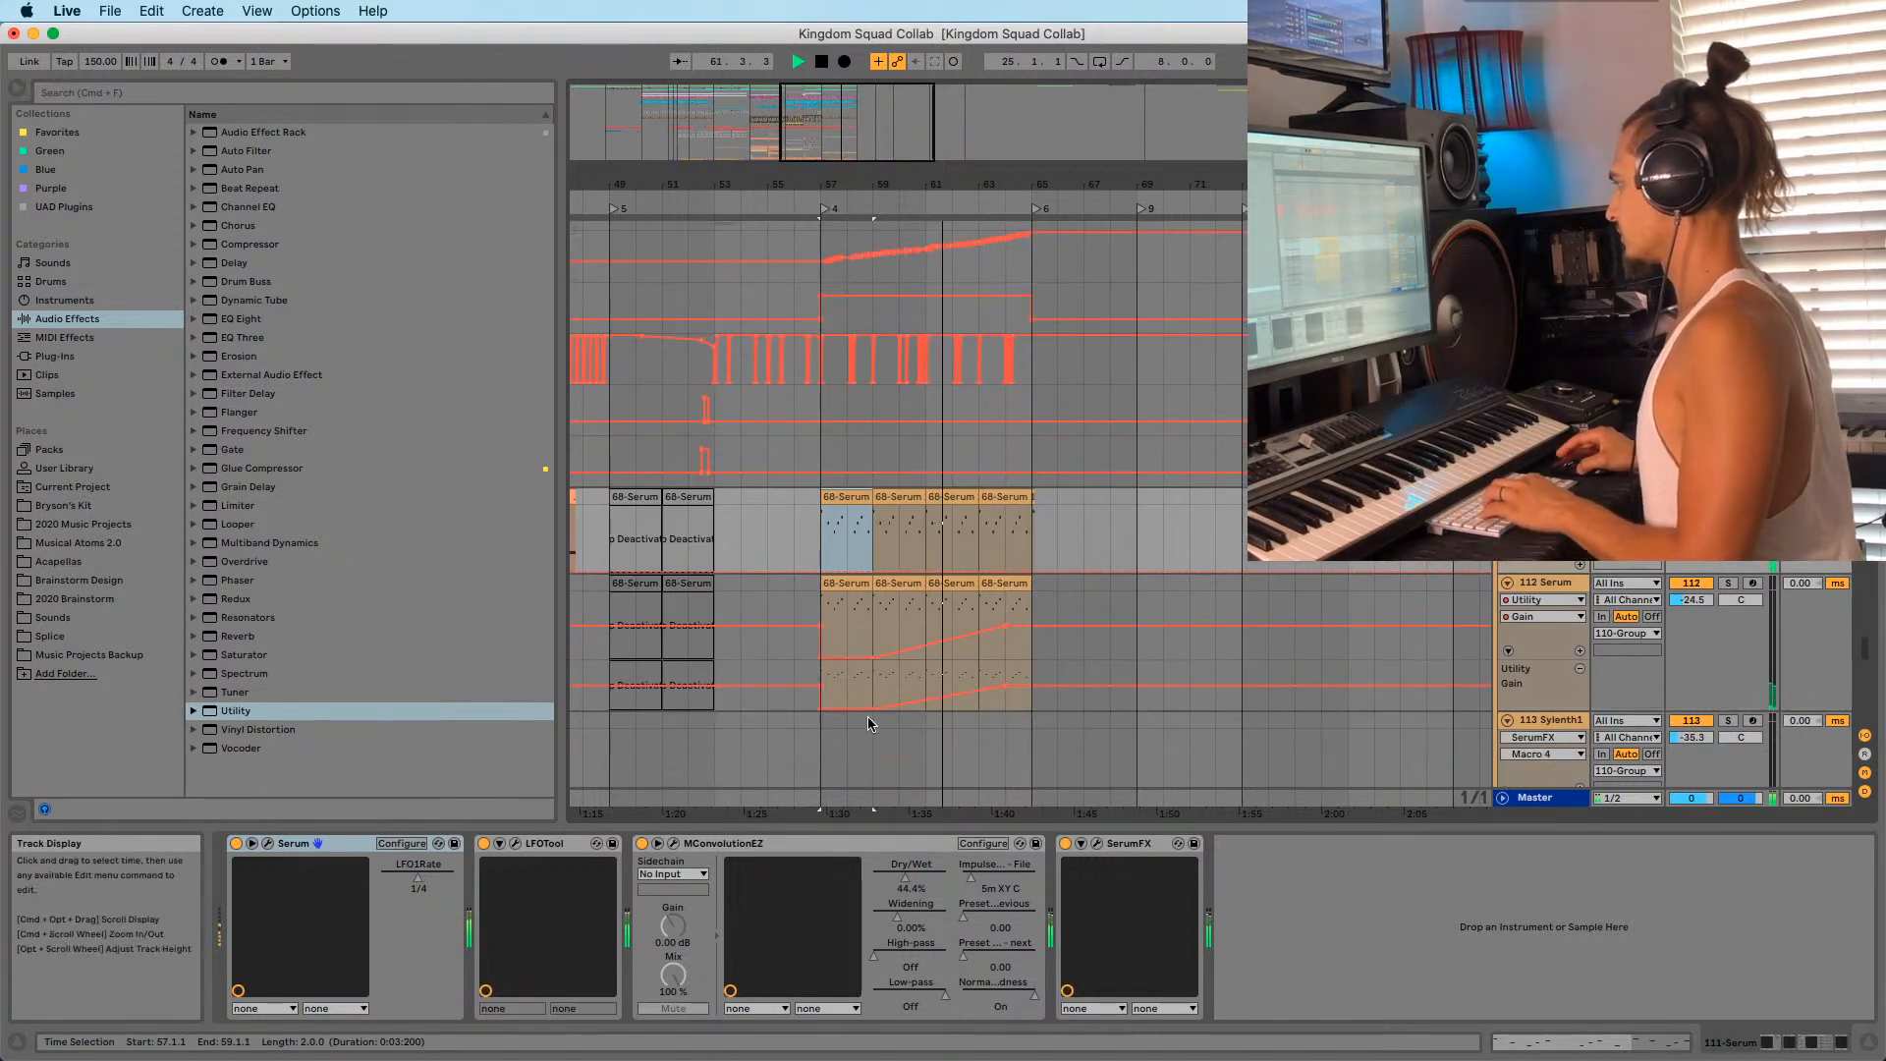
left_click(868, 708)
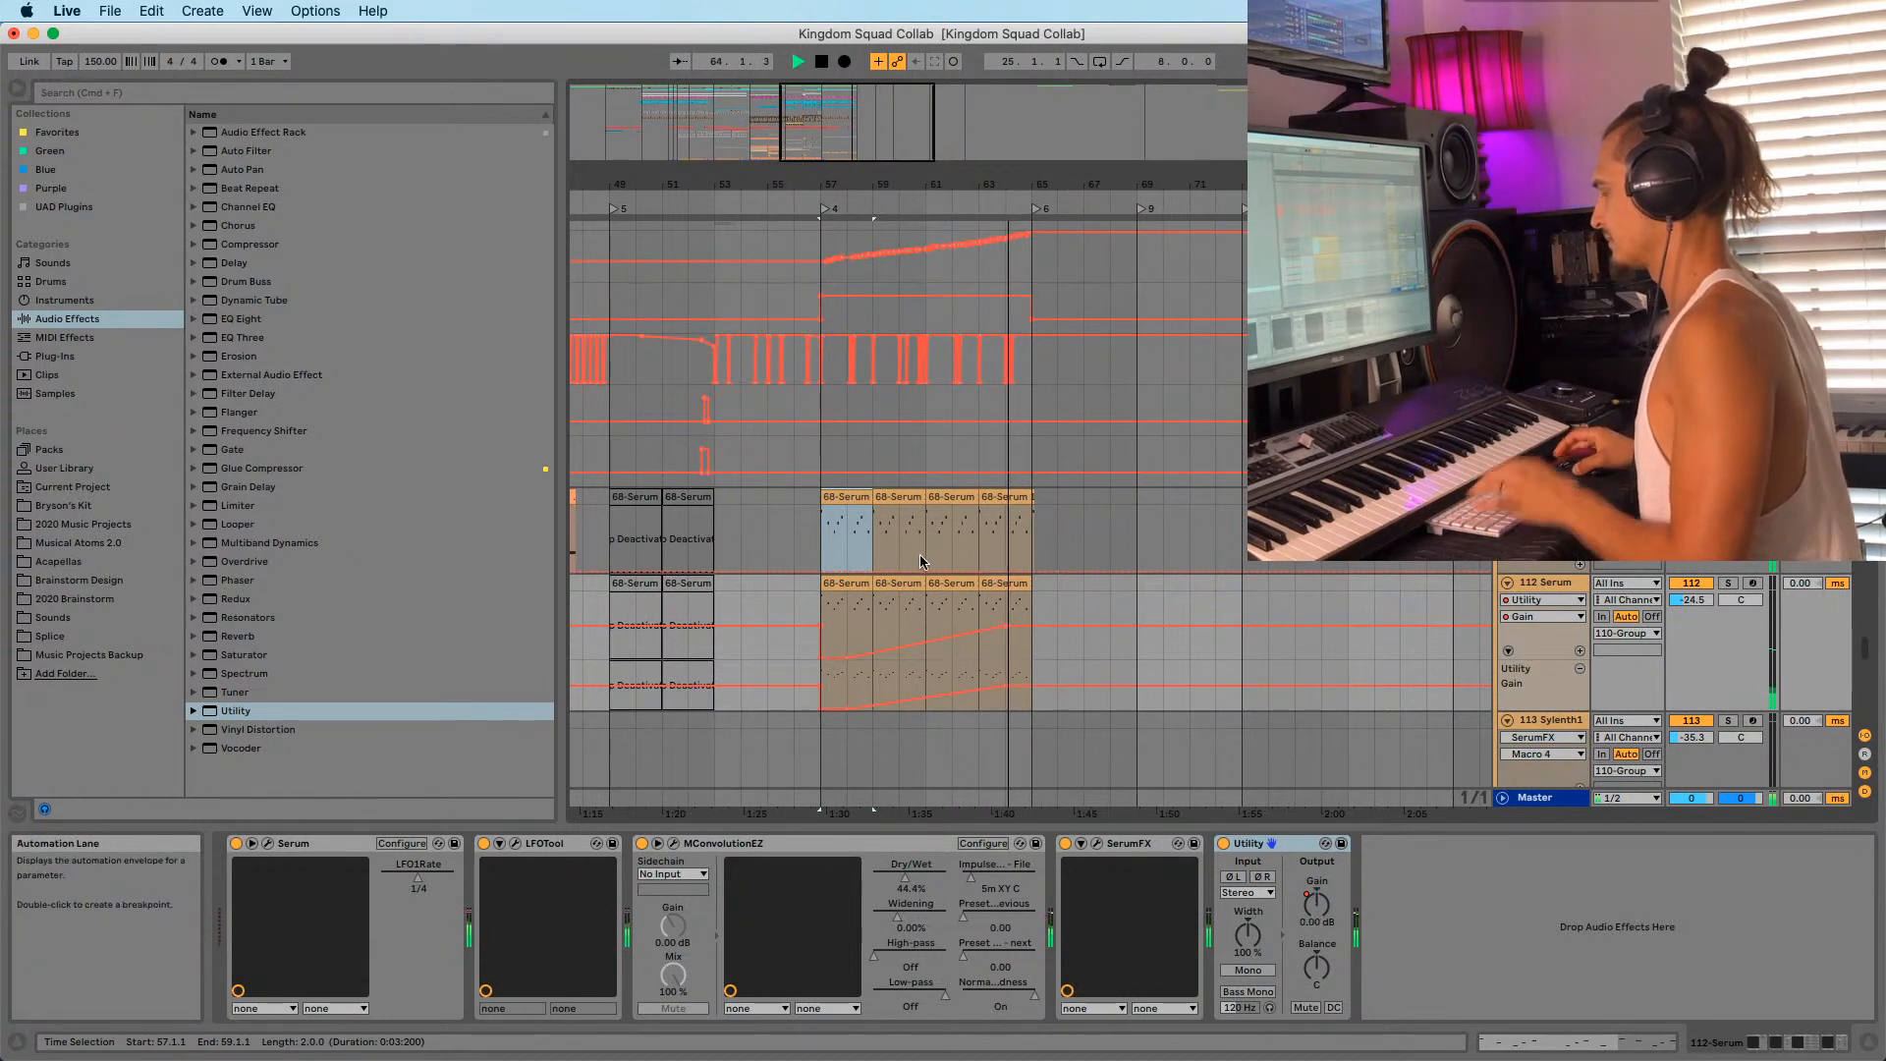
left_click(872, 540)
key("space")
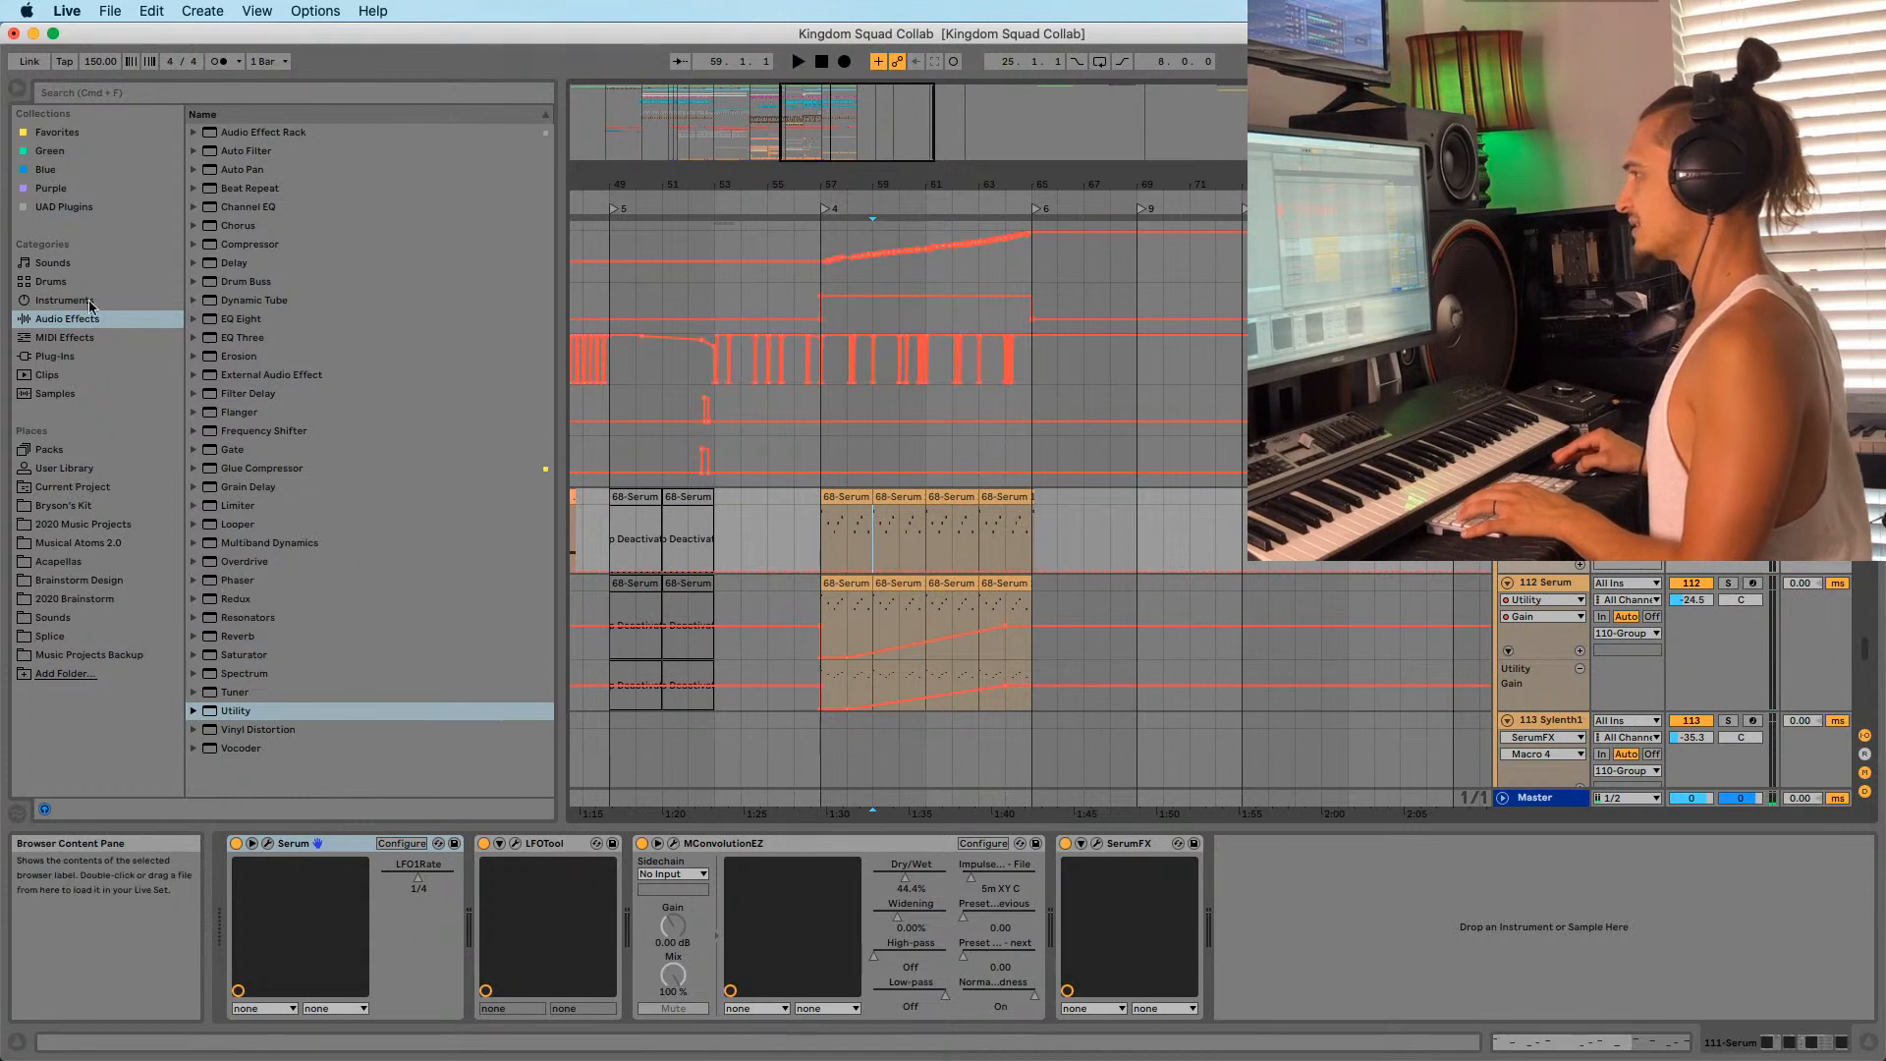
Add EchoBoy from Favorites after SerumFX on 111 Serum and audition it soloed.
left_click(57, 131)
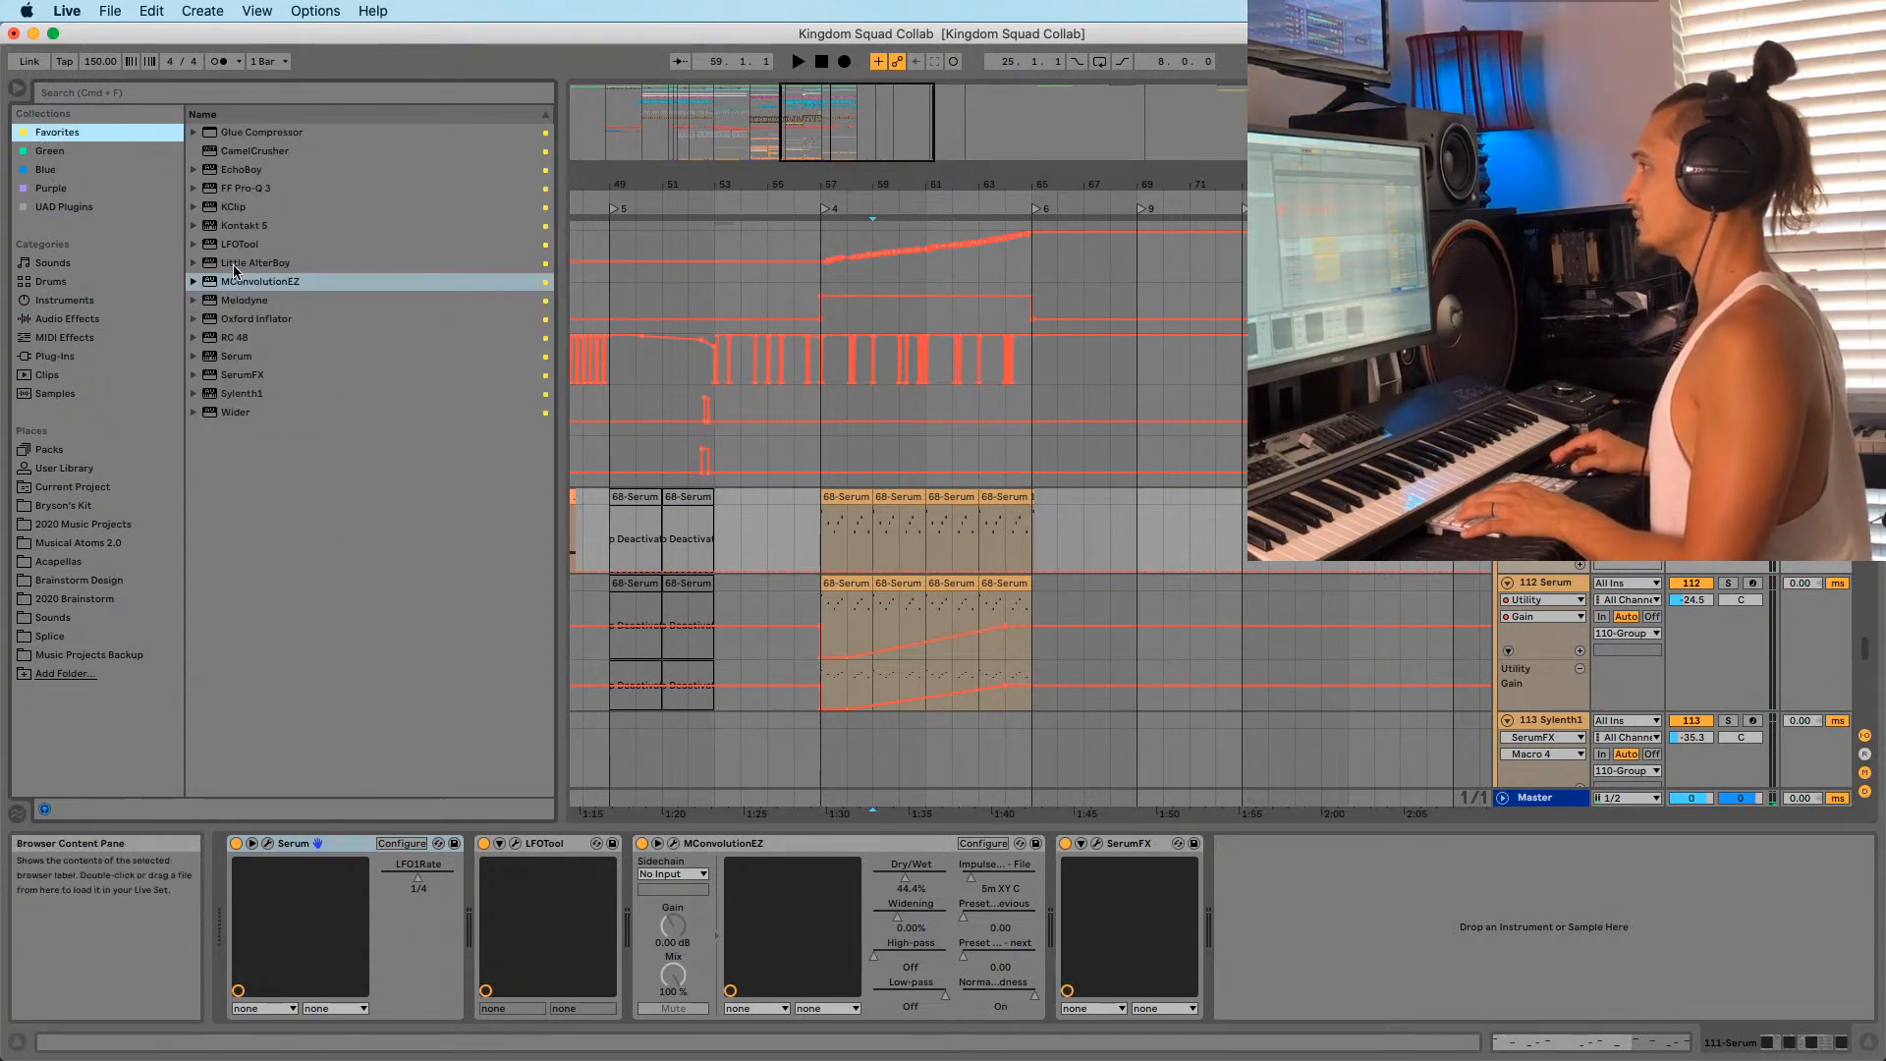
left_click_drag(241, 169, 1292, 972)
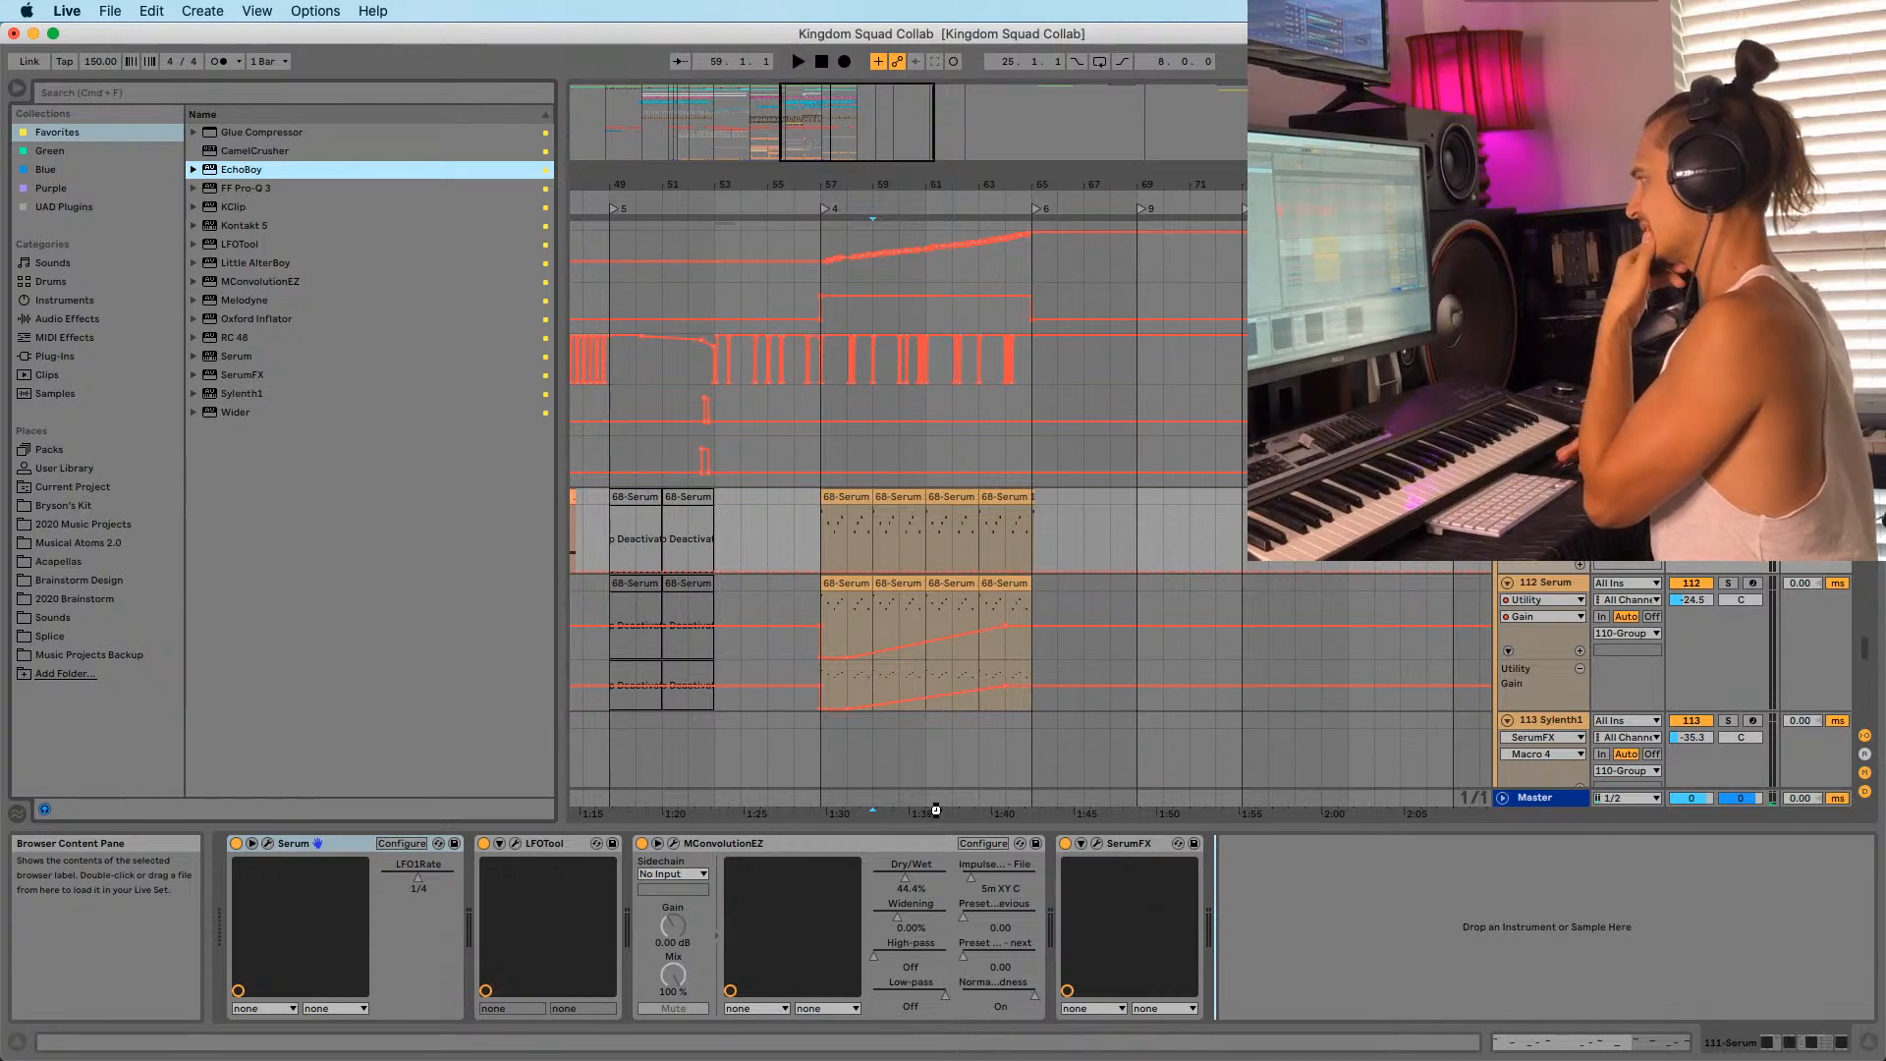
left_click_drag(1291, 972, 1291, 973)
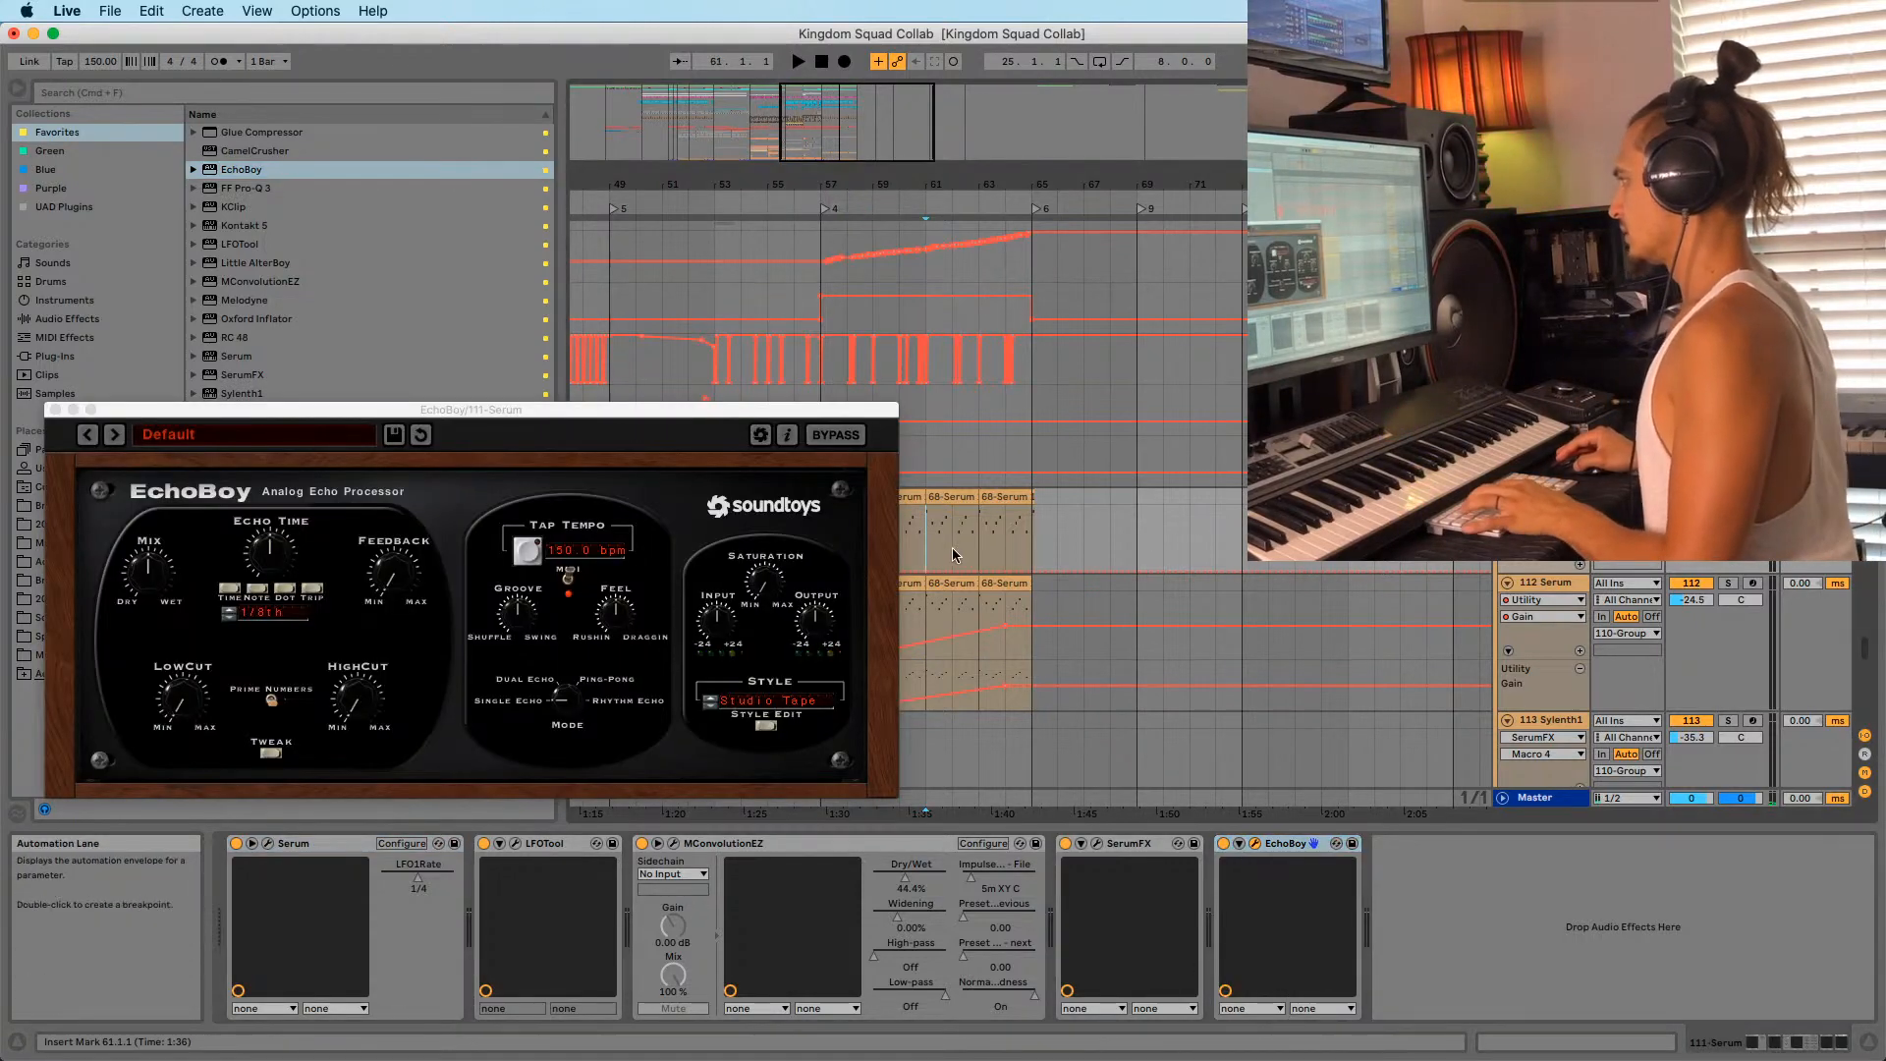
left_click(1728, 497)
key("space")
Set EchoBoy's Echo Time to 1/4 note and record a rising Mix automation ramp.
left_click_drag(149, 572, 149, 562)
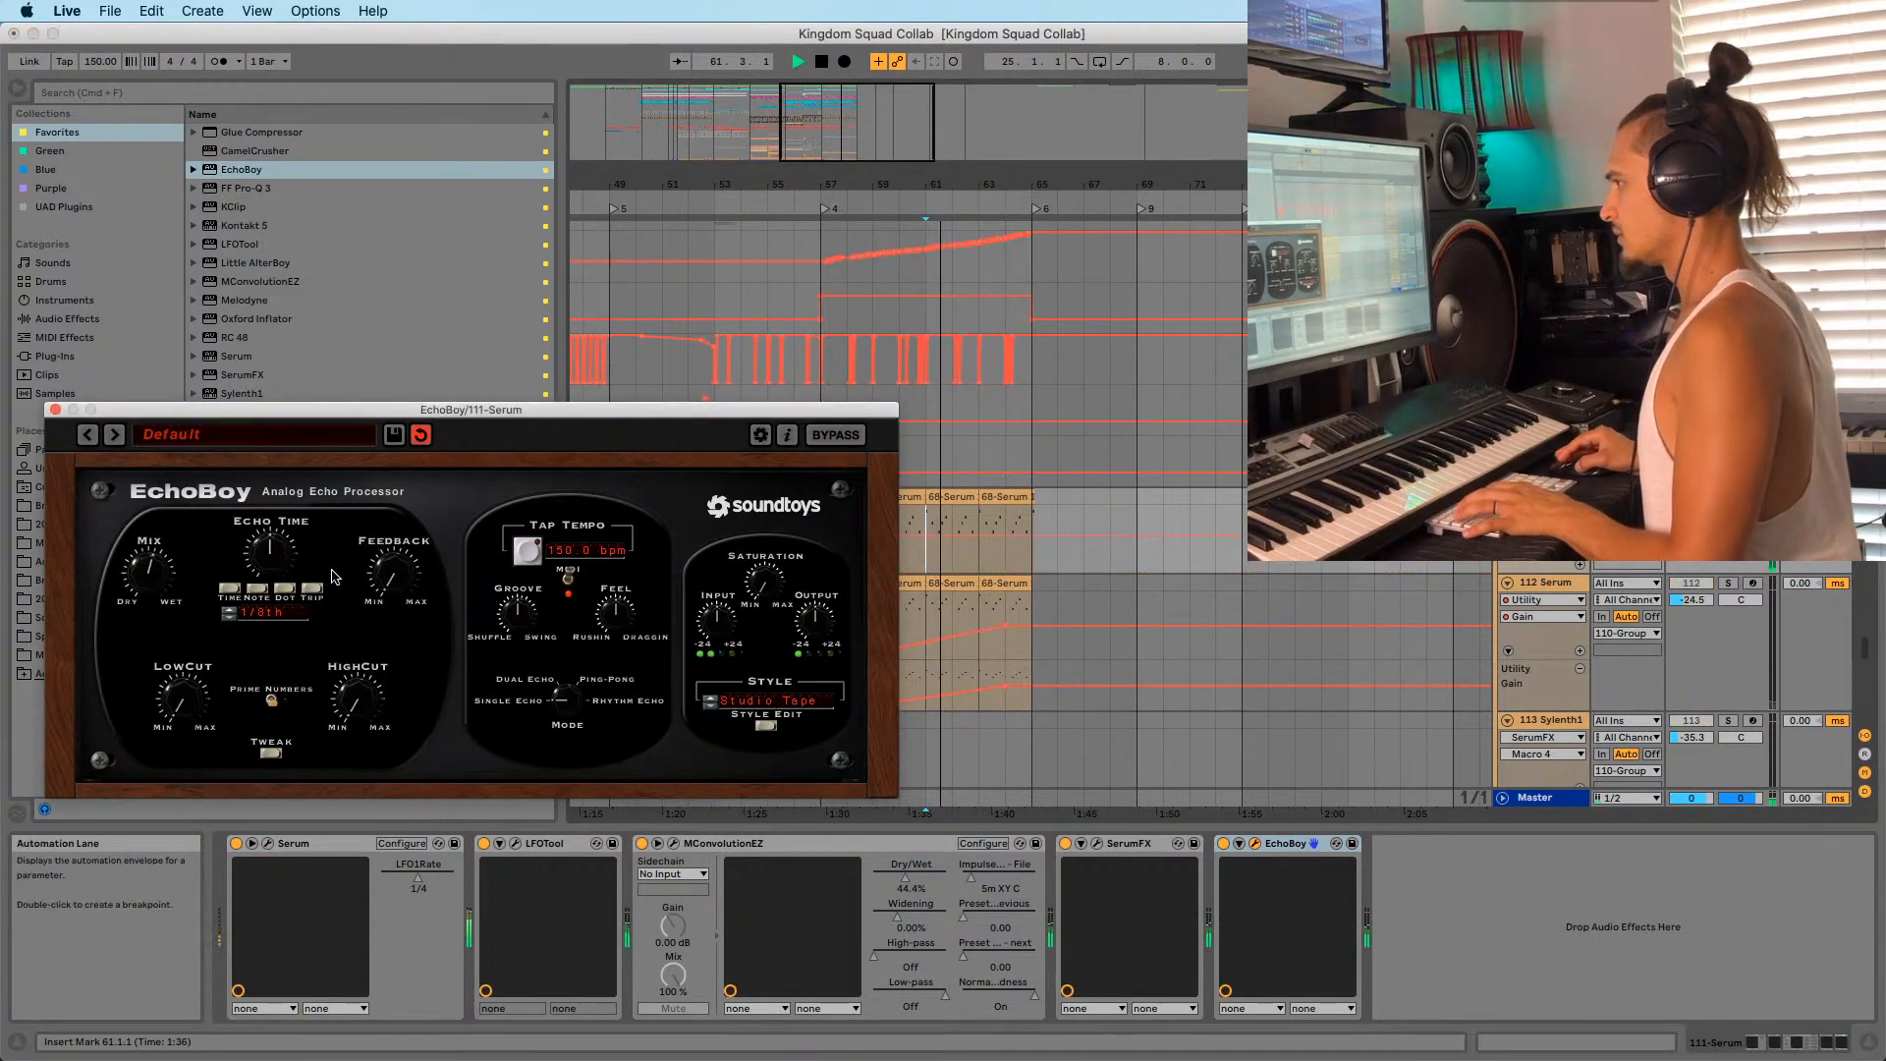
mouse_move(279, 575)
left_mouse_down()
mouse_move(292, 562)
mouse_move(276, 565)
left_mouse_up()
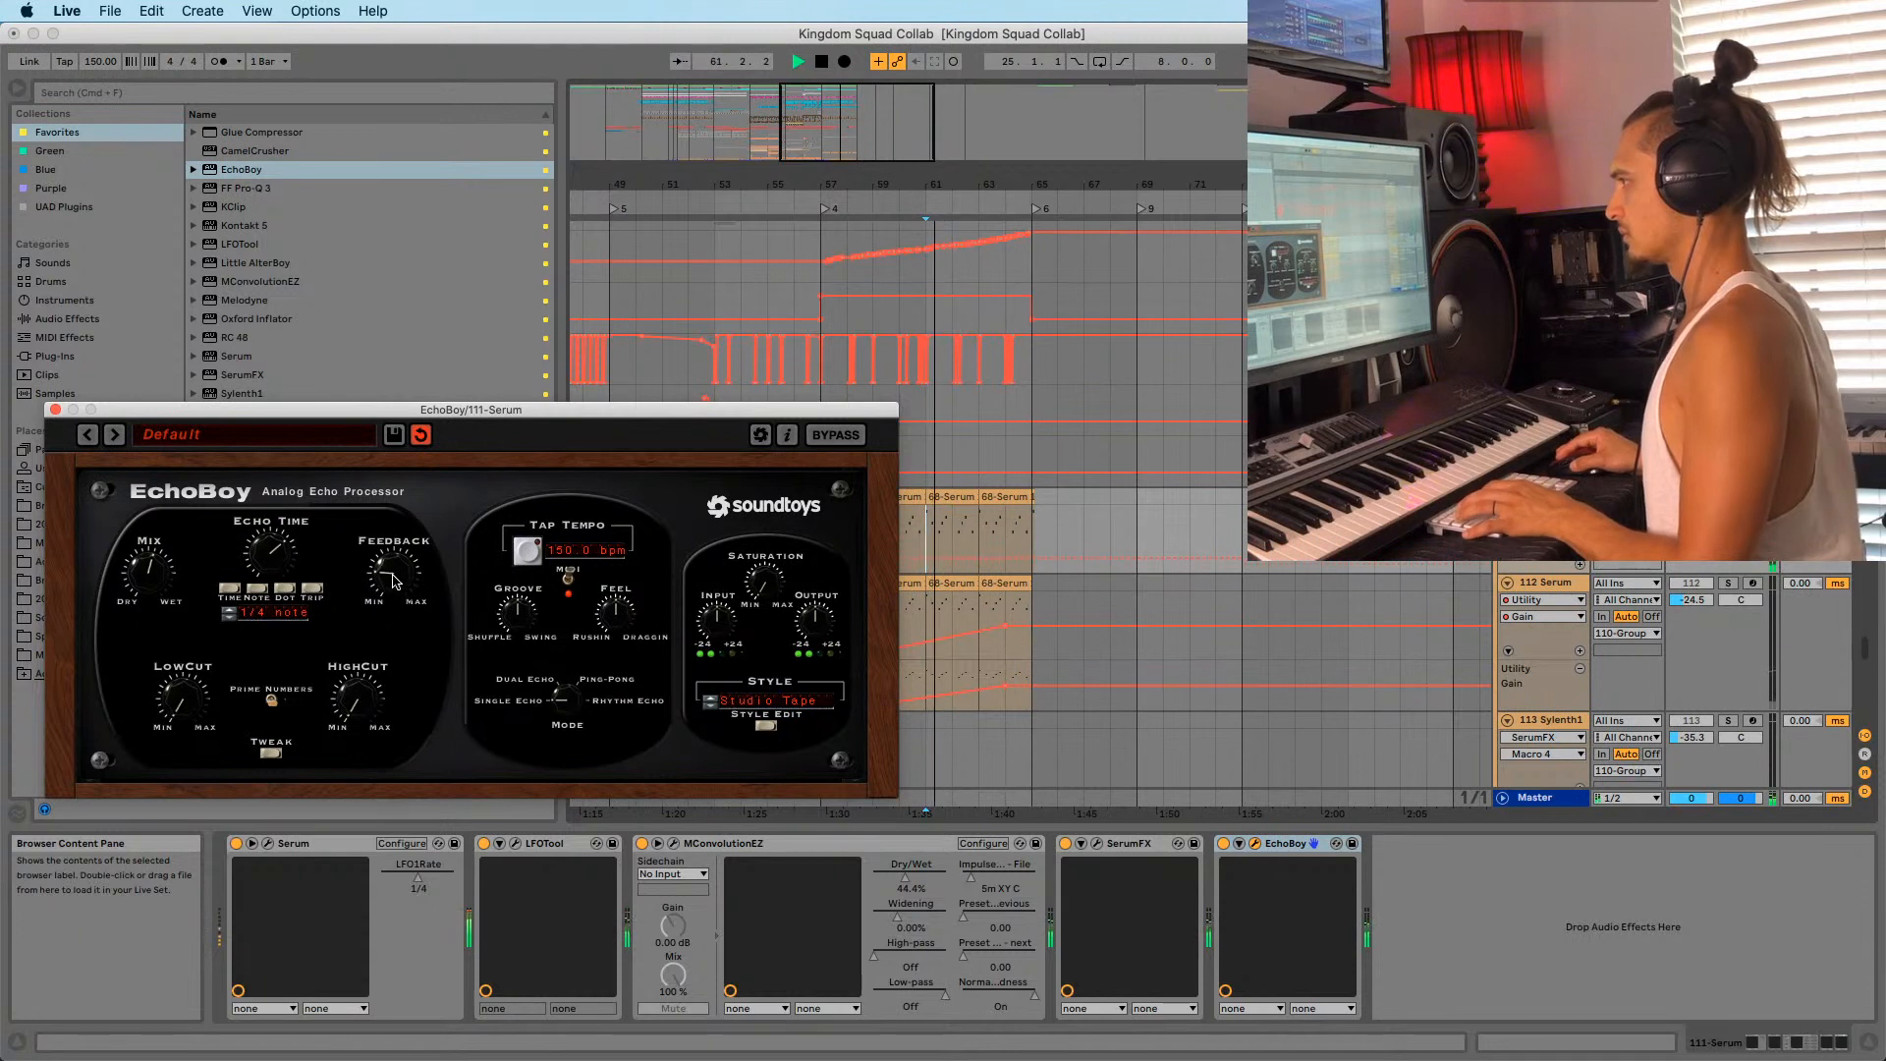
key("F9")
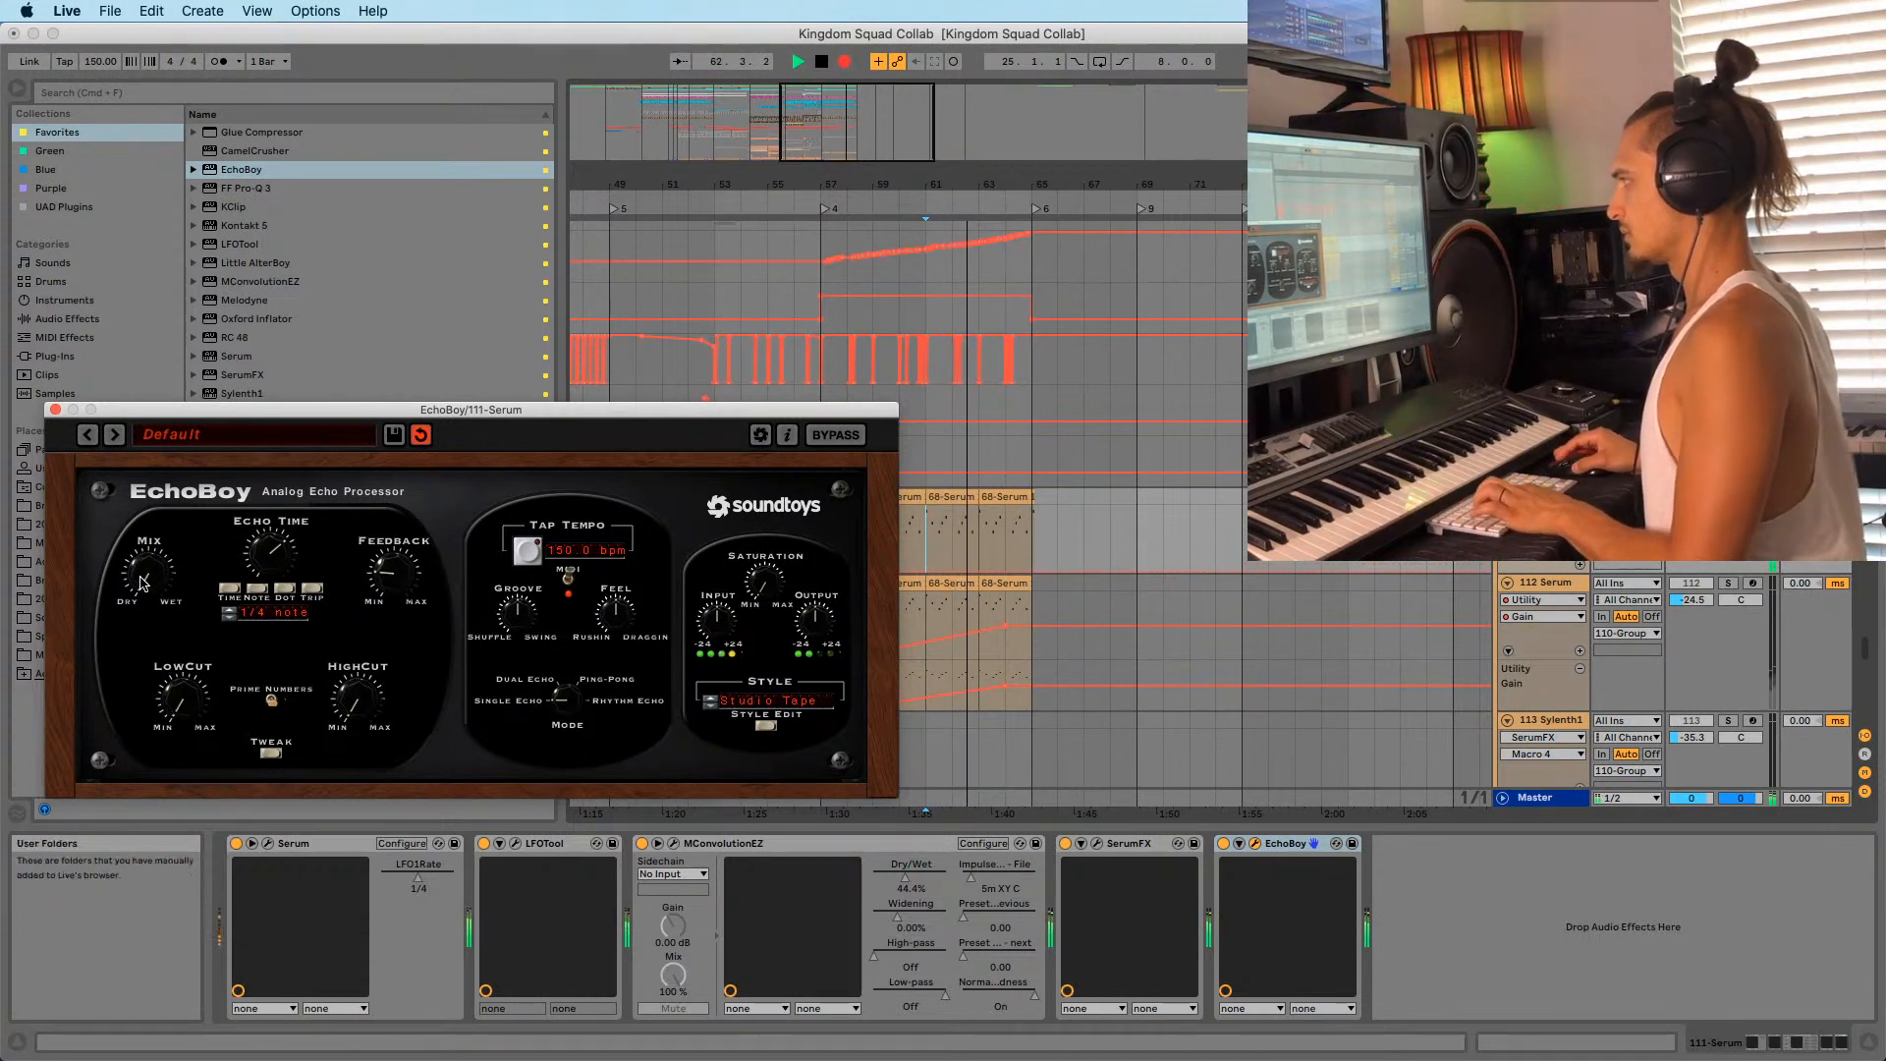
left_click_drag(140, 519, 134, 464)
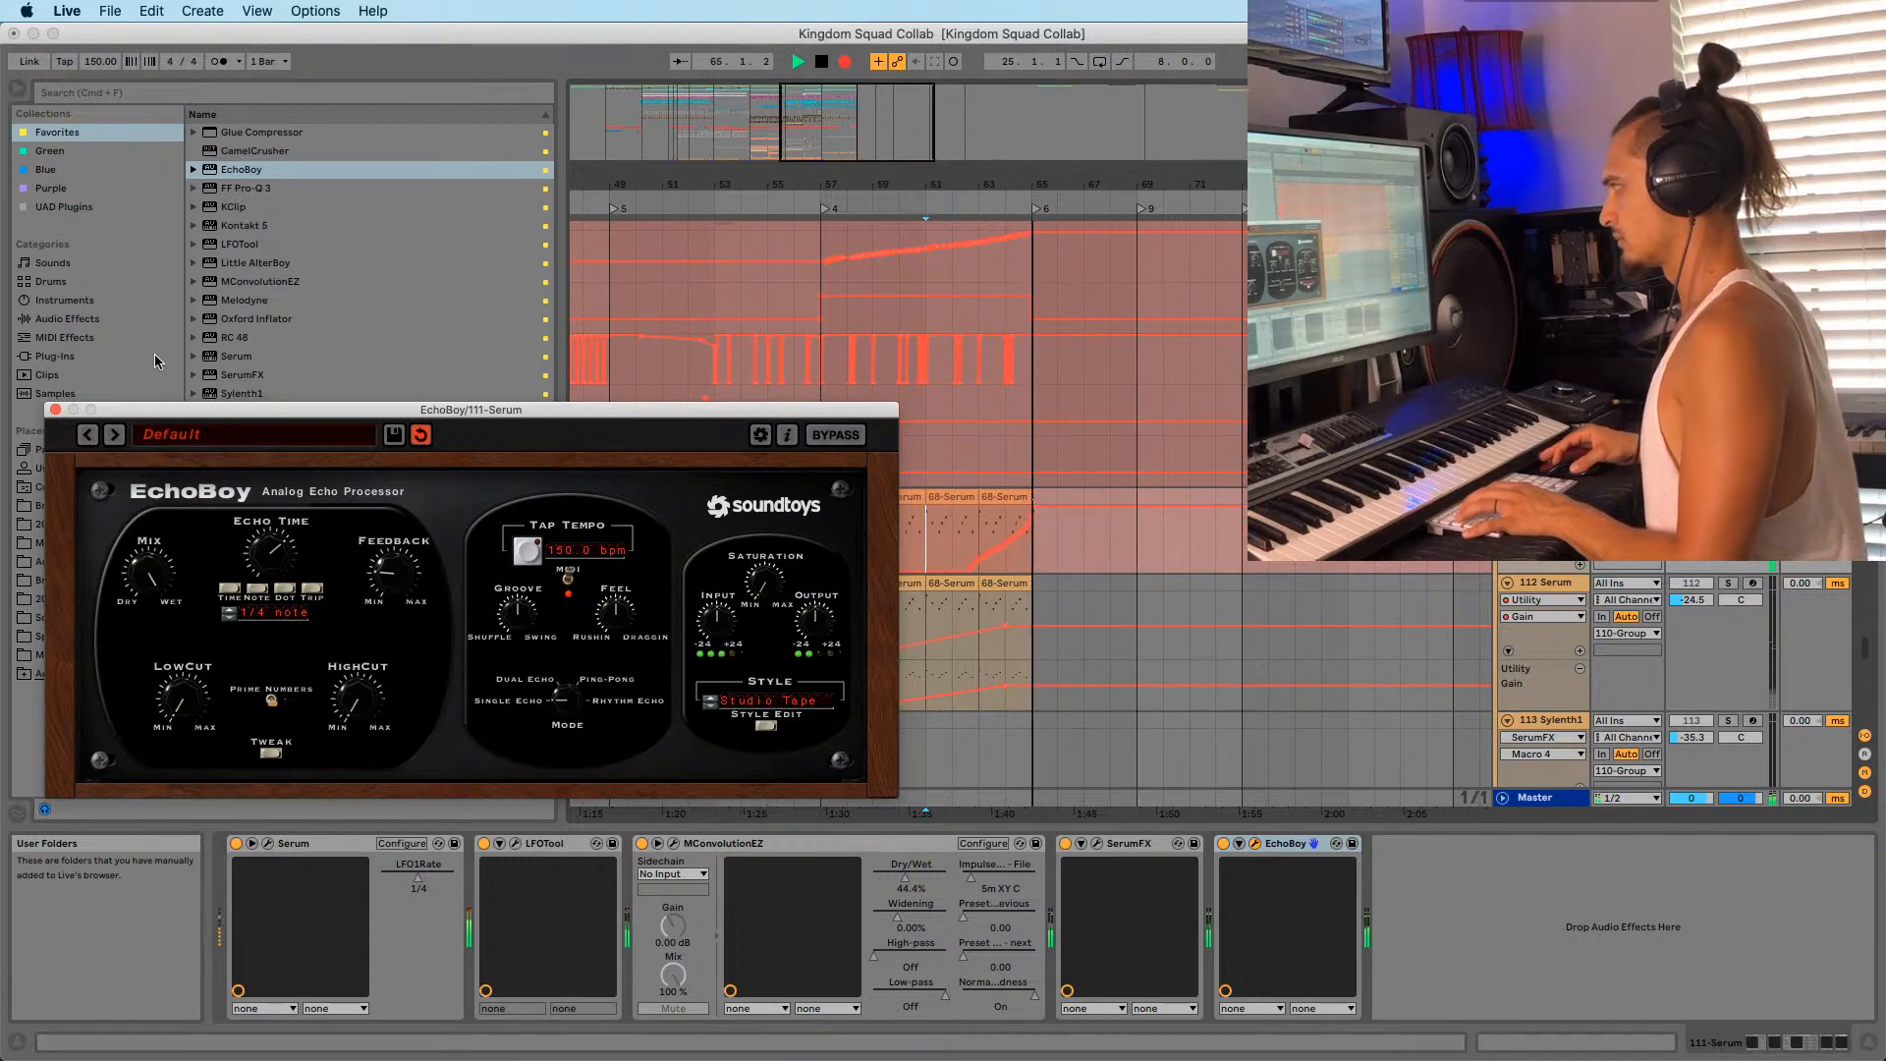
key("space")
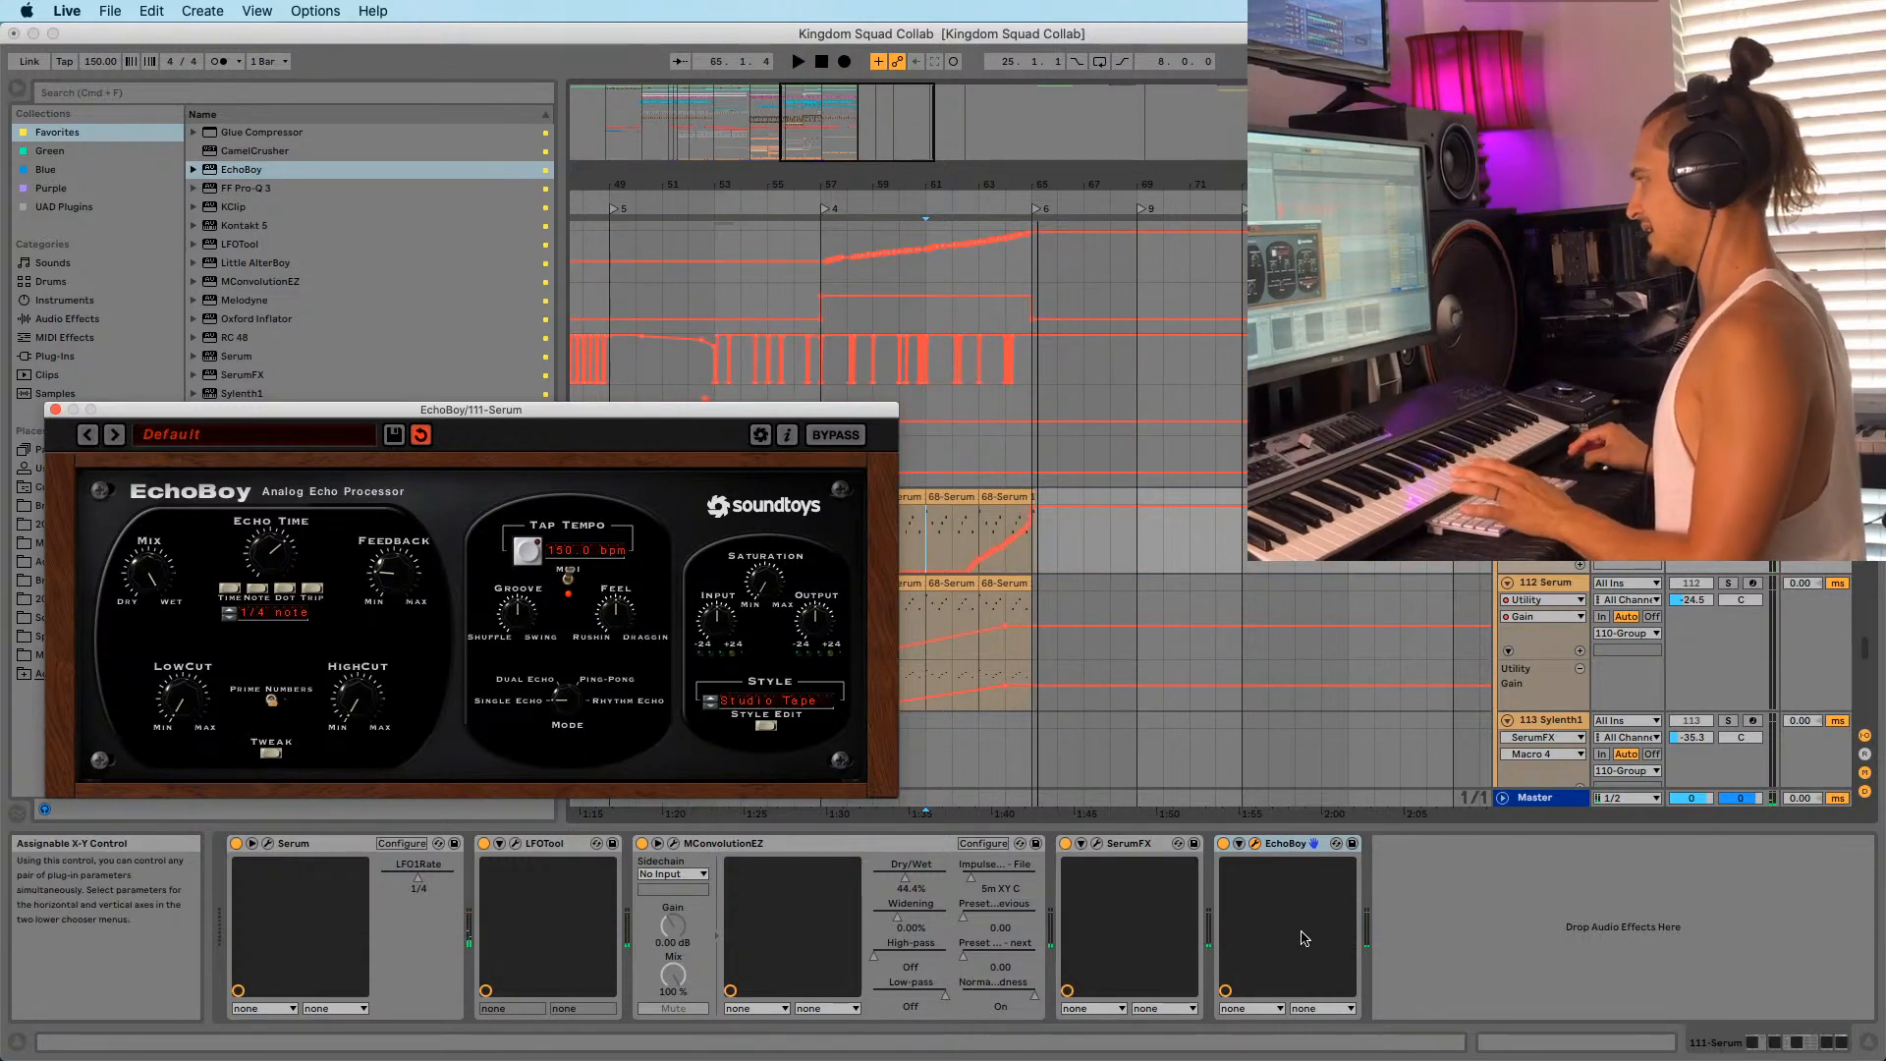
Show EchoBoy's Mix automation in its own lane and pull the envelope down over bars 64–68.
left_click(1239, 847)
right_click(1436, 882)
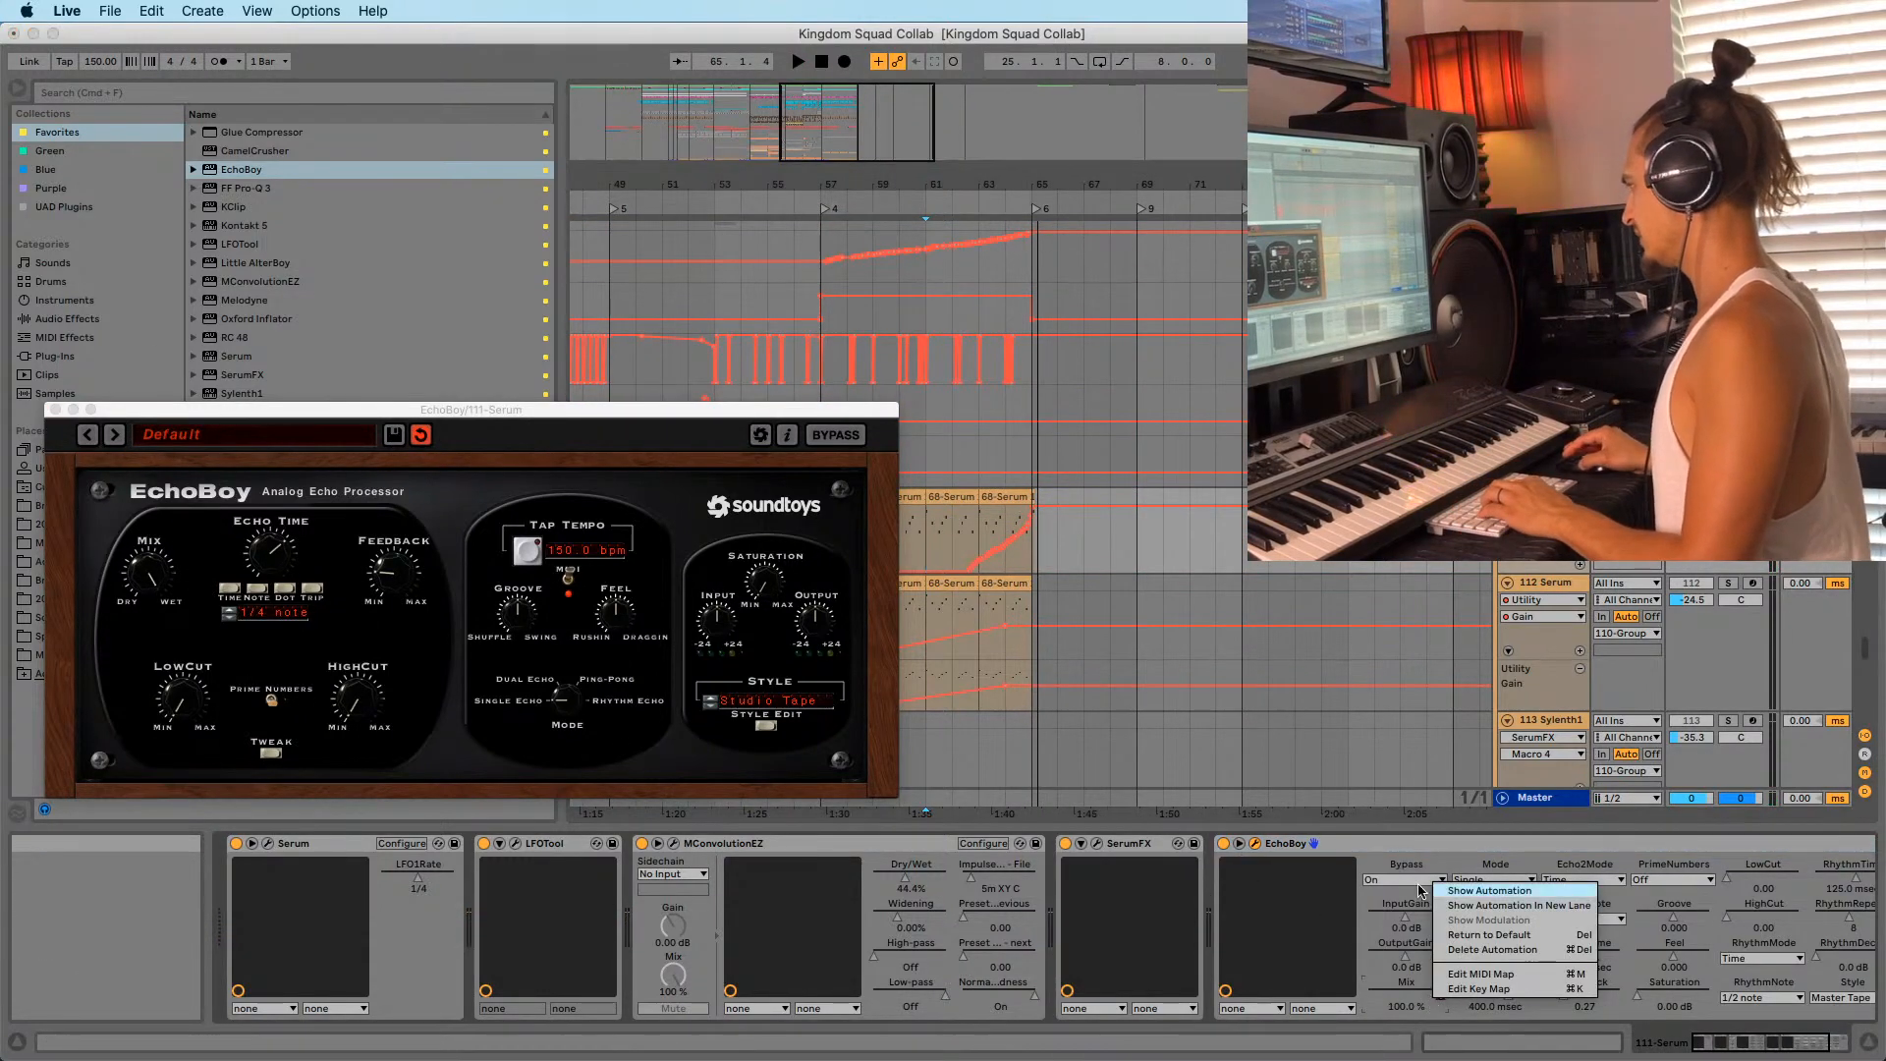
left_click(1508, 905)
left_click_drag(1108, 589, 1011, 600)
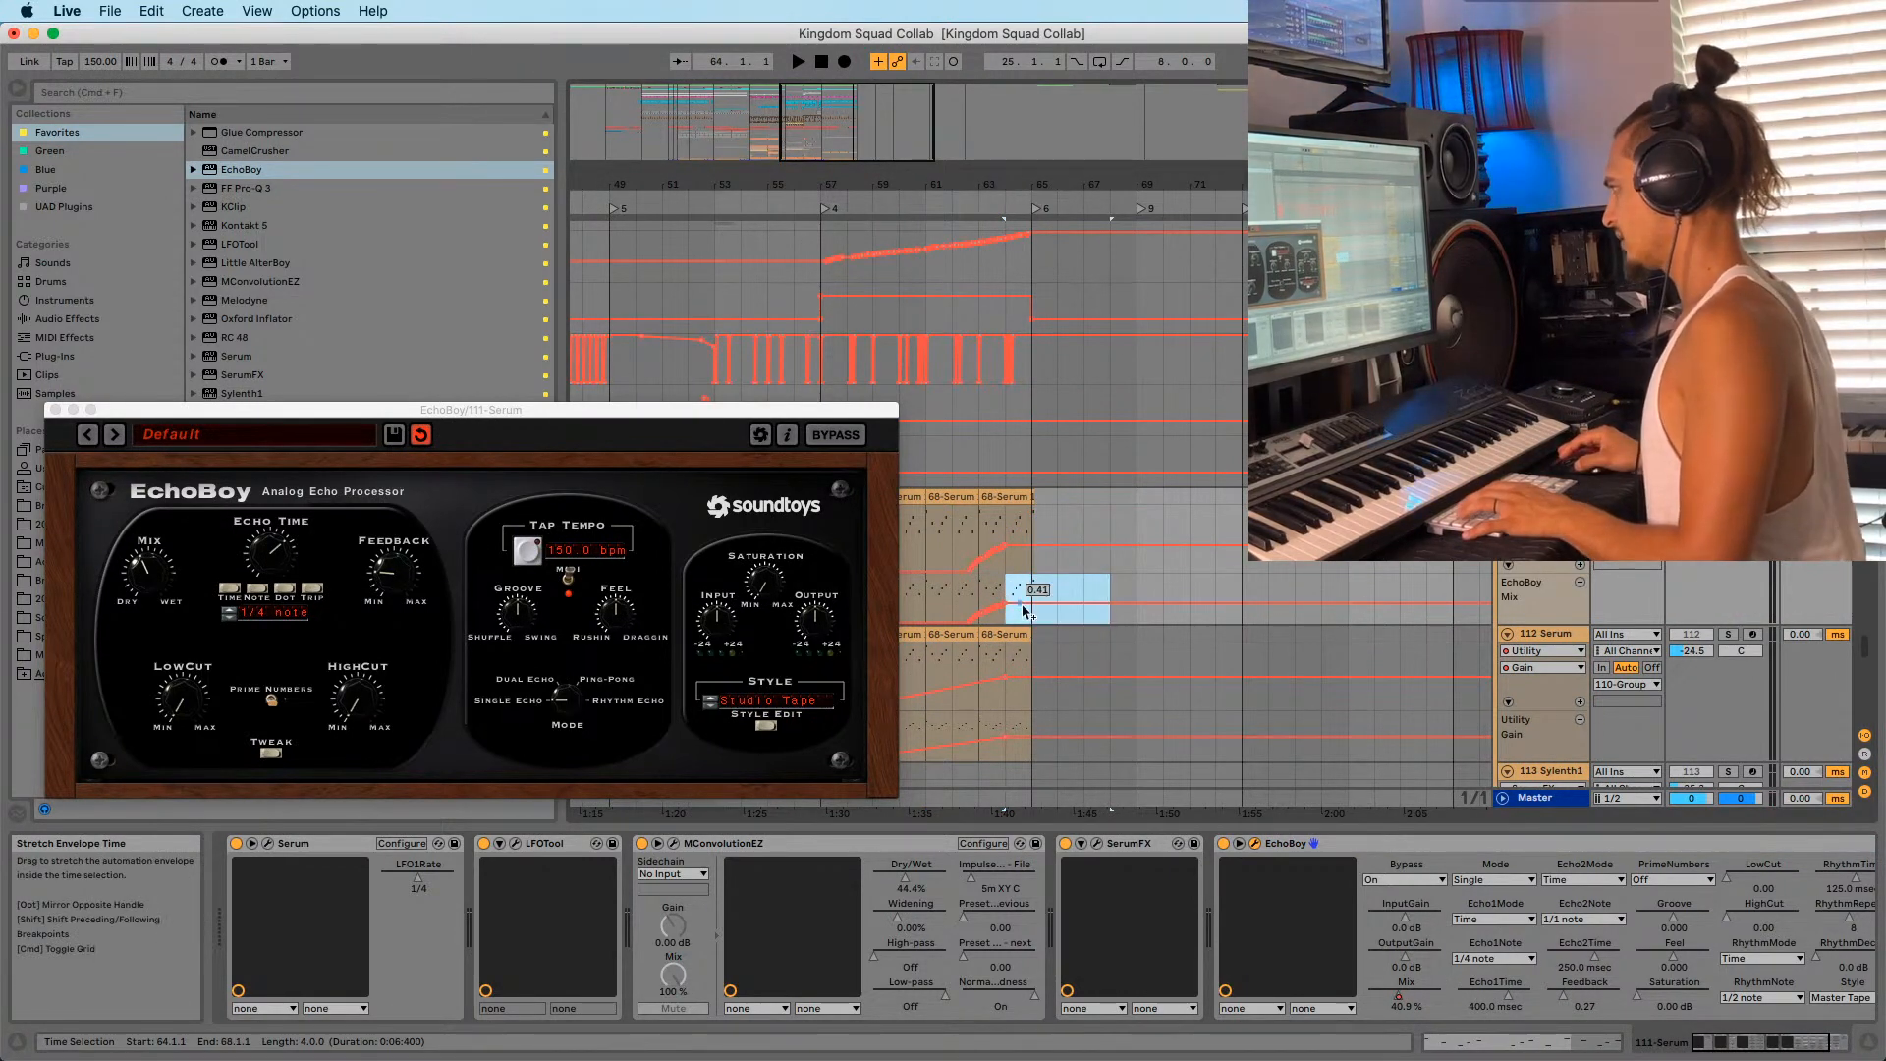
left_click(1006, 603)
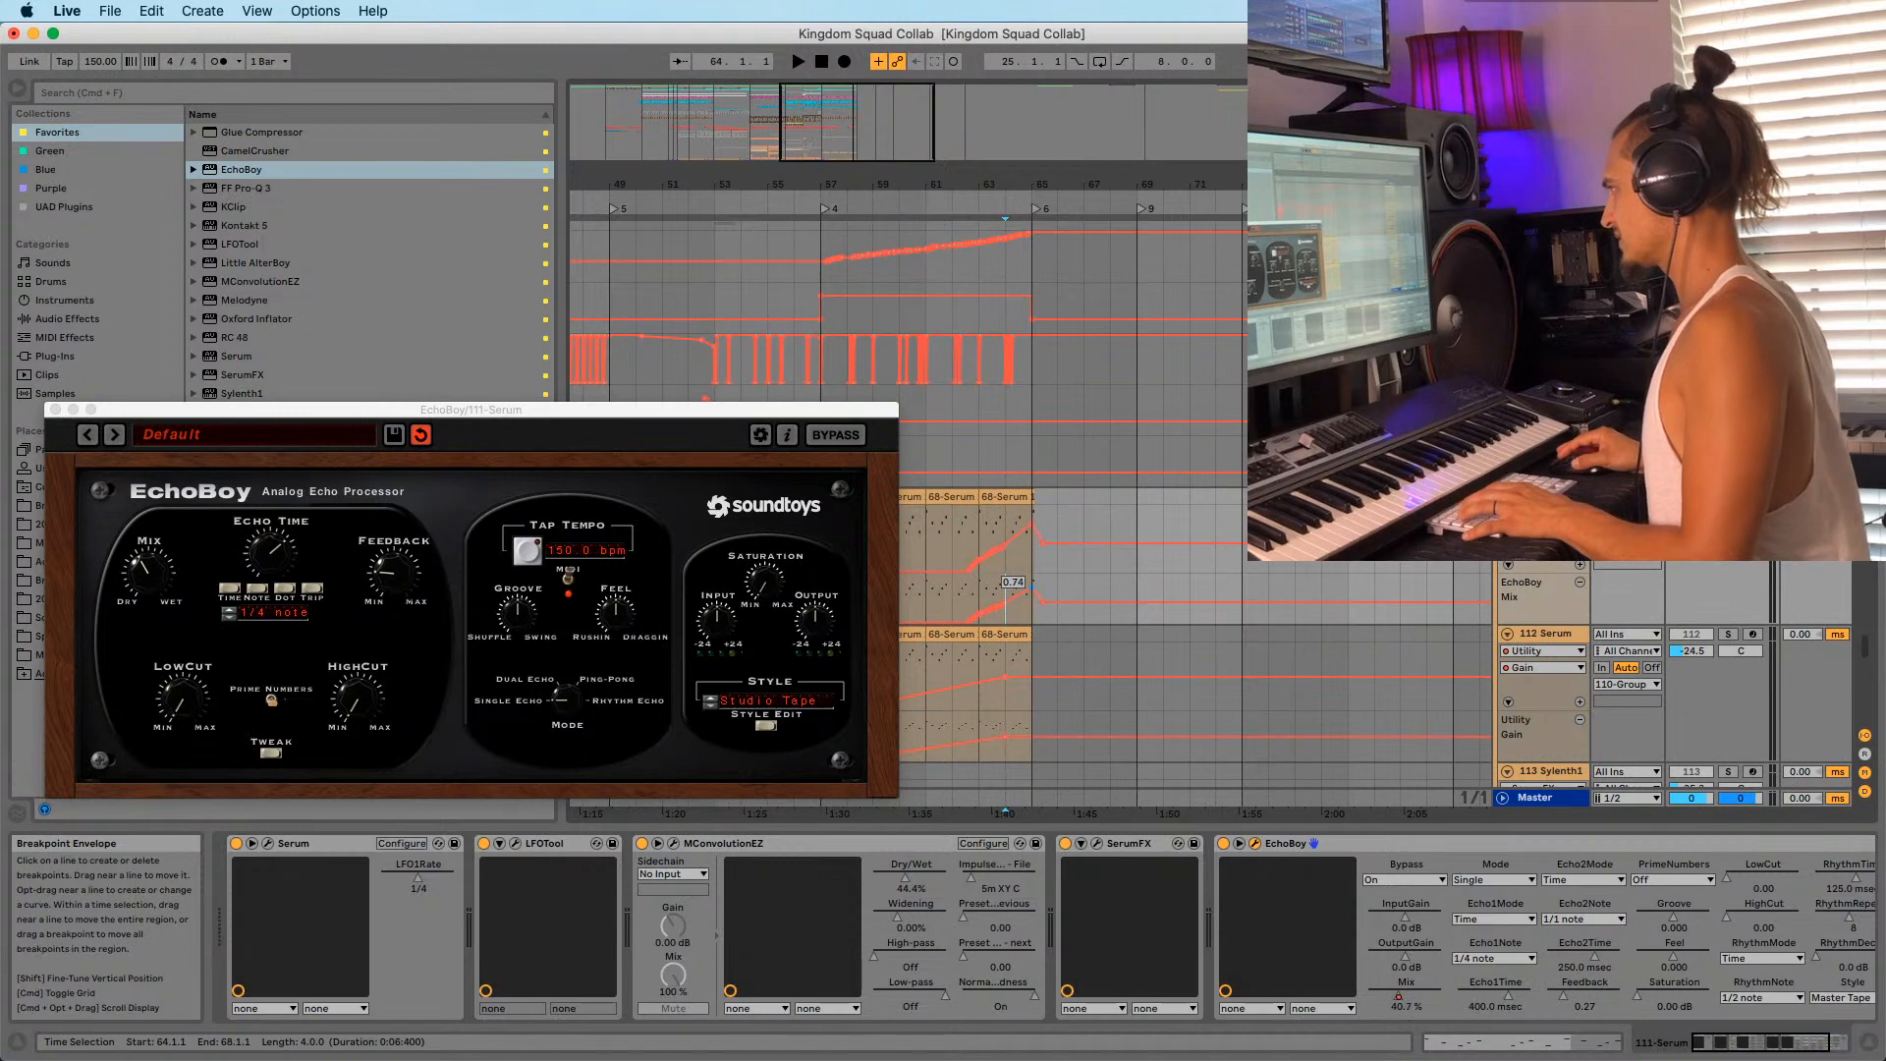
Stop playback at bar 62 and bring the YouTube reference in Chrome to the front.
left_click(961, 599)
key("space")
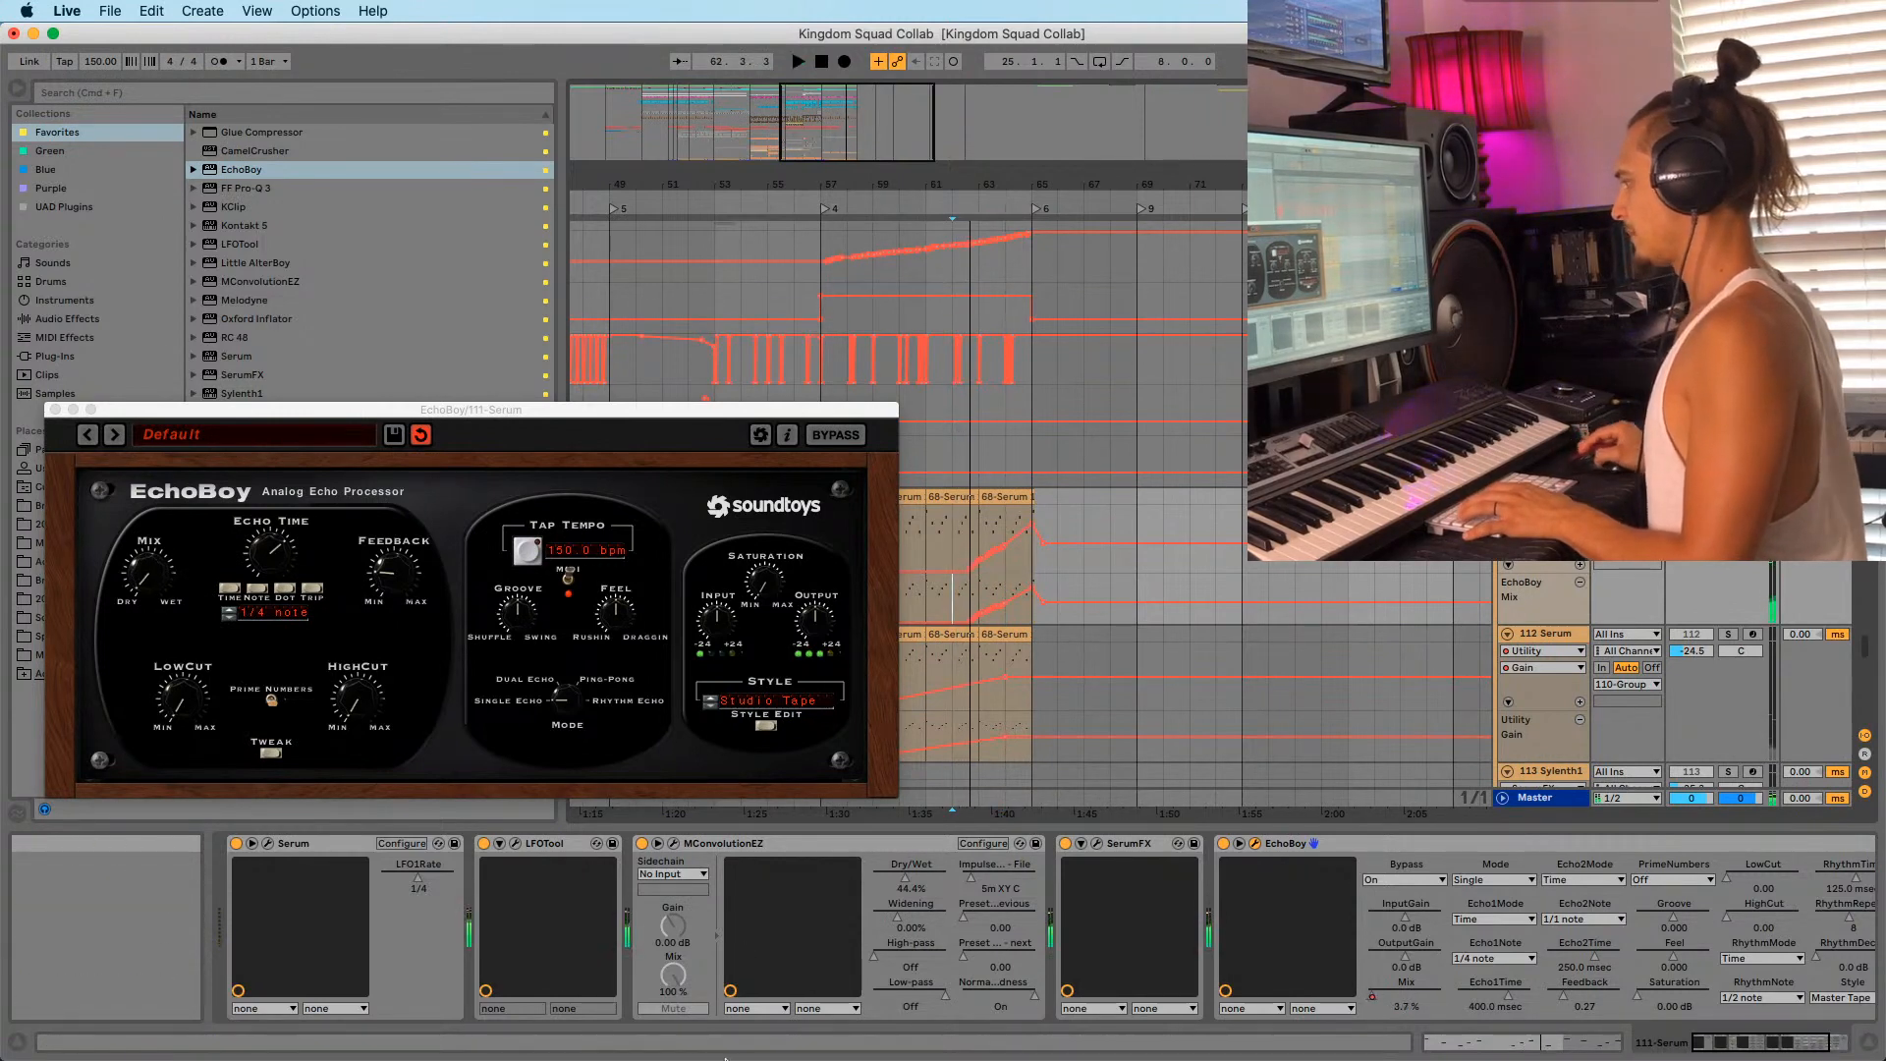
left_click(1127, 1012)
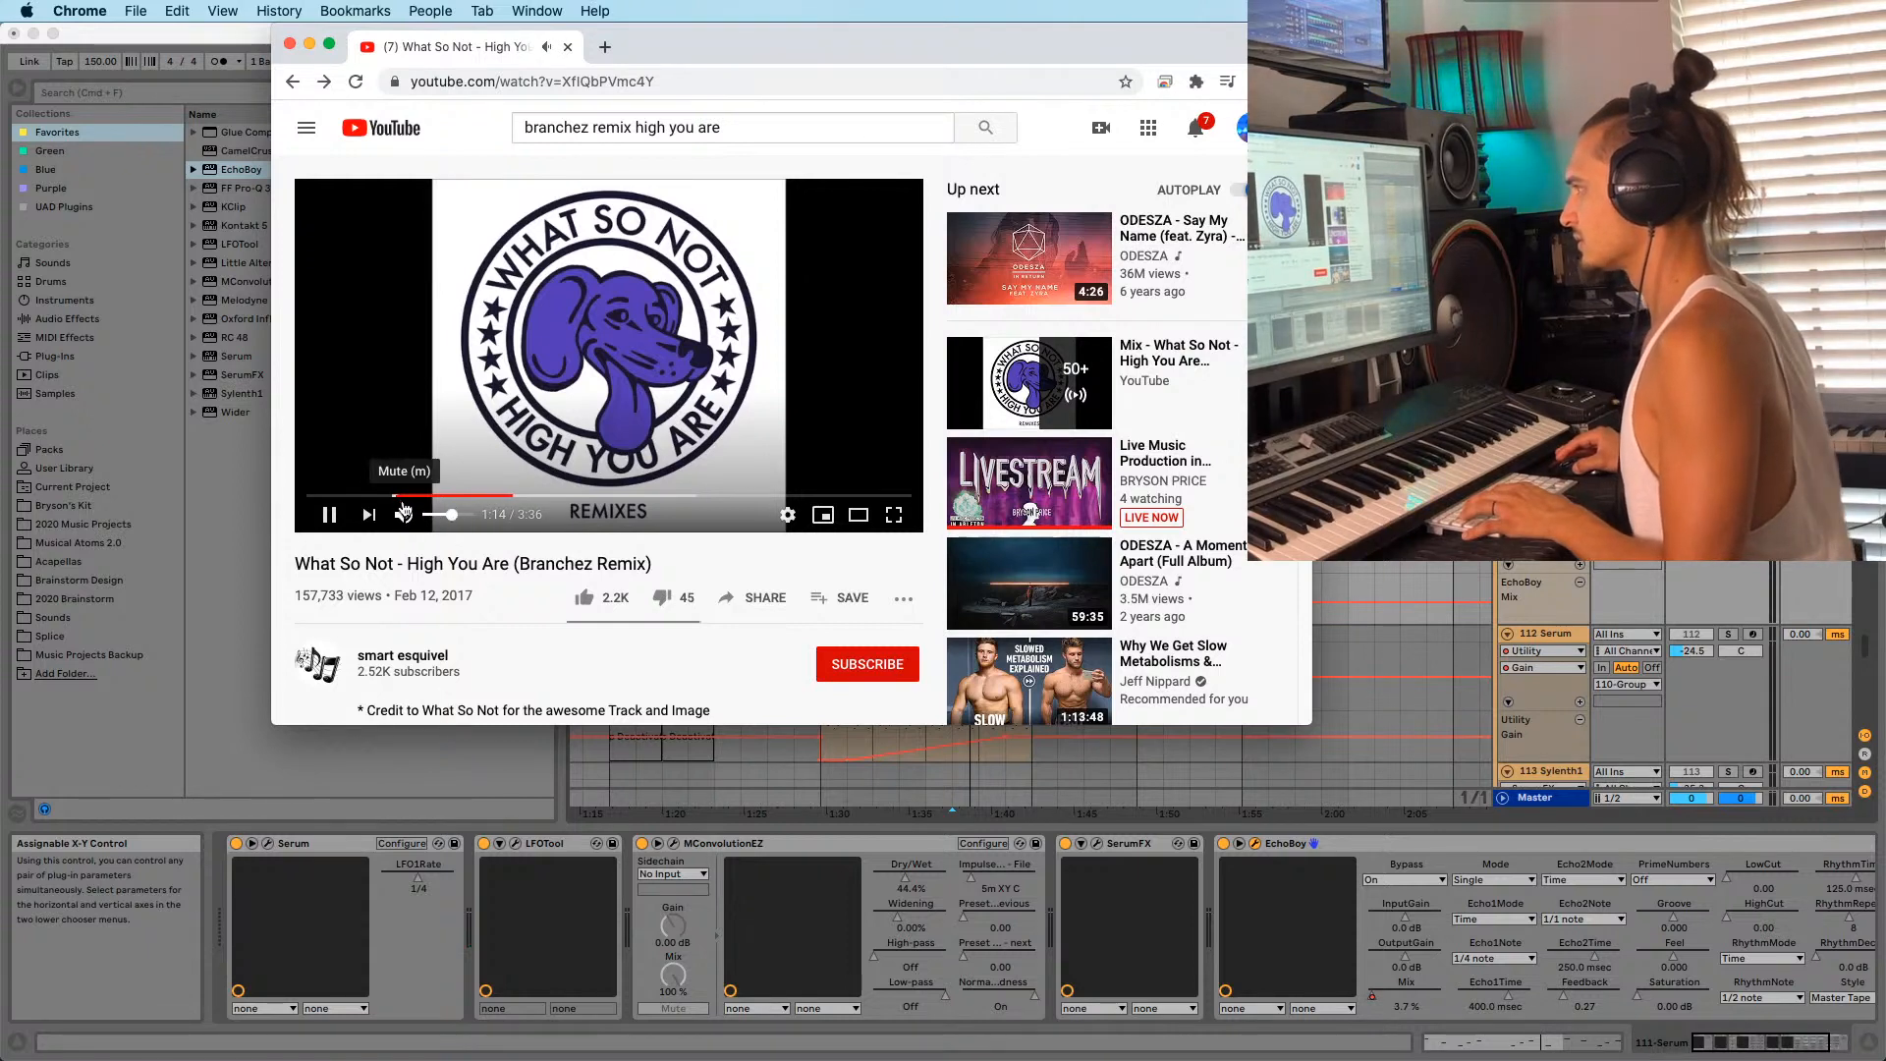
Replay the Branchez remix reference from about 0:24, pause, seek back to 0:23, and minimize Chrome.
left_click(373, 496)
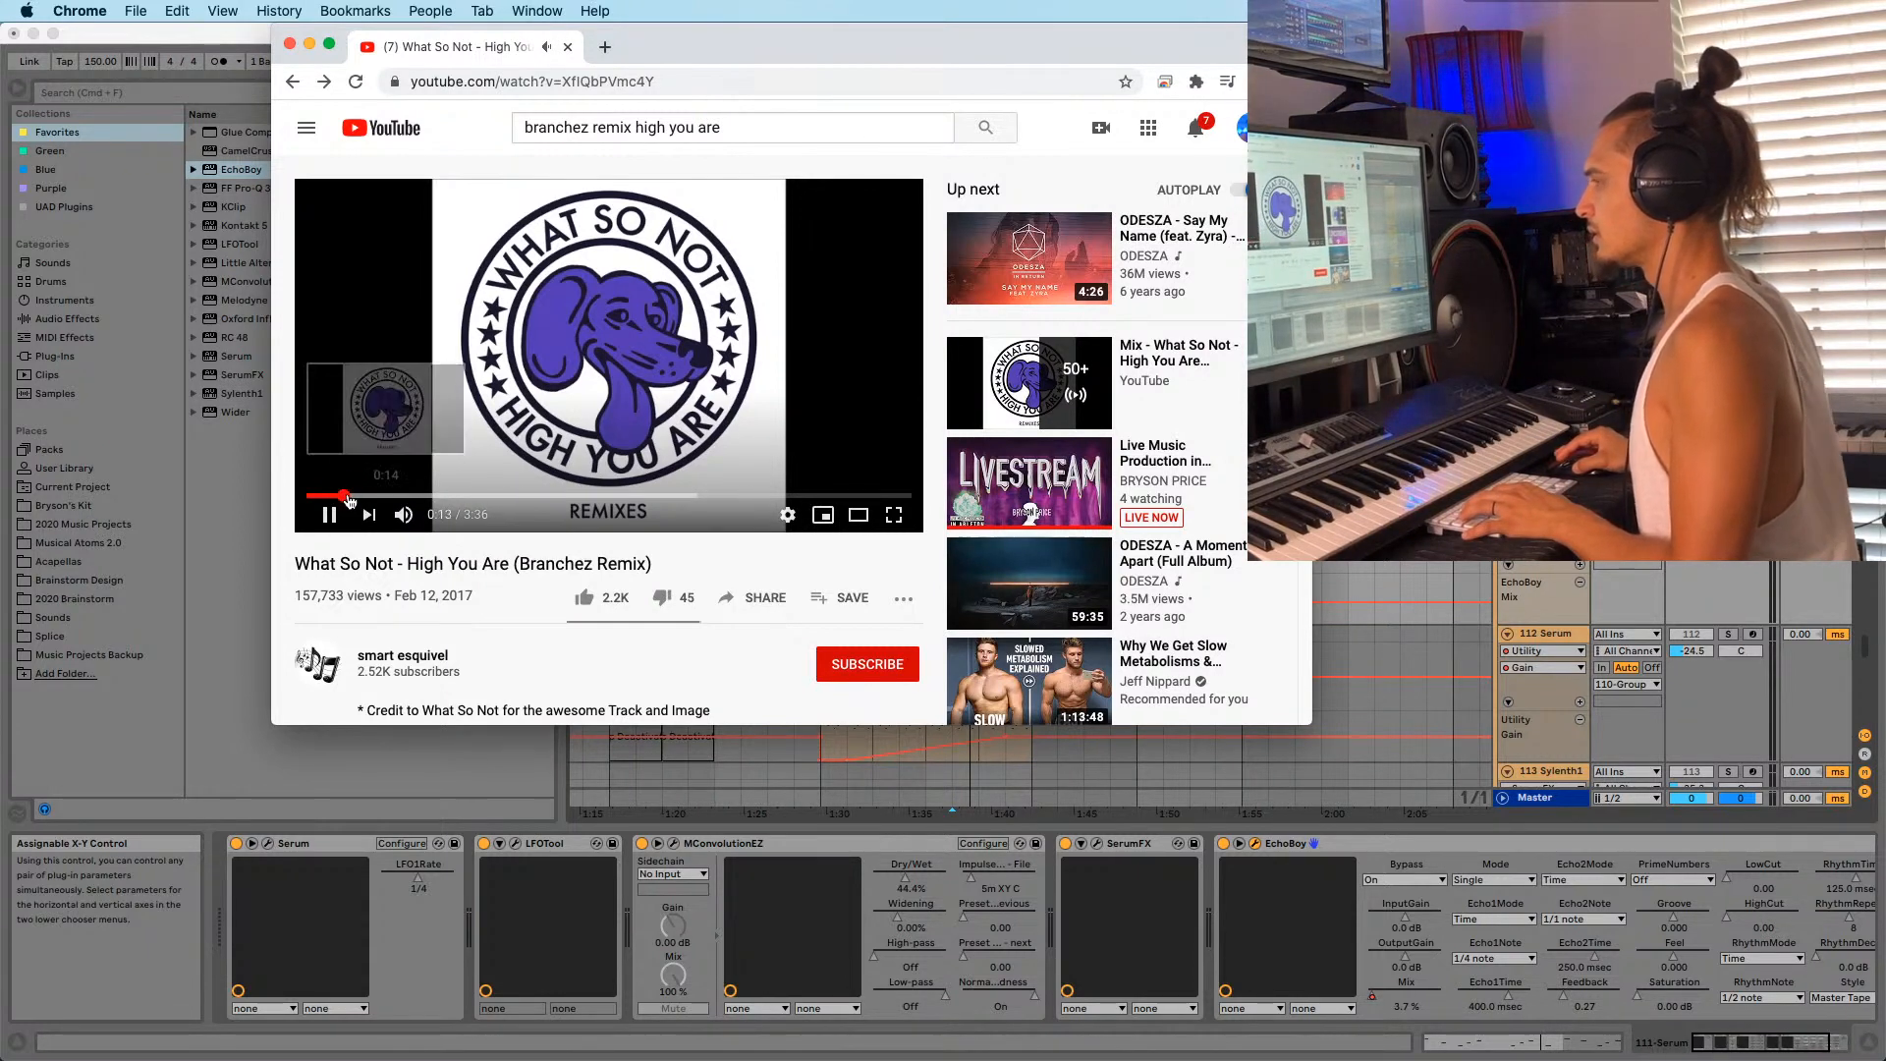
left_click(374, 496)
left_click(382, 434)
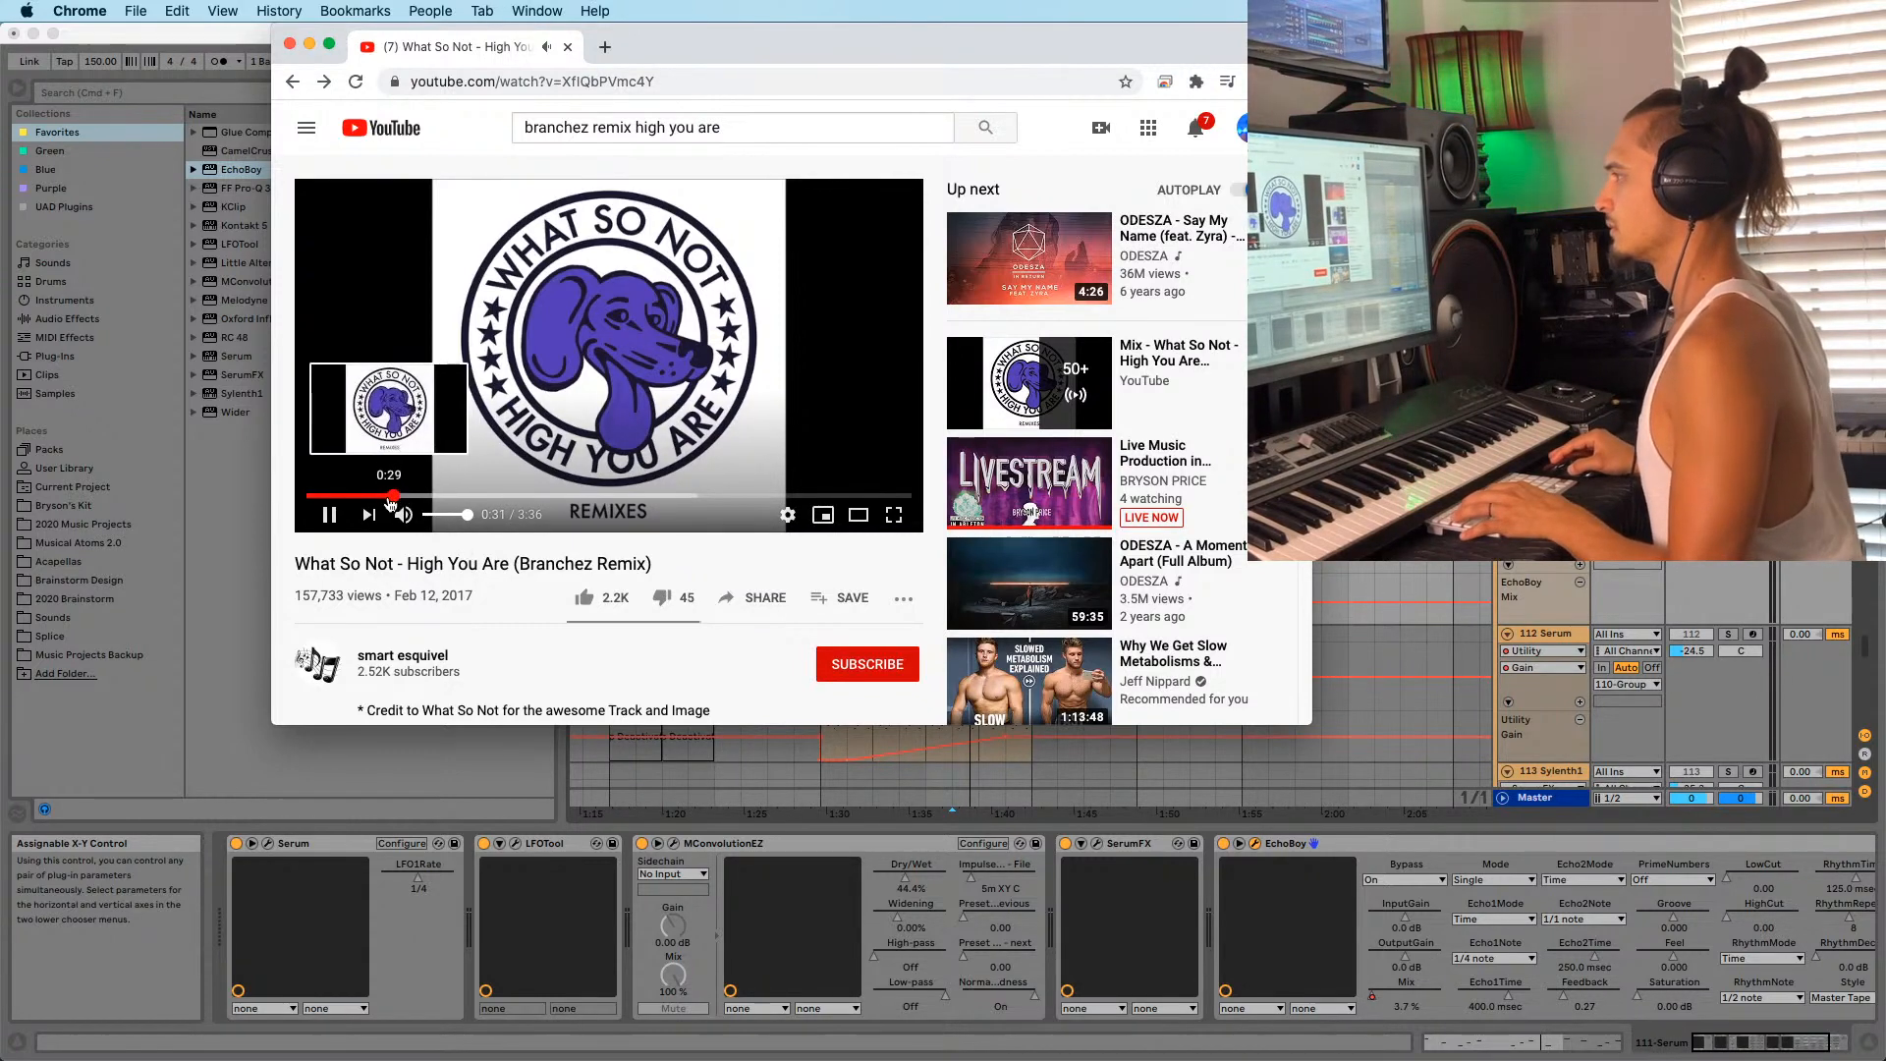
left_click(393, 430)
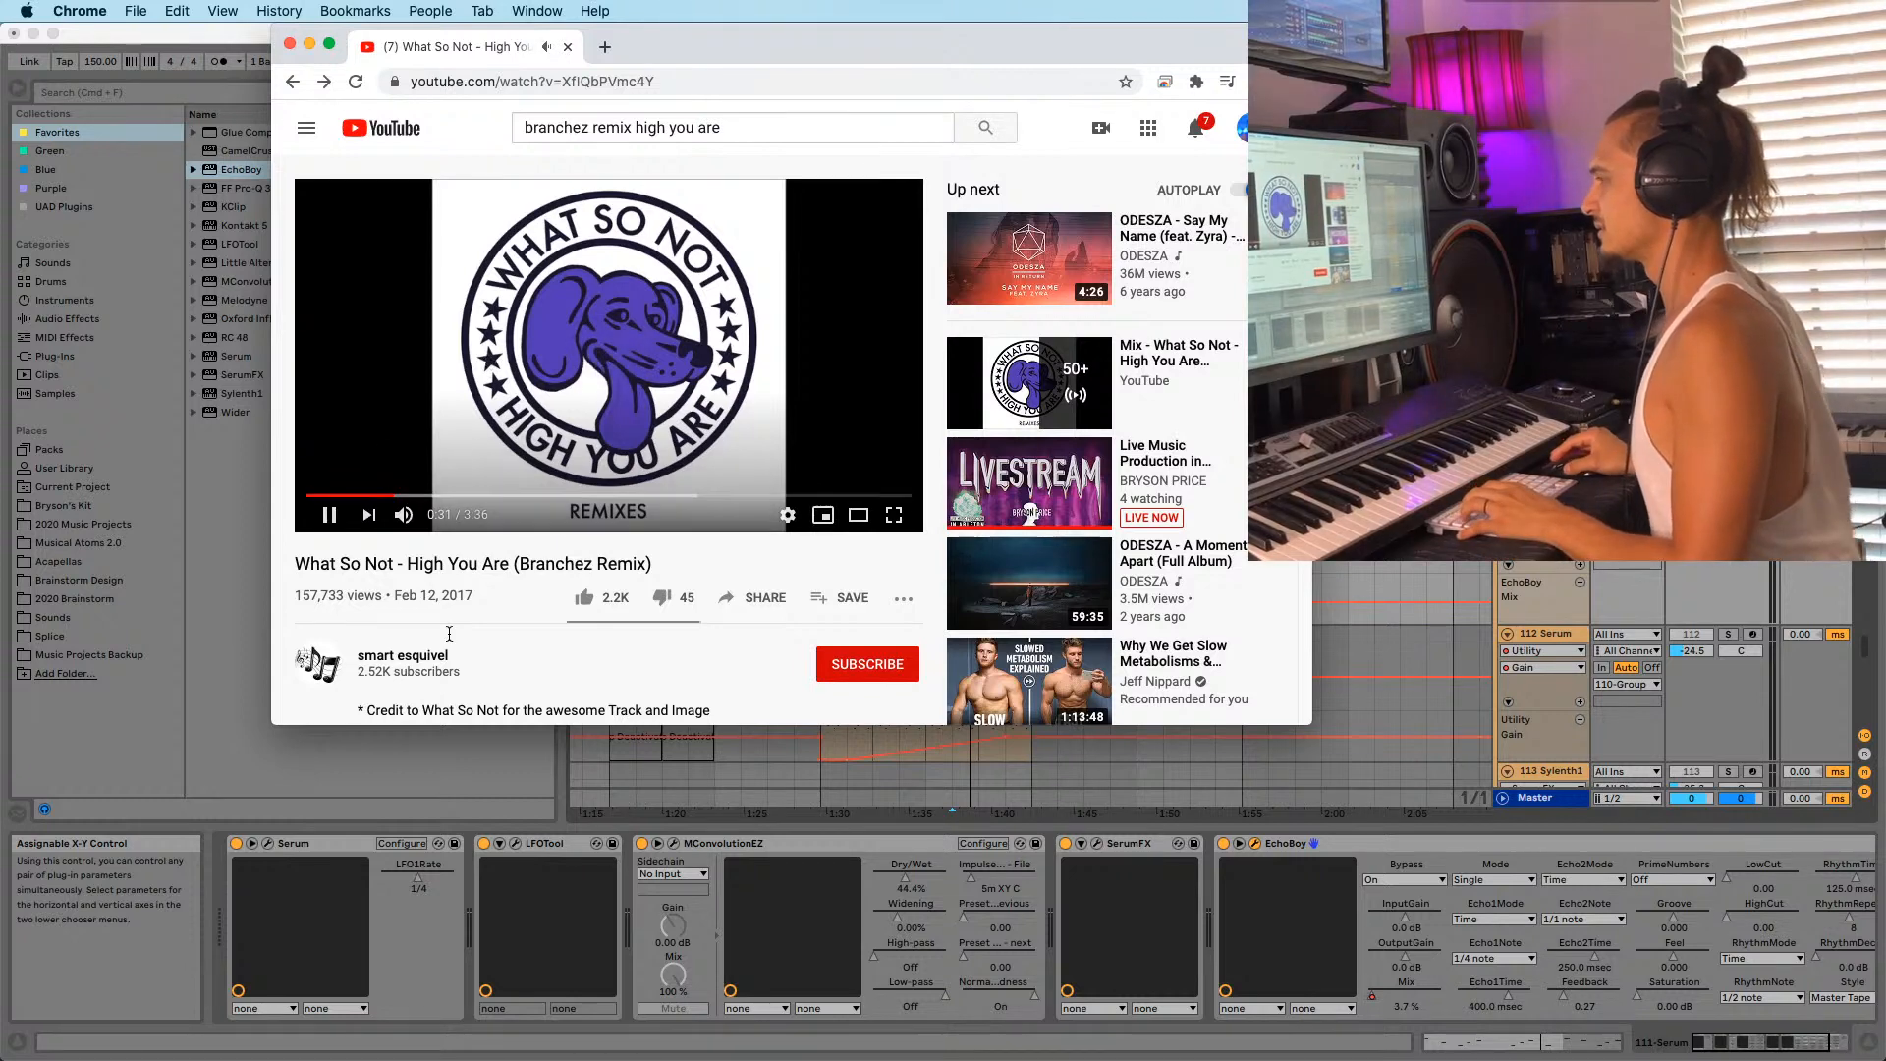
left_click(373, 497)
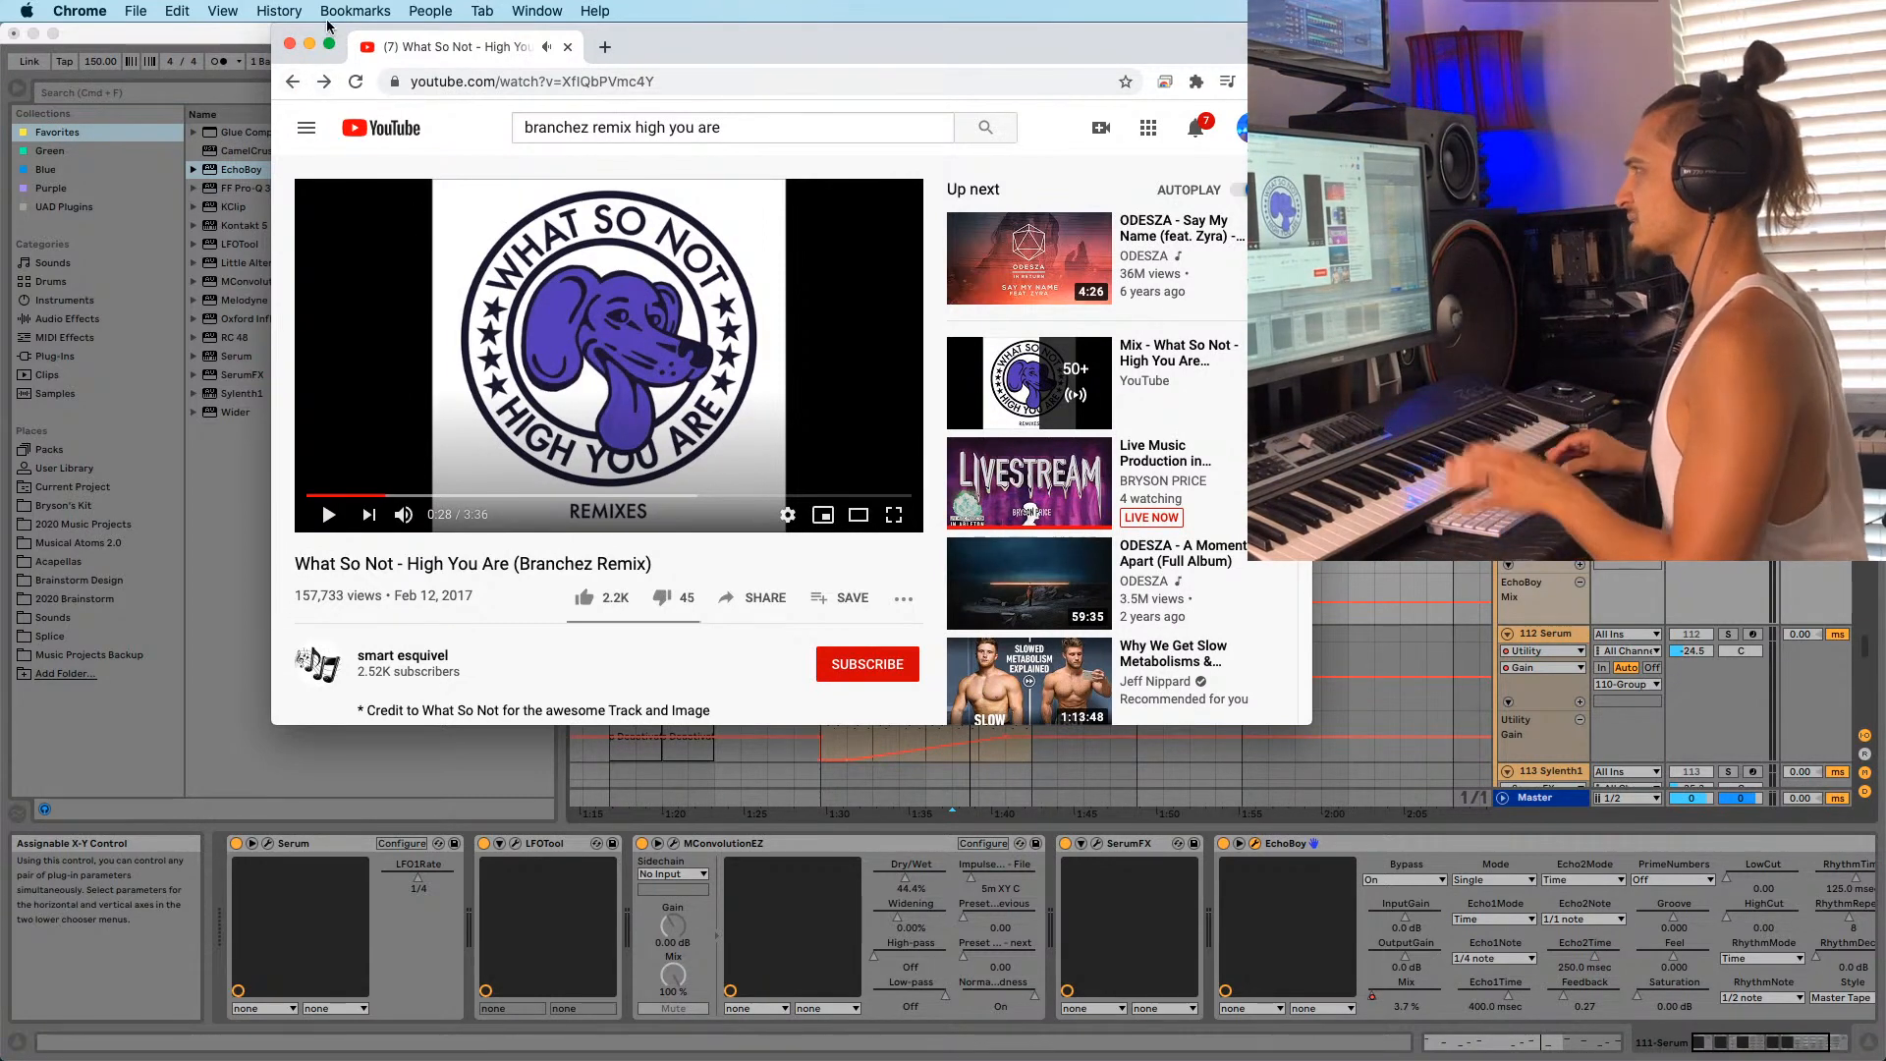
left_click(309, 46)
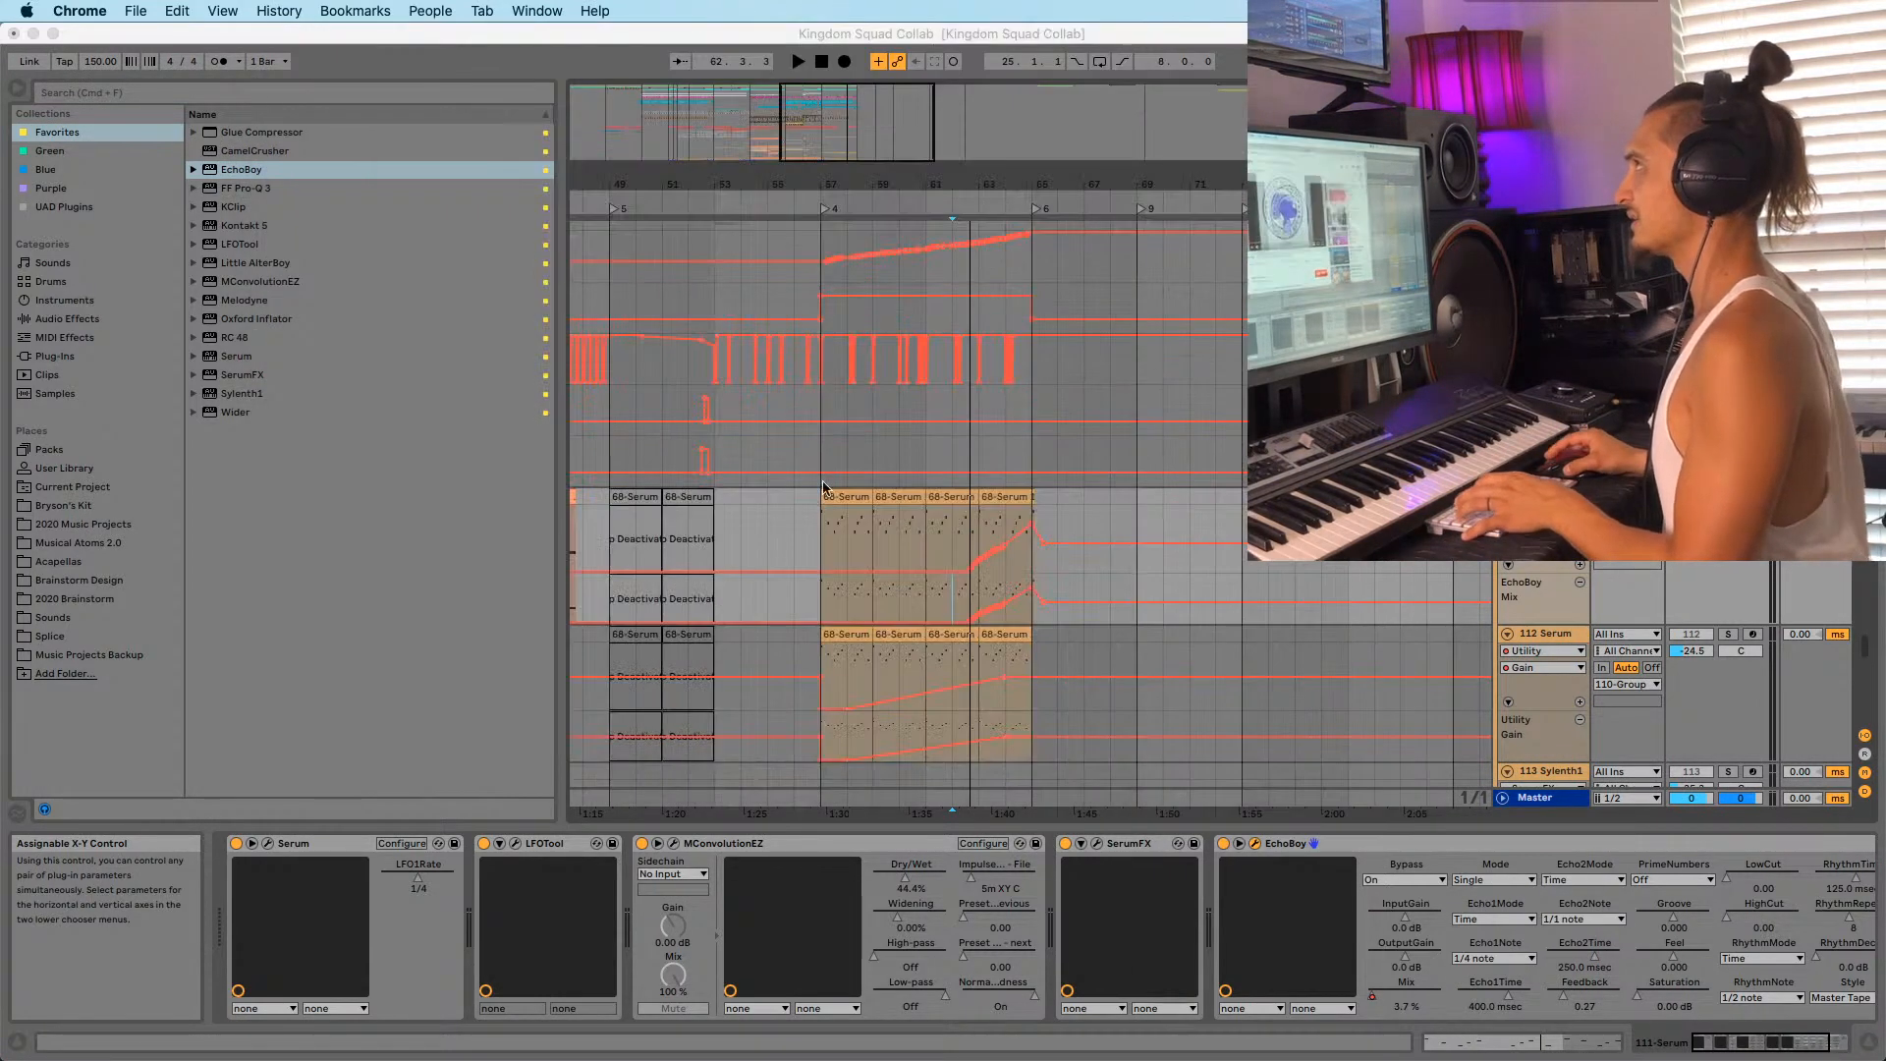
left_click(933, 503)
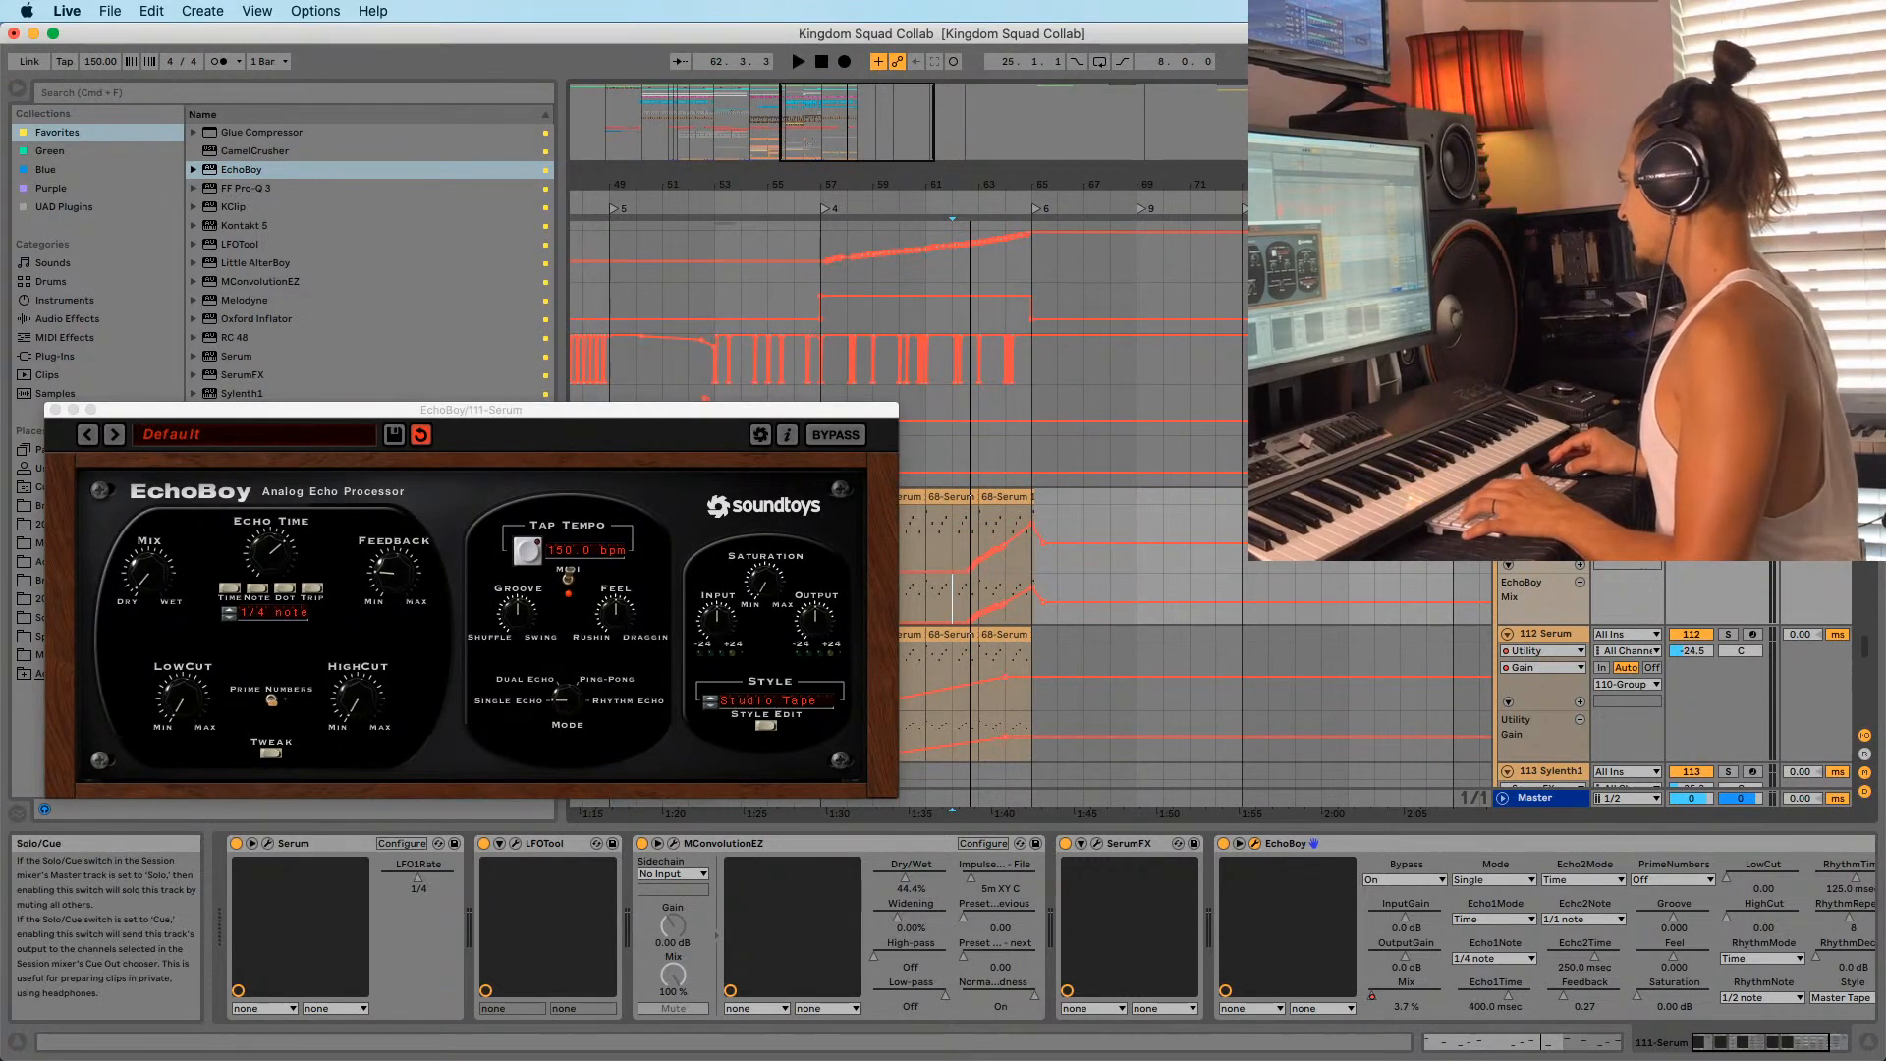
left_click_drag(785, 410, 665, 427)
left_click(821, 540)
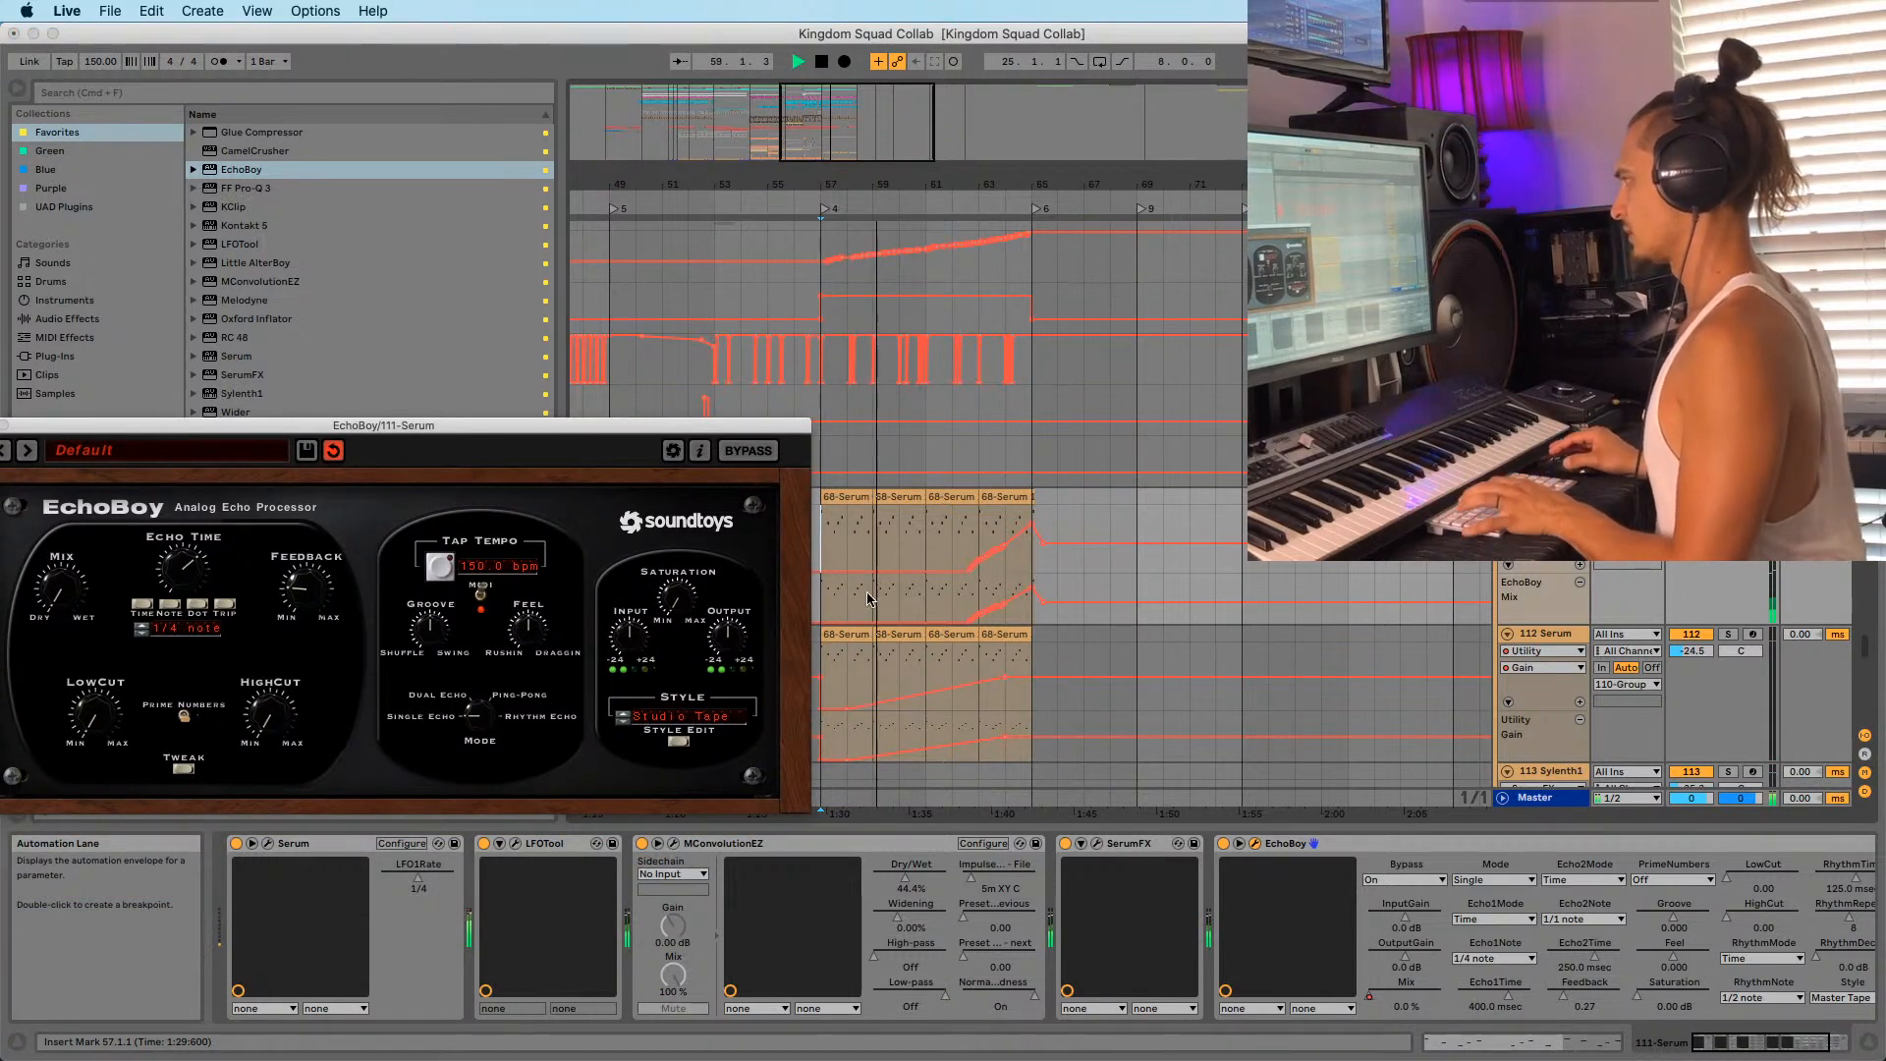
left_click_drag(42, 432, 120, 400)
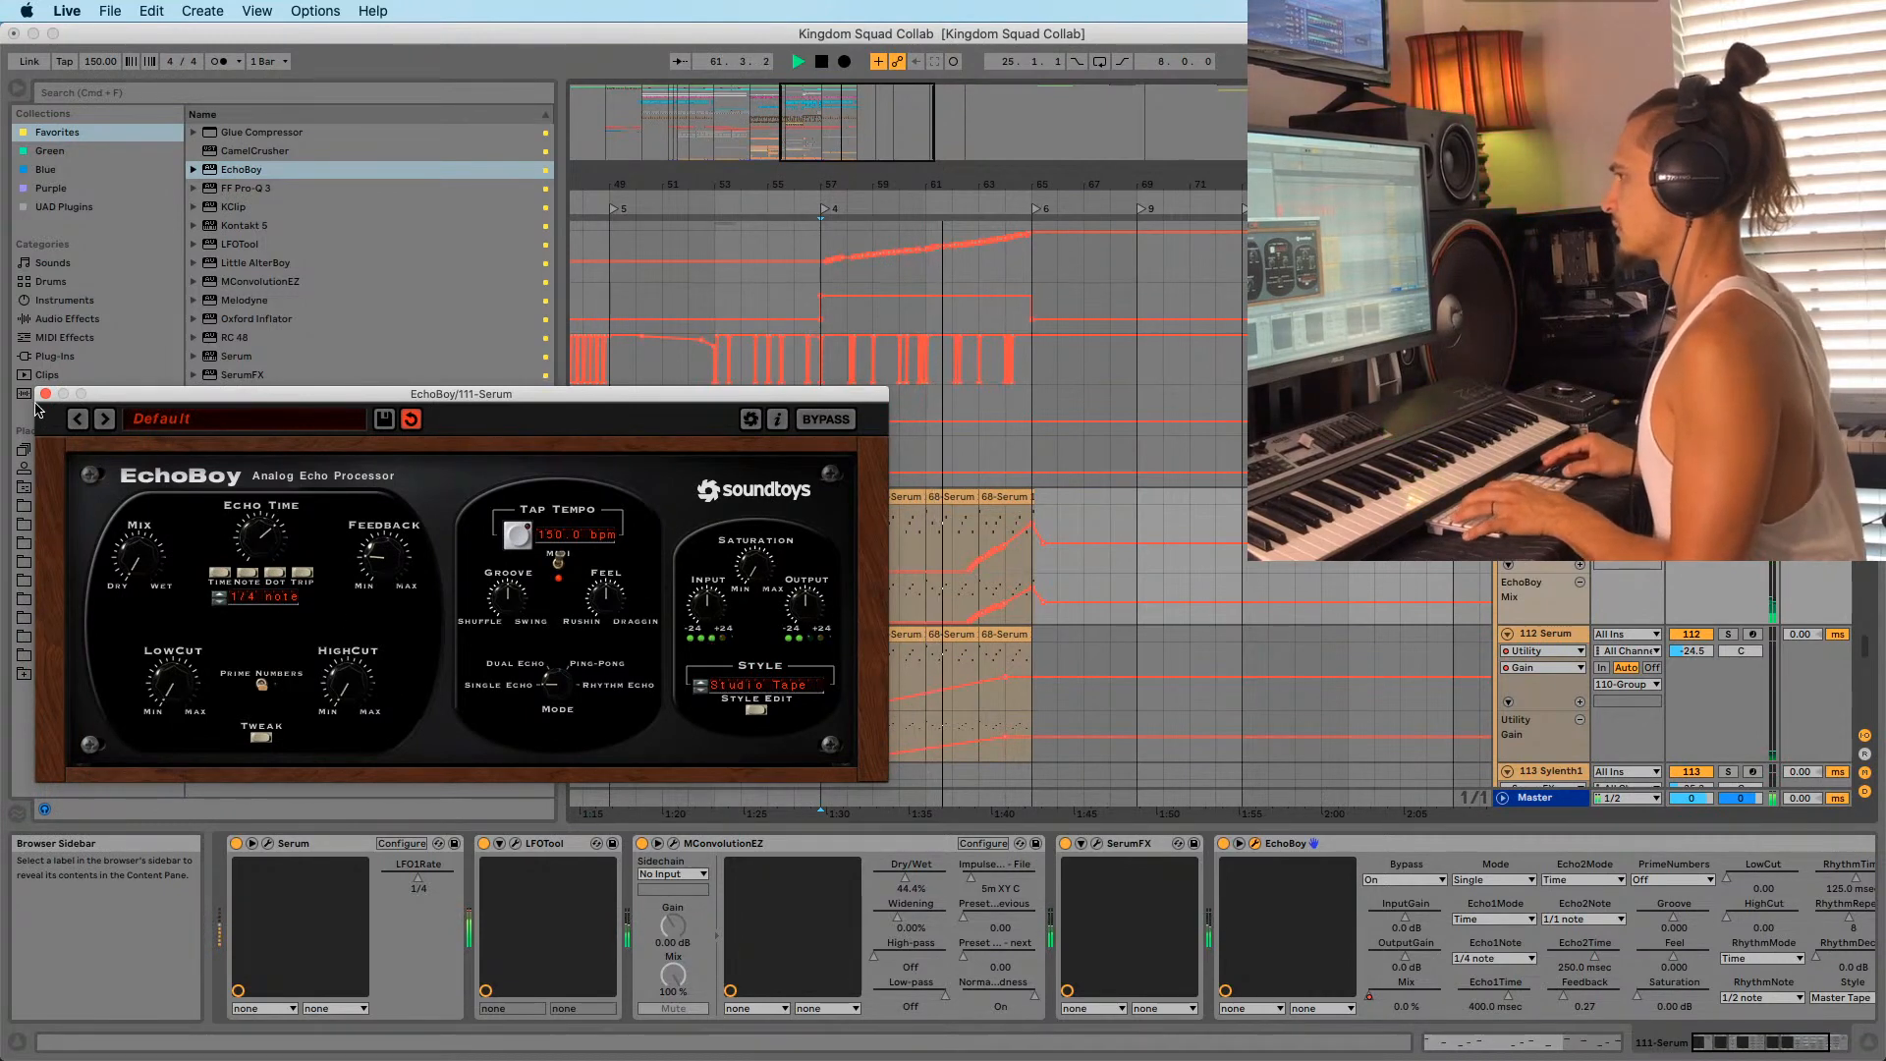
left_click_drag(128, 398, 123, 384)
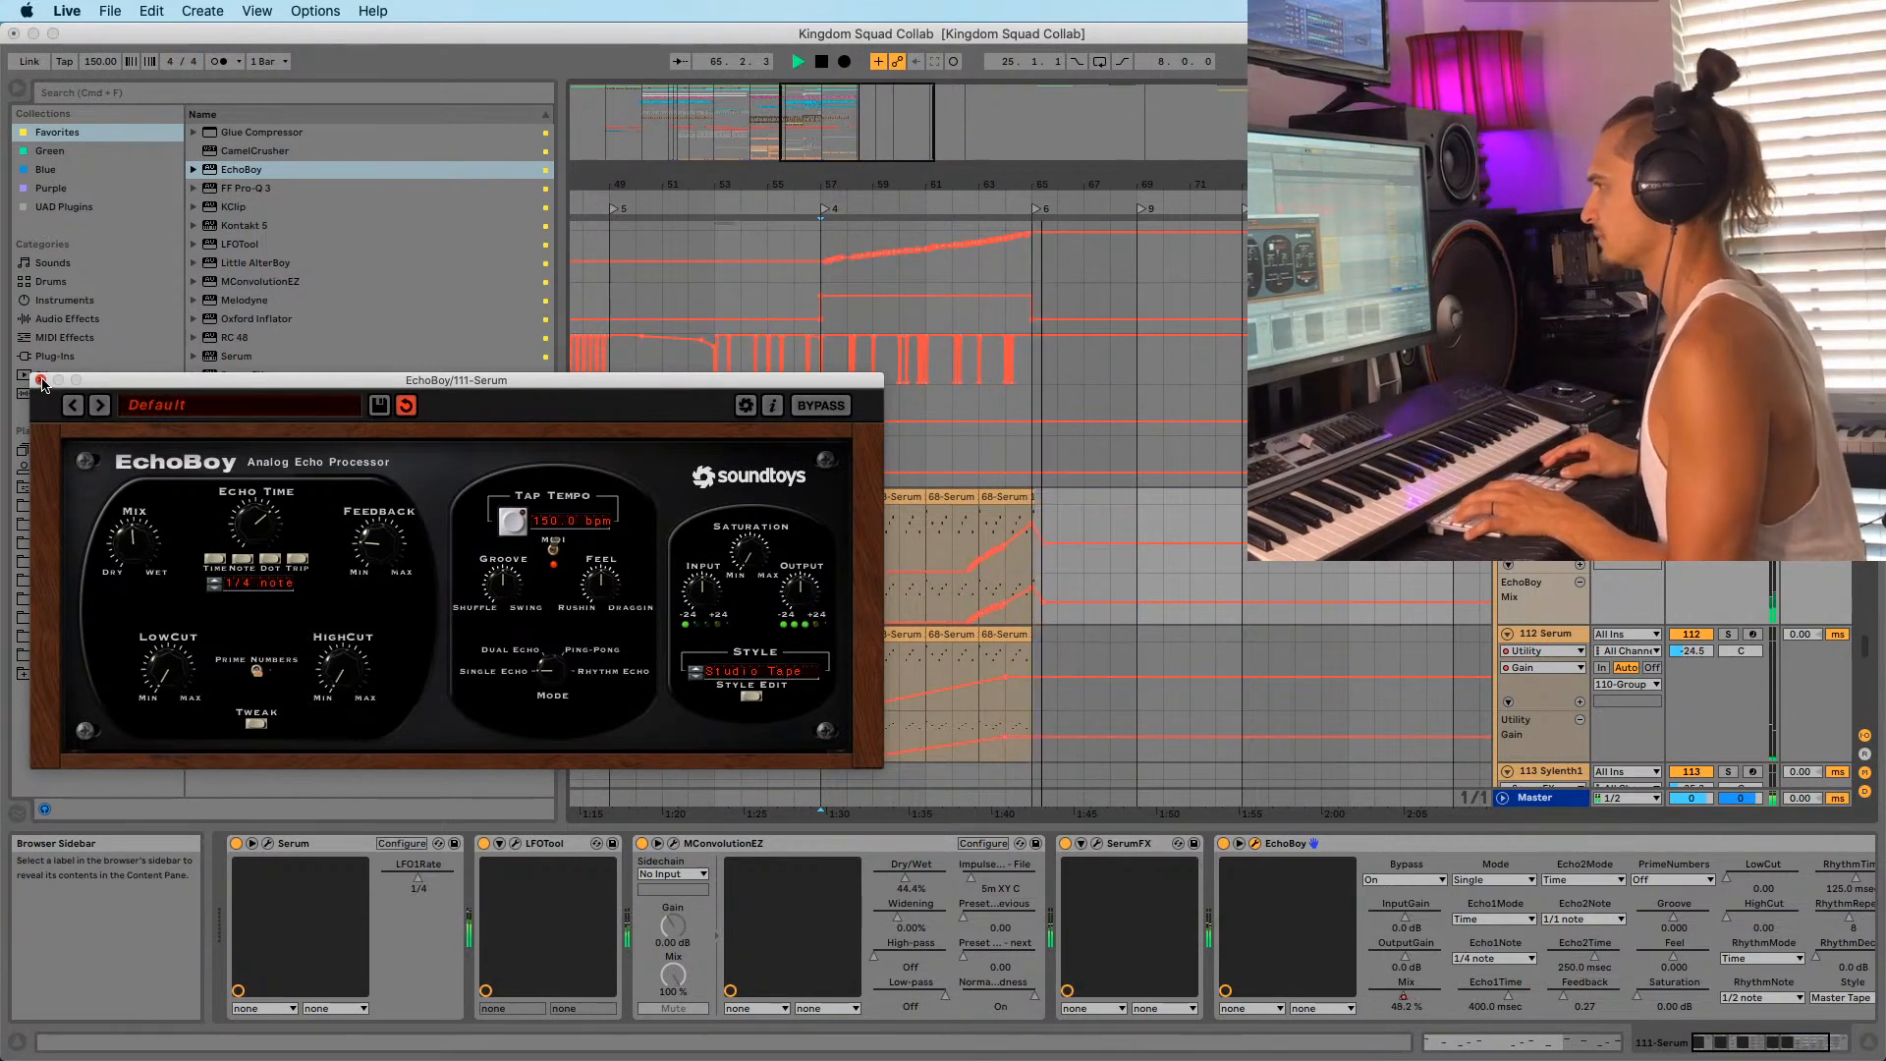
left_click(41, 381)
left_click(958, 535)
key("space")
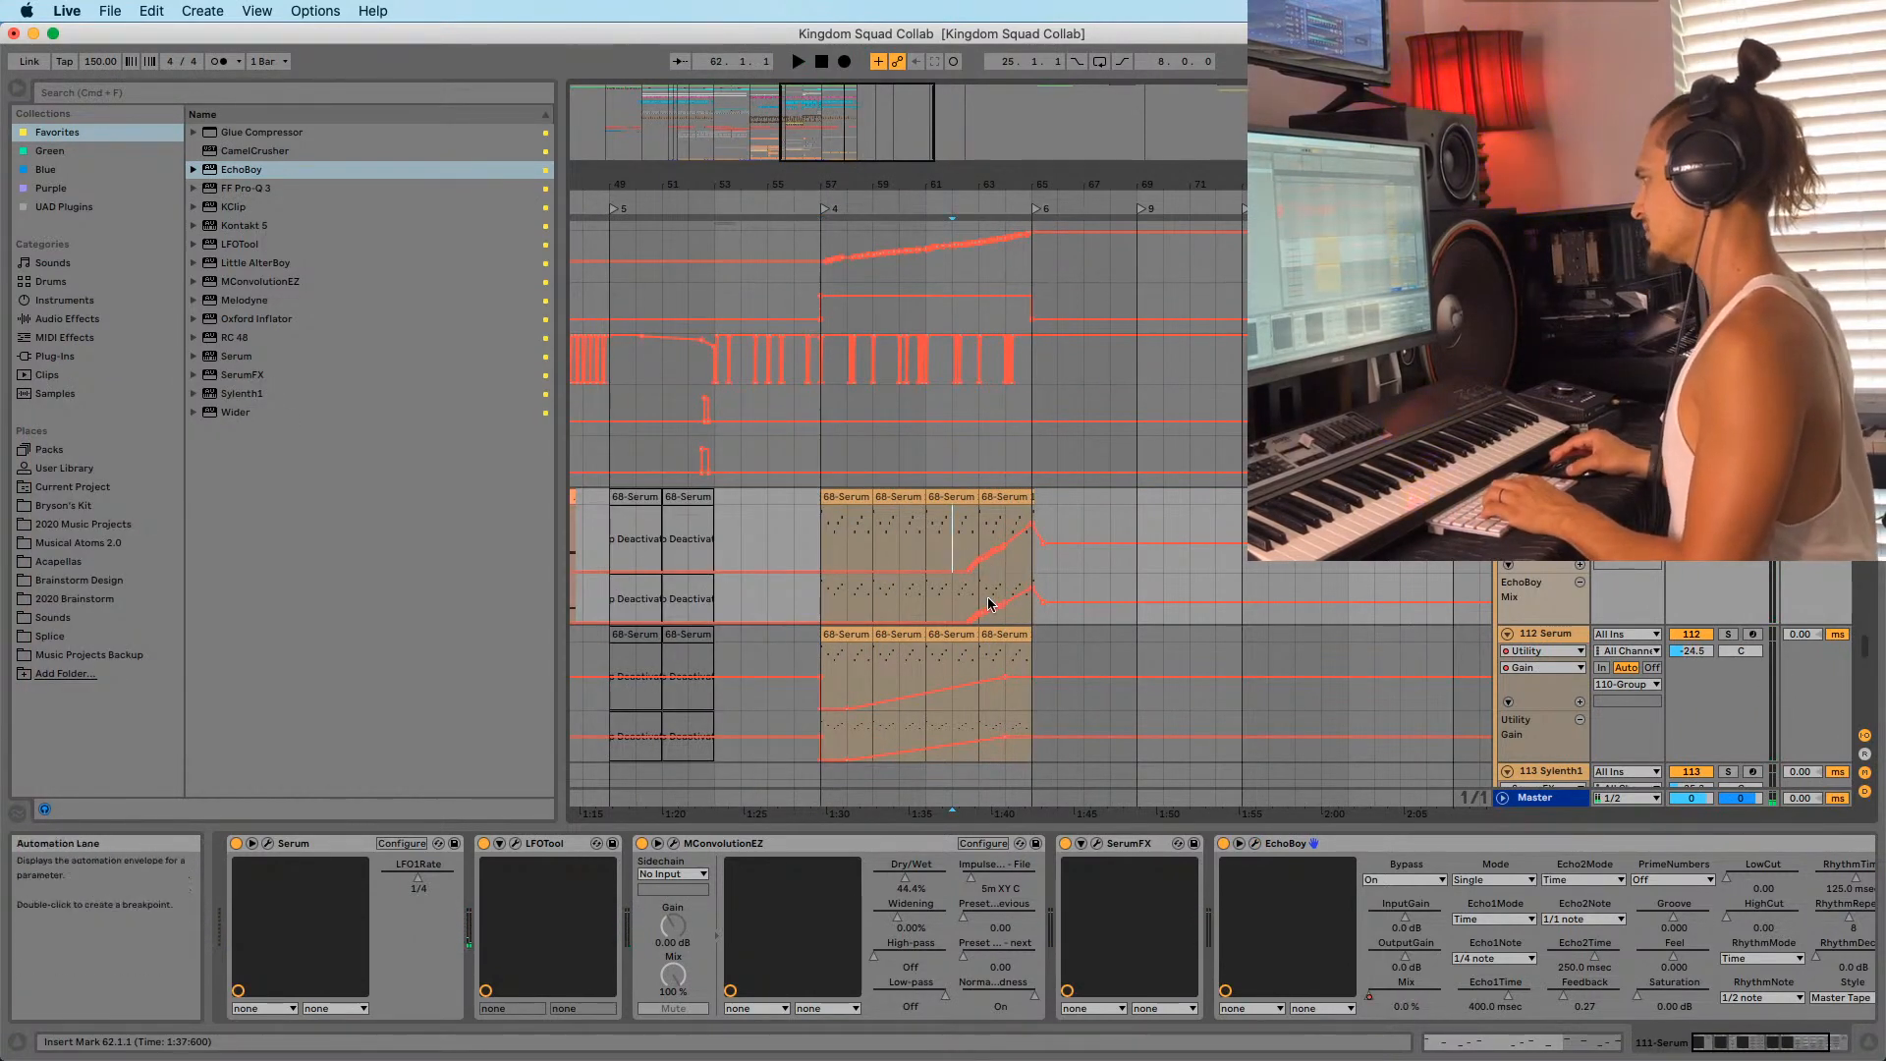
Rename the locator at bar 65 to 'BUILD 2'.
scroll(913, 314, "right", 5)
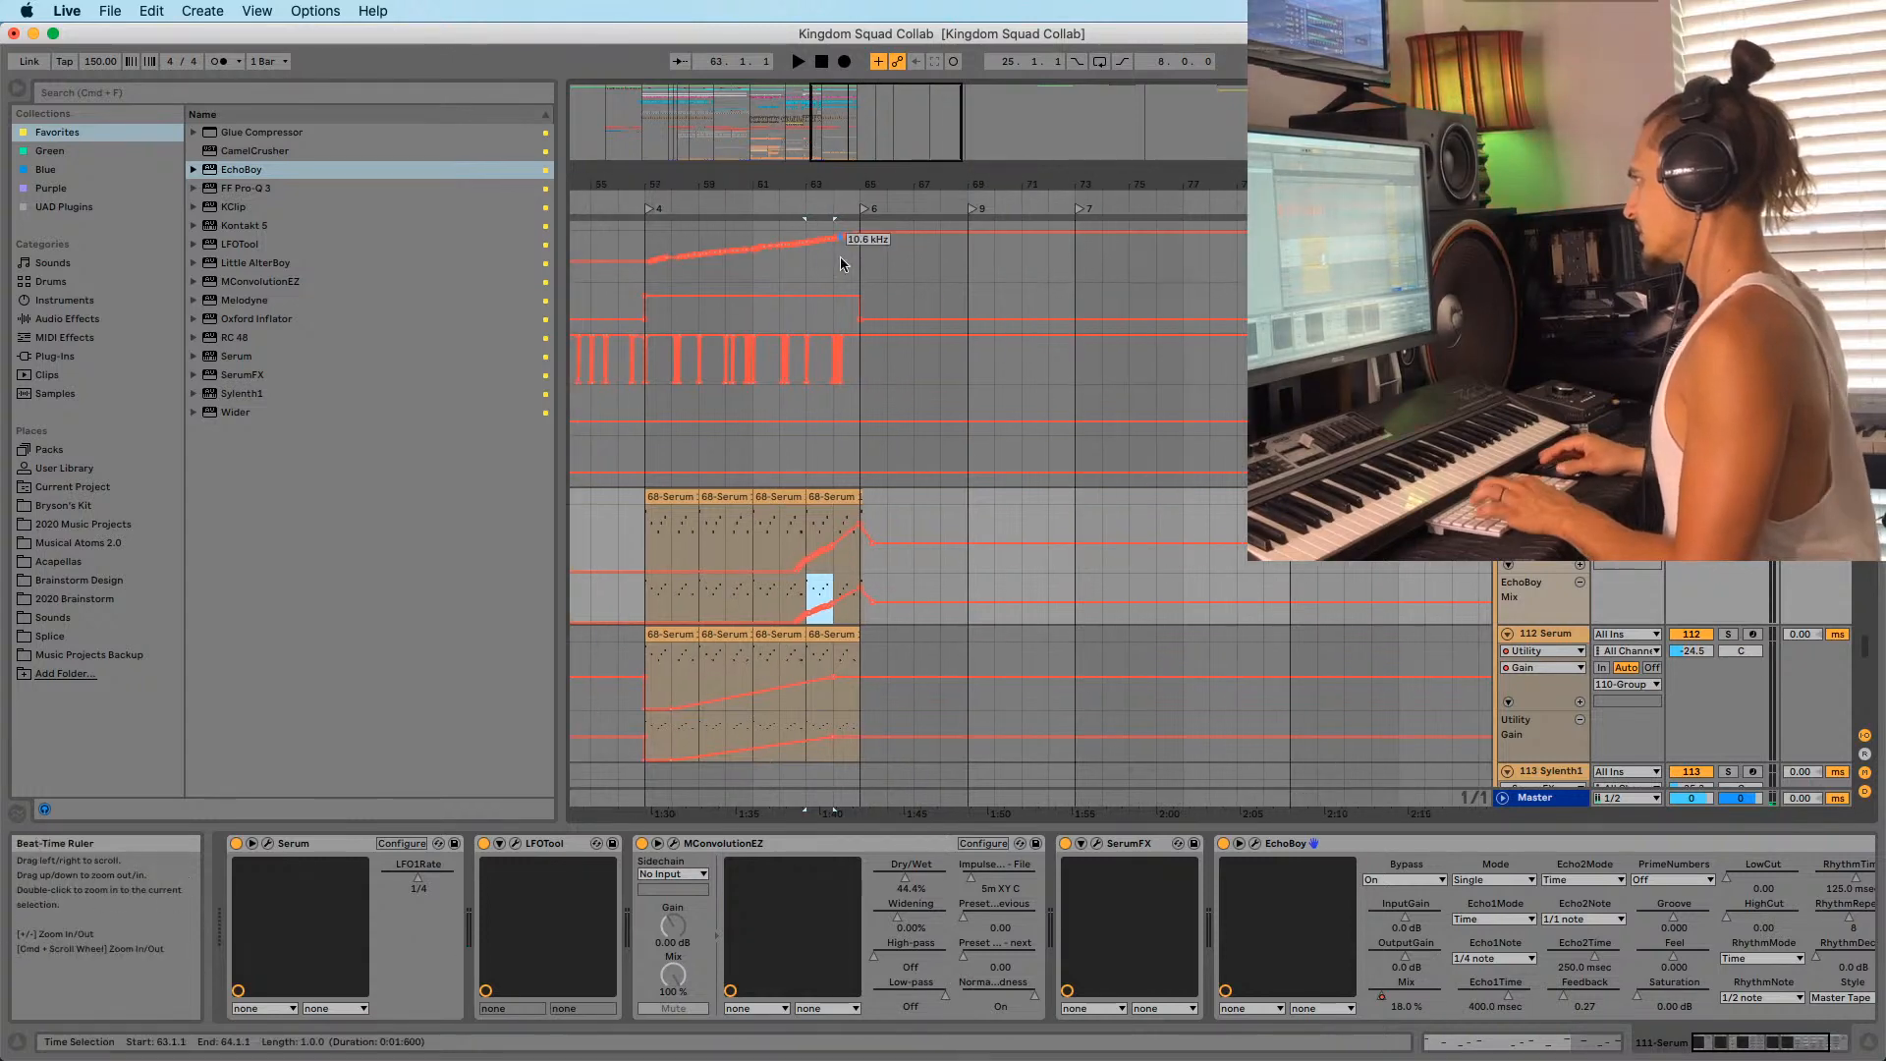
left_click(857, 588)
scroll(813, 625, "down", 2)
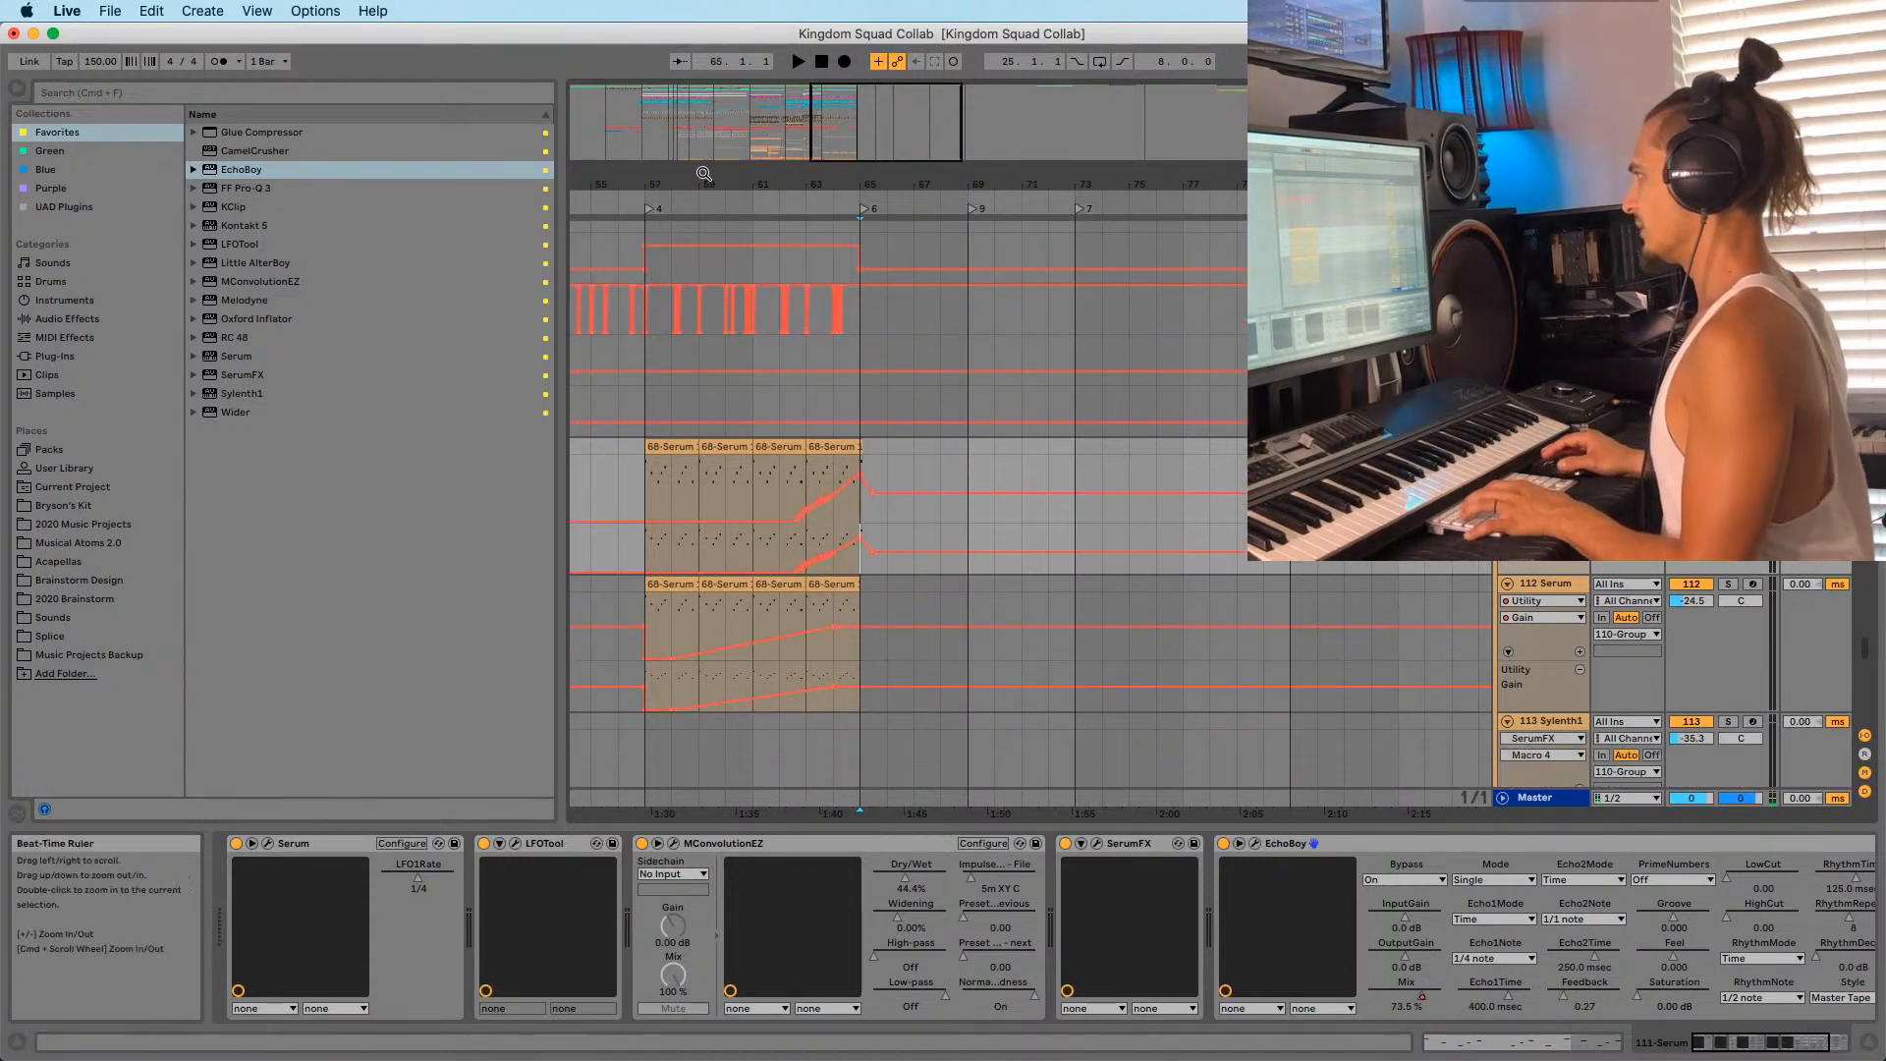
mouse_move(704, 183)
left_mouse_down()
mouse_move(911, 183)
mouse_move(911, 108)
left_mouse_up()
left_click_drag(704, 184, 762, 282)
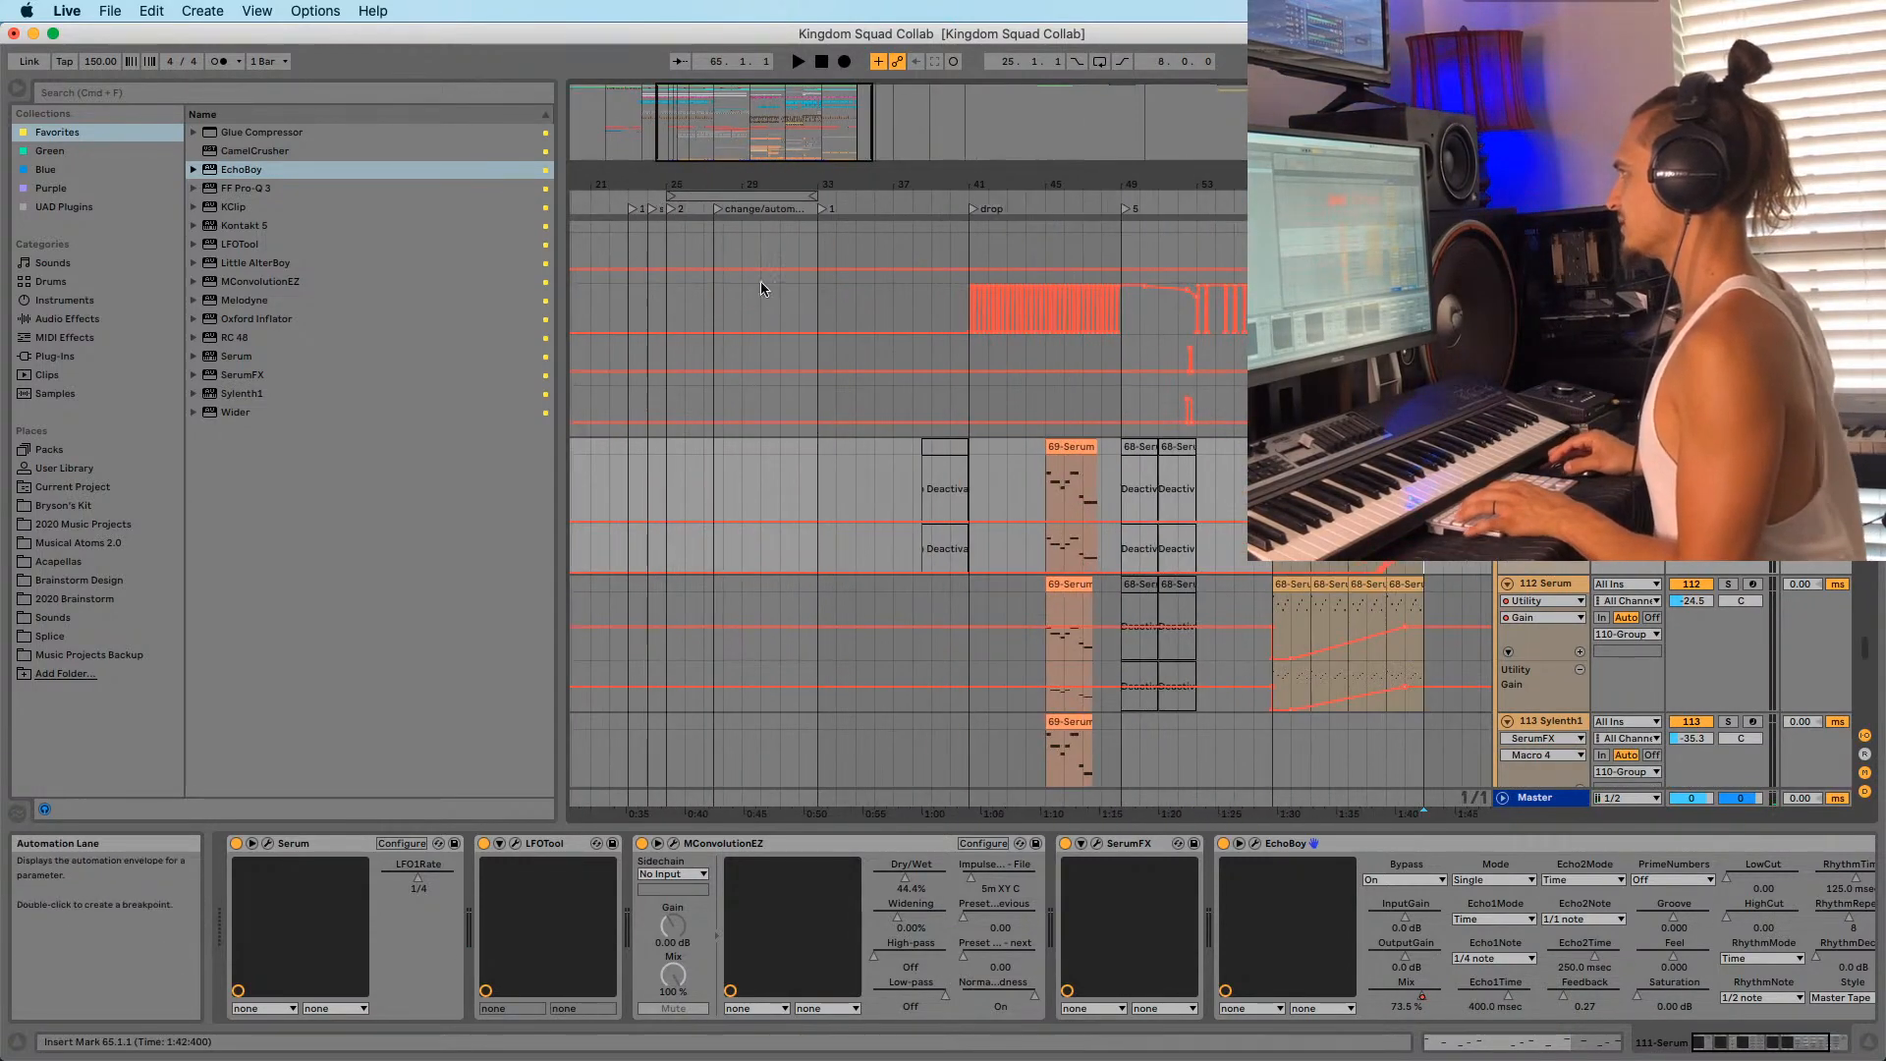
left_click_drag(1111, 184, 911, 108)
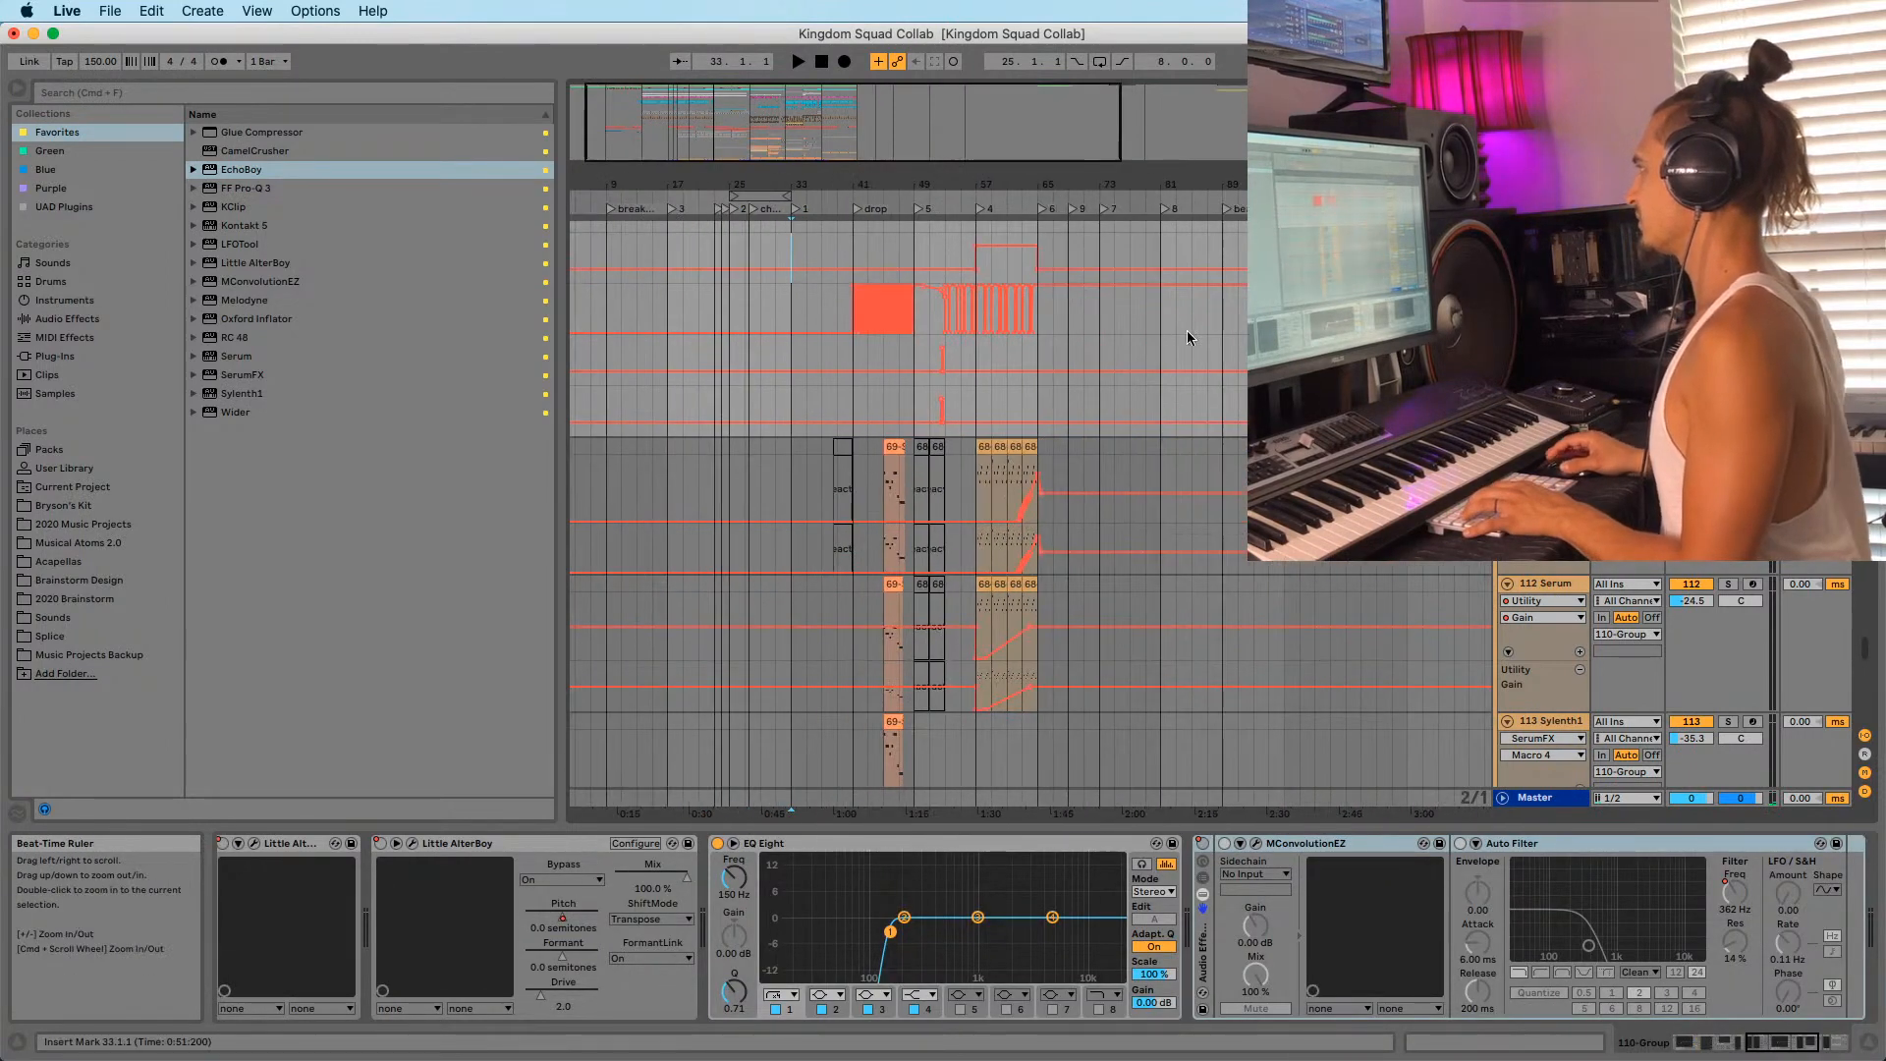
left_click_drag(1080, 184, 959, 264)
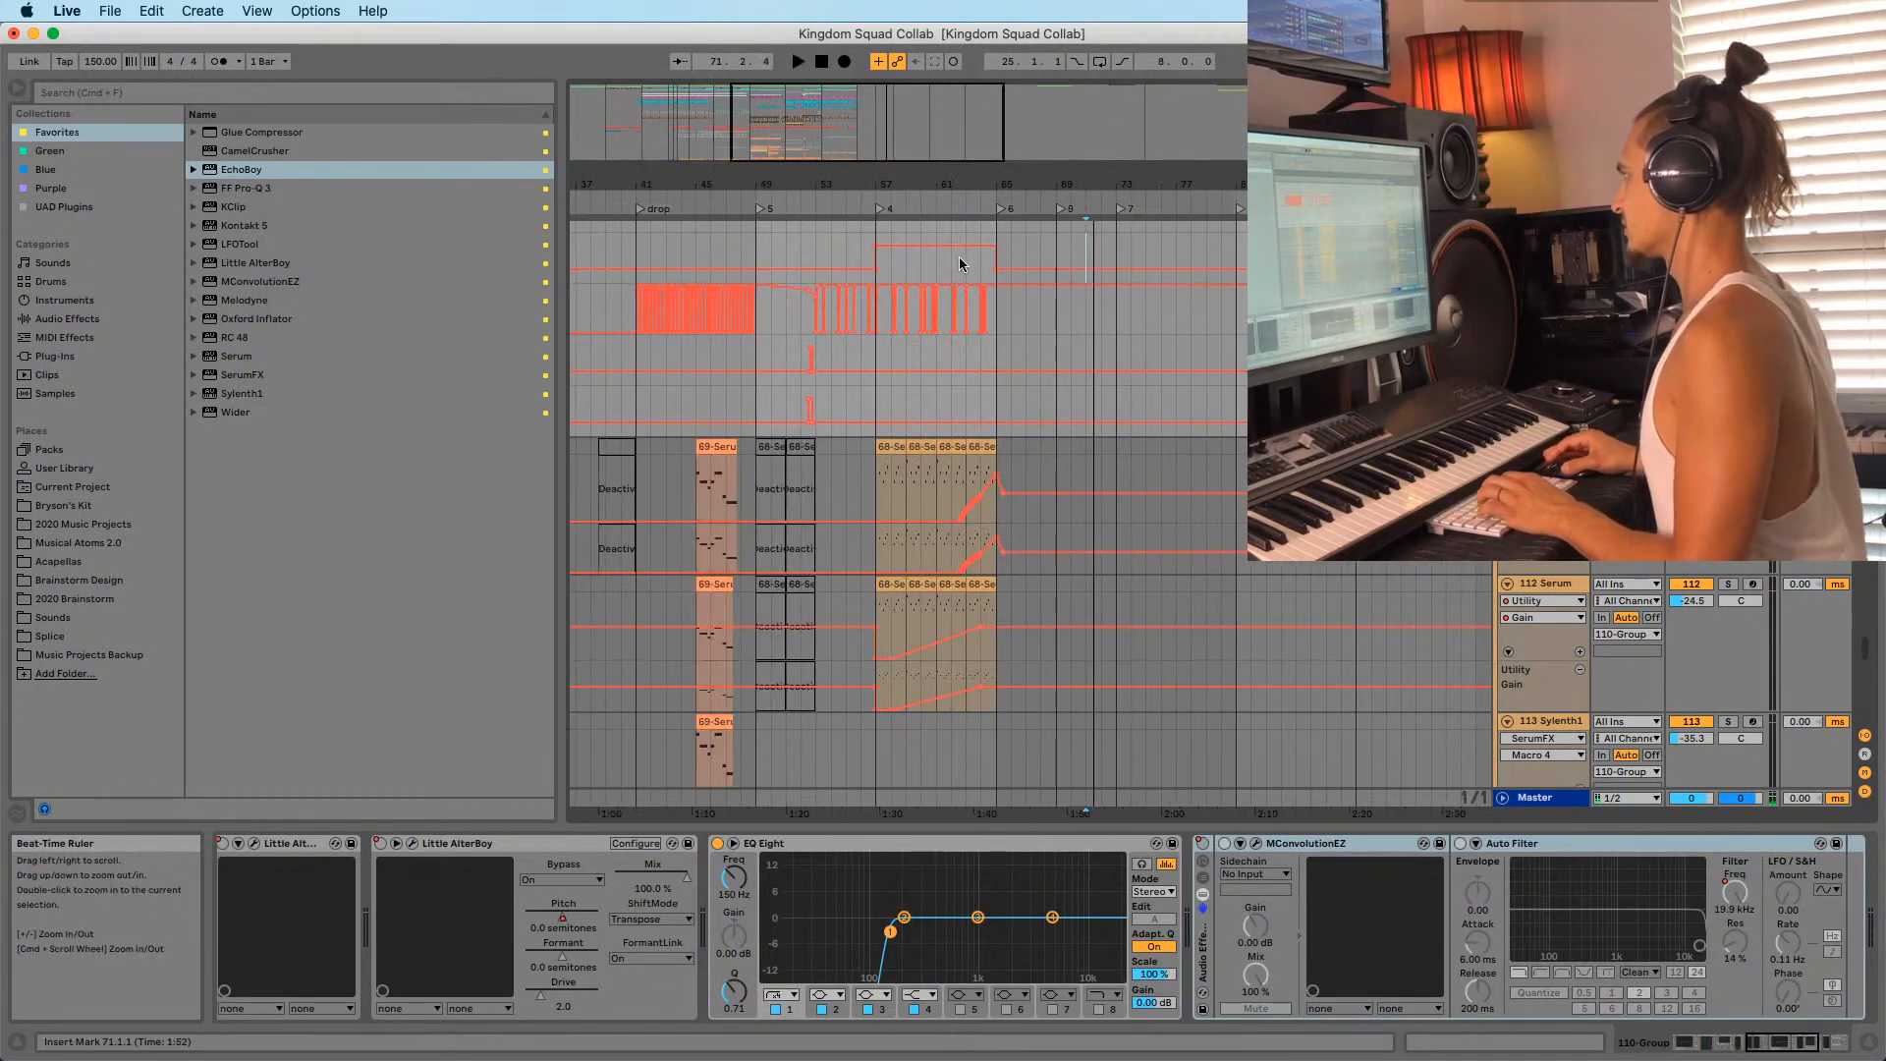
left_click(969, 227)
key("space")
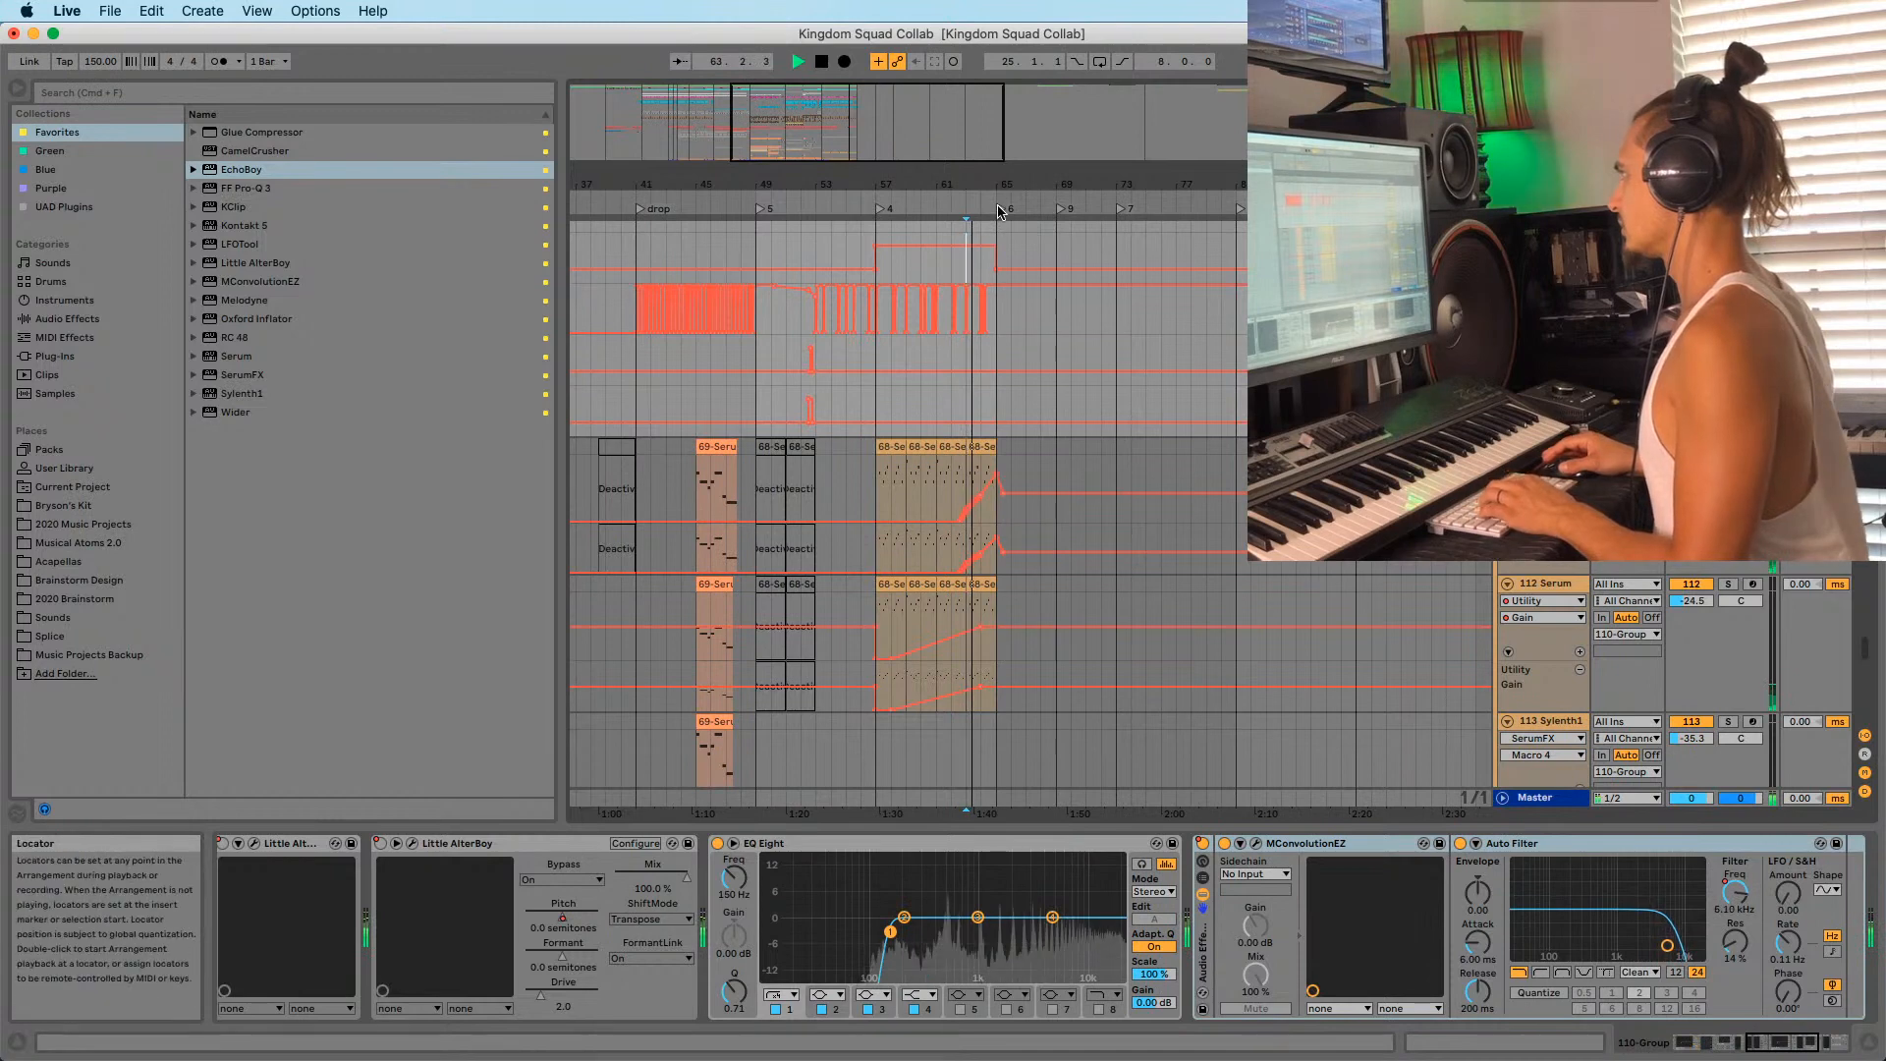
type("BUI")
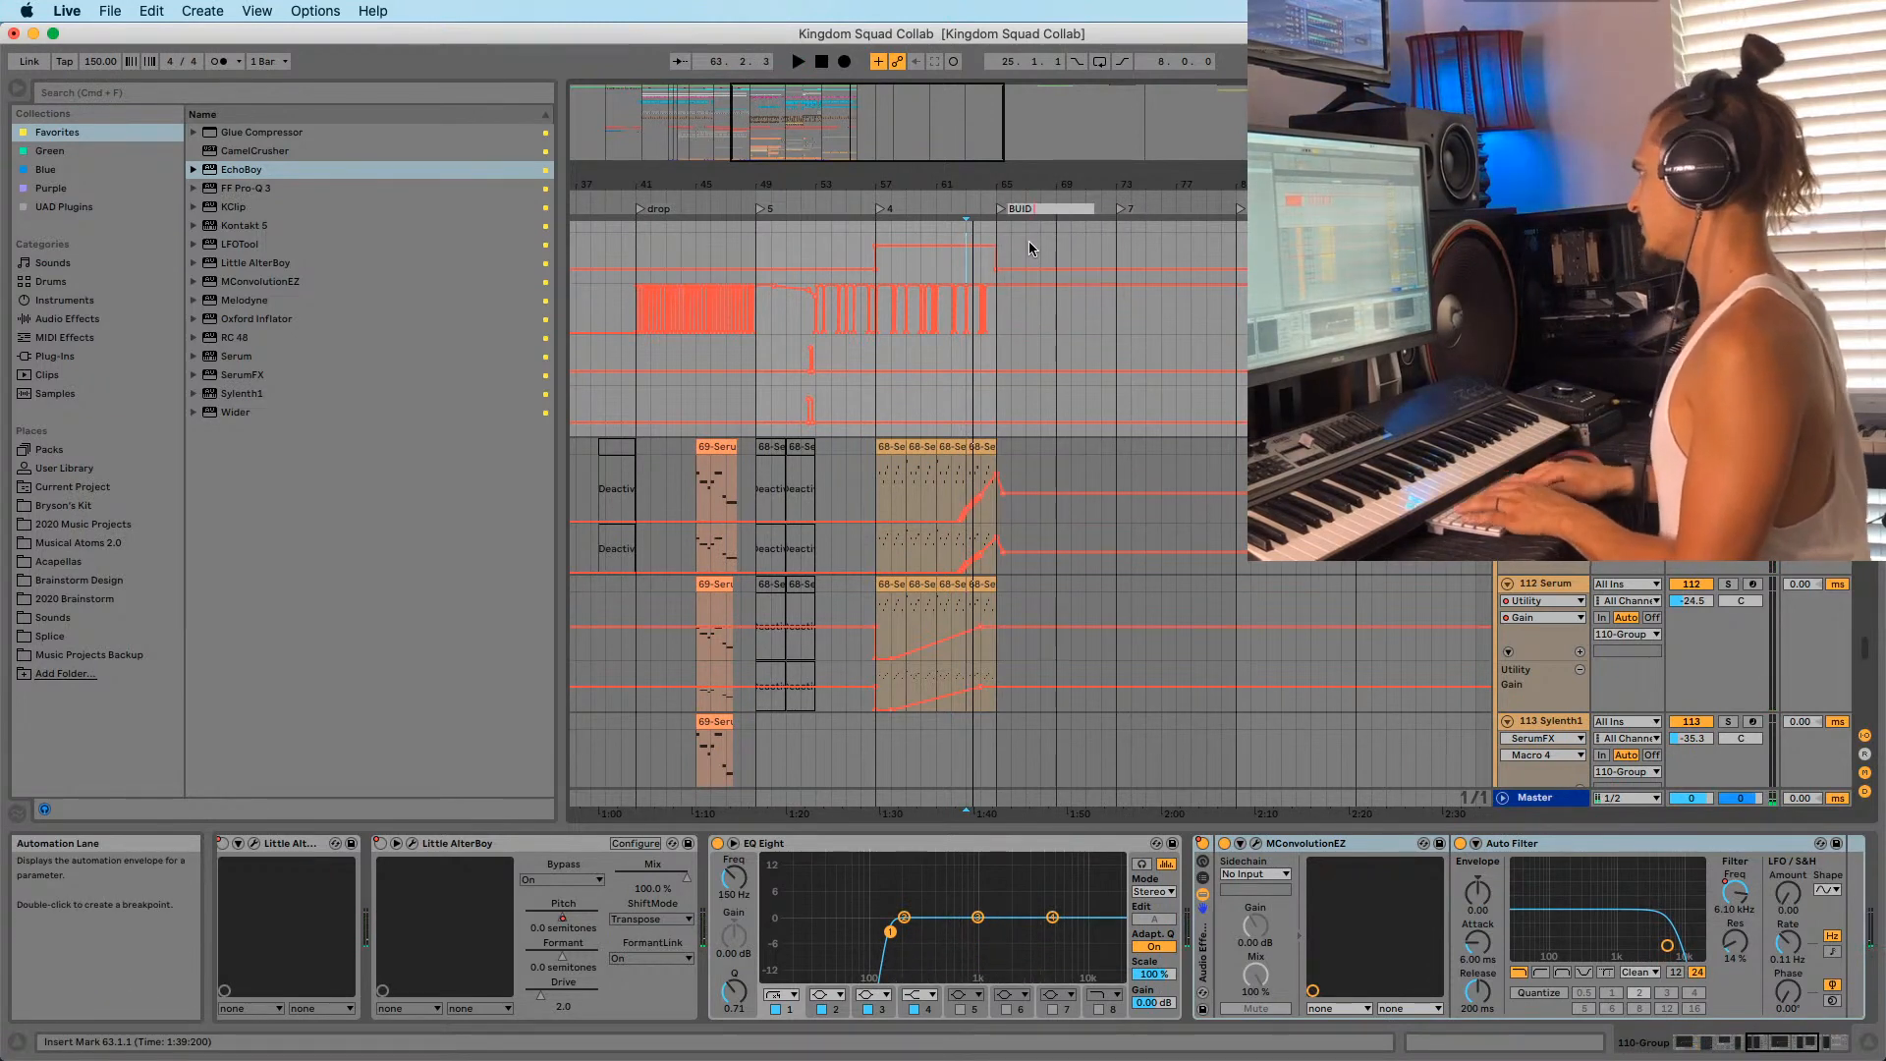
type("LD 2")
key("Return")
Play the arrangement, jumping between locator 1 at bar 33 and just before BUILD 2.
key("space")
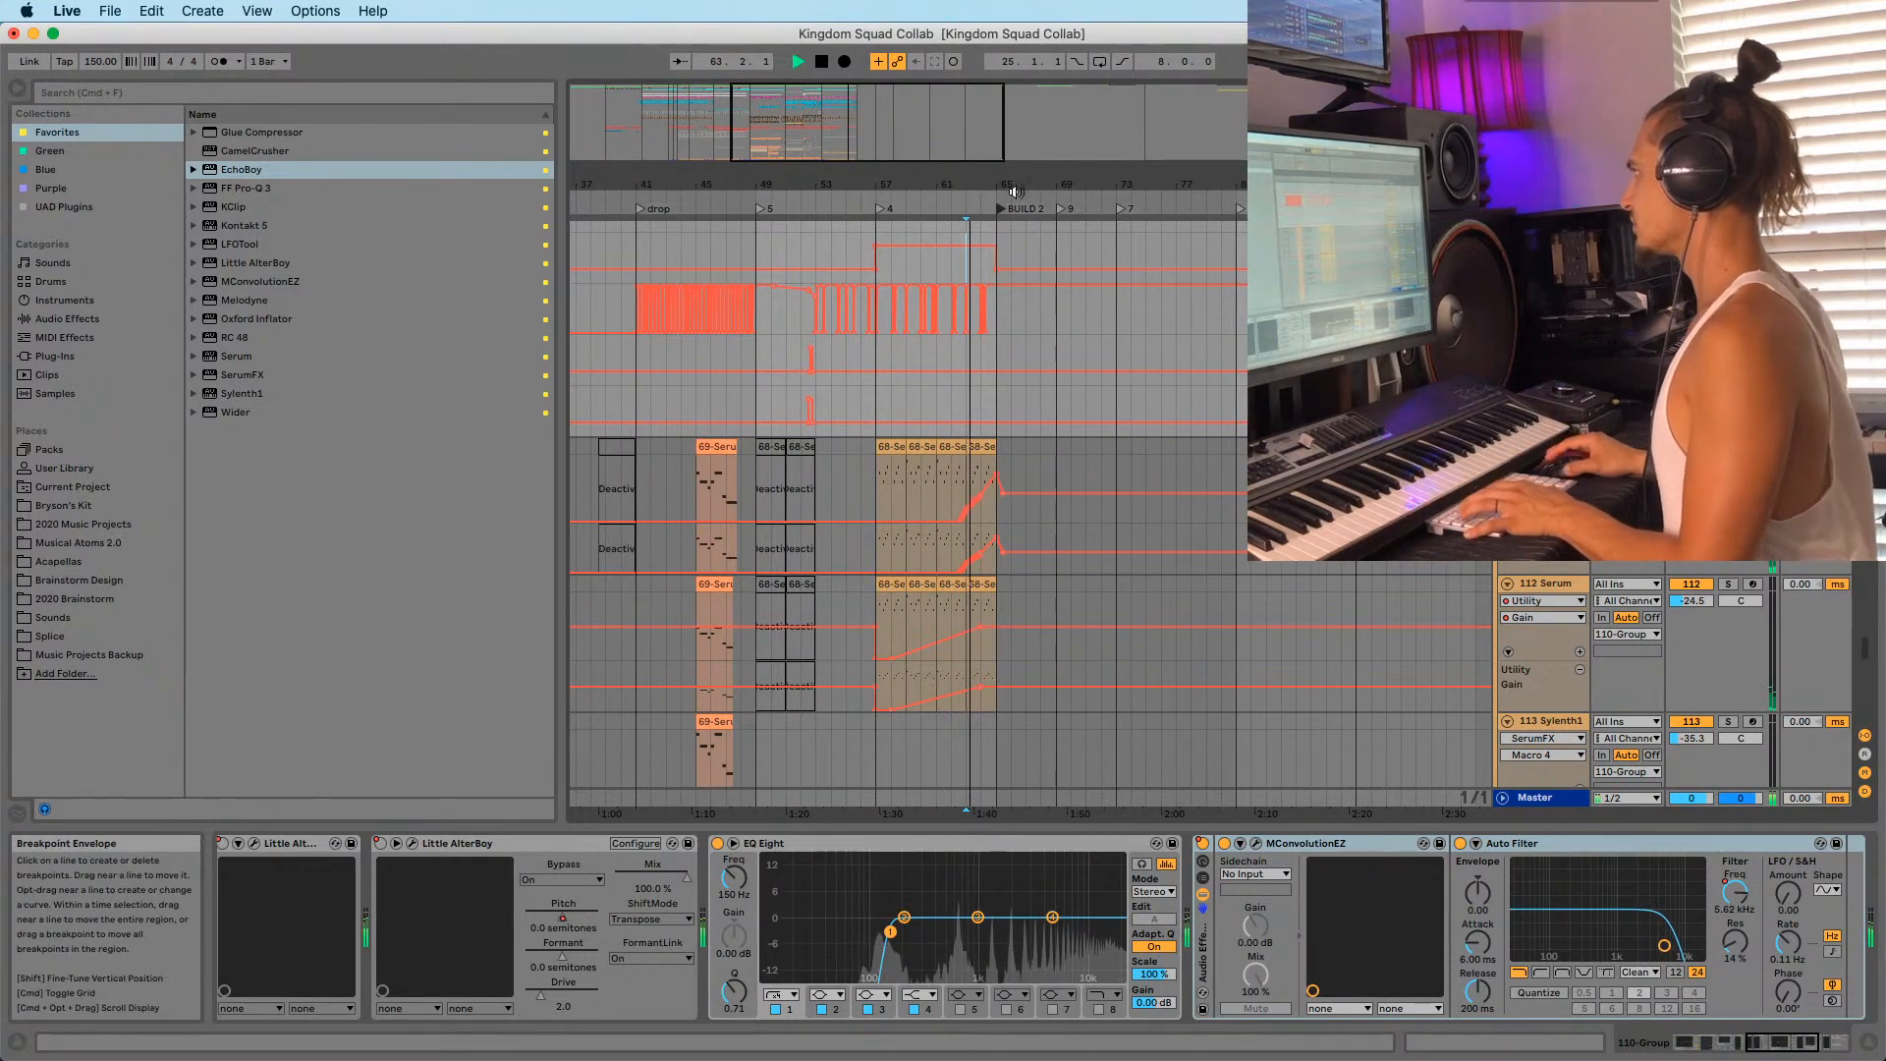
left_click_drag(983, 173, 985, 148)
left_click_drag(742, 184, 736, 211)
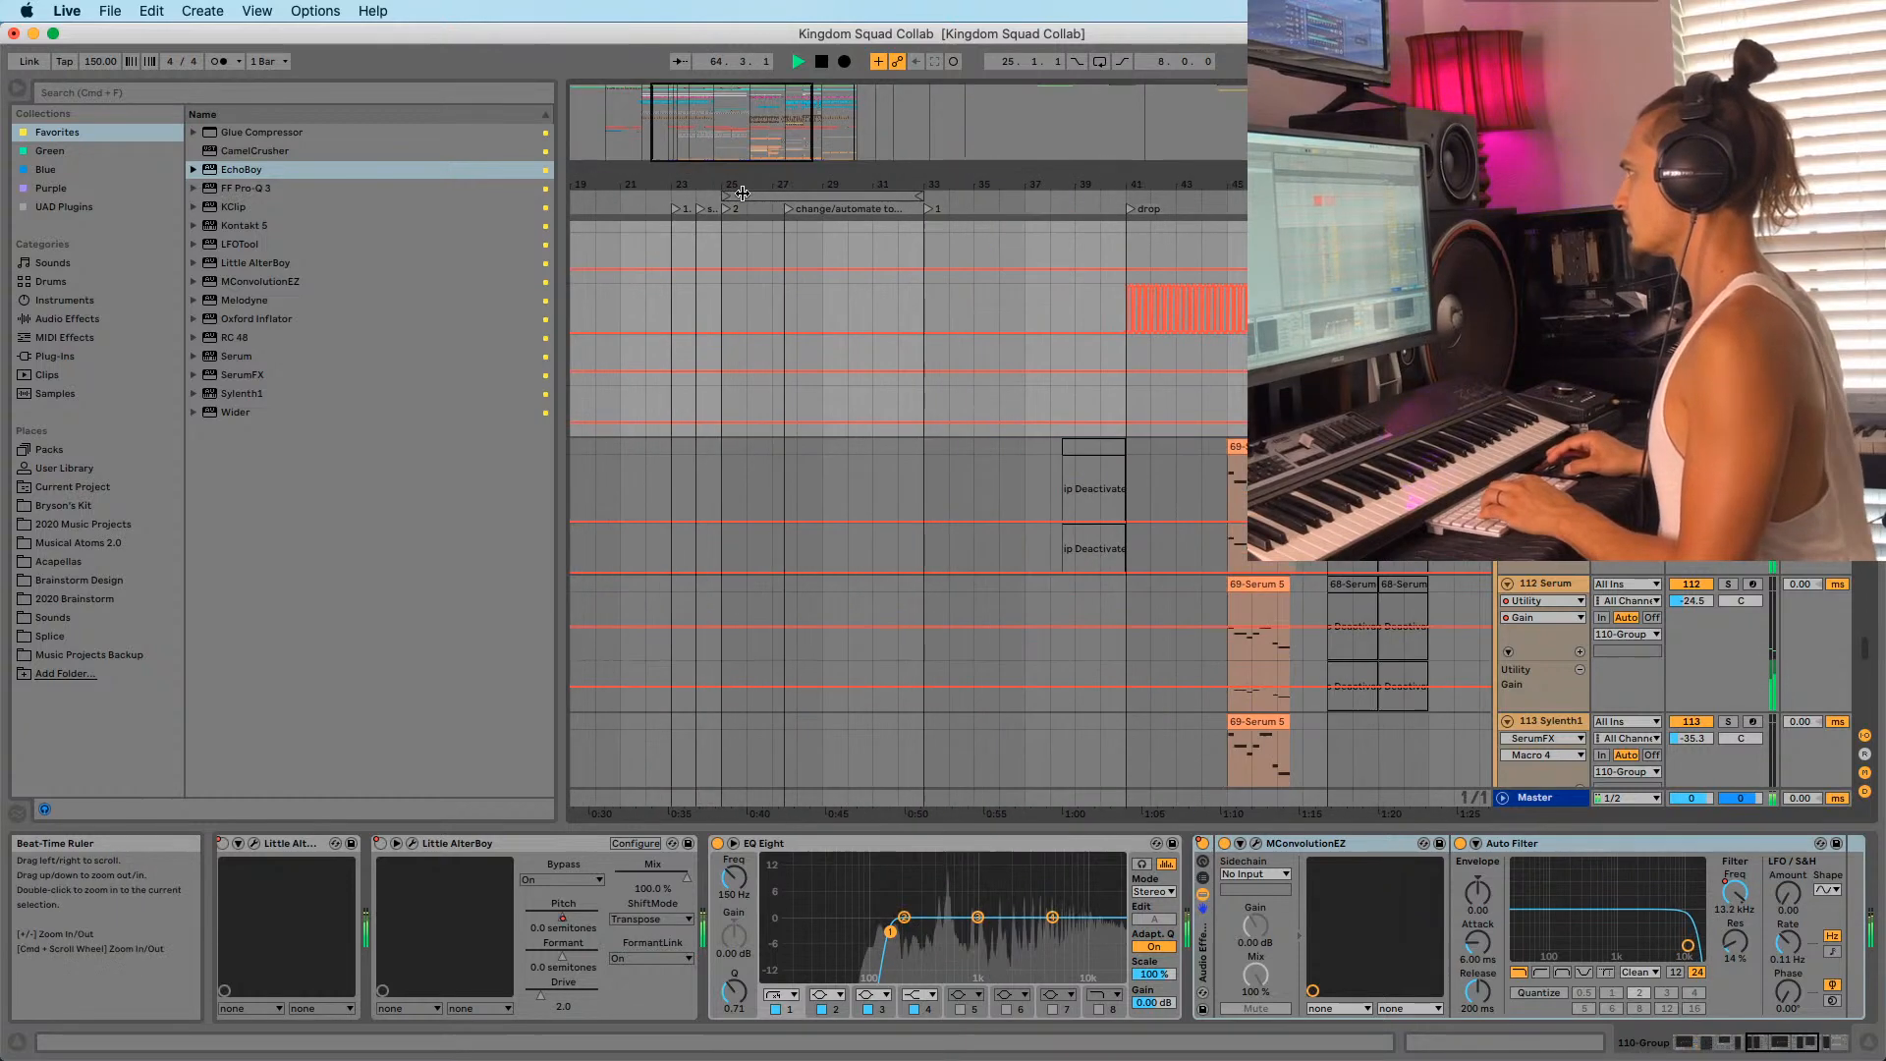
left_click(923, 240)
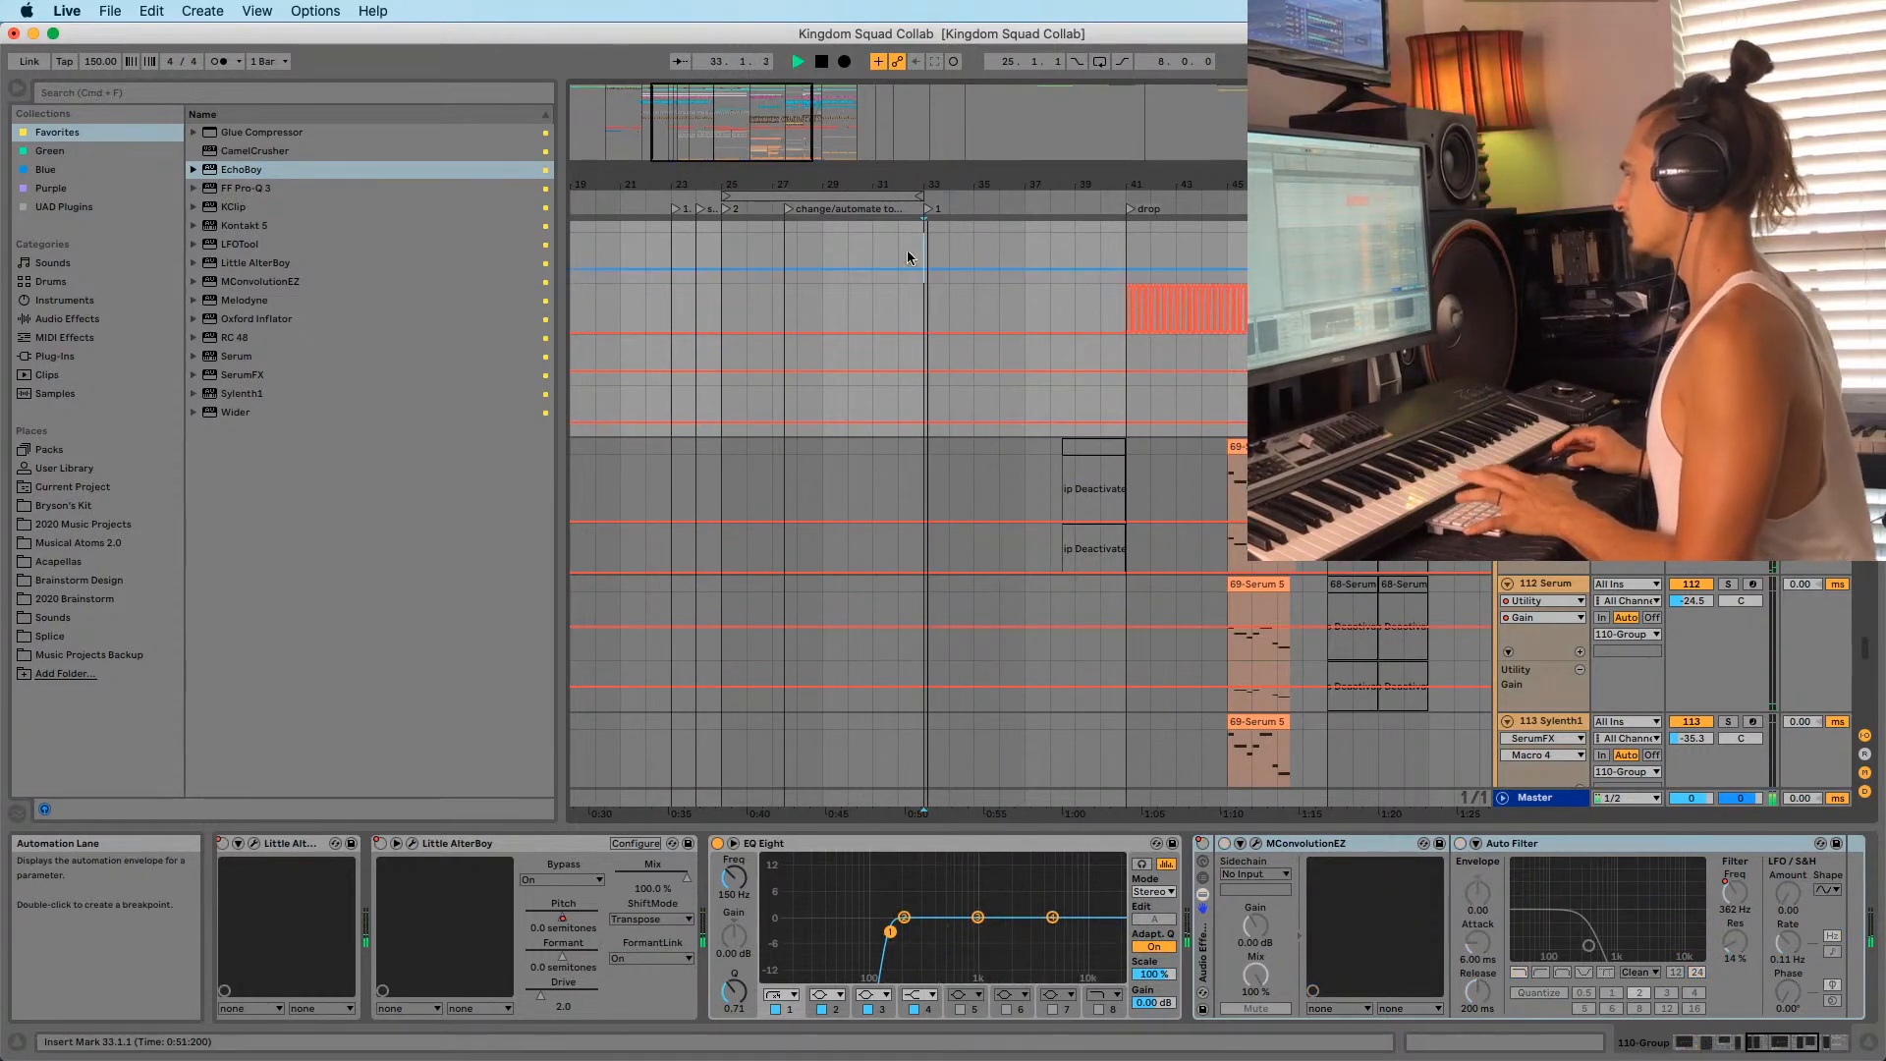
left_click_drag(952, 187, 928, 147)
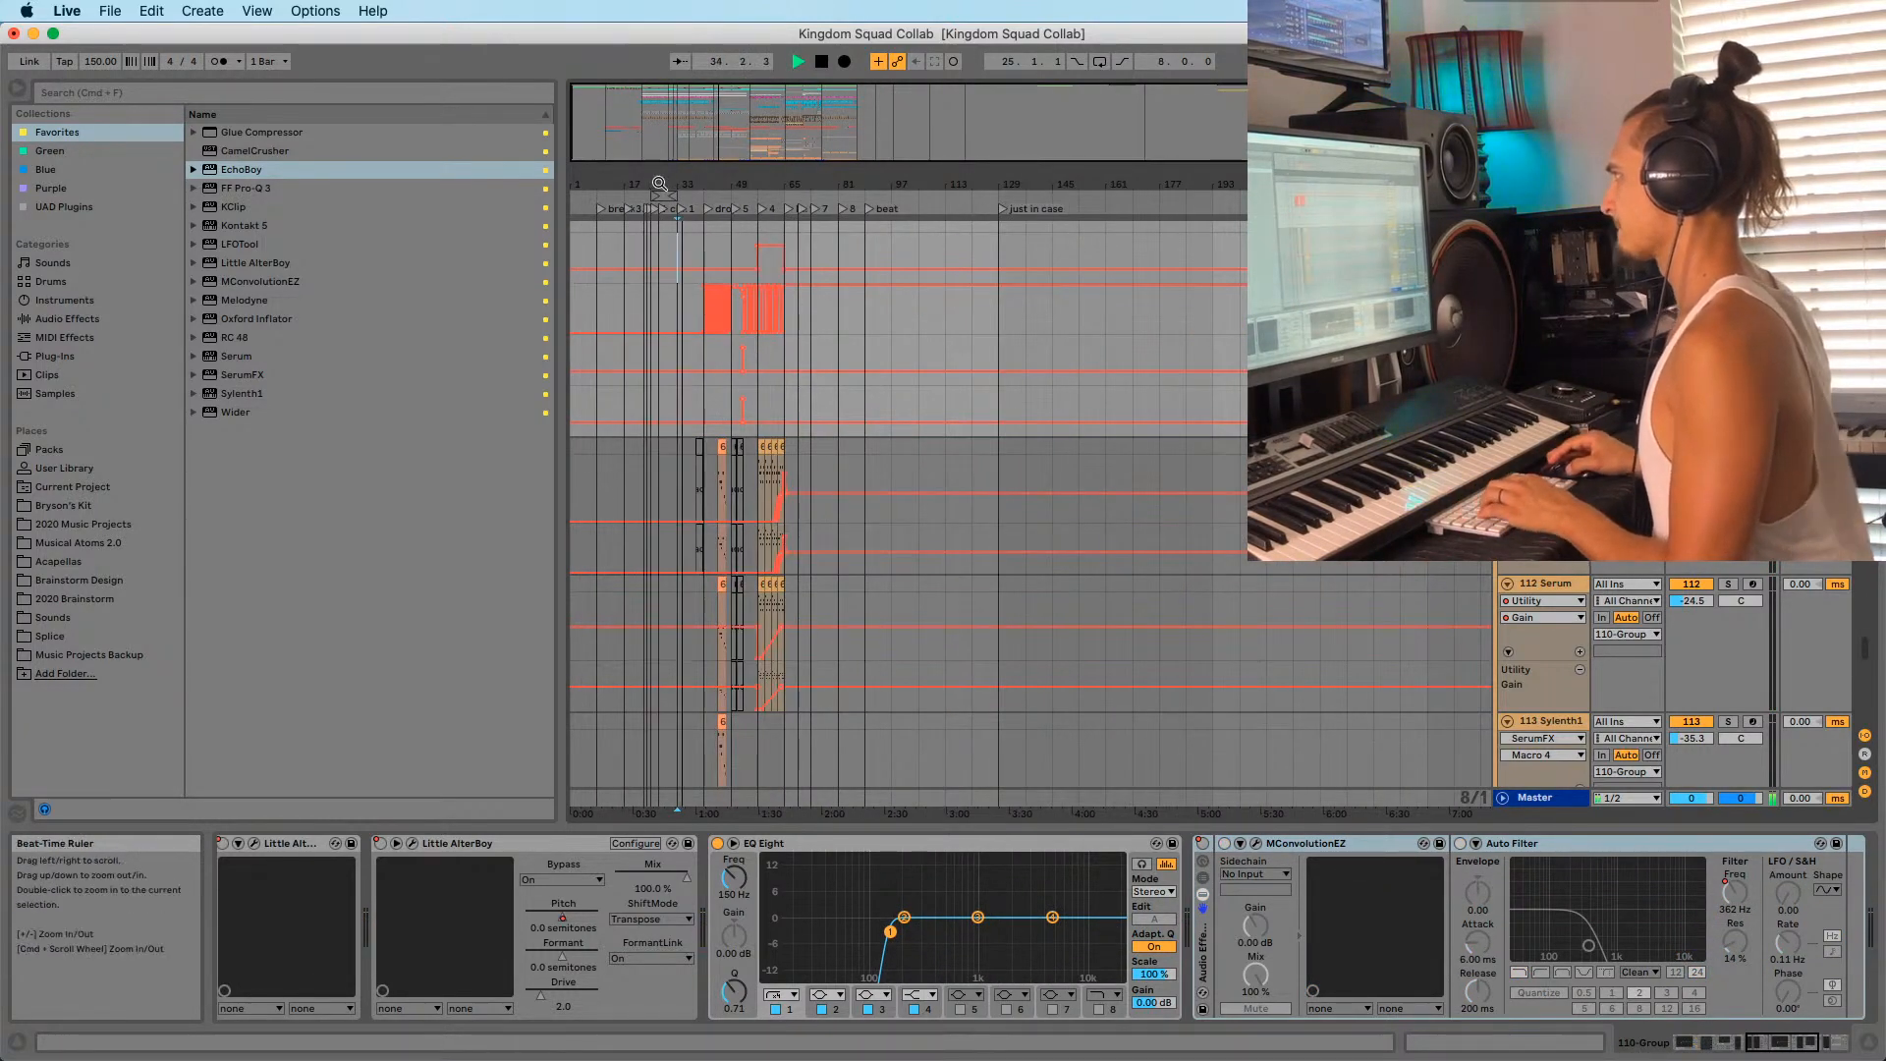
left_click_drag(656, 185, 786, 167)
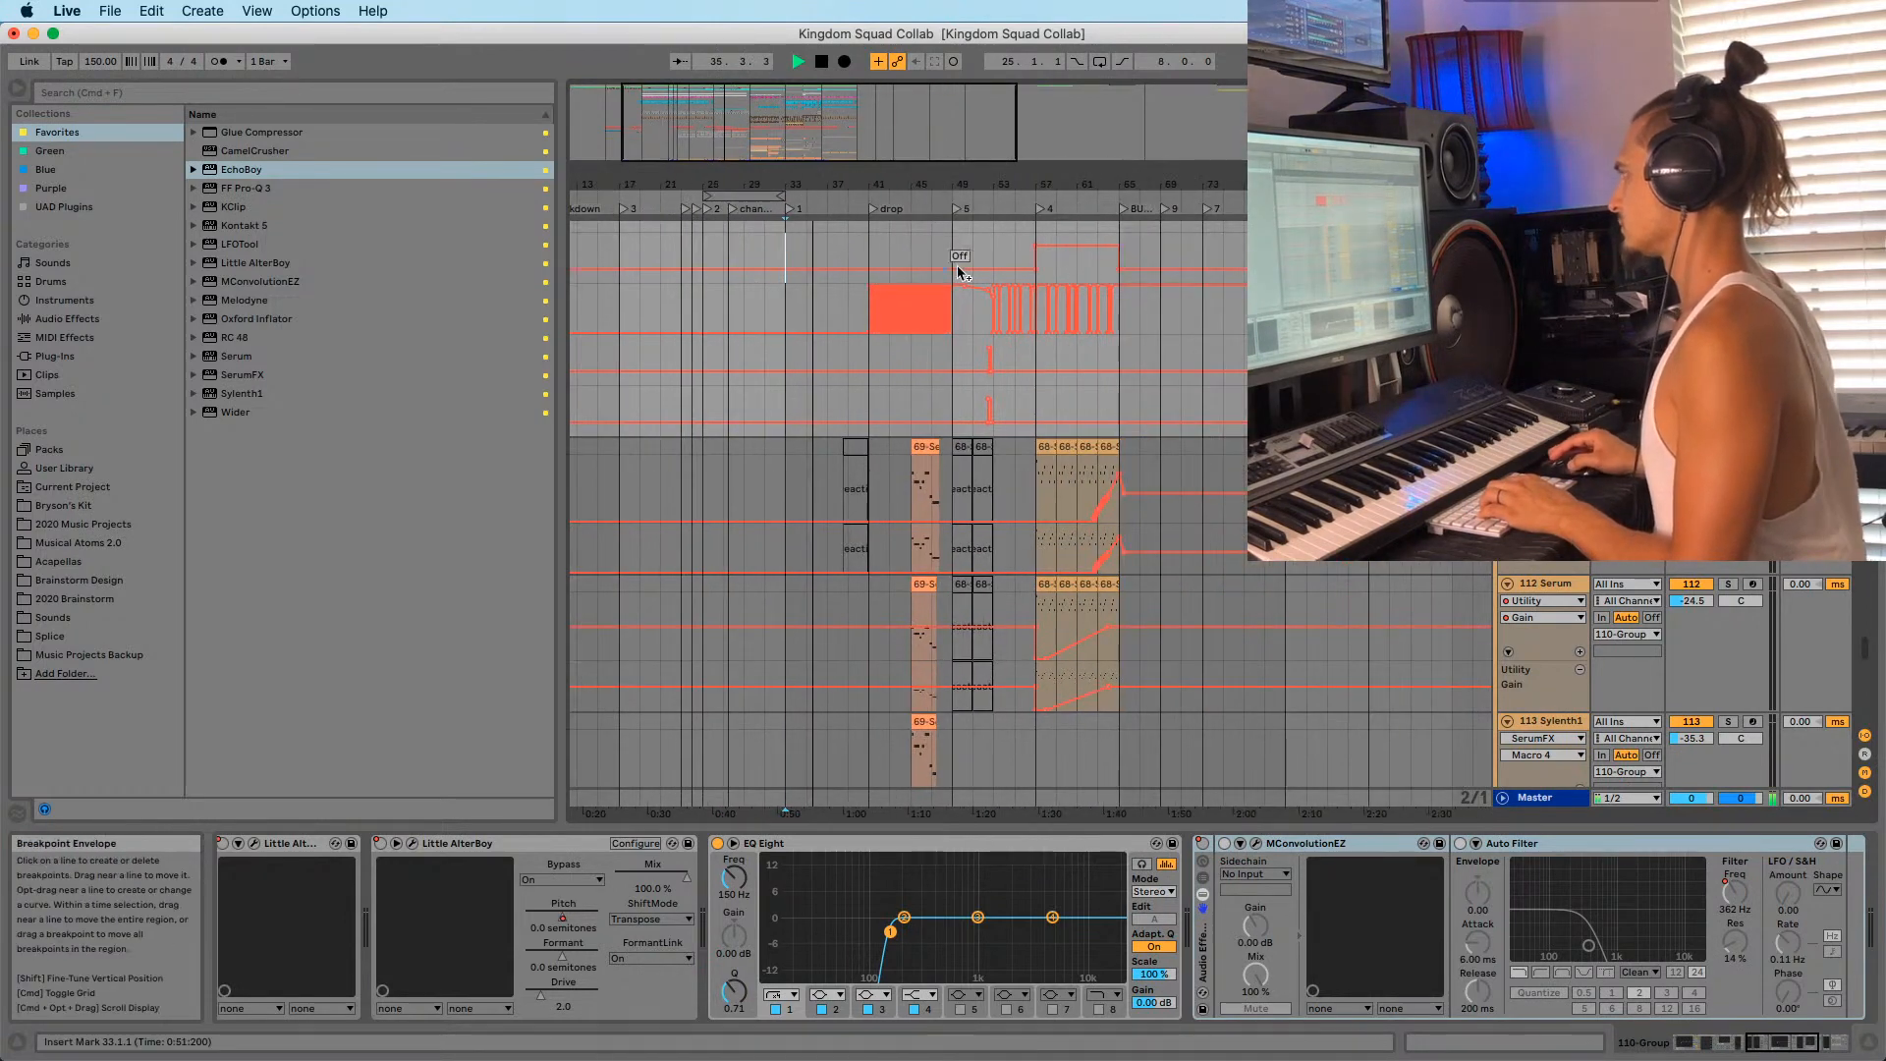
left_click(1116, 232)
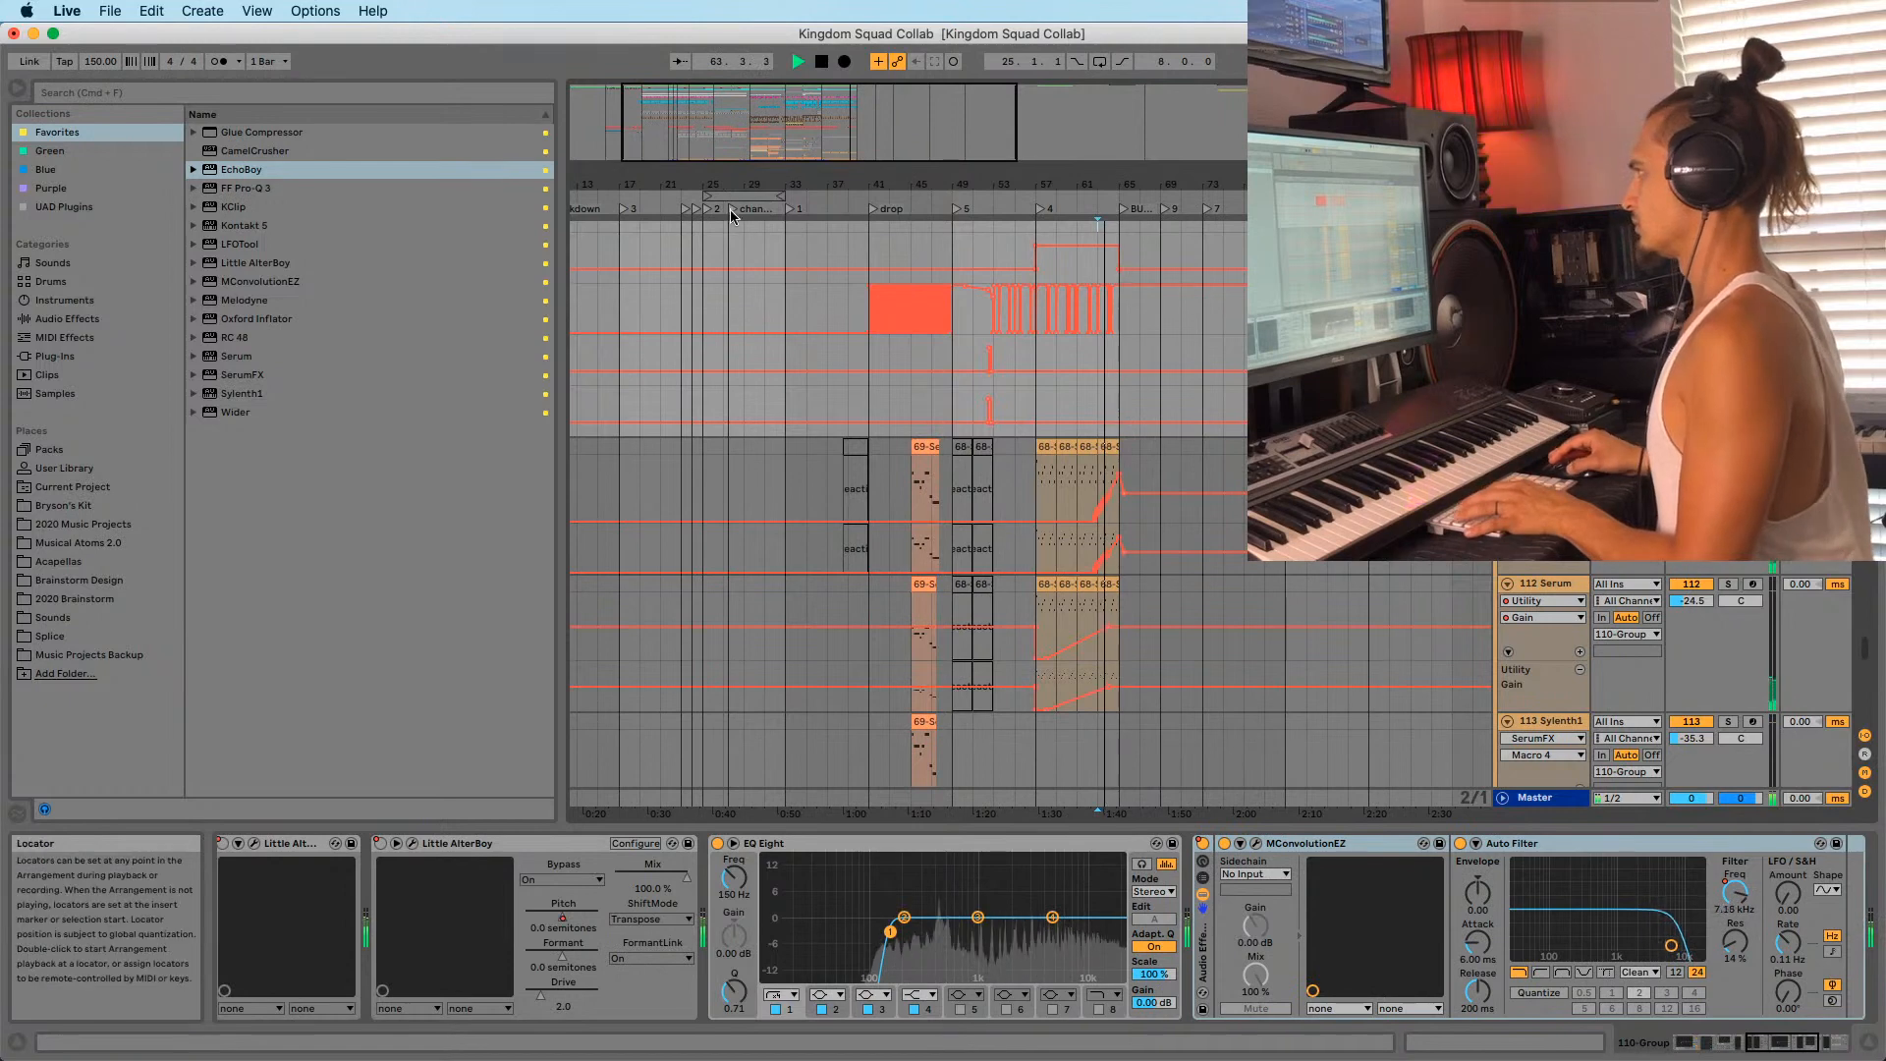
mouse_move(784, 185)
left_mouse_down()
mouse_move(786, 202)
mouse_move(796, 173)
left_mouse_up()
left_click(792, 209)
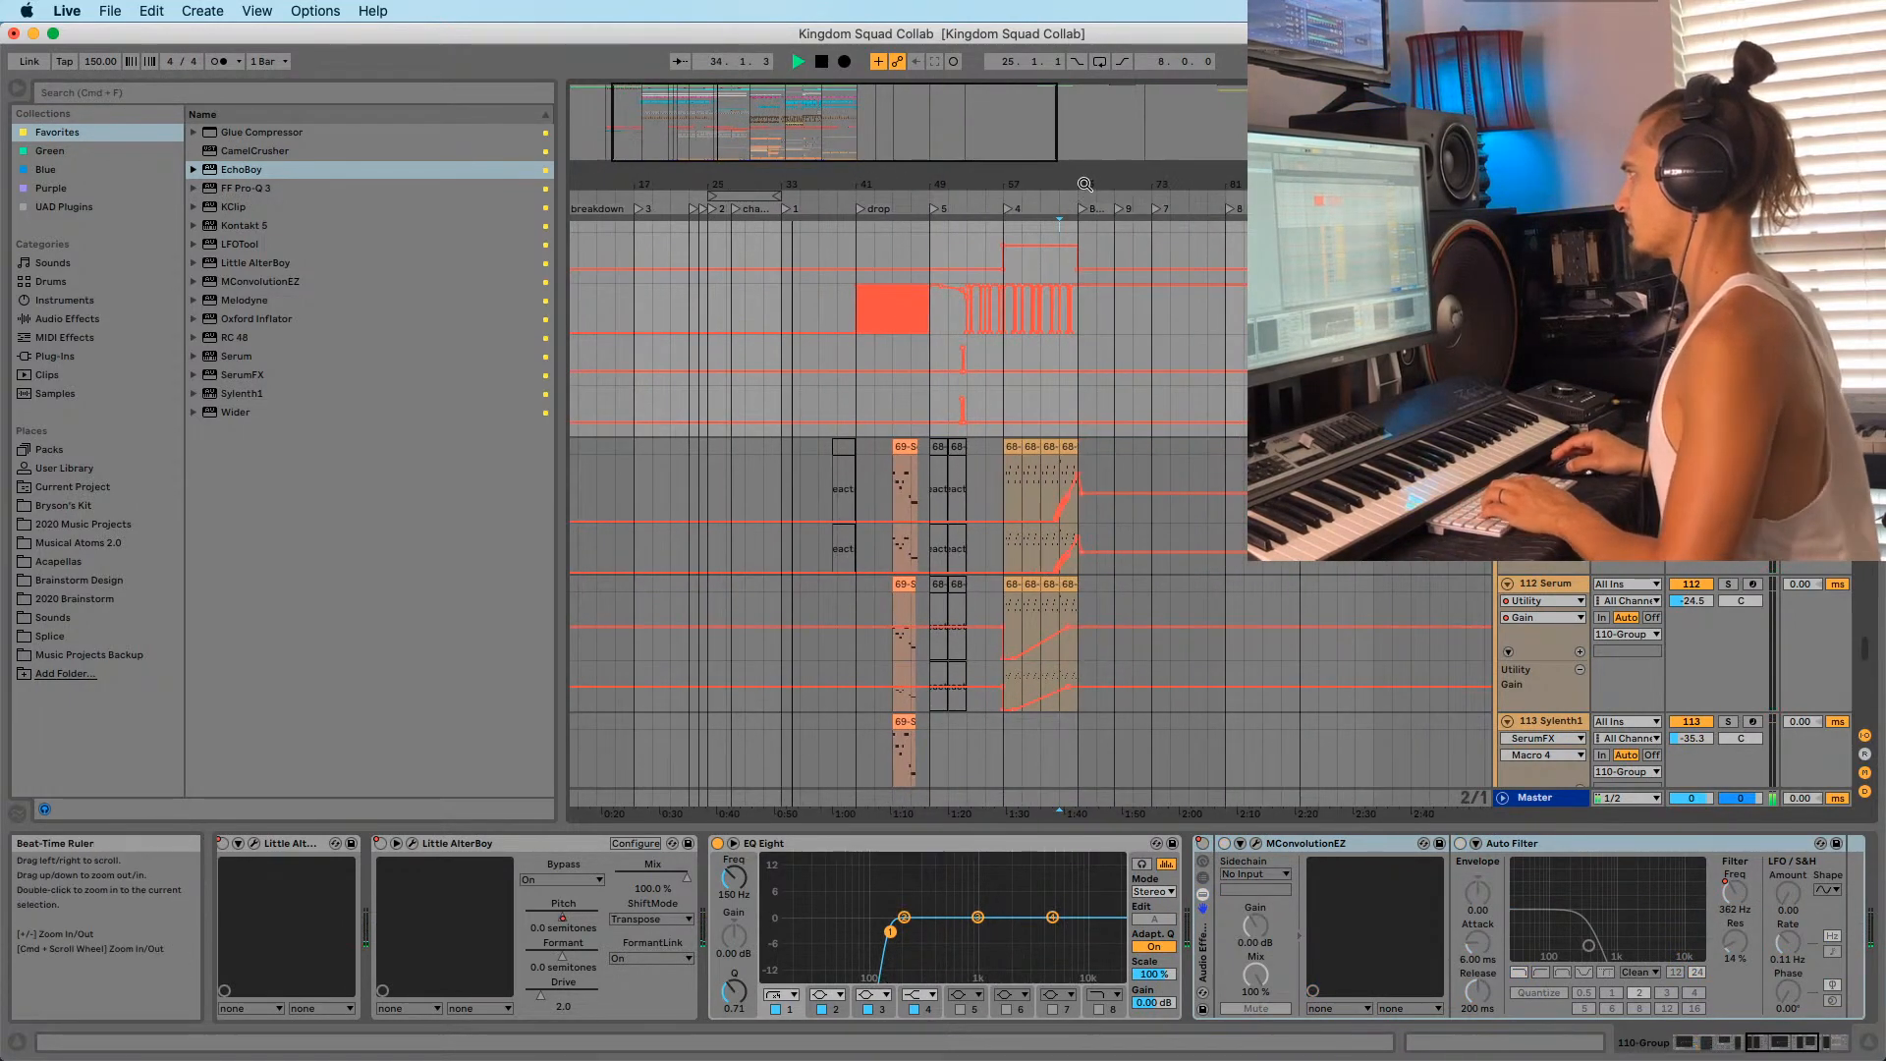
left_click_drag(1082, 182, 943, 159)
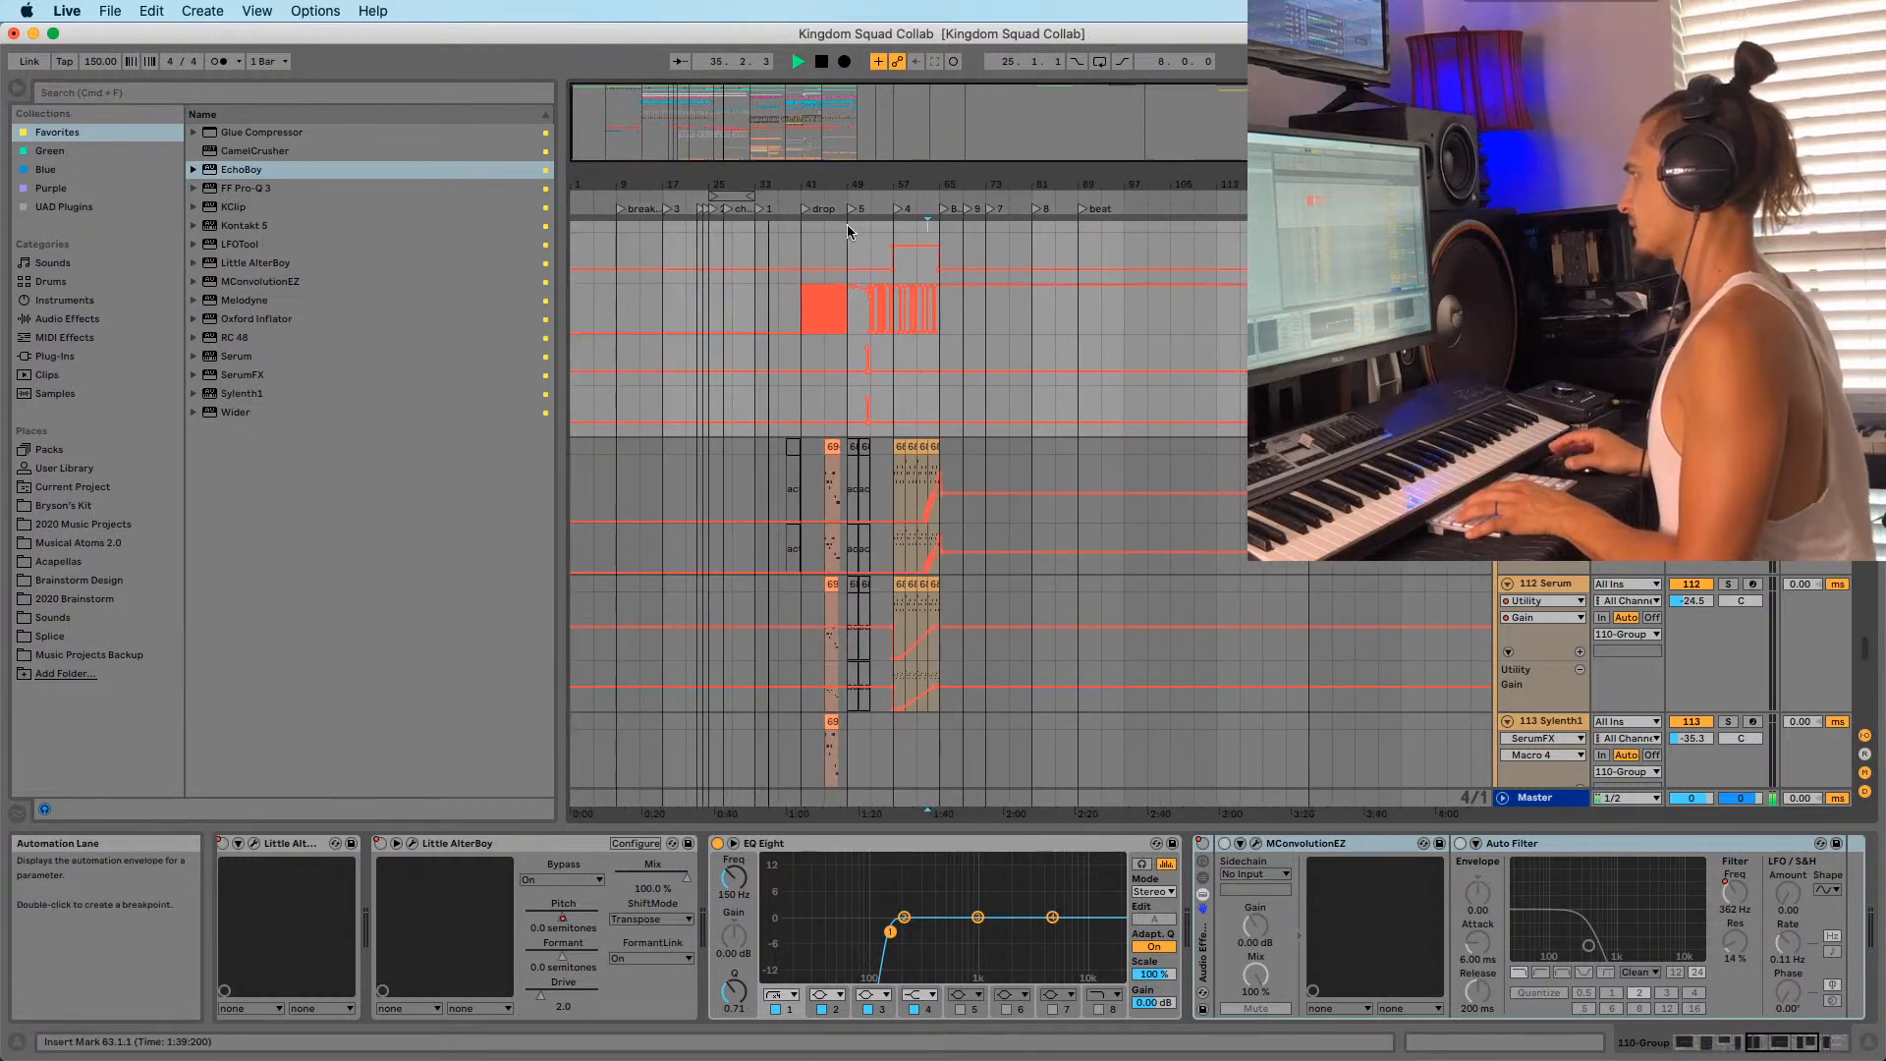
scroll(860, 548, "down", 15)
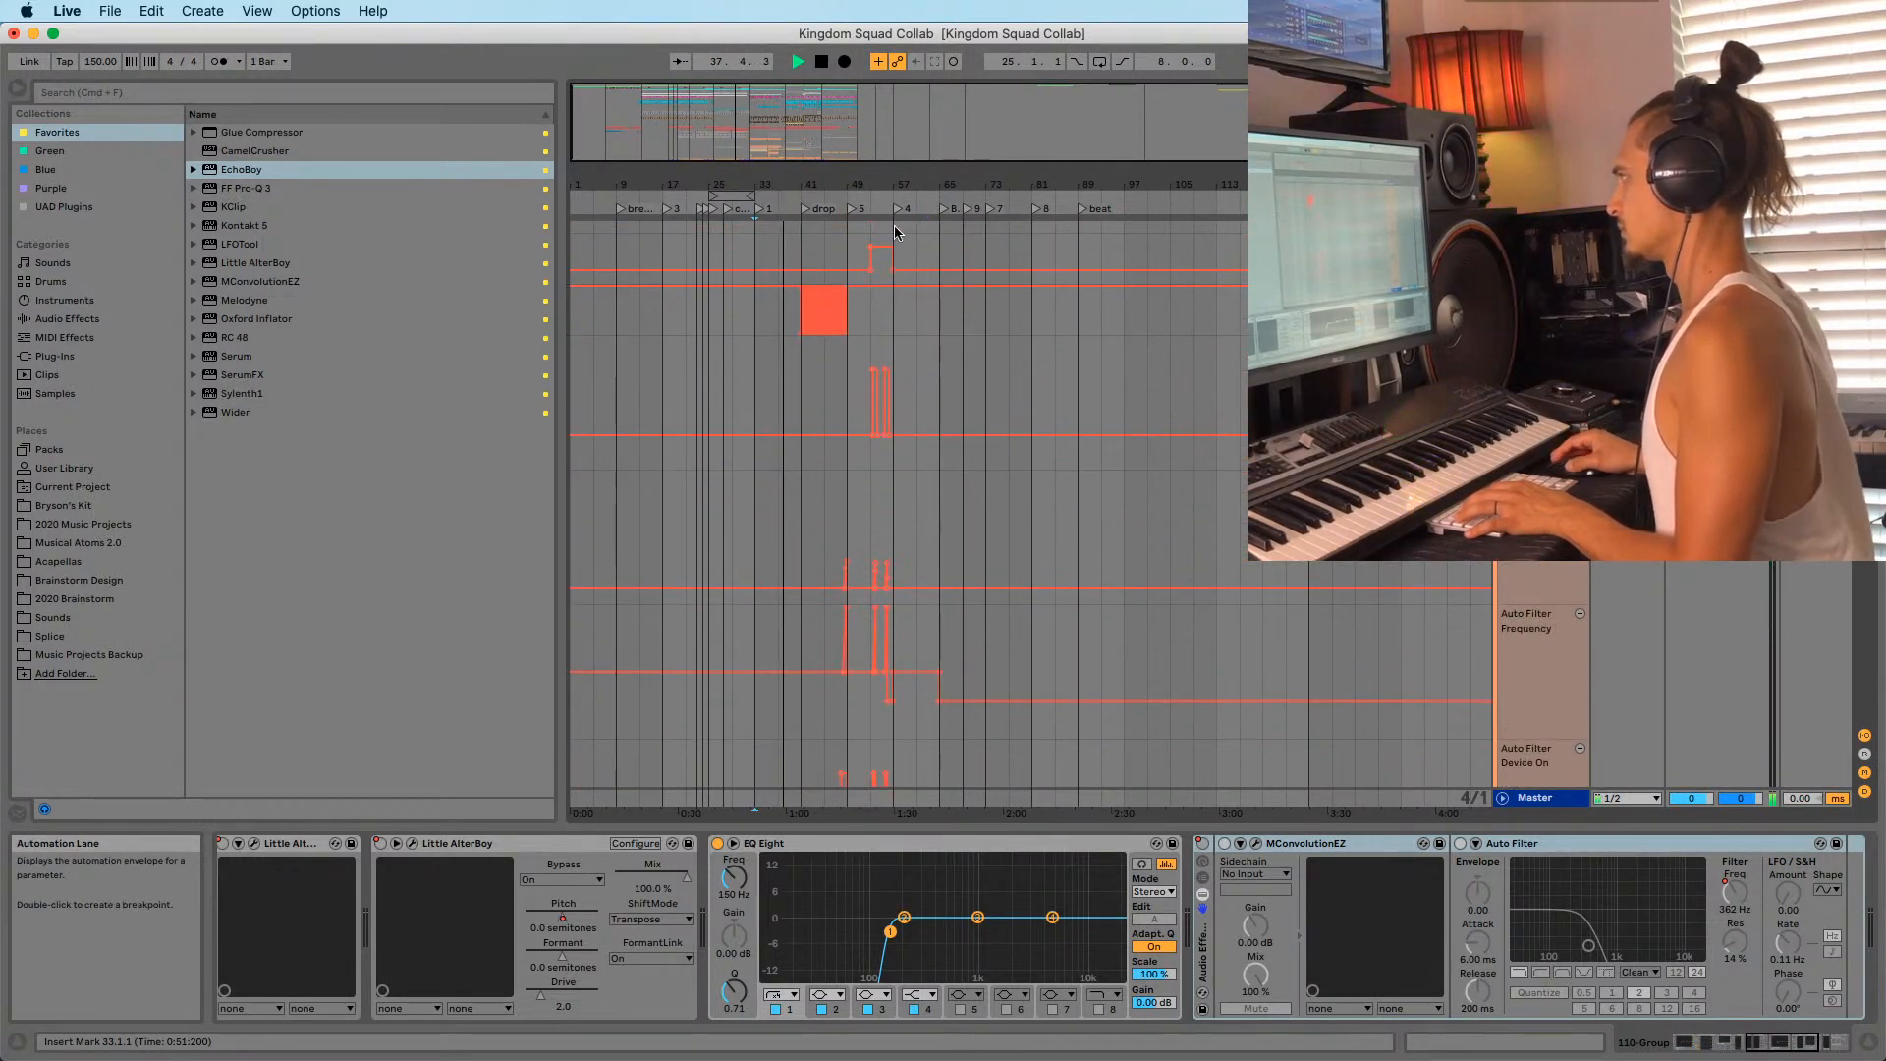
Select the automation track and play the build from about bar 60, then from bar 53.
left_click(897, 234)
mouse_move(940, 183)
left_mouse_down()
mouse_move(944, 207)
mouse_move(936, 185)
mouse_move(833, 194)
left_mouse_up()
left_click(944, 209)
left_click(652, 232)
key("space")
key("space")
mouse_move(589, 191)
left_mouse_down()
mouse_move(890, 190)
mouse_move(892, 147)
mouse_move(878, 208)
left_mouse_up()
left_click(842, 234)
left_click(868, 232)
key("space")
key("space")
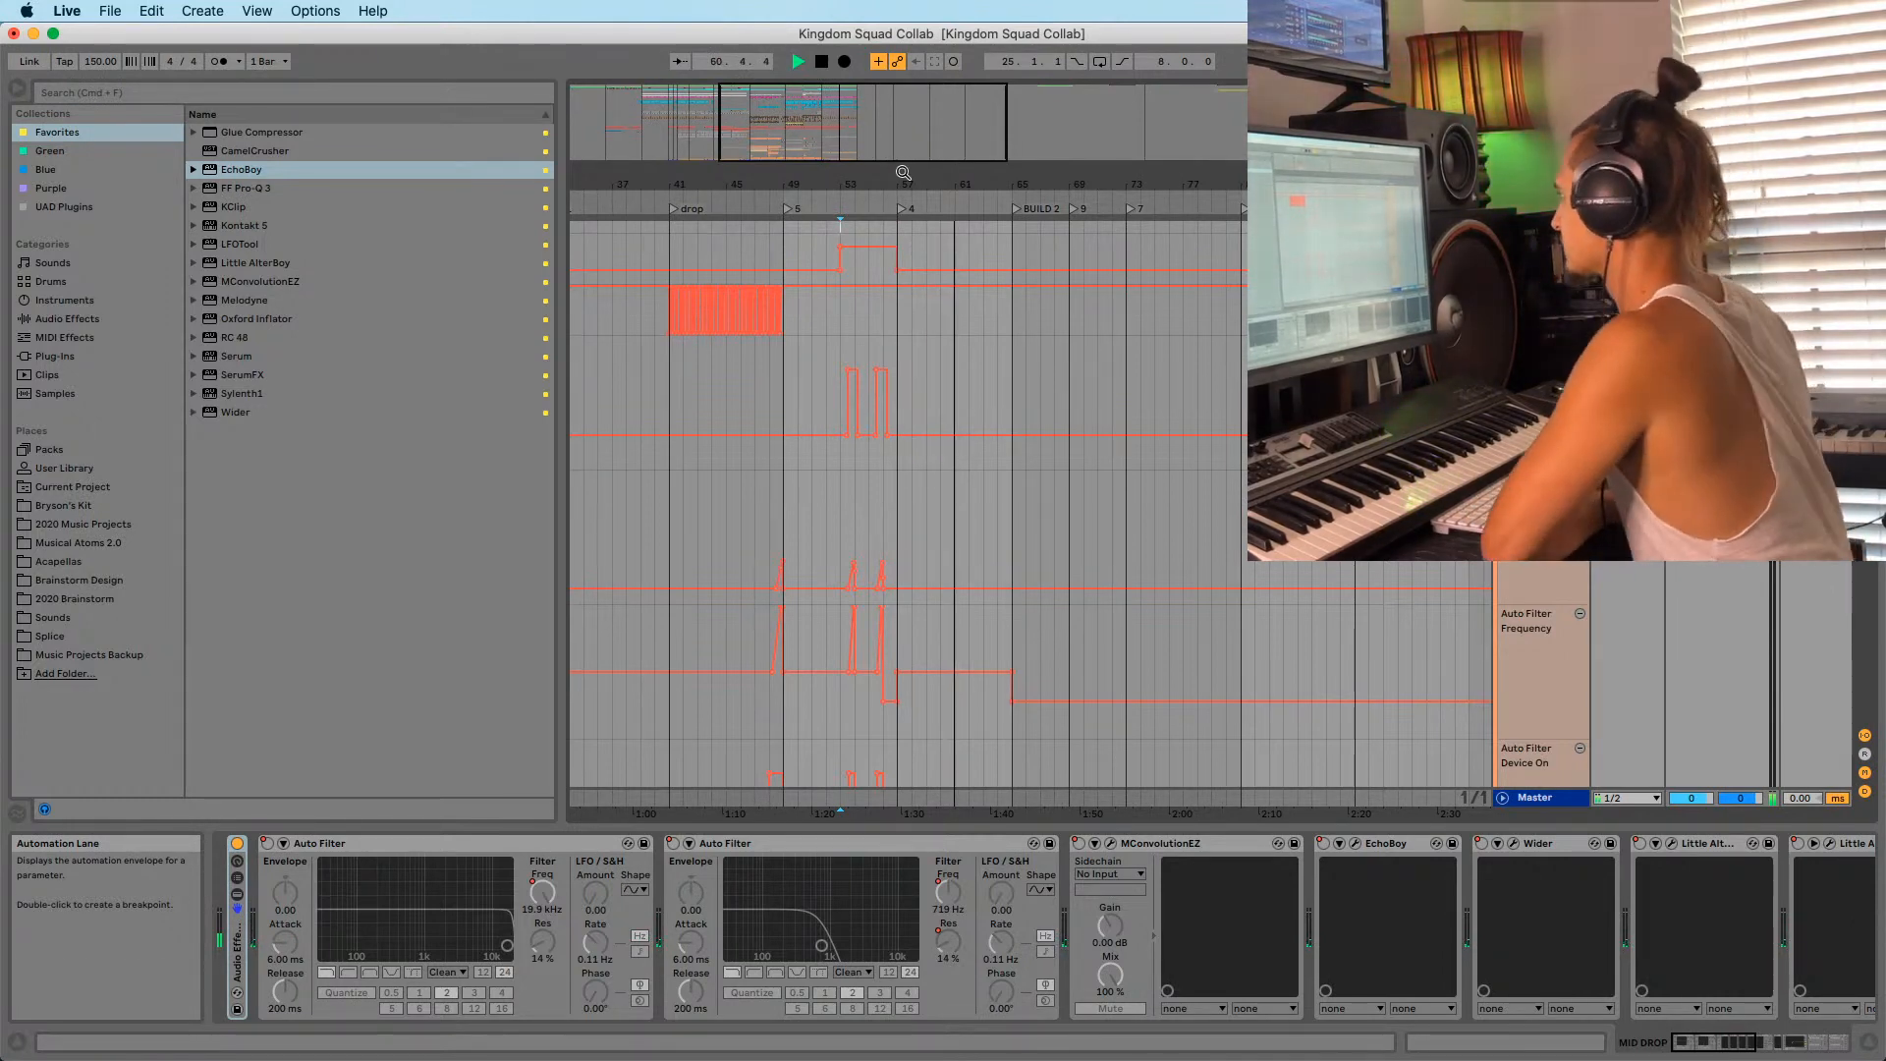
Jump to locator 1 and bar 57, stop playback, then set play positions at bars 61 and 65.
left_click_drag(899, 174, 828, 183)
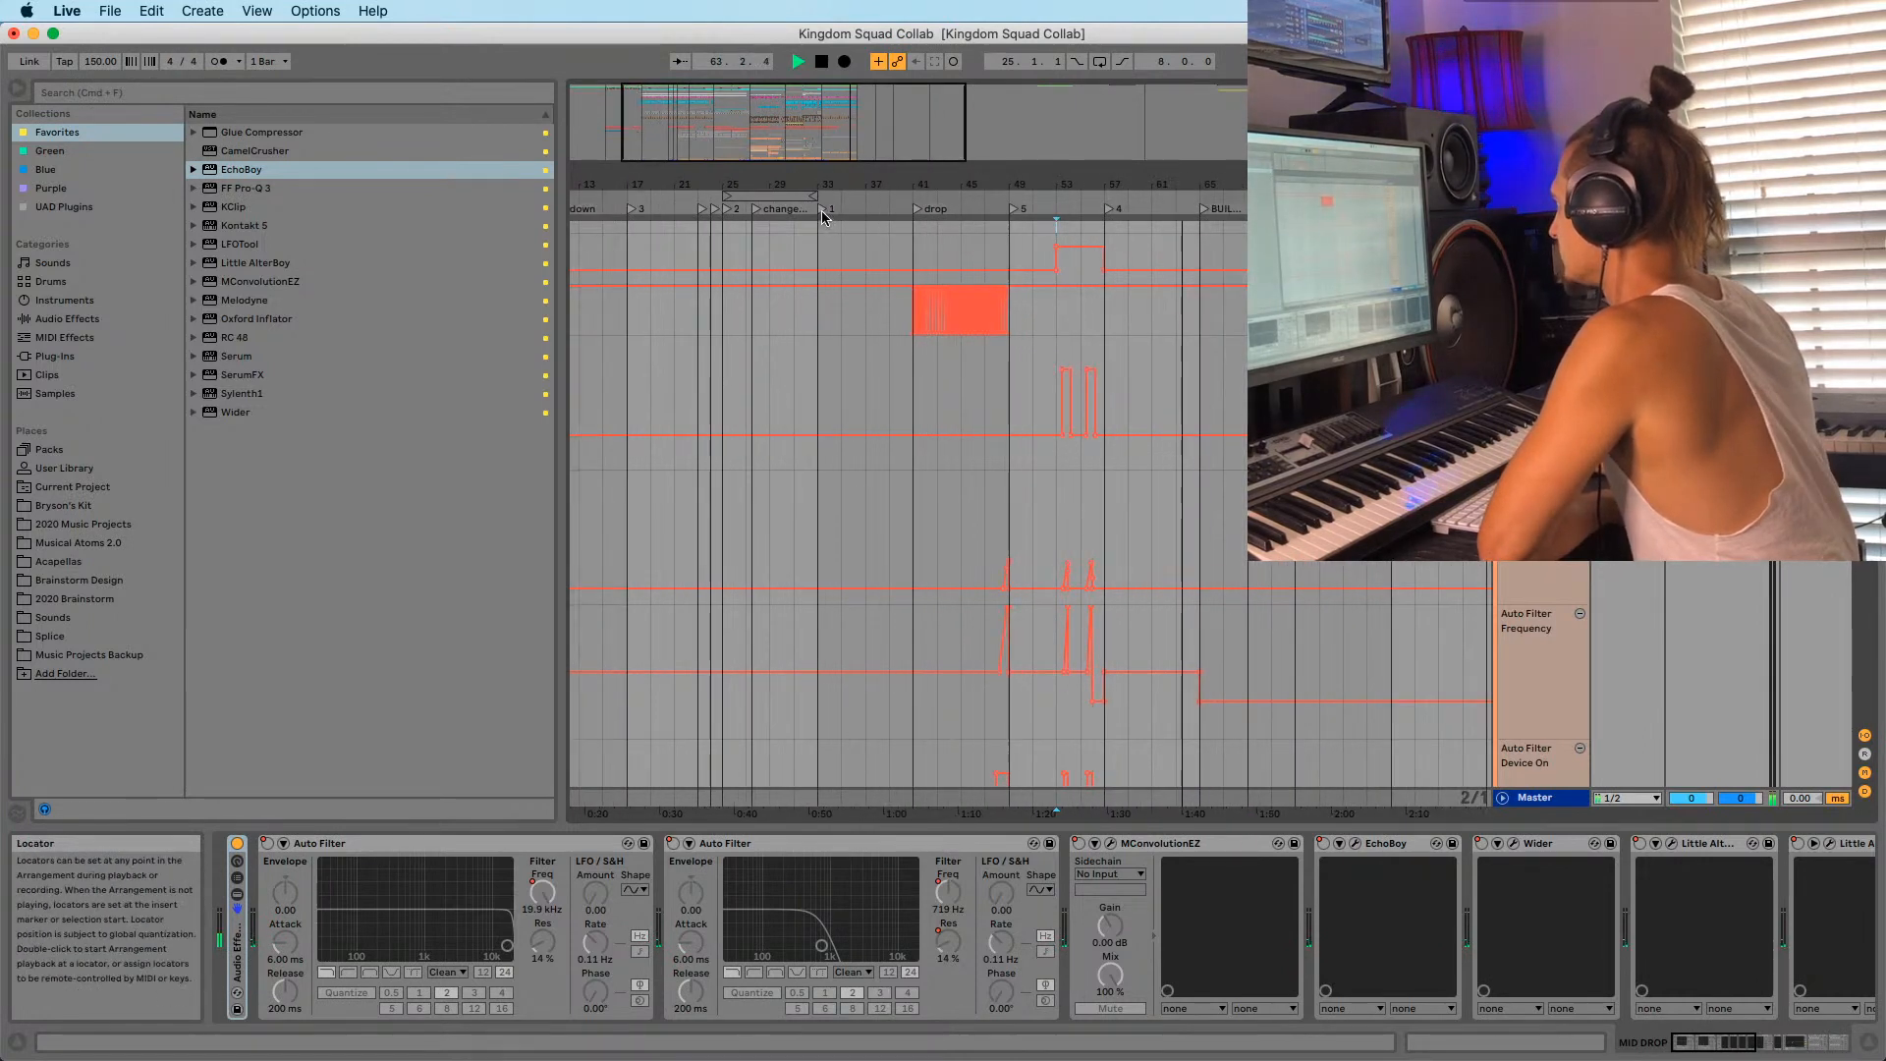
left_click(821, 210)
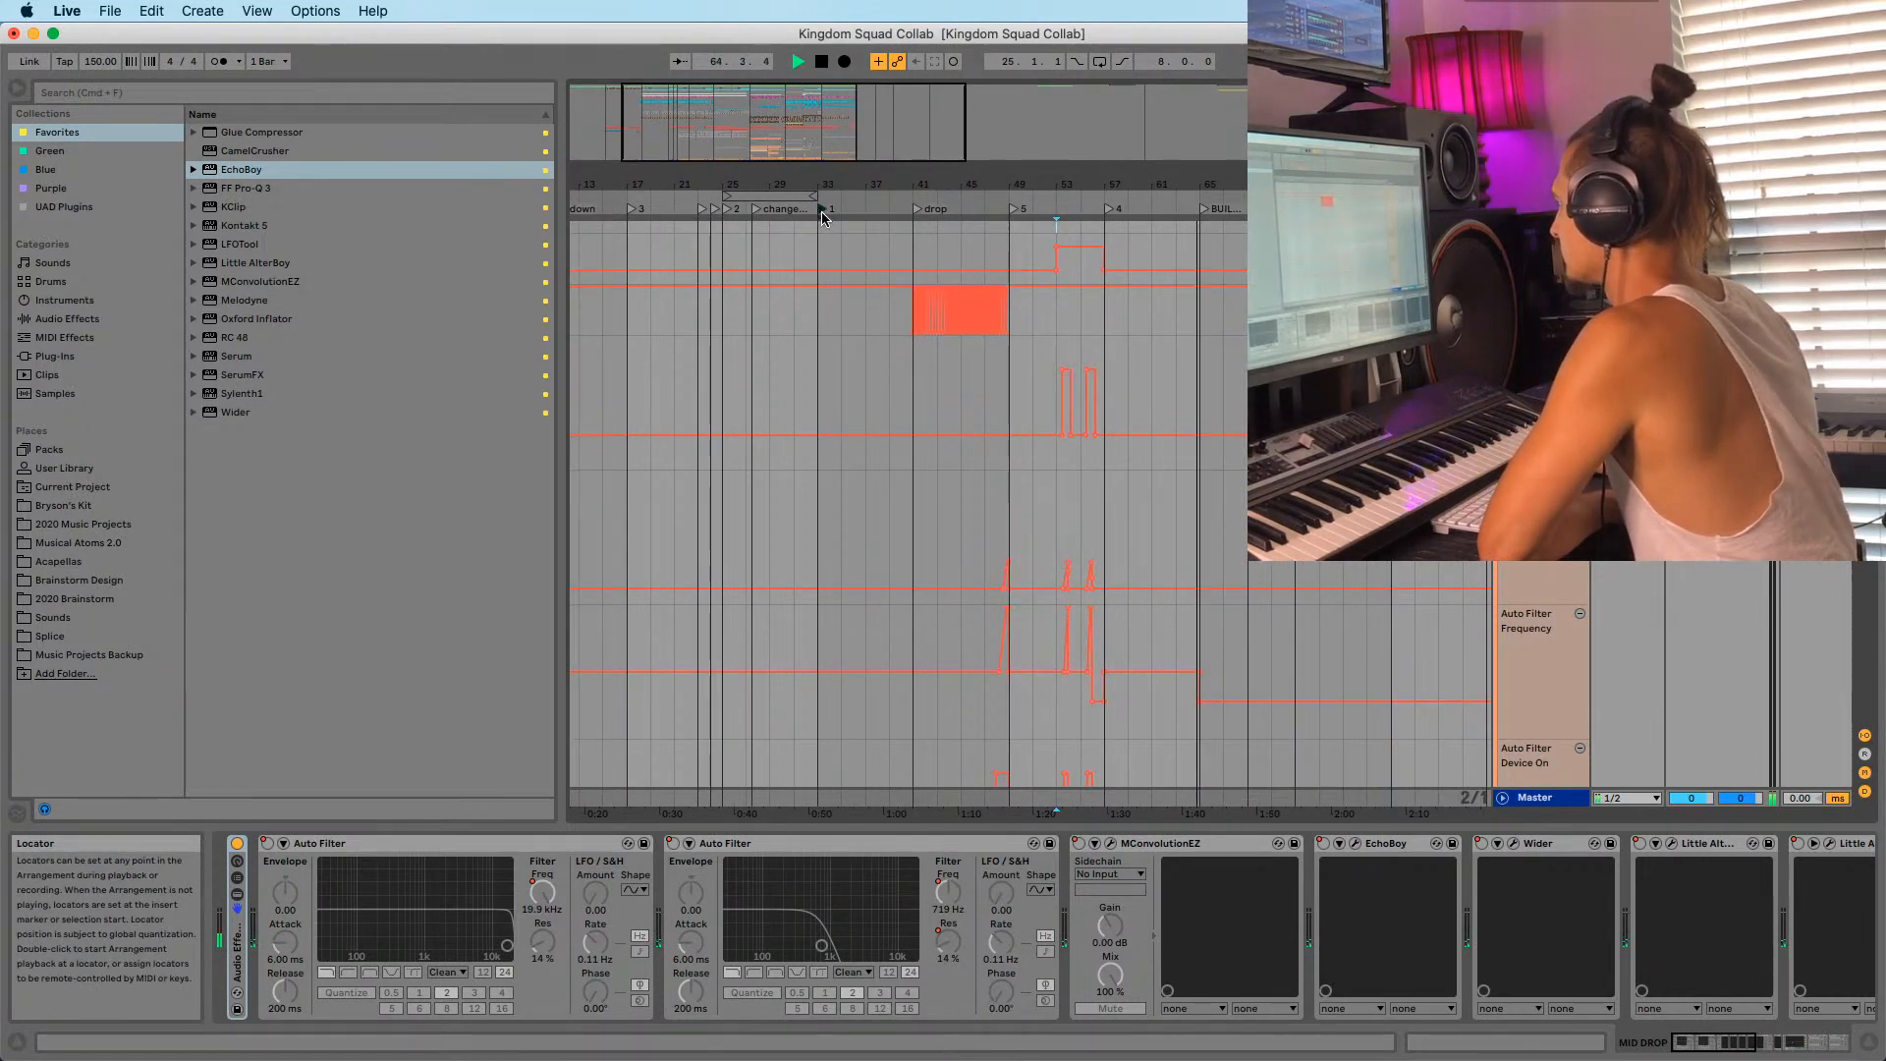
left_click_drag(841, 185, 844, 171)
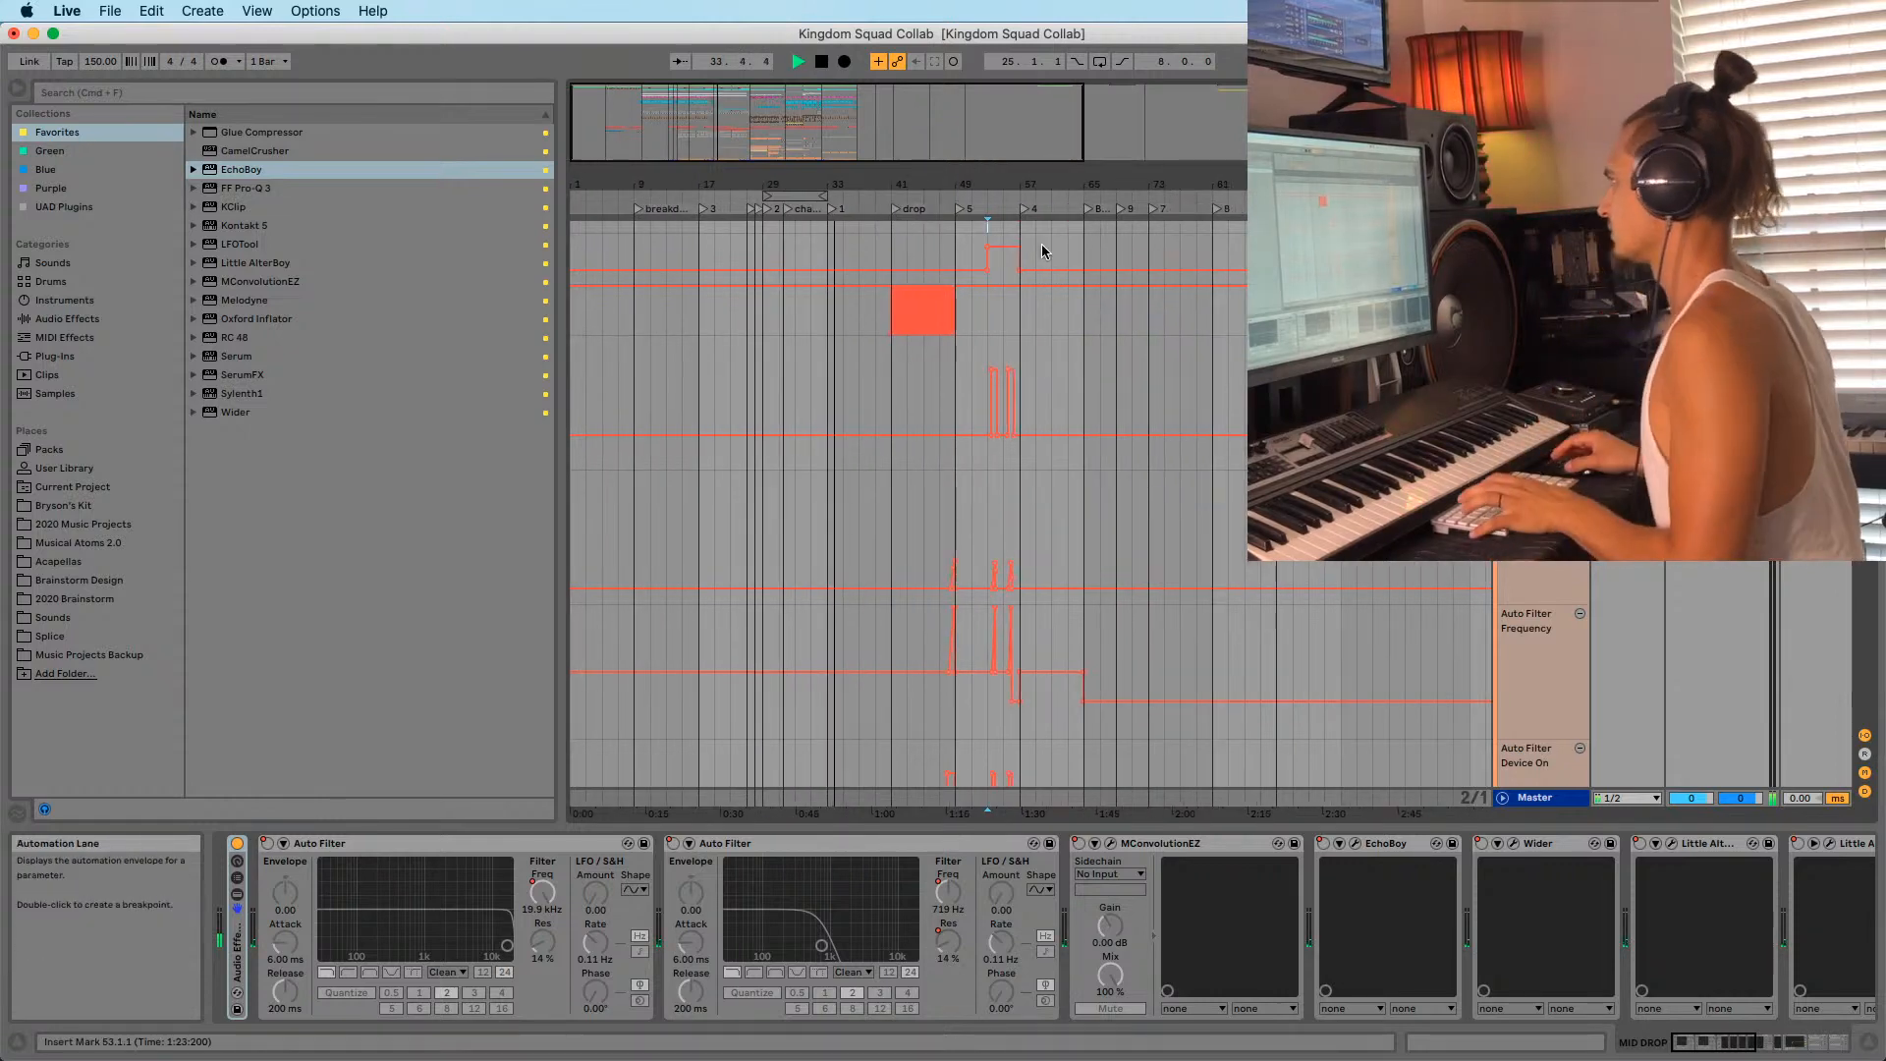
left_click(1019, 238)
key("space")
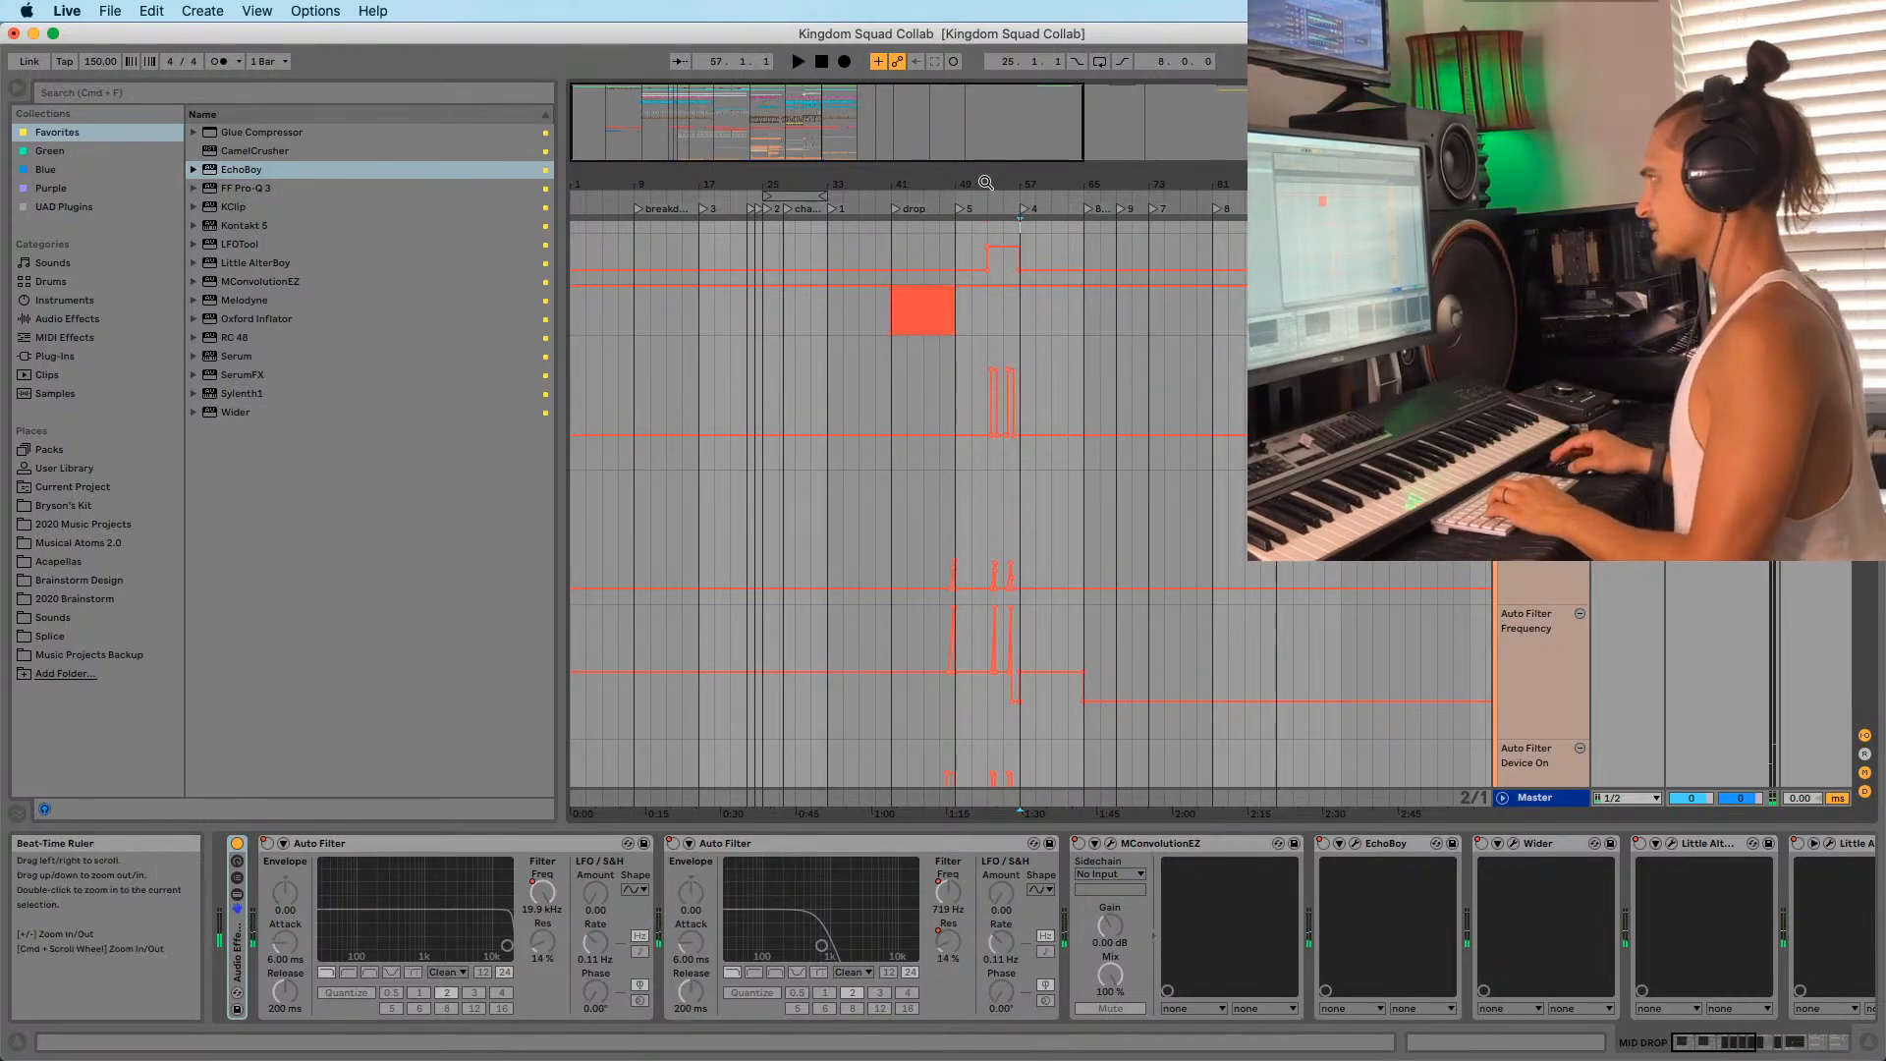
left_click_drag(980, 184, 1017, 222)
left_click(999, 236)
scroll(1000, 238, "up", 3)
left_click(961, 281)
scroll(961, 282, "down", 10)
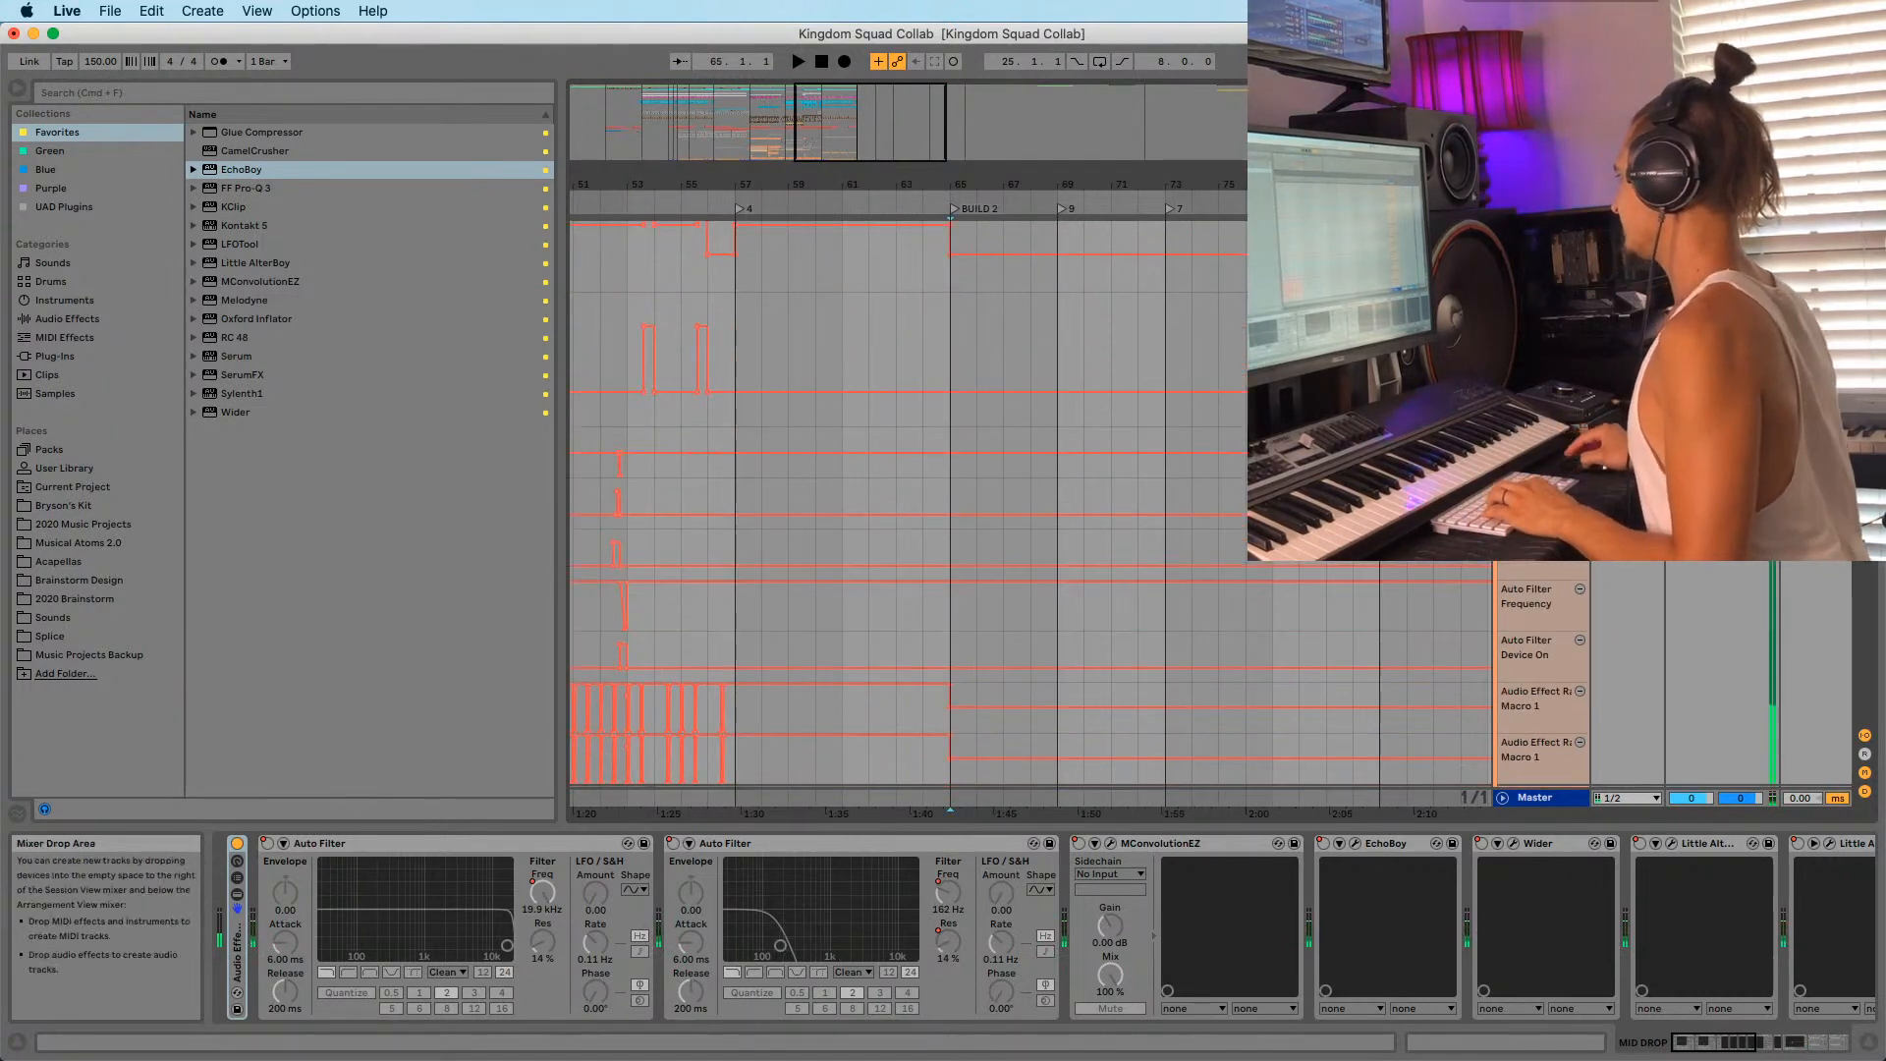
mouse_move(1865, 472)
left_mouse_down()
mouse_move(1857, 747)
mouse_move(1861, 653)
left_mouse_up()
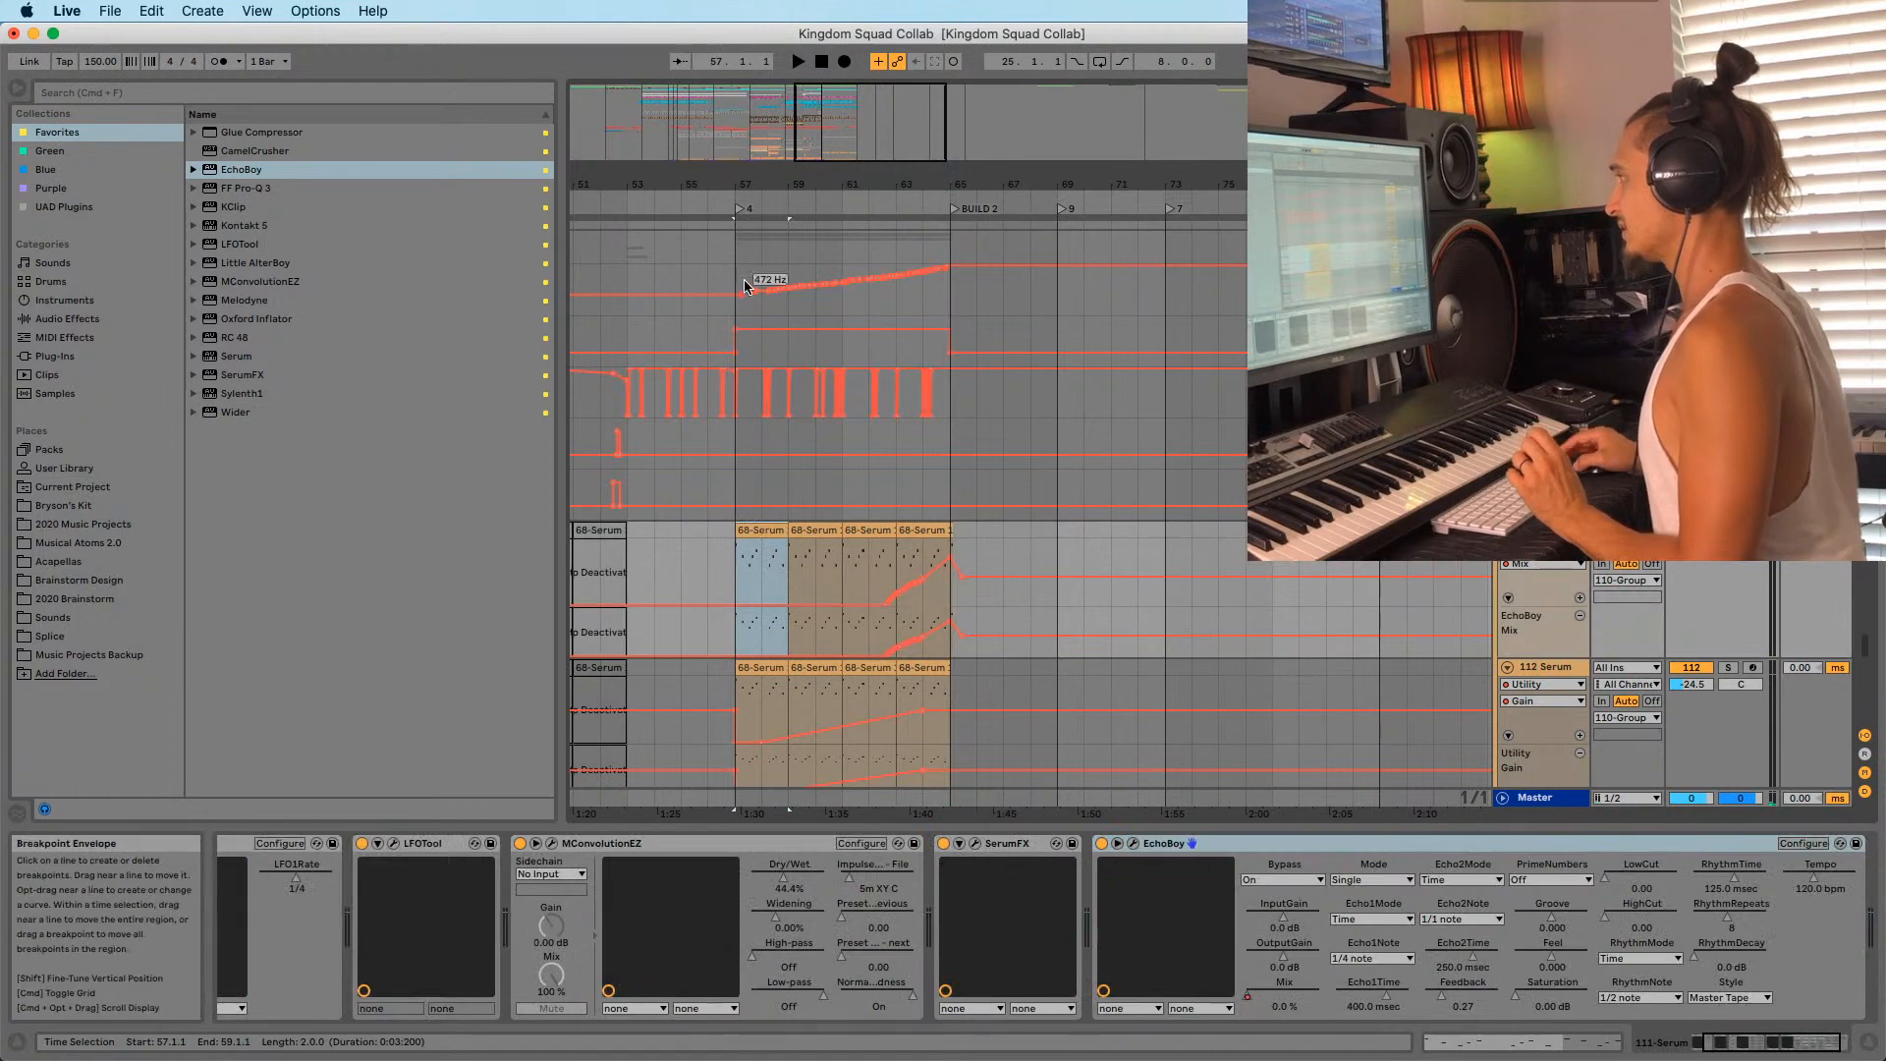
Display the 110-Group track's device chain and try moving its effect rack onto MConvolutionEZ.
left_click_drag(783, 185, 803, 191)
left_click(1544, 238)
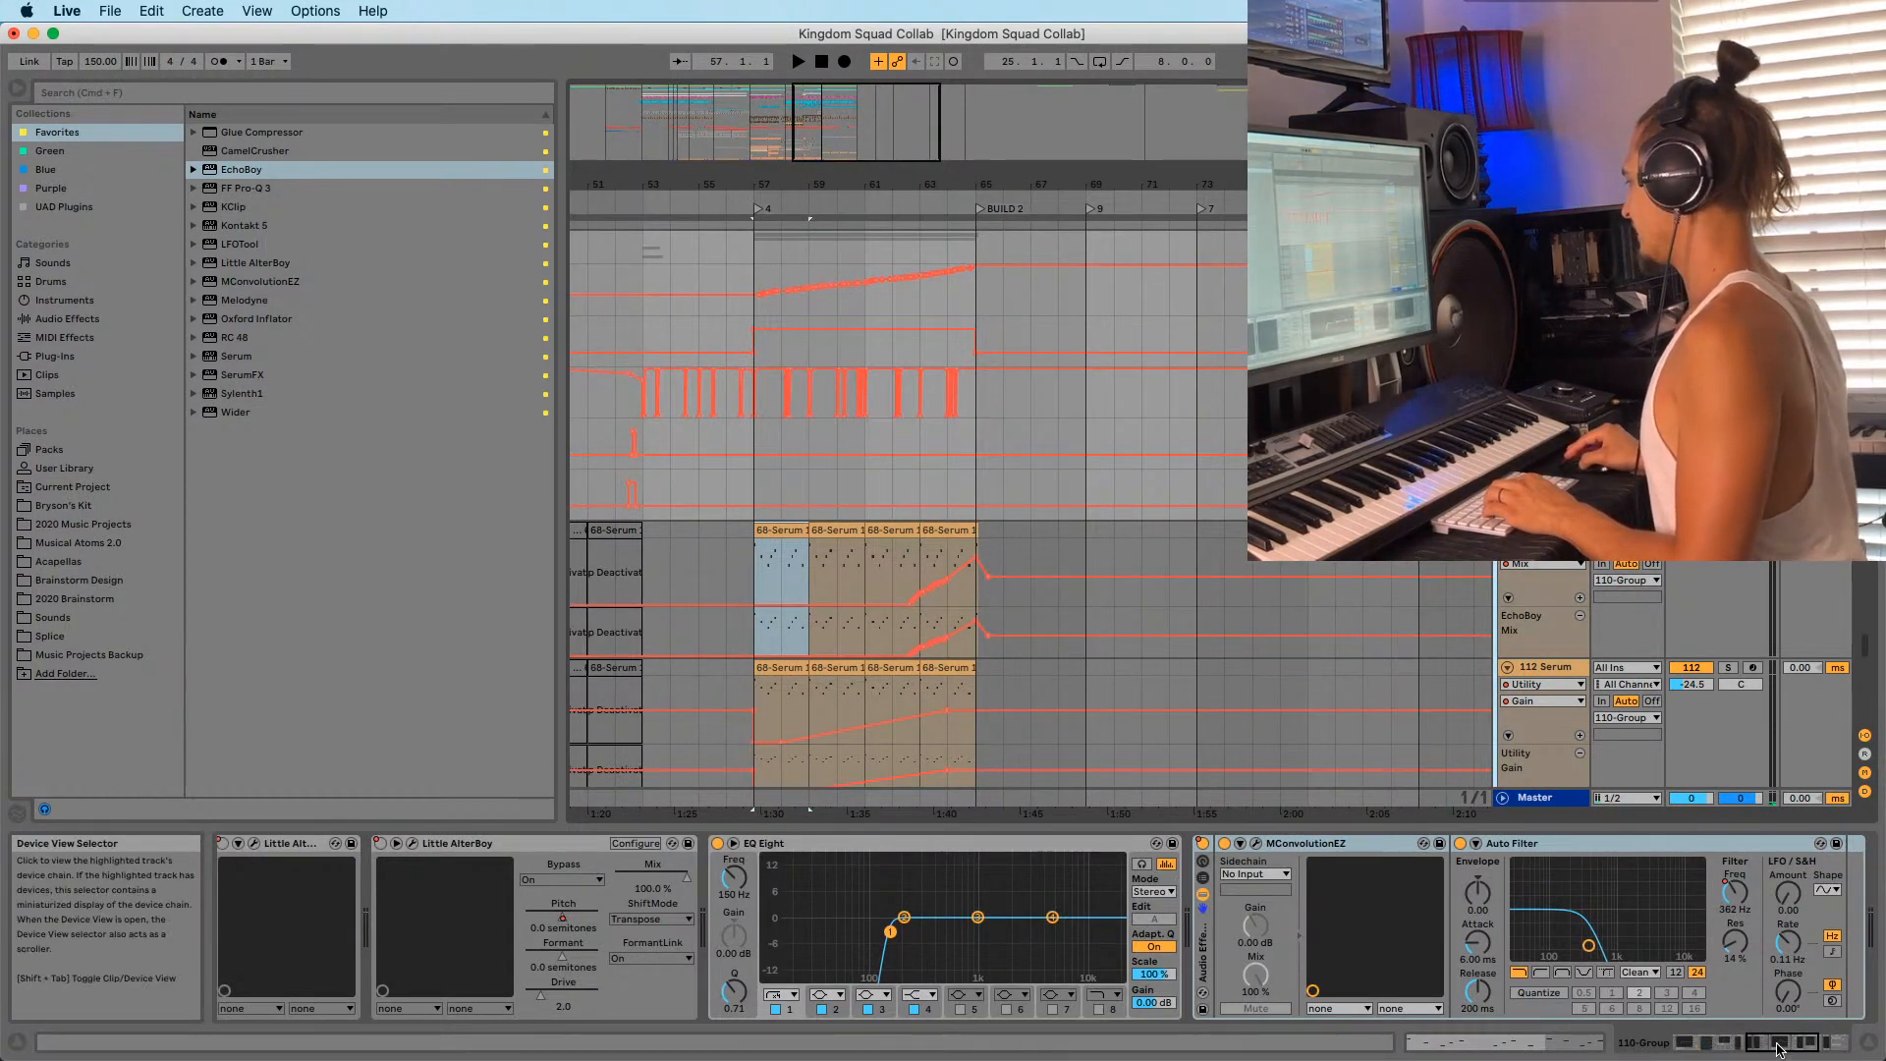
scroll(1080, 923, "right", 5)
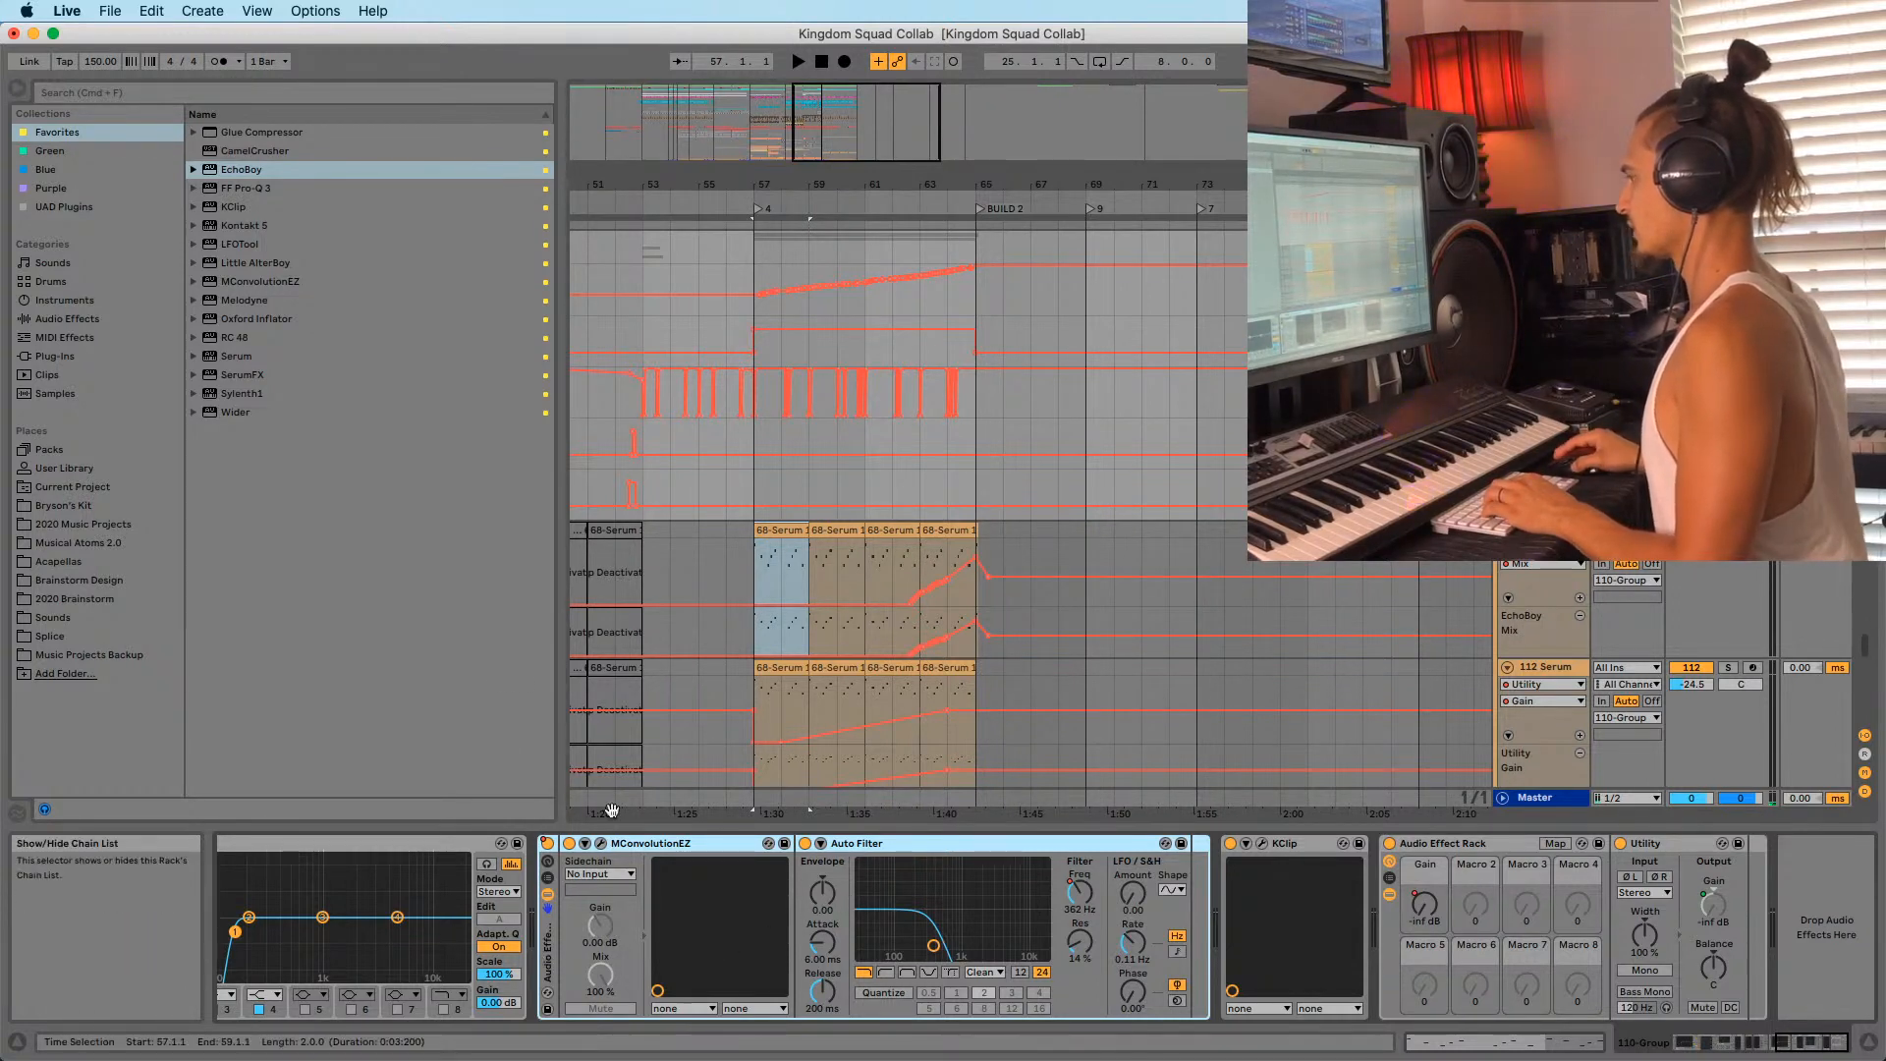
mouse_move(547, 933)
left_mouse_down()
mouse_move(881, 831)
mouse_move(540, 924)
left_mouse_up()
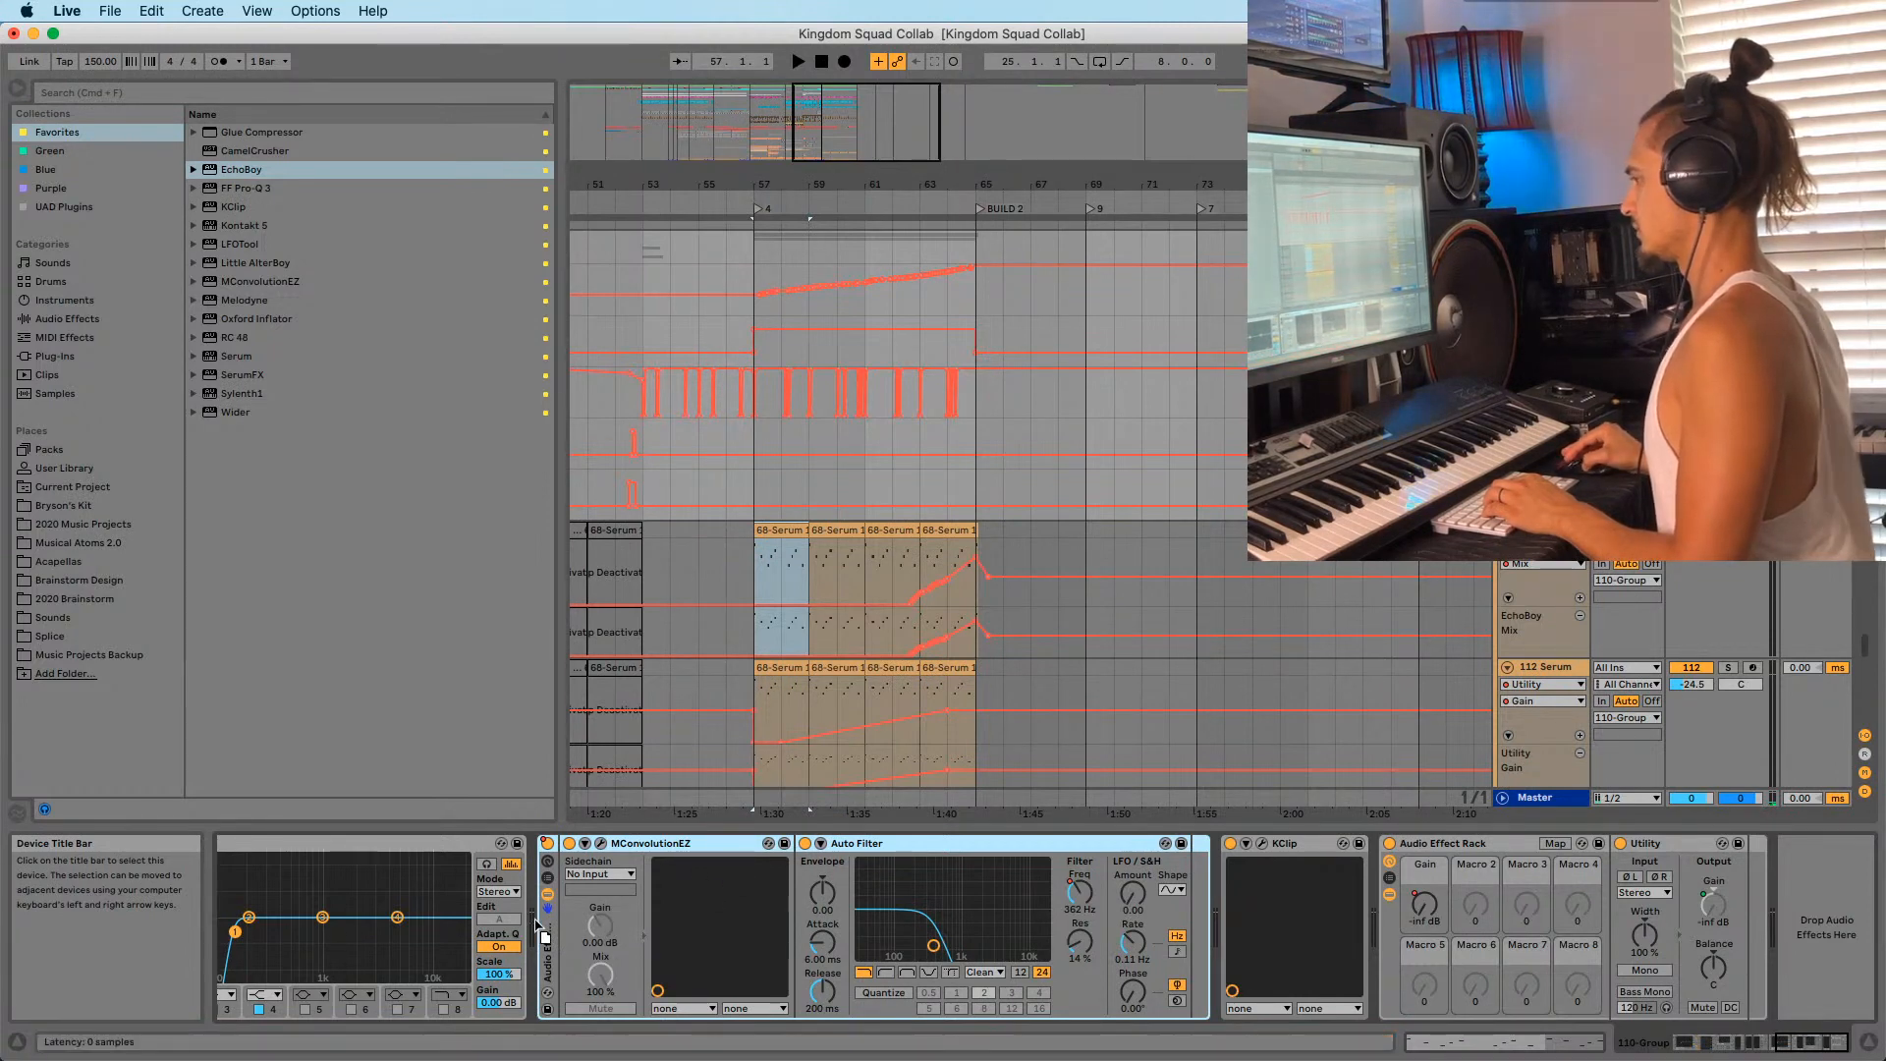
left_click_drag(821, 188, 888, 123)
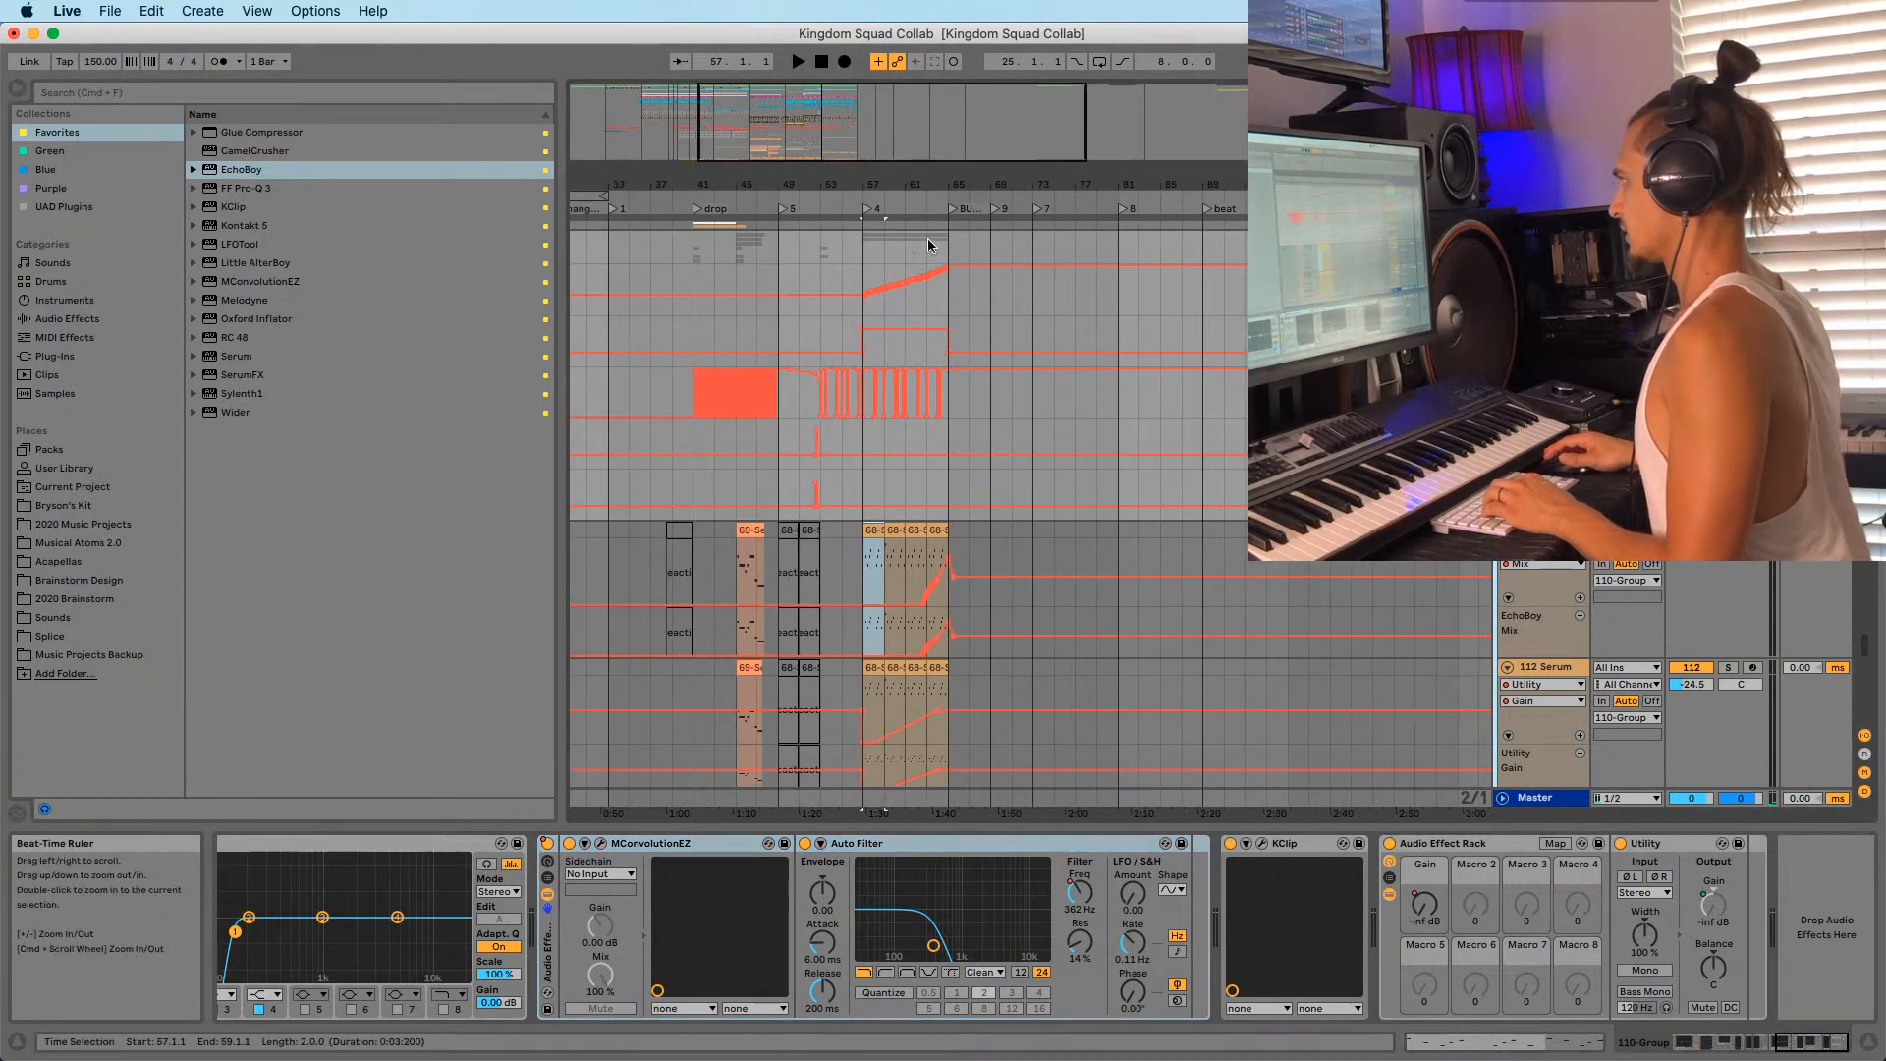
scroll(1061, 383, "up", 1)
scroll(1032, 491, "down", 2)
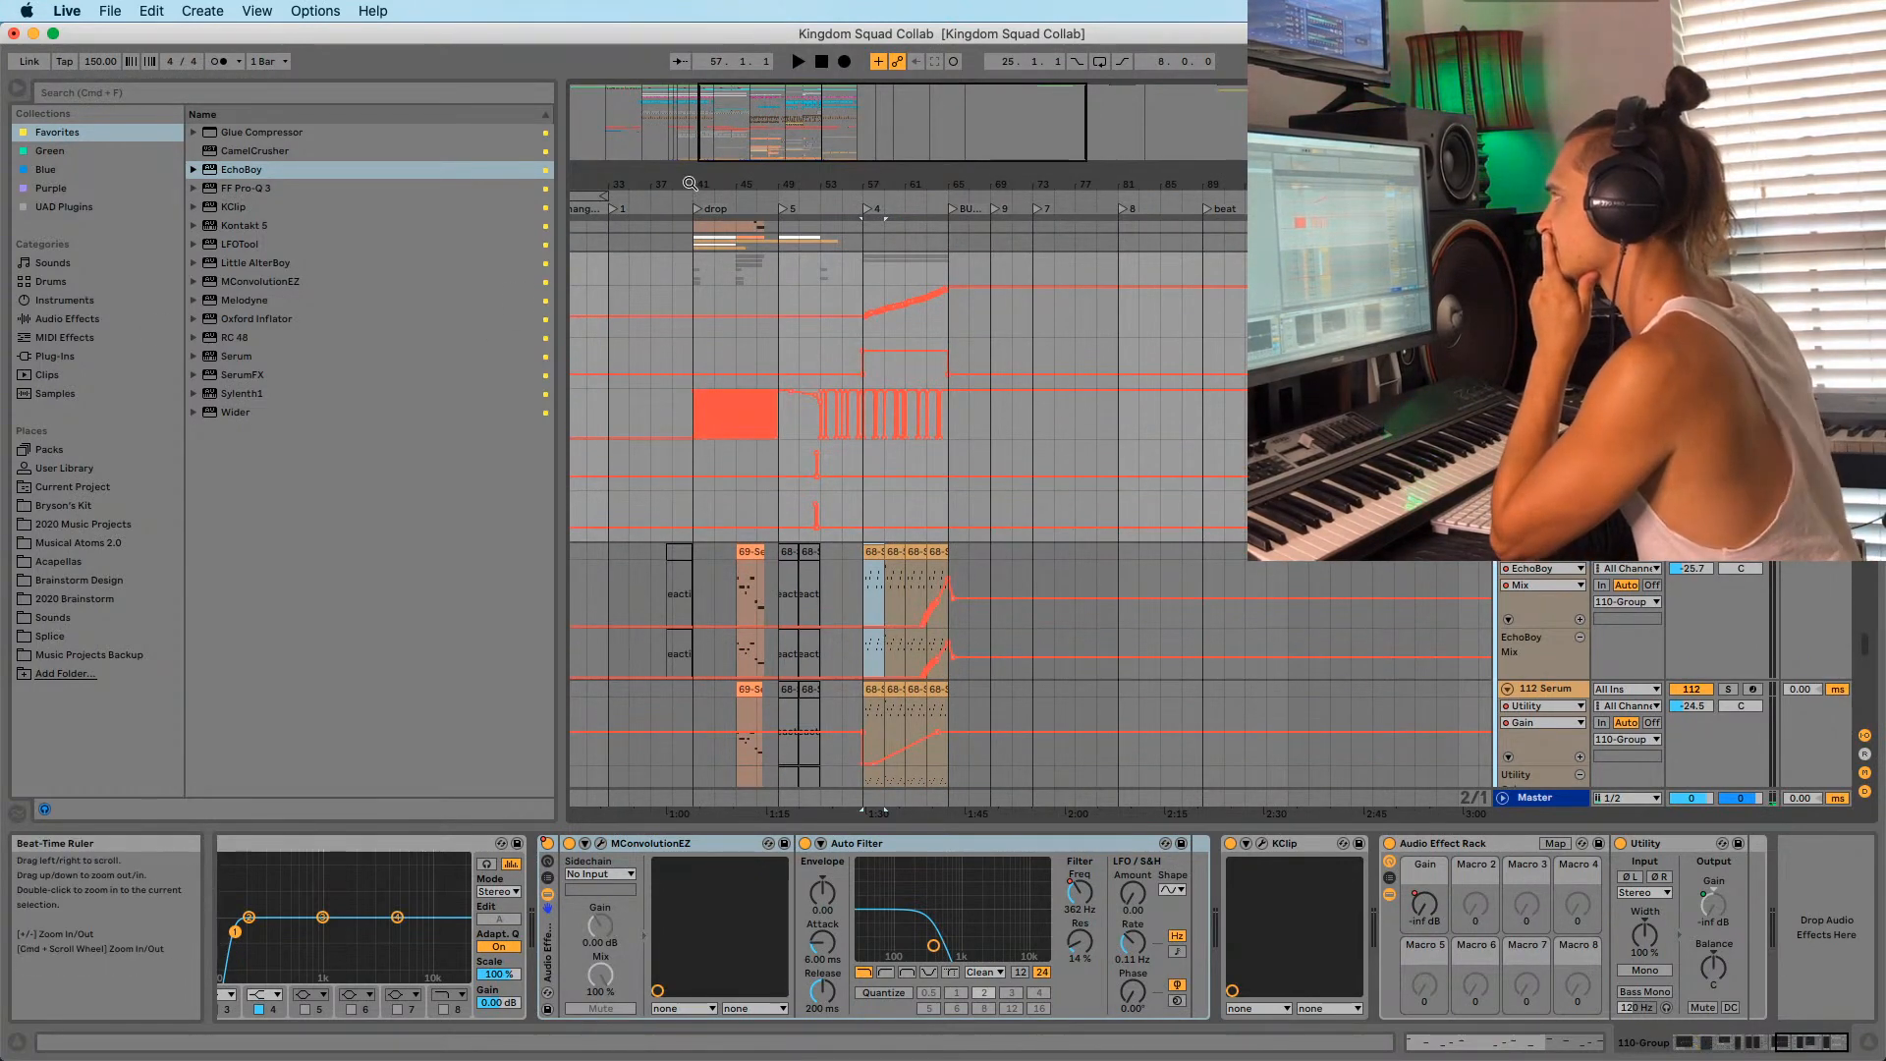
left_click_drag(689, 184, 702, 260)
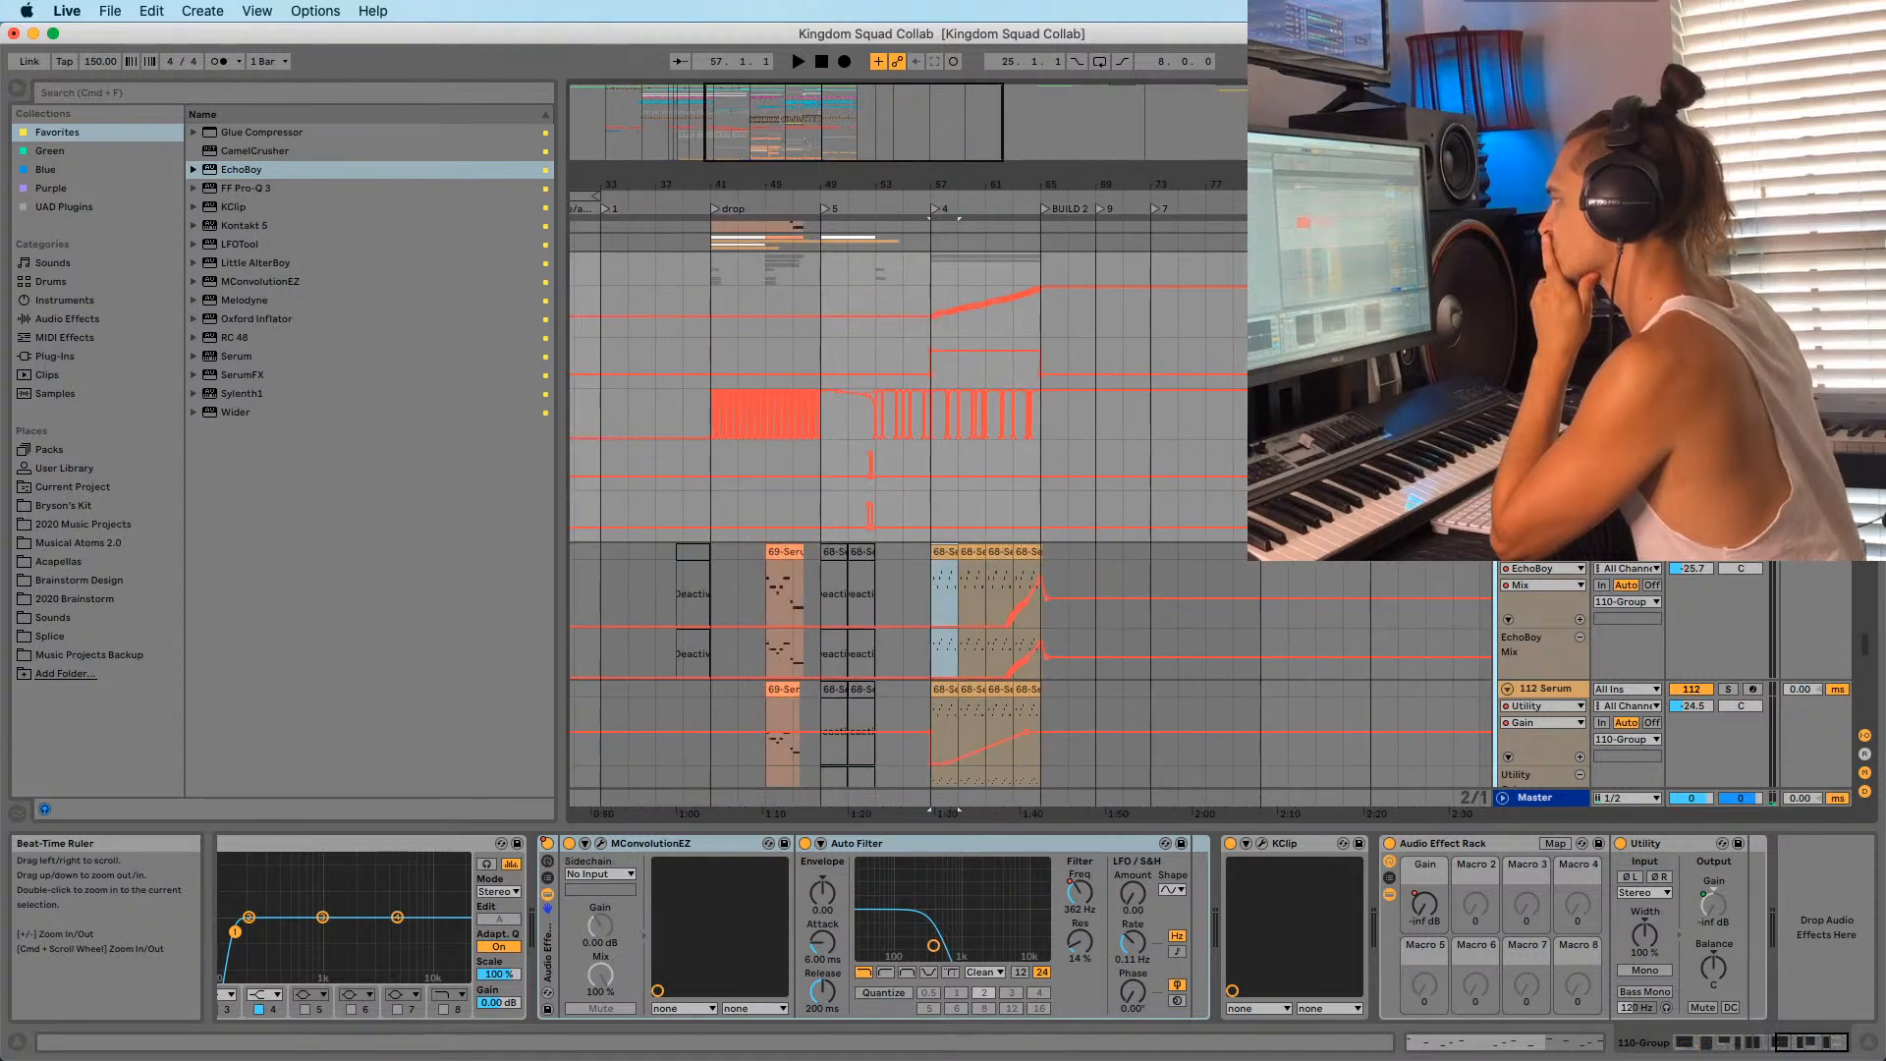
Save the 110-Group track into the browser's 2020 Brainstorm folder as a project.
left_click(78, 580)
left_click(193, 152)
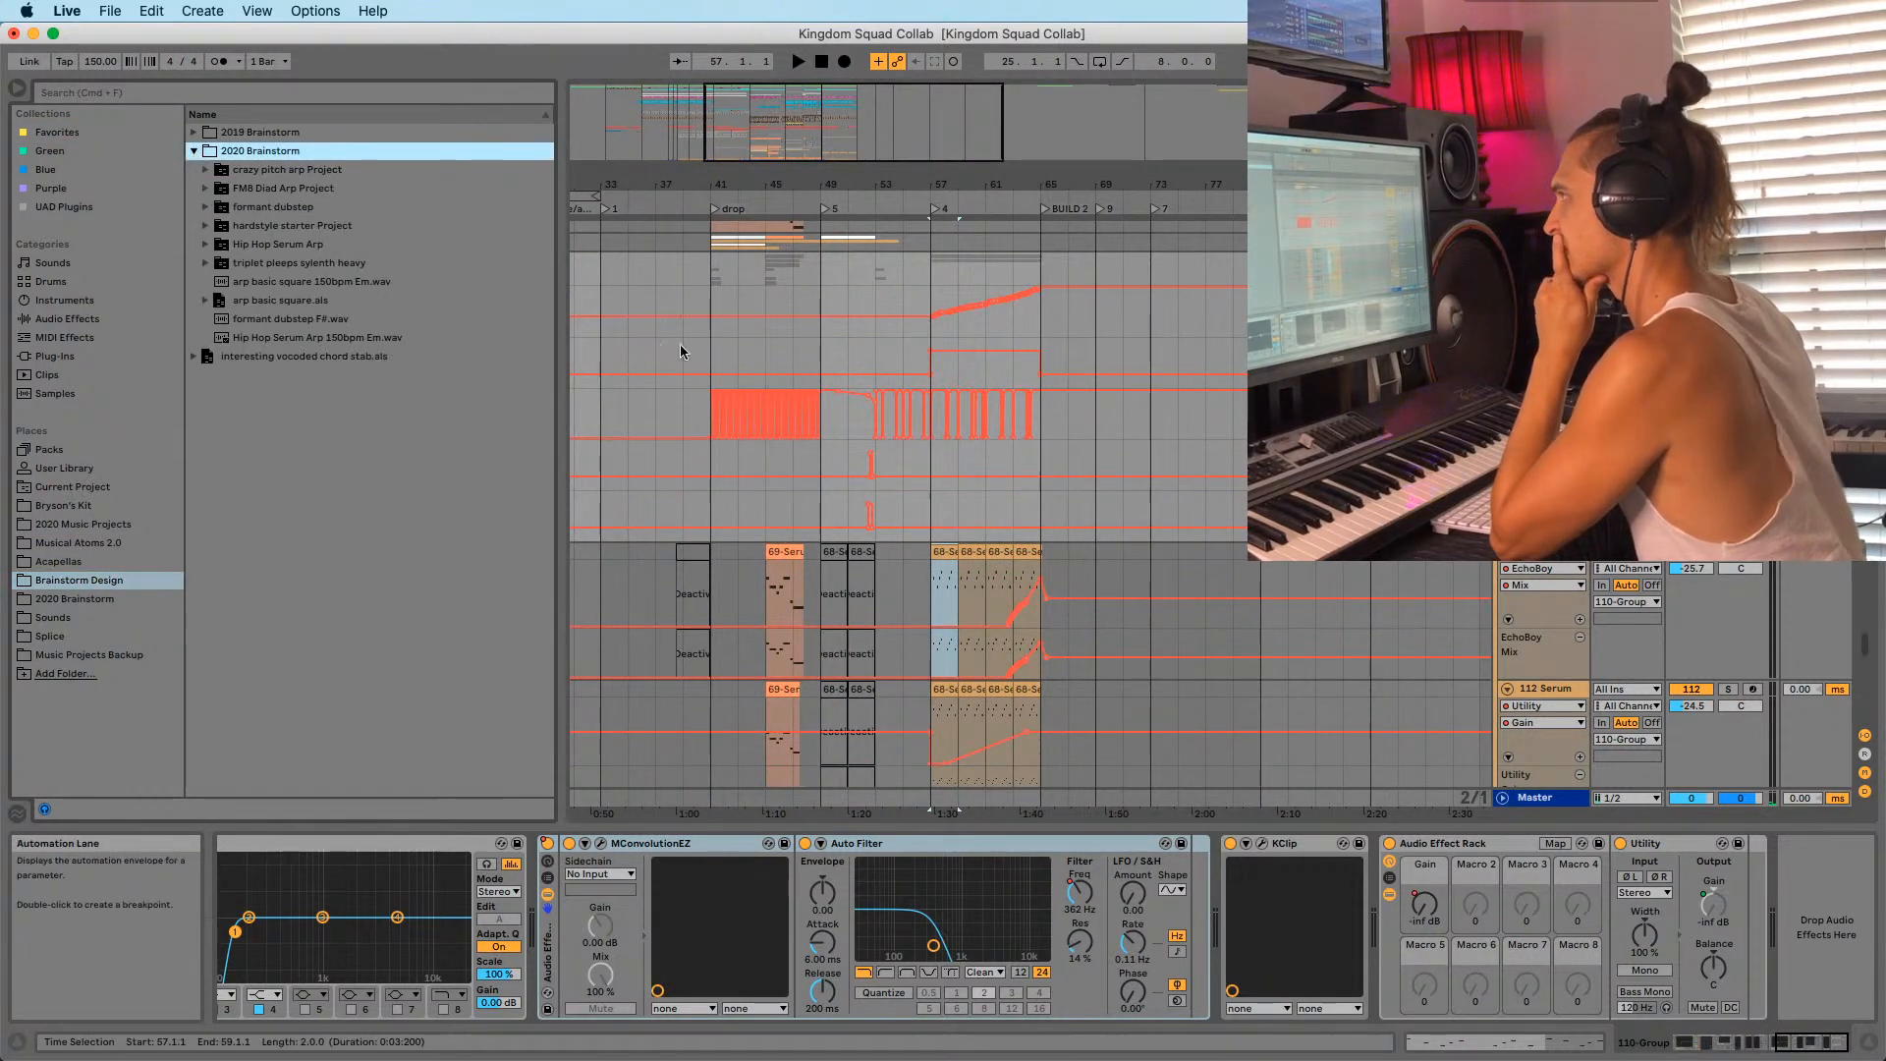
left_click(1546, 261)
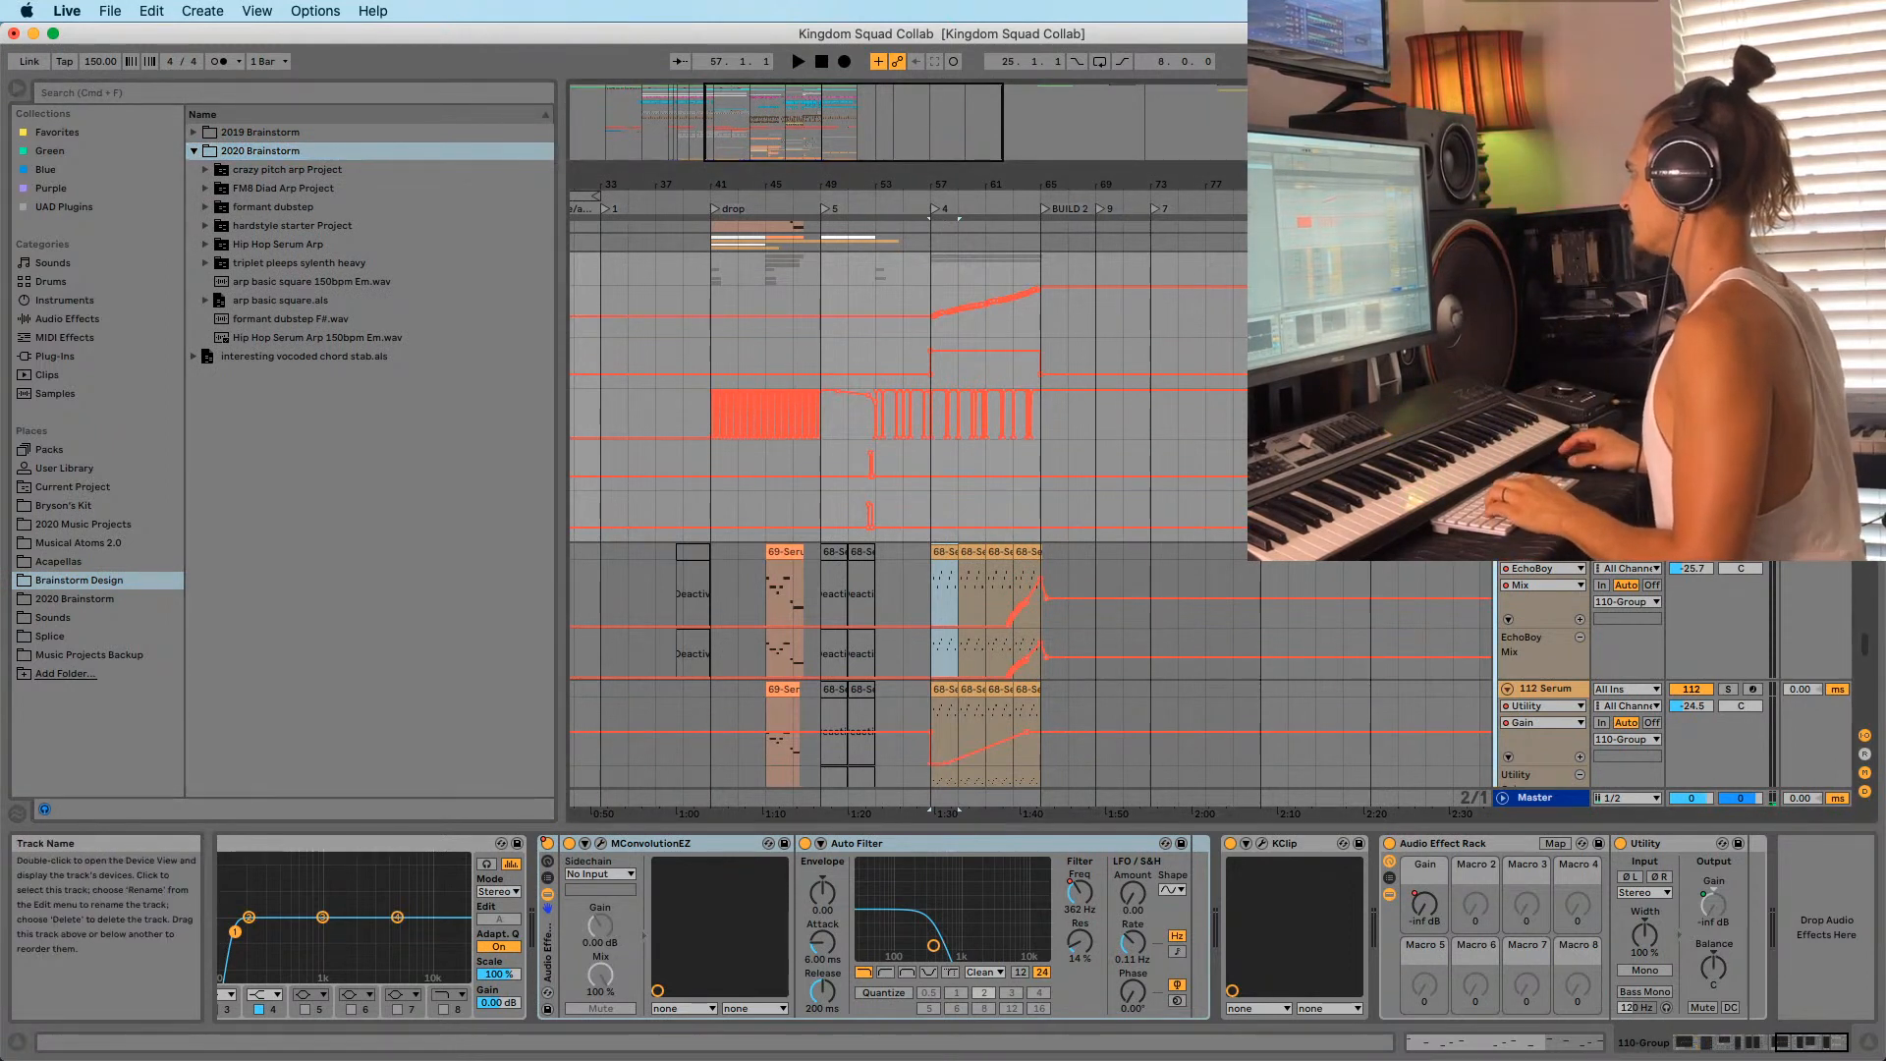
left_click_drag(1546, 260, 423, 152)
left_click_drag(250, 155, 246, 154)
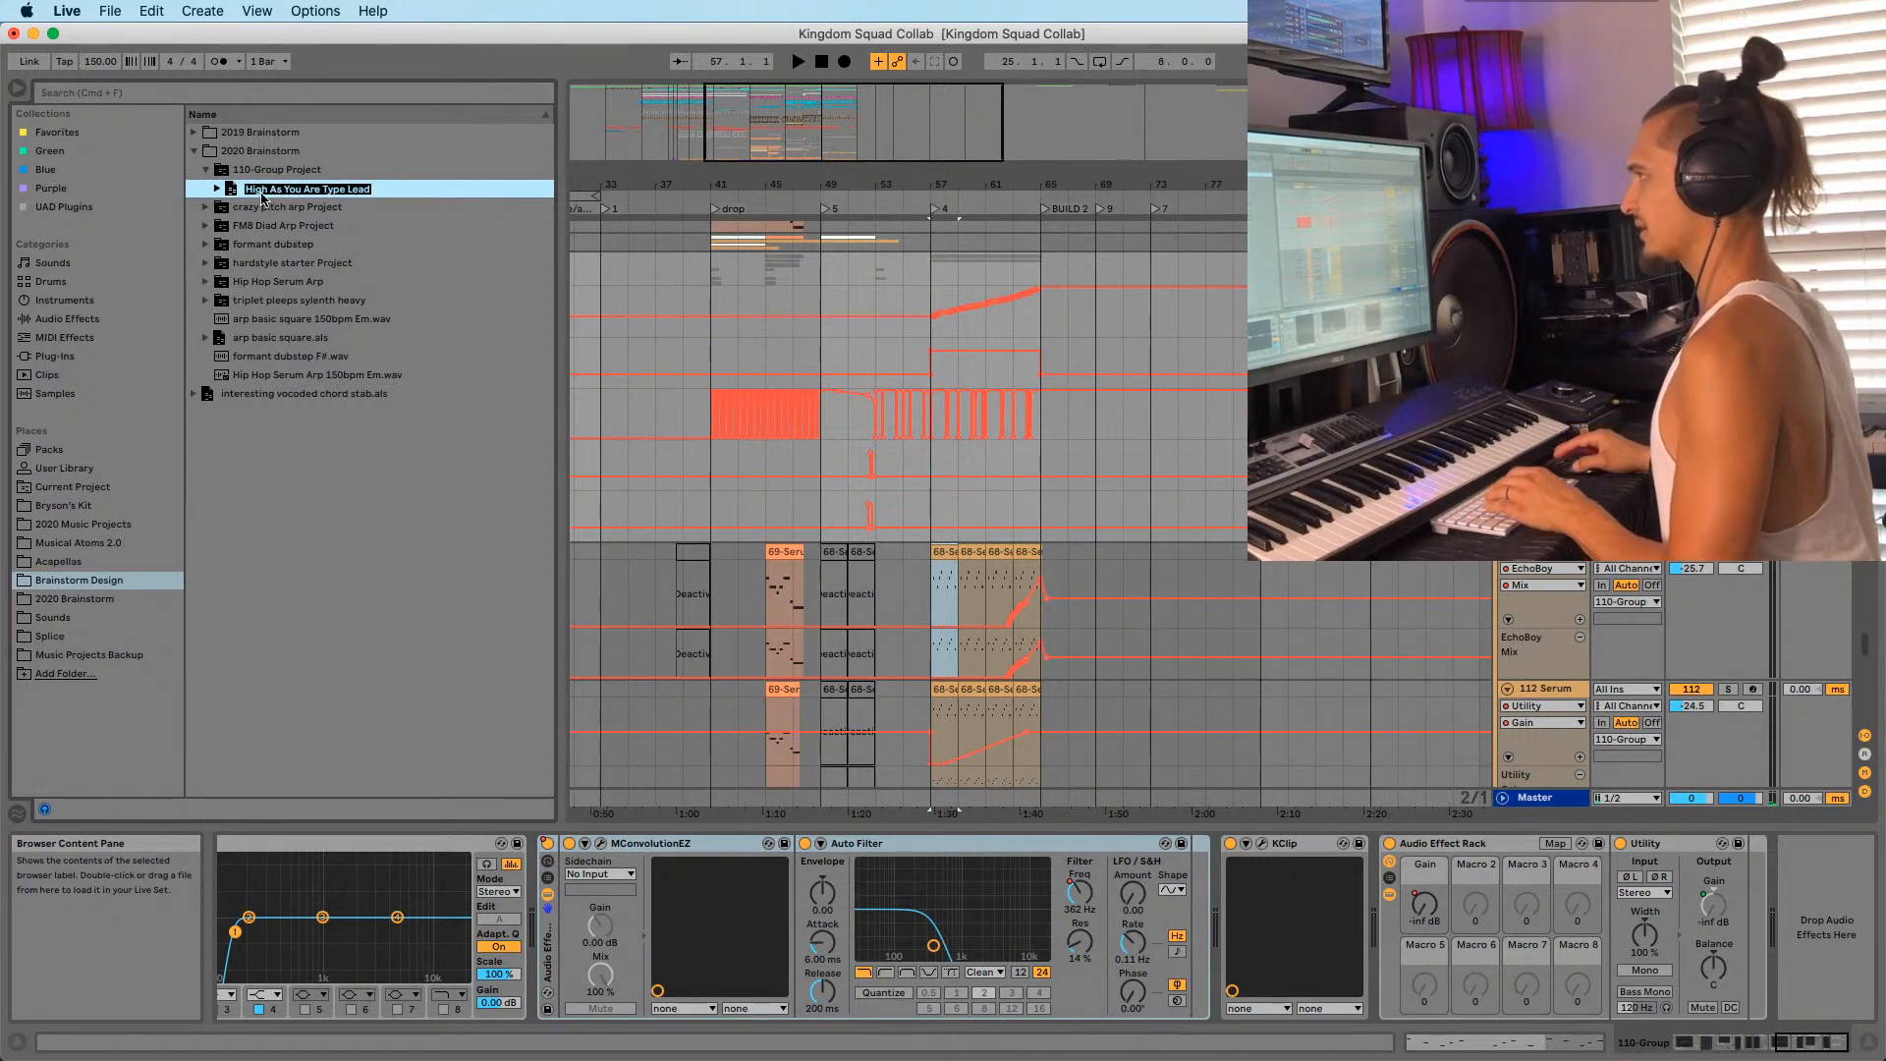
Name the new project folder 'High As You Are Type Lead' and select the 111-Serum track.
left_click(273, 177)
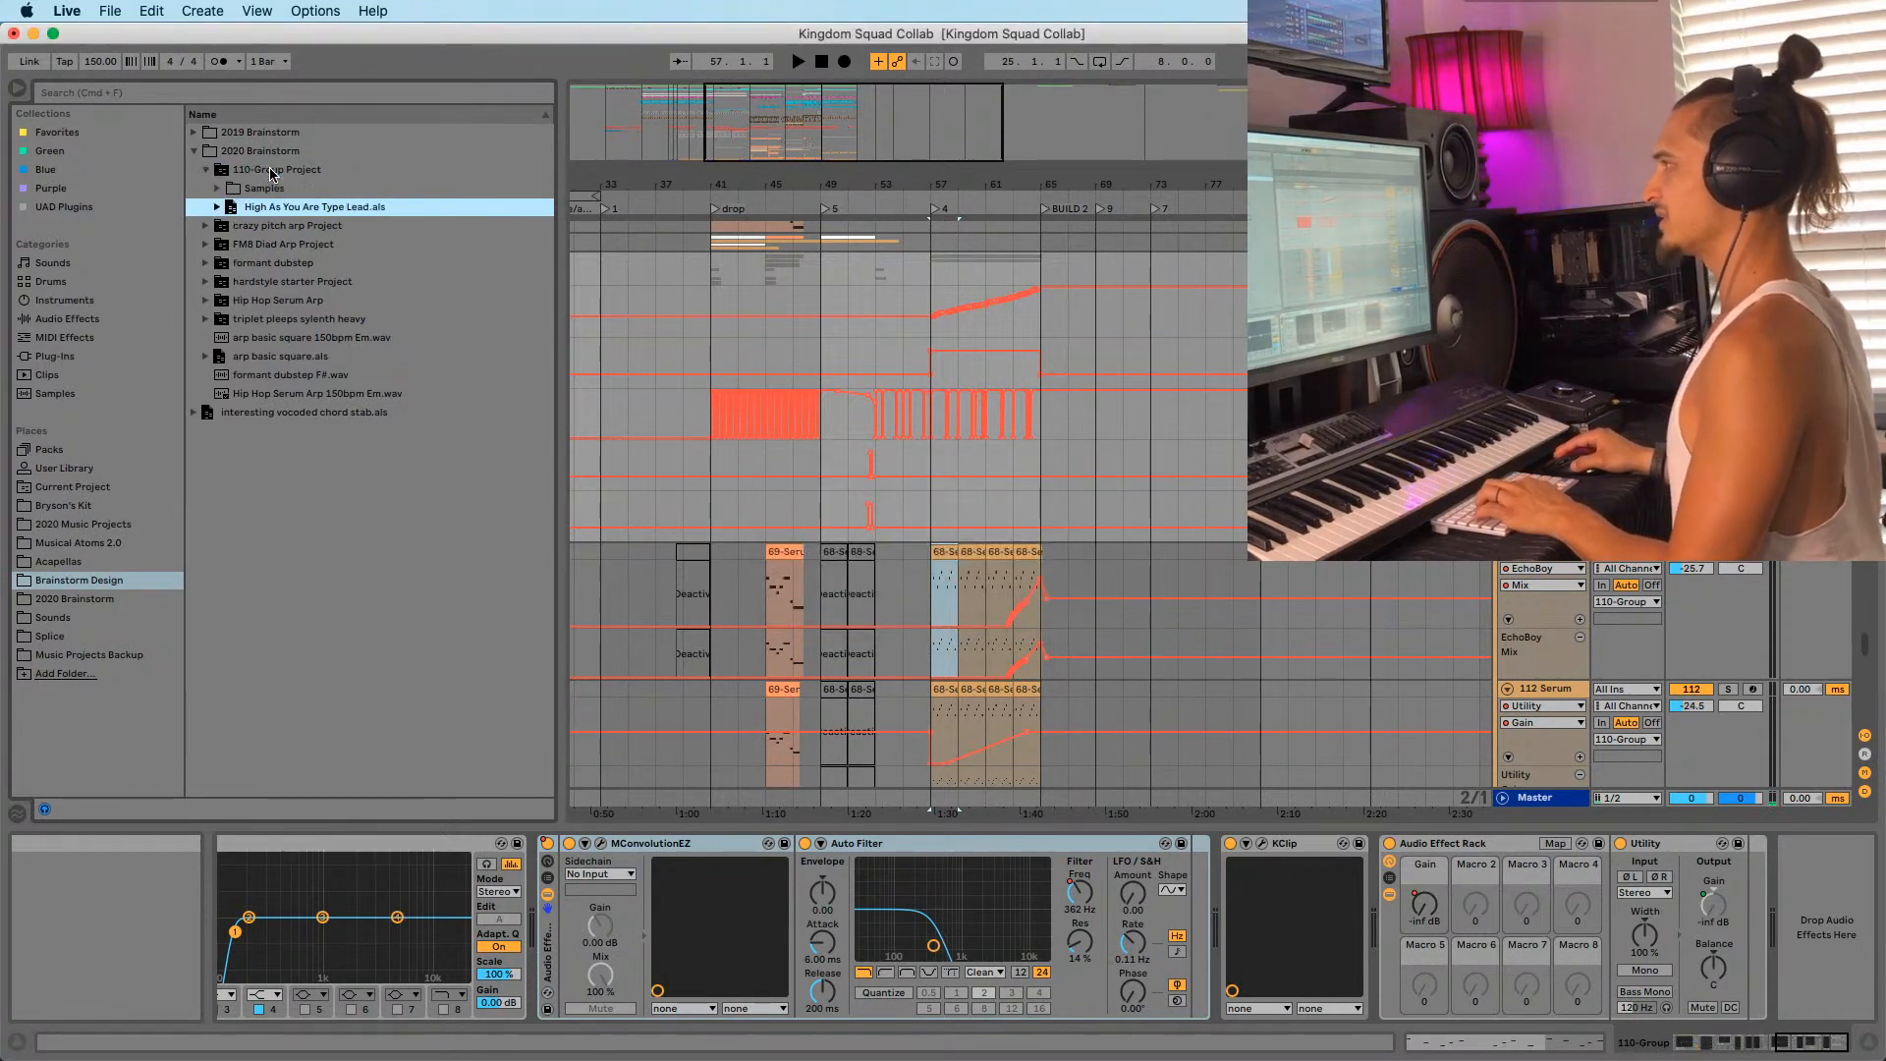
key("Return")
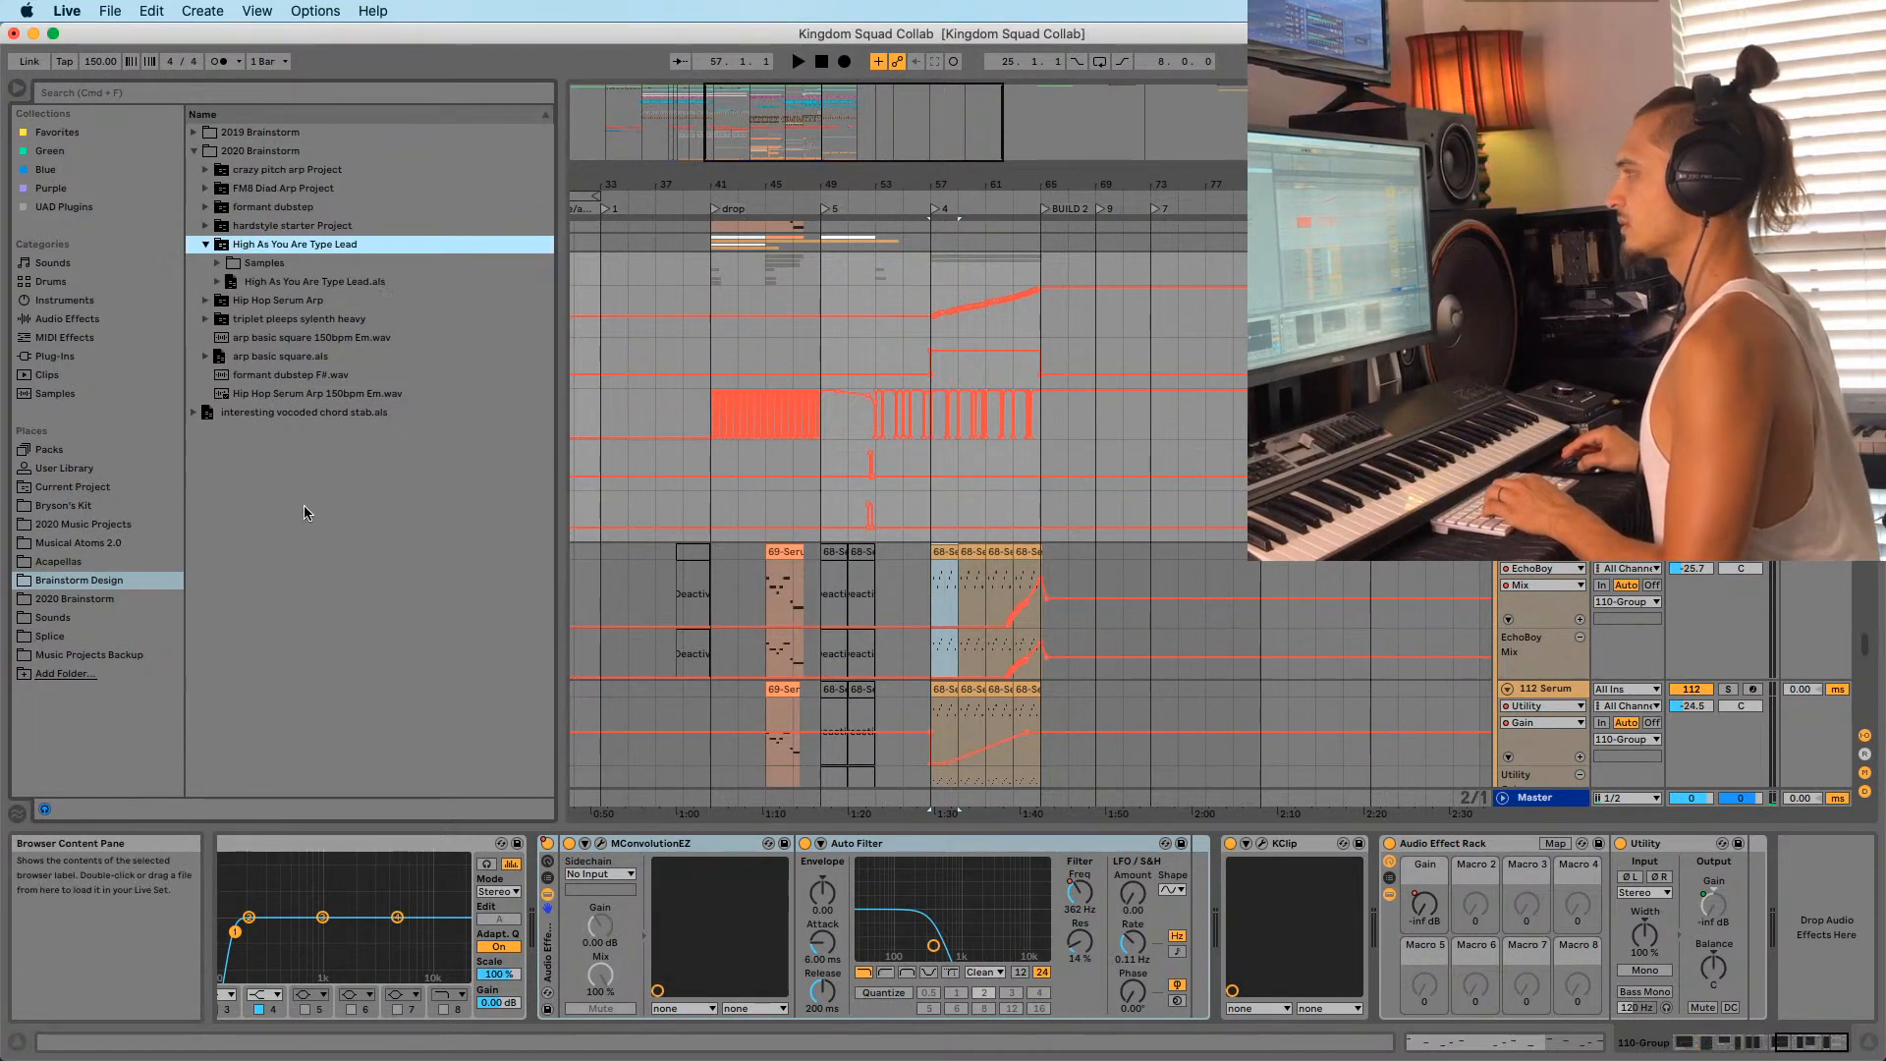
left_click(1544, 552)
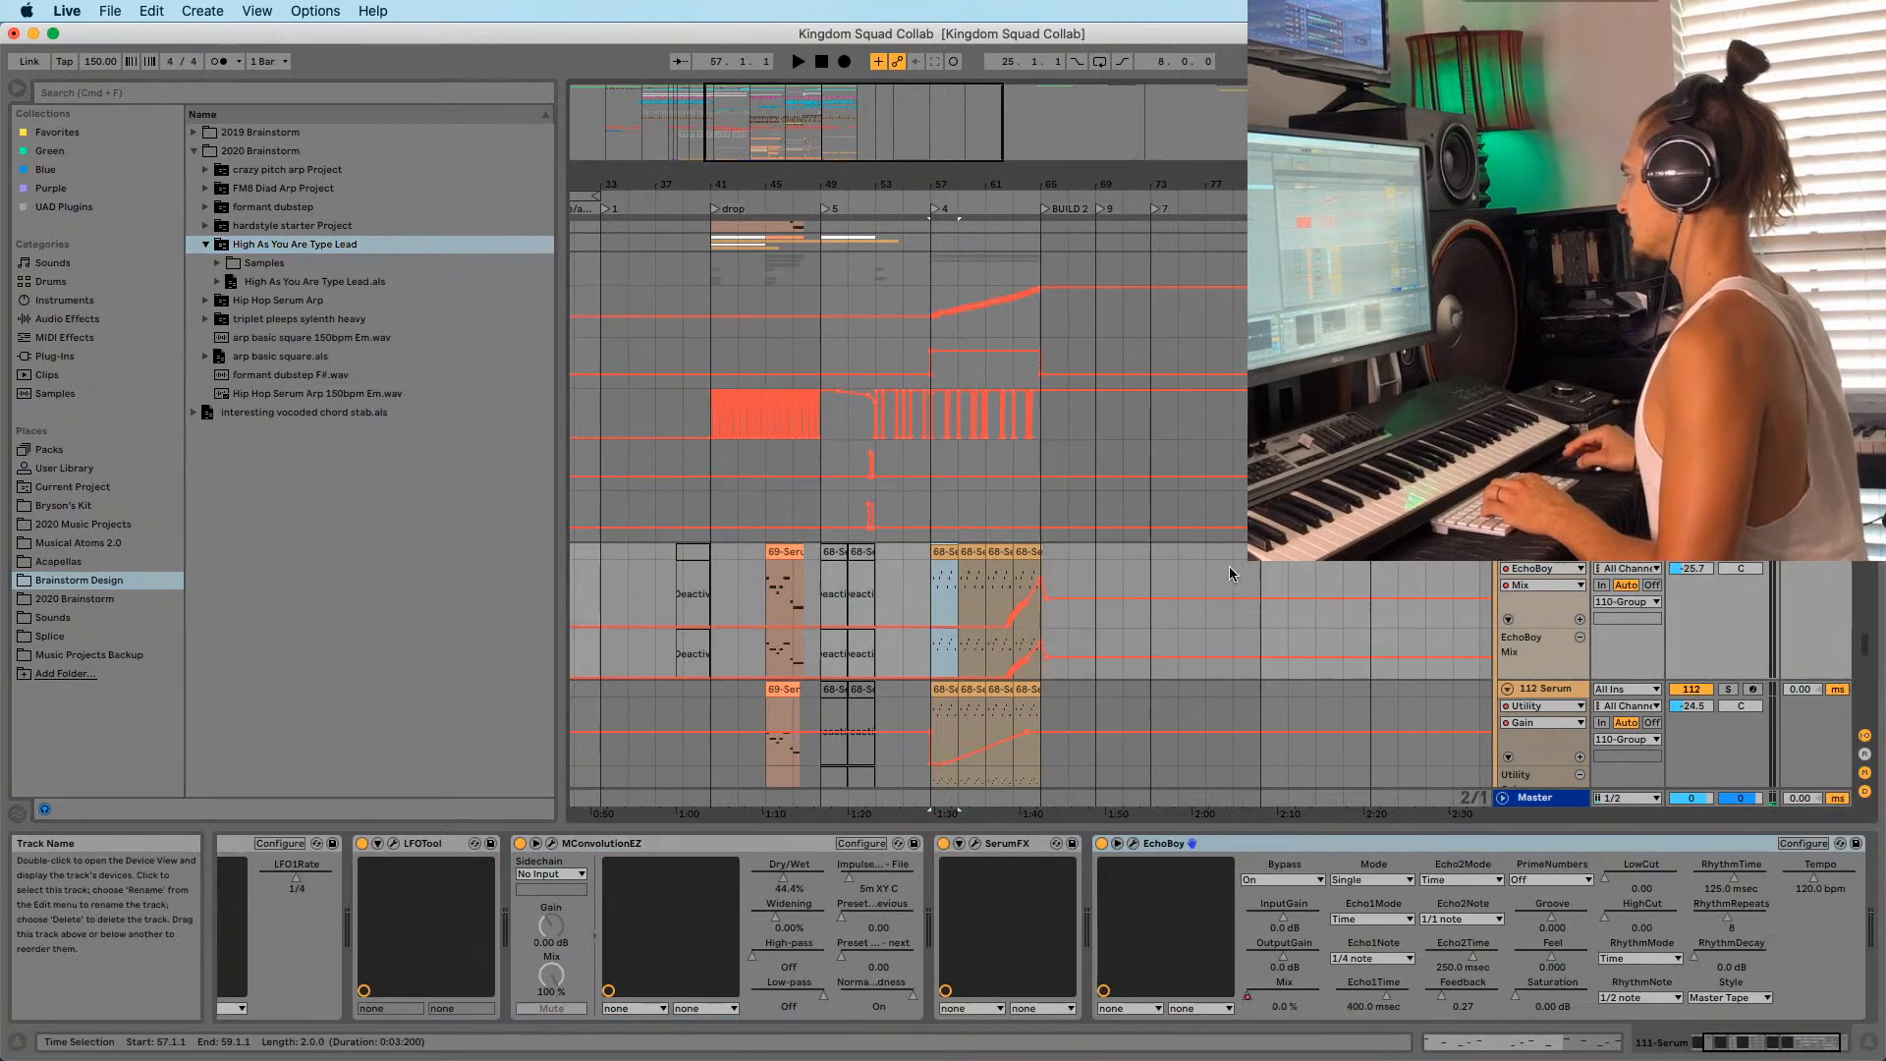
scroll(984, 548, "down", 2)
Deactivate the Serum clips in bars 55–69 on both Serum tracks and move the loop to bars 57–65.
left_click_drag(901, 495, 1095, 648)
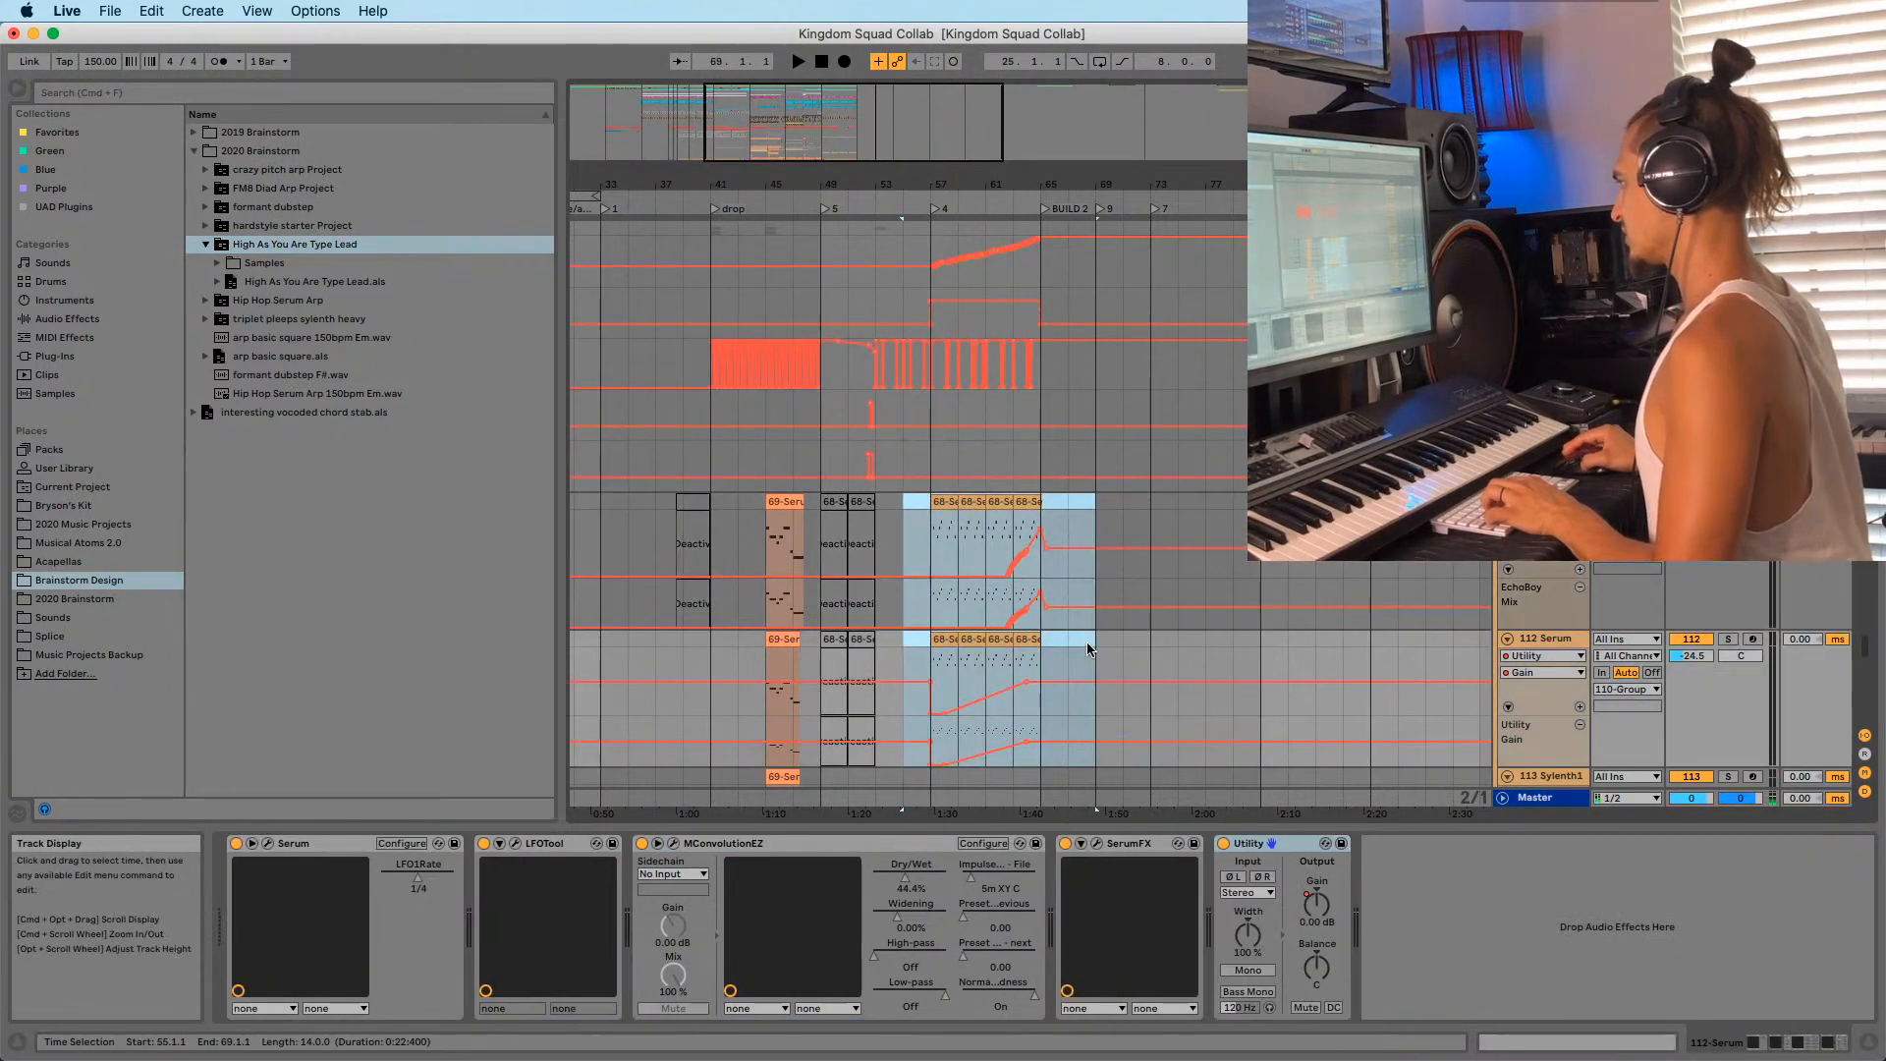
key("super+0")
left_click(945, 534)
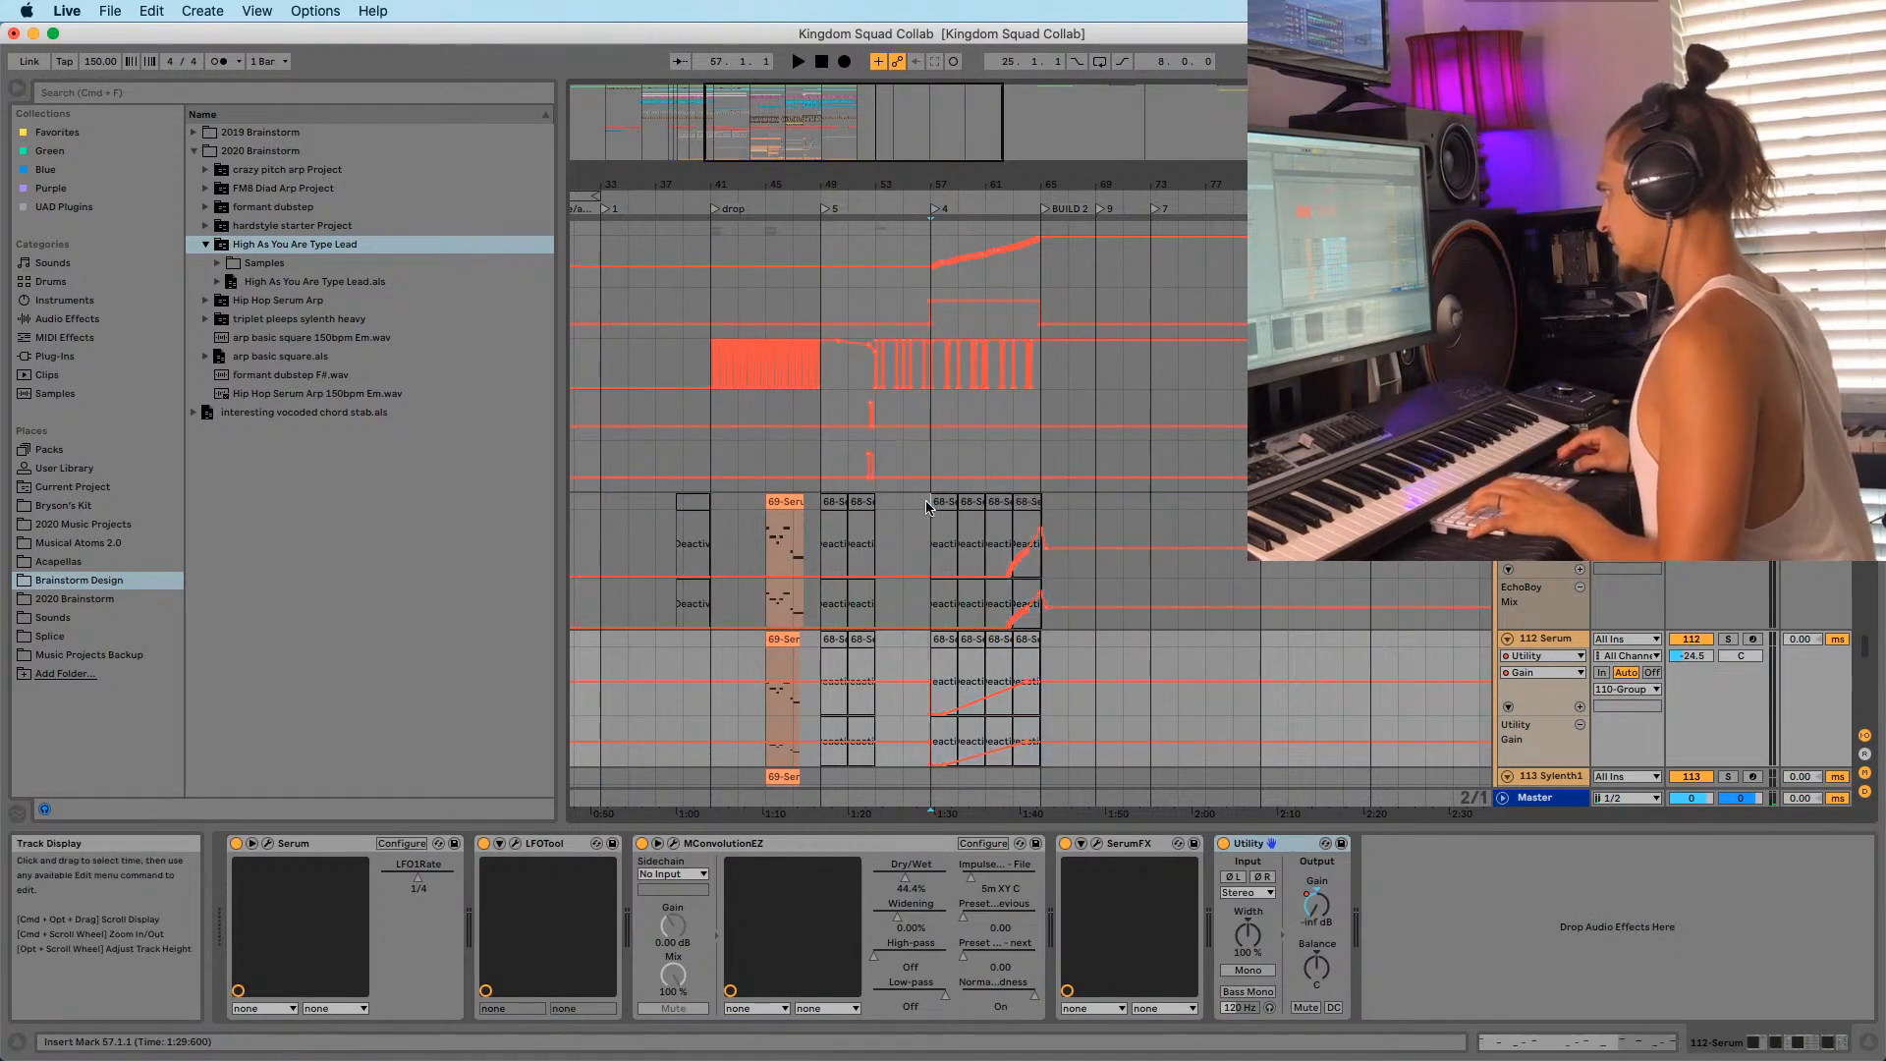
left_click_drag(827, 186, 827, 147)
left_click_drag(698, 199, 887, 193)
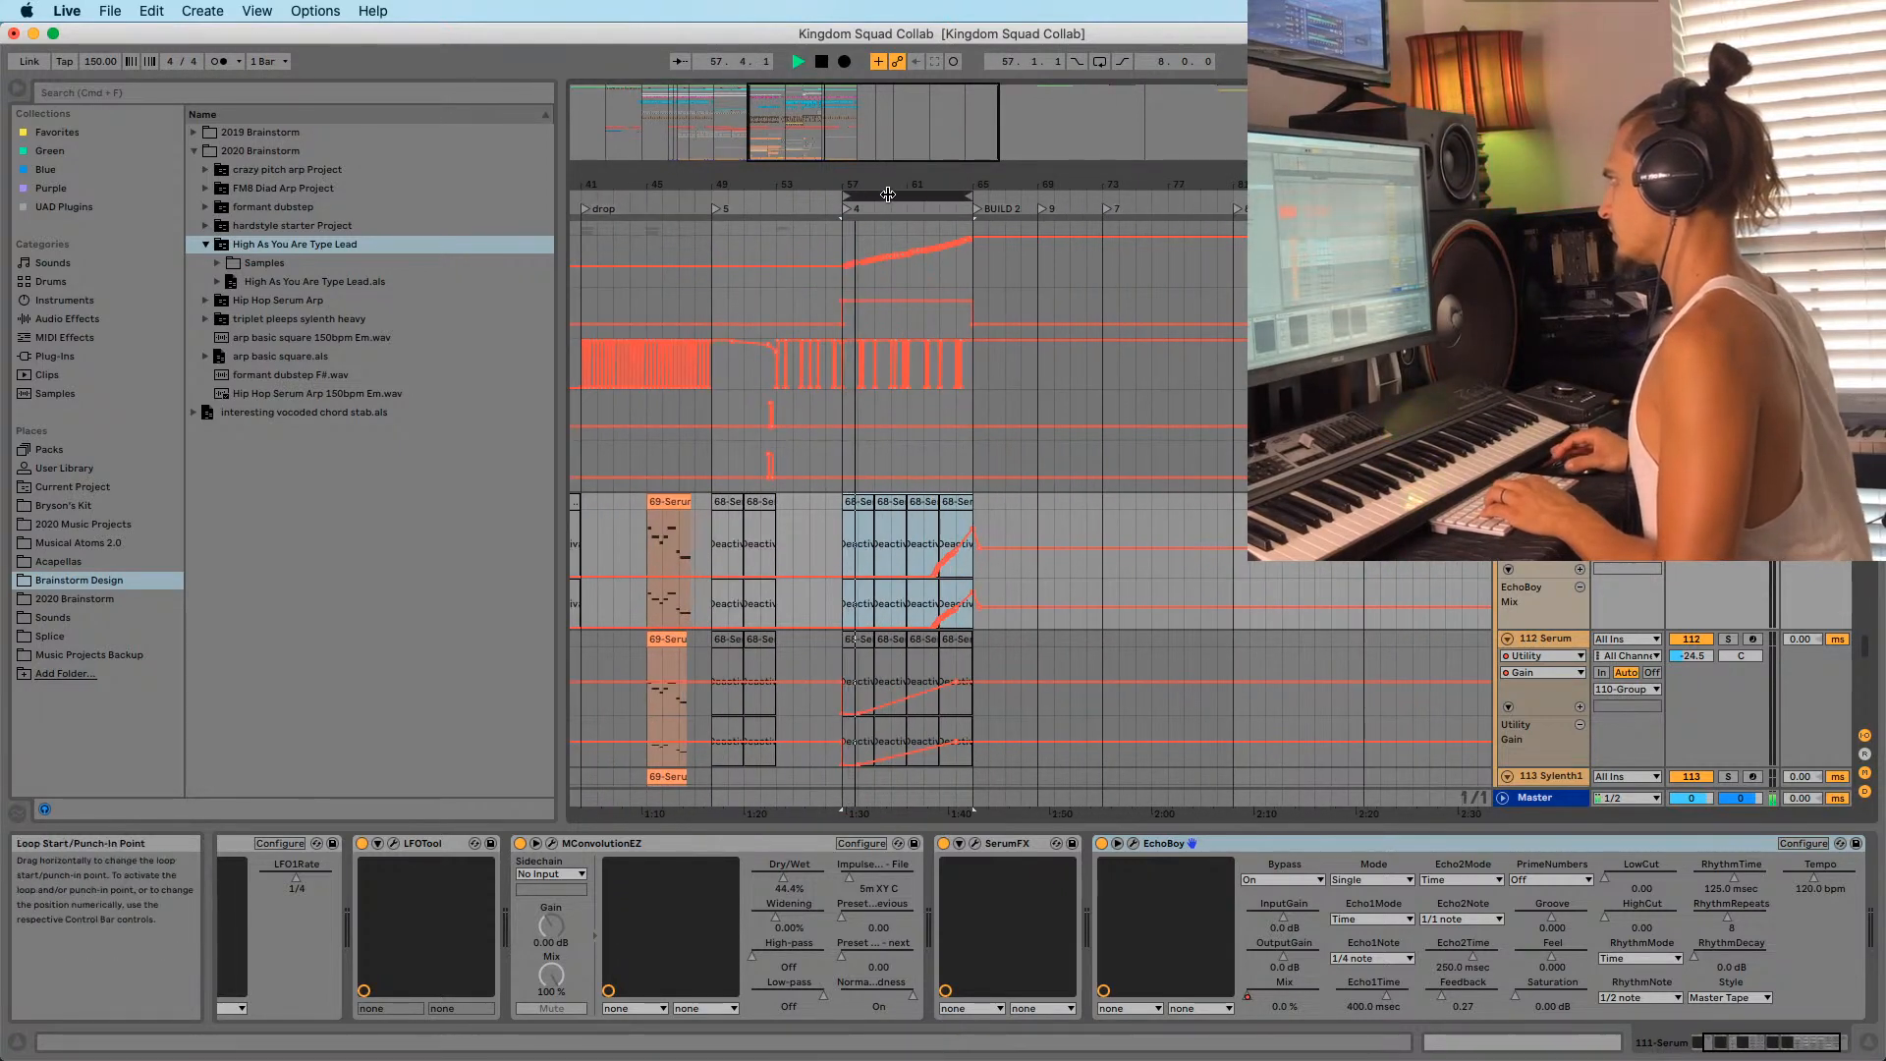
left_click(827, 247)
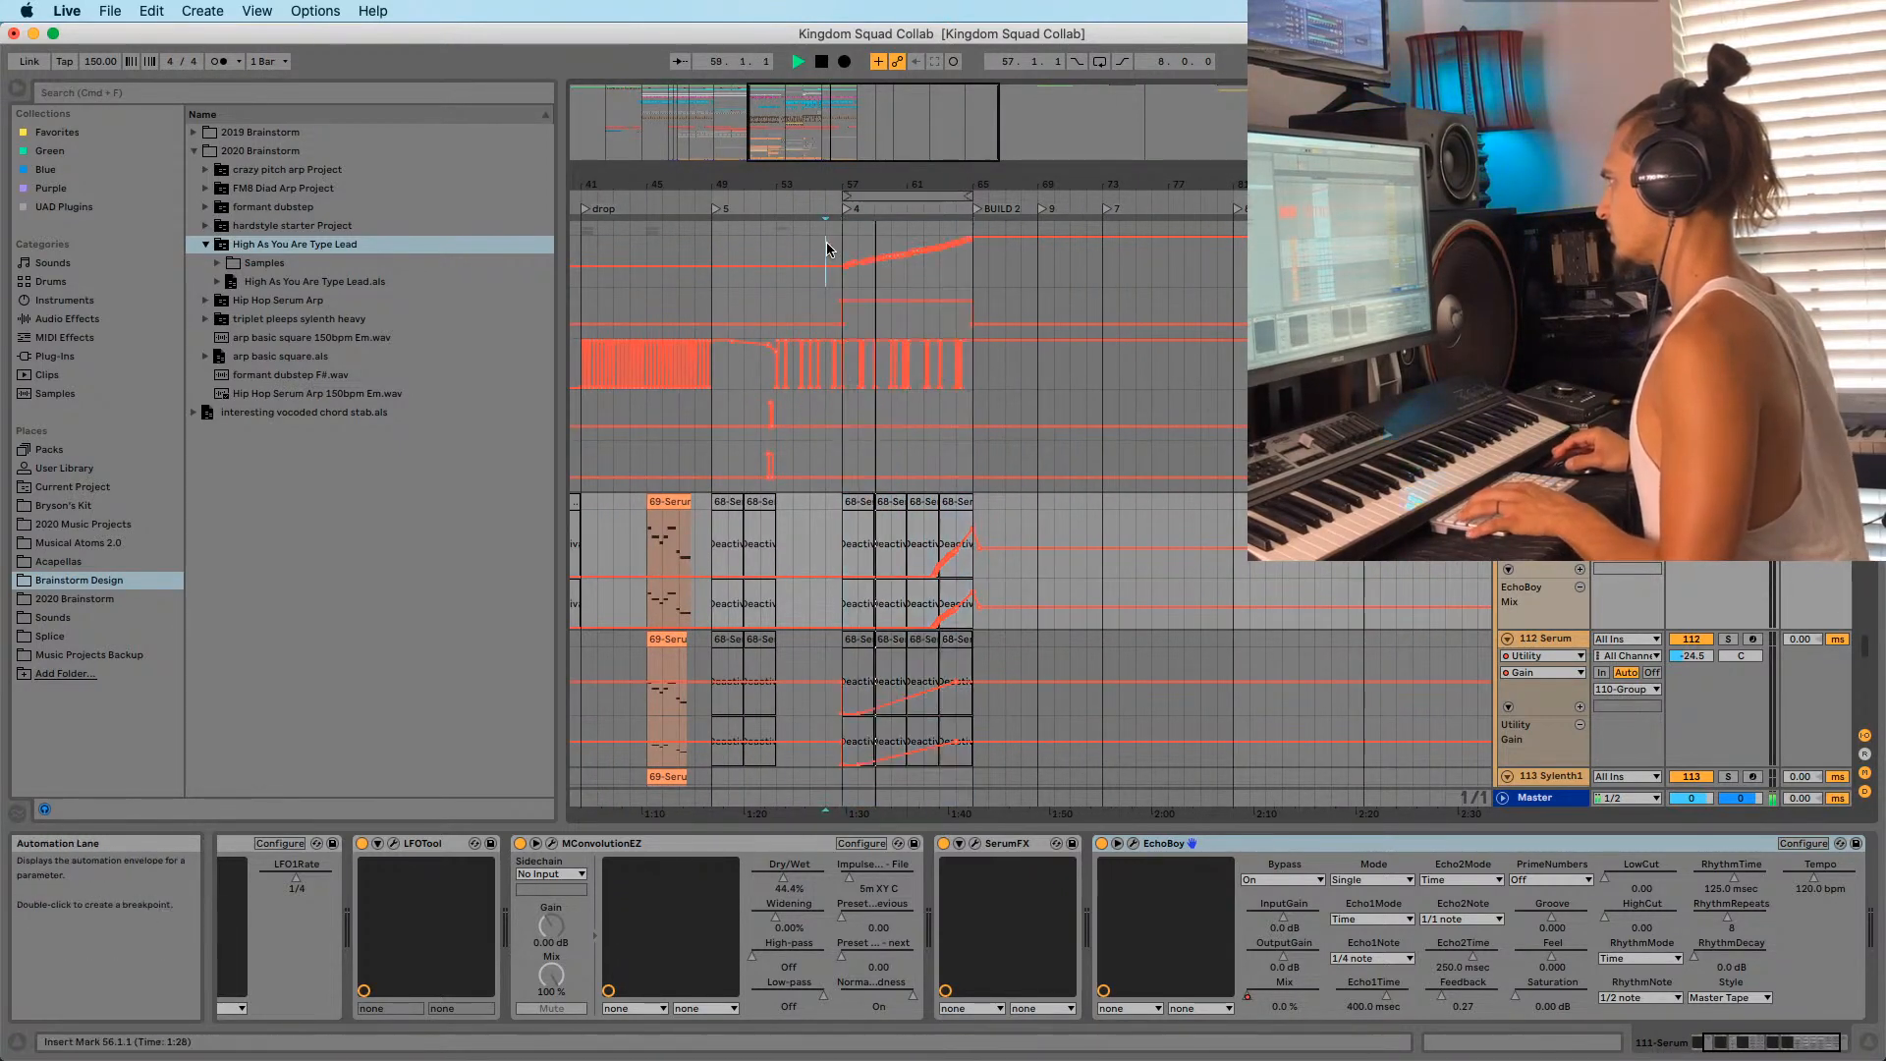
Set the insert mark at bar 57 and stop playback.
left_click_drag(858, 179, 868, 302)
left_click(851, 258)
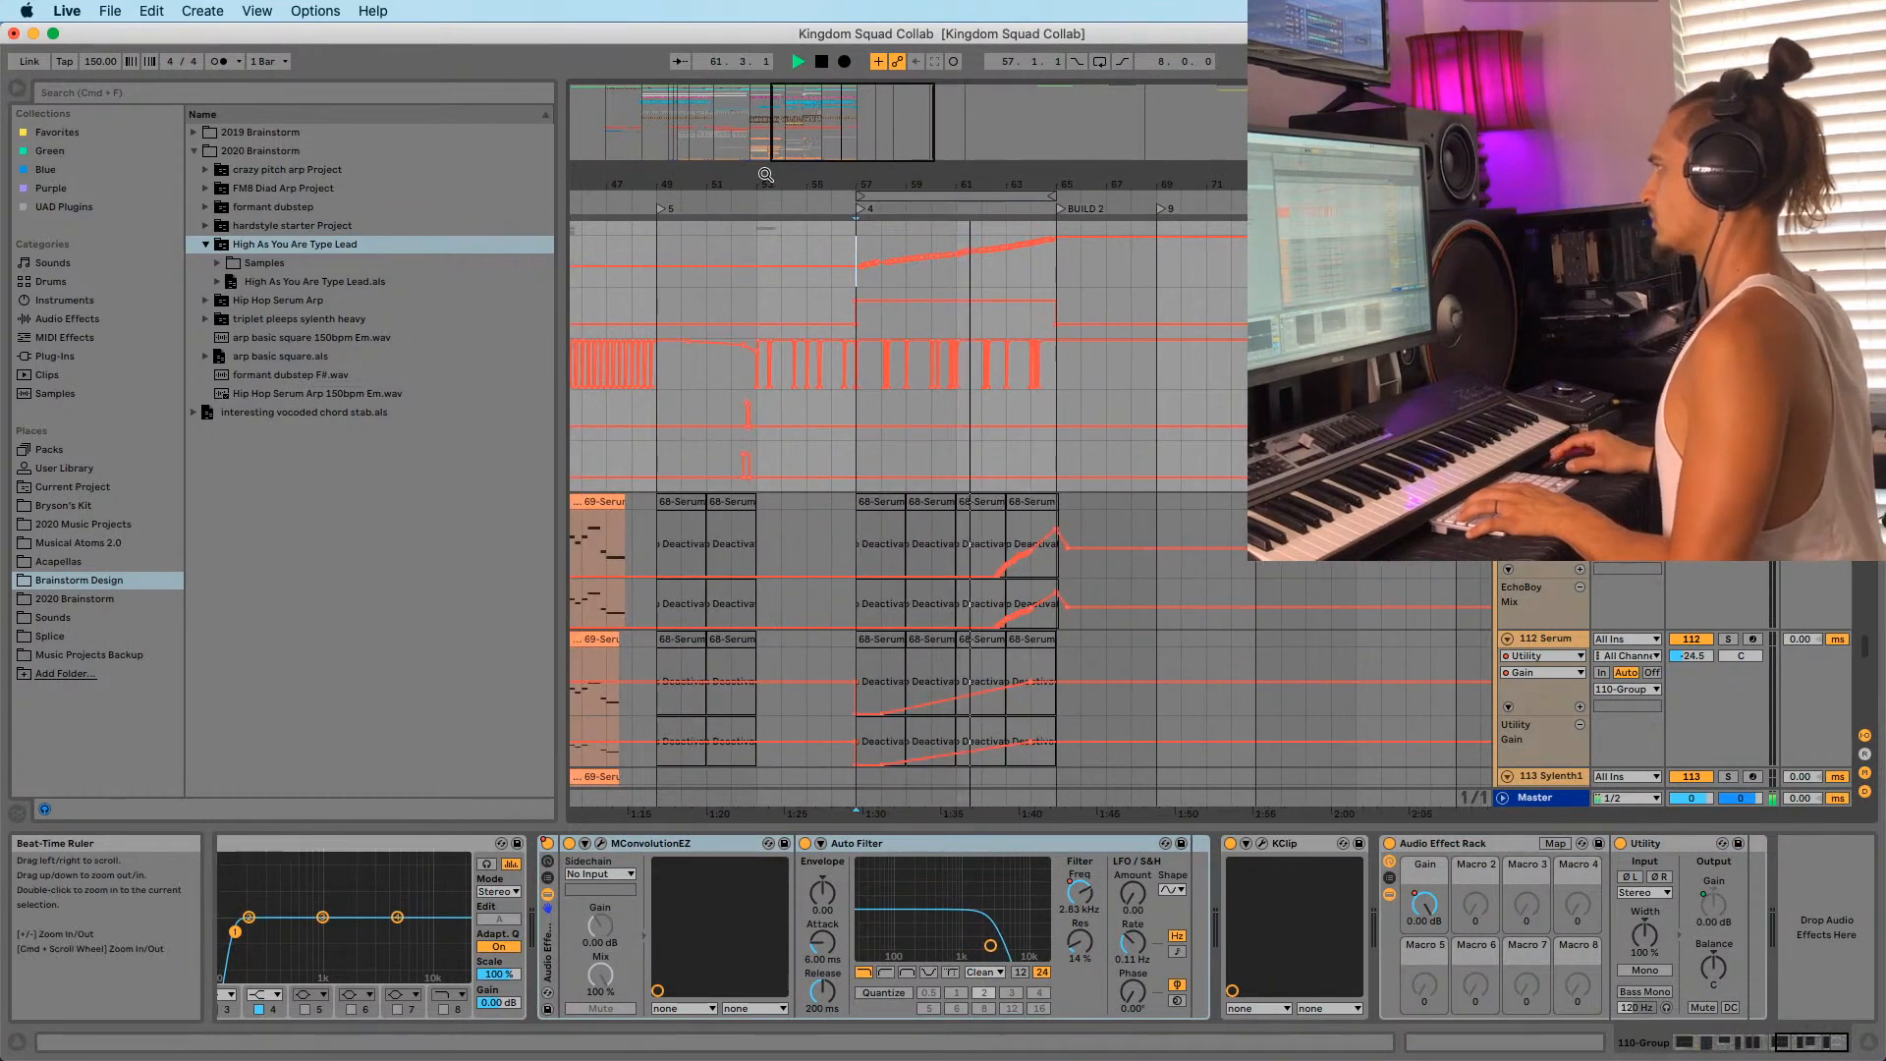
left_click_drag(863, 182, 993, 98)
key("space")
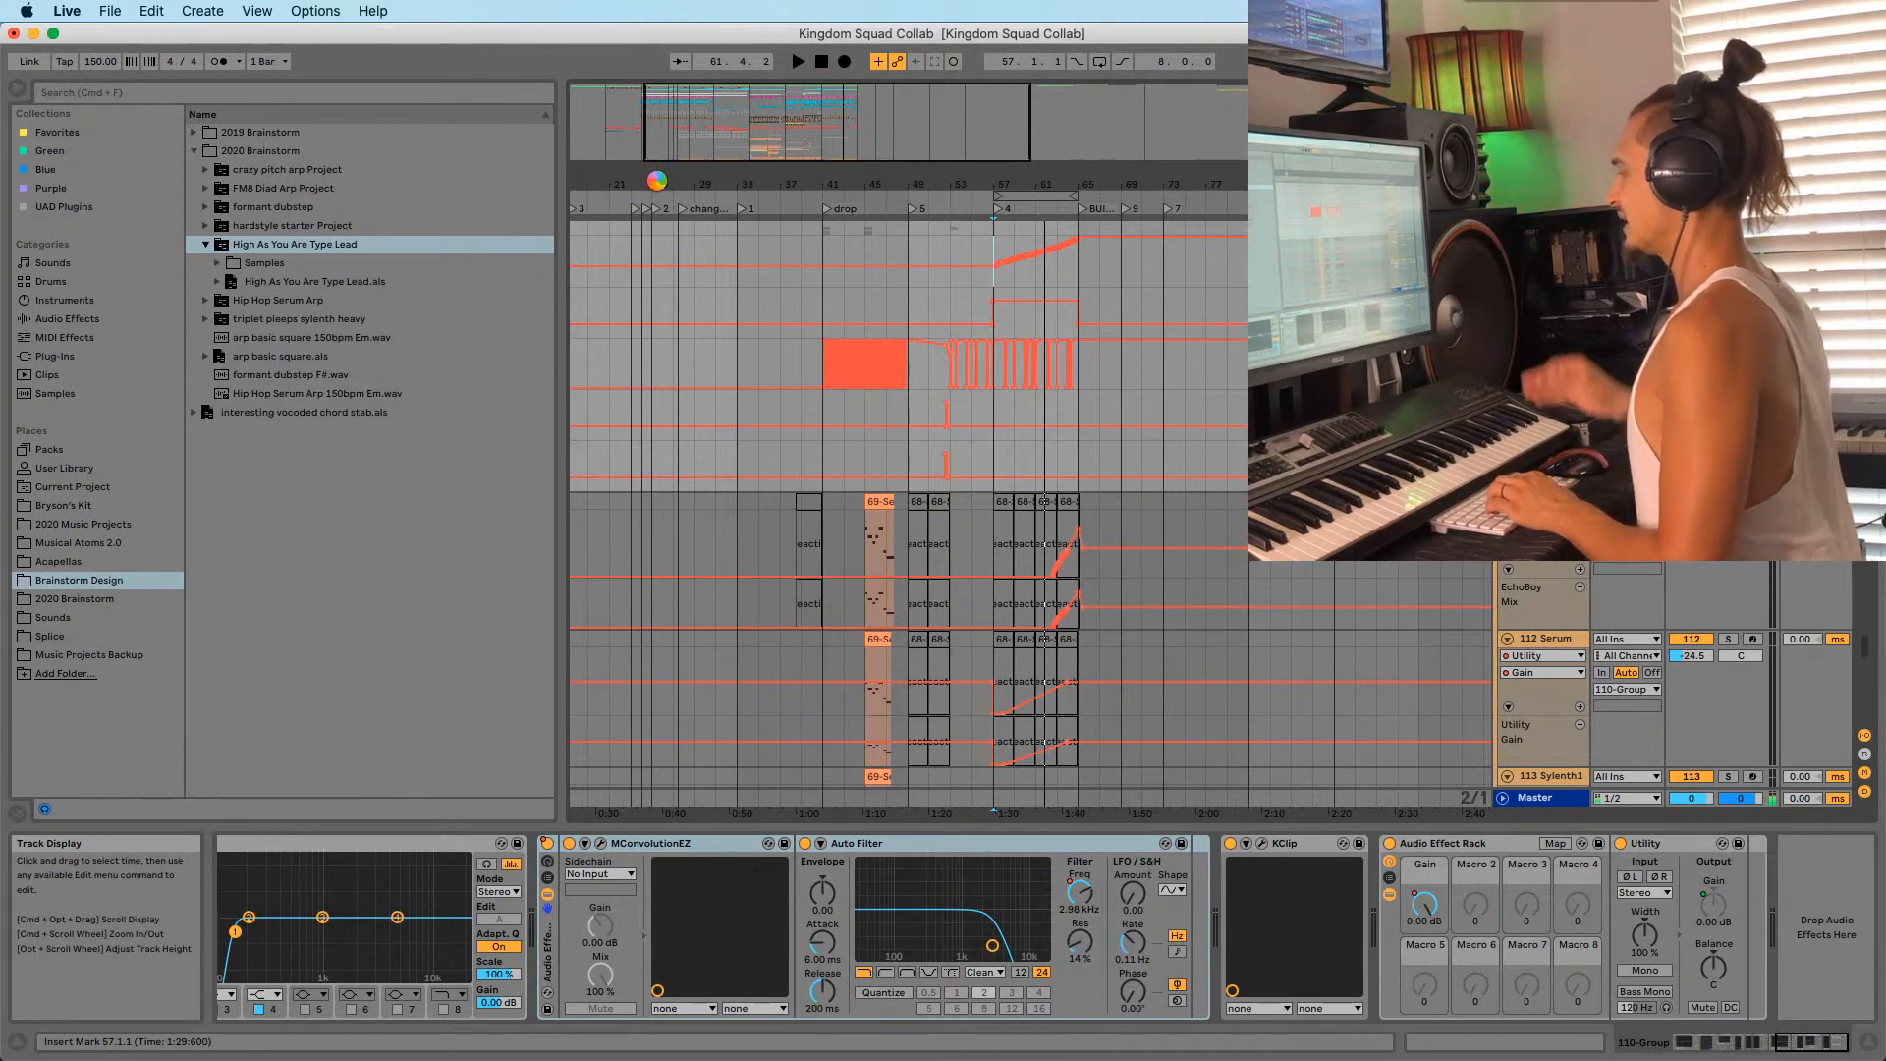
Play the arrangement from bar 27, then set the insert marker at bar 30.
left_click_drag(658, 183, 708, 208)
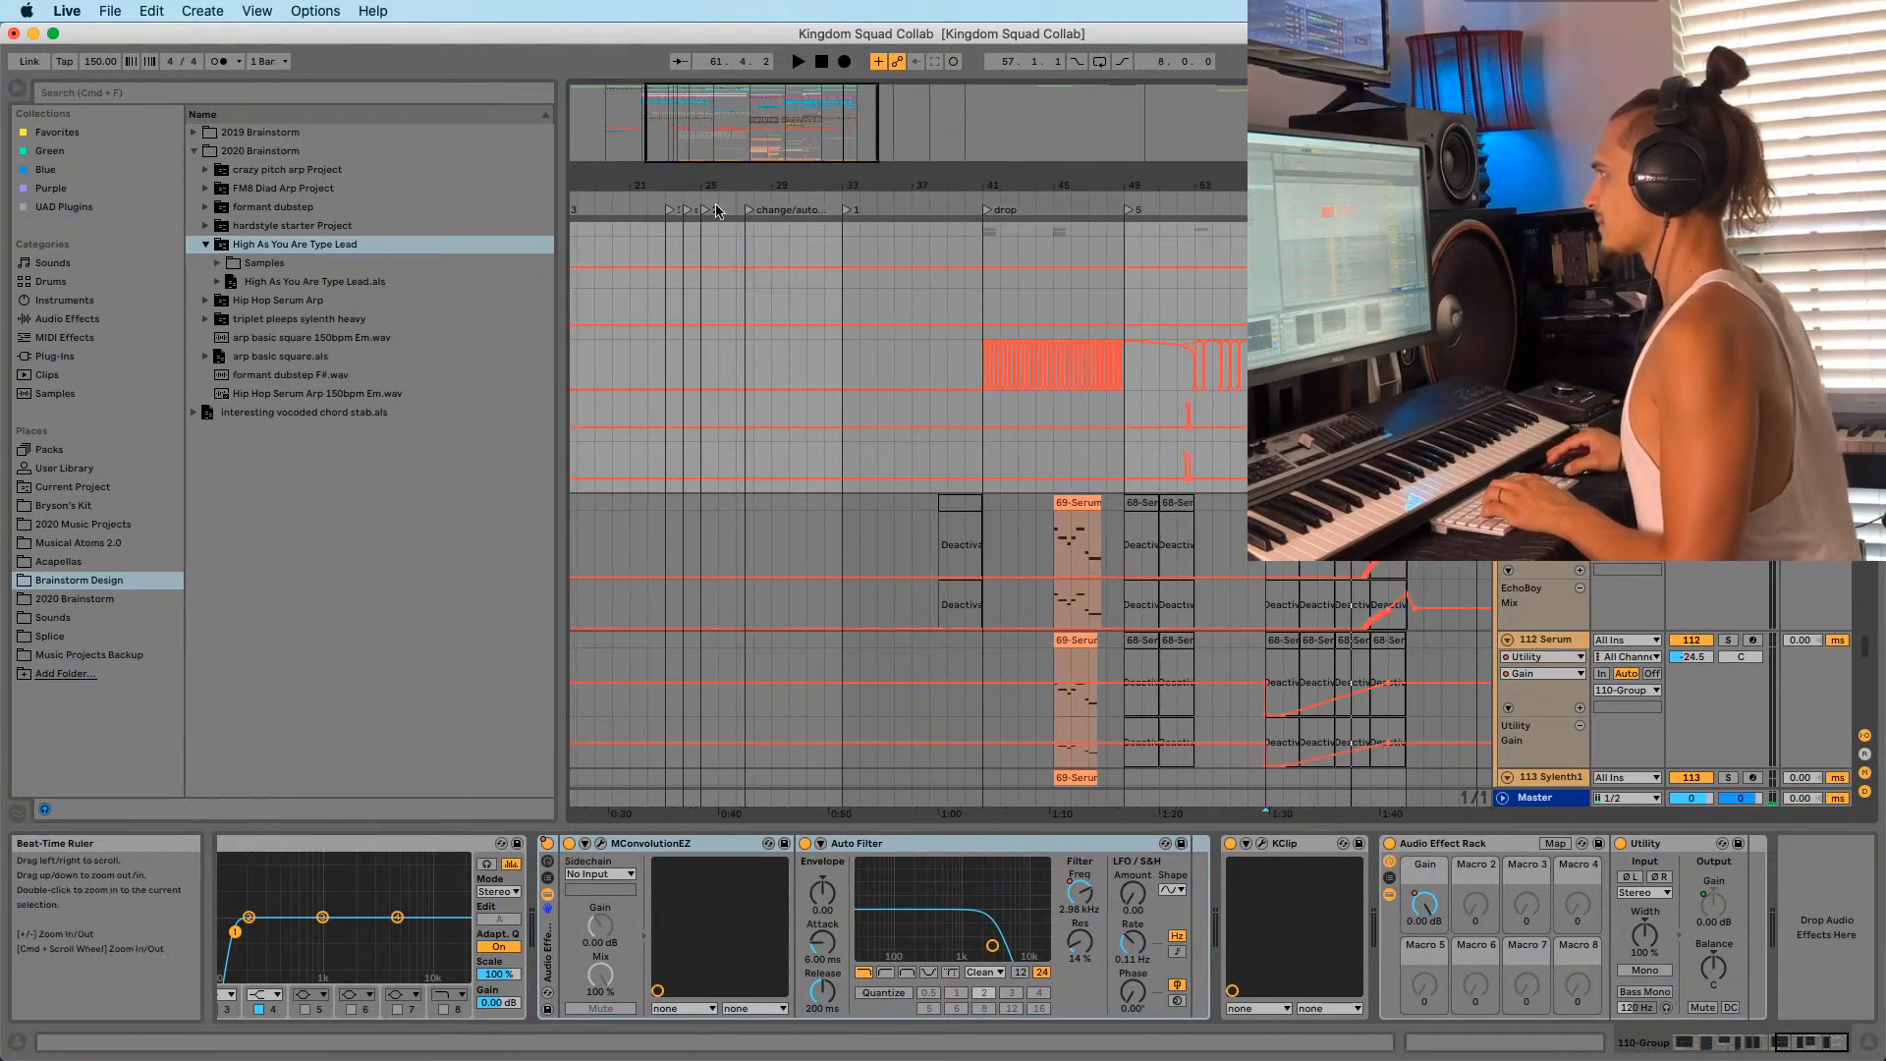
left_click(737, 316)
key("space")
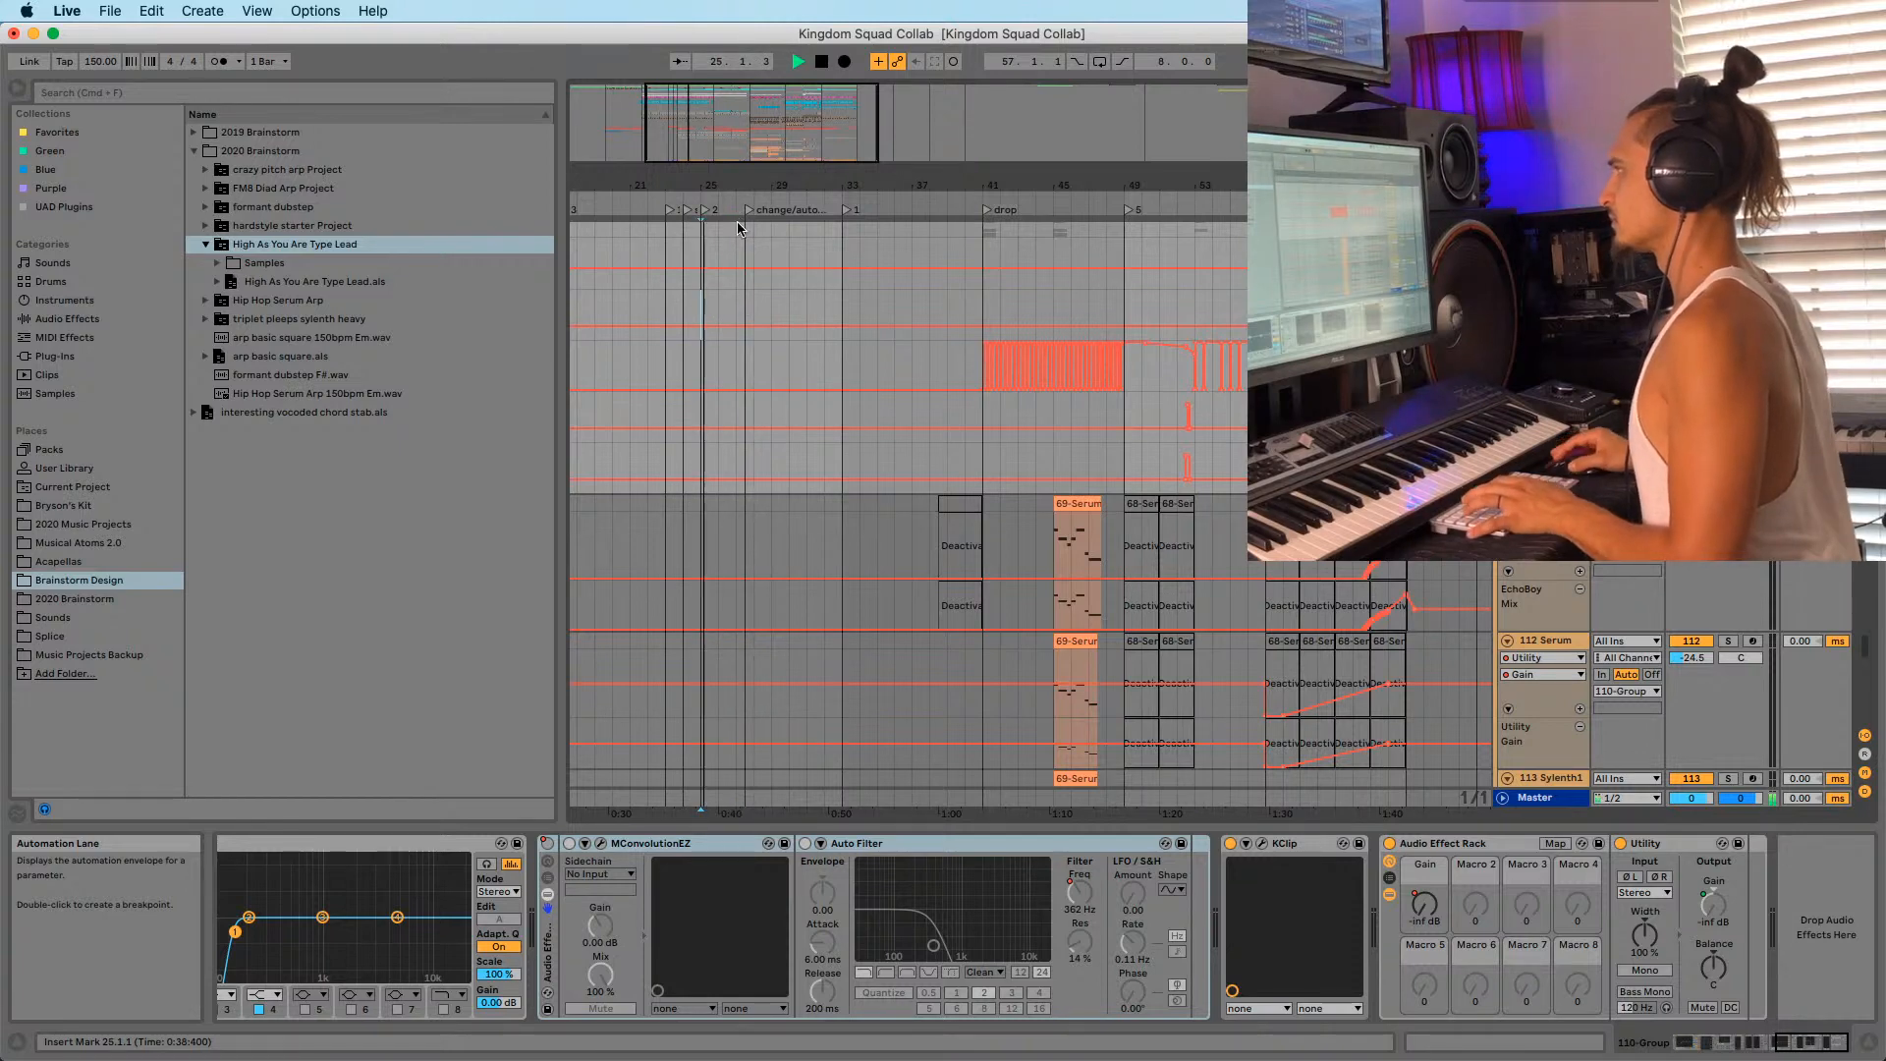
key("space")
key("space")
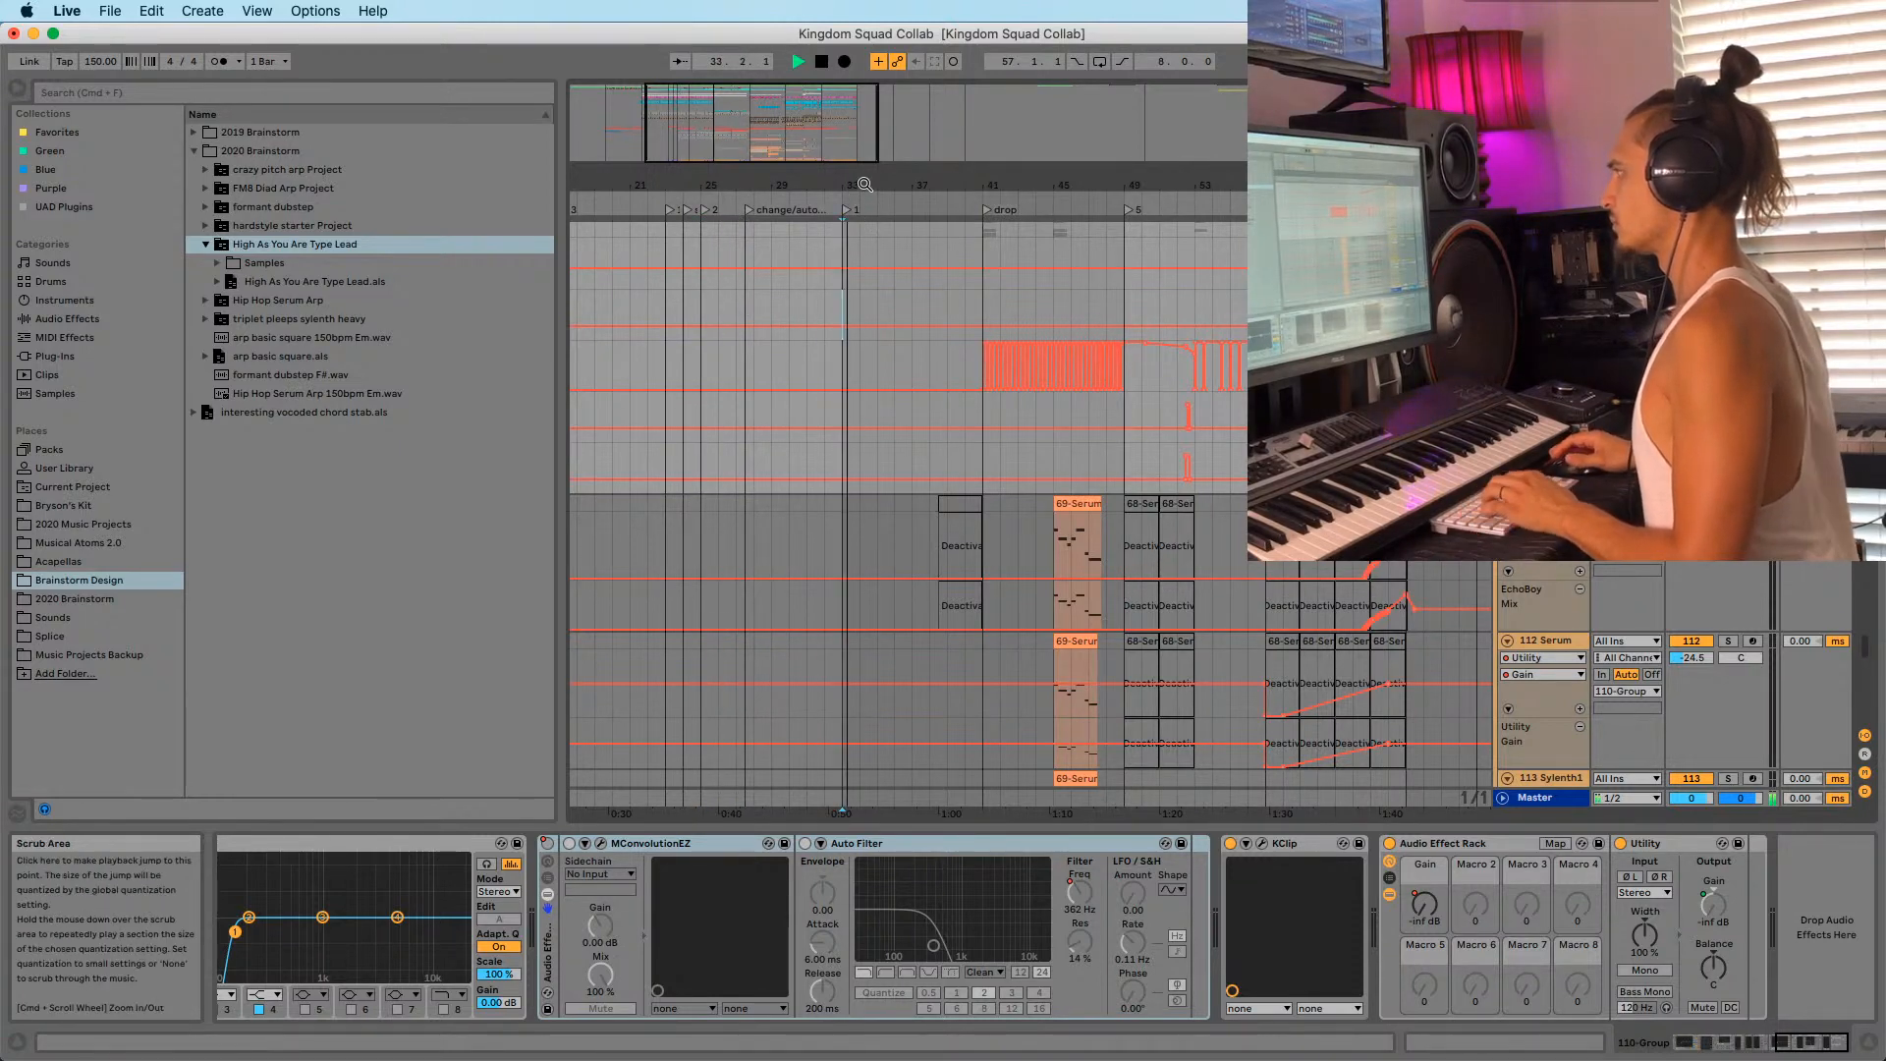
left_click_drag(858, 181, 836, 177)
left_click(768, 316)
Audition the intro from bars 30, 29 and 25, then stop playback.
key("space")
key("space")
scroll(776, 313, "down", 20)
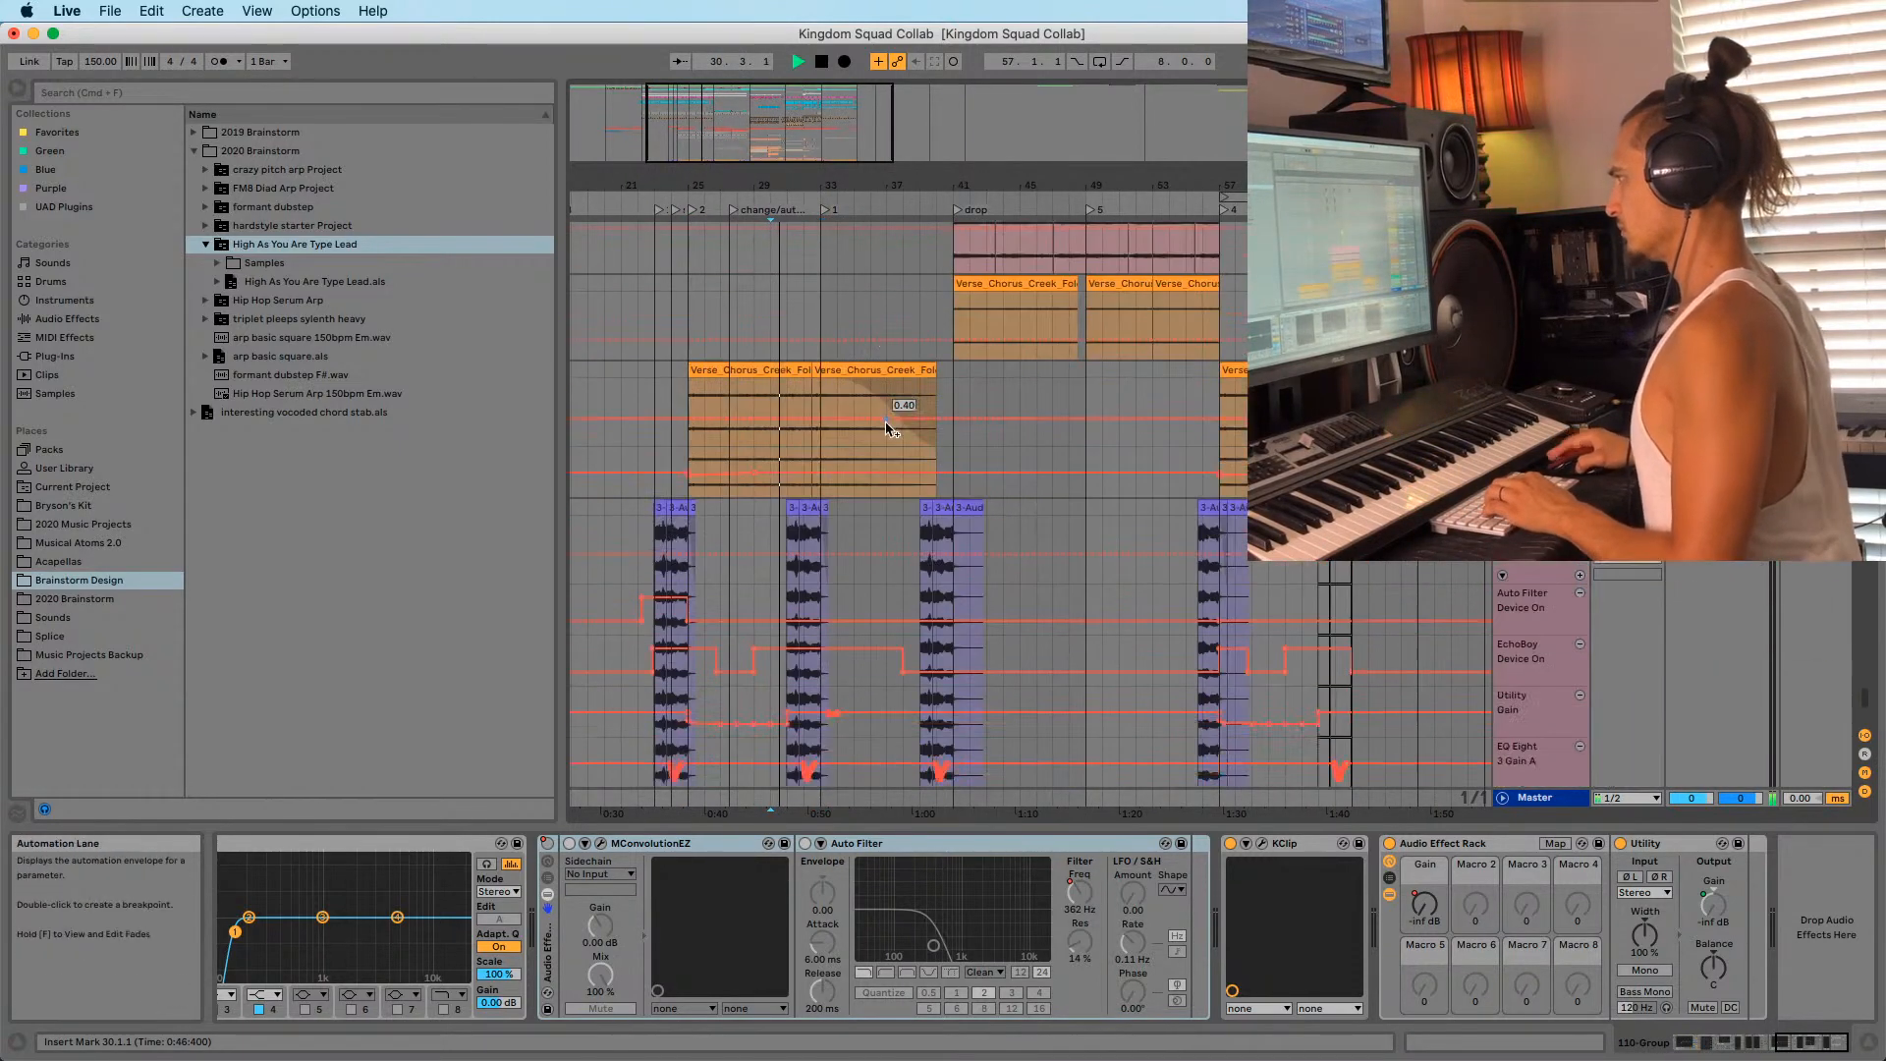
scroll(1029, 514, "down", 10)
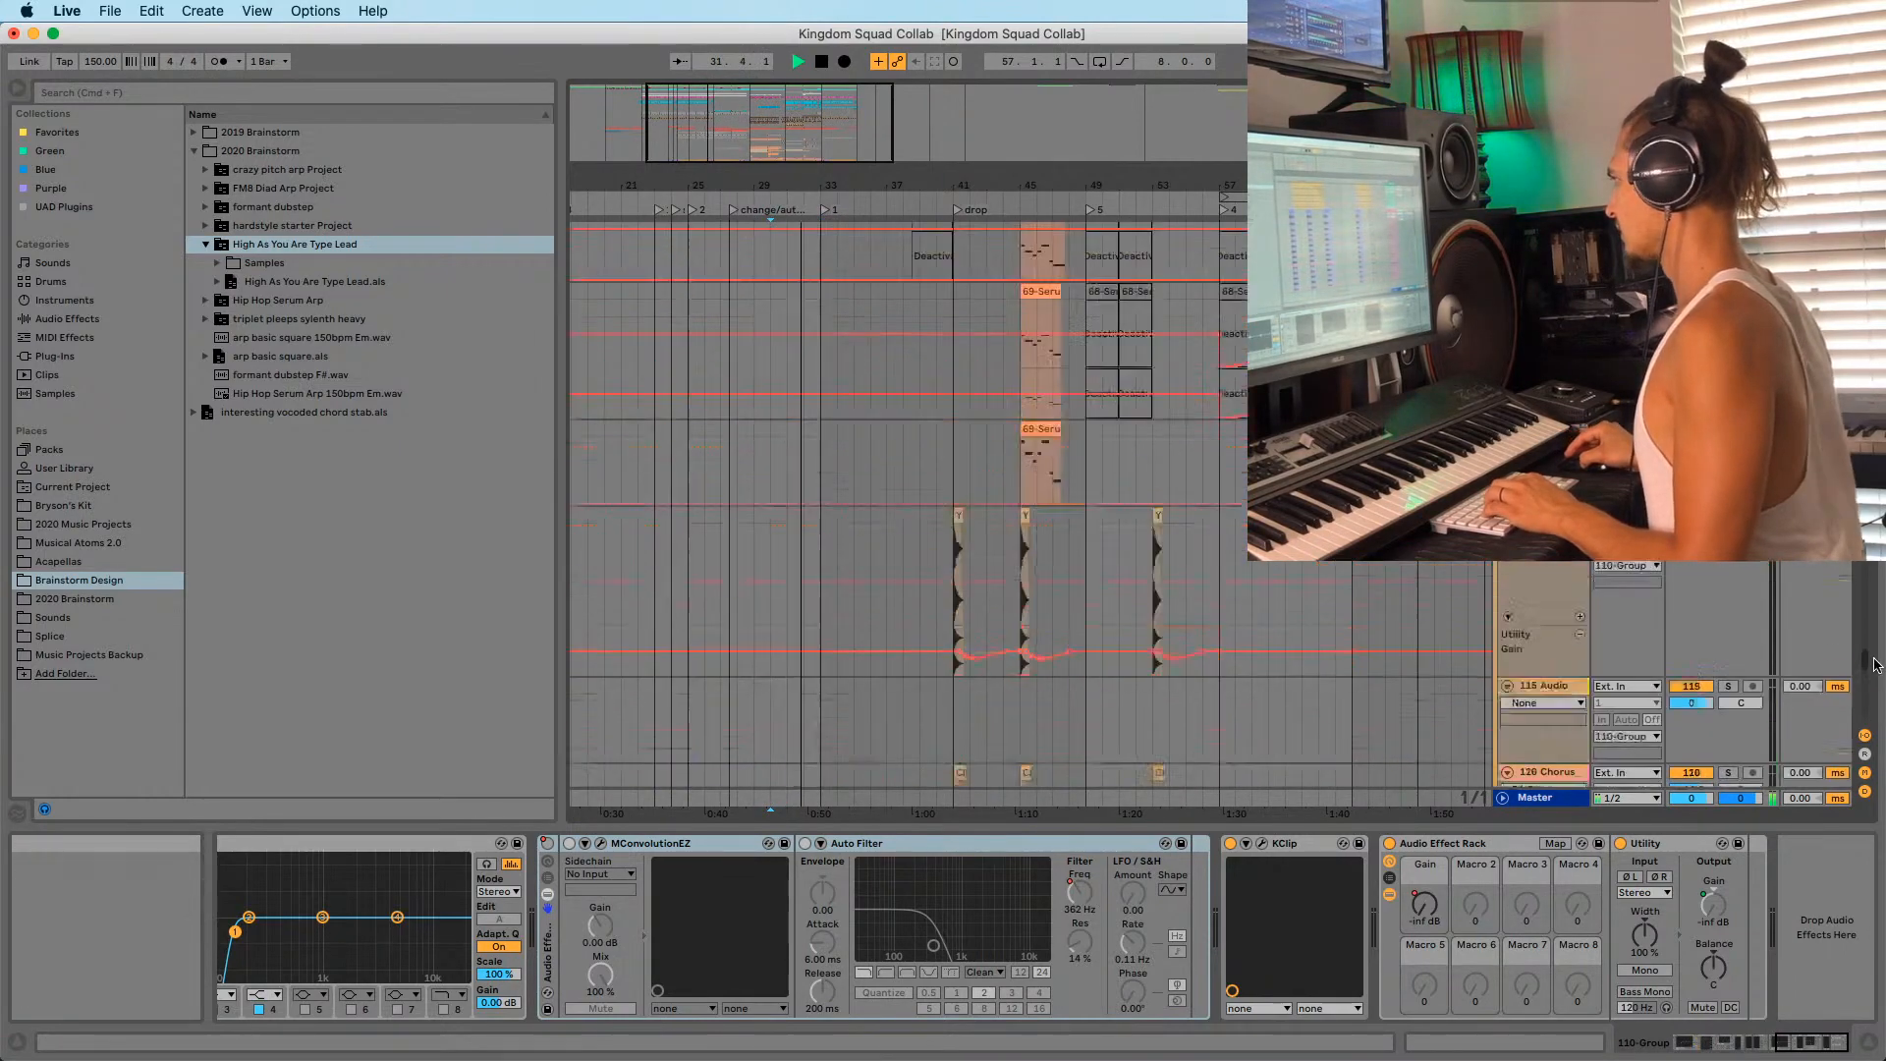
scroll(903, 511, "up", 10)
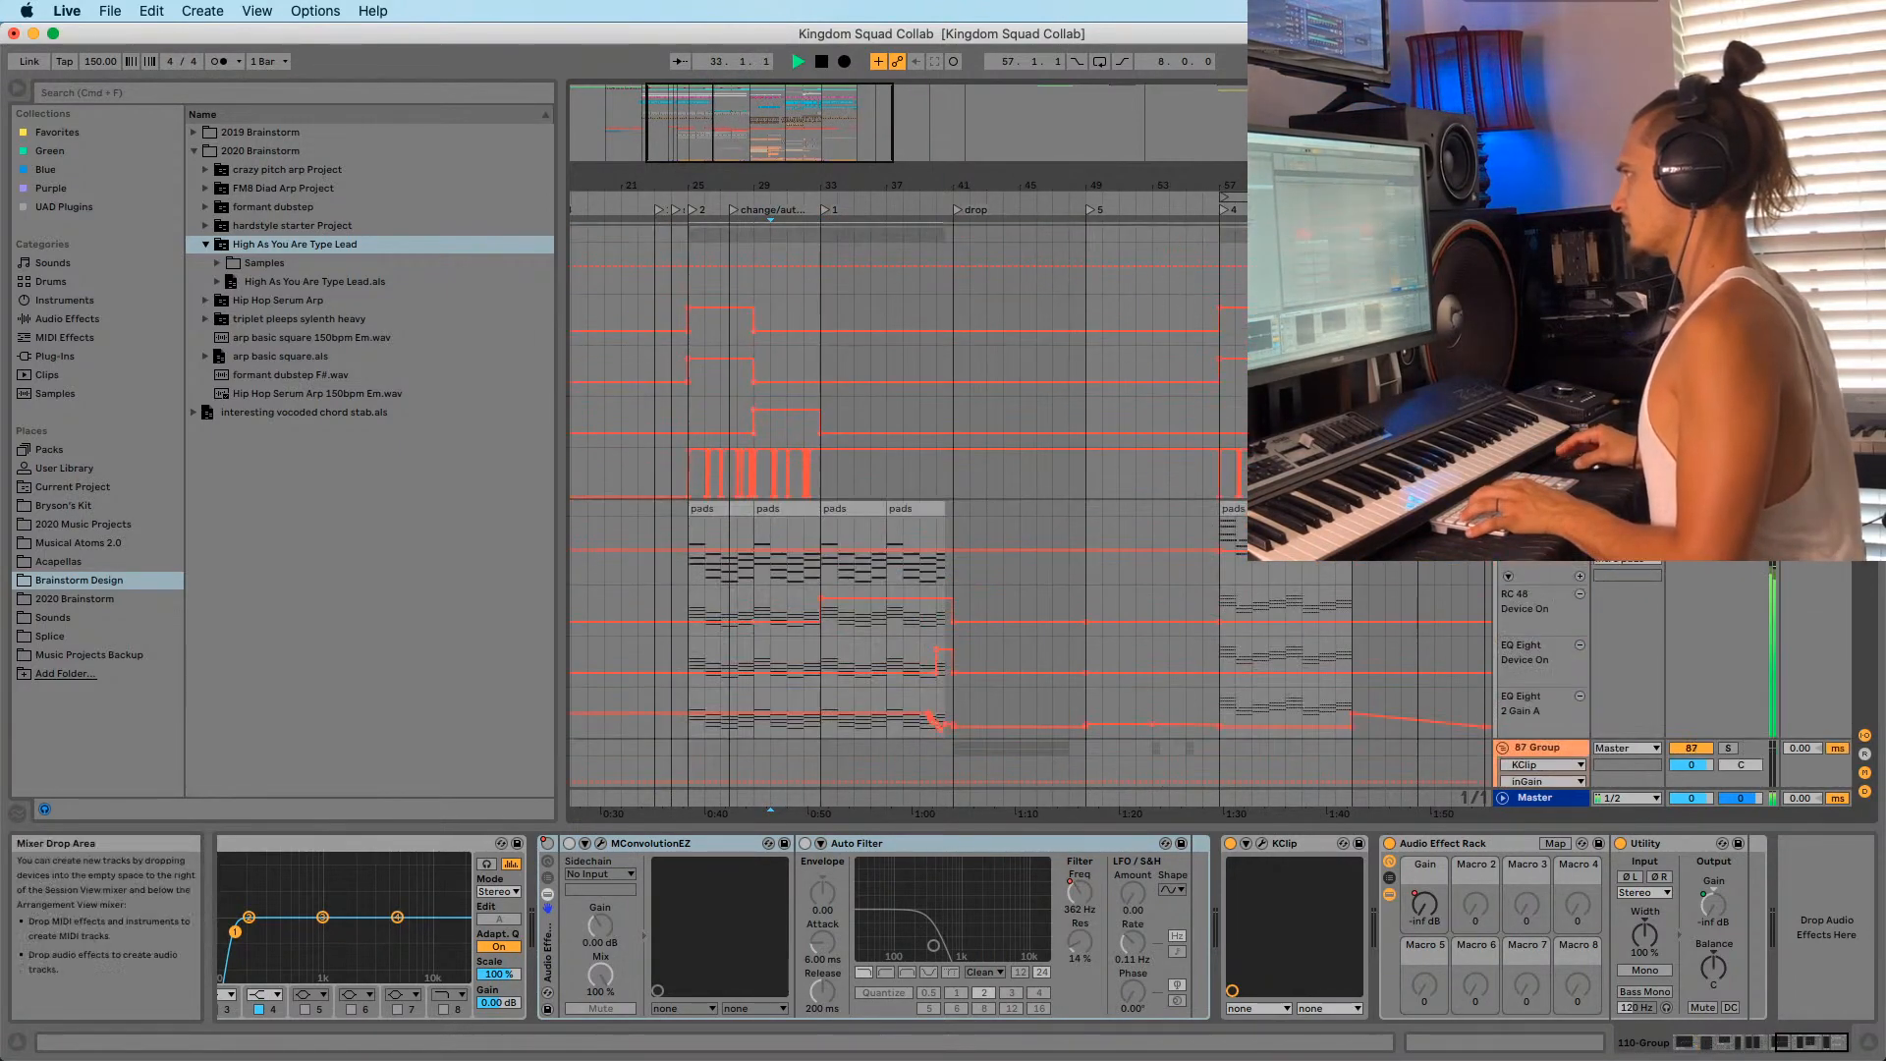
left_click(753, 241)
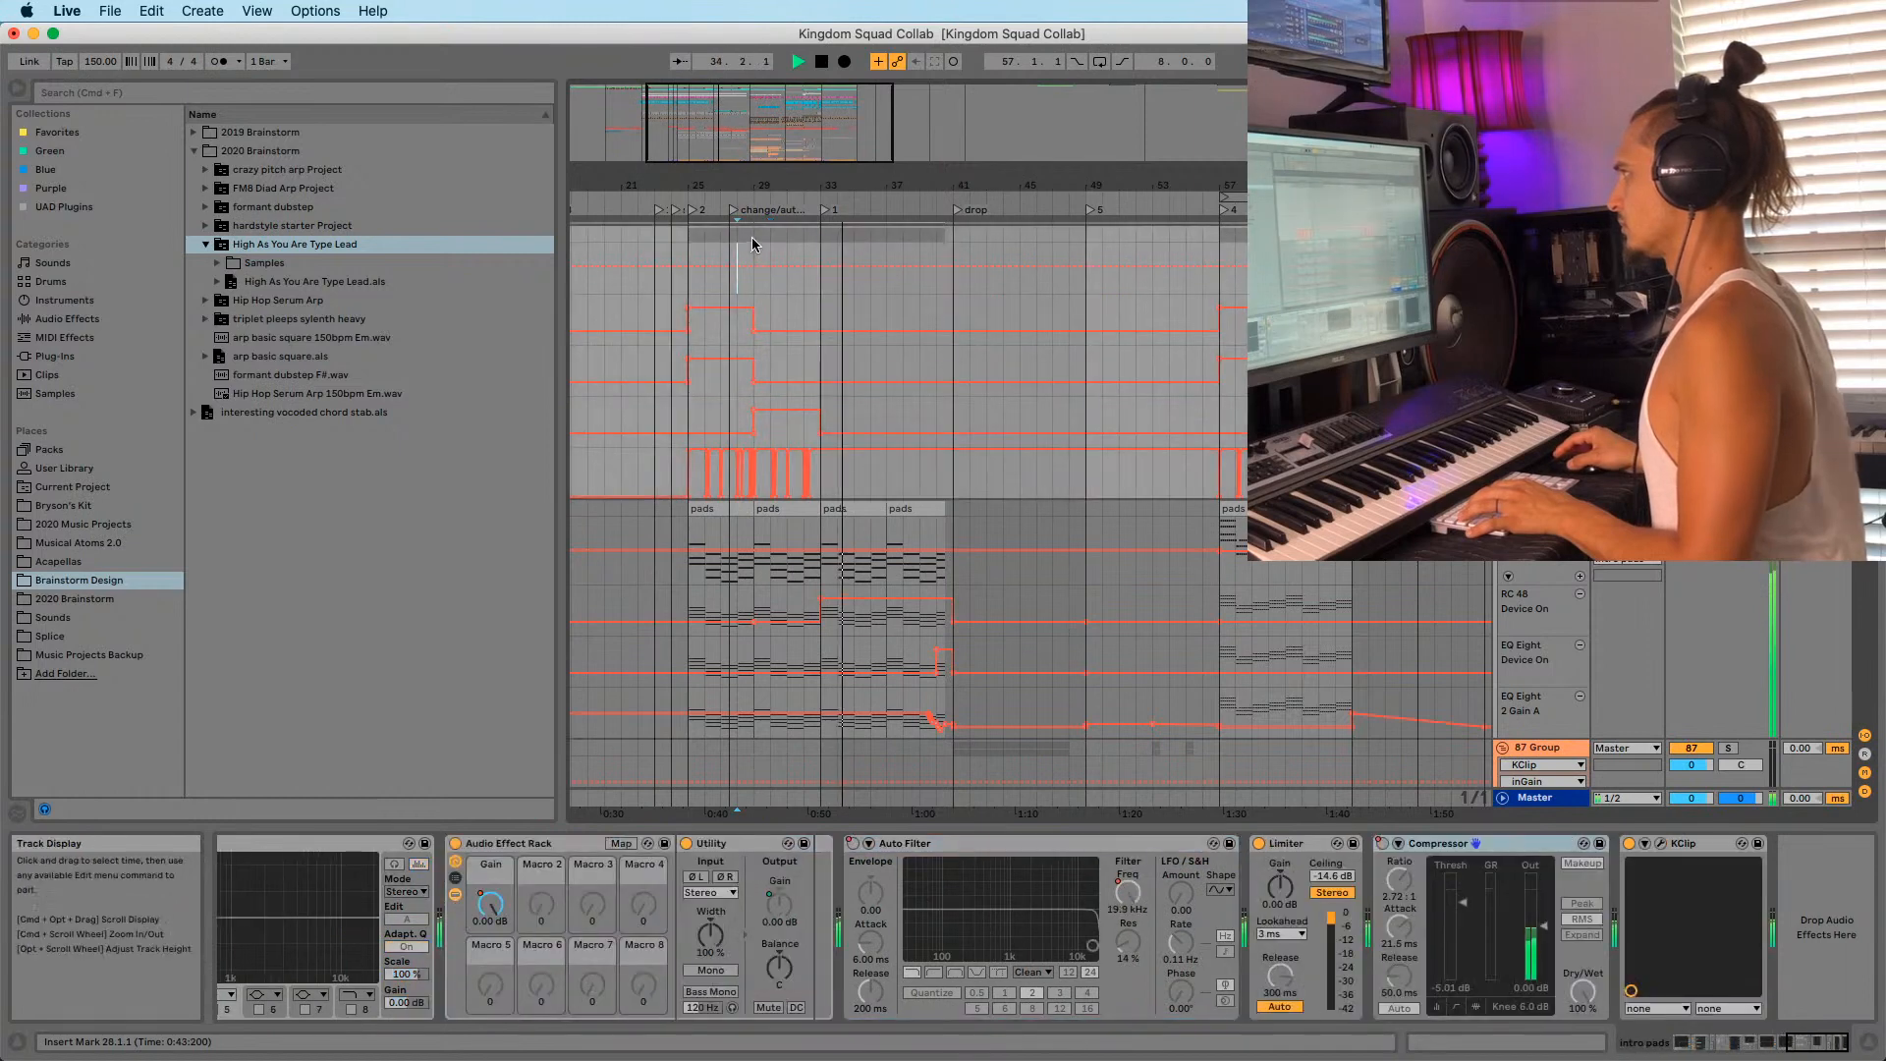
key("space")
key("space")
mouse_move(778, 186)
left_mouse_down()
mouse_move(773, 167)
mouse_move(790, 182)
mouse_move(727, 182)
left_mouse_up()
left_click(720, 248)
key("space")
key("space")
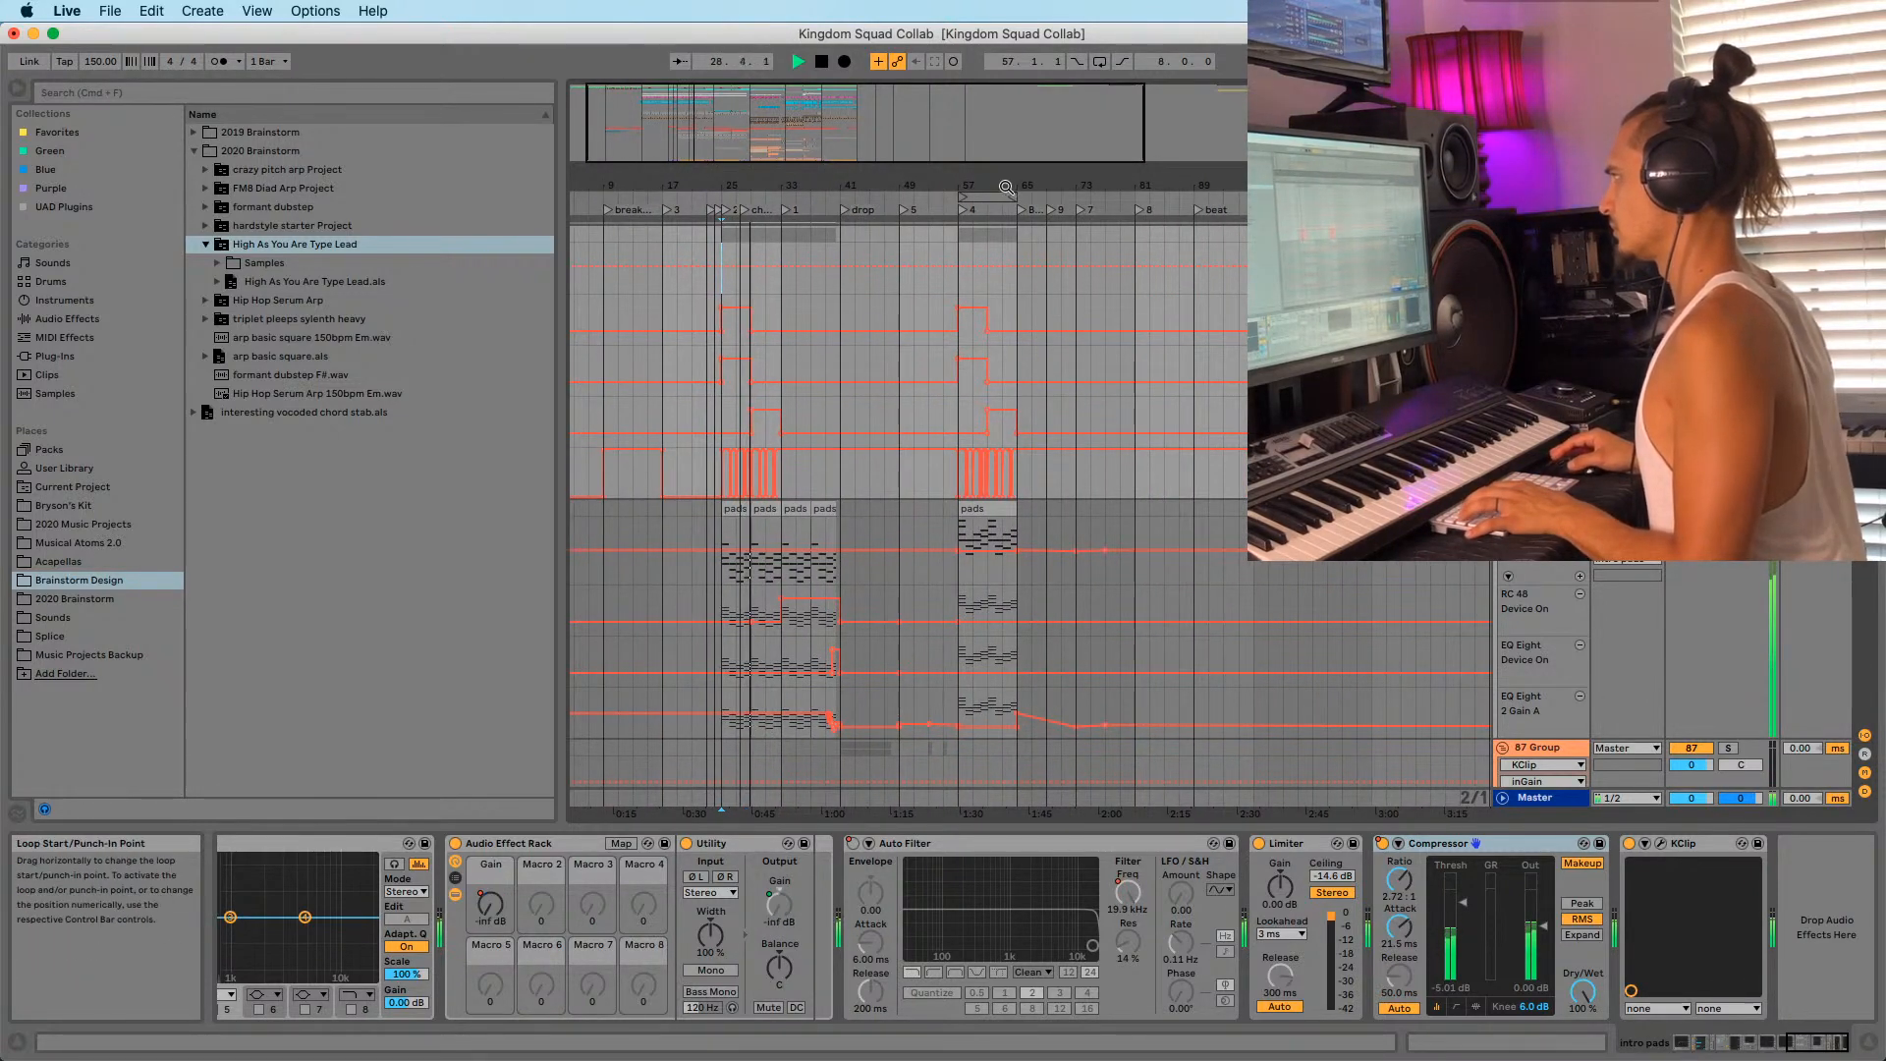
left_click_drag(1006, 186, 1004, 183)
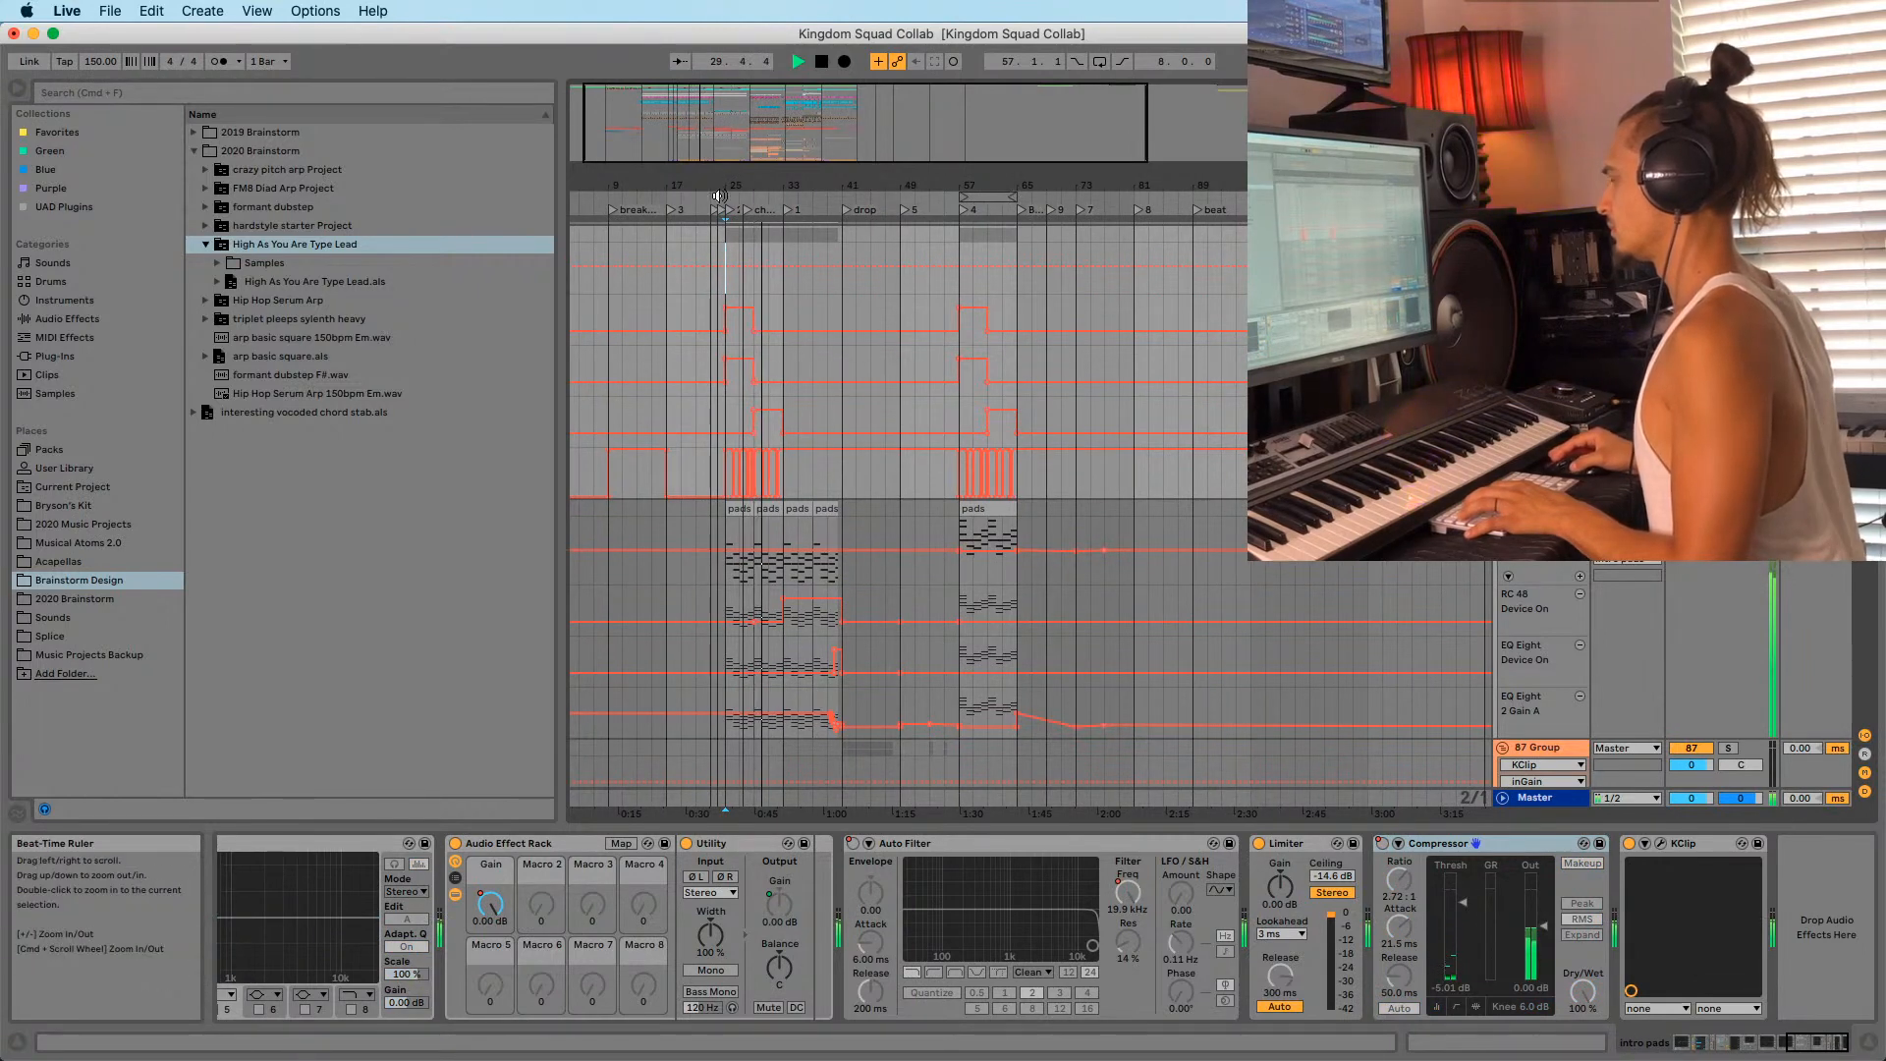
left_click_drag(741, 183, 740, 180)
key("space")
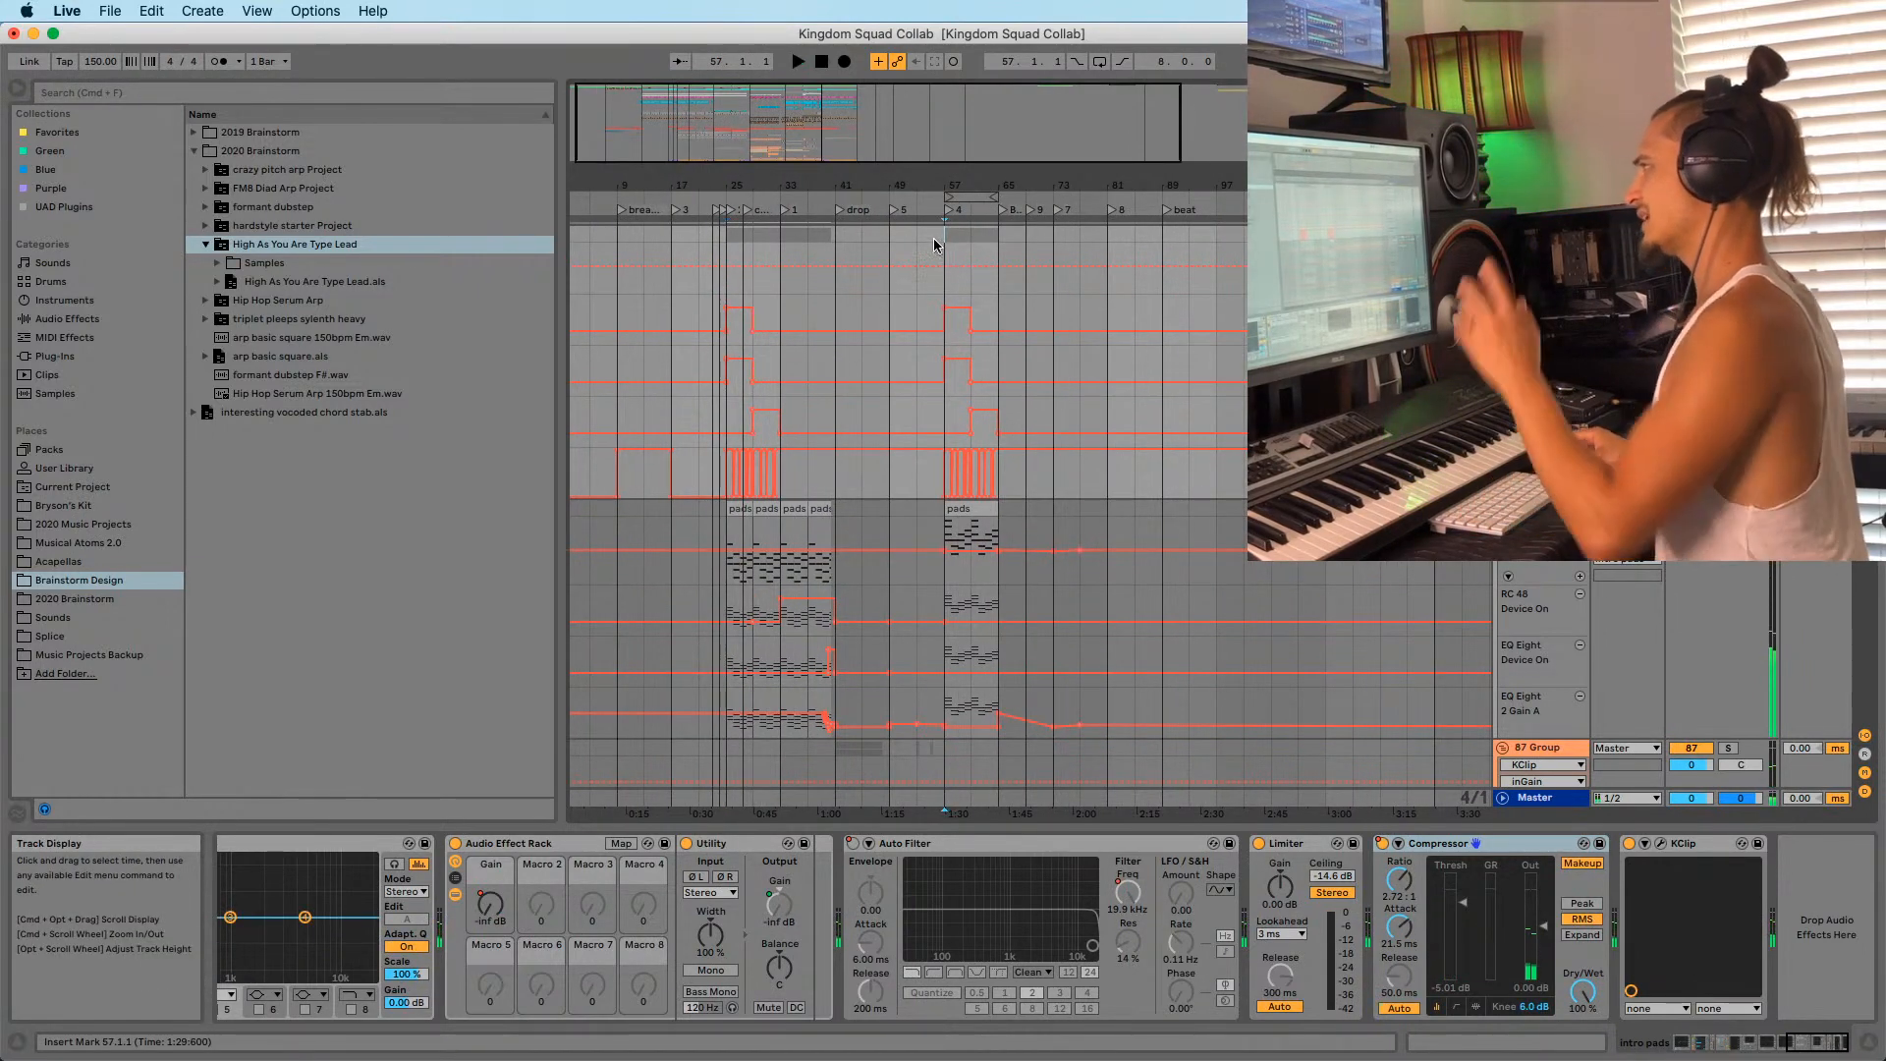
Move the loop brace to bars 49–57, play from bar 53, and switch the arrangement loop on.
left_click(962, 236)
left_click_drag(971, 185, 965, 195)
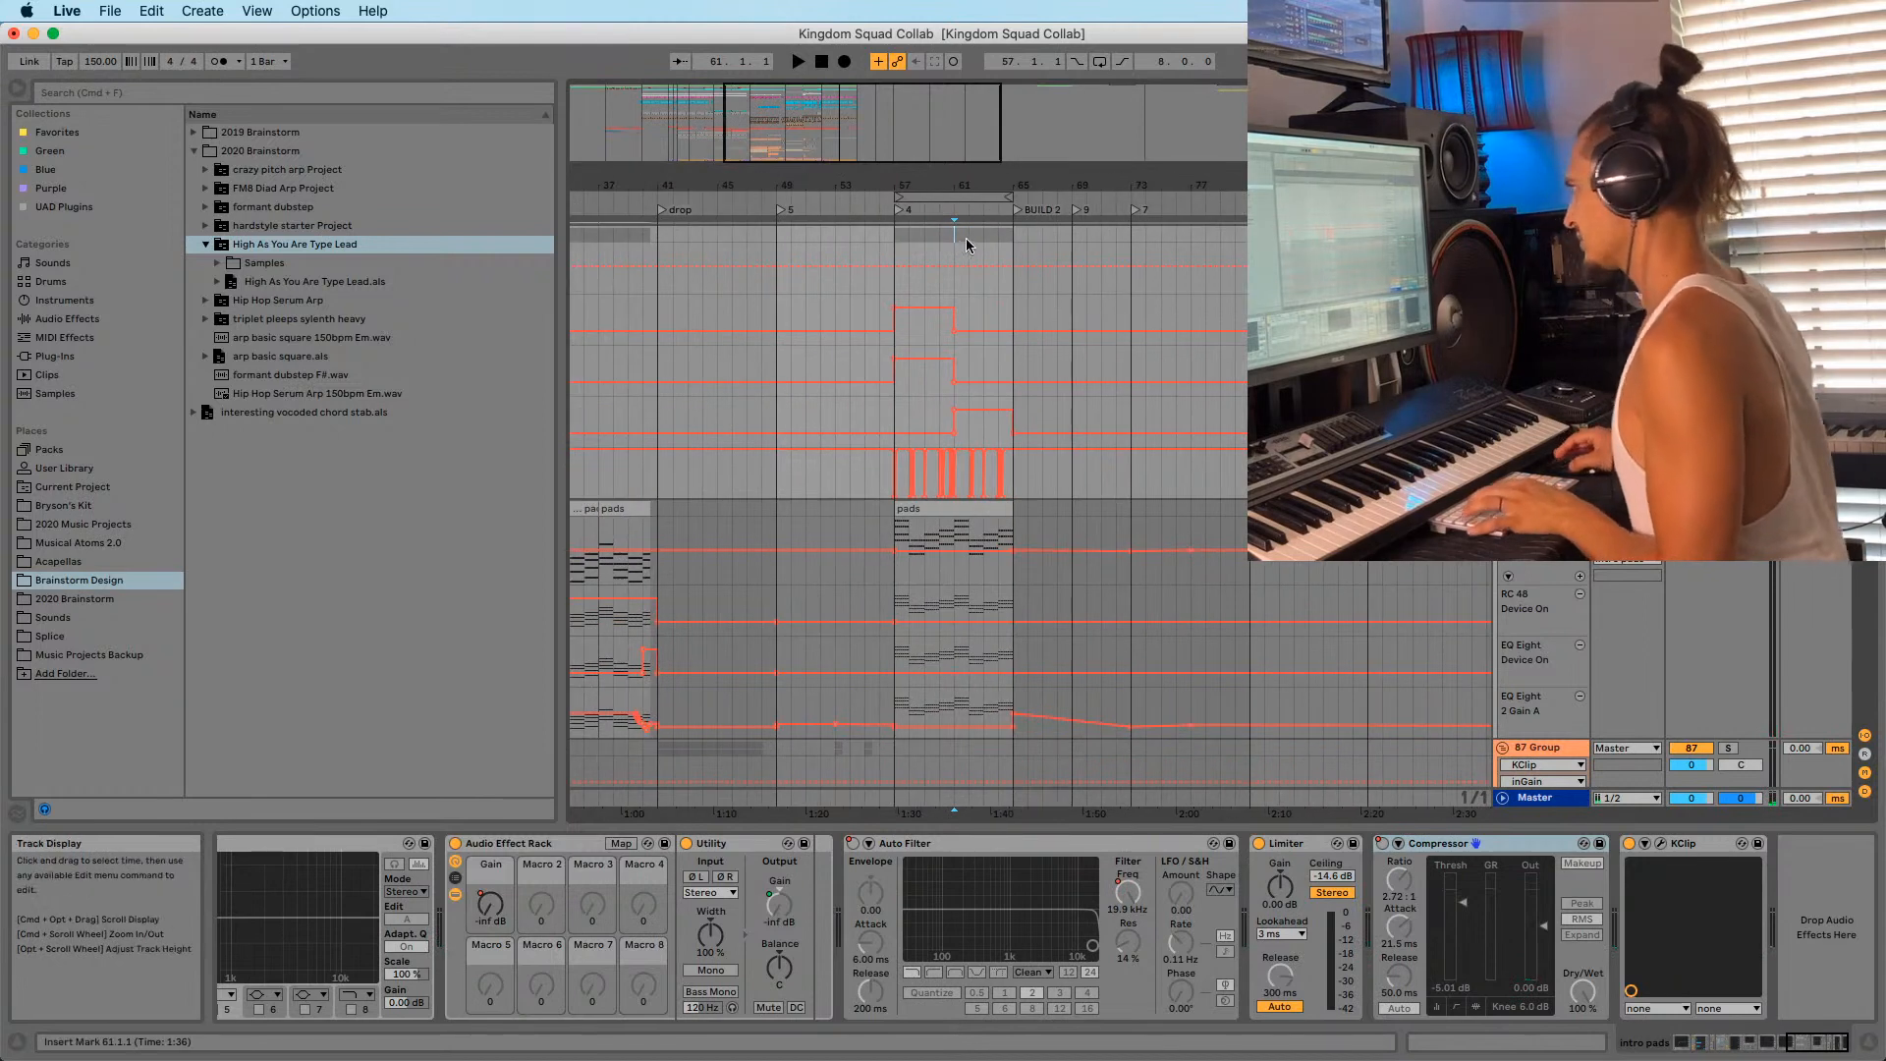
left_click(827, 237)
key("space")
left_click_drag(833, 185, 692, 195)
scroll(1081, 503, "up", 2)
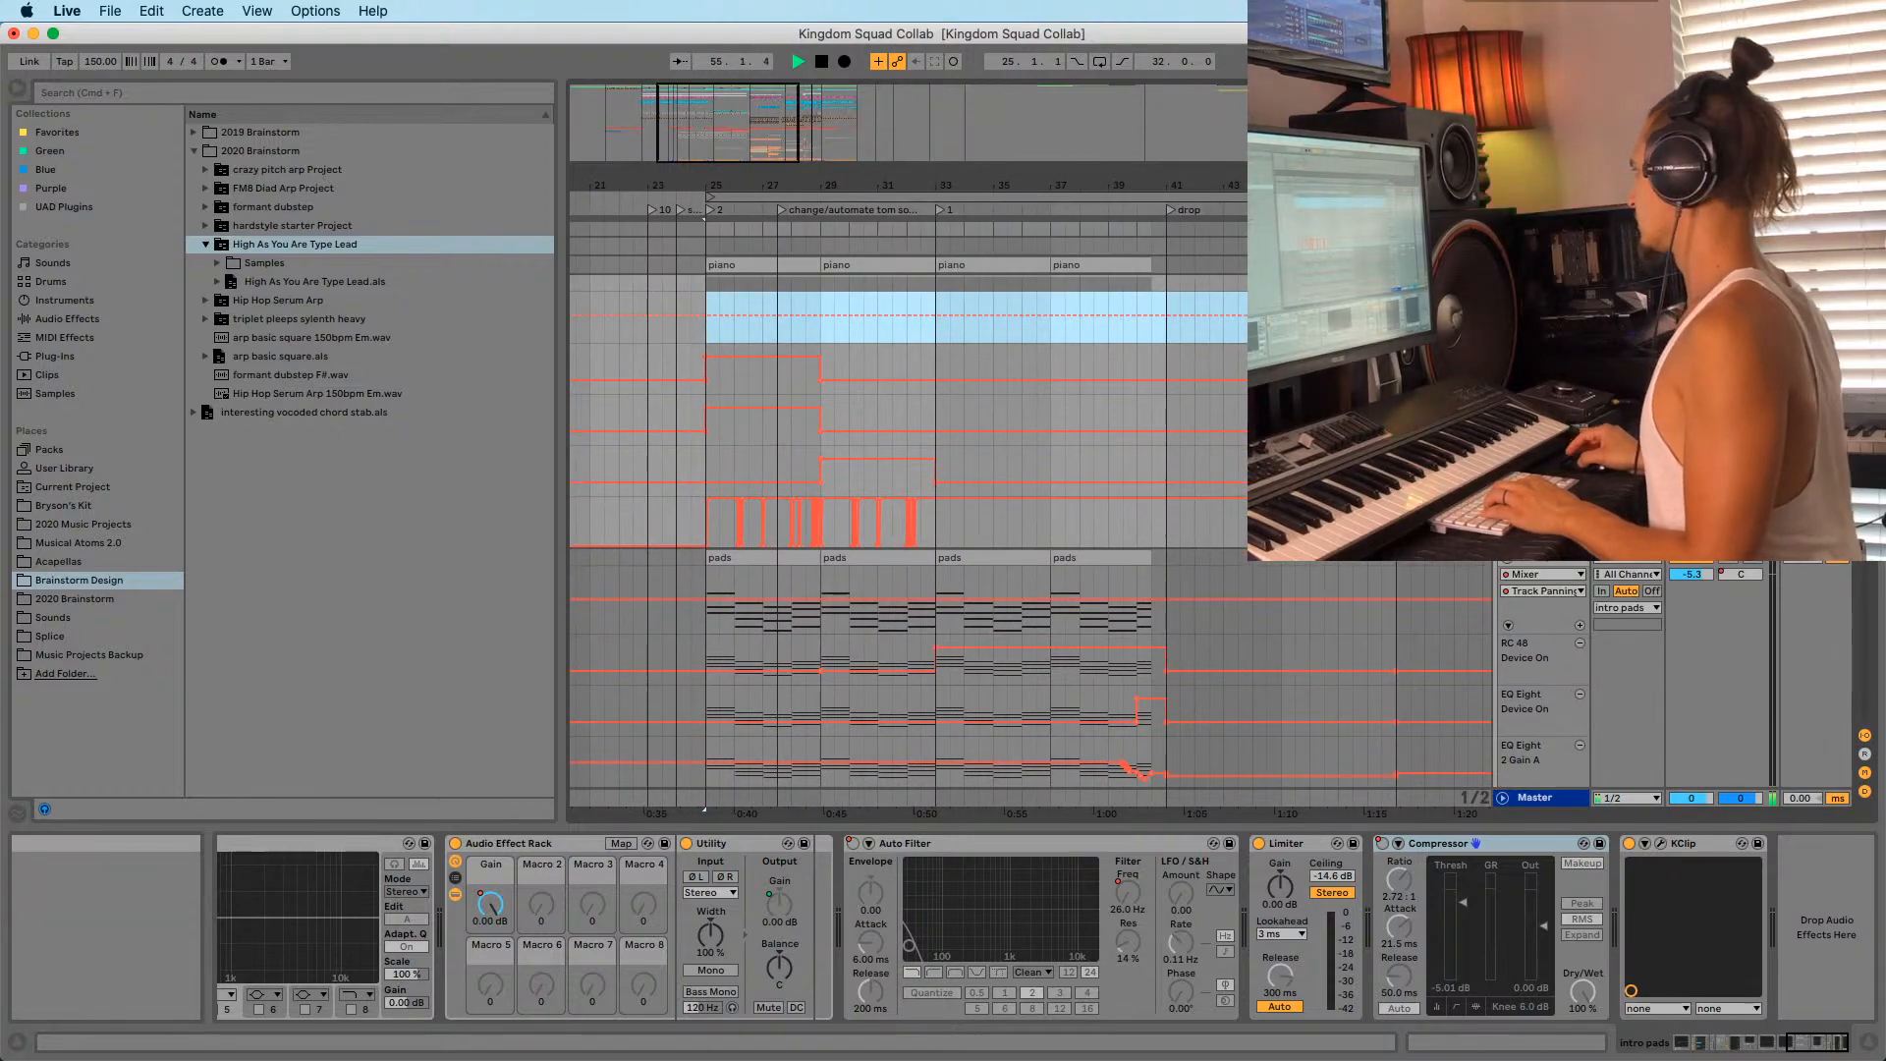
scroll(1080, 504, "up", 20)
scroll(1081, 504, "up", 15)
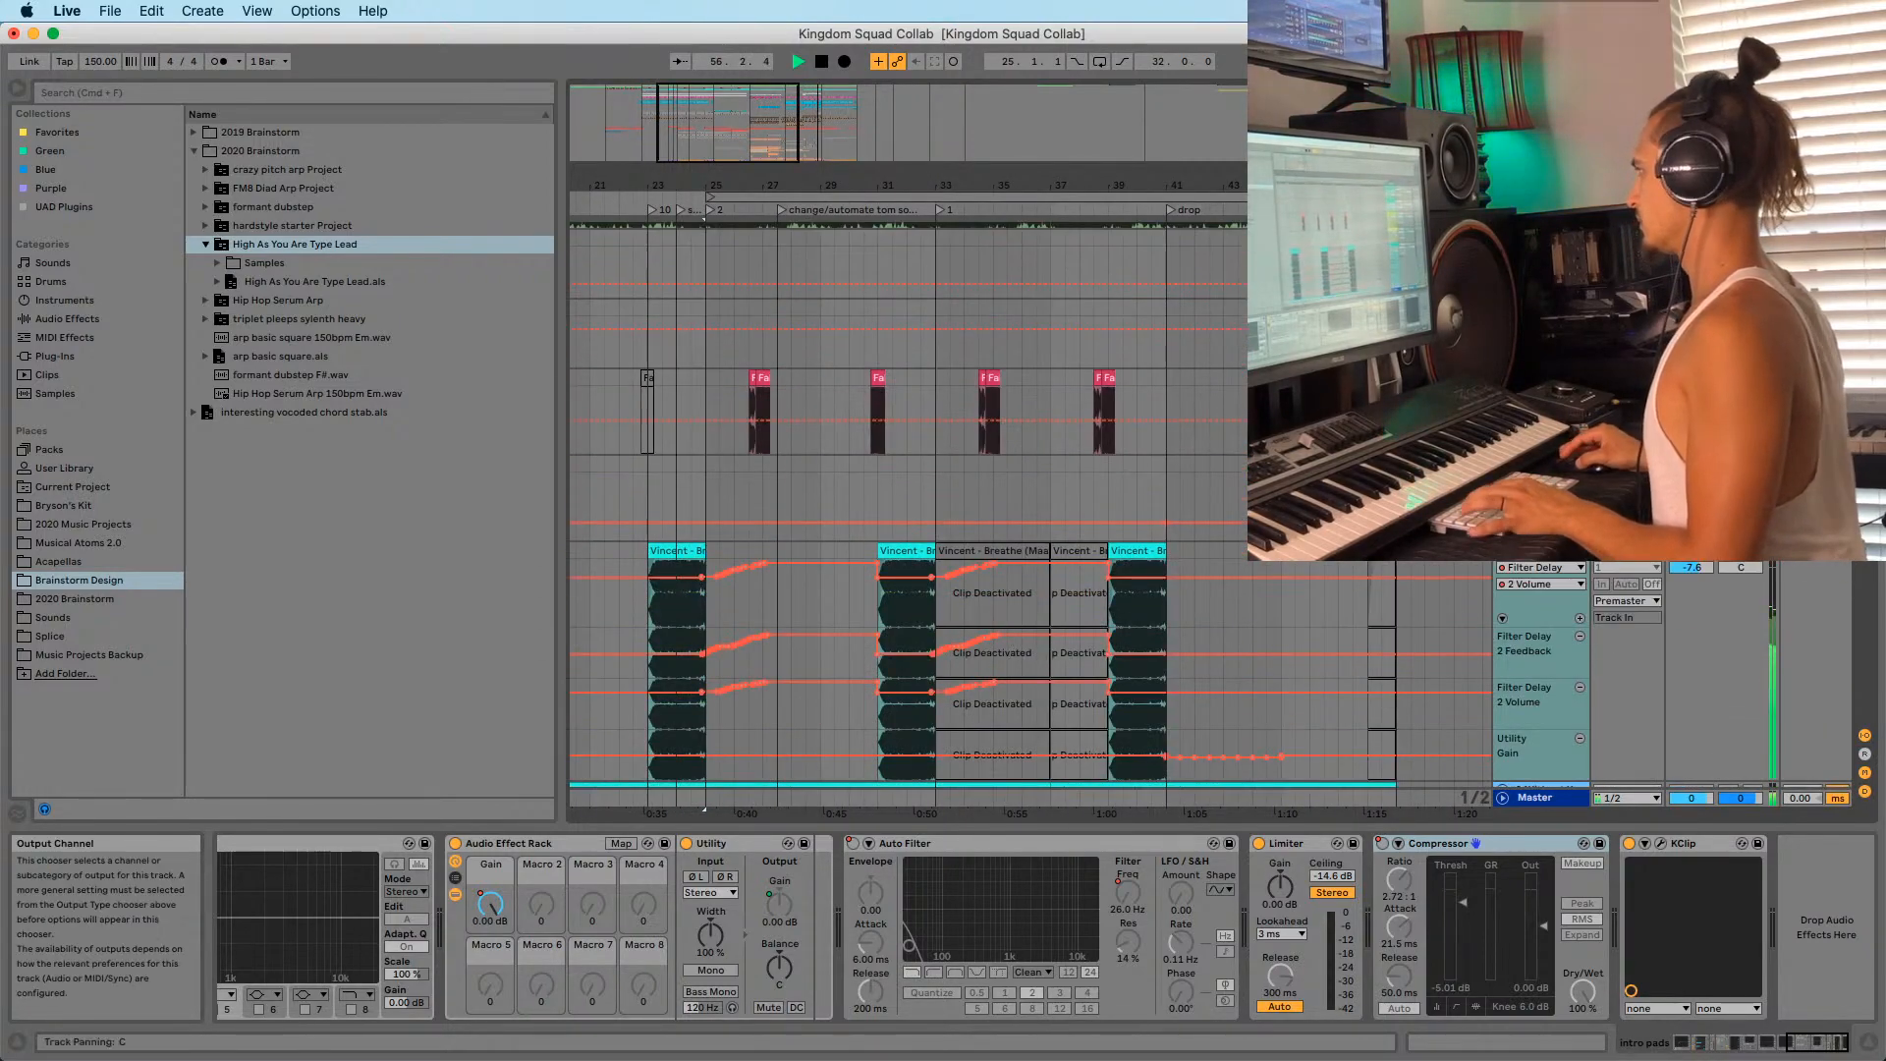
left_click_drag(1055, 183, 987, 128)
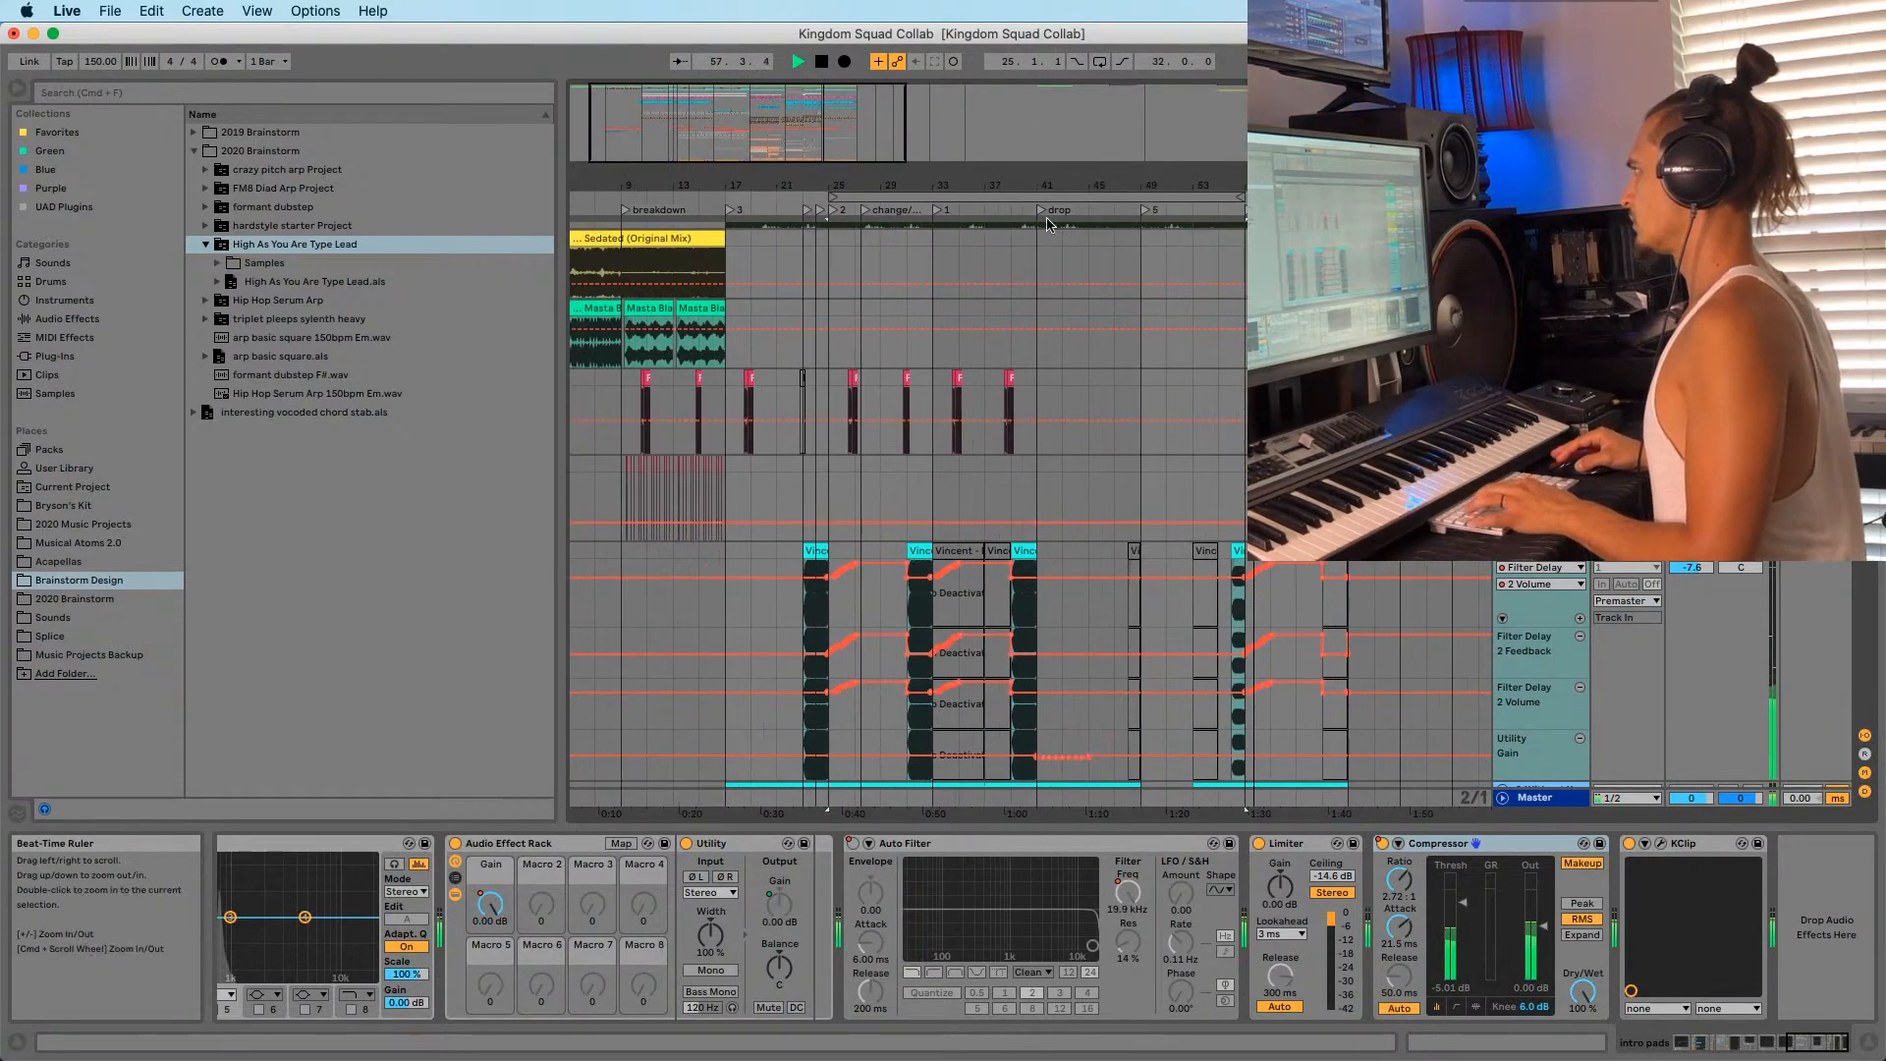
left_click(1195, 263)
key("space")
key("space")
left_click(1099, 62)
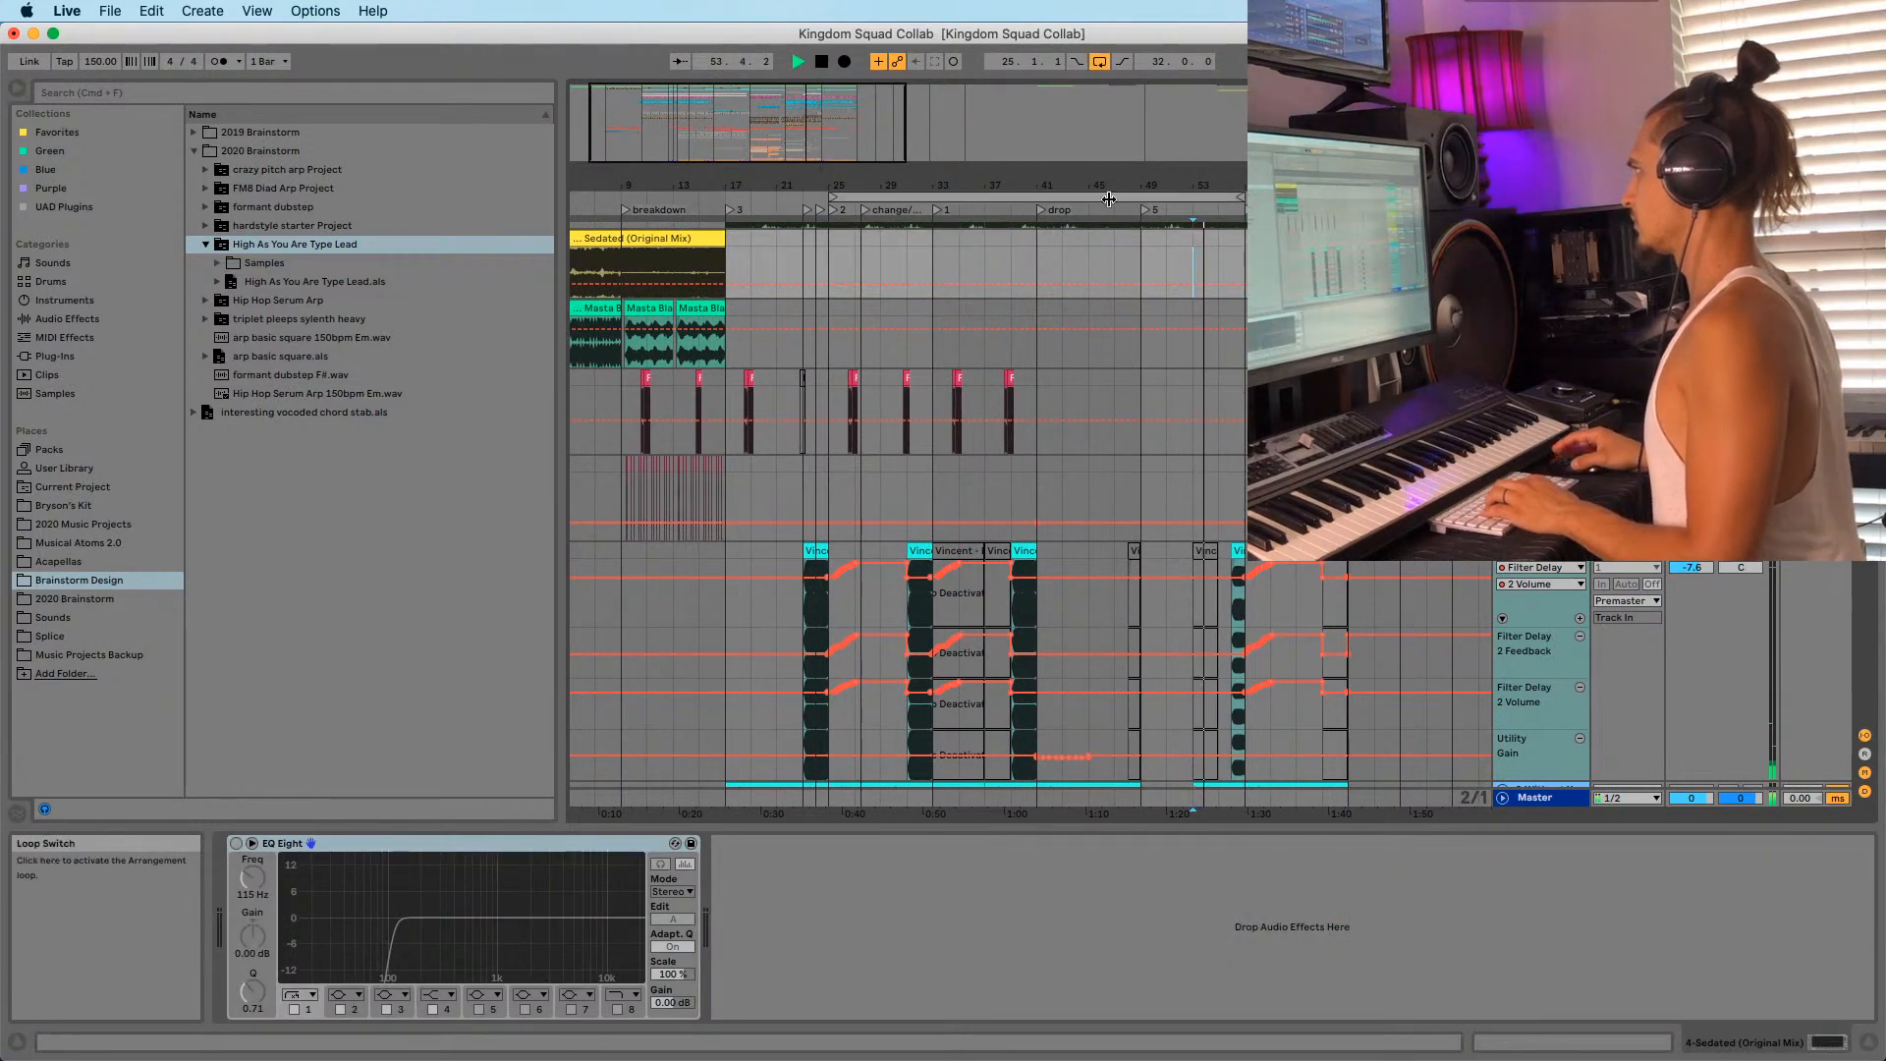
left_click_drag(828, 184, 828, 240)
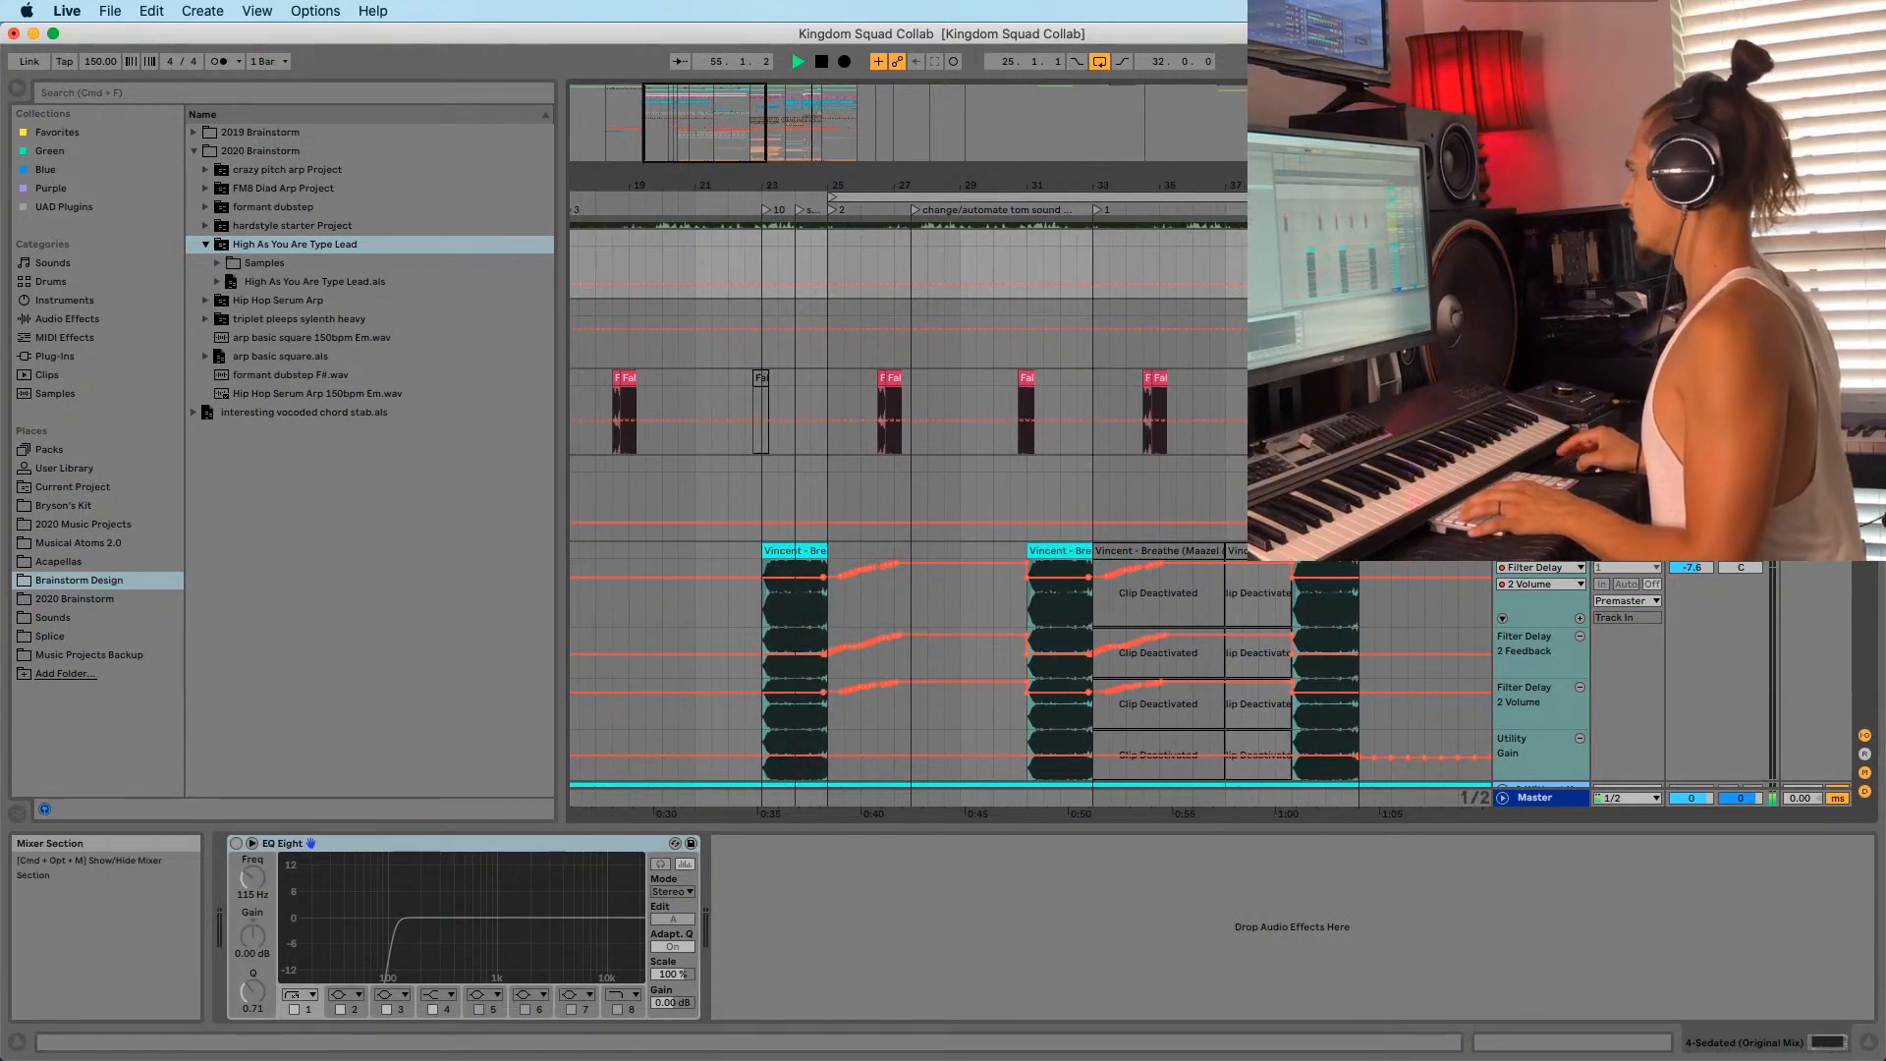
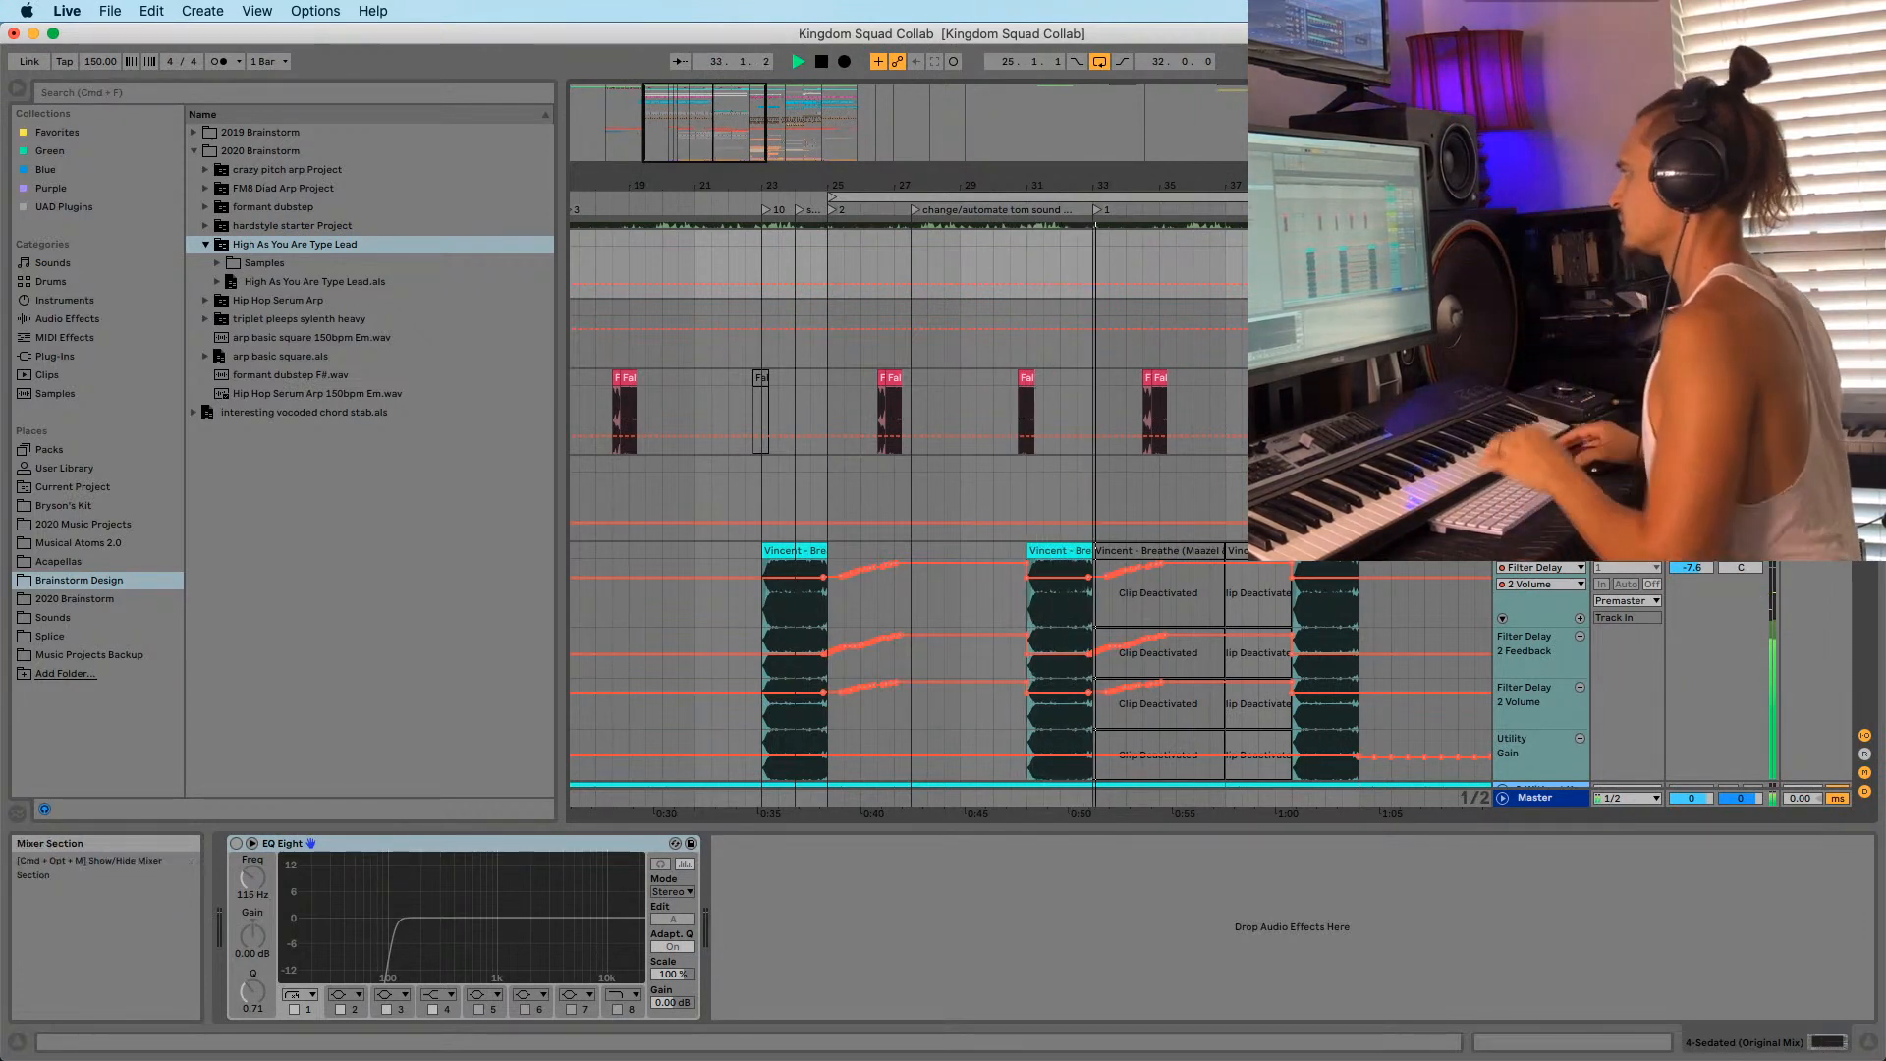
Audition the arrangement from bar 33, briefly checking bar 51, then stop playback.
left_click_drag(1035, 187, 867, 108)
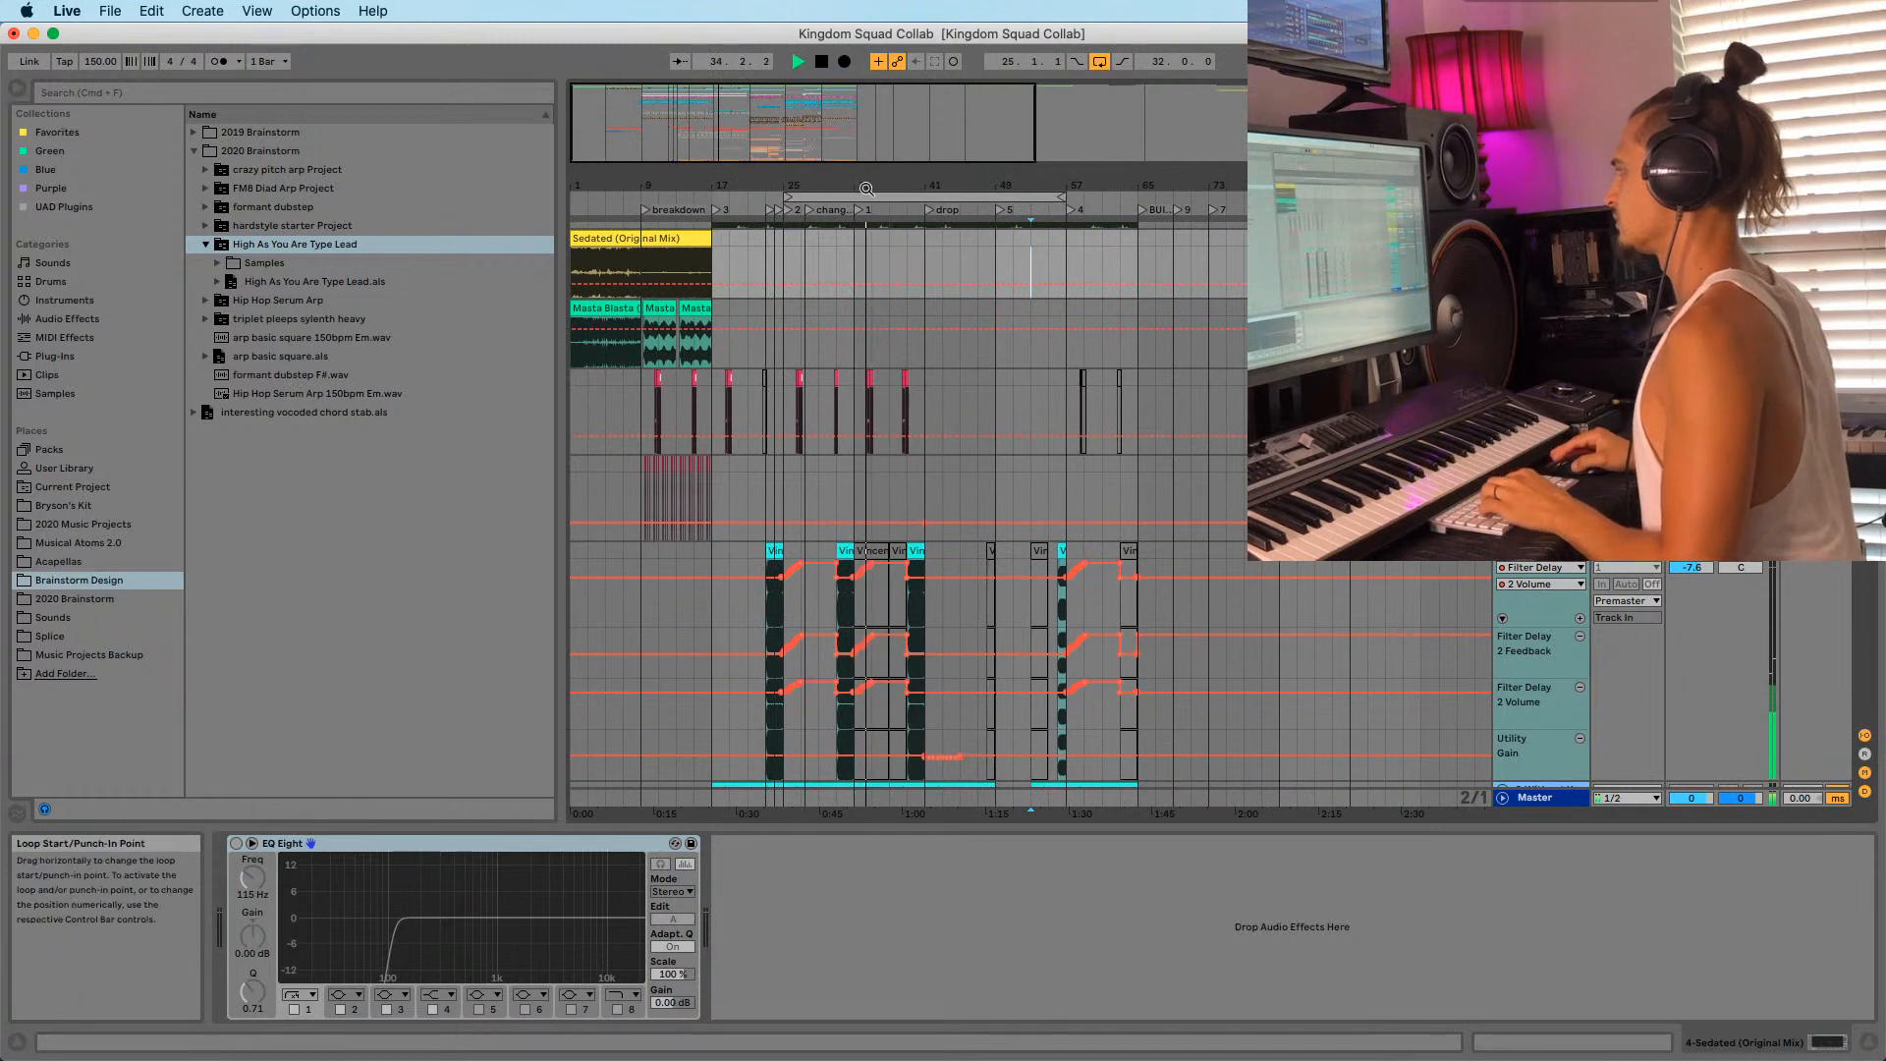
left_click_drag(819, 186, 819, 191)
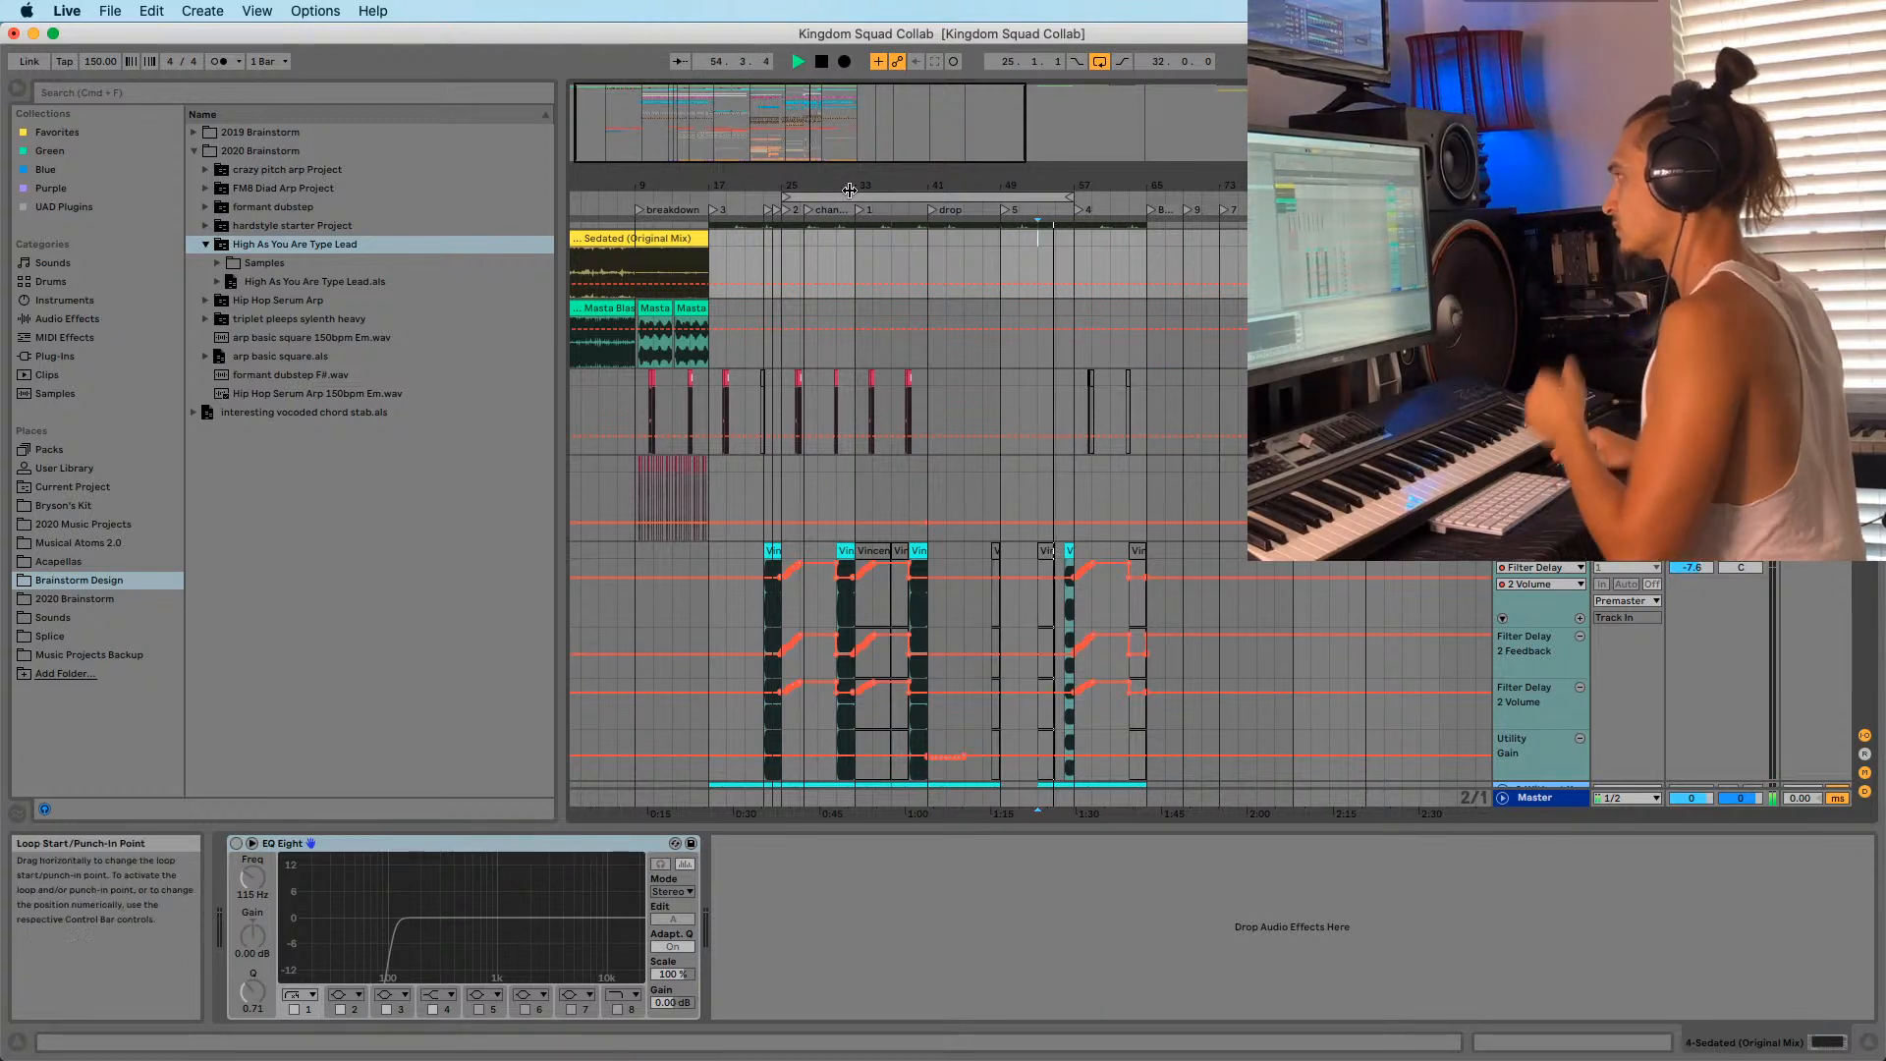
left_click_drag(848, 186, 856, 201)
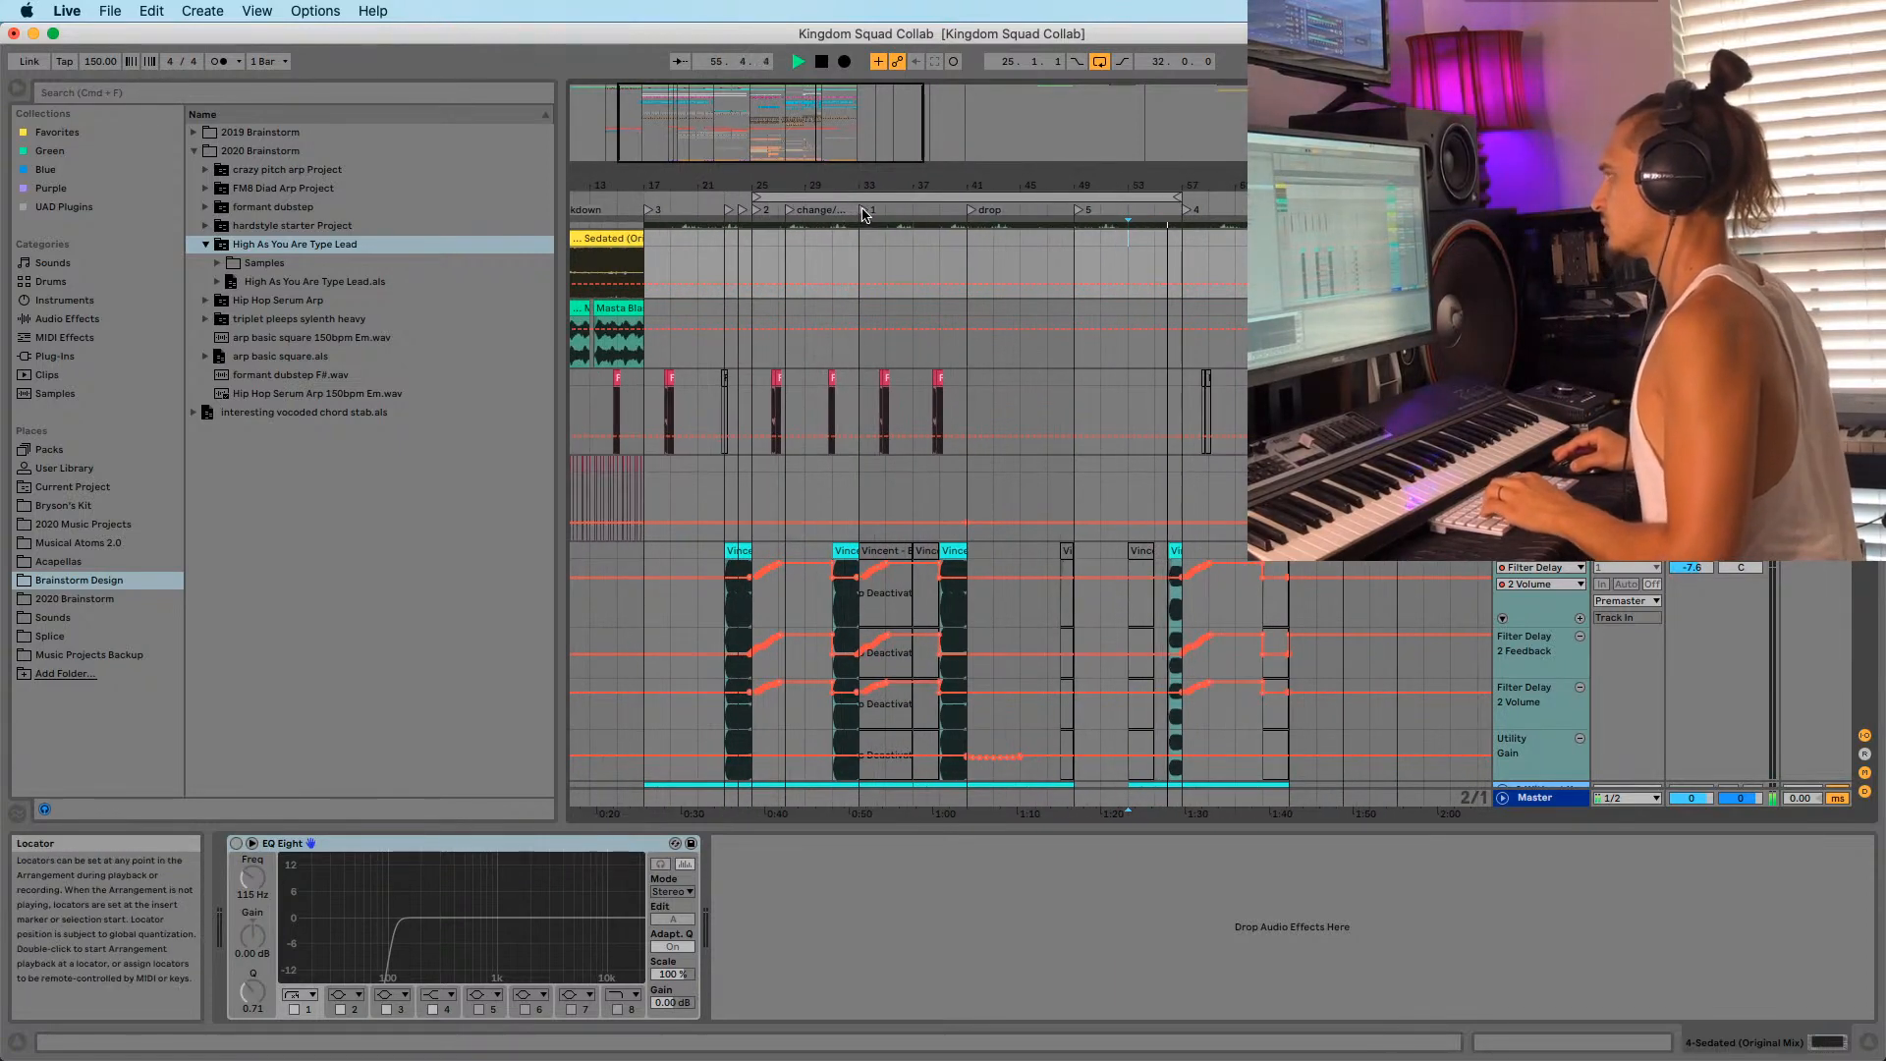
left_click(864, 211)
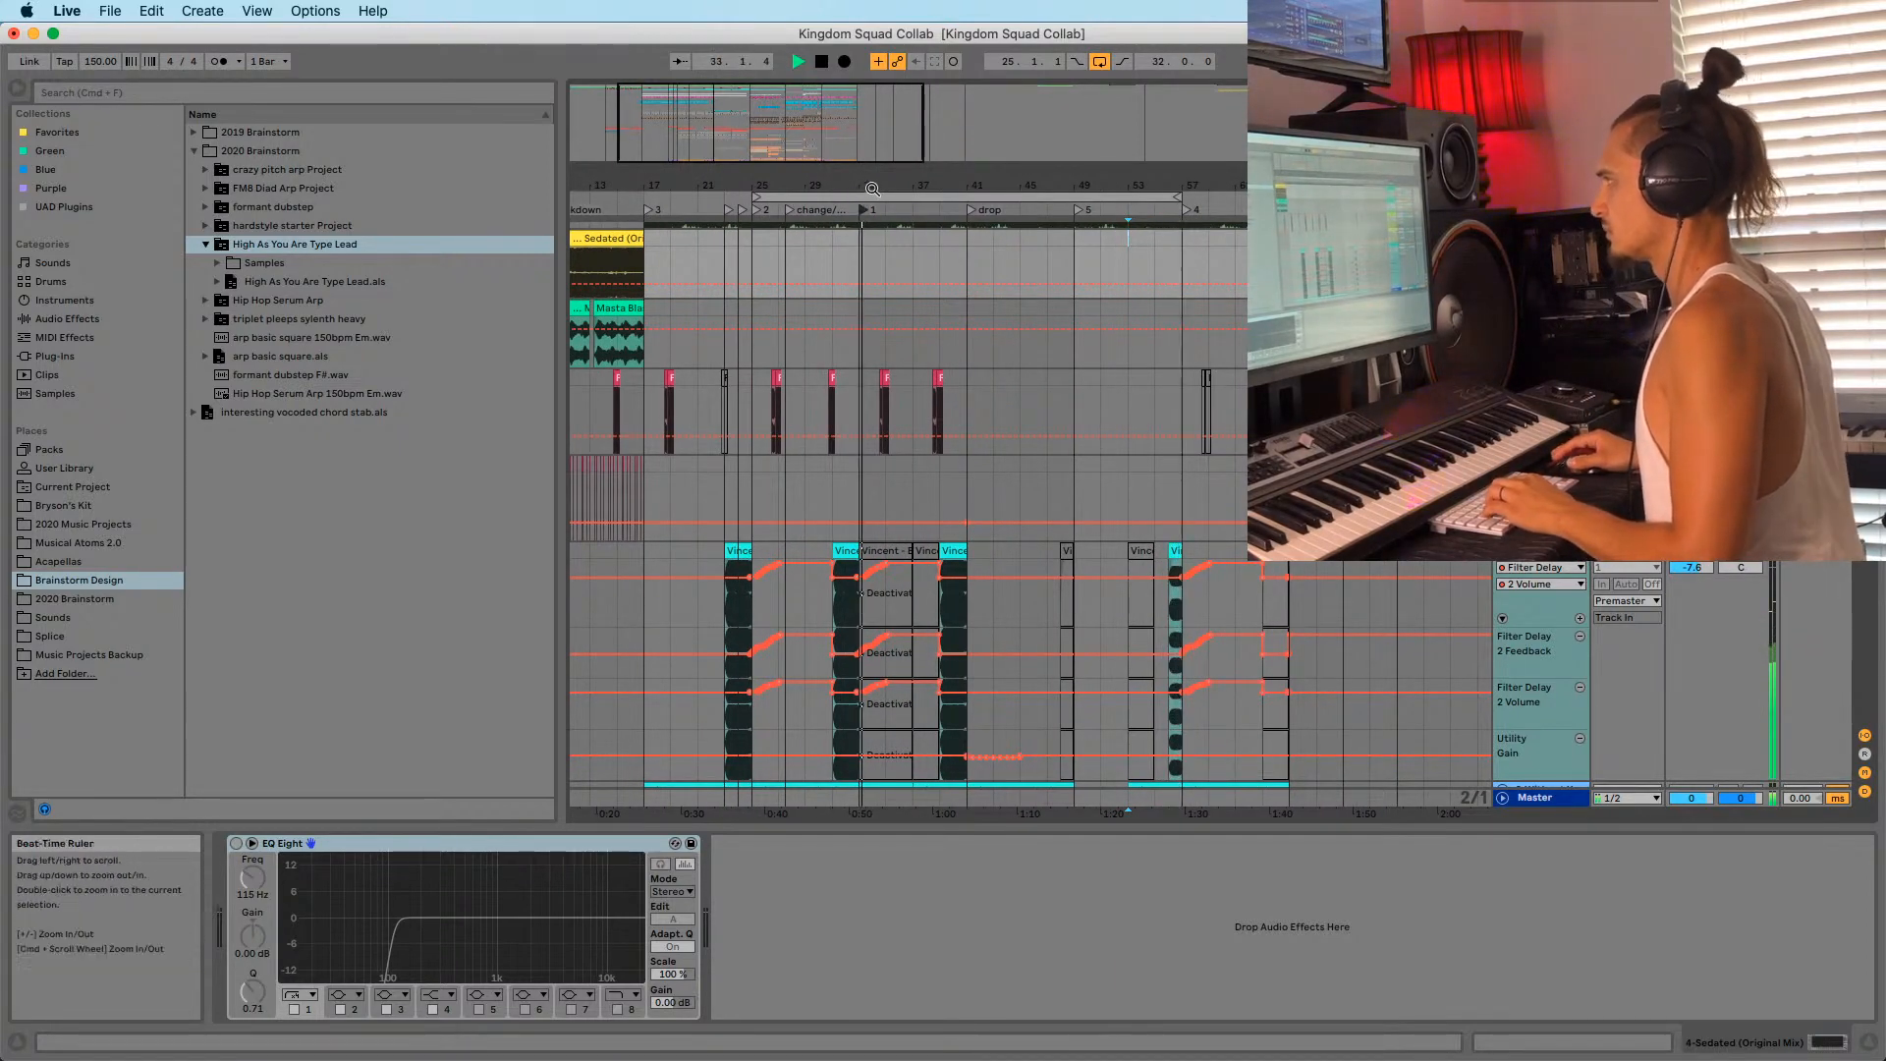
left_click_drag(874, 176, 798, 173)
key("space")
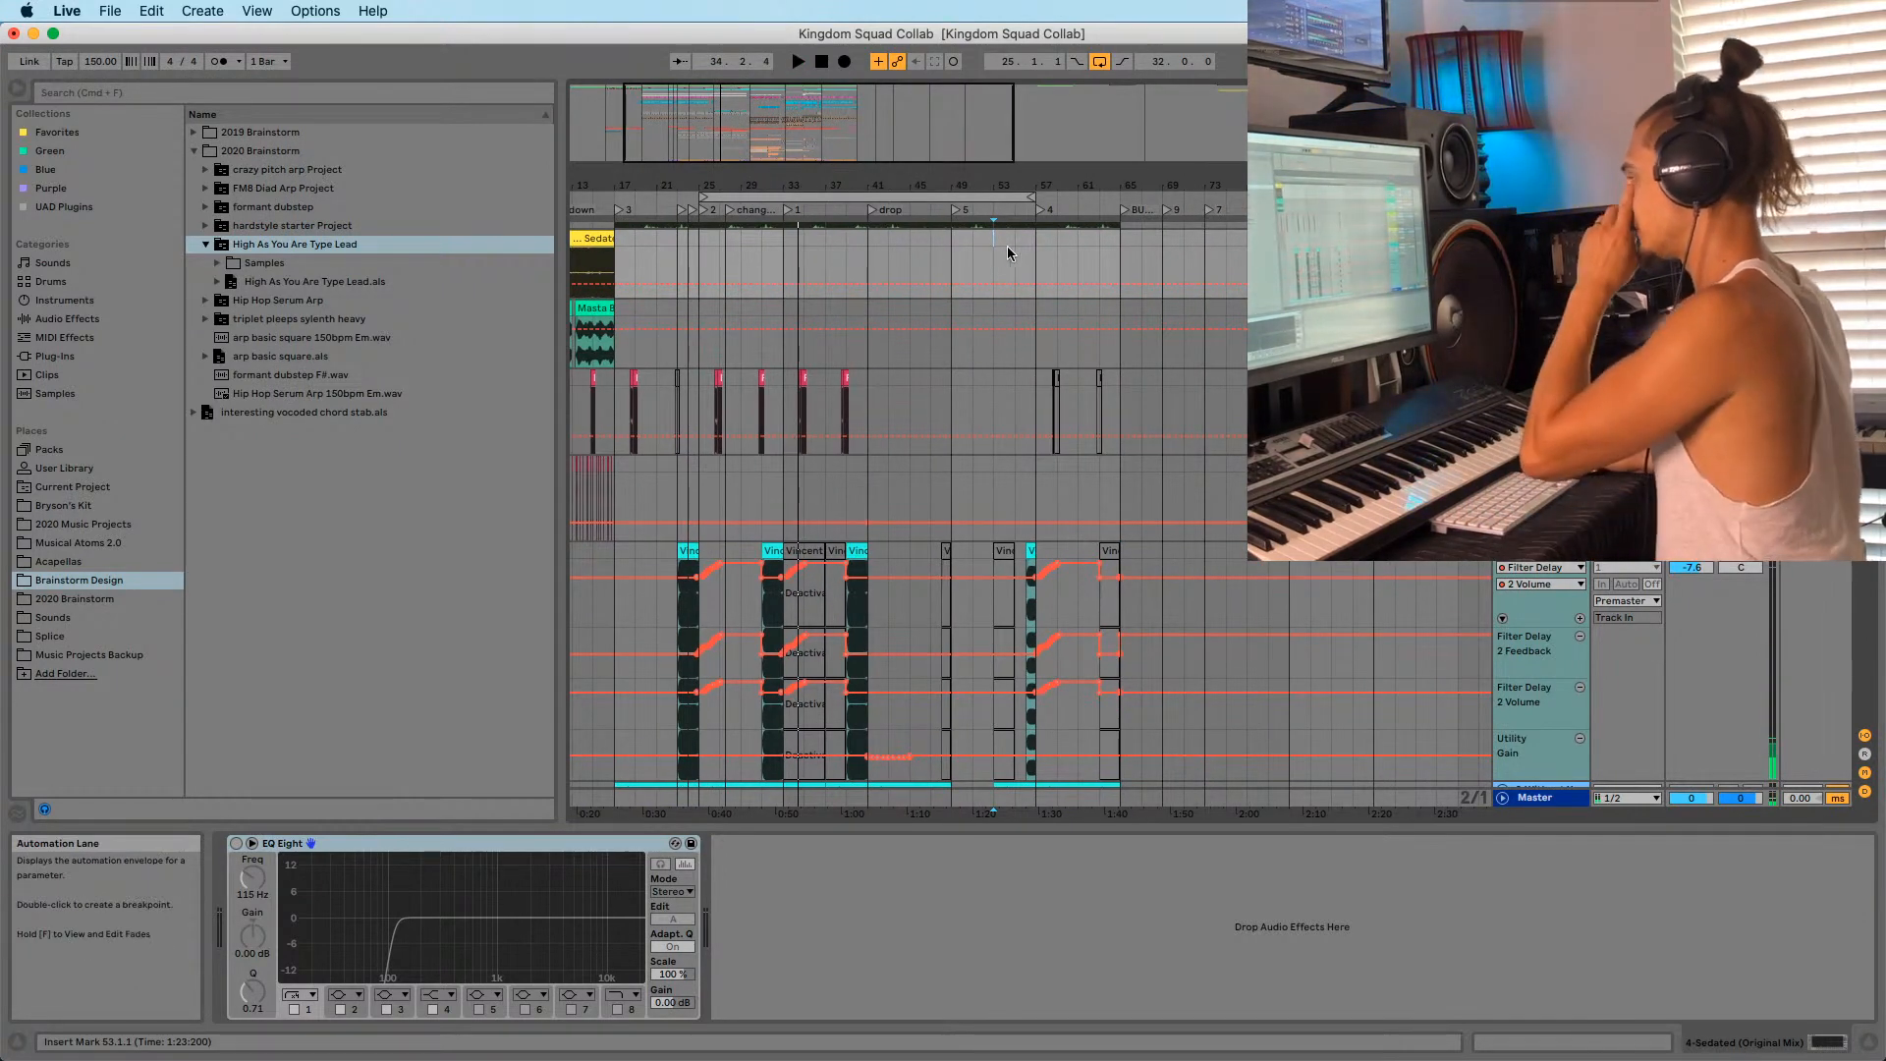
left_click(784, 253)
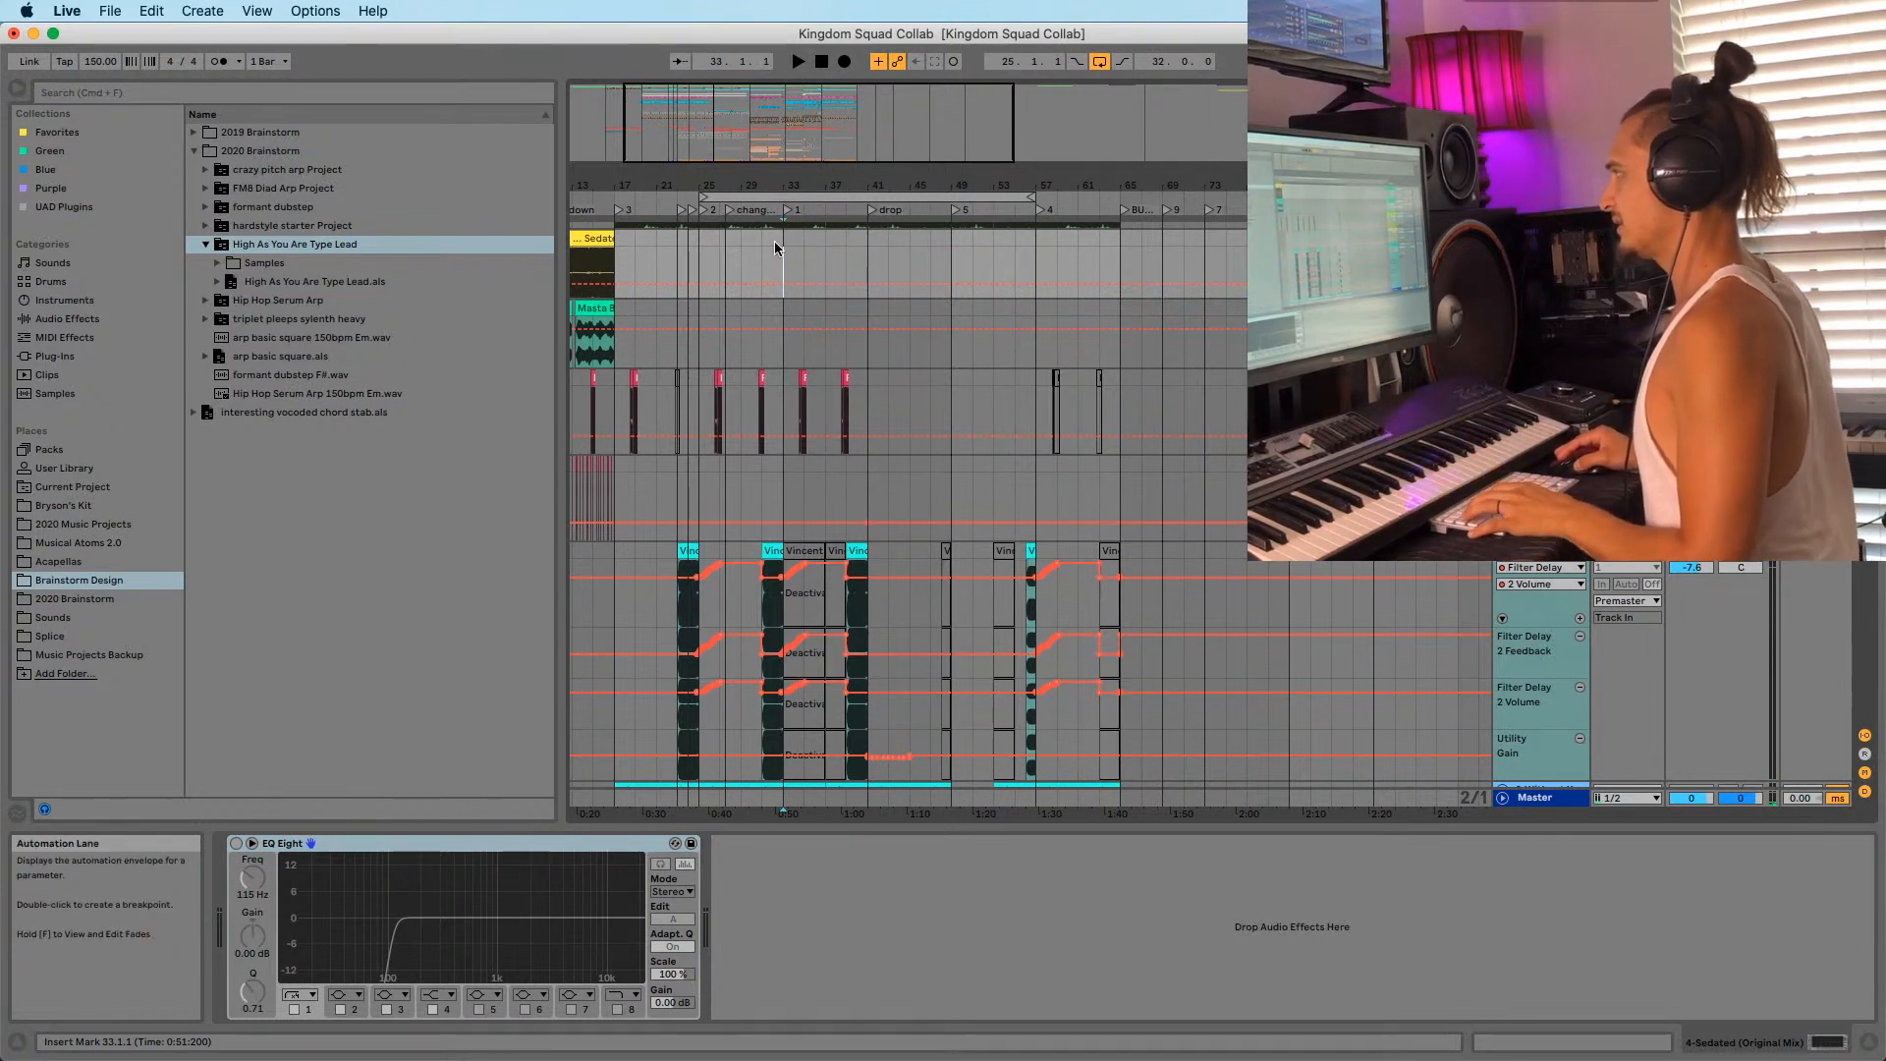
left_click(971, 239)
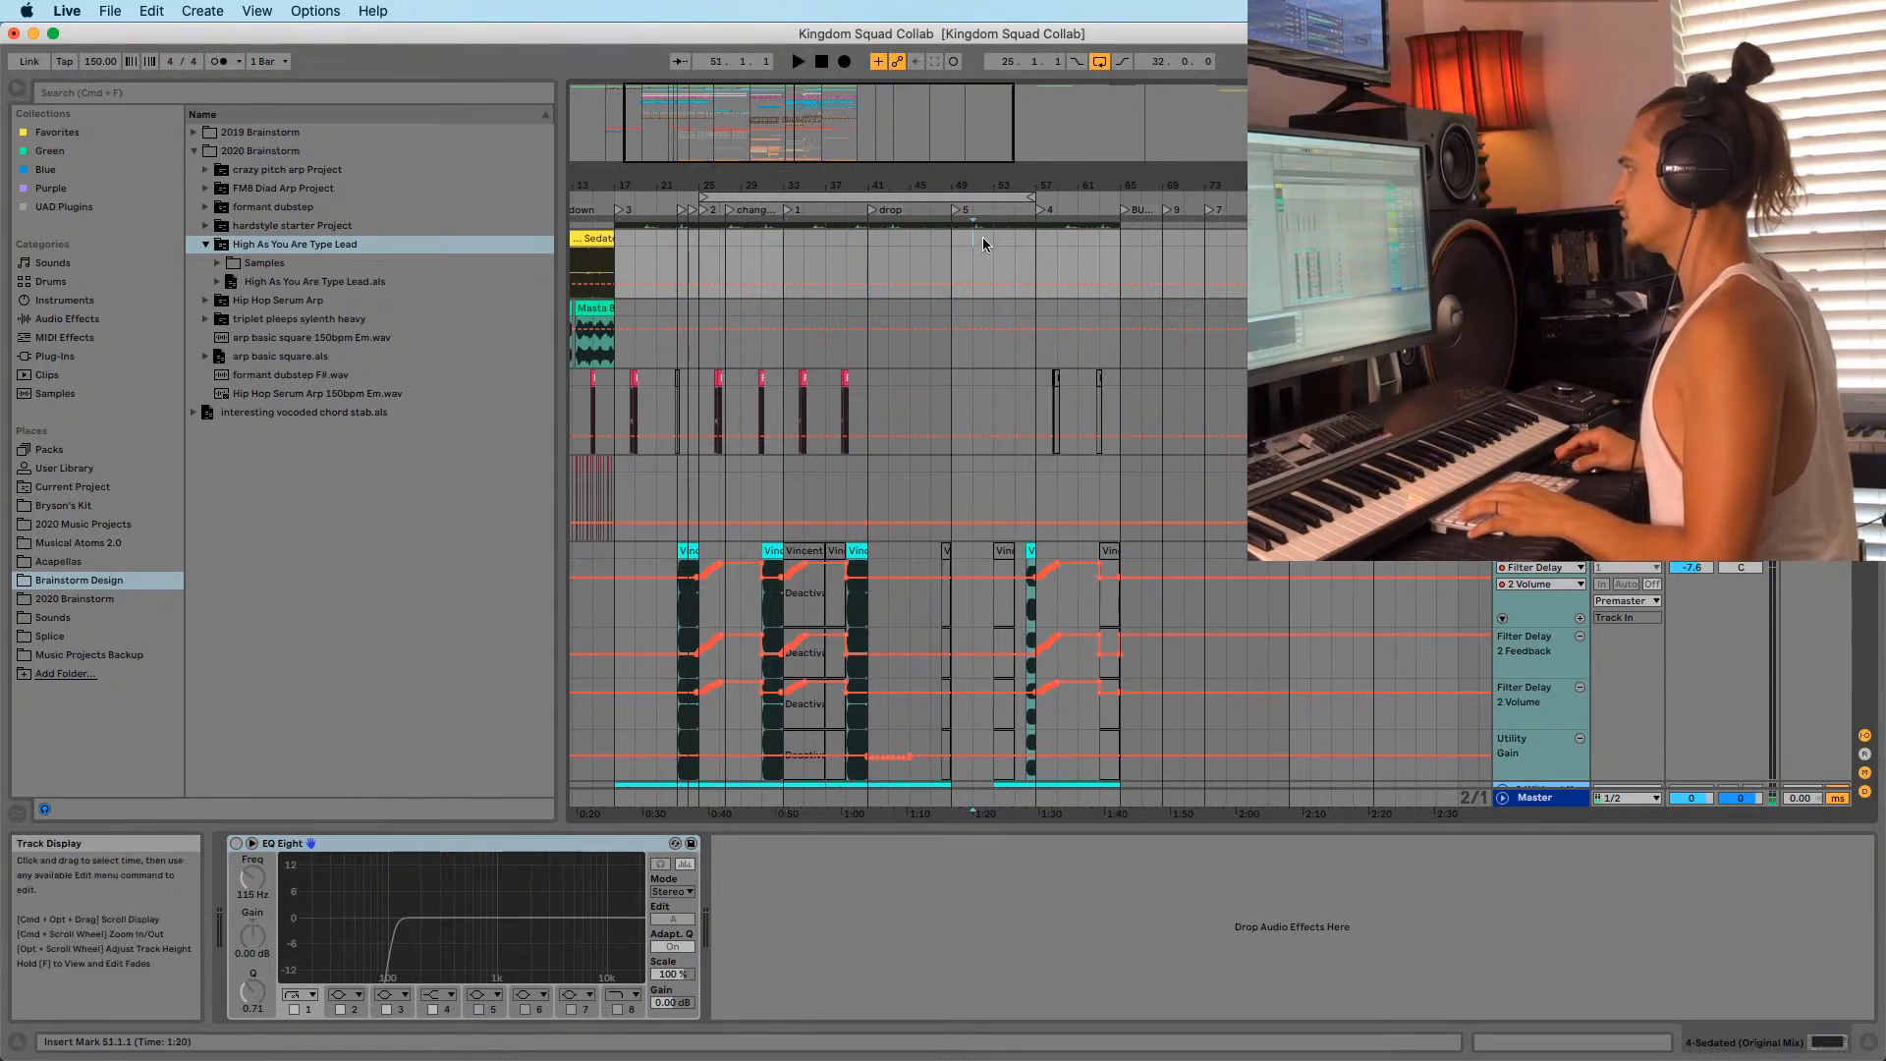
left_click(785, 244)
key("plus")
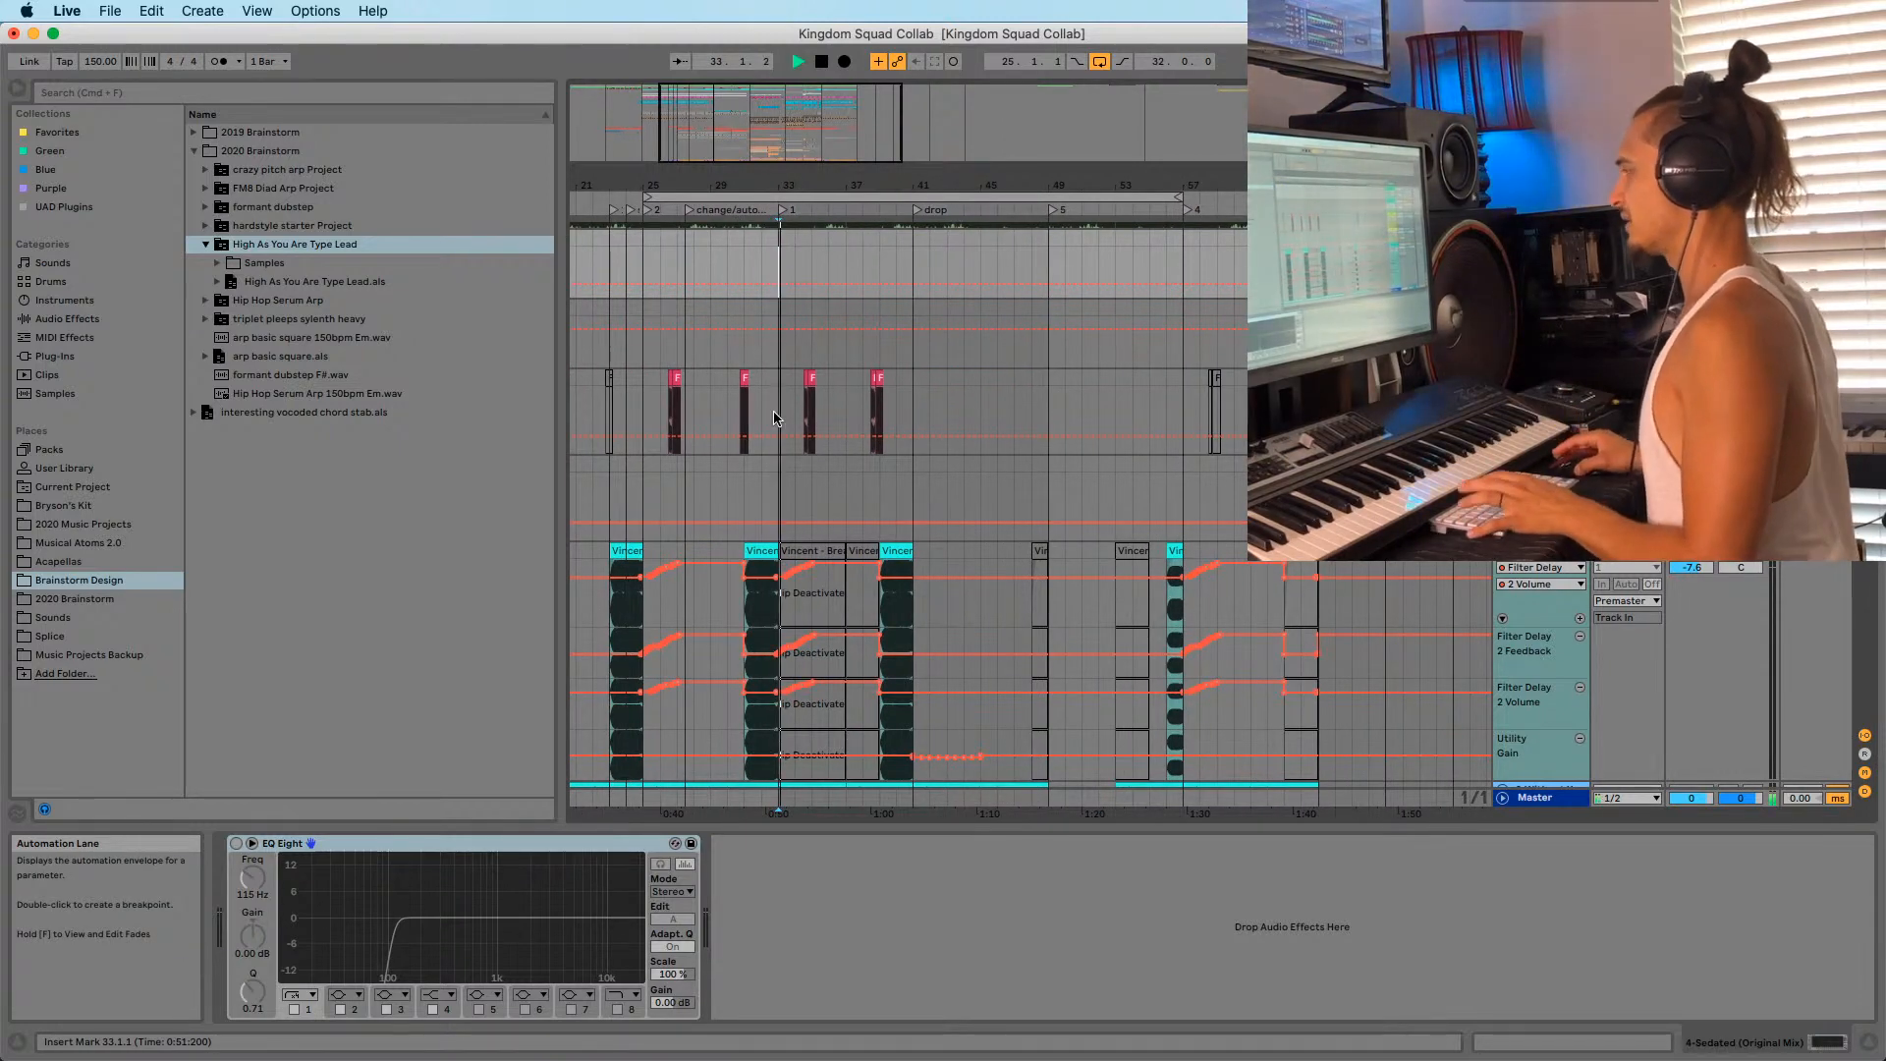
scroll(786, 412, "down", 10)
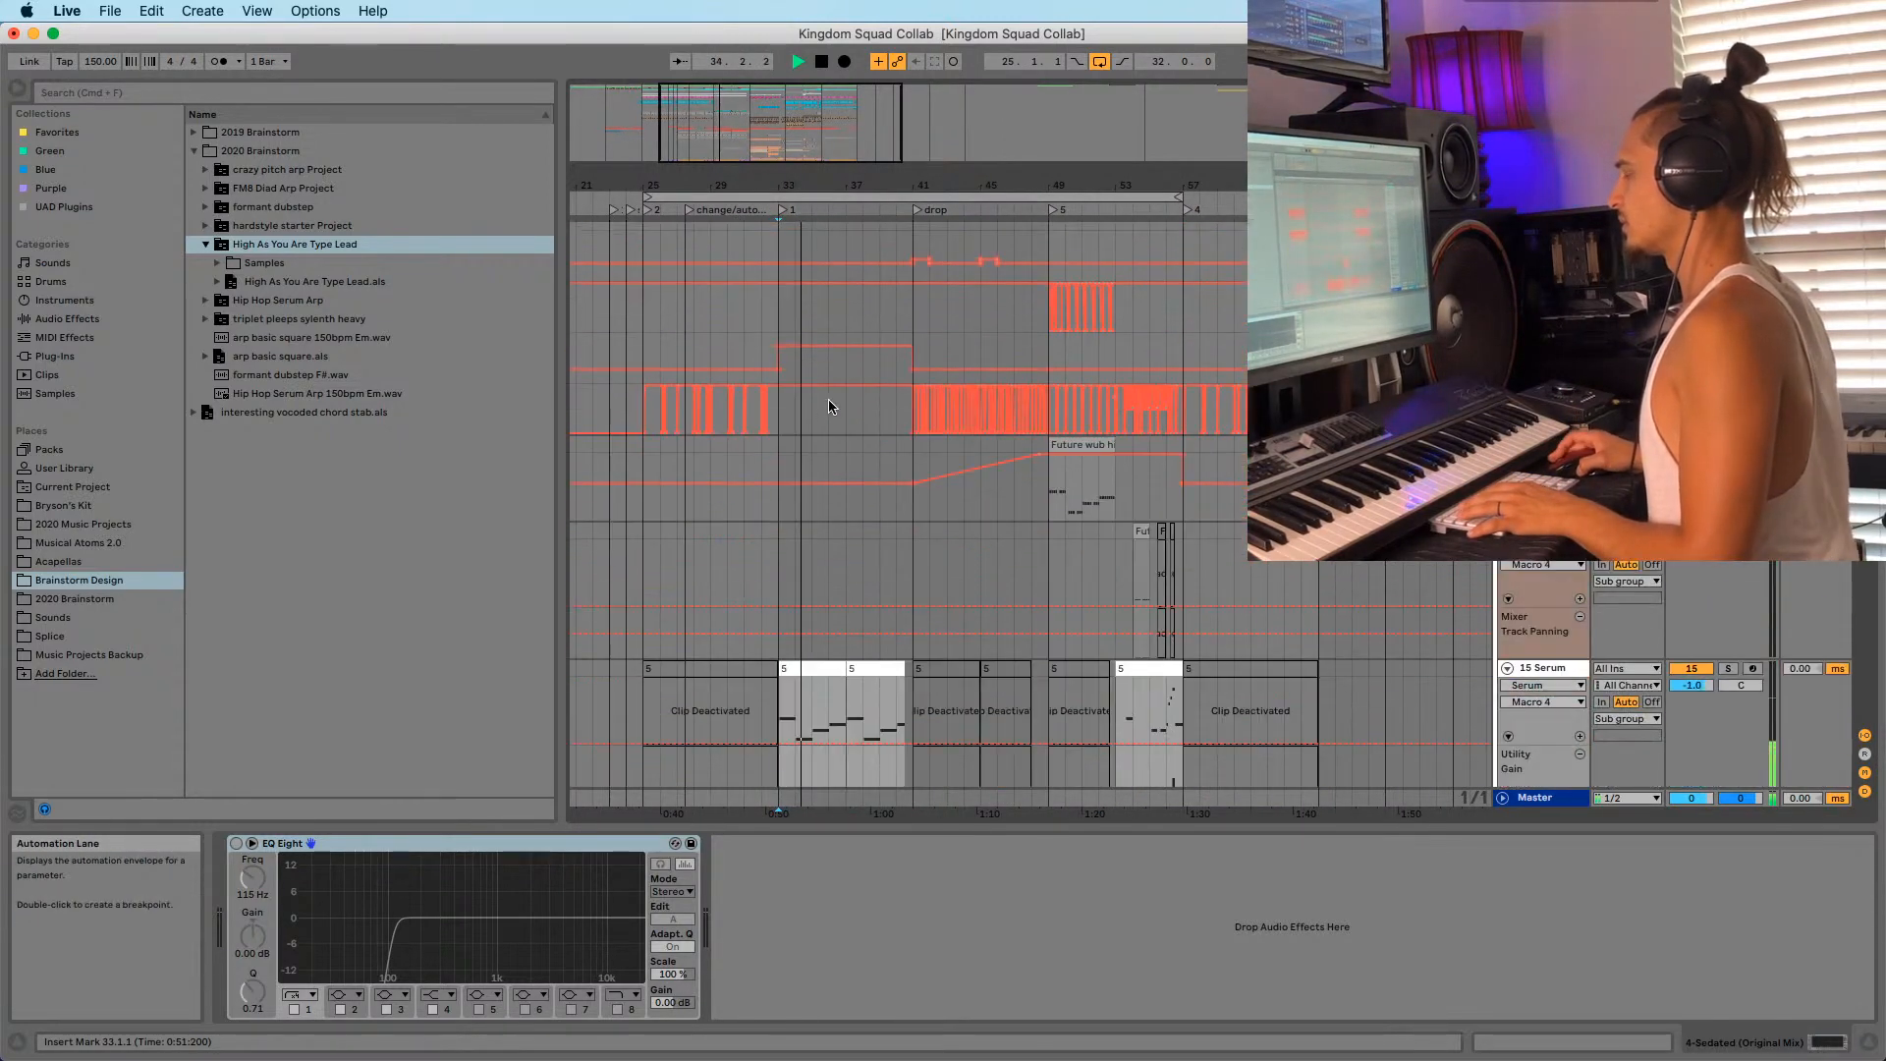
key("space")
Move the loop start to bar 33 and shorten the loop to end at bar 41.
scroll(899, 438, "down", 5)
left_click_drag(715, 186, 754, 127)
scroll(867, 238, "up", 20)
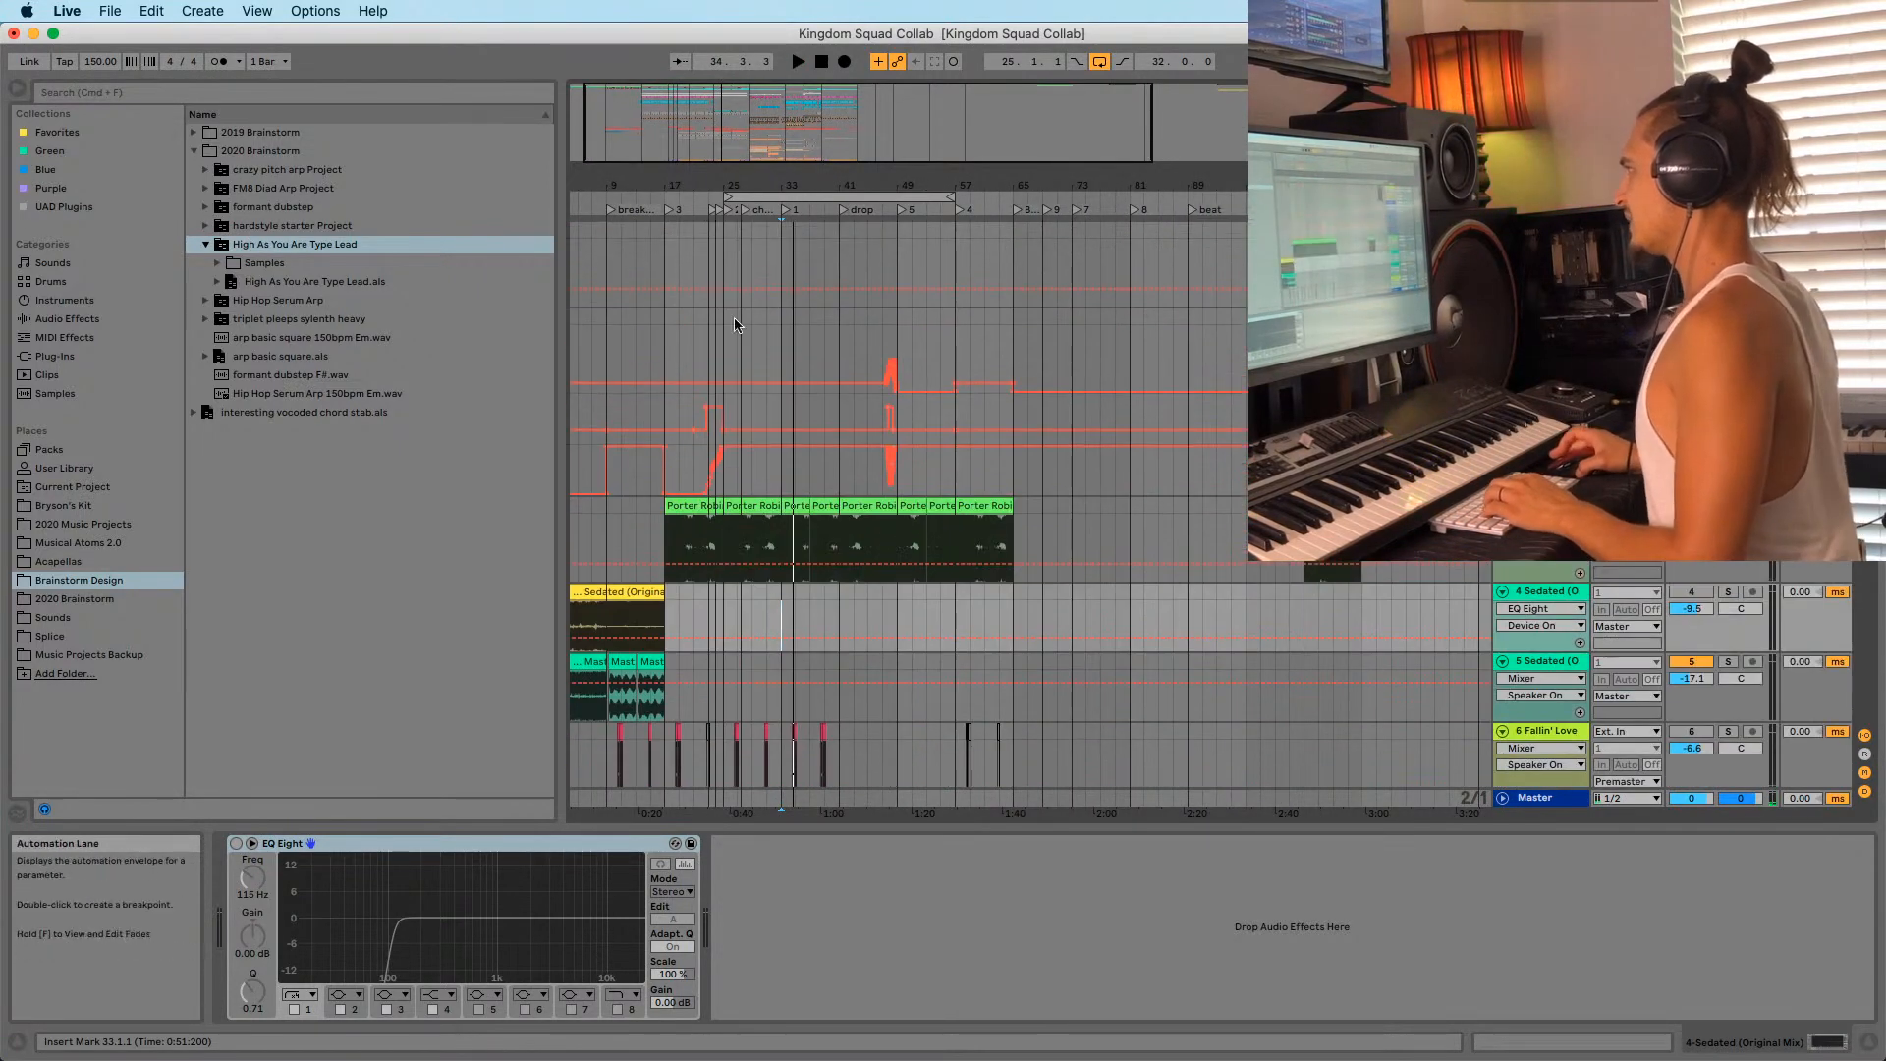
left_click_drag(735, 197, 794, 197)
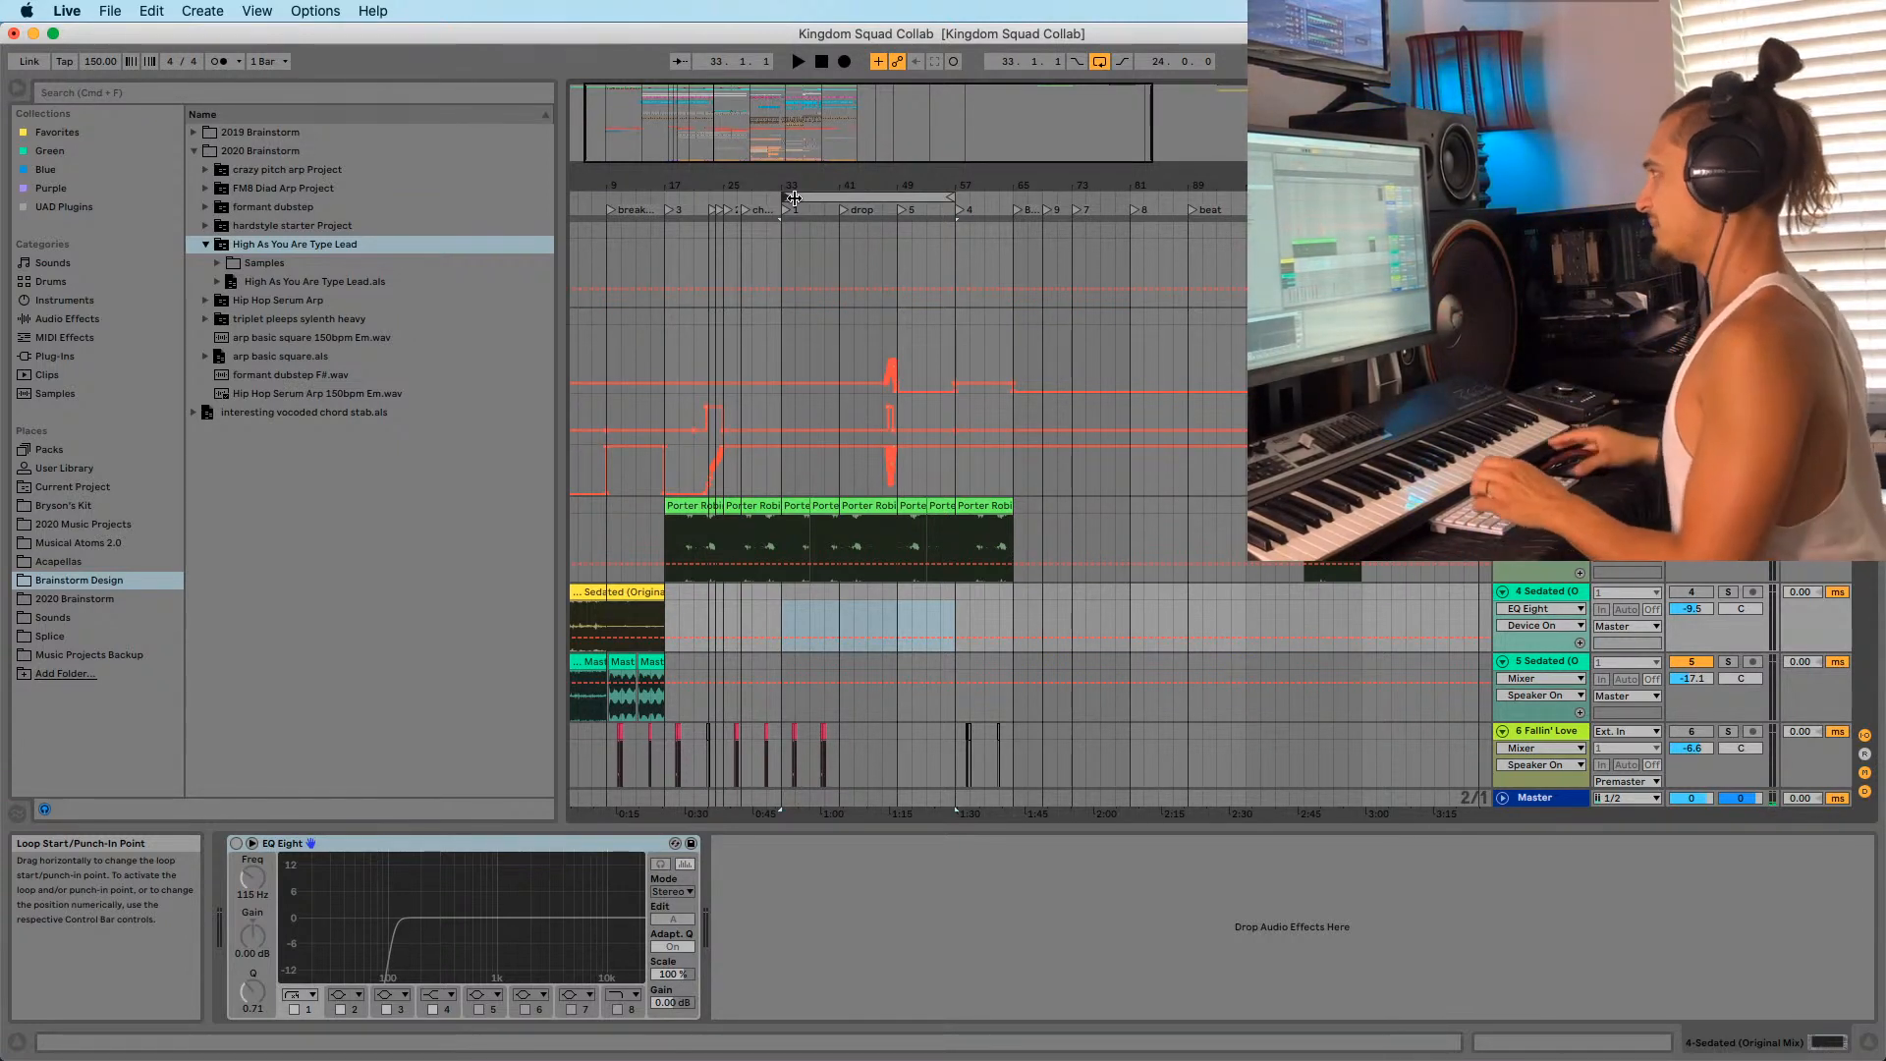
scroll(788, 194, "up", 4)
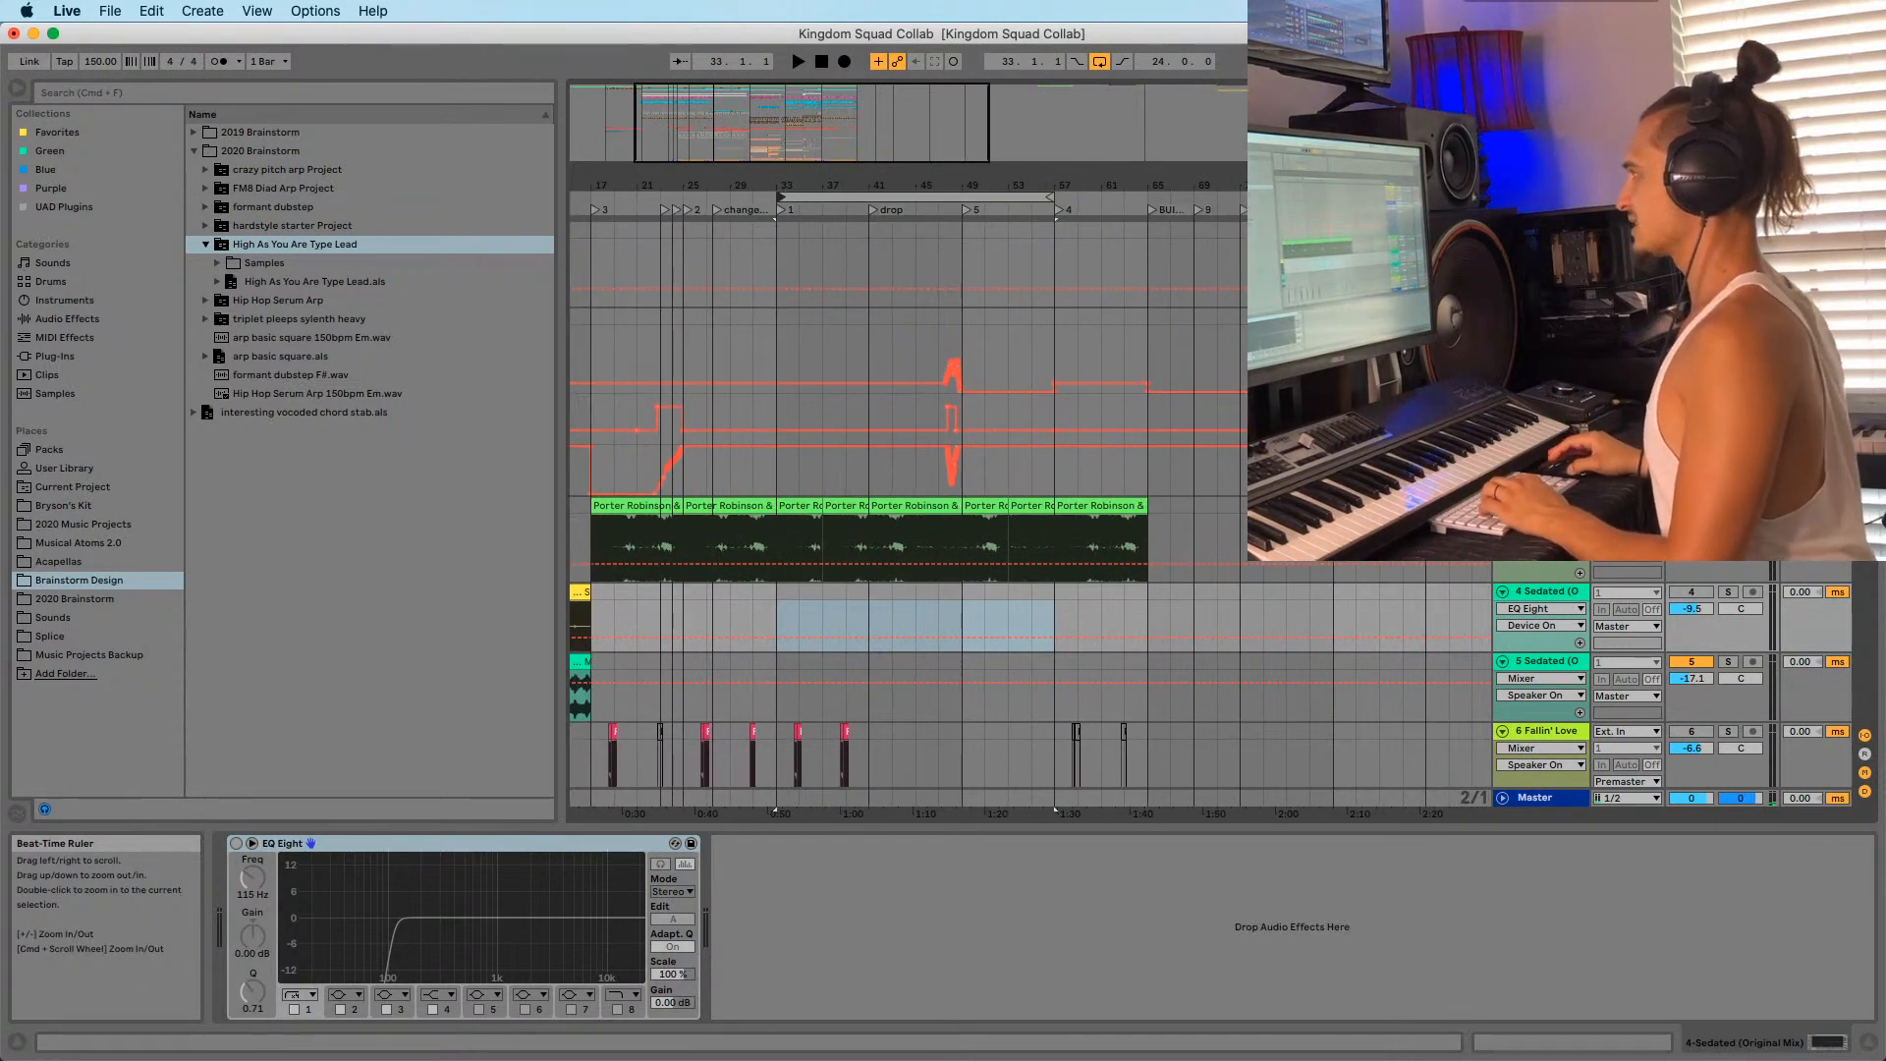
scroll(789, 194, "up", 2)
left_click_drag(1117, 200, 890, 199)
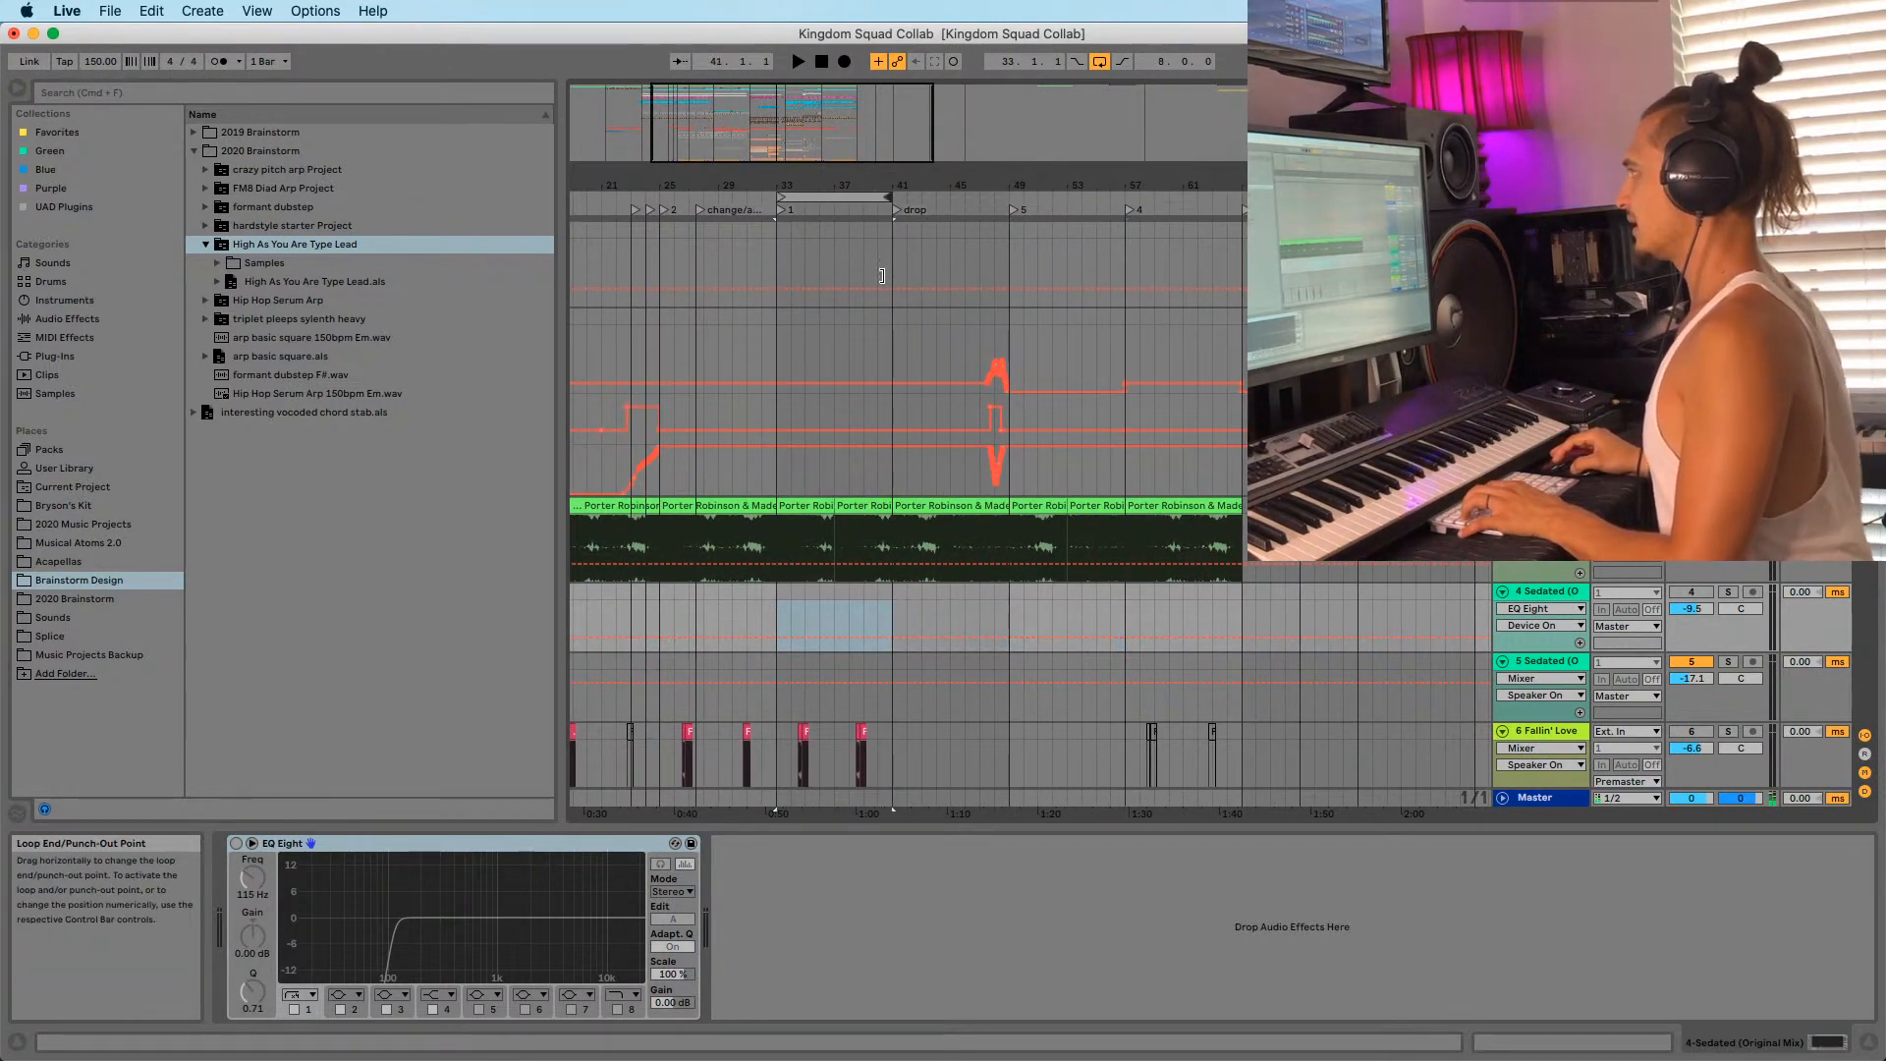
scroll(776, 201, "up", 3)
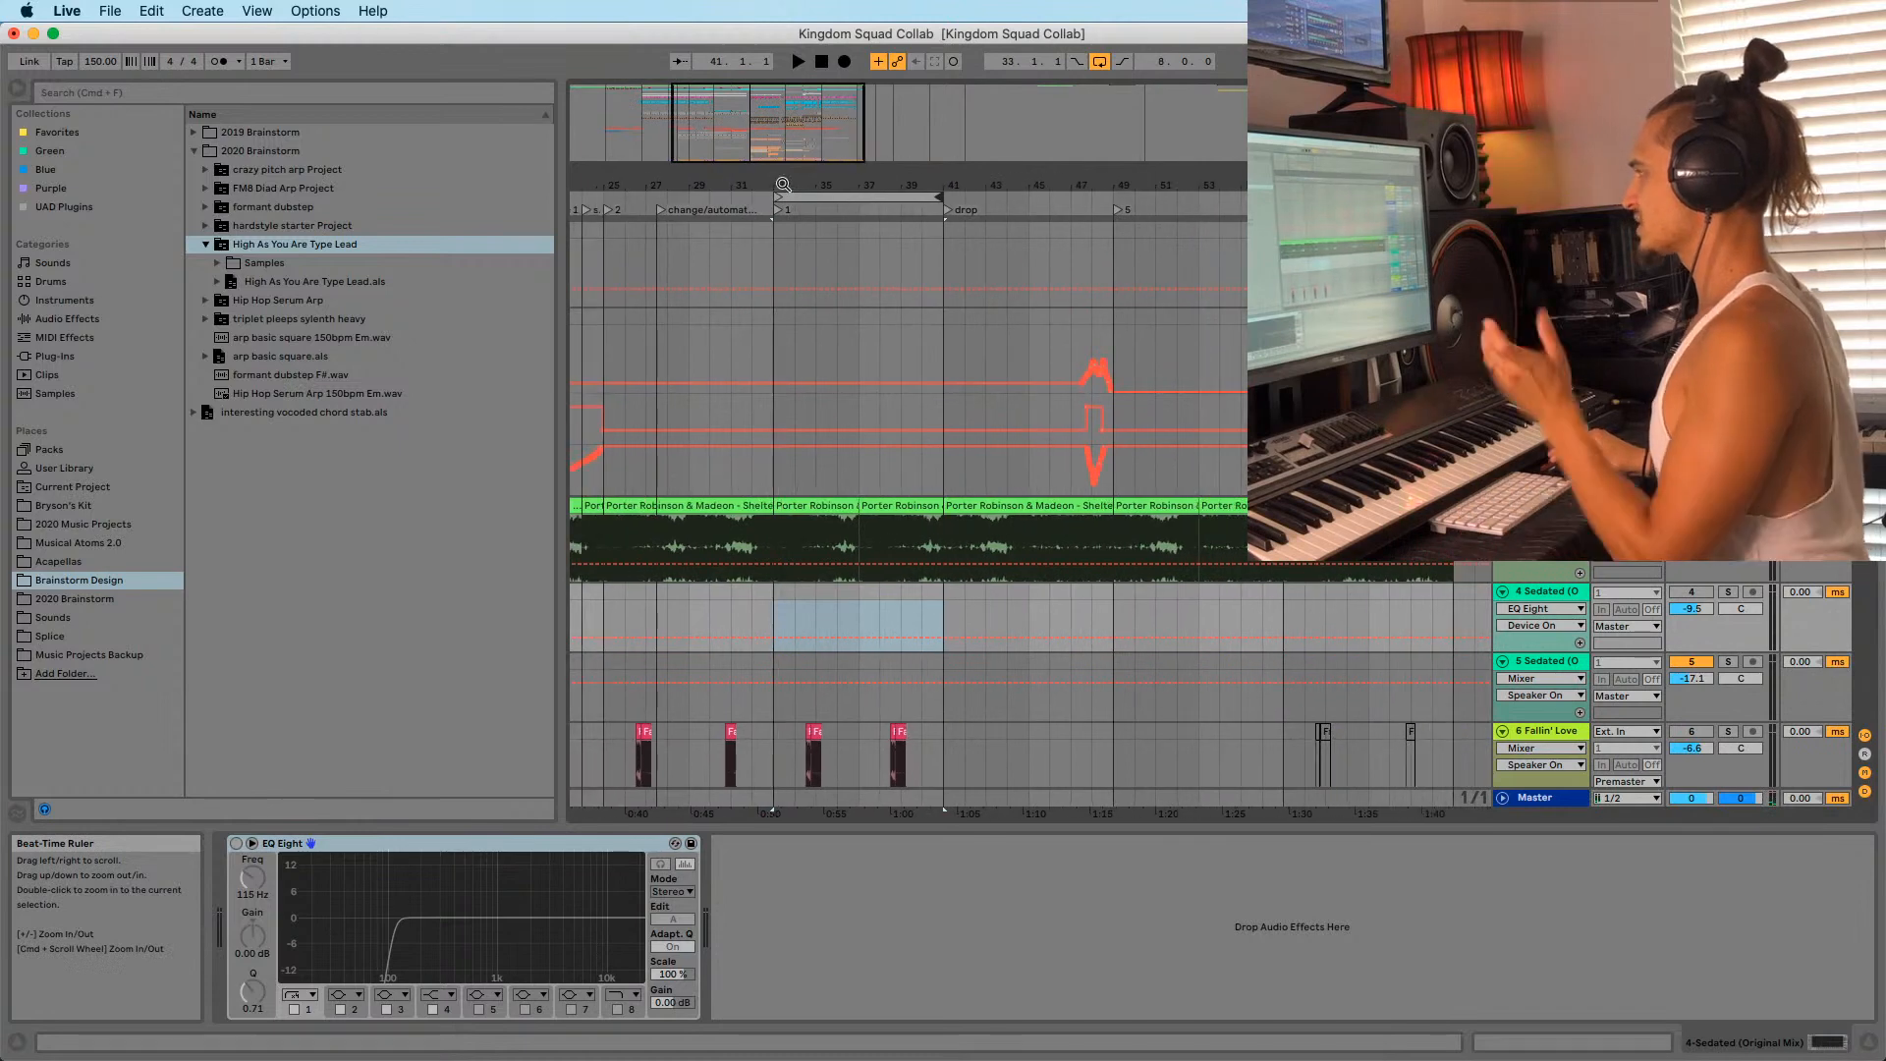
Play the bars 33–41 loop, then pull the loop end back to bar 37.
left_click(830, 198)
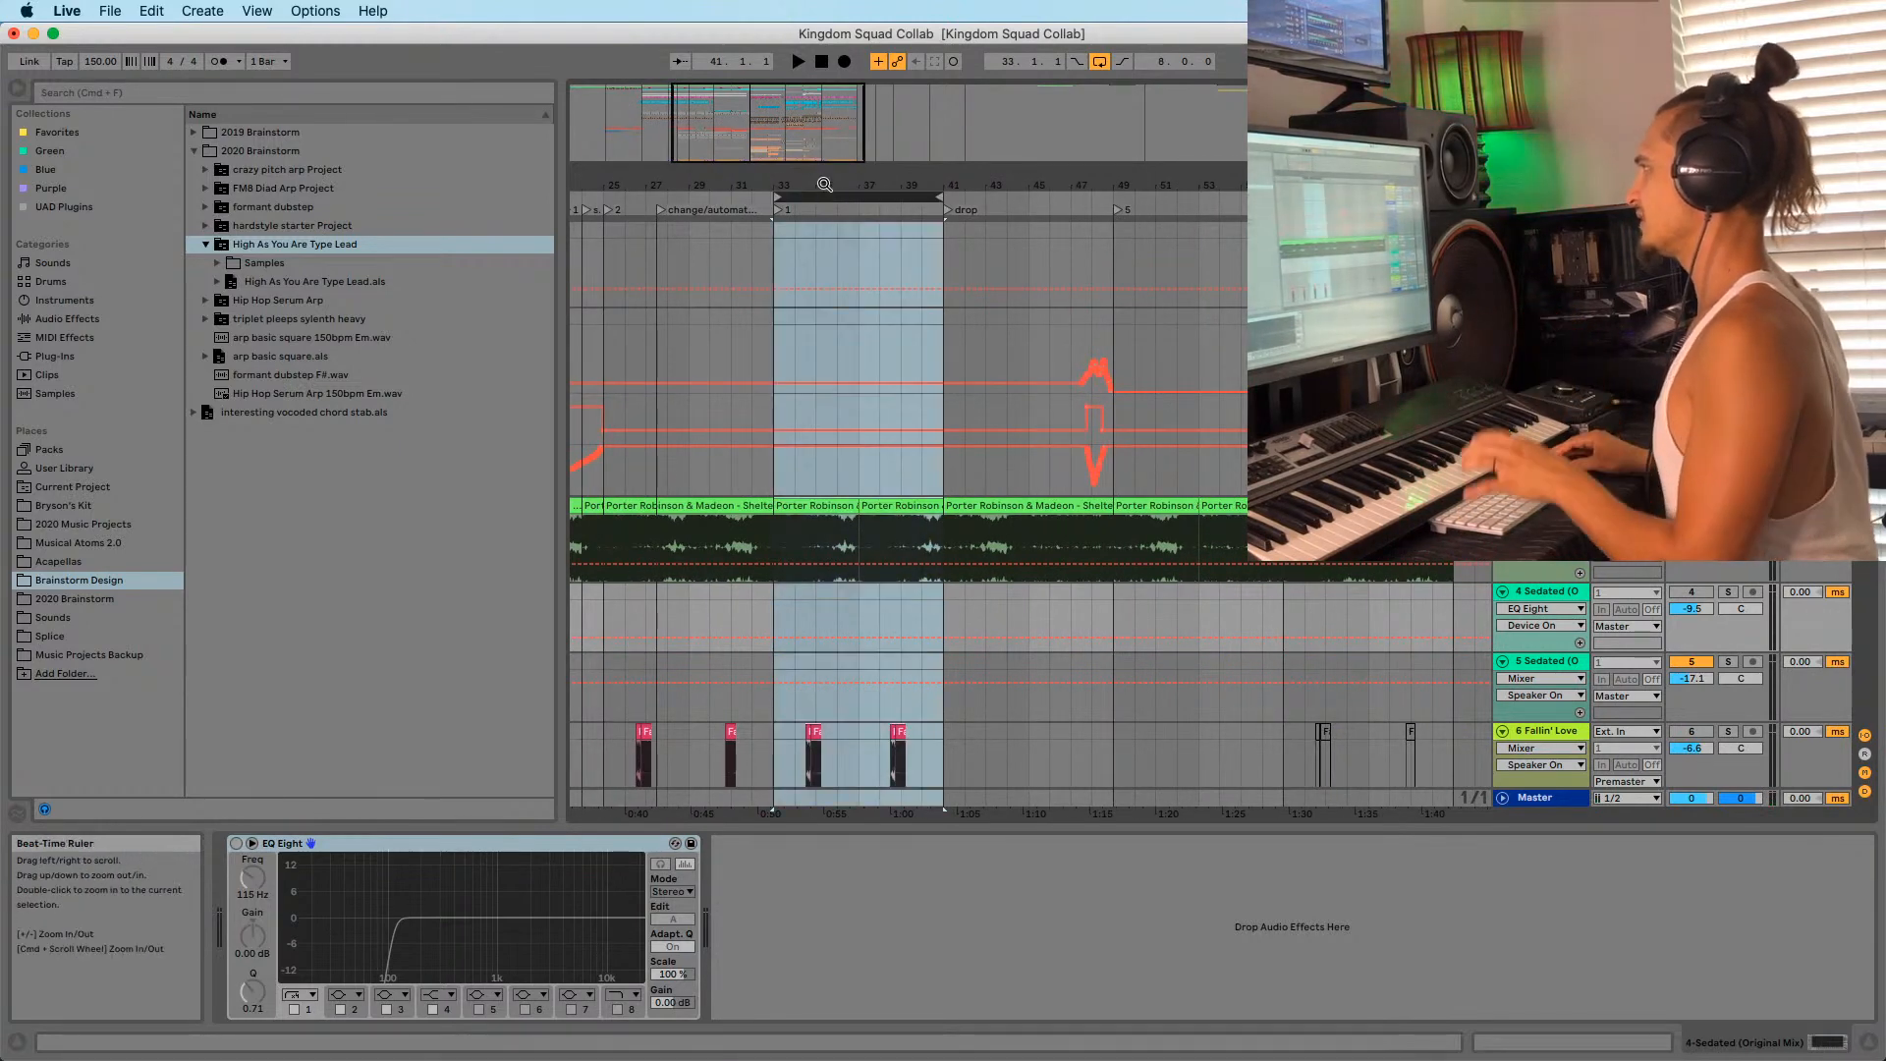
scroll(830, 198, "down", 2)
key("space")
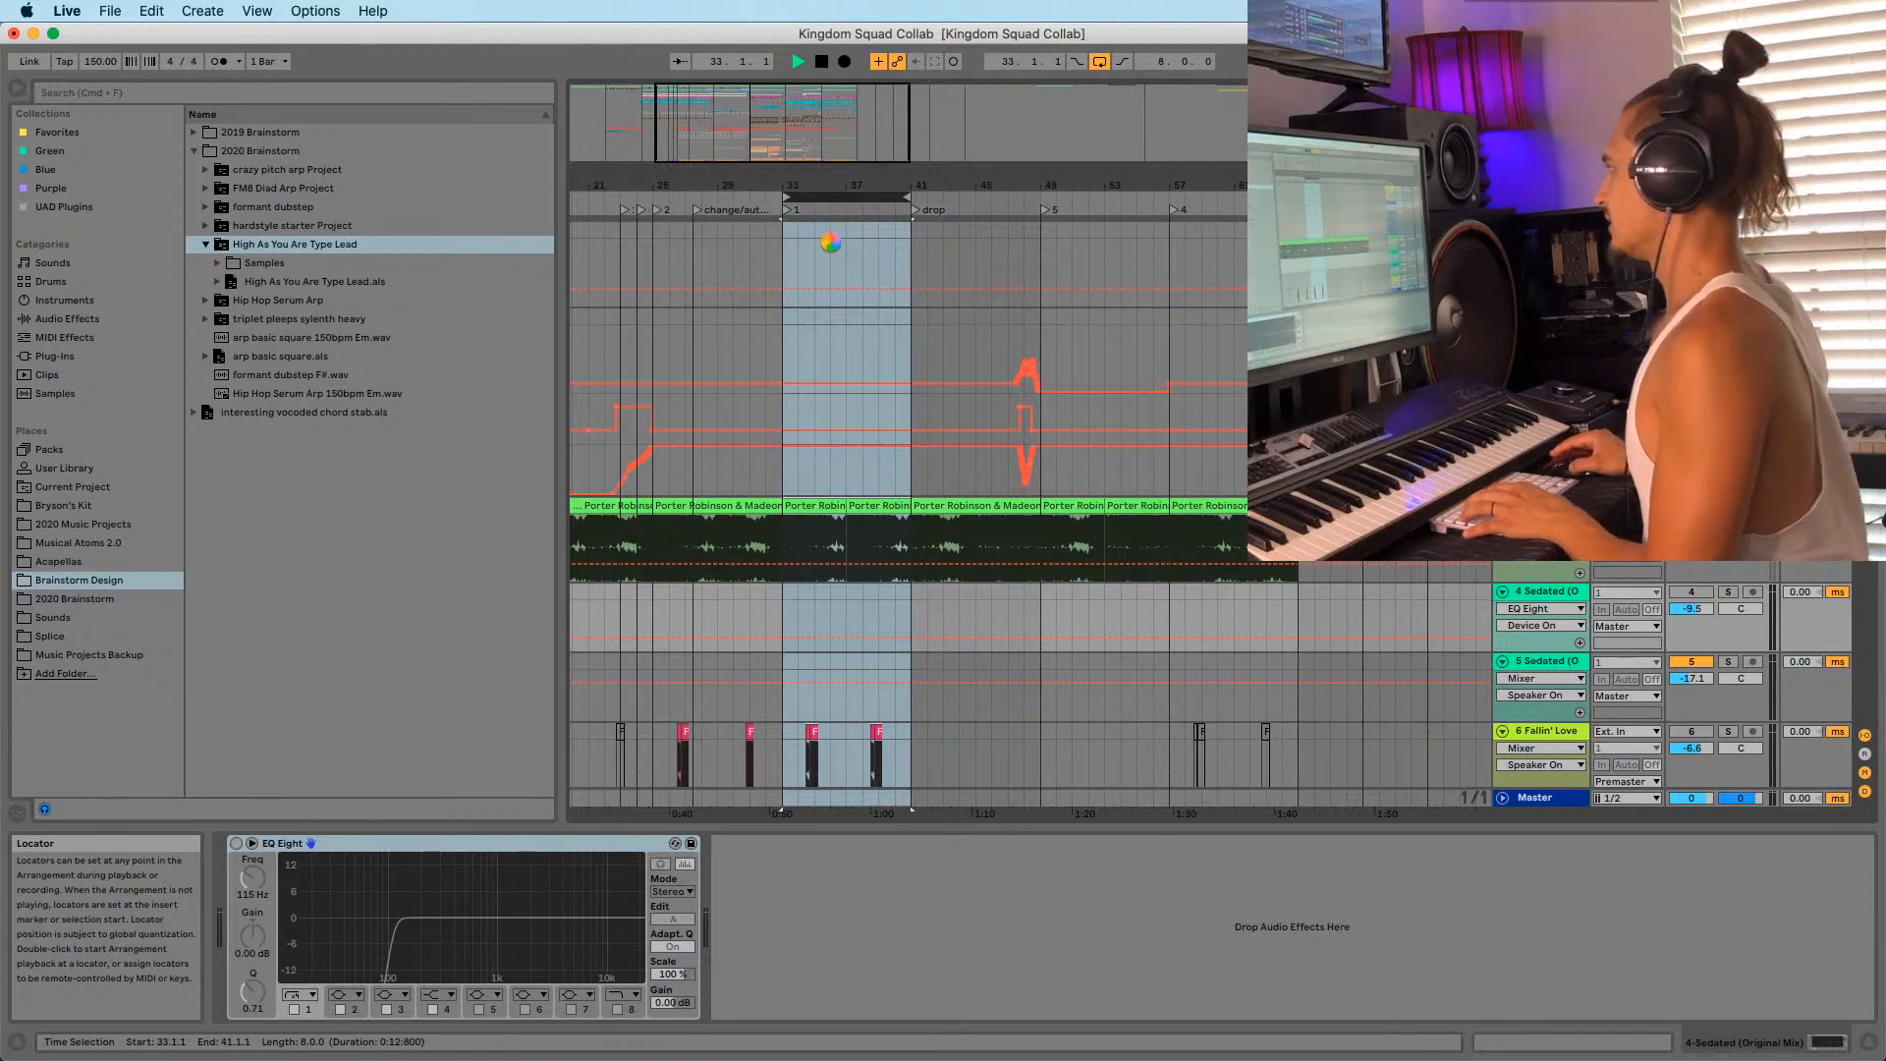
key("space")
left_click_drag(823, 187, 823, 174)
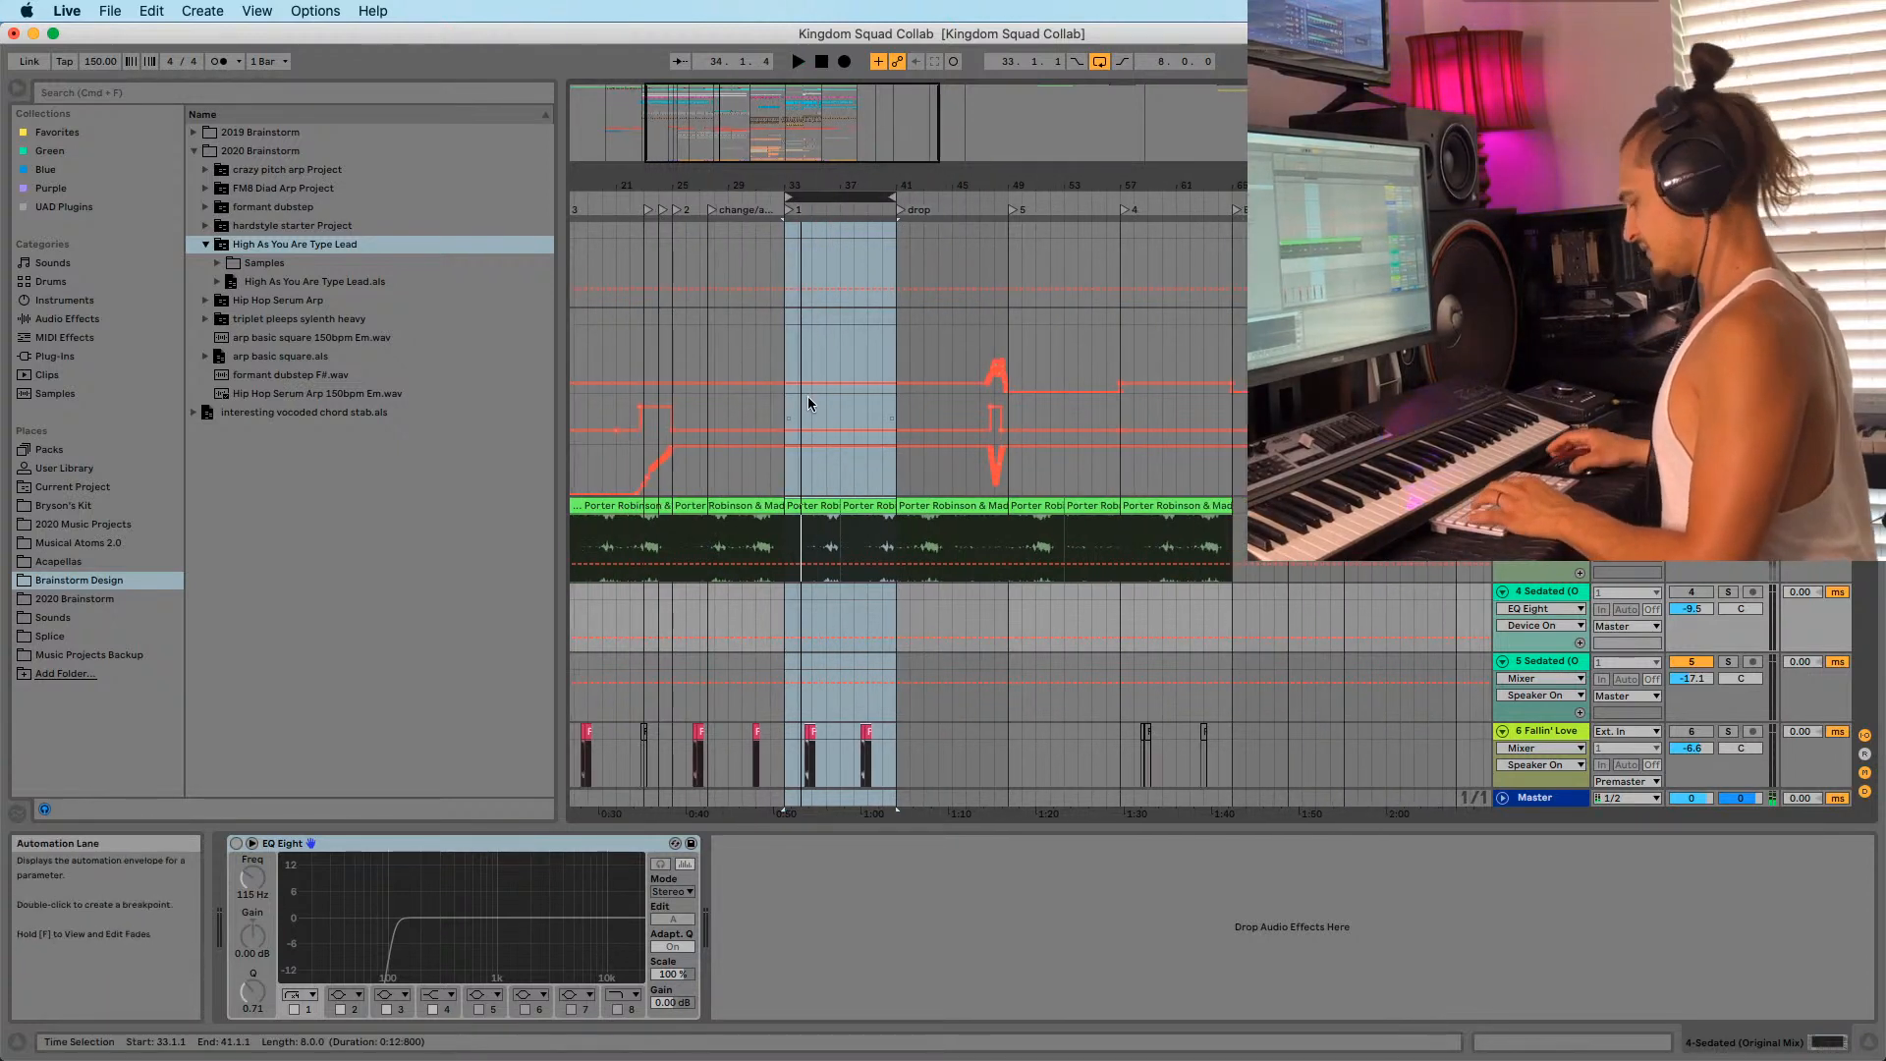
key("super+shift+d")
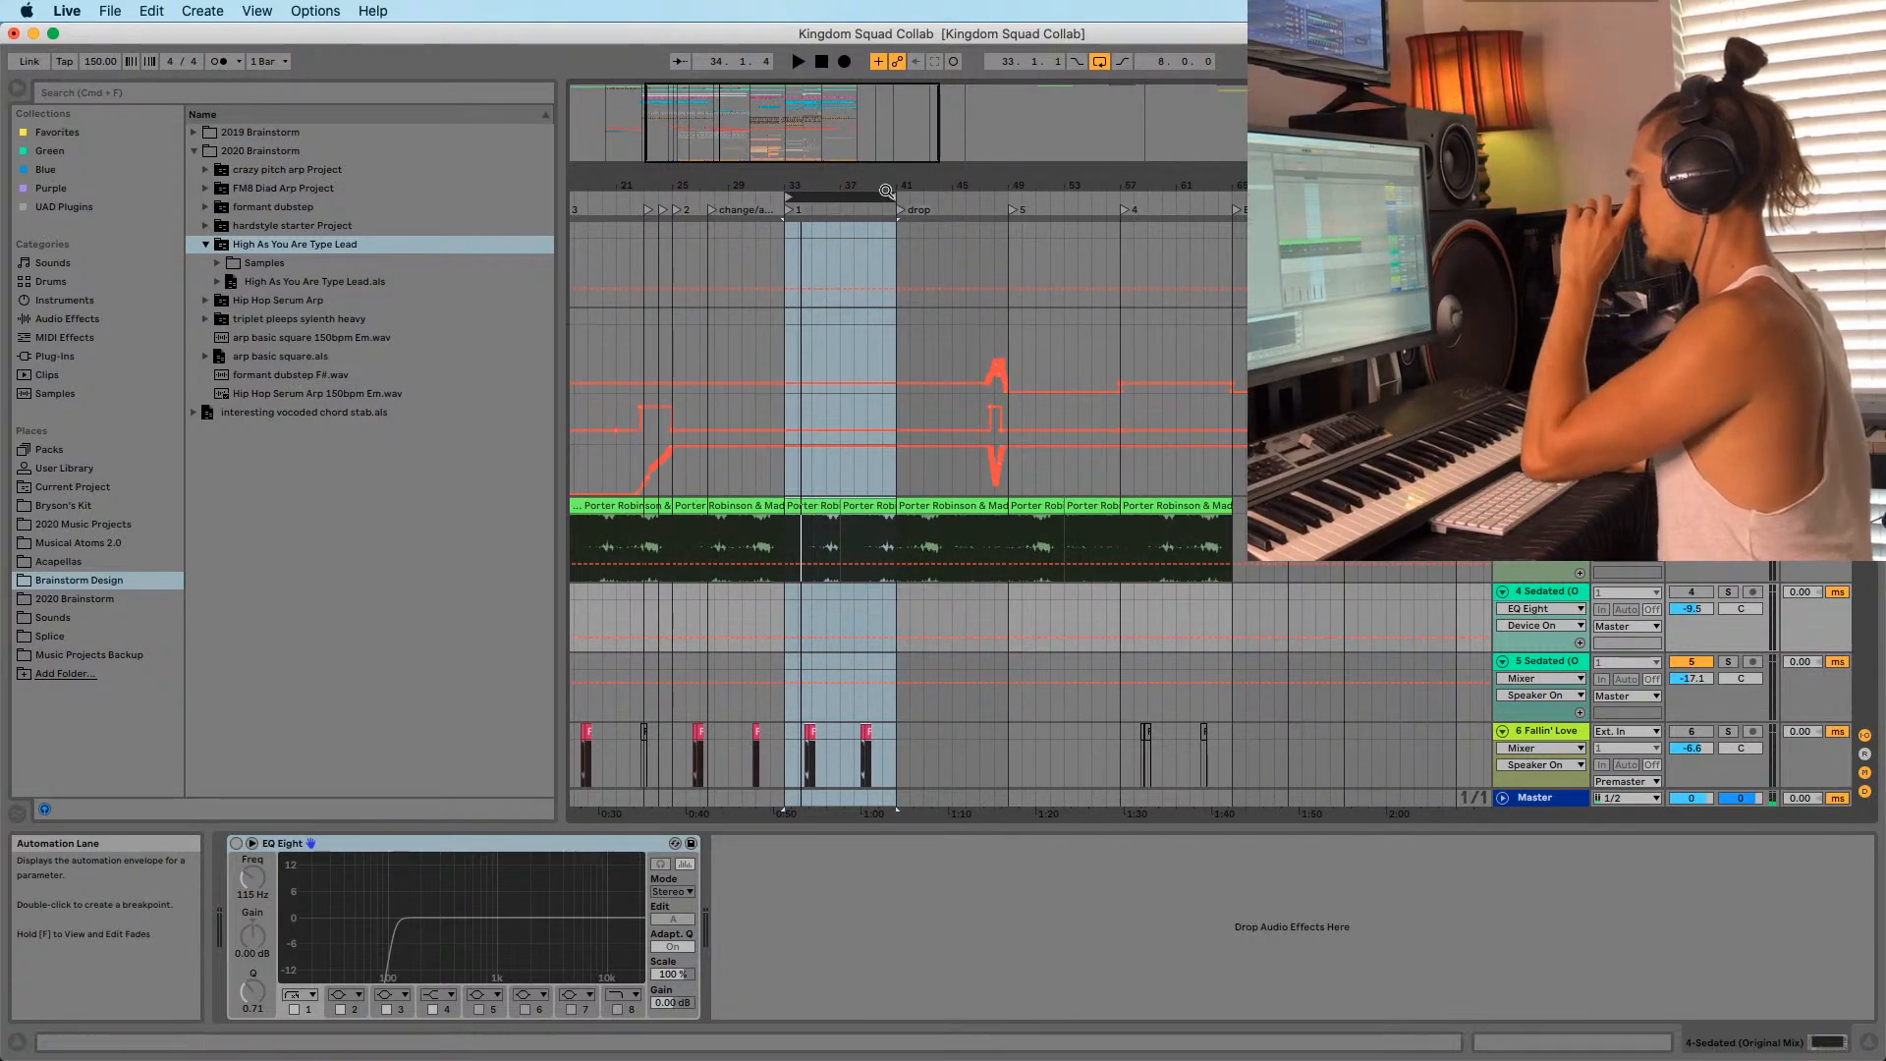
left_click_drag(893, 197, 841, 214)
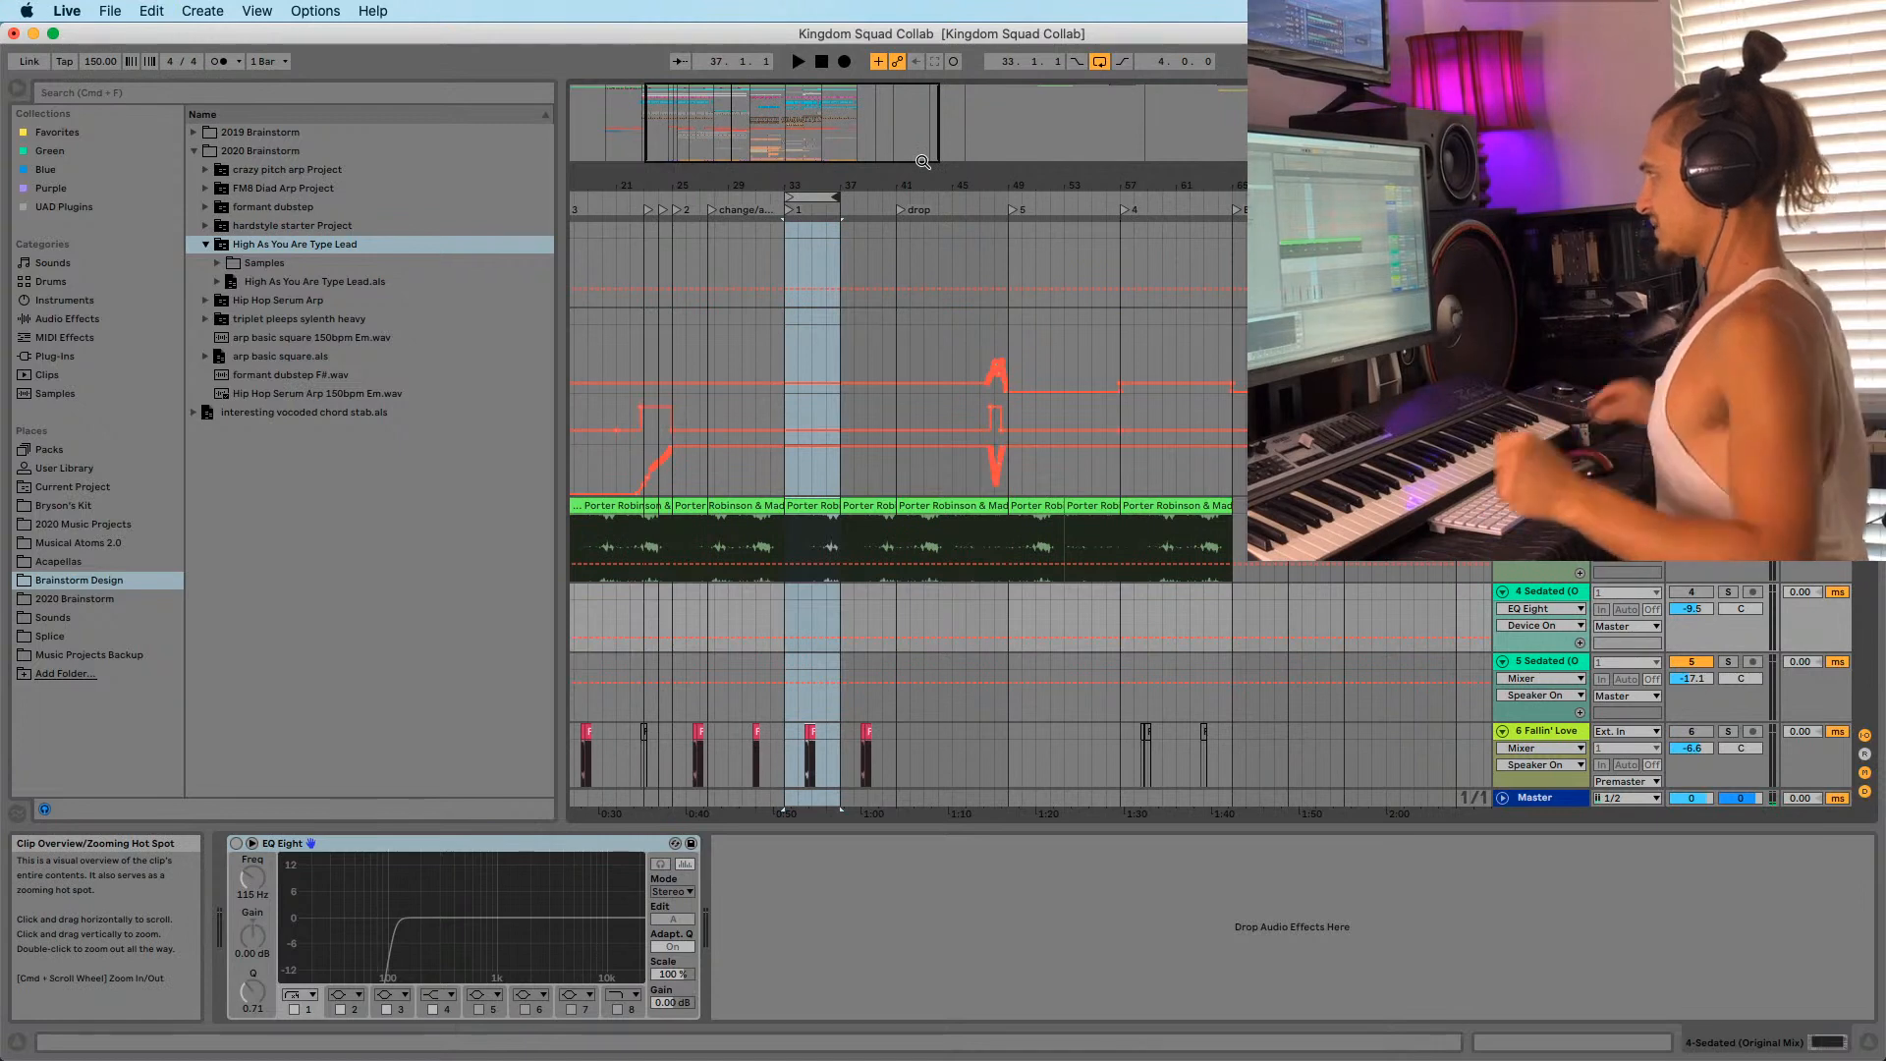
left_click_drag(936, 183, 841, 149)
left_click(1024, 263)
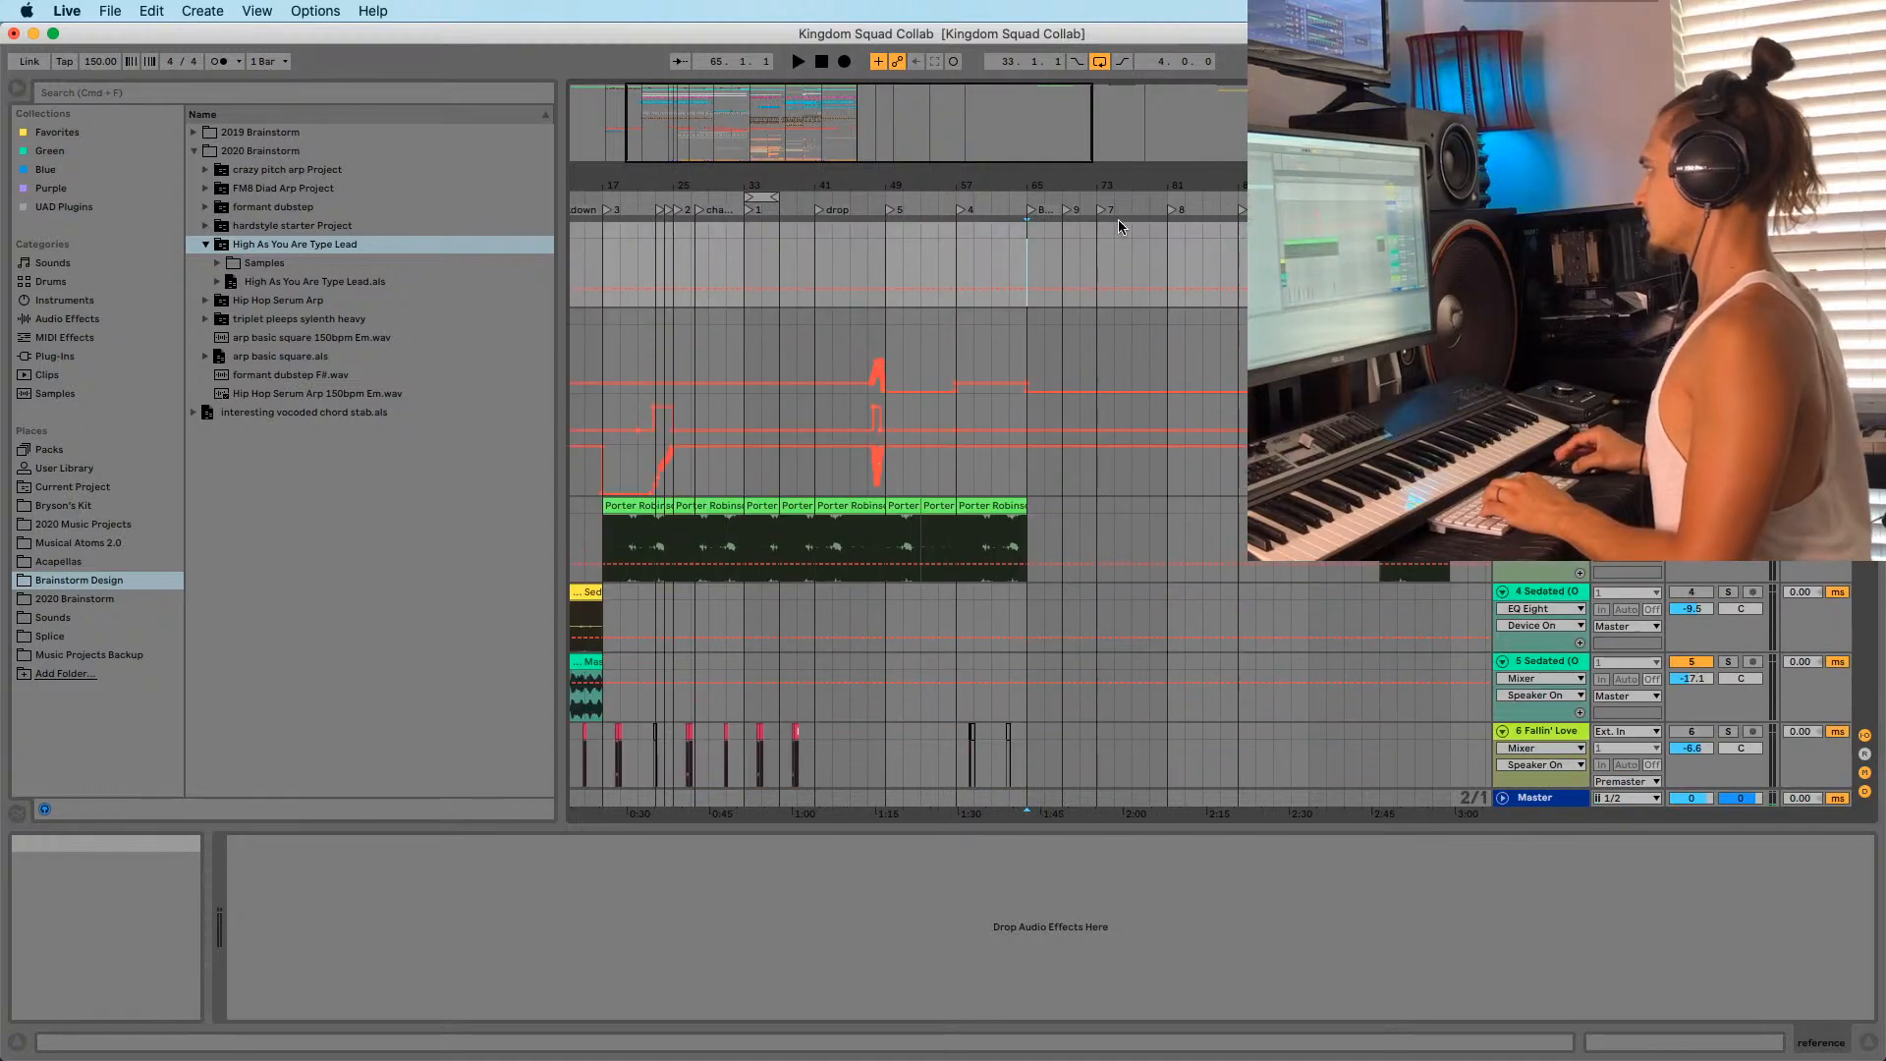
Rename locator 7 at bar 73 to 'END'.
right_click(1108, 210)
left_click(1125, 244)
type("EN")
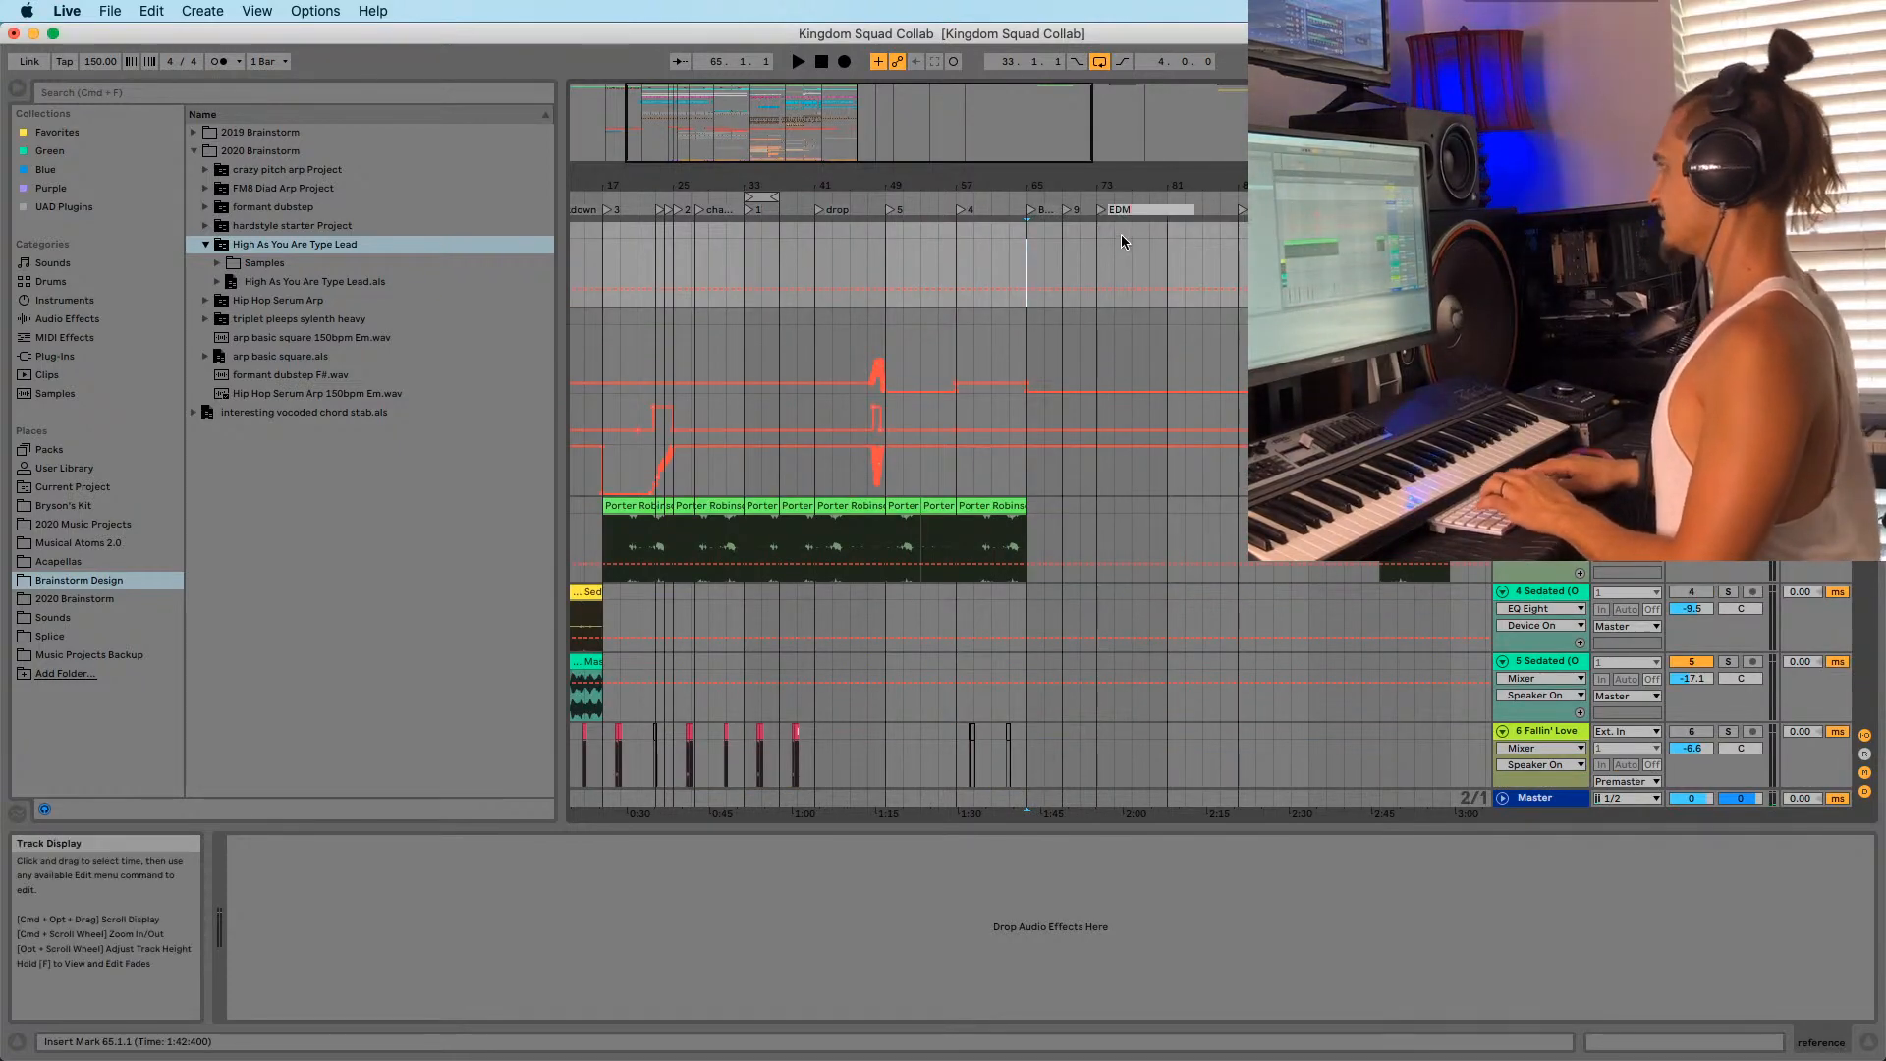
type("D")
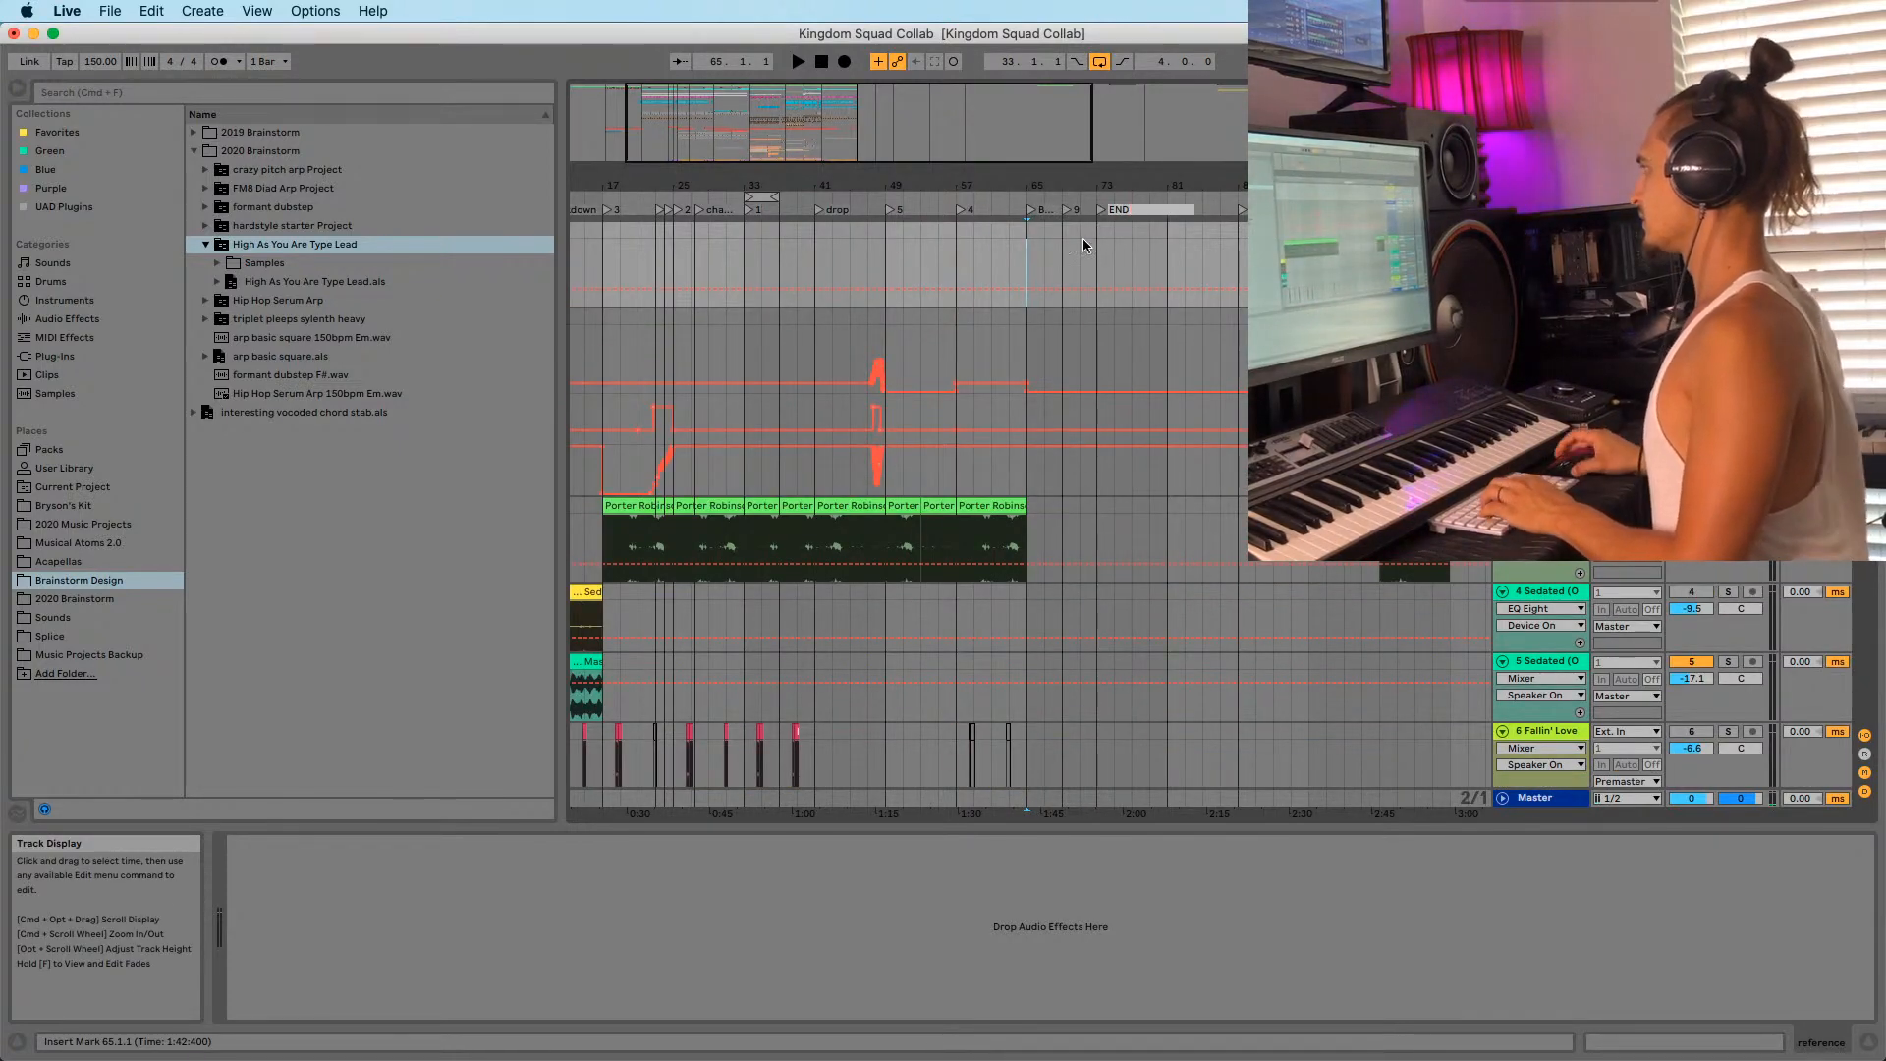
left_click(1080, 238)
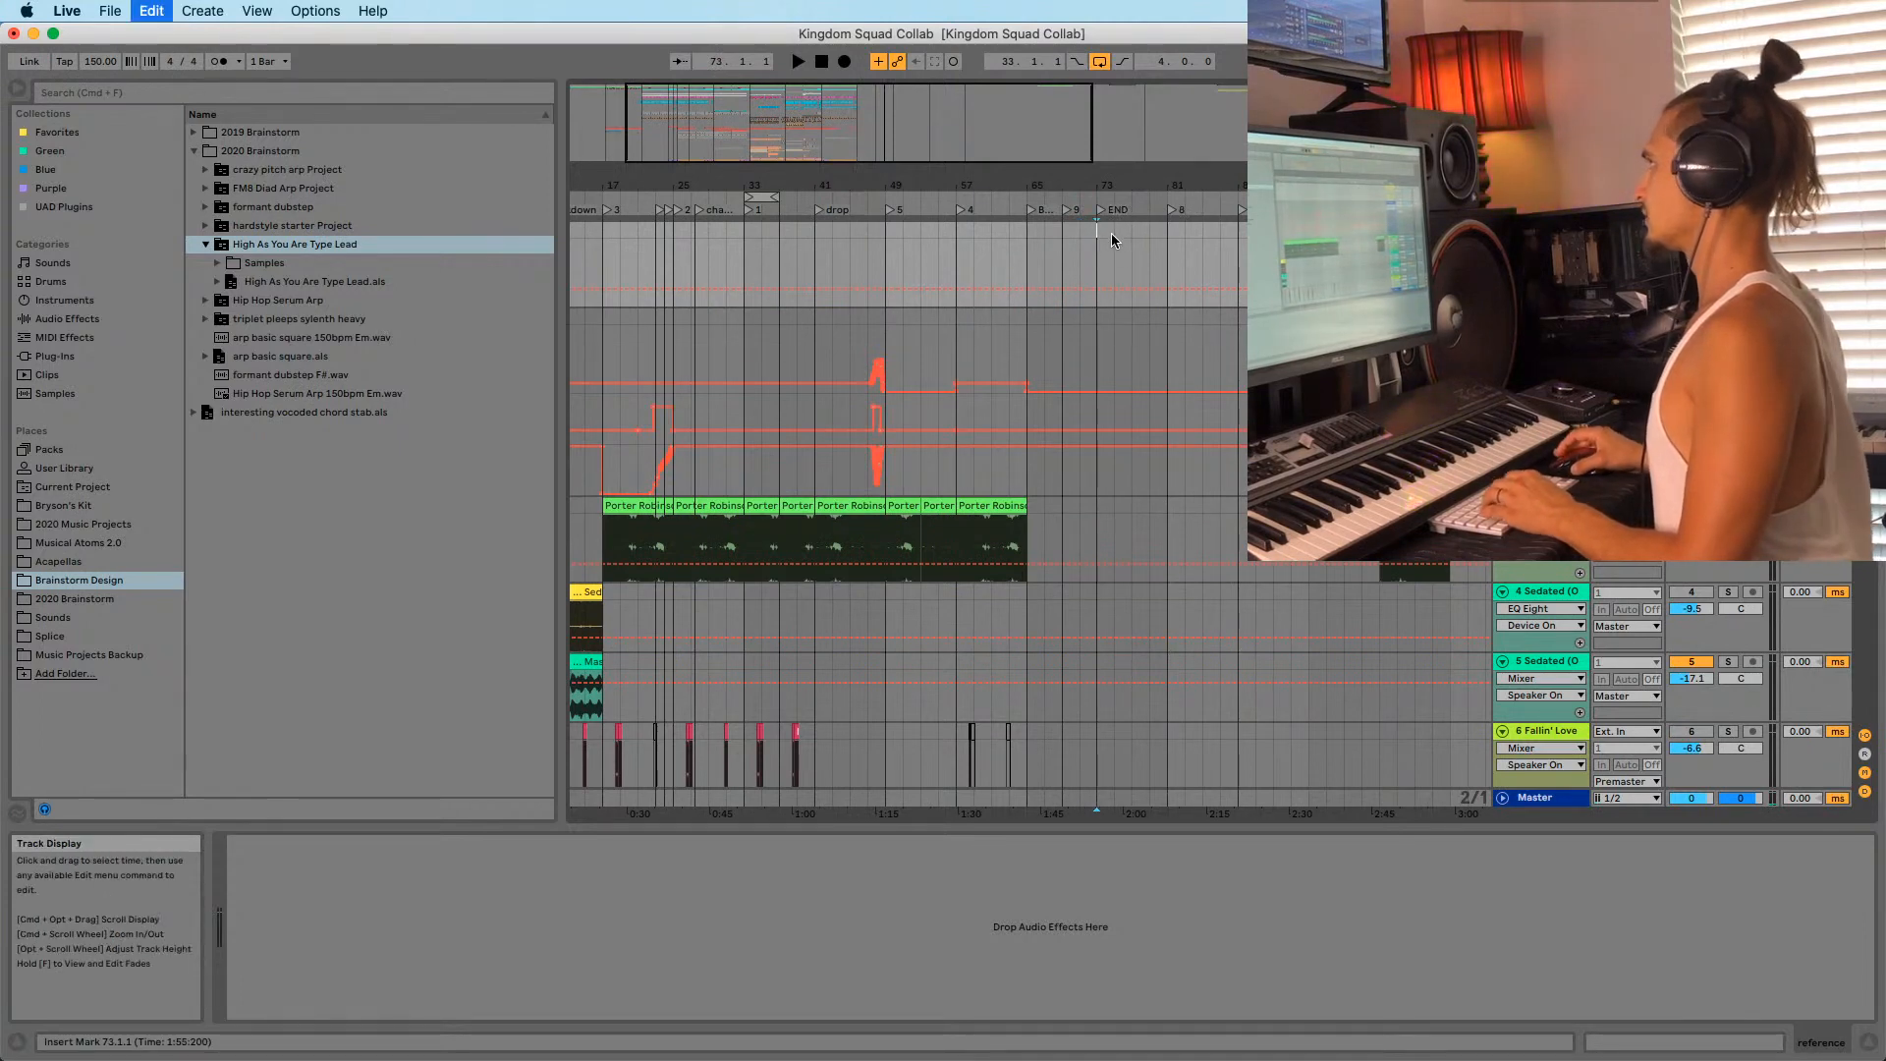
Paste four bars of material at bar 73 and move the loop to bars 73–77.
key("super+v")
key("space")
left_click_drag(758, 197, 1114, 344)
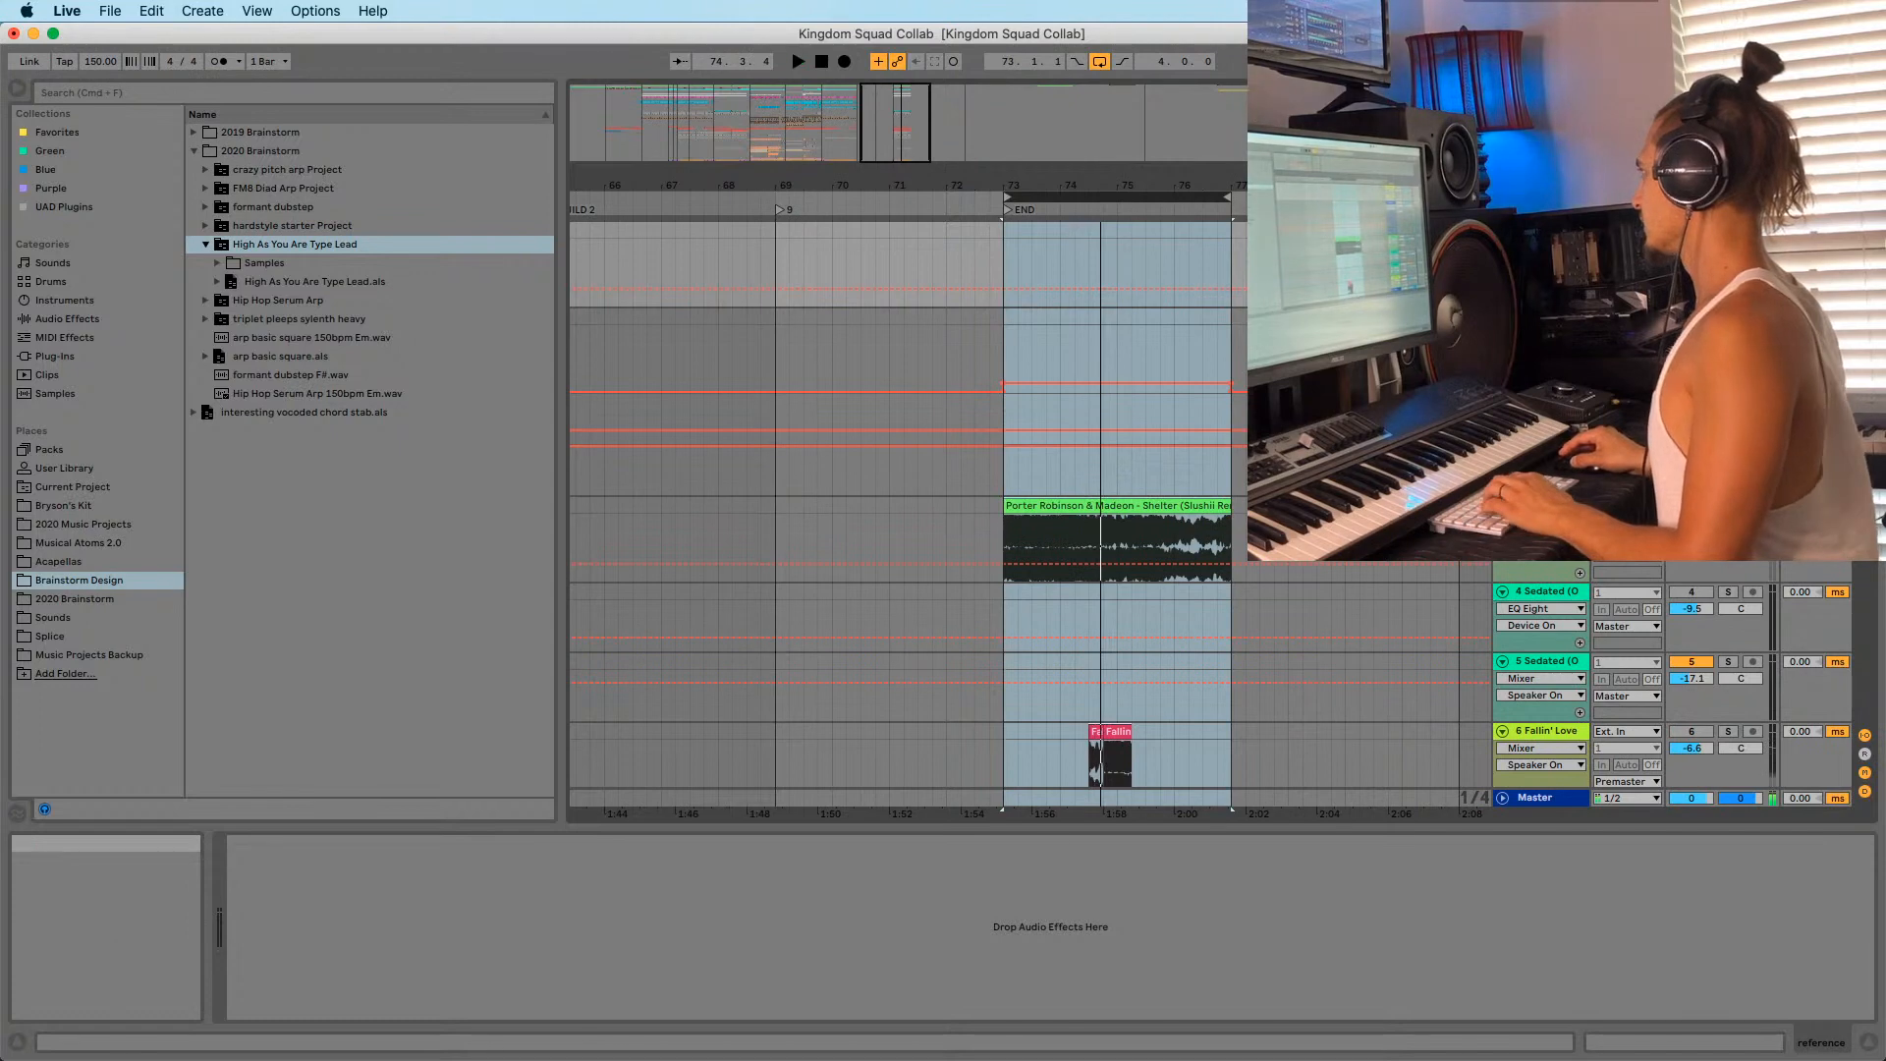
Delete the off perc clip at bar 73 and play from there.
scroll(1029, 510, "down", 20)
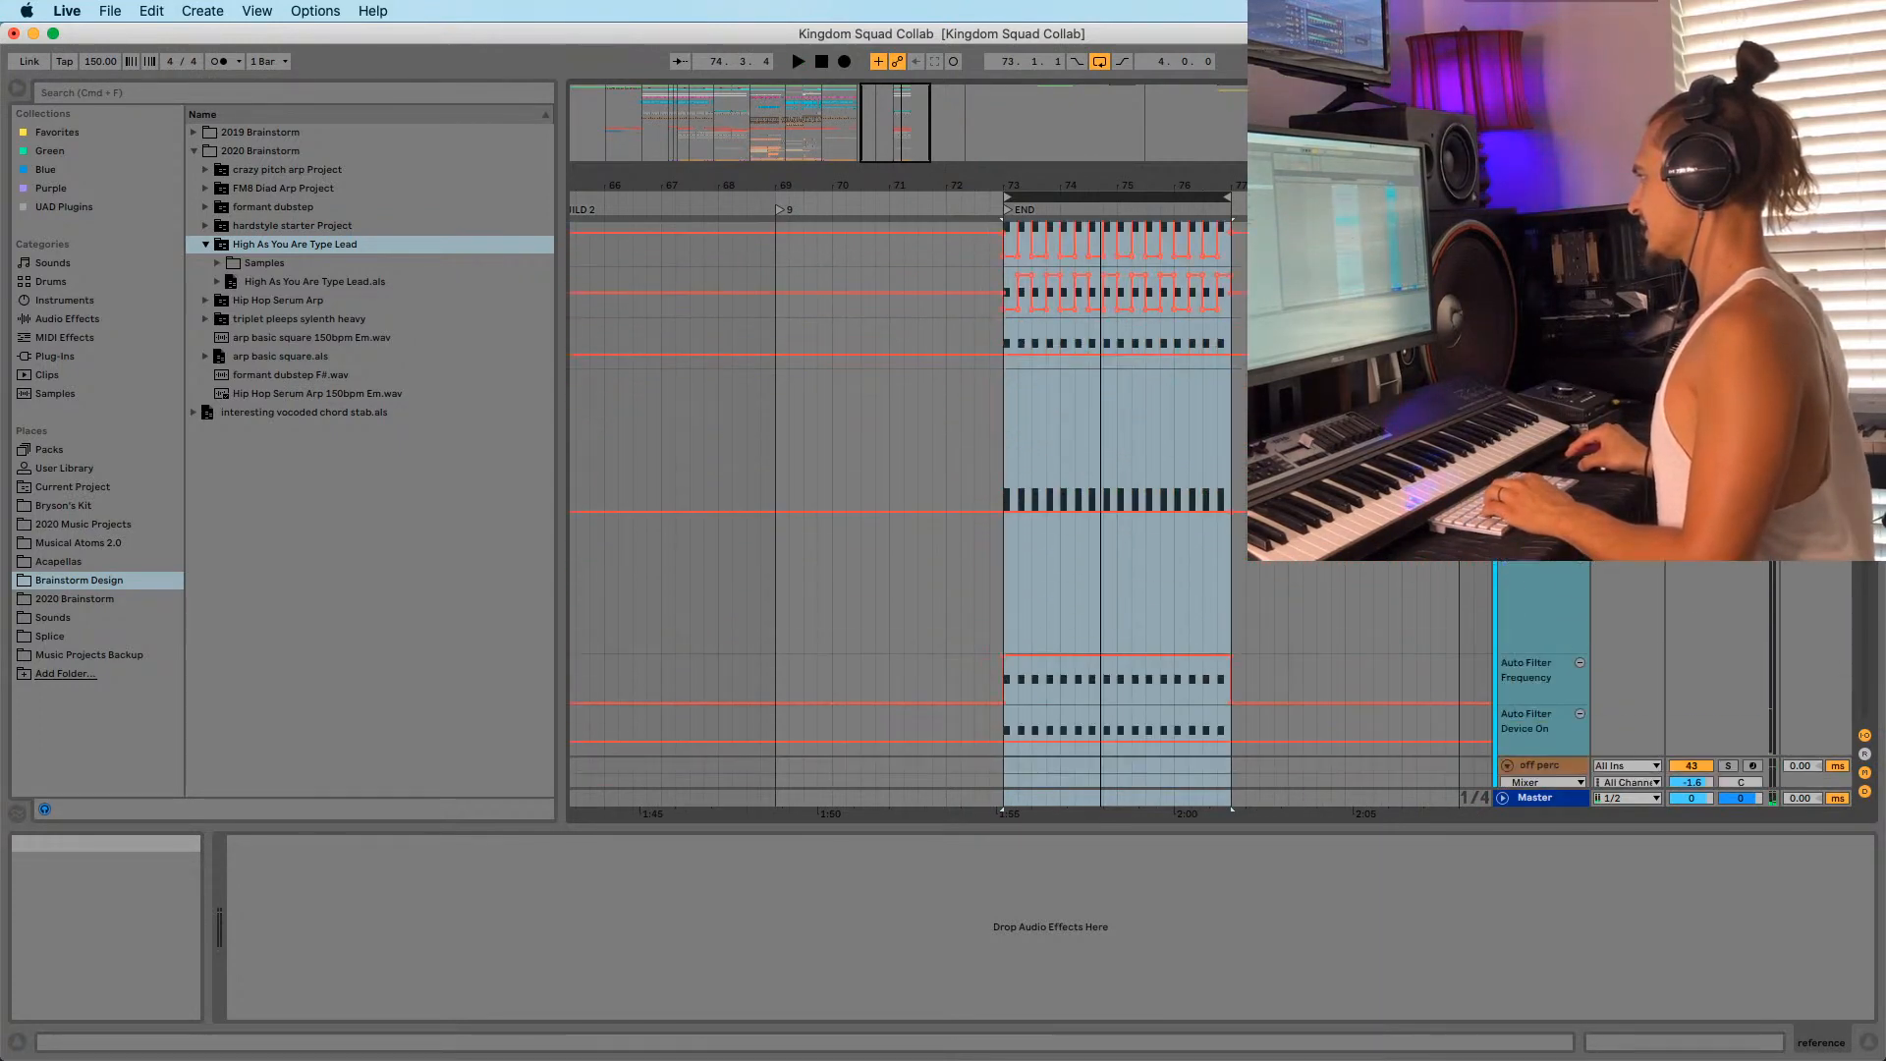
scroll(1030, 511, "up", 5)
left_click(1080, 378)
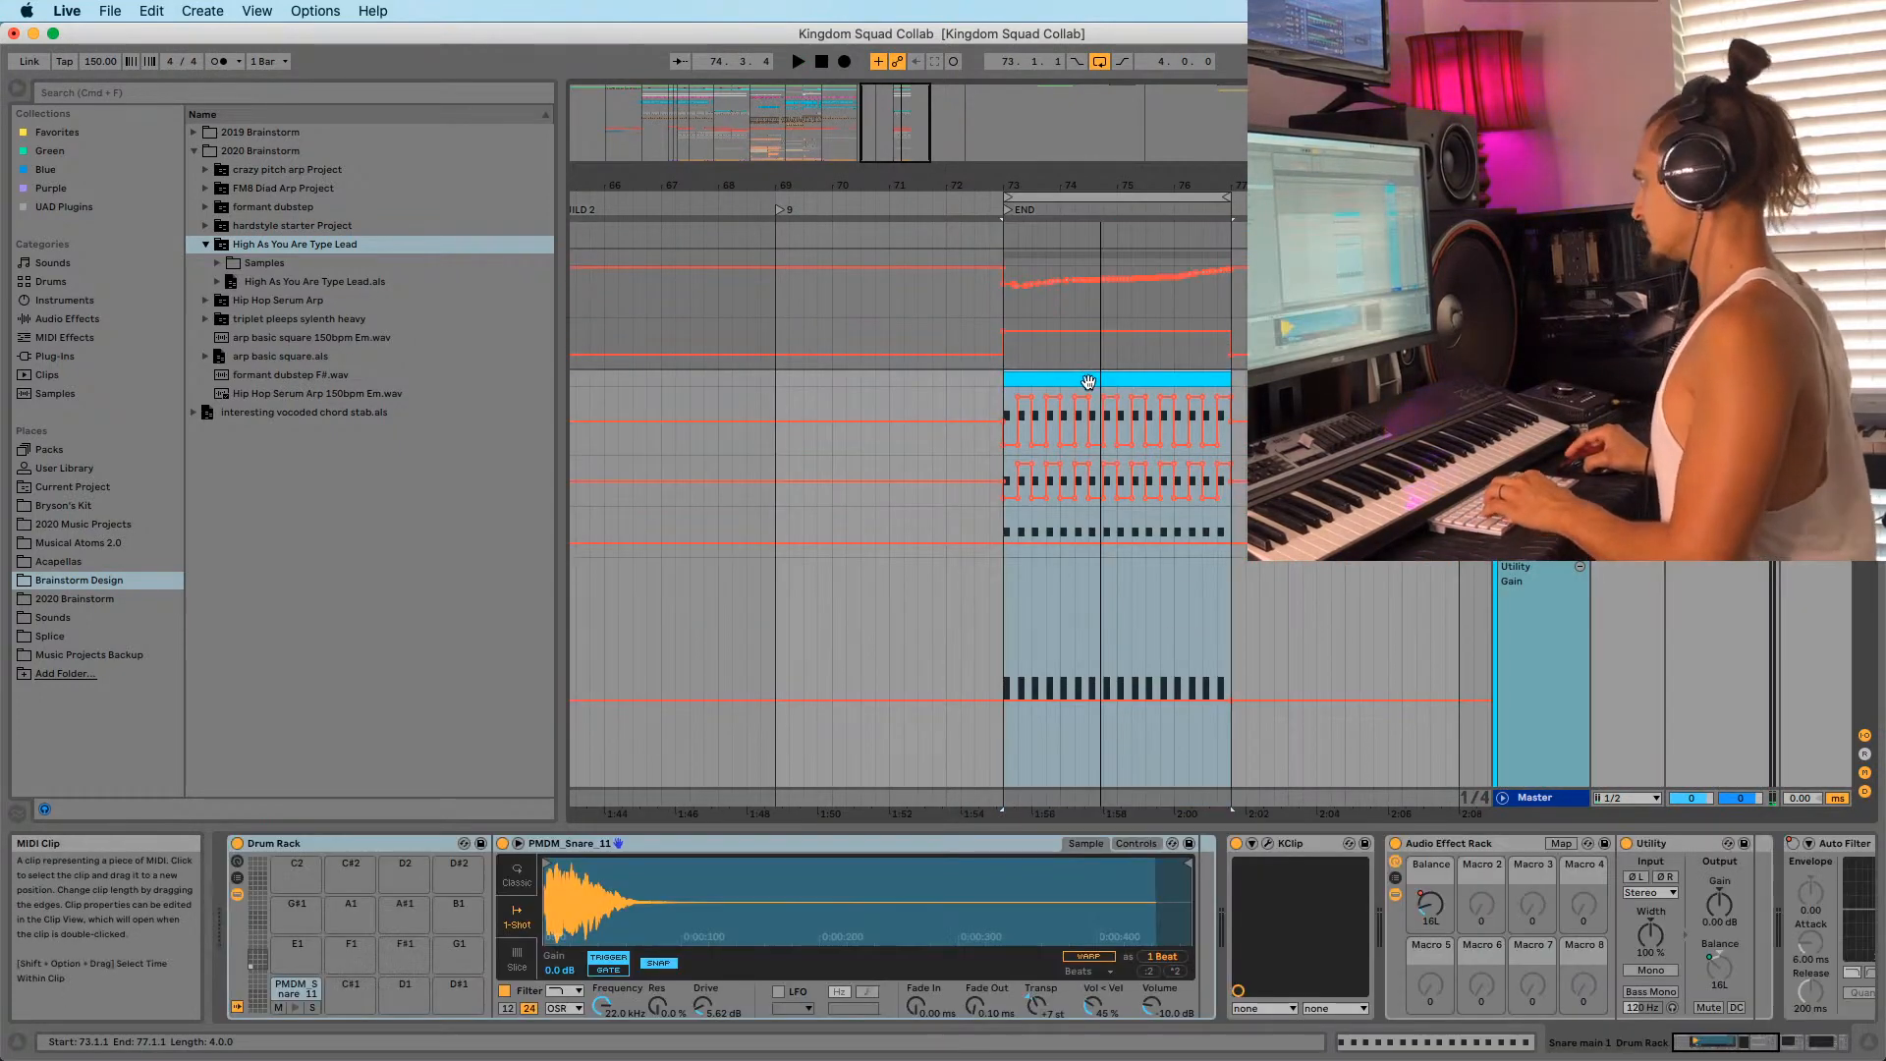
scroll(958, 385, "up", 10)
scroll(950, 381, "down", 15)
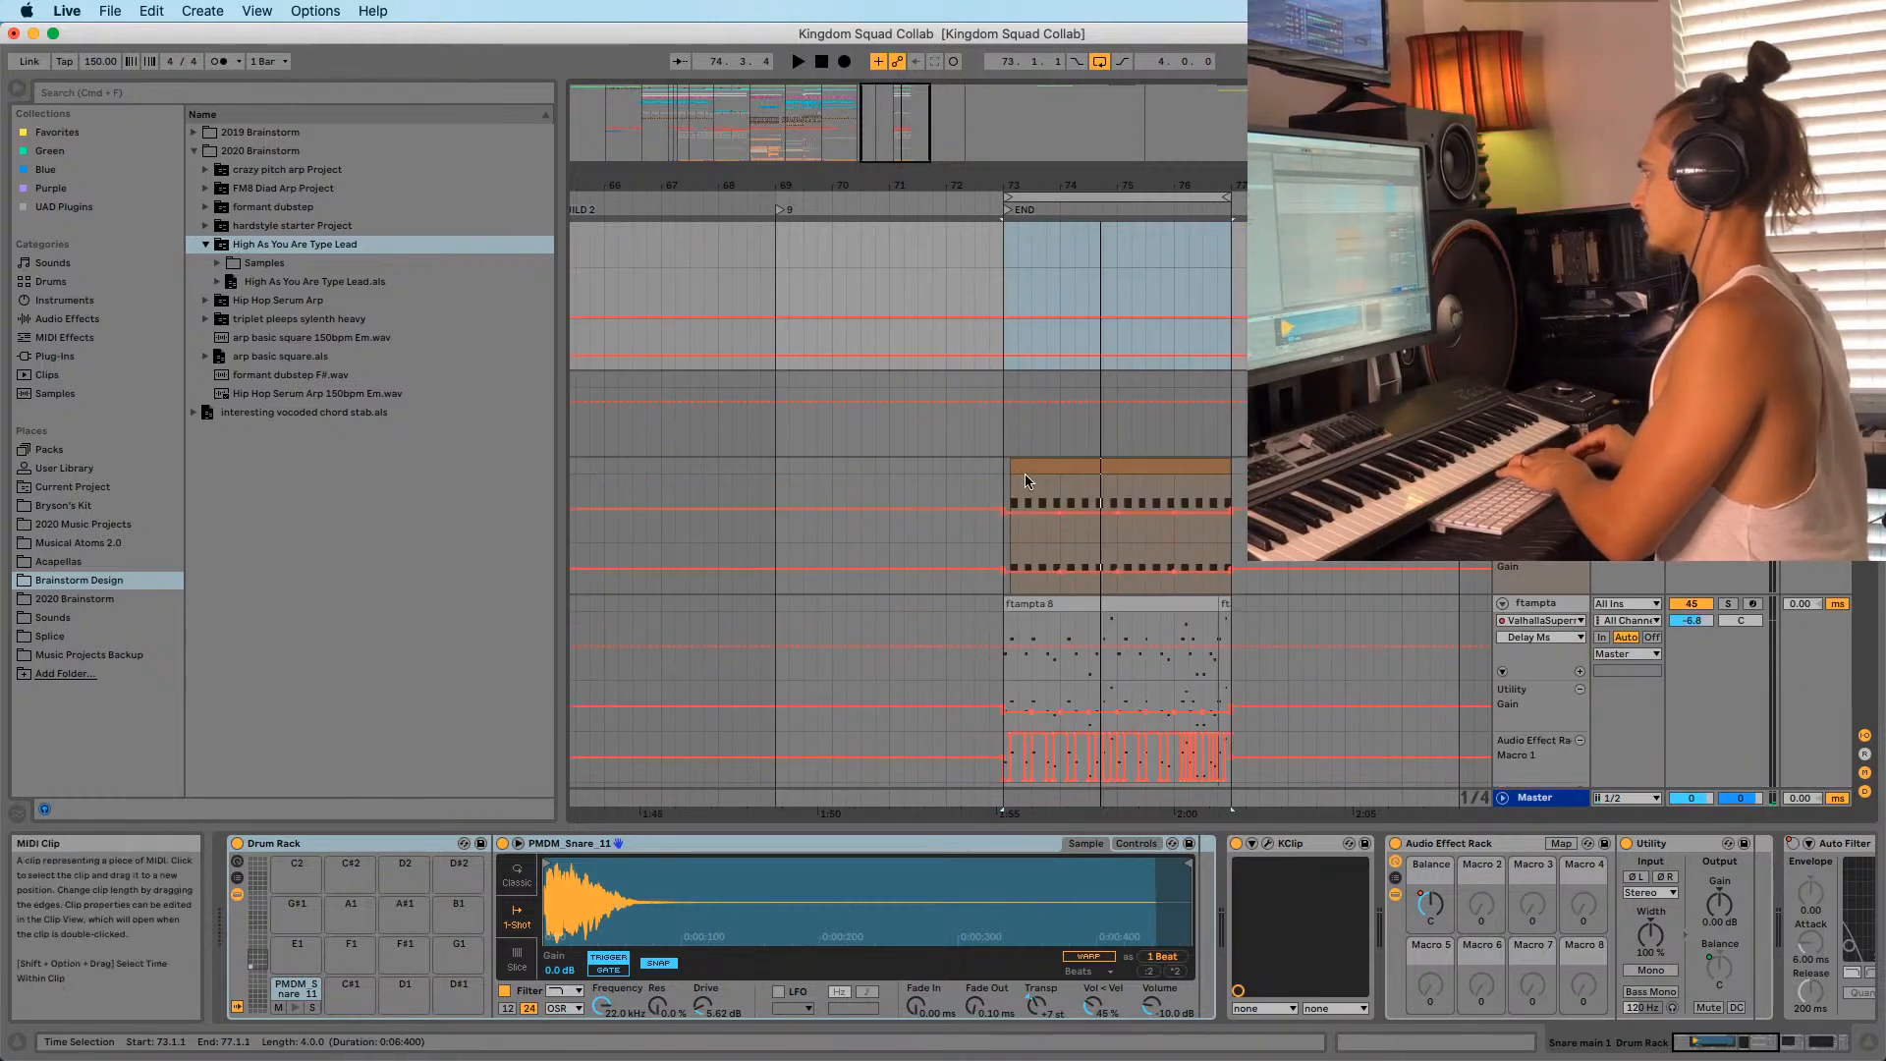
left_click(1024, 474)
key("Delete")
left_click(1002, 479)
key("space")
Delete both Cymatics riser clips at the END marker and replay from bar 73.
scroll(1031, 462, "down", 7)
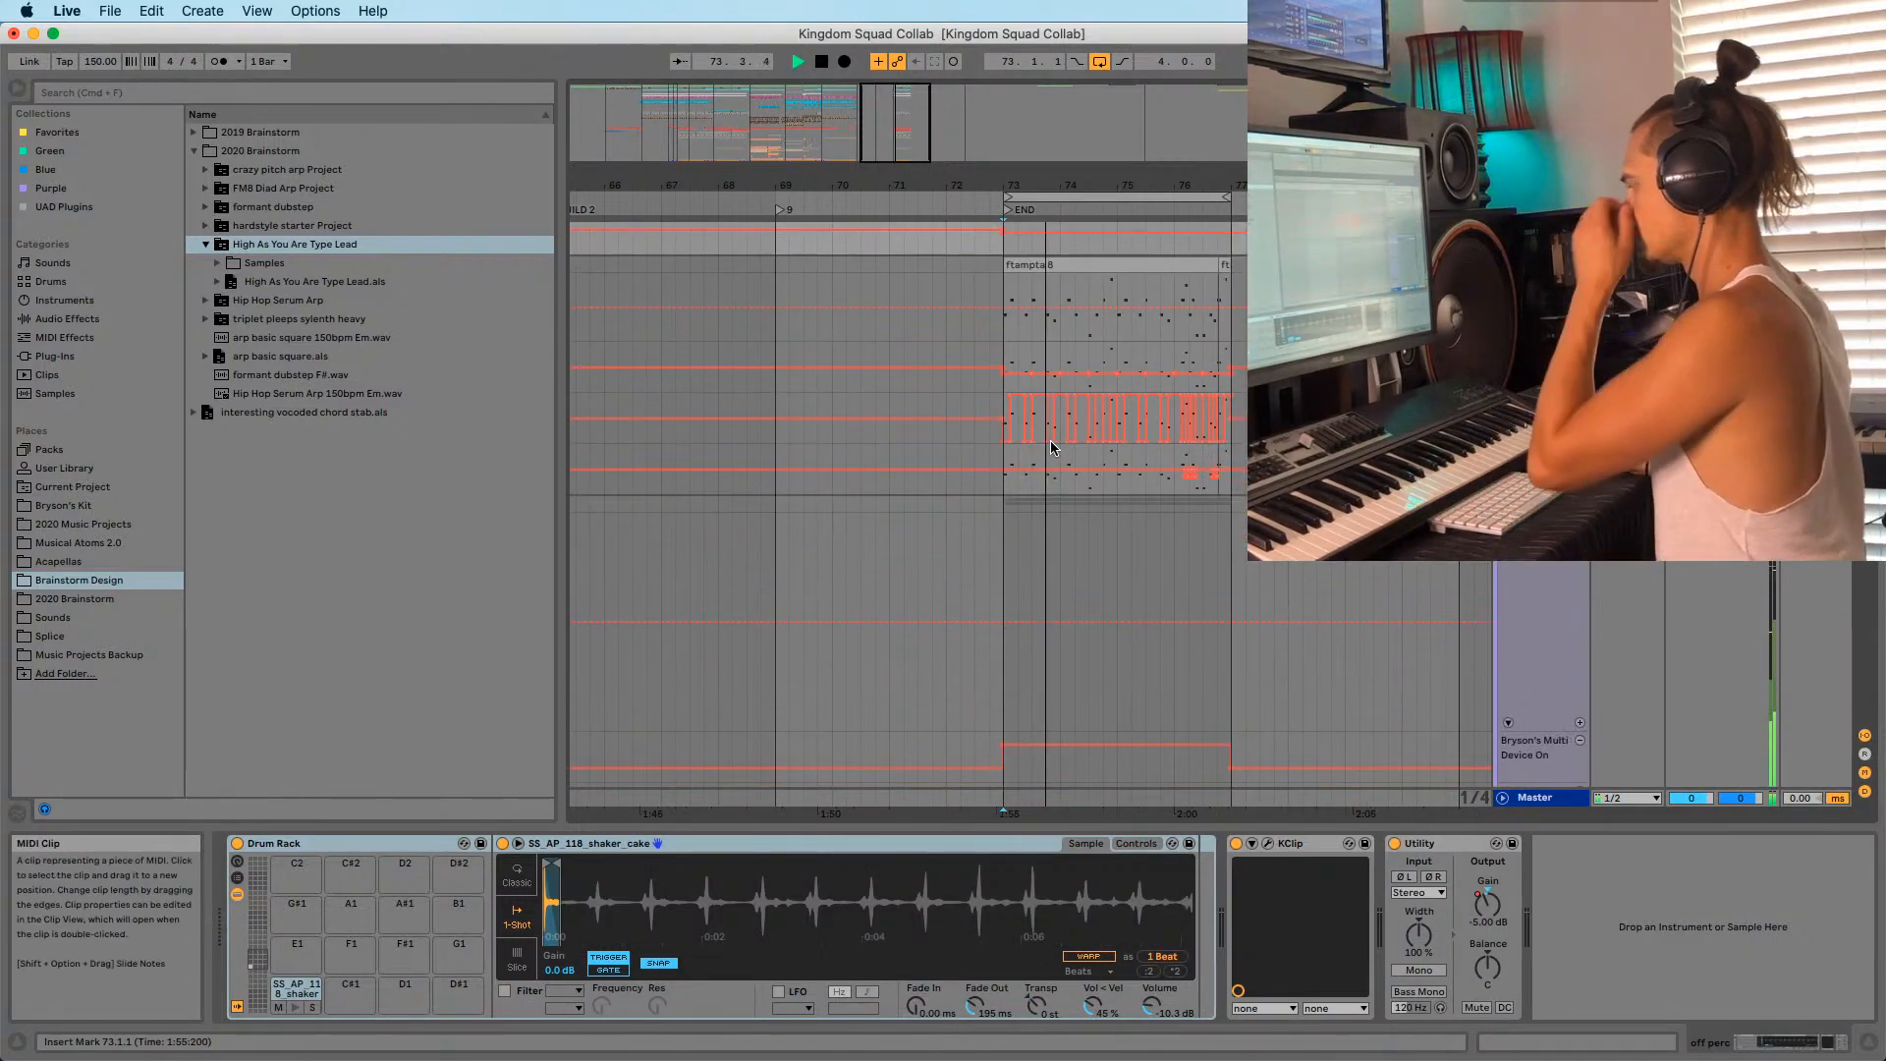
left_click_drag(1140, 185, 1028, 185)
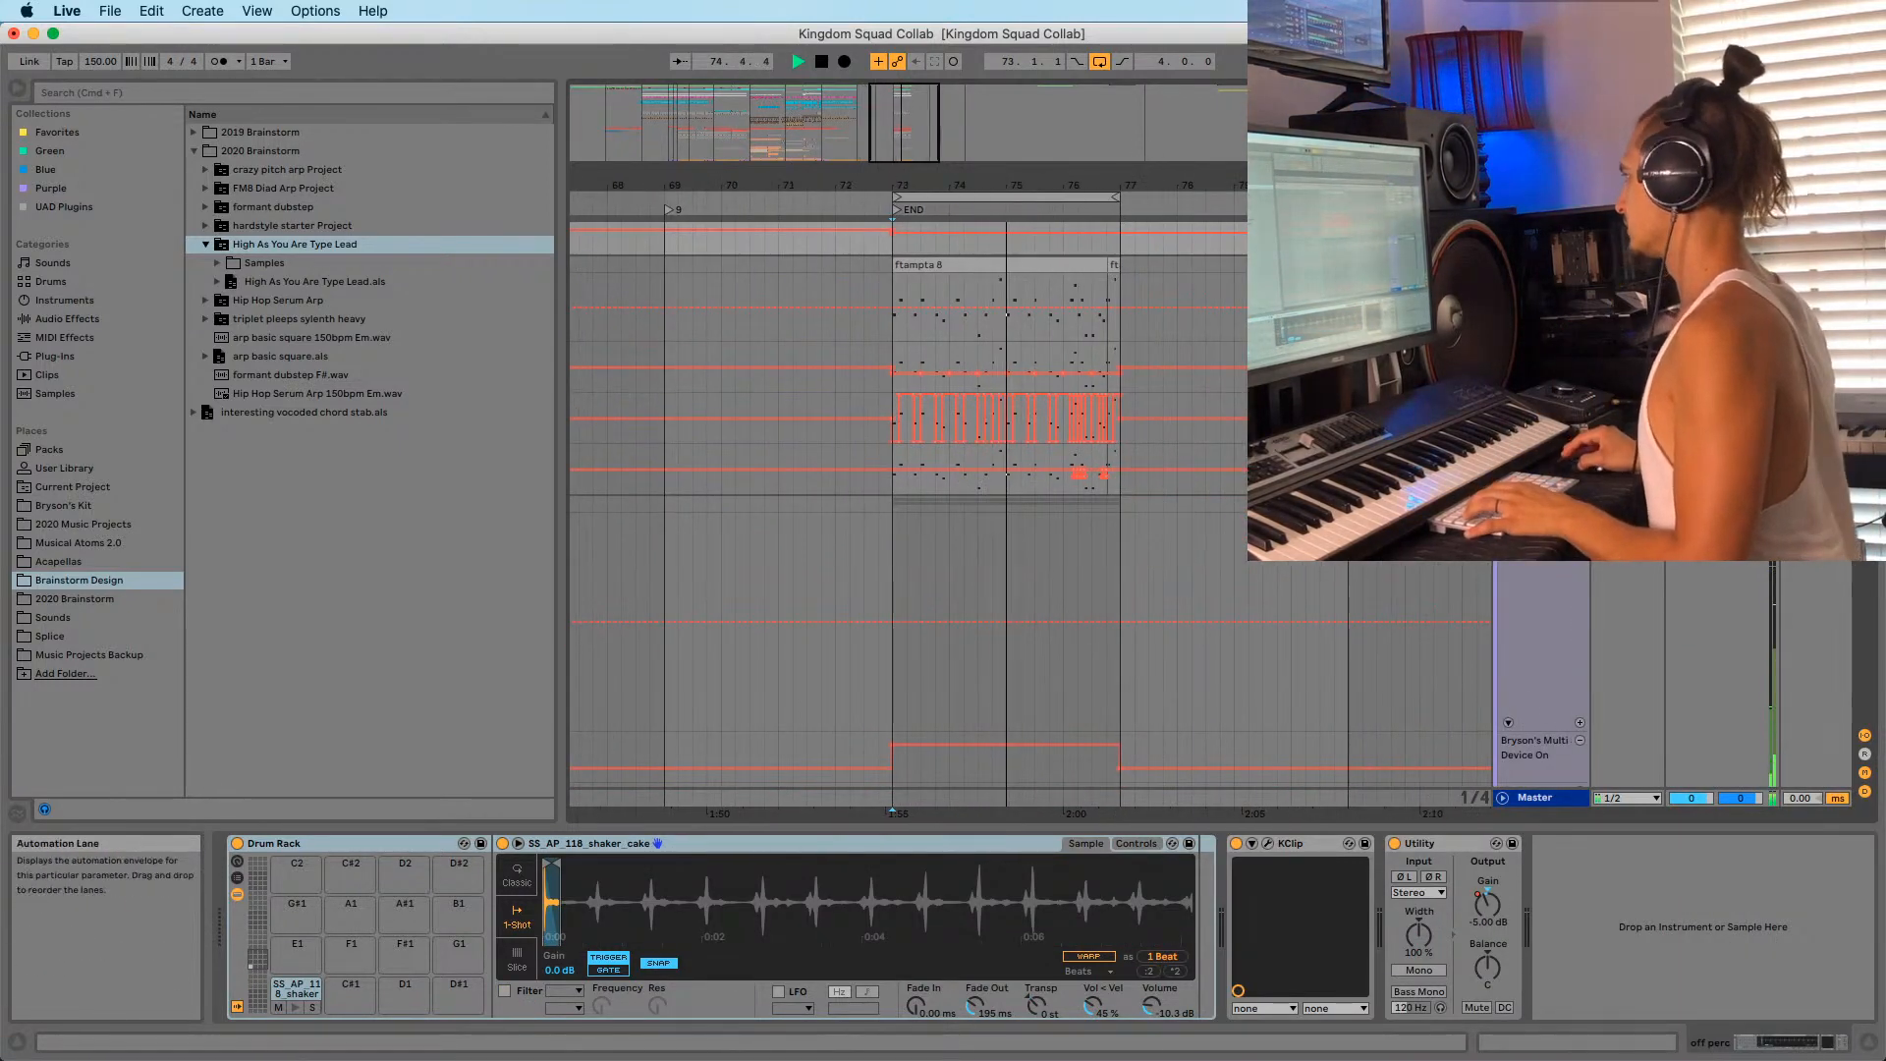
scroll(973, 458, "down", 10)
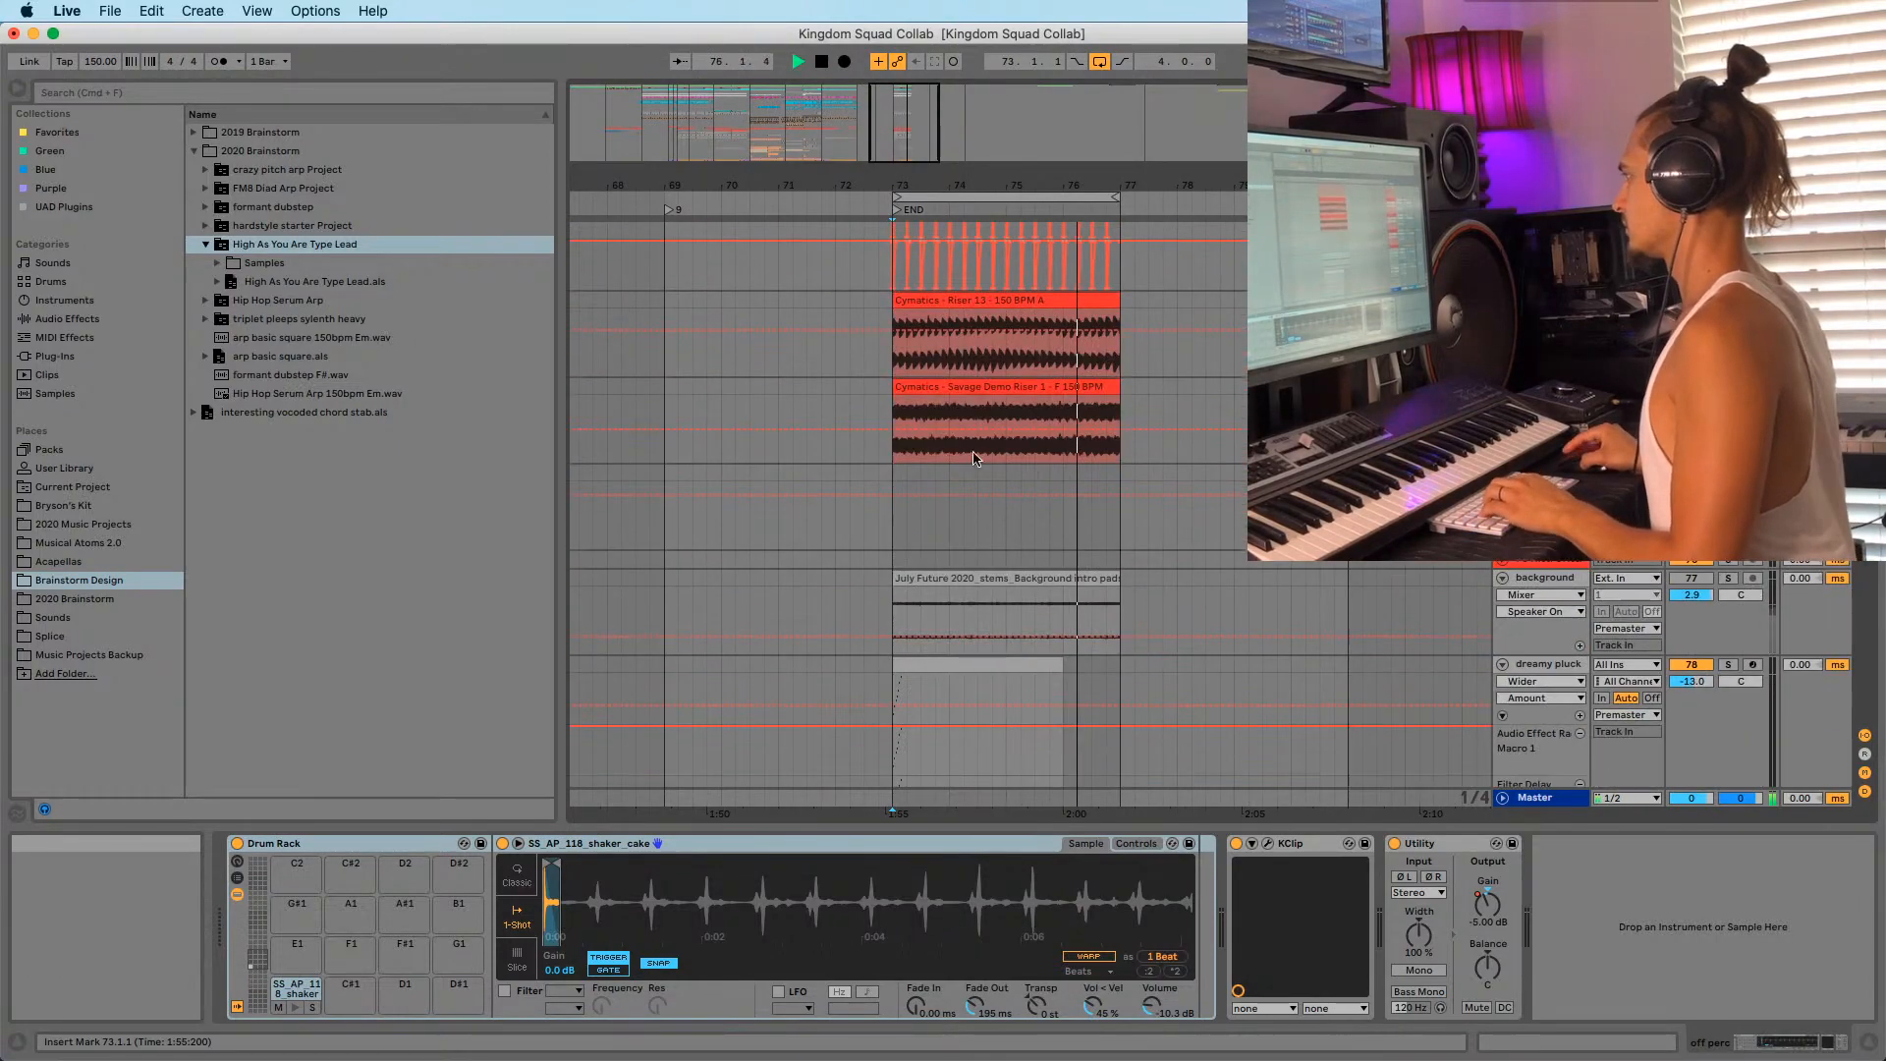
scroll(974, 457, "down", 10)
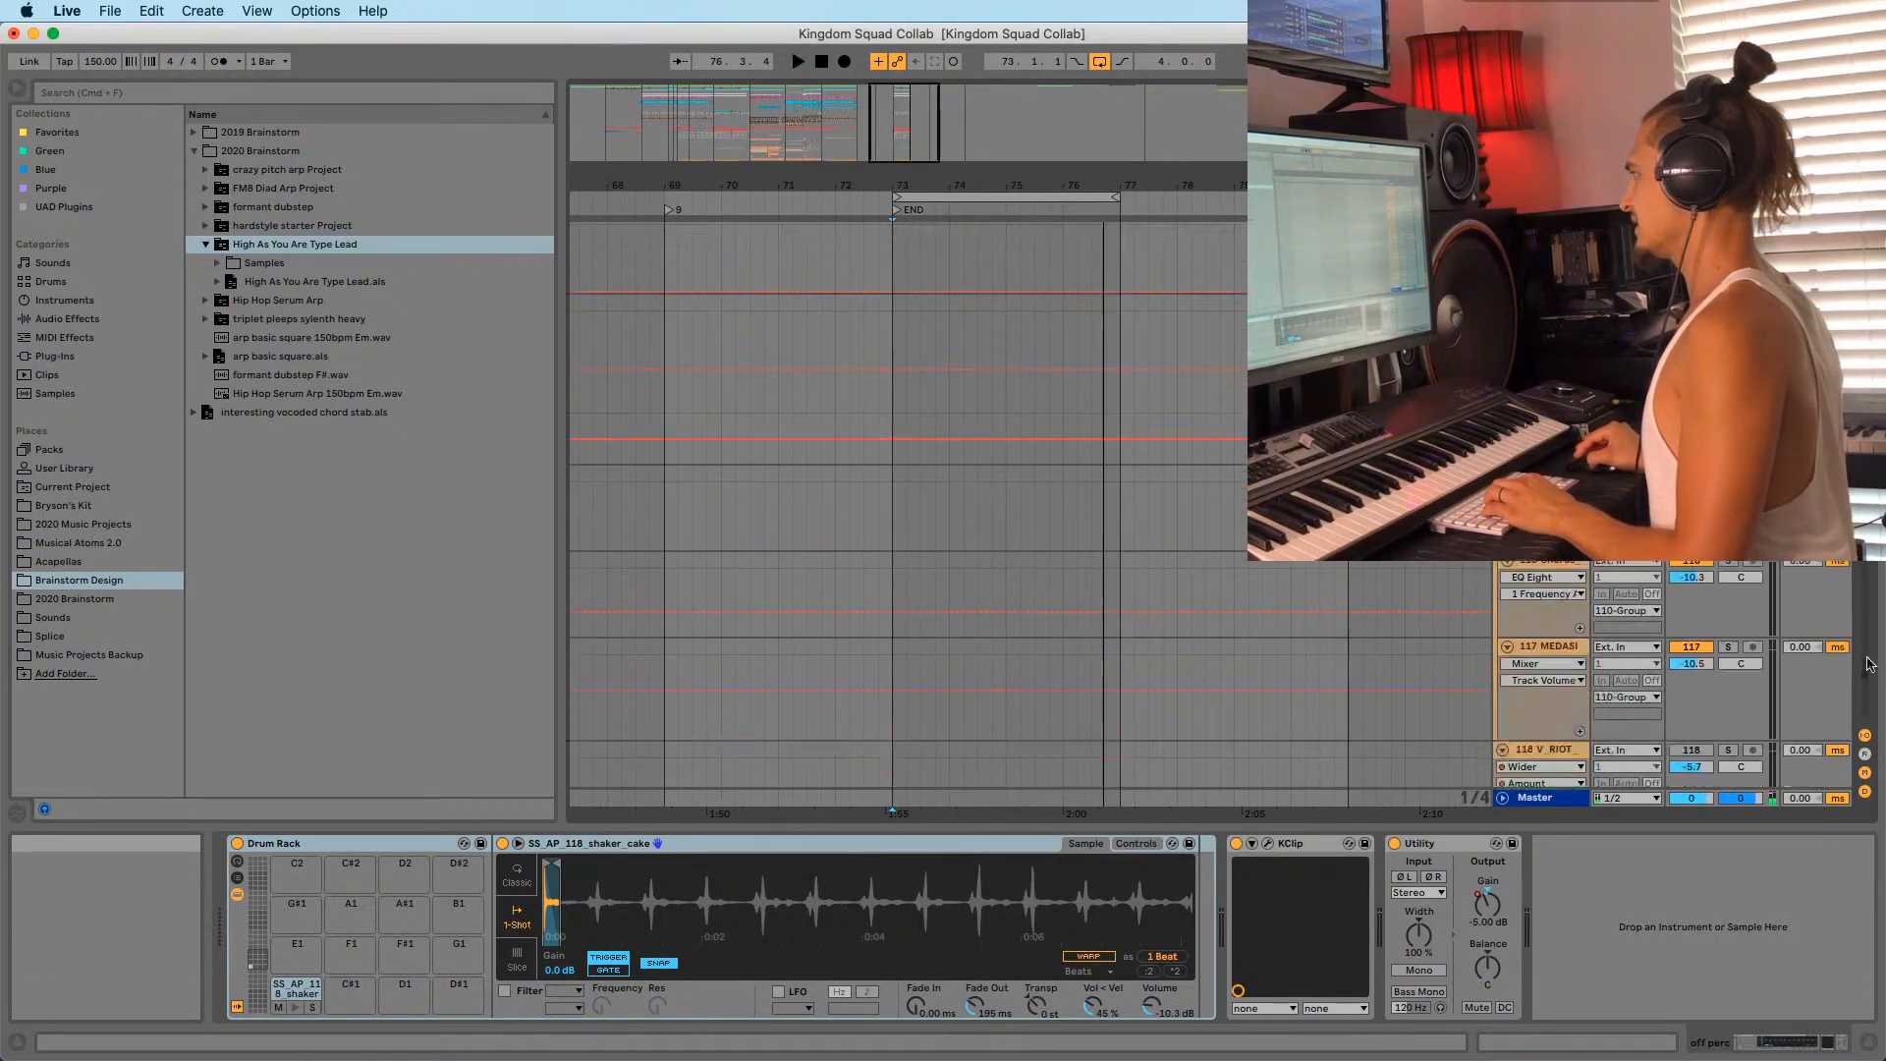
scroll(973, 457, "down", 5)
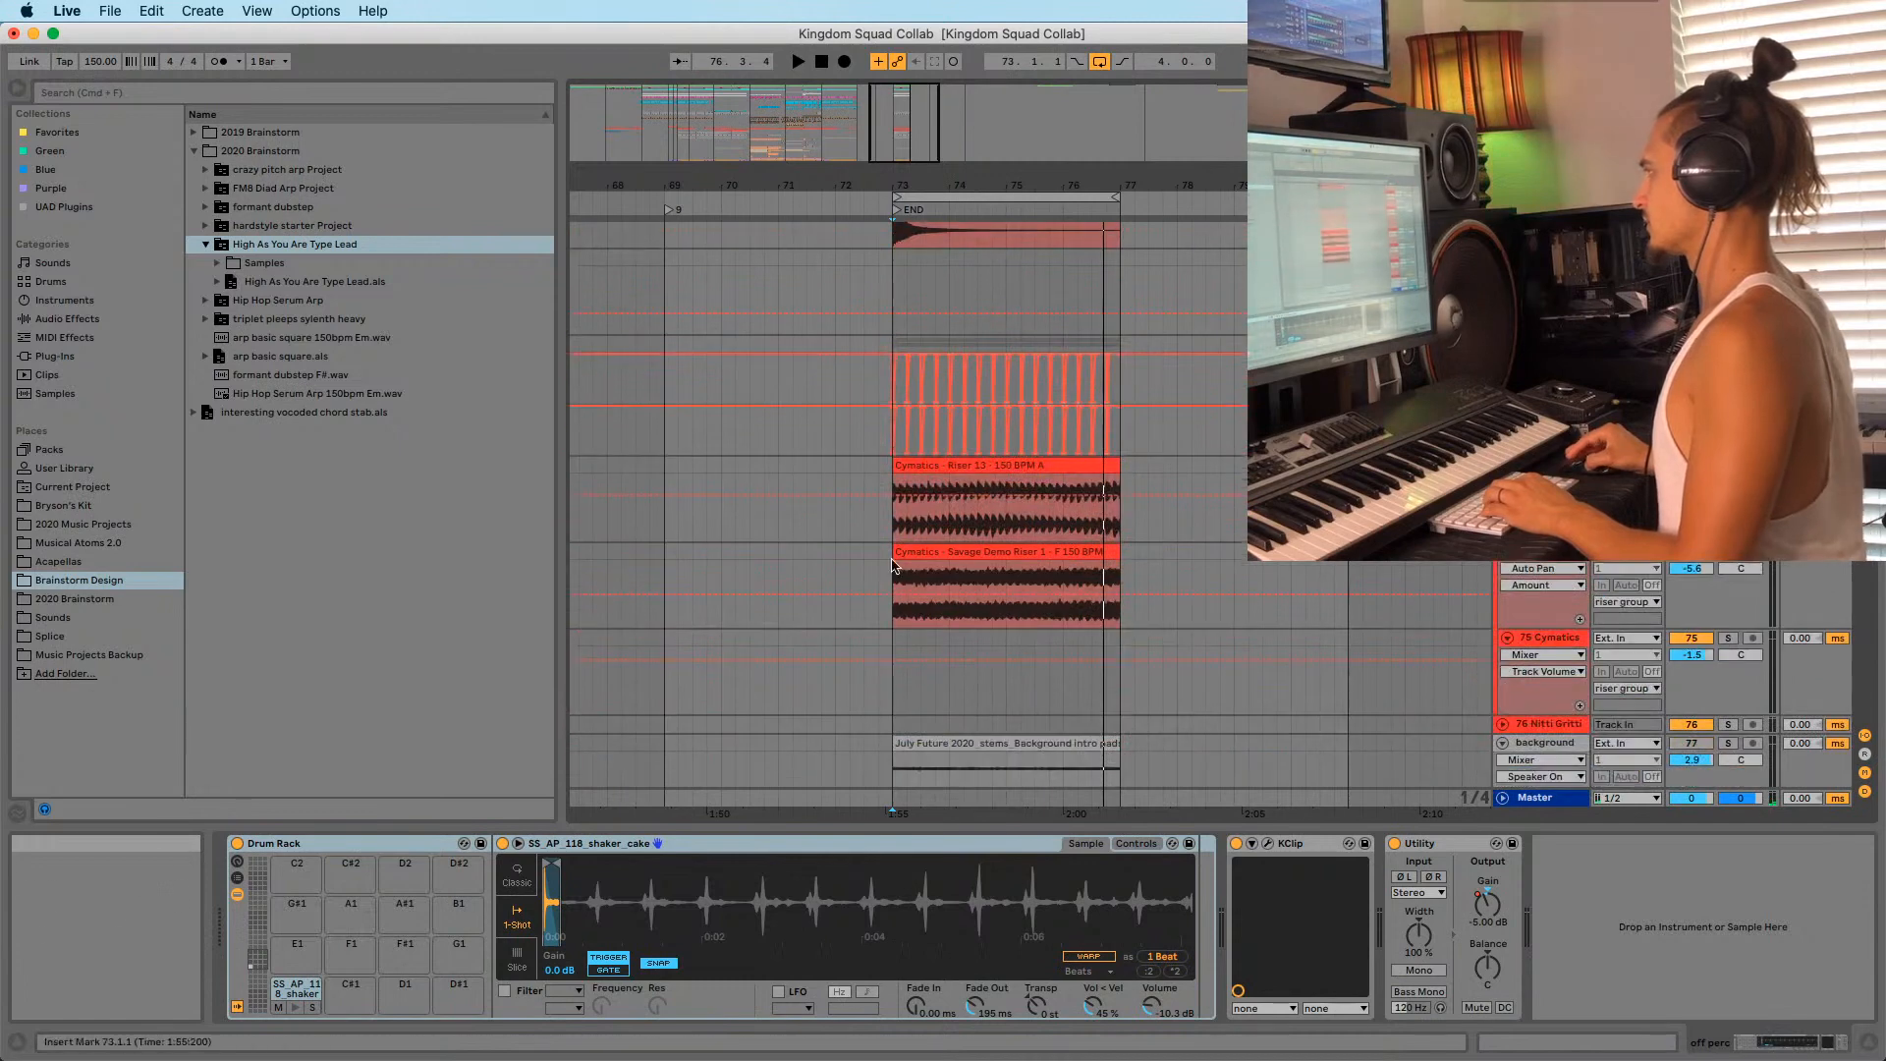
left_click(940, 464)
left_click(989, 552, "shift")
key("Delete")
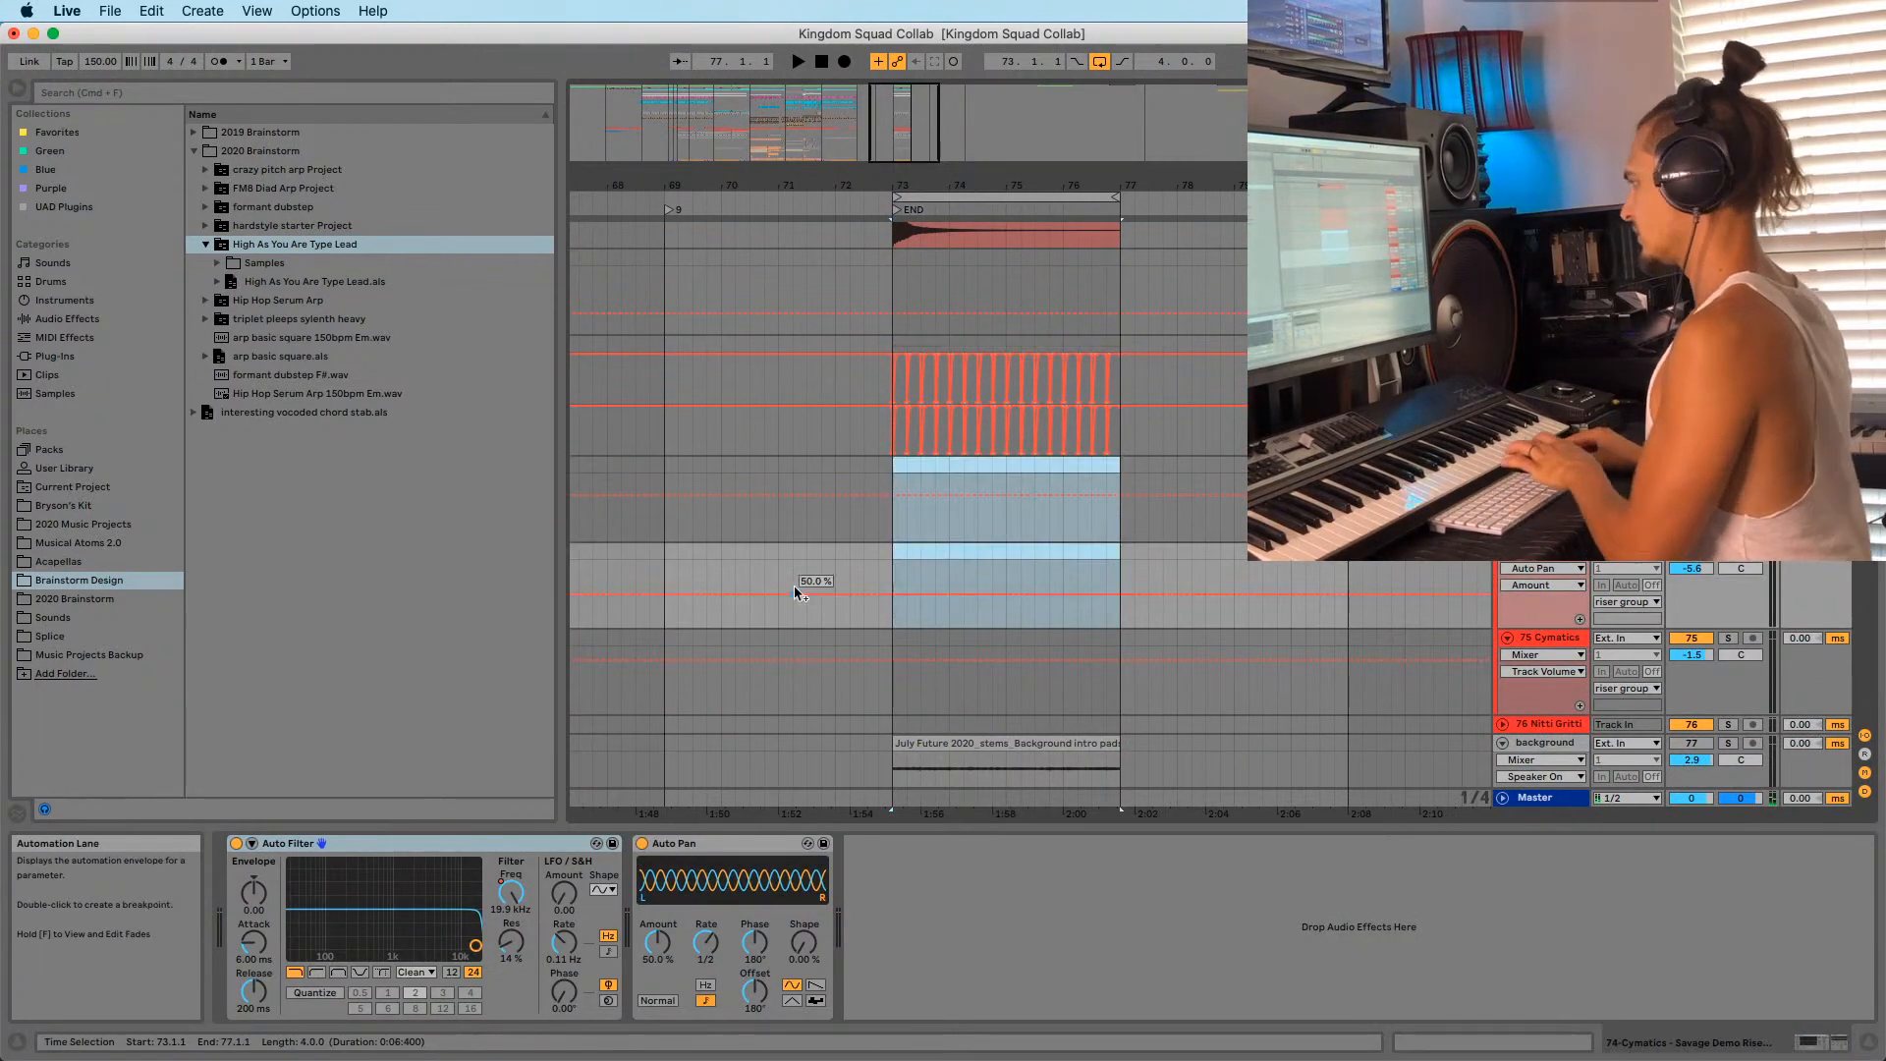
left_click(886, 528)
key("space")
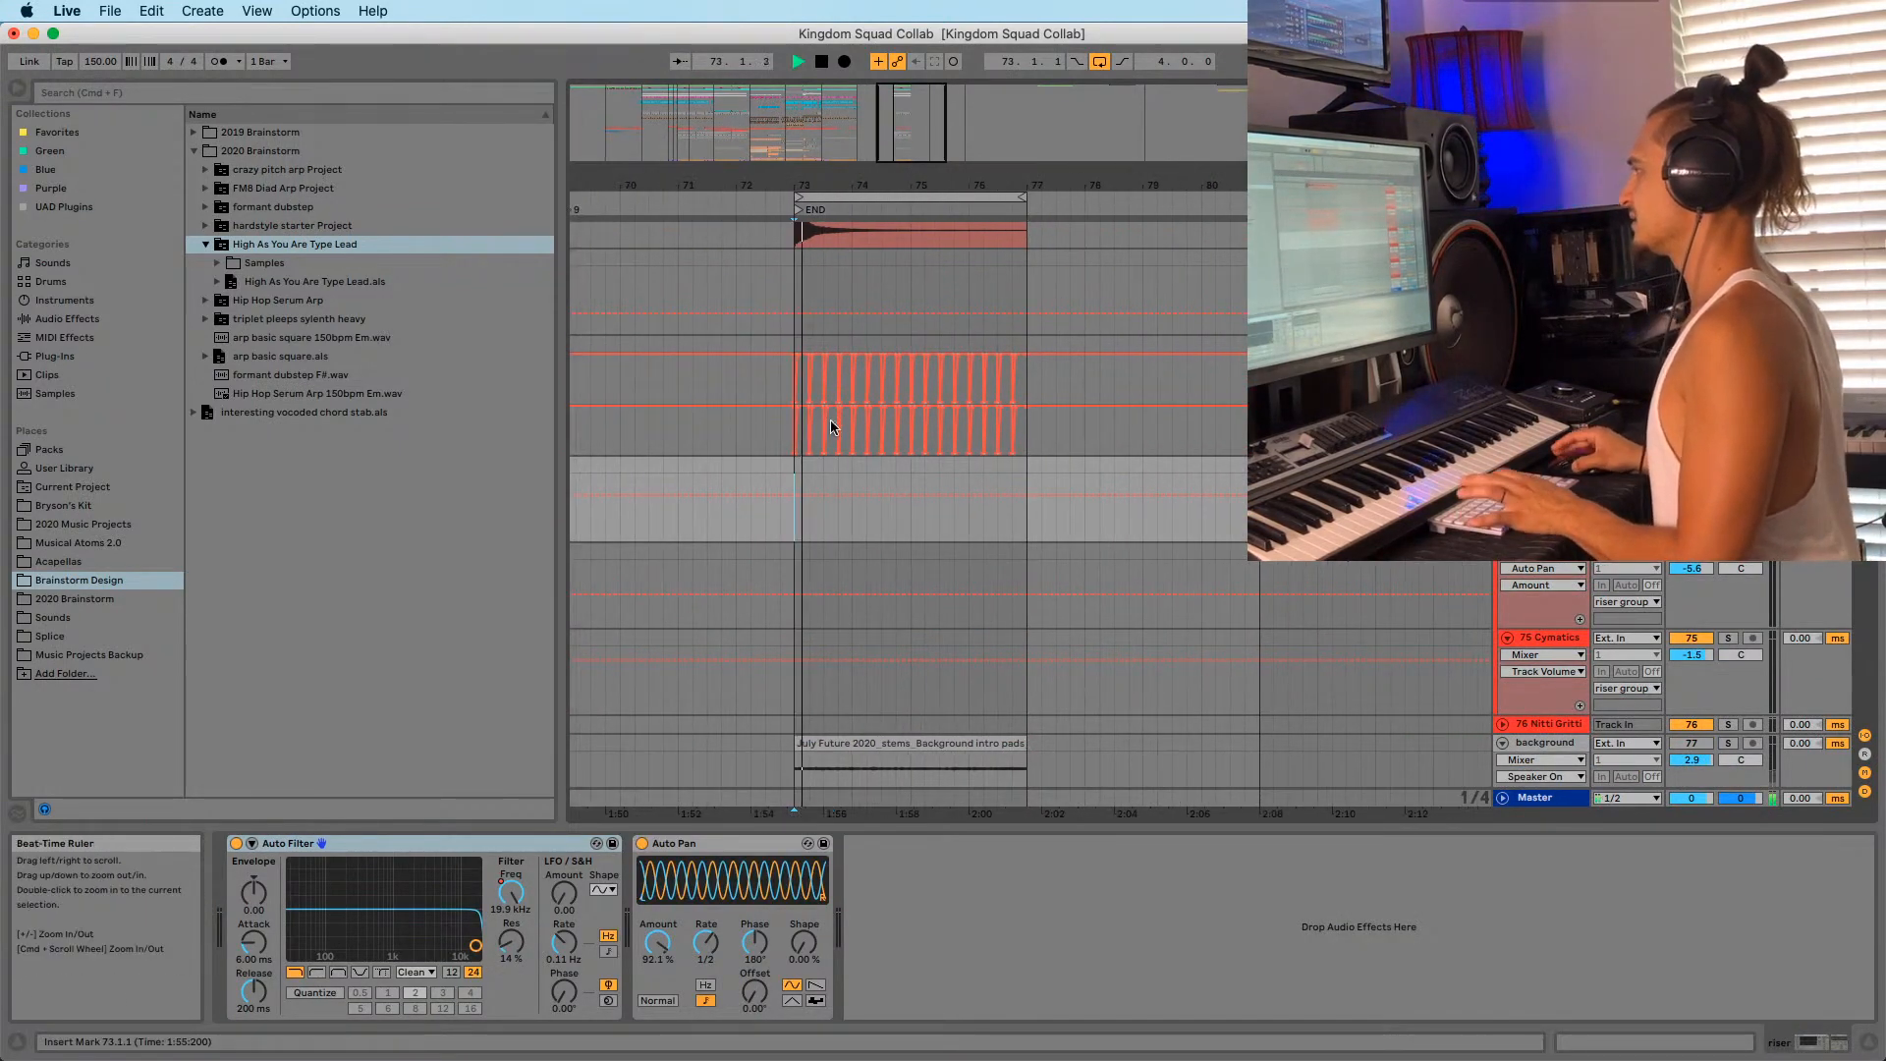
Listen through the END section from bar 73 while scrolling across the tracks.
scroll(831, 418, "up", 5)
scroll(889, 424, "down", 4)
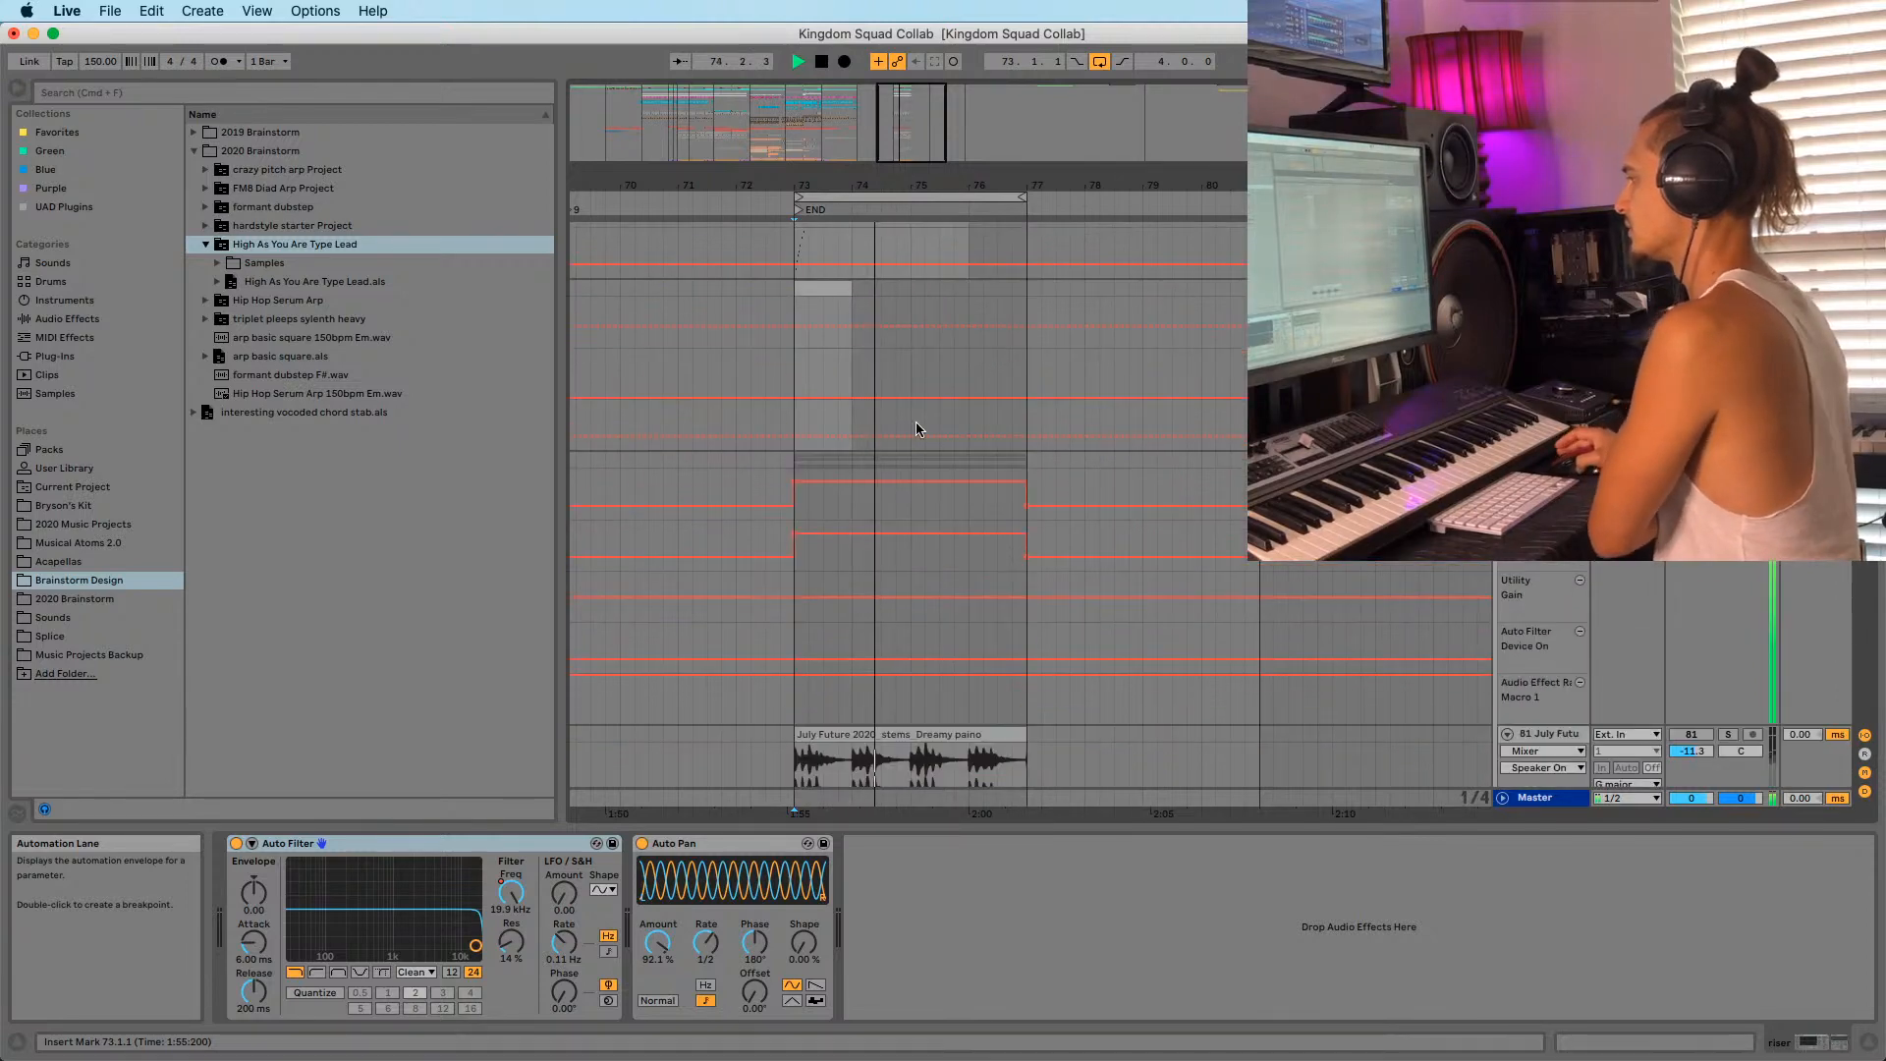
mouse_move(1866, 545)
left_mouse_down()
mouse_move(1878, 722)
mouse_move(1872, 545)
left_mouse_up()
key("space")
scroll(1225, 559, "up", 10)
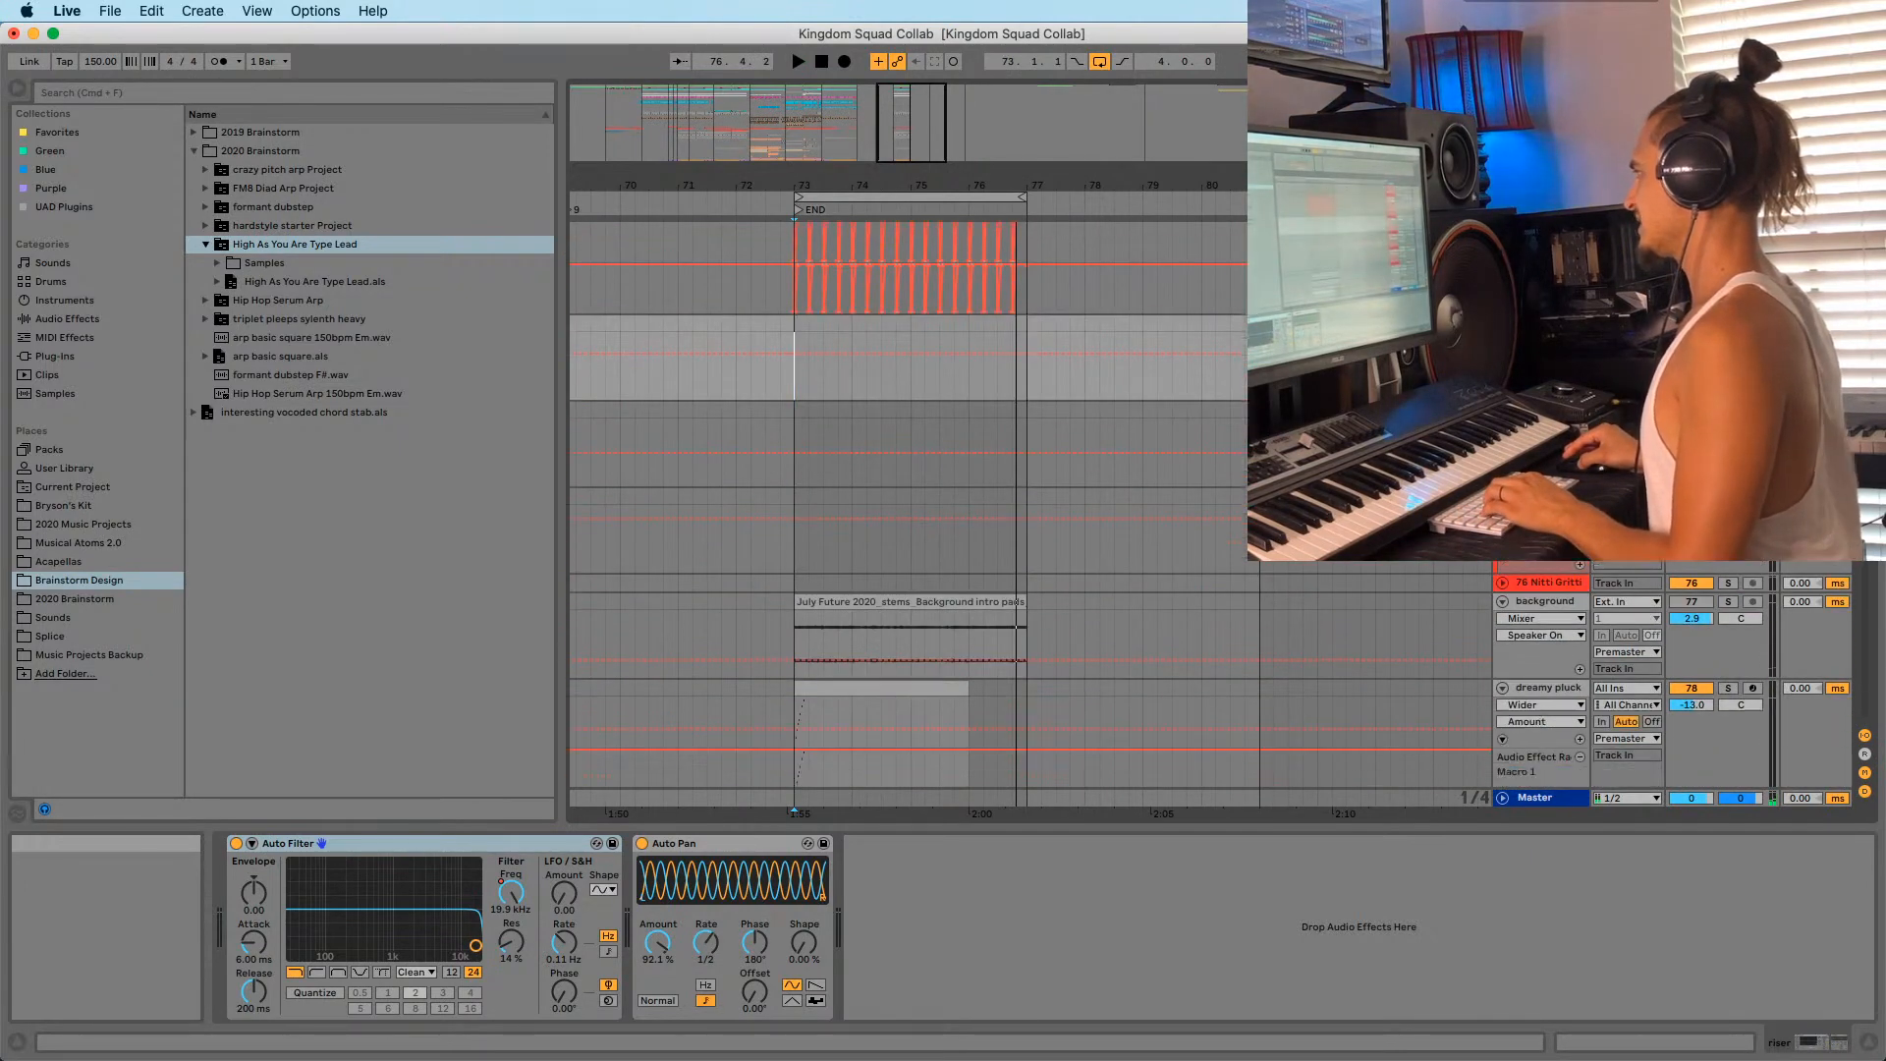
scroll(921, 521, "up", 15)
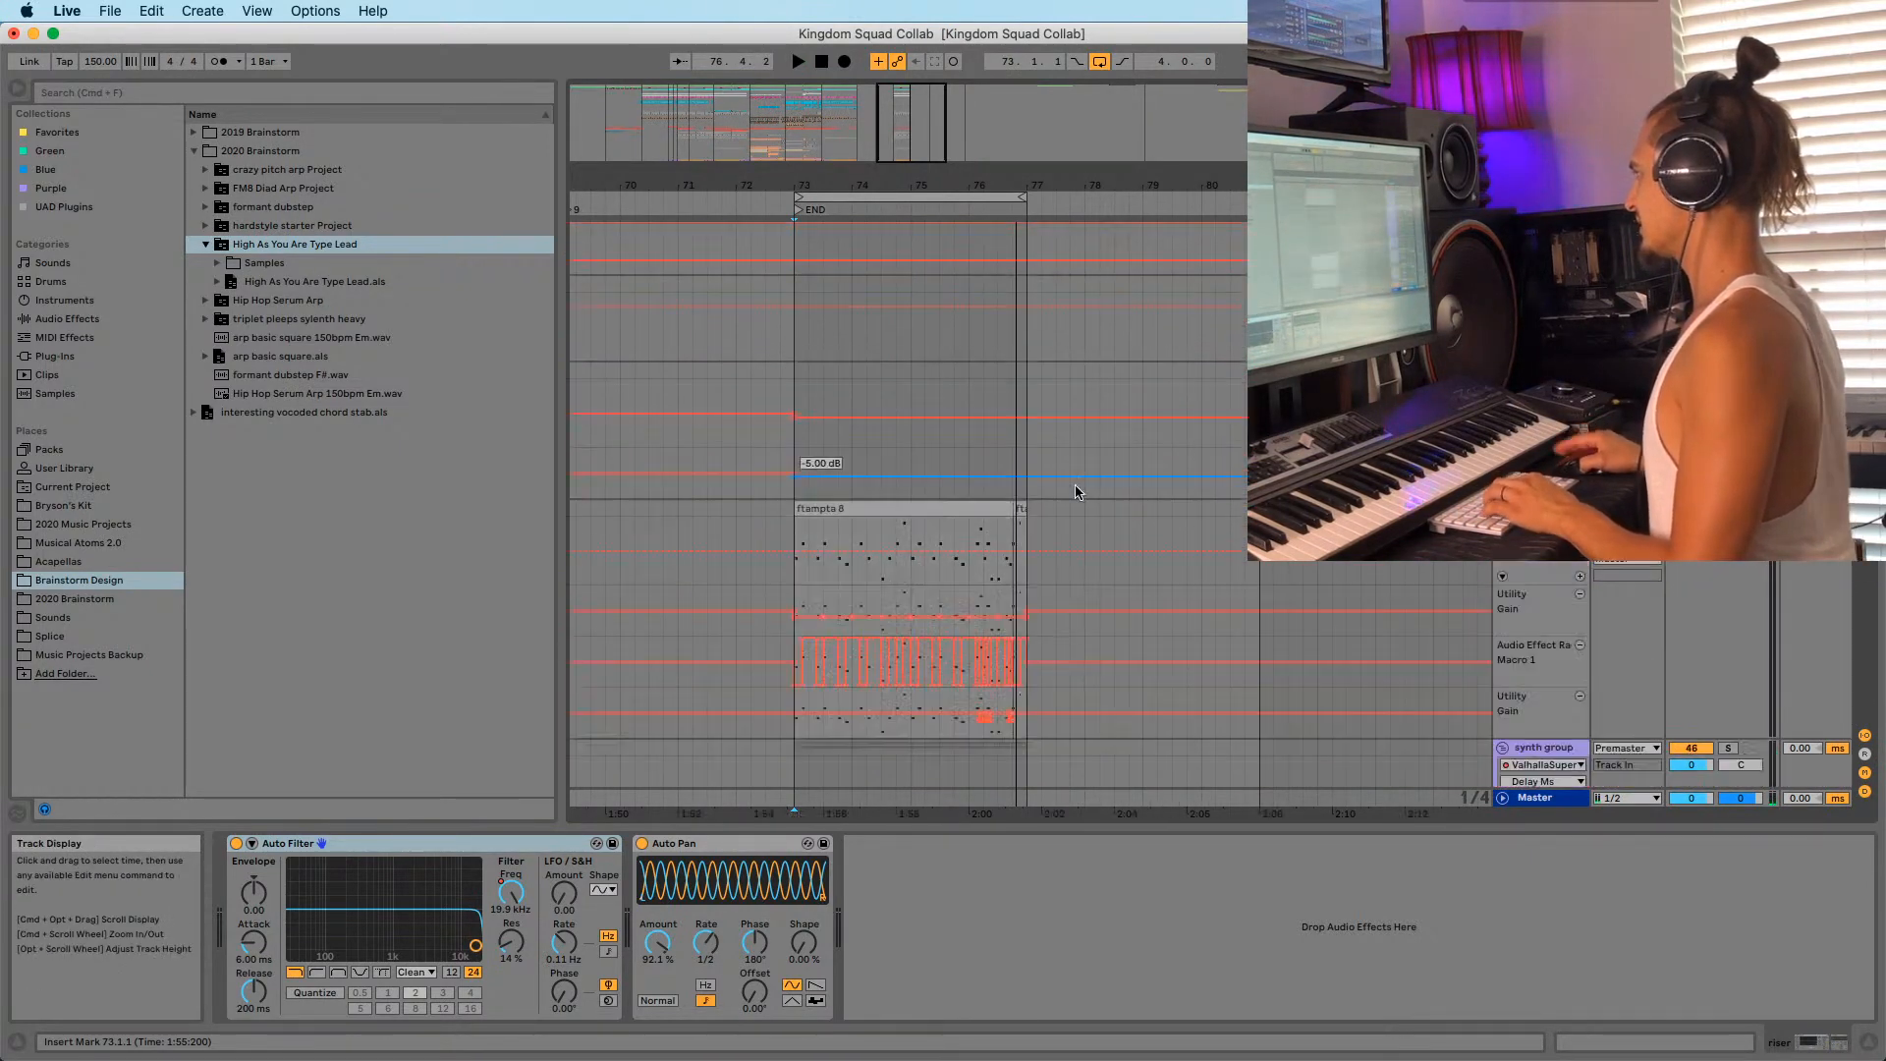
scroll(955, 461, "up", 10)
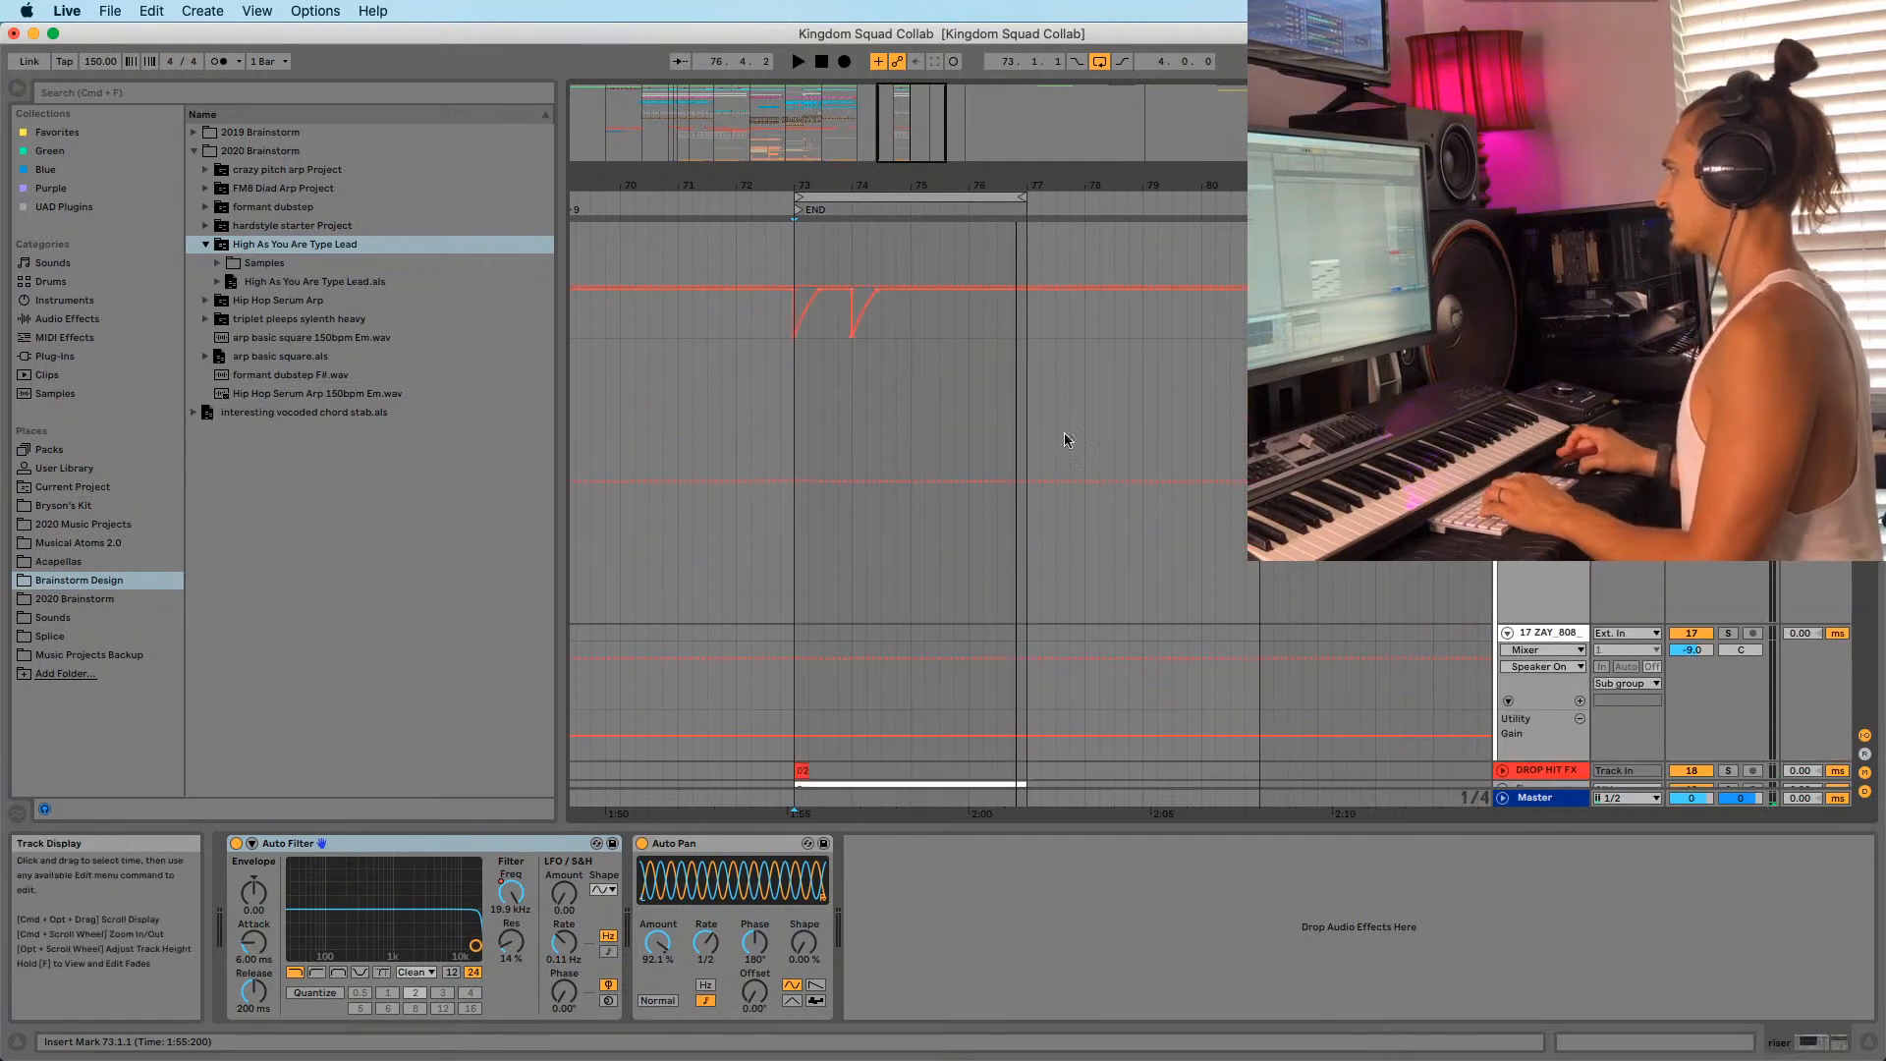
scroll(817, 452, "up", 10)
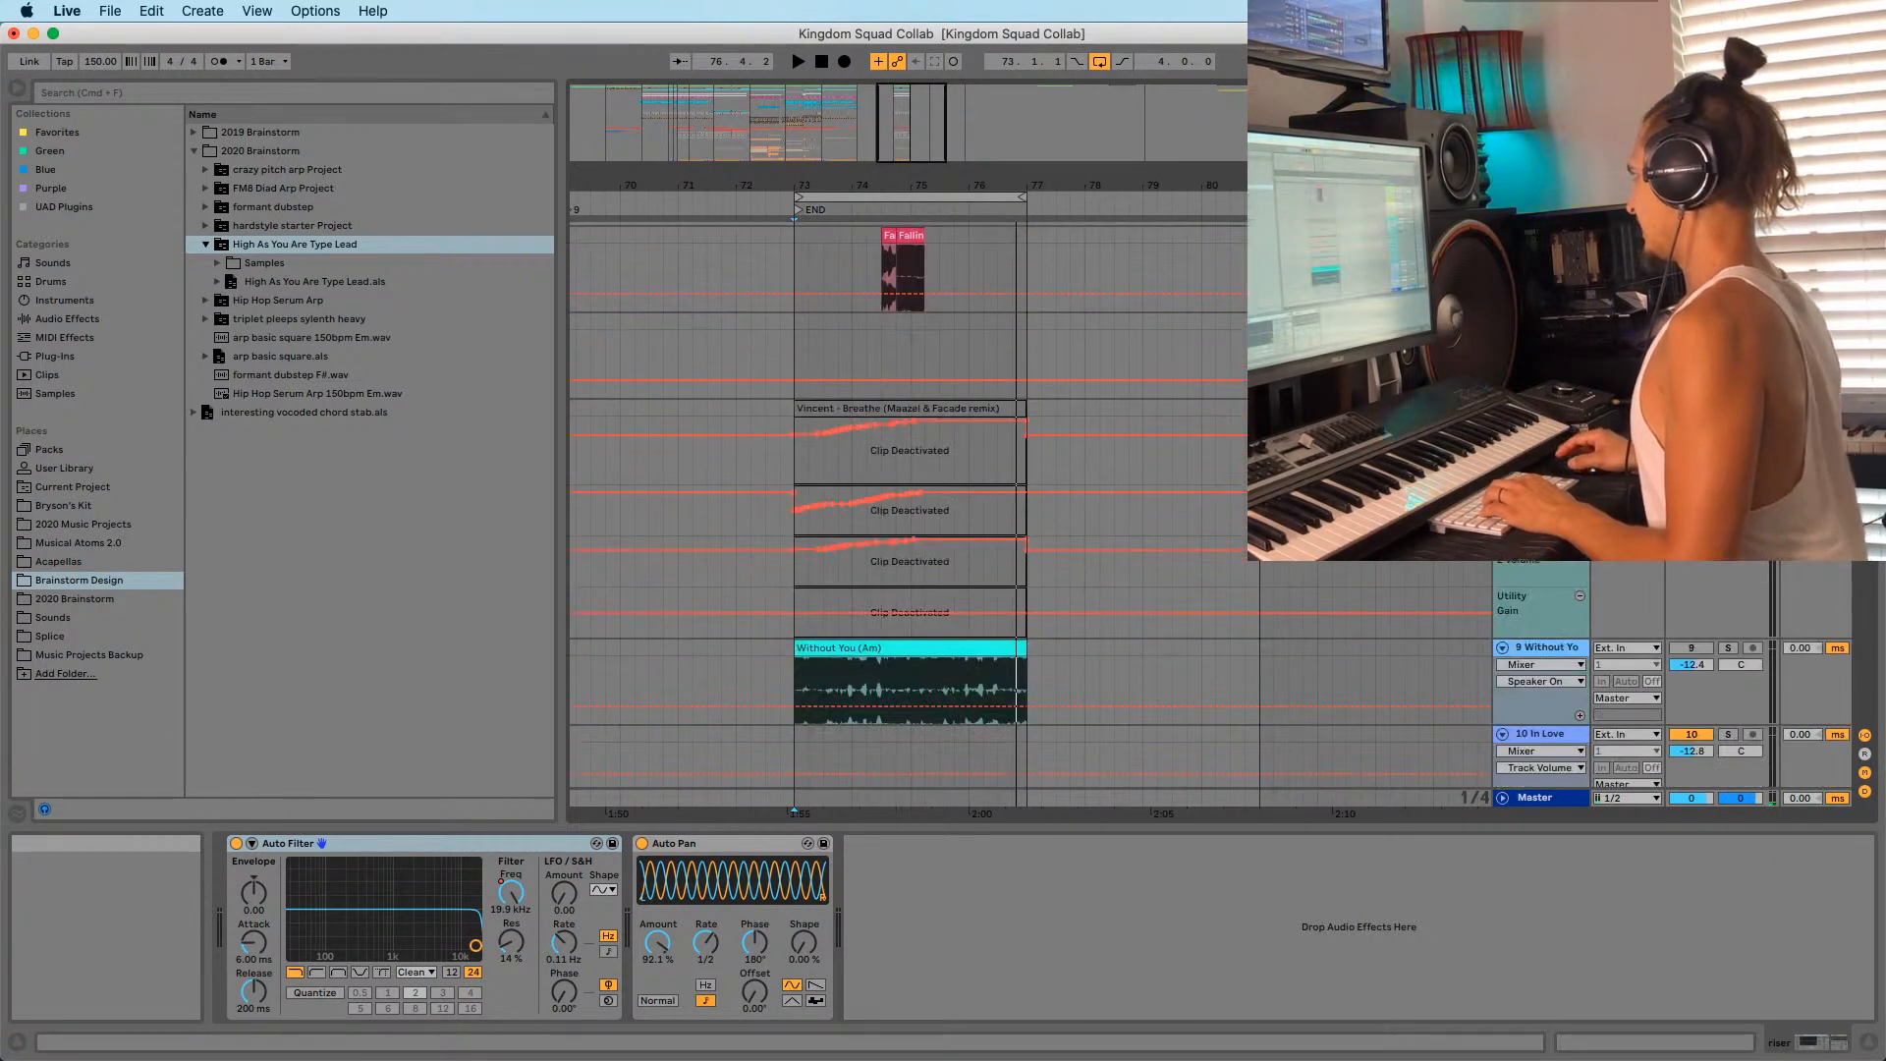
scroll(909, 491, "down", 8)
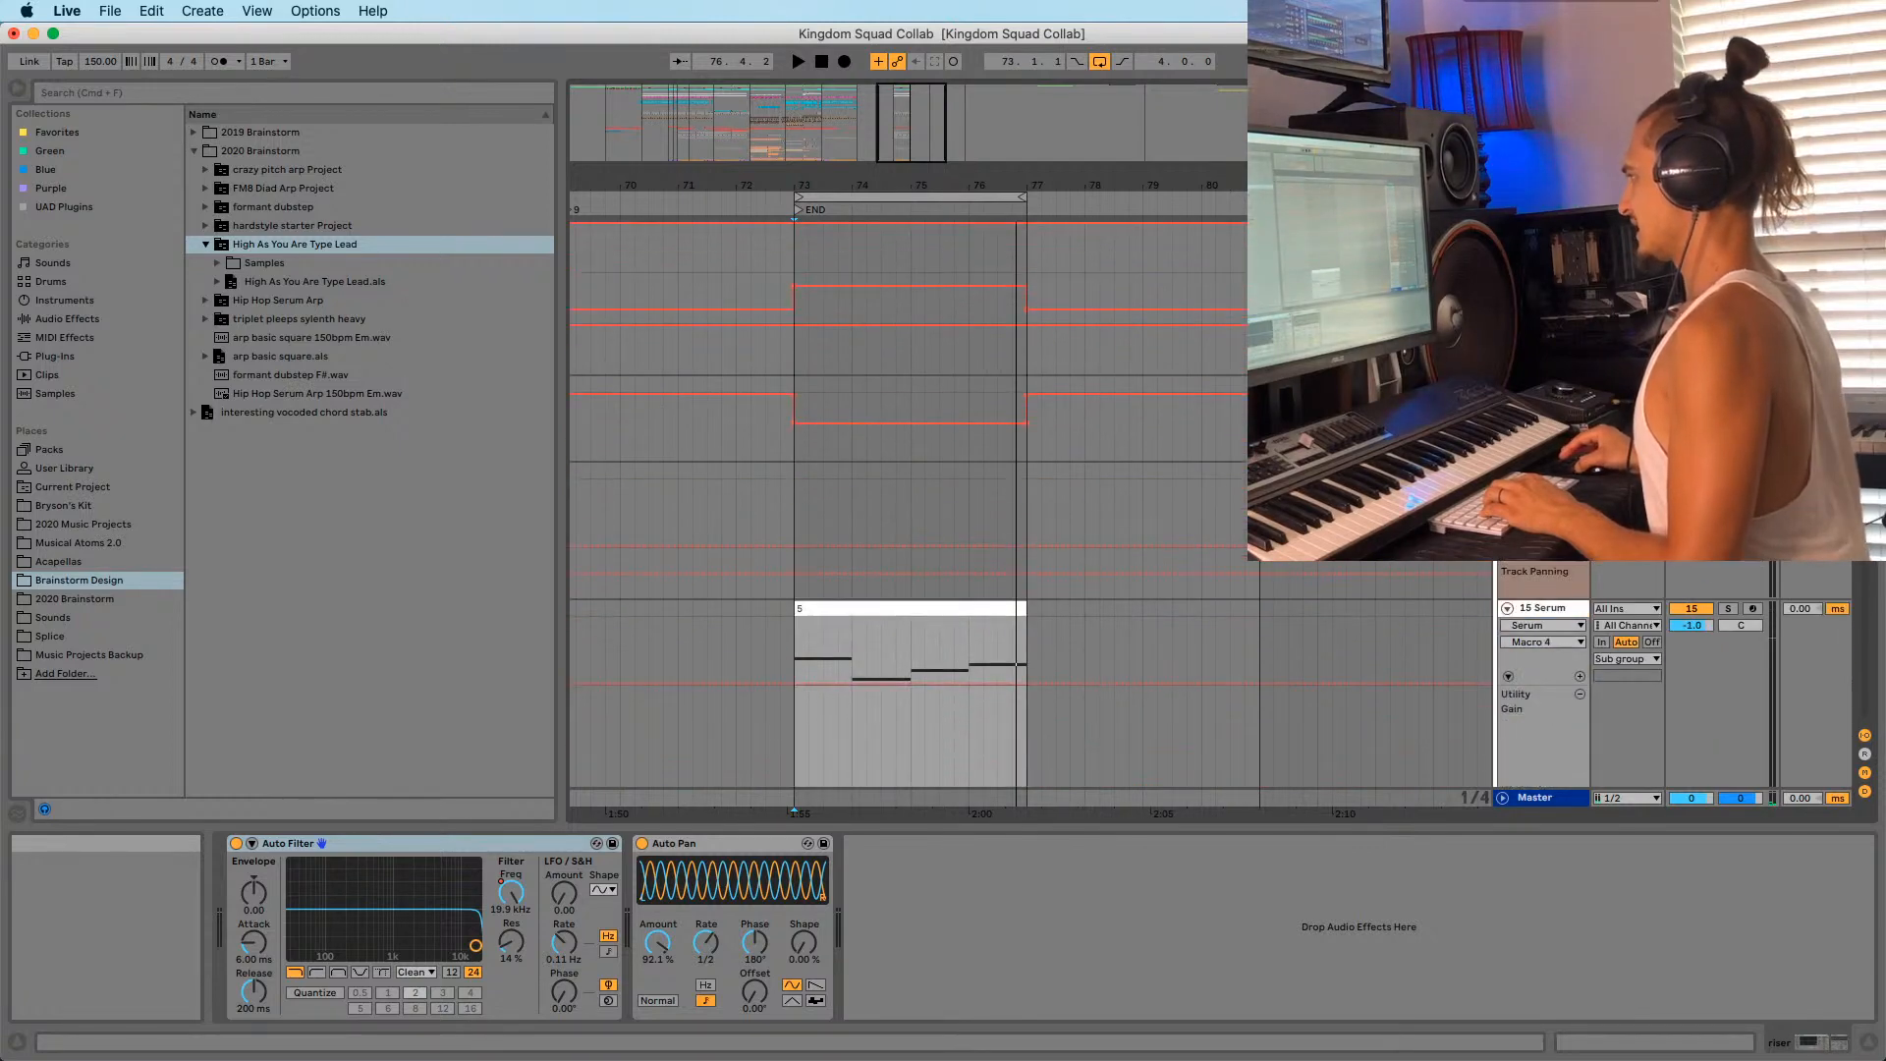
scroll(909, 491, "down", 8)
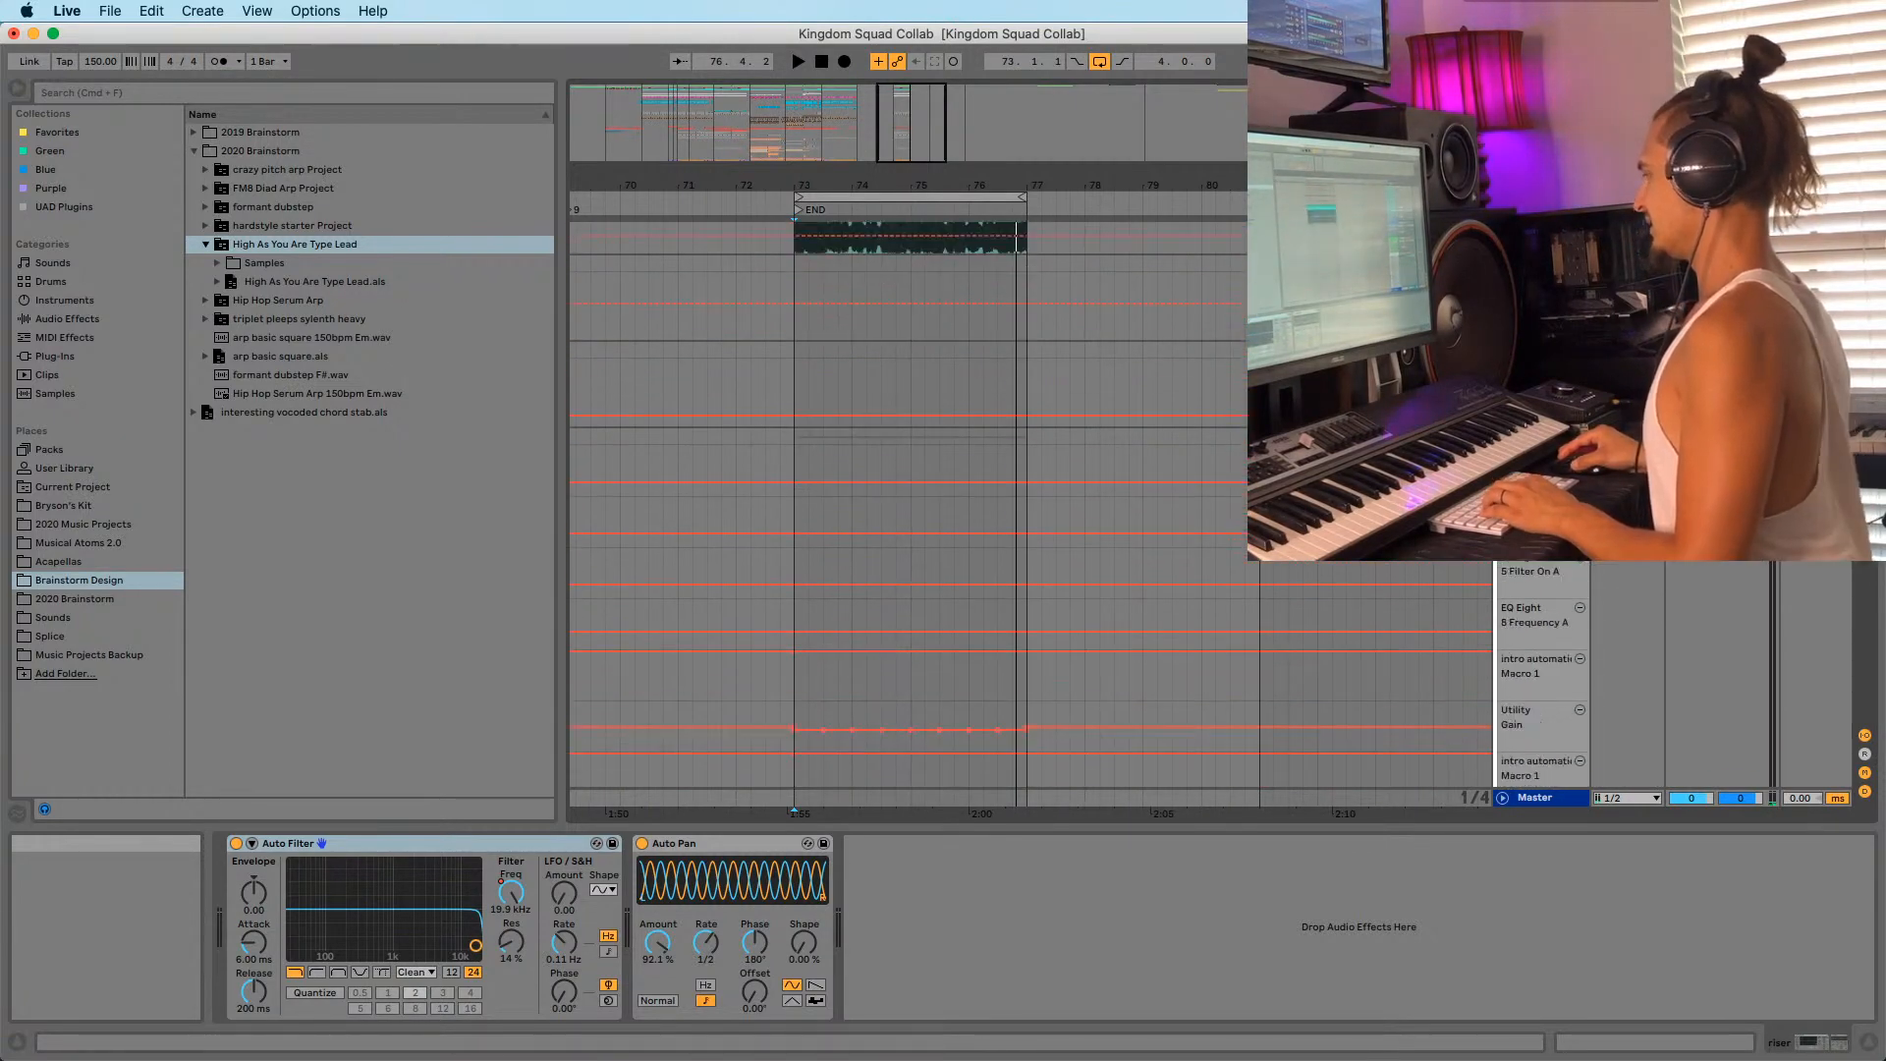
left_click(801, 508)
key("space")
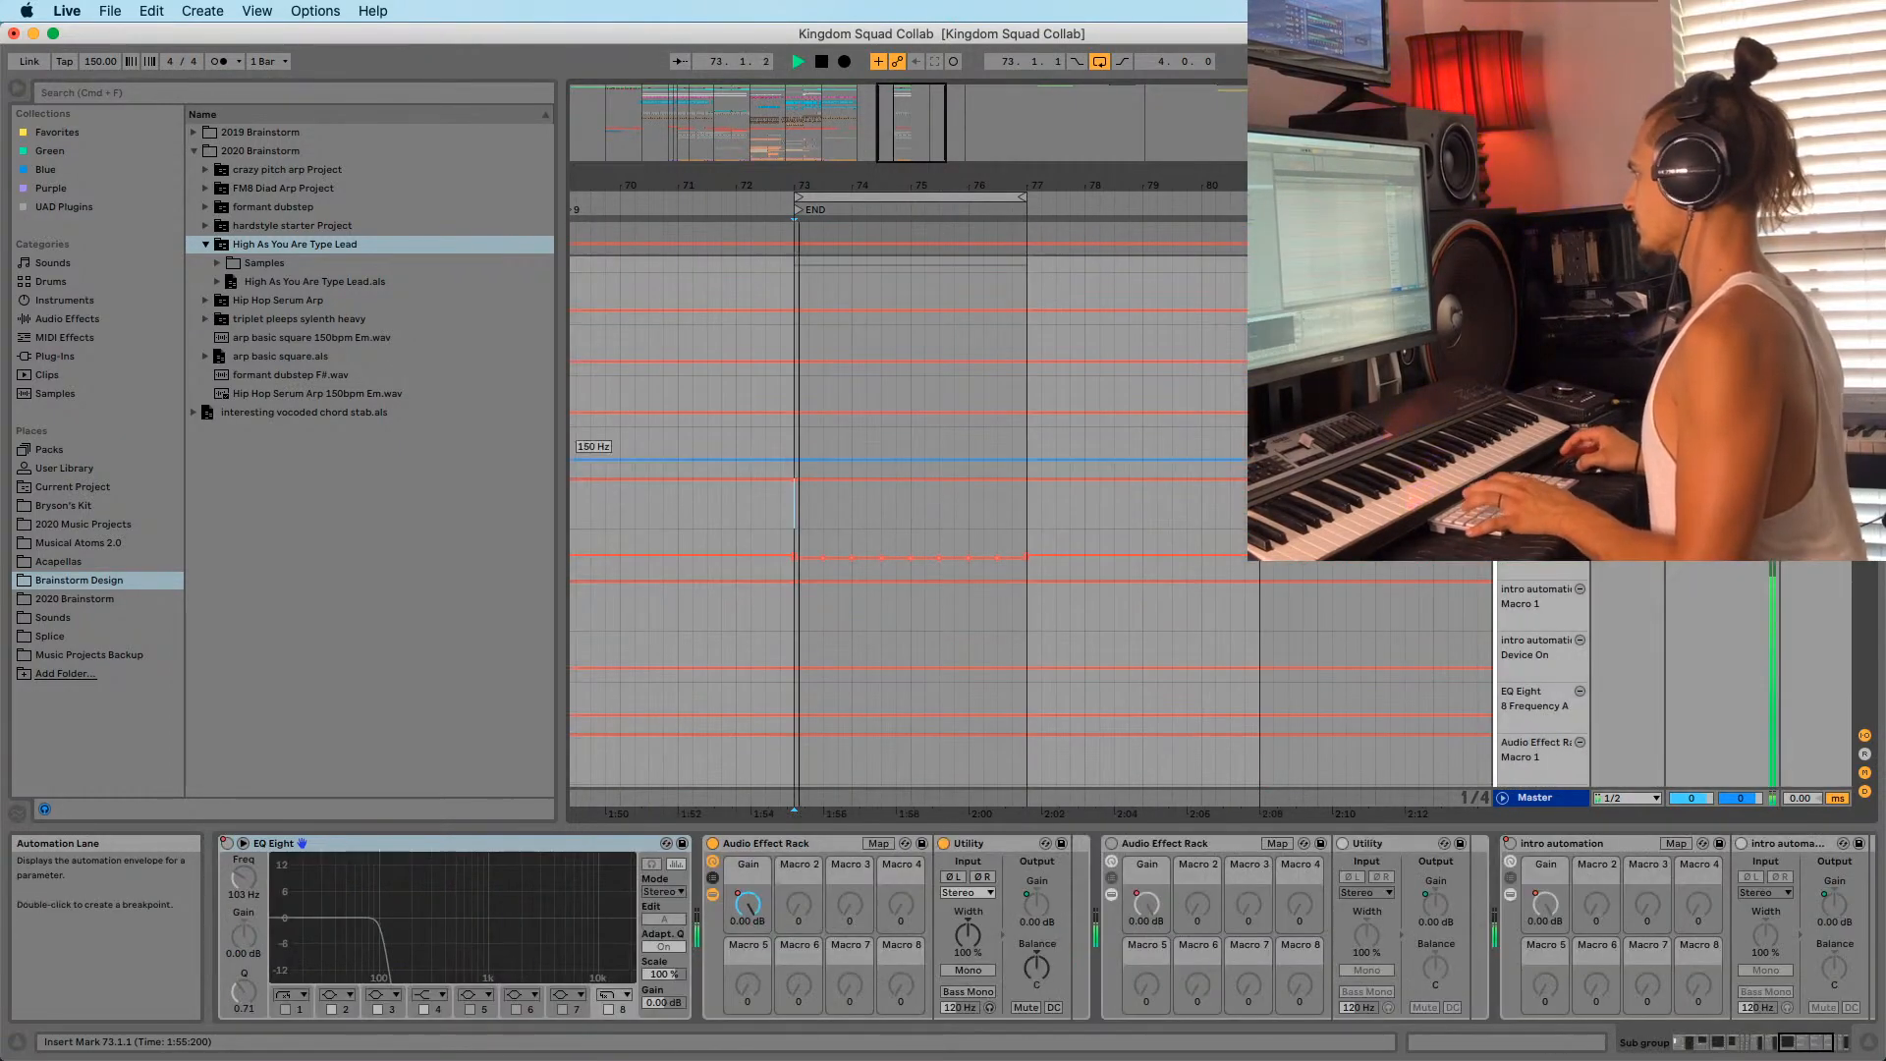
scroll(1125, 591, "down", 5)
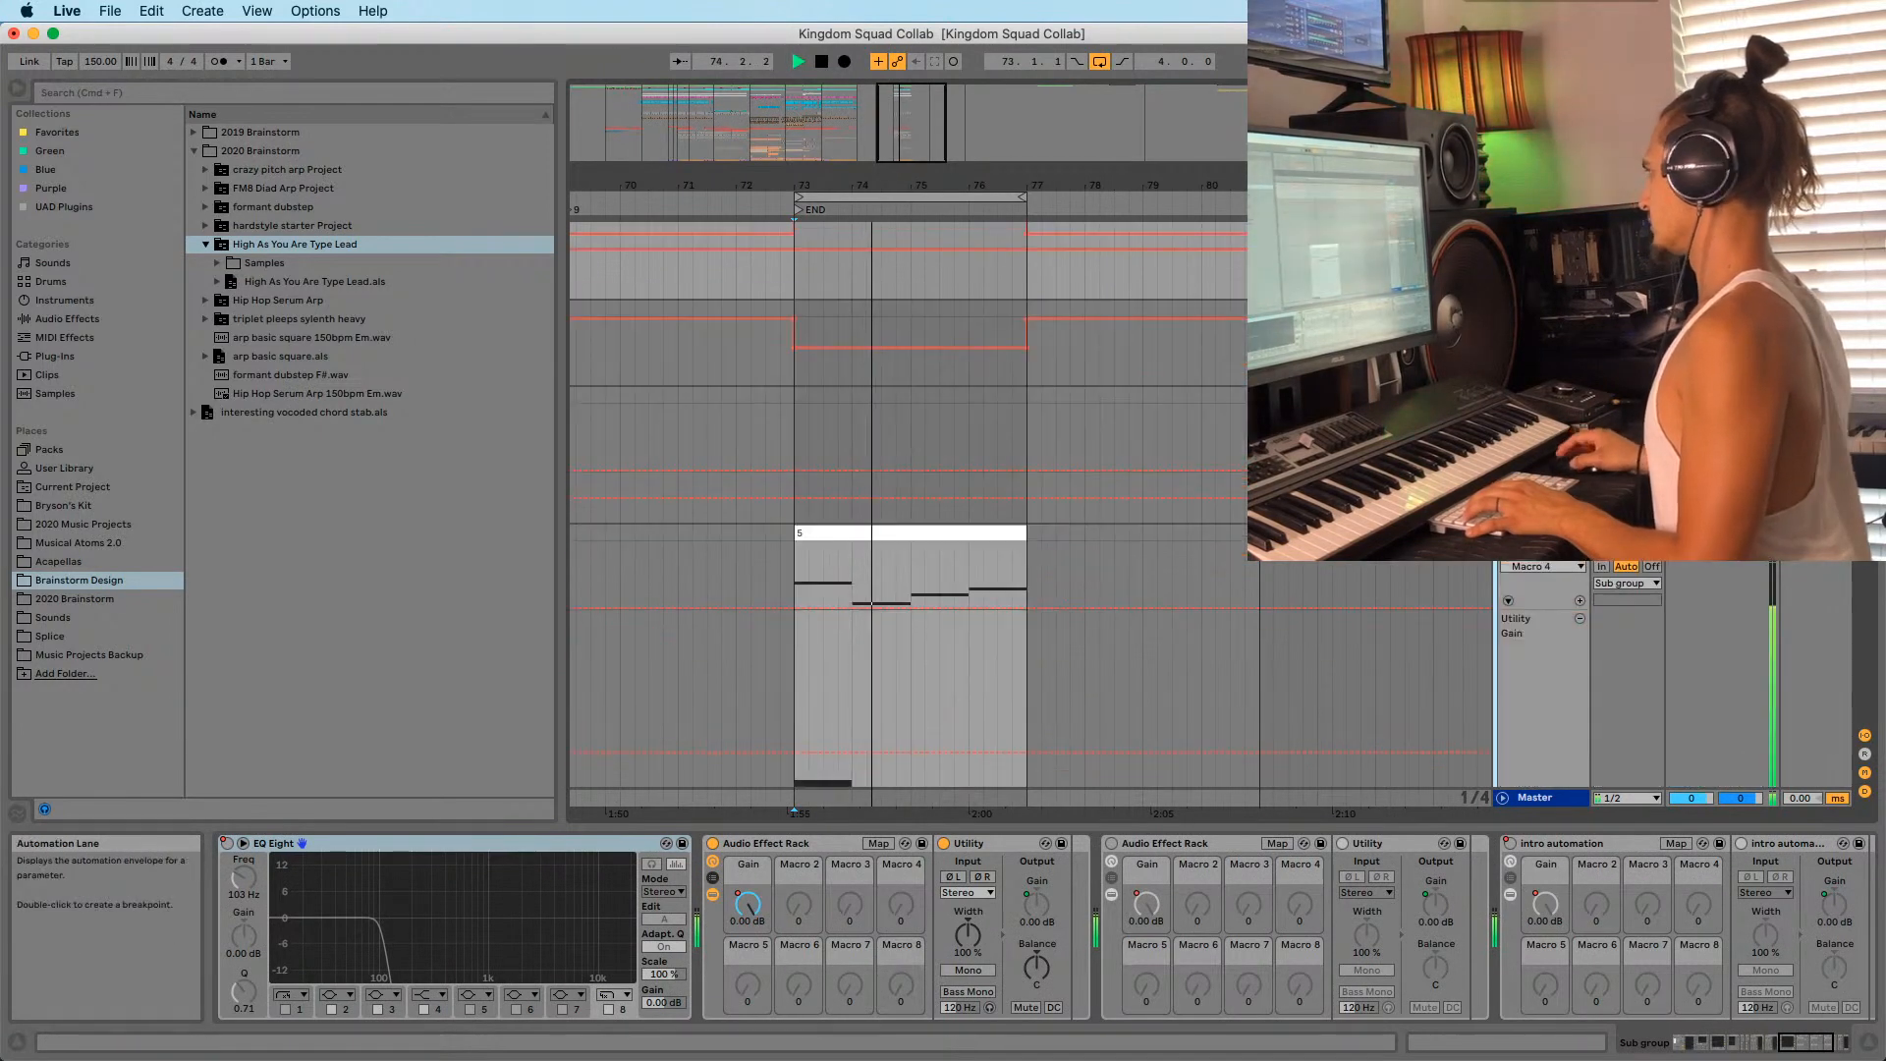
scroll(982, 511, "down", 10)
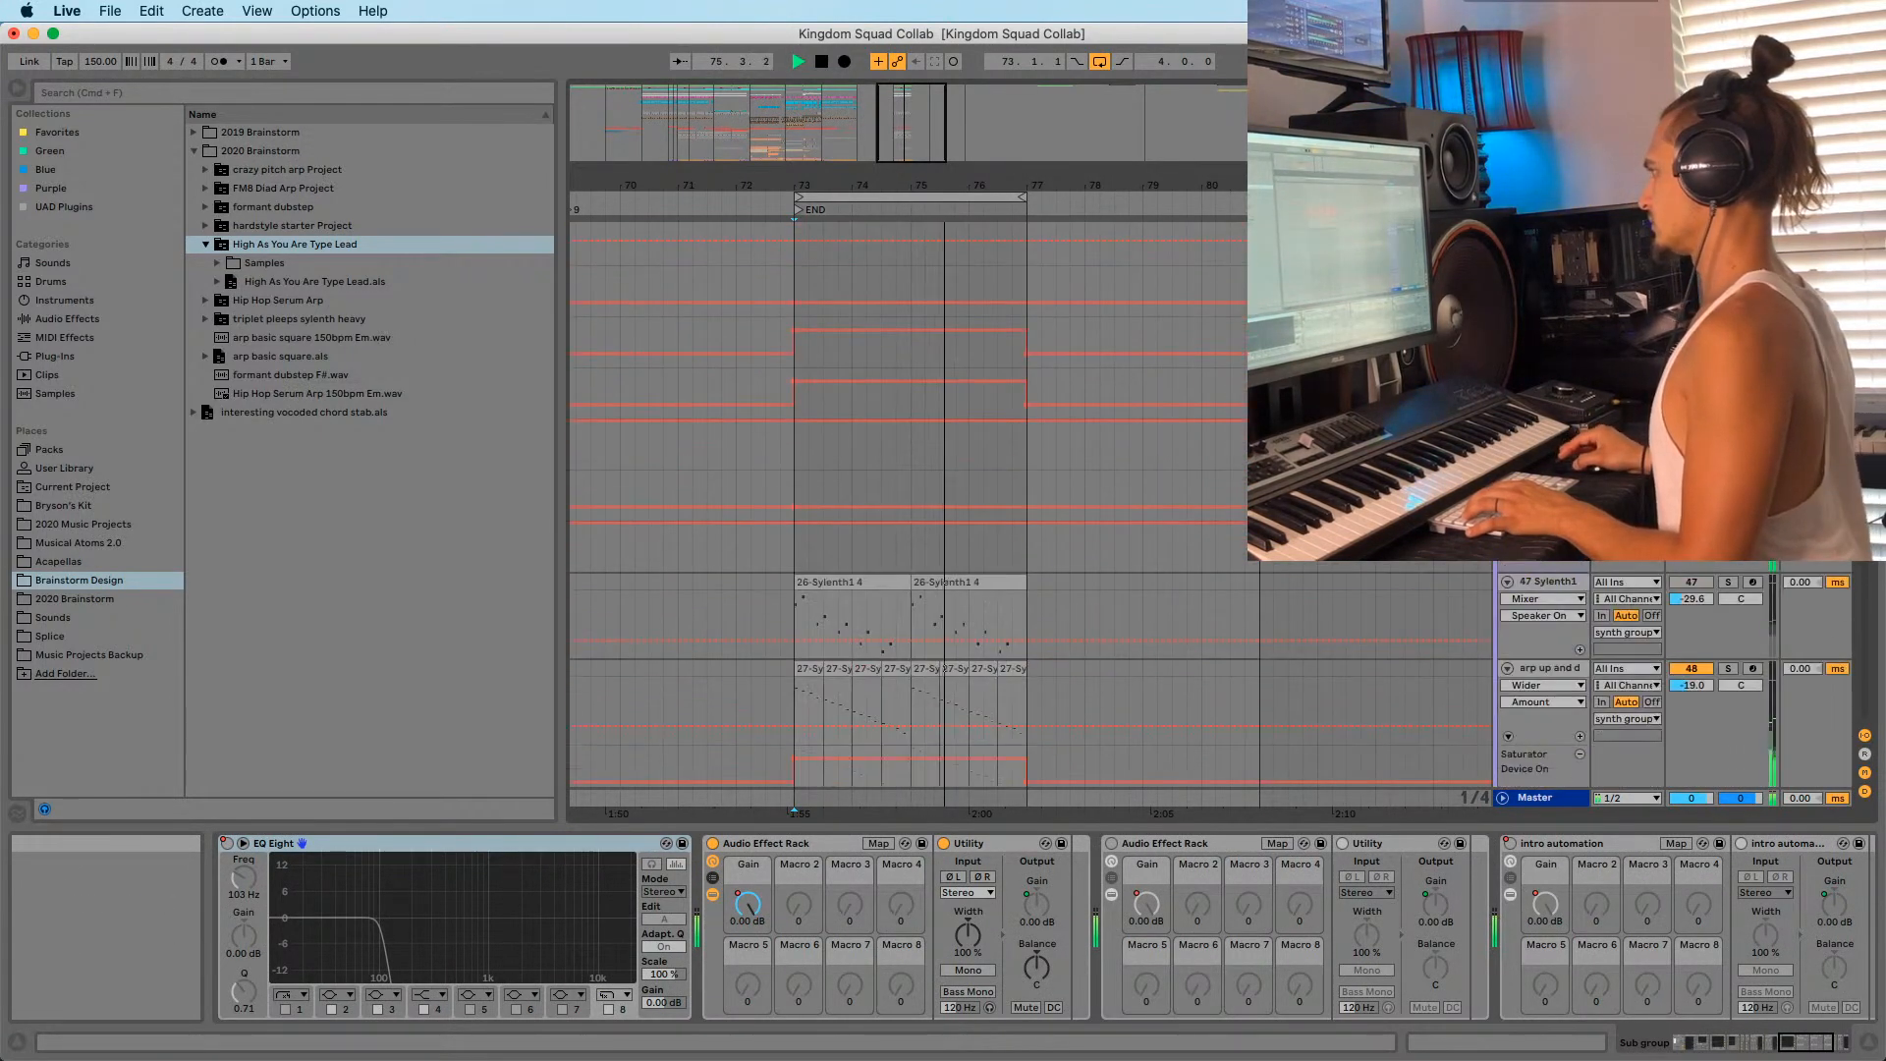
scroll(982, 511, "up", 1)
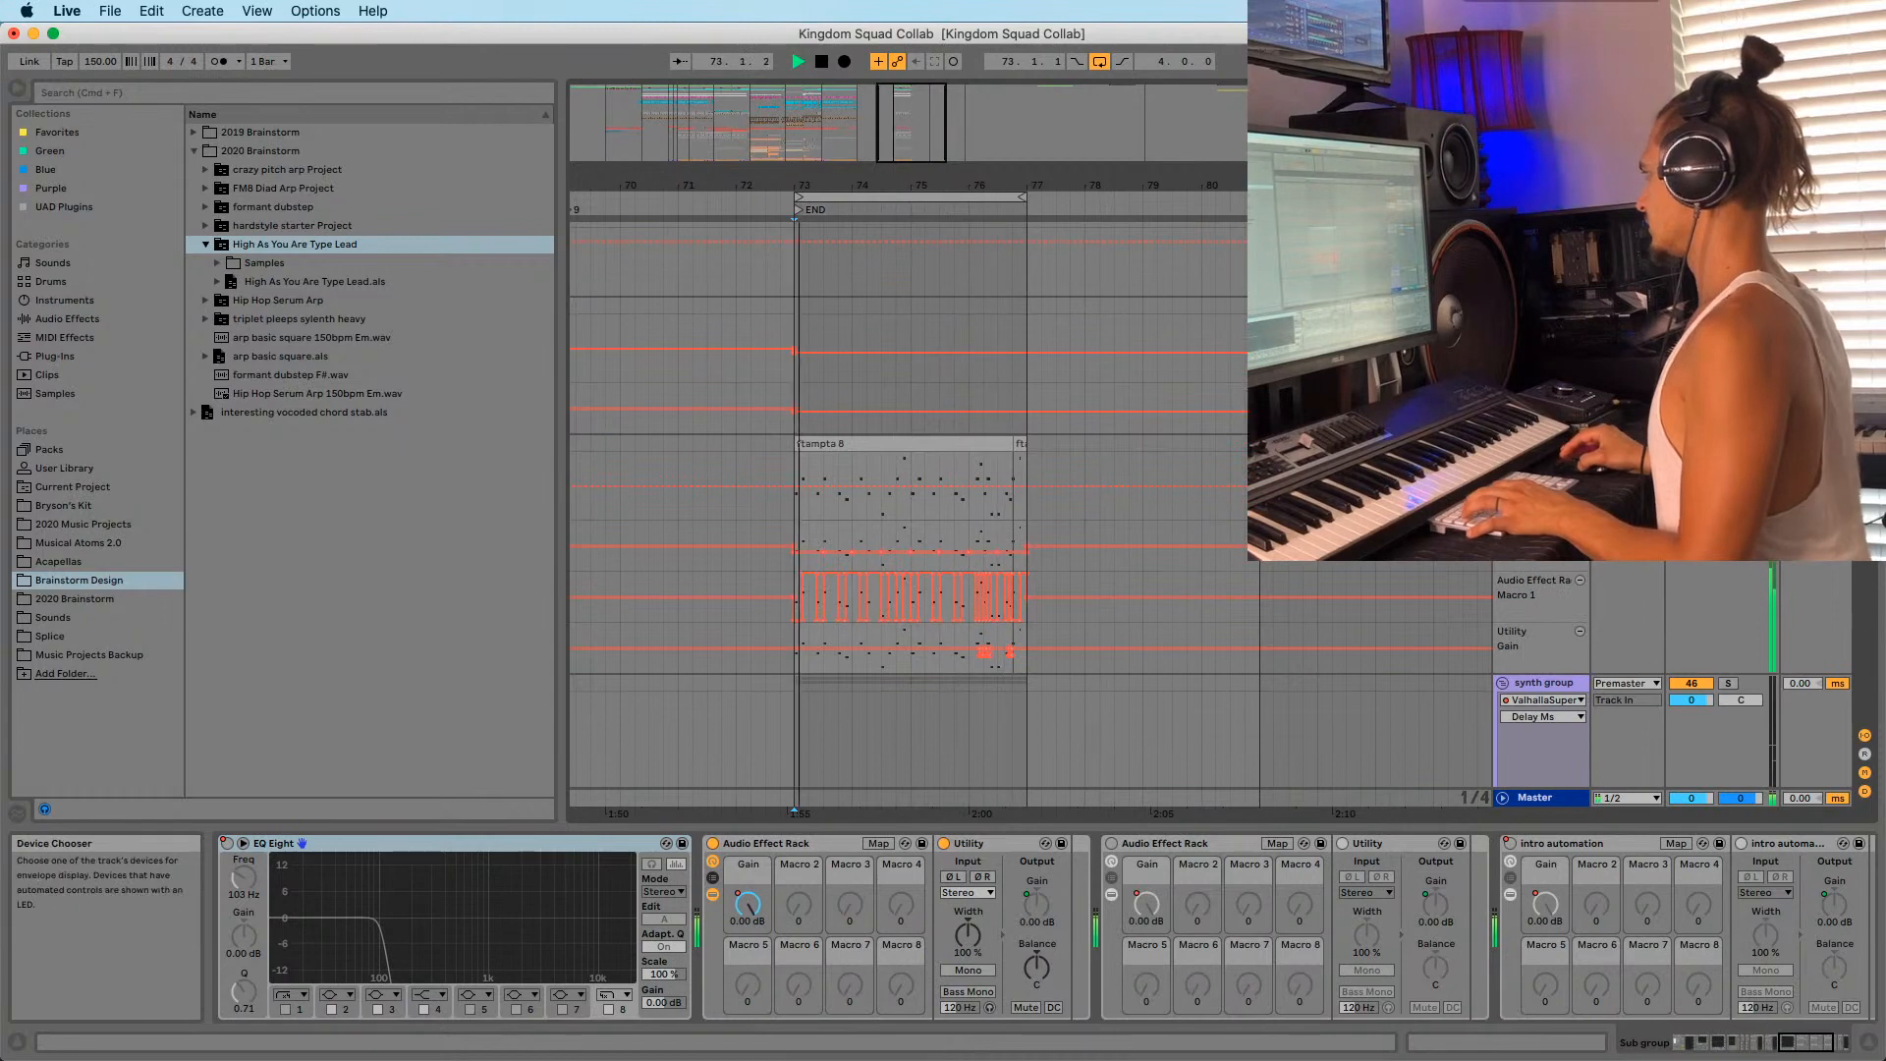
Show the ftampta rack's Gain macro automation in a new lane and select bars 72.4–78.2.
left_click(1543, 443)
left_click(1844, 1042)
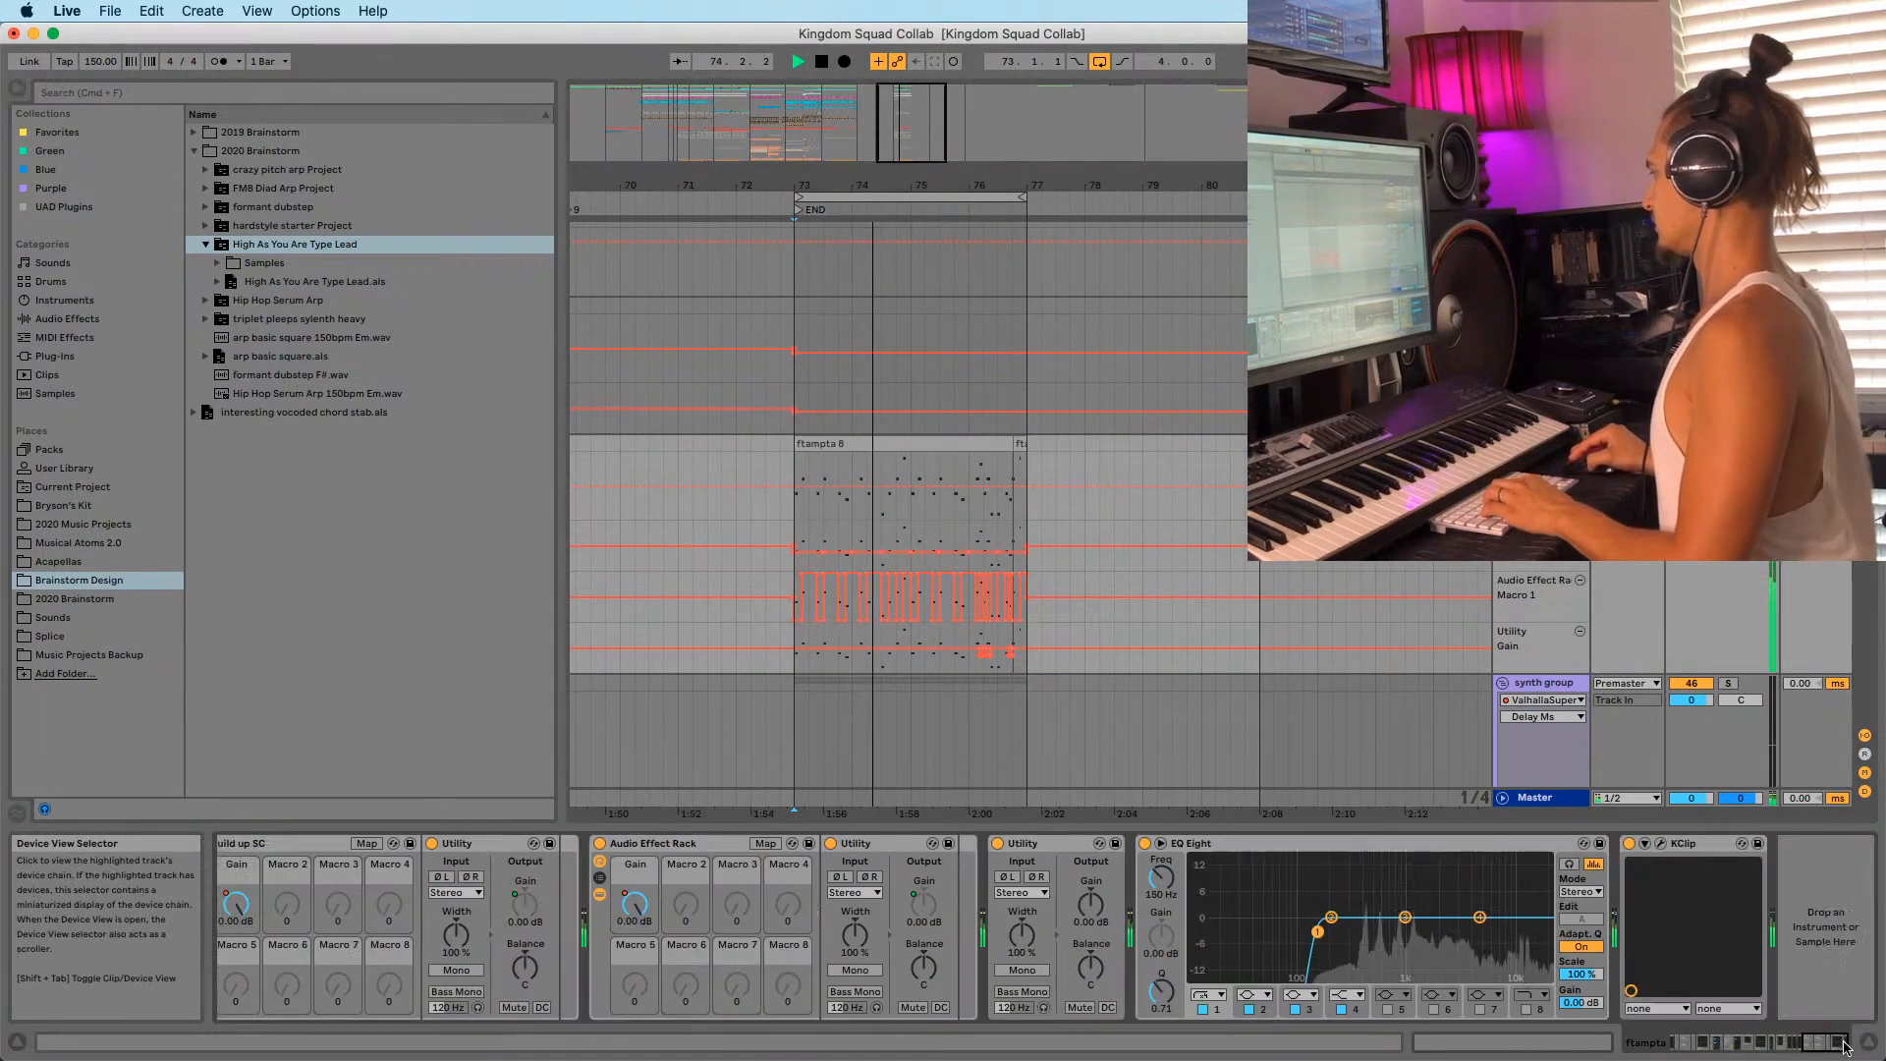
right_click(235, 902)
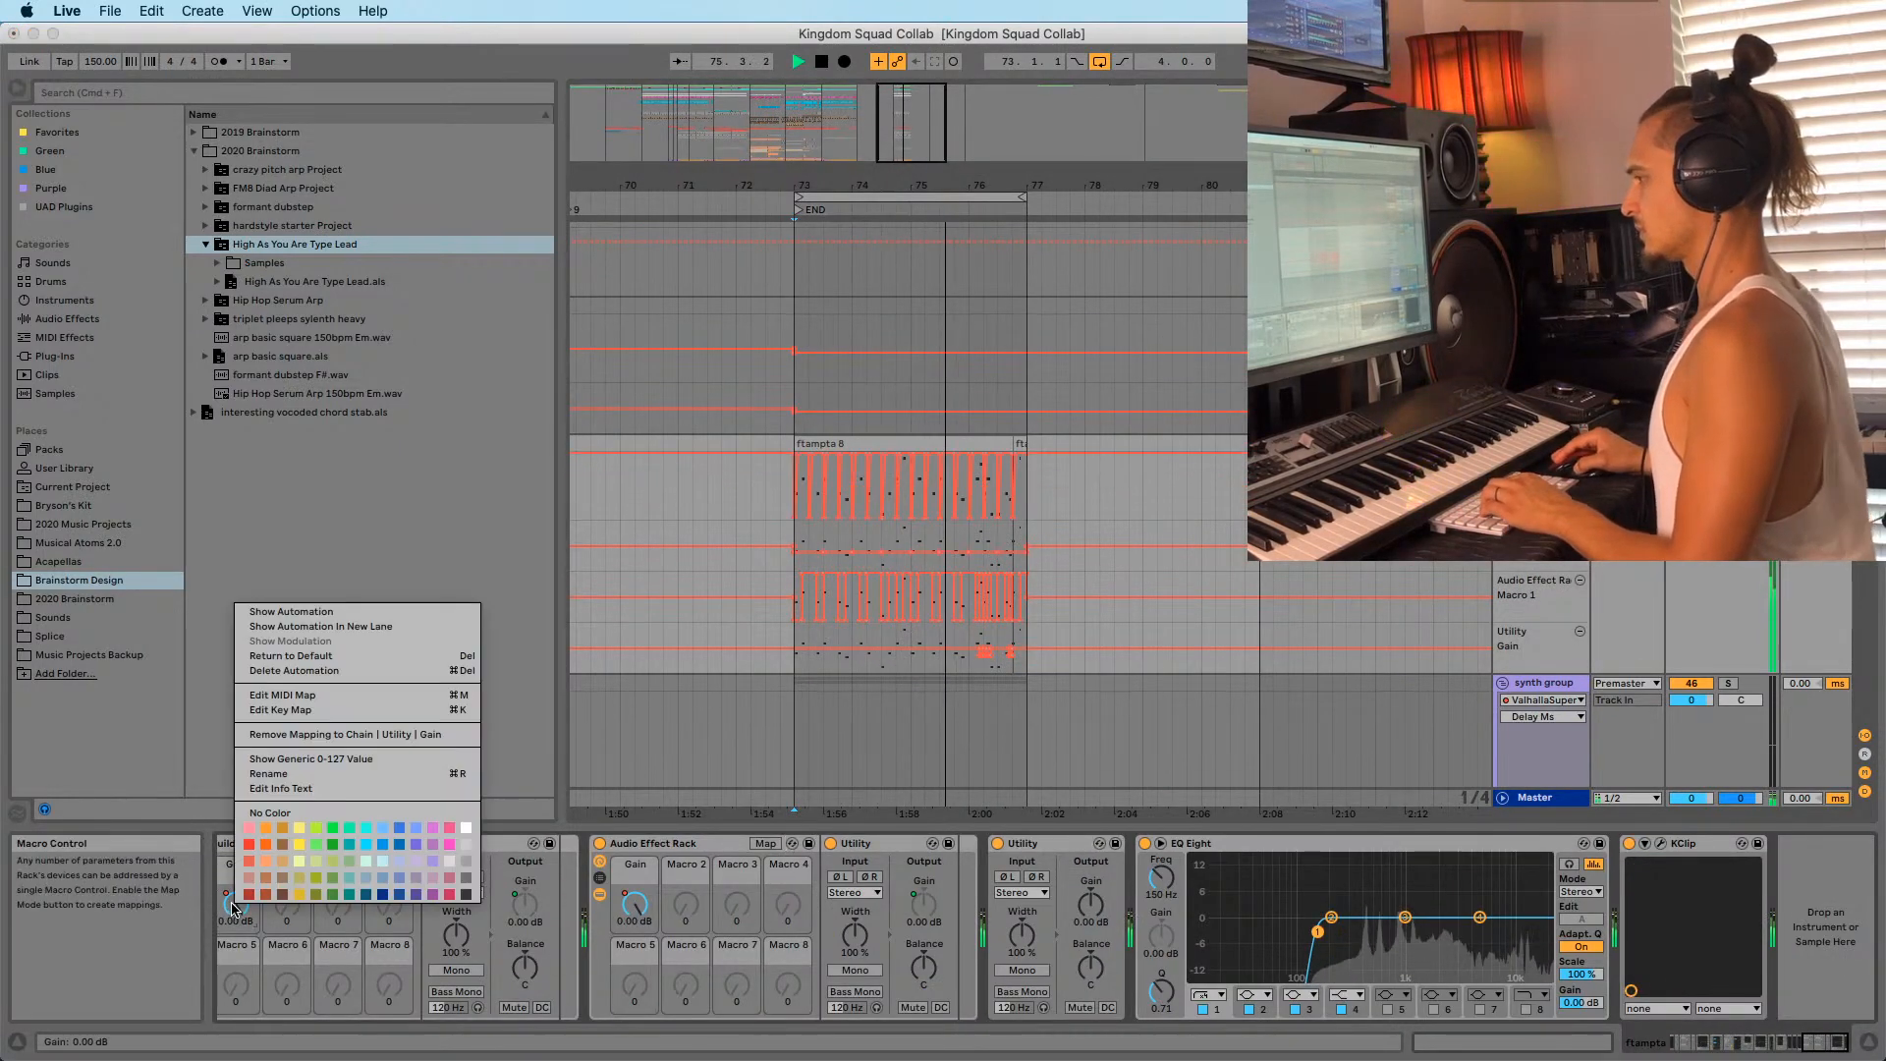
left_click(387, 626)
left_click_drag(783, 550, 1101, 556)
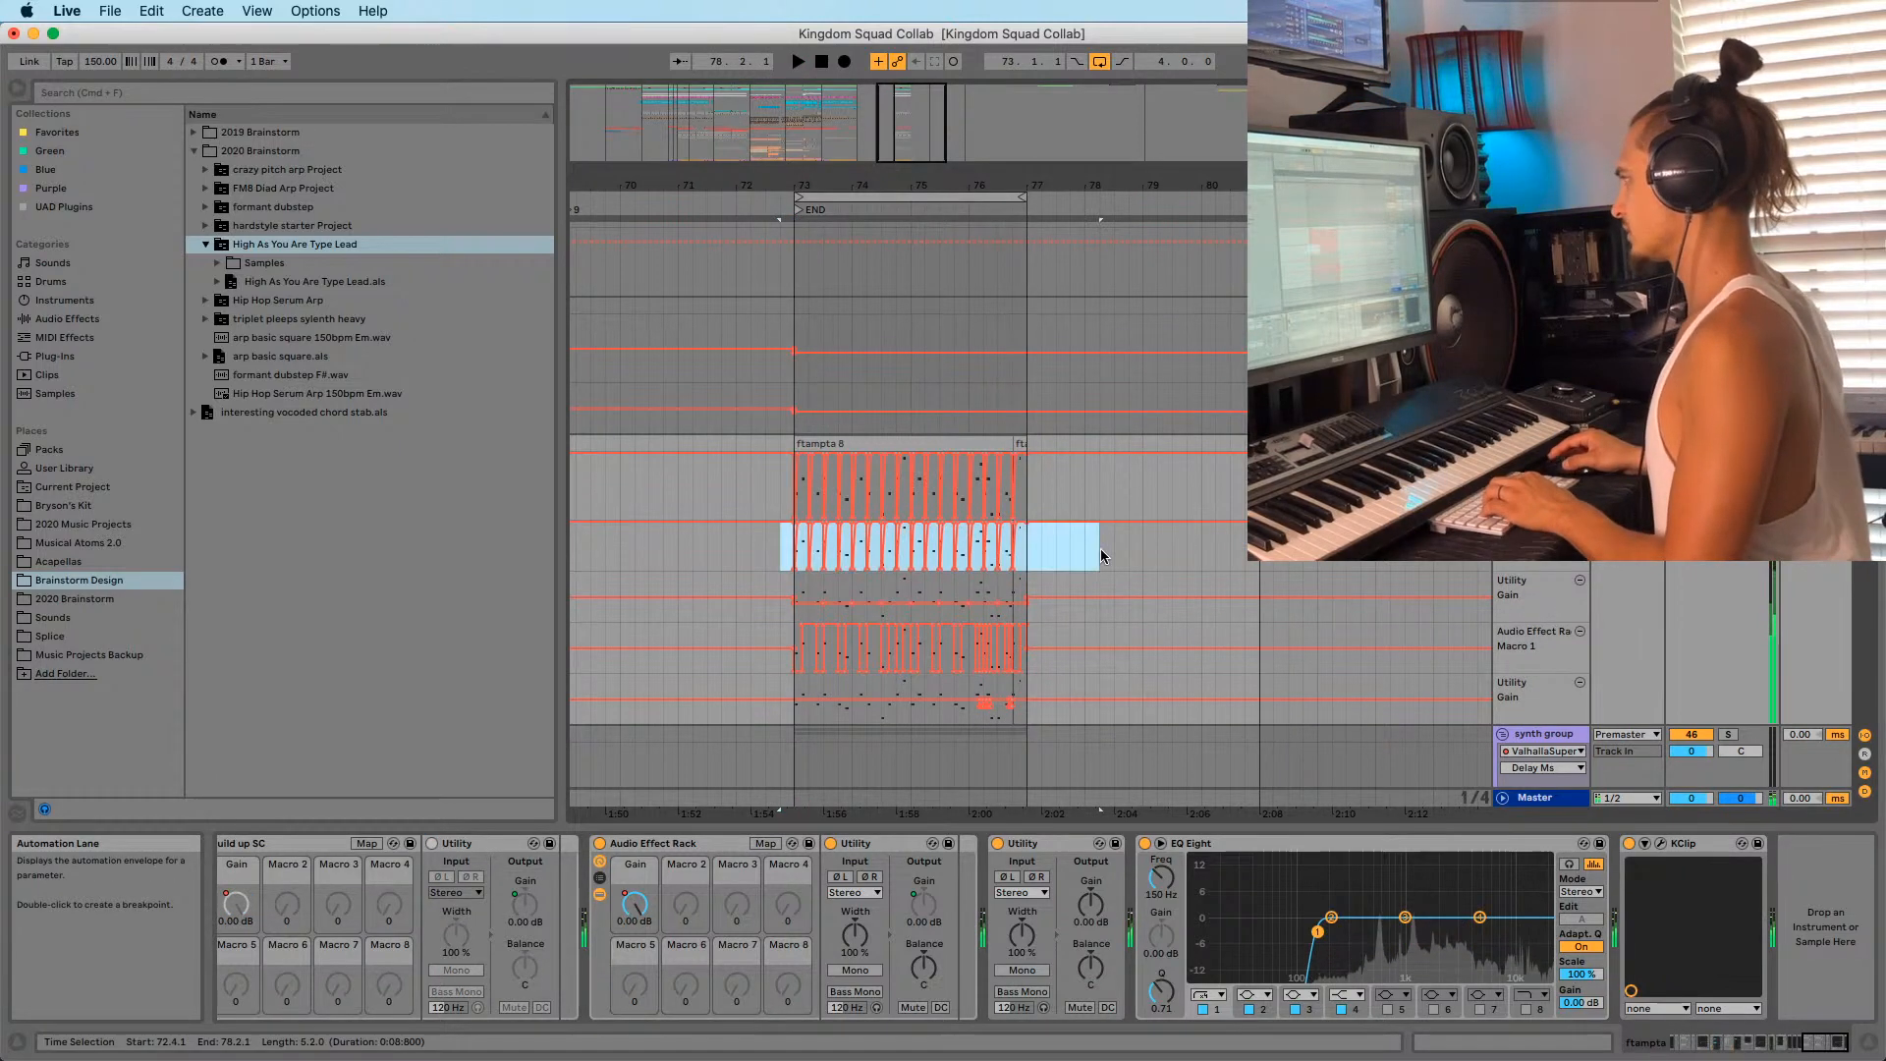
left_click(781, 564)
scroll(850, 560, "down", 5)
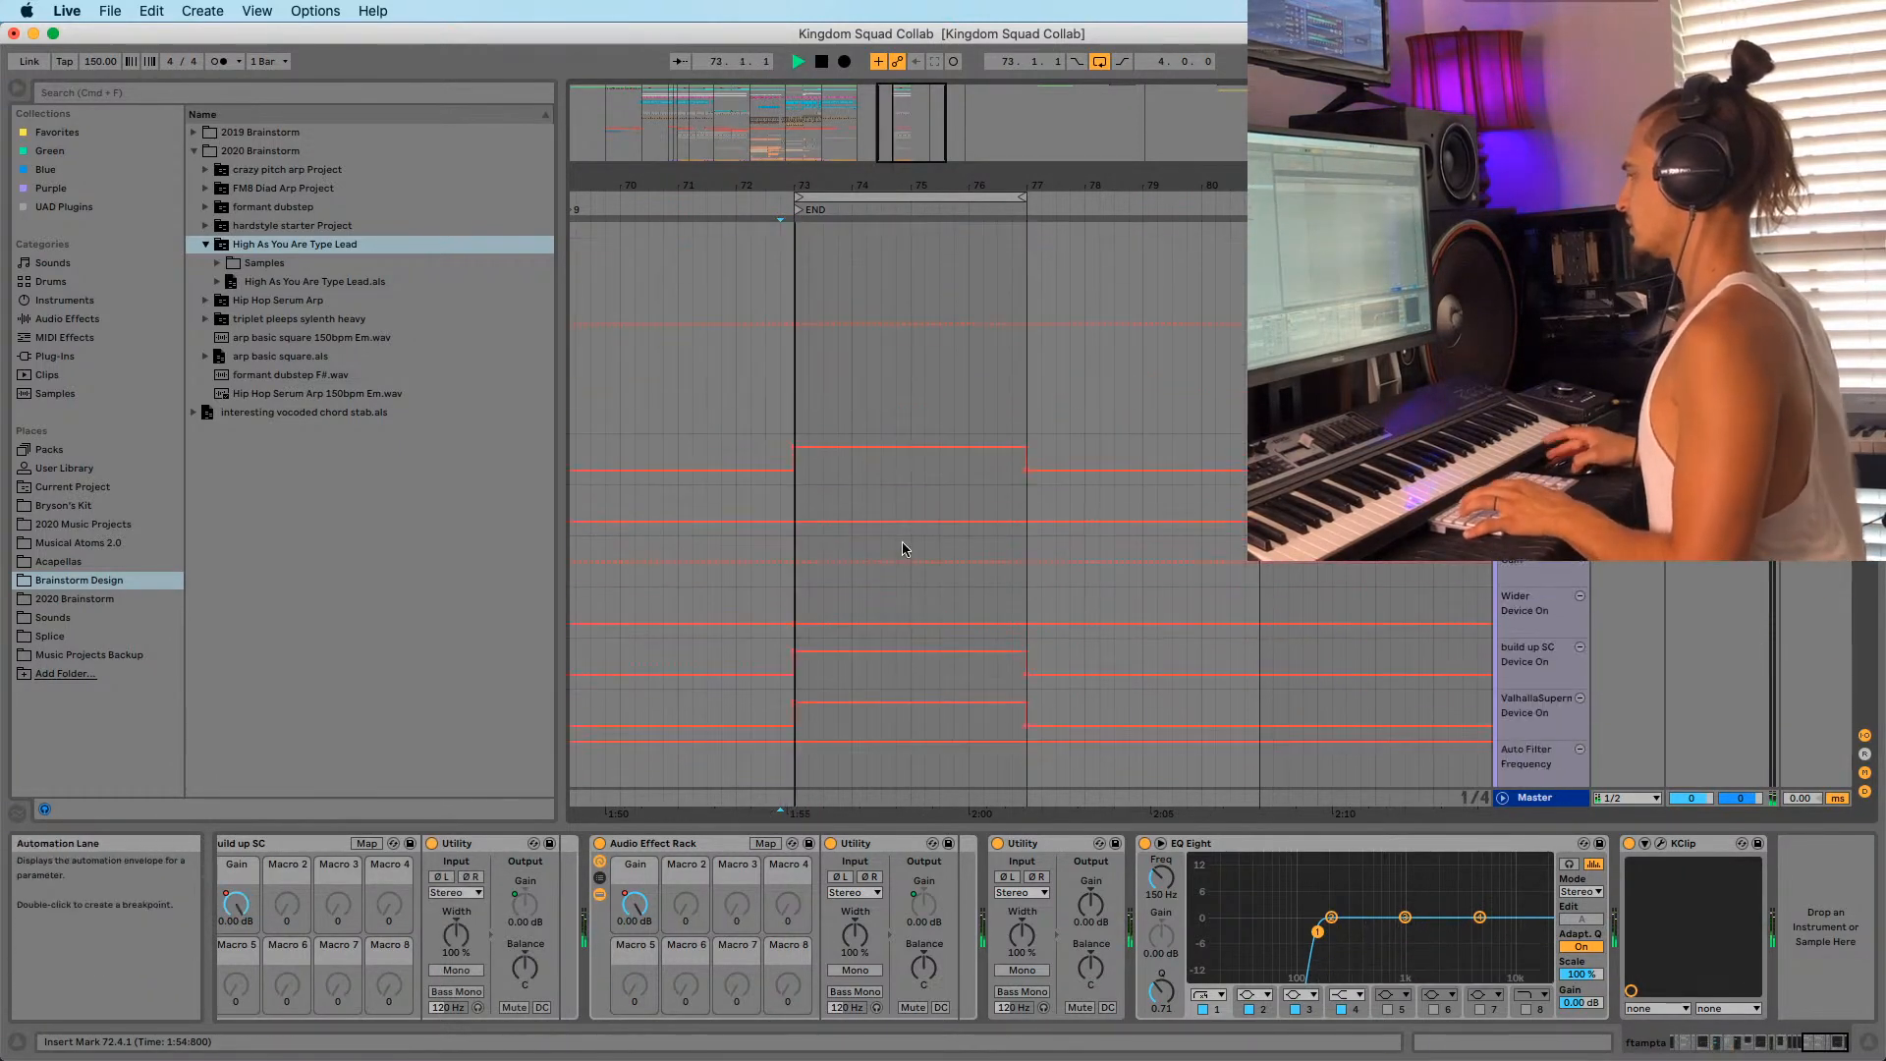
scroll(934, 570, "down", 10)
scroll(948, 587, "up", 4)
scroll(1542, 555, "up", 2)
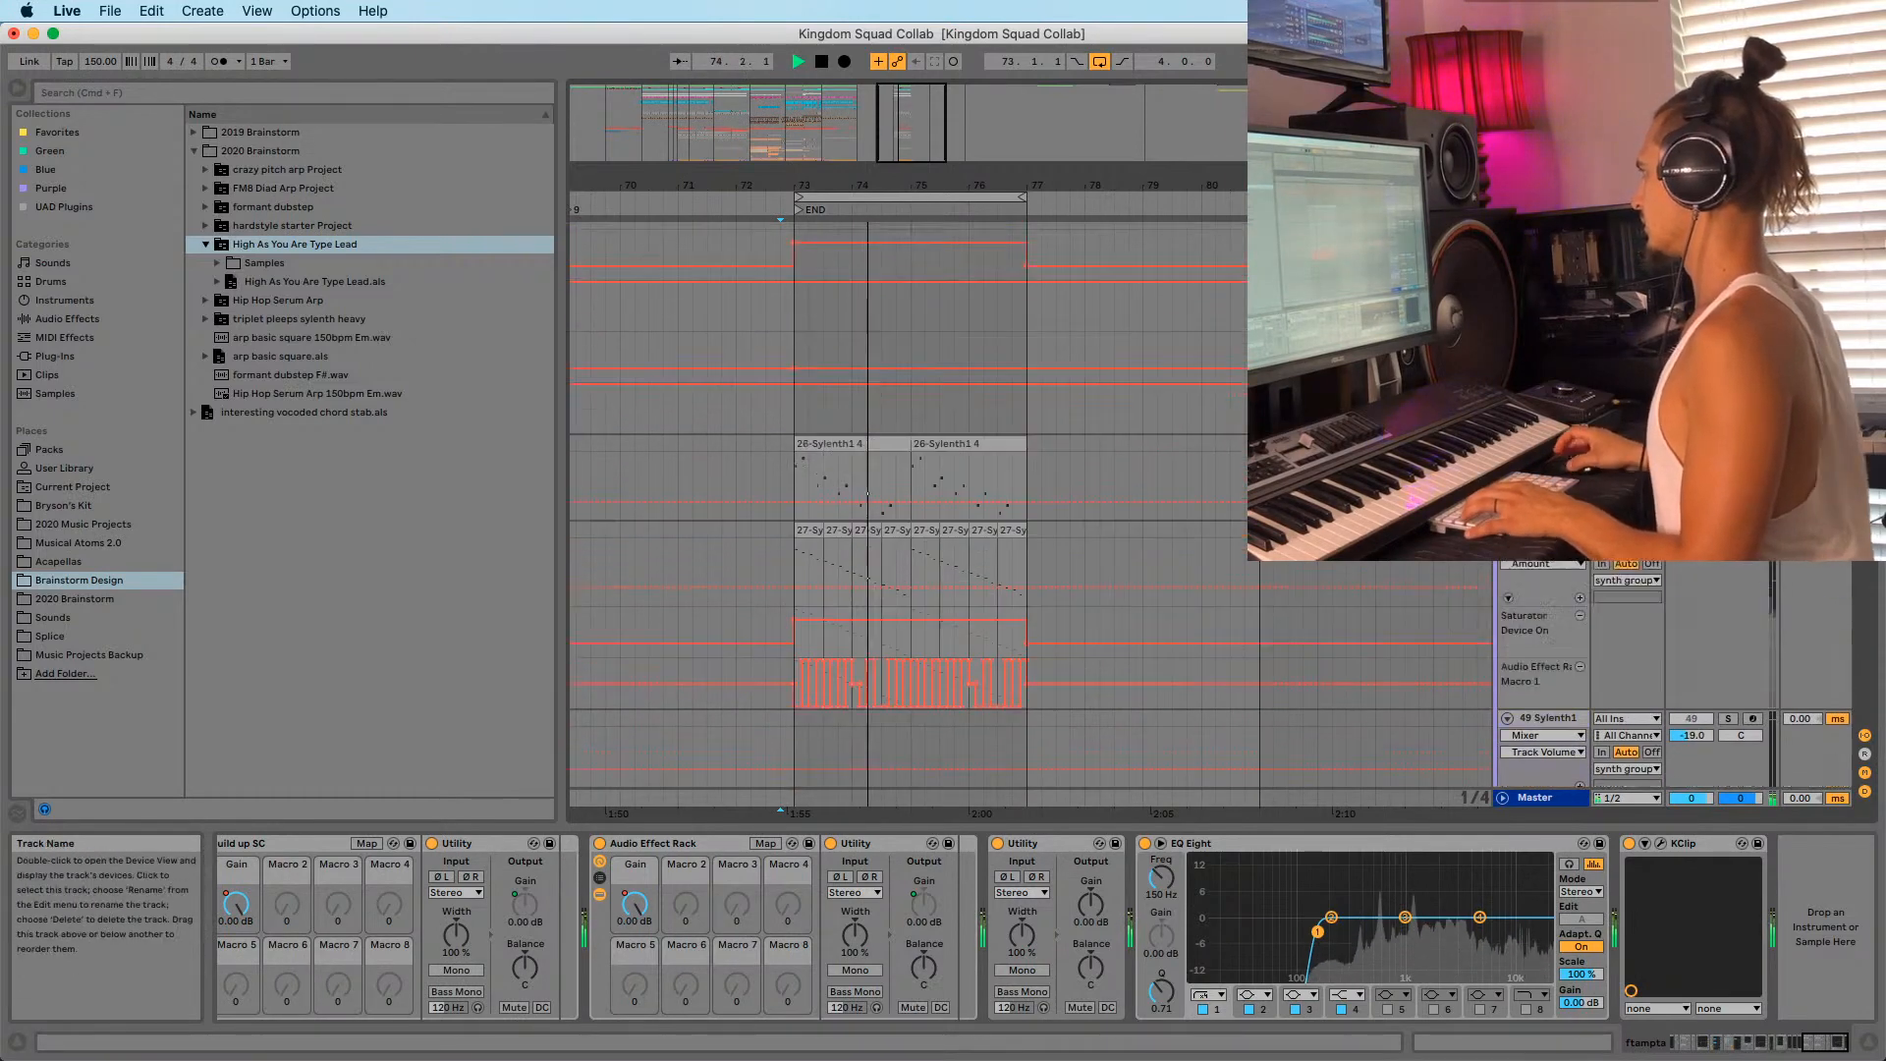
scroll(1542, 541, "up", 6)
Show the synth group's Gain macro automation and delete its spikes across bars 72.2–78.2.
left_click(1542, 510)
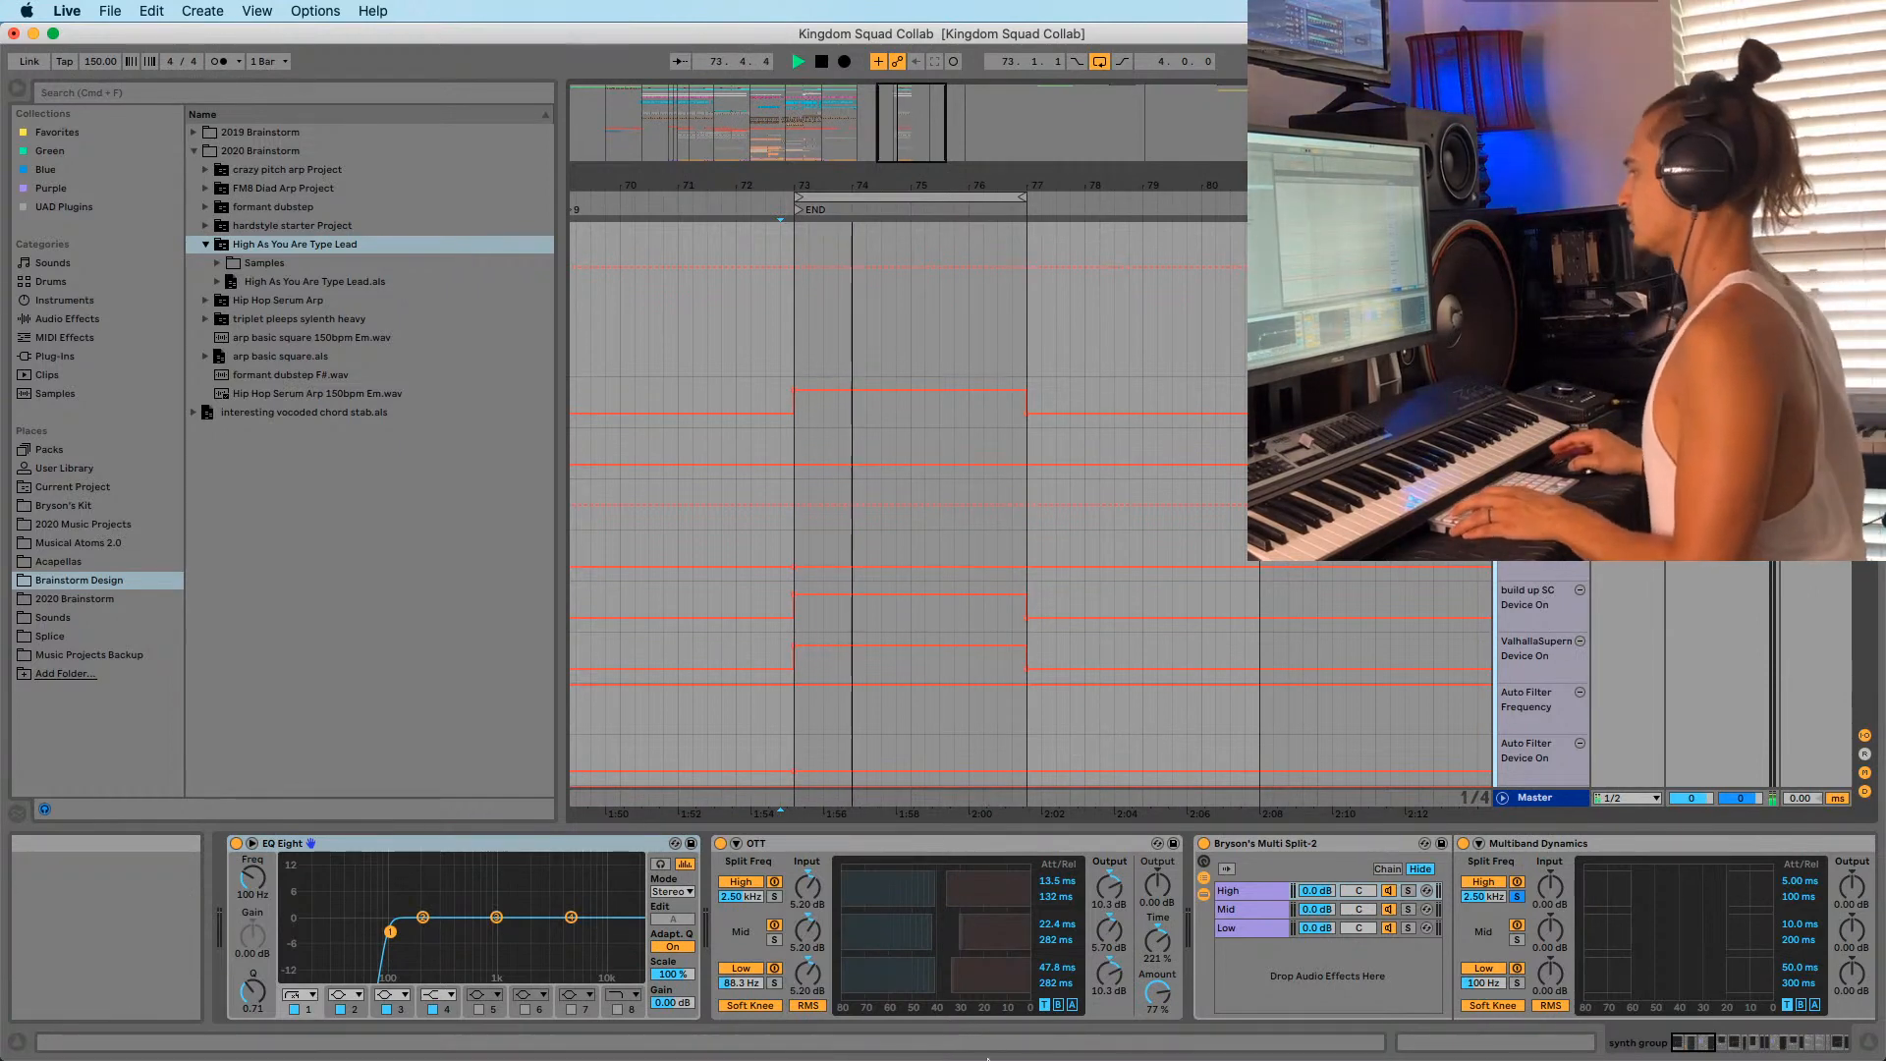
left_click(1697, 1049)
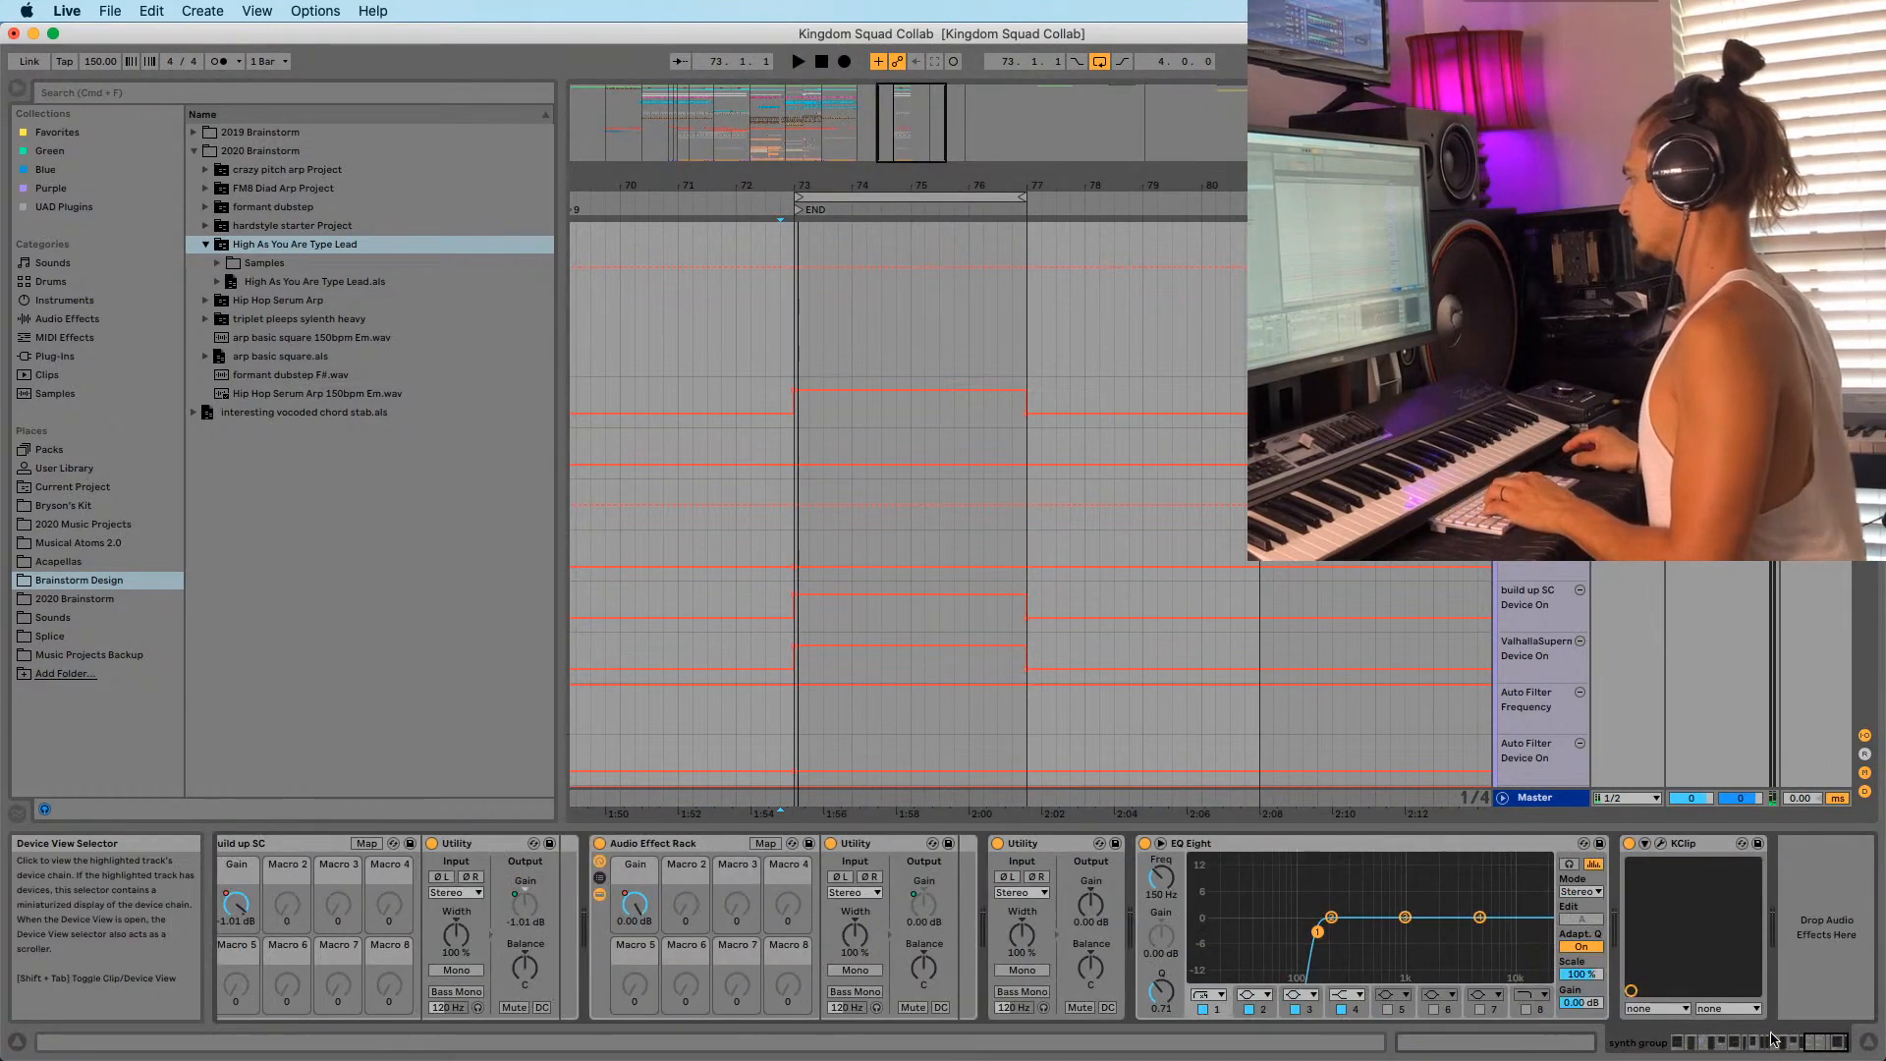
key("space")
right_click(228, 914)
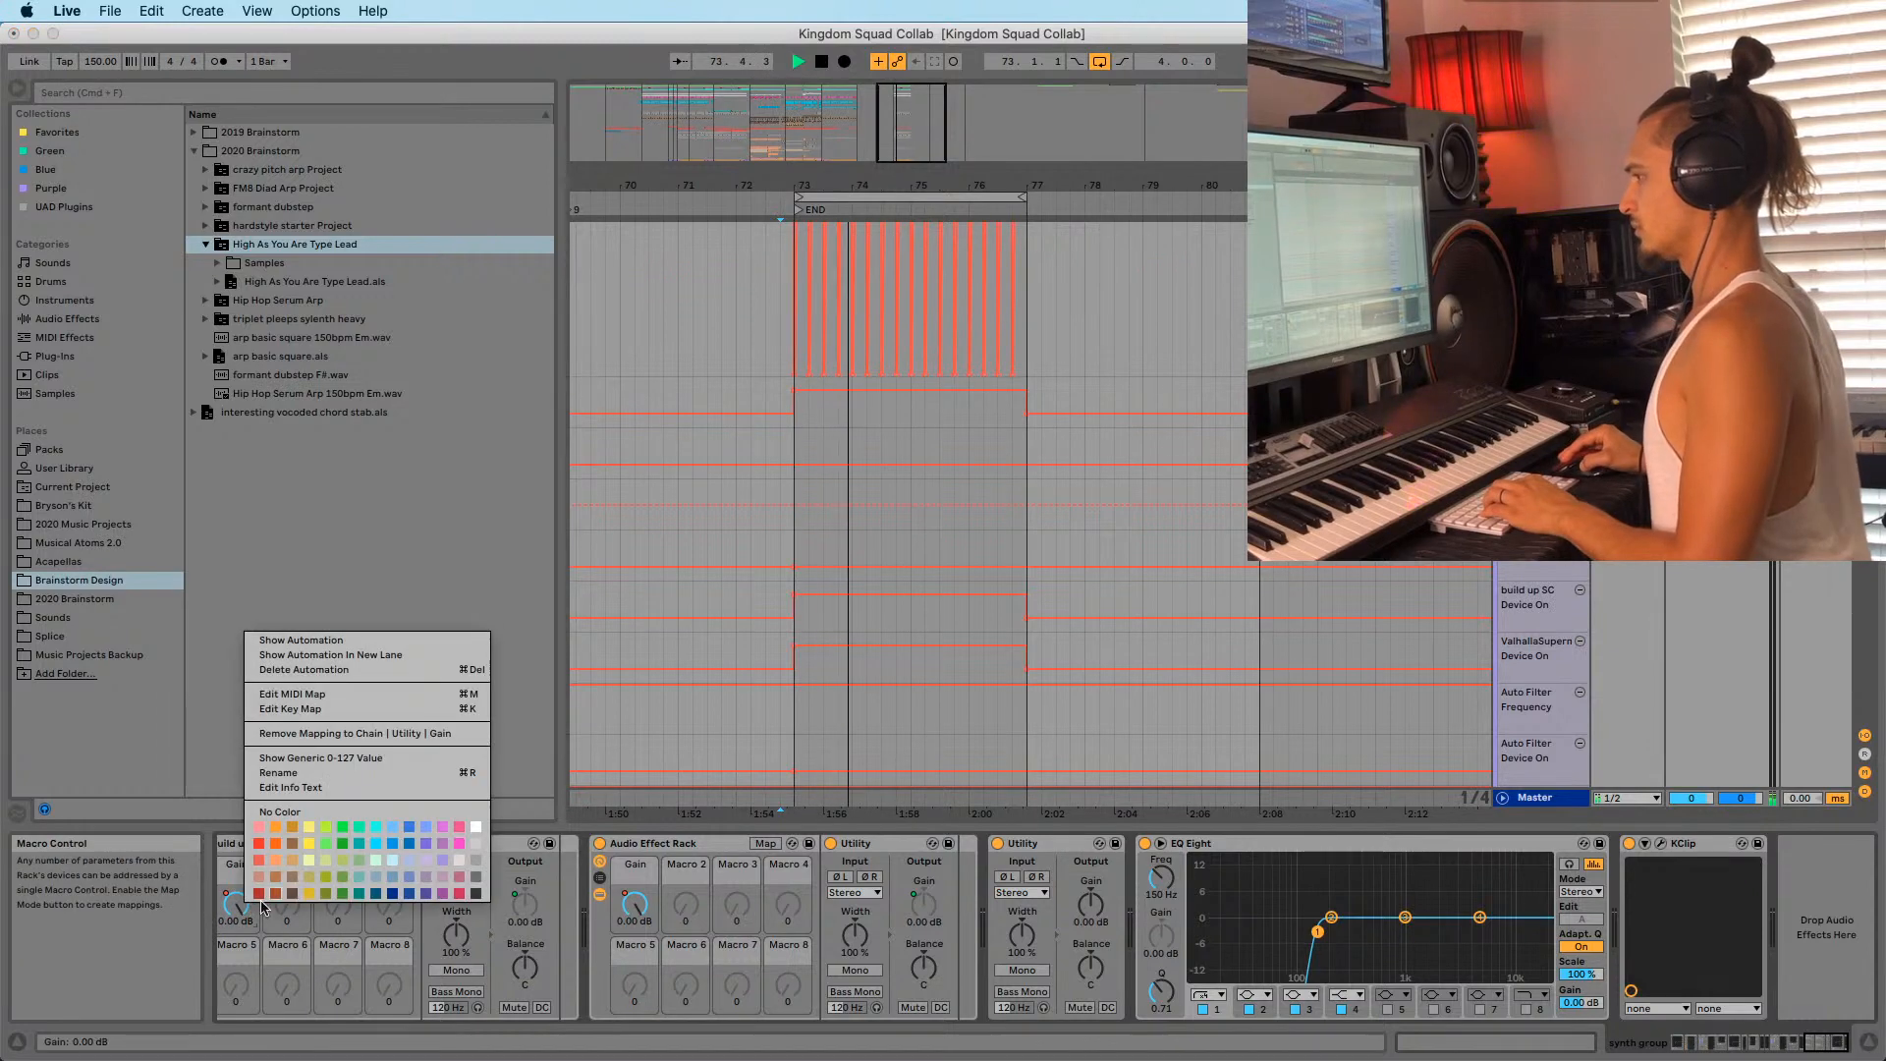
left_click(347, 656)
left_click_drag(775, 484, 1097, 489)
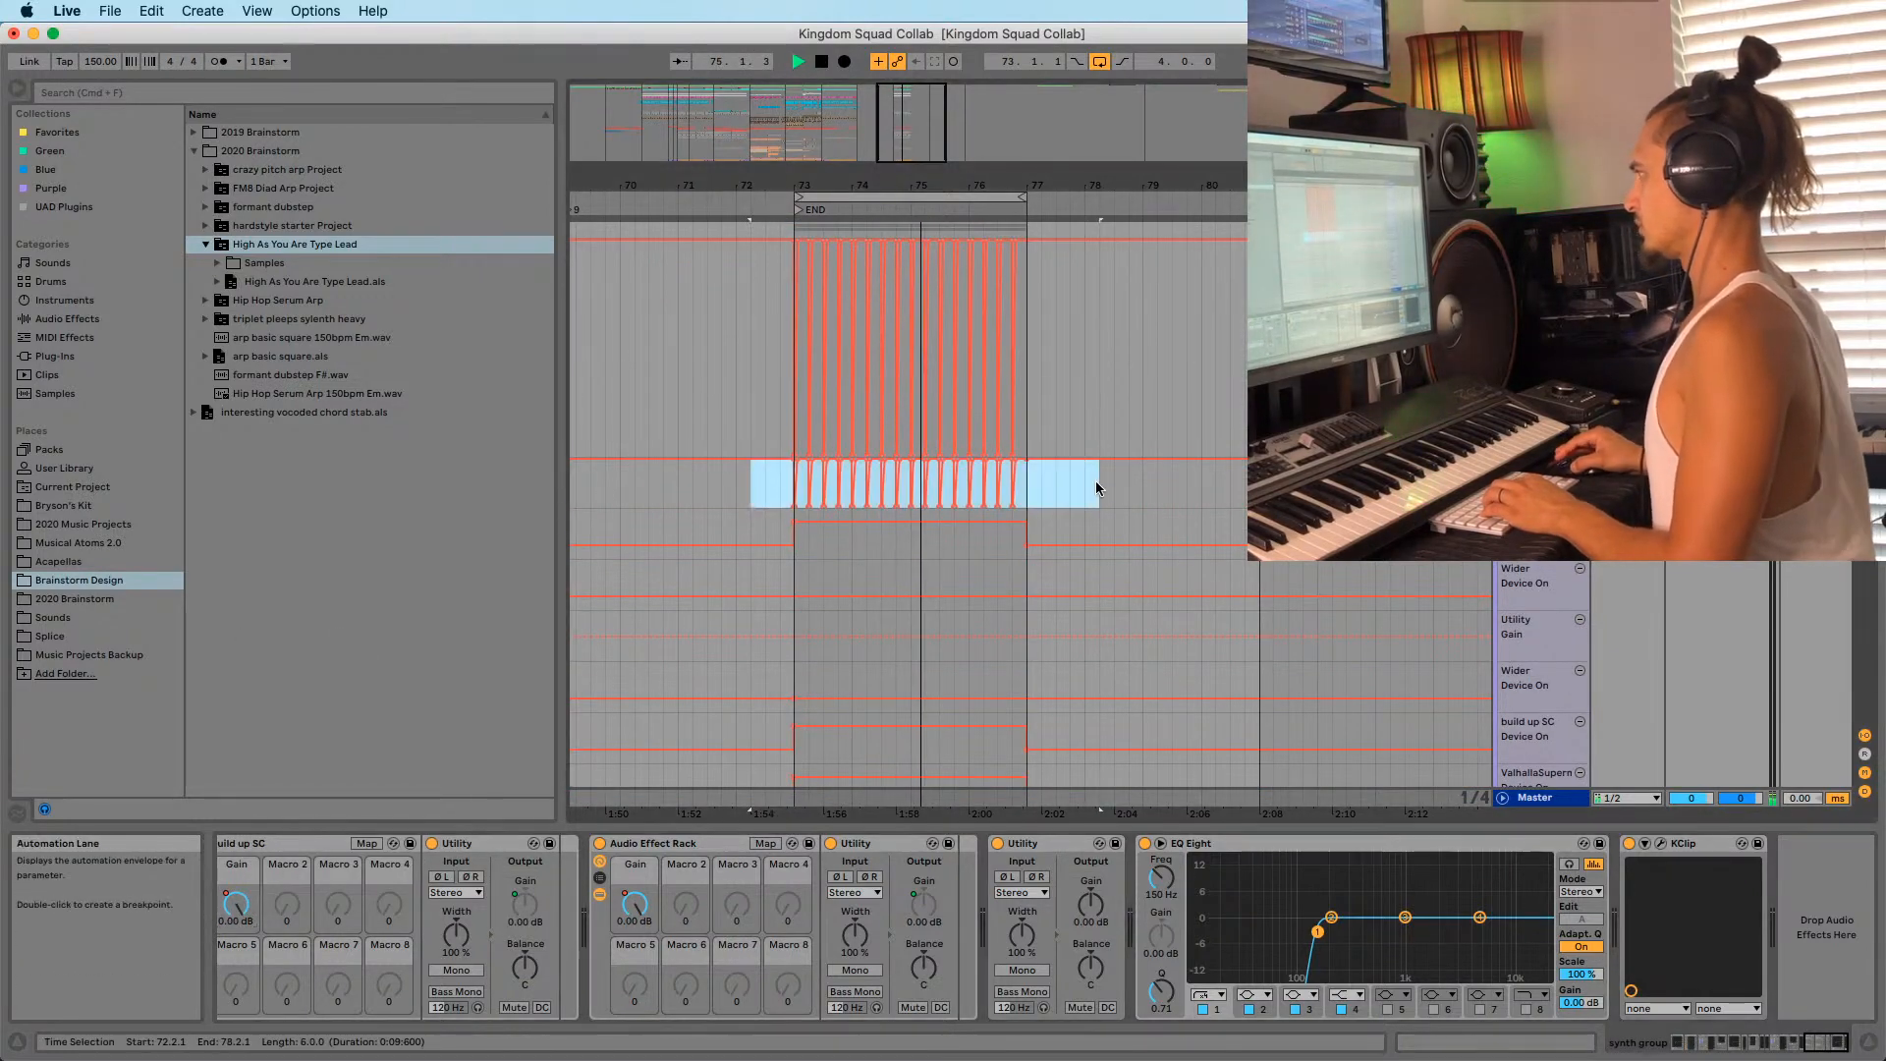
key("Delete")
Replay the END section from bar 73 to check the cleared automation.
scroll(1031, 506, "up", 1)
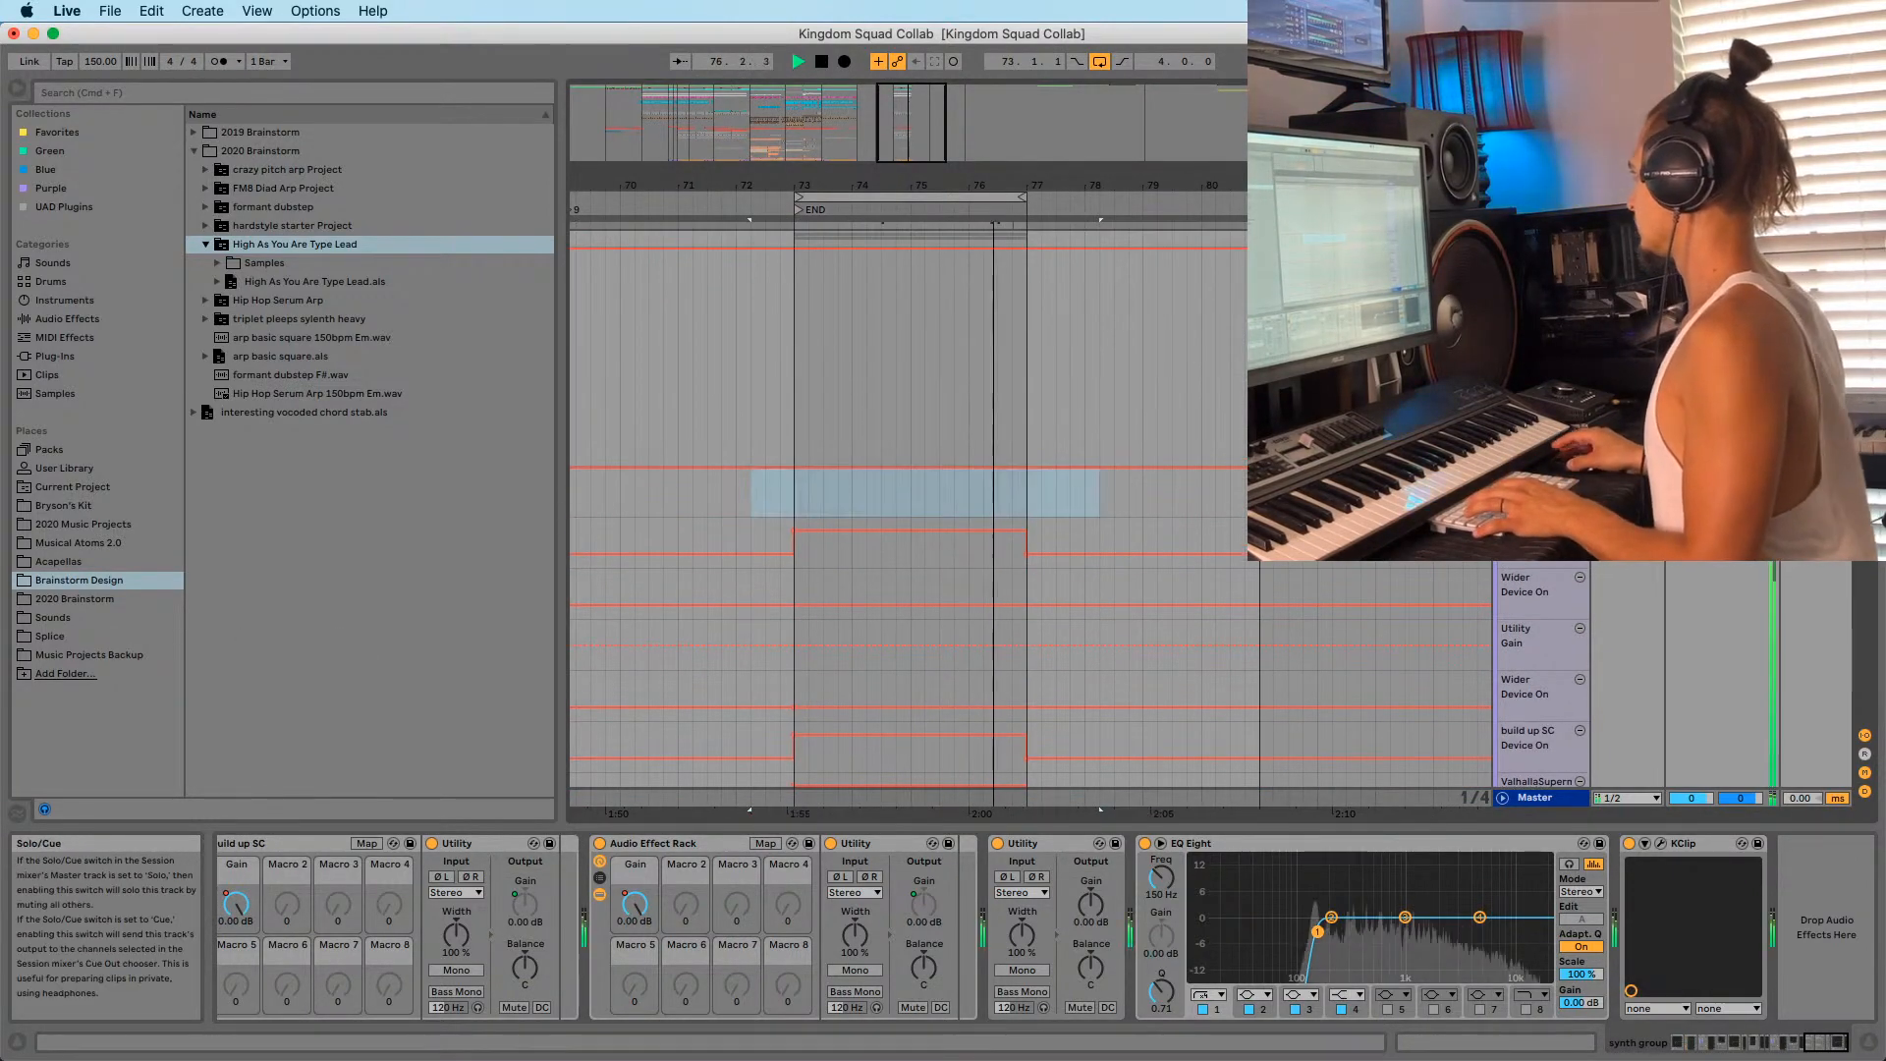
scroll(948, 442, "down", 1)
left_click(788, 371)
key("space")
key("space")
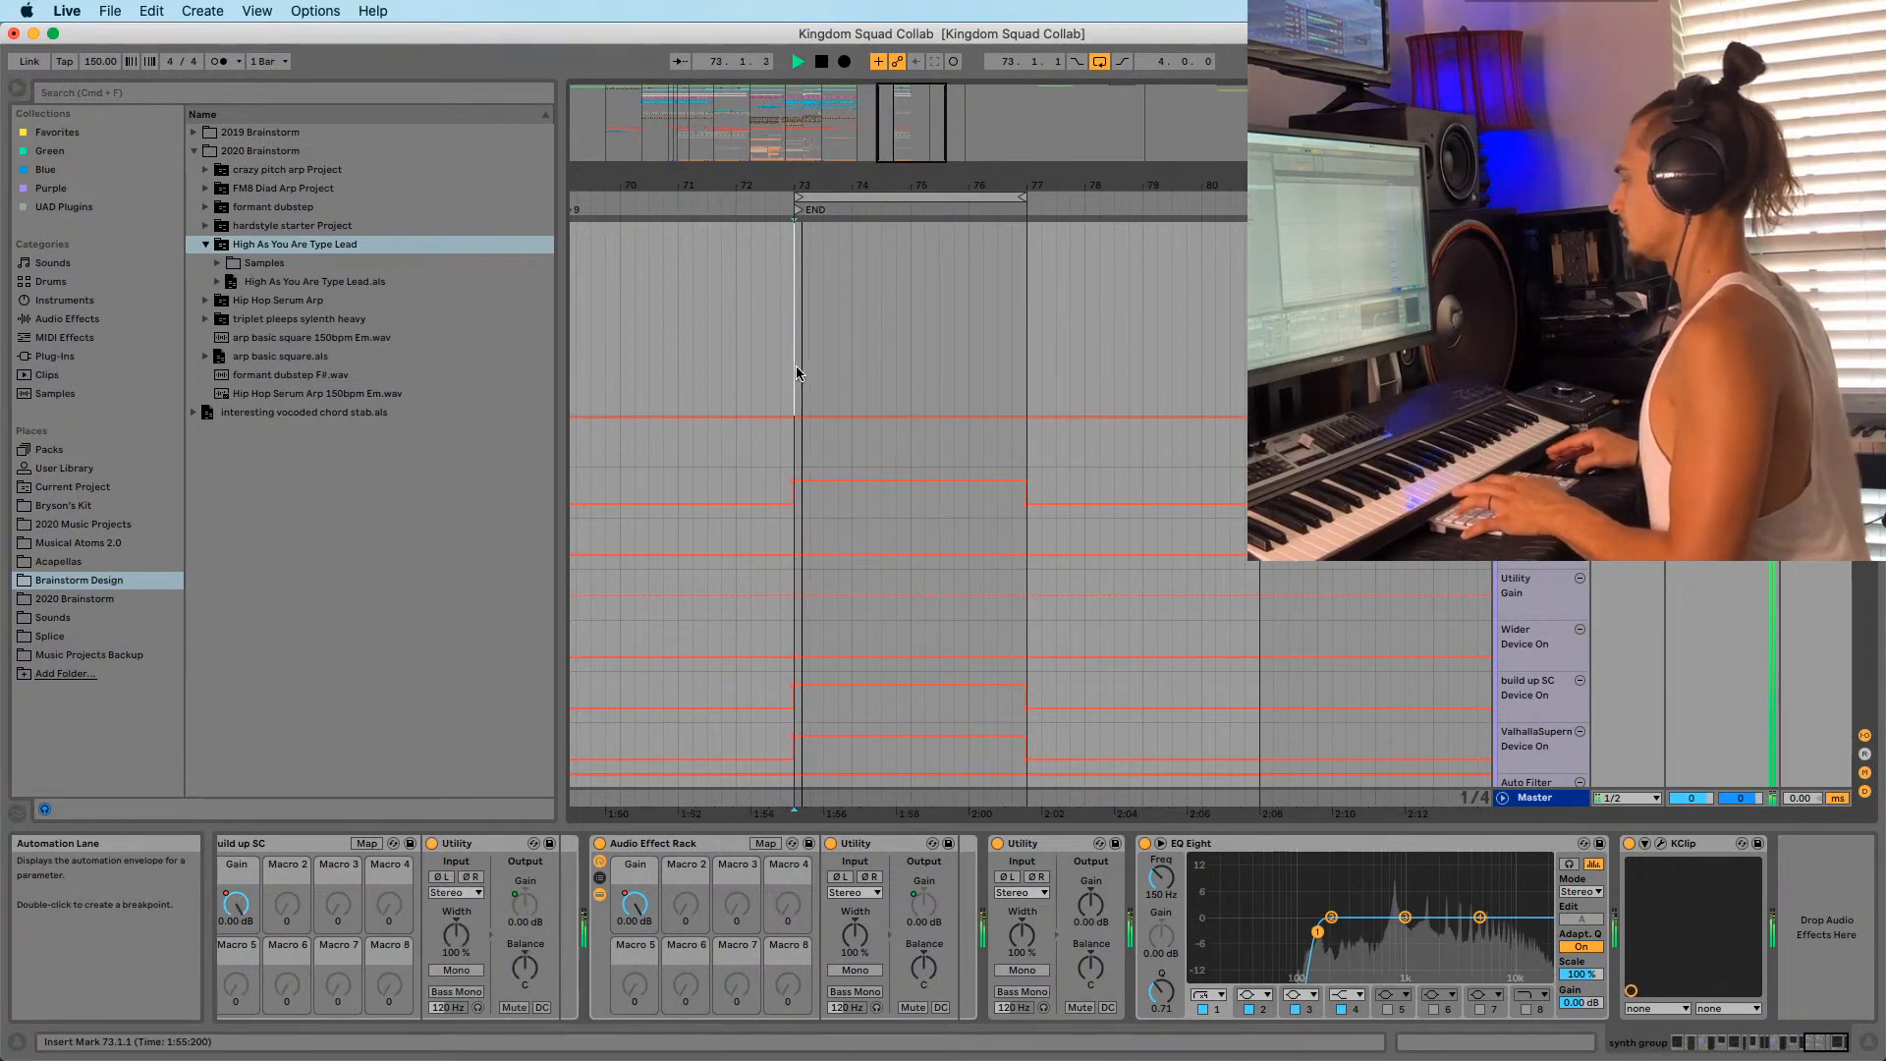
scroll(797, 365, "down", 15)
scroll(1009, 424, "down", 5)
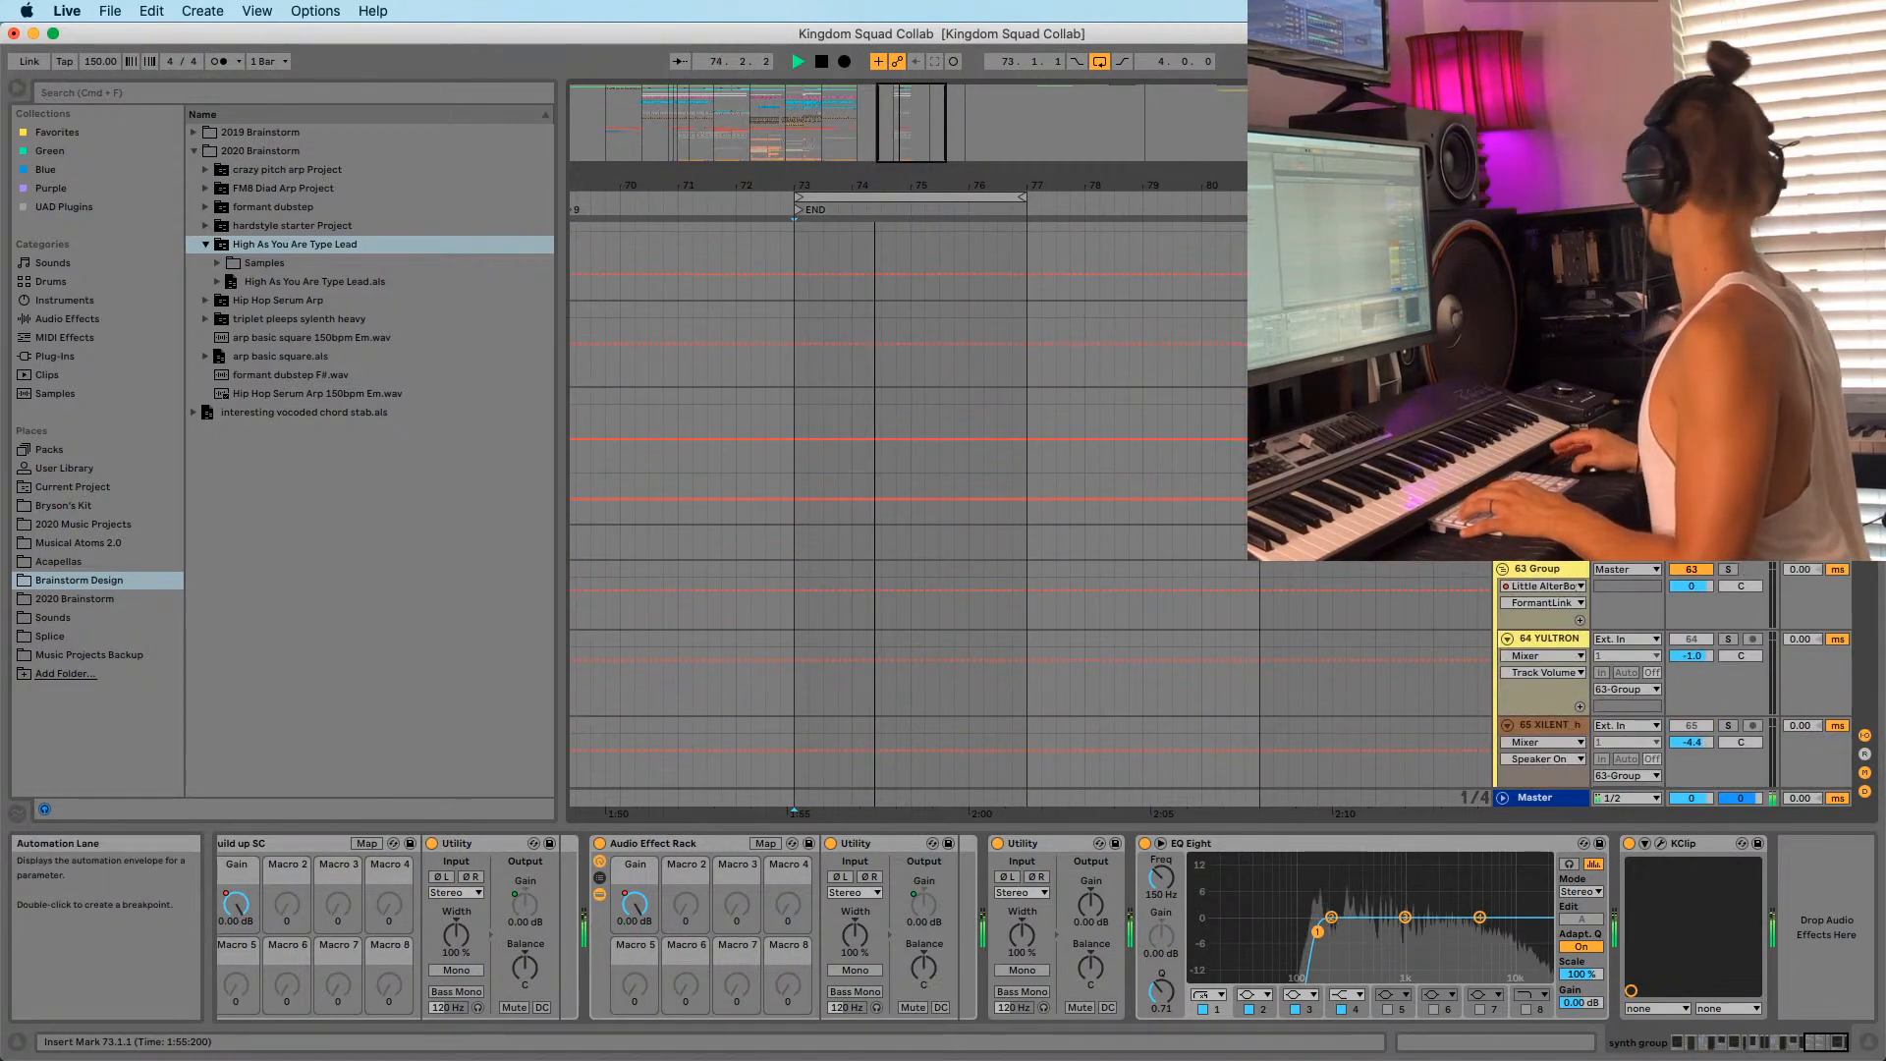
Scroll through the tracks and set the start point at bar 73.
scroll(1218, 480, "down", 8)
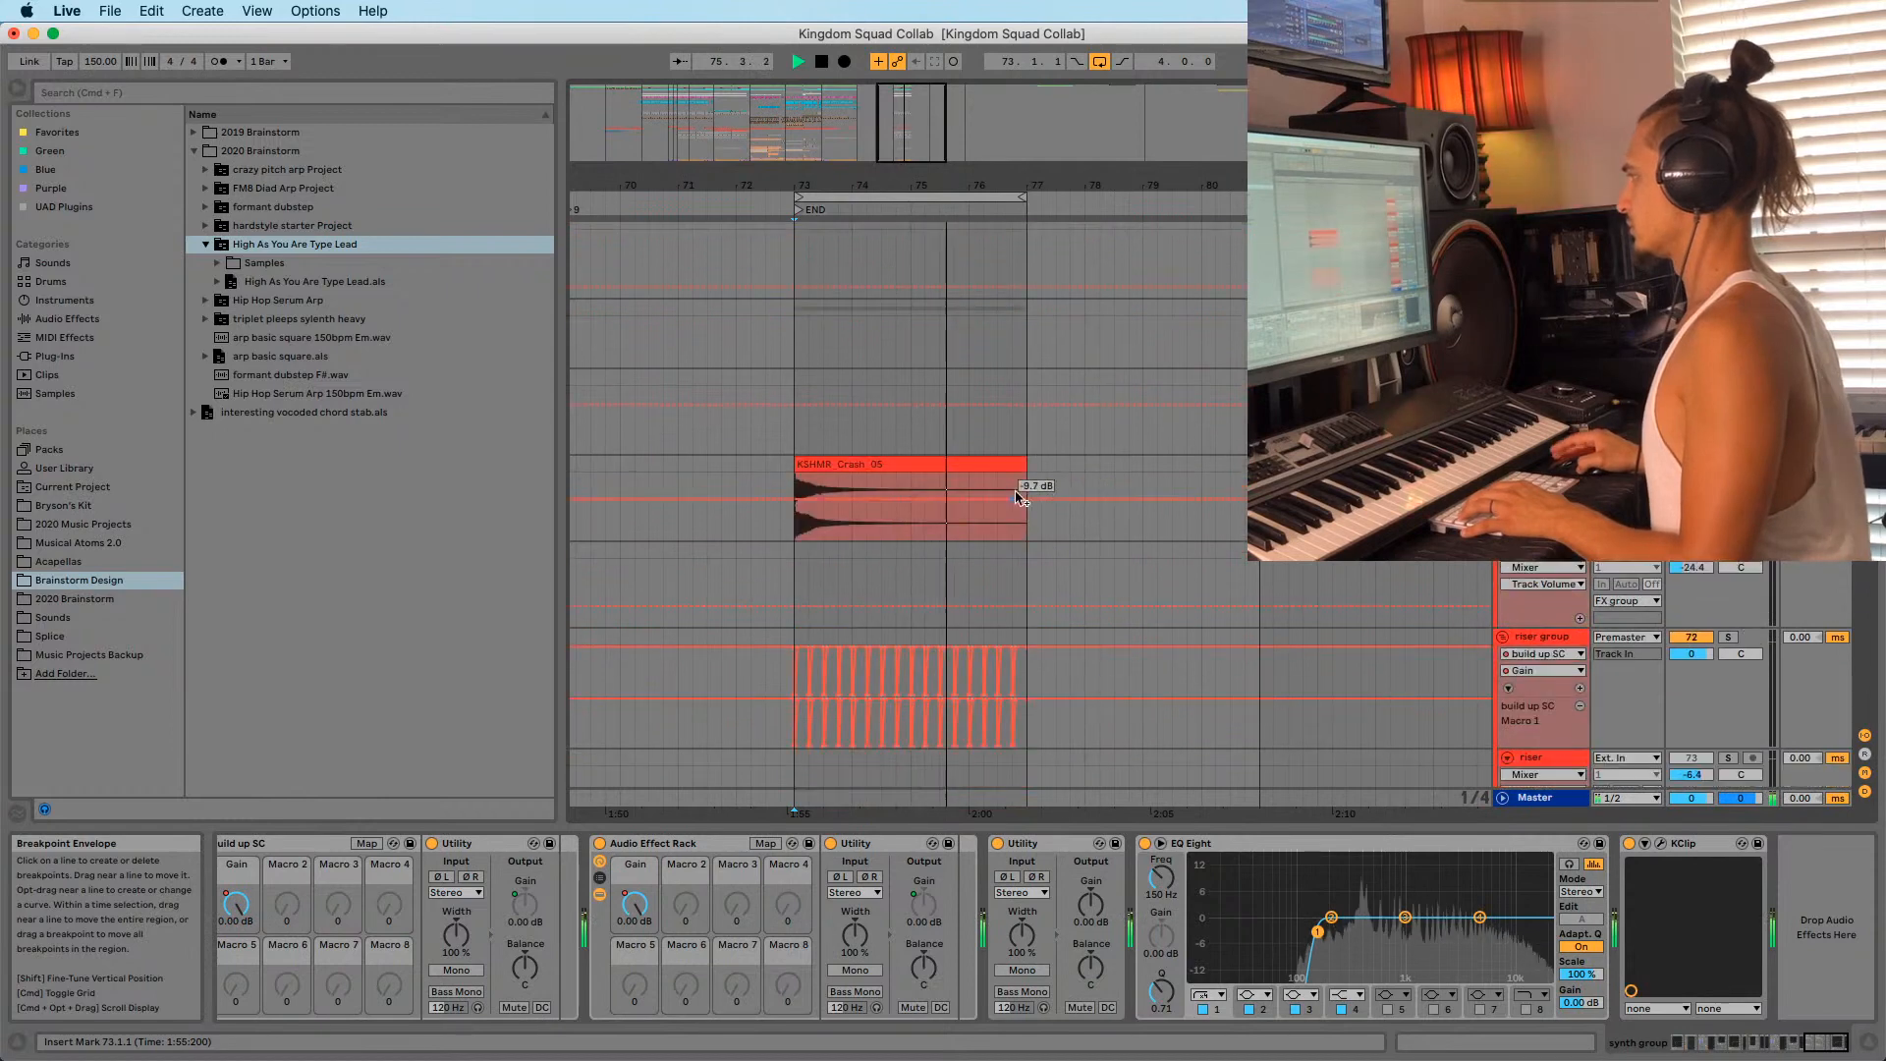
scroll(931, 506, "down", 10)
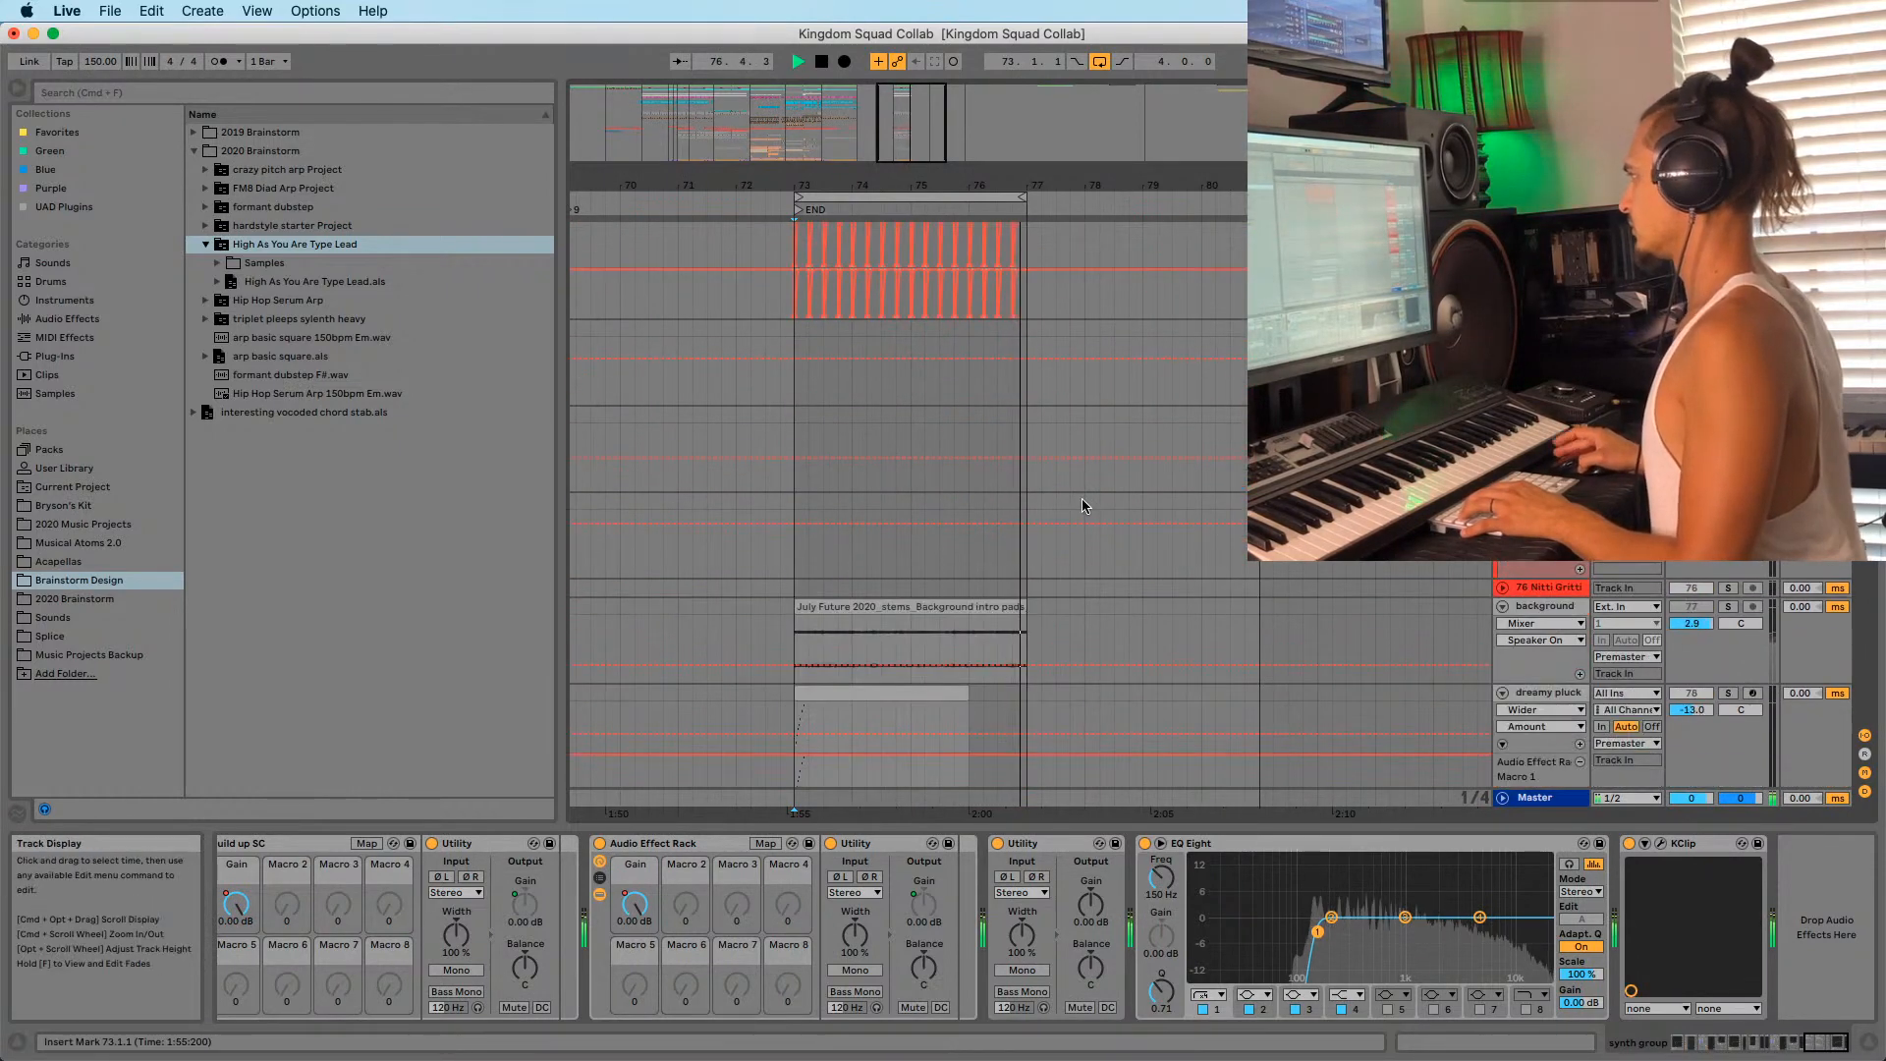
scroll(907, 481, "up", 3)
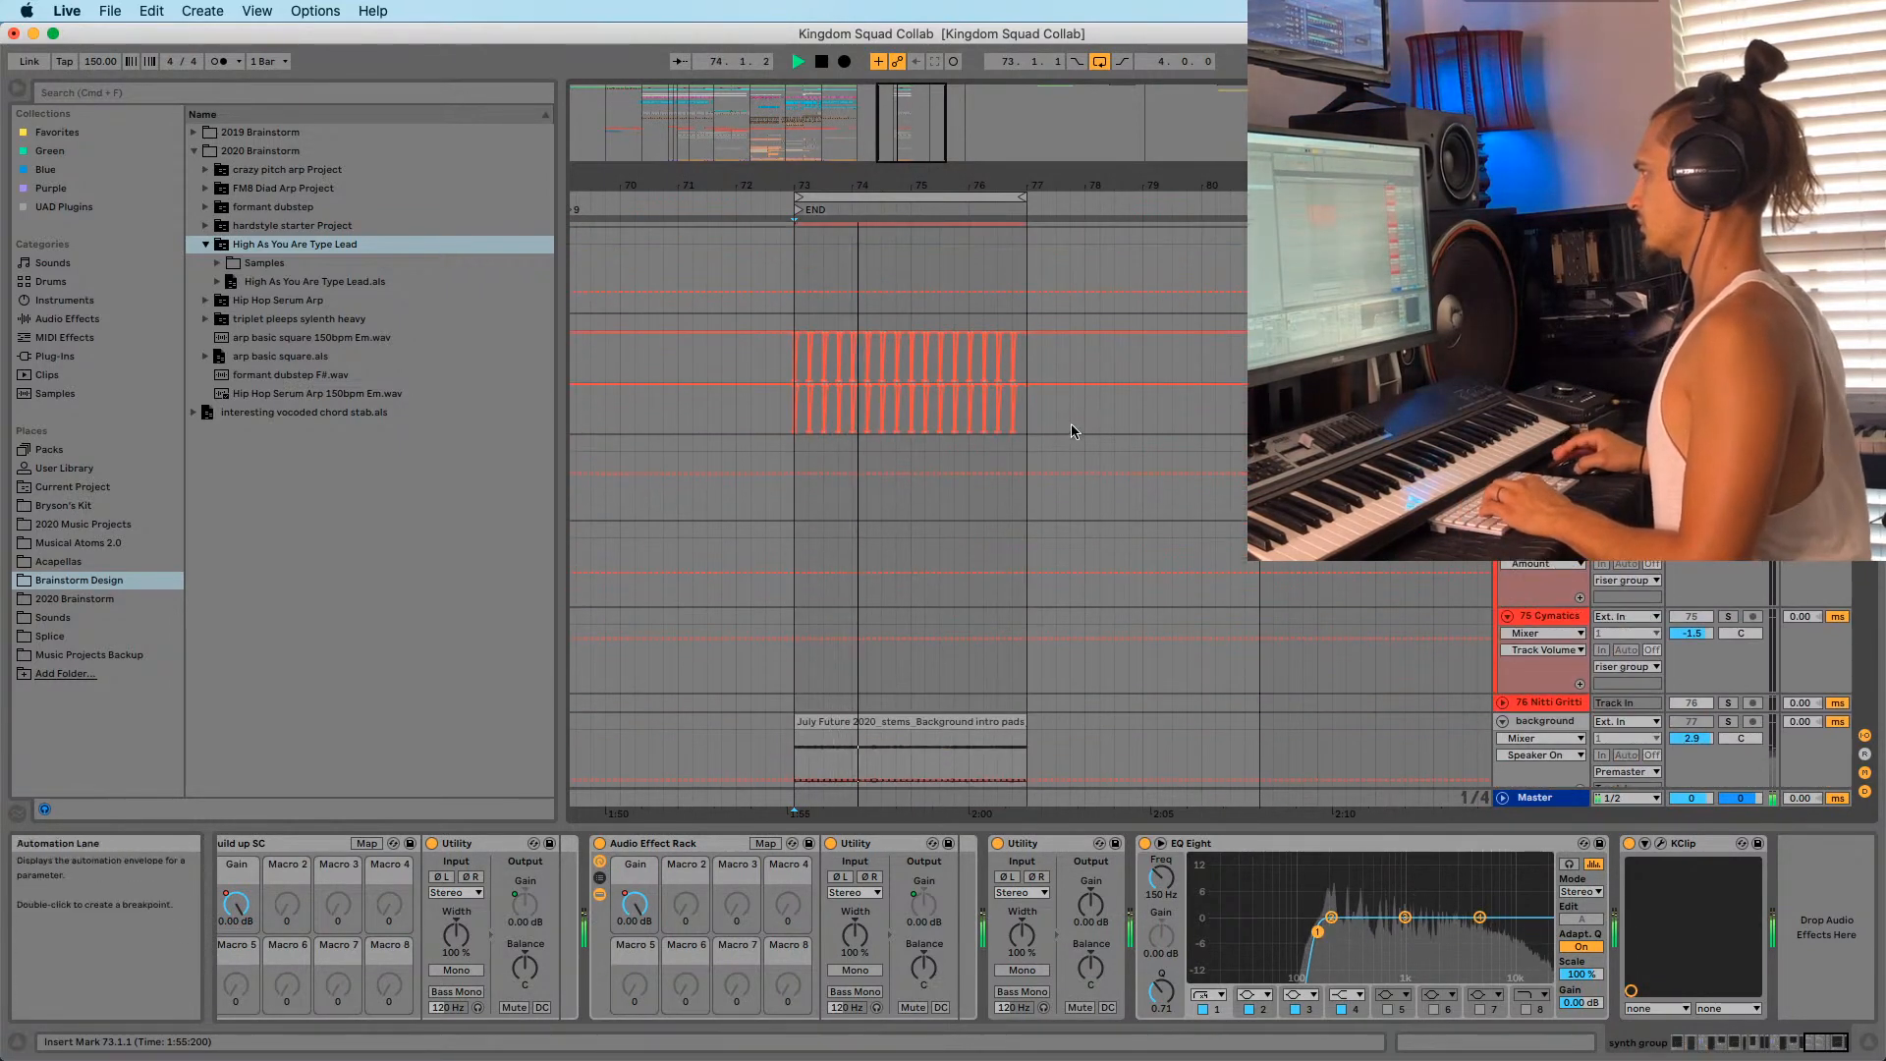
left_click_drag(1071, 422, 711, 422)
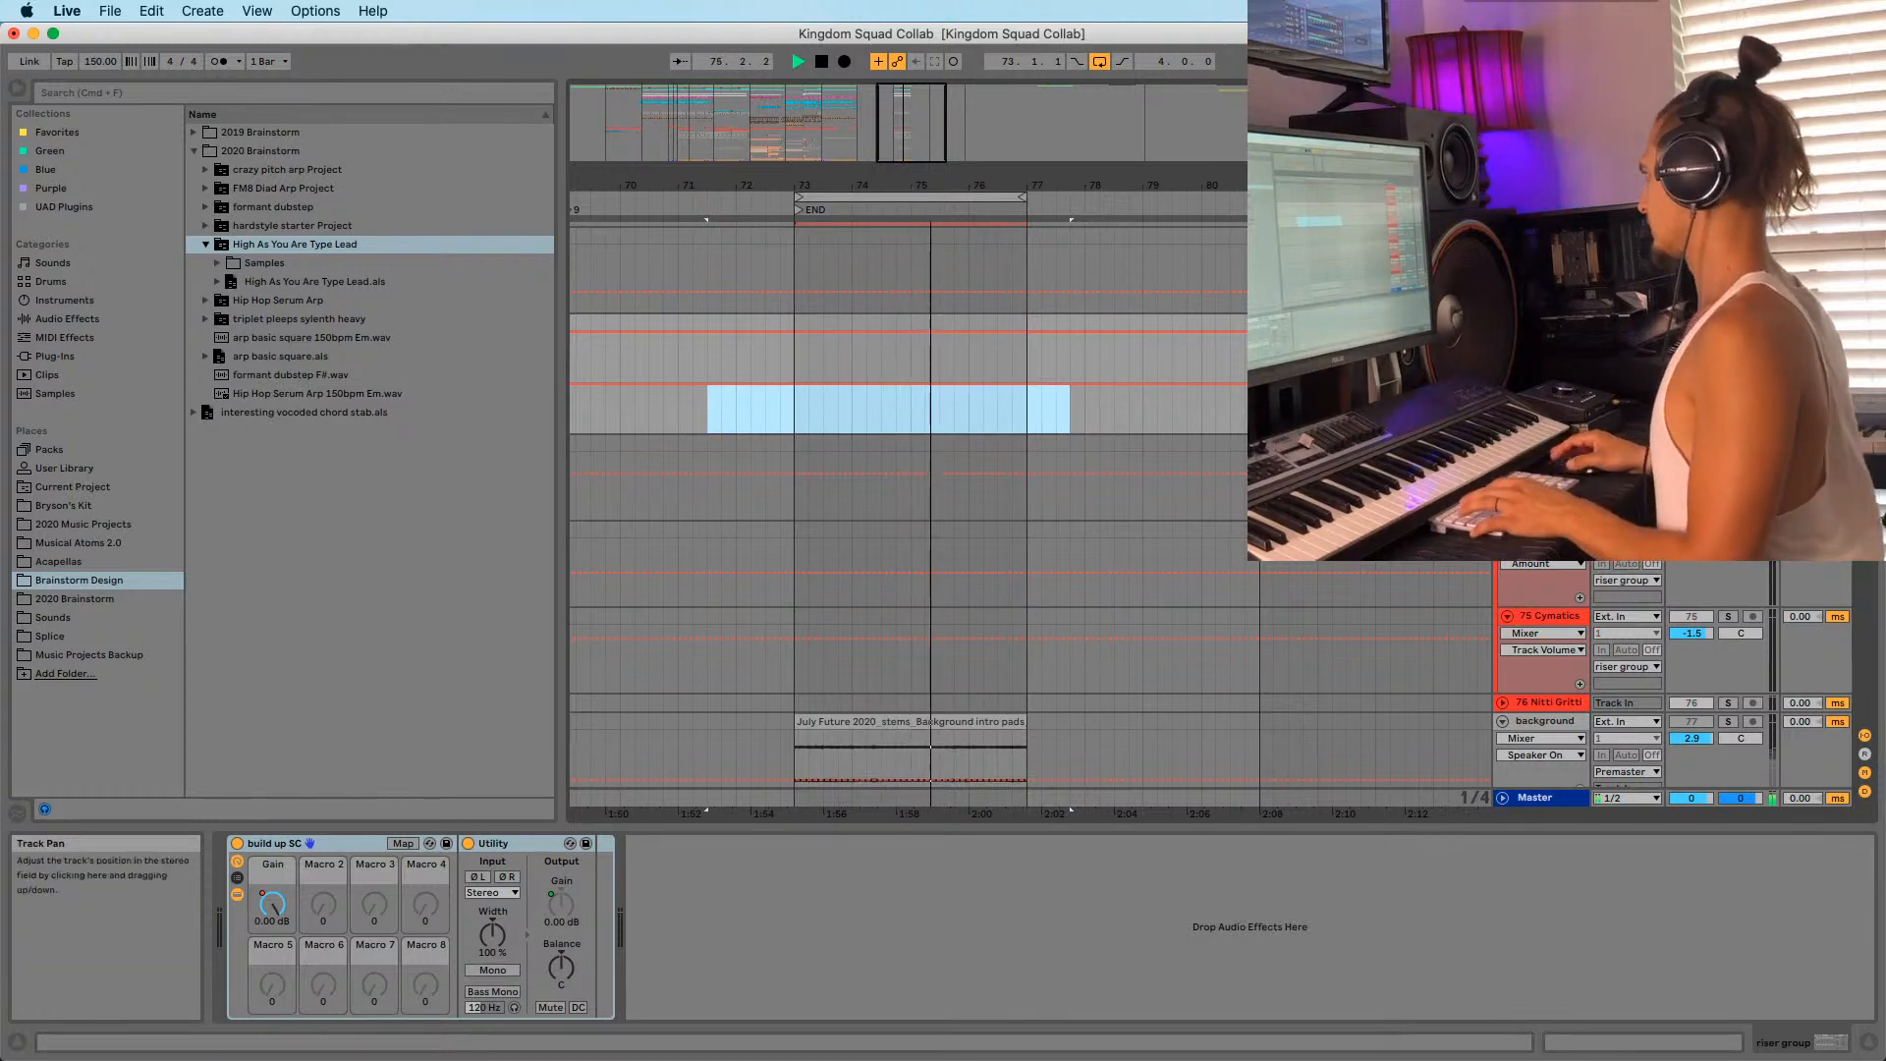
left_click(794, 433)
scroll(884, 437, "down", 5)
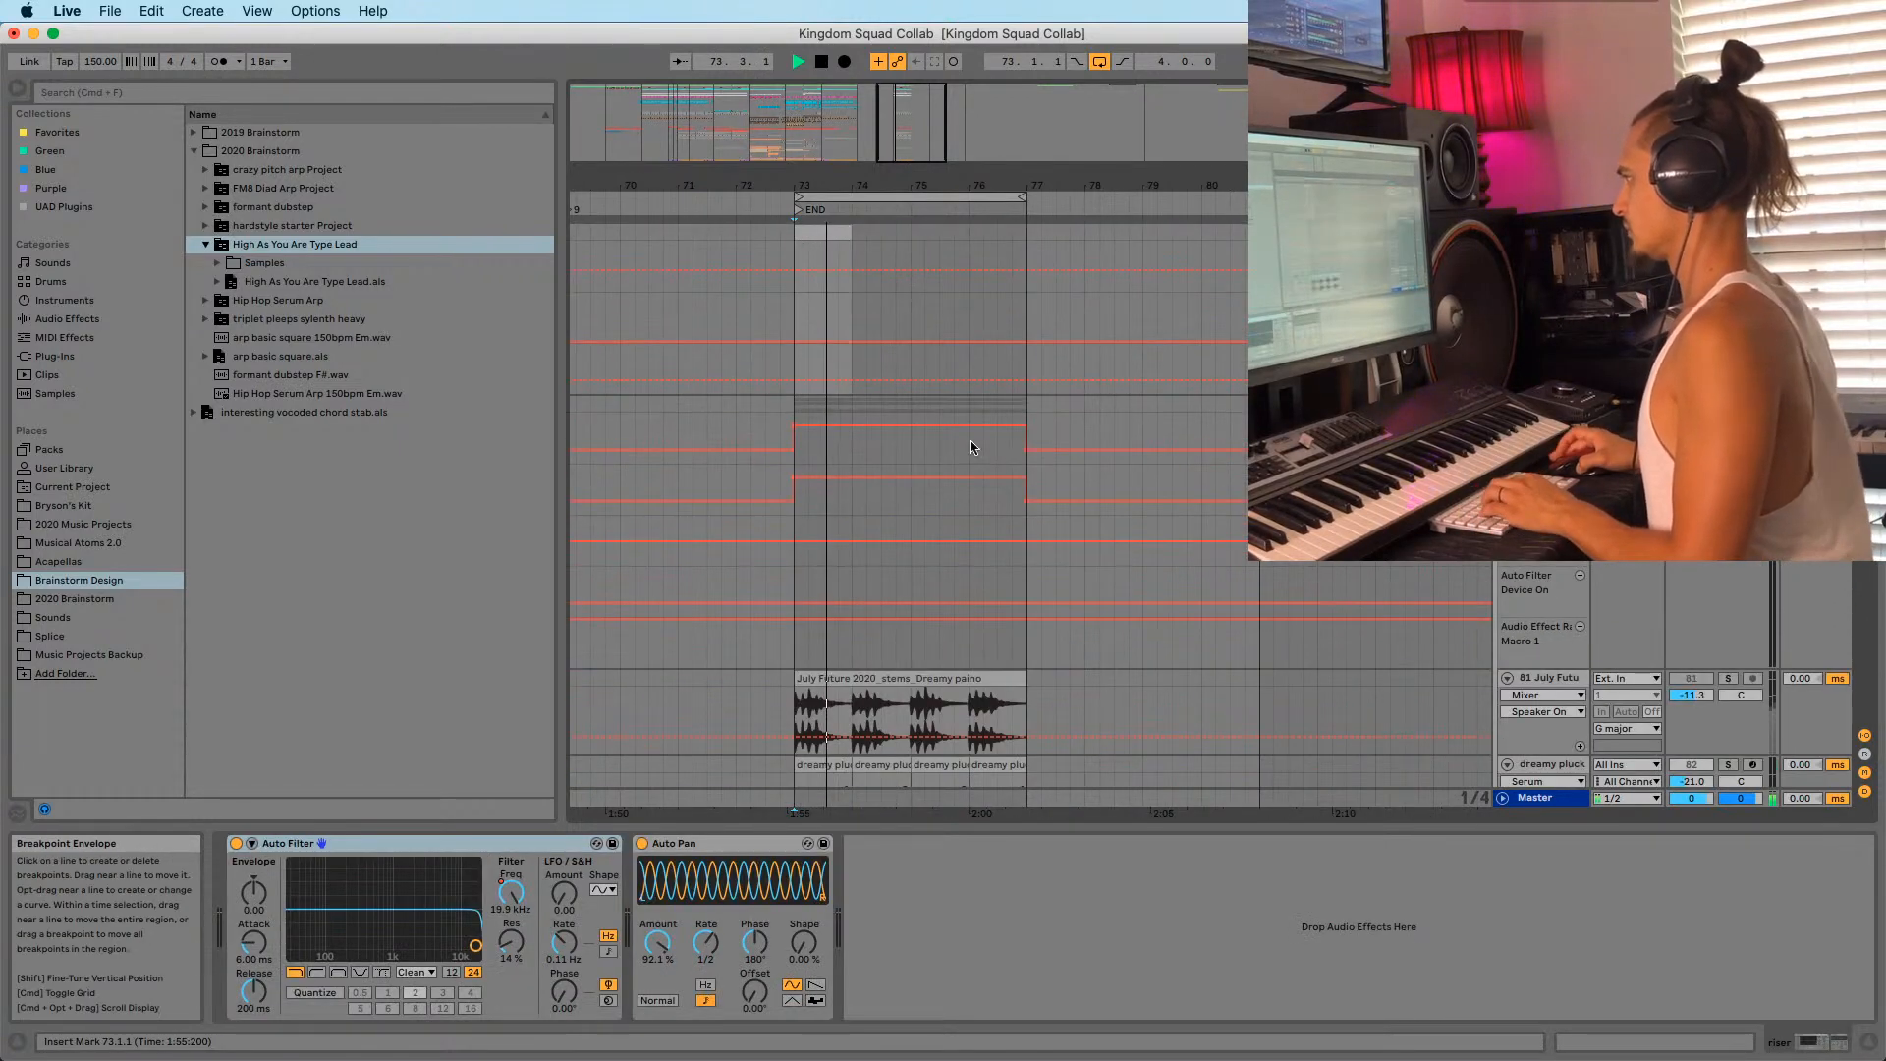
scroll(970, 447, "down", 6)
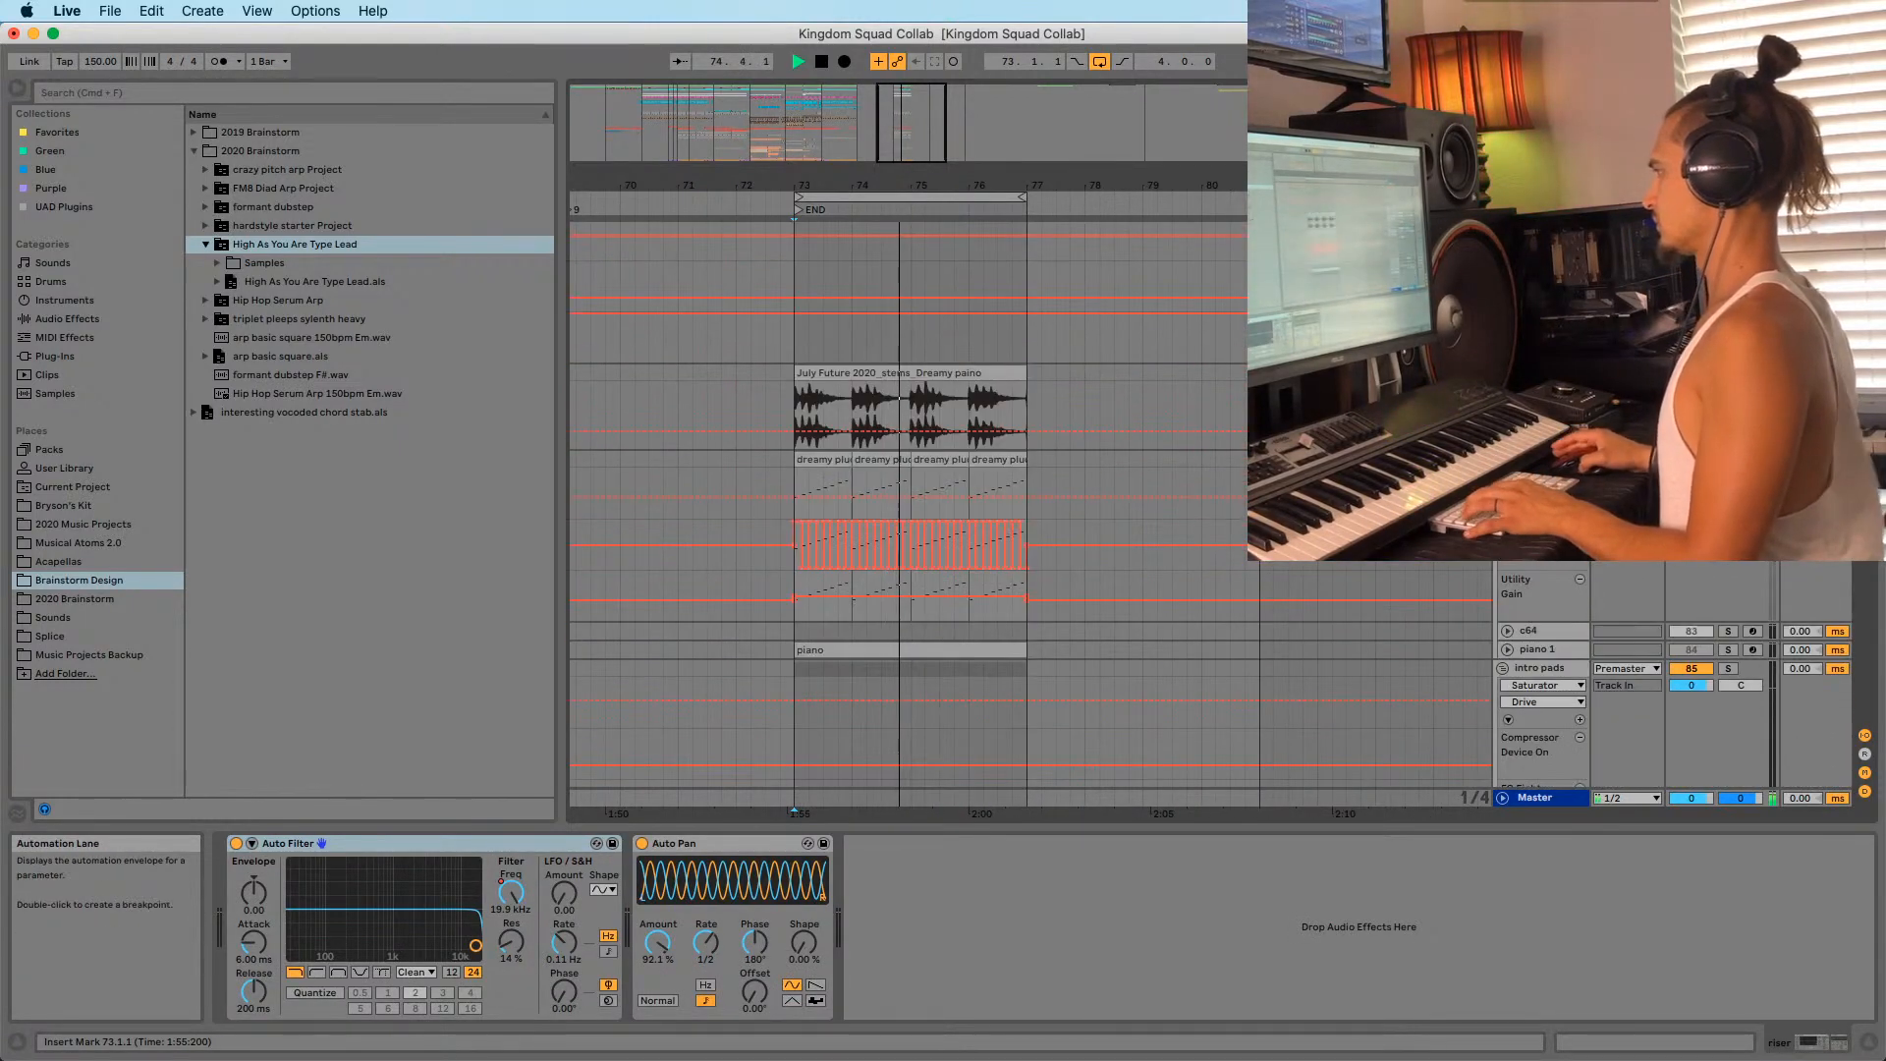
Inspect the effects chains of the dreamy pluck clip and the G major track.
left_click(819, 460)
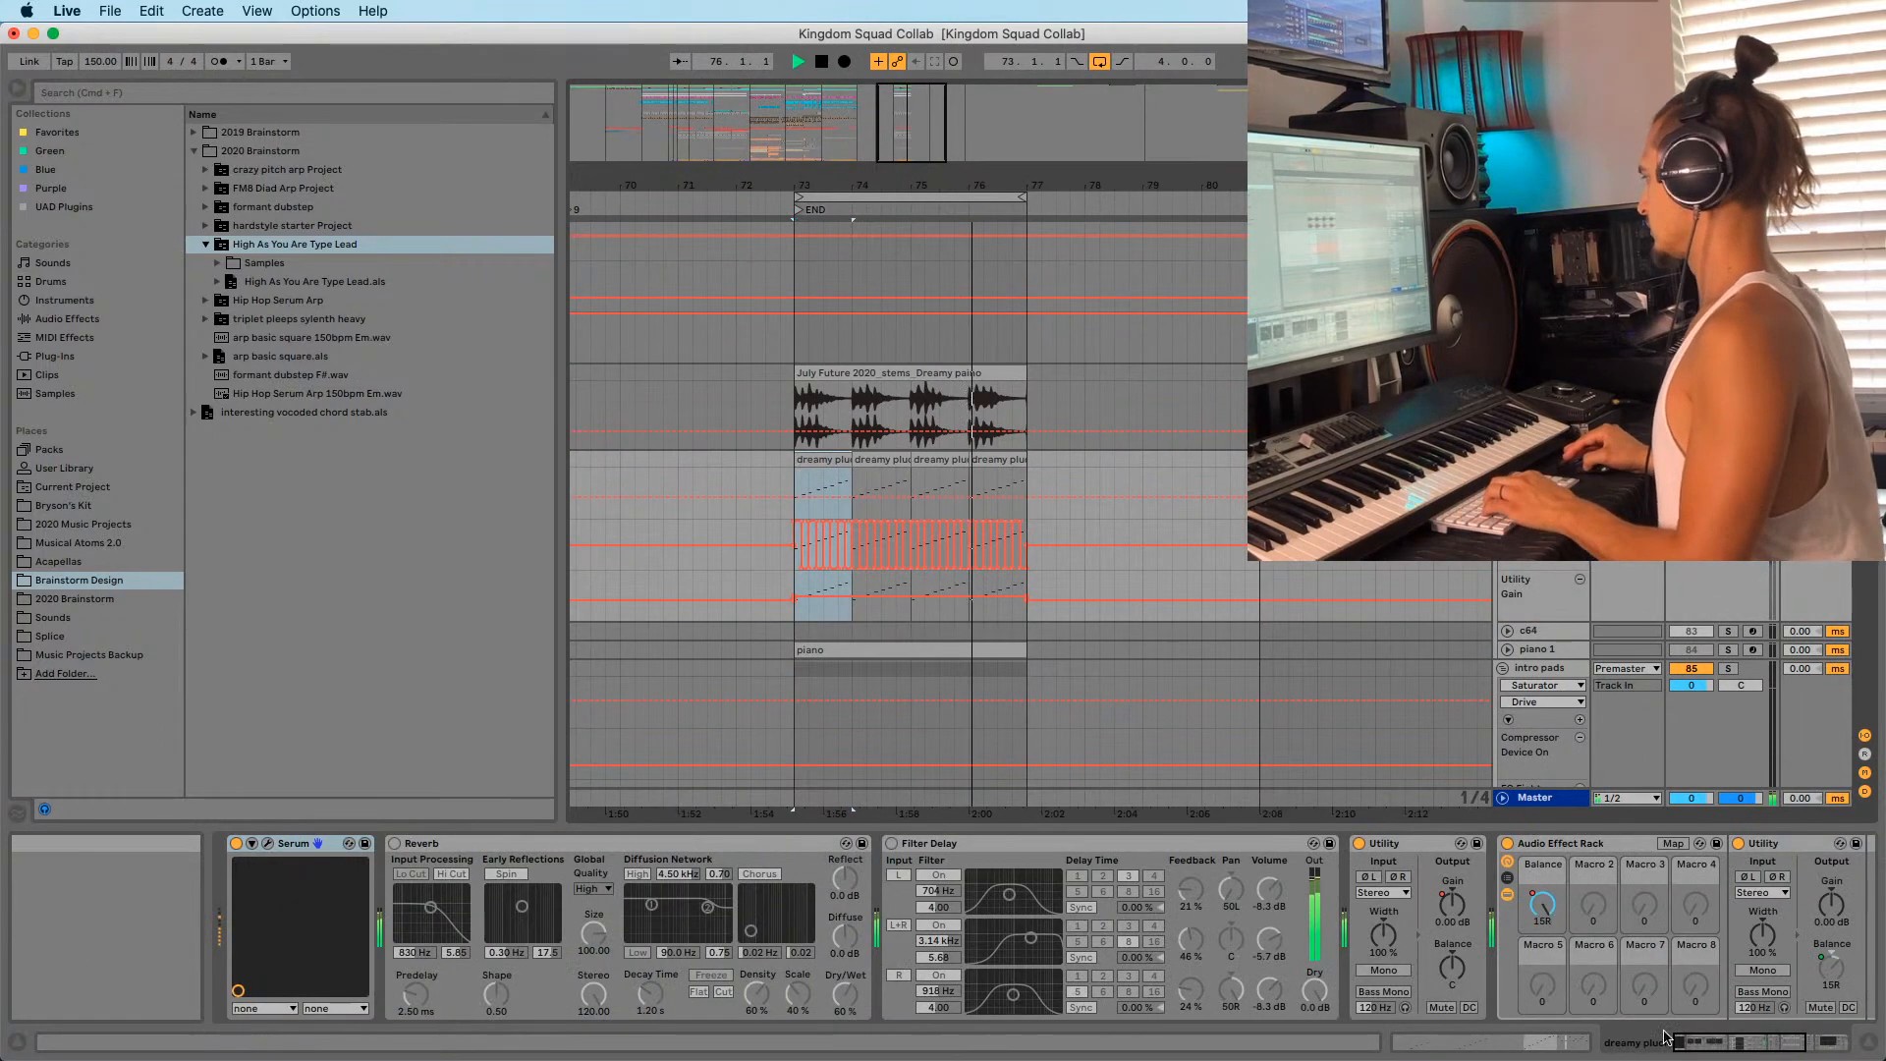
left_click(1828, 1041)
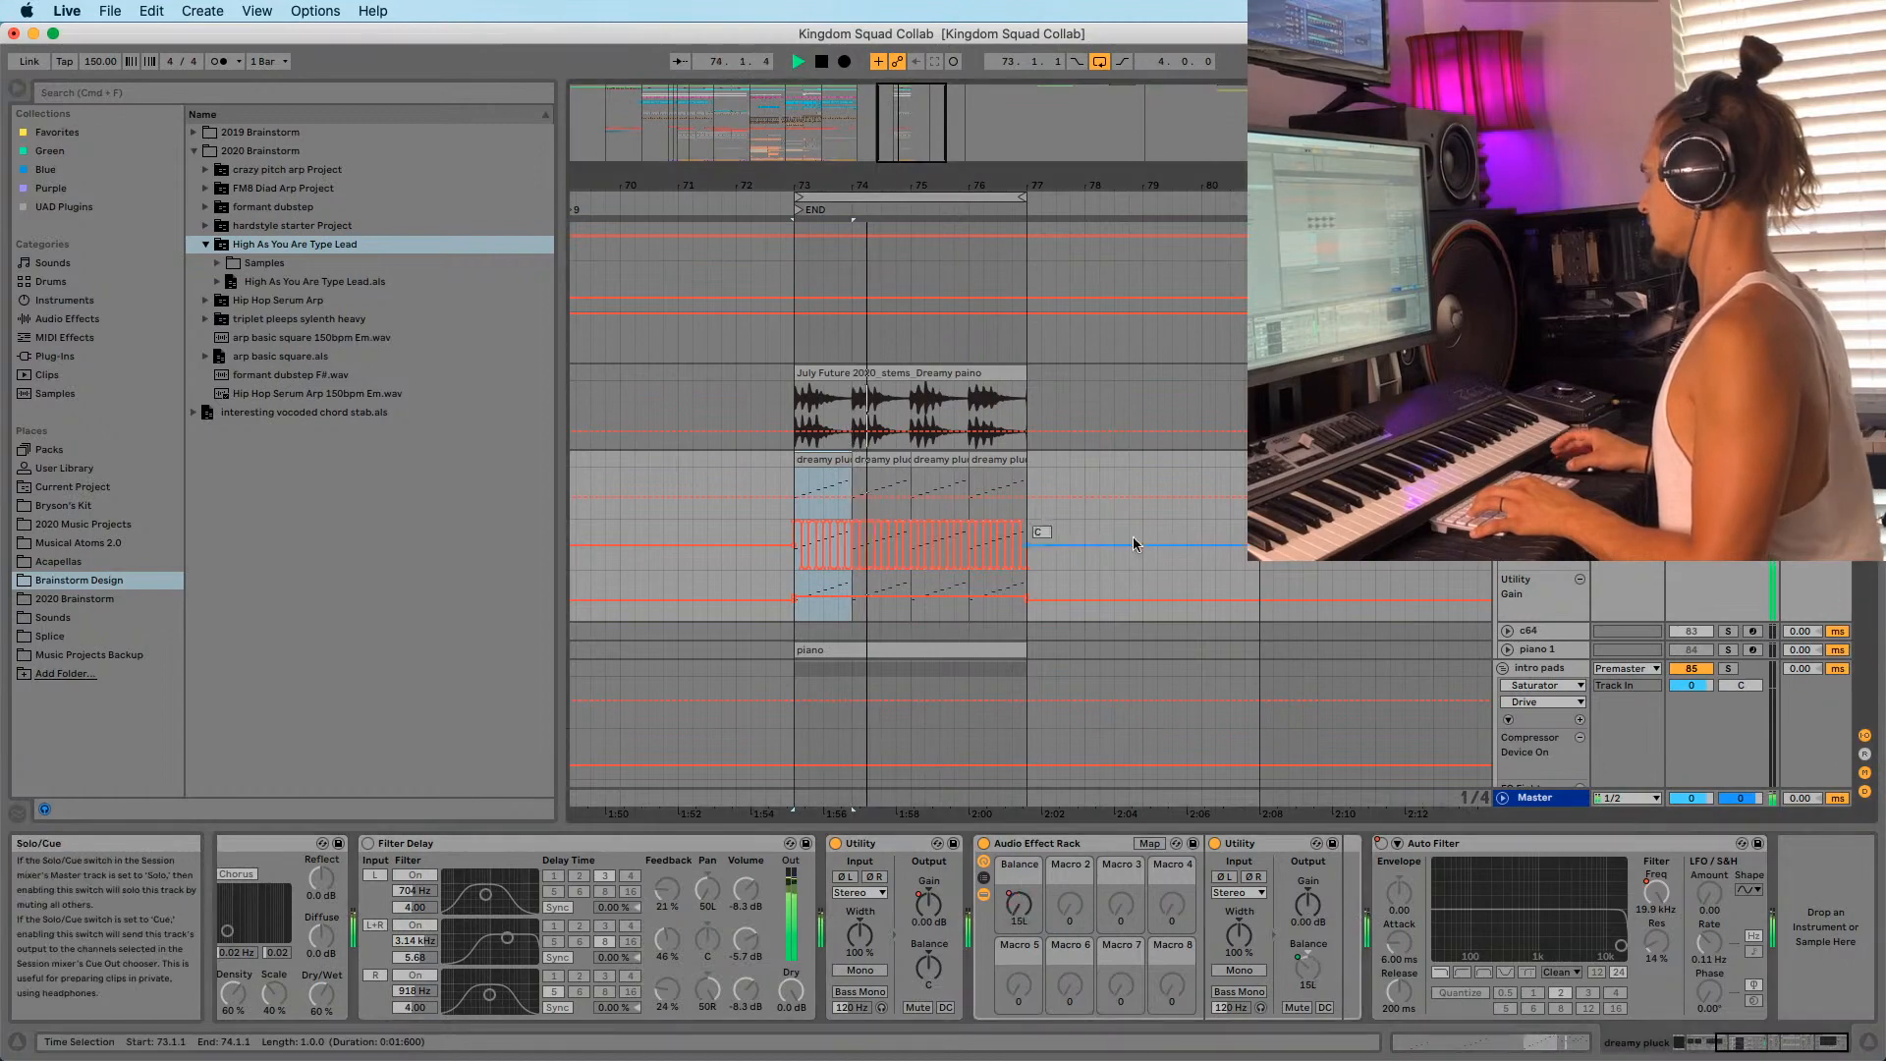
scroll(1513, 575, "up", 10)
left_click(1534, 403)
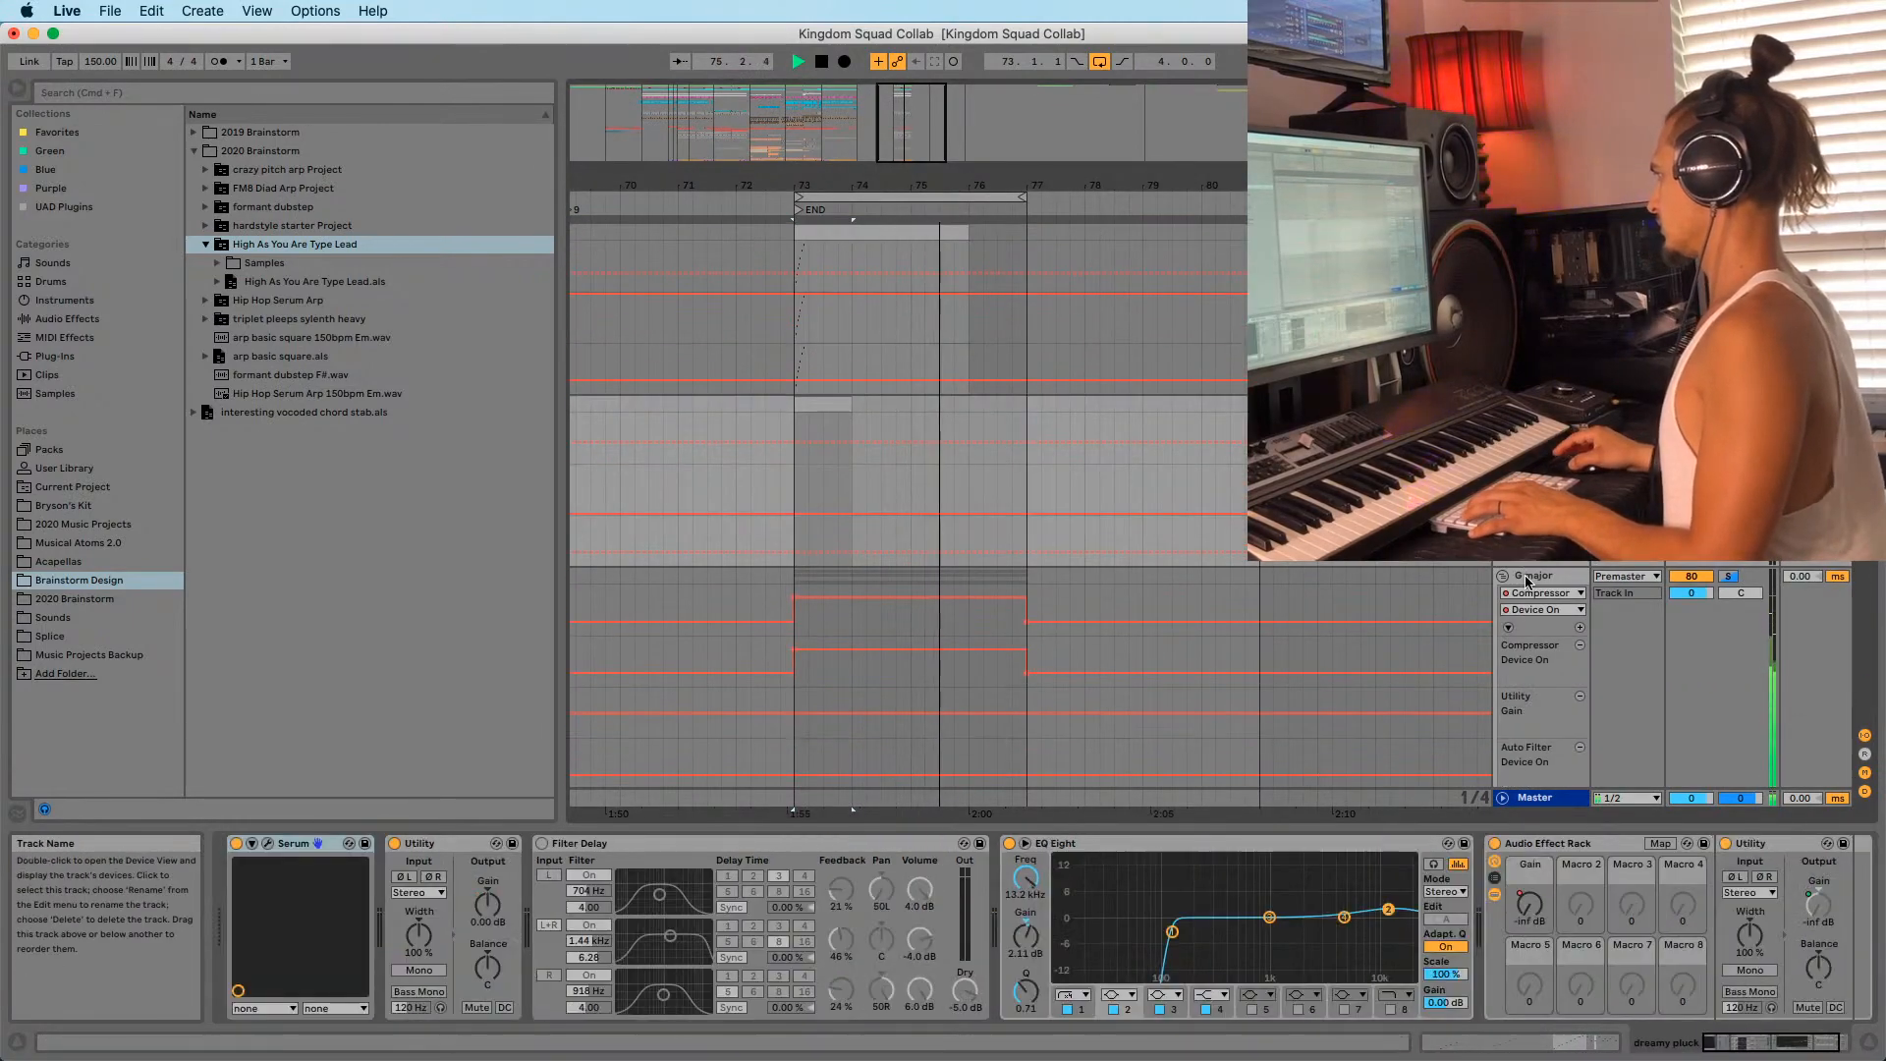
left_click(1534, 576)
left_click(1826, 1044)
mouse_move(1825, 1049)
left_mouse_down()
mouse_move(1736, 1051)
mouse_move(1819, 1053)
left_mouse_up()
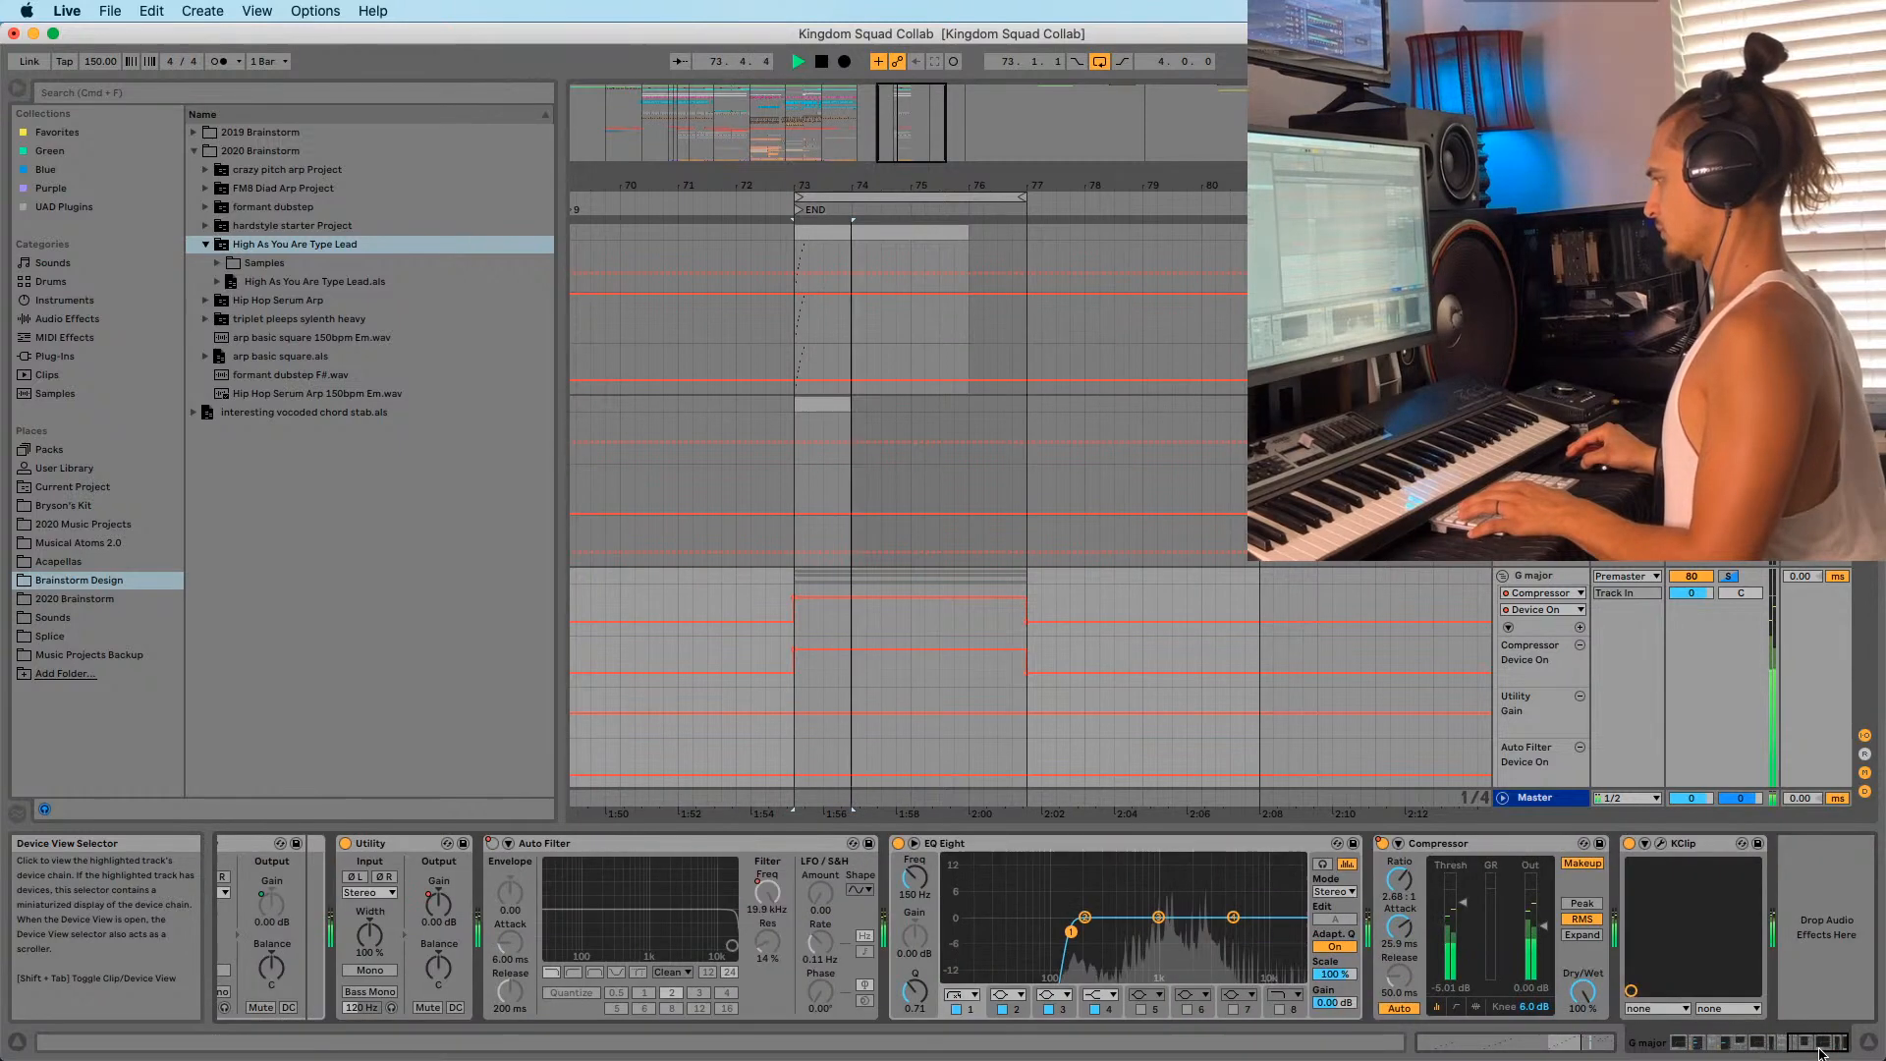
Restart playback from bar 73 and select the looped bars 73–77.
key("space")
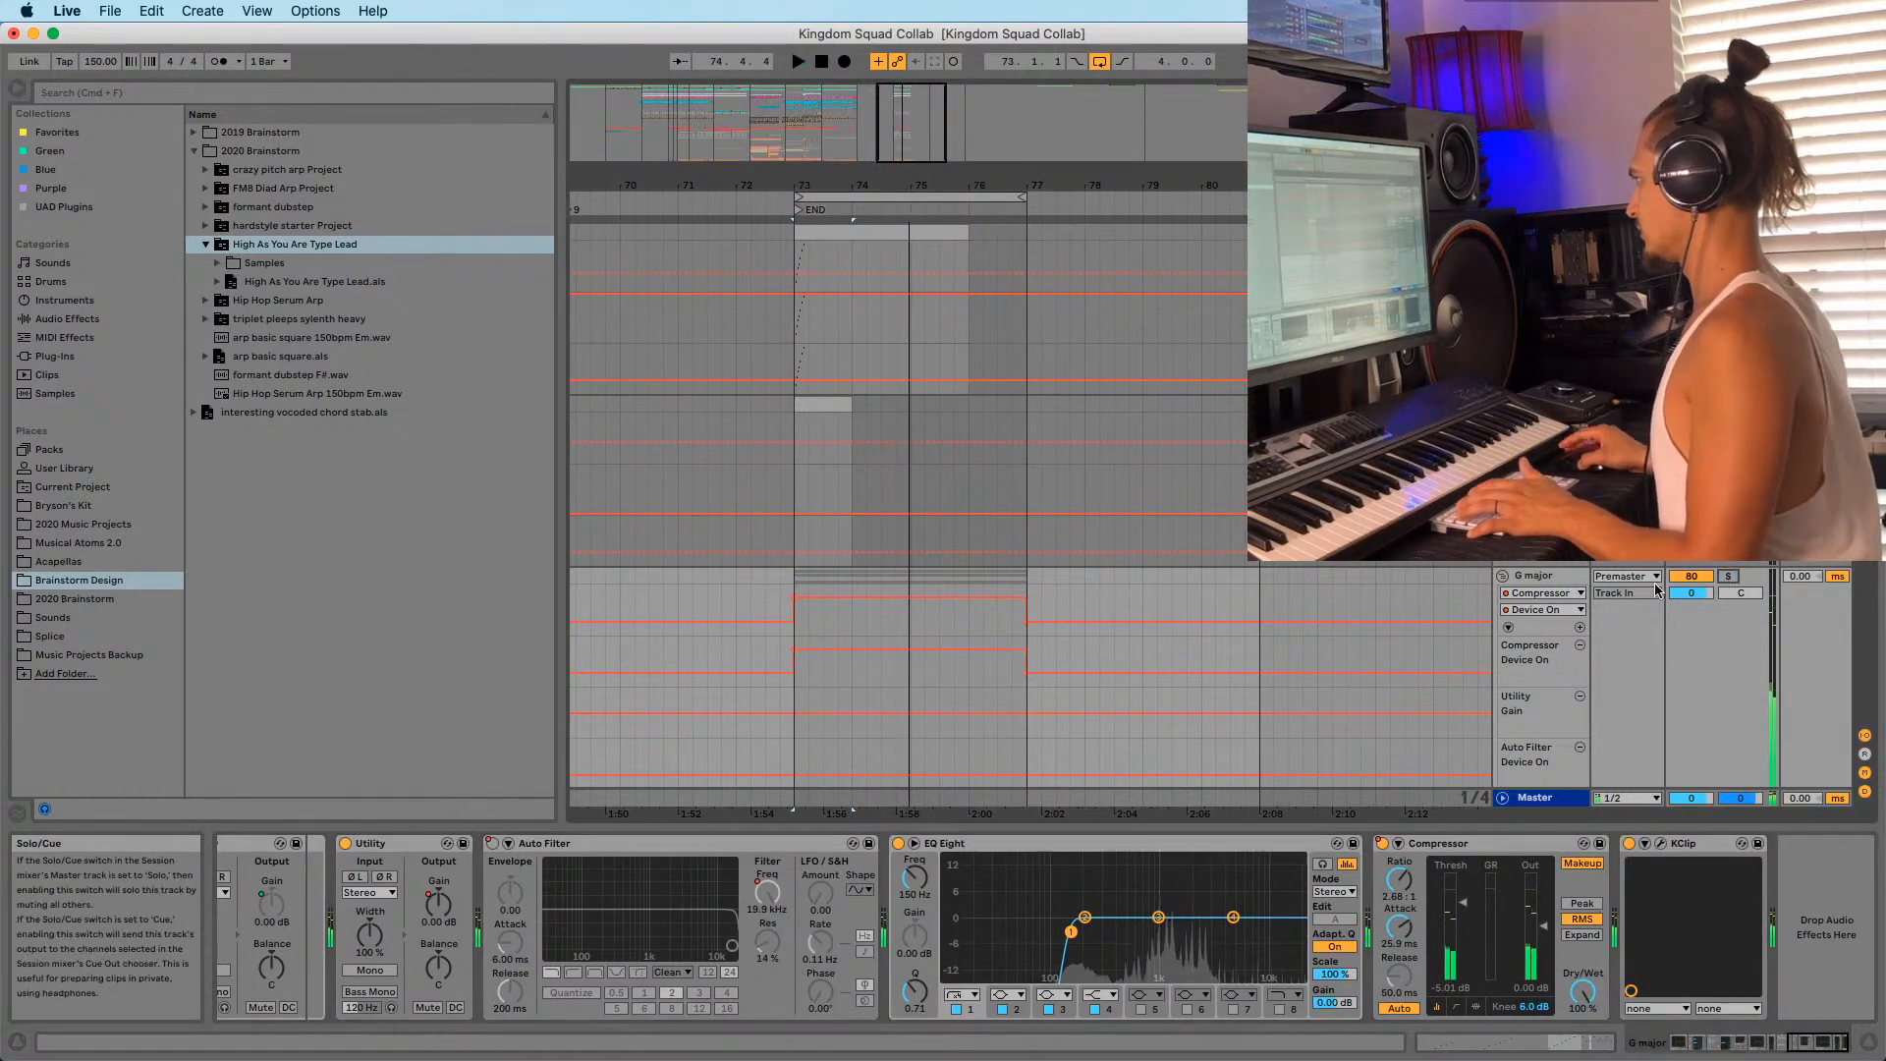
key("space")
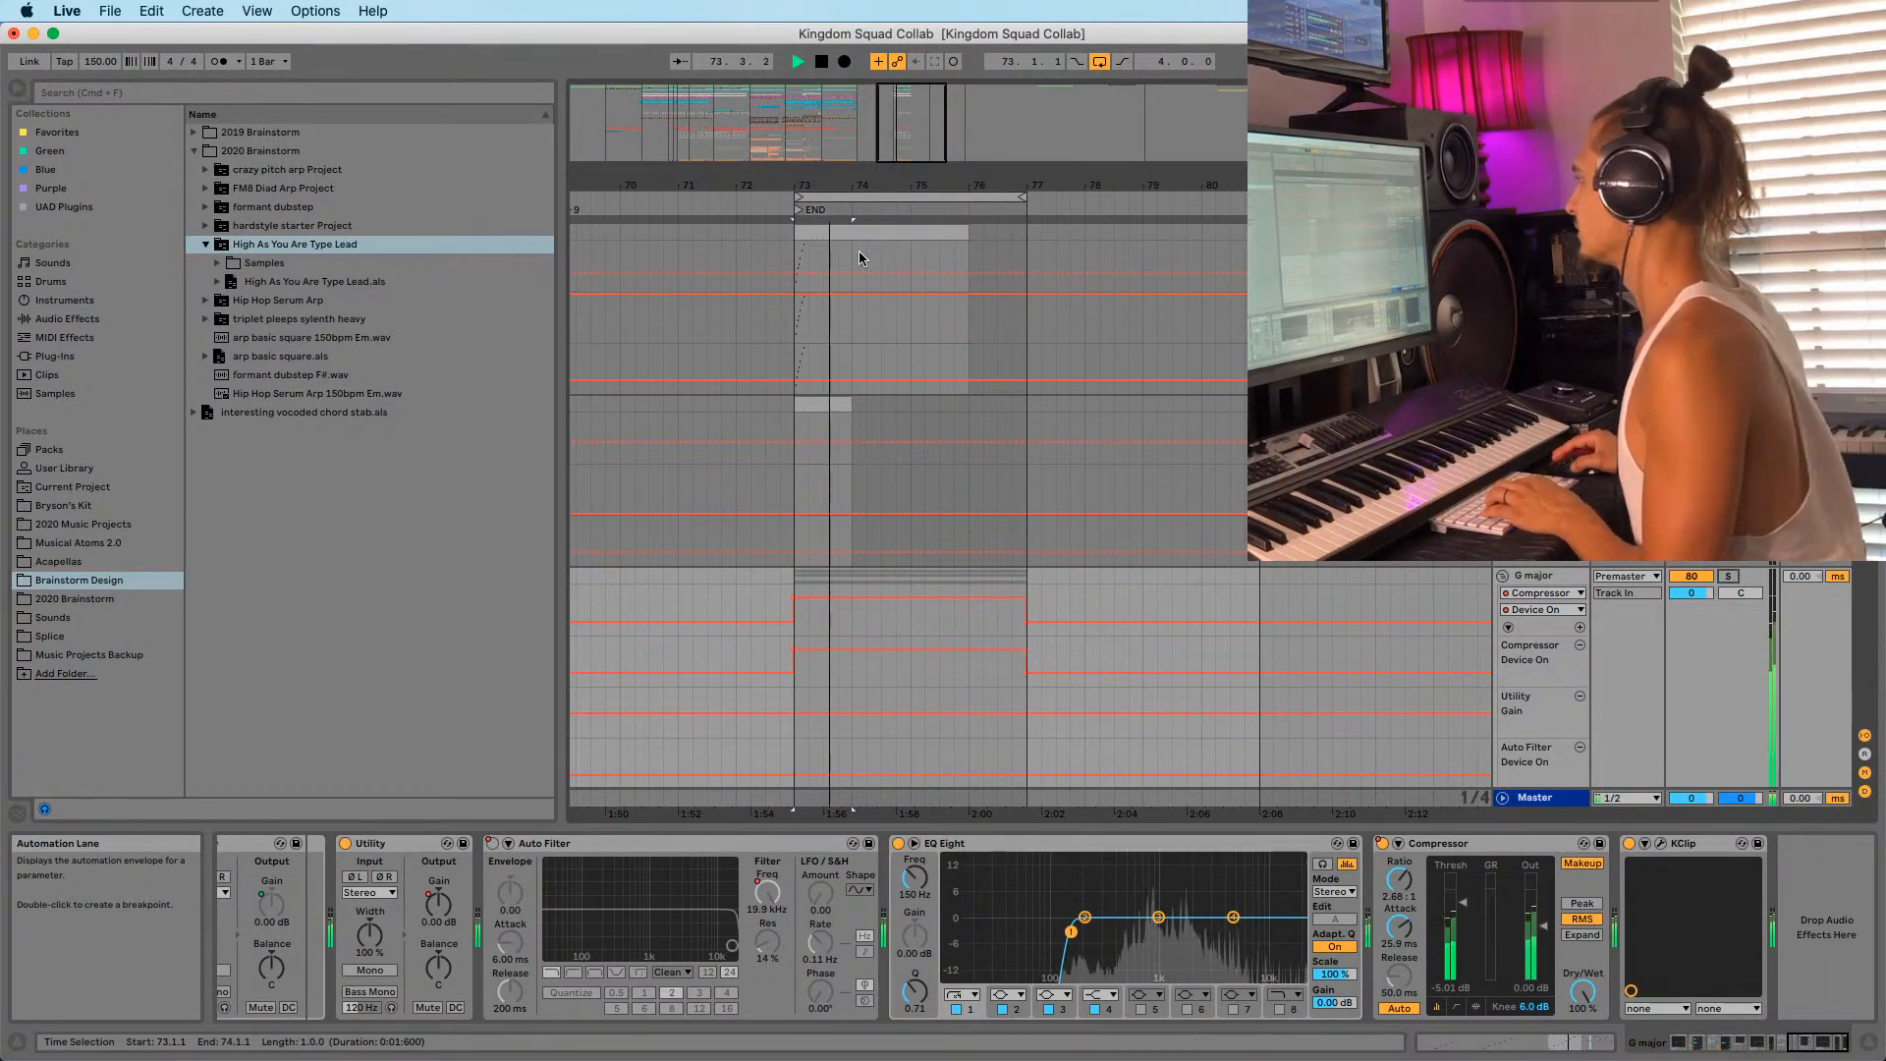
left_click_drag(888, 184, 819, 179)
left_click(831, 197)
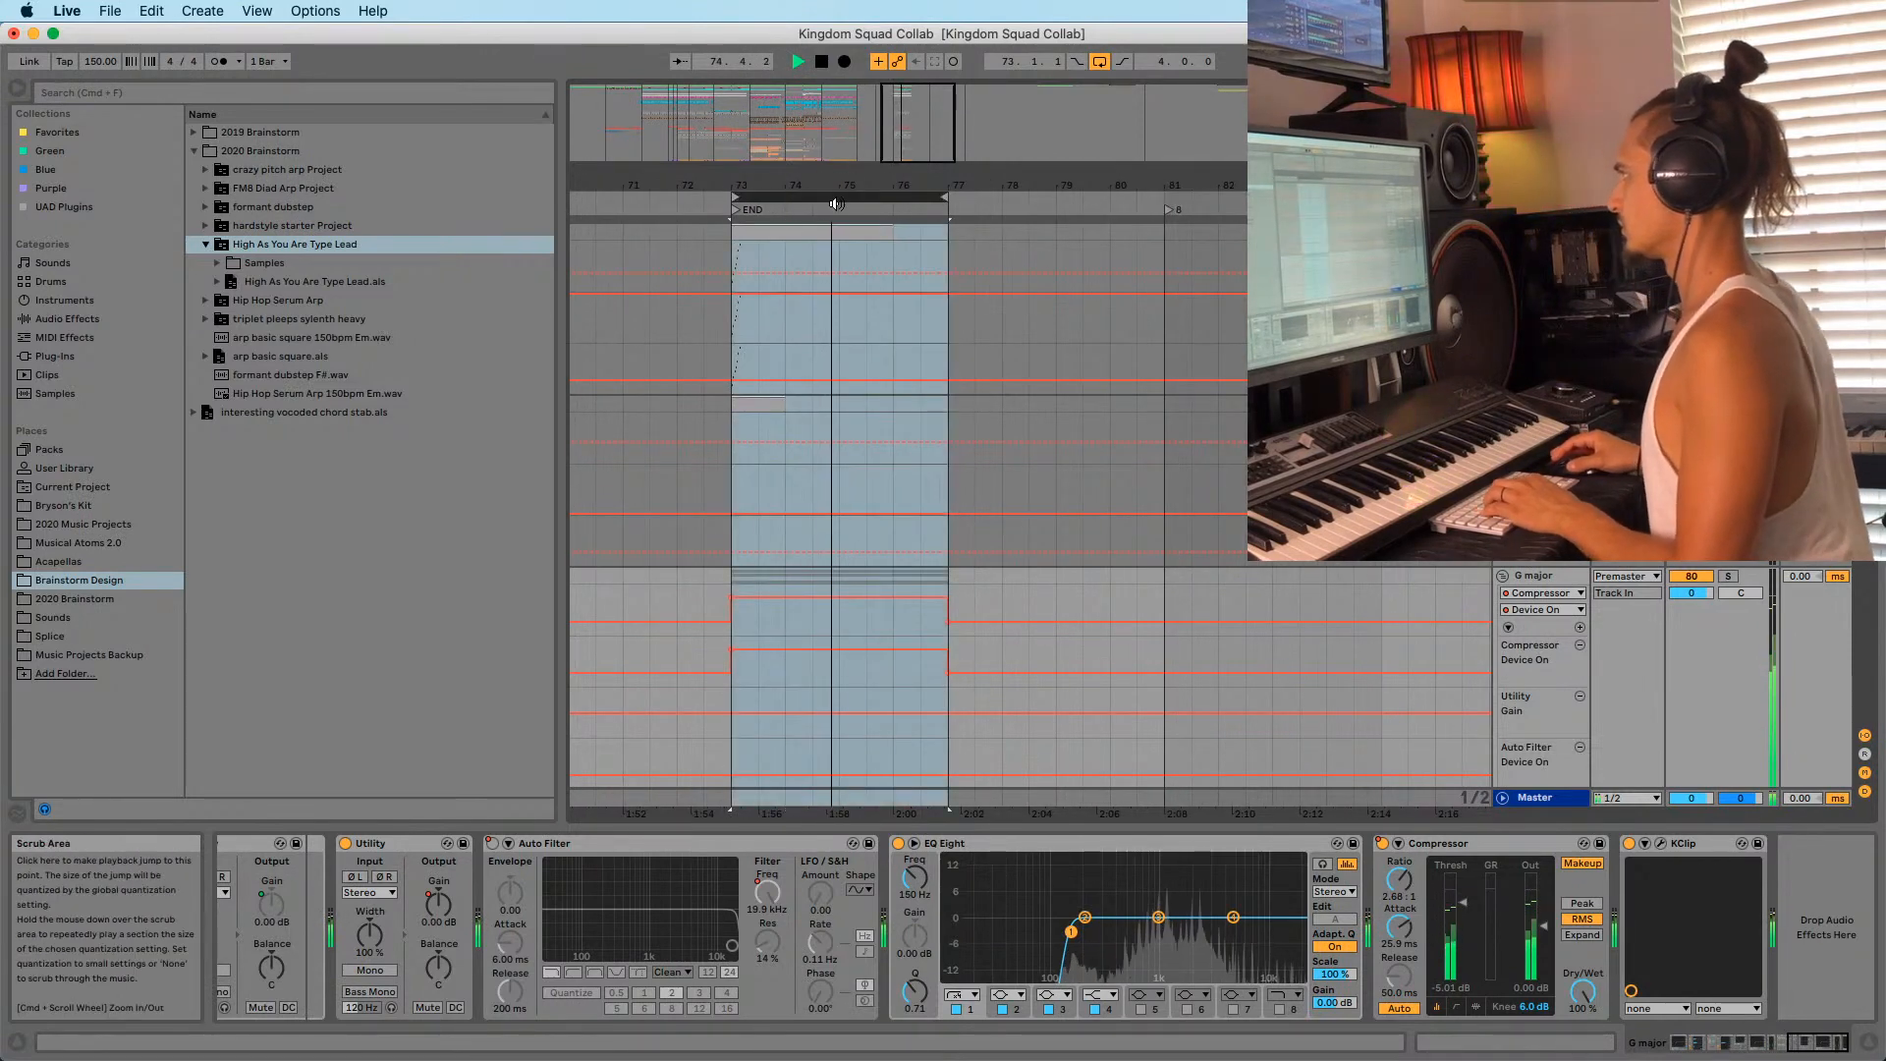
Copy bars 73–77, paste them at bar 77, and extend the loop over them.
key("super+c")
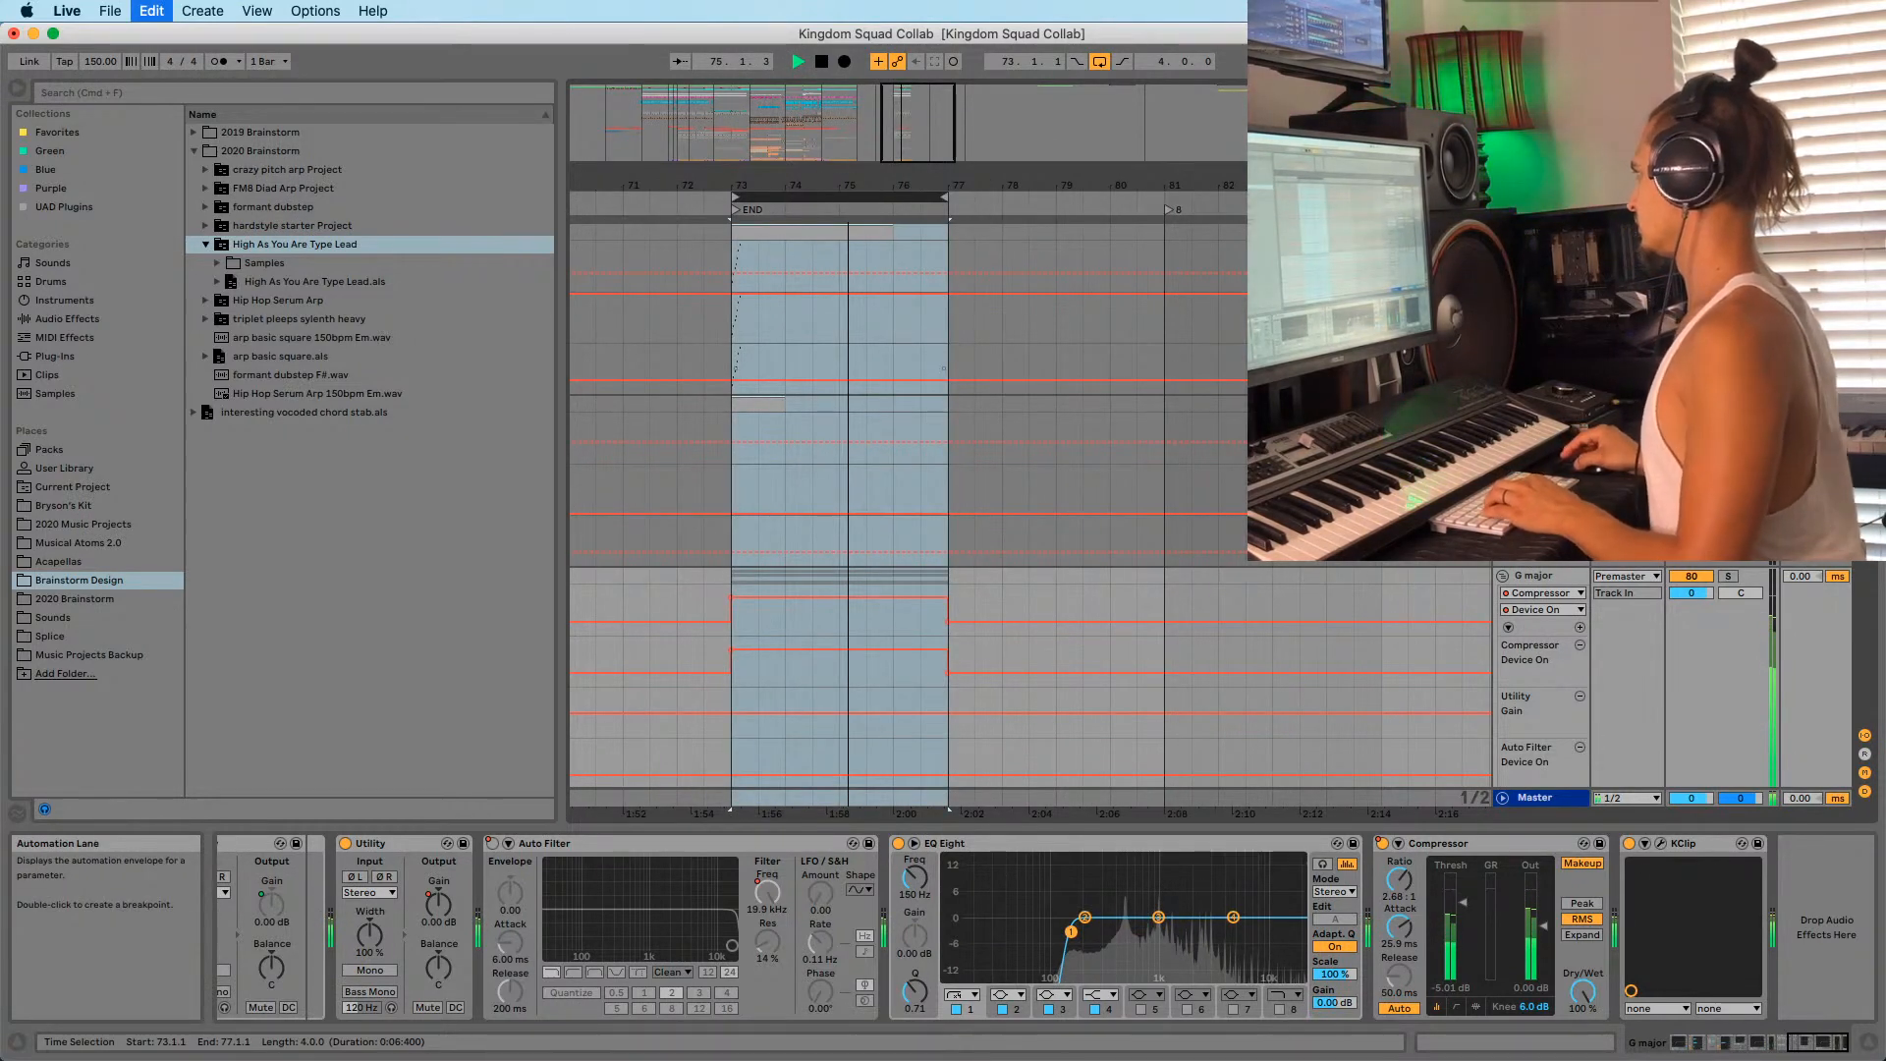
scroll(916, 292, "up", 20)
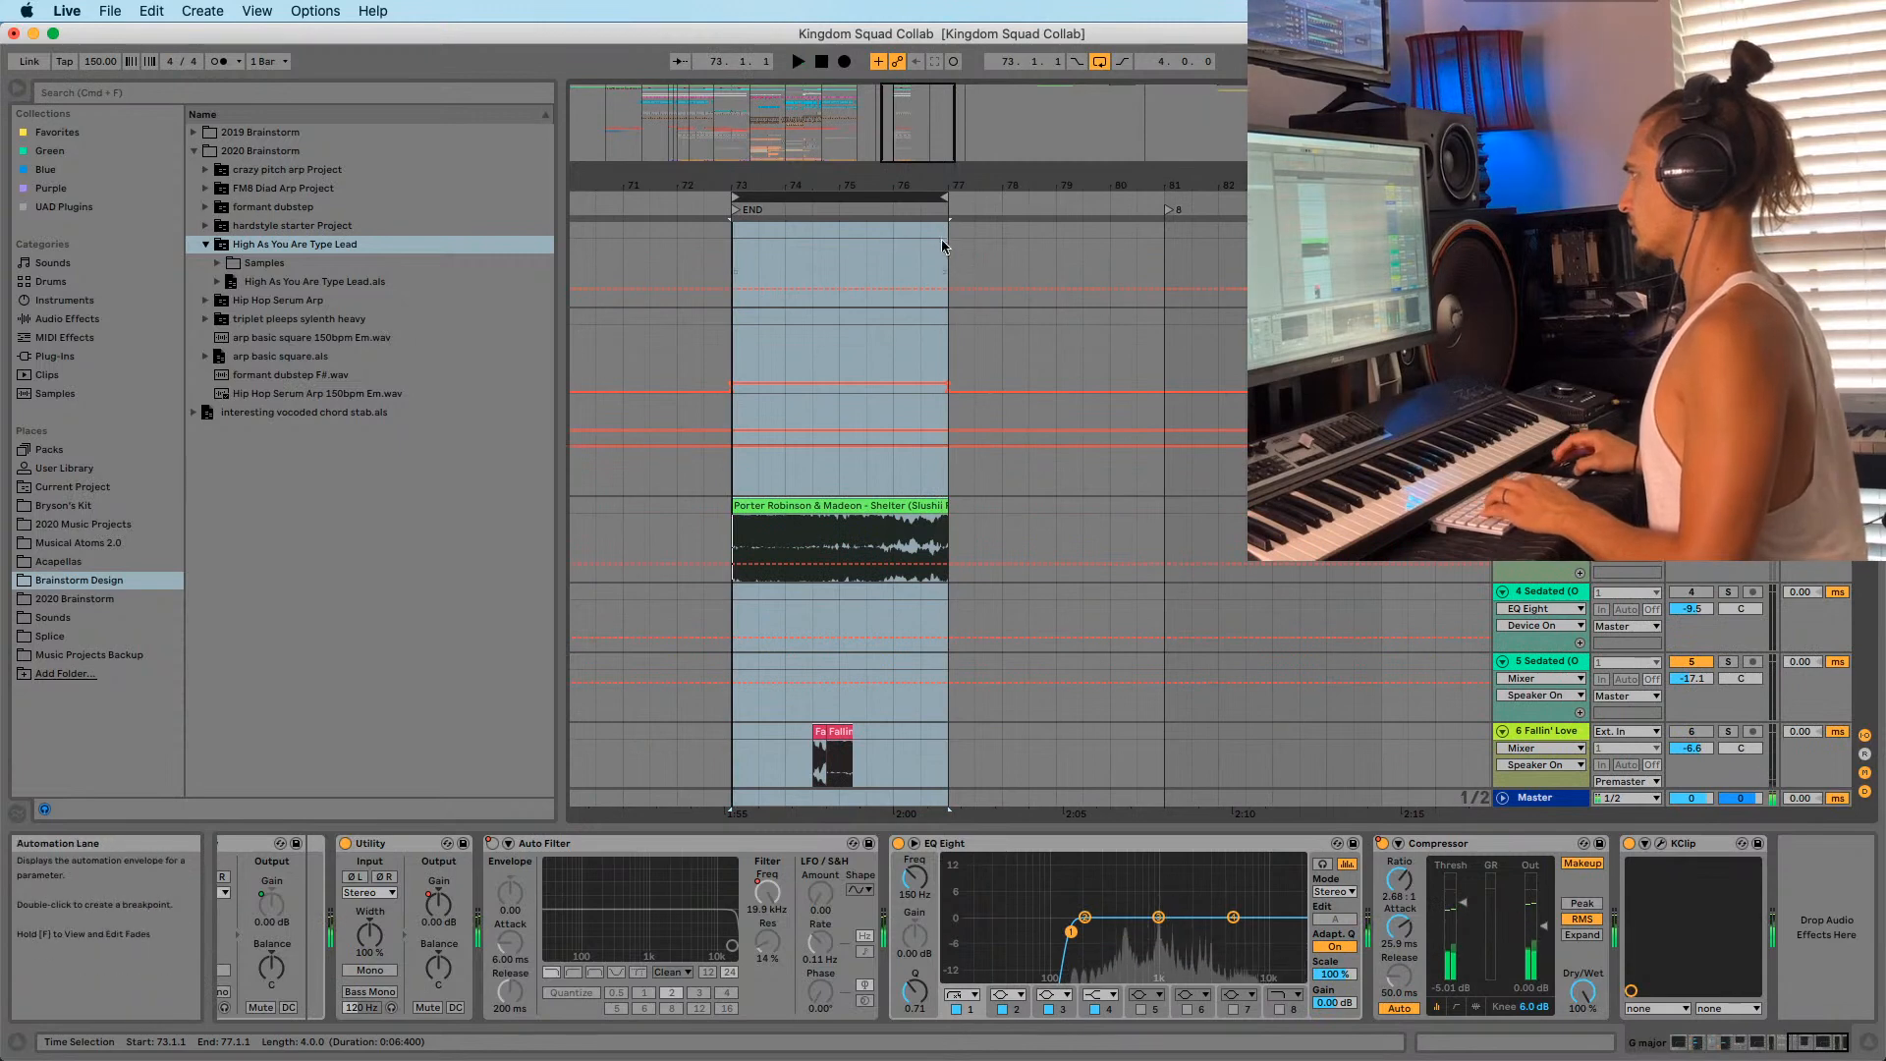
key("space")
left_click(949, 228)
key("super+v")
left_click(739, 234)
key("space")
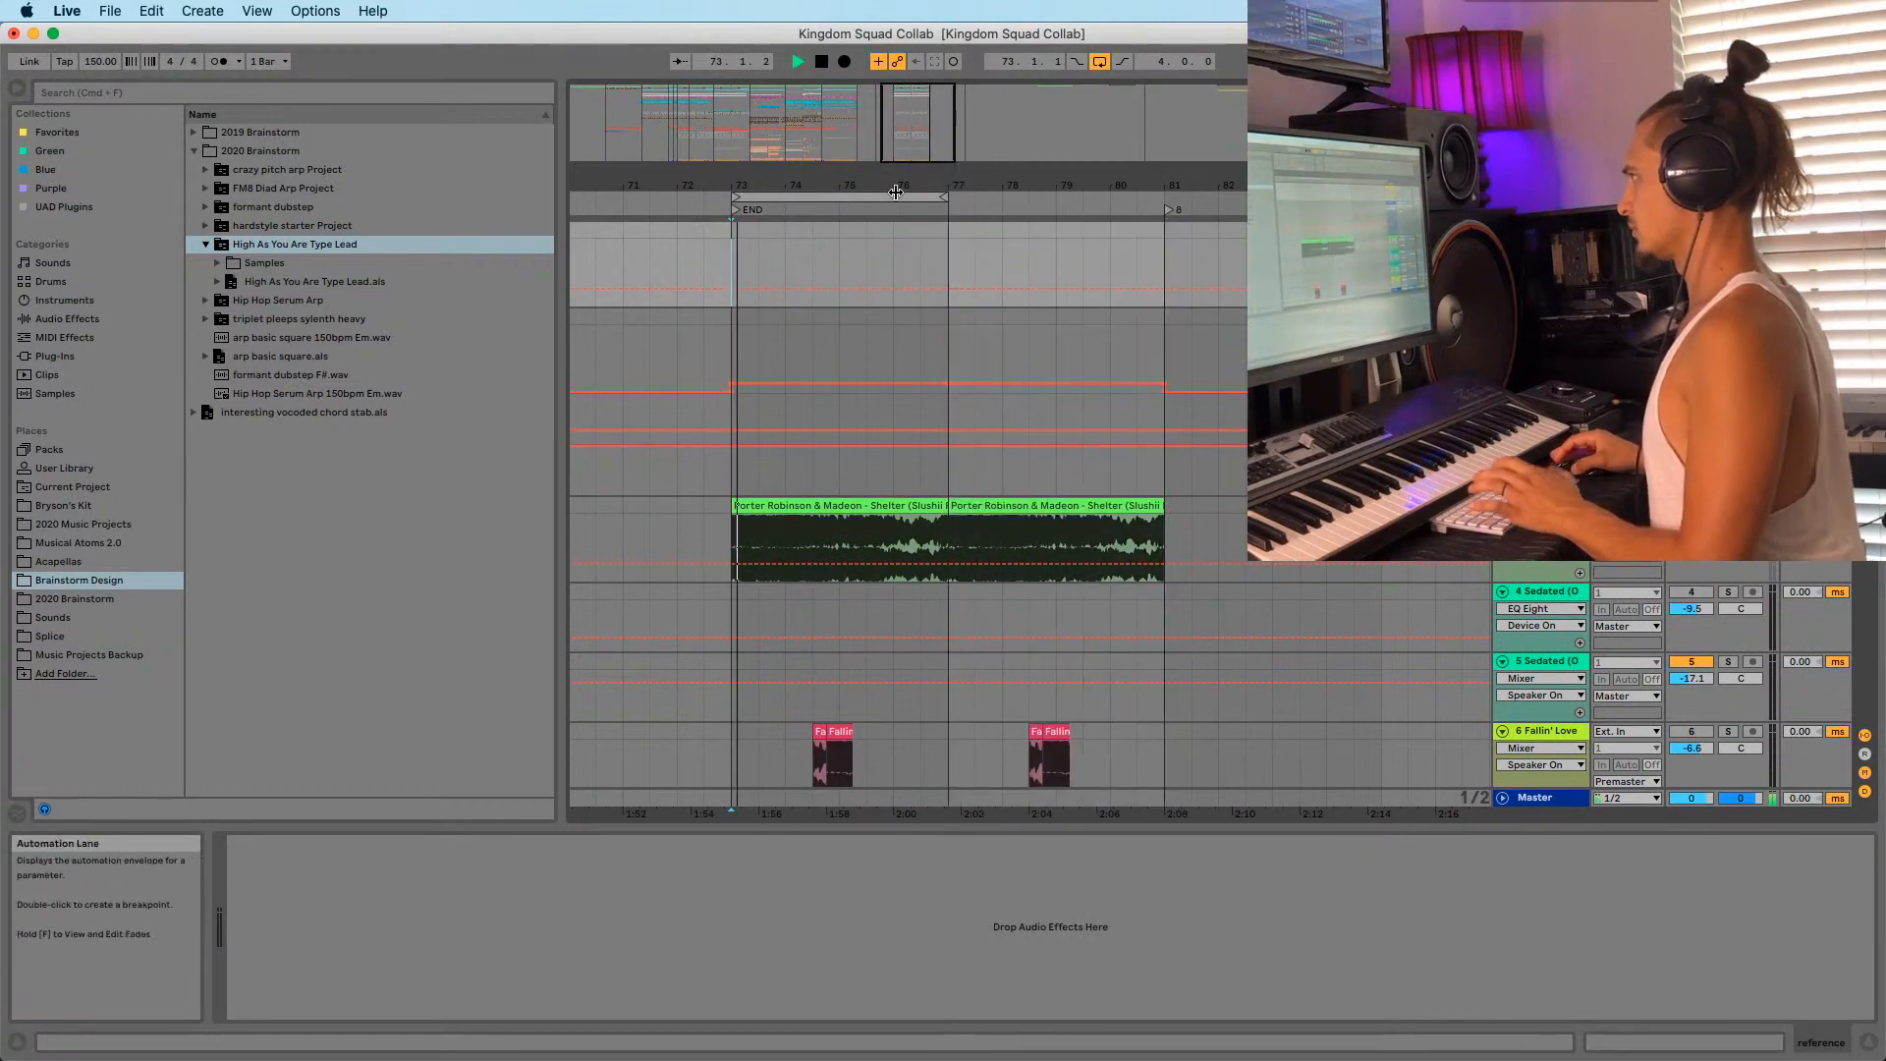
left_click_drag(943, 198, 1366, 197)
Paste further copies of the END material at bars 81 and 85.
left_click(1111, 236)
key("super+v")
left_click(1218, 232)
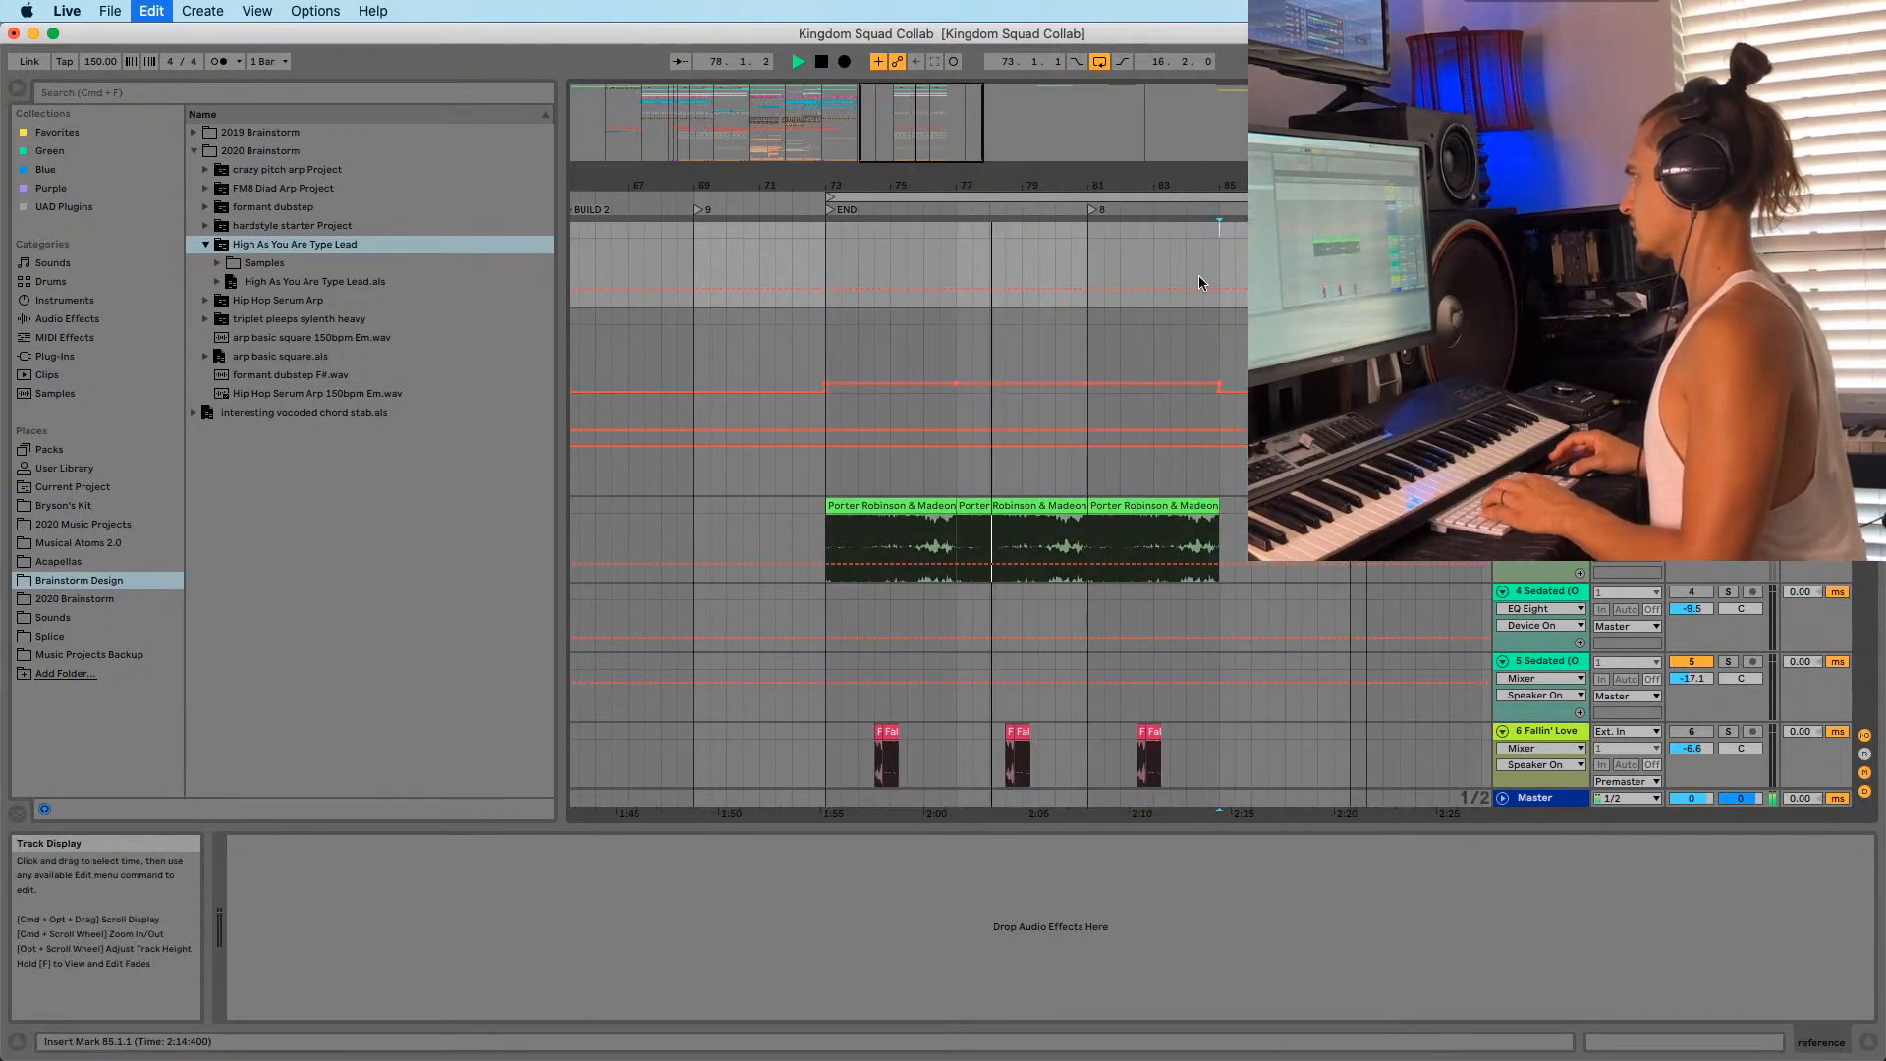
key("super+v")
mouse_move(1208, 185)
left_mouse_down()
mouse_move(1098, 147)
mouse_move(1053, 226)
left_mouse_up()
scroll(1136, 467, "down", 13)
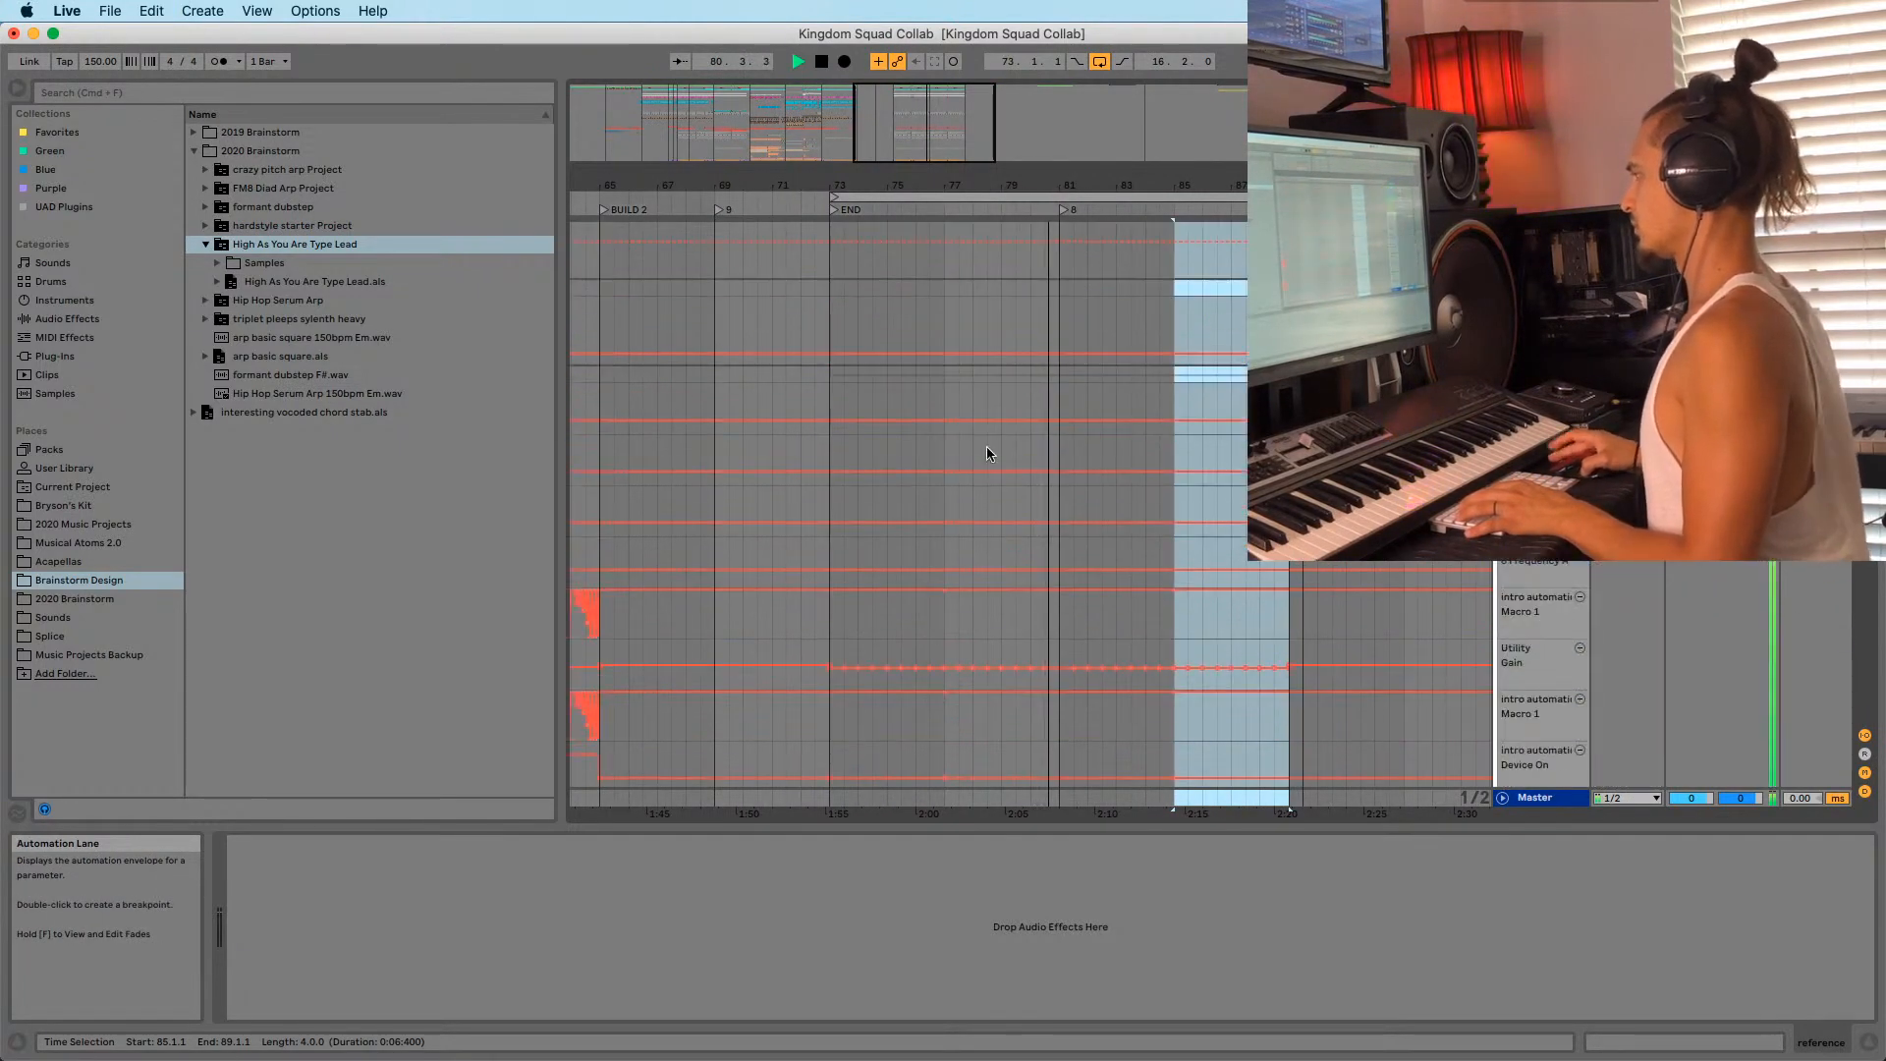
scroll(986, 454, "down", 5)
left_click(816, 407)
key("space")
scroll(816, 406, "down", 4)
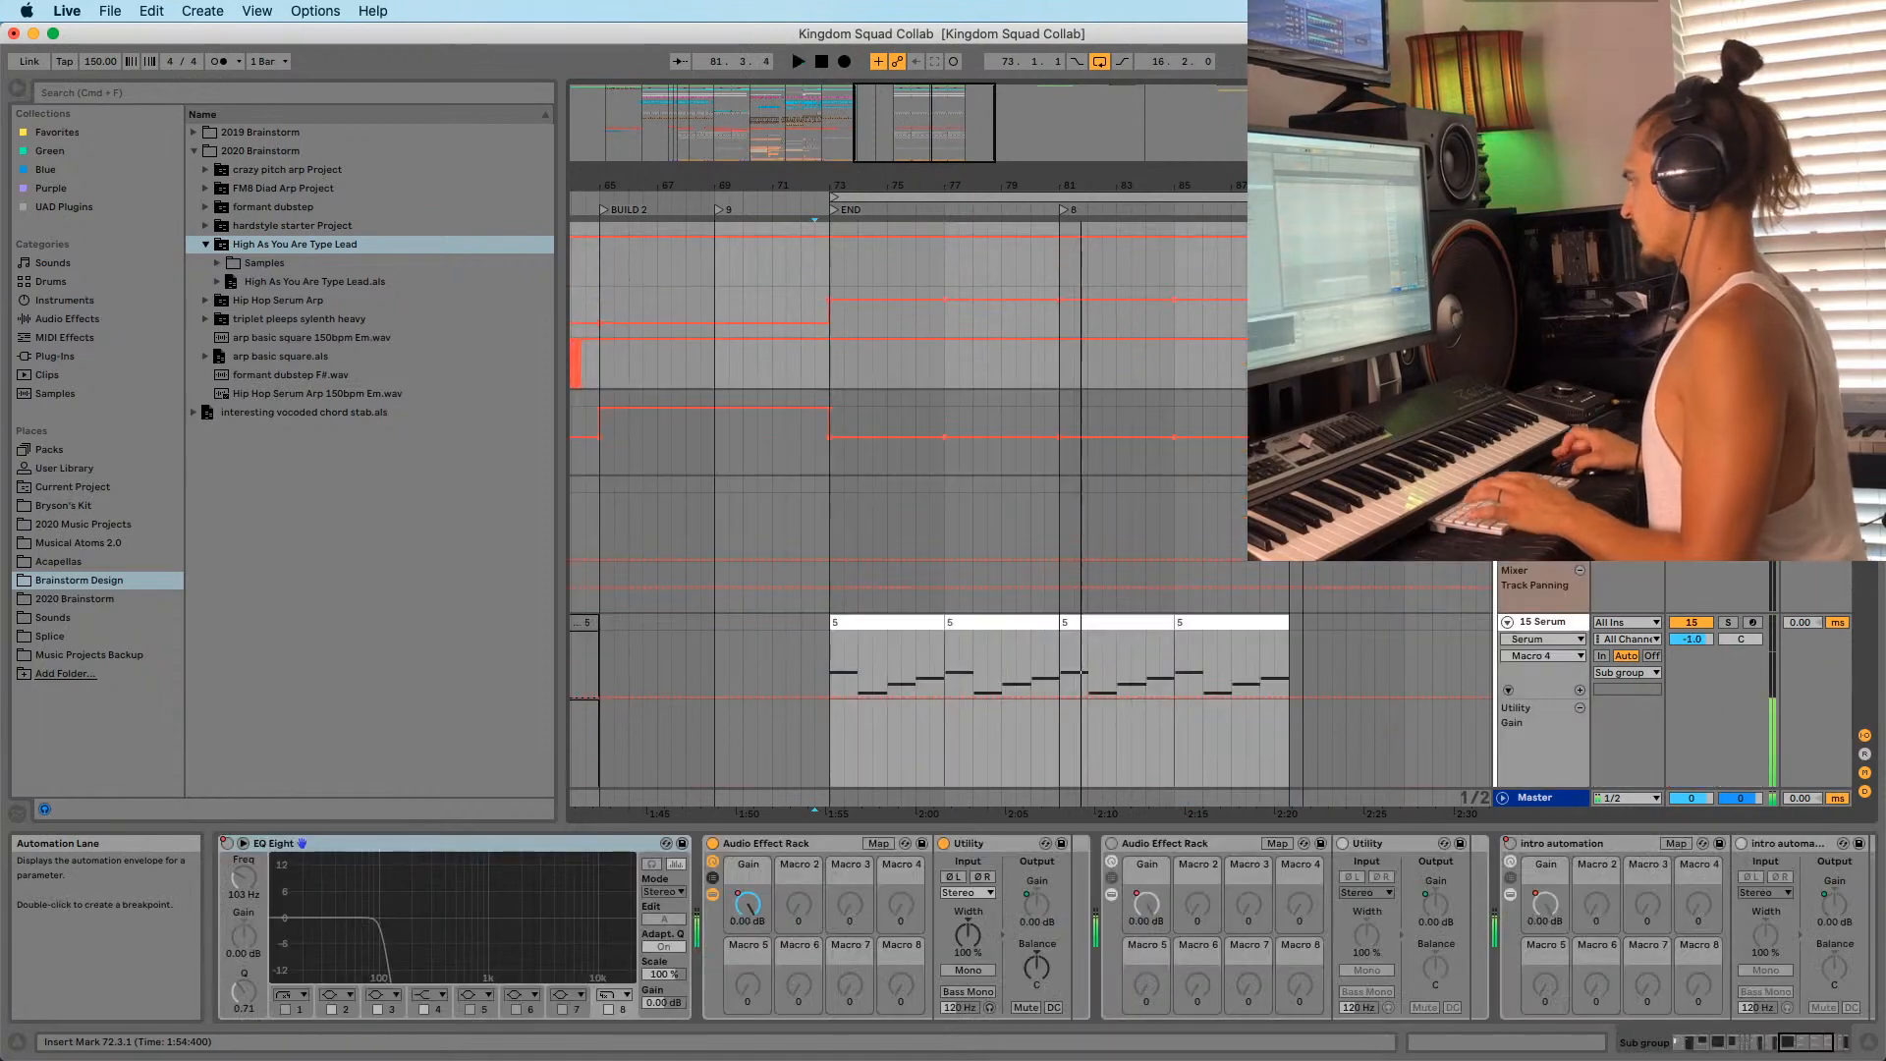
scroll(1081, 289, "up", 8)
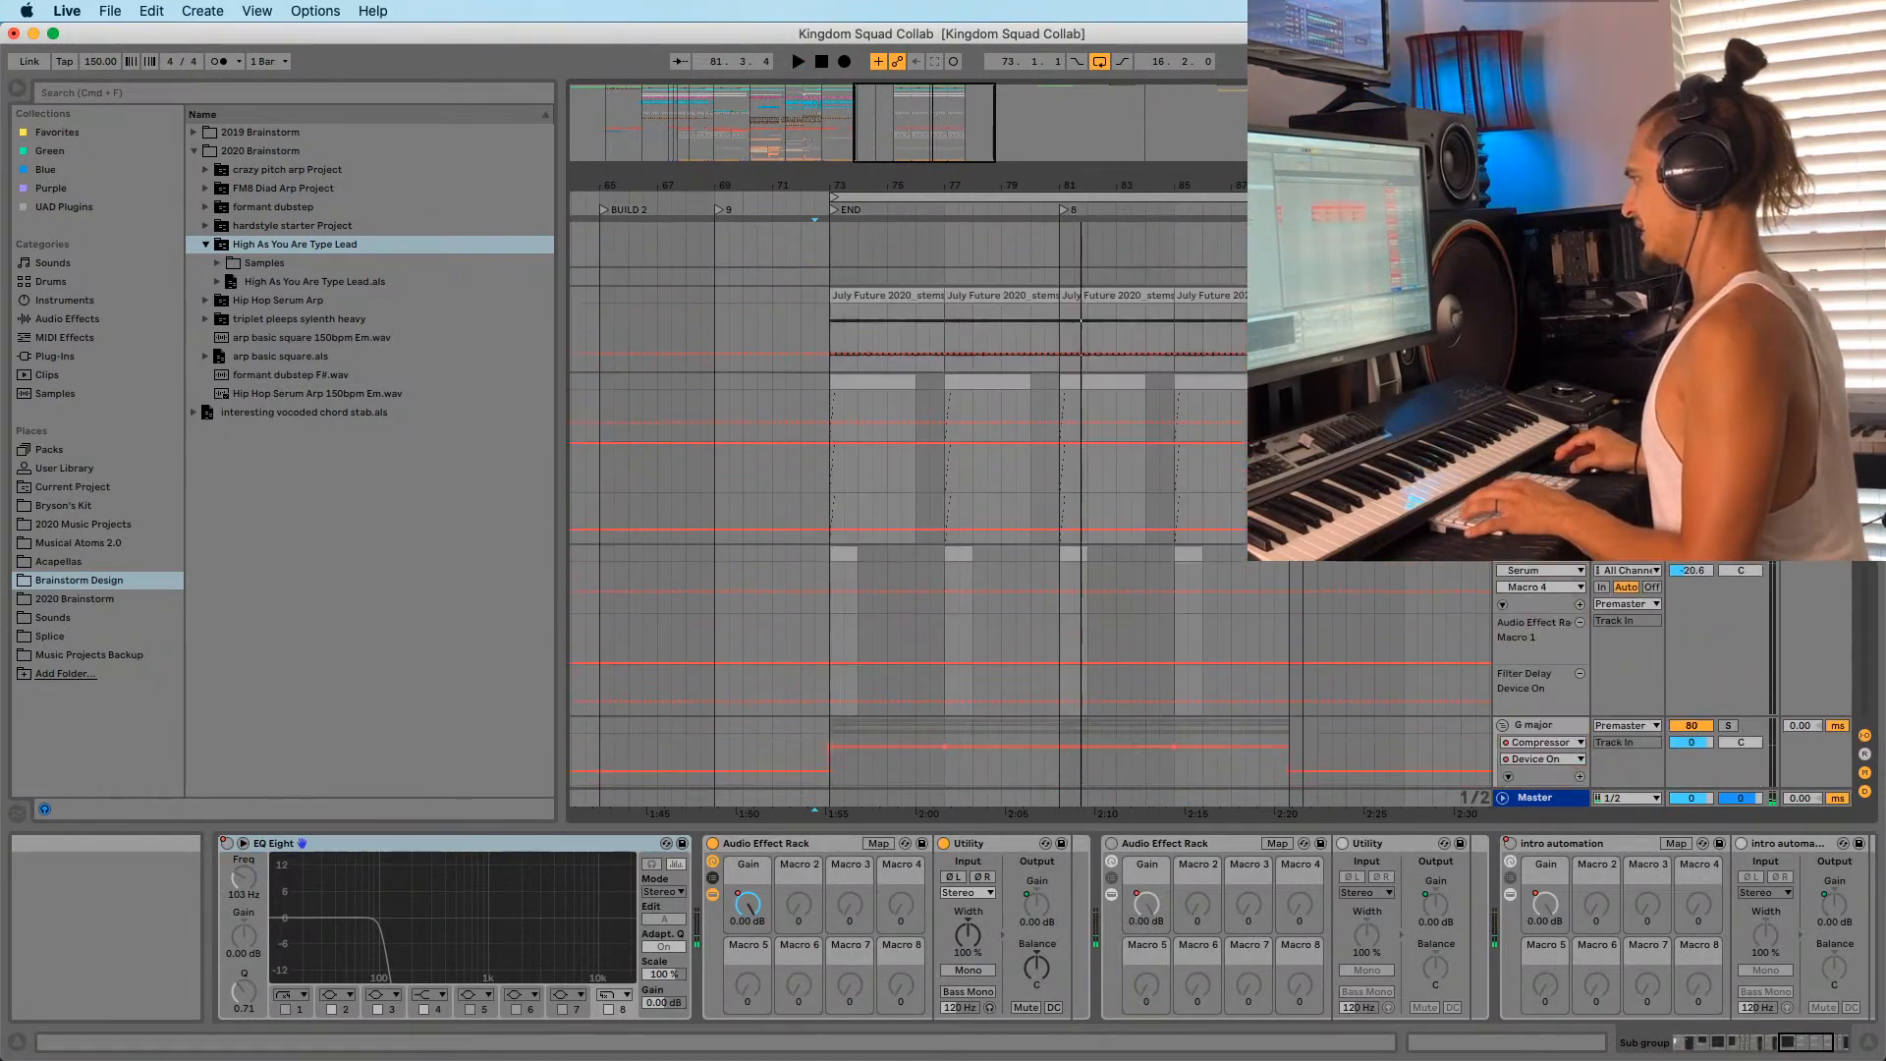
left_click_drag(1862, 550, 1832, 705)
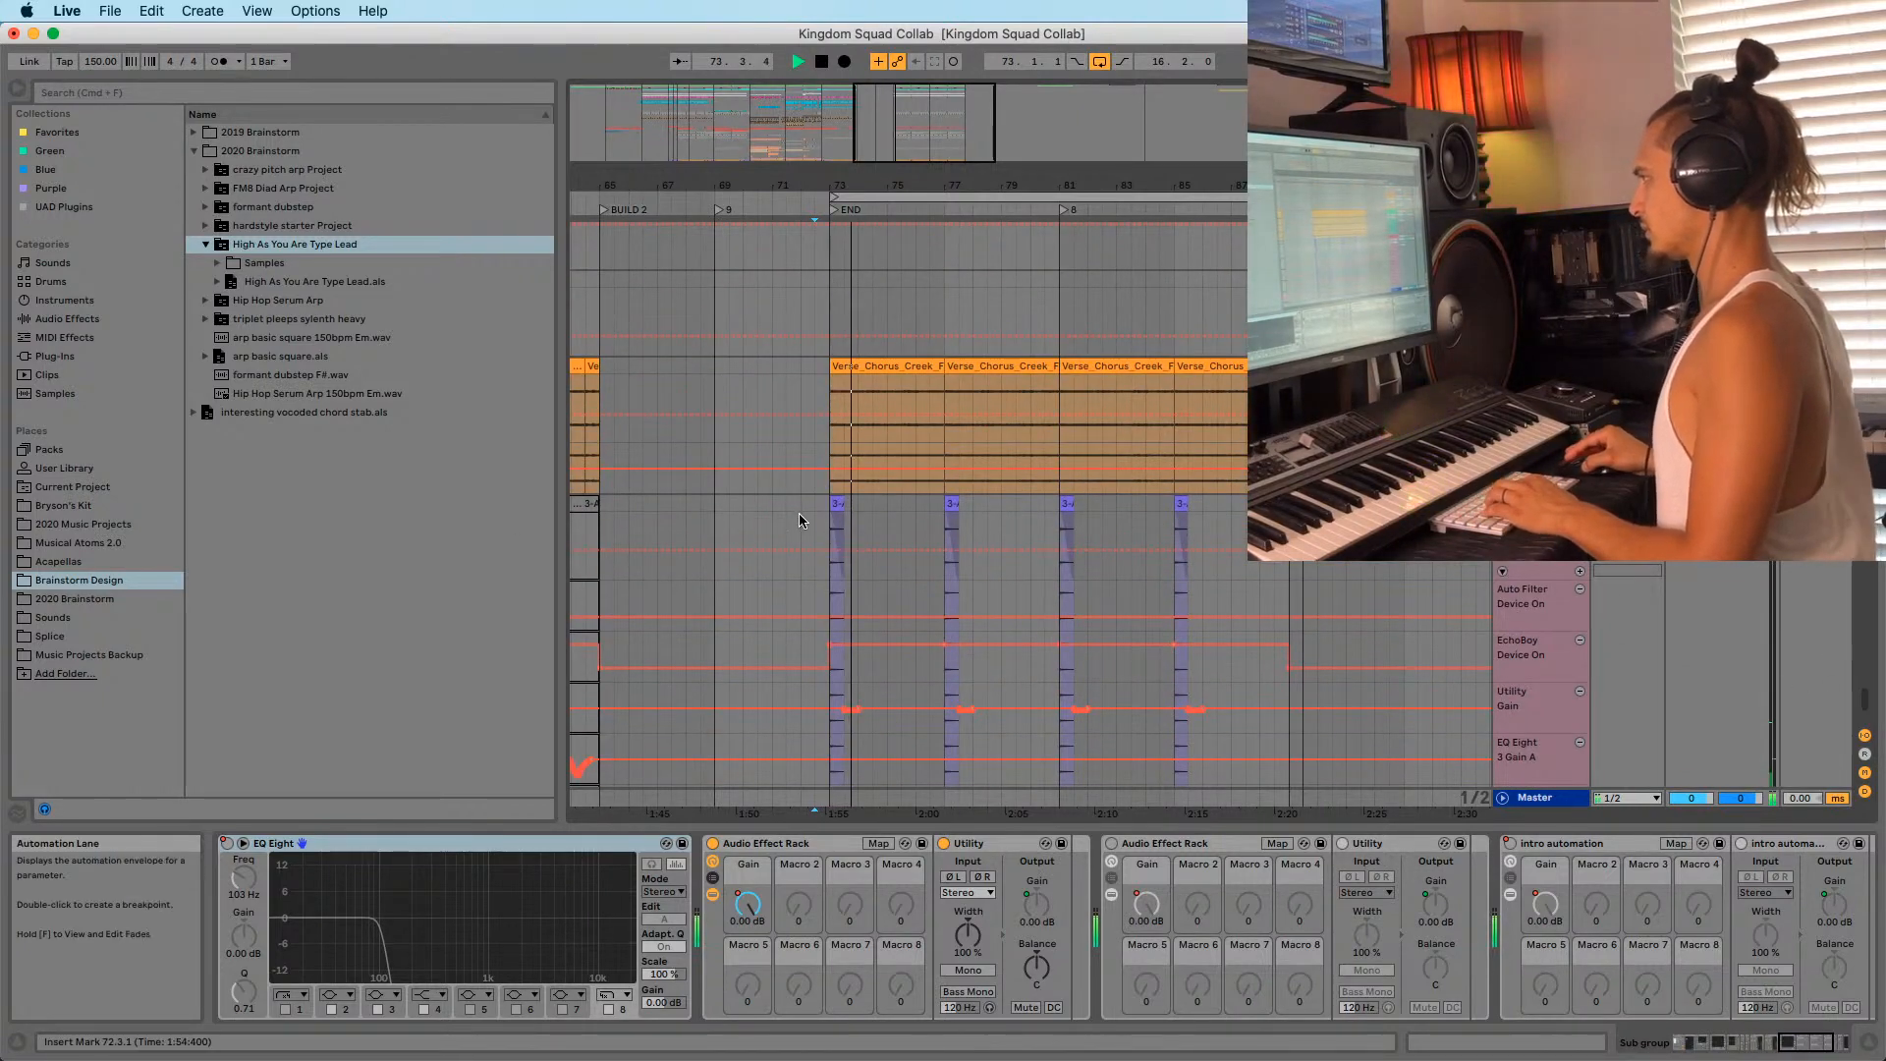
left_click_drag(798, 513, 1257, 510)
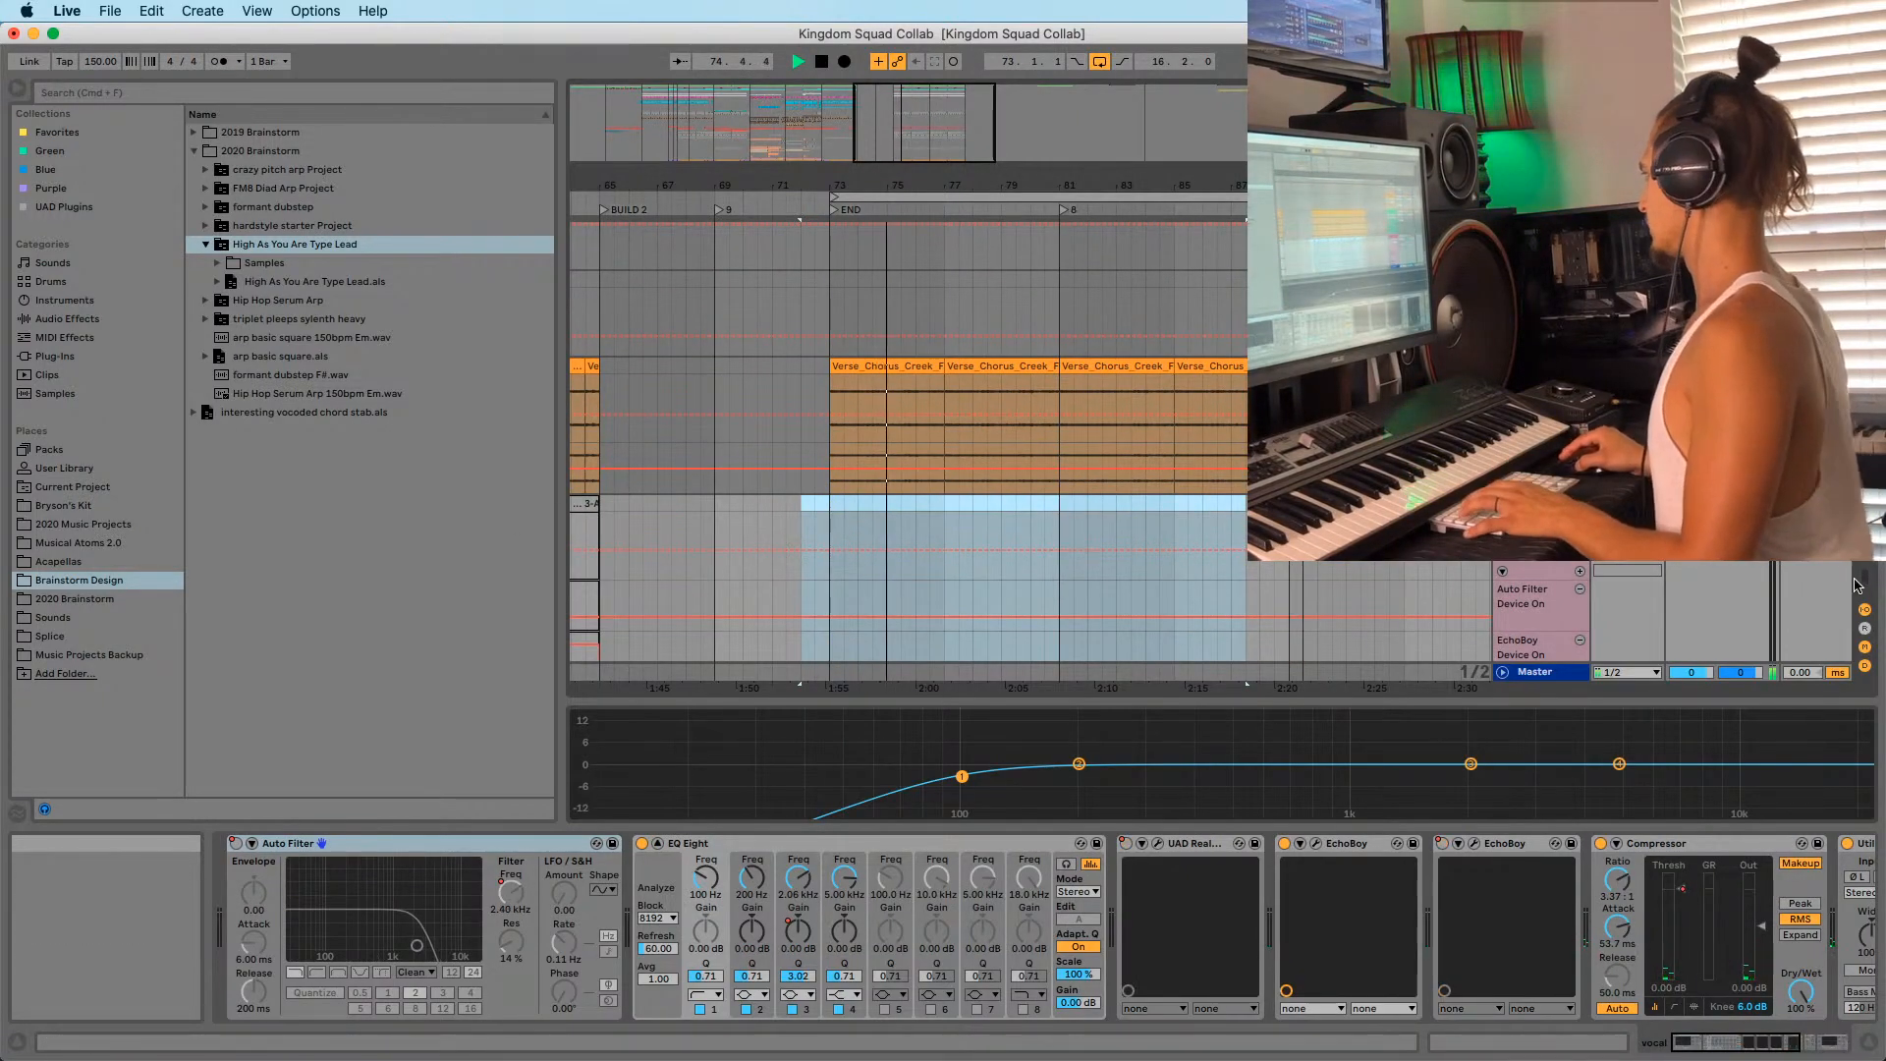
left_click_drag(1859, 584, 1859, 373)
key("space")
left_click_drag(1859, 530, 1854, 417)
scroll(1213, 442, "up", 15)
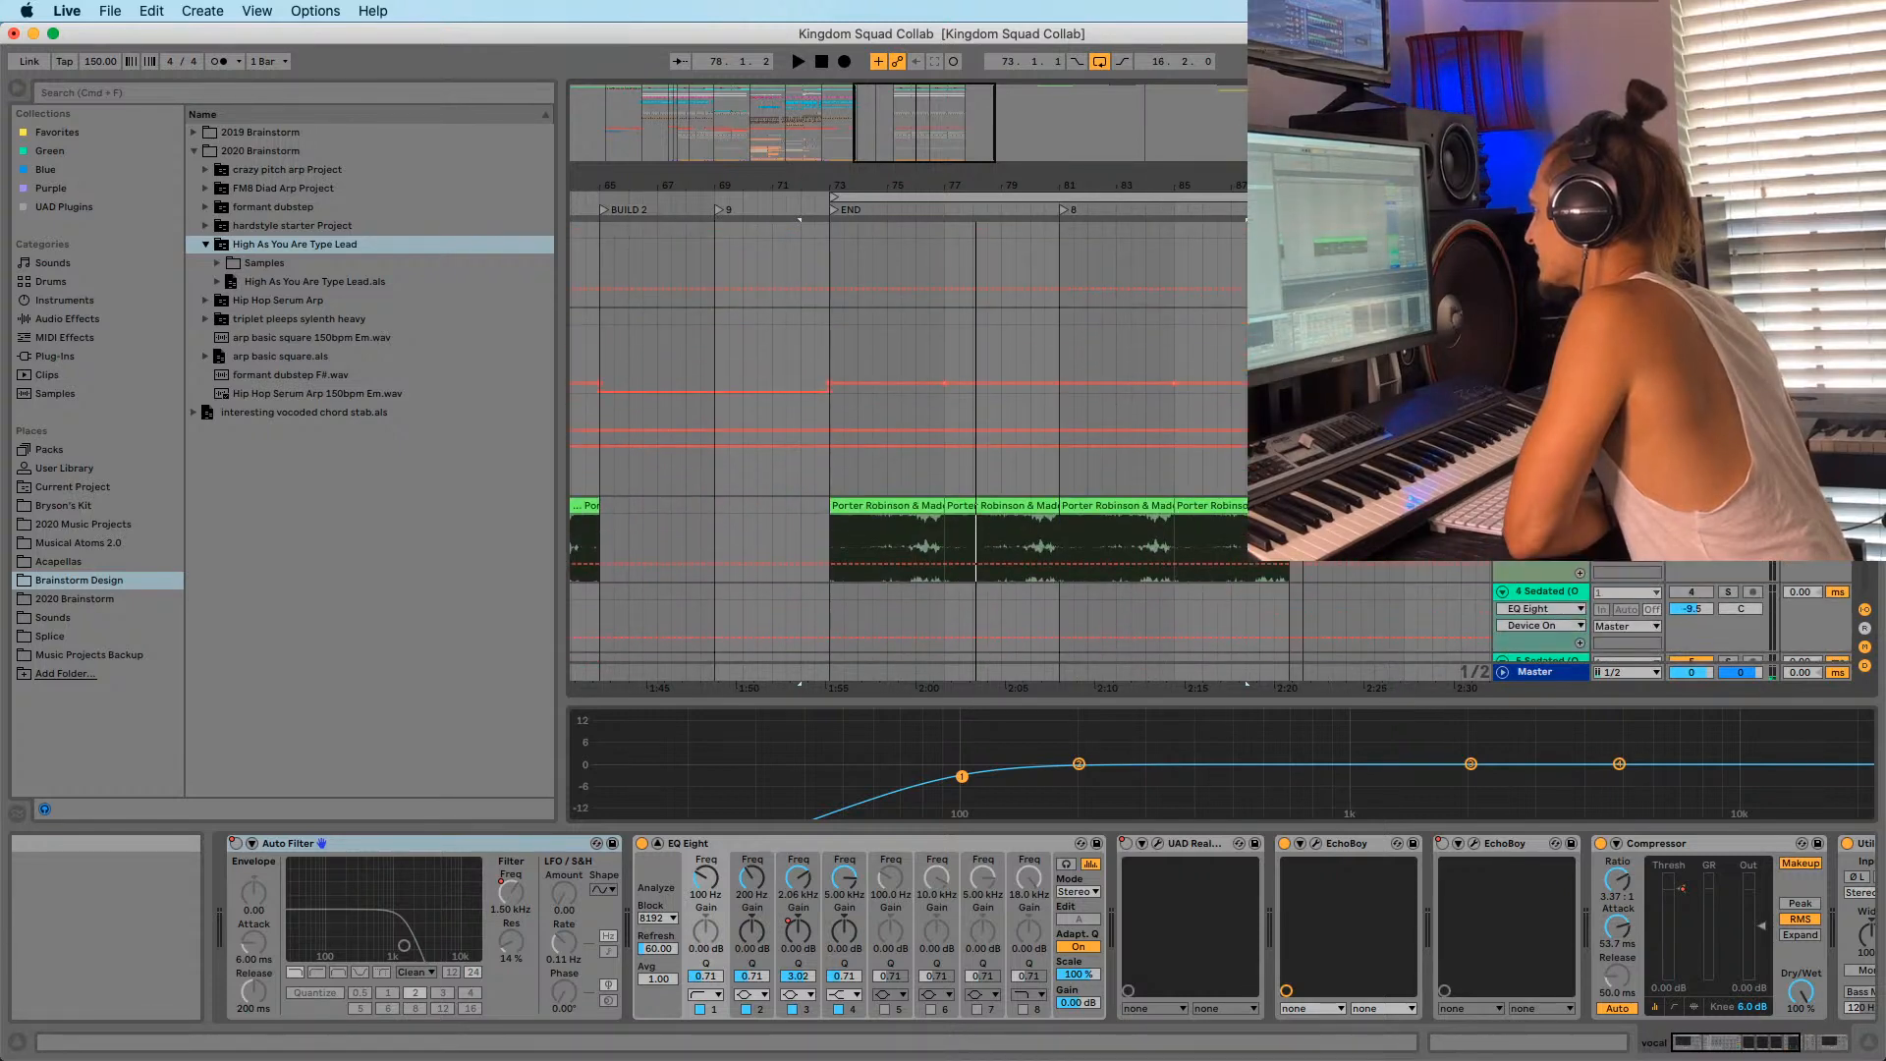
scroll(1754, 602, "down", 10)
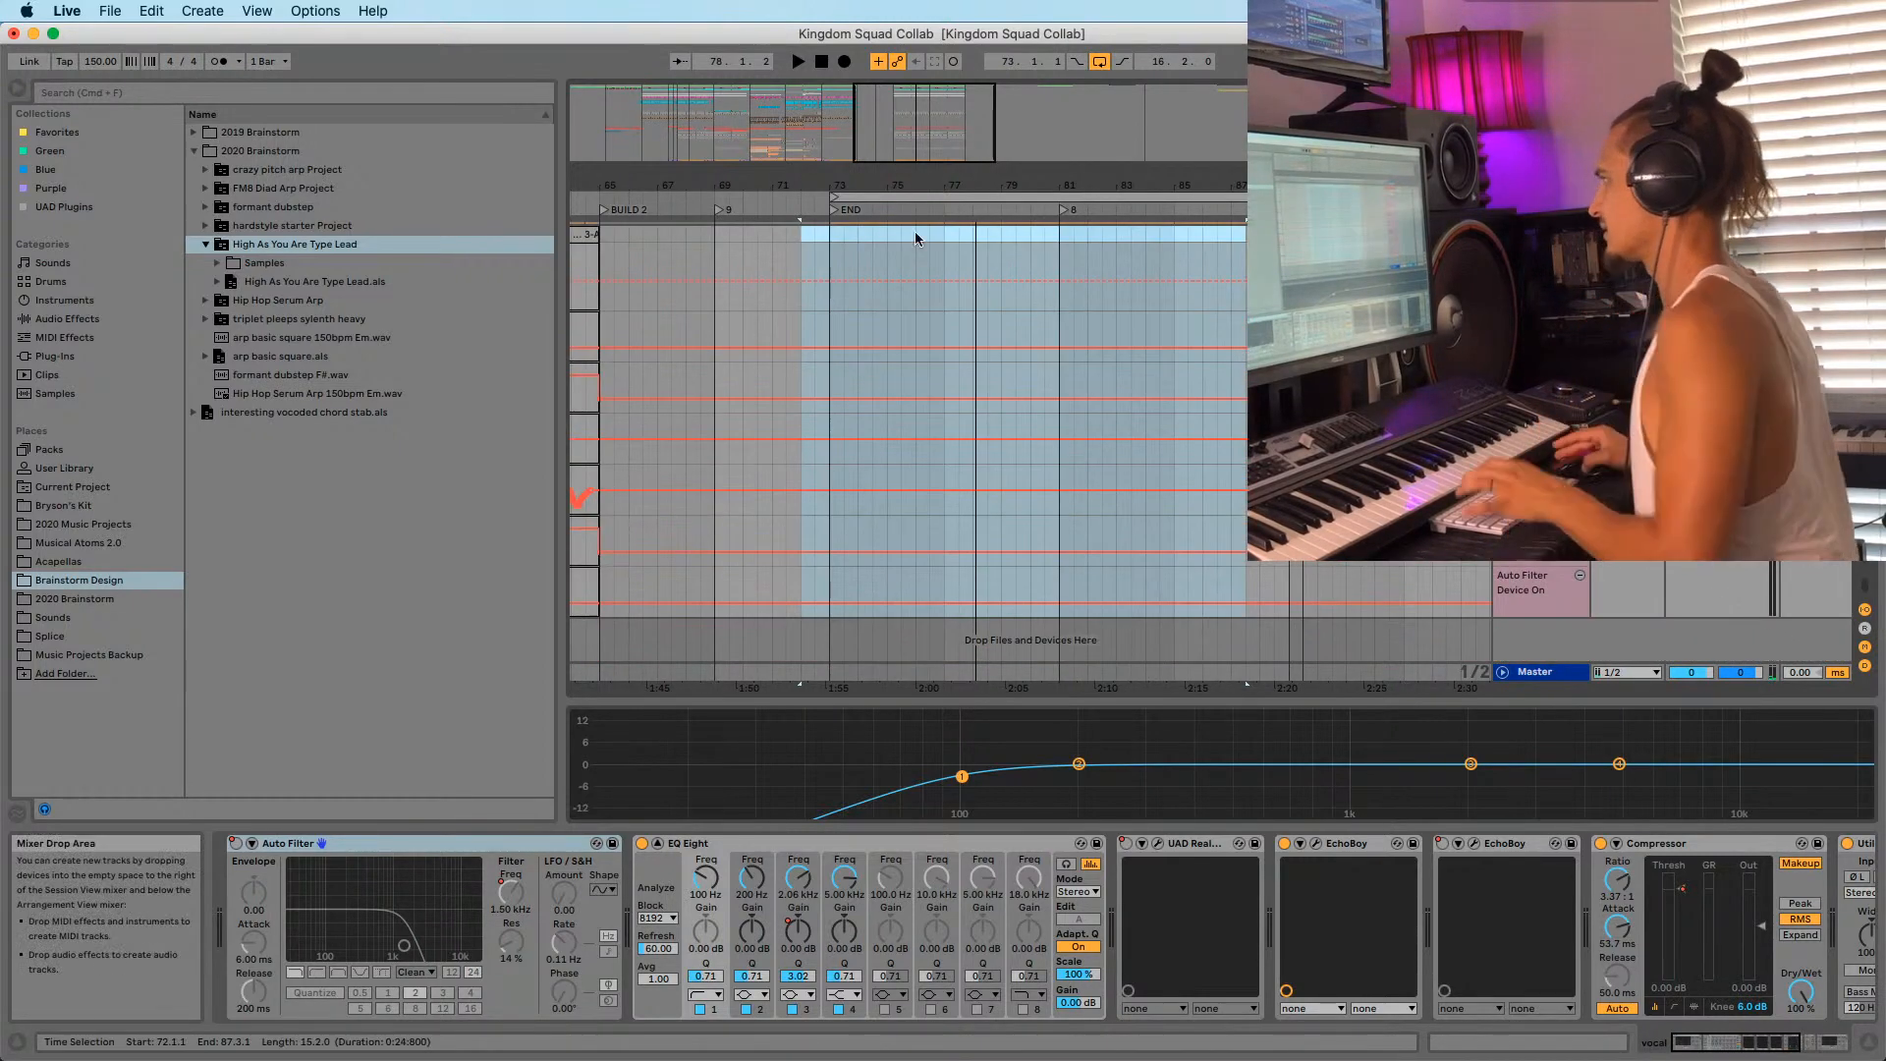
left_click_drag(948, 187, 894, 285)
Play from bar 77 to check the join, selecting the FX track holding the crash.
left_click(889, 251)
key("space")
scroll(890, 251, "up", 4)
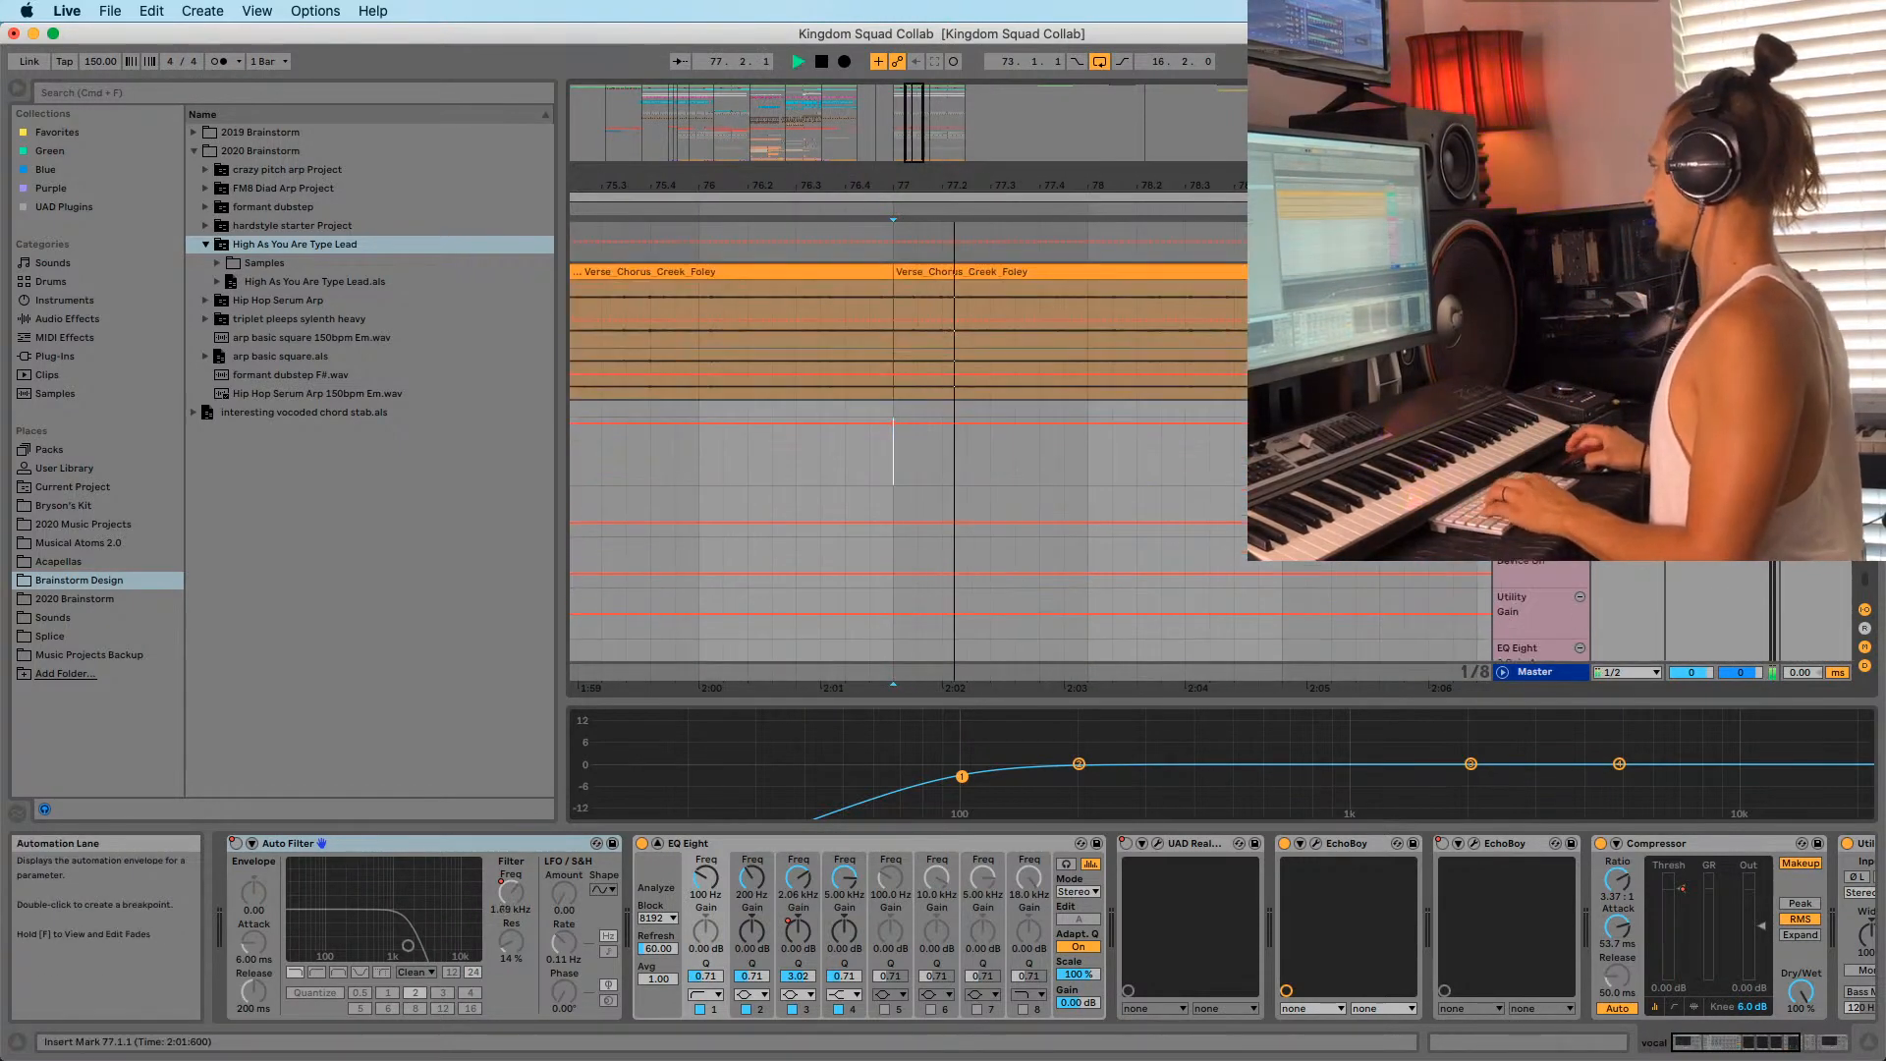
scroll(1006, 543, "down", 4)
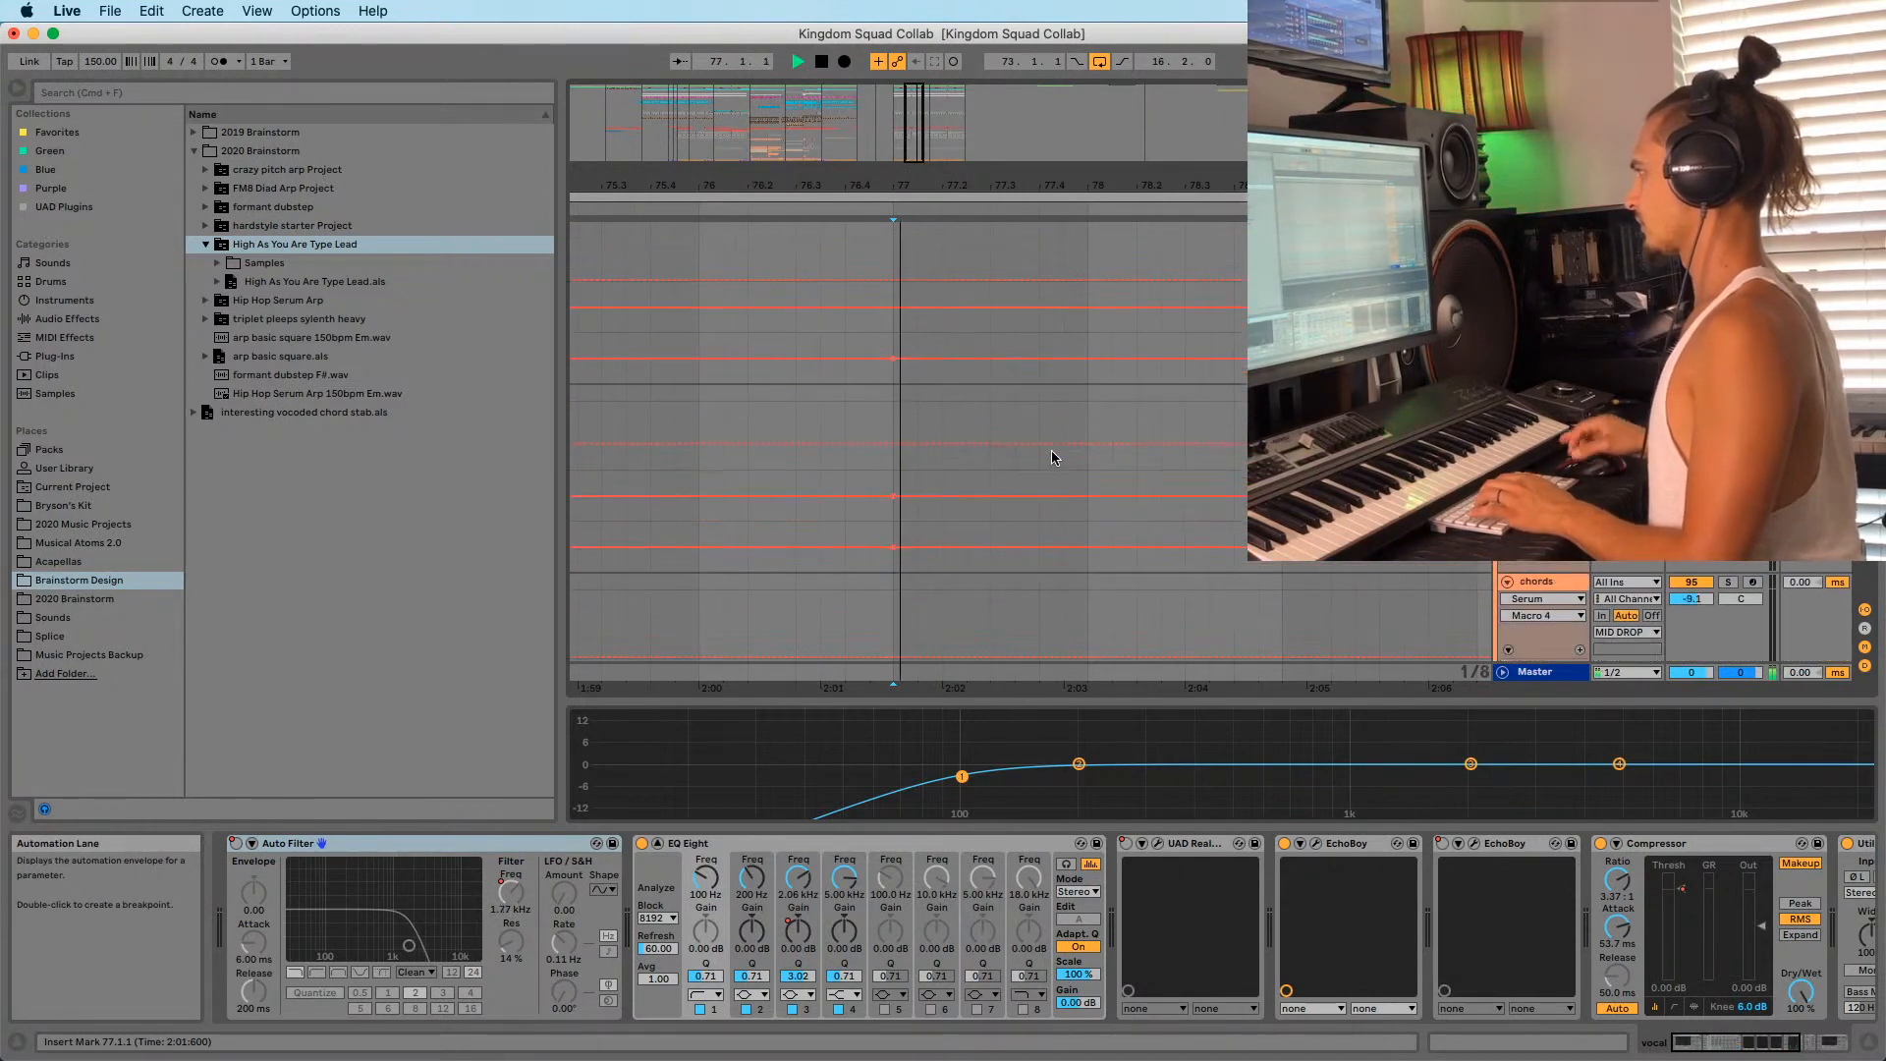
scroll(1051, 458, "down", 5)
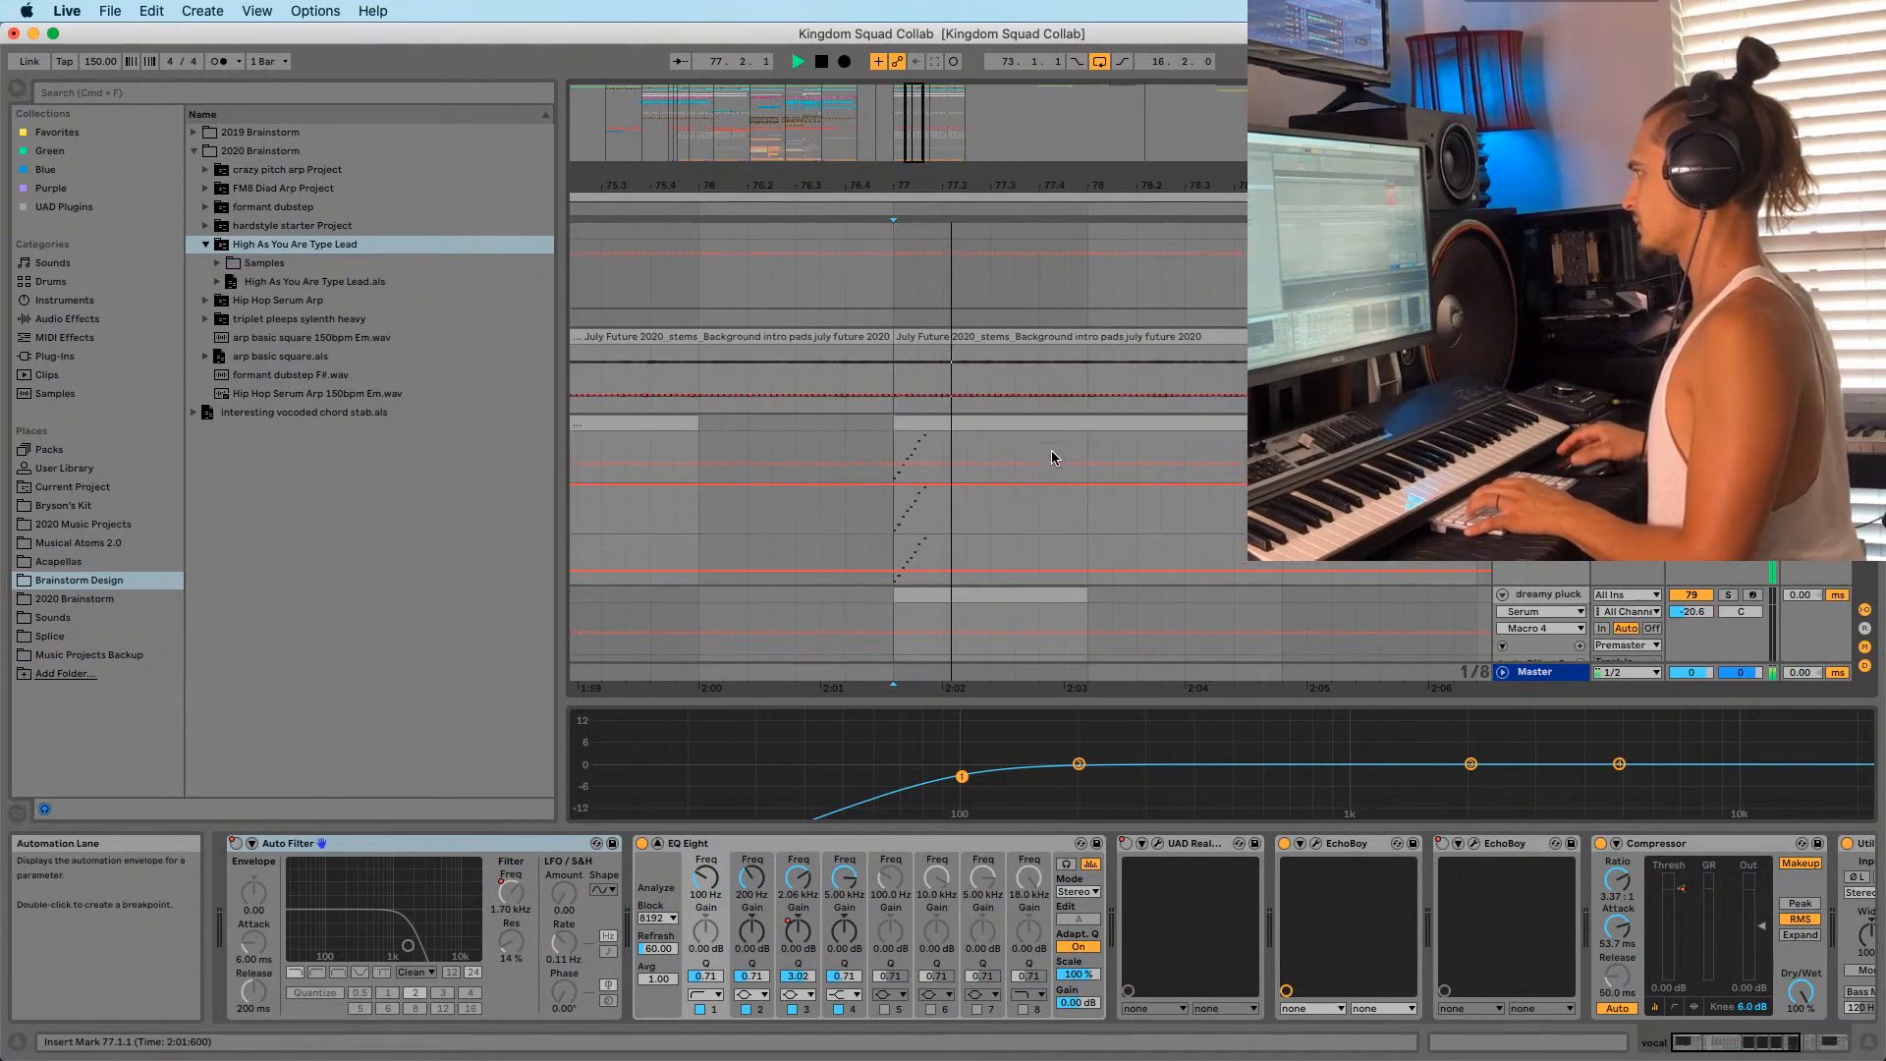
scroll(1051, 457, "down", 6)
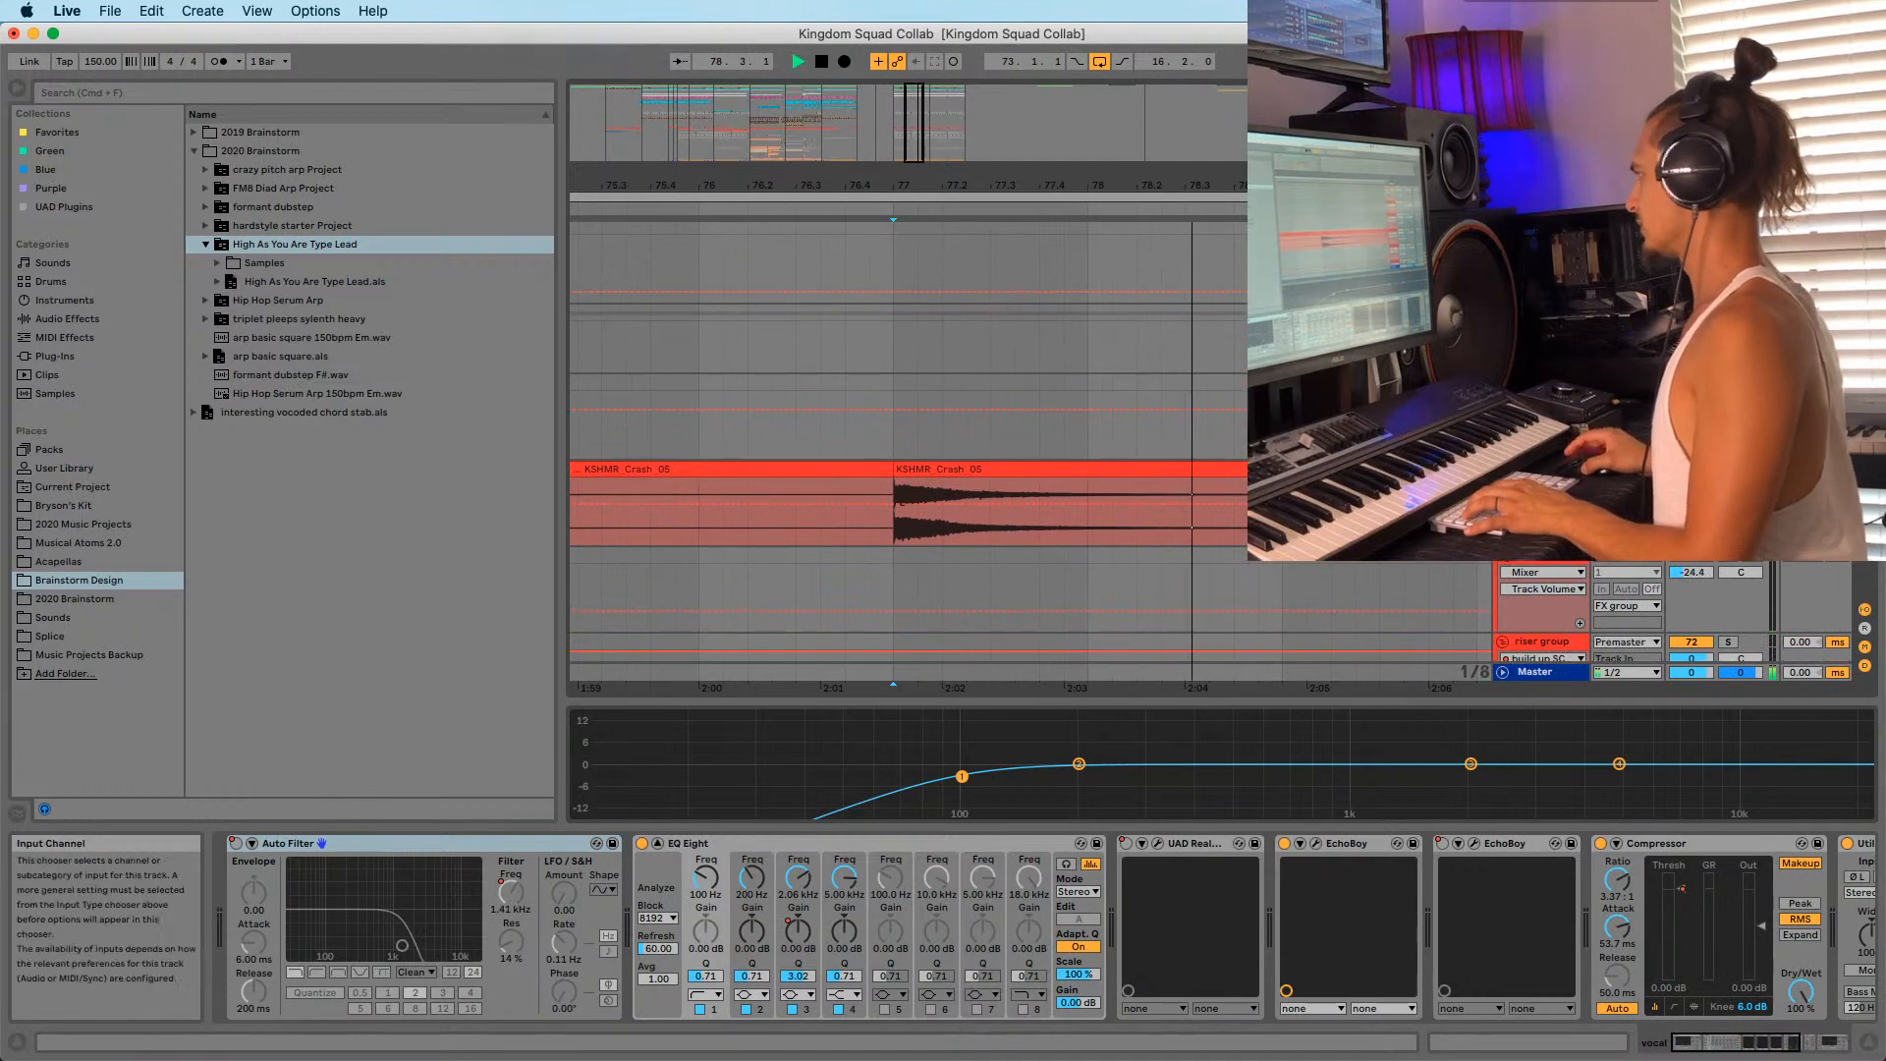
key("space")
key("space")
left_click(1541, 381)
key("space")
key("space")
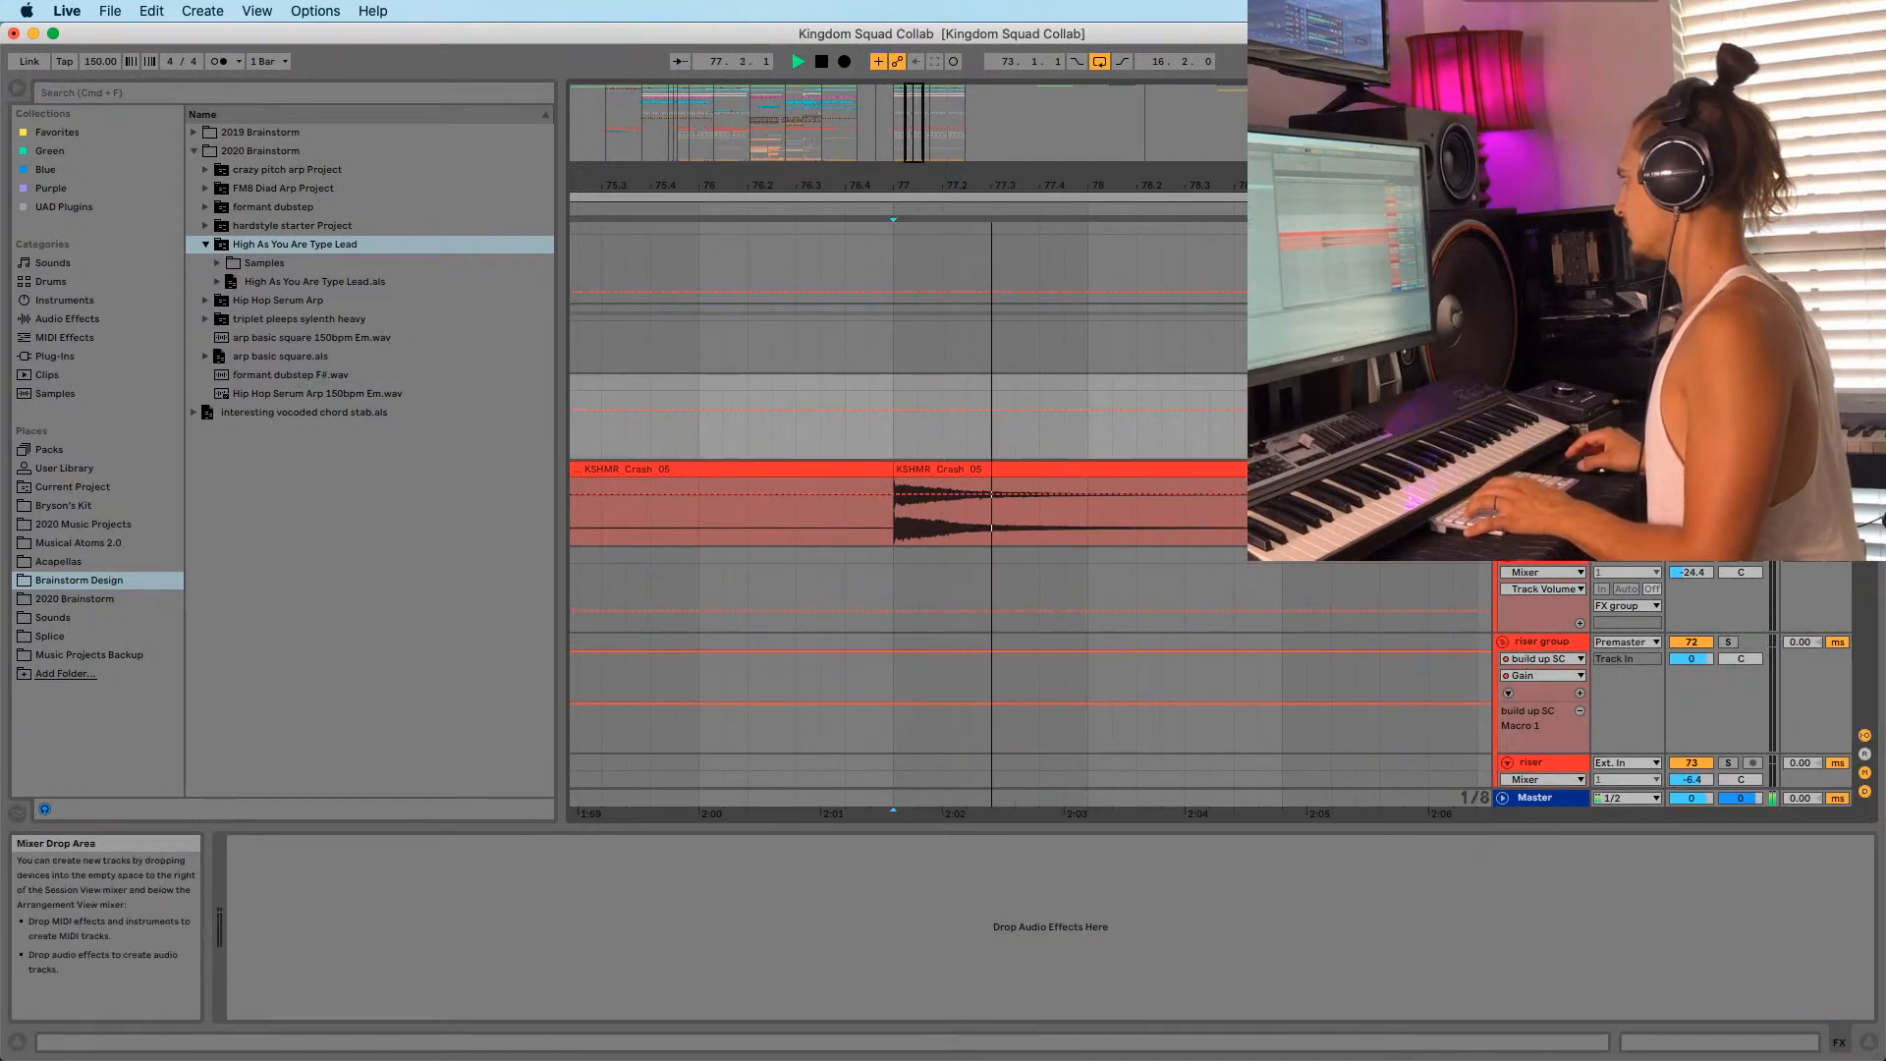
scroll(1030, 513, "up", 15)
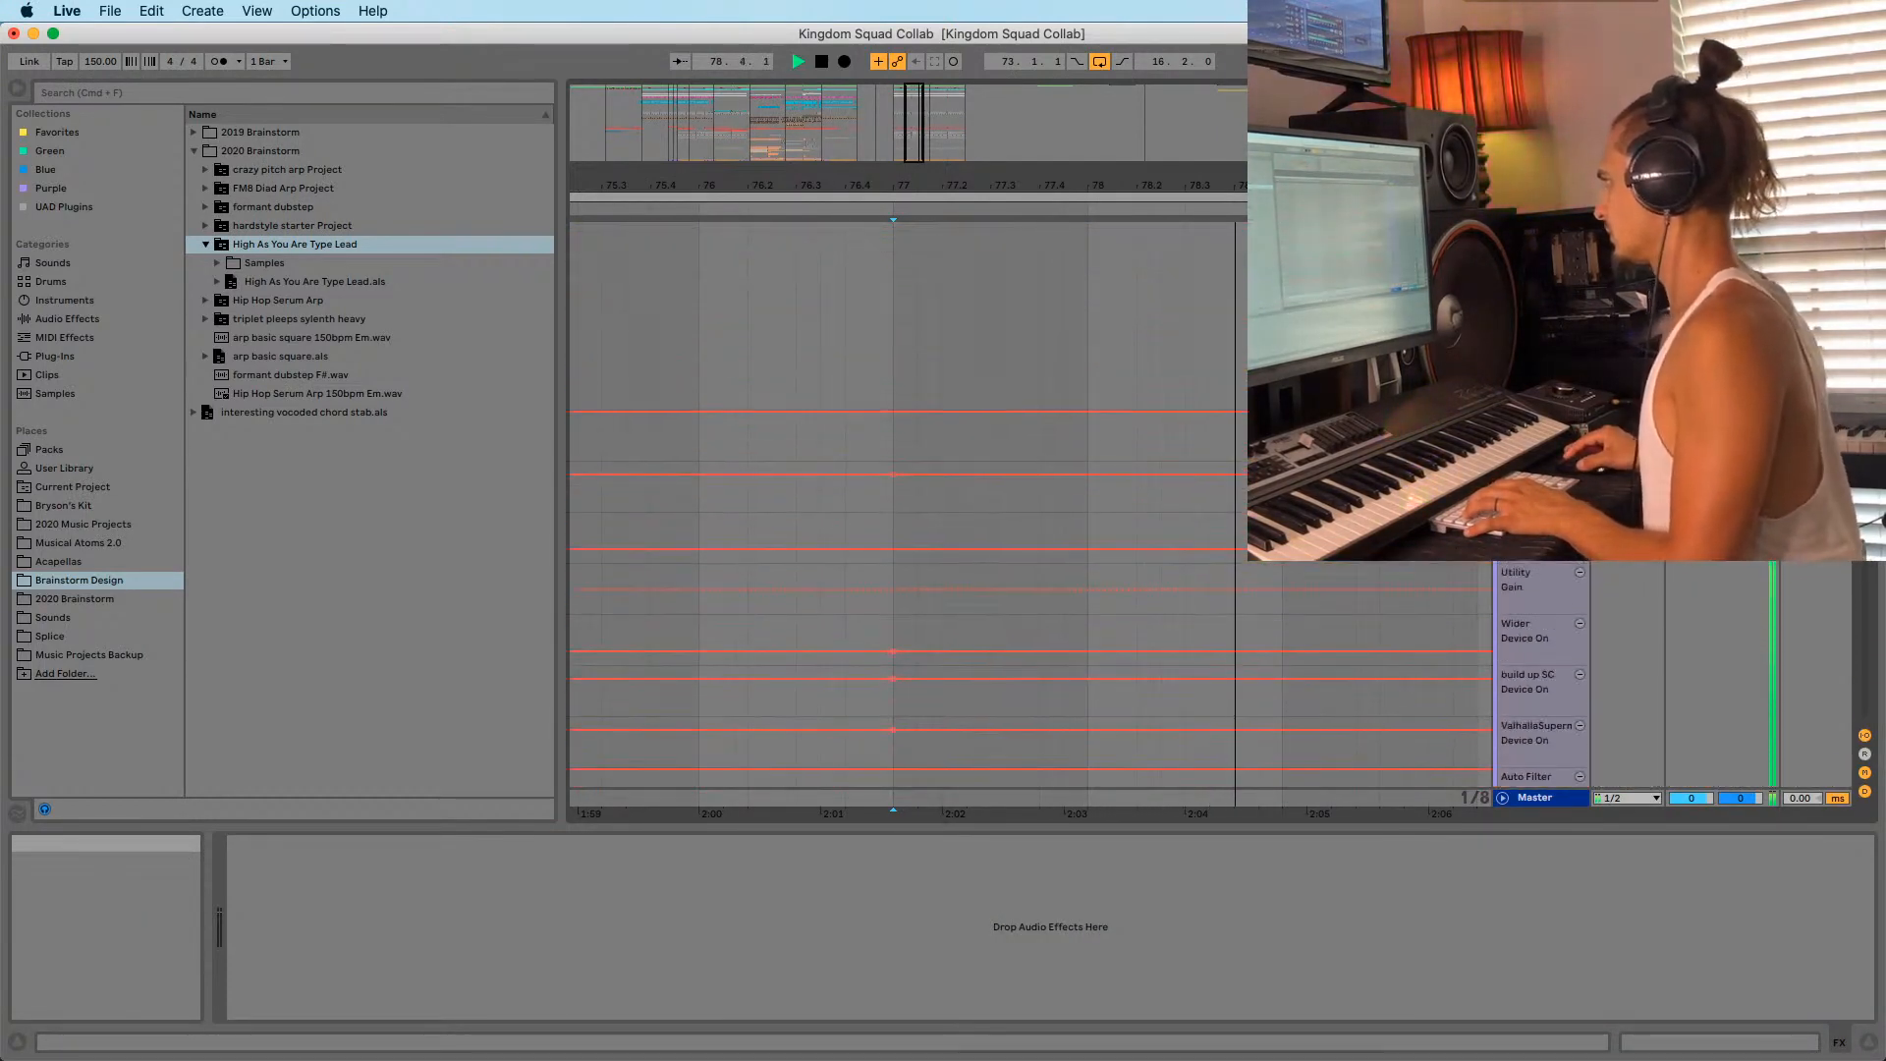
scroll(1030, 514, "up", 10)
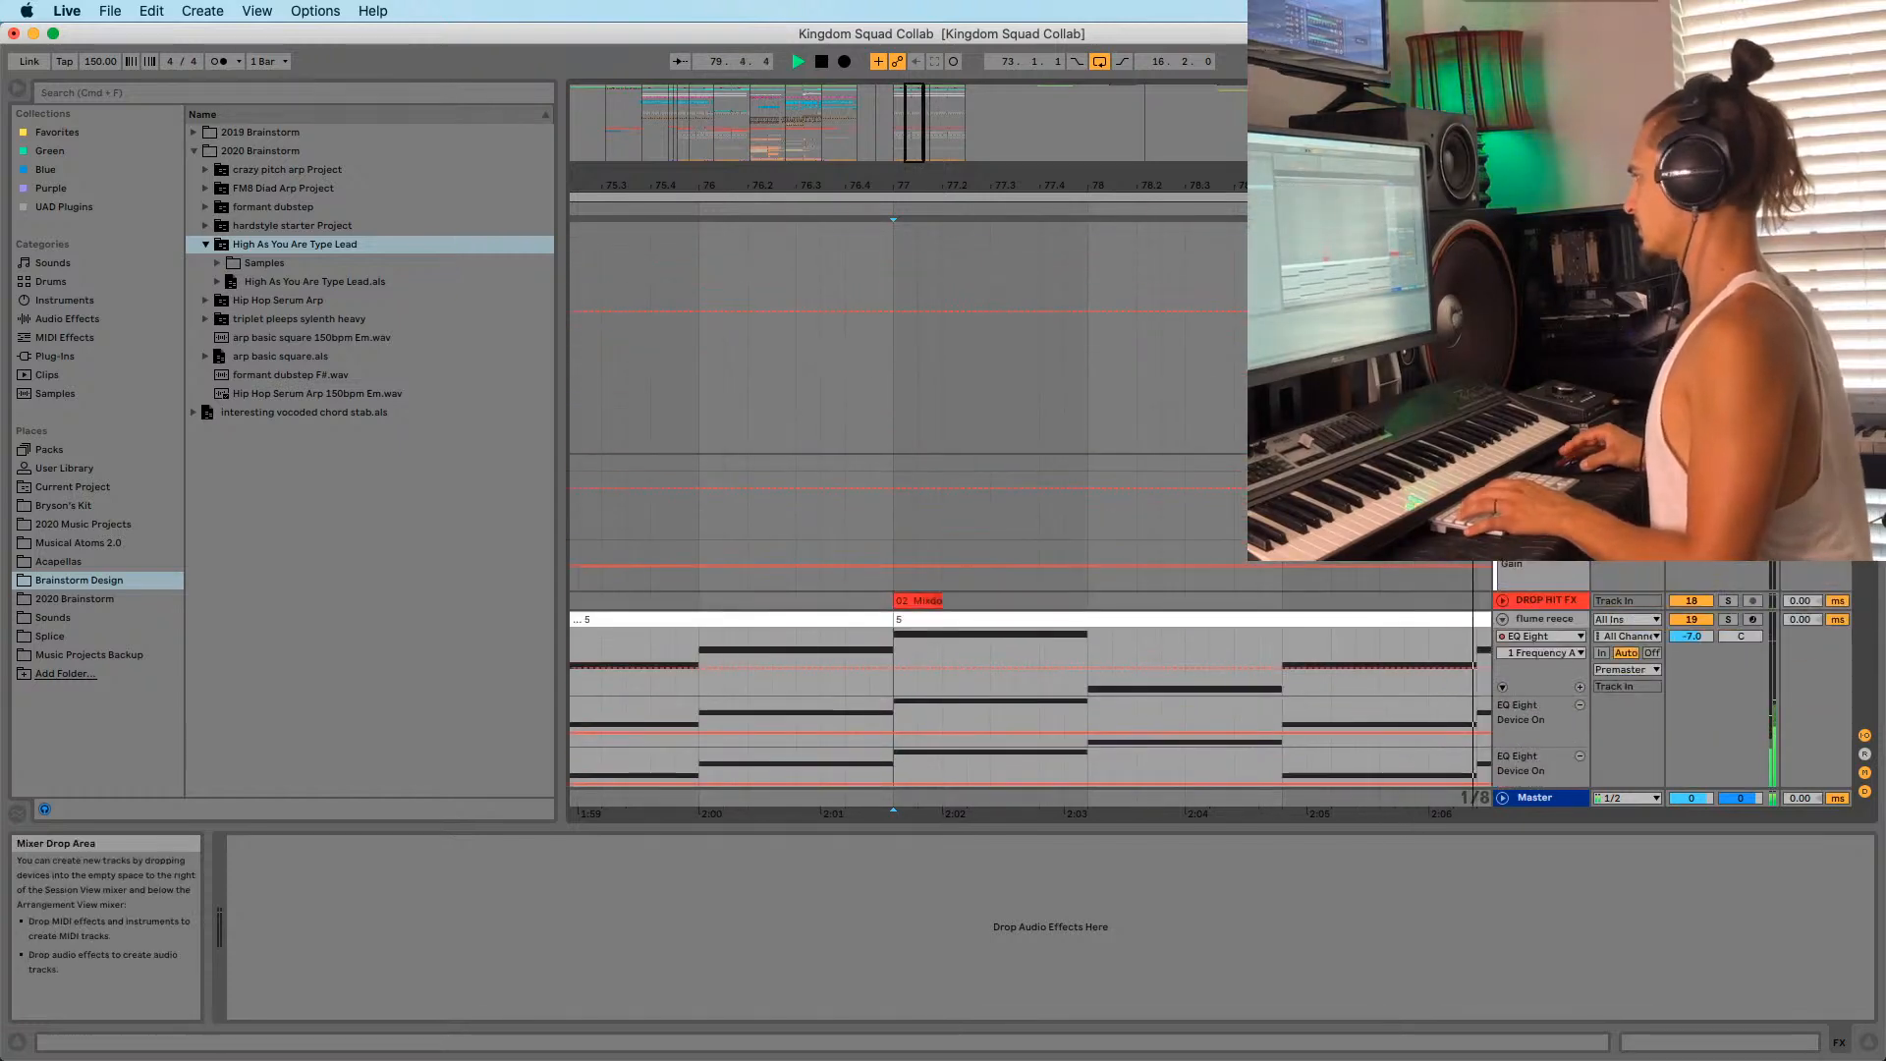
Audition the DROP HIT FX and flume reece clips around bars 73–77, then stop playback.
left_click(931, 600)
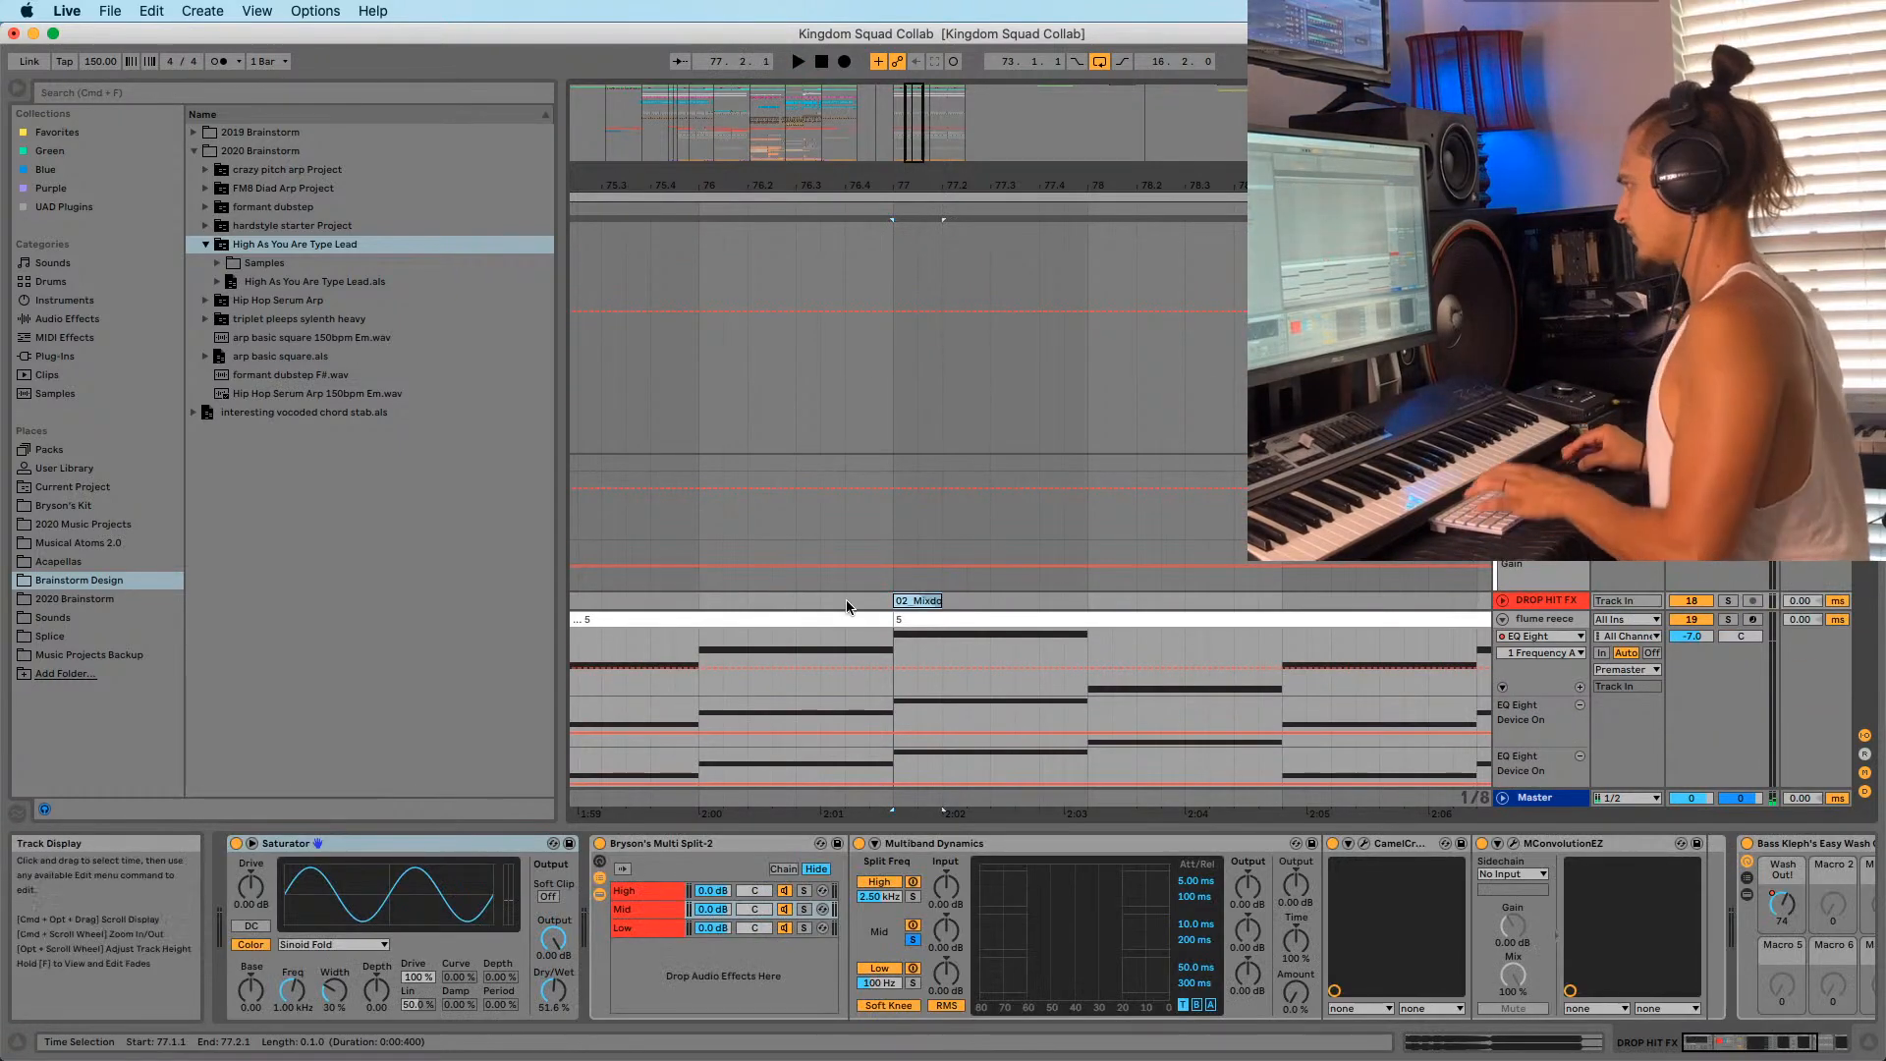
left_click(880, 621)
key("space")
left_click_drag(950, 165, 951, 181)
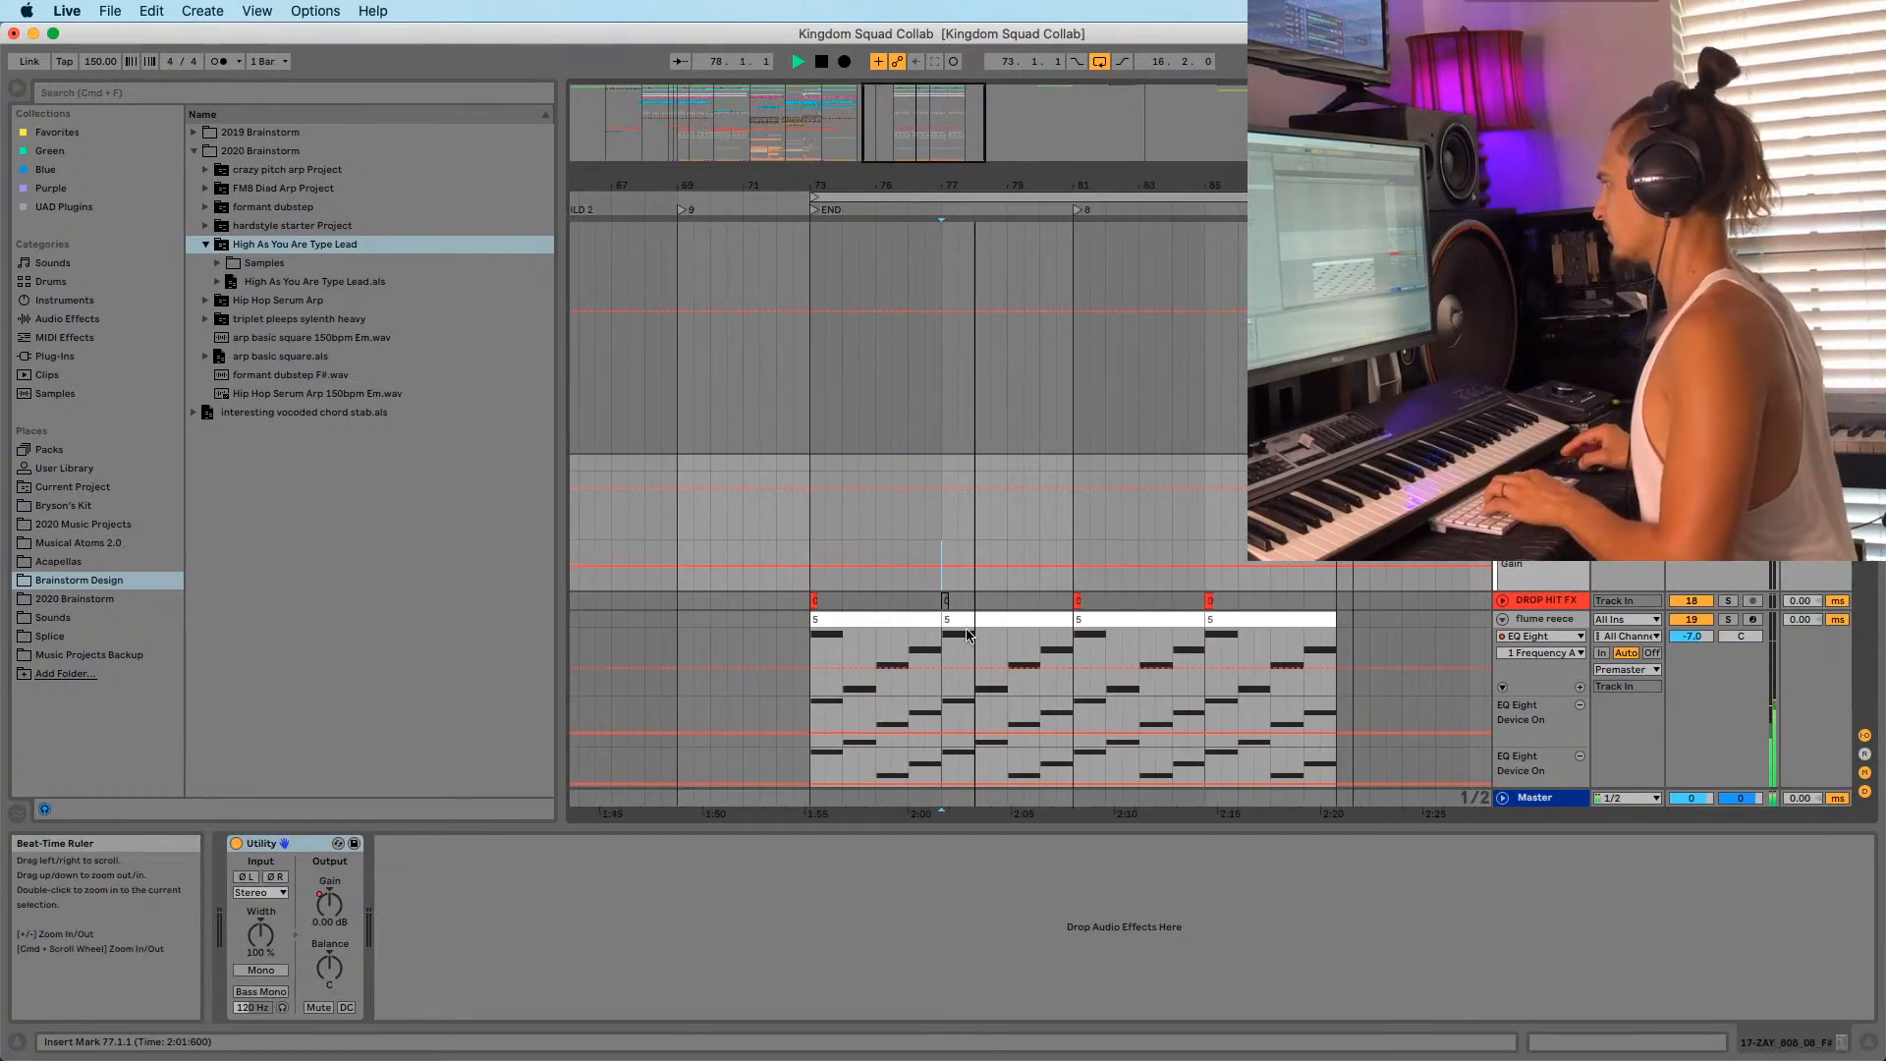
left_click(811, 598)
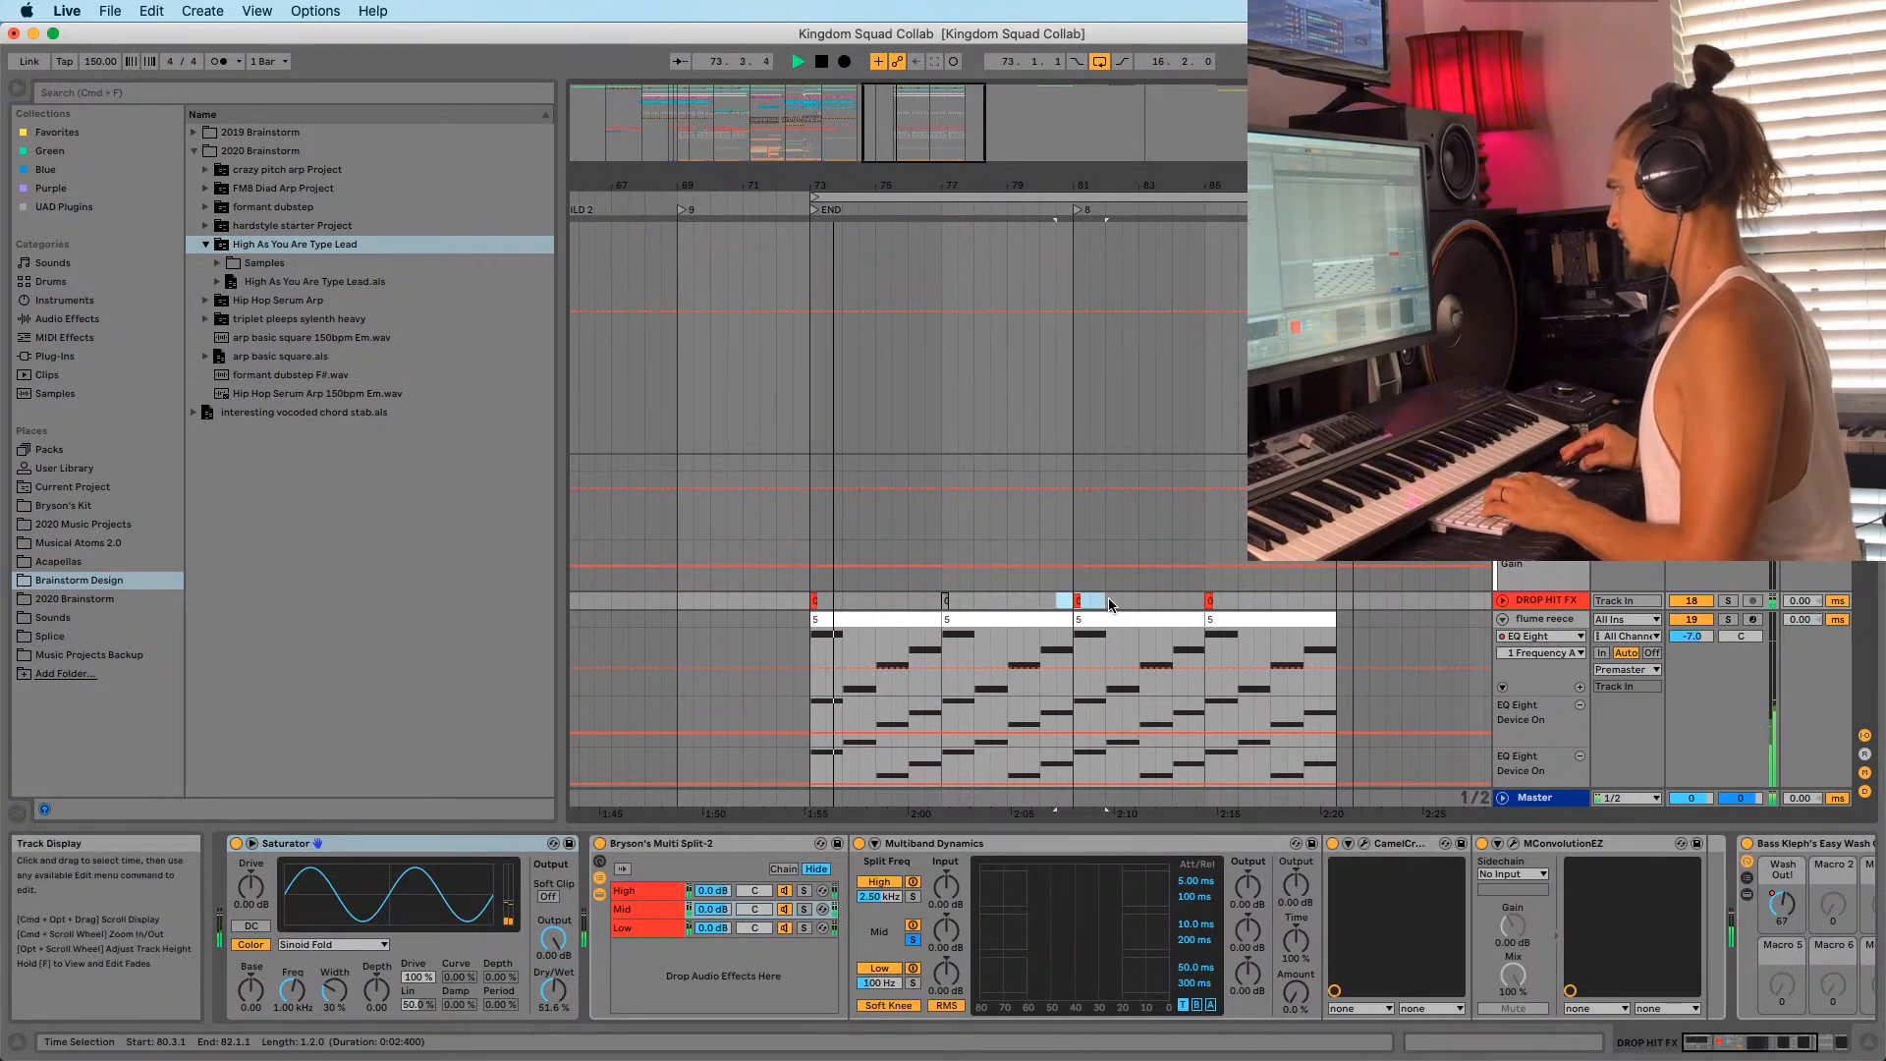
left_click(848, 621)
scroll(1081, 626, "down", 1)
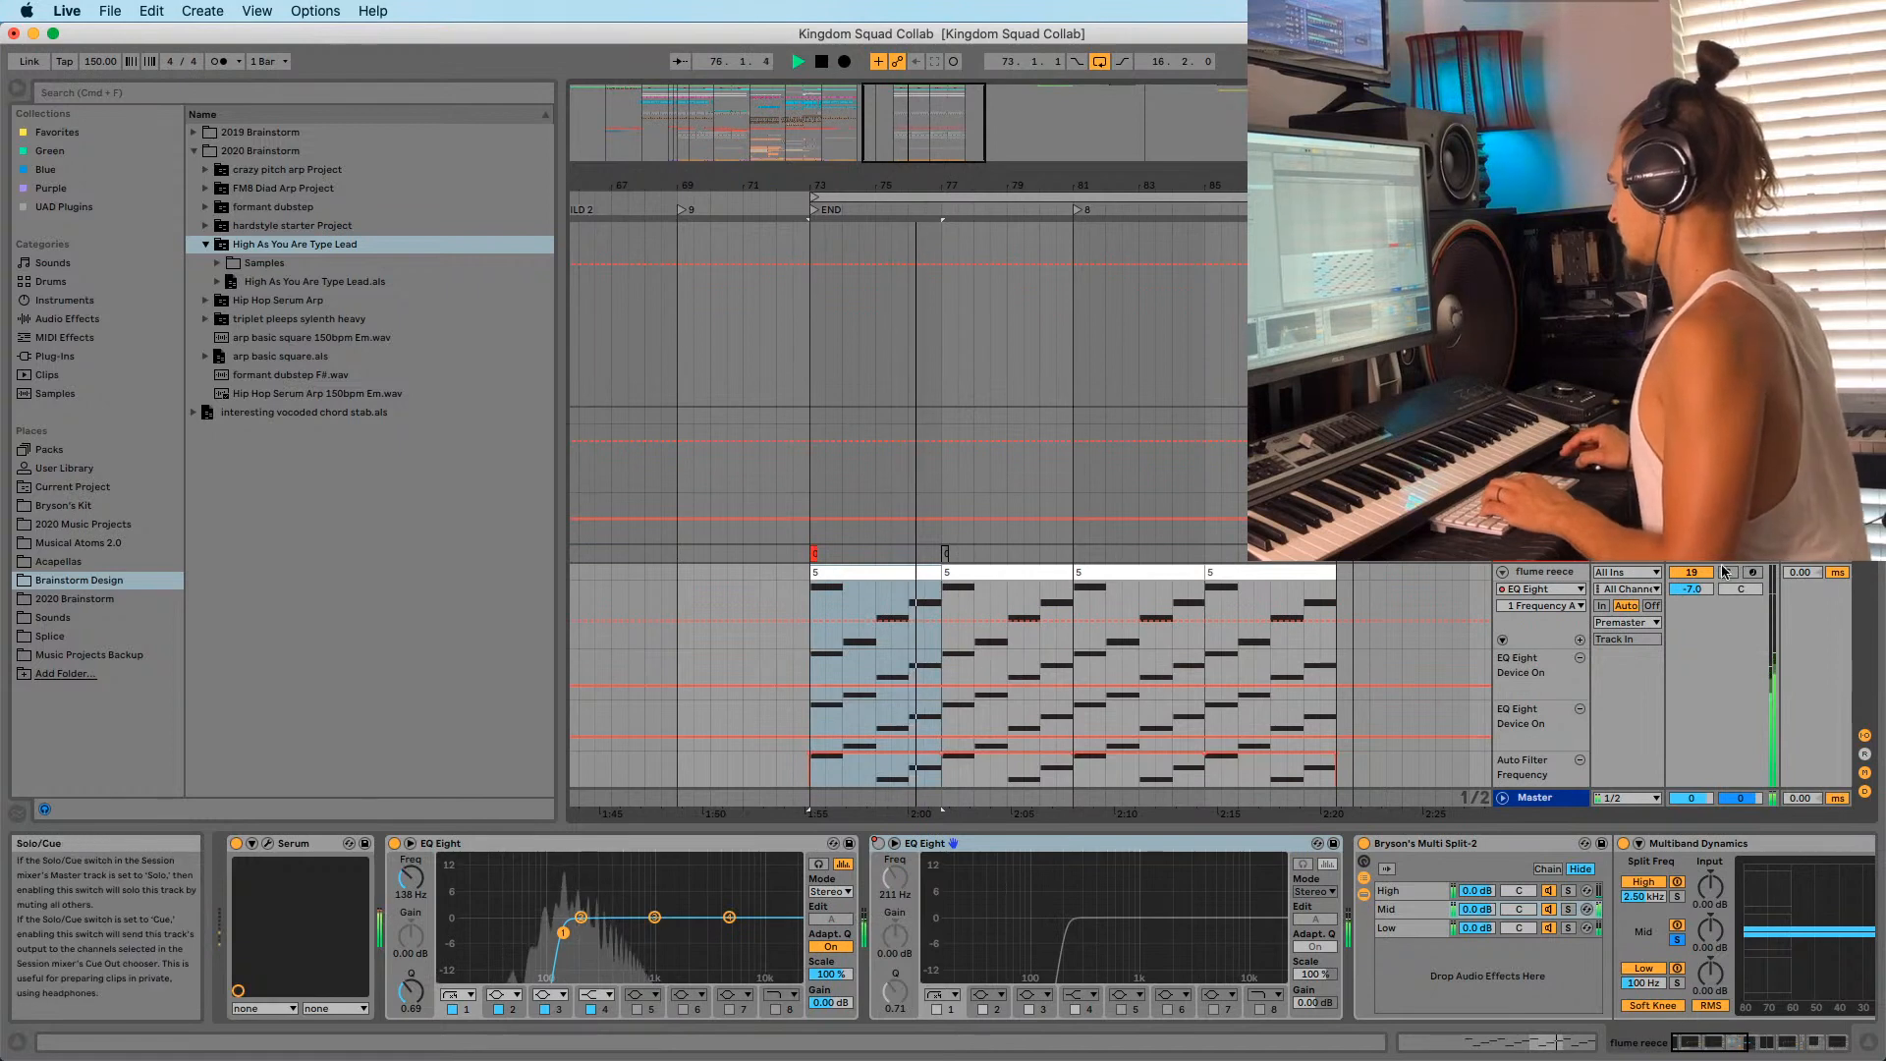
scroll(1005, 289, "down", 1)
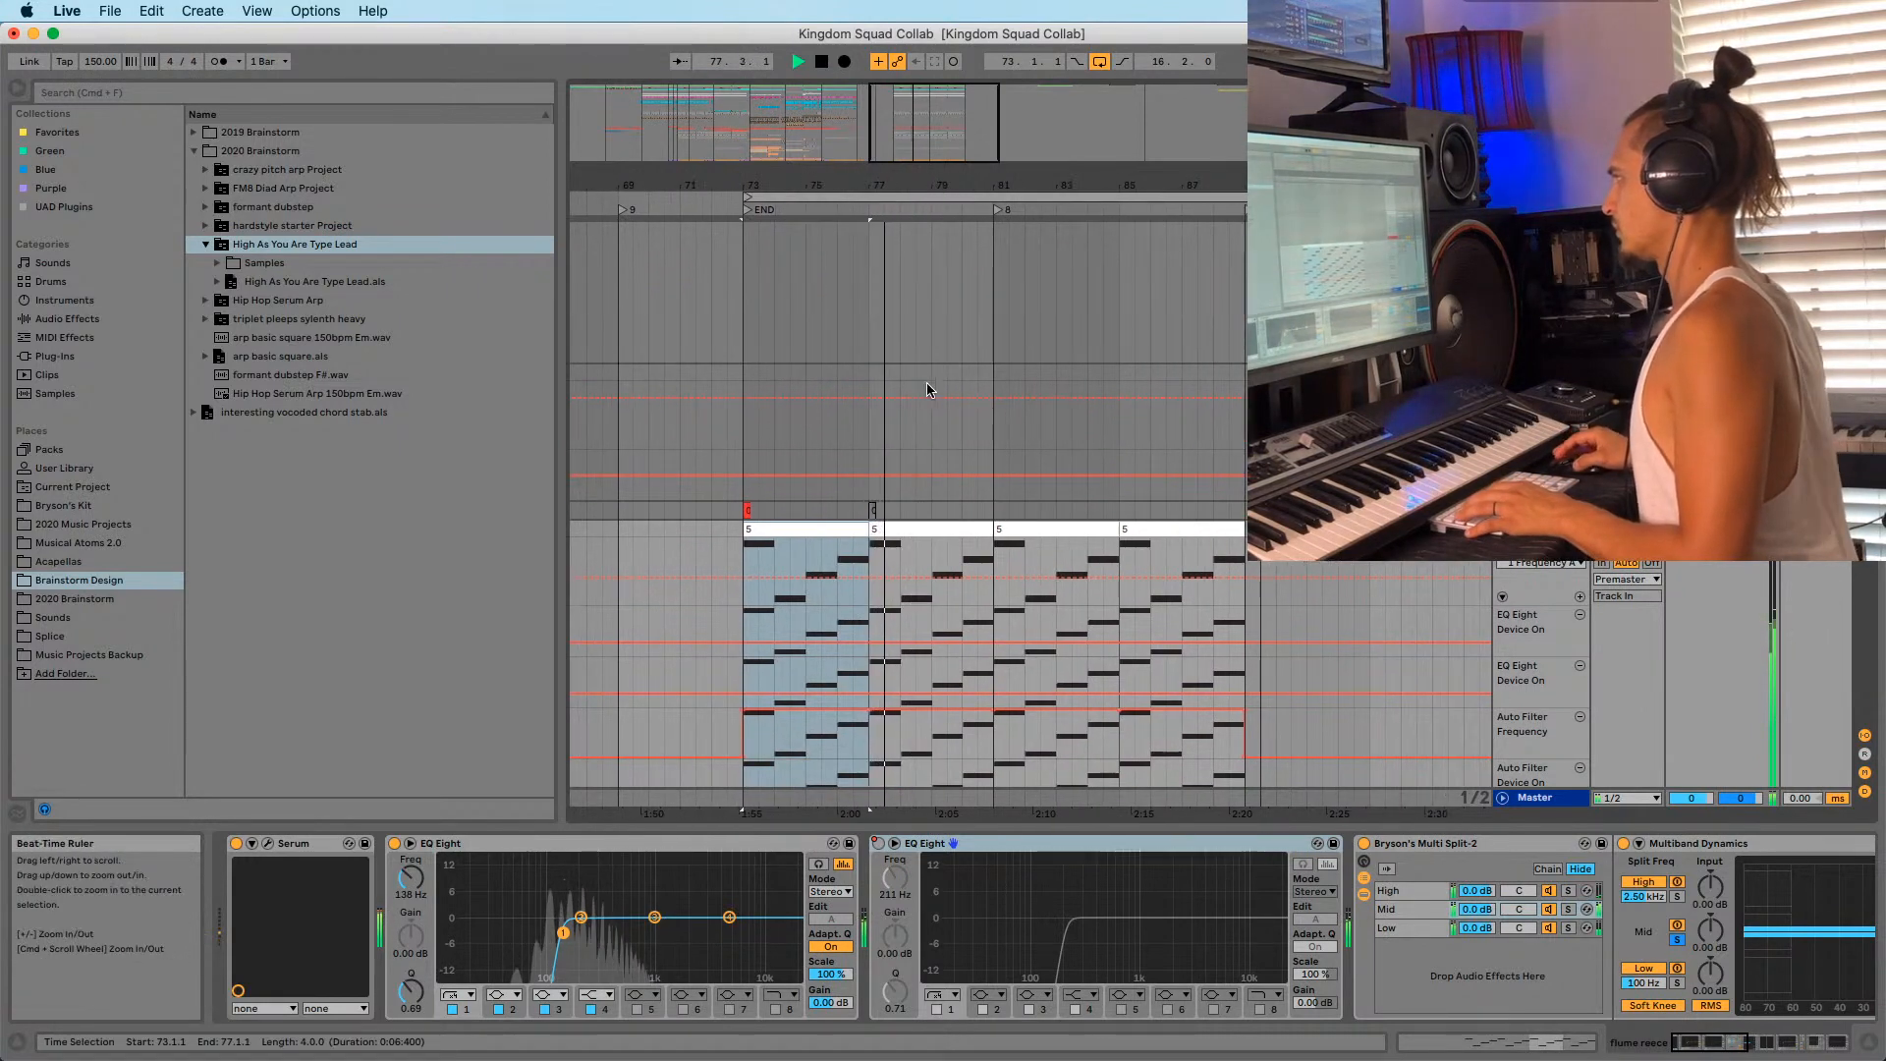
key("space")
scroll(884, 354, "down", 8)
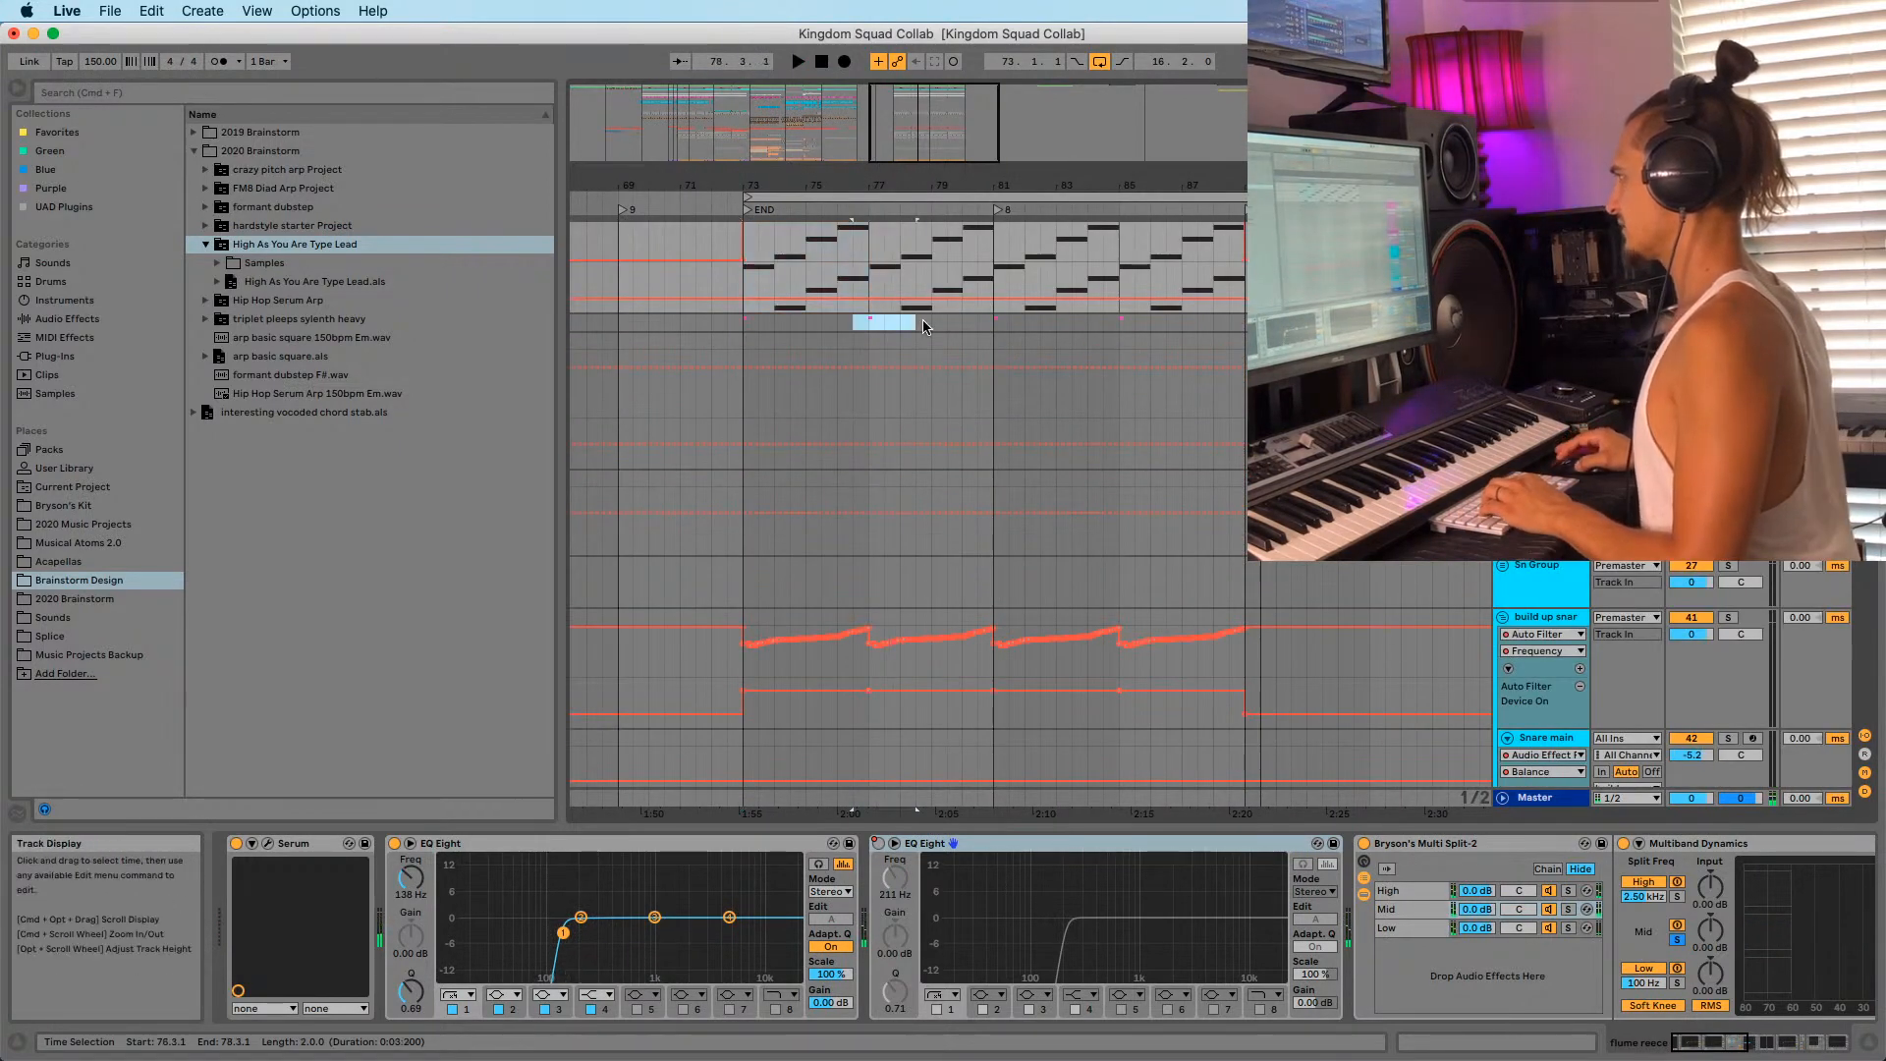
left_click_drag(923, 321, 939, 320)
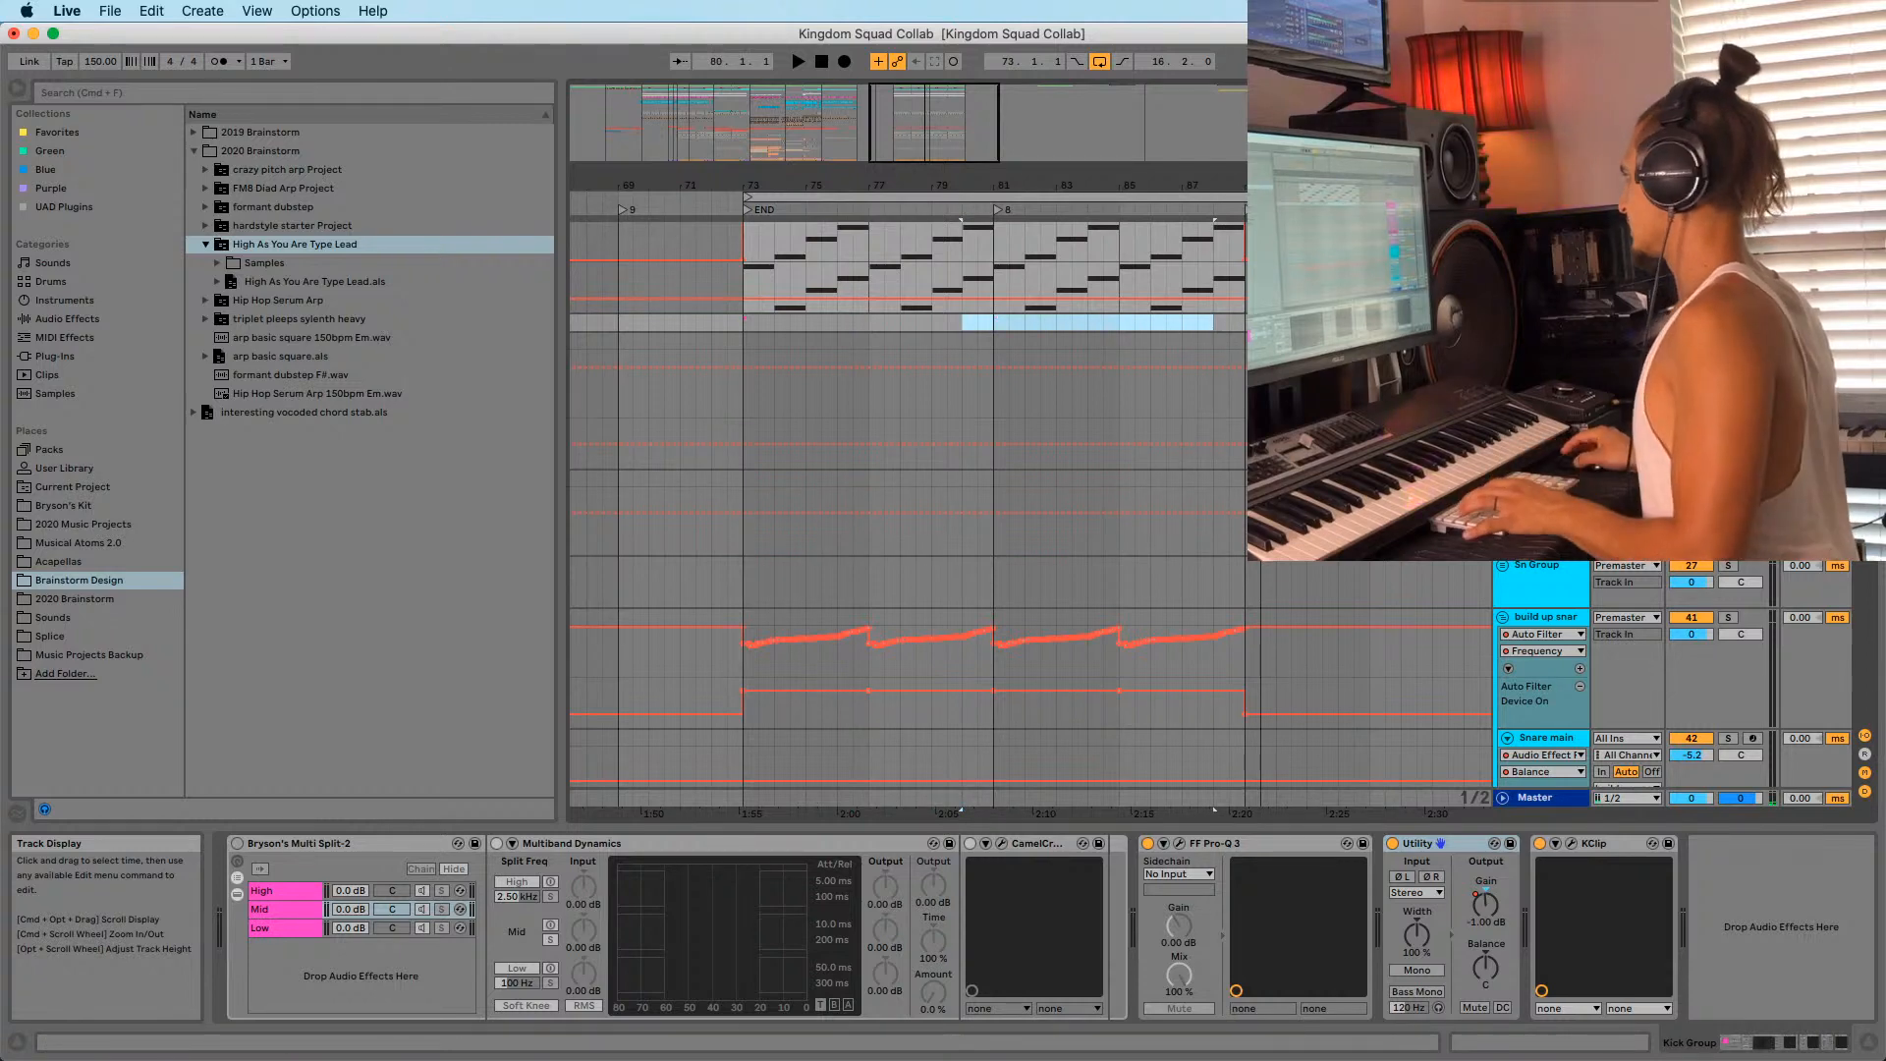
scroll(908, 491, "down", 10)
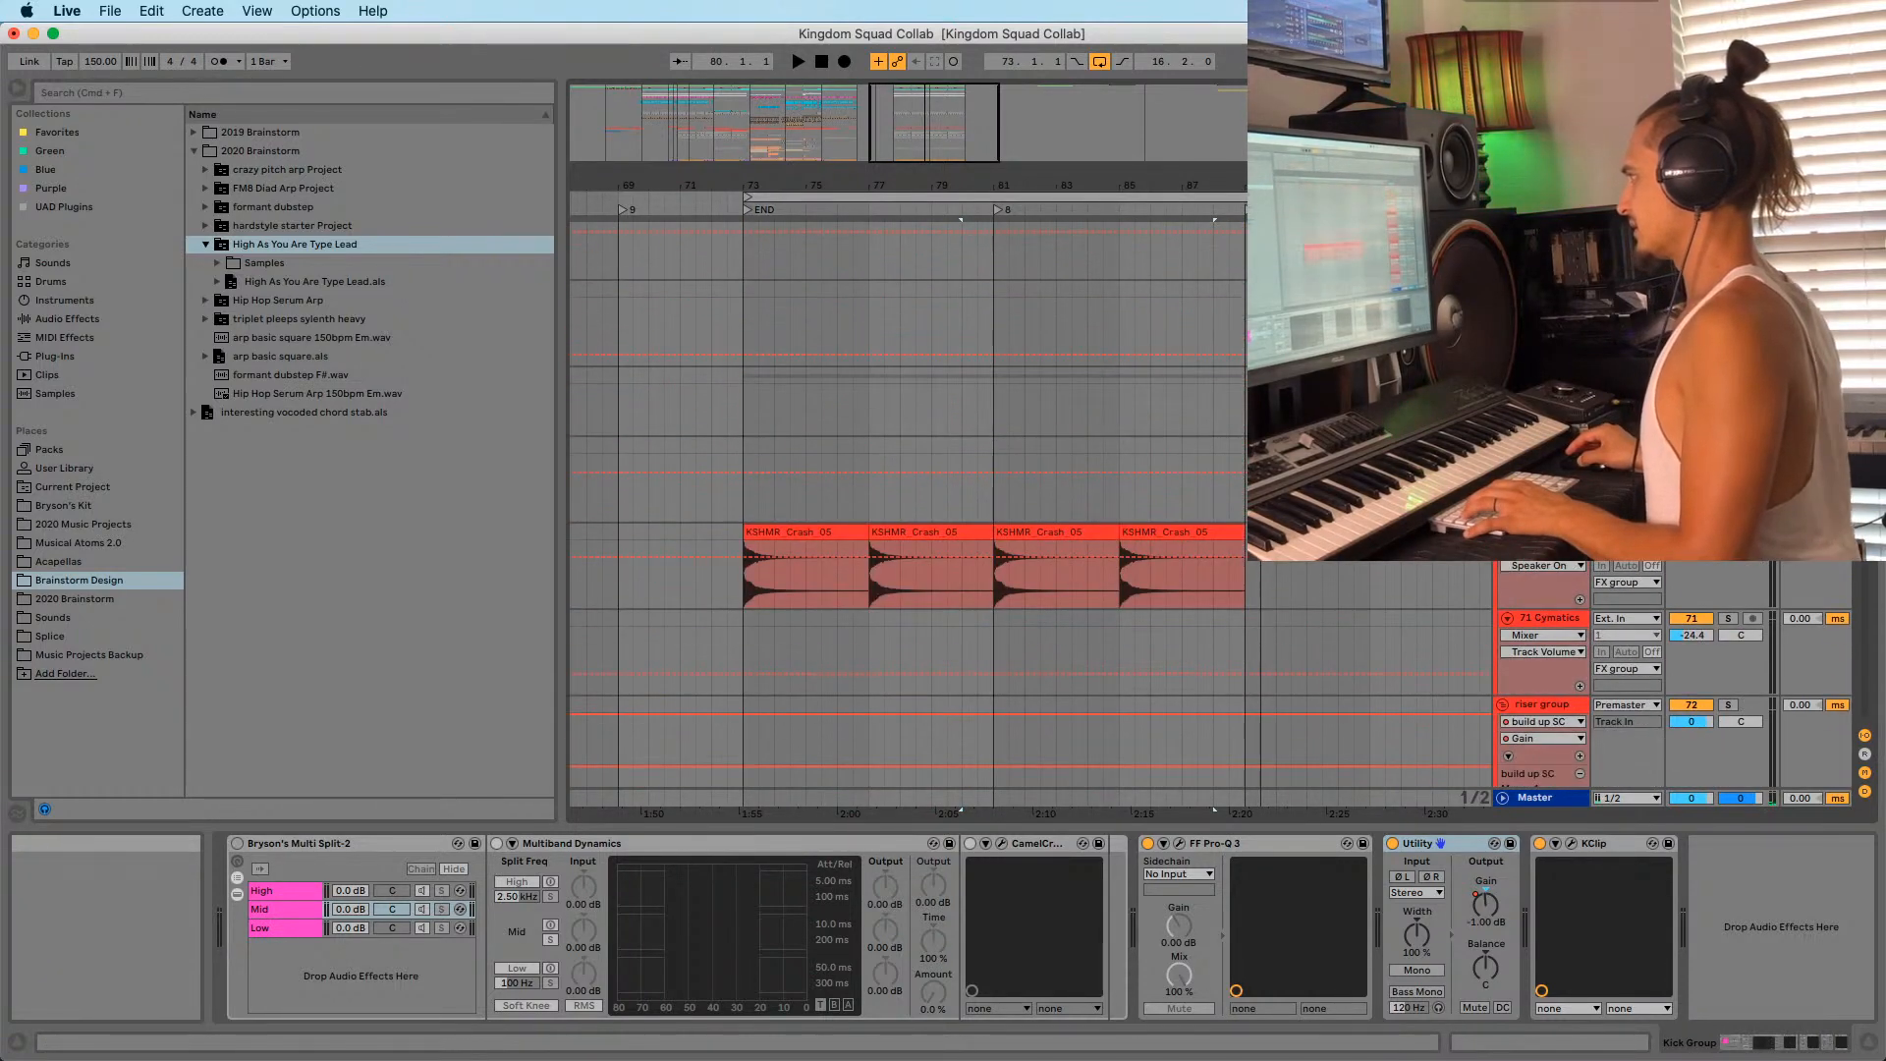
Delete the second through fourth KSHMR_Crash_05 clips after bar 73.
left_click(938, 553)
left_click(1129, 534, "shift")
key("Delete")
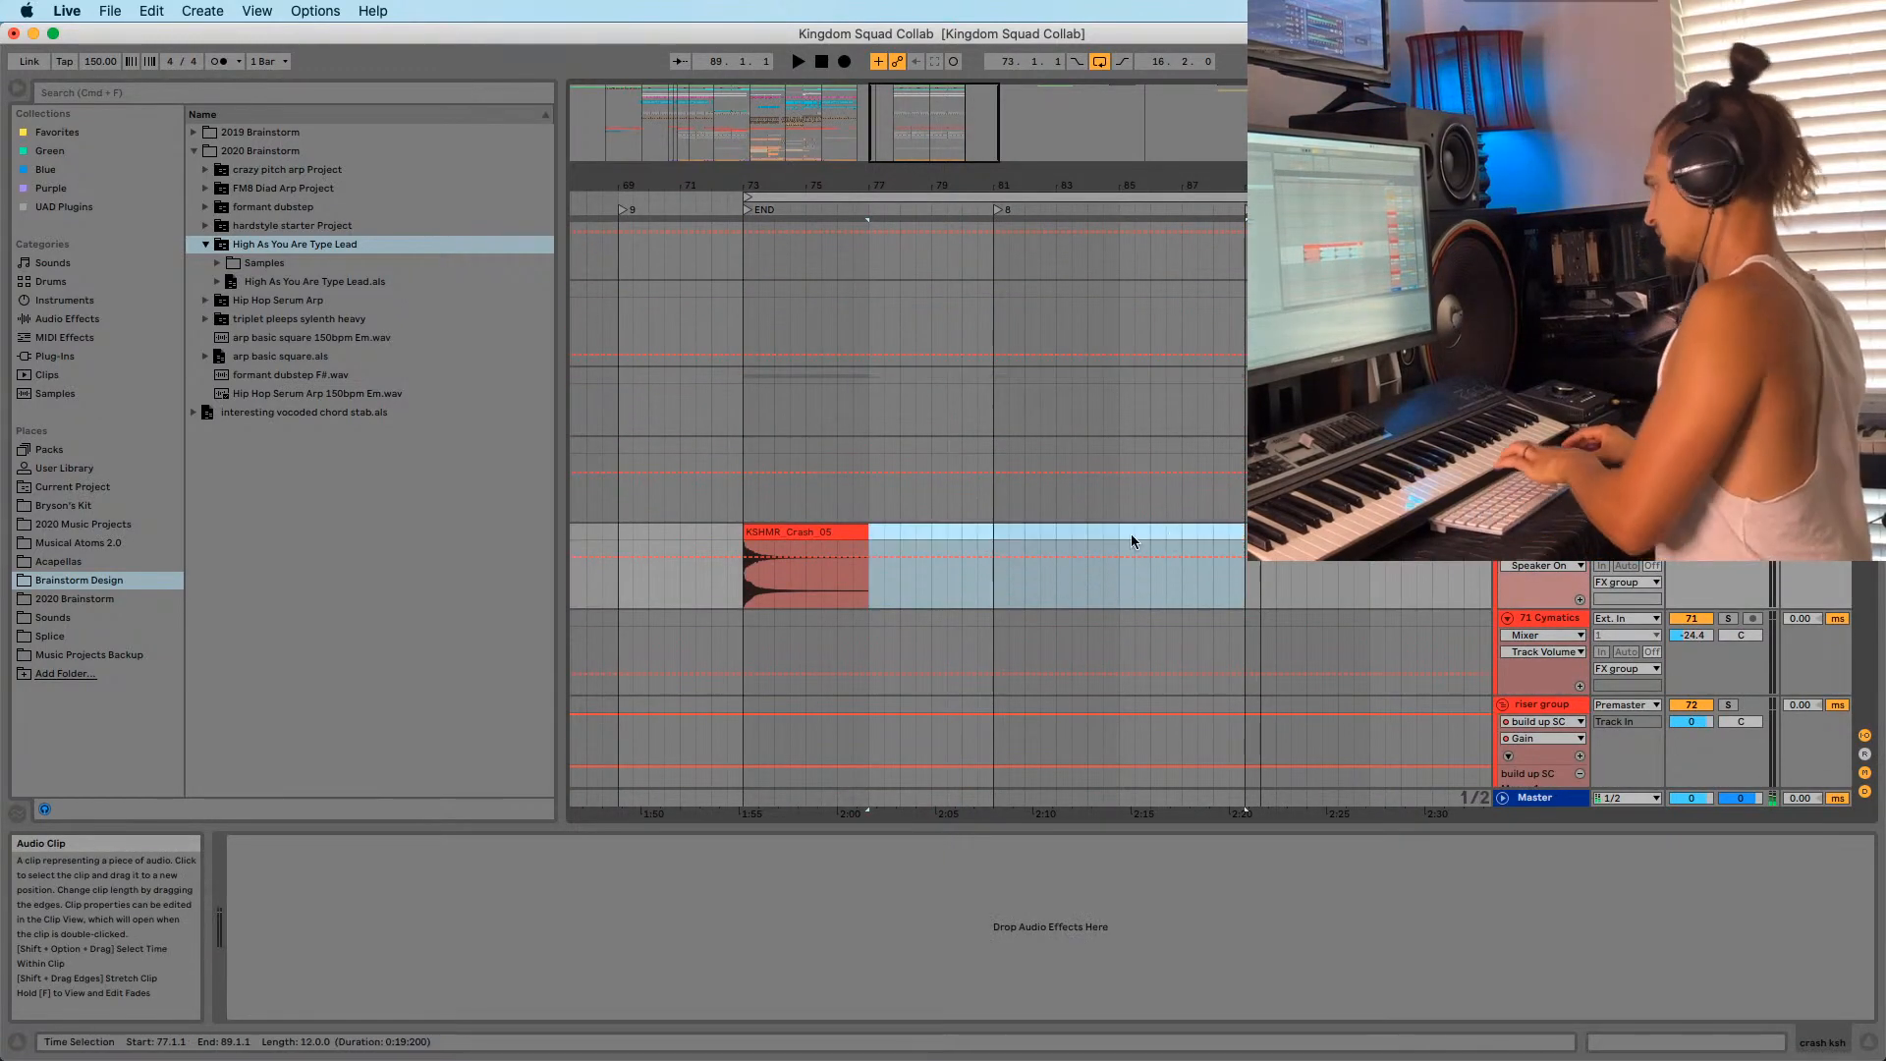
Play from bar 73 and zoom in around bars 73–75 to check the result.
left_click(764, 510)
key("space")
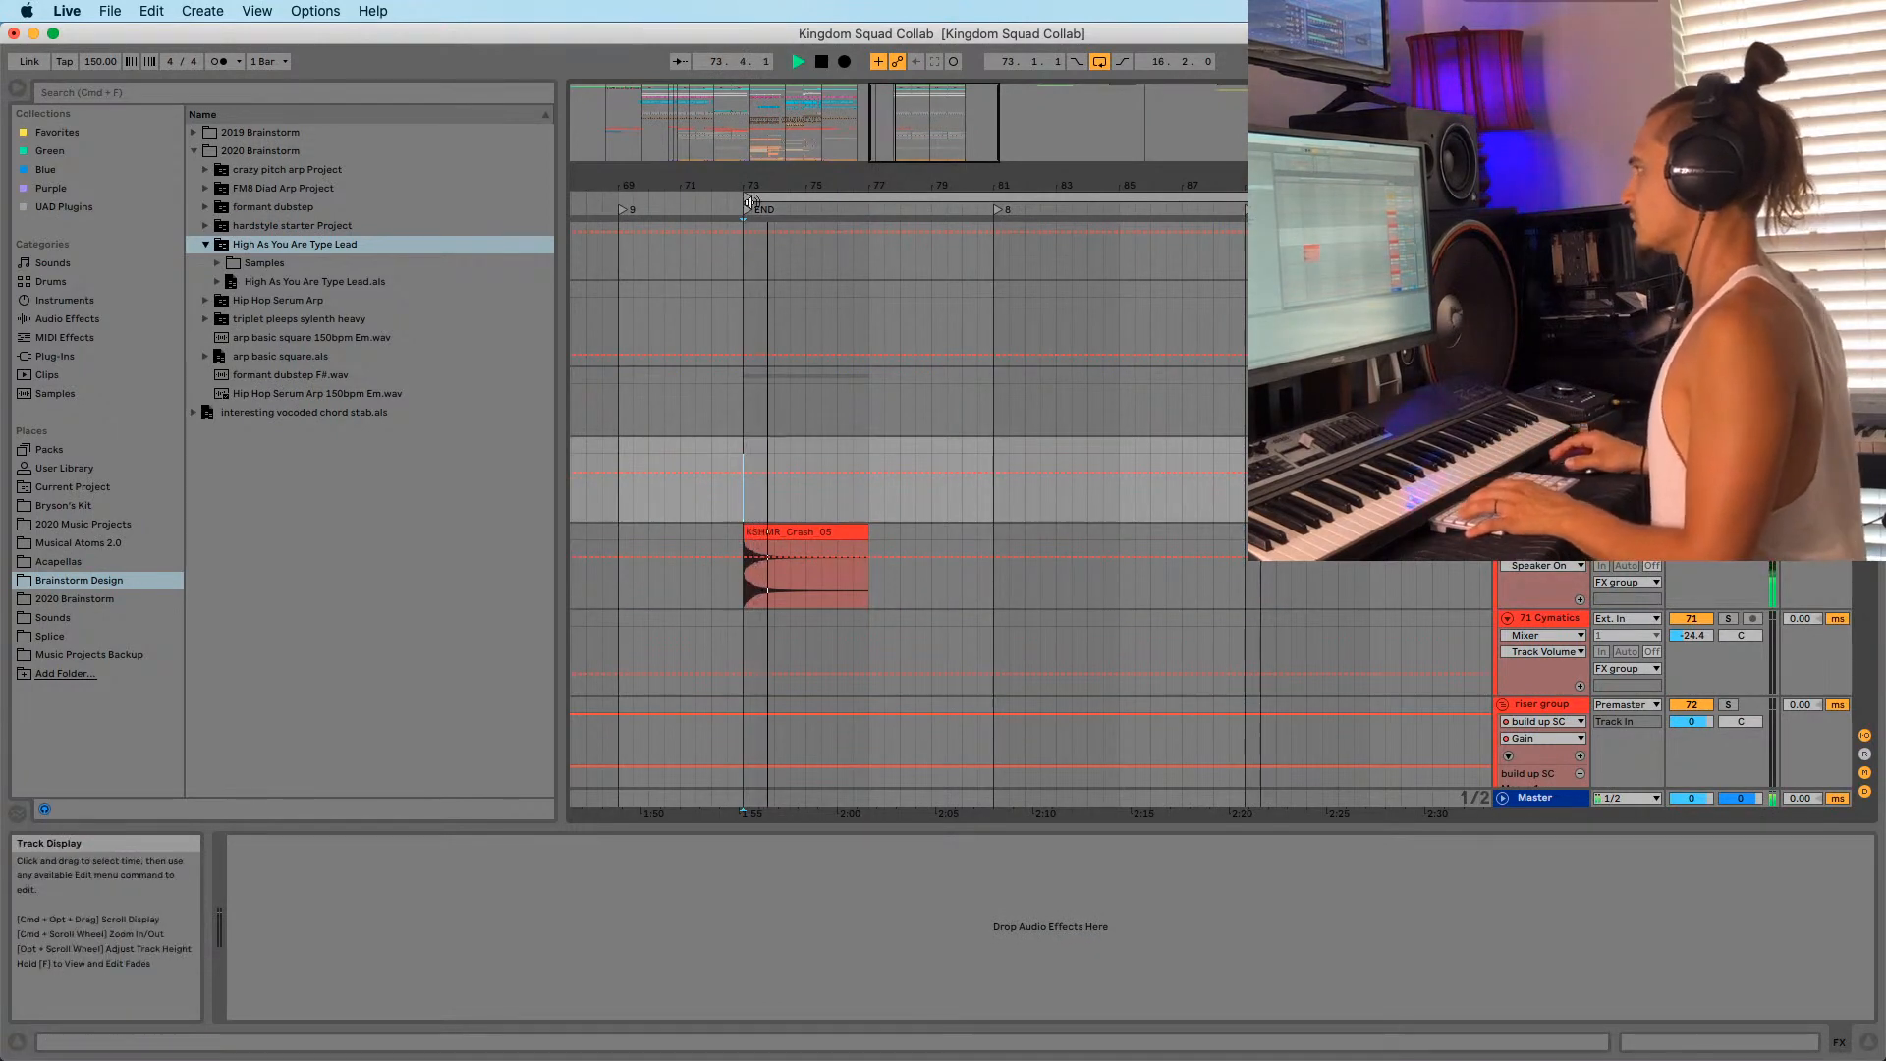
left_click_drag(750, 185, 750, 285)
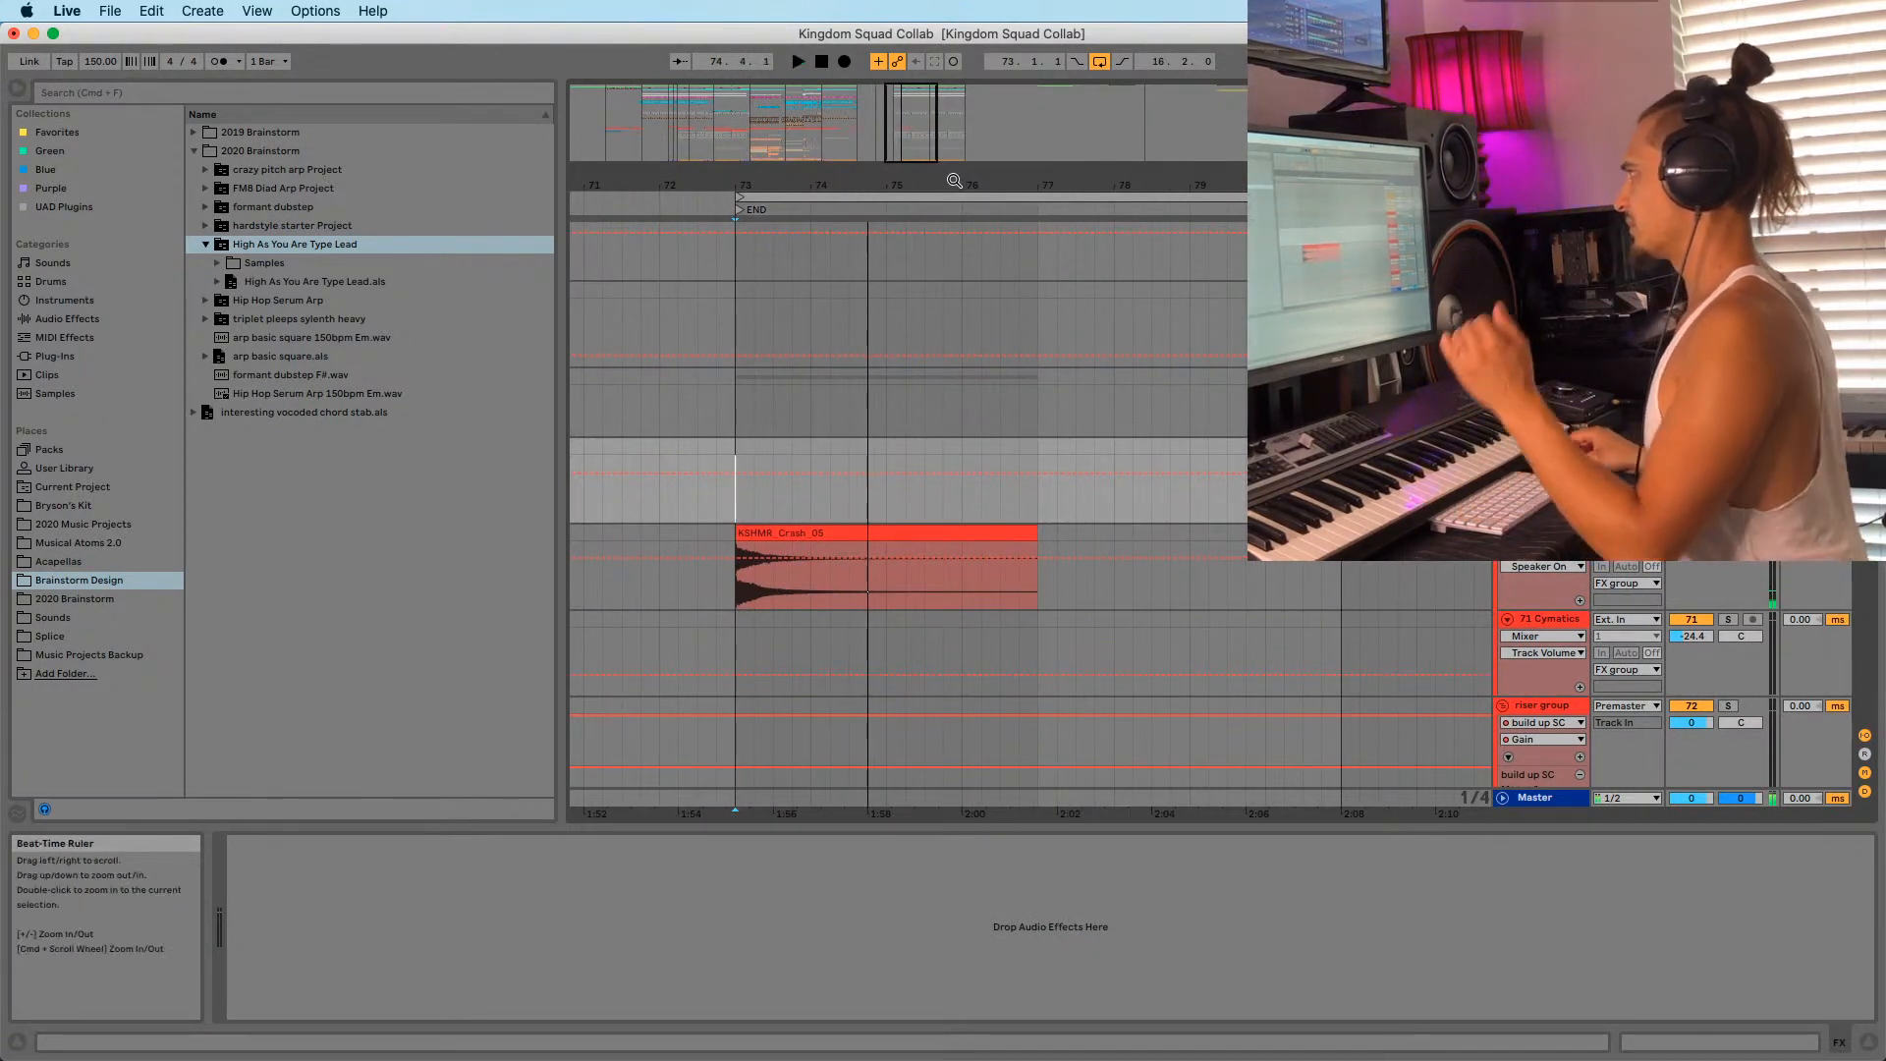
left_click(888, 327)
scroll(993, 438, "down", 10)
mouse_move(839, 185)
left_mouse_down()
mouse_move(839, 165)
mouse_move(846, 218)
mouse_move(864, 175)
mouse_move(821, 167)
mouse_move(797, 191)
mouse_move(798, 169)
mouse_move(831, 169)
mouse_move(827, 153)
mouse_move(835, 191)
mouse_move(886, 205)
left_mouse_up()
Move the loop brace from bar 73 to span bars 81–89 and play the loop.
left_click(802, 265)
left_click_drag(758, 187, 855, 186)
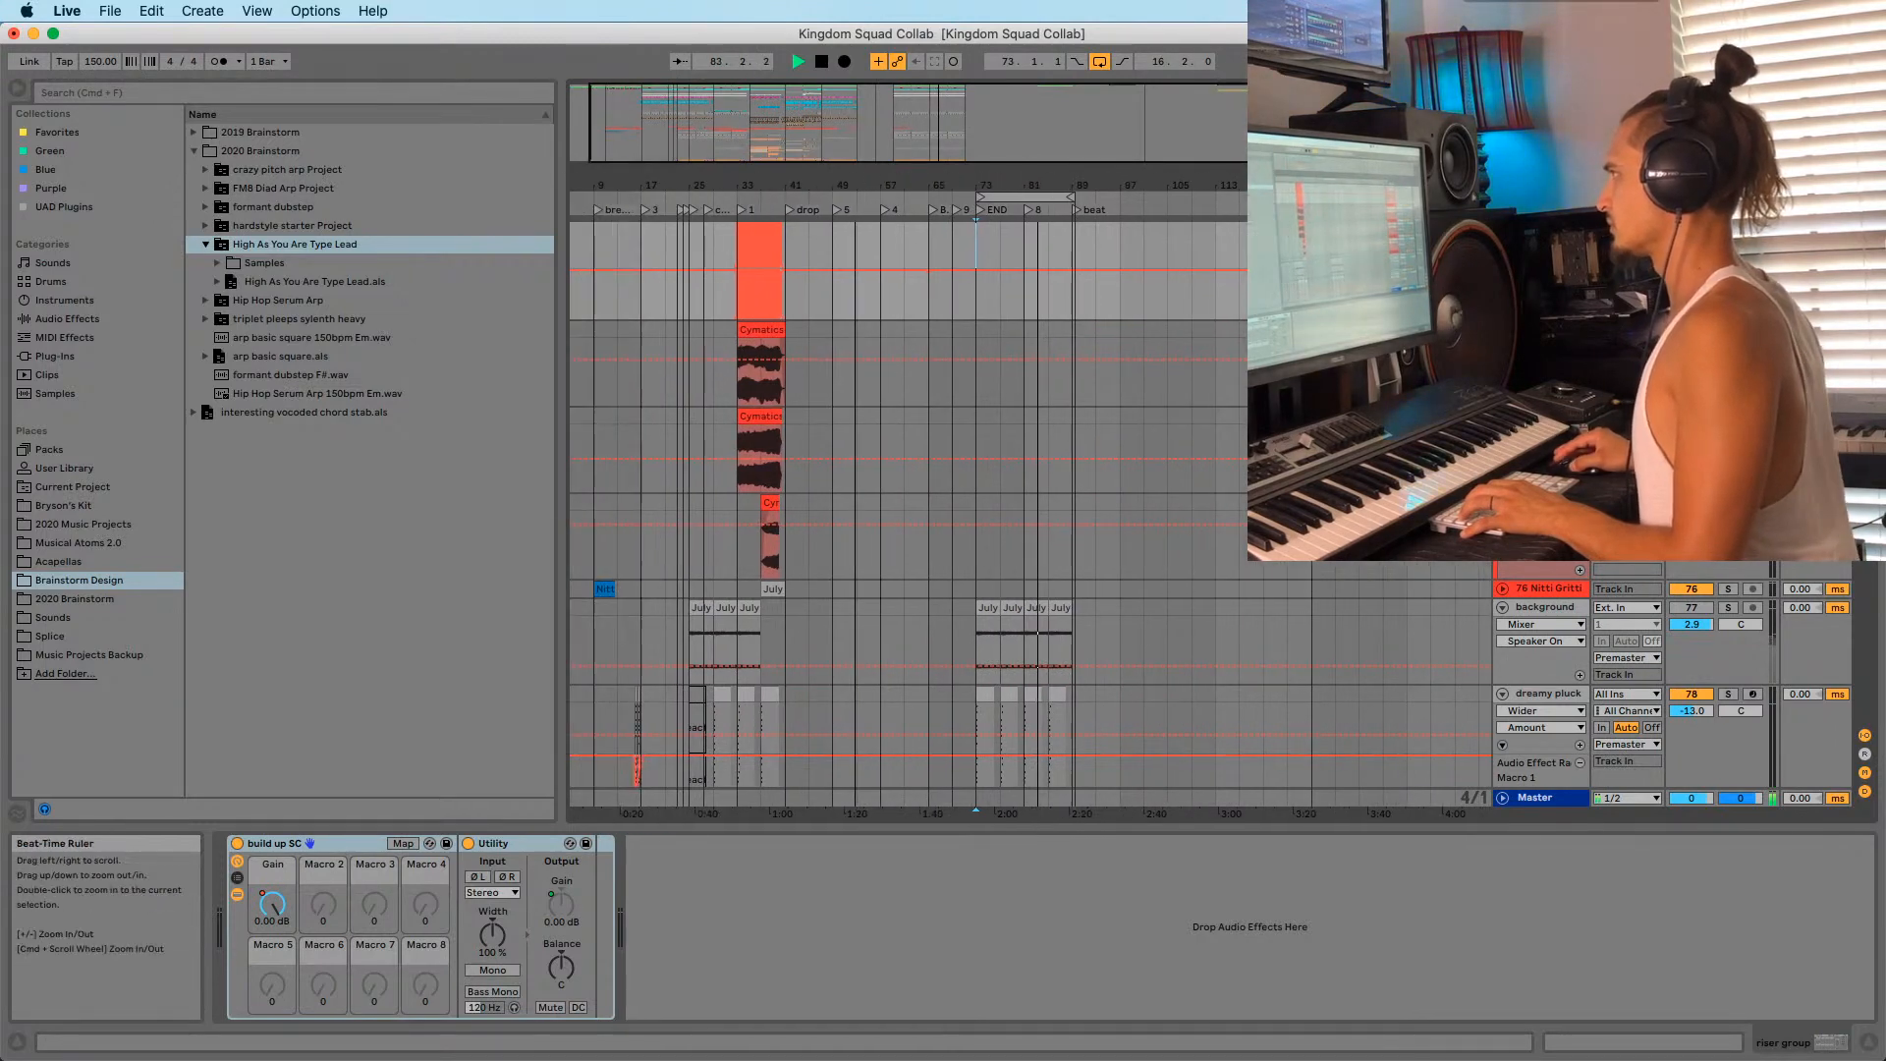
left_click_drag(712, 182, 795, 180)
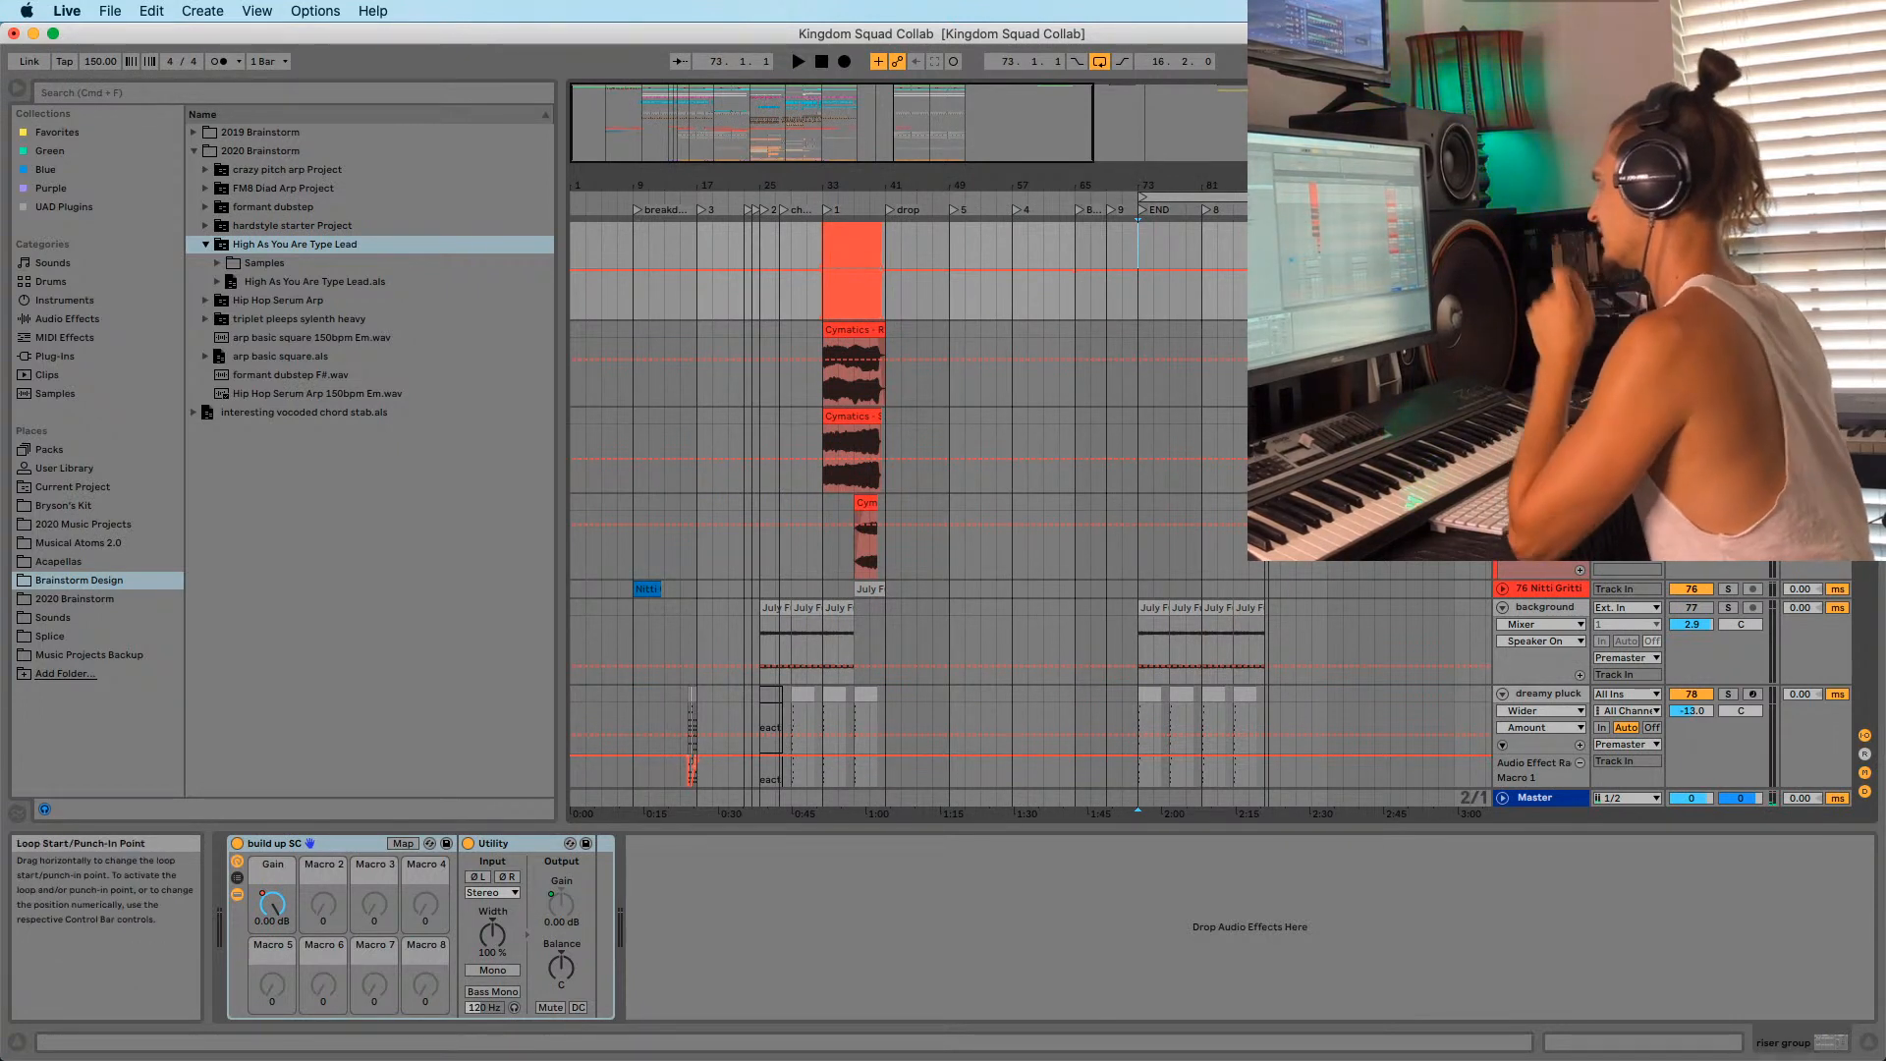
scroll(1265, 197, "right", 3)
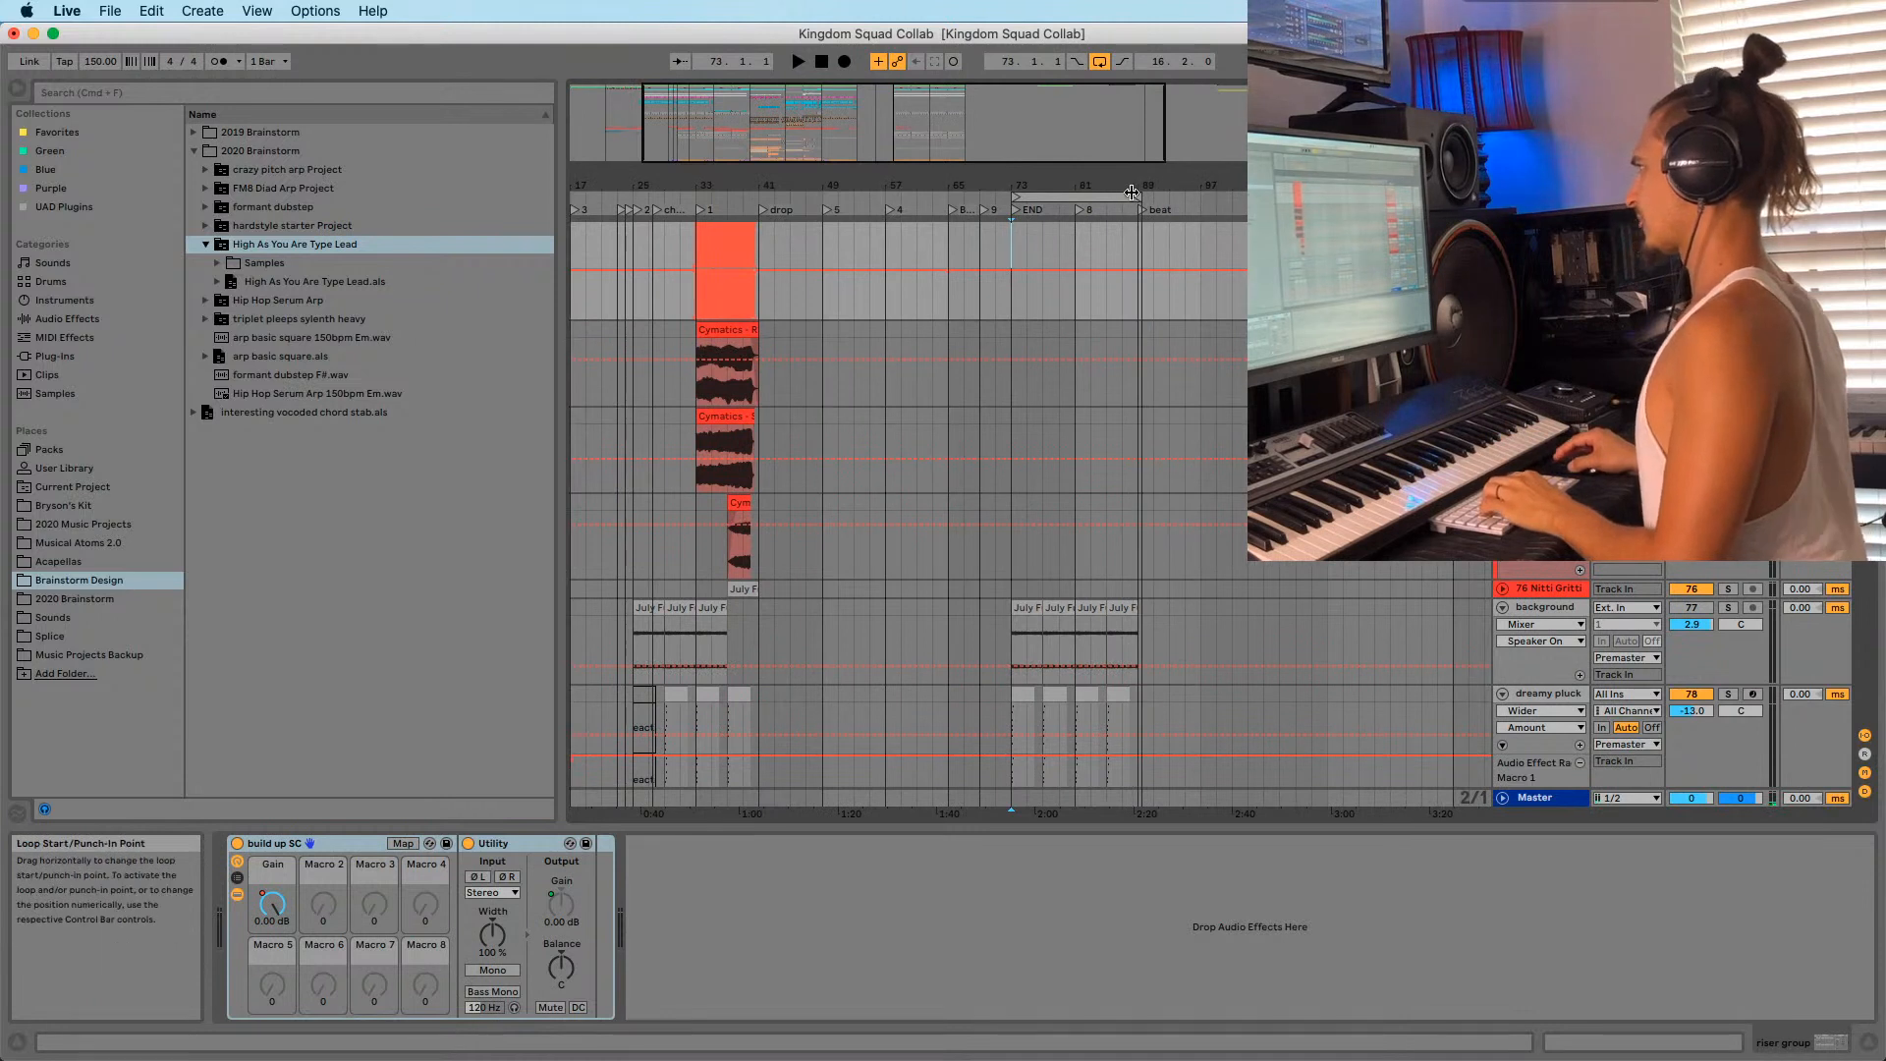
left_click_drag(1069, 195, 1162, 211)
key("space")
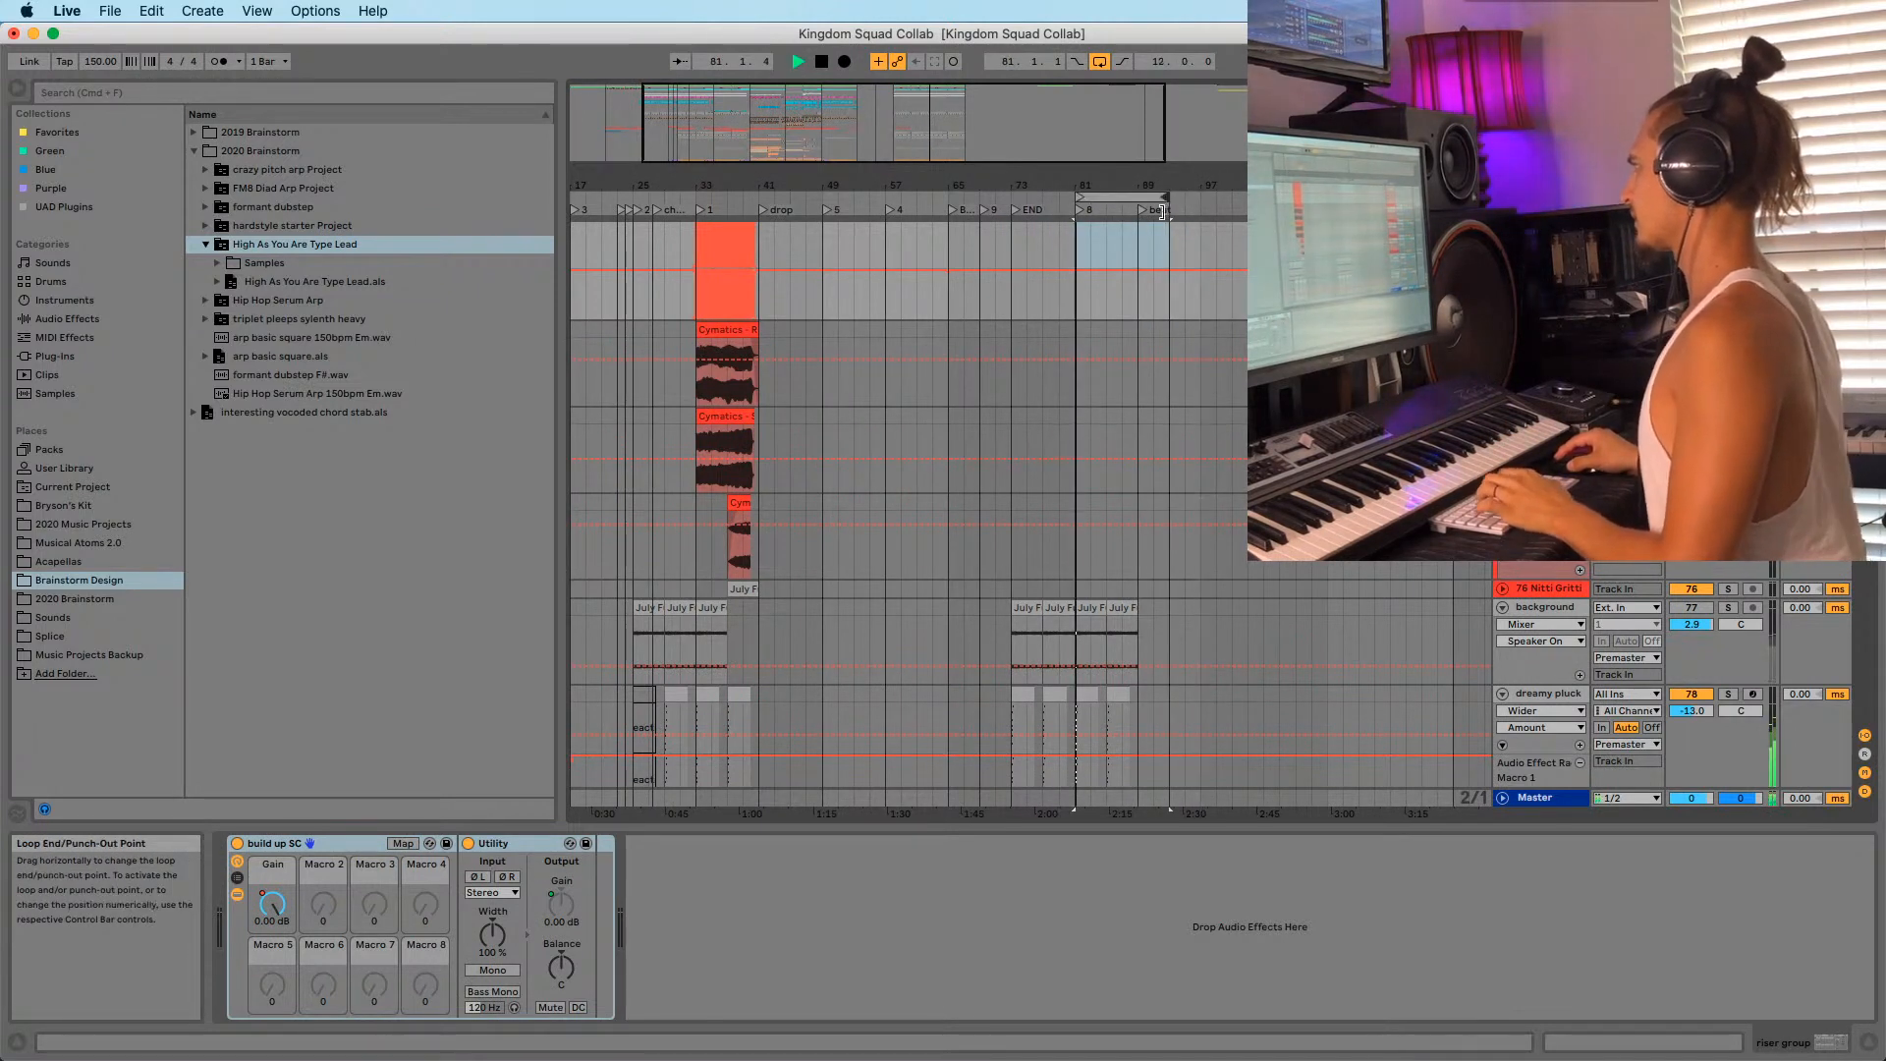
left_click(1113, 206)
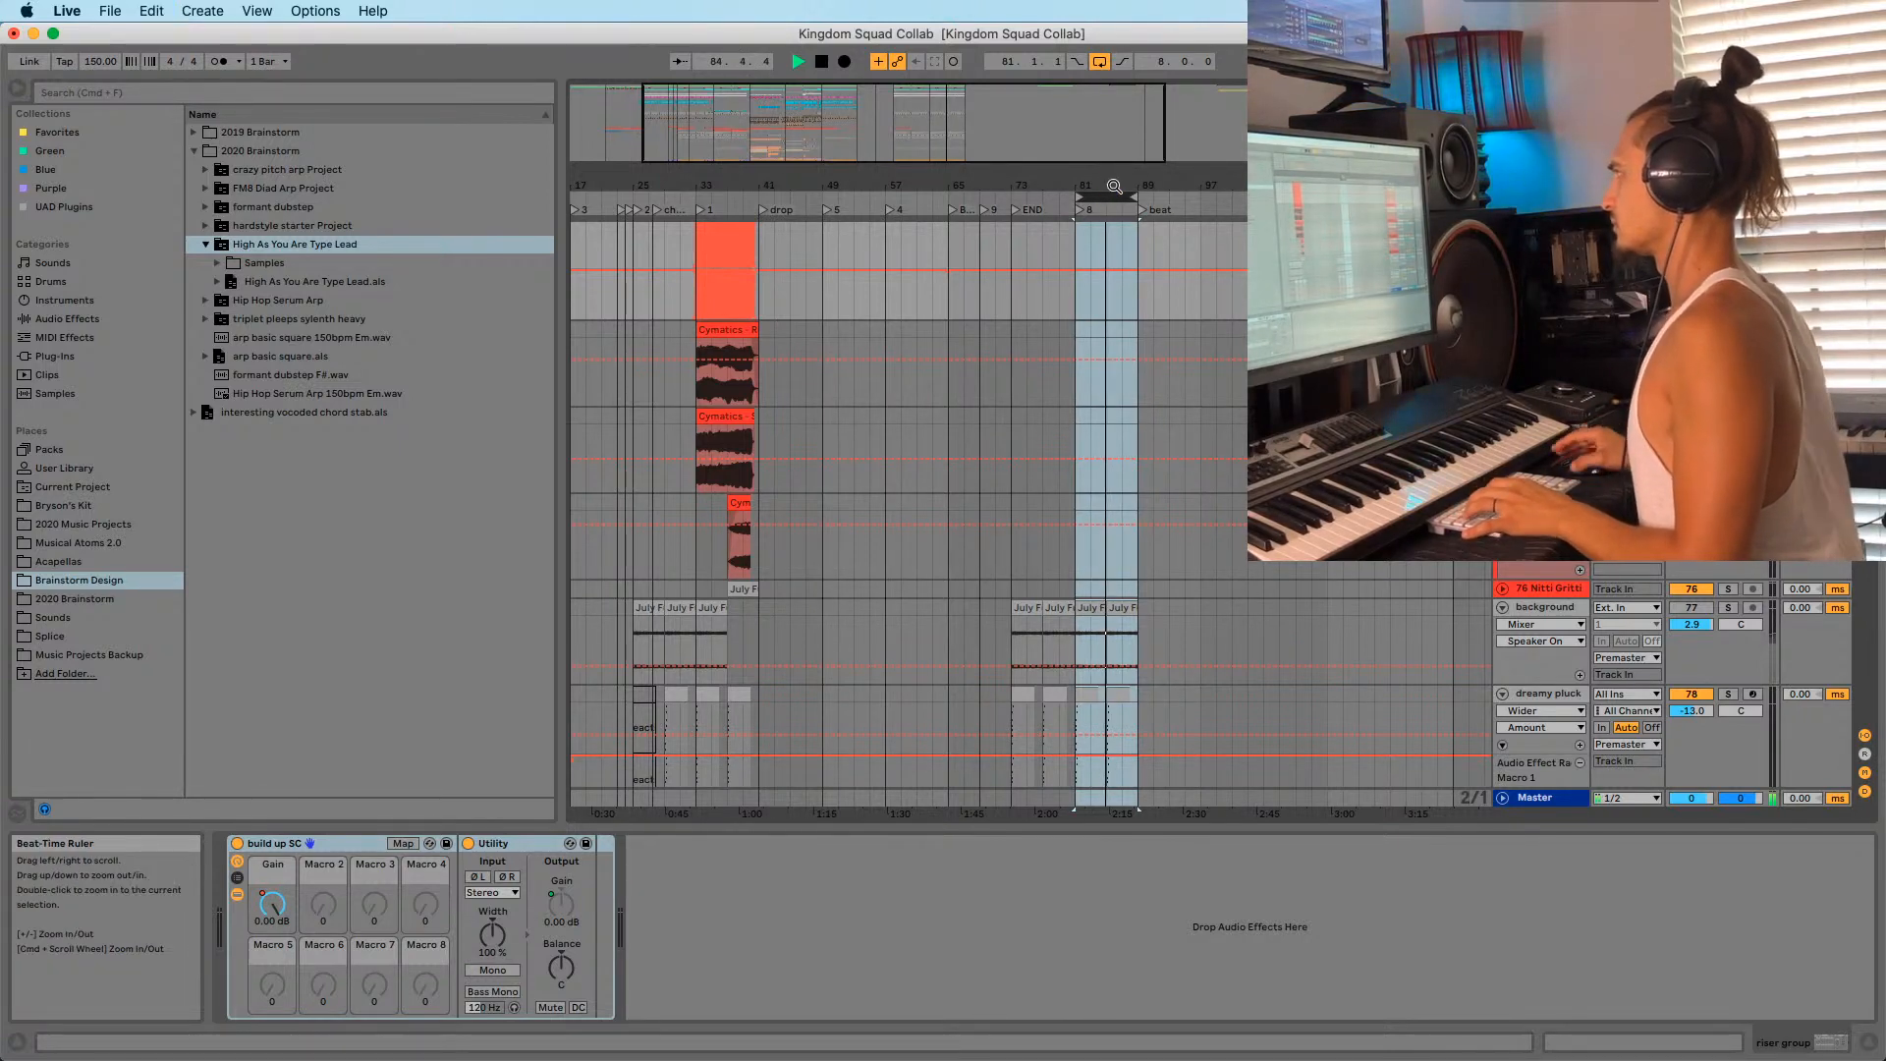
key("space")
left_click_drag(1114, 186, 1058, 172)
scroll(1074, 355, "up", 10)
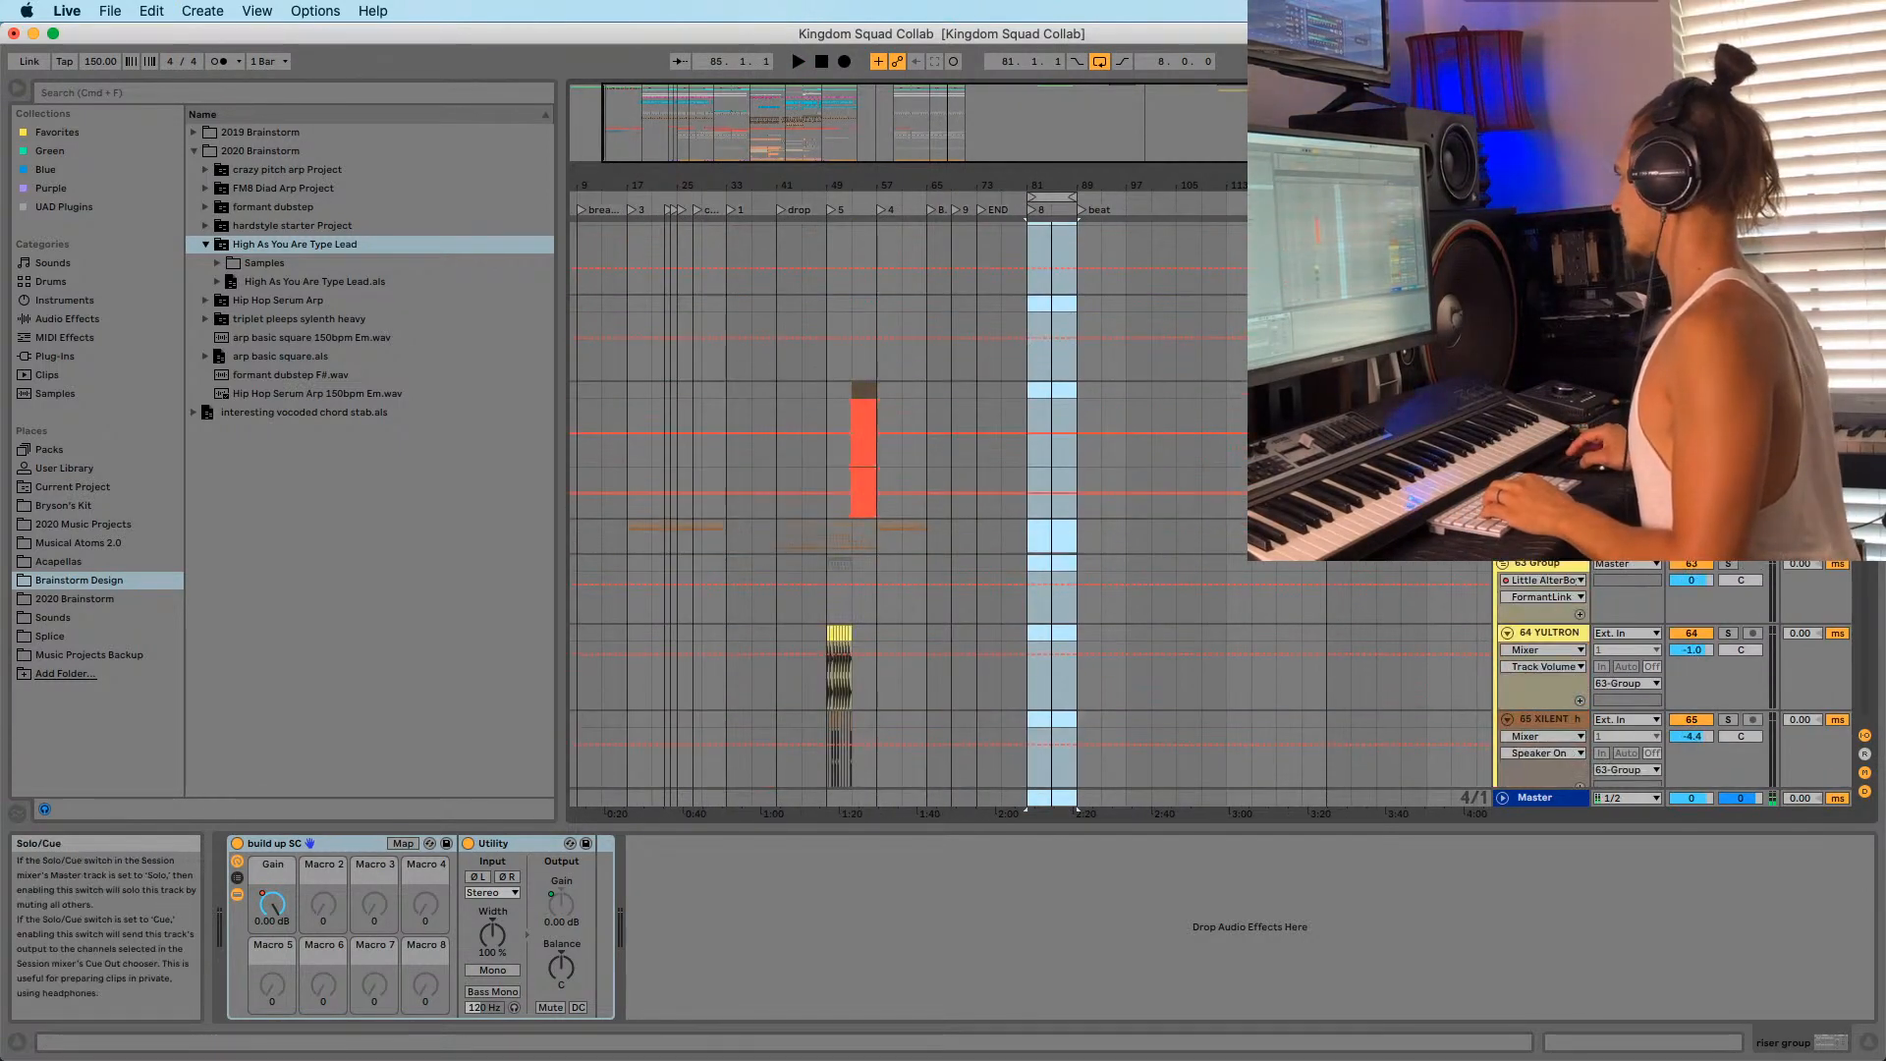
scroll(1032, 491, "up", 15)
Add a locator at bar 97 named 'try' and delete the clip at bar 105.
right_click(1131, 210)
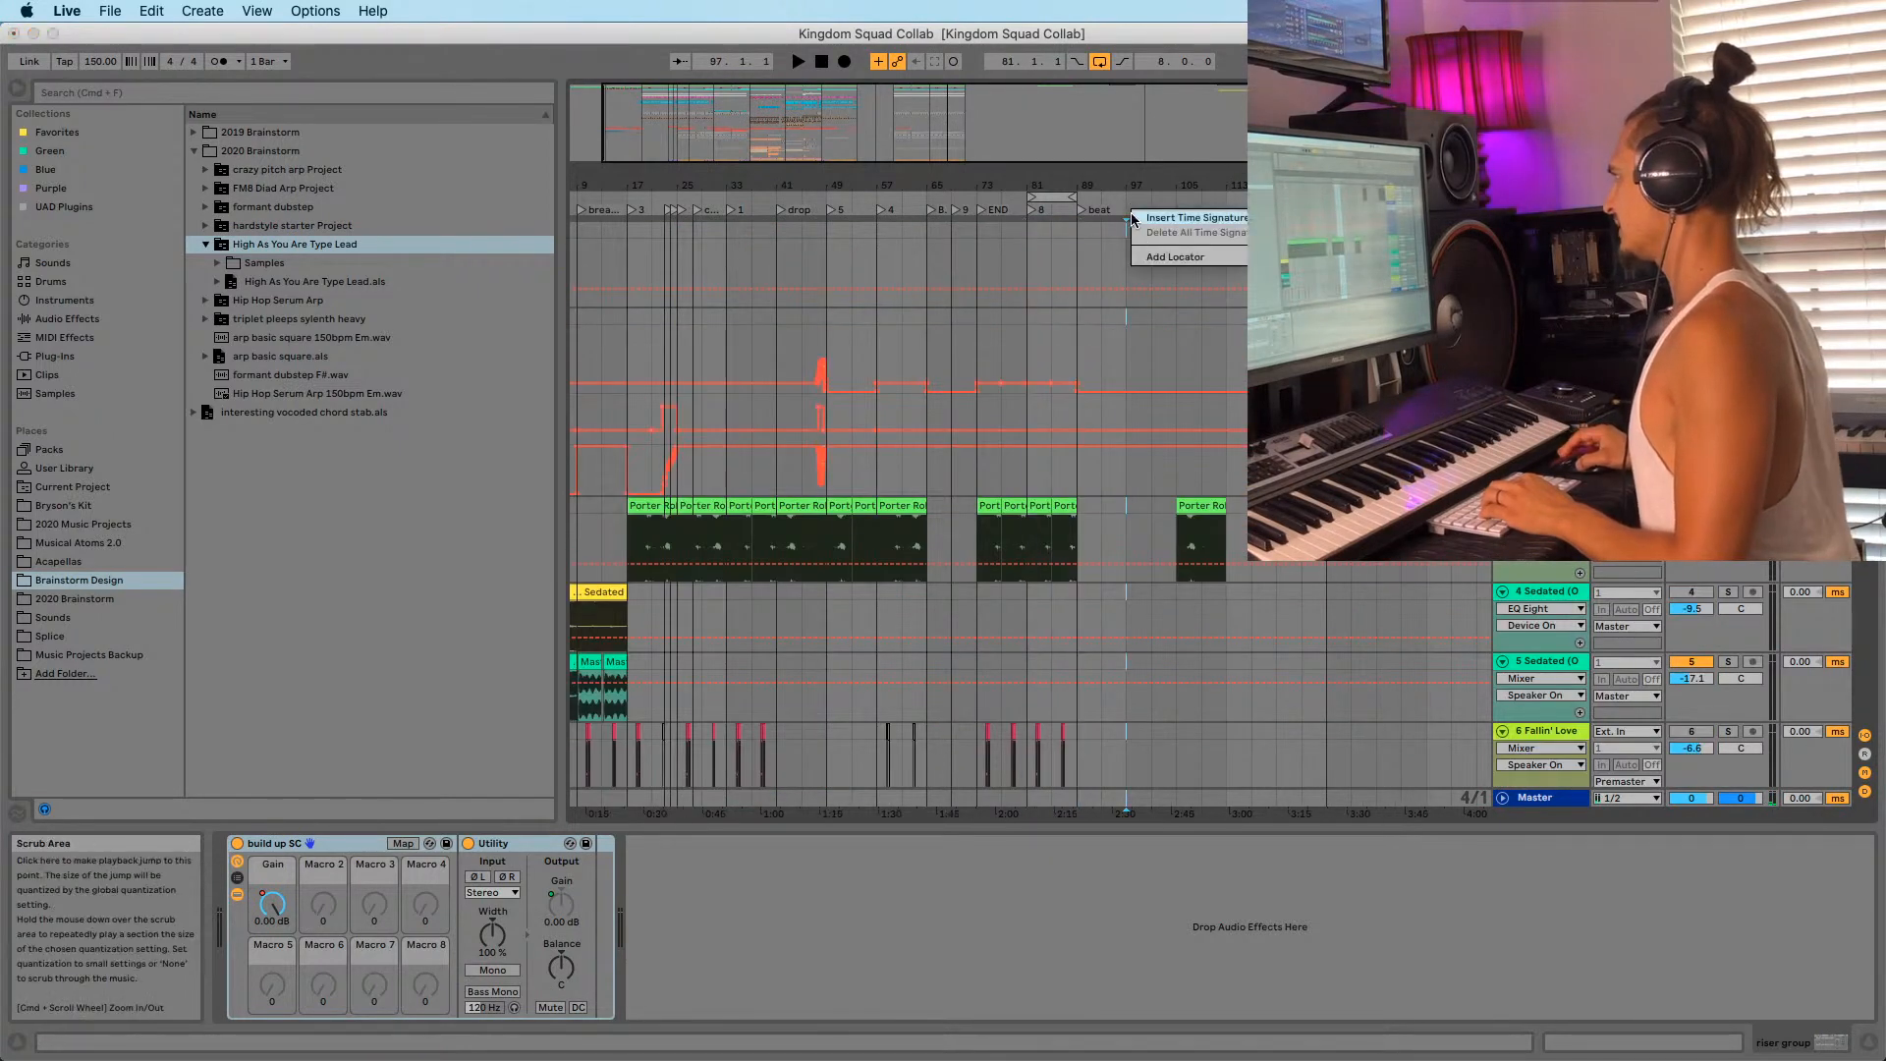
left_click(1164, 260)
left_click(1195, 507)
key("Delete")
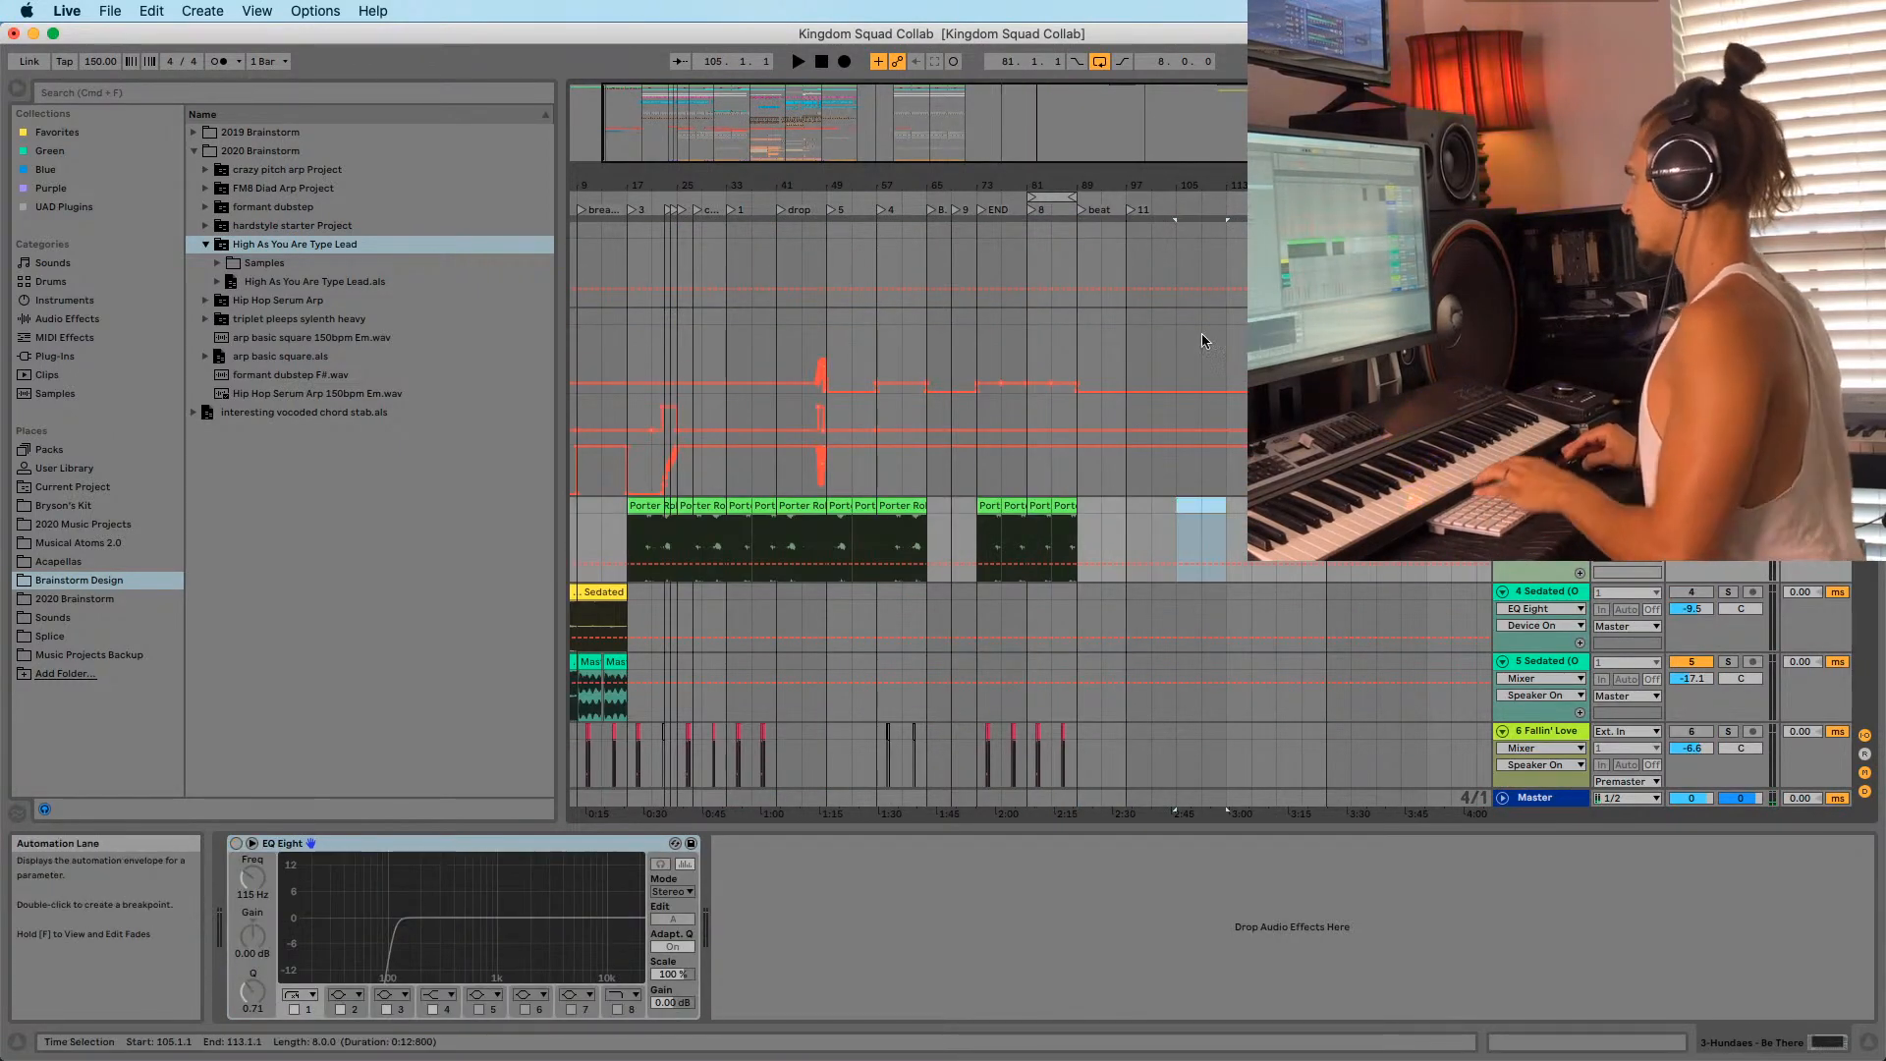
right_click(1131, 209)
left_click(1151, 241)
type("try")
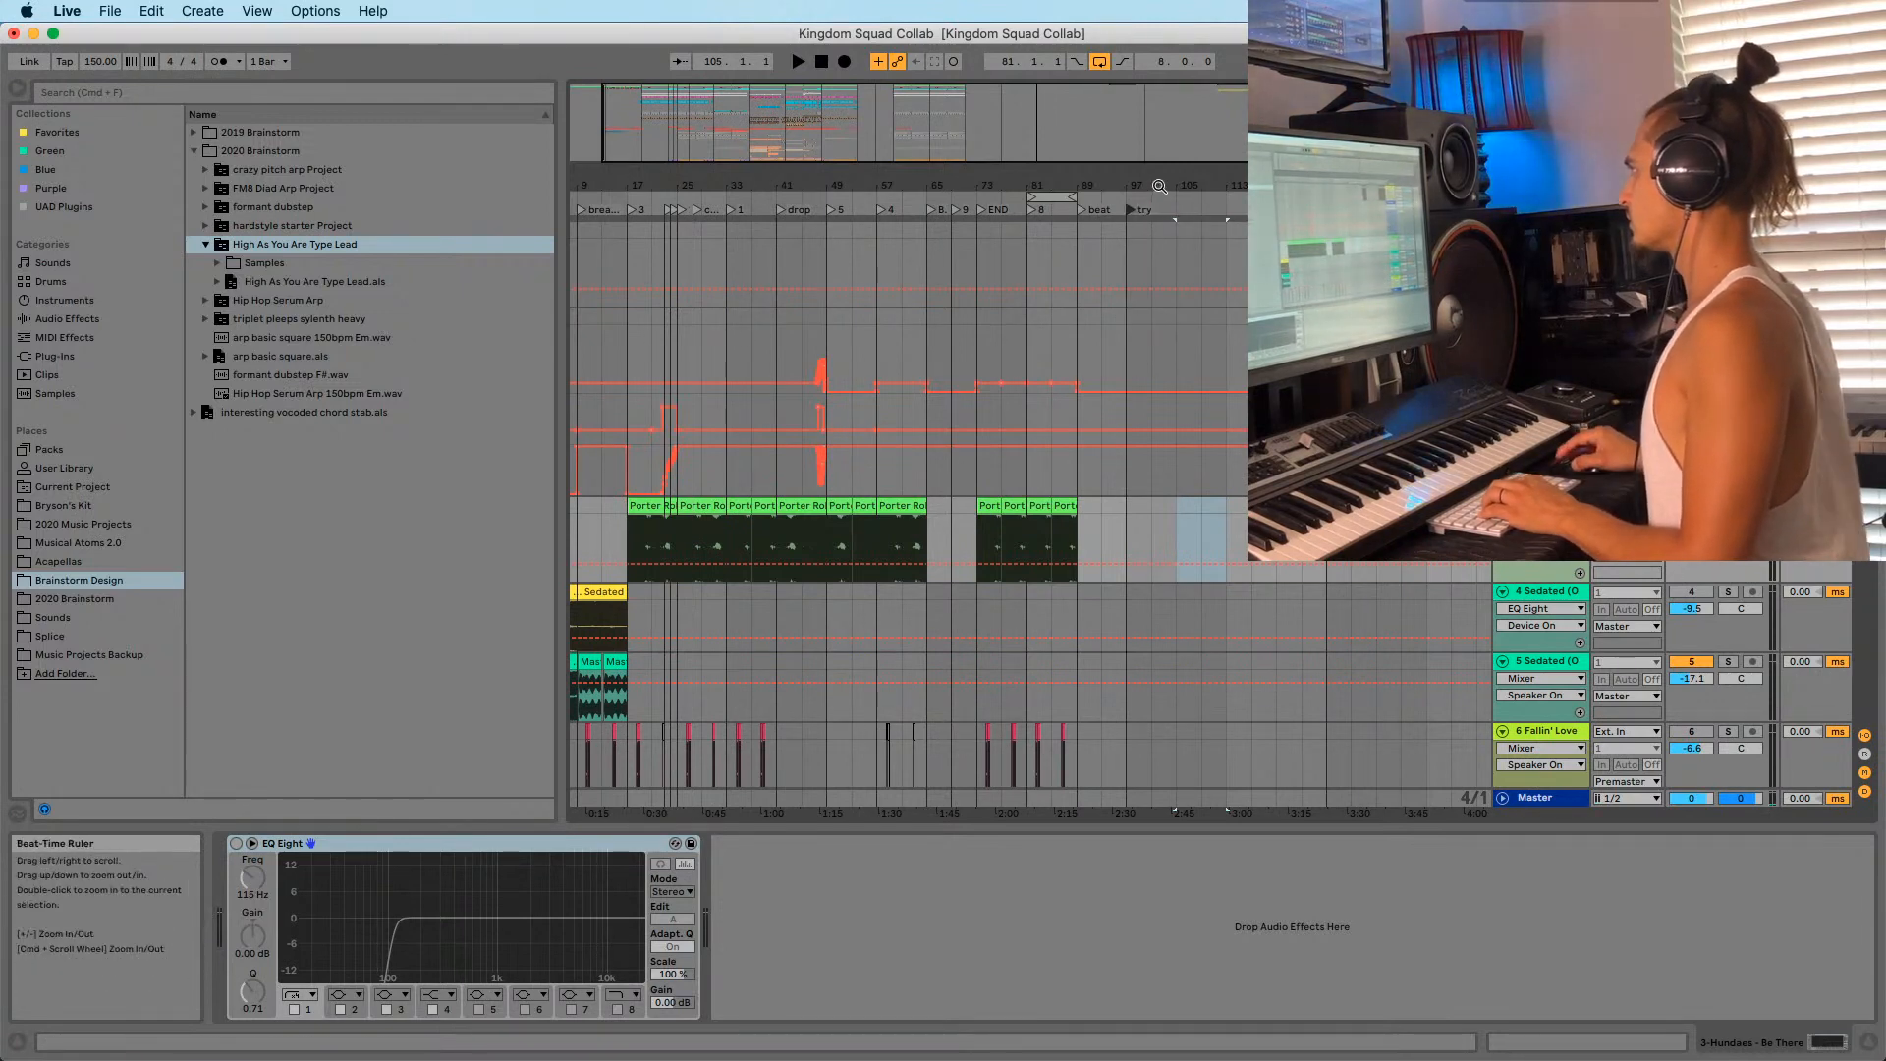
Paste the copied Porter Robinson clips and automation at bar 97.
left_click_drag(1134, 187, 992, 254)
left_click(981, 260)
key("super+v")
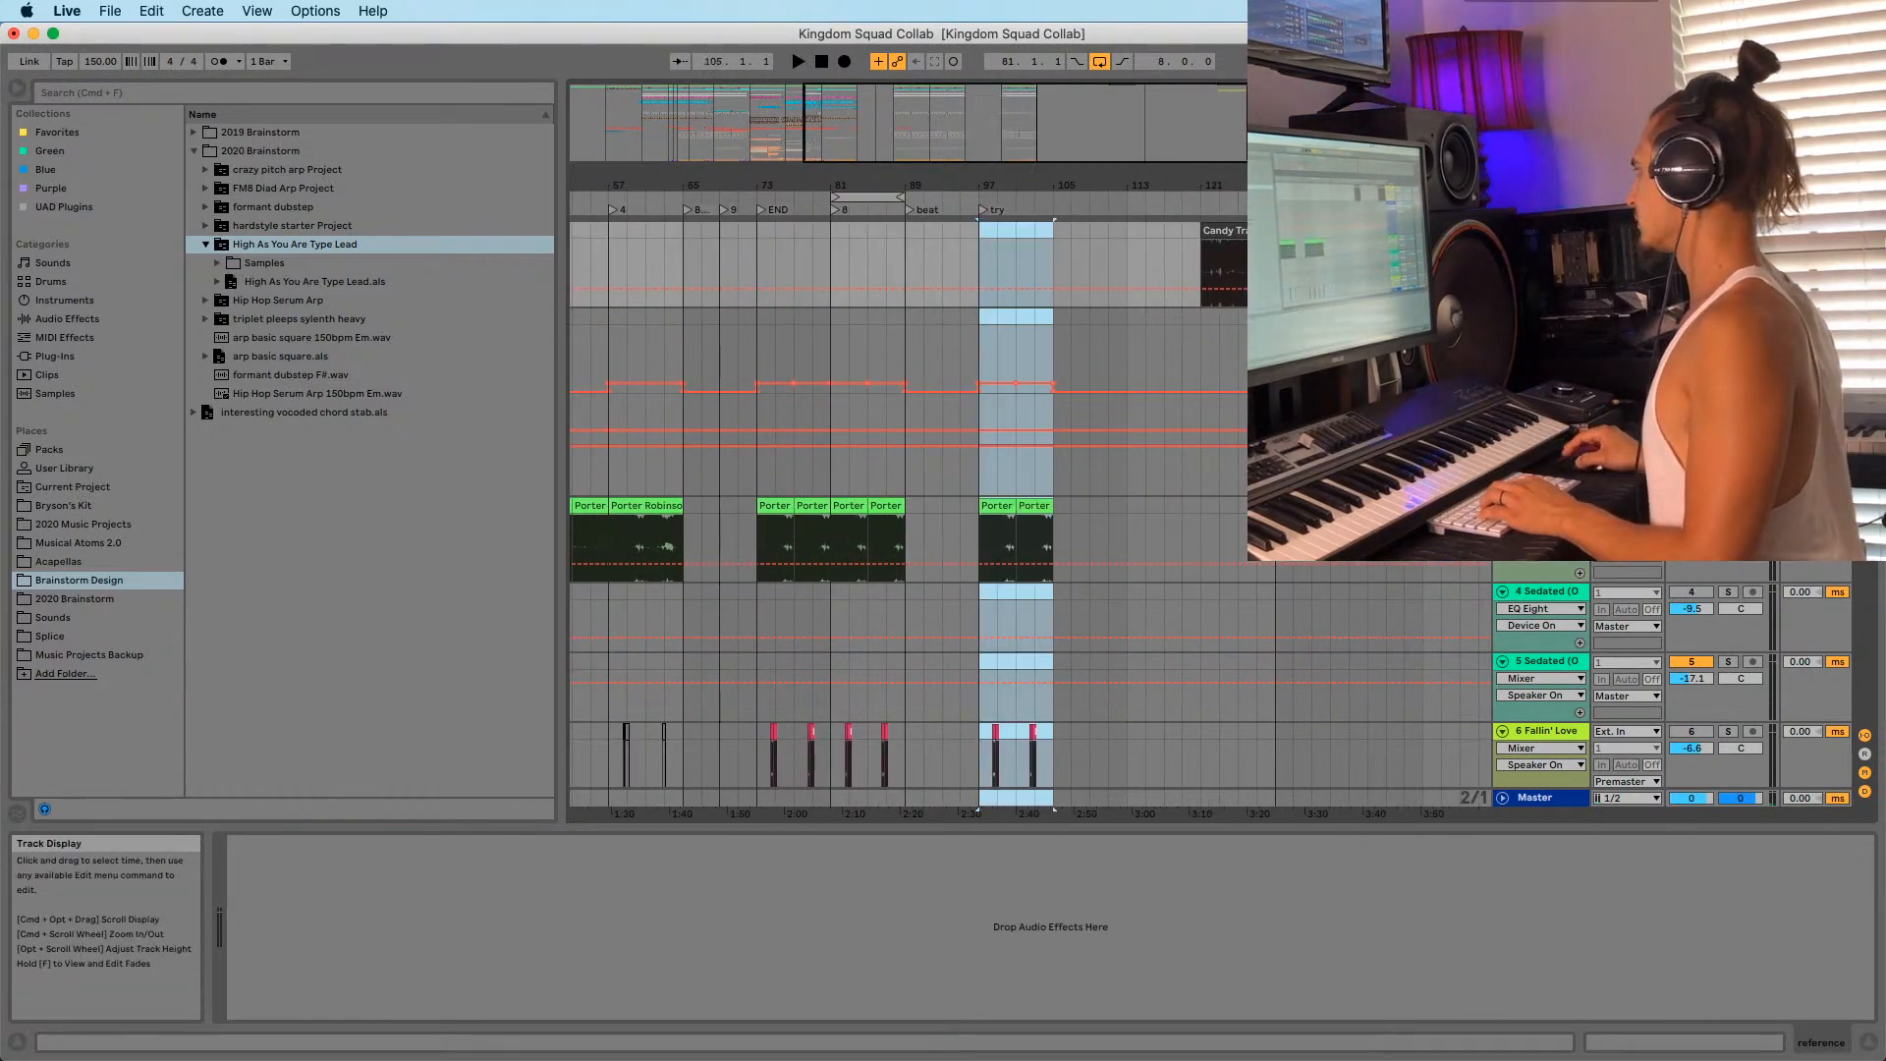
key("super+z")
scroll(982, 491, "down", 20)
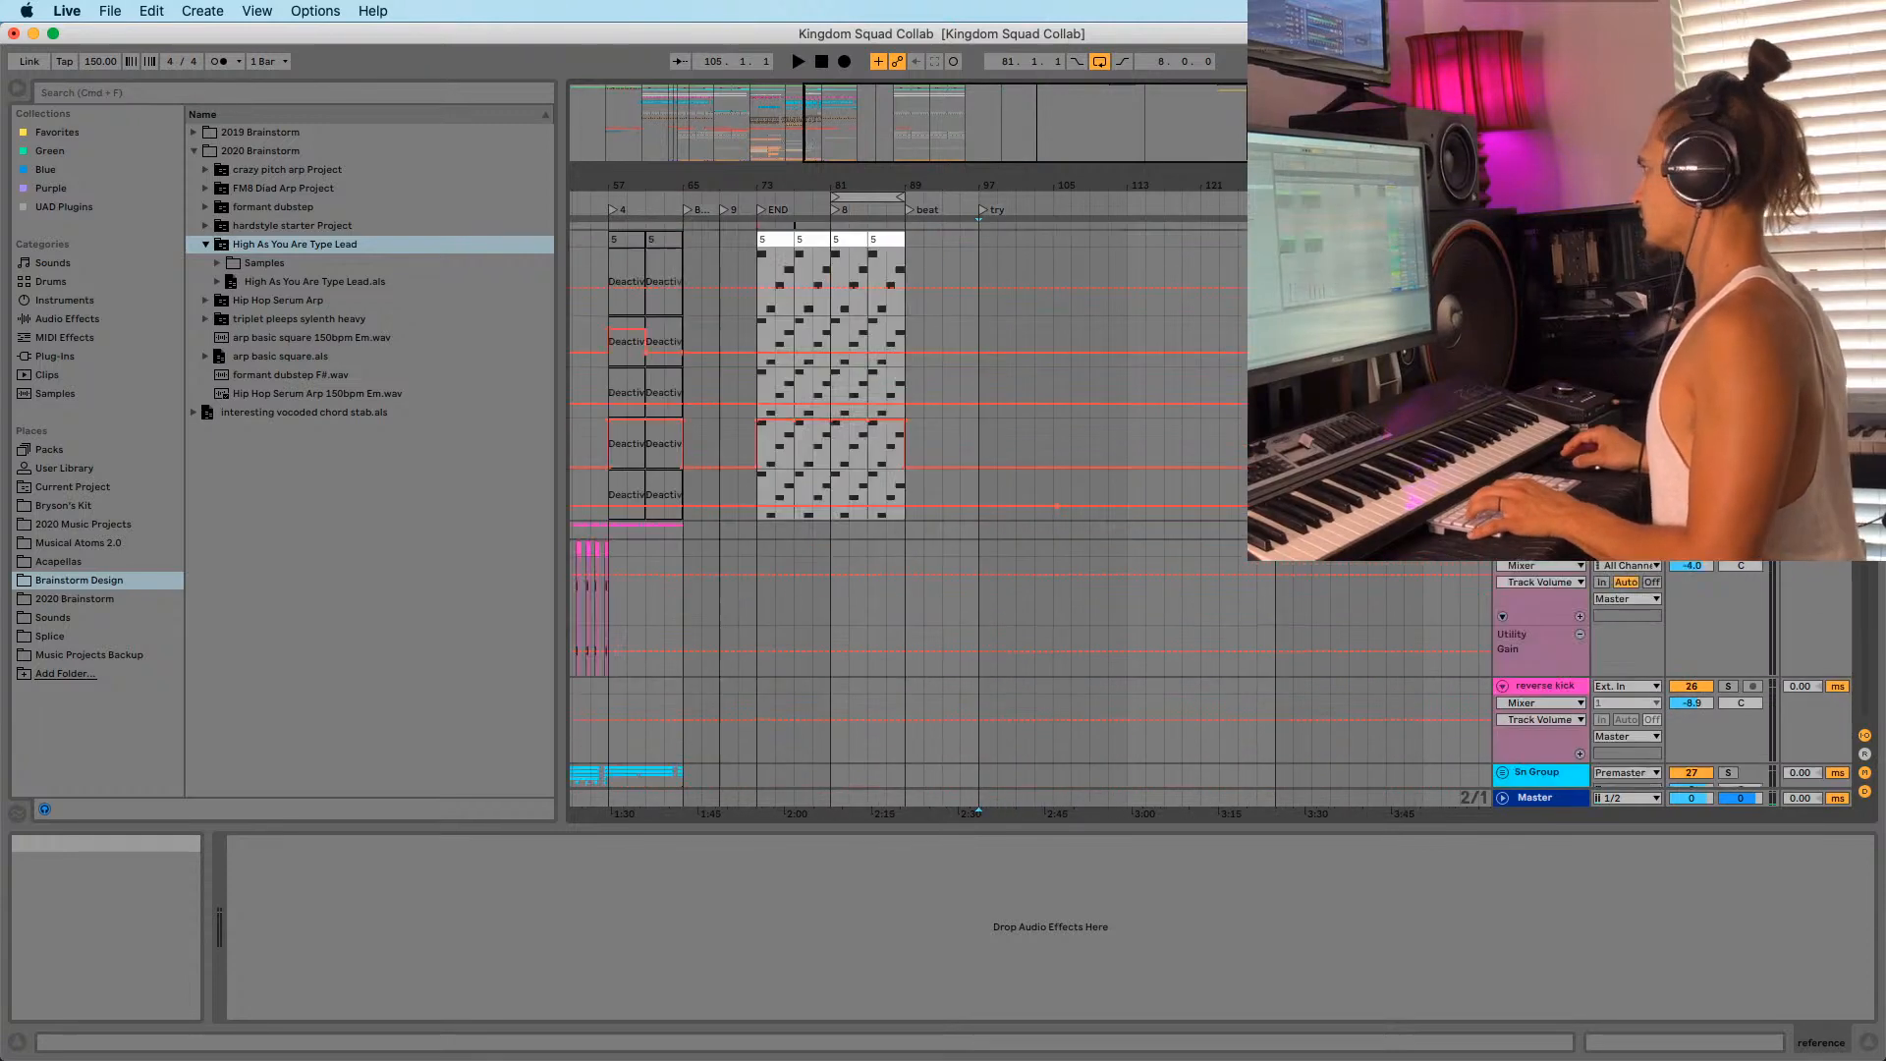
scroll(1234, 201, "up", 20)
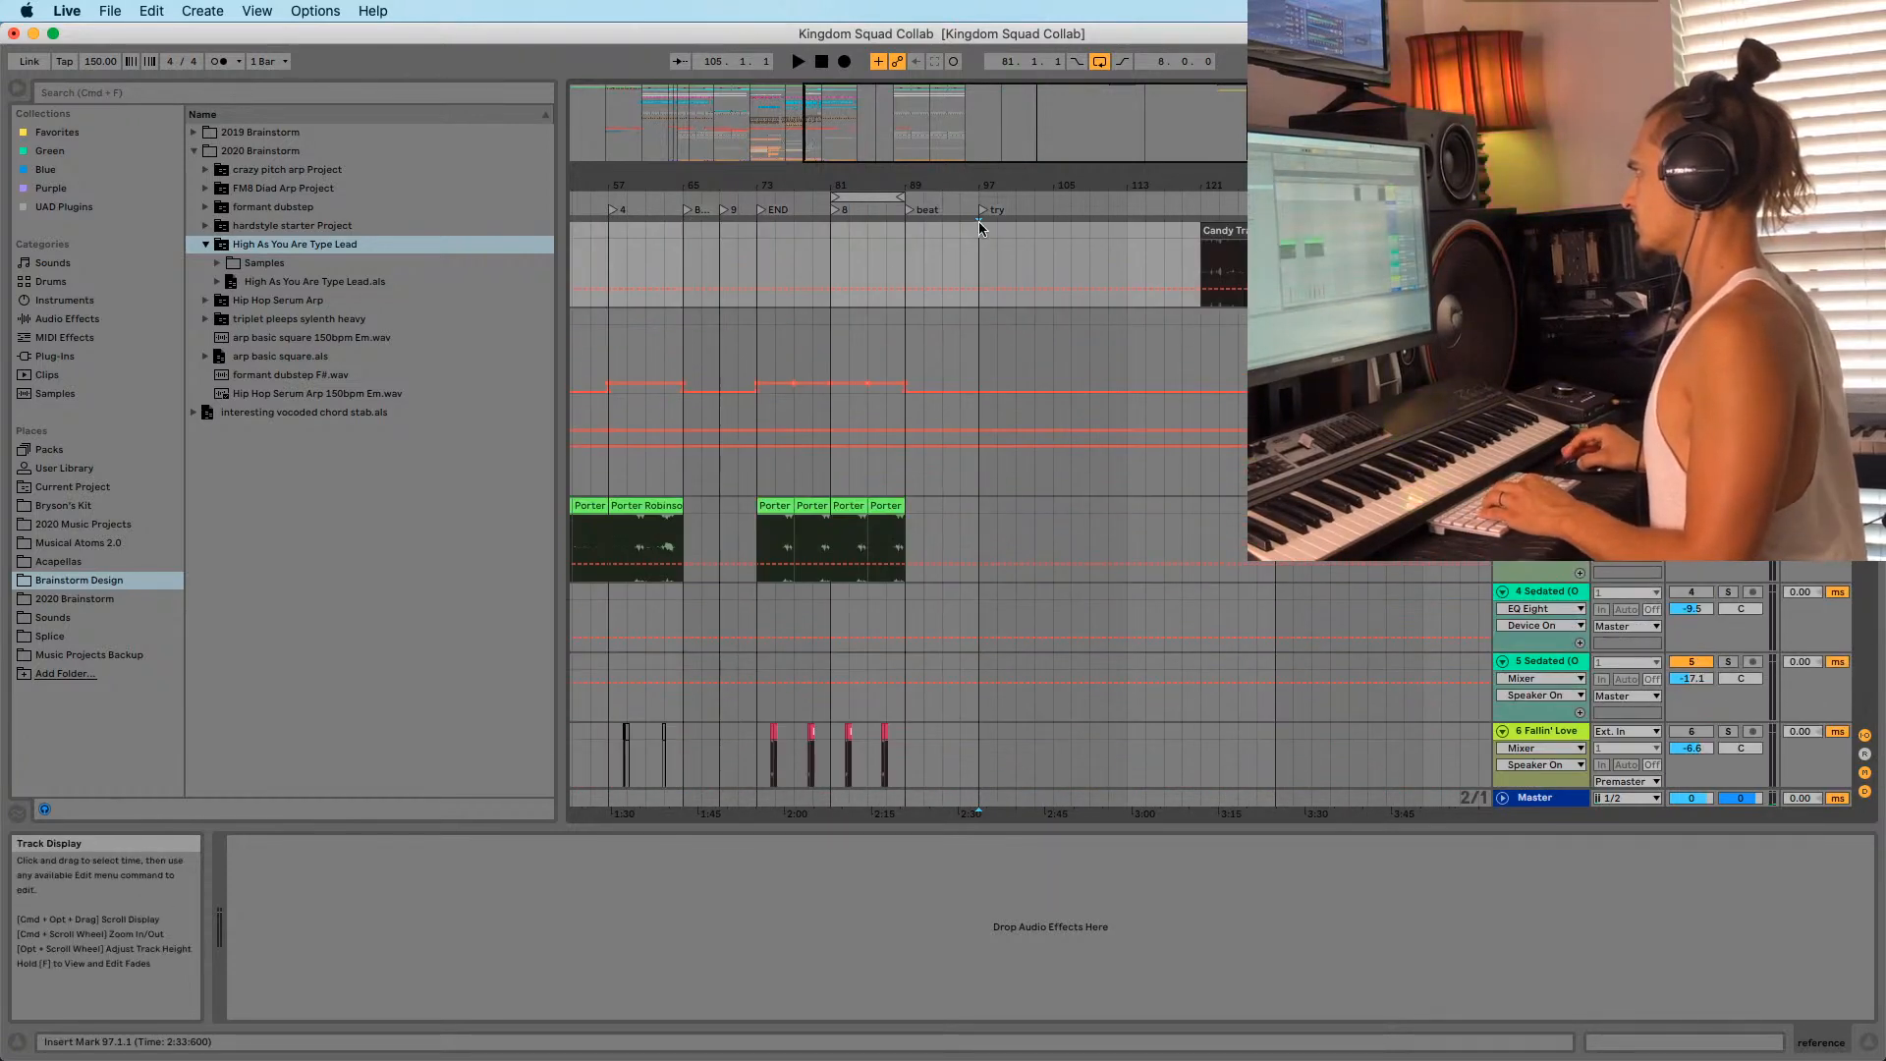
key("super+v")
Zoom in on bars 15–37 and play the arrangement from bar 25.
left_click_drag(978, 185, 951, 186)
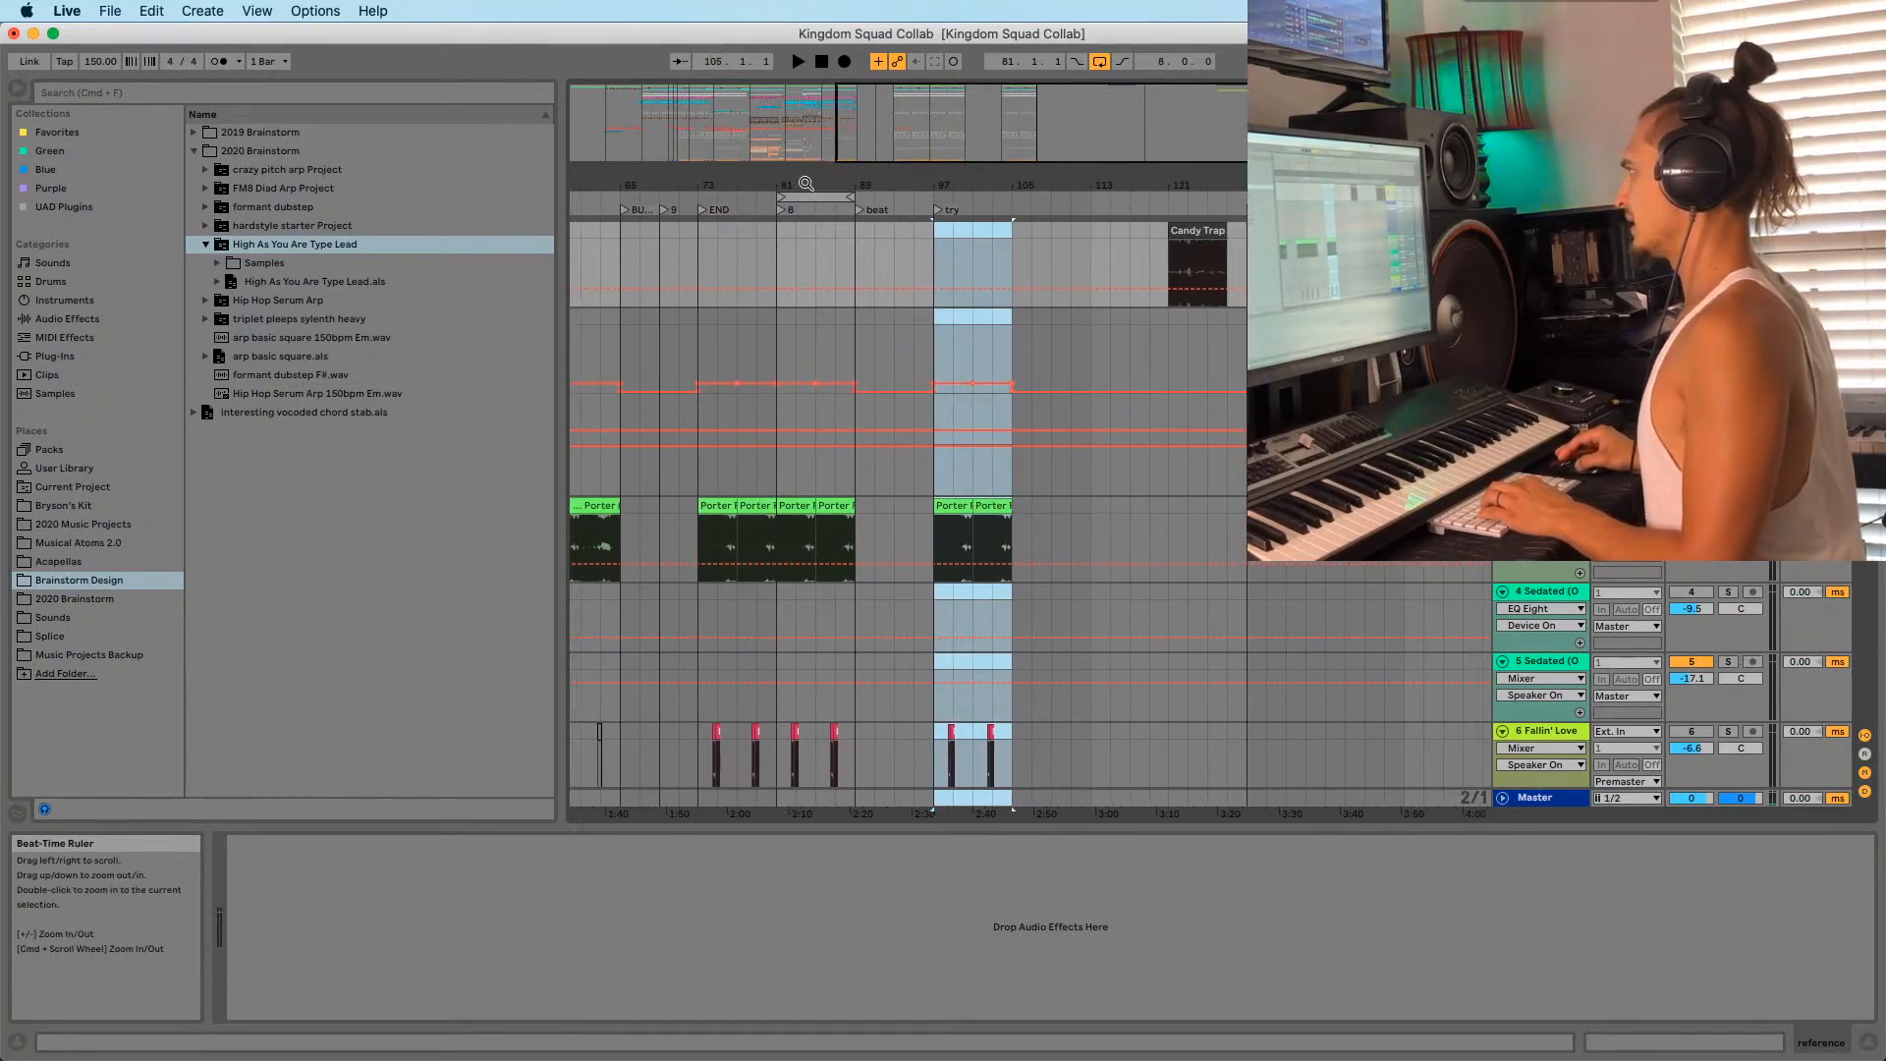
left_click_drag(805, 183, 833, 157)
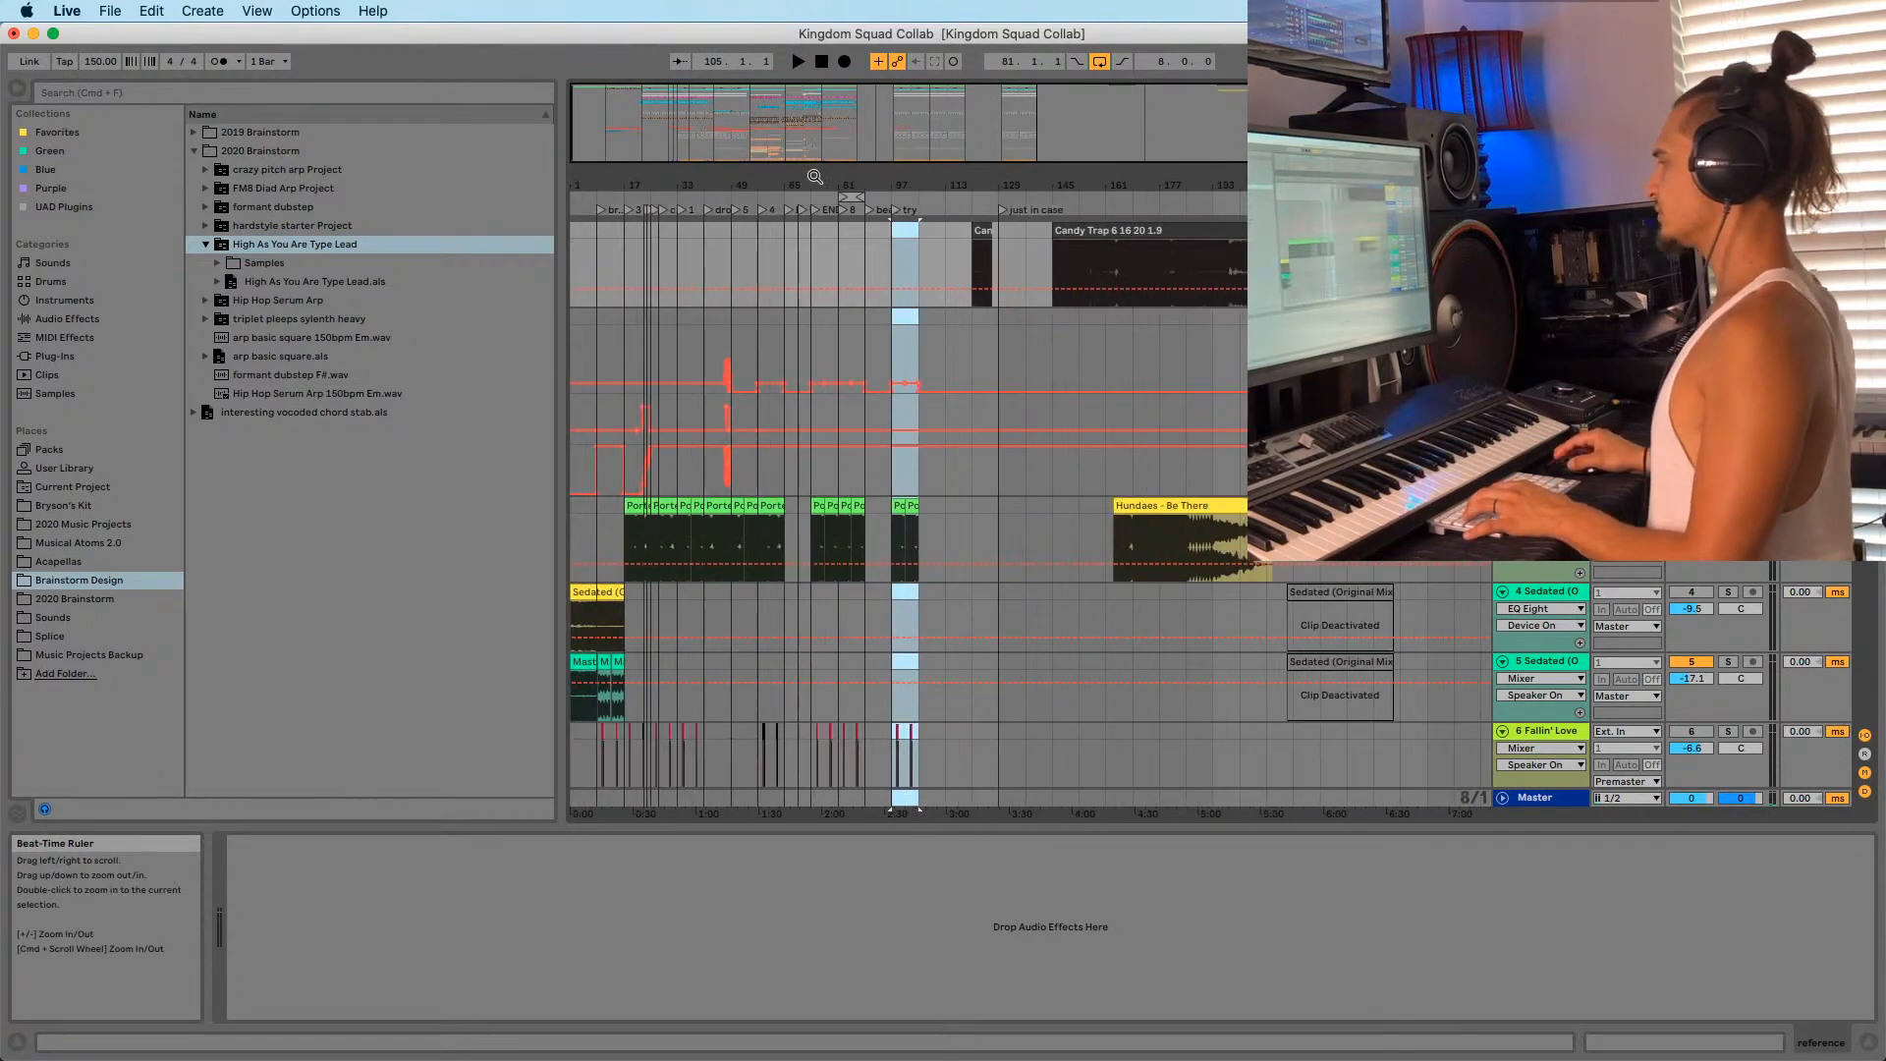
scroll(755, 398, "down", 2)
left_click_drag(597, 184, 595, 225)
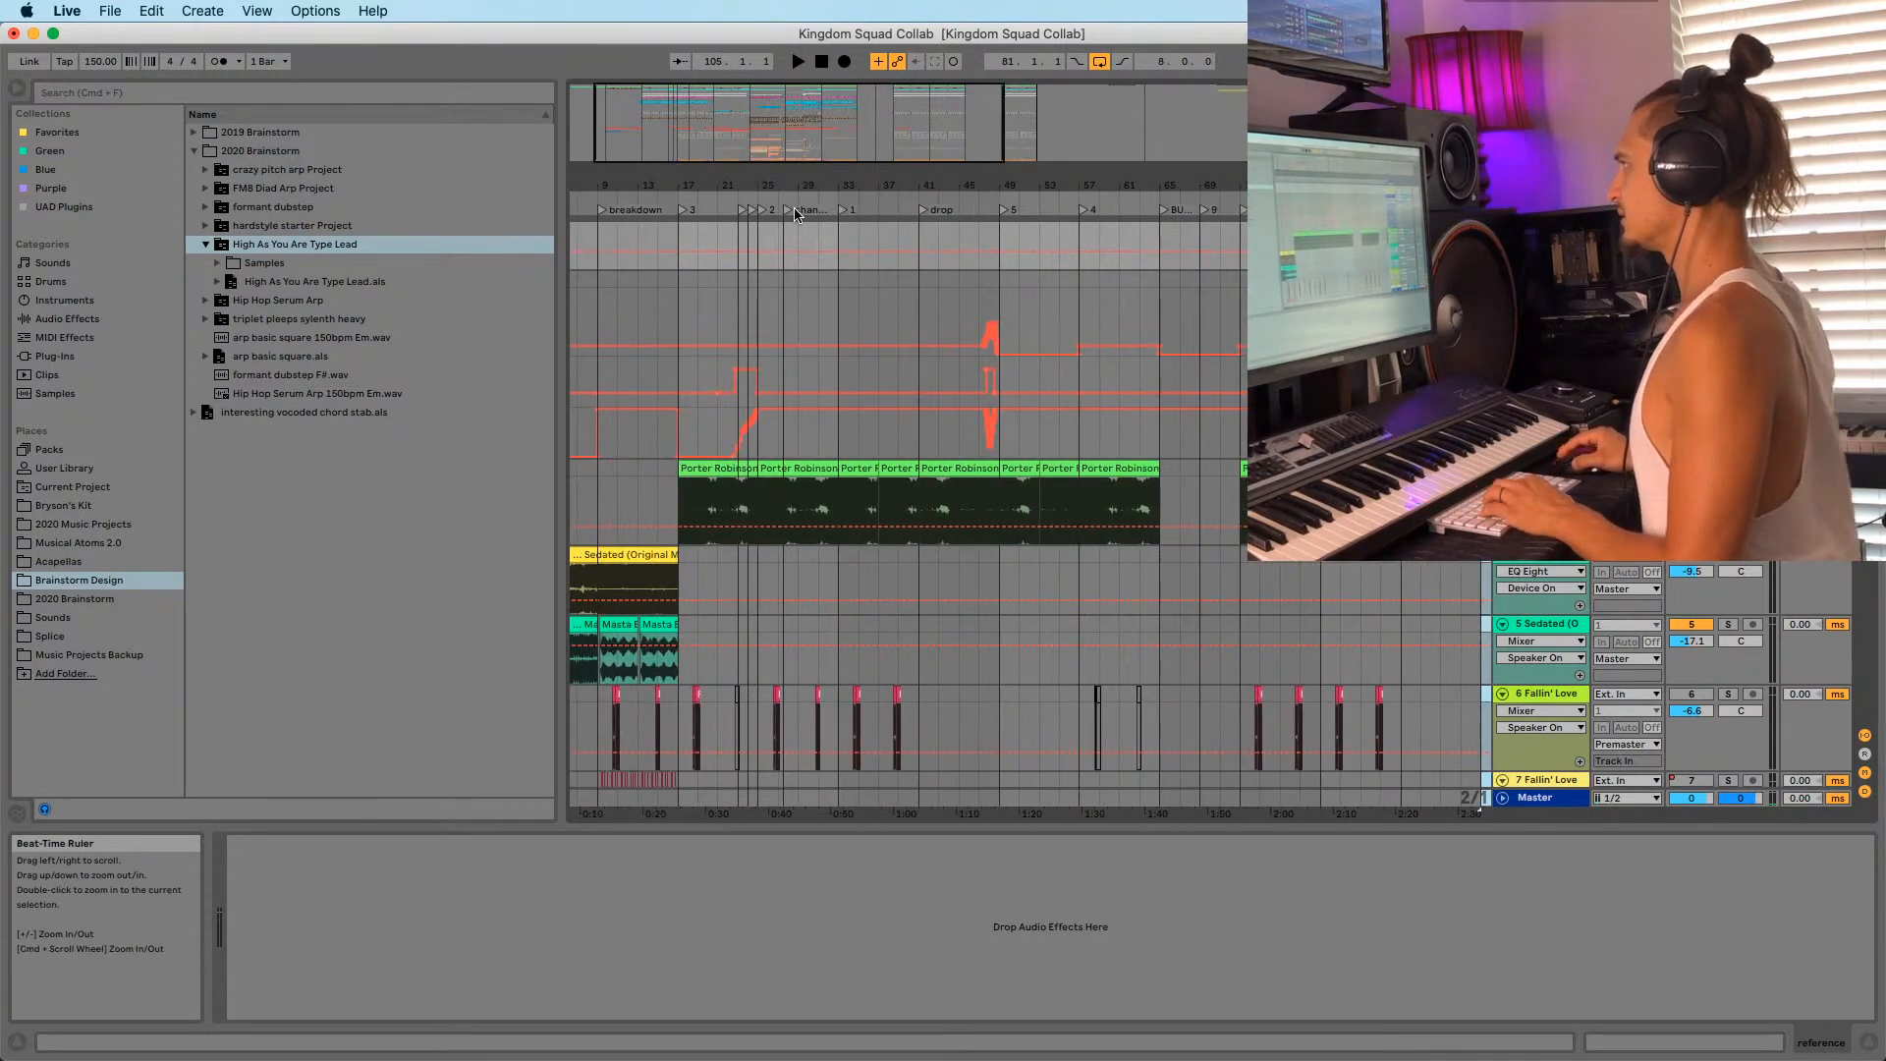
left_click_drag(739, 186, 802, 233)
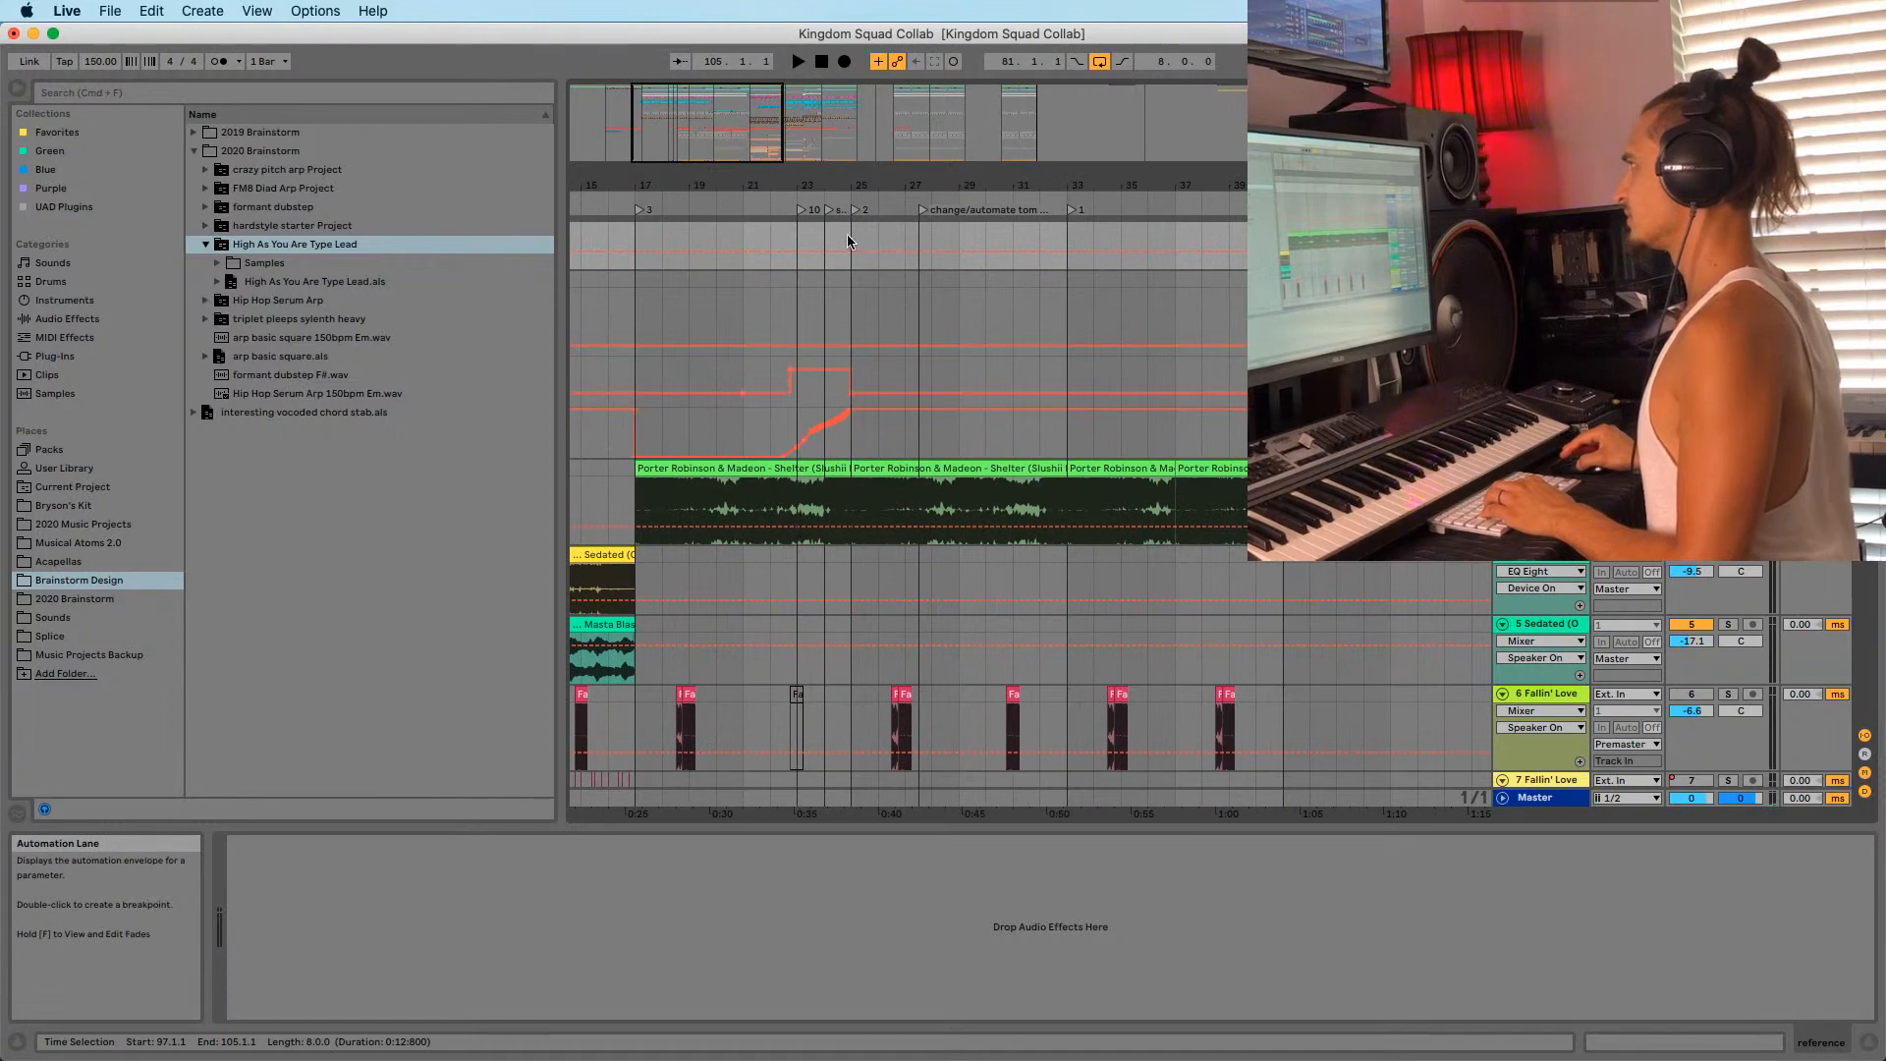
left_click(849, 242)
key("space")
left_click_drag(933, 186, 898, 183)
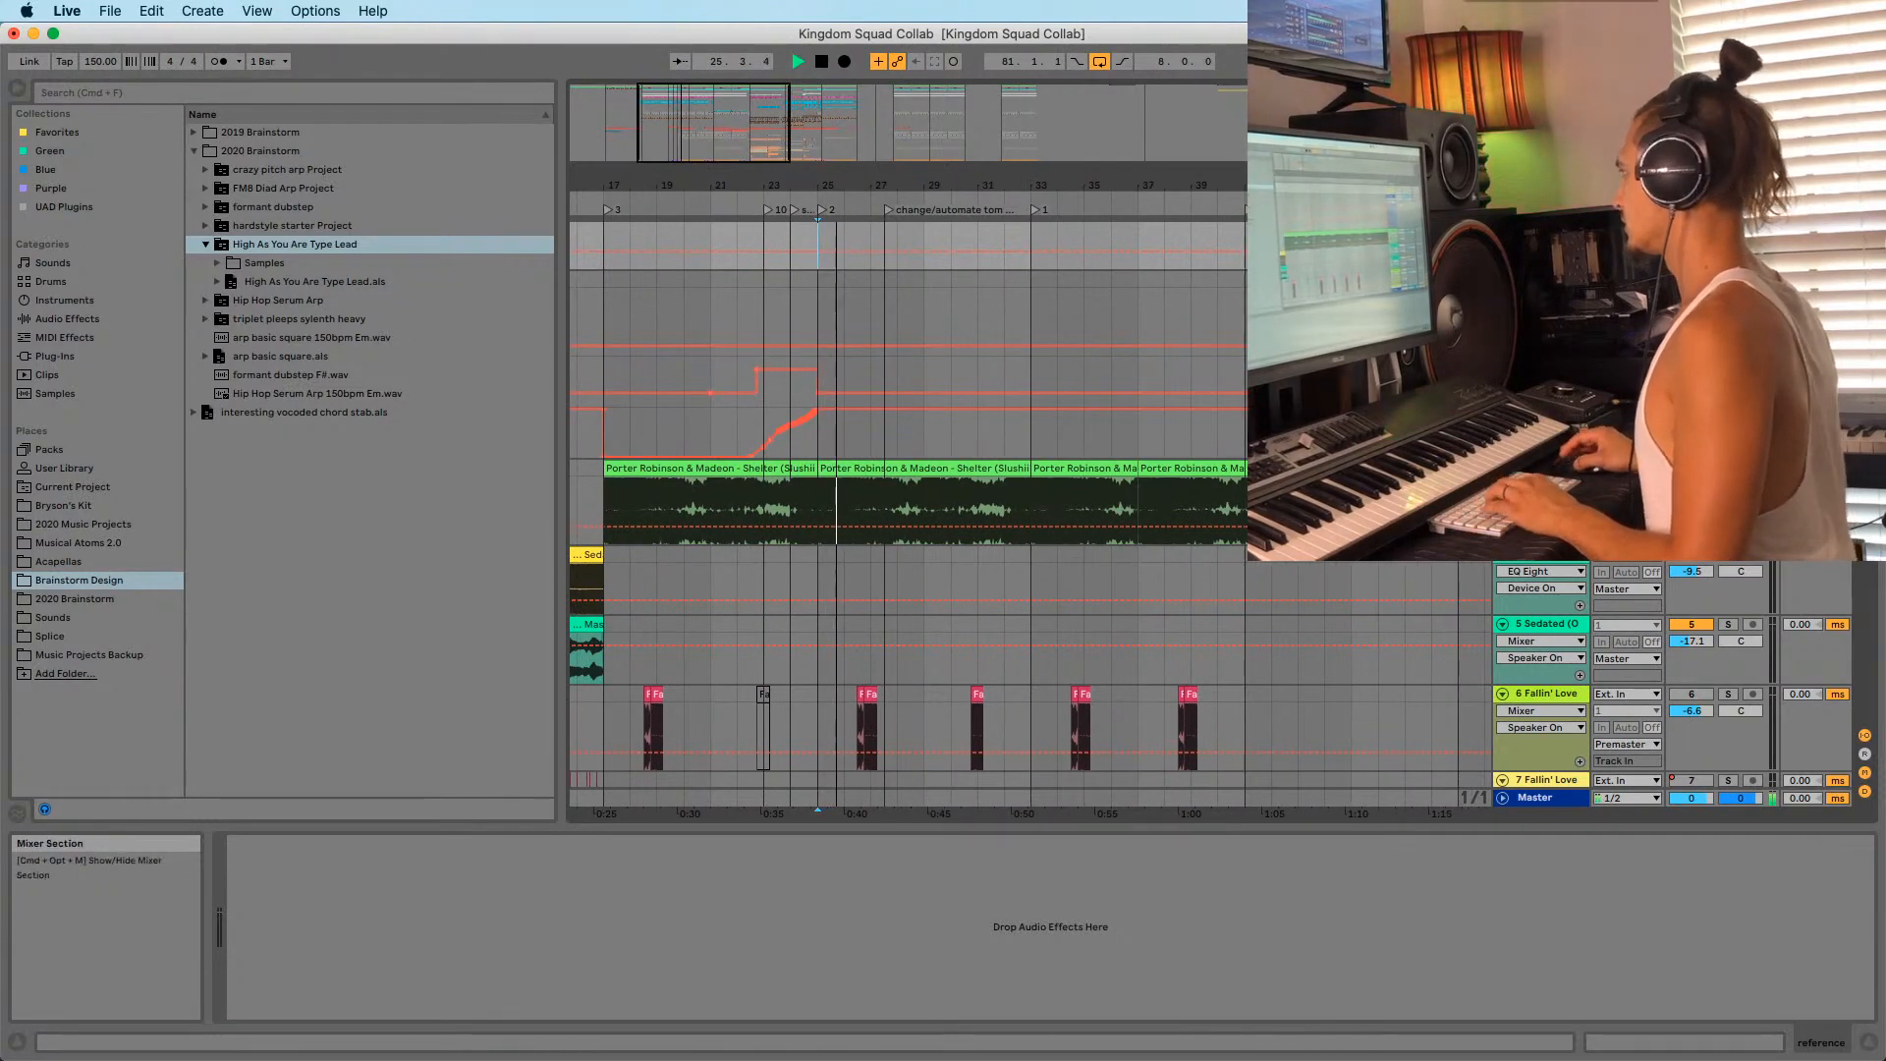
scroll(1029, 512, "down", 20)
scroll(1029, 512, "up", 20)
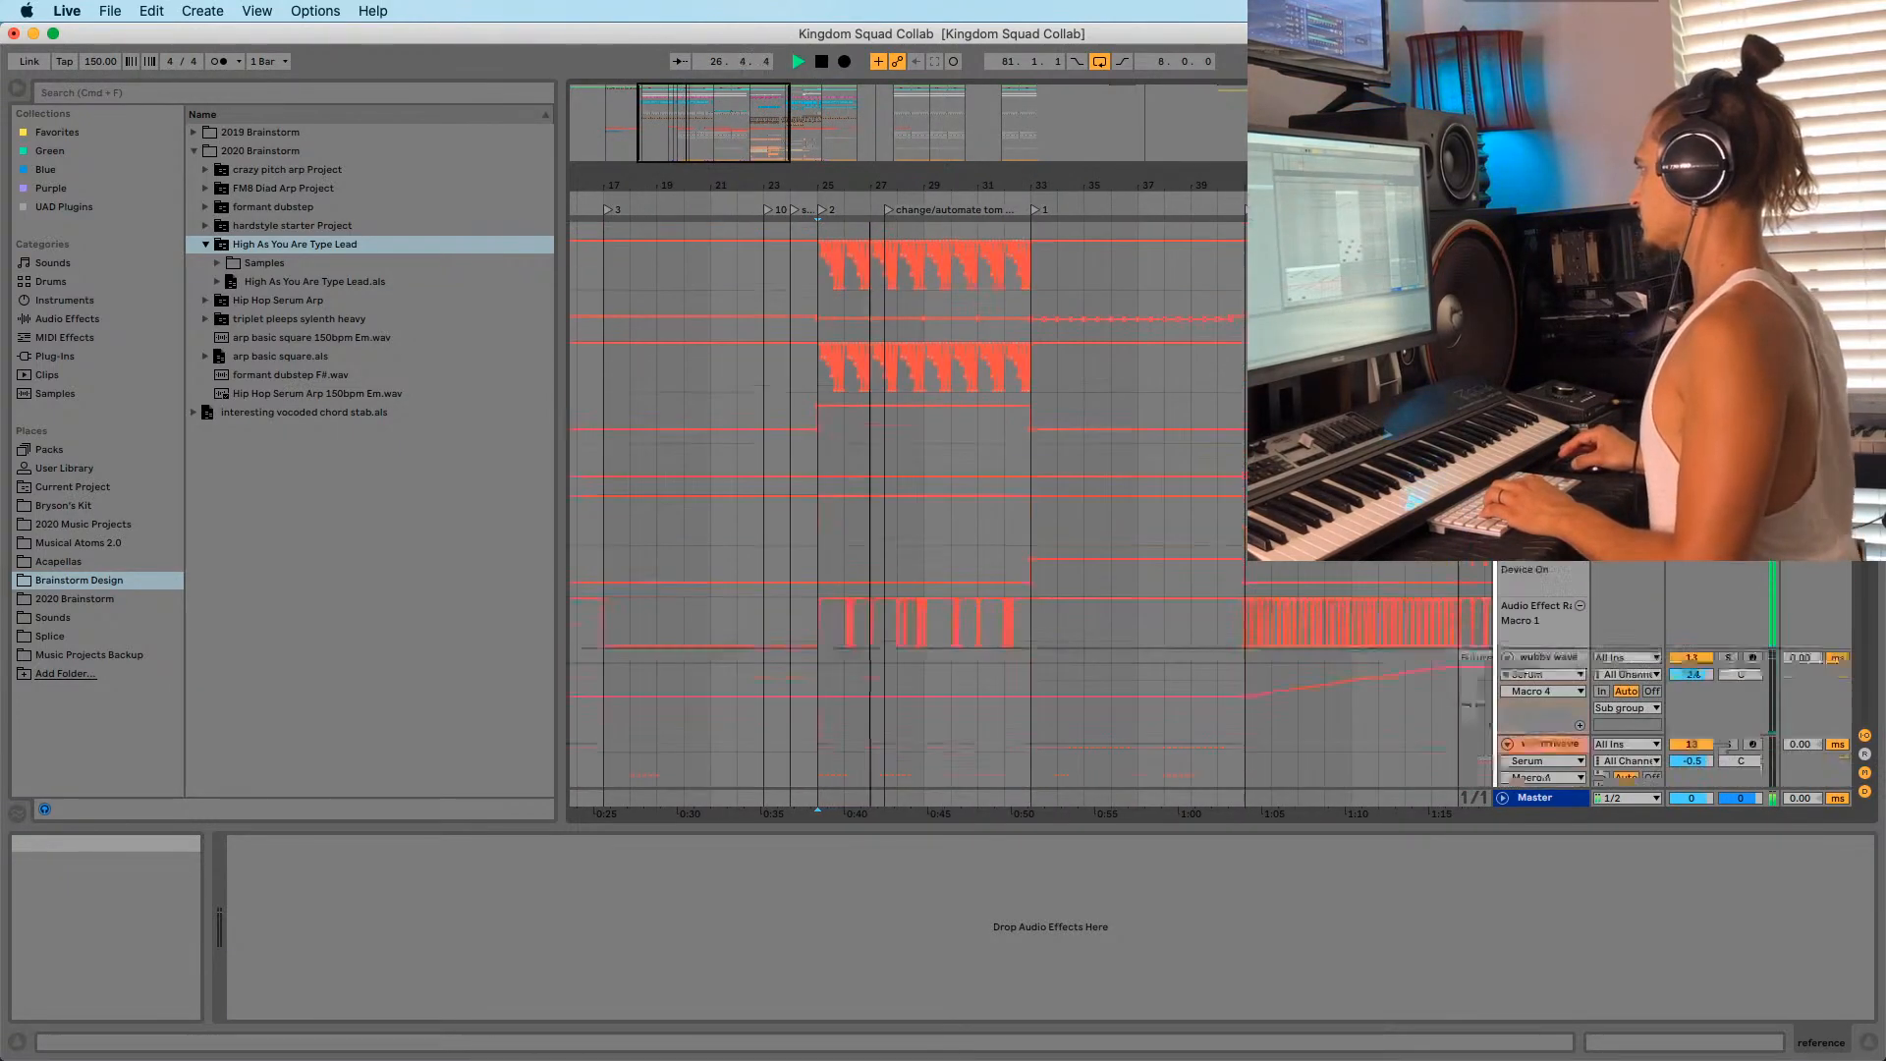
Fold the Sub group track and select bars 25–33 on the Kick Group track.
left_click(1502, 573)
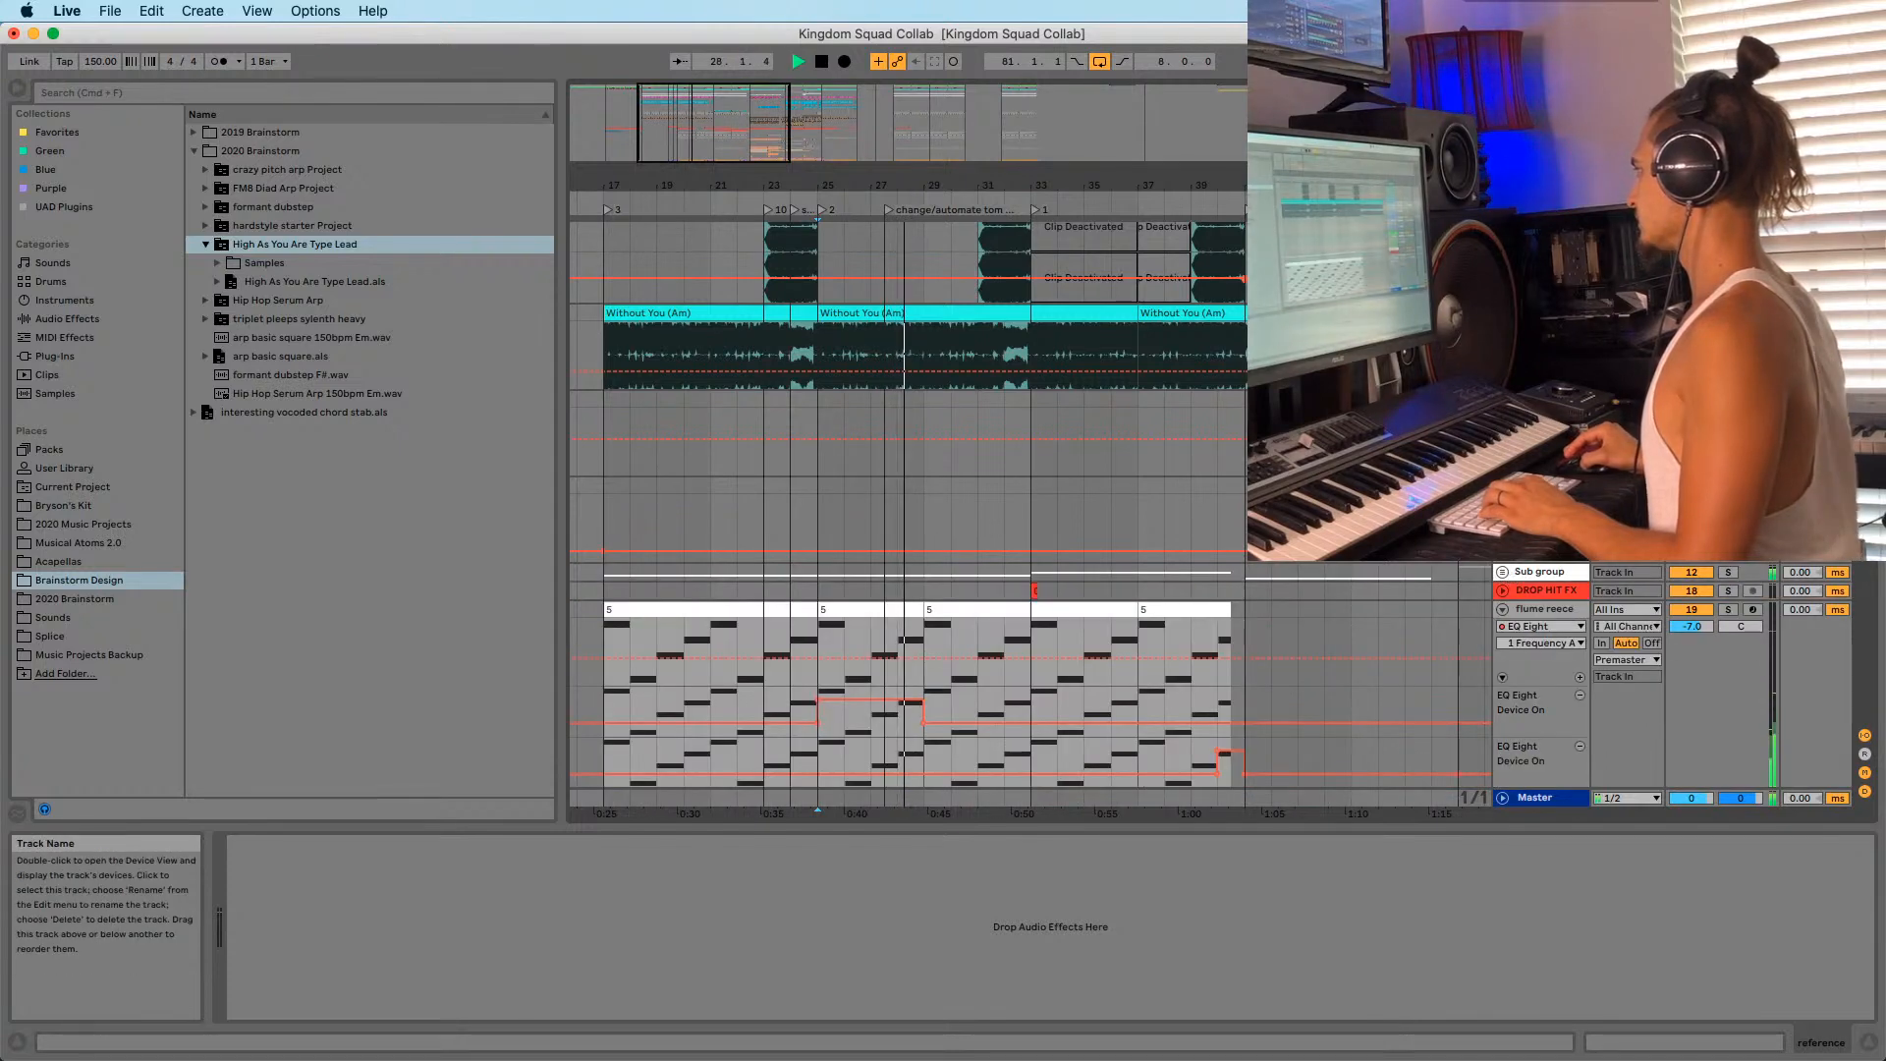
scroll(1030, 513, "down", 6)
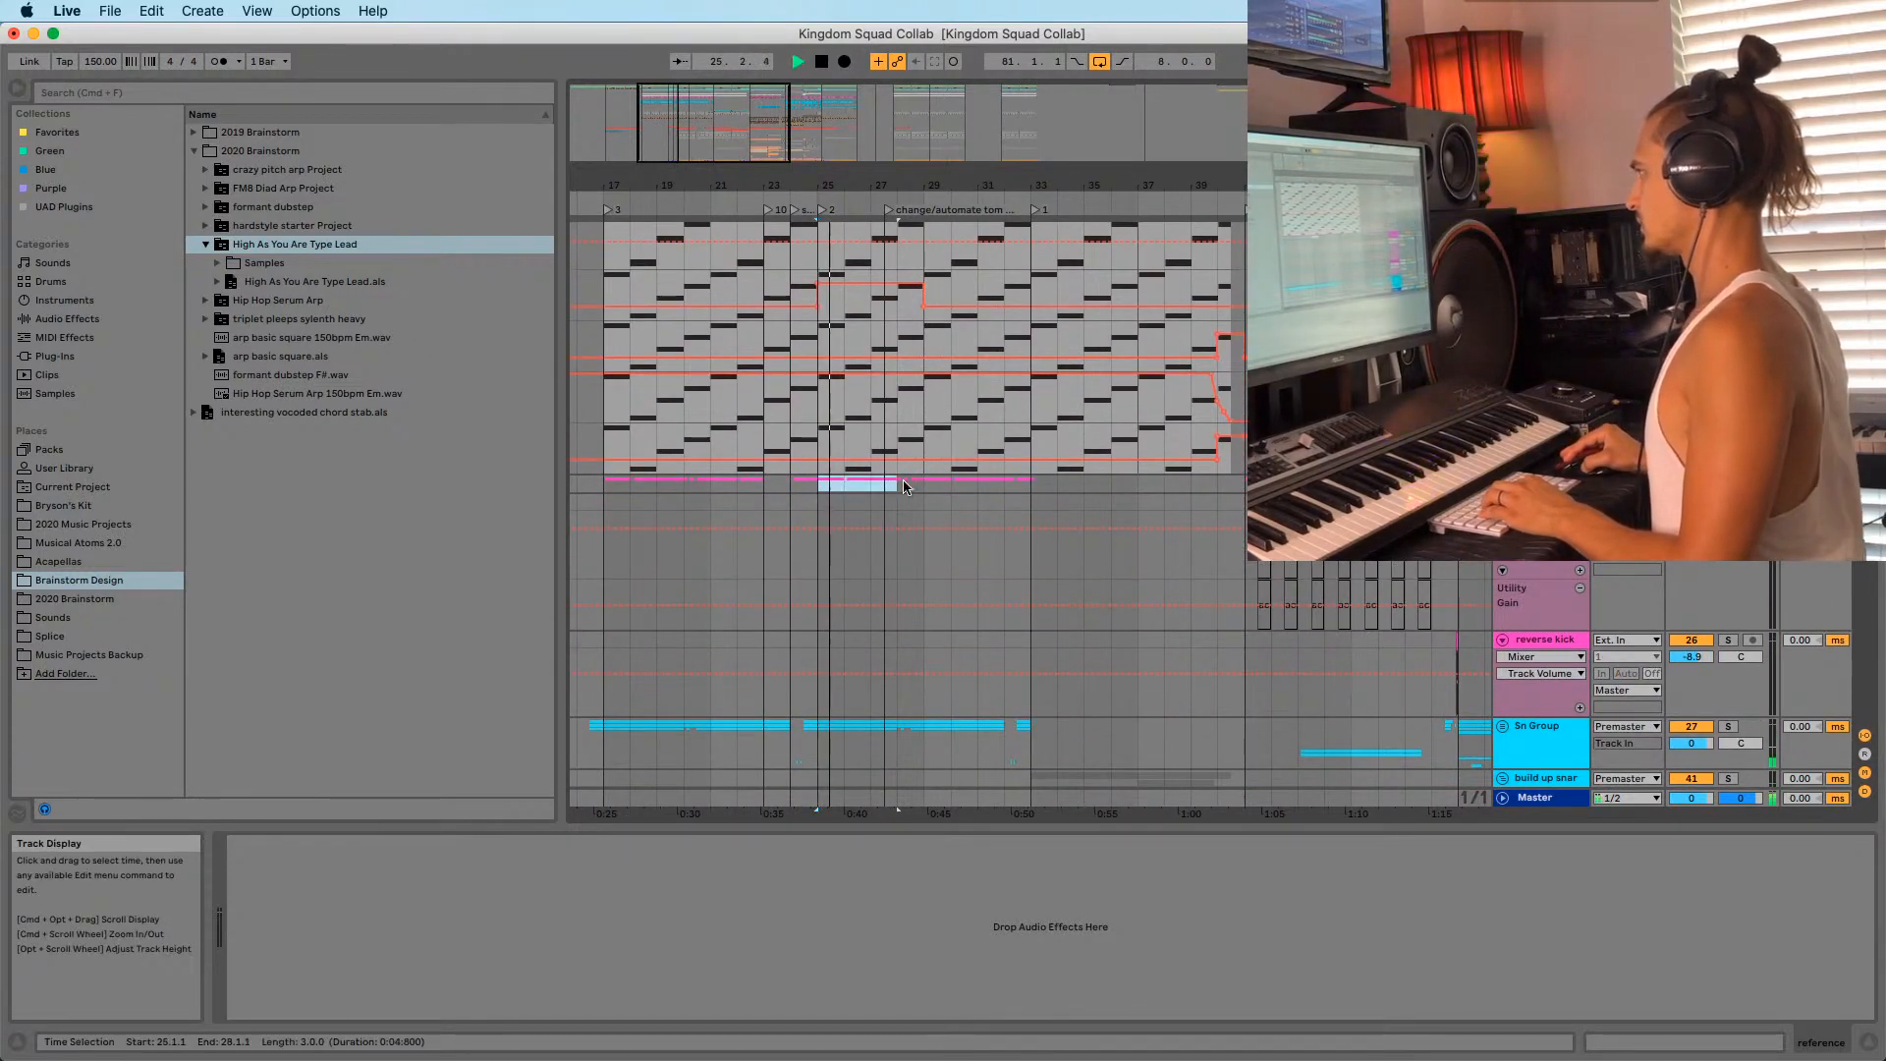
left_click_drag(1012, 487, 928, 485)
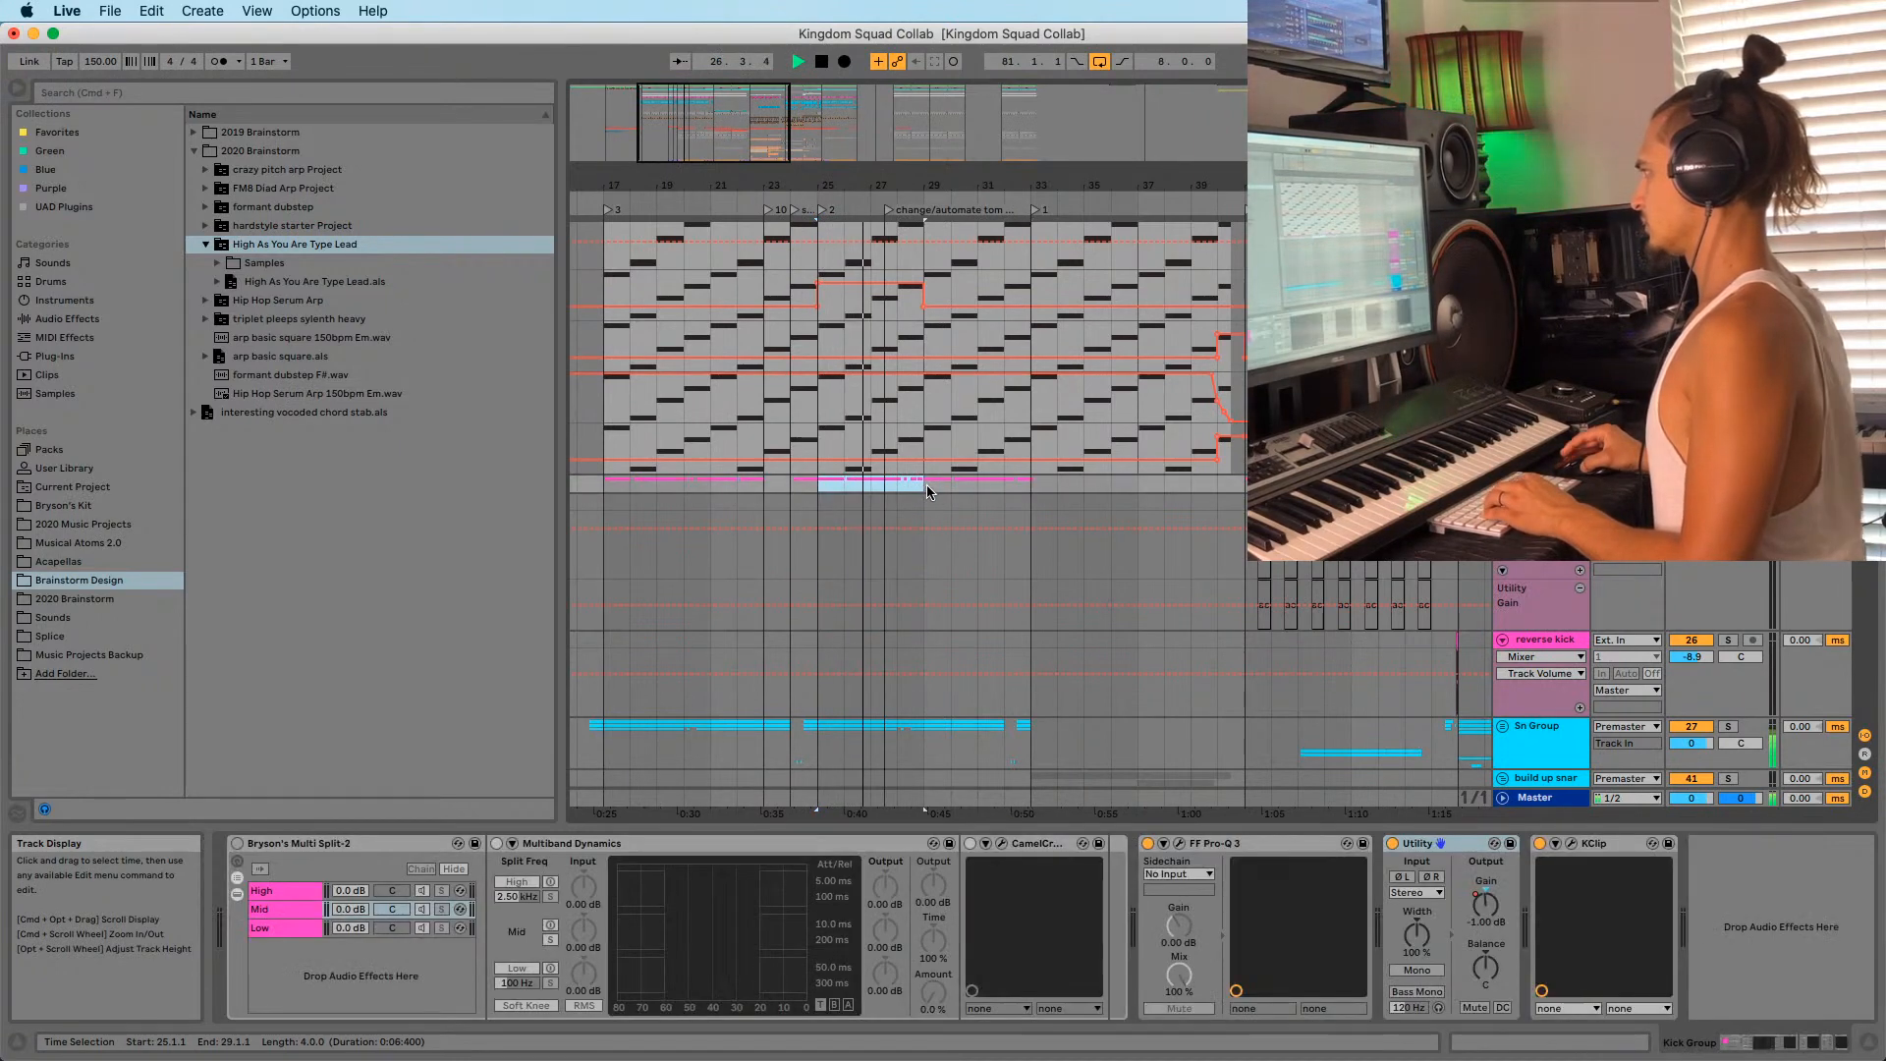
left_click(1028, 485, "shift")
left_click_drag(1042, 178, 885, 99)
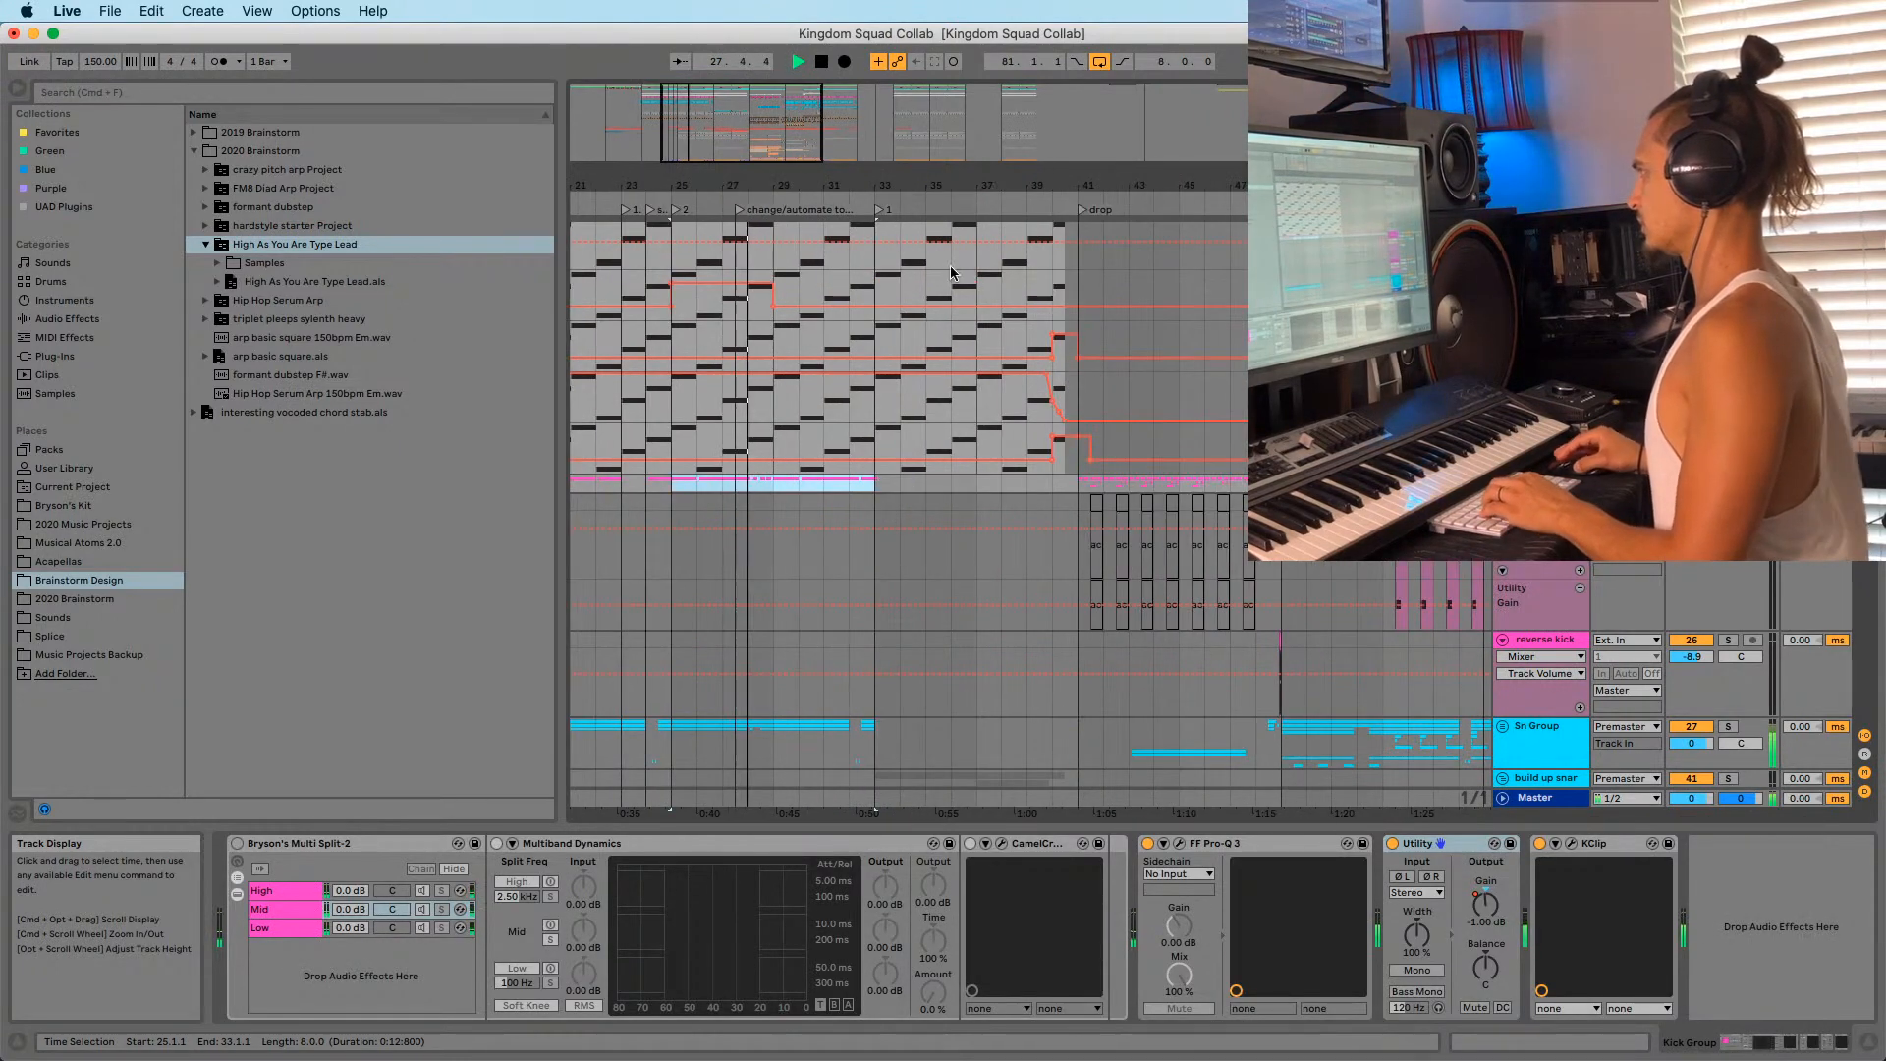
left_click_drag(892, 167, 892, 47)
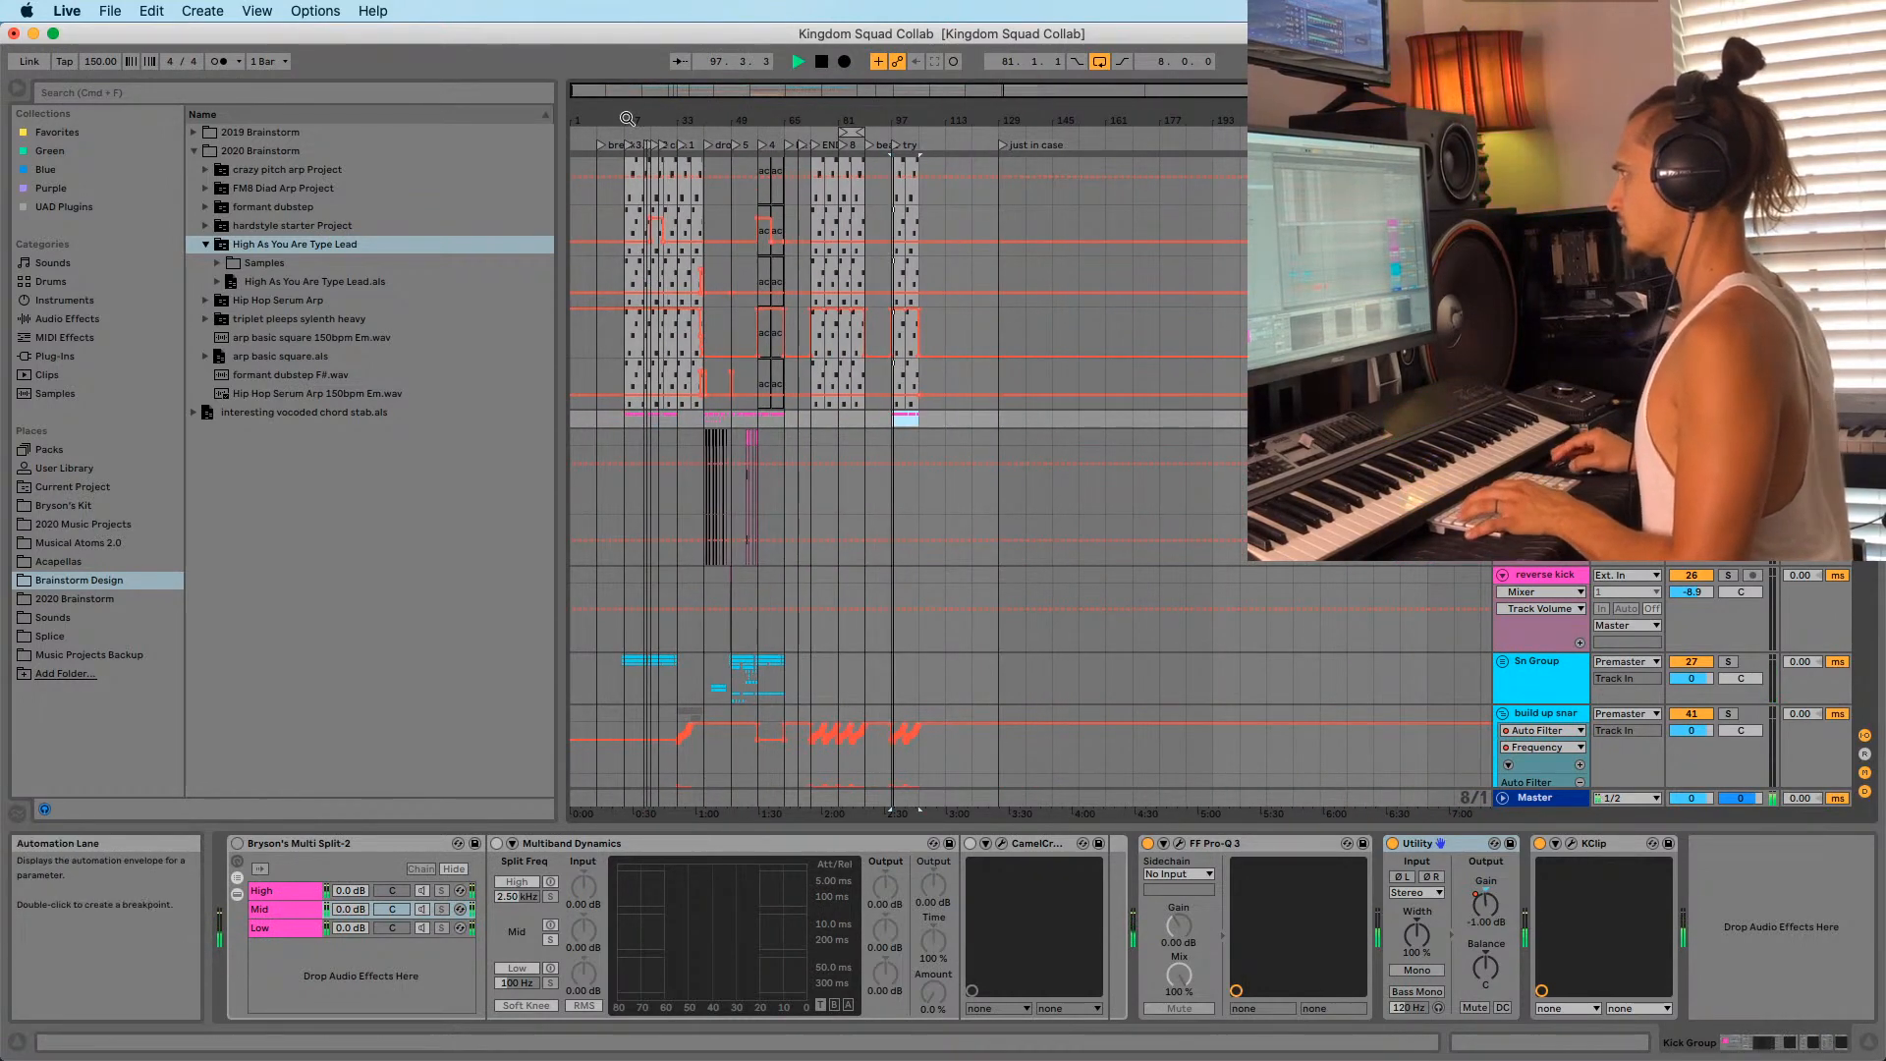
Select bars 25–33 on the Sn Group and check the copy at bar 97.
left_click_drag(664, 119, 751, 454)
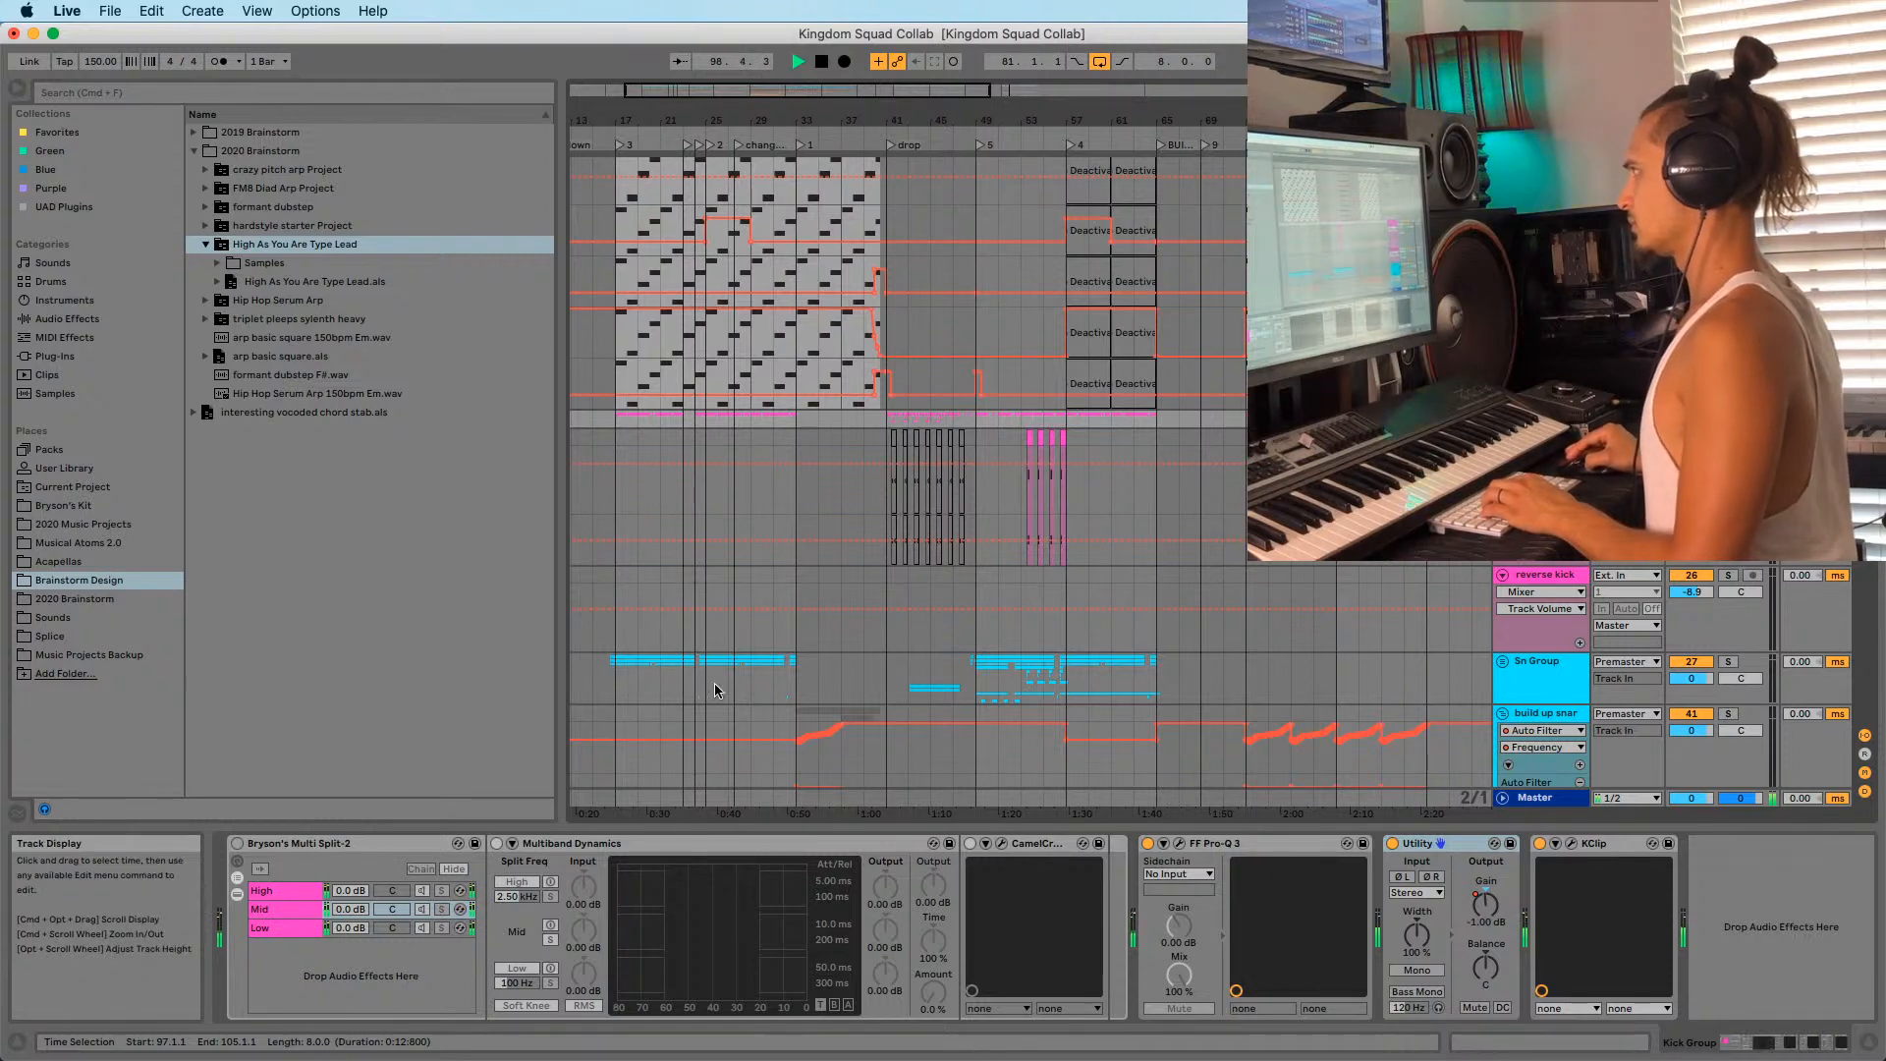
left_click_drag(712, 672, 804, 669)
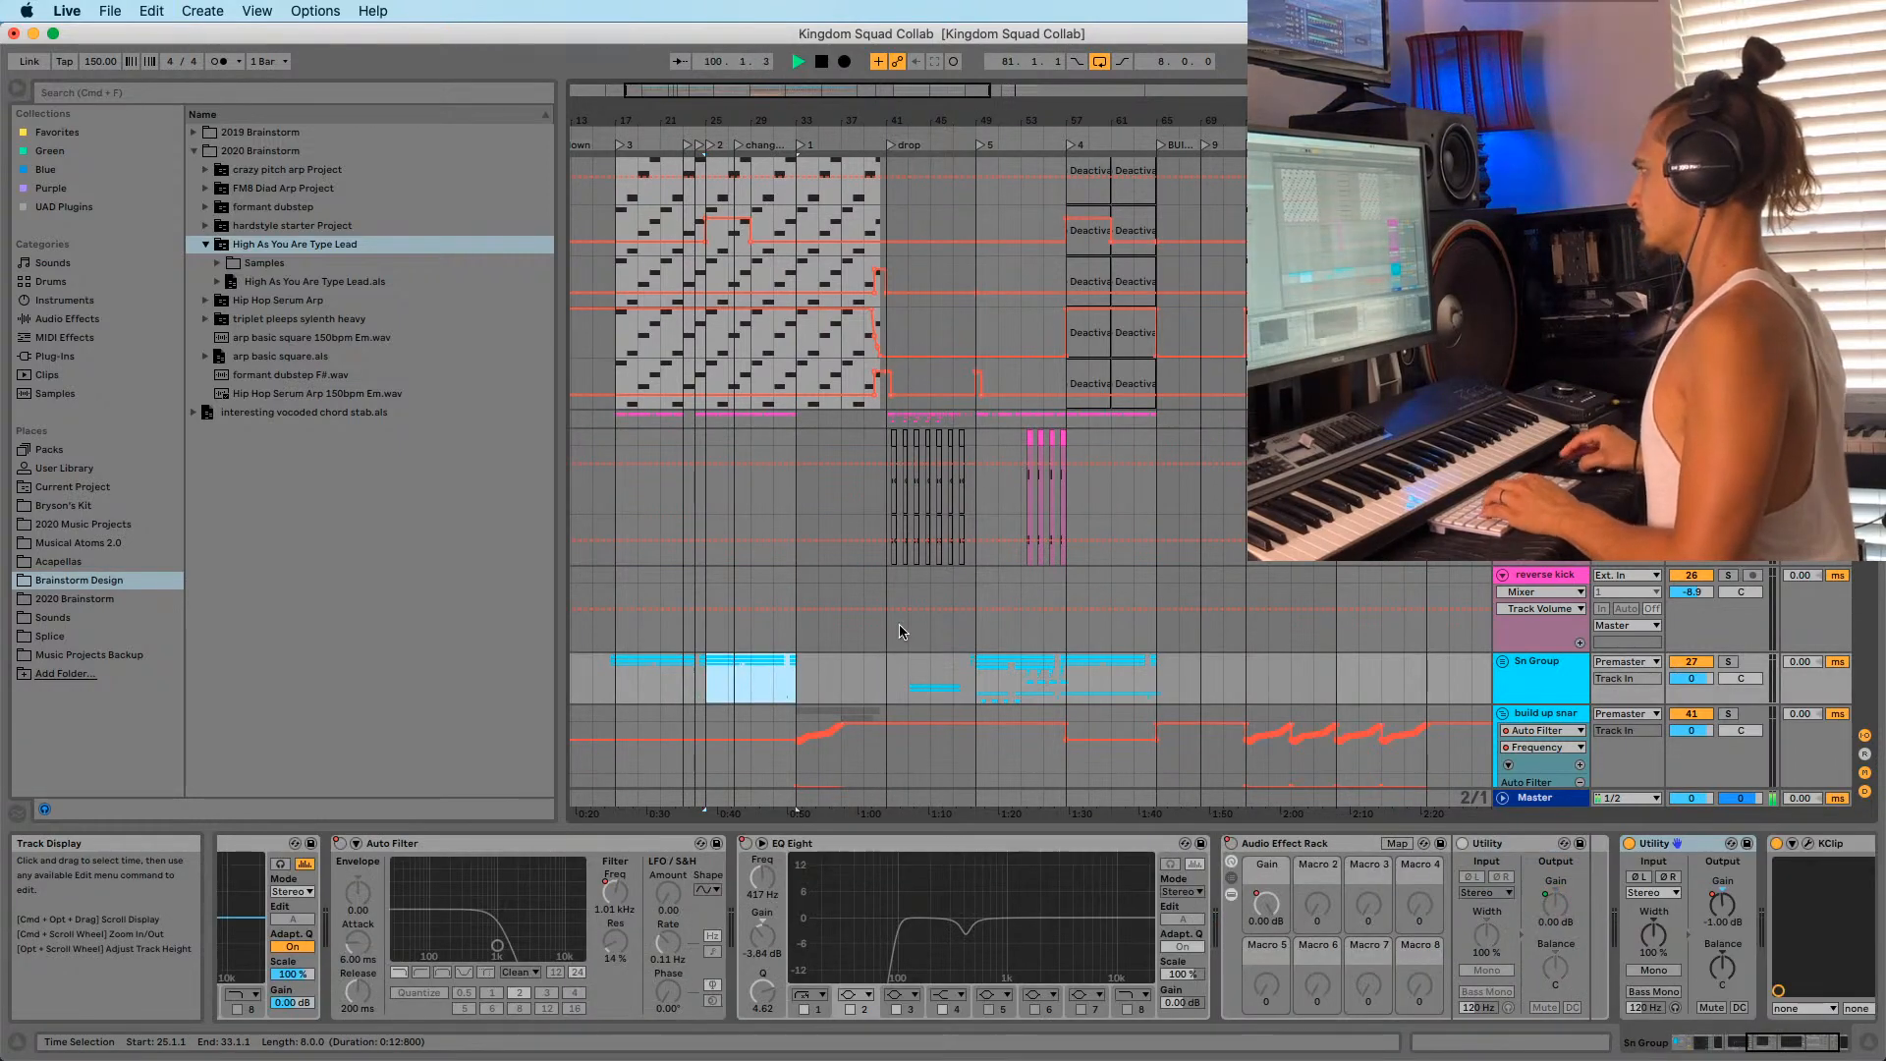
scroll(1147, 218, "right", 5)
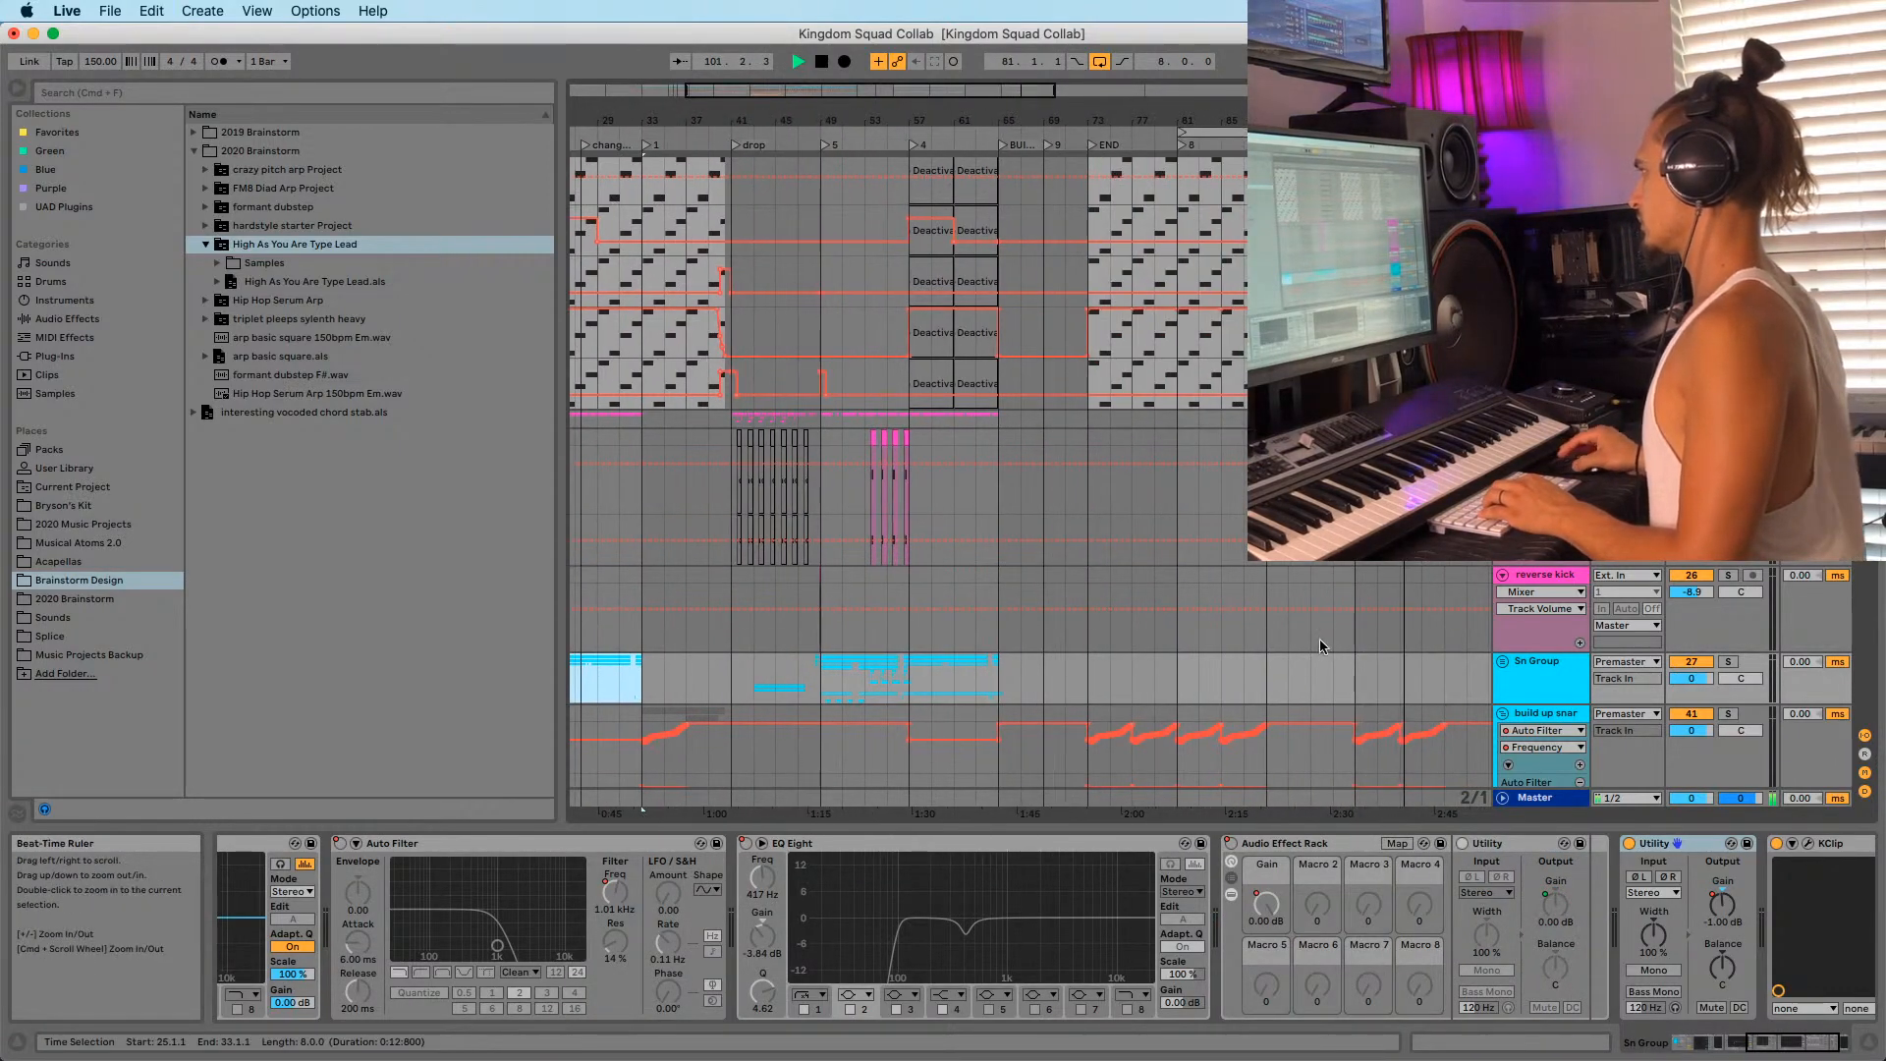
left_click(1354, 678)
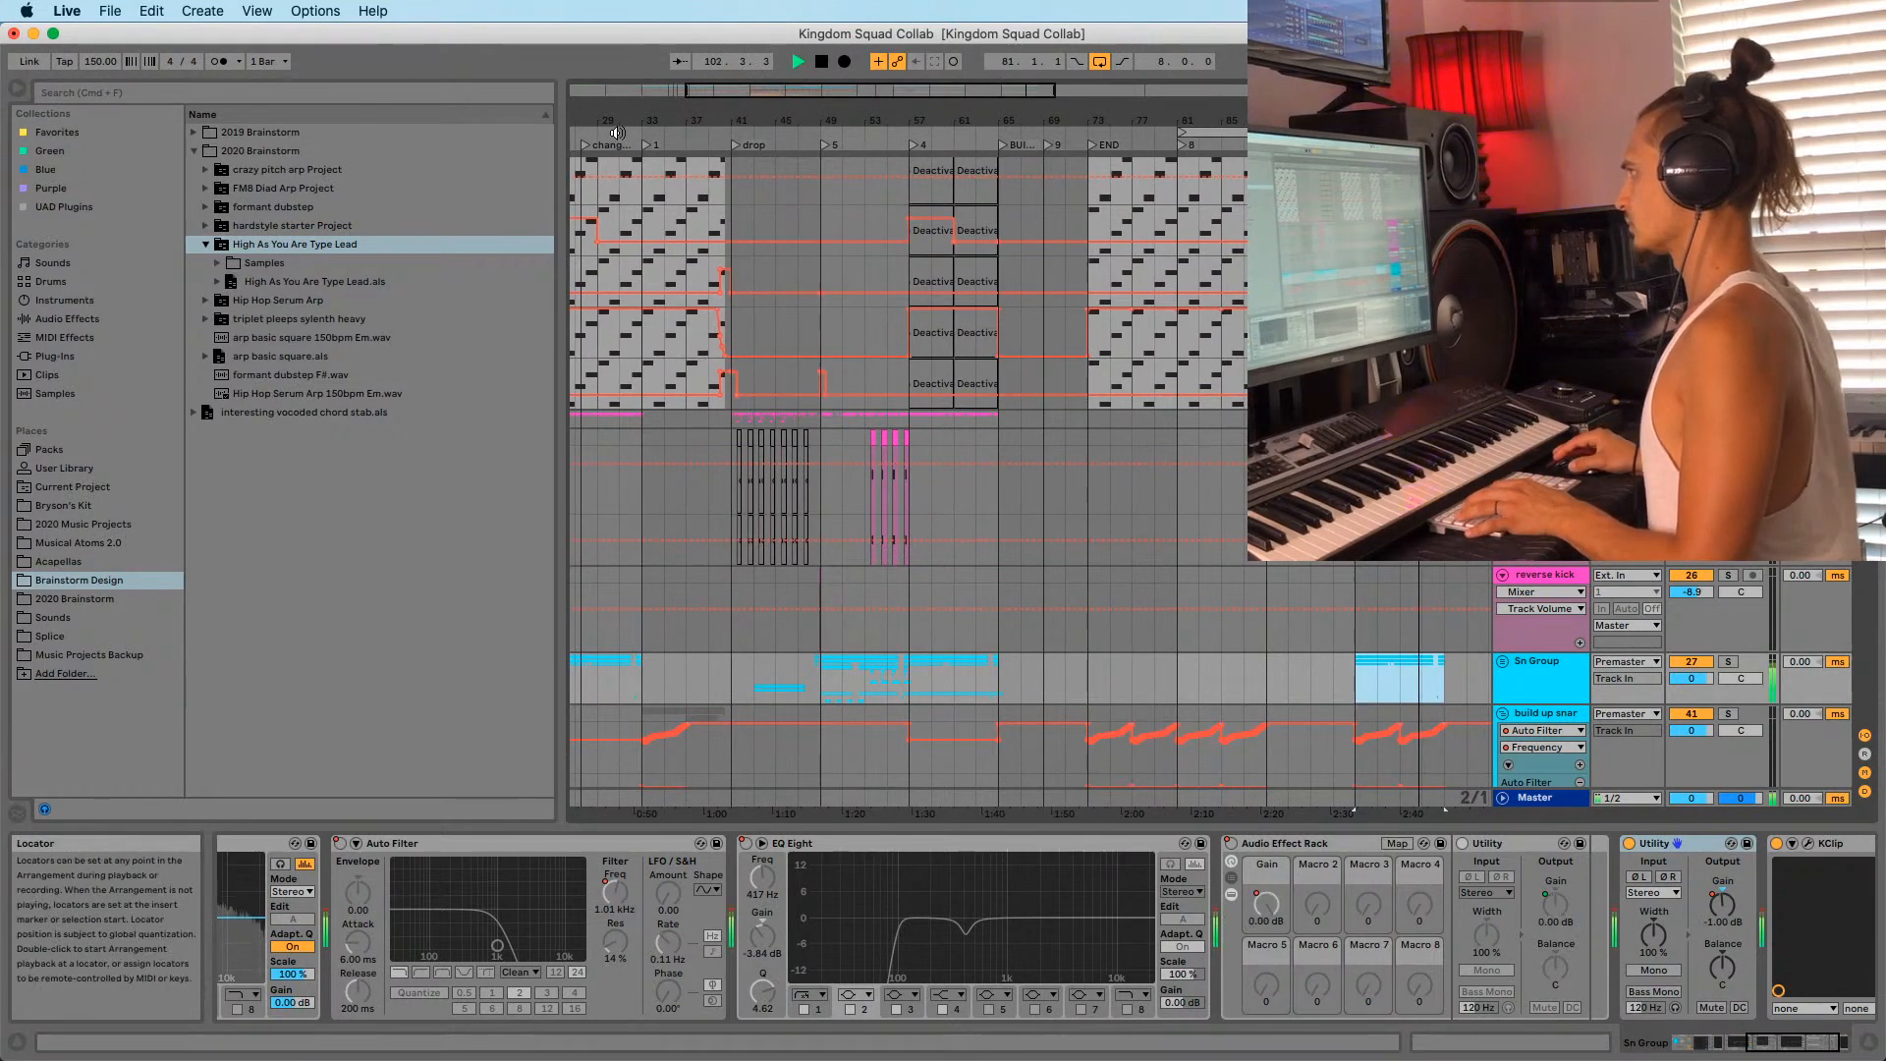
left_click_drag(634, 121, 828, 122)
scroll(860, 356, "down", 5)
scroll(856, 357, "down", 10)
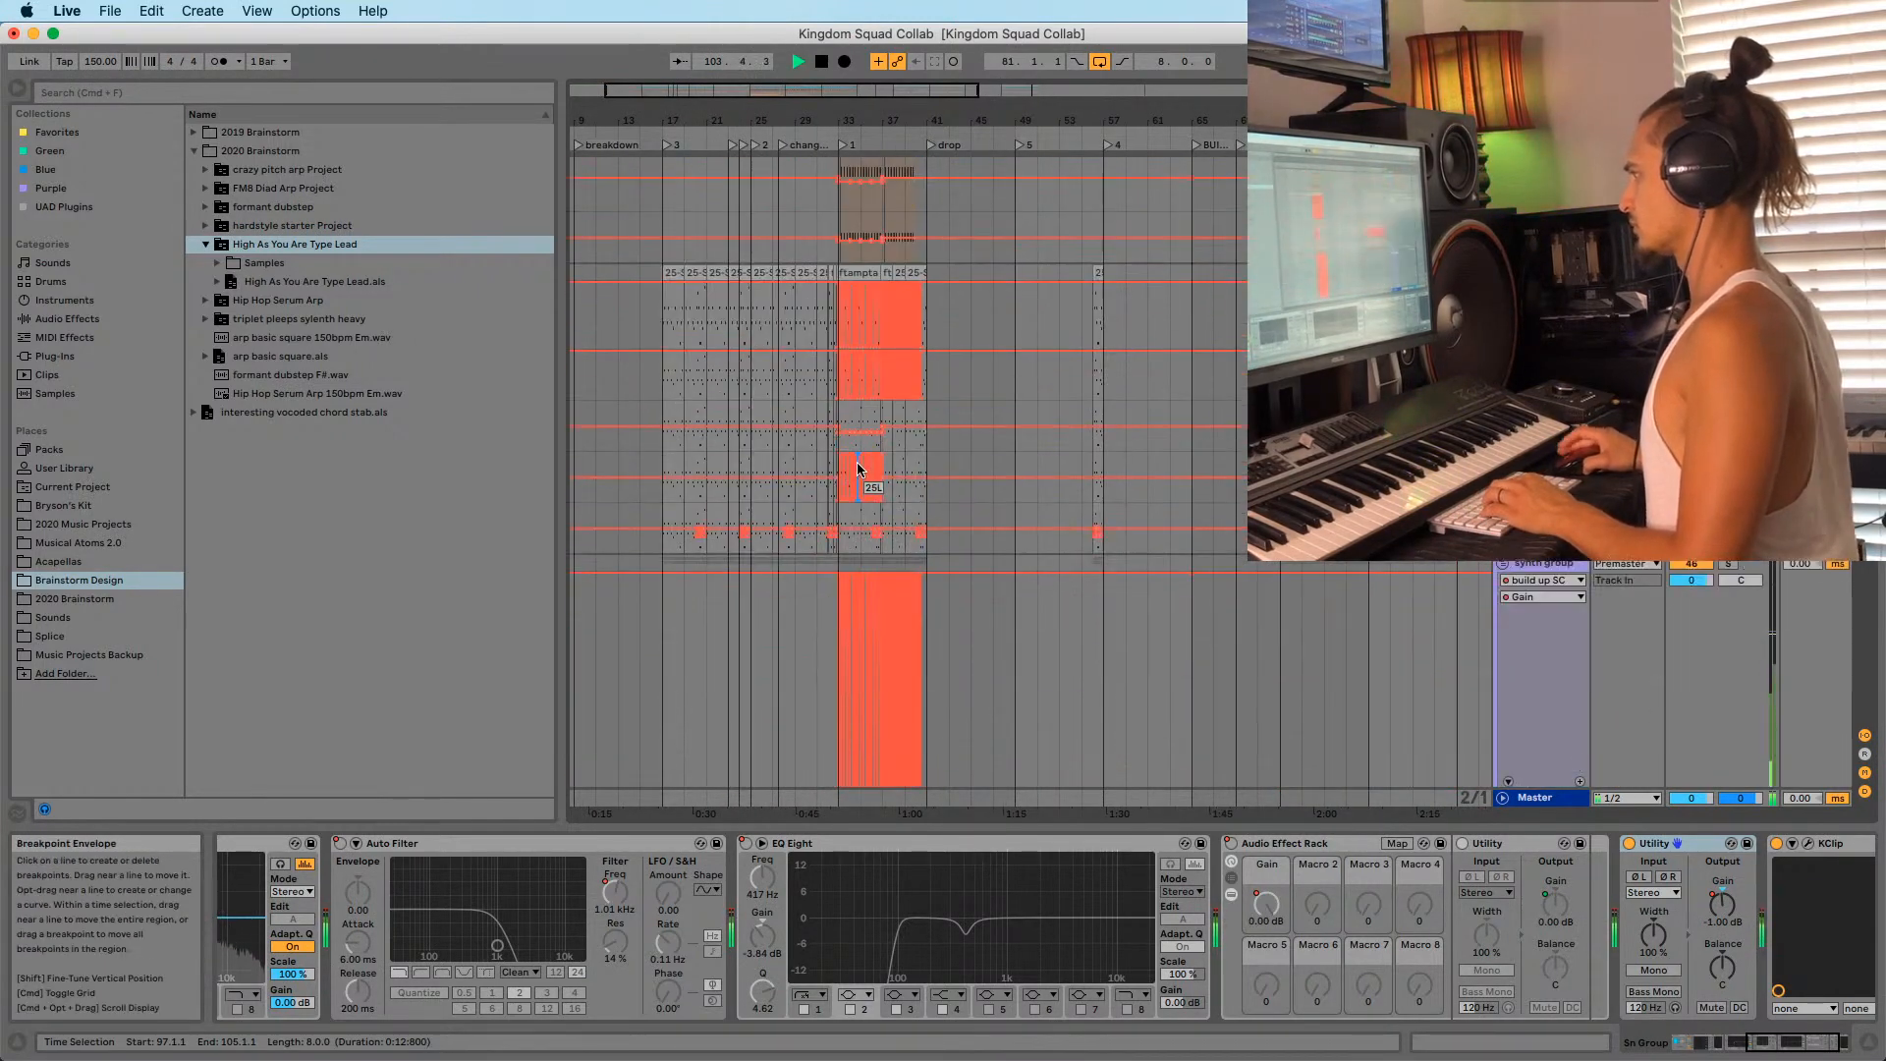
scroll(843, 369, "down", 20)
key("space")
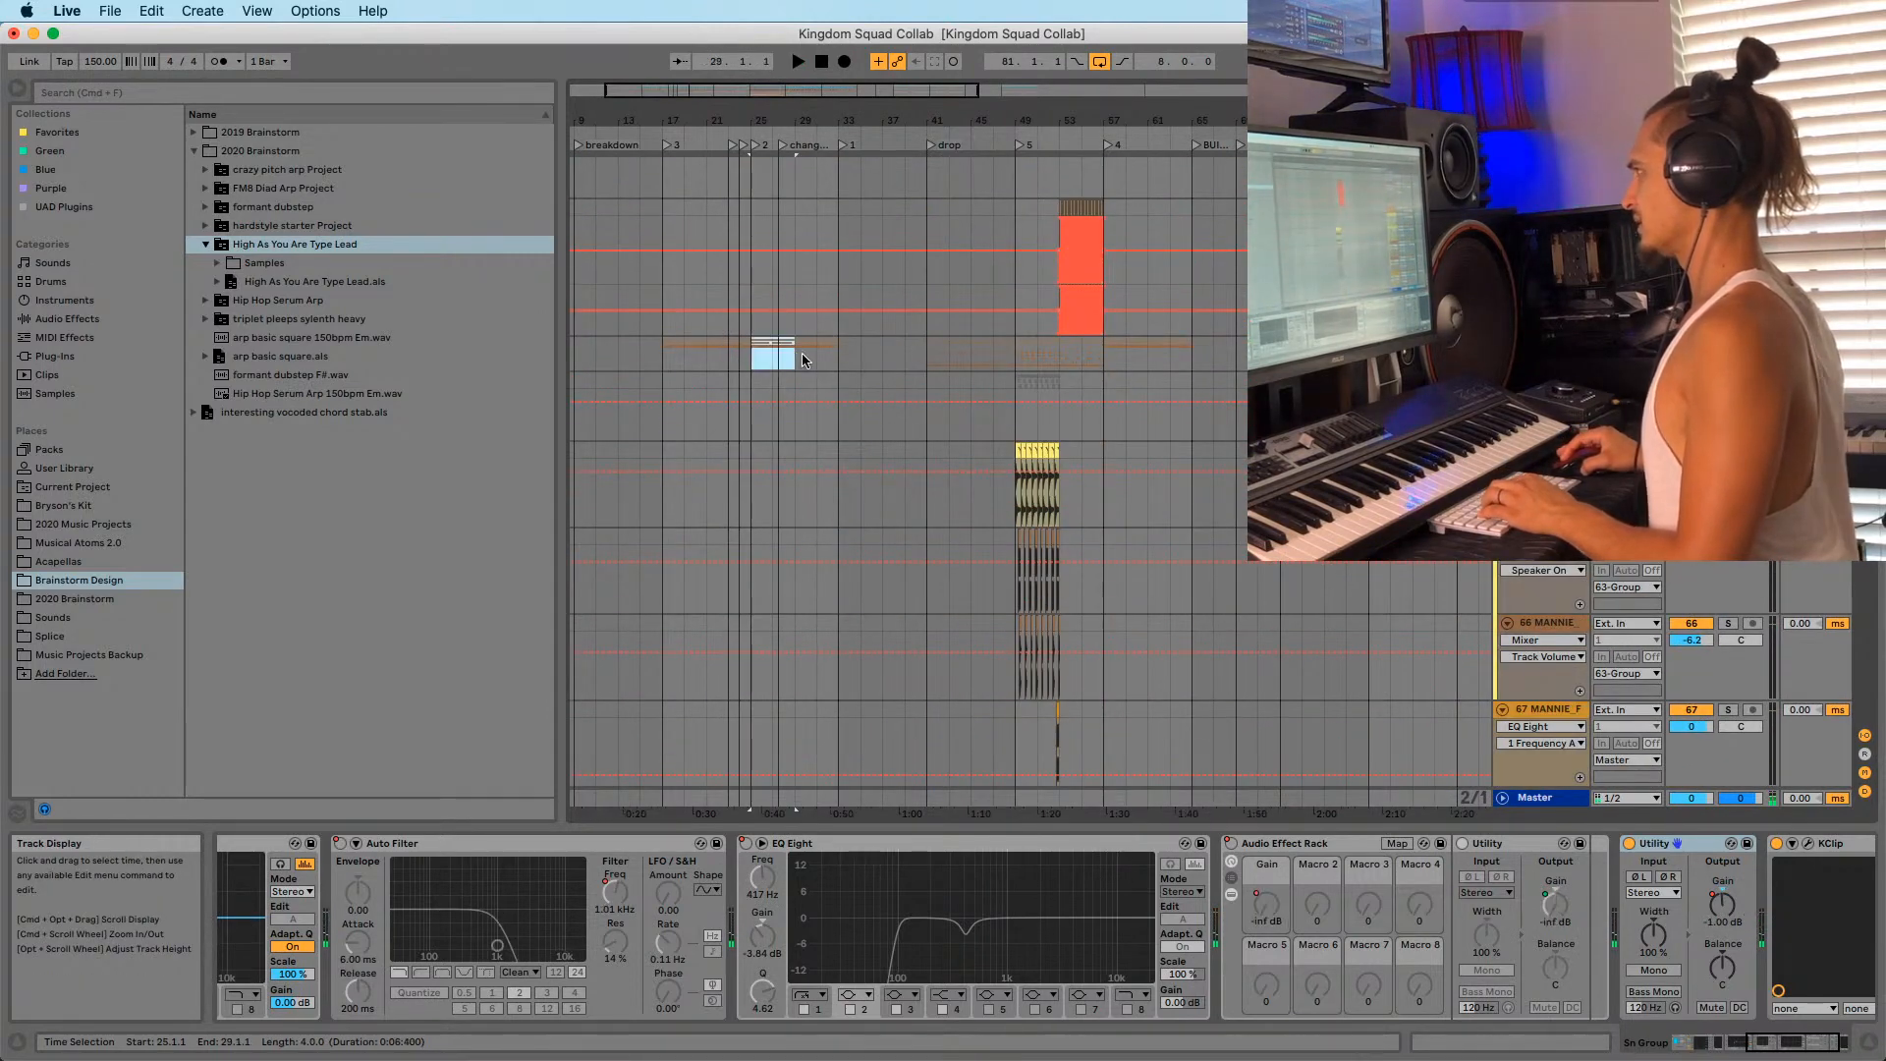
left_click_drag(804, 361, 831, 359)
scroll(843, 351, "down", 5)
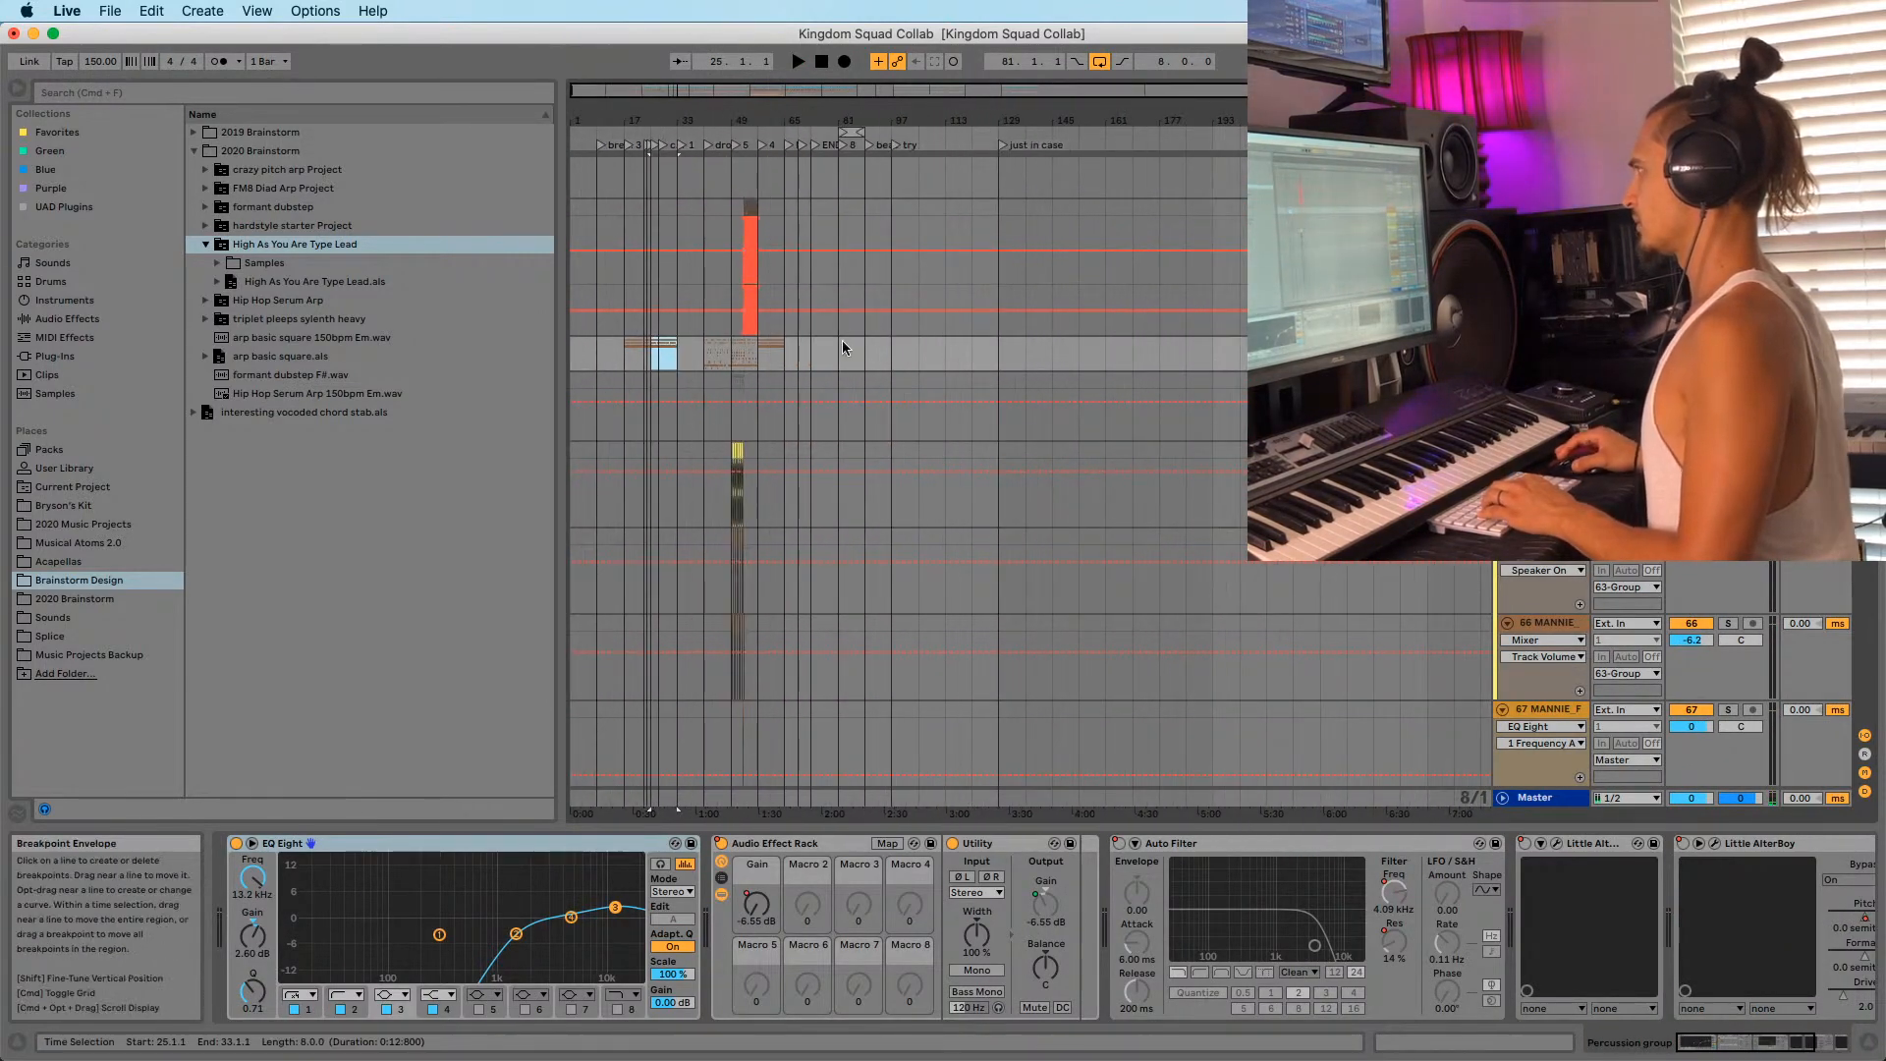
Play from bar 97, then view the ftampta track's devices.
key("space")
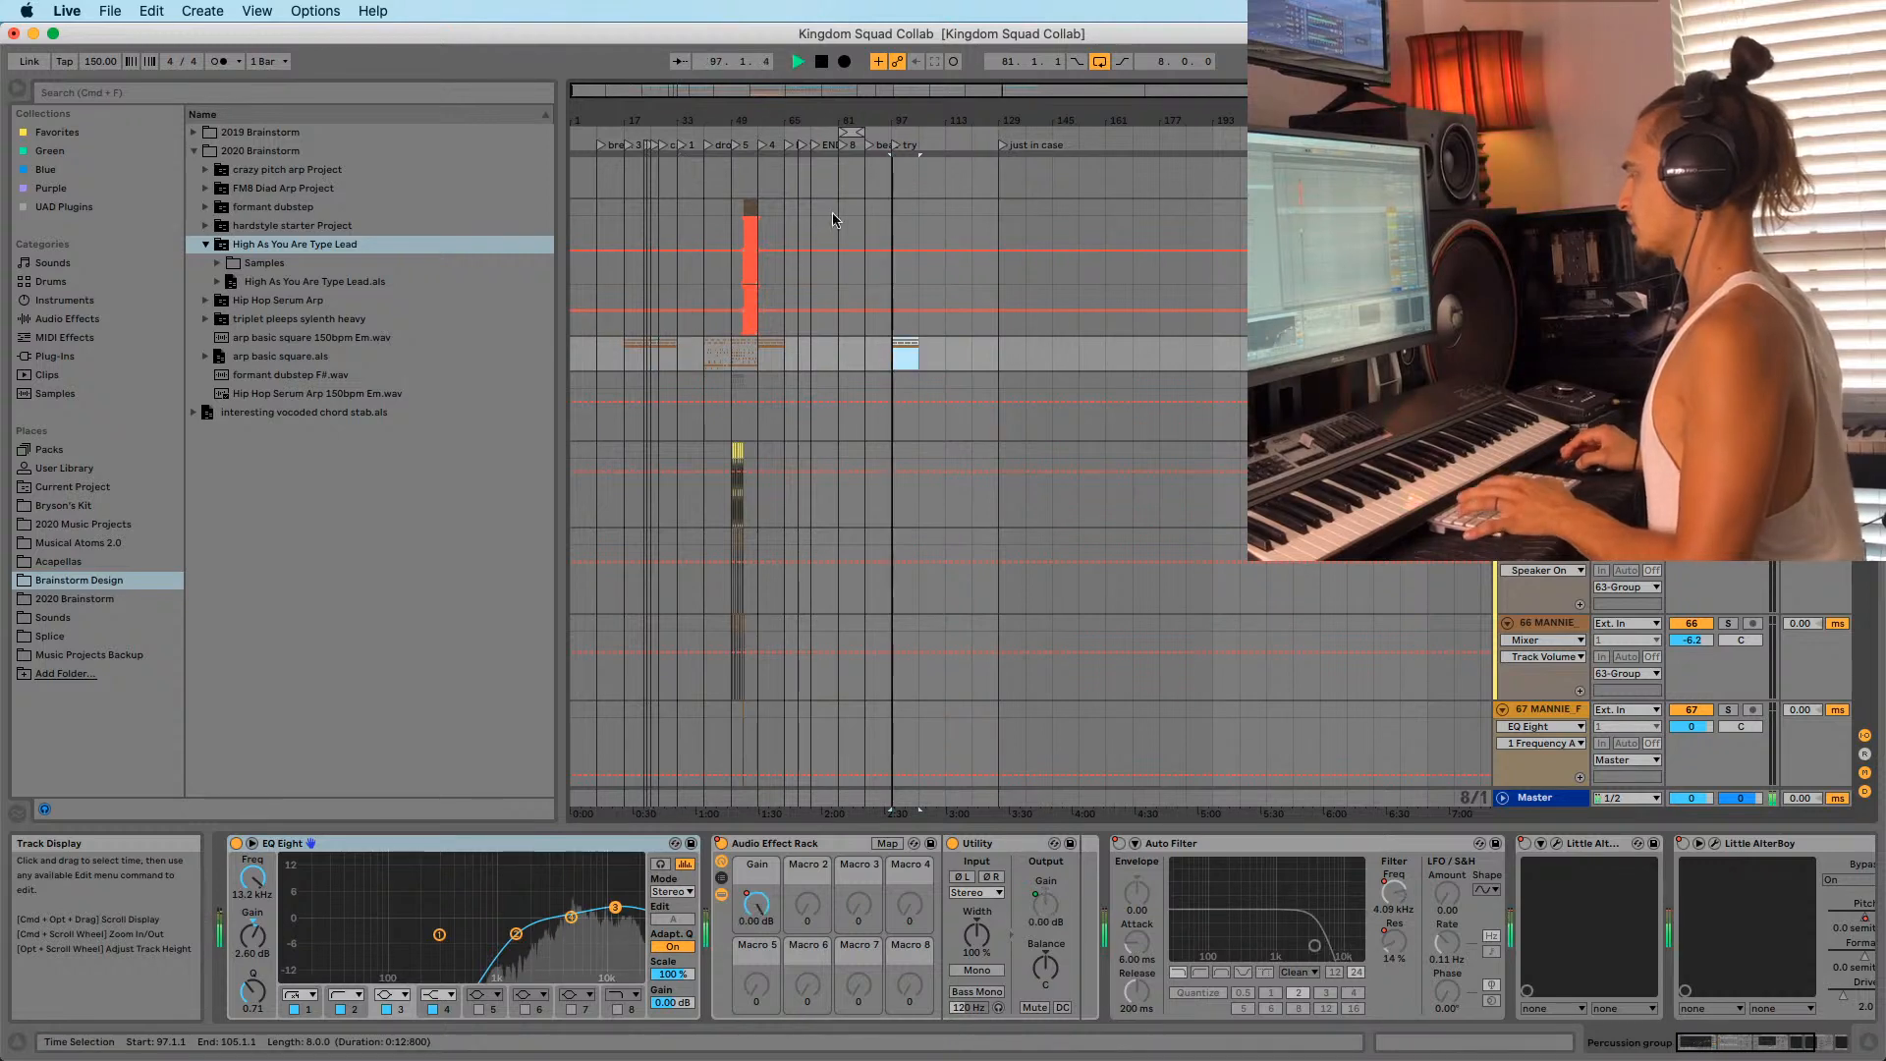
left_click_drag(724, 120, 811, 148)
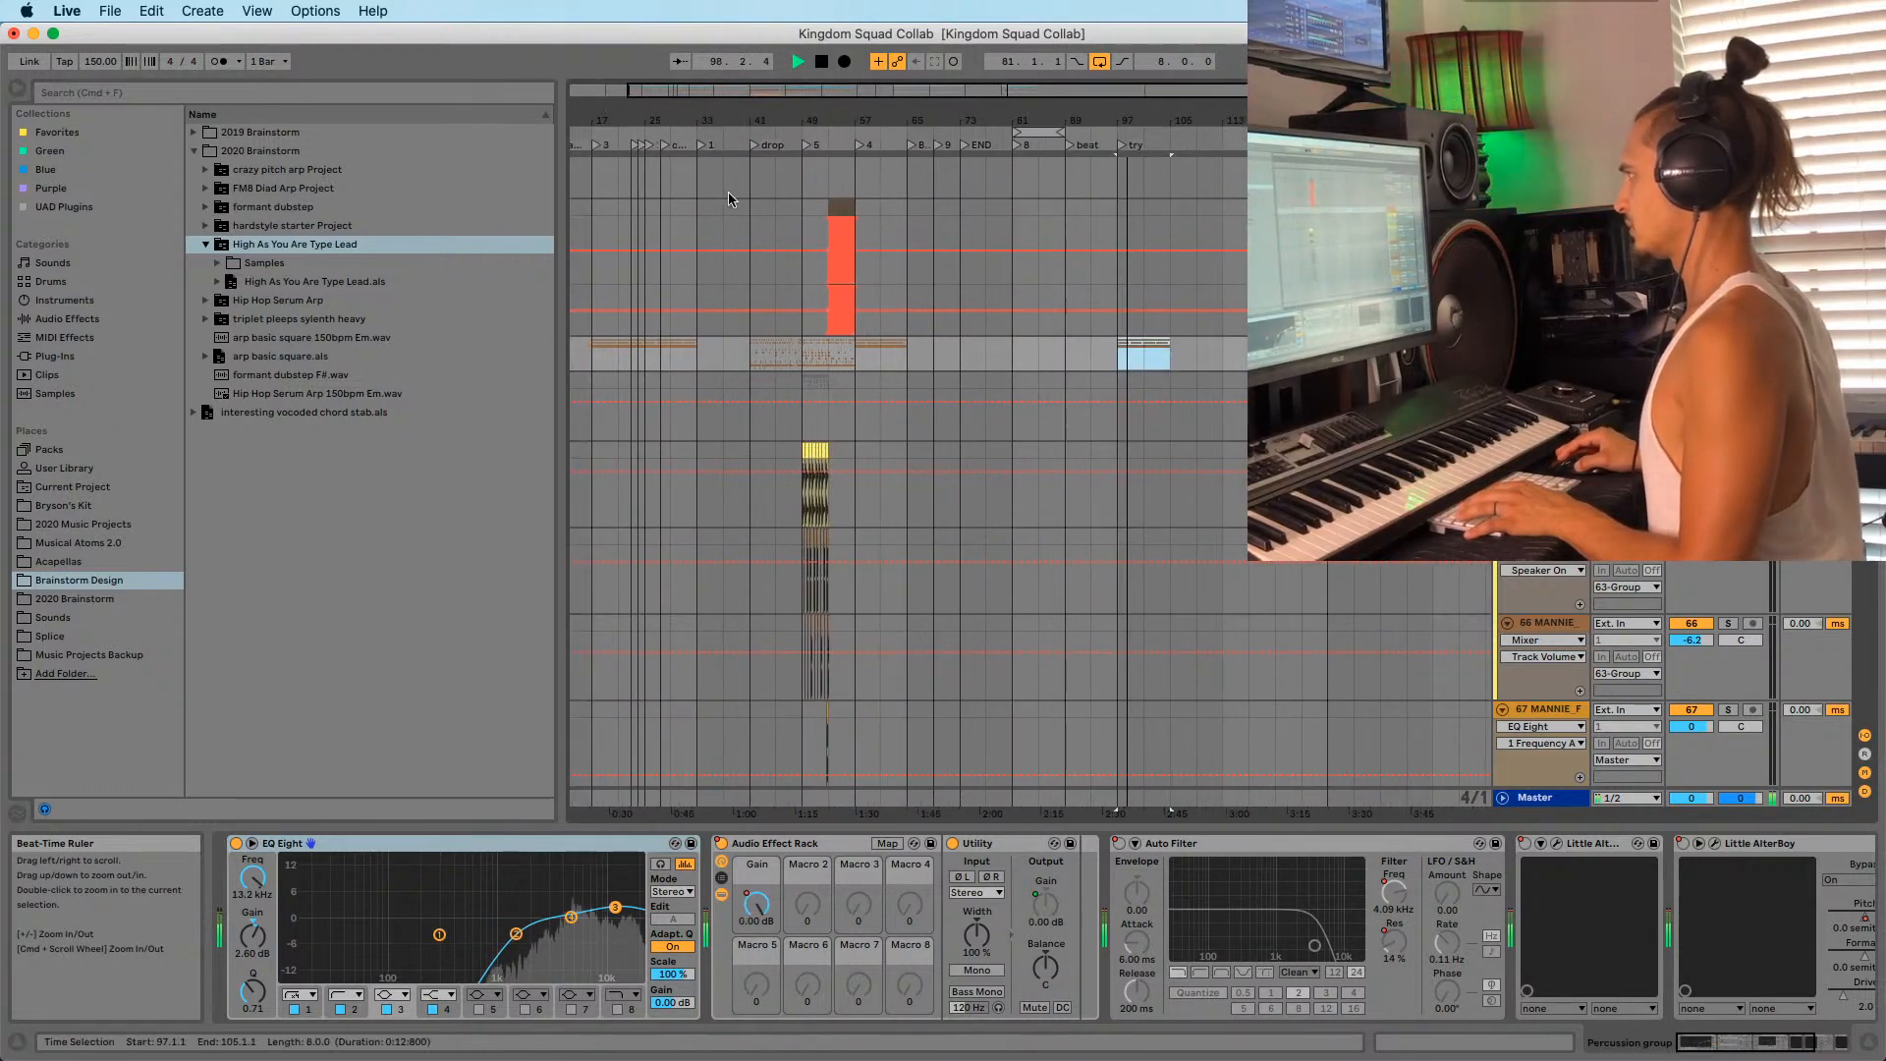
scroll(869, 344, "up", 20)
scroll(685, 376, "up", 10)
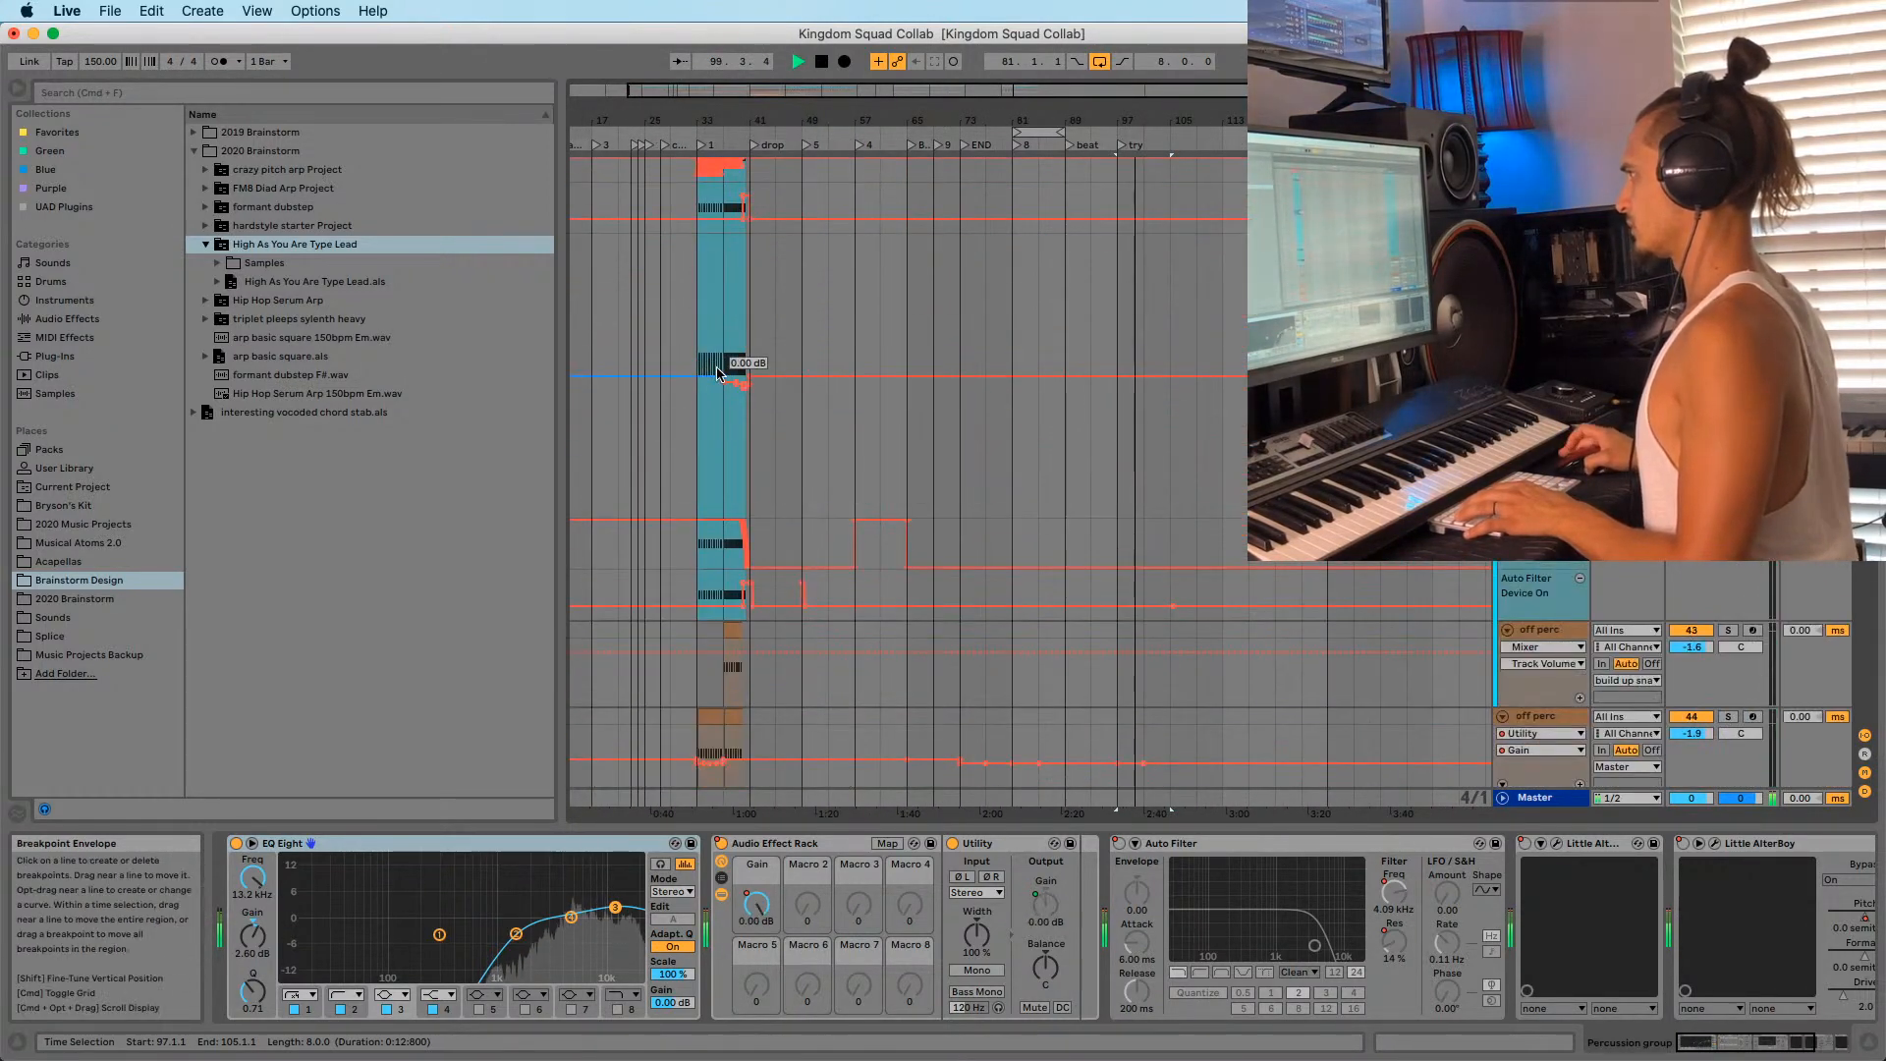
scroll(685, 376, "down", 12)
scroll(1030, 471, "down", 3)
key("space")
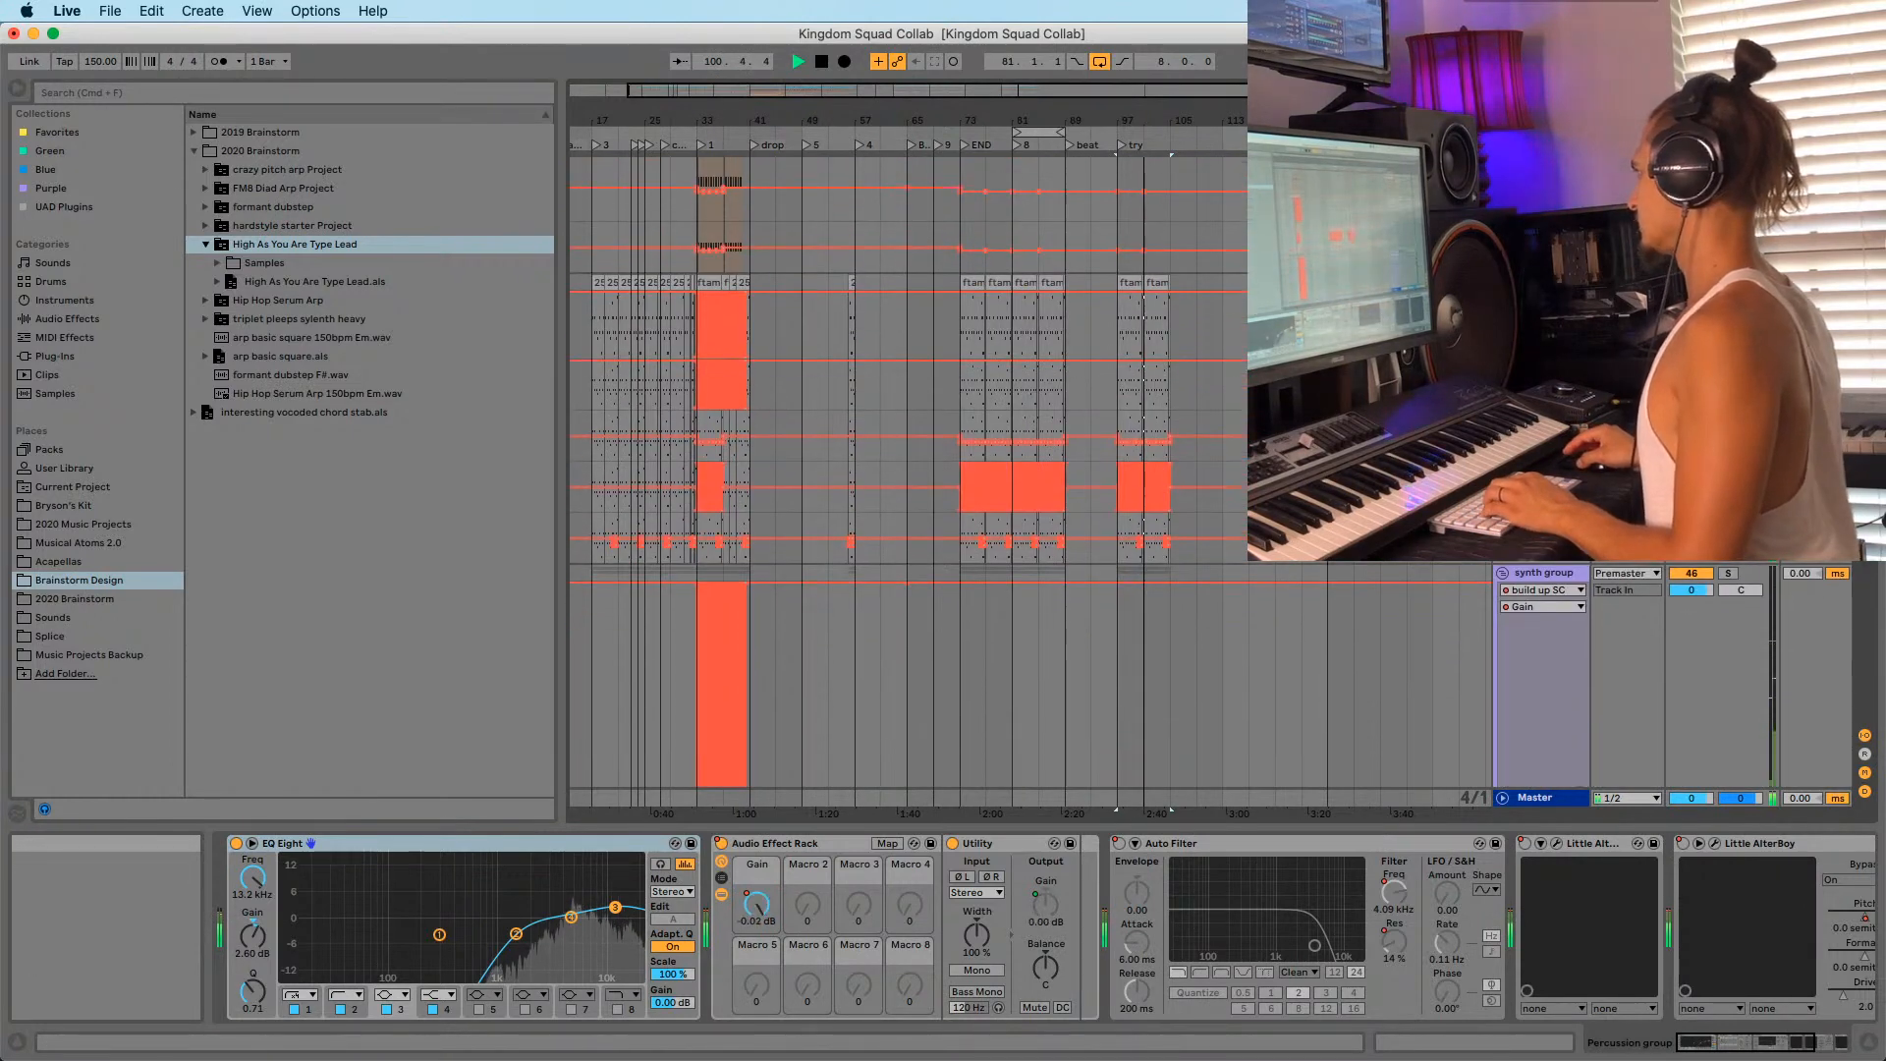
left_click(1543, 282)
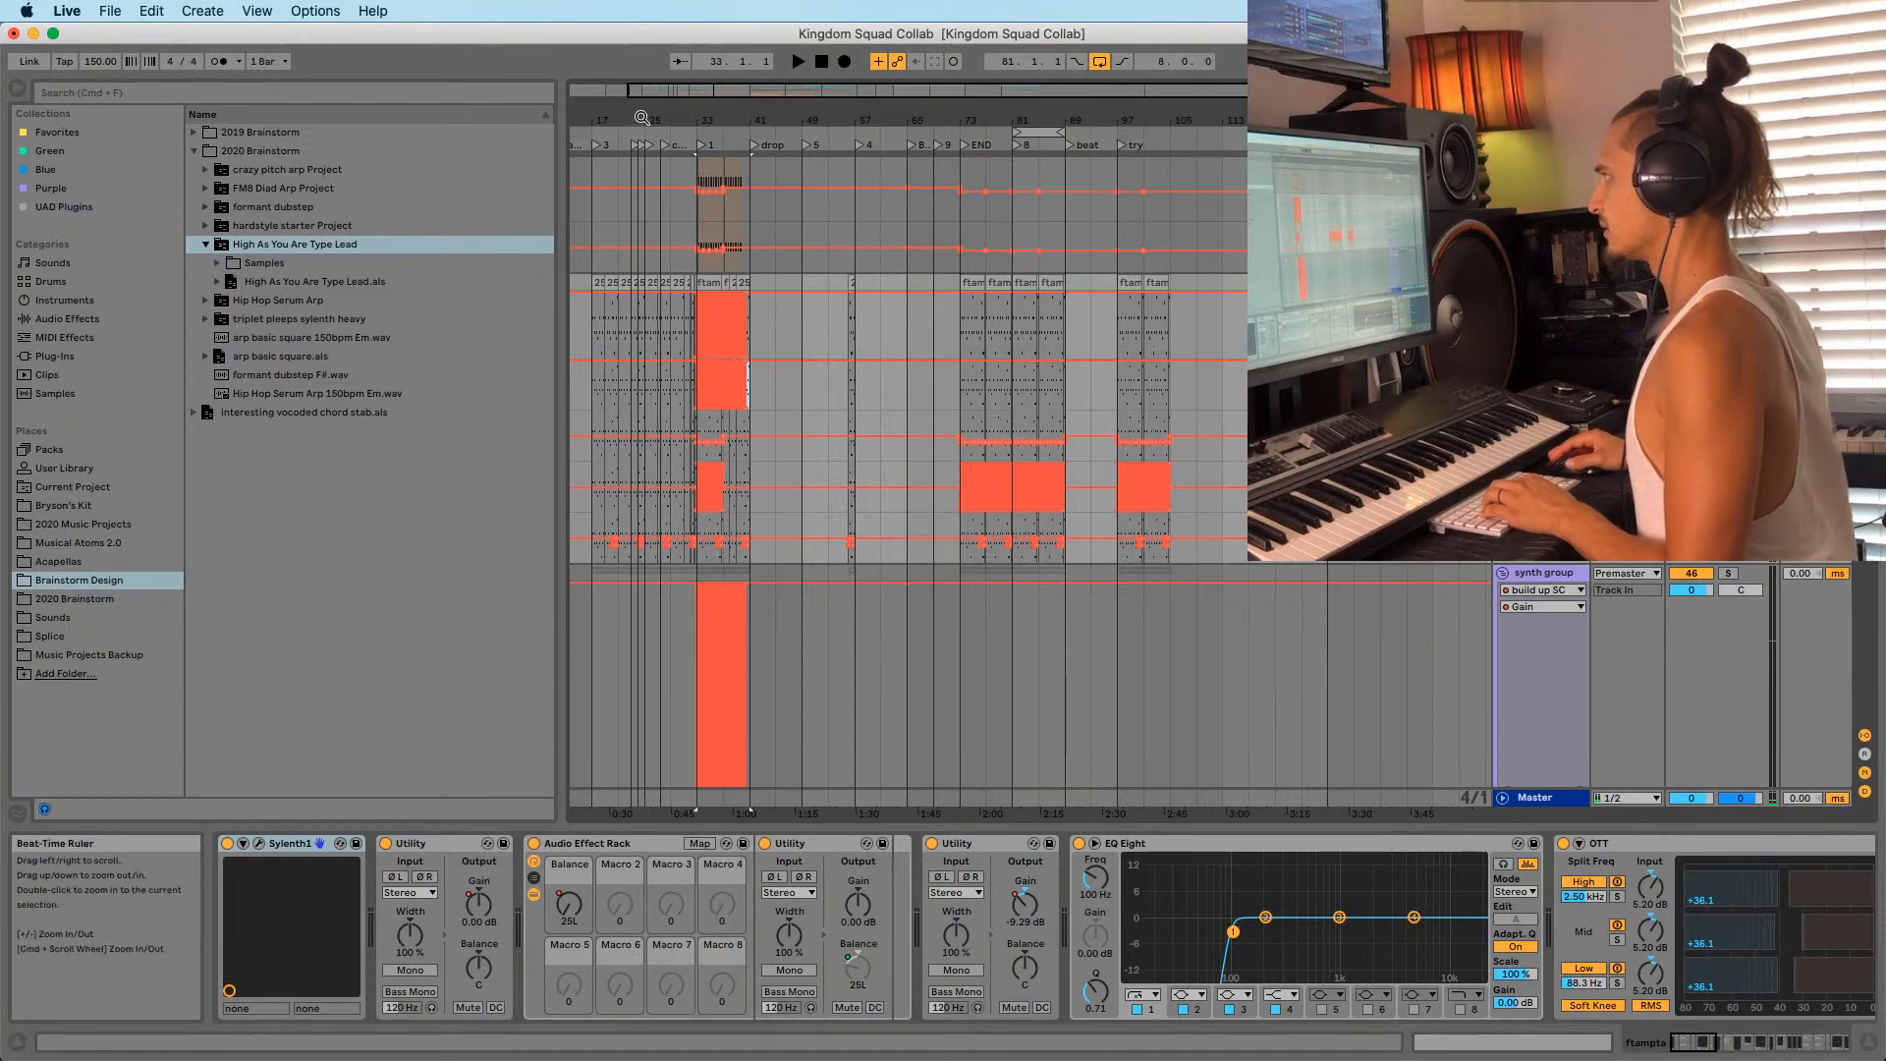
mouse_move(641, 118)
left_mouse_down()
mouse_move(642, 179)
mouse_move(641, 132)
left_mouse_up()
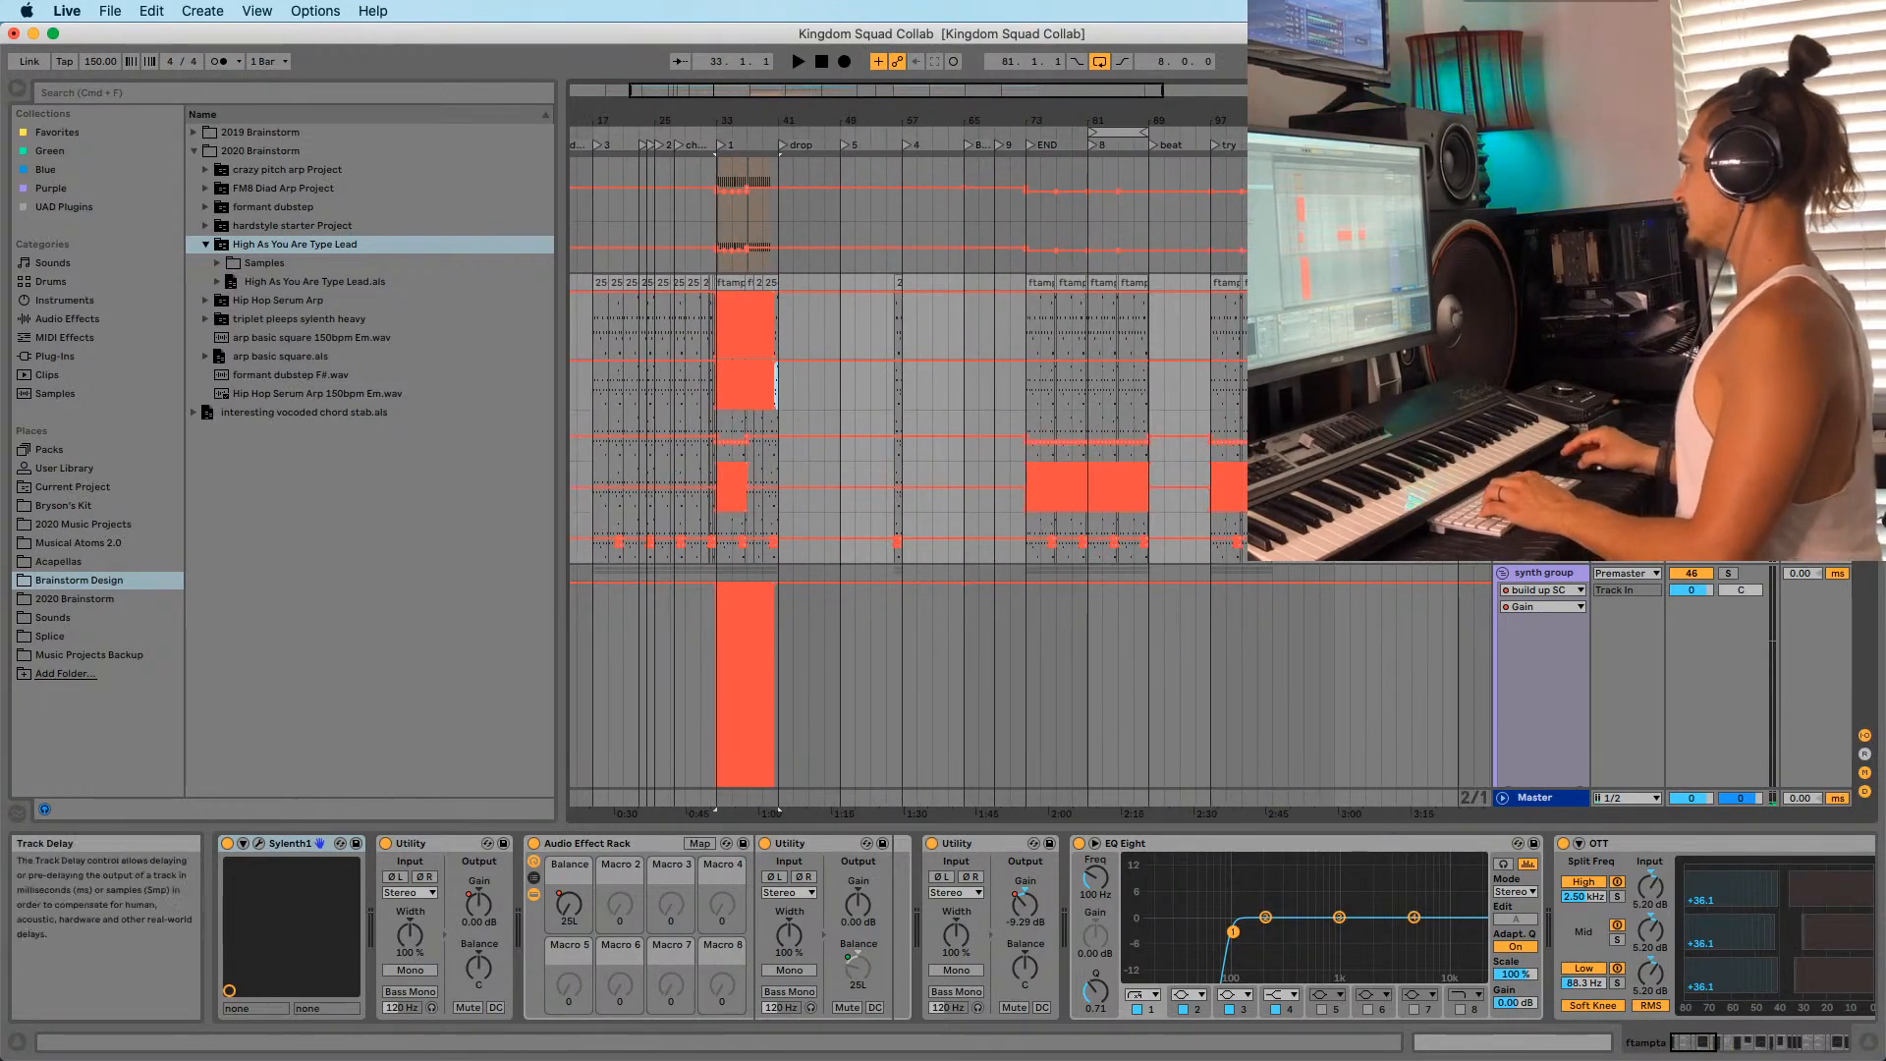
scroll(1030, 471, "up", 20)
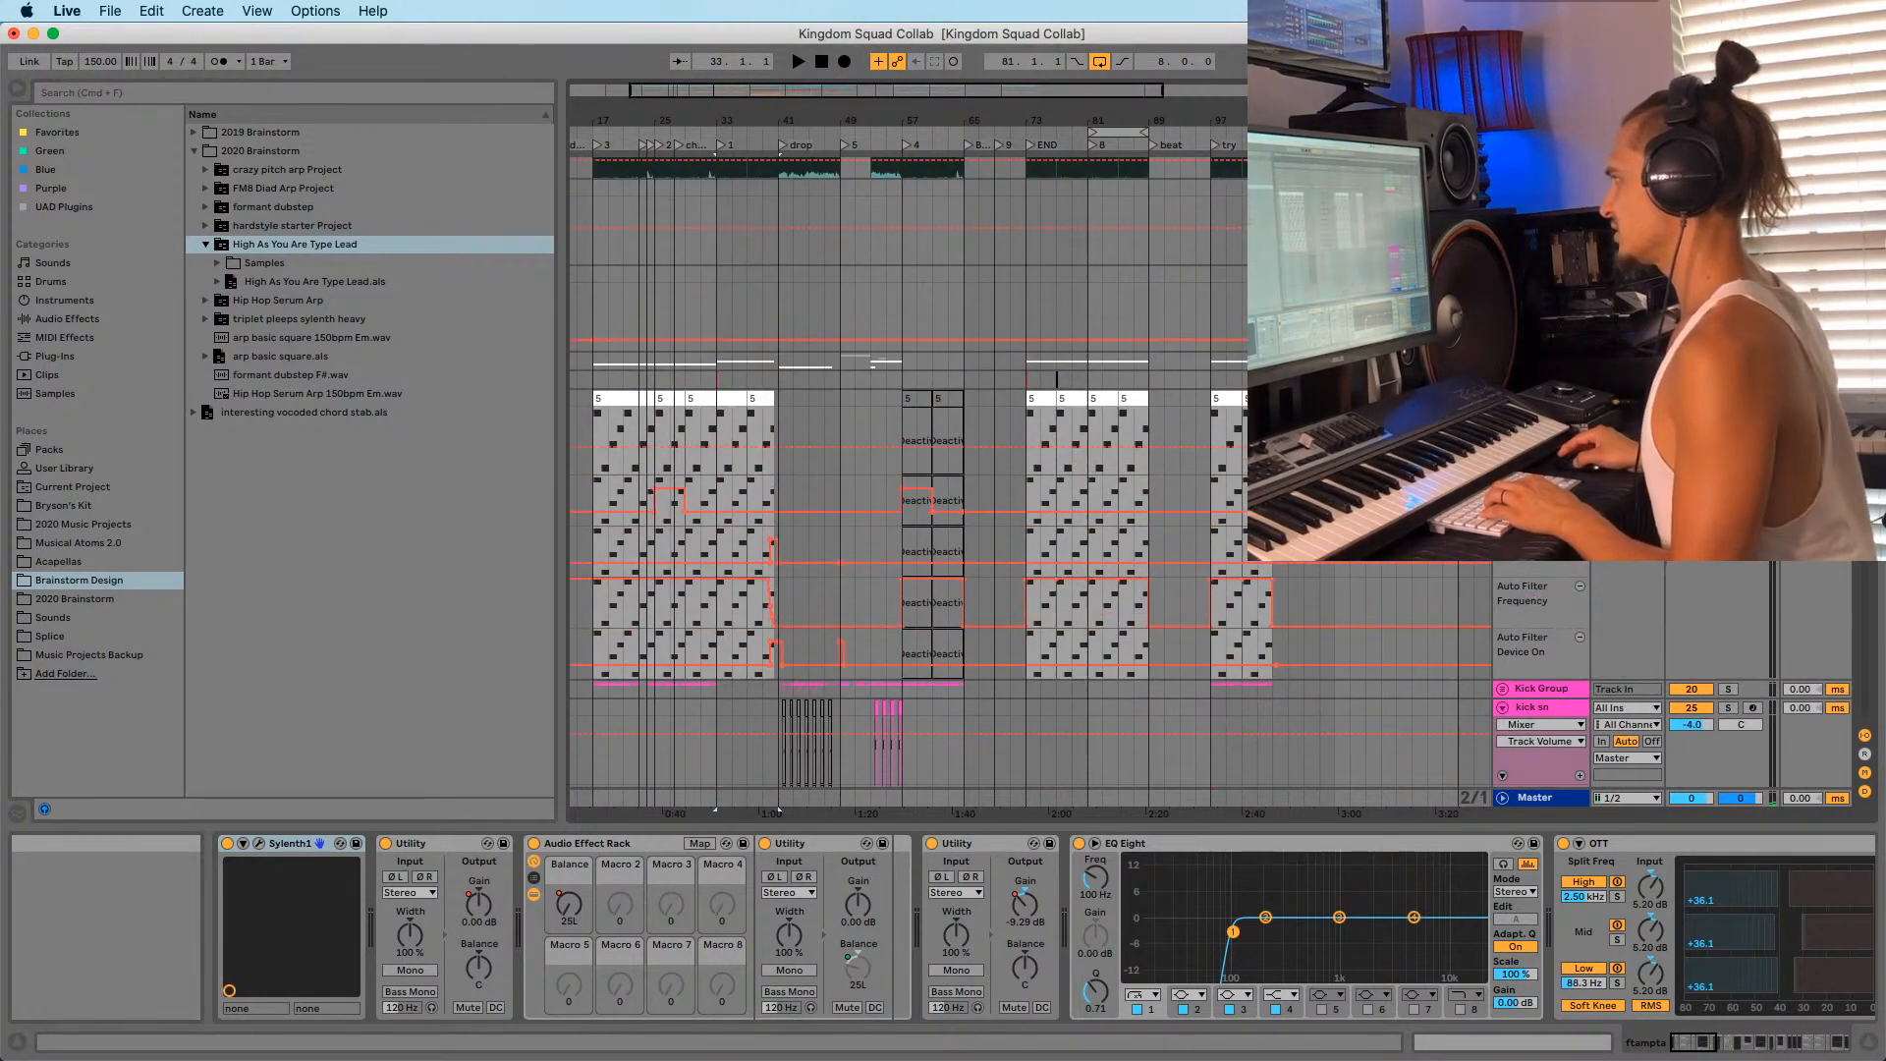
scroll(950, 535, "up", 10)
Select the Sub group track, zoom out to the whole song, and show automation on all tracks.
left_click(1525, 570)
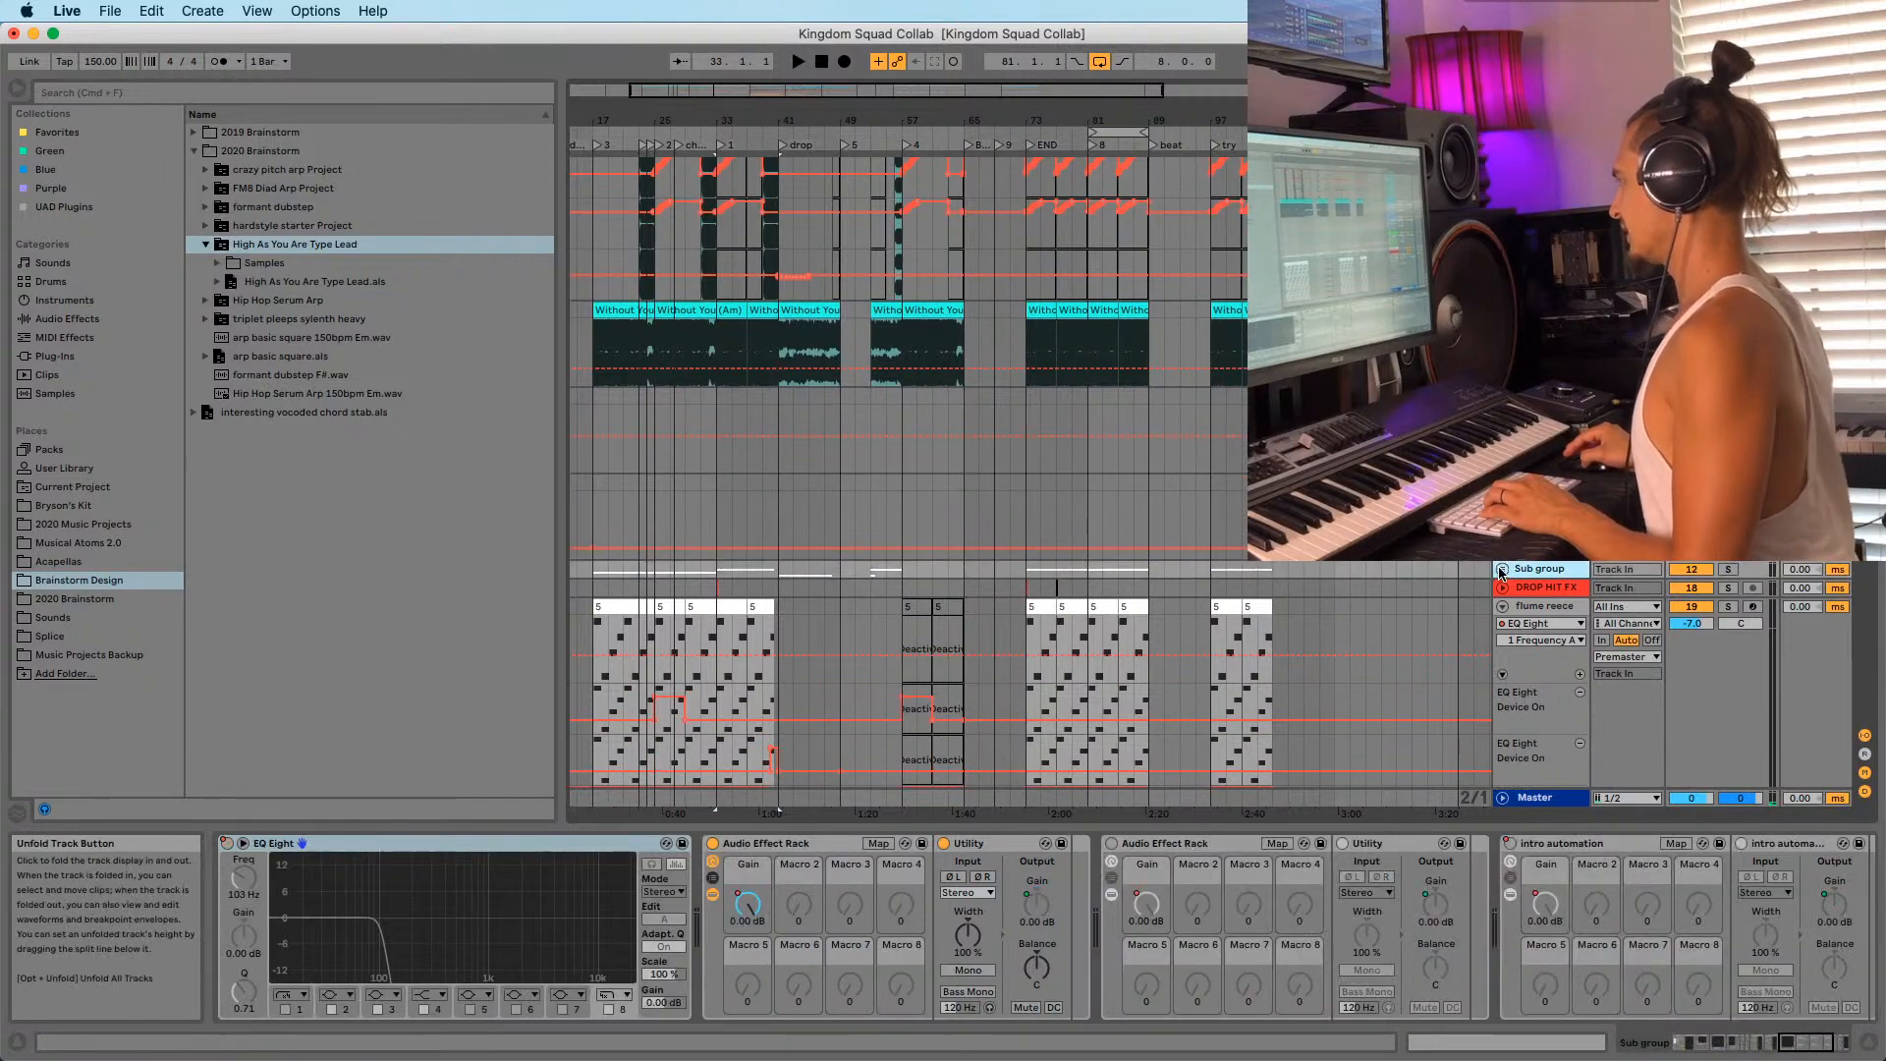
scroll(792, 577, "down", 5)
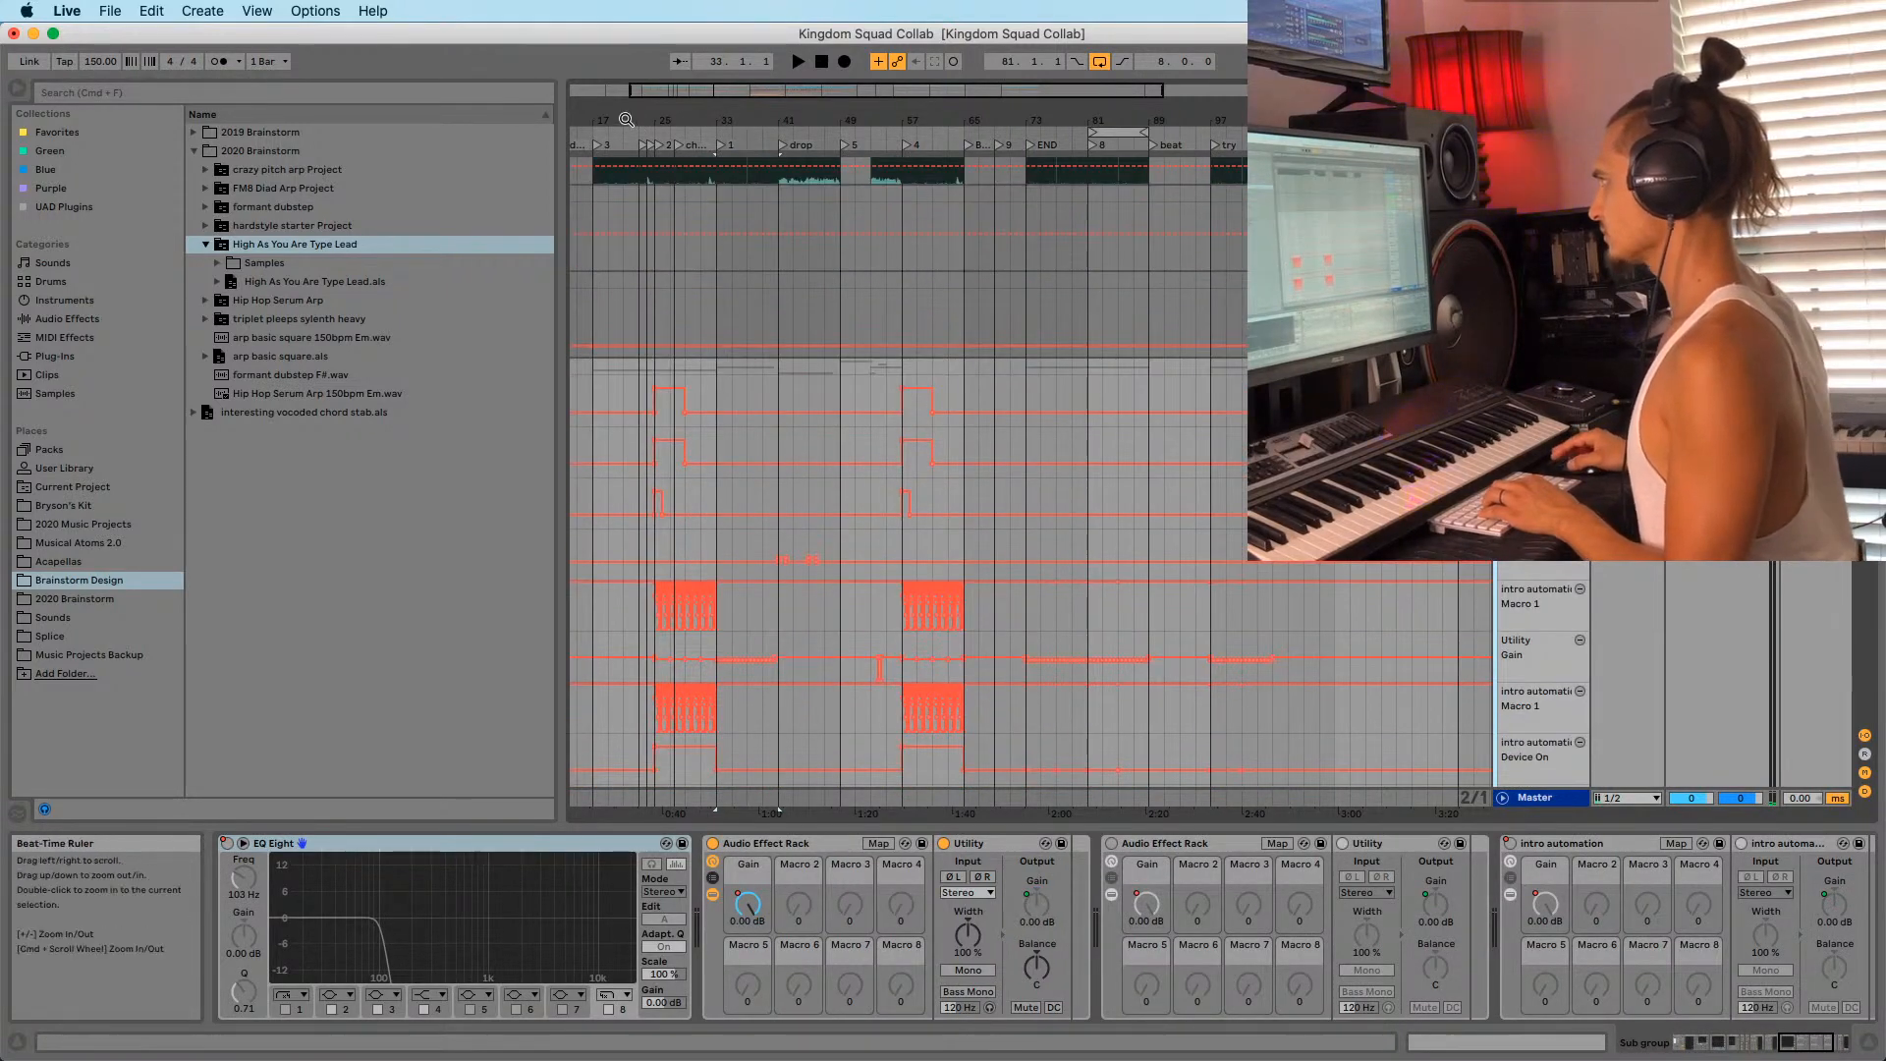
left_click_drag(626, 119, 639, 175)
scroll(780, 507, "down", 8)
left_click_drag(828, 622, 702, 615)
left_click_drag(833, 120, 682, 14)
left_click_drag(887, 121, 889, 176)
scroll(924, 521, "down", 8)
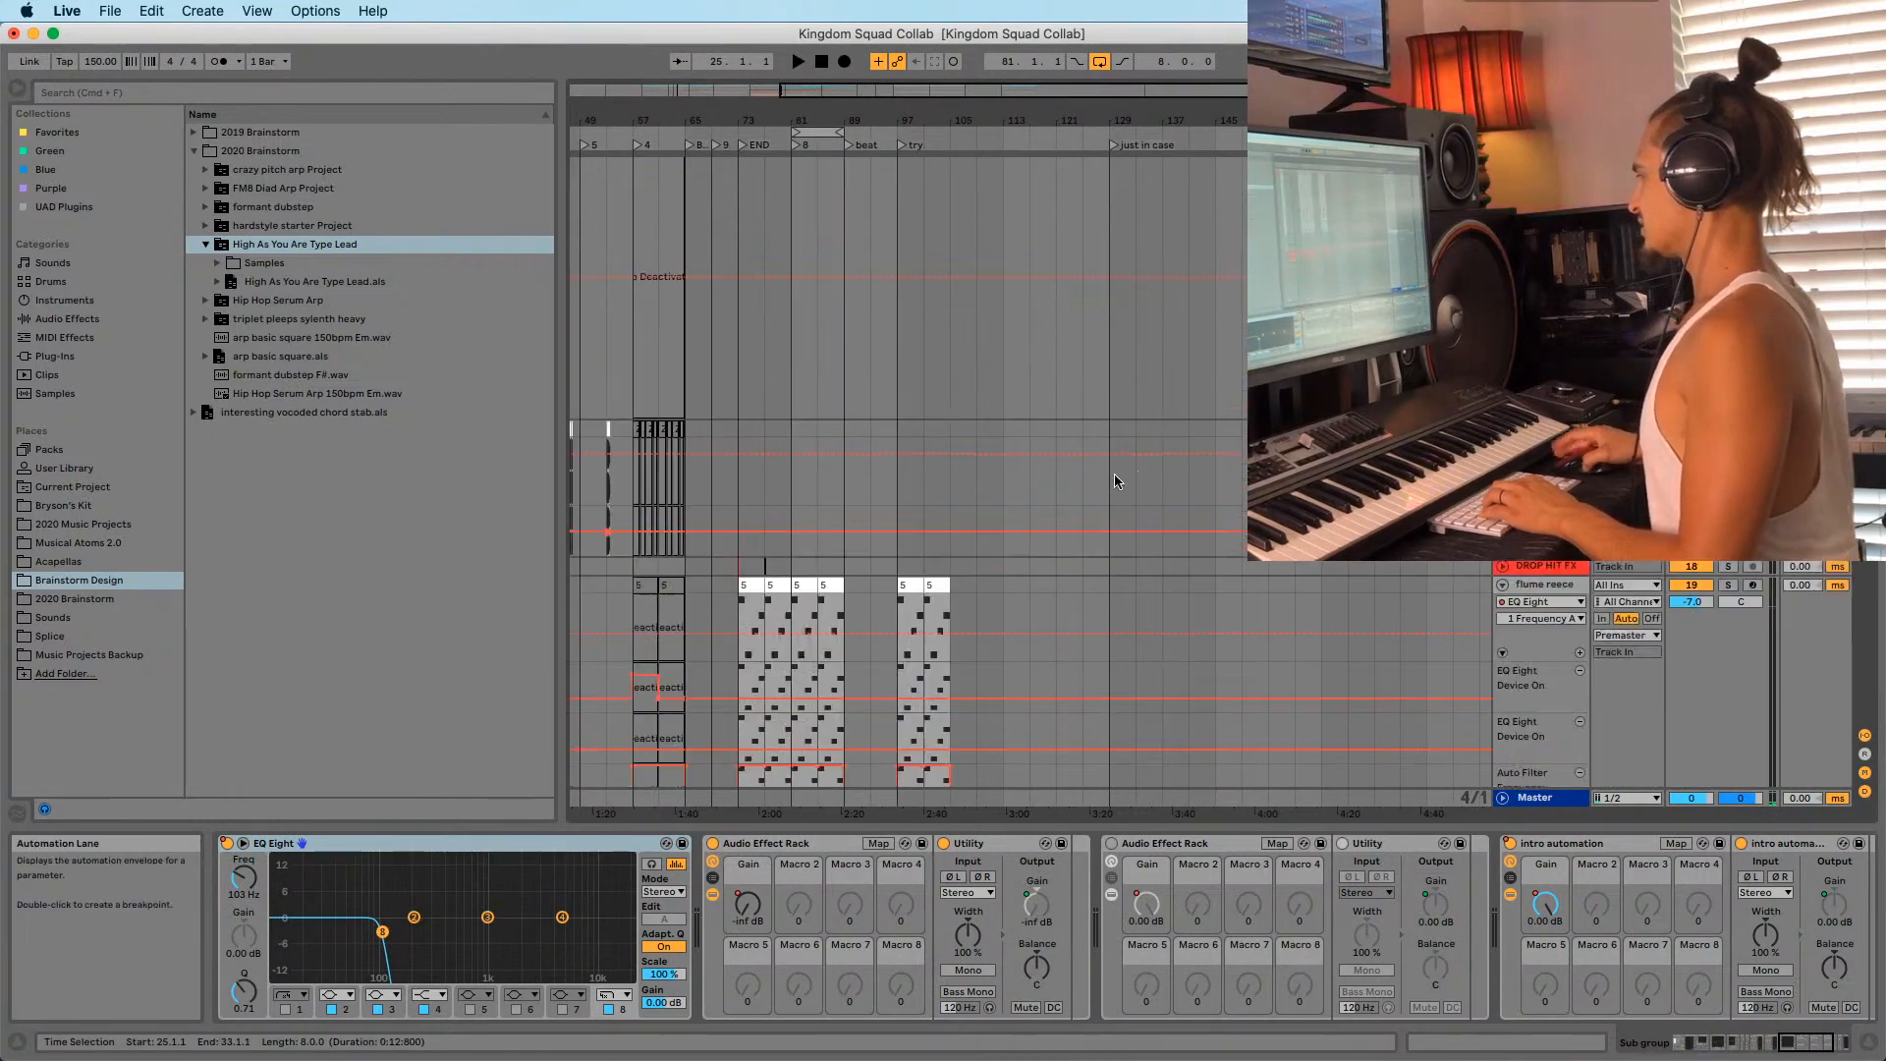
key("a")
scroll(1083, 456, "down", 5)
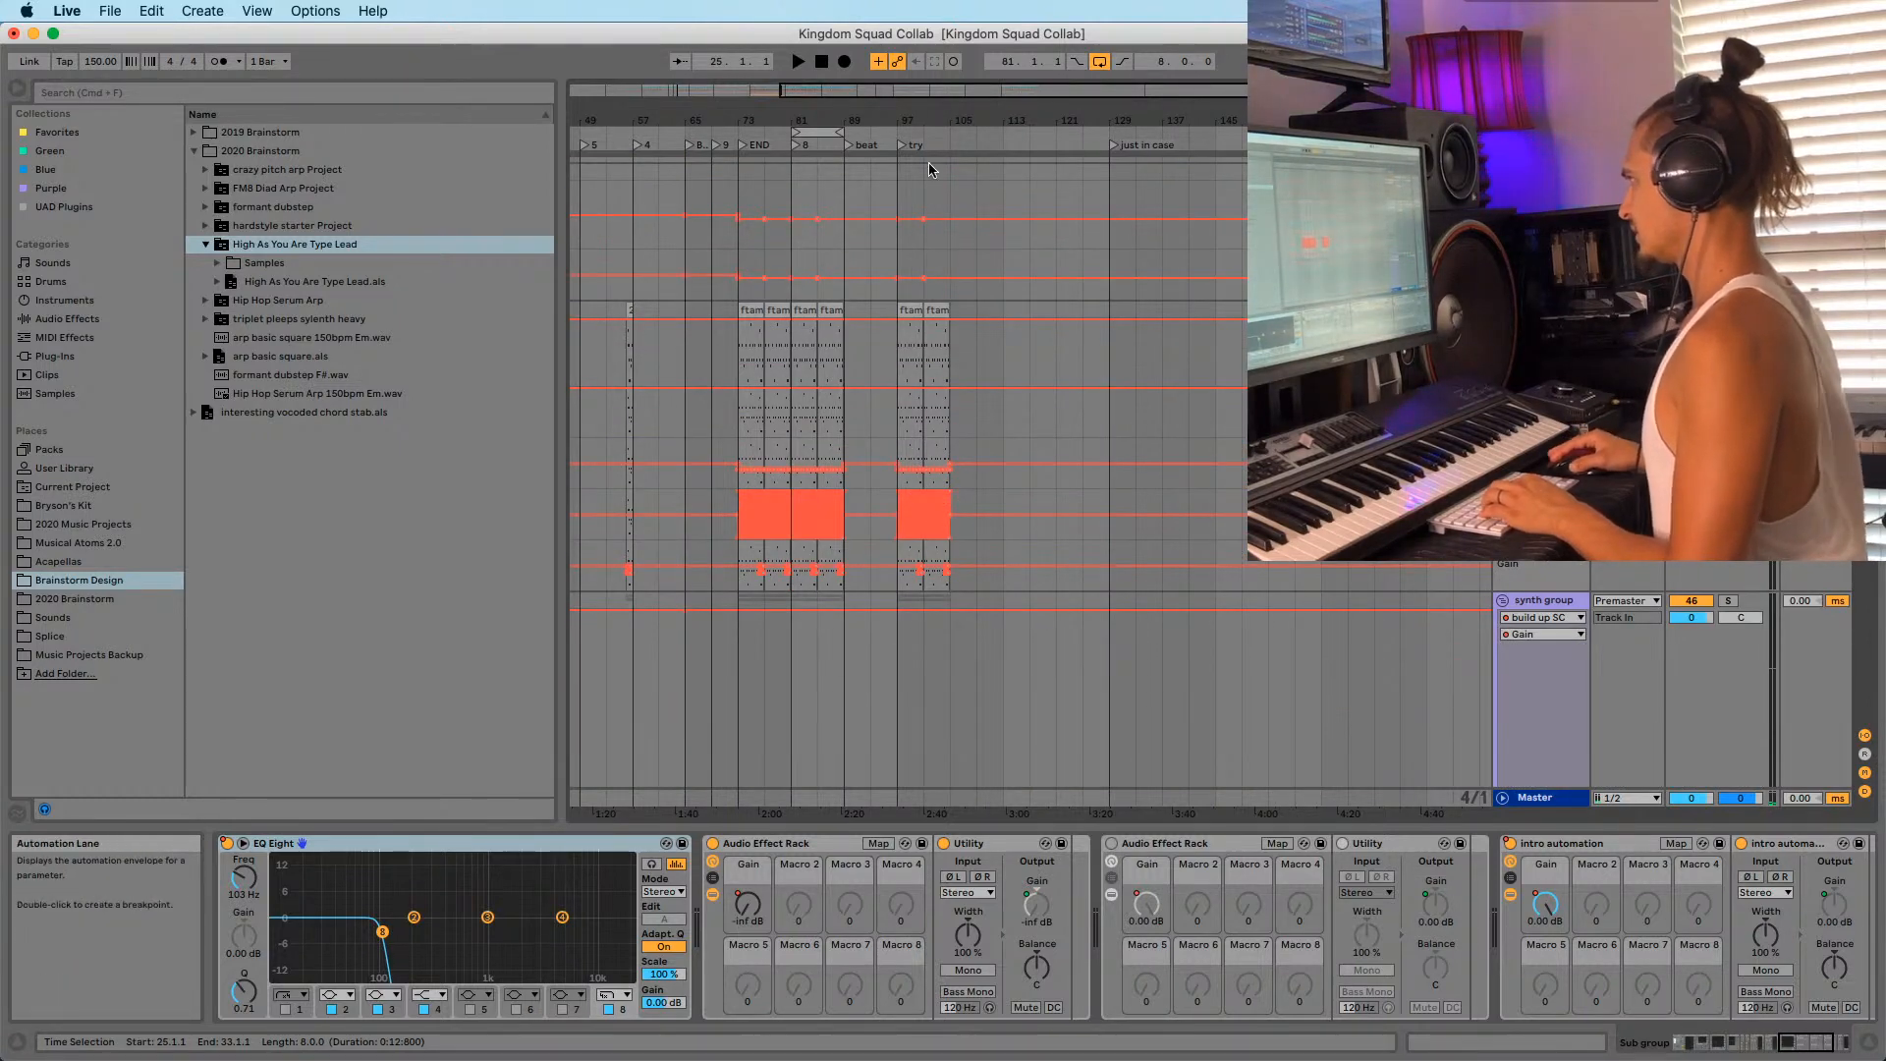
left_click_drag(918, 123, 919, 206)
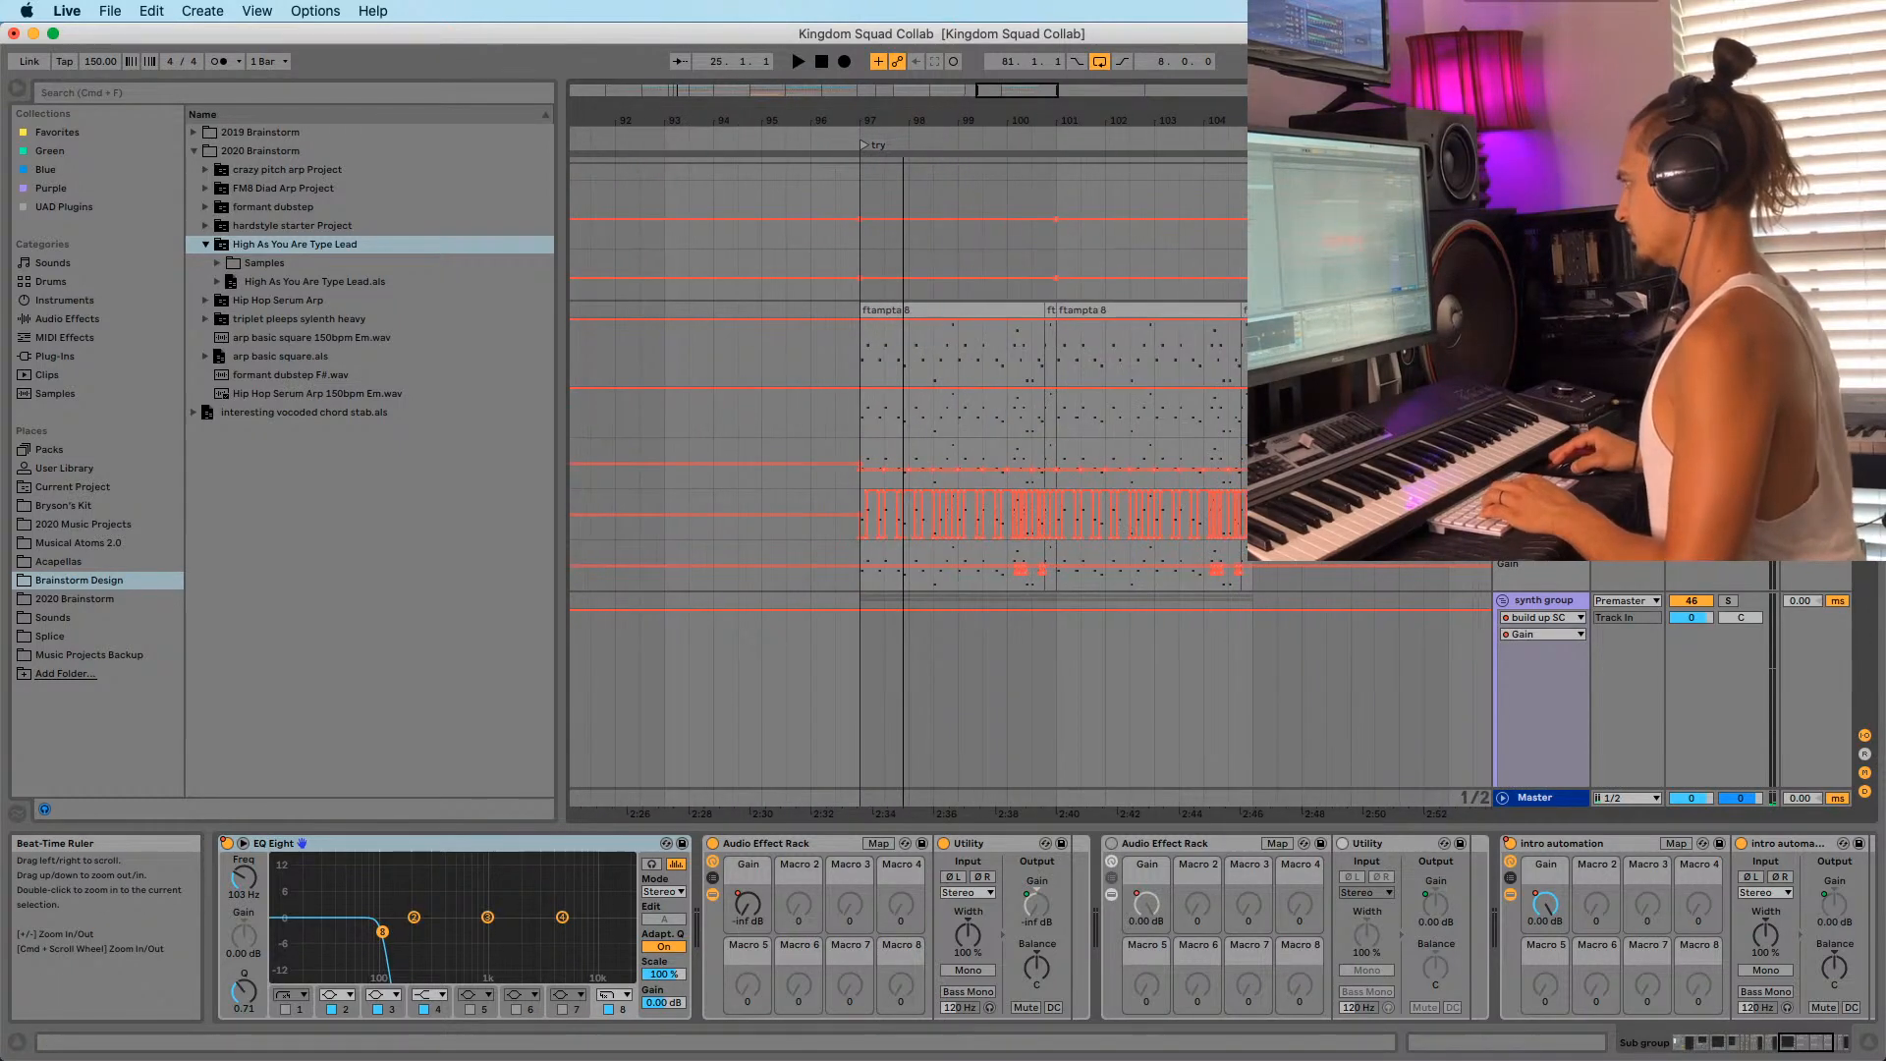
left_click(854, 501)
key("space")
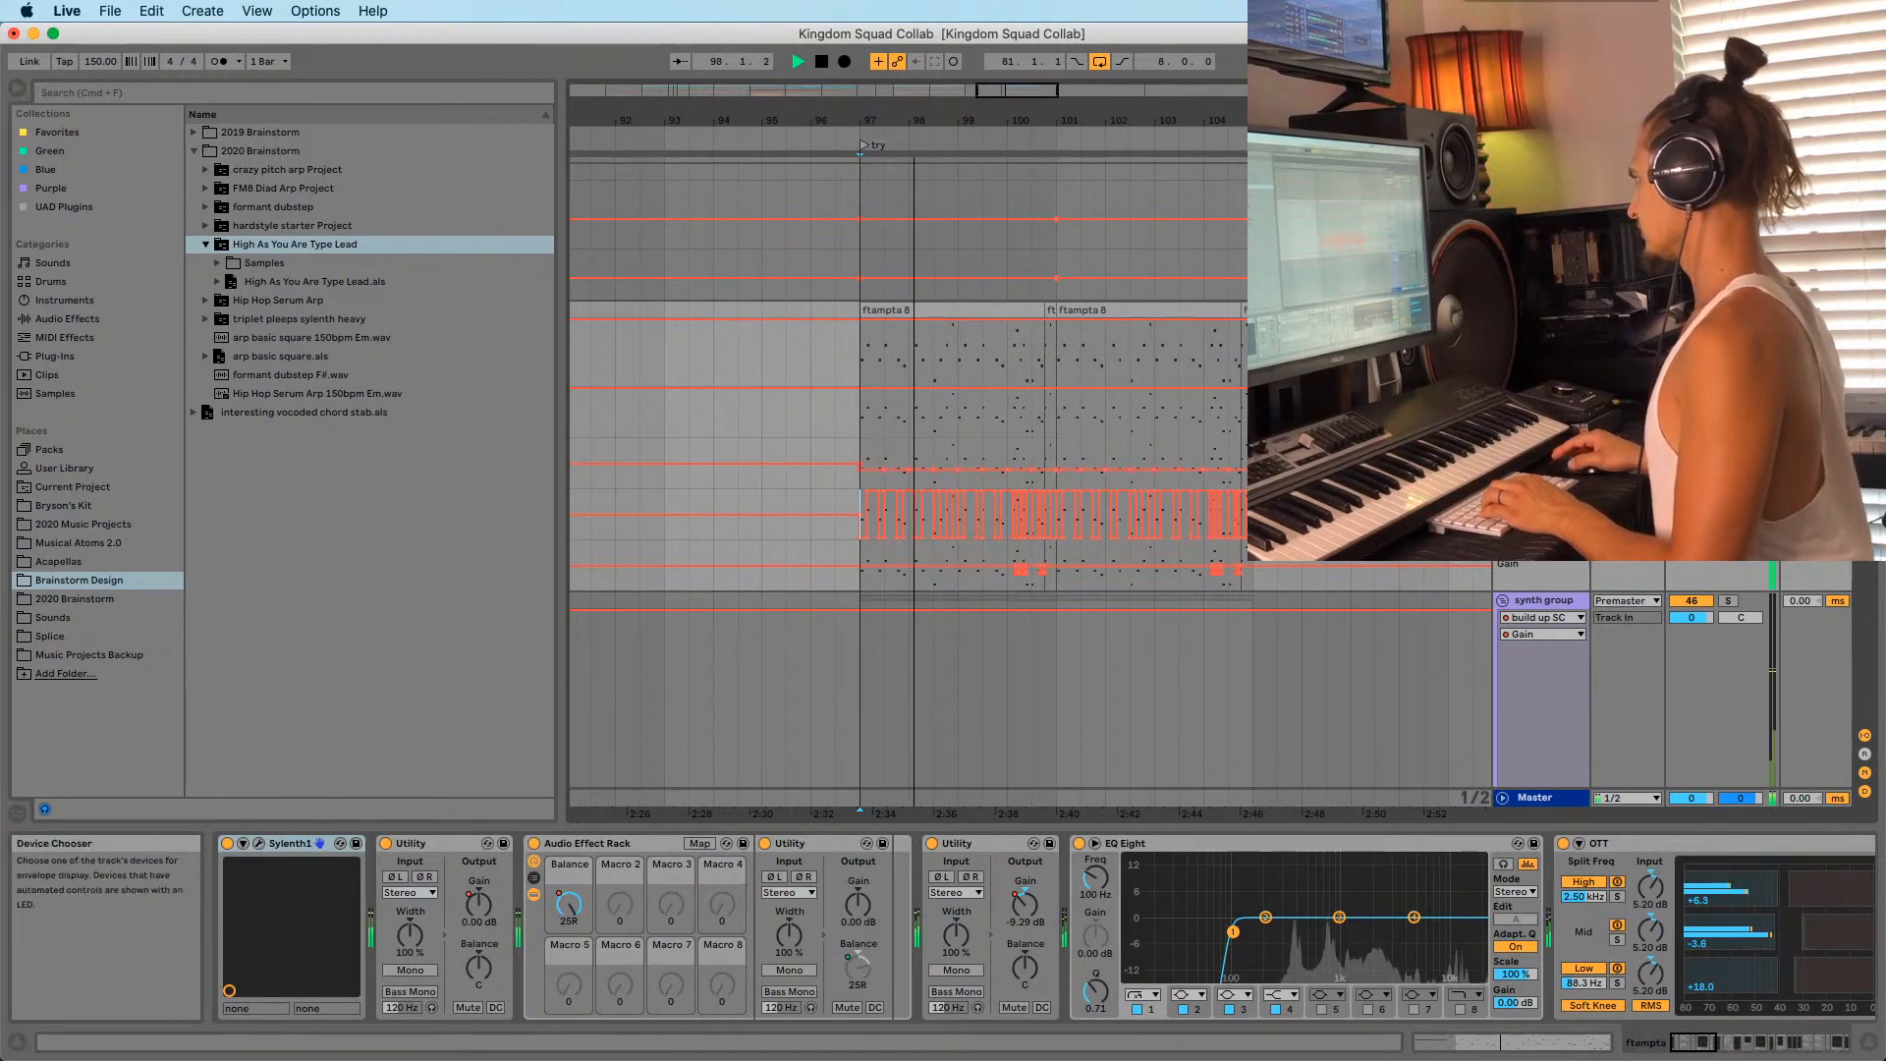
key("space")
left_click(860, 425)
key("super+v")
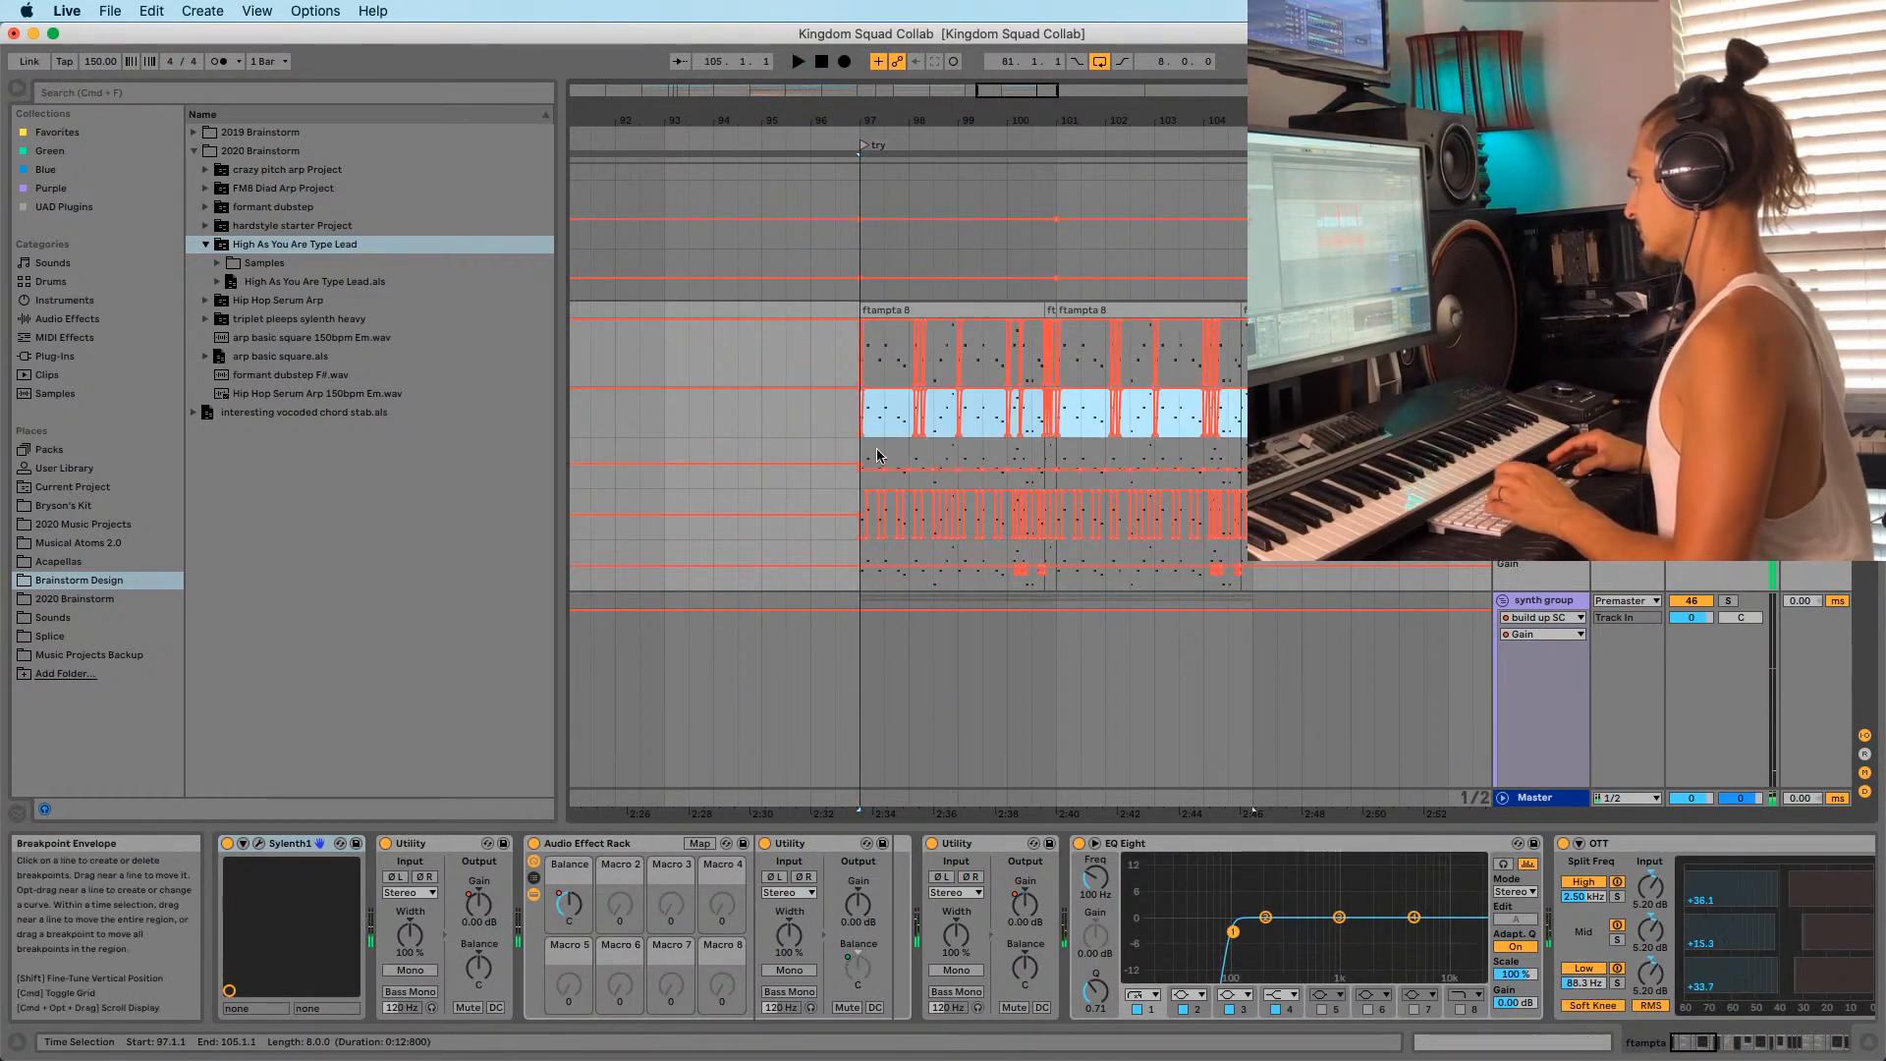
key("space")
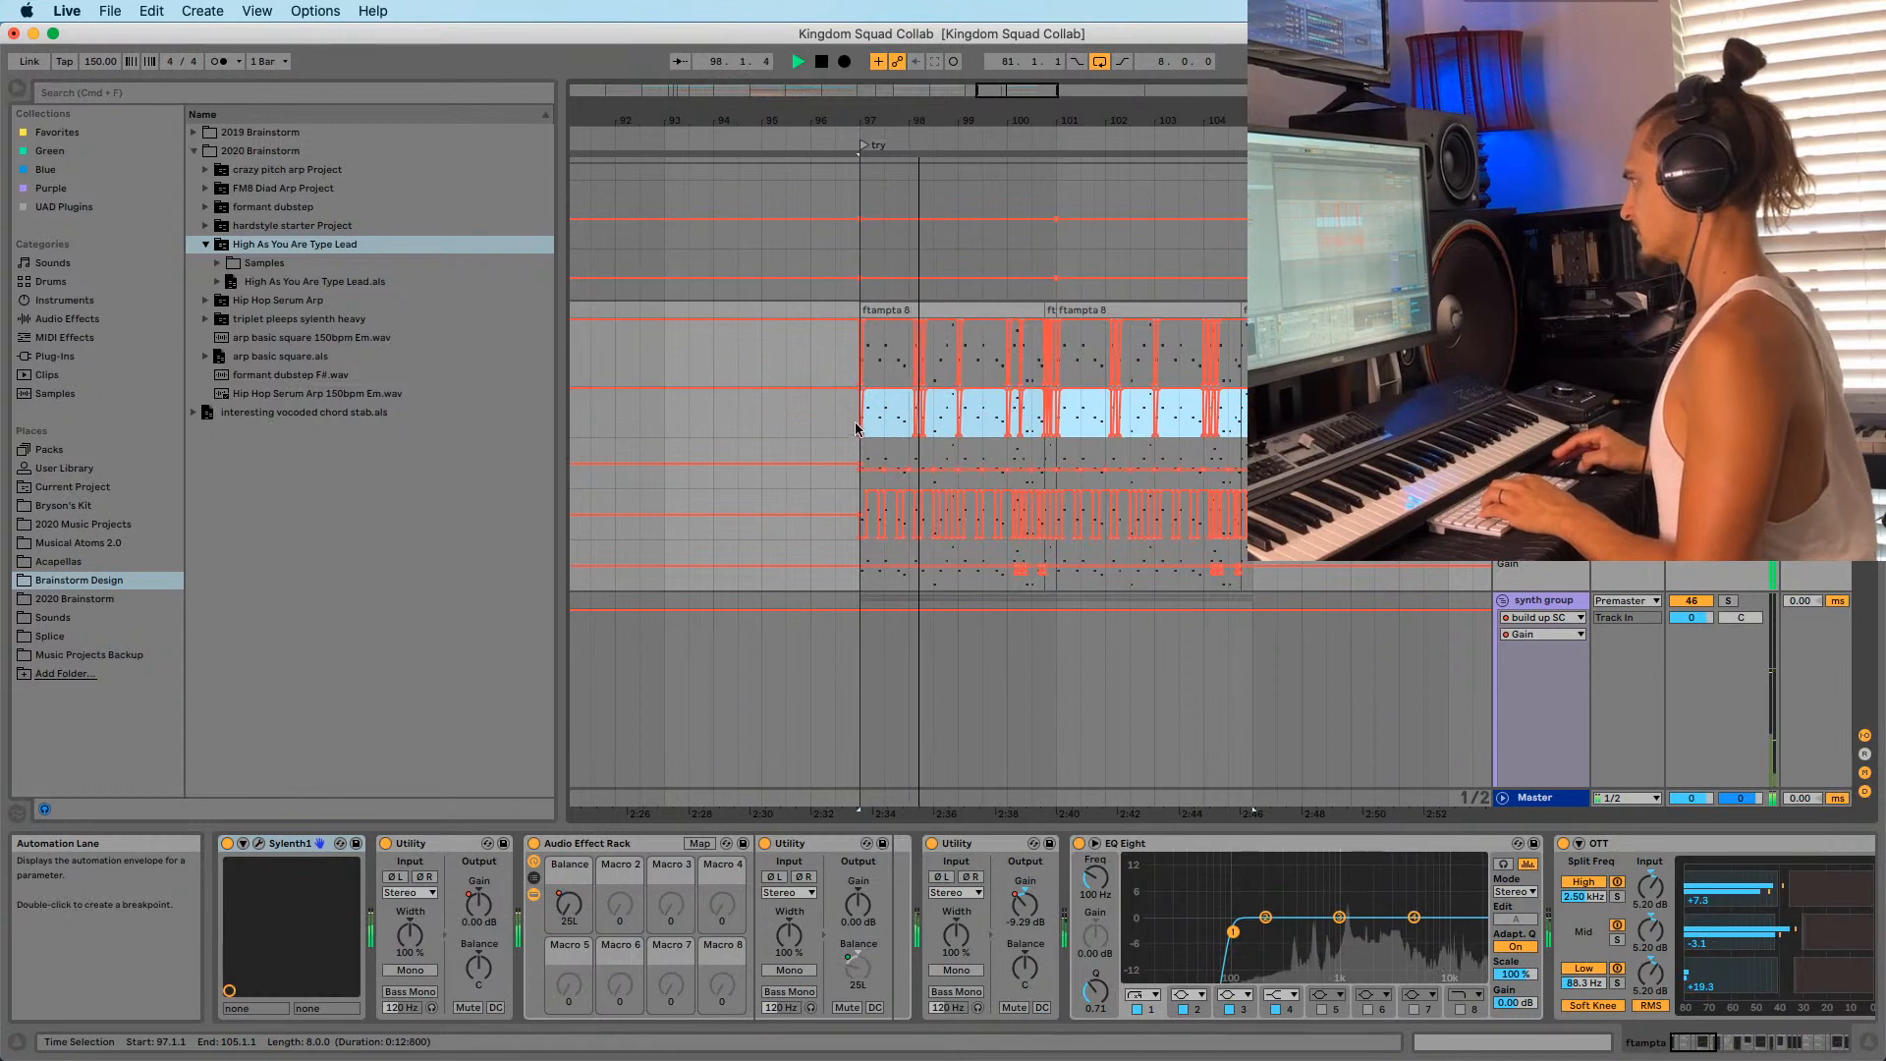
left_click_drag(984, 120, 984, 57)
scroll(984, 393, "down", 10)
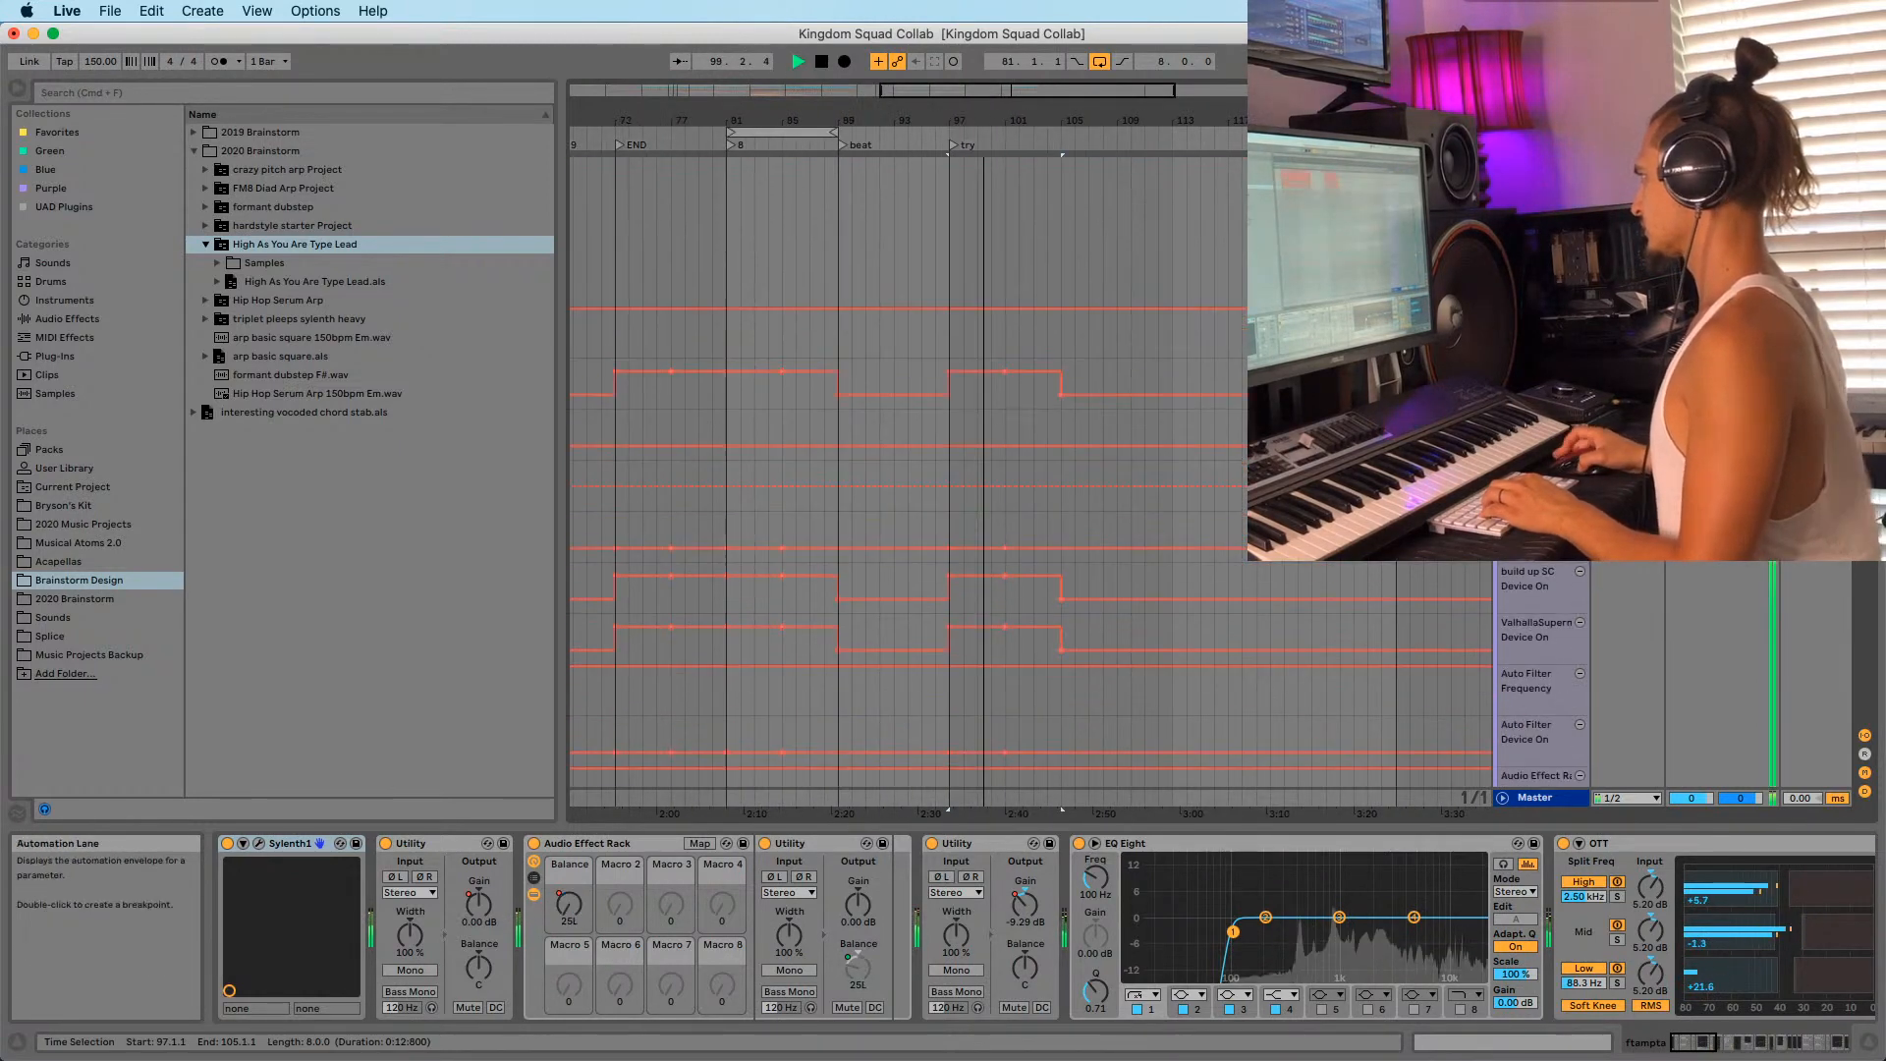
key("space")
scroll(978, 526, "down", 3)
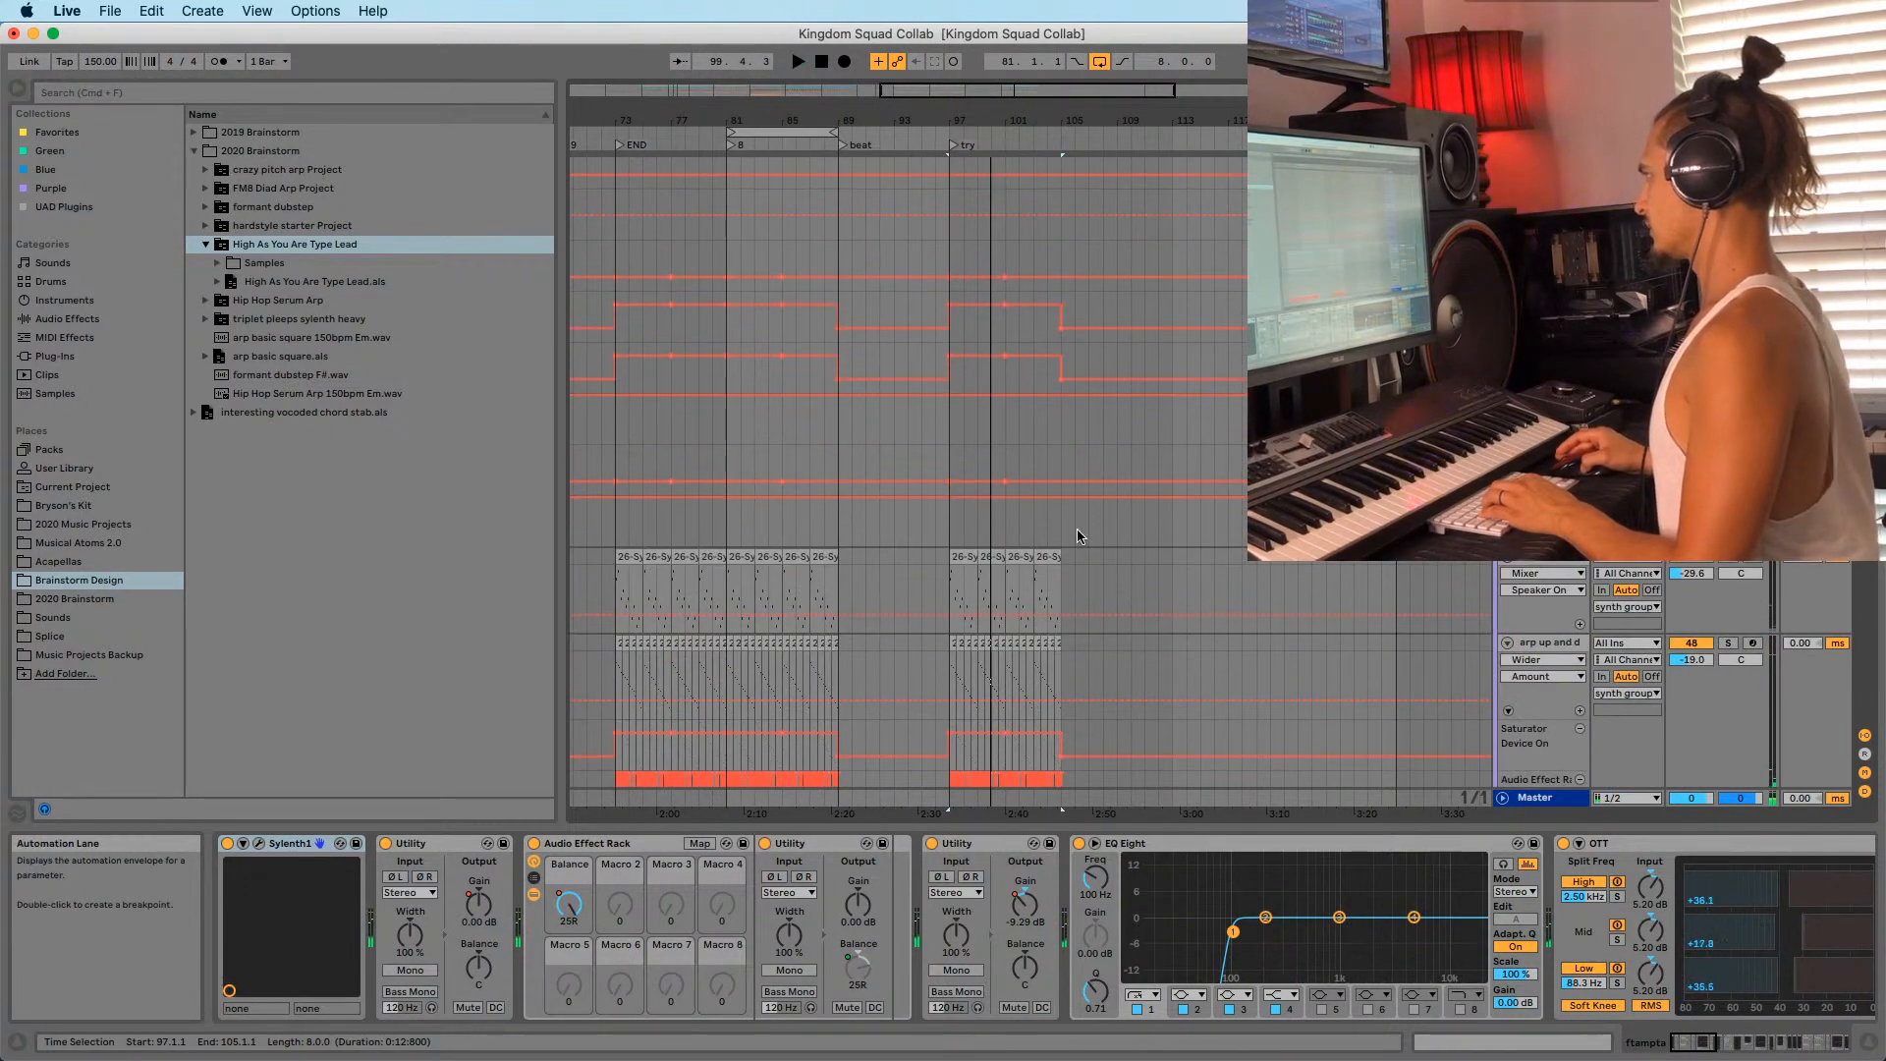
left_click_drag(1088, 119, 1089, 79)
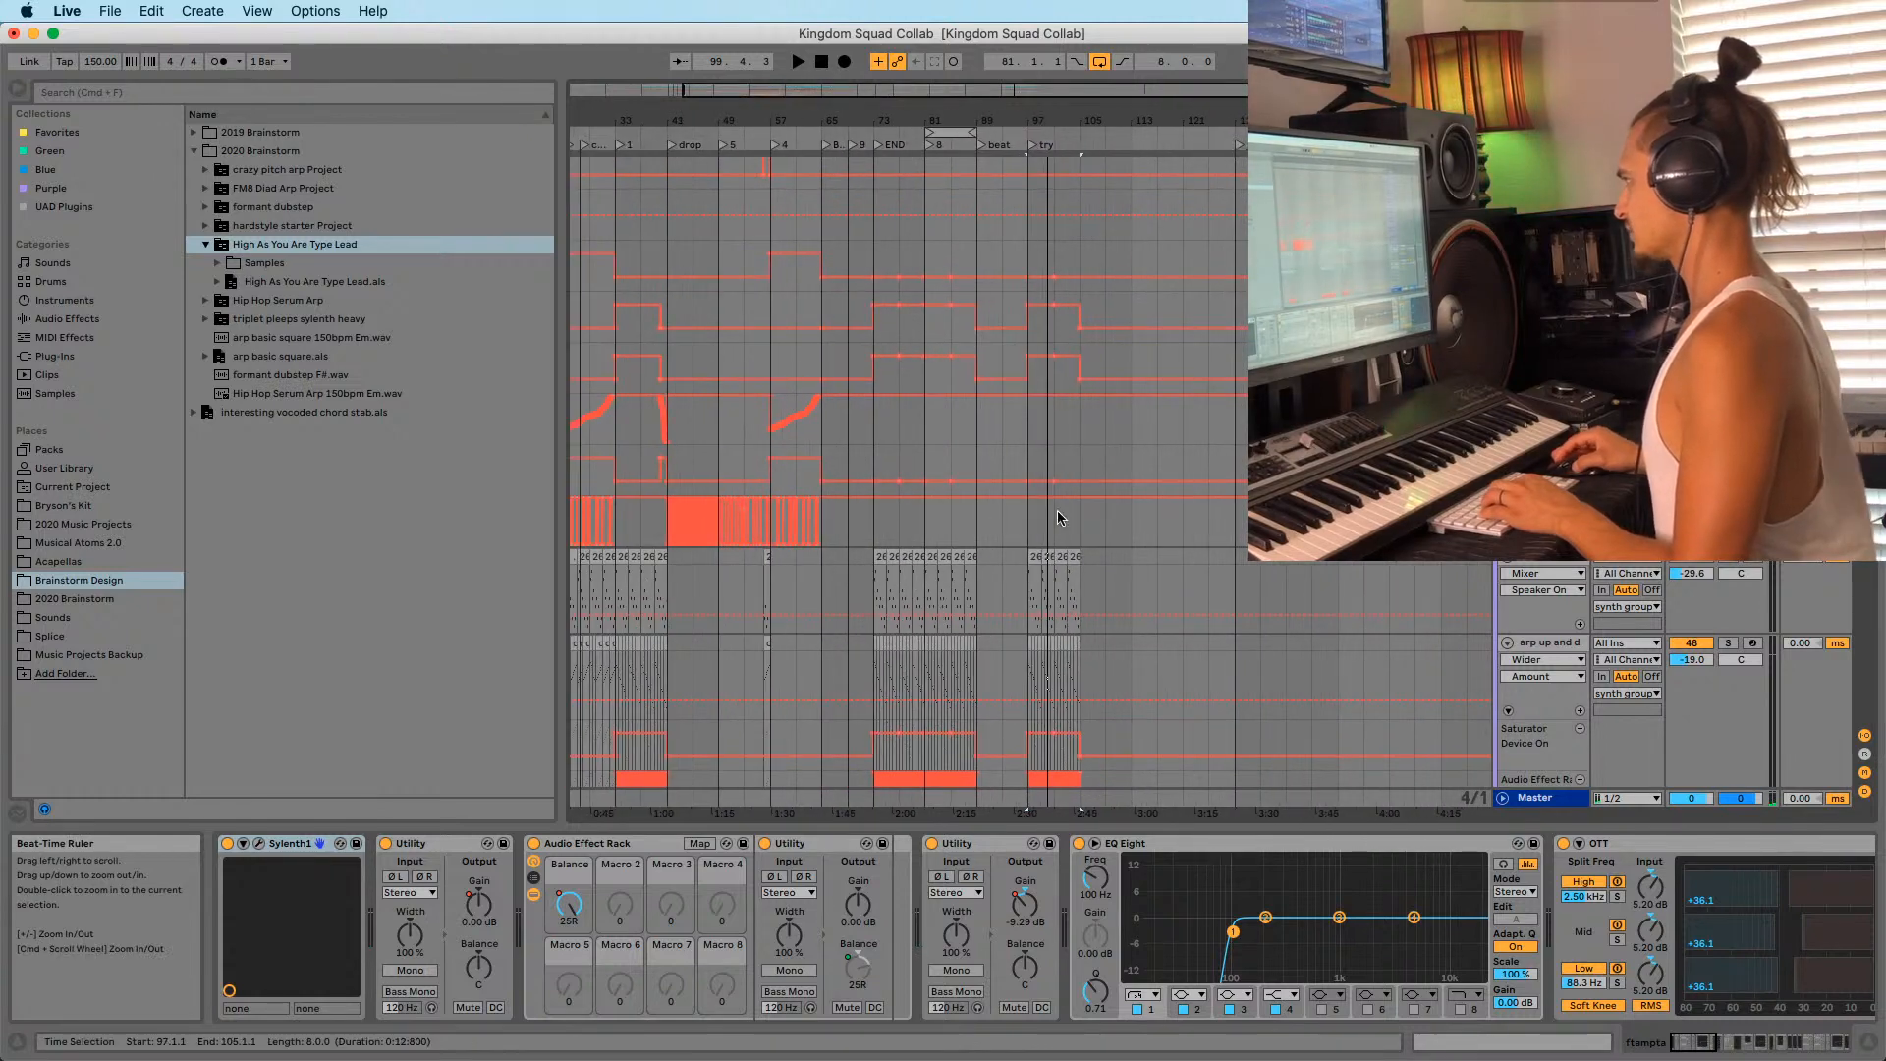
left_click(1028, 533)
key("space")
scroll(1027, 533, "up", 5)
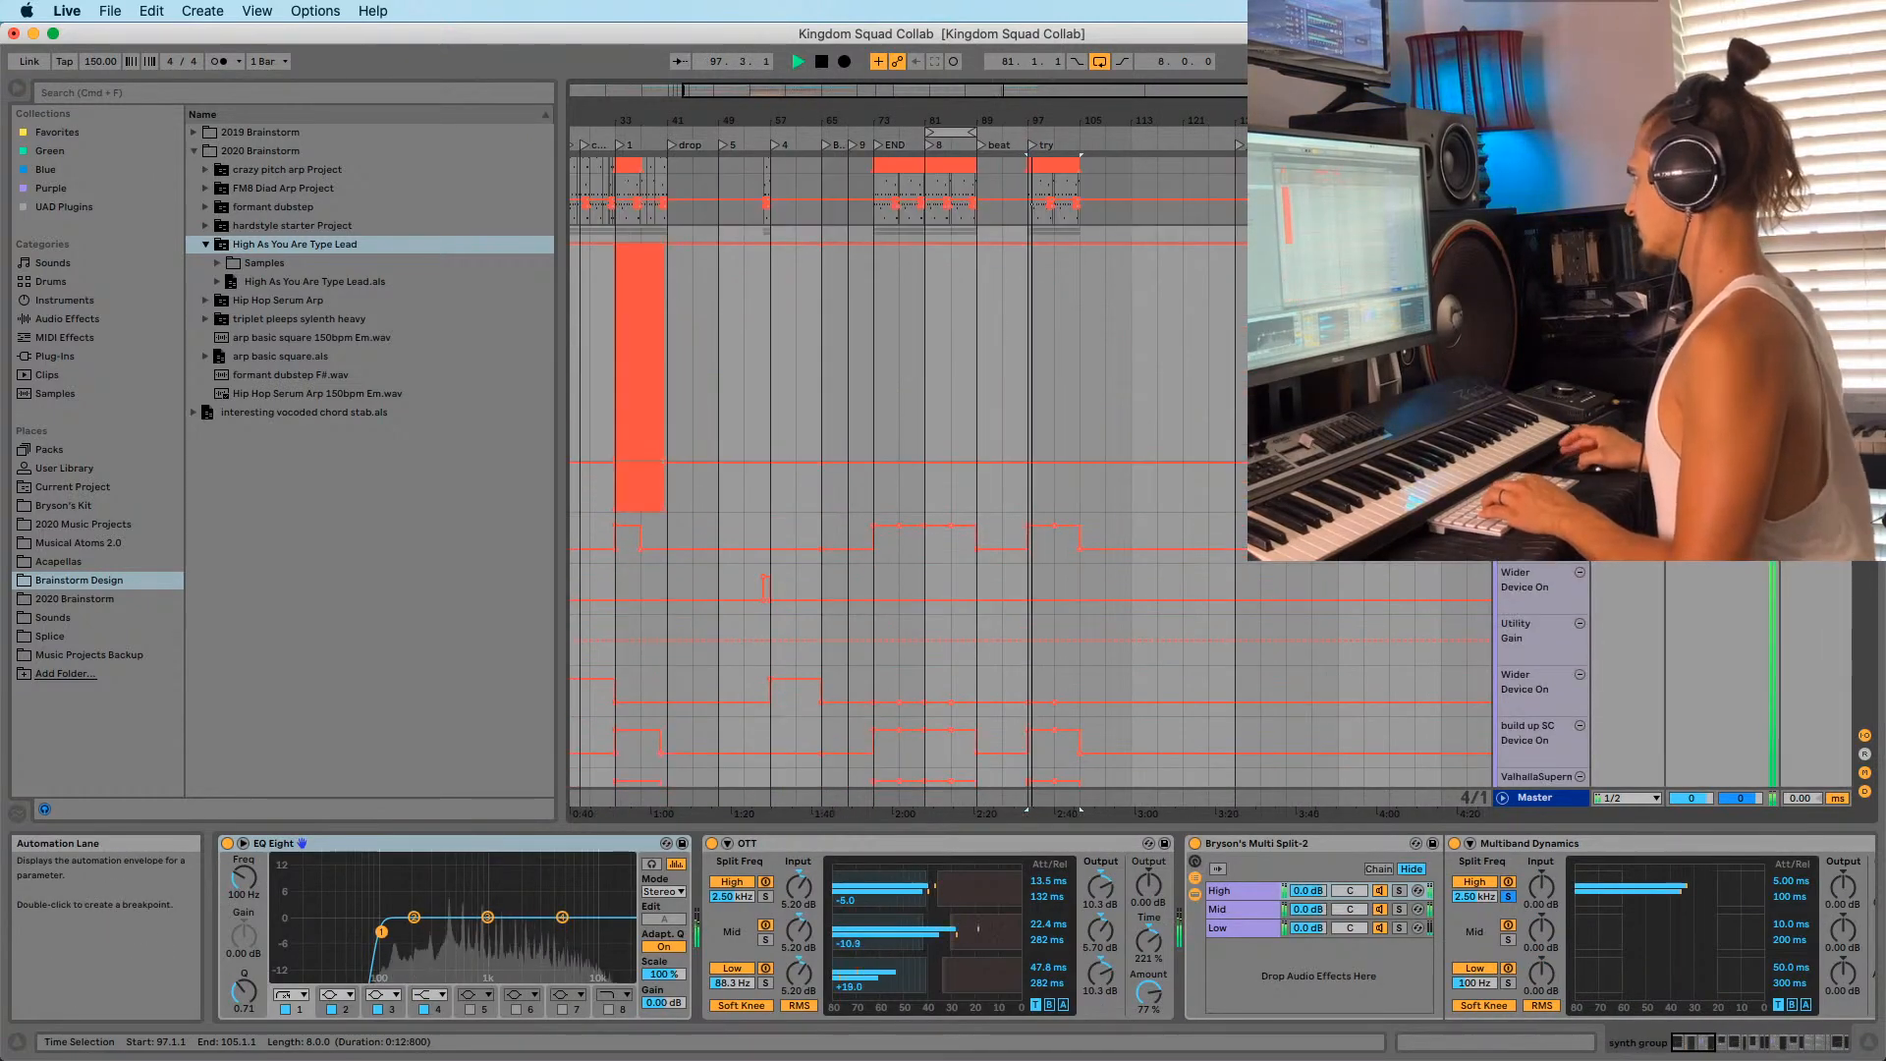
scroll(1030, 481, "up", 5)
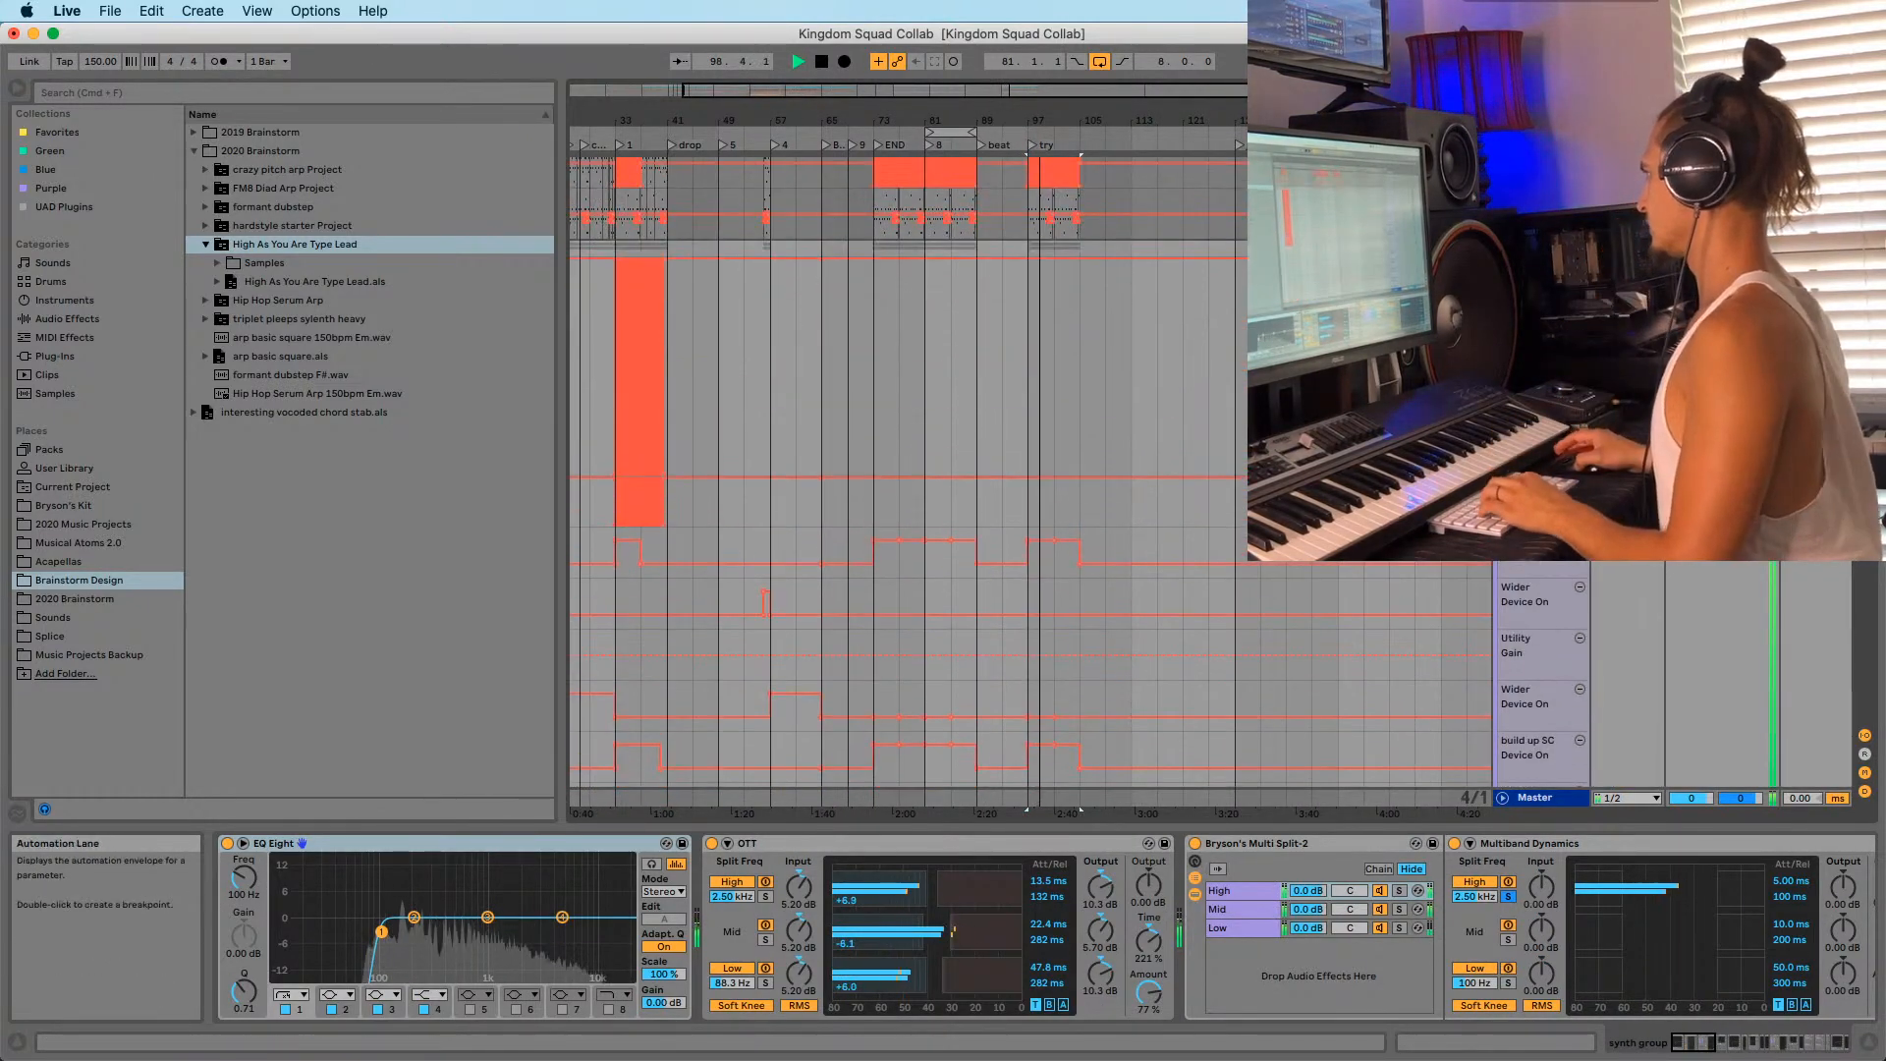
left_click(1507, 247)
scroll(786, 297, "down", 8)
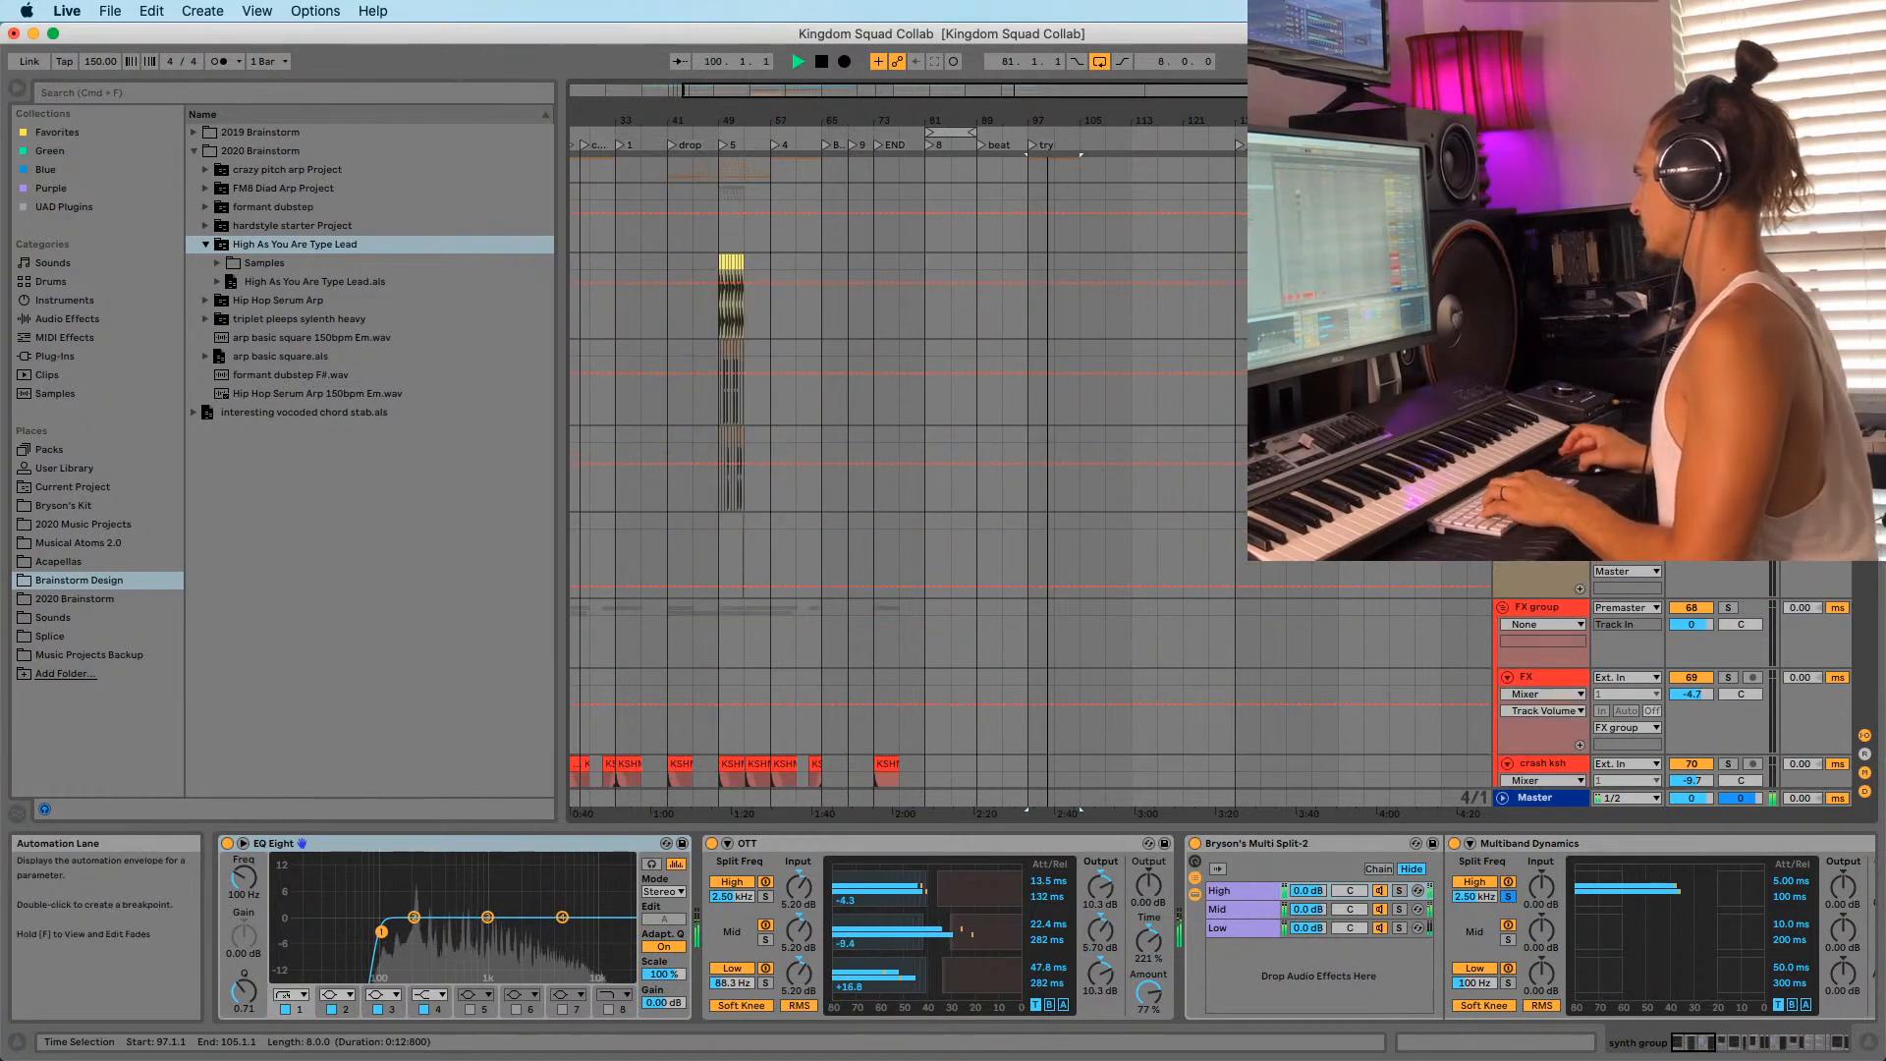
scroll(1032, 471, "up", 10)
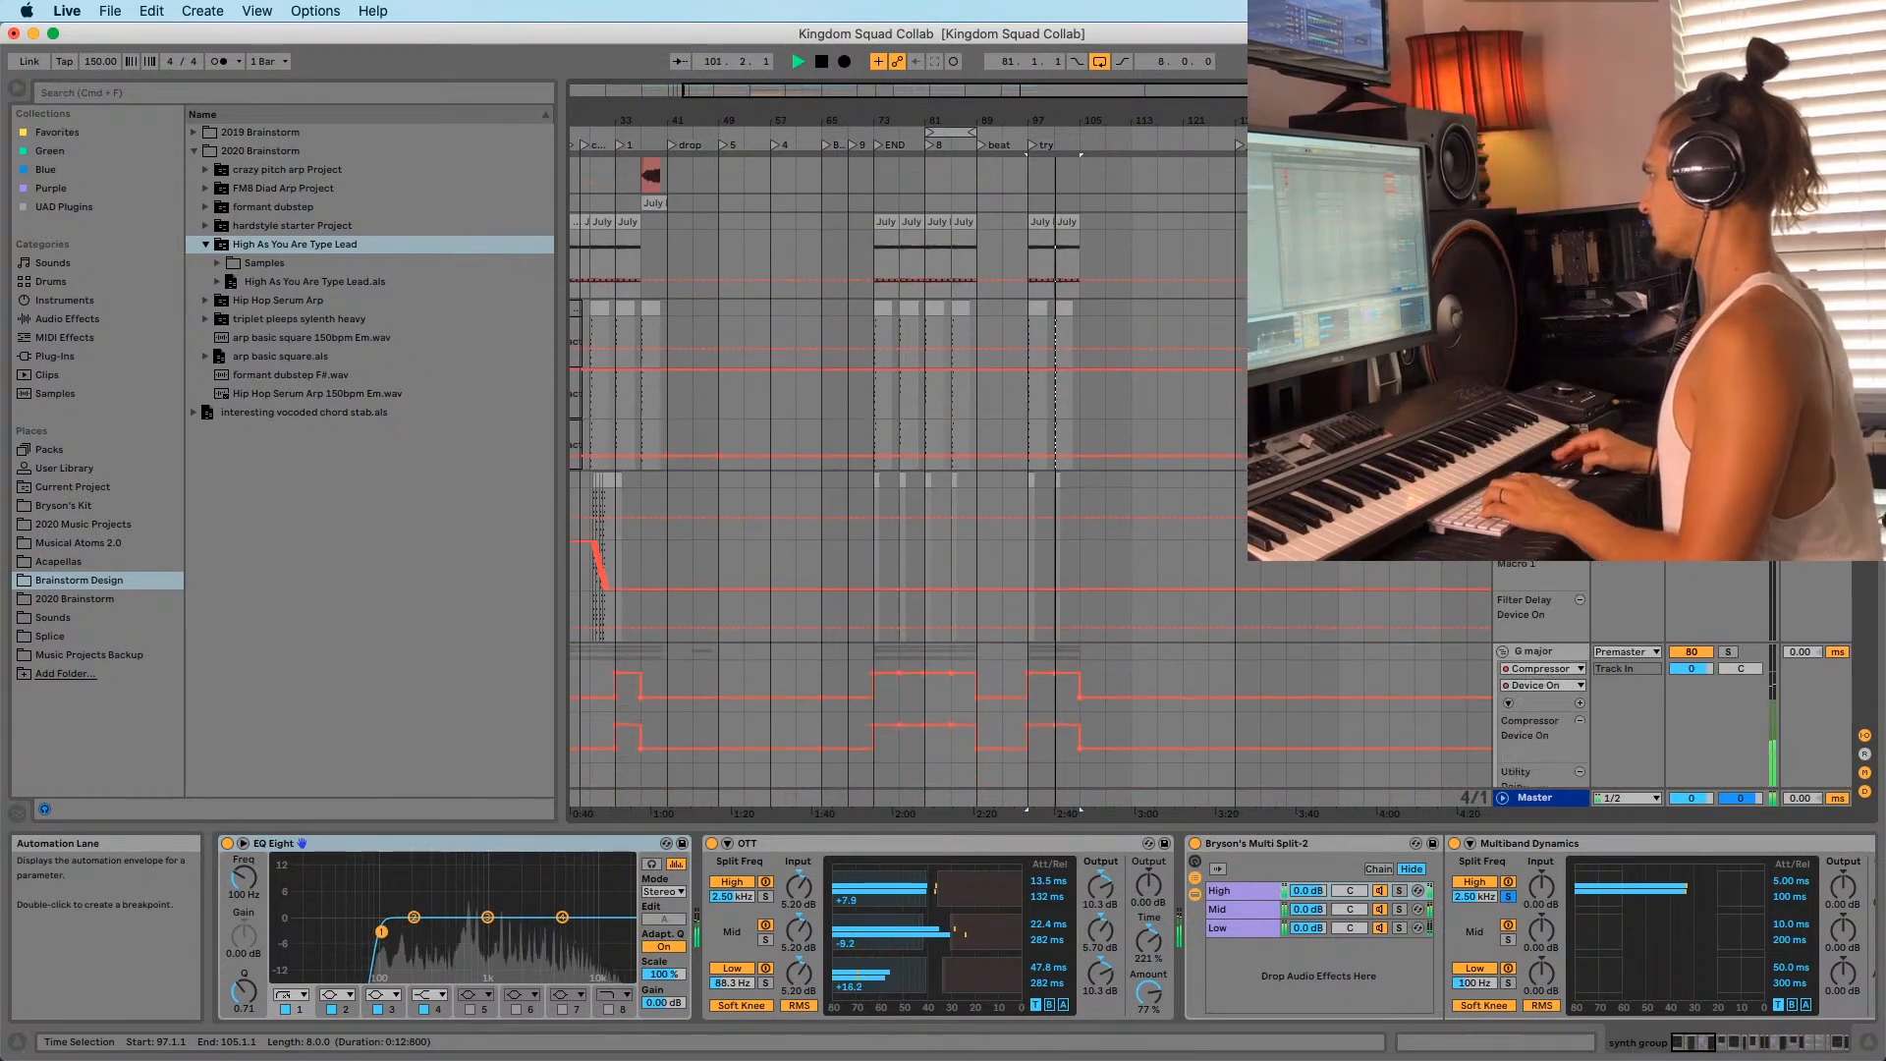
scroll(1129, 491, "down", 6)
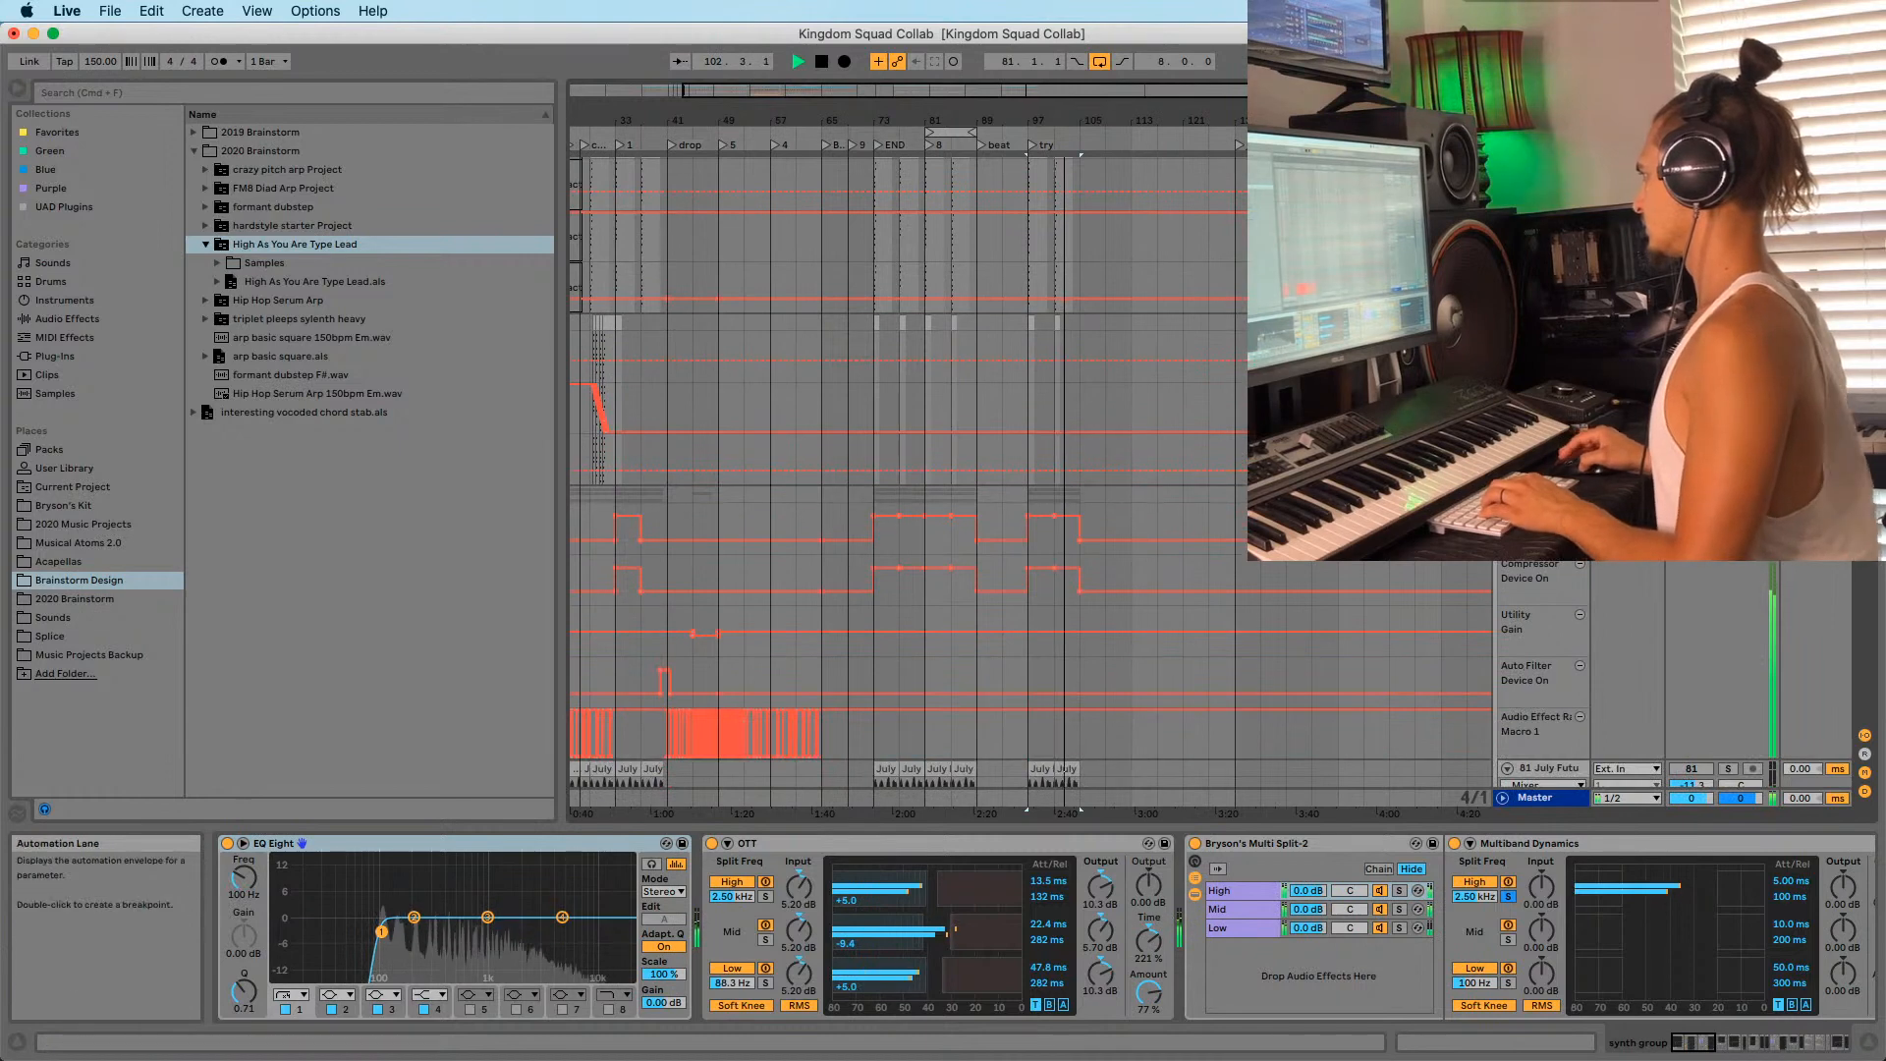
key("space")
left_click(1043, 636)
key("space")
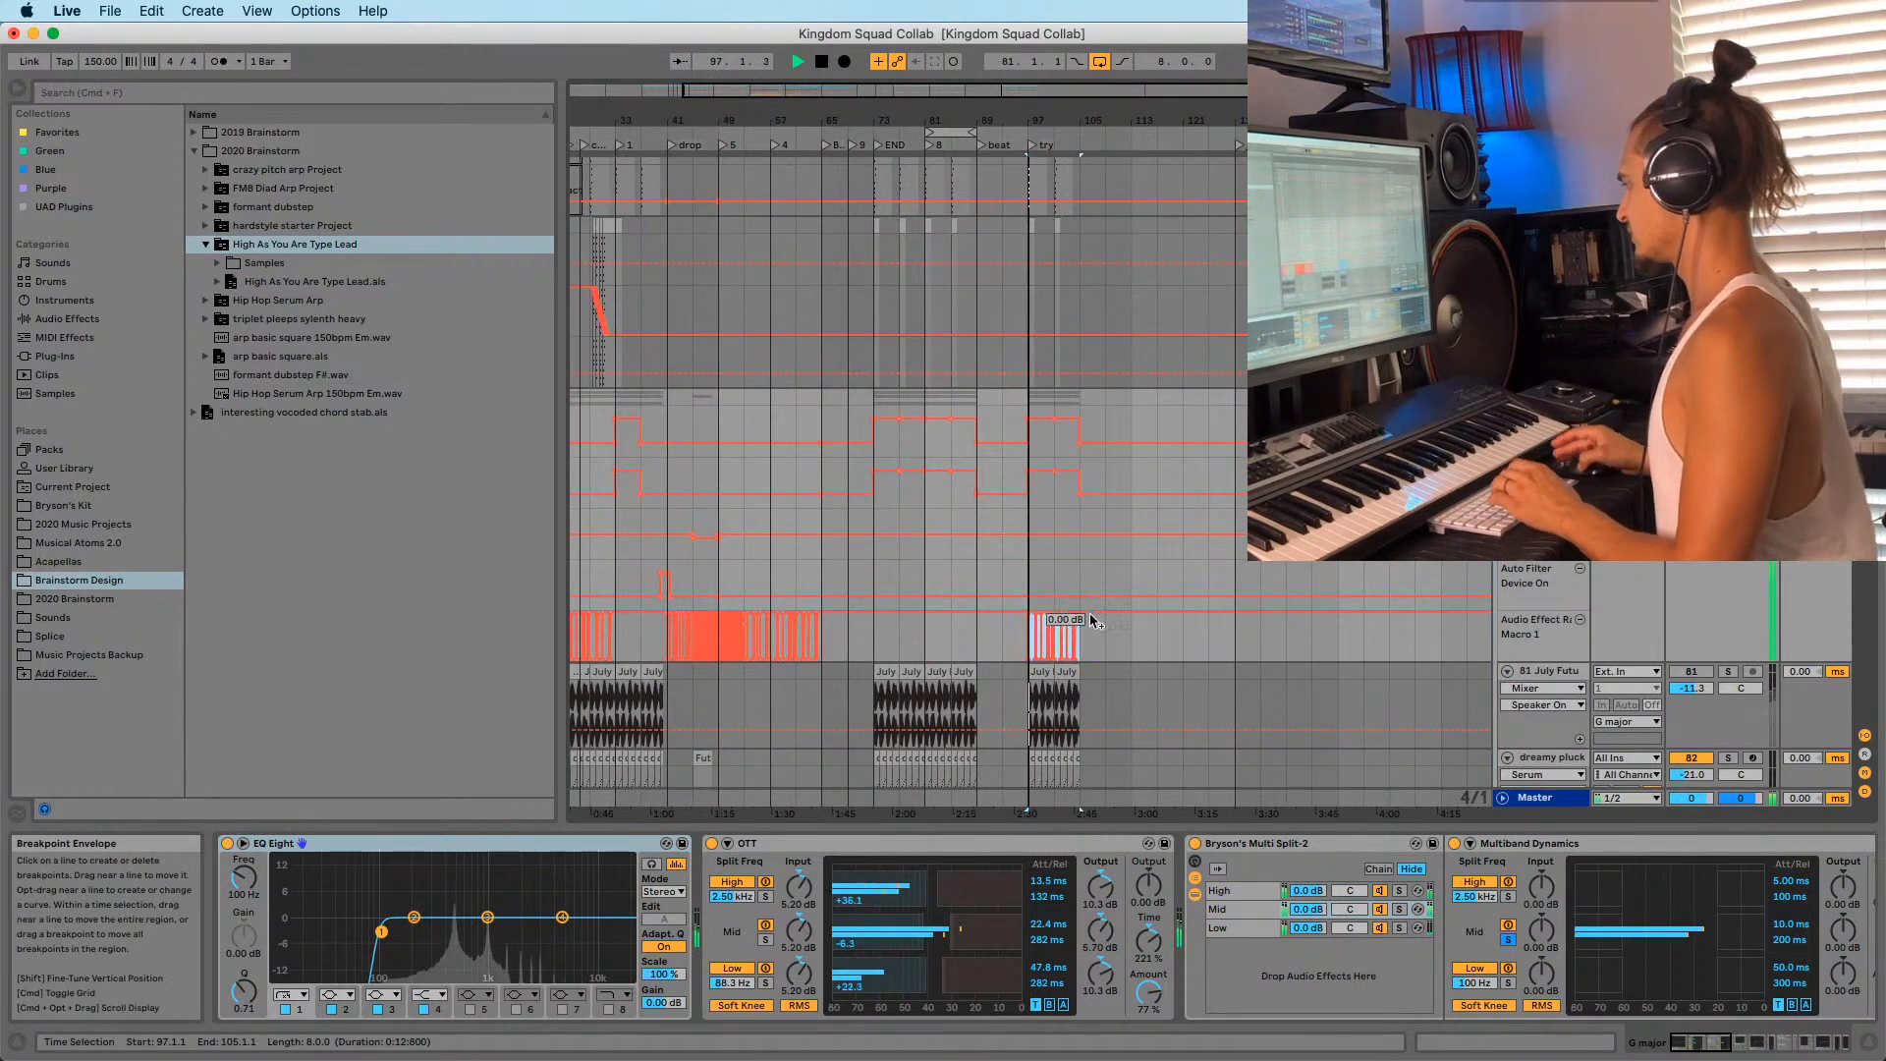
left_click_drag(1057, 119, 1022, 206)
scroll(1021, 433, "up", 10)
scroll(1002, 486, "up", 10)
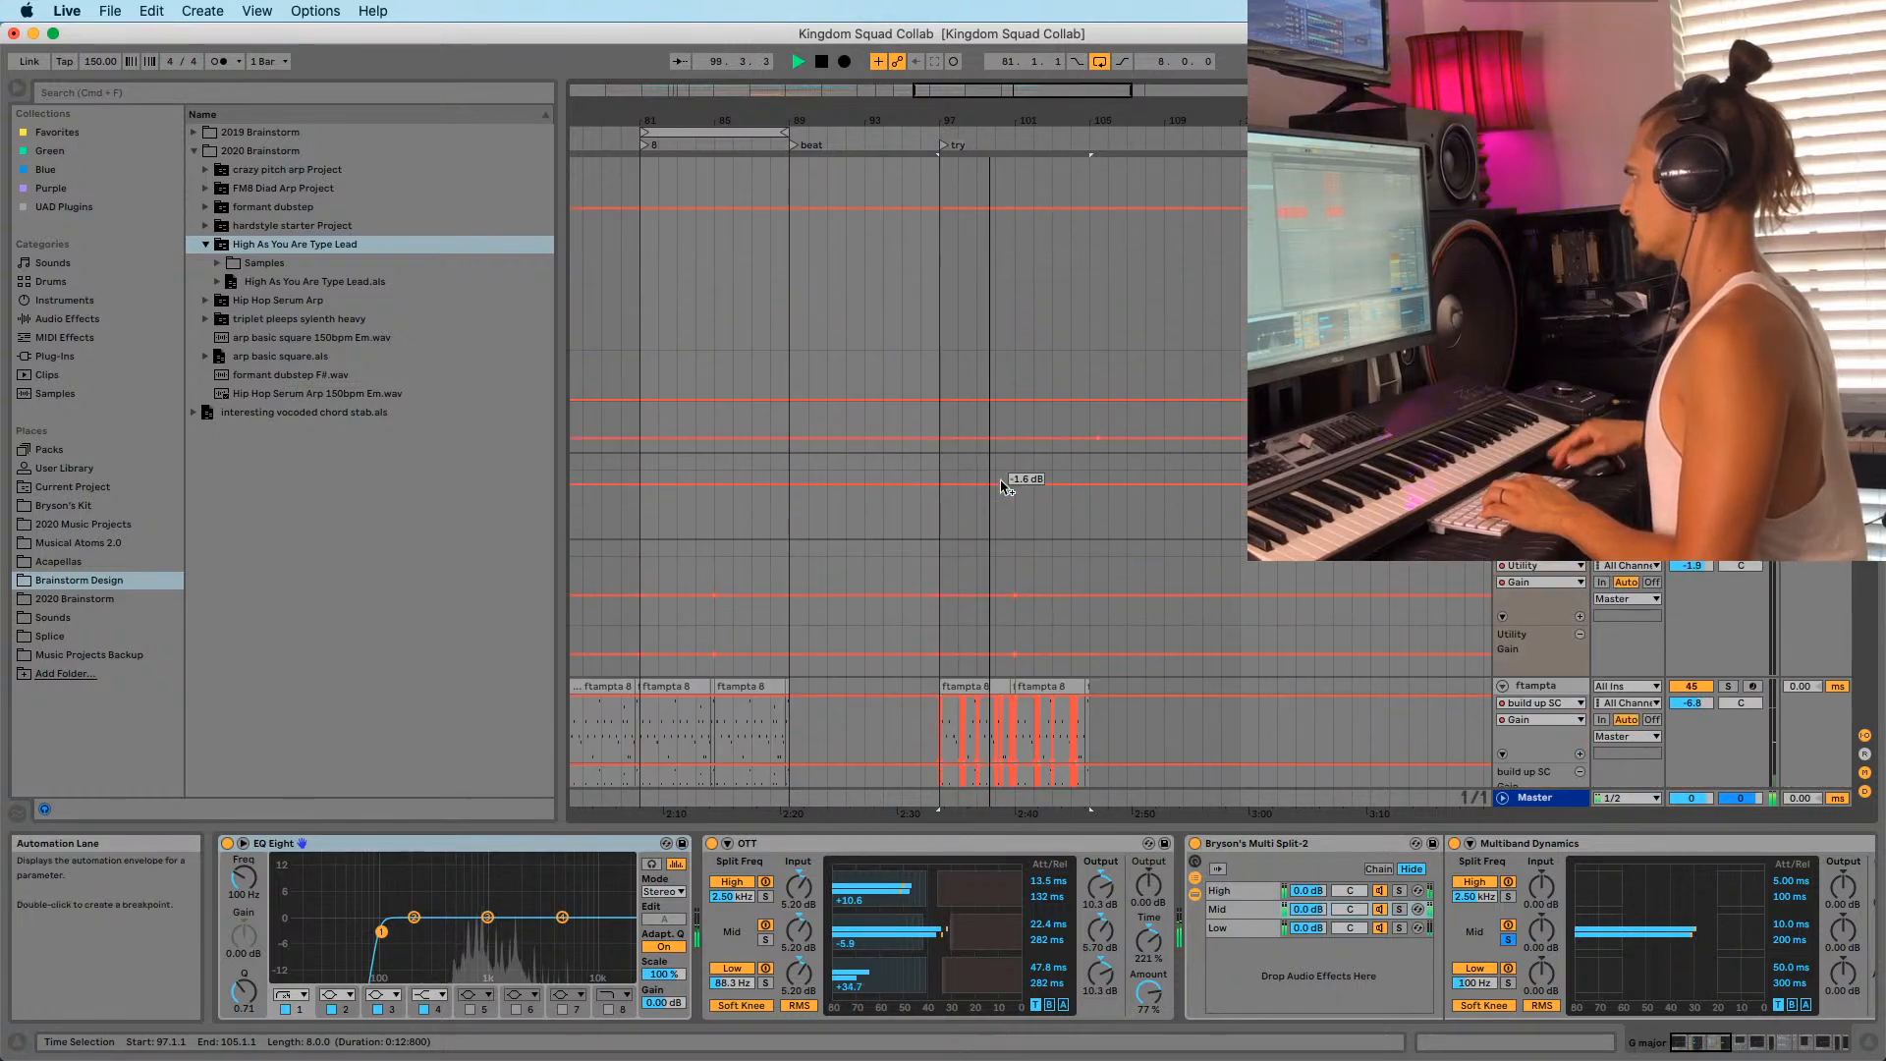
Stop playback and view the flume reece track's device chain.
scroll(1002, 485, "down", 10)
key("space")
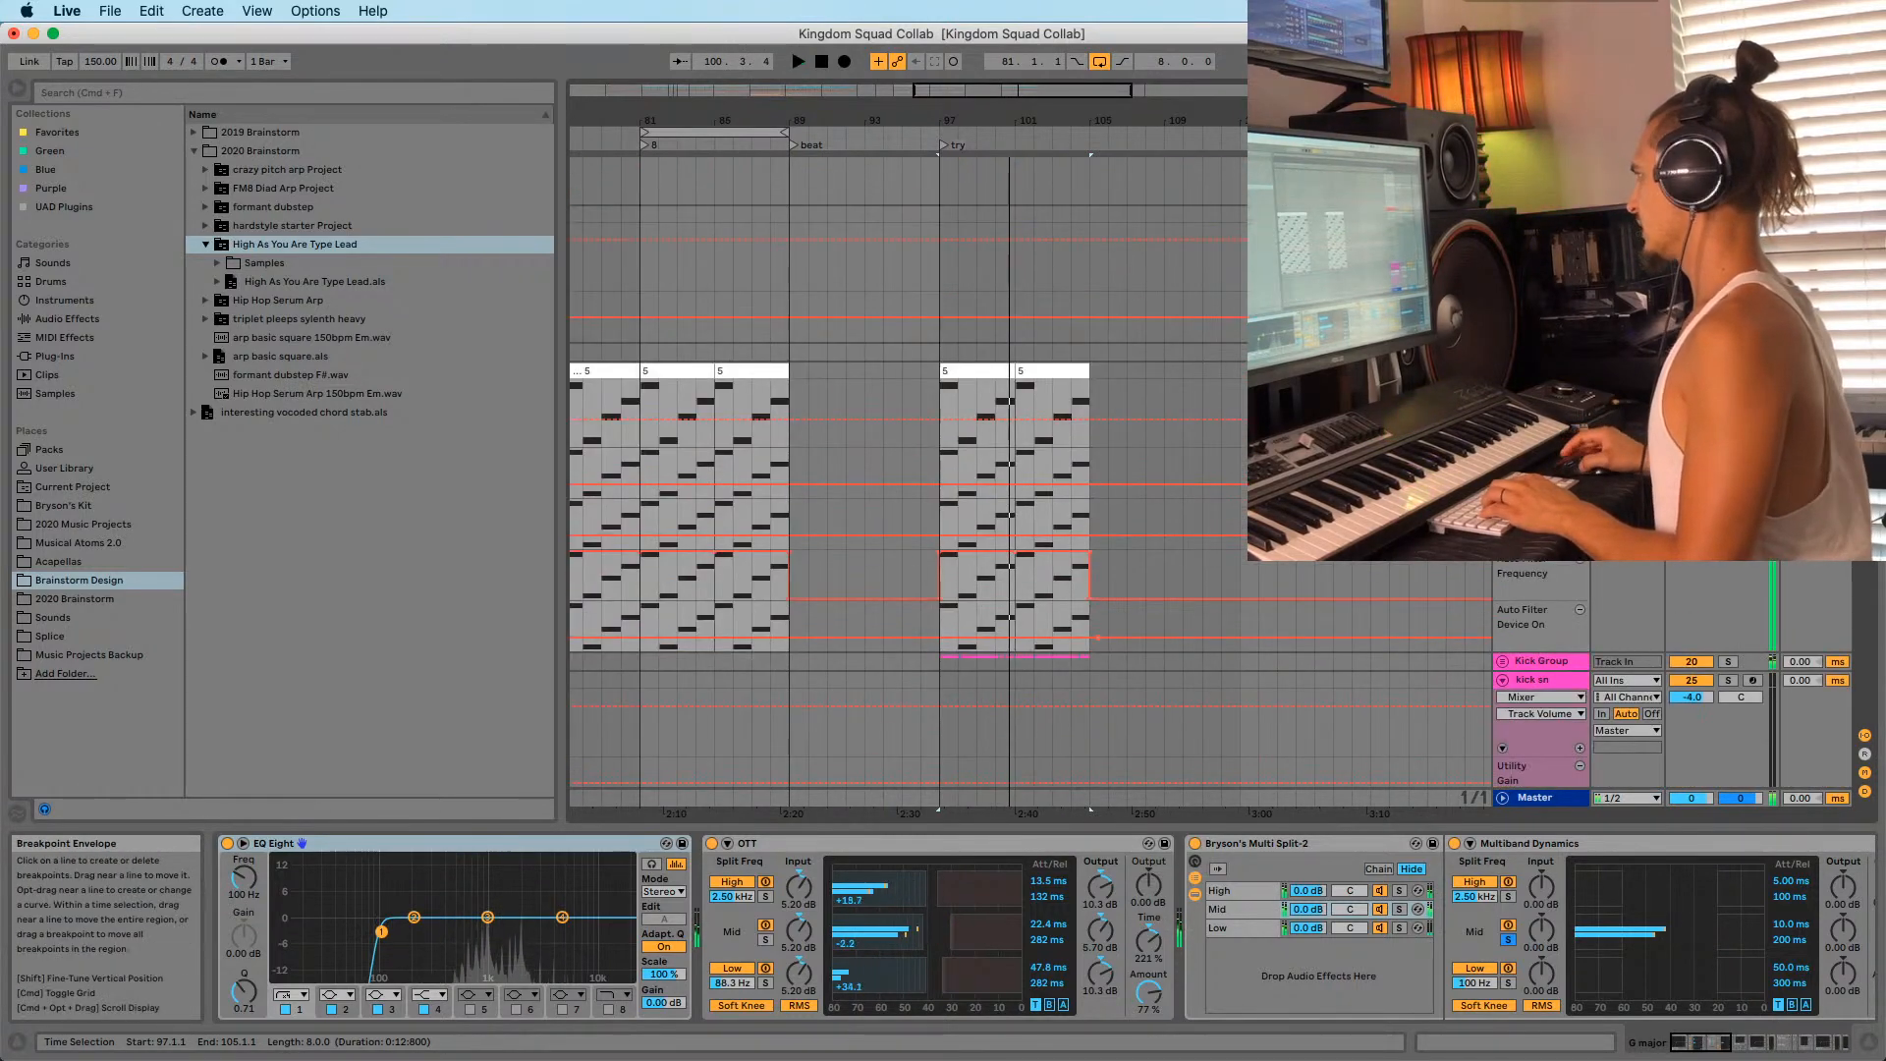
left_click(1540, 372)
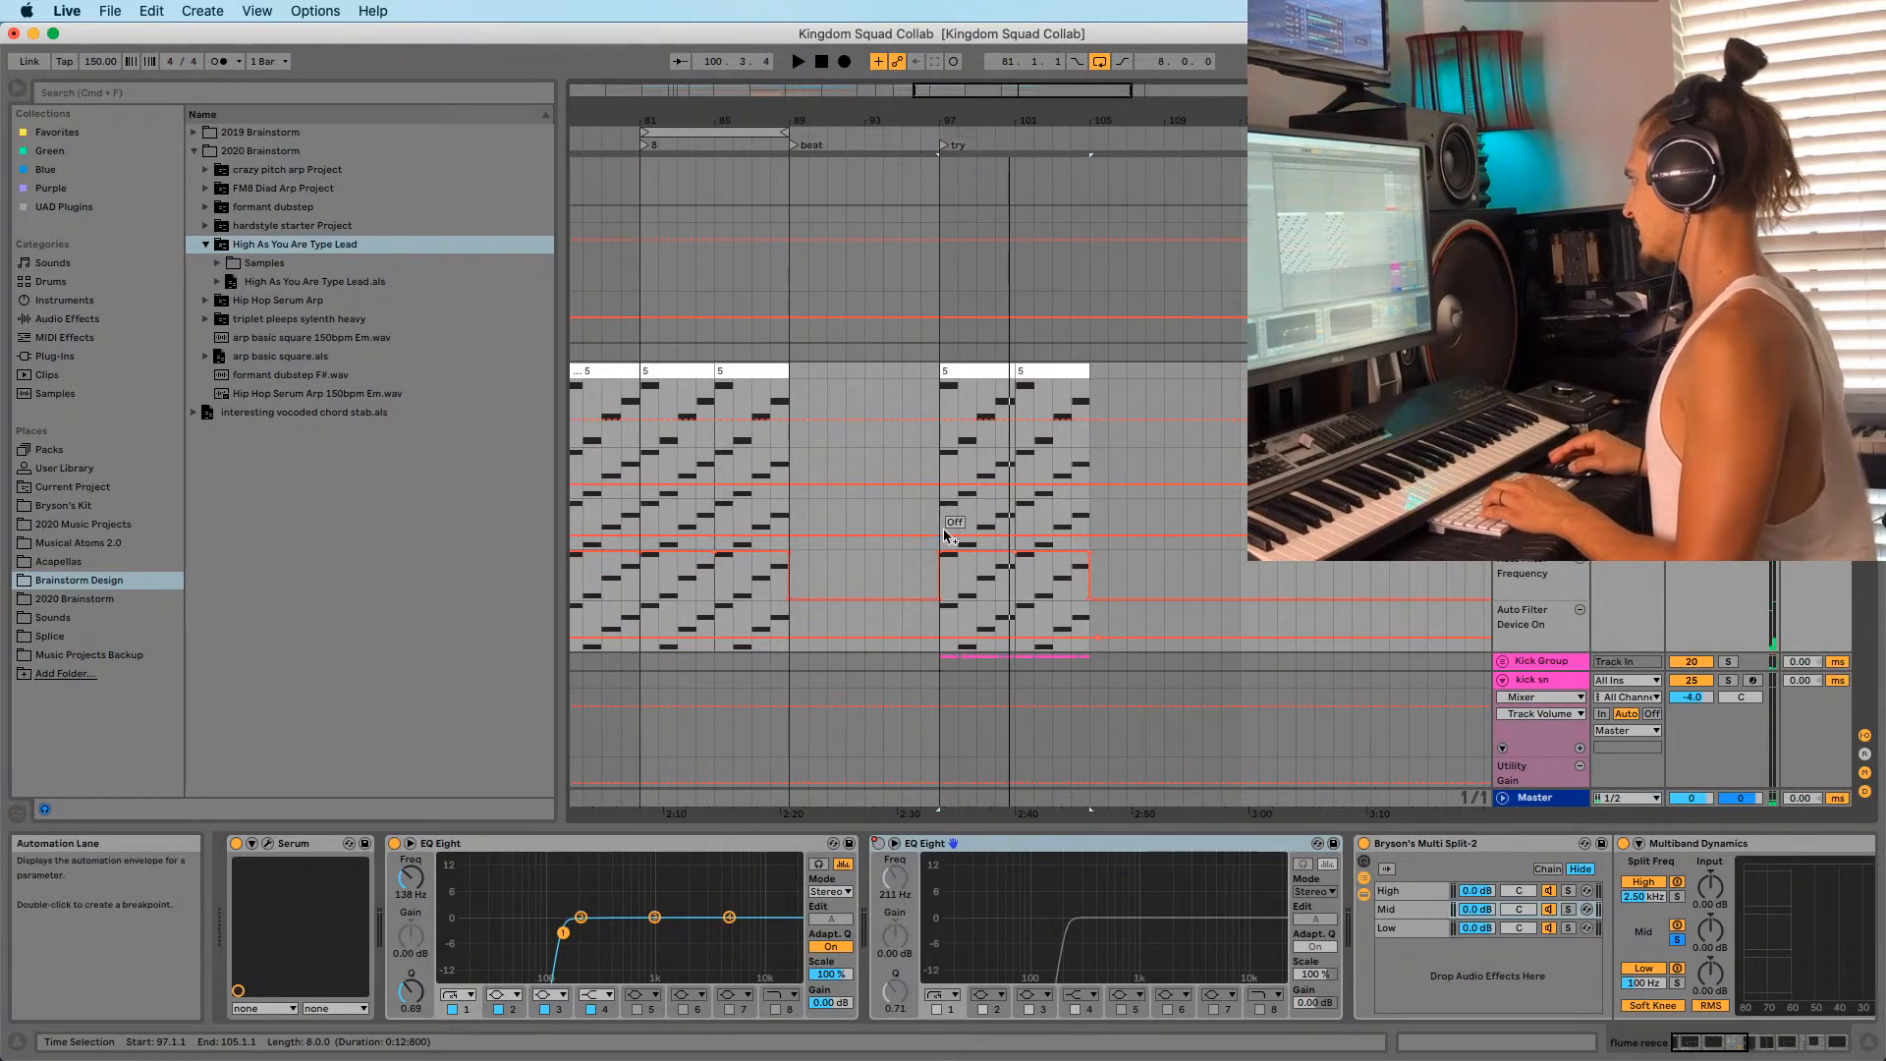
left_click_drag(911, 122, 912, 69)
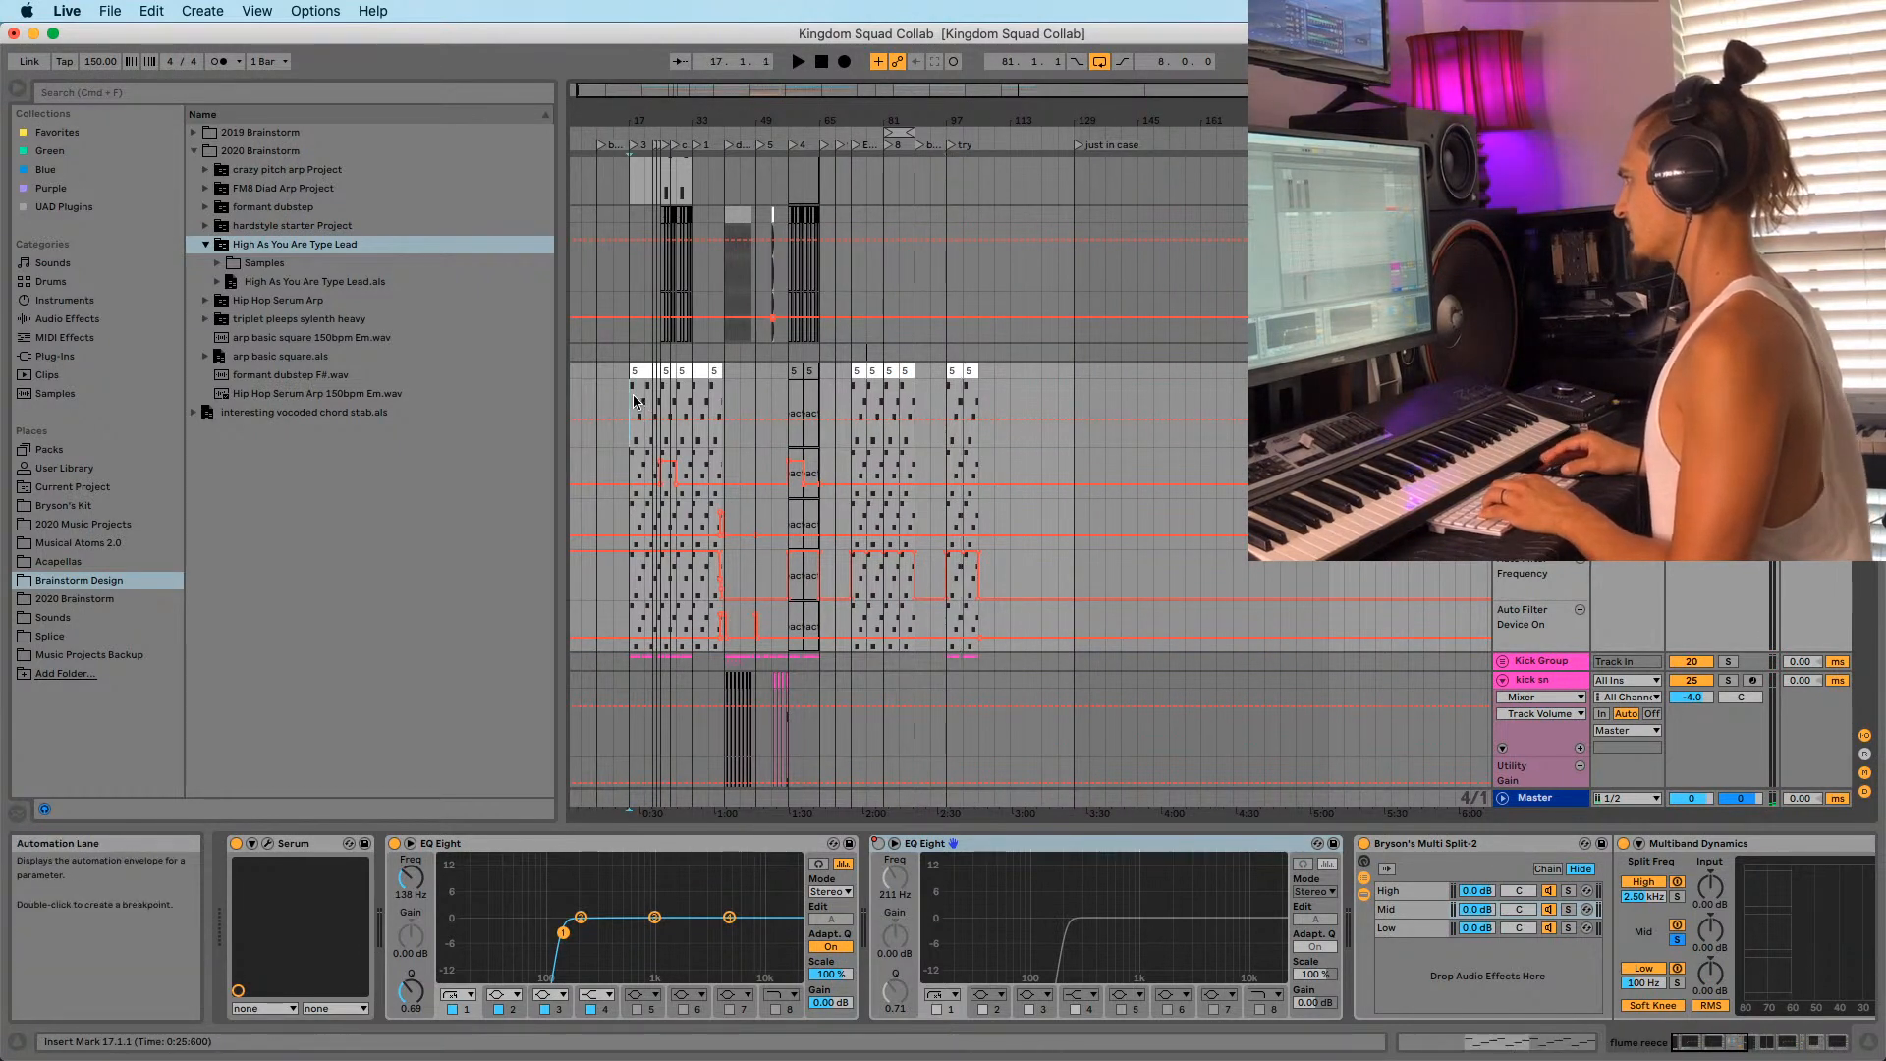
left_click_drag(1699, 1050, 1800, 1058)
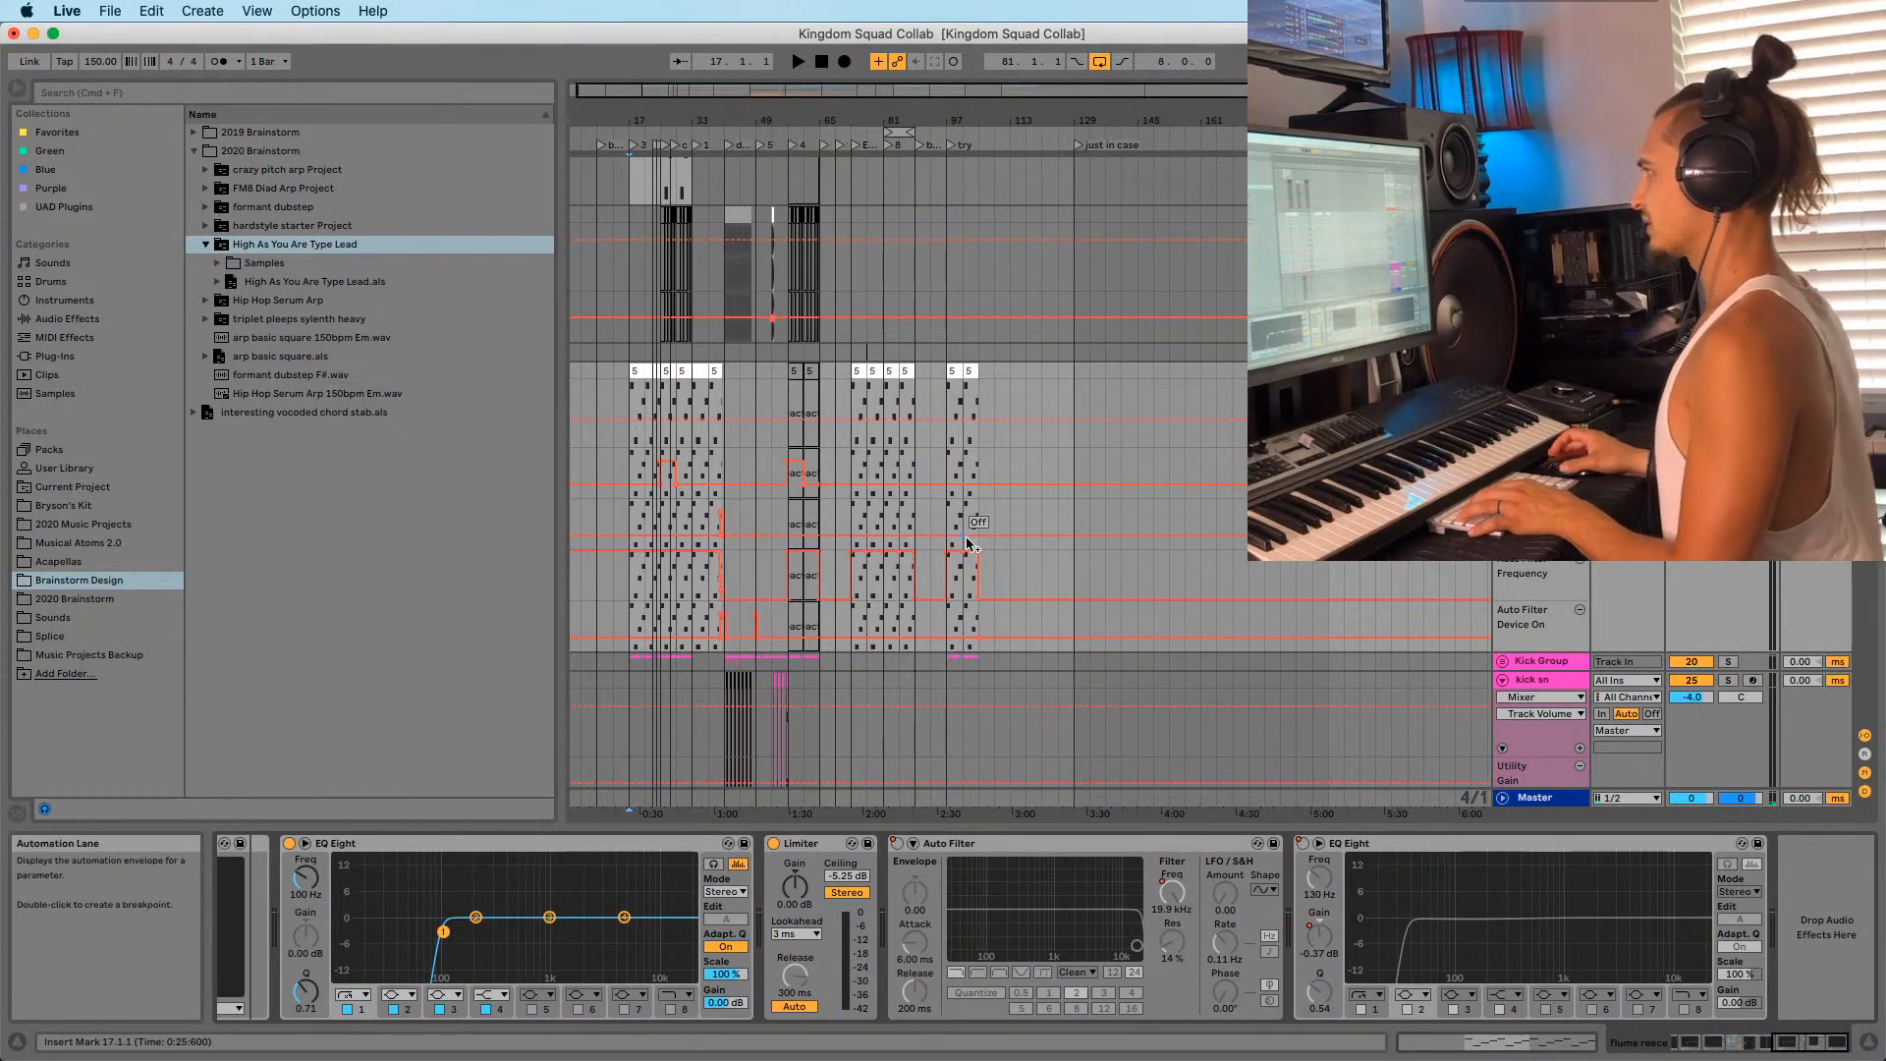
scroll(687, 442, "up", 10)
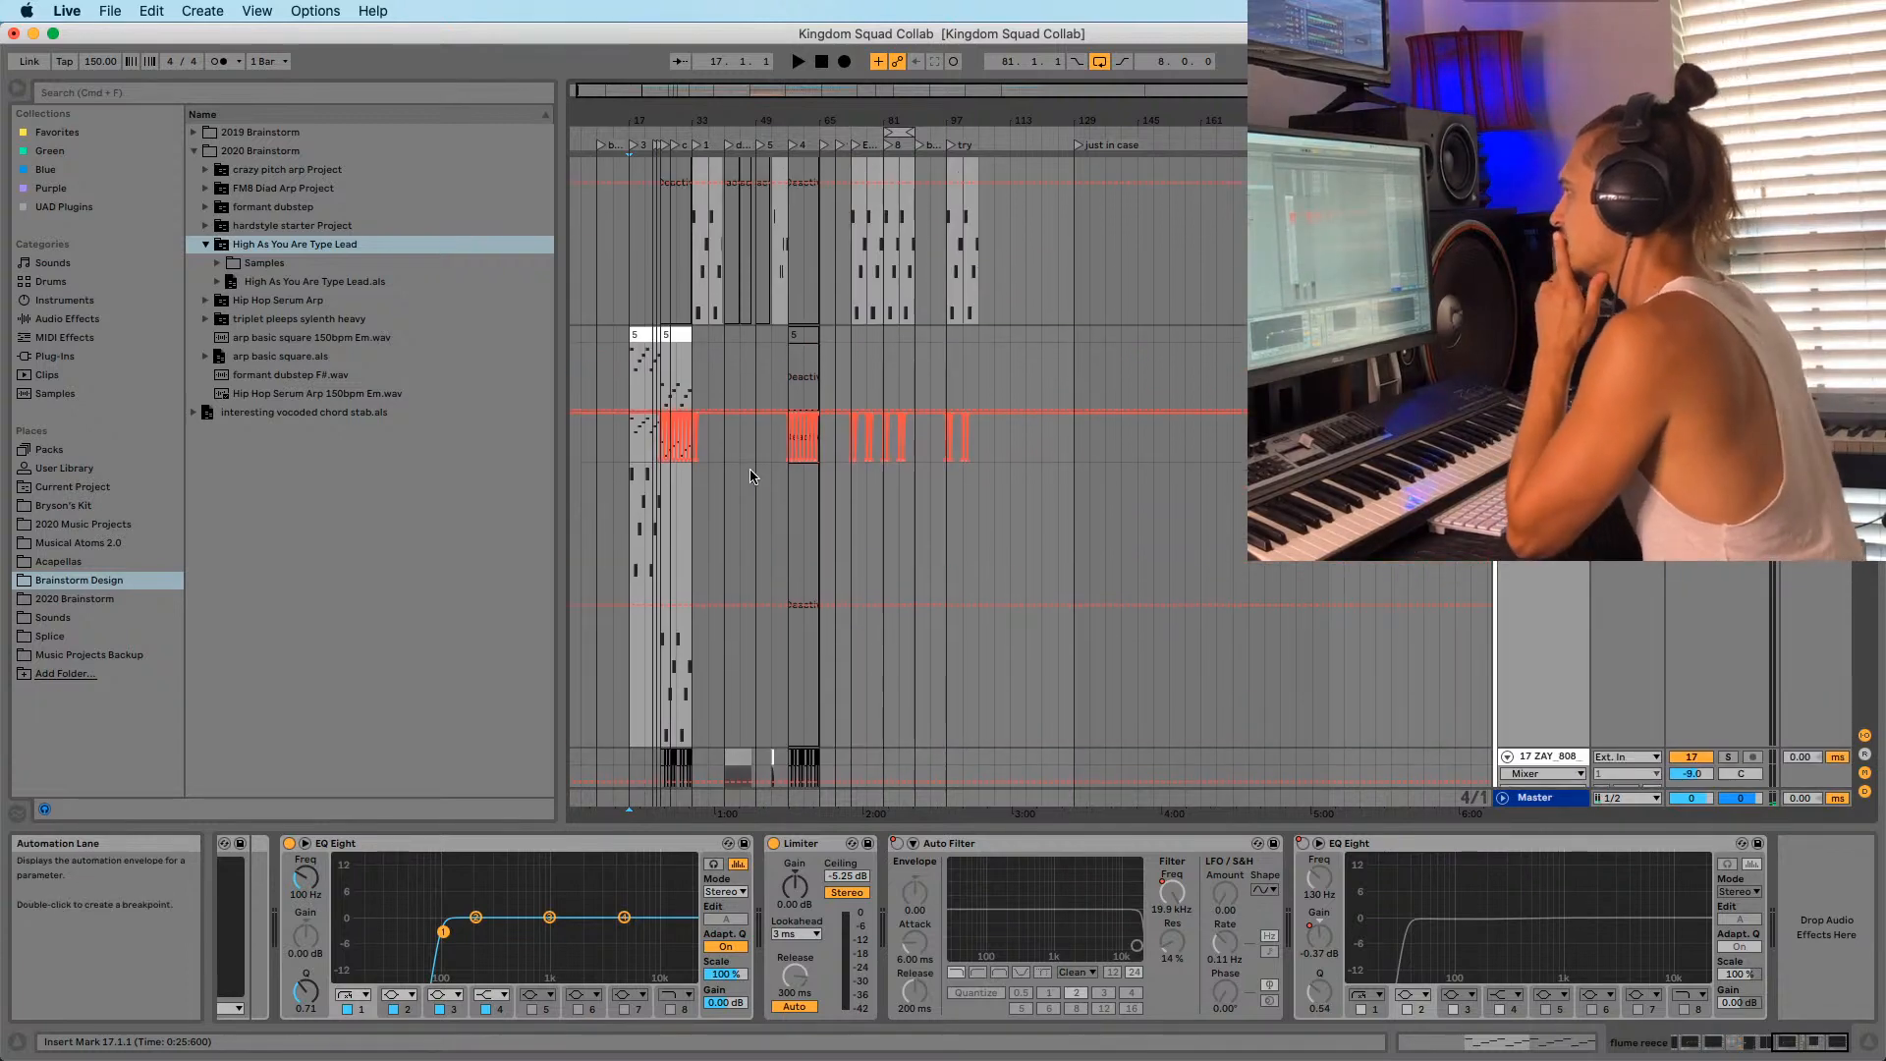
scroll(702, 519, "up", 8)
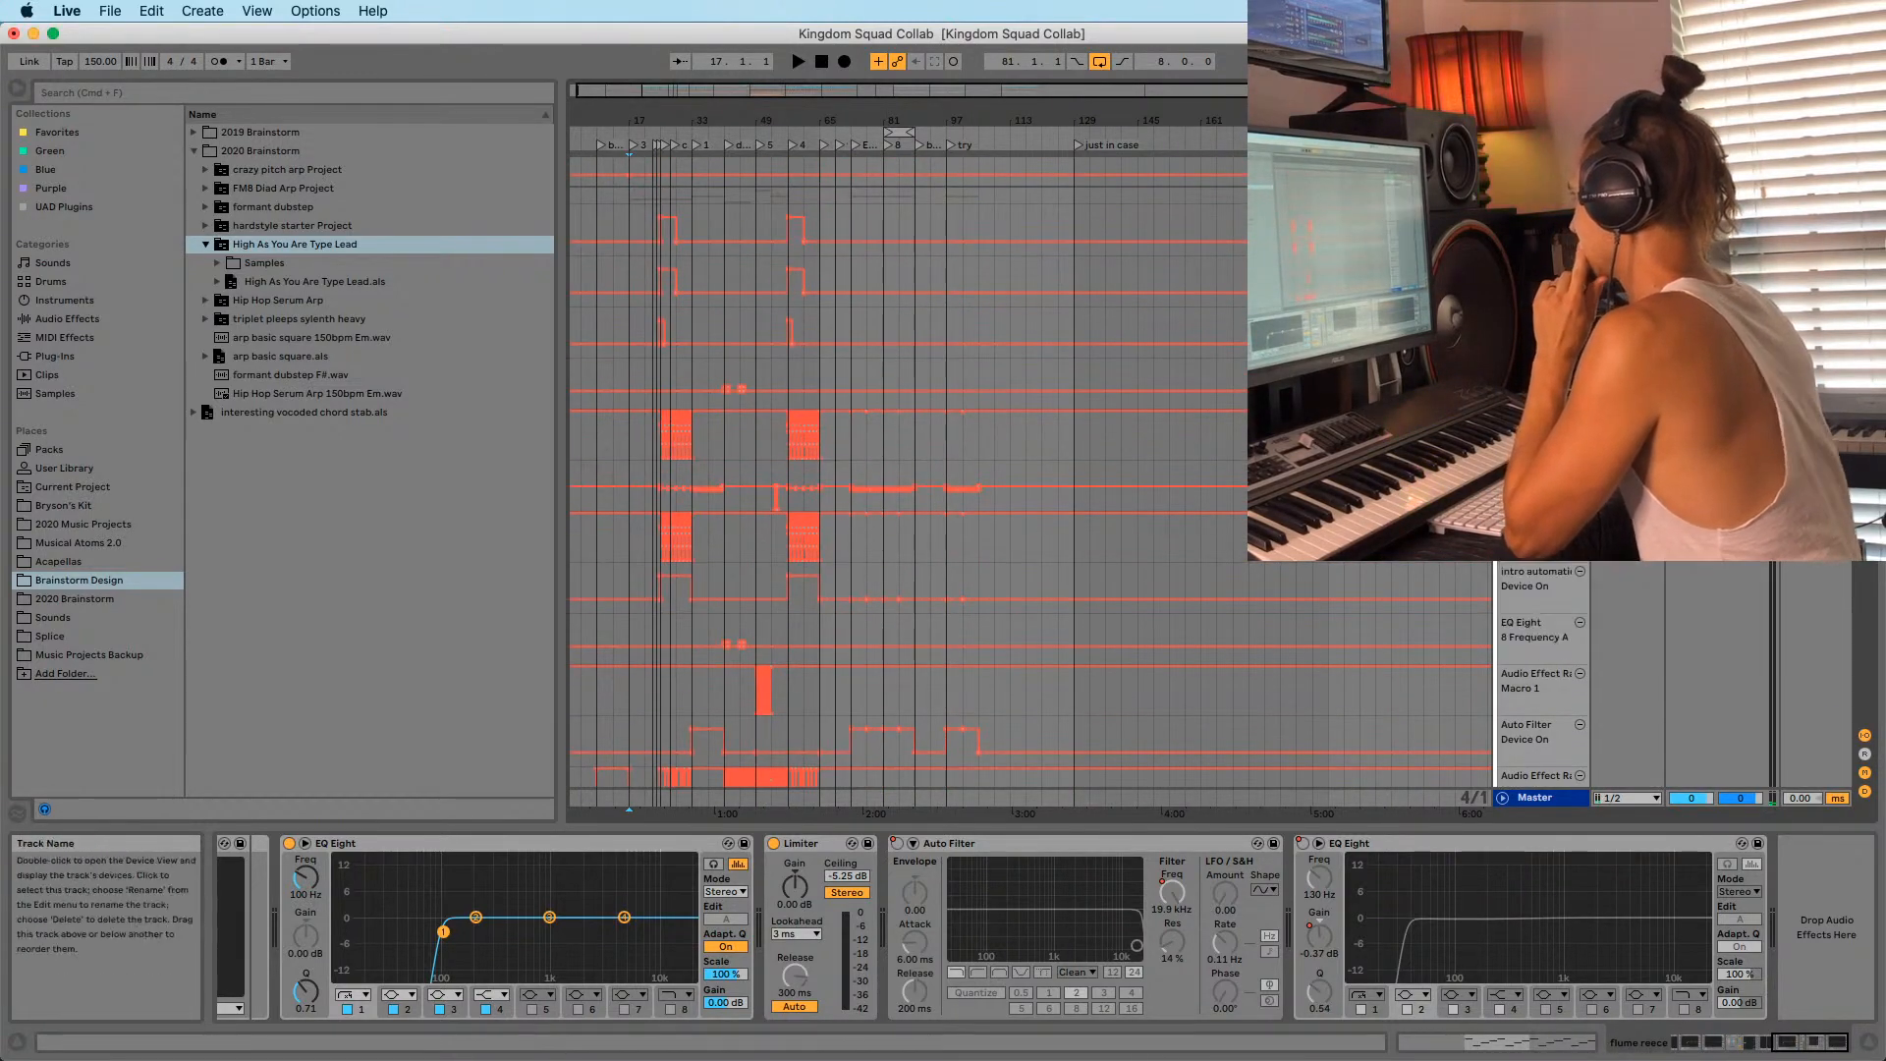
Select the Audio Effect Rack in the Sub group's device chain.
left_click(1539, 196)
left_click(1789, 1051)
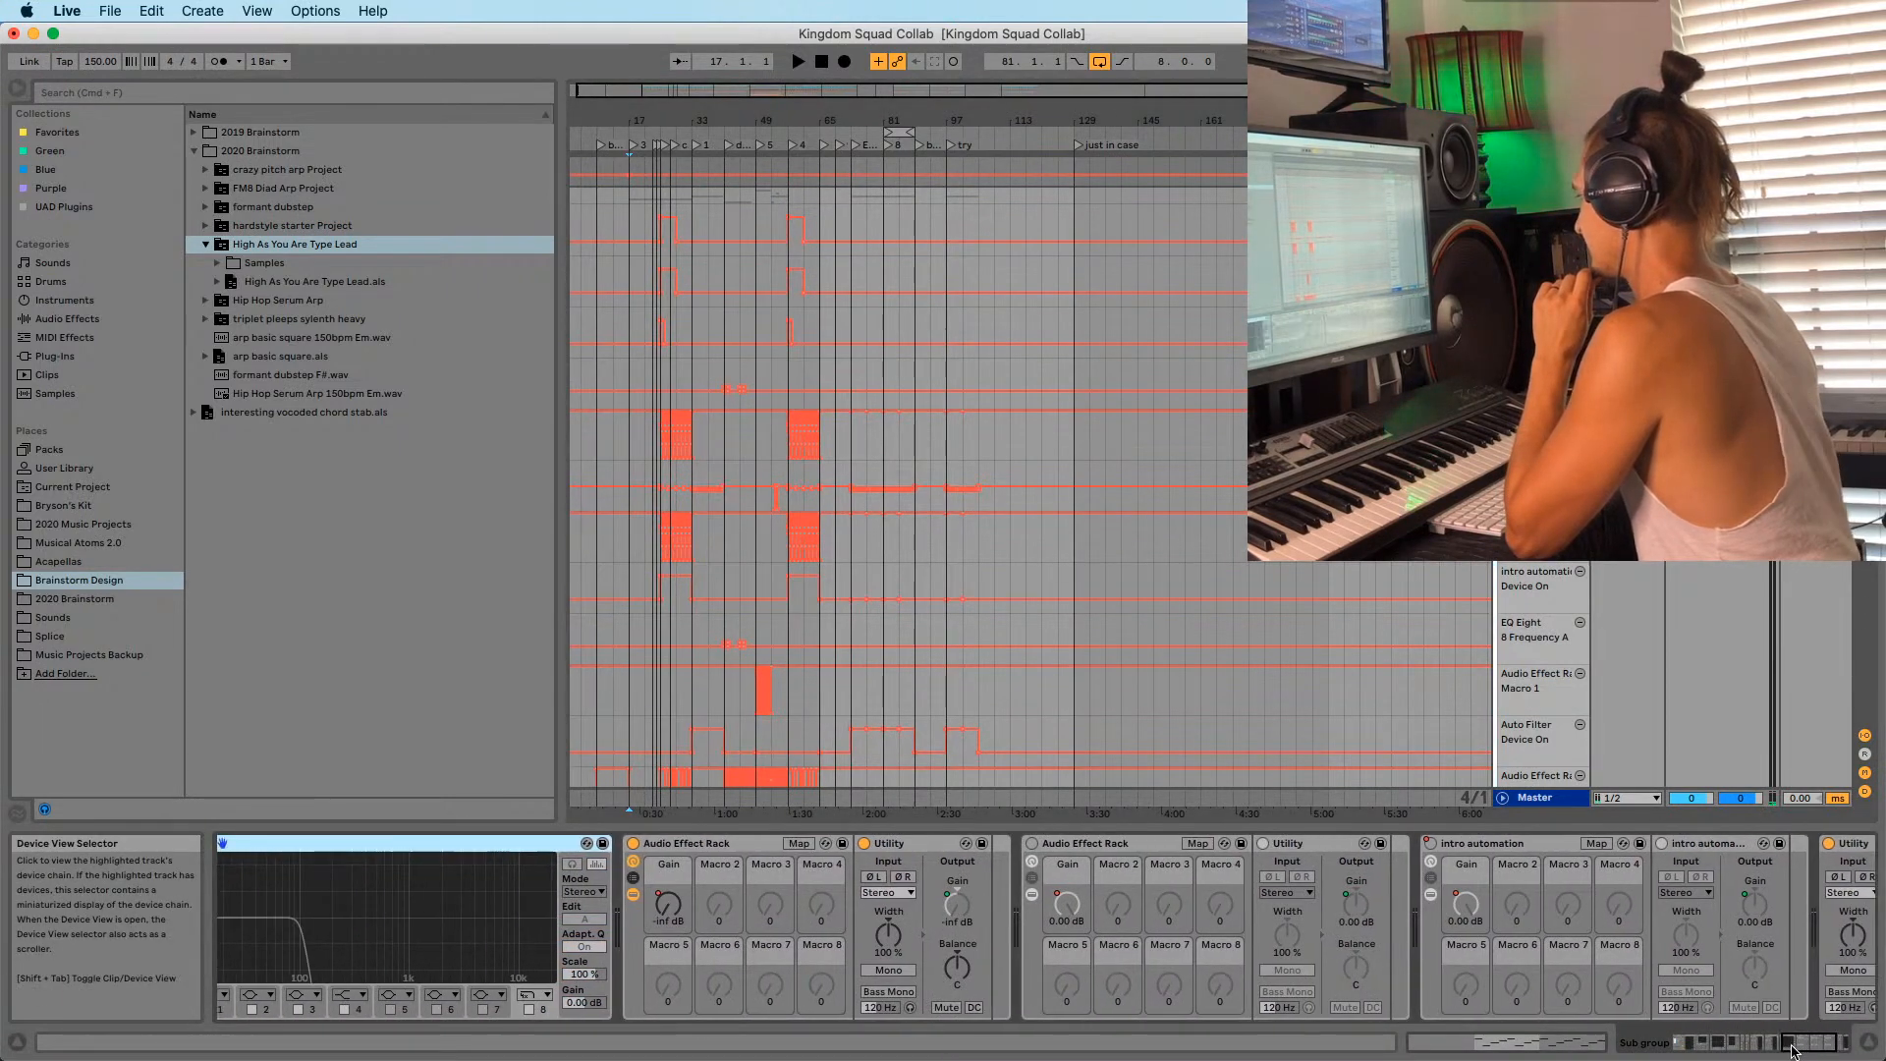
left_click(850, 847)
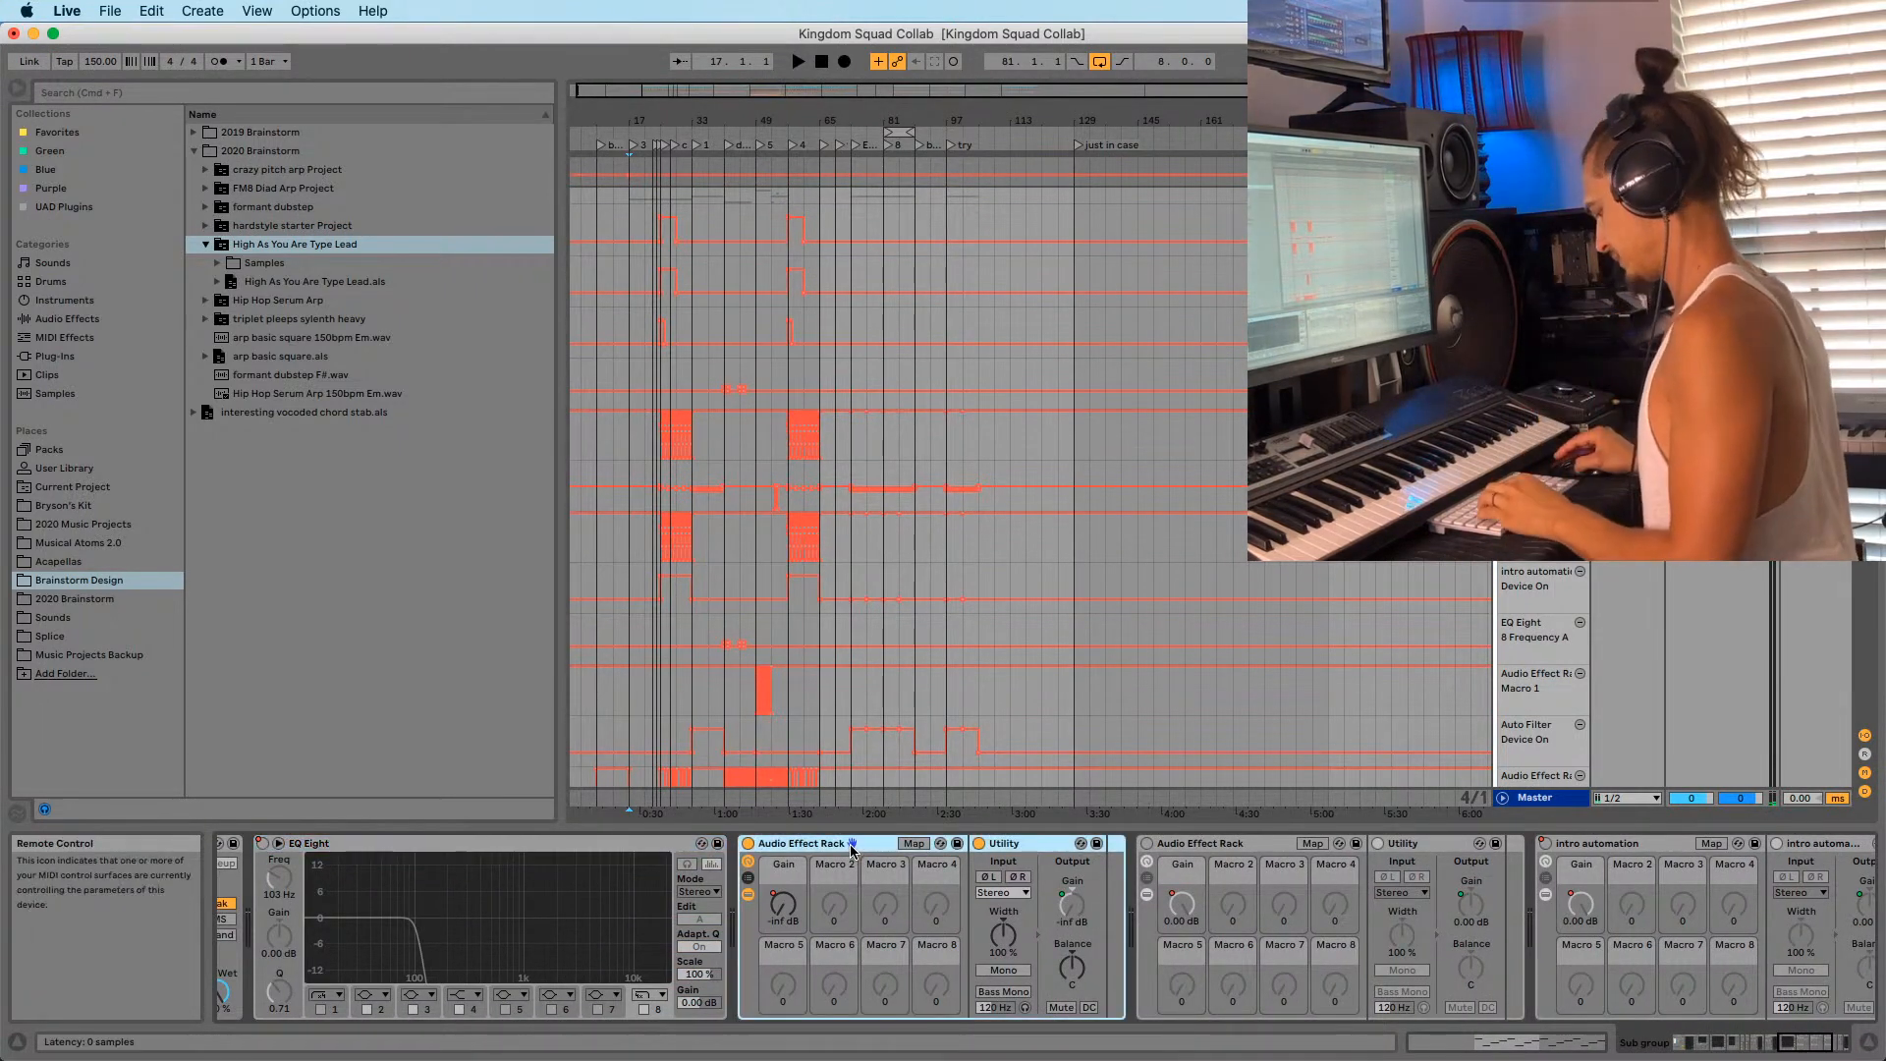
scroll(1120, 511, "down", 8)
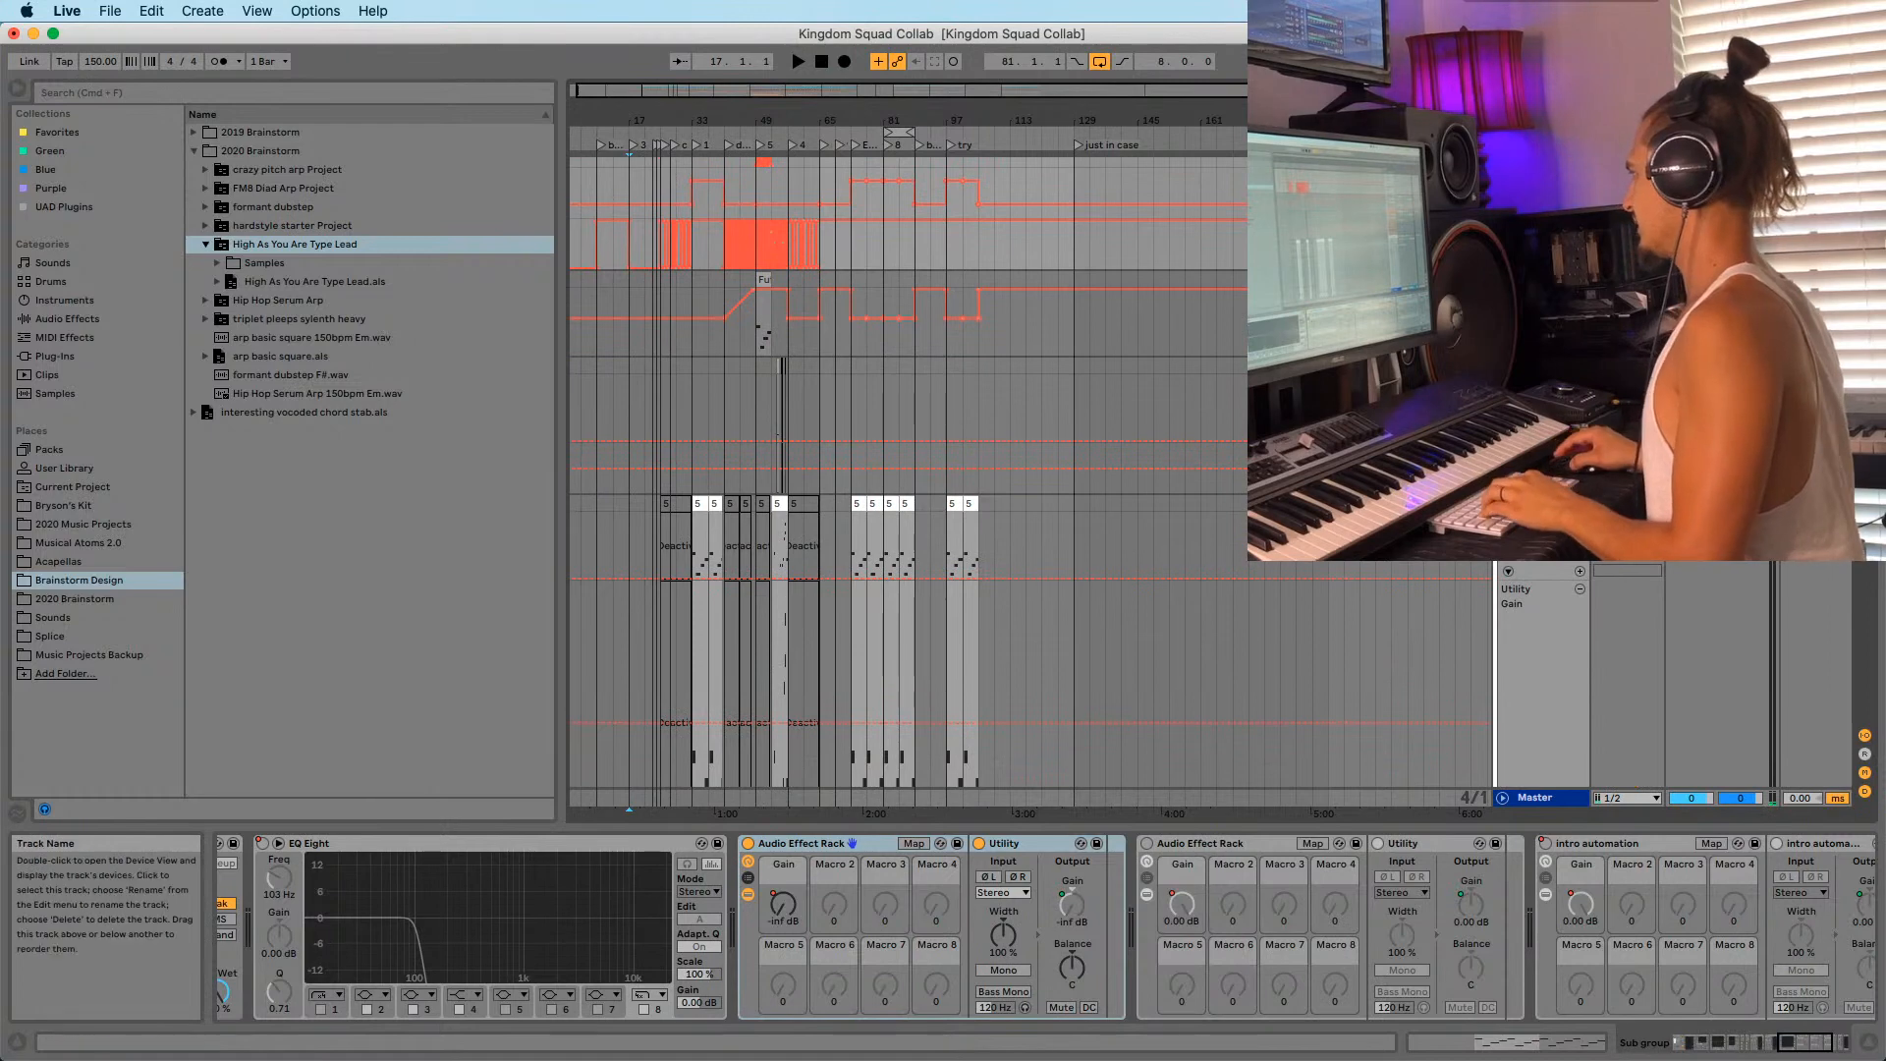
Paste the Utility rack into flume reece's chain after its last EQ Eight.
left_click(1538, 503)
scroll(1518, 570, "down", 12)
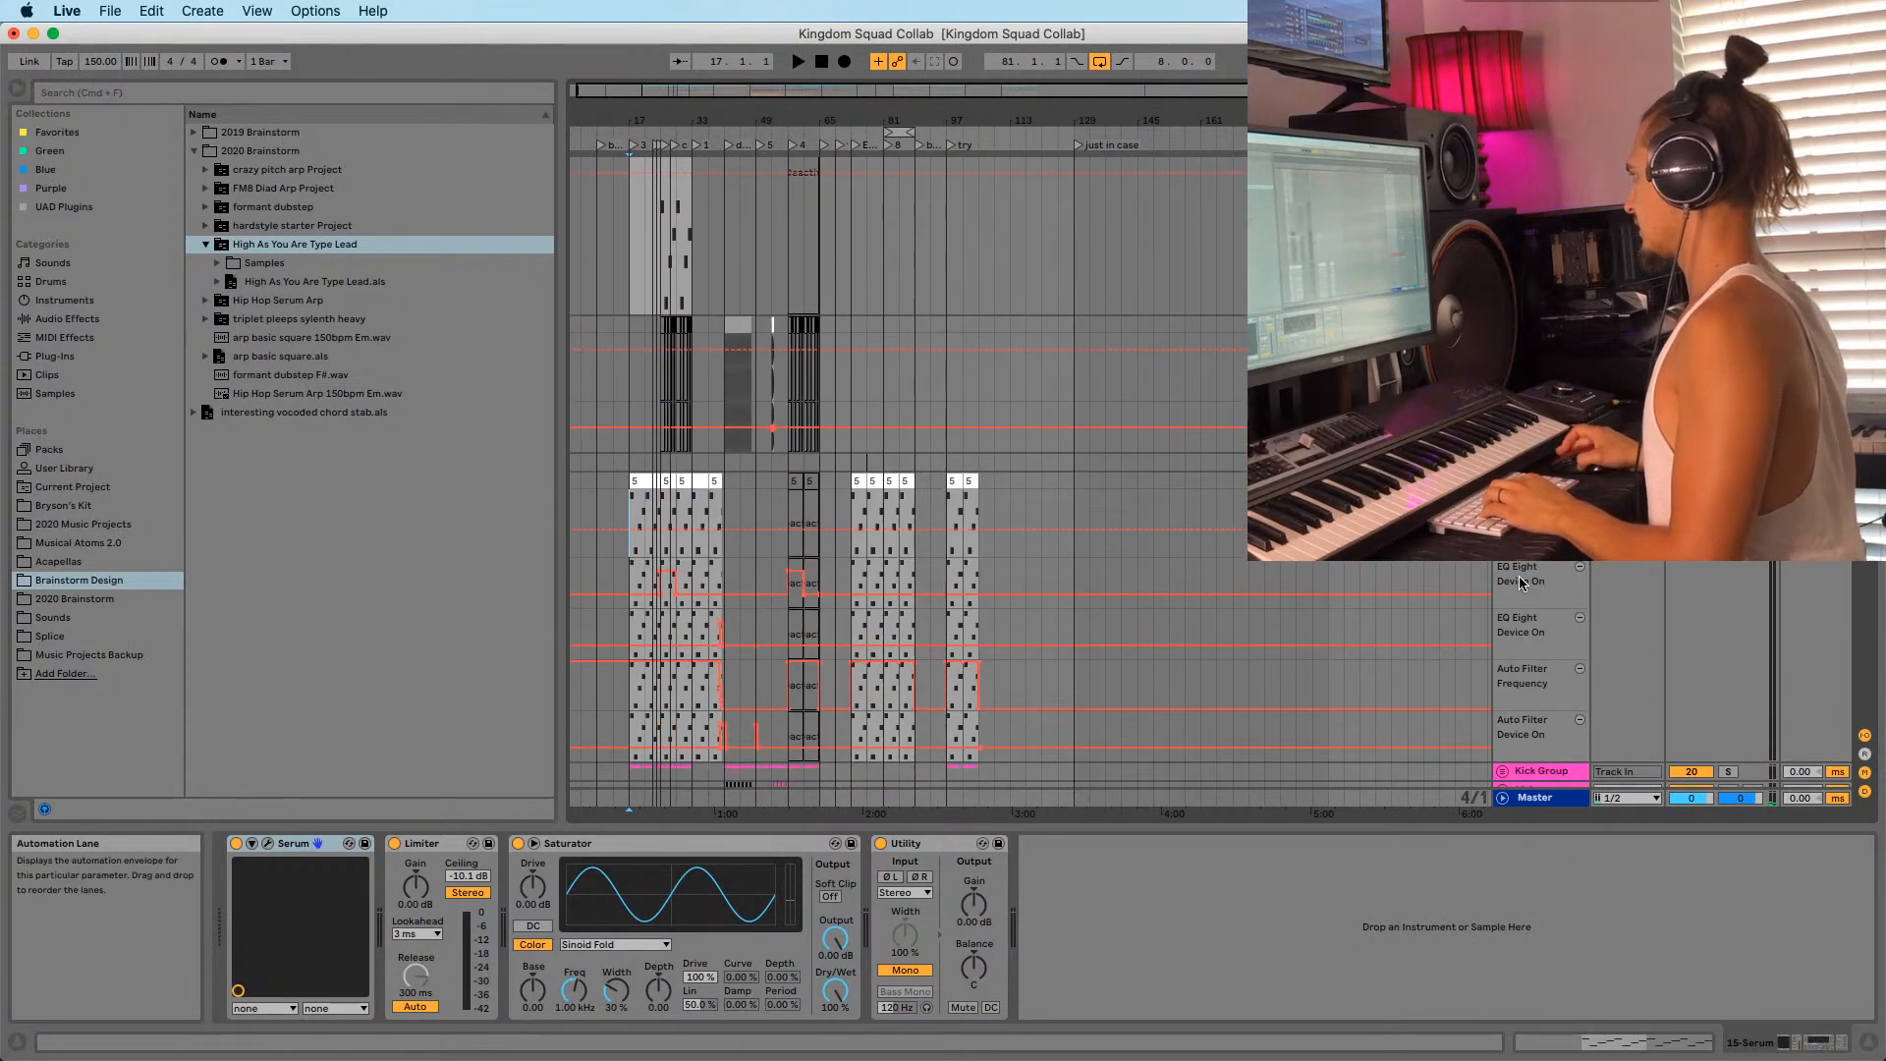
left_click(1350, 724)
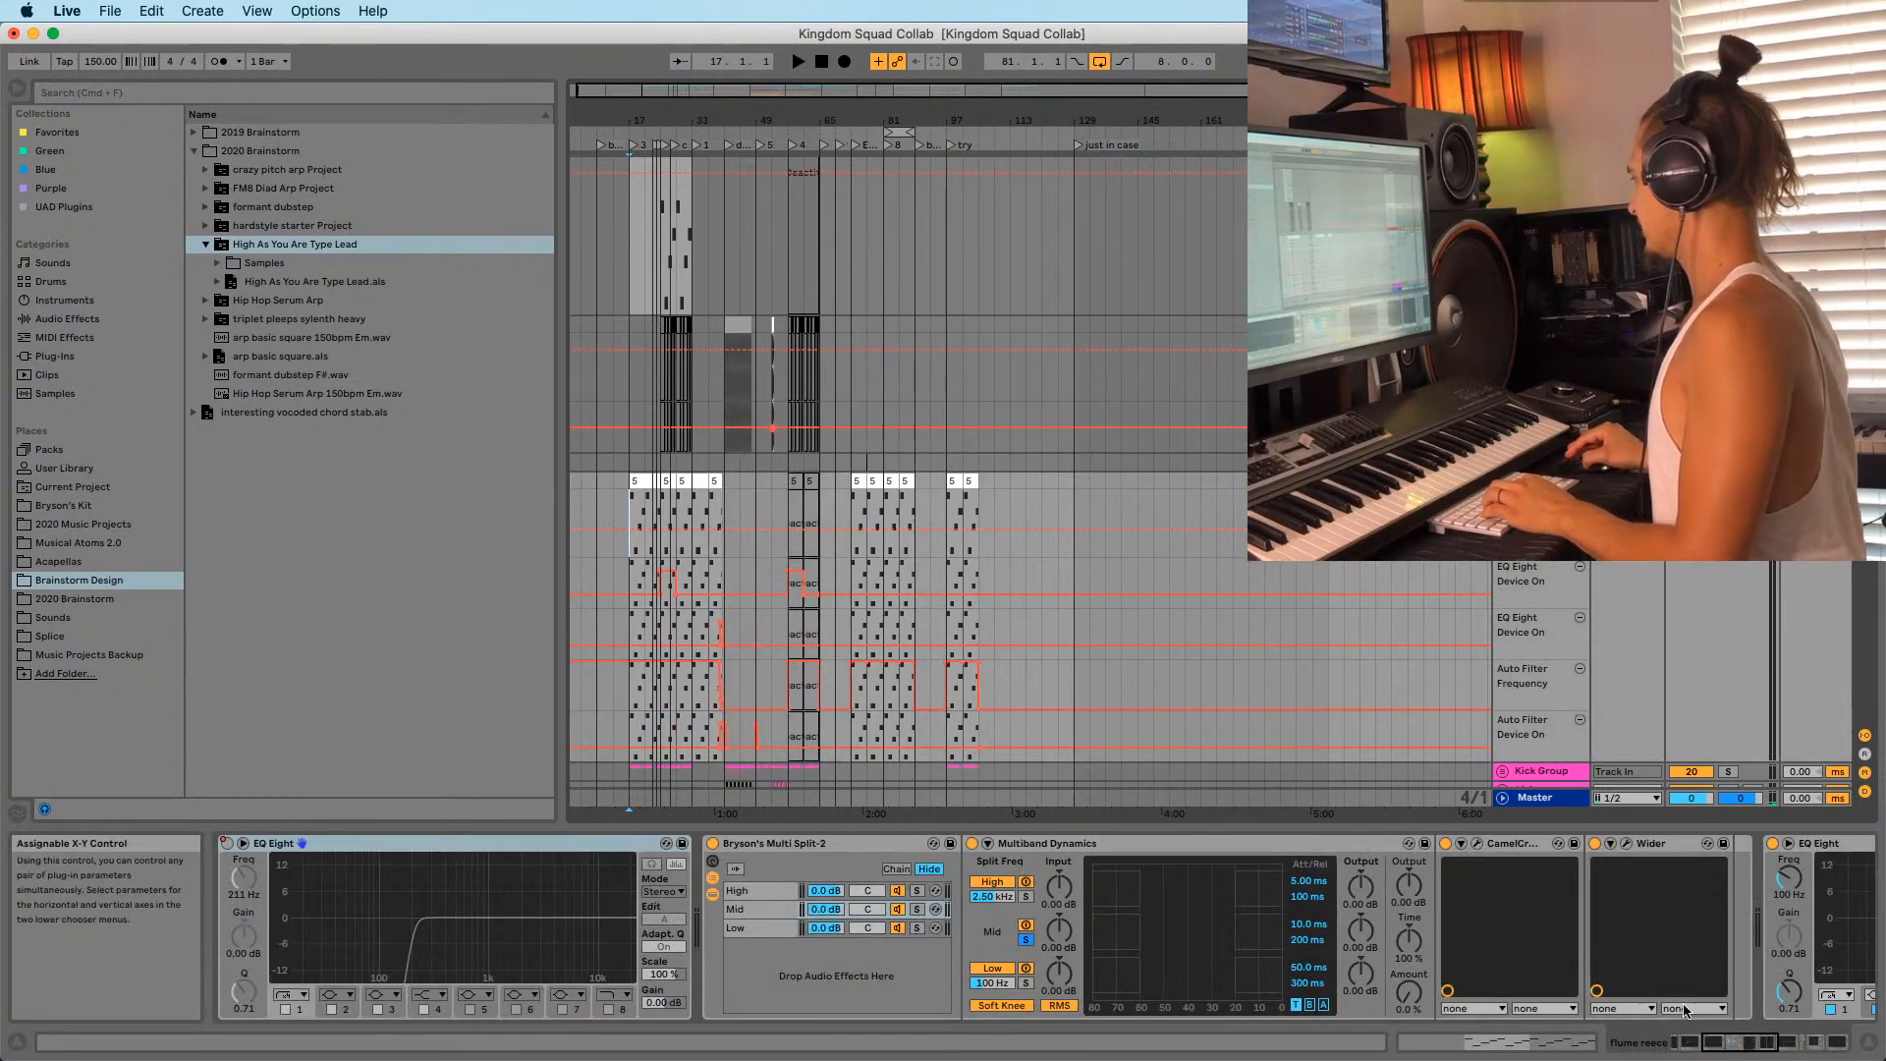
left_click_drag(1716, 1042, 1852, 1056)
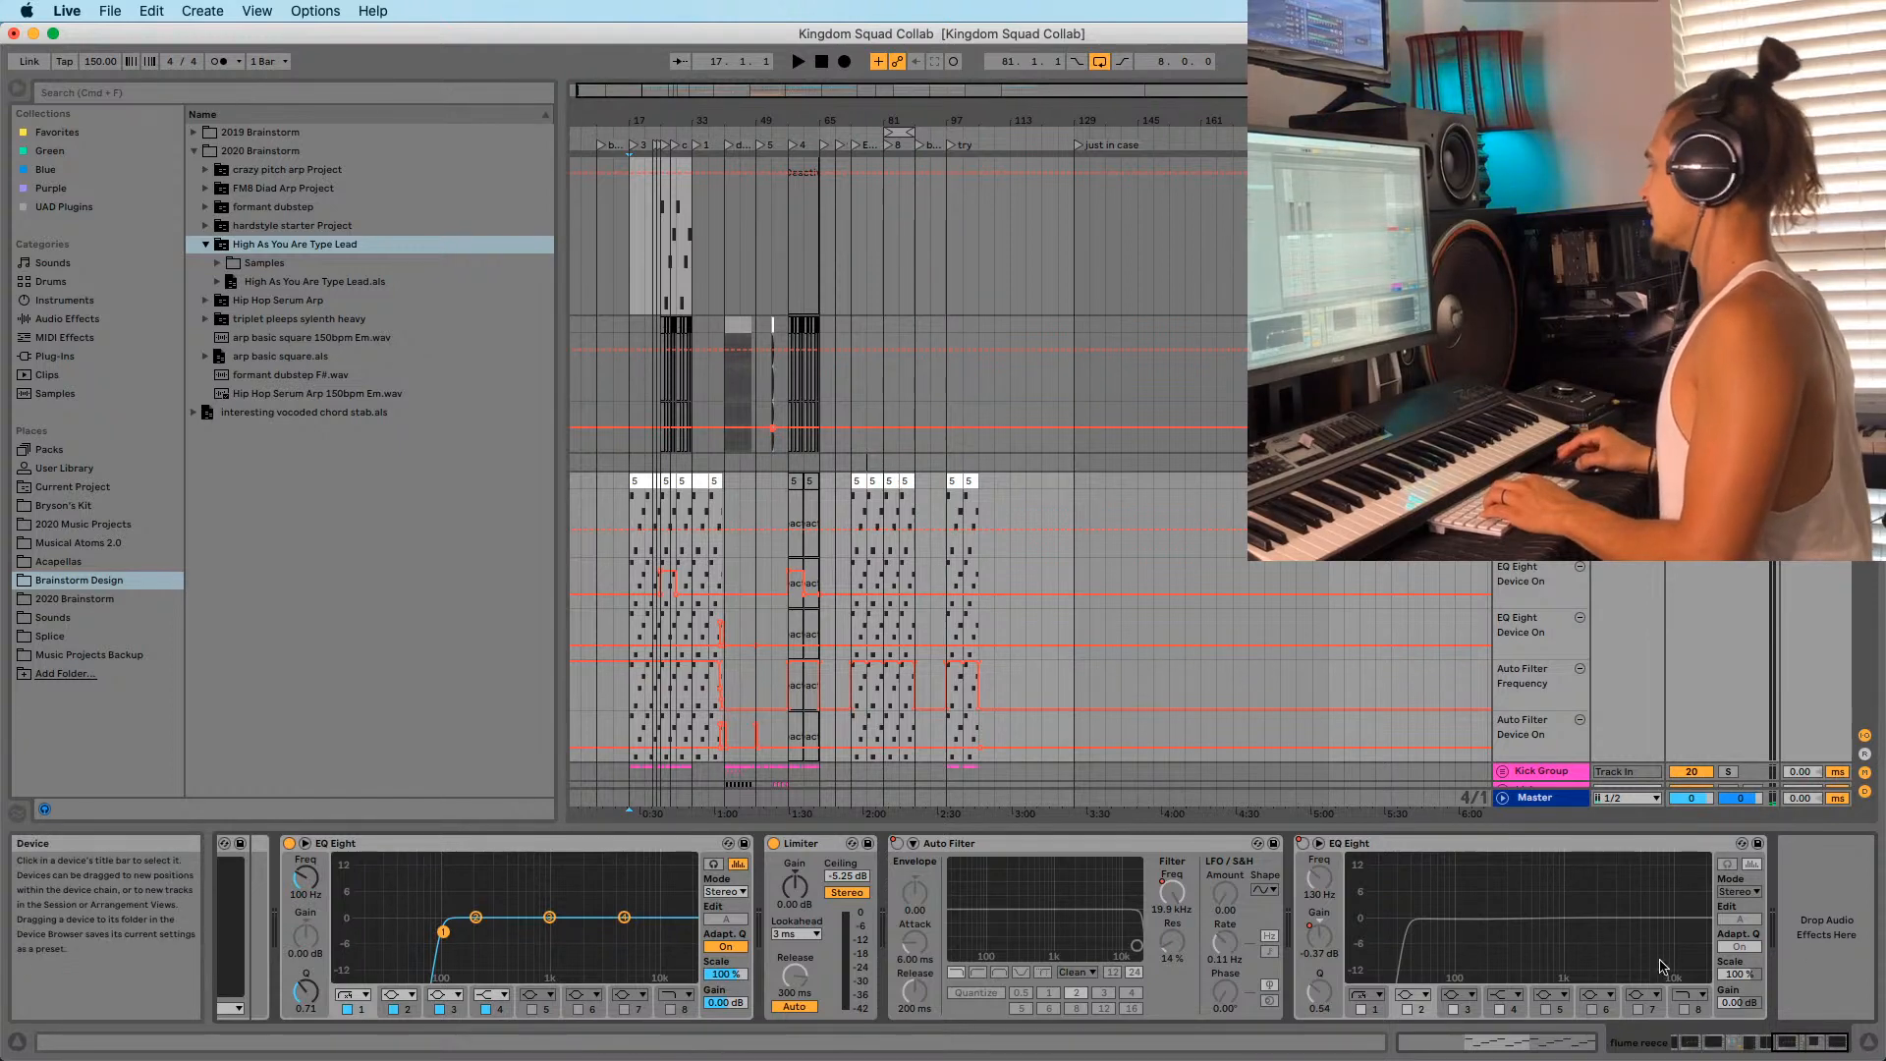
left_click(1782, 887)
key("super+v")
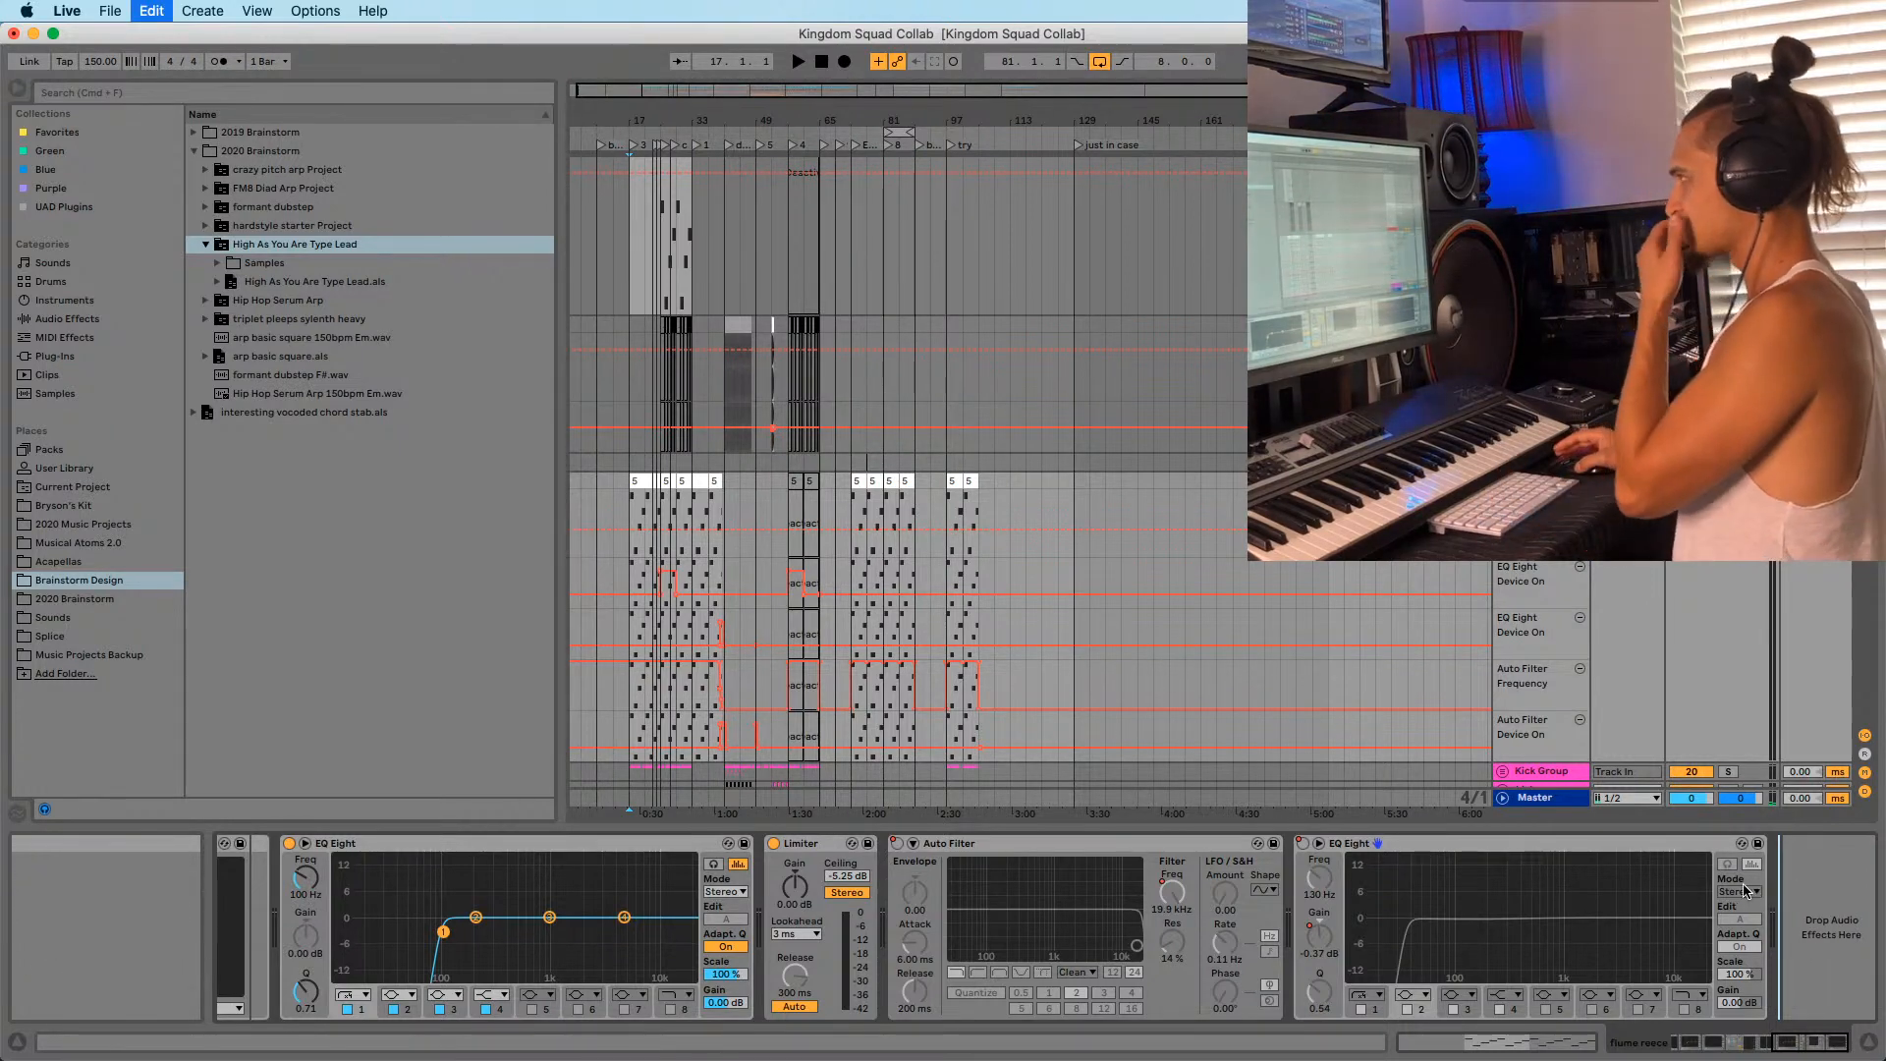
key("super+v")
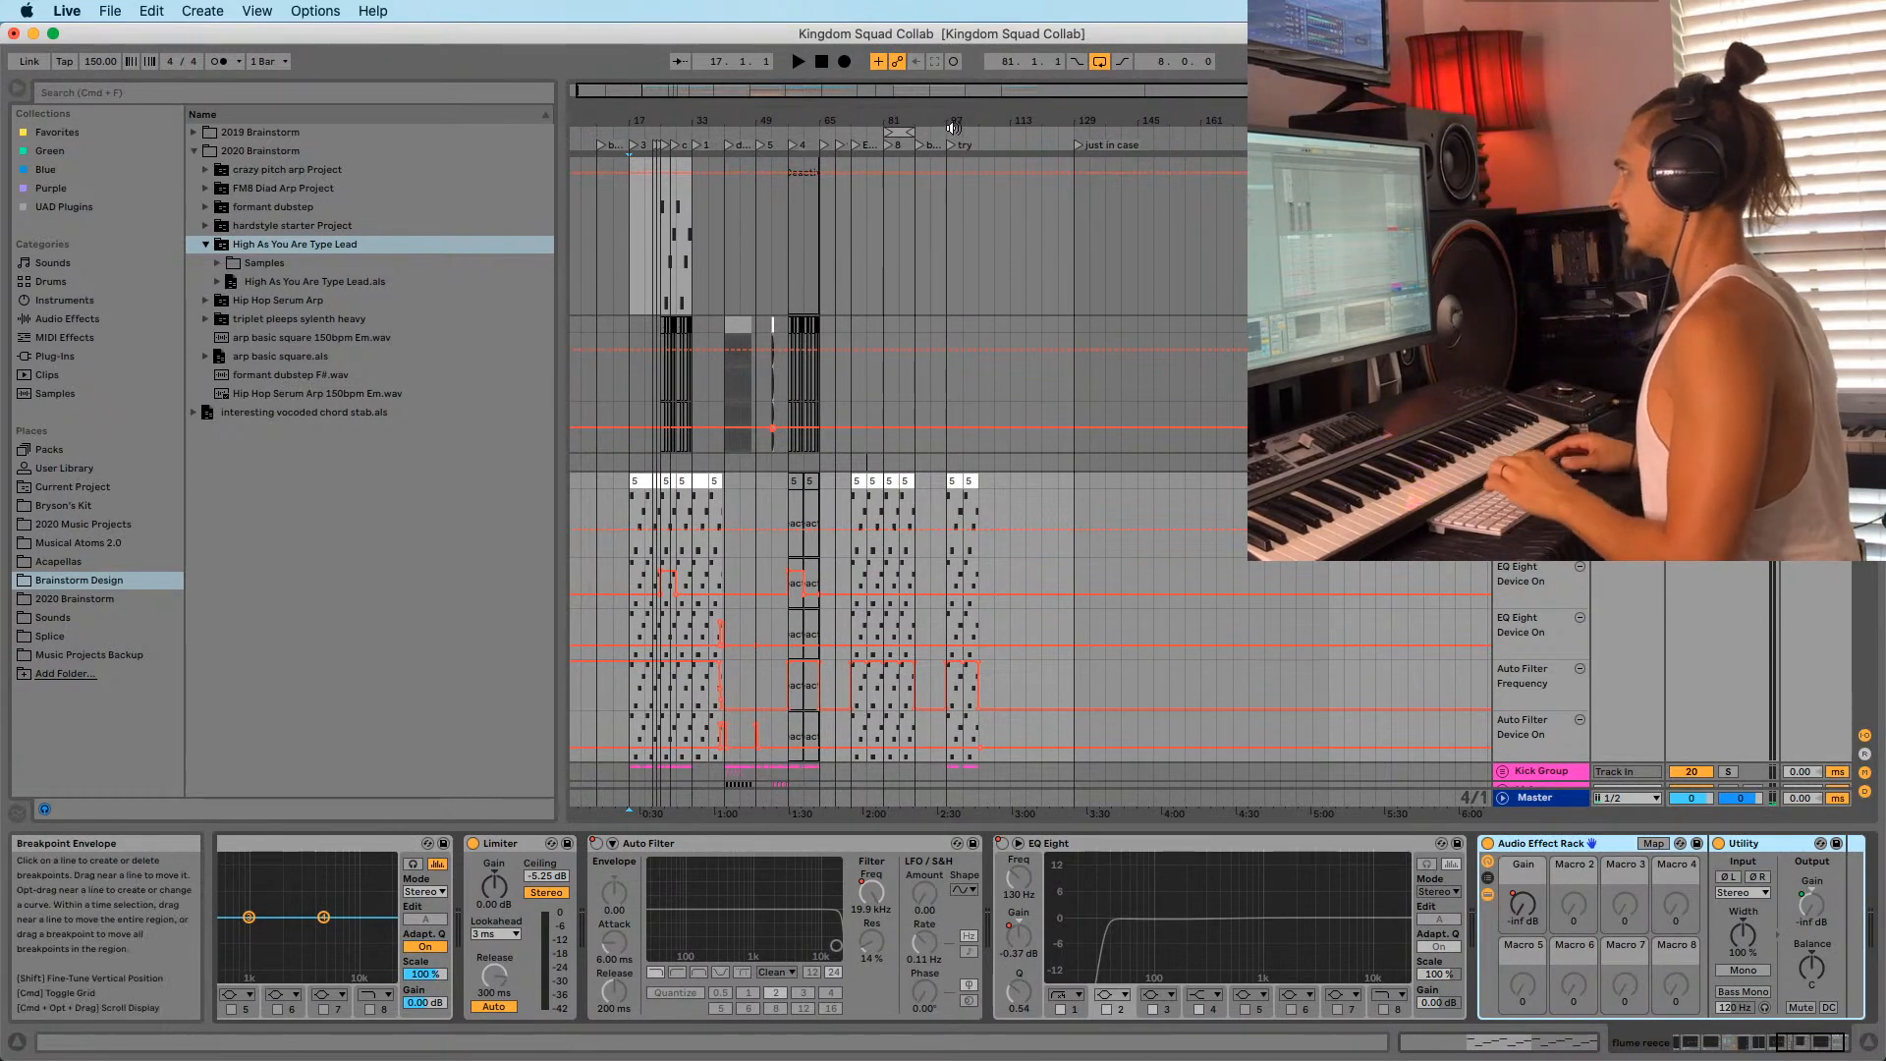
Show the EQ Eight Device On parameter's automation in its own lane.
left_click_drag(951, 127, 1031, 345)
right_click(1616, 597)
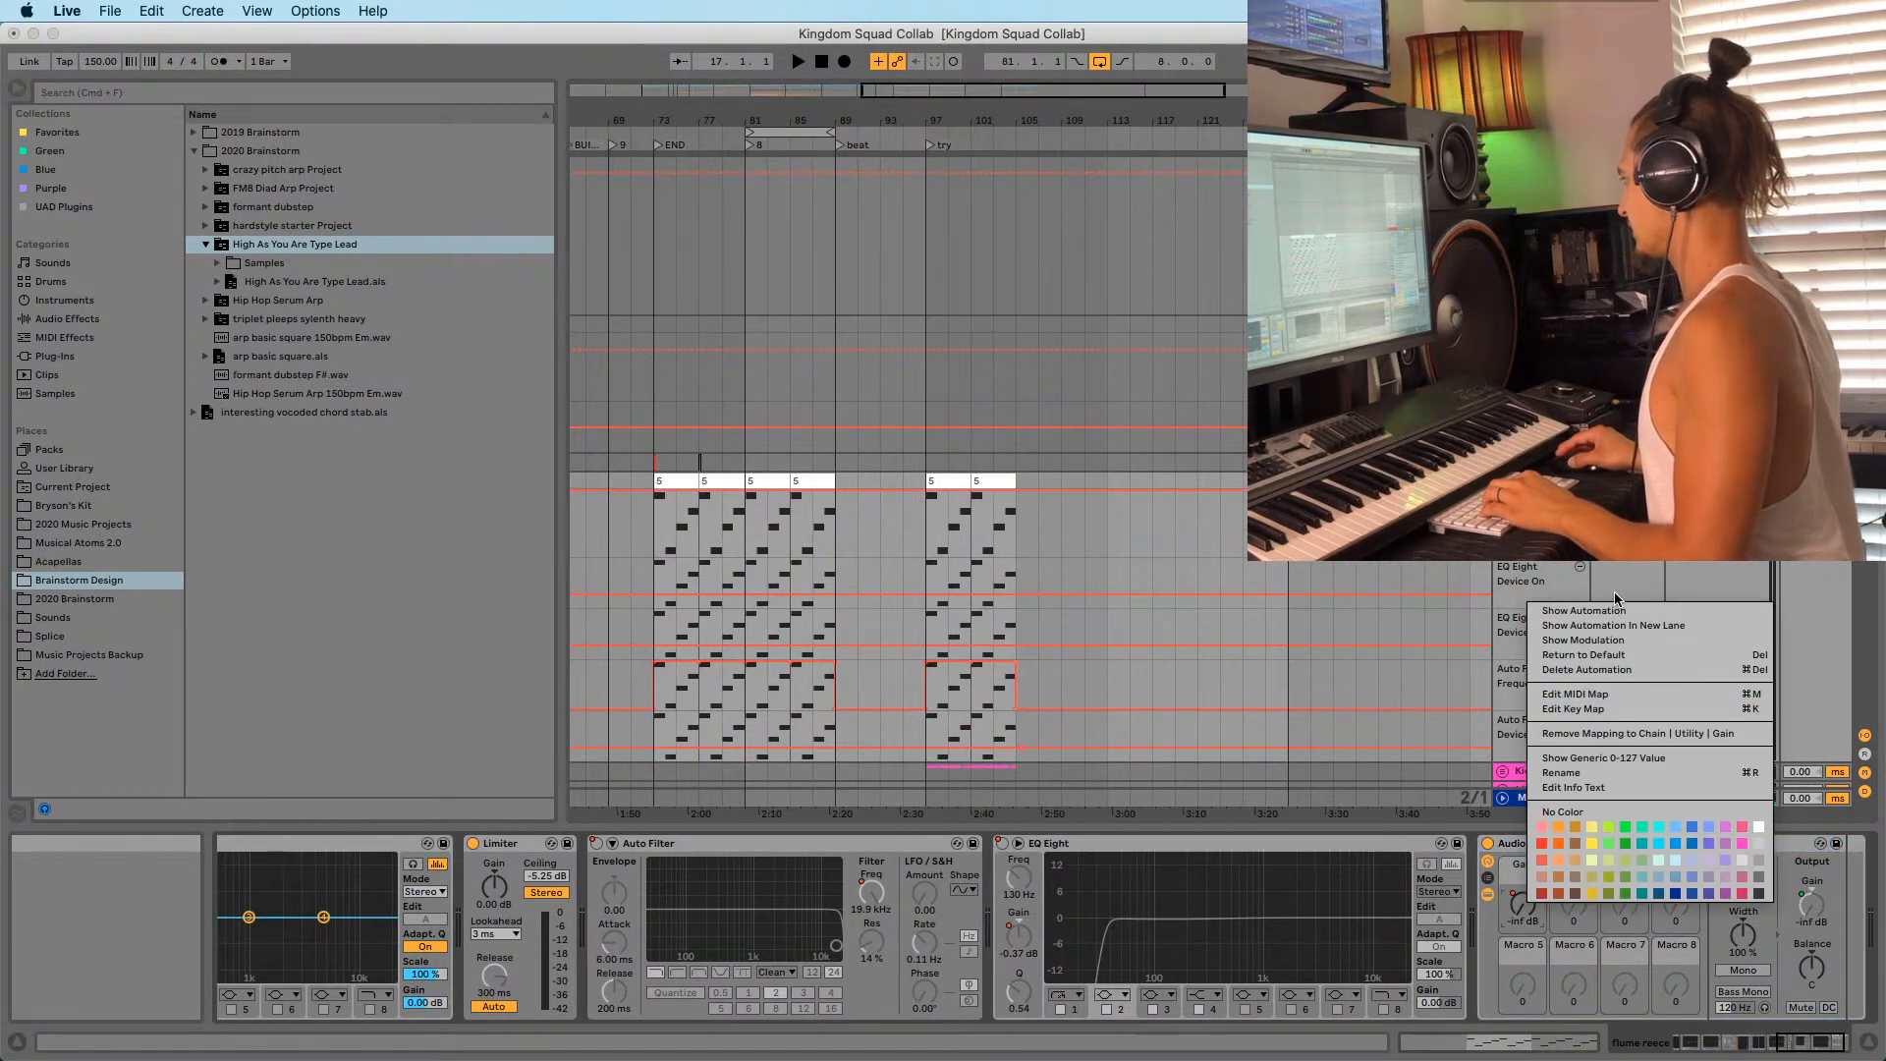
left_click(1610, 626)
scroll(1044, 553, "down", 5)
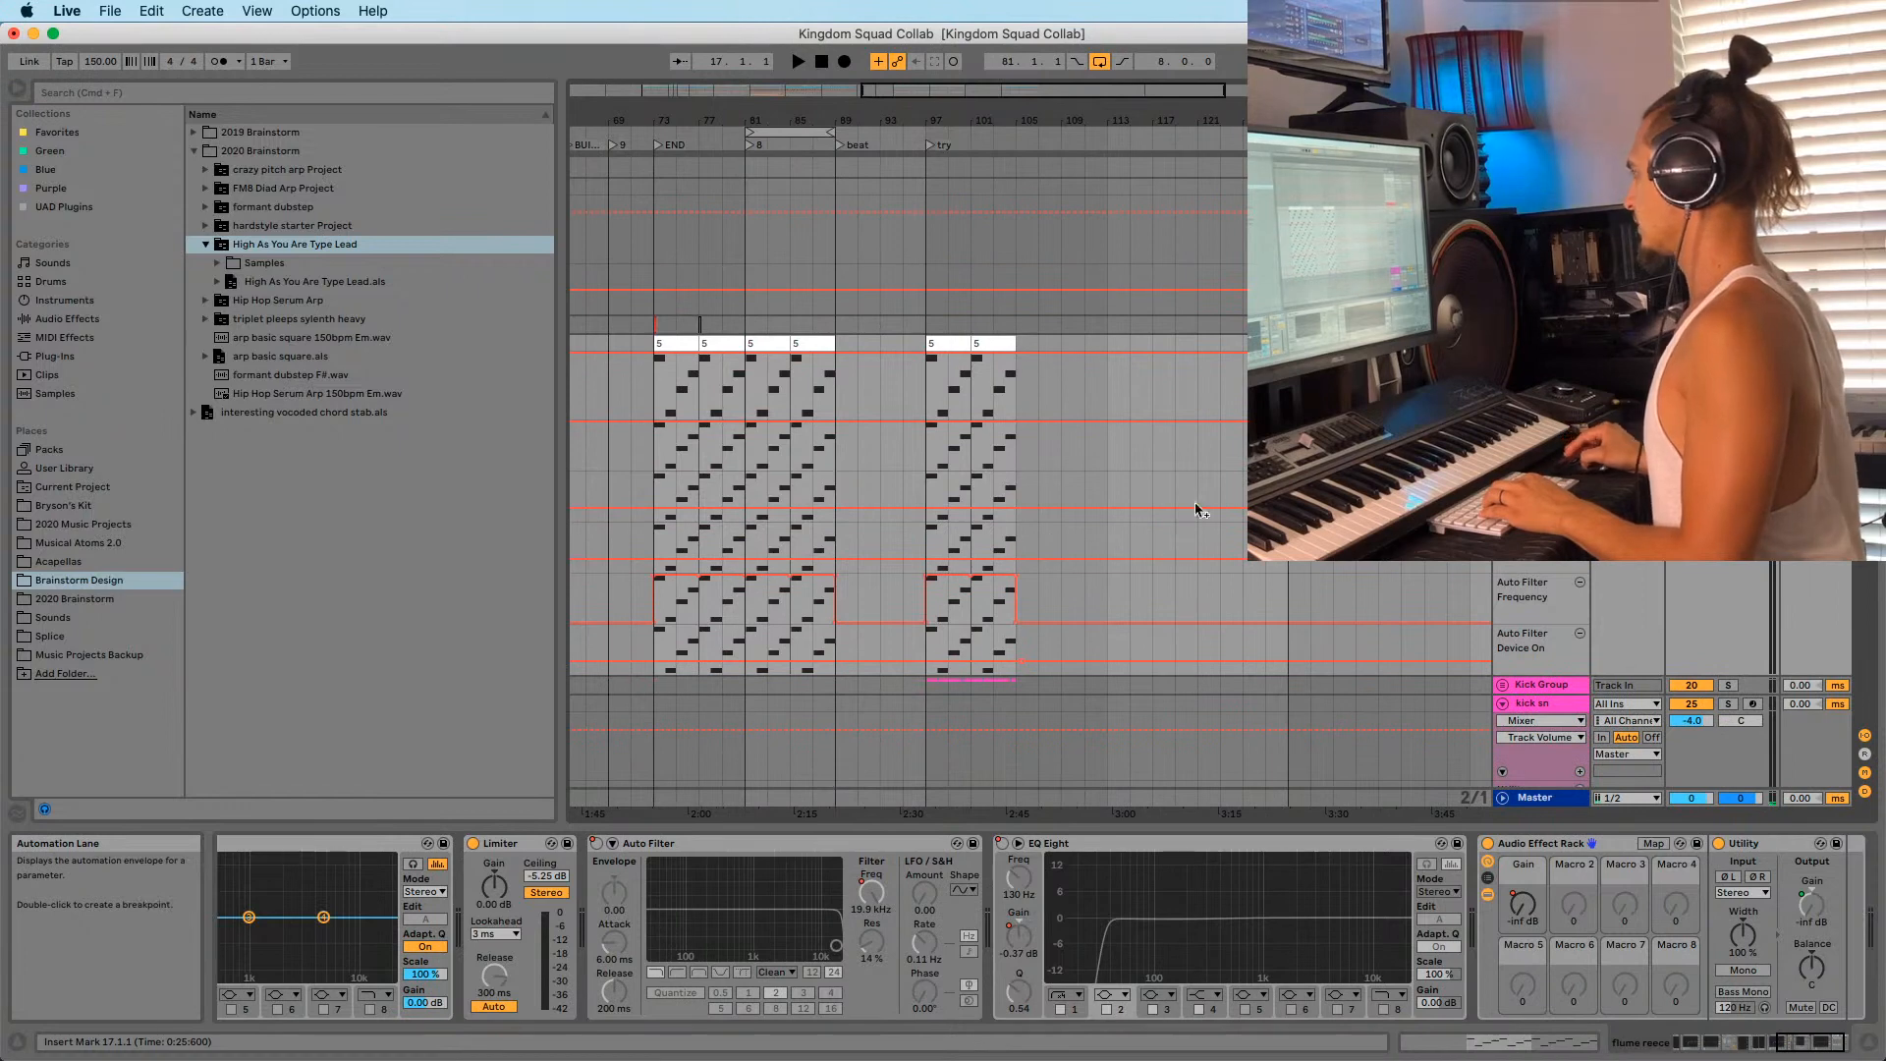
Paste the copied automation over bars 17–25.
left_click_drag(877, 119, 877, 49)
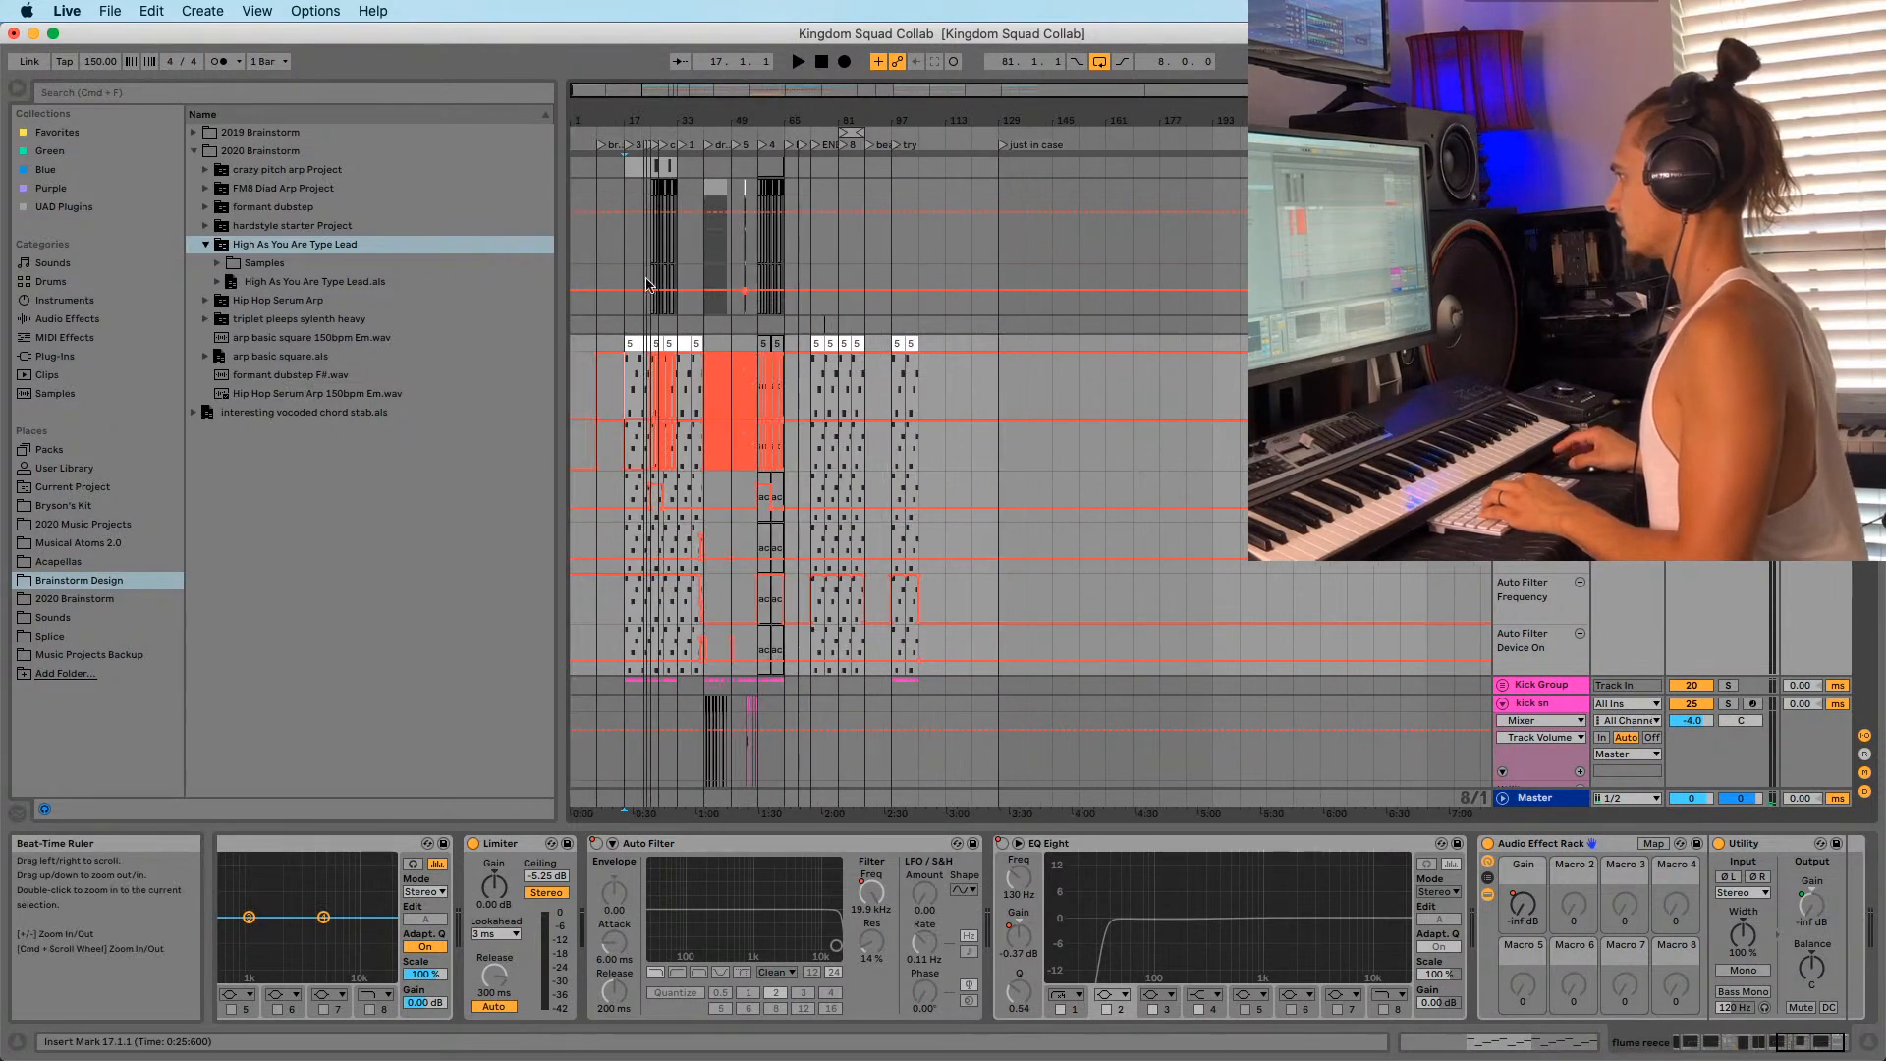
left_click_drag(627, 118, 627, 189)
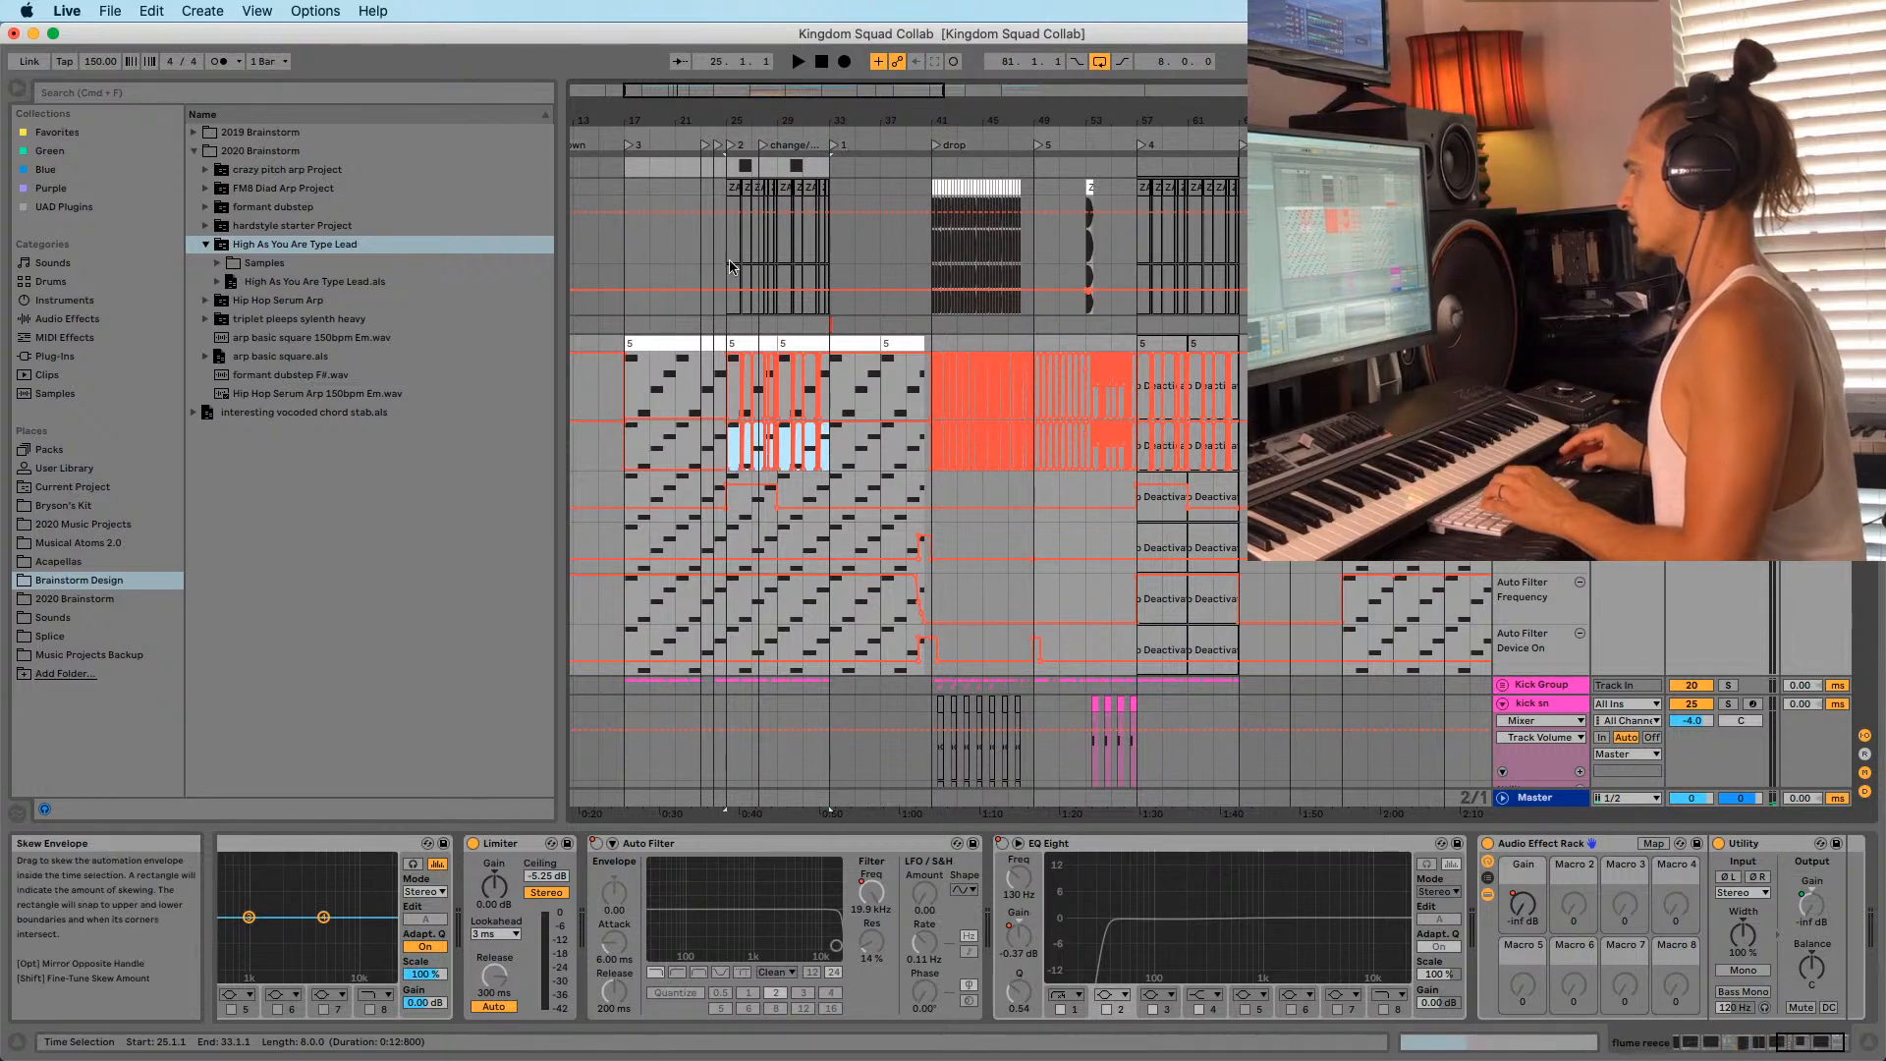
key("space")
left_click_drag(648, 119, 744, 119)
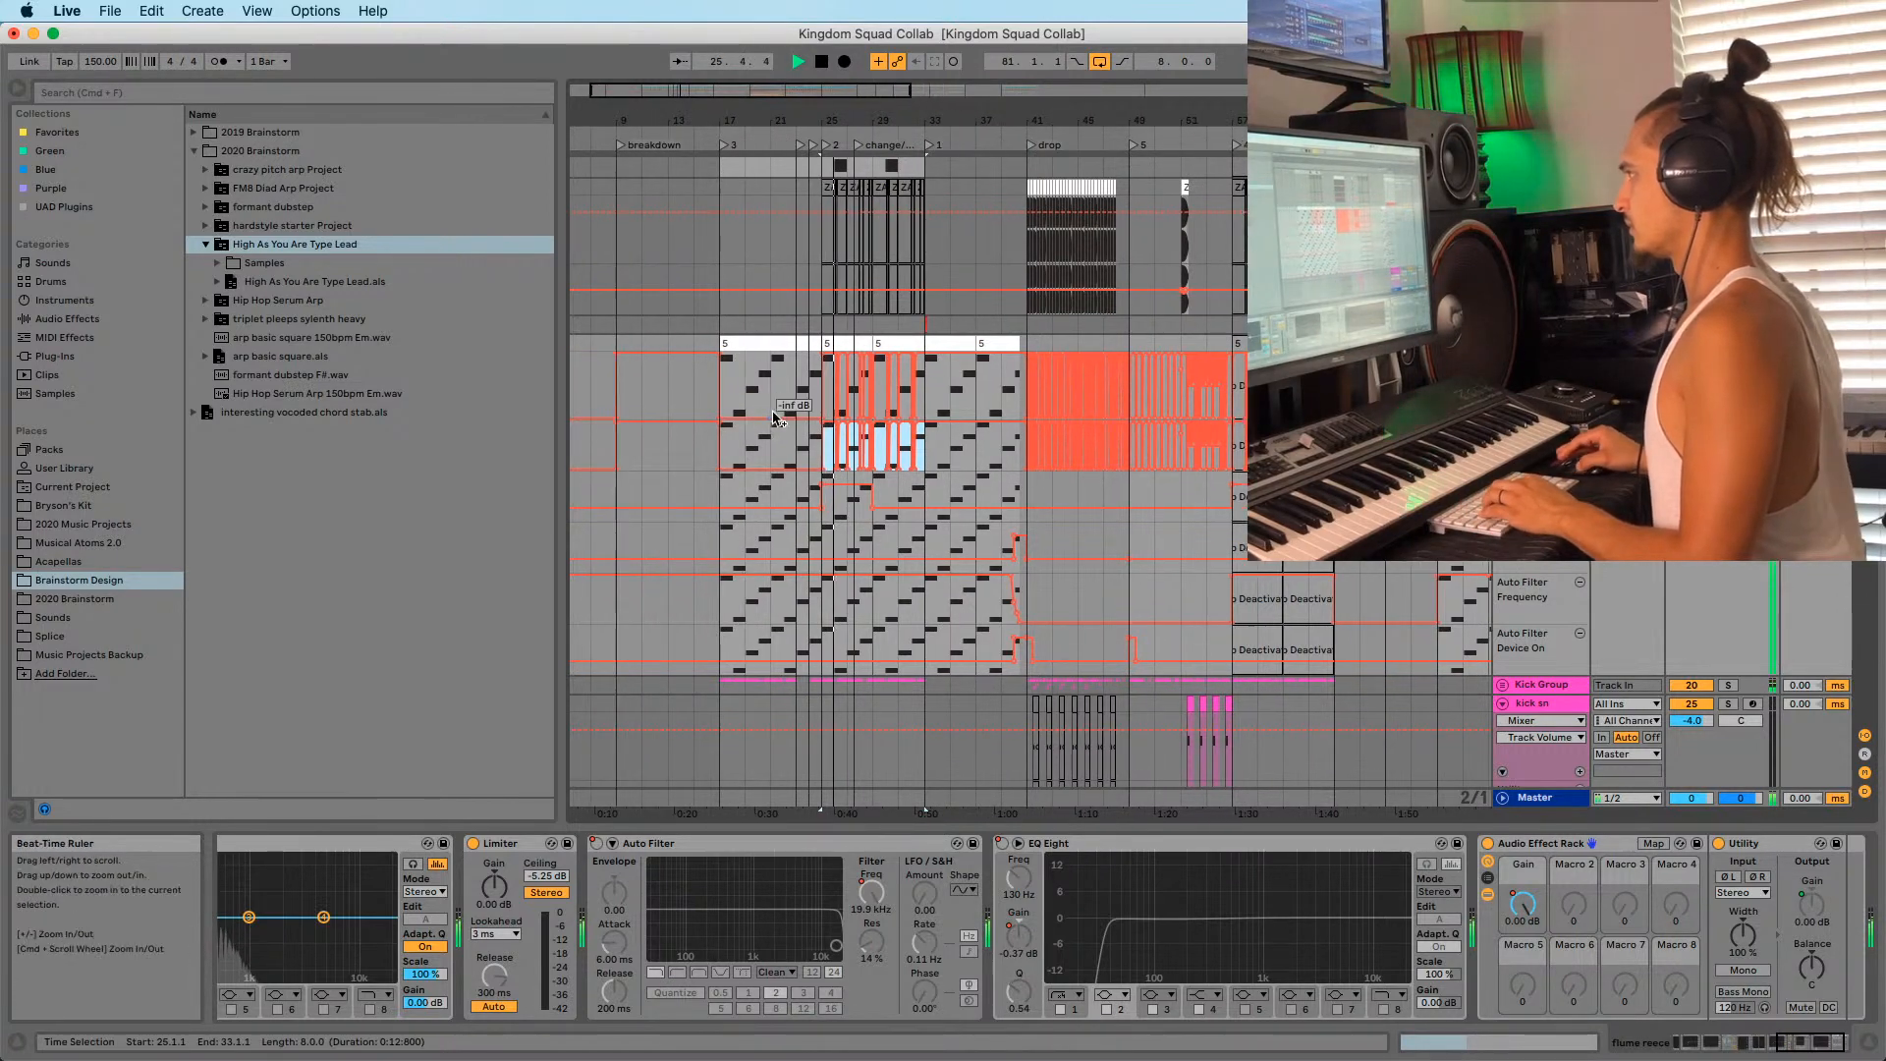
left_click_drag(742, 446, 728, 445)
key("super+v")
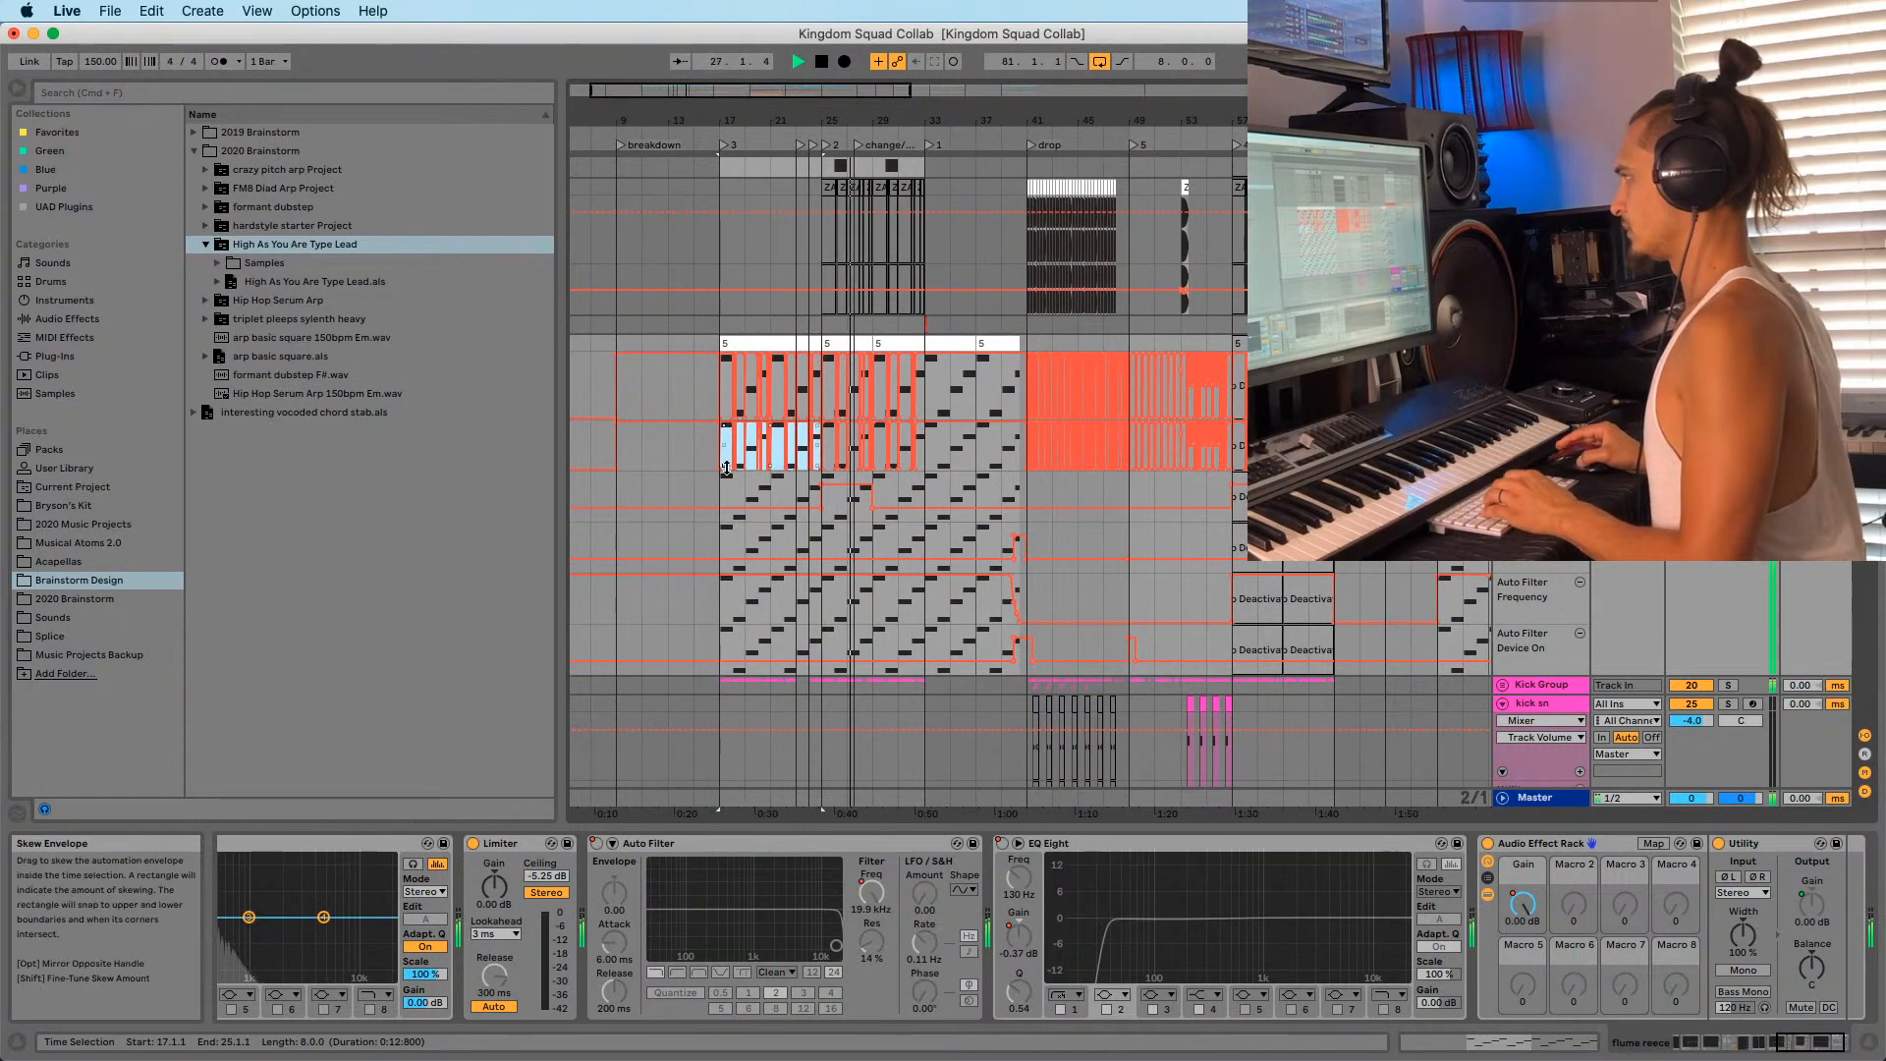
Play back from bar 17, then move the playback start to bar 24.
key("space")
key("space")
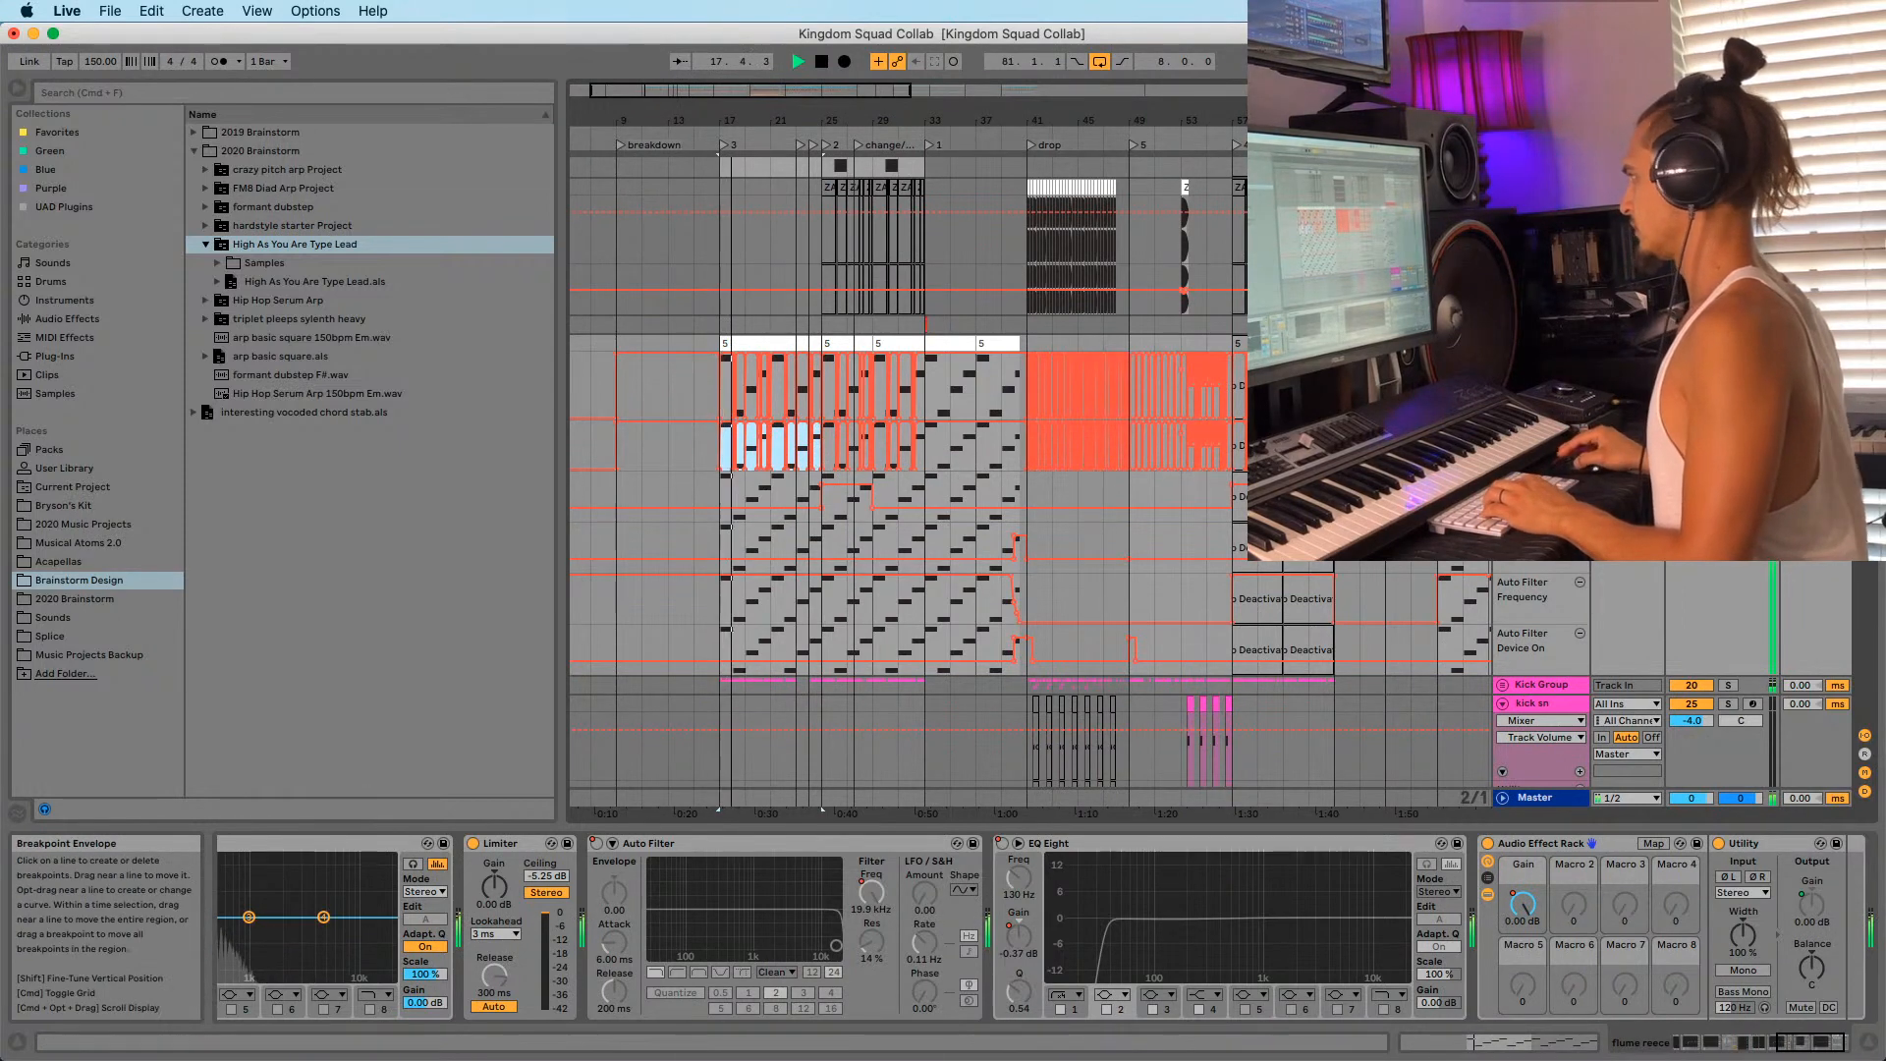
left_click(813, 494)
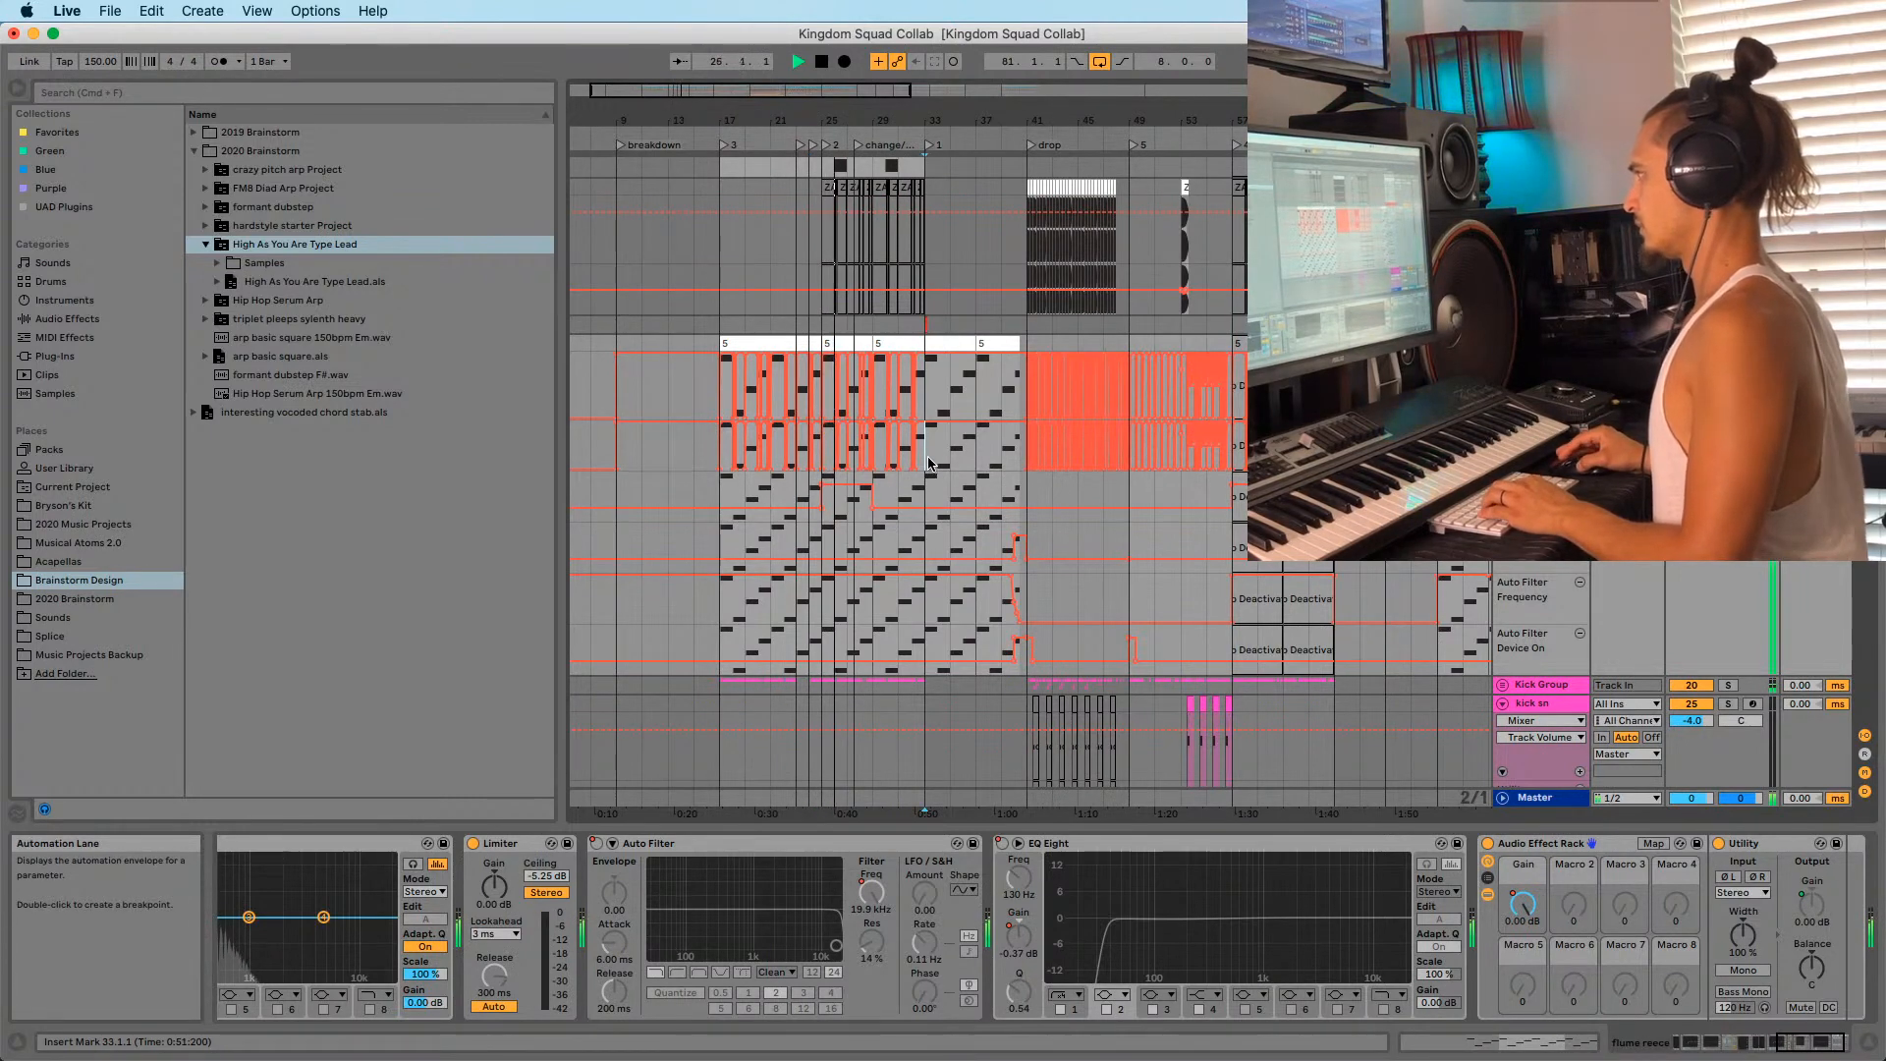
left_click_drag(930, 464, 909, 463)
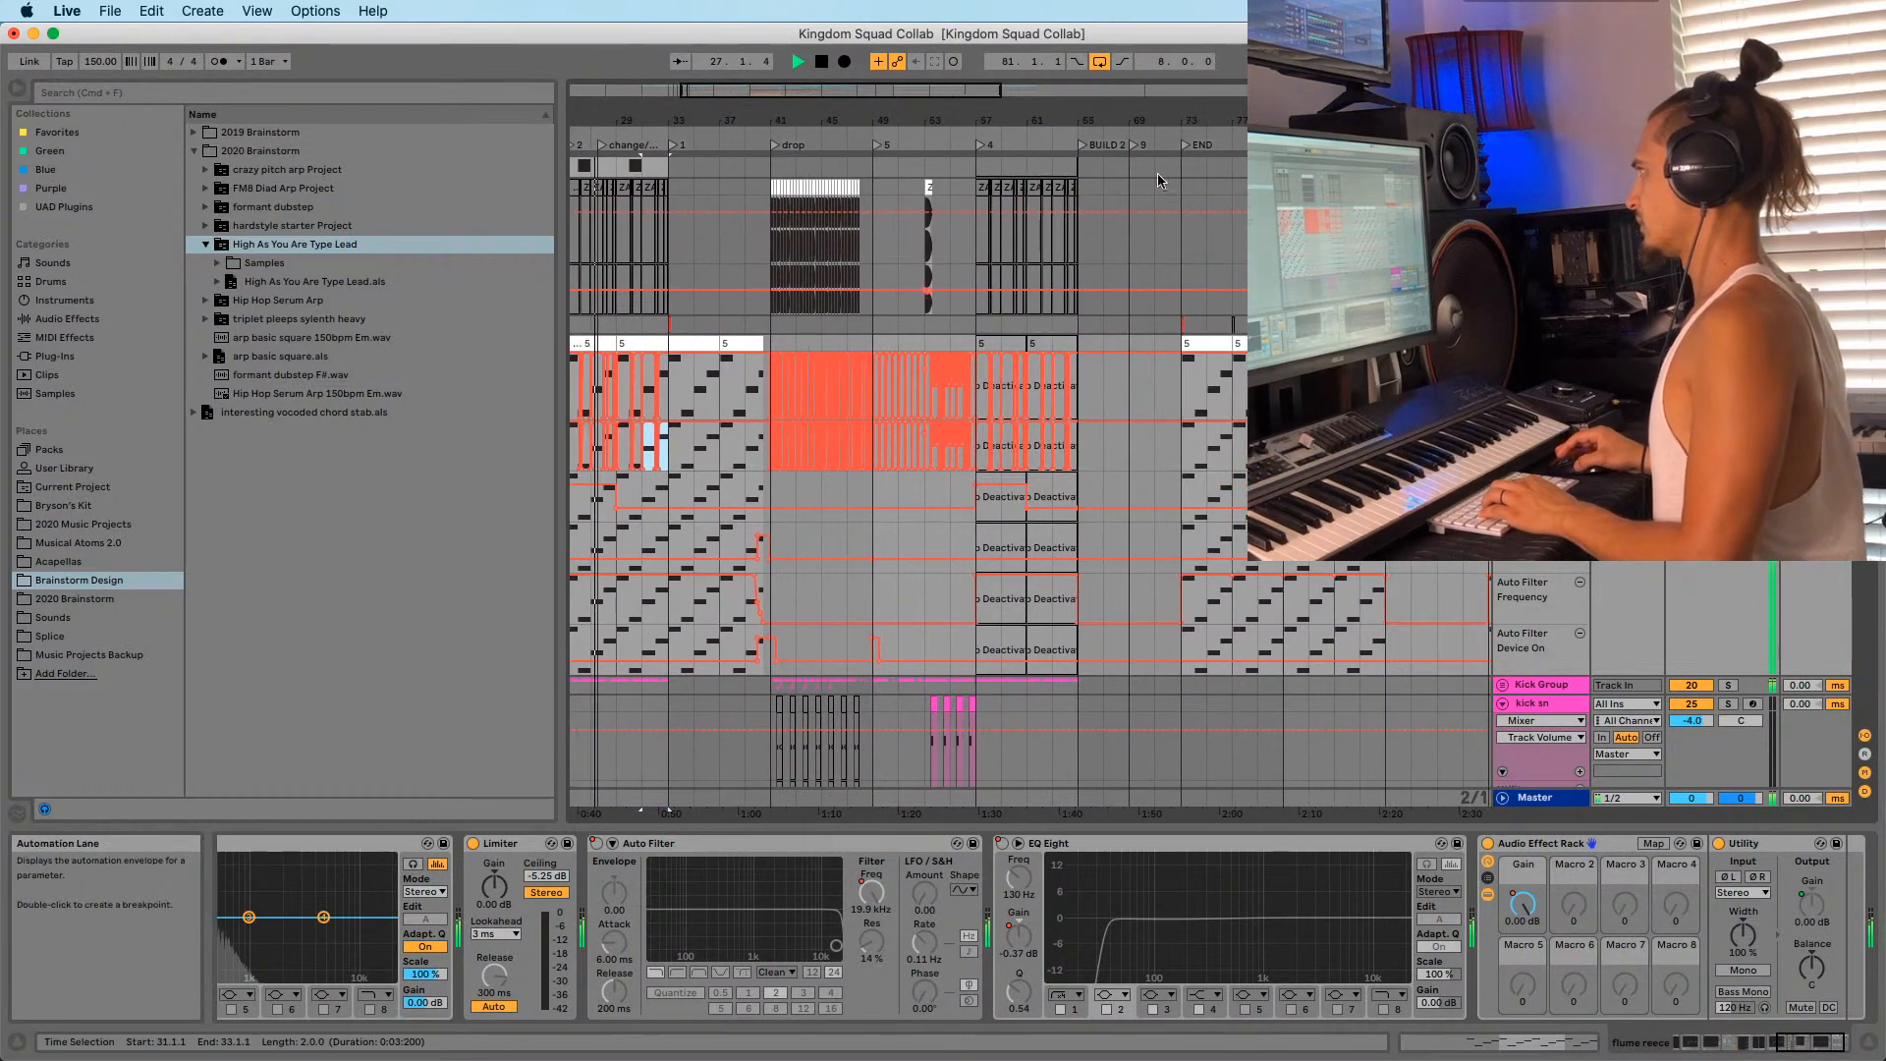
scroll(1090, 414, "right", 5)
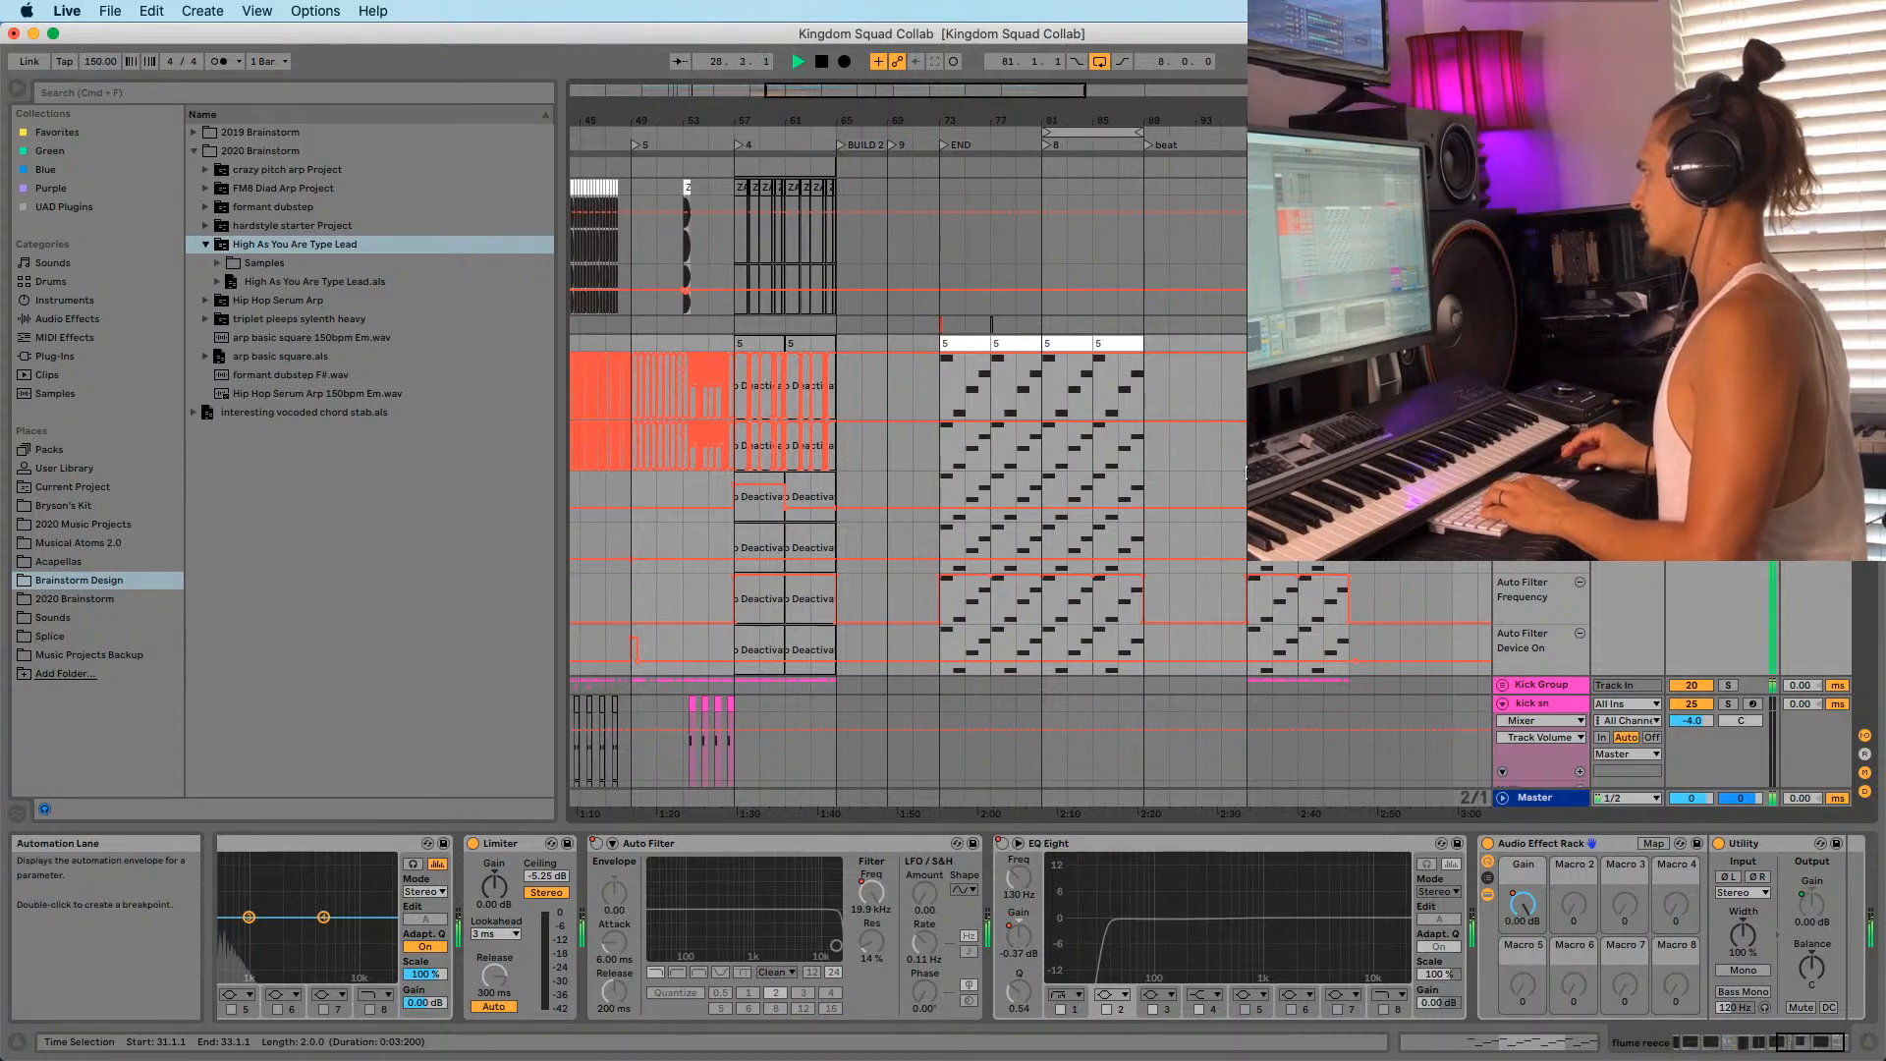
Select bars 97–105 of the lead's automation and audition from bar 97.
left_click_drag(1248, 448, 1350, 452)
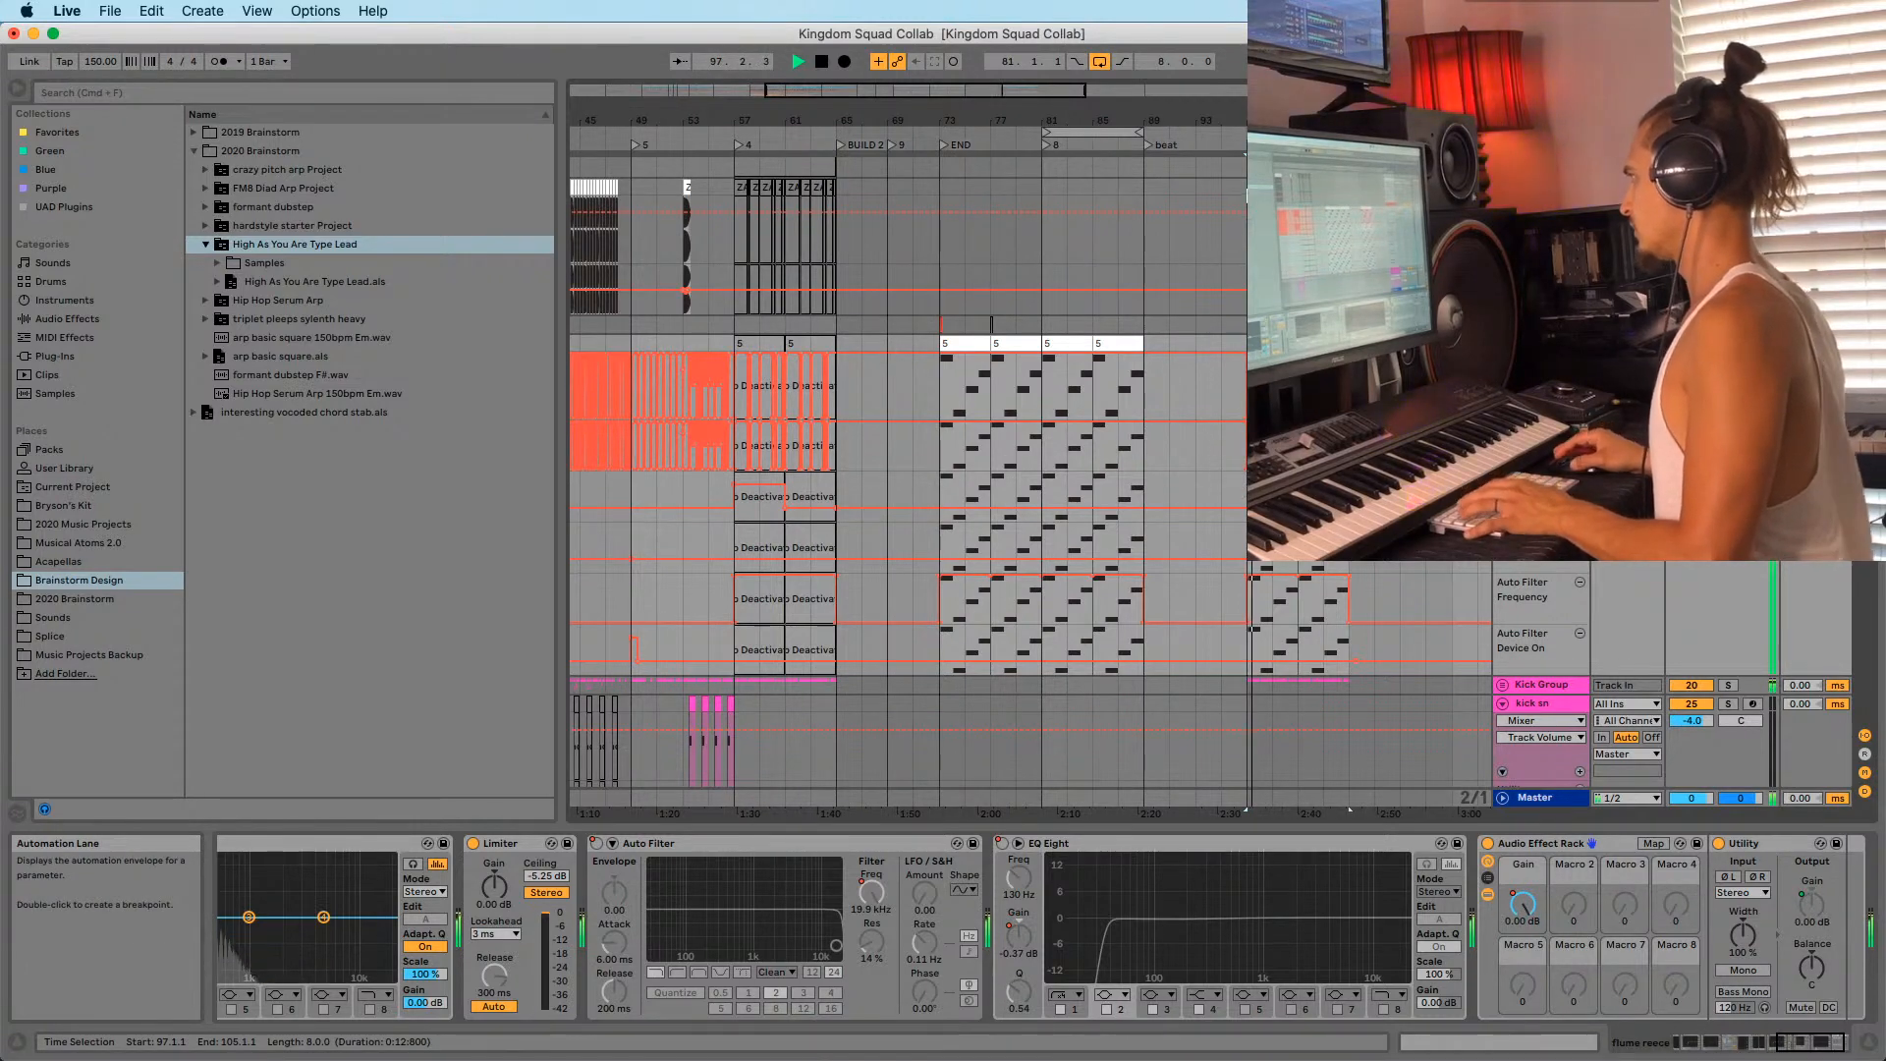
left_click_drag(1260, 109, 995, 90)
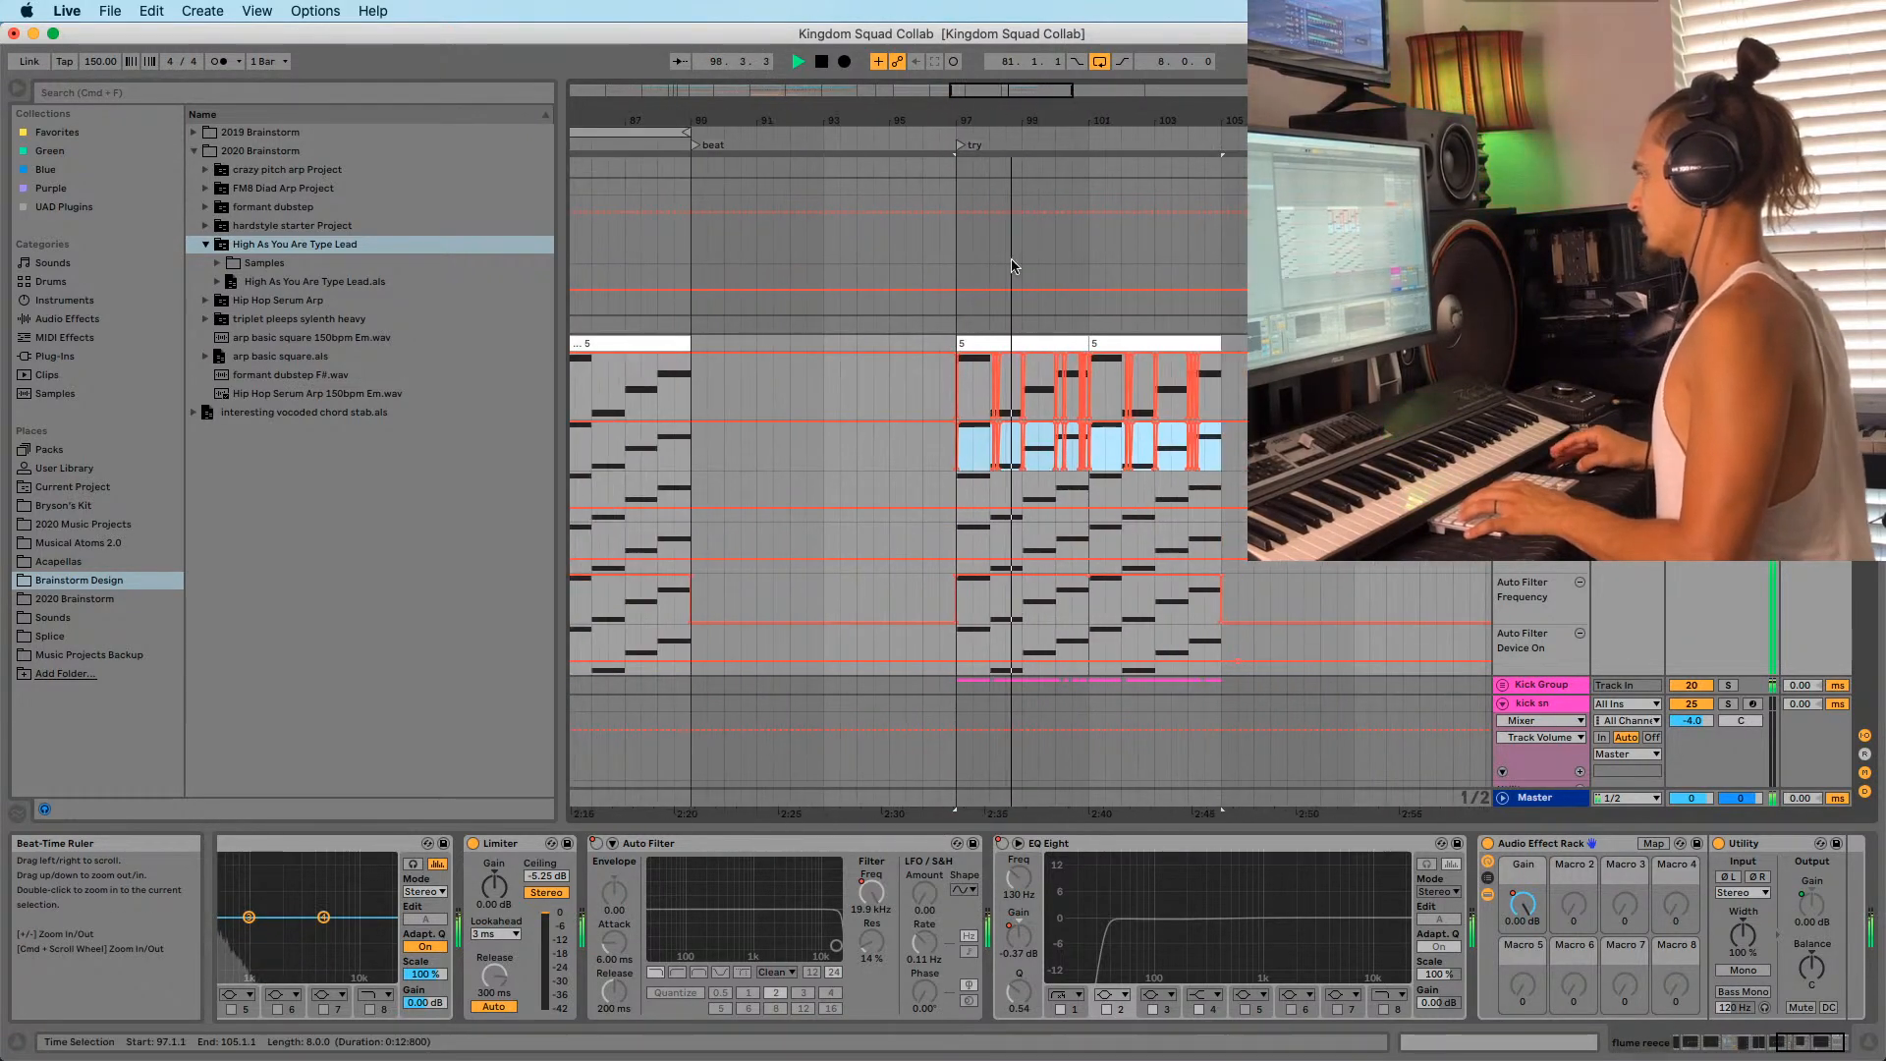
scroll(1004, 344, "down", 10)
scroll(1018, 371, "up", 5)
scroll(1023, 388, "down", 20)
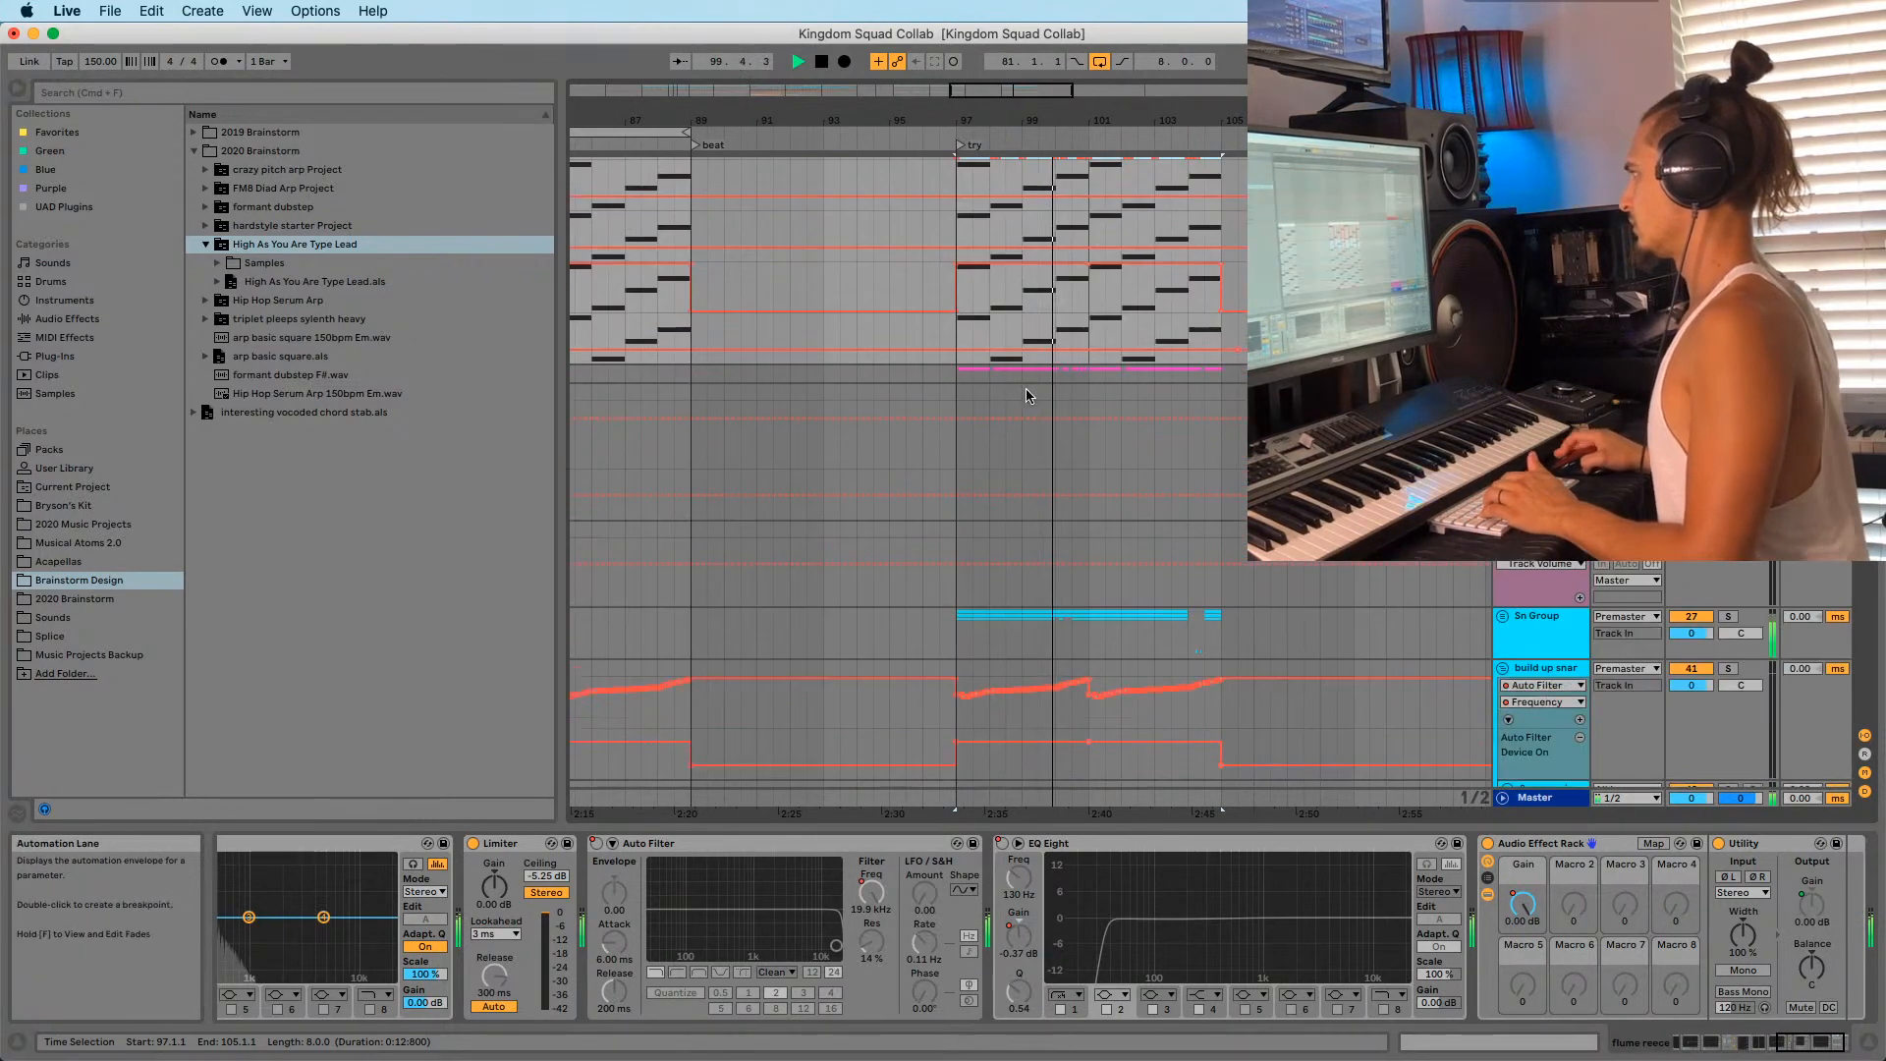
key("space")
key("space")
left_click_drag(935, 112, 1060, 69)
key("space")
Open the first pads clip at bar 25 in the clip editor.
left_click_drag(616, 112, 905, 248)
left_click_drag(923, 120, 889, 103)
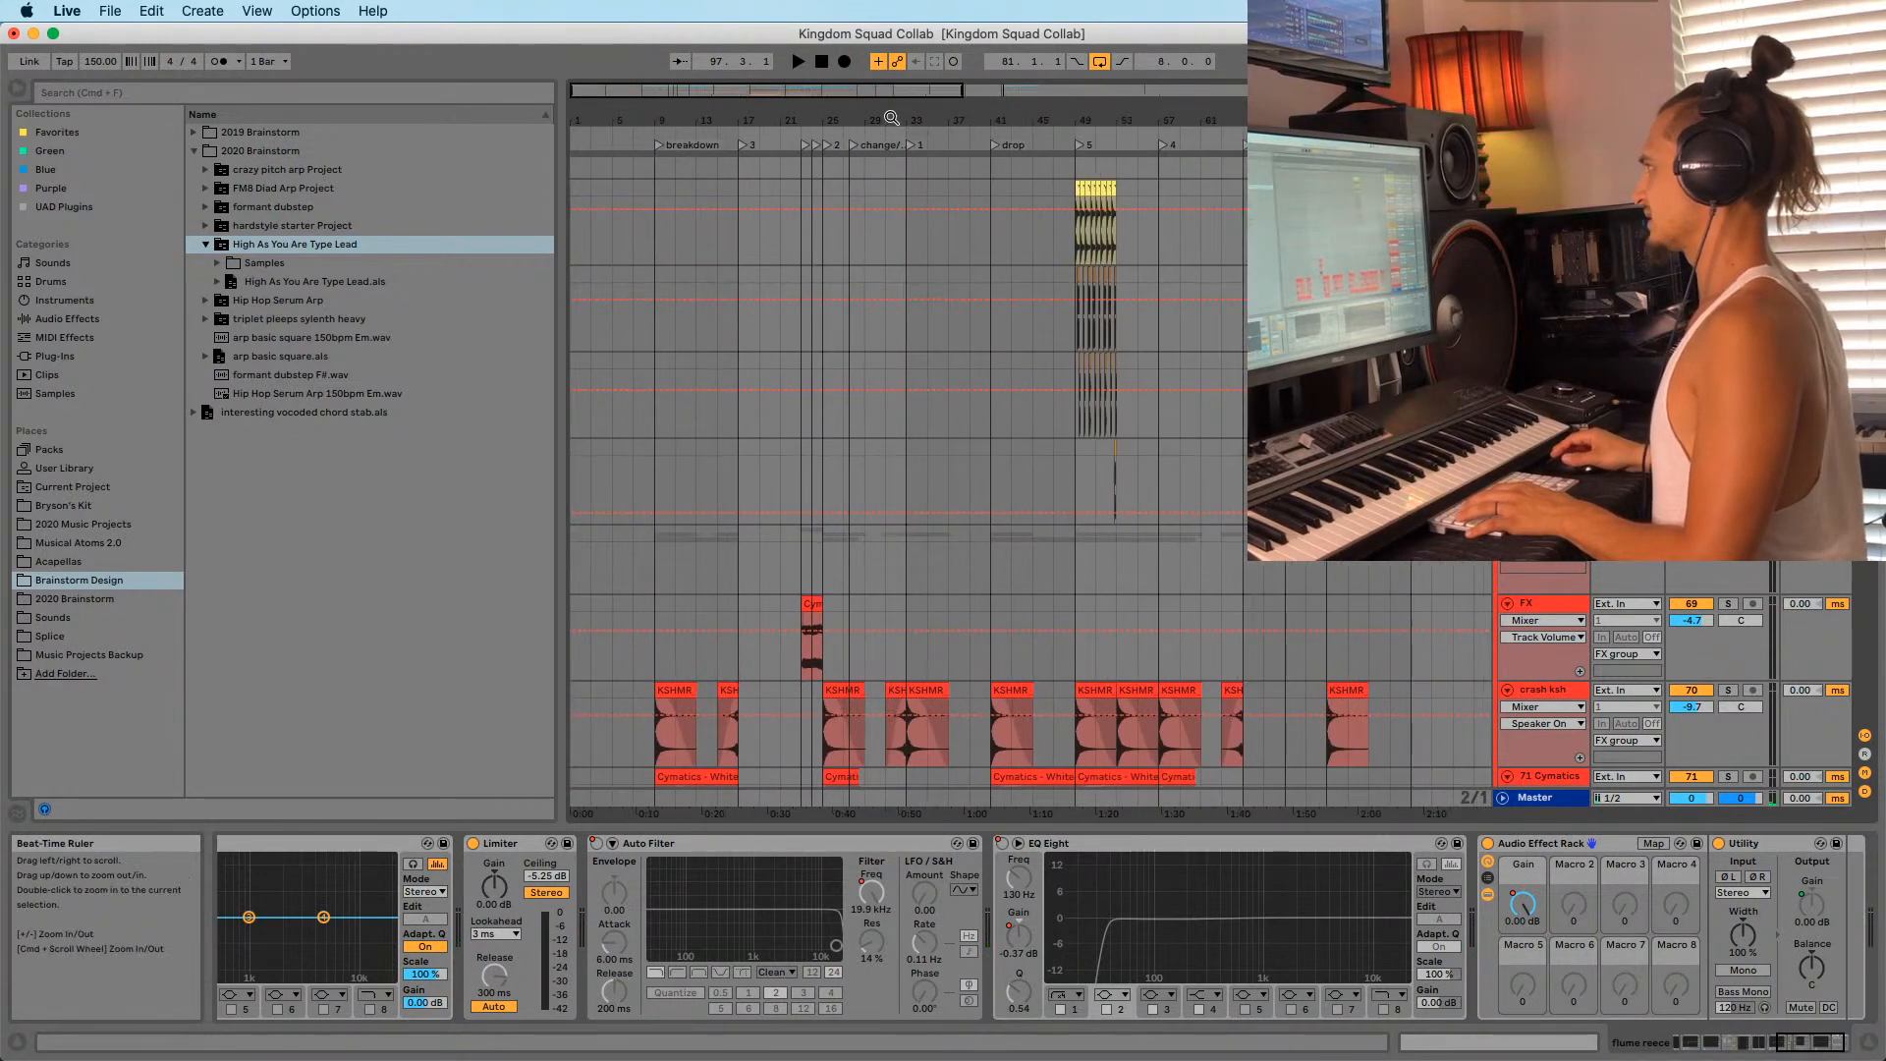
scroll(1078, 550, "down", 10)
scroll(1090, 535, "down", 15)
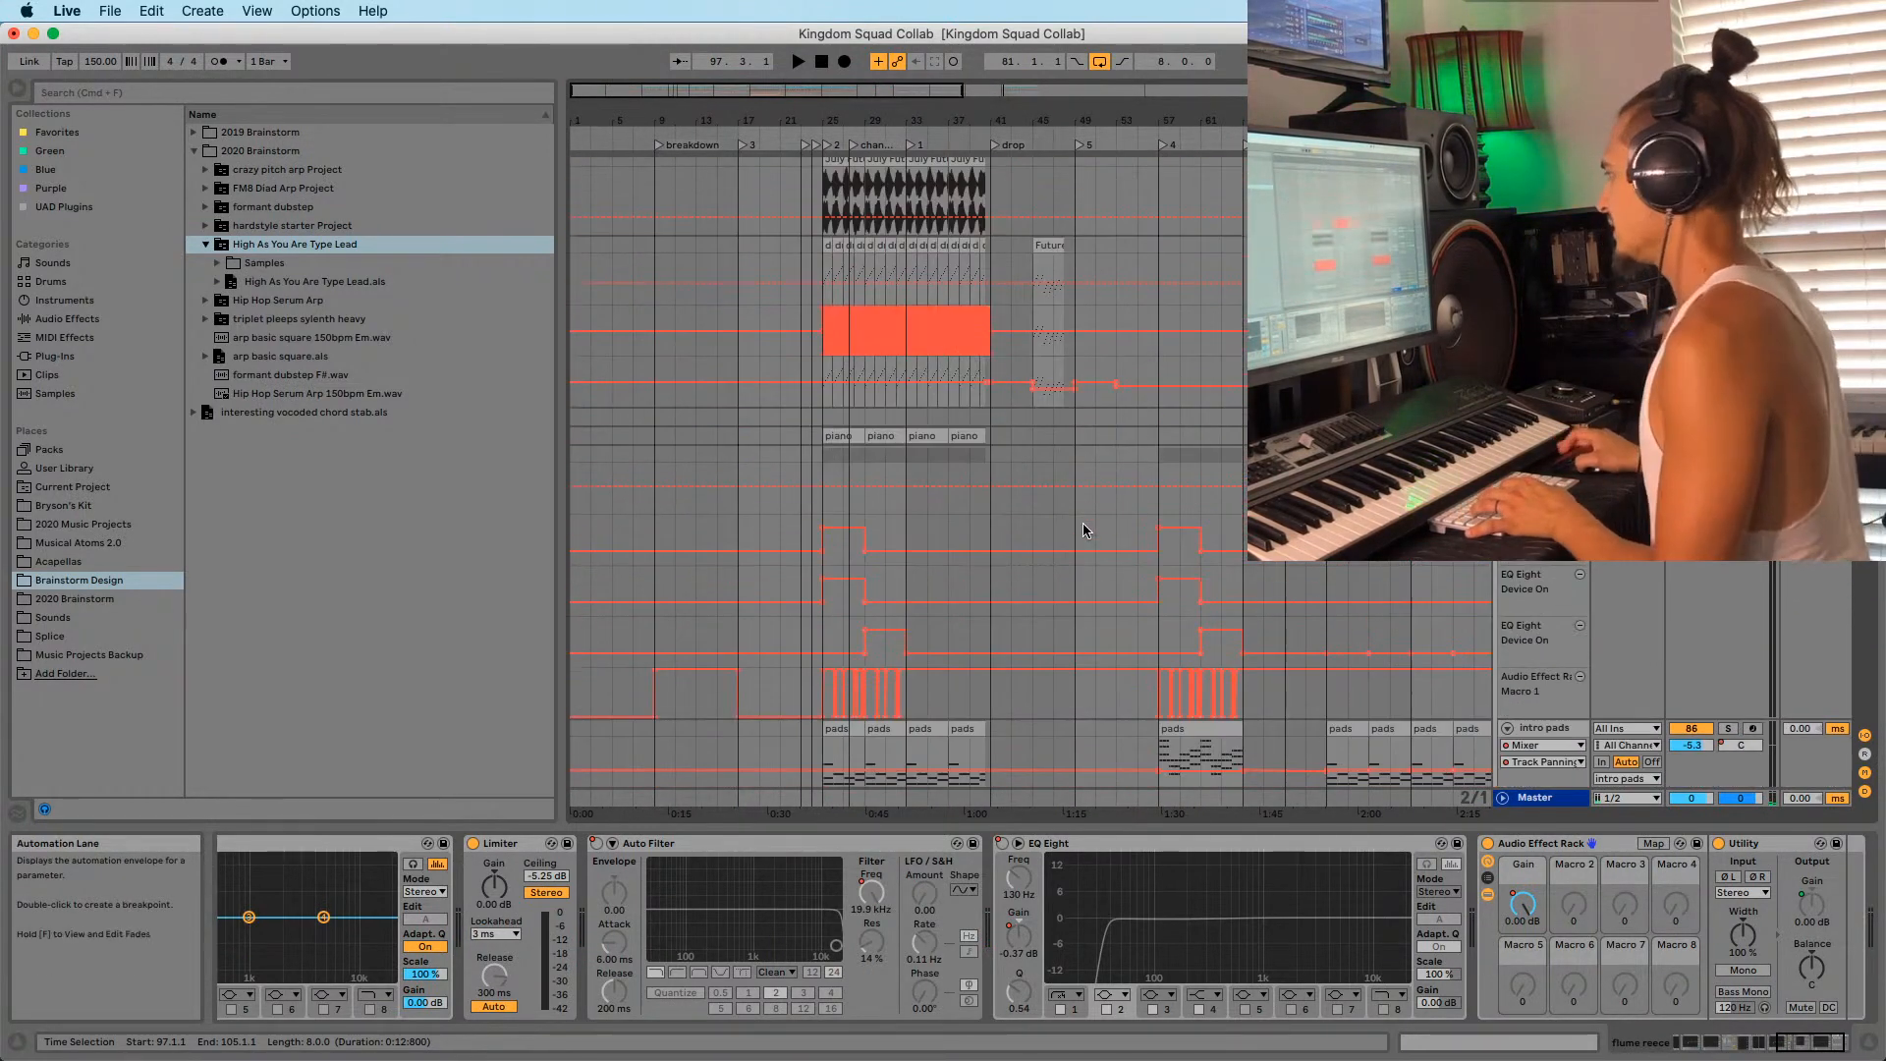
double_click(843, 273)
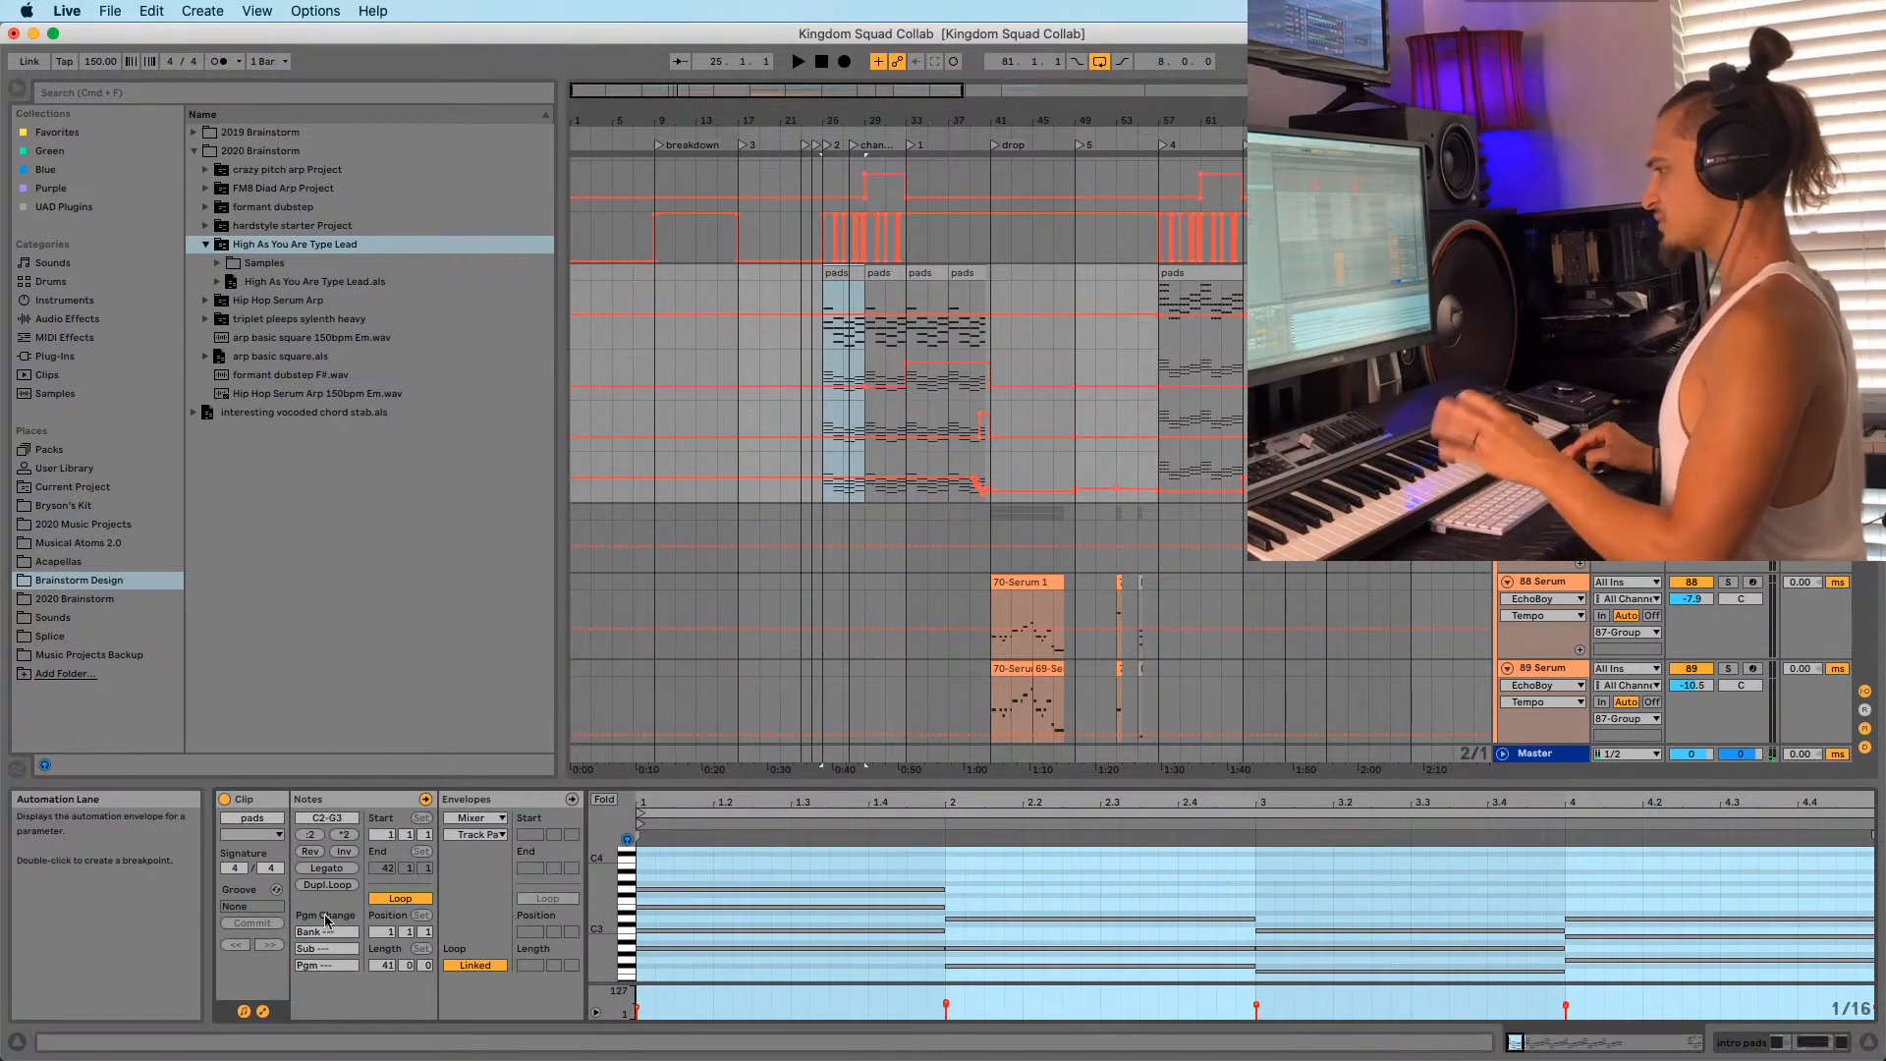
Show the clip's MIDI Ctrl Pitch Bend envelope and play the pads.
left_click(476, 817)
left_click(478, 833)
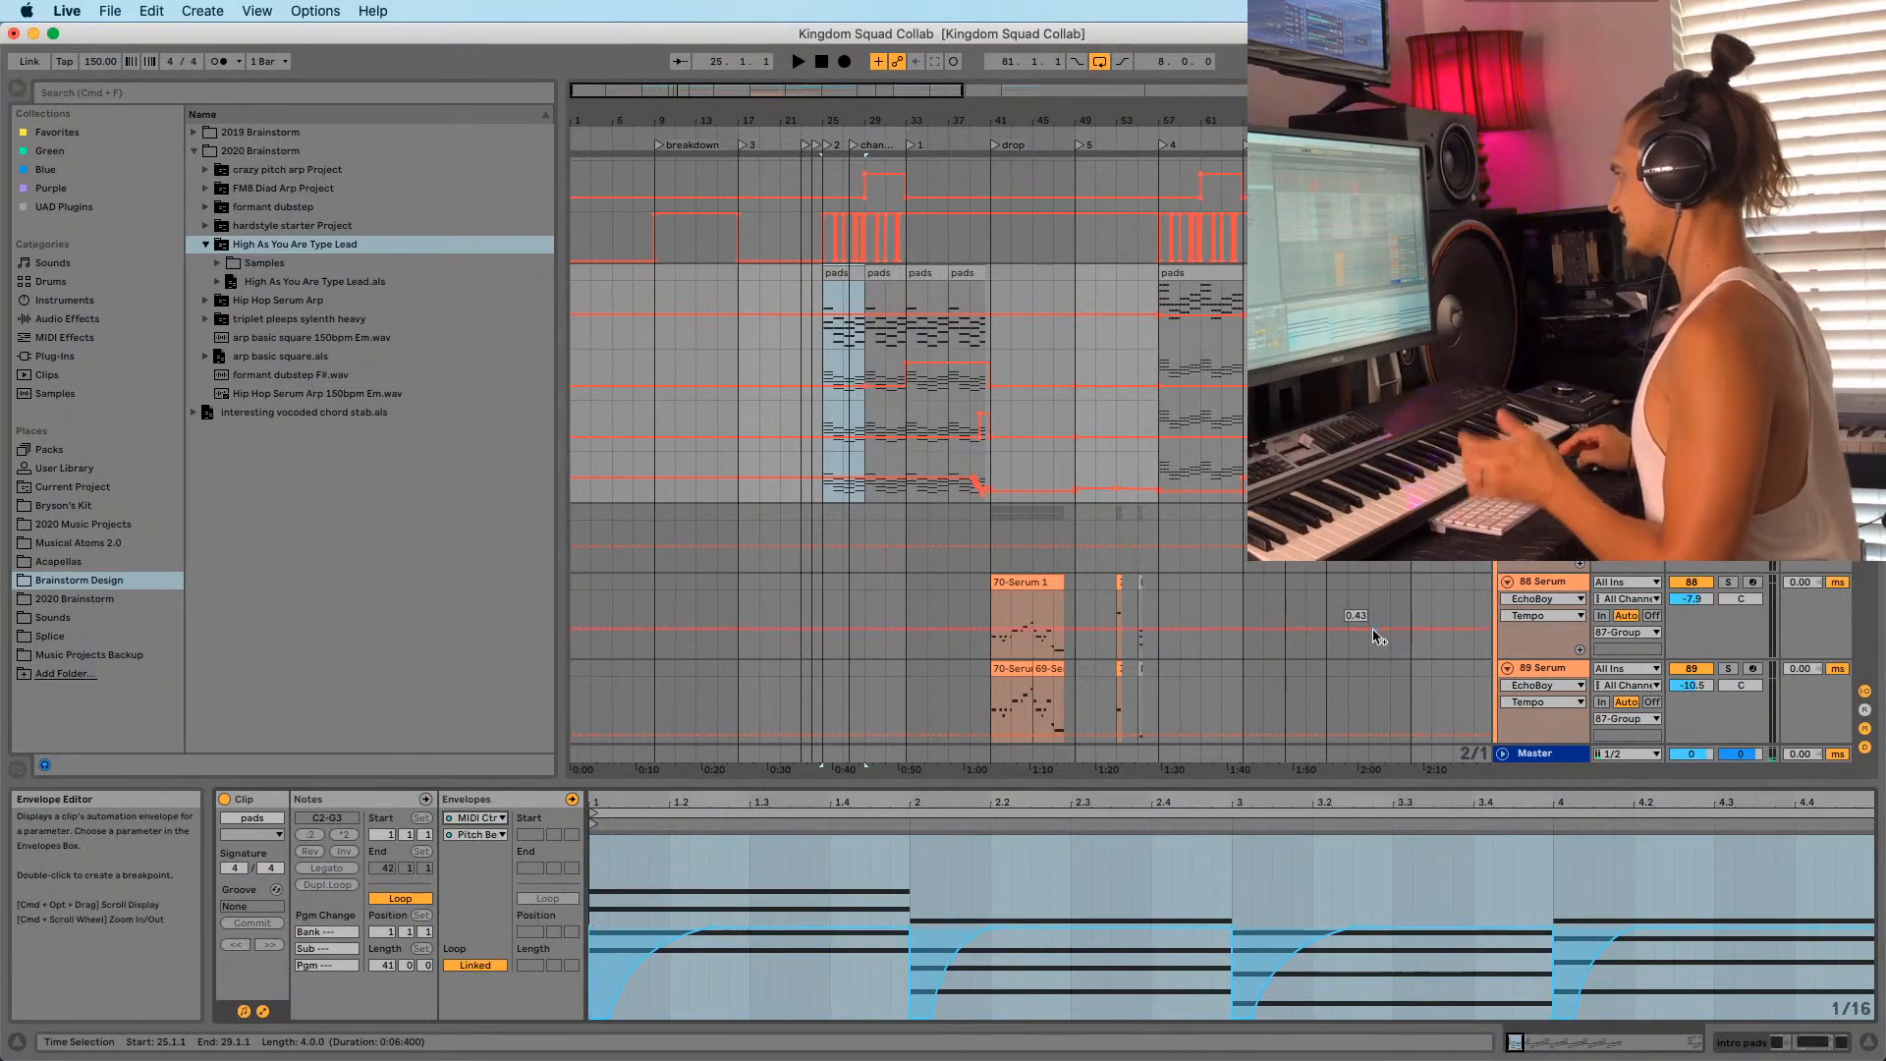
key("space")
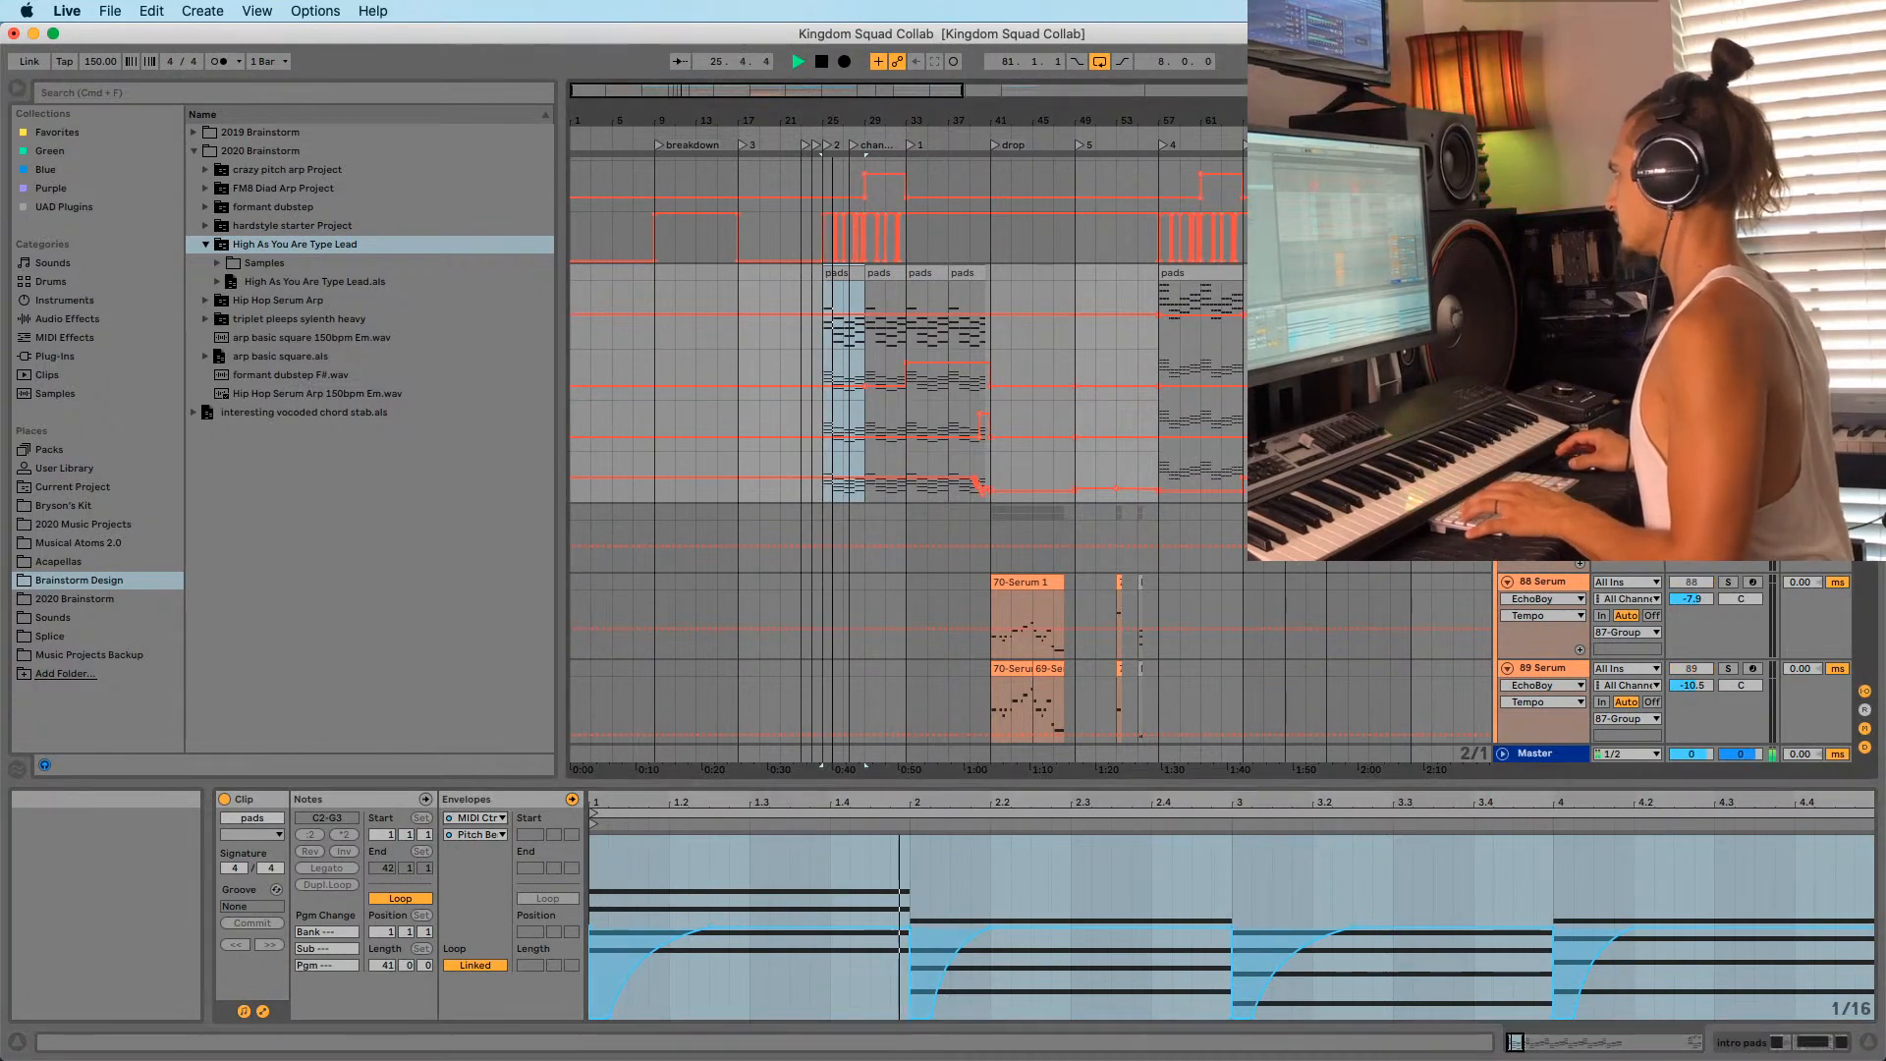
key("space")
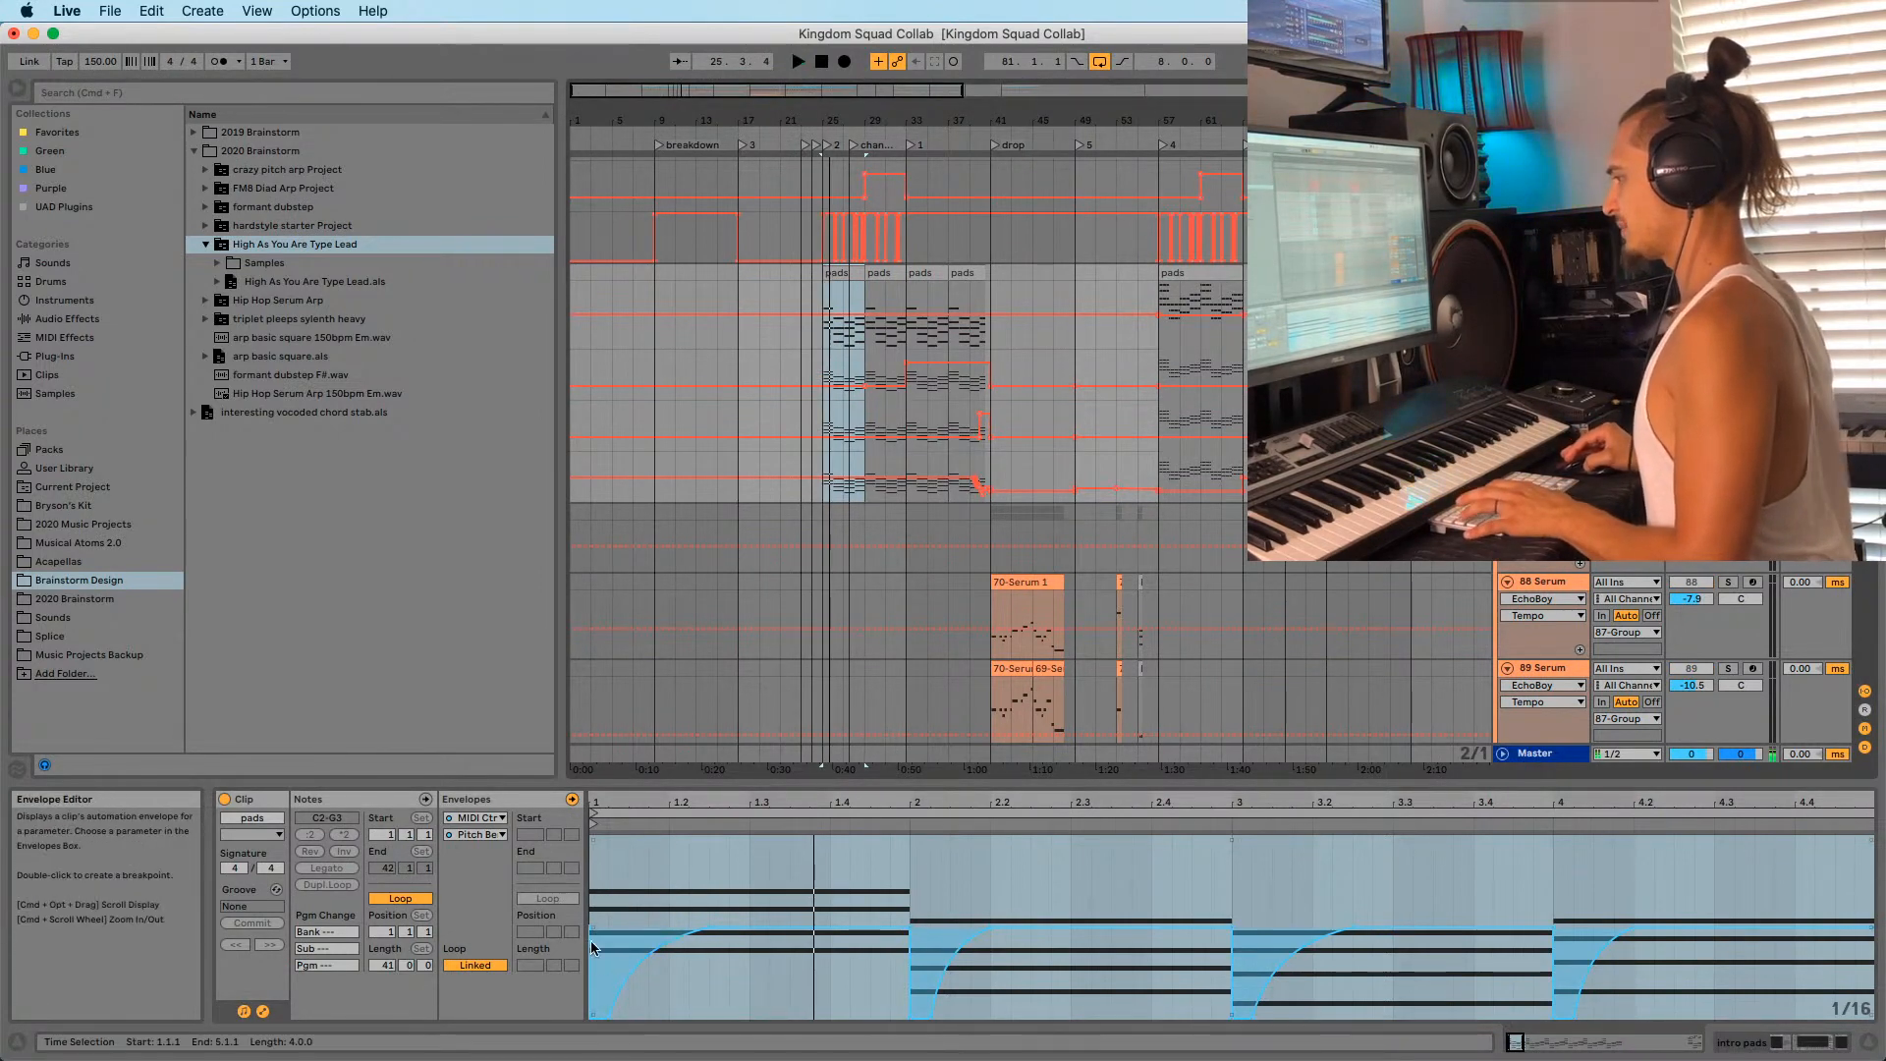
Play from bar 97, then zoom out to the whole song.
left_click_drag(835, 121, 889, 186)
left_click(902, 267)
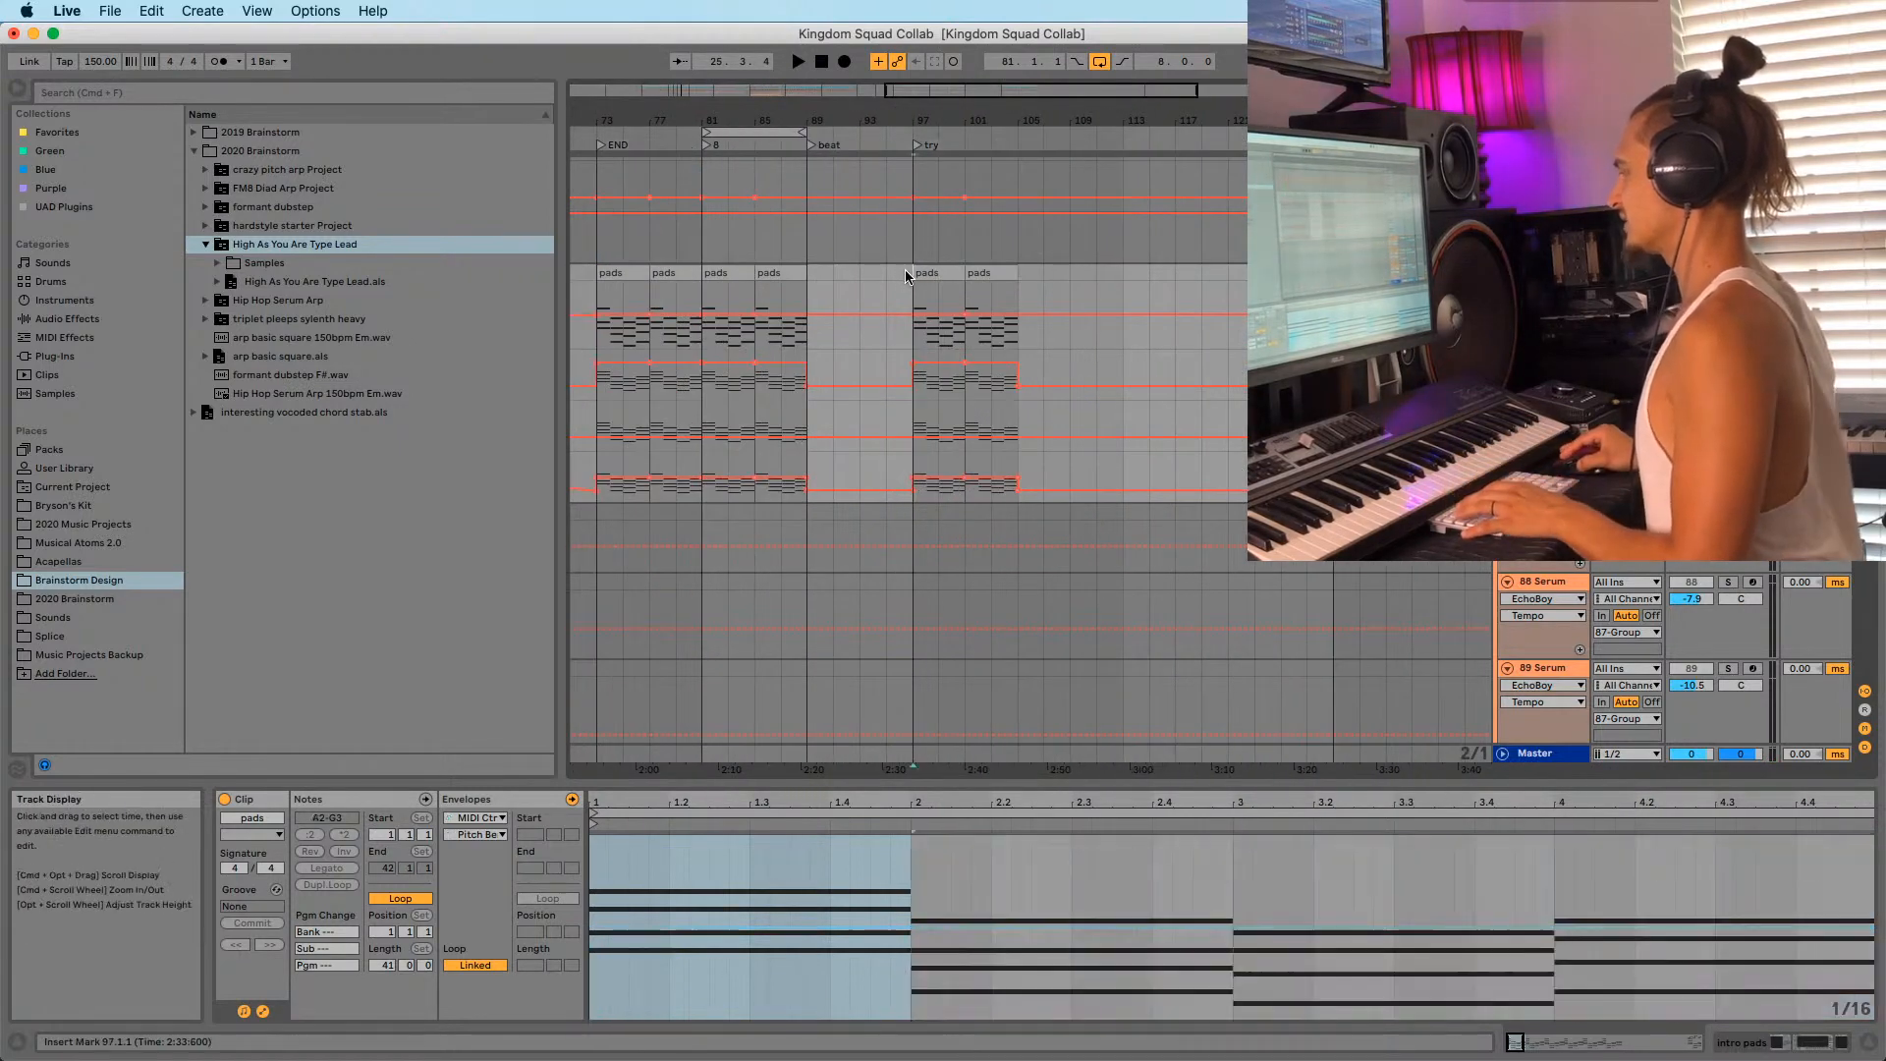
left_click_drag(901, 120, 901, 157)
key("space")
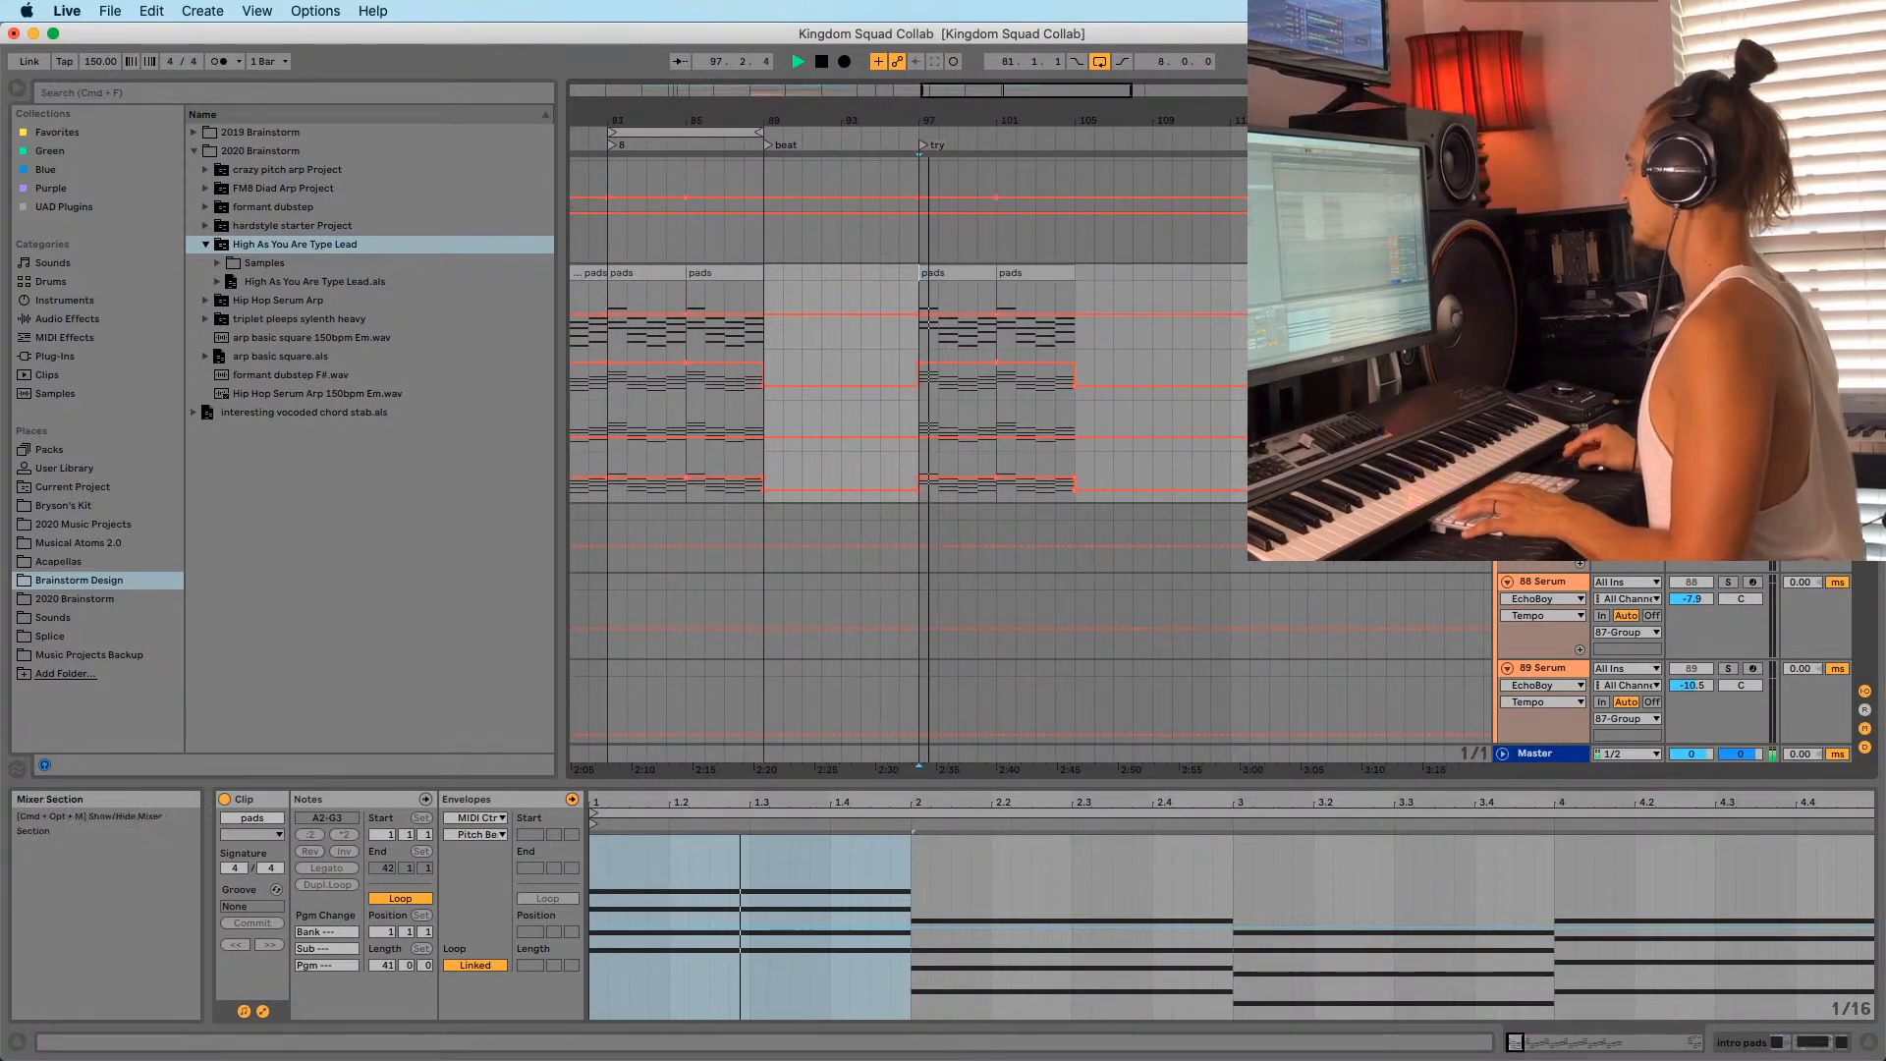
left_click_drag(892, 122, 900, 100)
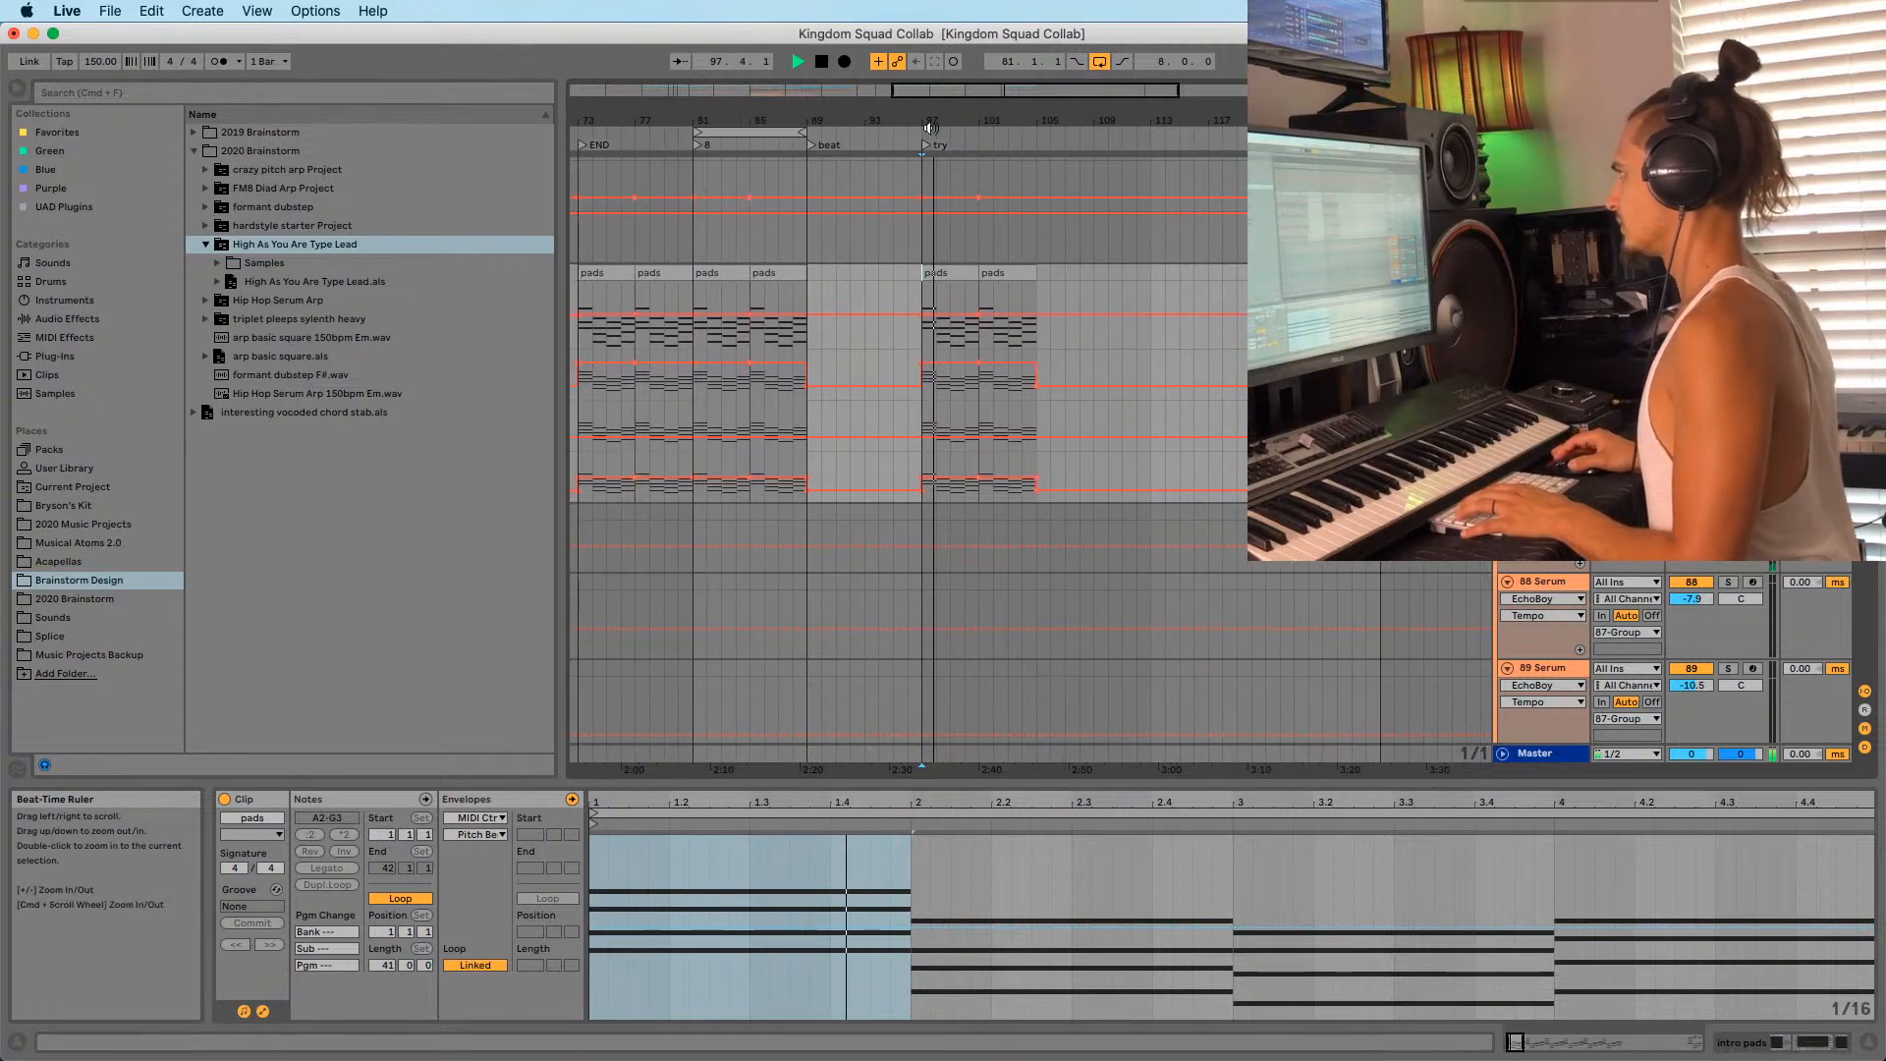
left_click_drag(1017, 122, 1020, 69)
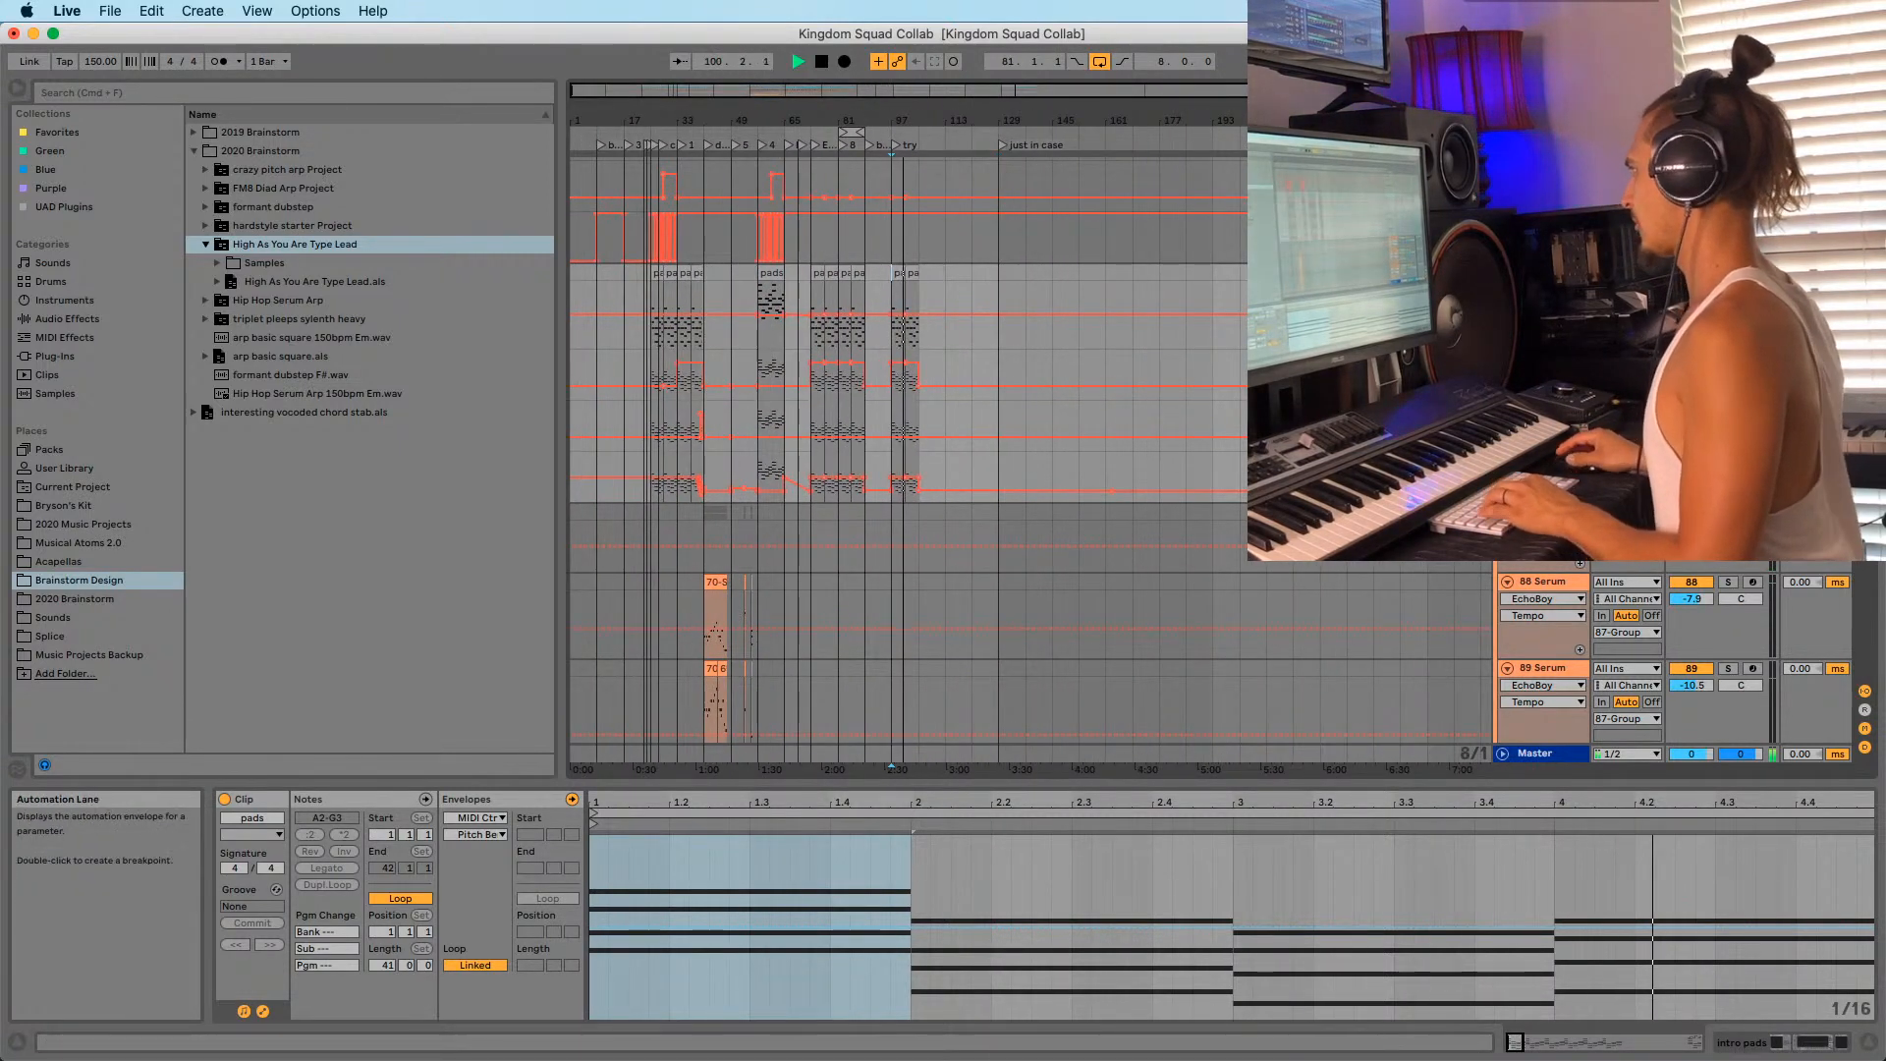
Select bars 25–33 of the intro pads automation lane.
scroll(1532, 437, "up", 8)
left_click(1543, 400)
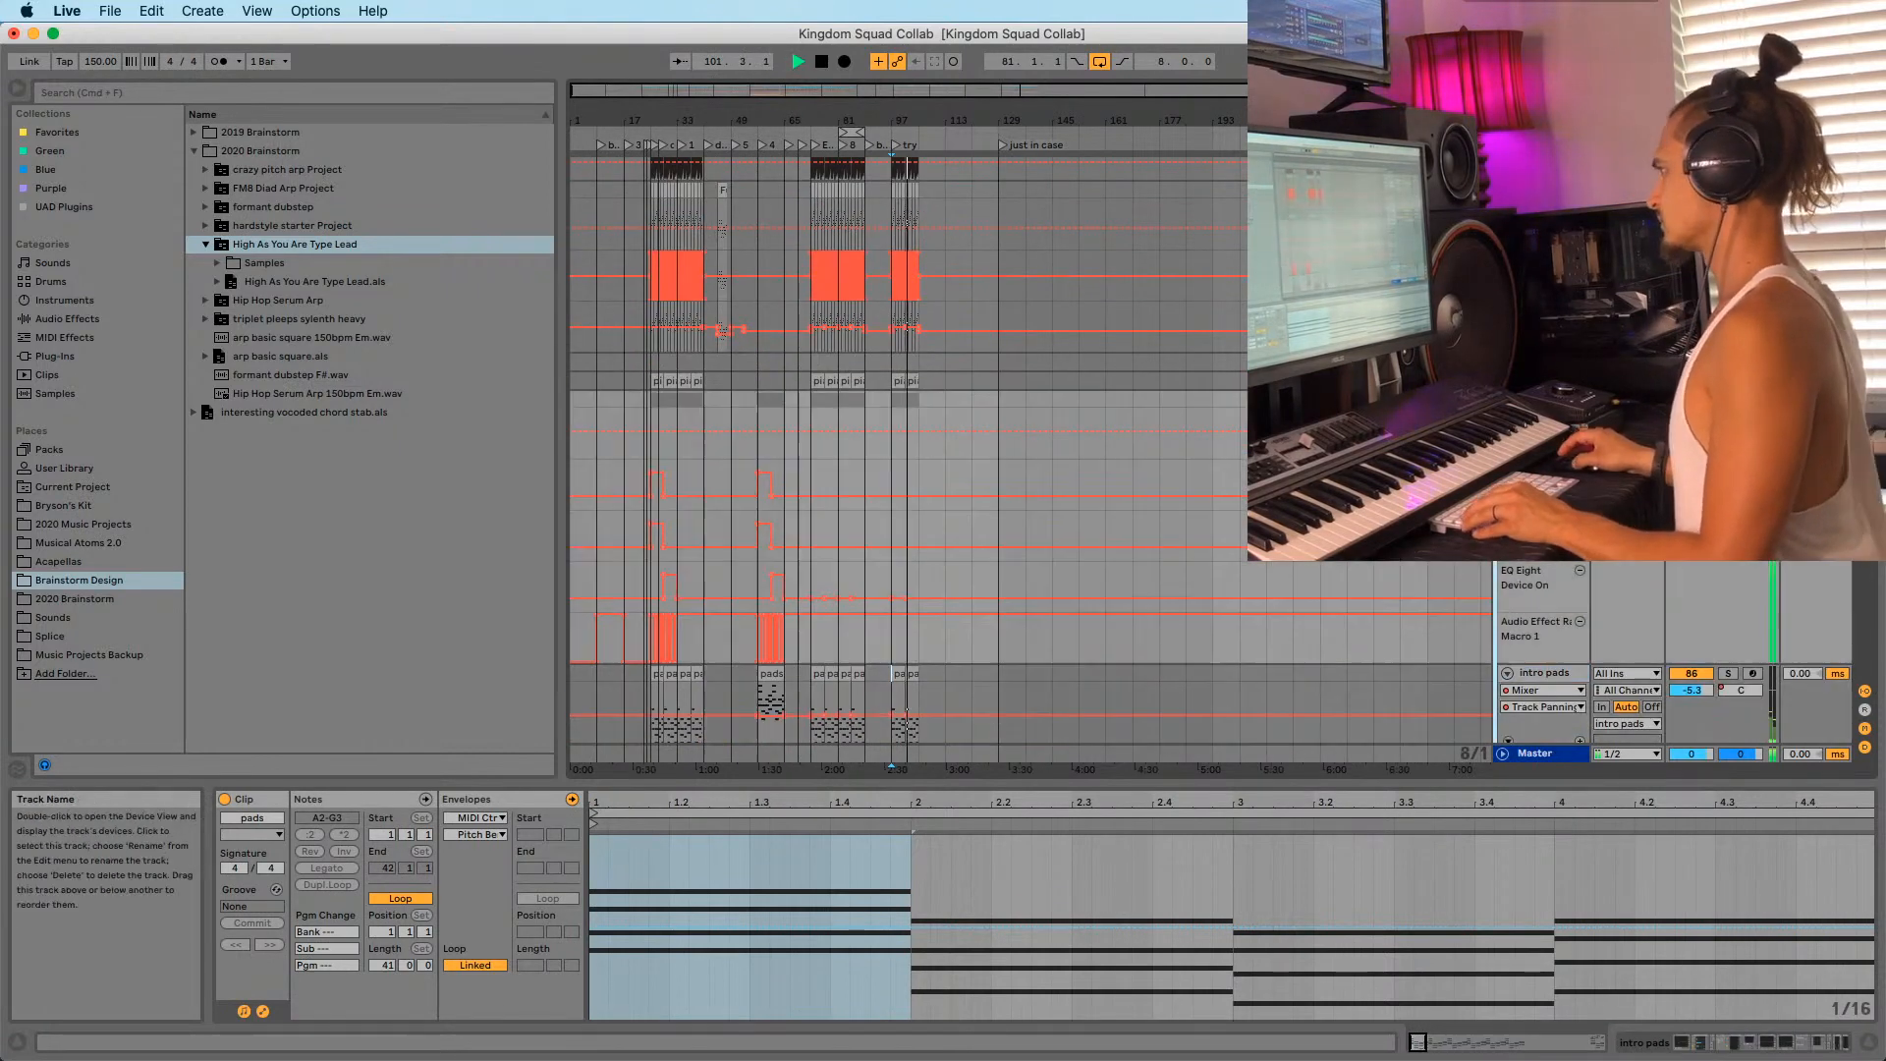
left_click_drag(683, 654, 652, 660)
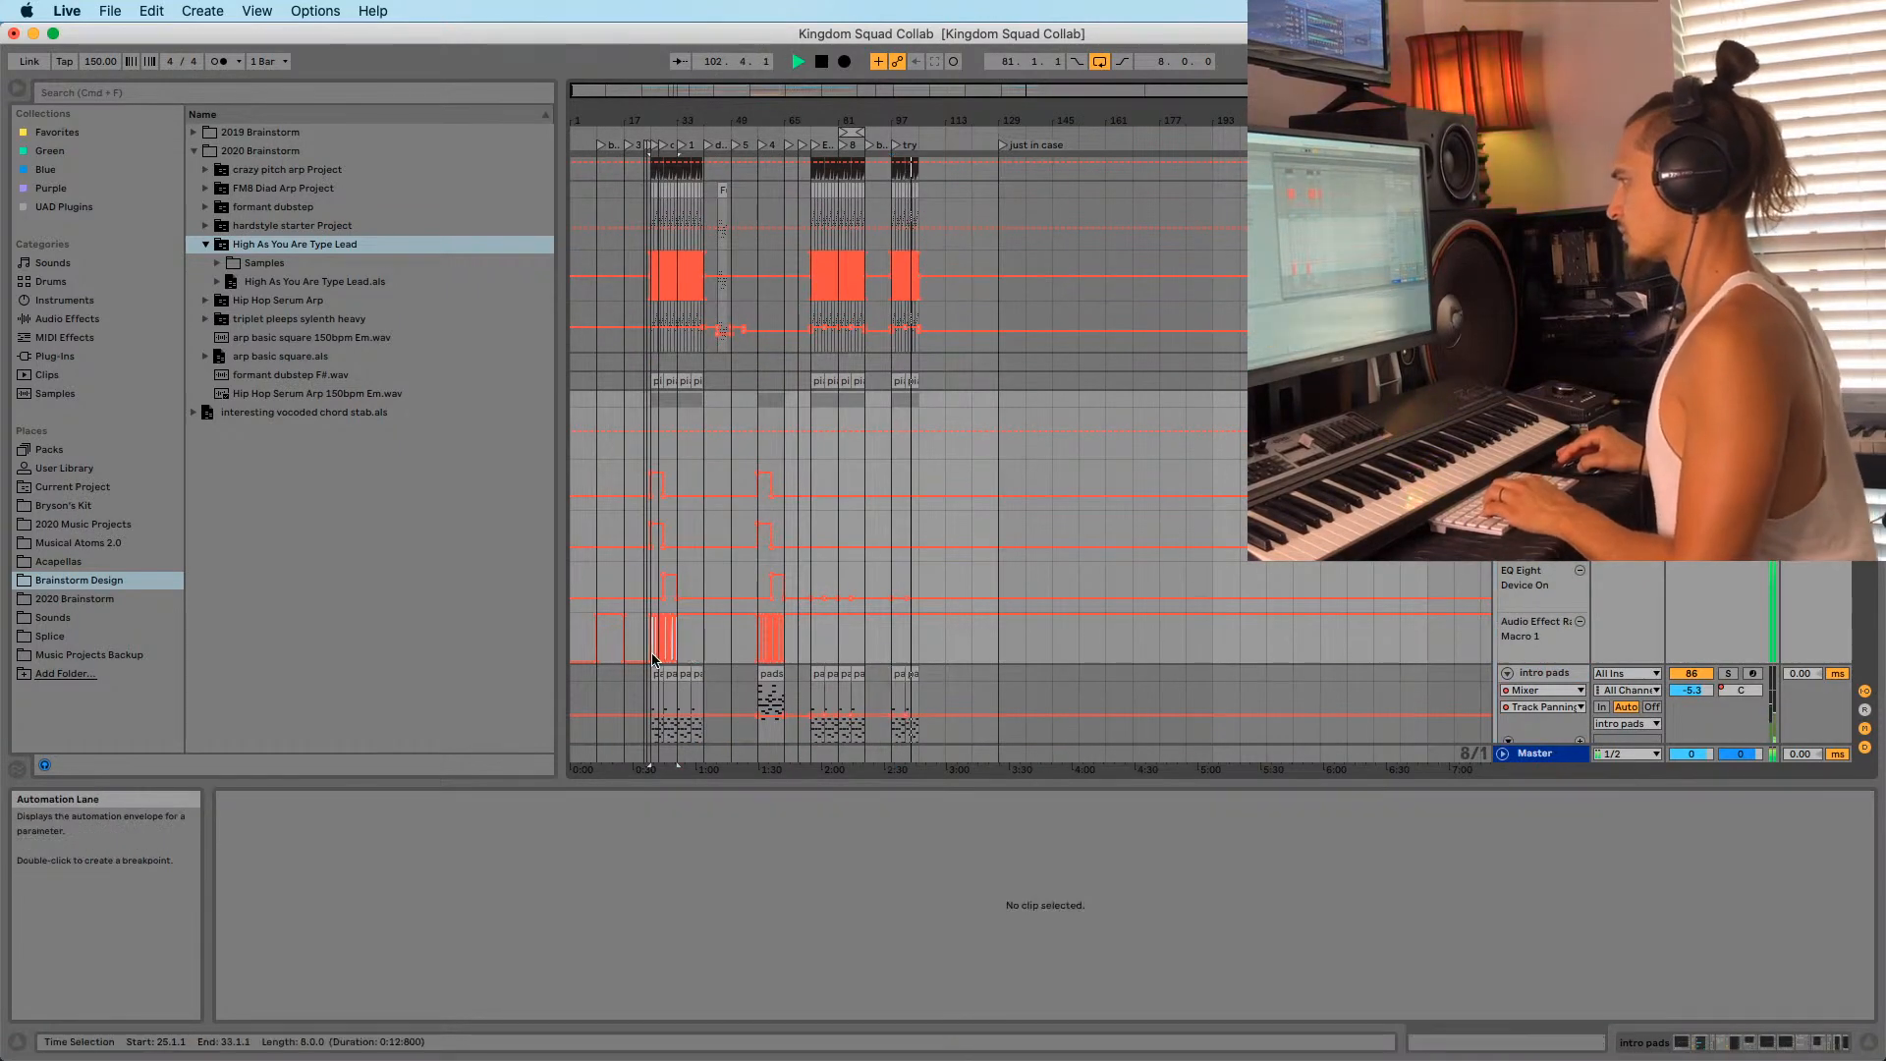
mouse_move(653, 128)
left_mouse_down()
mouse_move(687, 314)
mouse_move(656, 126)
left_mouse_up()
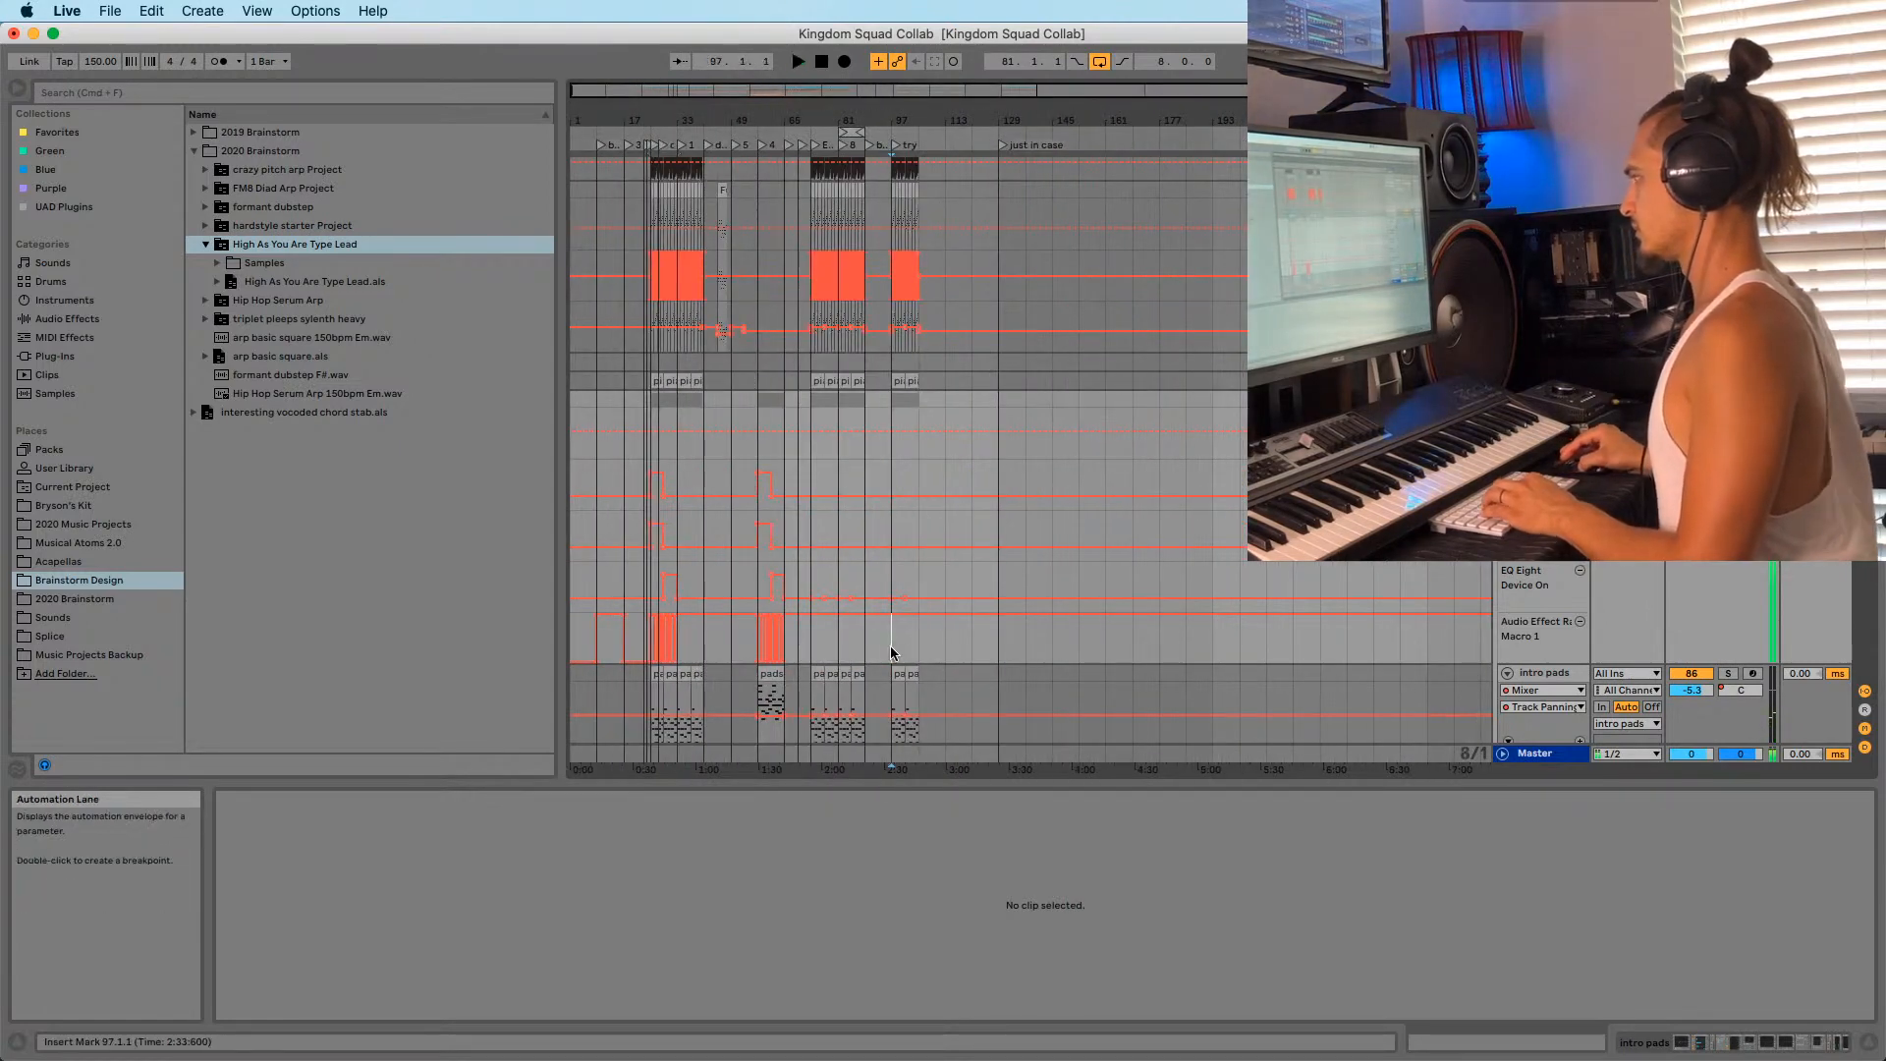
Select bars 97–105 in the automation lane and open the dreamy pluck clip.
left_click_drag(918, 637, 895, 646)
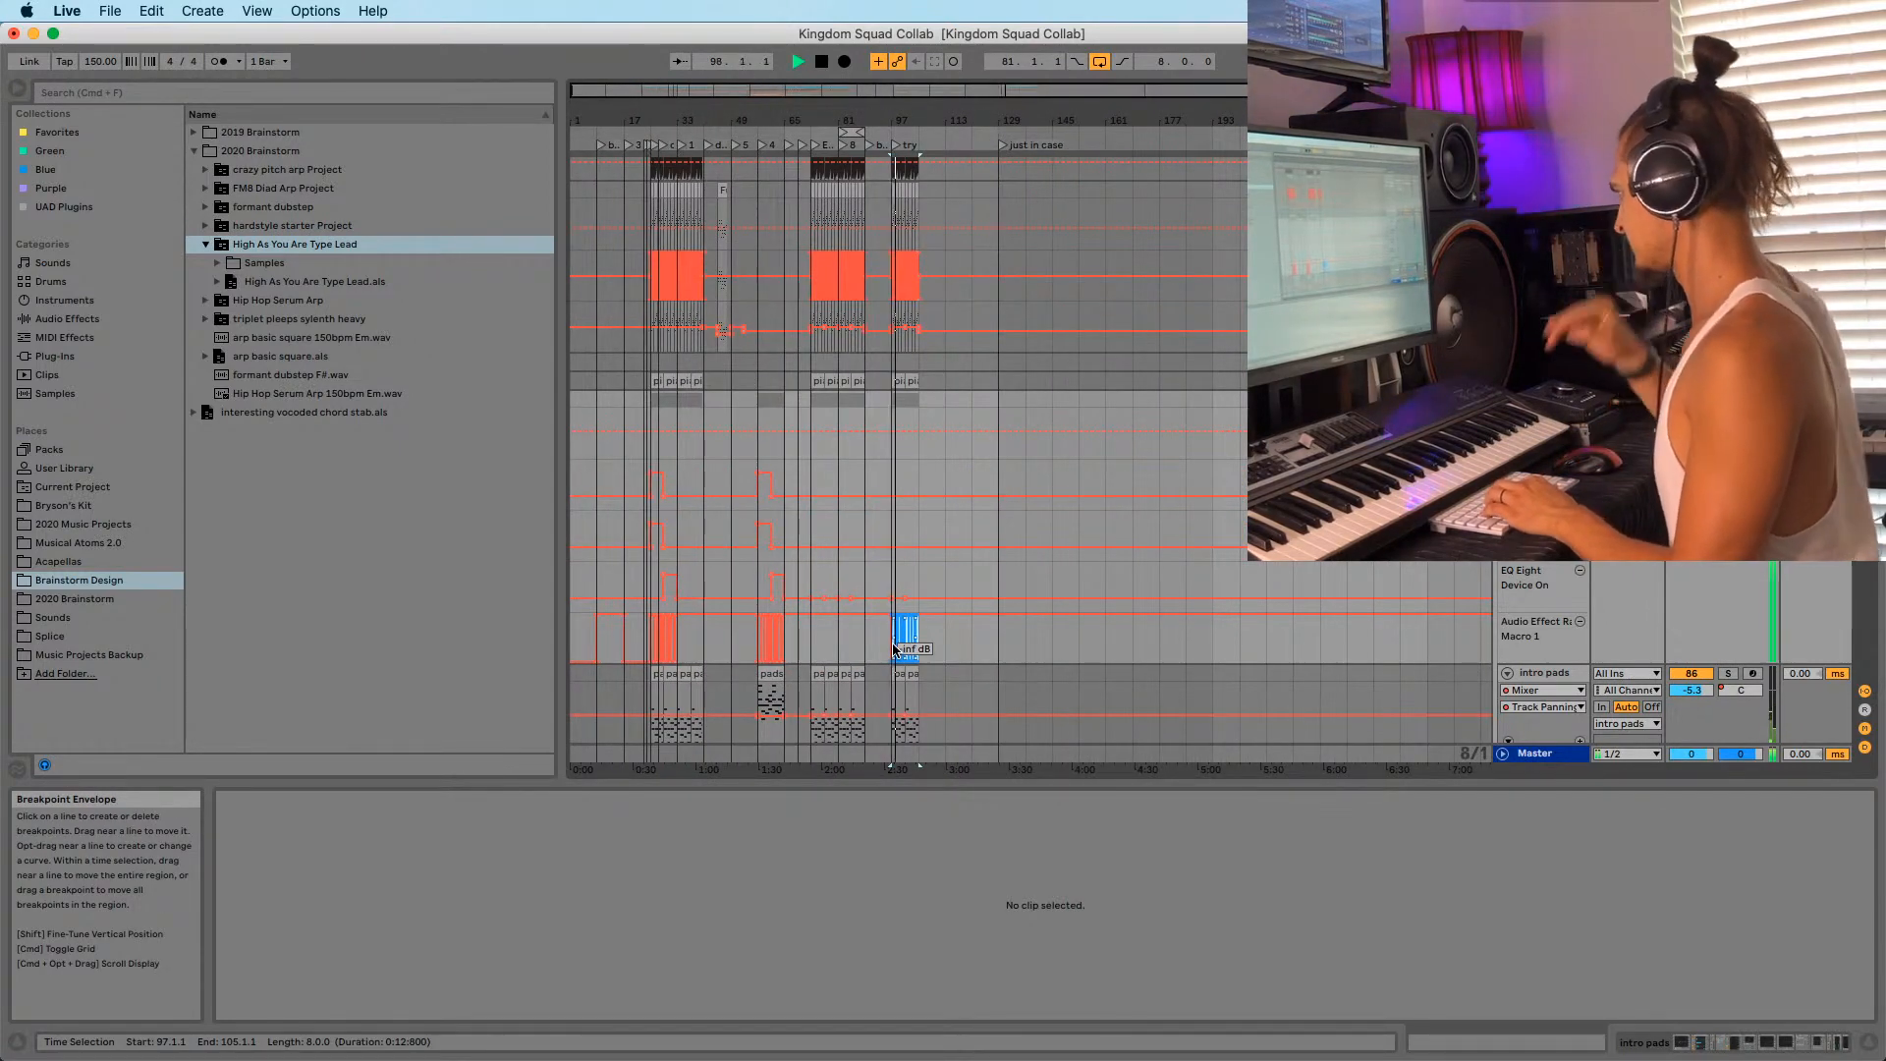
left_click_drag(892, 120, 894, 244)
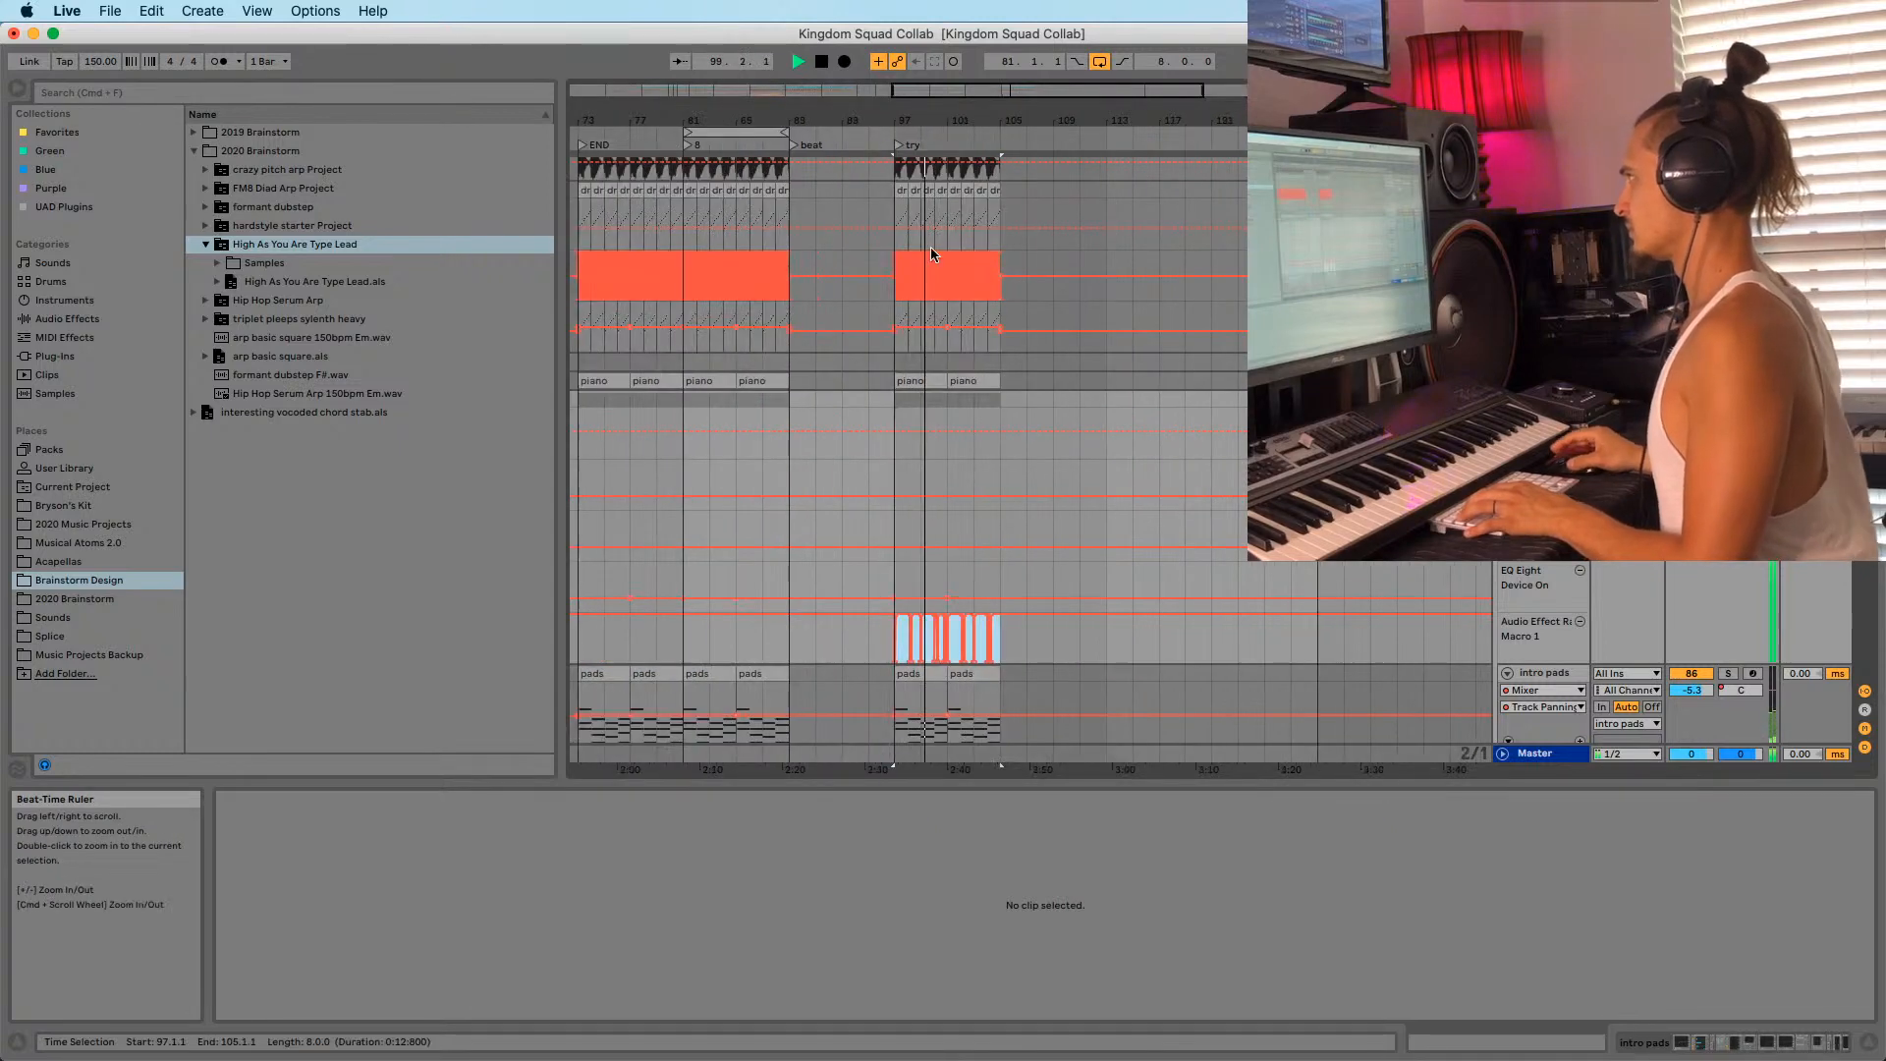
left_click(893, 245)
scroll(913, 393, "down", 10)
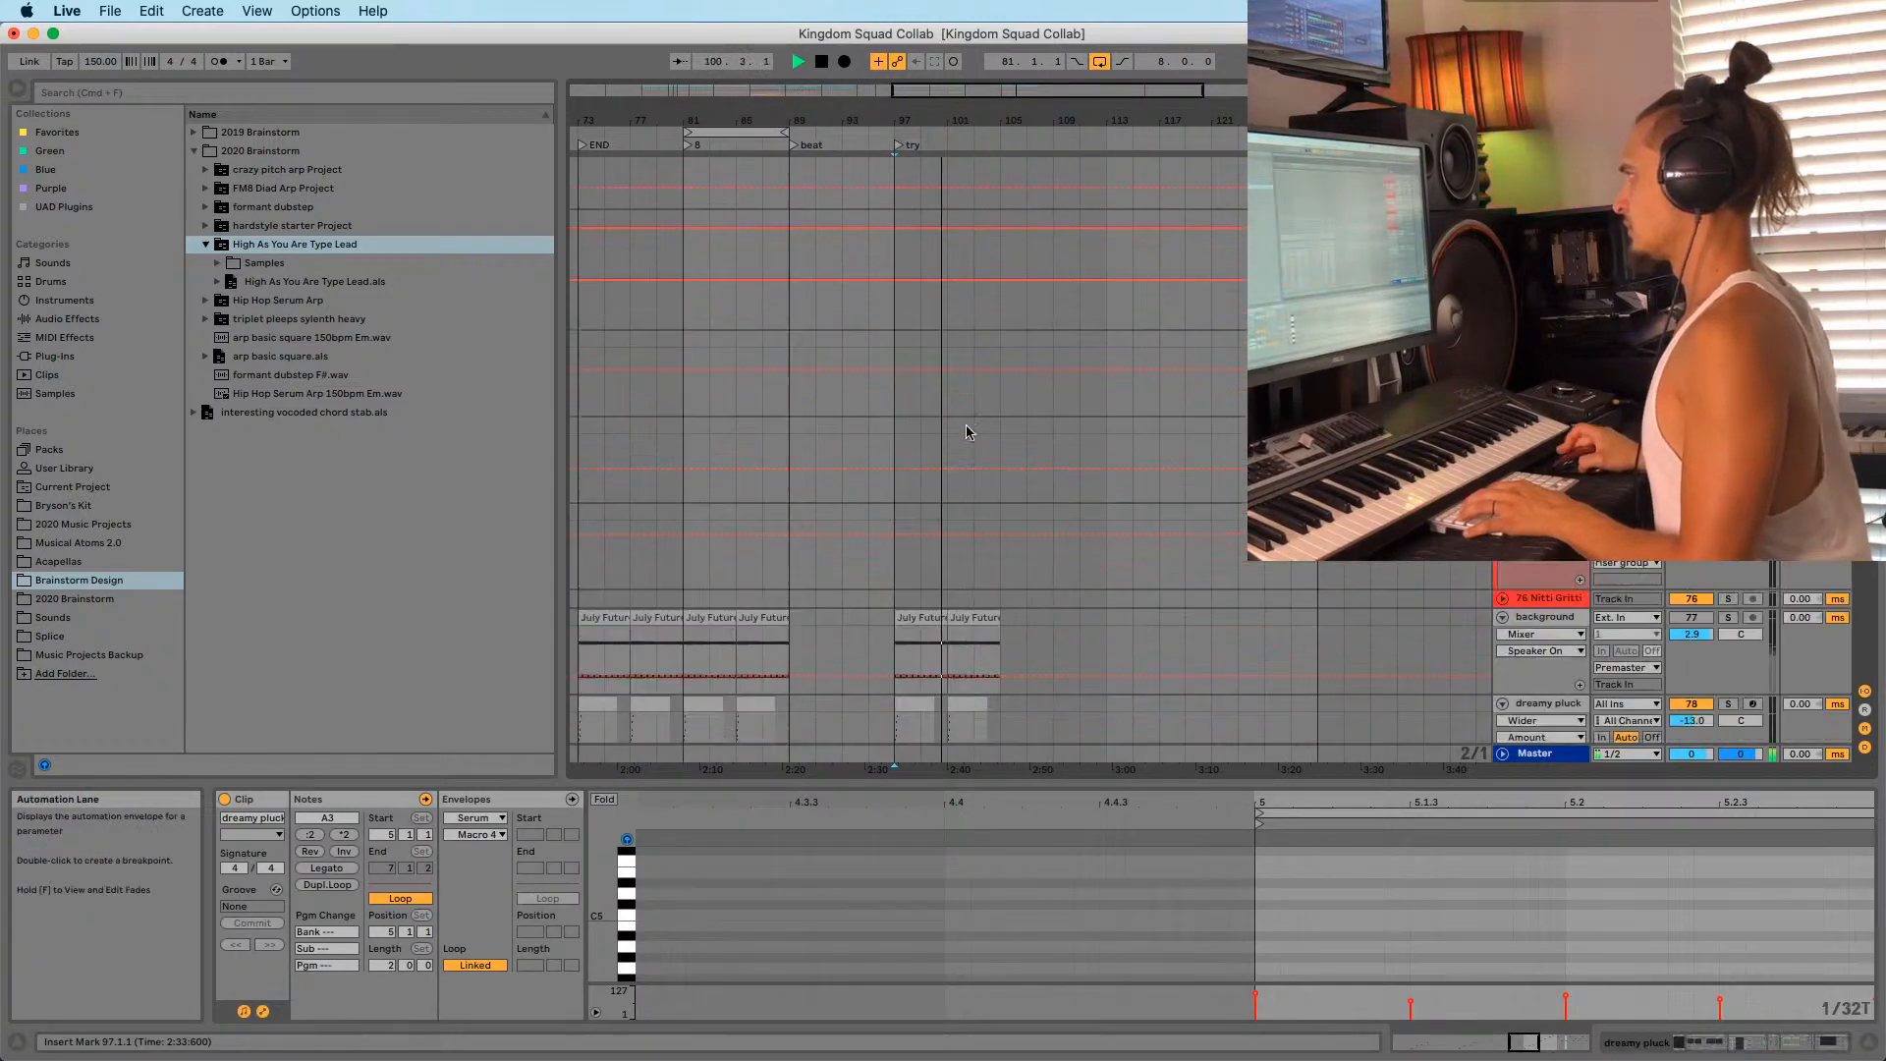
scroll(964, 452, "up", 10)
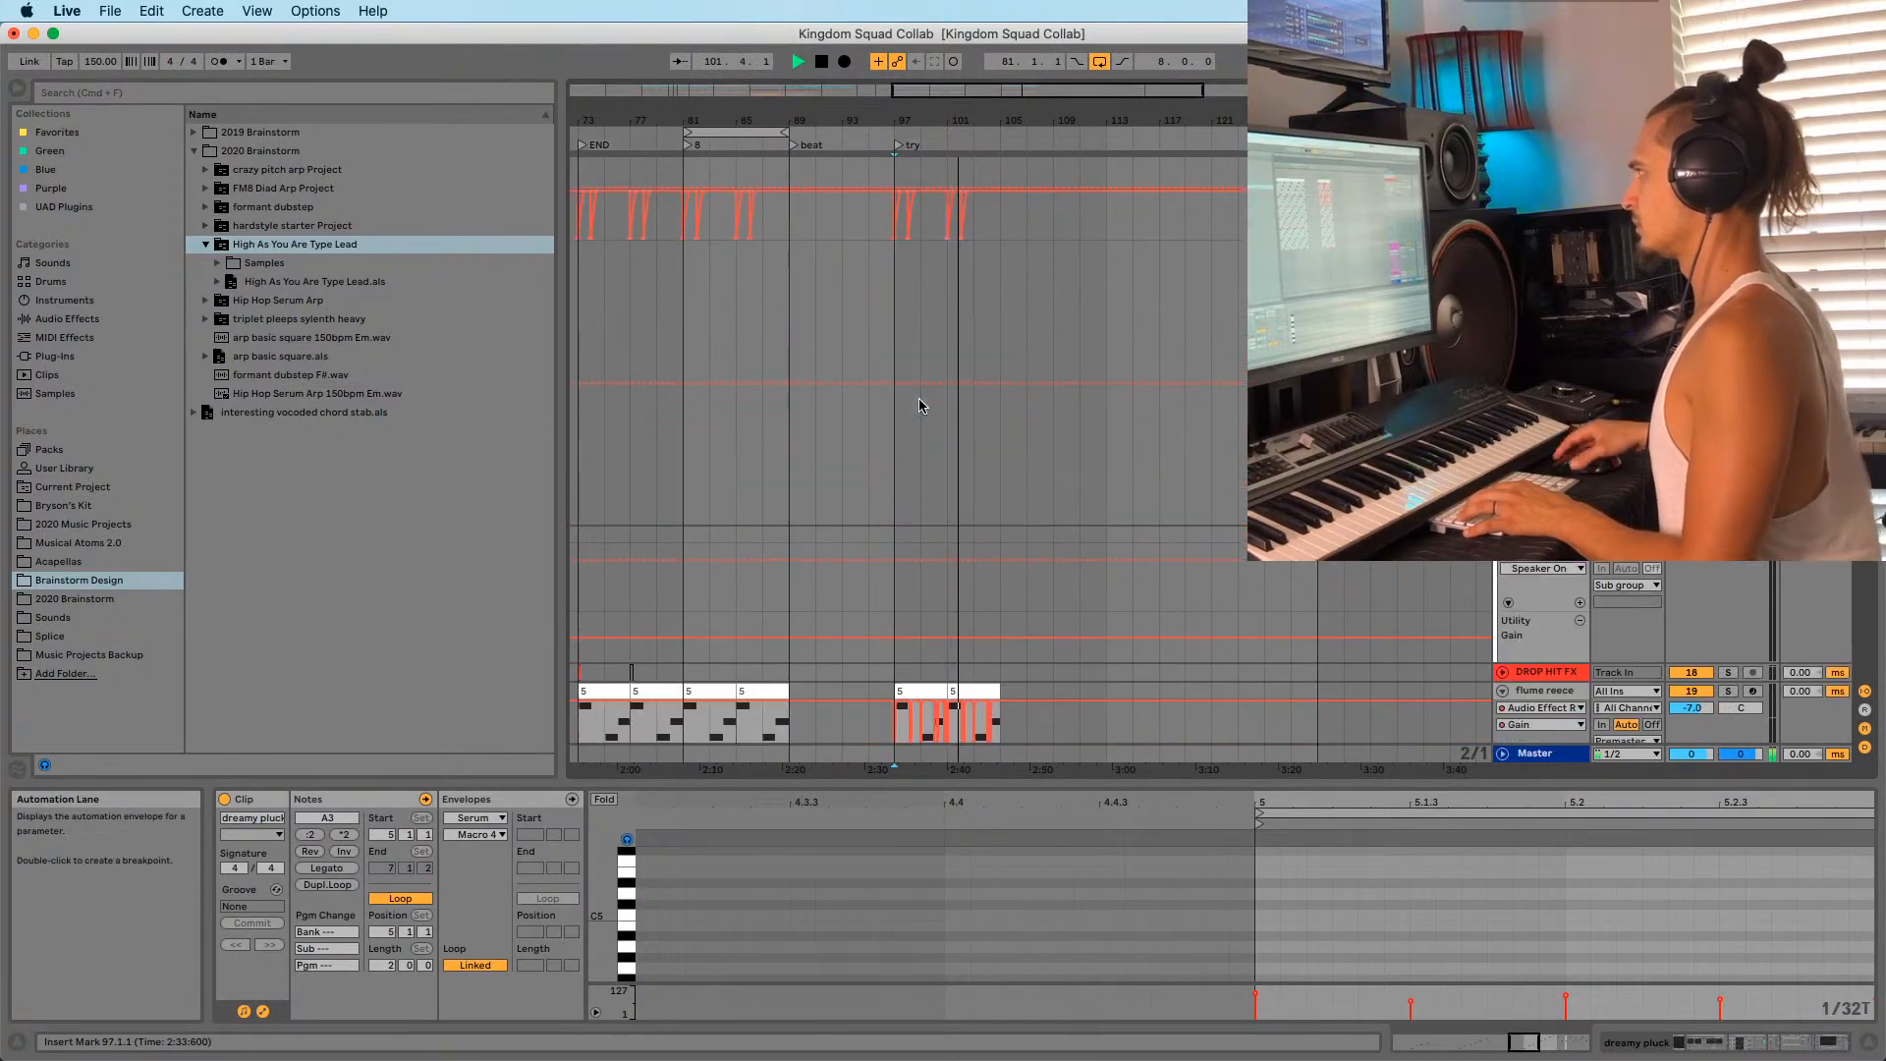
scroll(920, 411, "up", 12)
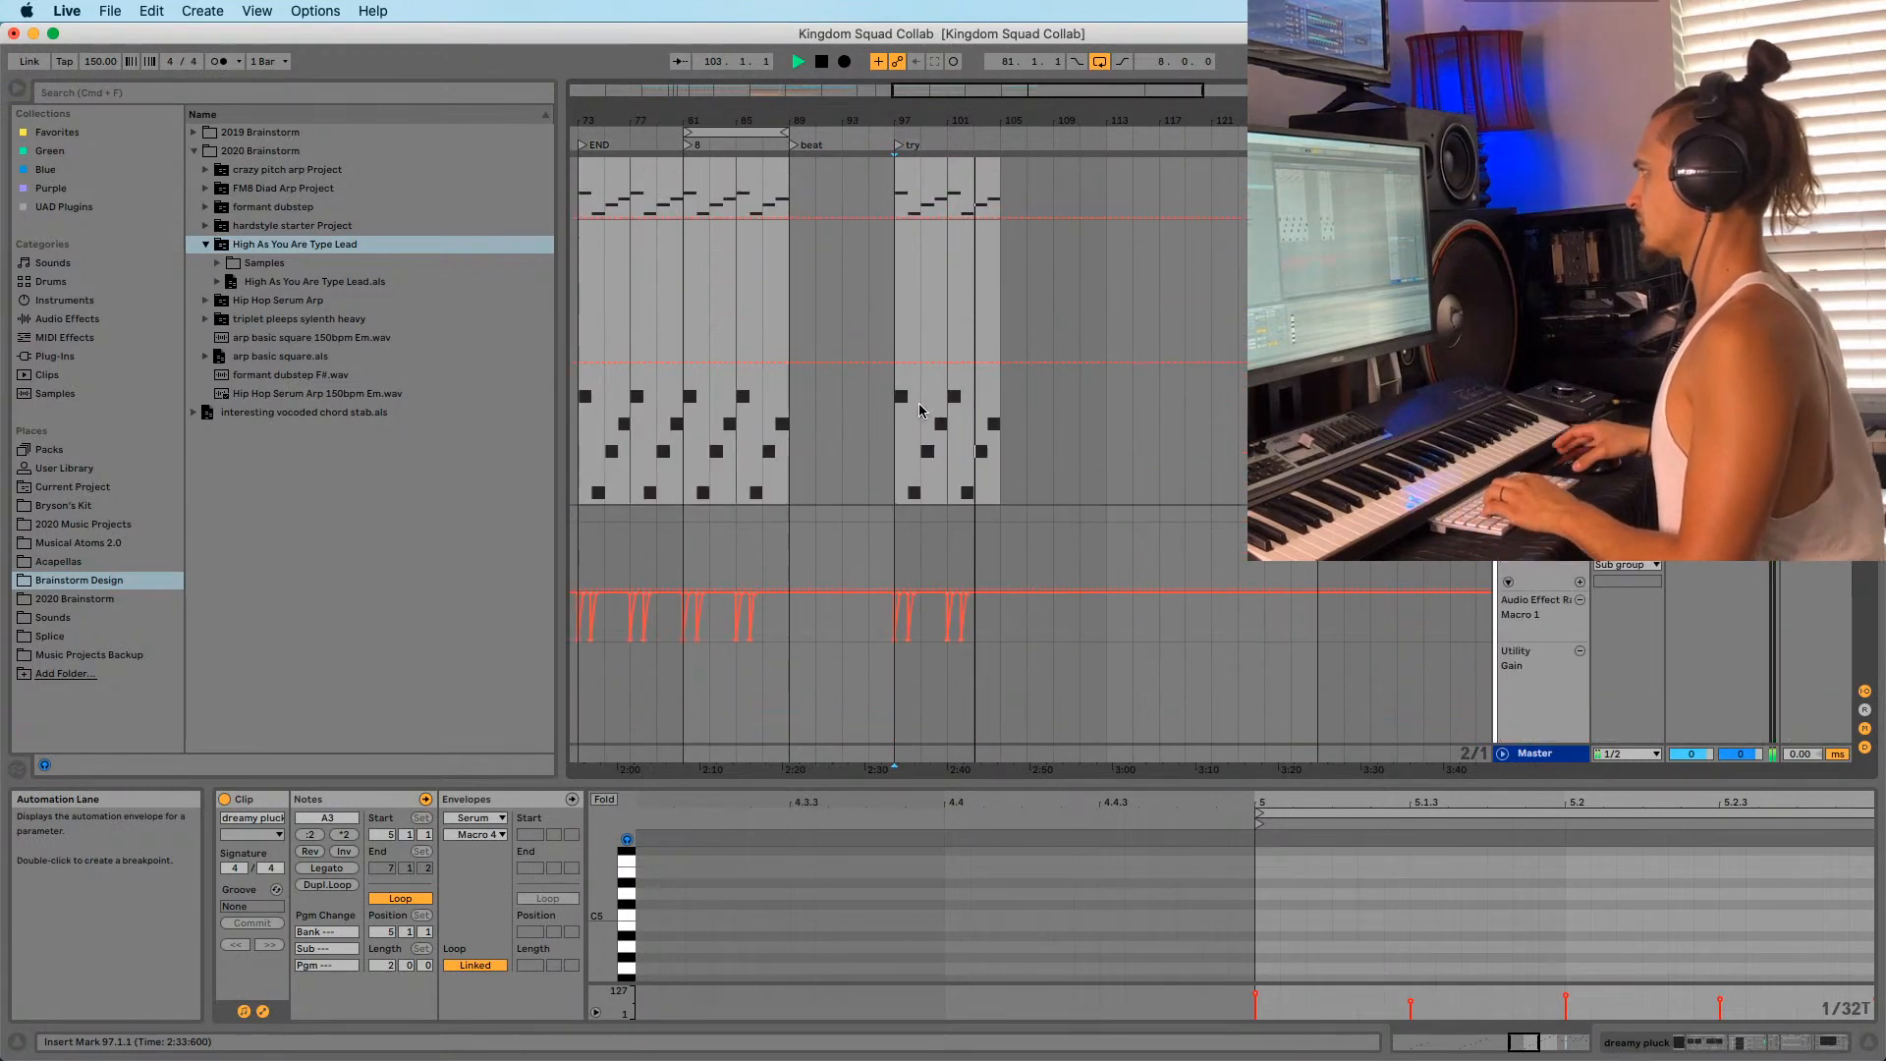
Stop playback and show the Future clip's notes.
left_click_drag(894, 121, 1043, 118)
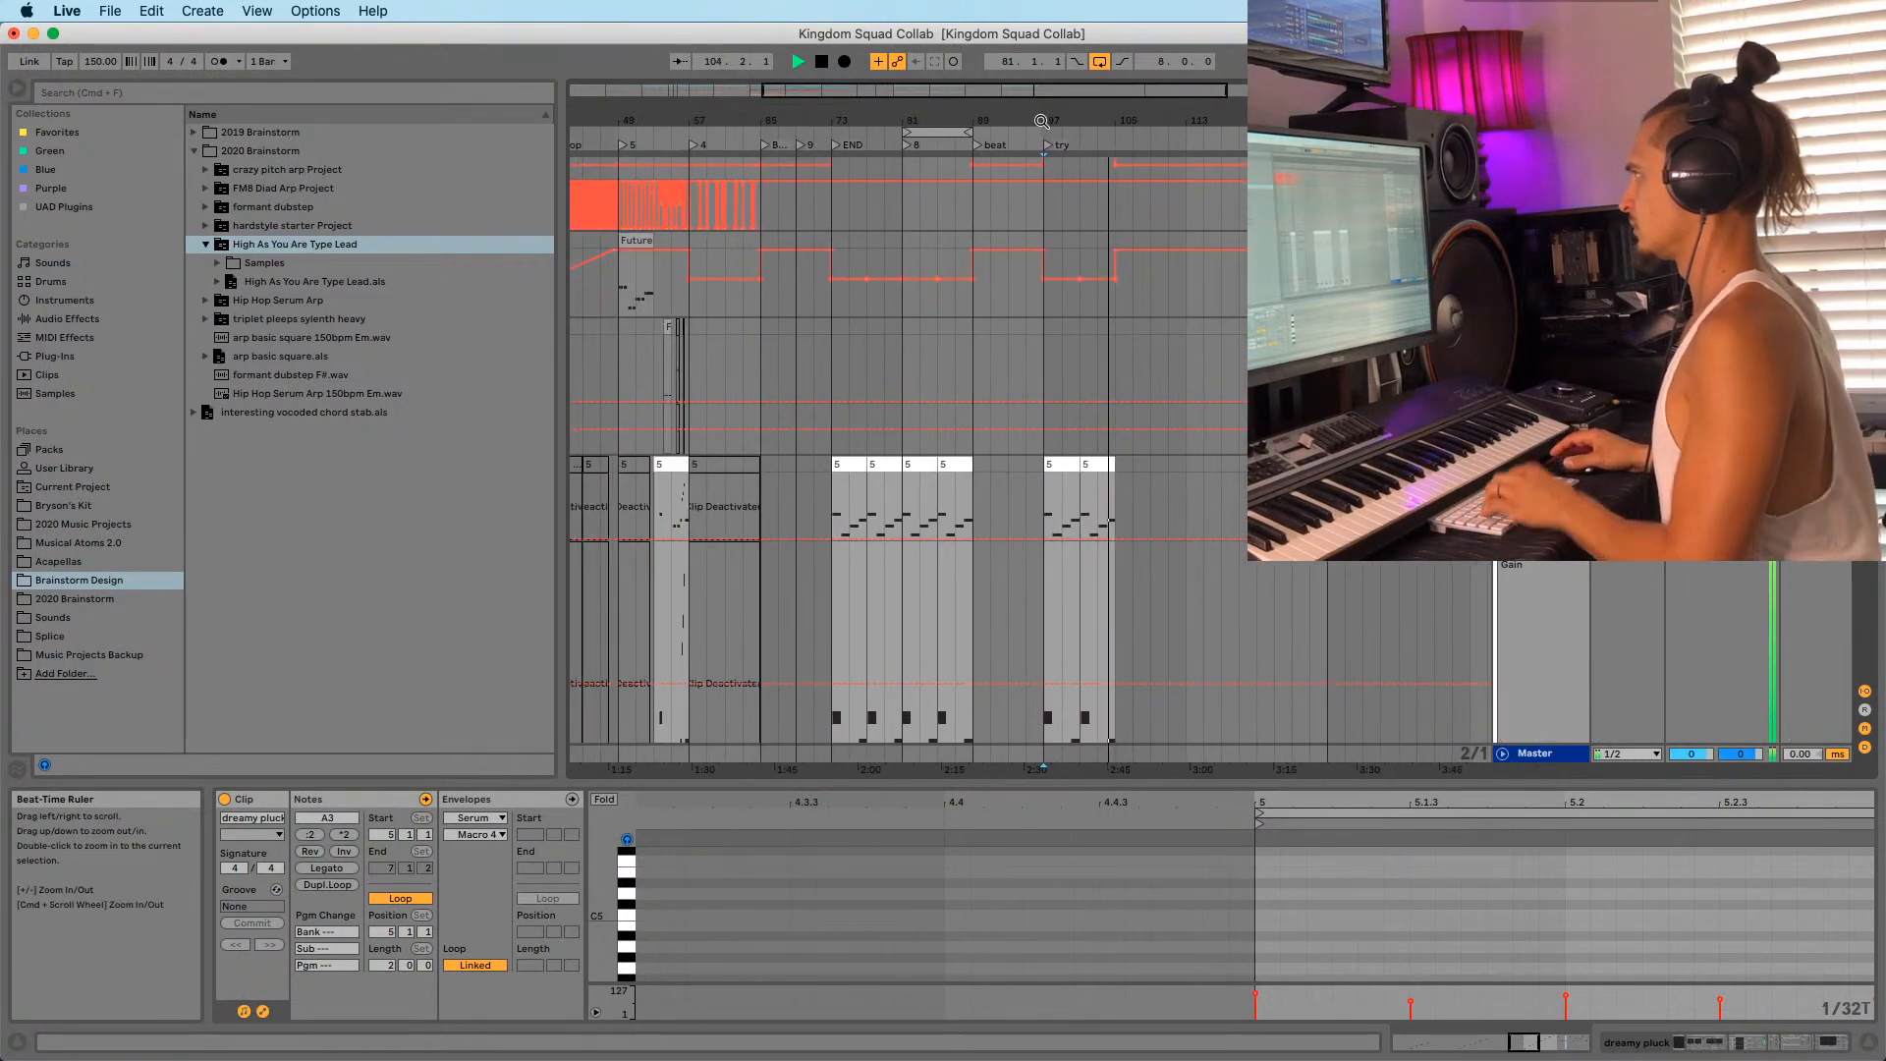
left_click_drag(926, 115, 1039, 106)
key("space")
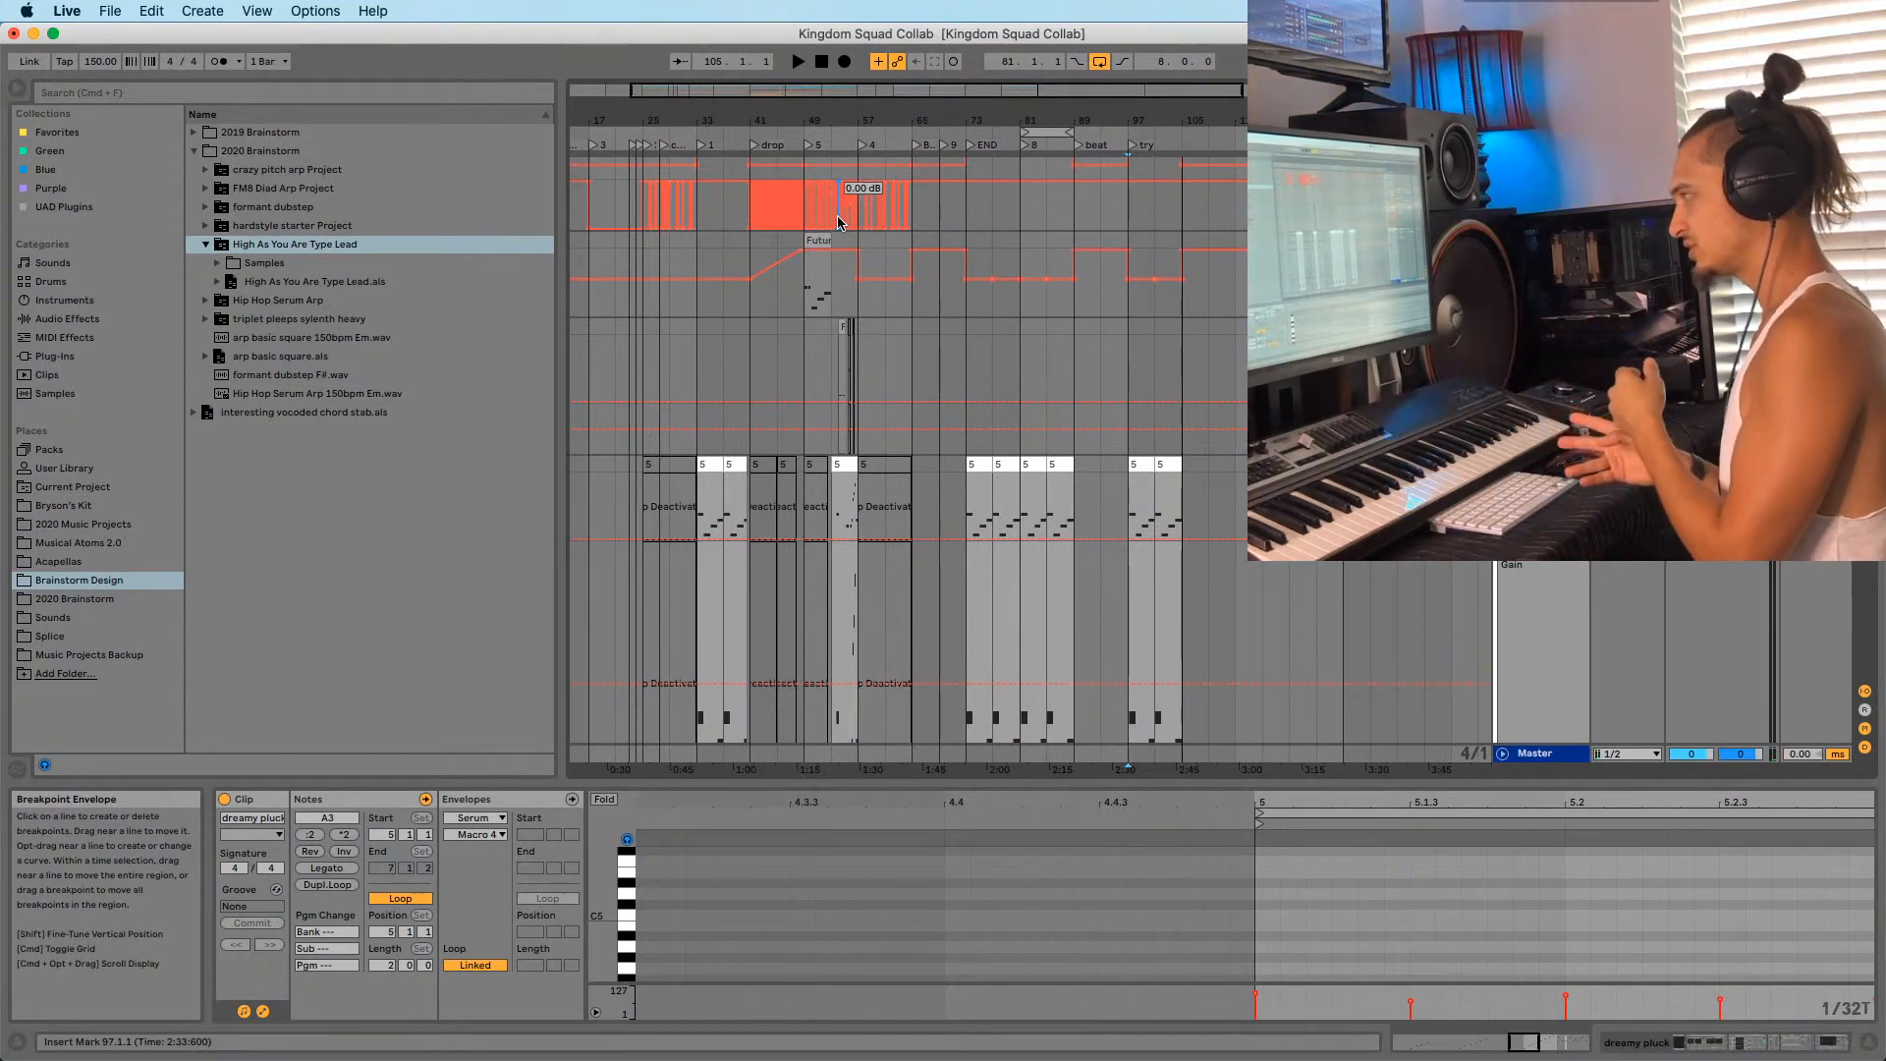
left_click_drag(770, 122, 827, 147)
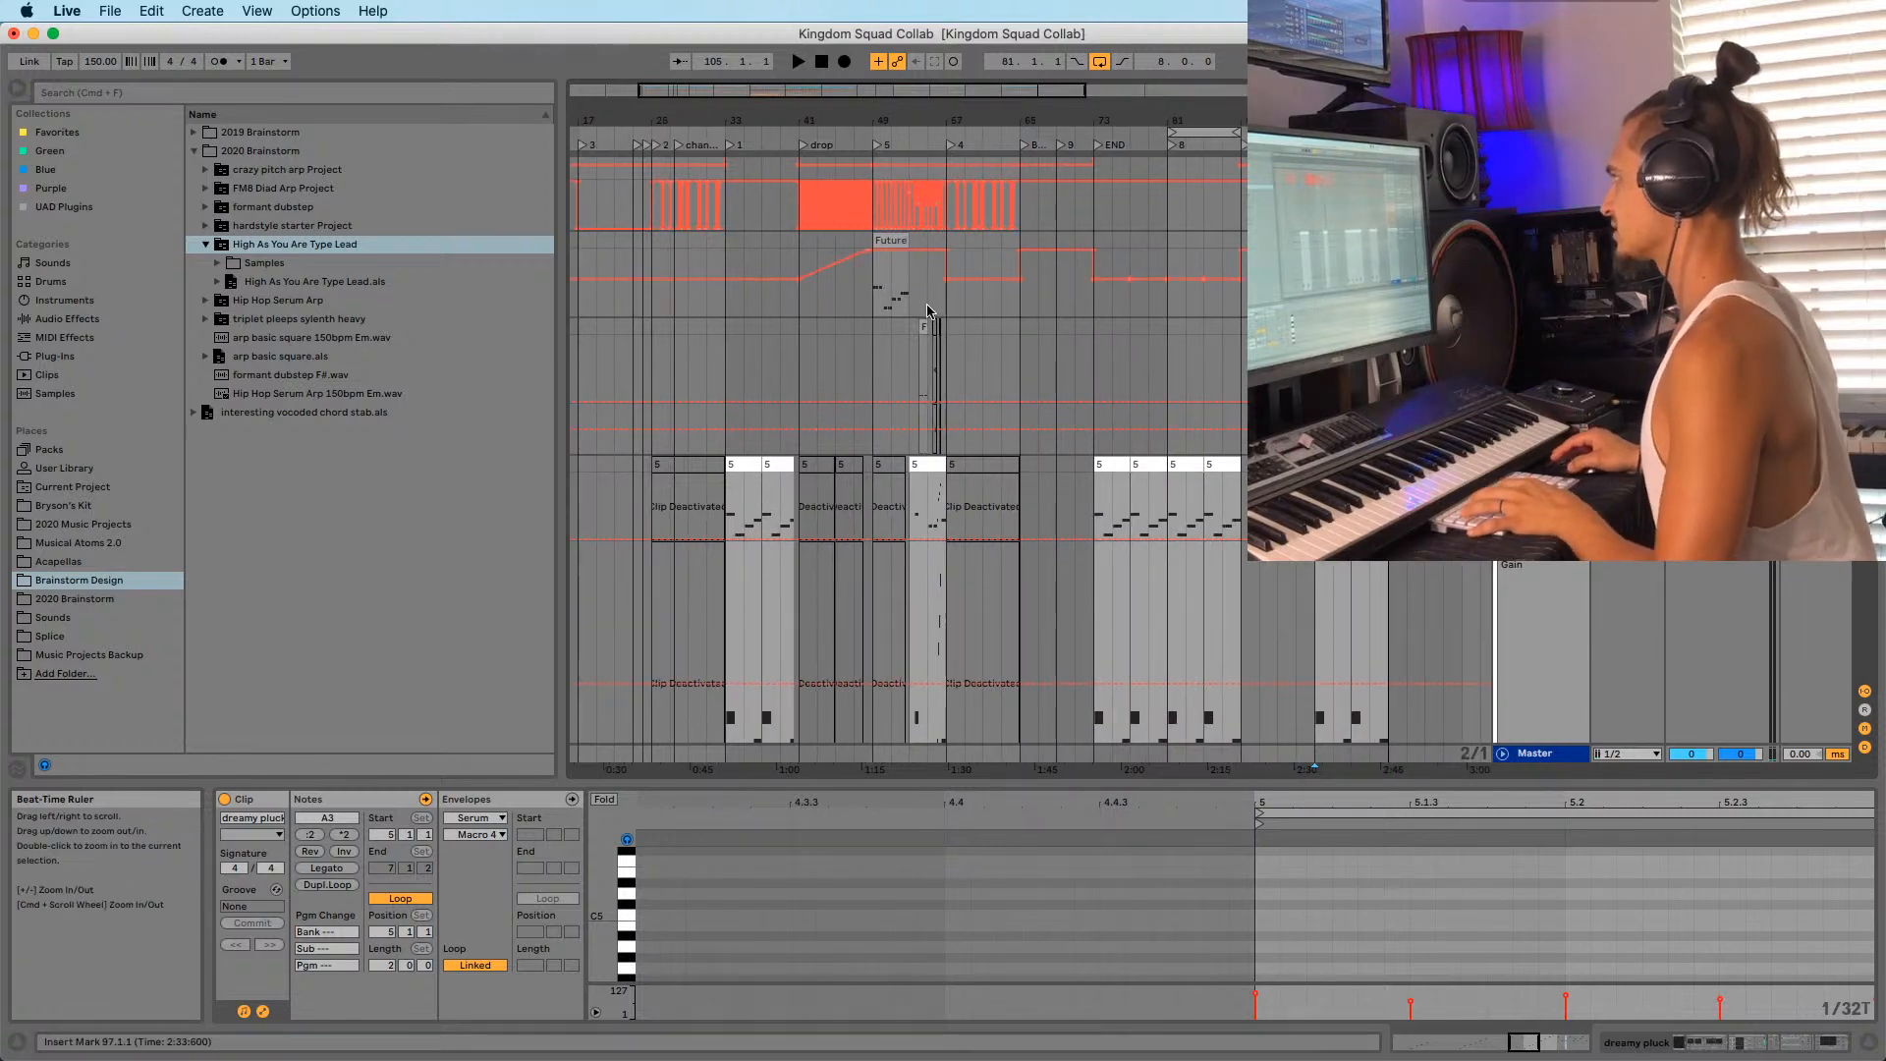
left_click(909, 285)
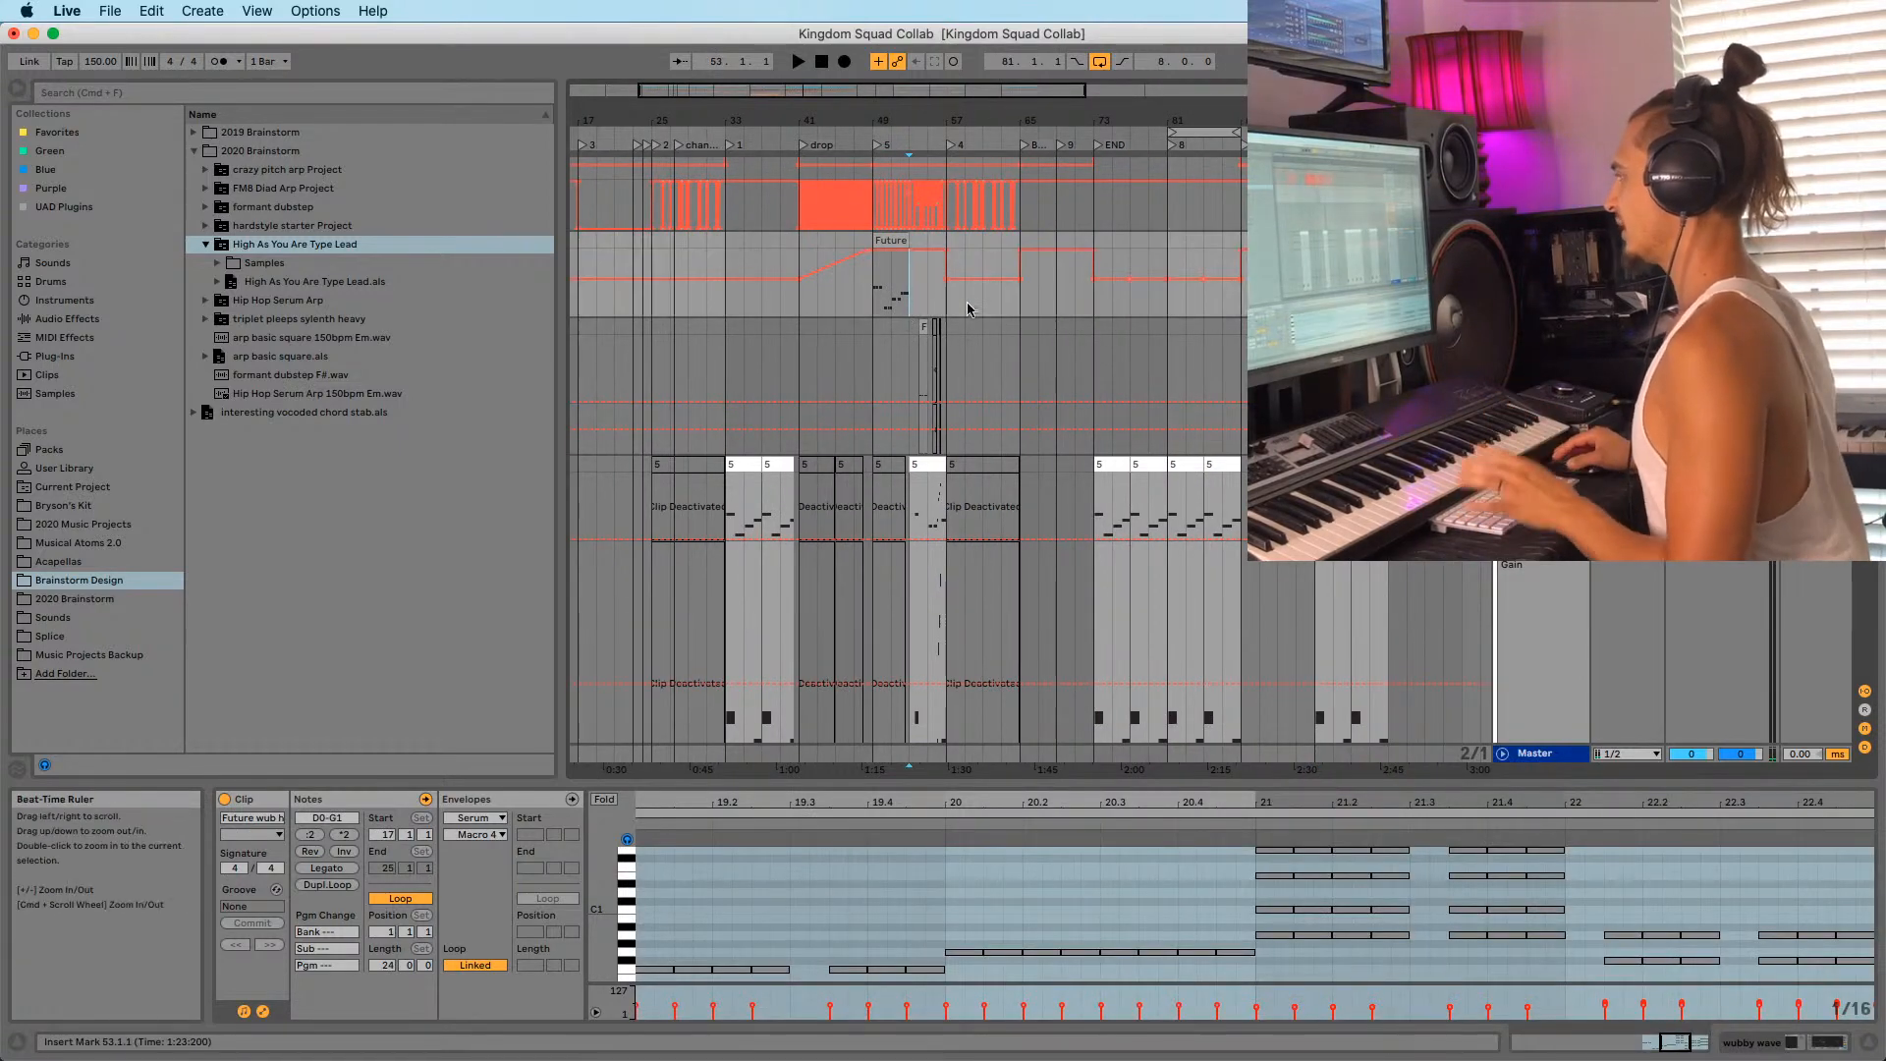
left_click_drag(766, 119, 824, 124)
key("space")
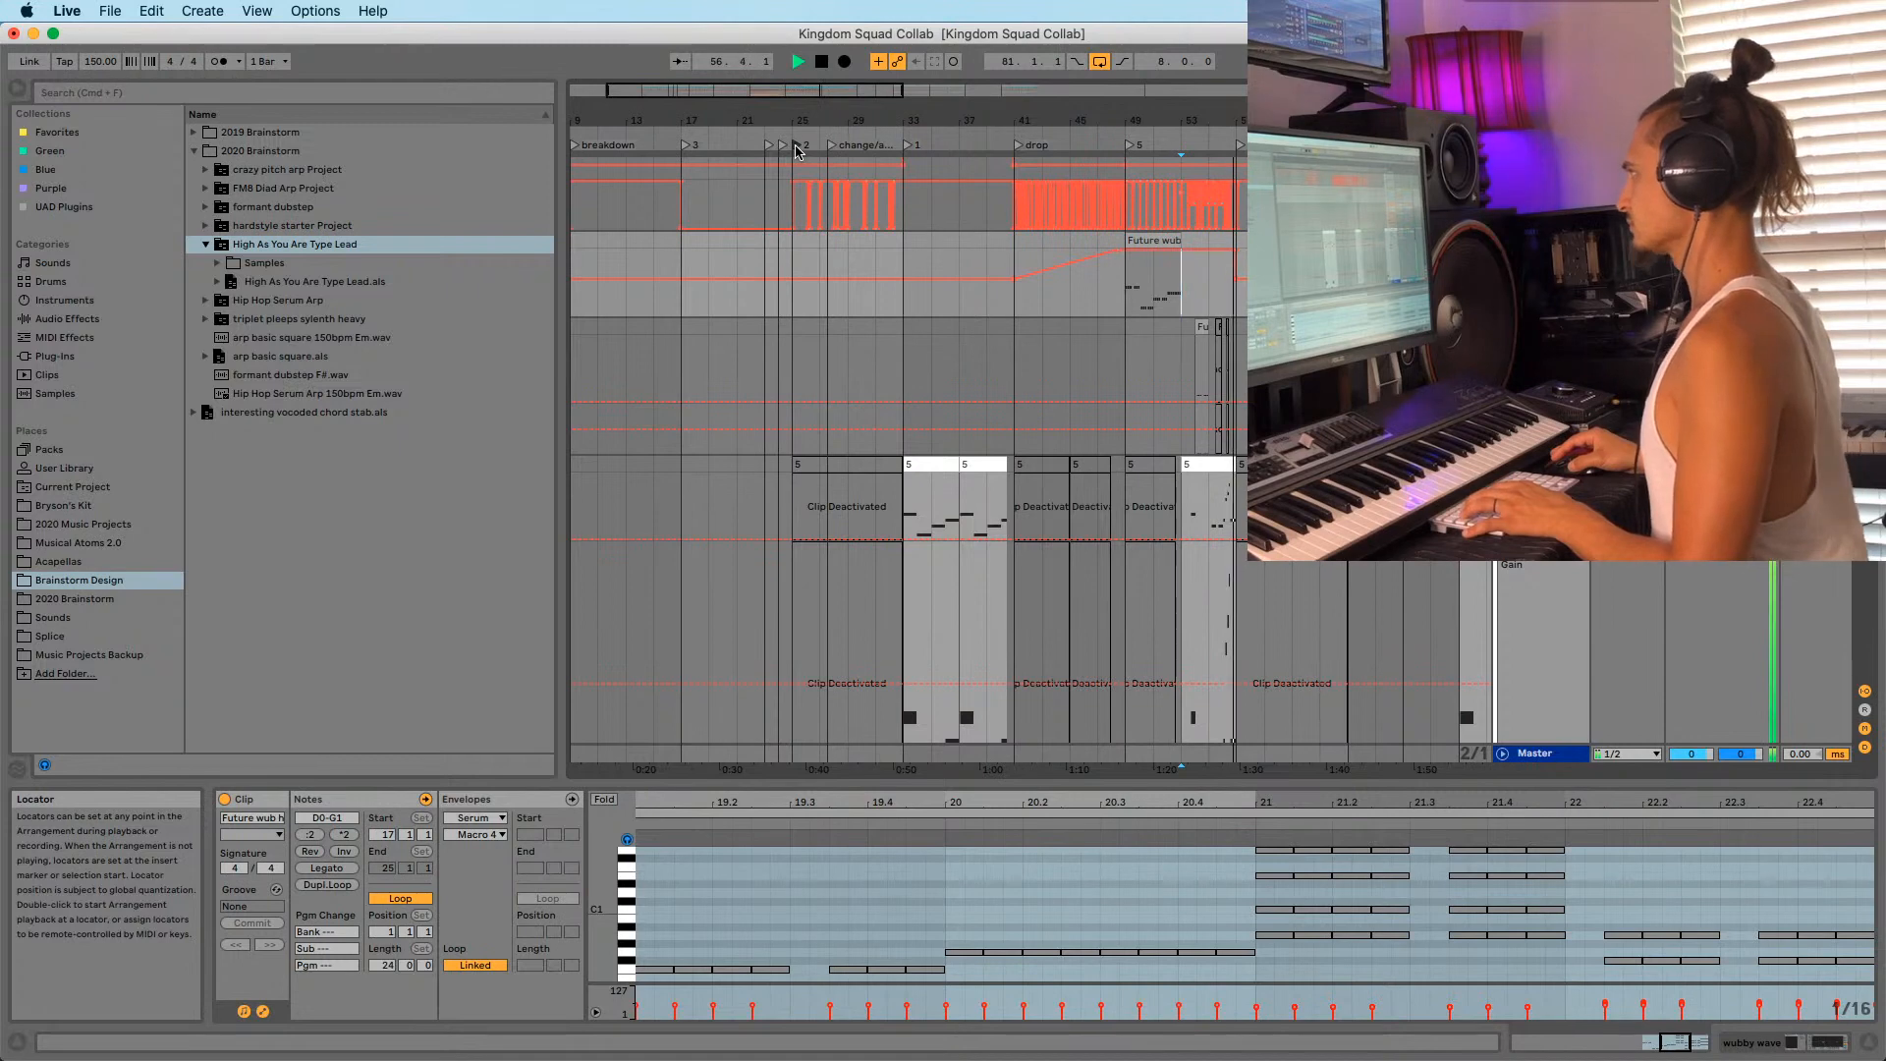
left_click_drag(1126, 117, 984, 115)
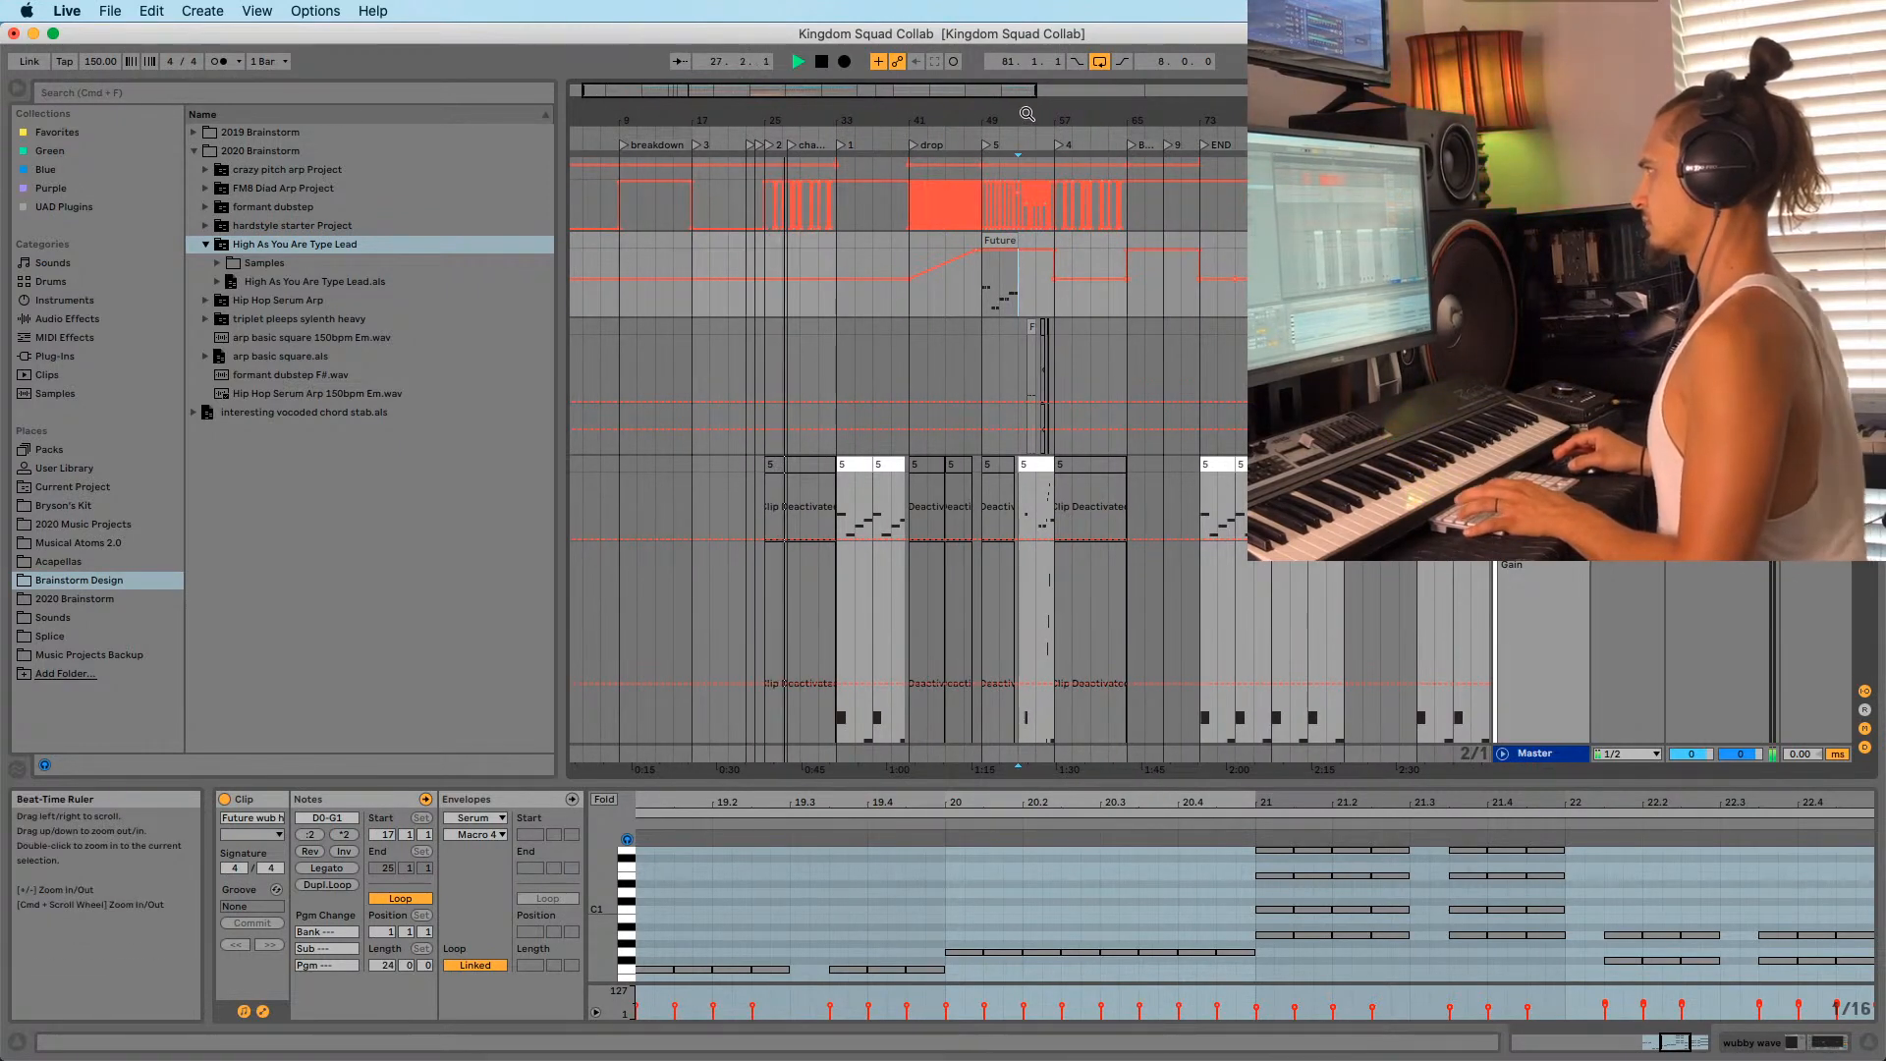
left_click_drag(1026, 114, 928, 103)
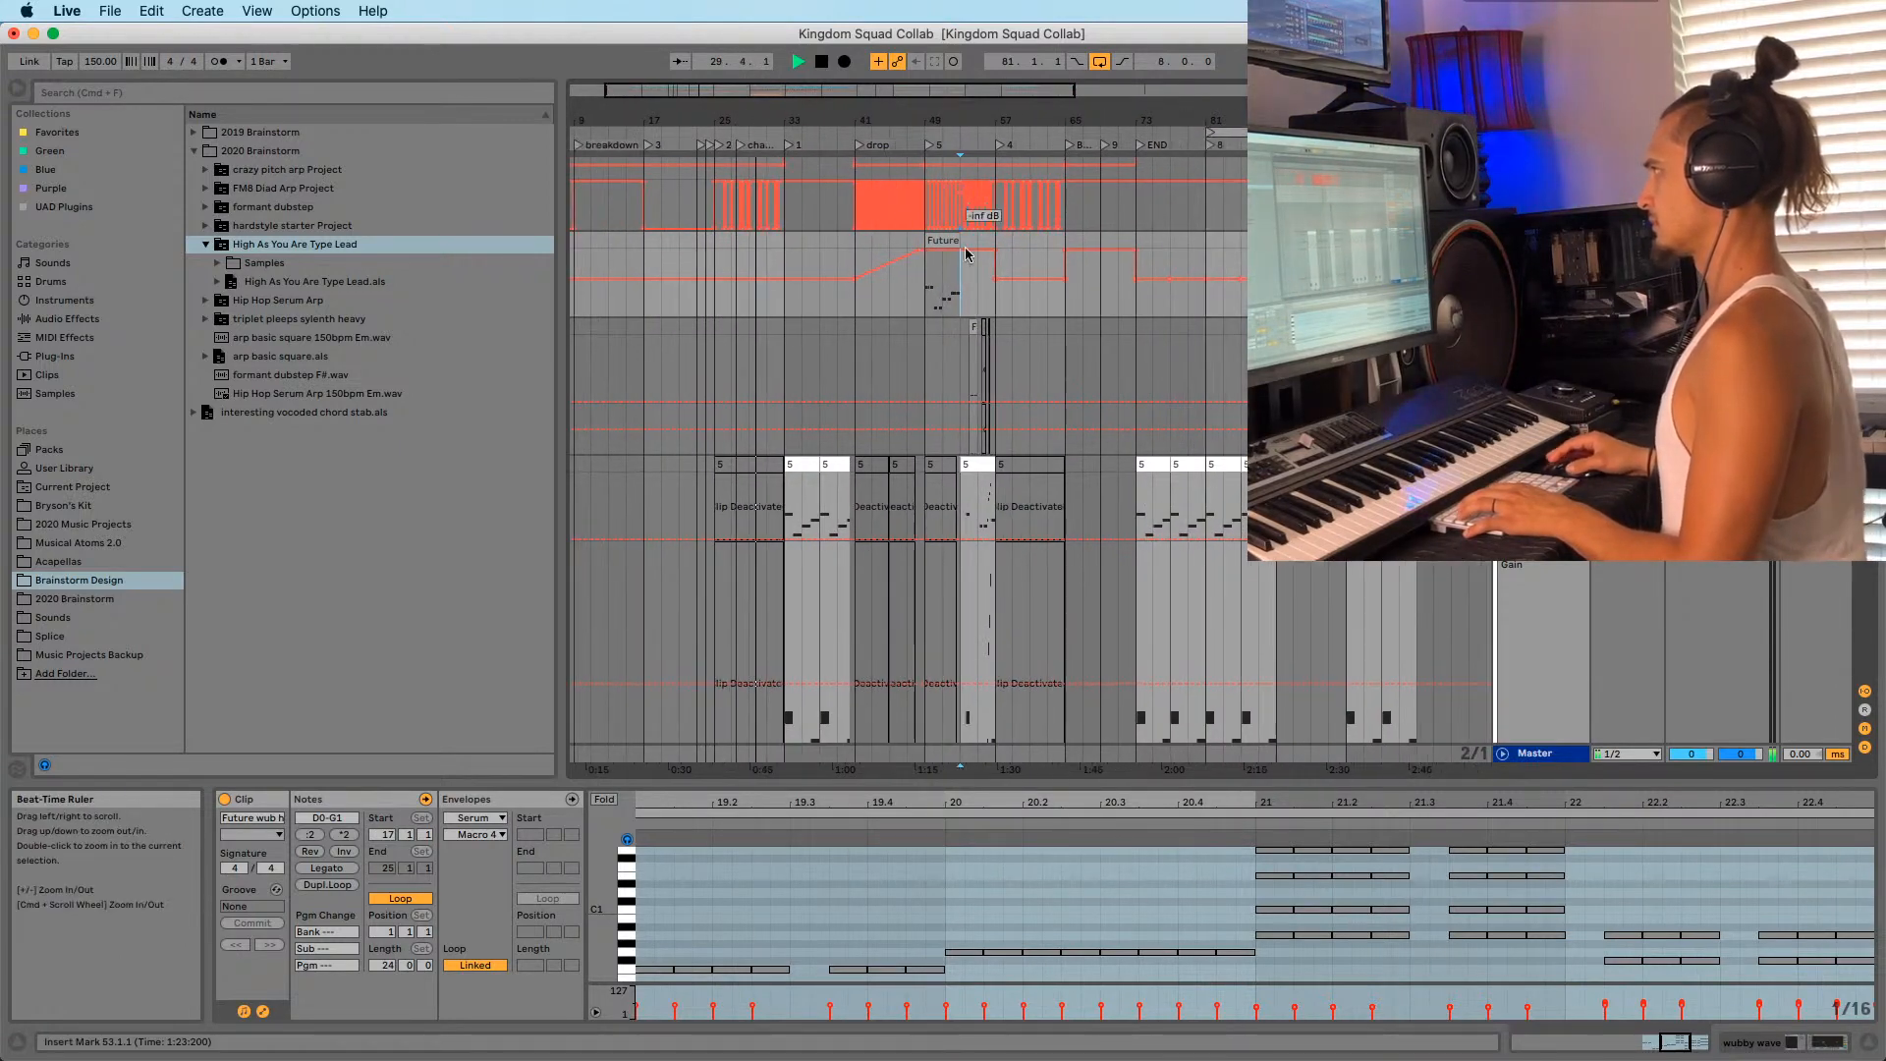
key("space")
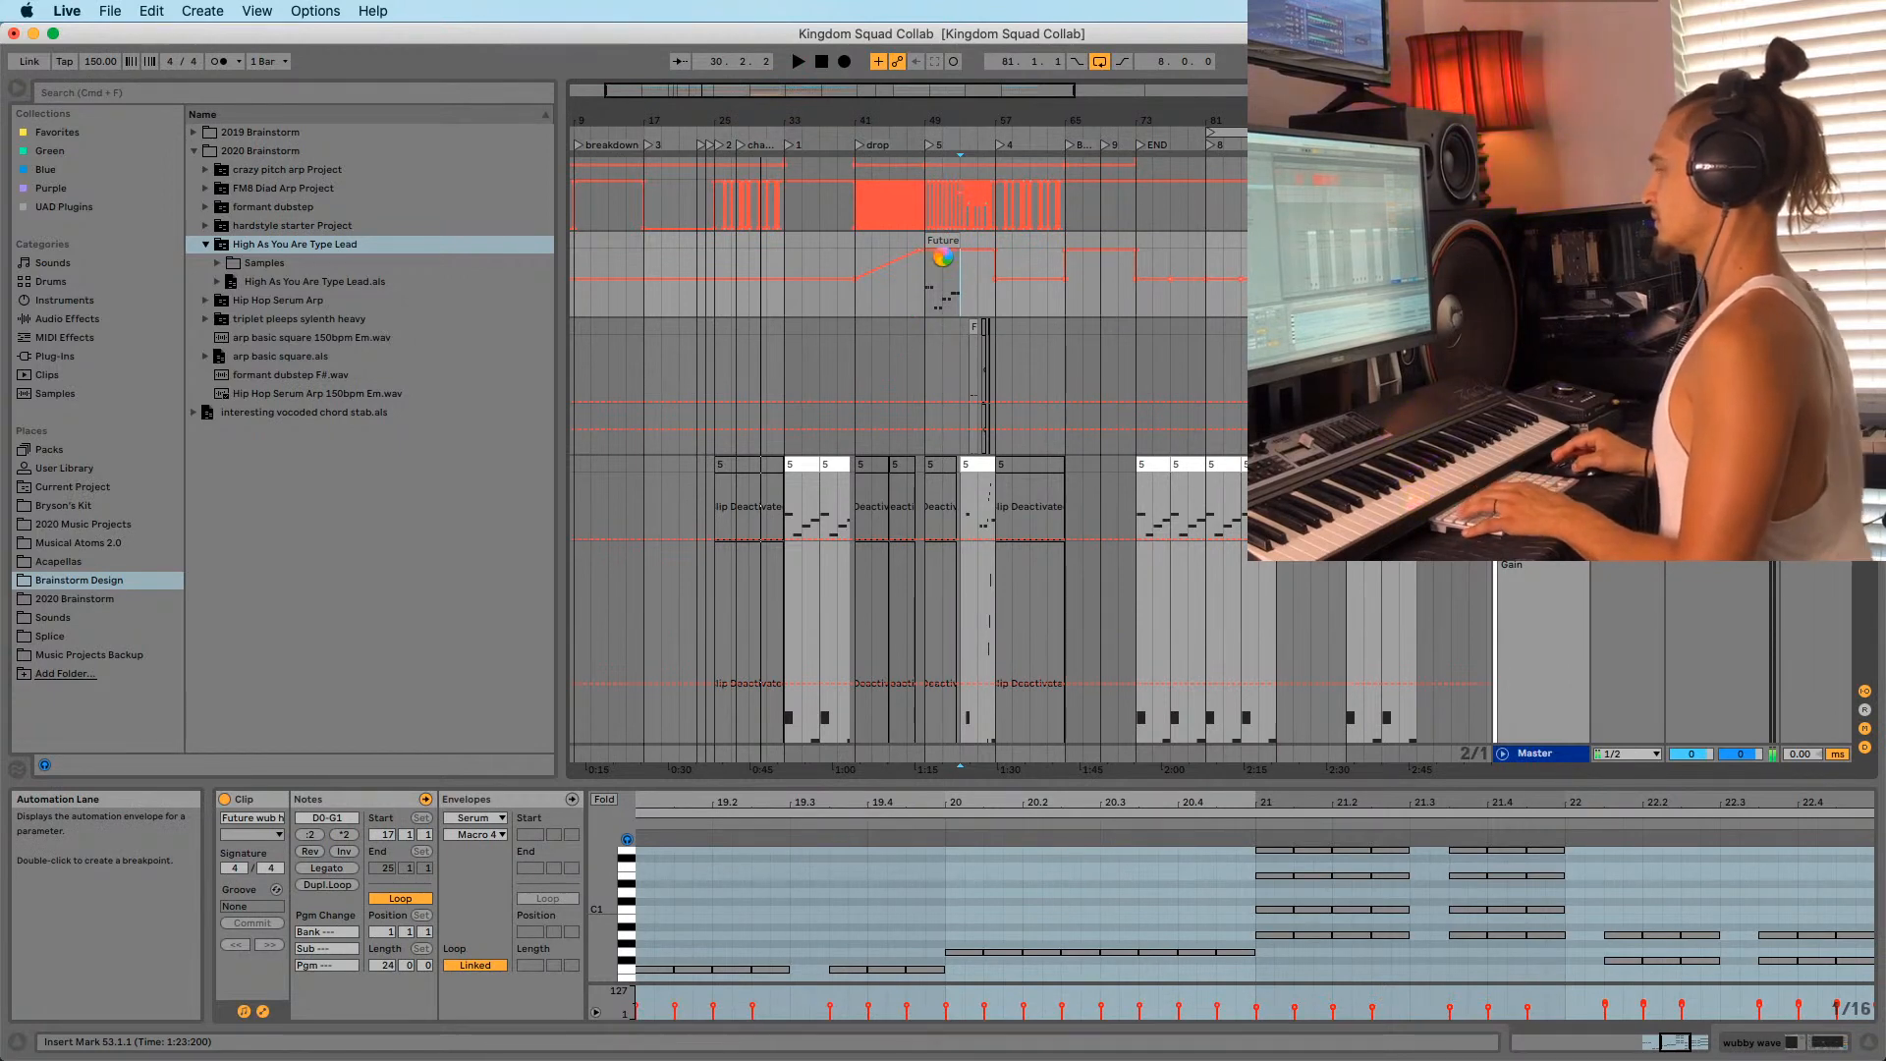
key("space")
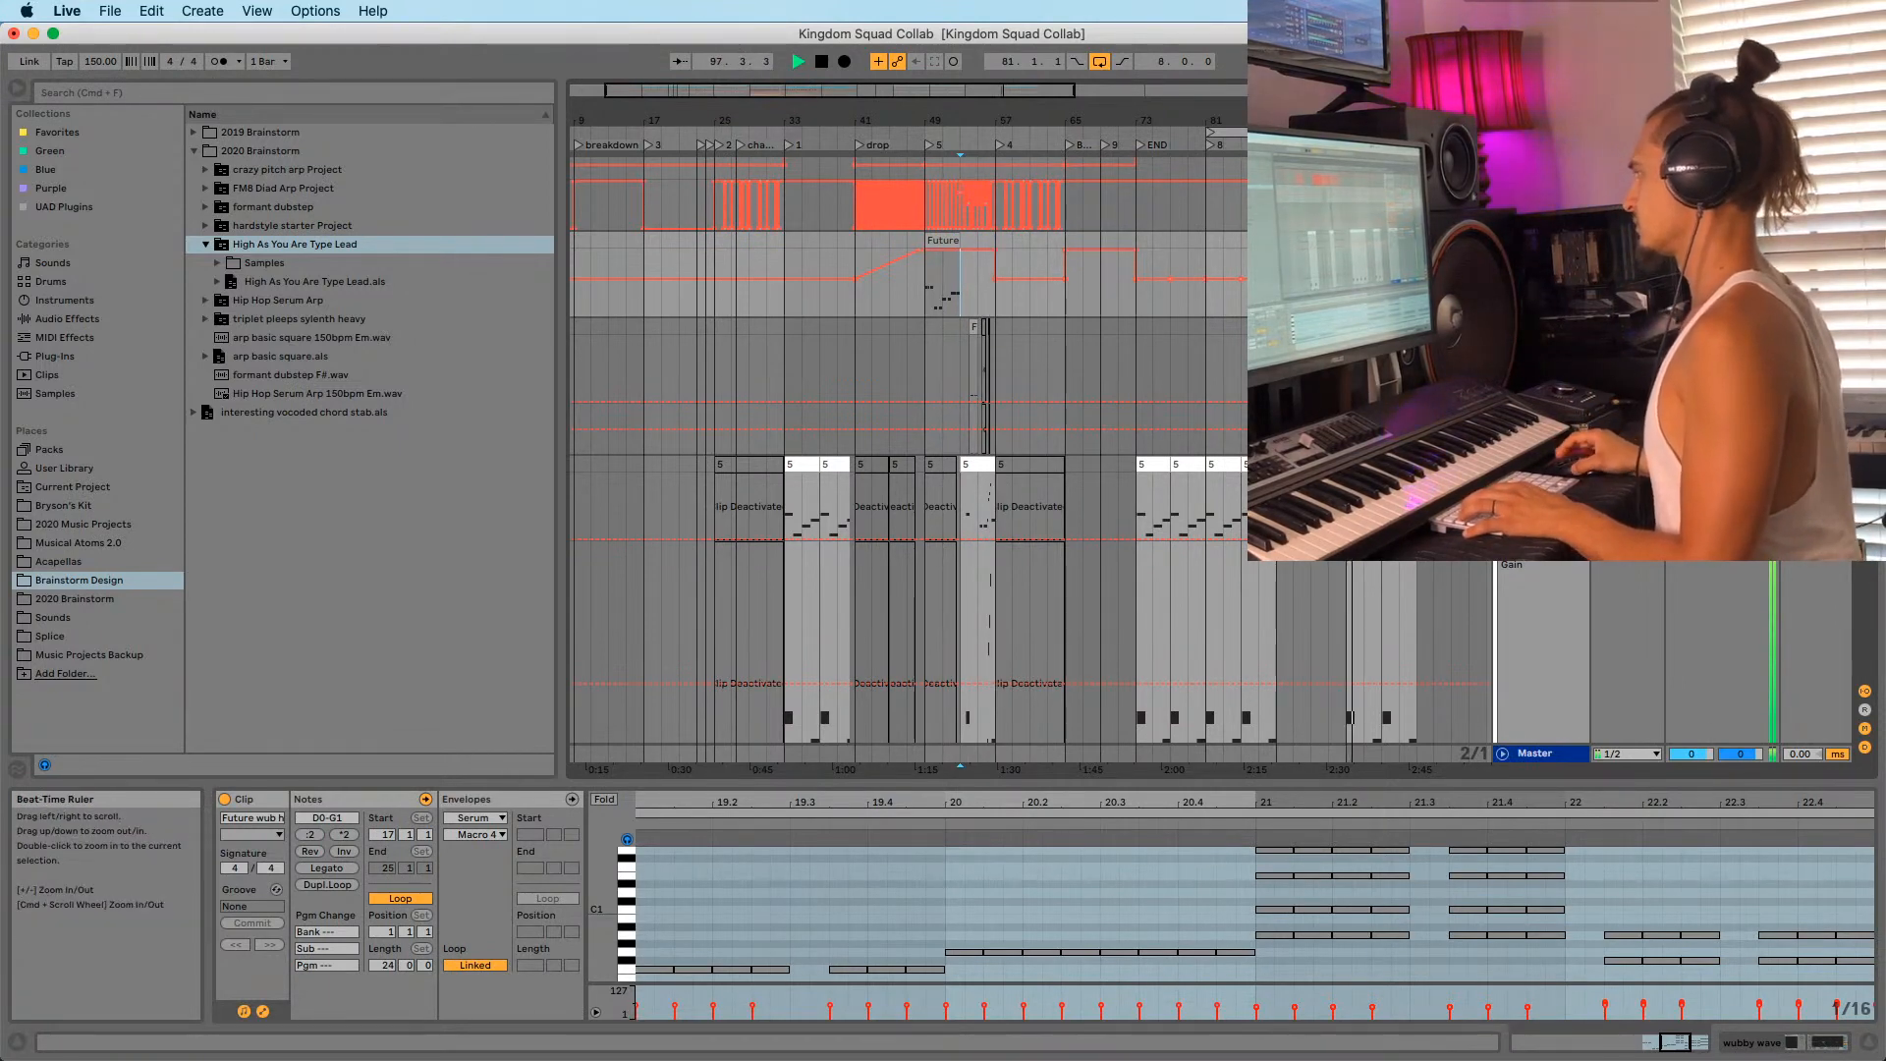
left_click_drag(1348, 120, 1235, 108)
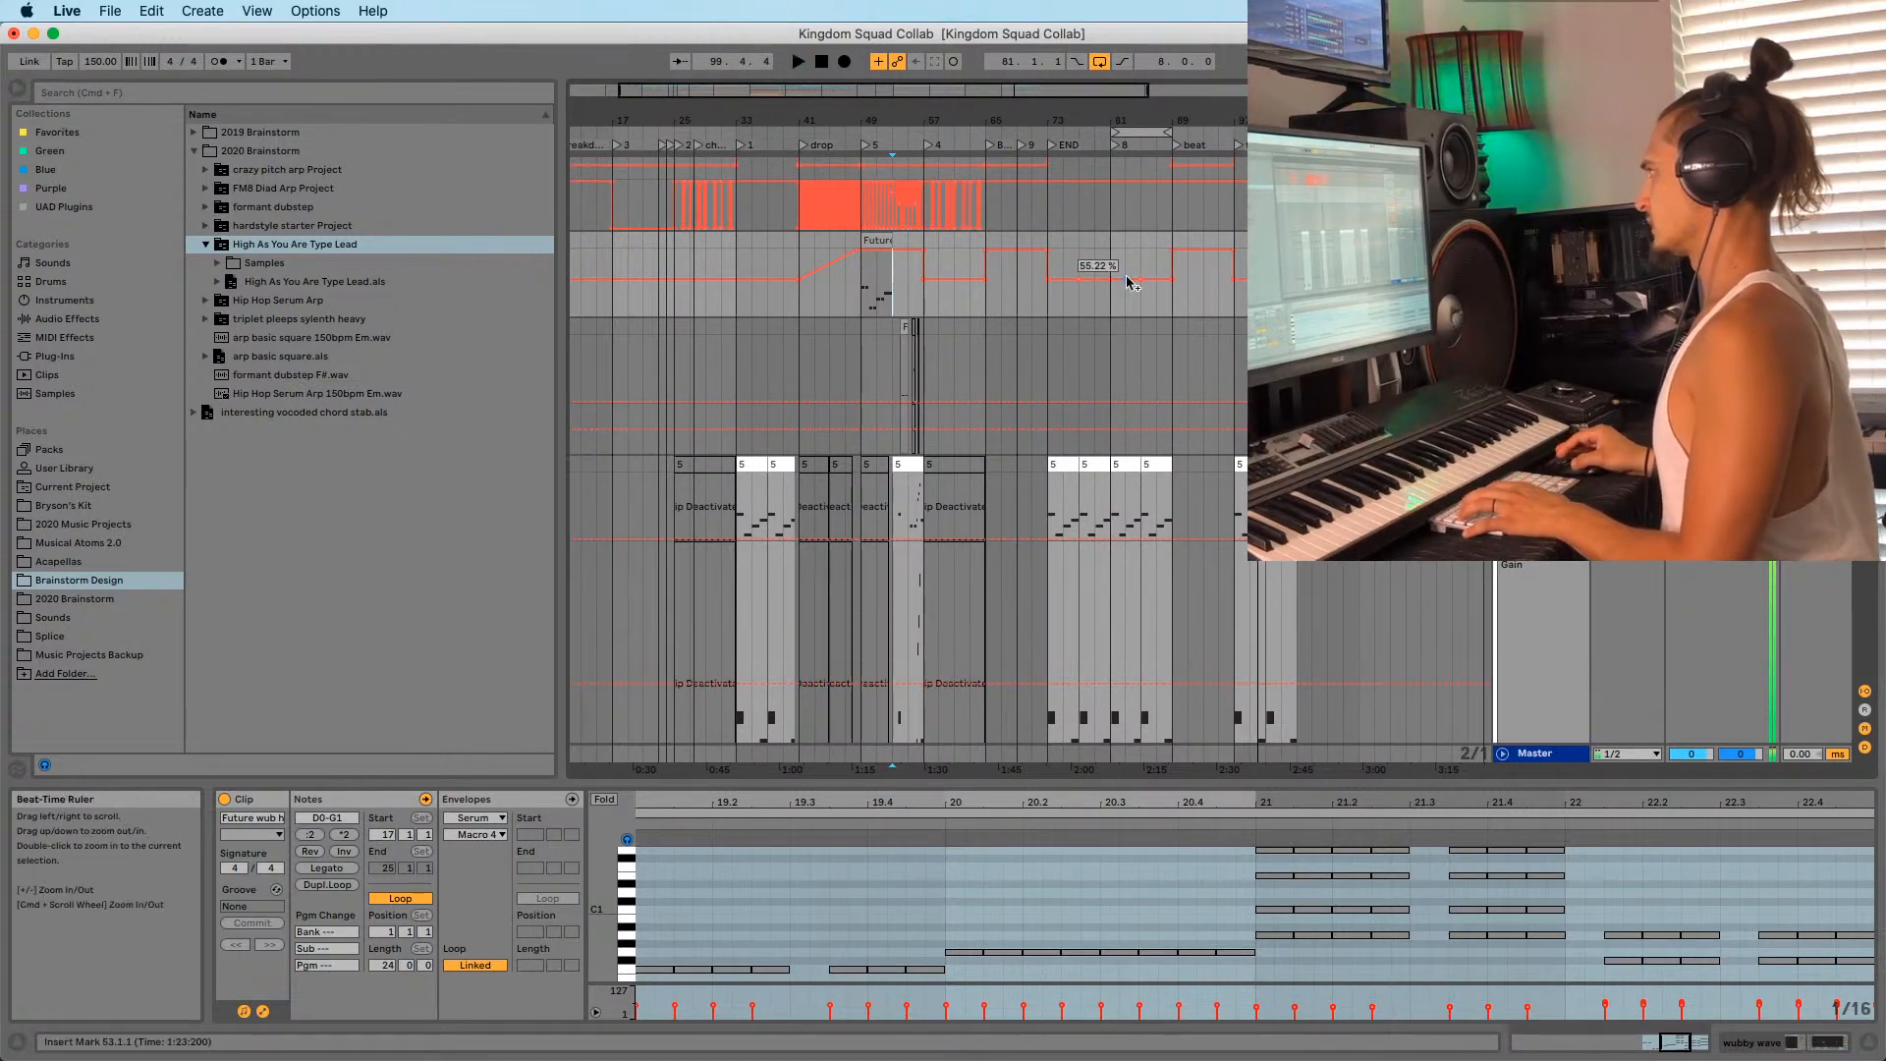
left_click_drag(894, 119, 888, 142)
key("space")
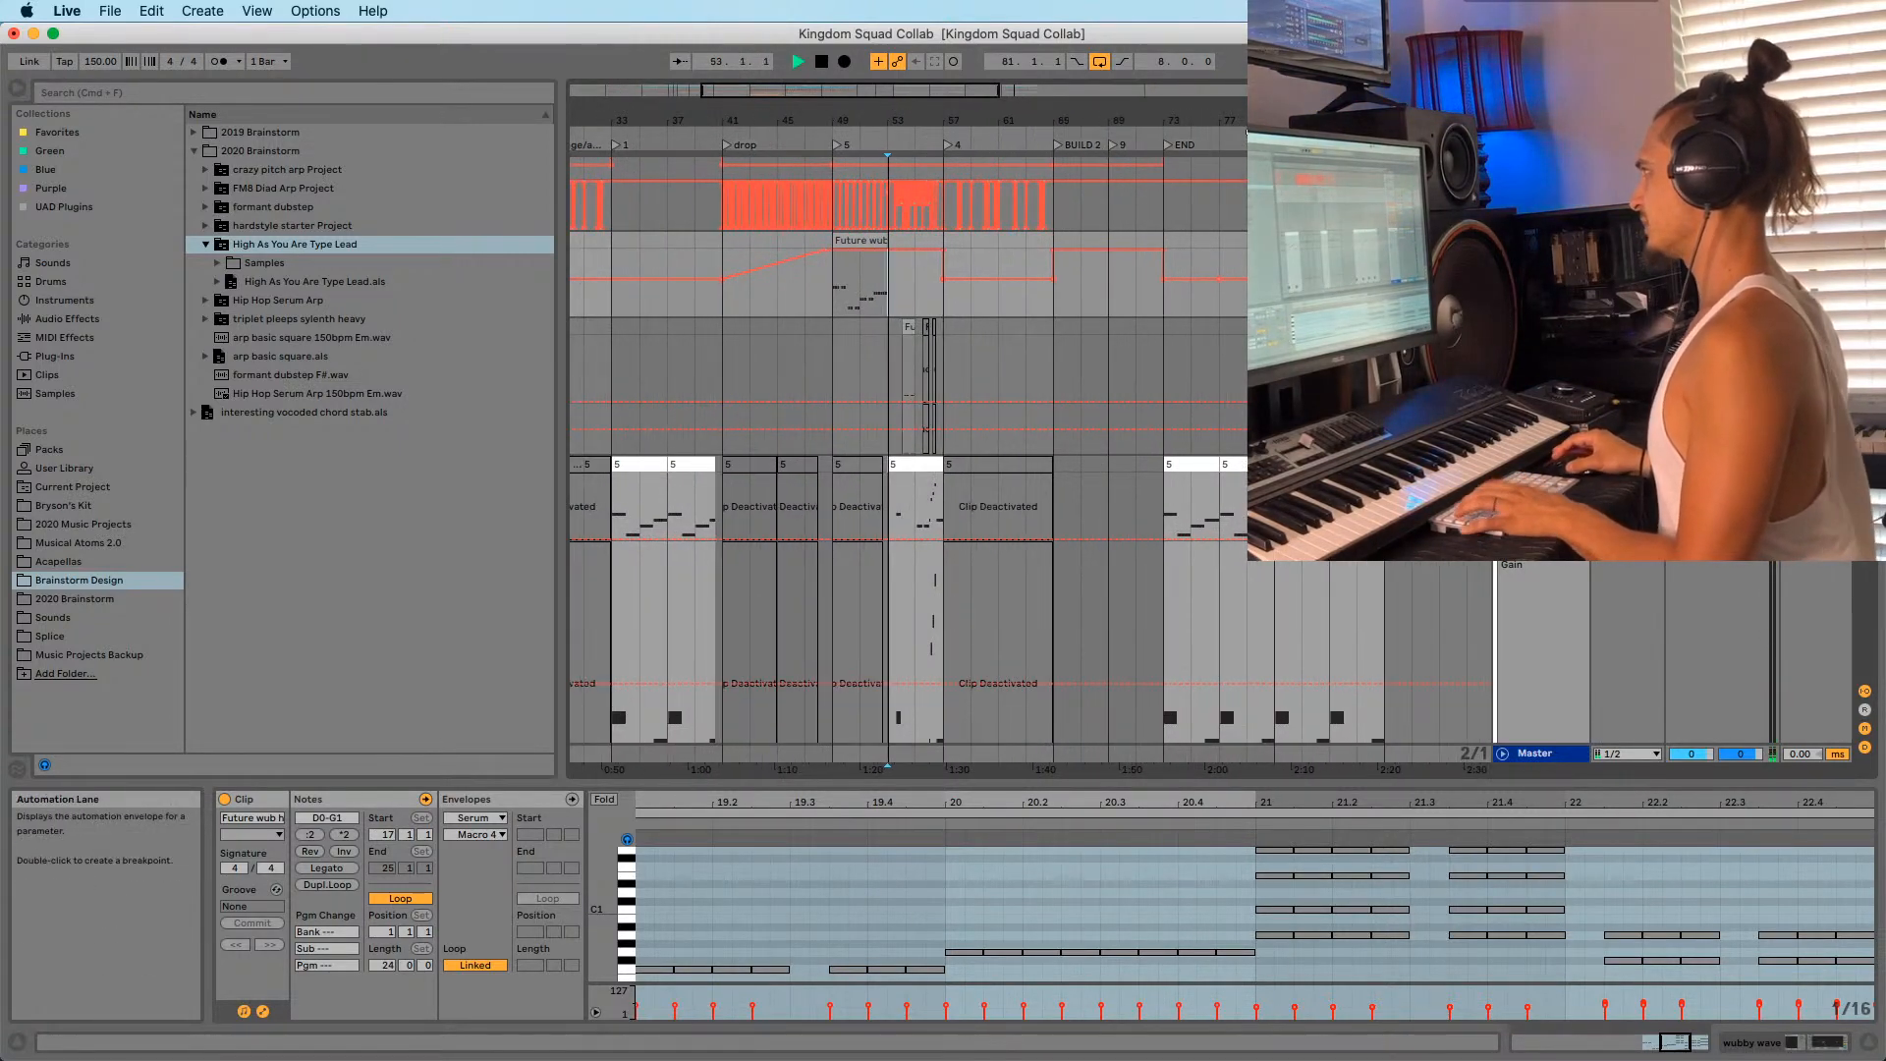
left_click_drag(1183, 121, 1104, 117)
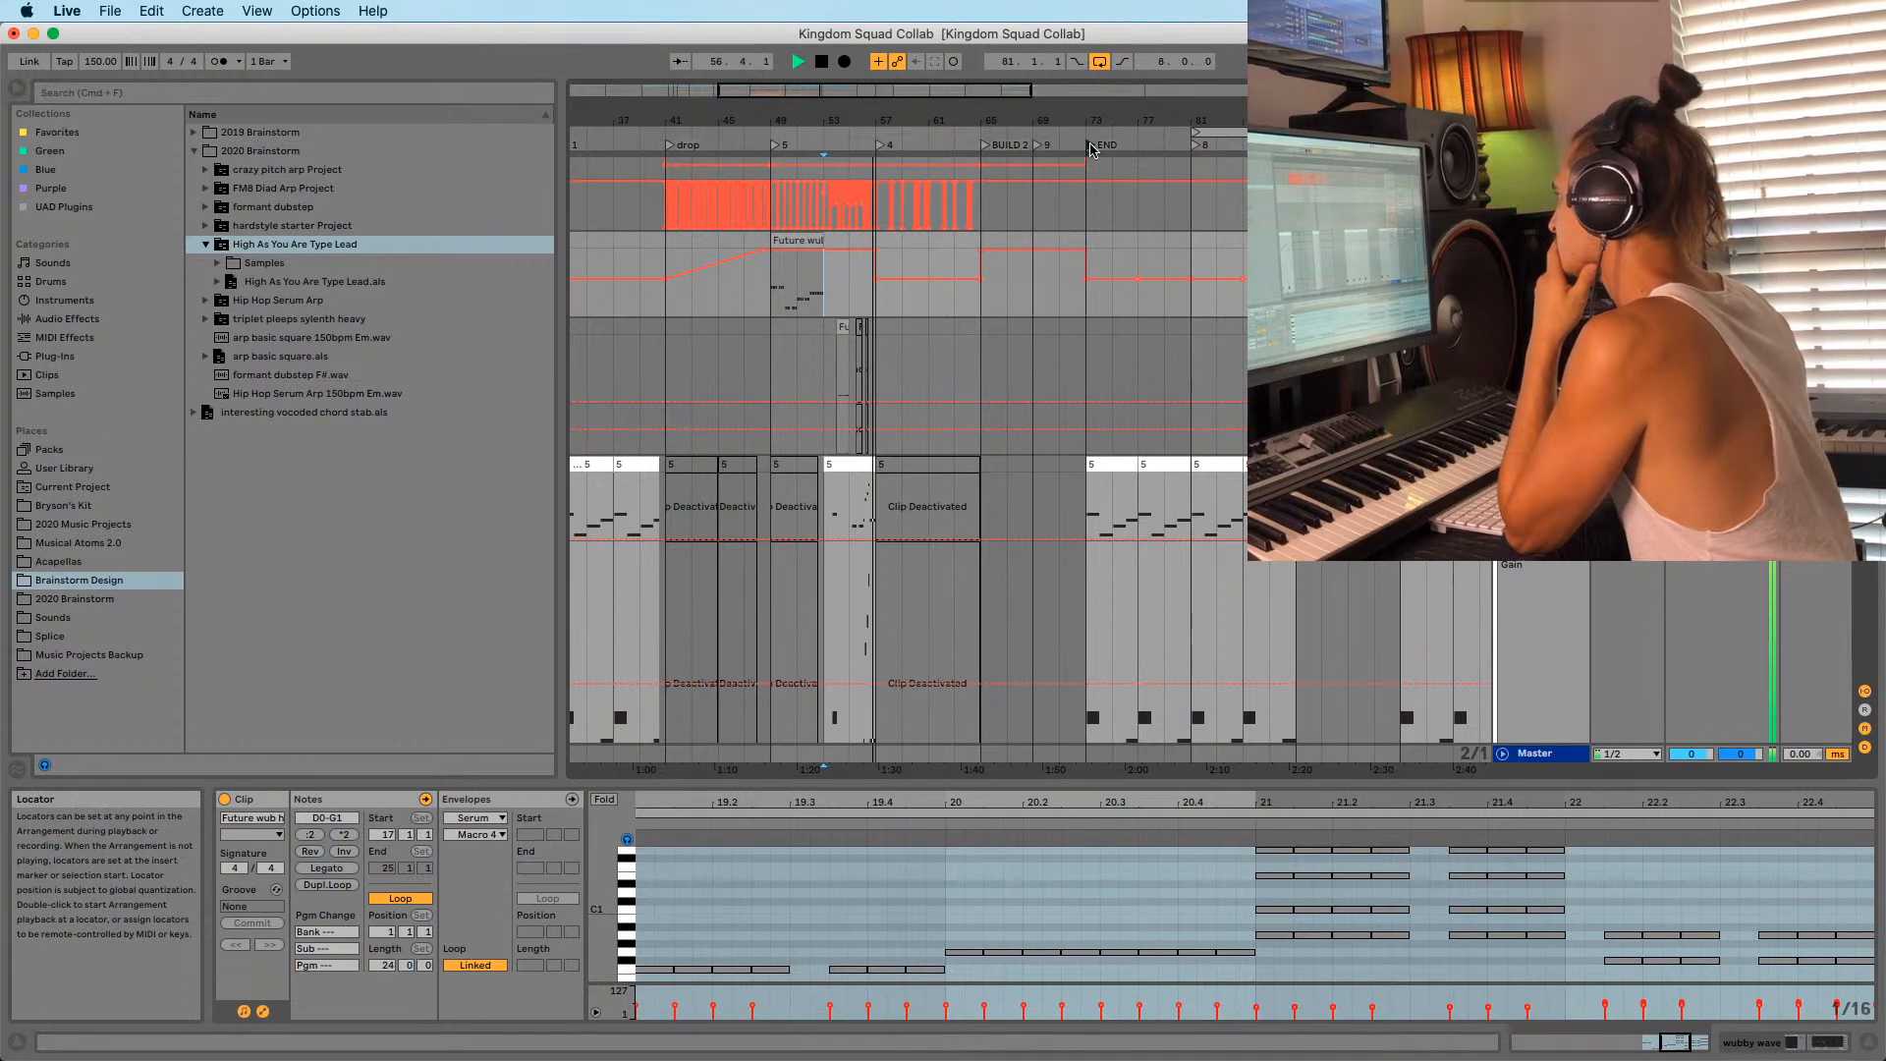
left_click(1090, 146)
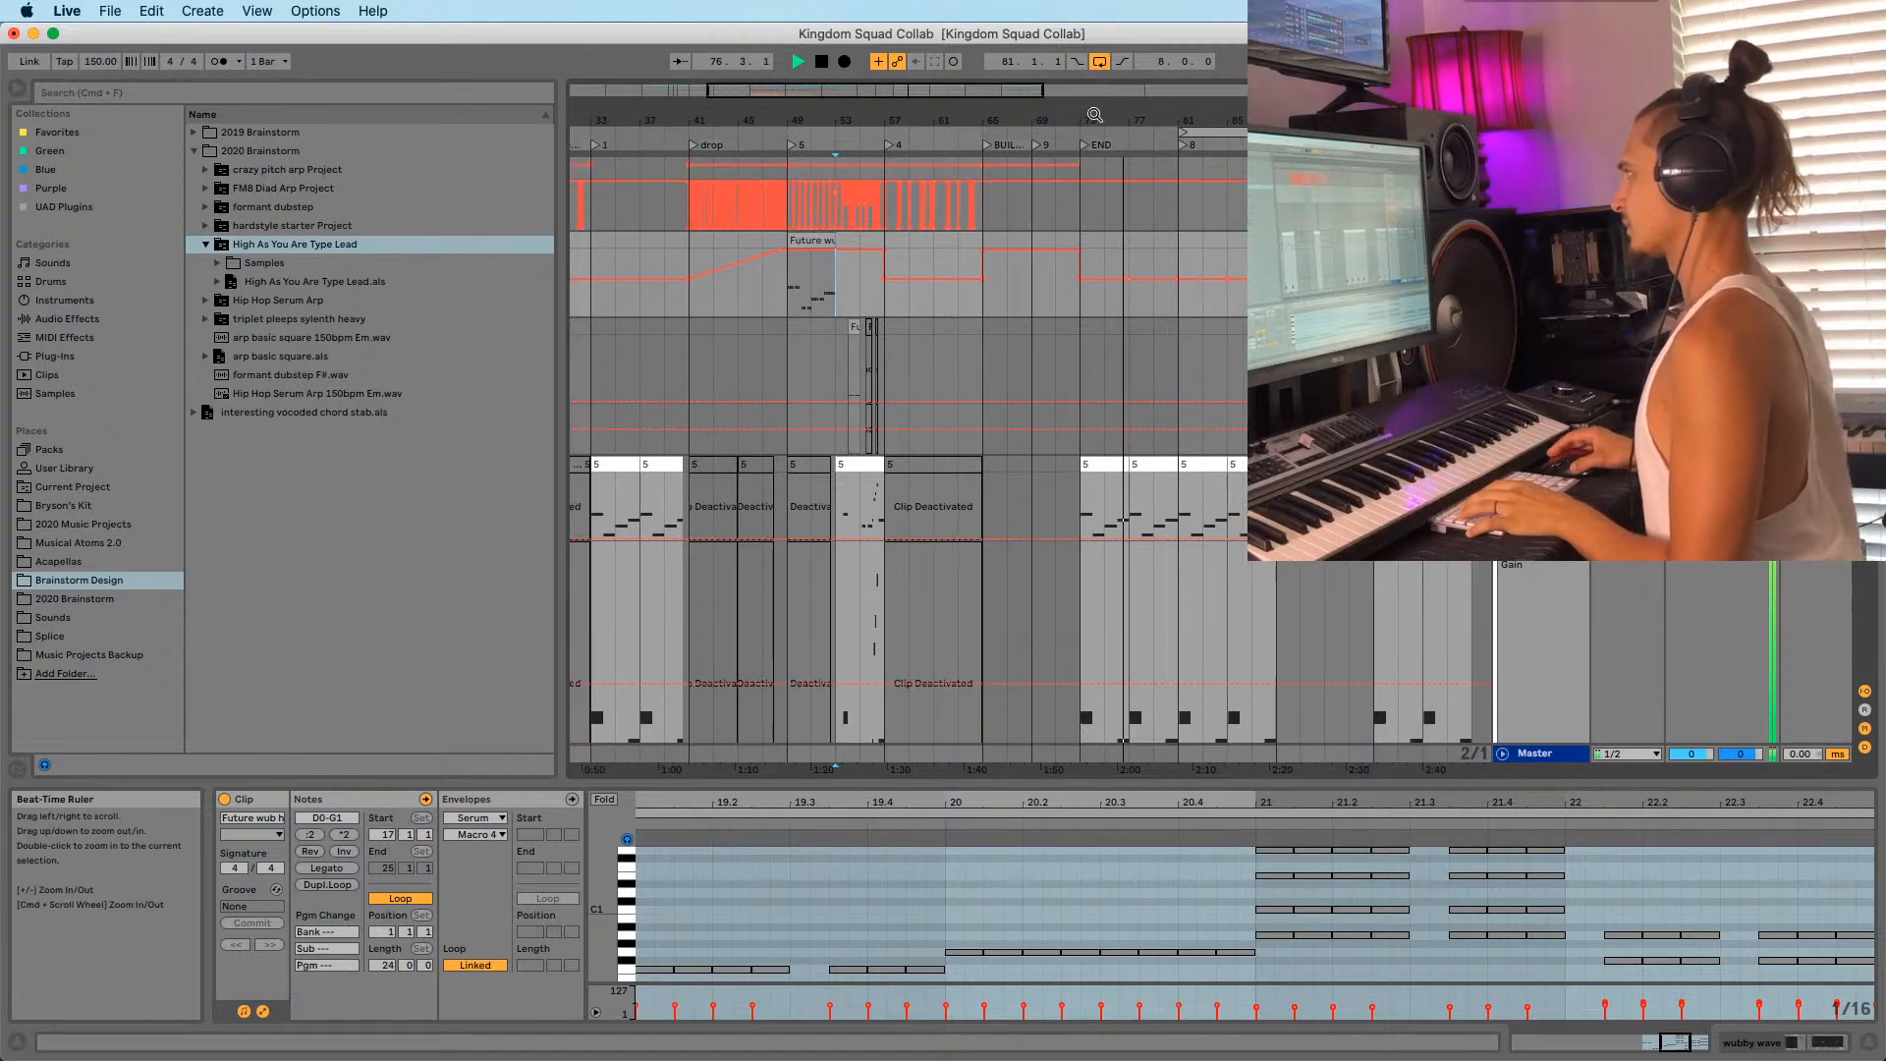
left_click_drag(1108, 114, 784, 117)
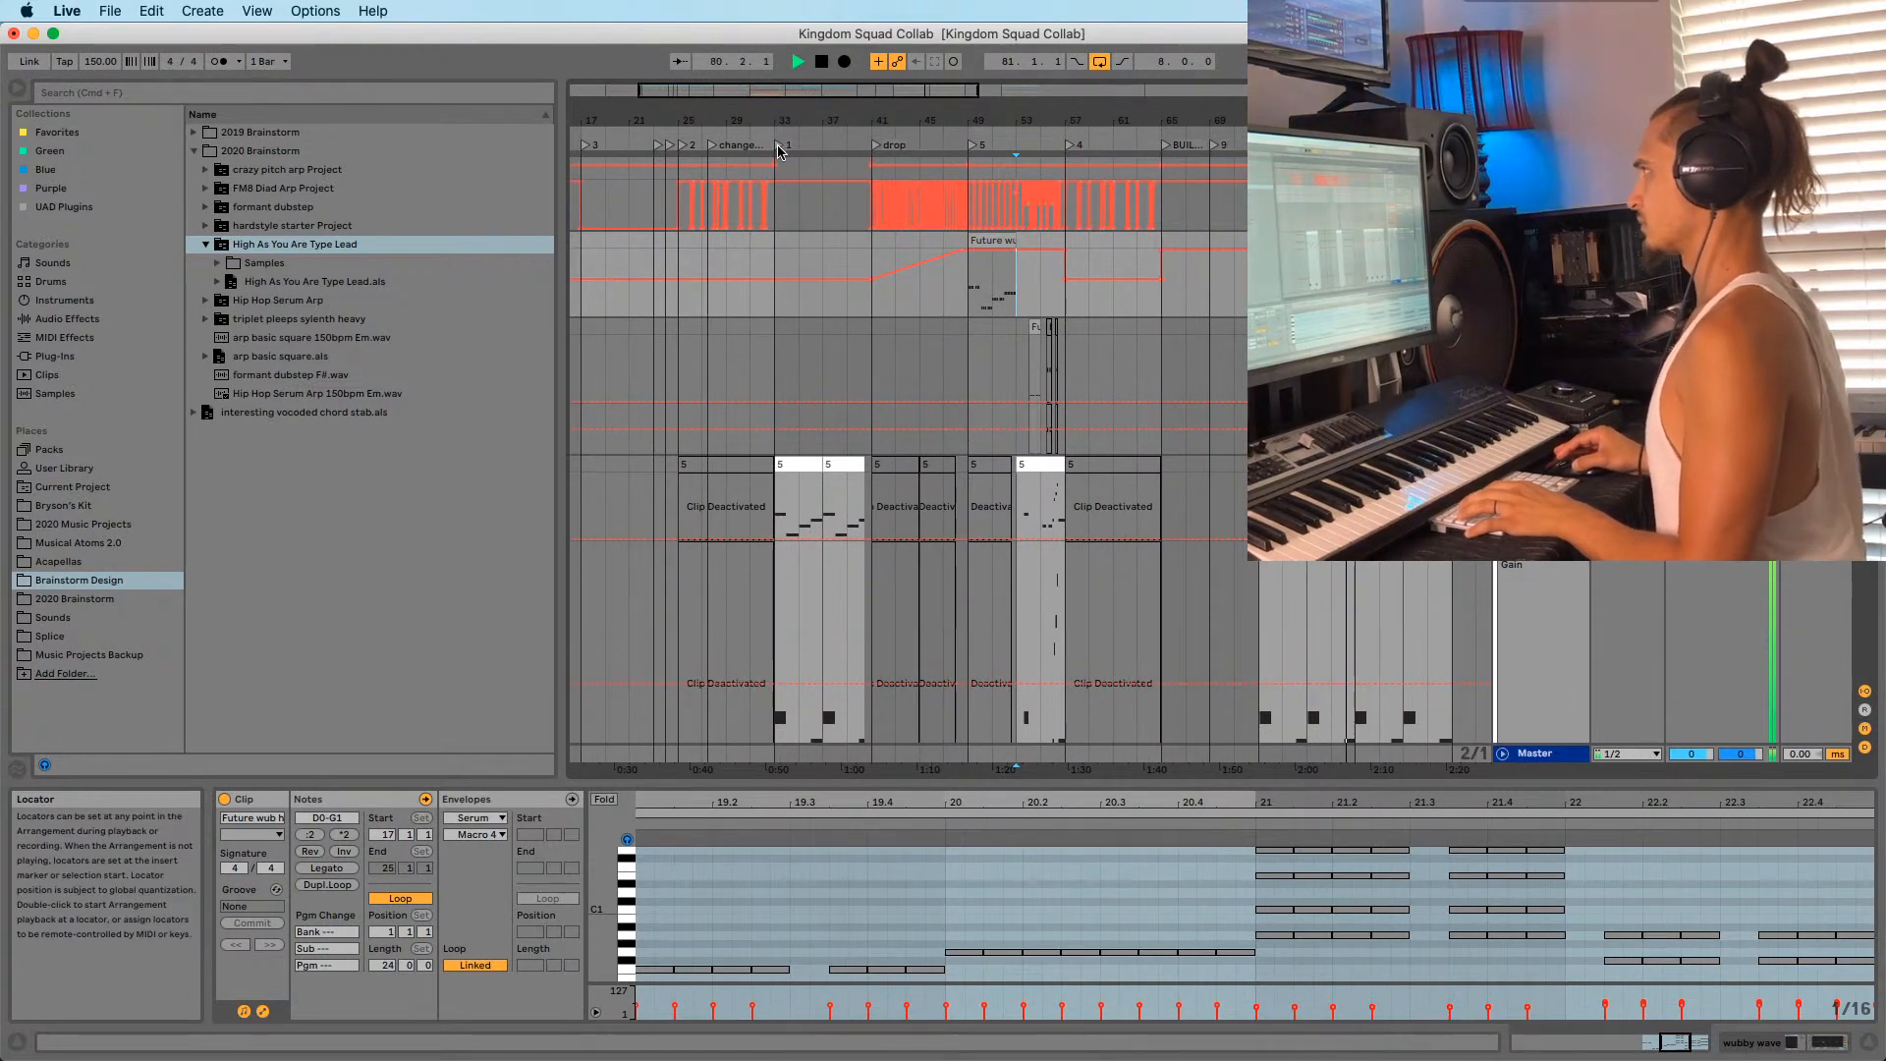
left_click(789, 136)
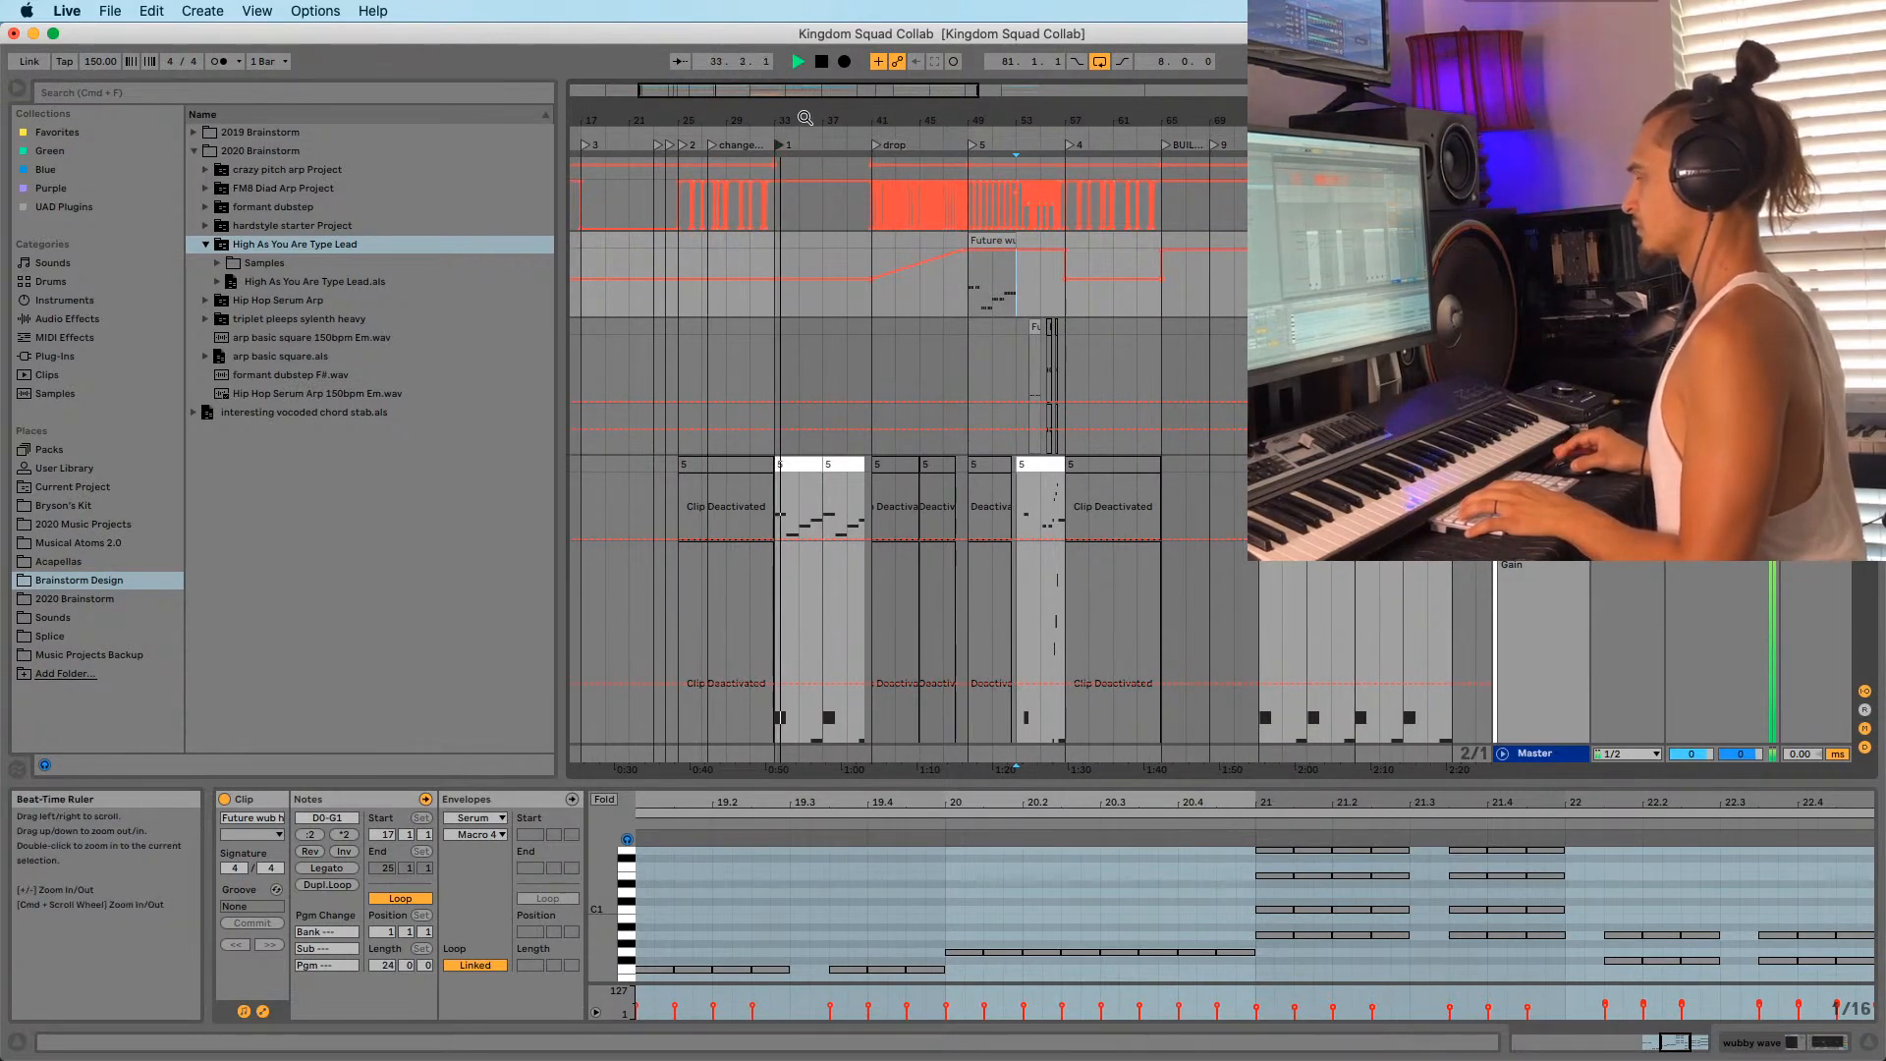
left_click_drag(806, 118, 805, 115)
key("space")
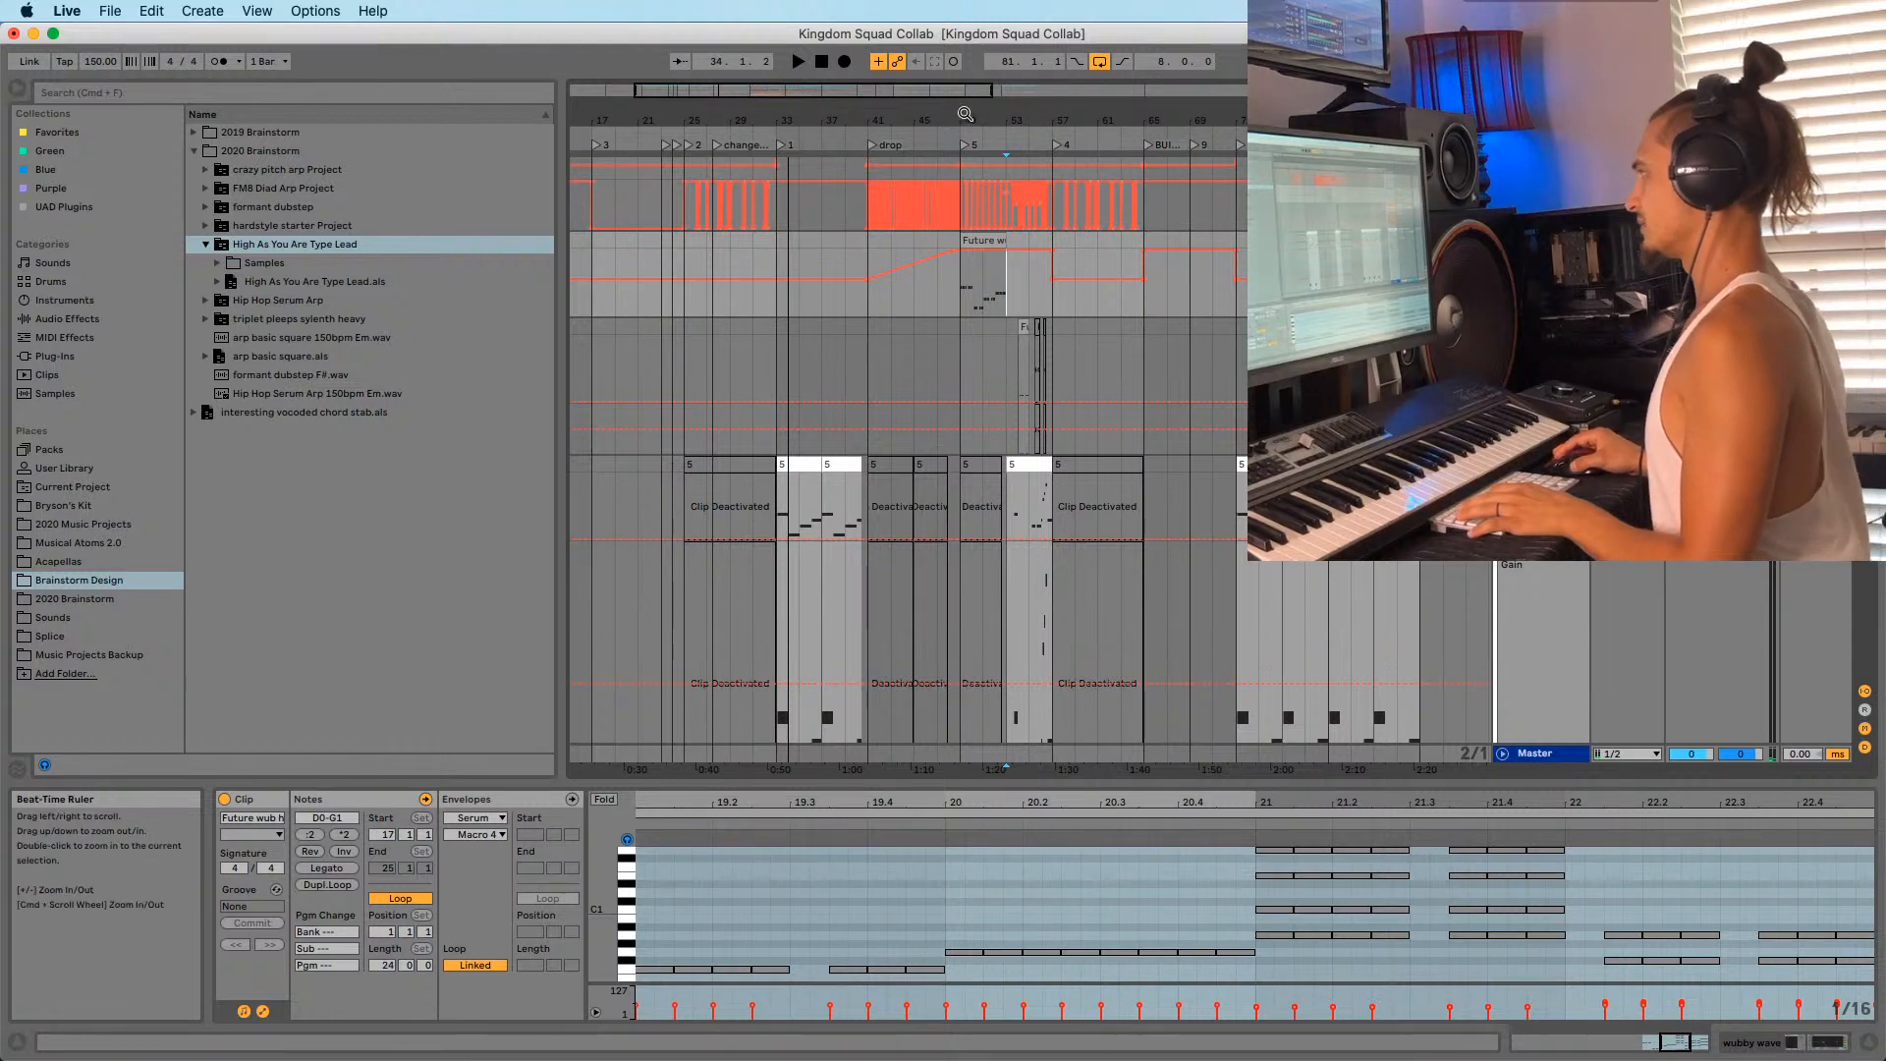
scroll(982, 197, "right", 3)
Rename the END locator to 'END / breakdown'.
right_click(1153, 146)
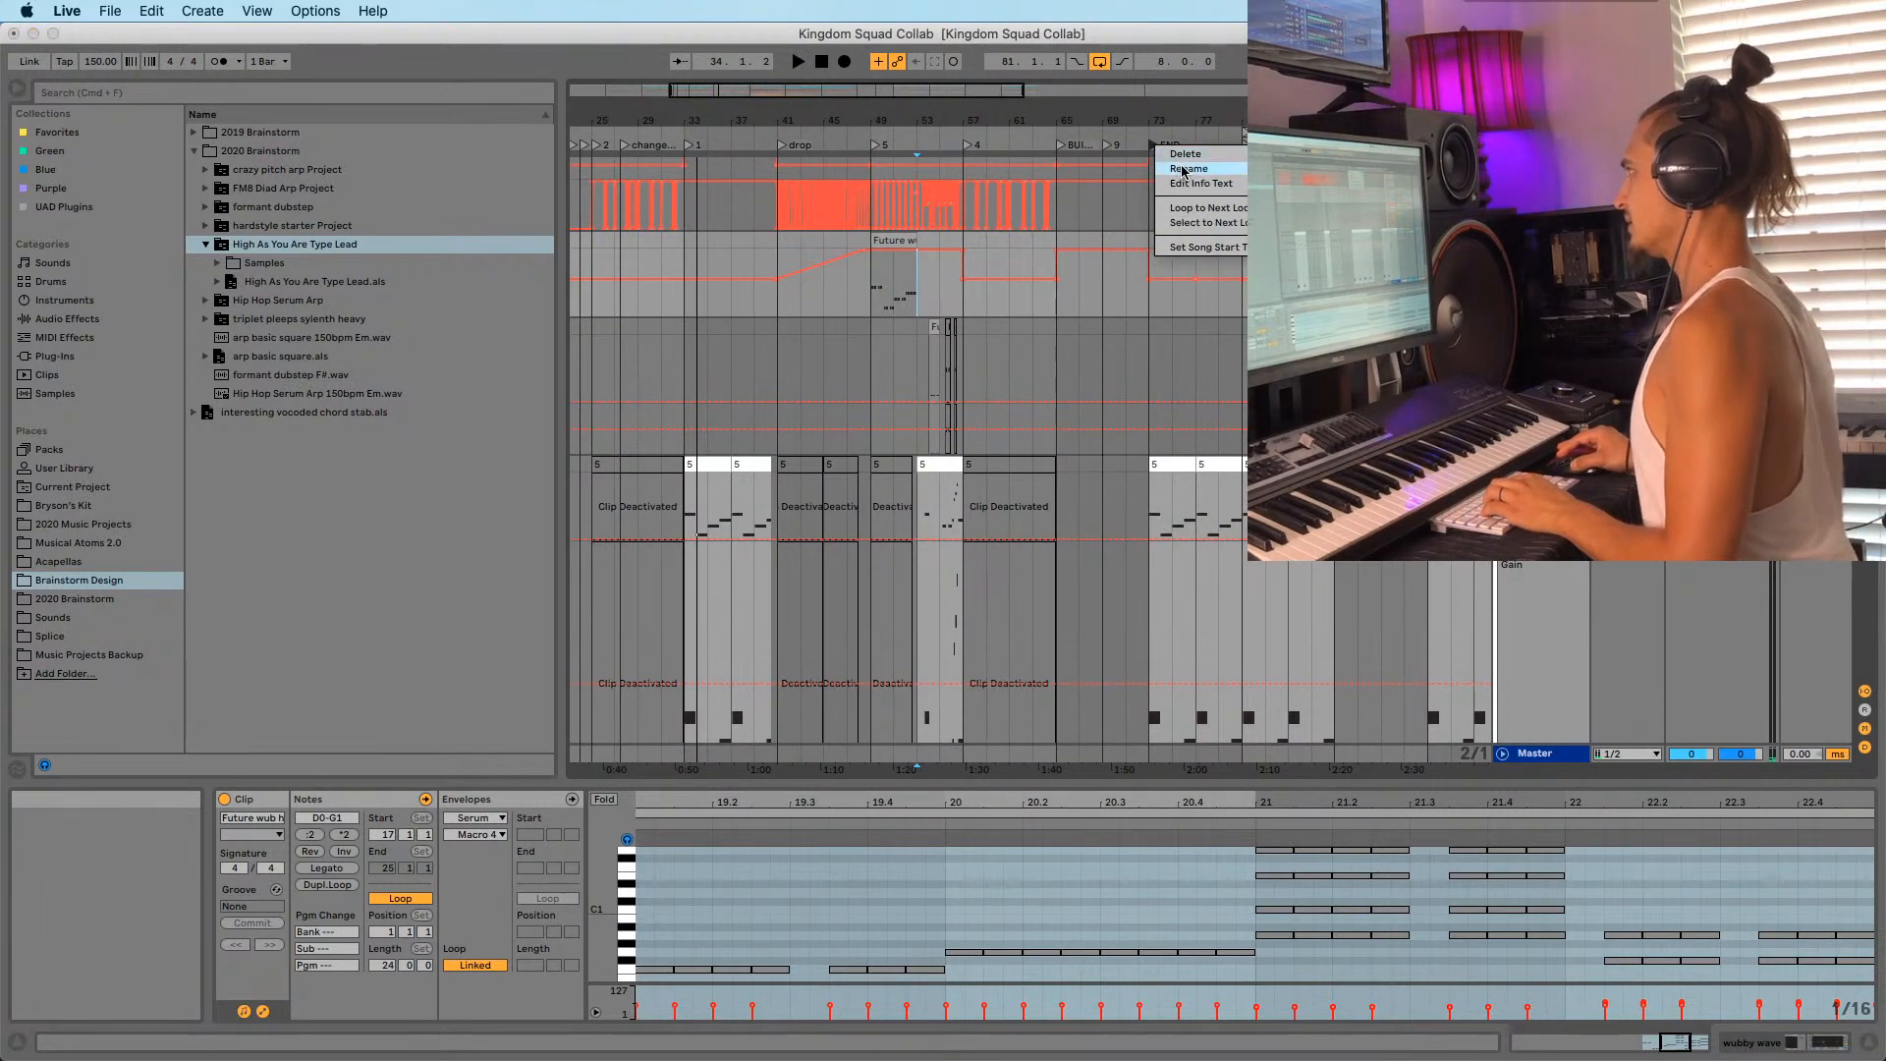
left_click(1186, 170)
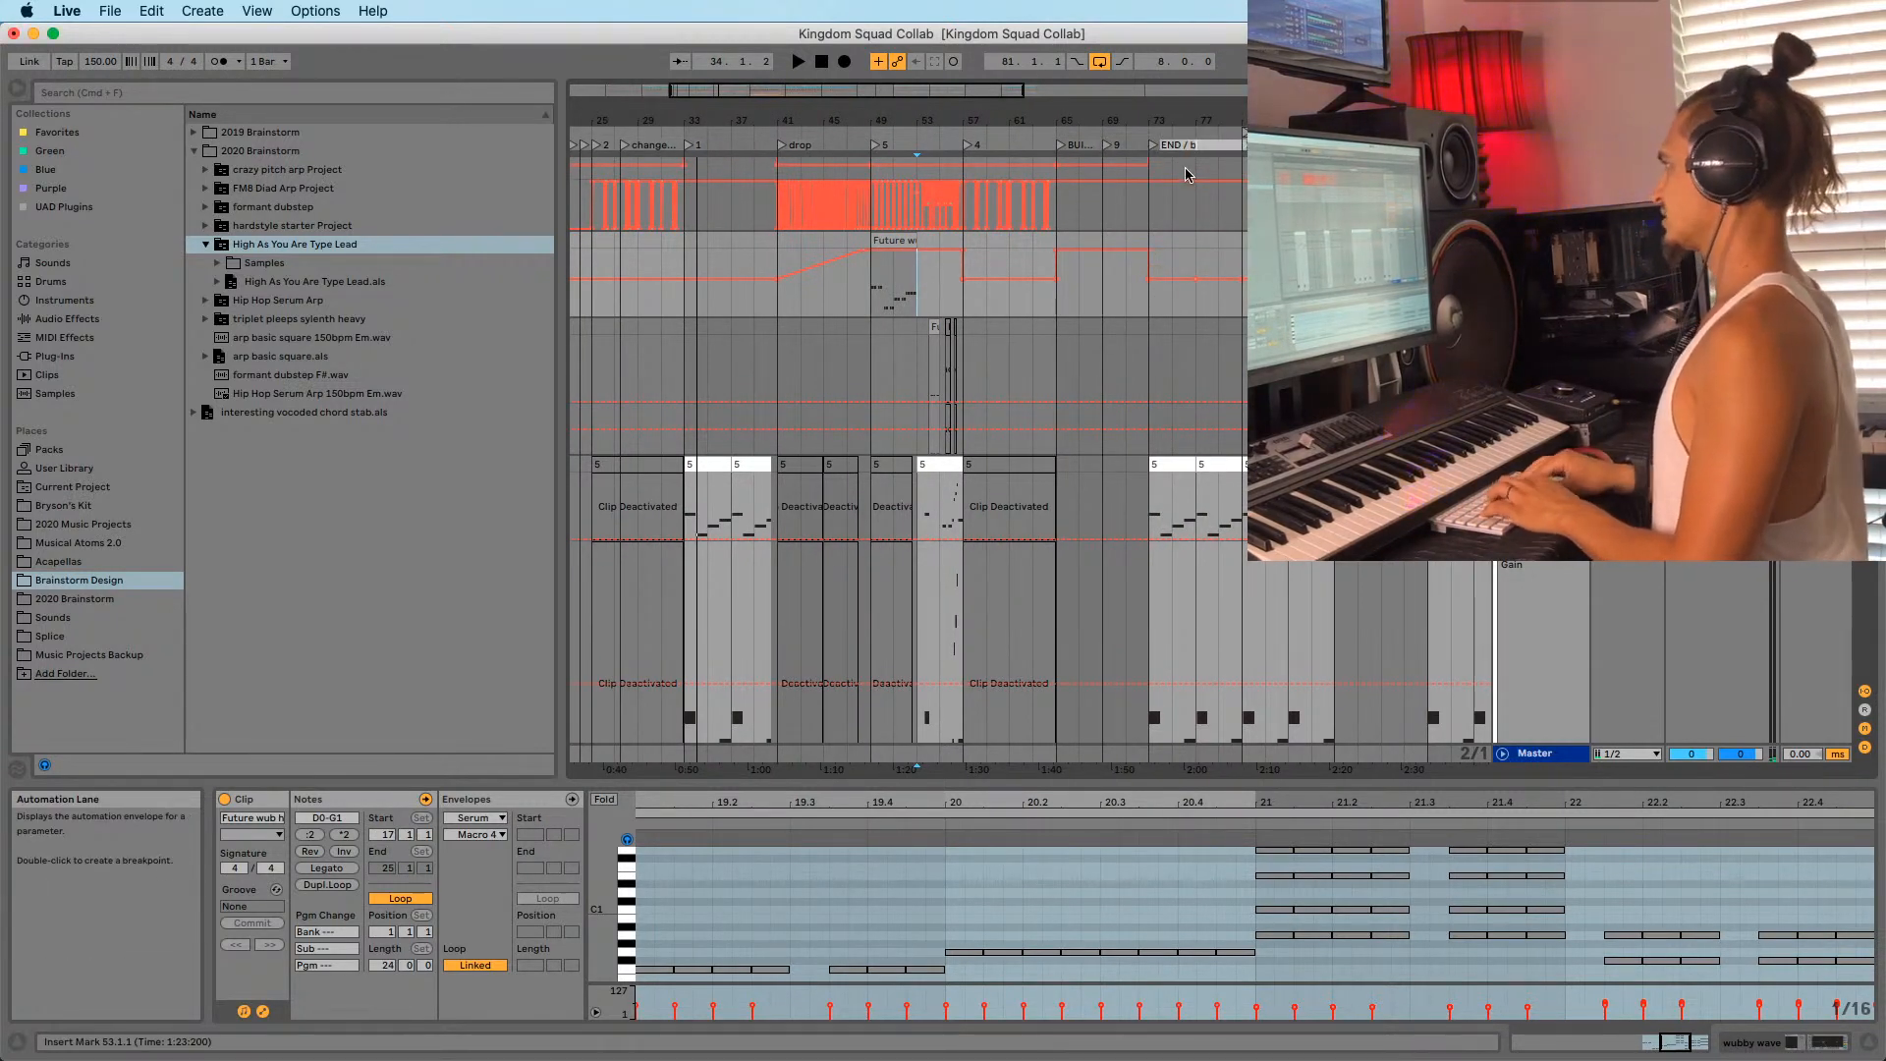
key("Return")
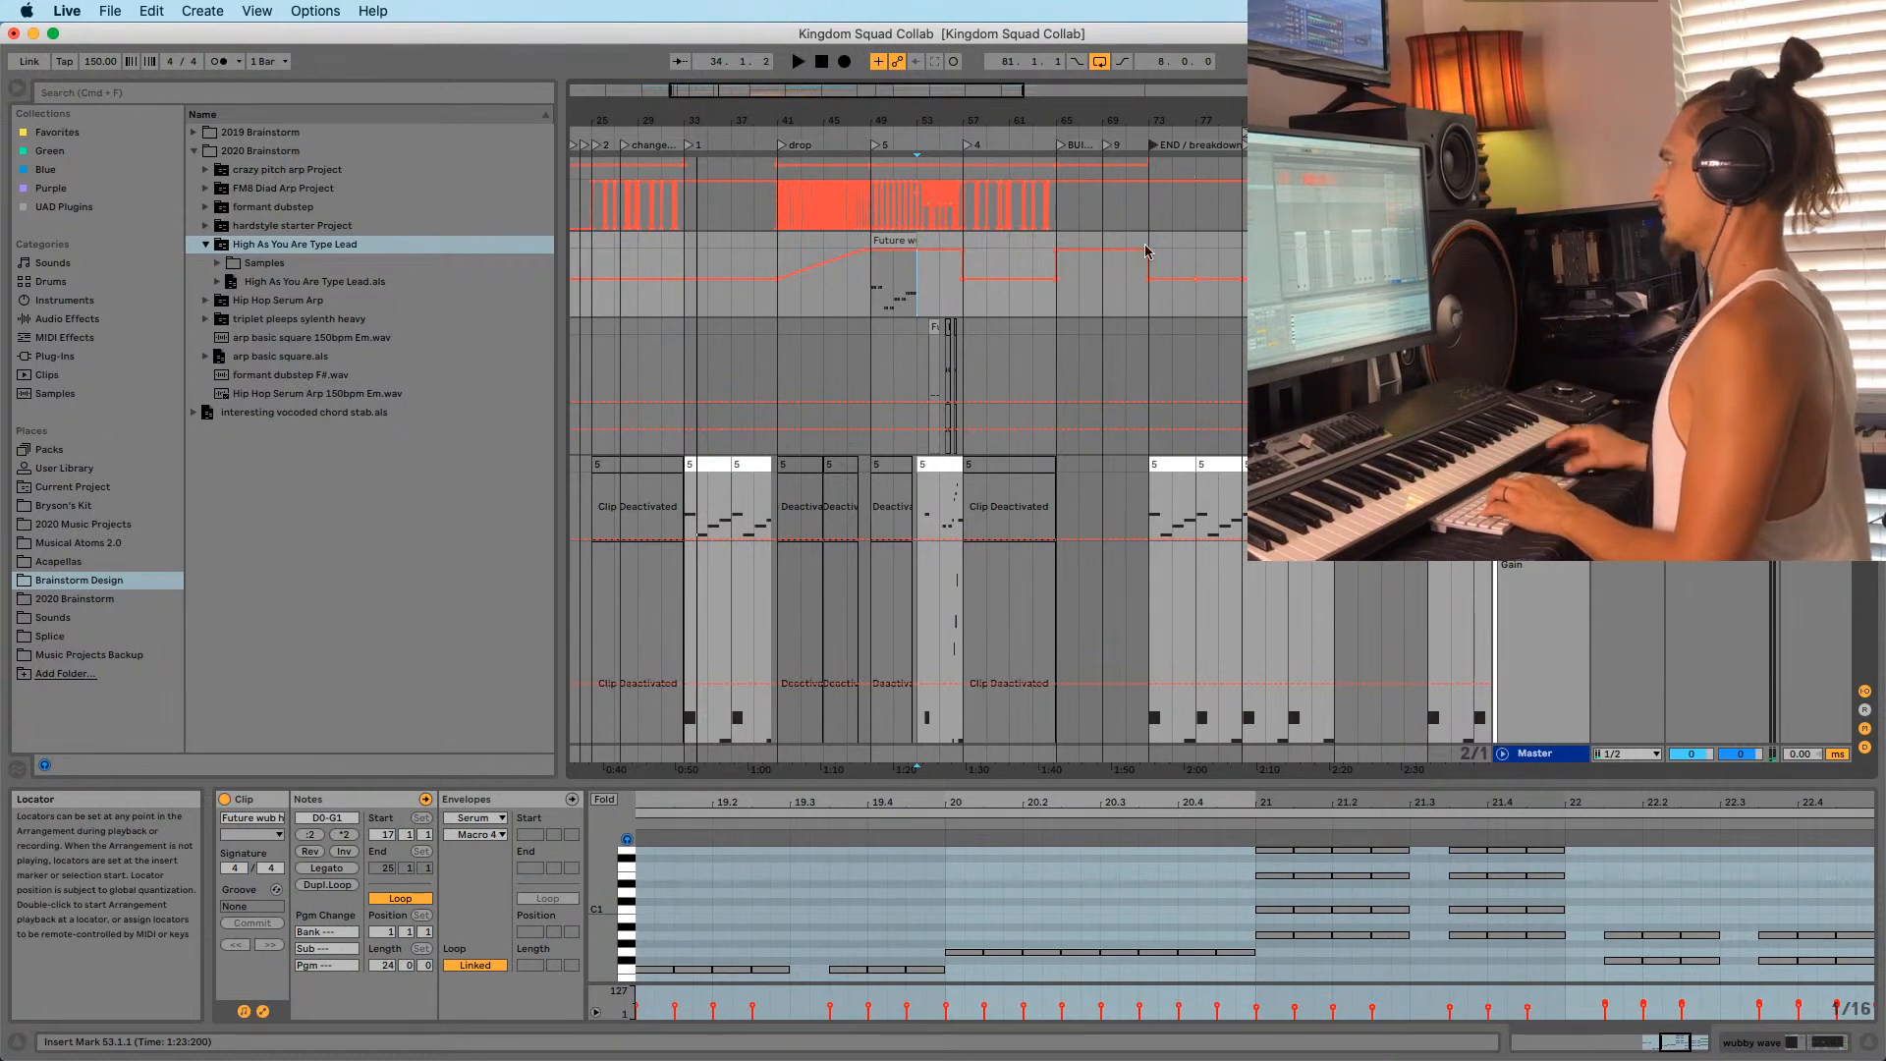
Save the Set with the renamed locator.
left_click(1153, 328)
key("super+s")
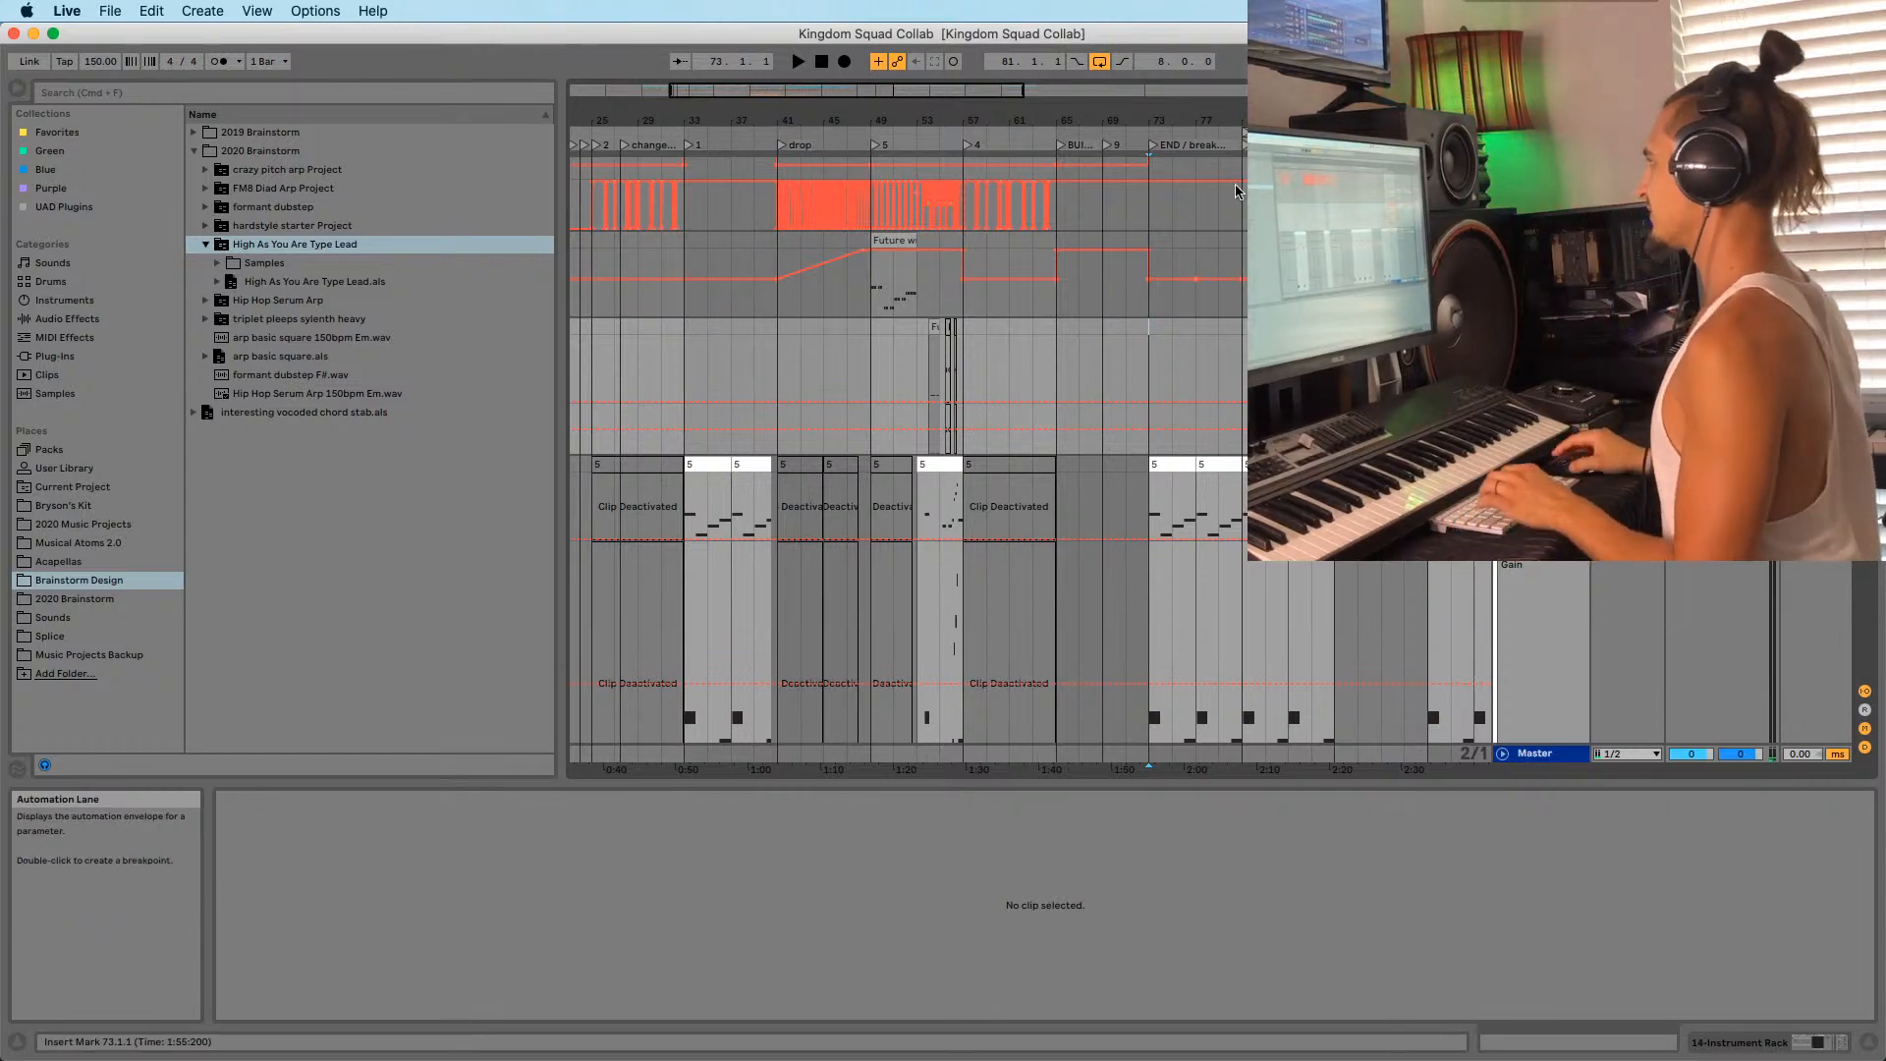
left_click_drag(1276, 121, 776, 88)
Move the loop brace to span bars 33 to 57.
key("space")
key("space")
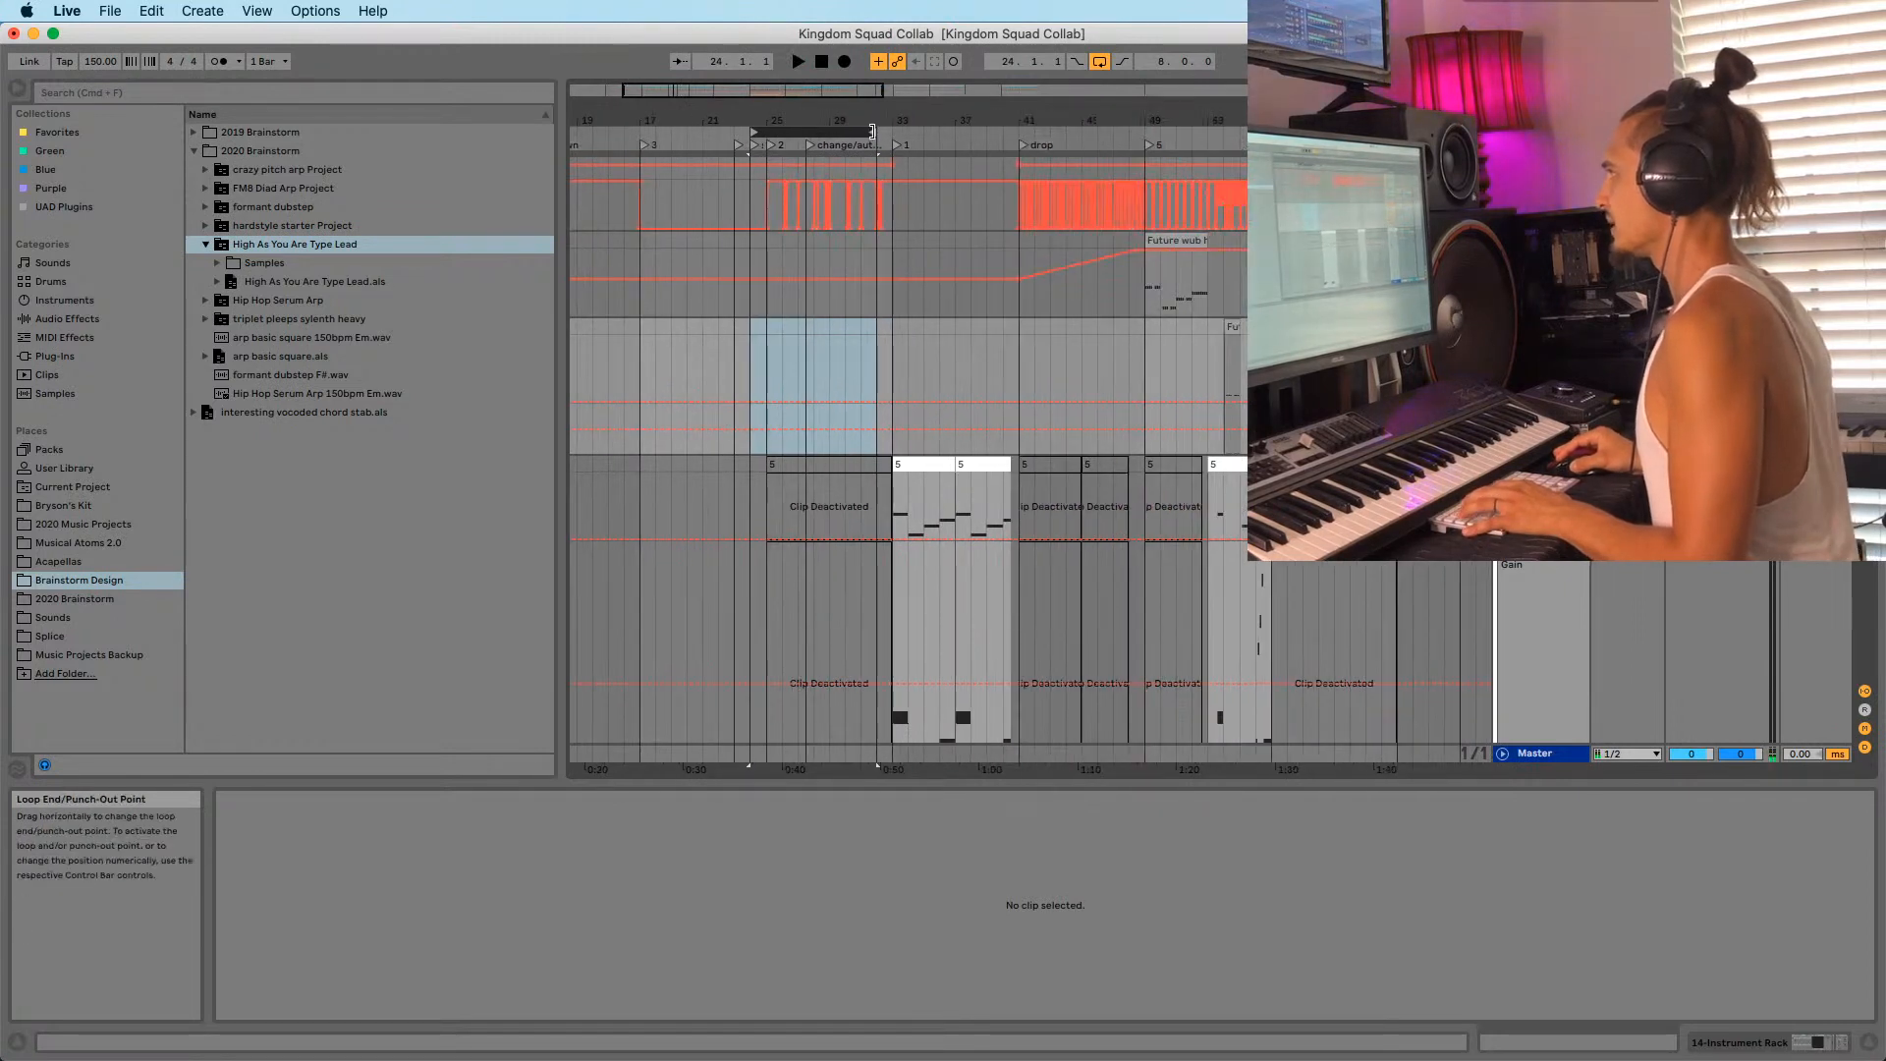
left_click_drag(873, 132, 1043, 133)
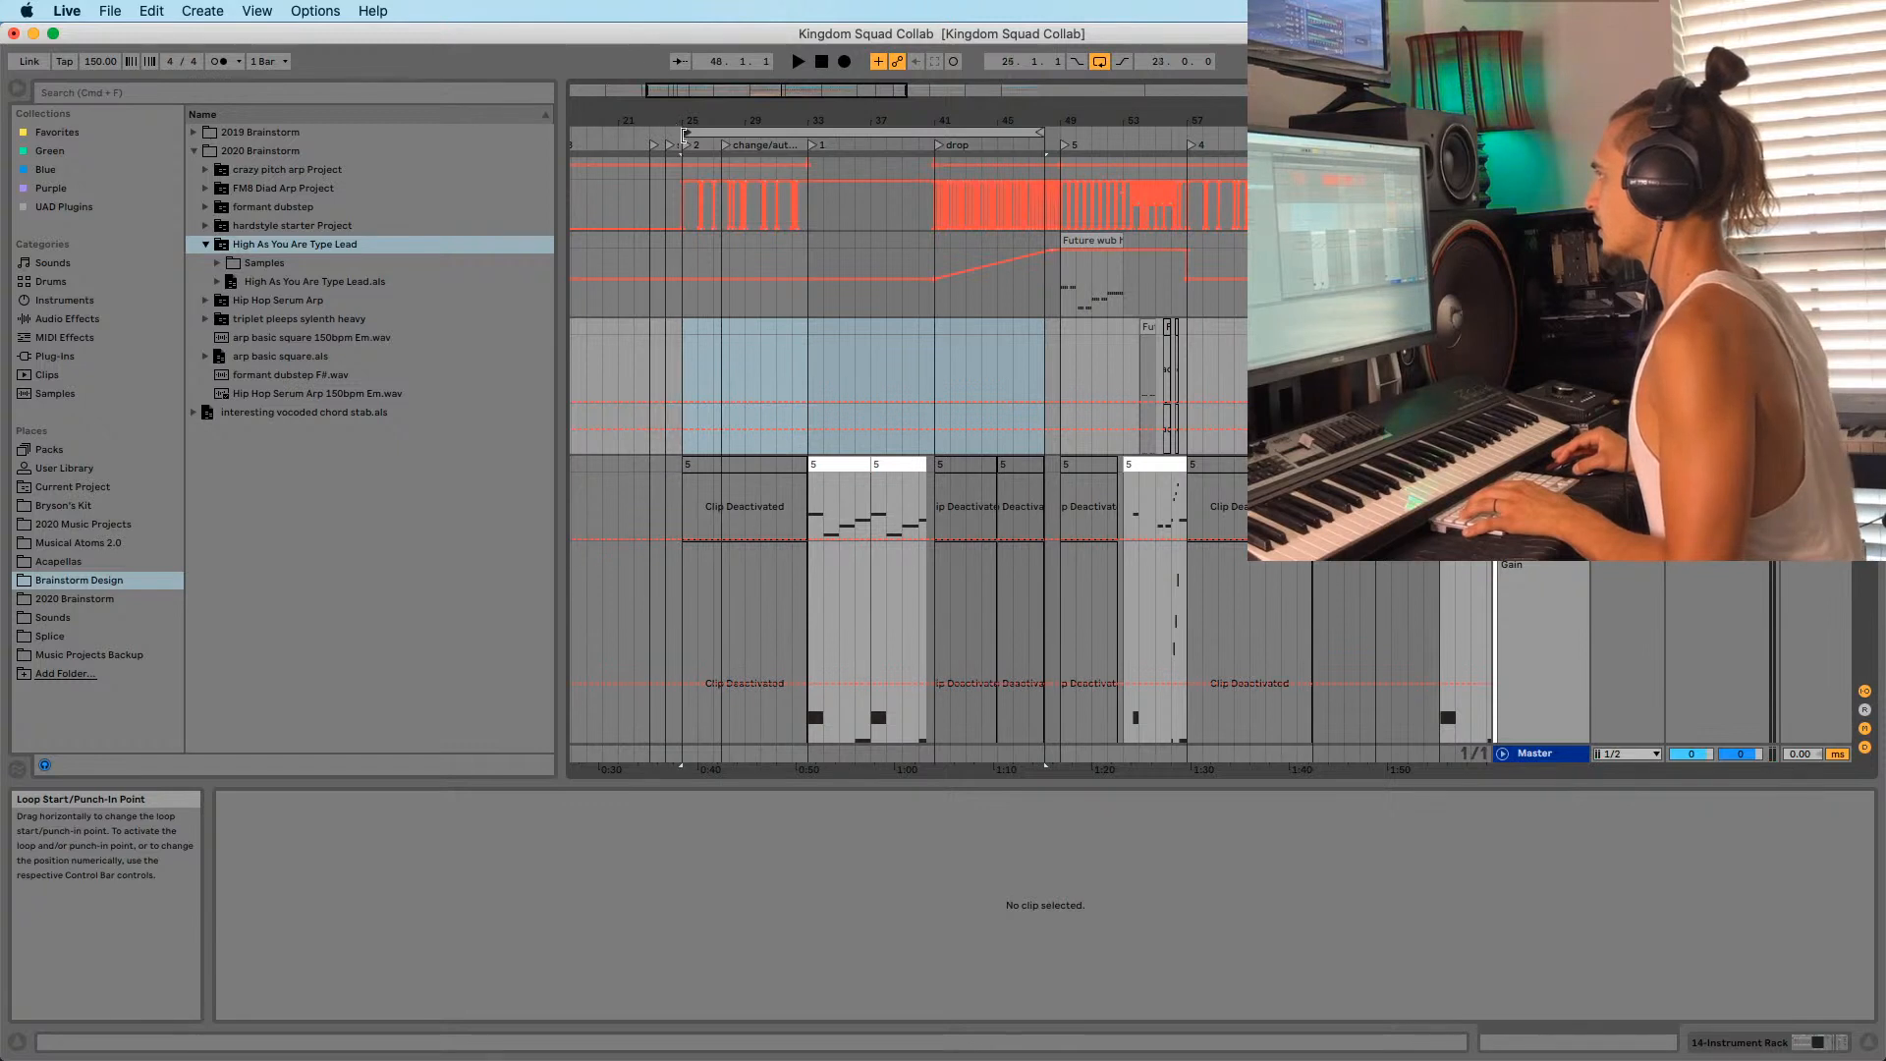
left_click_drag(683, 132, 808, 133)
left_click_drag(1044, 133, 1178, 137)
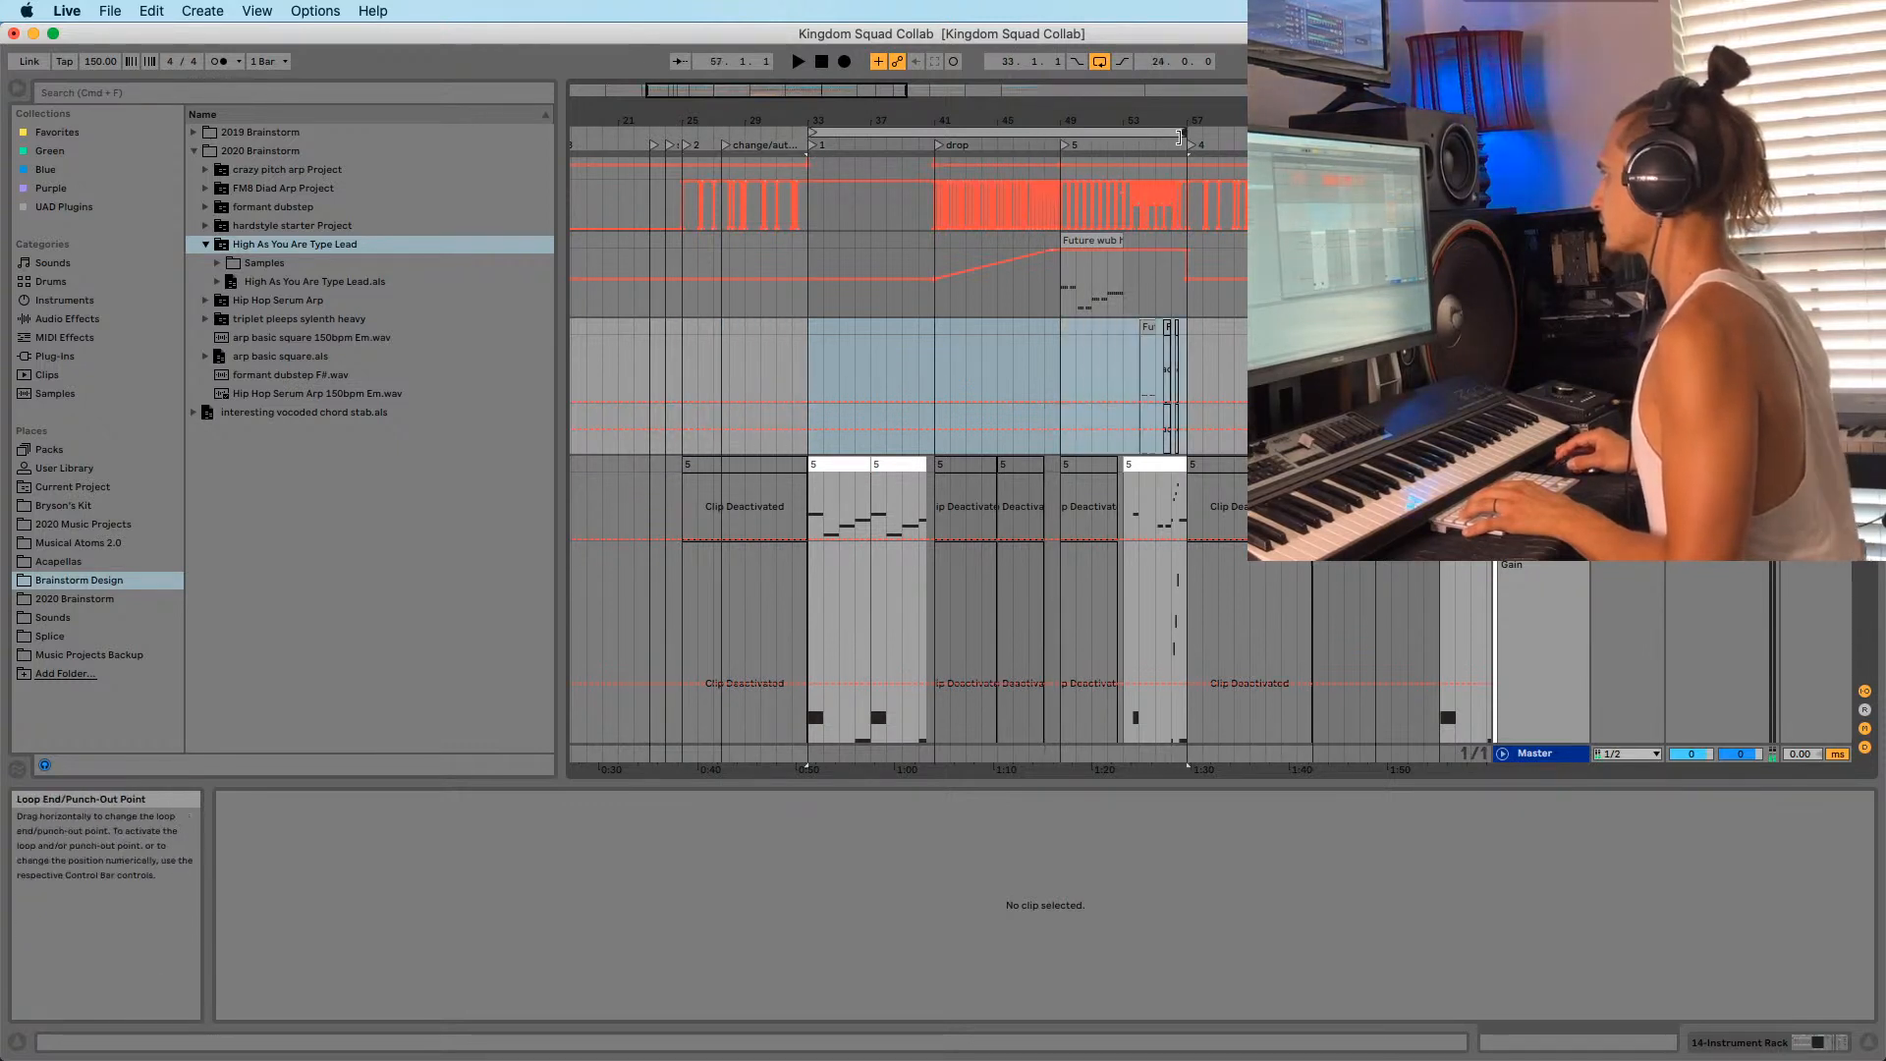
Audition playback from bar 56 and from bar 24.
left_click(1170, 174)
left_click(1169, 293)
key("space")
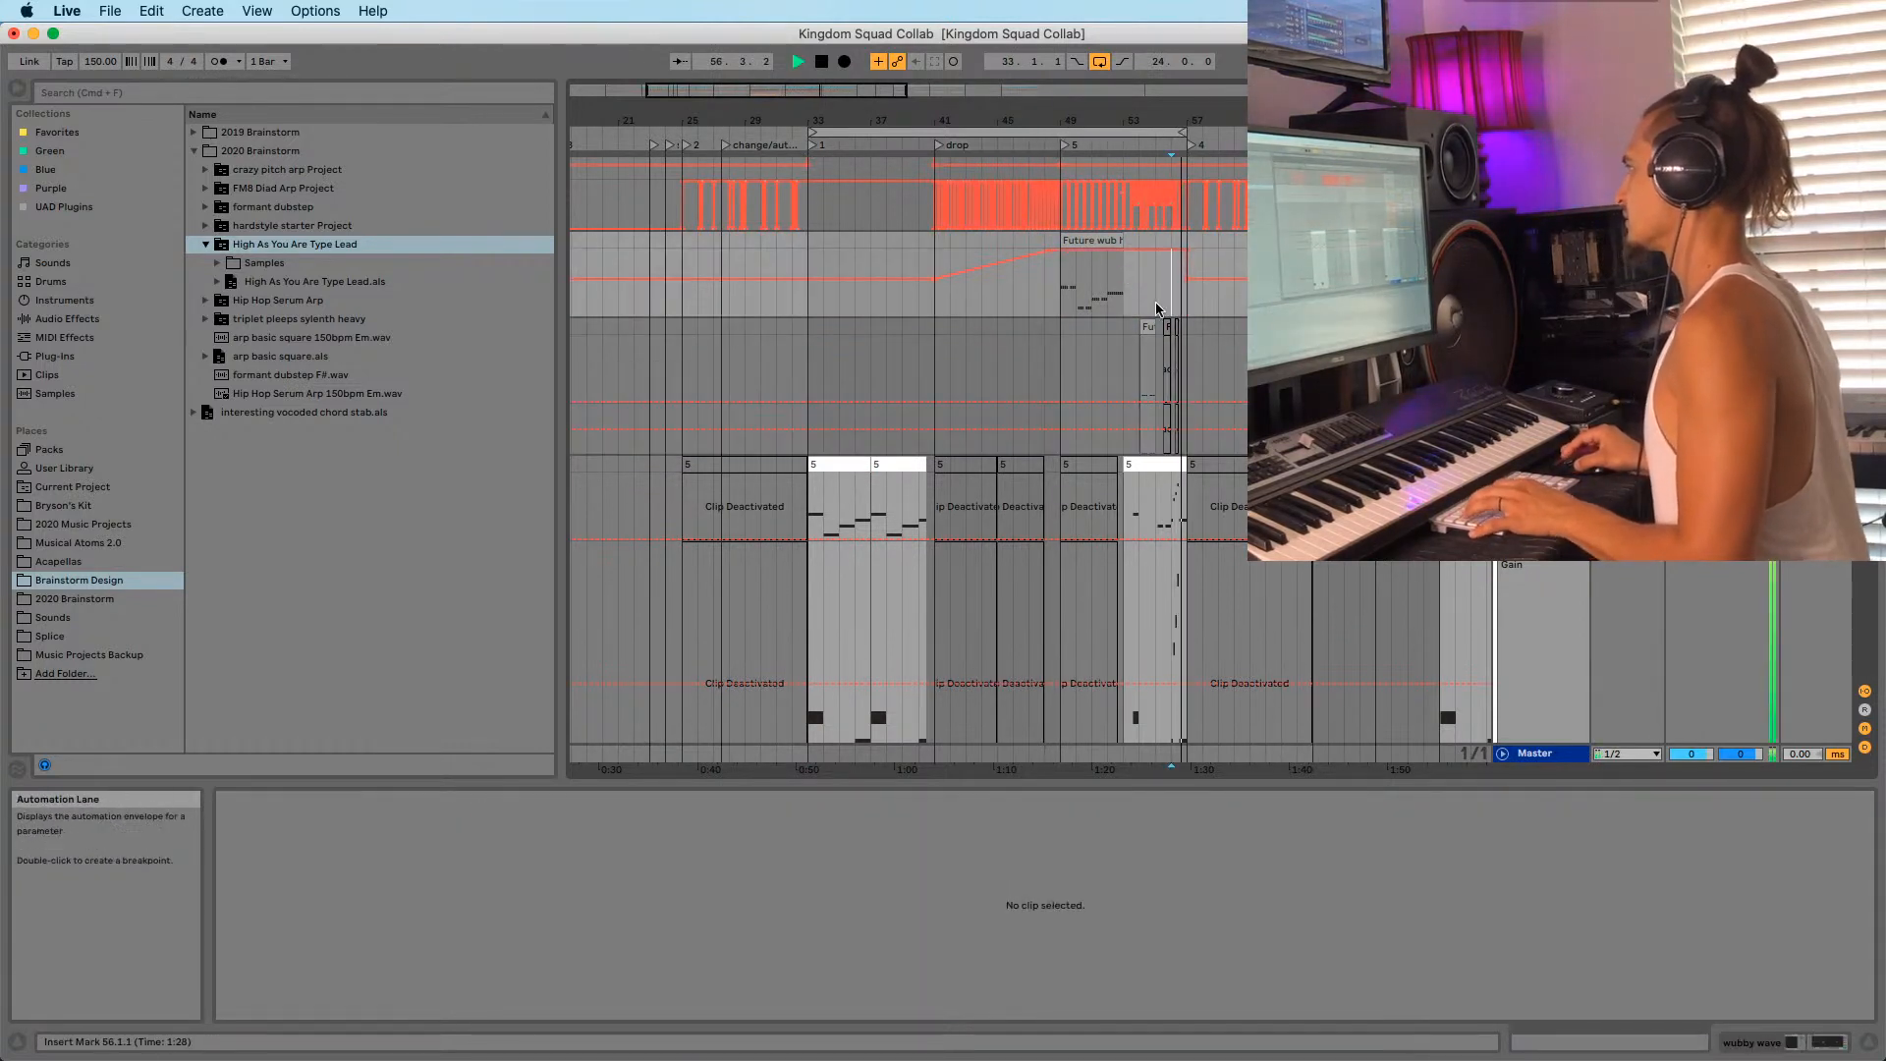
left_click(679, 260)
key("space")
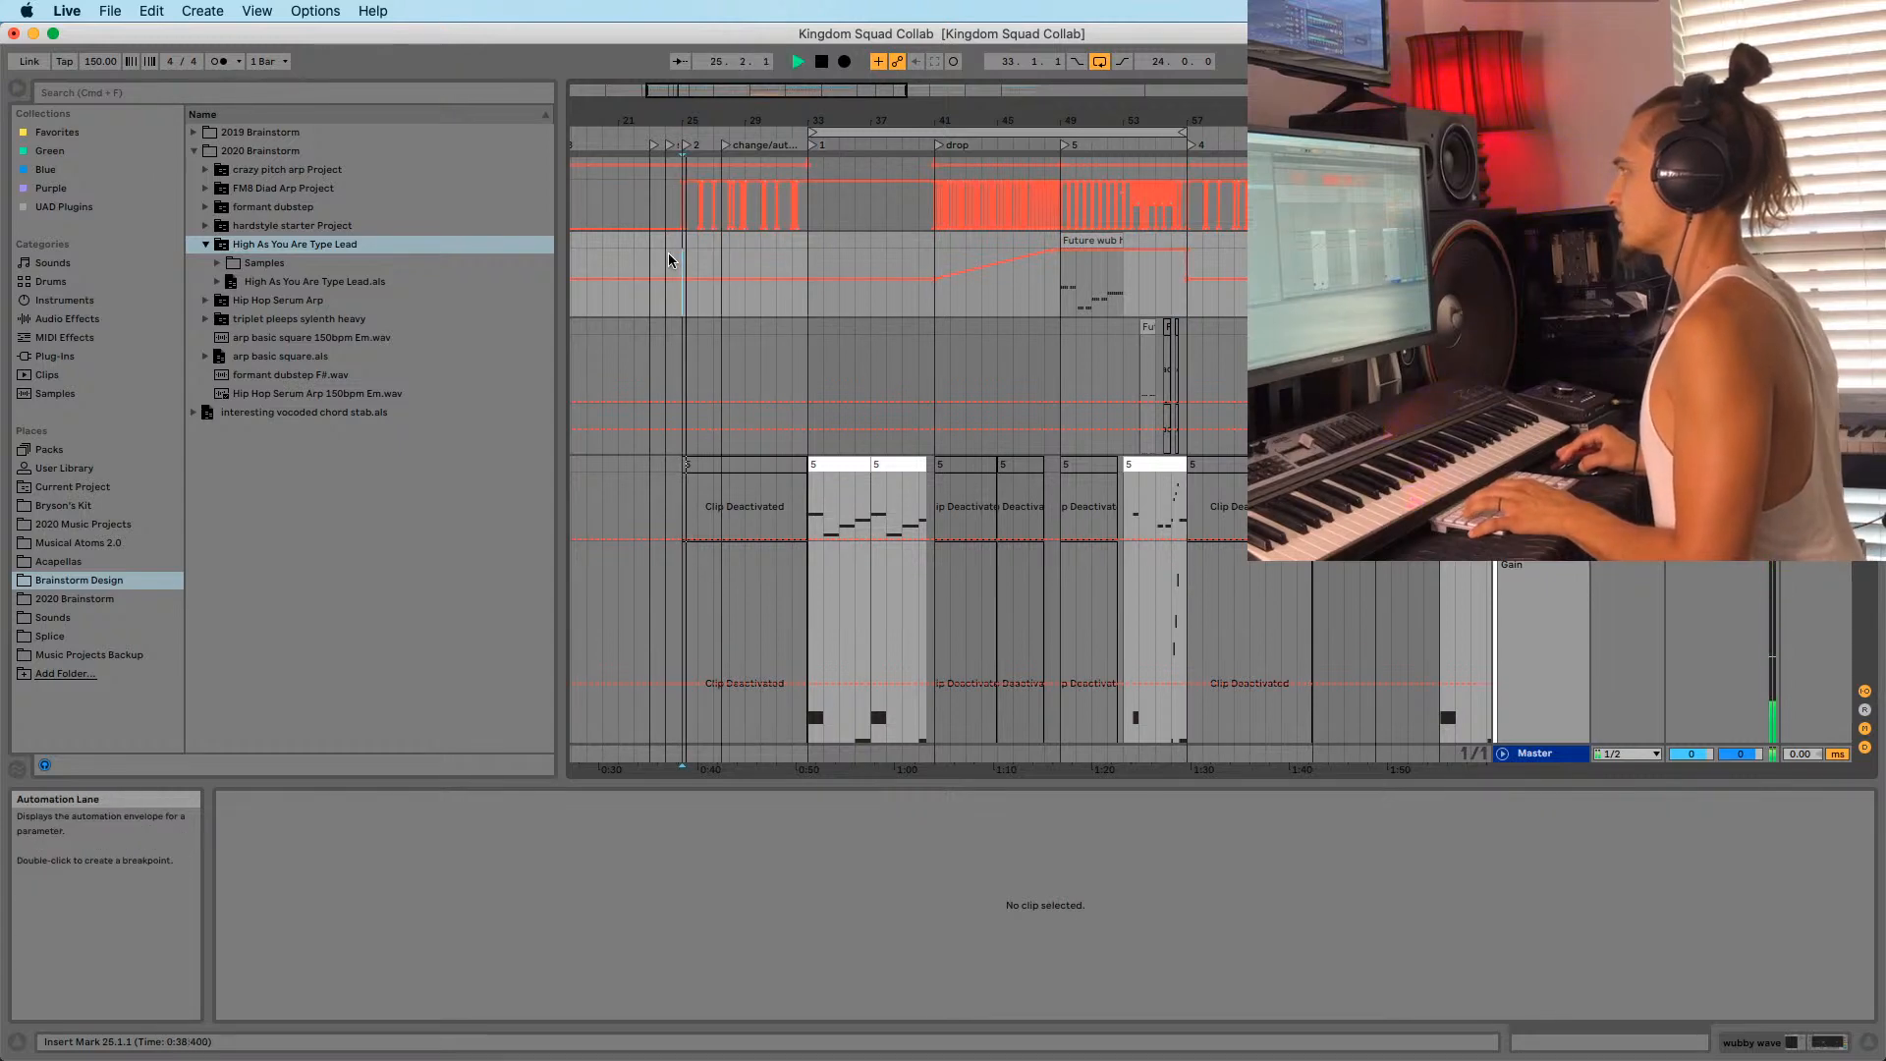
left_click(668, 254)
key("space")
key("space")
left_click(646, 241)
key("space")
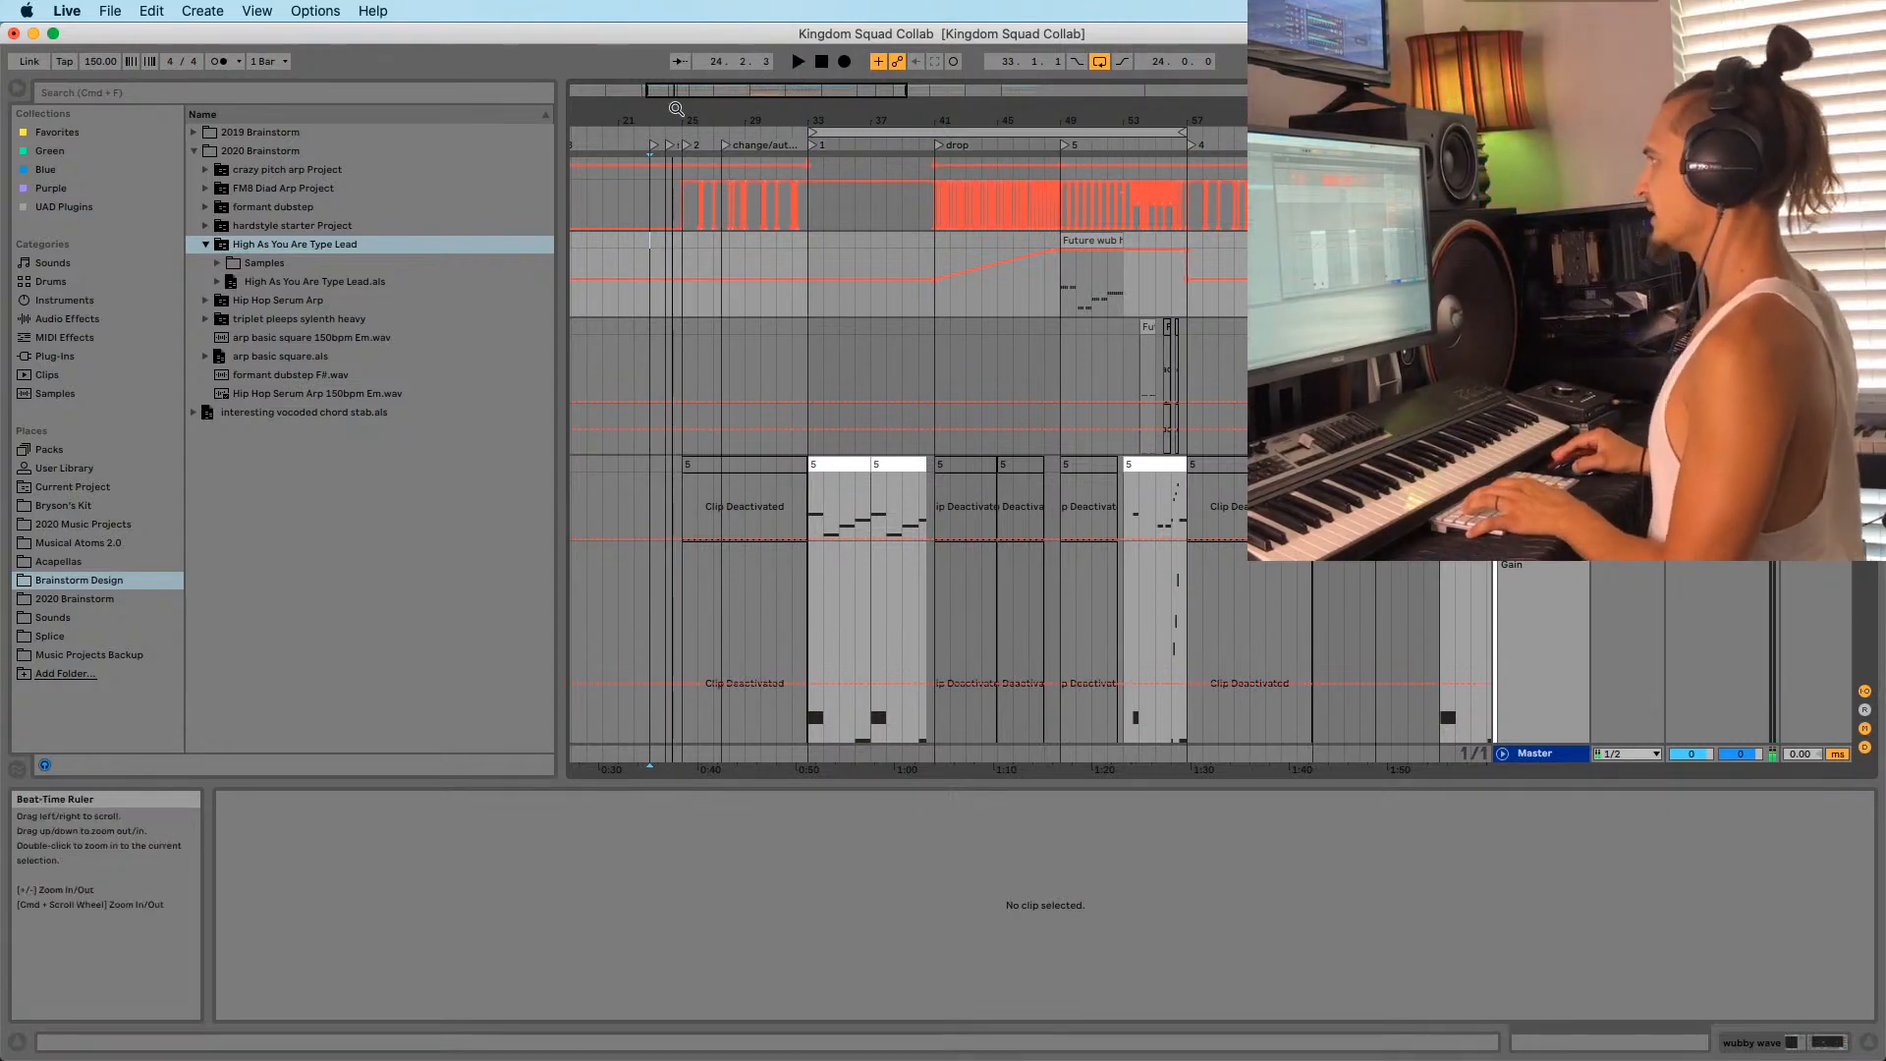
Play the arrangement and save the Set.
left_click_drag(676, 109, 680, 110)
key("space")
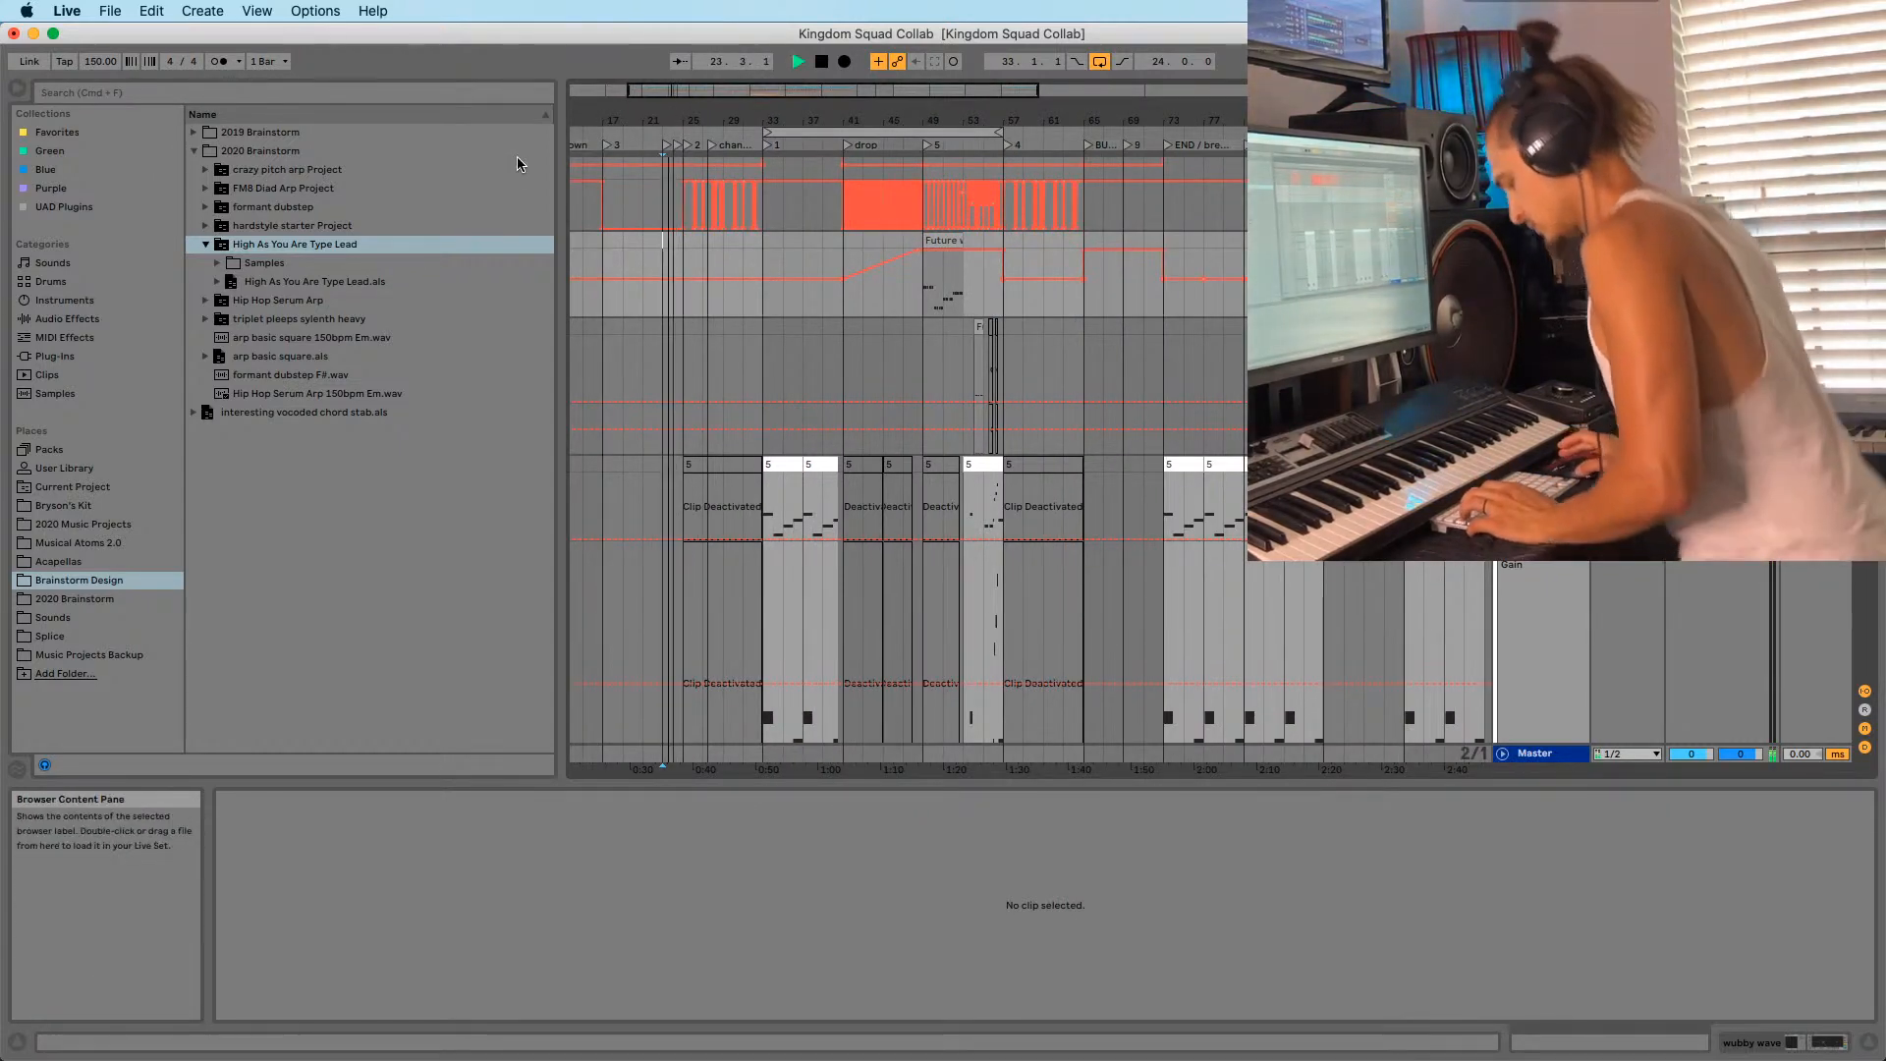
key("super+s")
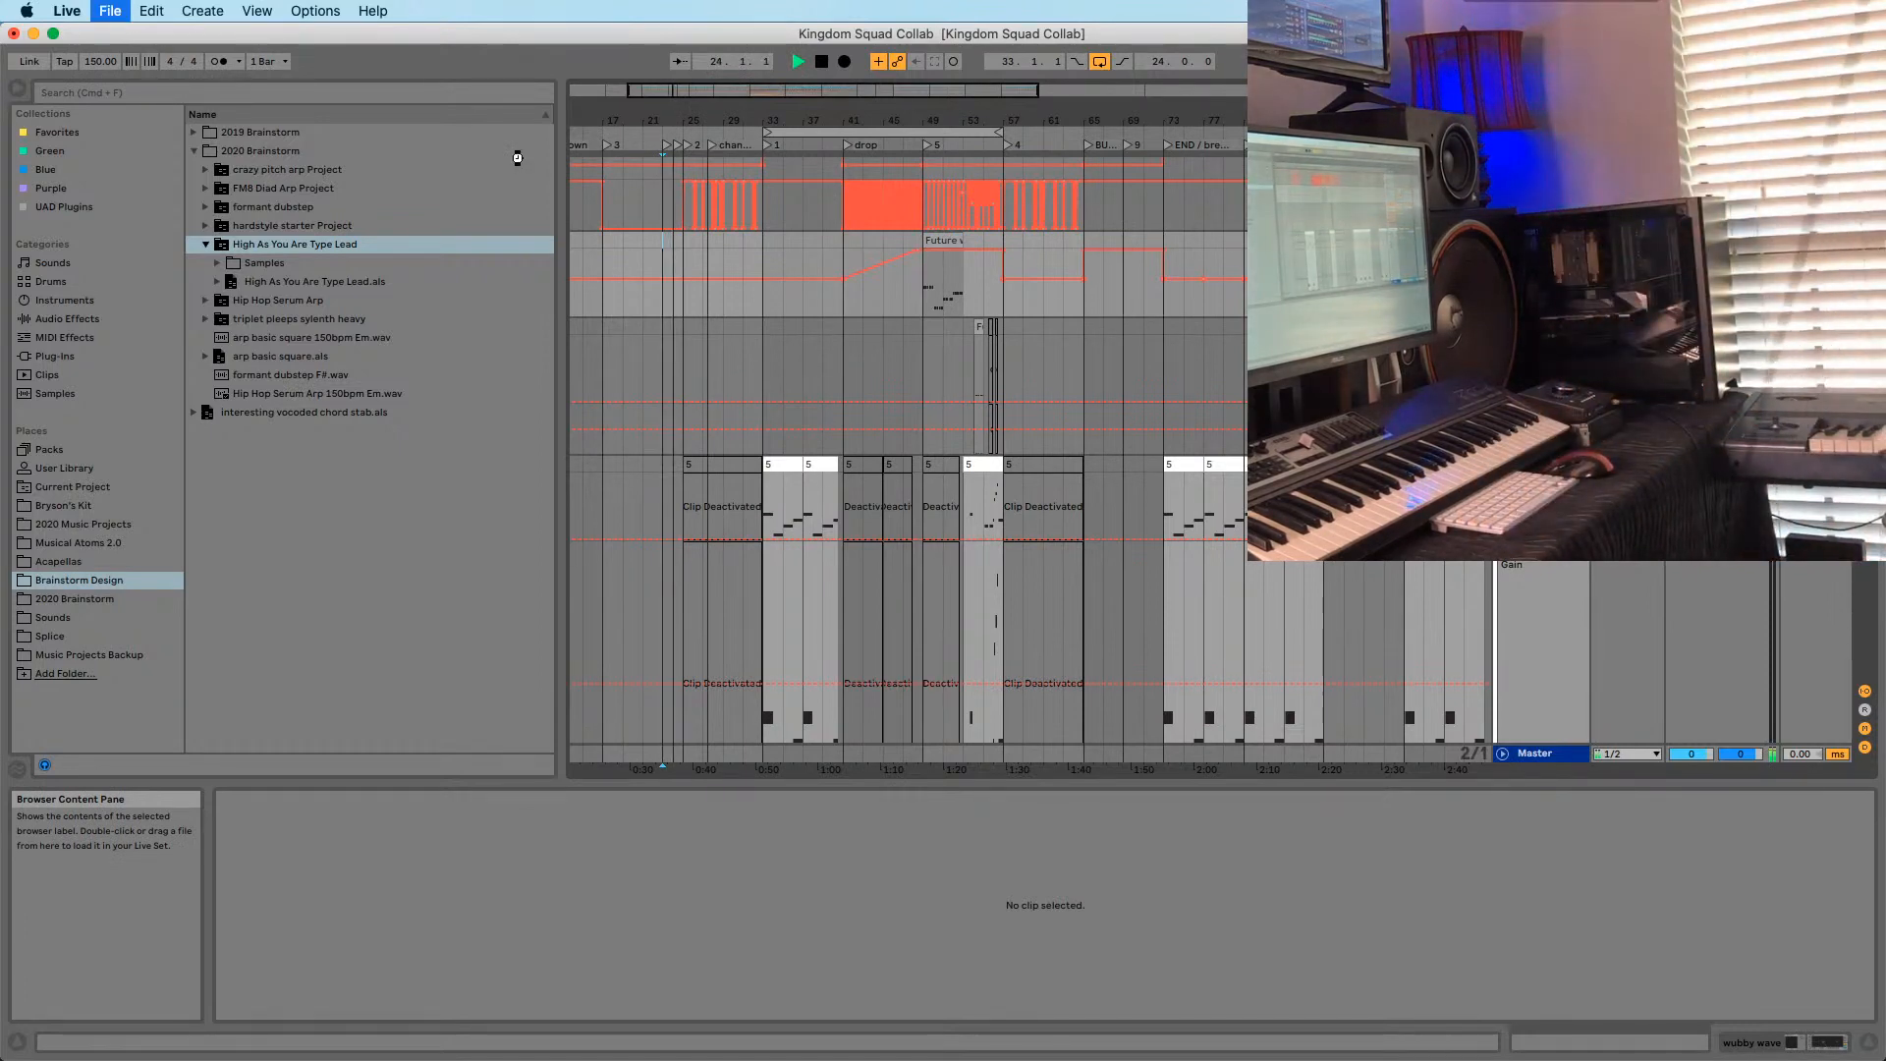
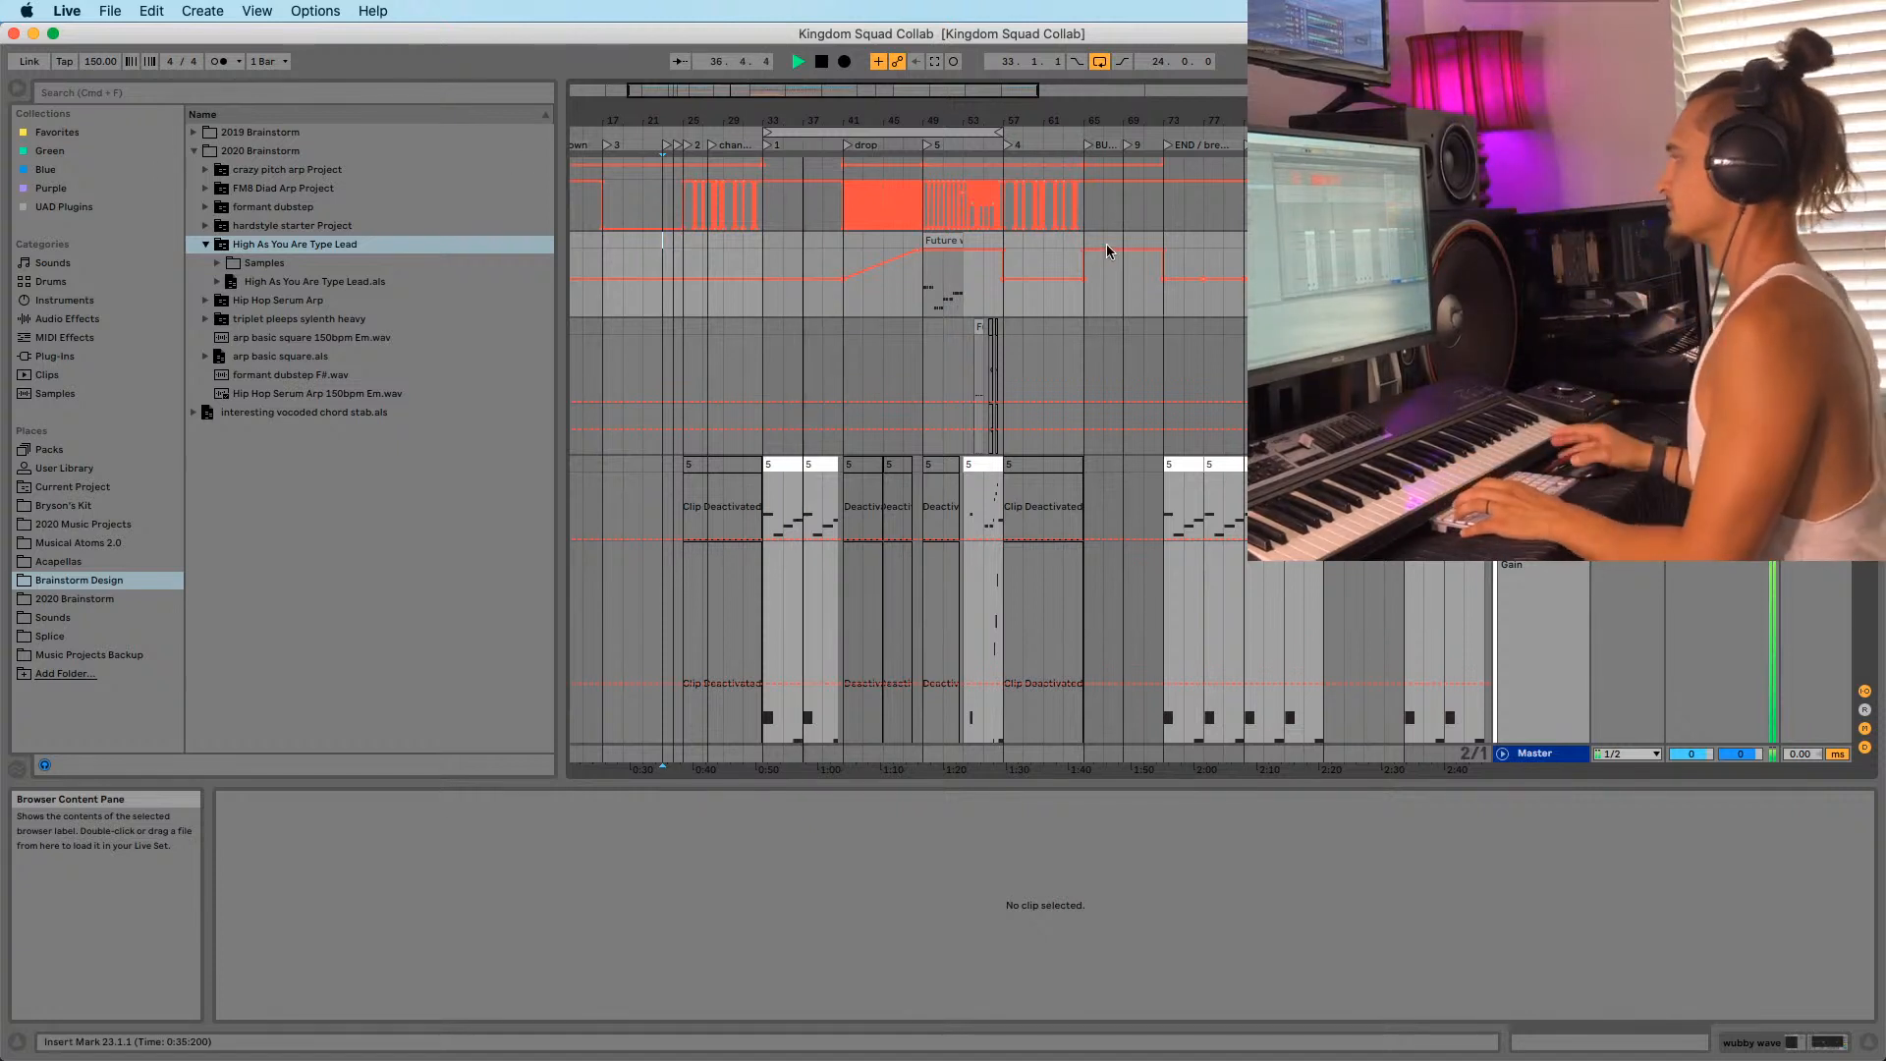
Audition the arrangement from bar 33 and bar 67, zooming in around bars 17–49.
left_click(763, 250)
key("space")
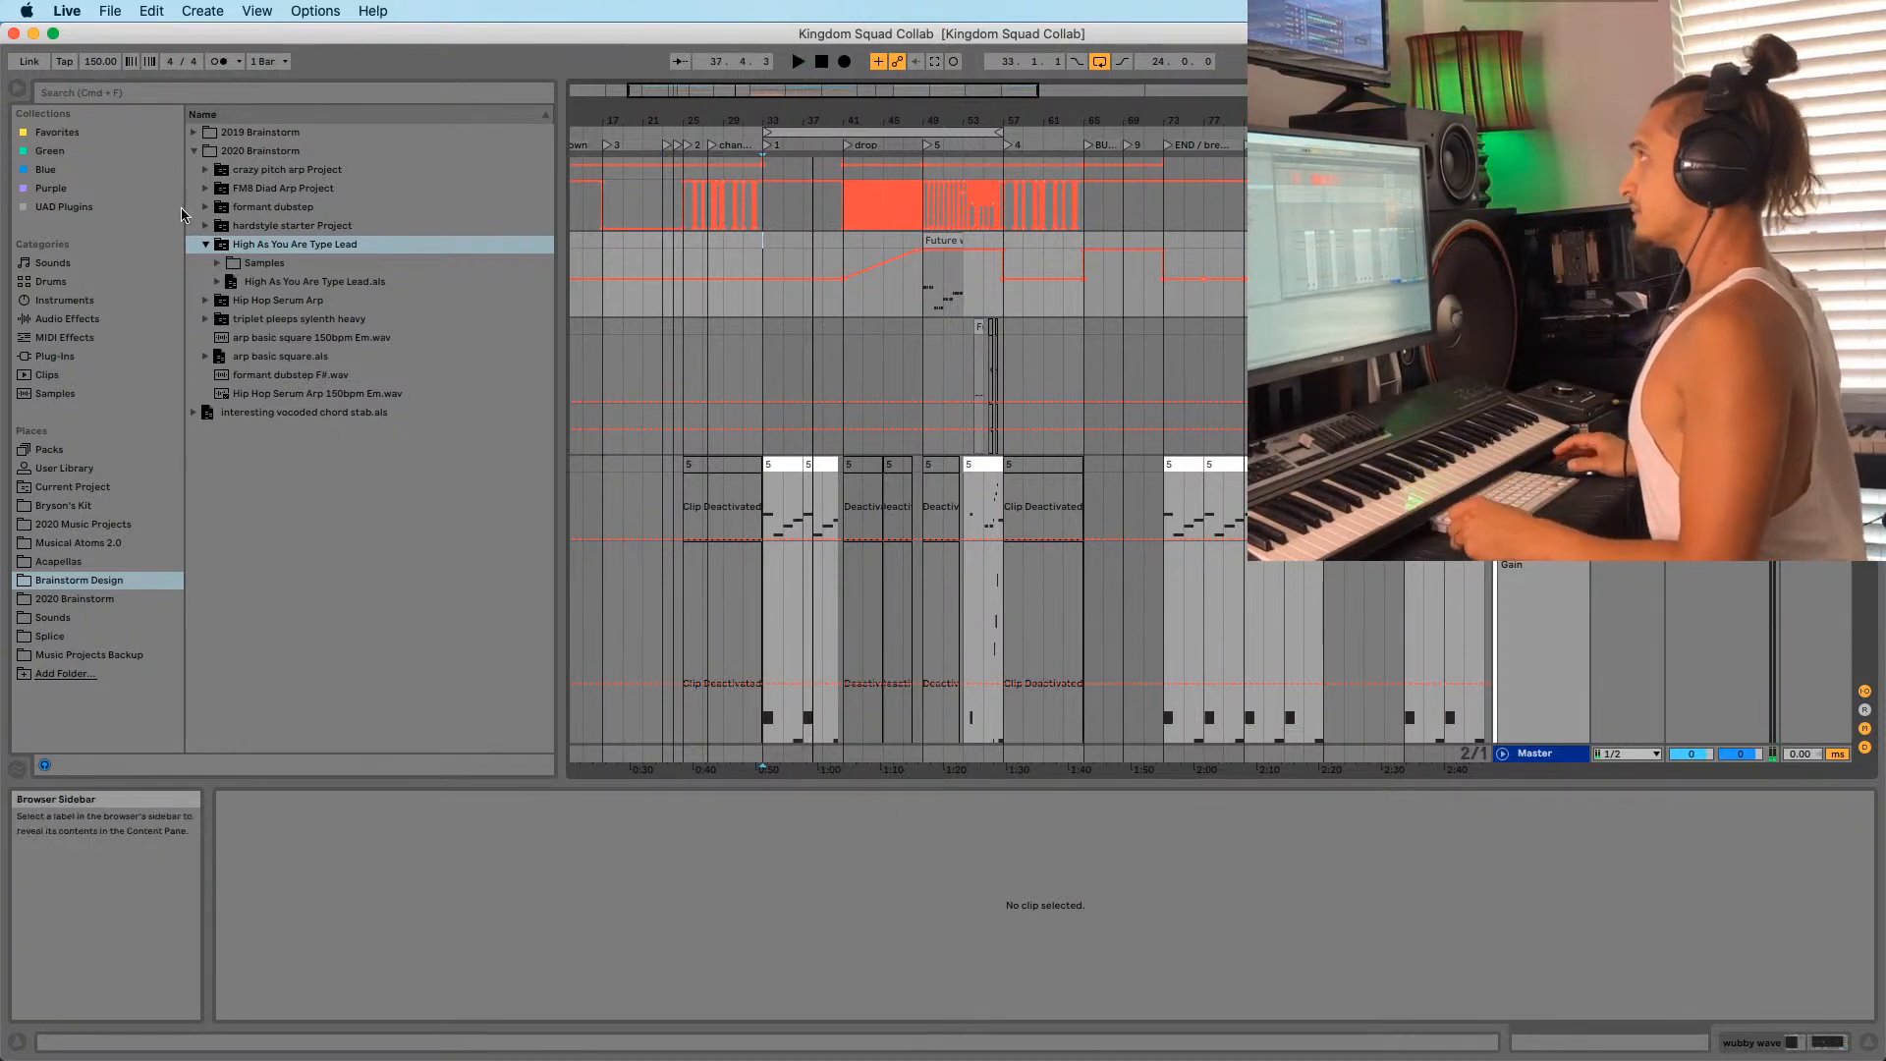
left_click(763, 251)
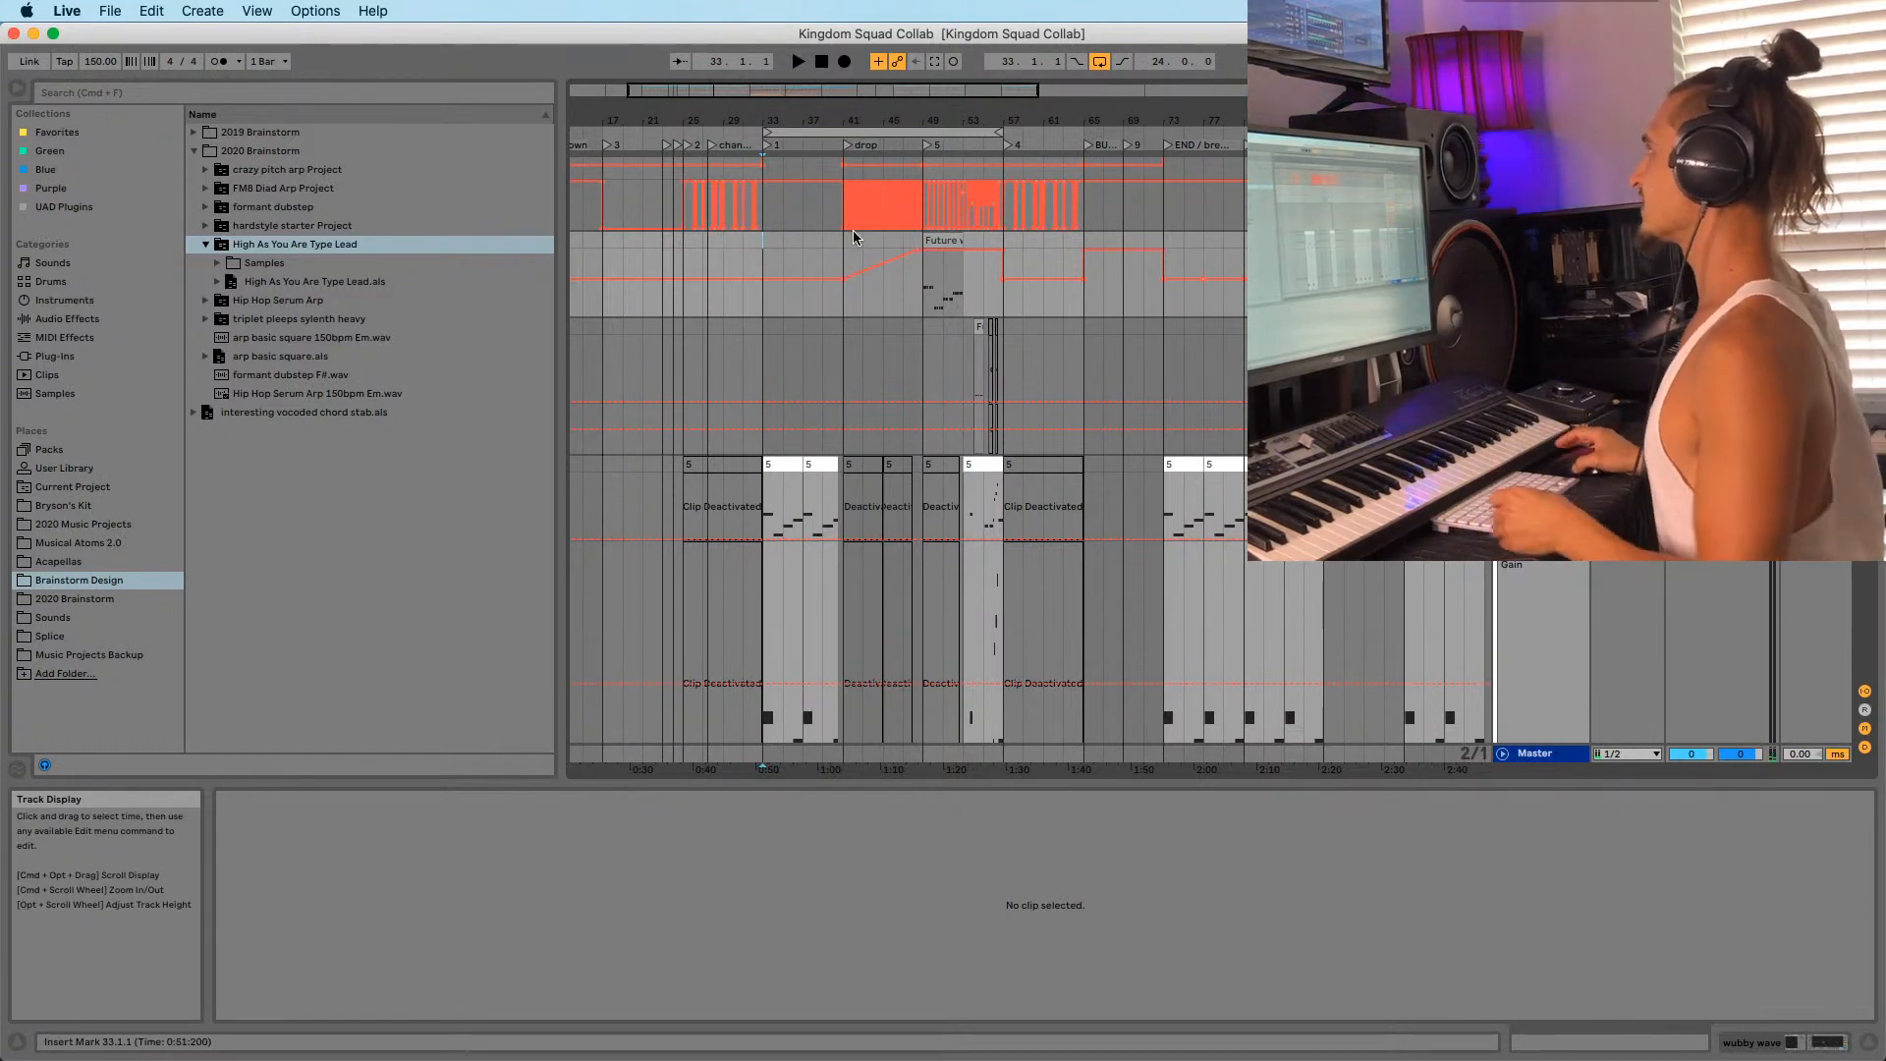
left_click(1103, 326)
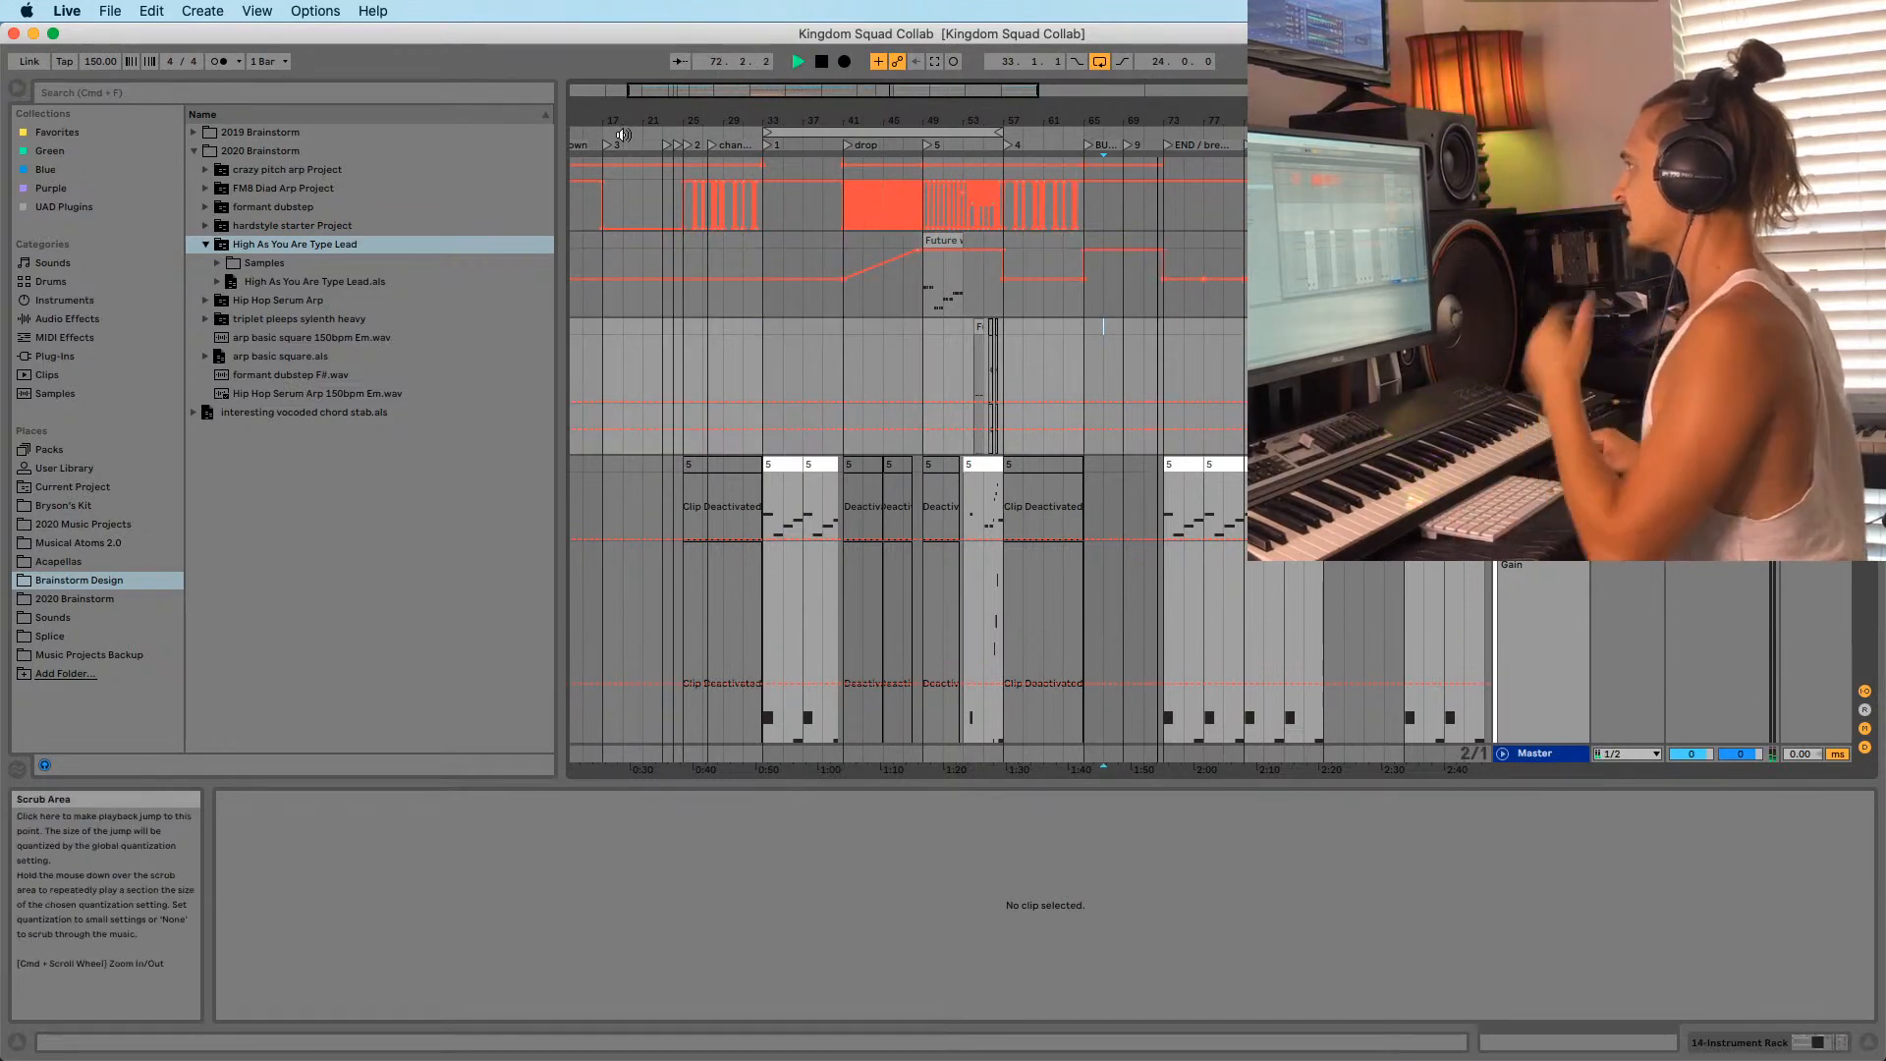
left_click_drag(623, 120, 812, 126)
key("space")
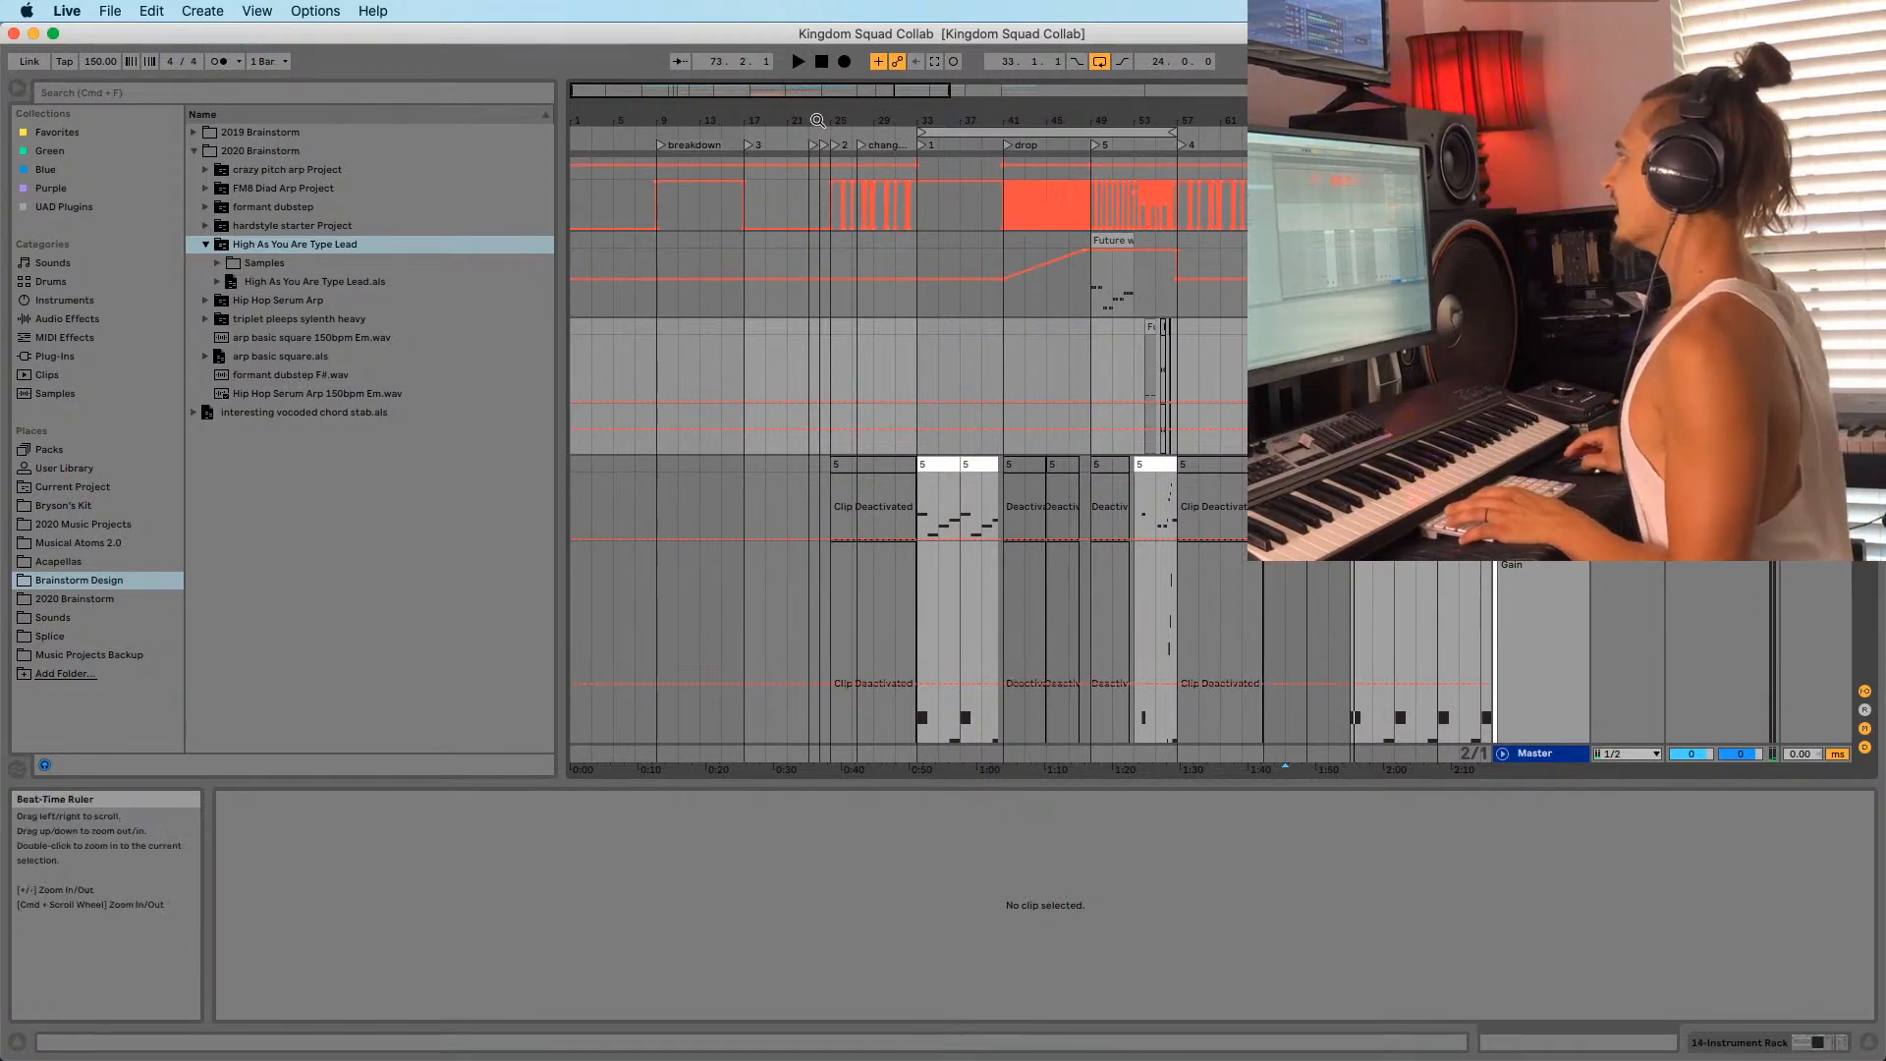
left_click_drag(820, 119, 734, 255)
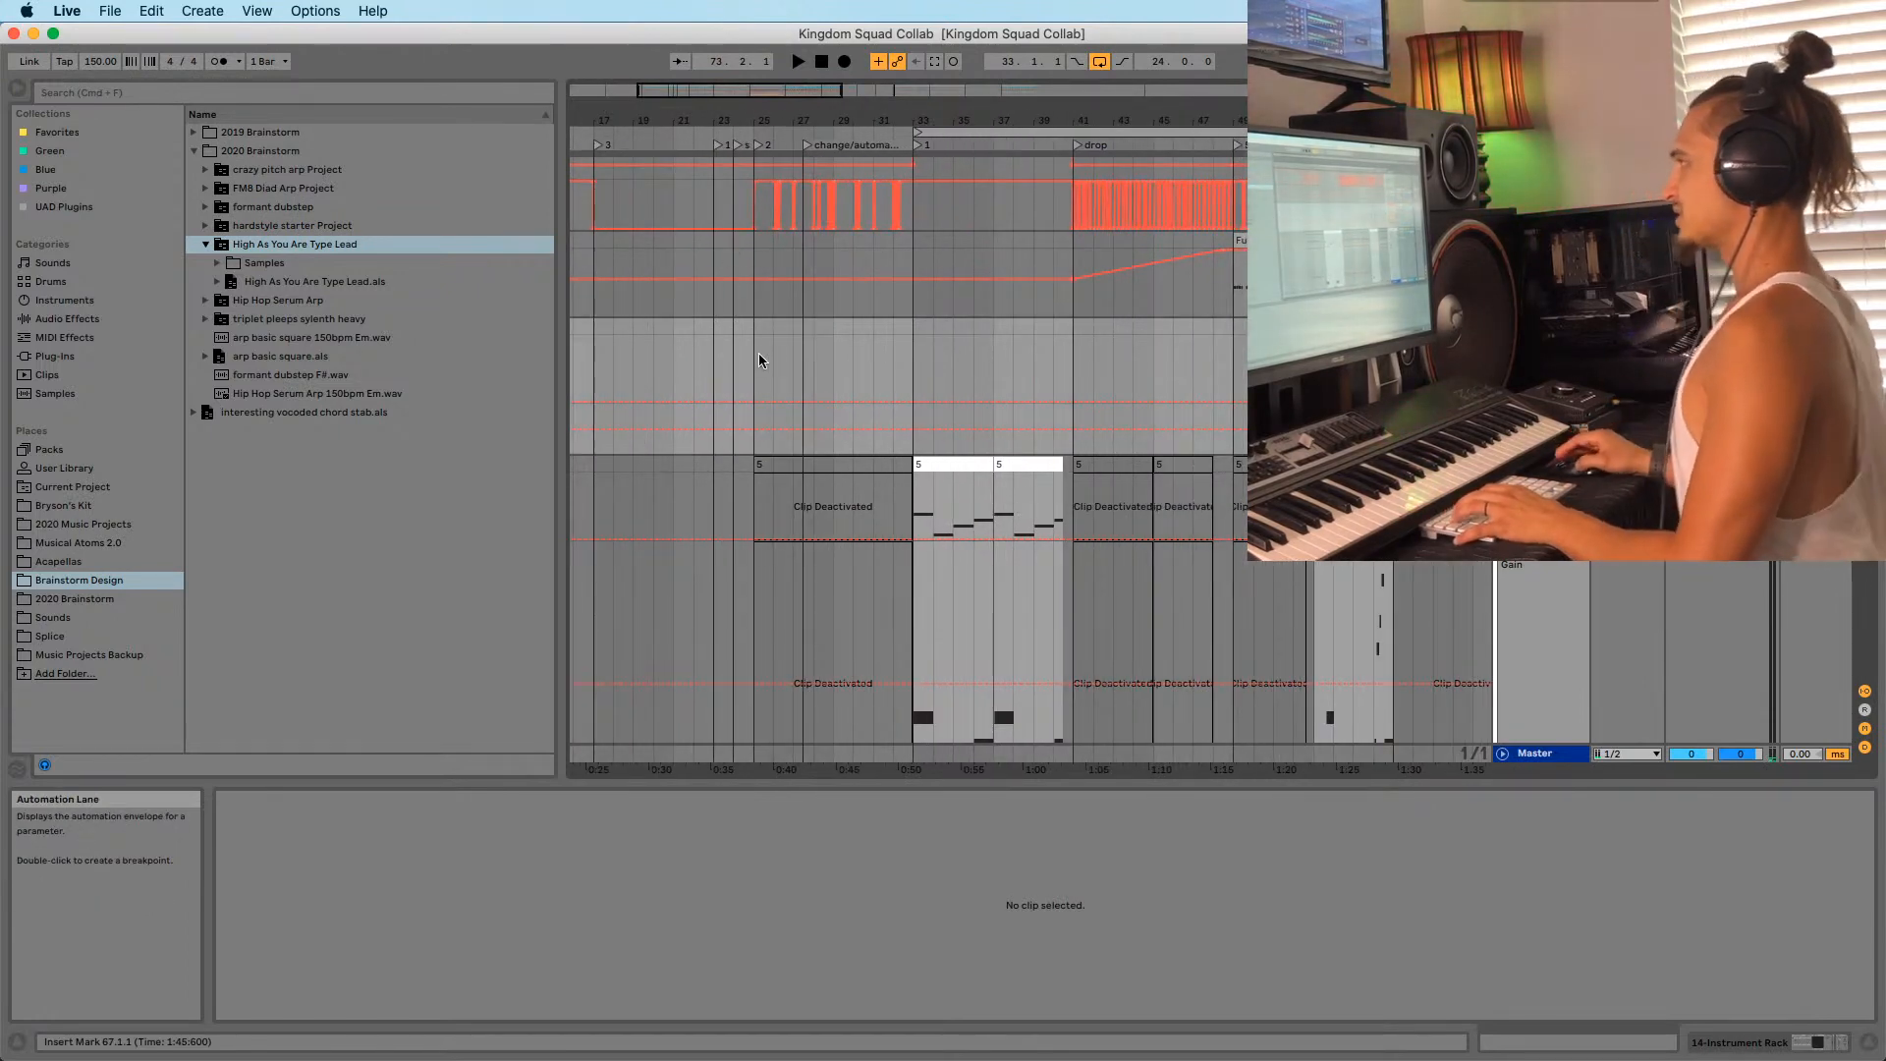
left_click_drag(1130, 119, 1024, 127)
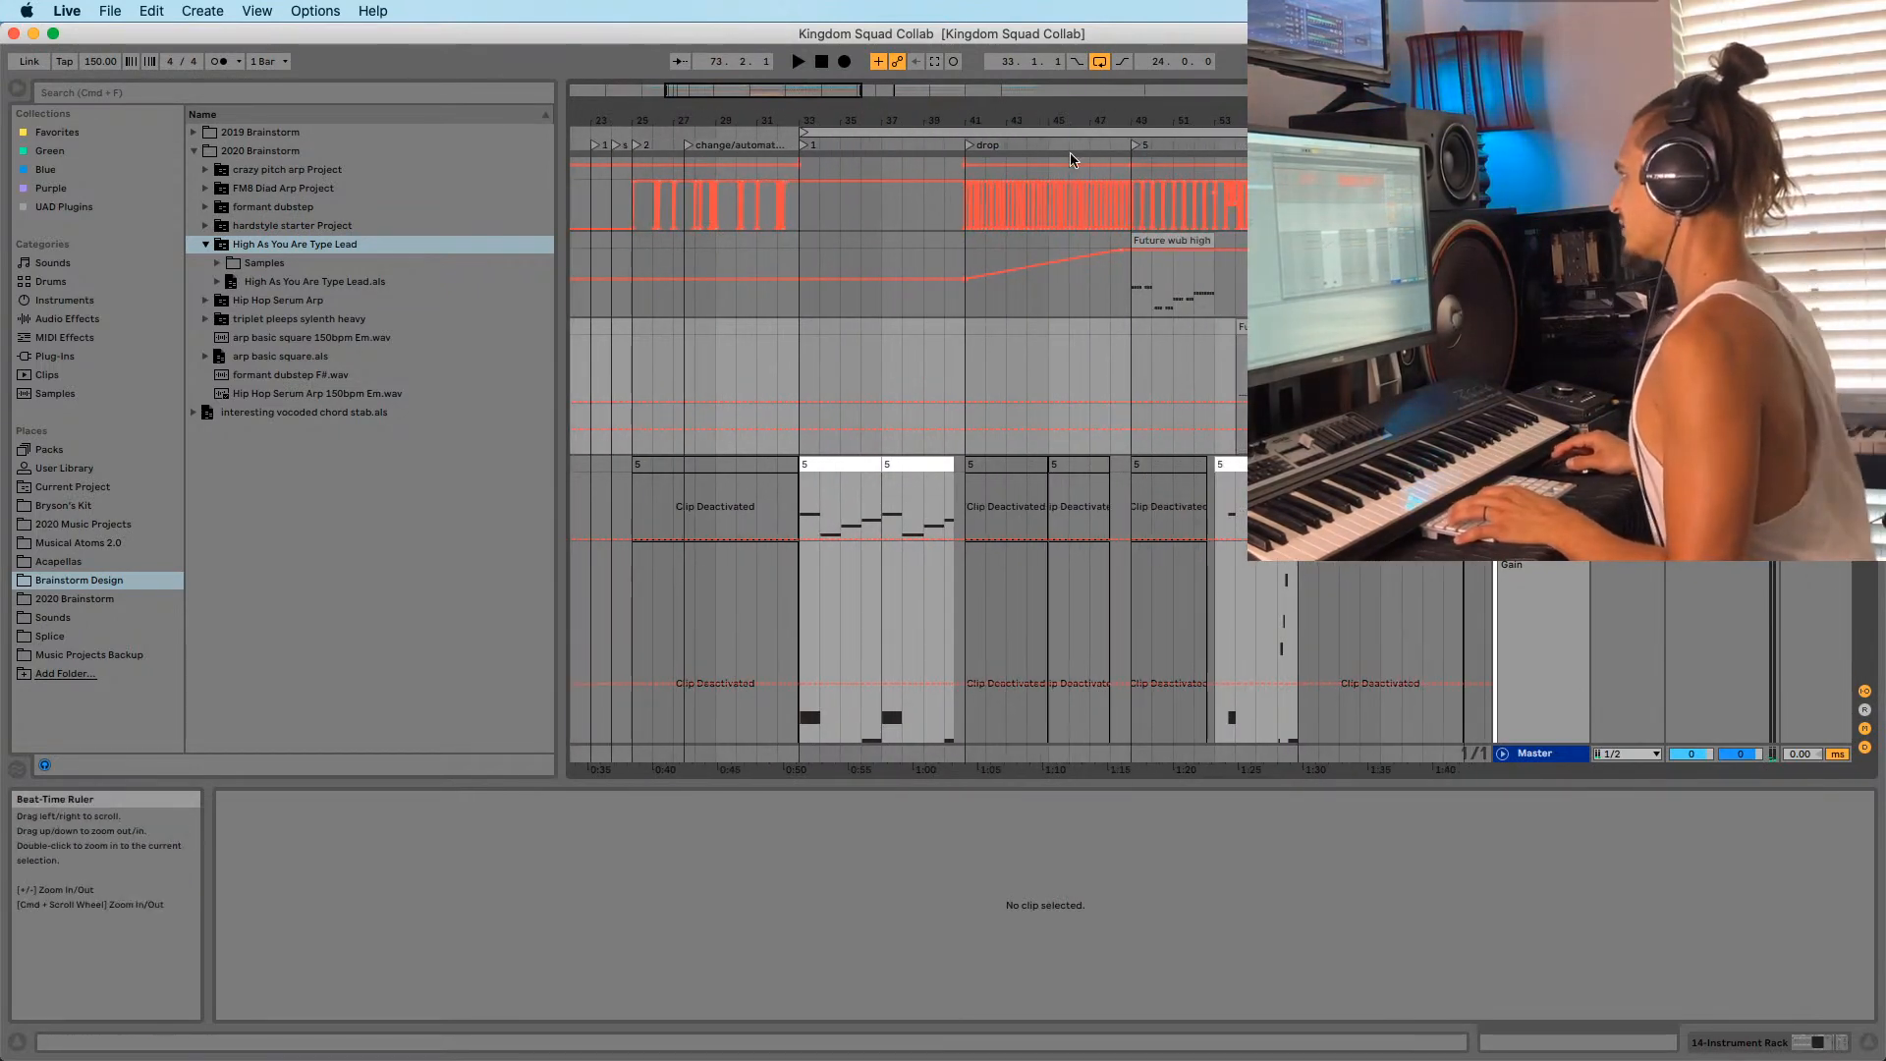
Play from bar 56 and the bar 25 locator, then open the Future wub high clip.
left_click(1277, 280)
left_click(666, 132)
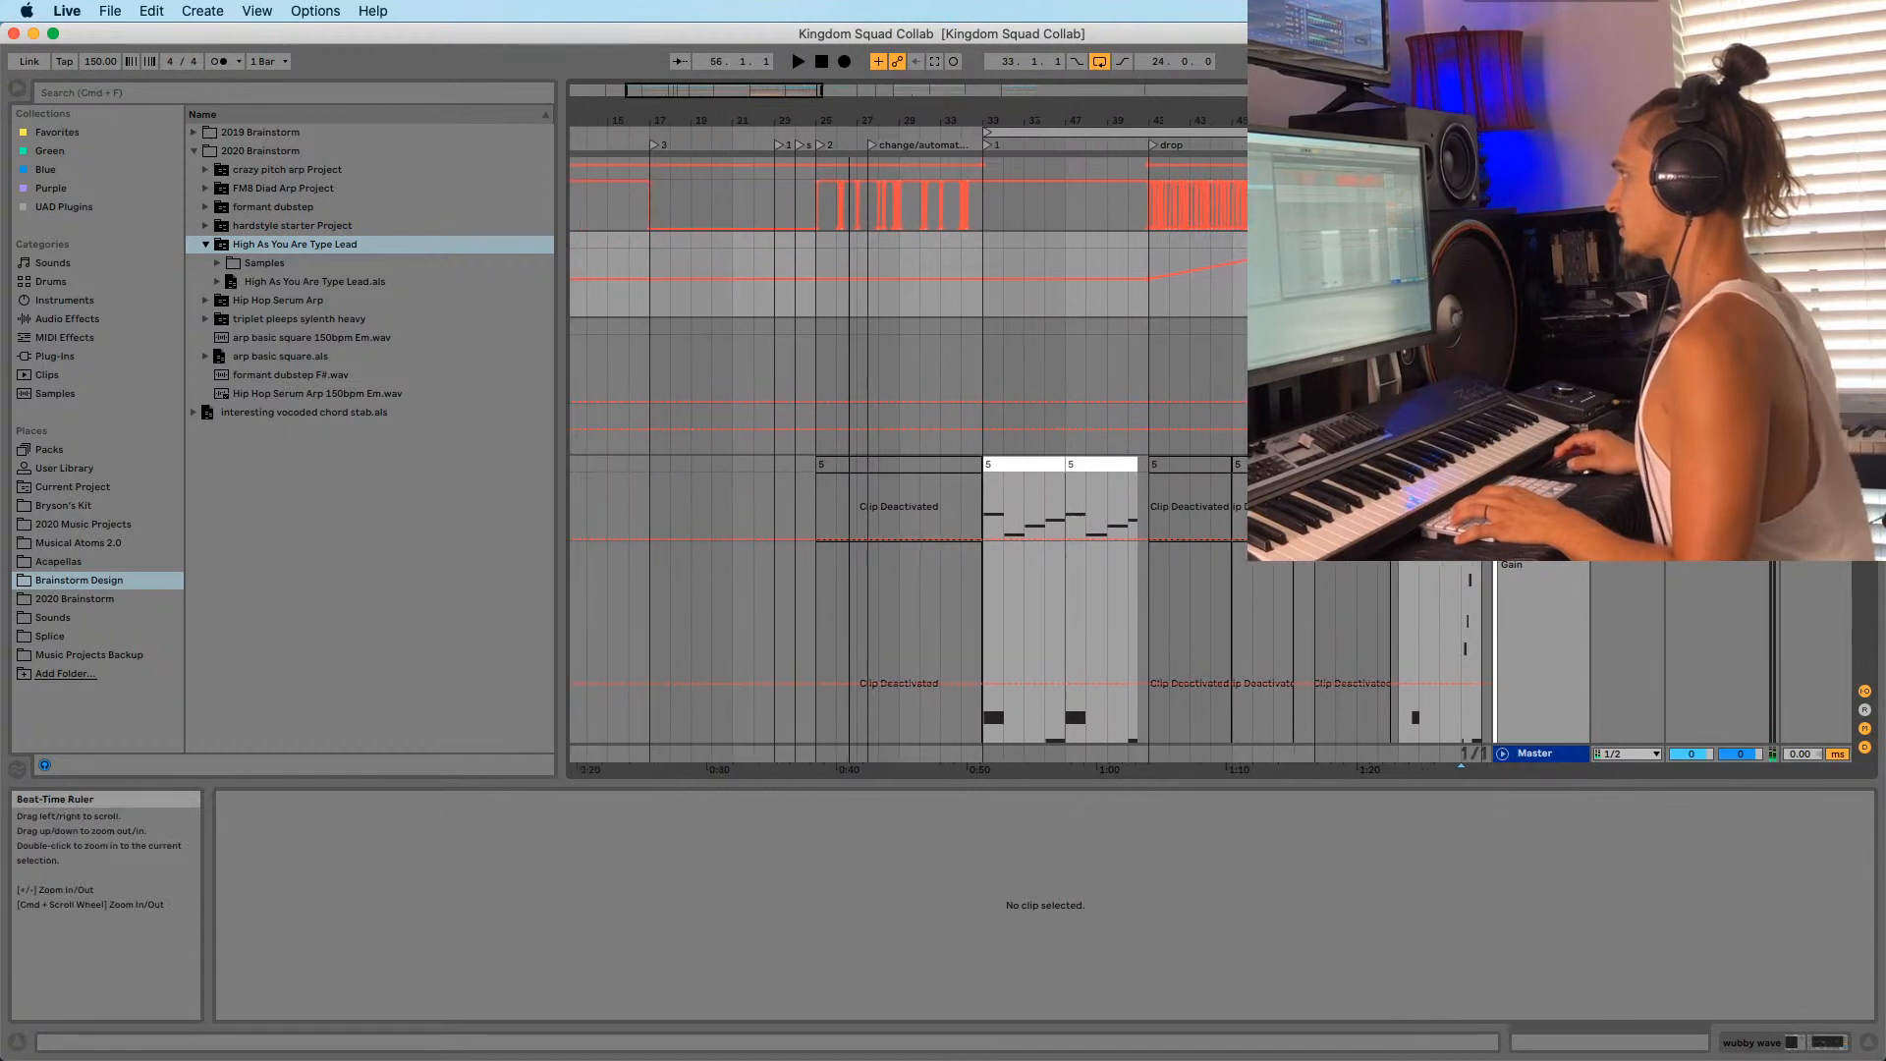
left_click(801, 150)
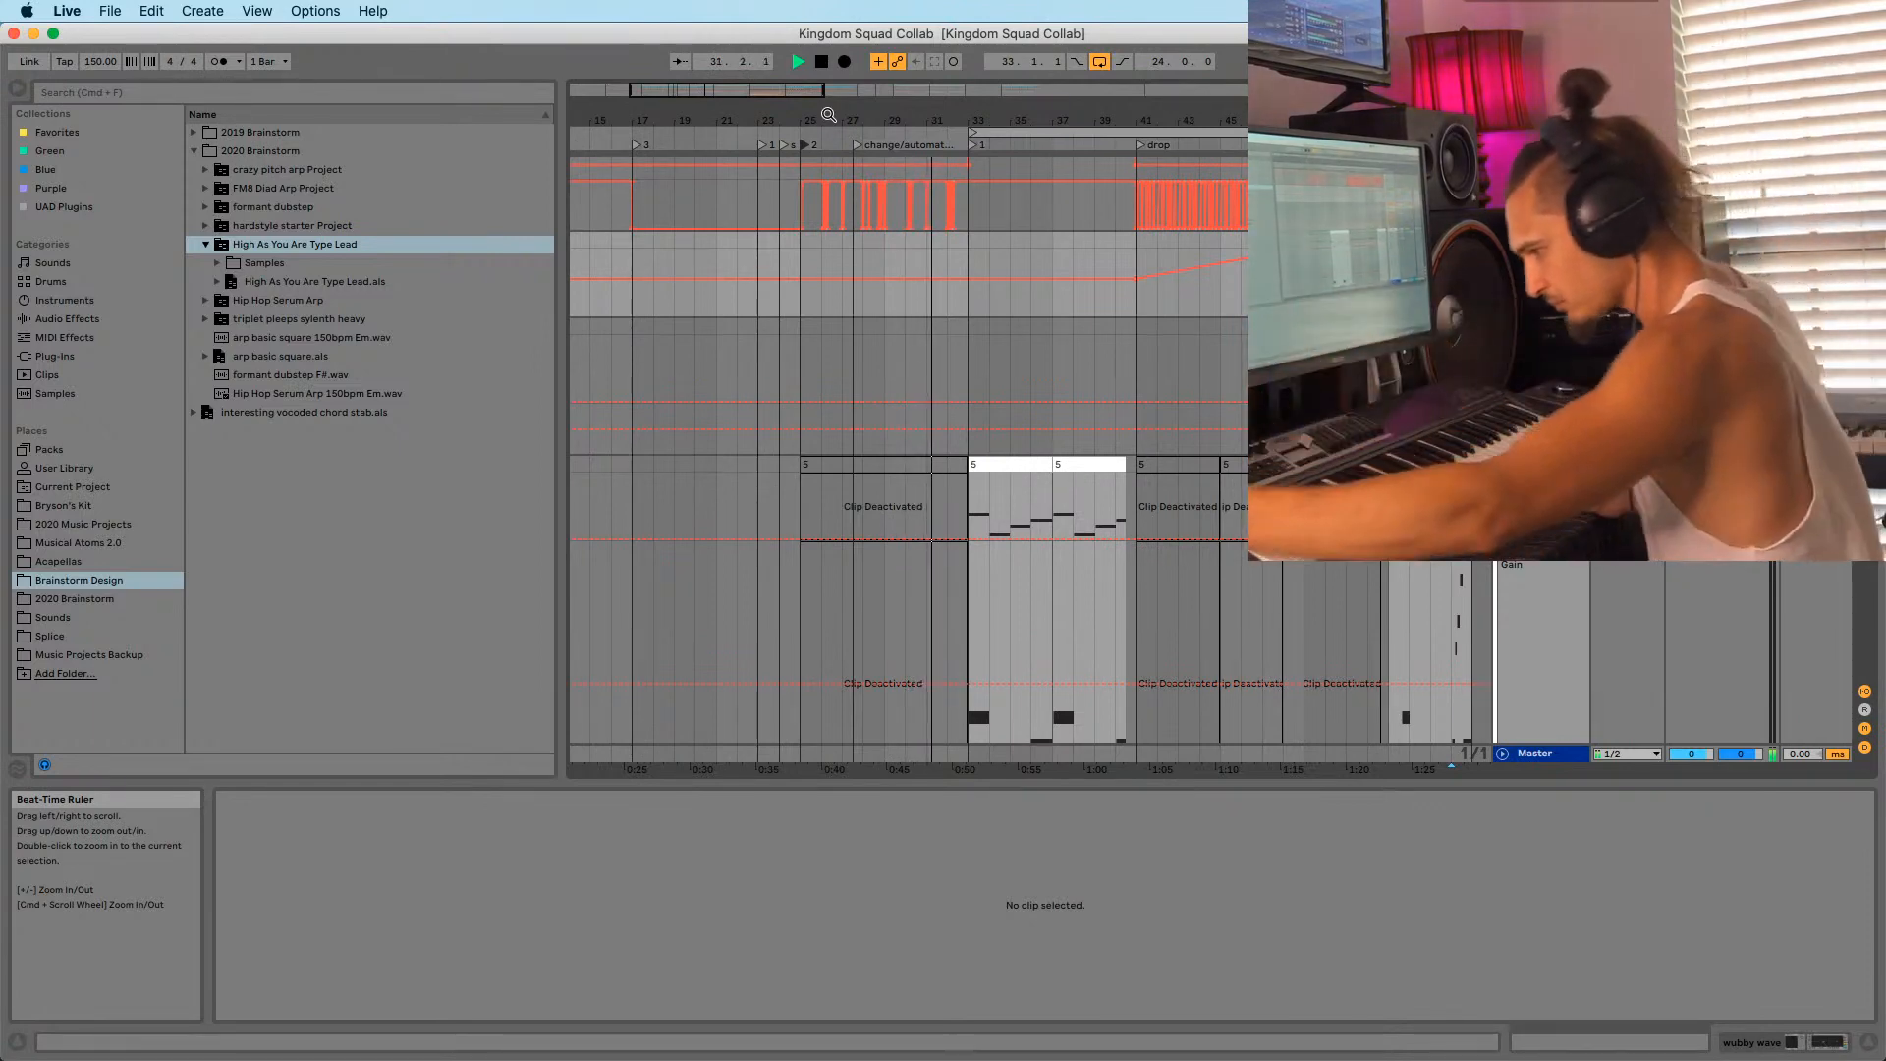
key("space")
left_click_drag(835, 116, 717, 181)
left_click(952, 291)
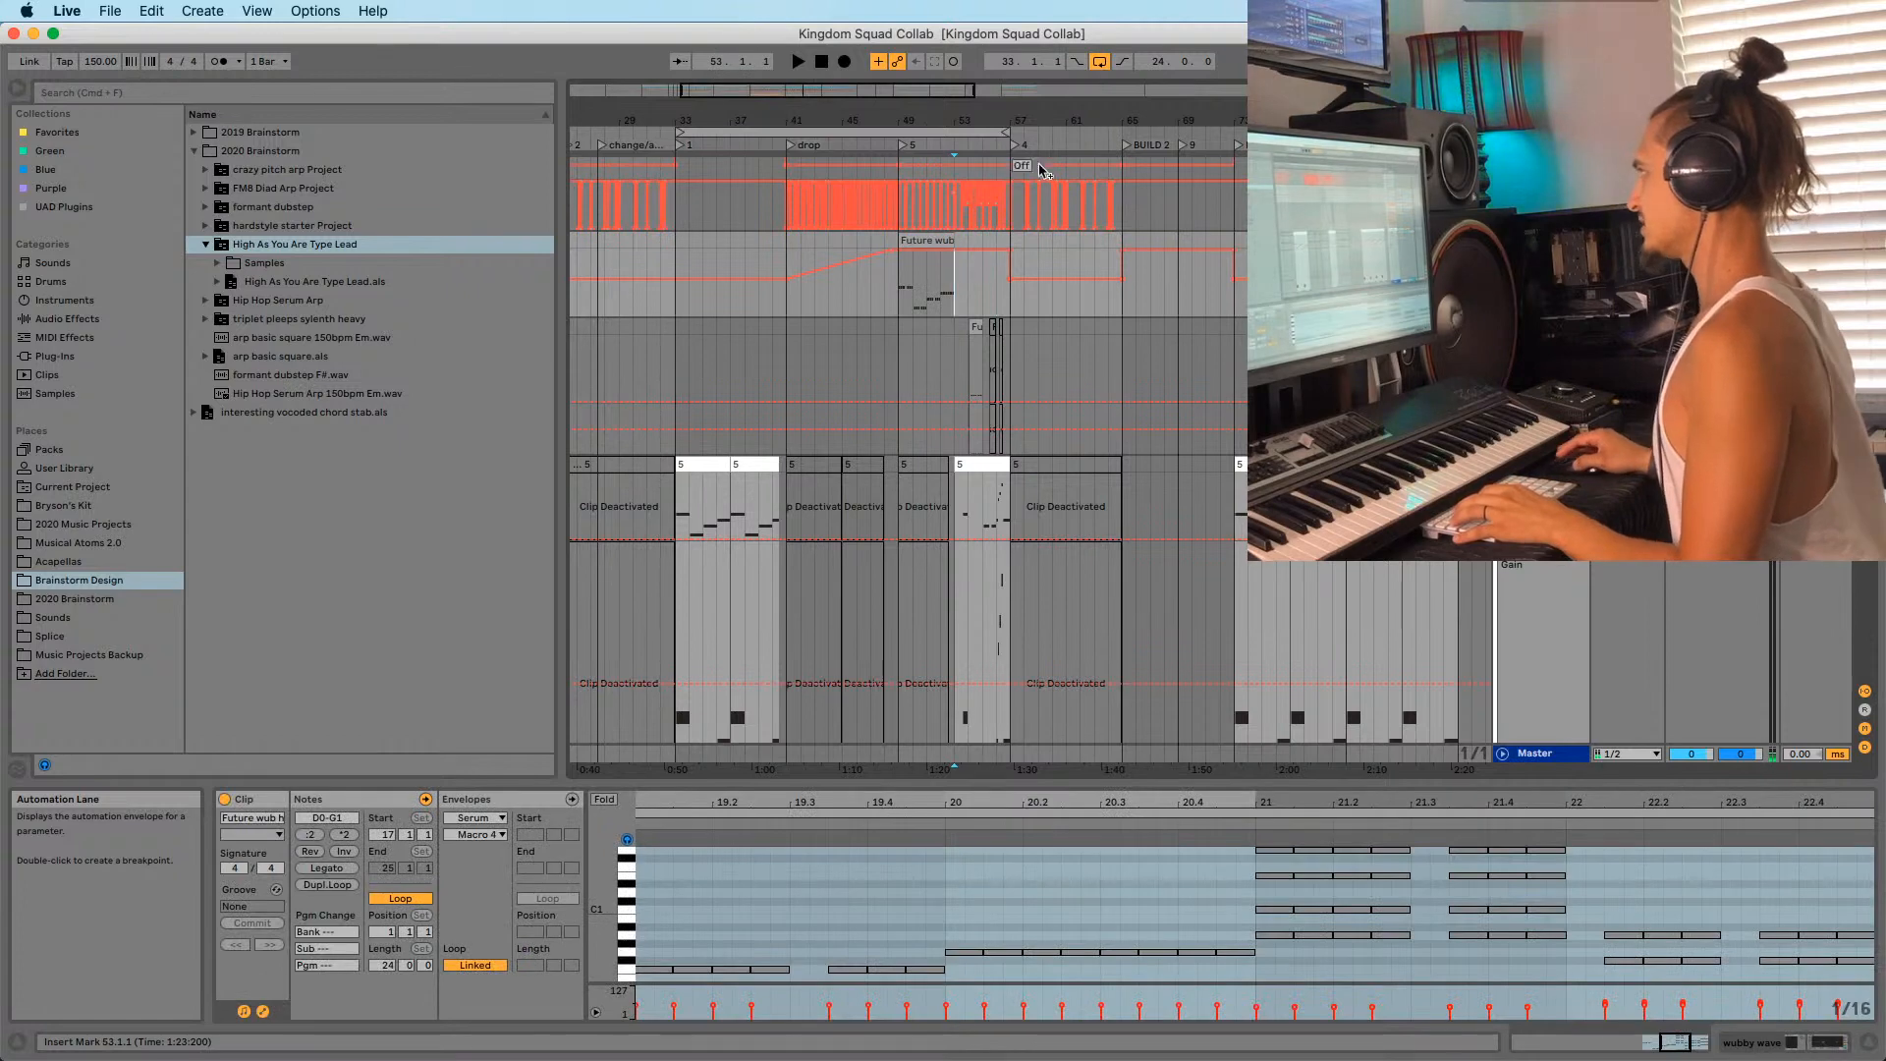
Audition playback from bar 53 and the bar 73 locator.
left_click_drag(1054, 123, 1049, 110)
key("space")
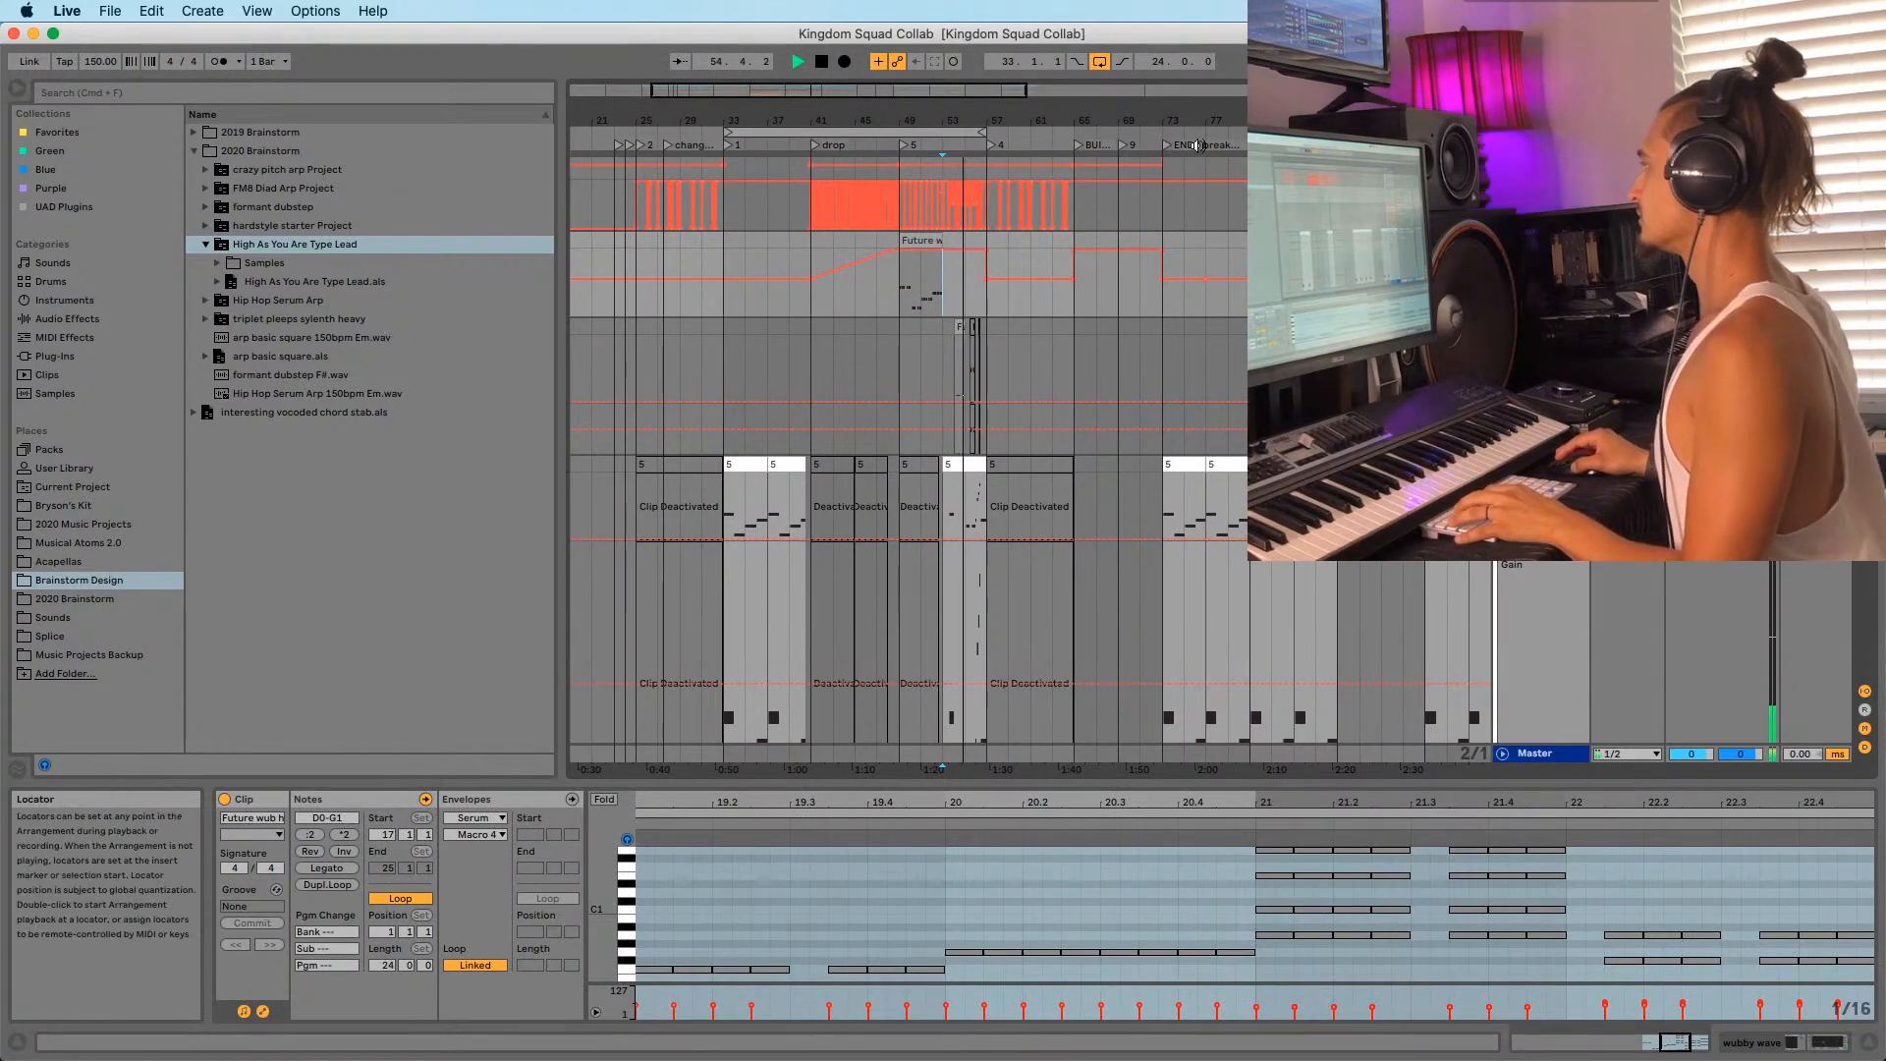
left_click_drag(1118, 114, 1120, 130)
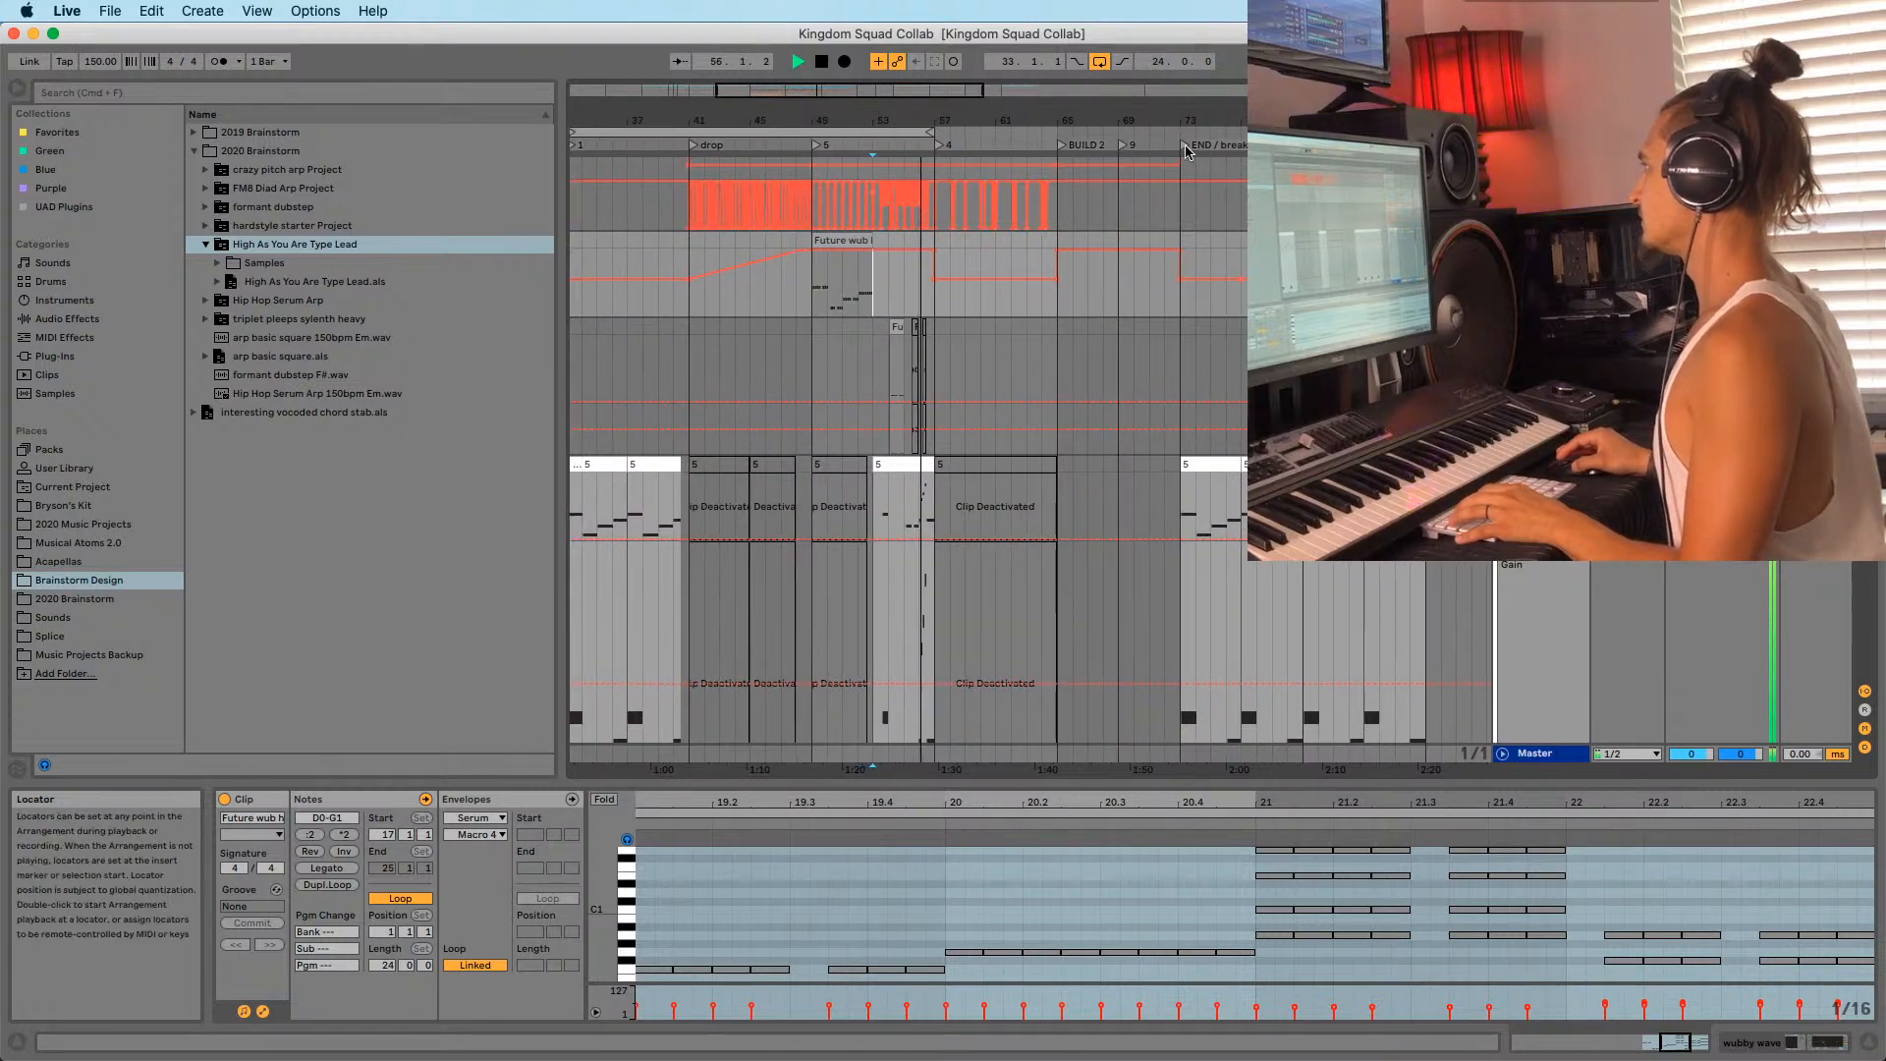
left_click(1184, 149)
left_click_drag(1185, 123, 1063, 111)
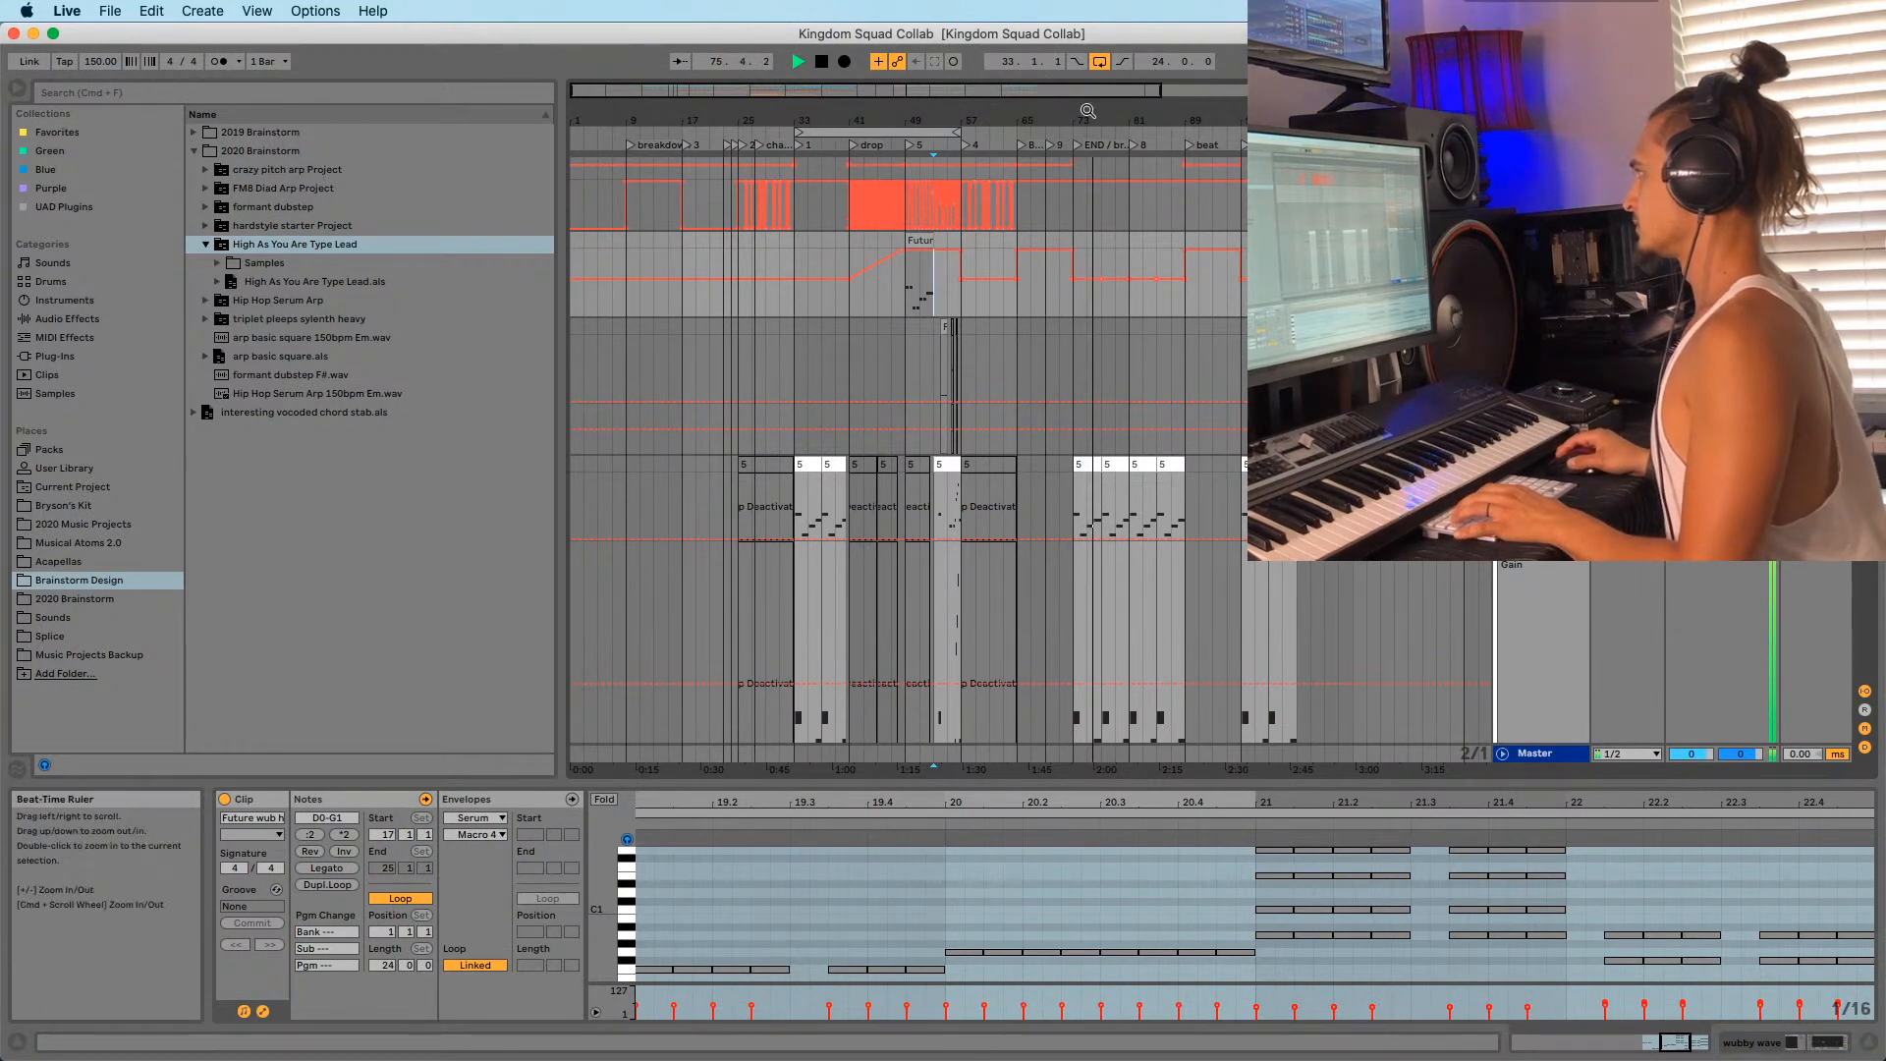
Narrow the view to bars 17–57, then set the start at bar 32 and stop.
mouse_move(757, 131)
left_mouse_down()
mouse_move(776, 172)
mouse_move(864, 177)
mouse_move(876, 104)
mouse_move(769, 148)
left_mouse_up()
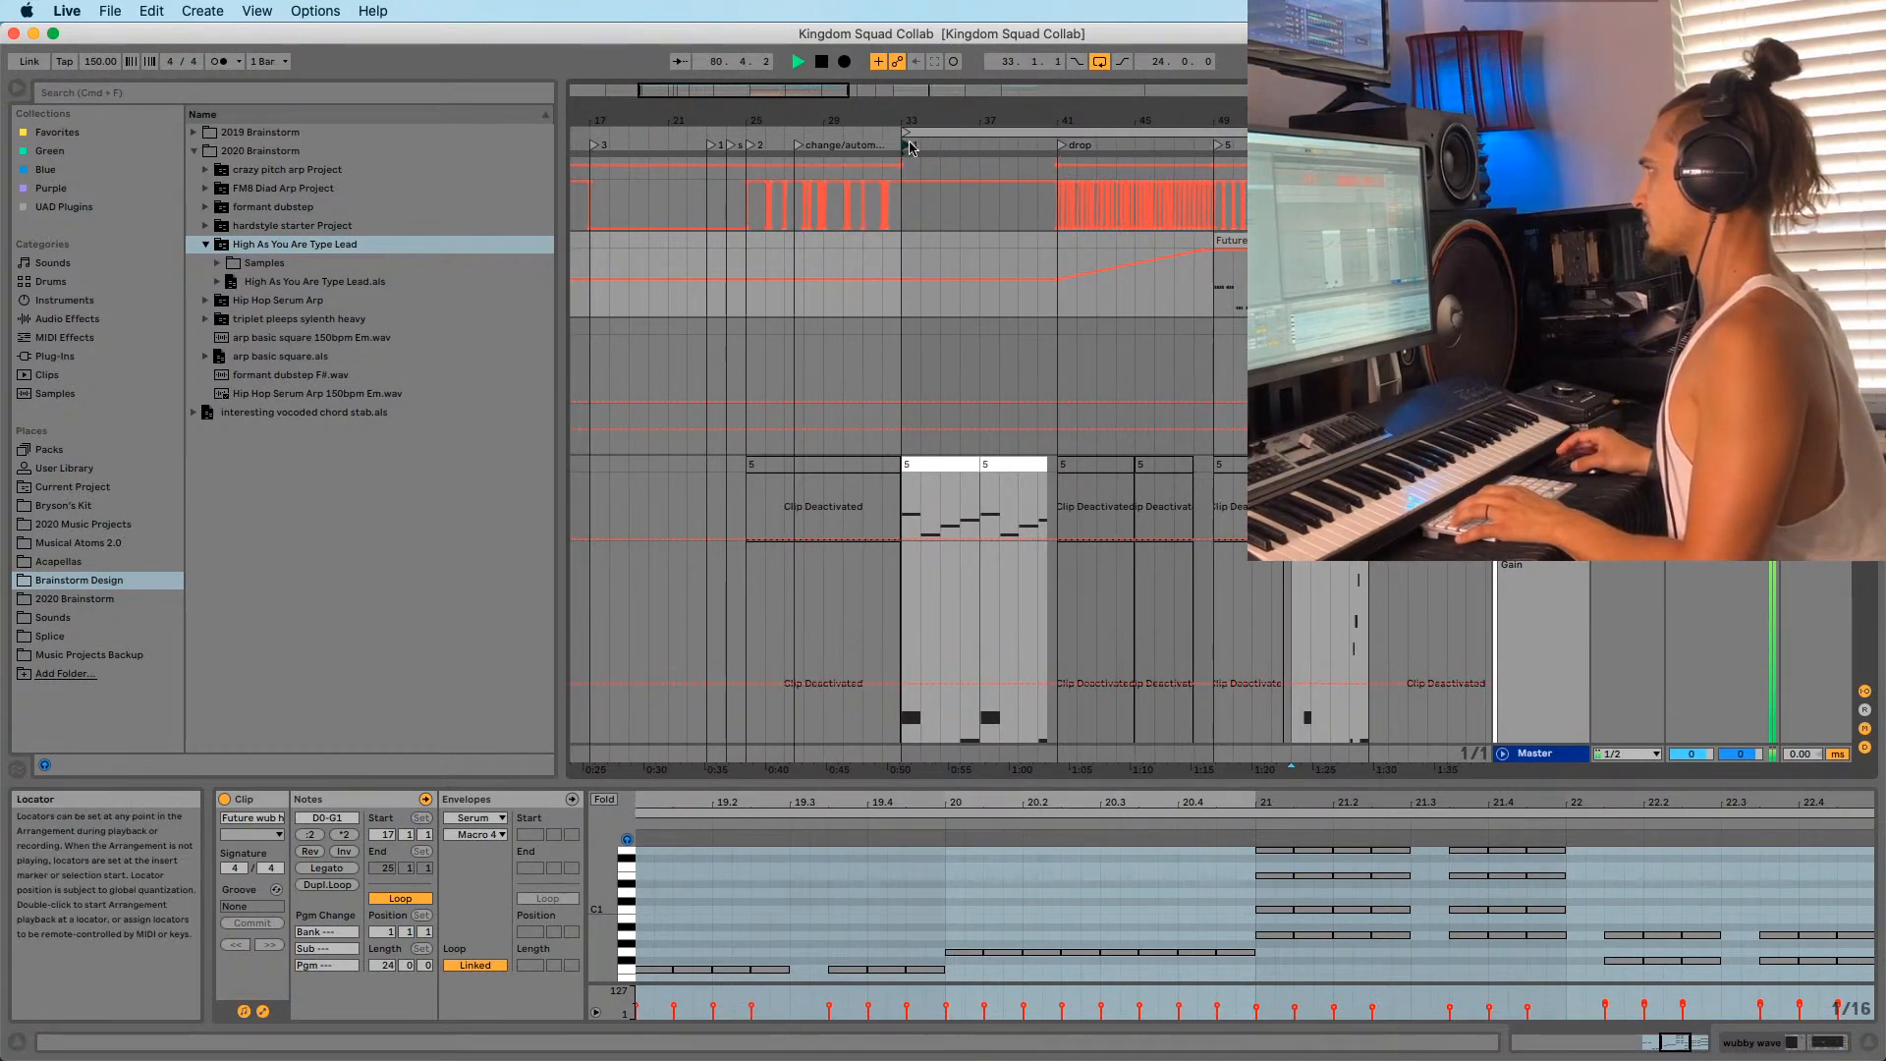
left_click_drag(908, 119, 838, 105)
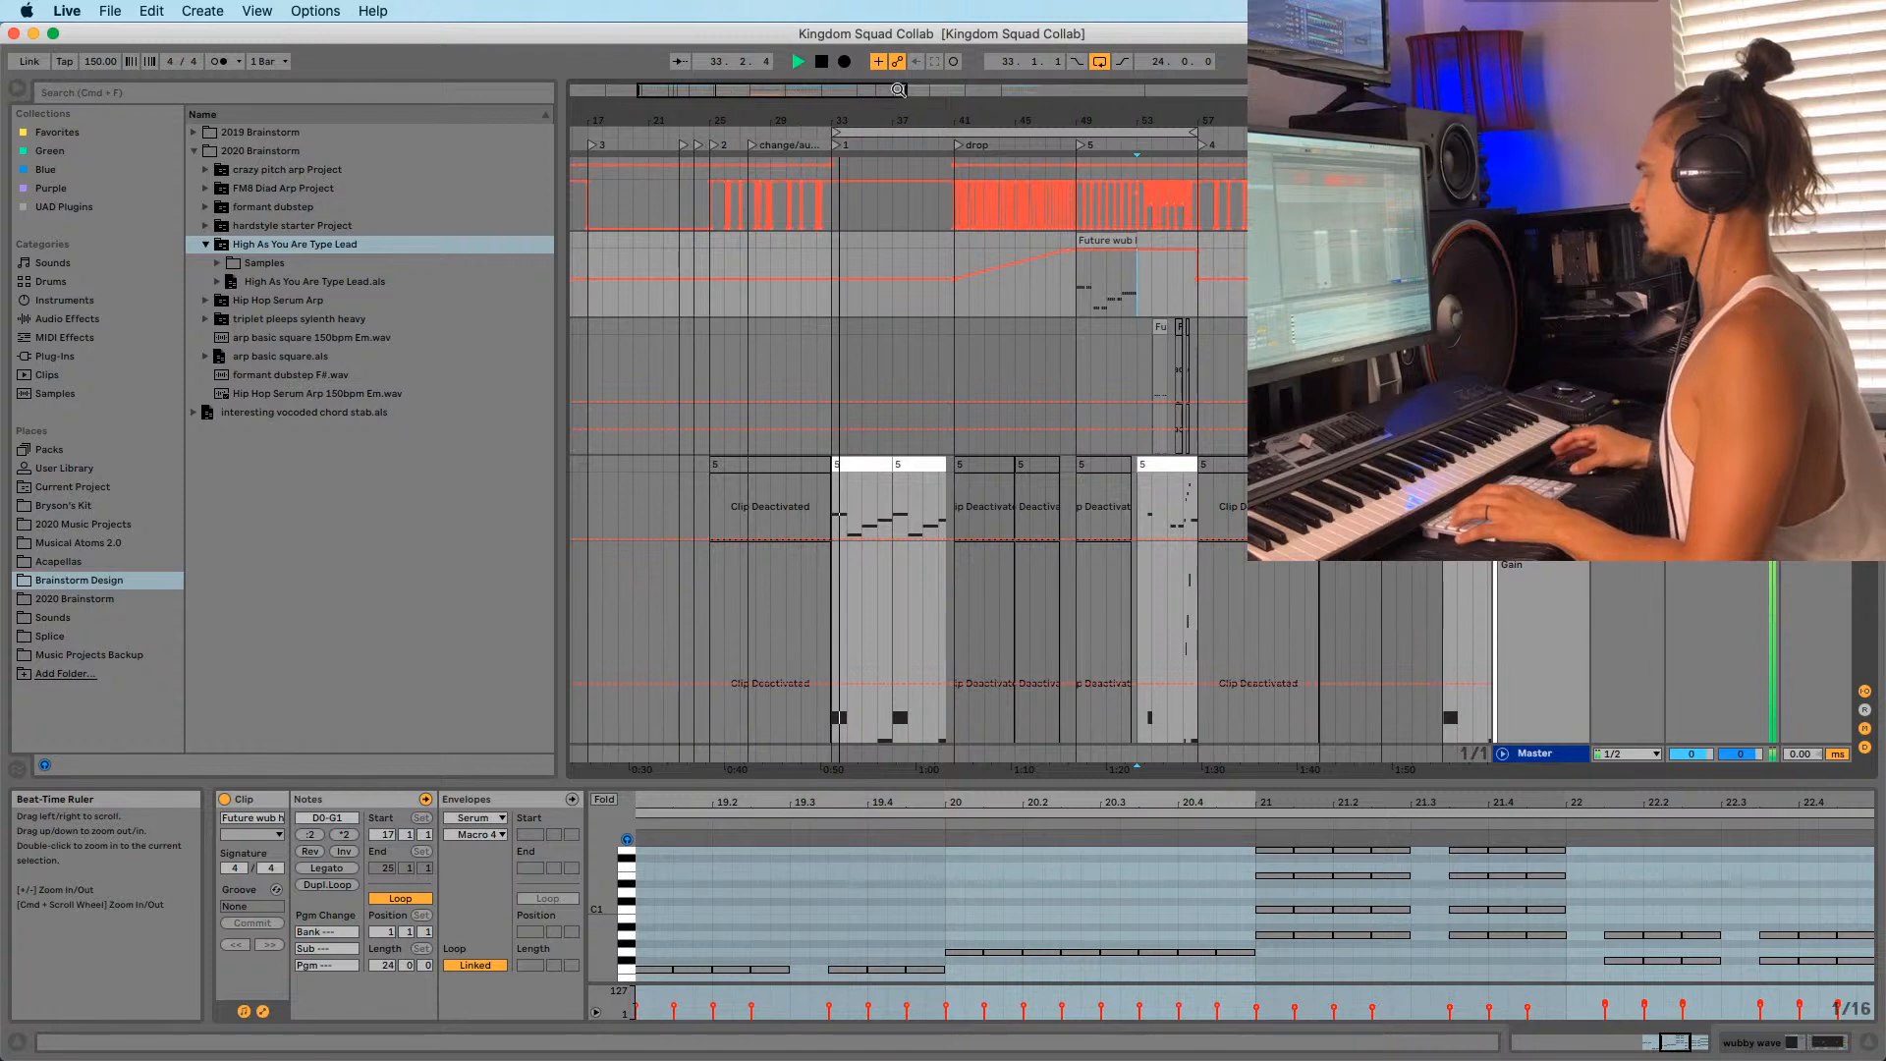
left_click(819, 253)
key("space")
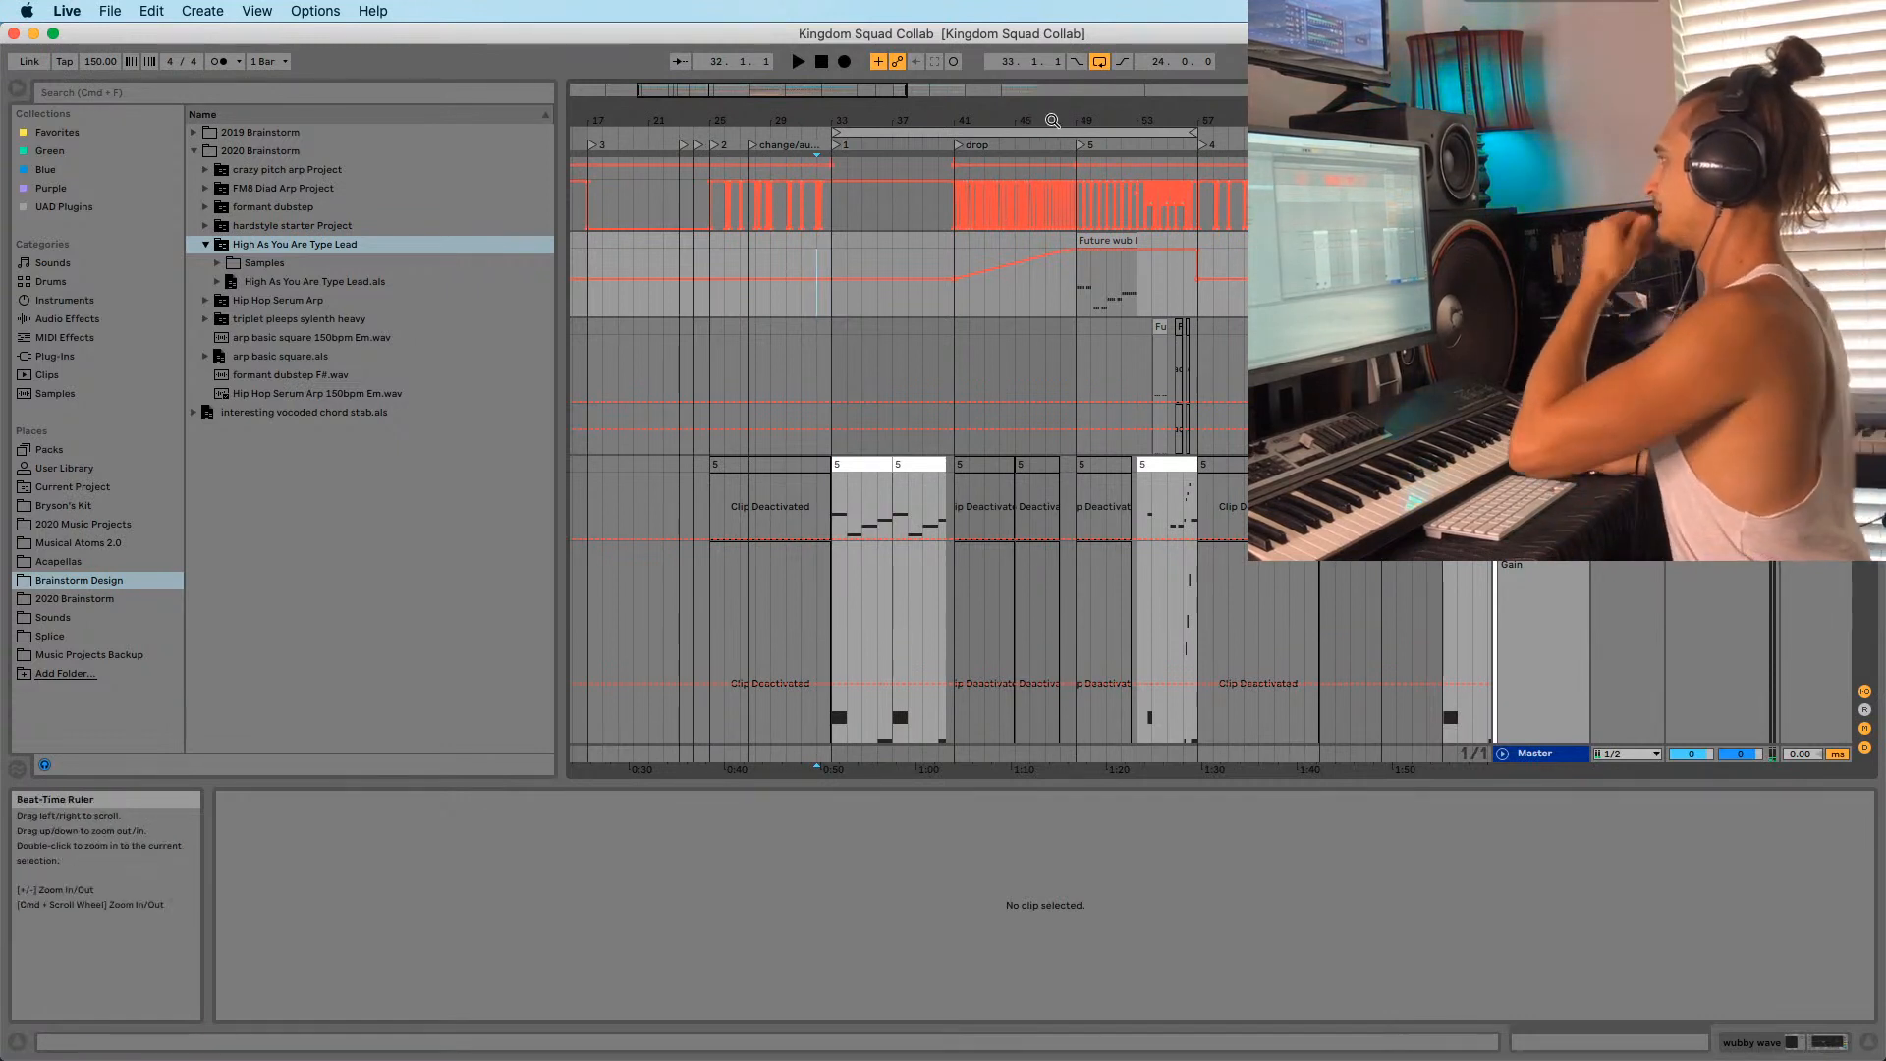
scroll(1210, 253, "right", 2)
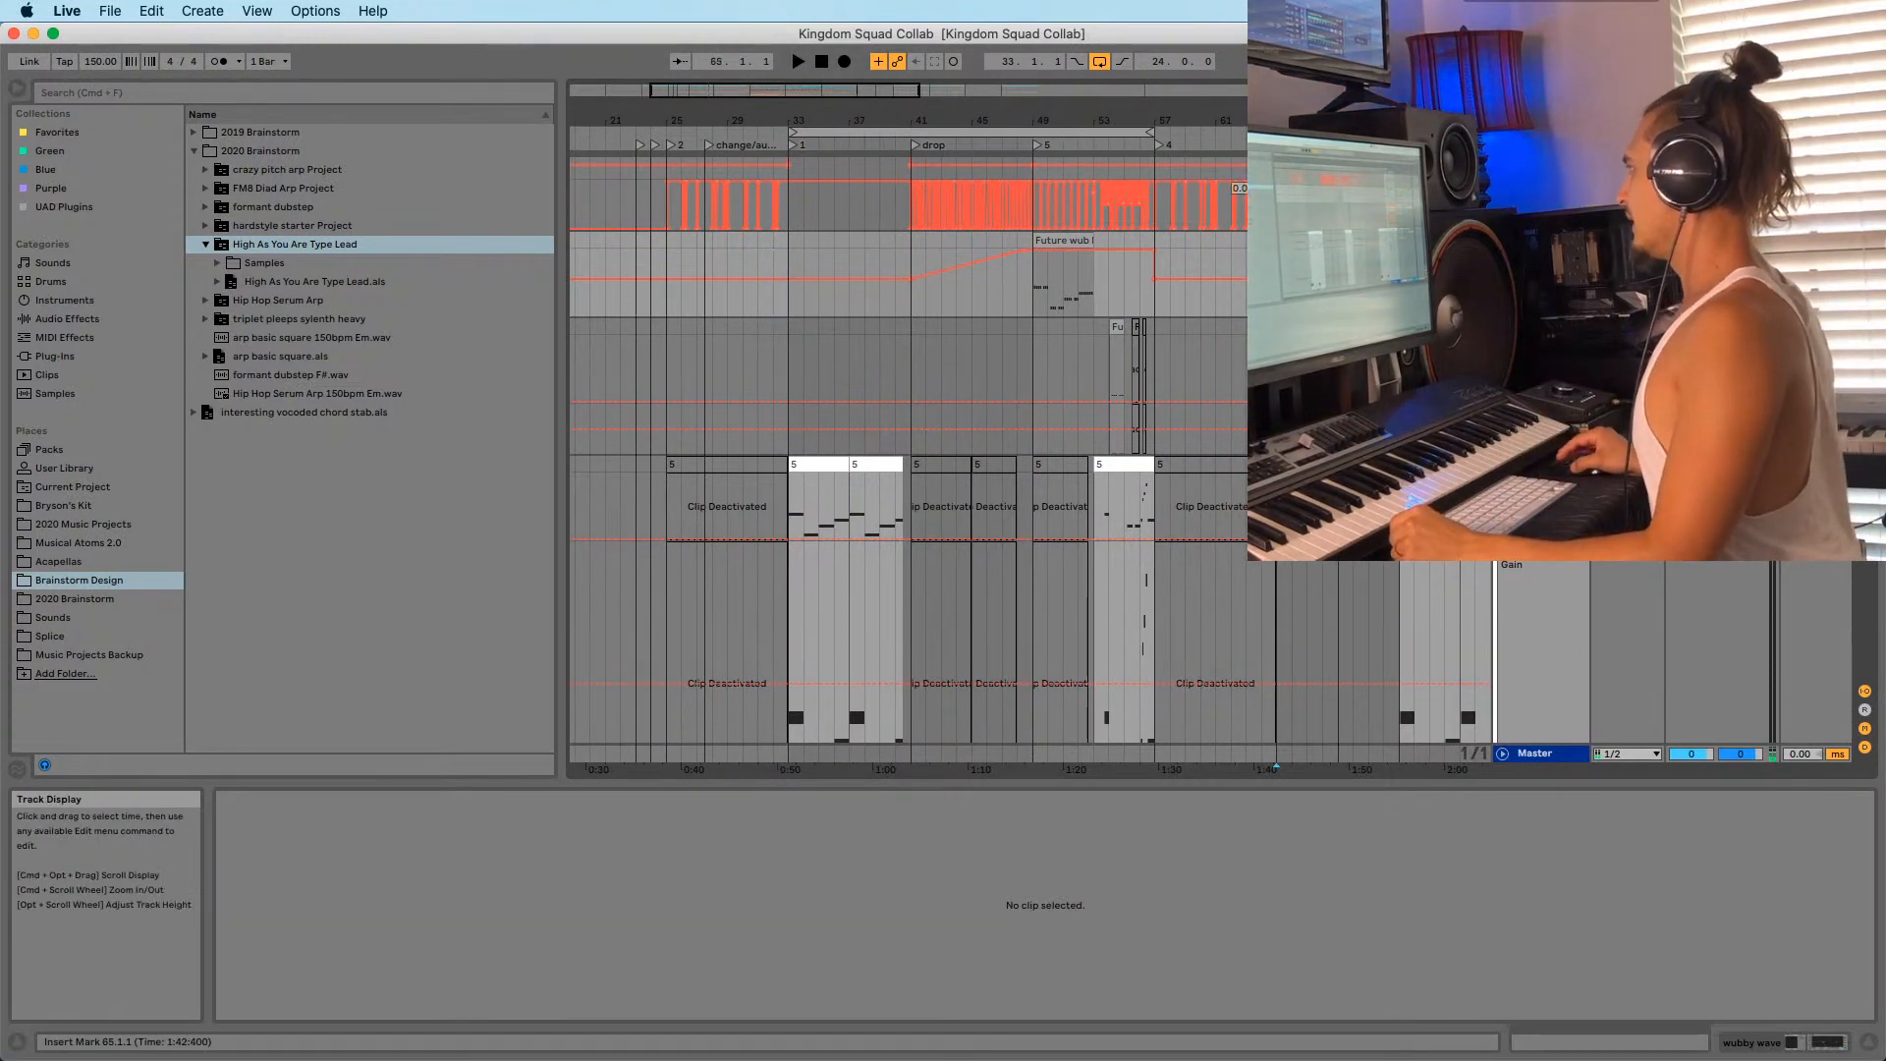
scroll(1139, 236, "right", 5)
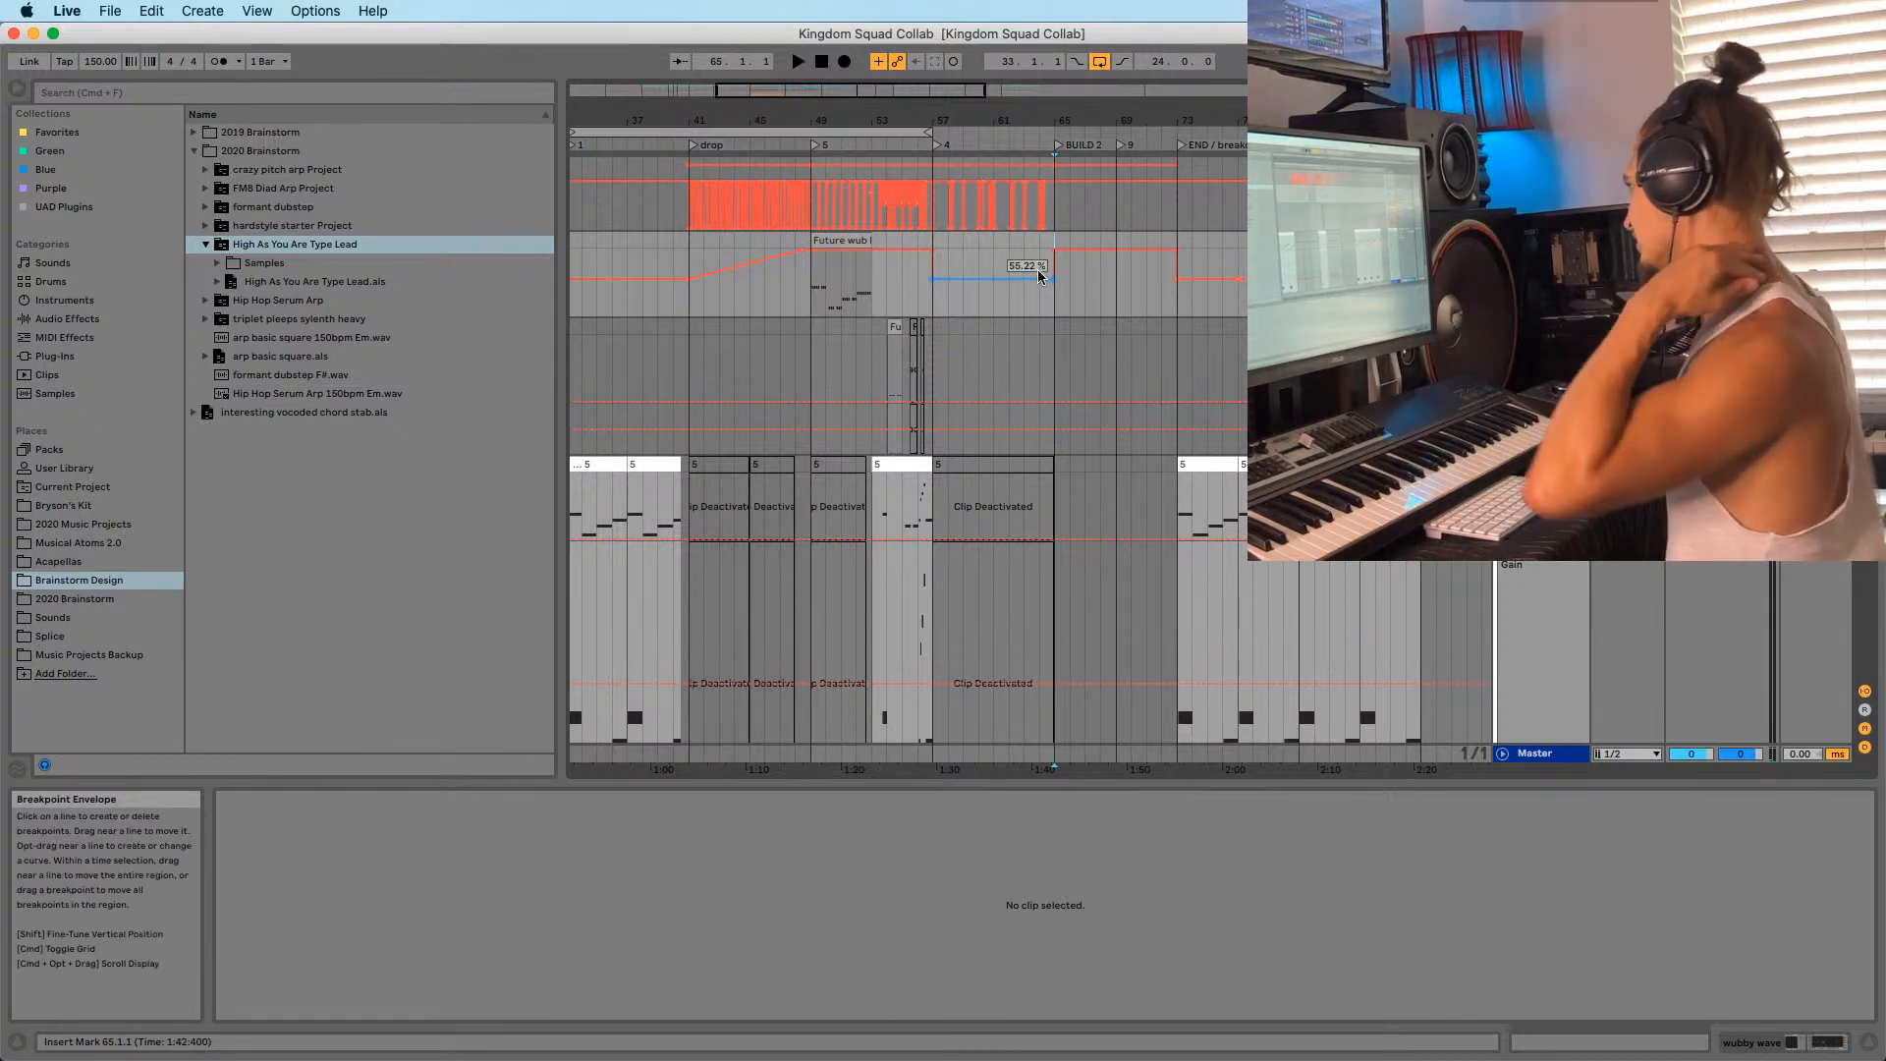
Add an Auto Filter to the Master chain after the Compressor.
left_click(1523, 743)
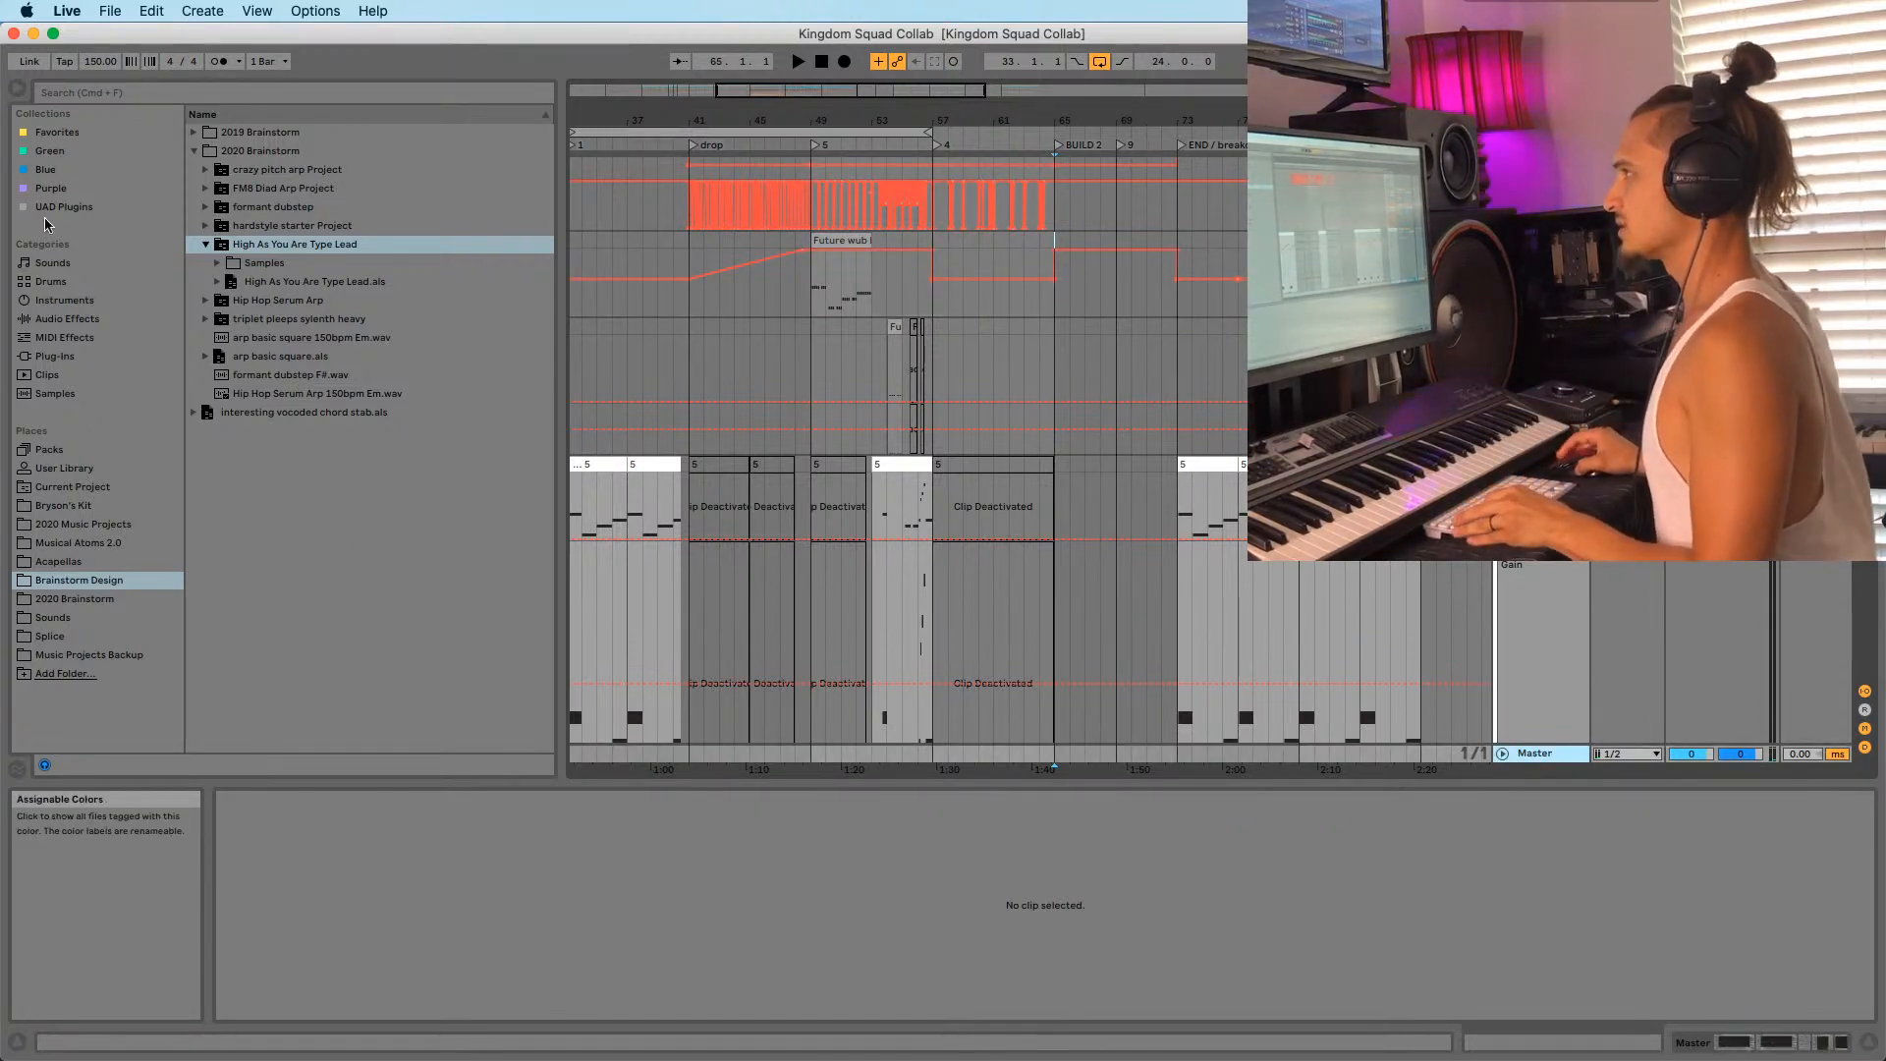
left_click(61, 318)
mouse_move(258, 154)
left_mouse_down()
mouse_move(1115, 896)
mouse_move(1473, 928)
mouse_move(1581, 911)
left_mouse_up()
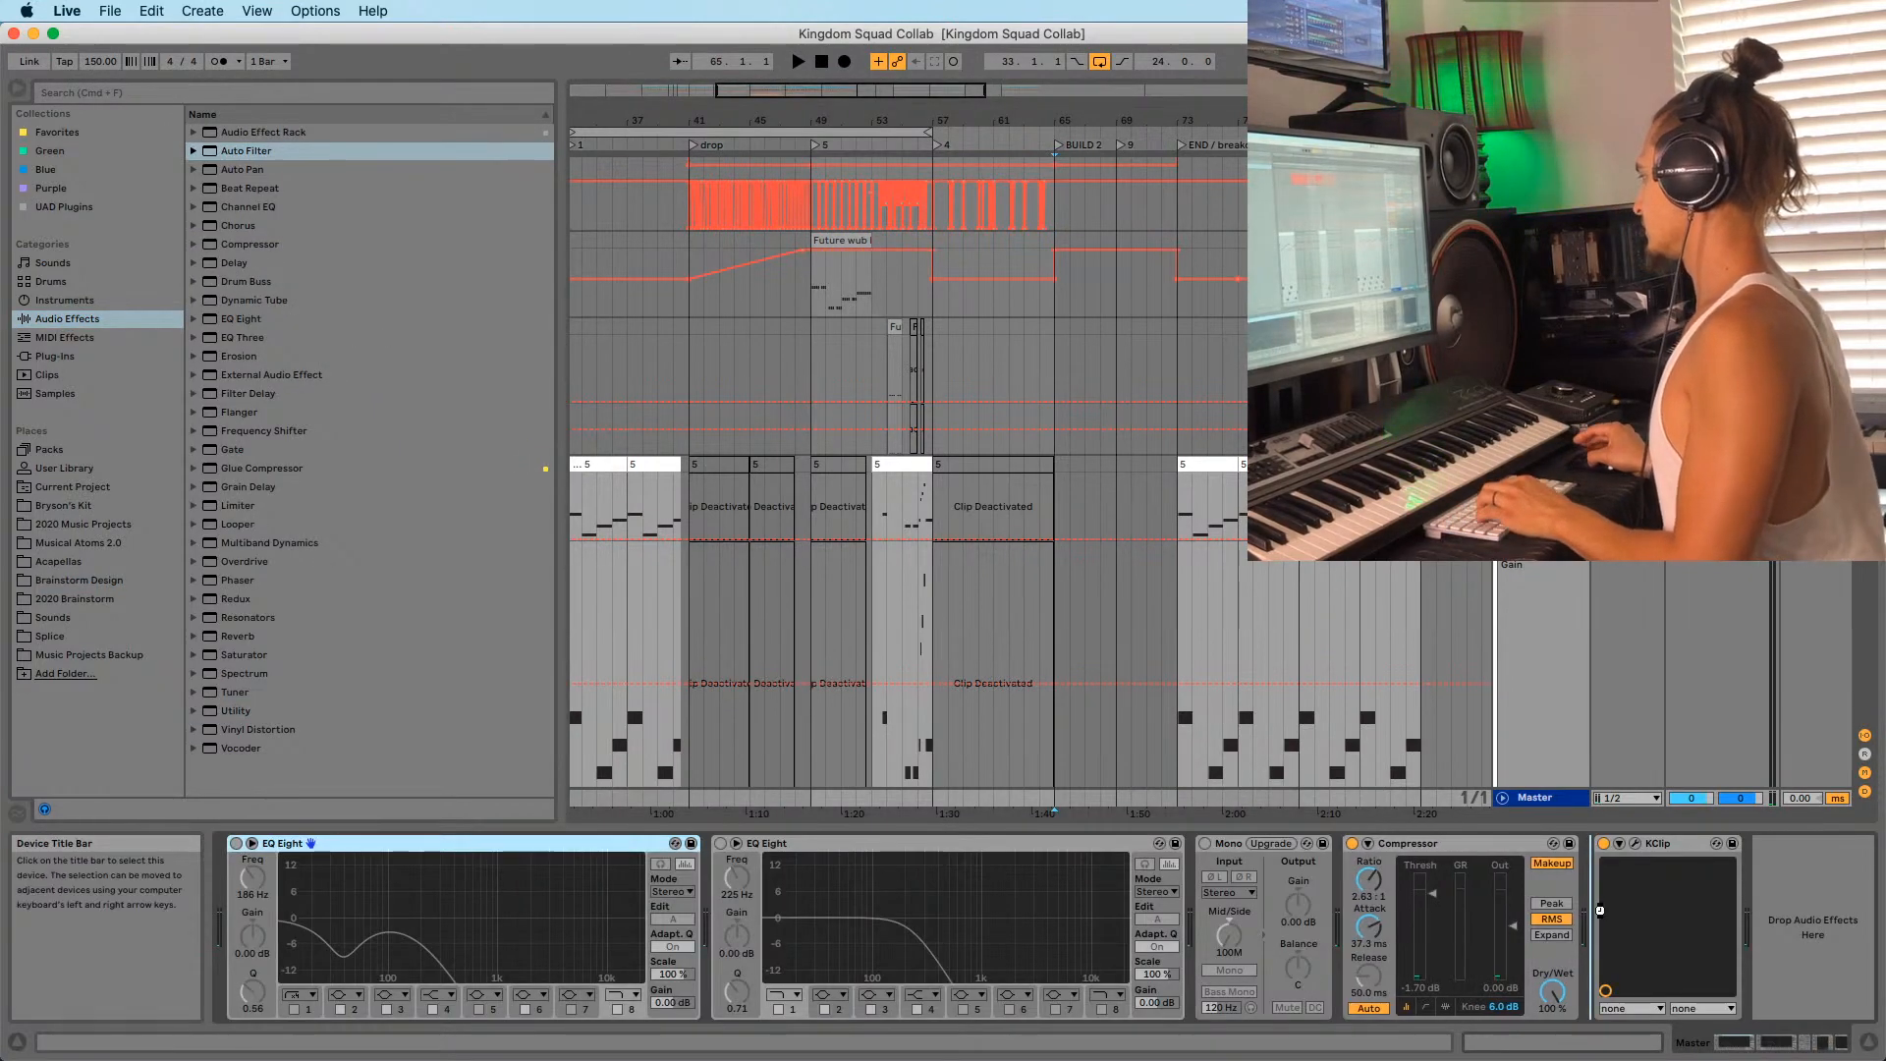
left_click_drag(1523, 850, 1385, 855)
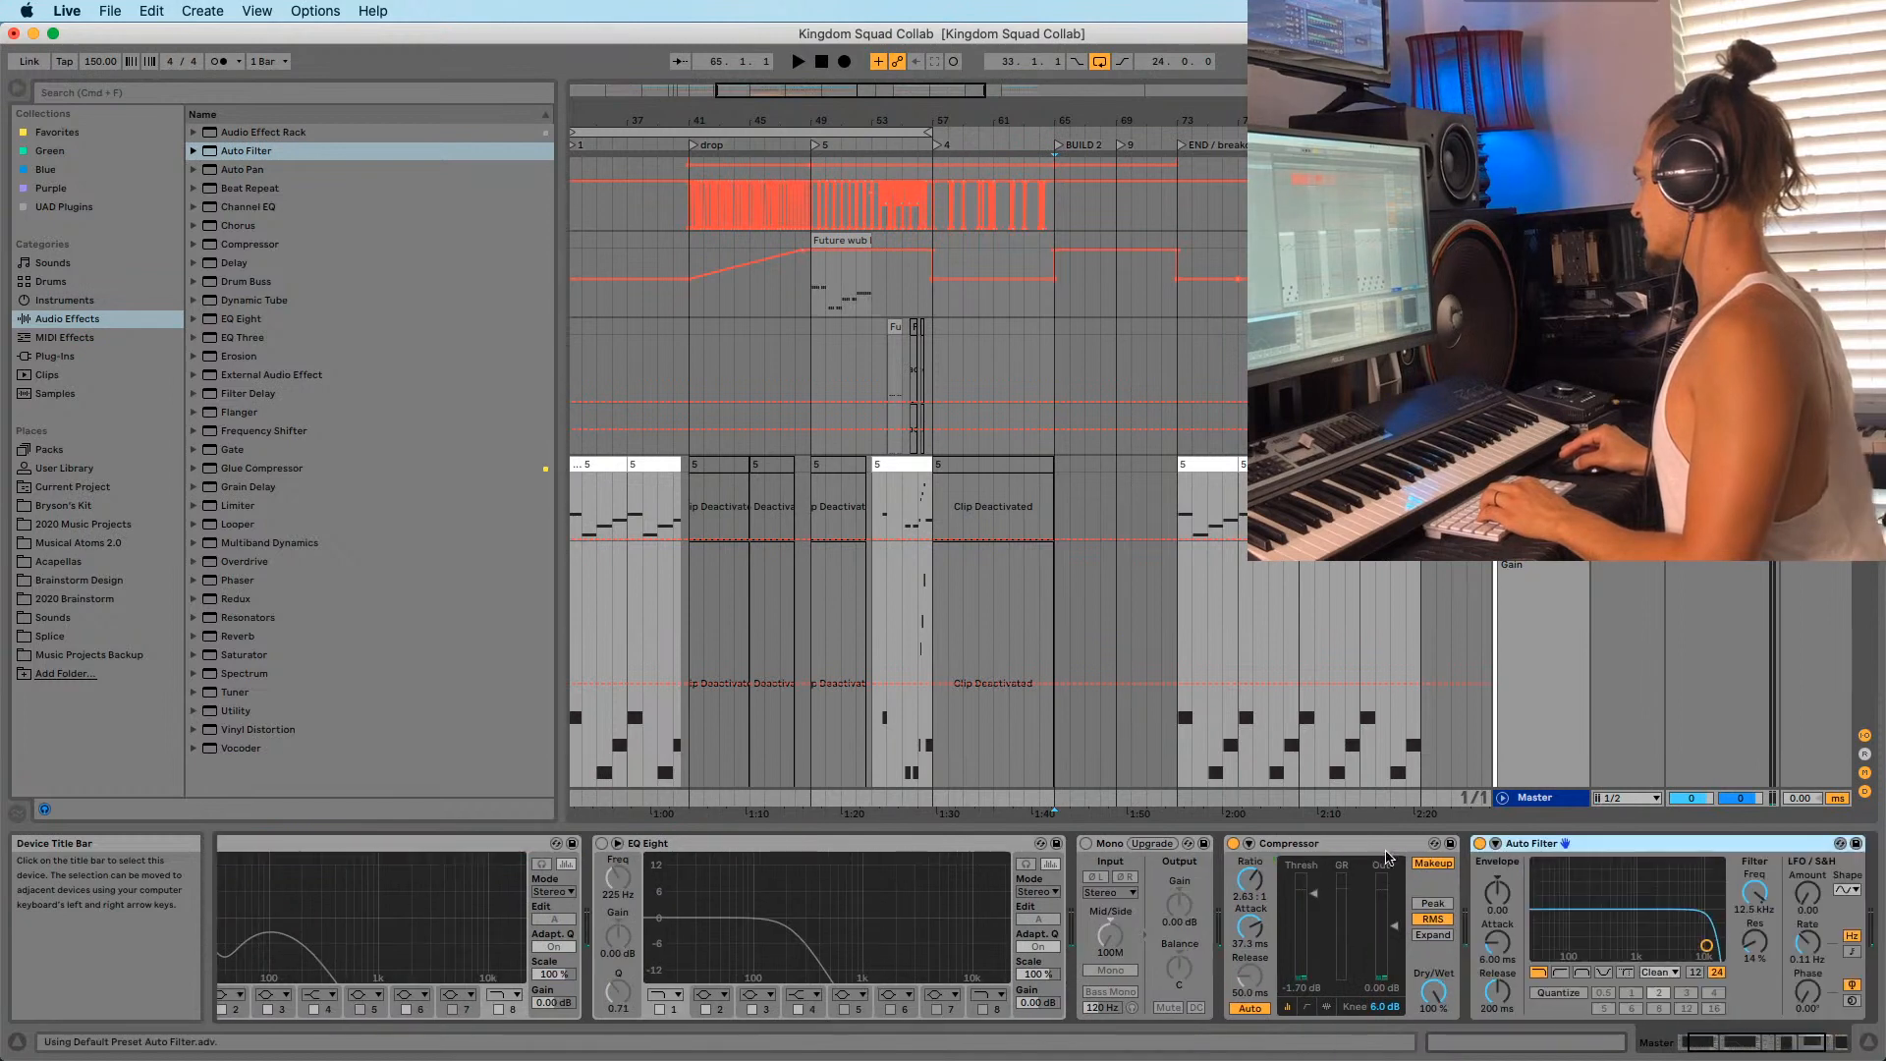
Automate the Auto Filter on at bar 73 and lower its cutoff to 1.43 kHz.
right_click(1479, 842)
left_click(1517, 856)
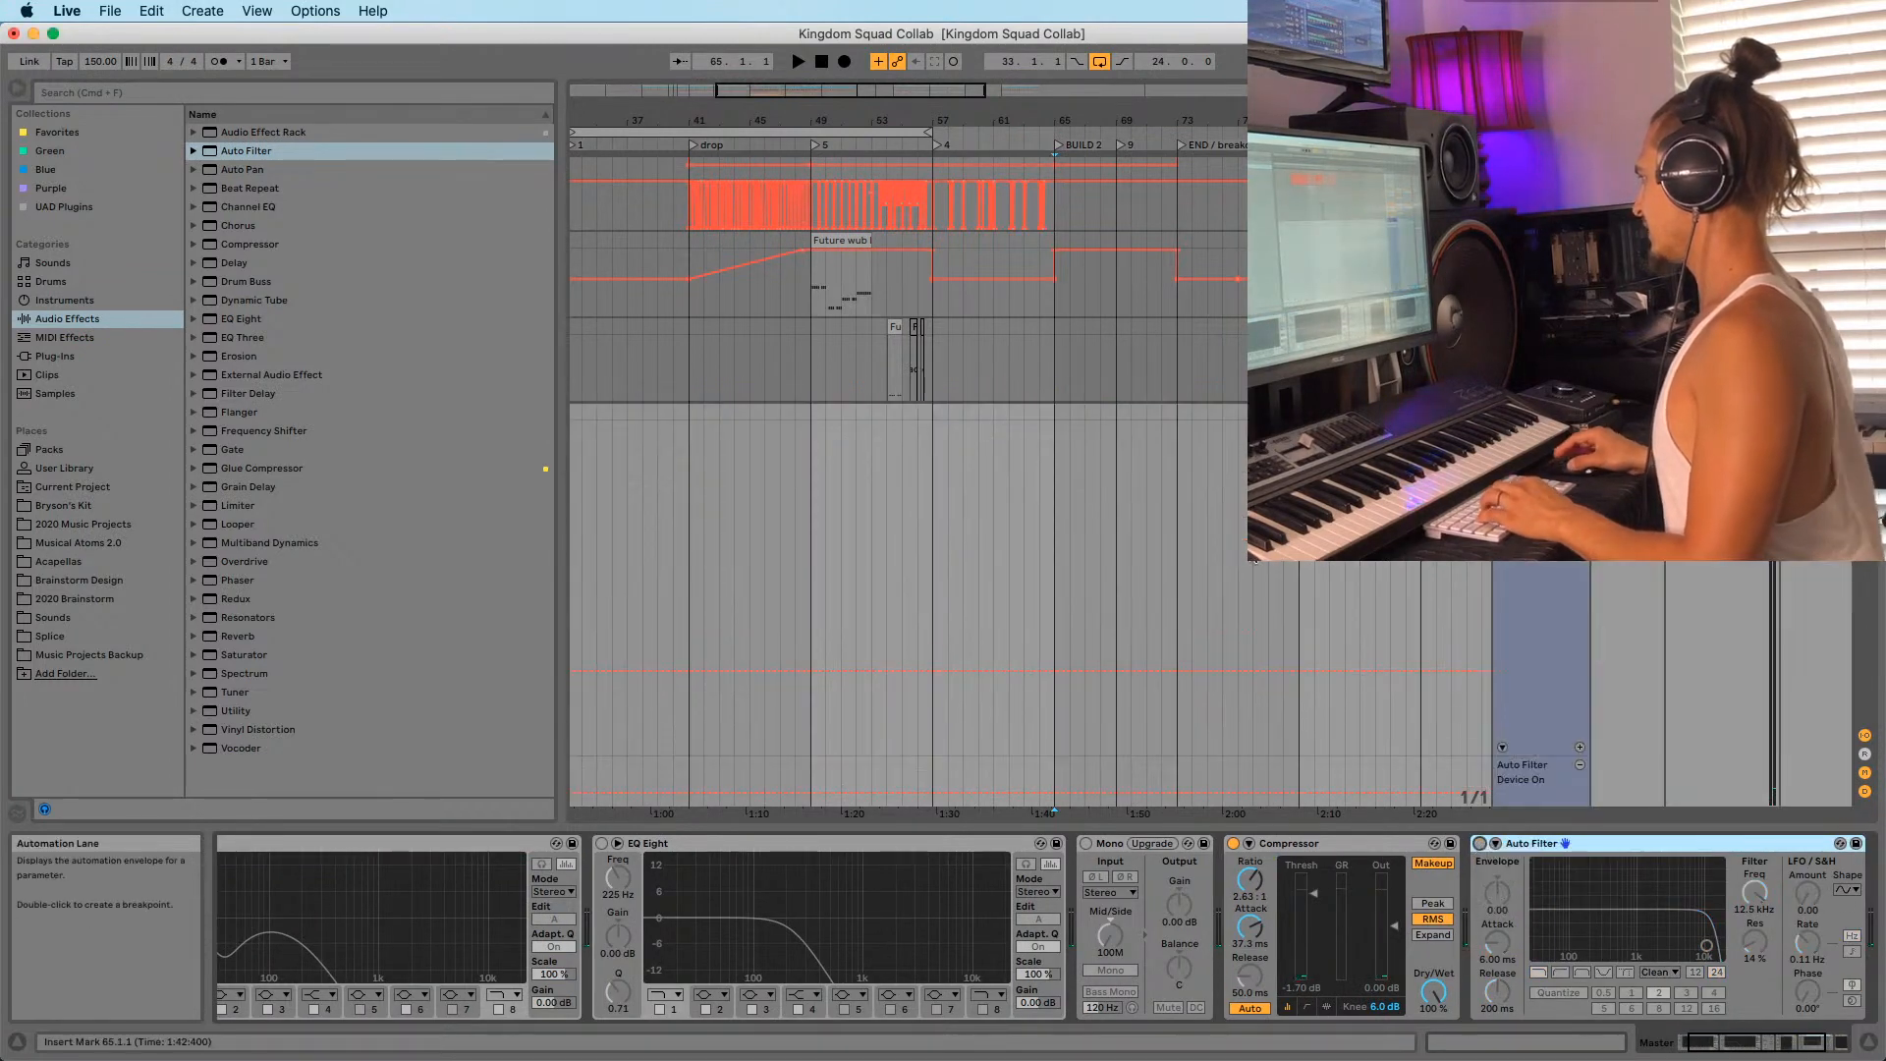
left_click(1188, 769)
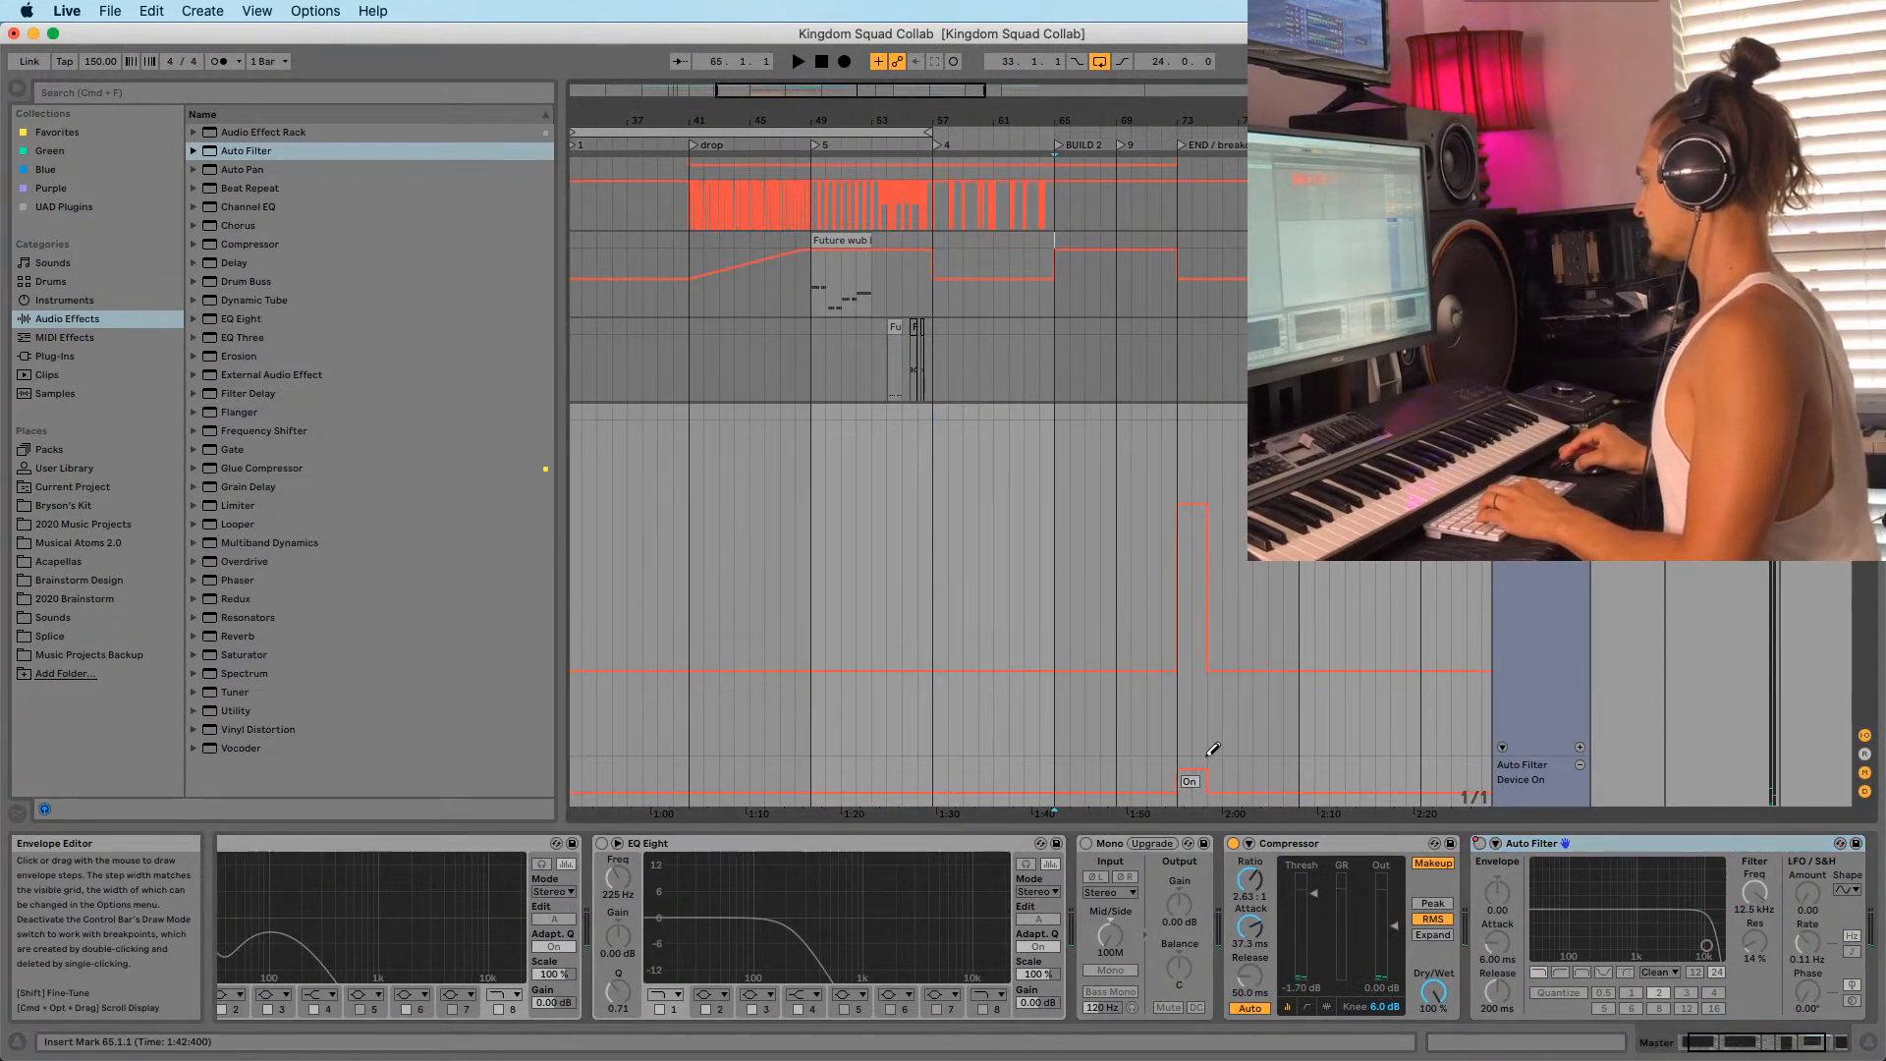
left_click_drag(1706, 945, 1646, 945)
Audition from bars 56 and 54 while tuning the filter cutoff down to 936 Hz.
key("space")
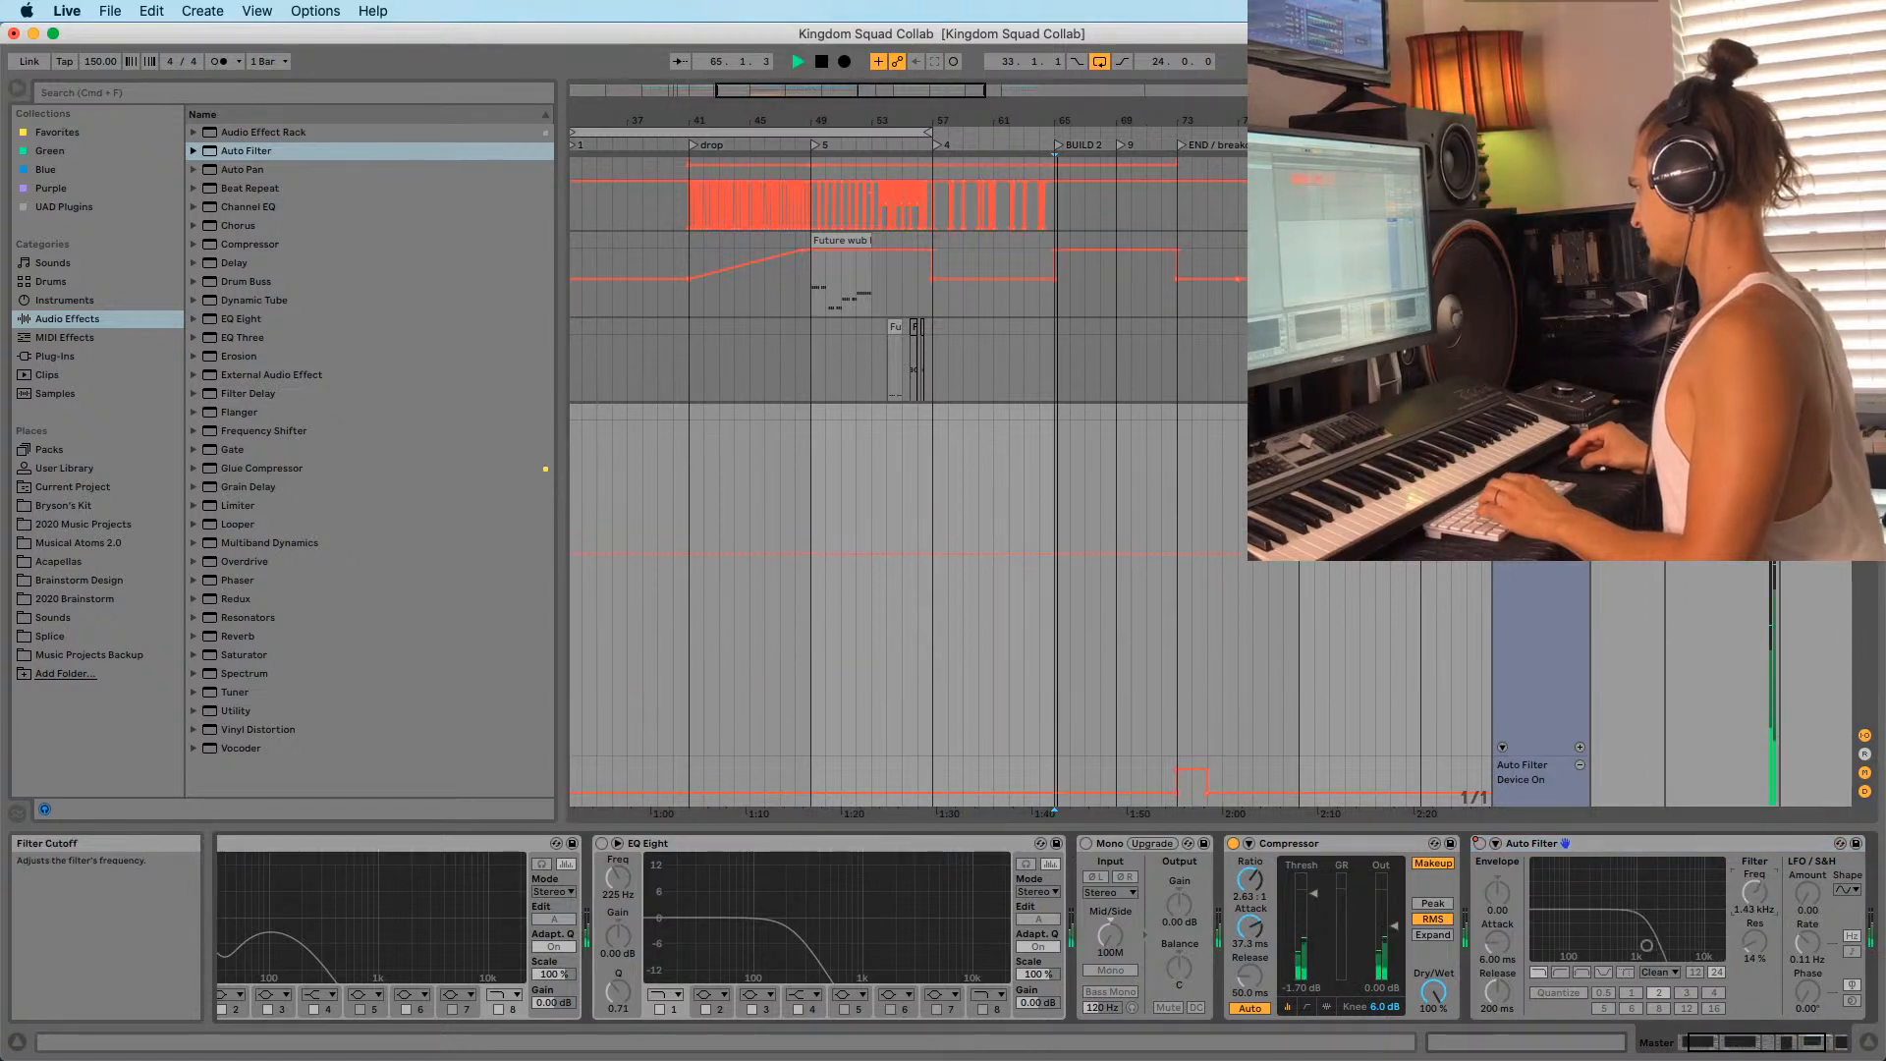
key("space")
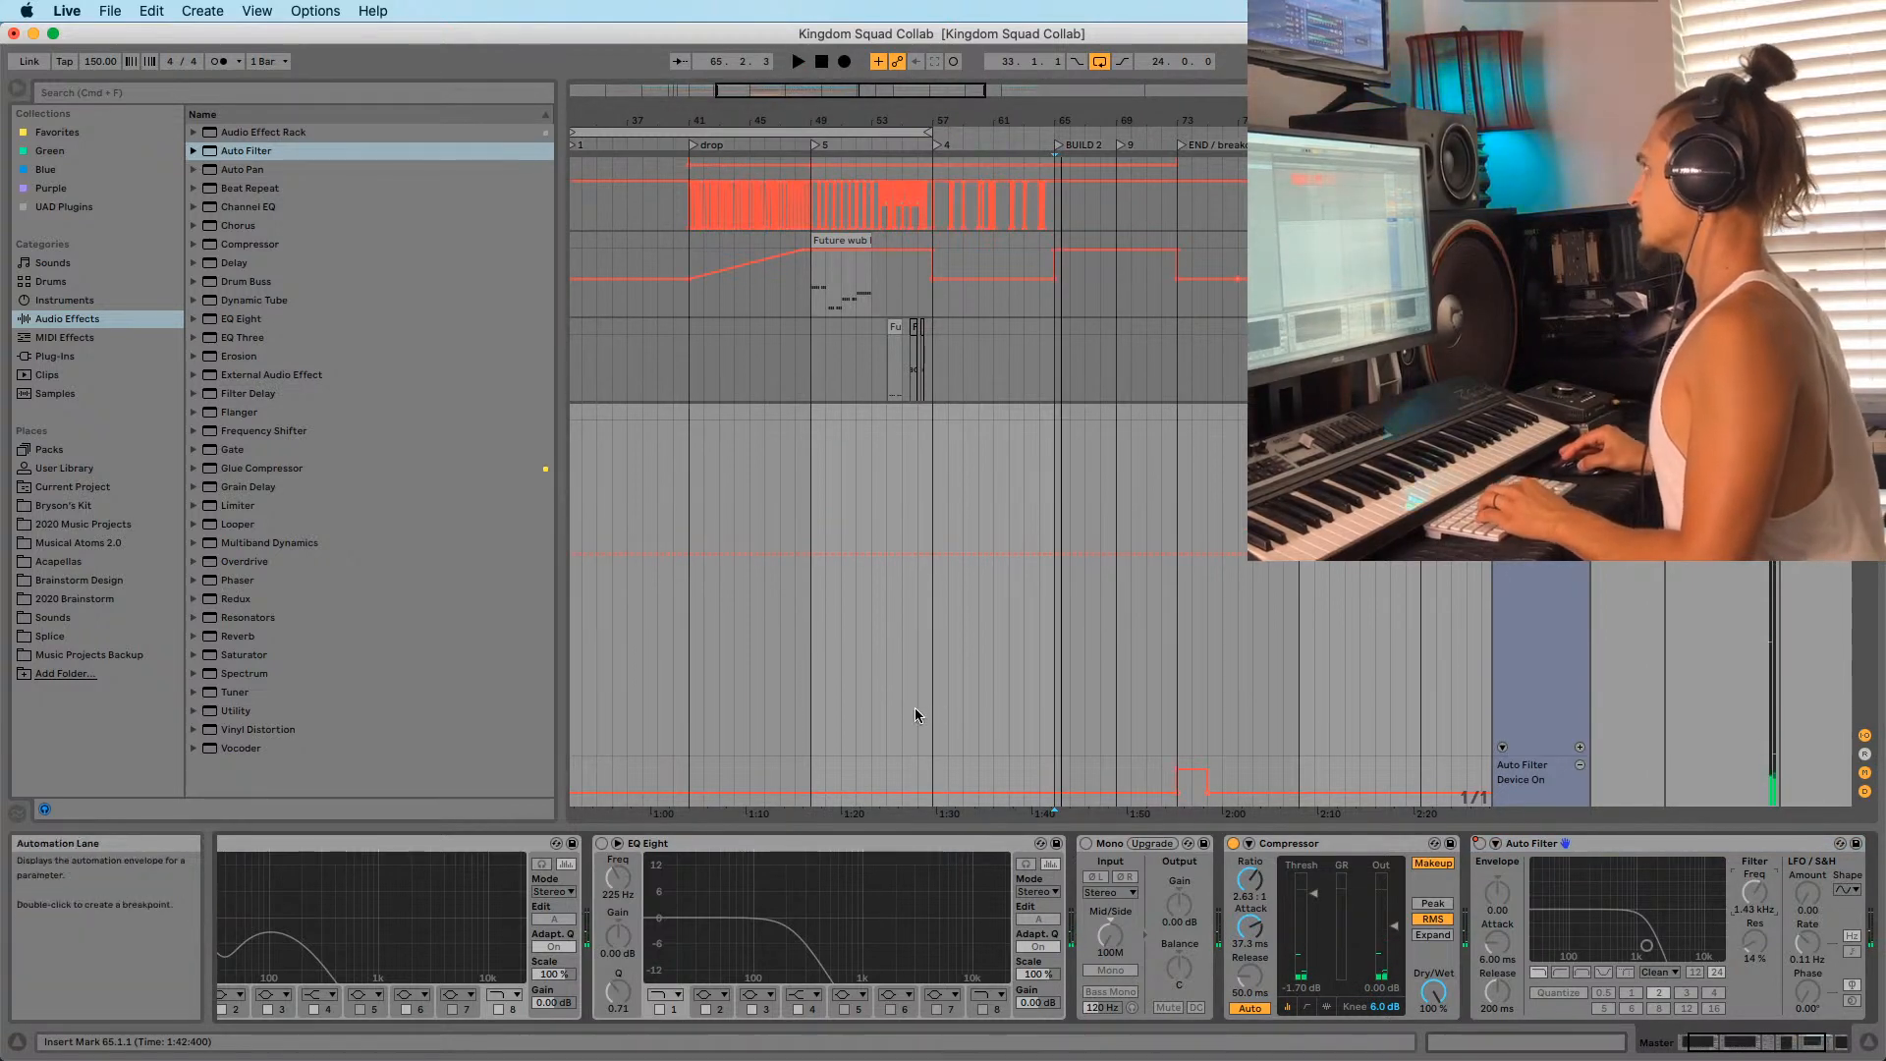
left_click(915, 708)
key("space")
left_click(880, 601)
key("space")
key("space")
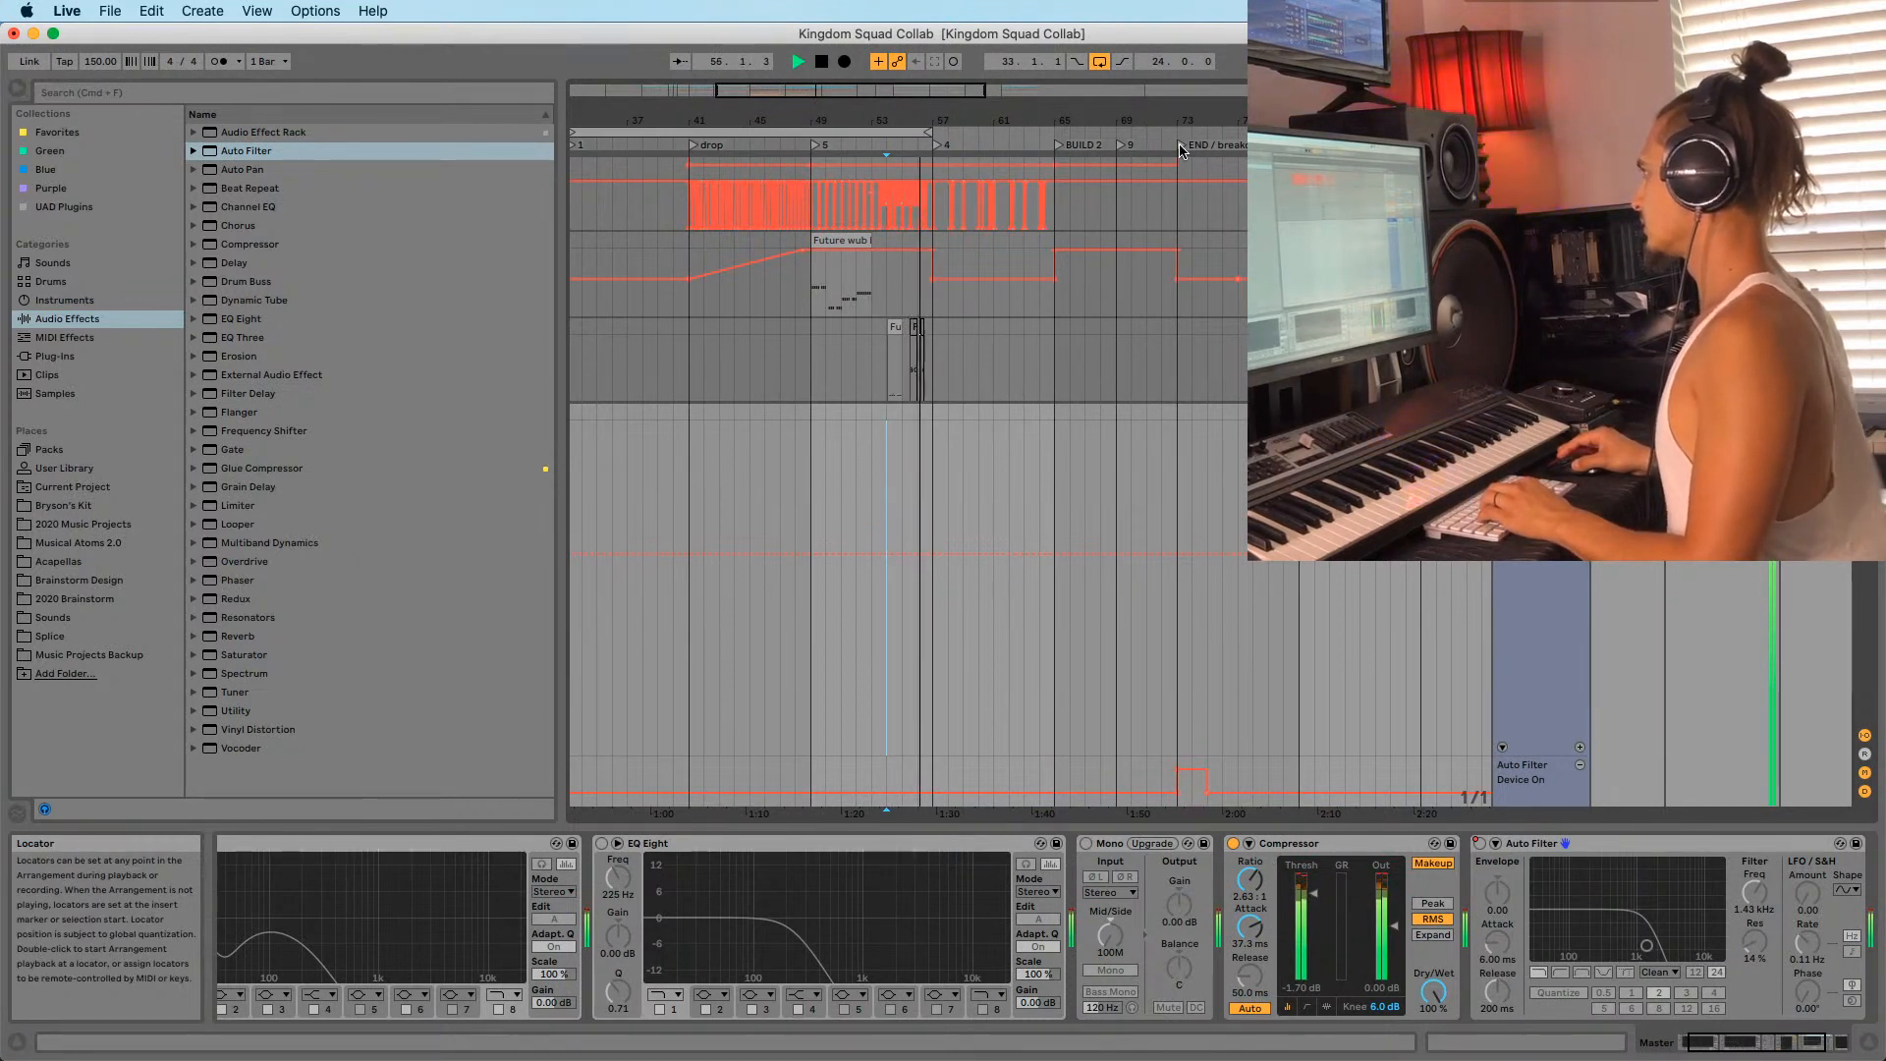
left_click_drag(1754, 892, 1754, 842)
key("space")
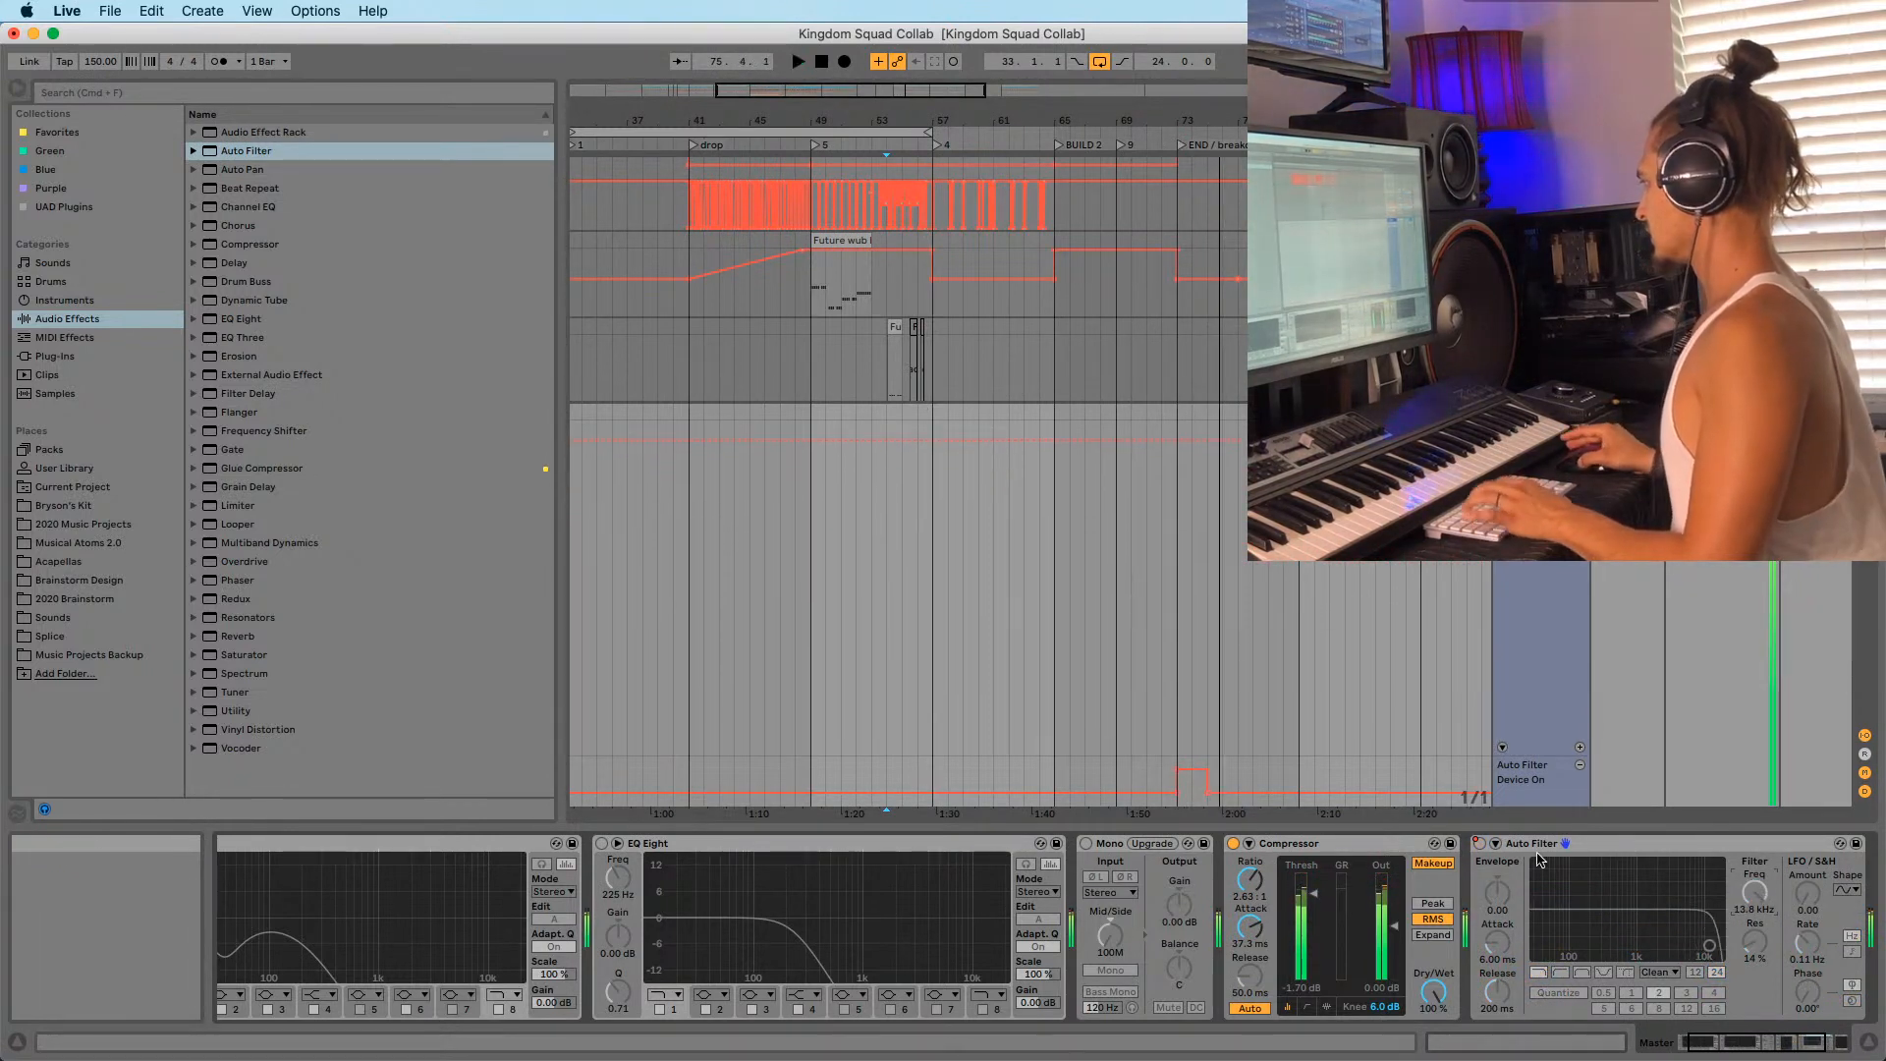
Record an upward filter cutoff sweep from bar 73.
left_click(1525, 843)
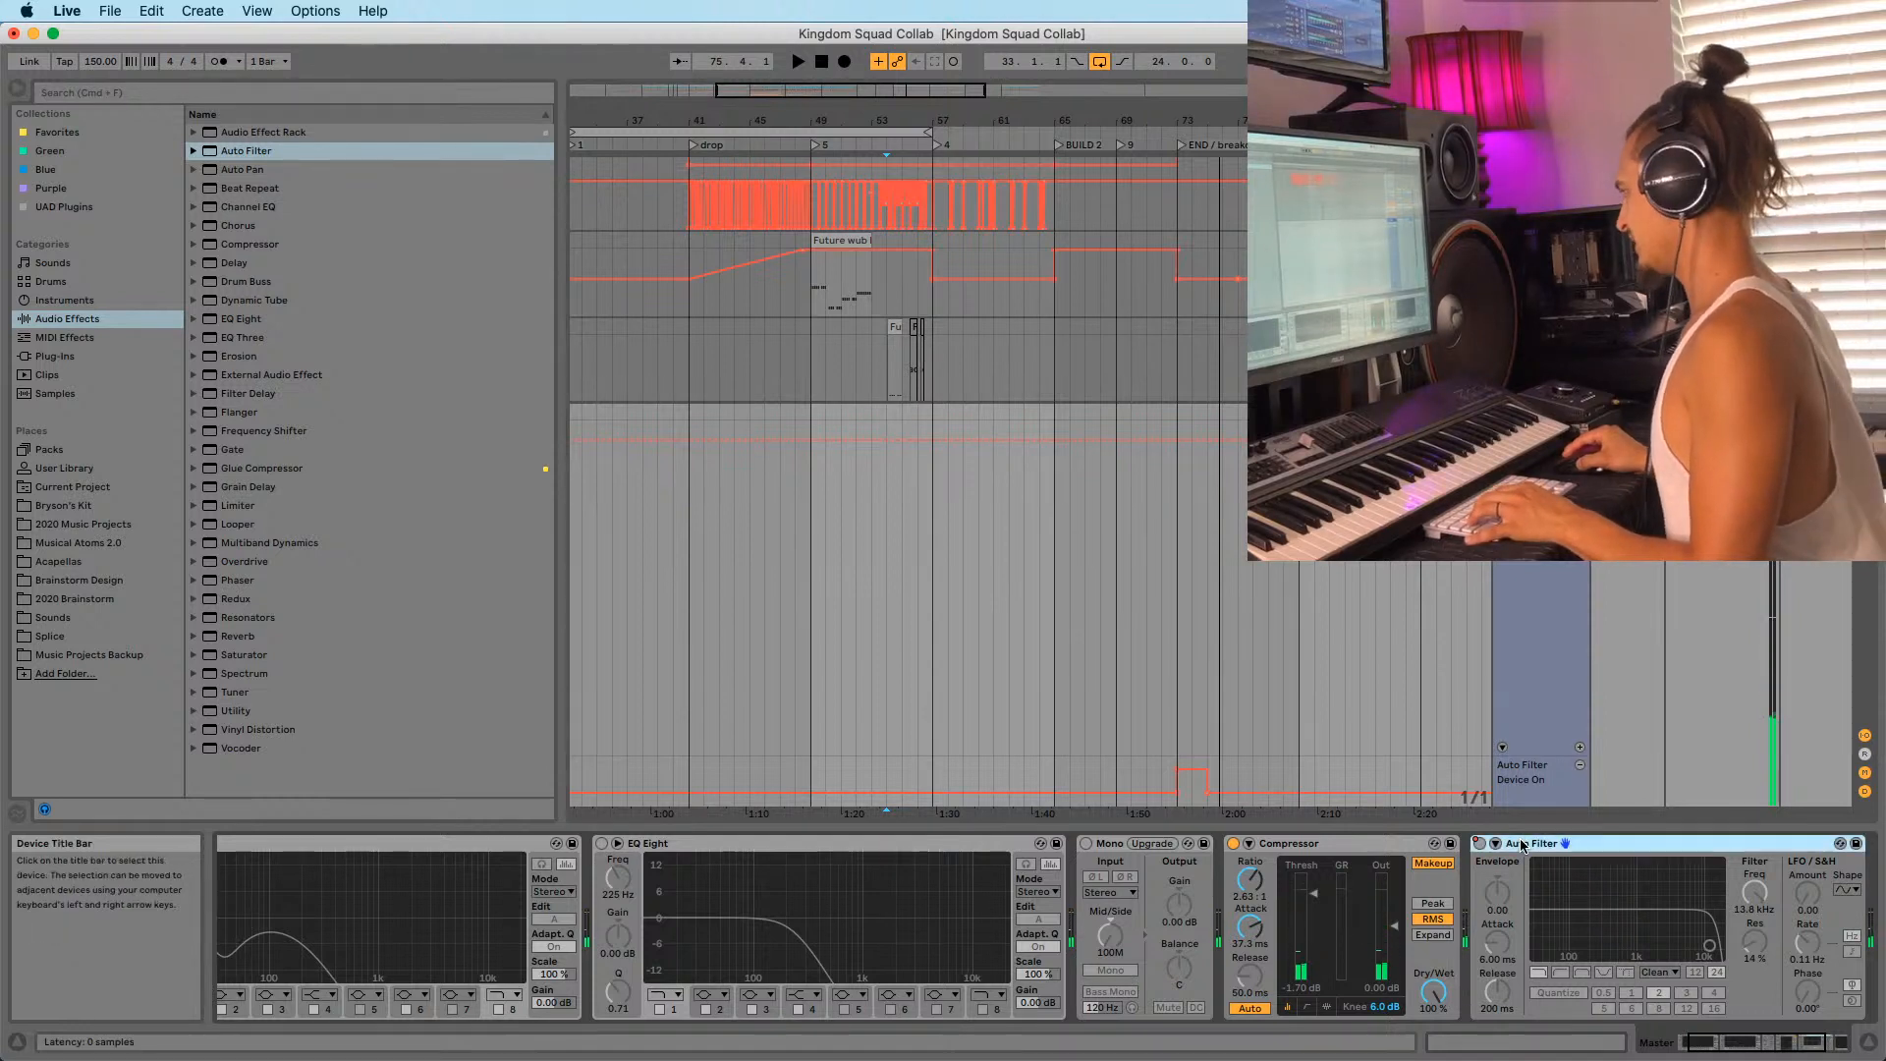
left_click(1177, 674)
key("space")
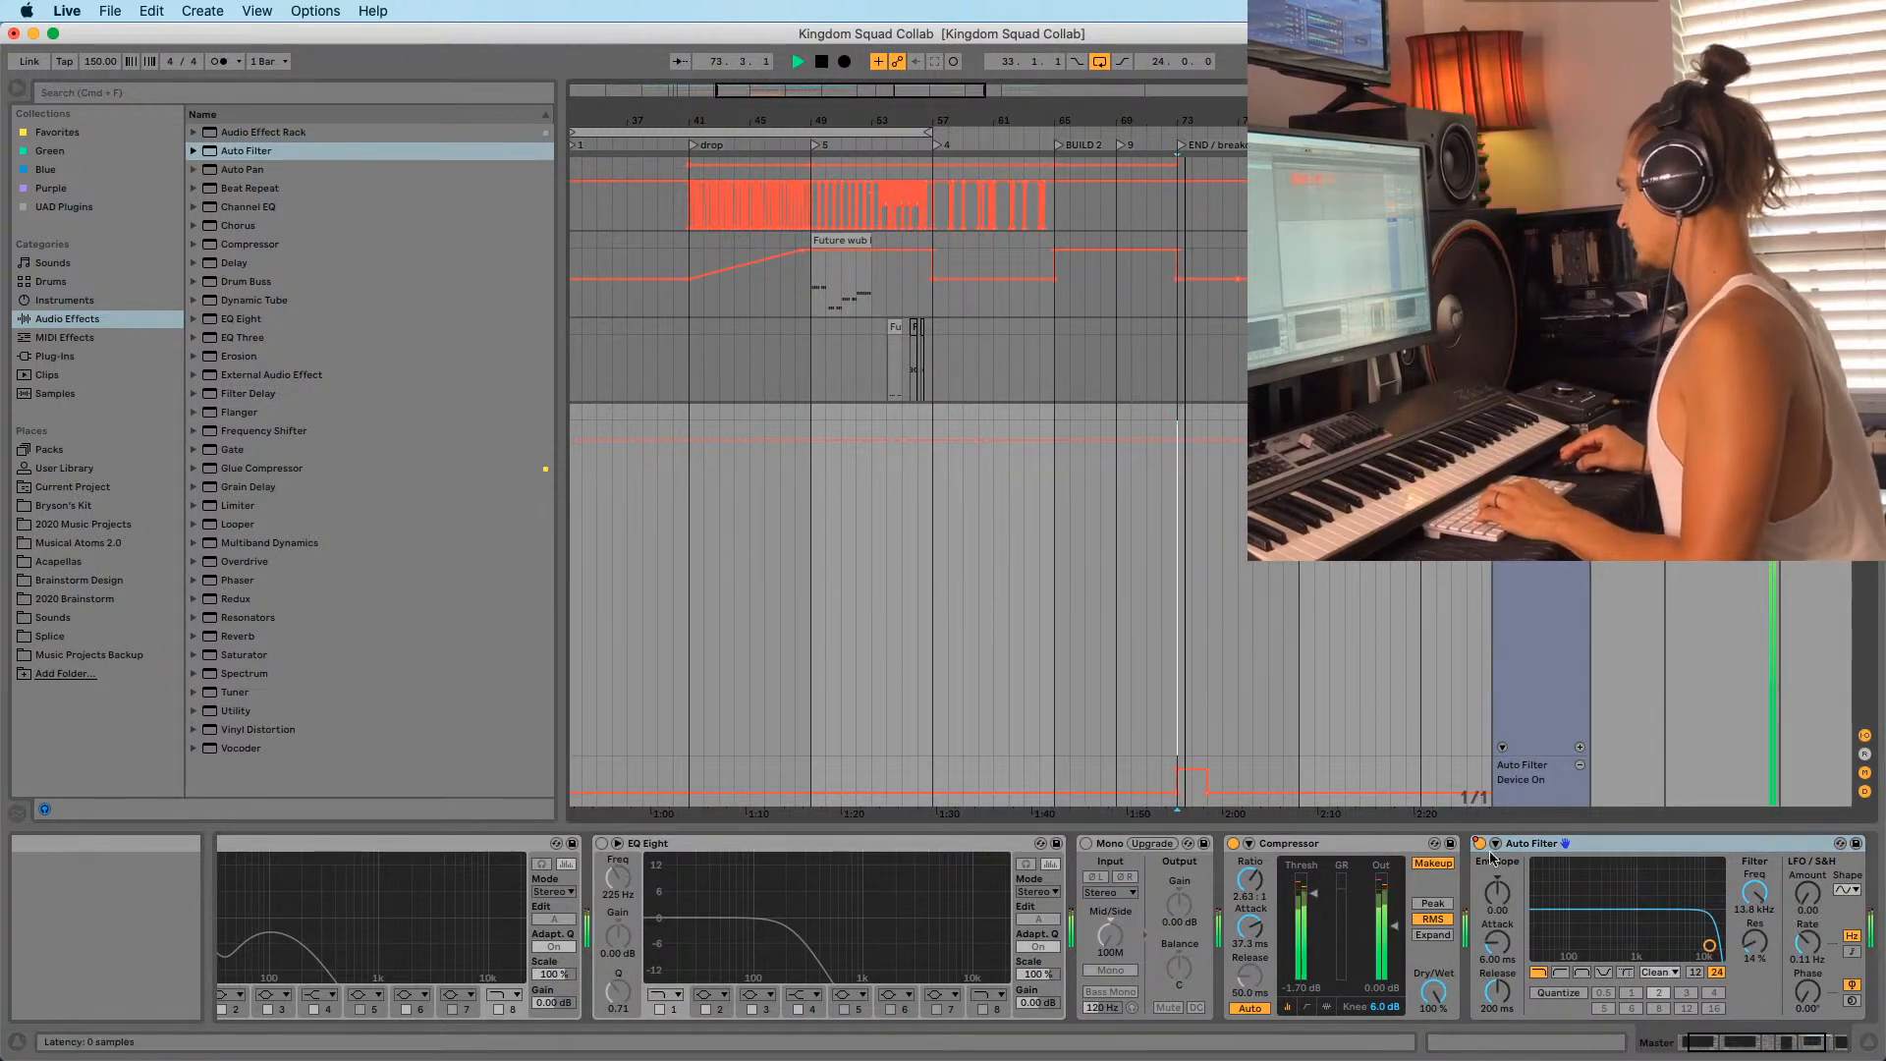
key("space")
key("F9")
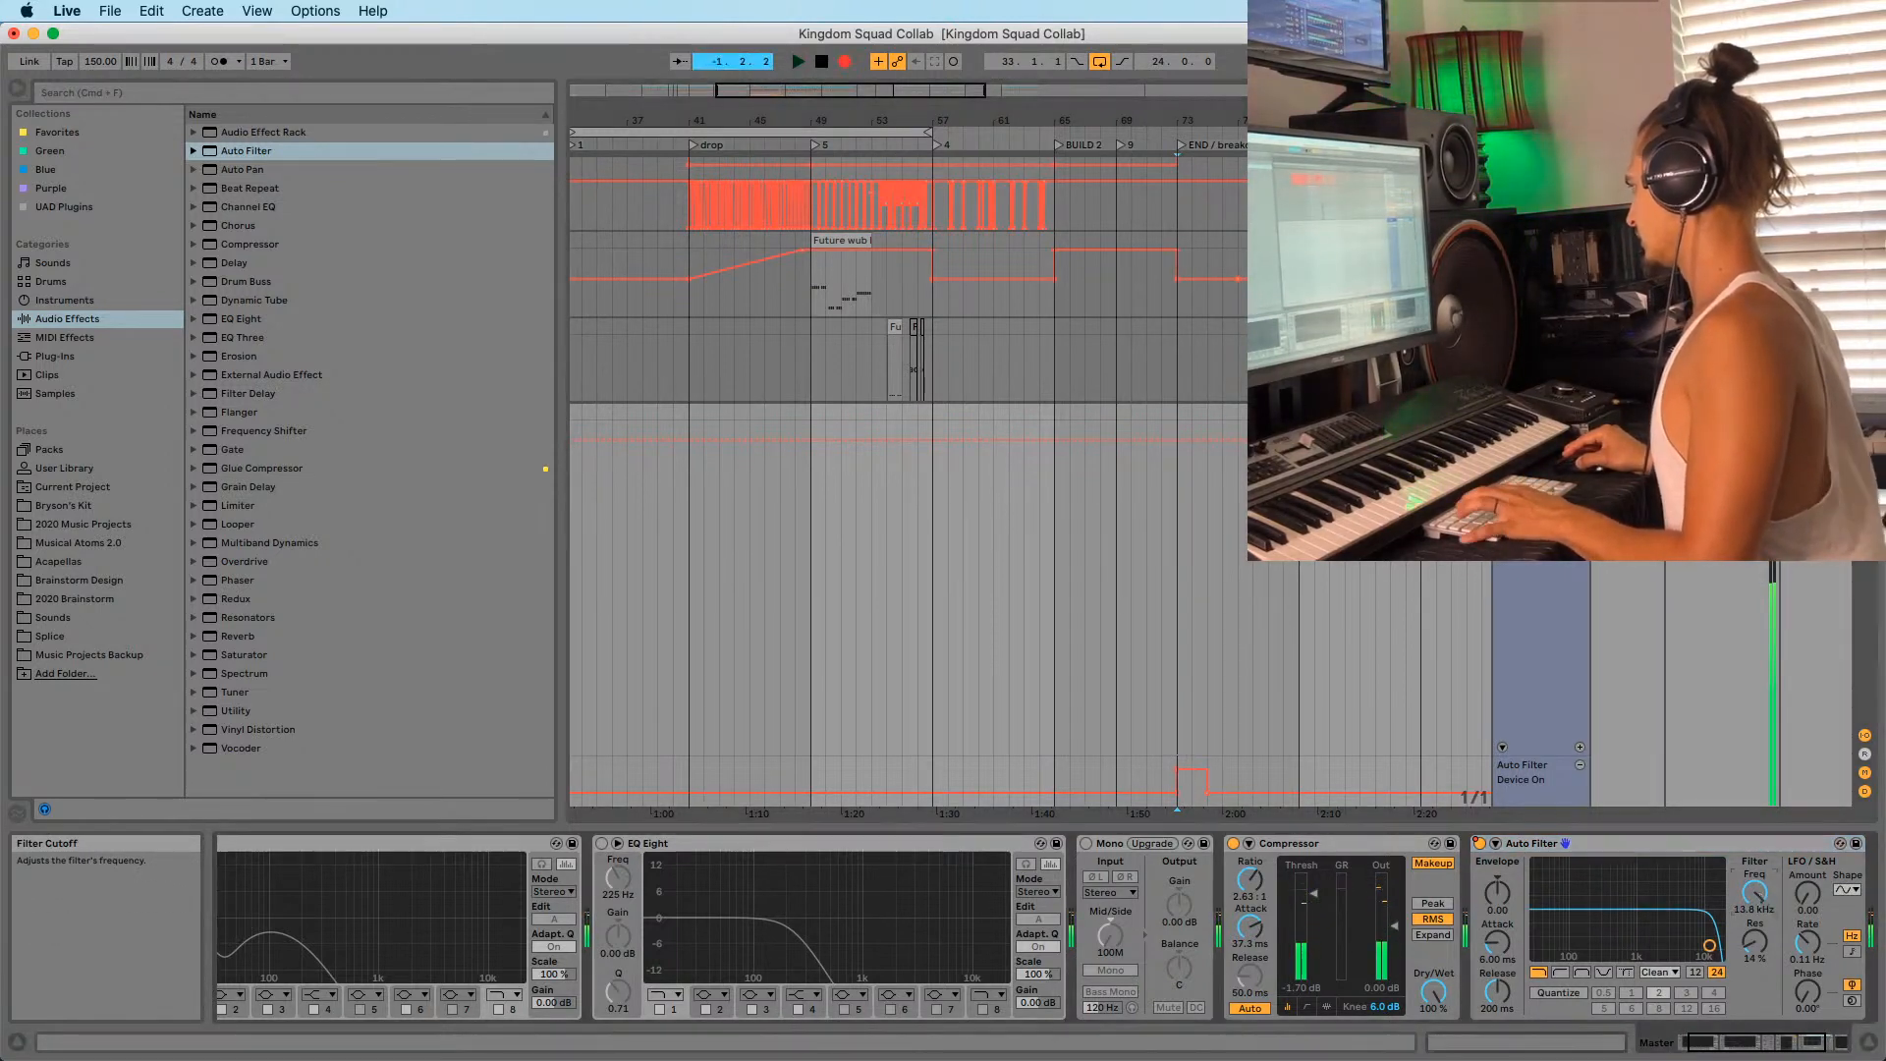
left_click_drag(1754, 892, 1755, 776)
key("space")
Play from bar 55 and the END locator, then cut the Auto Filter from the Master chain.
left_click(921, 367)
key("space")
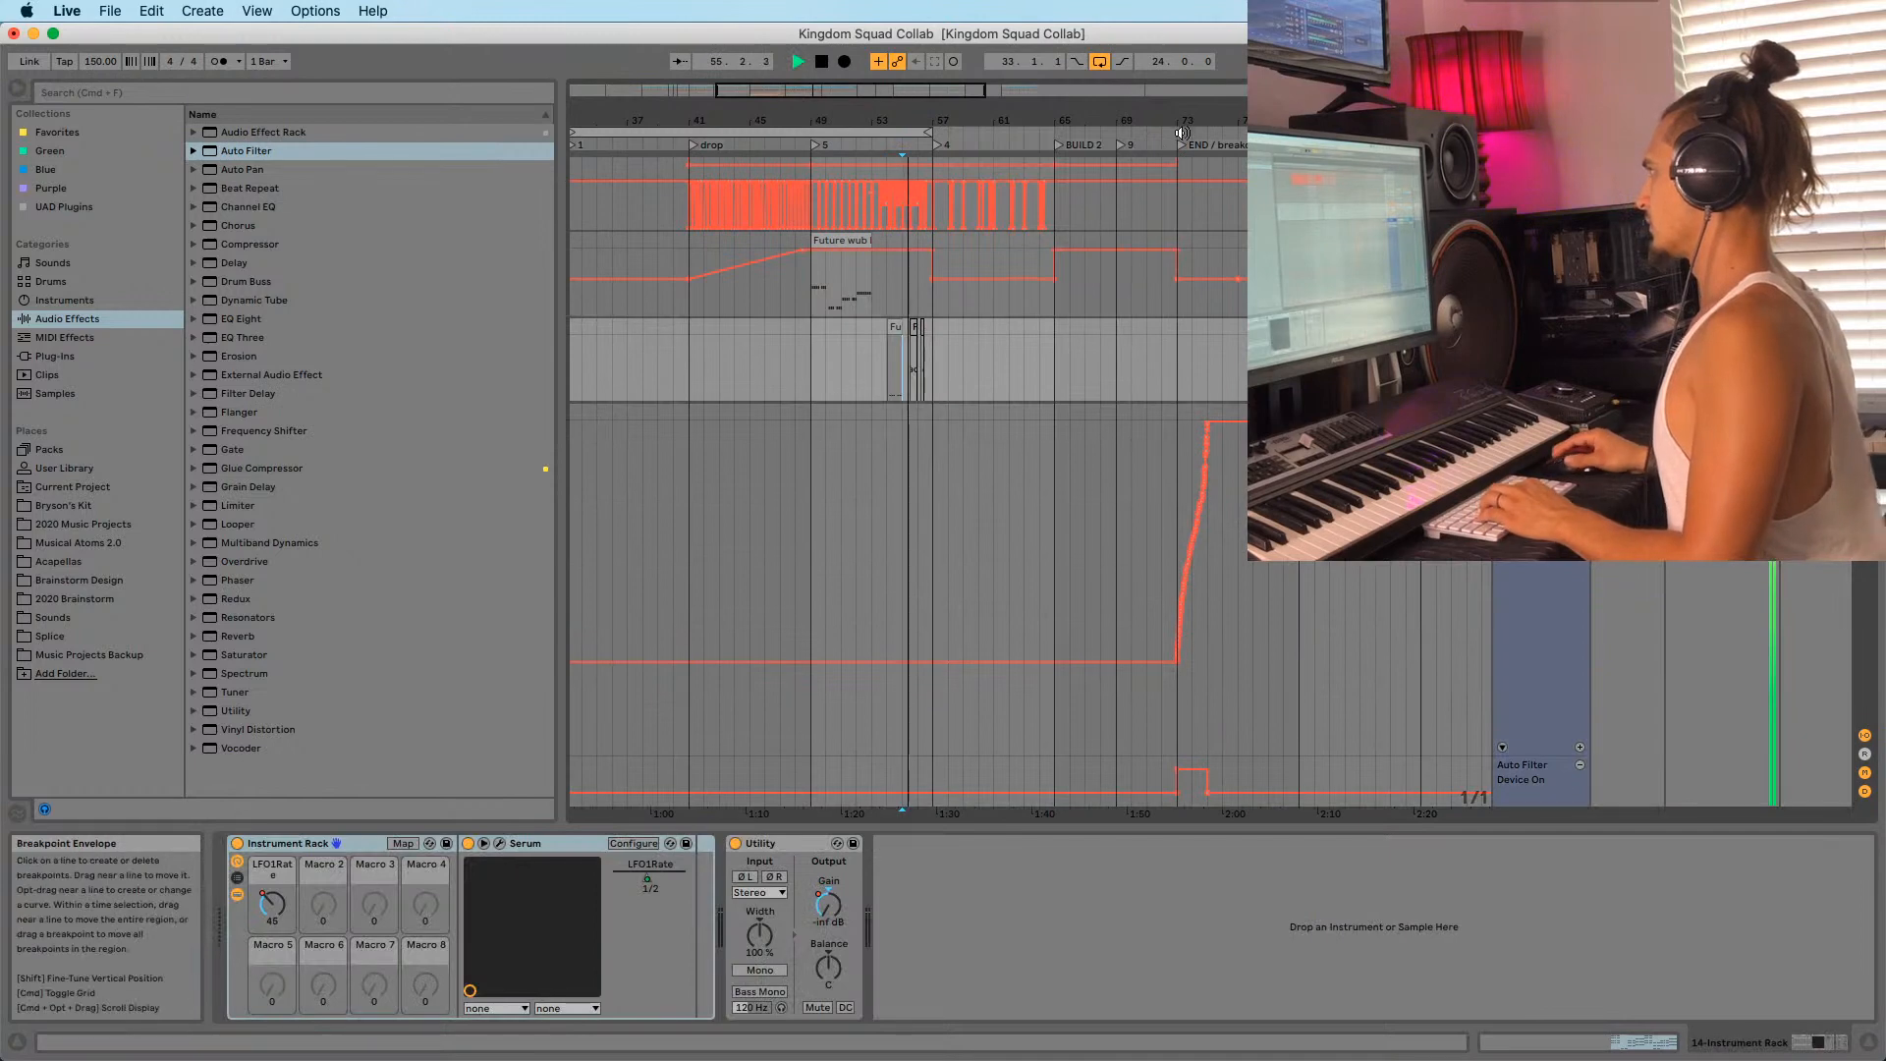
left_click(1182, 146)
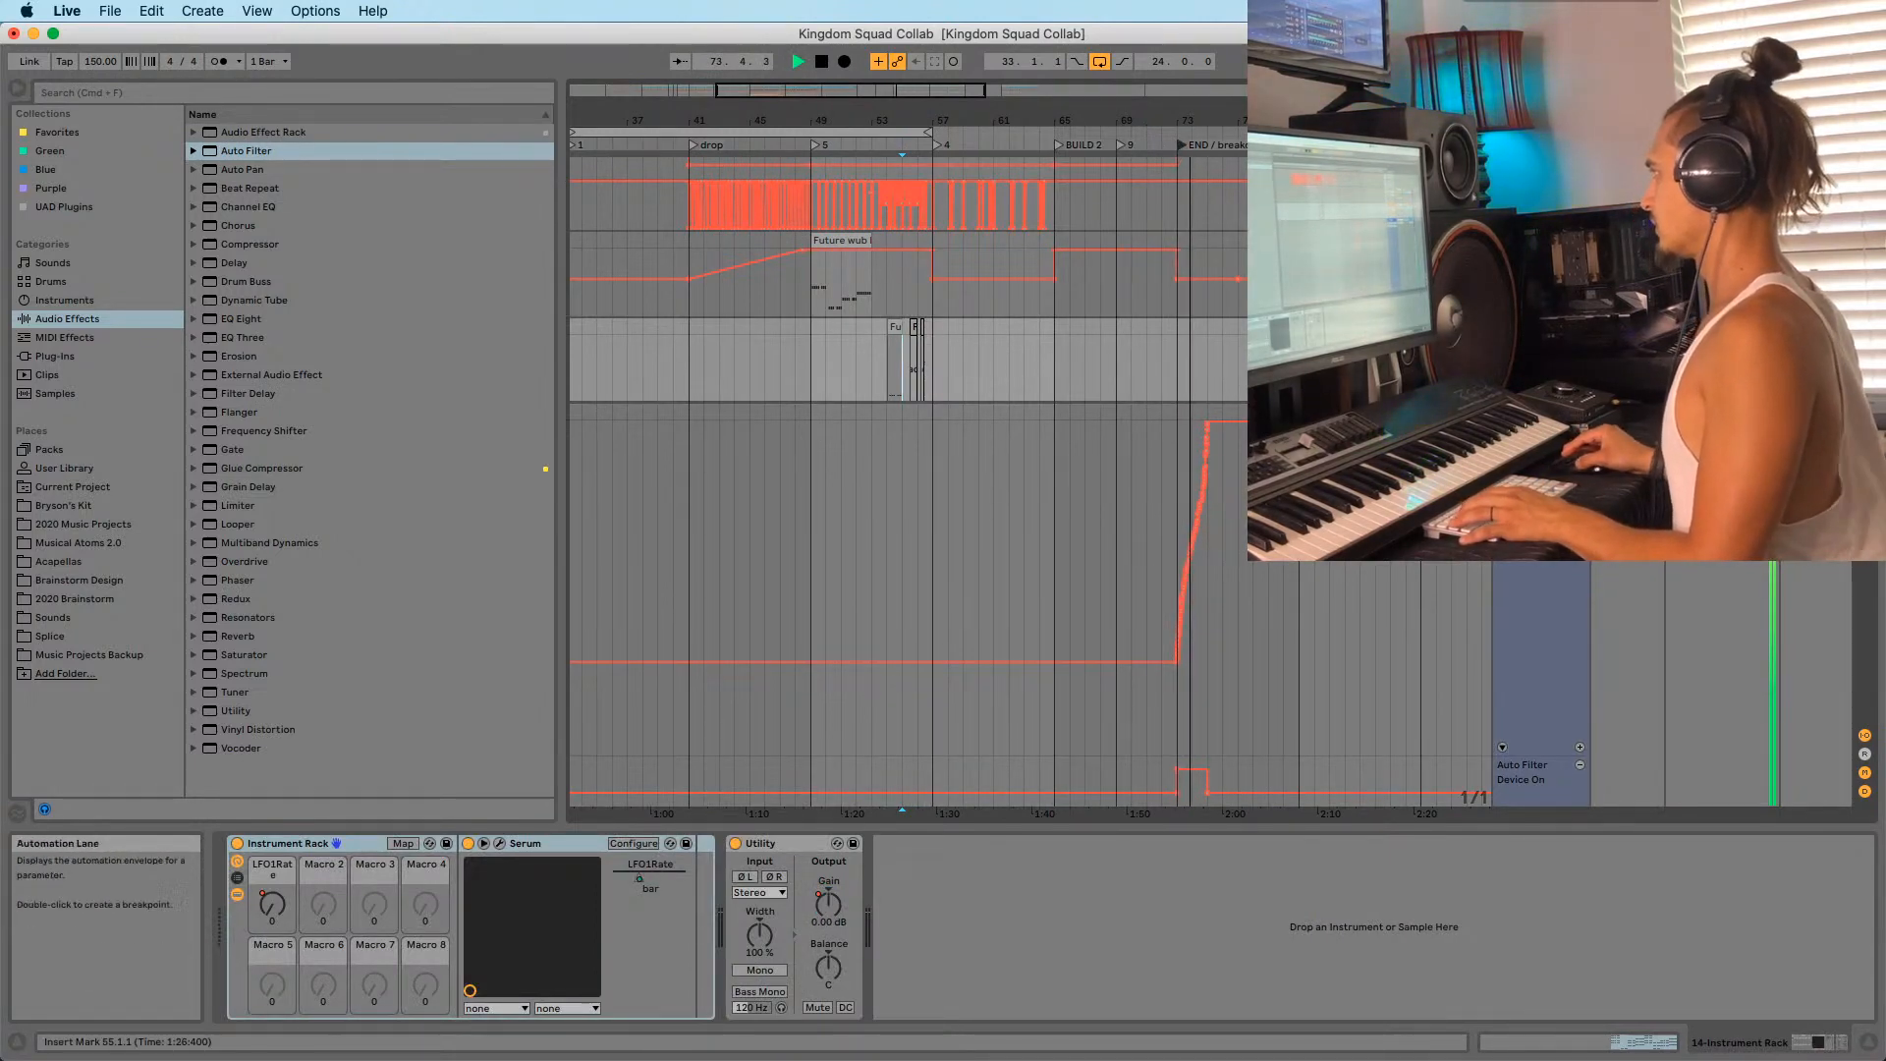
left_click(1537, 491)
key("space")
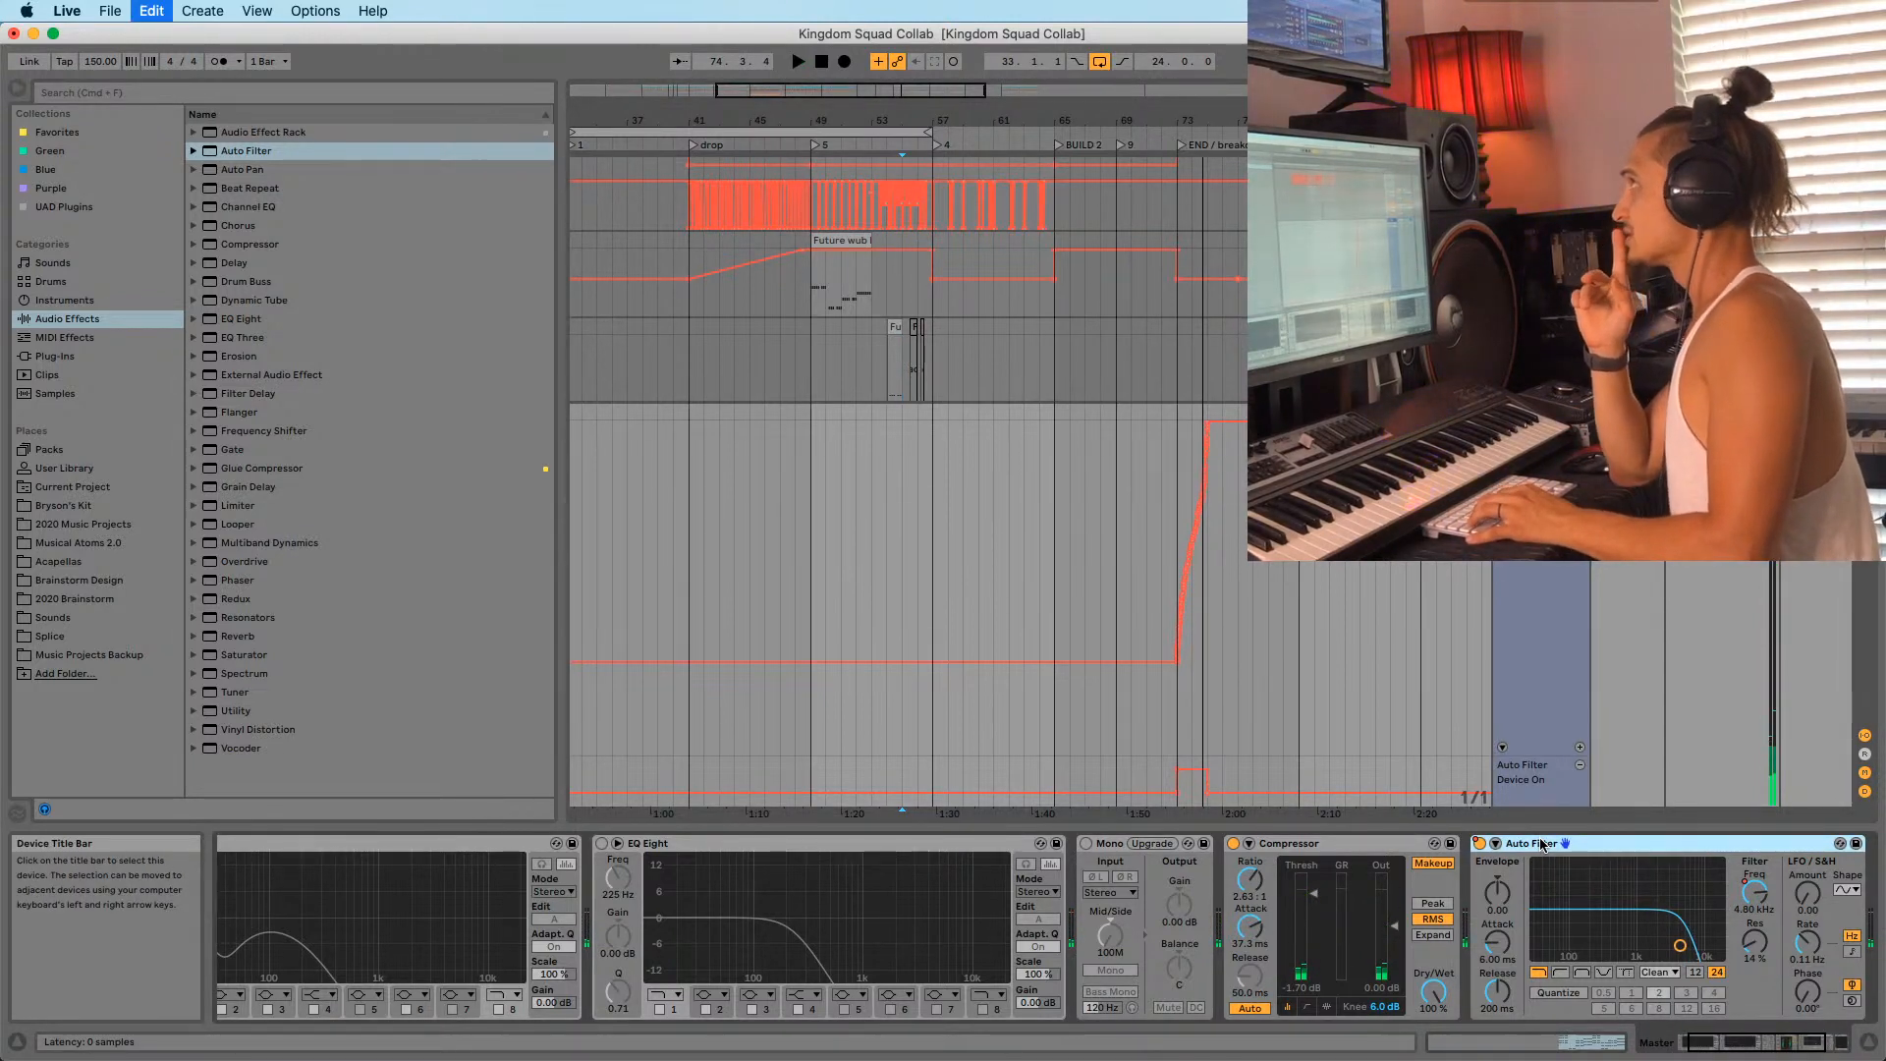
key("Delete")
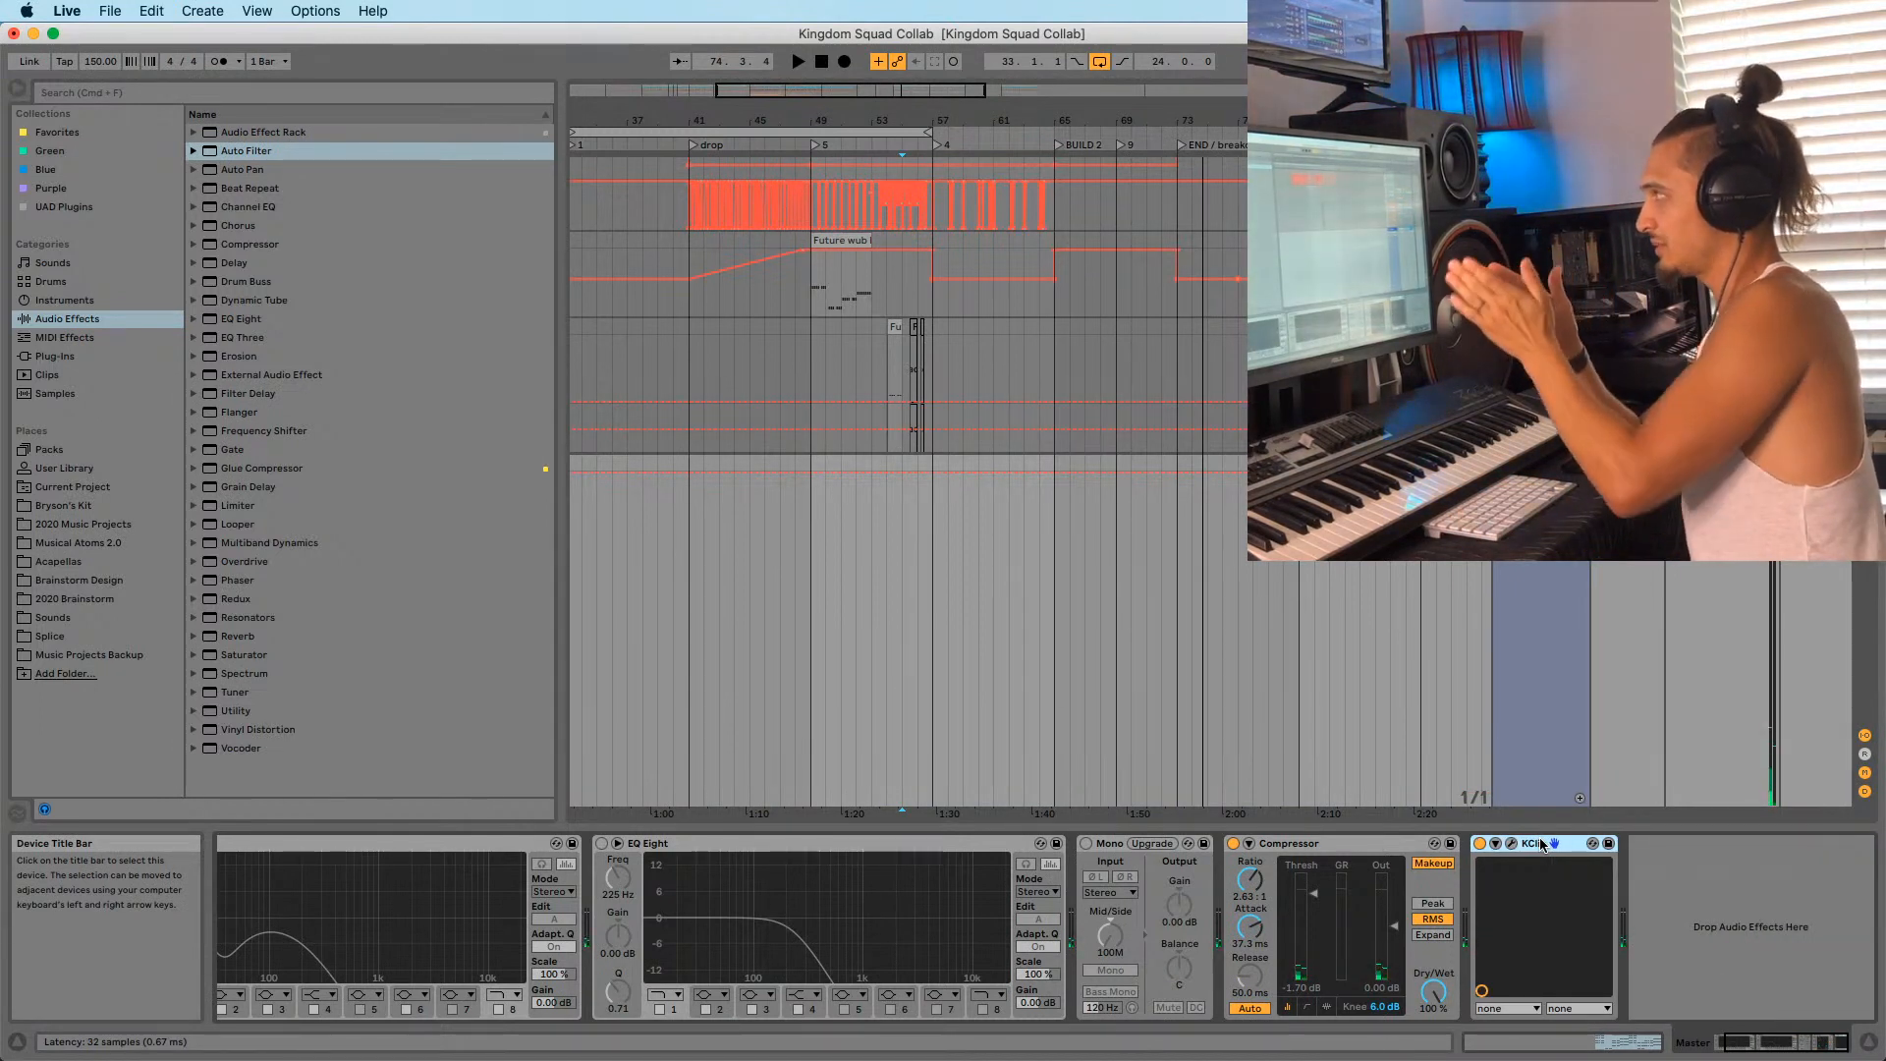
Audition from bar 73 and bar 25, zooming out to show bars 1–69.
left_click(1179, 391)
key("space")
left_click_drag(1100, 119, 943, 59)
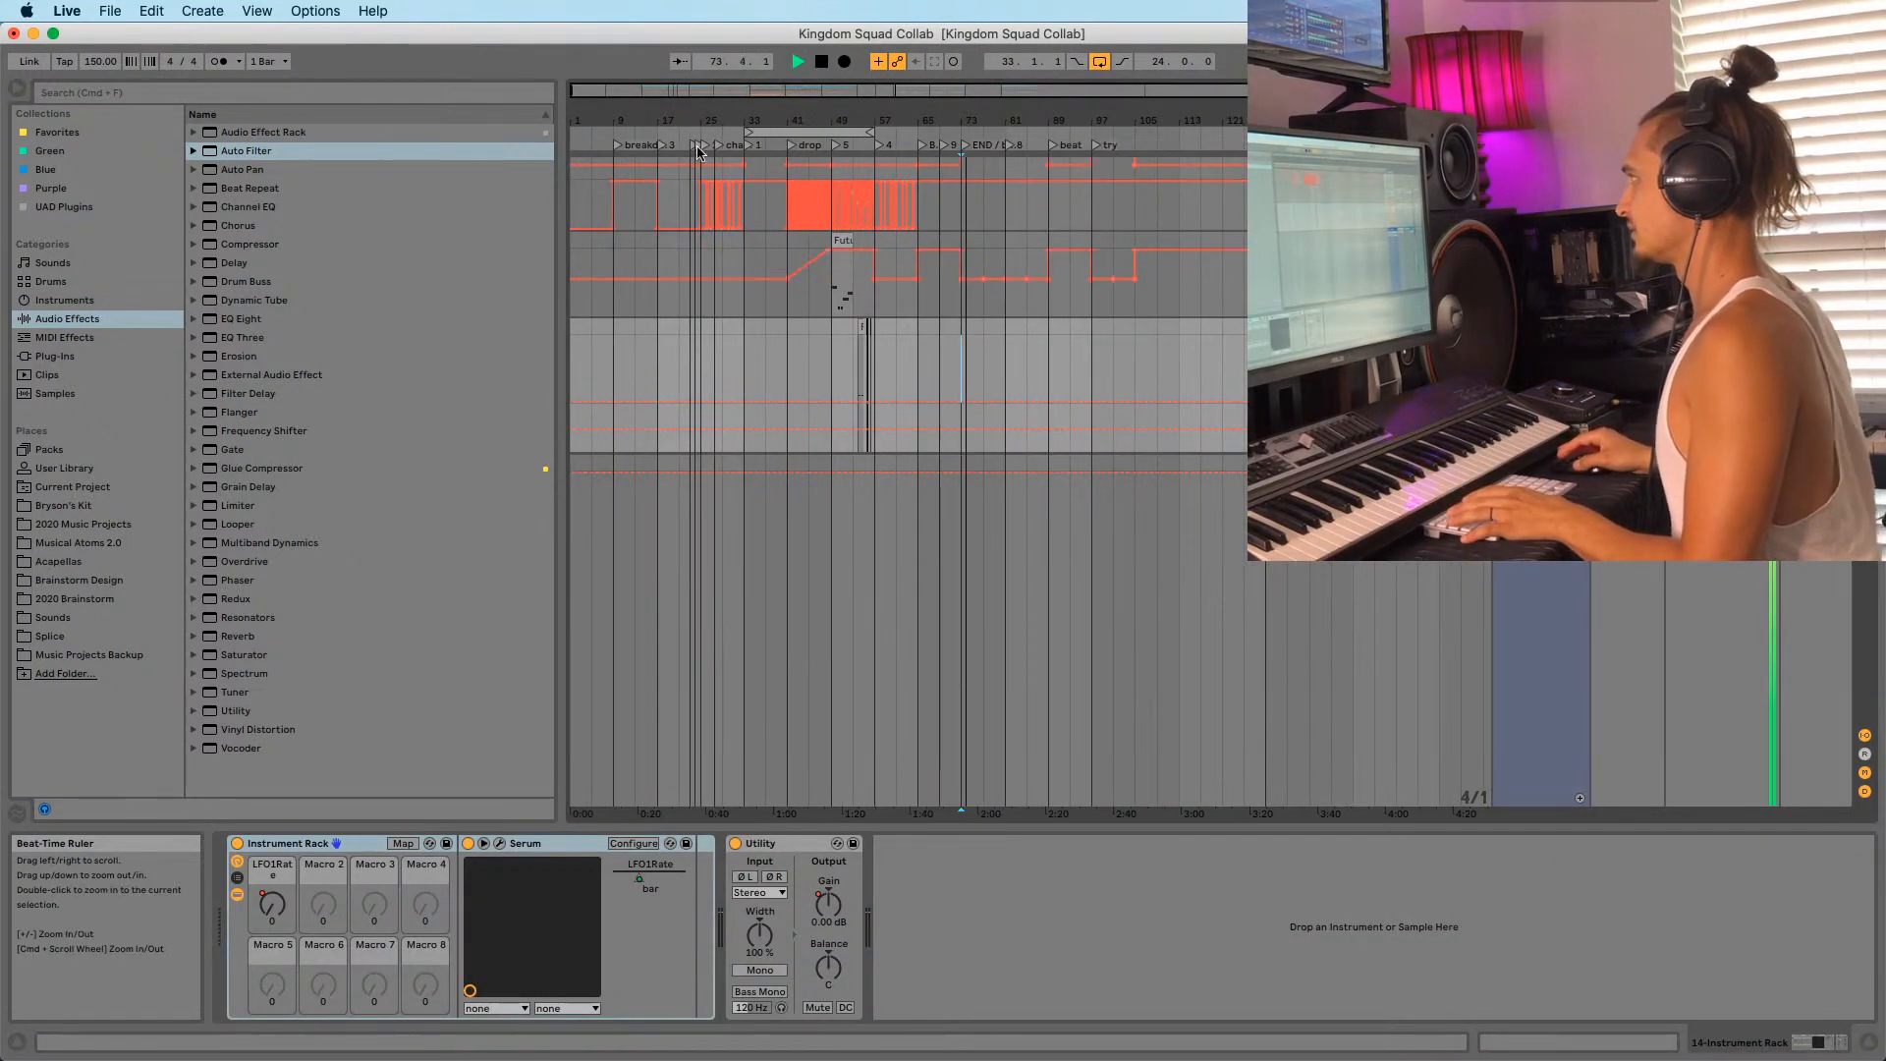
key("space")
left_click_drag(698, 150, 747, 356)
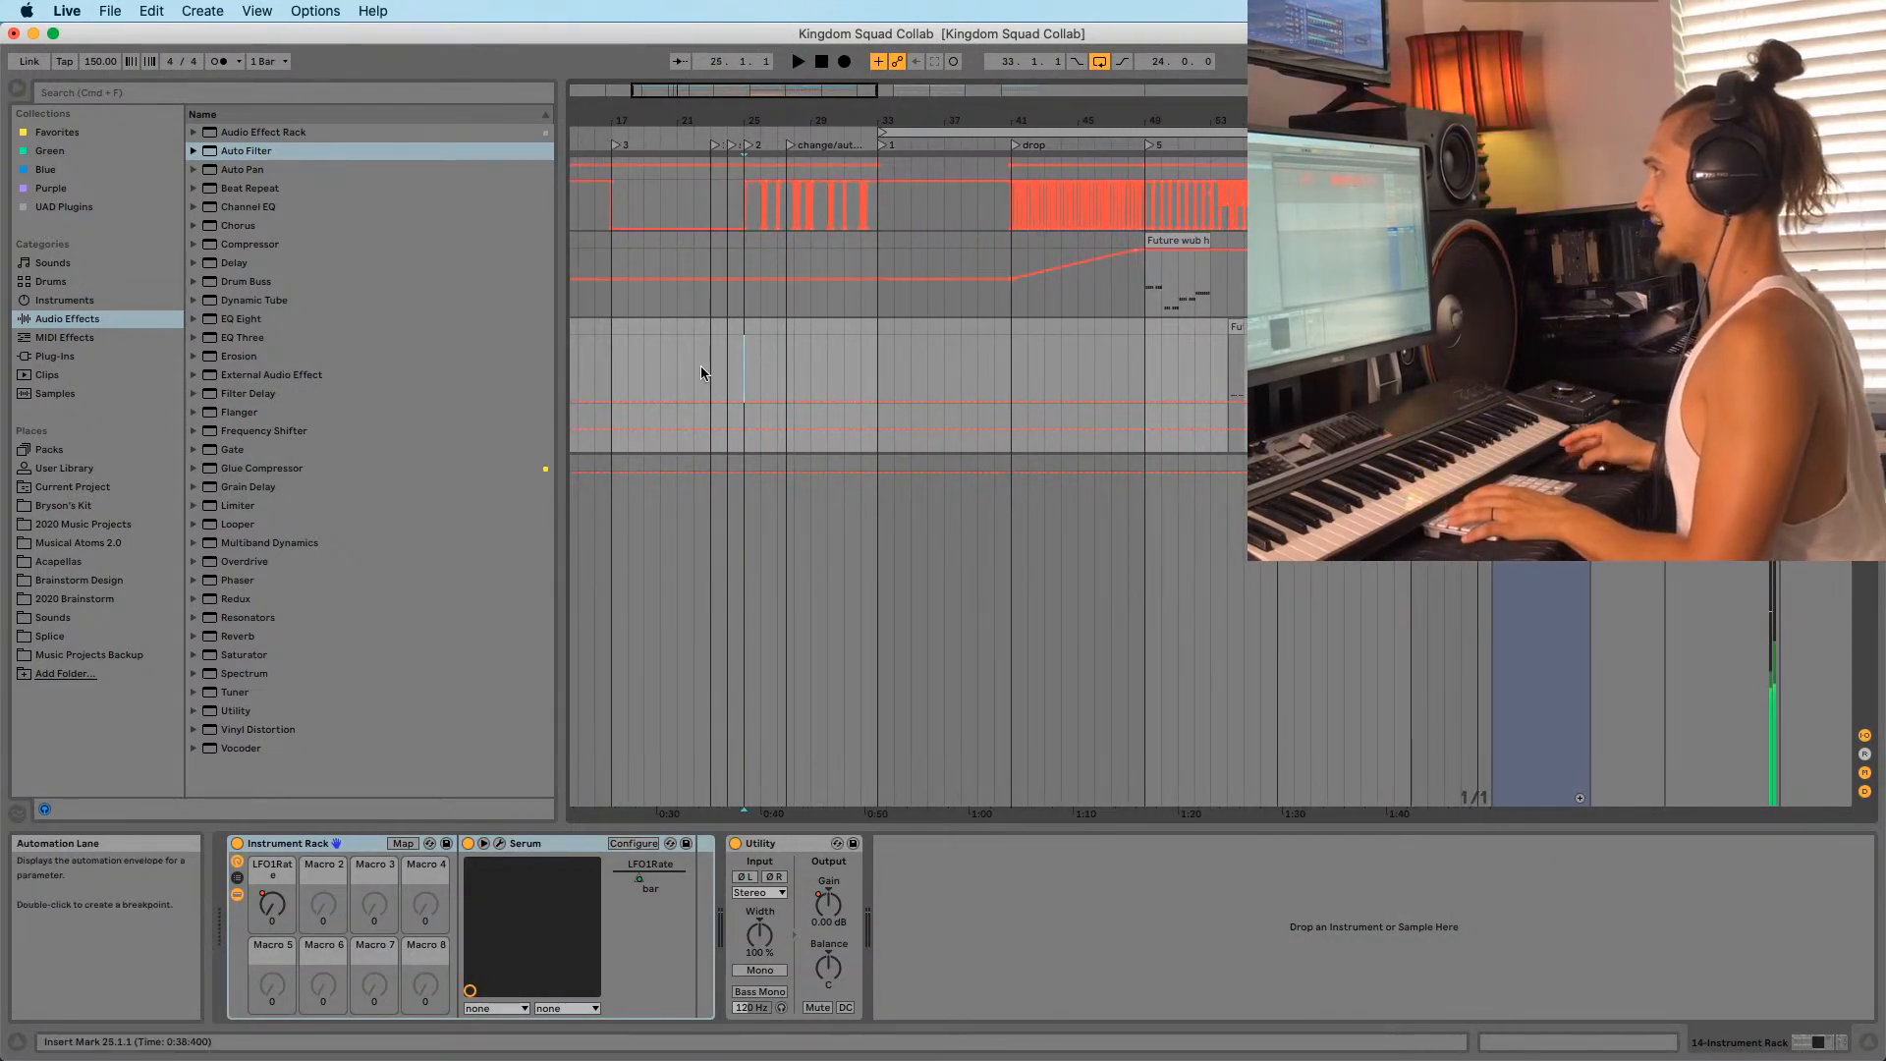
key("space")
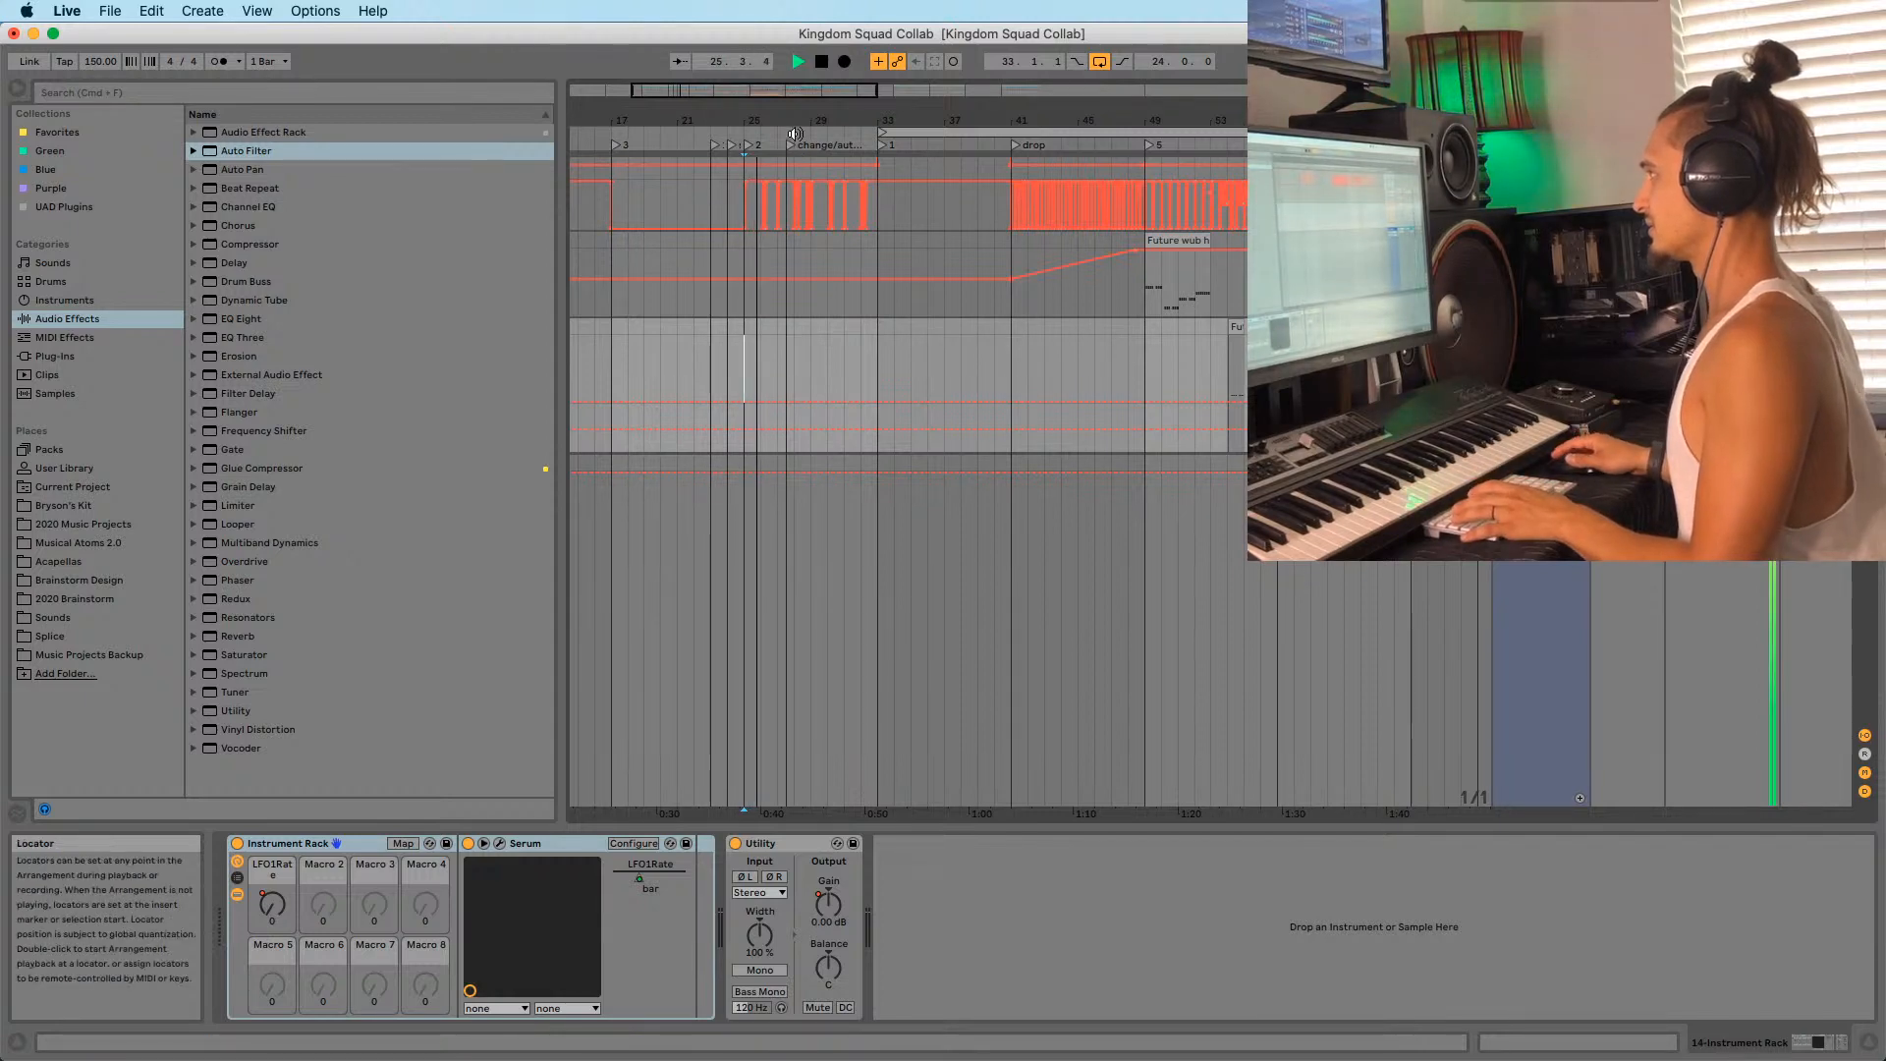
key("space")
left_click_drag(815, 120, 815, 93)
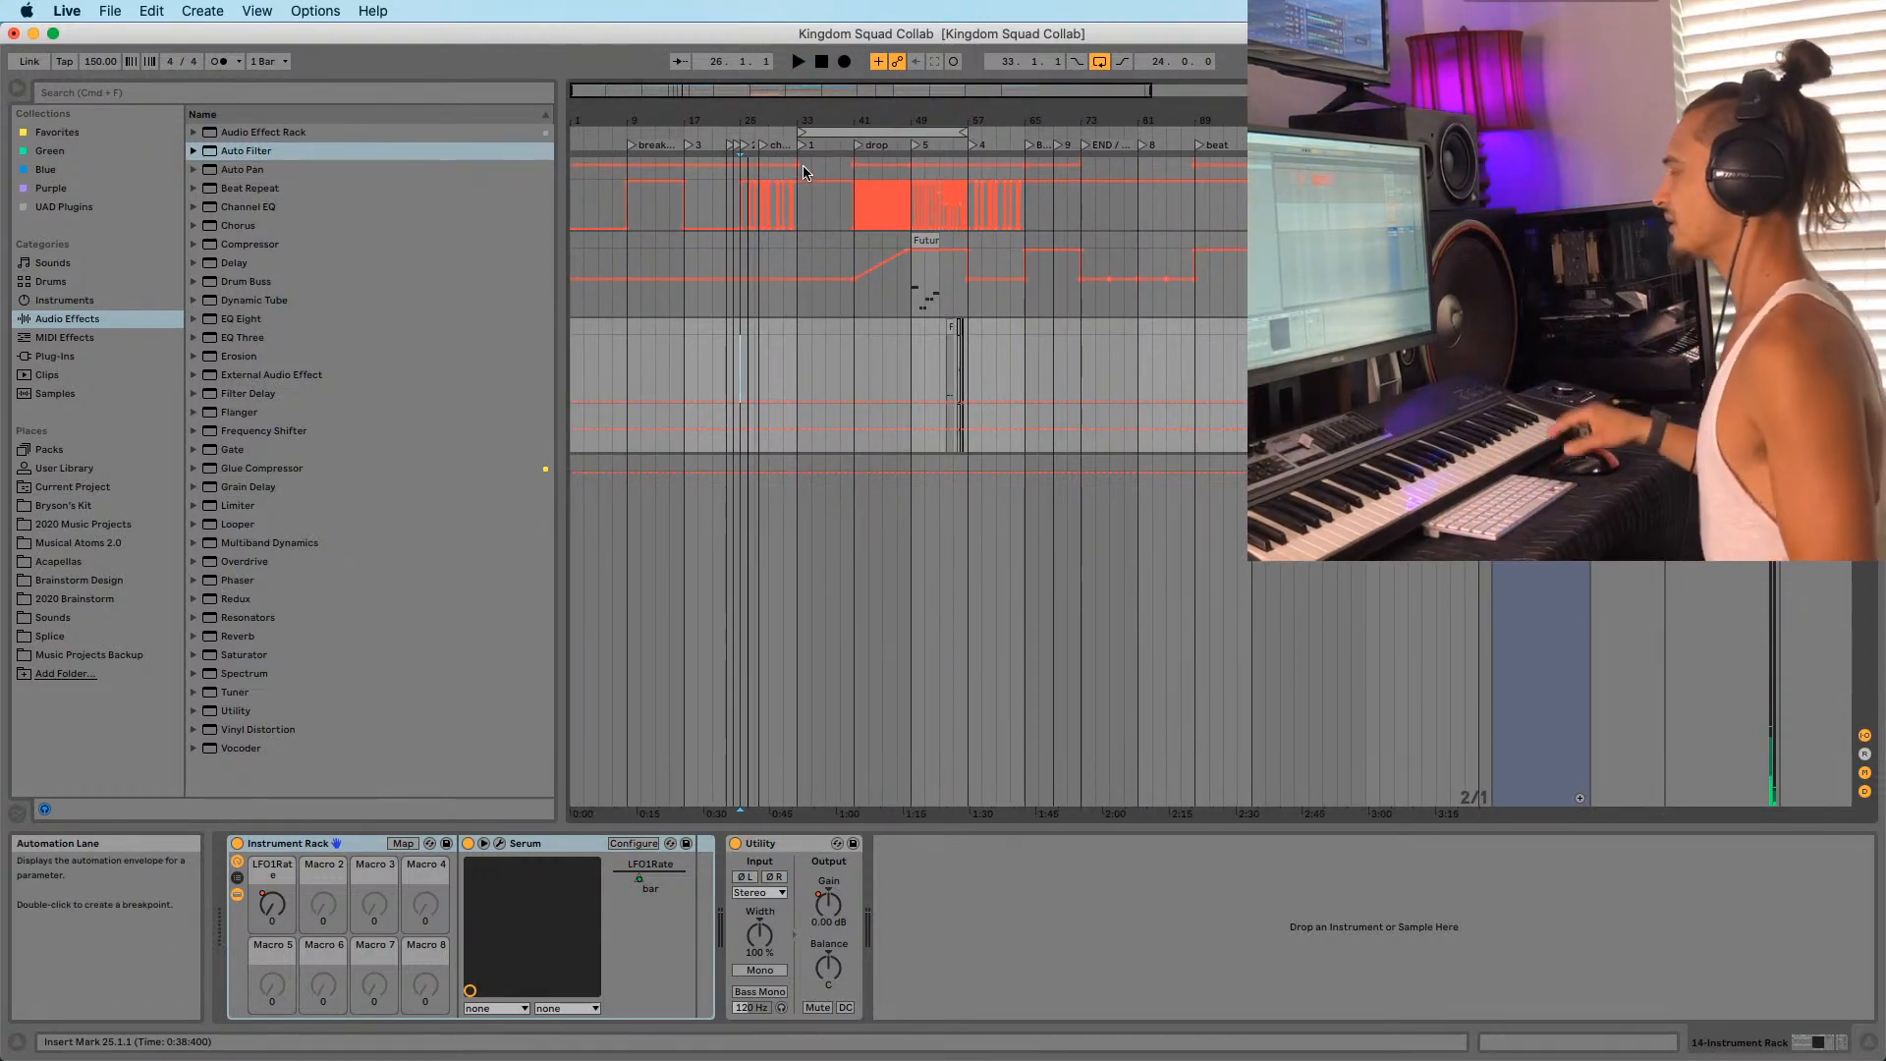
Set the start at bar 65, fold and solo the 87 Group, and play.
scroll(900, 181, "up", 3)
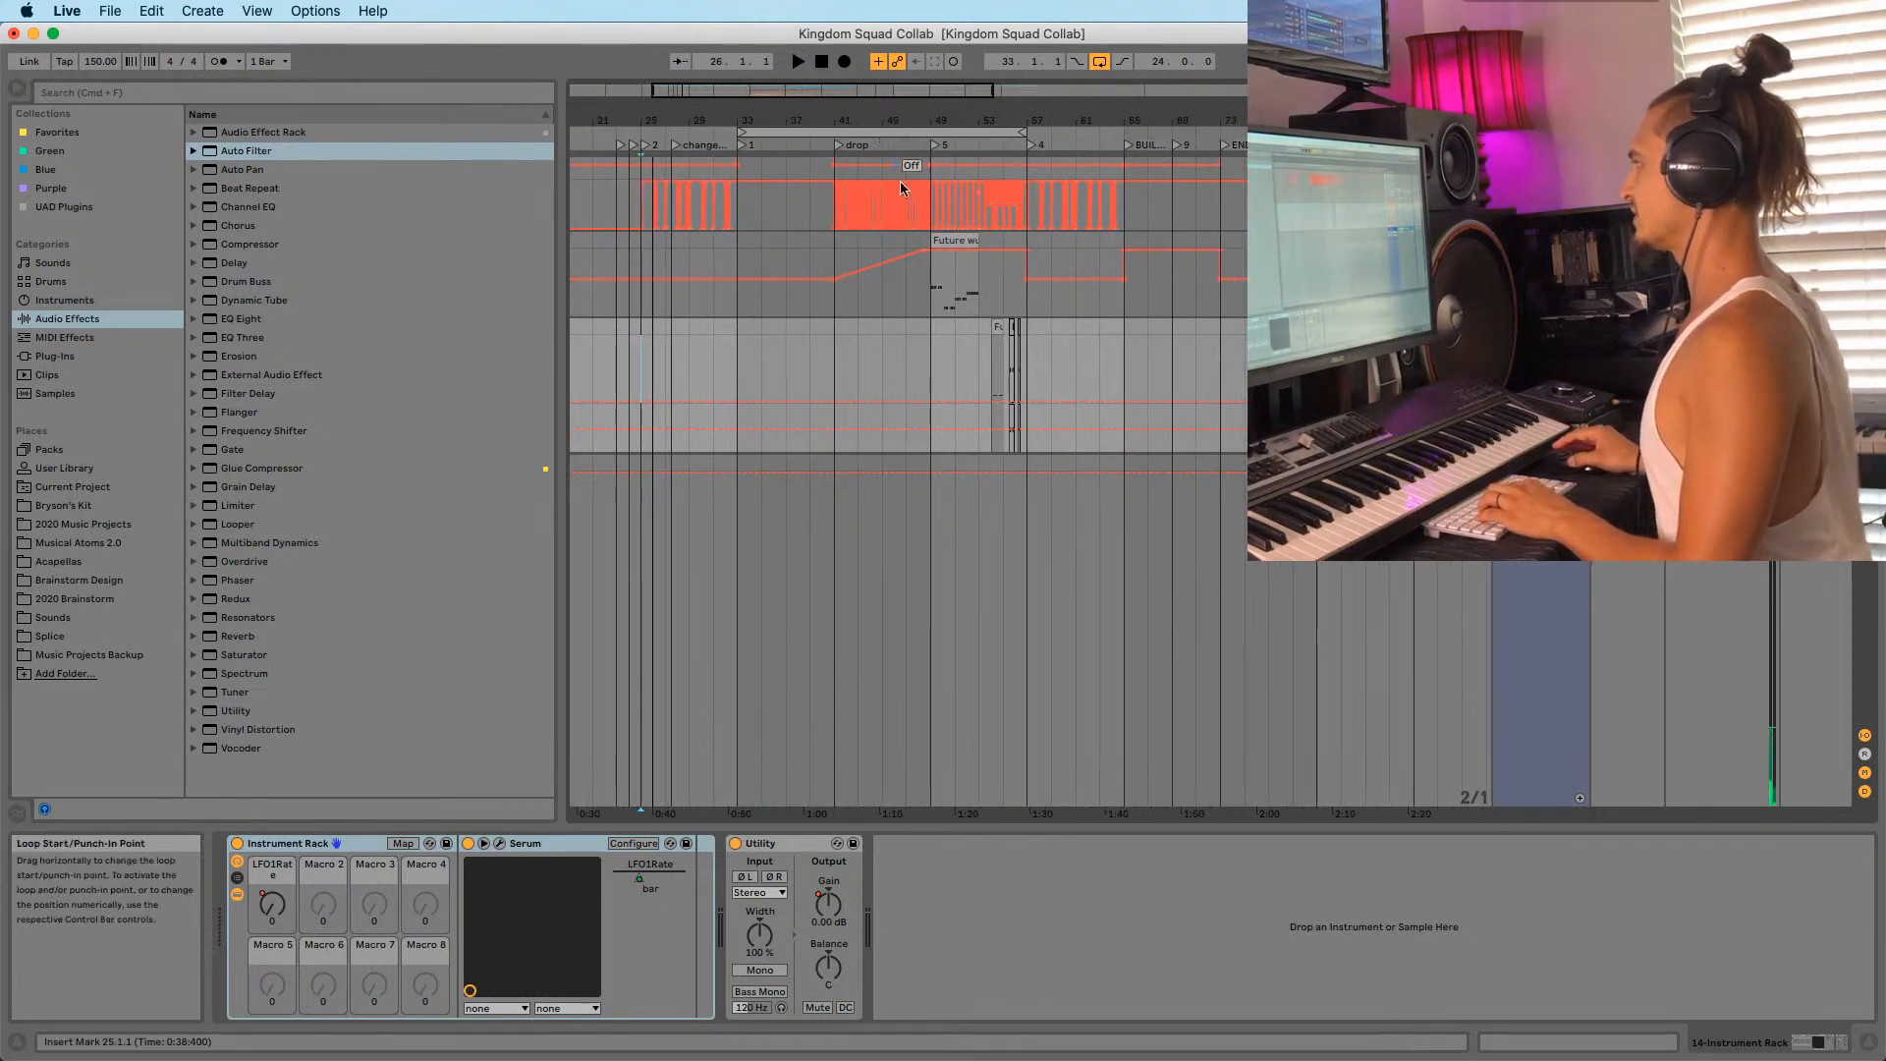
left_click(933, 341)
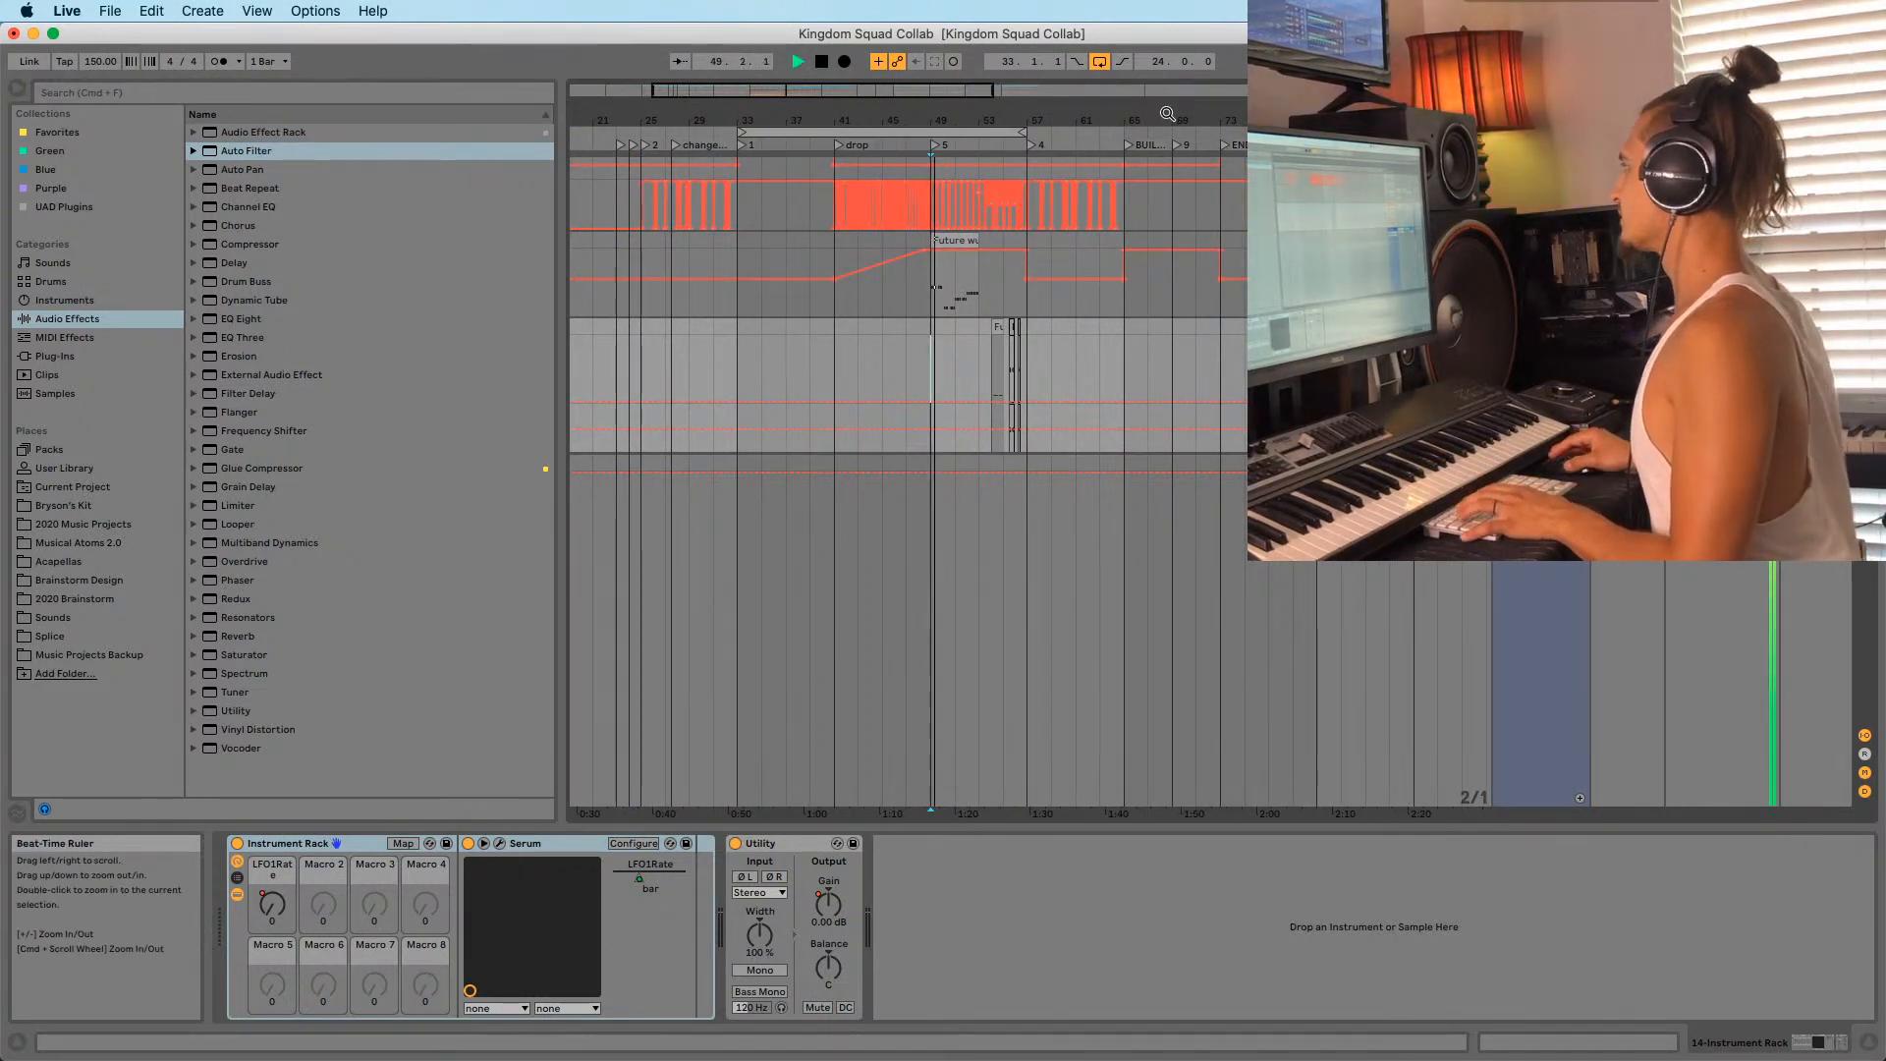
left_click(1106, 365)
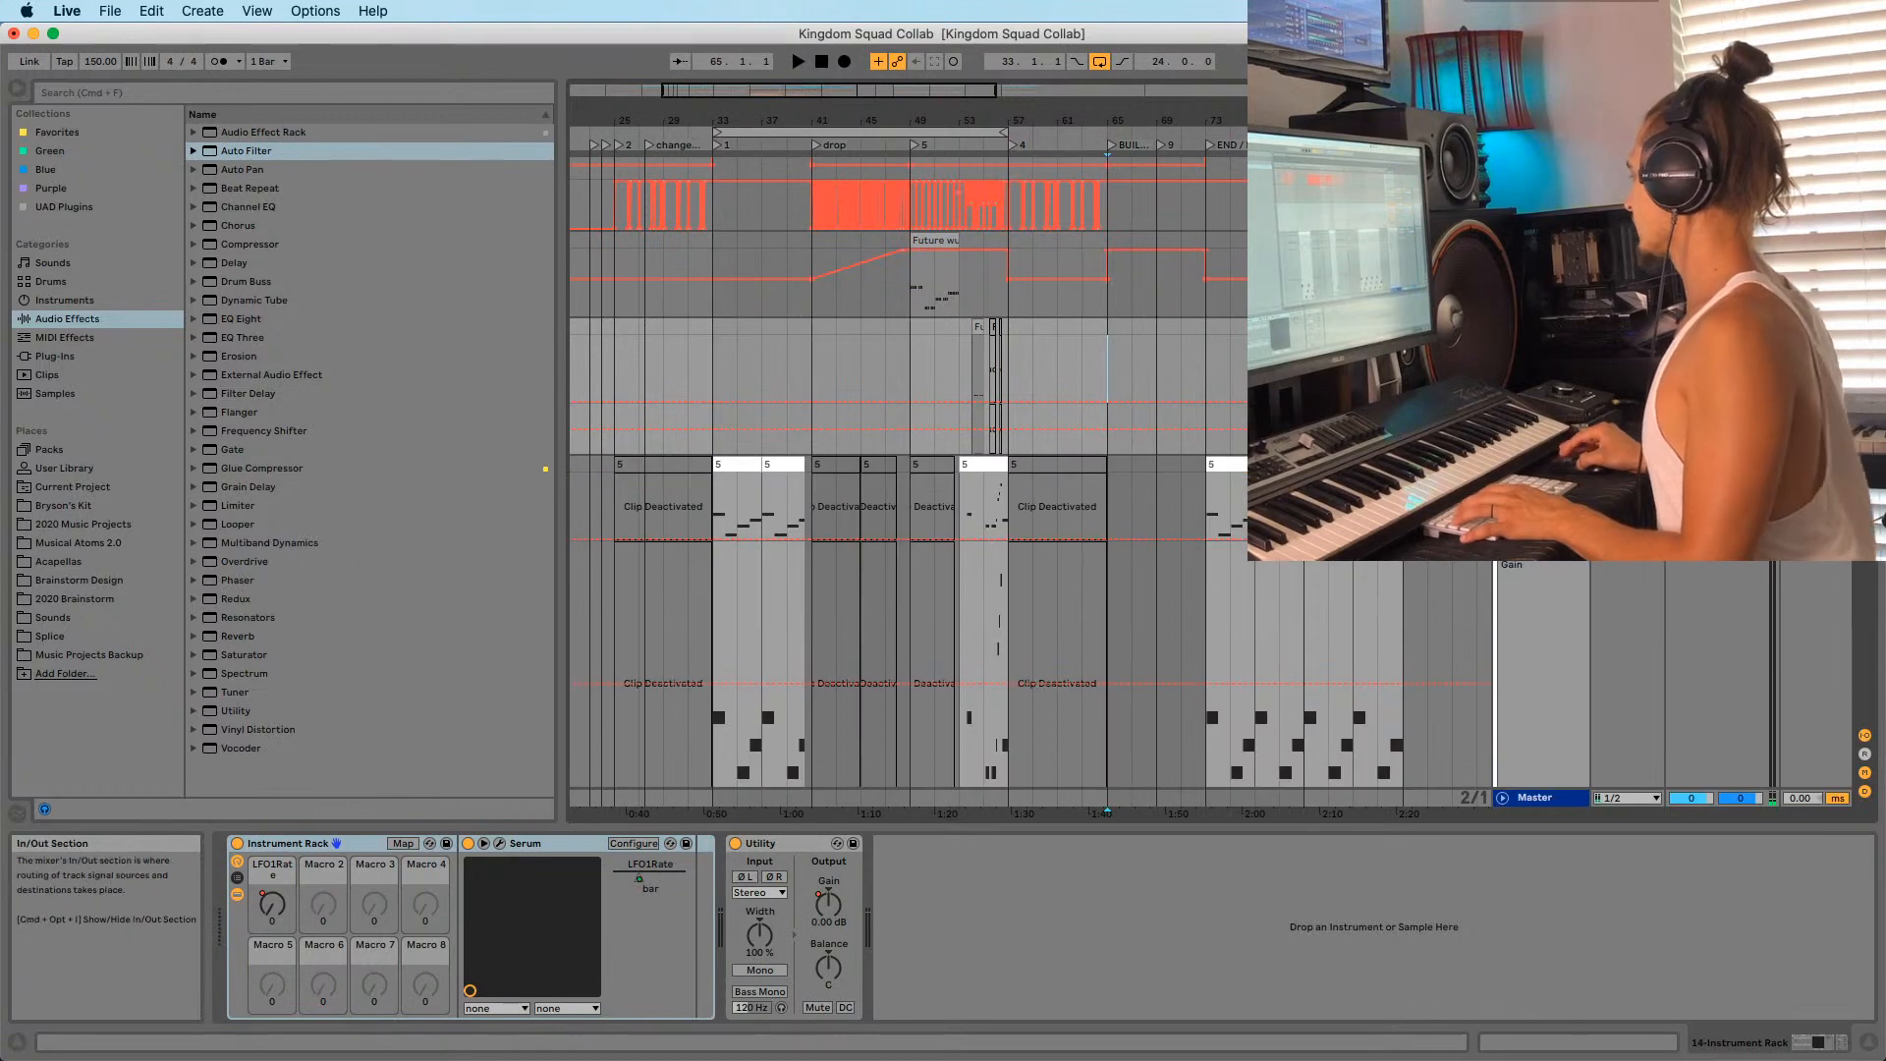
scroll(1107, 392, "down", 10)
scroll(1525, 690, "down", 10)
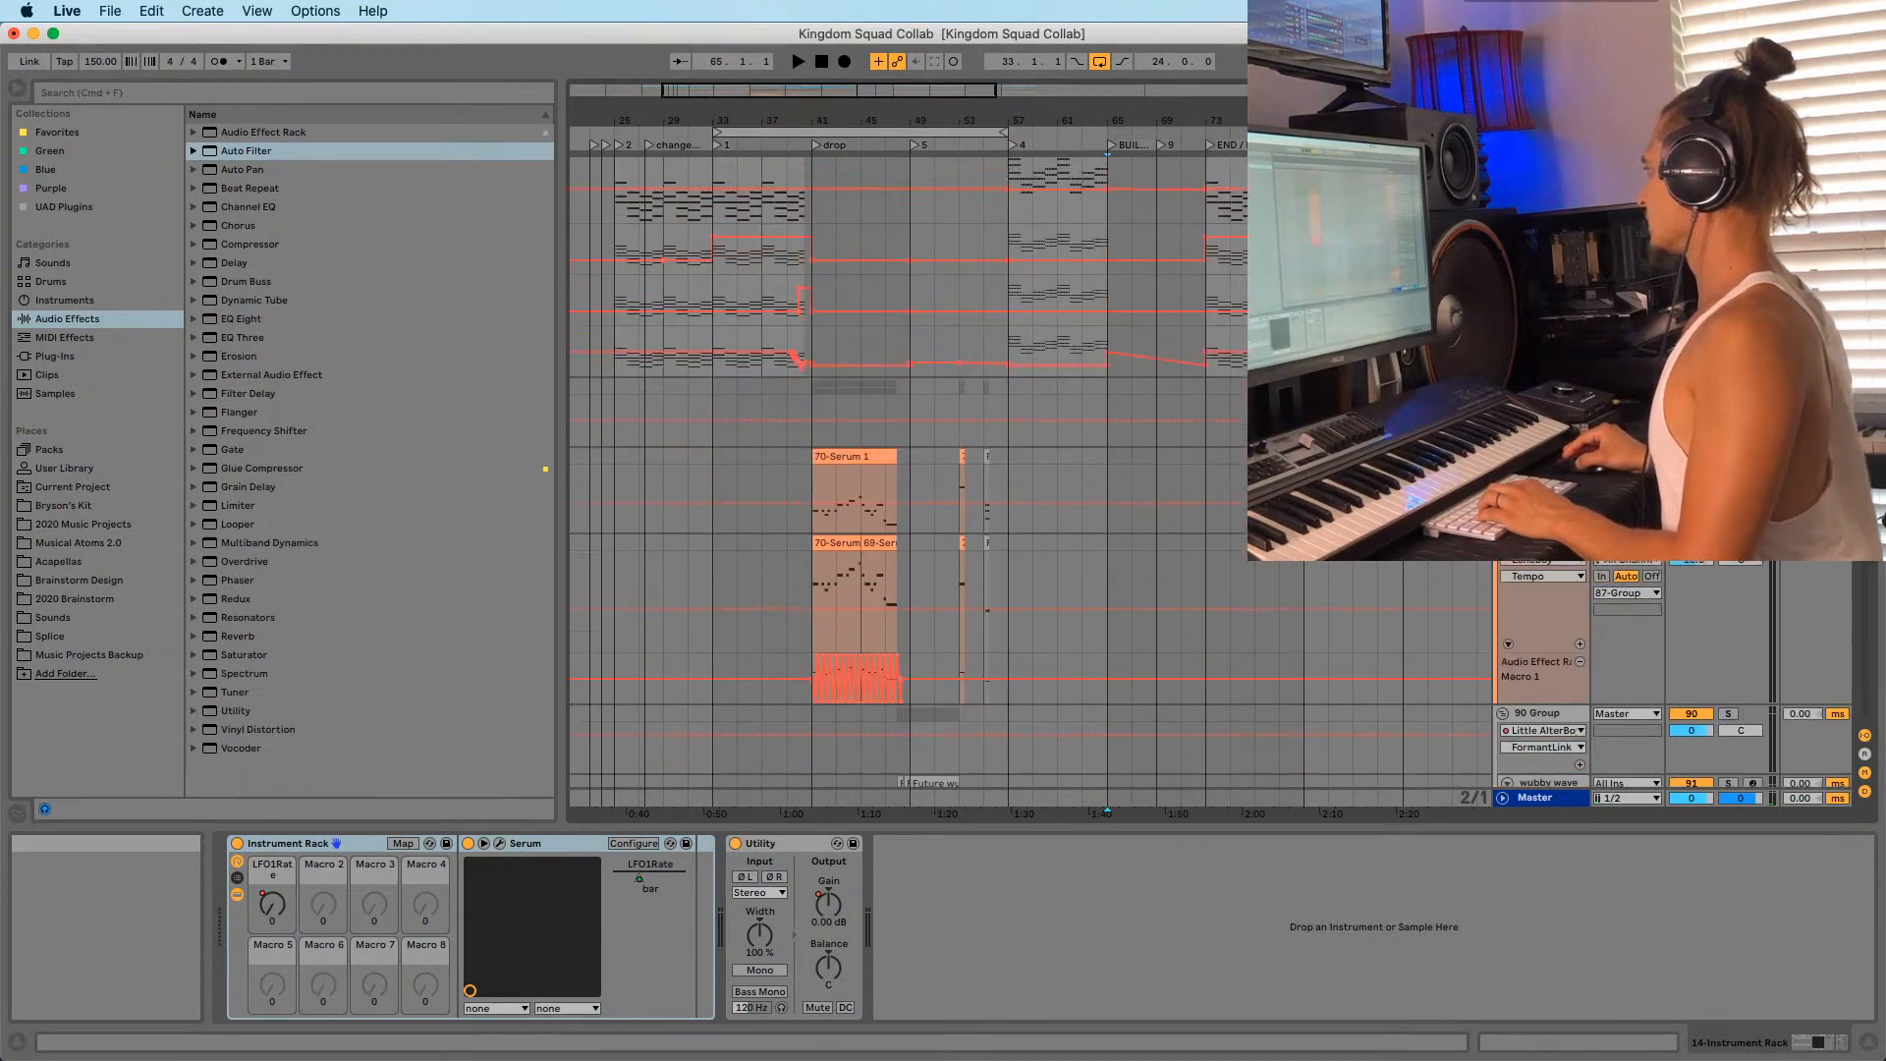
left_click(1503, 665)
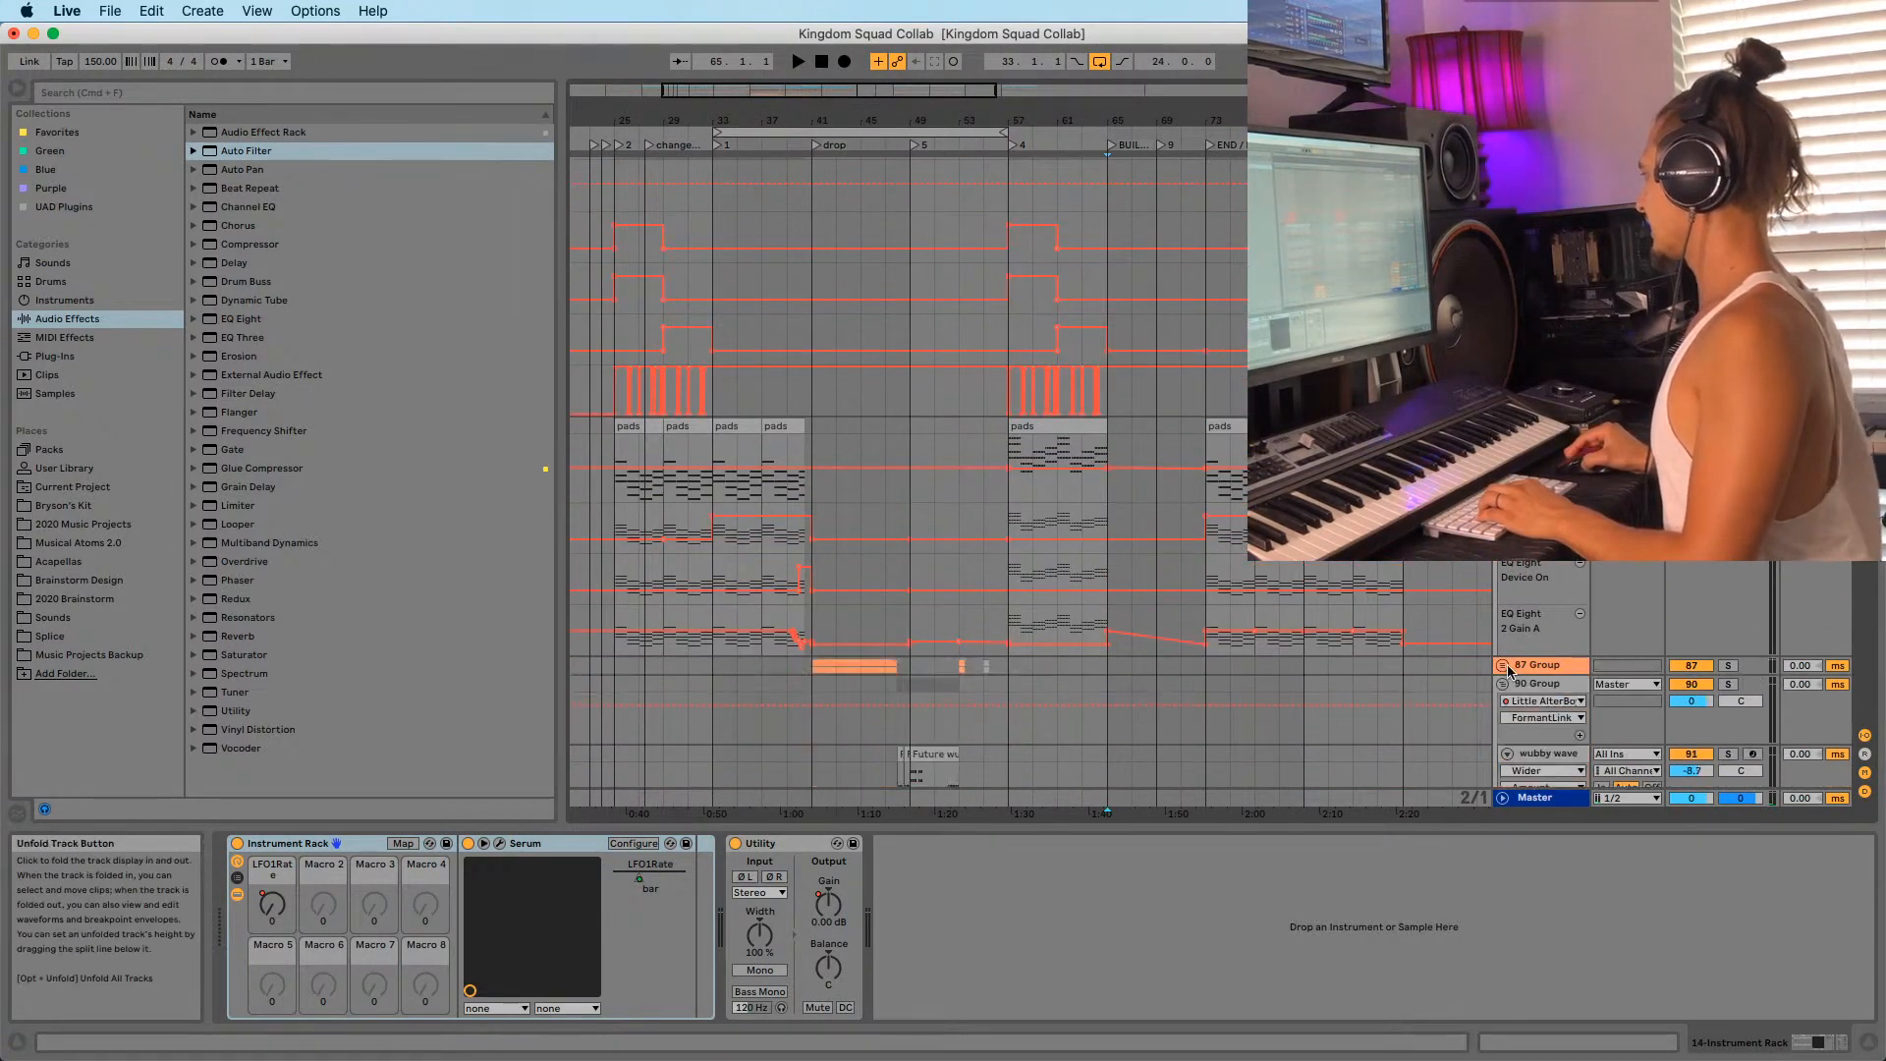
left_click(1728, 666)
key("space")
Select MID DROP at bar 57, then play the 110-Group from bar 65.
left_click(1021, 586)
scroll(1434, 585, "down", 5)
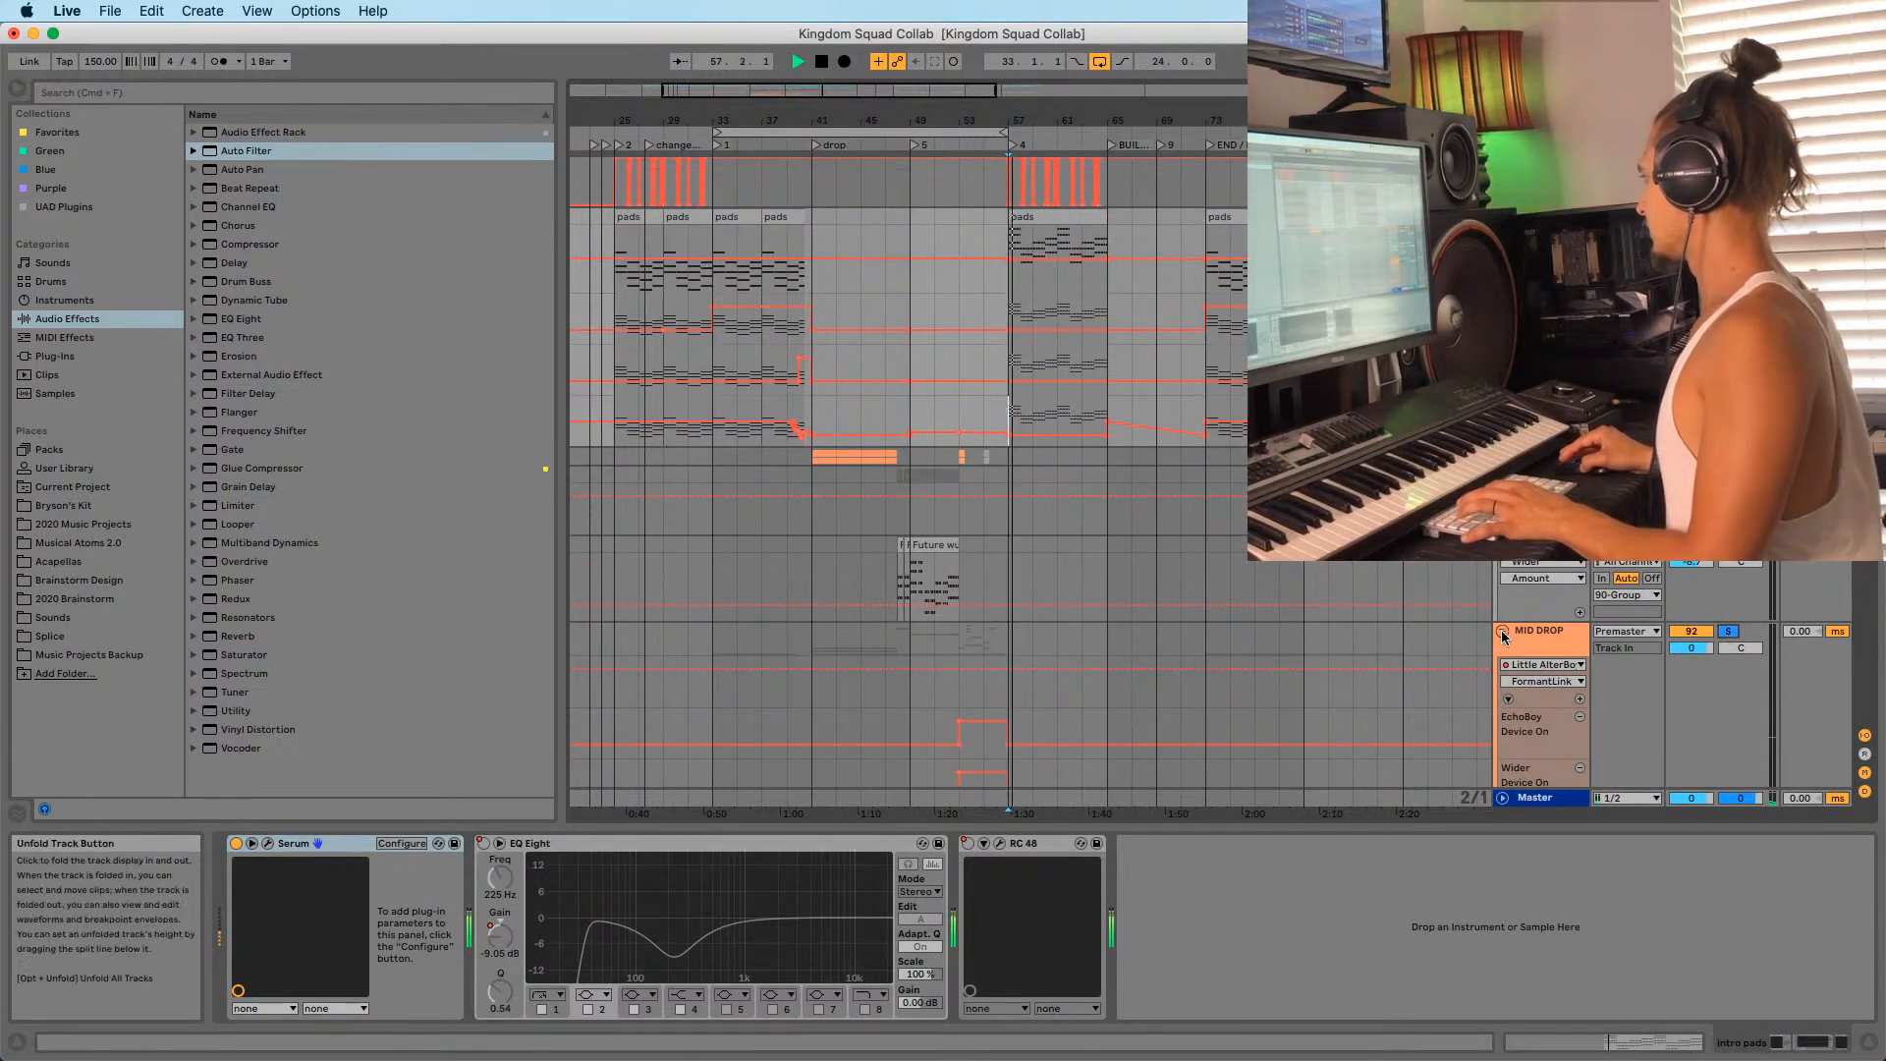
scroll(1501, 628, "down", 6)
scroll(1564, 587, "down", 5)
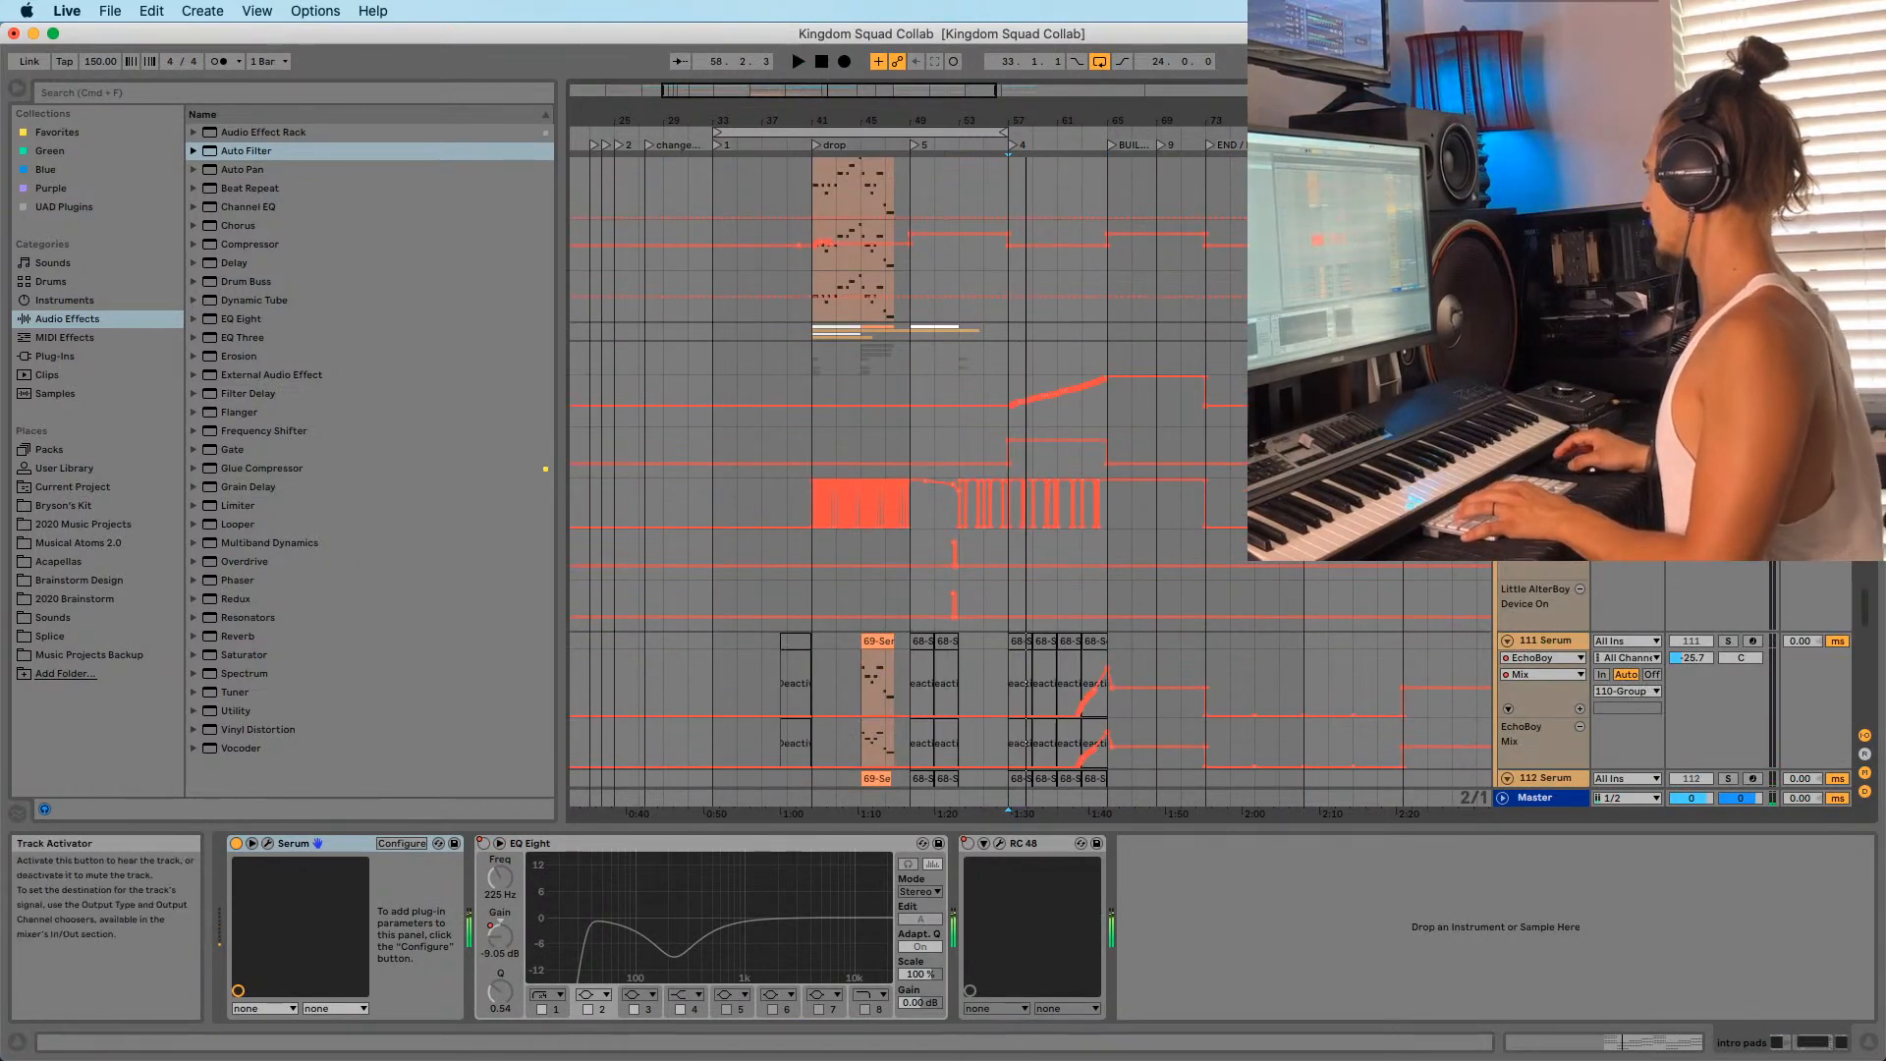
left_click(1108, 403)
key("space")
scroll(1611, 491, "down", 20)
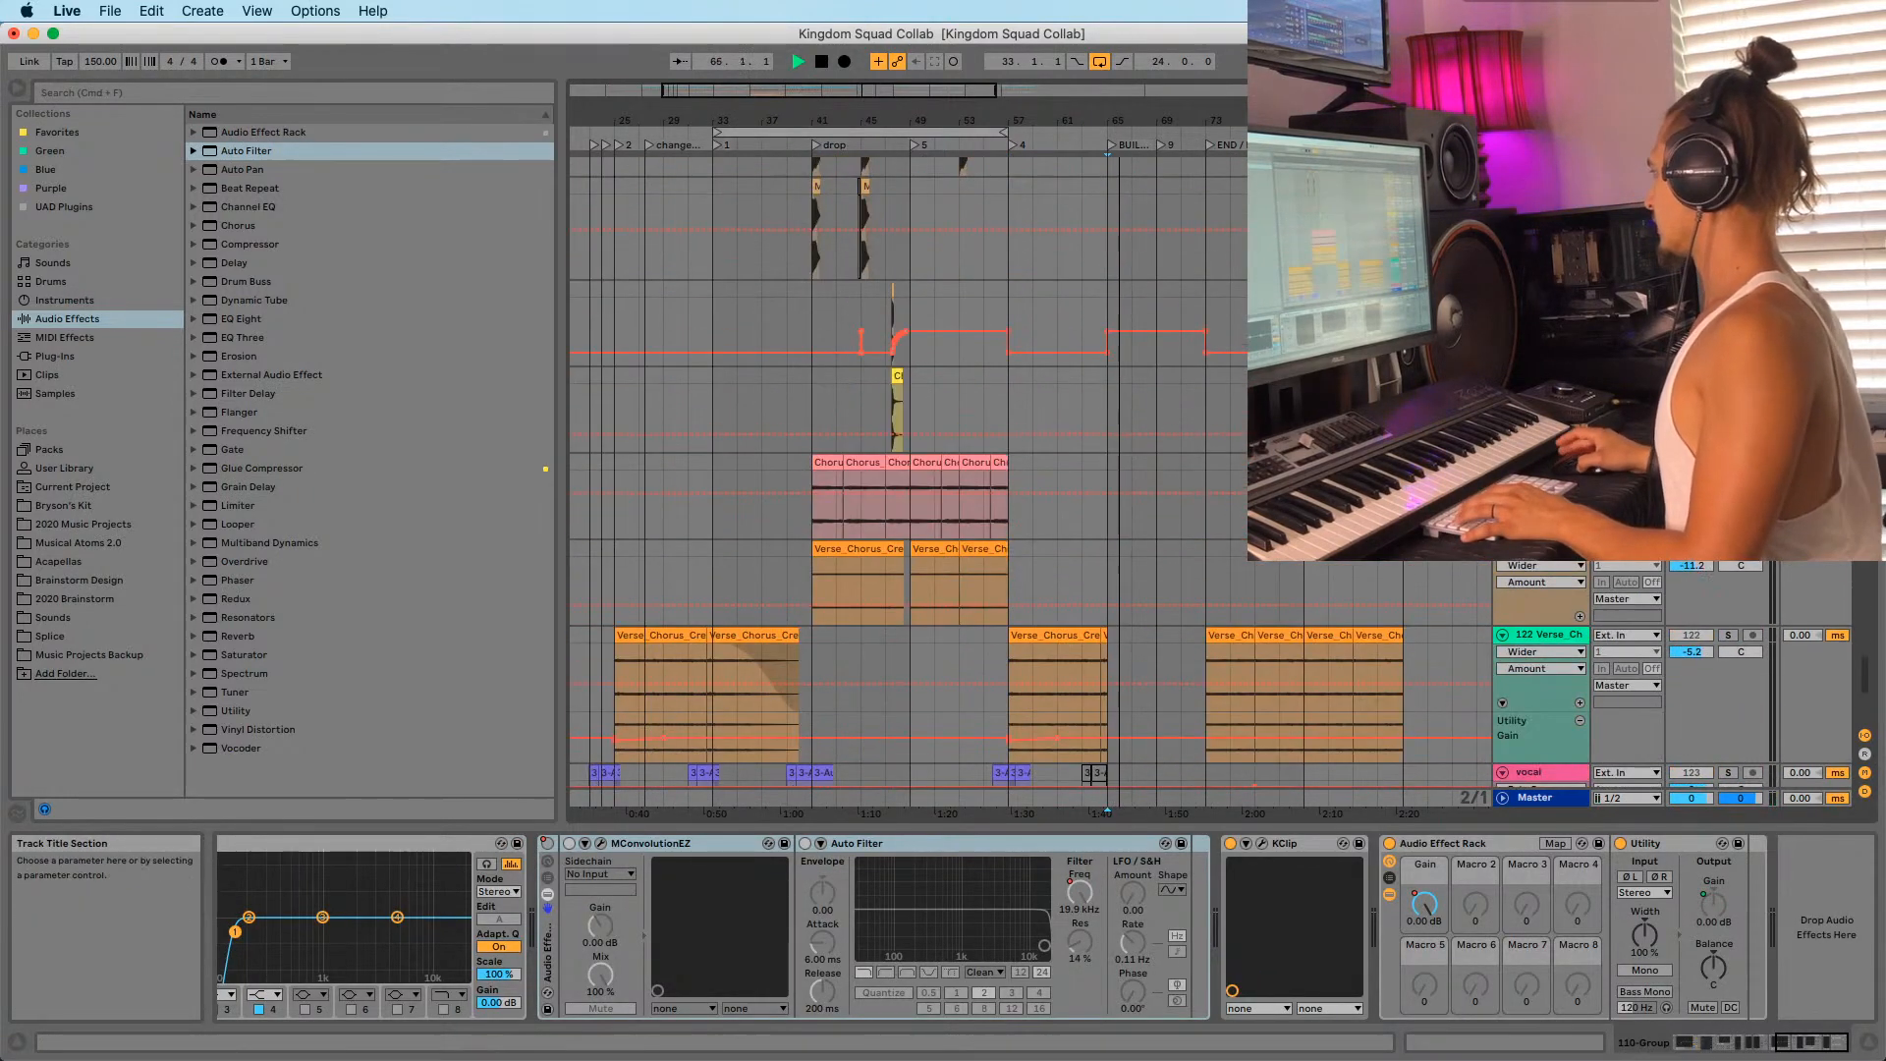
left_click_drag(1863, 682, 1863, 246)
scroll(1175, 363, "down", 10)
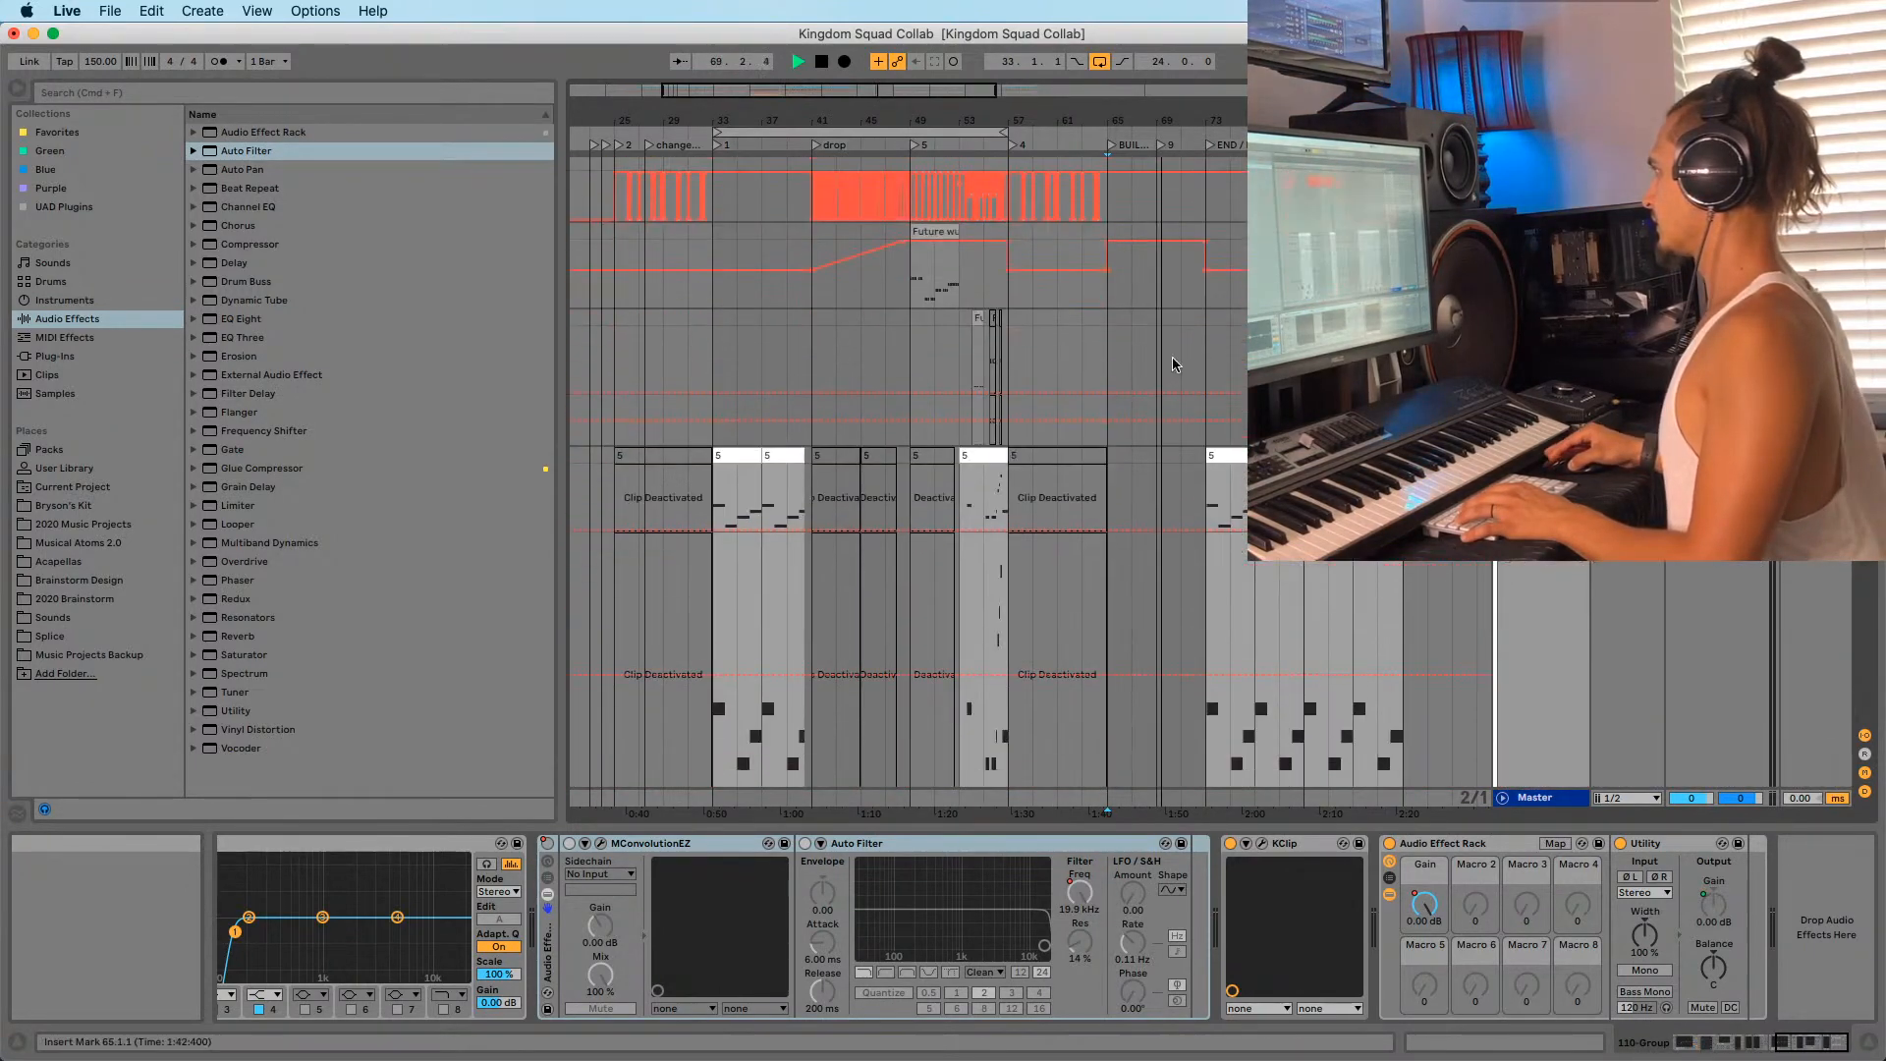
key("space")
Play the Serum track from bar 73 while browsing the group tracks.
left_click(1208, 496)
scroll(1208, 496, "down", 1)
scroll(1206, 482, "up", 15)
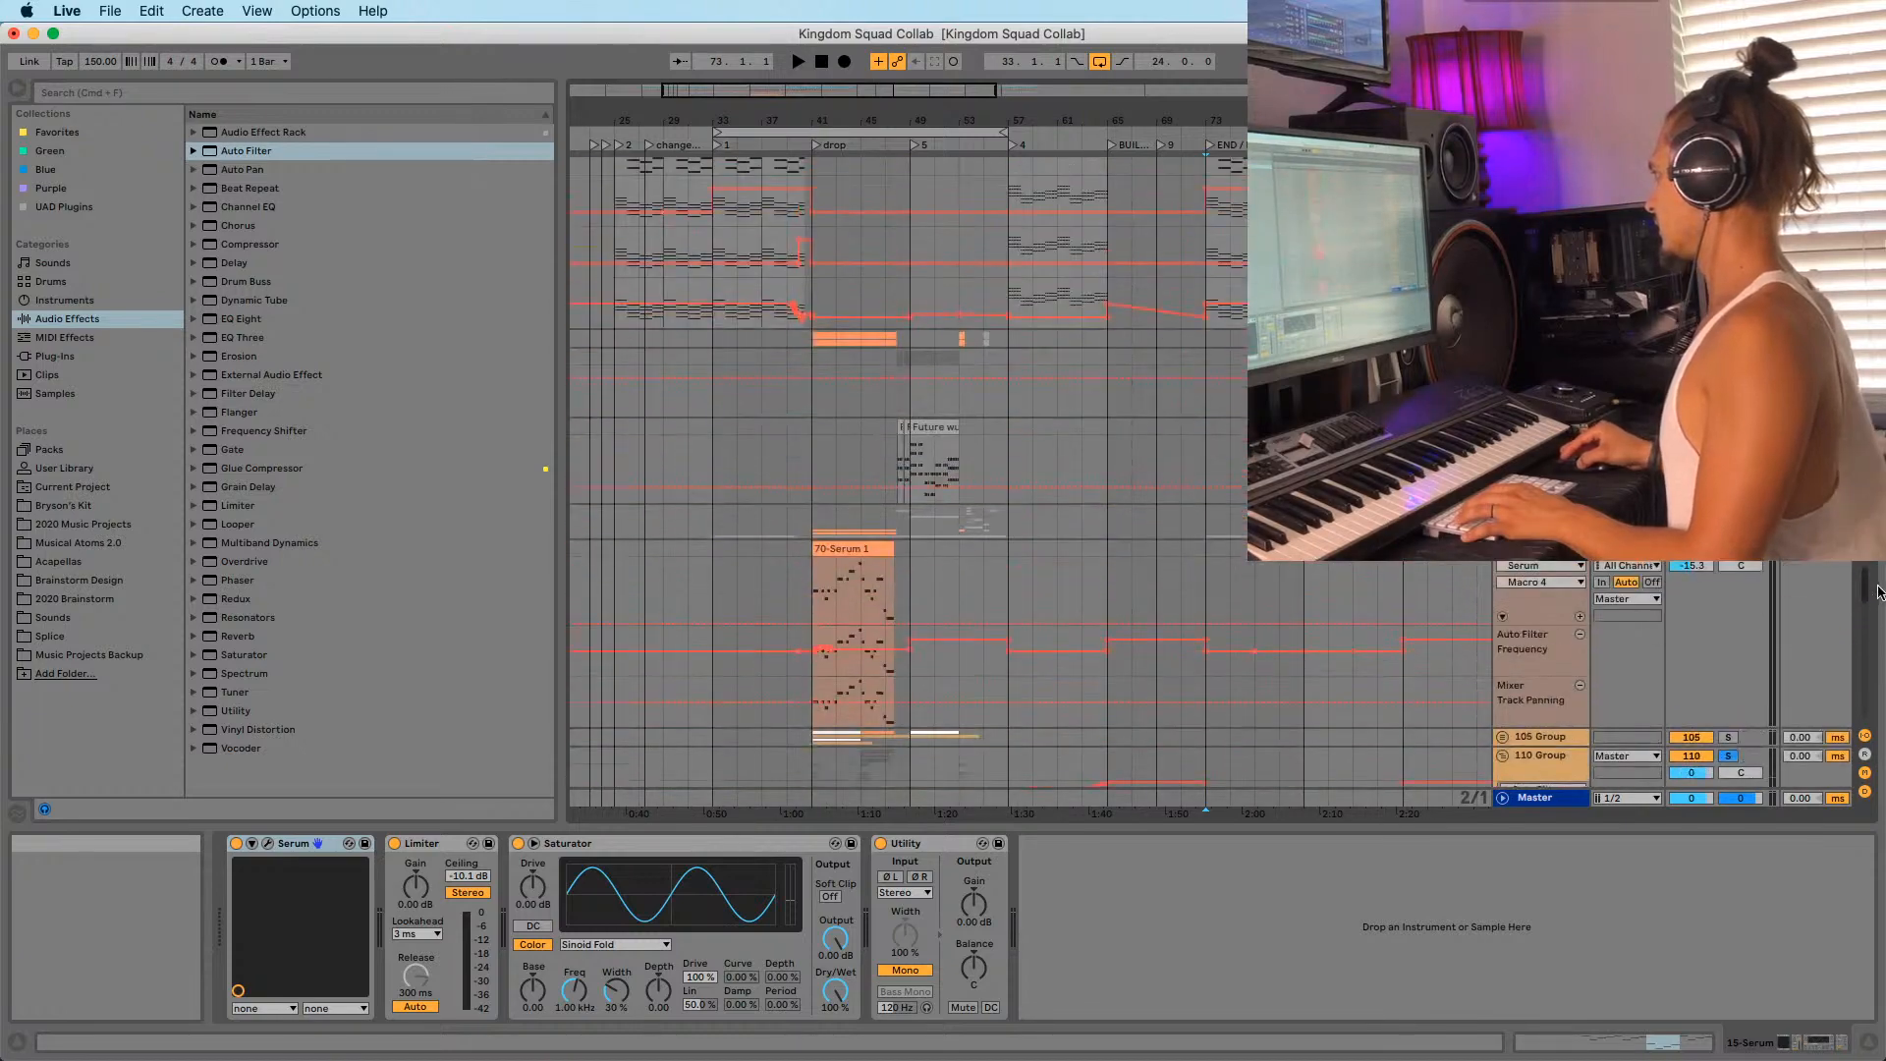
scroll(1031, 471, "up", 6)
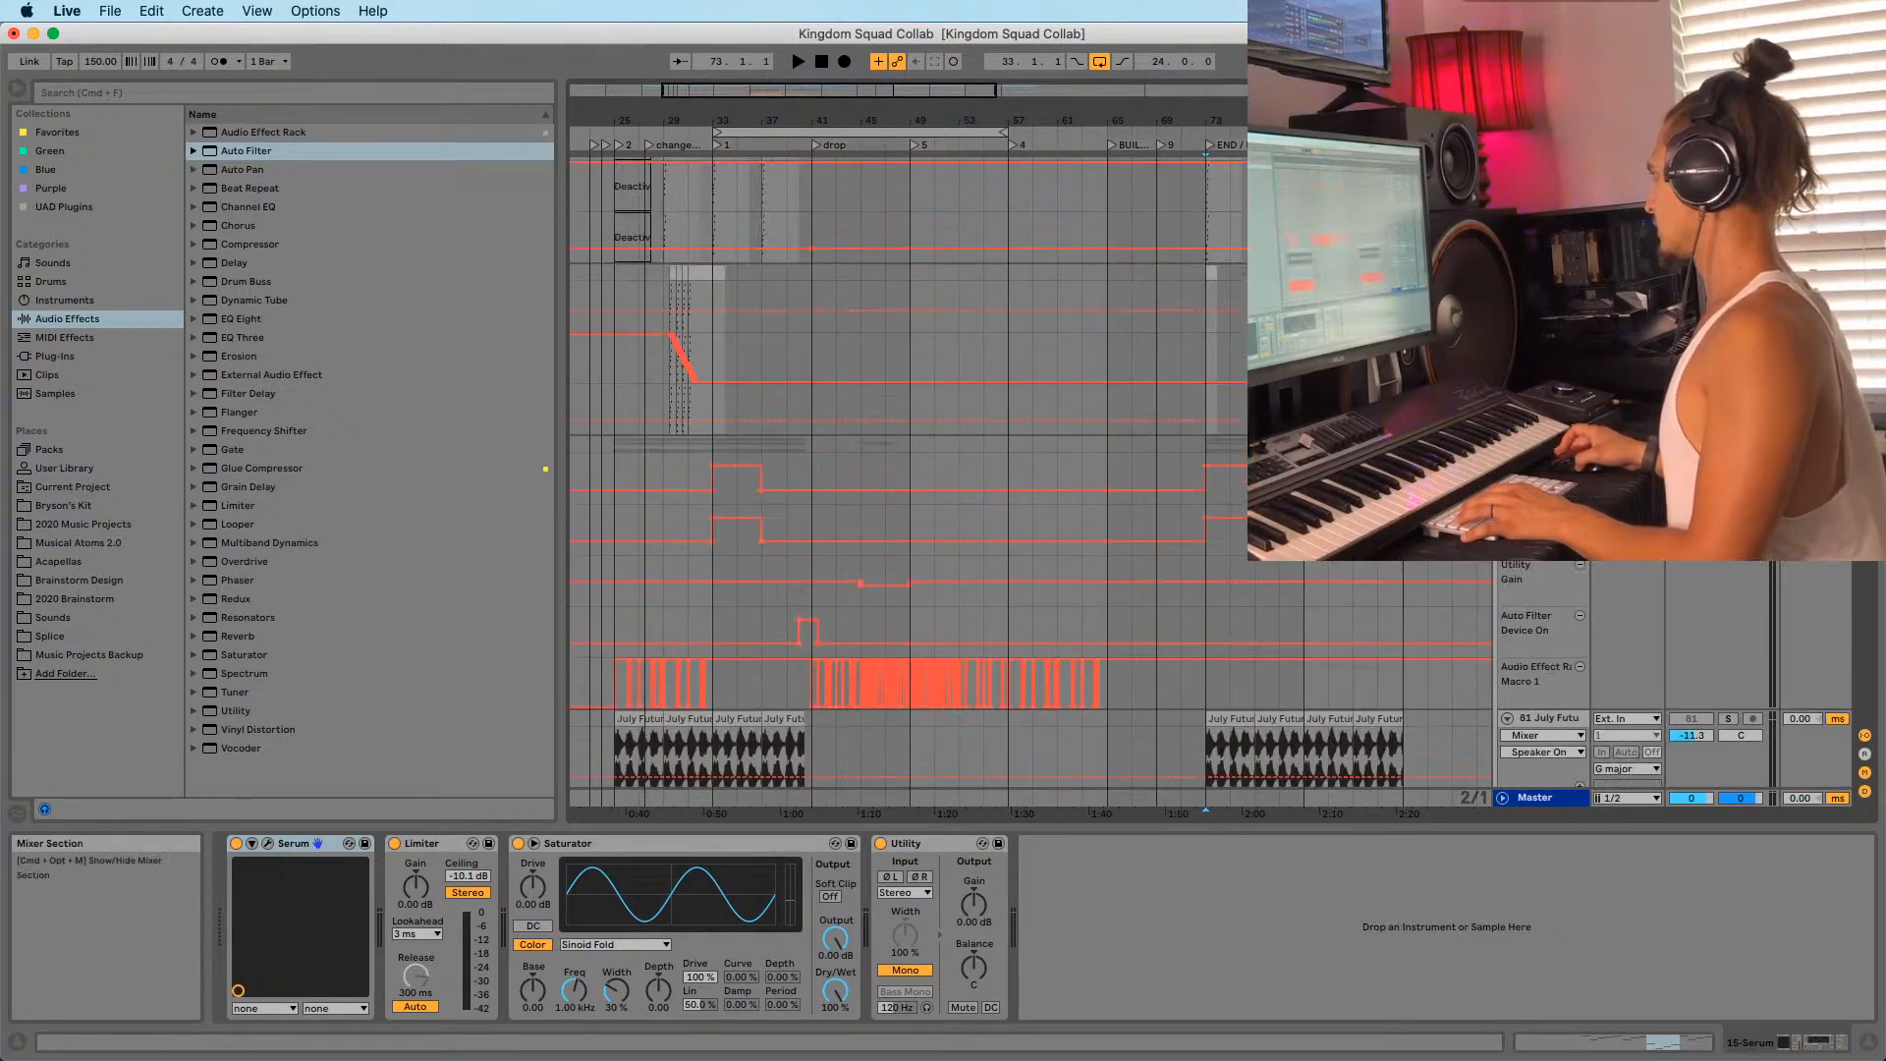
scroll(1031, 472, "down", 10)
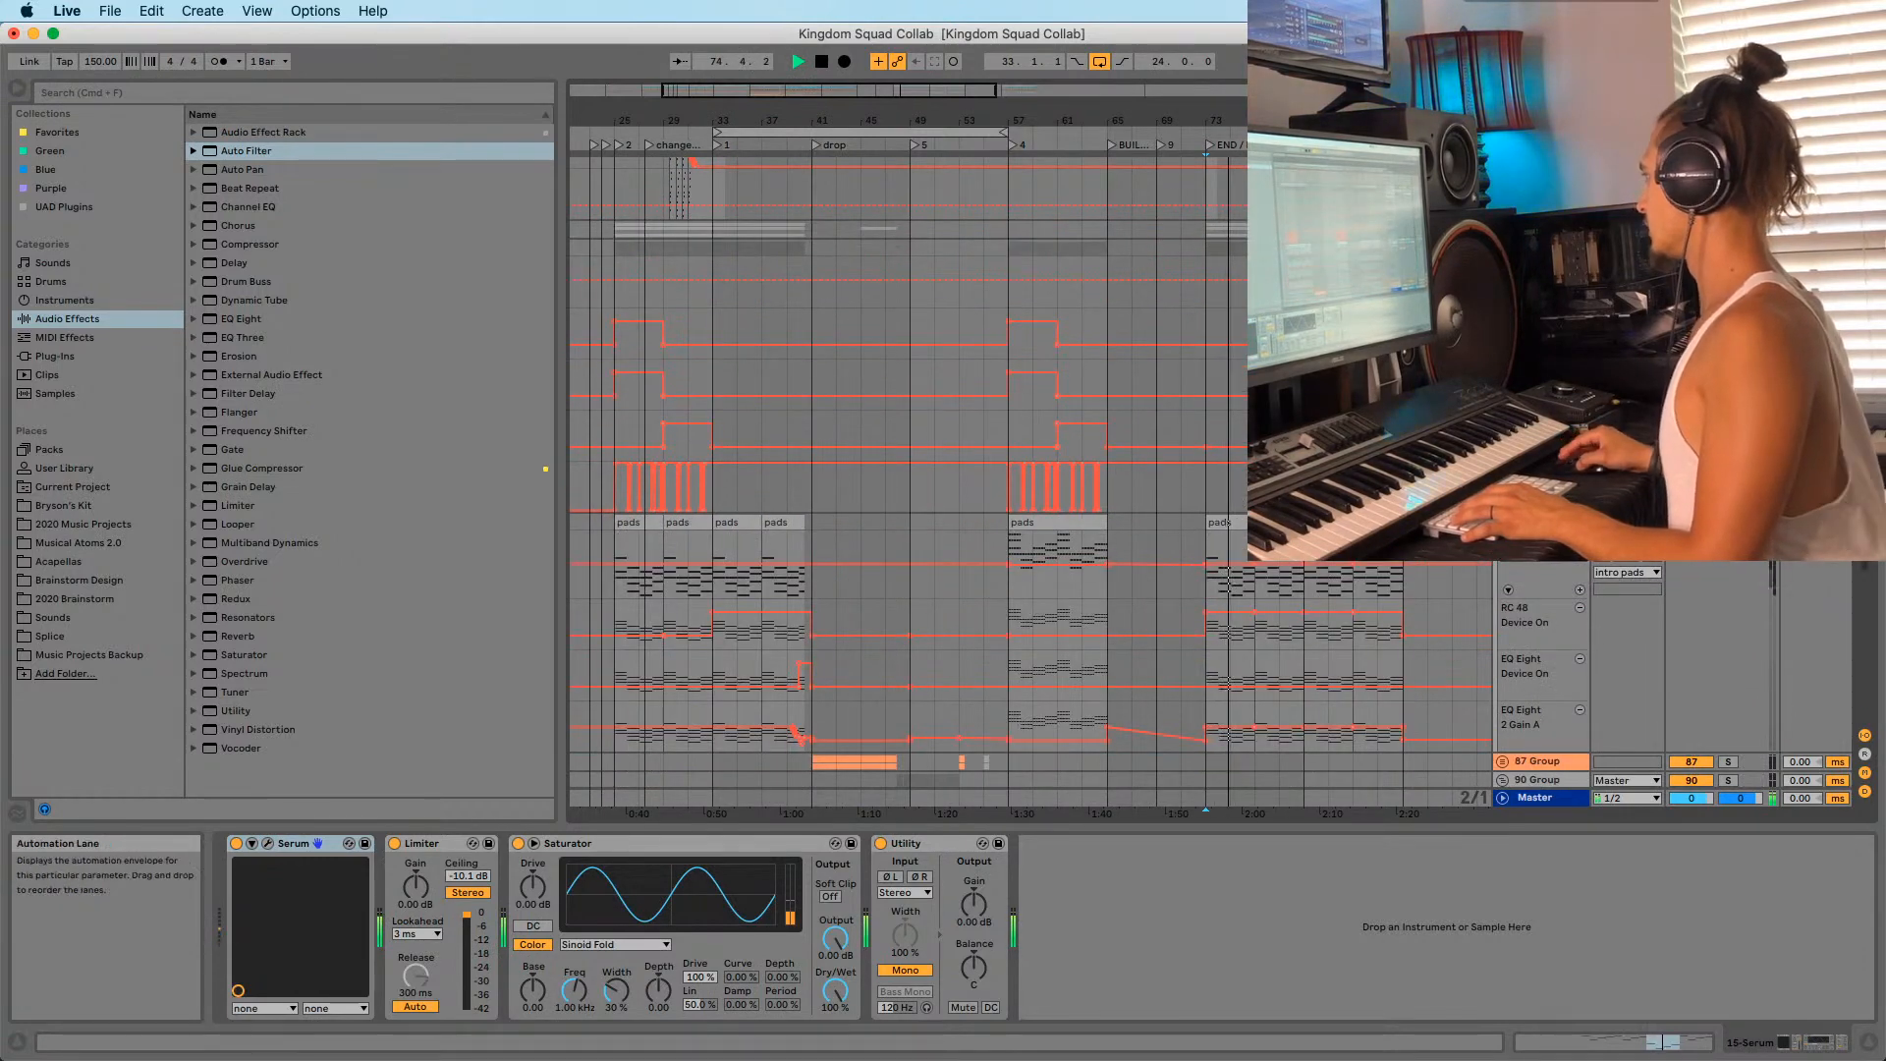
key("space")
scroll(1031, 471, "down", 10)
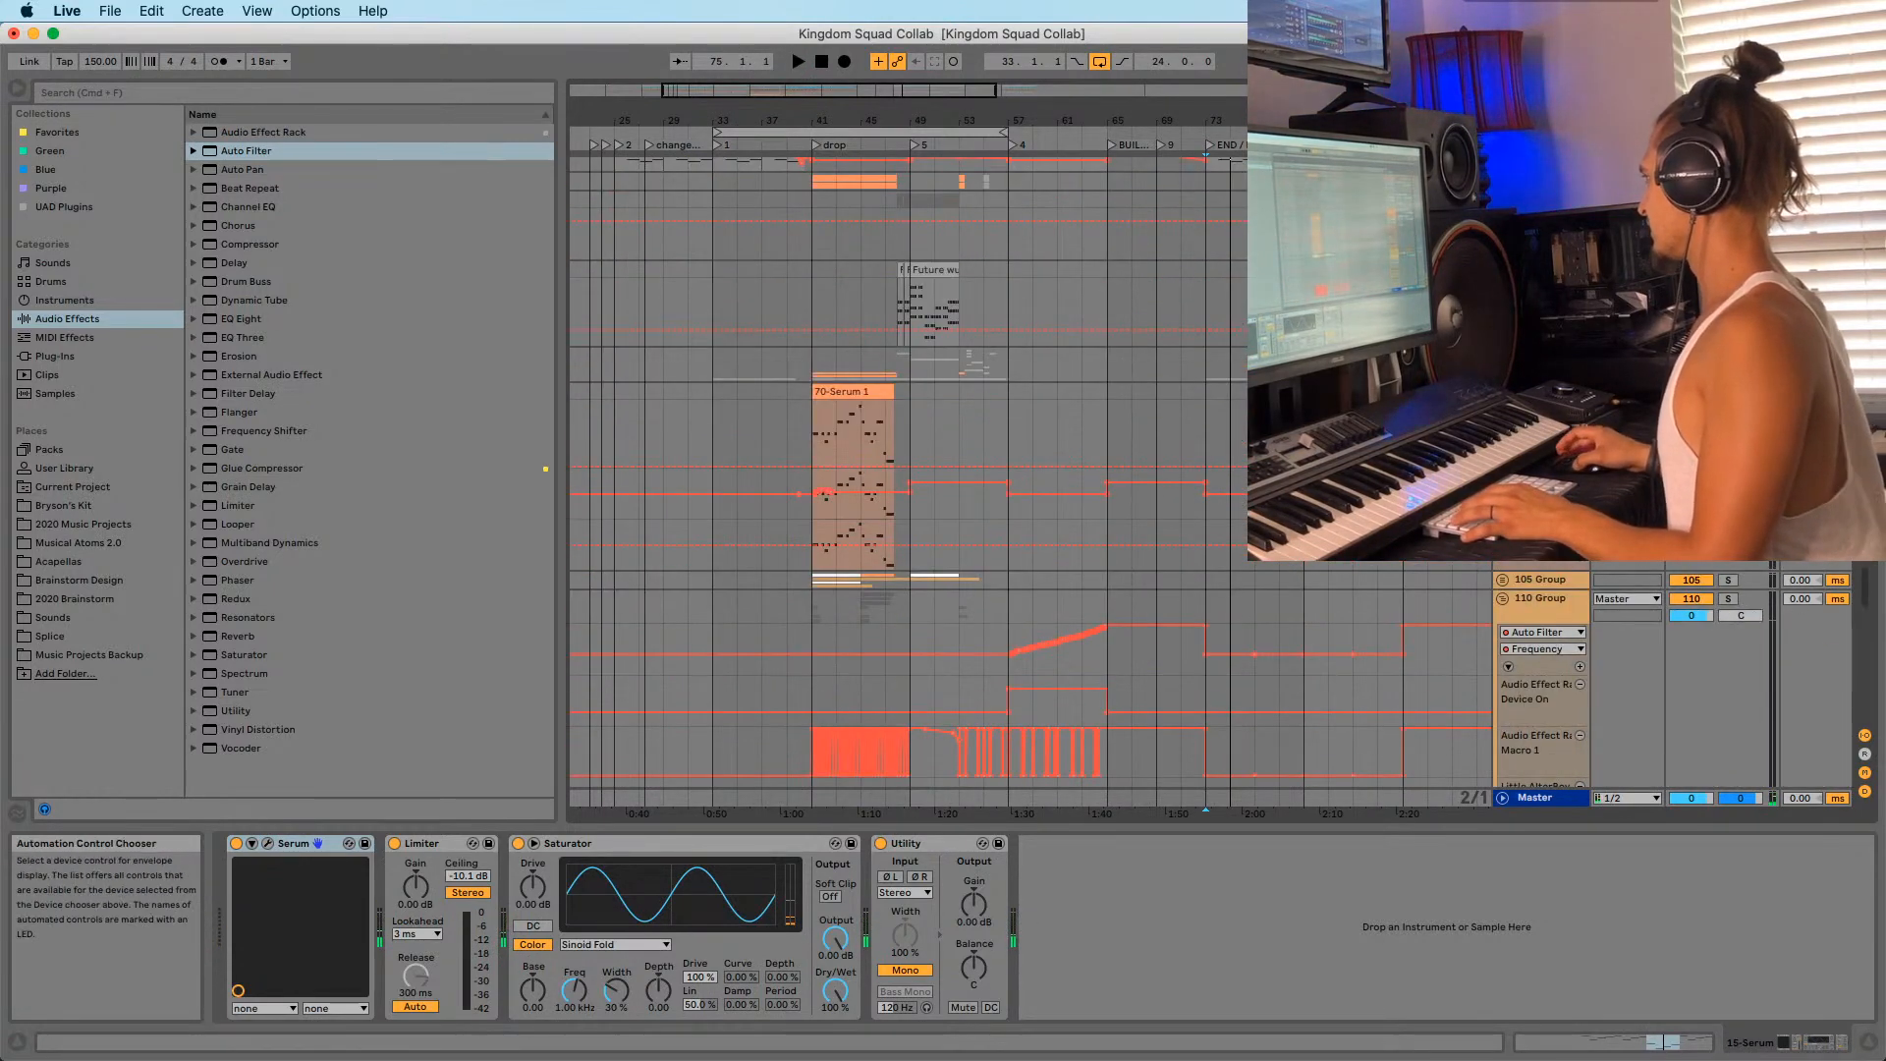
key("space")
scroll(1031, 472, "down", 10)
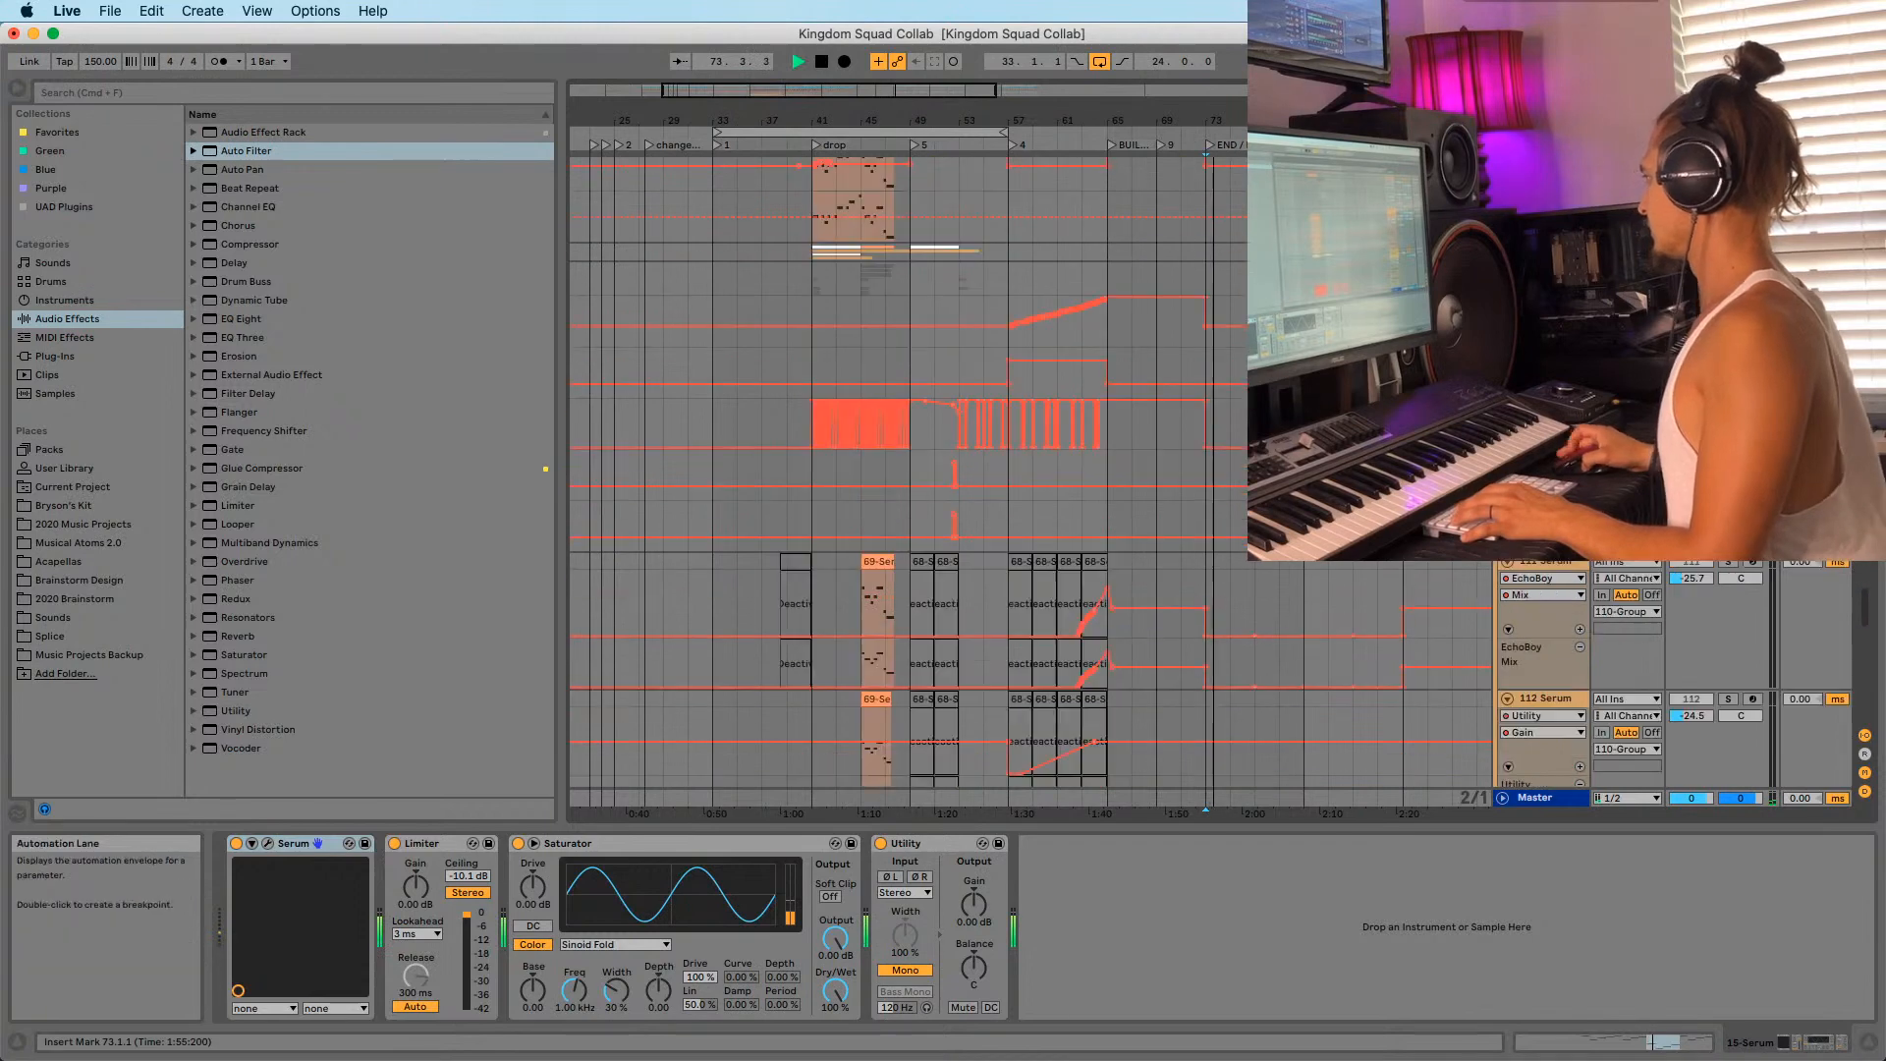
scroll(1859, 644, "up", 15)
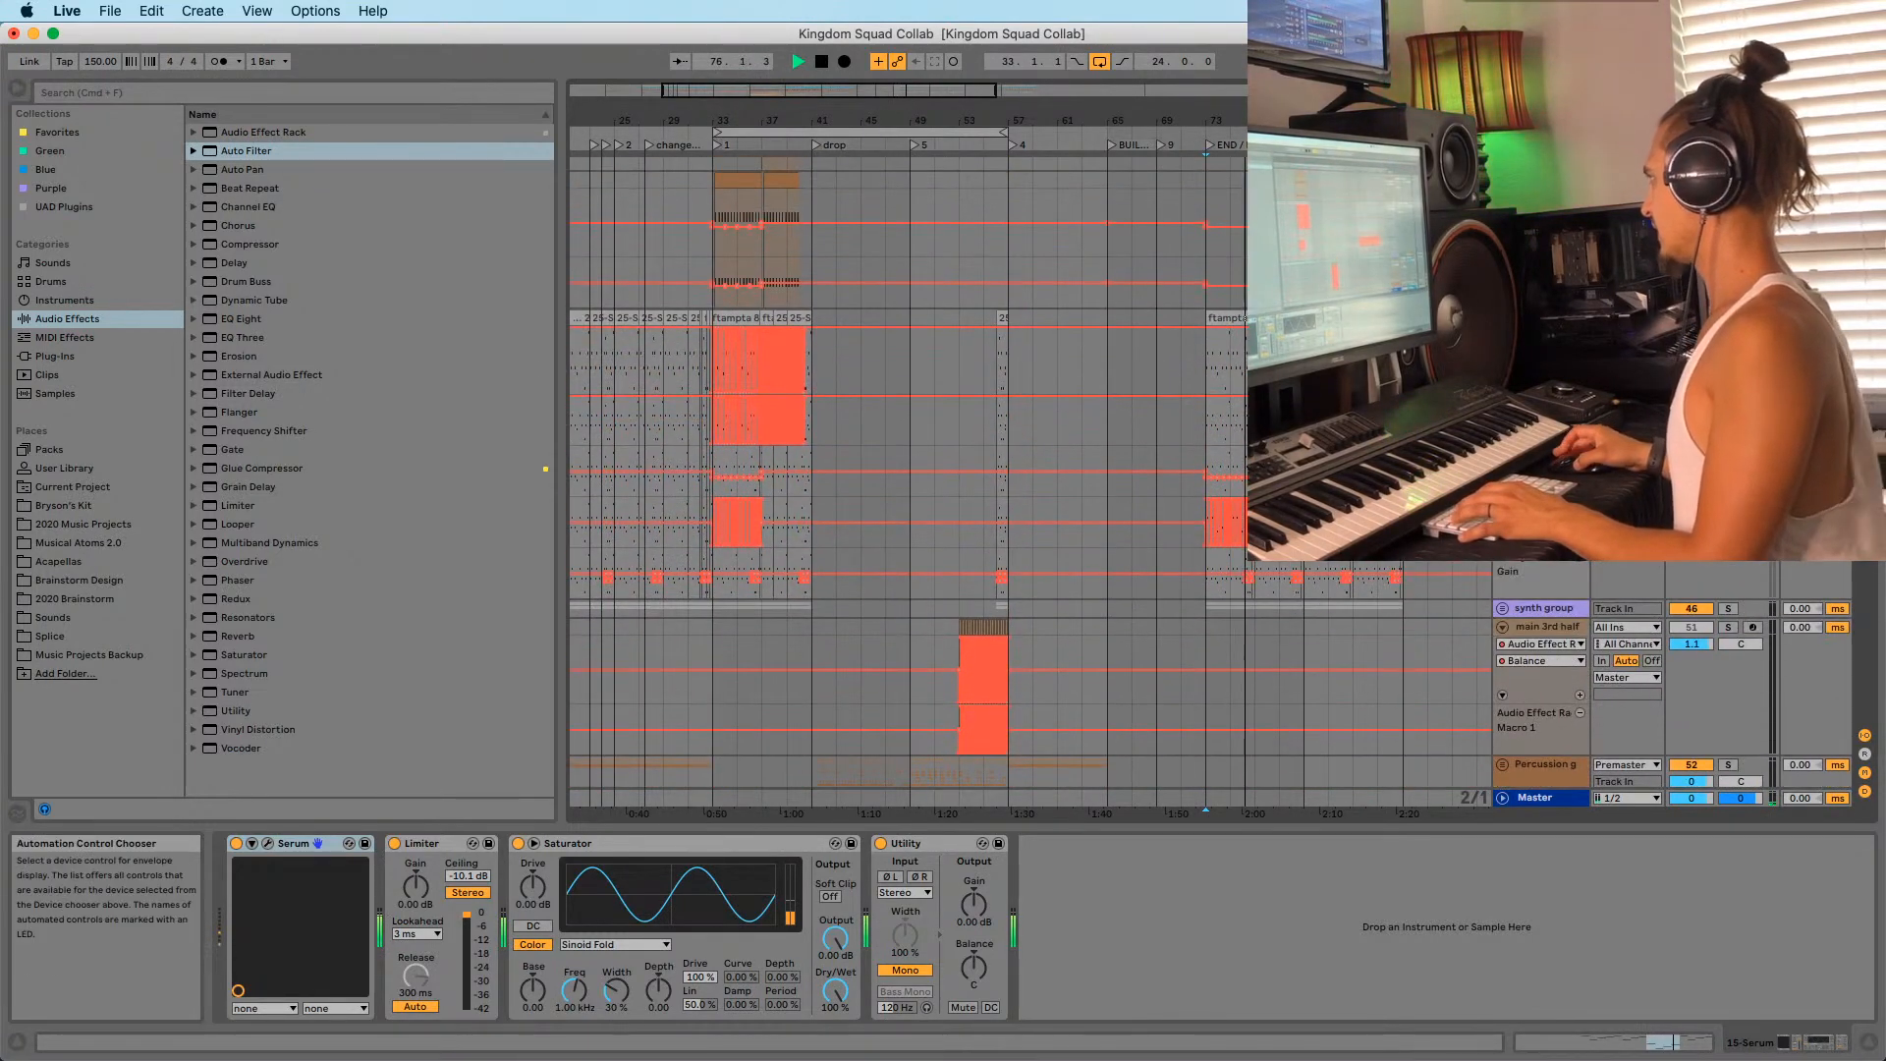
key("space")
Solo the synth group and paste the Auto Filter after its EQ Eight.
left_click(1728, 609)
key("space")
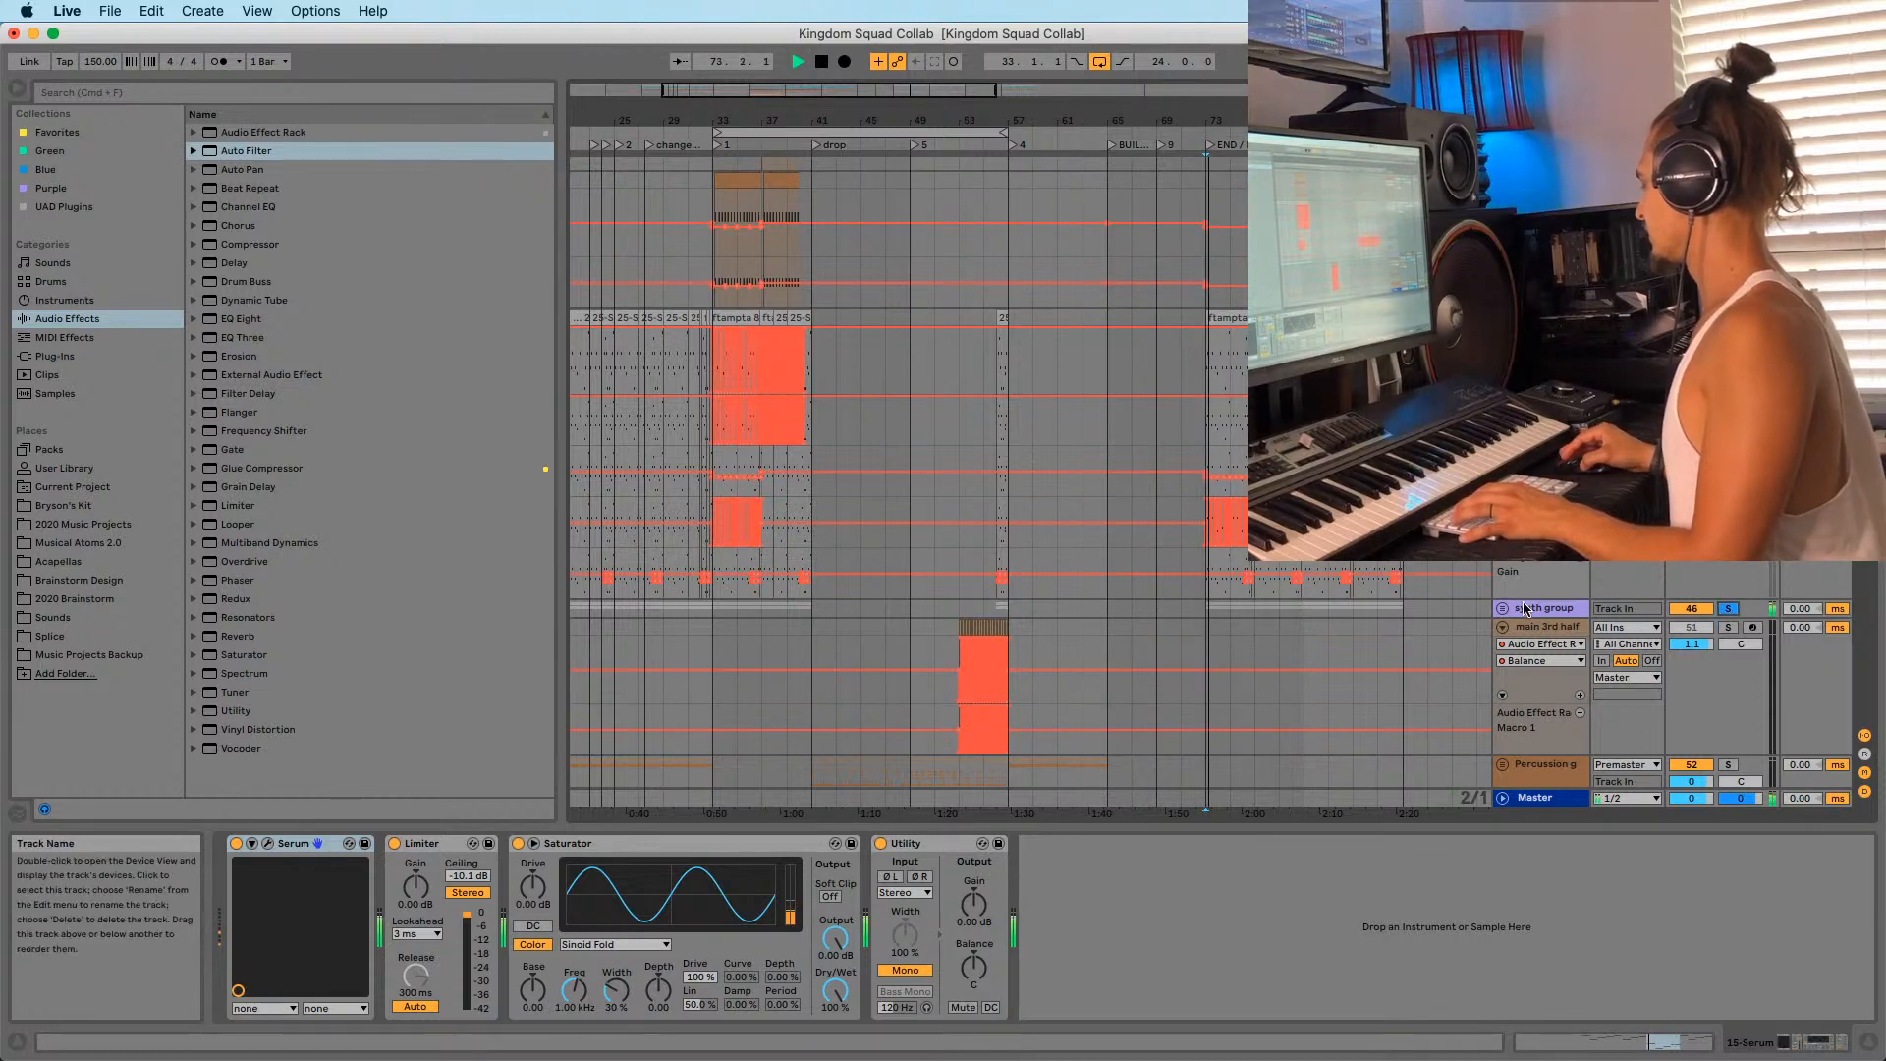
left_click(1544, 608)
left_click(1784, 1037)
left_click_drag(1784, 1038, 1805, 1039)
key("space")
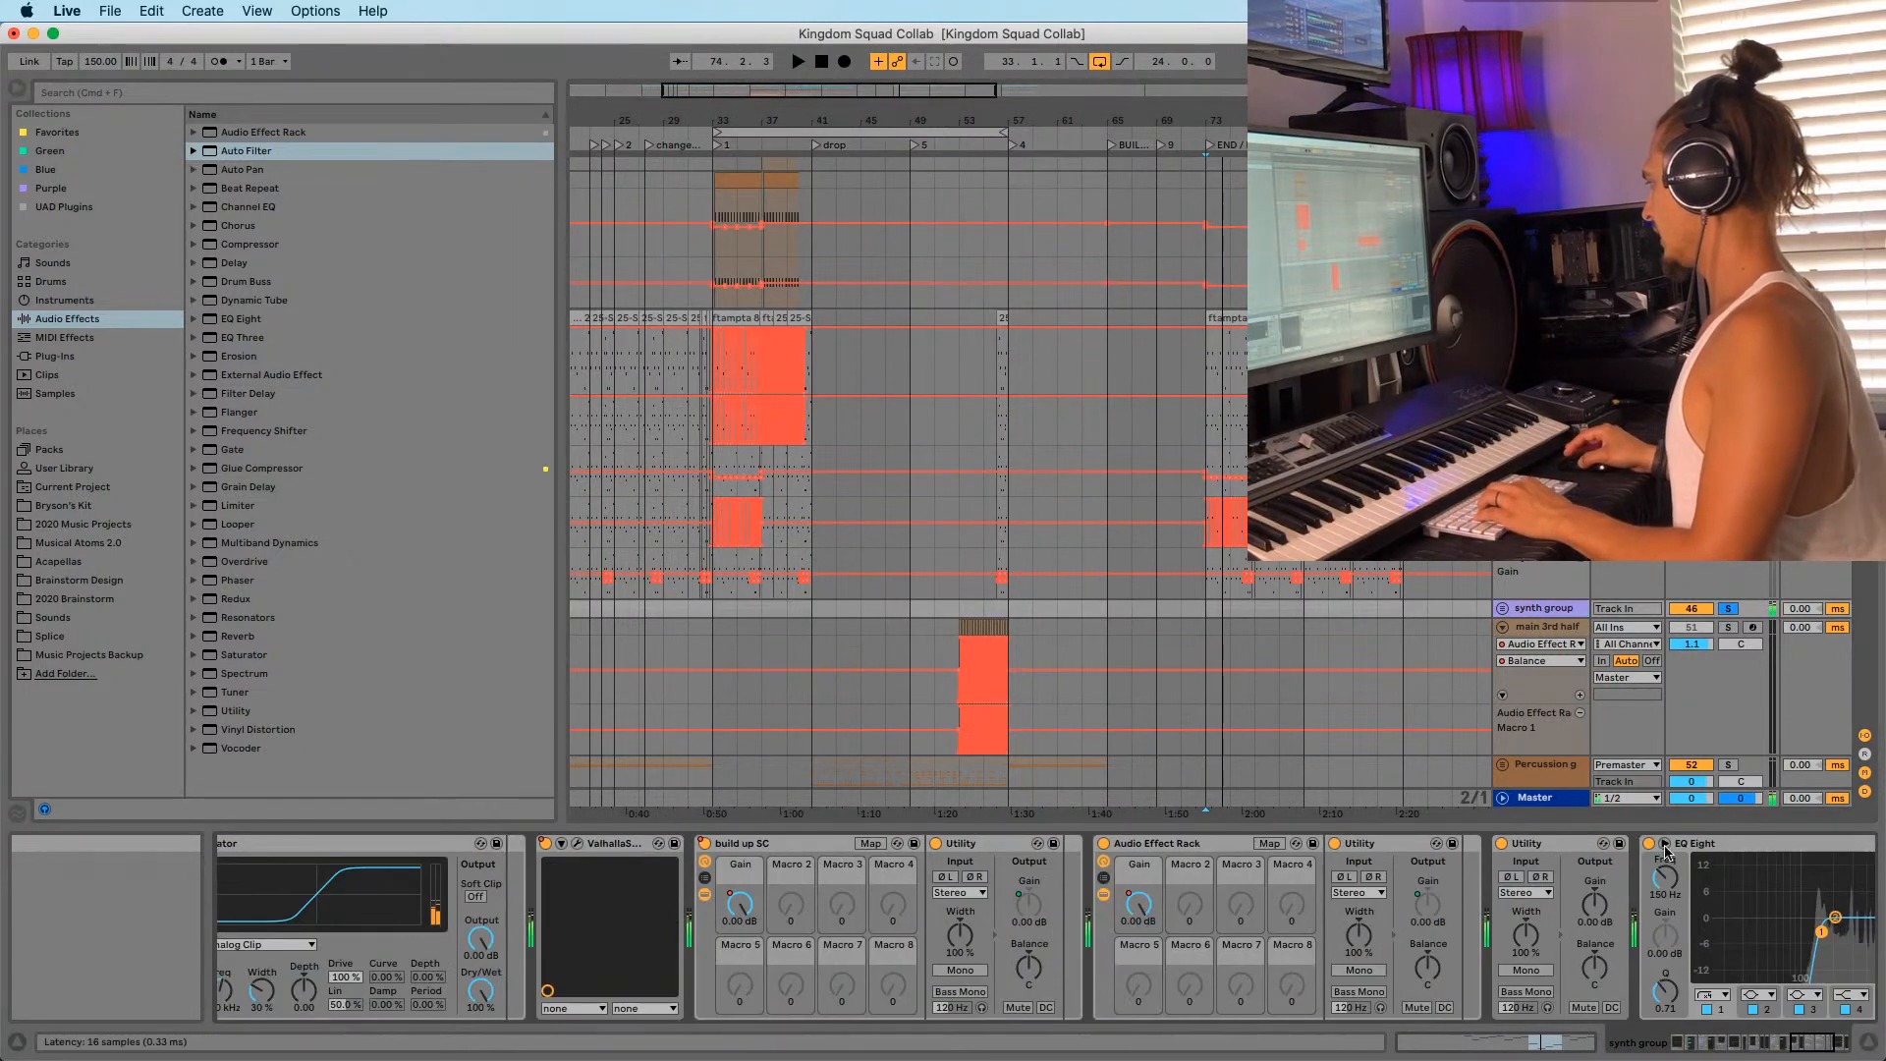
left_click(1830, 1040)
left_click(1710, 846)
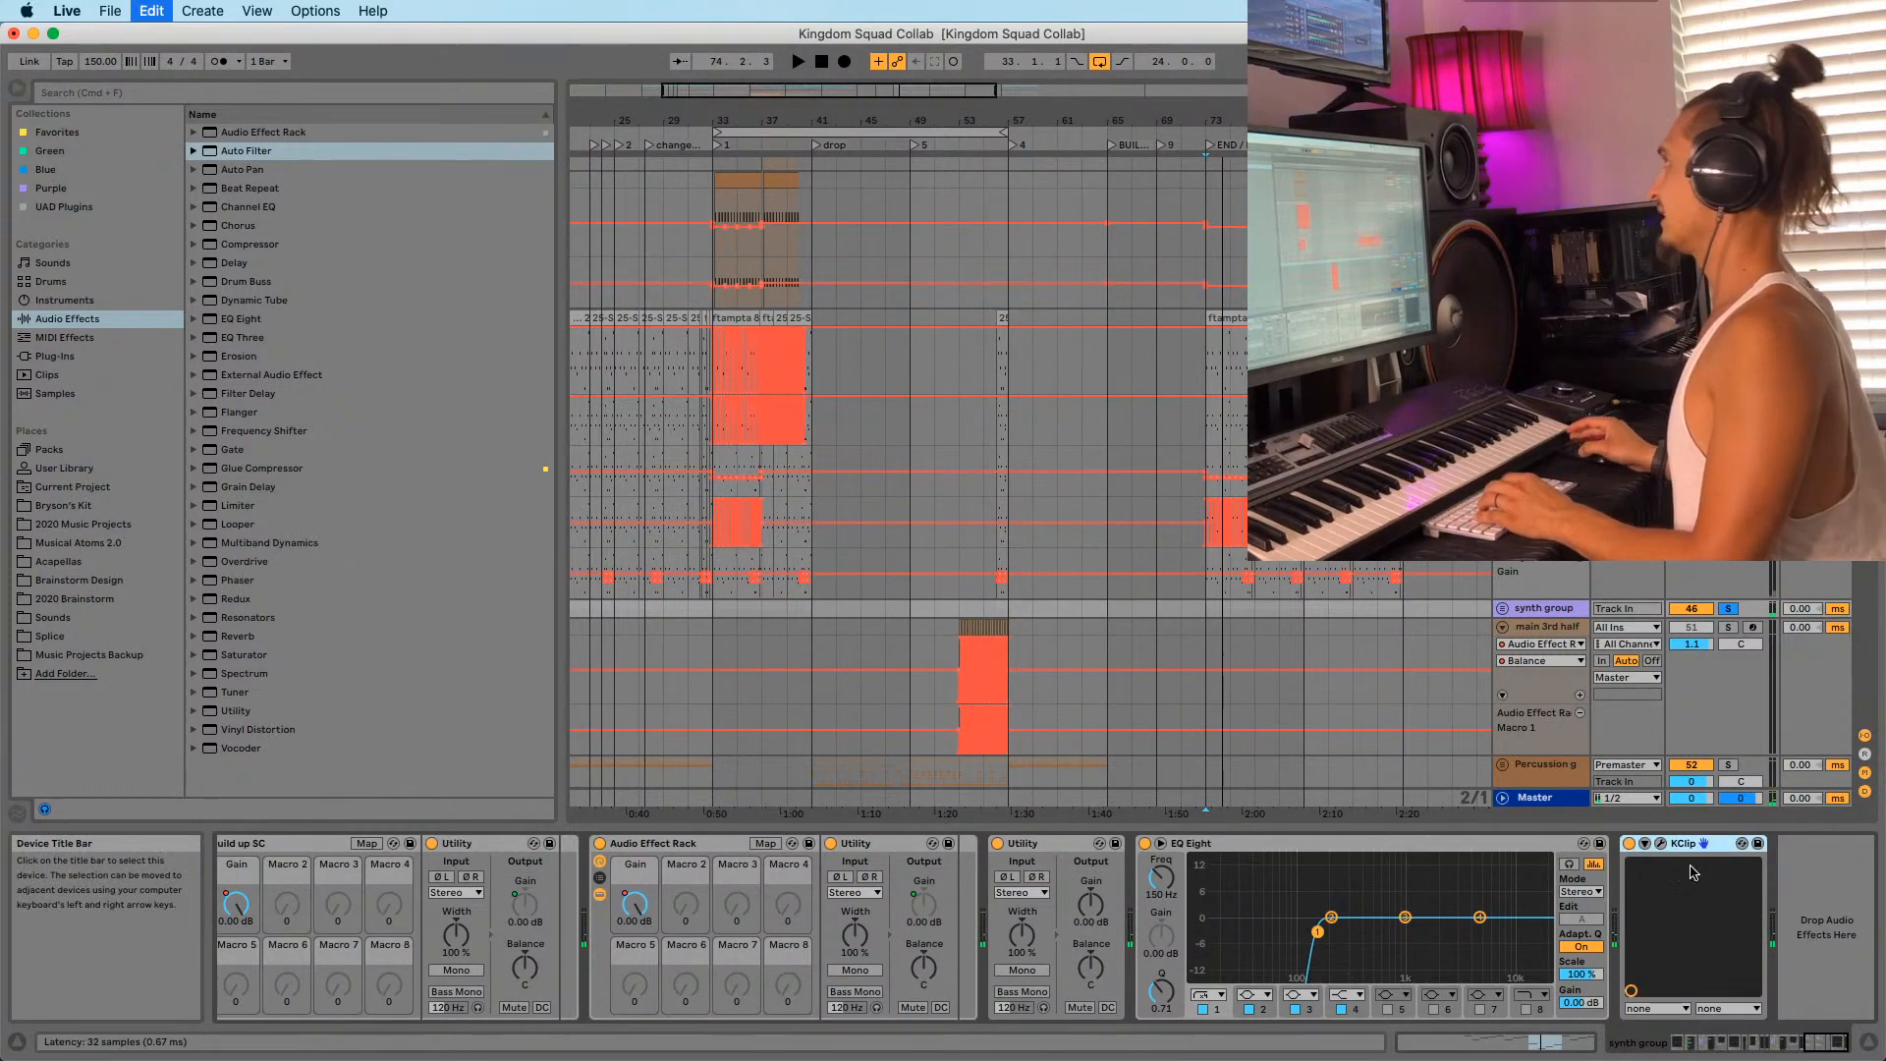
key("Return")
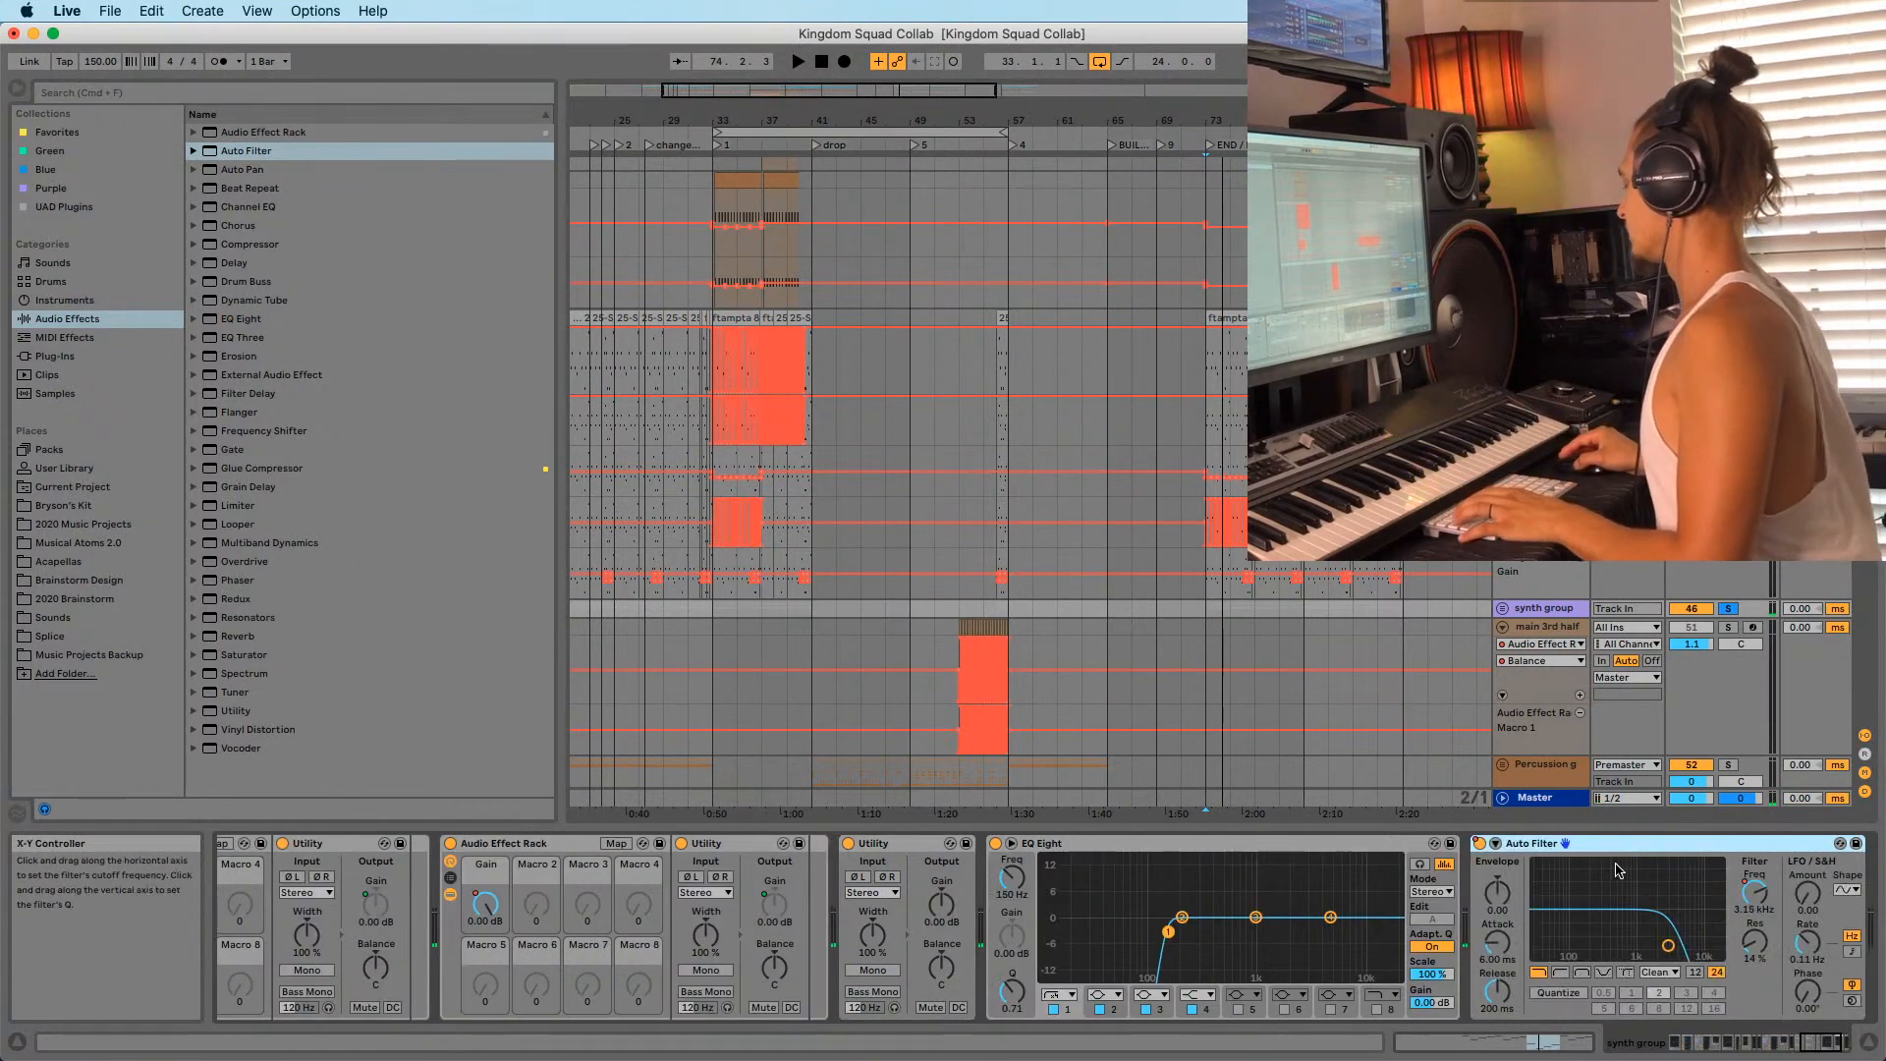
Record a filter cutoff sweep ending at 184 Hz.
key("space")
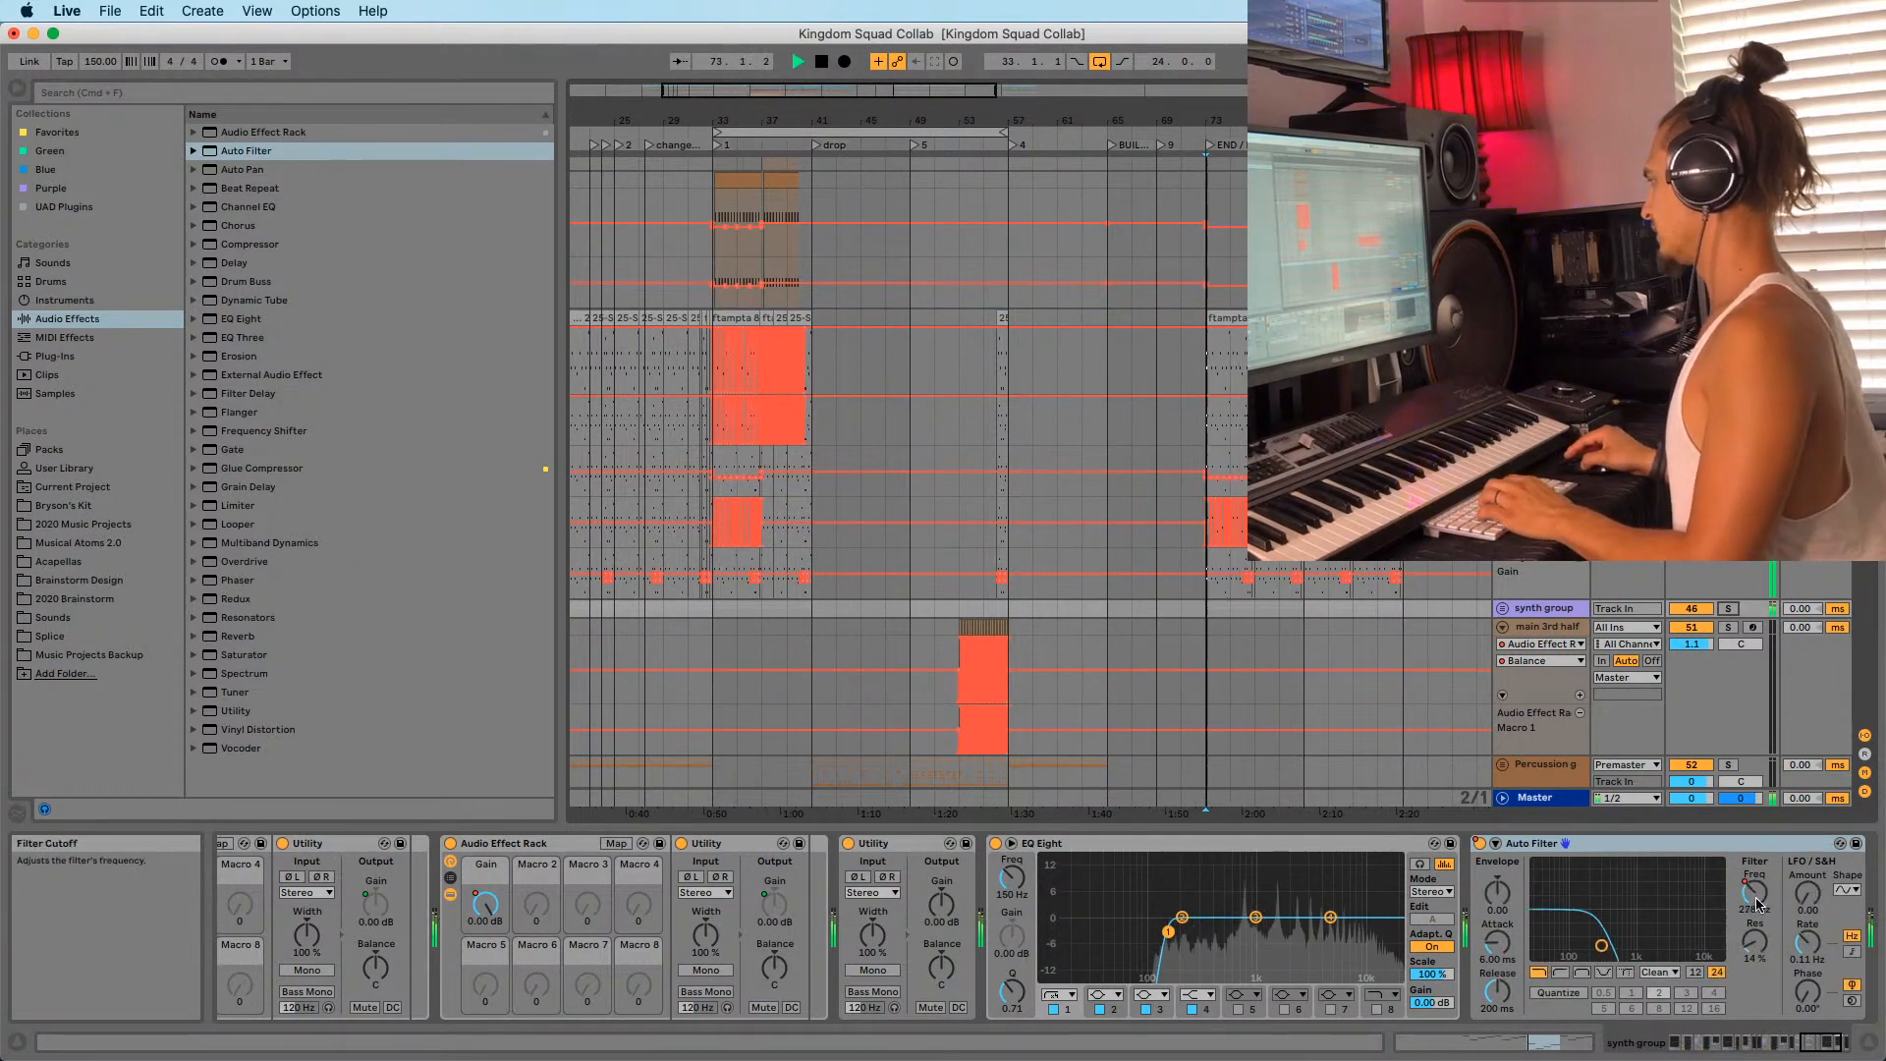
key("F9")
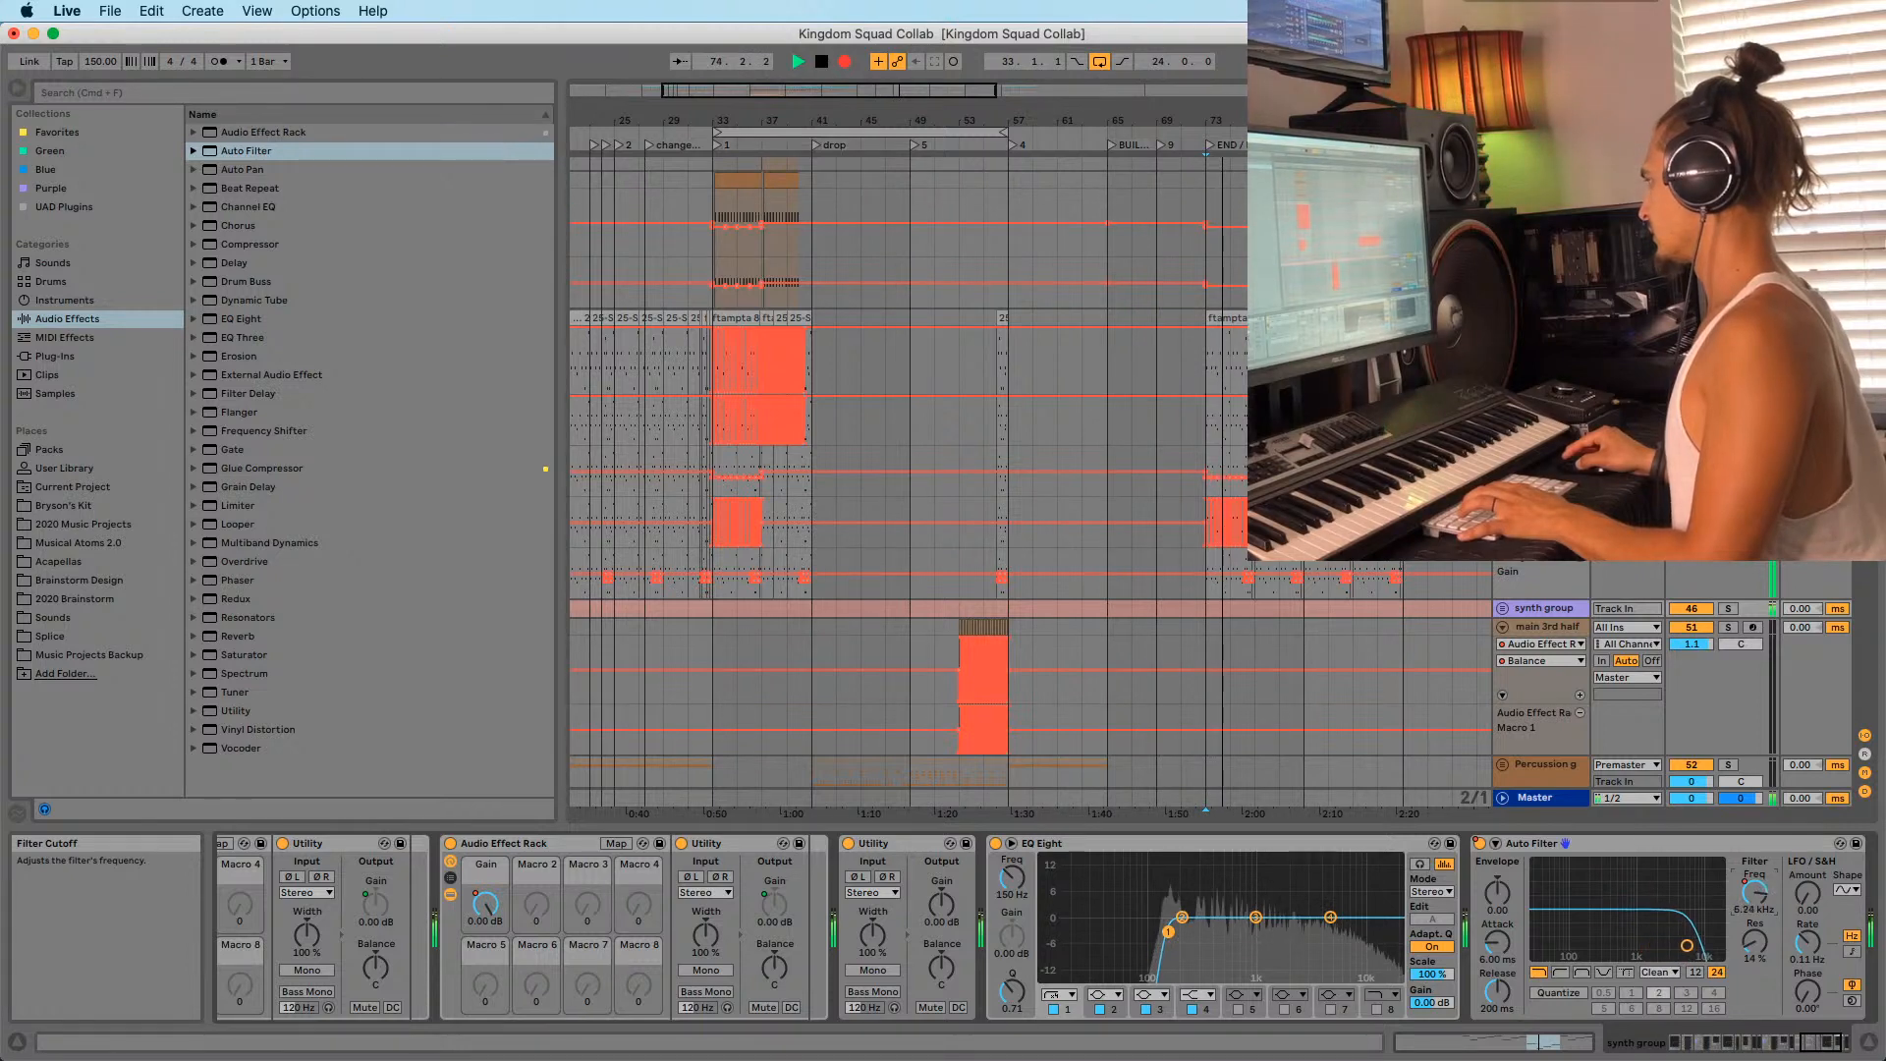
key("F9")
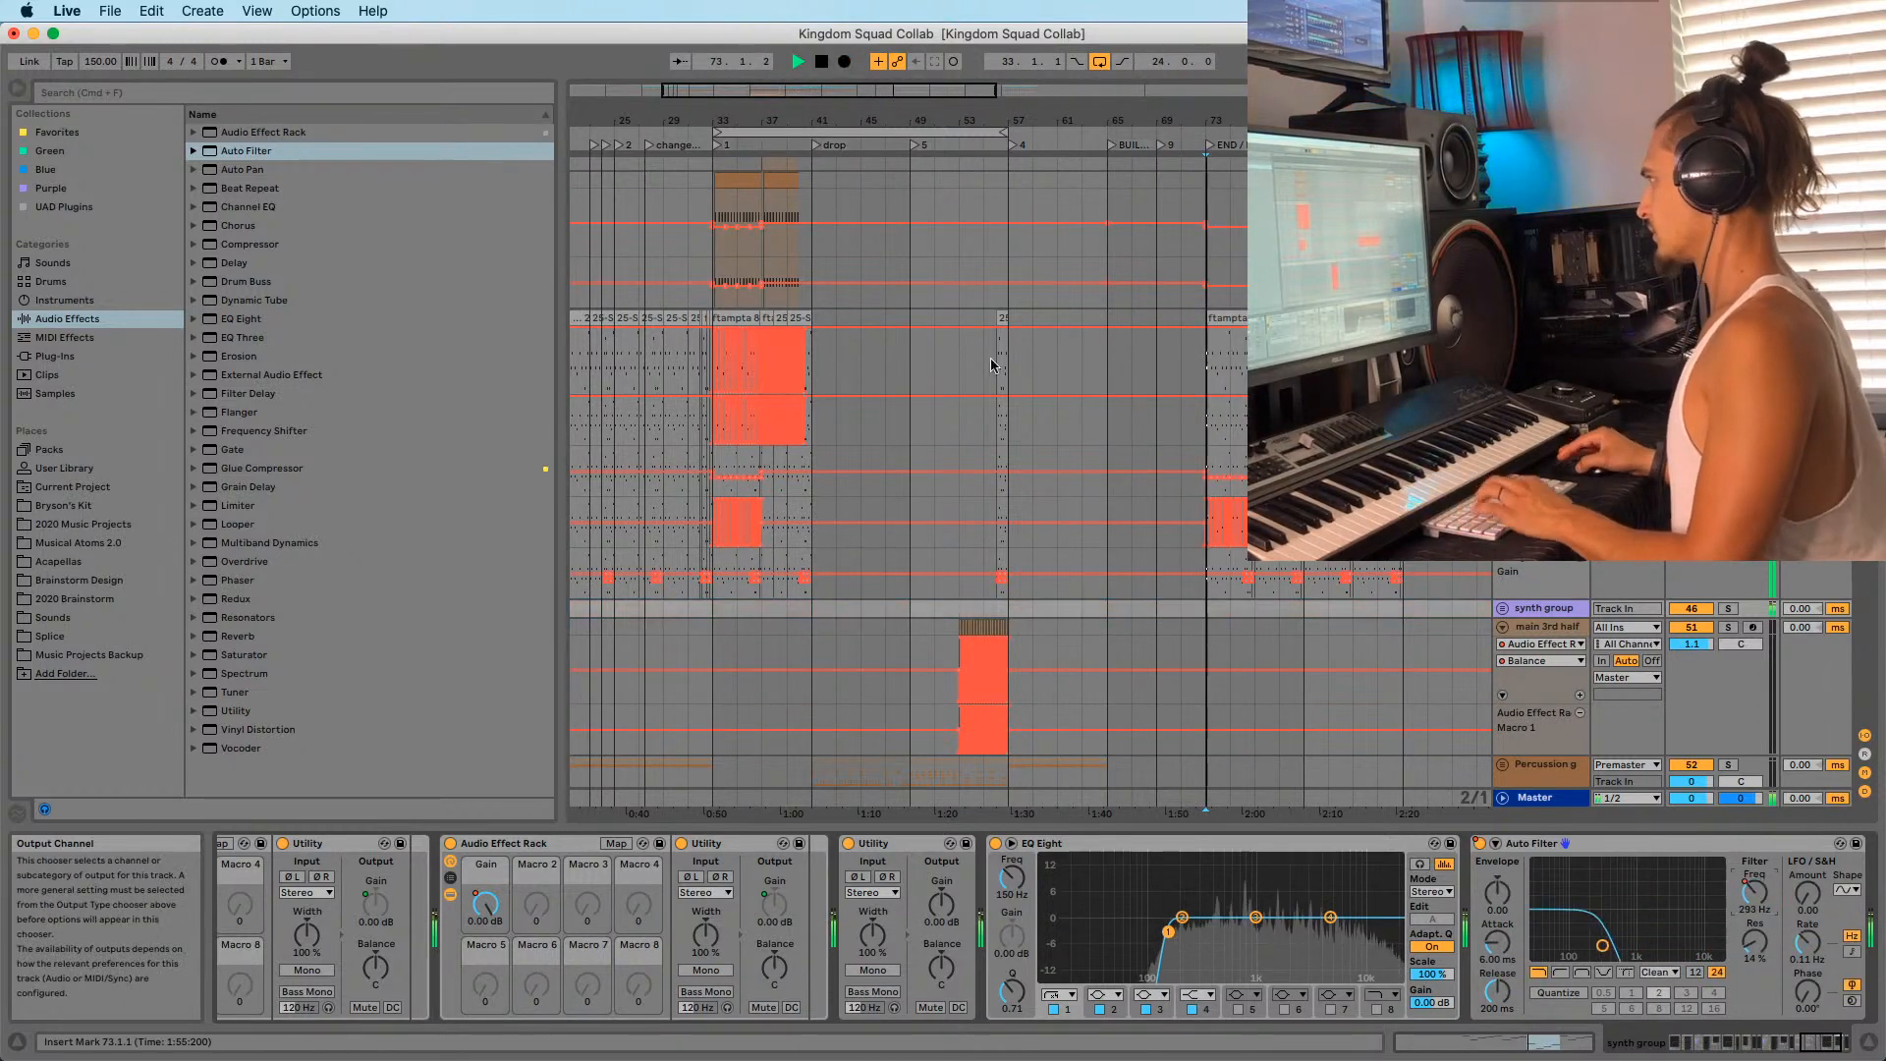
key("space")
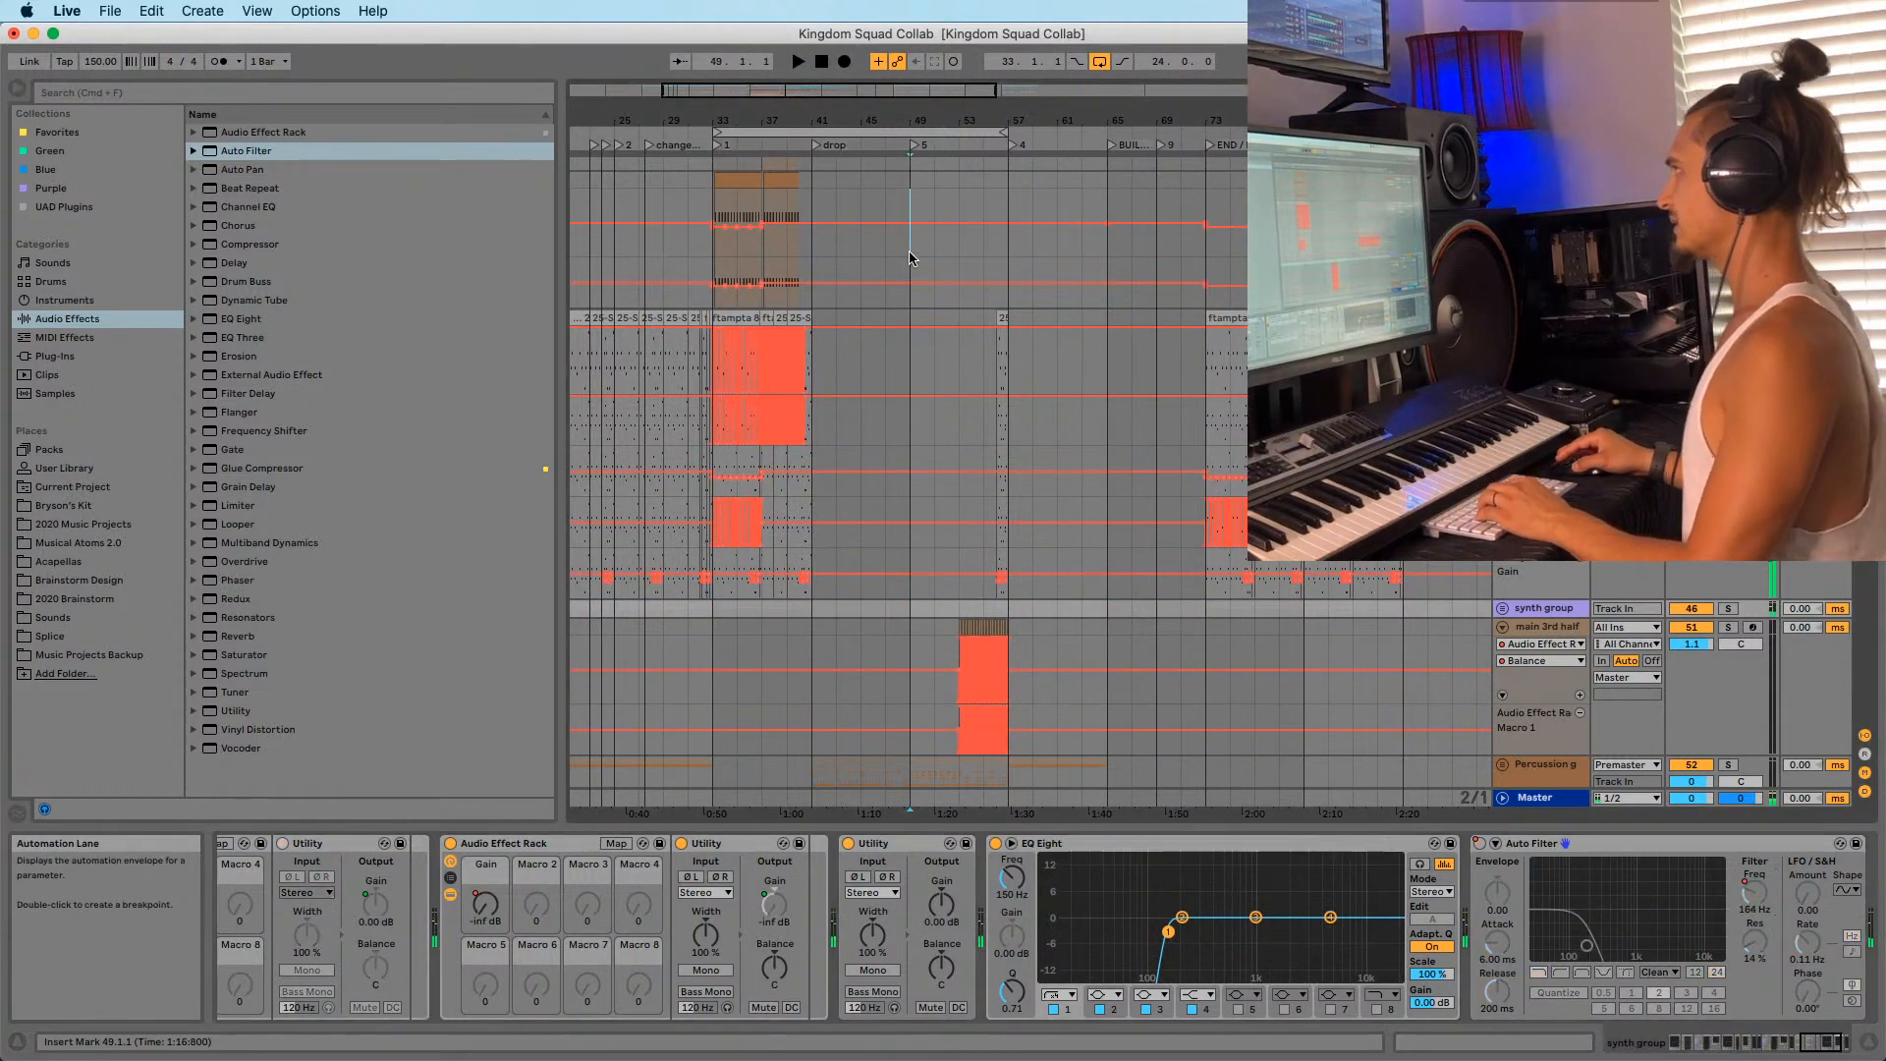
Play the drop from bar 49 through bar 73, then save the Kingdom Squad Collab set.
left_click(910, 252)
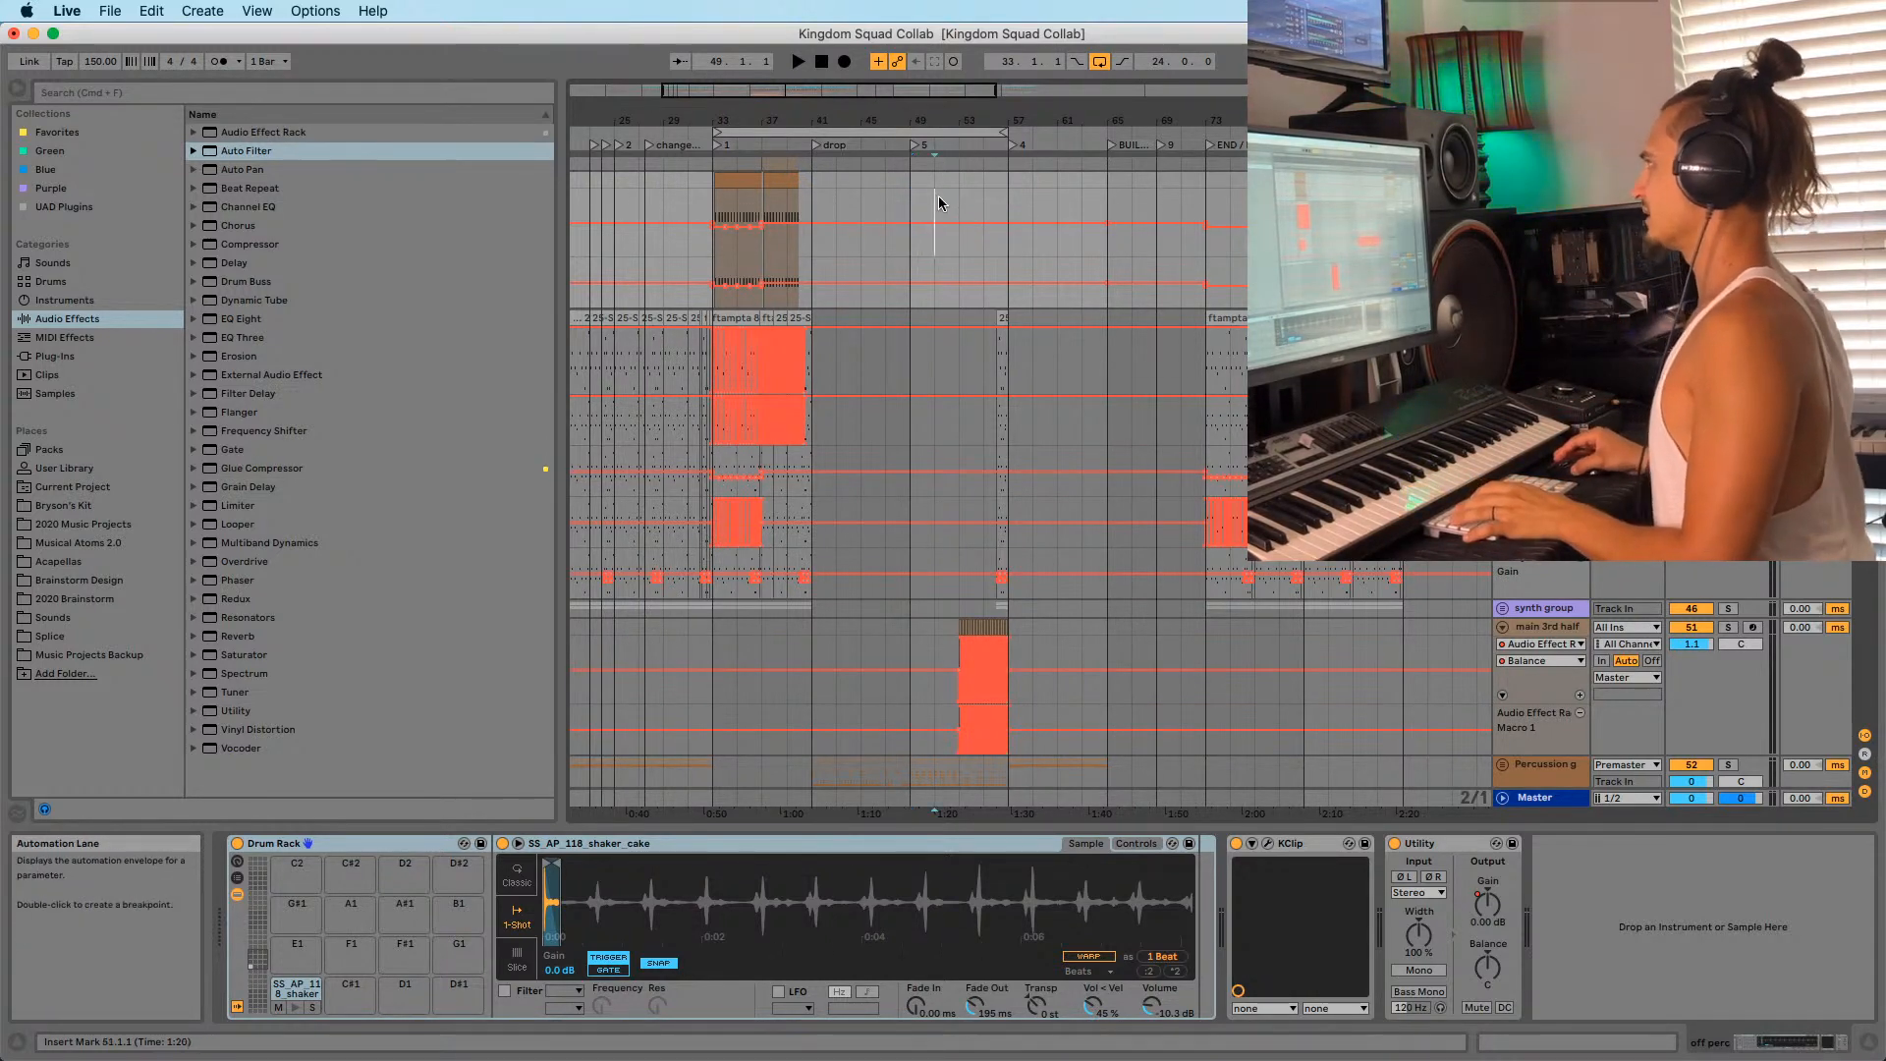
key("space")
left_click_drag(1216, 121, 1138, 184)
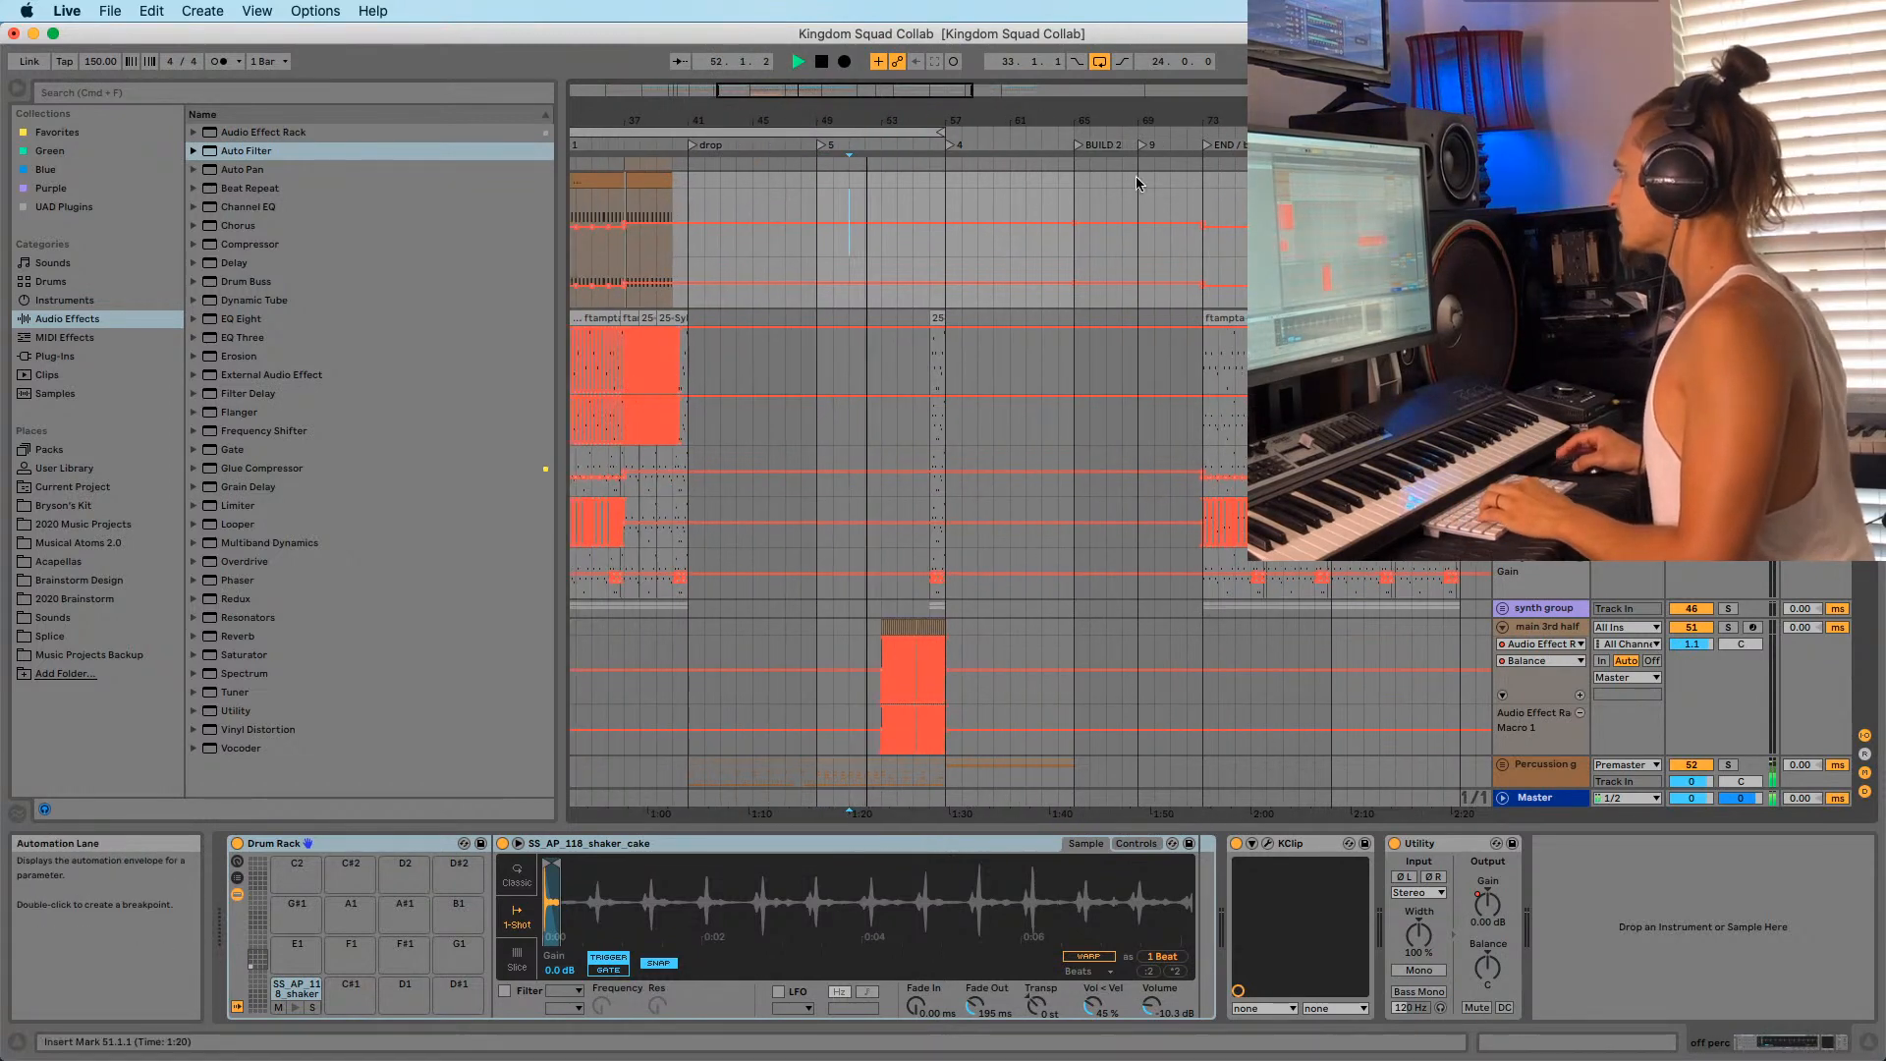
left_click_drag(1200, 121, 1183, 196)
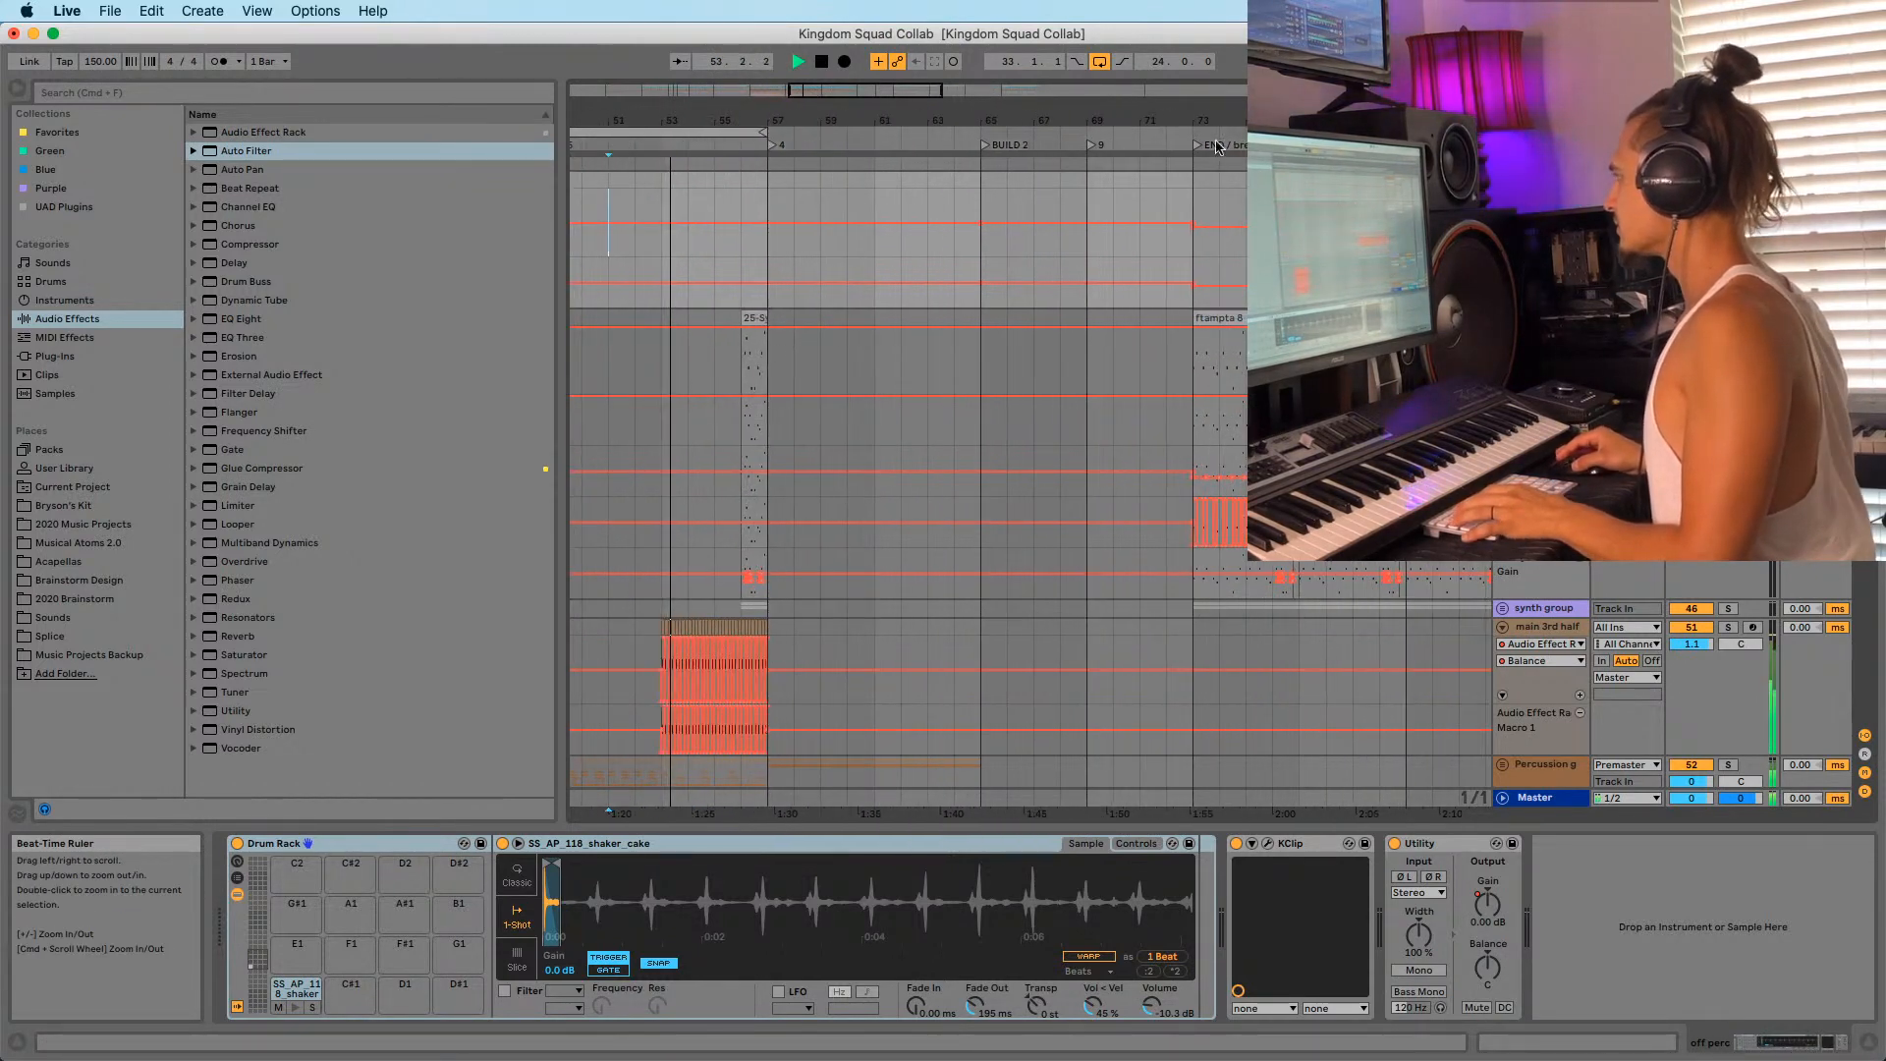
left_click_drag(1197, 120, 986, 108)
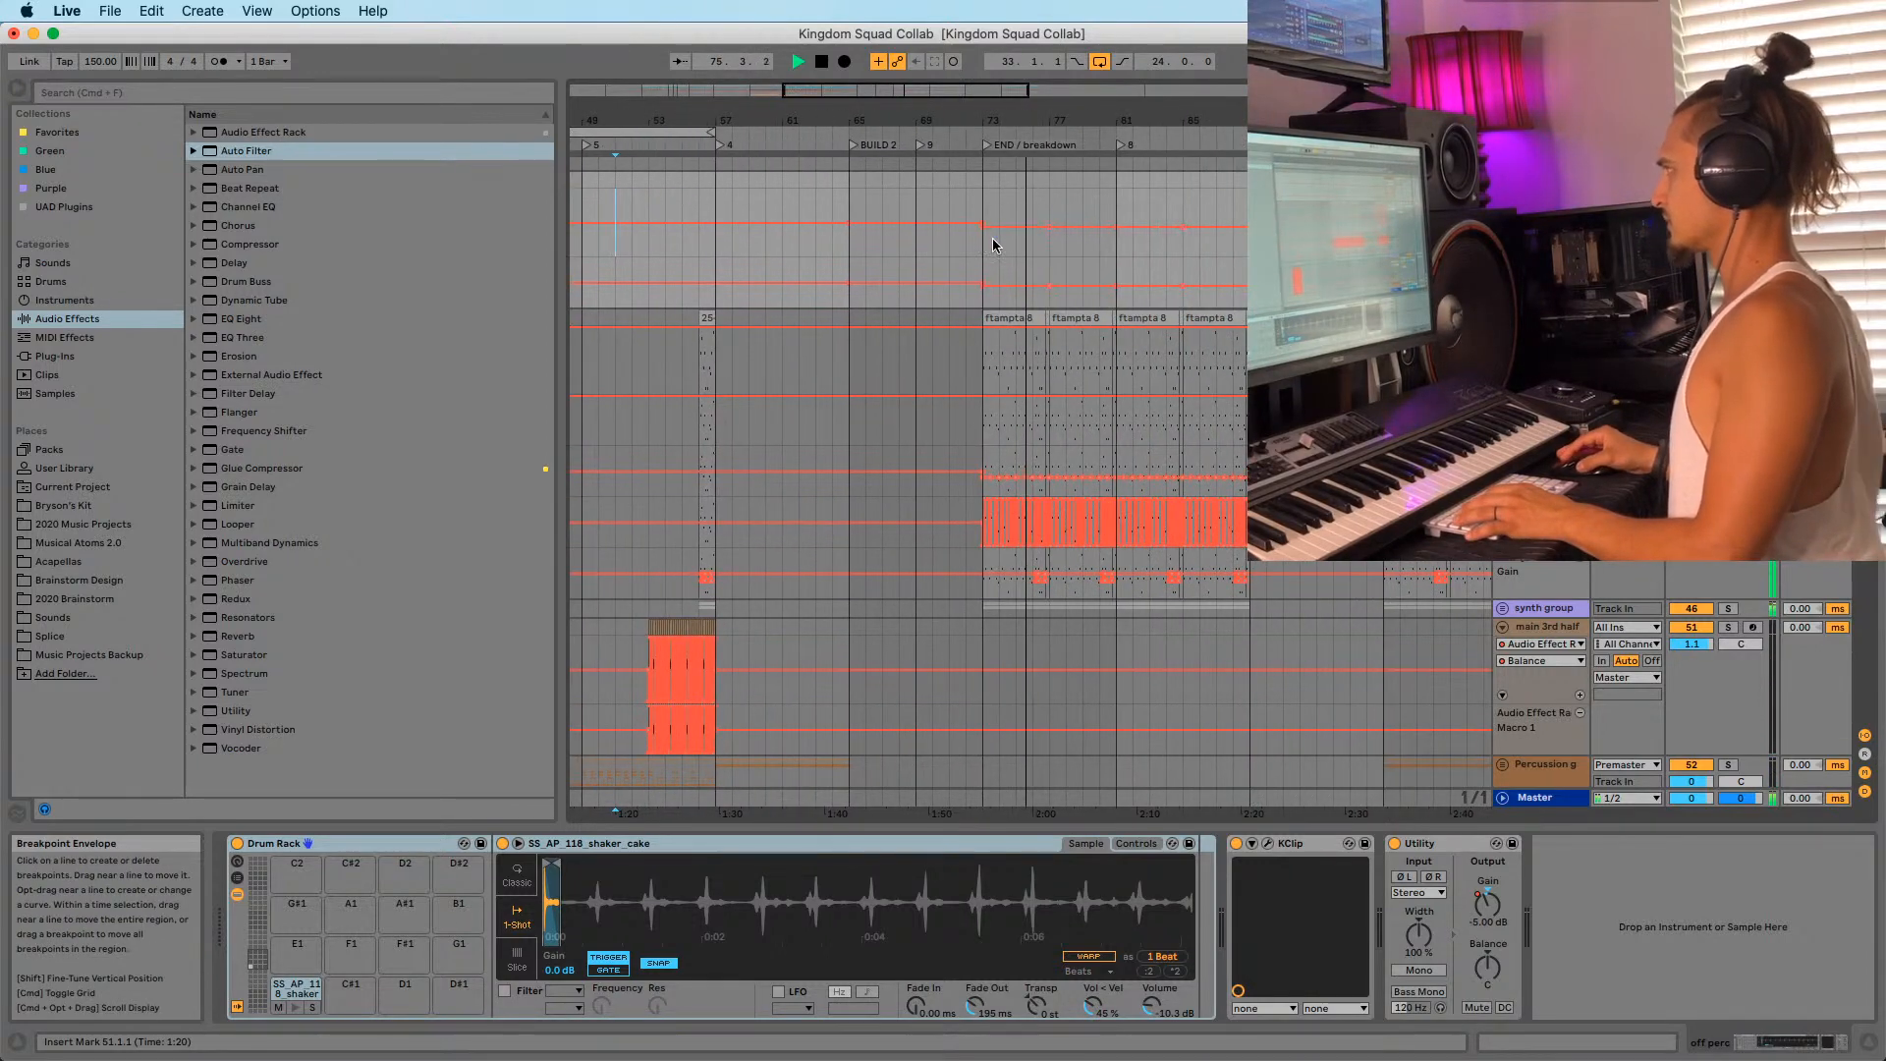
key("space")
key("super+s")
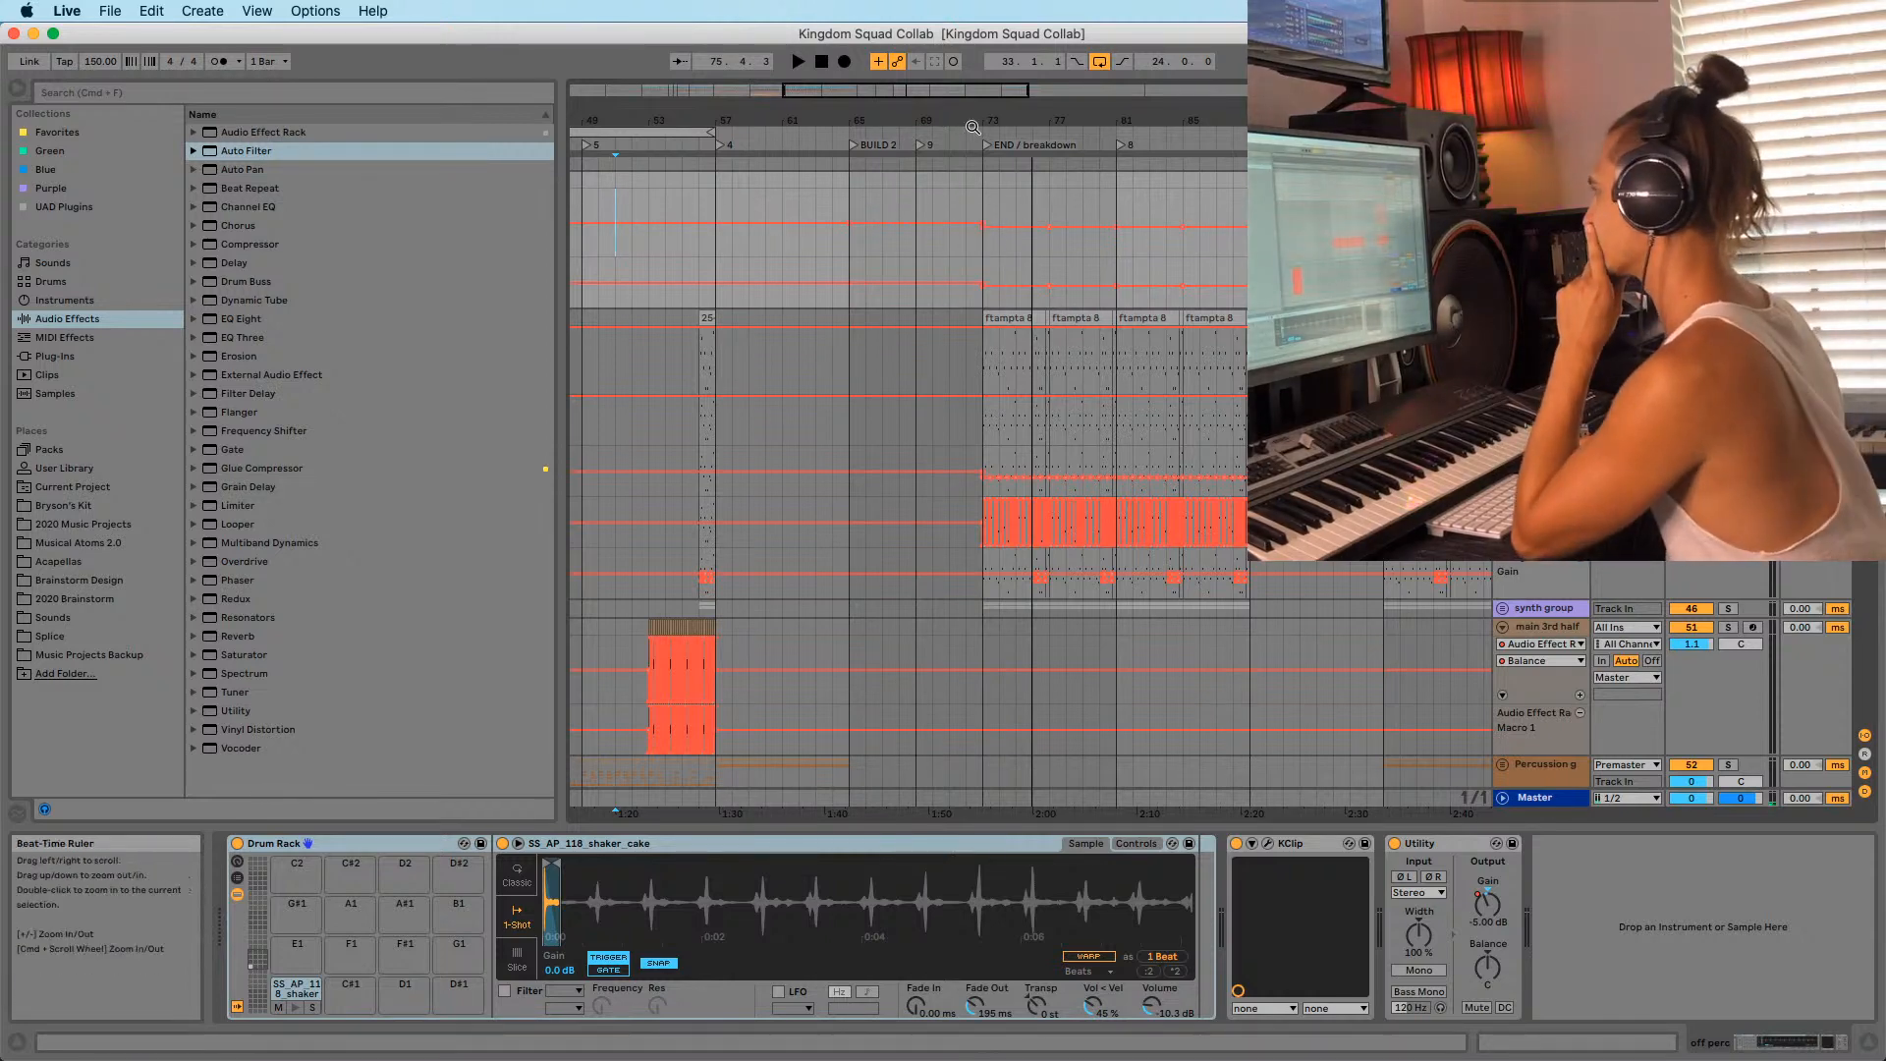
Zoom out and select the loop range from bar 33 to 57.
left_click_drag(974, 120, 1072, 114)
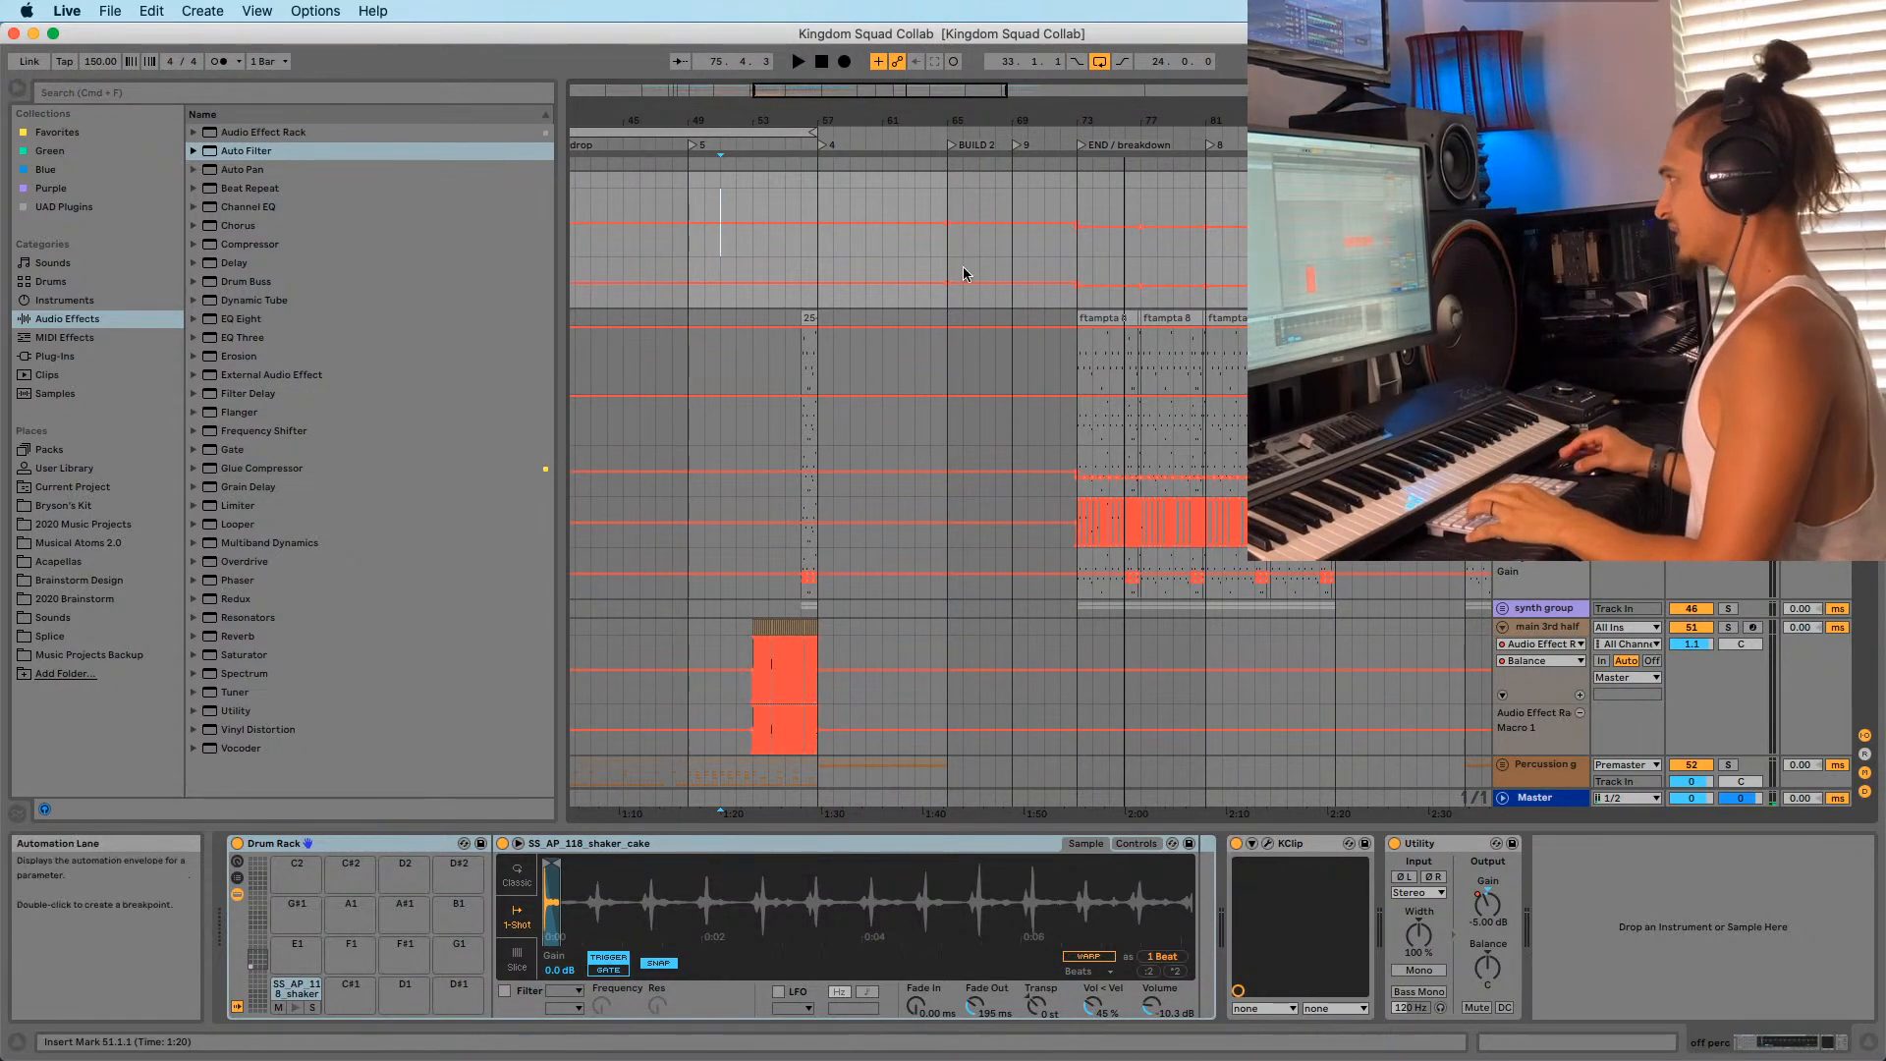
left_click_drag(812, 130, 977, 120)
left_click(745, 127)
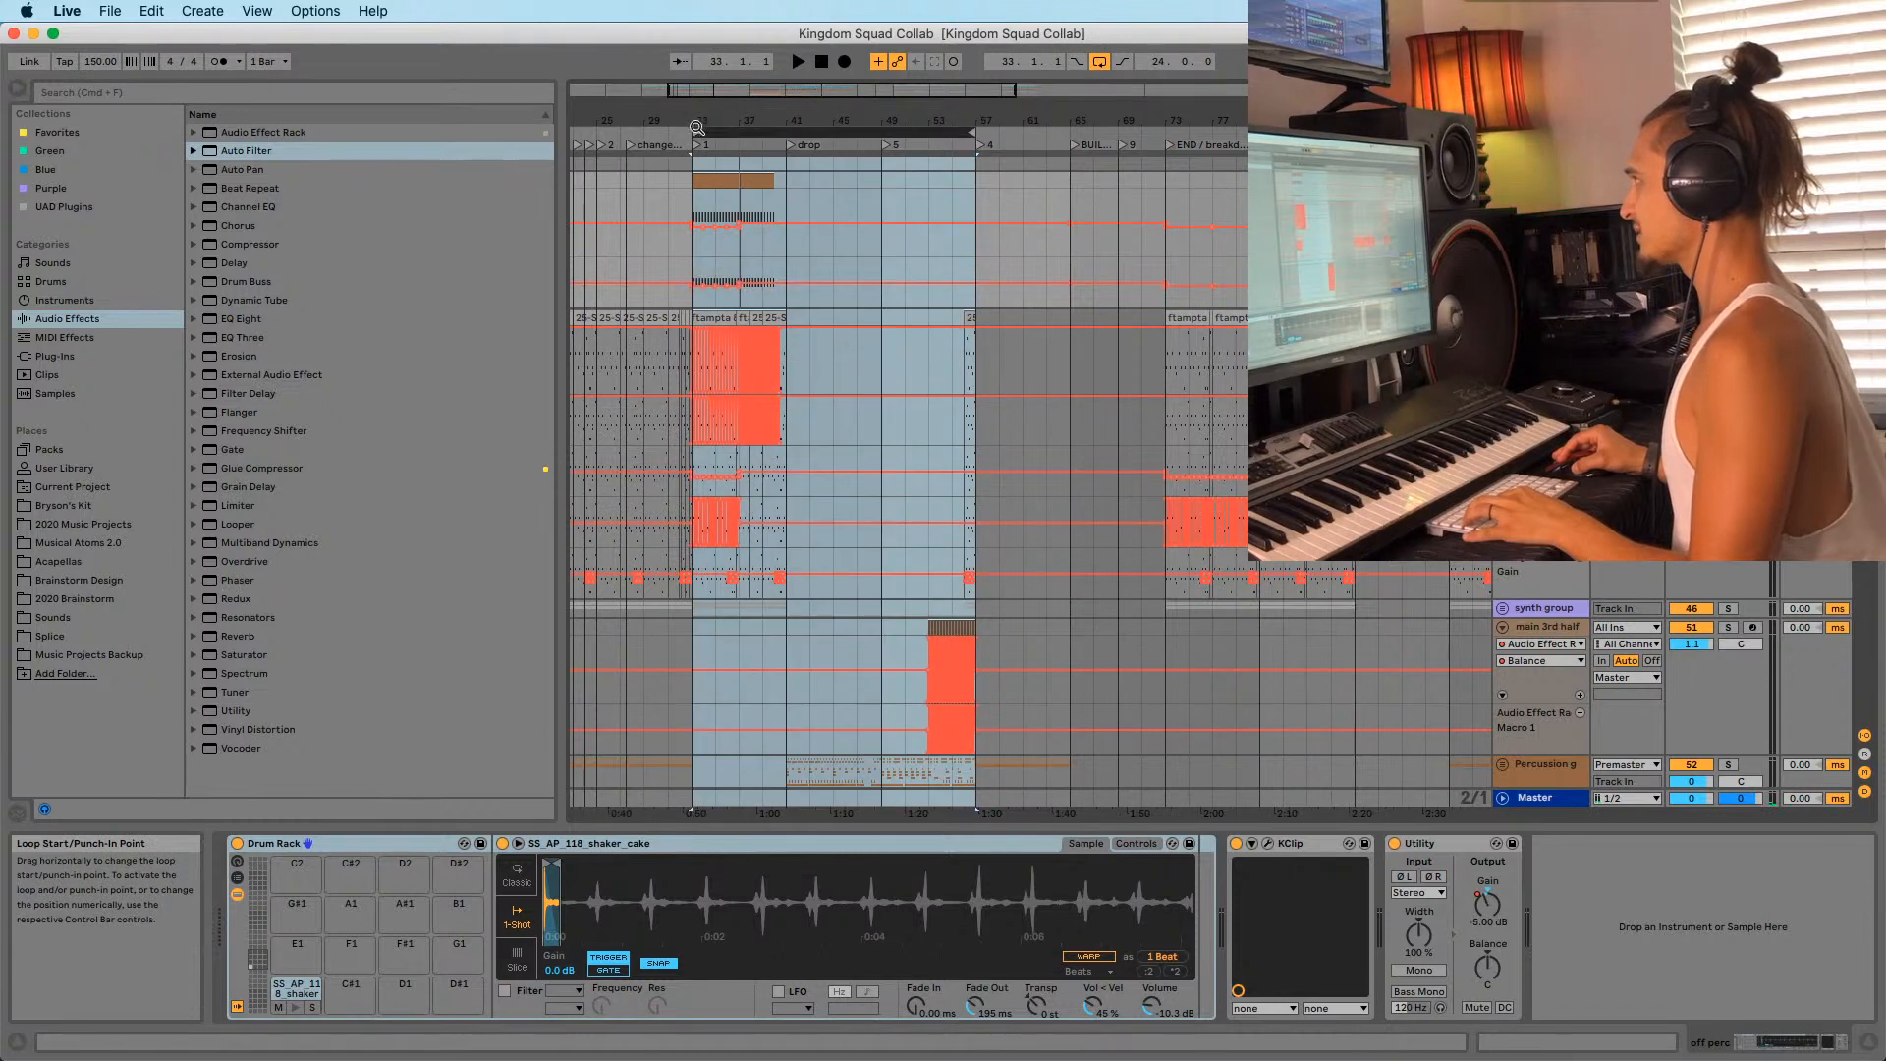
Shorten the loop to end at bar 65 and play from just before bar 57.
left_click_drag(748, 121, 809, 121)
left_click_drag(651, 108, 640, 187)
key("space")
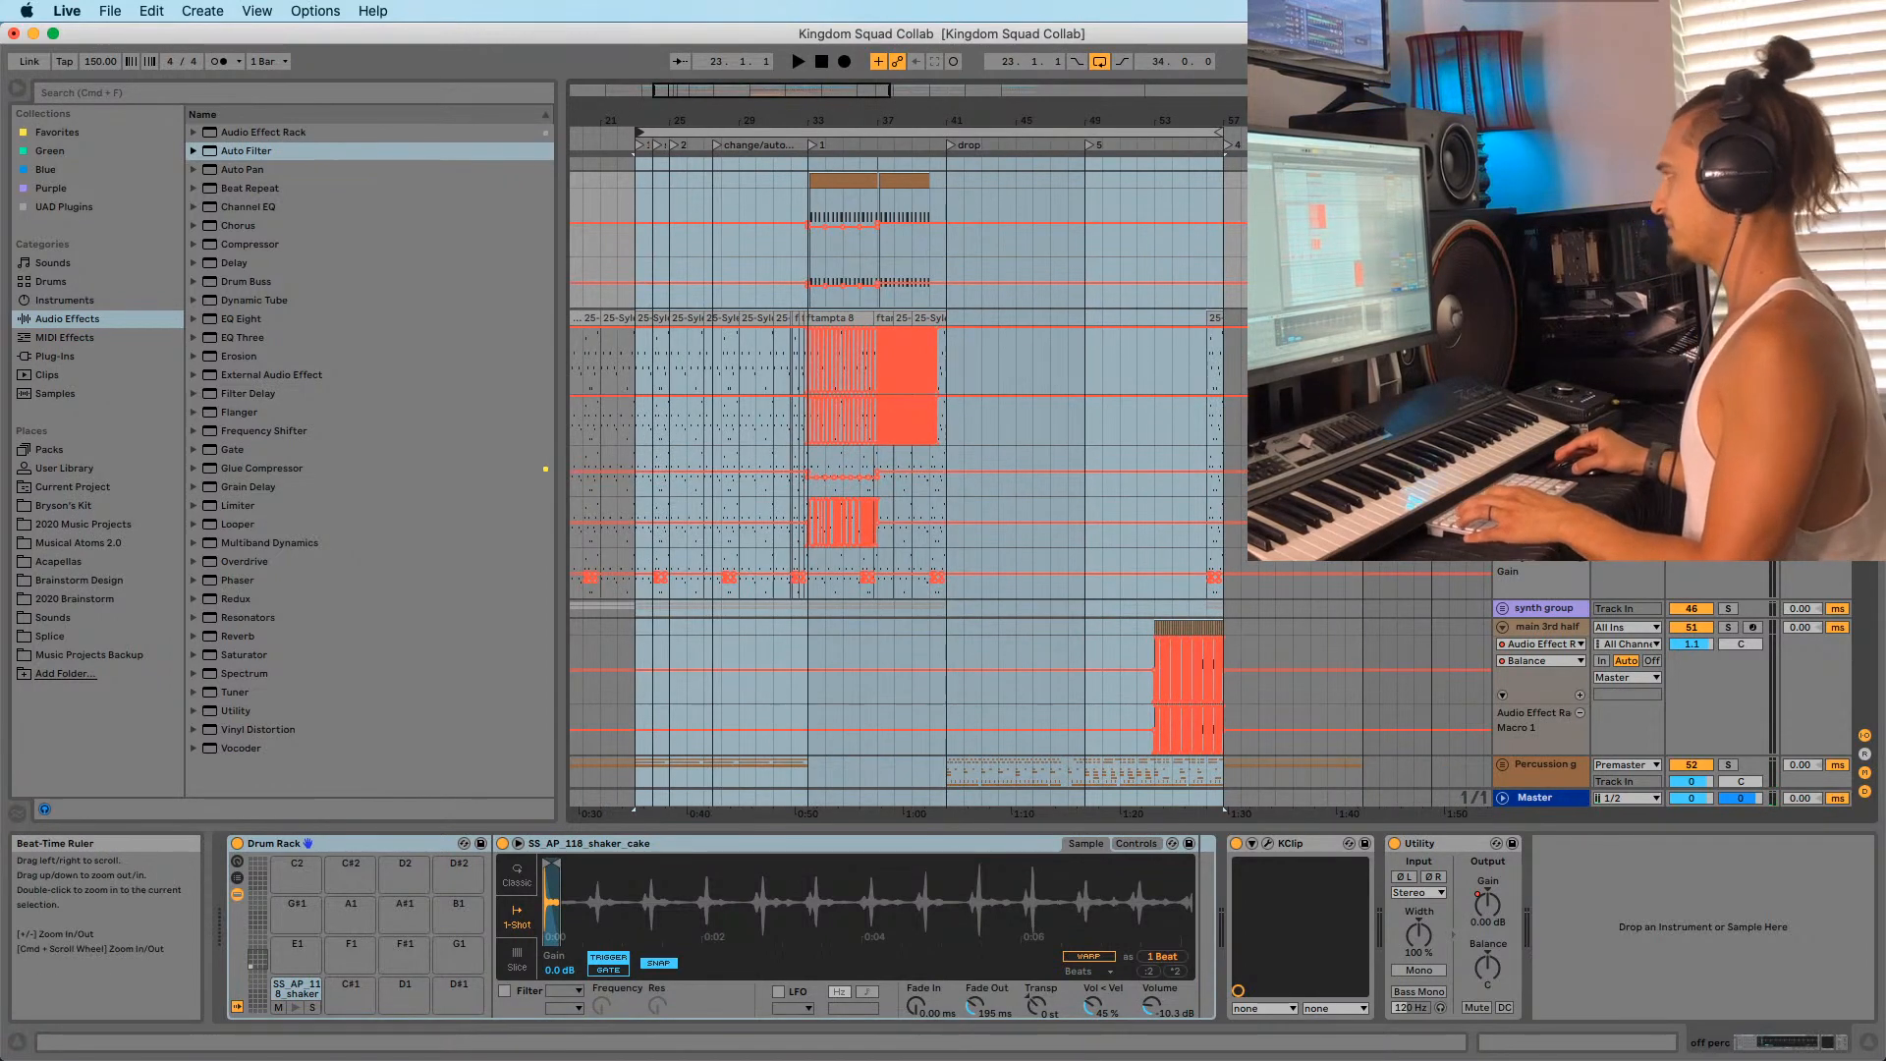
left_click_drag(792, 120, 1103, 134)
left_click_drag(1334, 133, 1049, 225)
left_click_drag(942, 120, 907, 251)
key("space")
left_click(897, 247)
key("space")
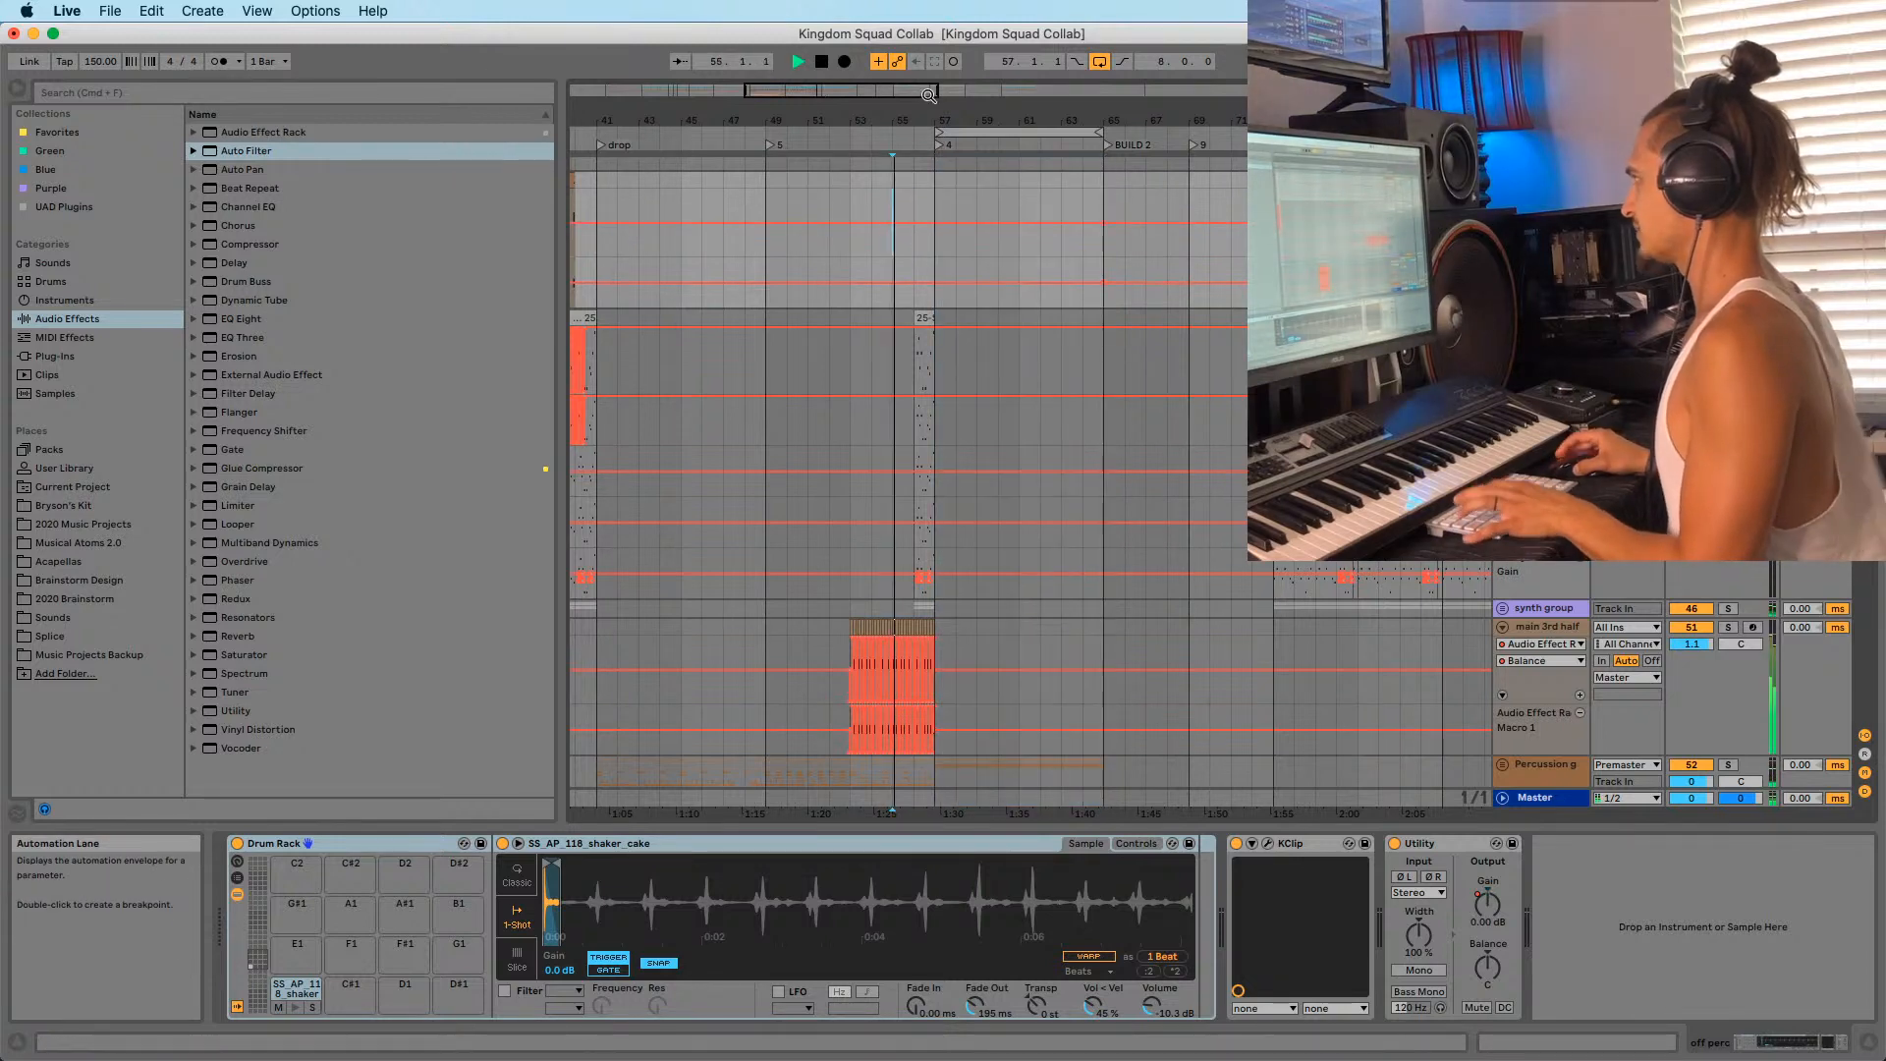
Delete the KSHMR crash and Cymatics riser clips from bar 57 to bar 66.
left_click(924, 131)
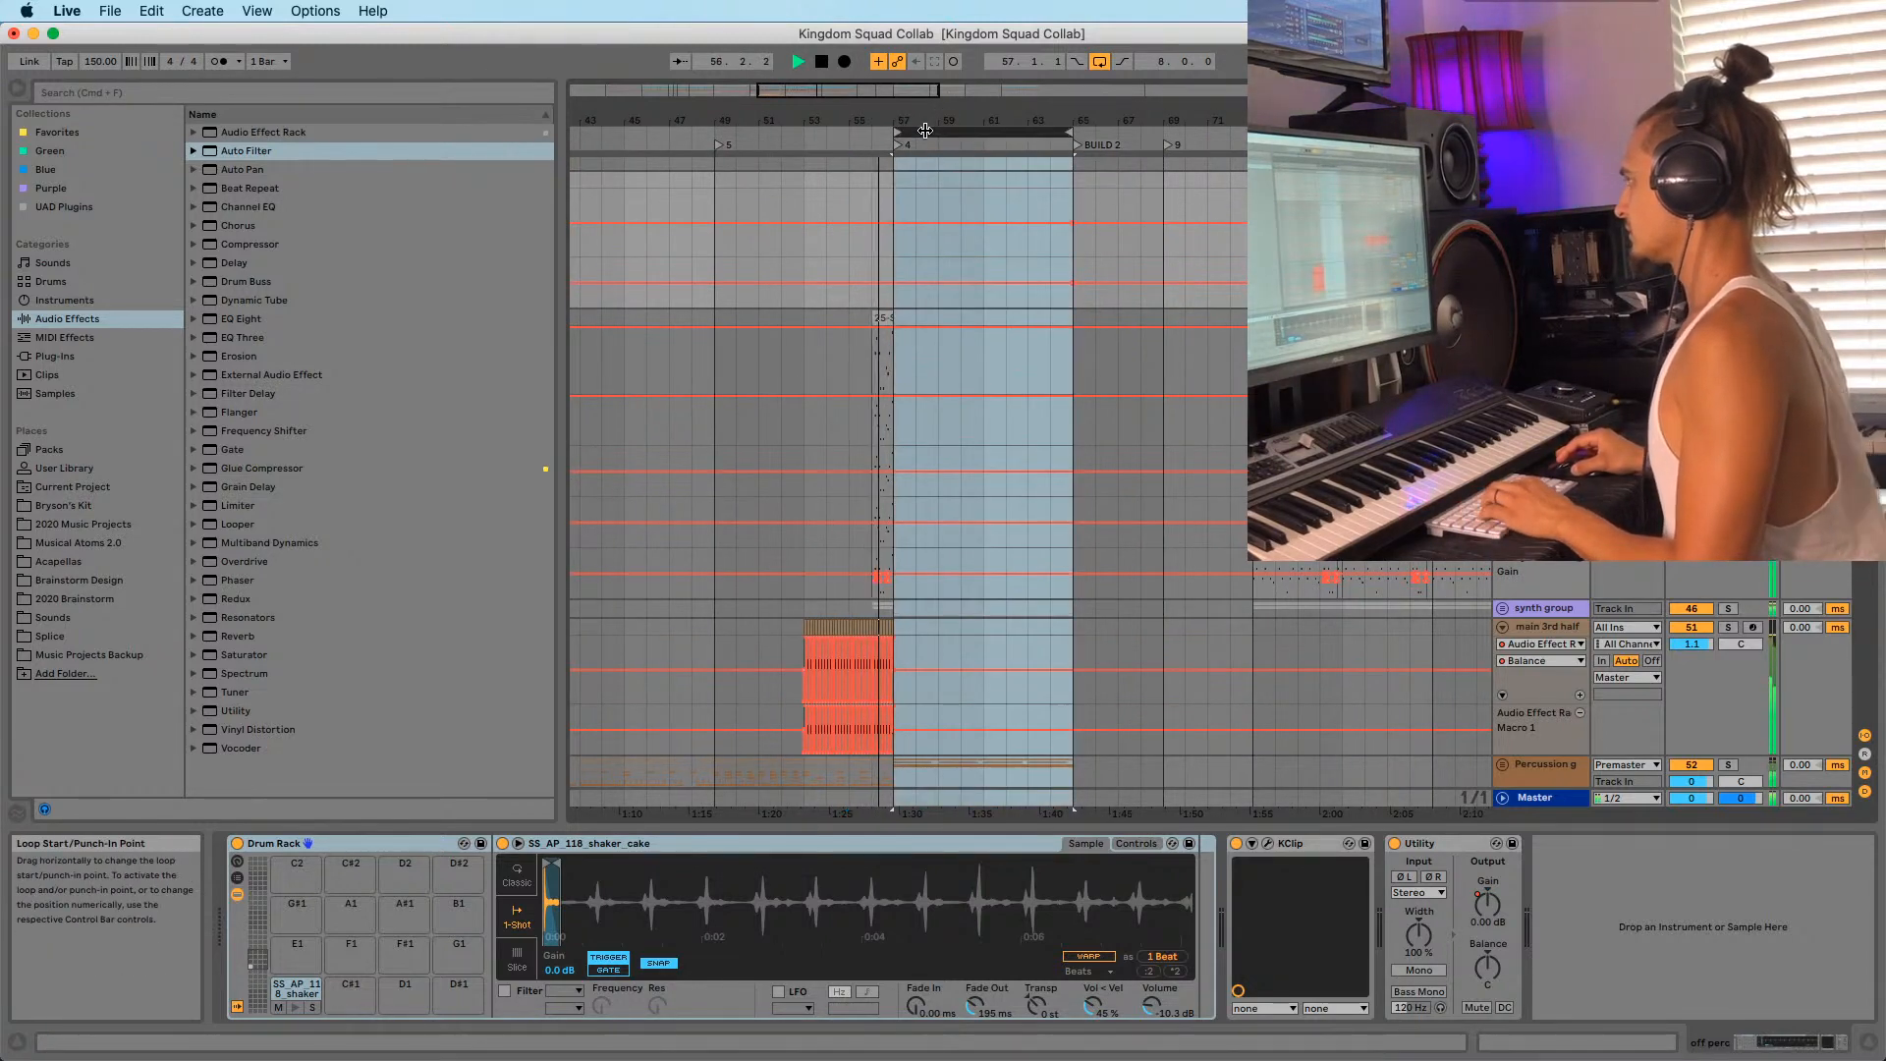
scroll(1012, 442, "down", 10)
scroll(1000, 488, "up", 5)
key("space")
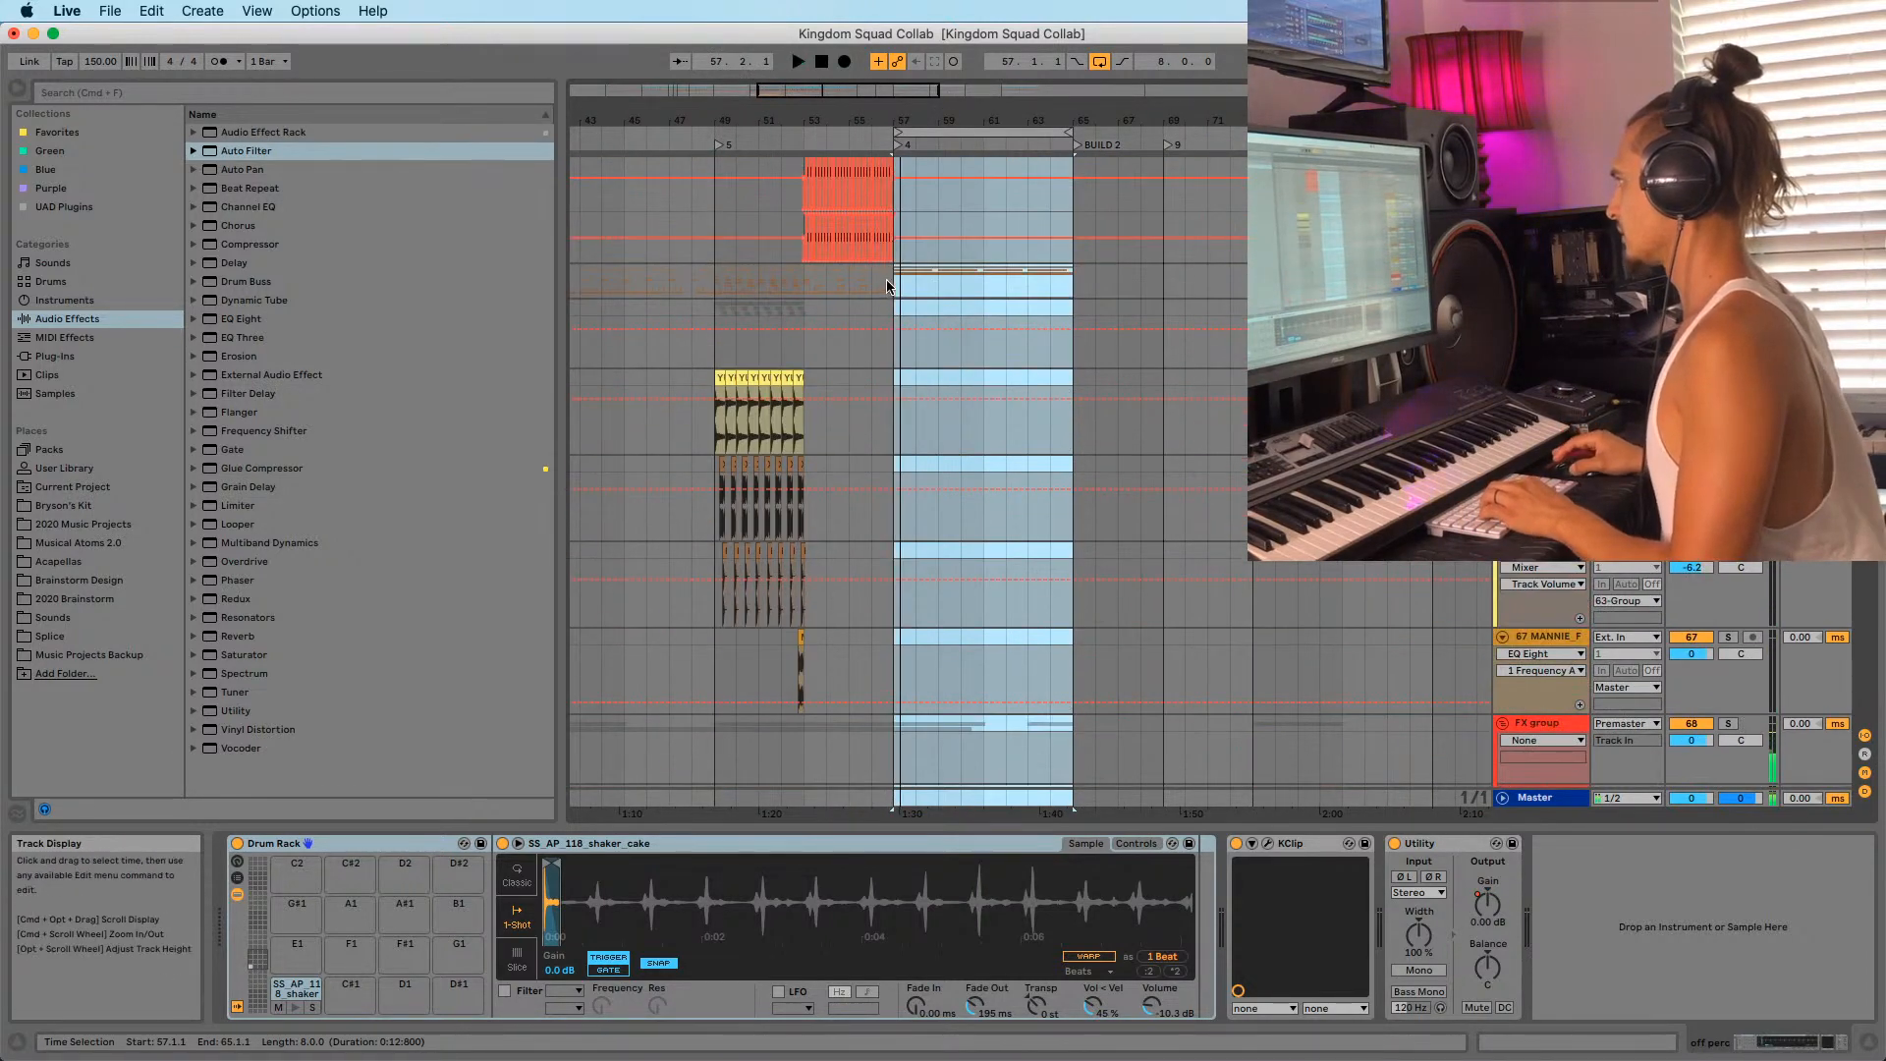
left_click_drag(892, 282, 1154, 290)
scroll(958, 393, "down", 5)
key("space")
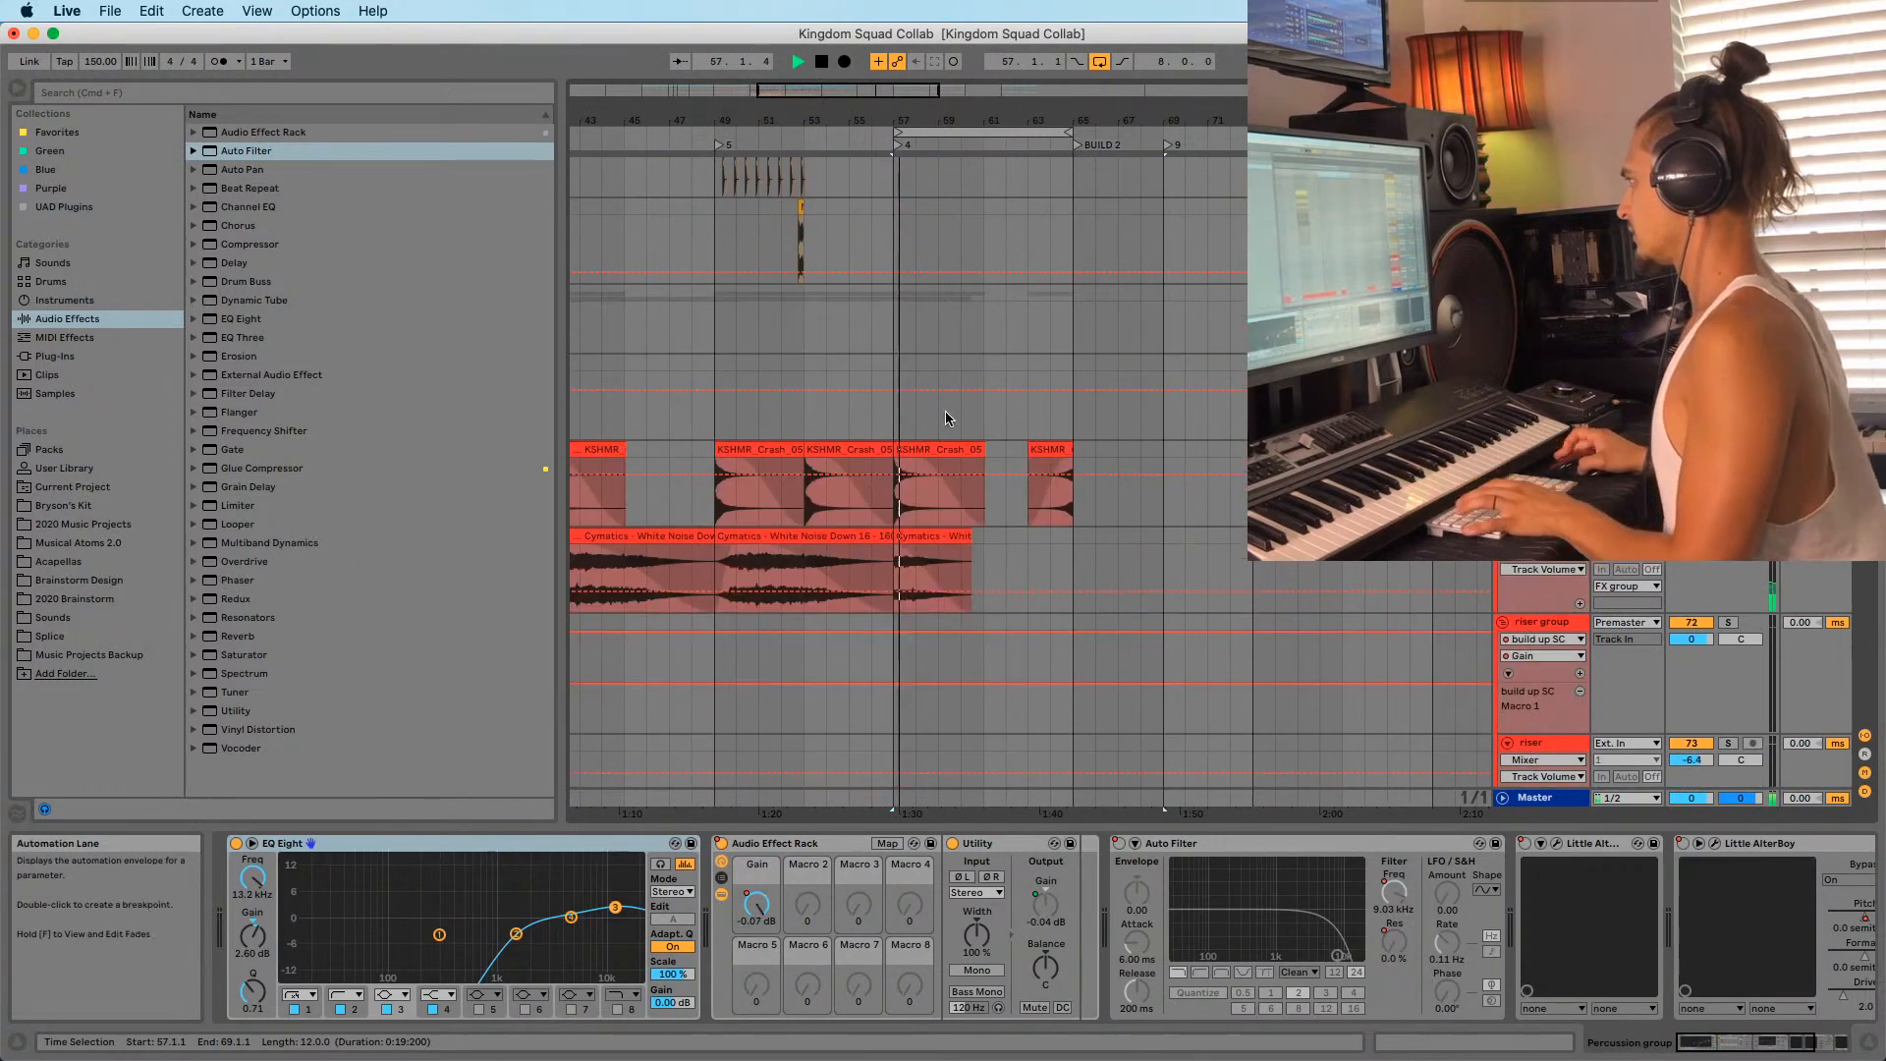
scroll(902, 411, "down", 5)
left_click(910, 188)
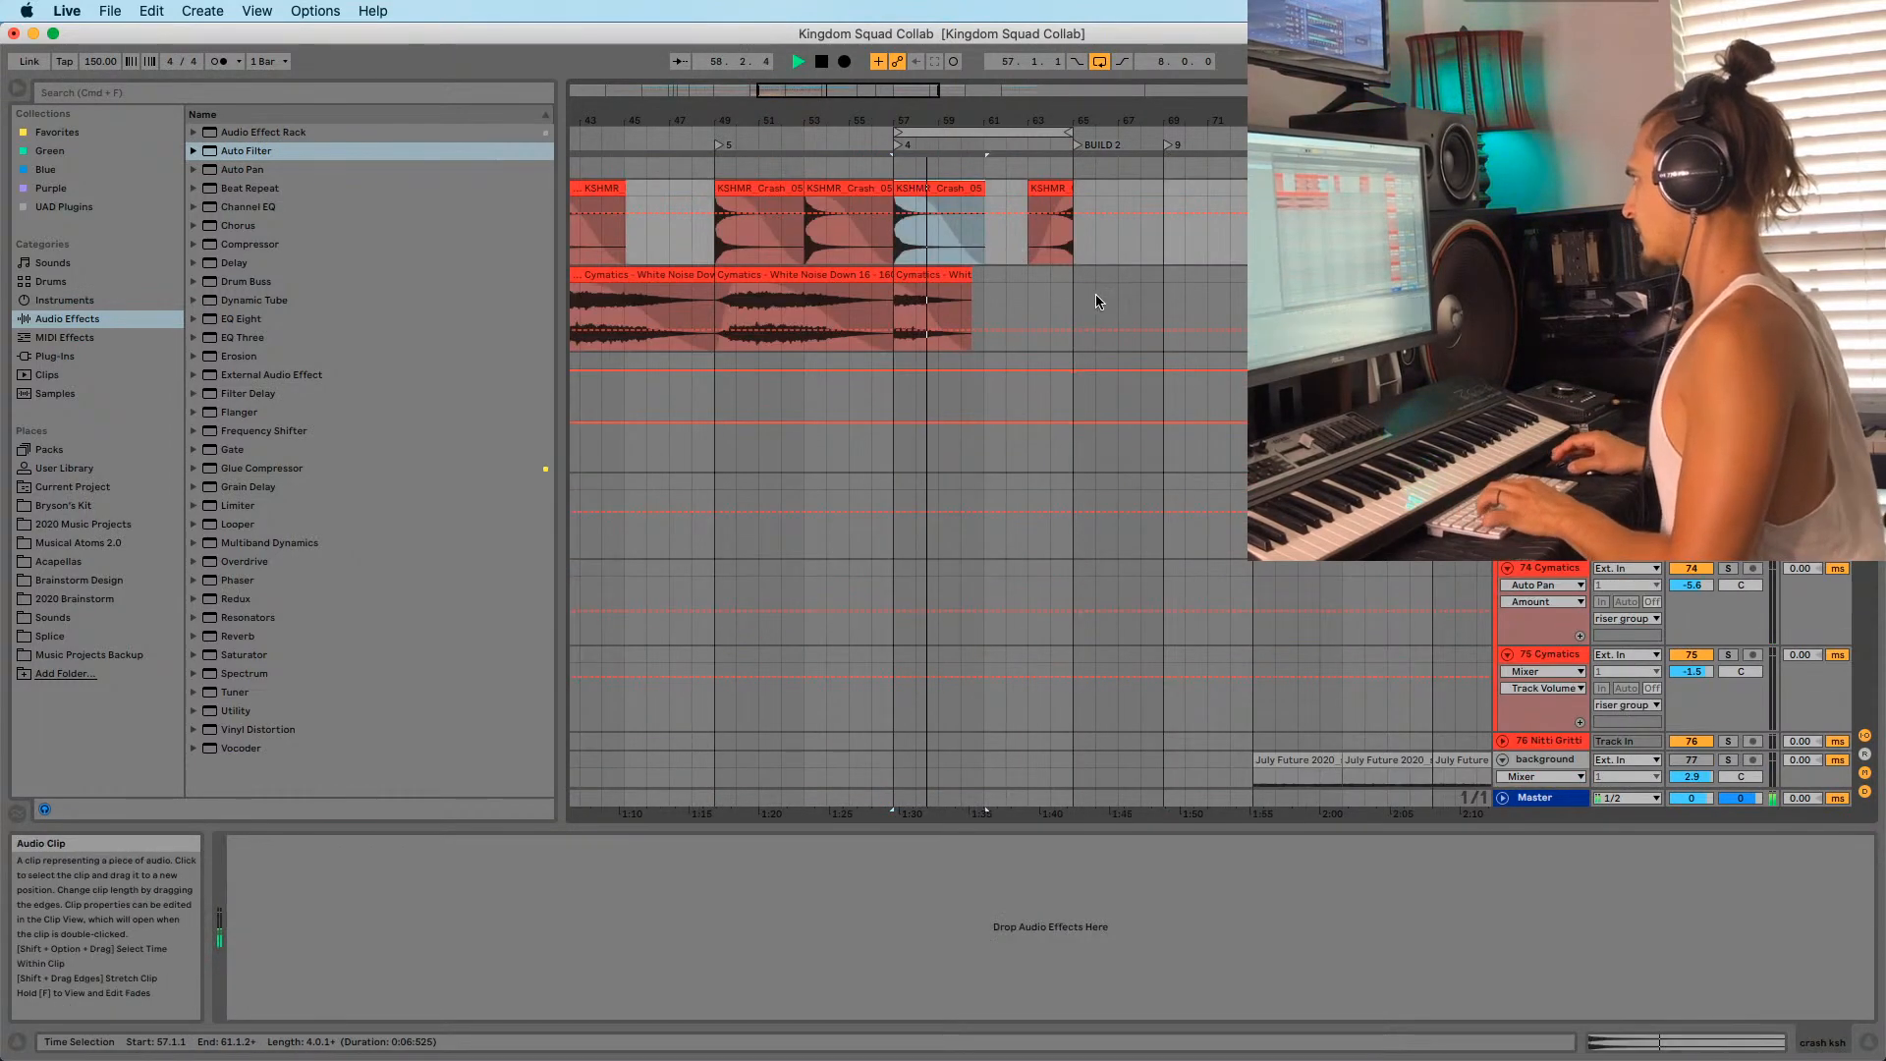
left_click(1097, 300, "shift")
key("Delete")
Delete the pads clip spanning bars 57 to 68.
scroll(906, 327, "down", 15)
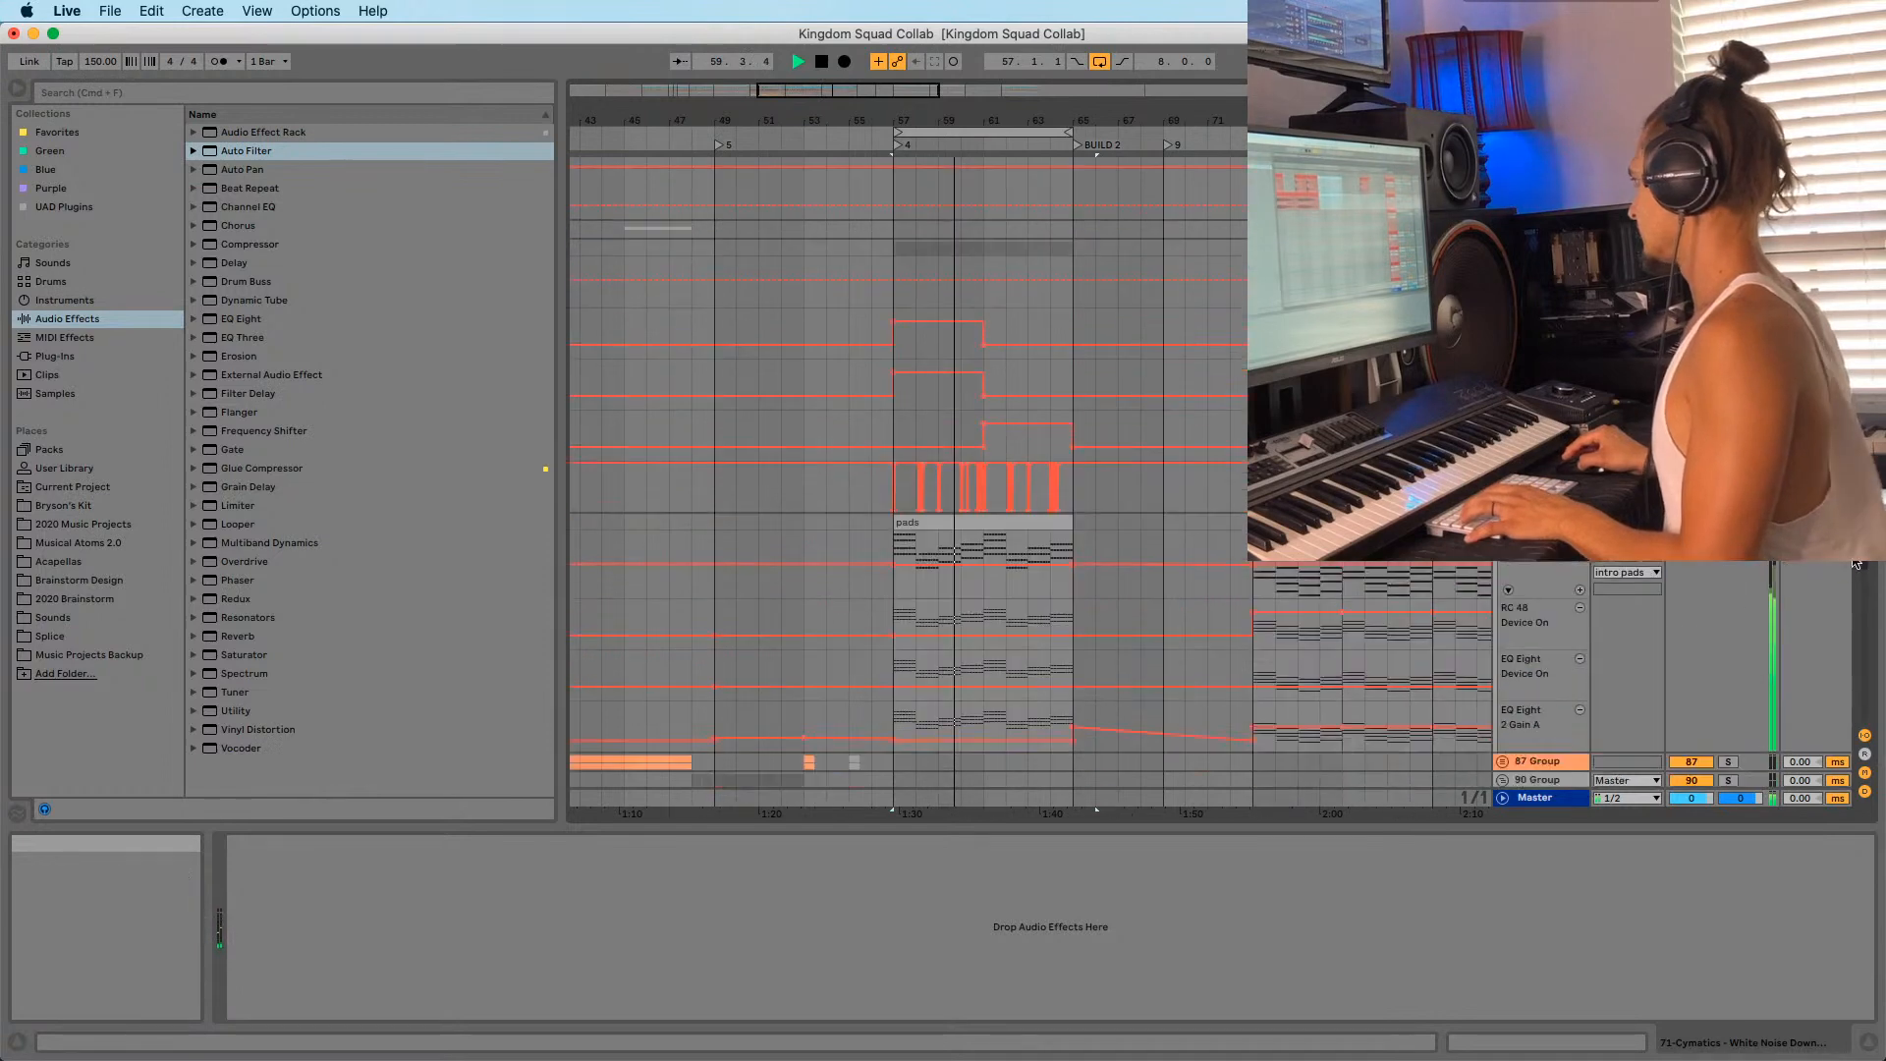
left_click(906, 314)
left_click(1140, 320, "shift")
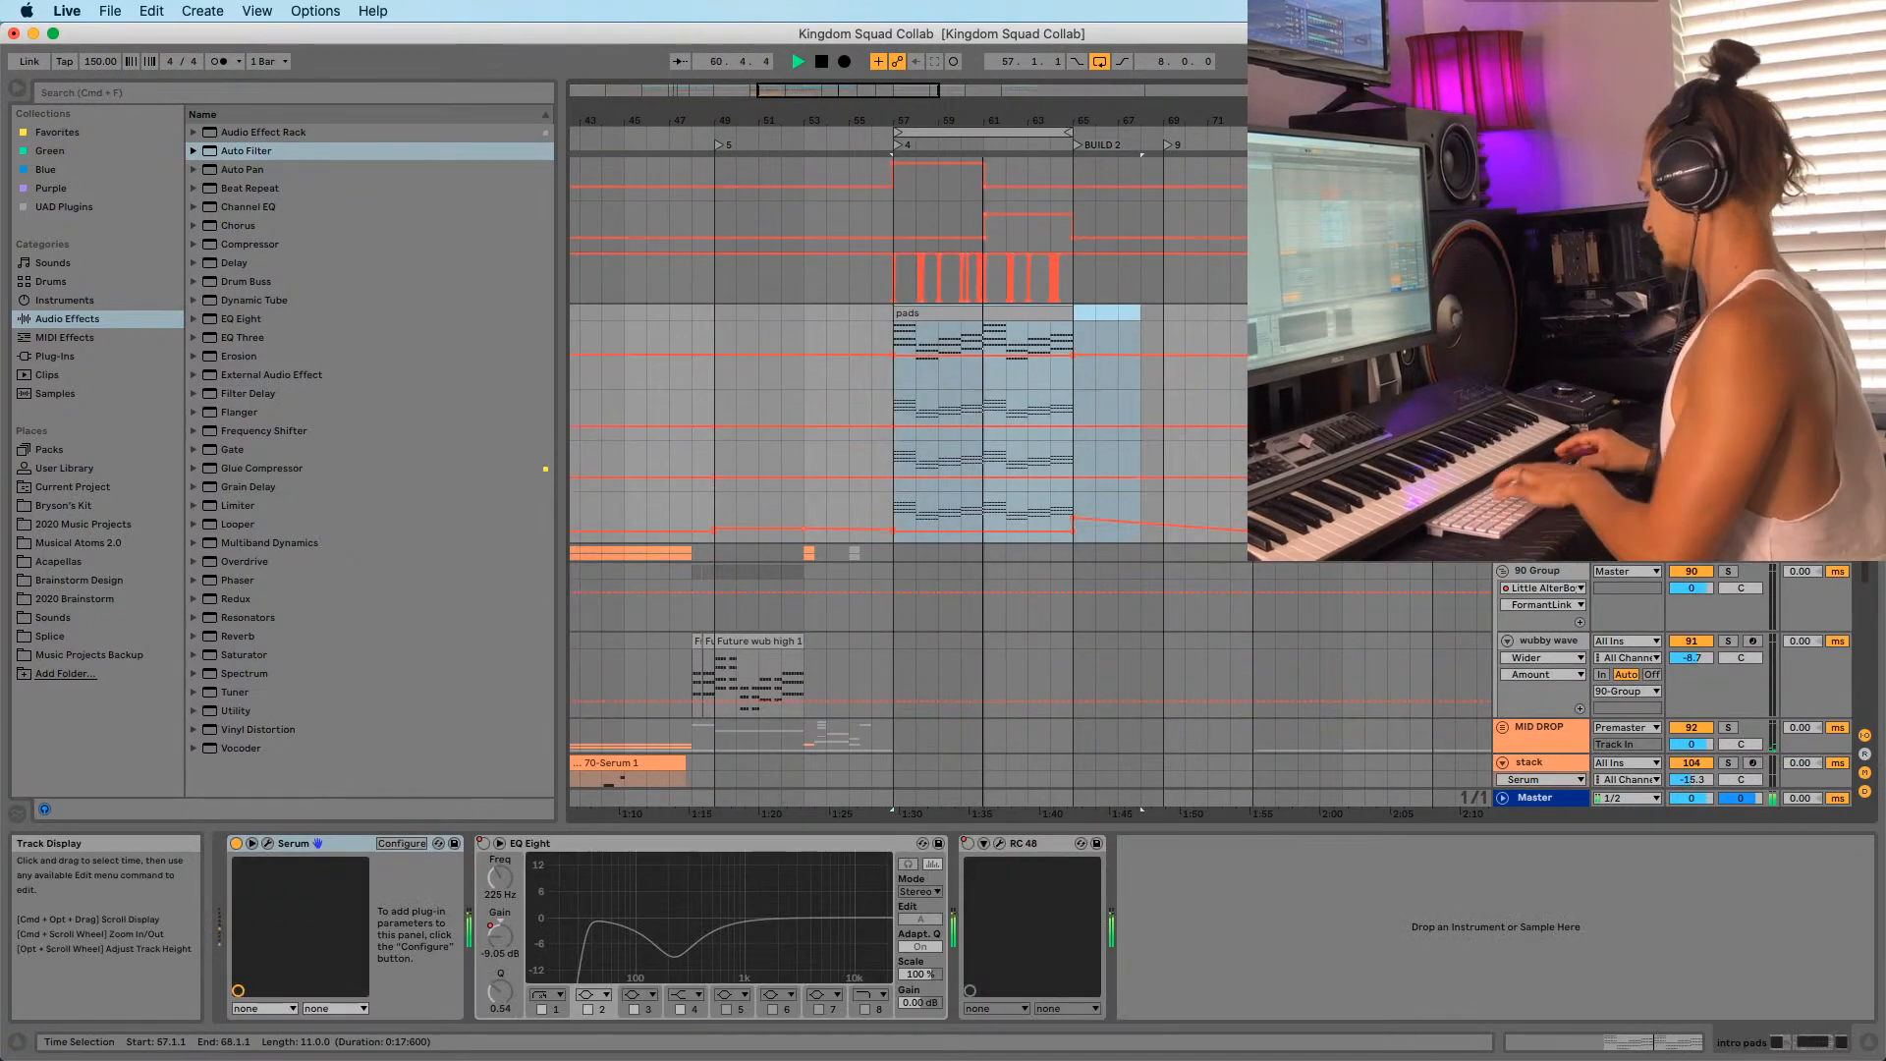
key("Delete")
key("space")
left_click_drag(1871, 579, 1860, 292)
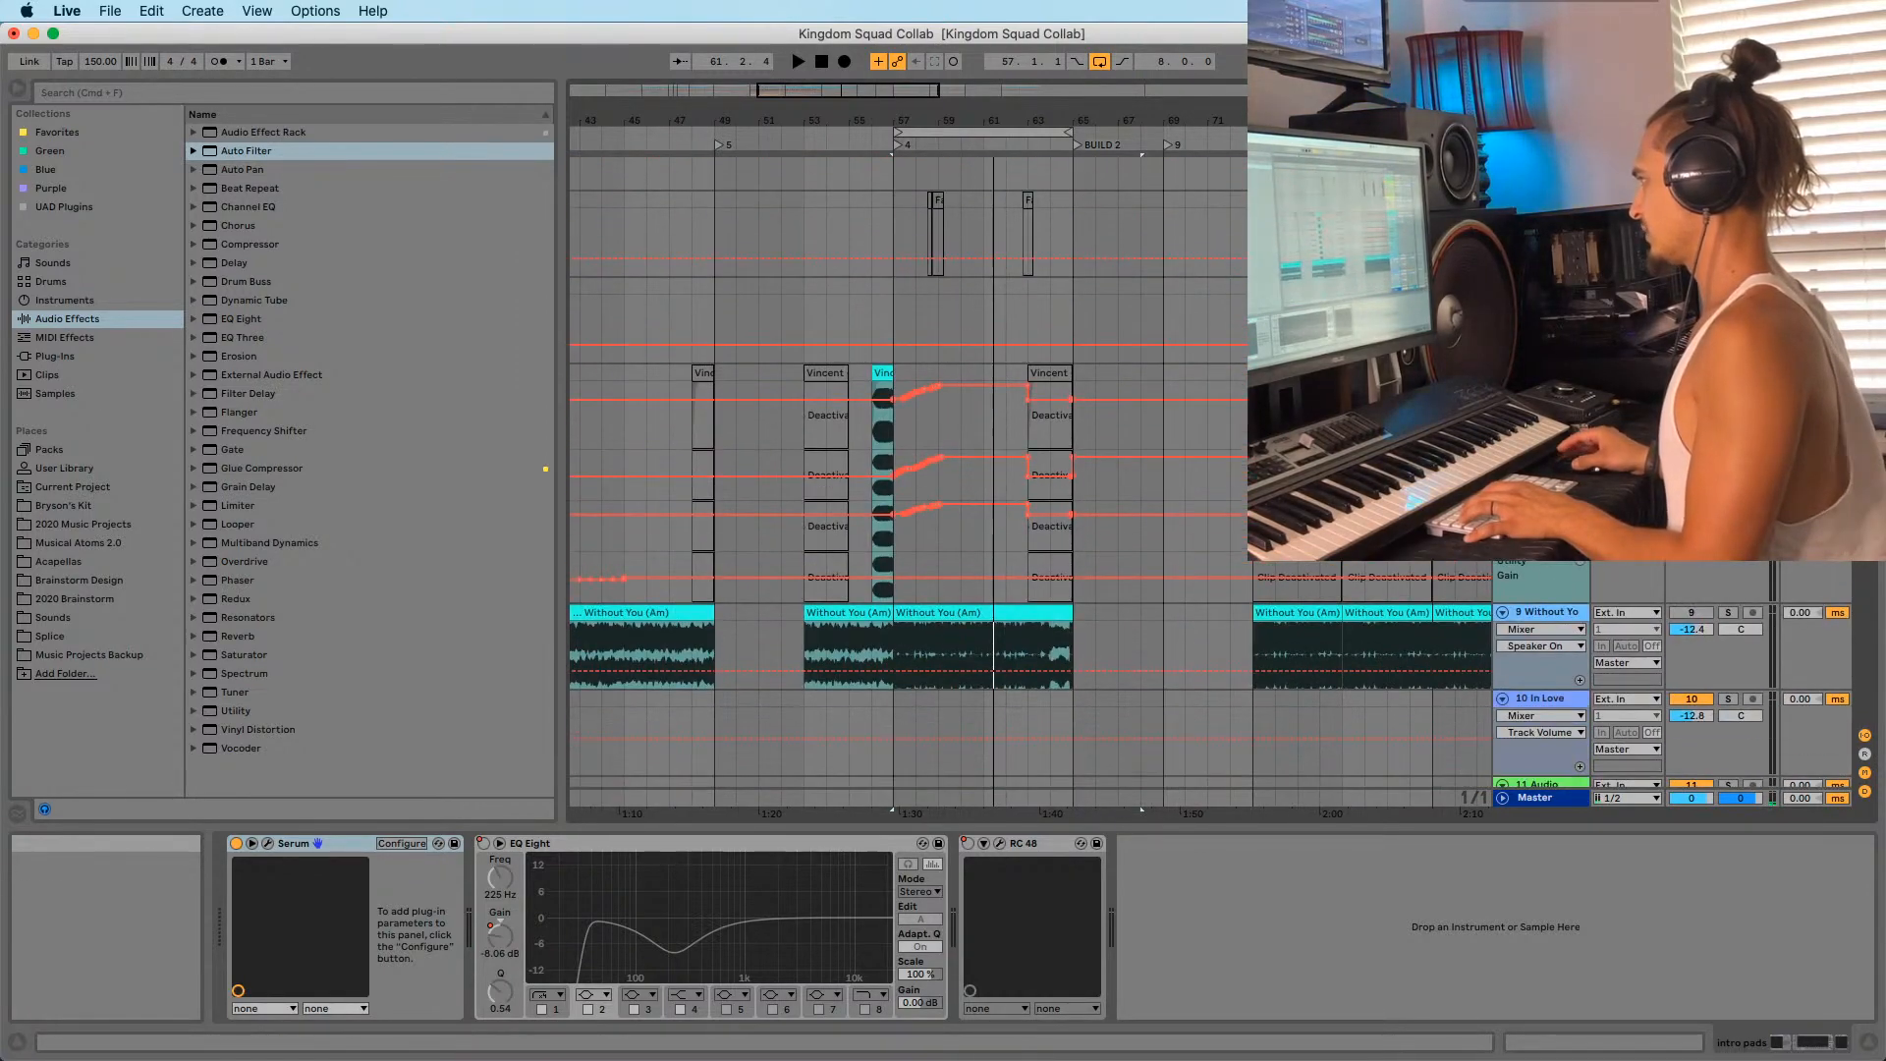
Audition from bar 56, moving the loop to bar 72 and back to bars 57–65.
left_click_drag(933, 141, 1295, 140)
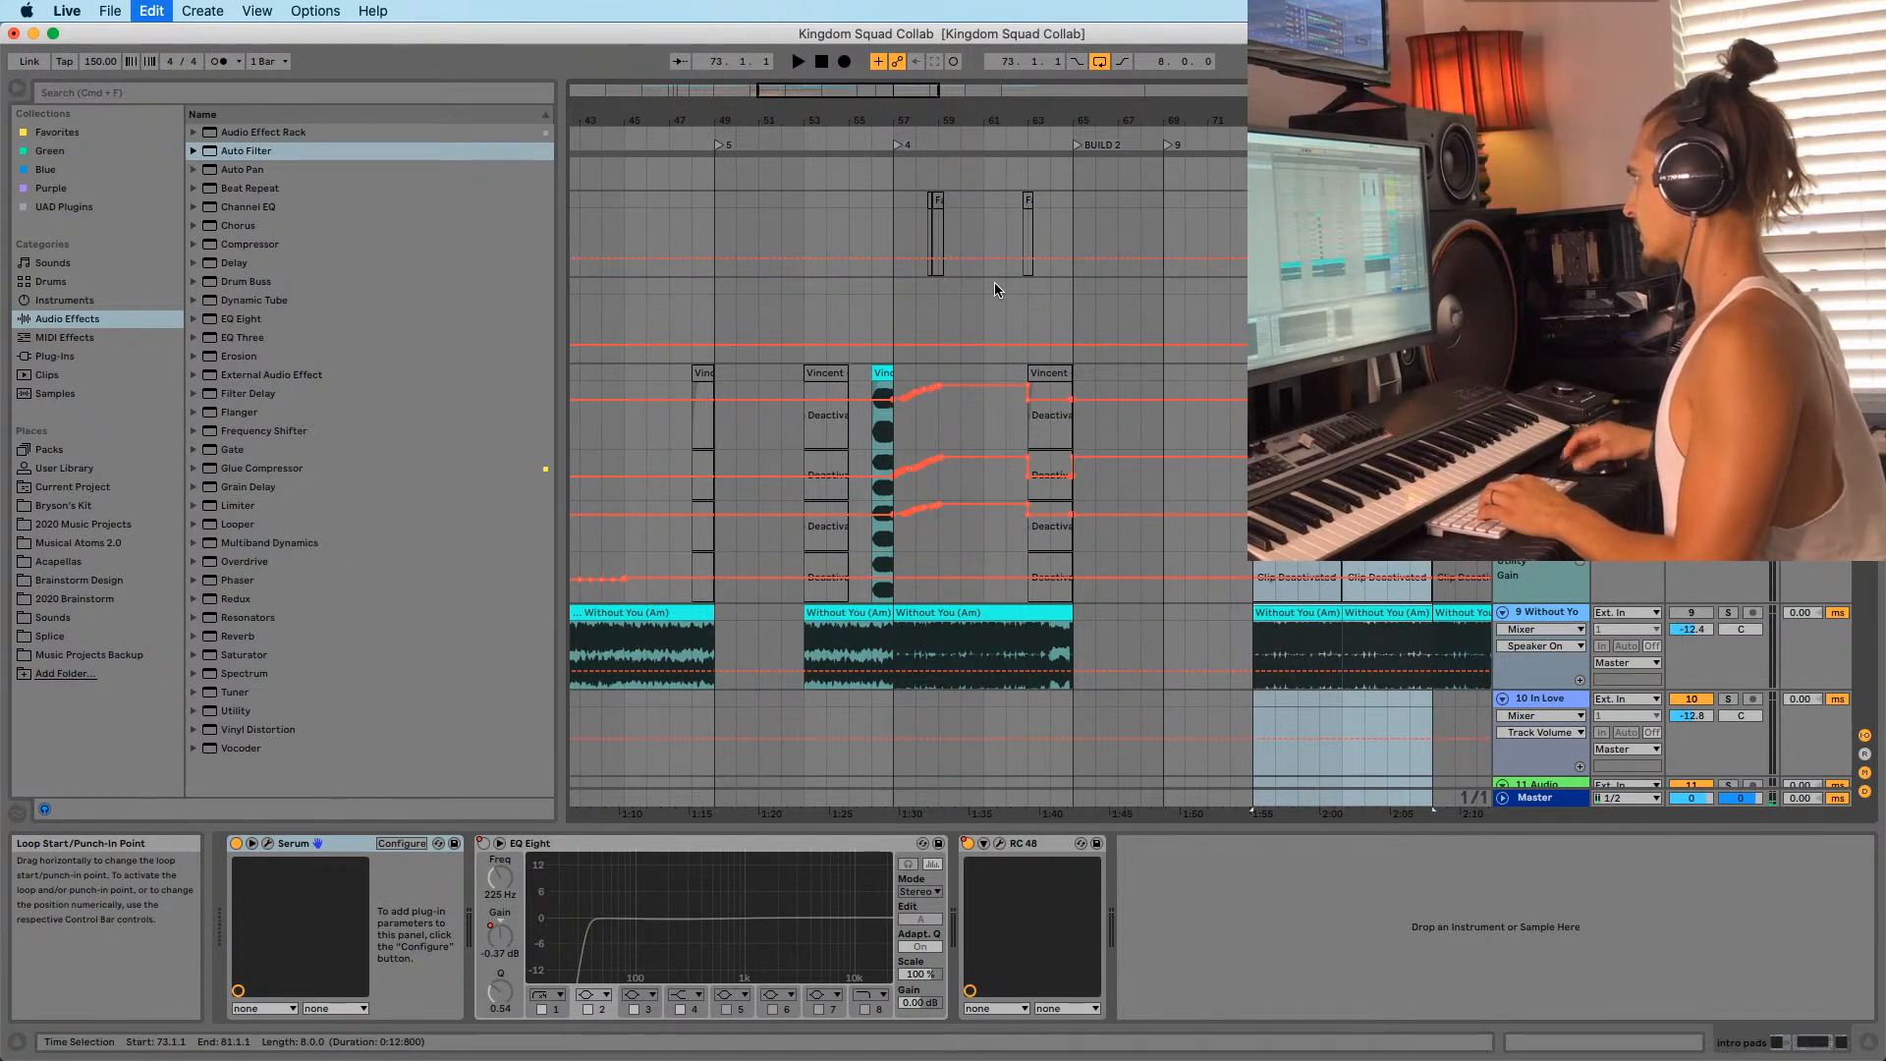
scroll(994, 283, "up", 8)
left_click(935, 208)
key("super+v")
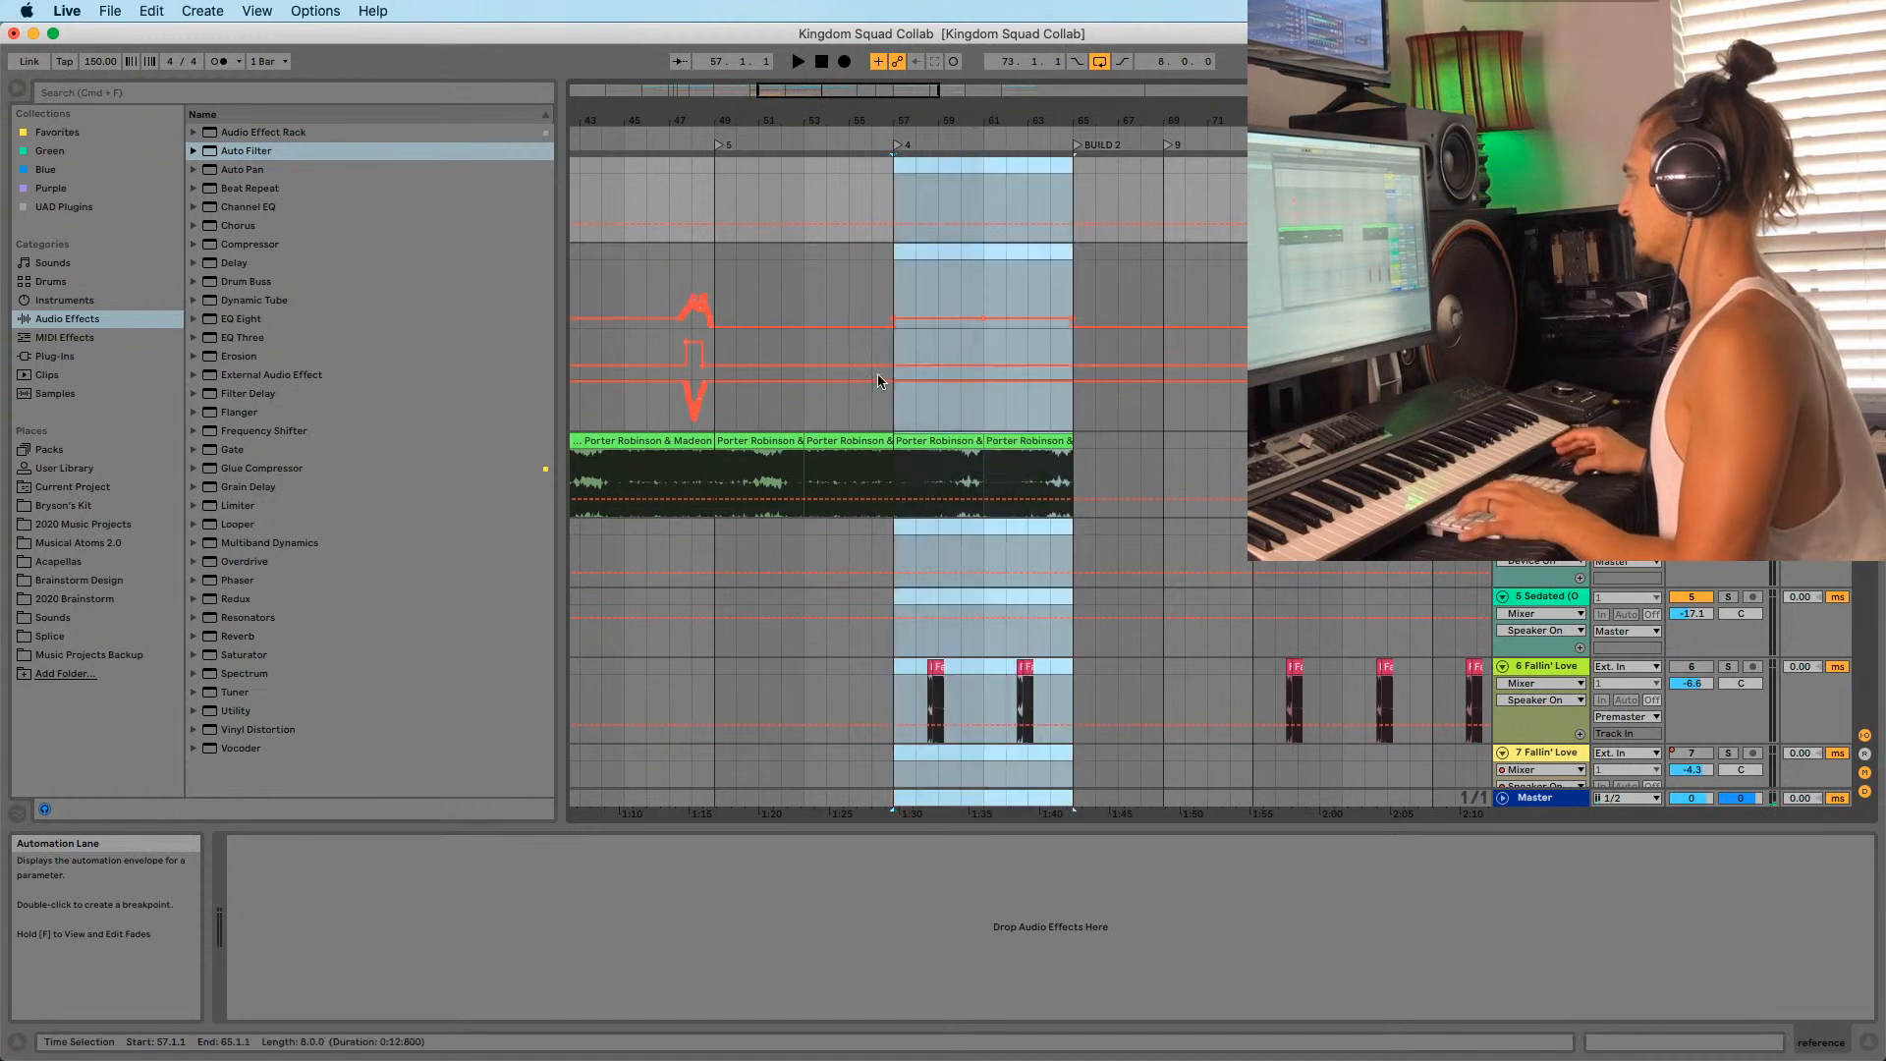
left_click(860, 174)
key("space")
key("space")
left_click_drag(894, 116, 854, 147)
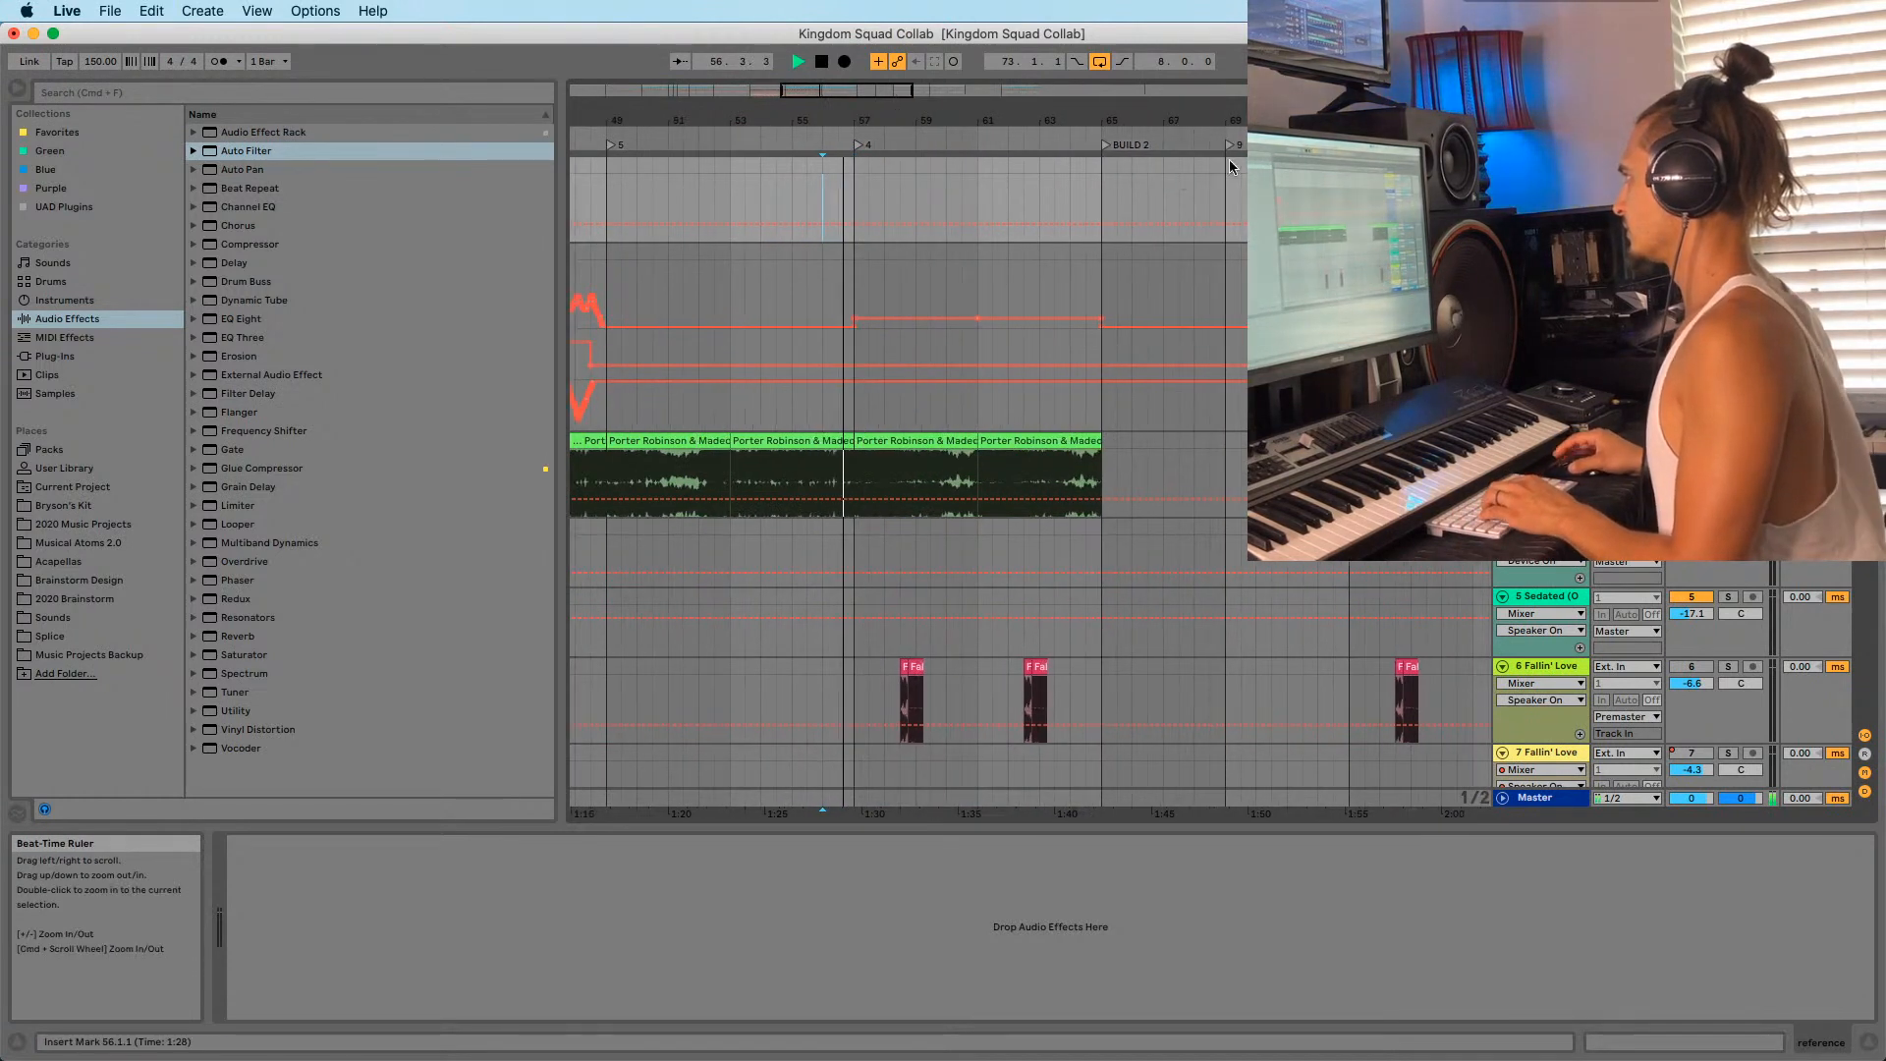
left_click_drag(1369, 132, 893, 131)
scroll(929, 516, "down", 10)
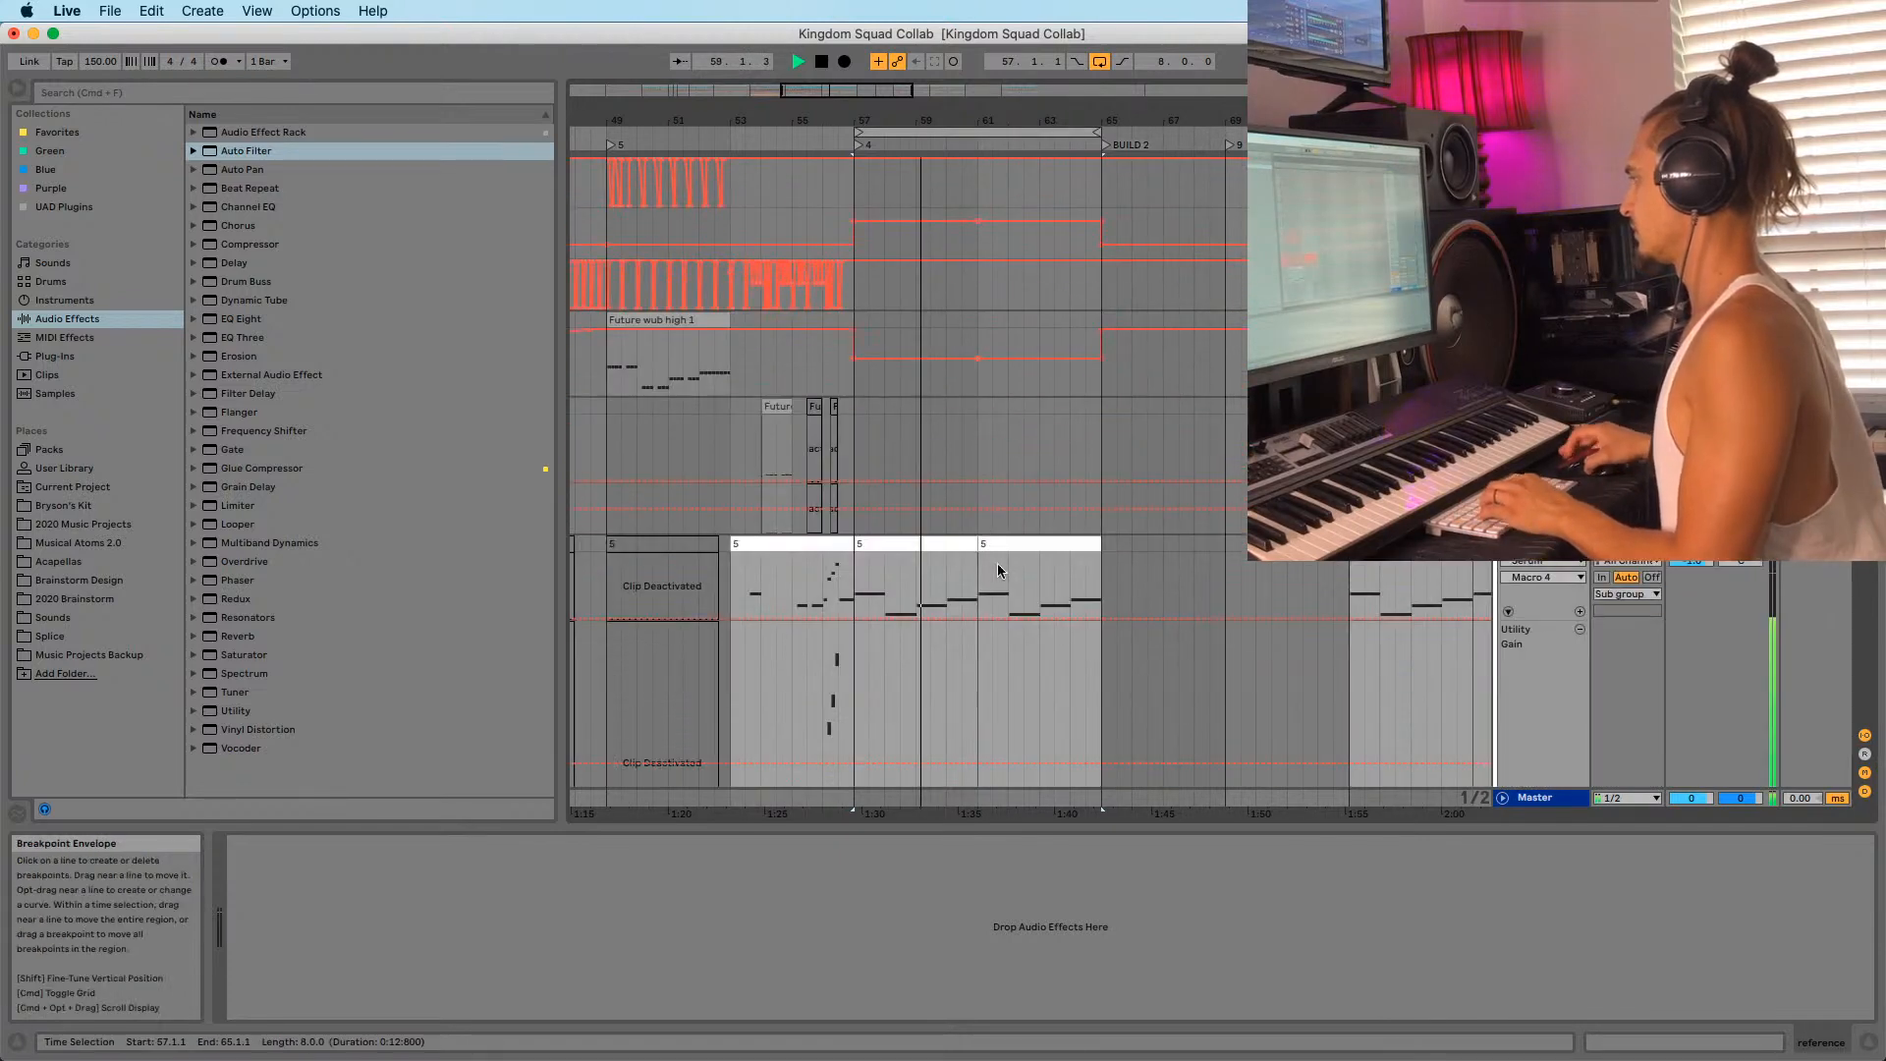
scroll(1011, 562, "down", 20)
key("space")
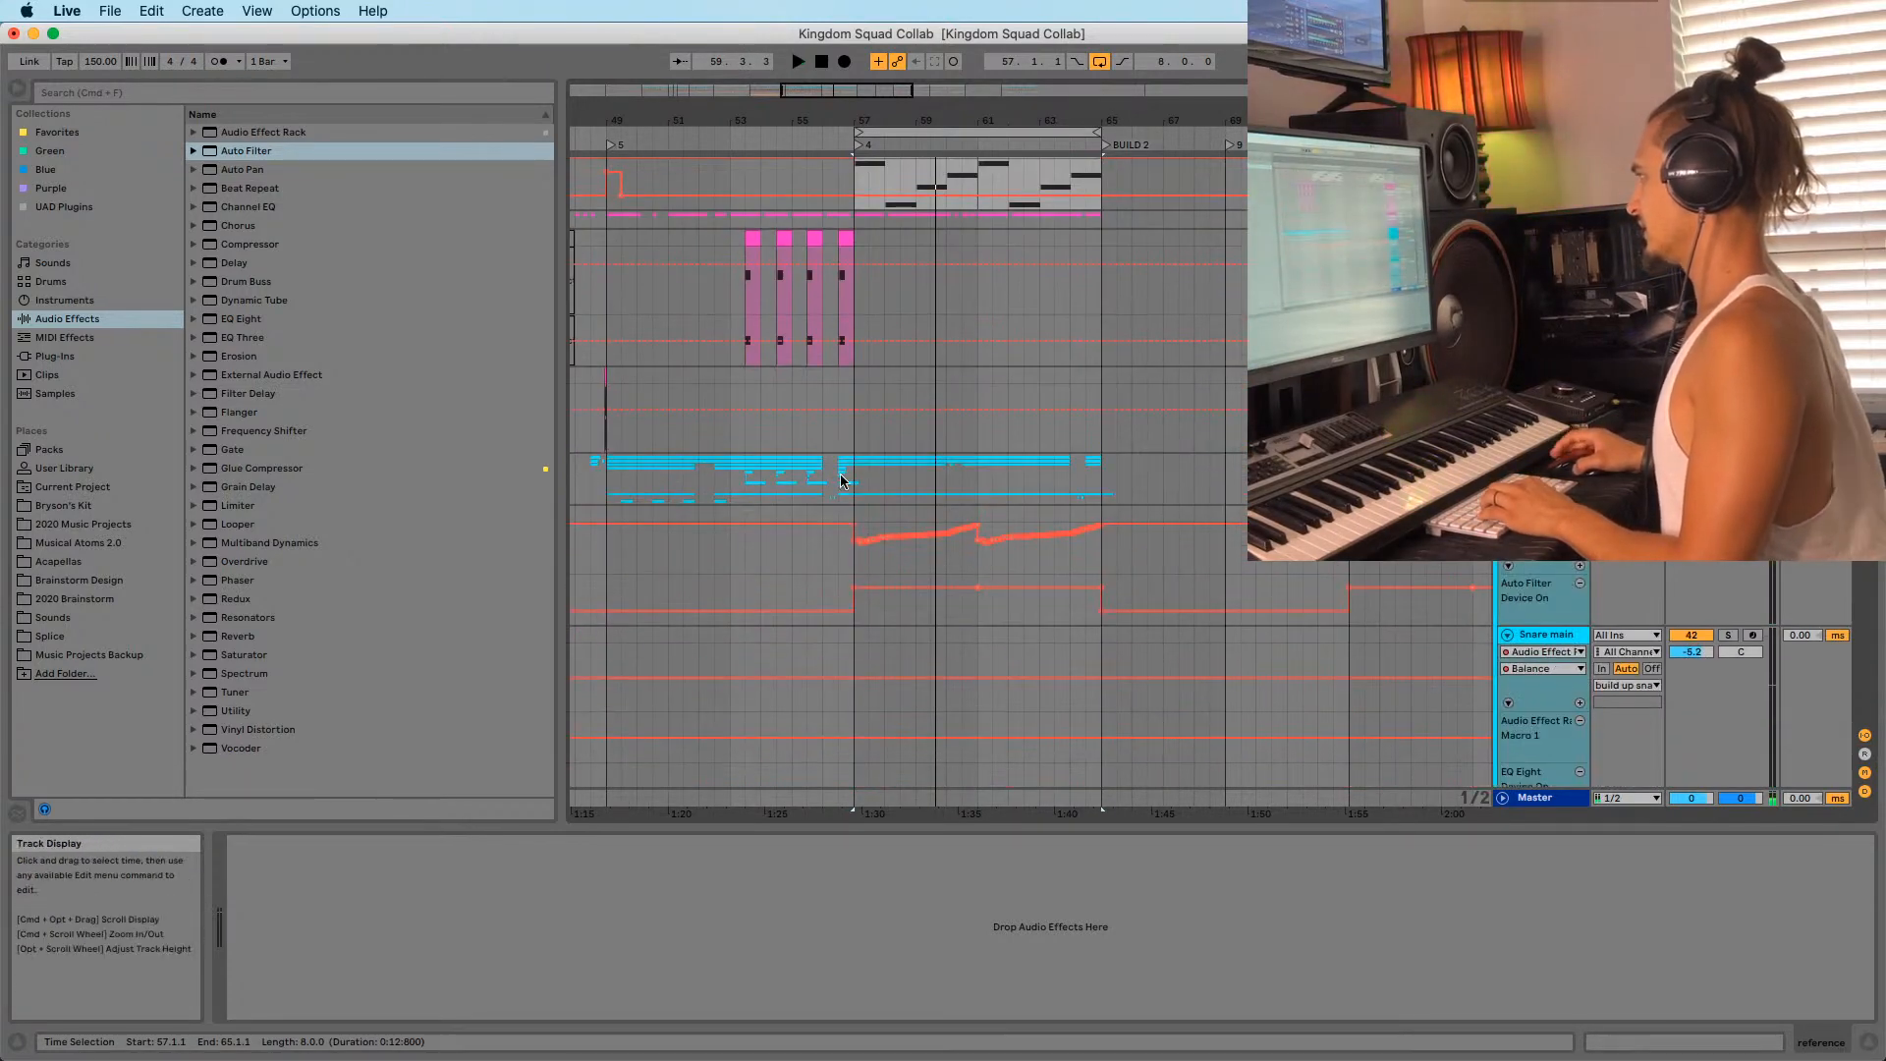
Delete the Kick Group clips after bar 58 and replay from bar 56.
left_click_drag(854, 478, 1163, 467)
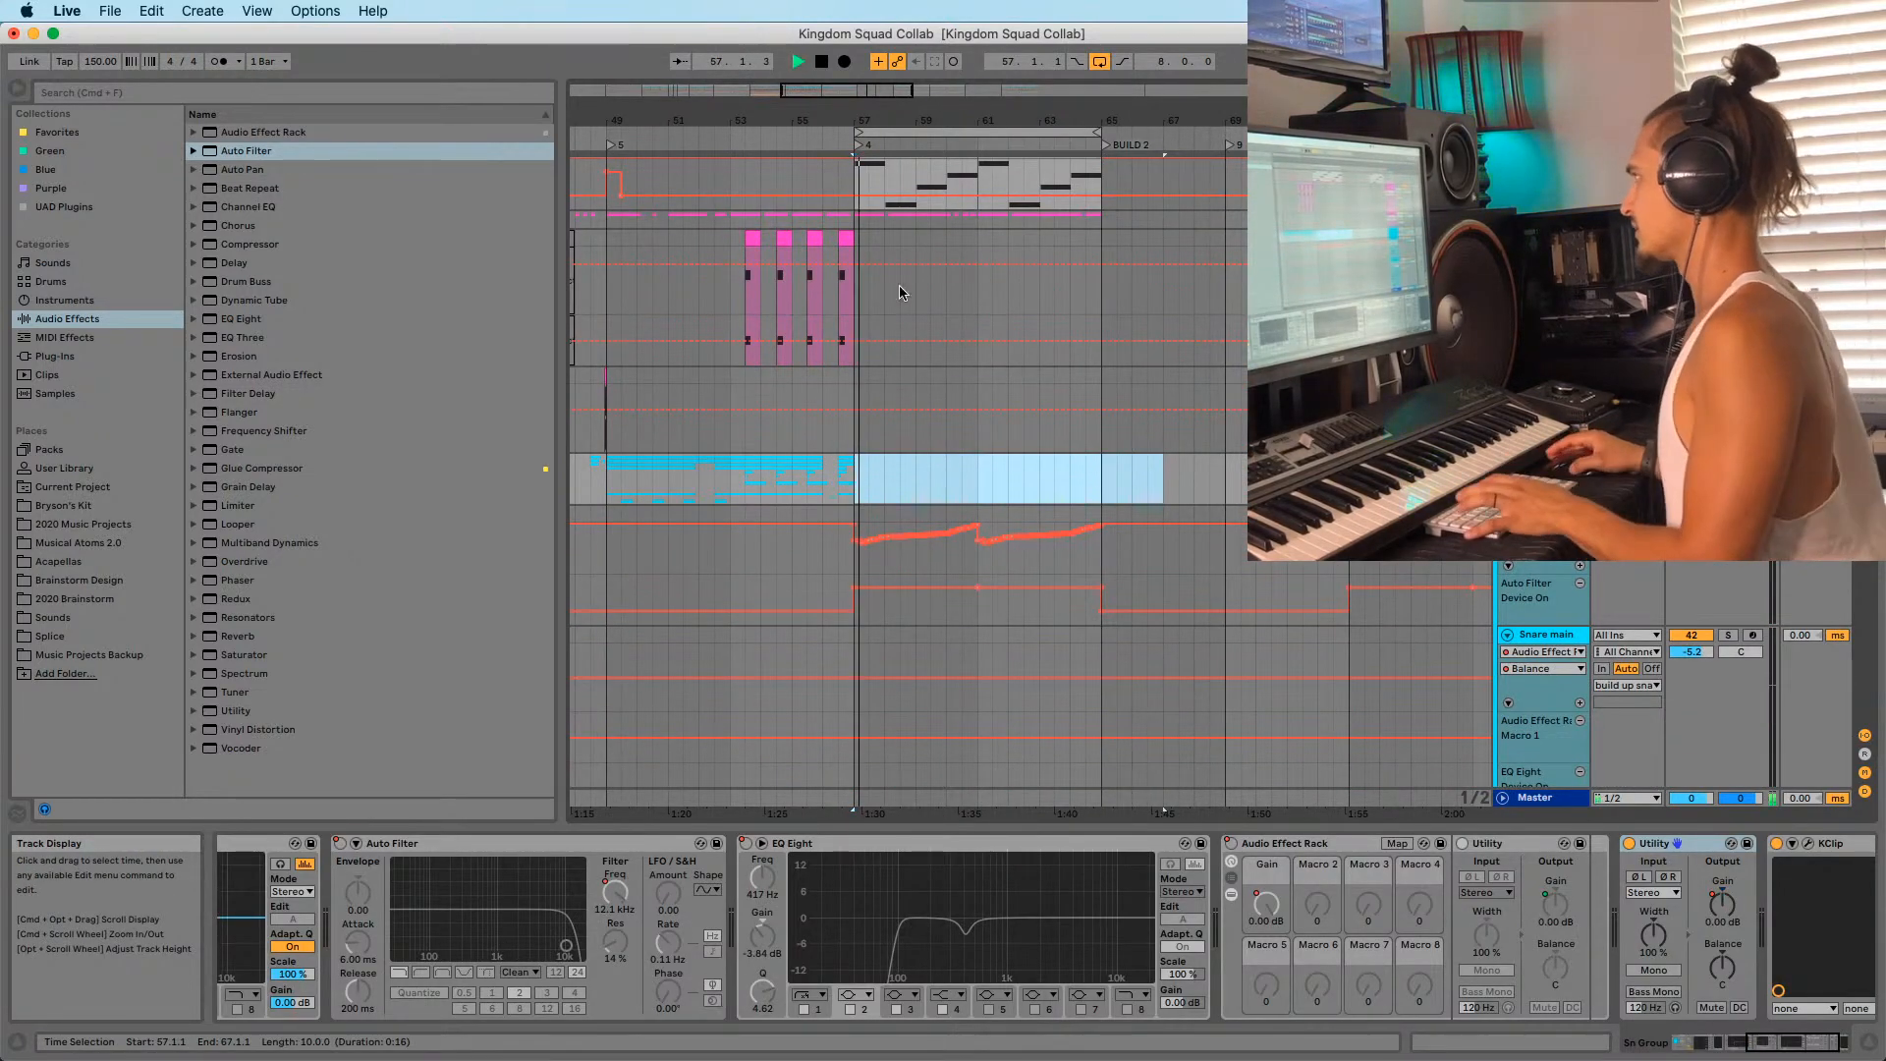
left_click_drag(880, 220, 1130, 219)
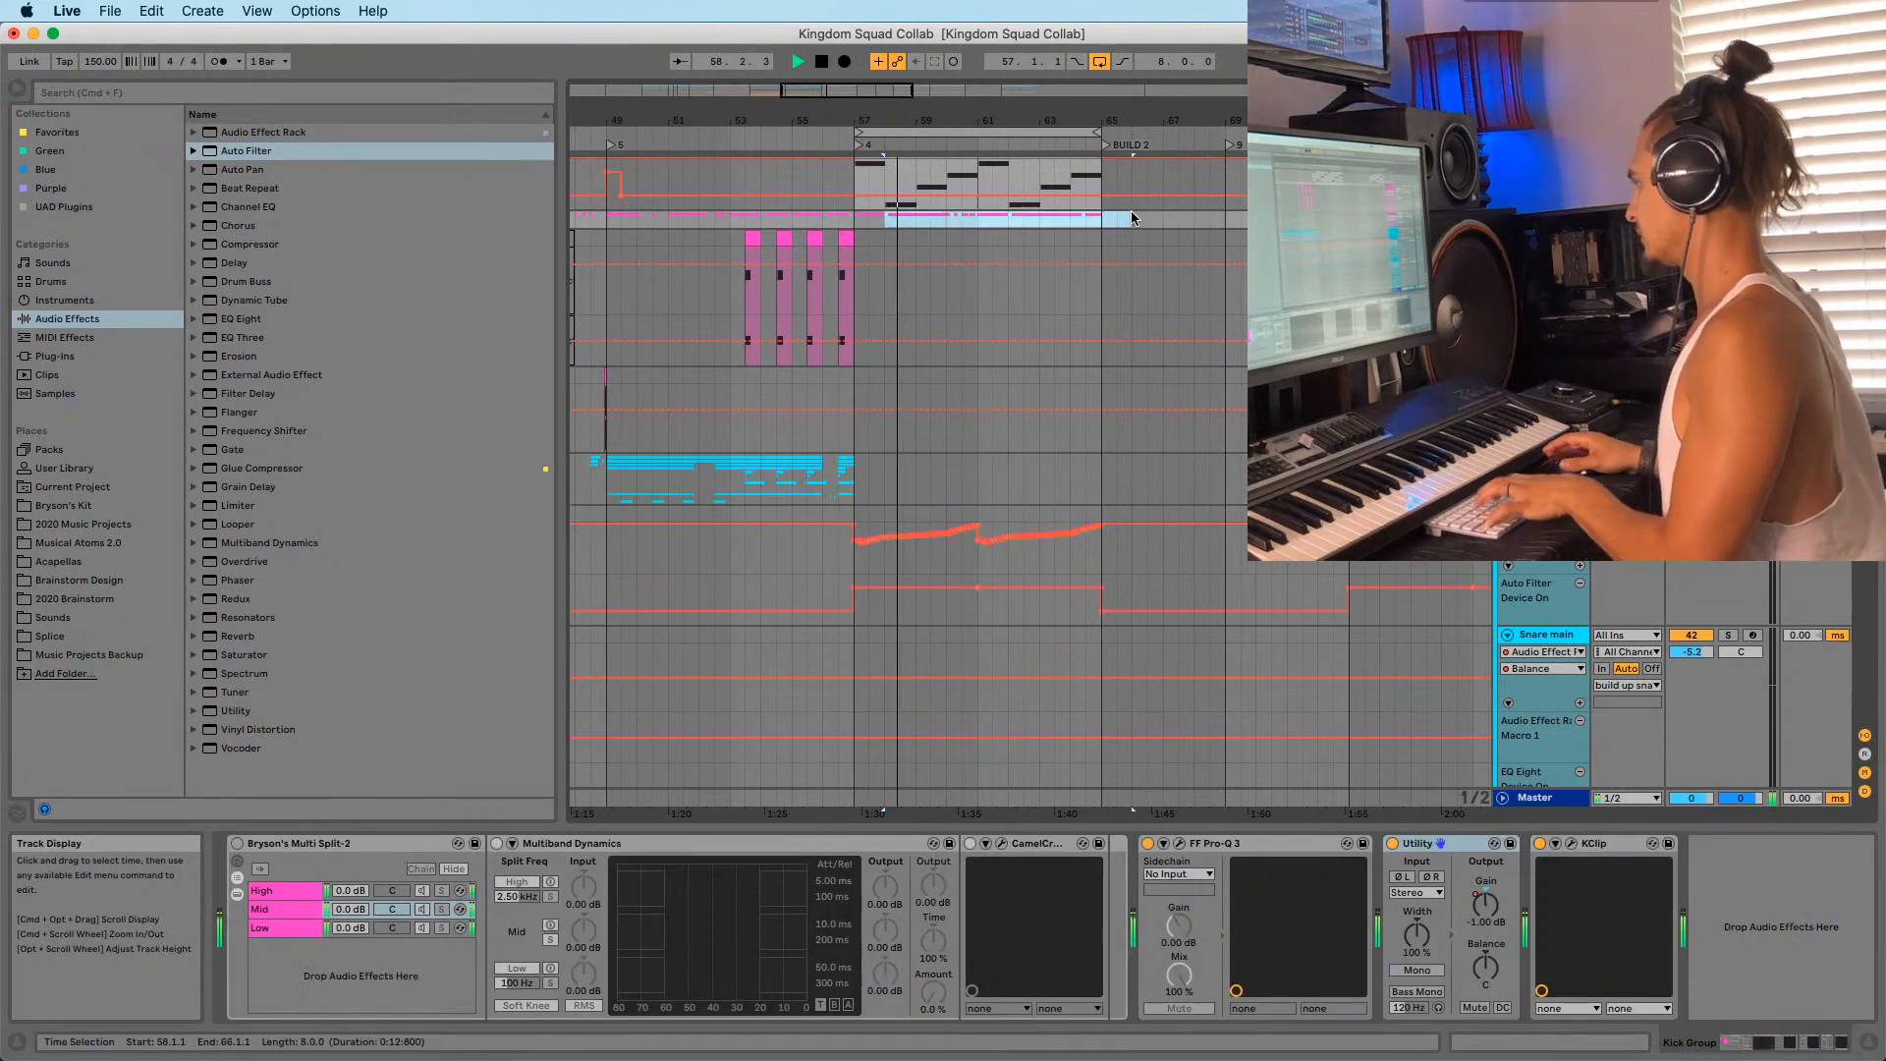
key("Delete")
left_click(866, 225)
key("space")
left_click(834, 268)
key("space")
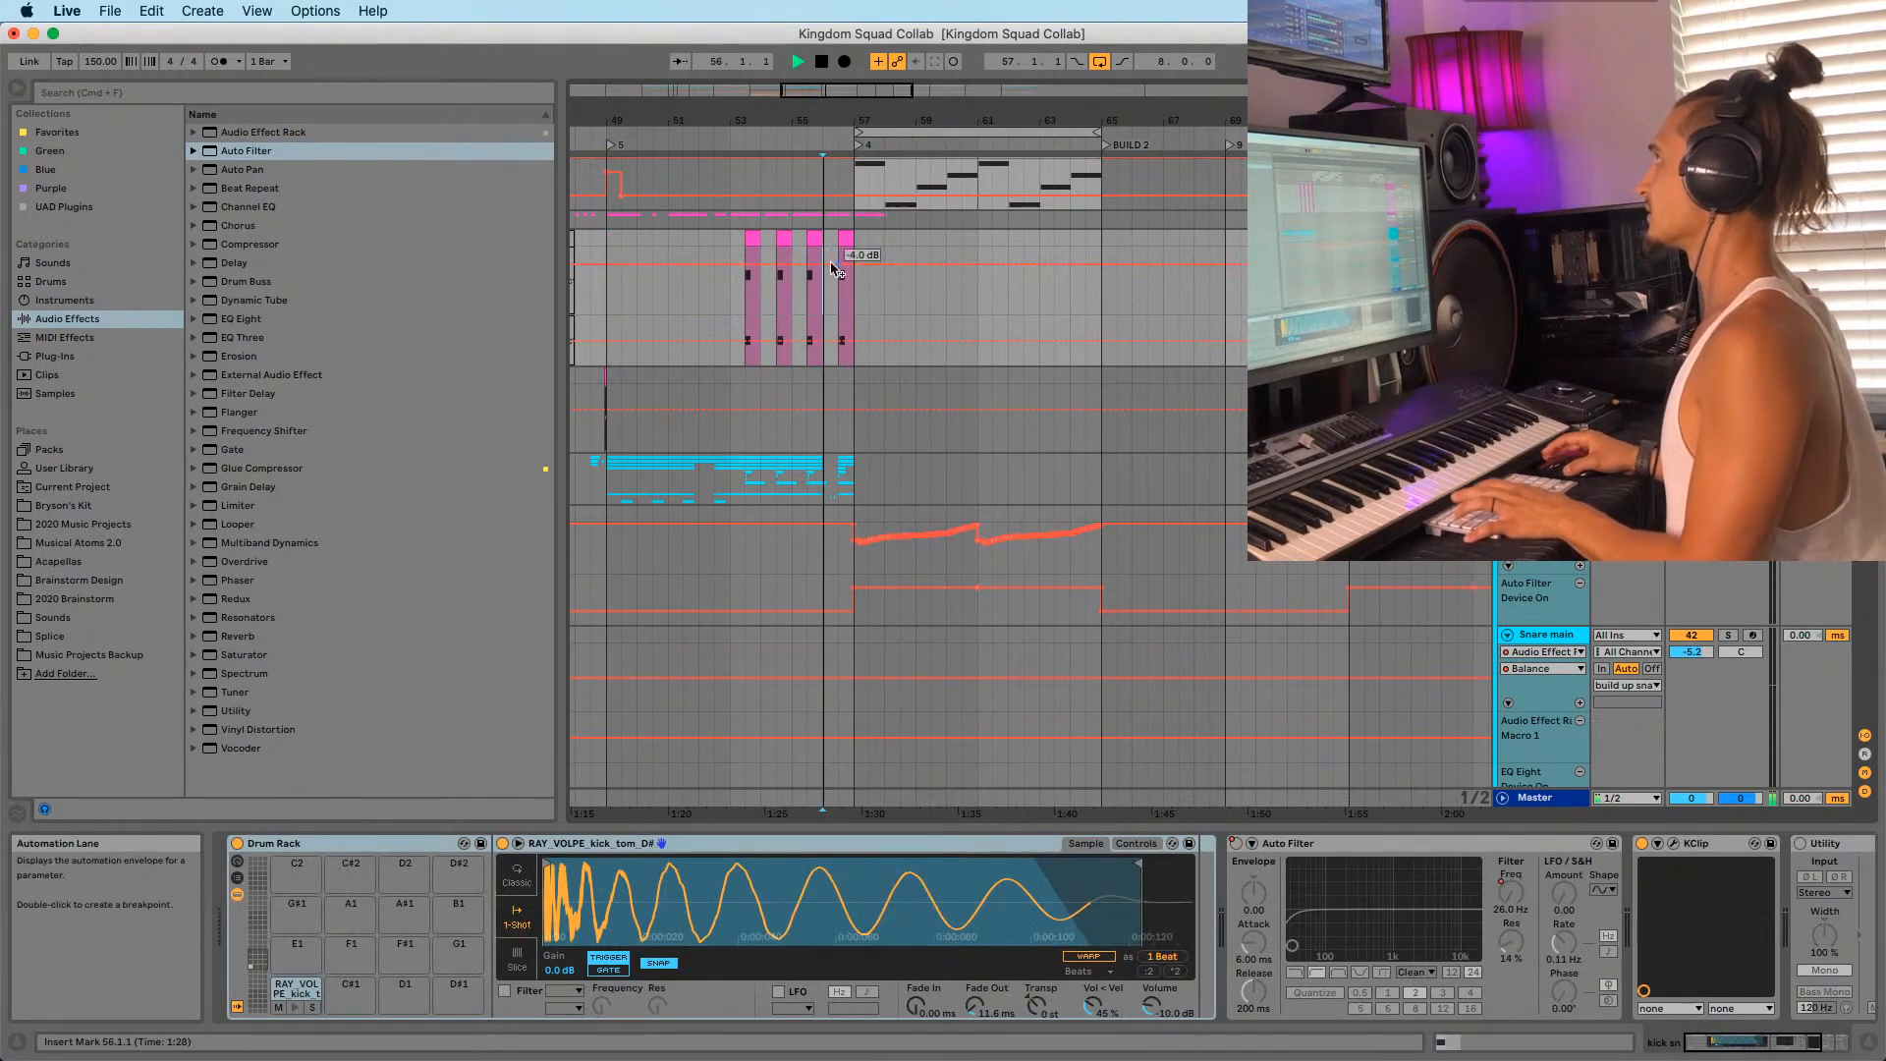
left_click(853, 223)
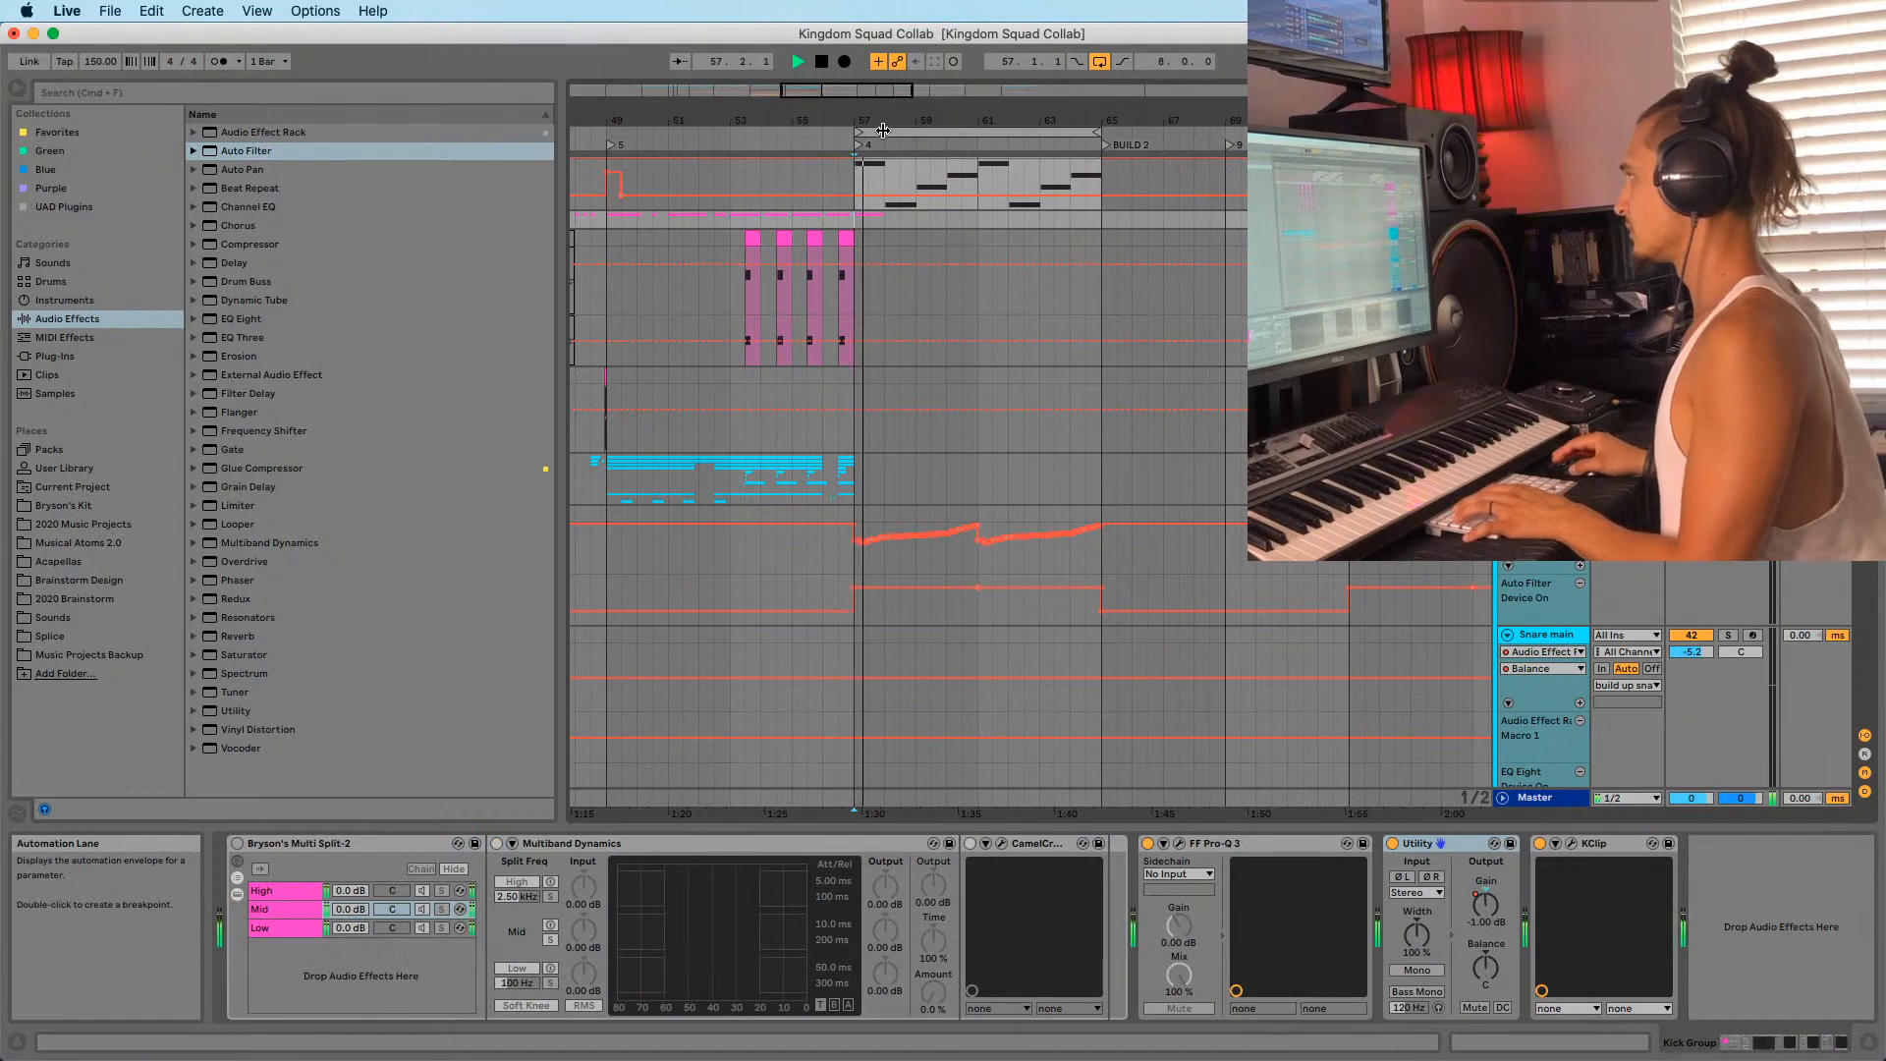
Move the loop start back to bar 23 so the loop spans bars 23–65.
left_click_drag(887, 121, 671, 135)
key("space")
key("minus")
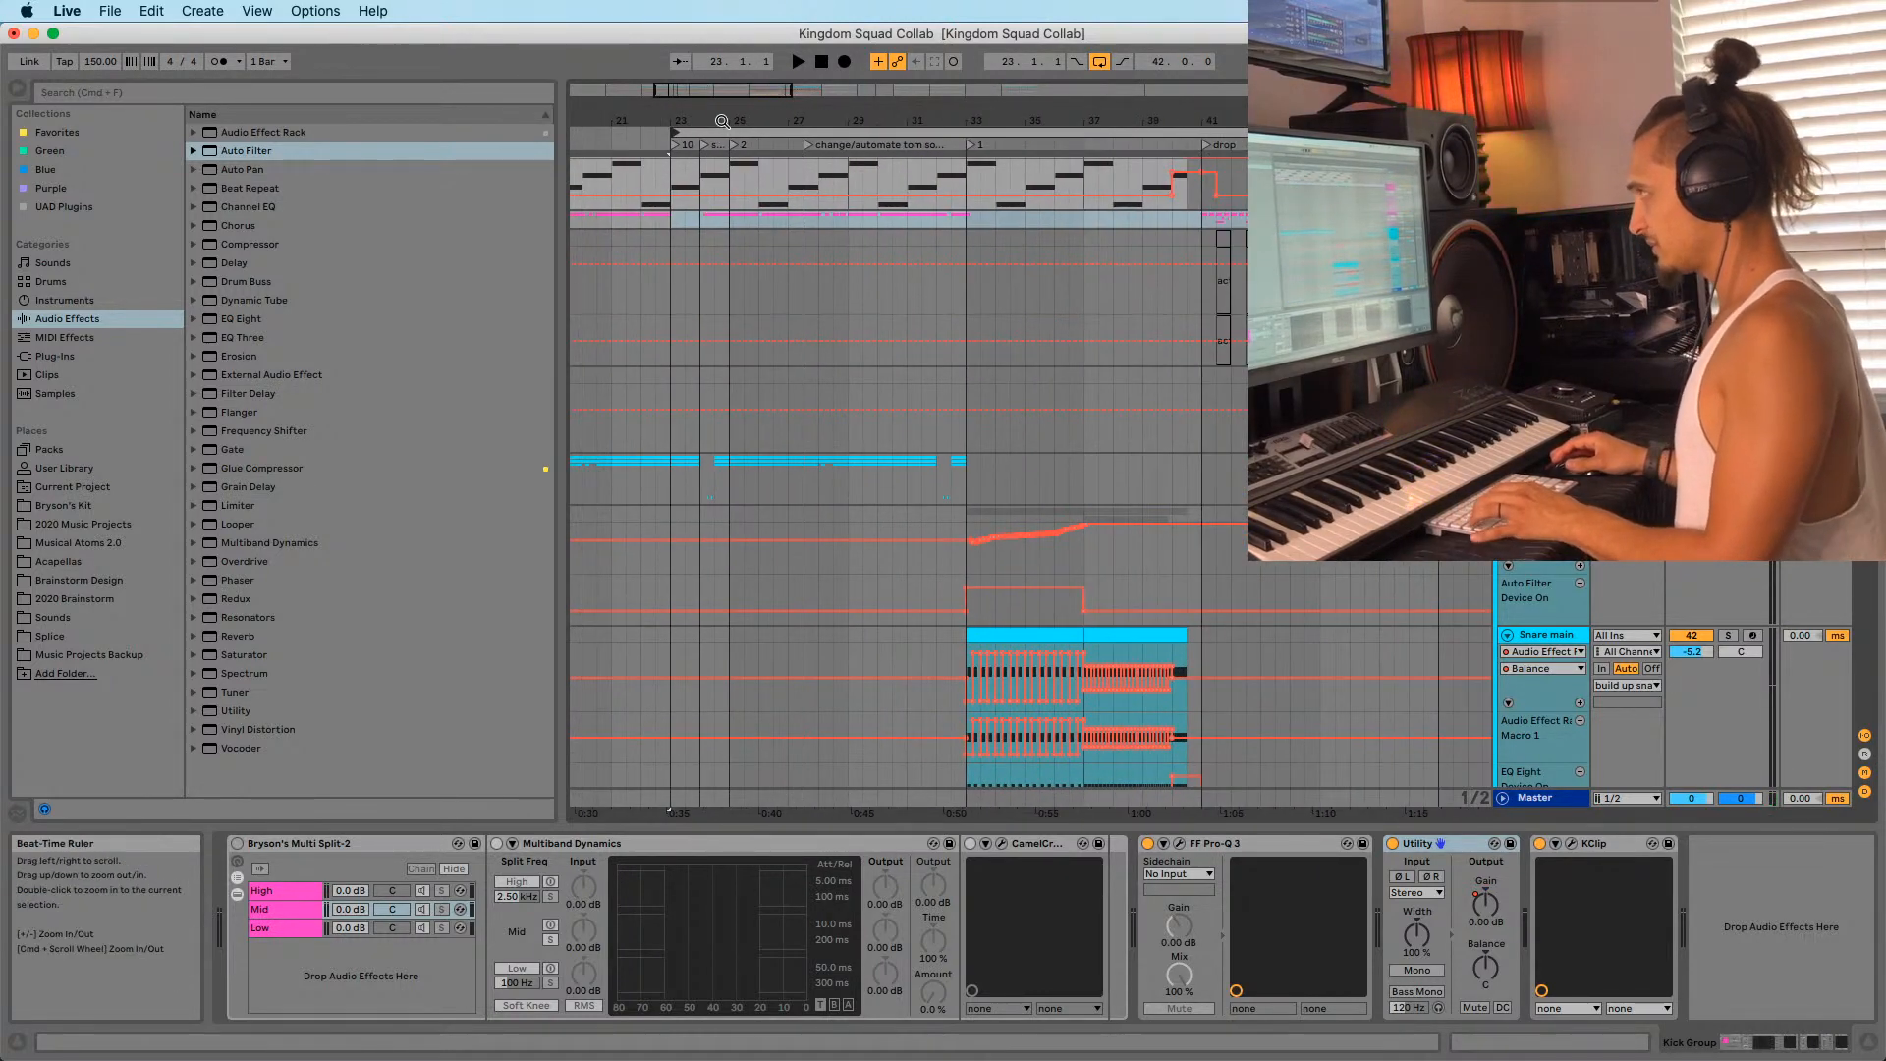
left_click(717, 131)
key("minus")
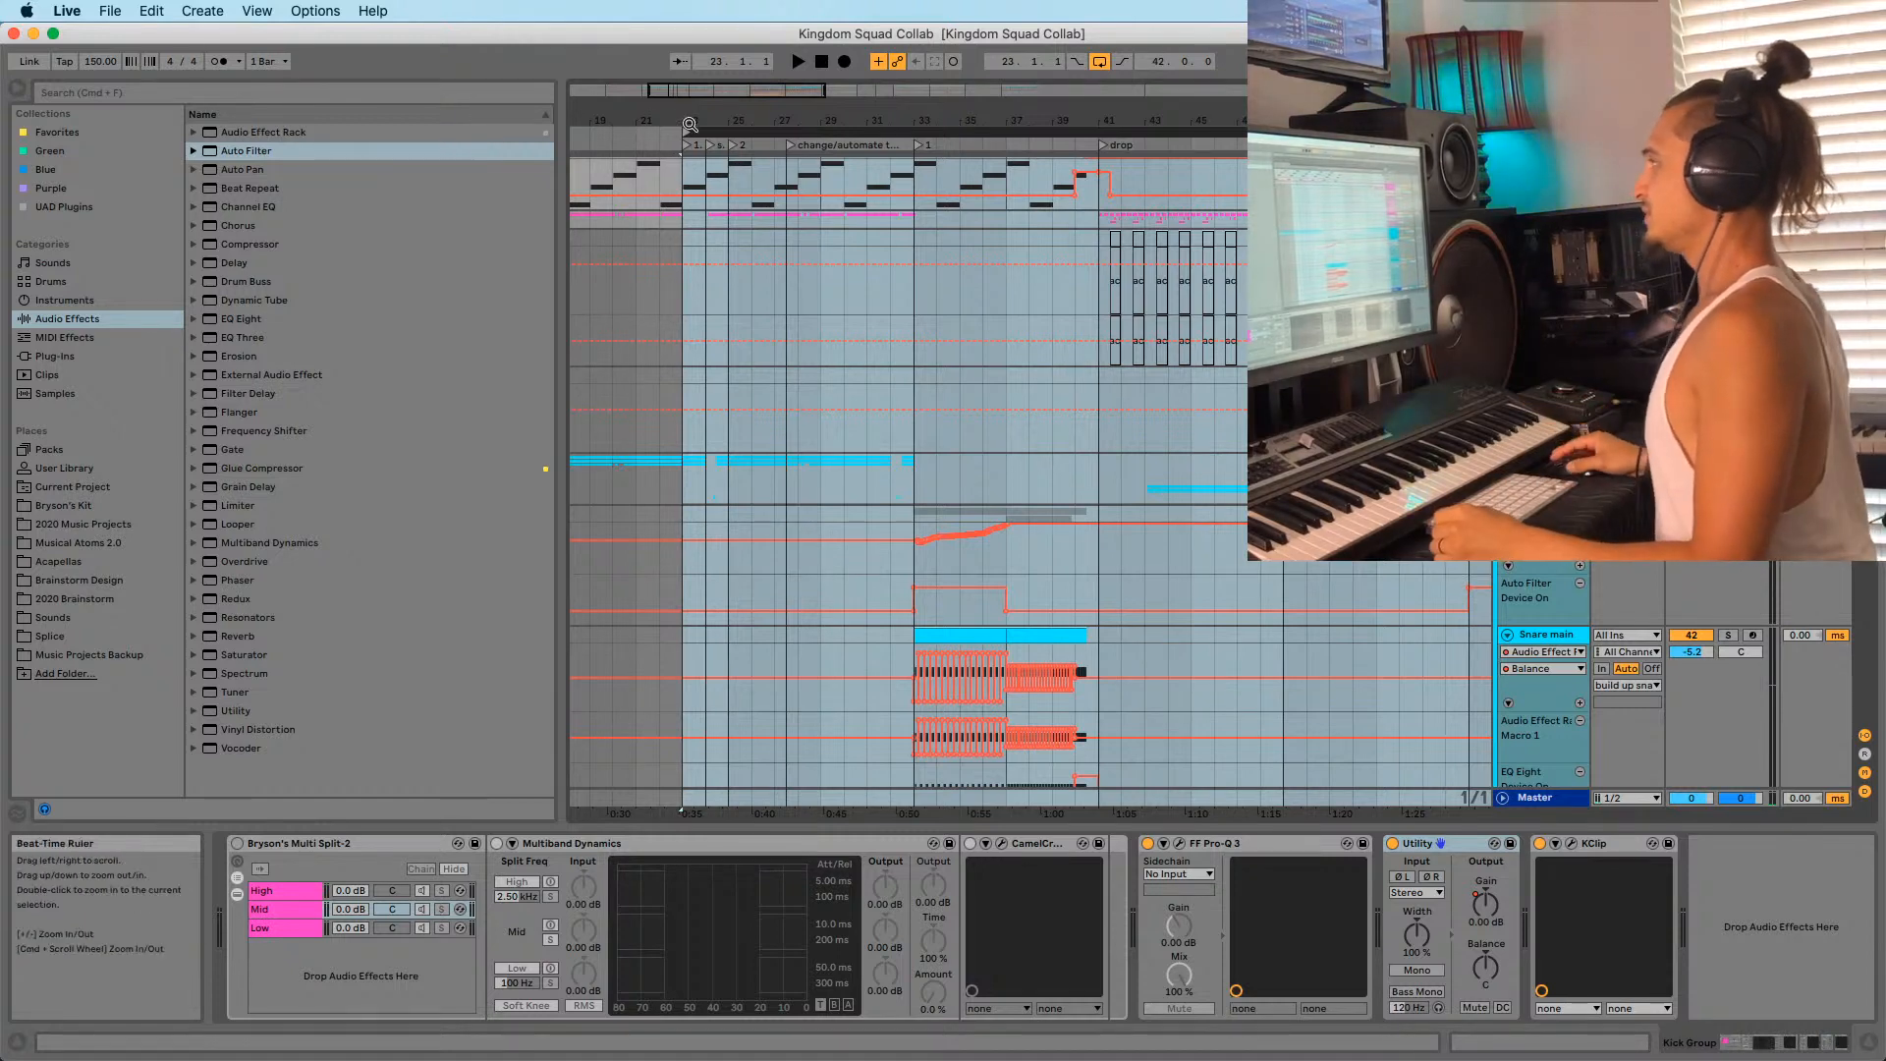
Narrow the browser and hide the automation lanes so clips show their own colours.
left_click_drag(686, 124, 805, 118)
left_click_drag(563, 422, 420, 452)
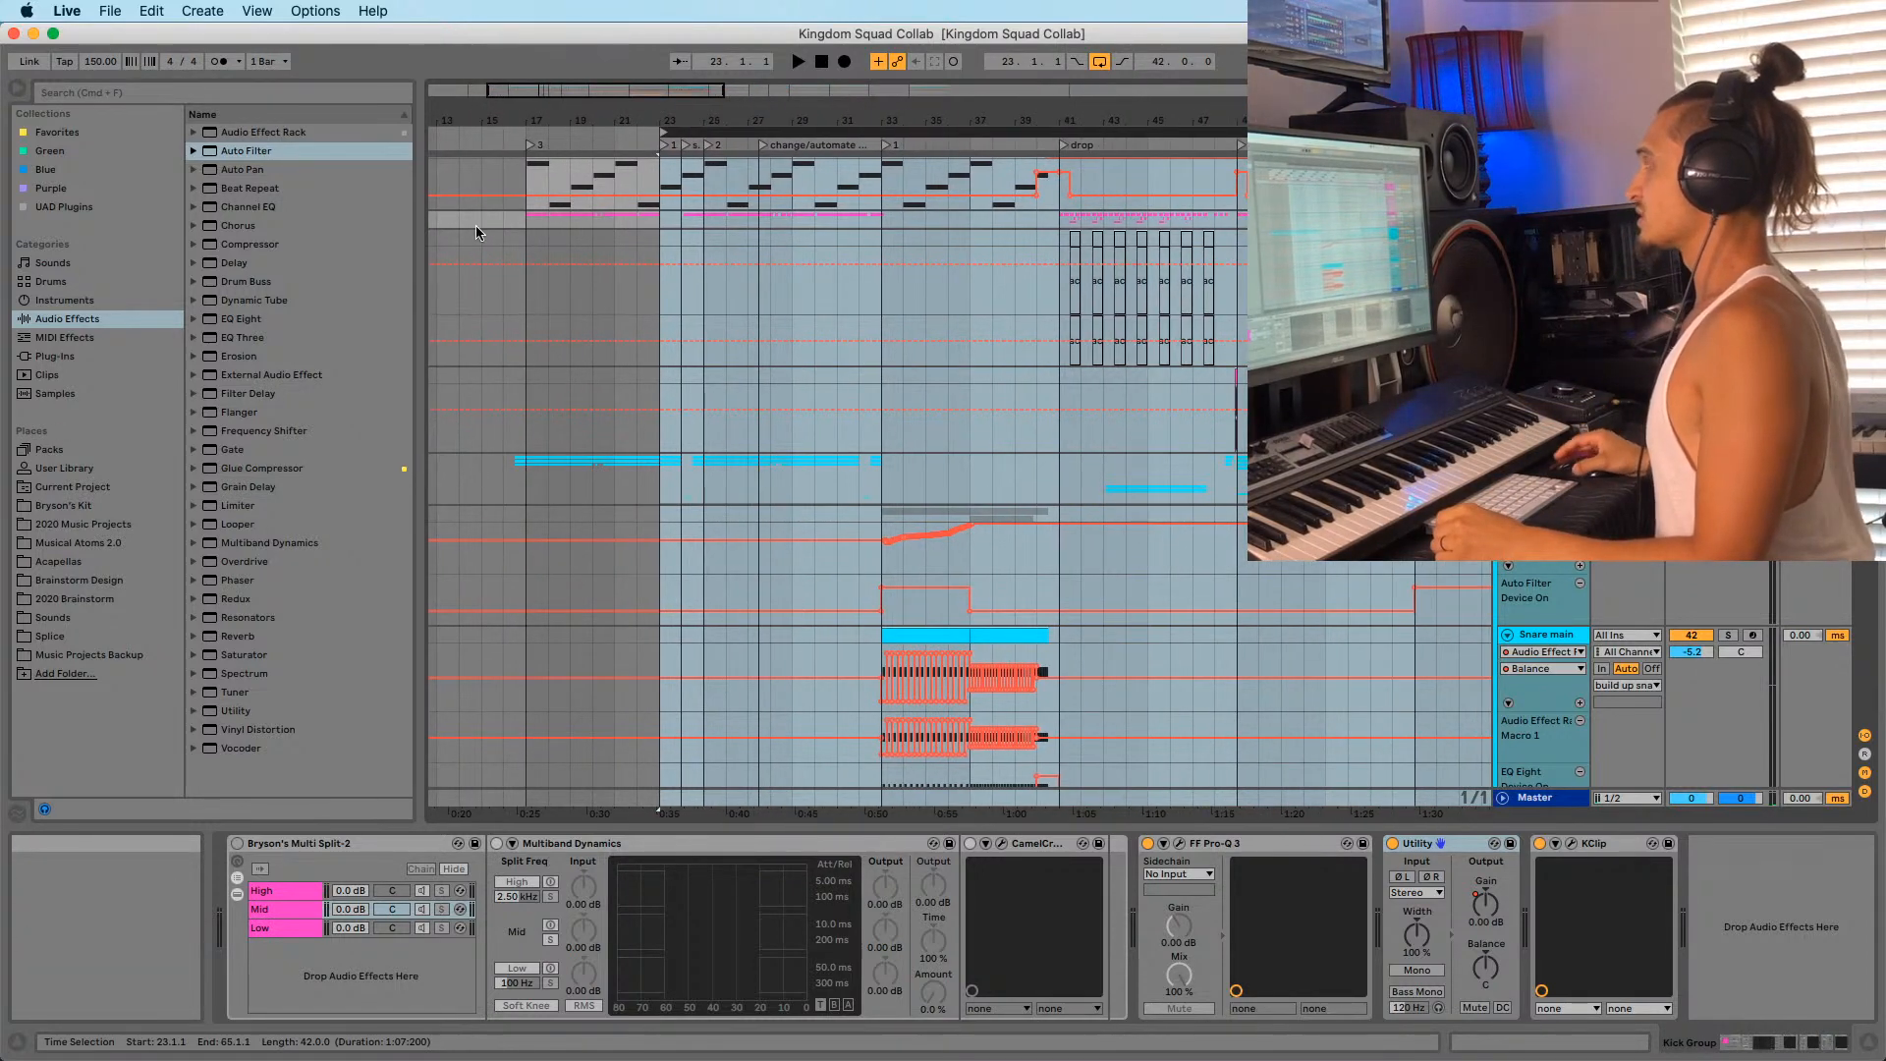
left_click_drag(575, 120, 682, 116)
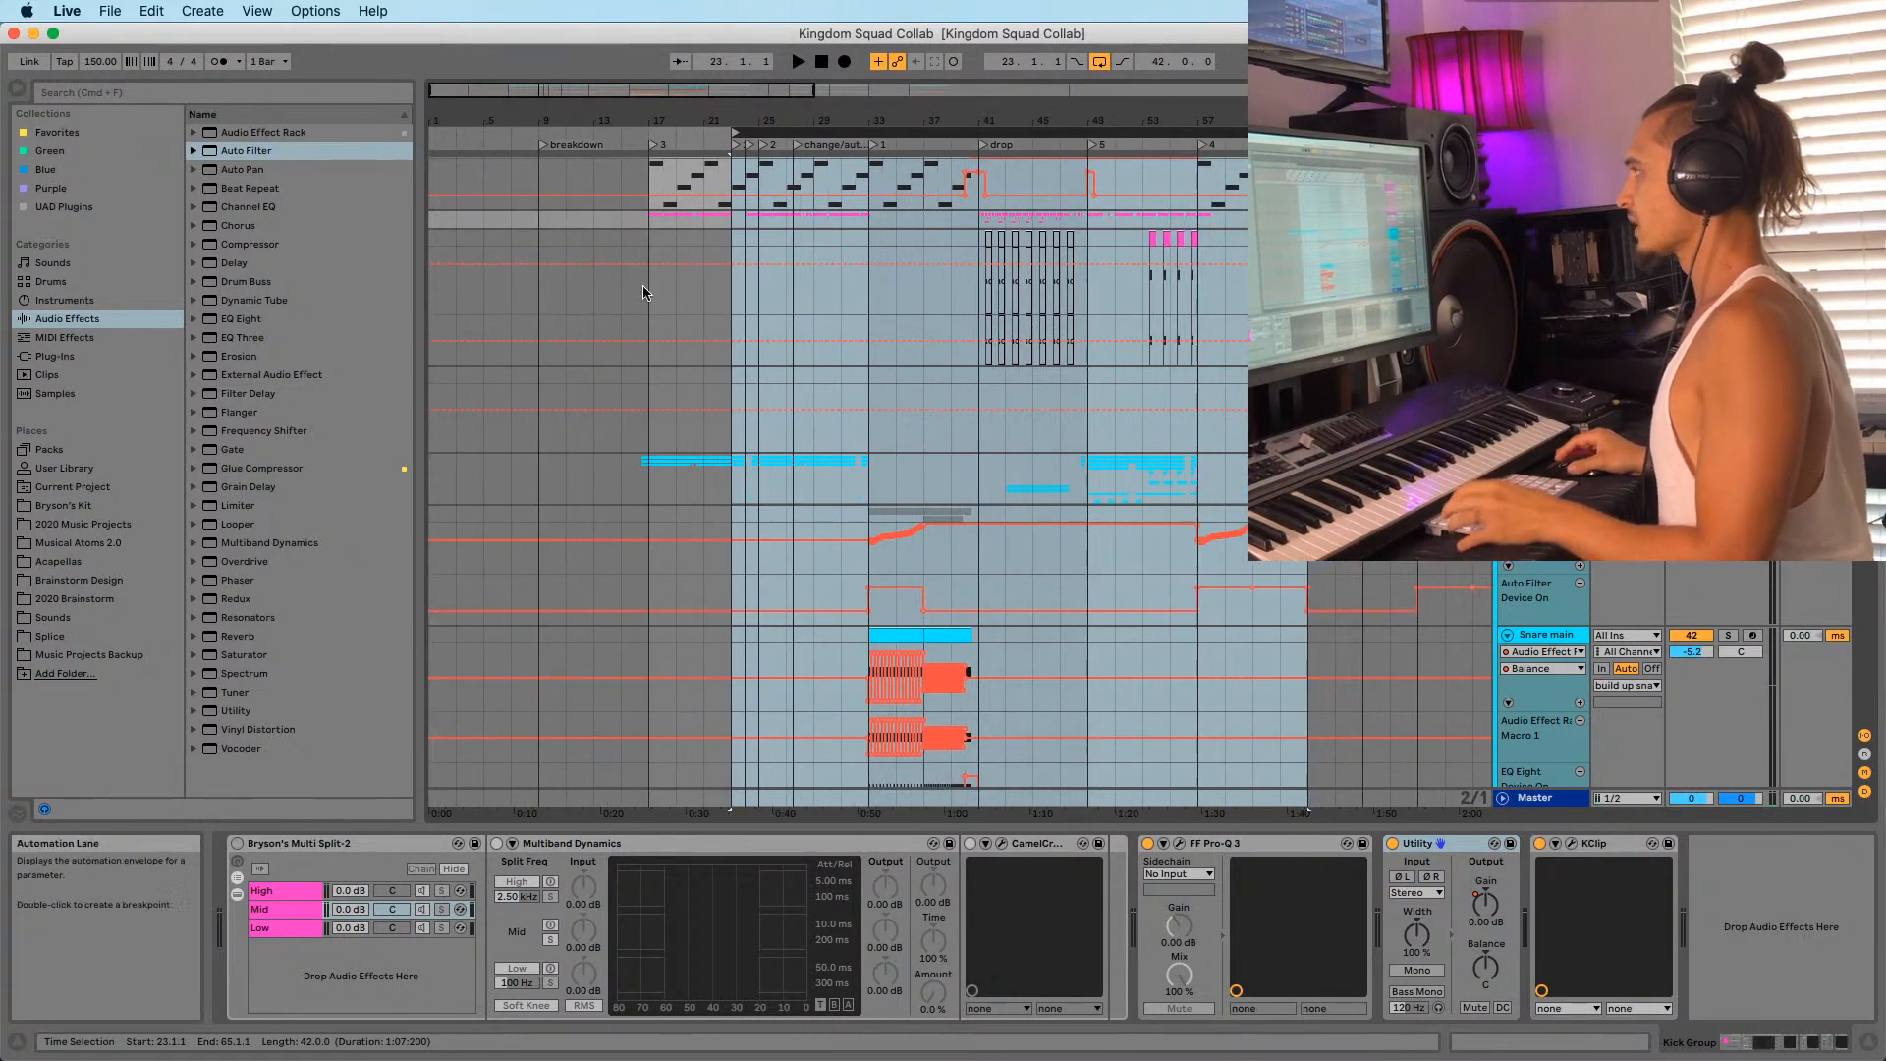
left_click(650, 232)
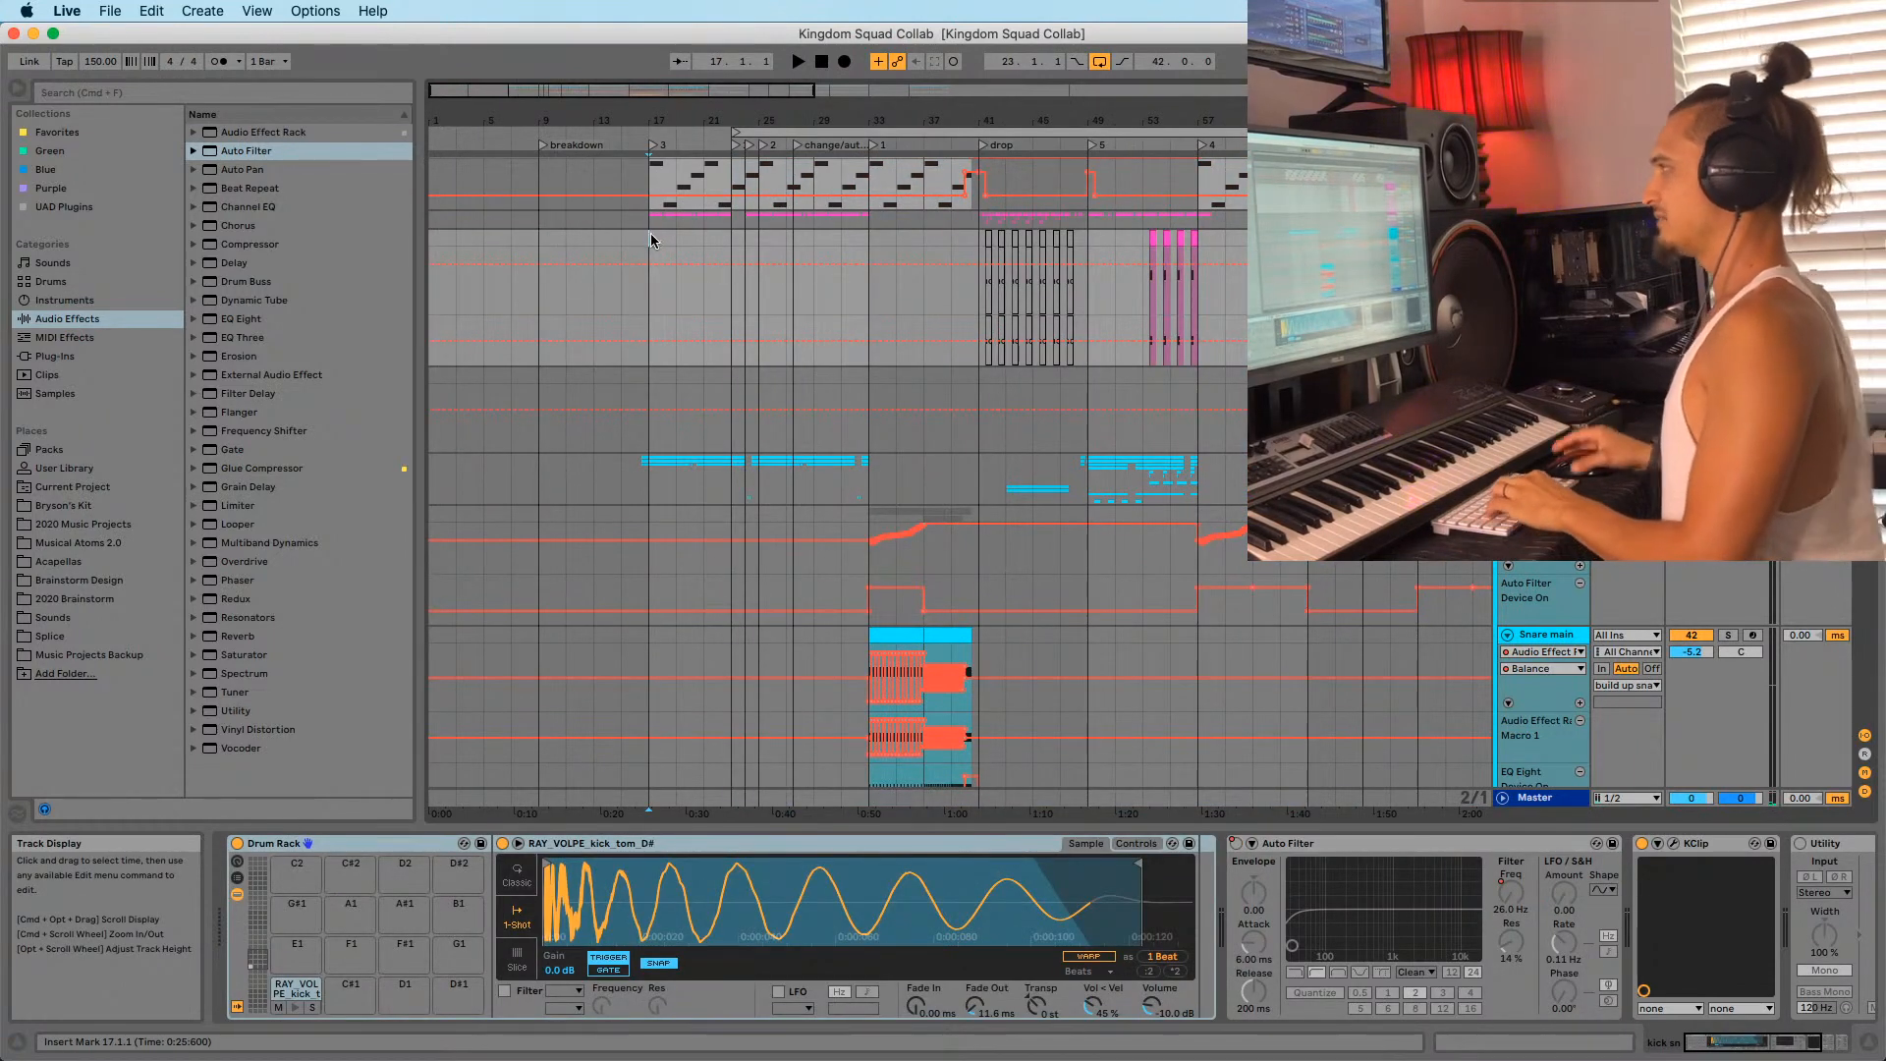
left_click(650, 220)
left_click(538, 233)
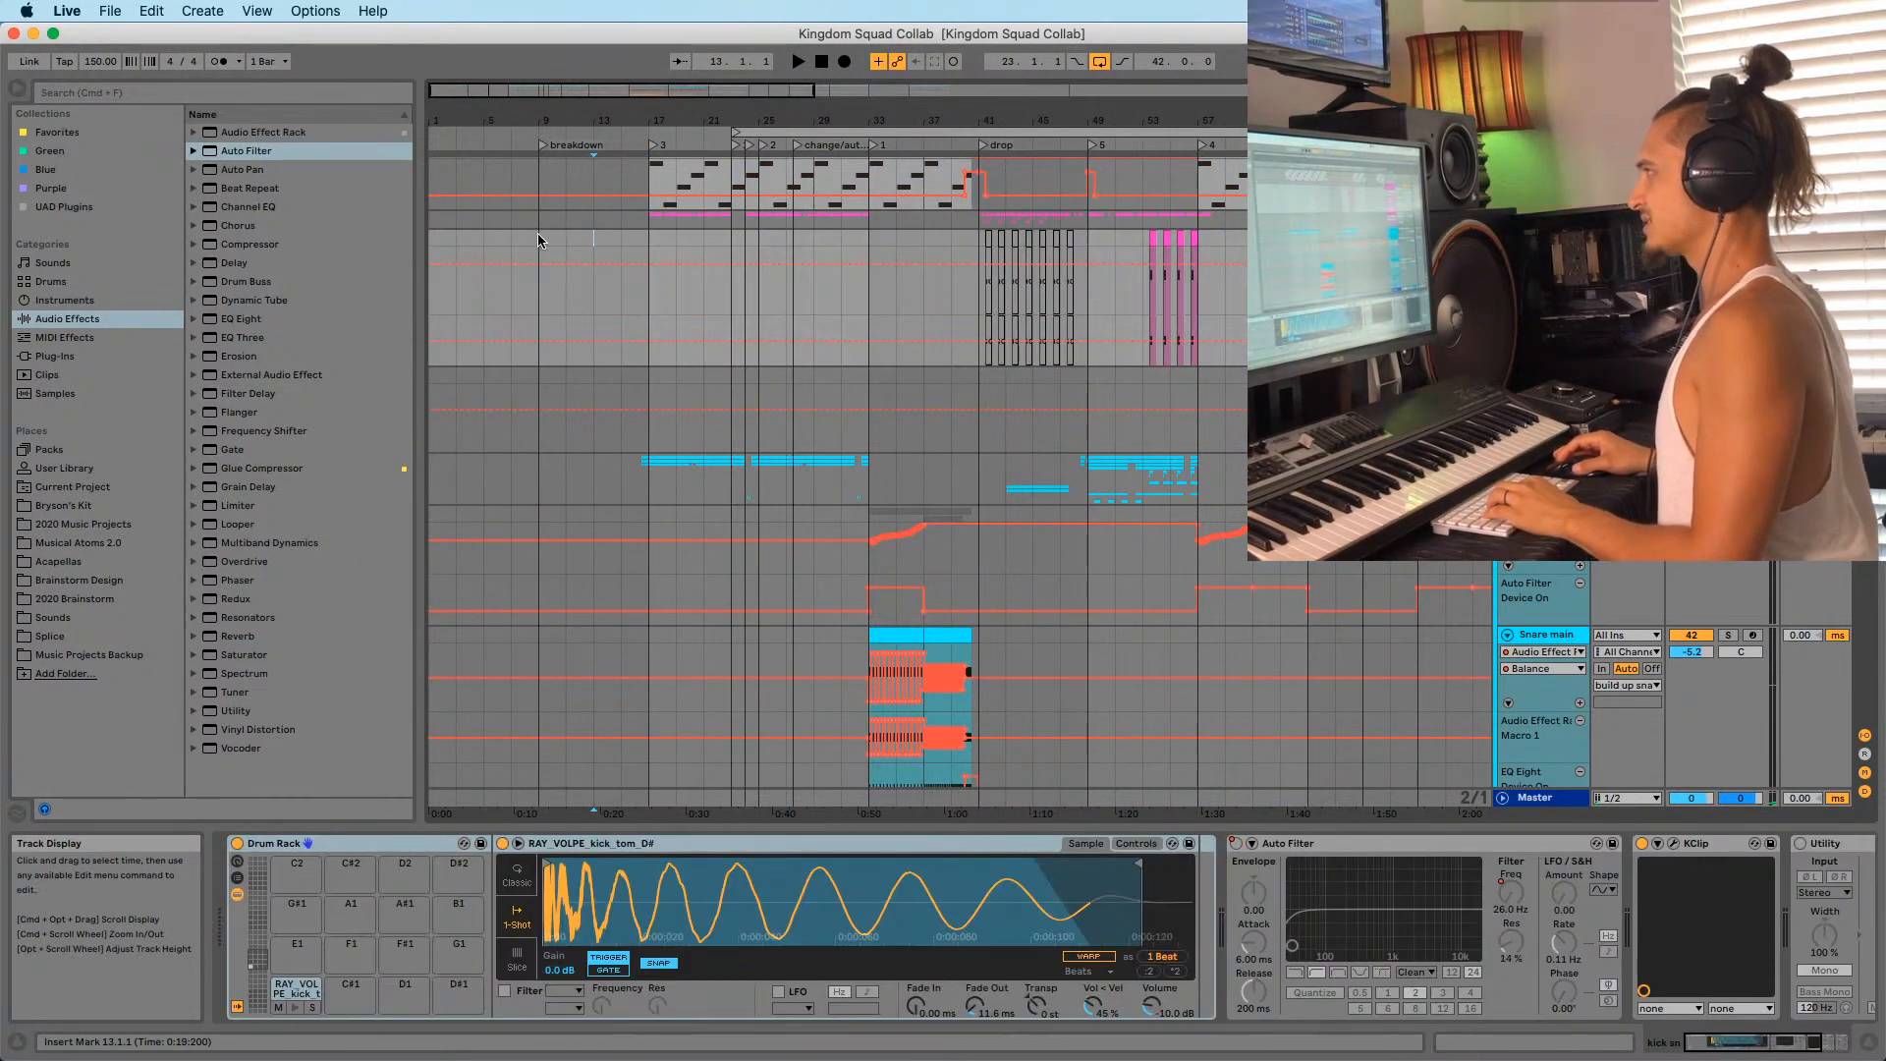
left_click(536, 224)
key("a")
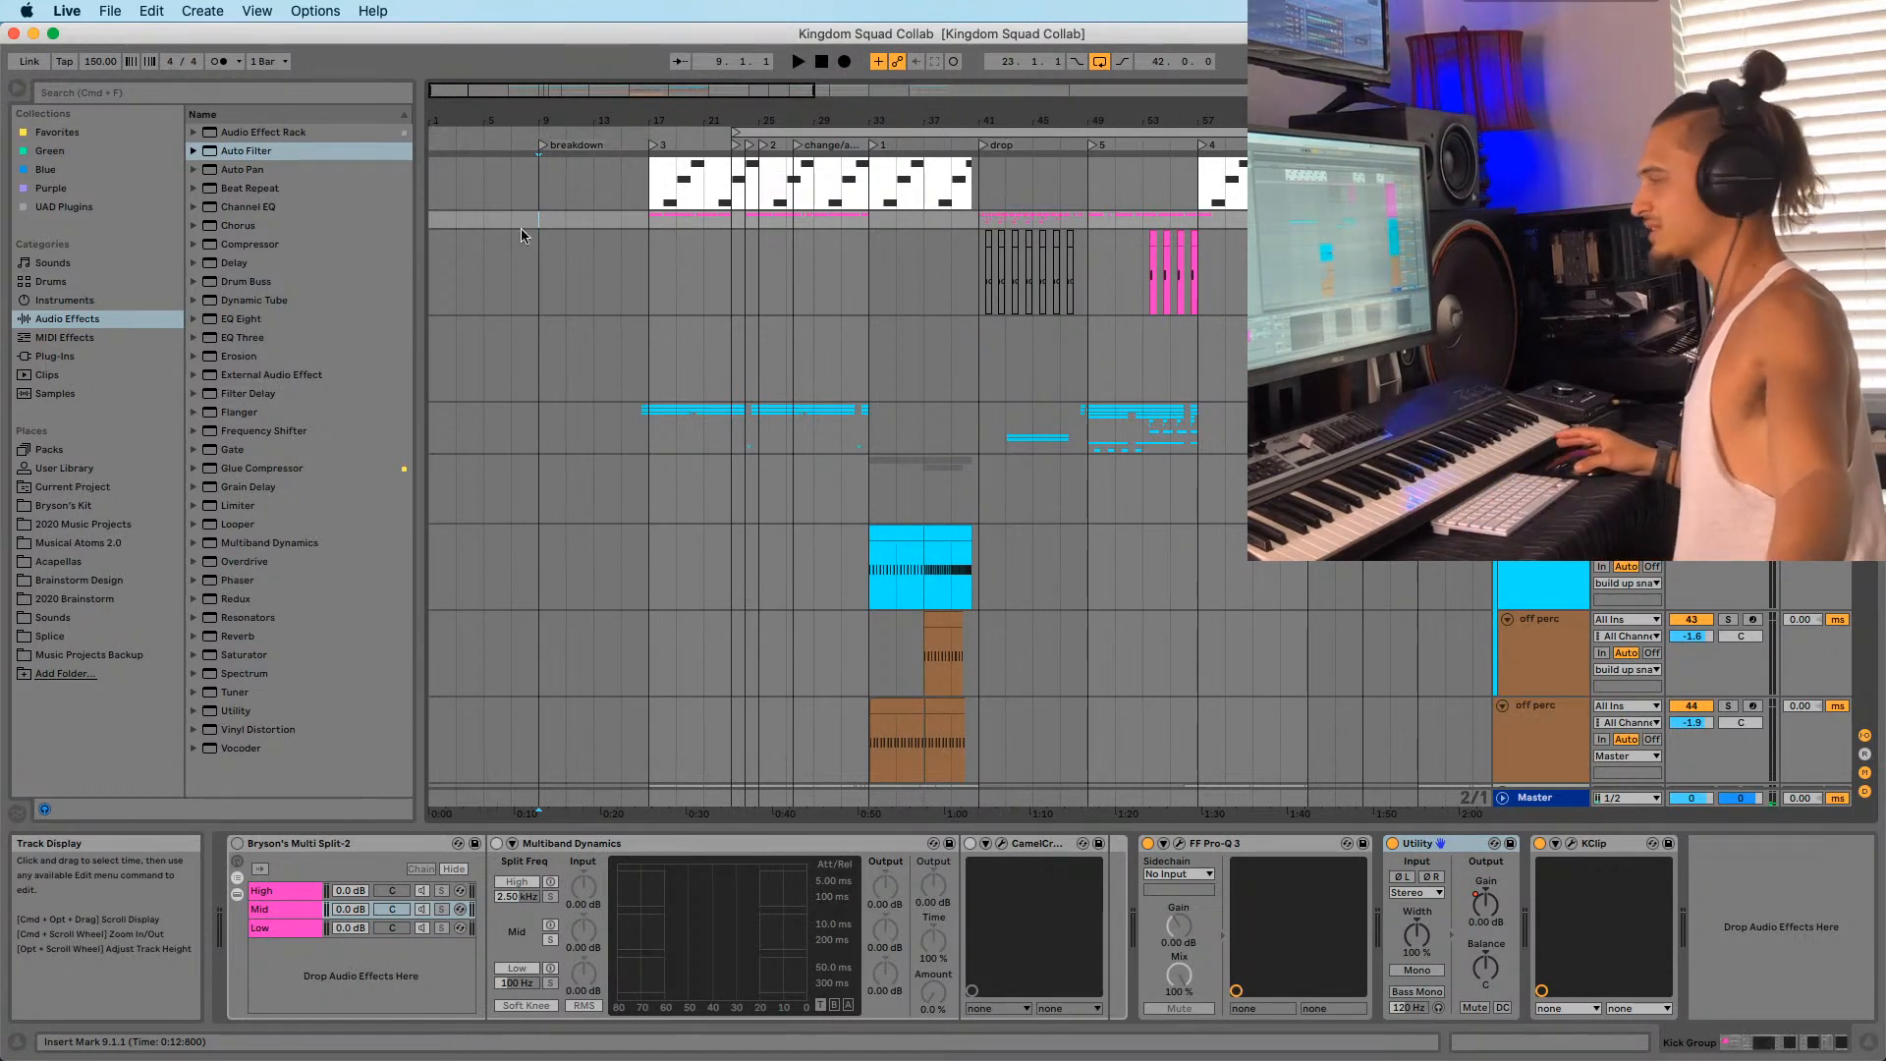
Zoom out the arrangement and select bars 23 to 65 as the loop.
left_click(648, 246)
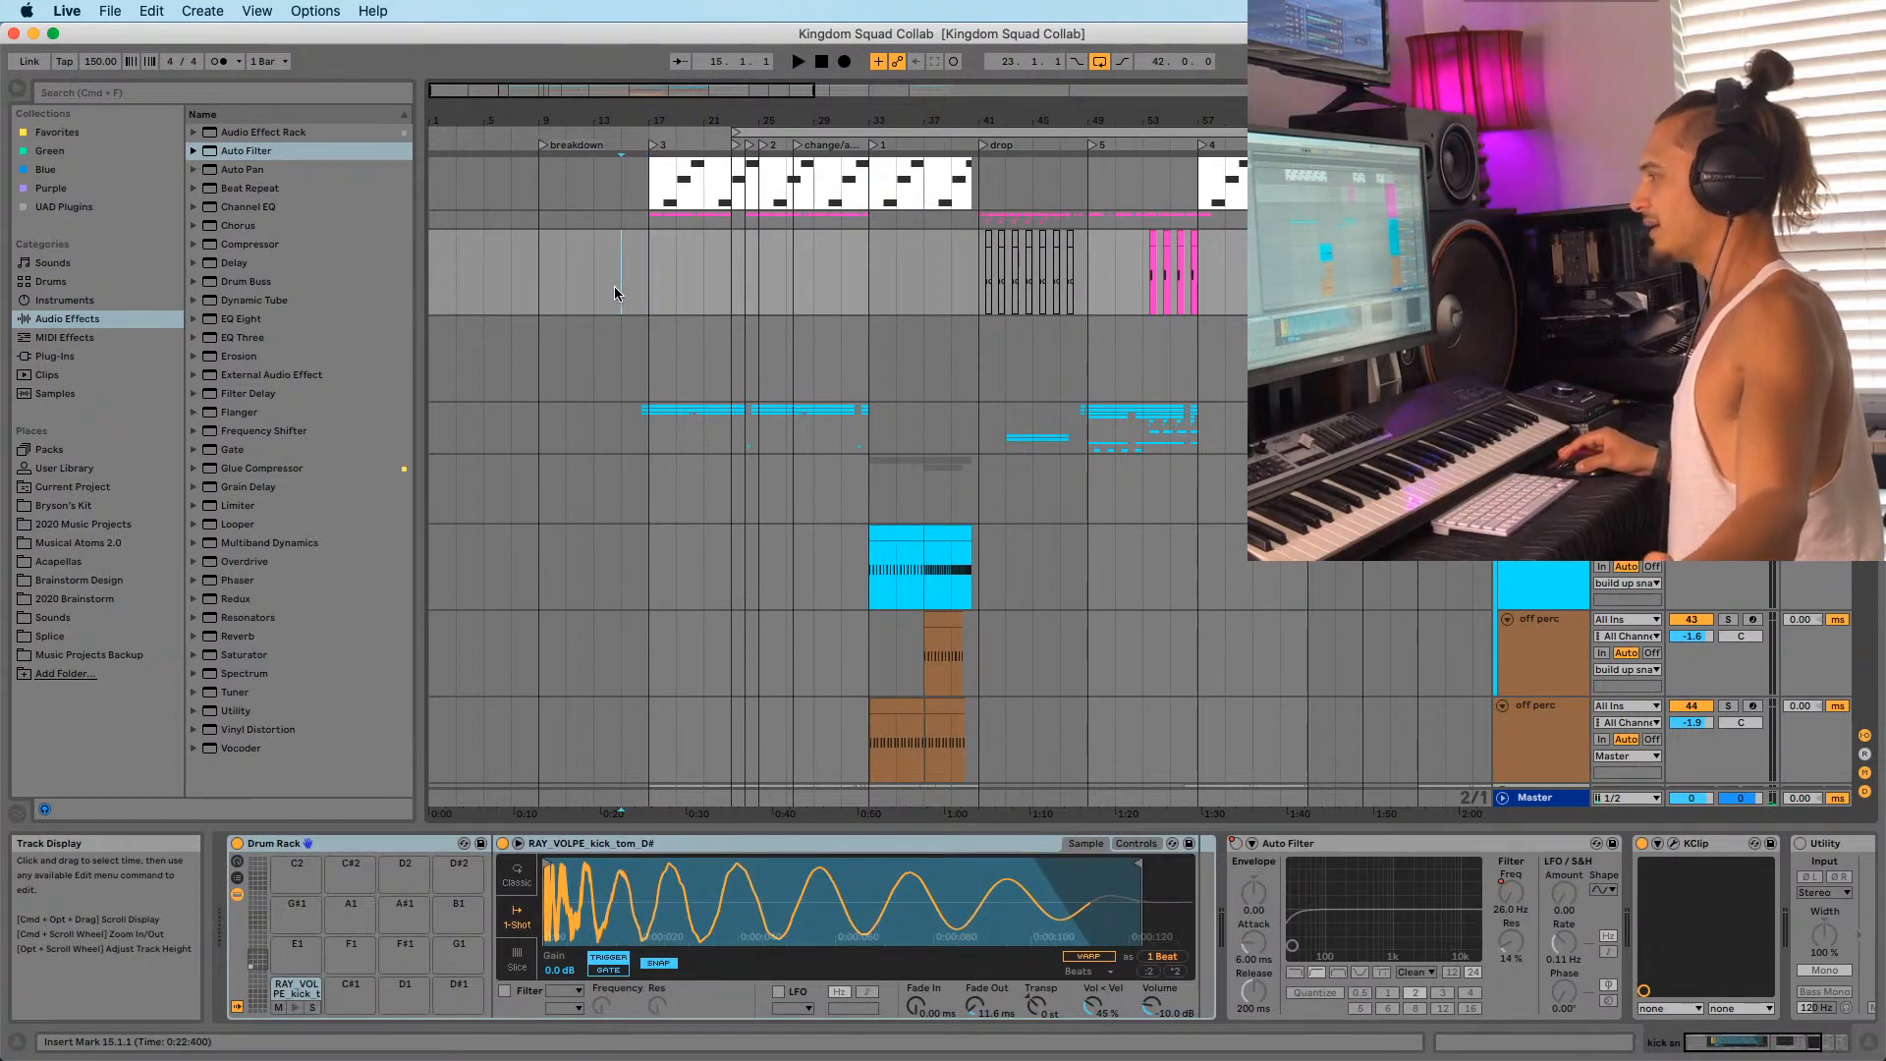
left_click(522, 293)
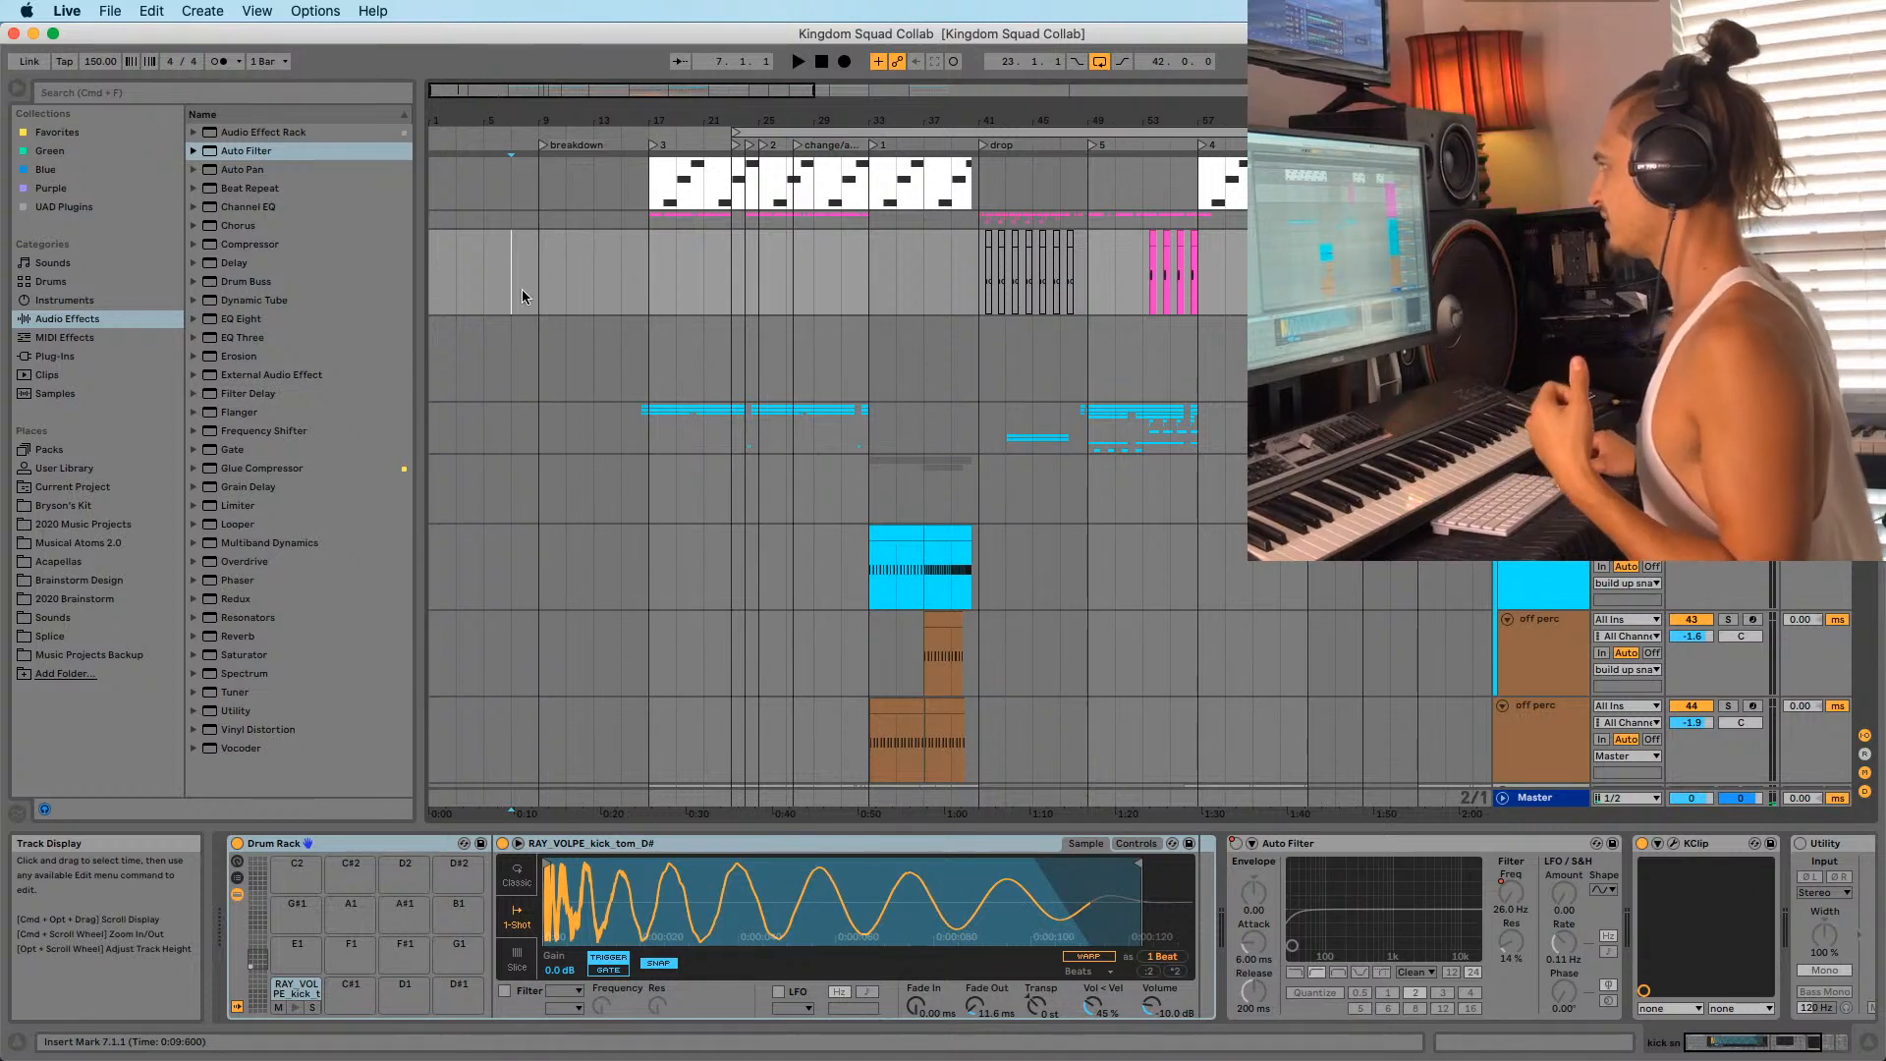
left_click(545, 283)
left_click_drag(608, 120, 587, 123)
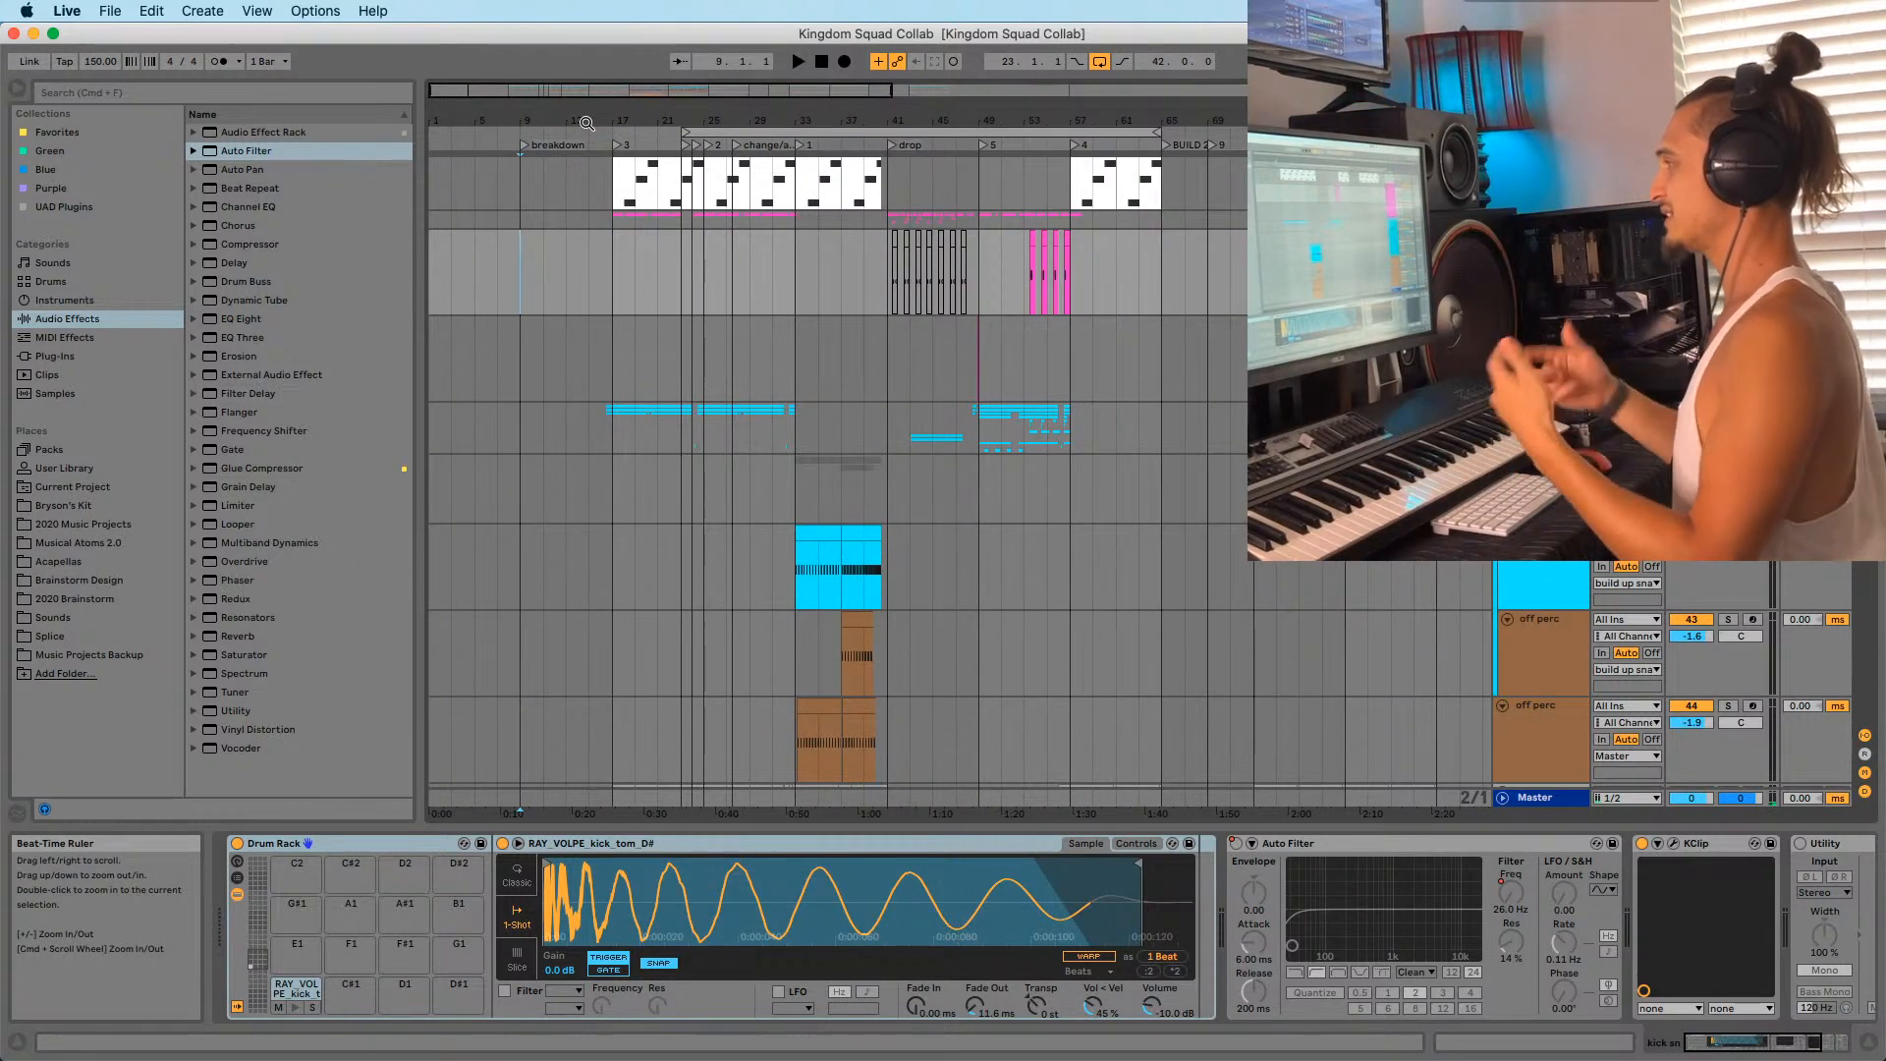
left_click(707, 131)
left_click_drag(710, 122, 640, 123)
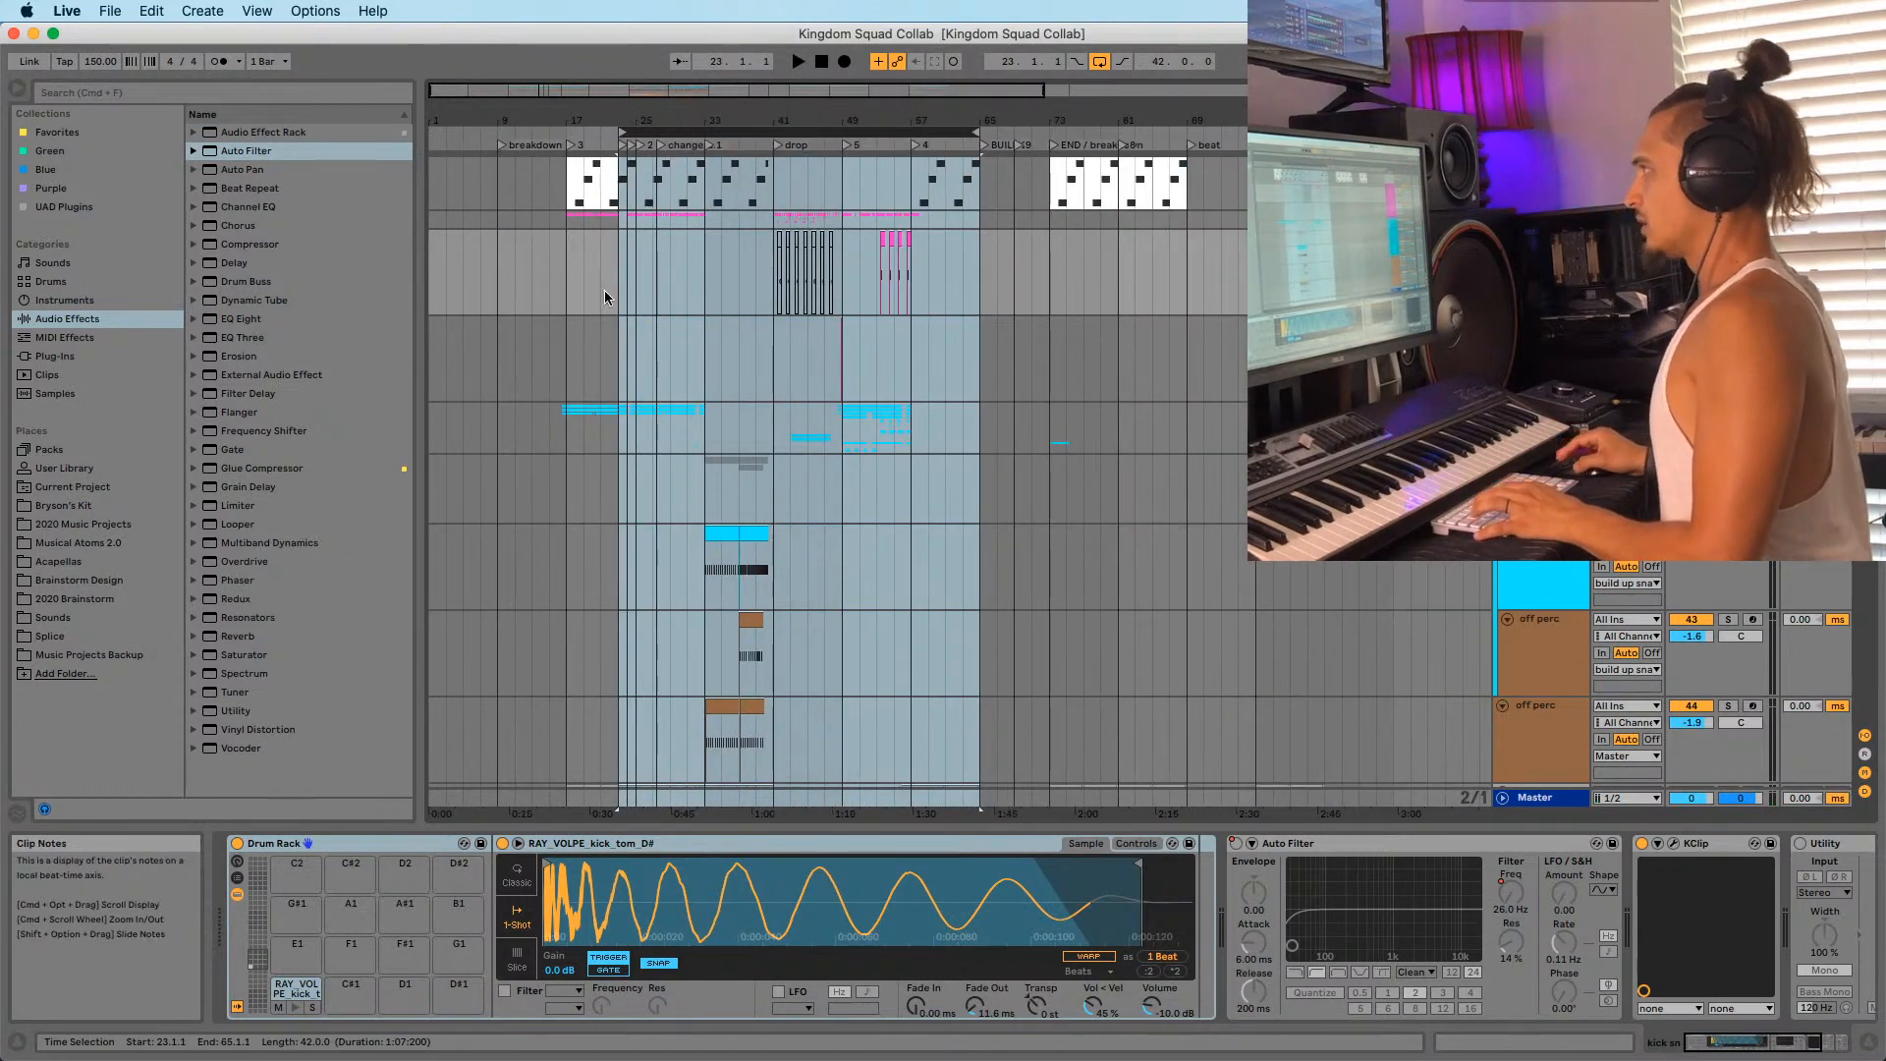
left_click(109, 11)
Create a new empty Live Set from the File menu.
mouse_move(209, 71)
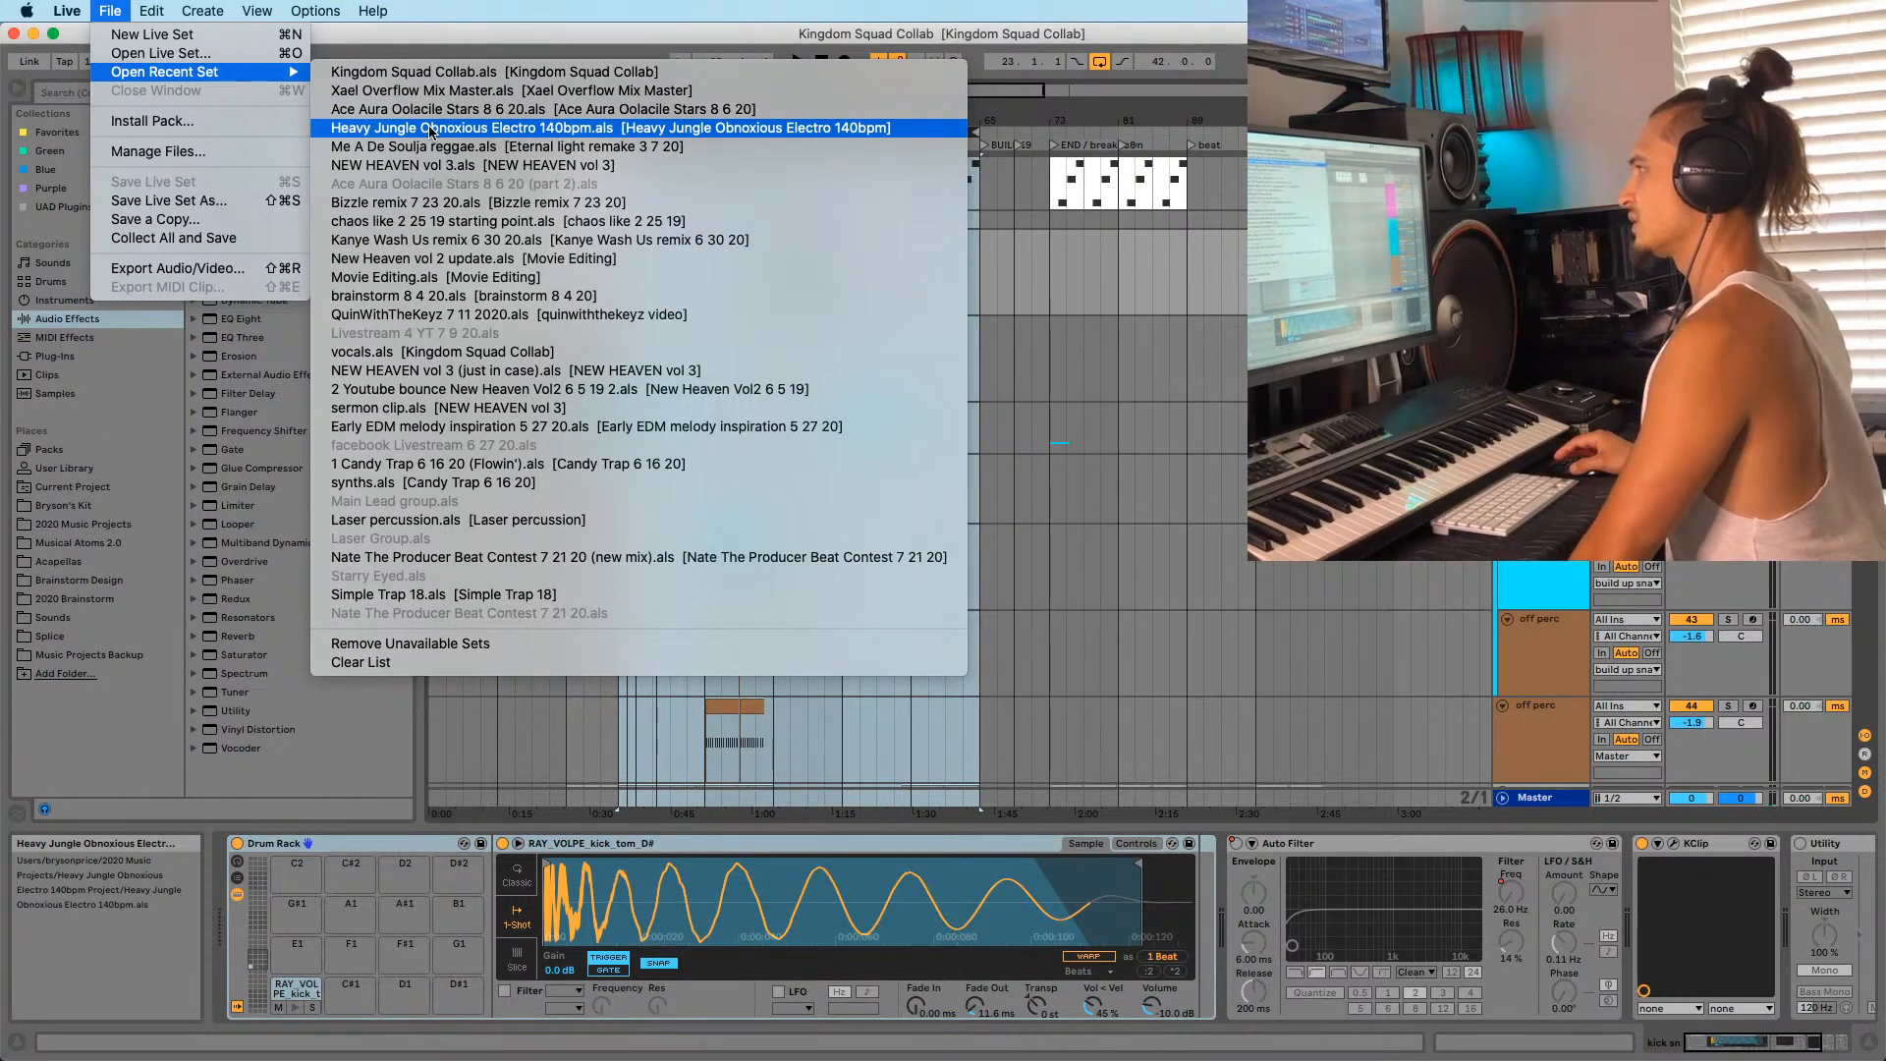
left_click(246, 35)
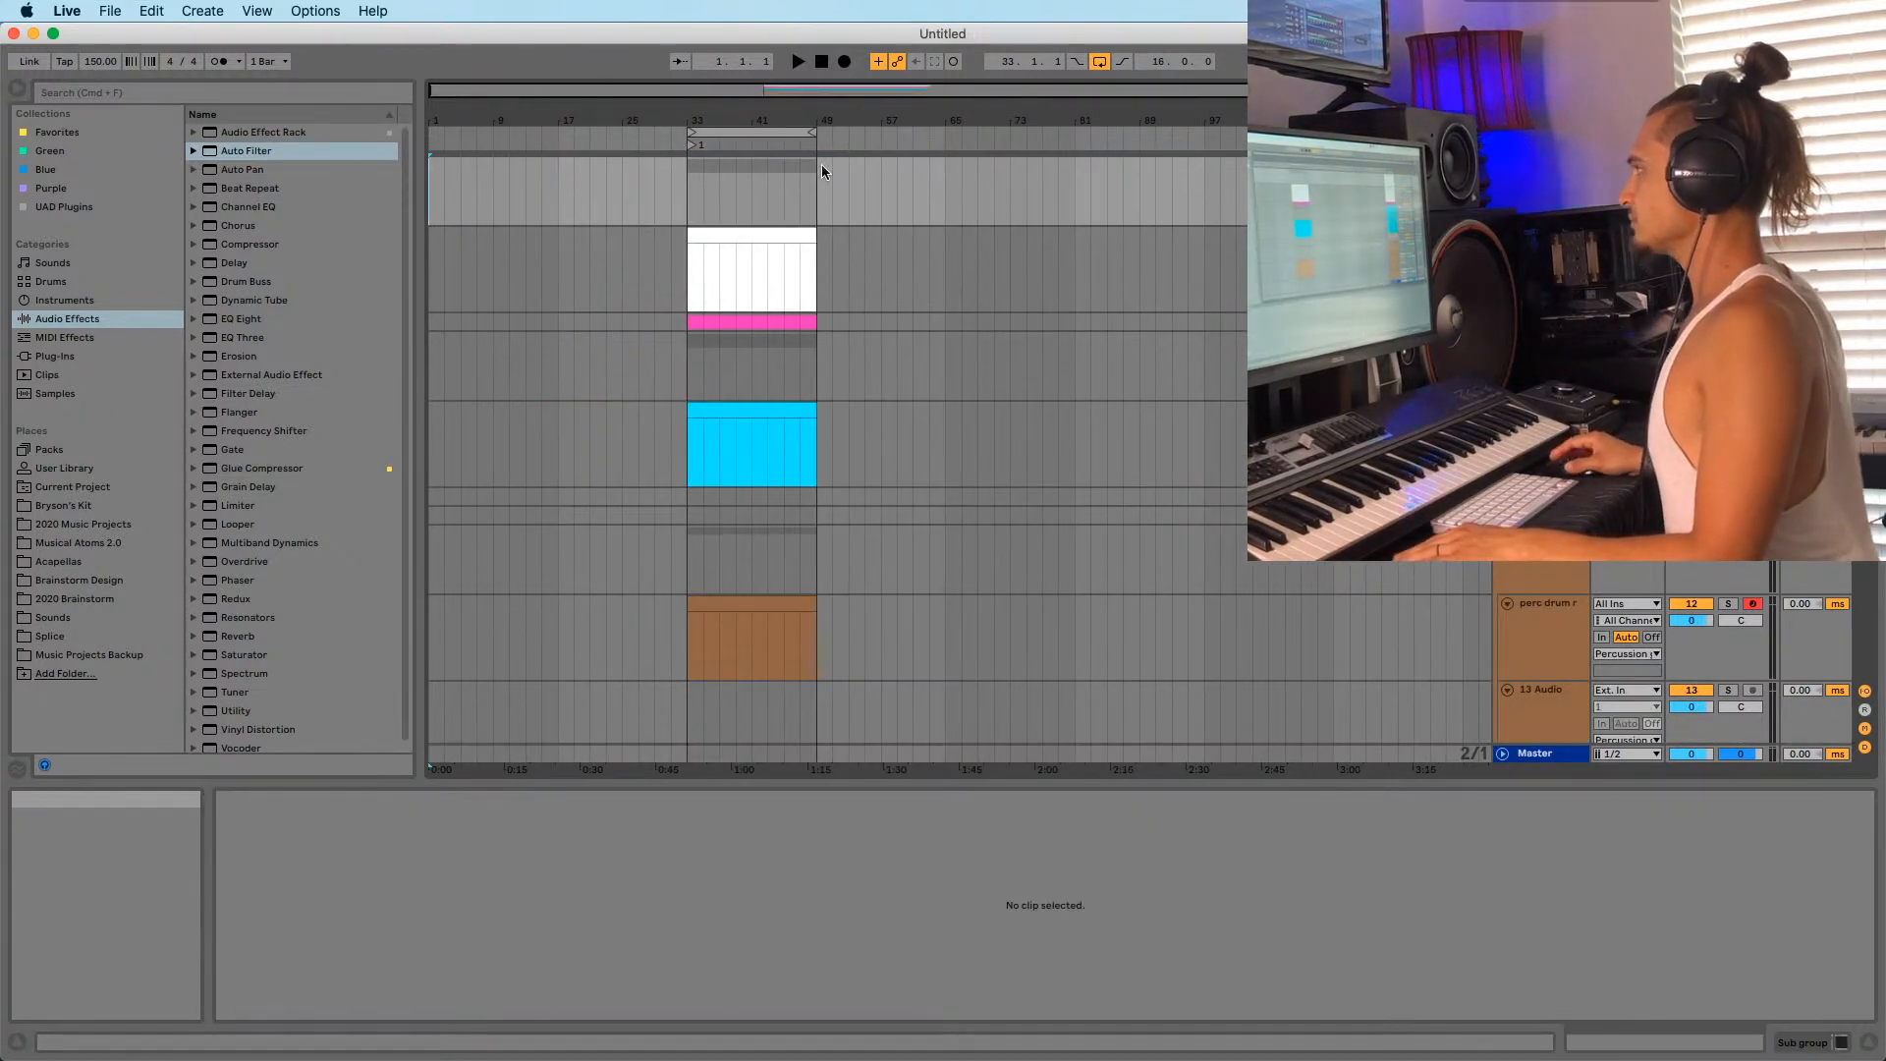
Switch to Google Chrome from the Dock and drag its window over the Live set.
mouse_move(849, 1058)
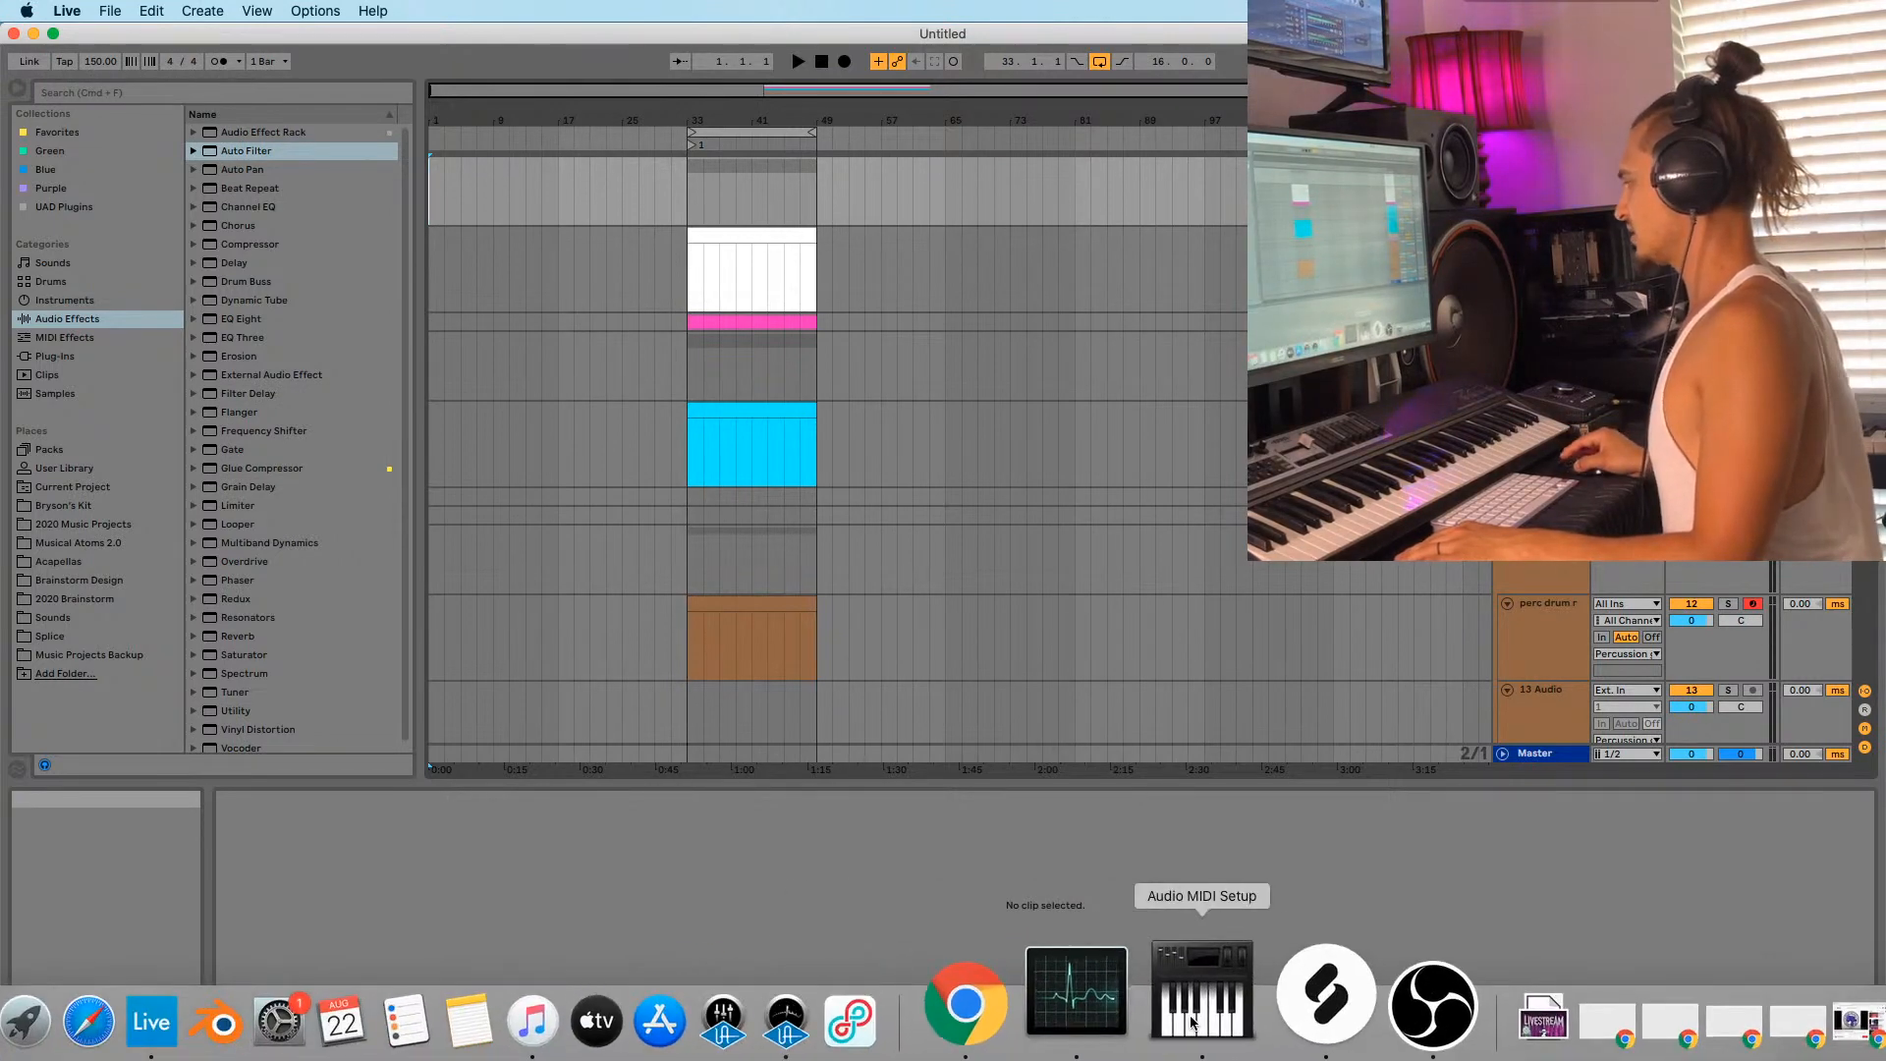
left_click(1071, 1027)
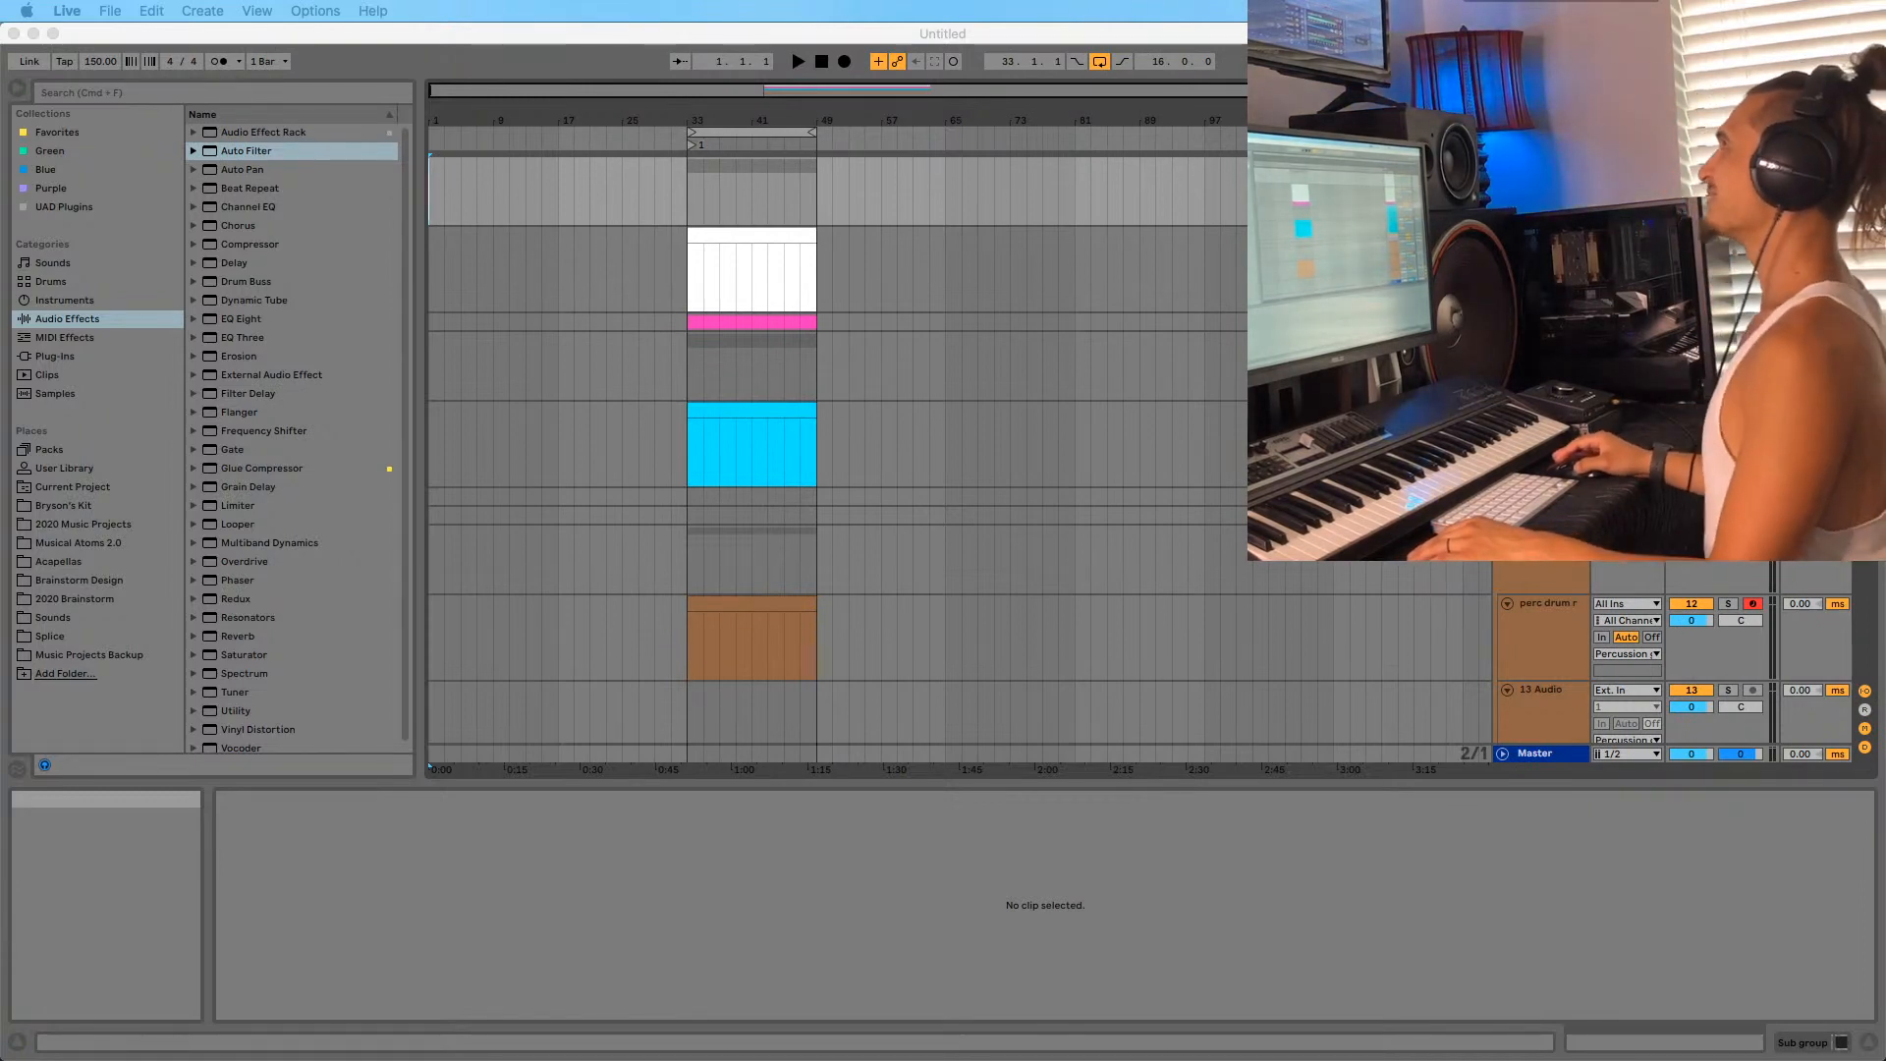
mouse_move(880, 1059)
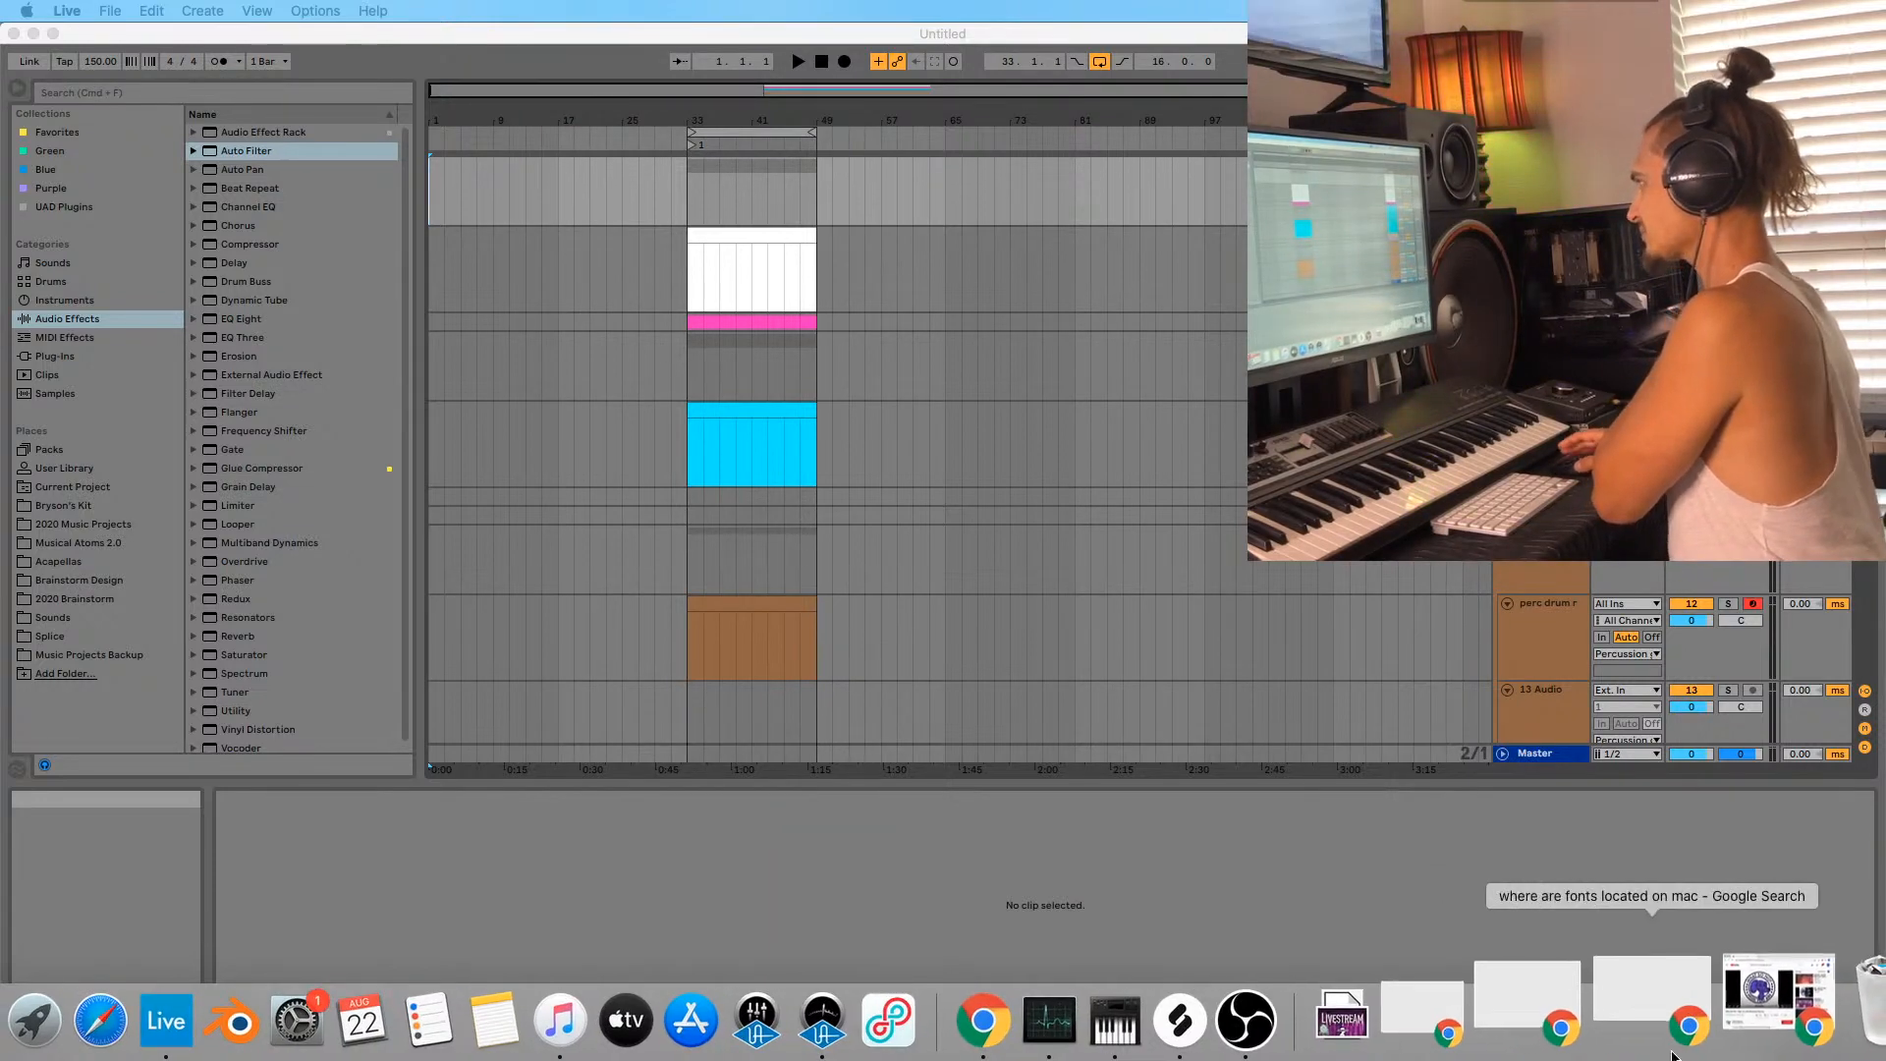
left_click_drag(839, 2, 765, 276)
Load splice.com in Chrome's address bar.
key("super+a")
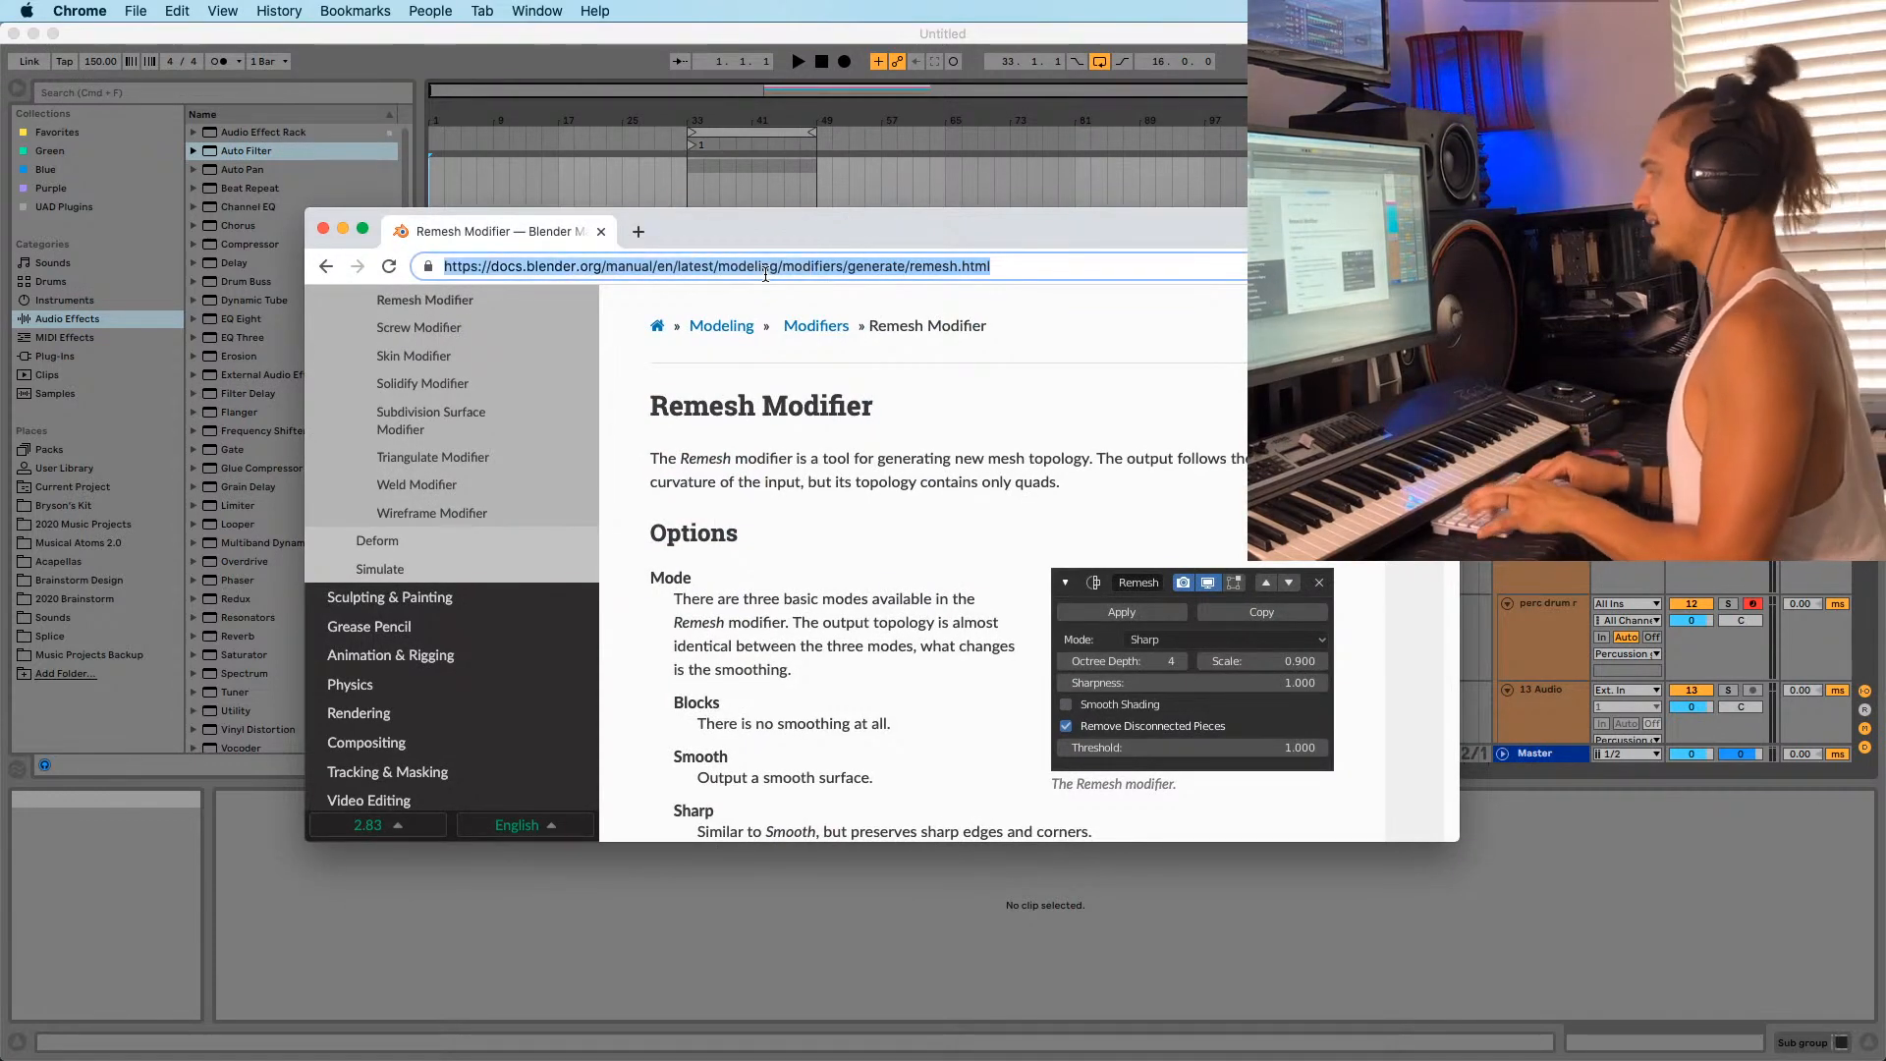
type("spic")
key("BackSpace")
key("BackSpace")
type("lice.com")
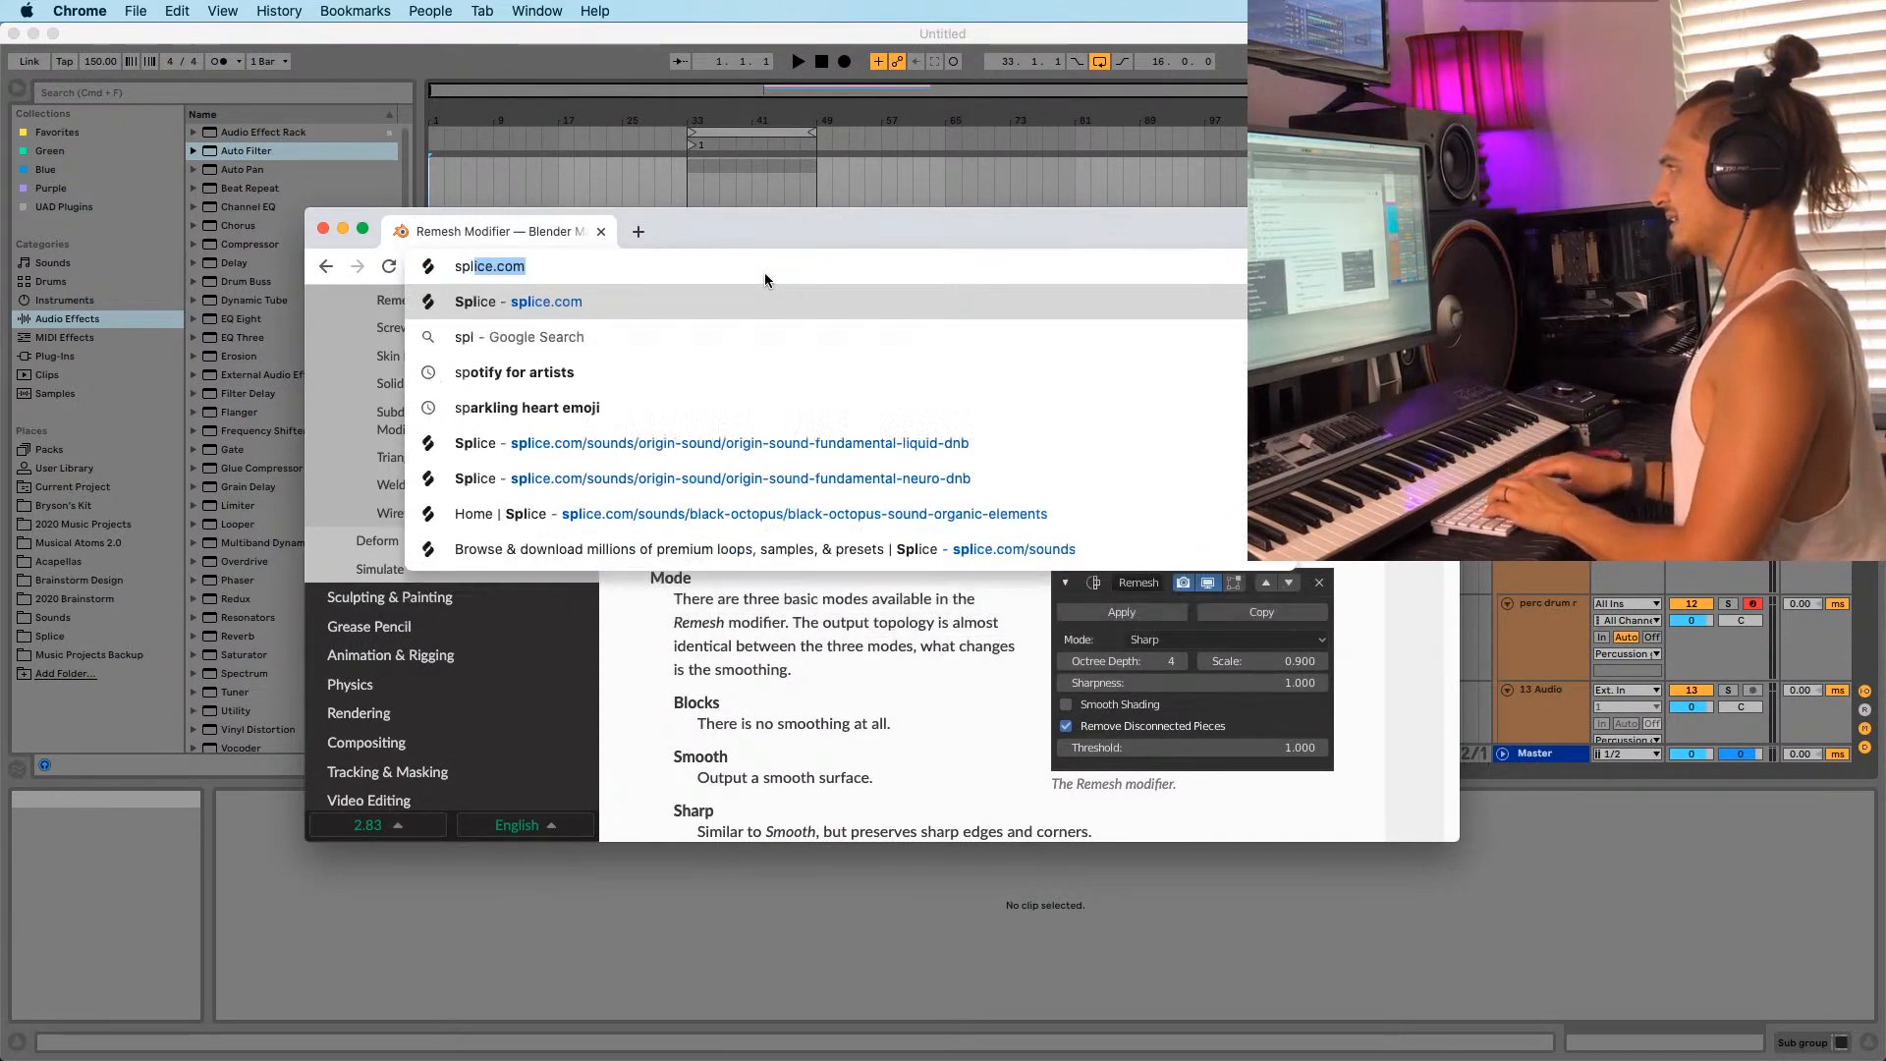
key("Return")
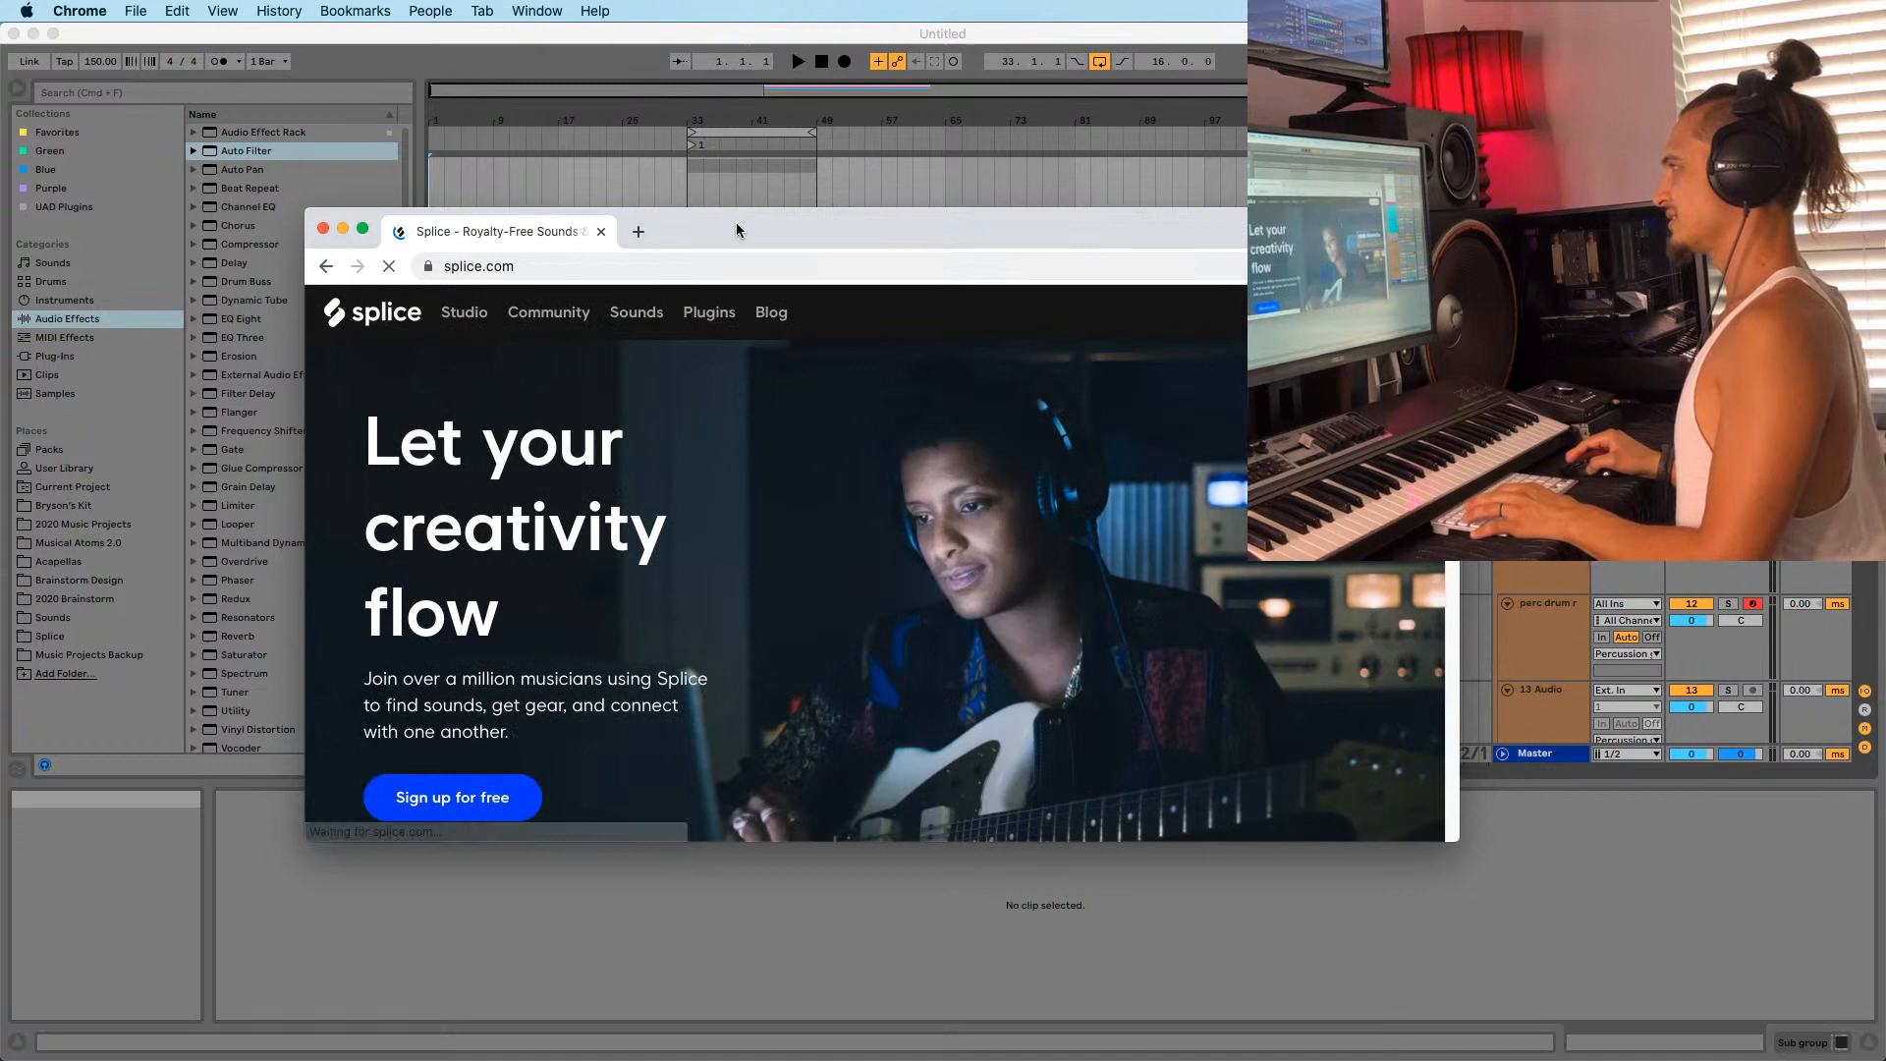
left_click_drag(736, 230, 636, 189)
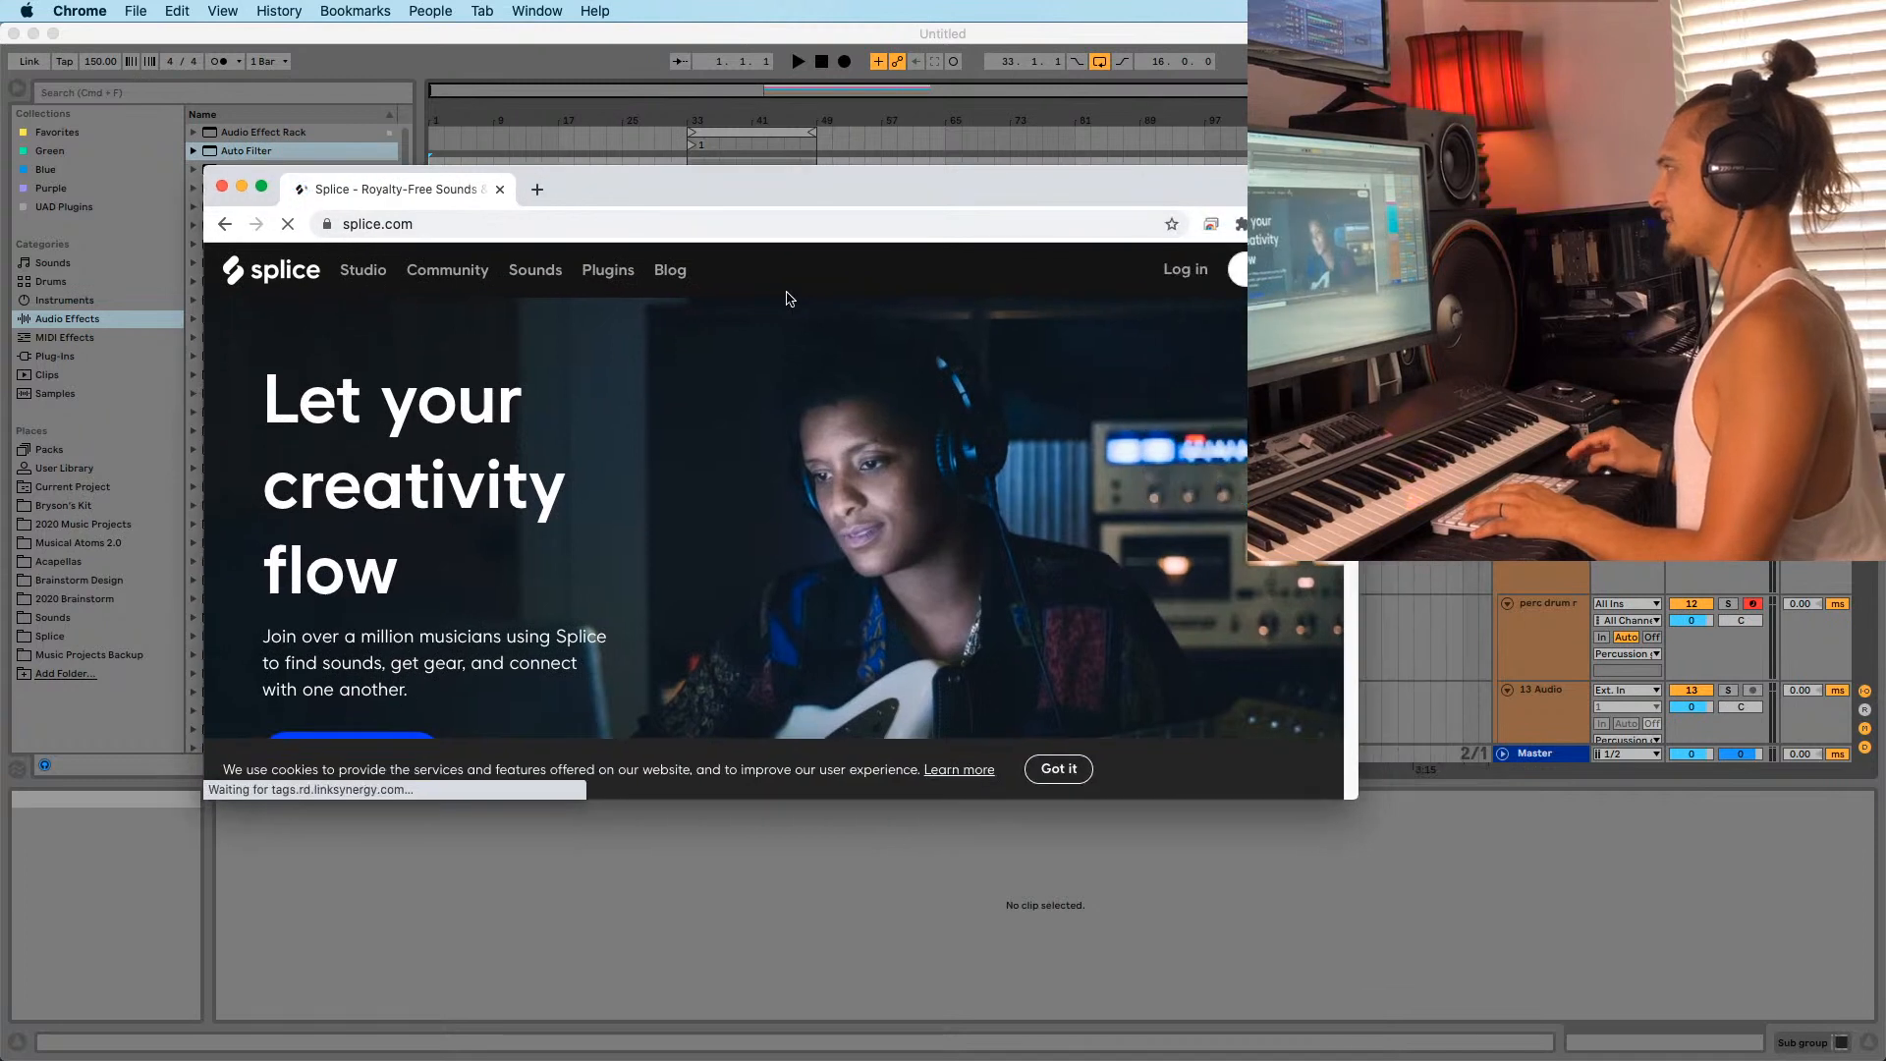
Log in to Splice with the saved password, then move the window to the other display.
left_click(1178, 269)
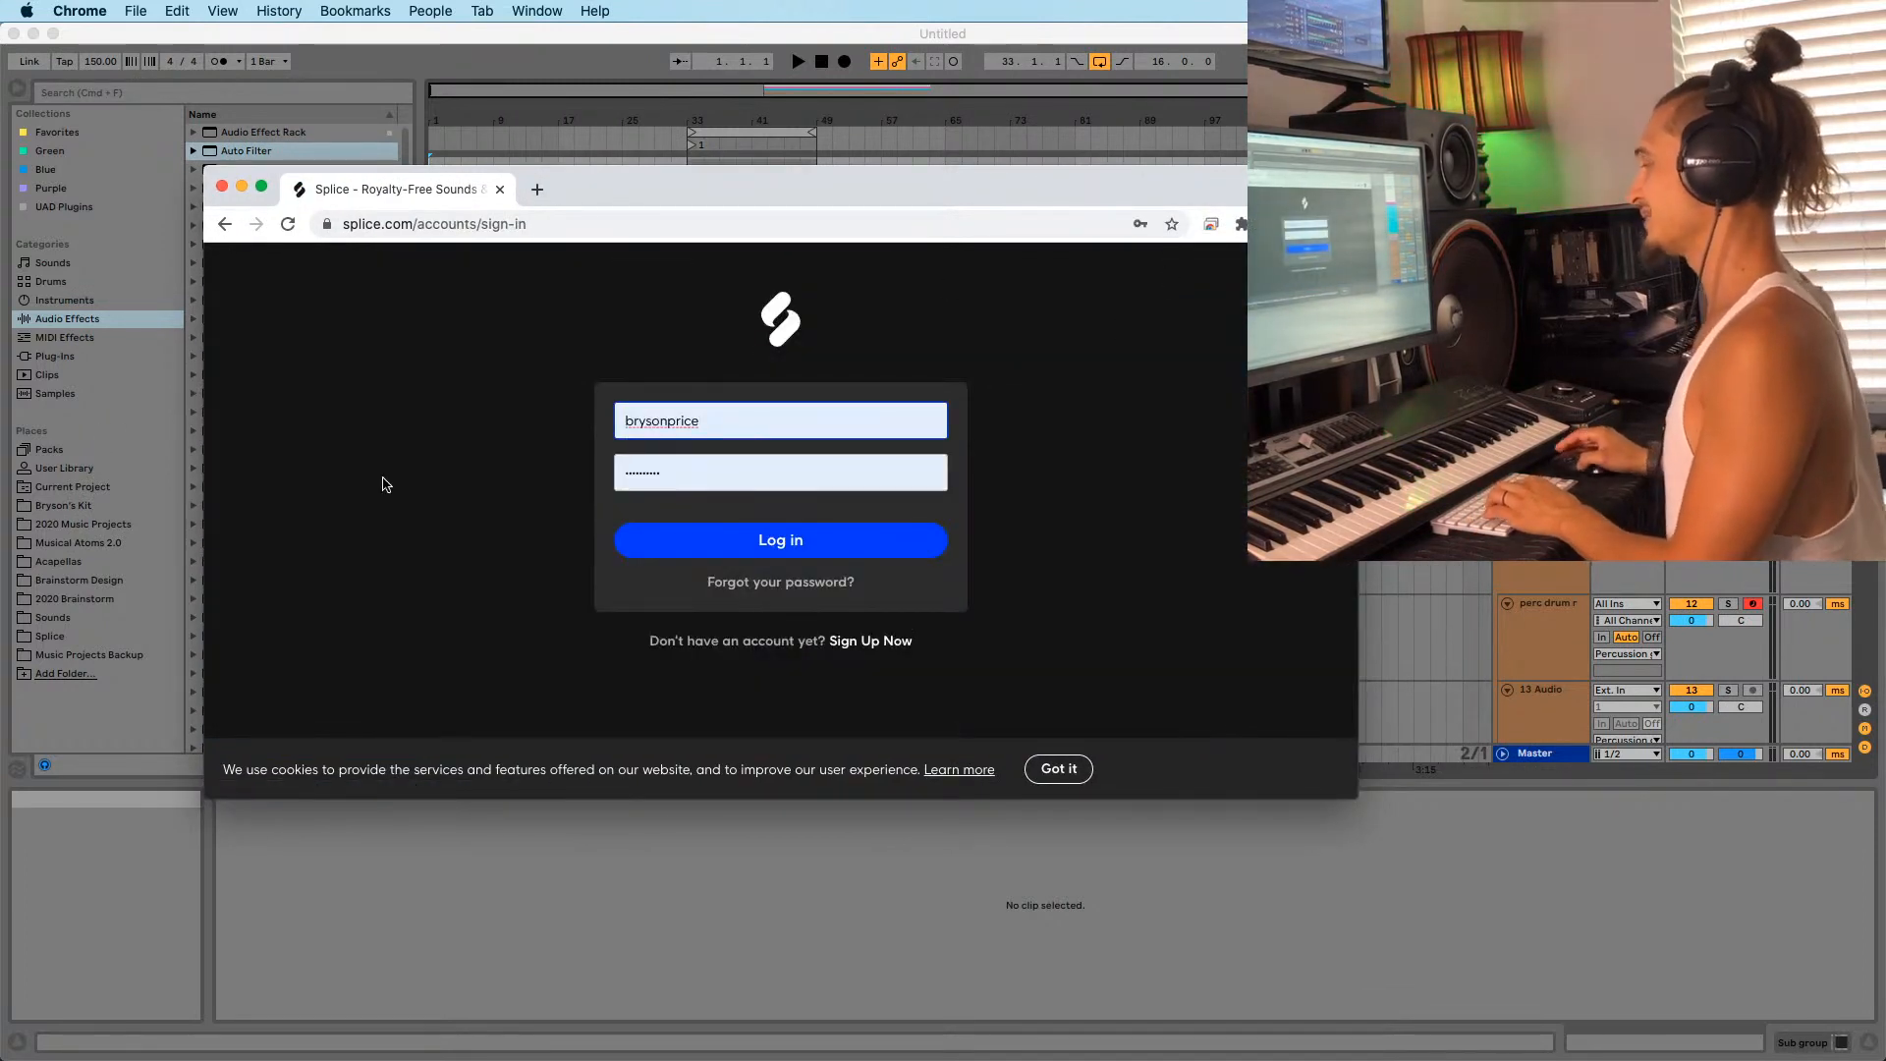
left_click(765, 542)
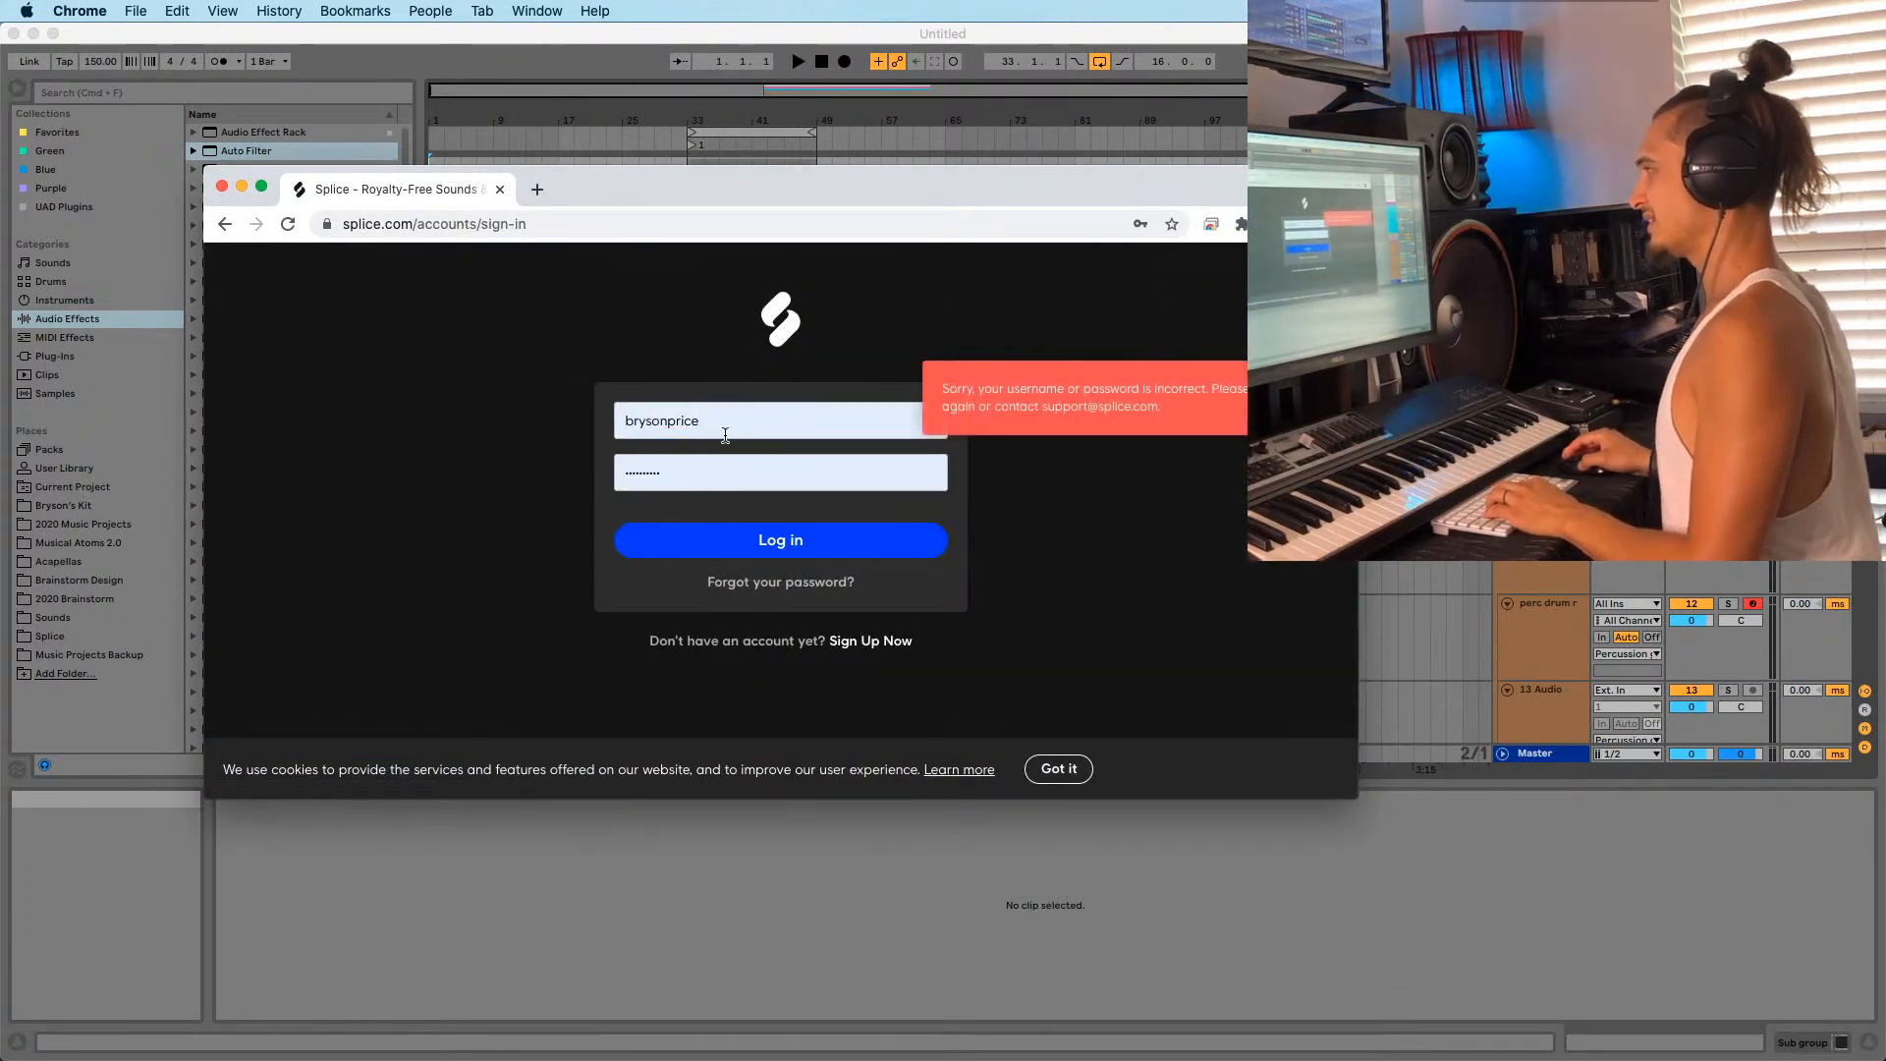
left_click(670, 486)
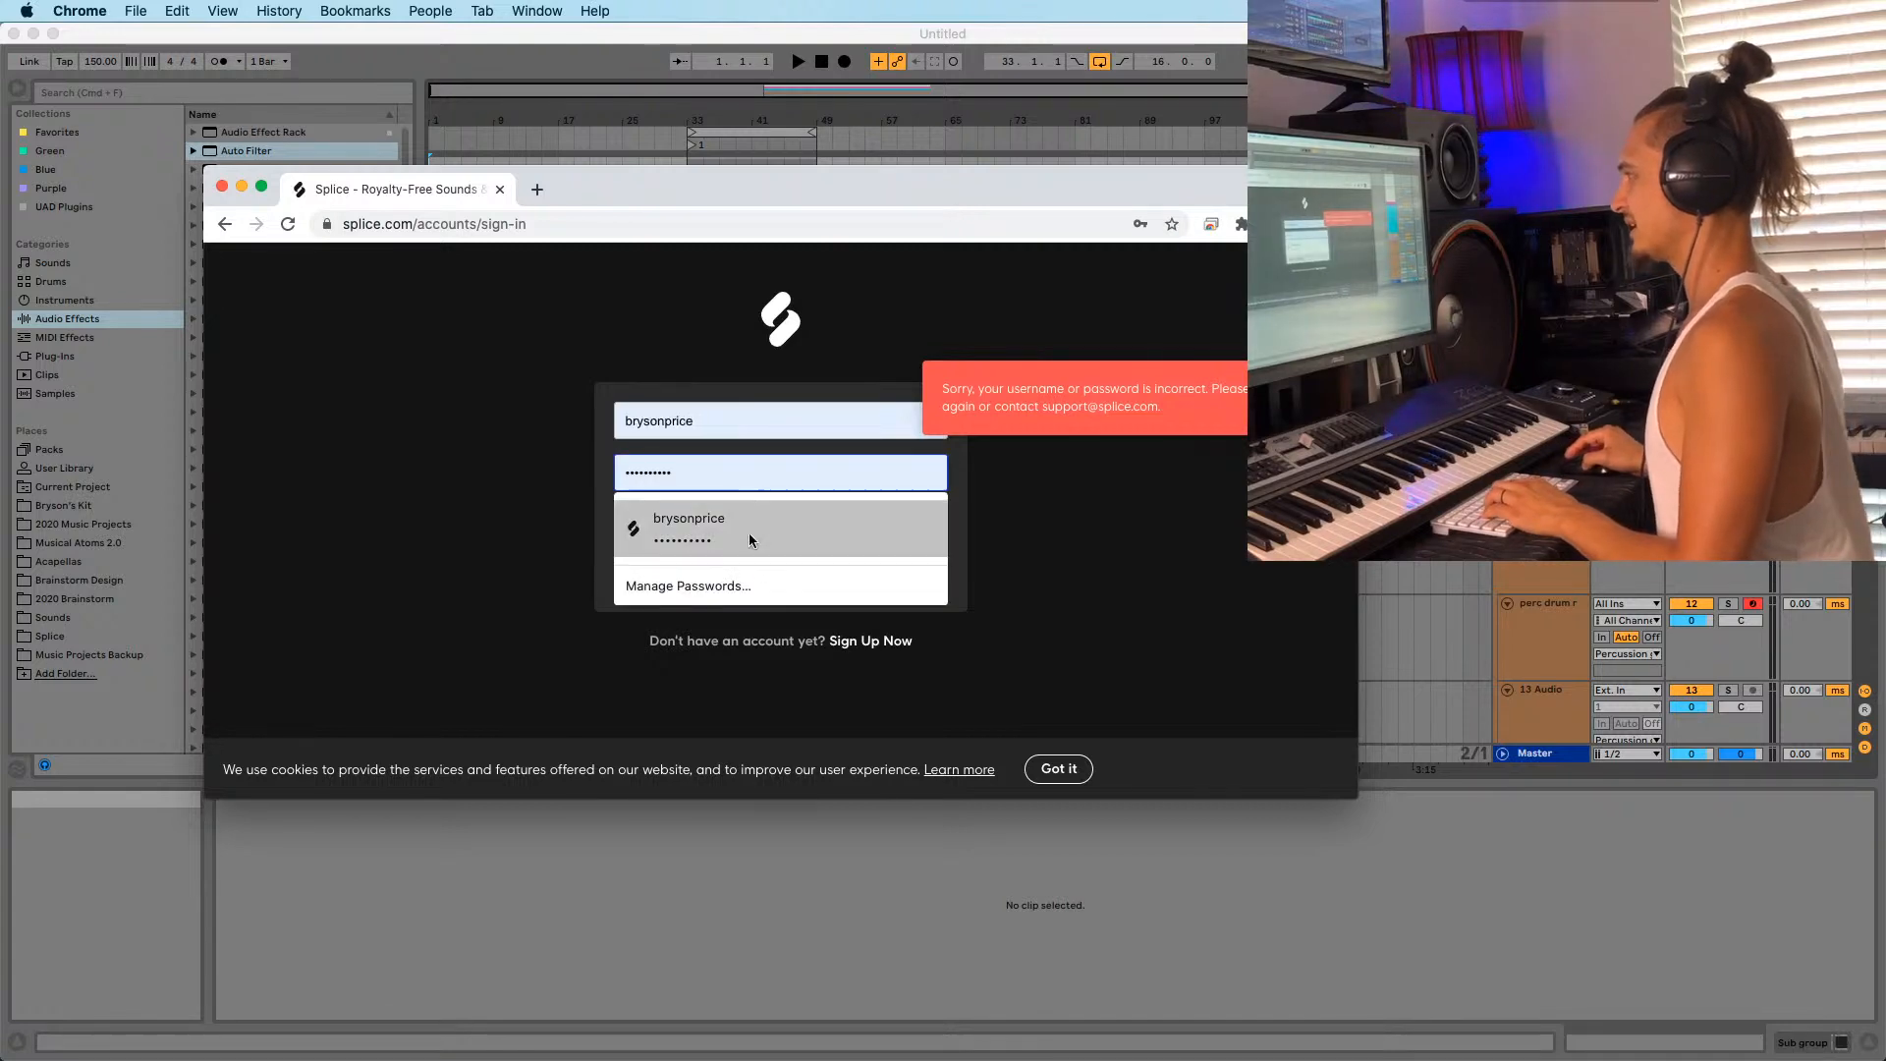
left_click(778, 565)
left_click(782, 558)
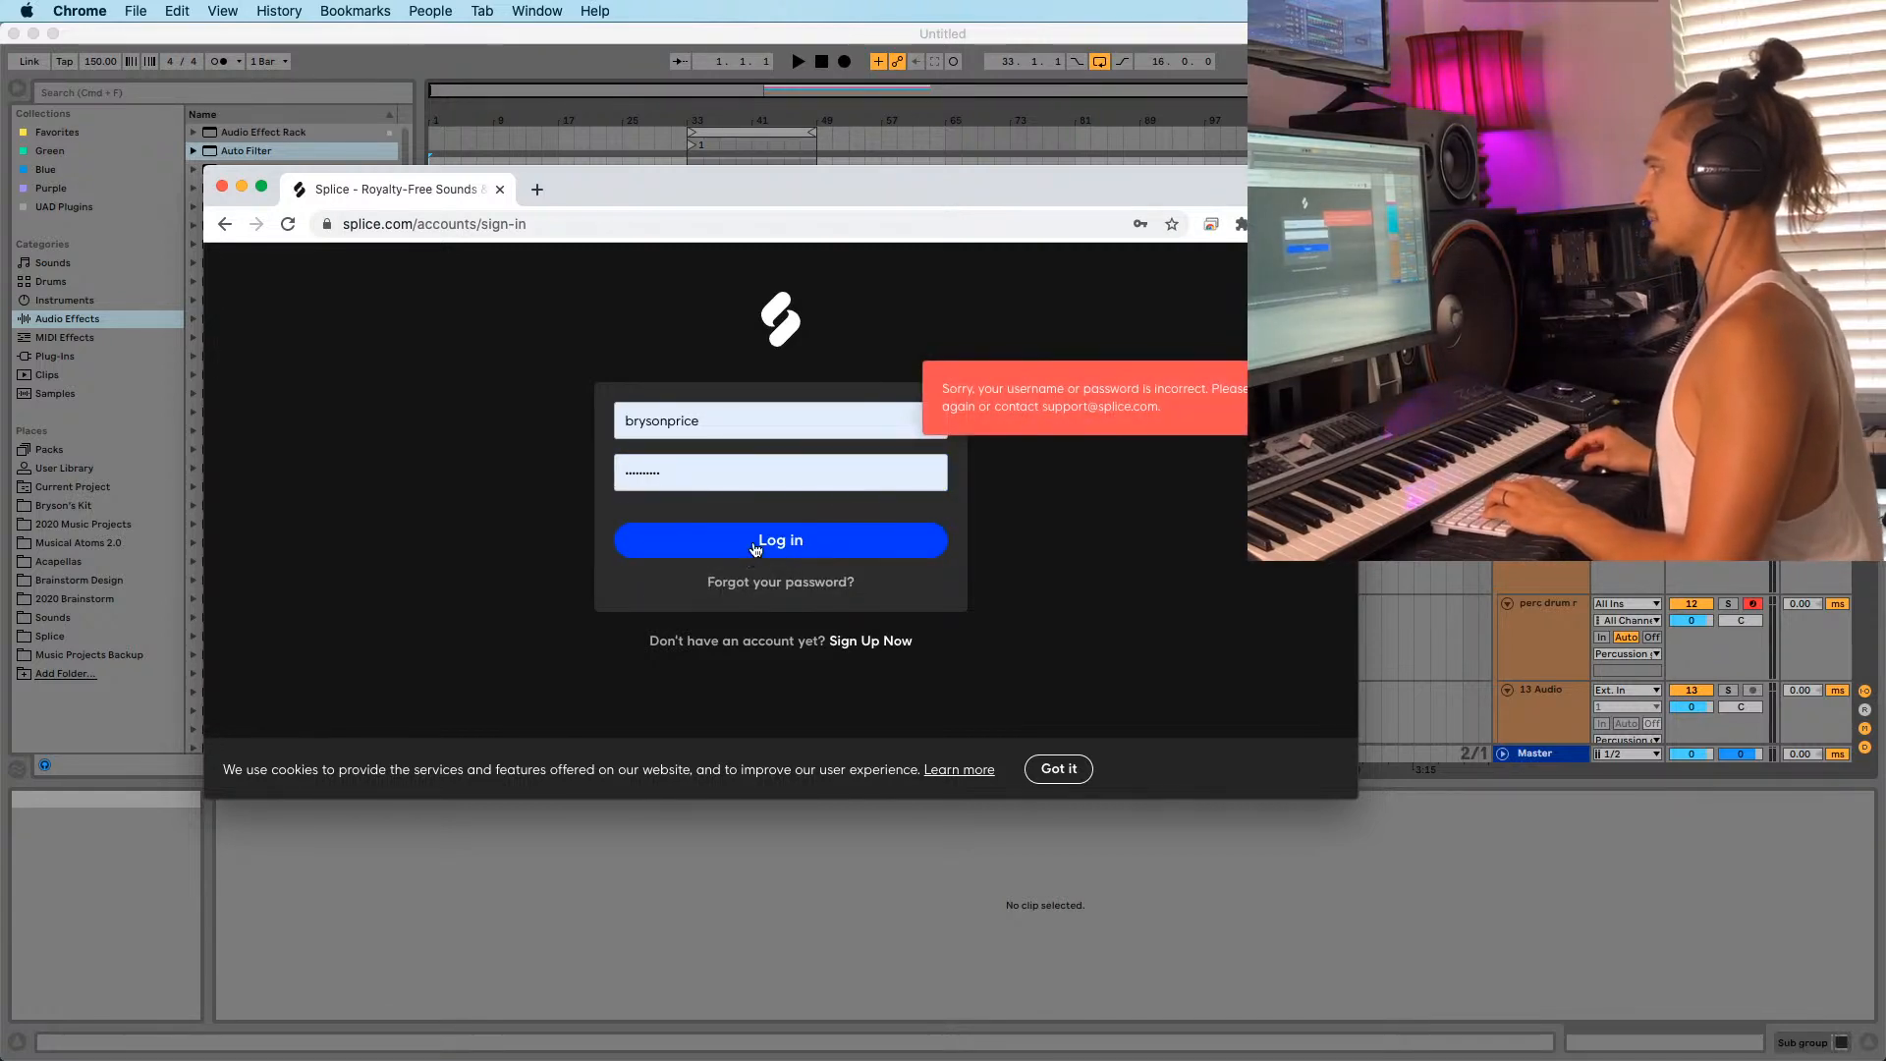
left_click_drag(763, 195, 707, 0)
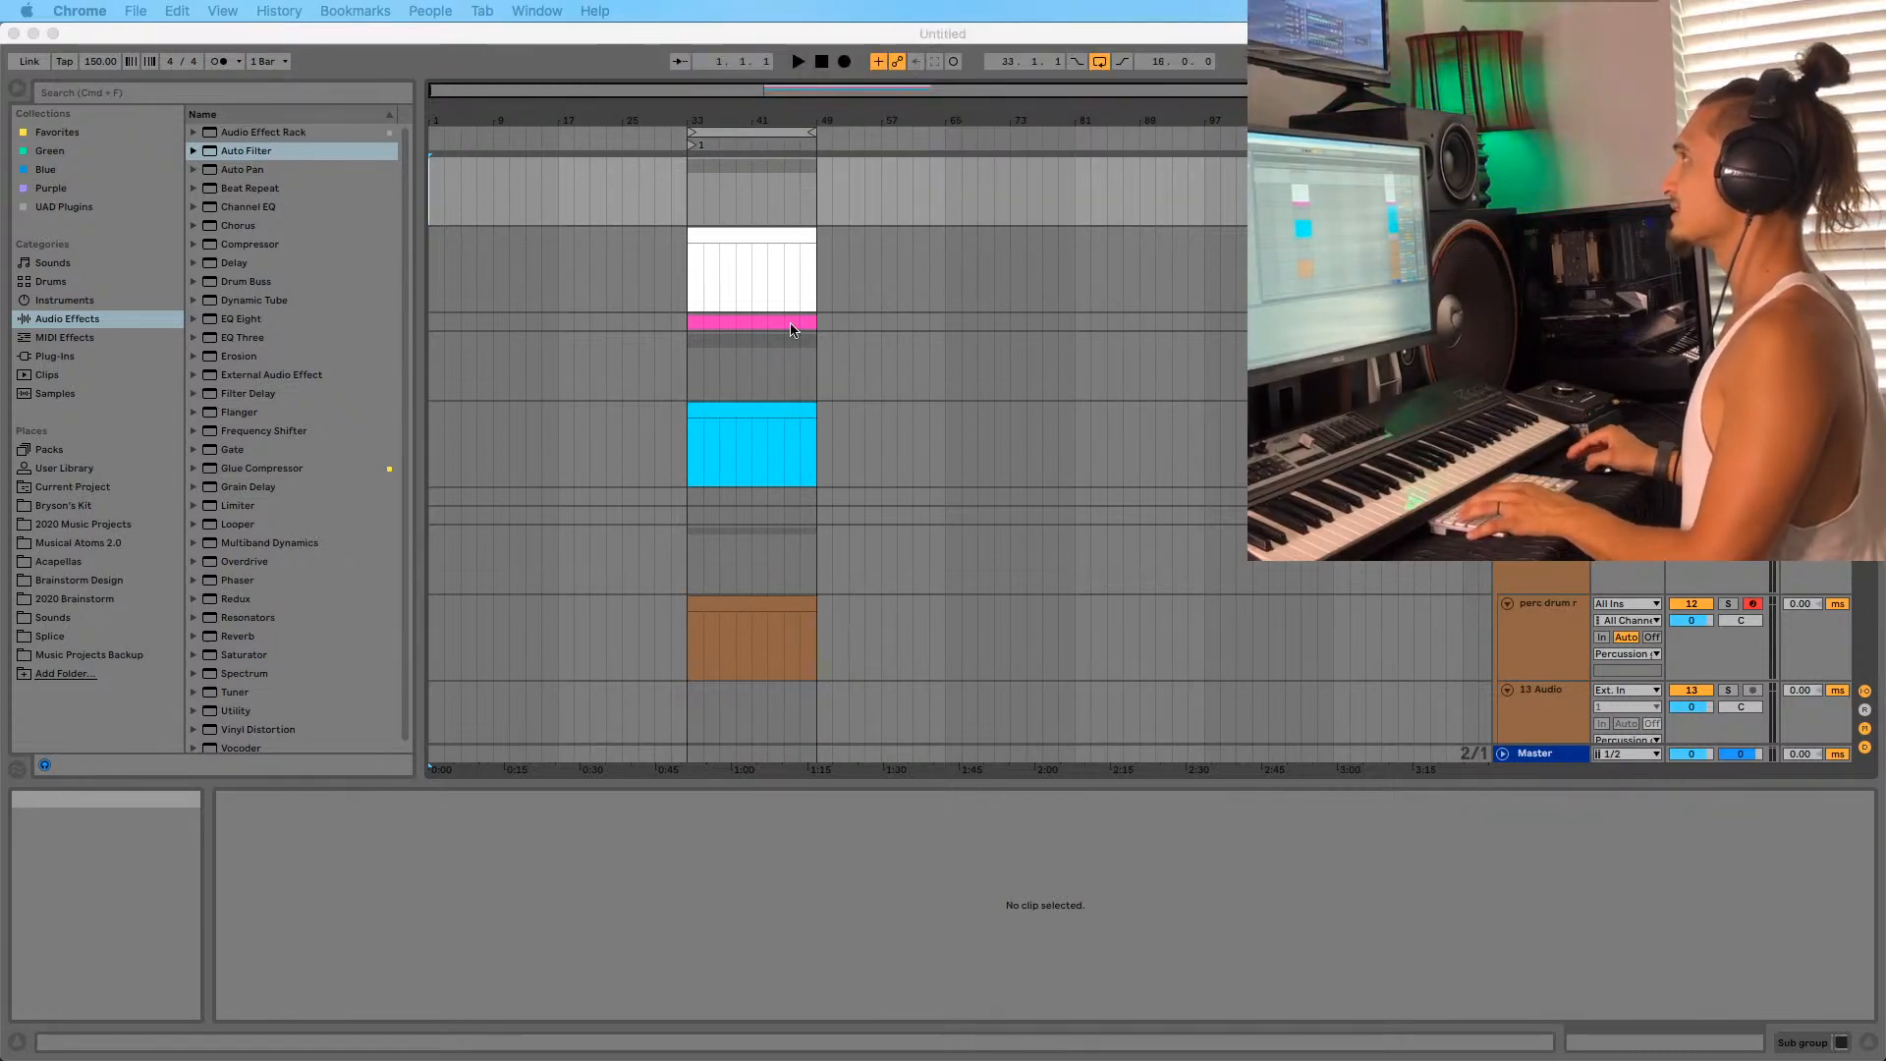
Select the cyan MIDI clip, then the white Serum clip to show its notes in Clip View.
left_click(695, 437)
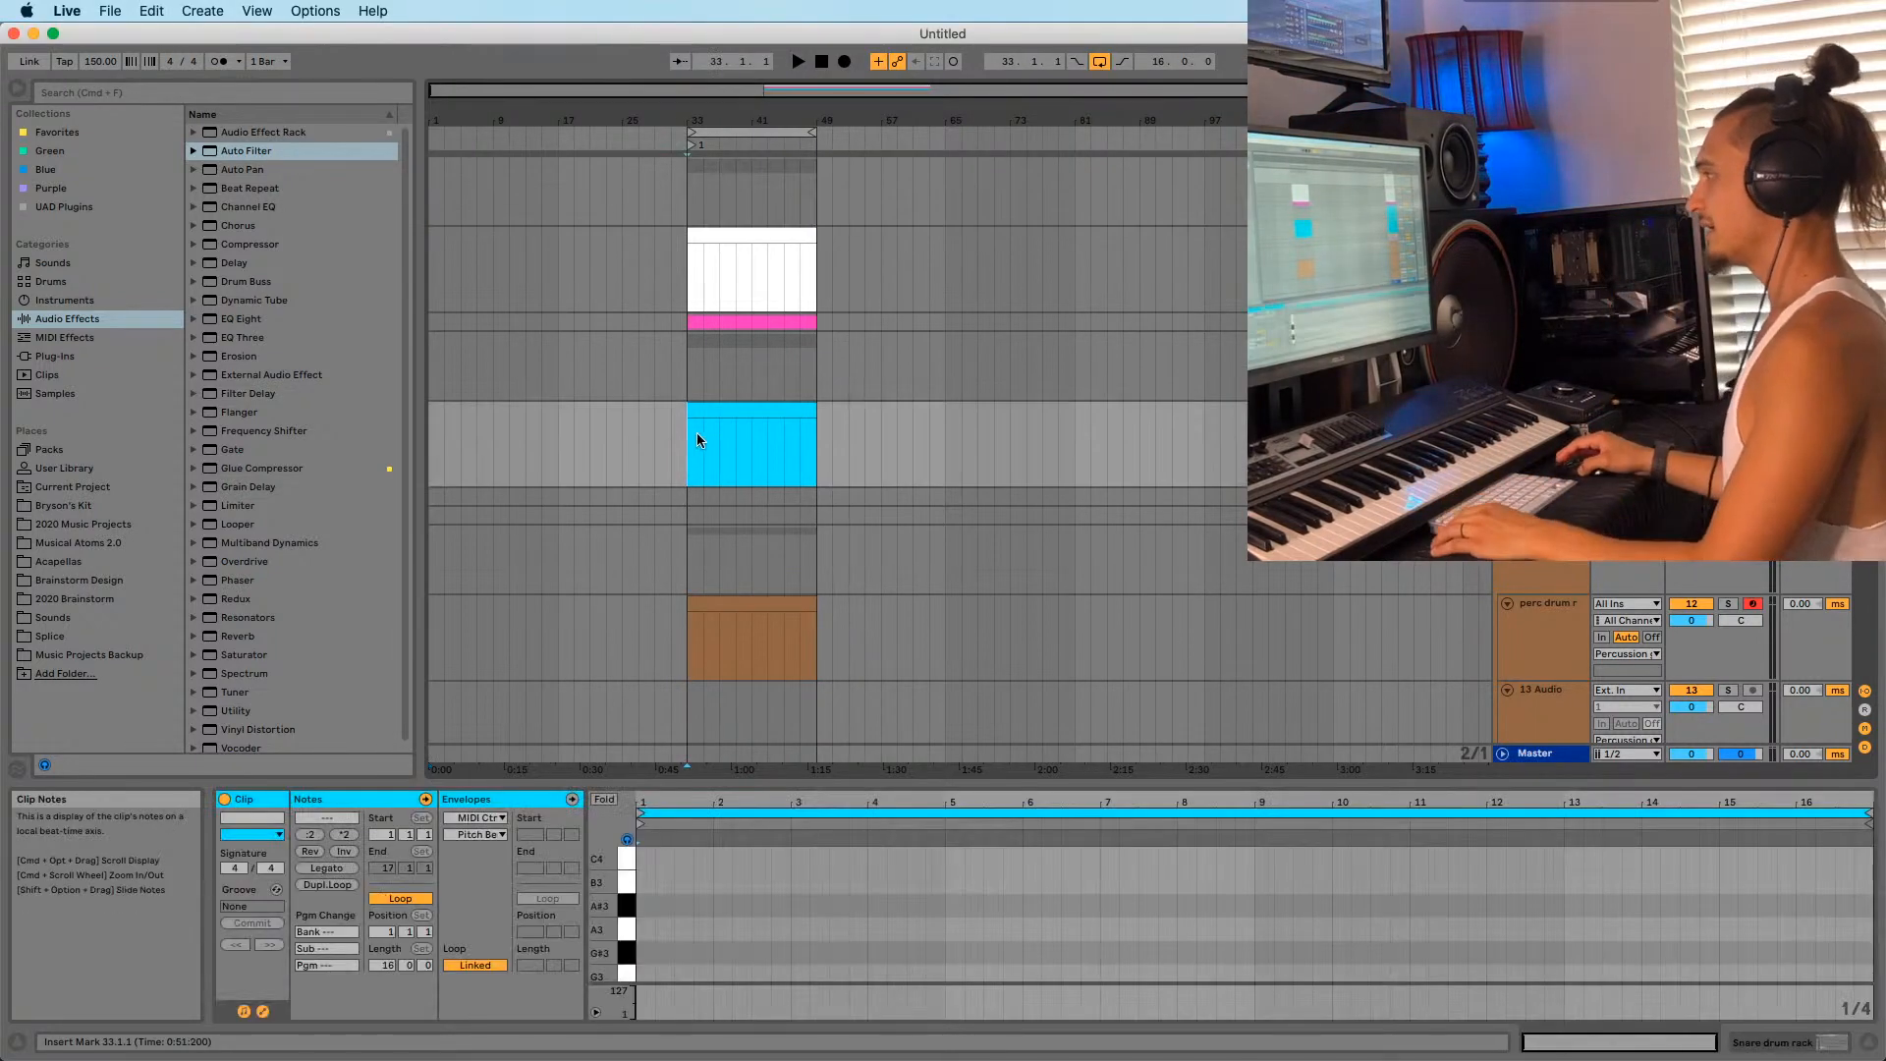
left_click(718, 409)
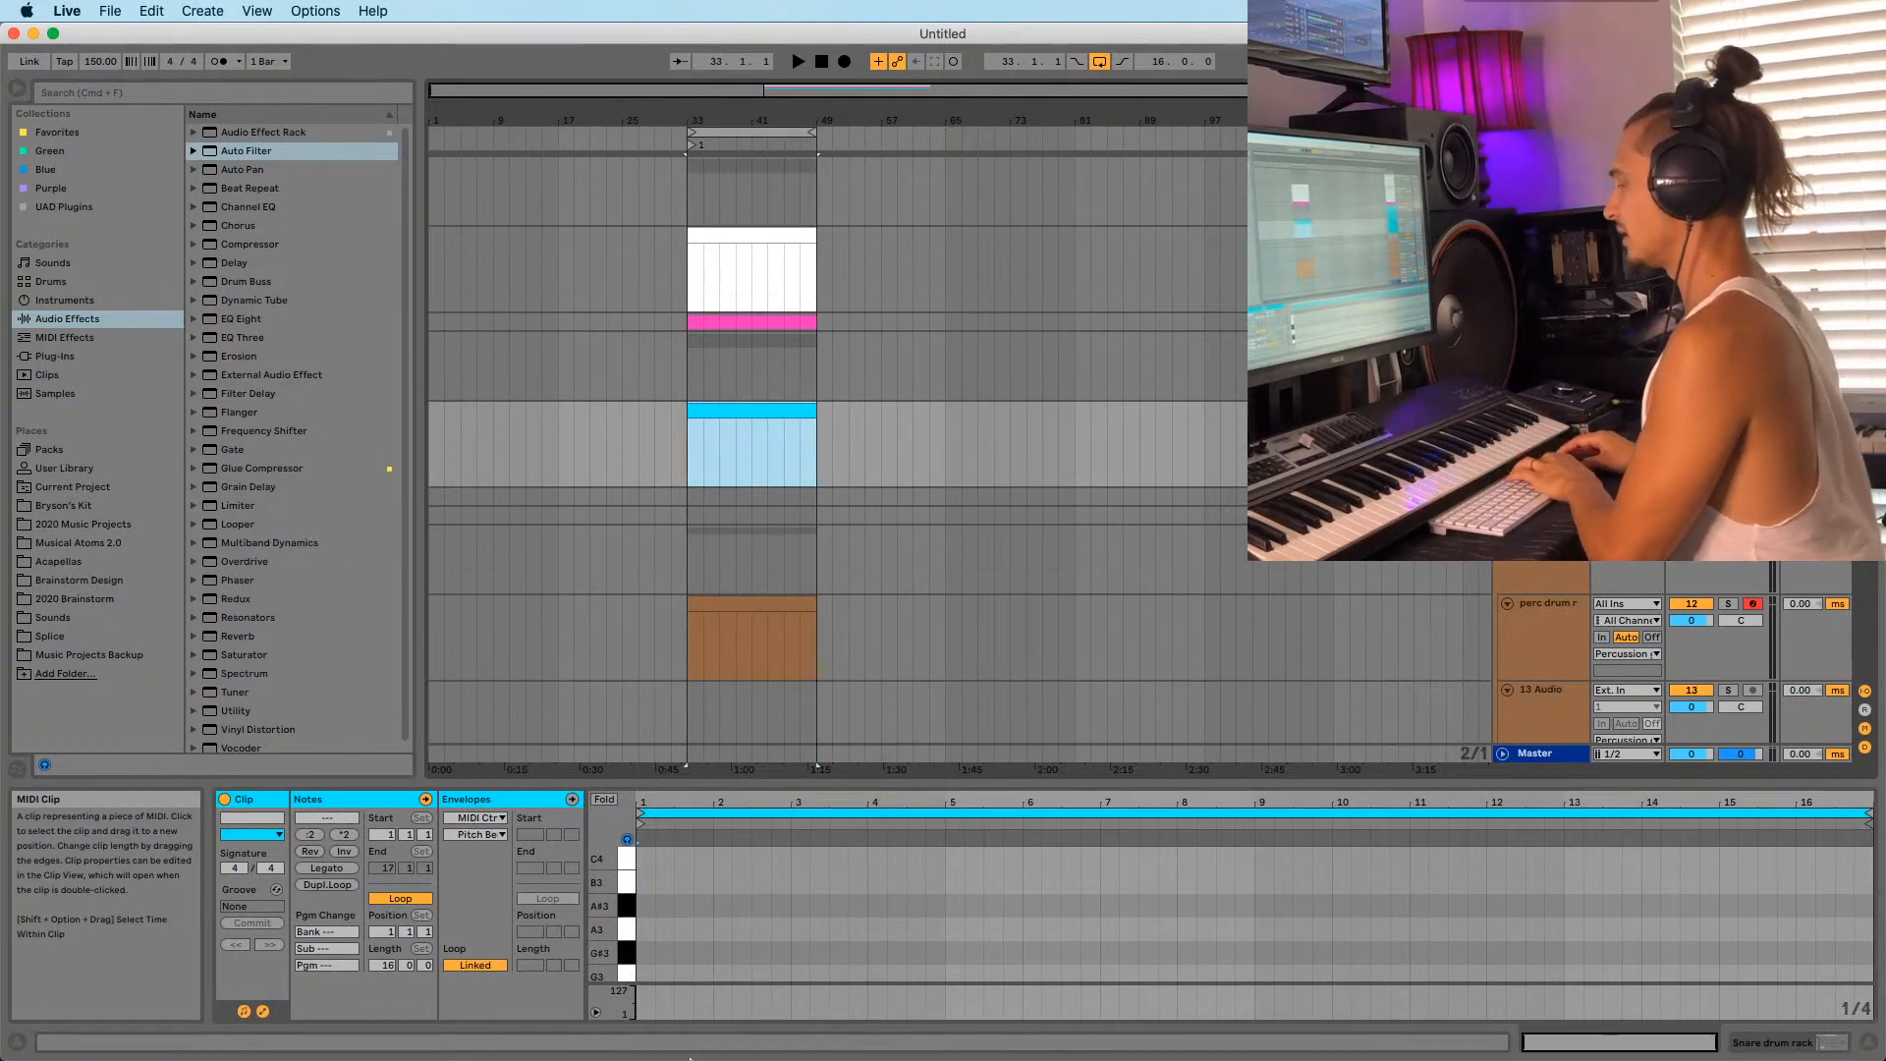
mouse_move(767, 1056)
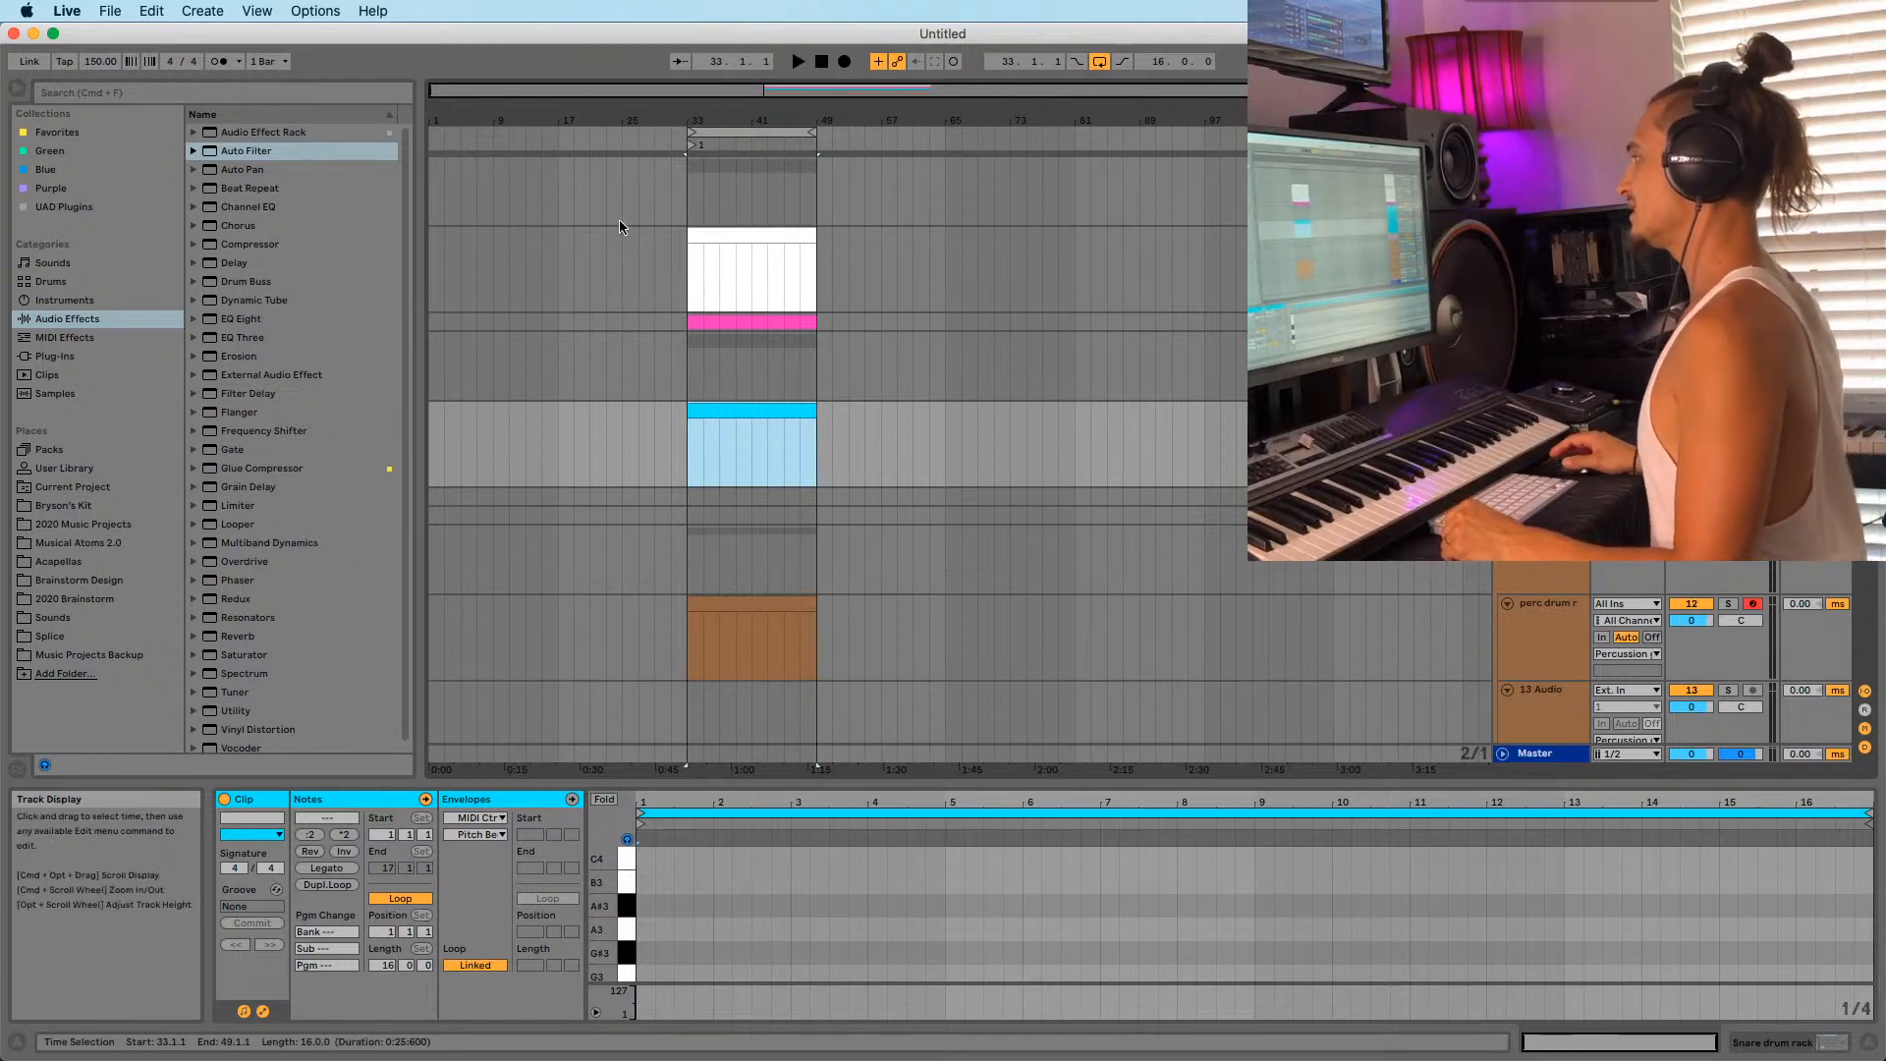
left_click(719, 265)
Open the Splice desktop app and scroll its Samples list to the Recently Added downloads.
mouse_move(1199, 1049)
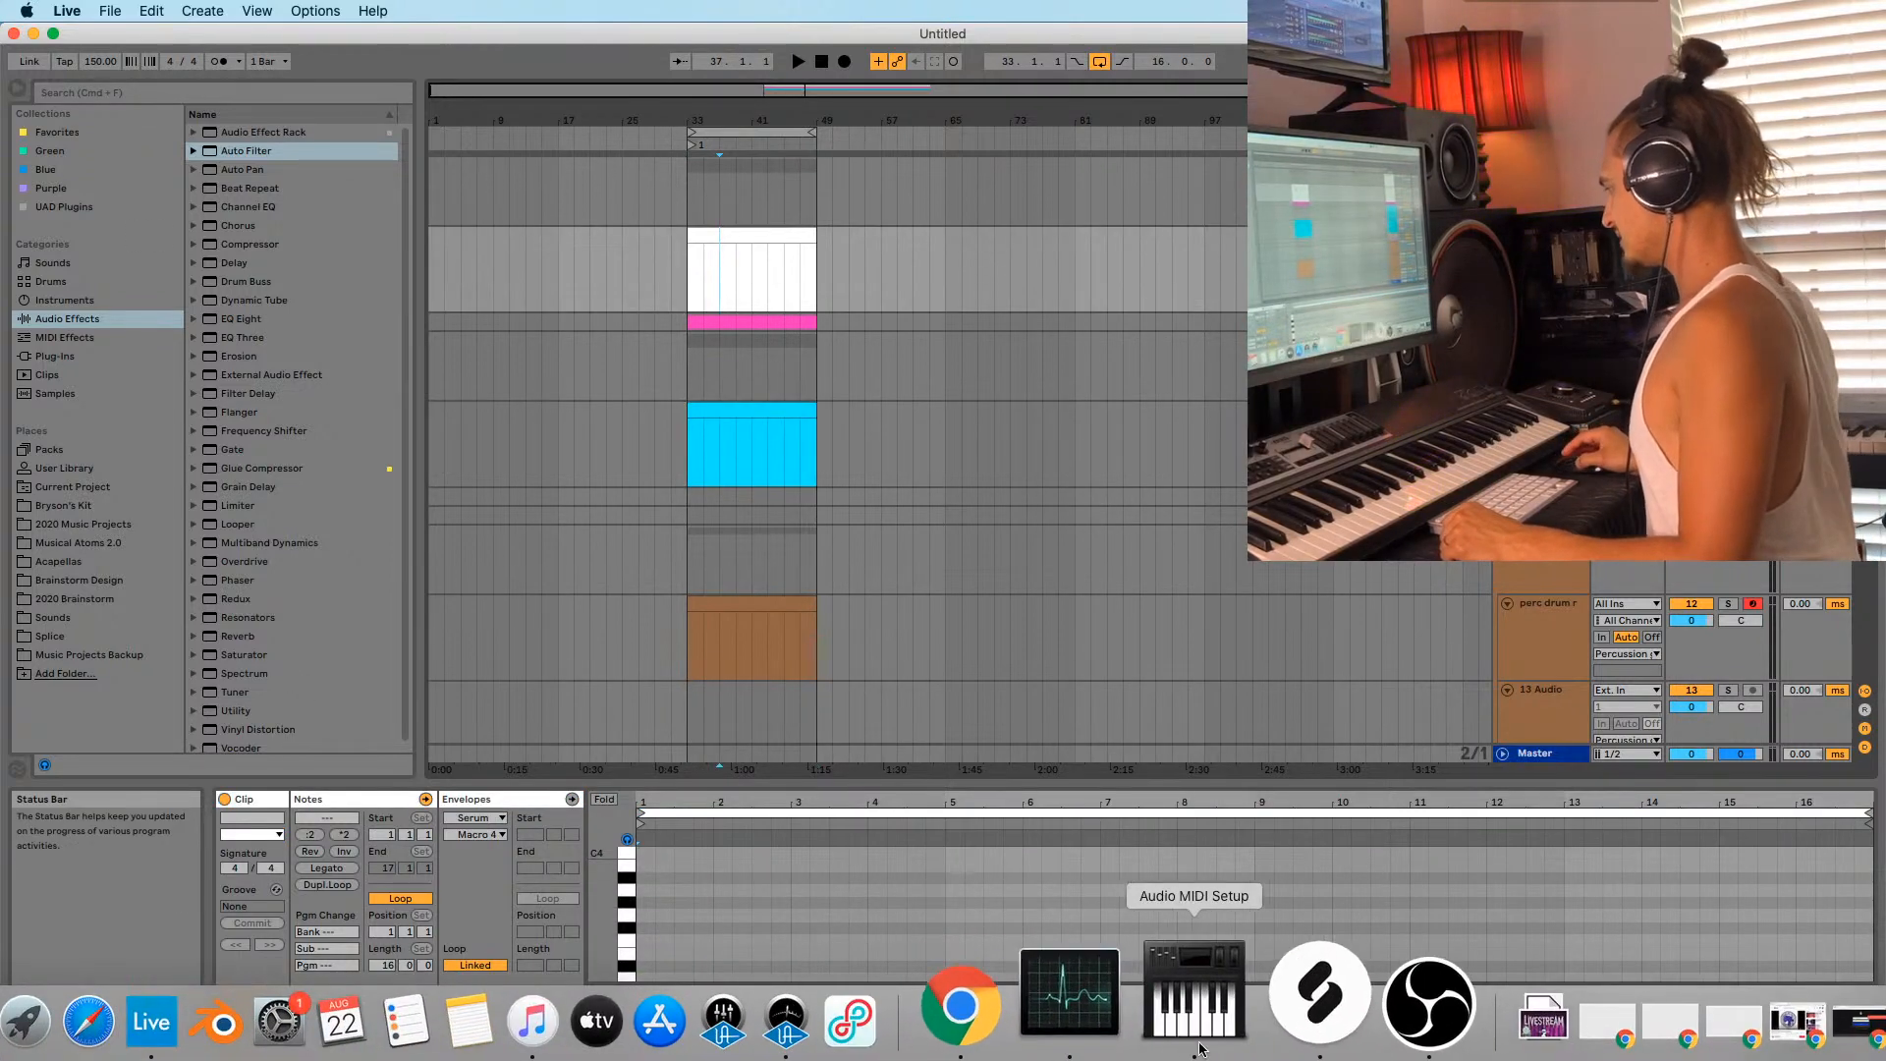
left_click(1271, 1027)
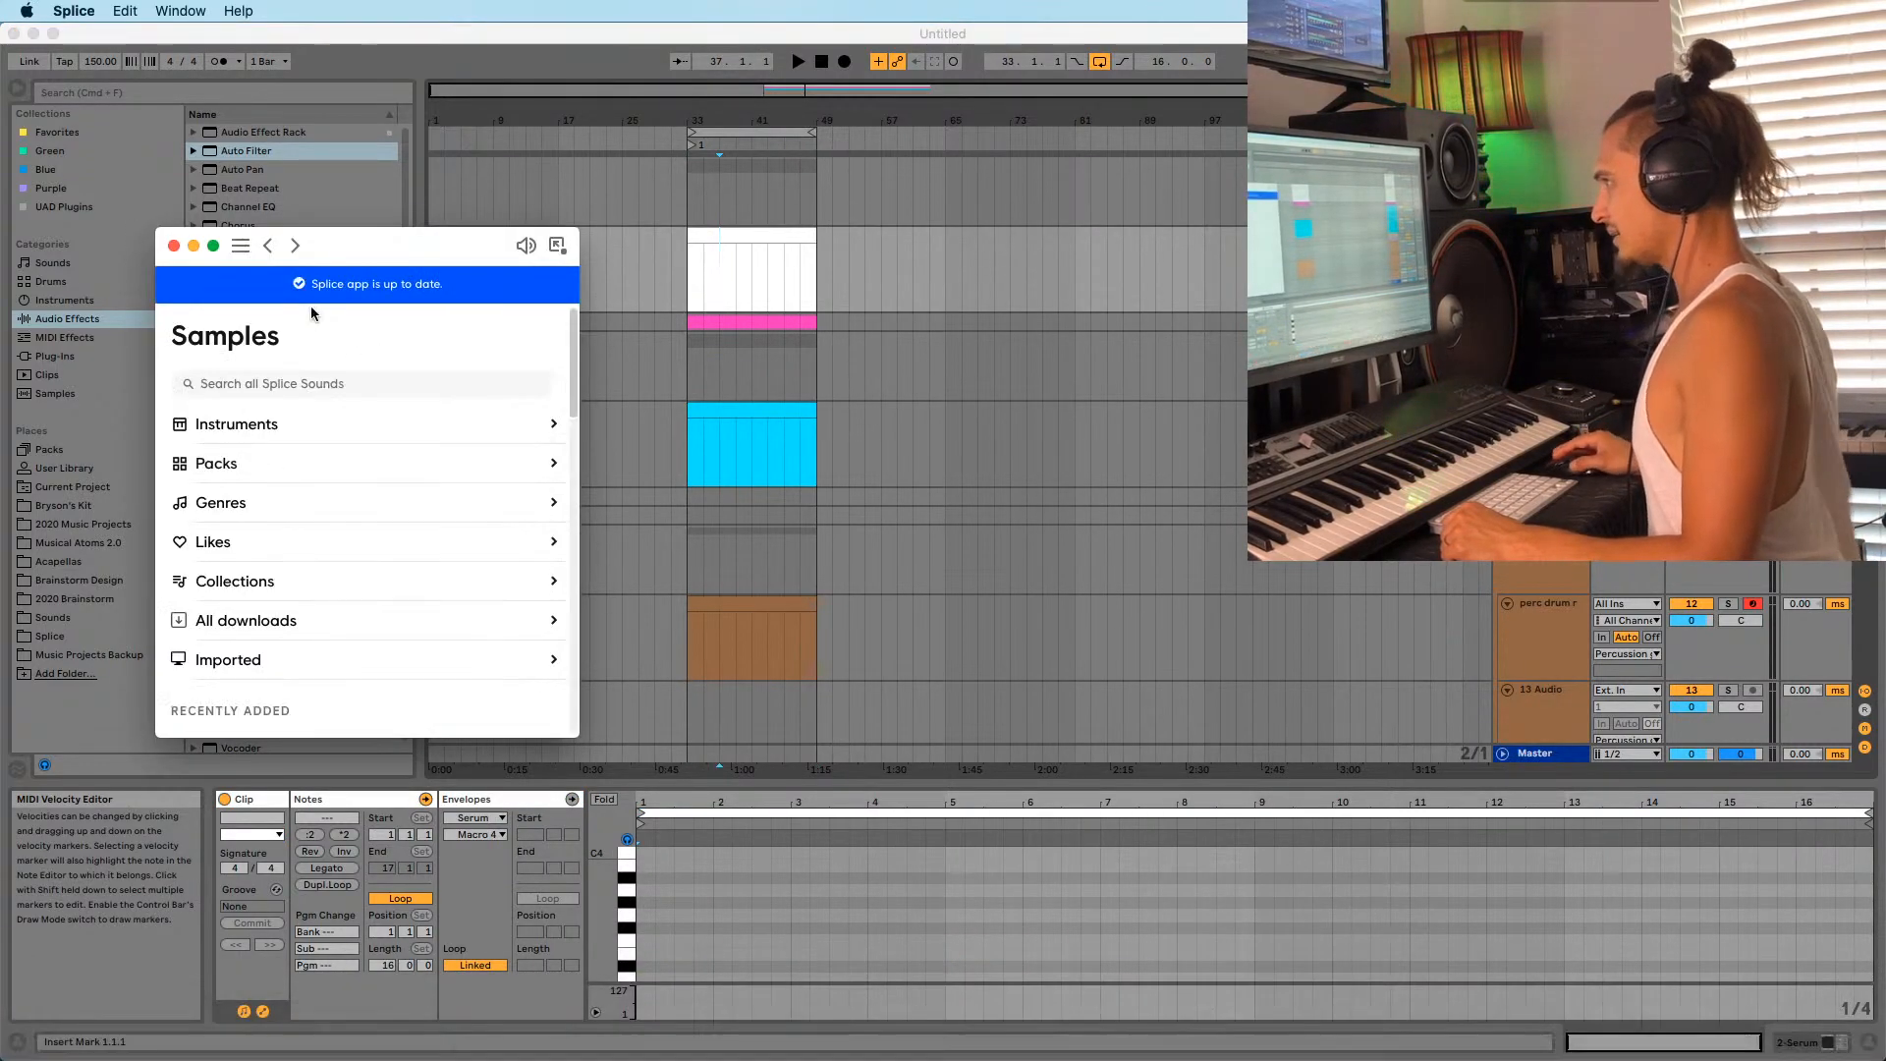
scroll(277, 517, "down", 3)
scroll(272, 535, "up", 3)
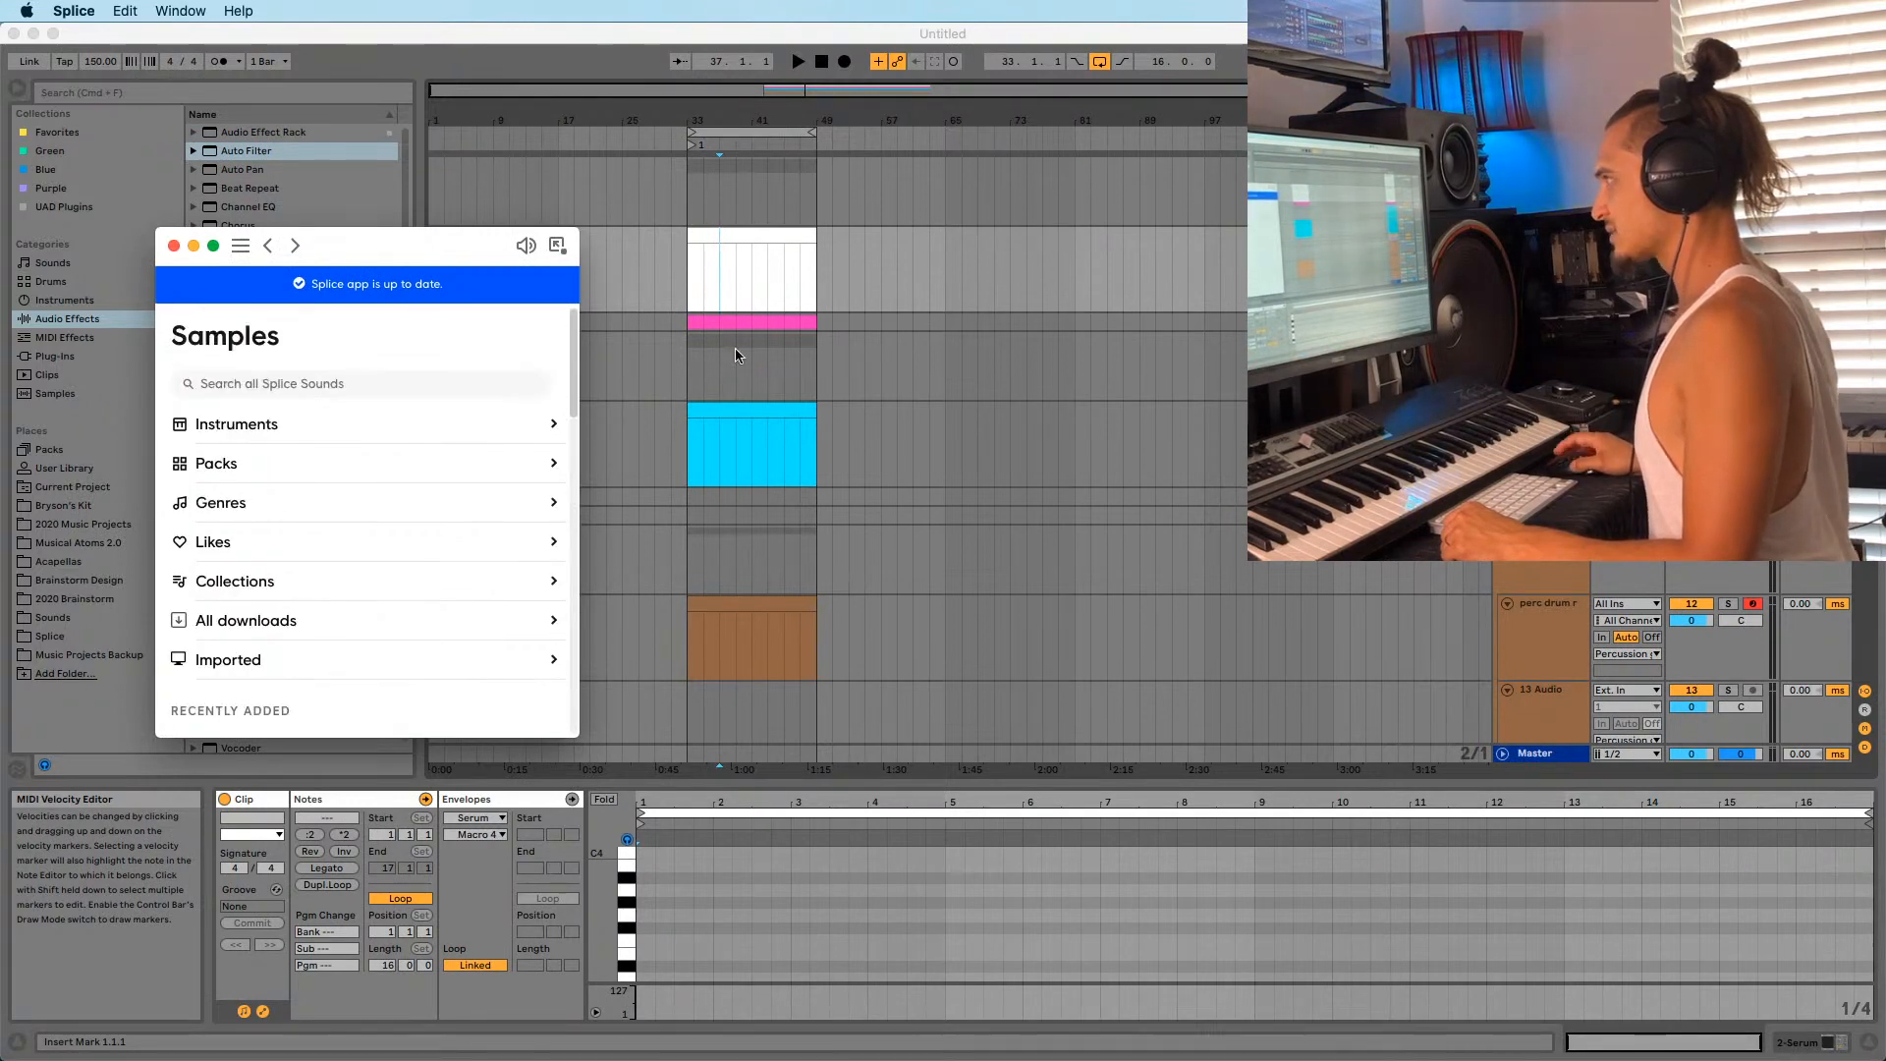
scroll(497, 661, "down", 5)
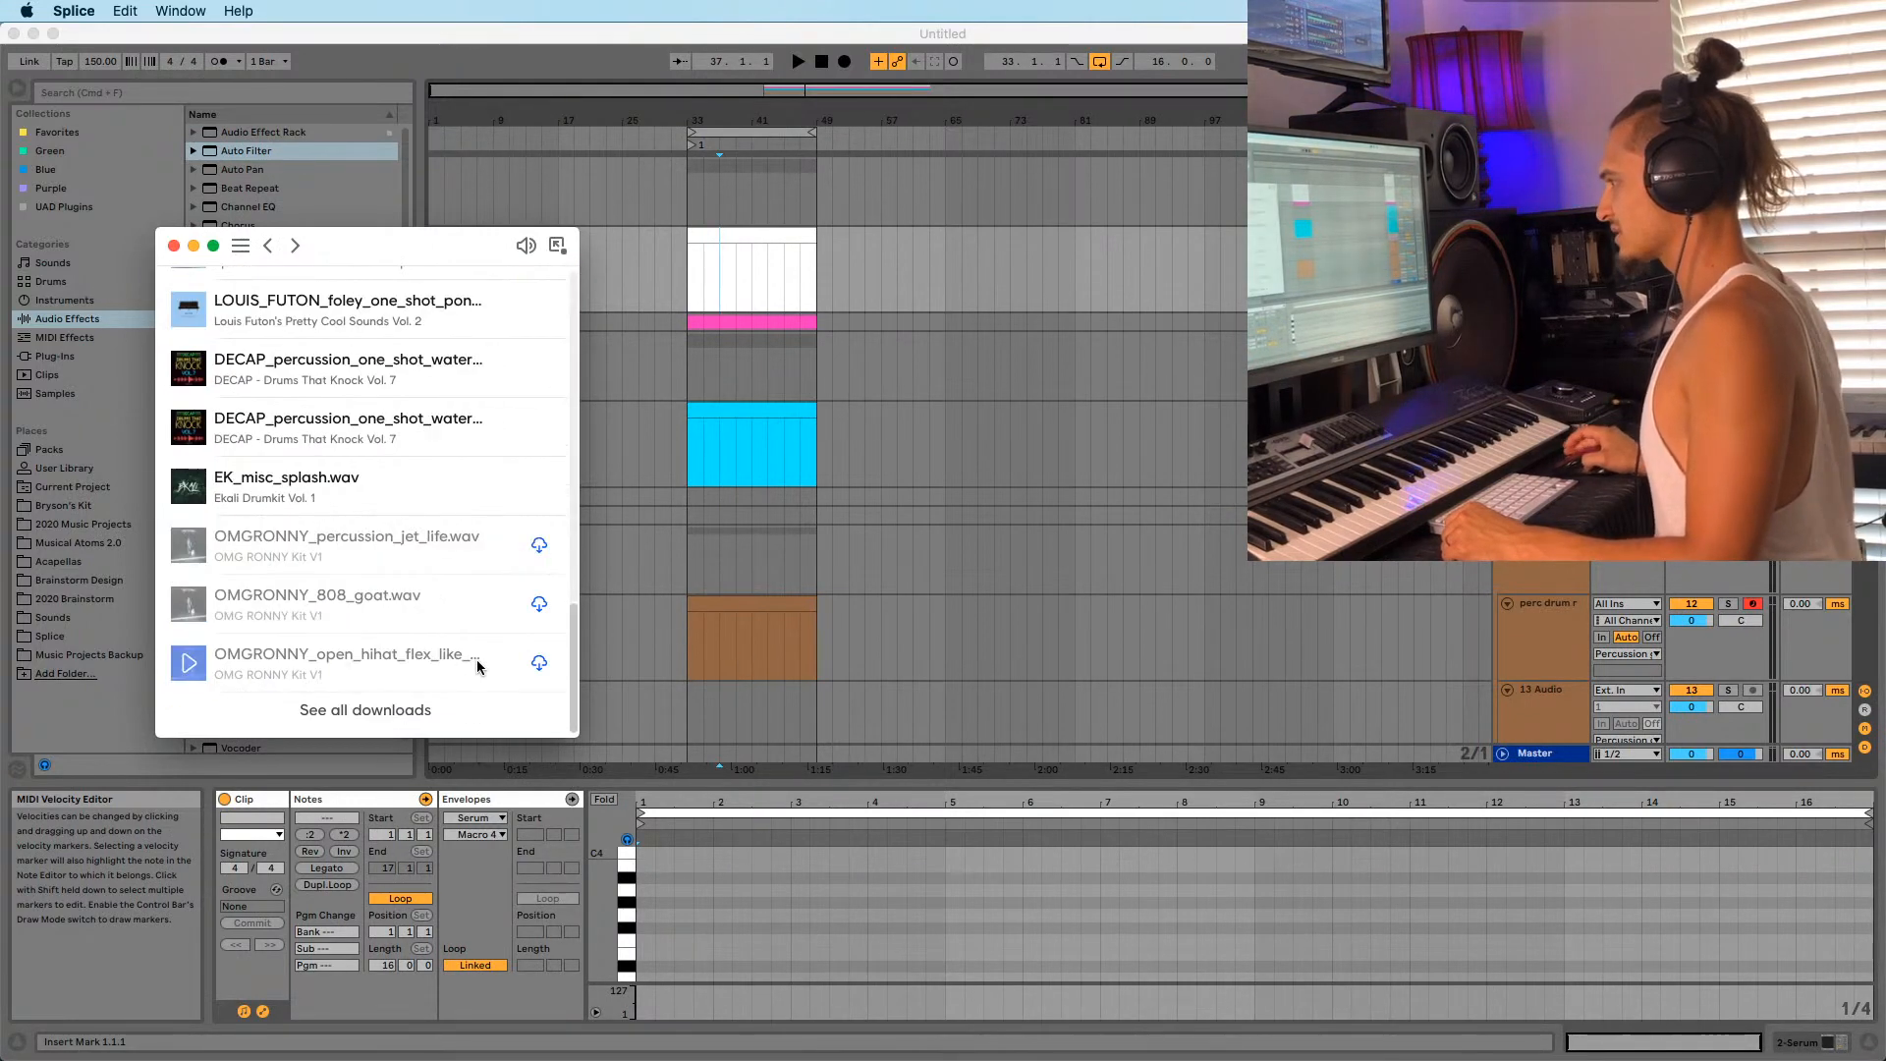
scroll(472, 632, "up", 2)
scroll(510, 551, "down", 2)
Restore the minimized Chrome window with the fonts search from the Dock.
mouse_move(915, 1058)
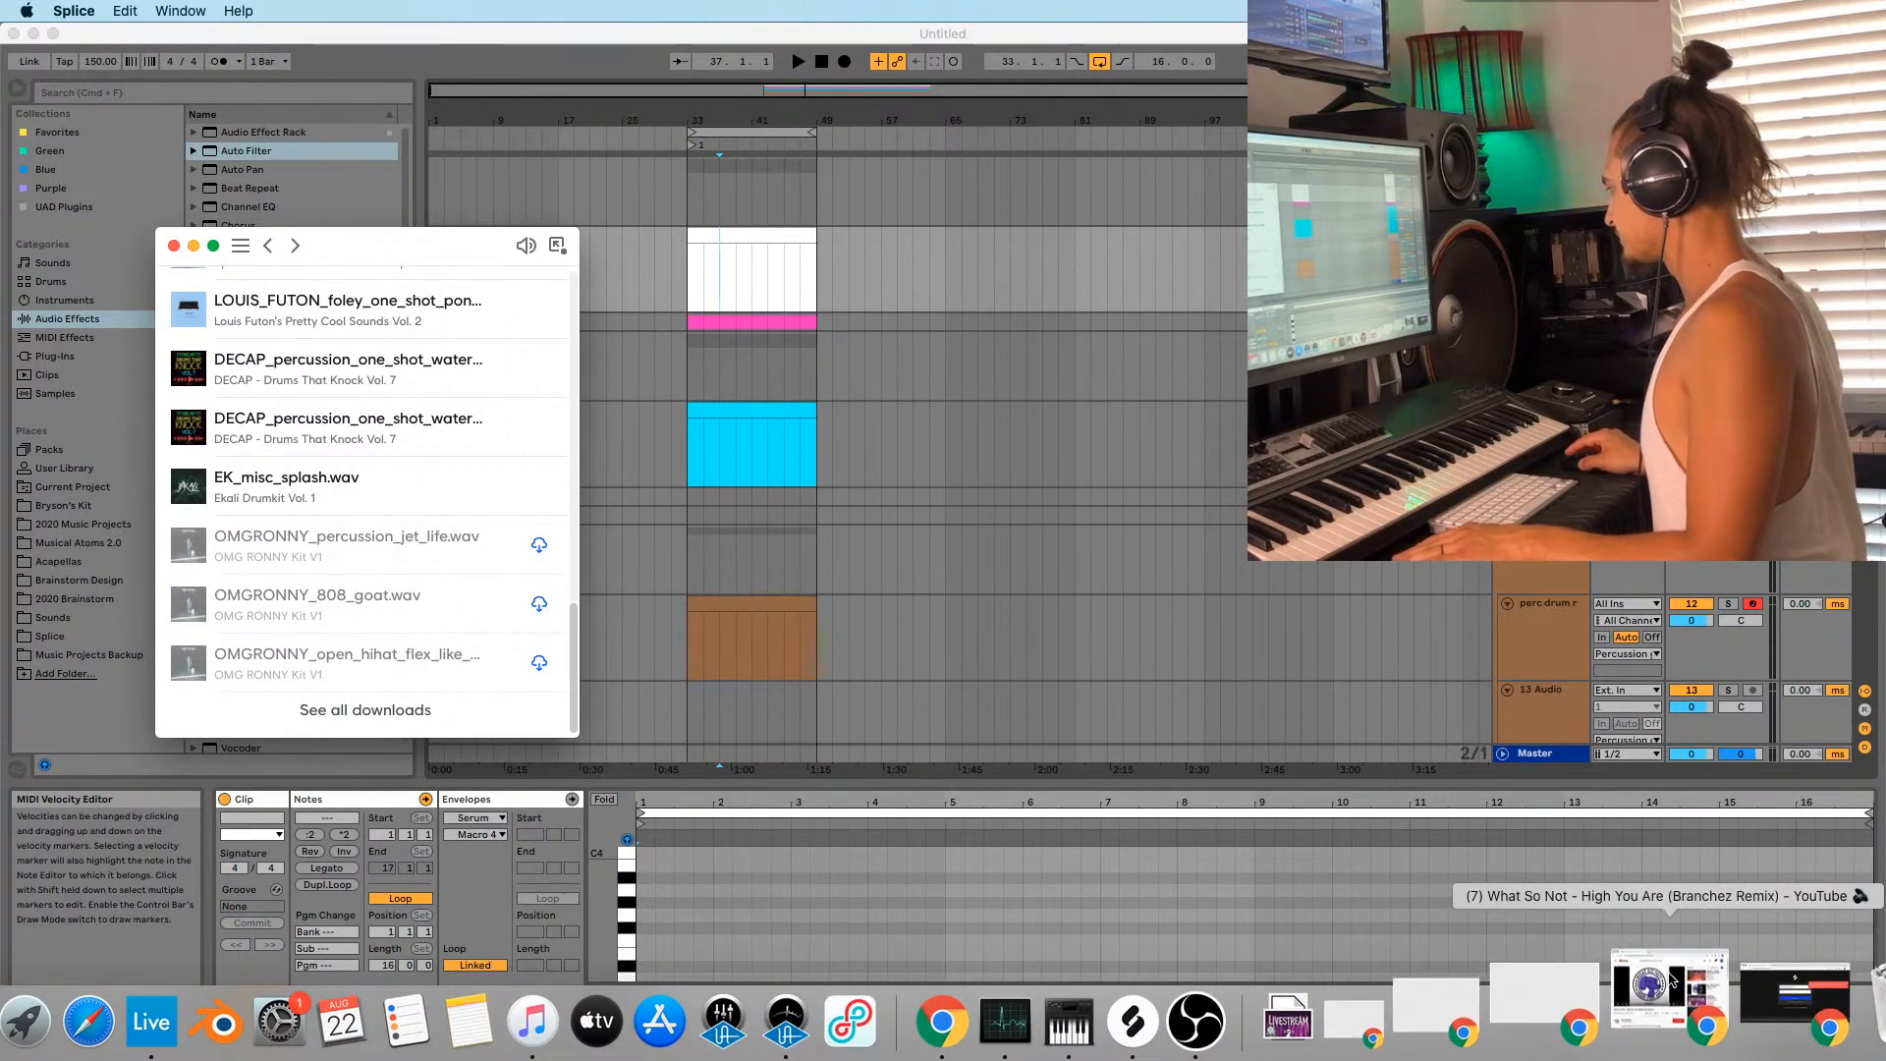
left_click(1670, 987)
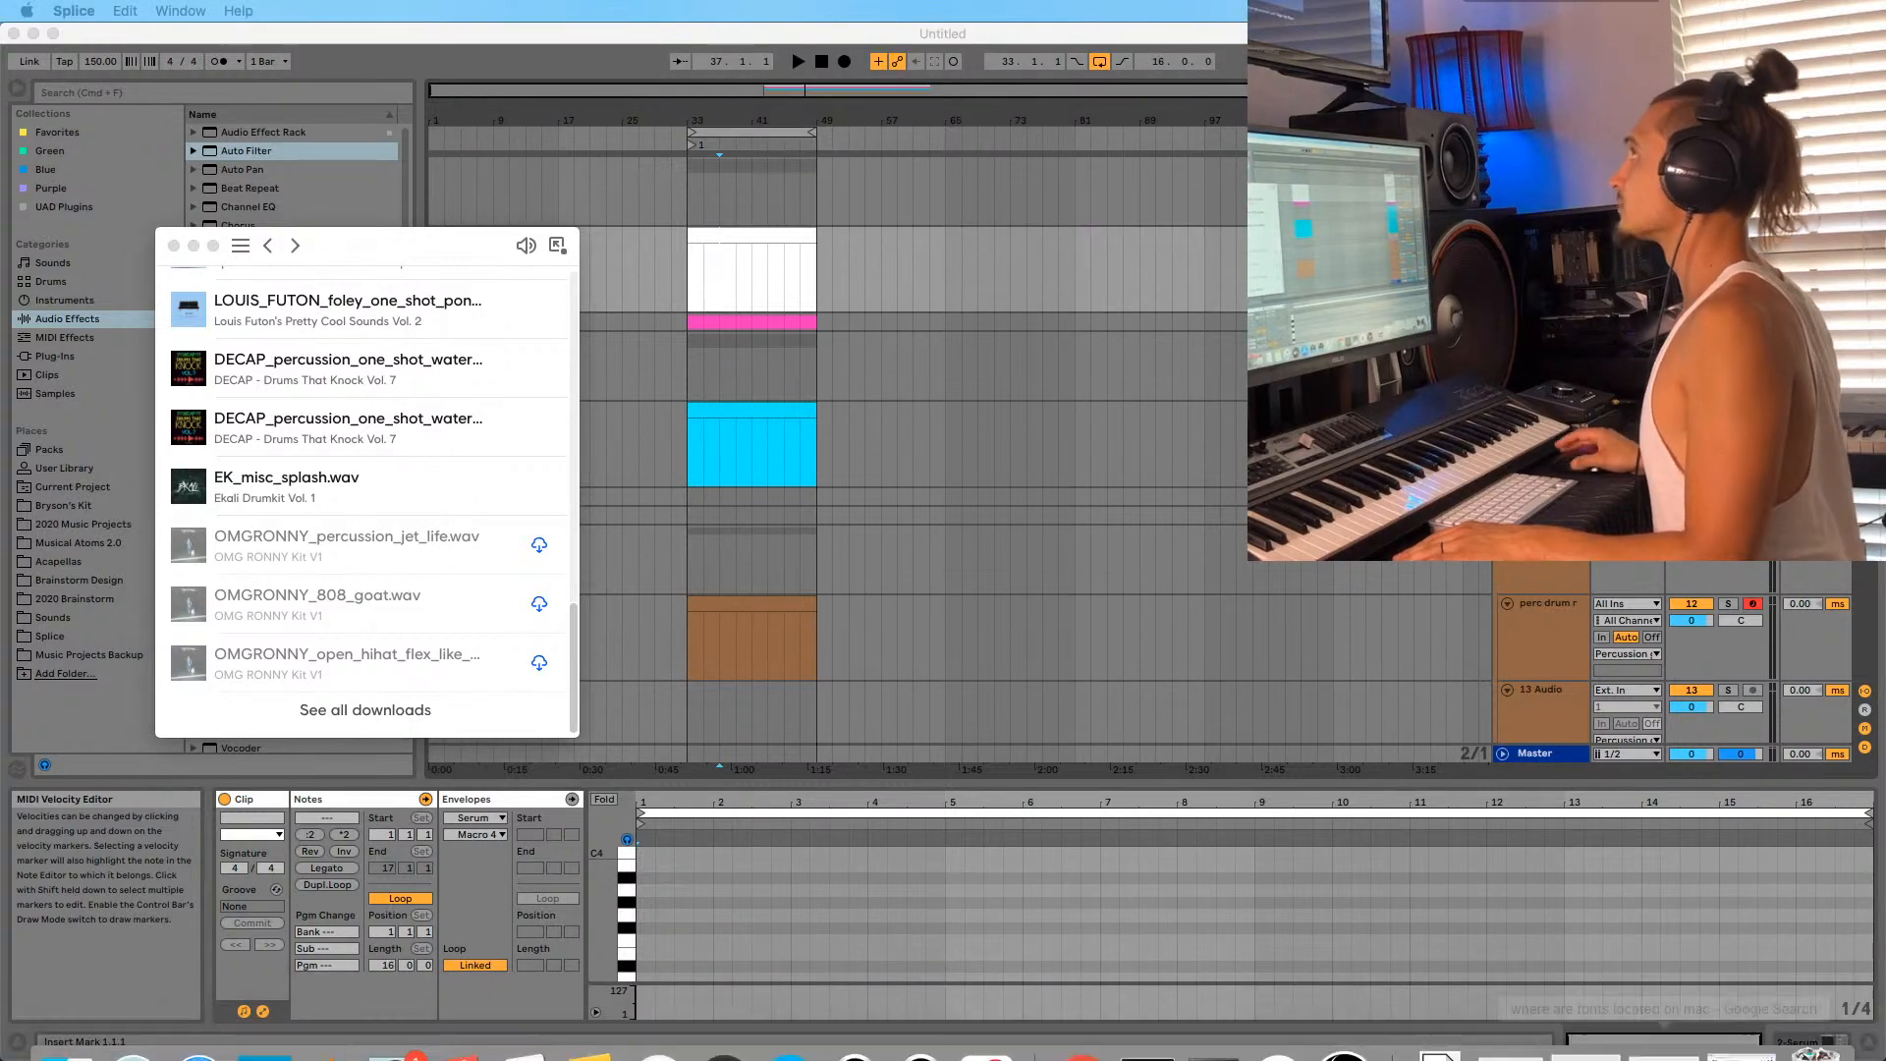
mouse_move(105, 1057)
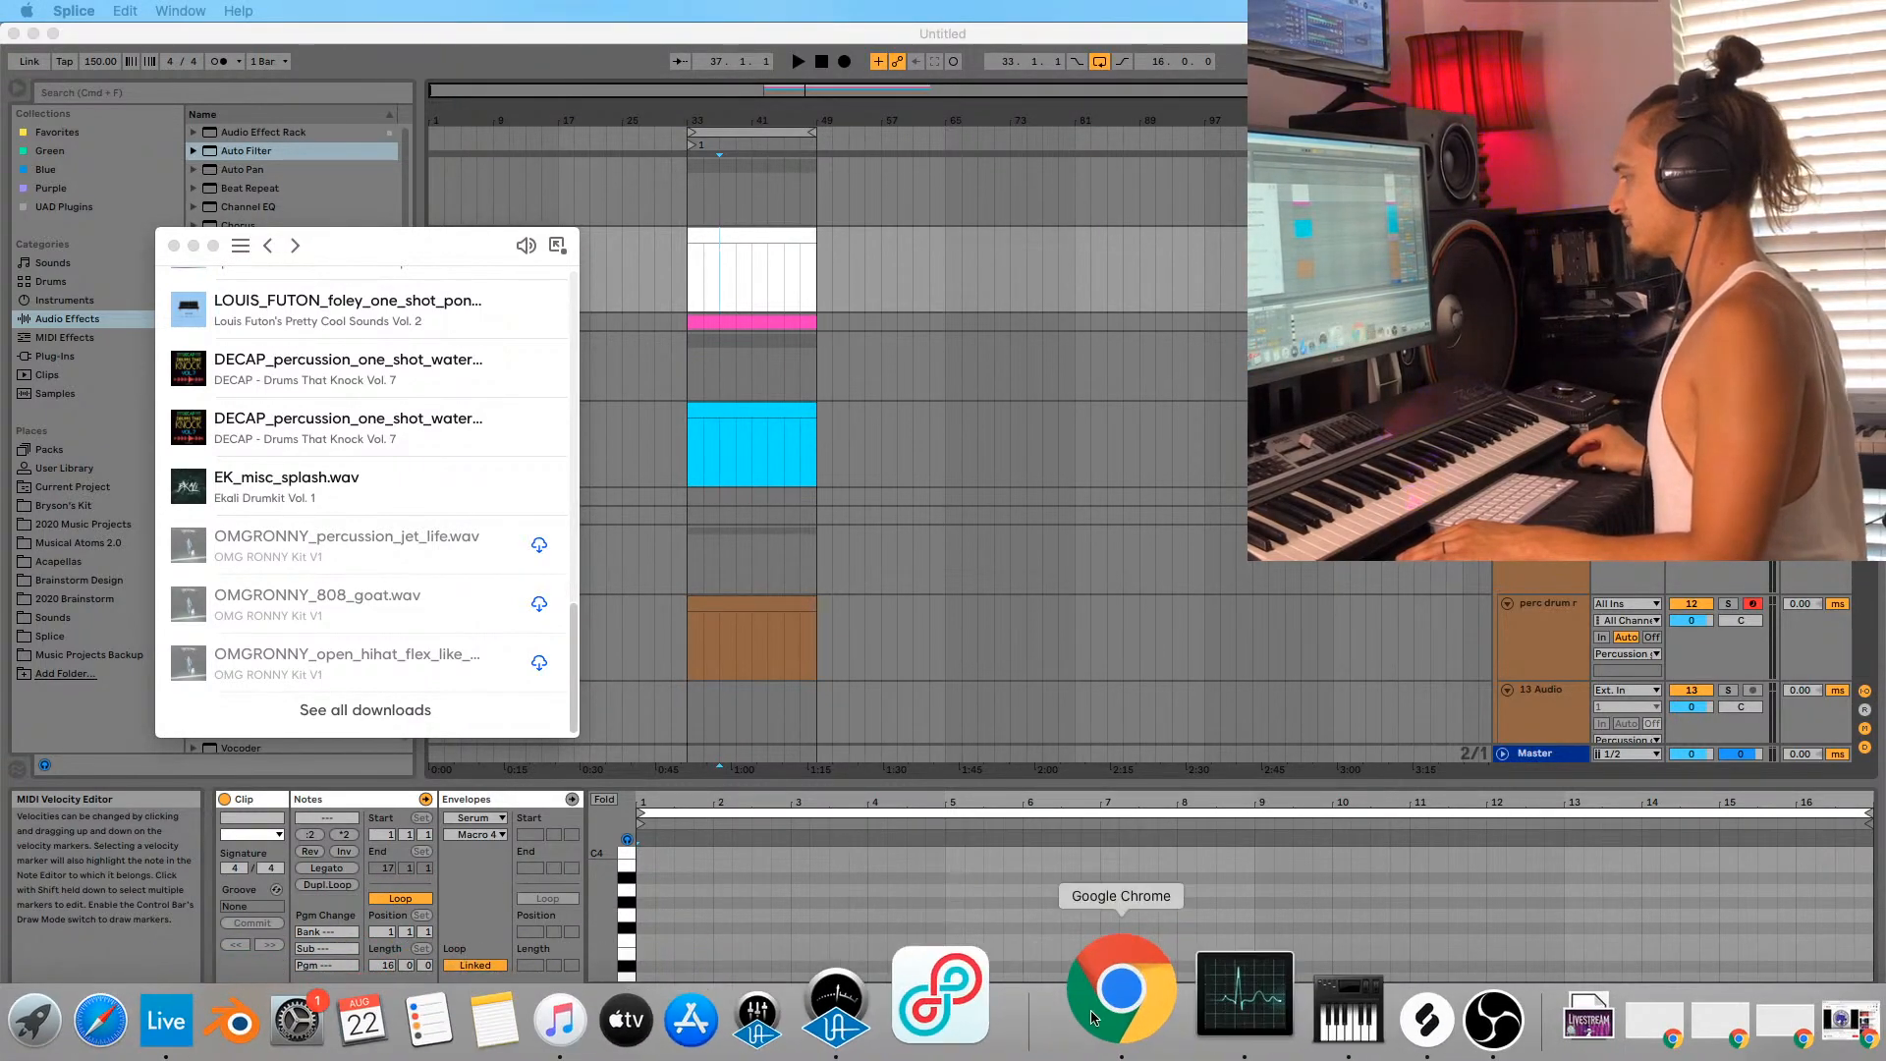
Open a new Chrome window and go to the Splice sign-in page.
right_click(1121, 992)
left_click(1159, 767)
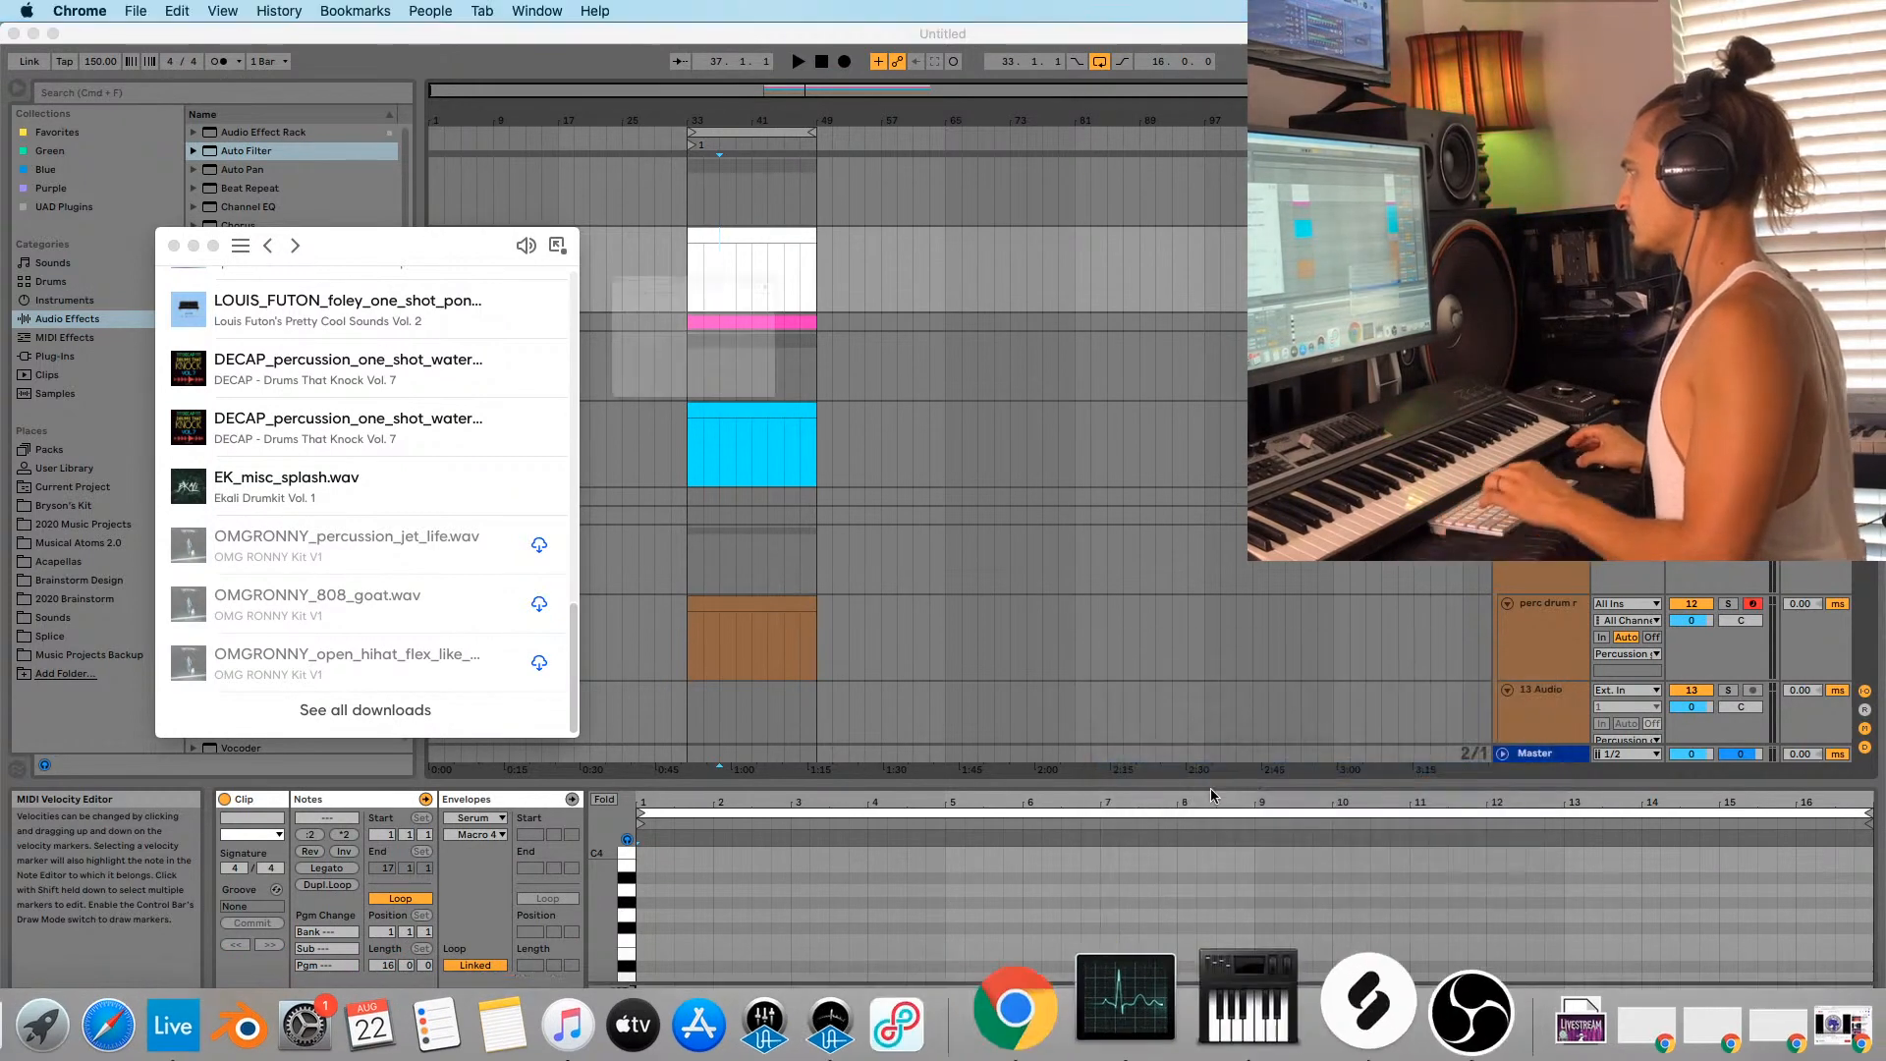
type("splice.com")
key("Return")
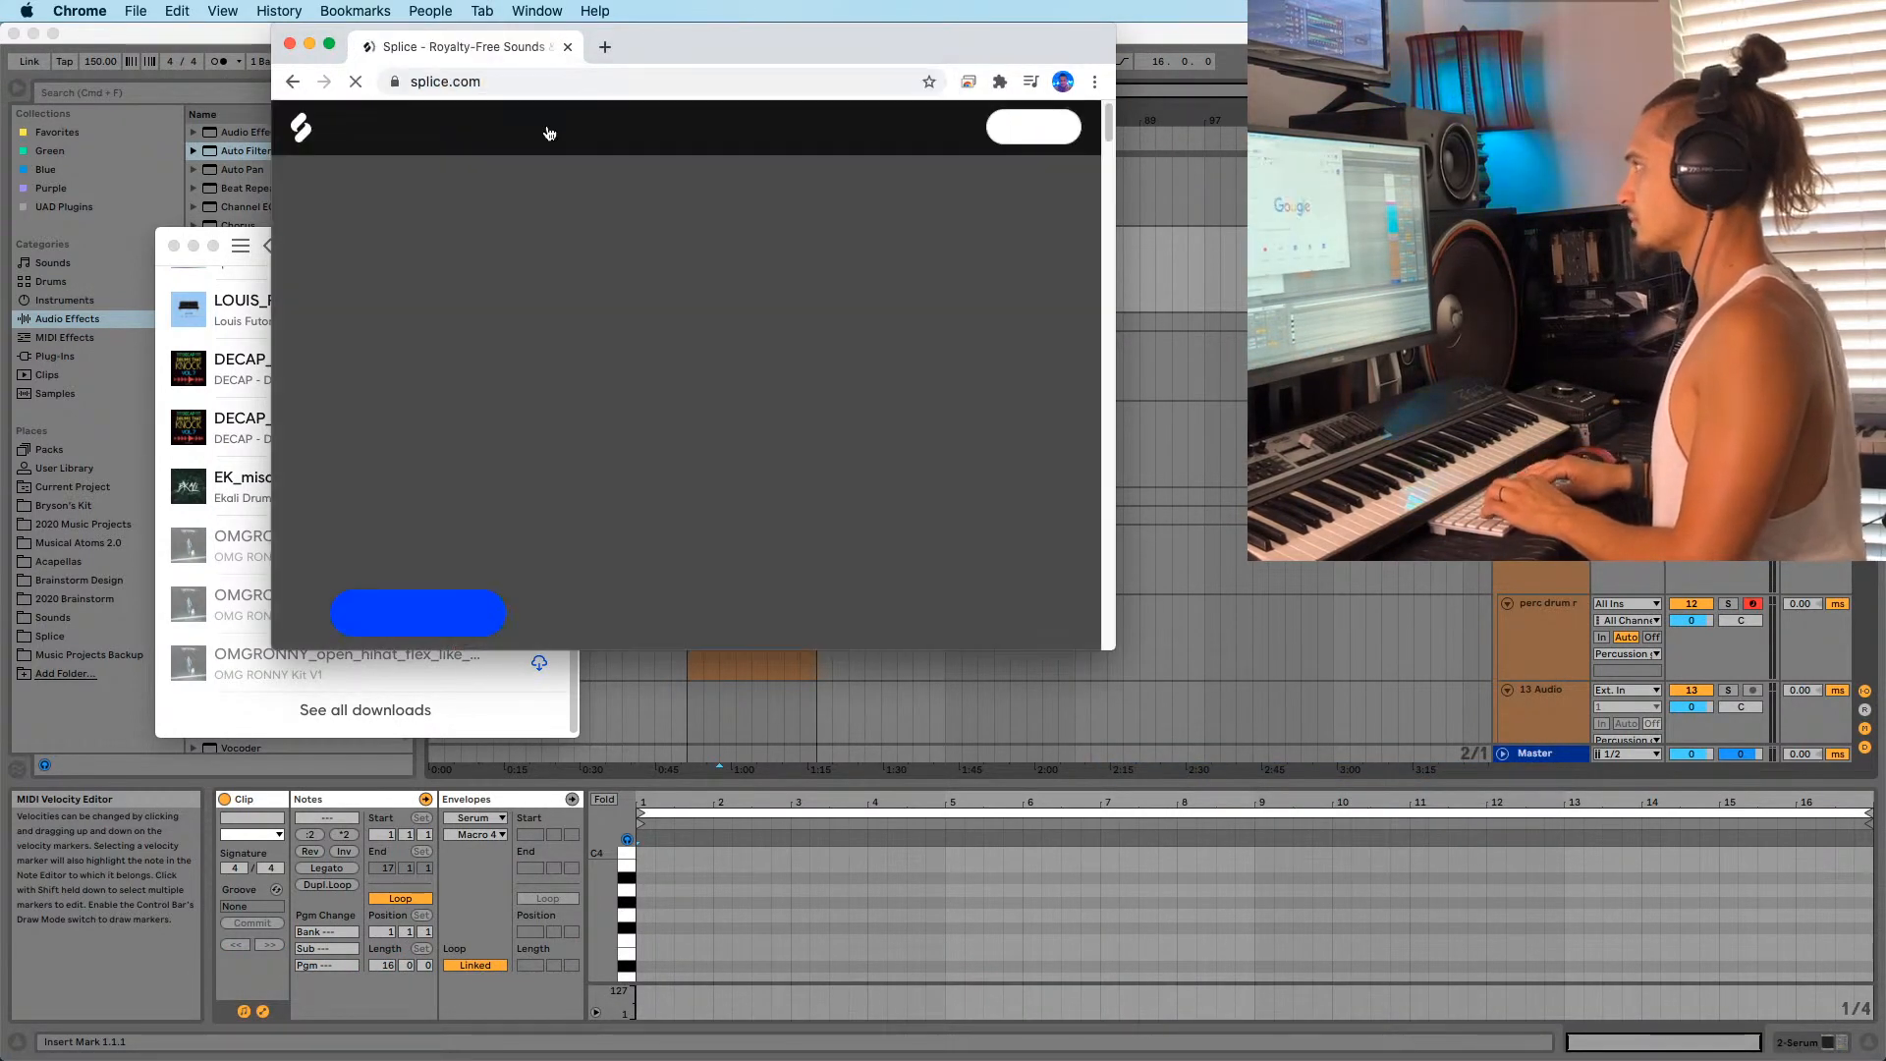
left_click(942, 126)
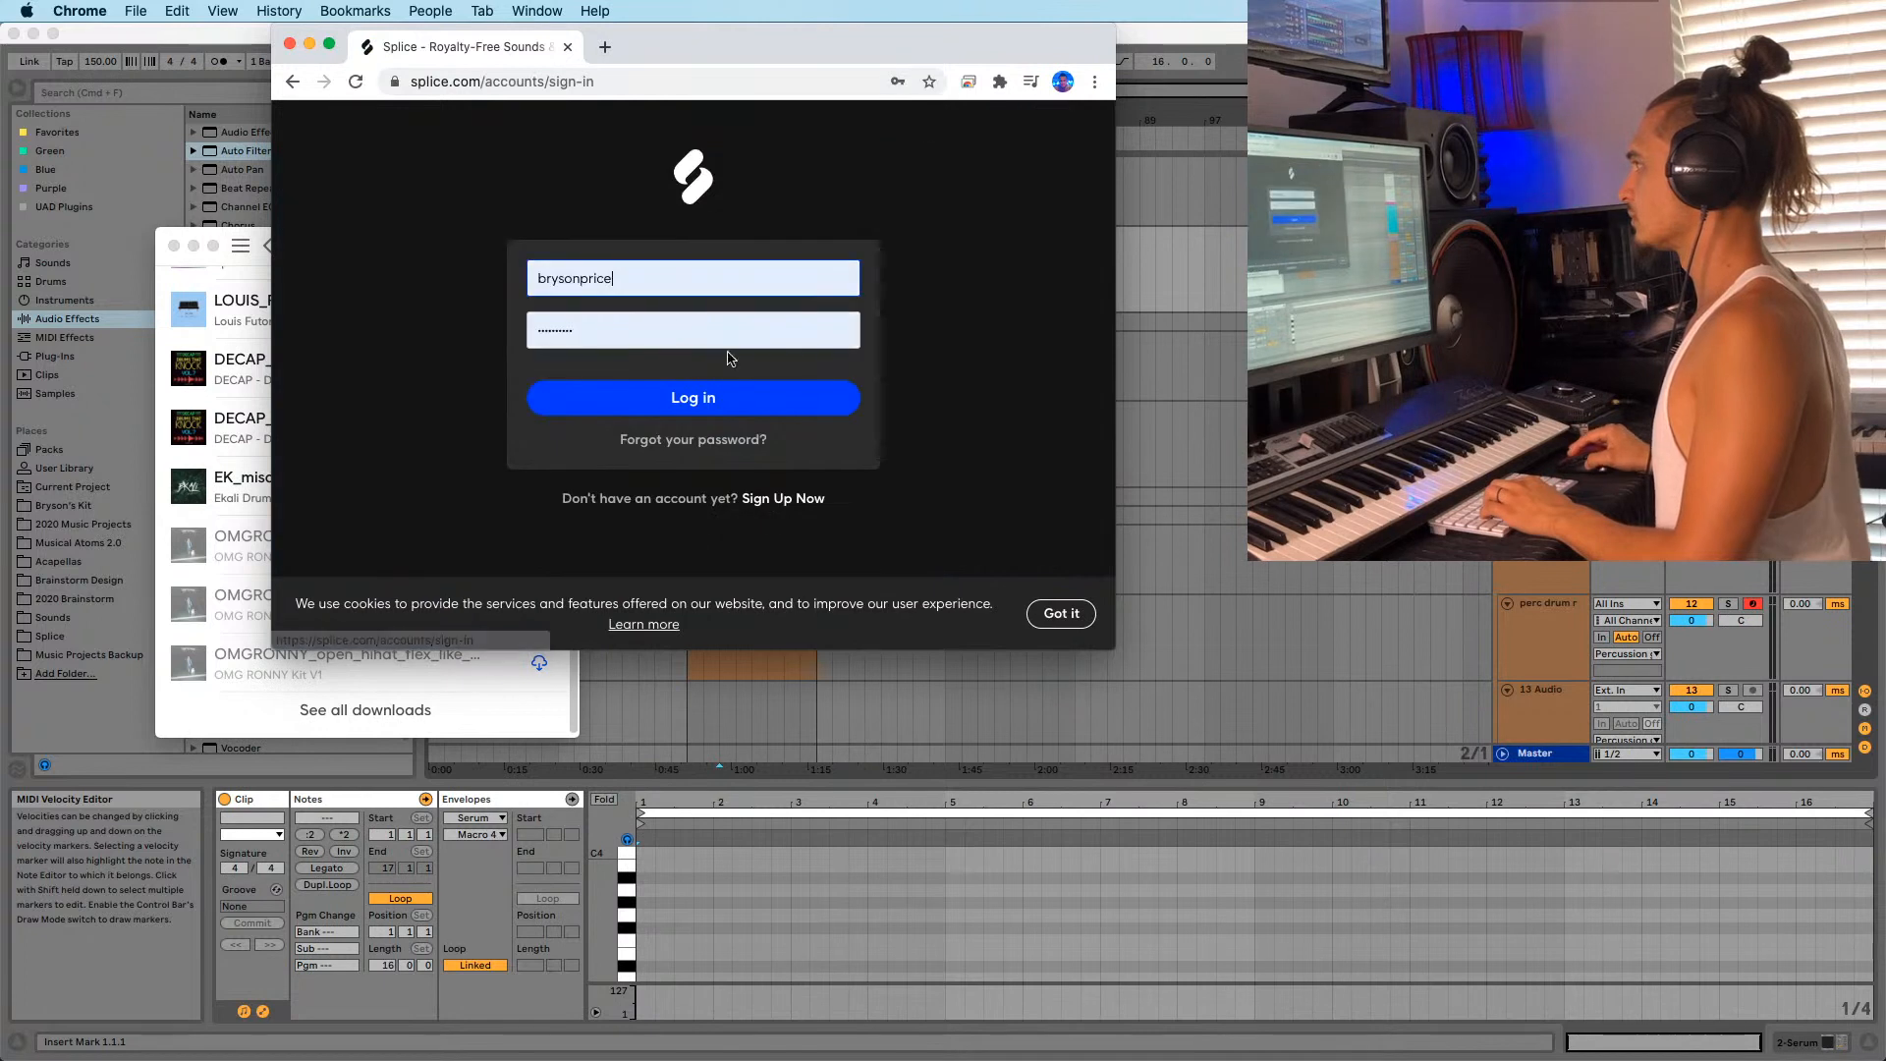
Request a Splice password reset for the account e-mail, then bring the Gmail window here.
left_click(665, 276)
left_click(597, 349)
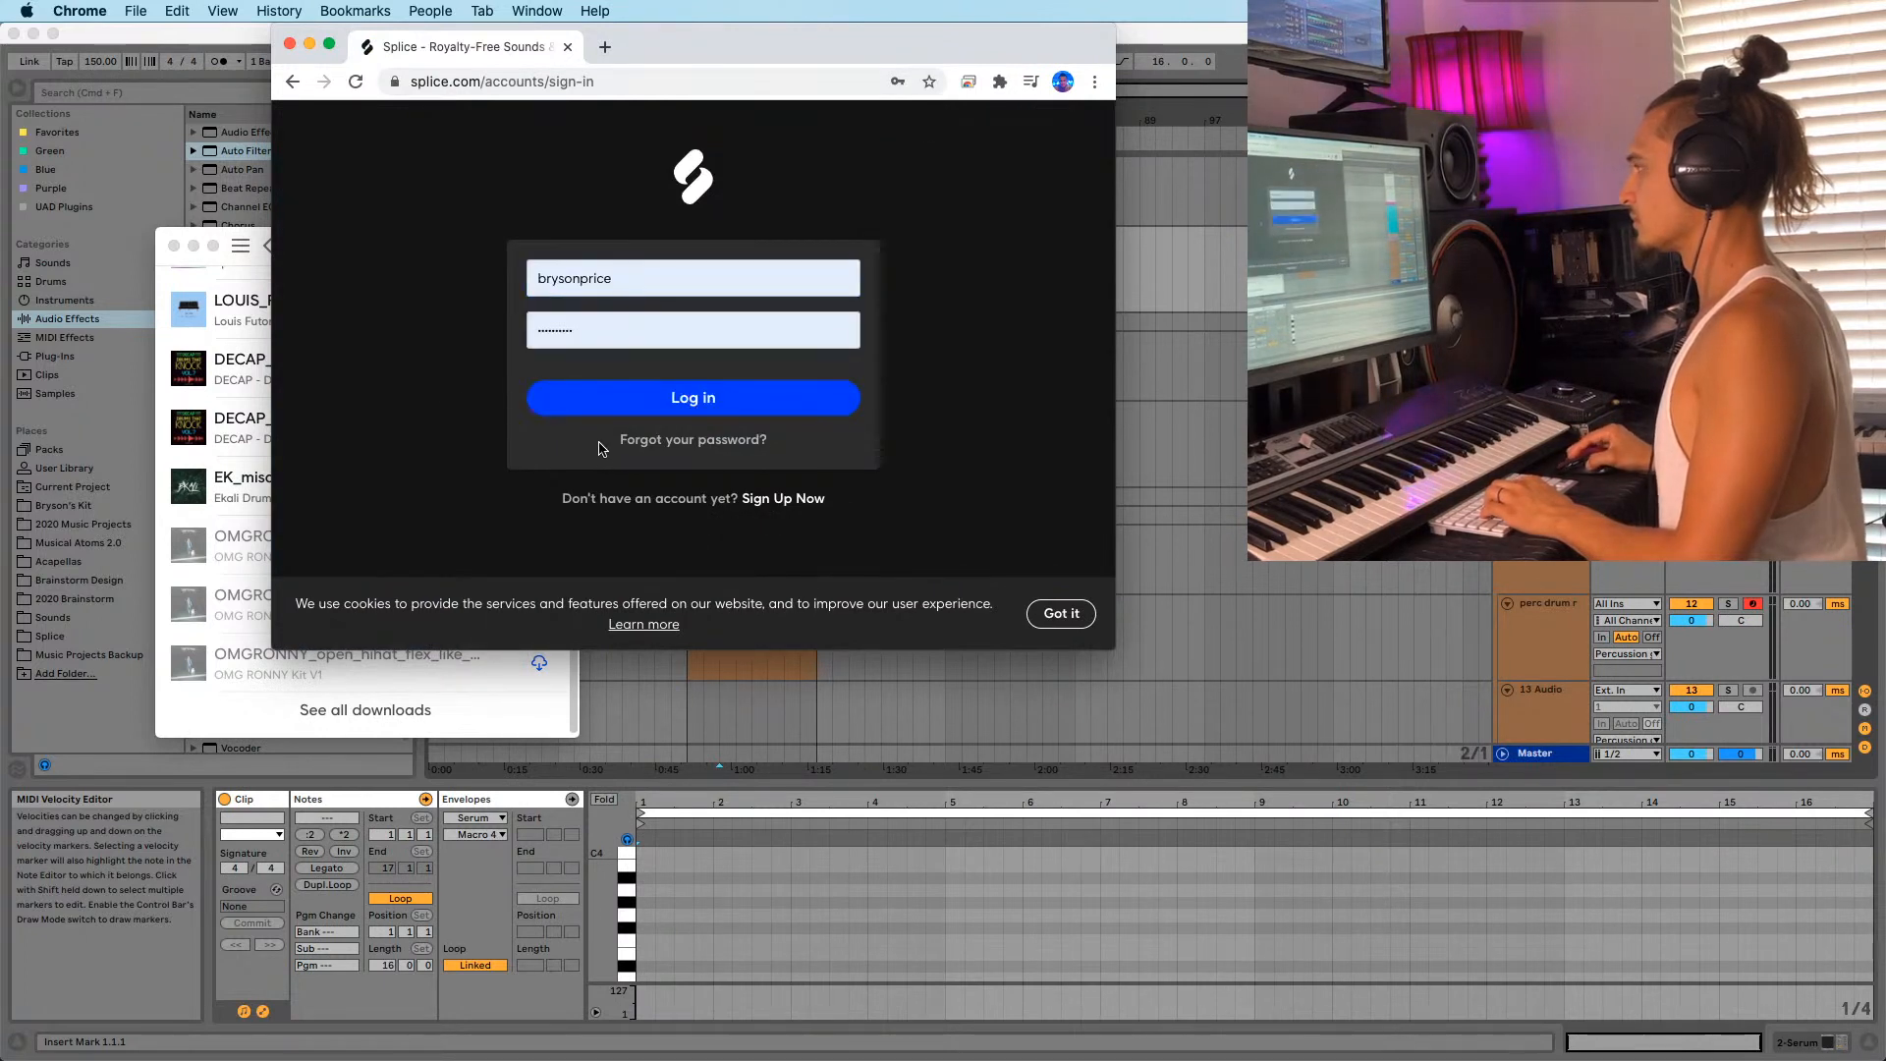
left_click(640, 438)
left_click(594, 363)
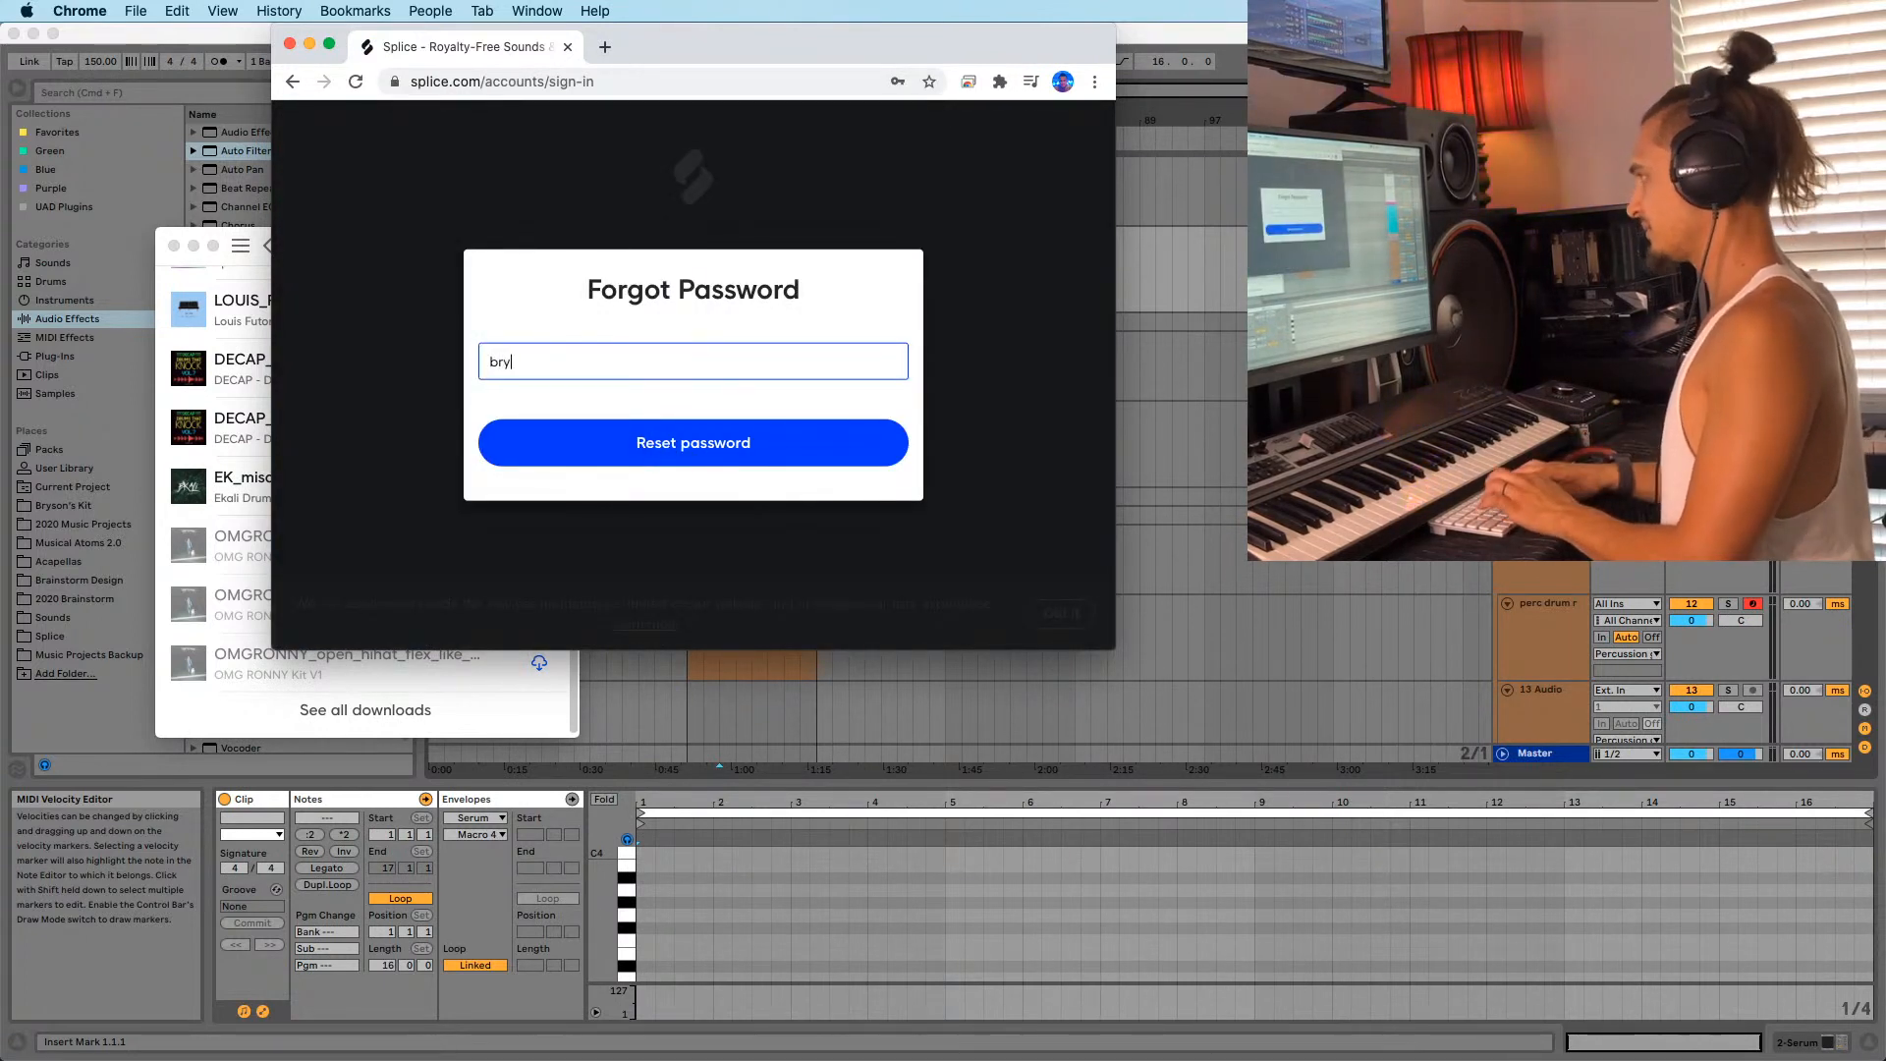
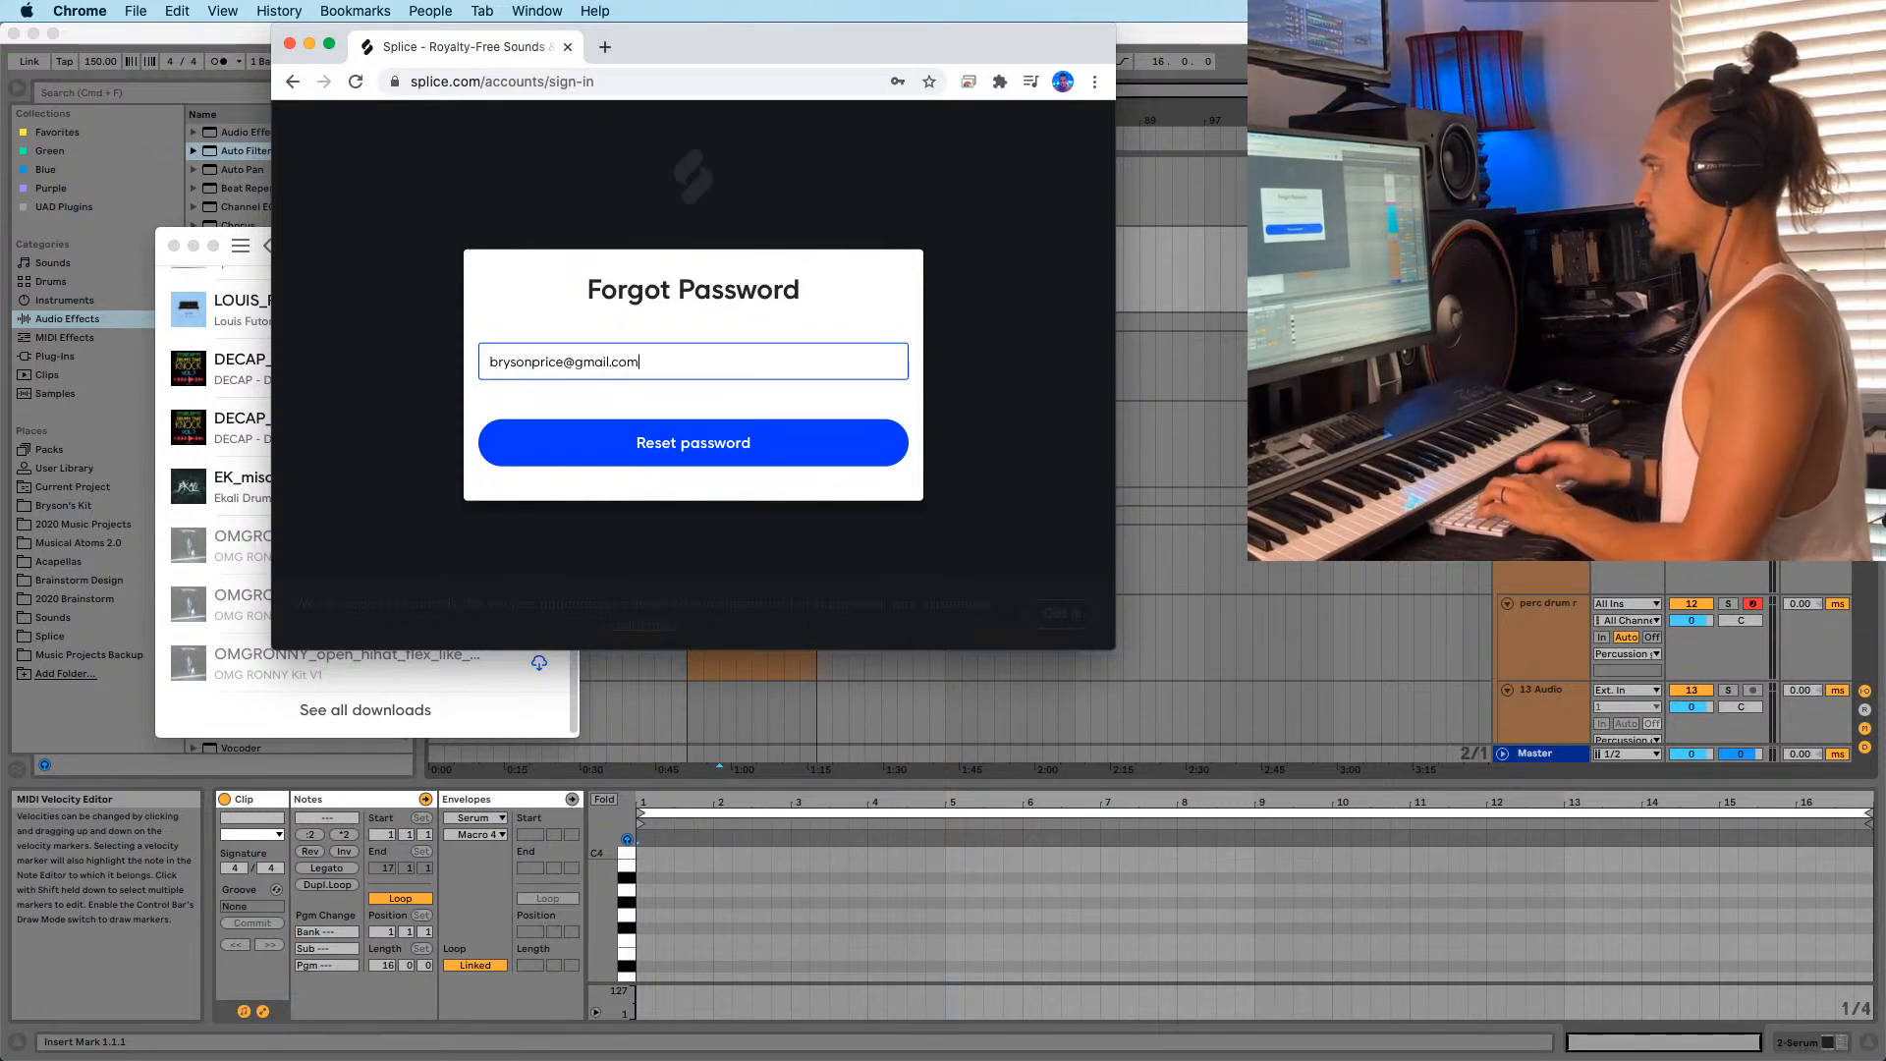
key("Return")
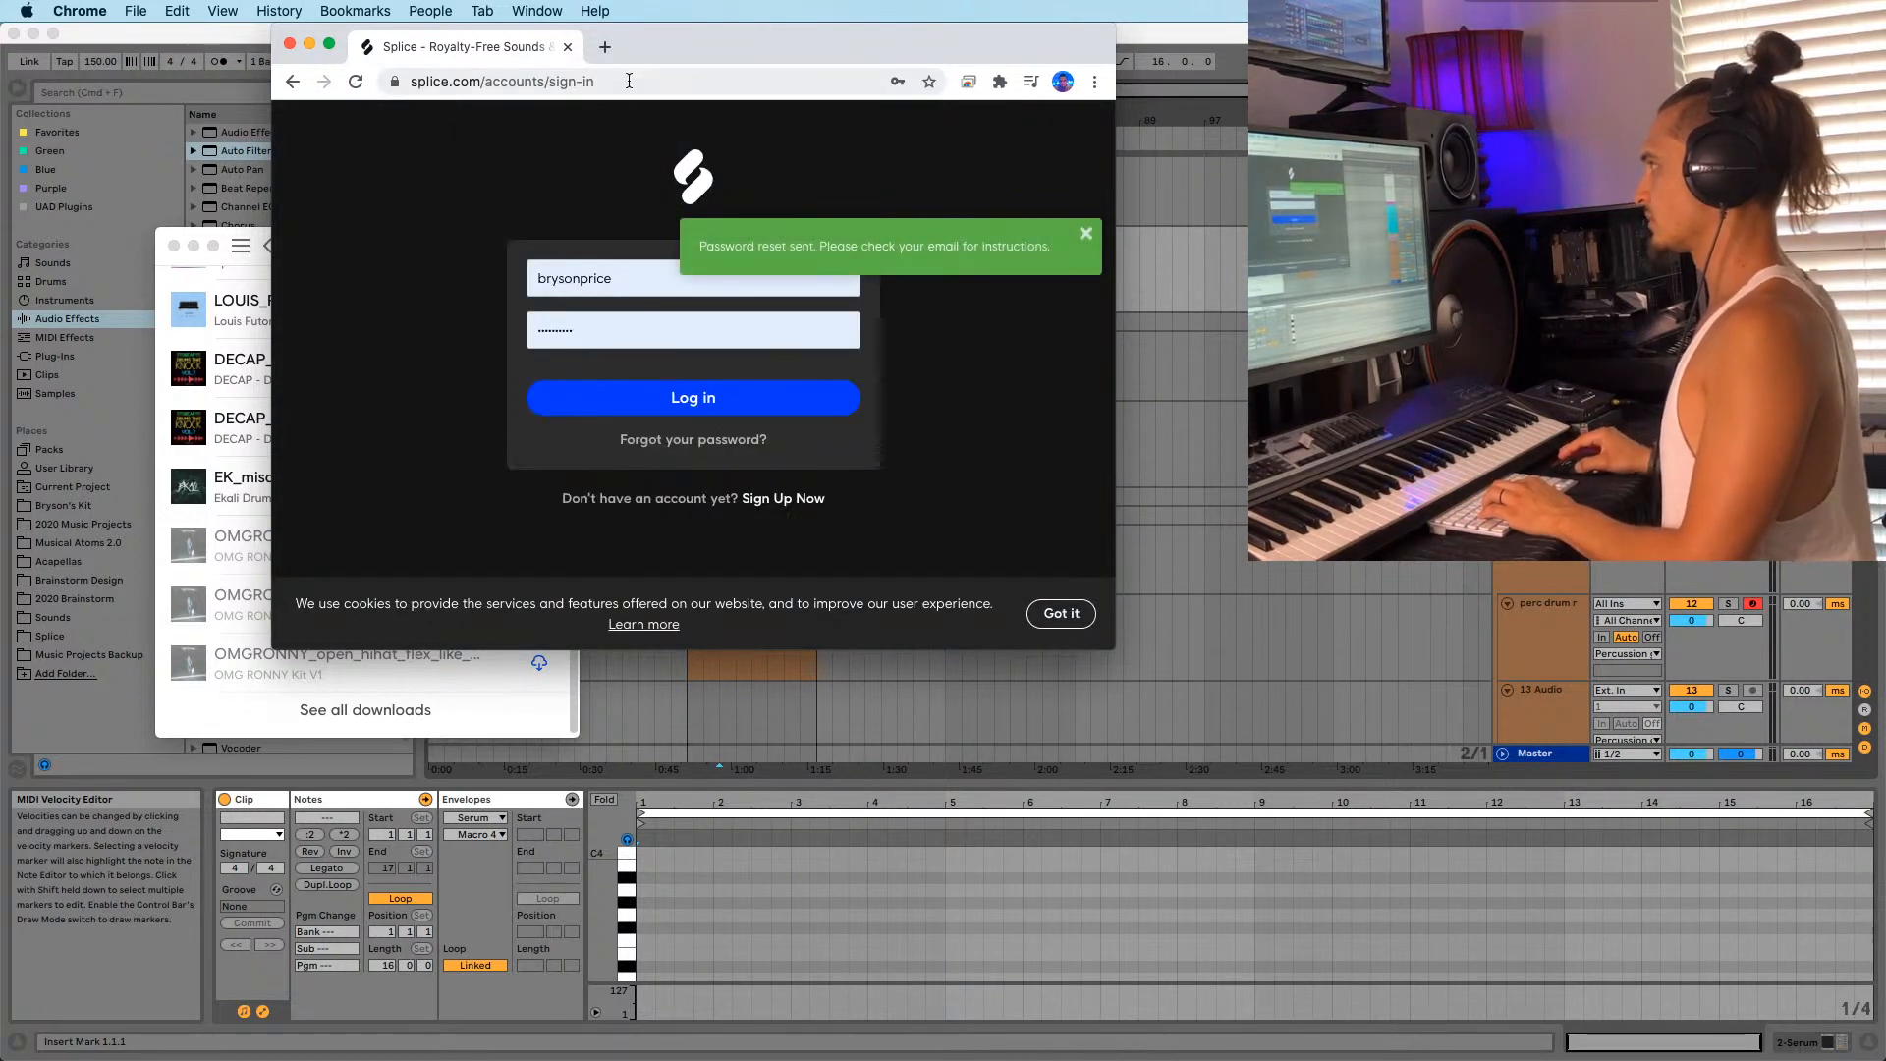
key("super+w")
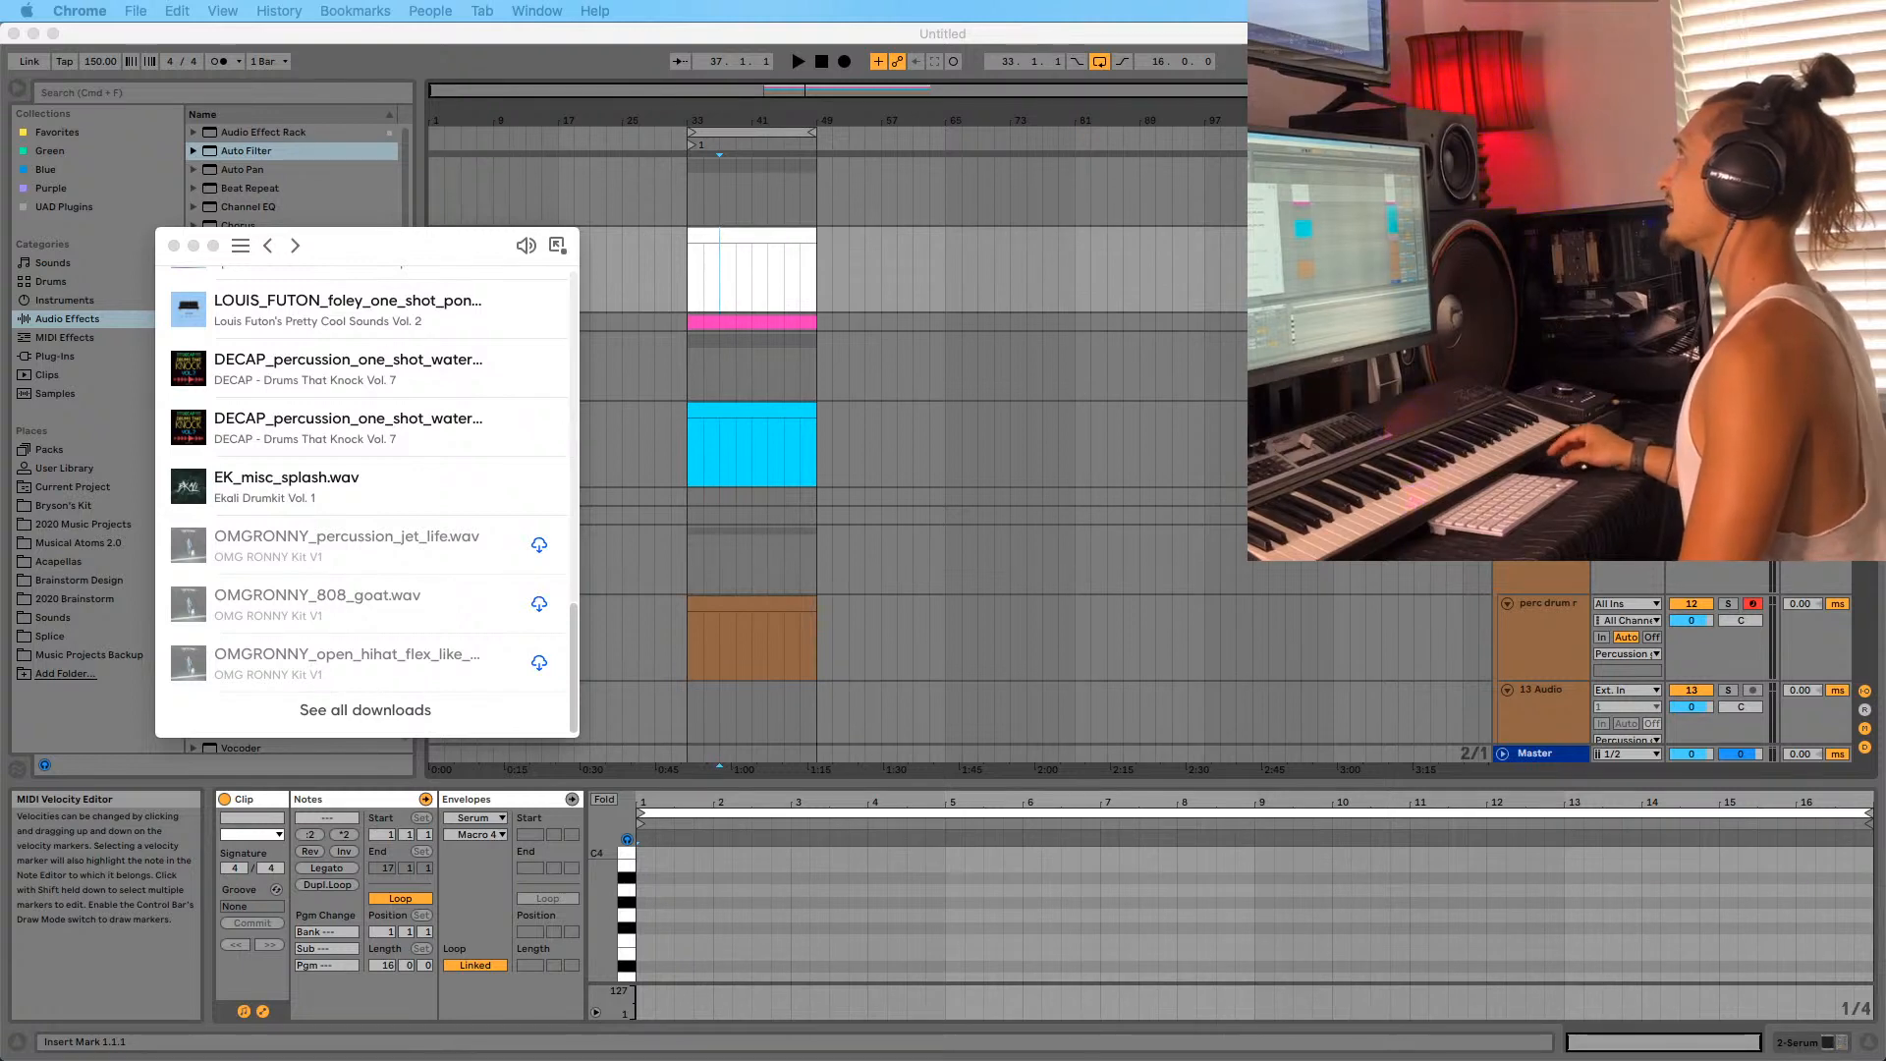
left_click_drag(1179, 1, 1083, 186)
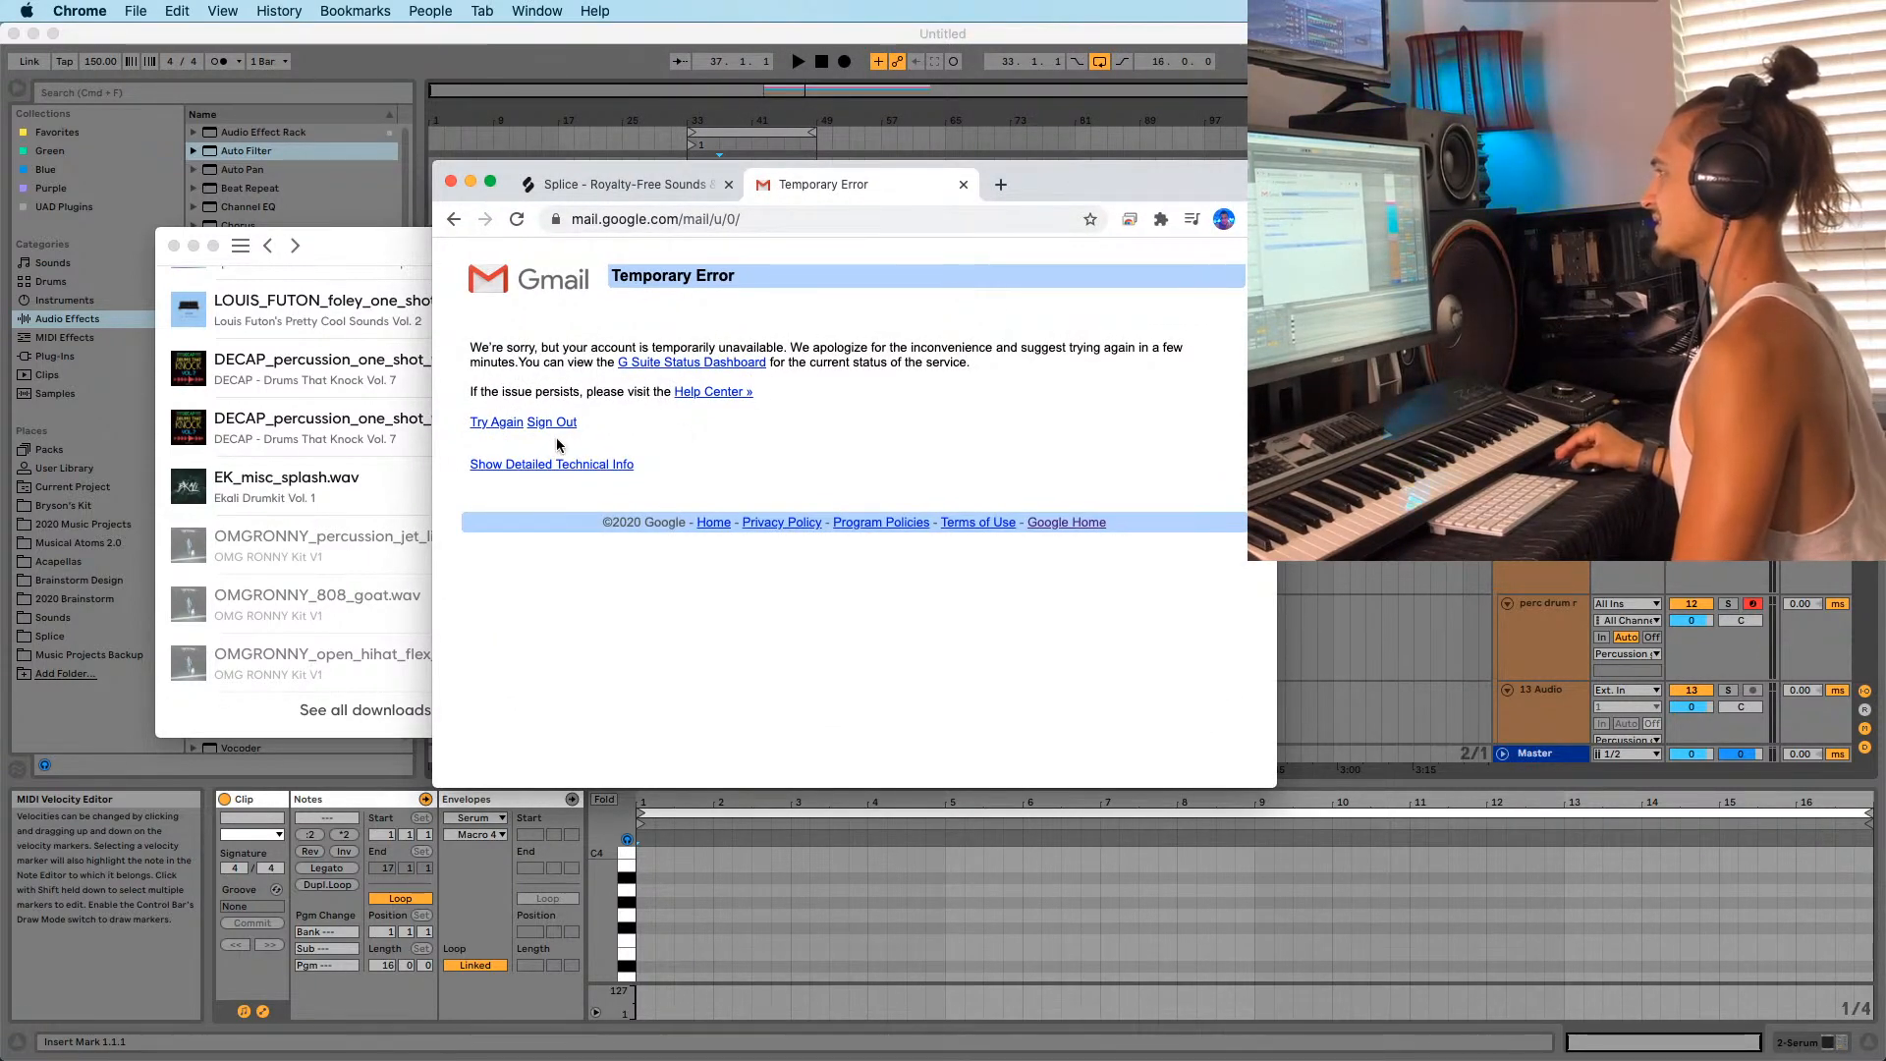
Retry loading the Gmail inbox, then move its window to the other display.
left_click(501, 422)
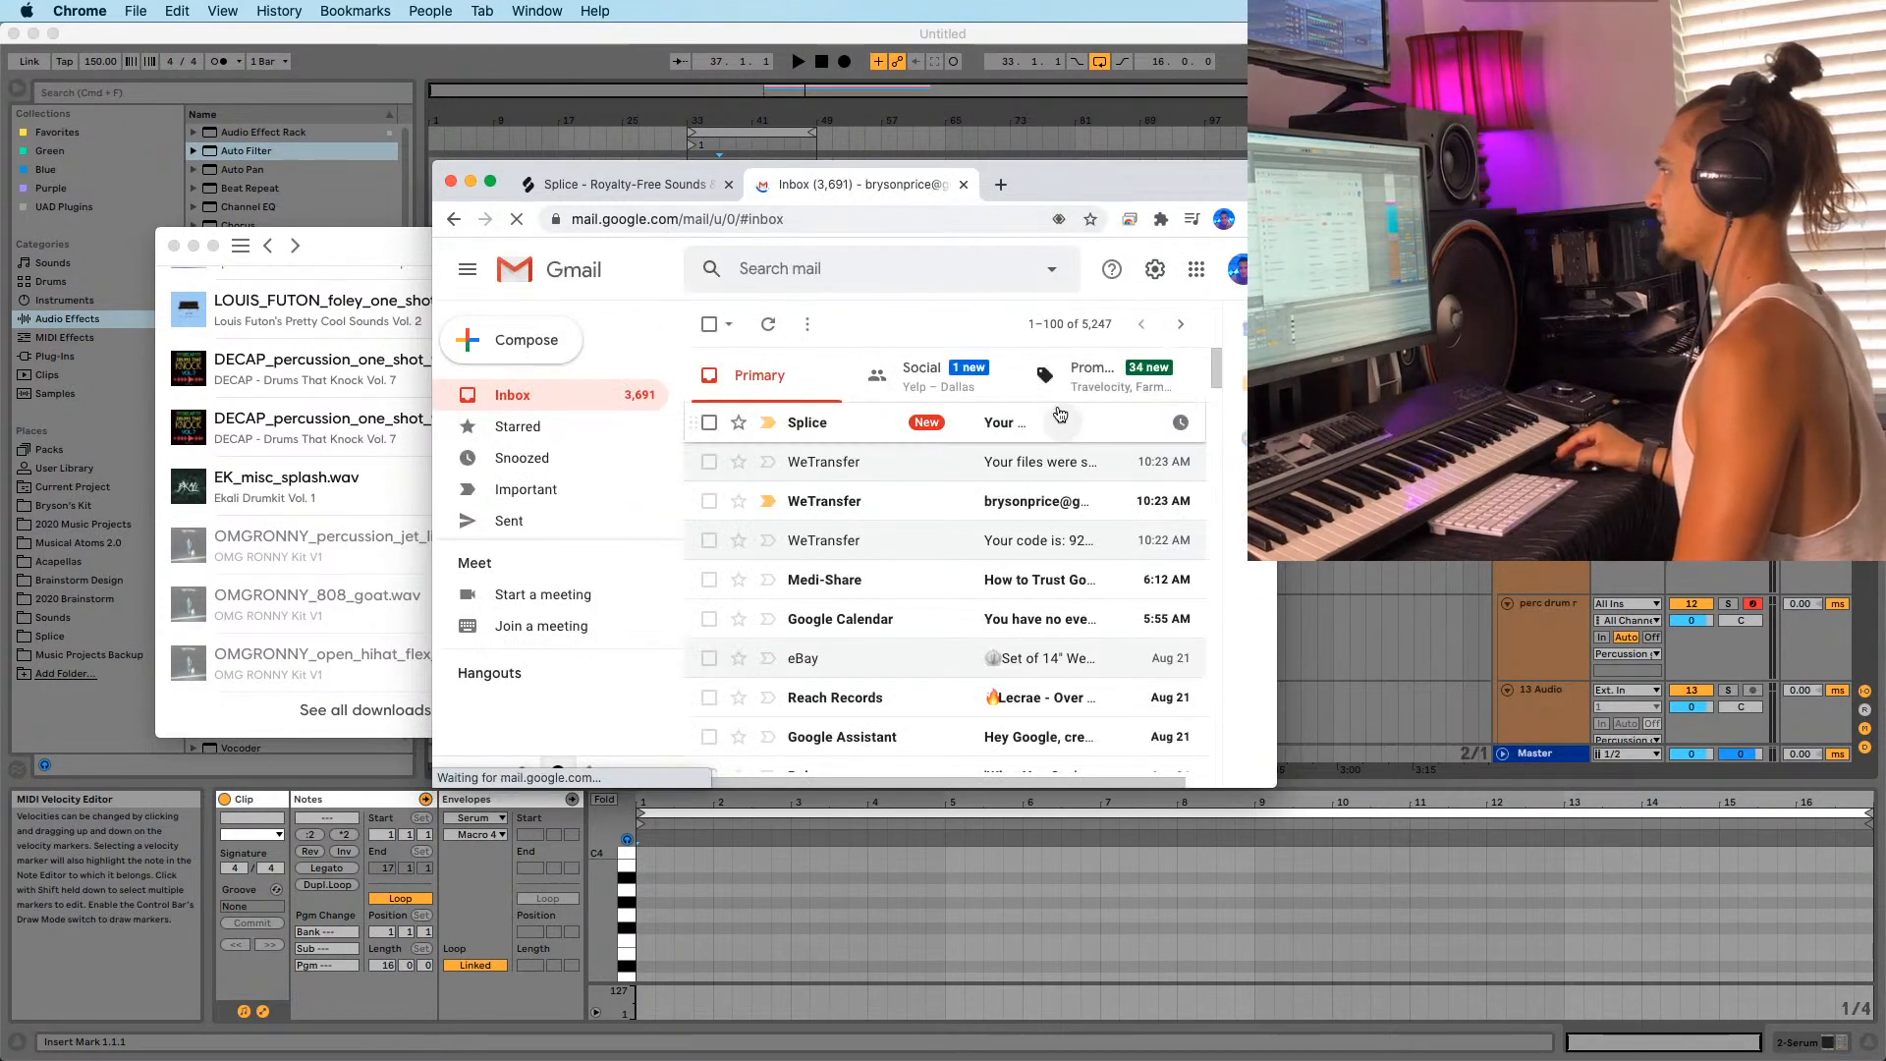
left_click_drag(1105, 186, 1120, 0)
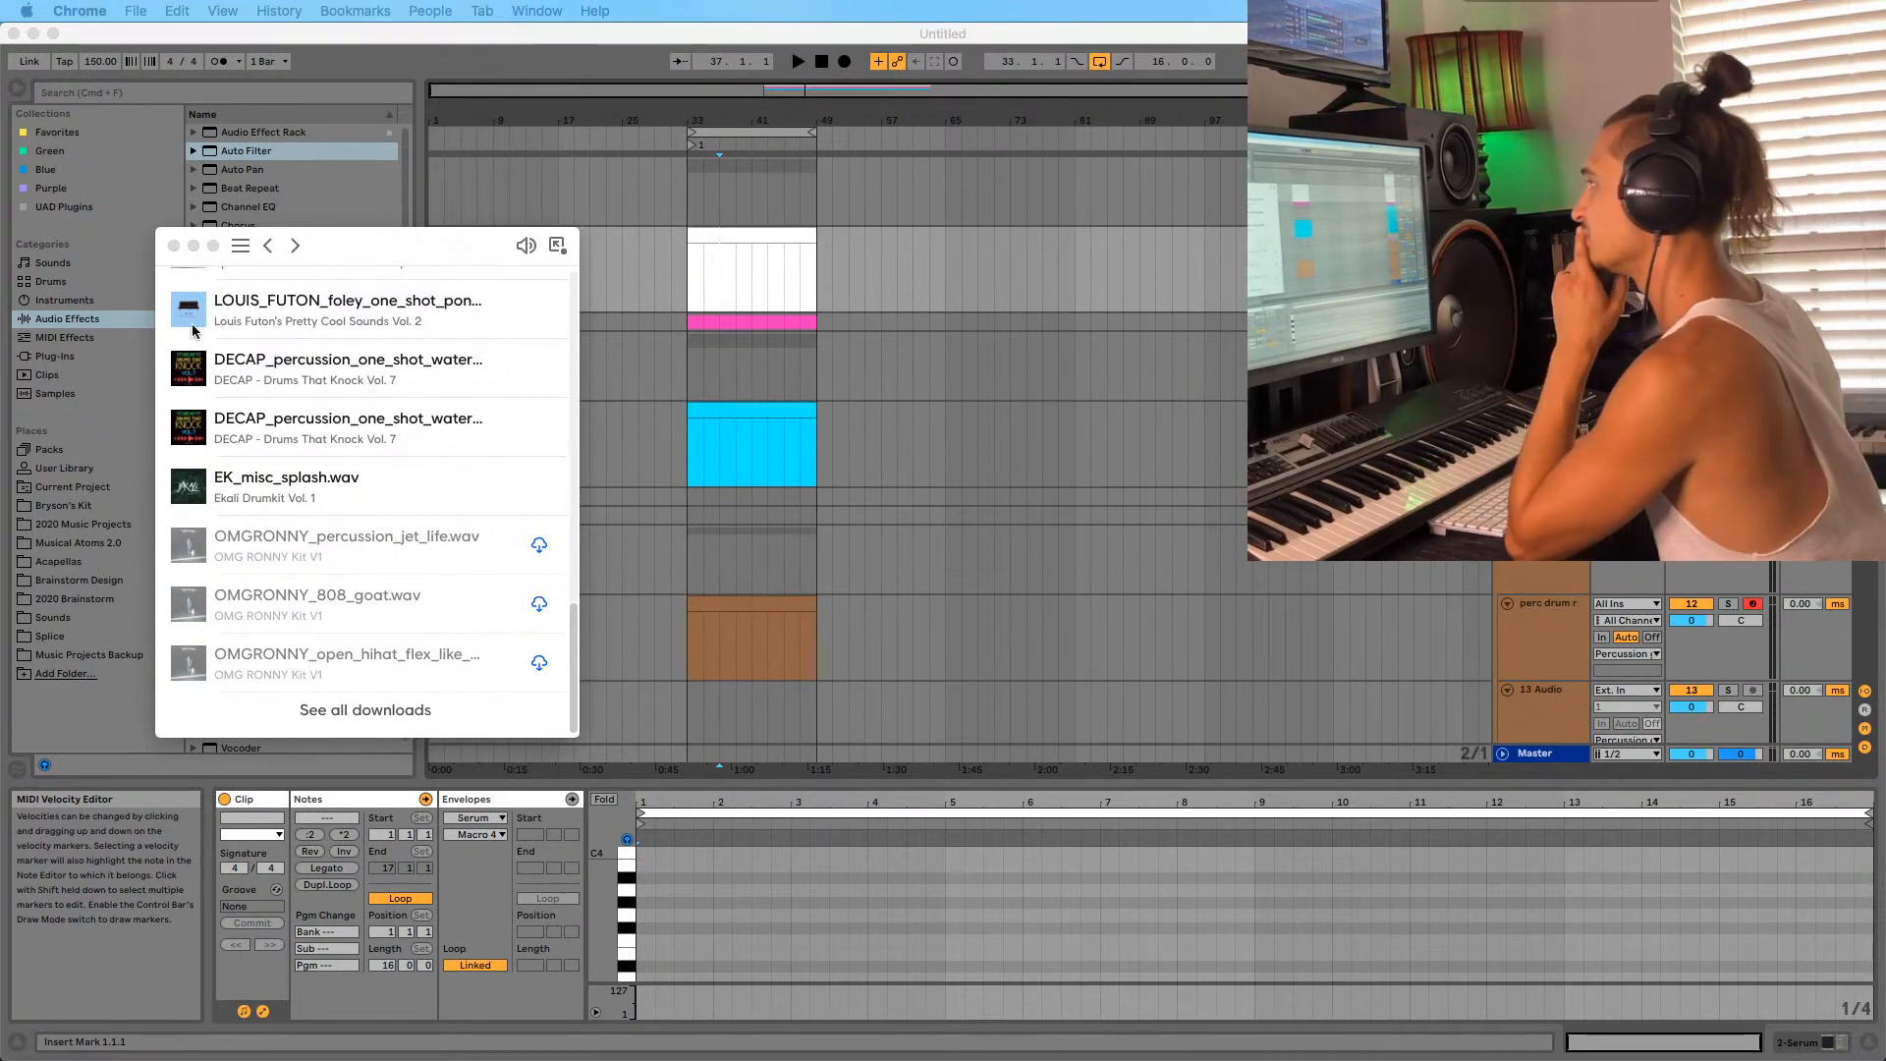
Unfold the FX group and select the 8-Serum track at bar 33.
scroll(232, 383, "up", 1)
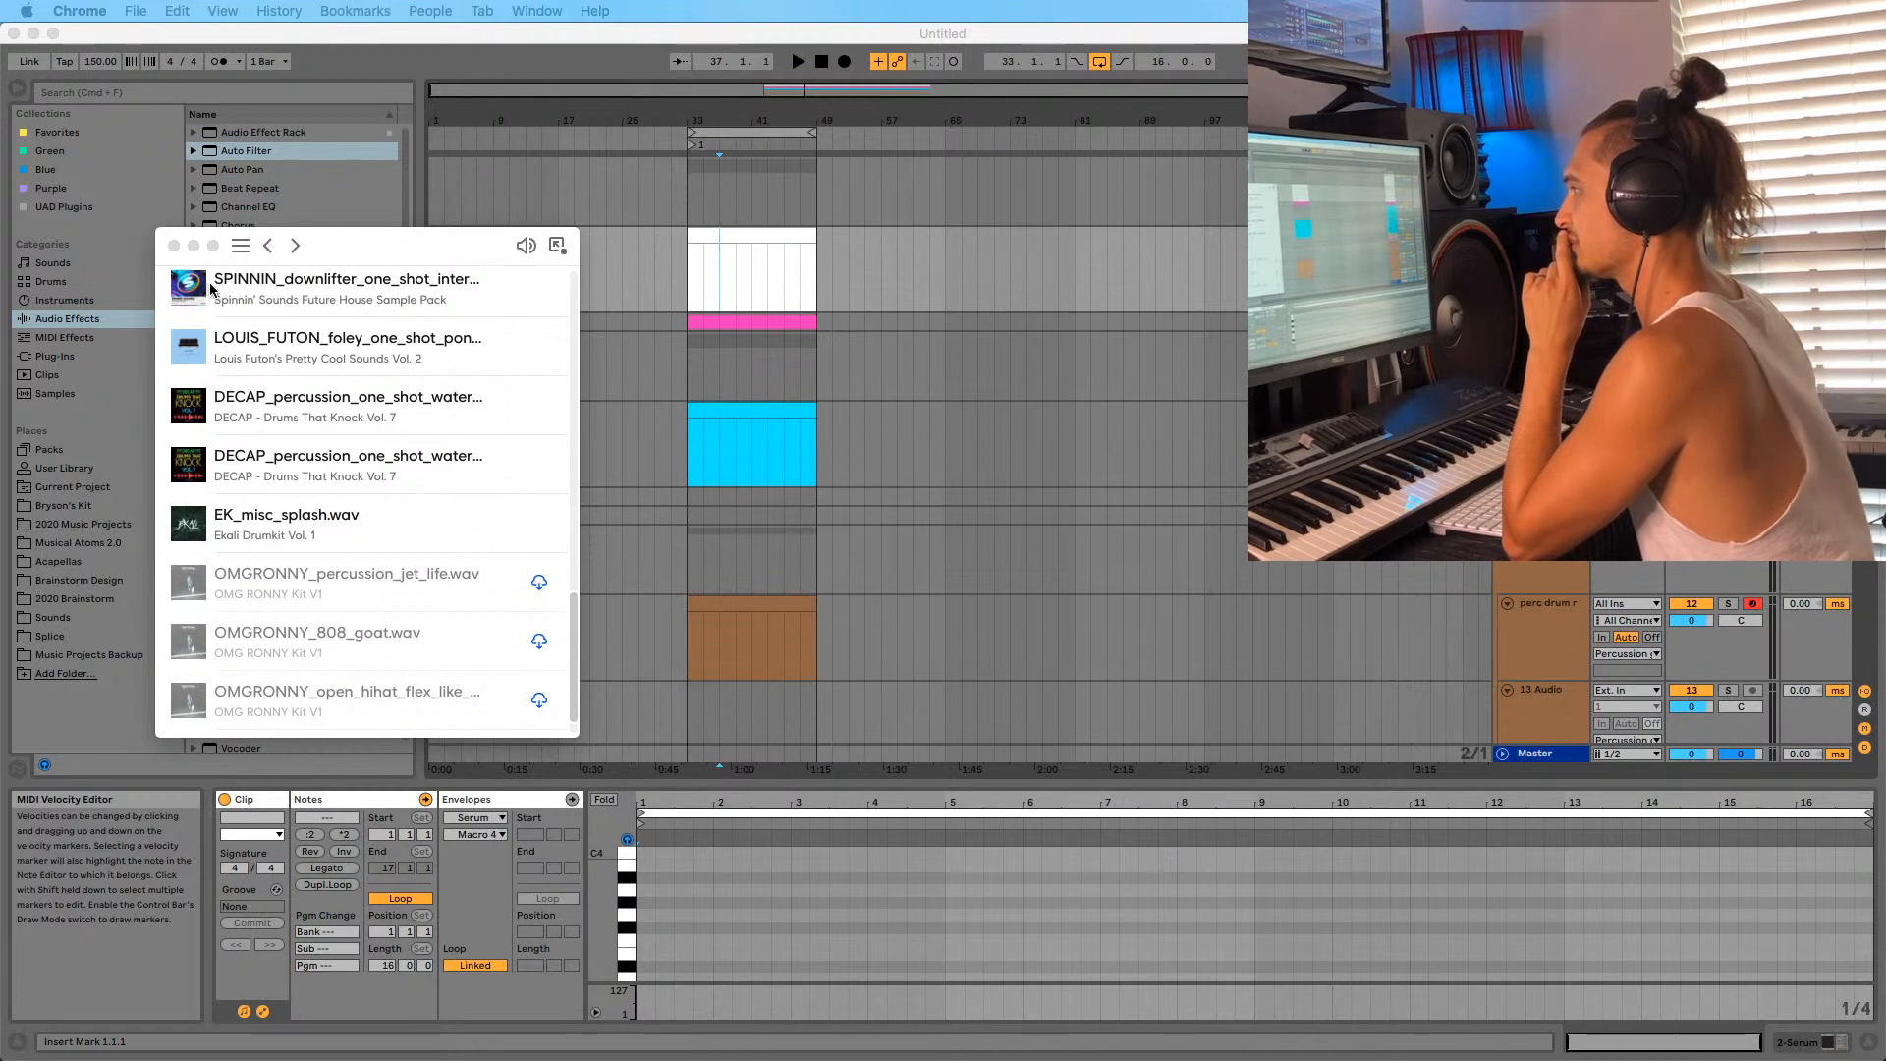
left_click(725, 427)
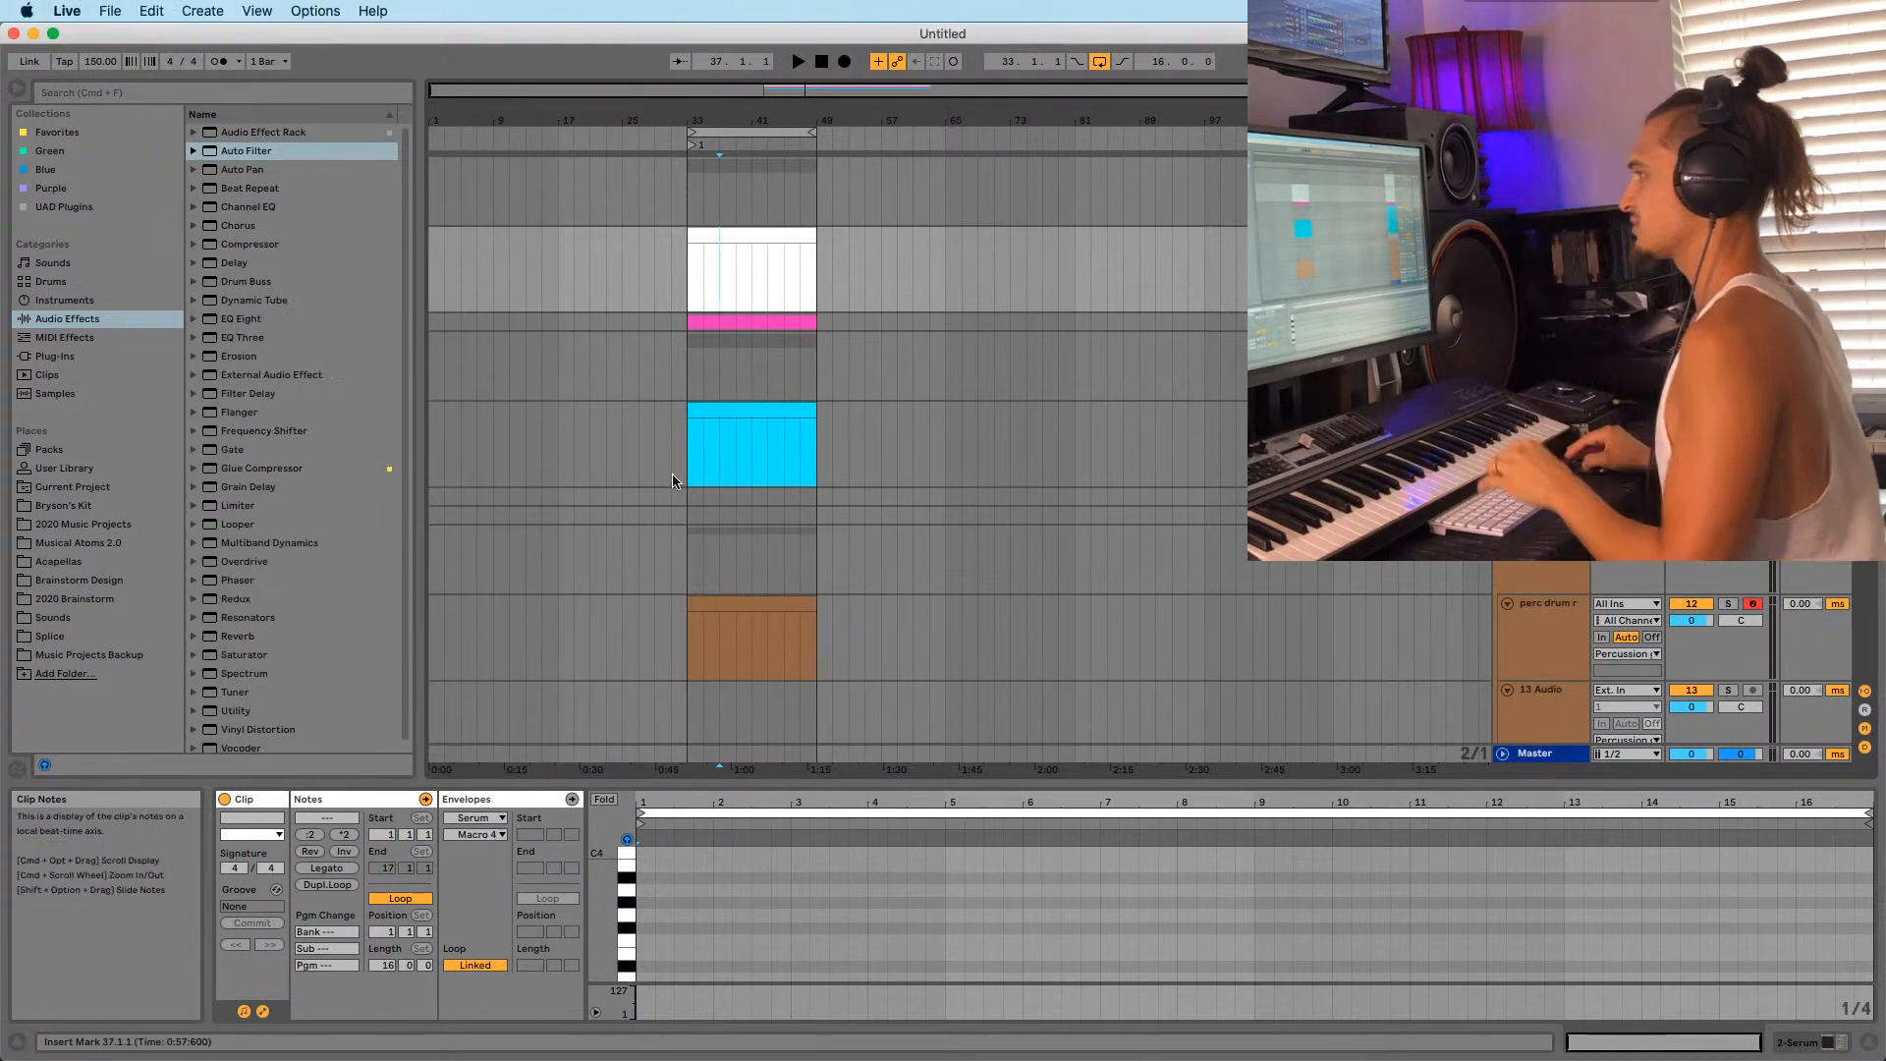
scroll(1176, 393, "down", 3)
key("Down")
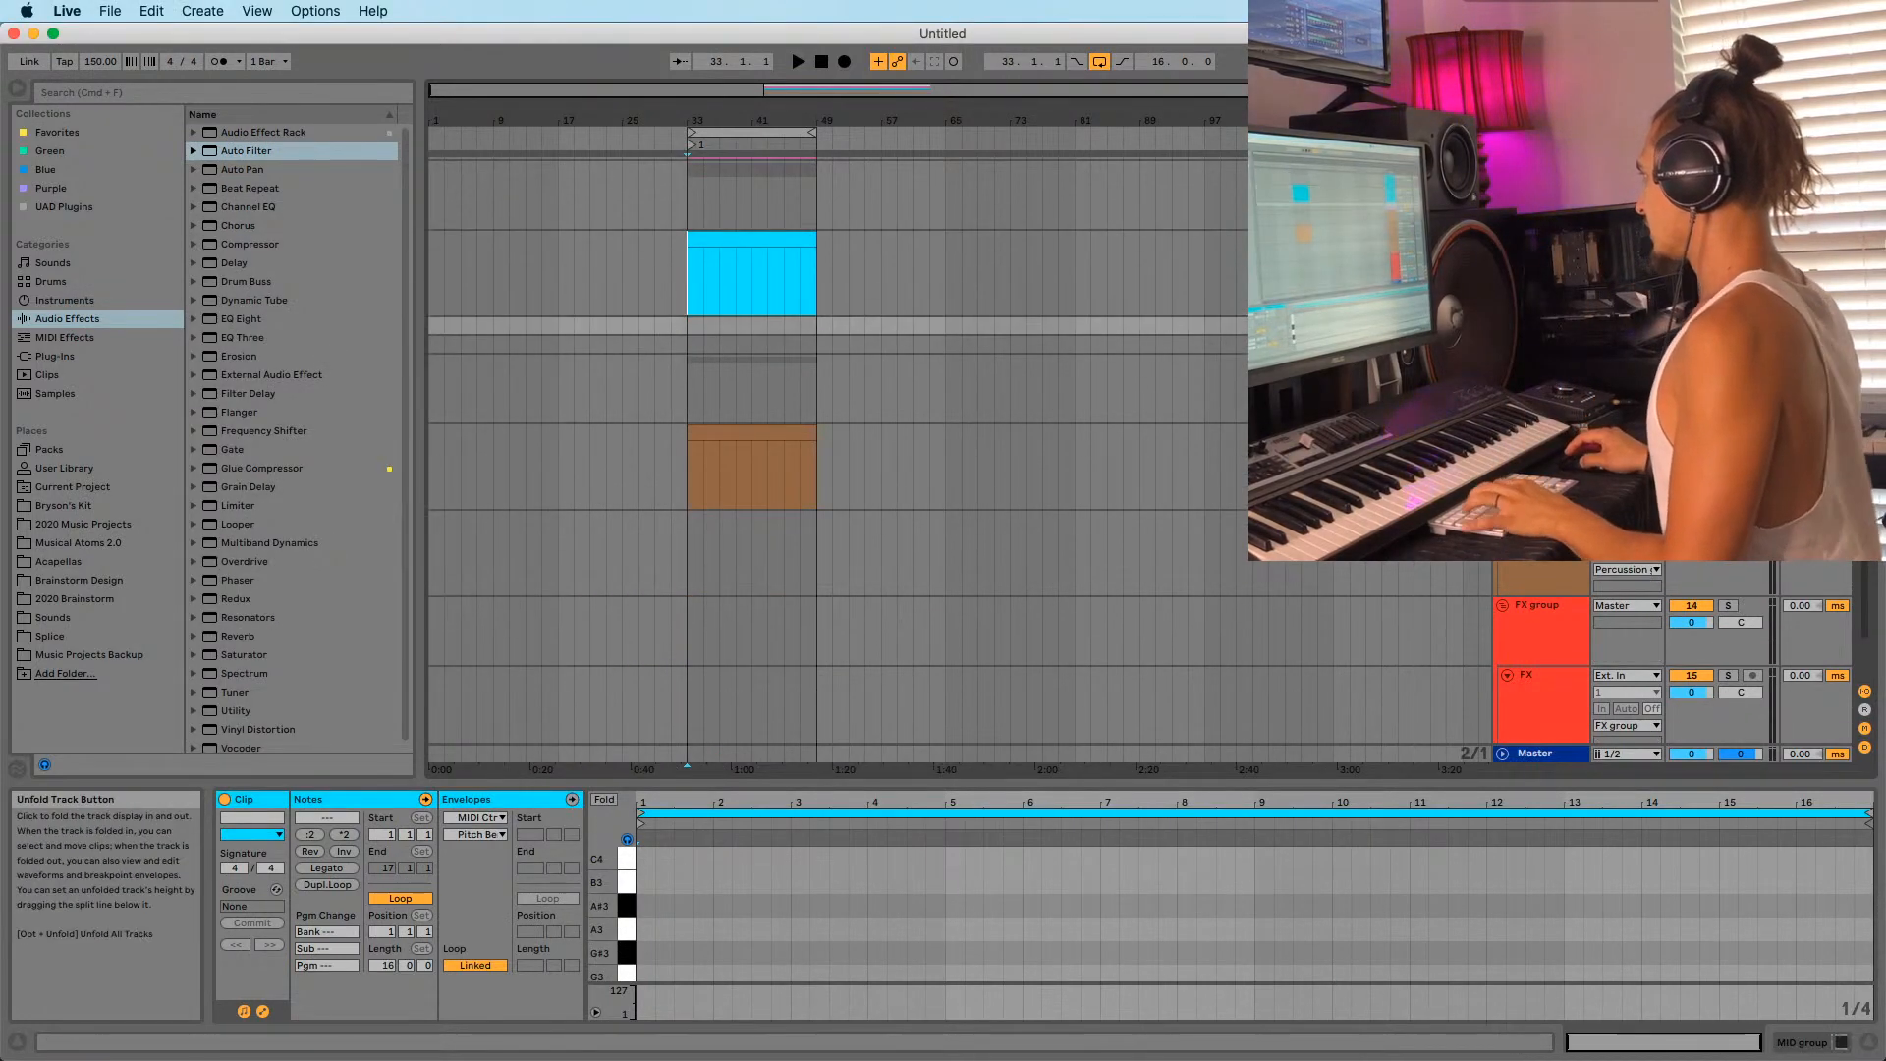
key("u")
key("Down")
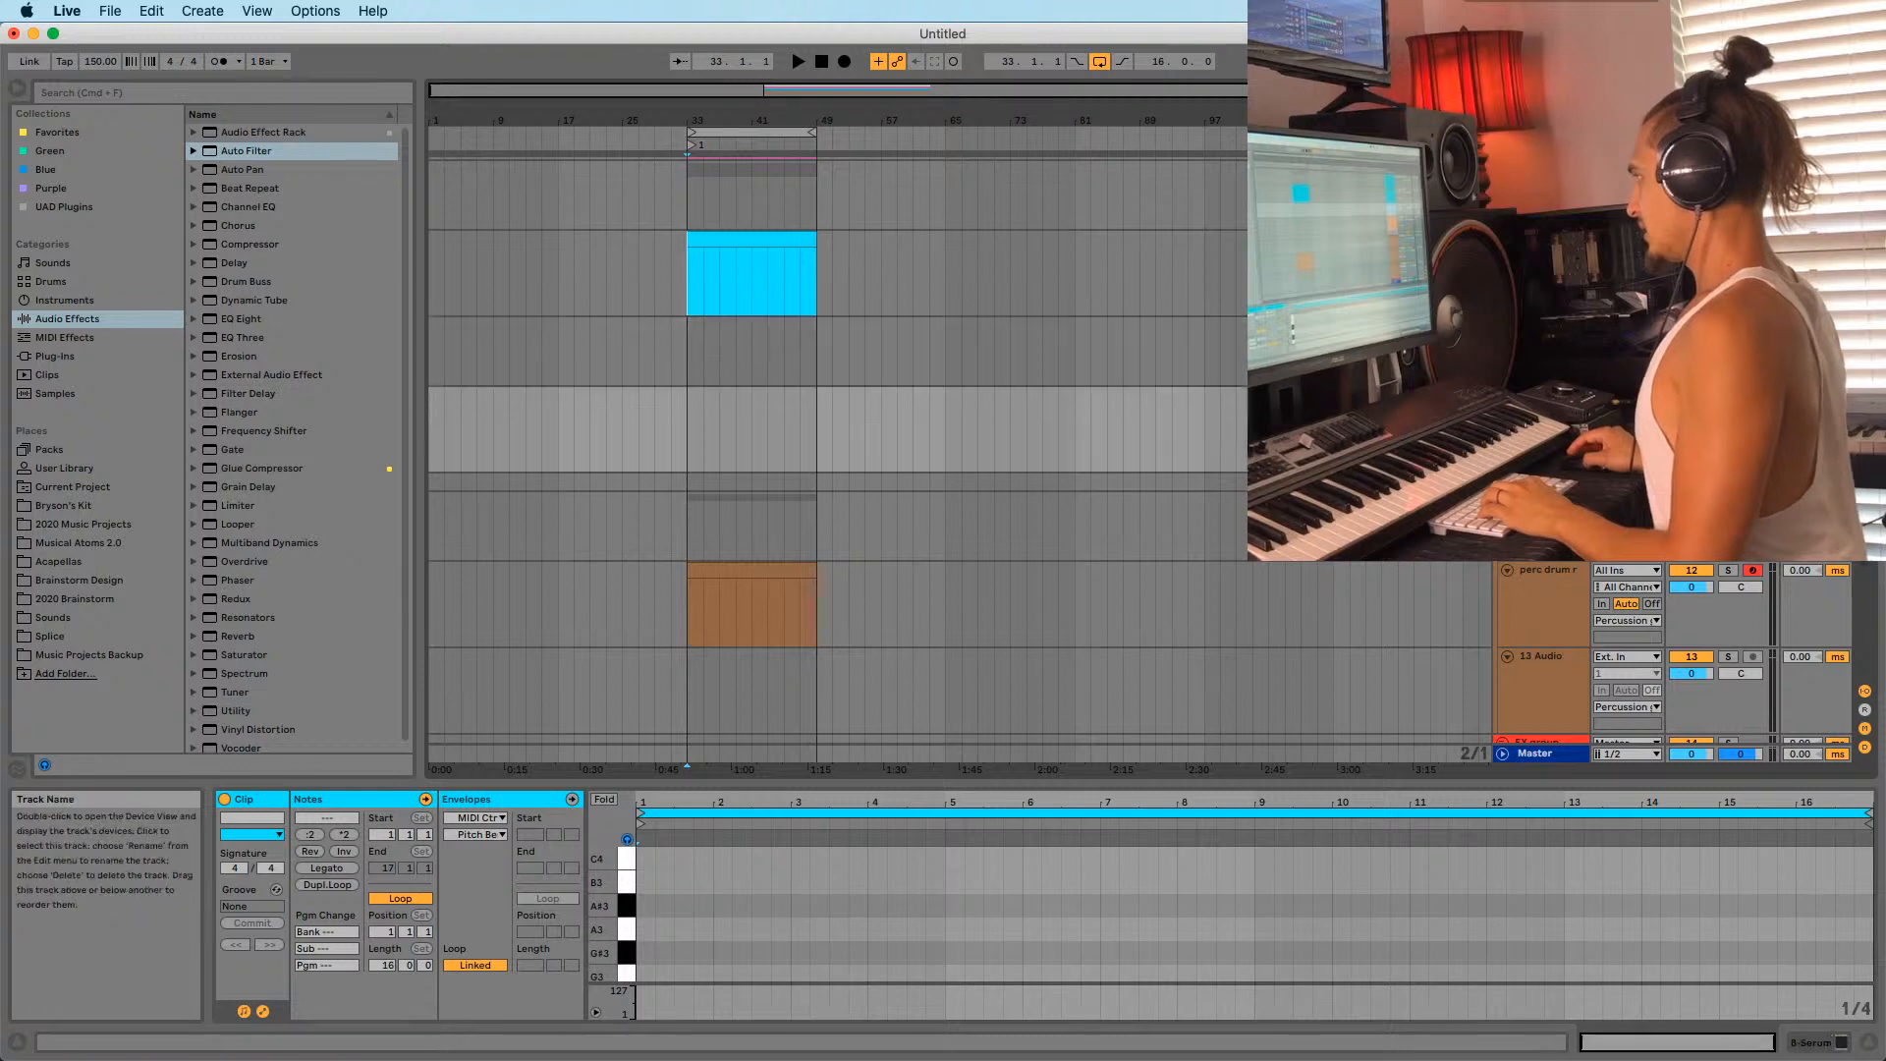
left_click(680, 457)
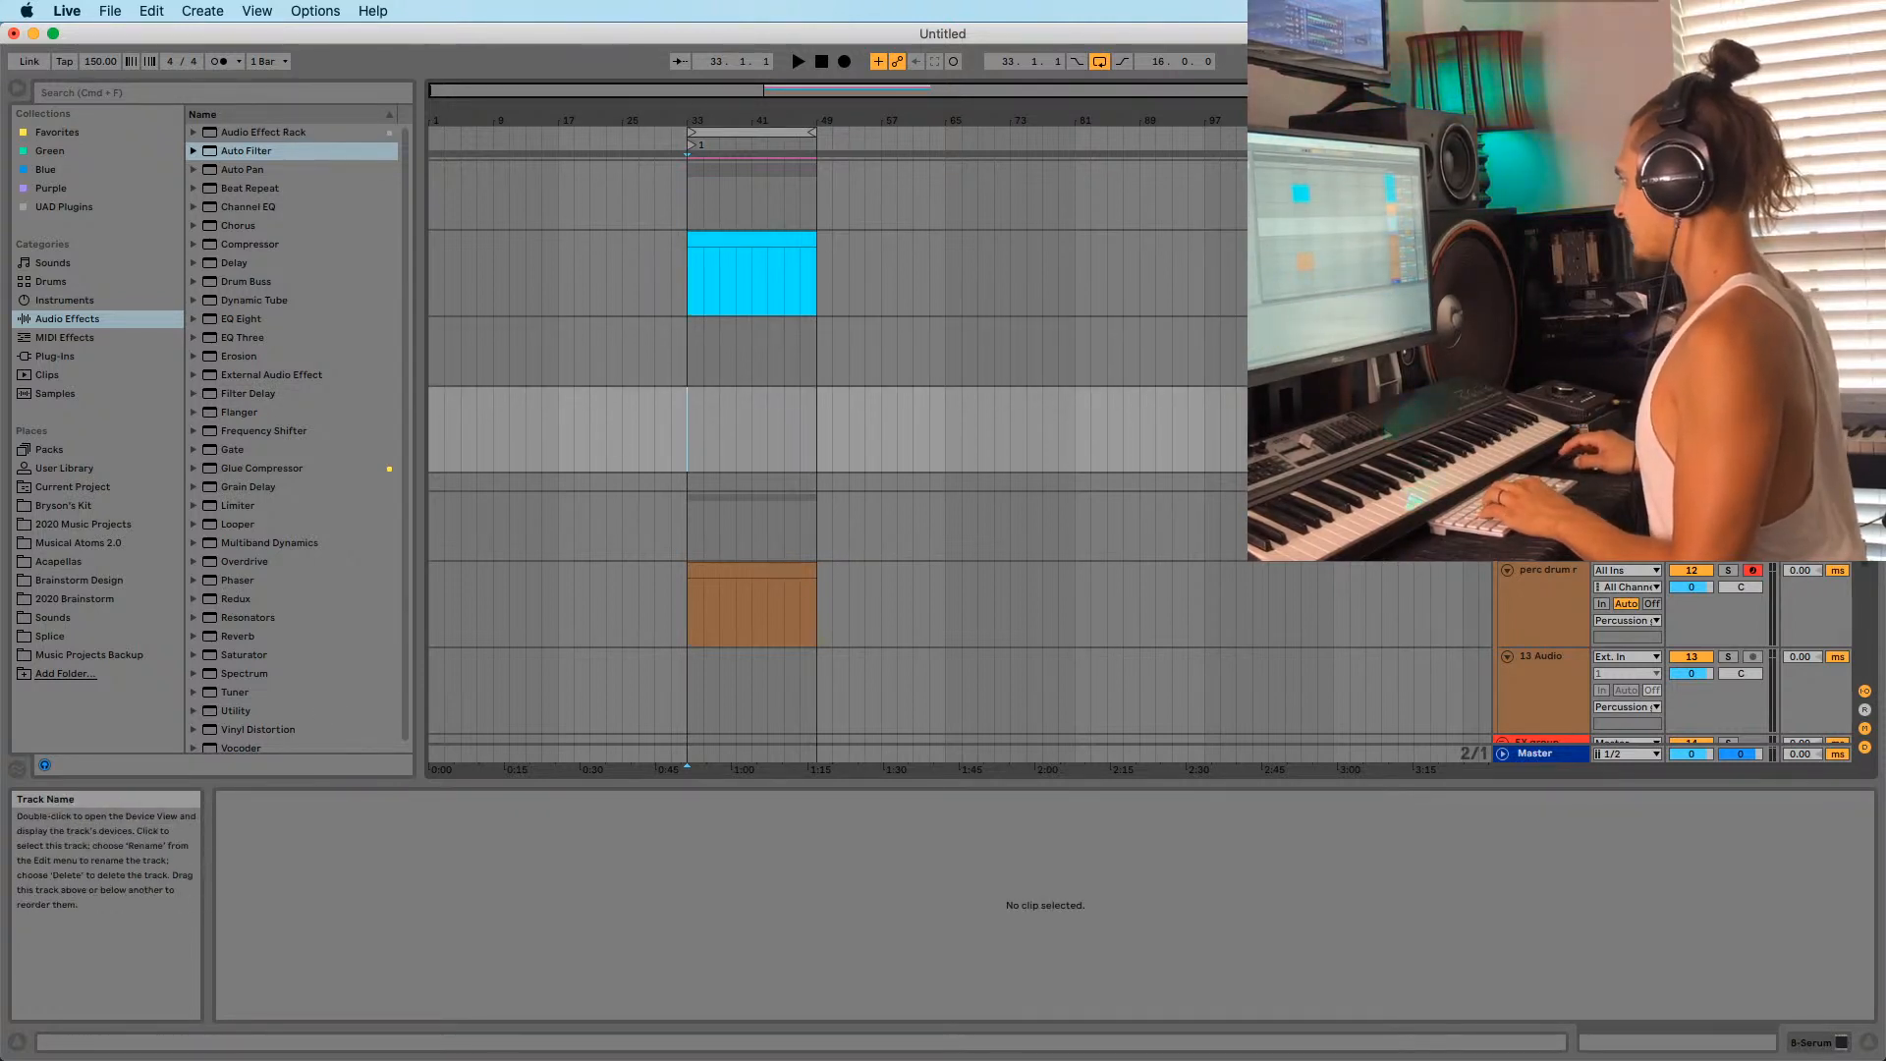
Show the 8-Serum track's devices, then open and close the Serum plug-in window.
key("shift+Tab")
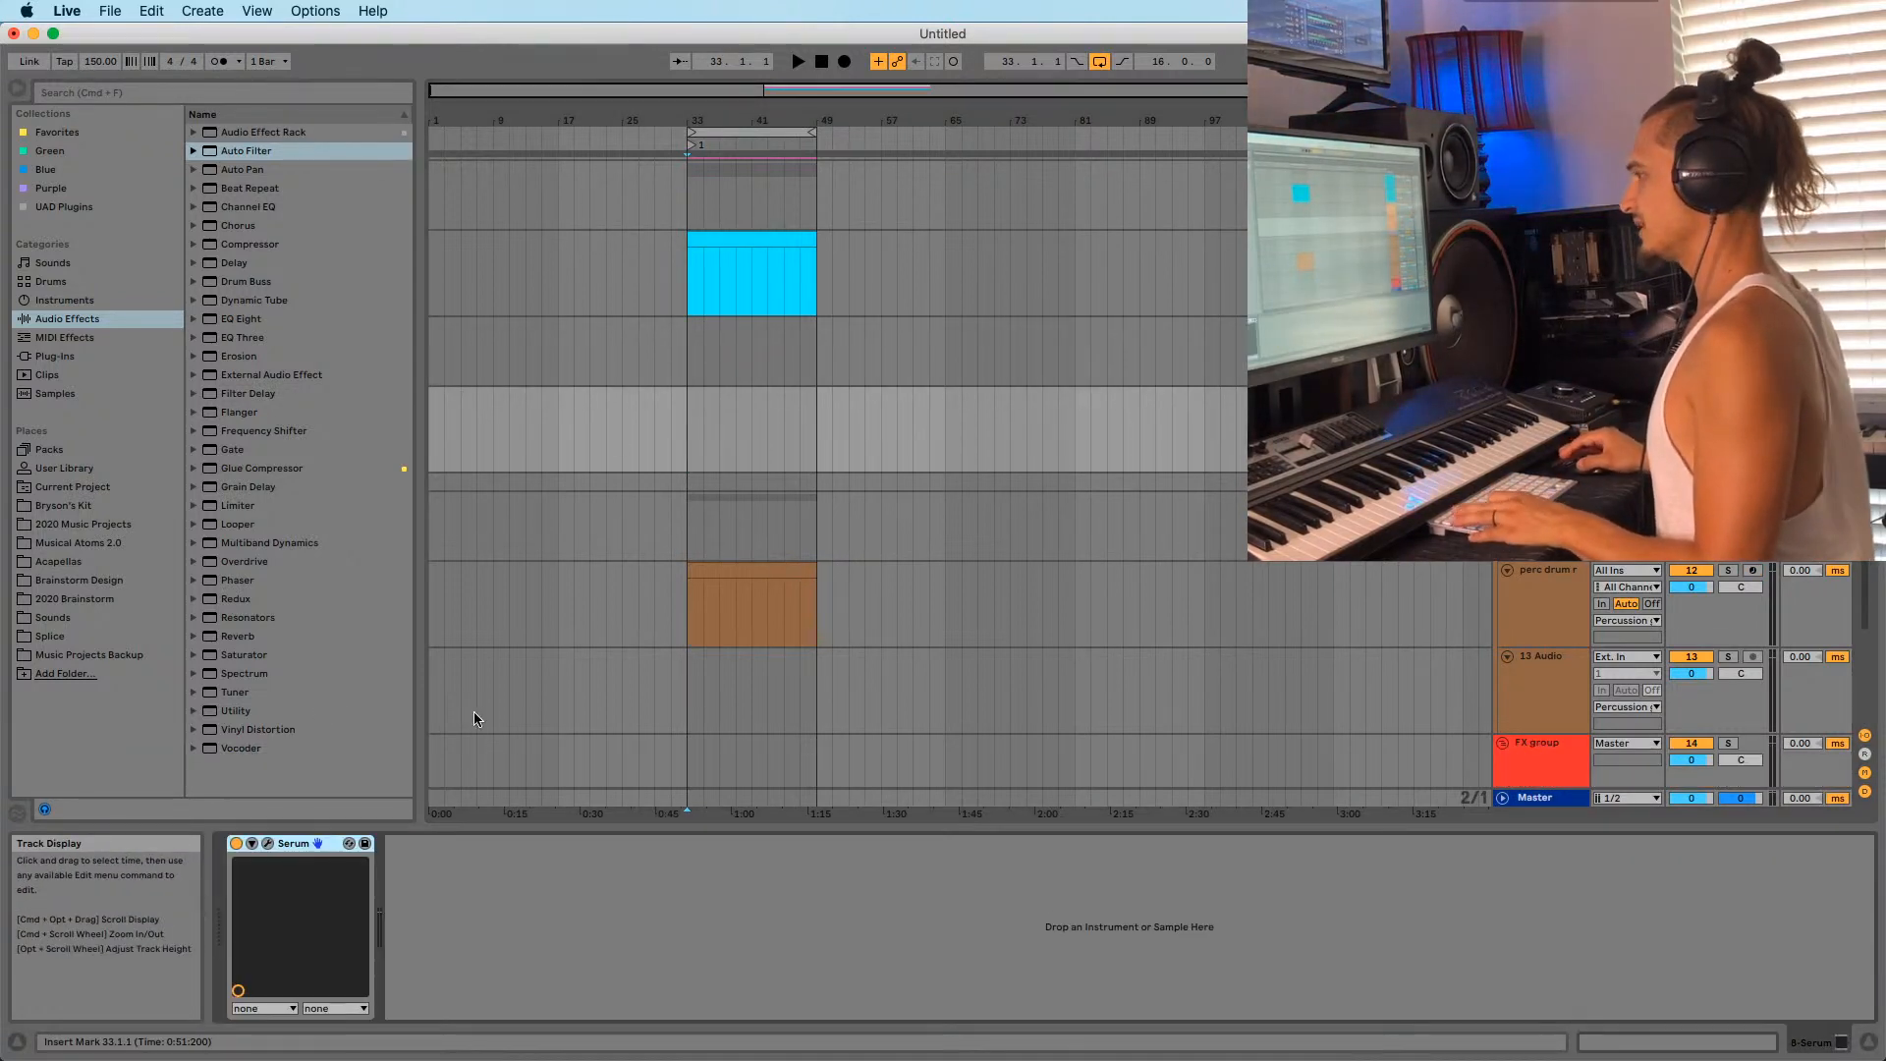
left_click(267, 845)
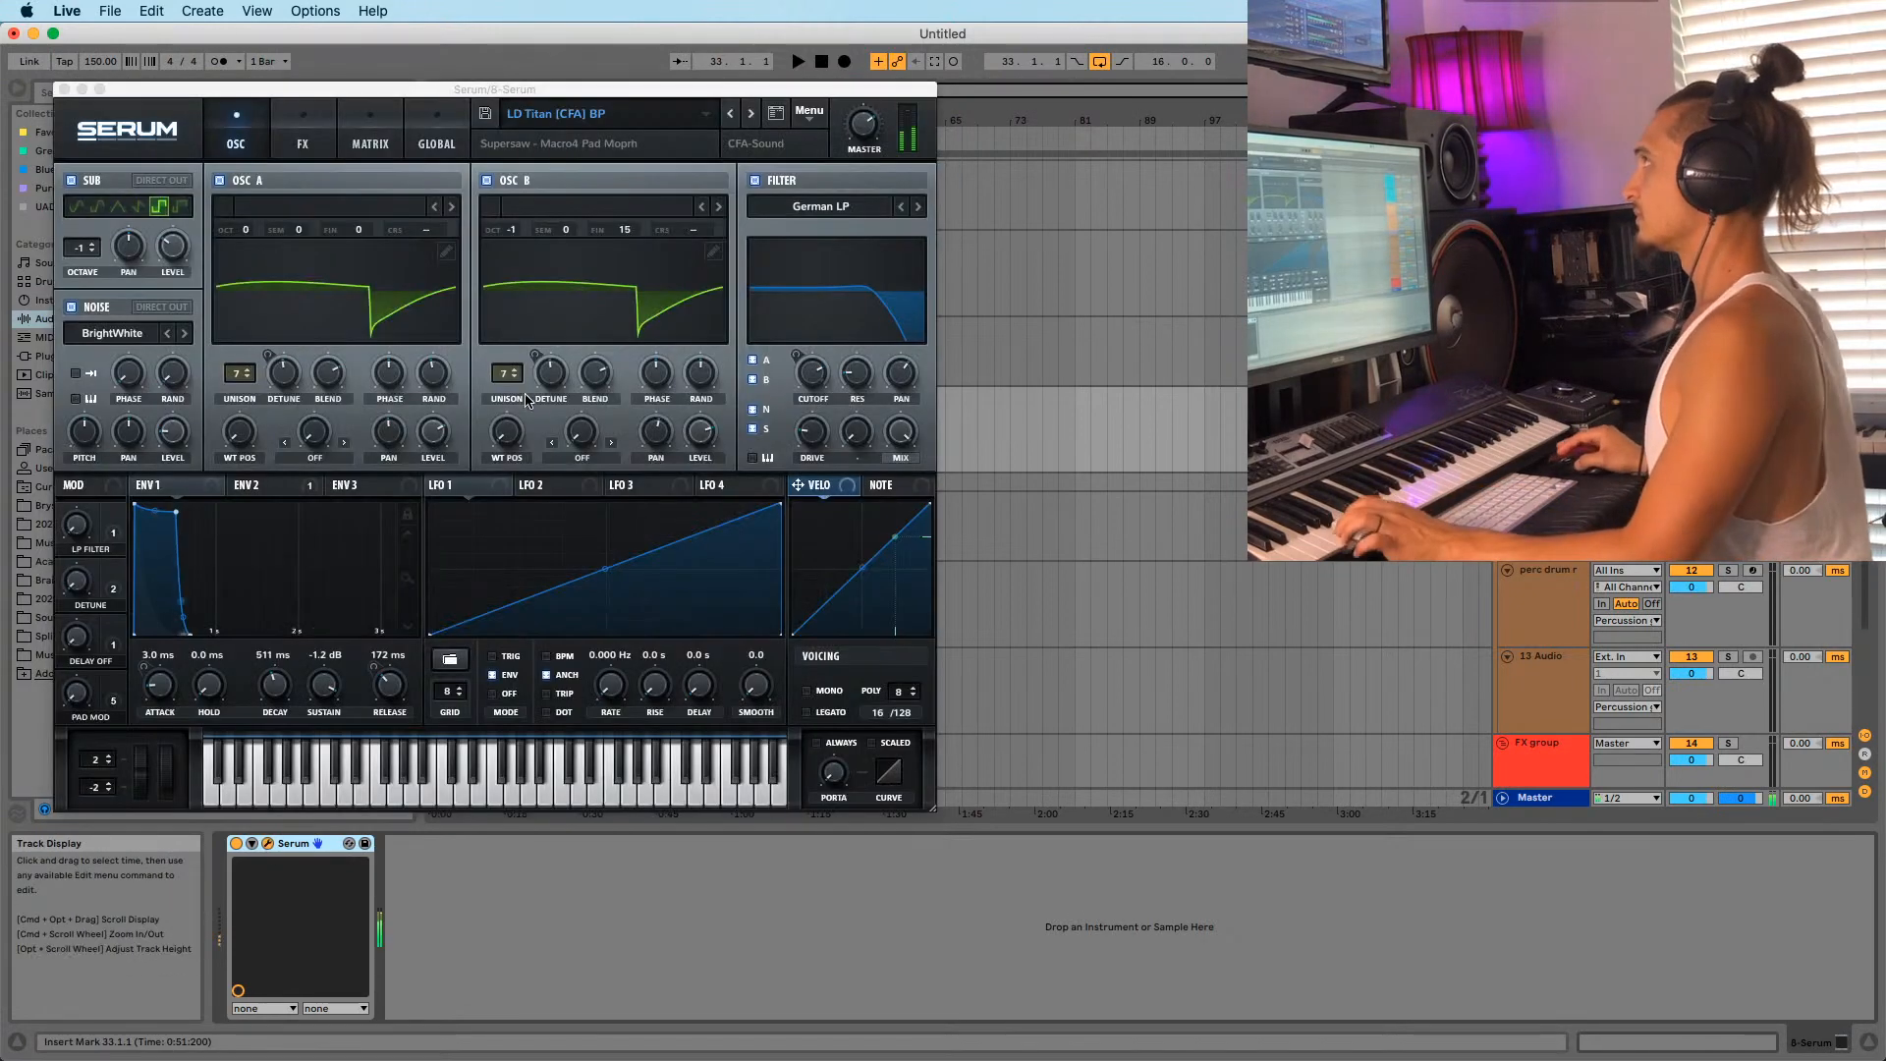
left_click_drag(464, 99, 762, 281)
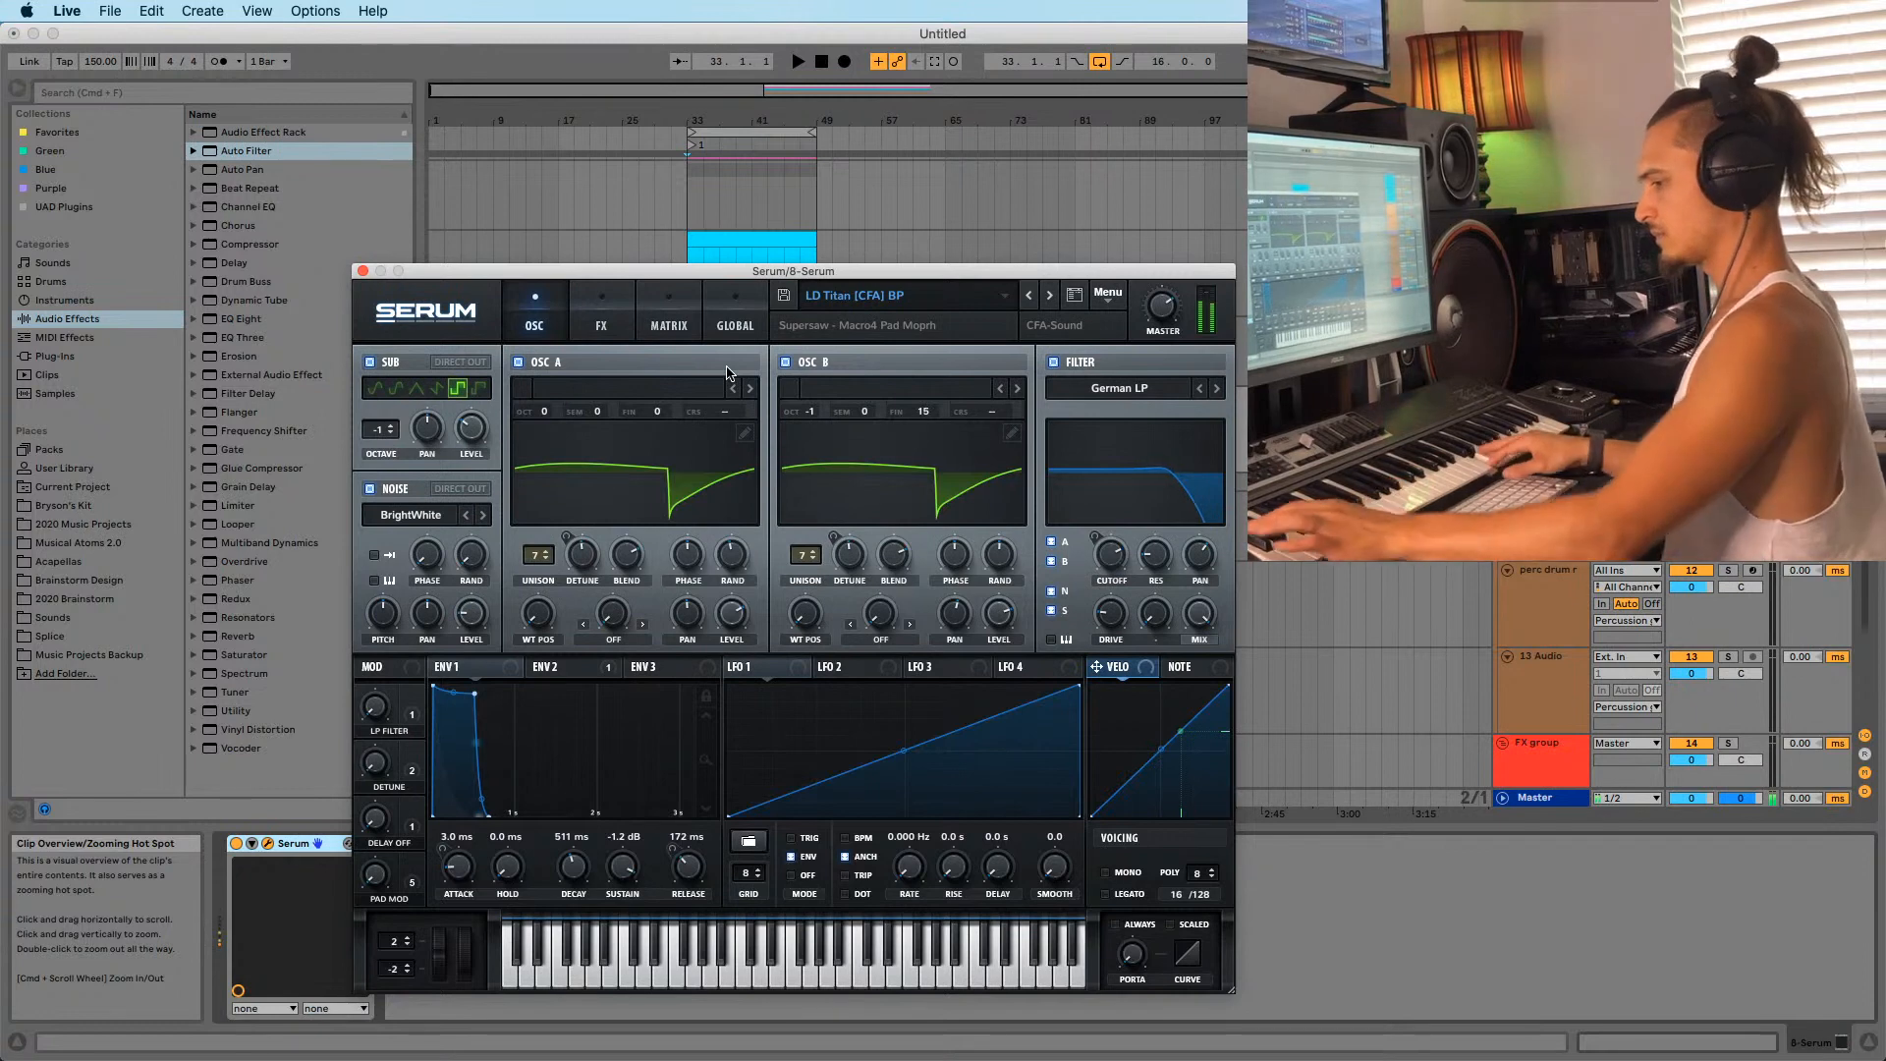
left_click_drag(1691, 255, 1690, 299)
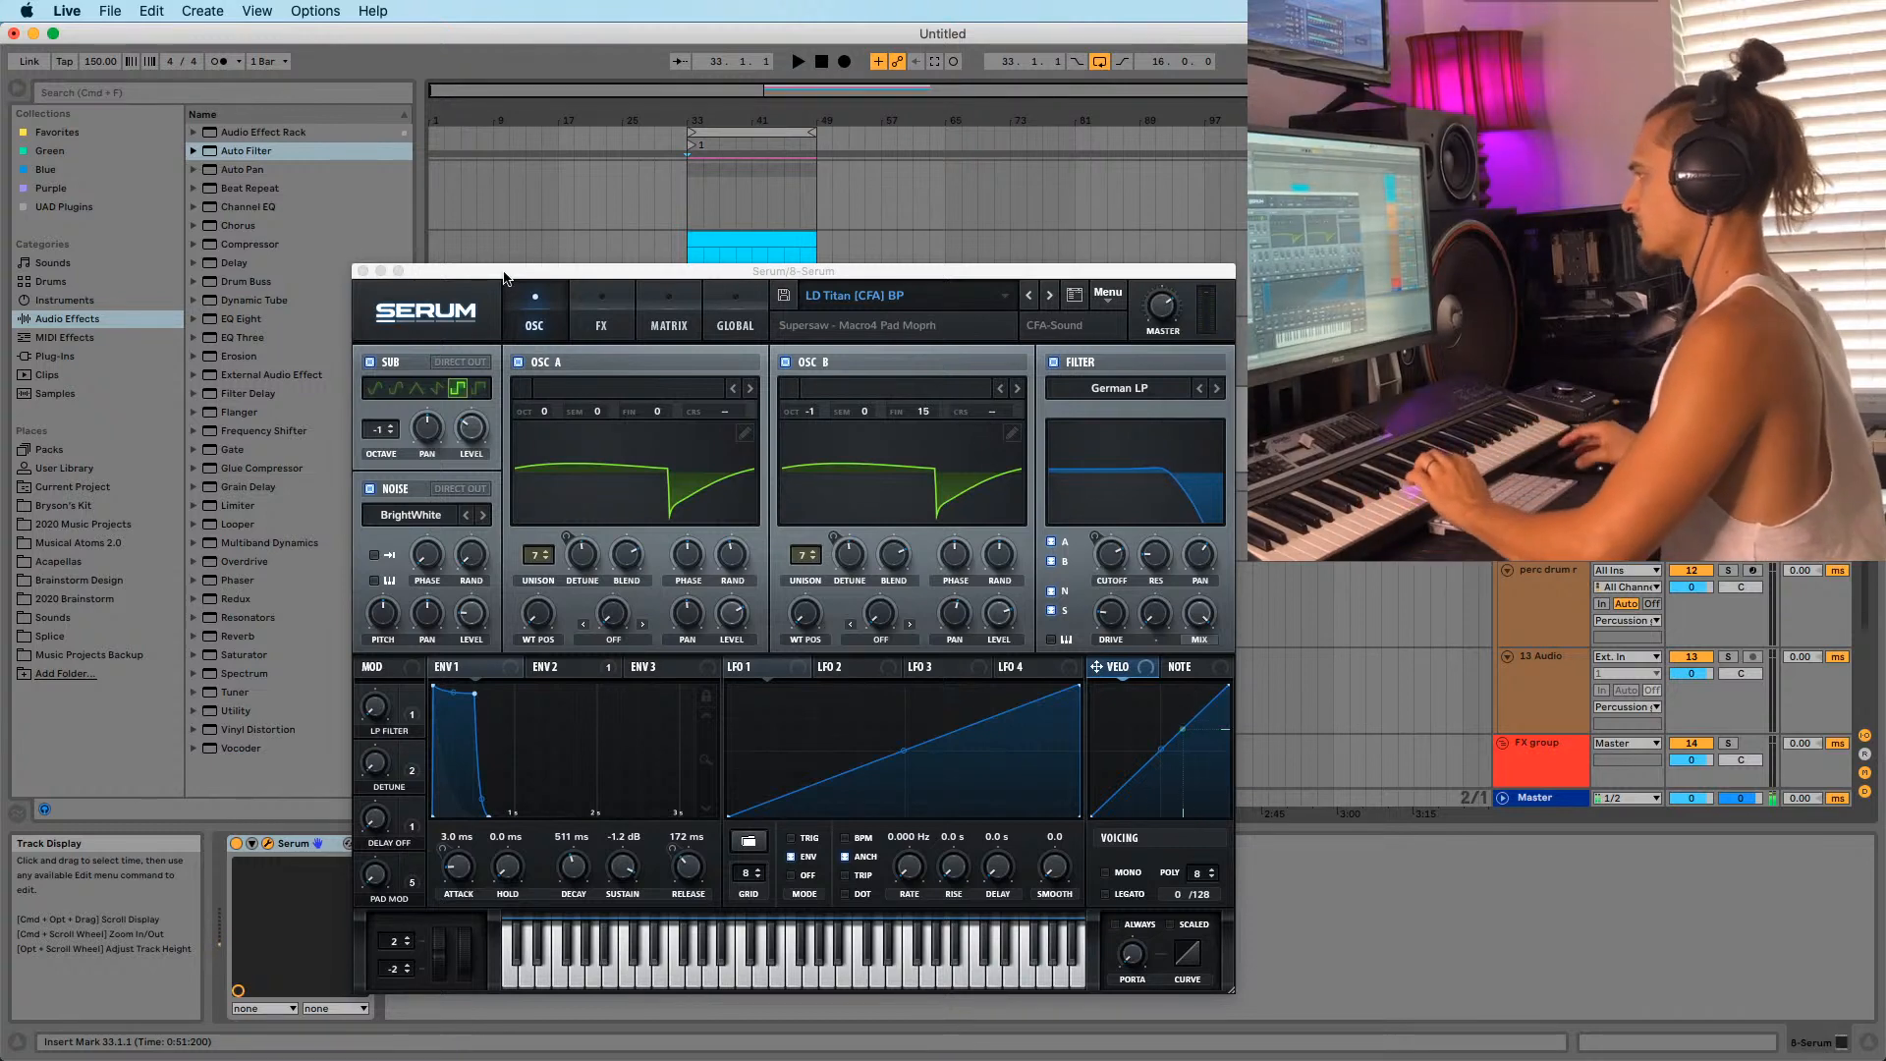
left_click(362, 271)
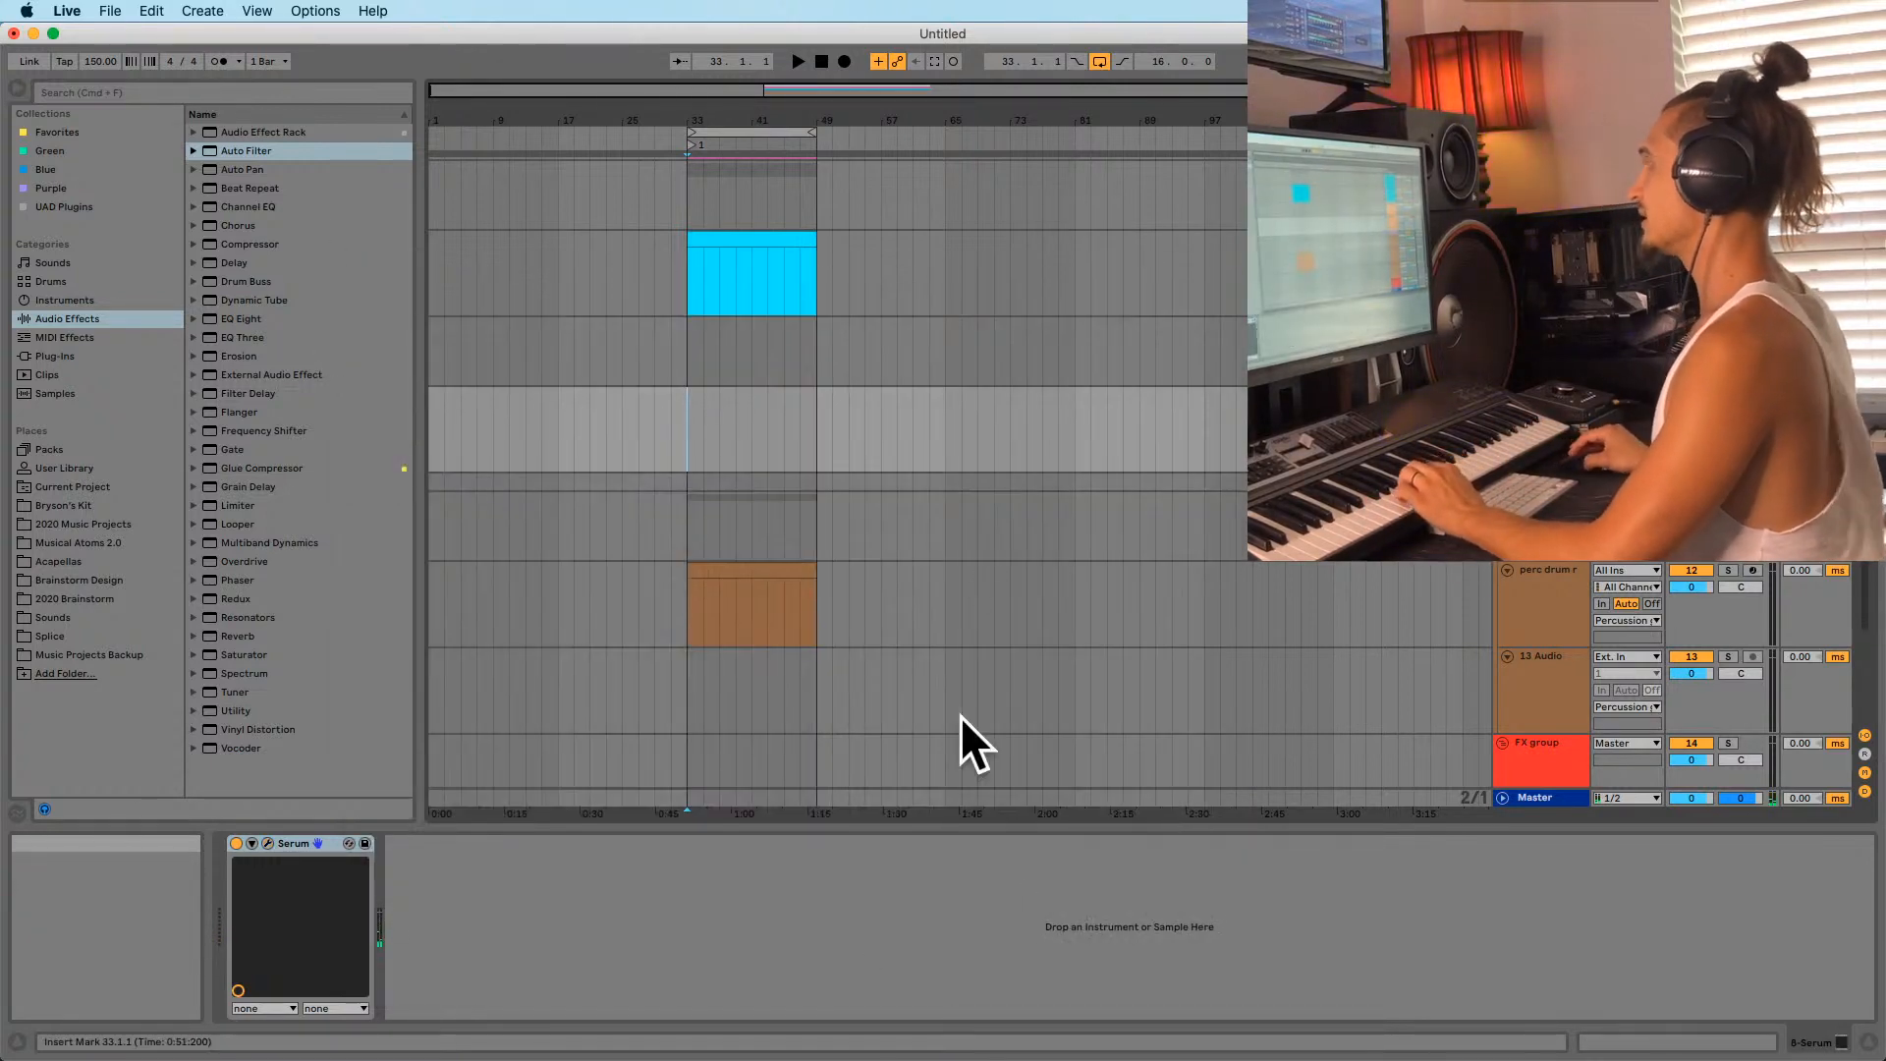
mouse_move(913, 1056)
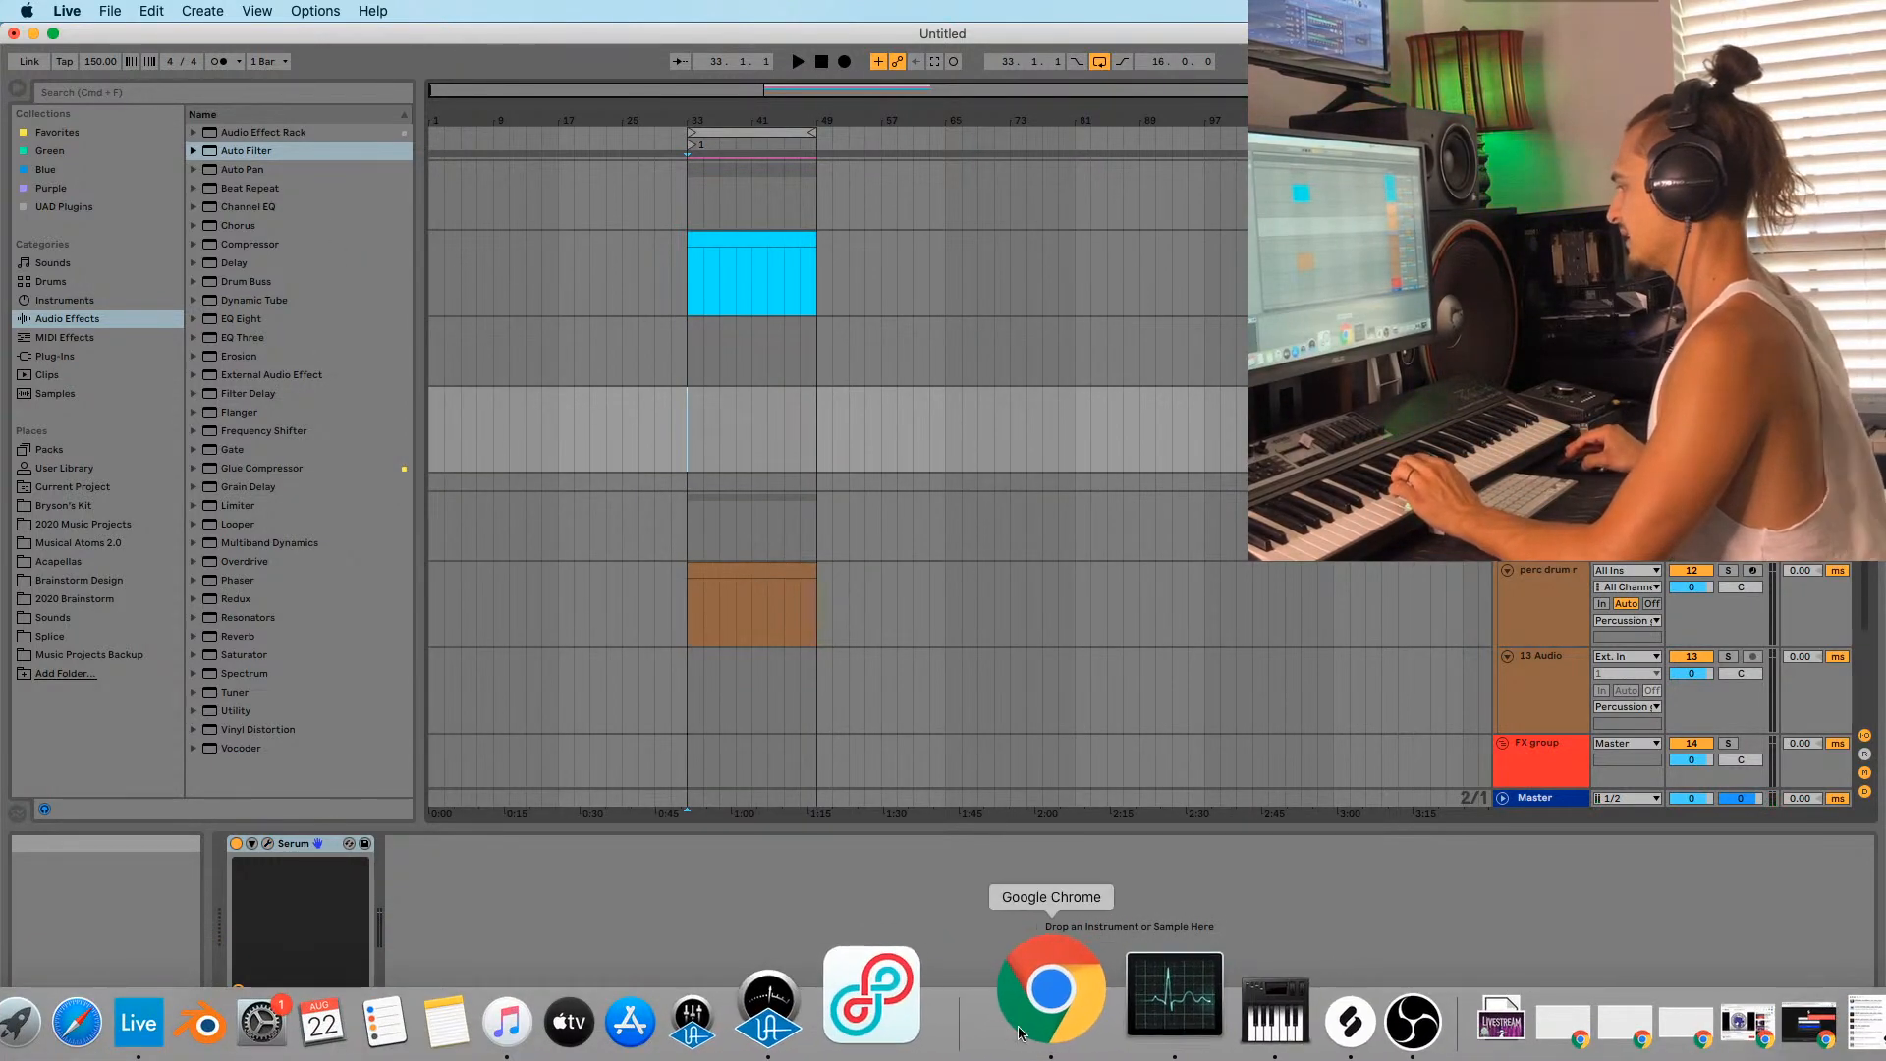
Find the KSHMR water-drop sample in Splice's downloads and drag it into the arrangement.
left_click(1207, 1022)
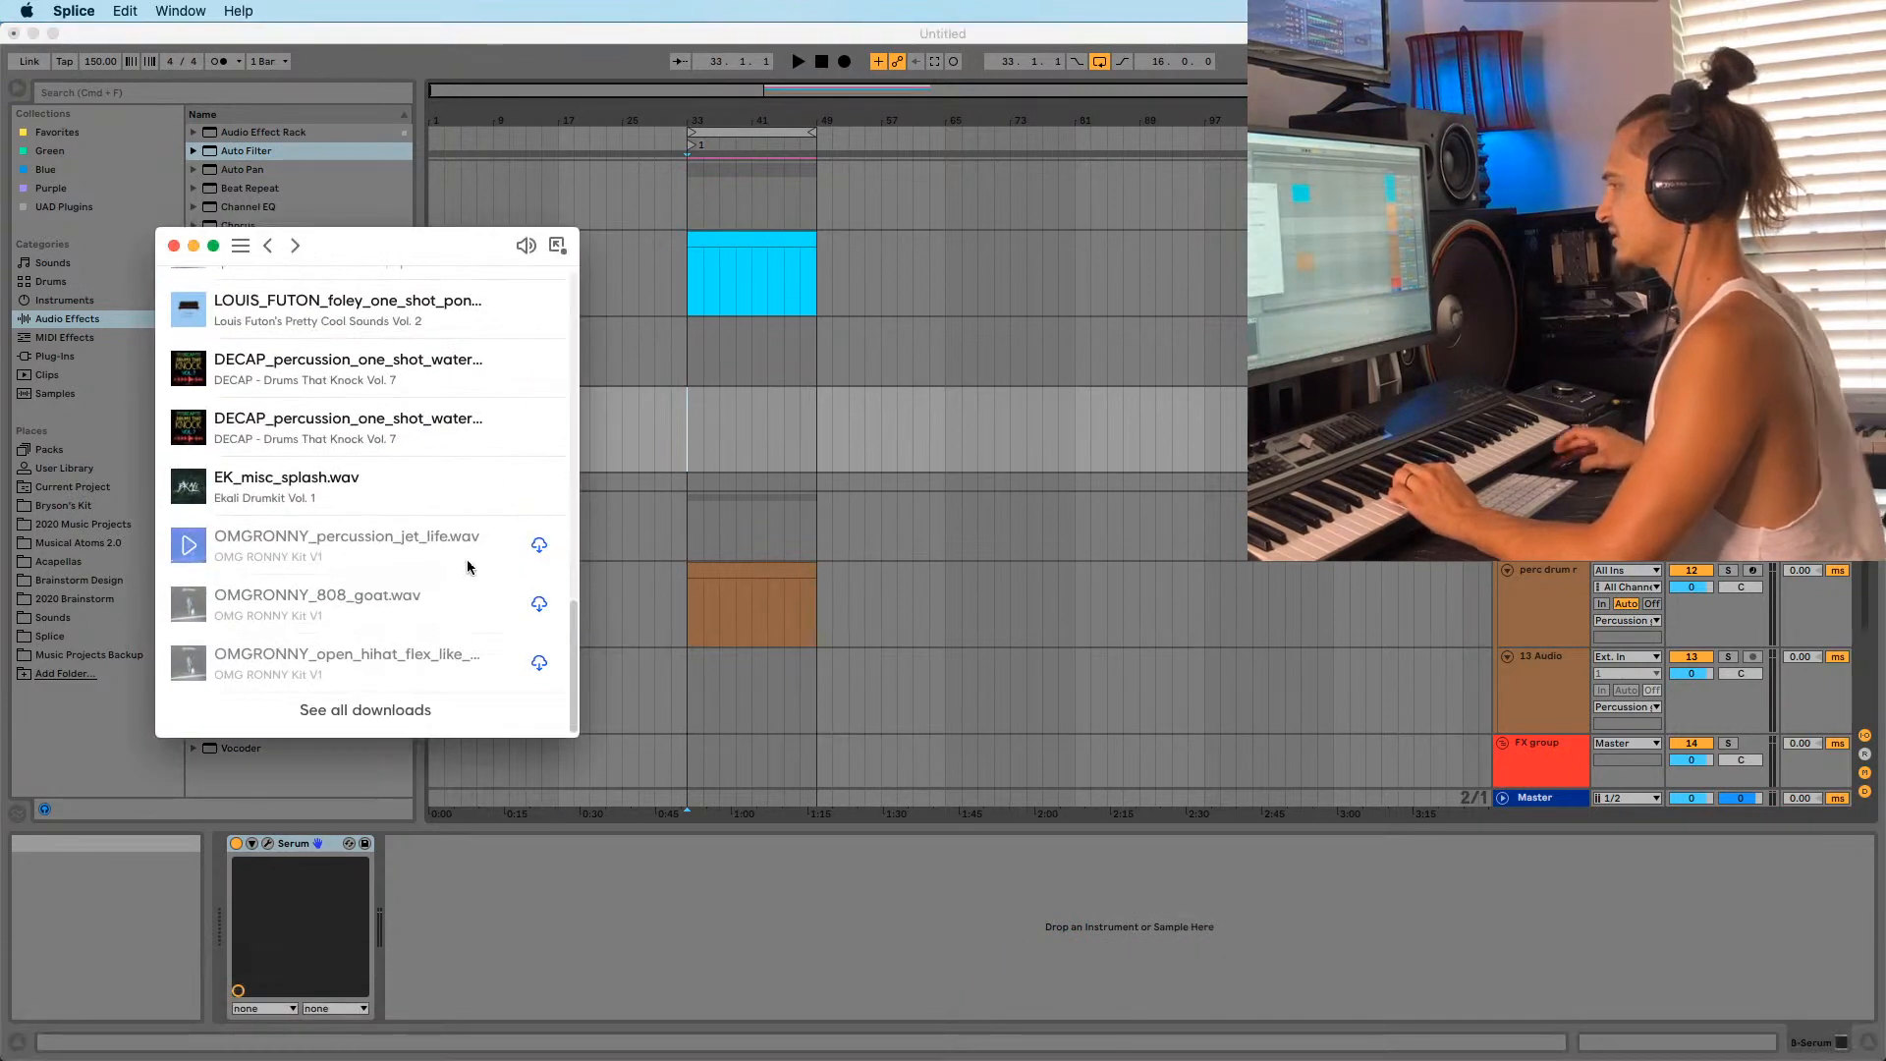
left_click(363, 715)
scroll(302, 619, "down", 4)
scroll(303, 619, "up", 1)
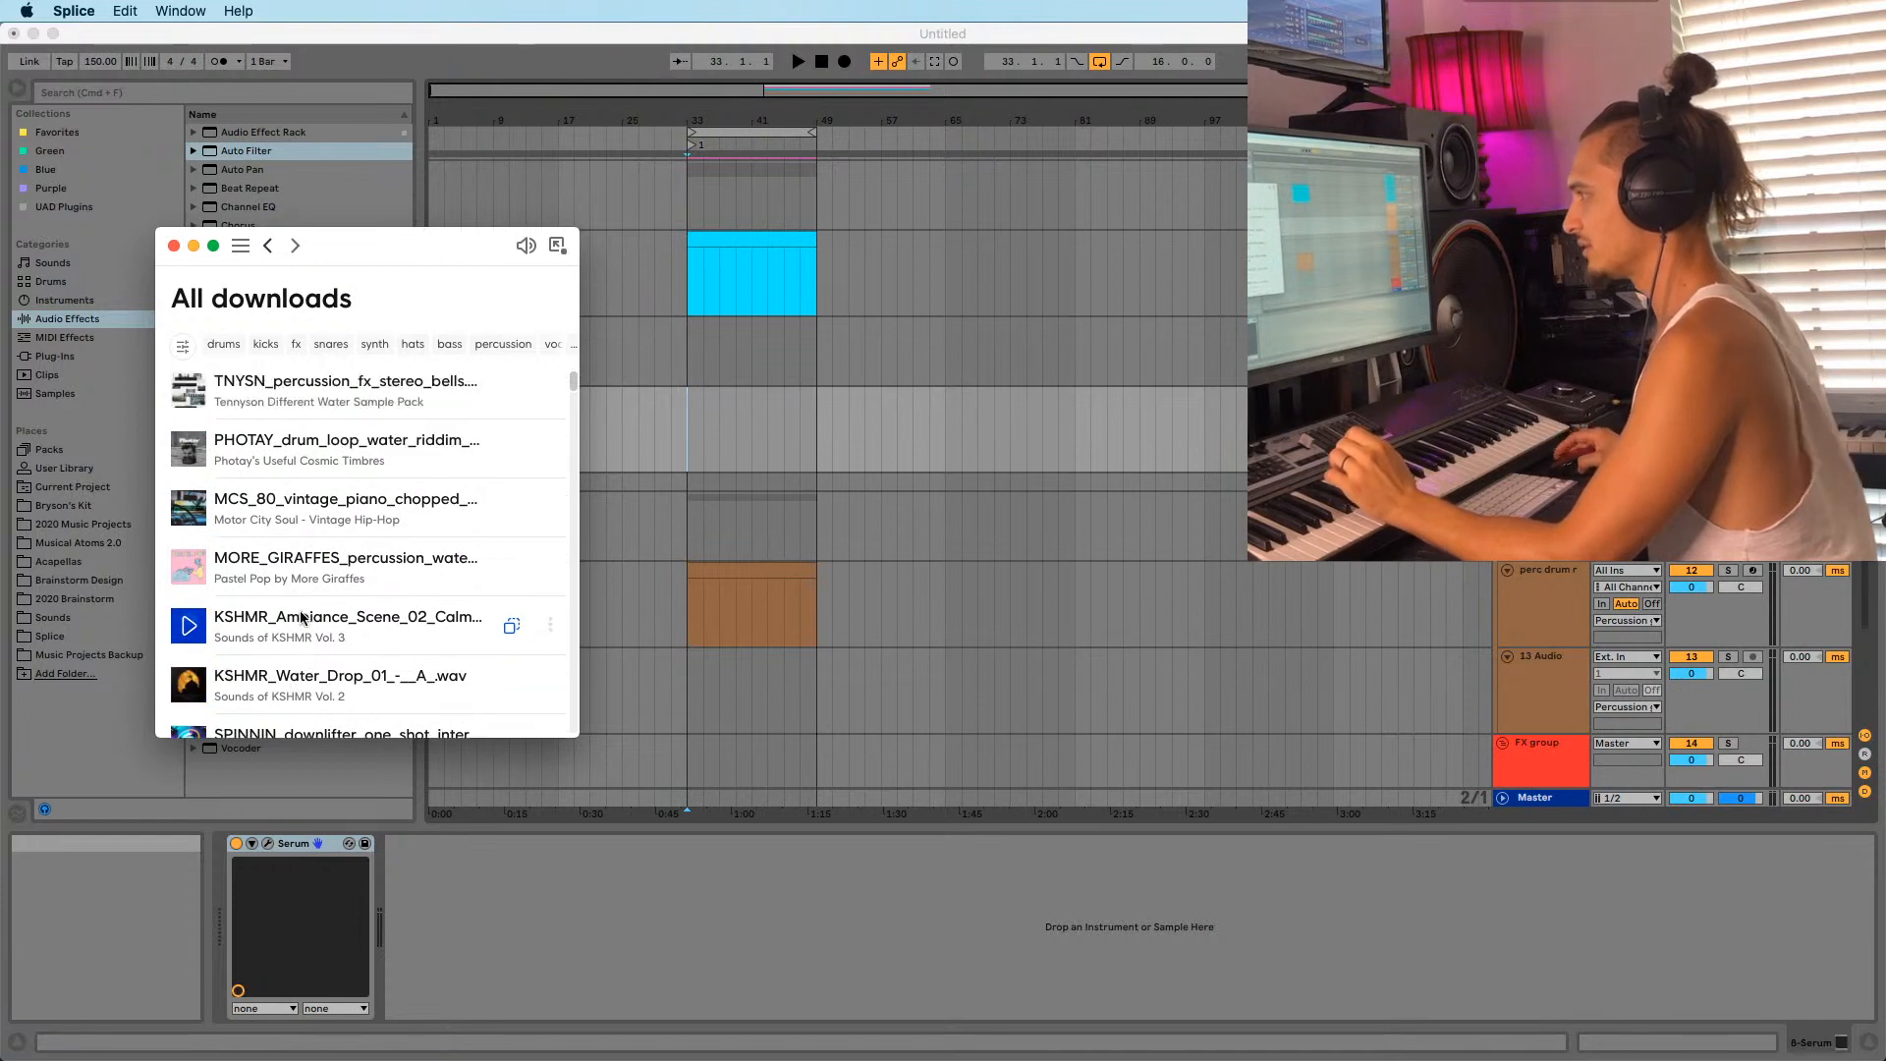
scroll(324, 511, "up", 3)
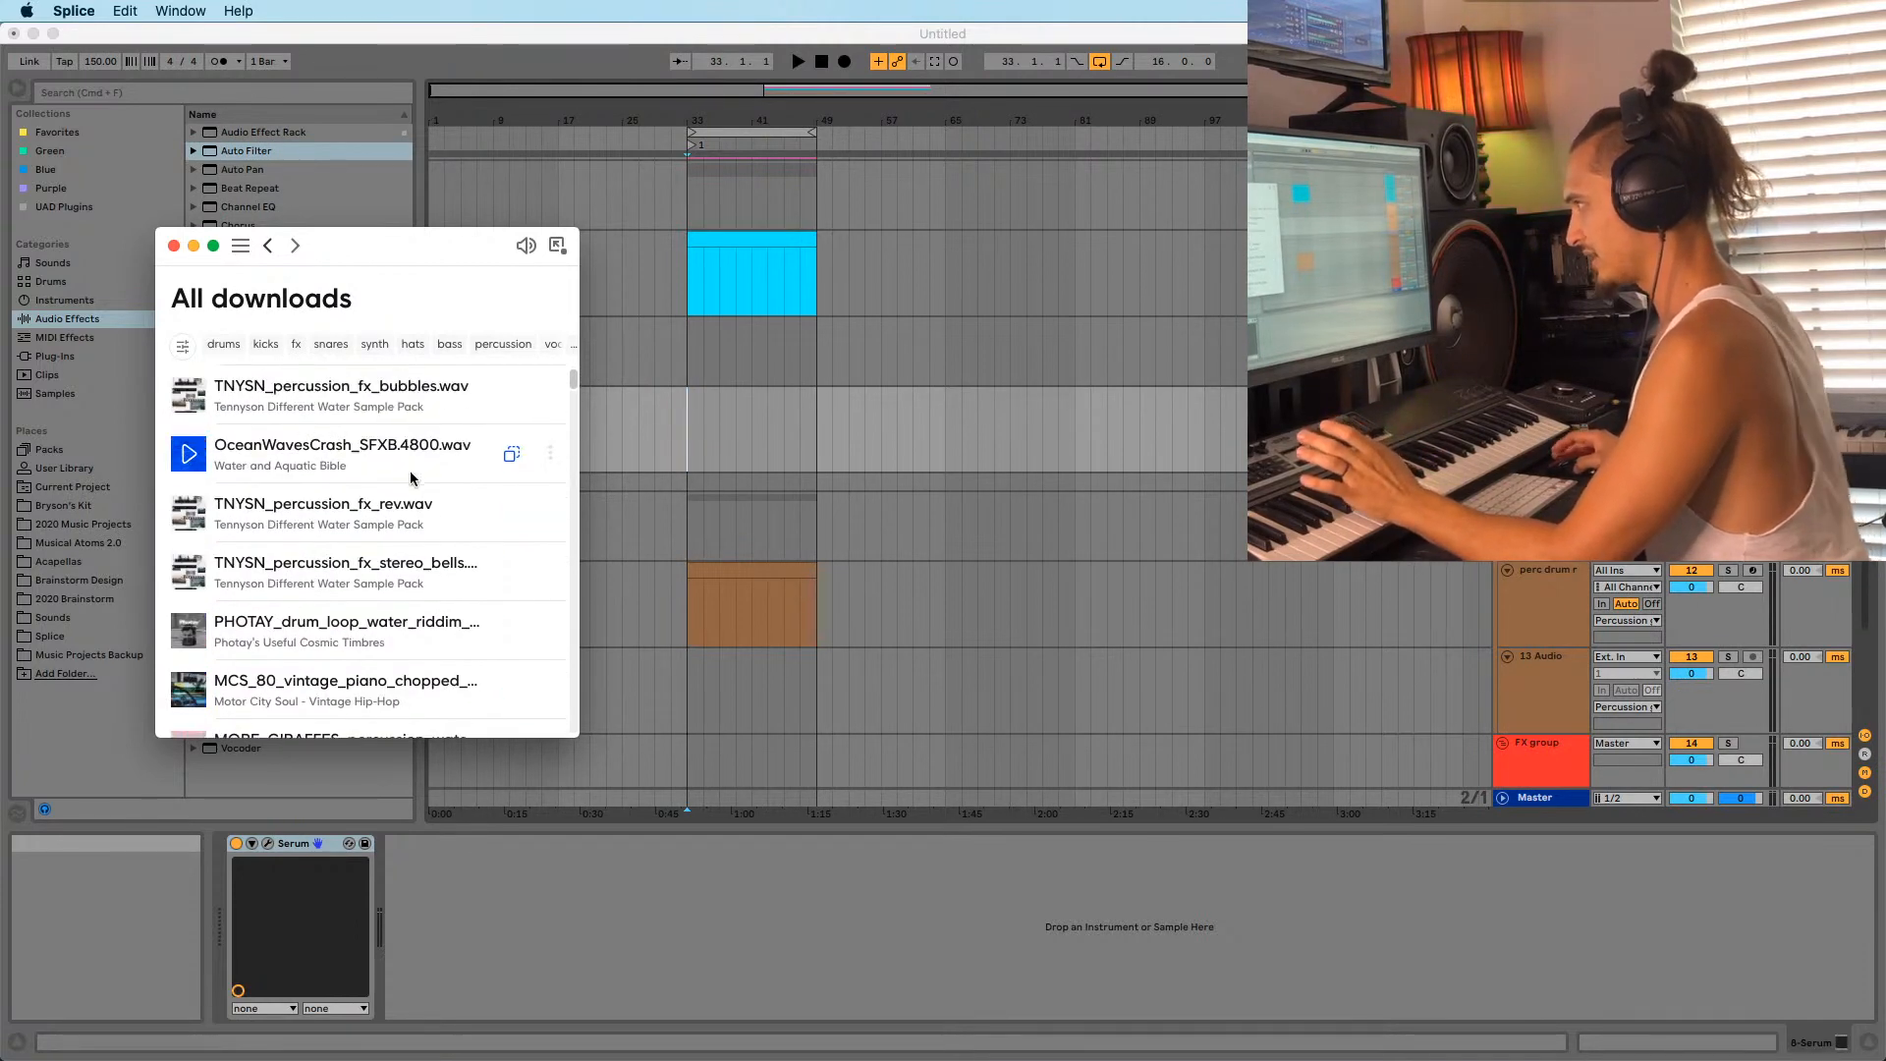
scroll(295, 481, "down", 6)
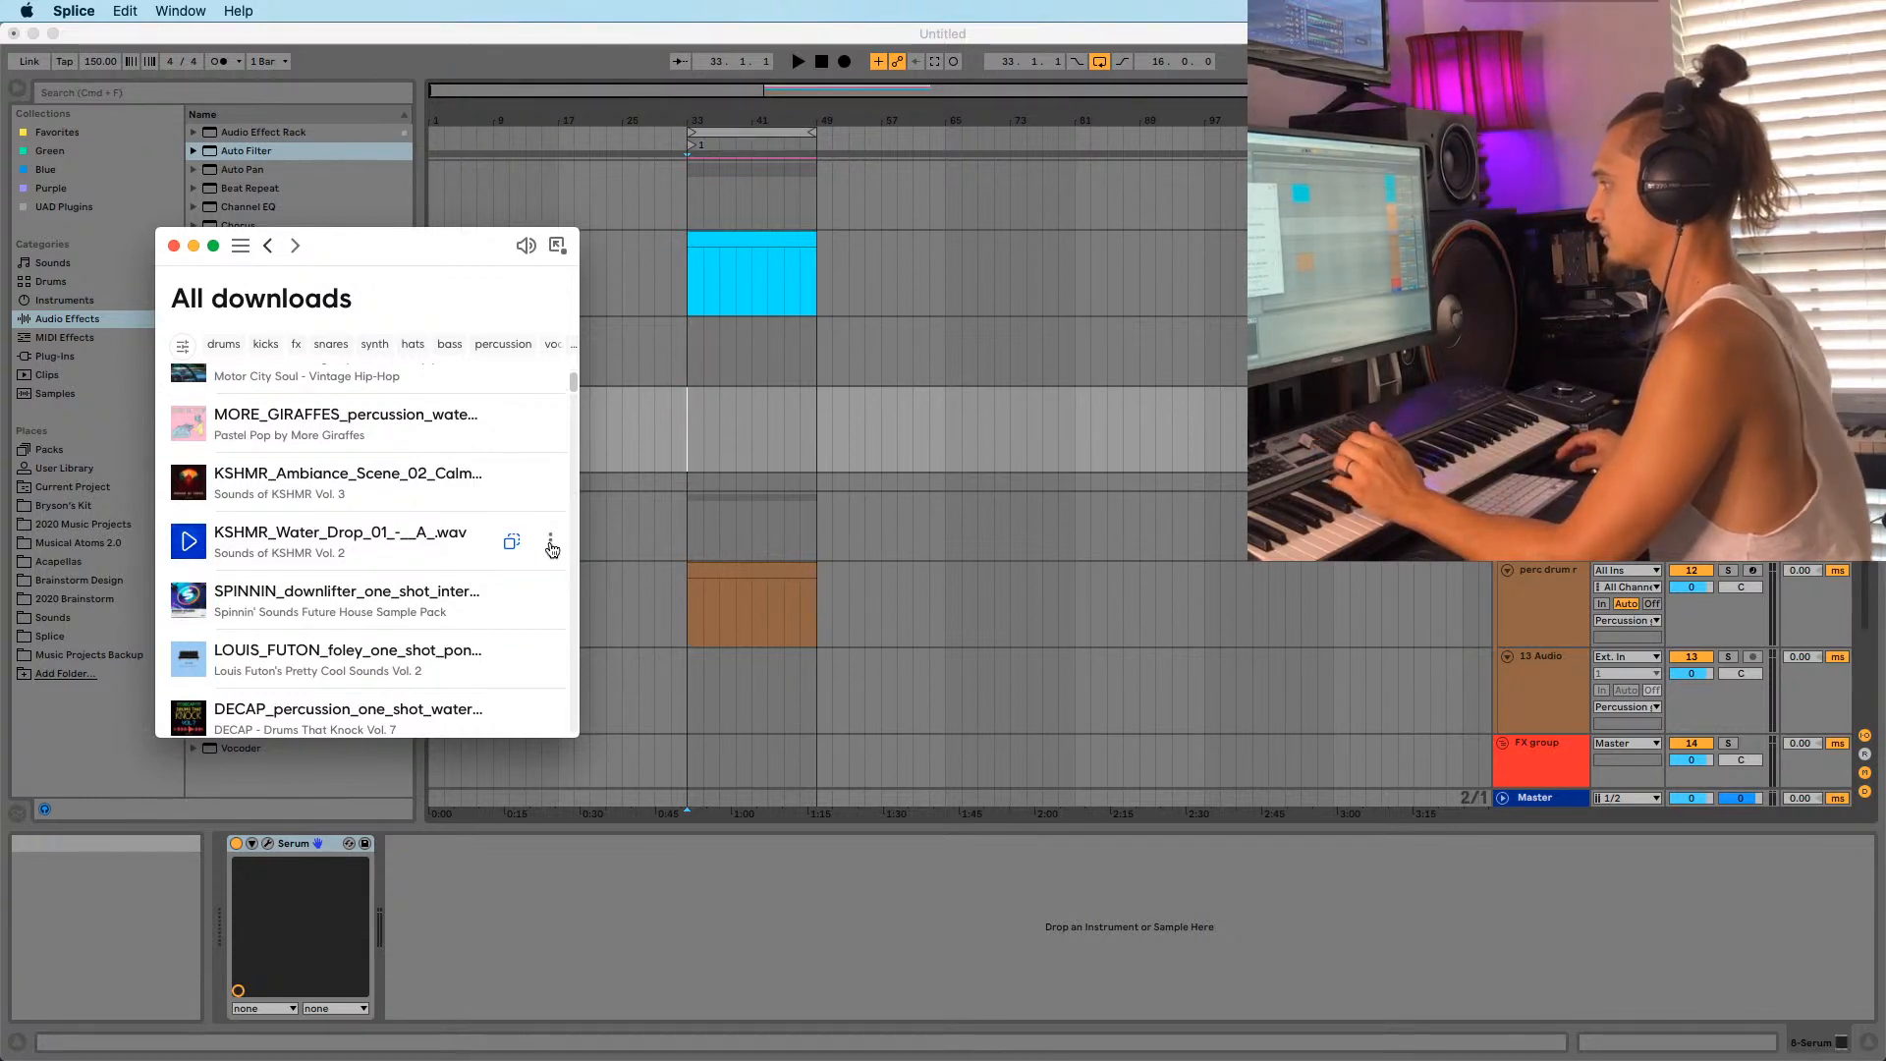
left_click(551, 543)
left_click(523, 616)
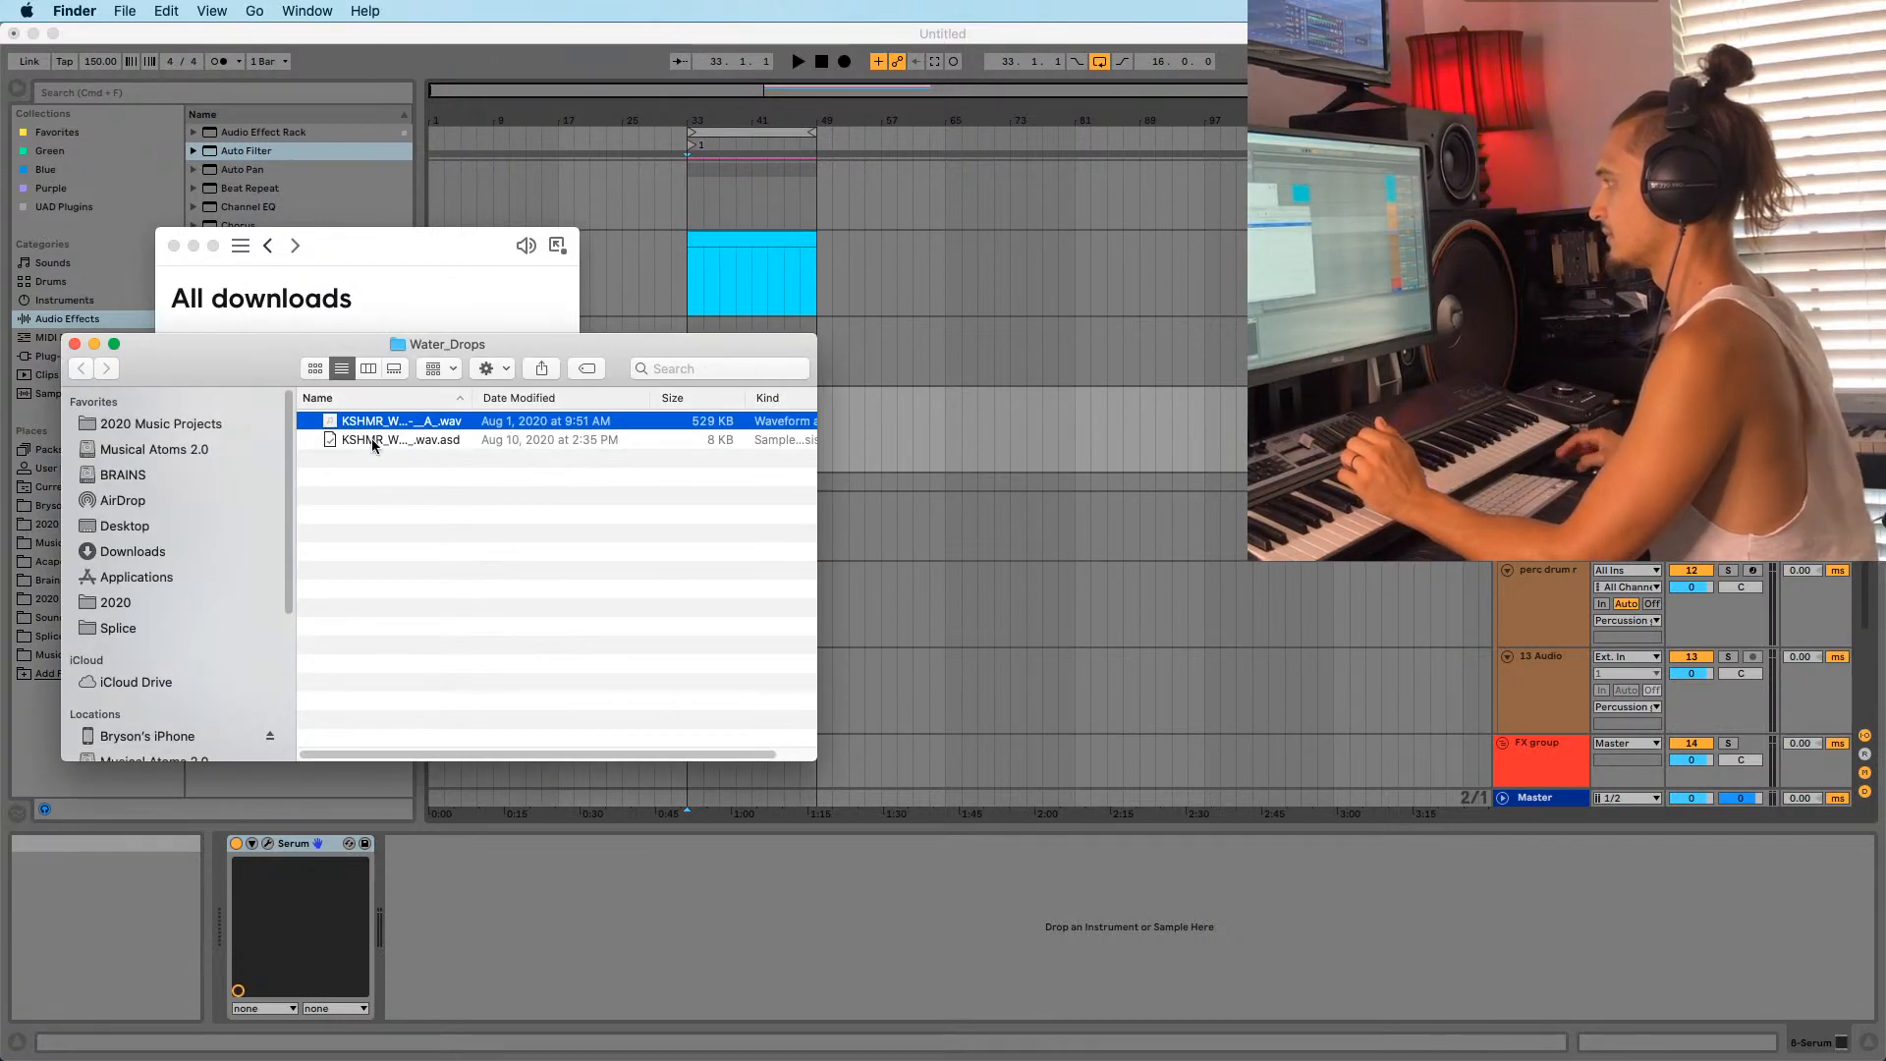
left_click_drag(371, 425, 930, 687)
Solo track 13, audition the water drop, and move its clip from bar 63 to bar 33.
left_click(933, 687)
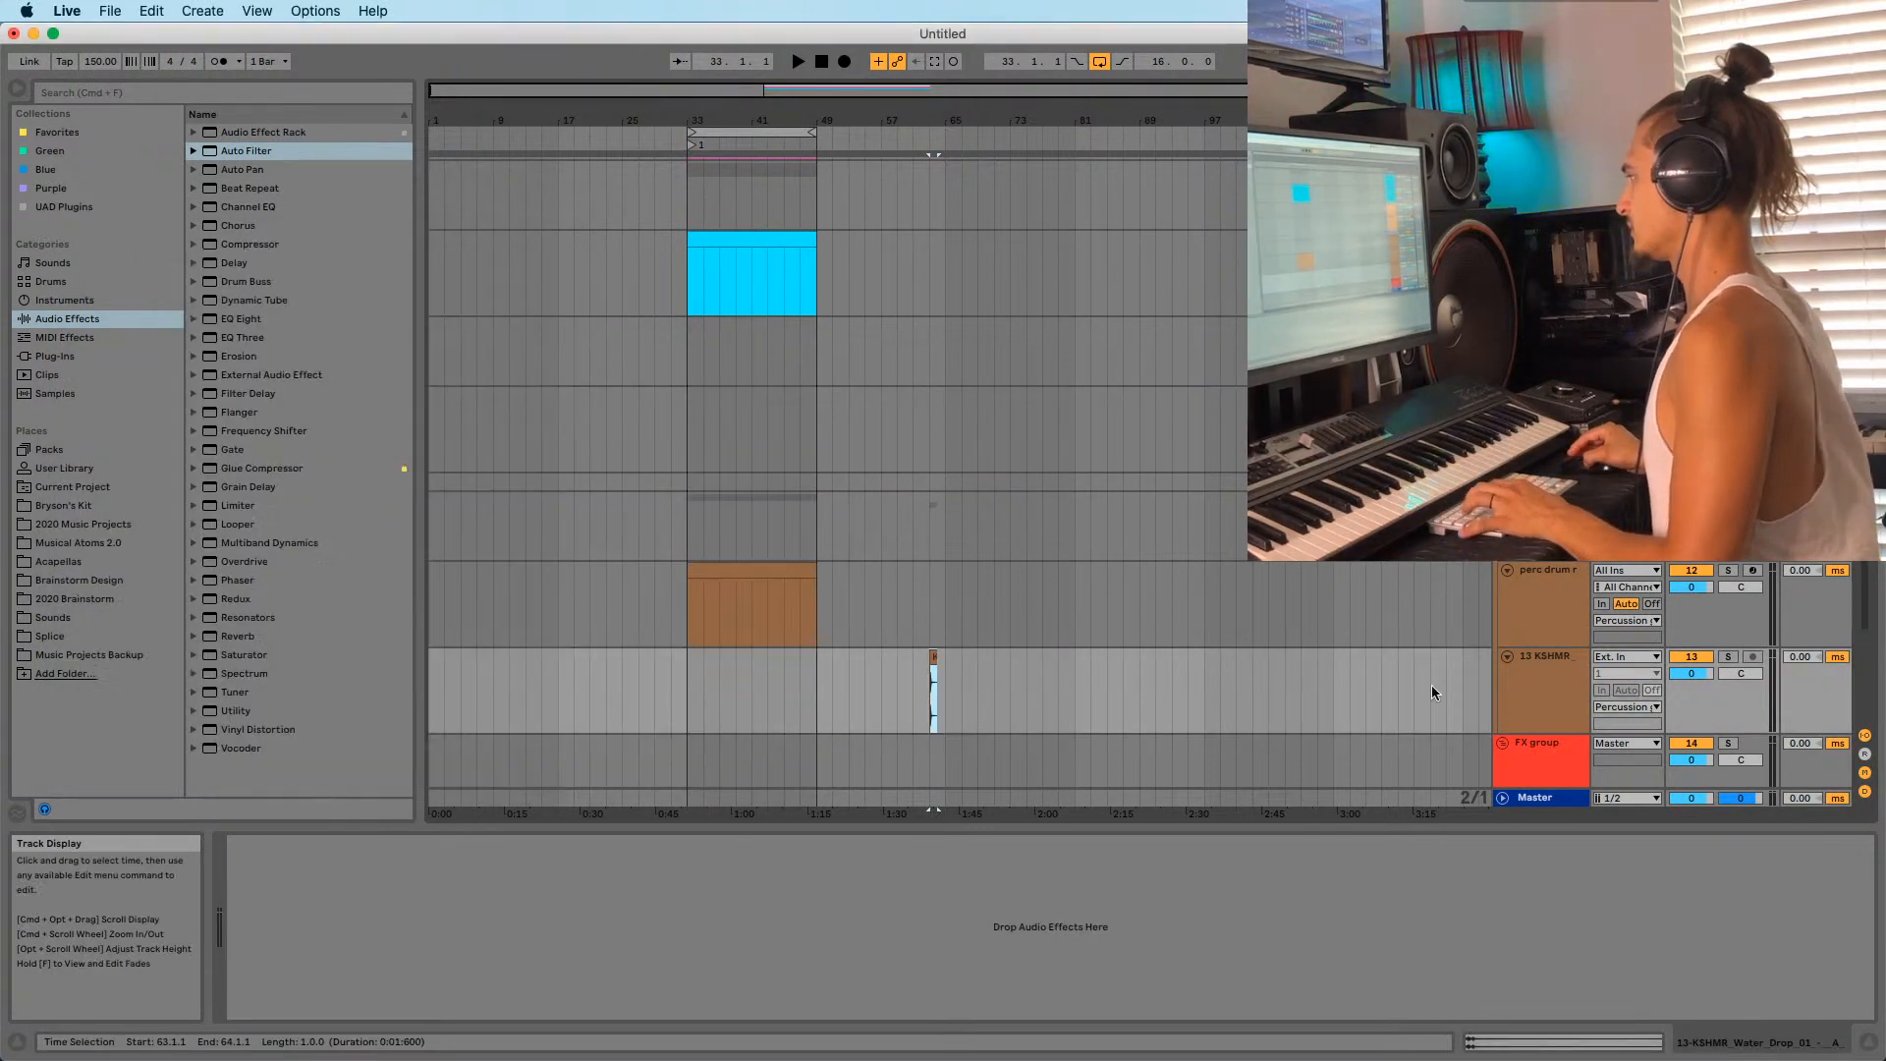
left_click(1727, 656)
key("space")
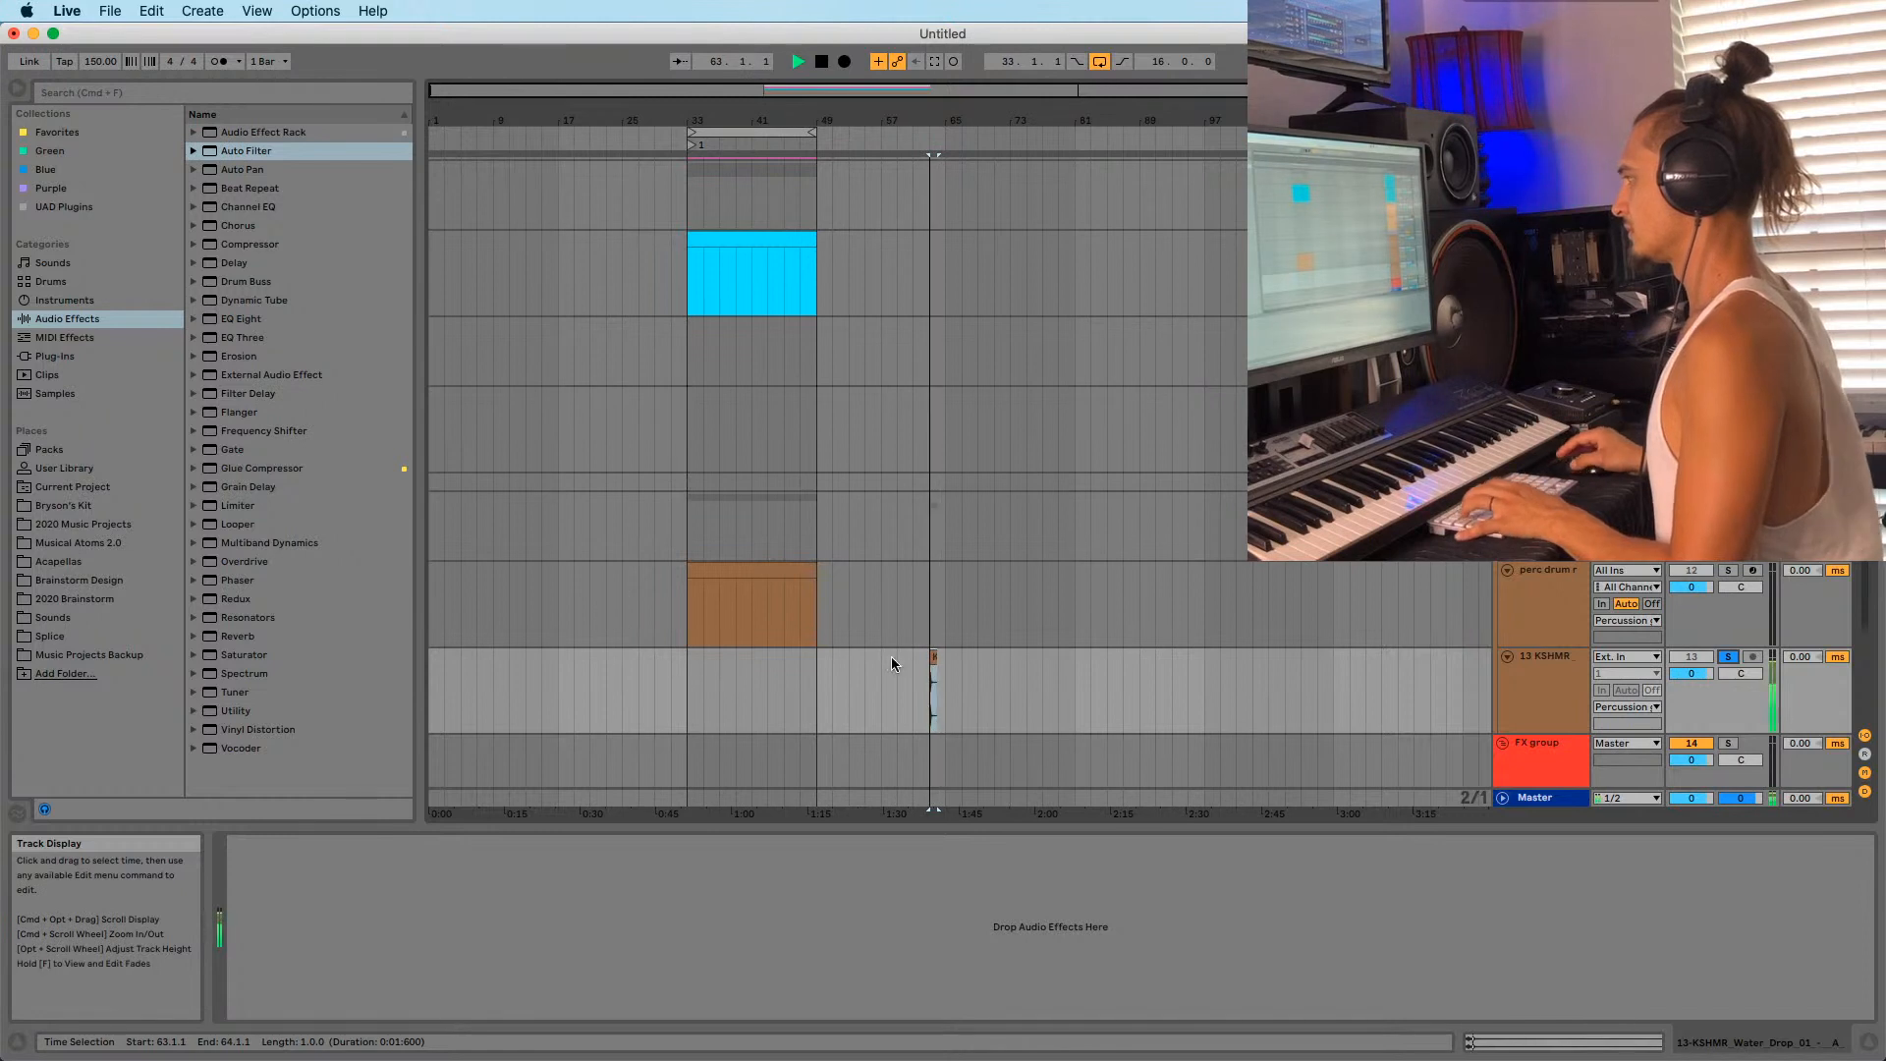
left_click_drag(936, 664, 690, 692)
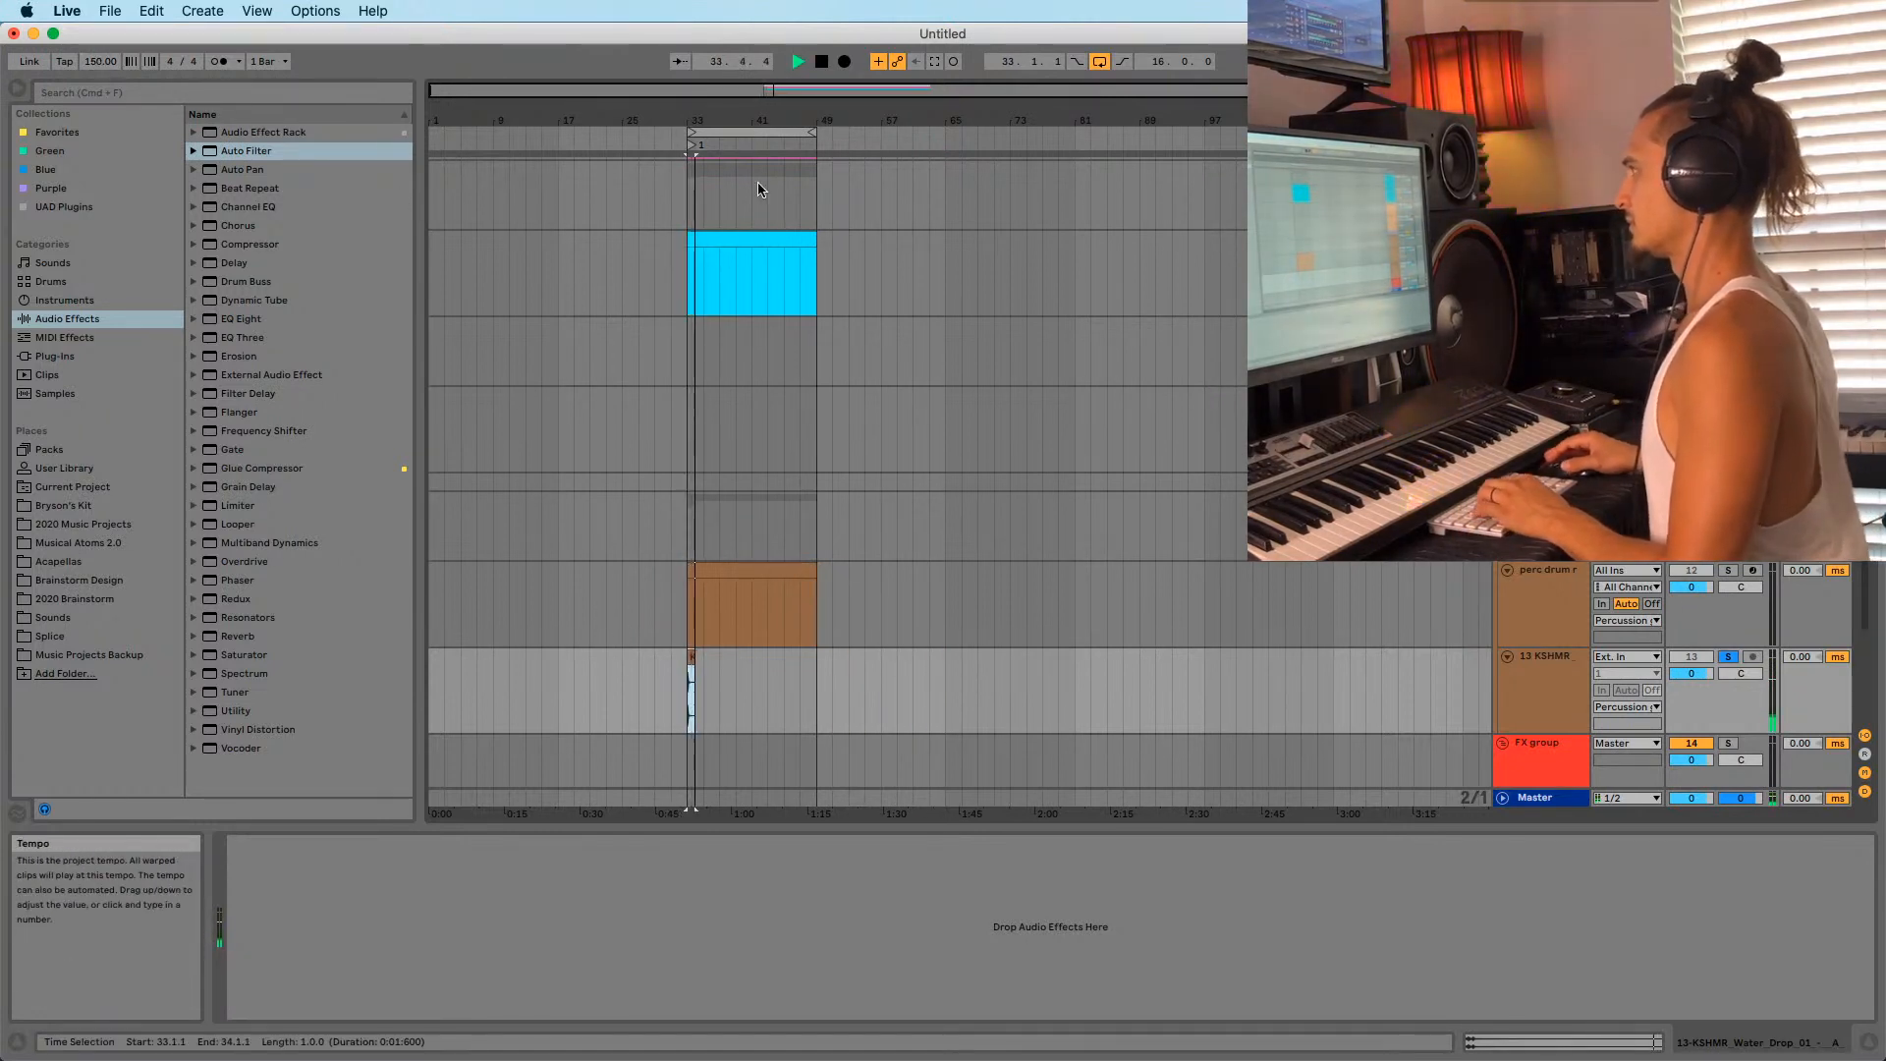
left_click_drag(679, 121, 682, 294)
Try the PHOTAY drum loop from Splice on track 13 at bar 39, then delete it.
key("space")
key("space")
mouse_move(418, 1026)
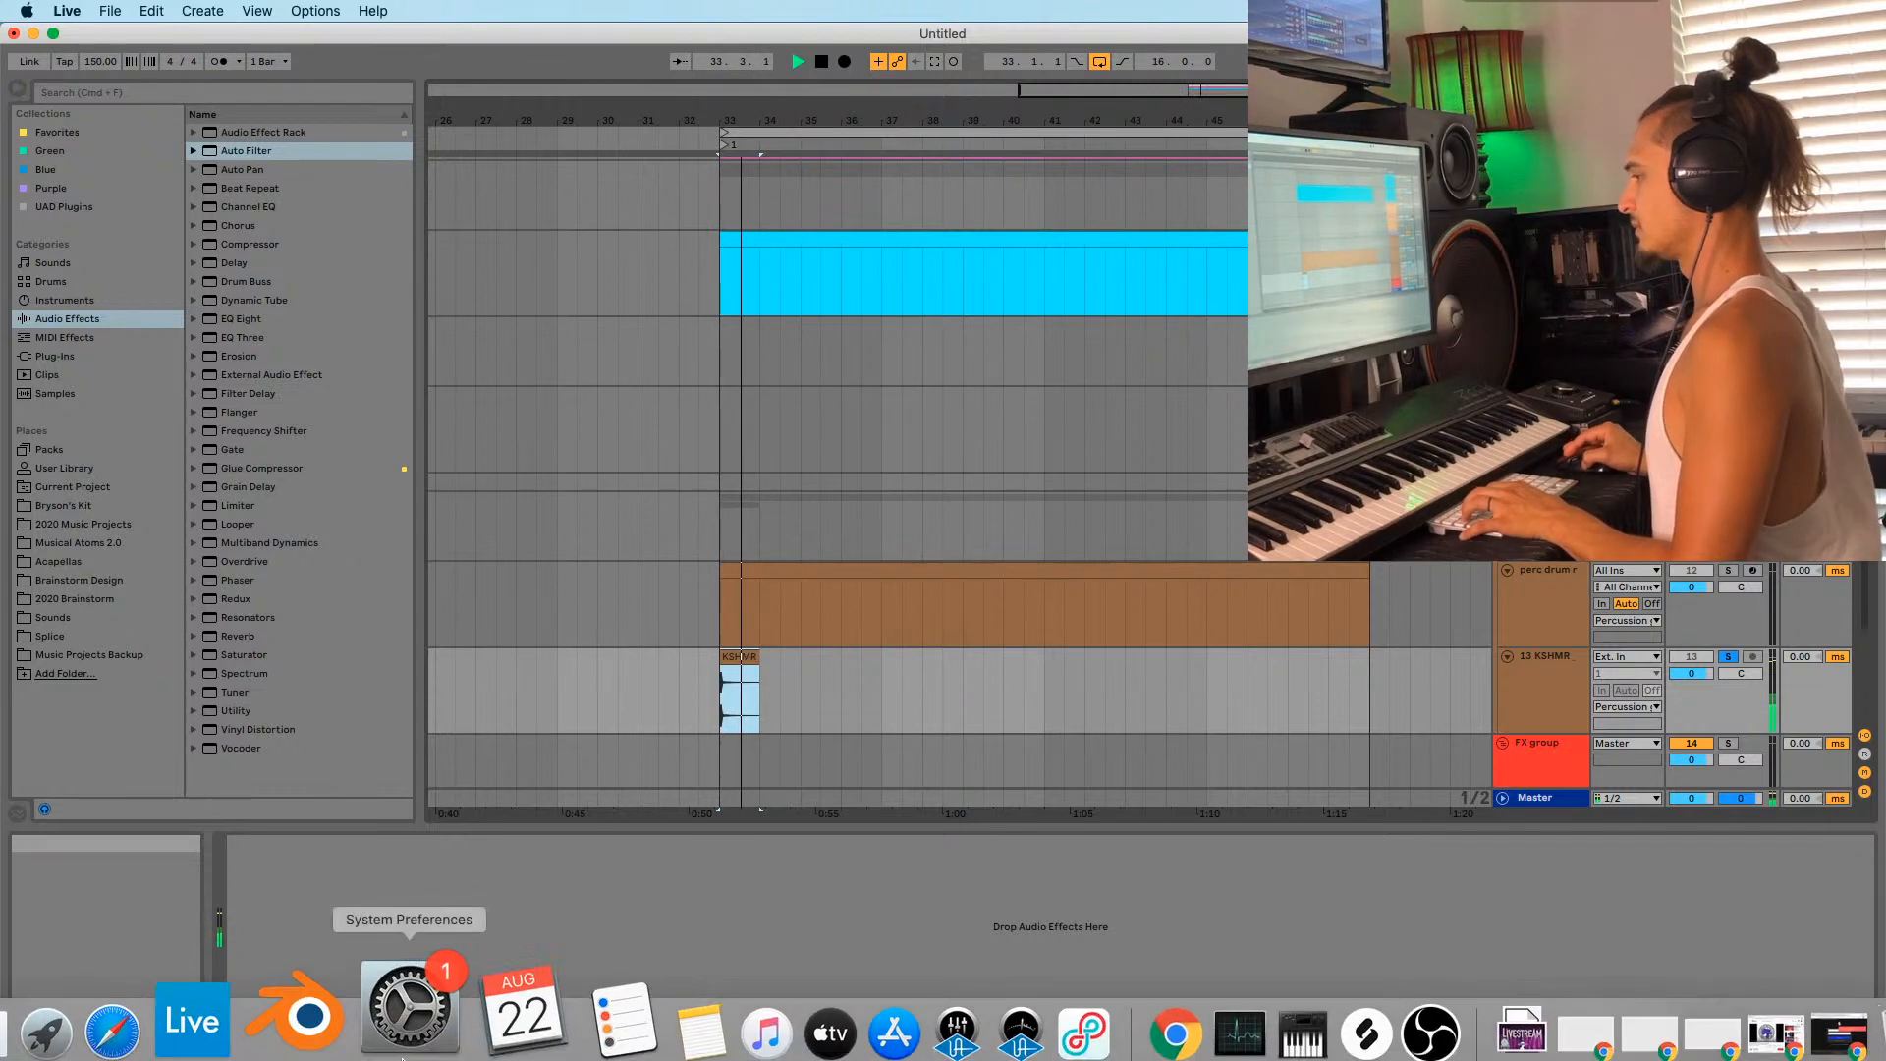
left_click(1257, 1016)
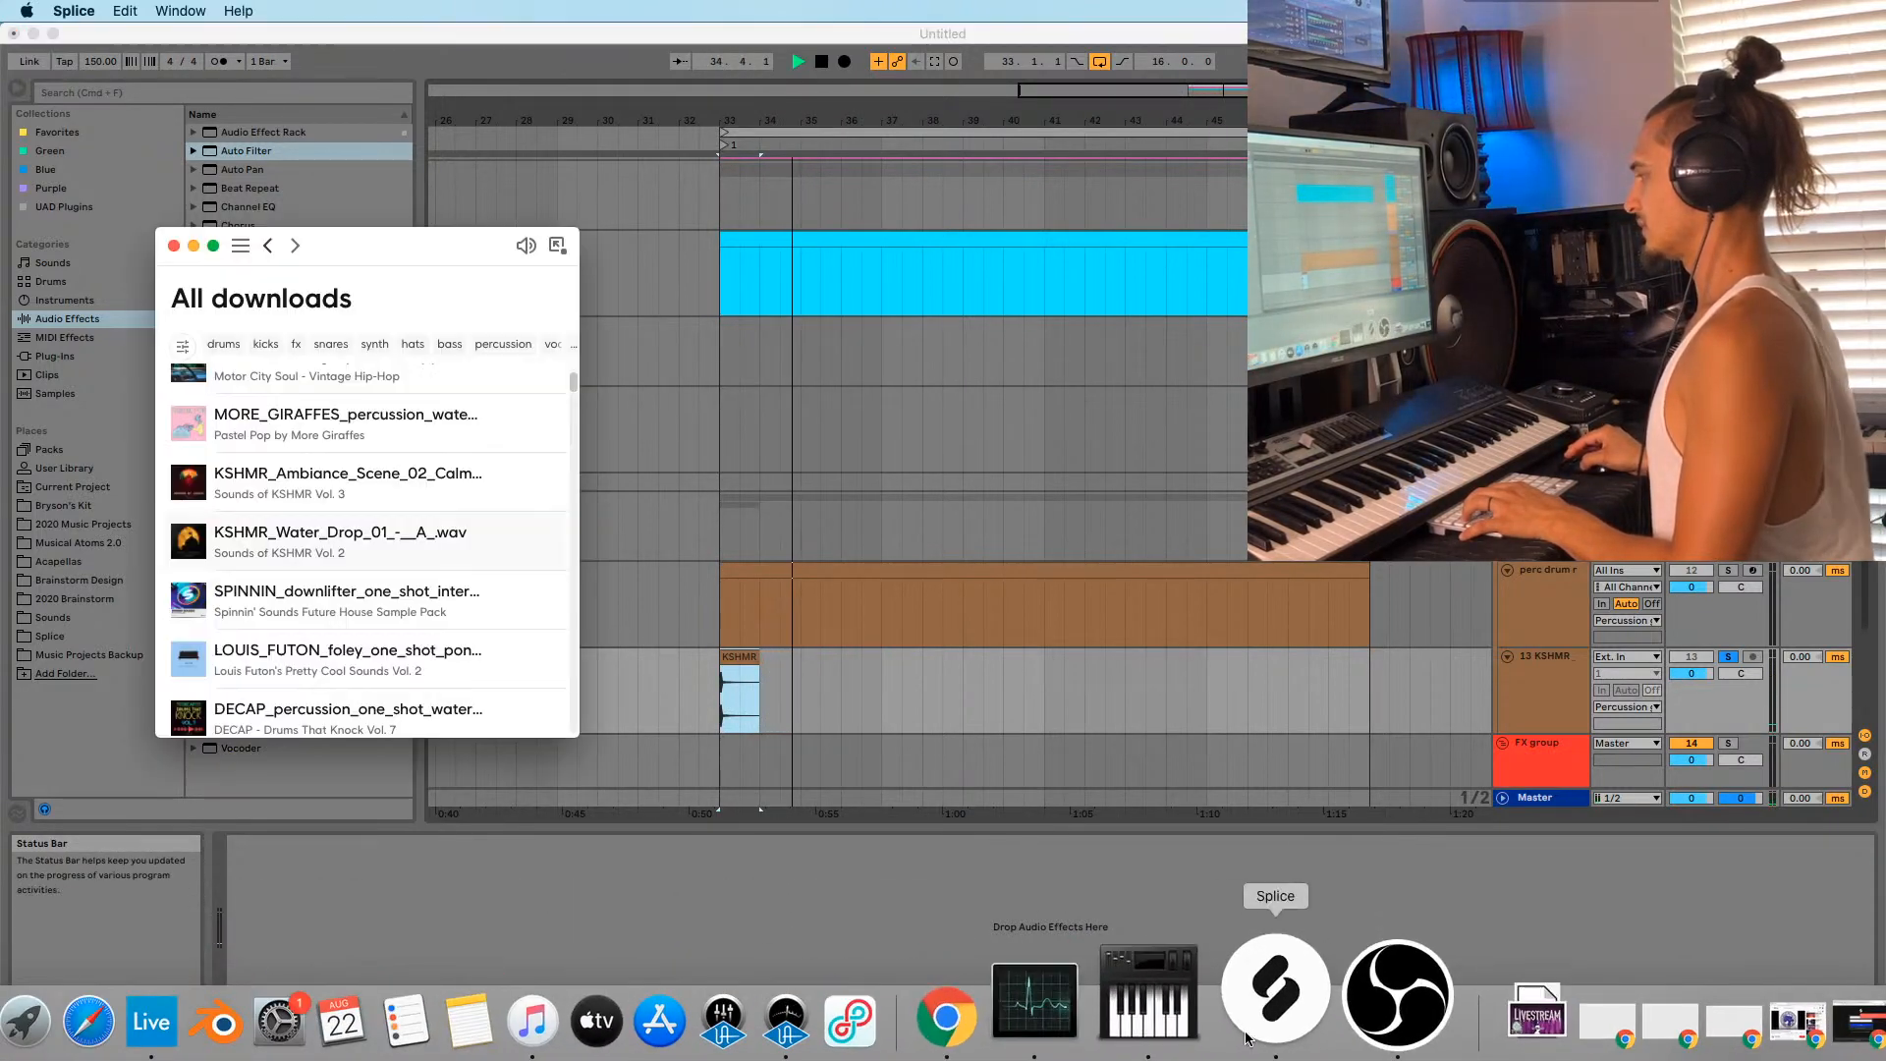
scroll(336, 663, "up", 3)
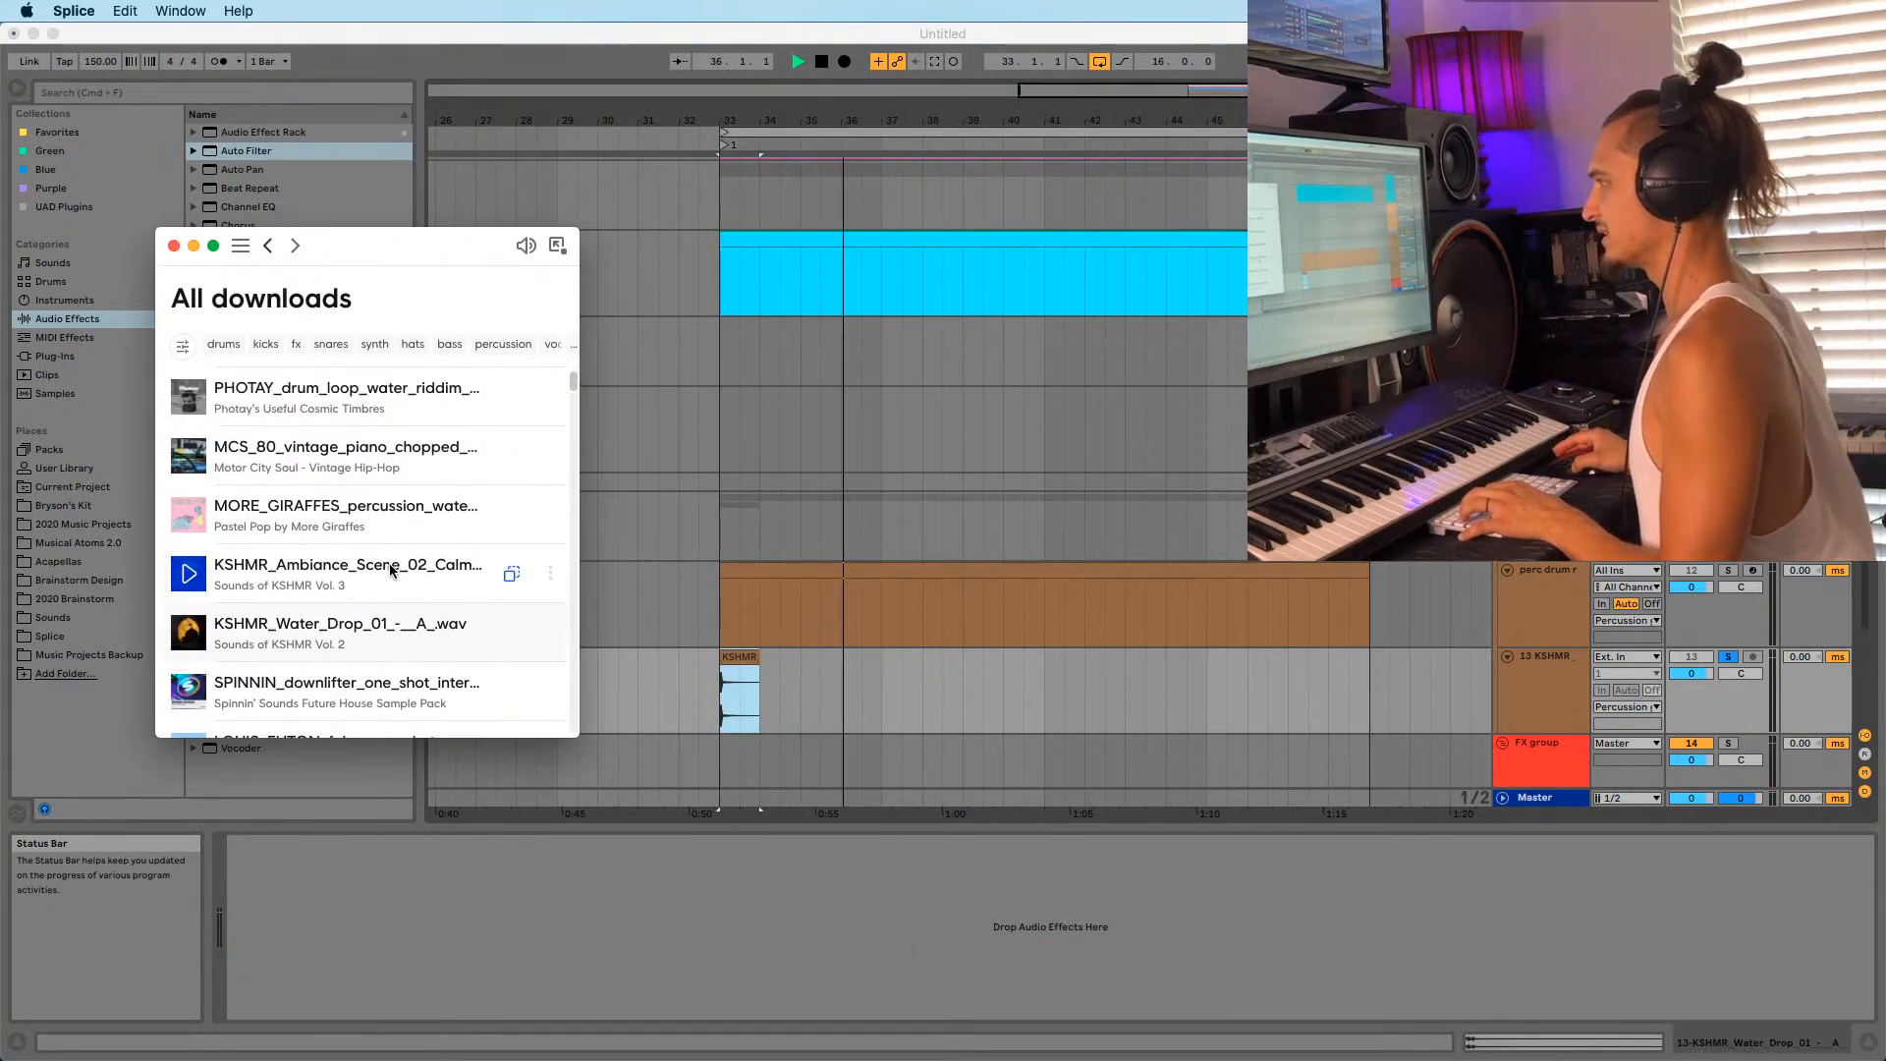
scroll(358, 484, "up", 5)
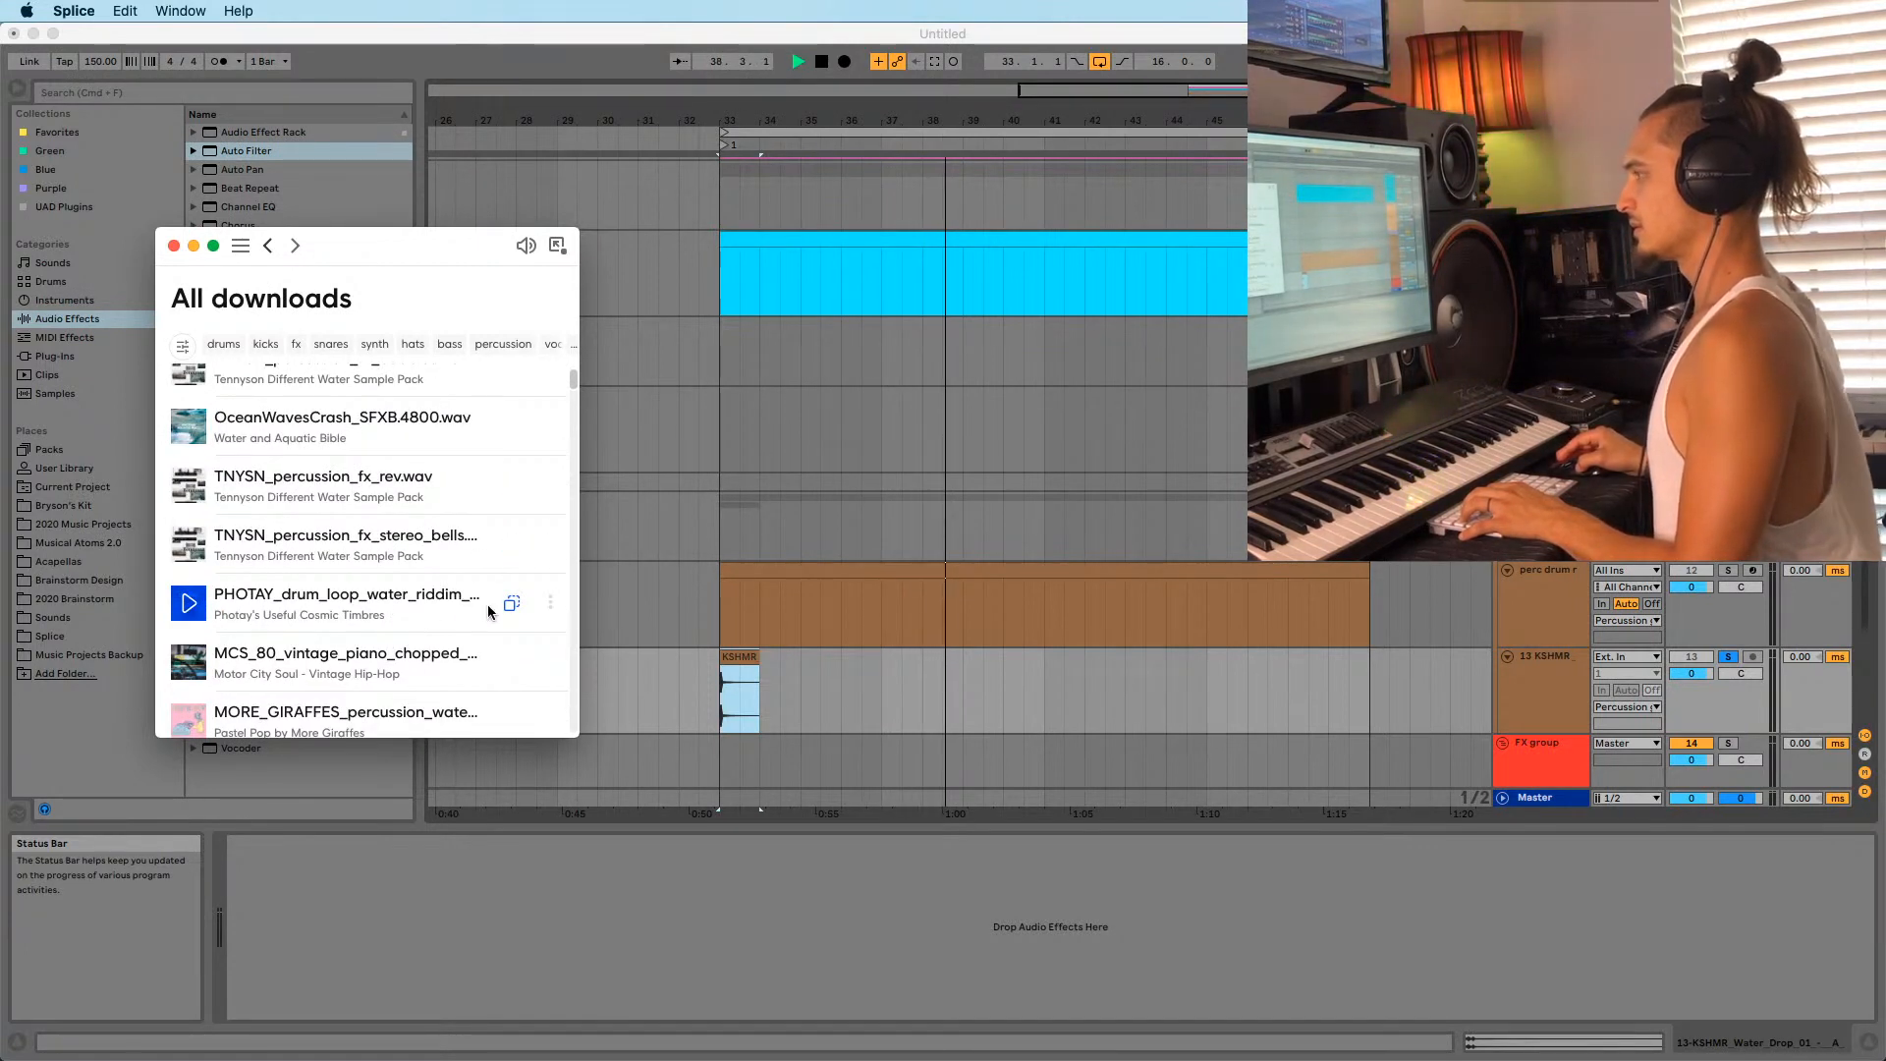
left_click(548, 608)
left_click(500, 677)
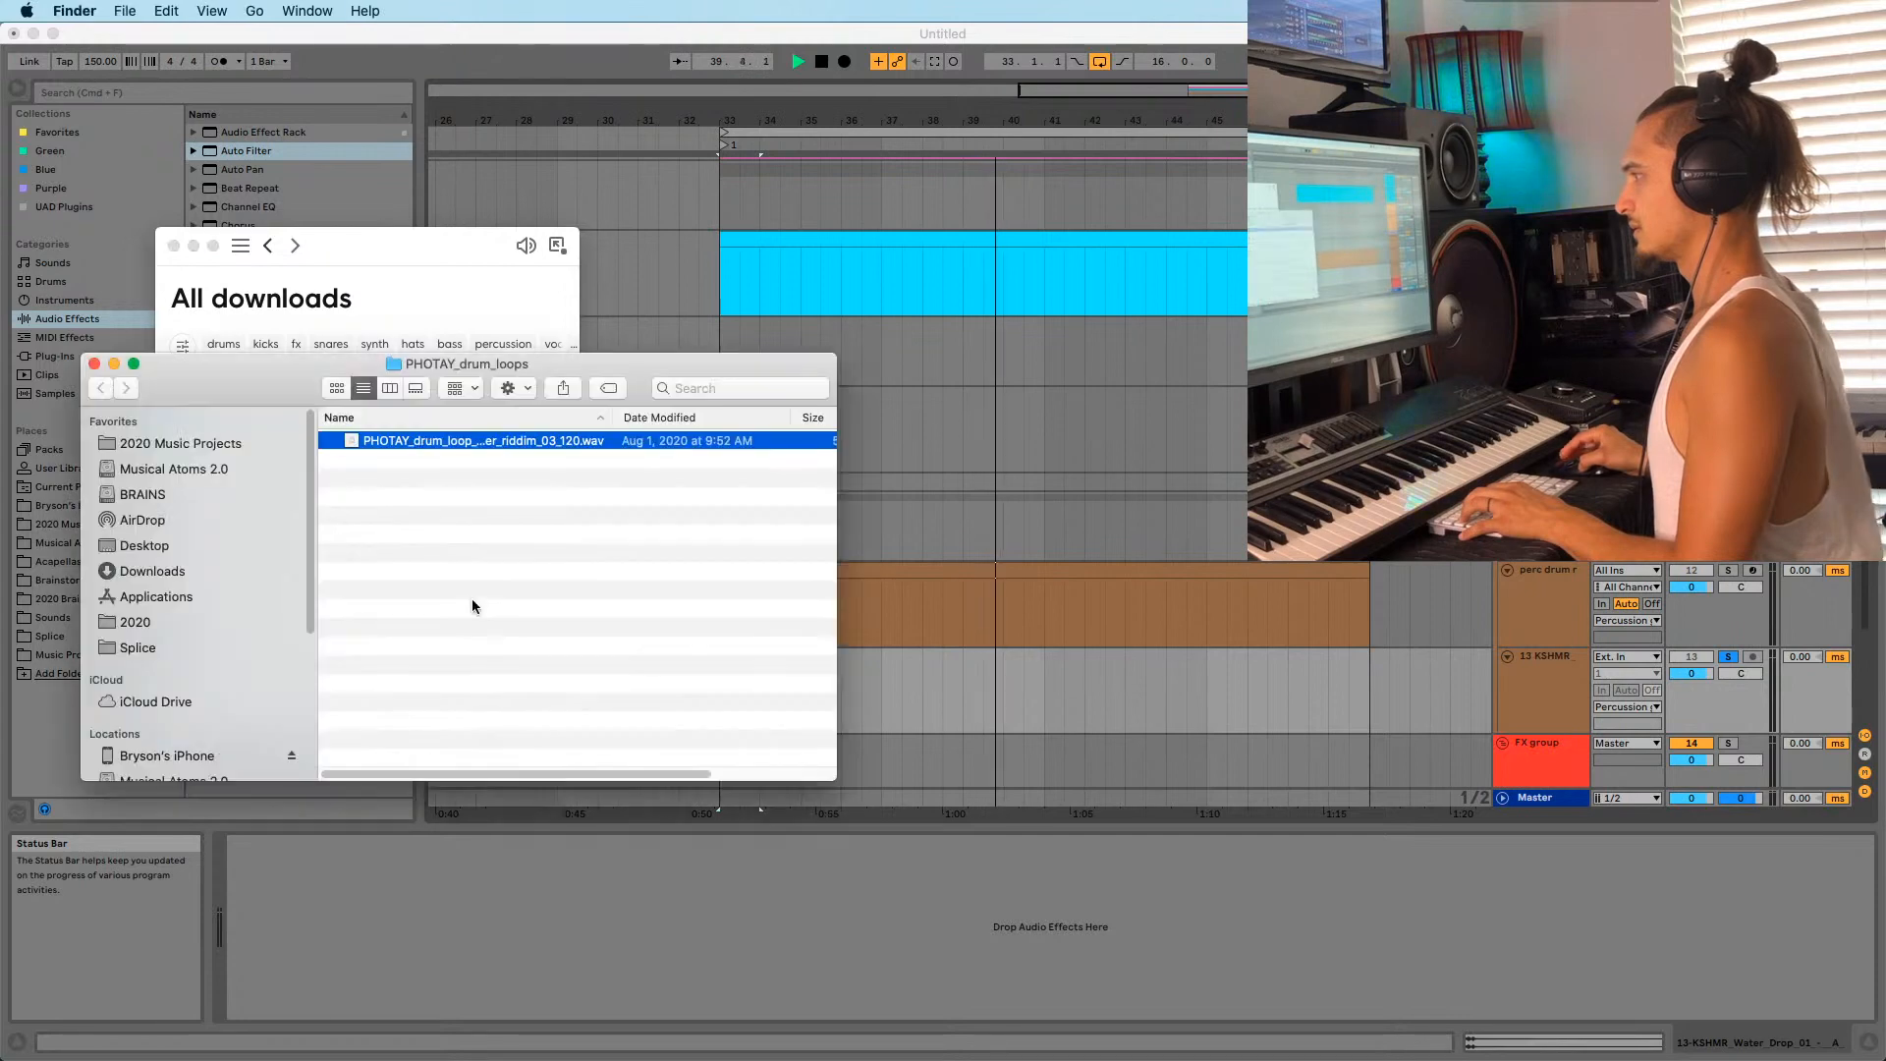
left_click_drag(440, 445, 992, 693)
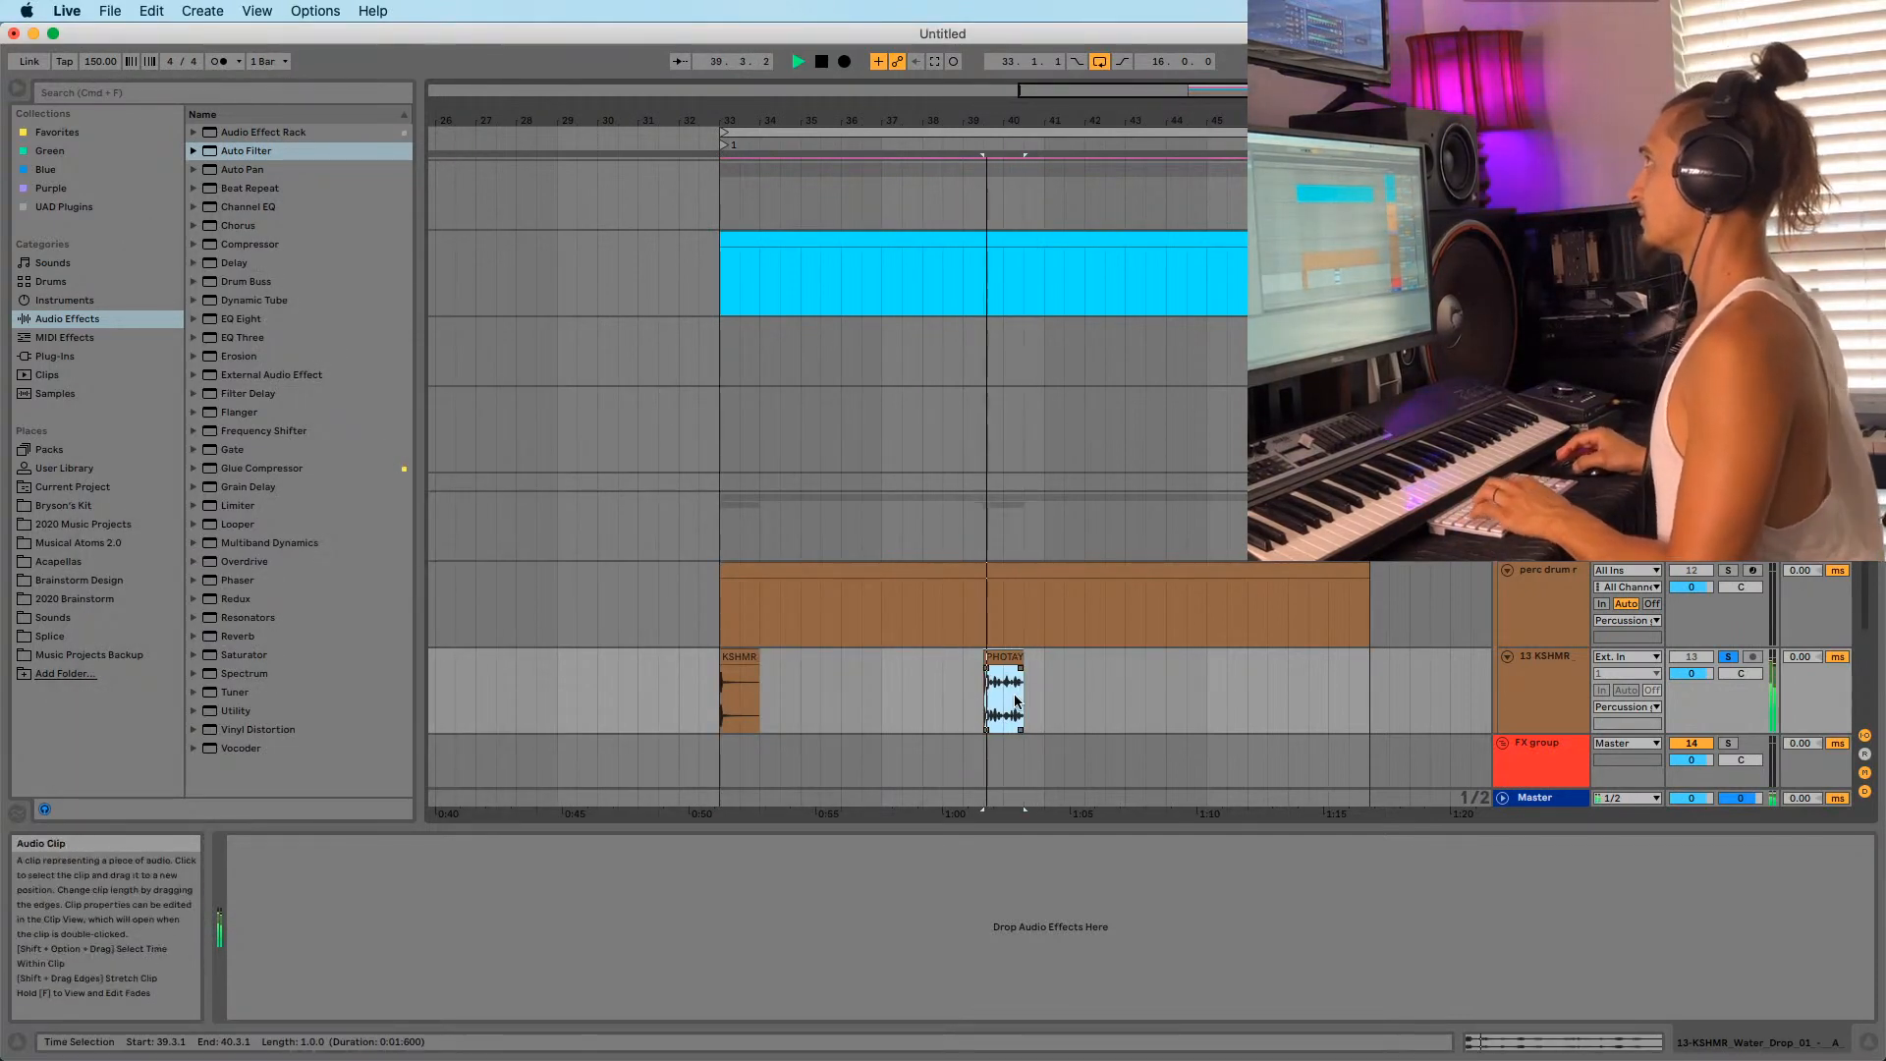
key("Delete")
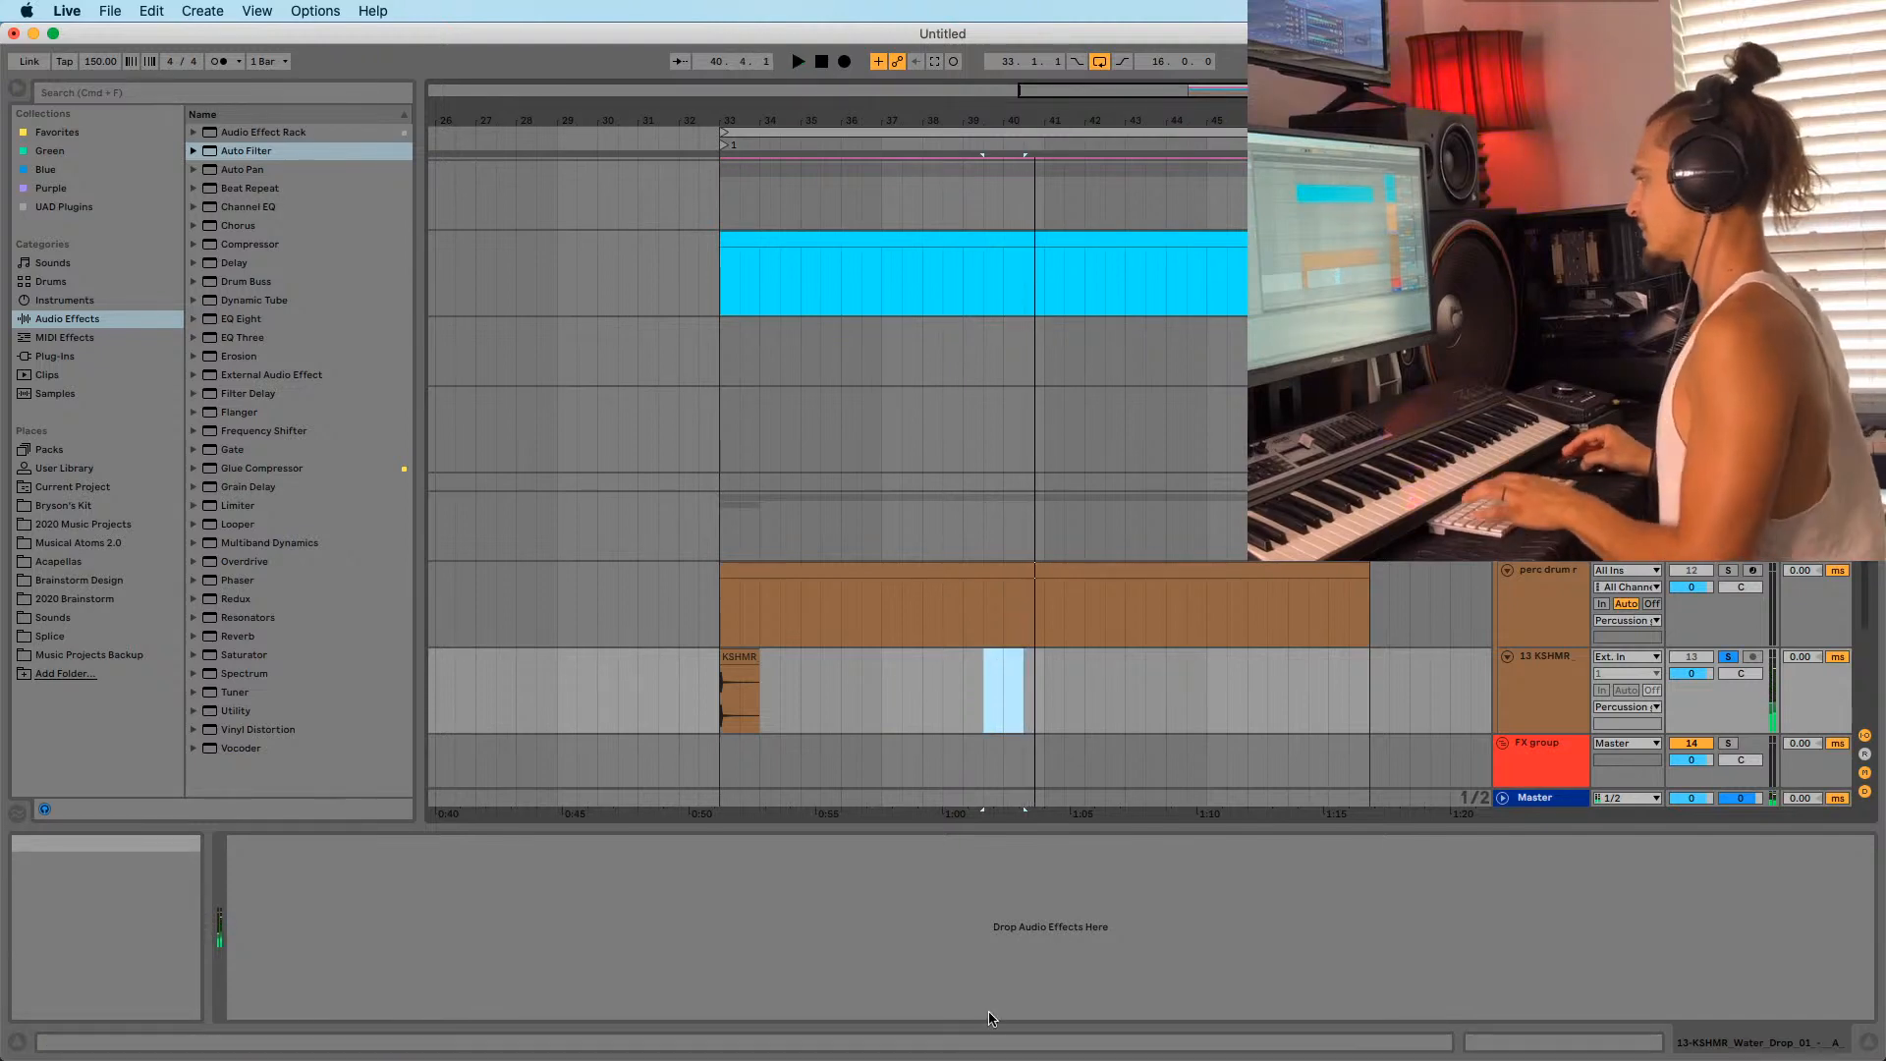
key("space")
Add OceanWavesCrash to the 13 KSHMR track and move it back to about bar 27.
left_click(1306, 1043)
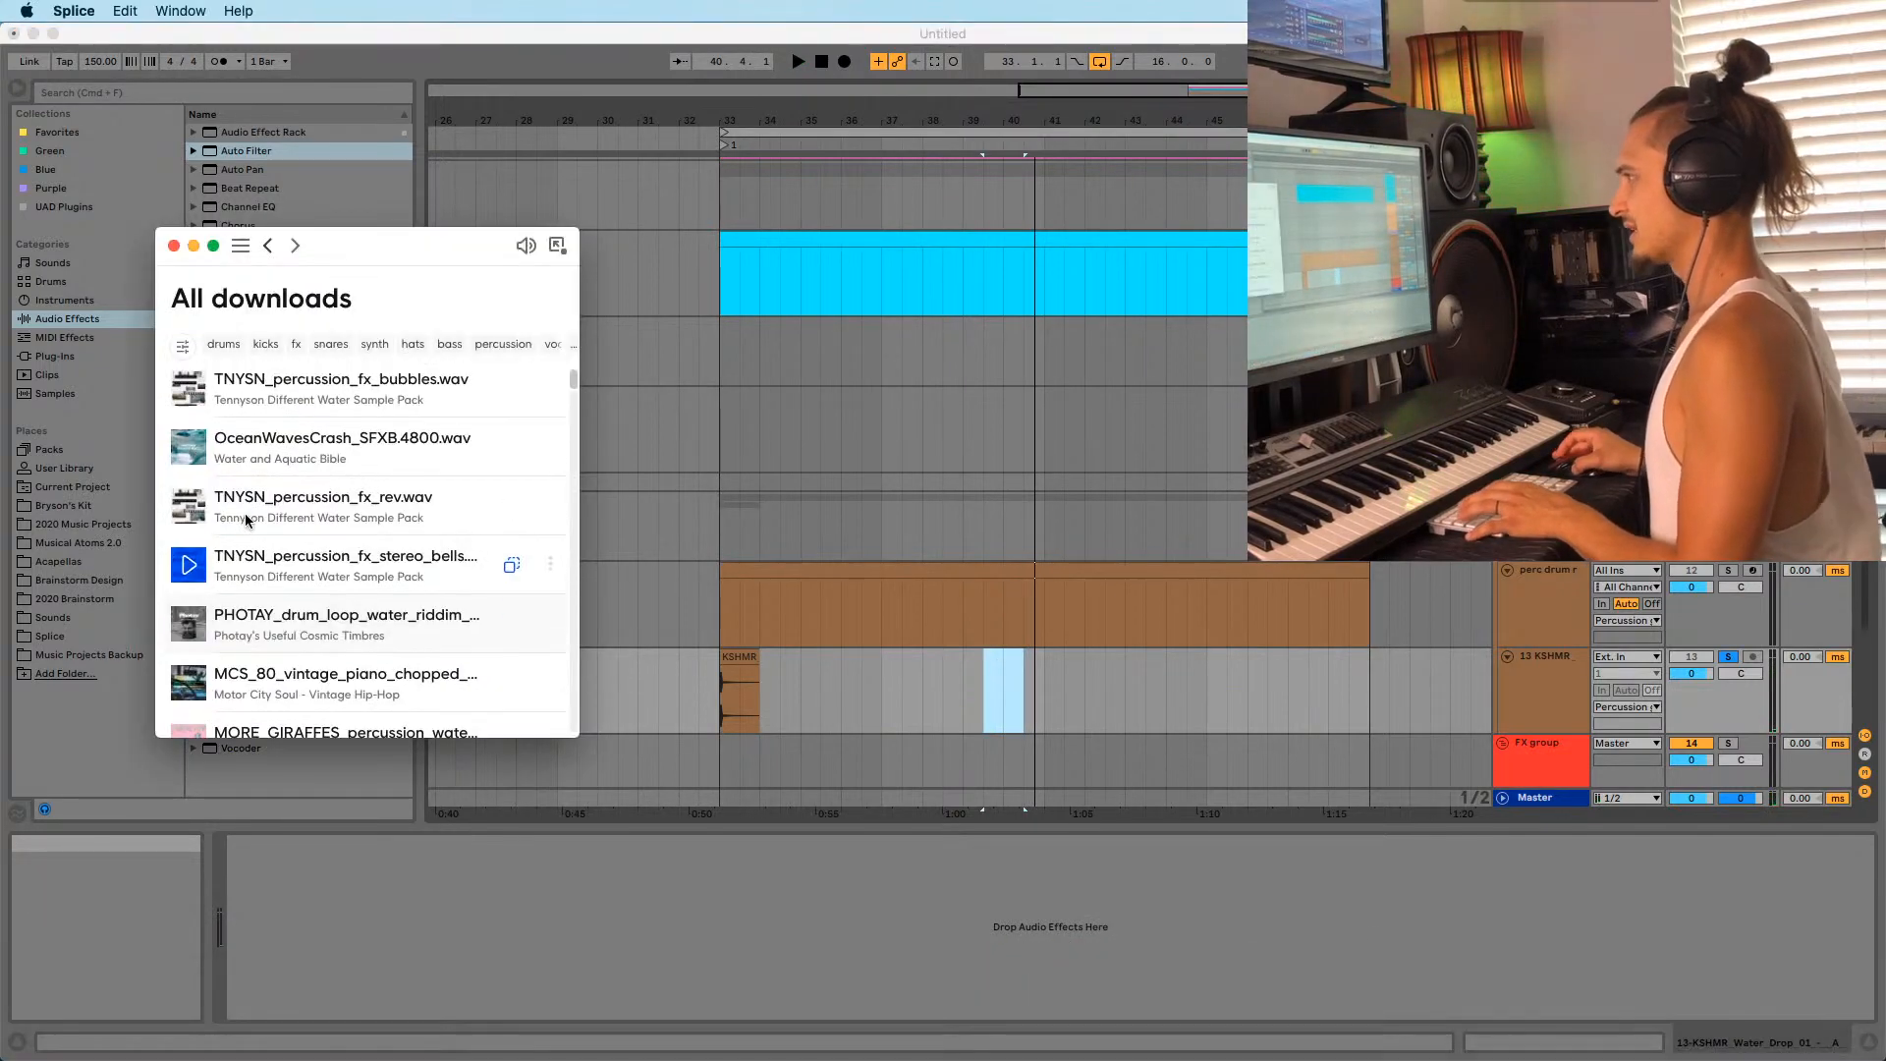
left_click(515, 449)
left_click(492, 523)
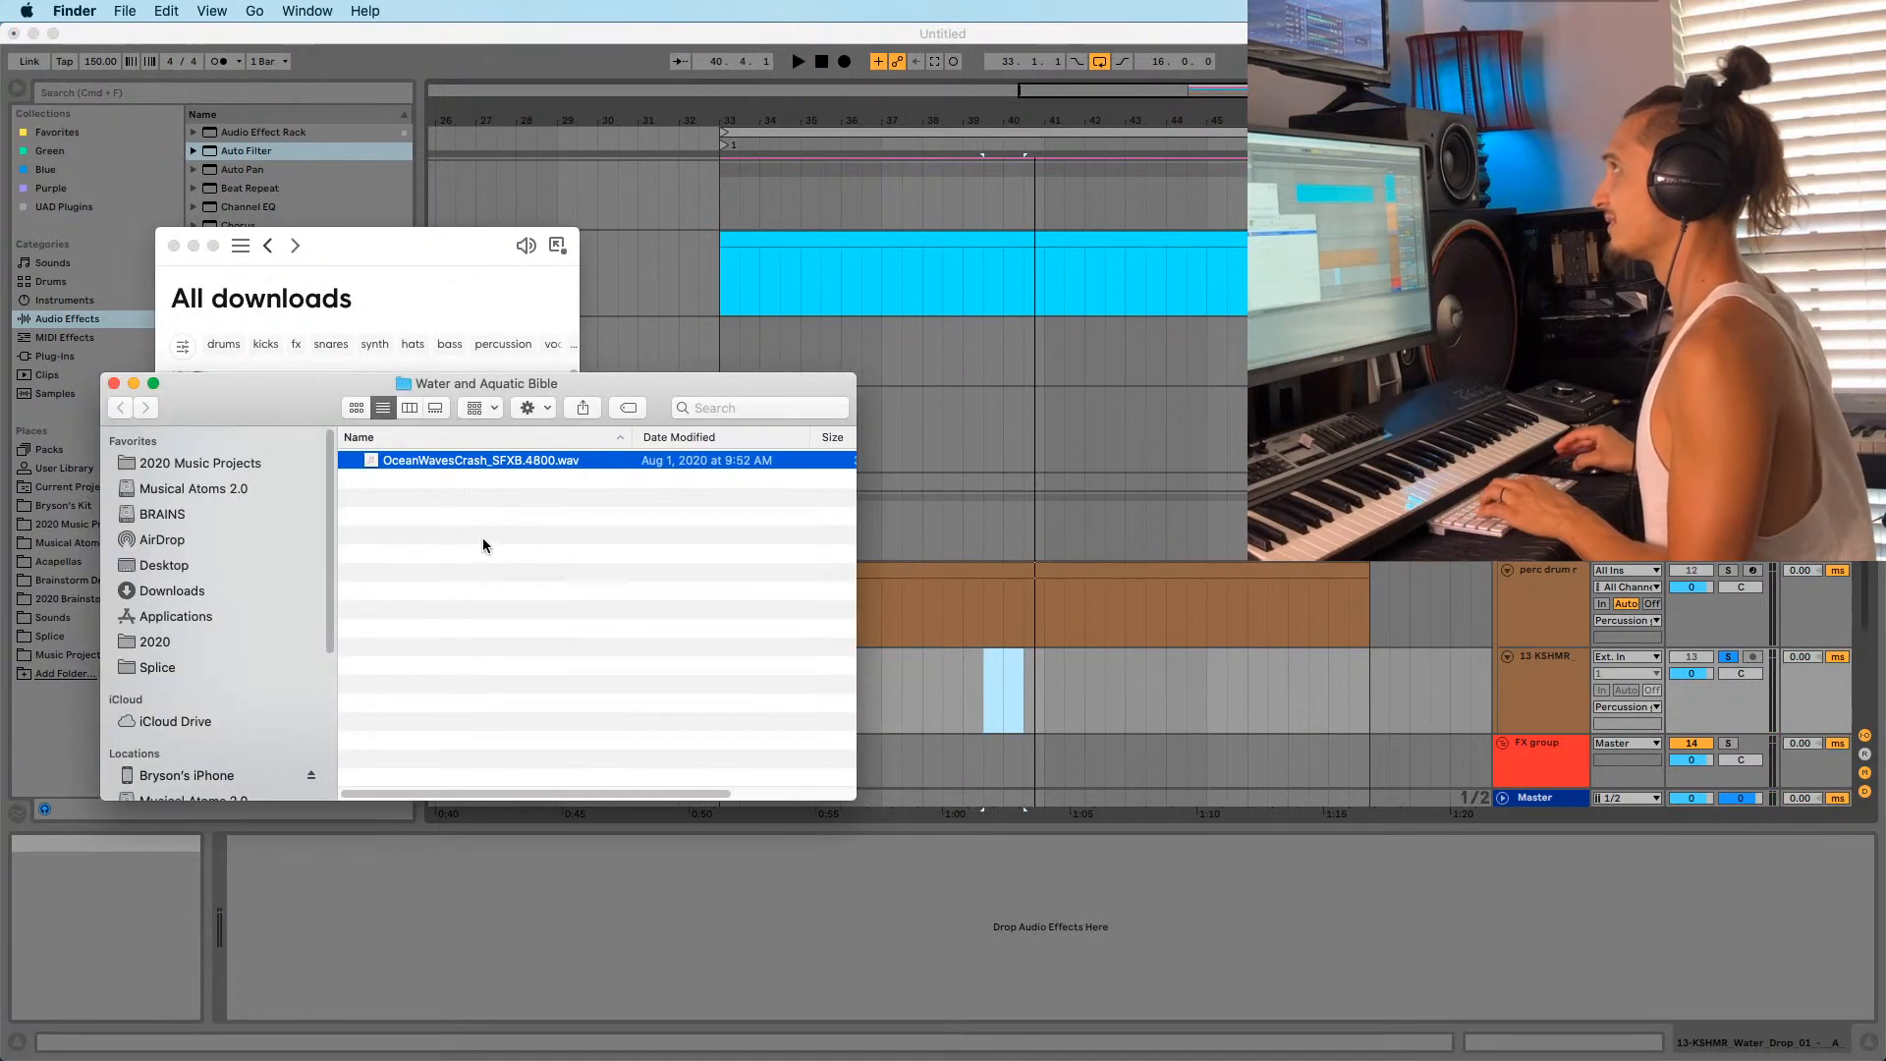
left_click_drag(504, 468, 1014, 695)
key("space")
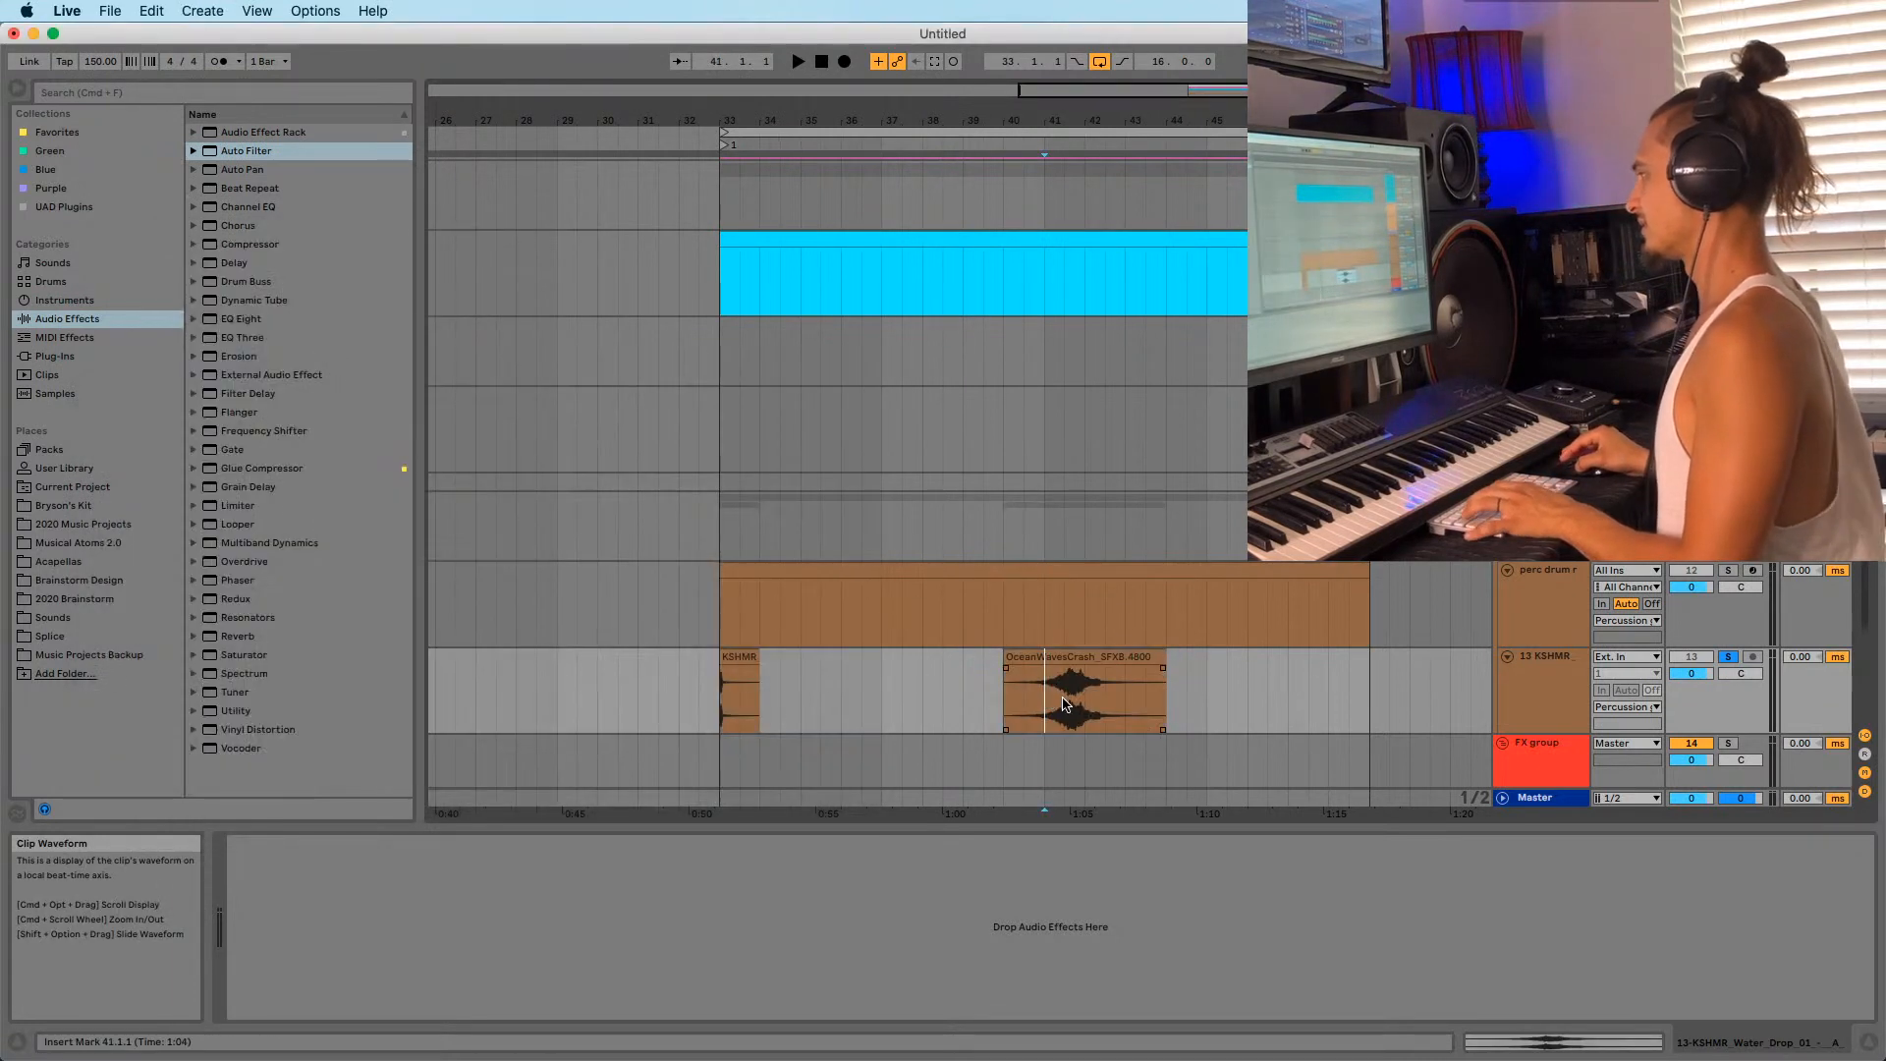
left_click(718, 706)
key("space")
key("space")
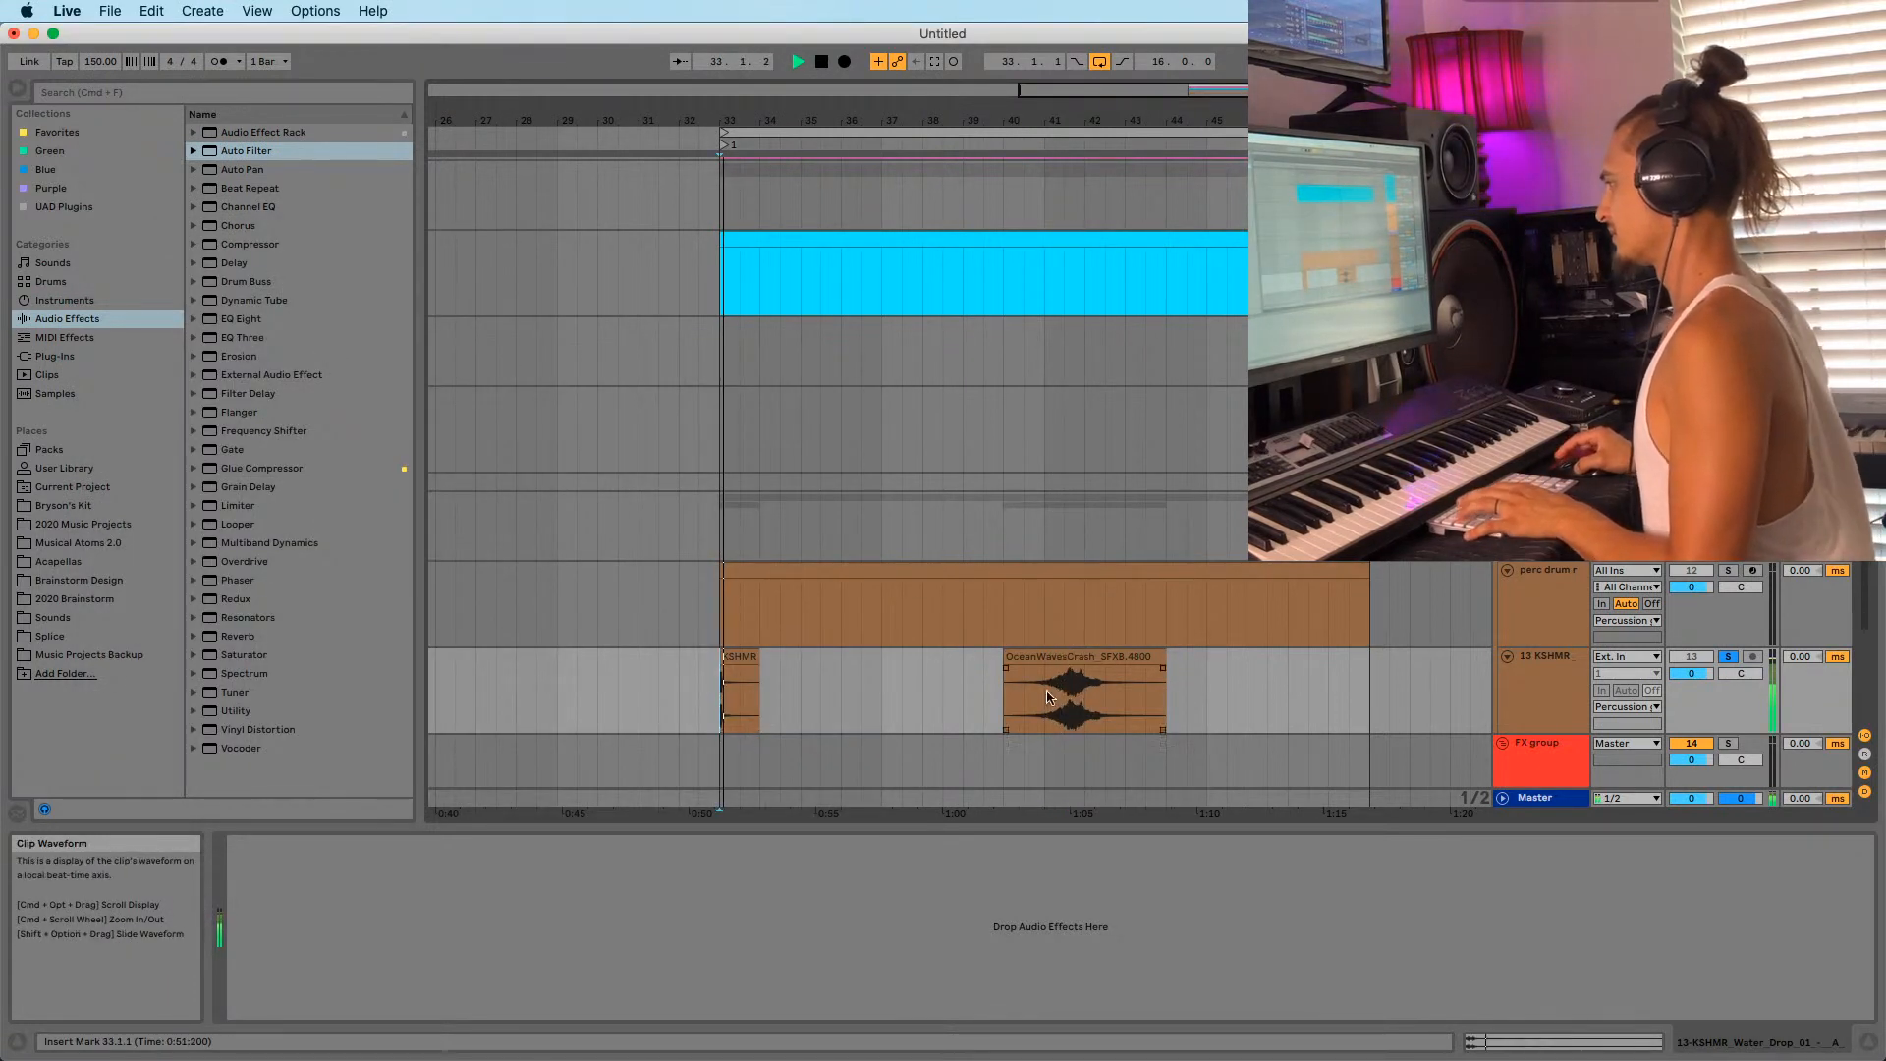
left_click_drag(1076, 663, 569, 663)
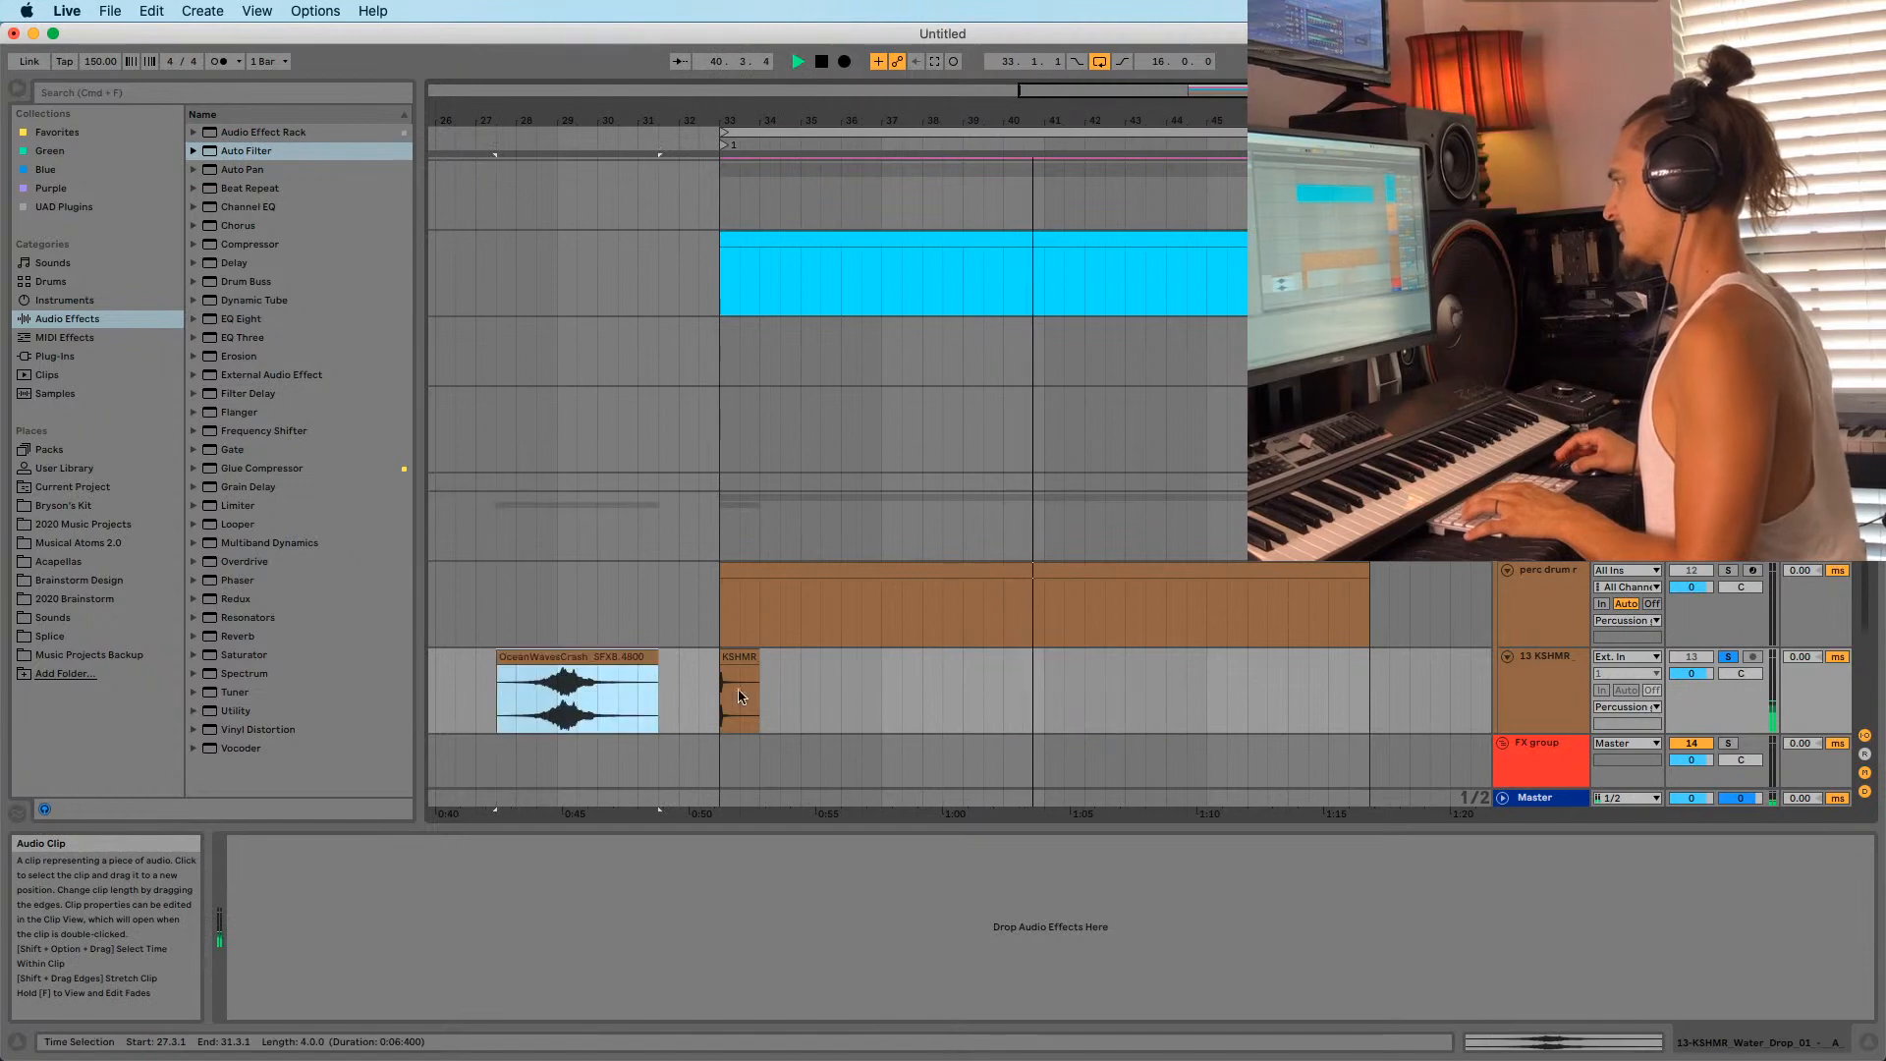
Select the 8-Serum track and bring up its Serum synth editor.
left_click(1544, 410)
key("shift+Tab")
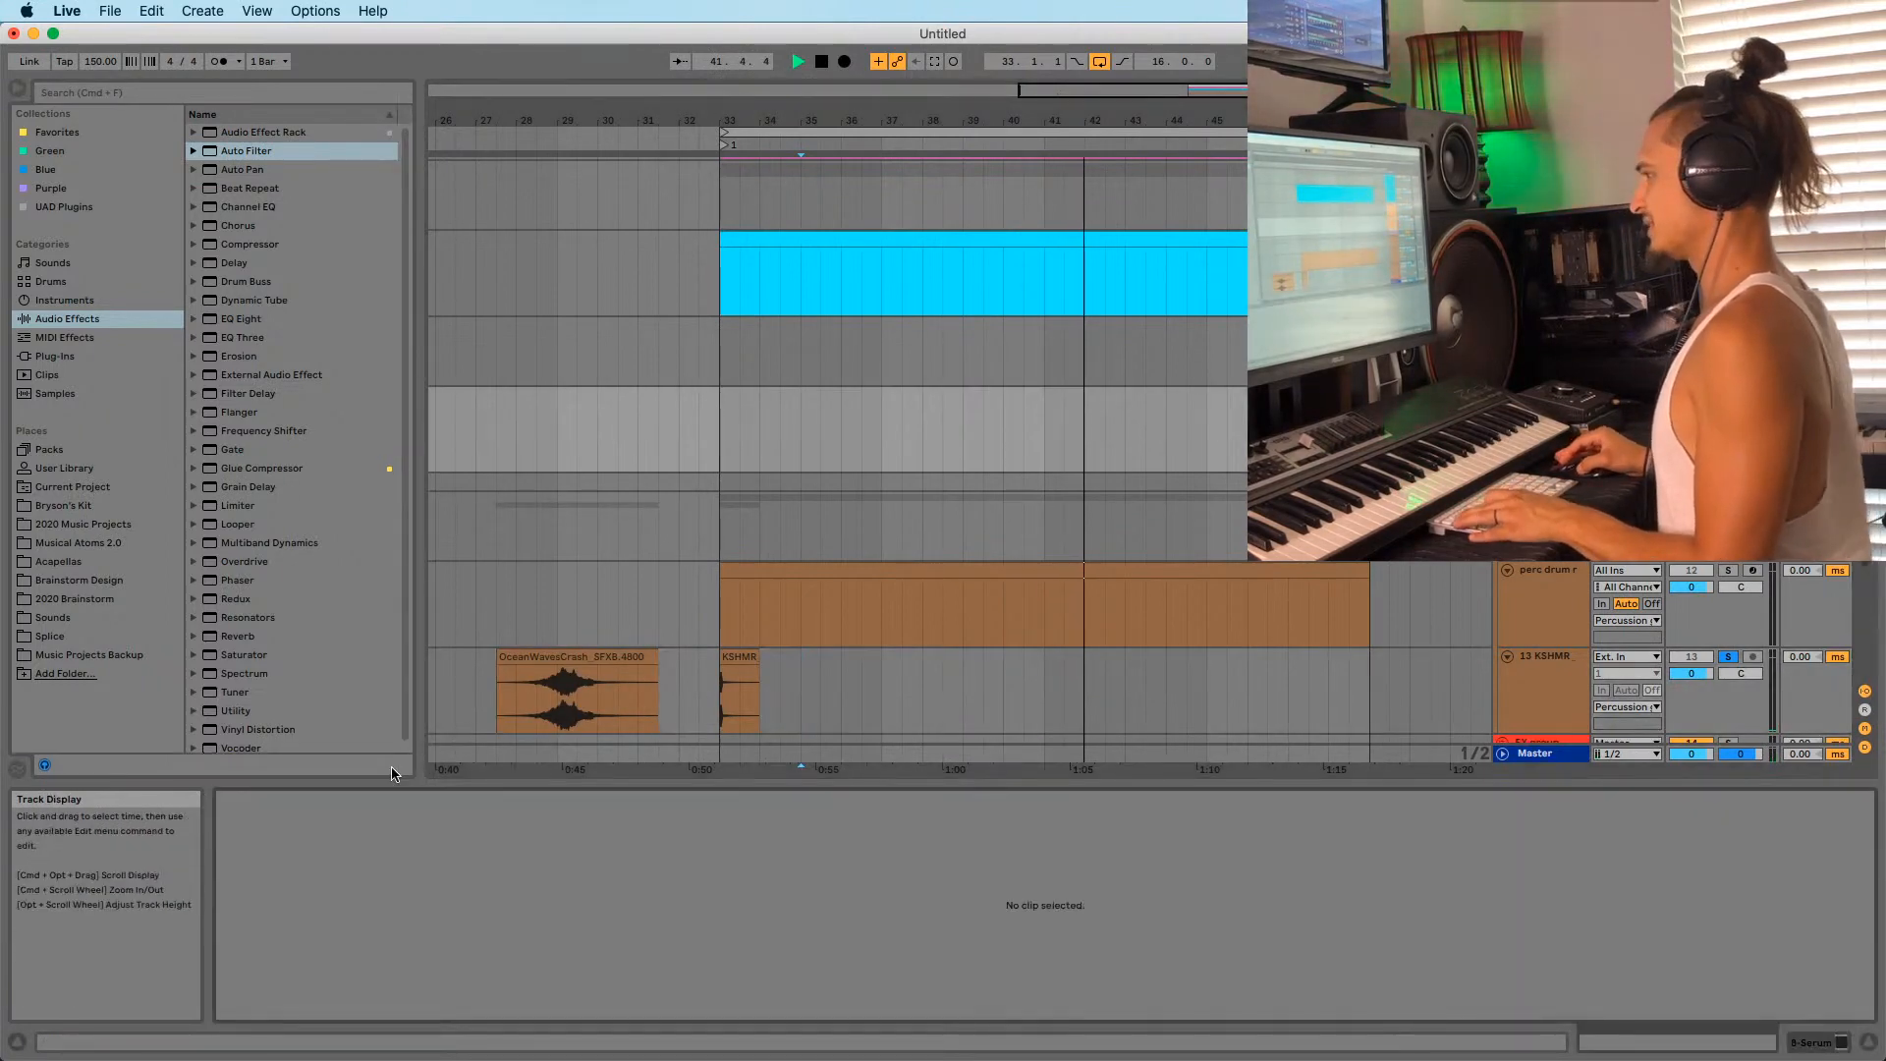
key("shift+Tab")
left_click(267, 842)
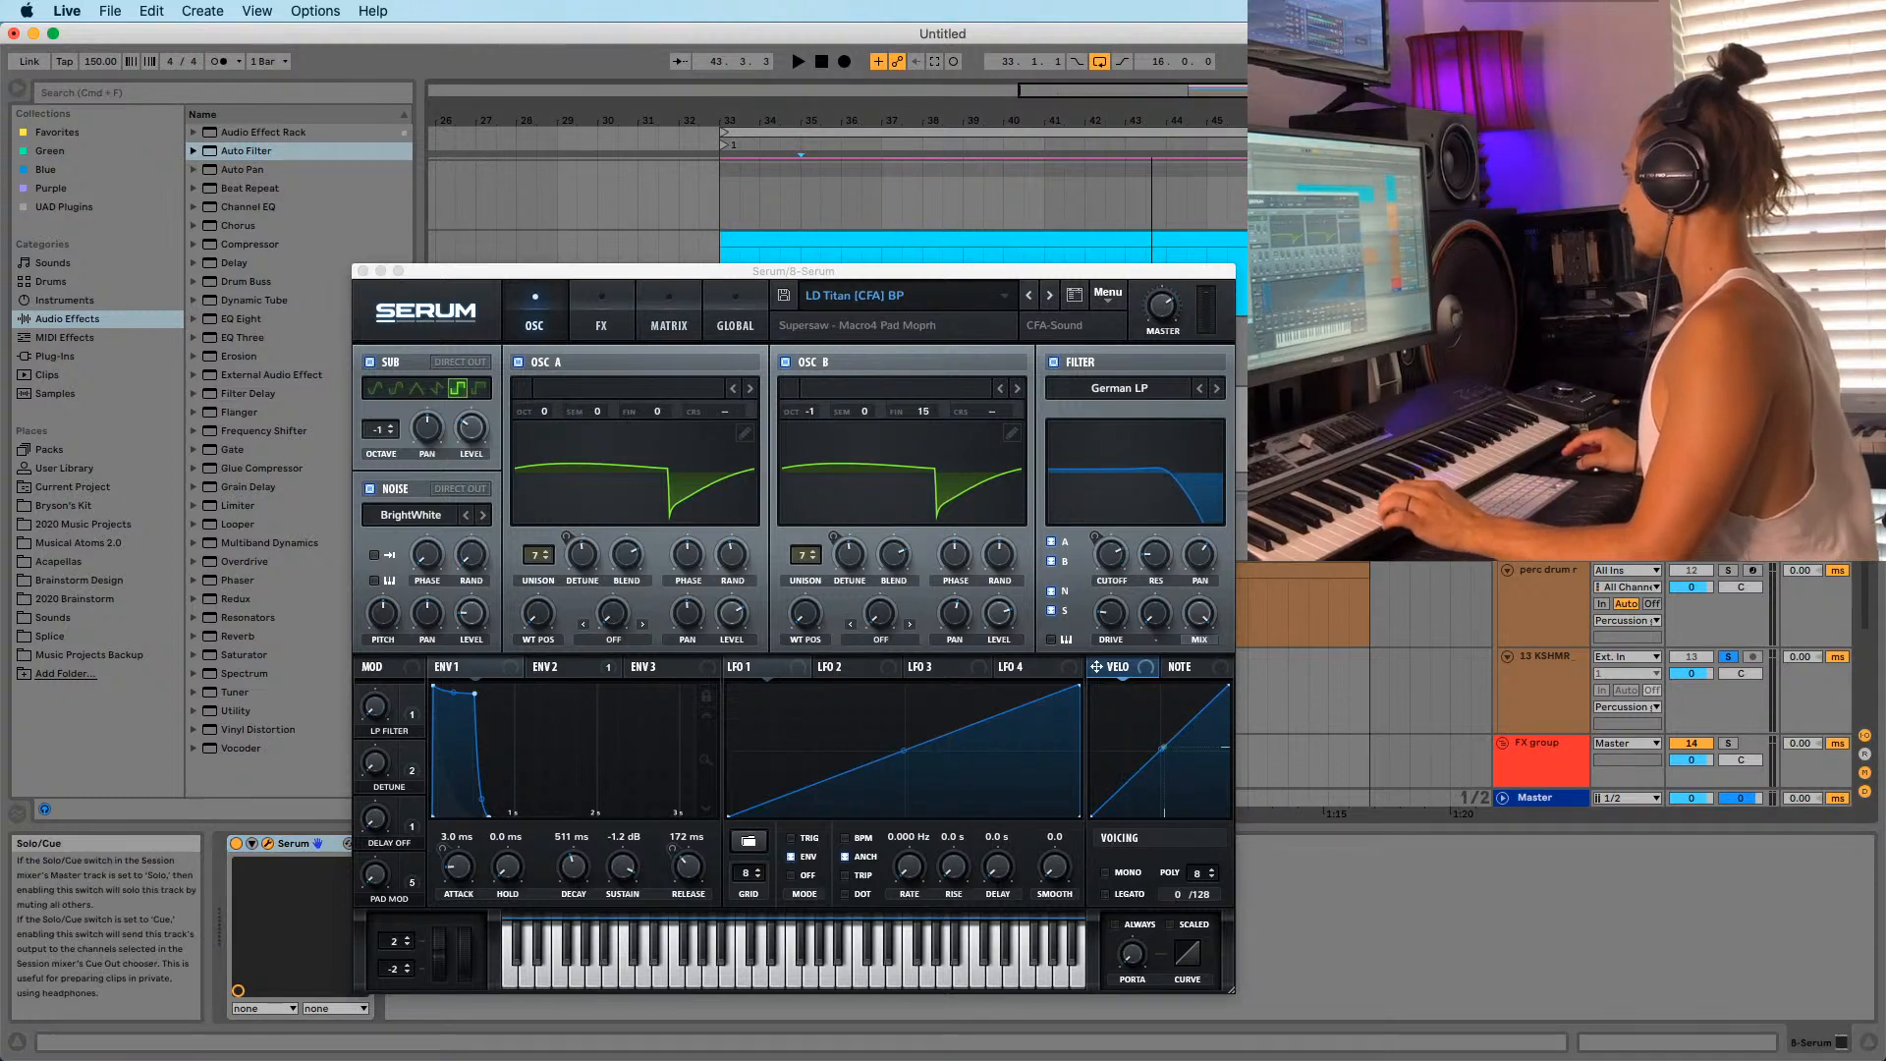
Unsolo track 13 and load the VSK_serum_lead_turpentine preset in Serum.
left_click(1728, 657)
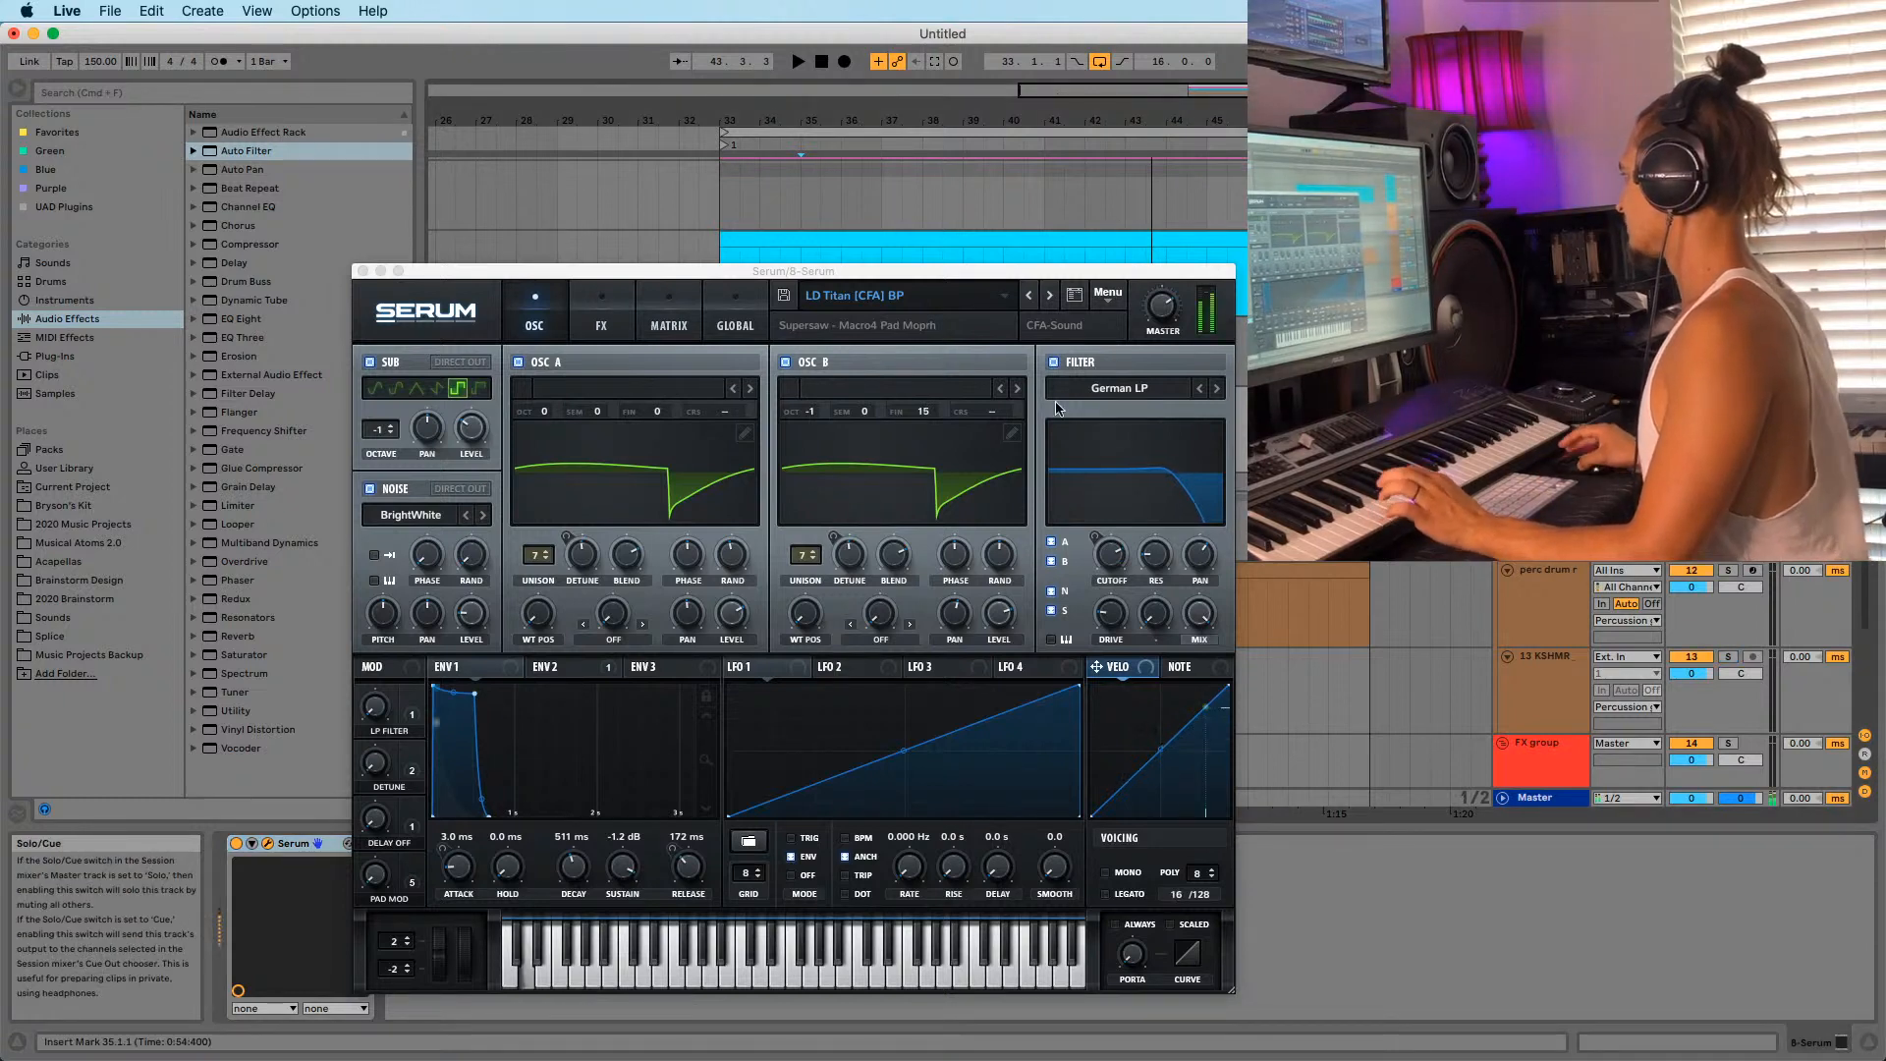
left_click(892, 321)
mouse_move(913, 475)
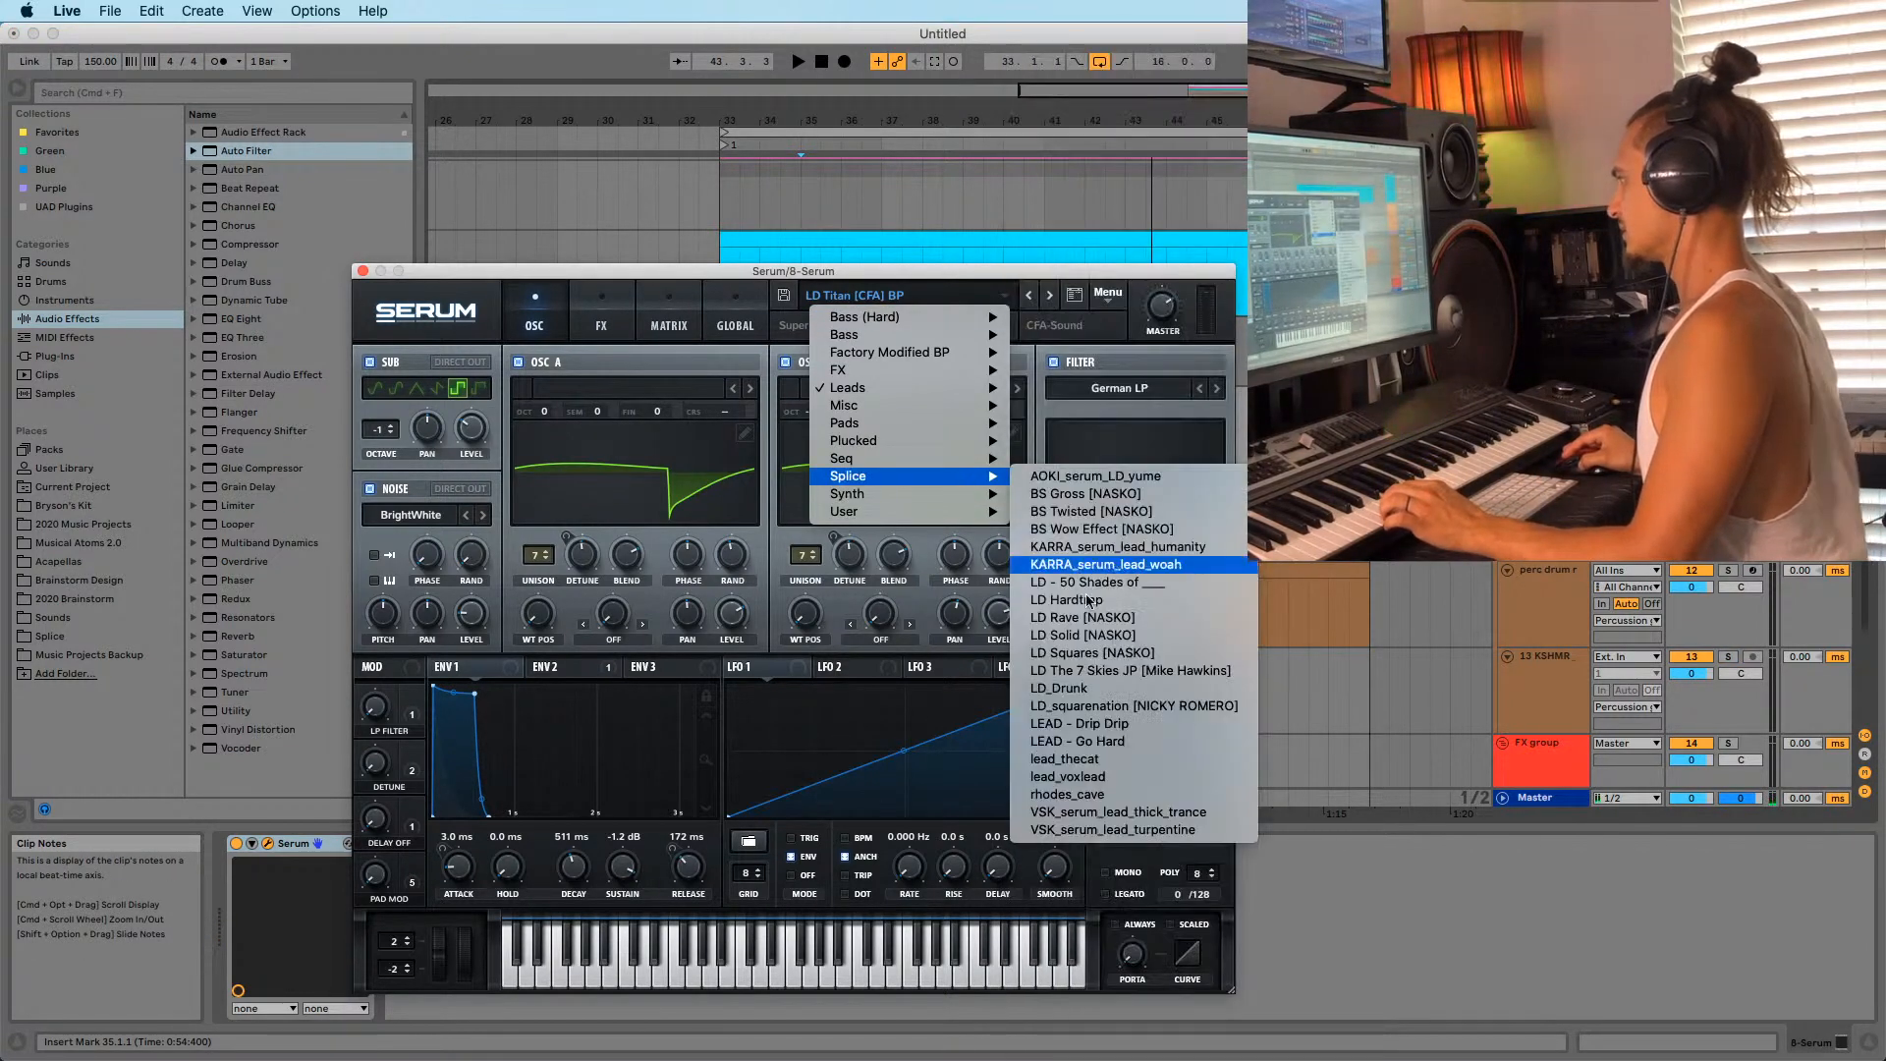
left_click(1129, 830)
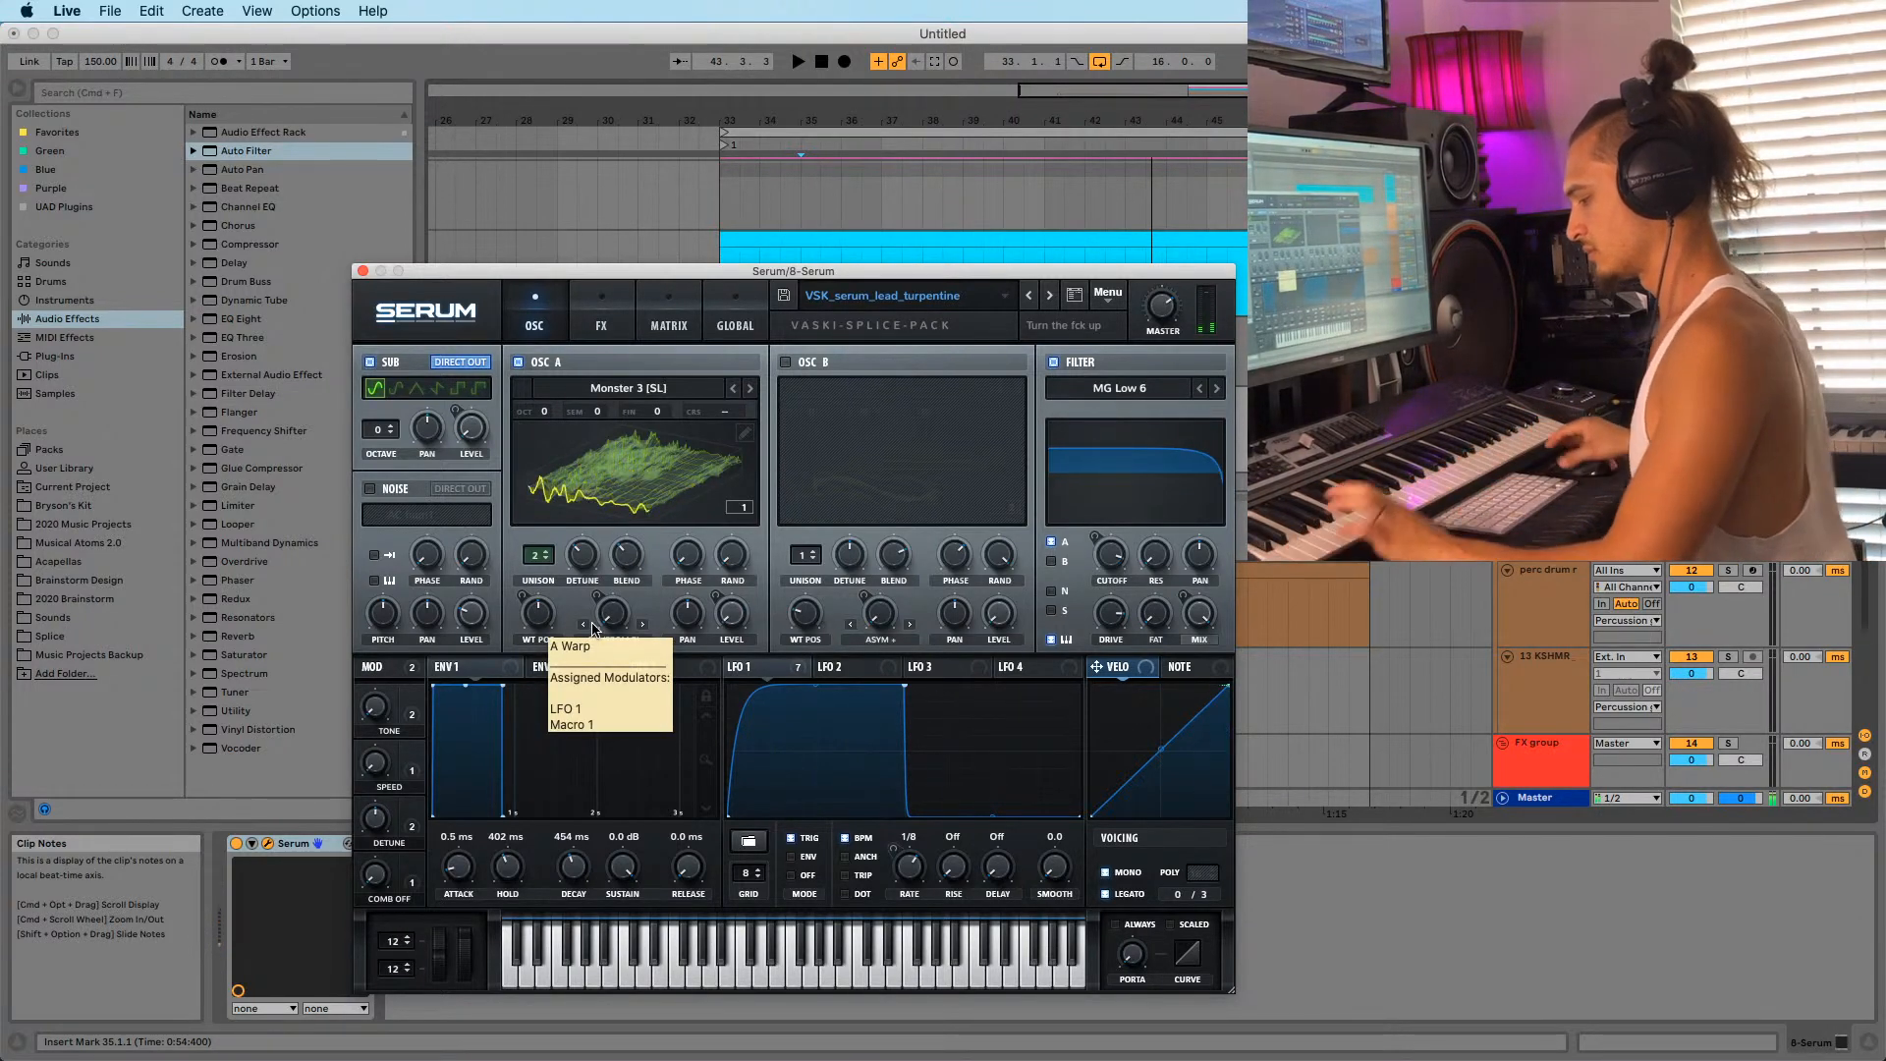
Step through Serum presets (thick_trance, rhodes_cave, voxlead, thecat) to LEAD - Go Hard.
left_click(1031, 295)
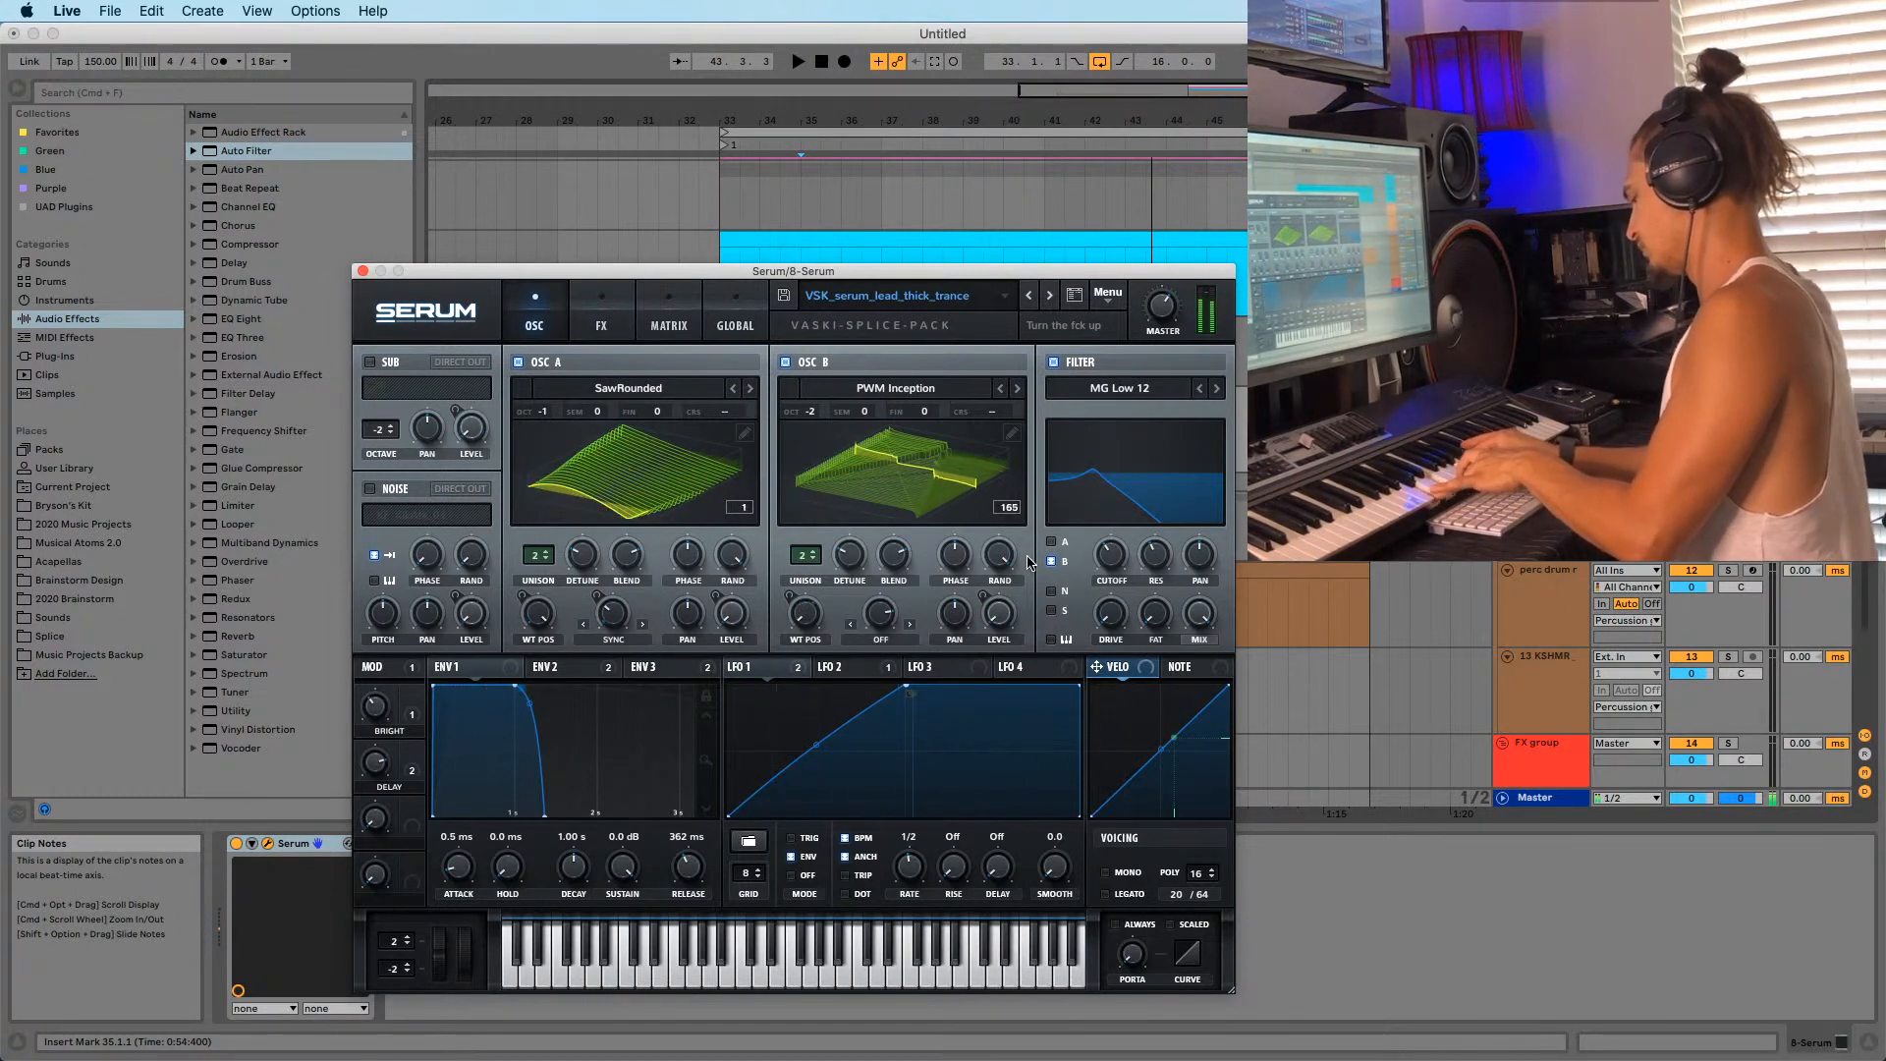
left_click(1028, 299)
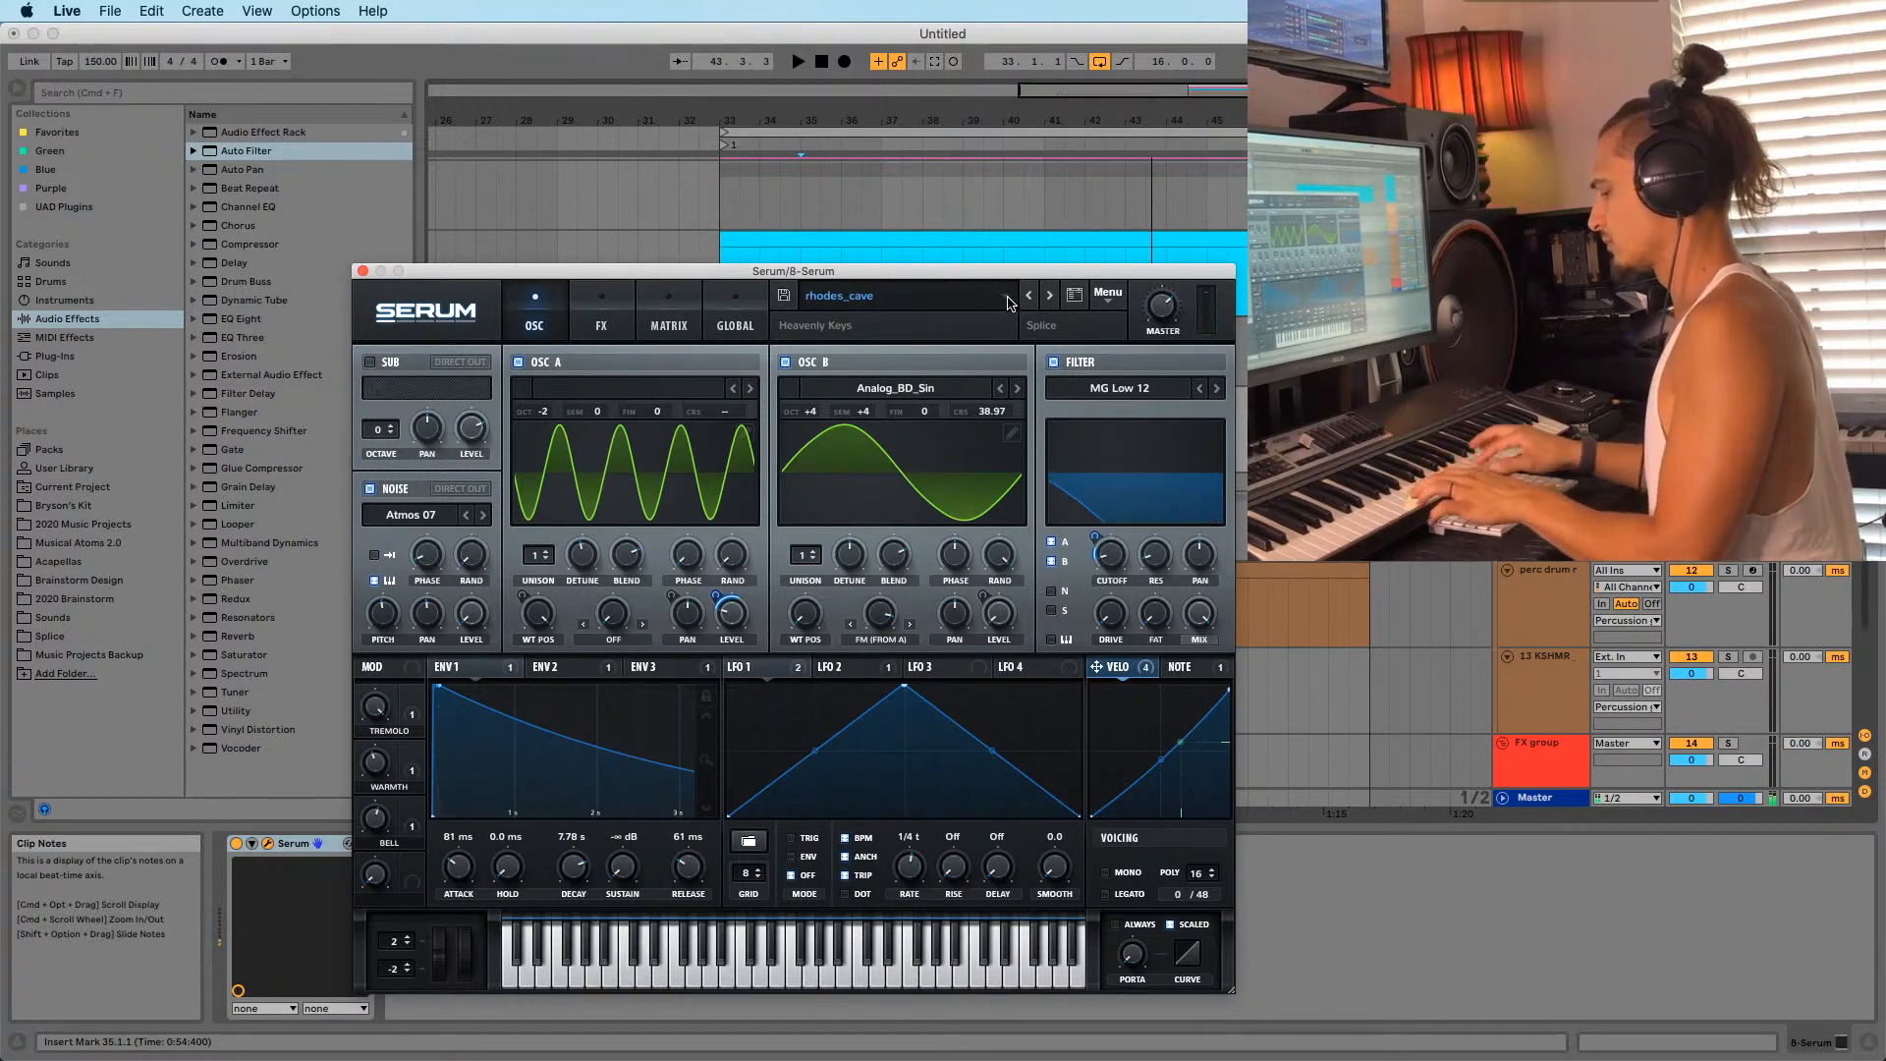
left_click(1027, 297)
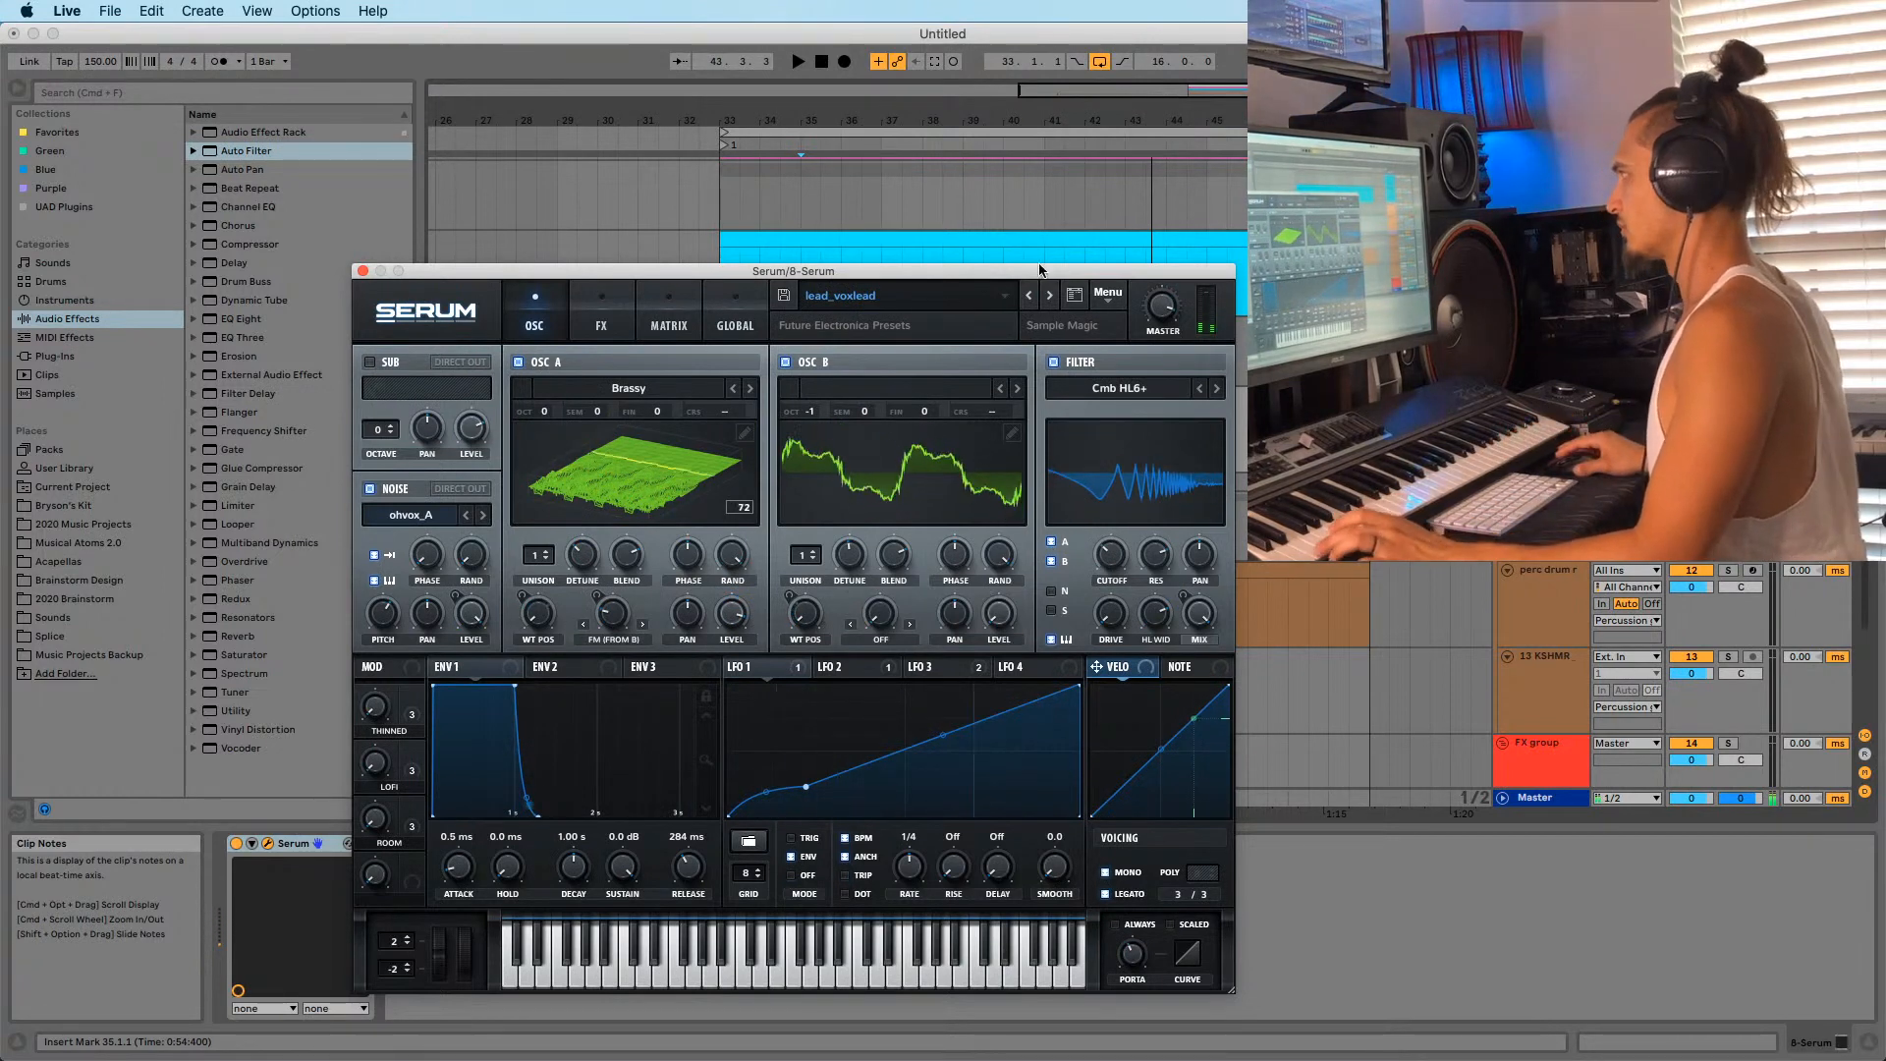
left_click(1030, 296)
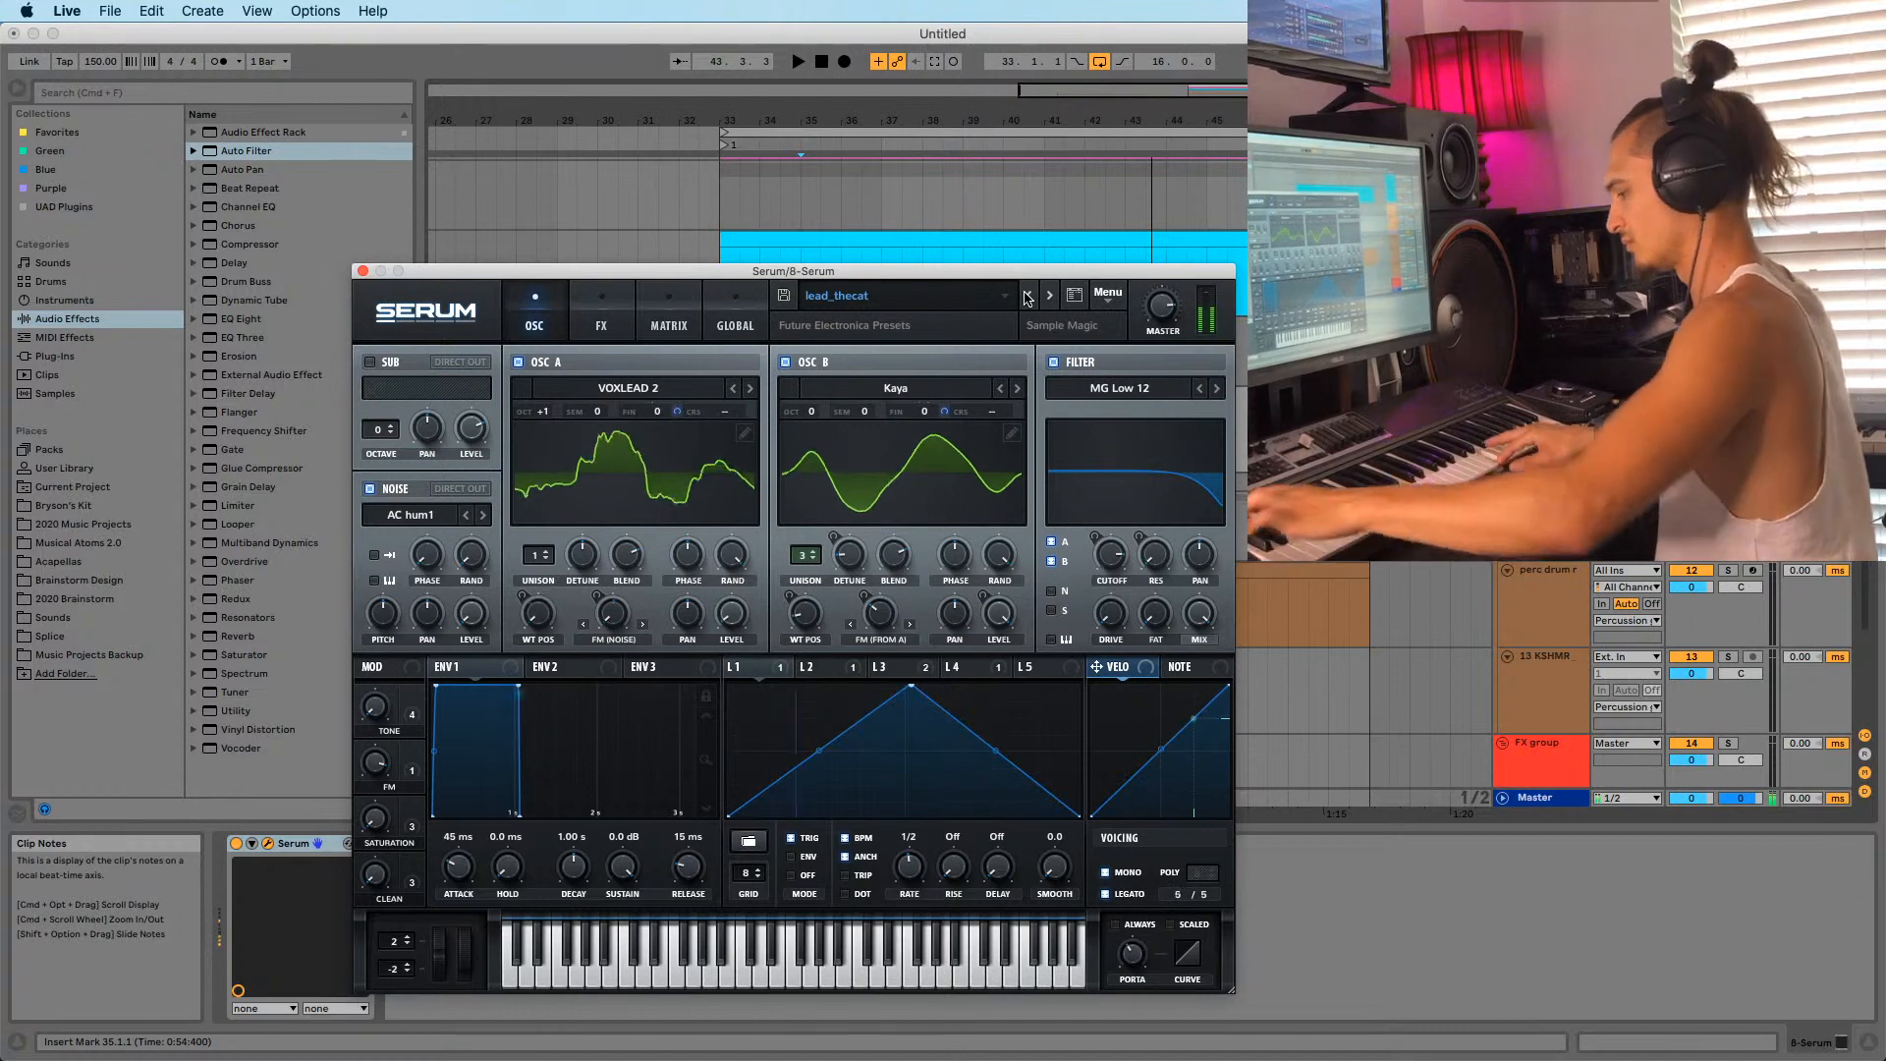
left_click(1026, 298)
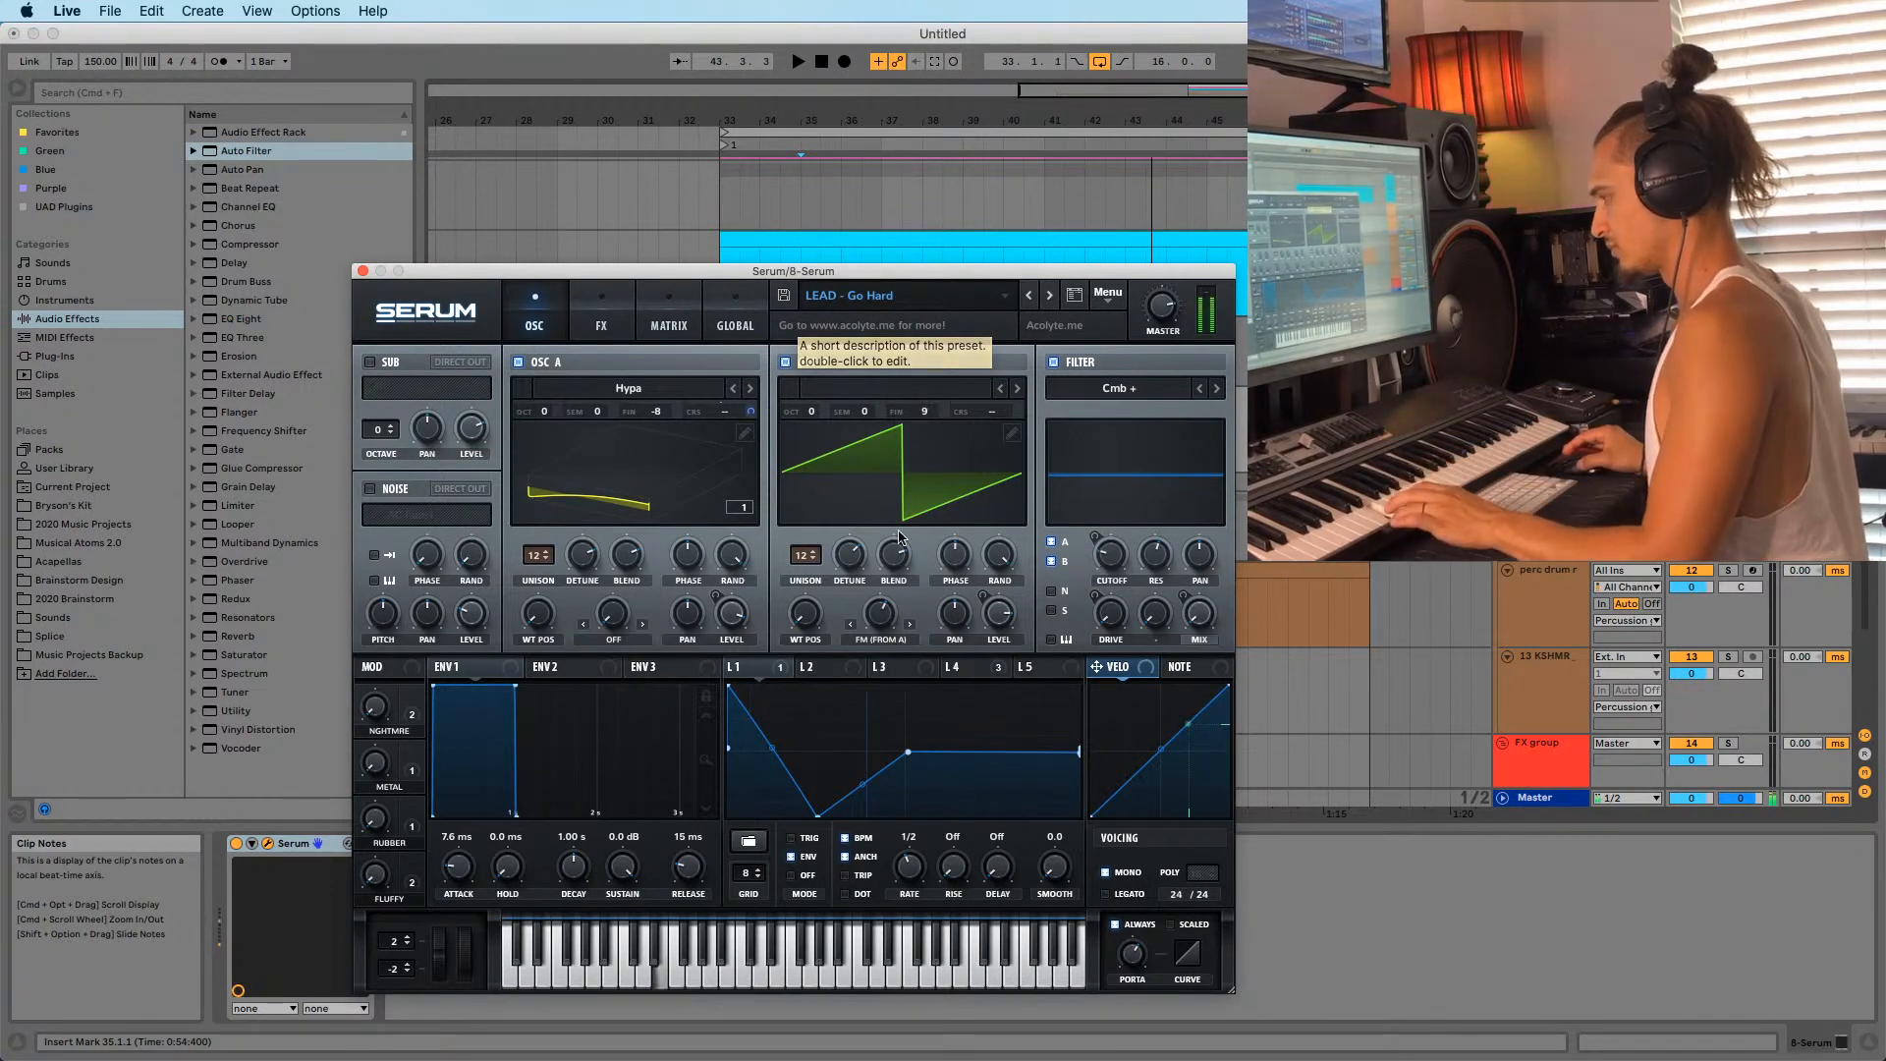
mouse_move(815, 1051)
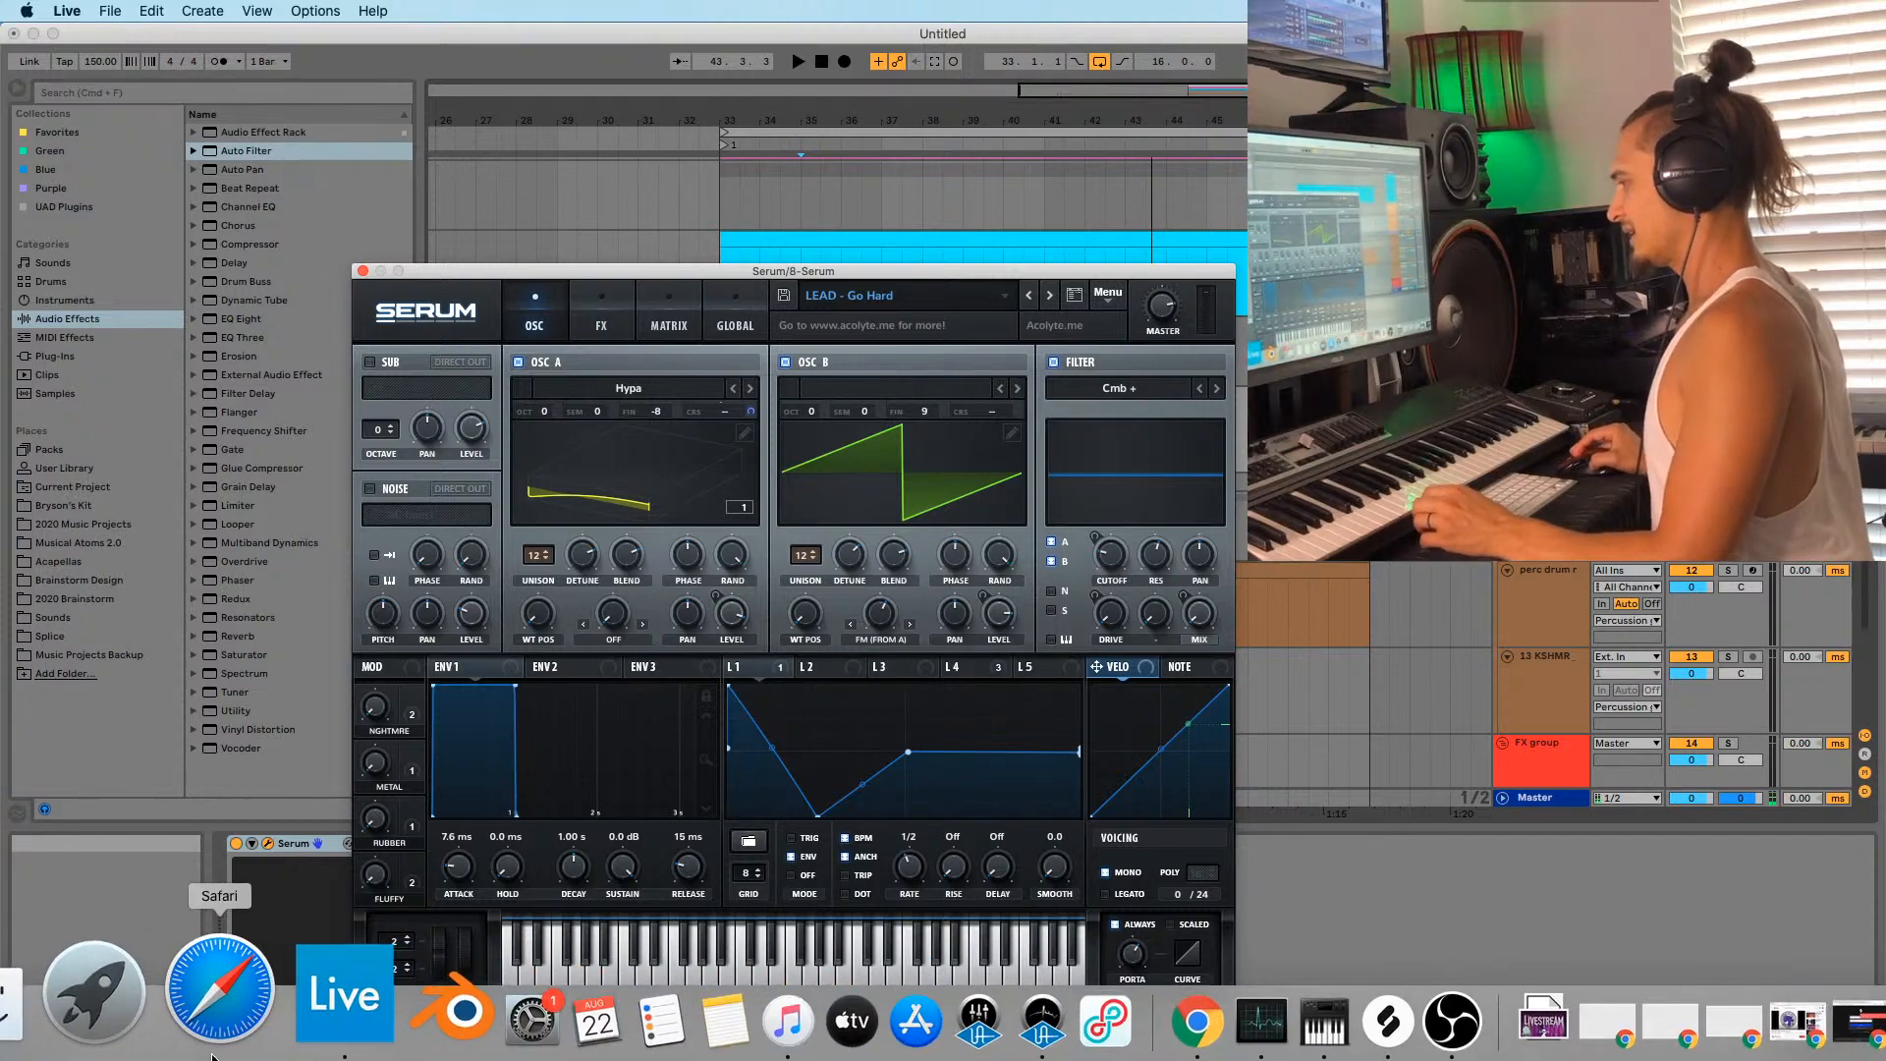
Launch rekordbox, decline its update, and move the window up and left.
left_click(153, 1036)
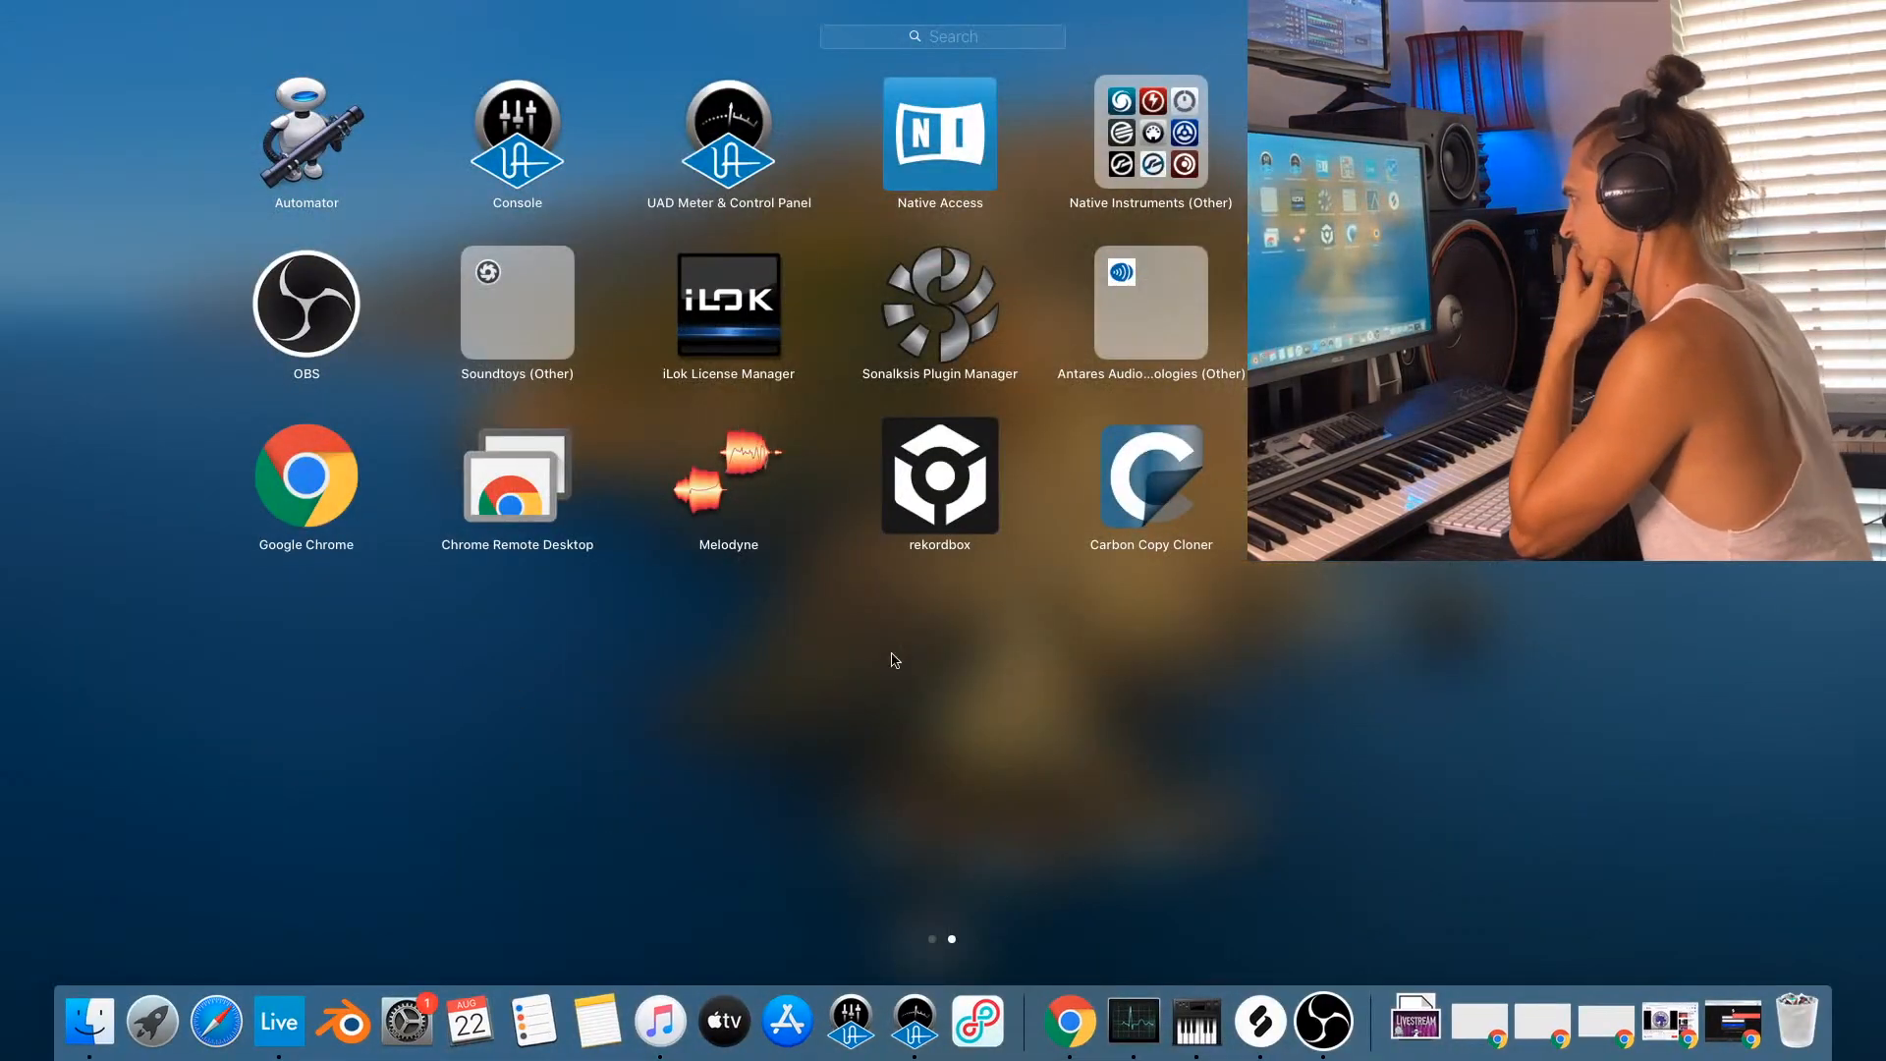
left_click(901, 546)
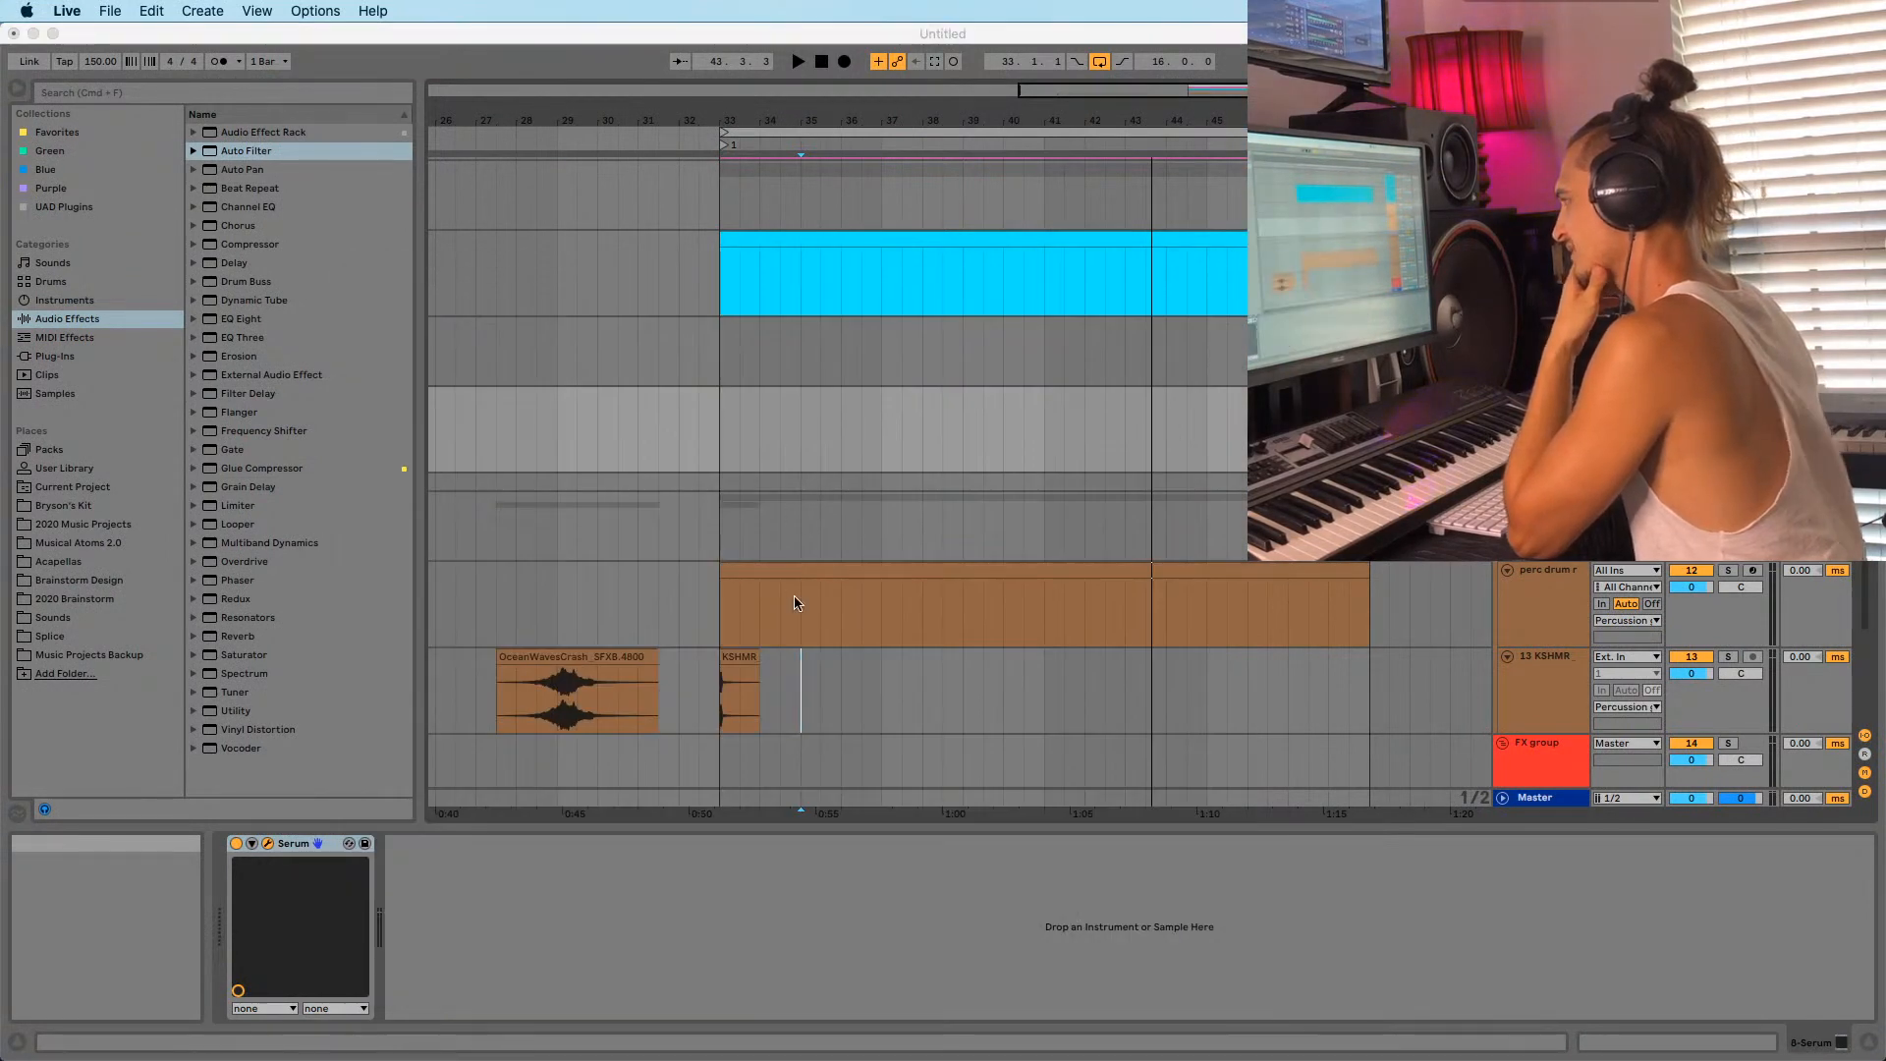
mouse_move(928, 1059)
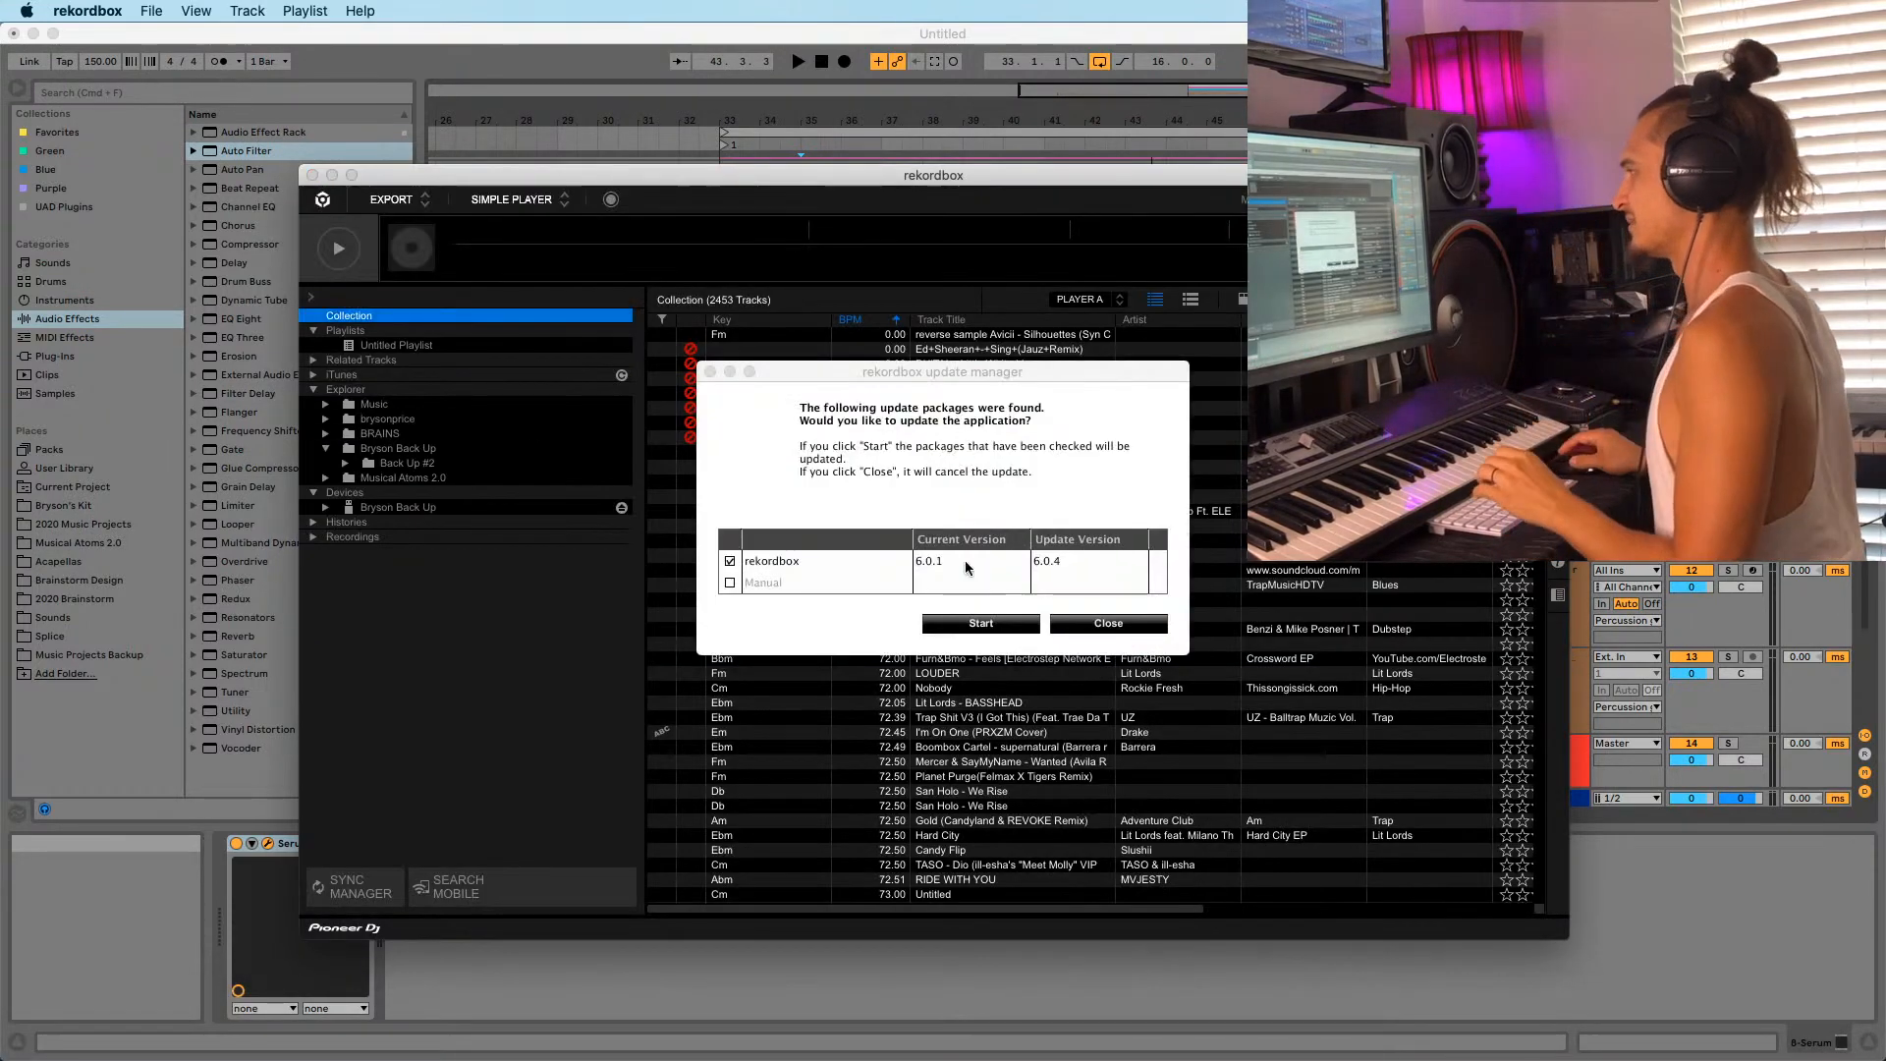
left_click(1108, 622)
left_click_drag(439, 181, 268, 167)
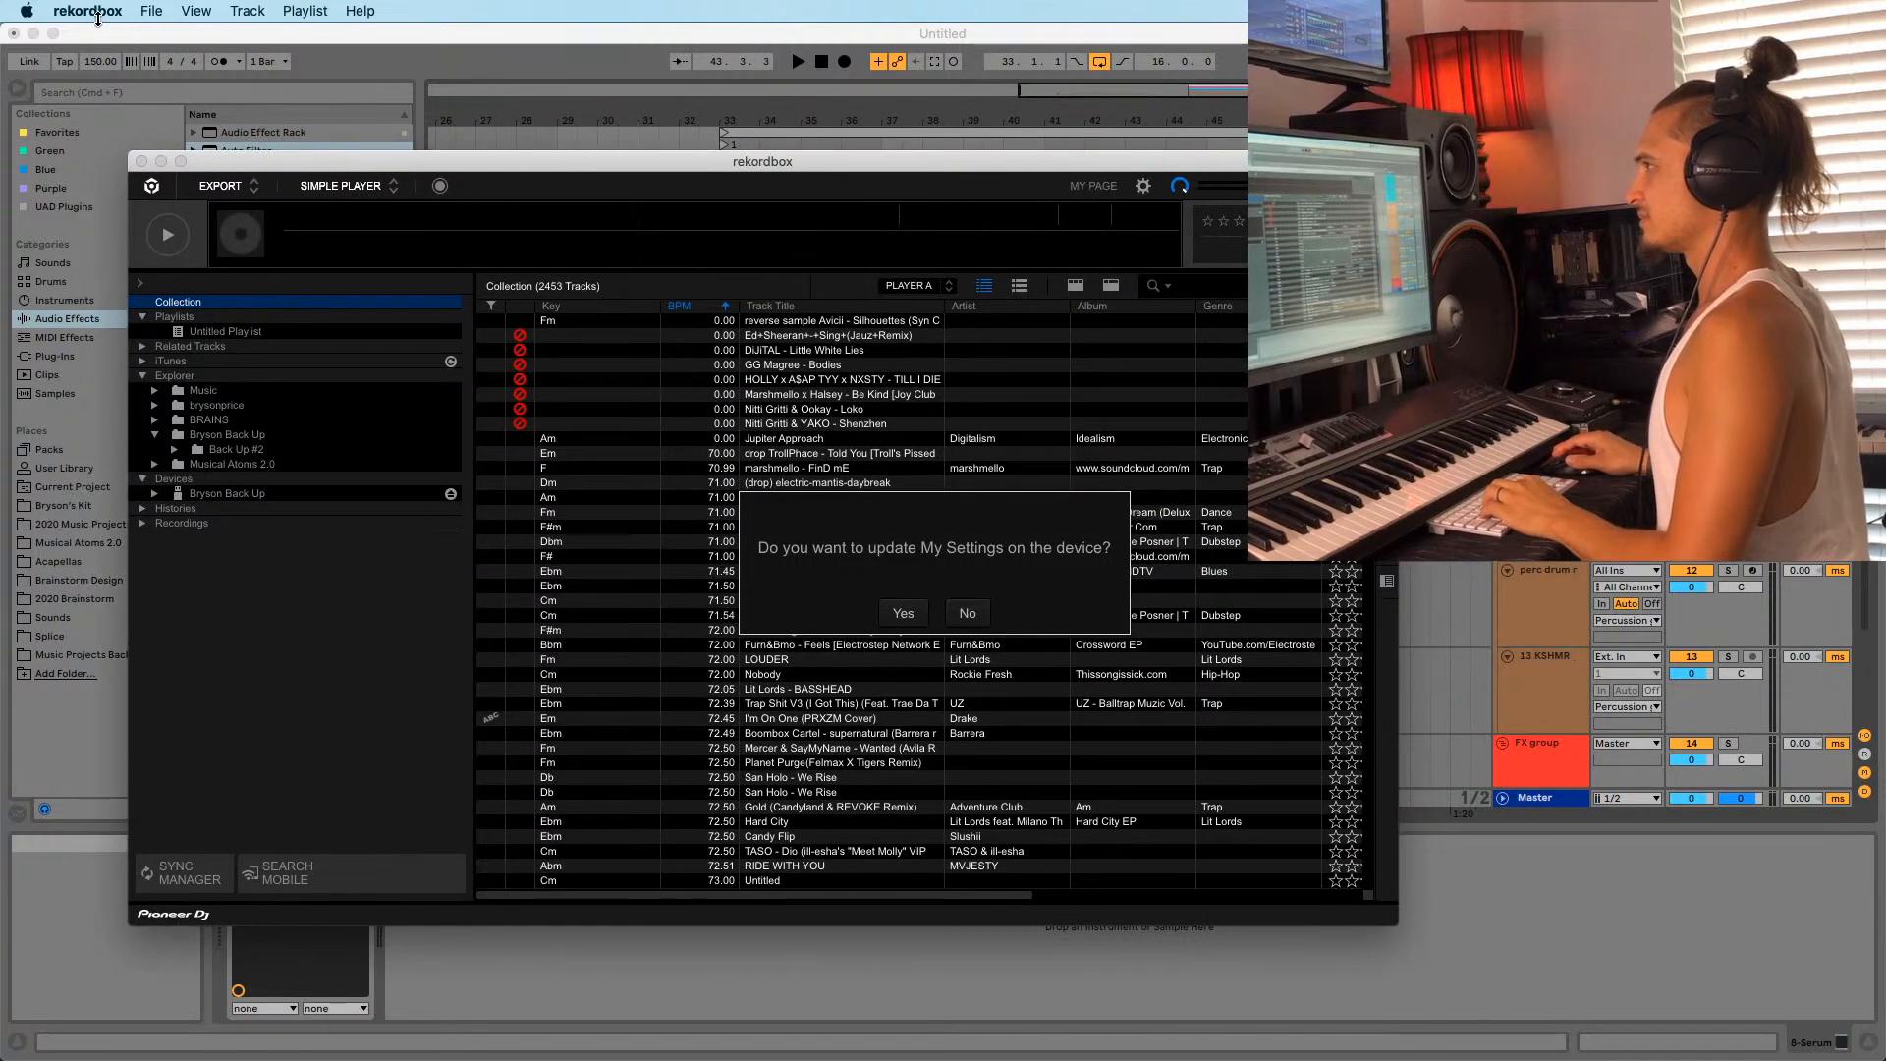
Check rekordbox's audio output (Universal Audio Thunderbolt, 48000 Hz) in Preferences, then close them.
left_click(87, 11)
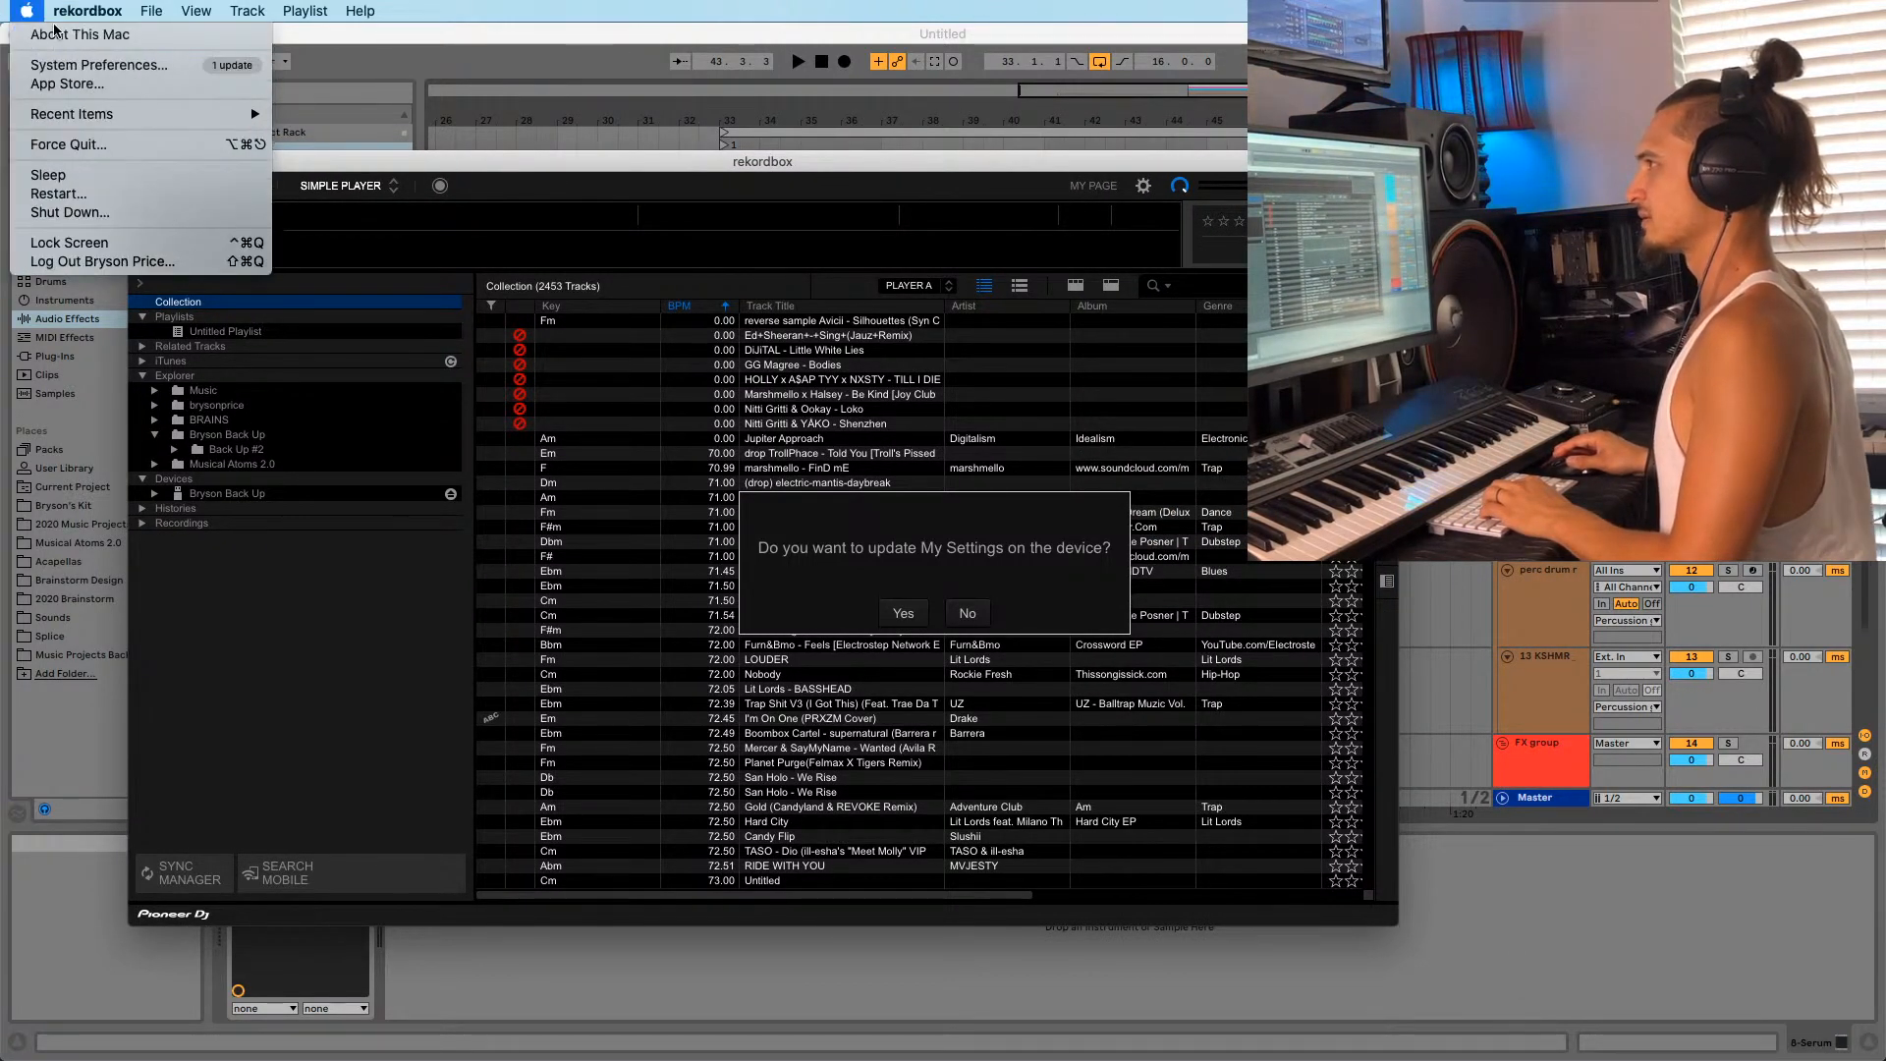
left_click(103, 65)
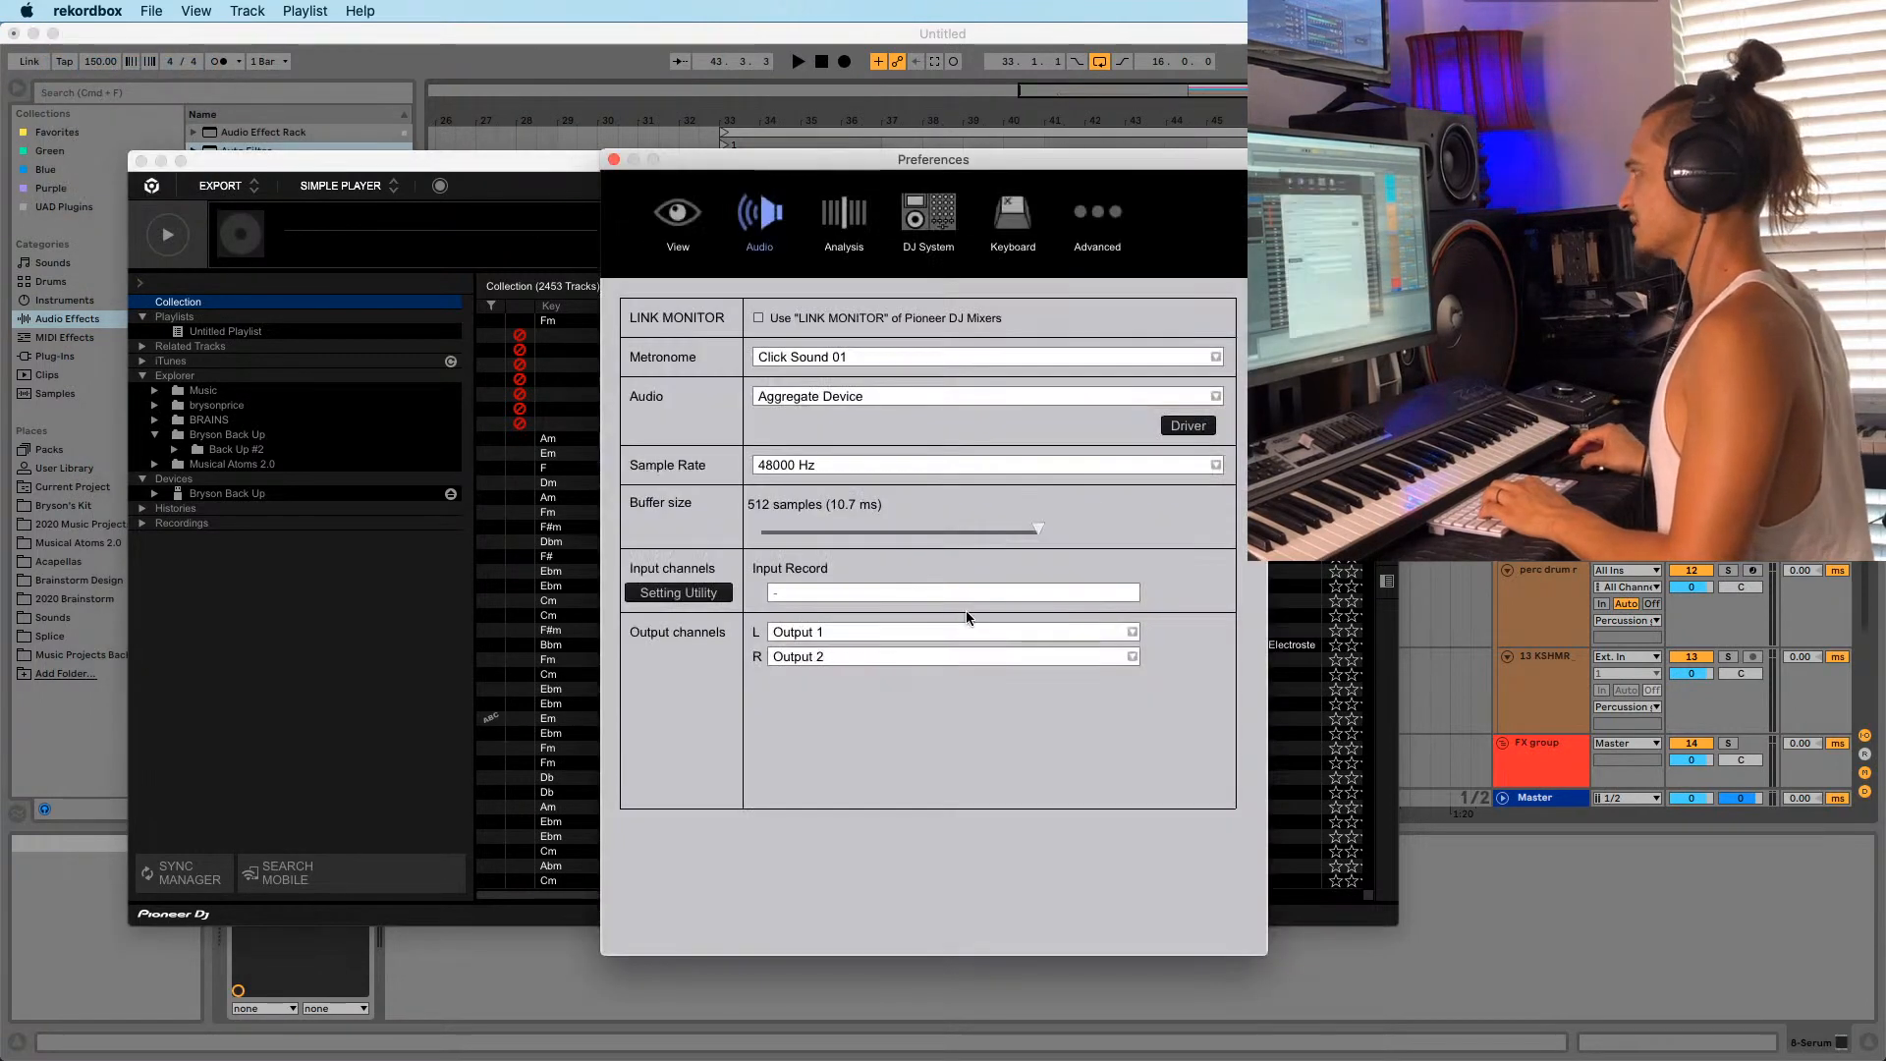
left_click(809, 394)
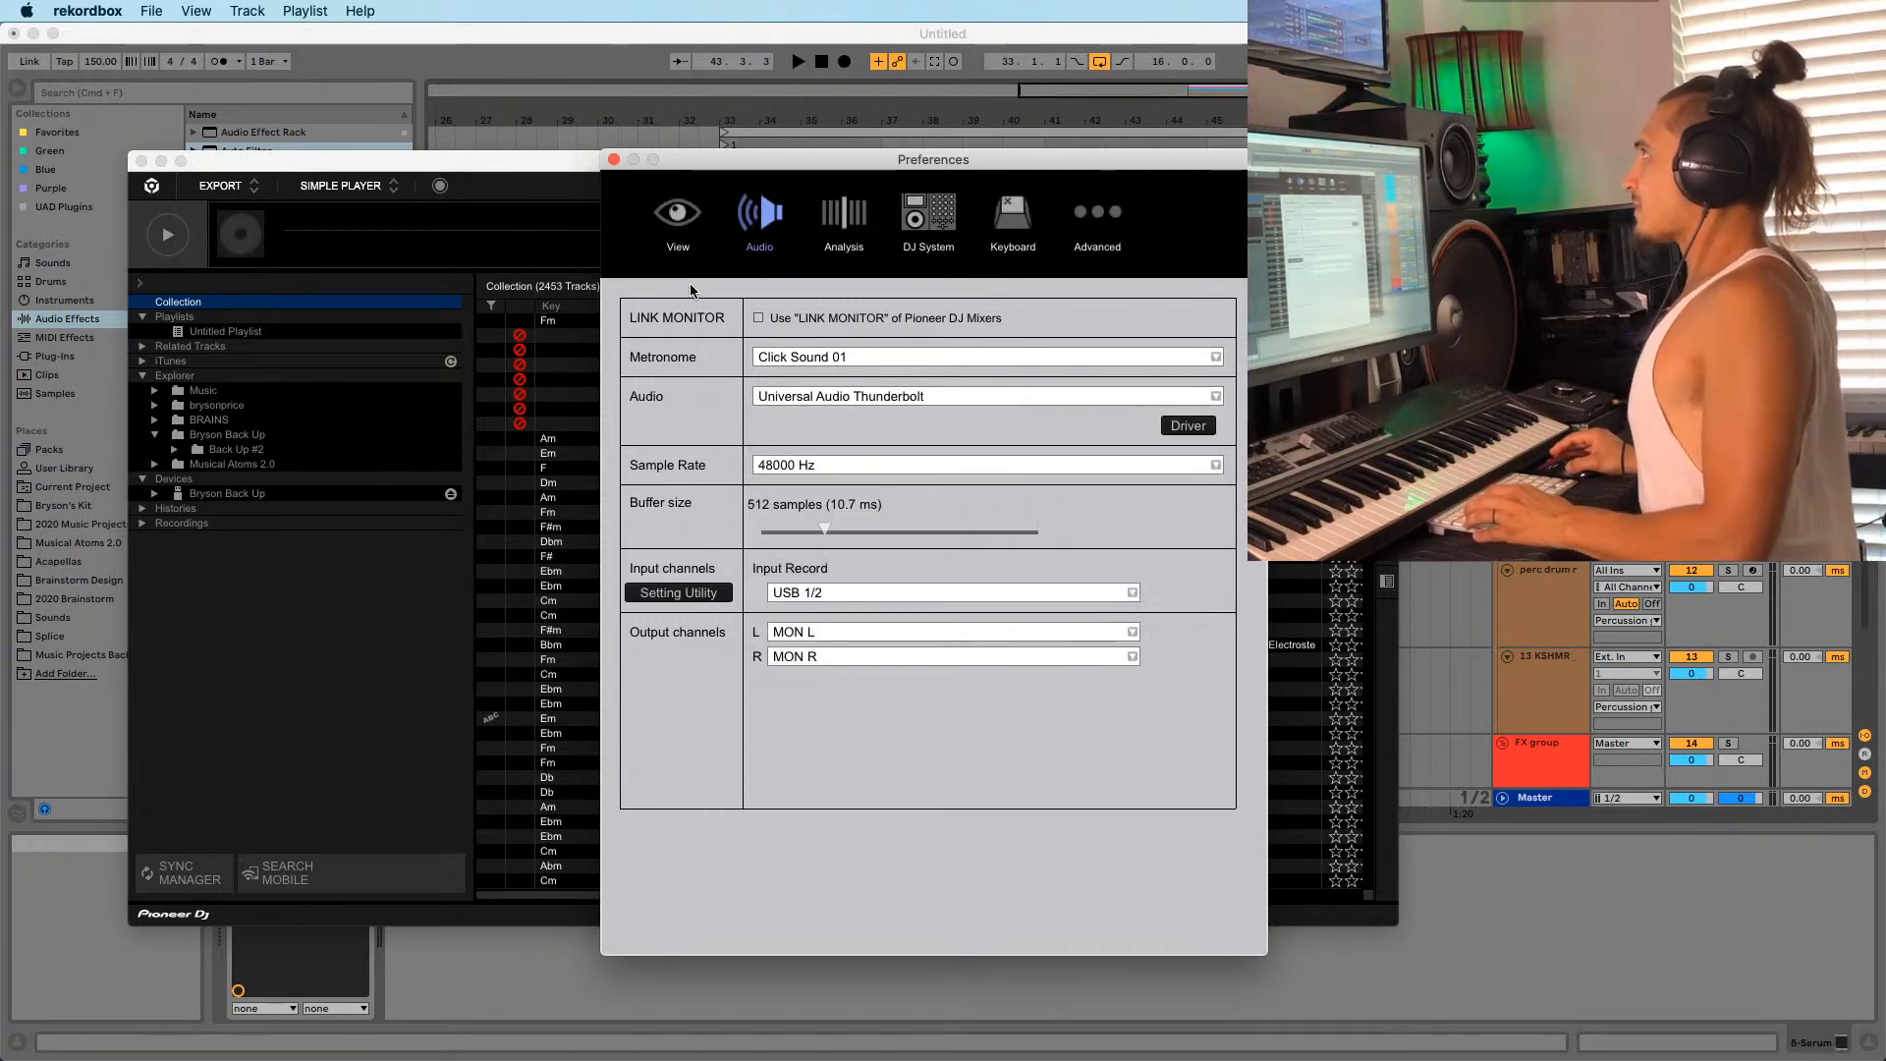
left_click(613, 160)
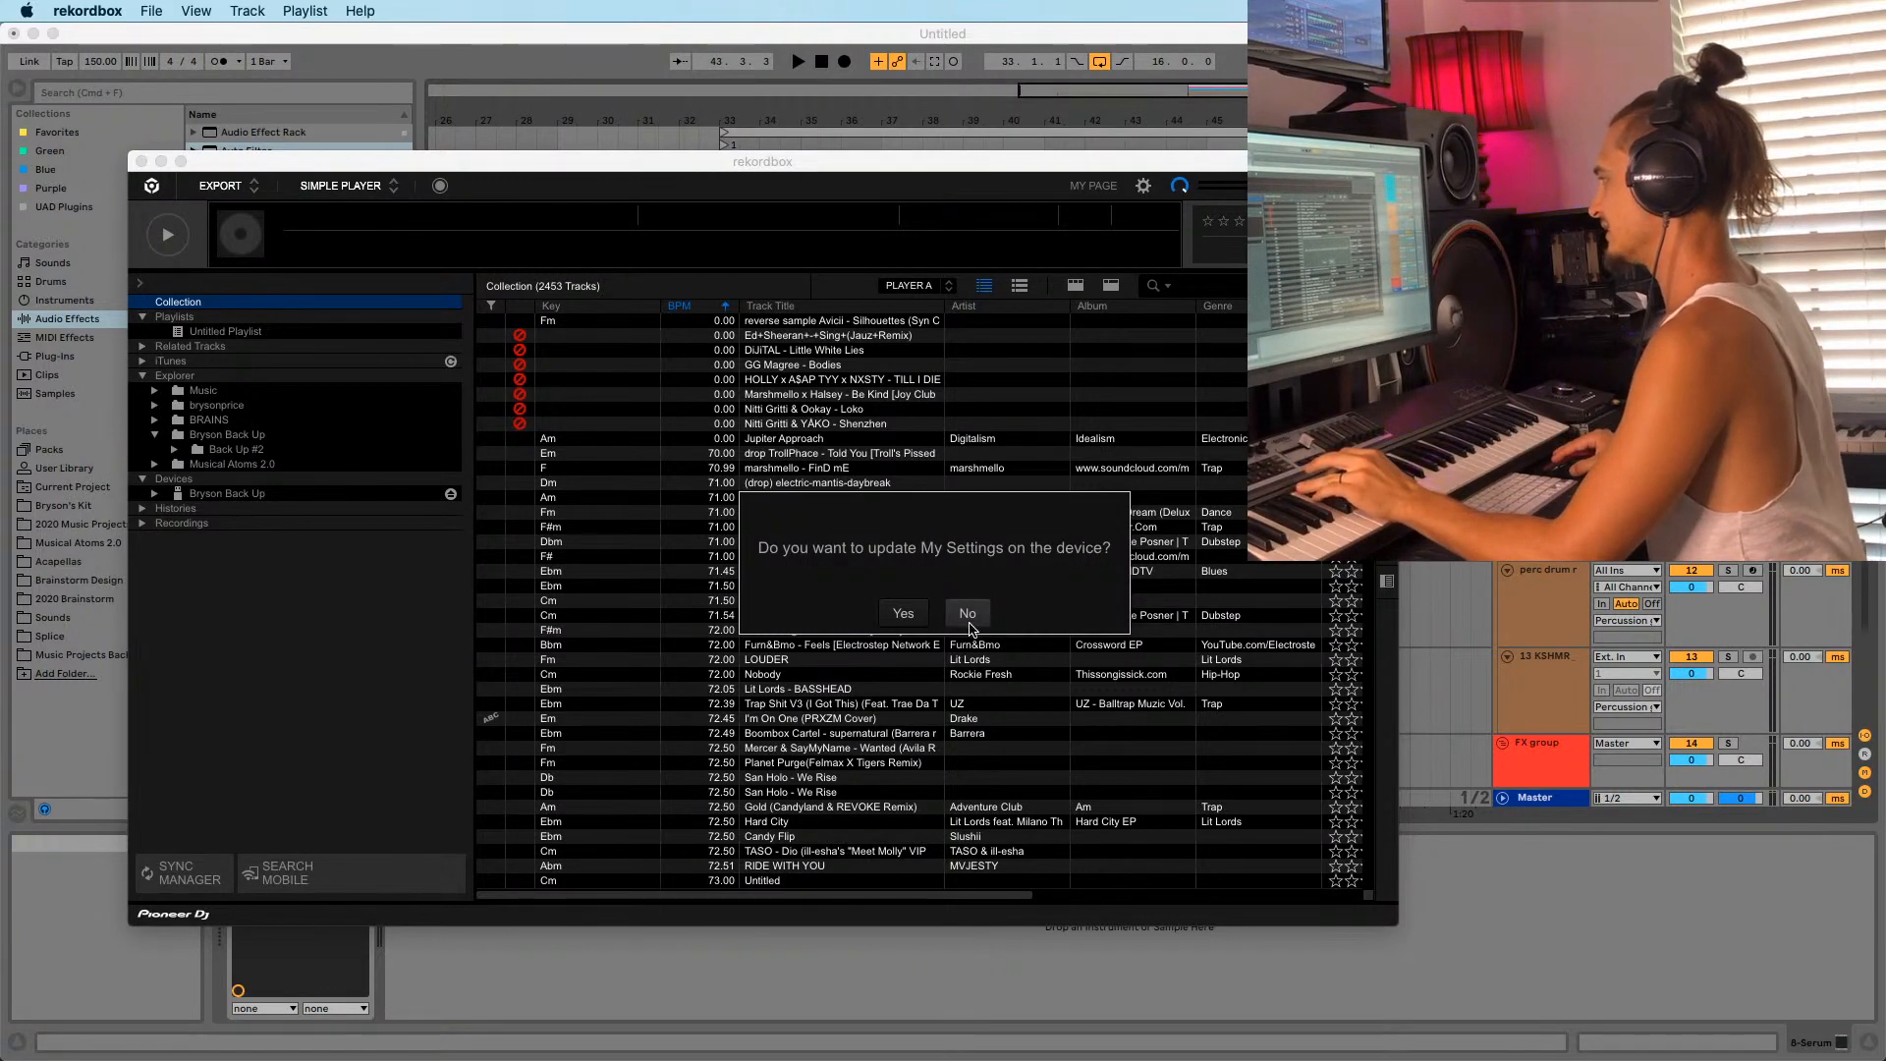
Decline updating device settings and choose not to sync My Tag.
left_click(967, 614)
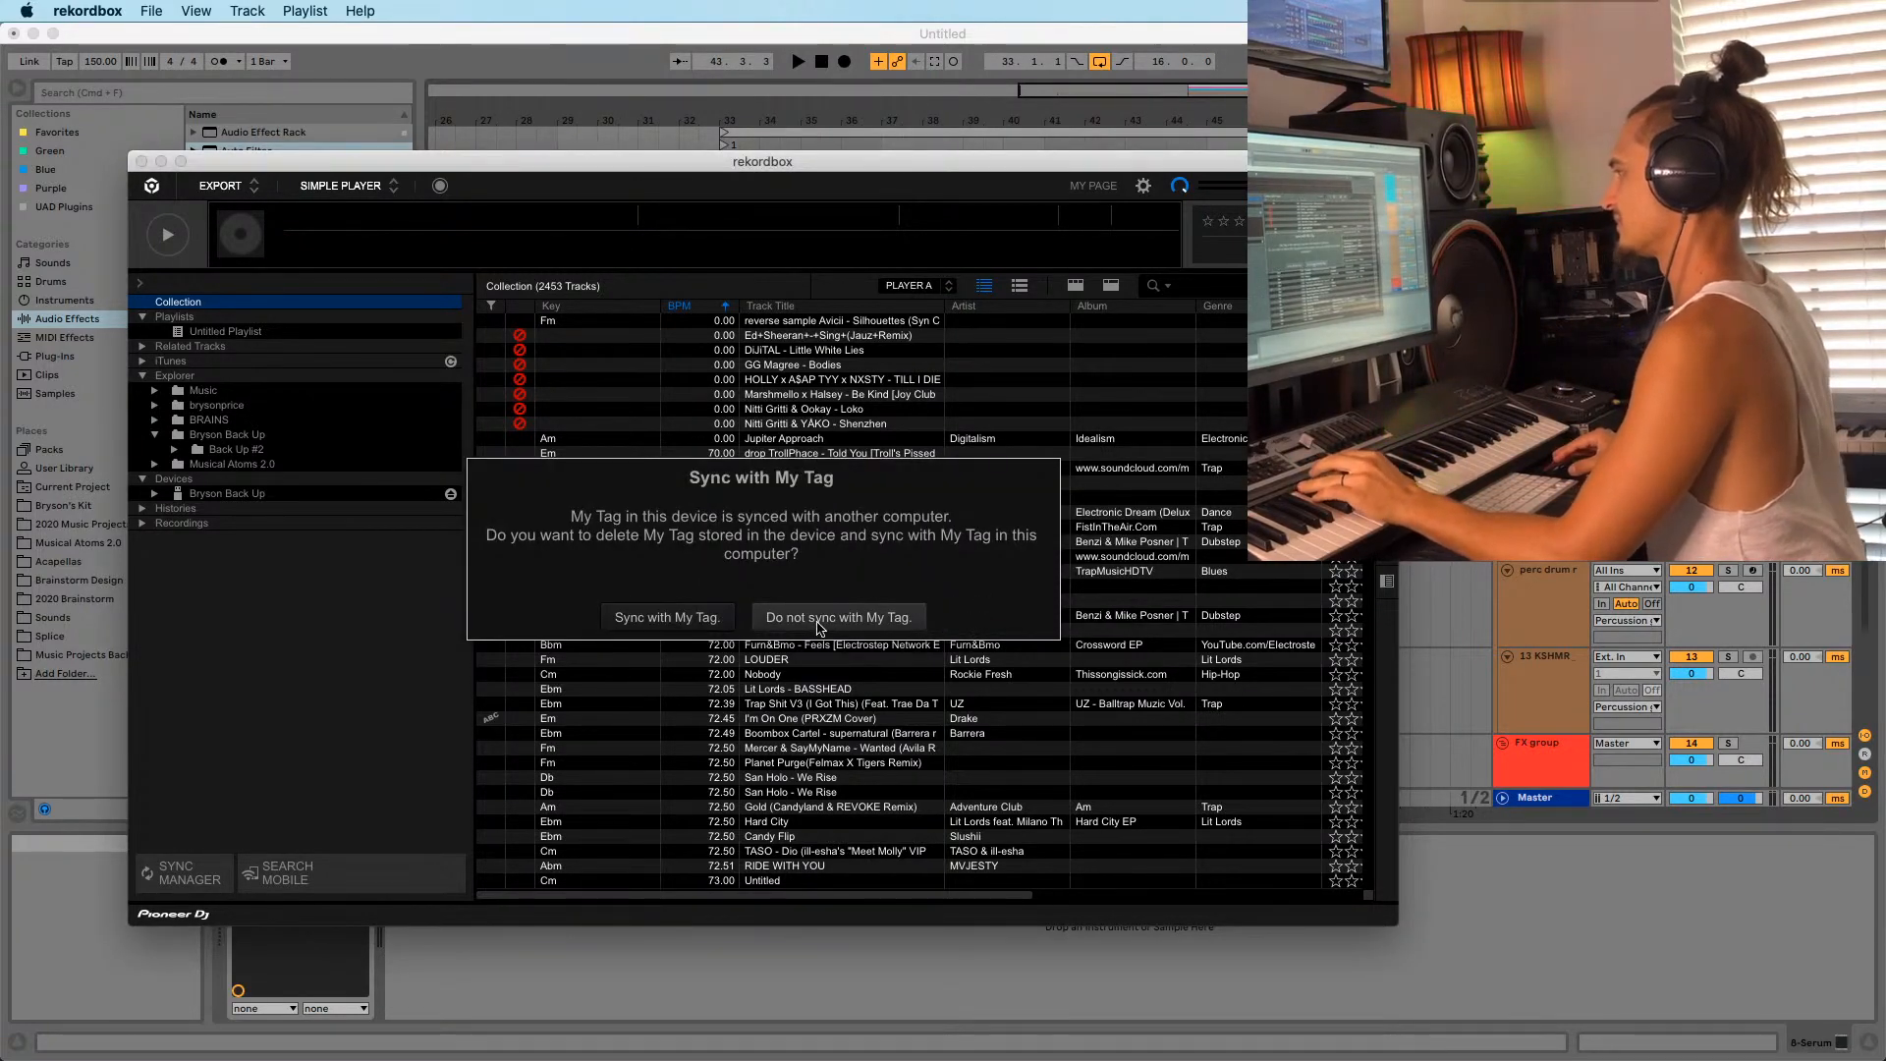
left_click(838, 617)
left_click(761, 605)
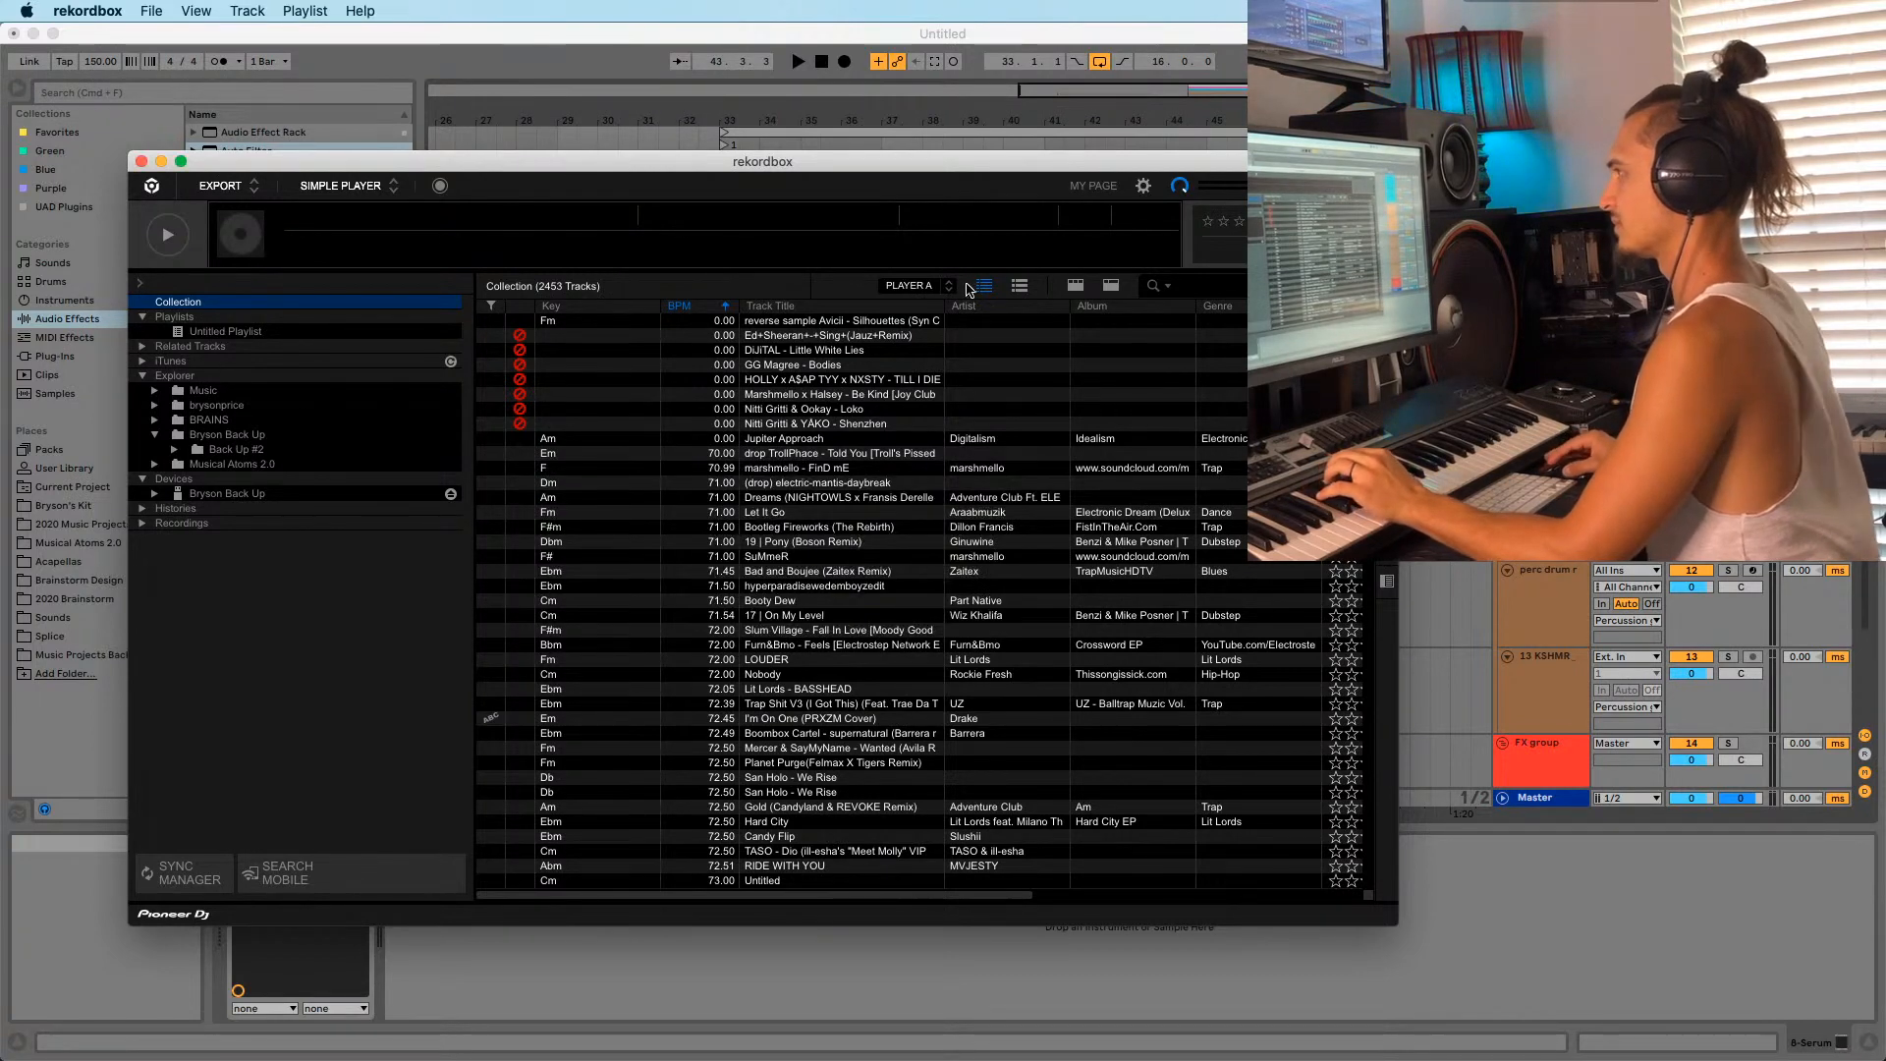
Search the collection and load the Horns Up track, skipping about a minute in.
left_click(1155, 285)
type("sunday ser")
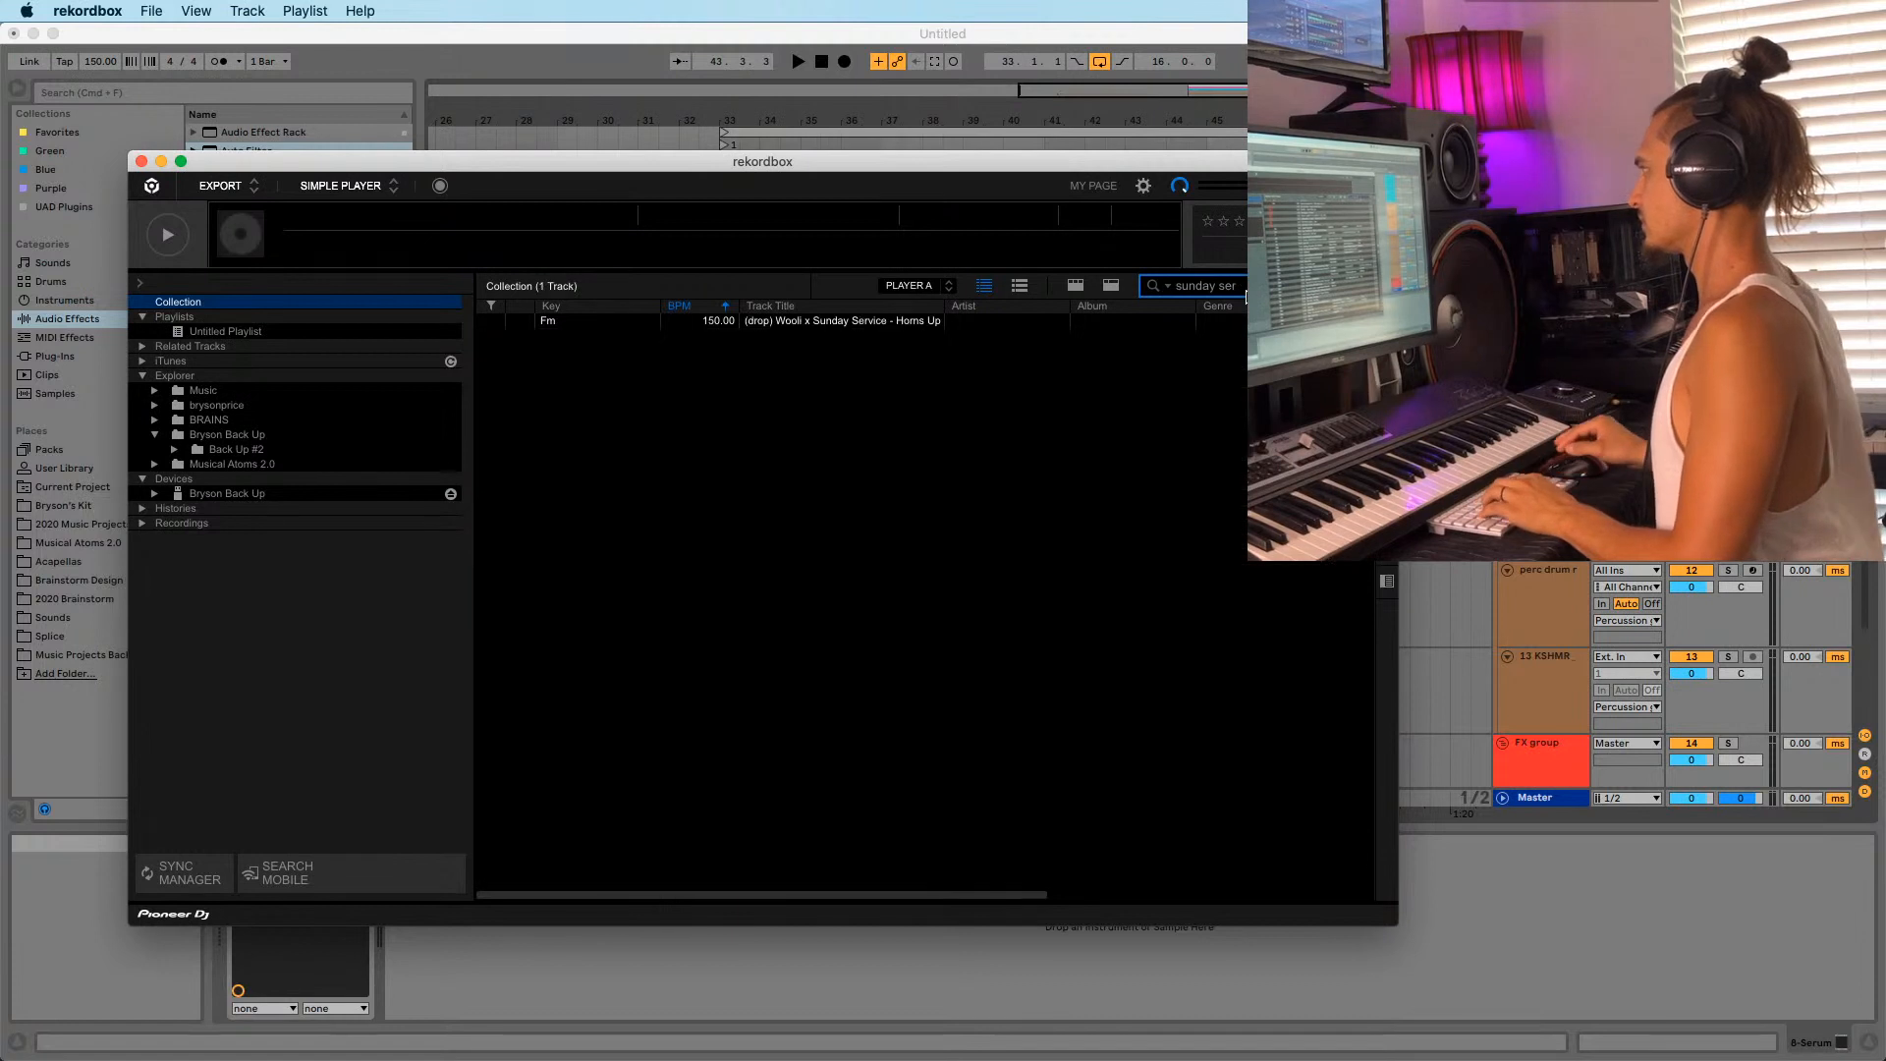
left_click(847, 328)
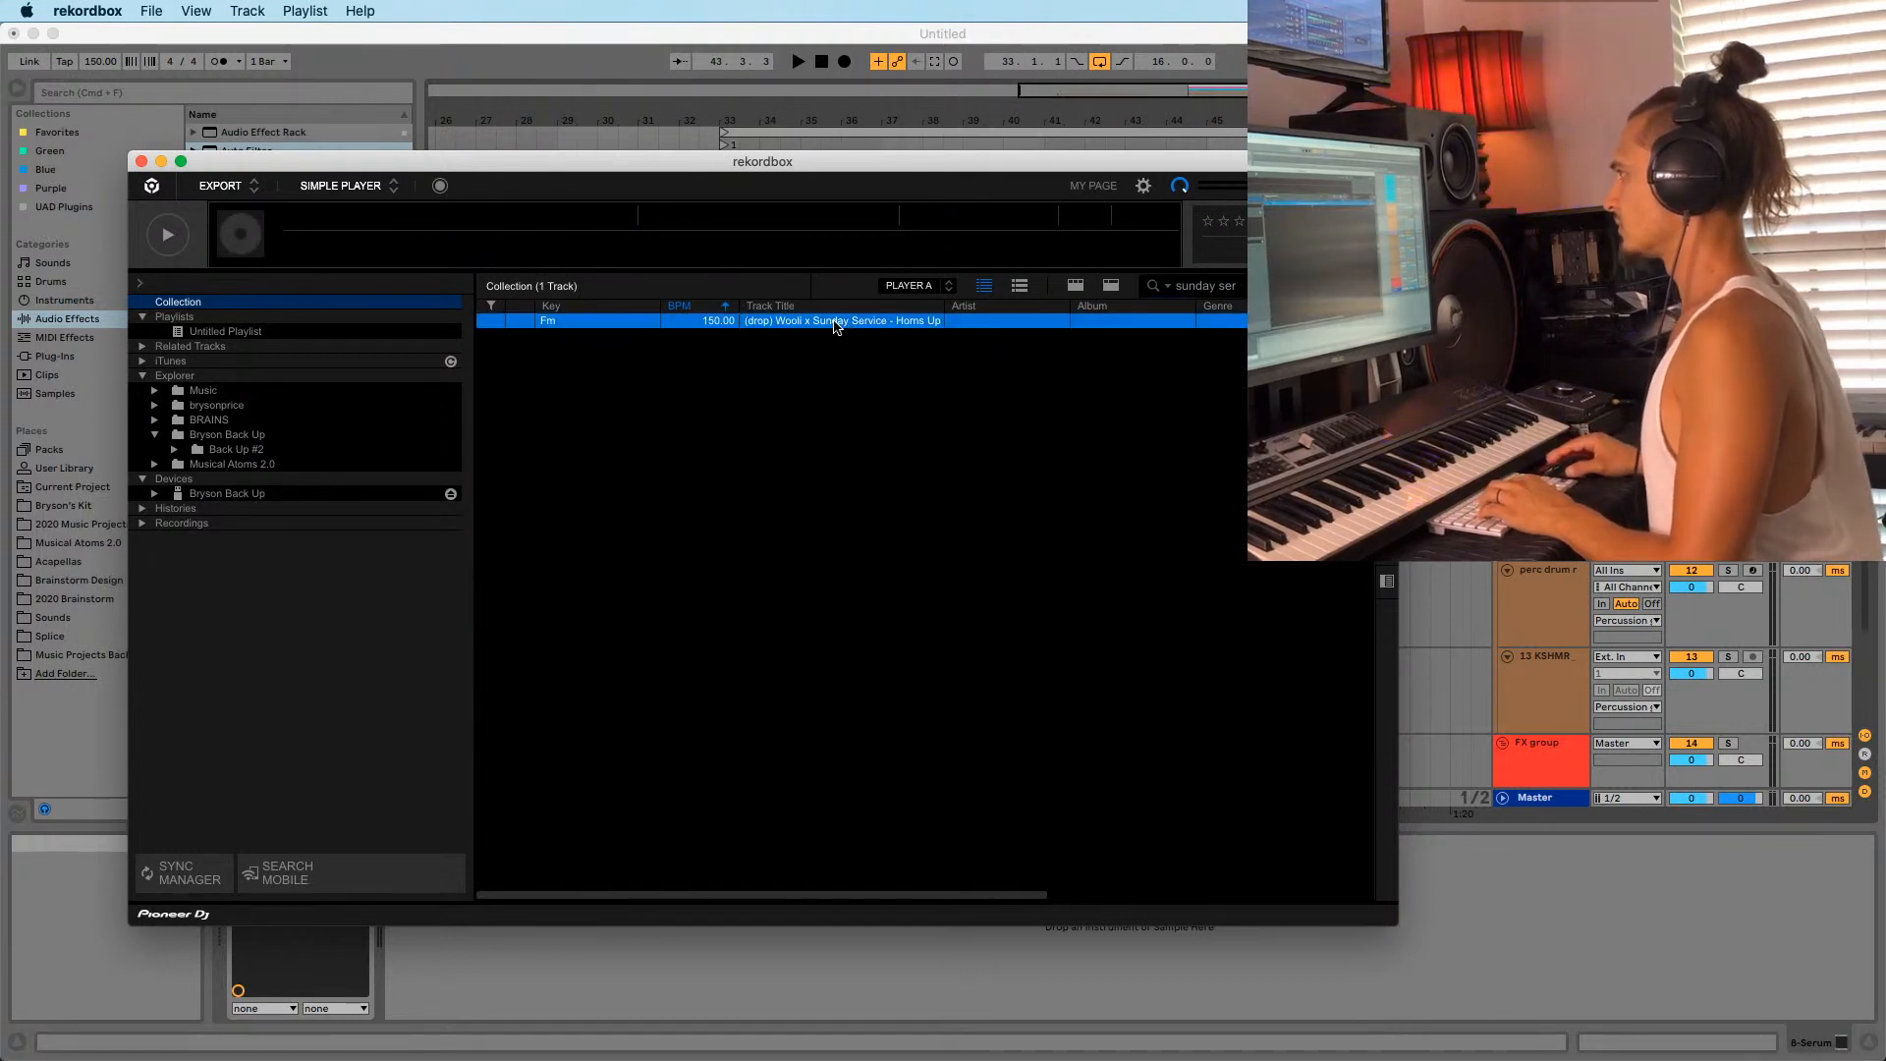
double_click(831, 320)
left_click_drag(503, 245, 572, 245)
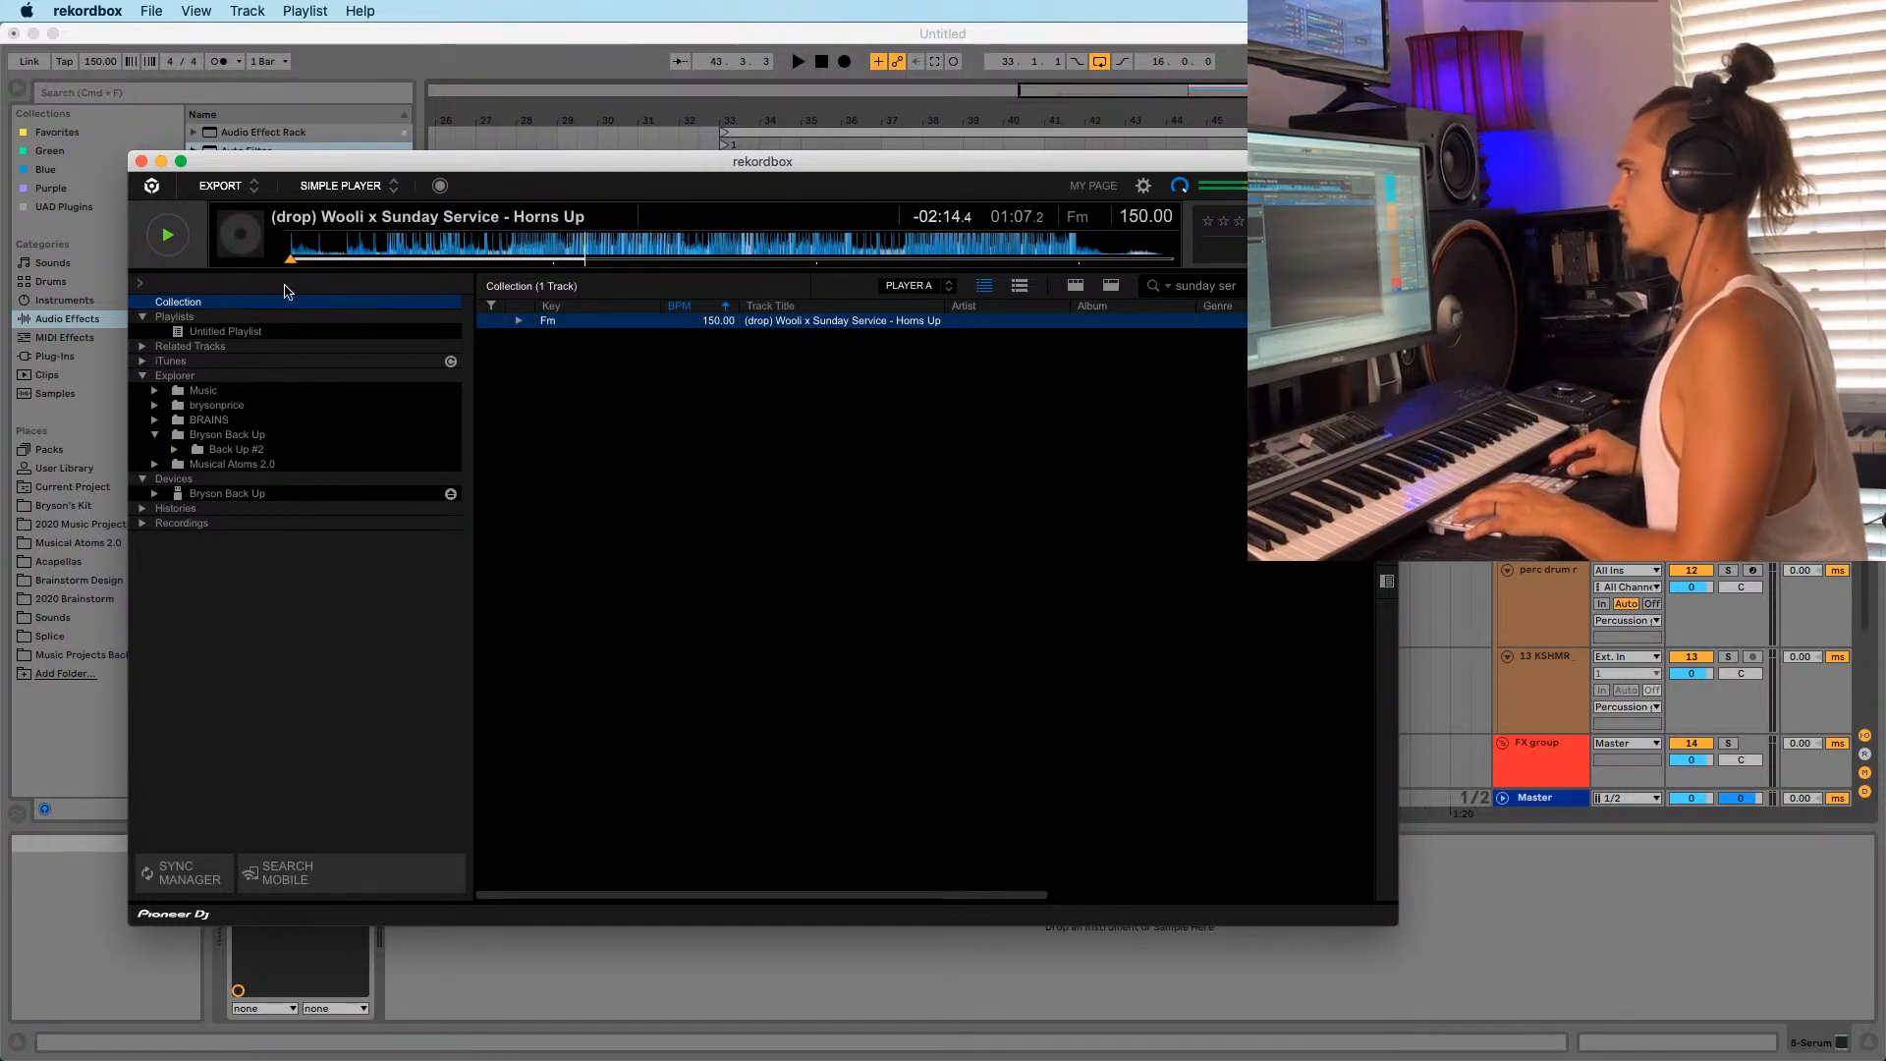
Search for 'Sunday' and load the 144 BPM Flosstradamus track.
key("space")
left_click(1263, 286)
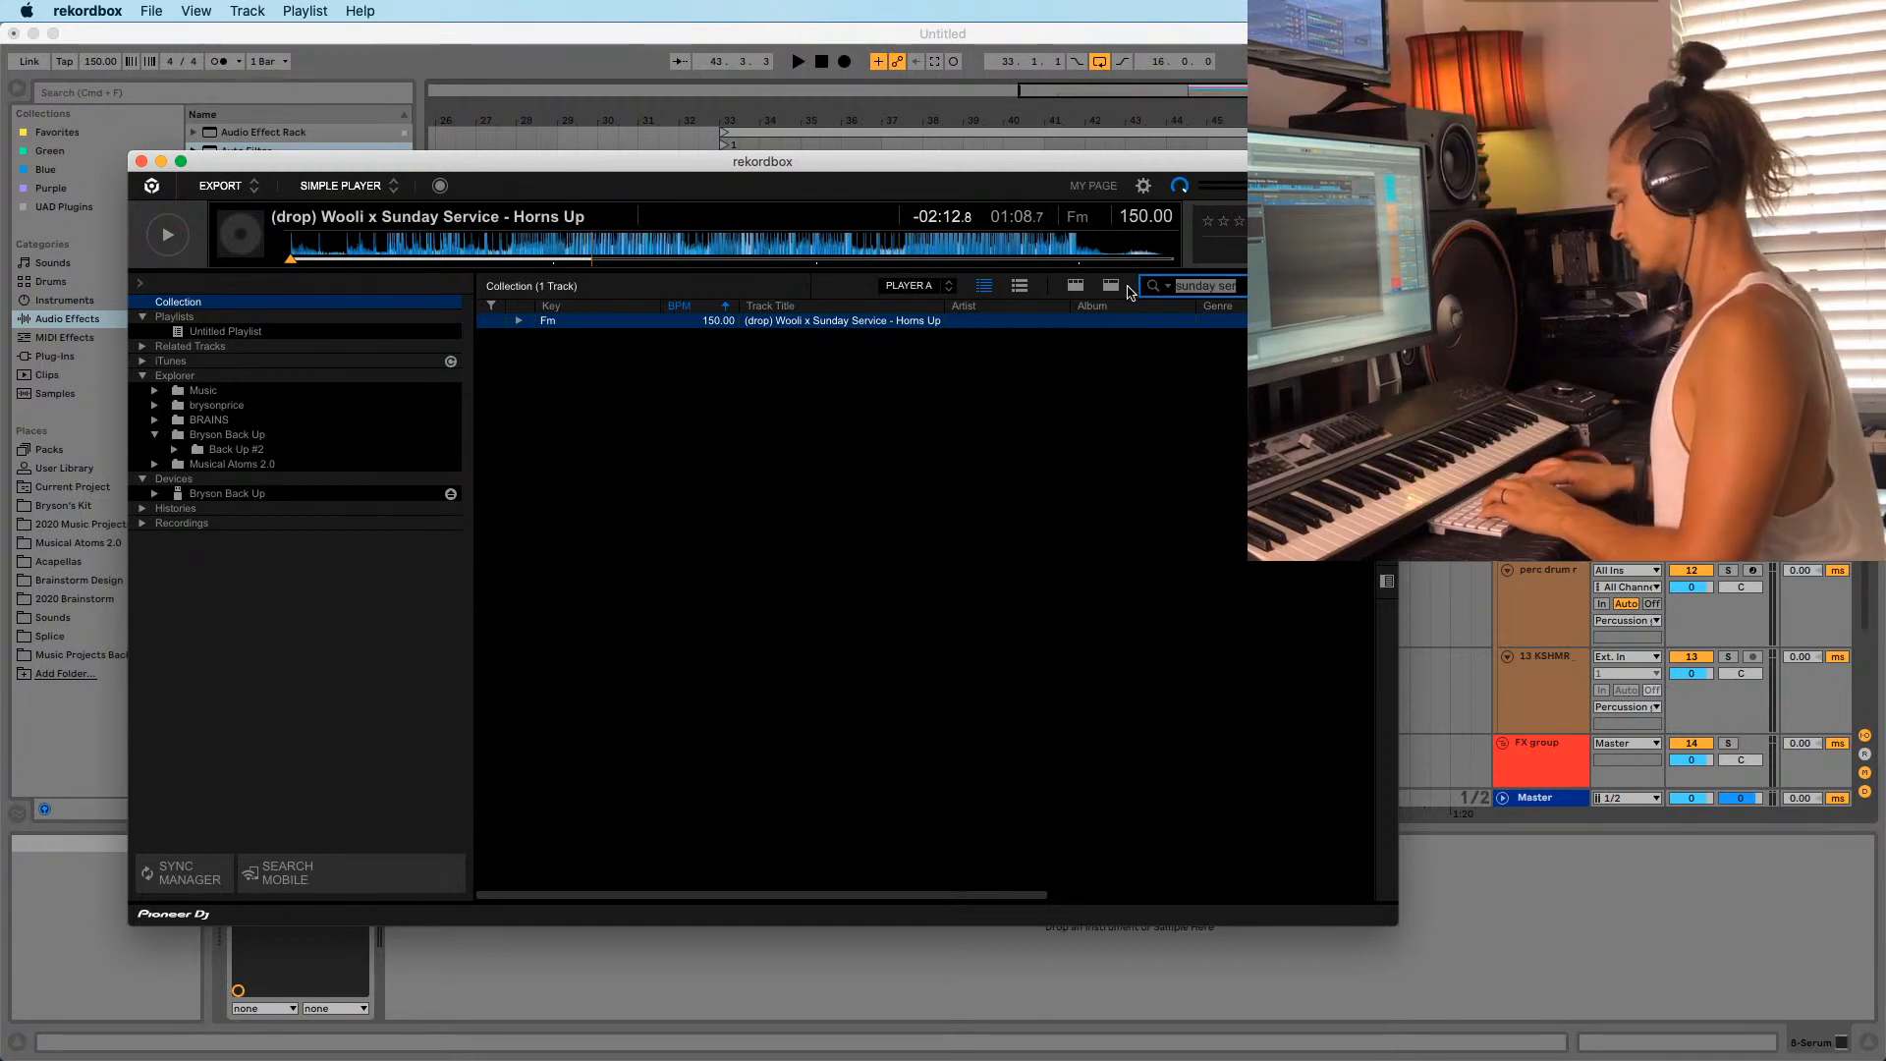
type("S")
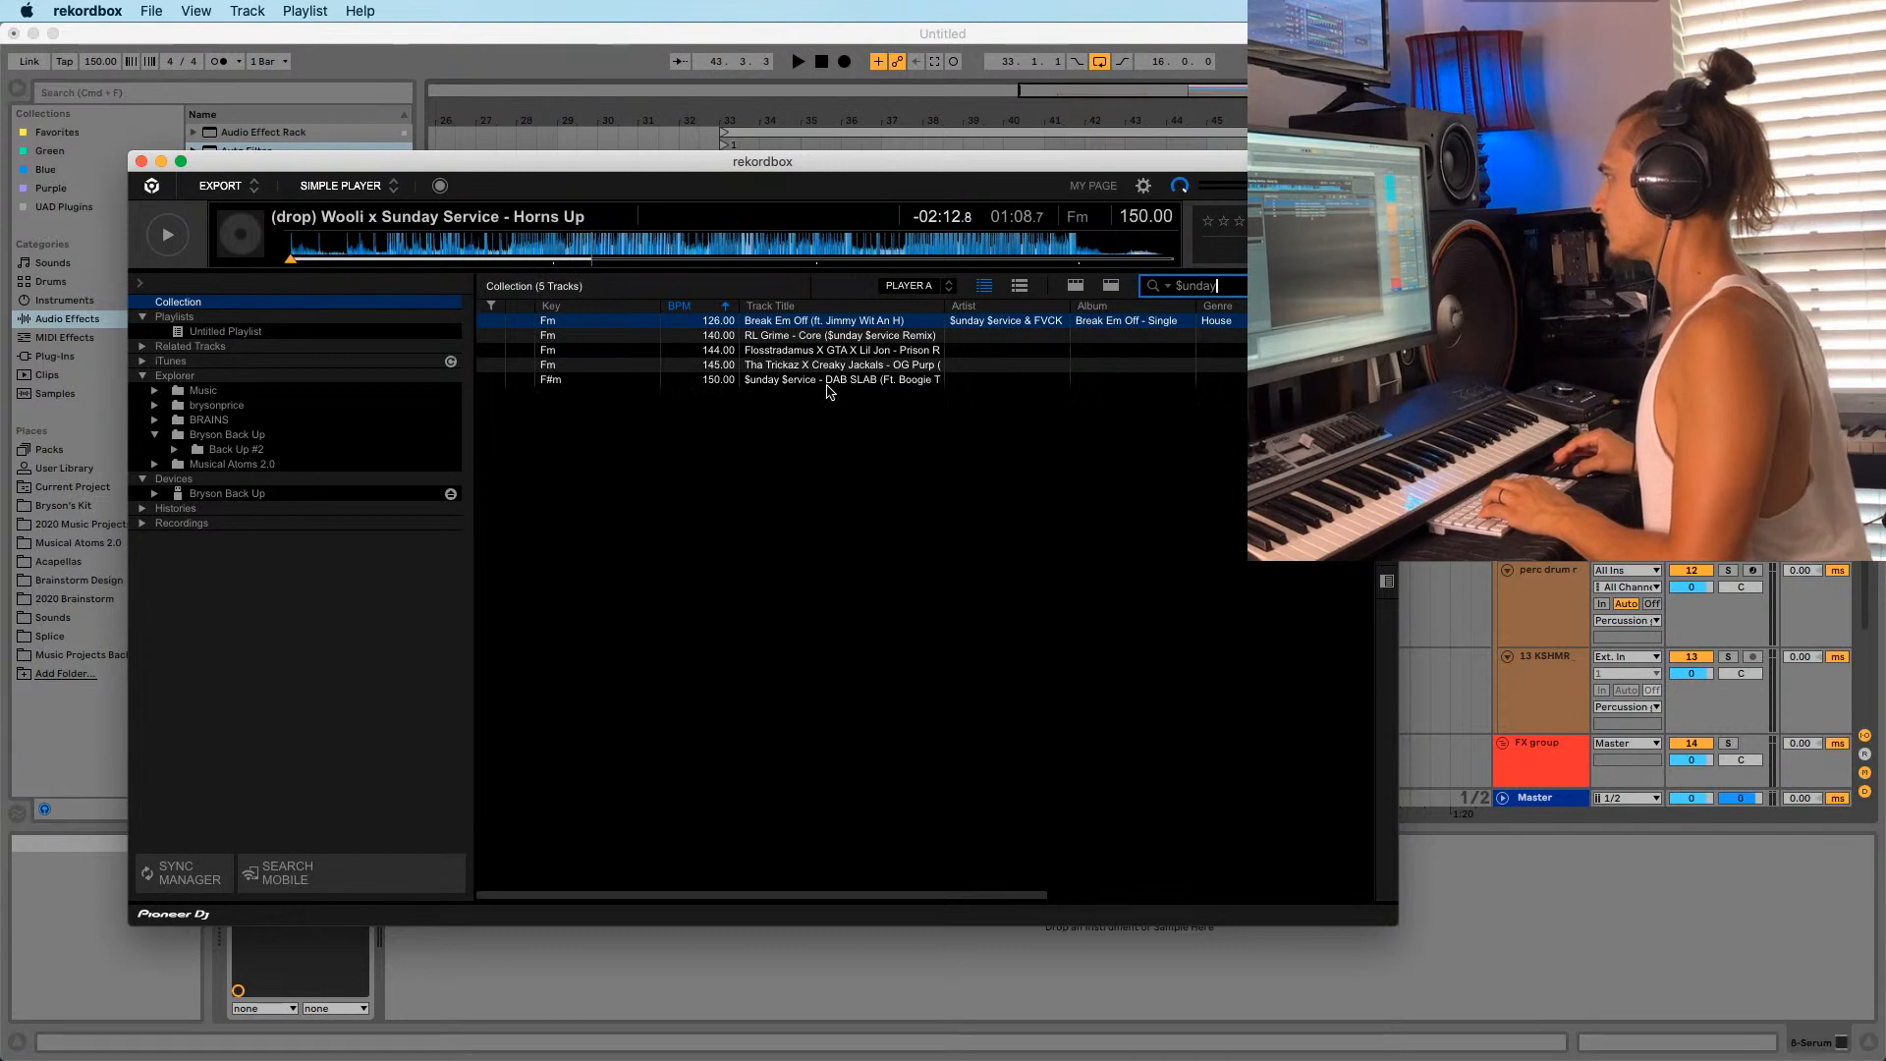
left_click(827, 381)
left_click(830, 364)
left_click(834, 350)
double_click(833, 348)
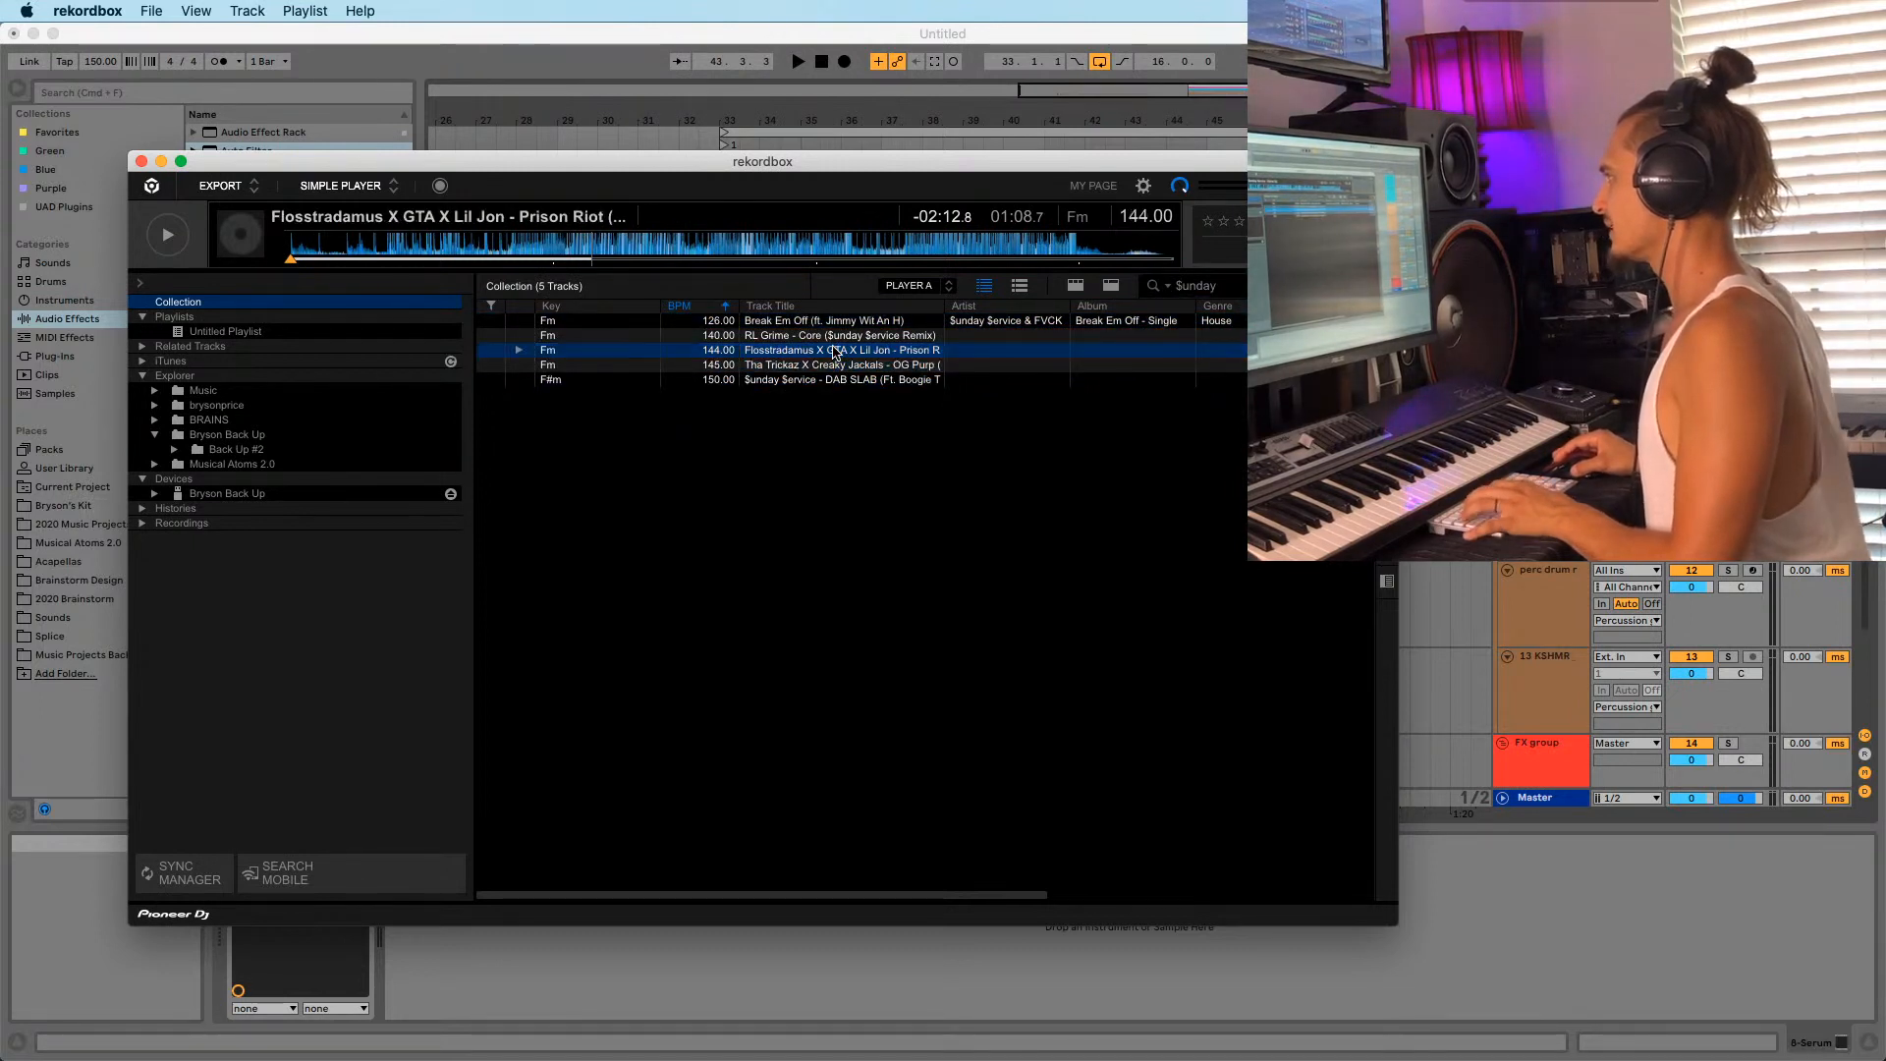
Preview the Flosstradamus track from about 0:42, then reposition the rekordbox window.
left_click(437, 247)
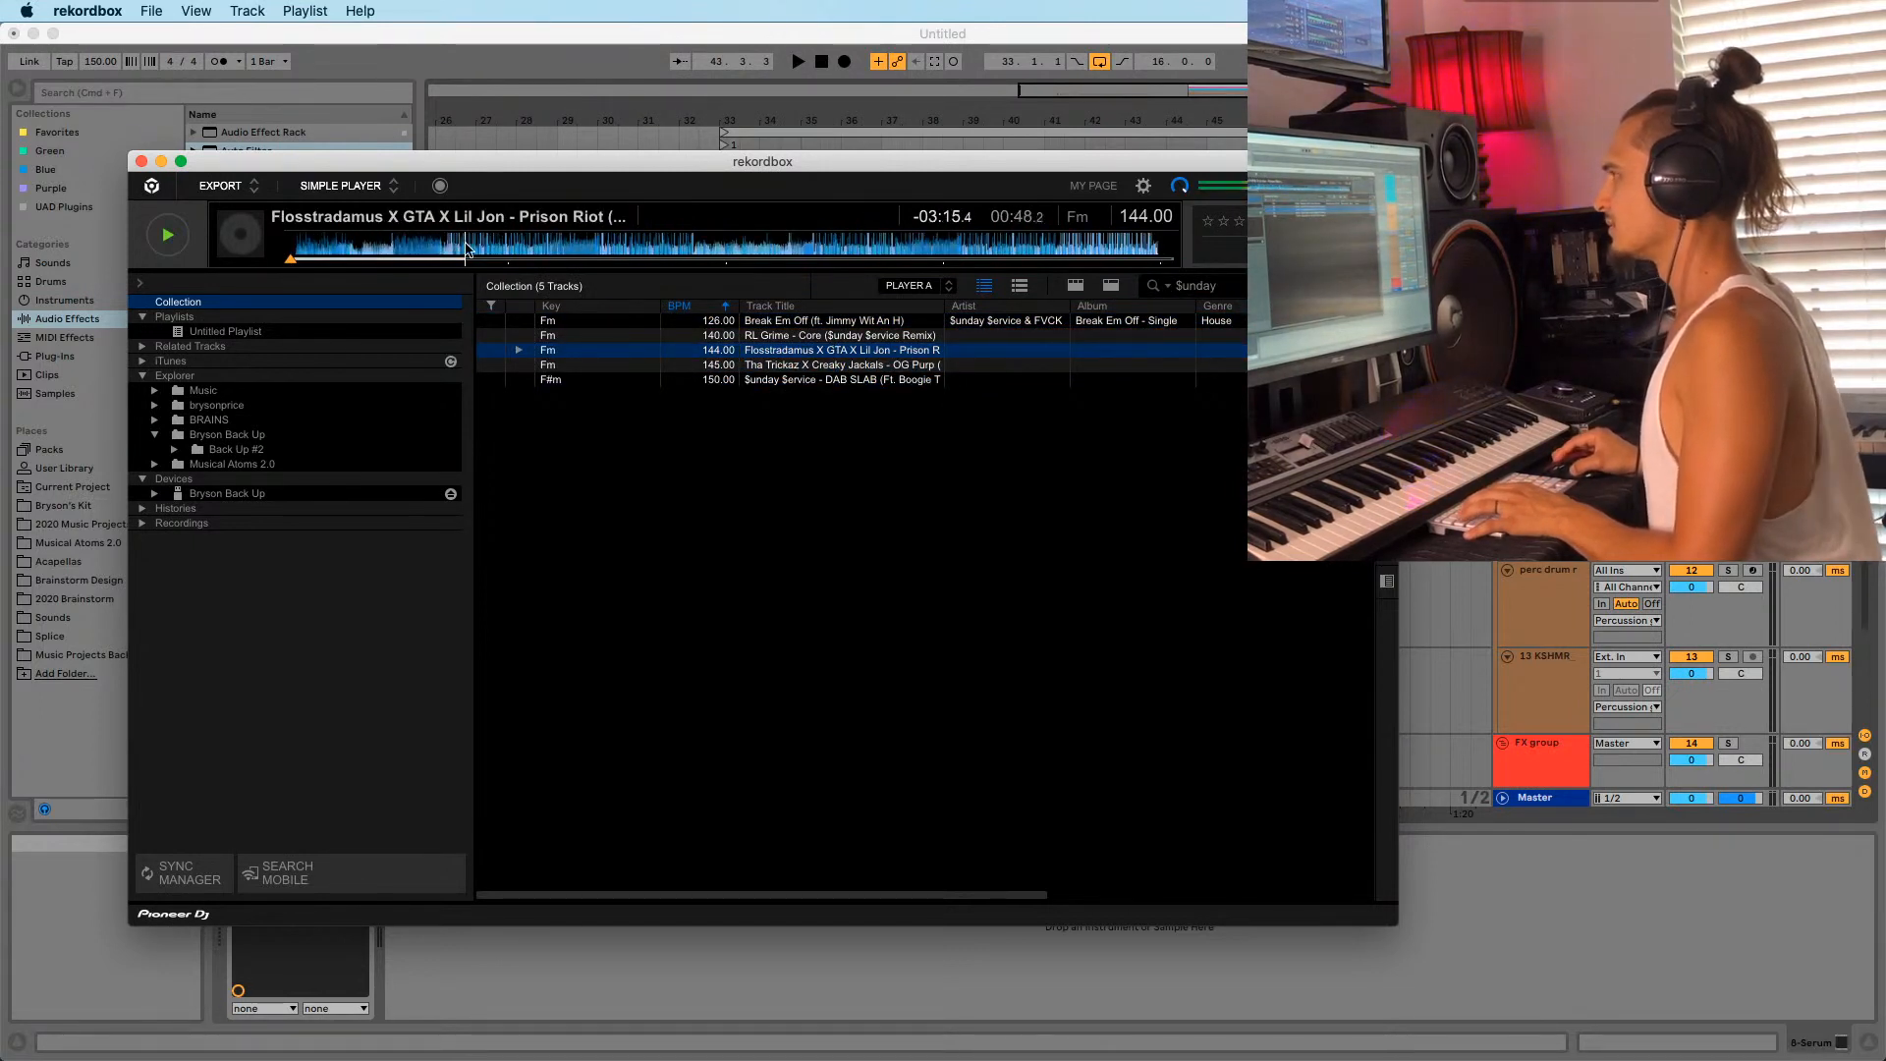
key("space")
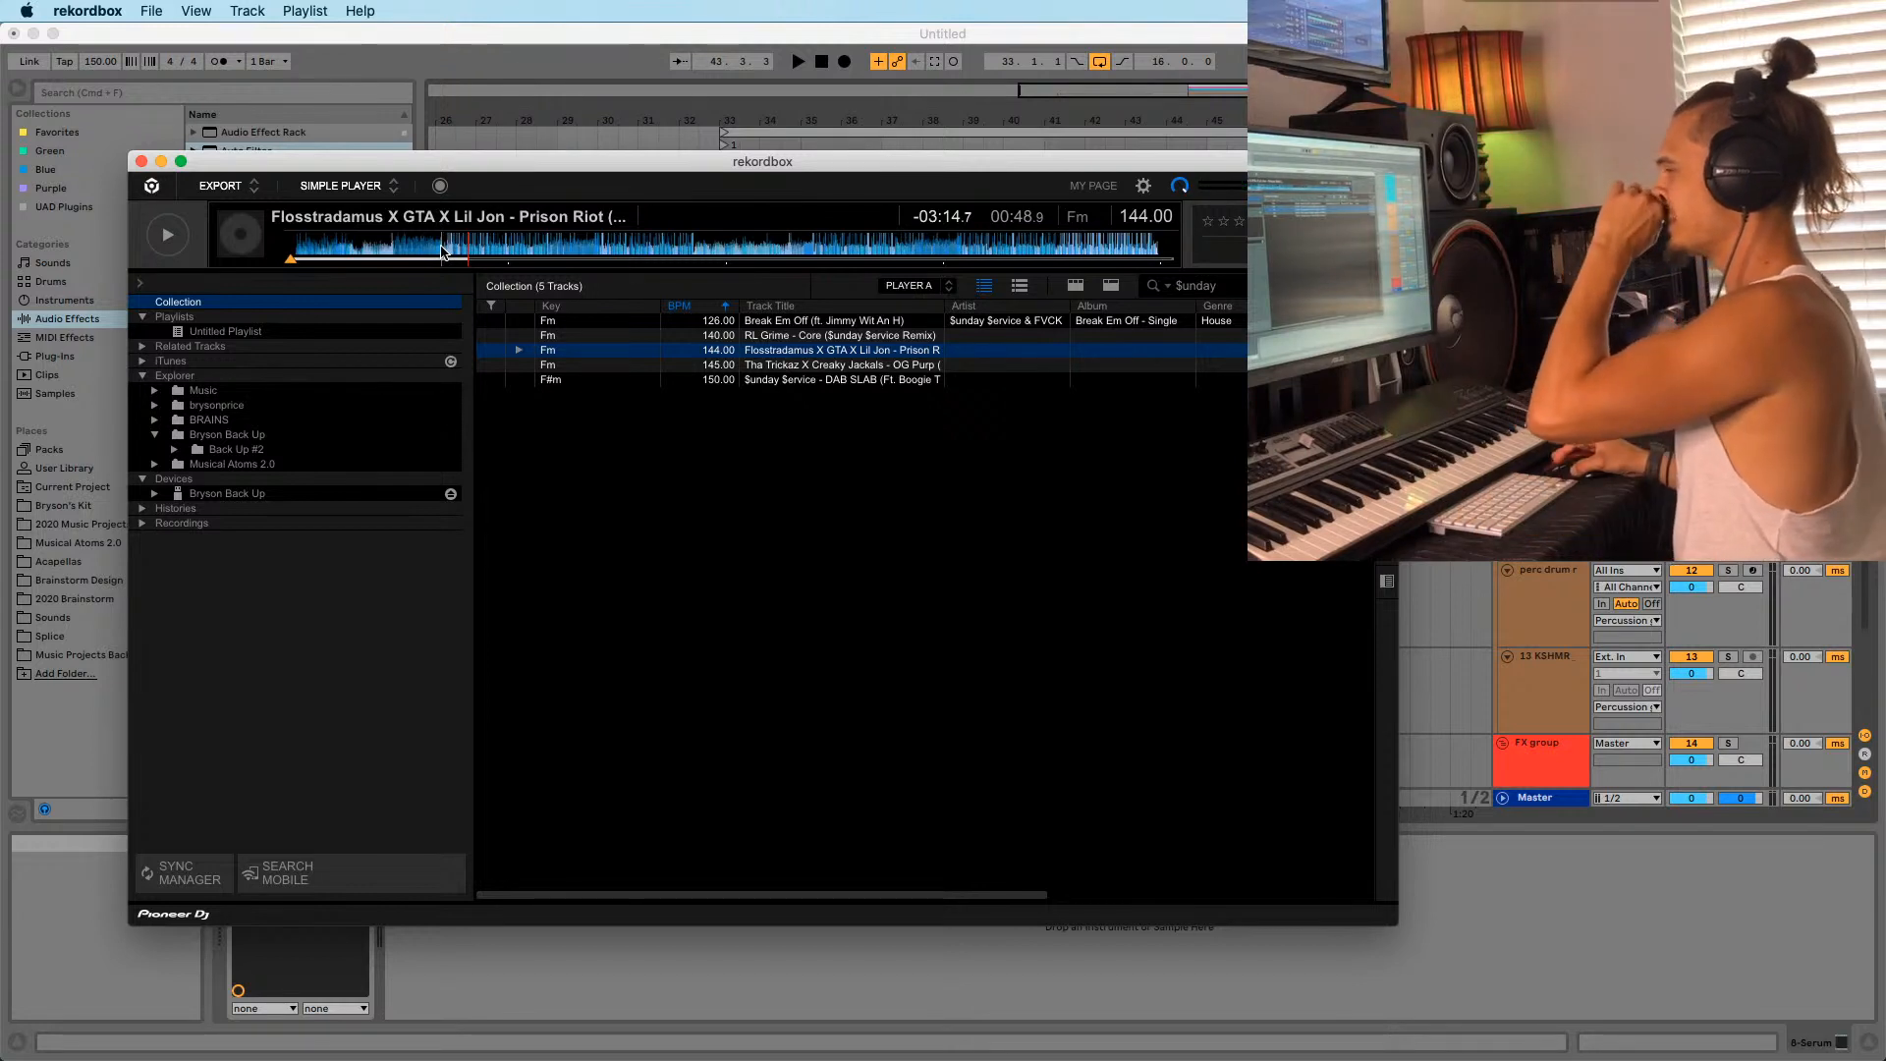
left_click(440, 253)
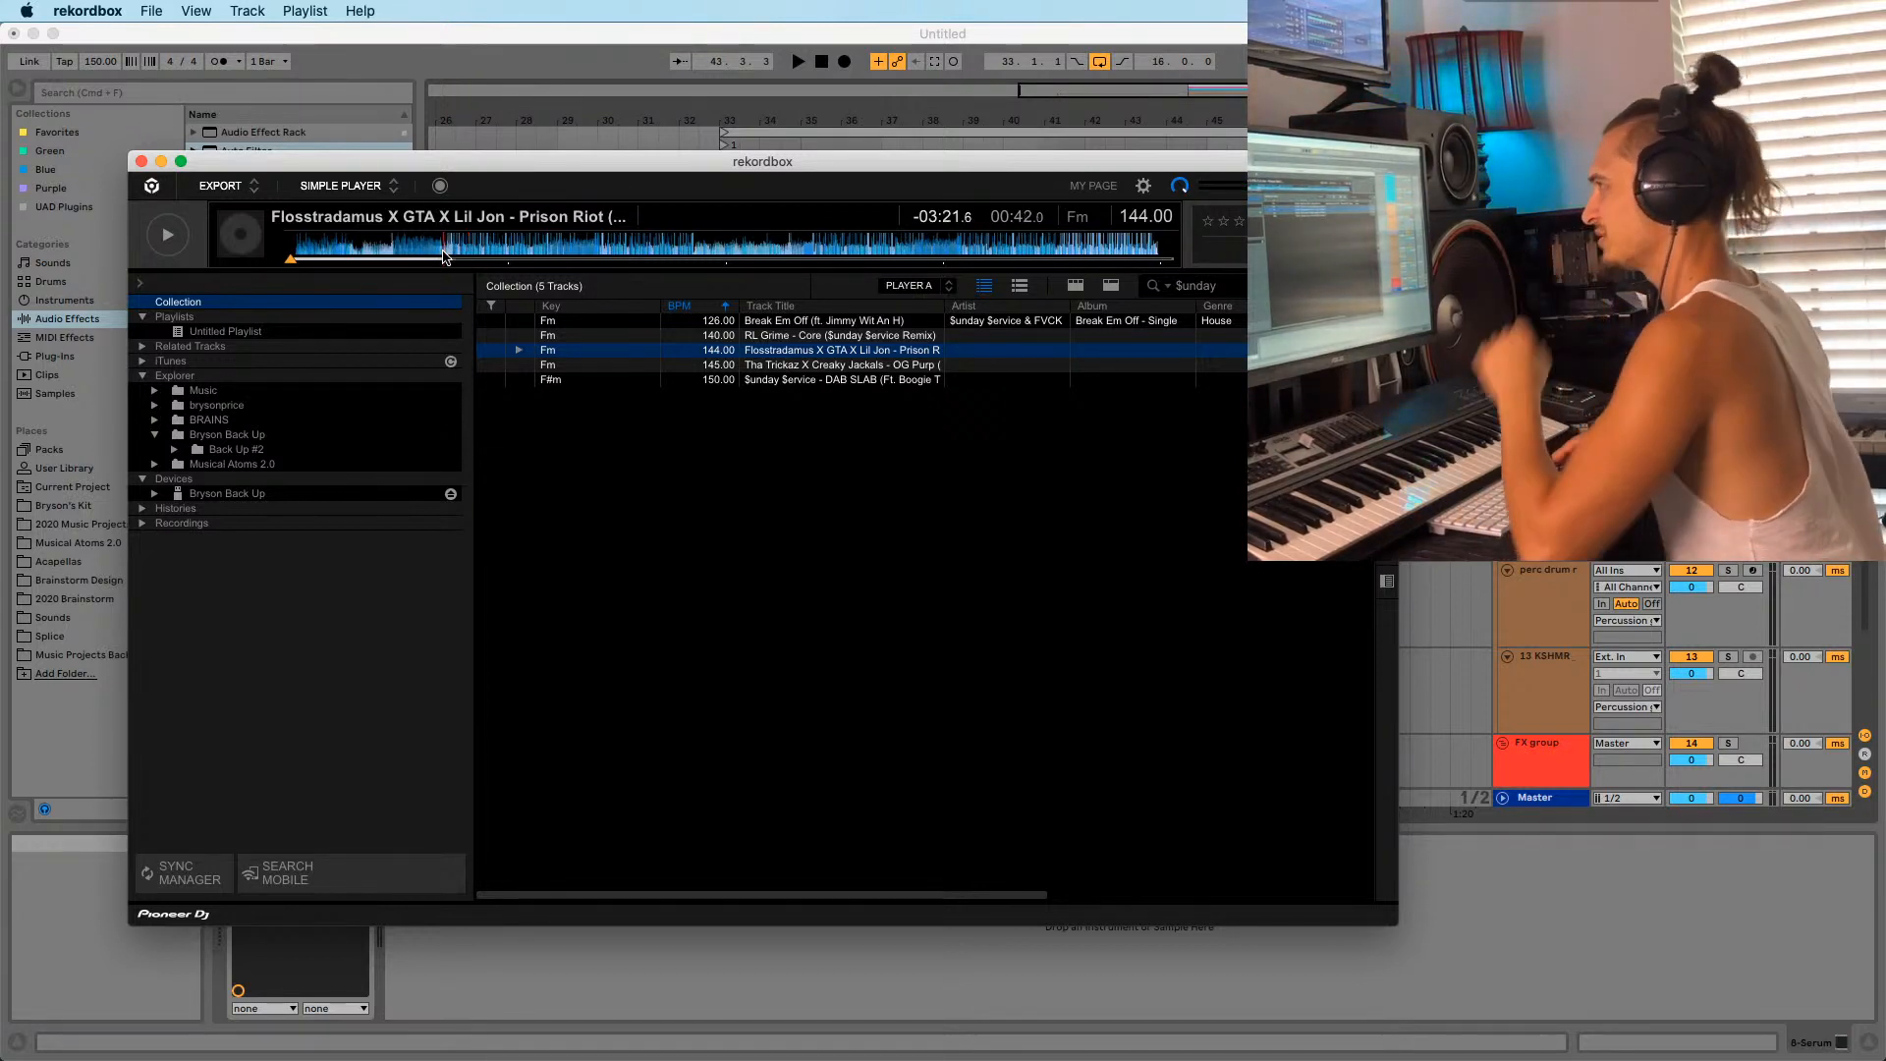
left_click(444, 252)
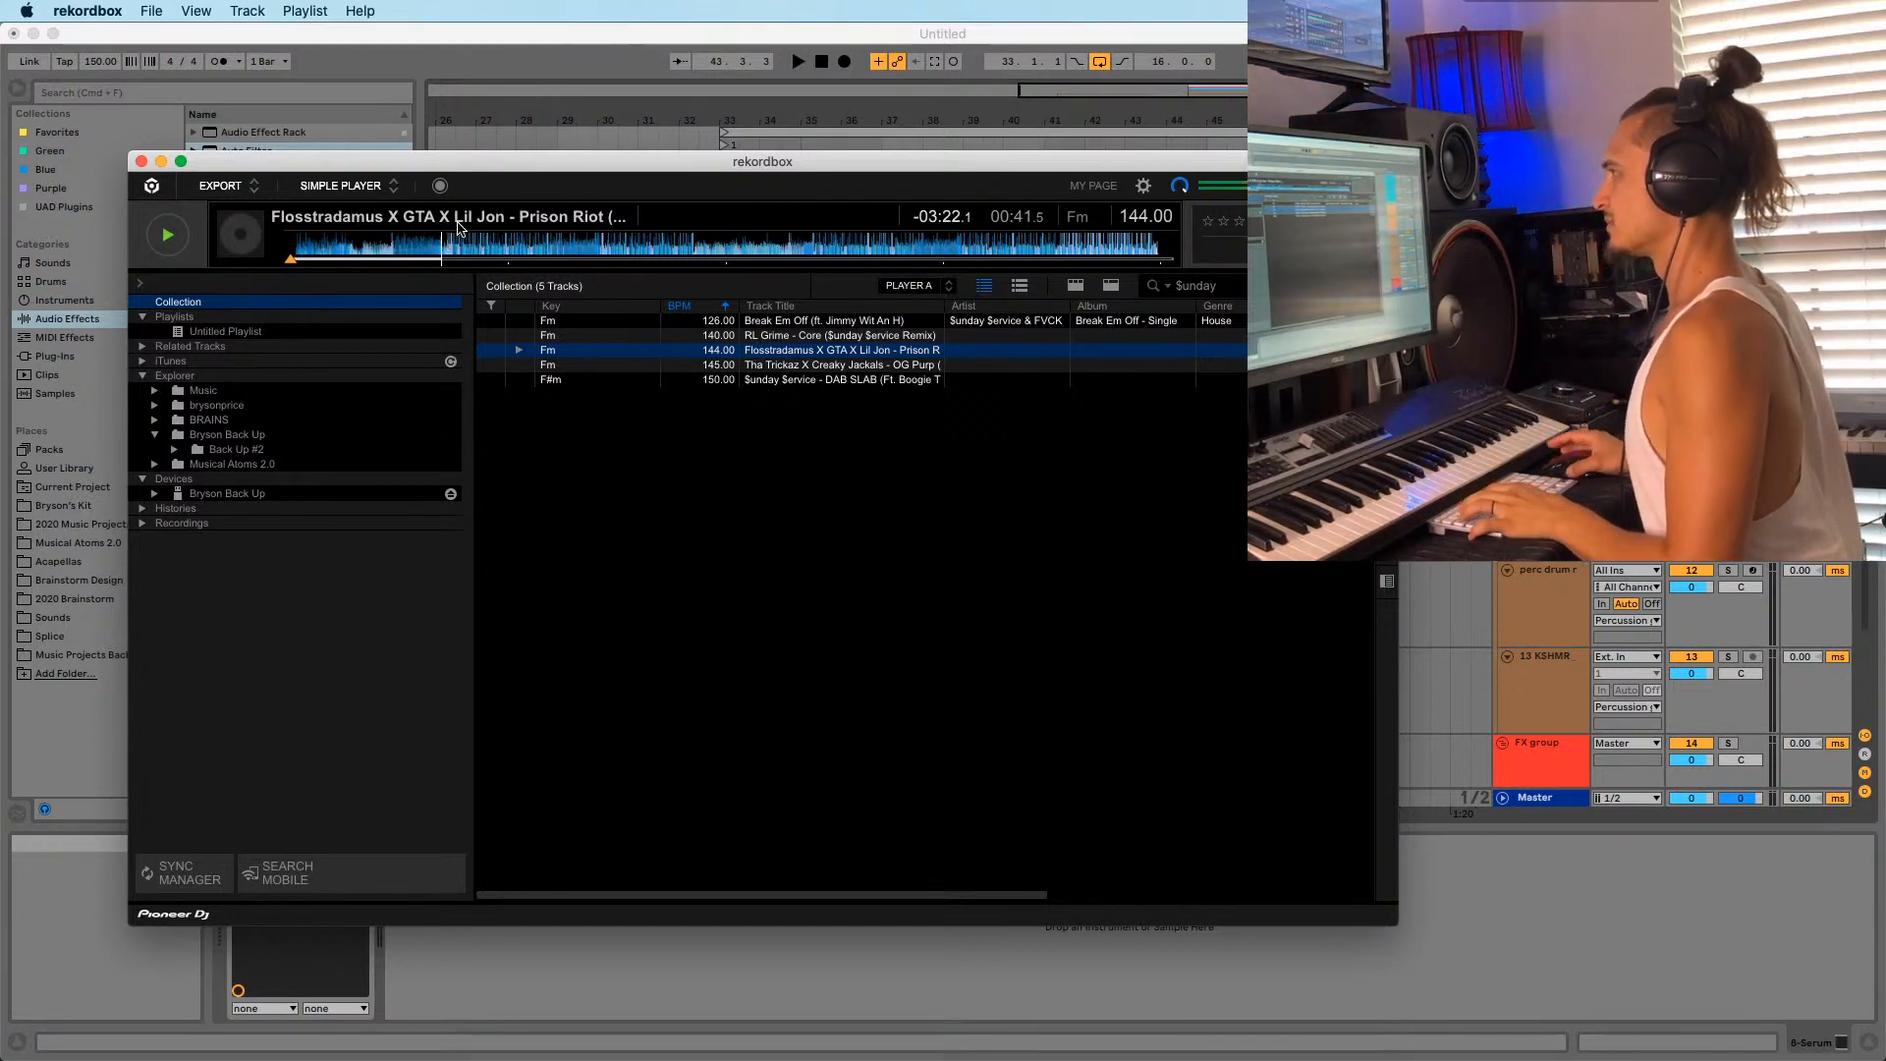
left_click(452, 253)
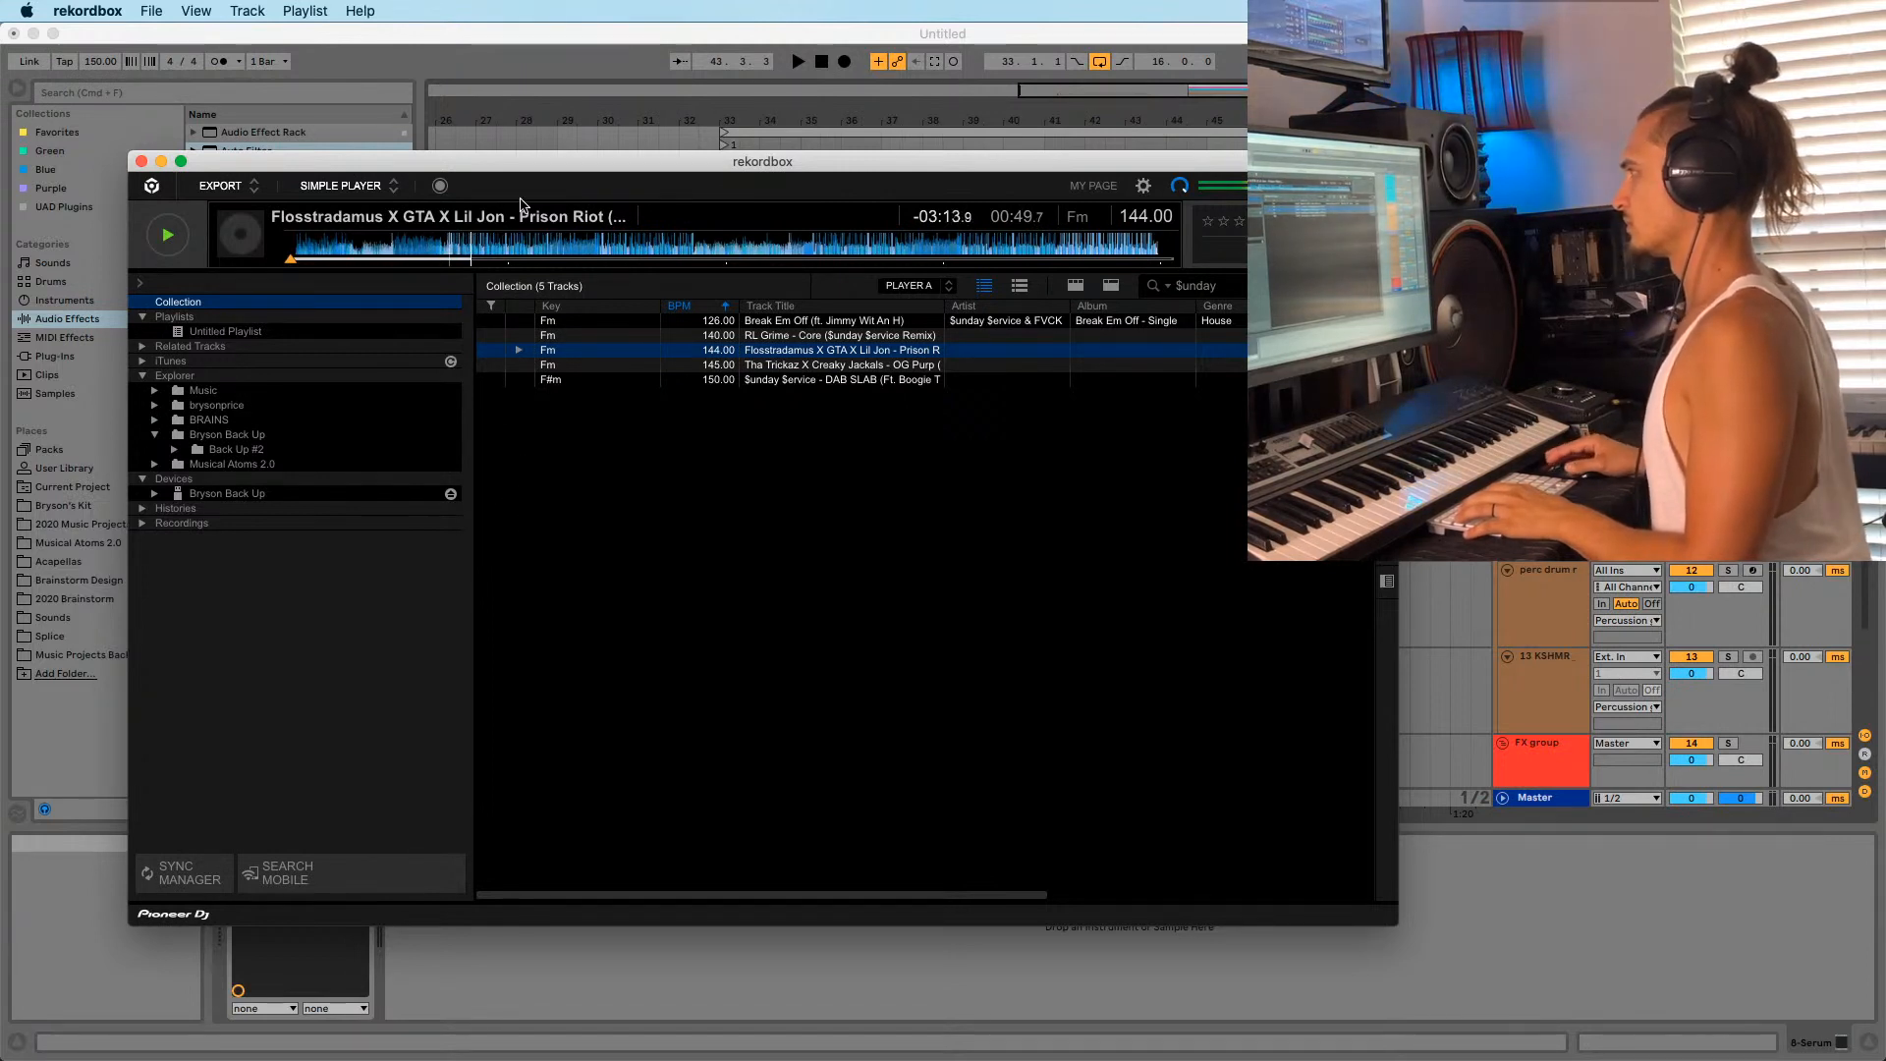
left_click_drag(607, 169, 552, 224)
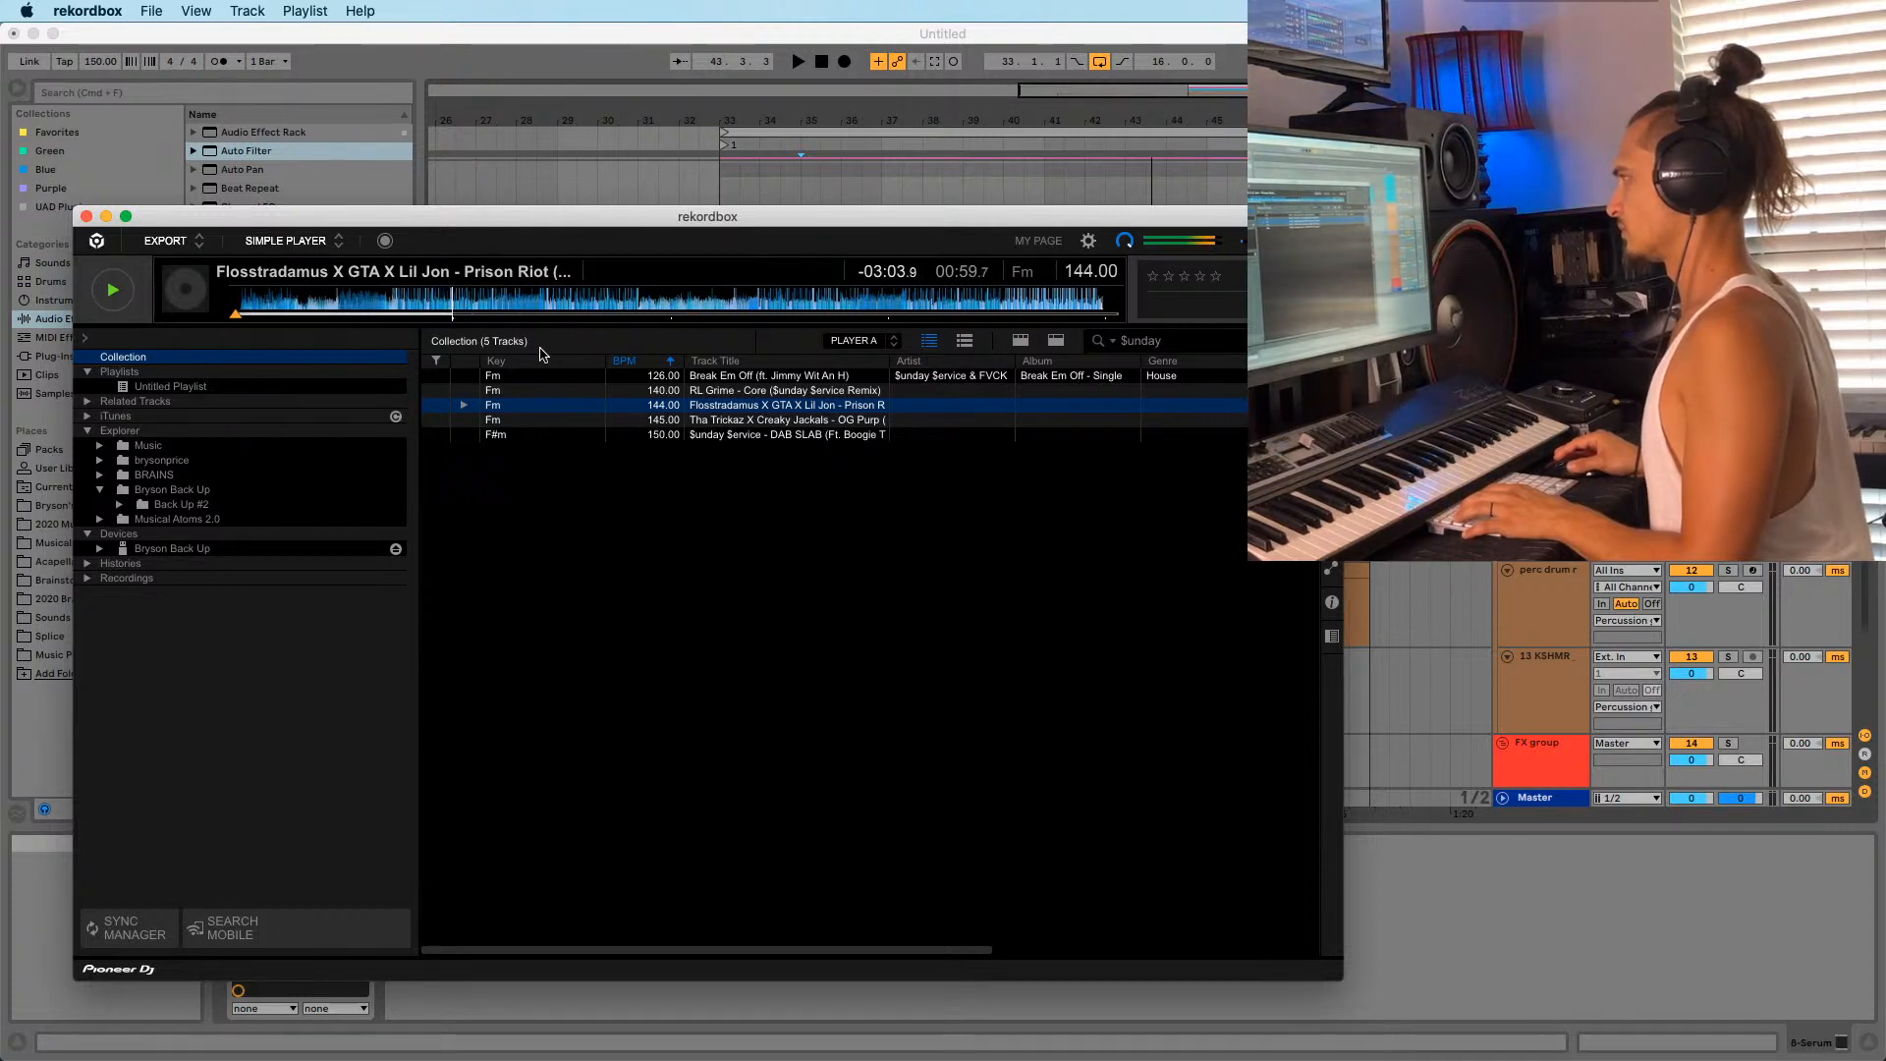
left_click_drag(457, 219, 520, 220)
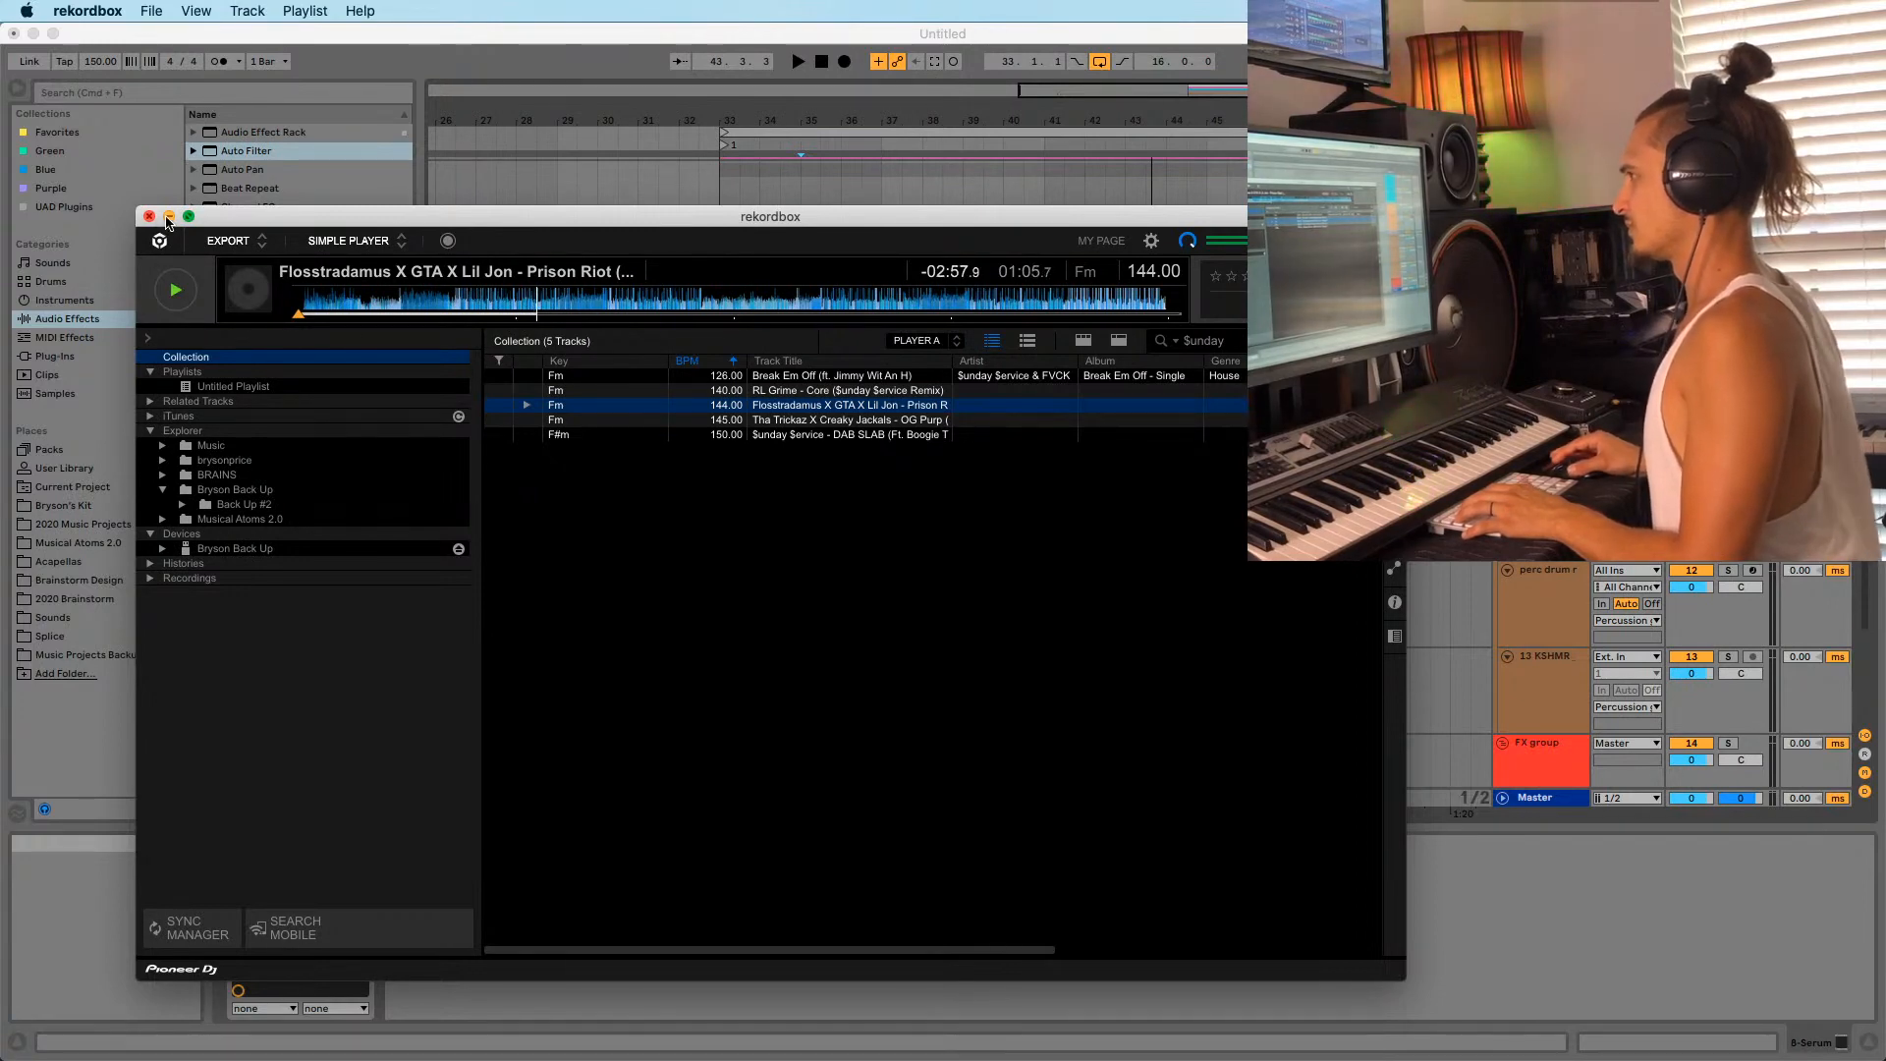
Minimize rekordbox, switch Serum to LD_squarenation (NICKY ROMERO), close it, and select bars 33–37.
left_click(168, 217)
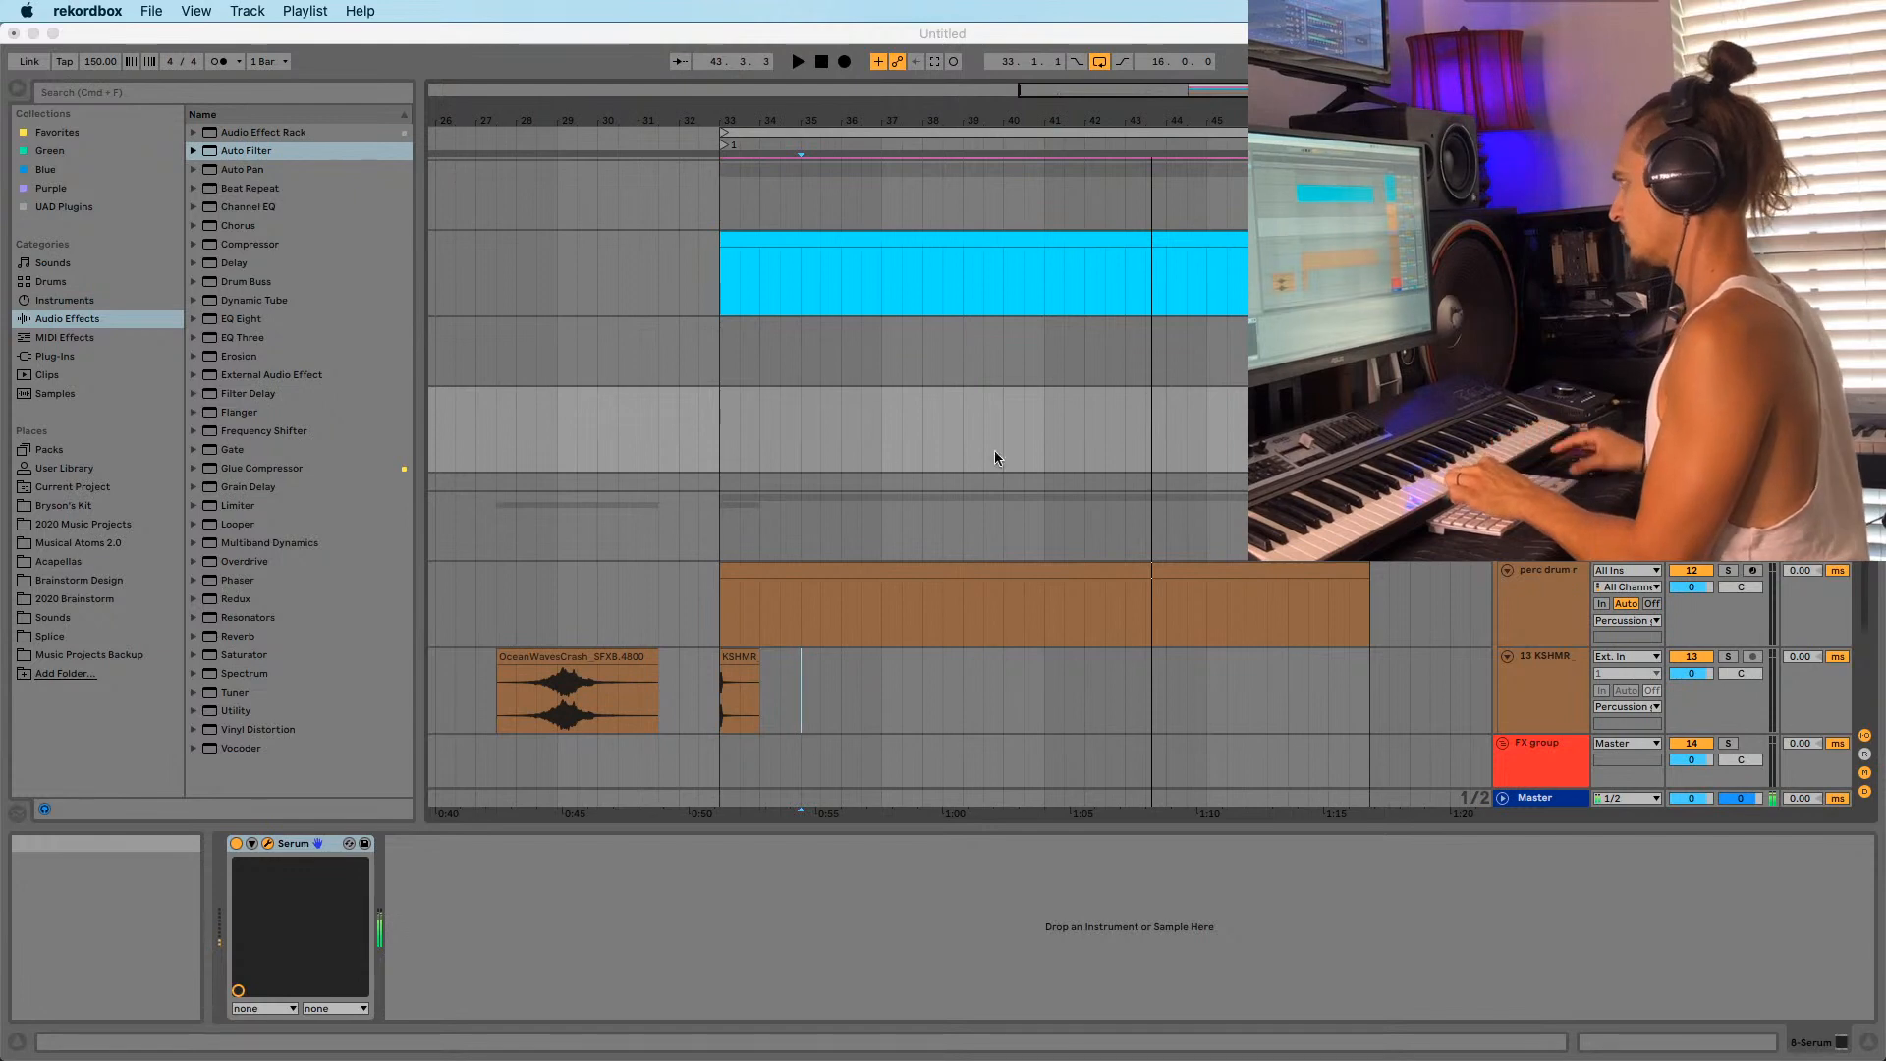
left_click(712, 460)
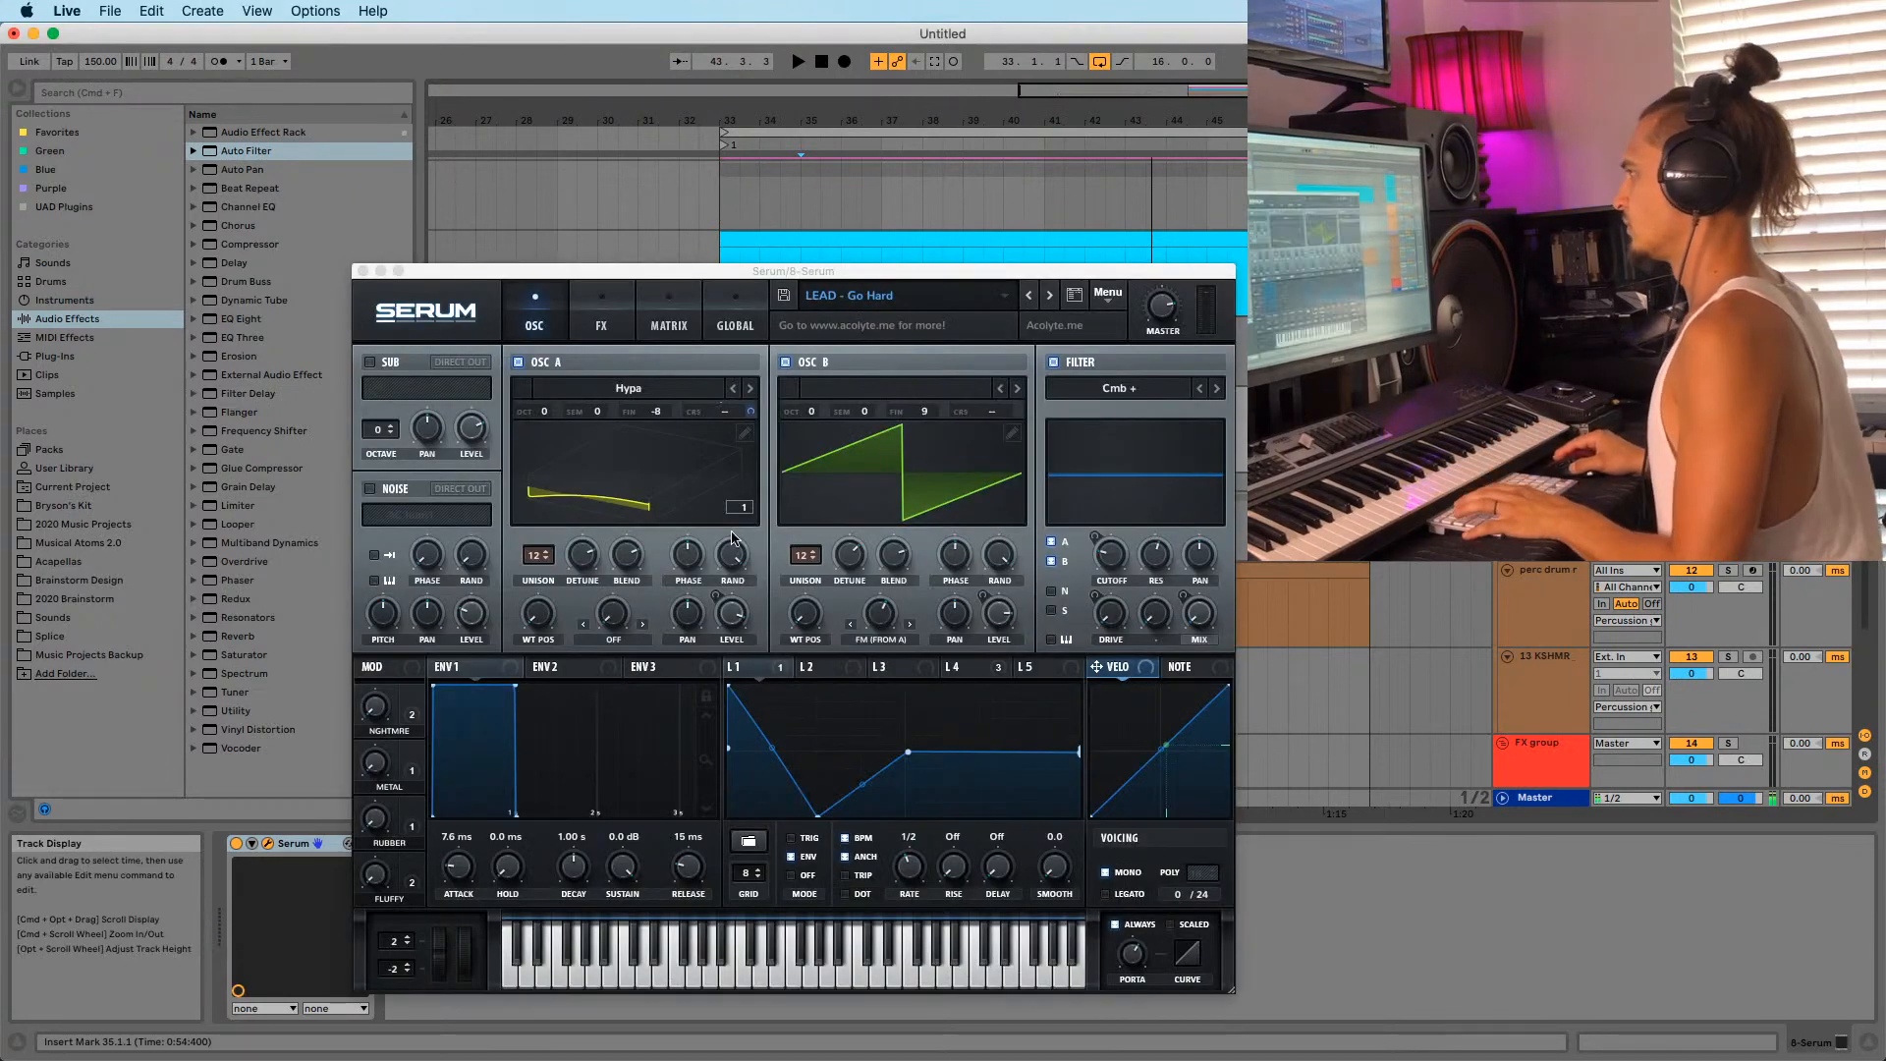
left_click(1030, 298)
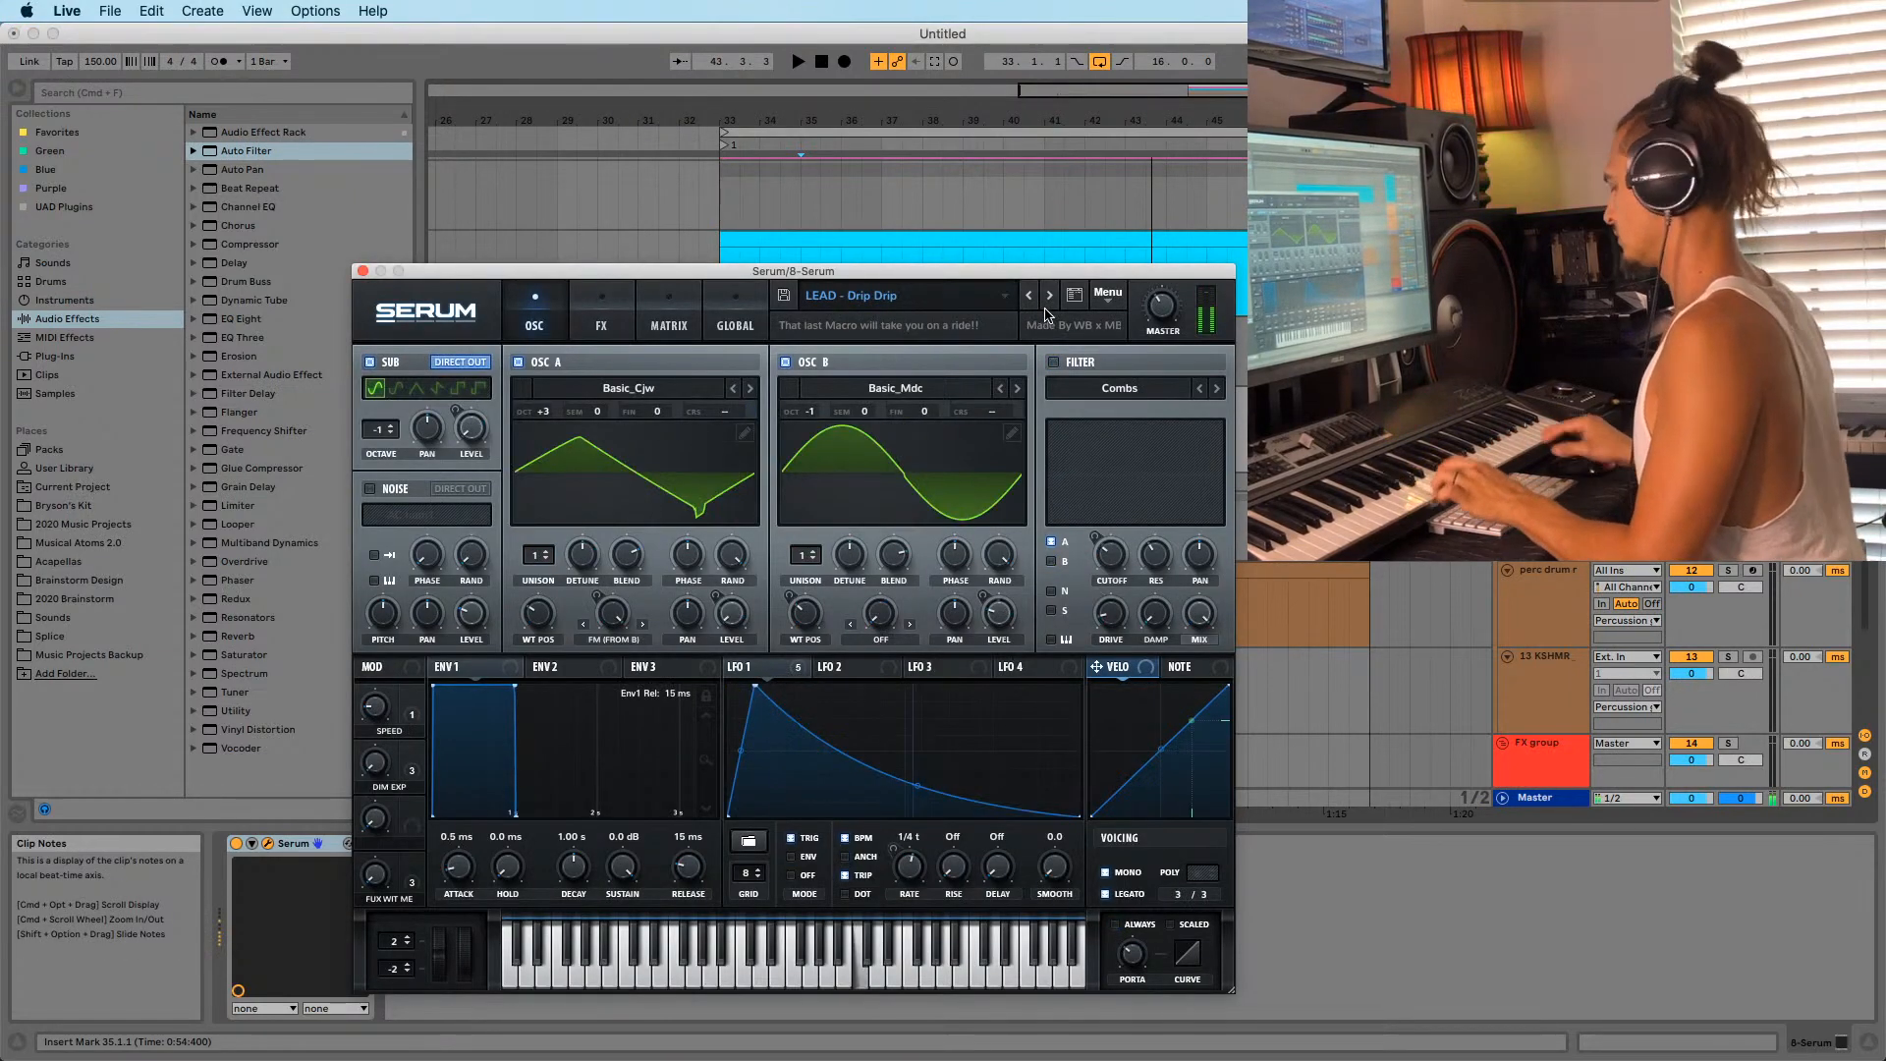
left_click(1029, 297)
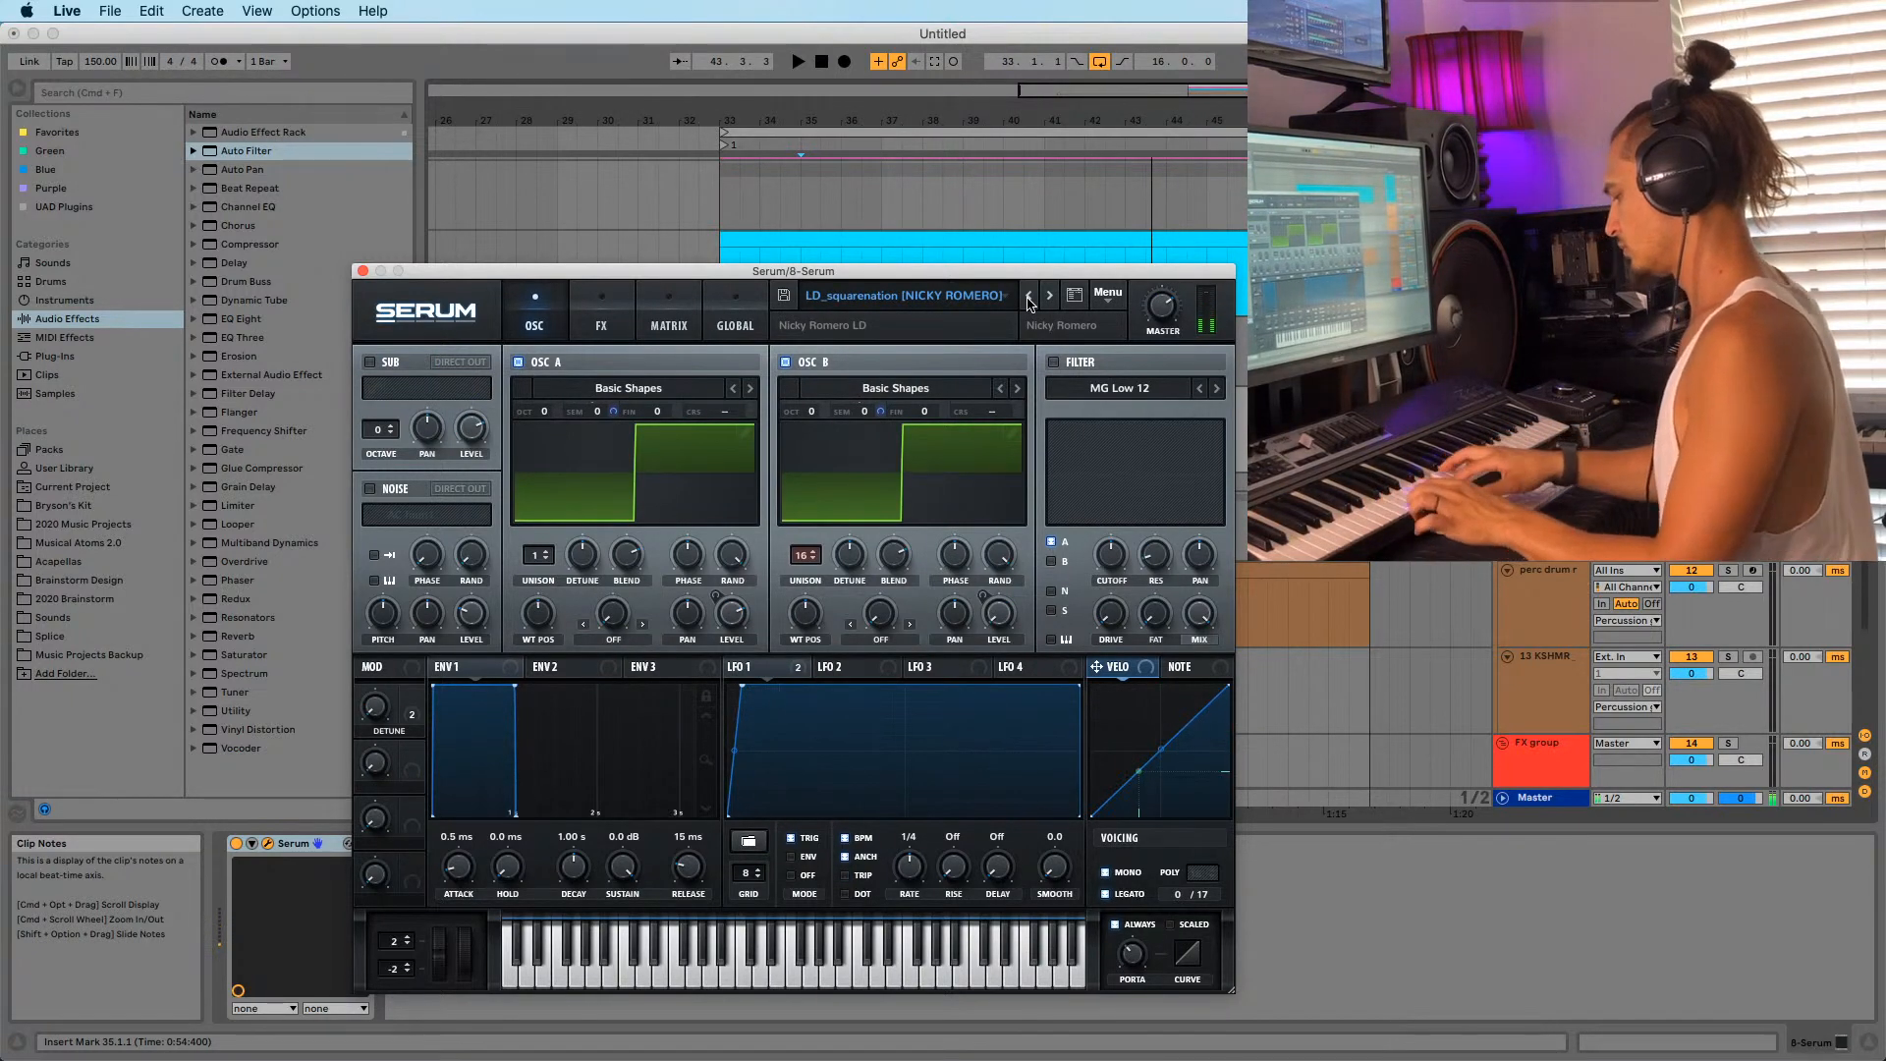
left_click(362, 271)
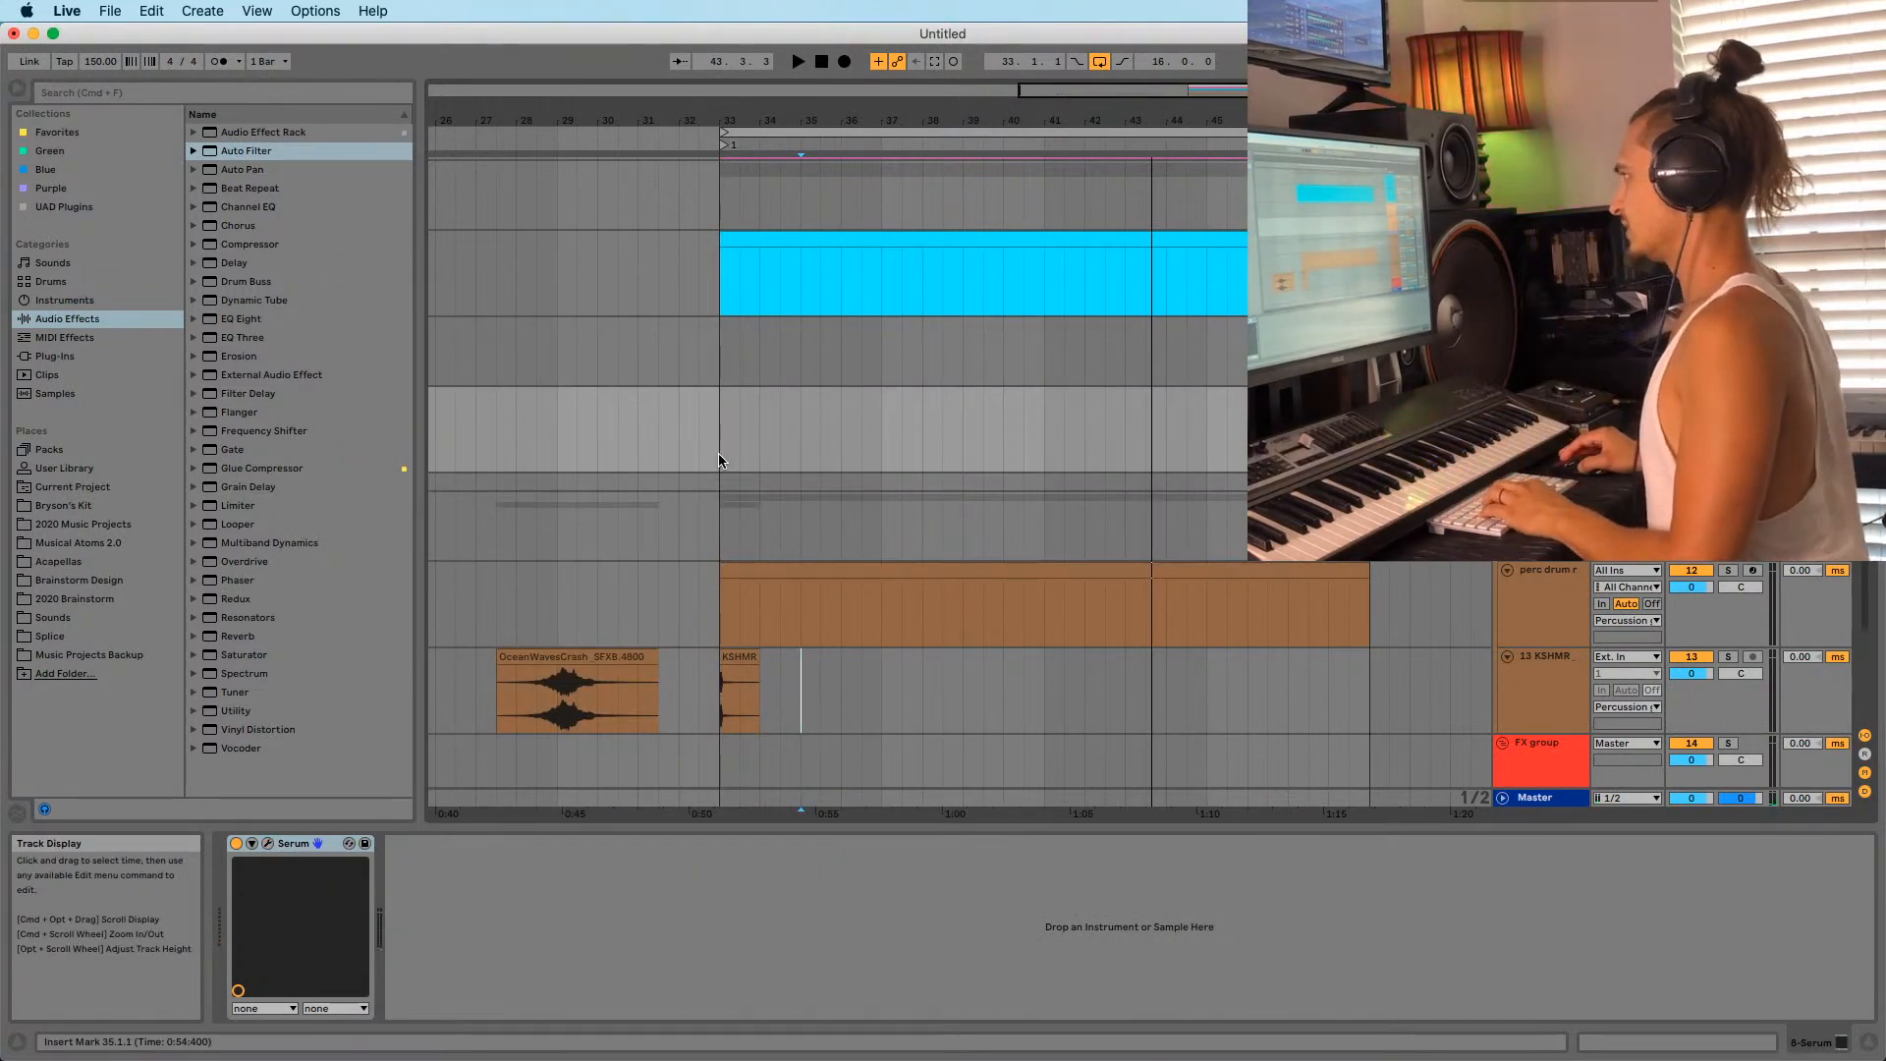
left_click_drag(719, 459, 877, 443)
Create an empty 4-bar MIDI clip over the selection and browse the chord progressions folders.
key("super+shift+m")
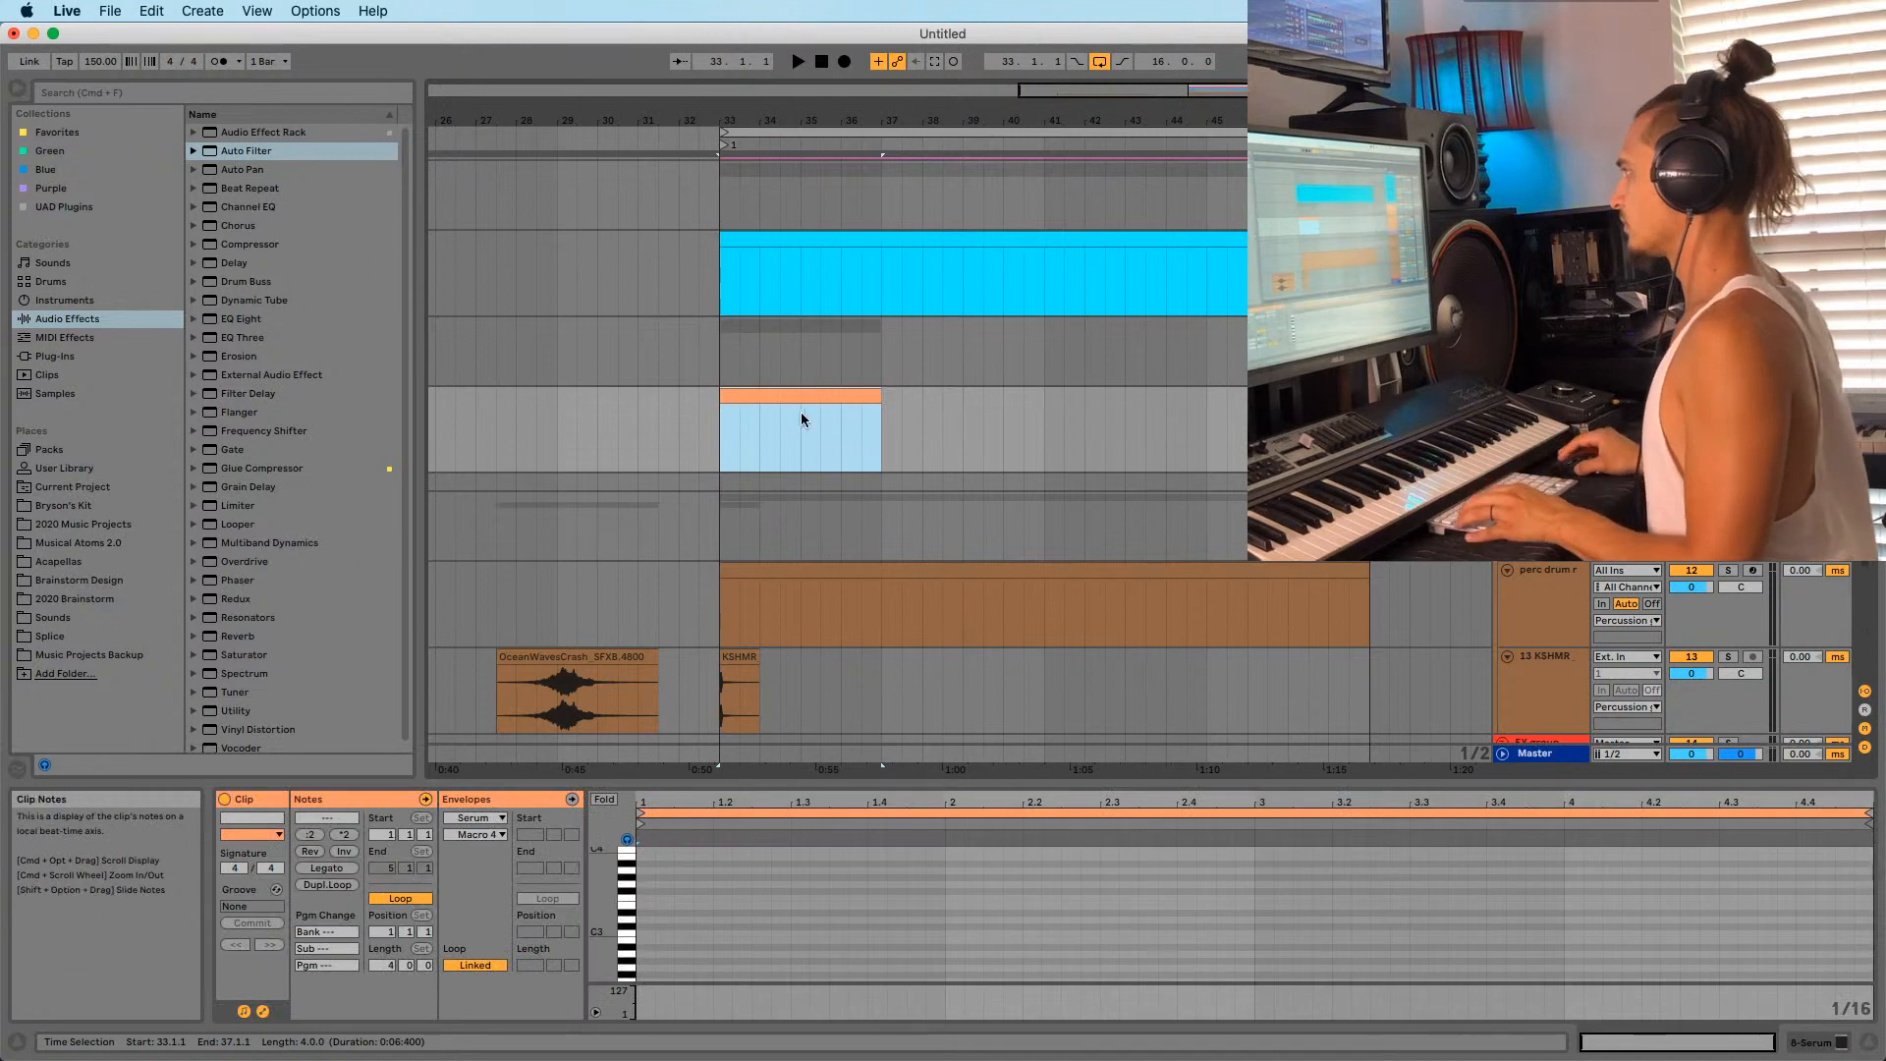
left_click_drag(1370, 132, 888, 389)
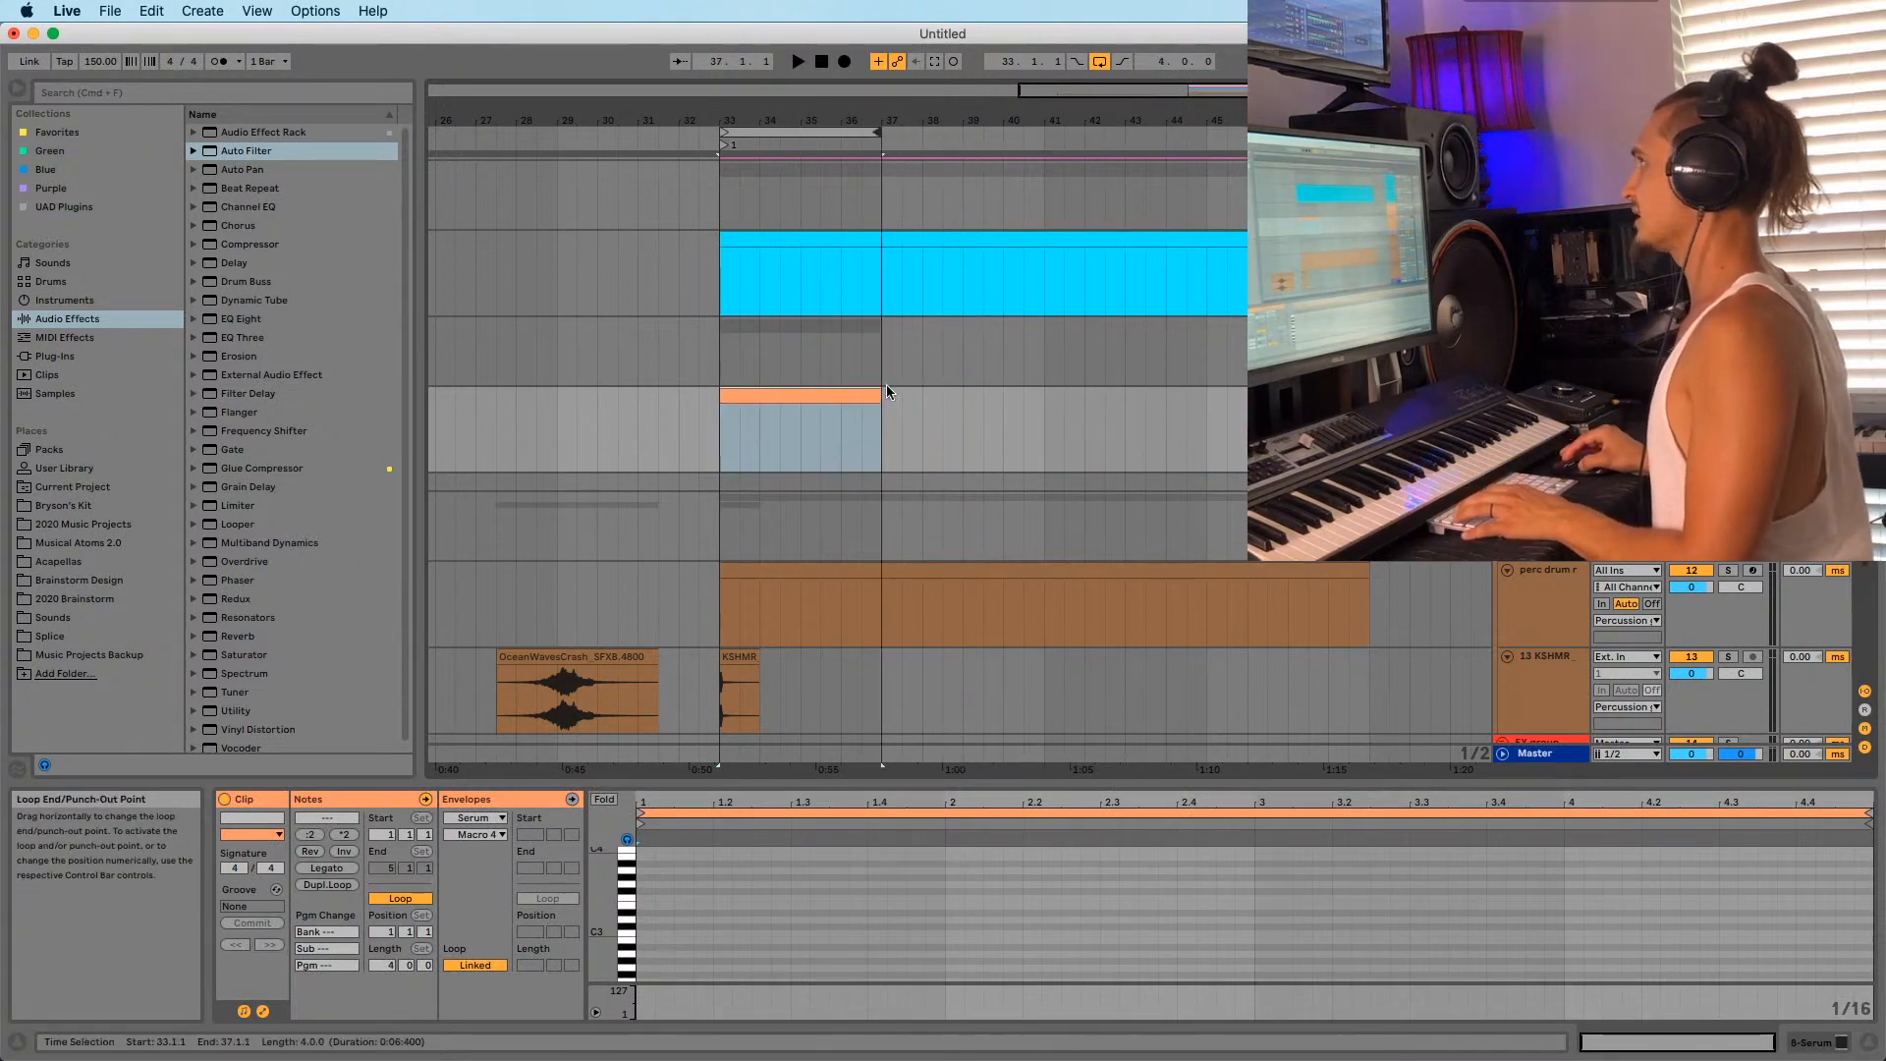
left_click(73, 505)
left_click(194, 189)
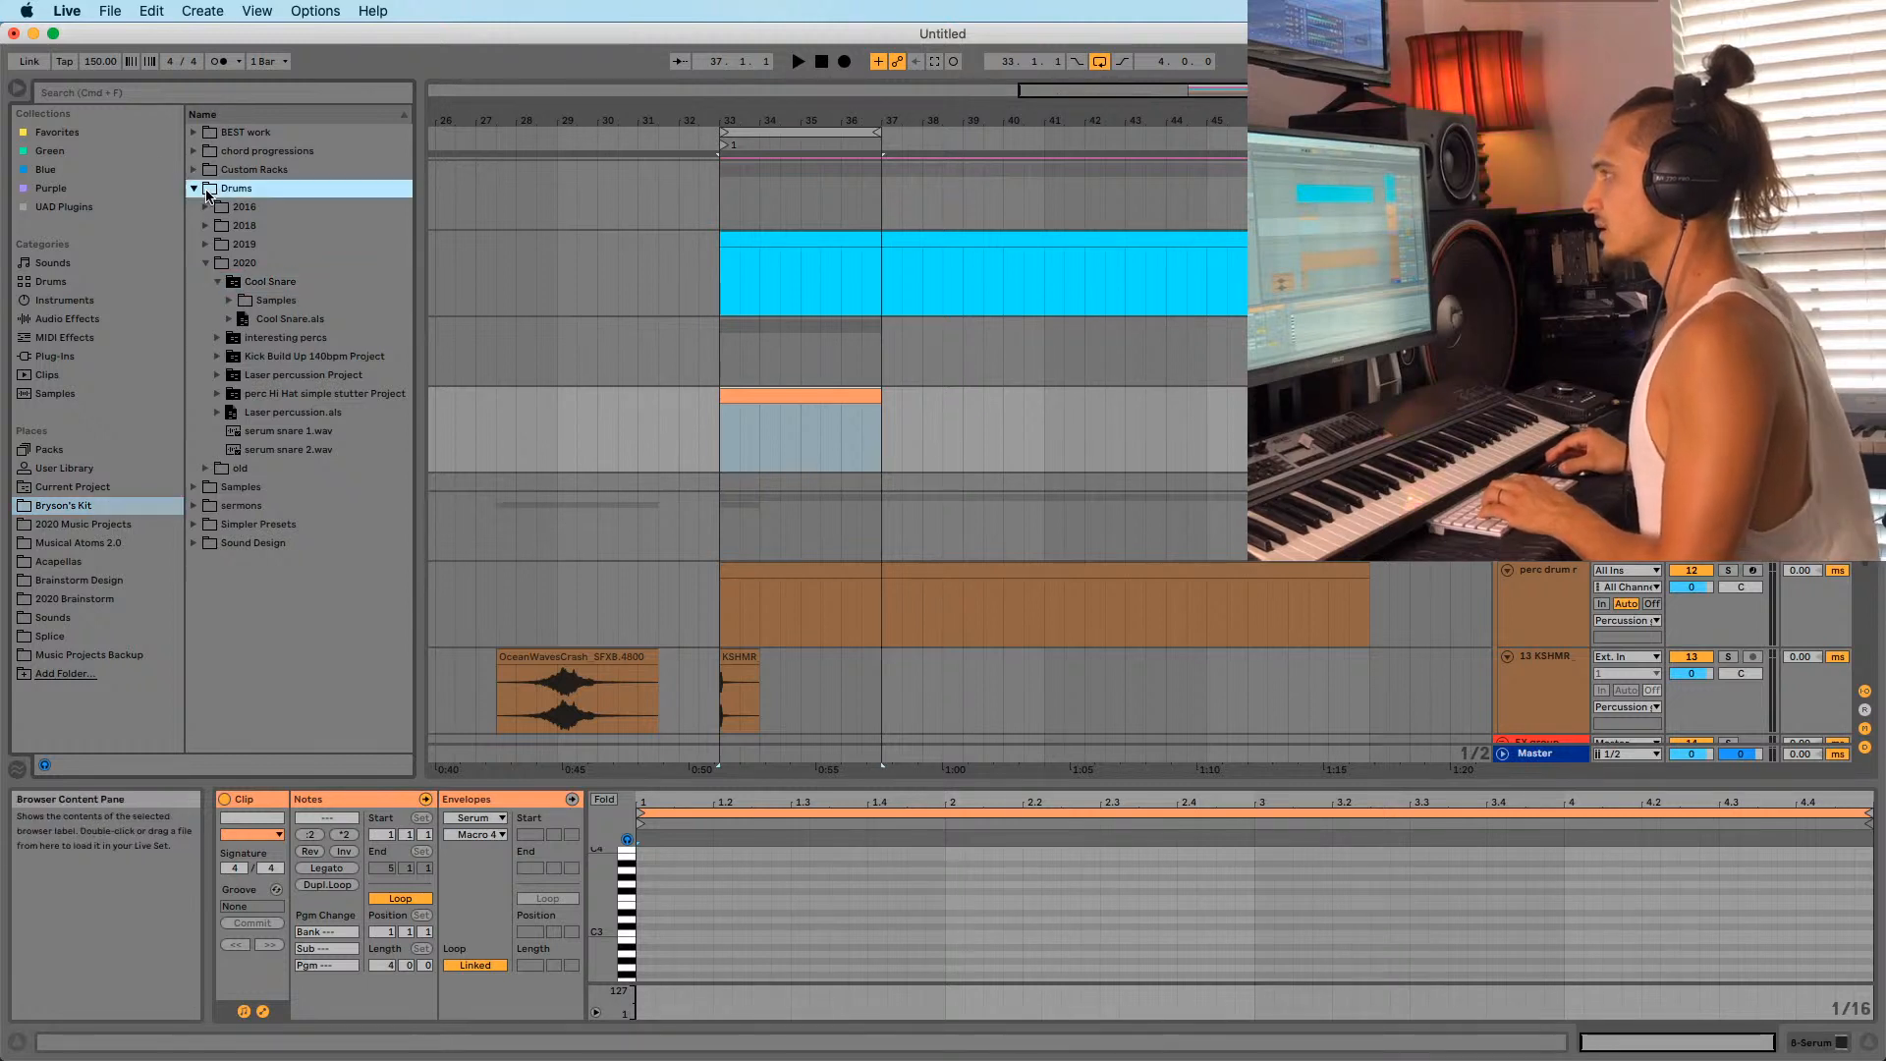
left_click(194, 188)
left_click(194, 152)
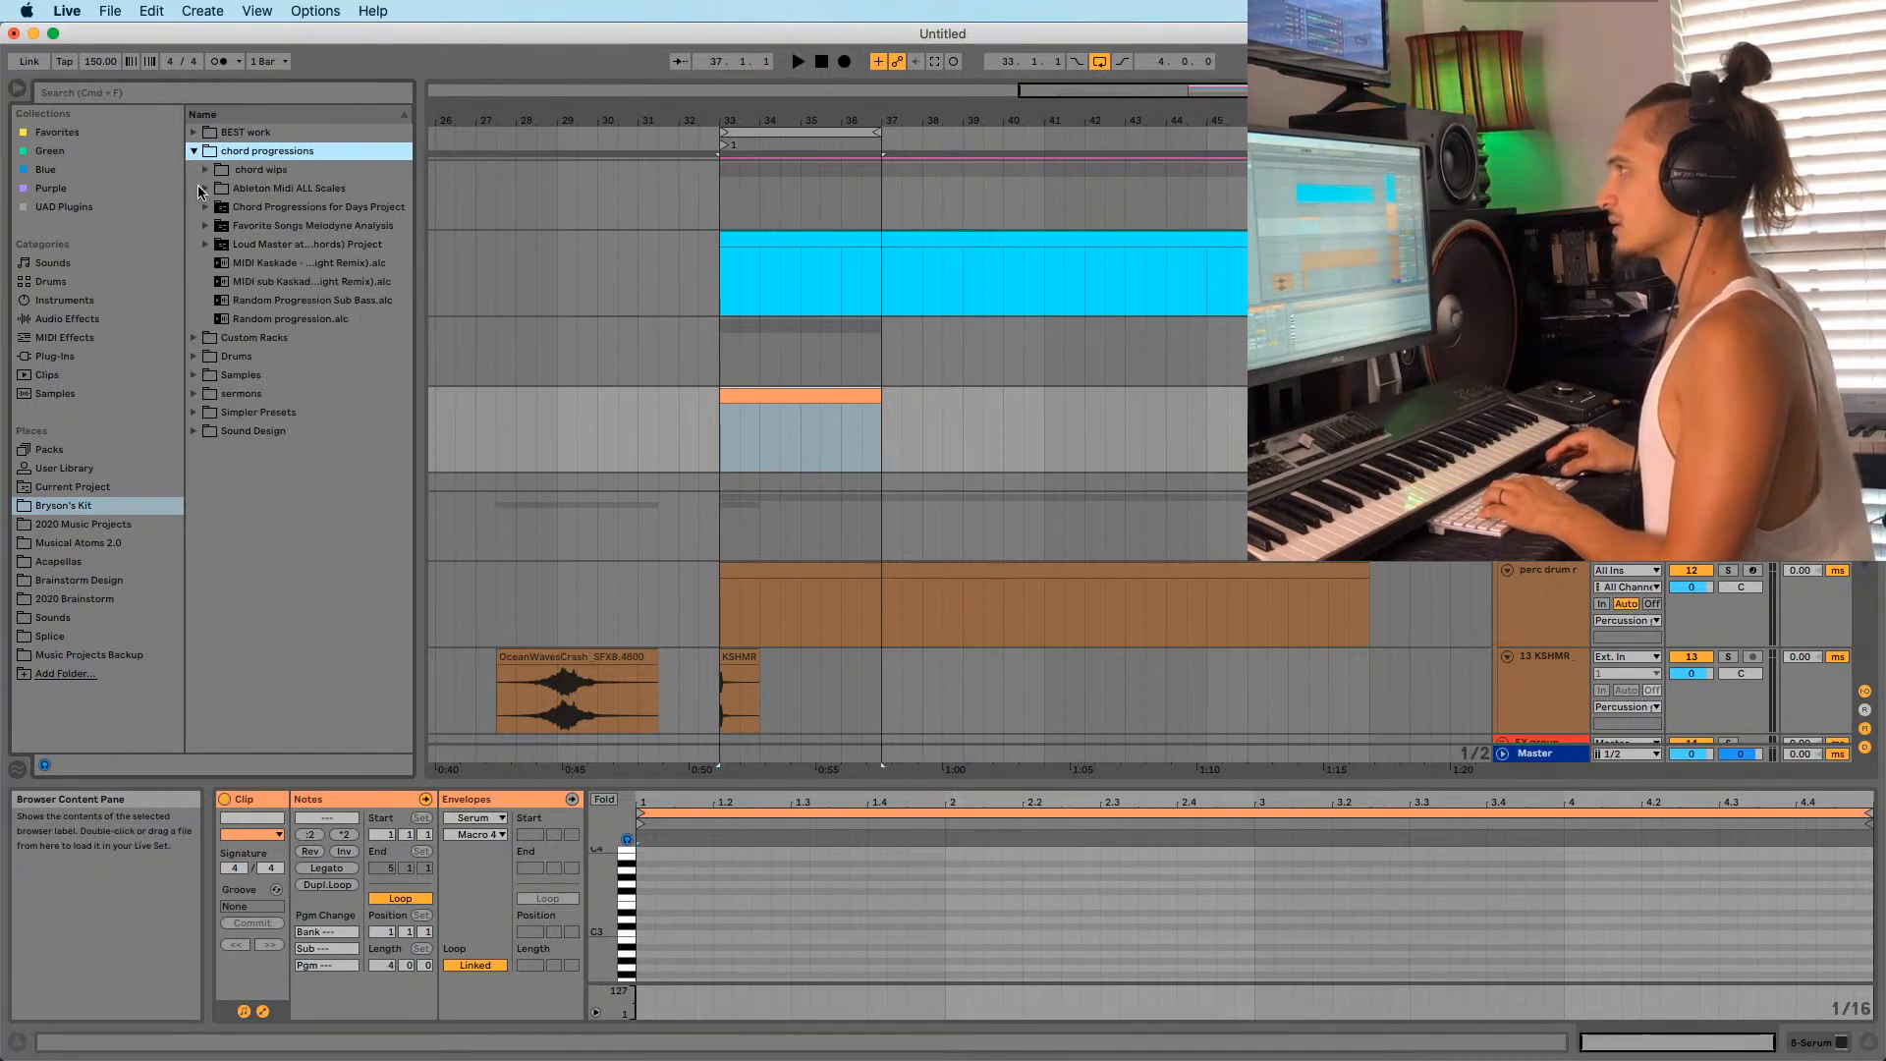
left_click(204, 188)
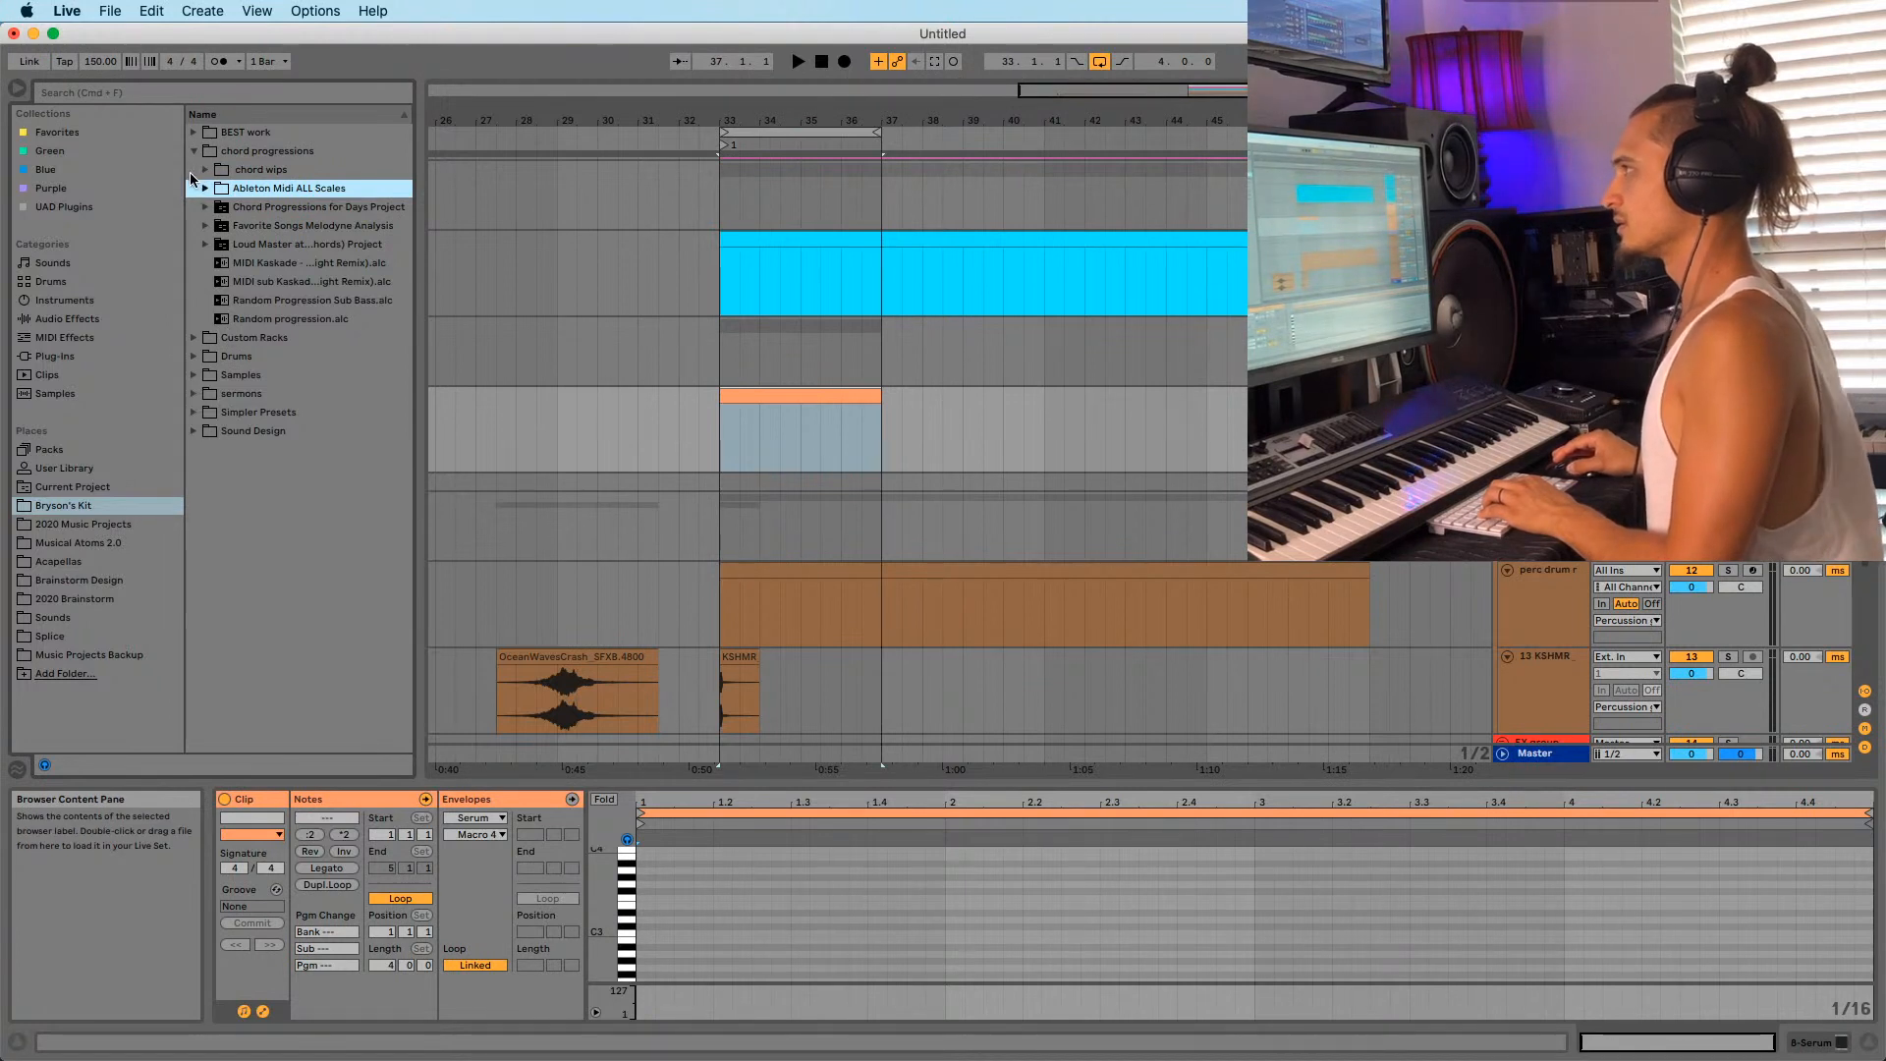
left_click(205, 189)
left_click(206, 190)
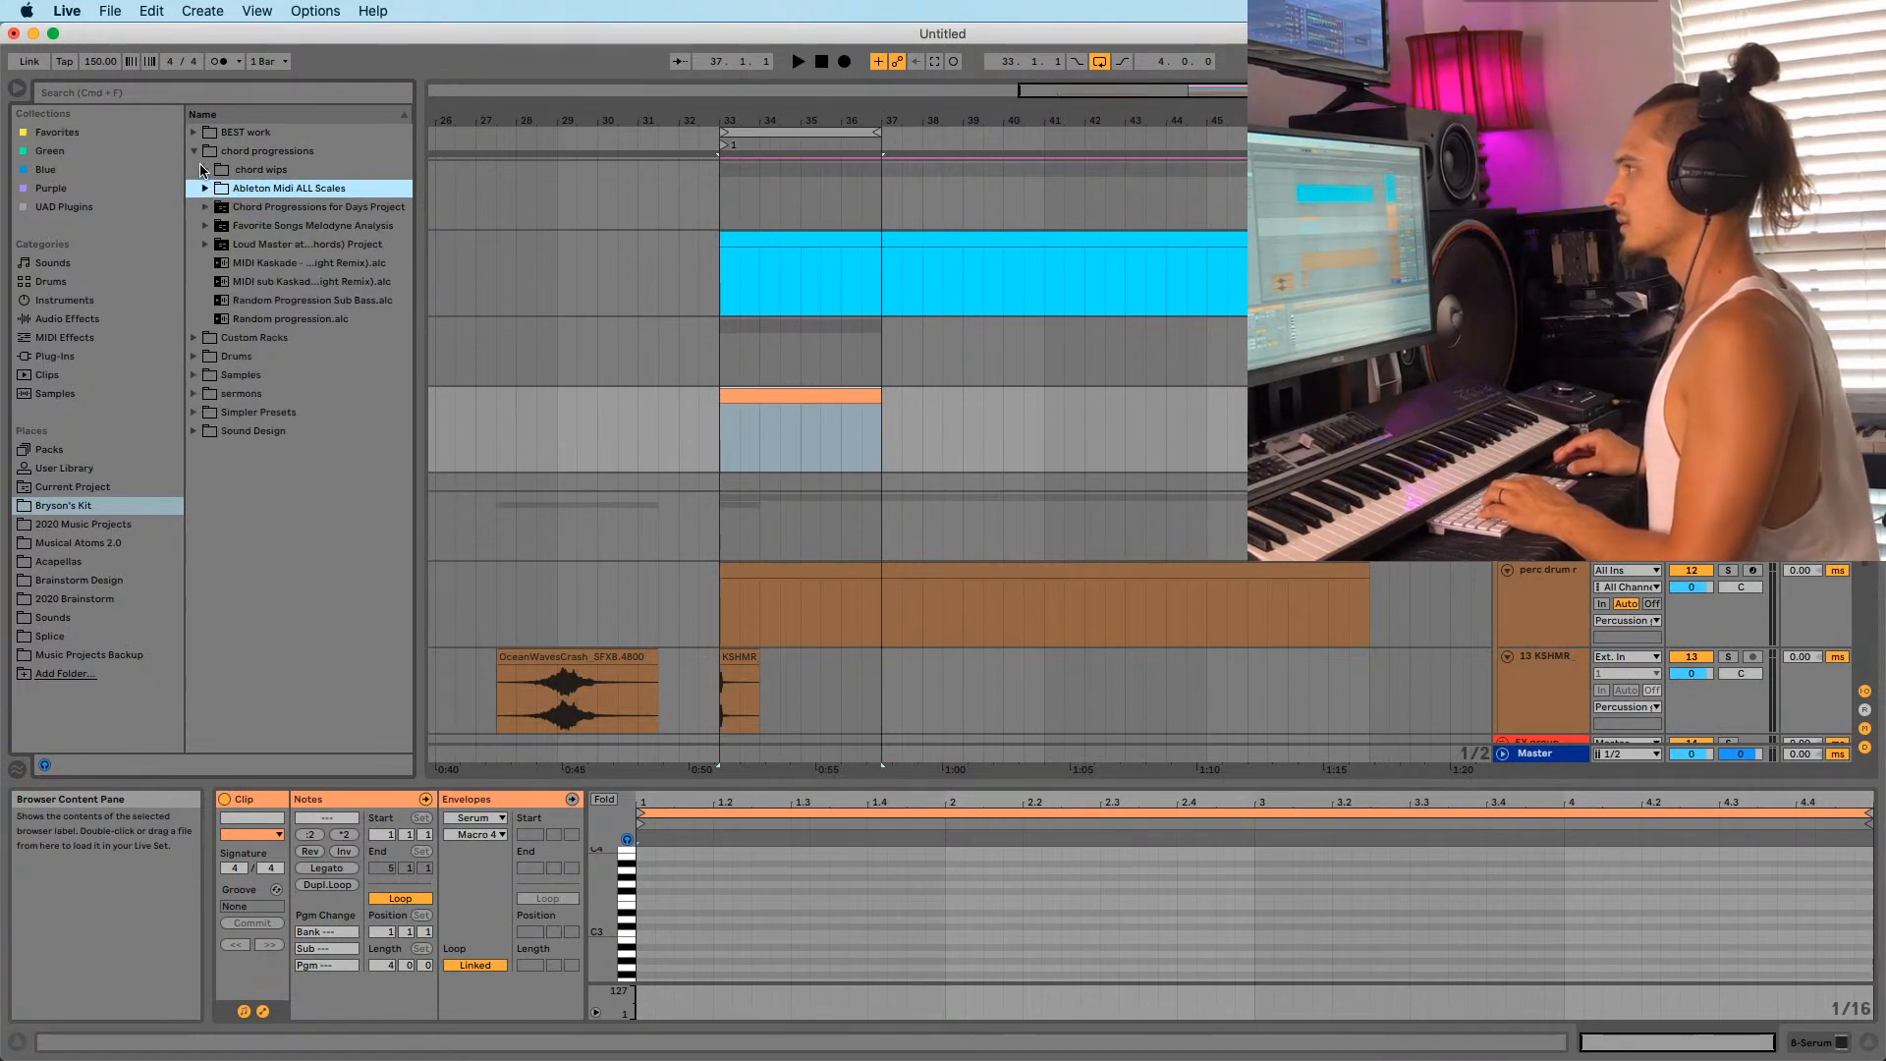
left_click(204, 171)
left_click(192, 152)
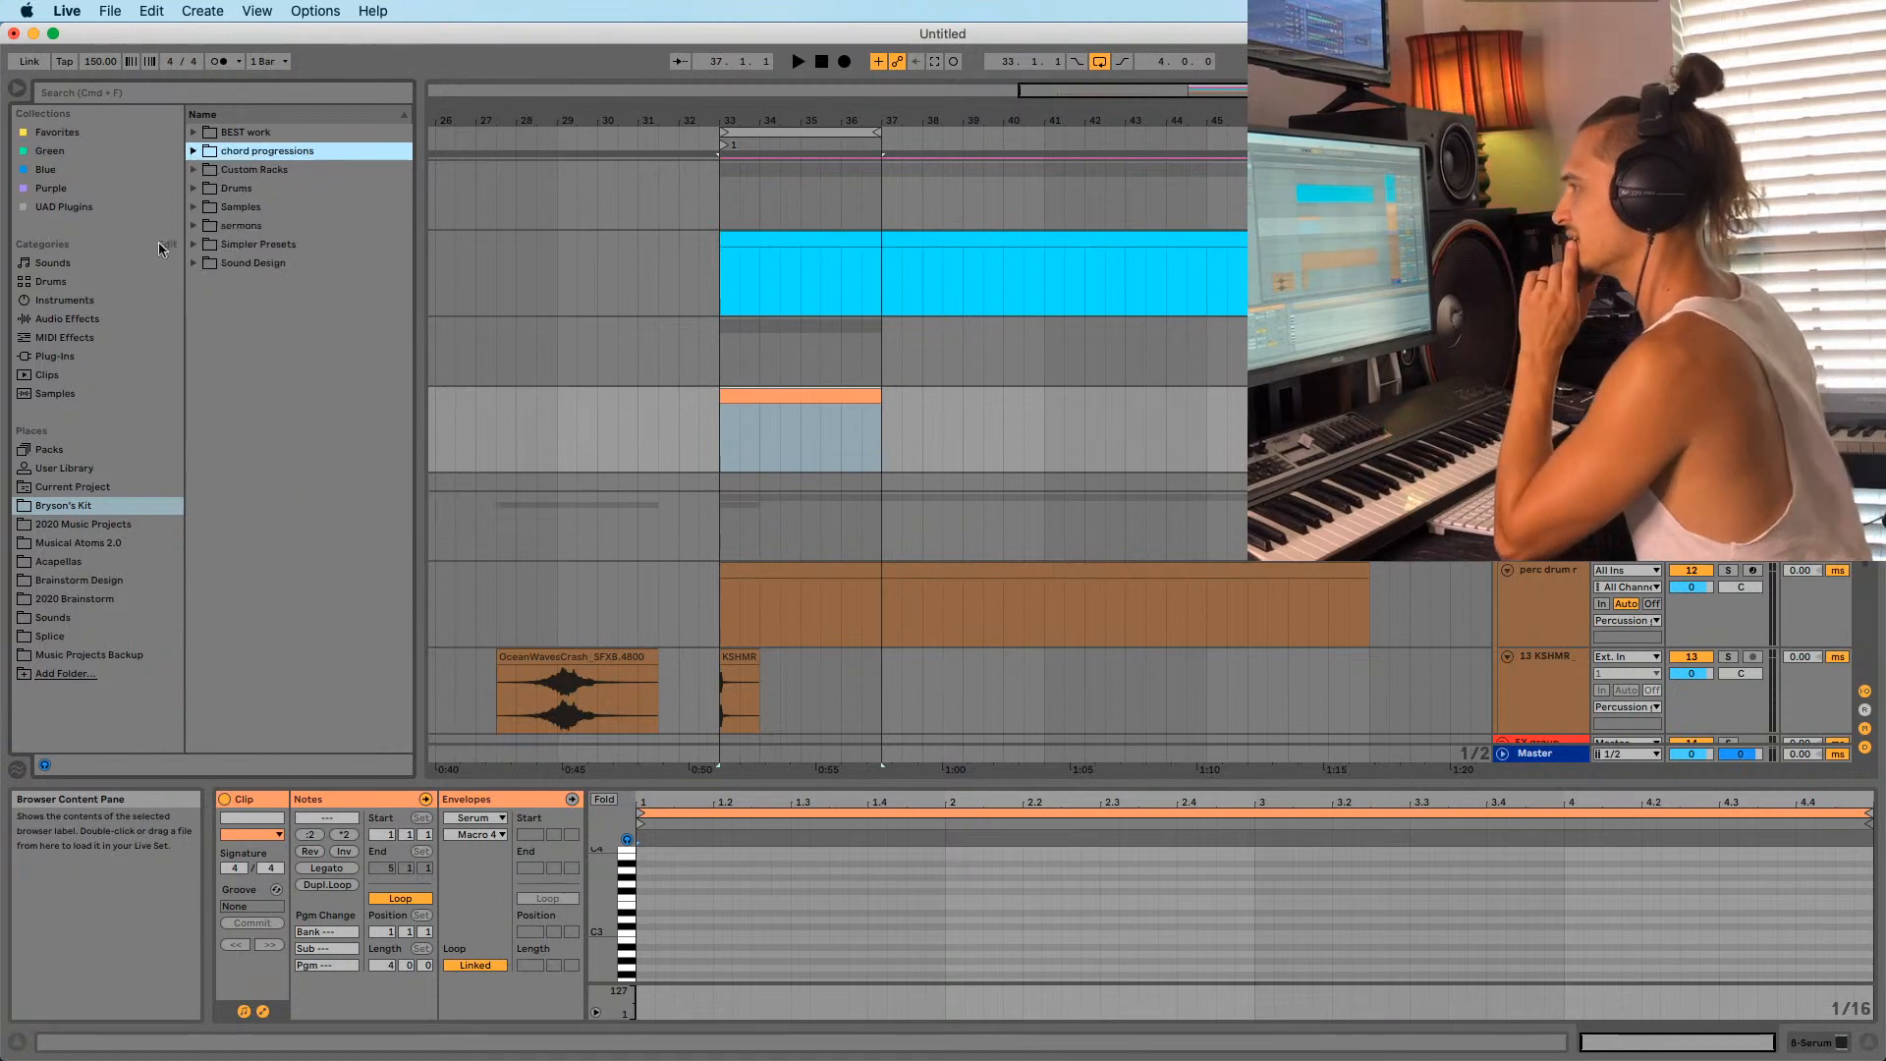
Open the BEST work > Midi folder and widen the browser so full names show.
left_click(64, 505)
left_click(193, 132)
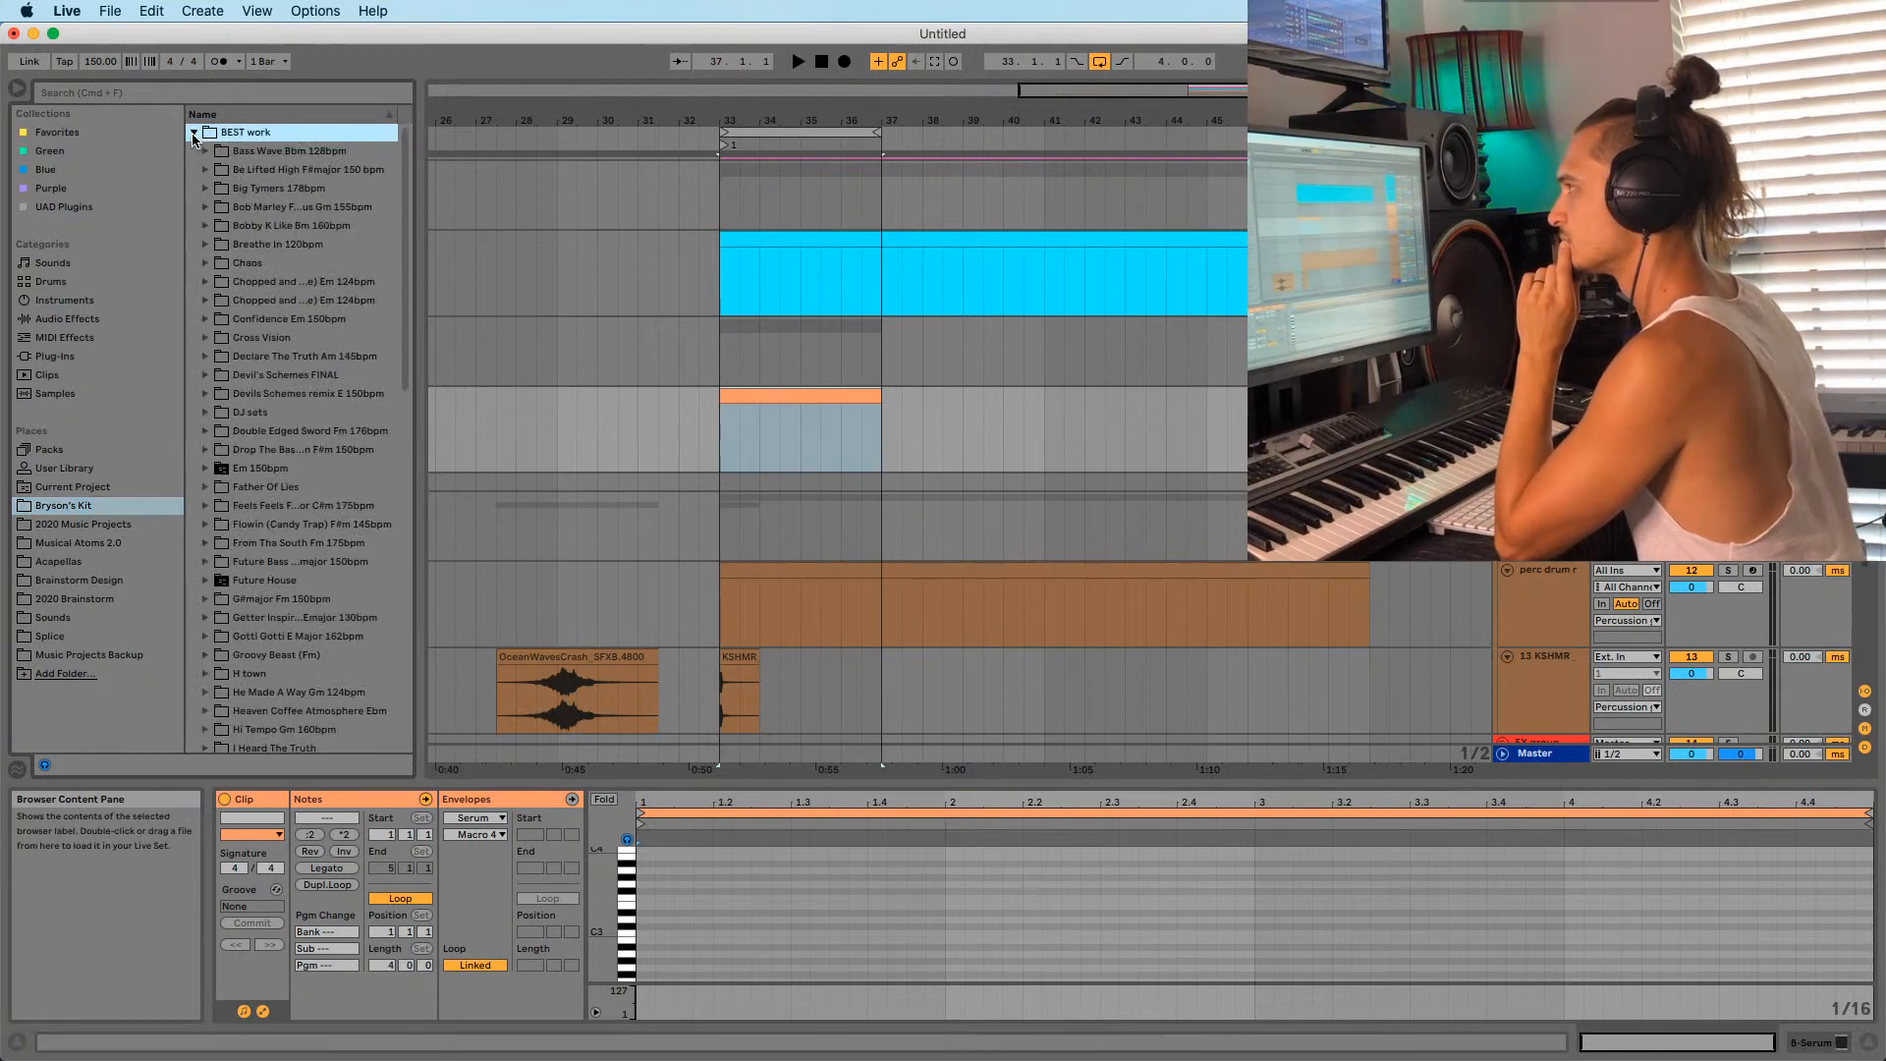
scroll(217, 265, "down", 4)
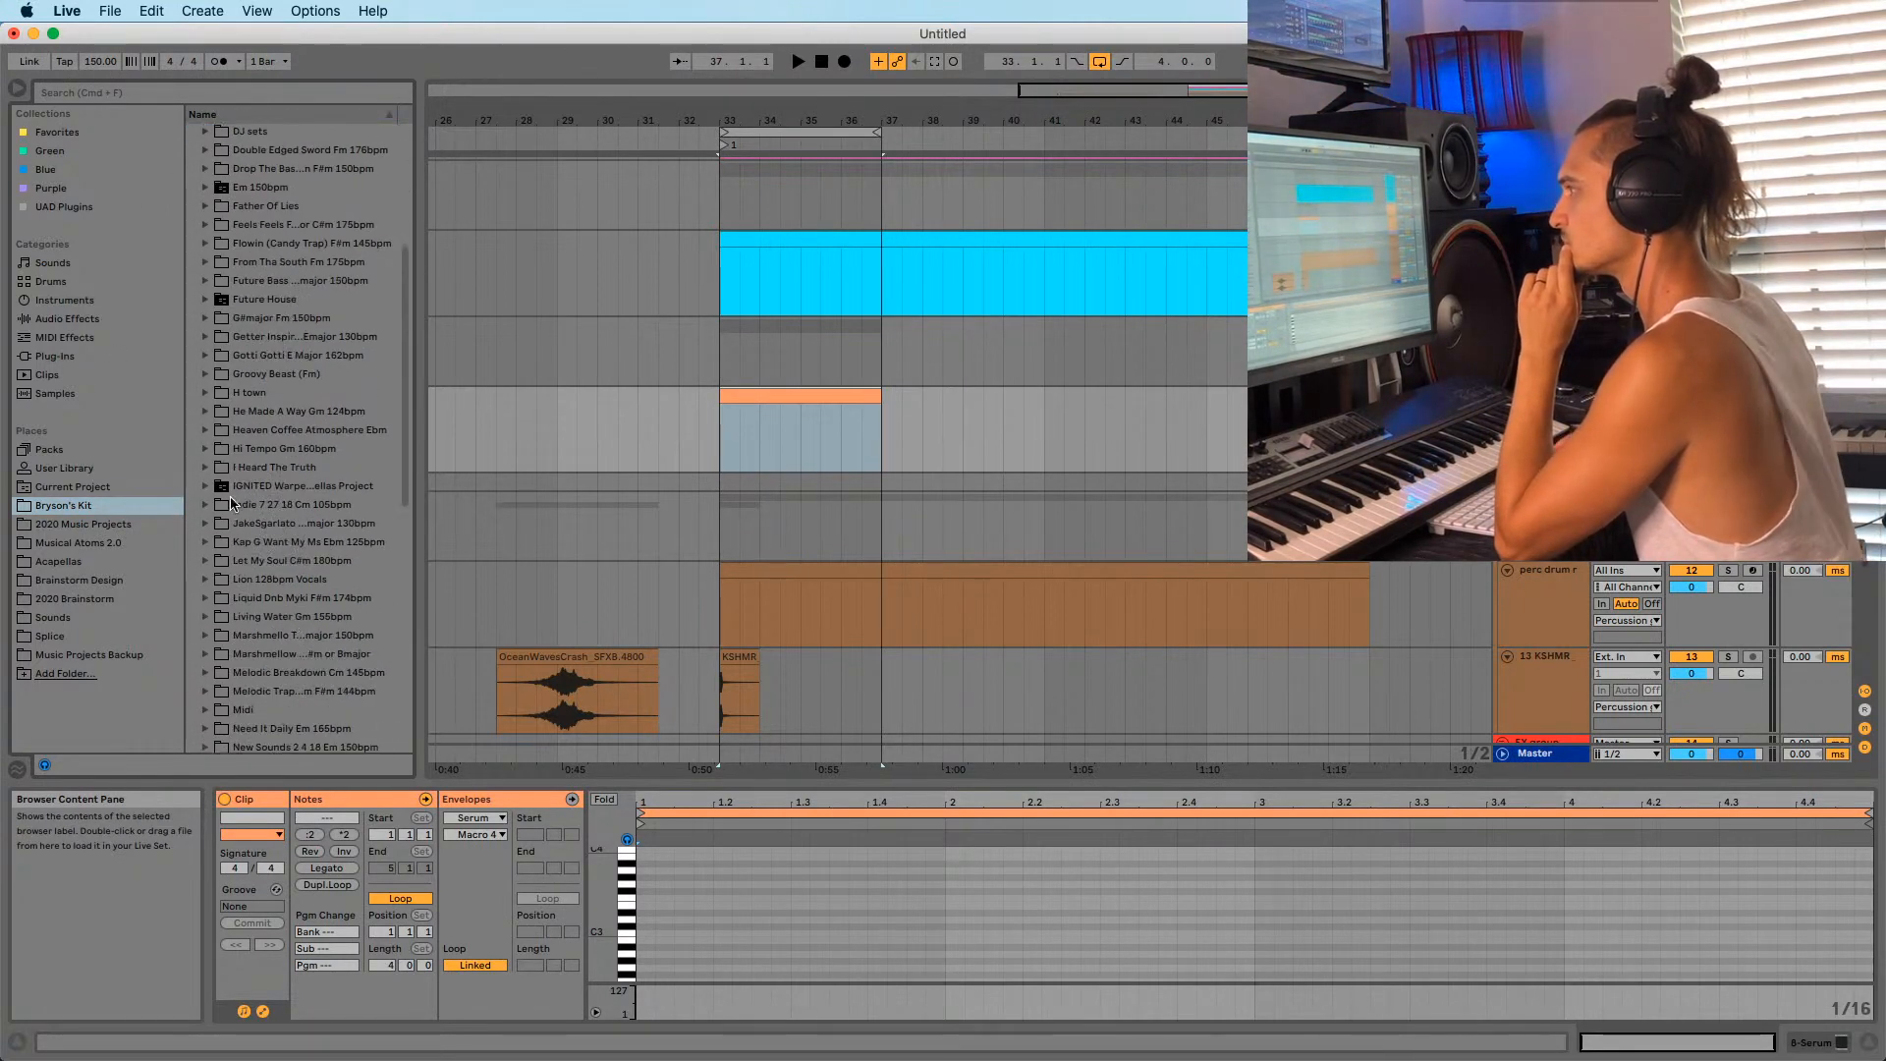
scroll(236, 491, "down", 4)
left_click(247, 686)
double_click(246, 671)
scroll(254, 648, "down", 8)
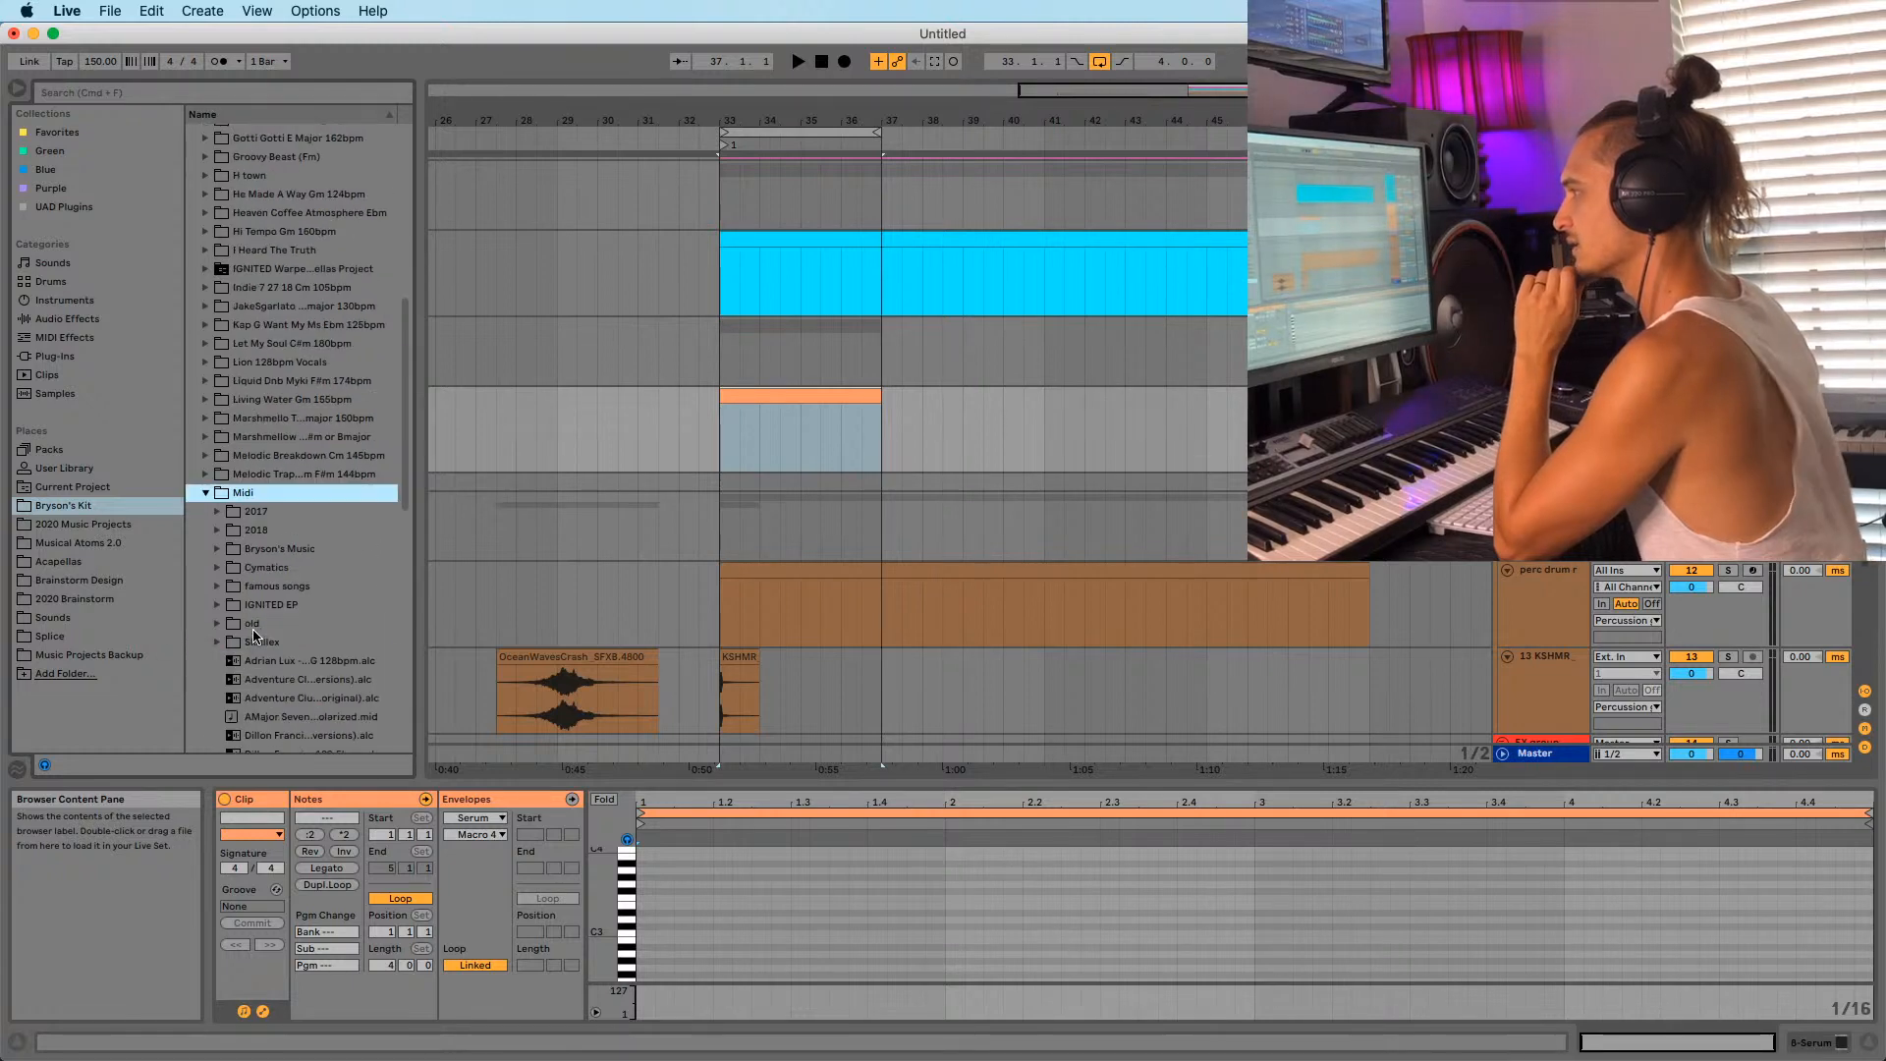
left_click_drag(421, 611, 633, 611)
Drag the (G Major) Talking Body basic chords file from Midi > 2018 to bar 33.
left_click(260, 429)
left_click(261, 391)
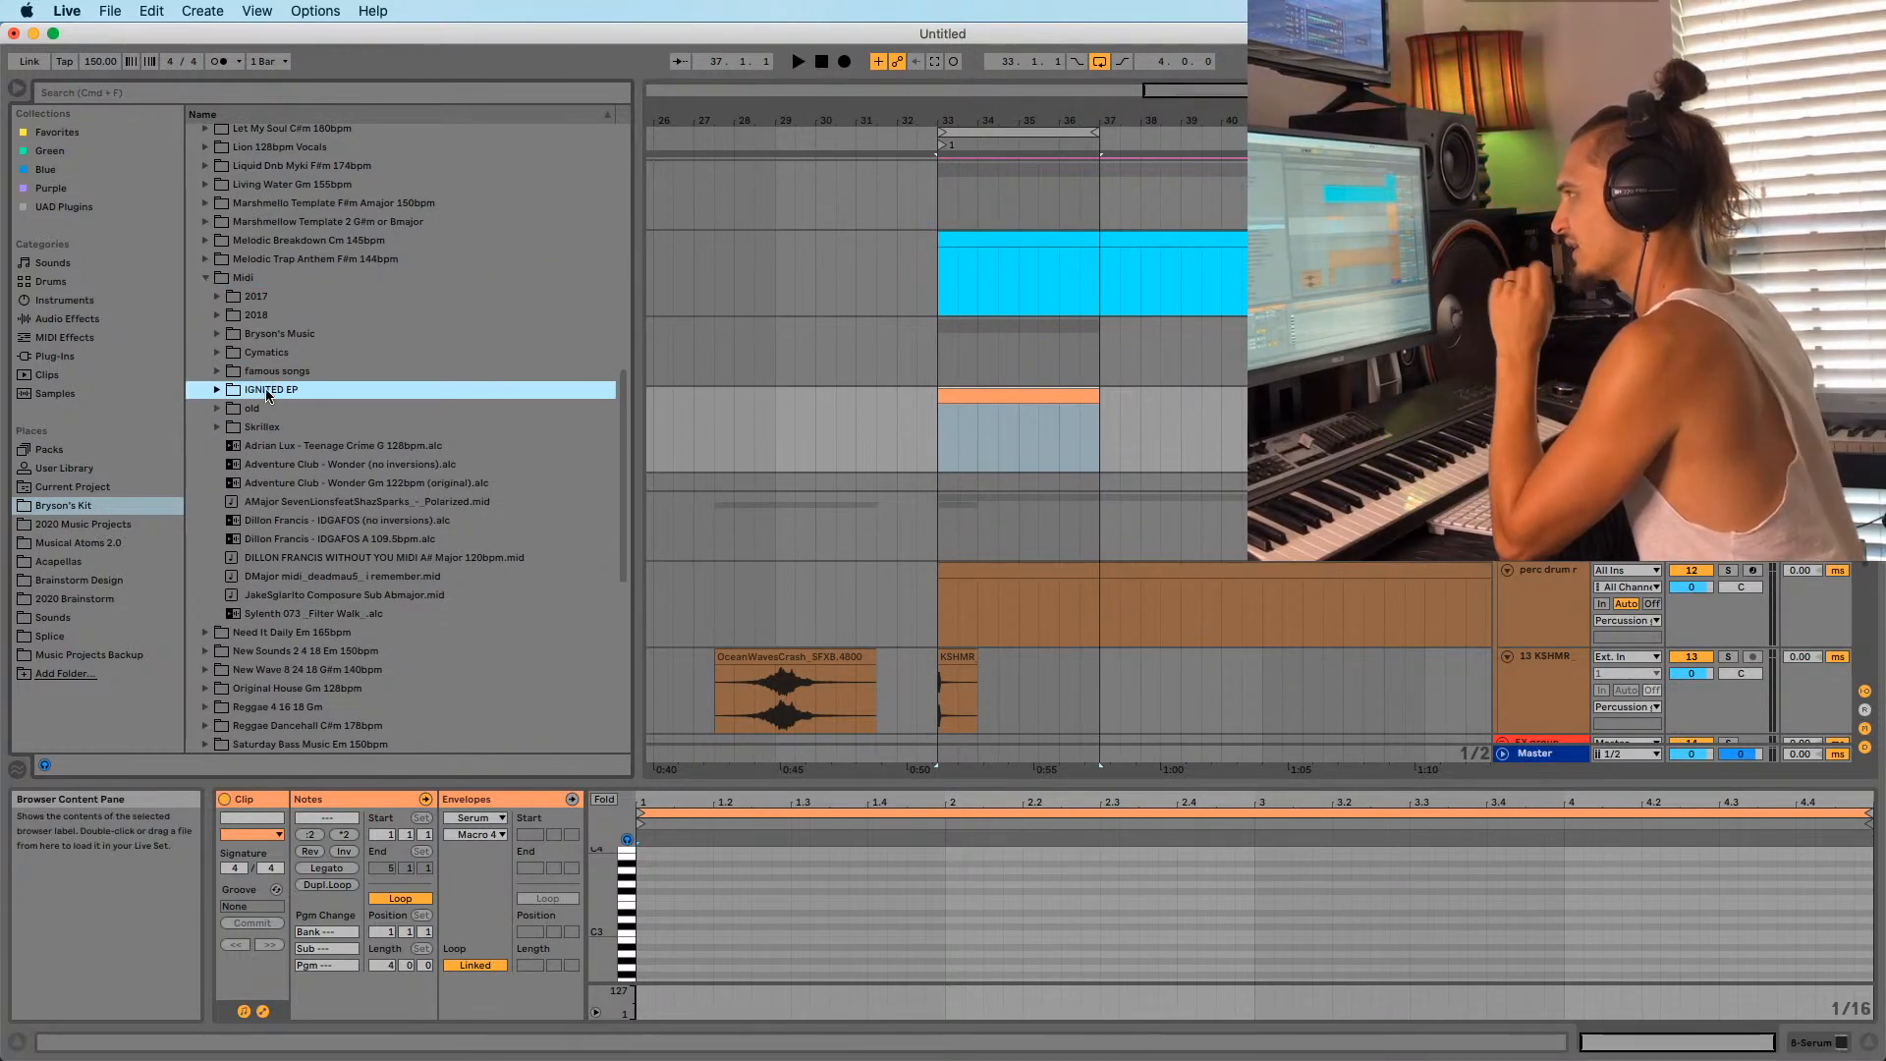
left_click(262, 372)
left_click(263, 356)
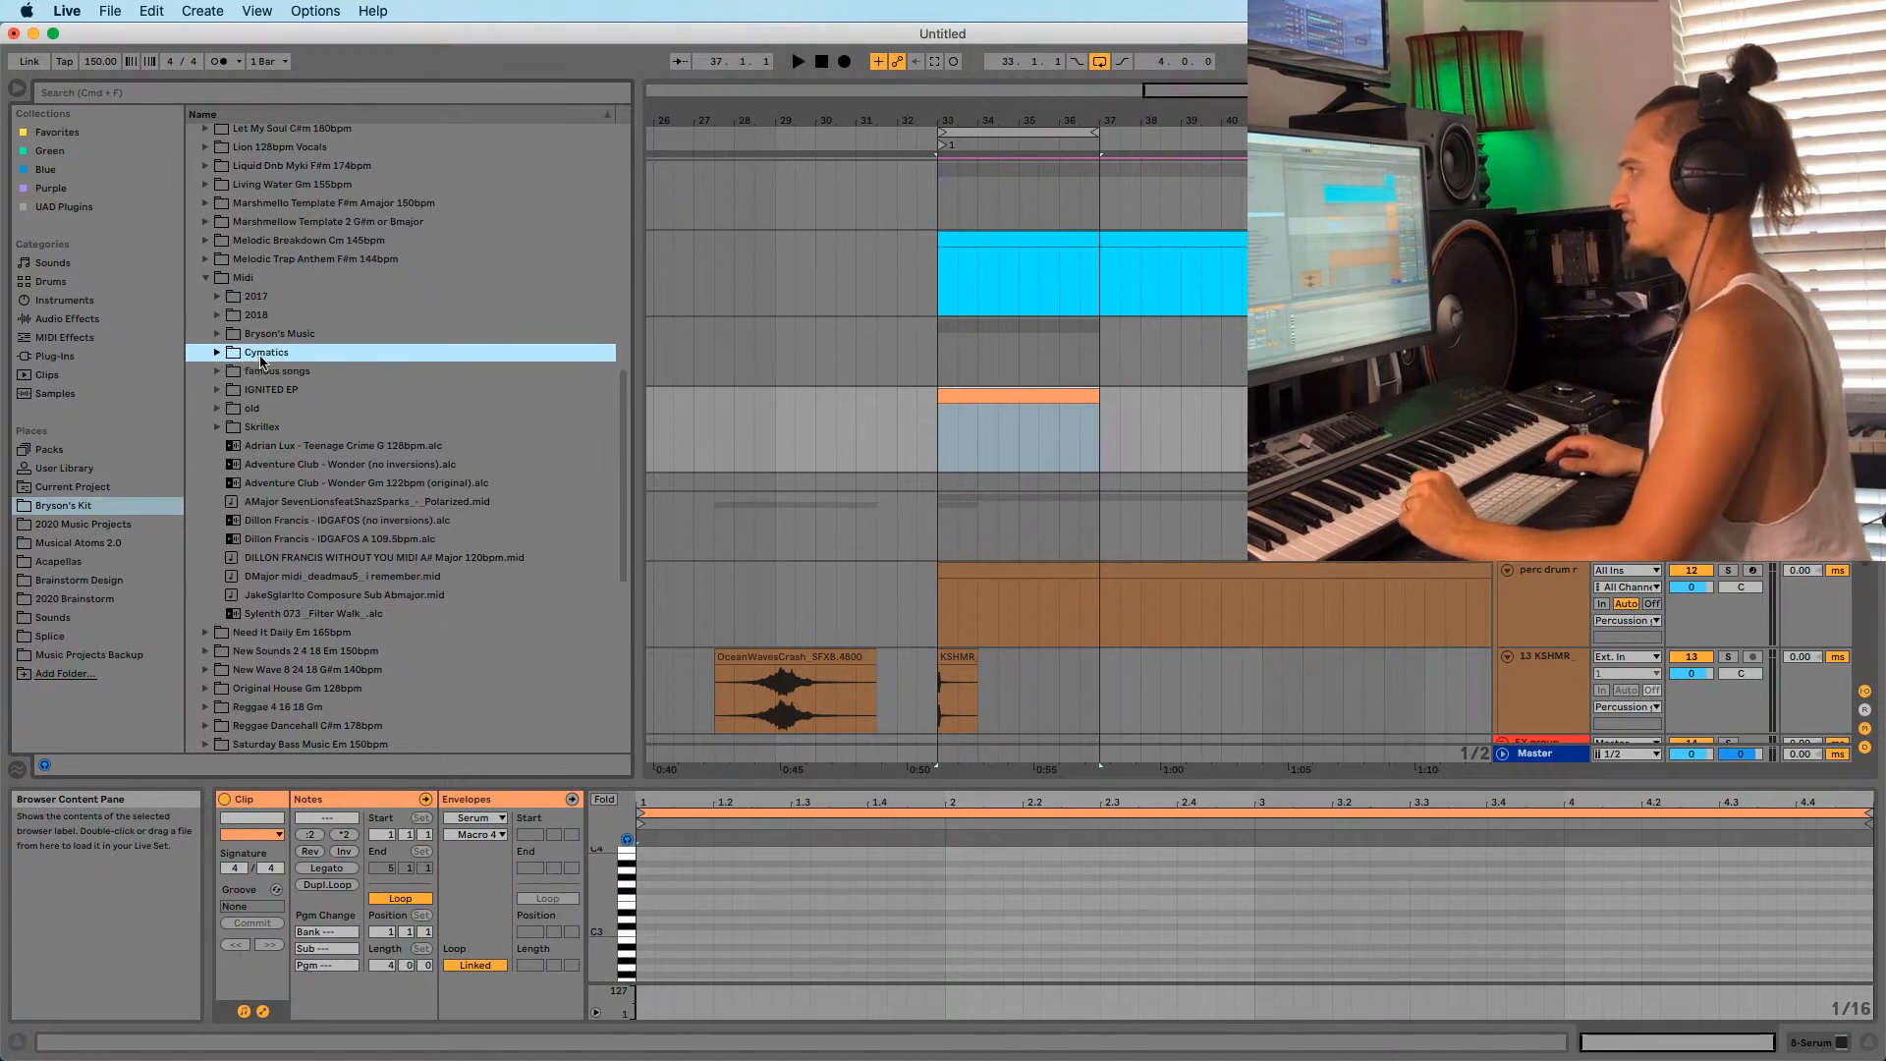
left_click(219, 314)
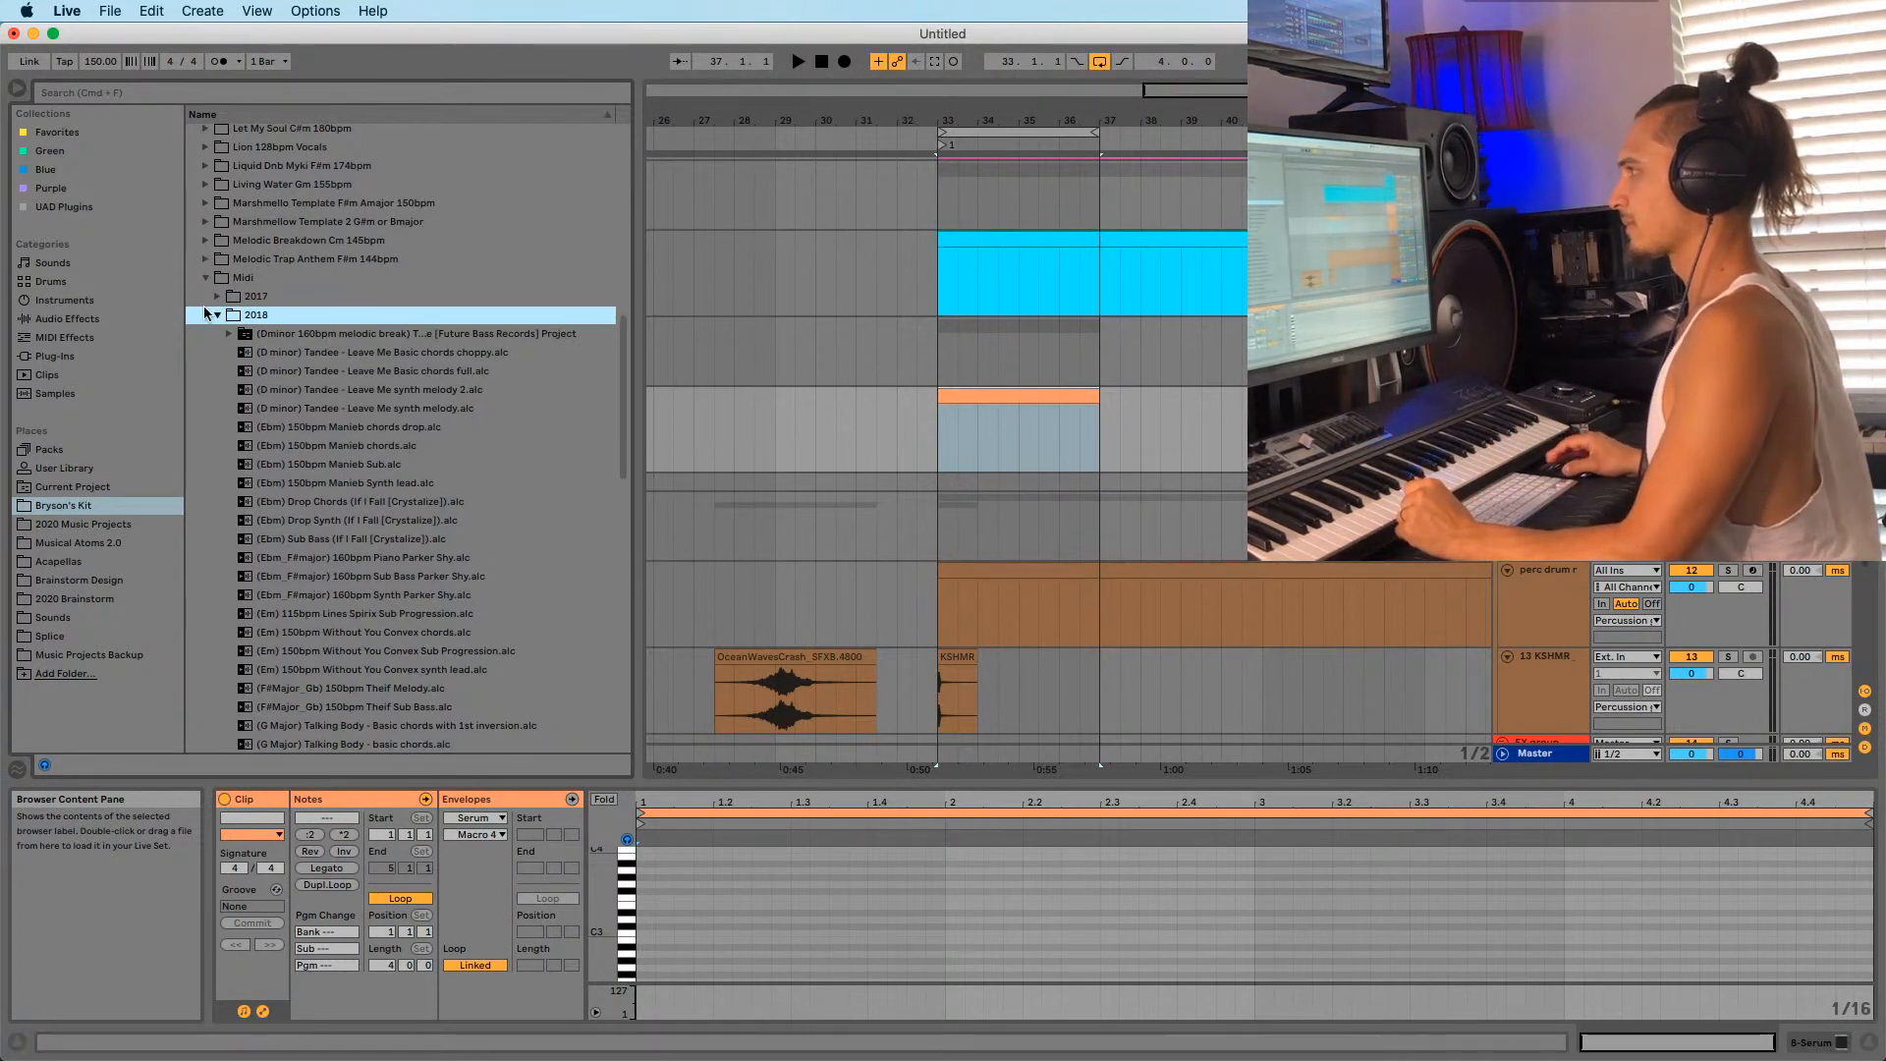
left_click(224, 302)
left_click(217, 296)
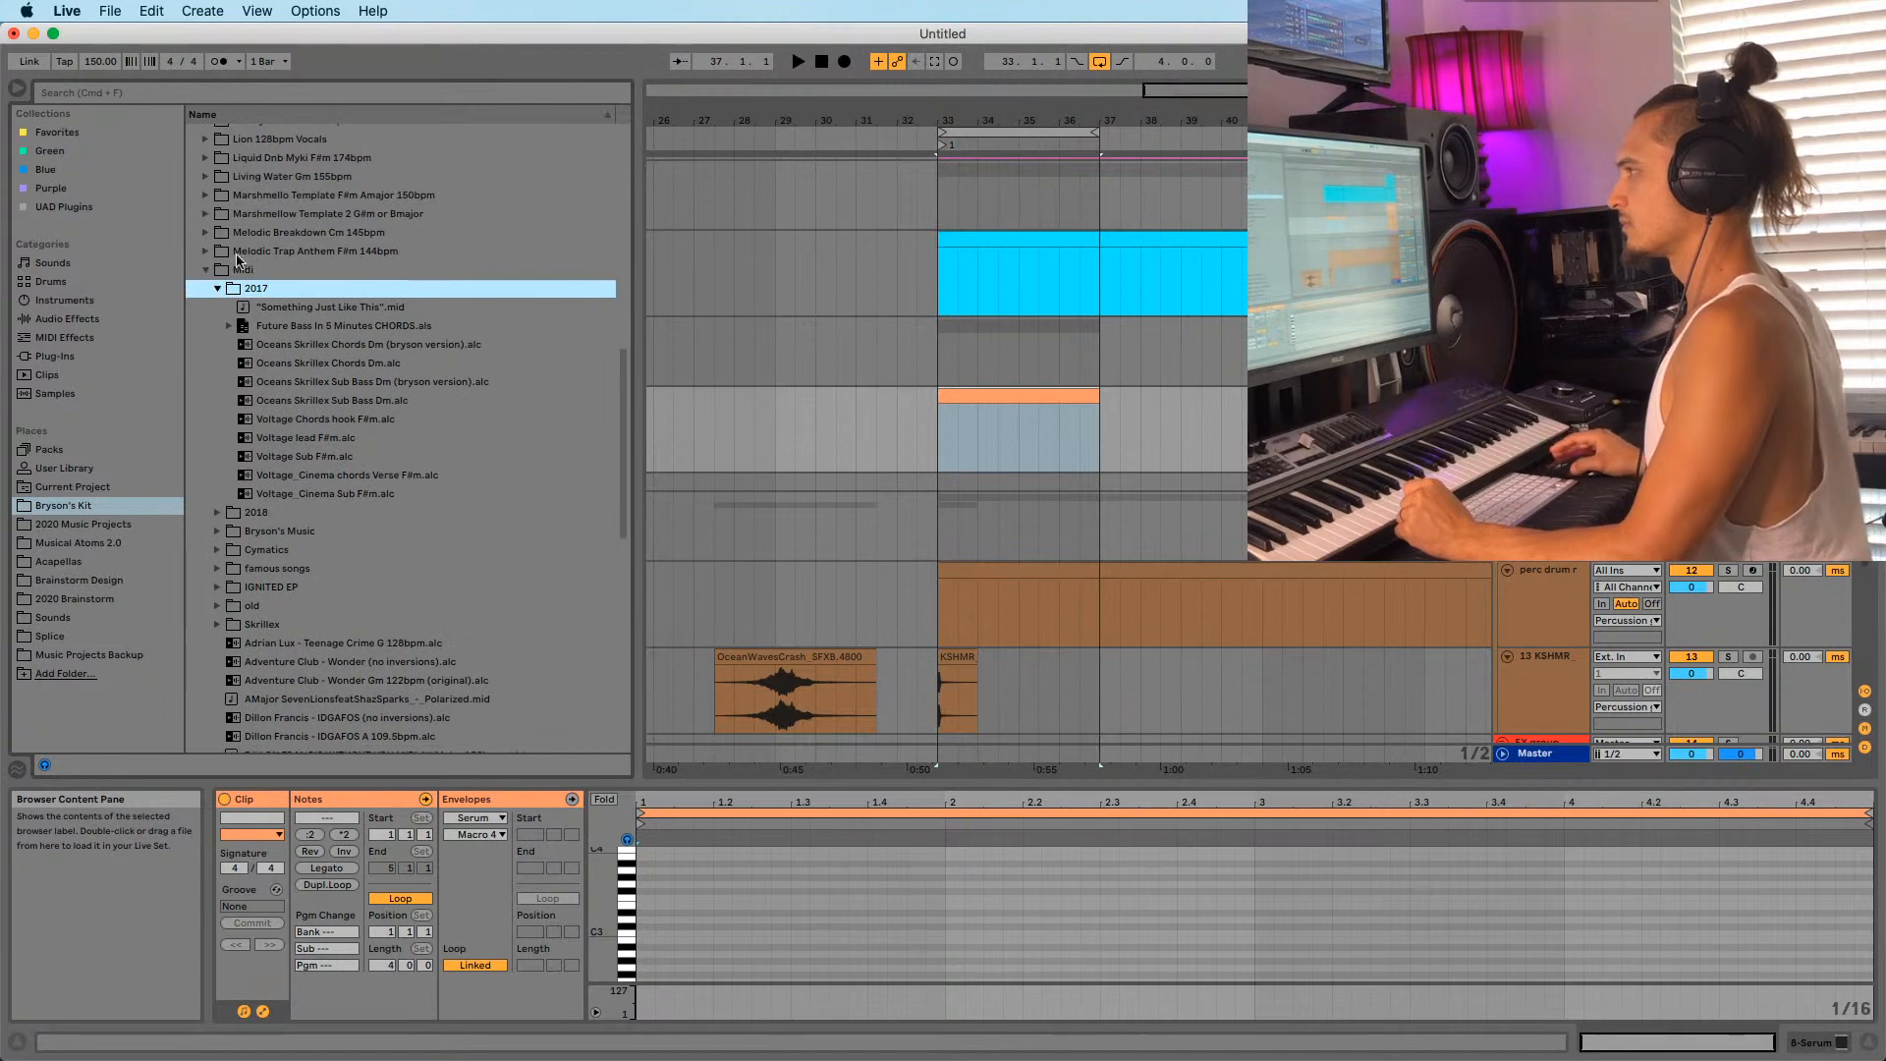
left_click(218, 293)
left_click(218, 309)
scroll(337, 489, "down", 5)
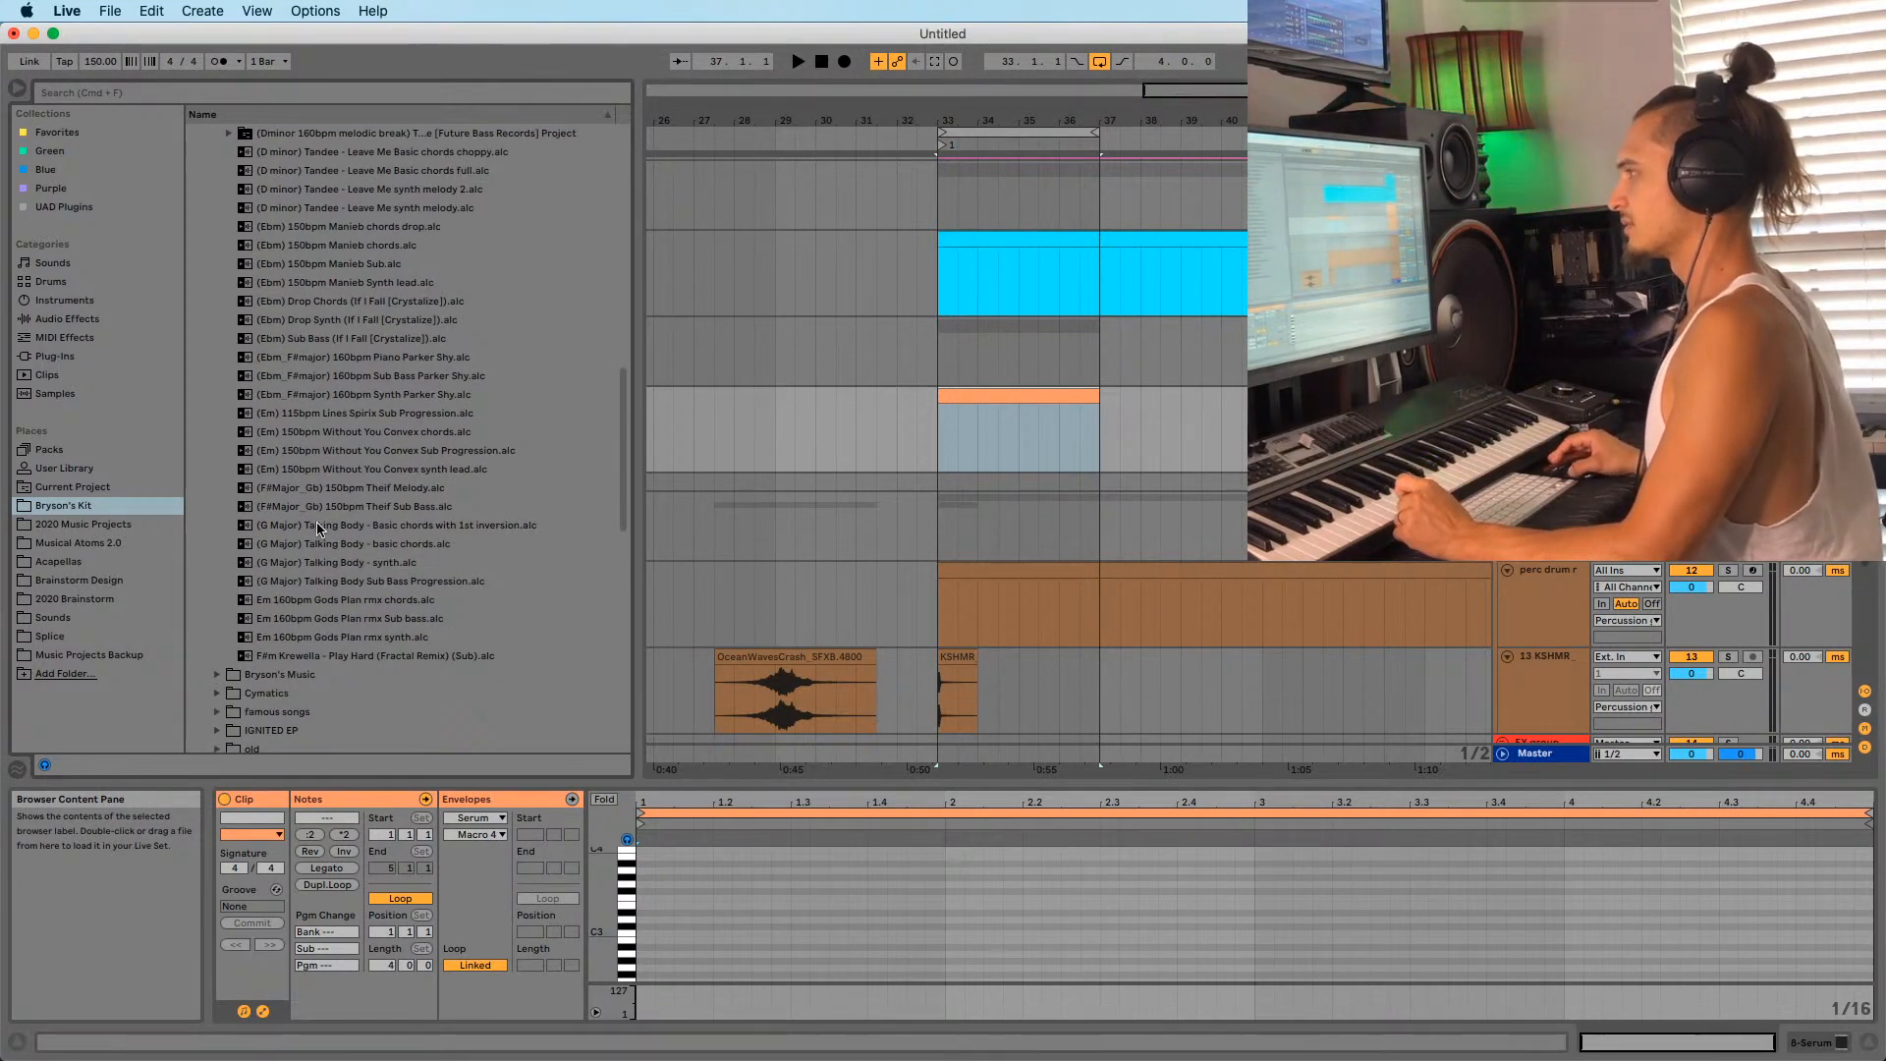
left_click_drag(312, 531, 939, 434)
Solo the chord track, enlarge the piano roll, and shorten the first G3, C4, E4 notes into stabs.
key("space")
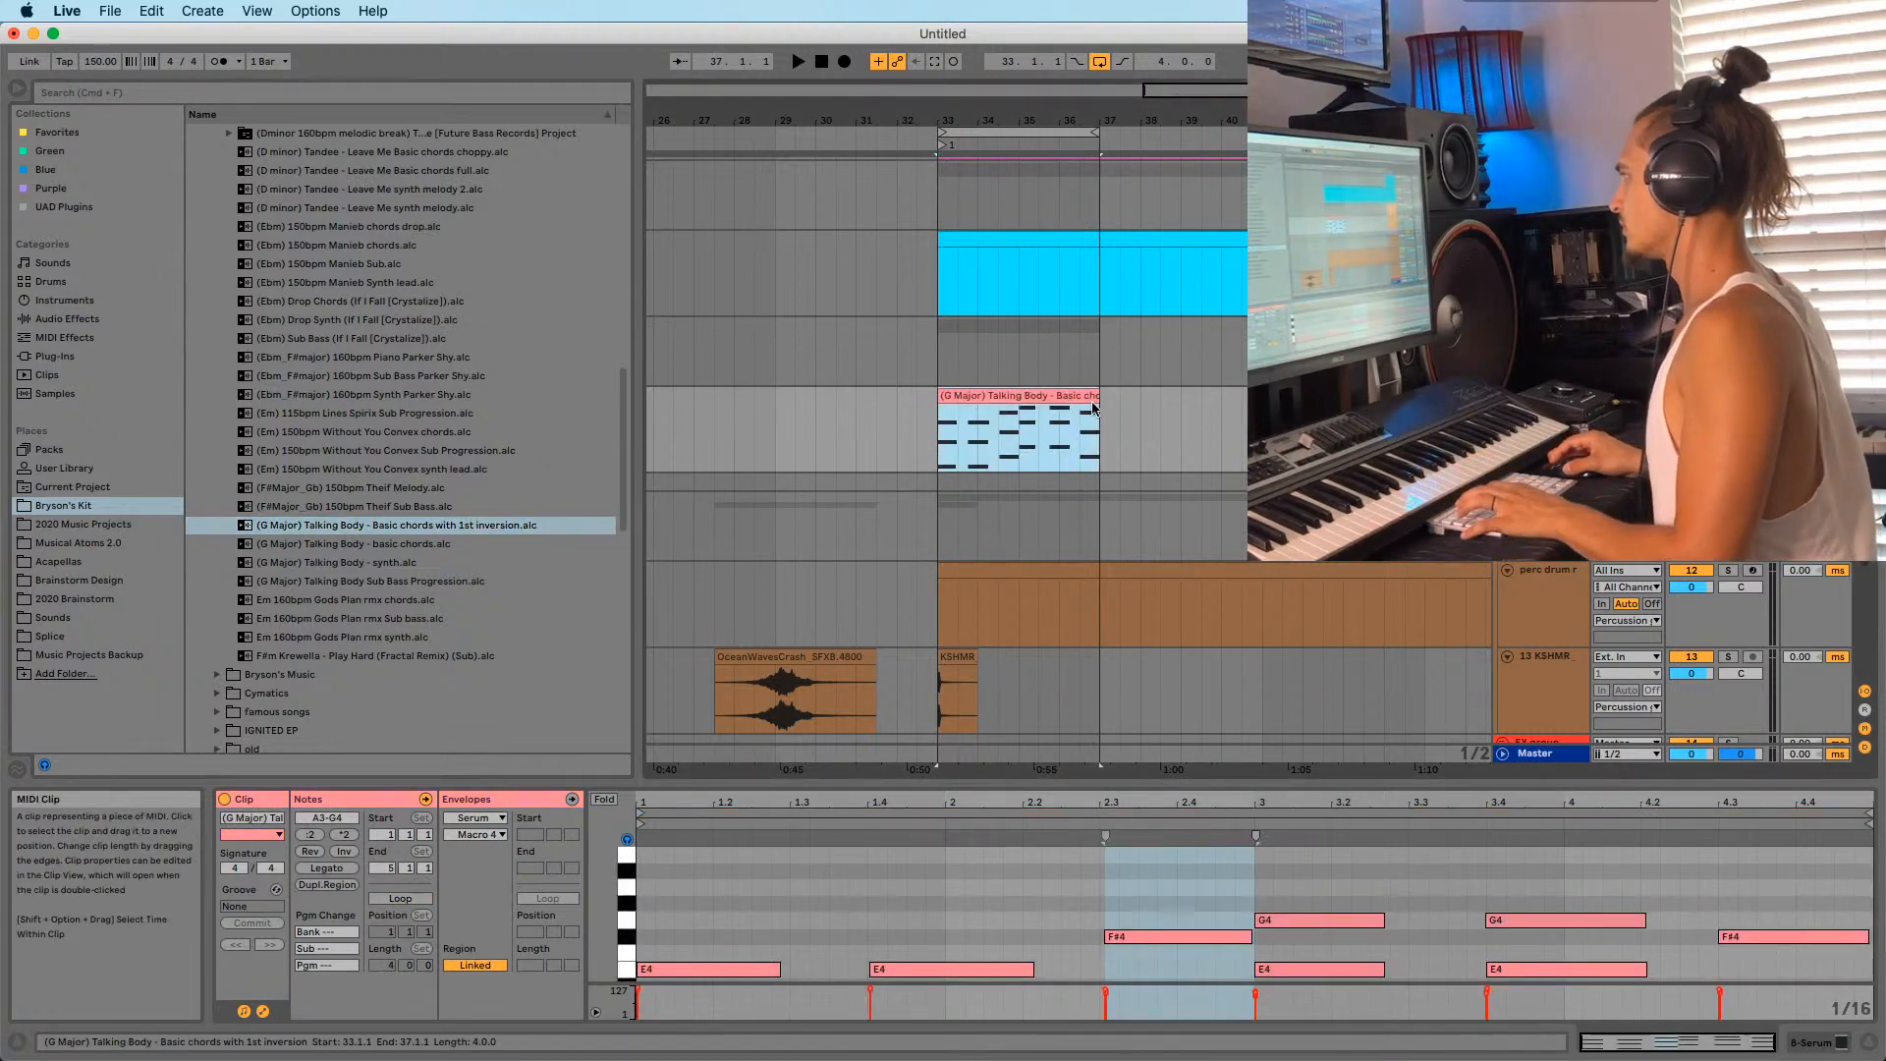
left_click(1728, 395)
key("space")
key("space")
key("space")
key("space")
key("space")
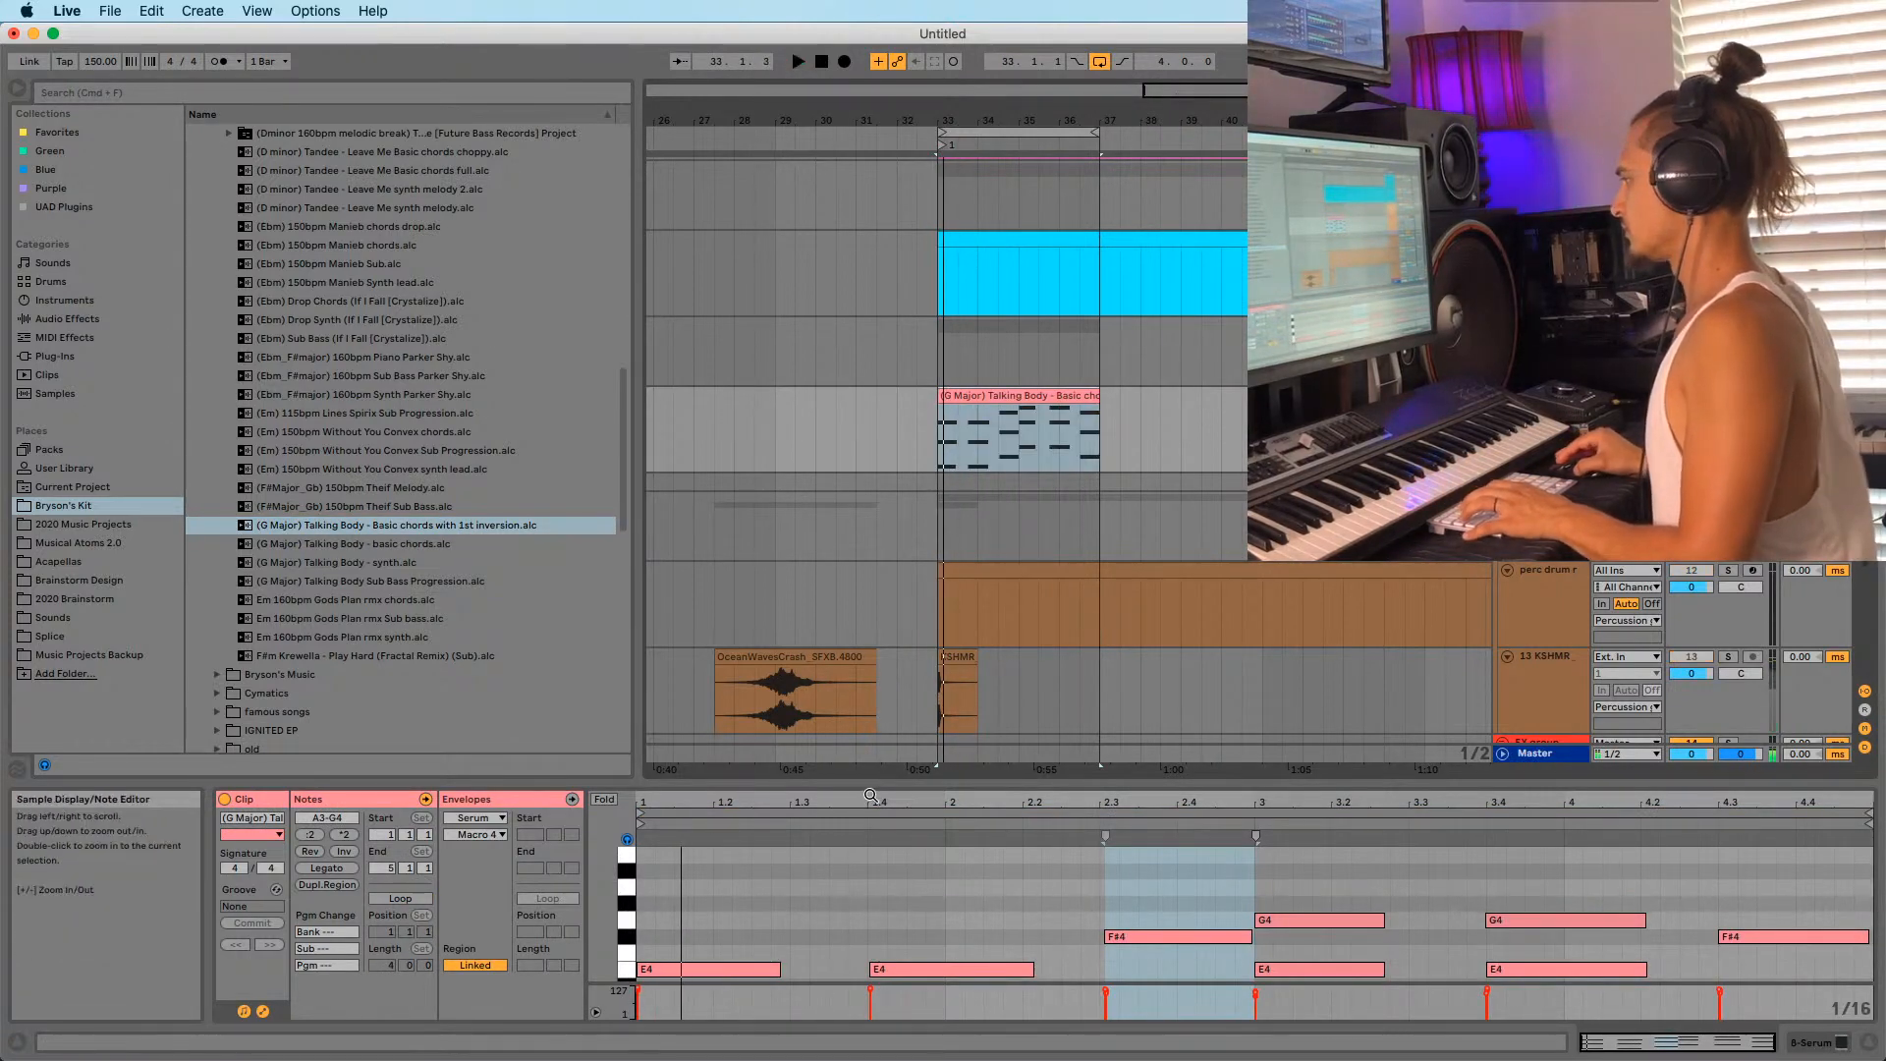
left_click_drag(871, 782, 871, 381)
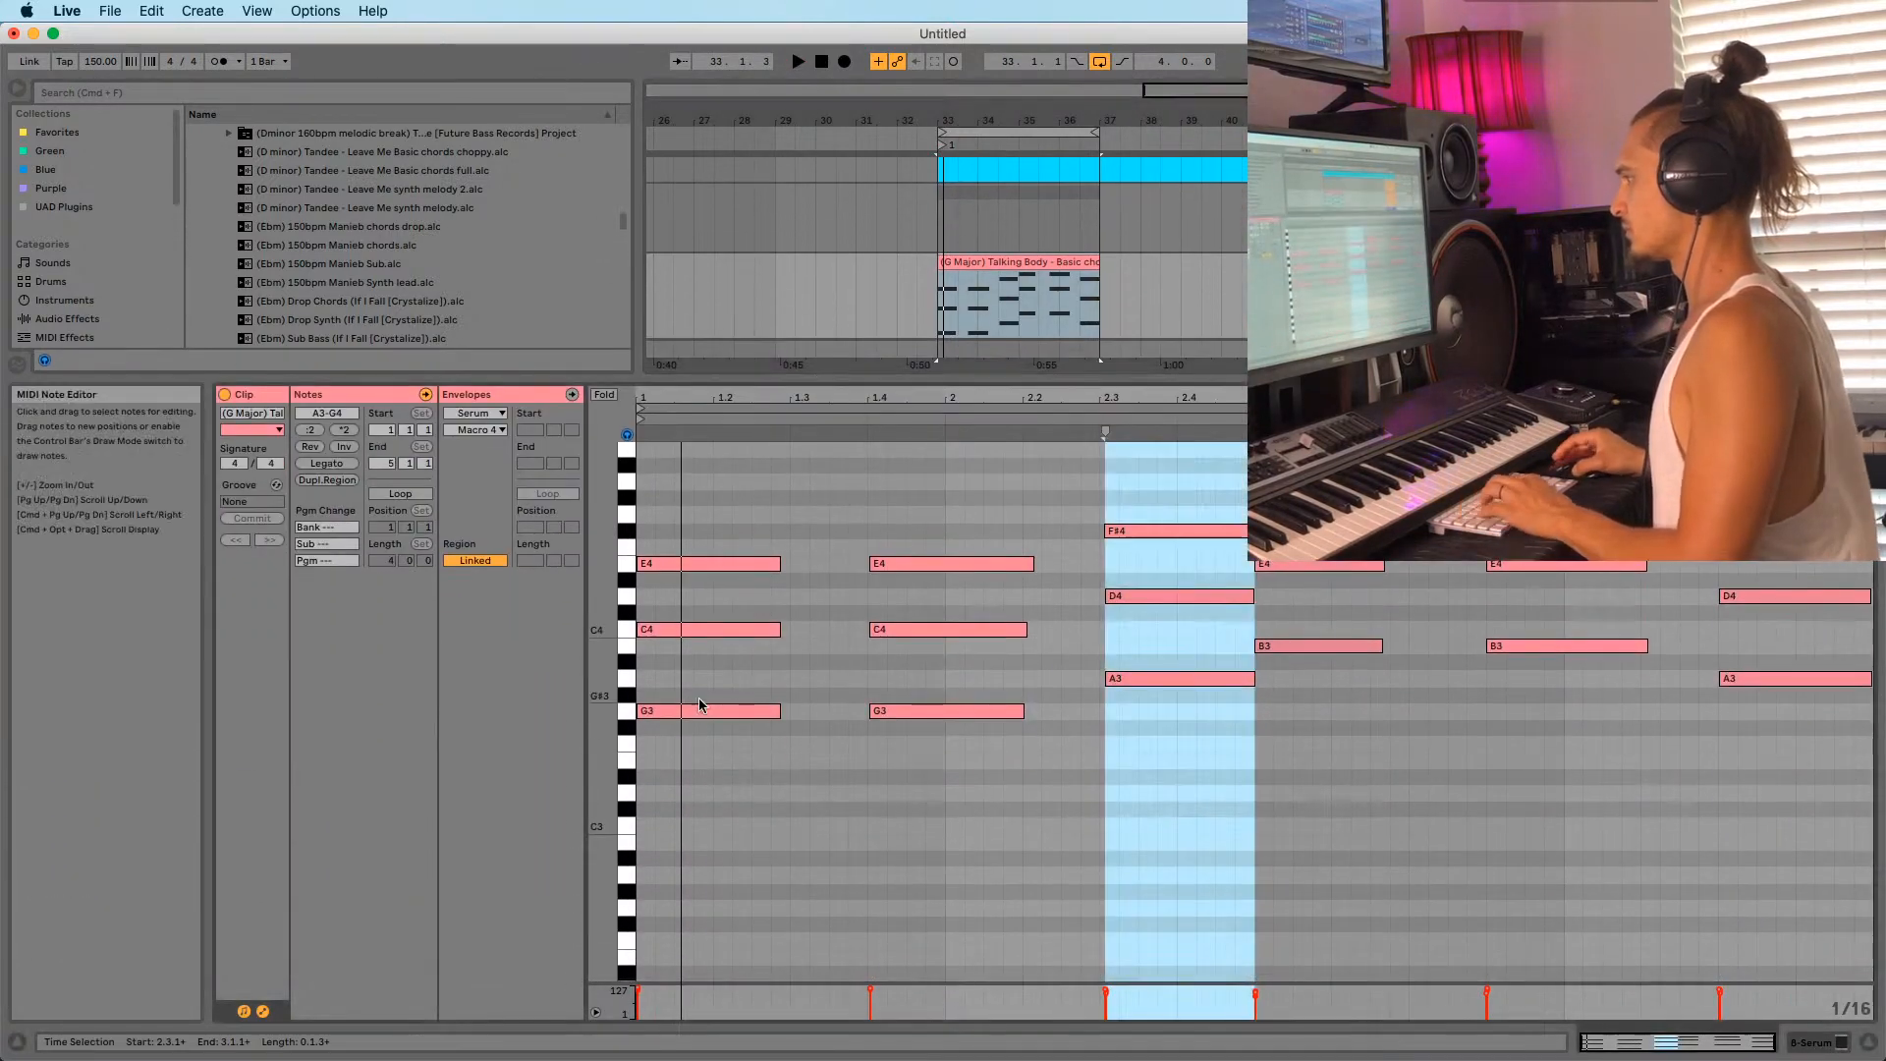
left_click_drag(775, 627, 655, 627)
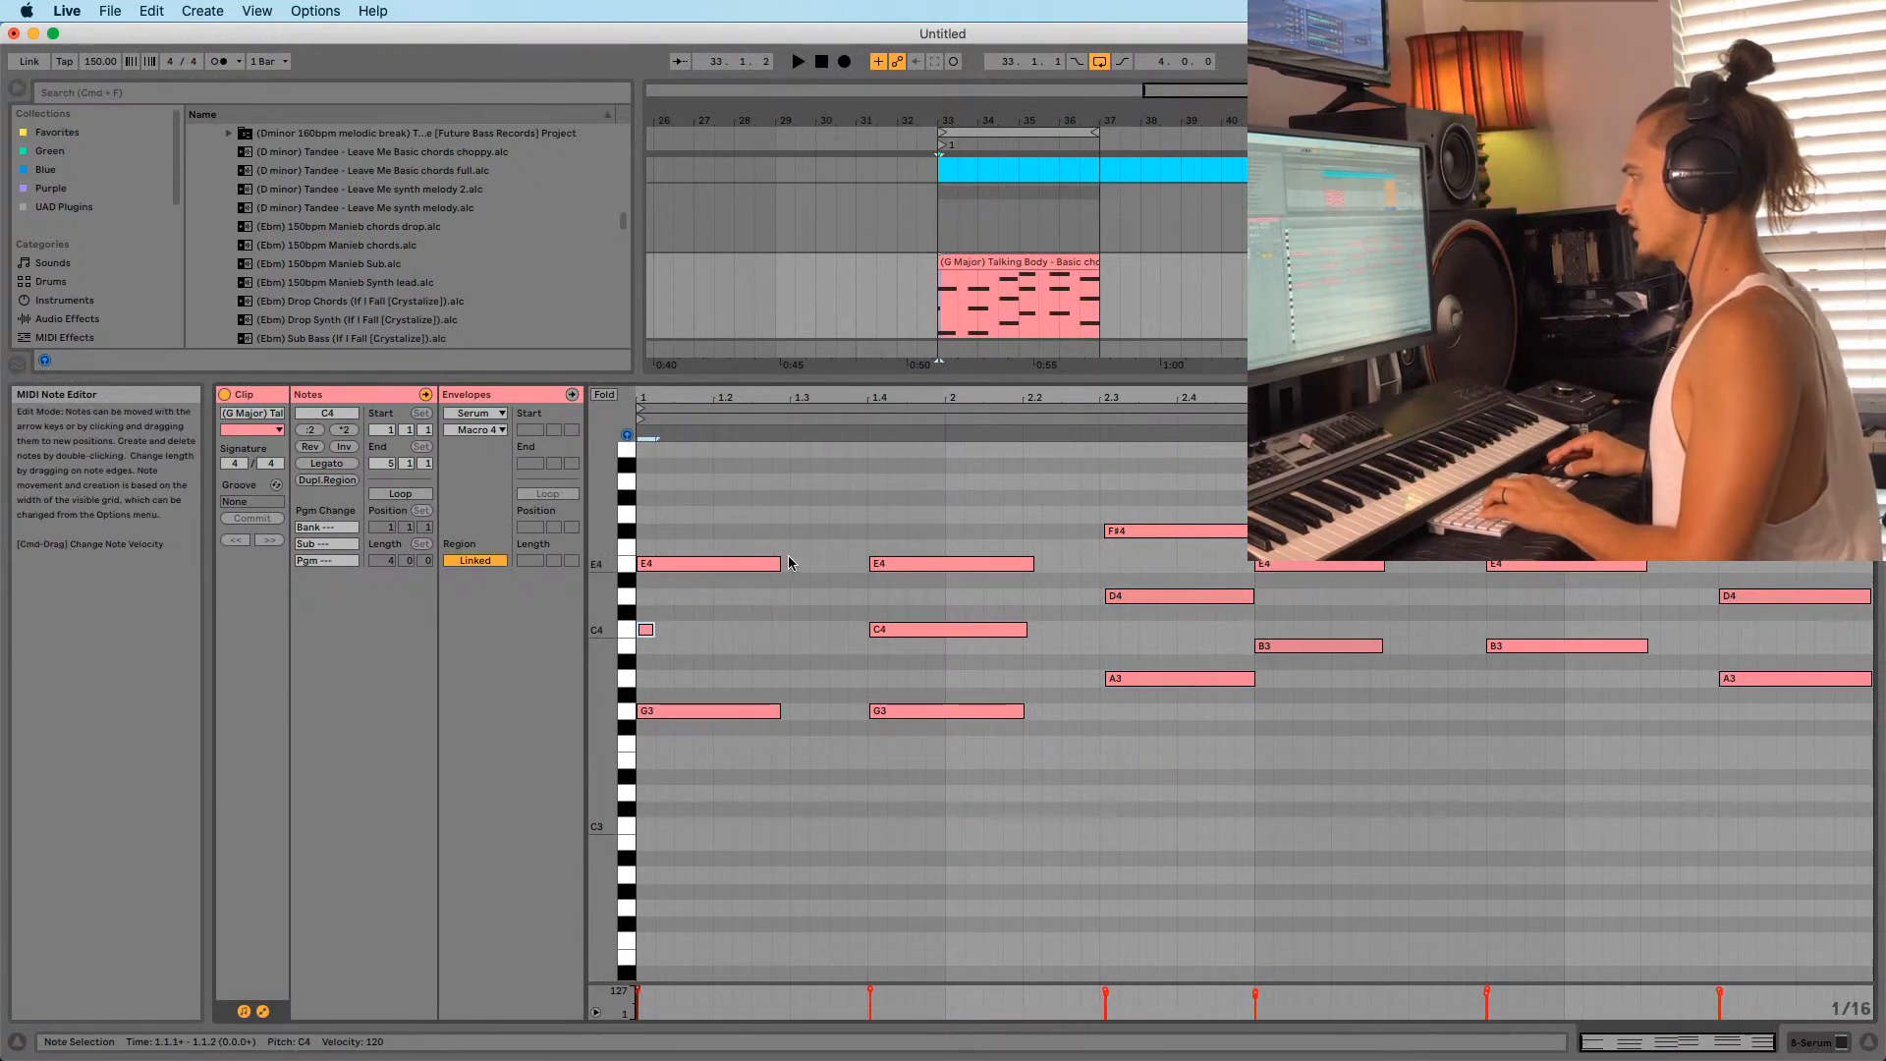
left_click(777, 563)
left_click_drag(777, 563, 682, 566)
left_click_drag(644, 632, 665, 636)
left_click_drag(778, 710, 654, 711)
Lengthen the E4 stab slightly and copy the three stabs a few sixteenths later.
key("space")
key("space")
key("space")
left_click_drag(682, 564, 692, 566)
key("space")
key("space")
mouse_move(684, 397)
left_mouse_down()
mouse_move(685, 432)
mouse_move(685, 396)
left_mouse_up()
key("space")
key("space")
key("space")
key("space")
key("space")
left_click_drag(688, 752, 645, 502)
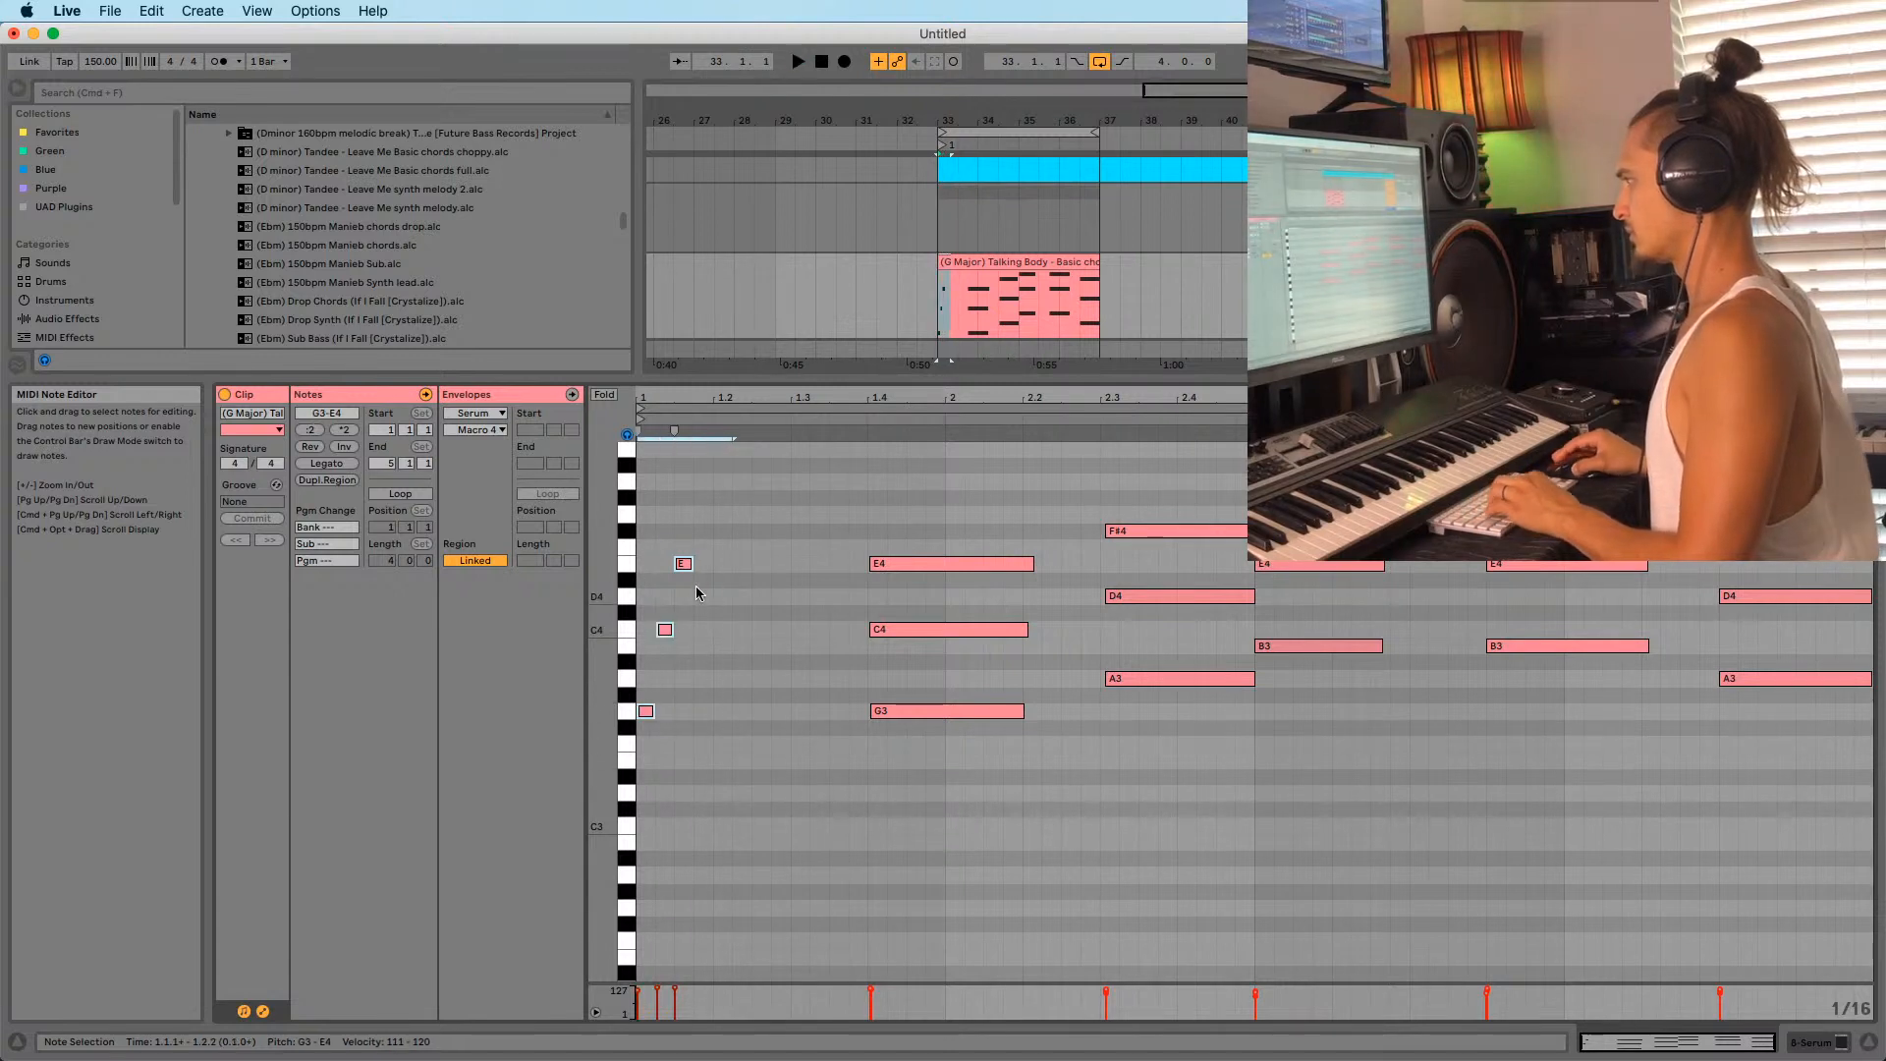
left_click_drag(645, 711, 685, 712, "alt")
key("space")
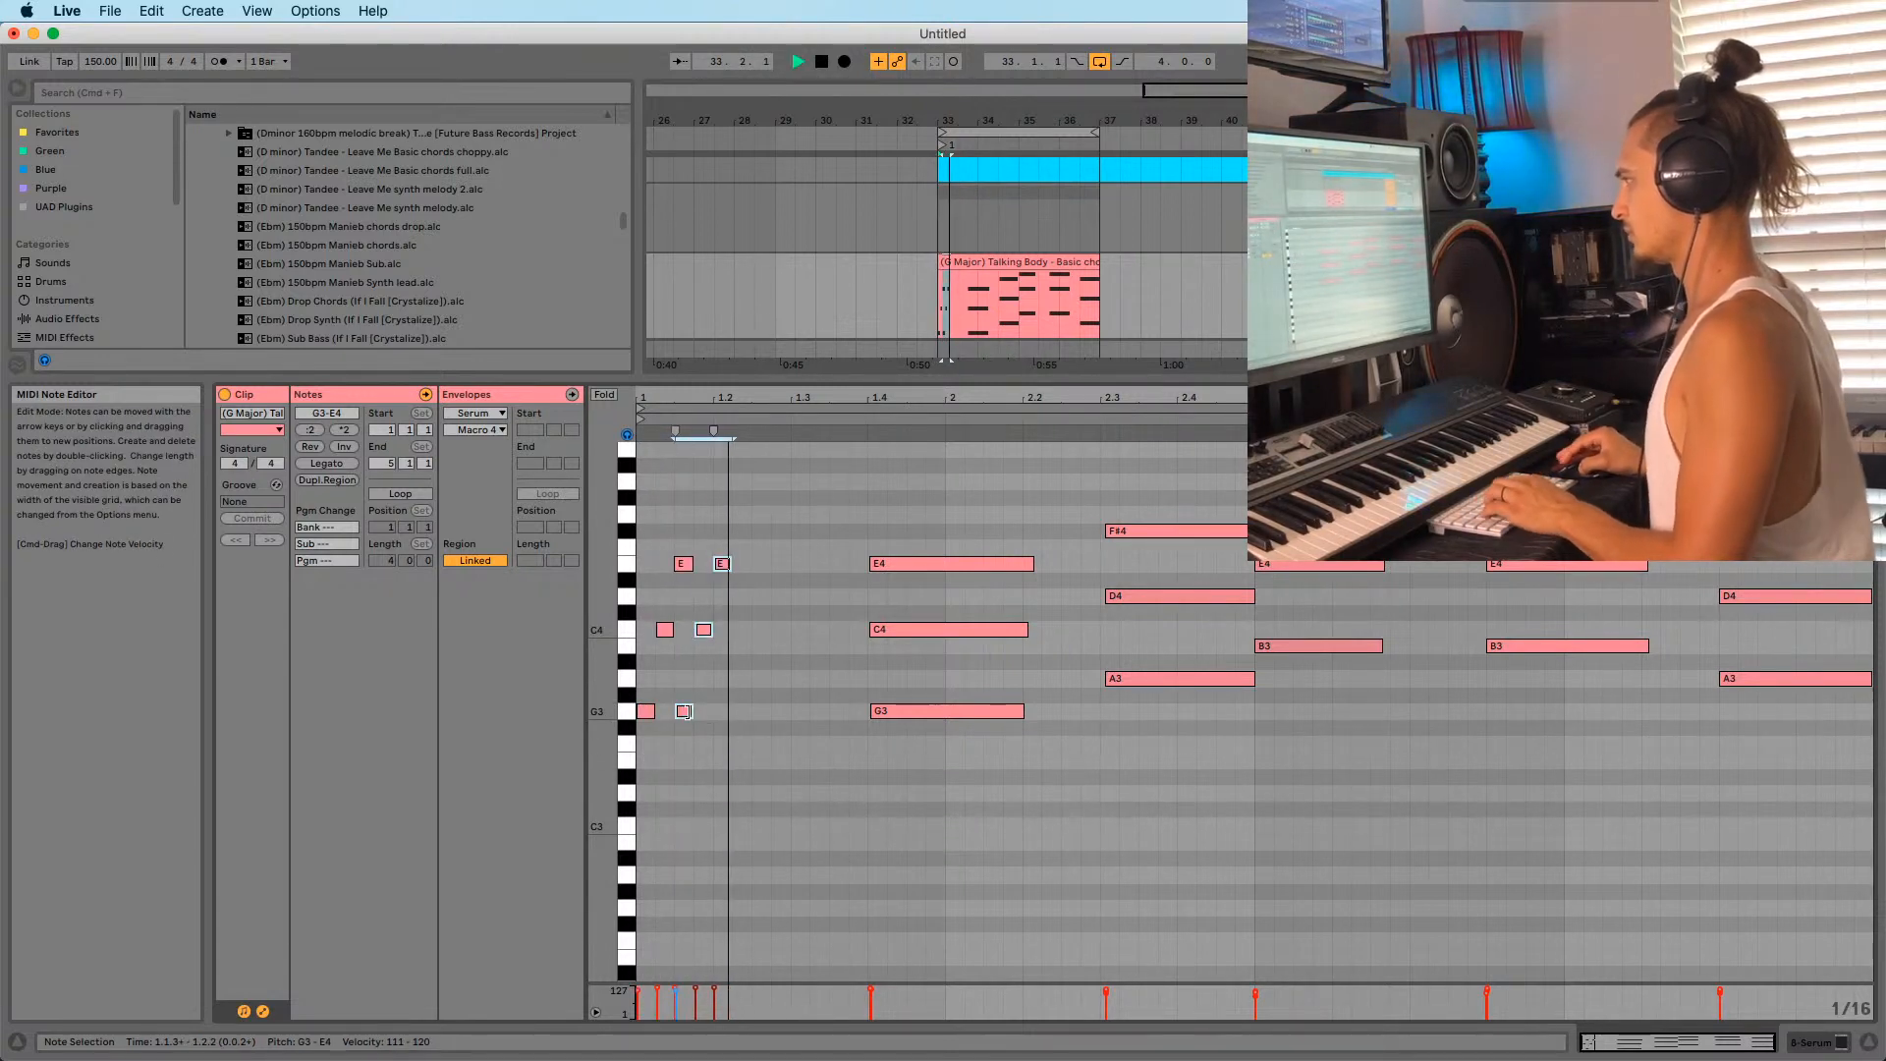
left_click_drag(684, 718, 704, 712)
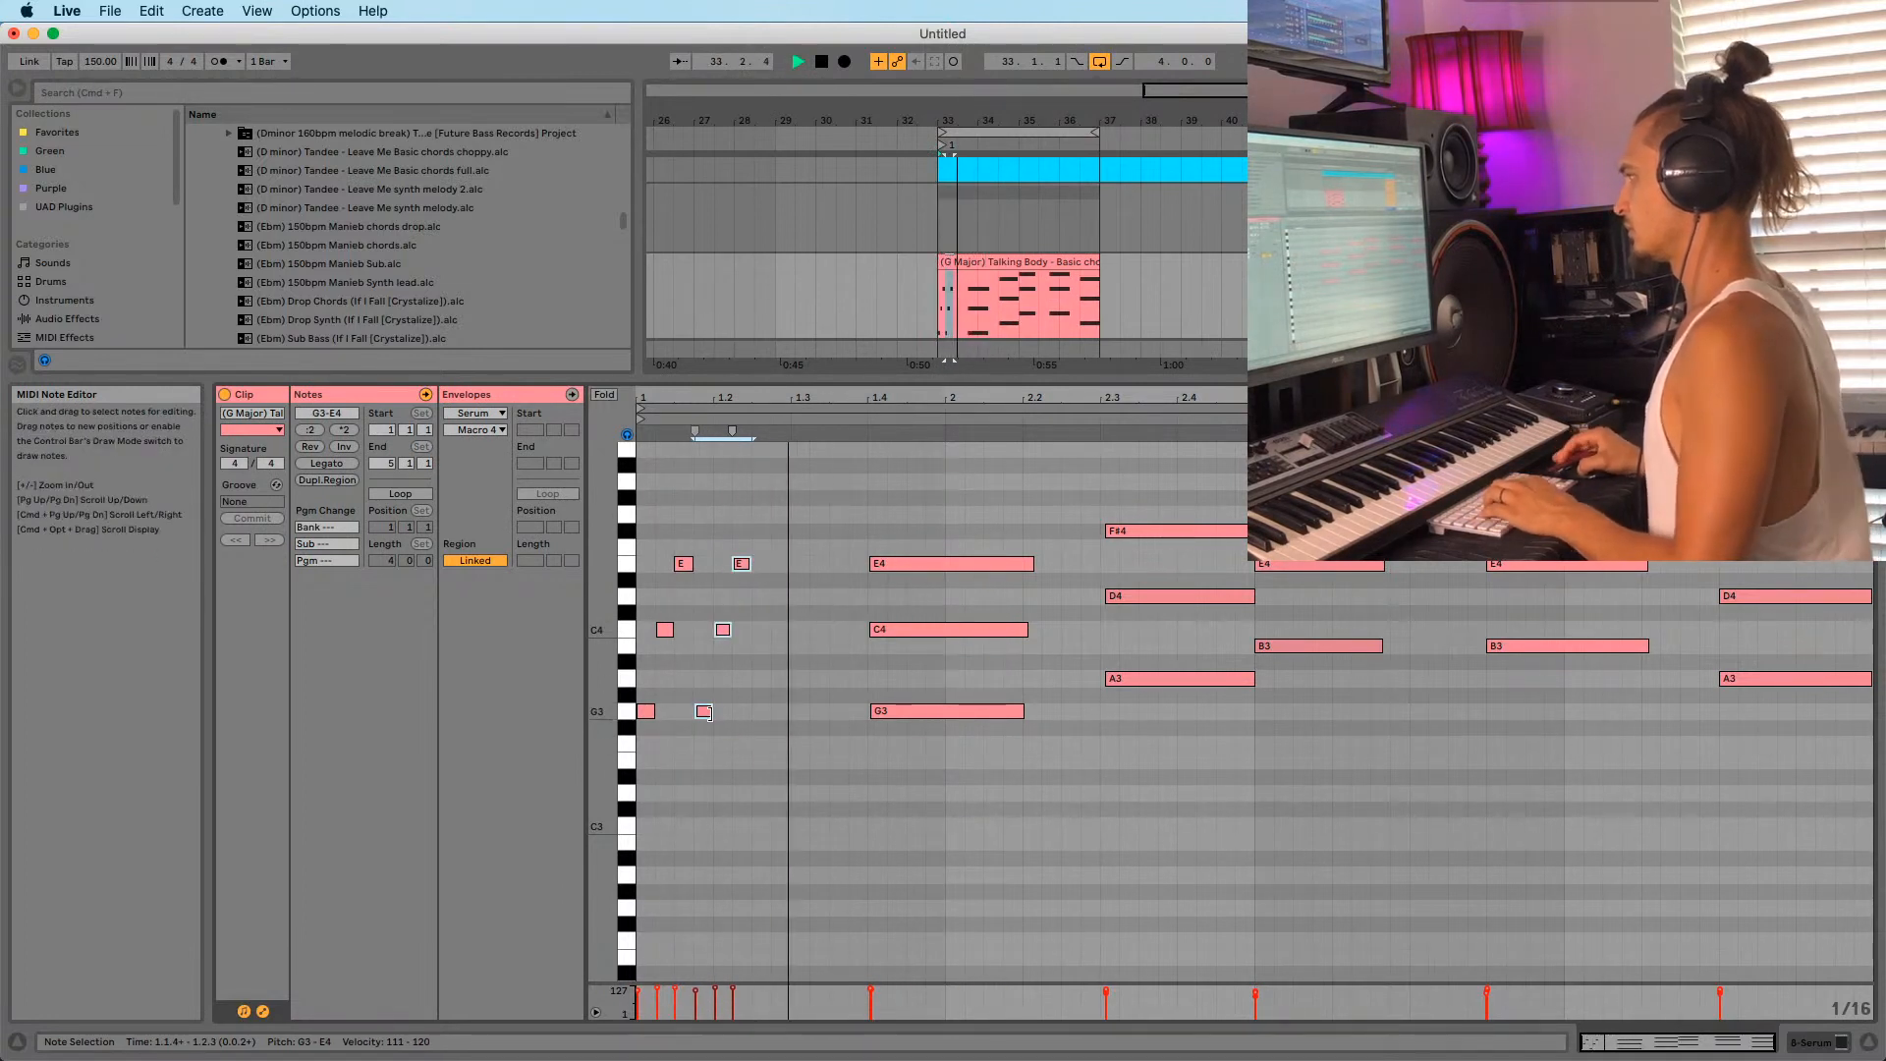
key("space")
Copy the six stab notes one beat later and shift them up to G3–E4.
left_click_drag(689, 747, 789, 558)
left_click(709, 744)
left_click_drag(757, 739, 664, 563)
left_click(642, 712, "shift")
left_click_drag(643, 713, 784, 803)
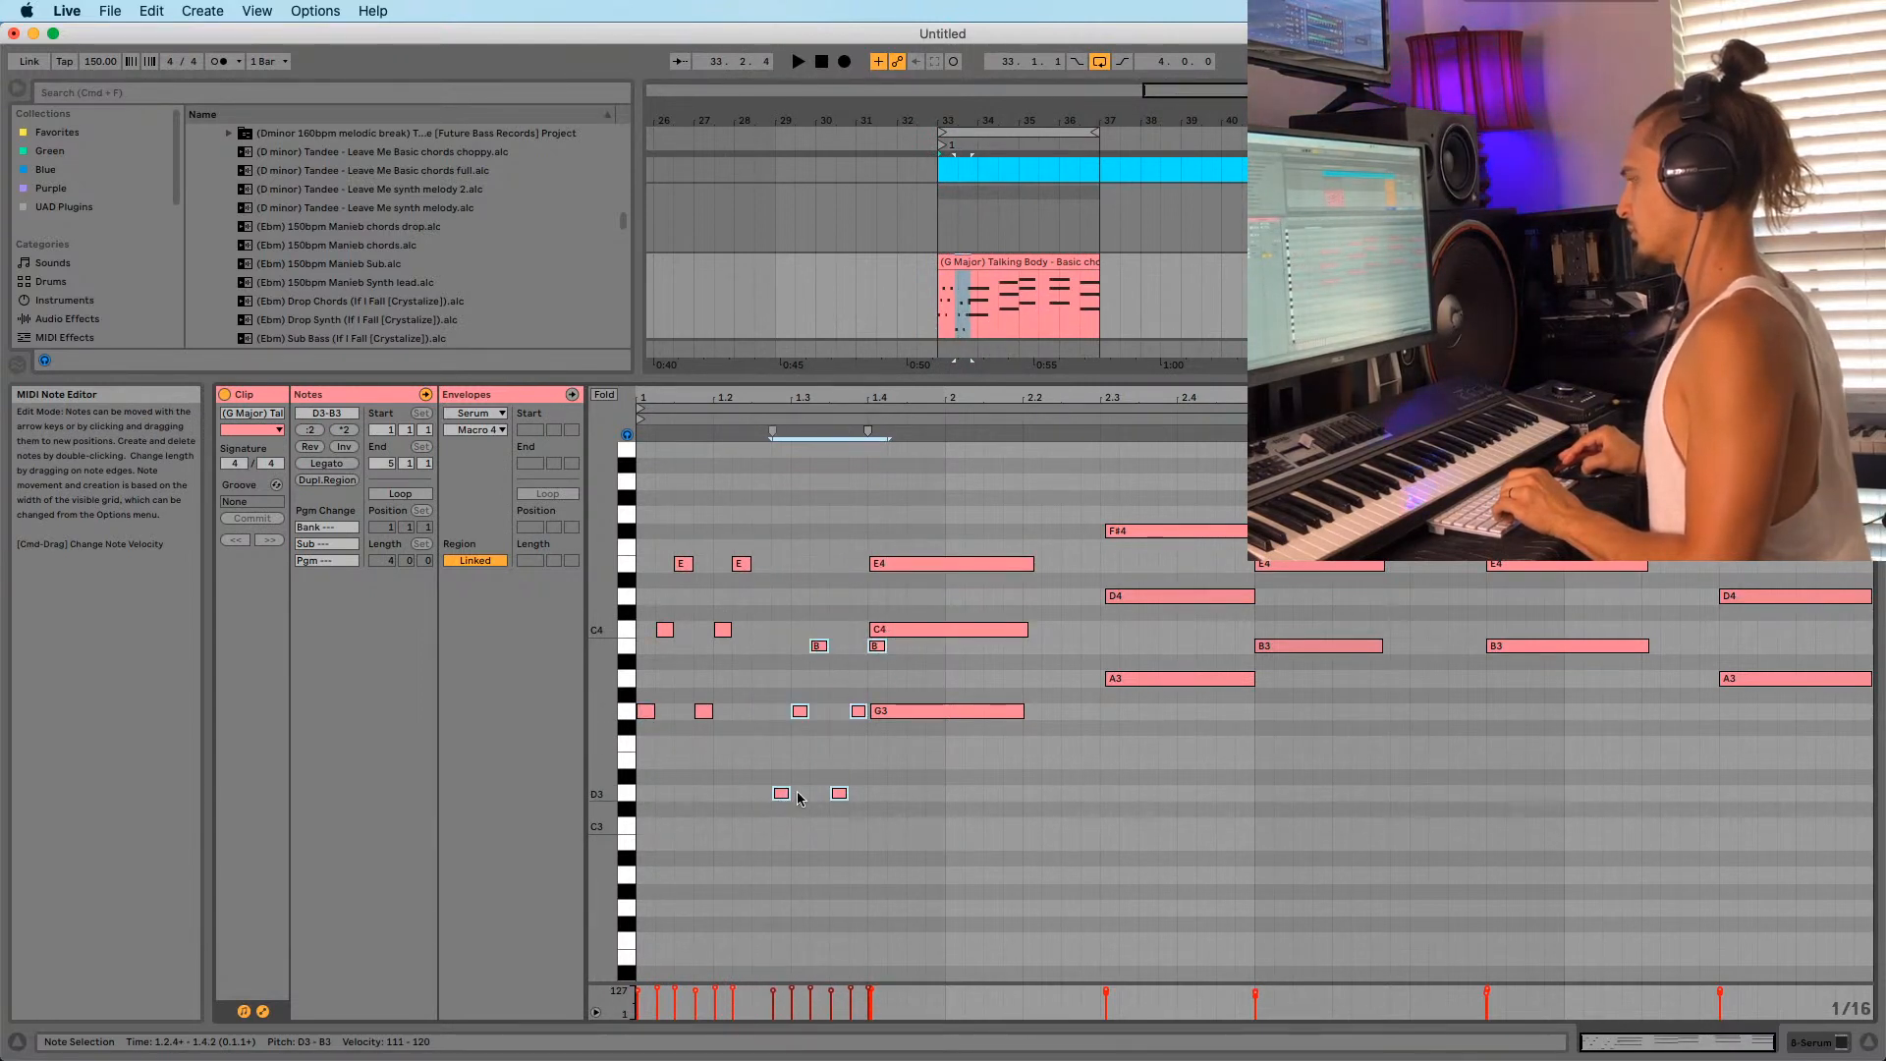
left_click_drag(782, 800, 784, 705)
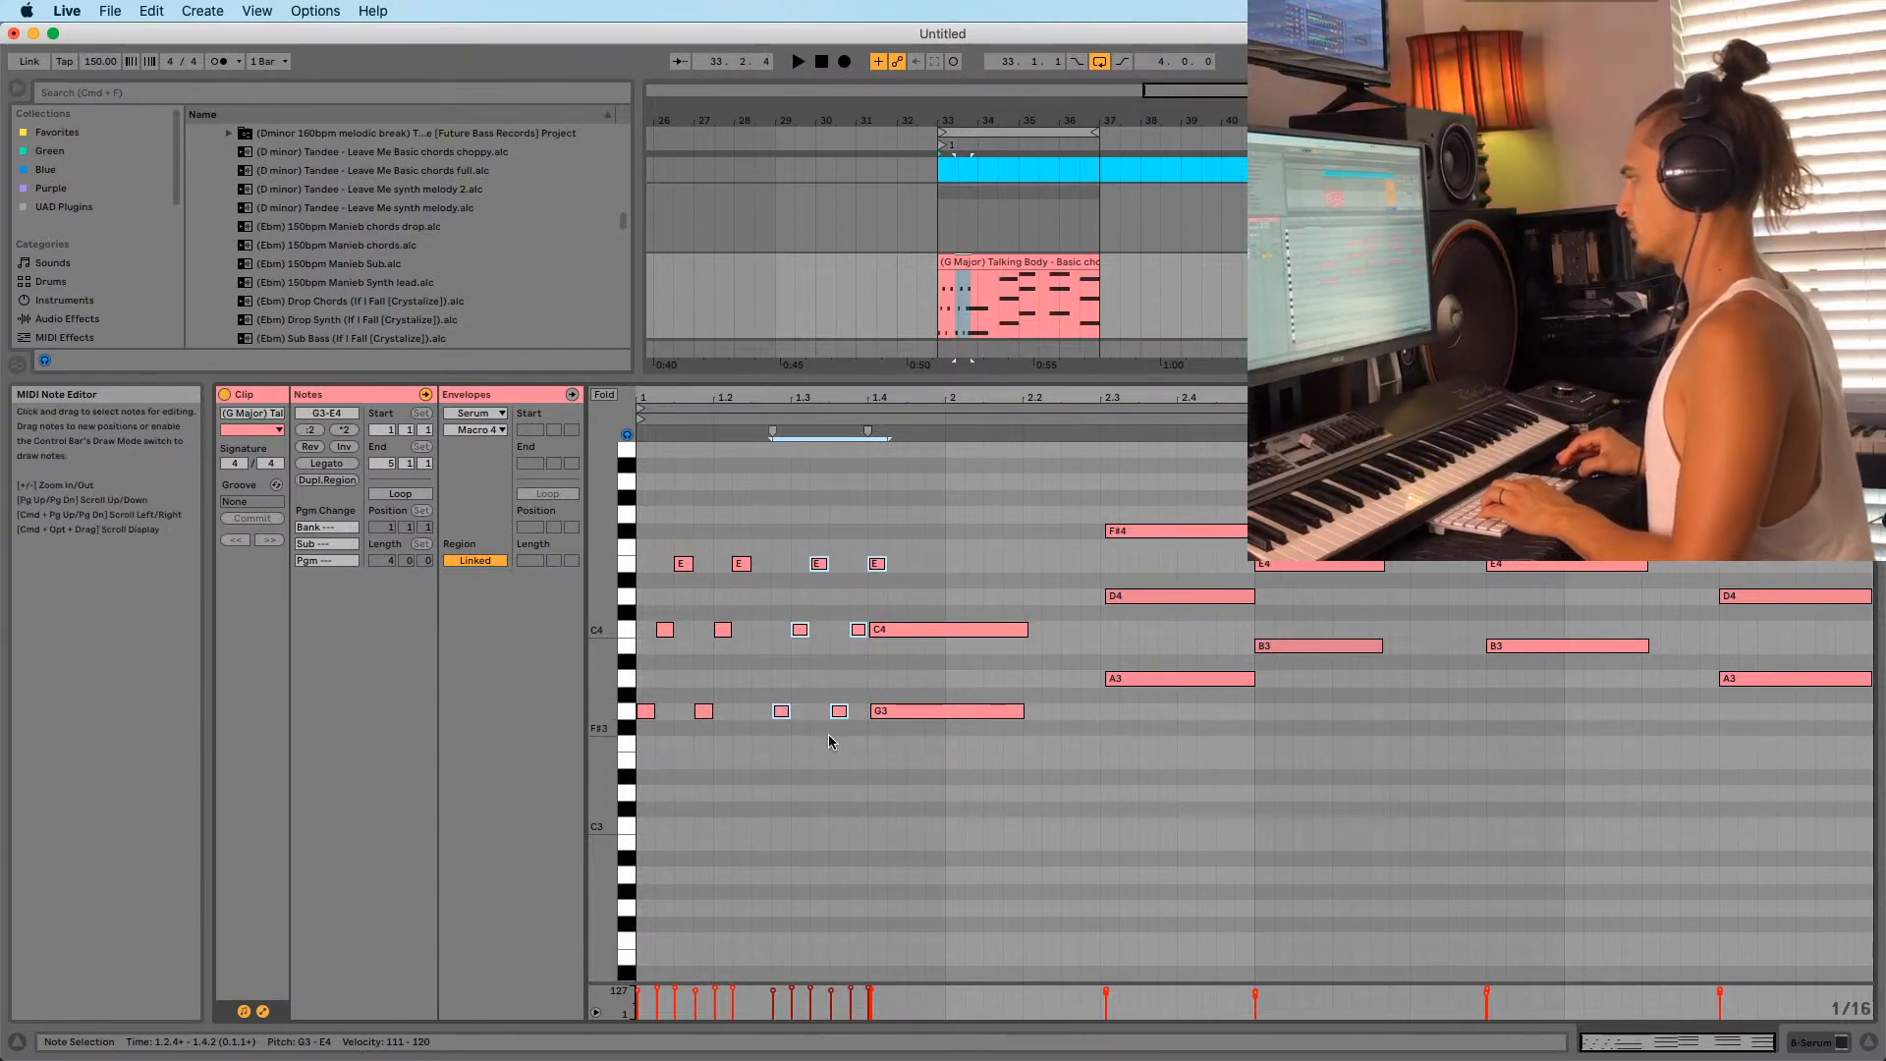
Copy three stab notes onto beat 1.4, audition them, then undo the copy.
left_click_drag(823, 559, 823, 558)
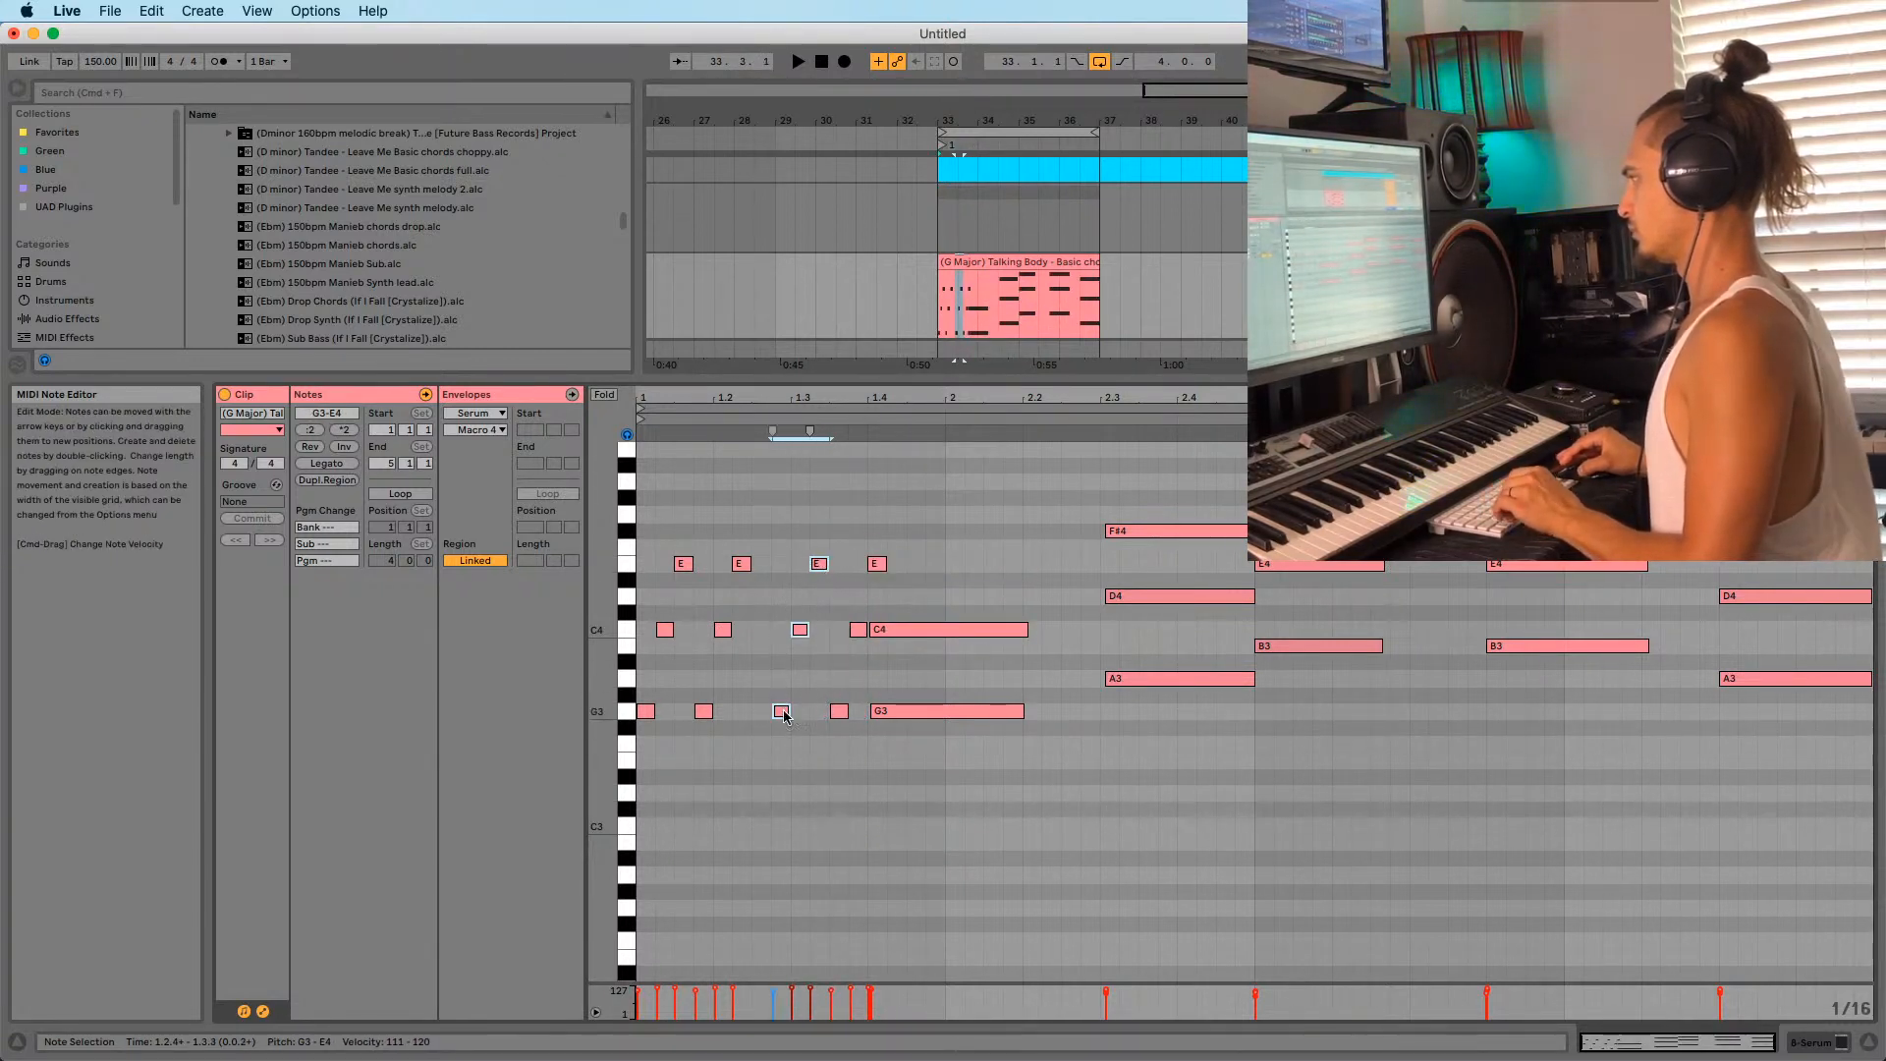
left_click_drag(791, 711, 887, 709)
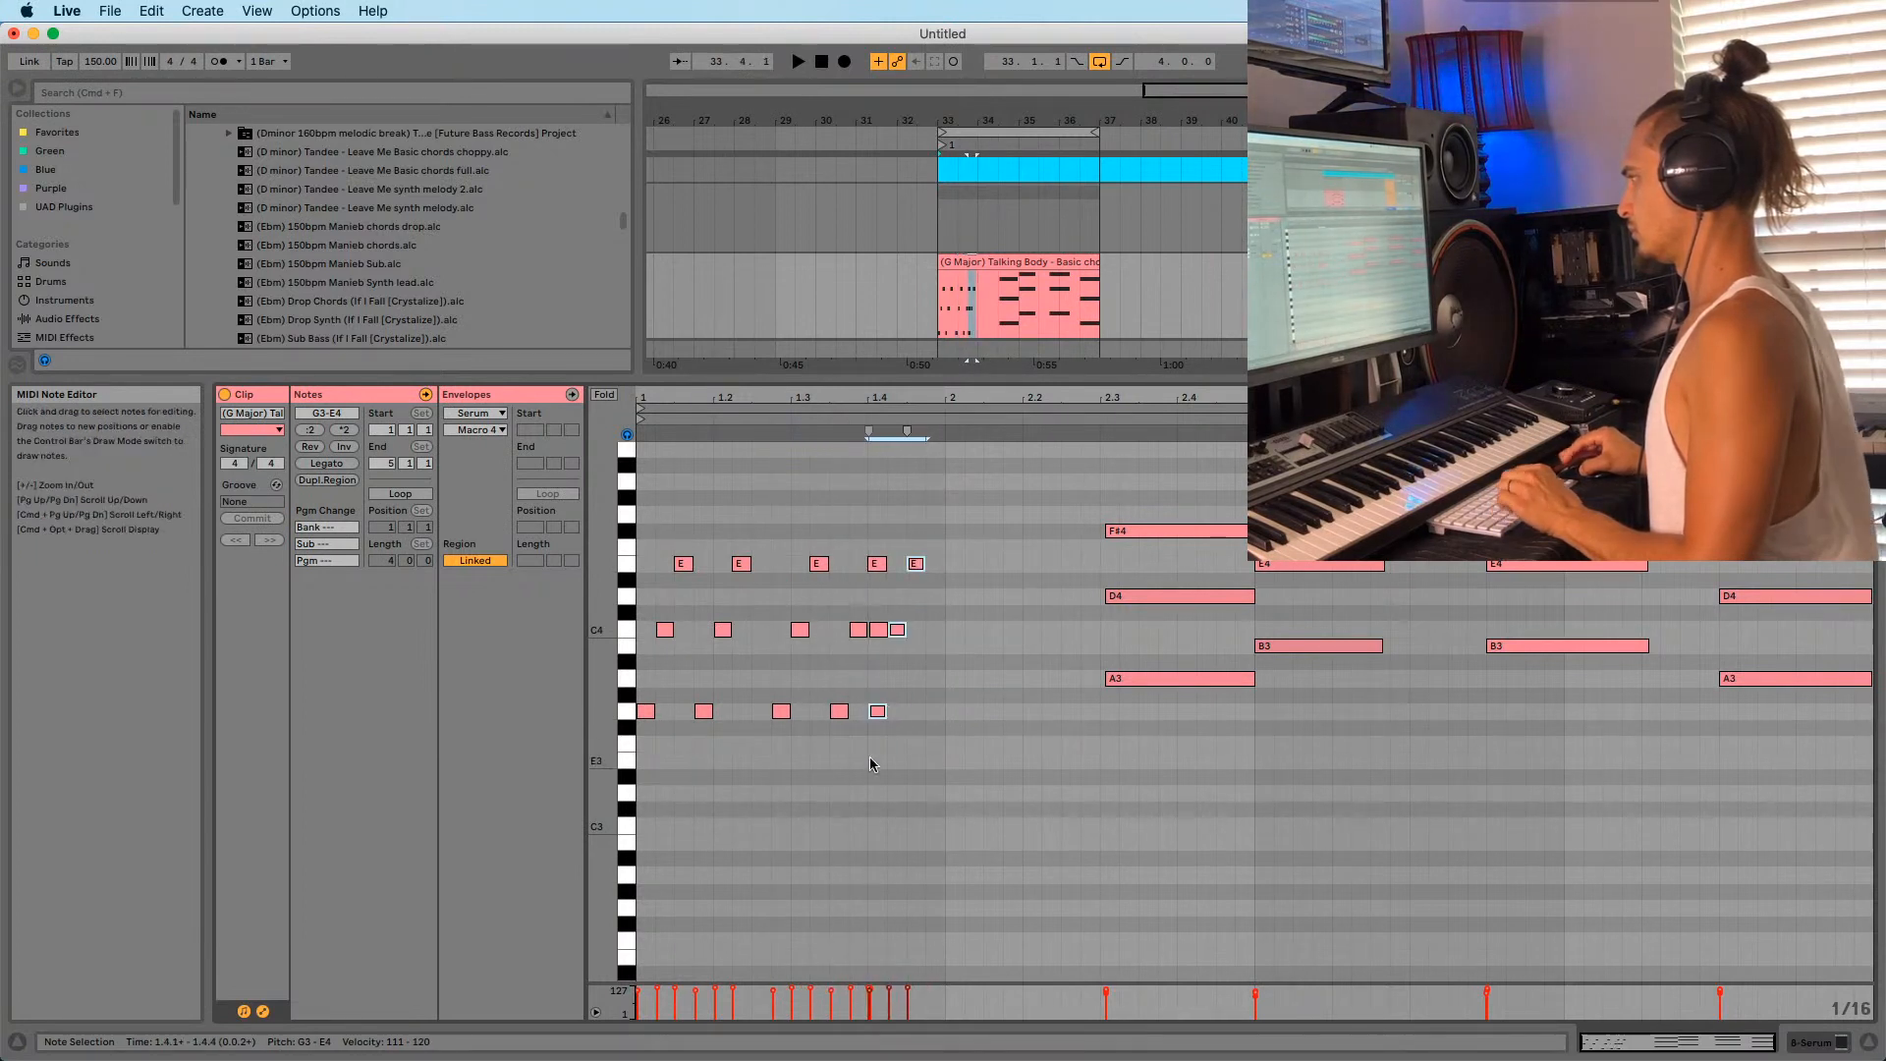
left_click(876, 564)
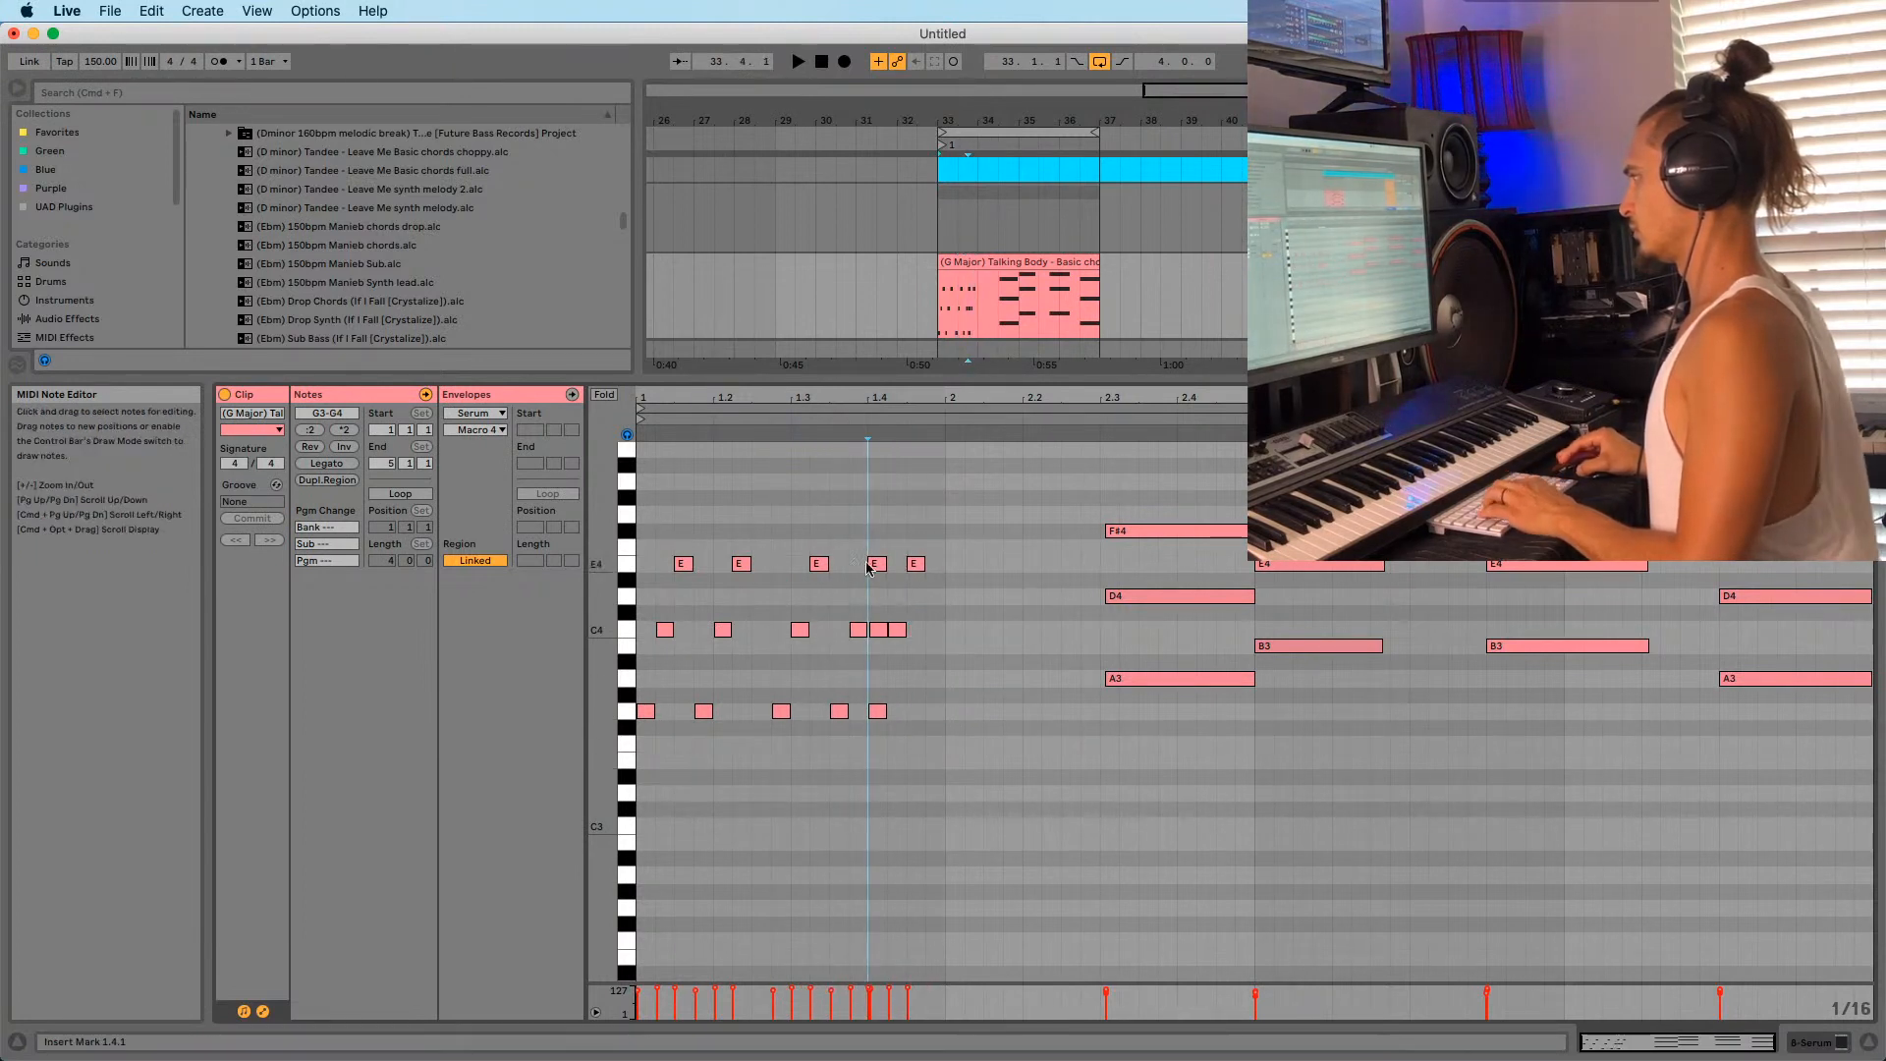
left_click(887, 636)
key("space")
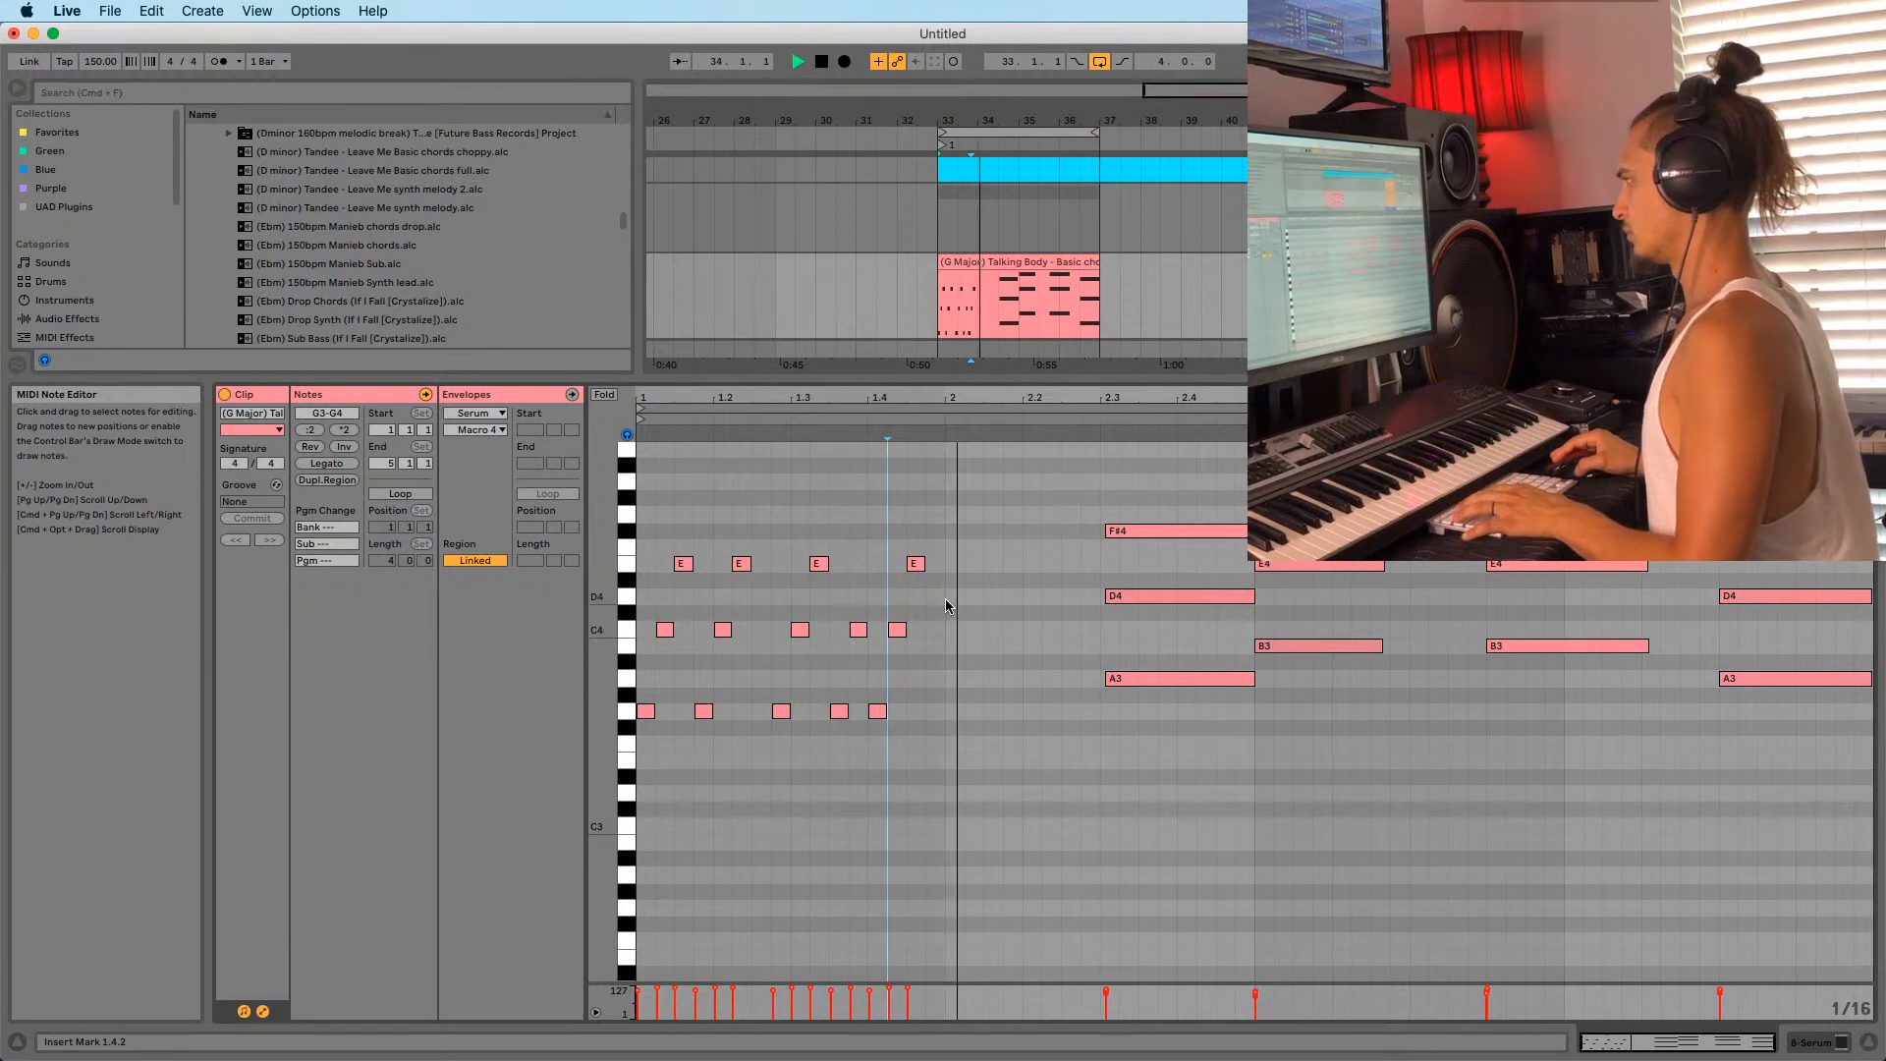
key("space")
key("super+z")
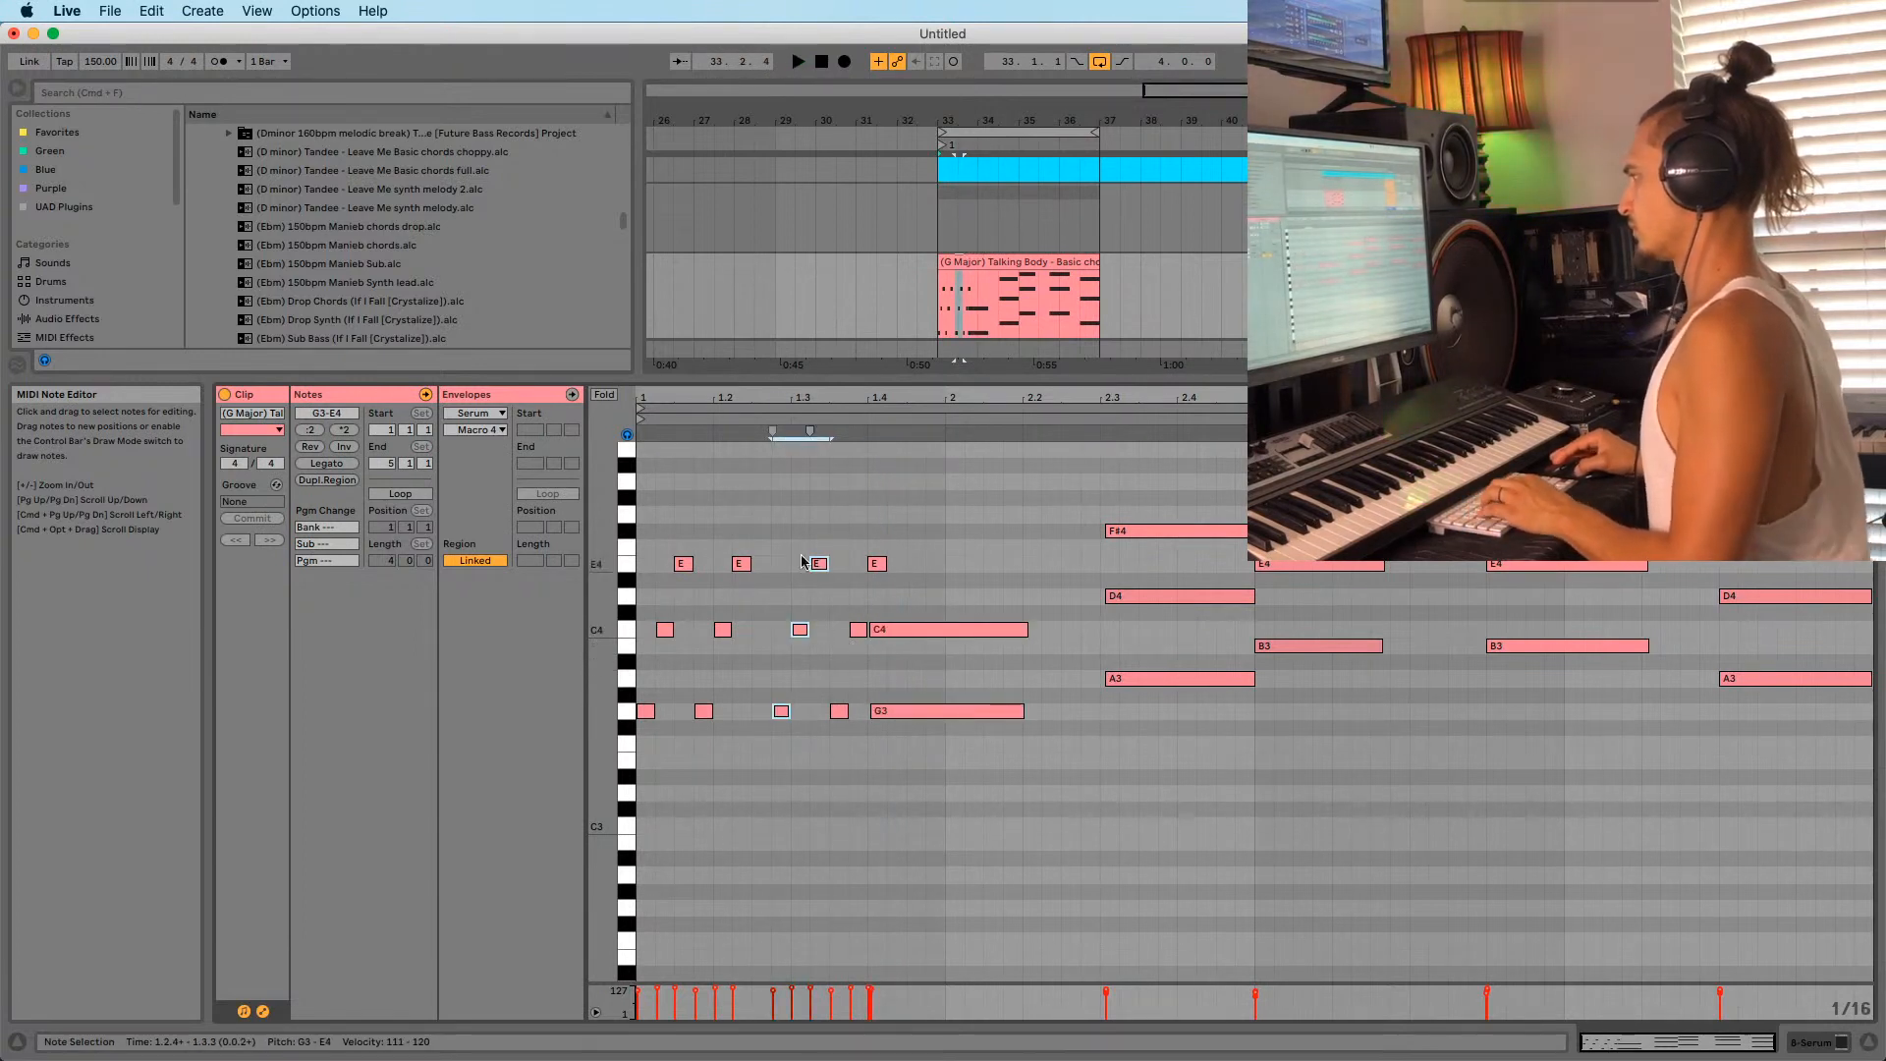
Try a G3 stab copy at beat 1.4 without the E4, then undo back to the long E4.
left_click(779, 713)
left_click_drag(779, 713, 921, 572)
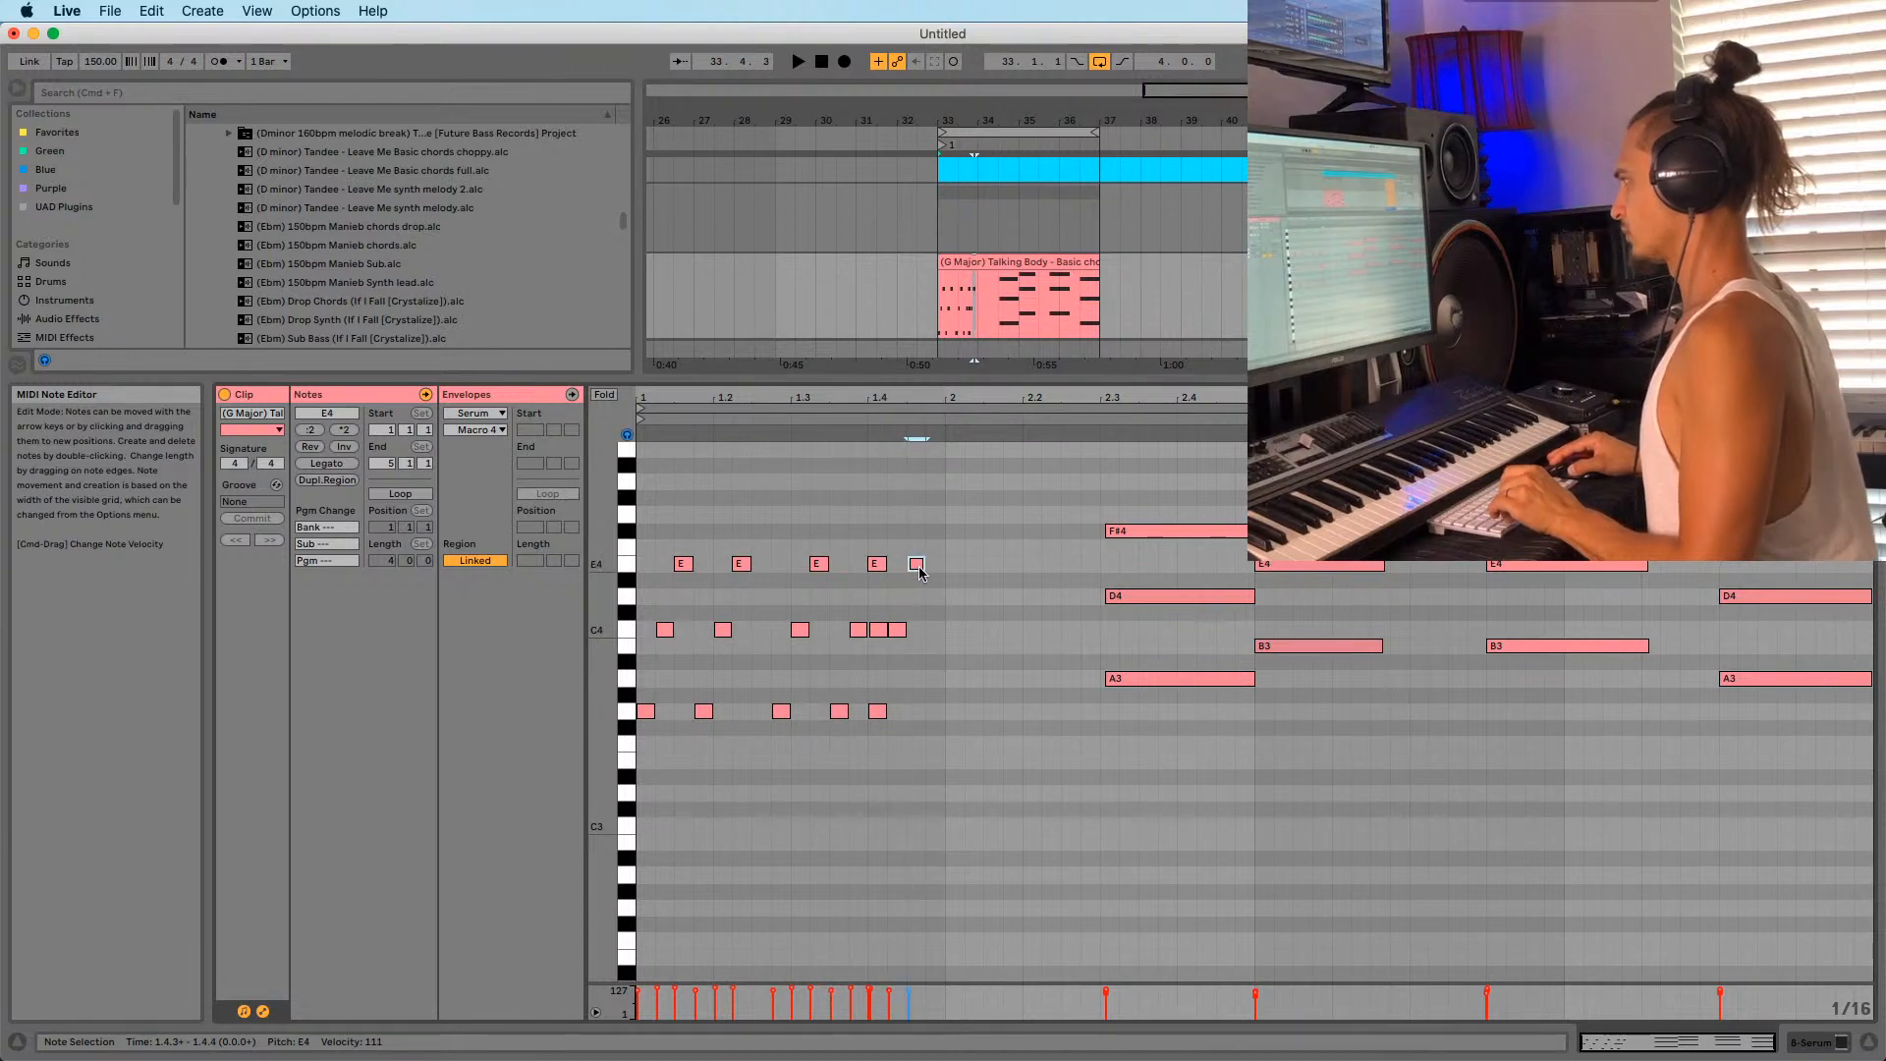
double_click(877, 565)
key("space")
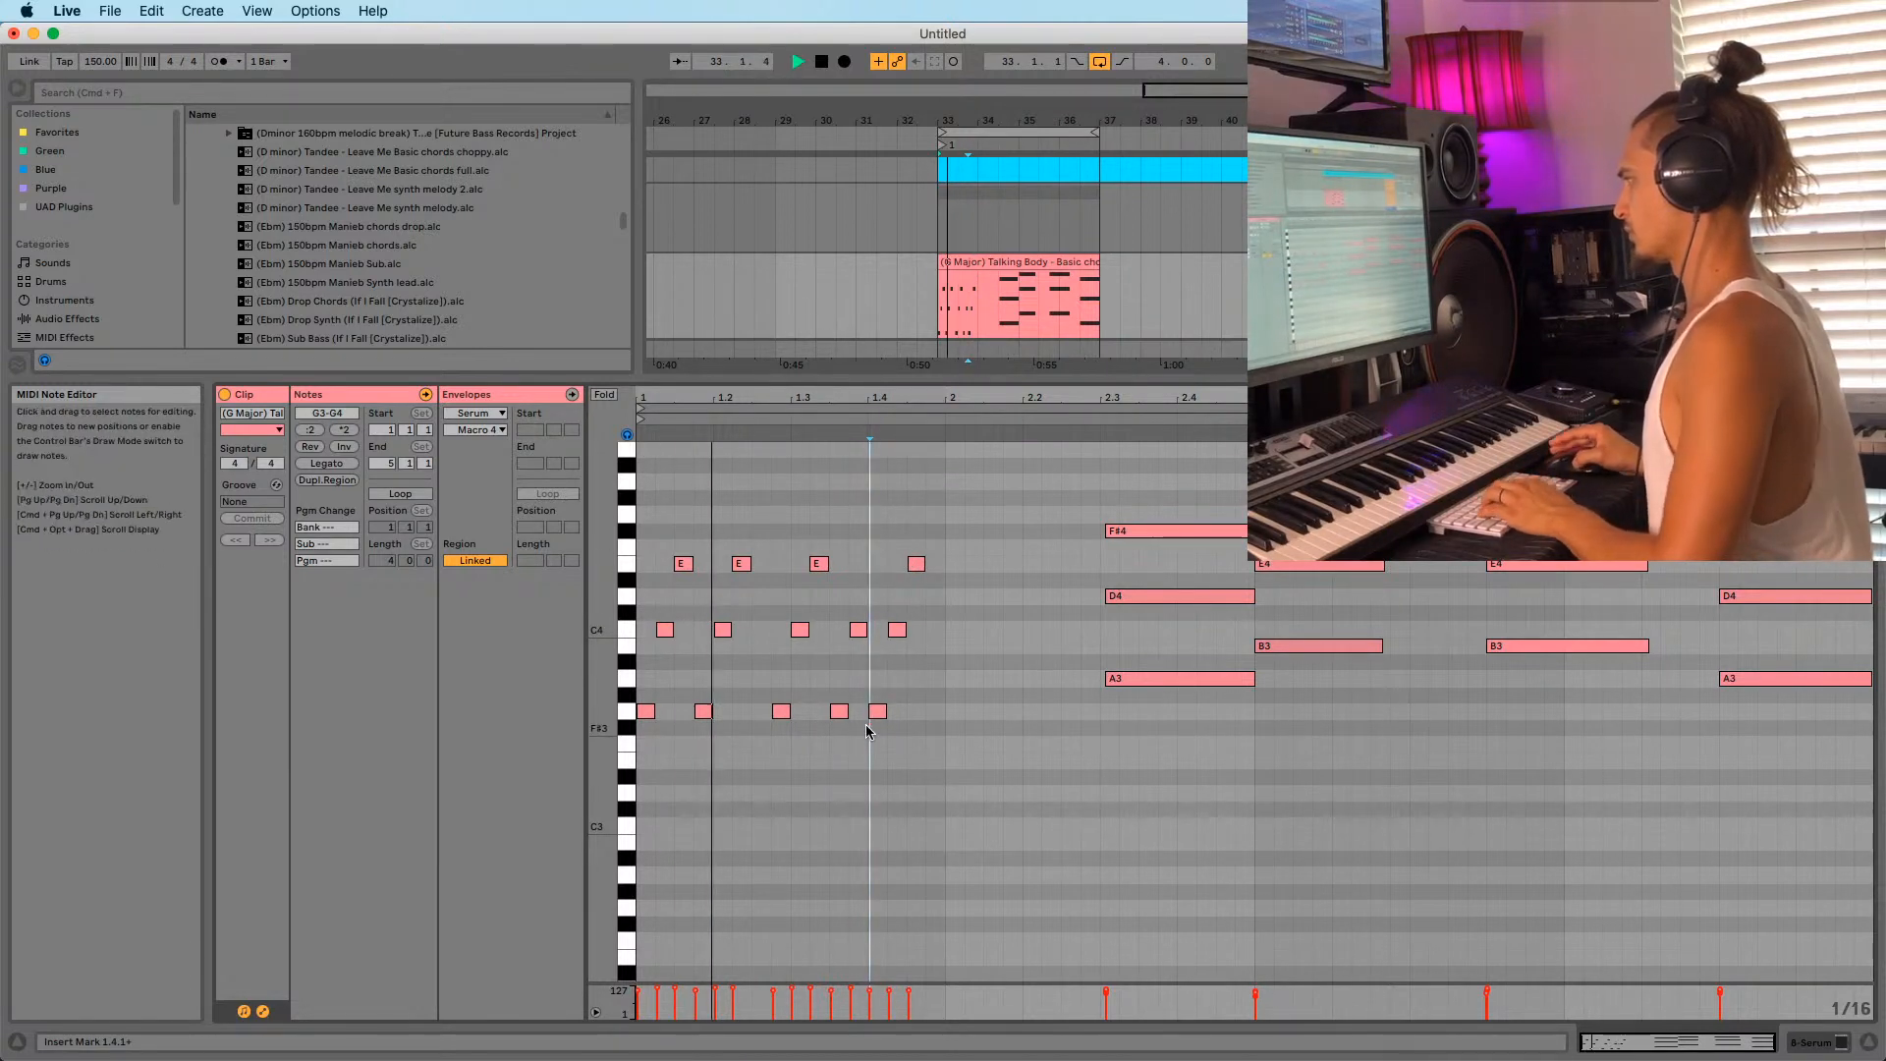
left_click(837, 712)
key("super+z")
key("super+z")
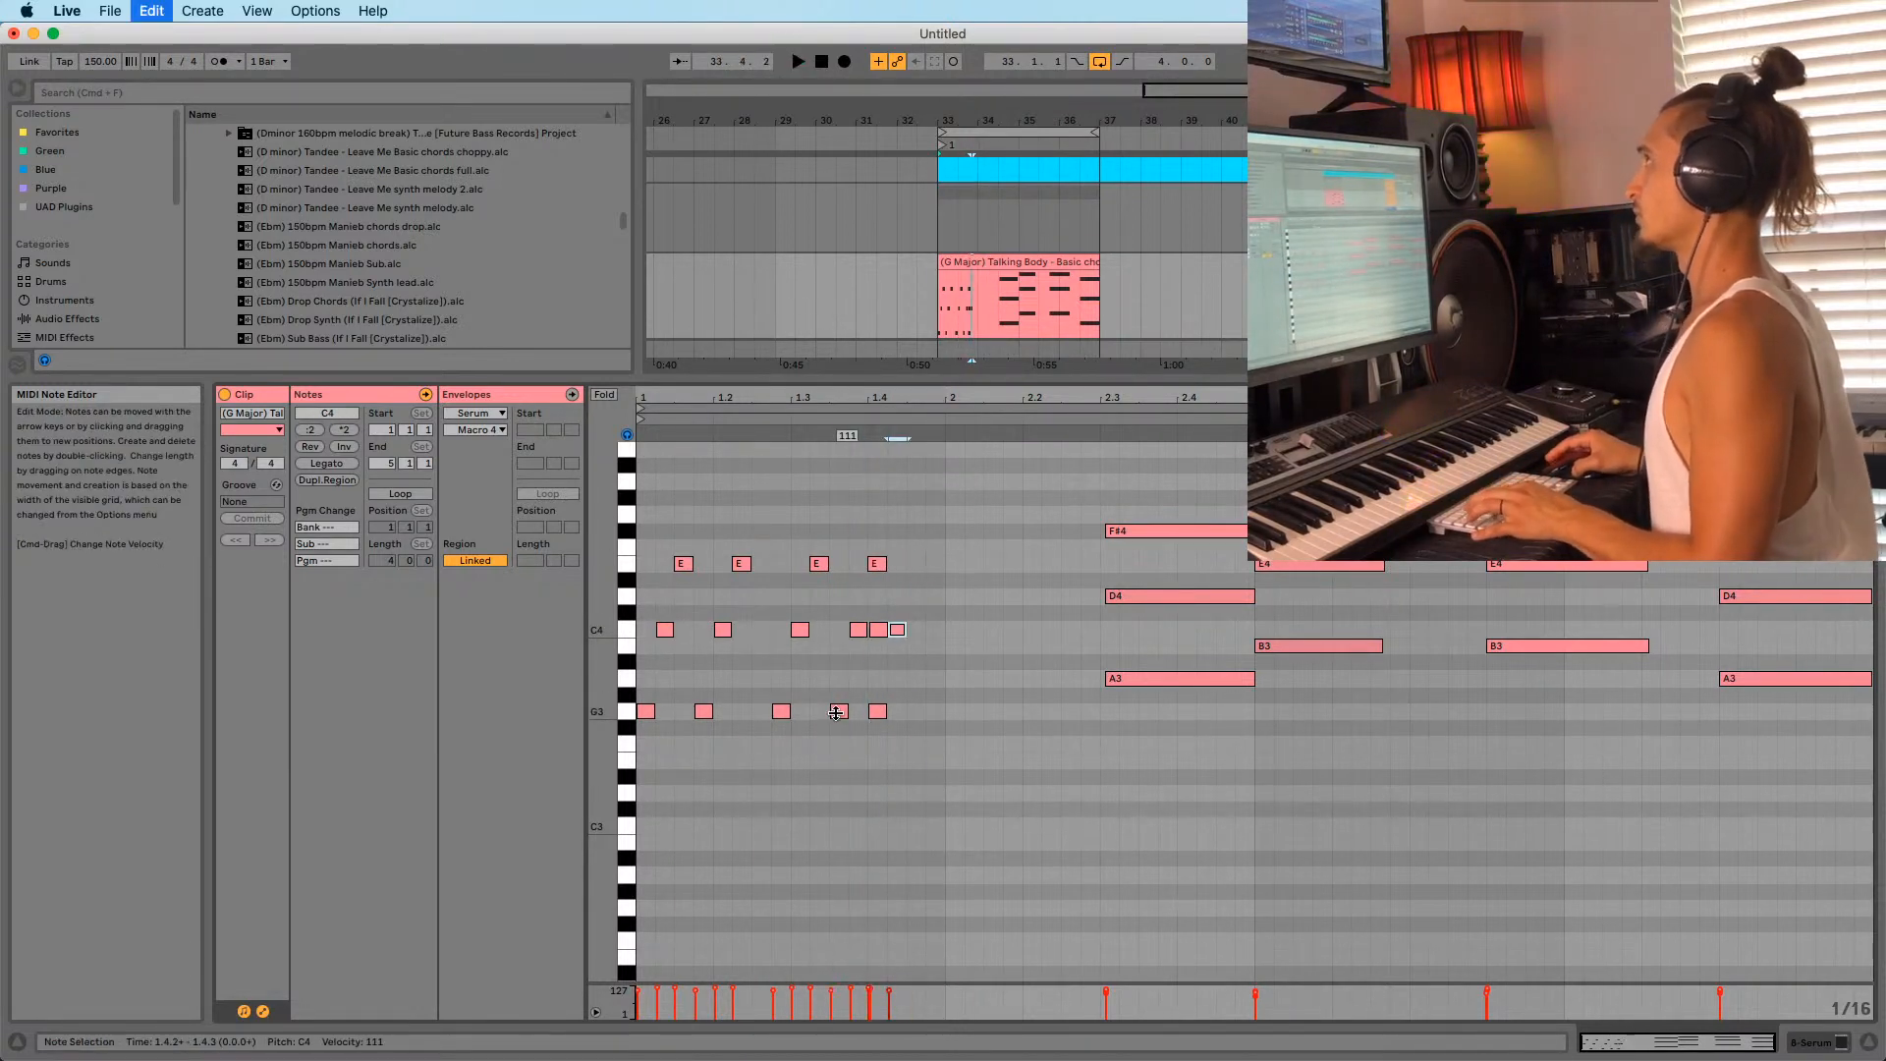
key("space")
key("super+z")
key("super+z")
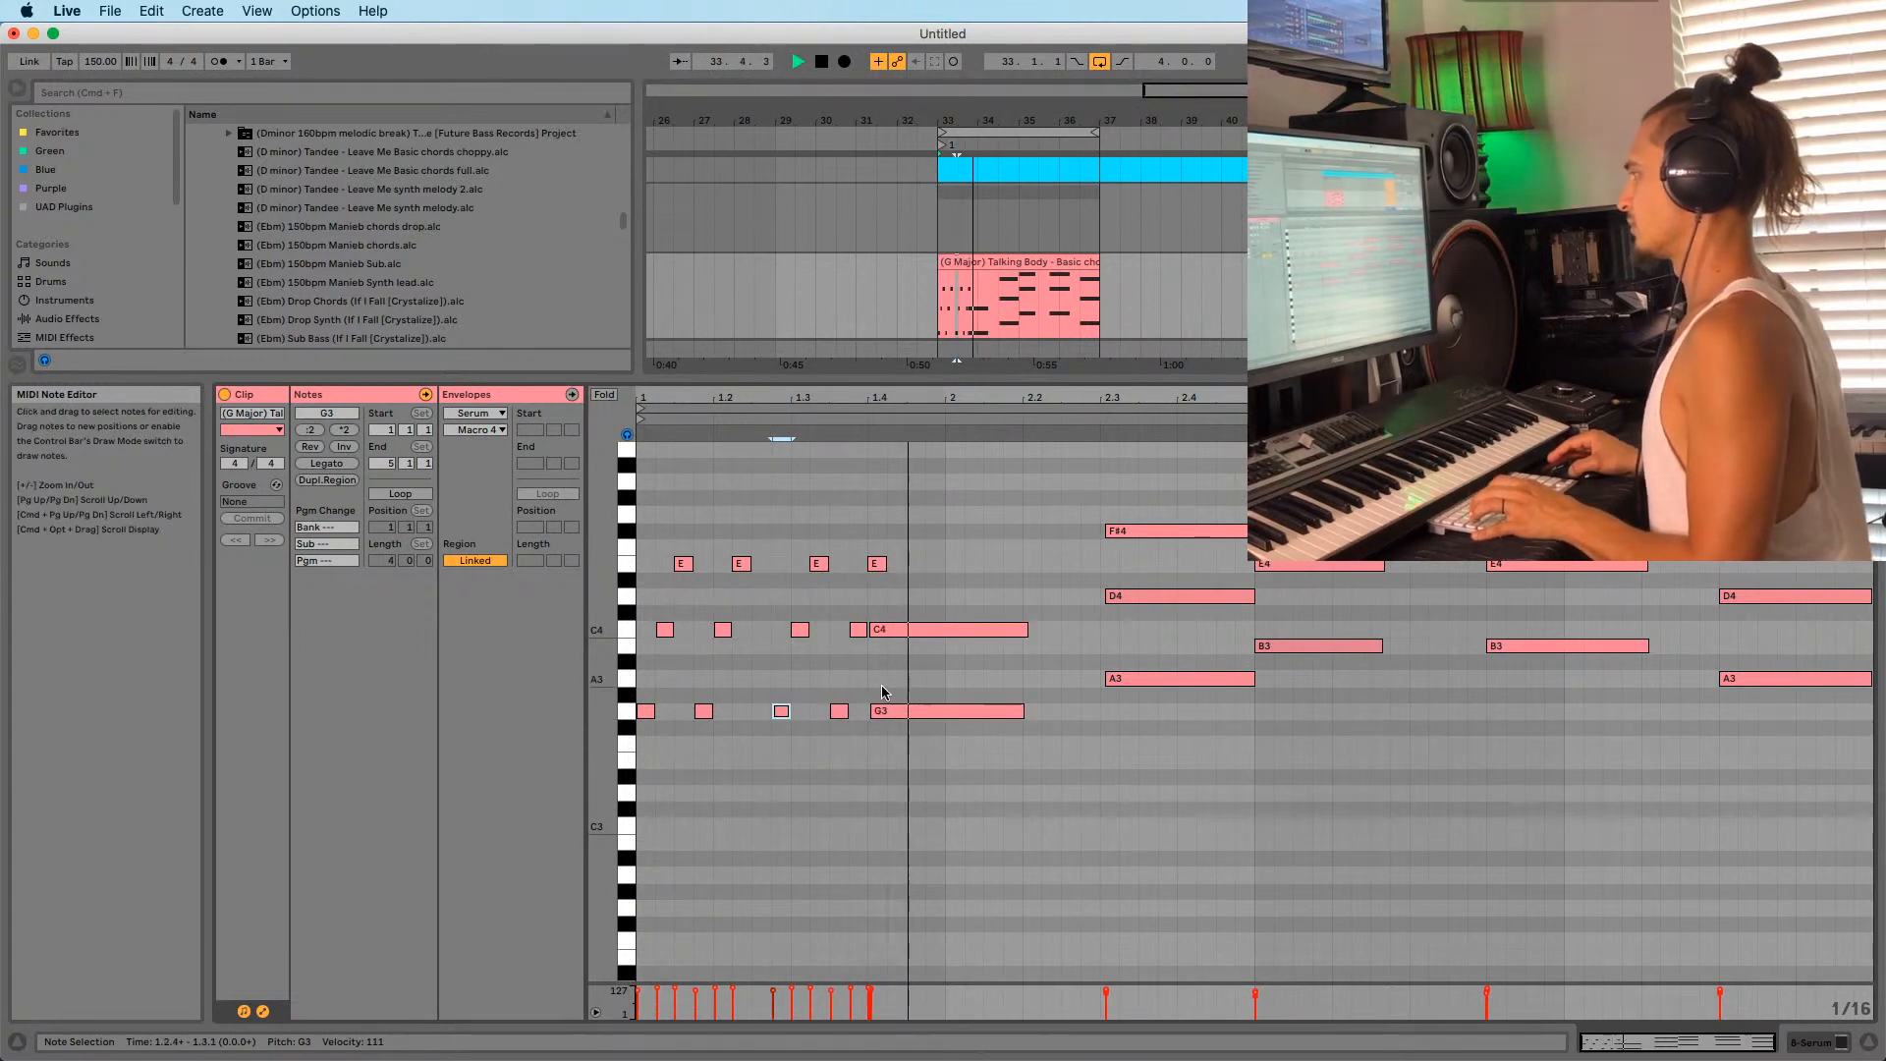
key("space")
key("space")
key("space")
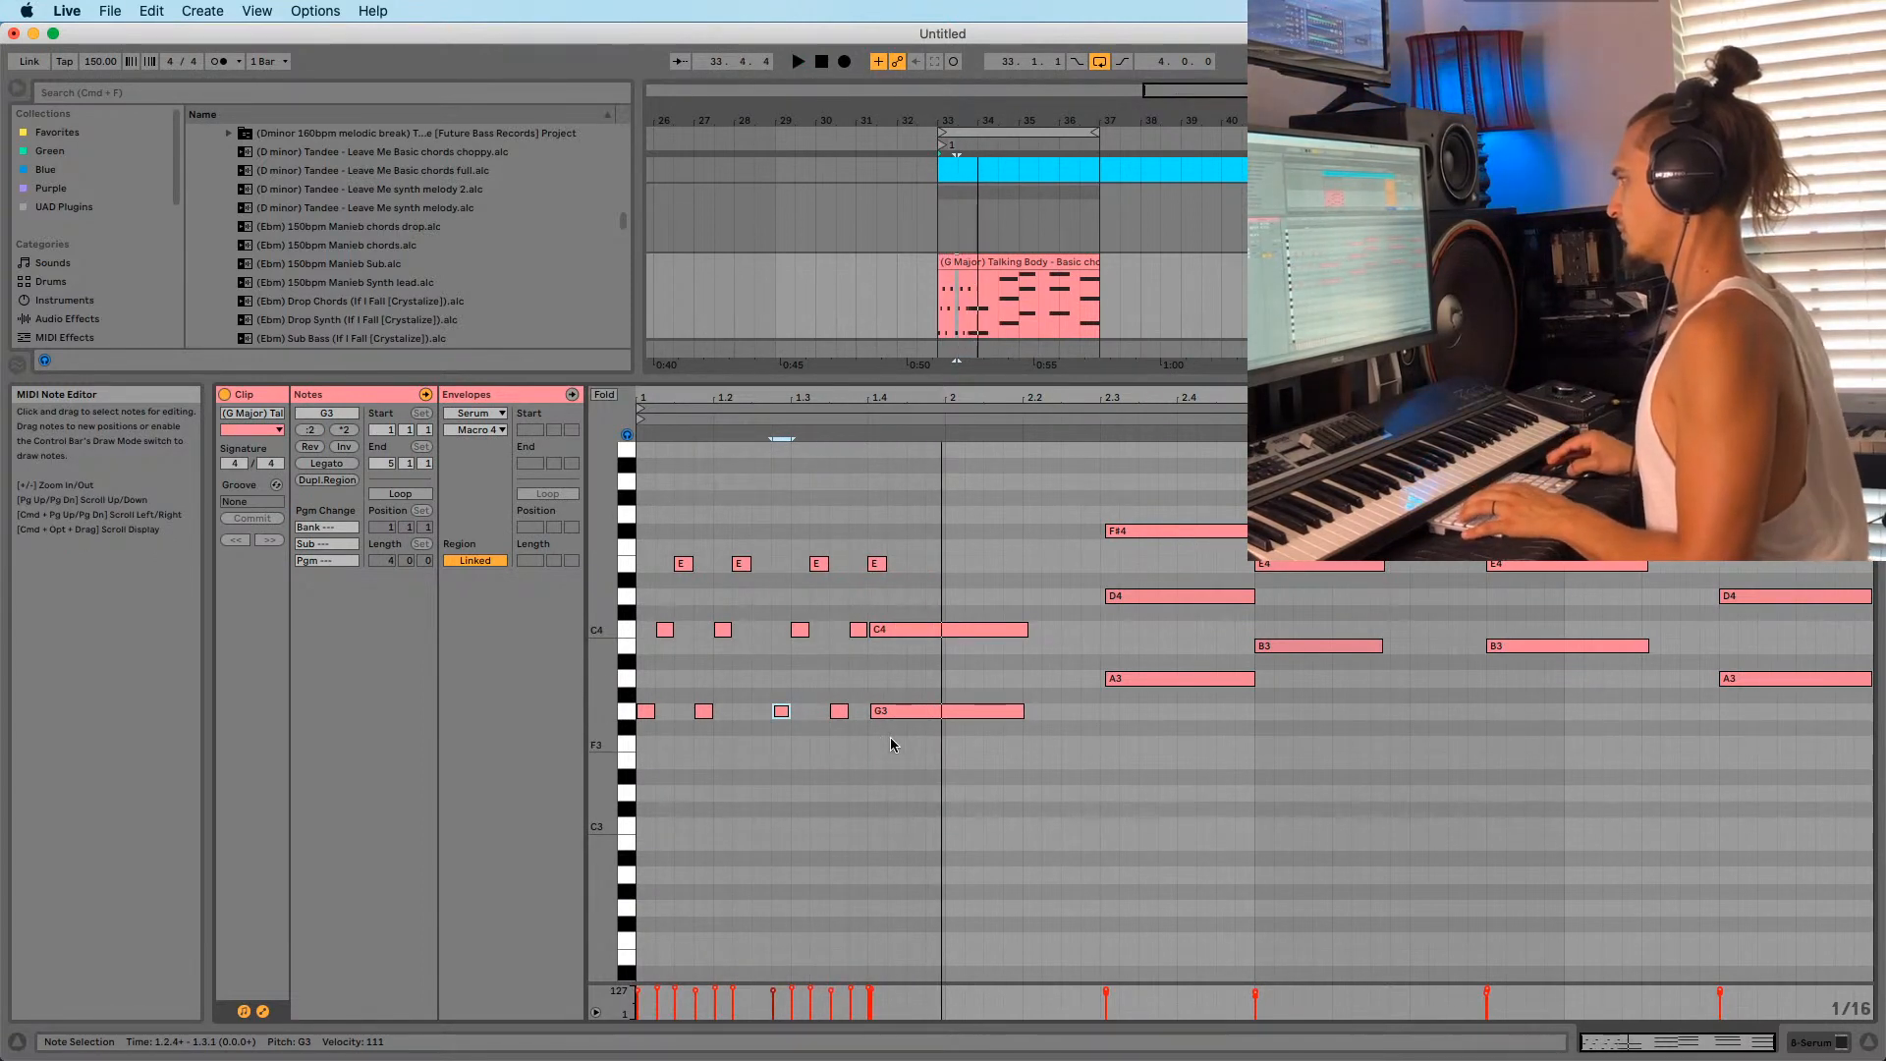
key("super+z")
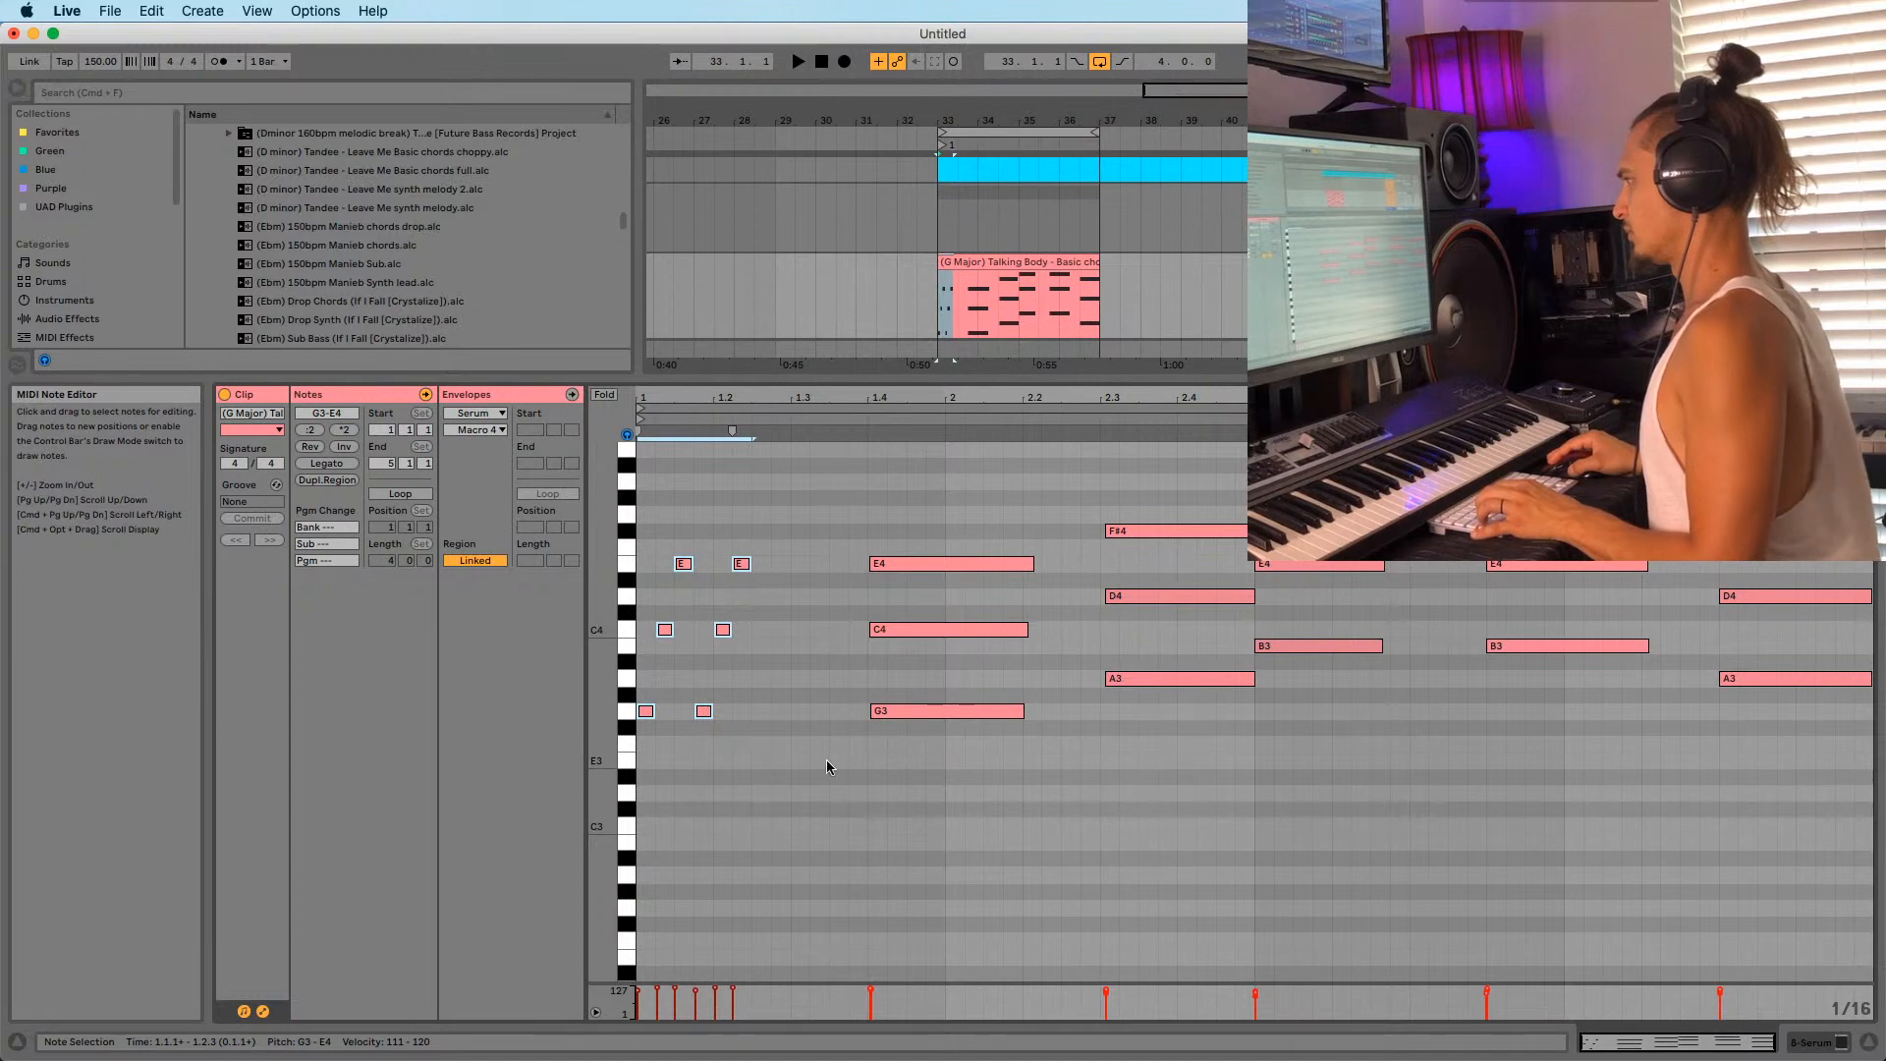
Duplicate the six stab notes and move them an eighth note earlier.
key("super+d")
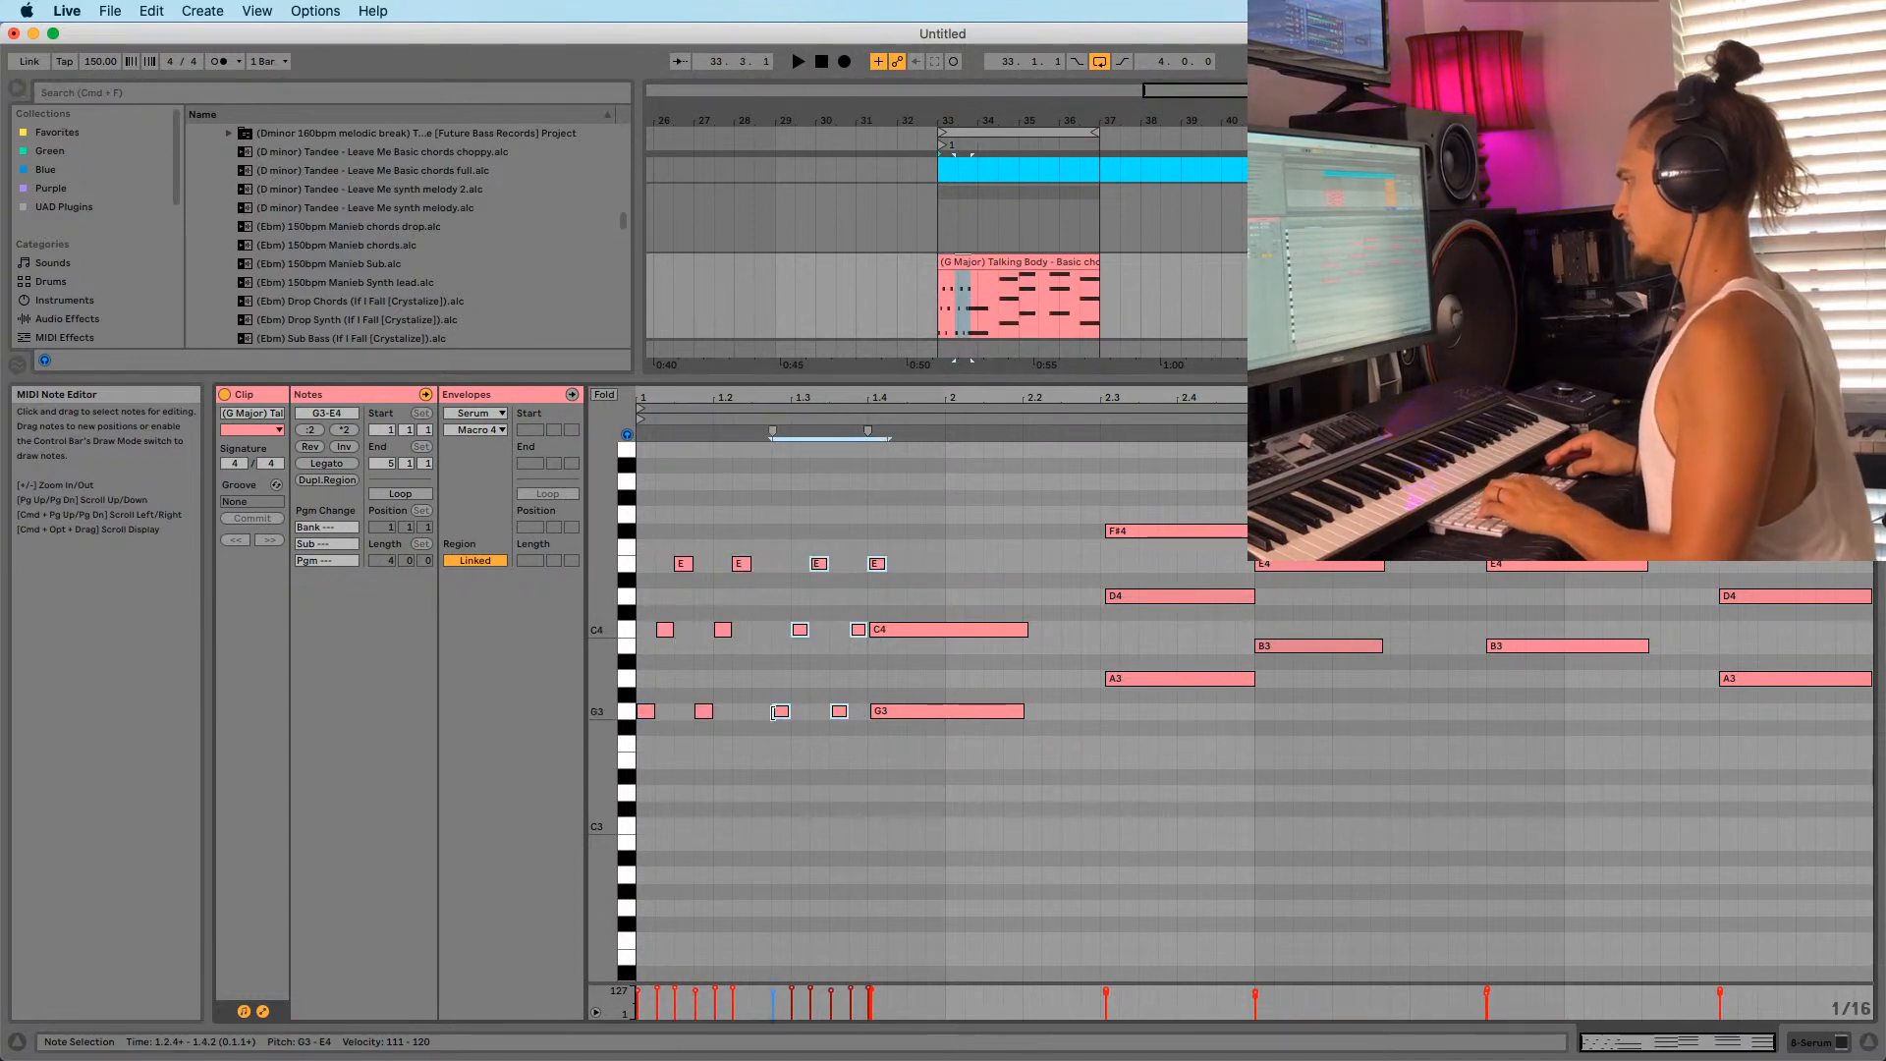
left_click(782, 720)
mouse_move(782, 720)
left_mouse_down()
mouse_move(749, 721)
mouse_move(766, 717)
left_mouse_up()
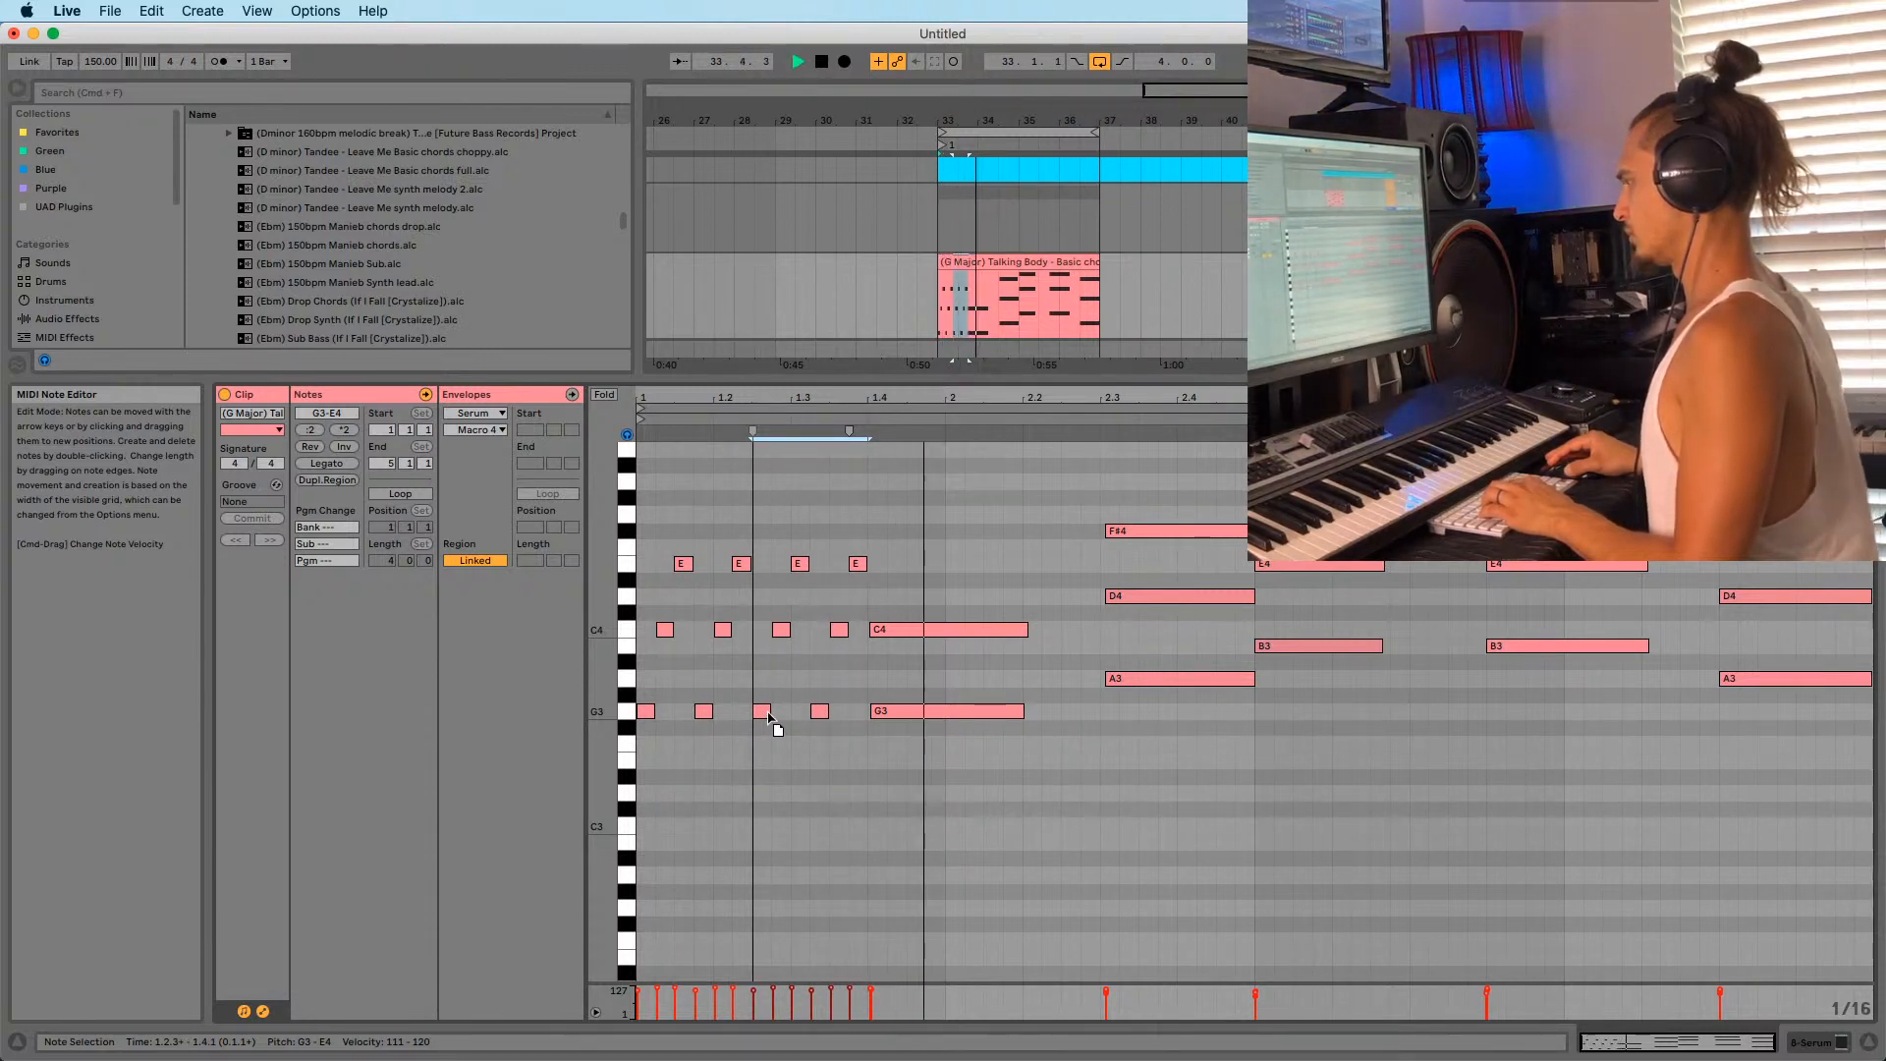
key("space")
Raise the G3 stab at 1.1.4 an octave to G4.
left_click(703, 711)
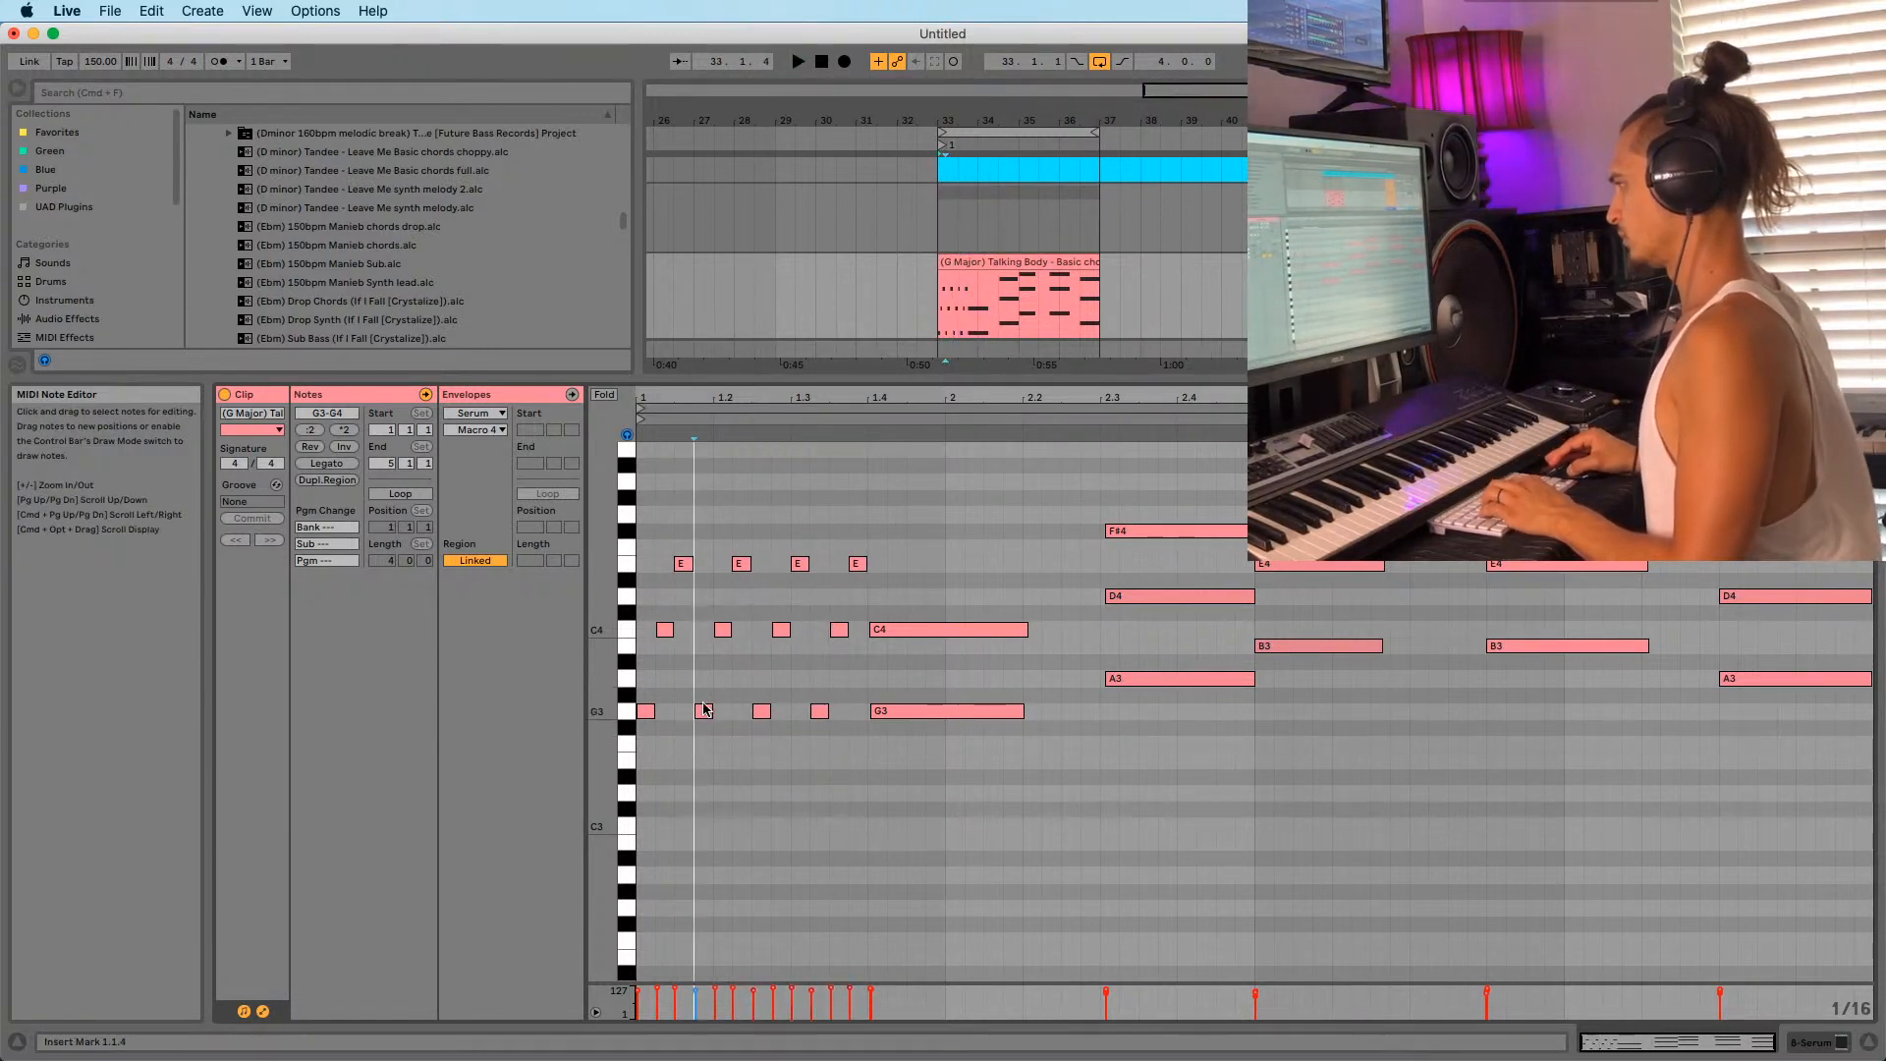
key("shift+Up")
key("space")
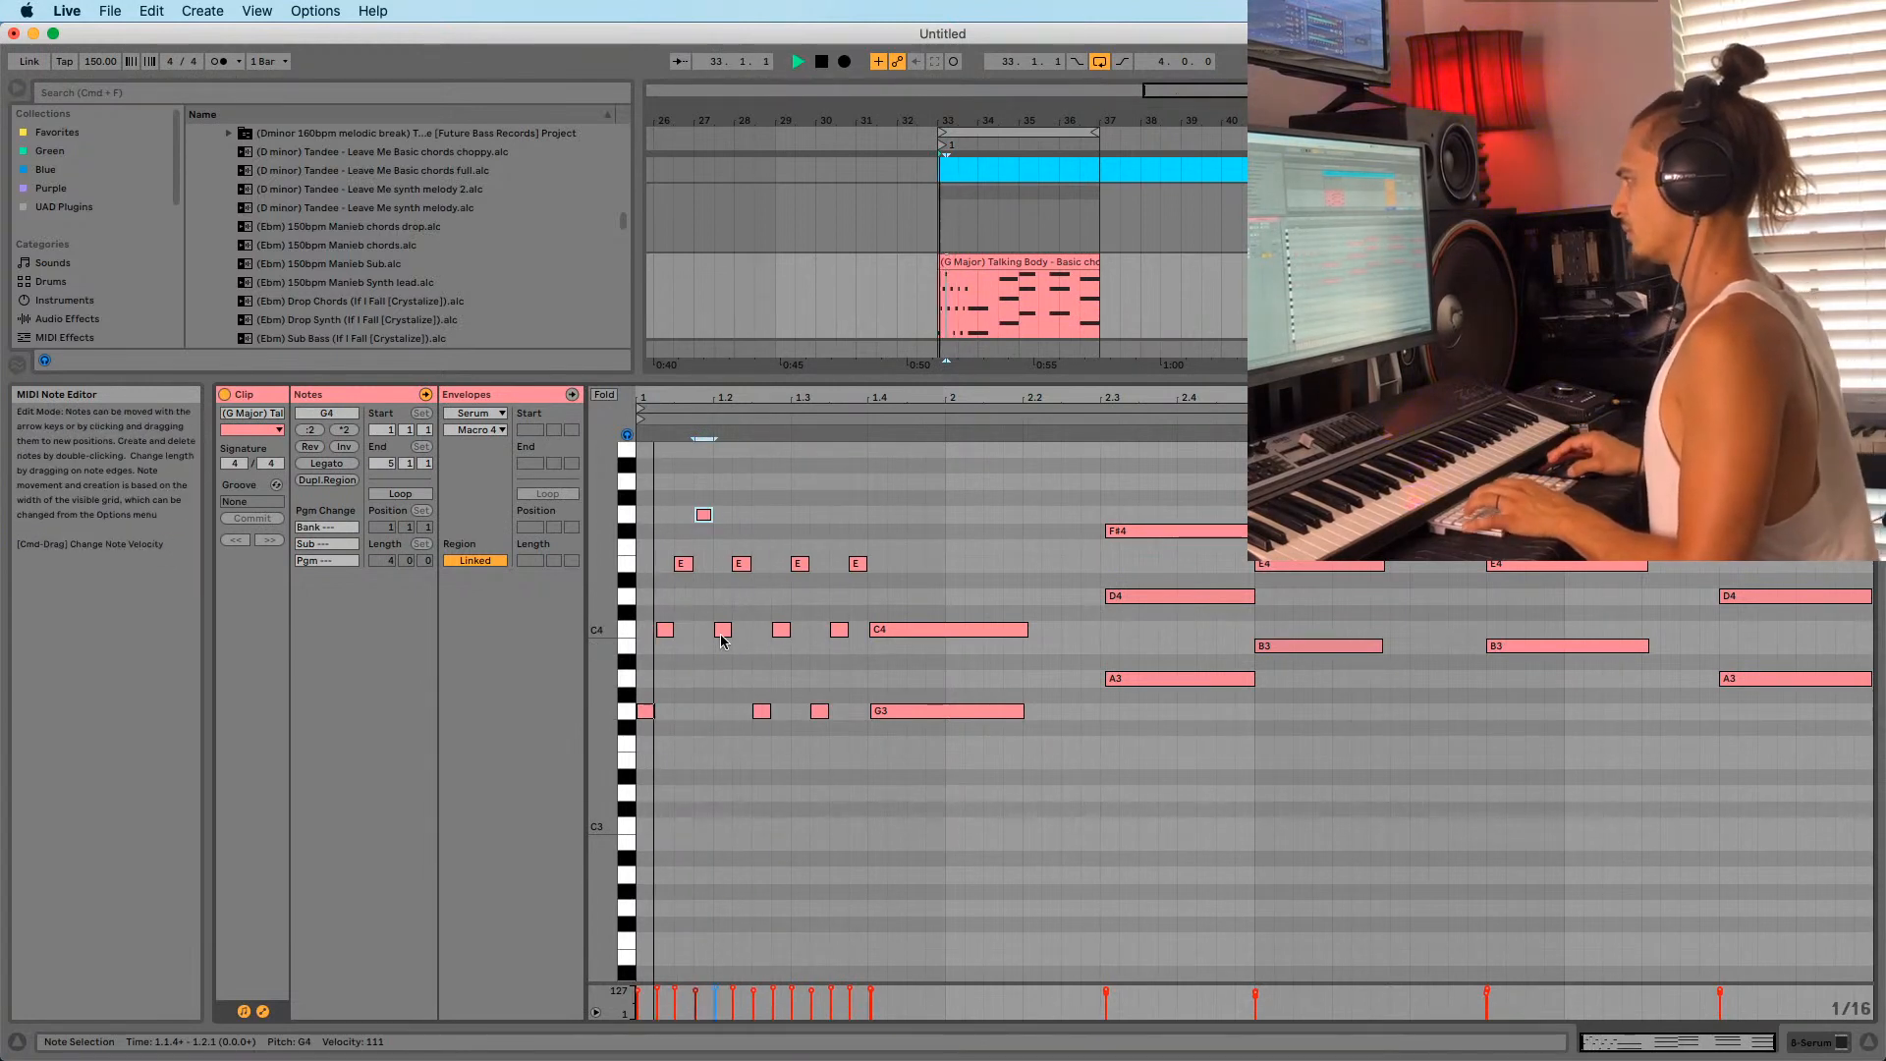
Raise C4 at 1.2.1 to C5, G3 at 1.3.2 to G4, and C4 at 1.3.3 to C5.
left_click(722, 629)
key("shift+Up")
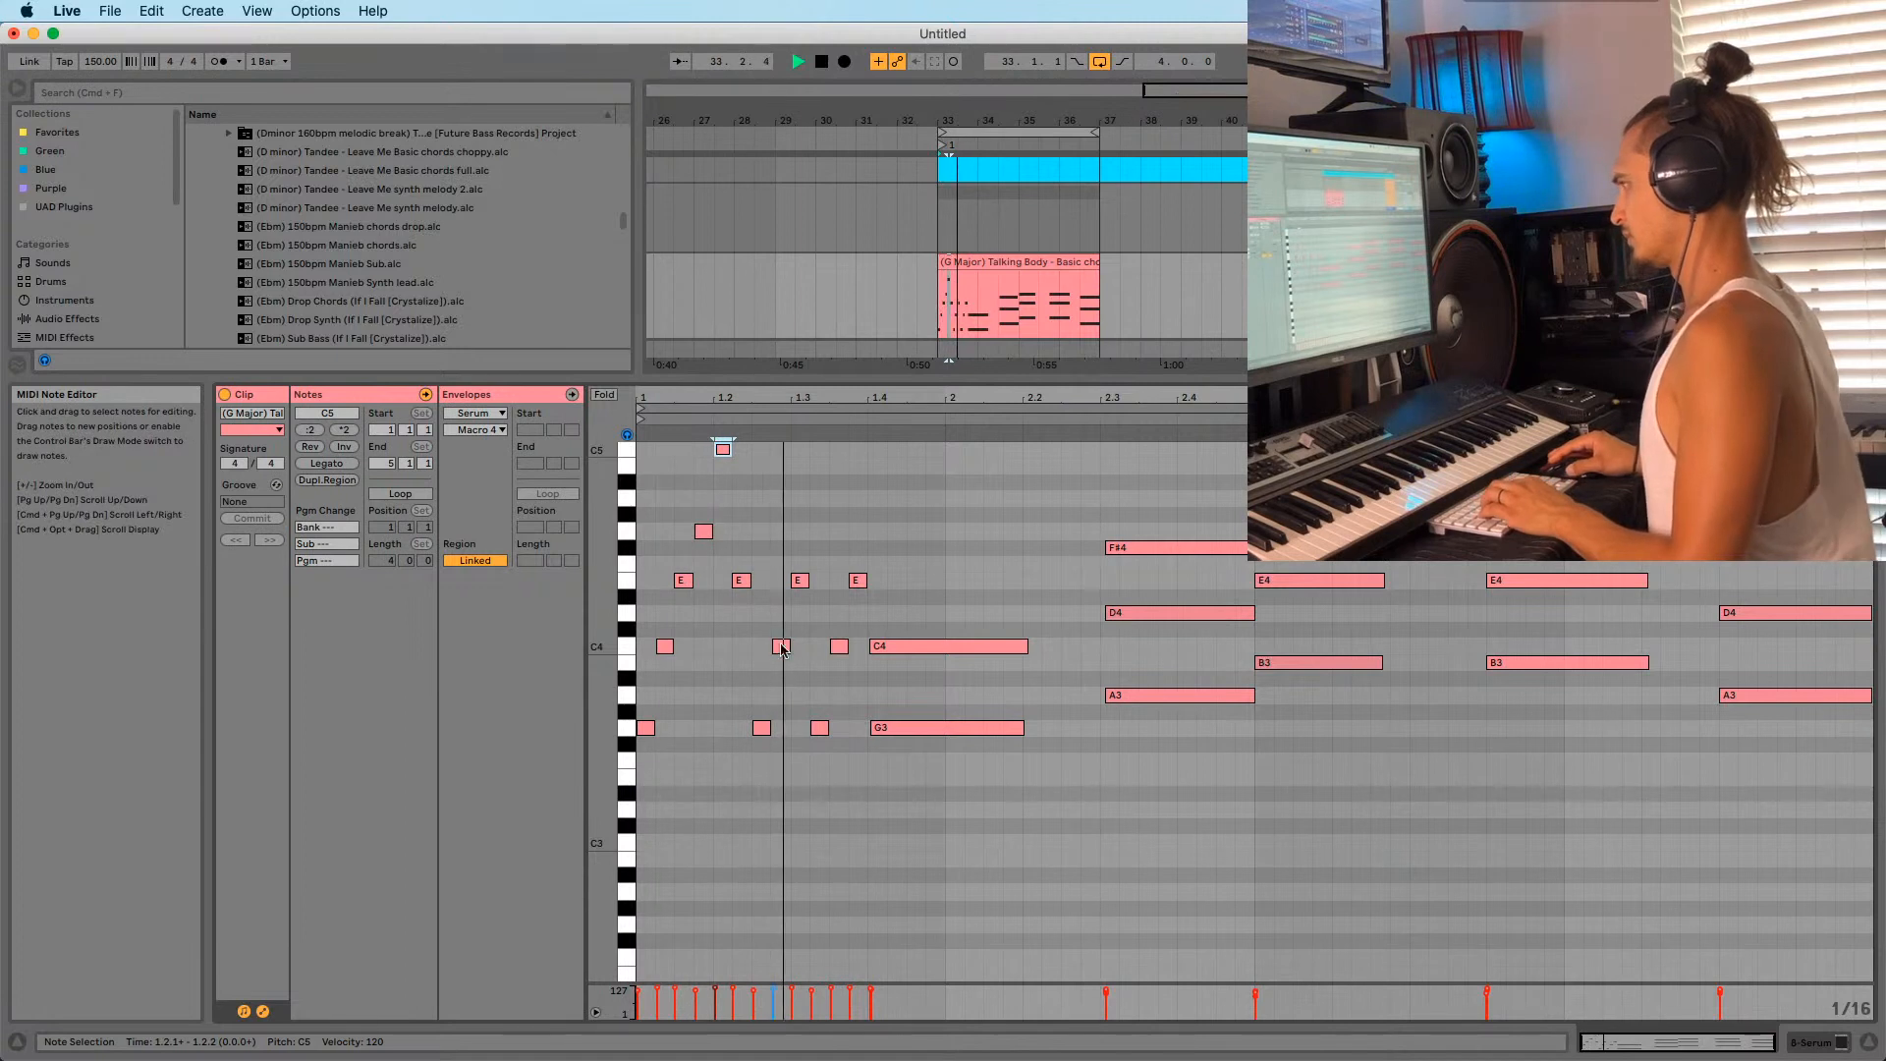
key("space")
left_click(819, 728)
key("shift+Up")
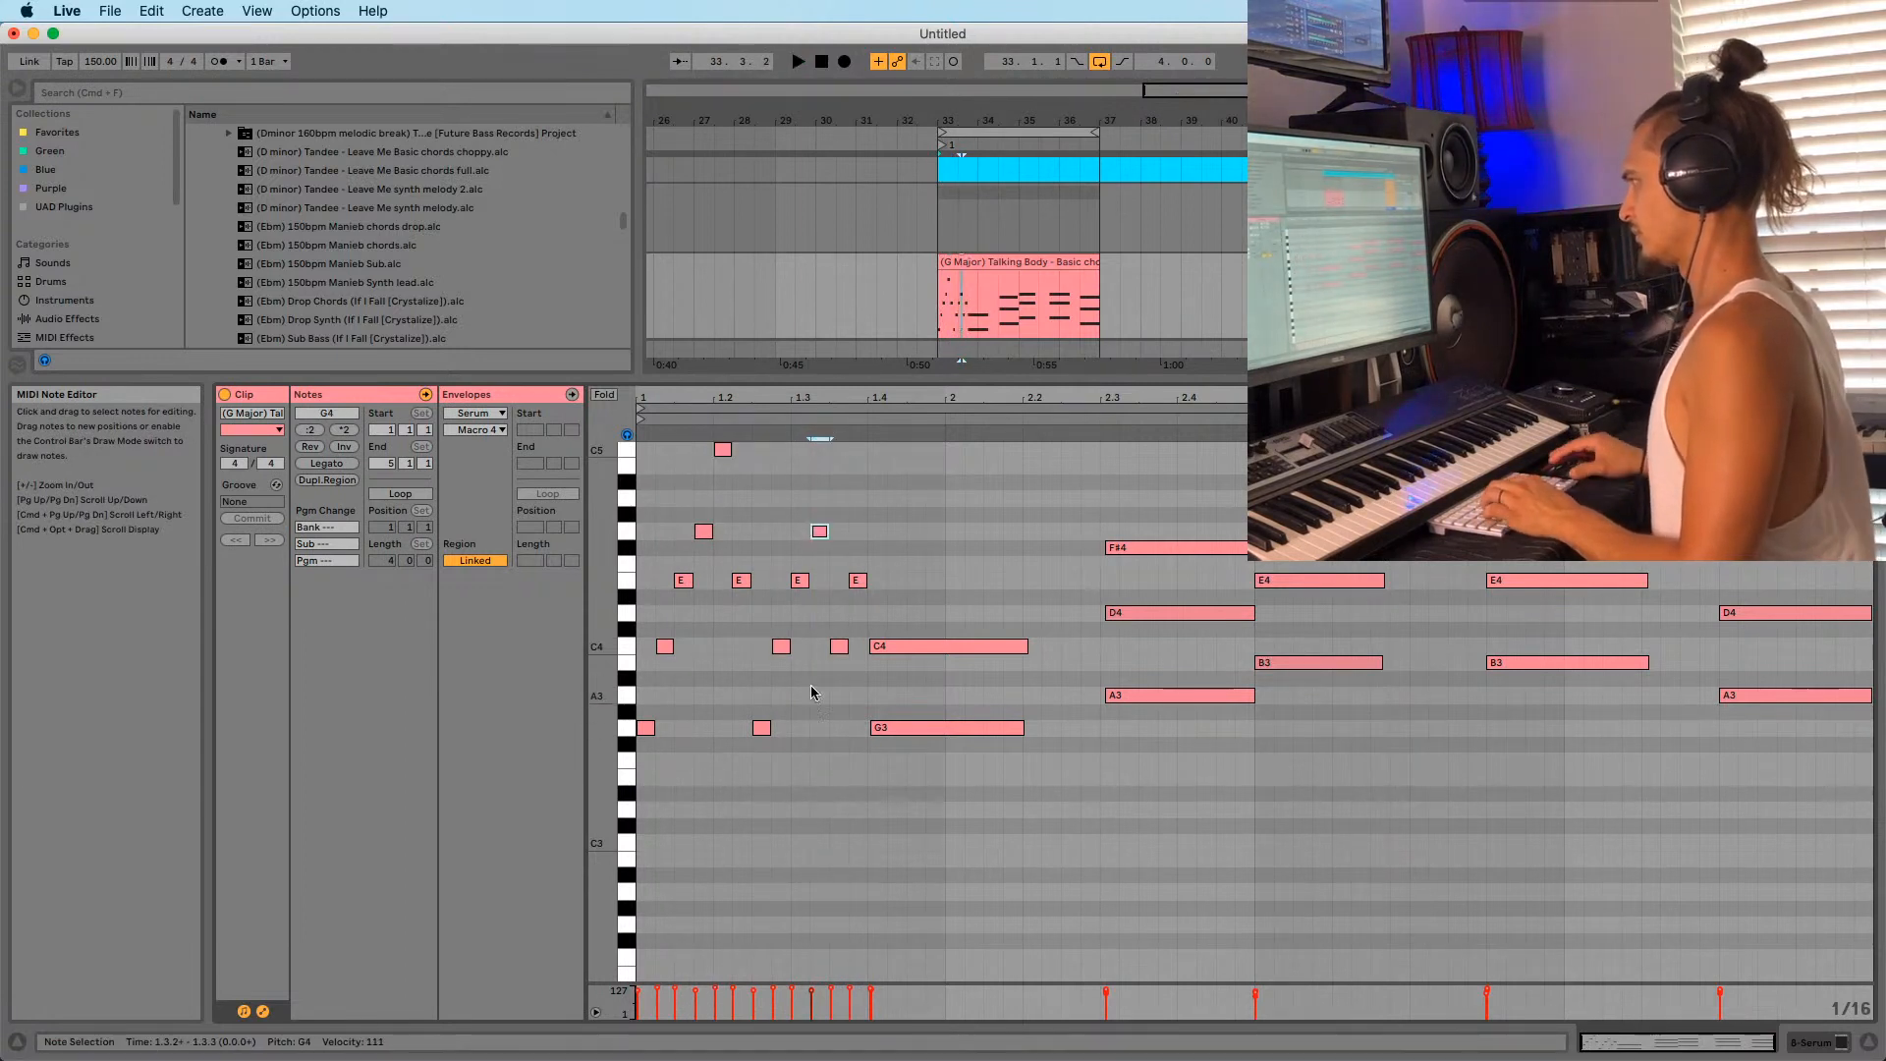
left_click(838, 647)
key("shift+Up")
key("space")
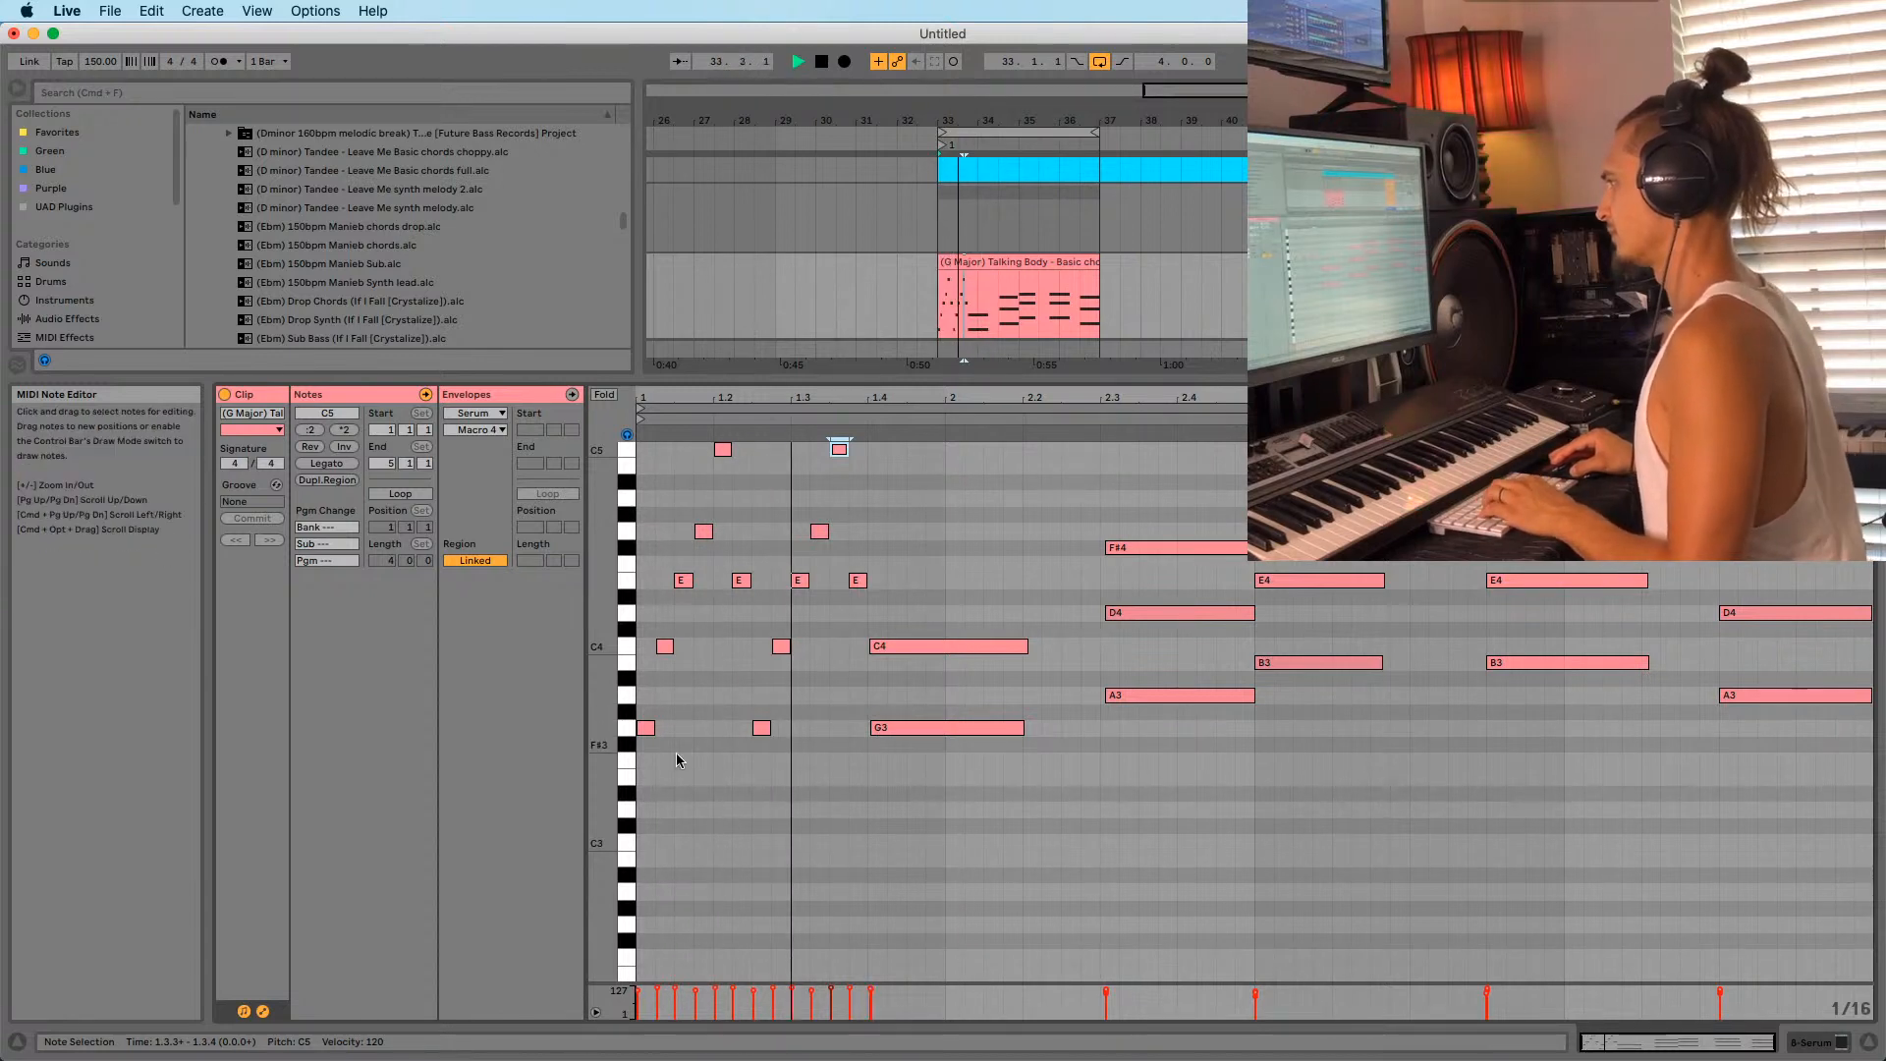
key("space")
Copy the opening stab pattern to beat 1.4, delete the extra C4, and audition.
left_click_drag(639, 757, 694, 596)
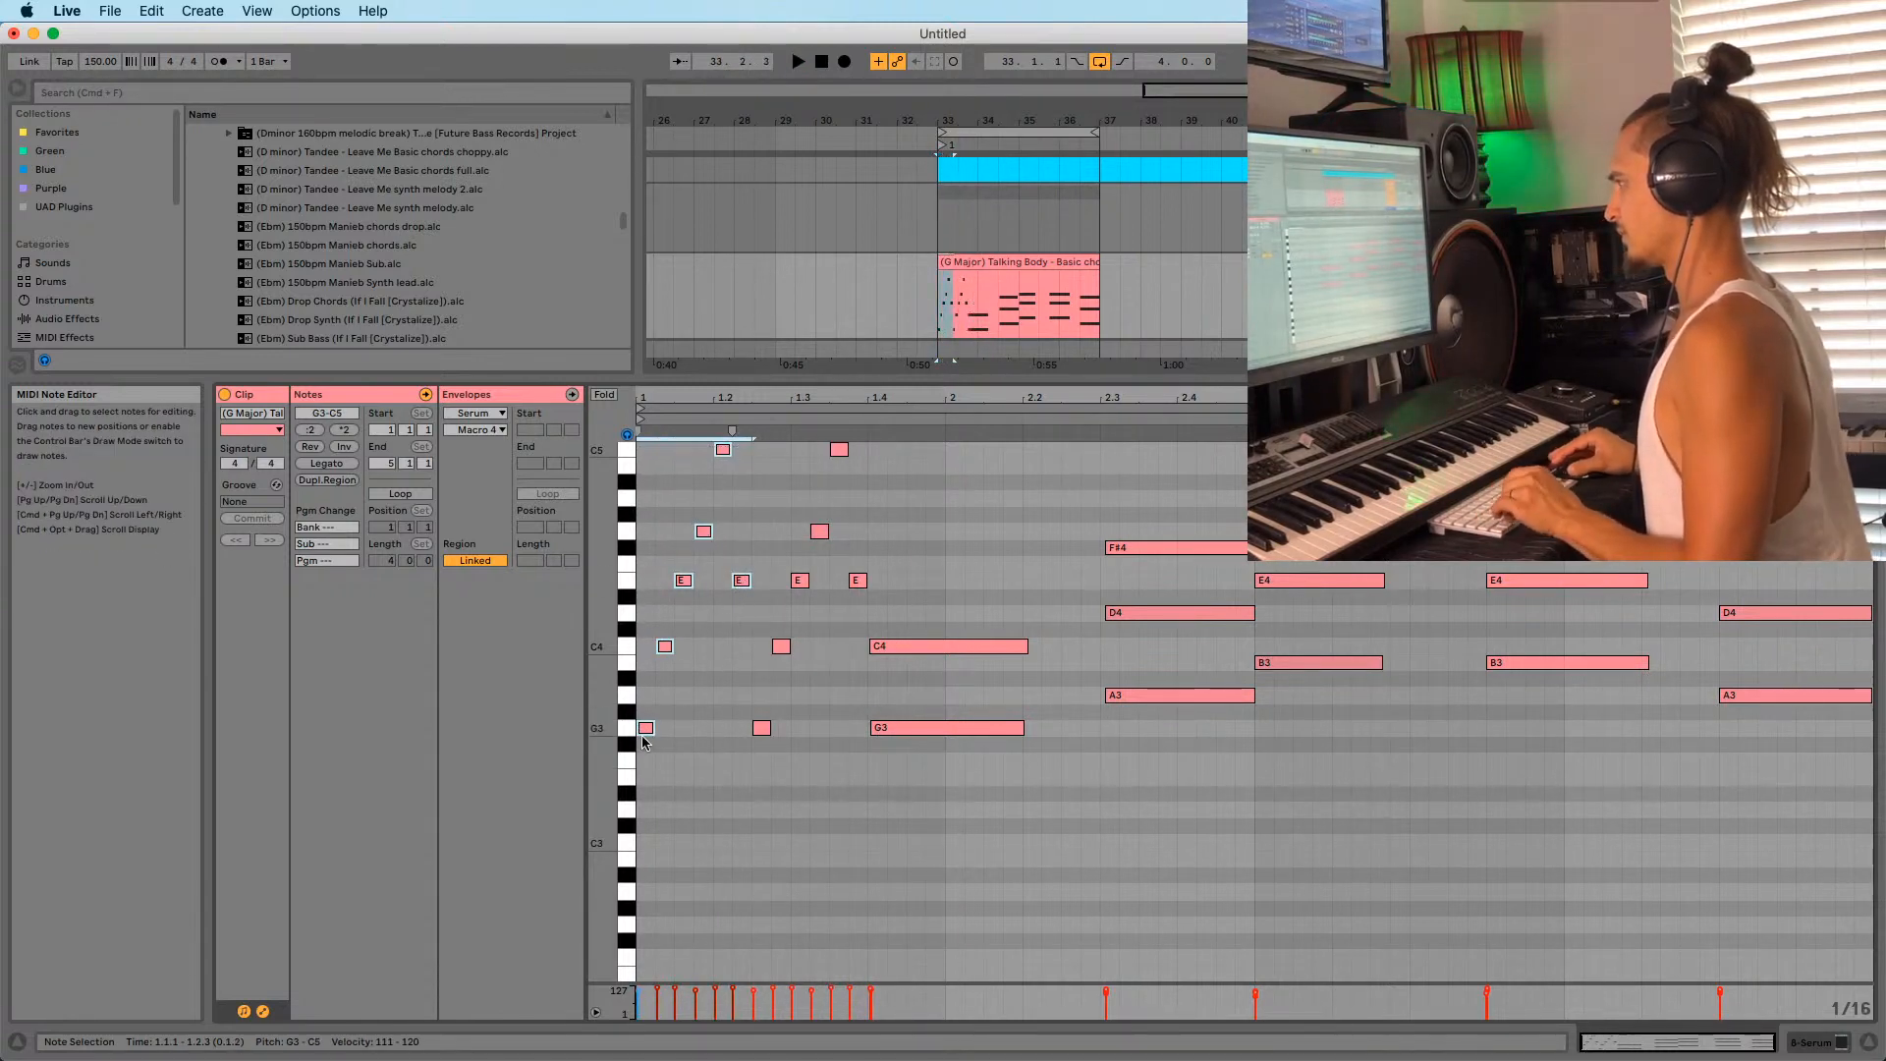
left_click_drag(646, 730, 887, 733)
left_click(879, 647)
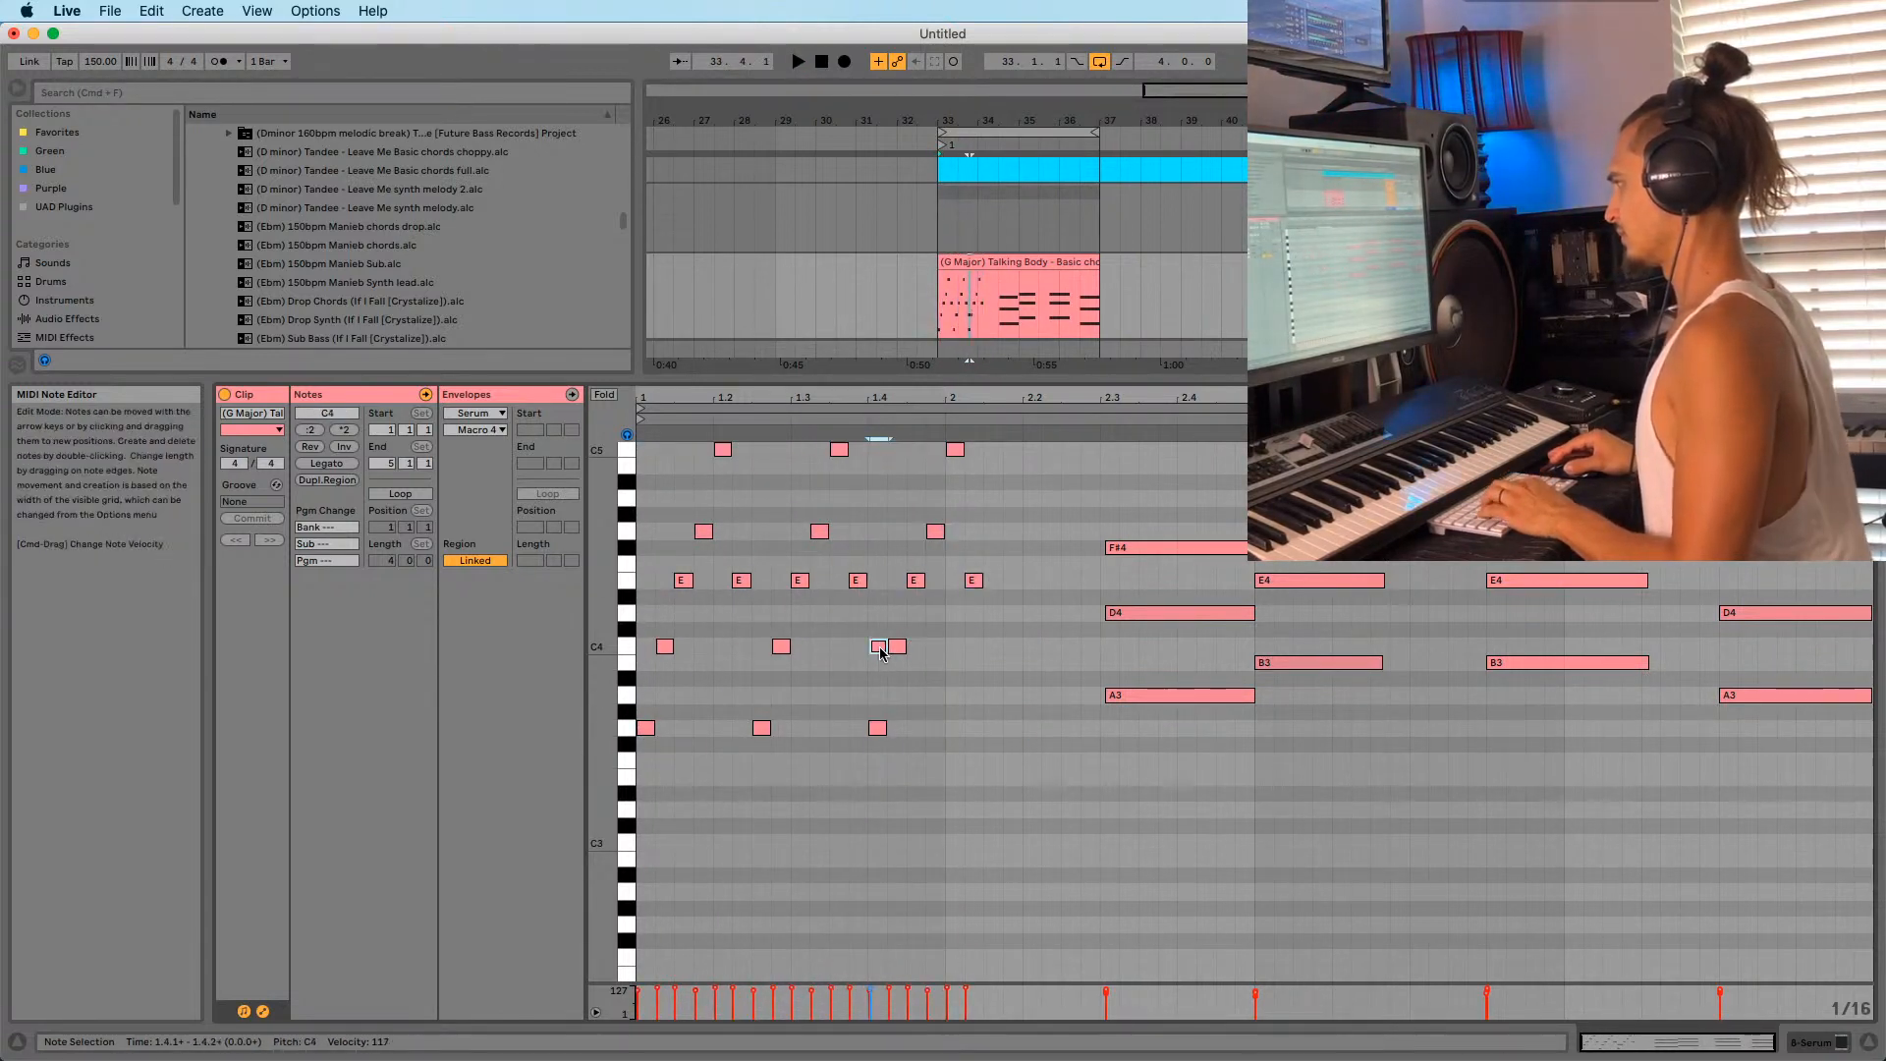
double_click(879, 647)
key("space")
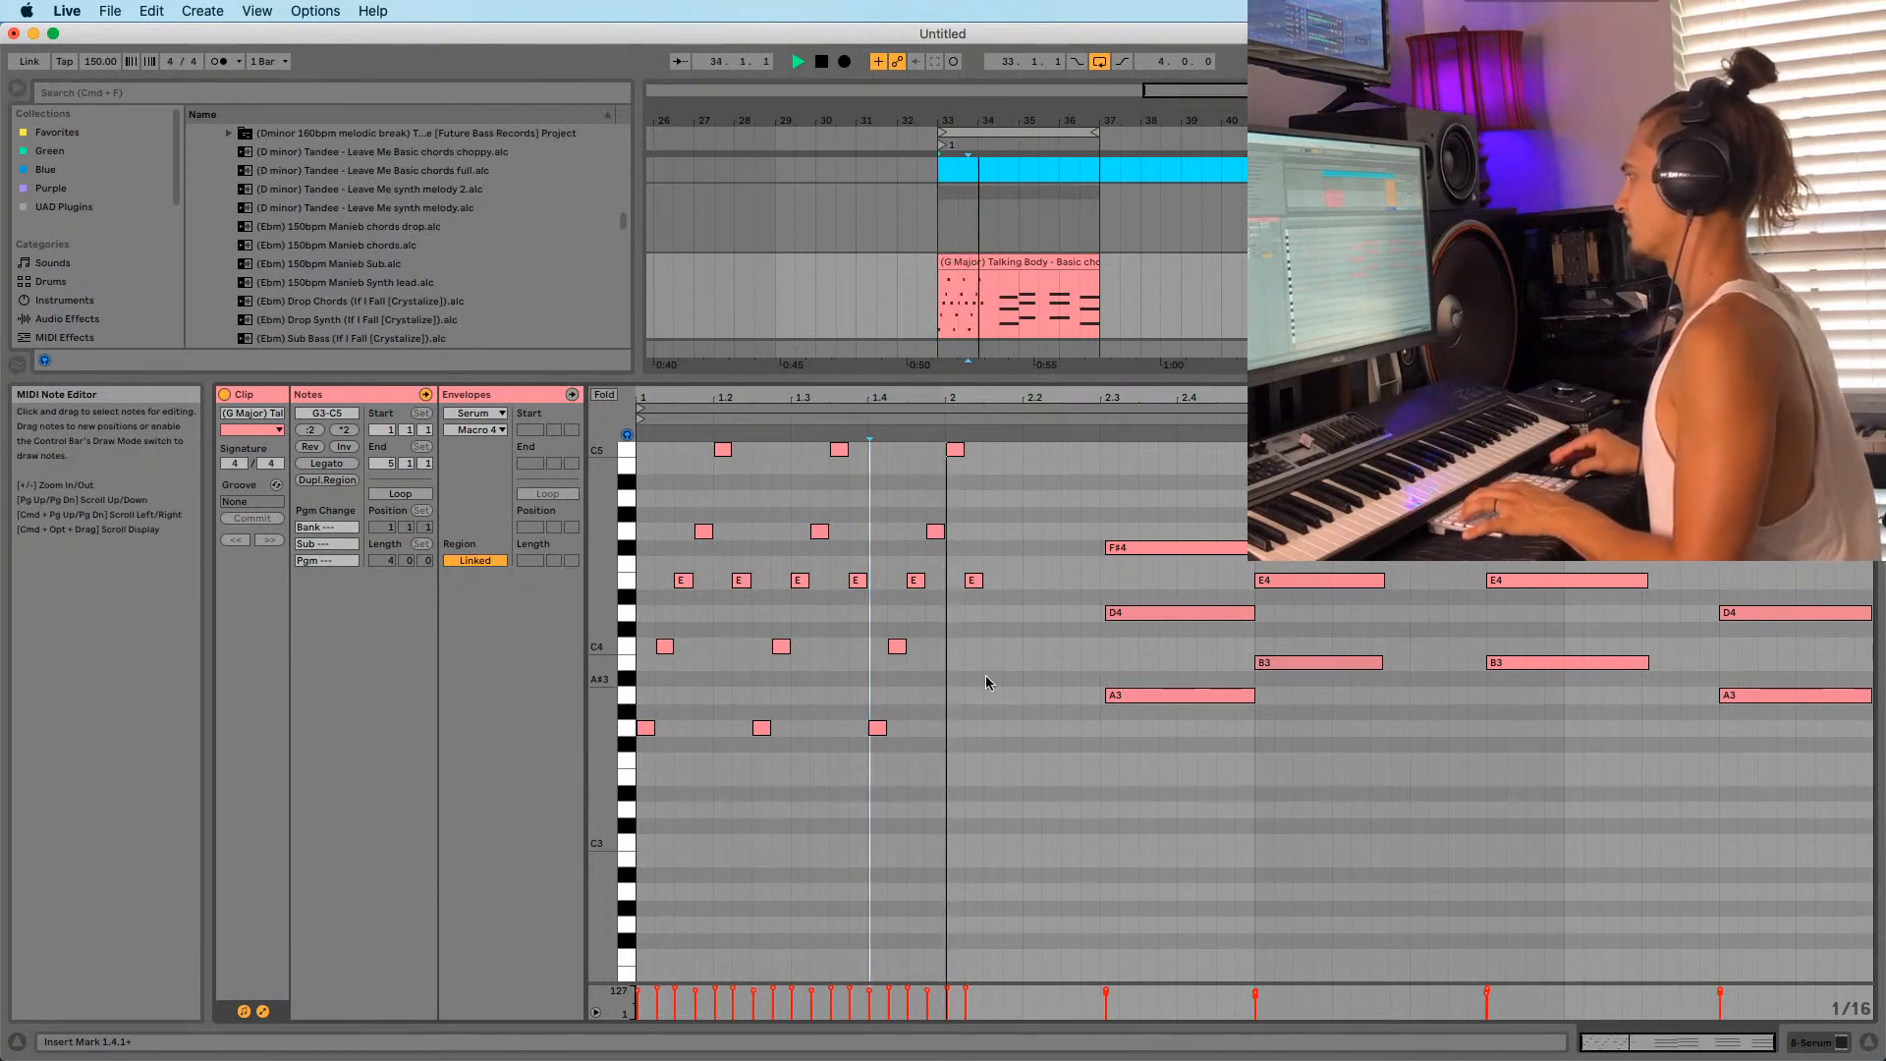
scroll(1003, 668, "up", 1)
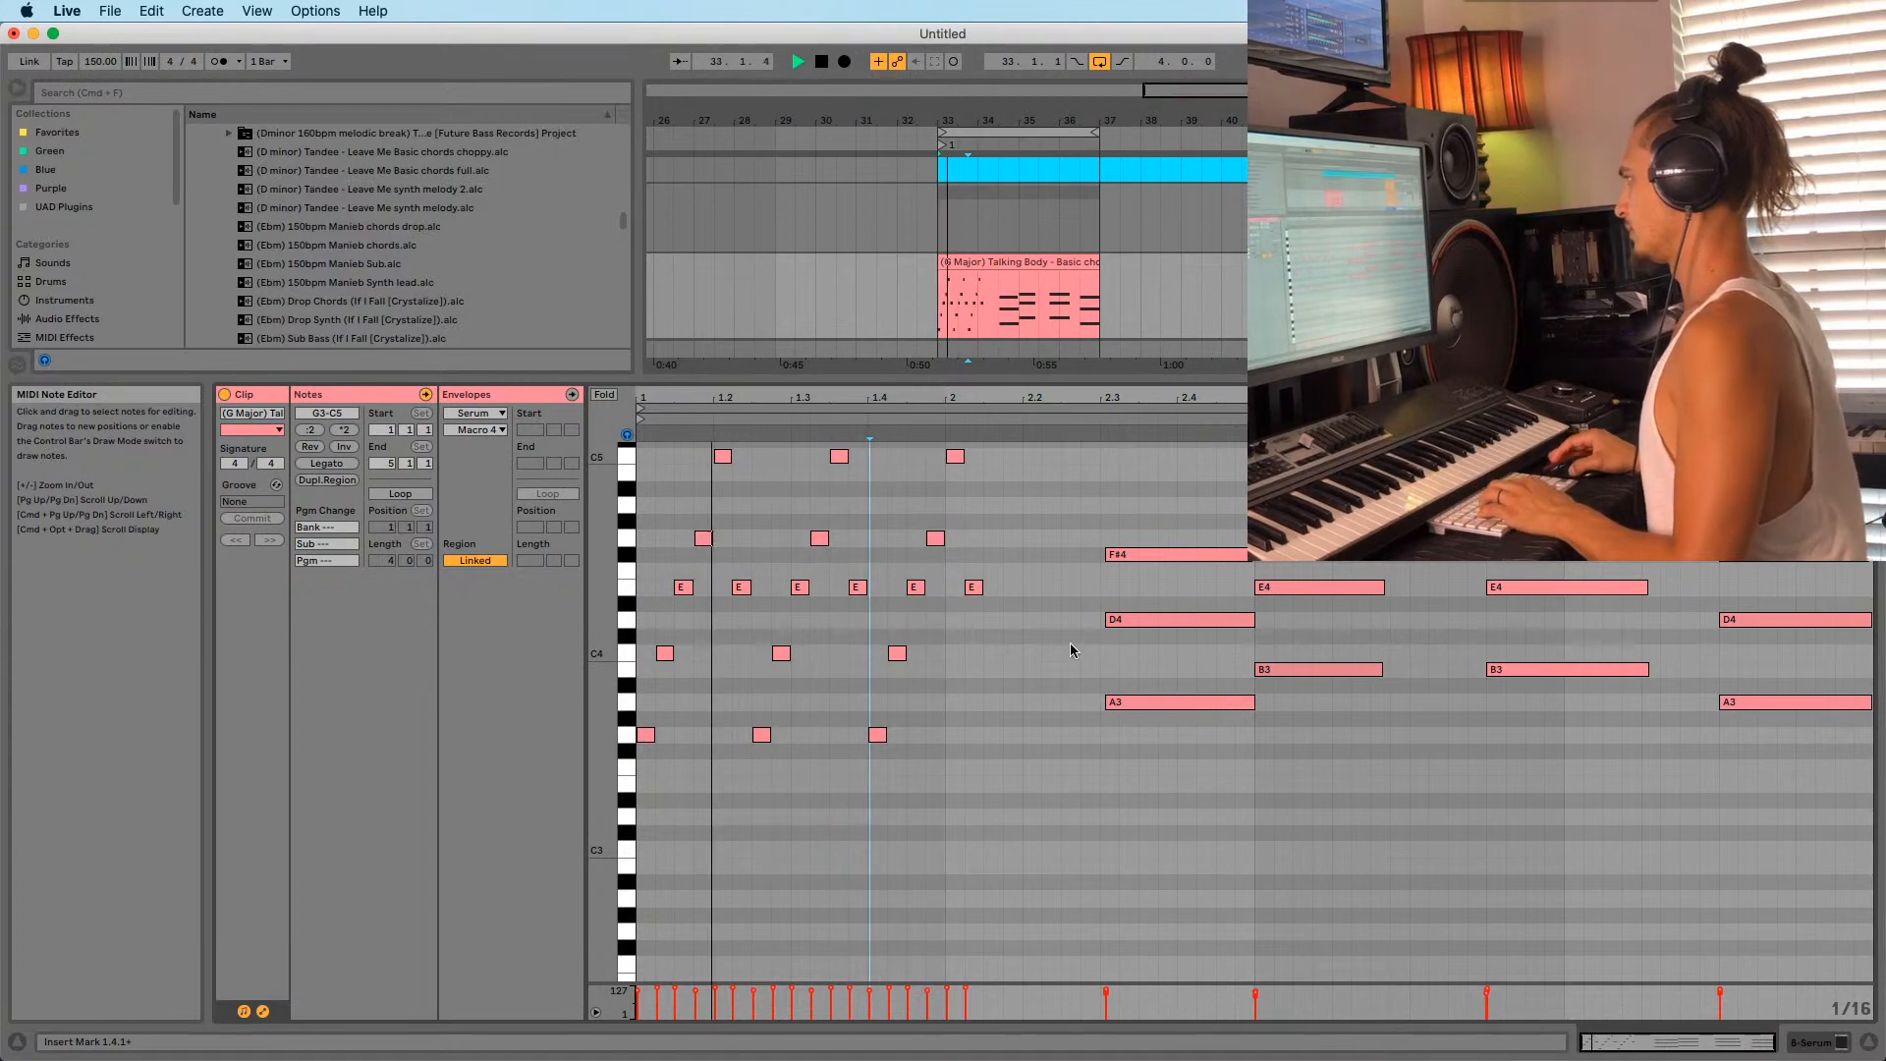
key("space")
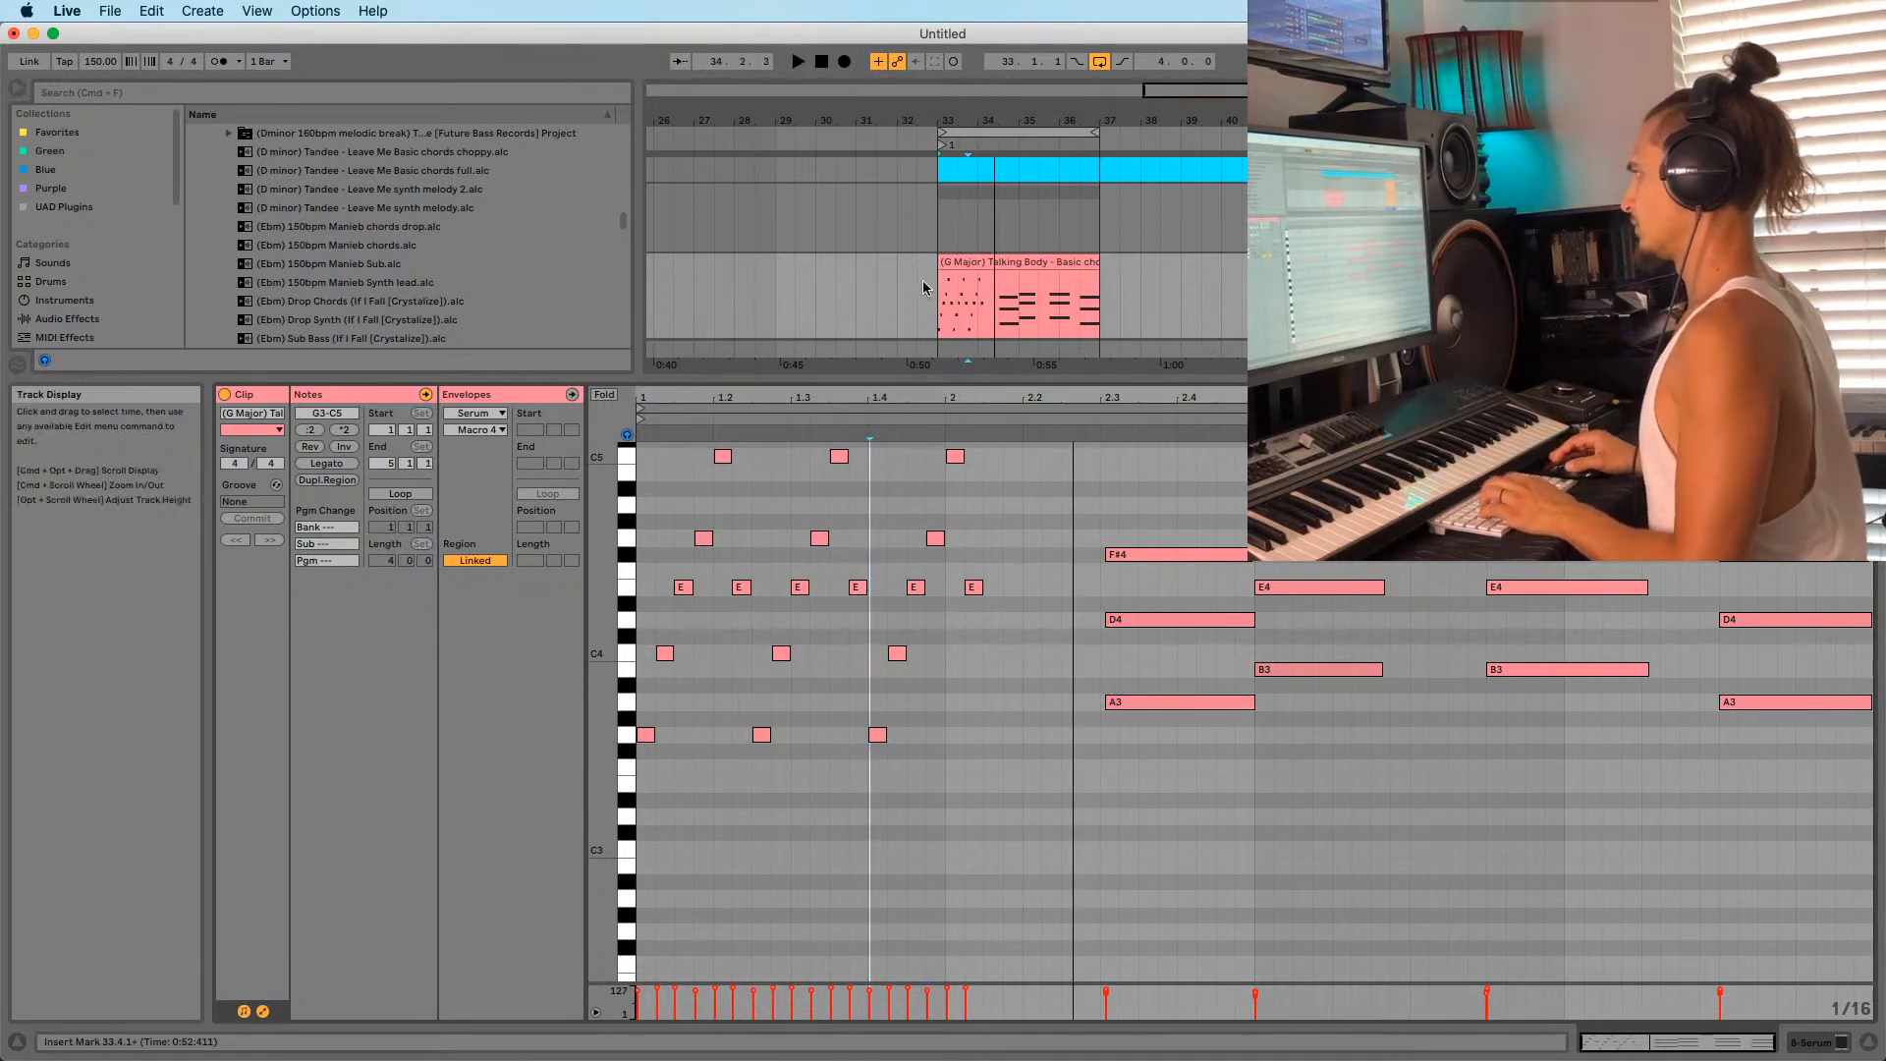
scroll(359, 271, "down", 8)
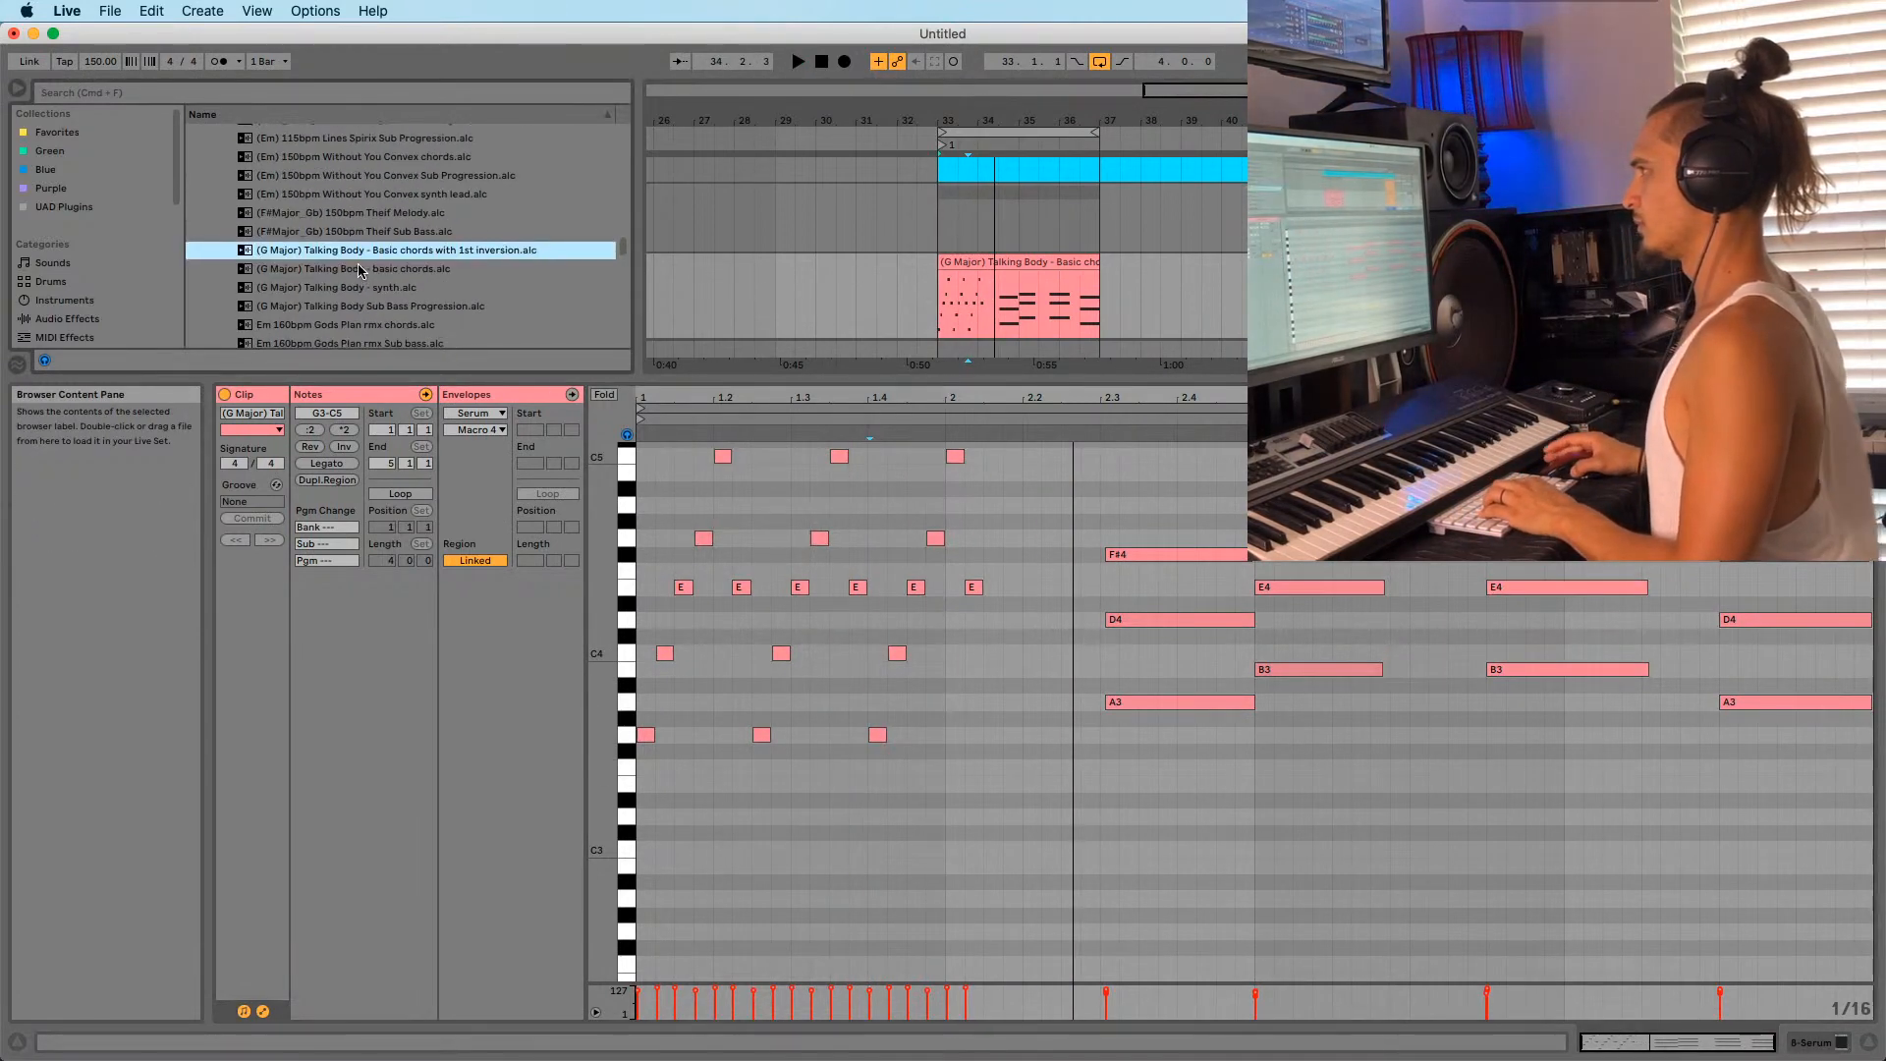
Undo a stray chords clip at bar 37, then copy the 1.4–2.1 stabs one beat later.
left_click_drag(1112, 252, 1115, 275)
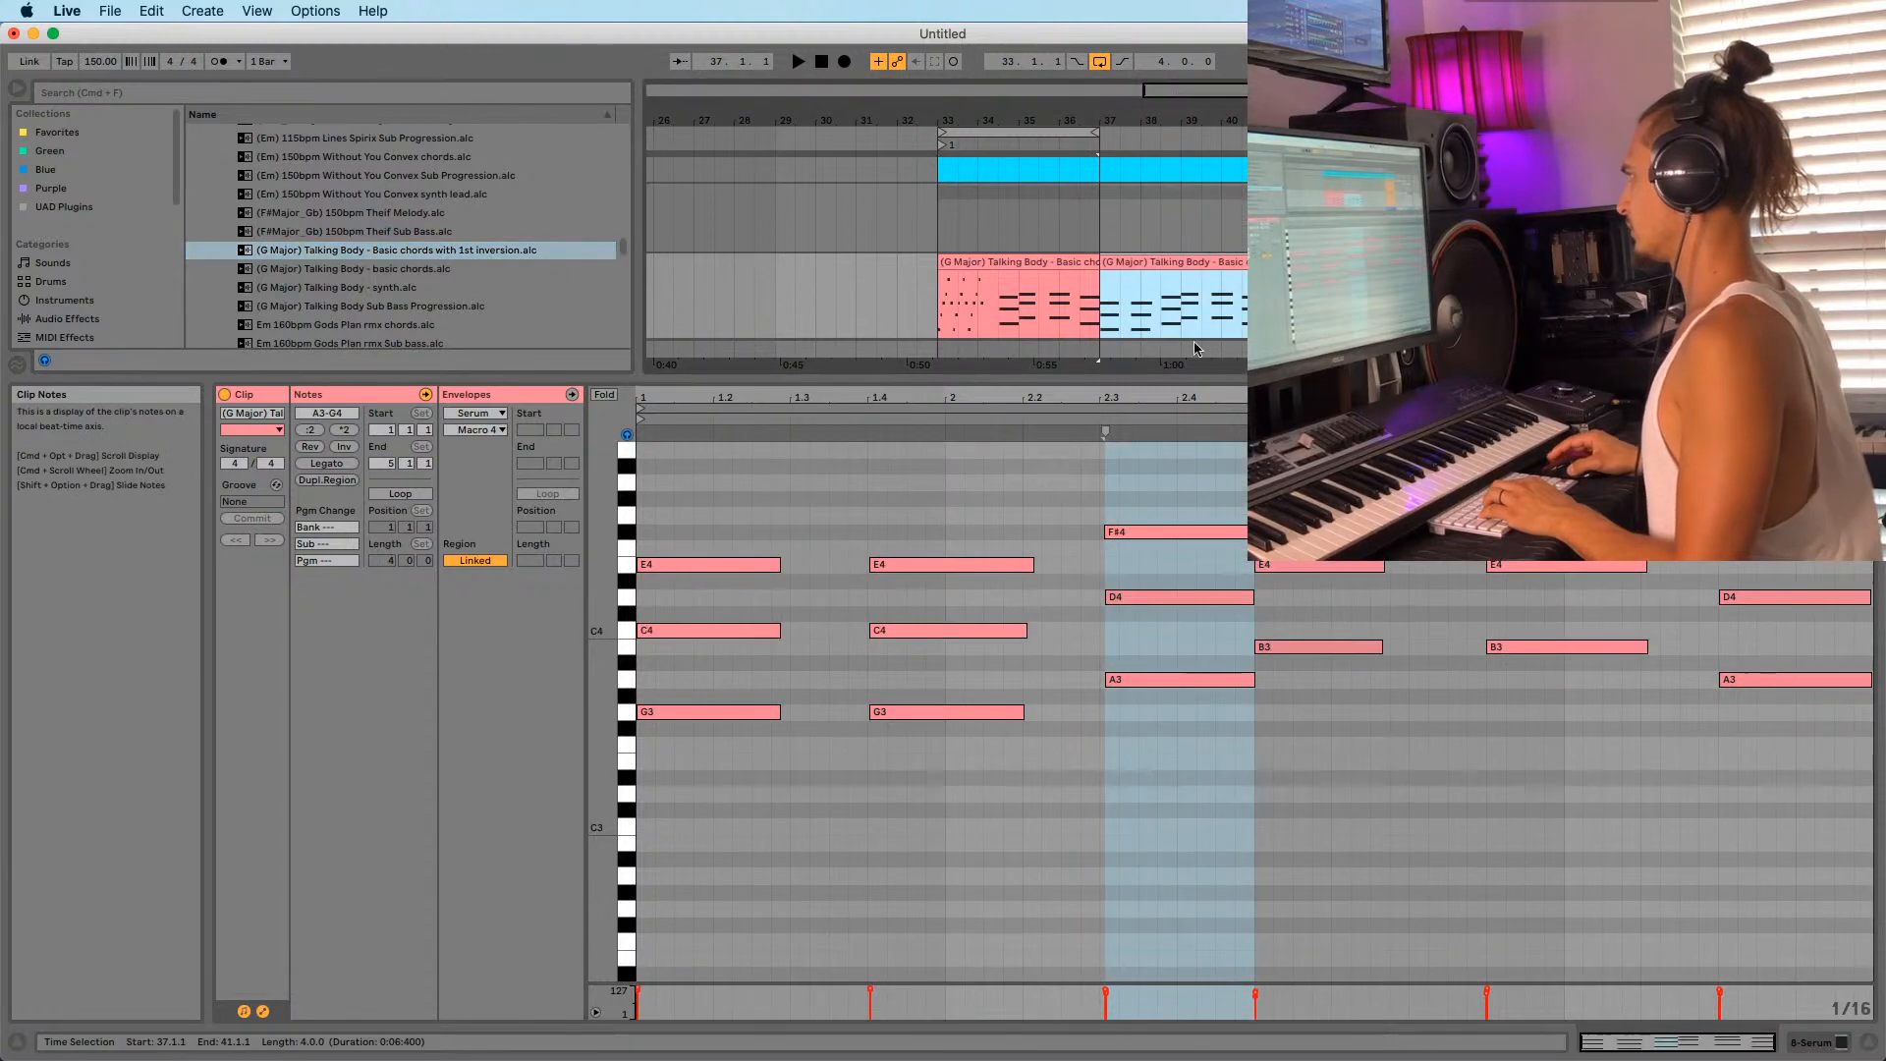
key("super+z")
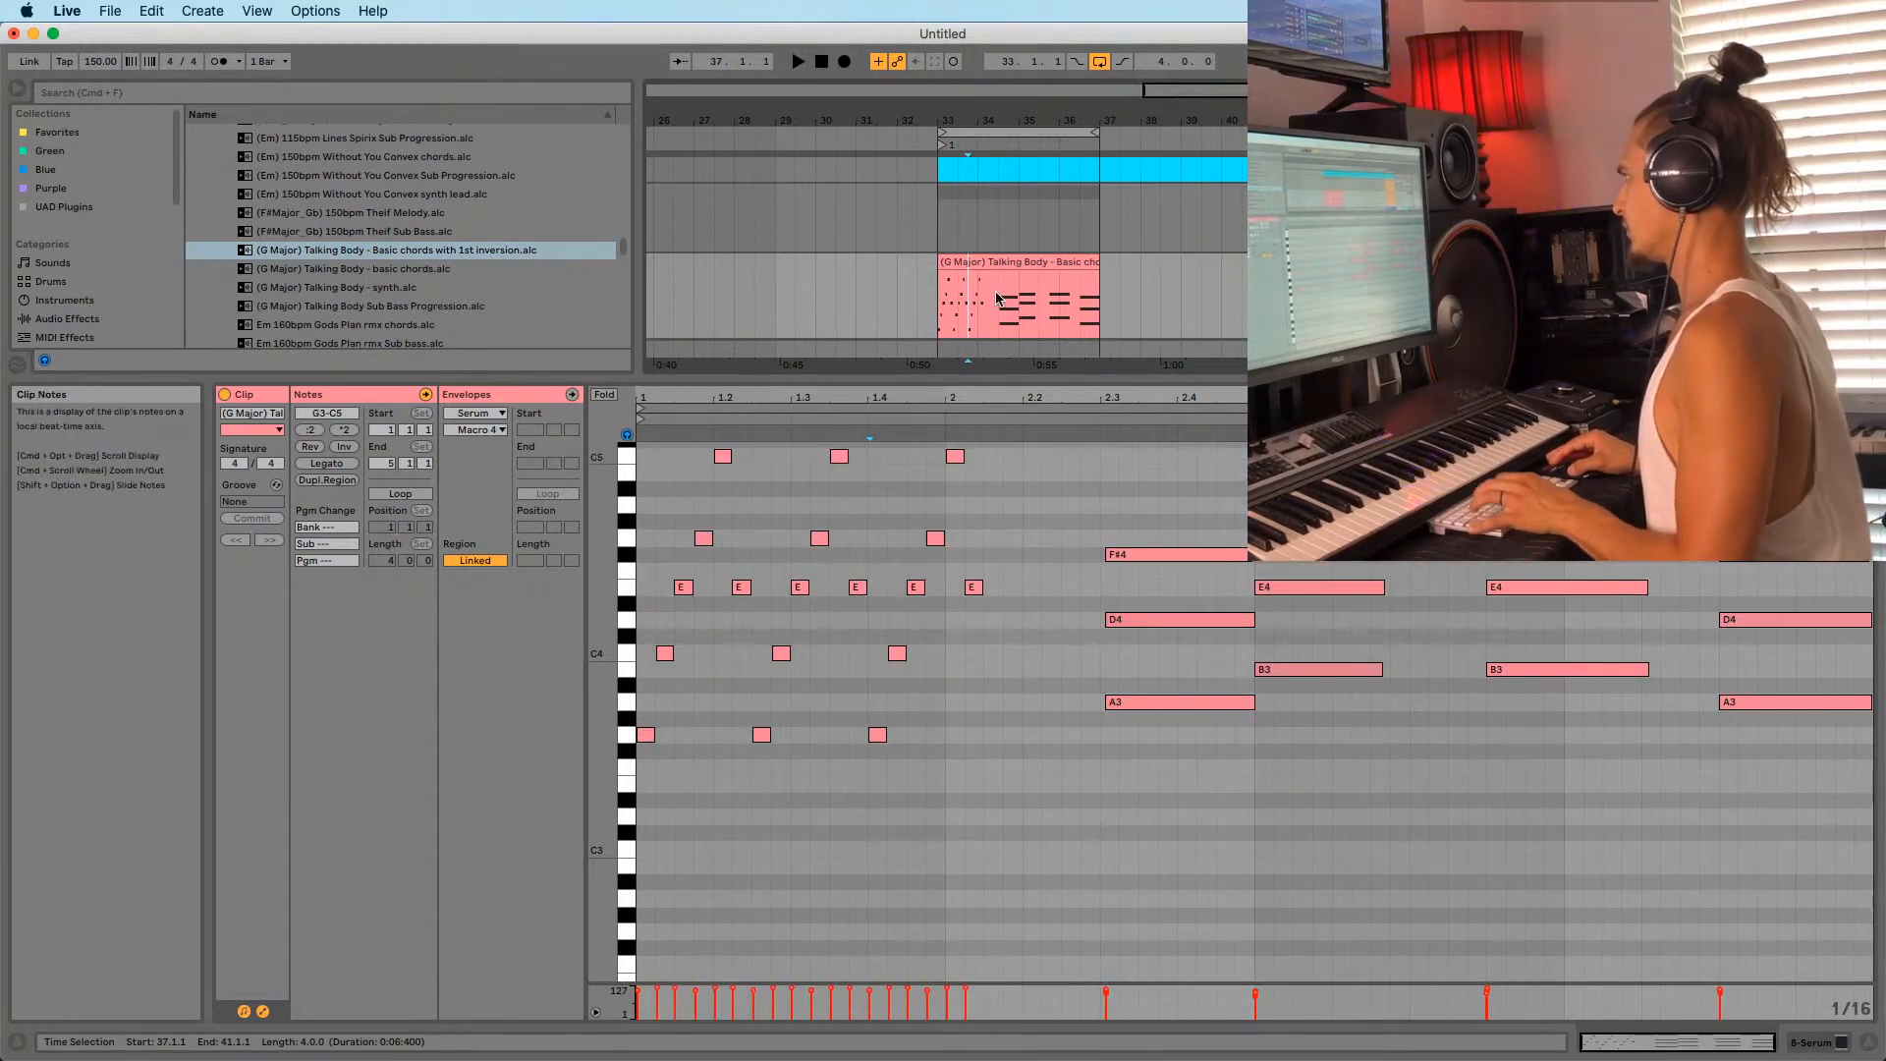
key("space")
key("space")
left_click_drag(875, 776, 991, 442)
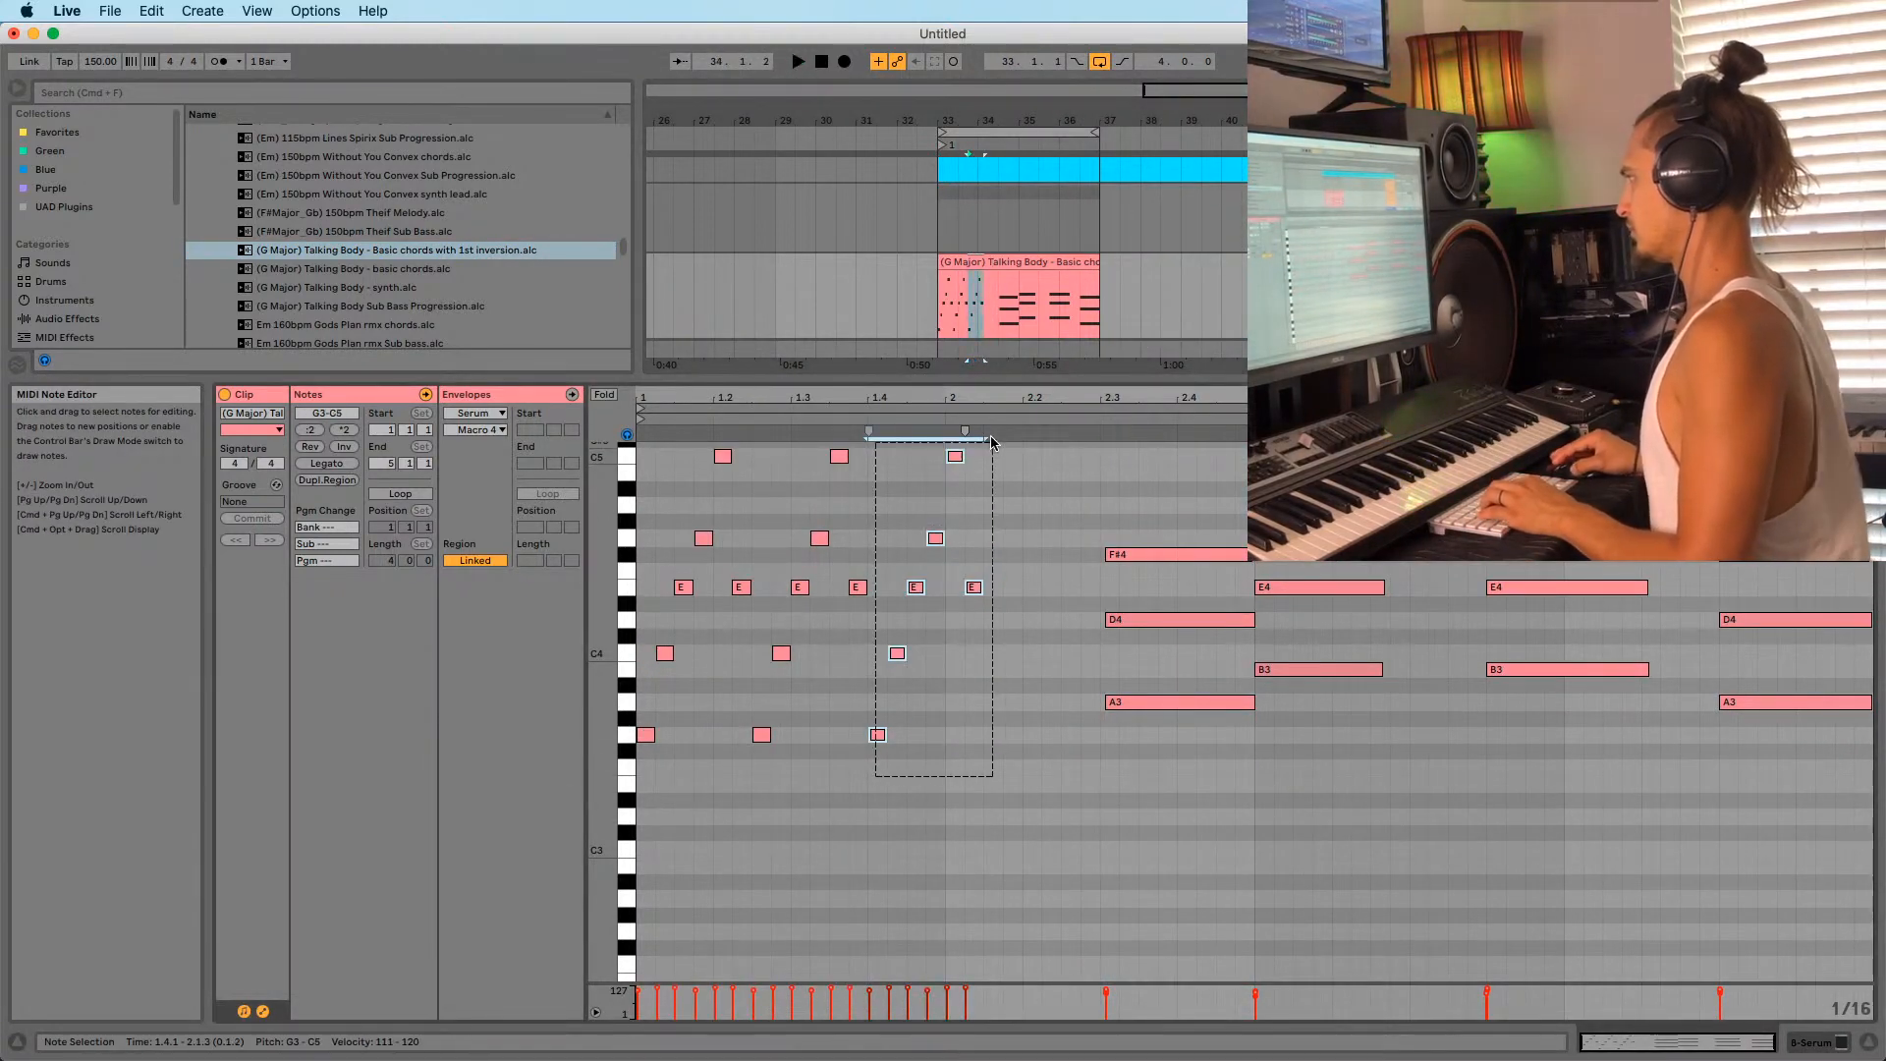
left_click_drag(874, 727, 1110, 705)
left_click(979, 759)
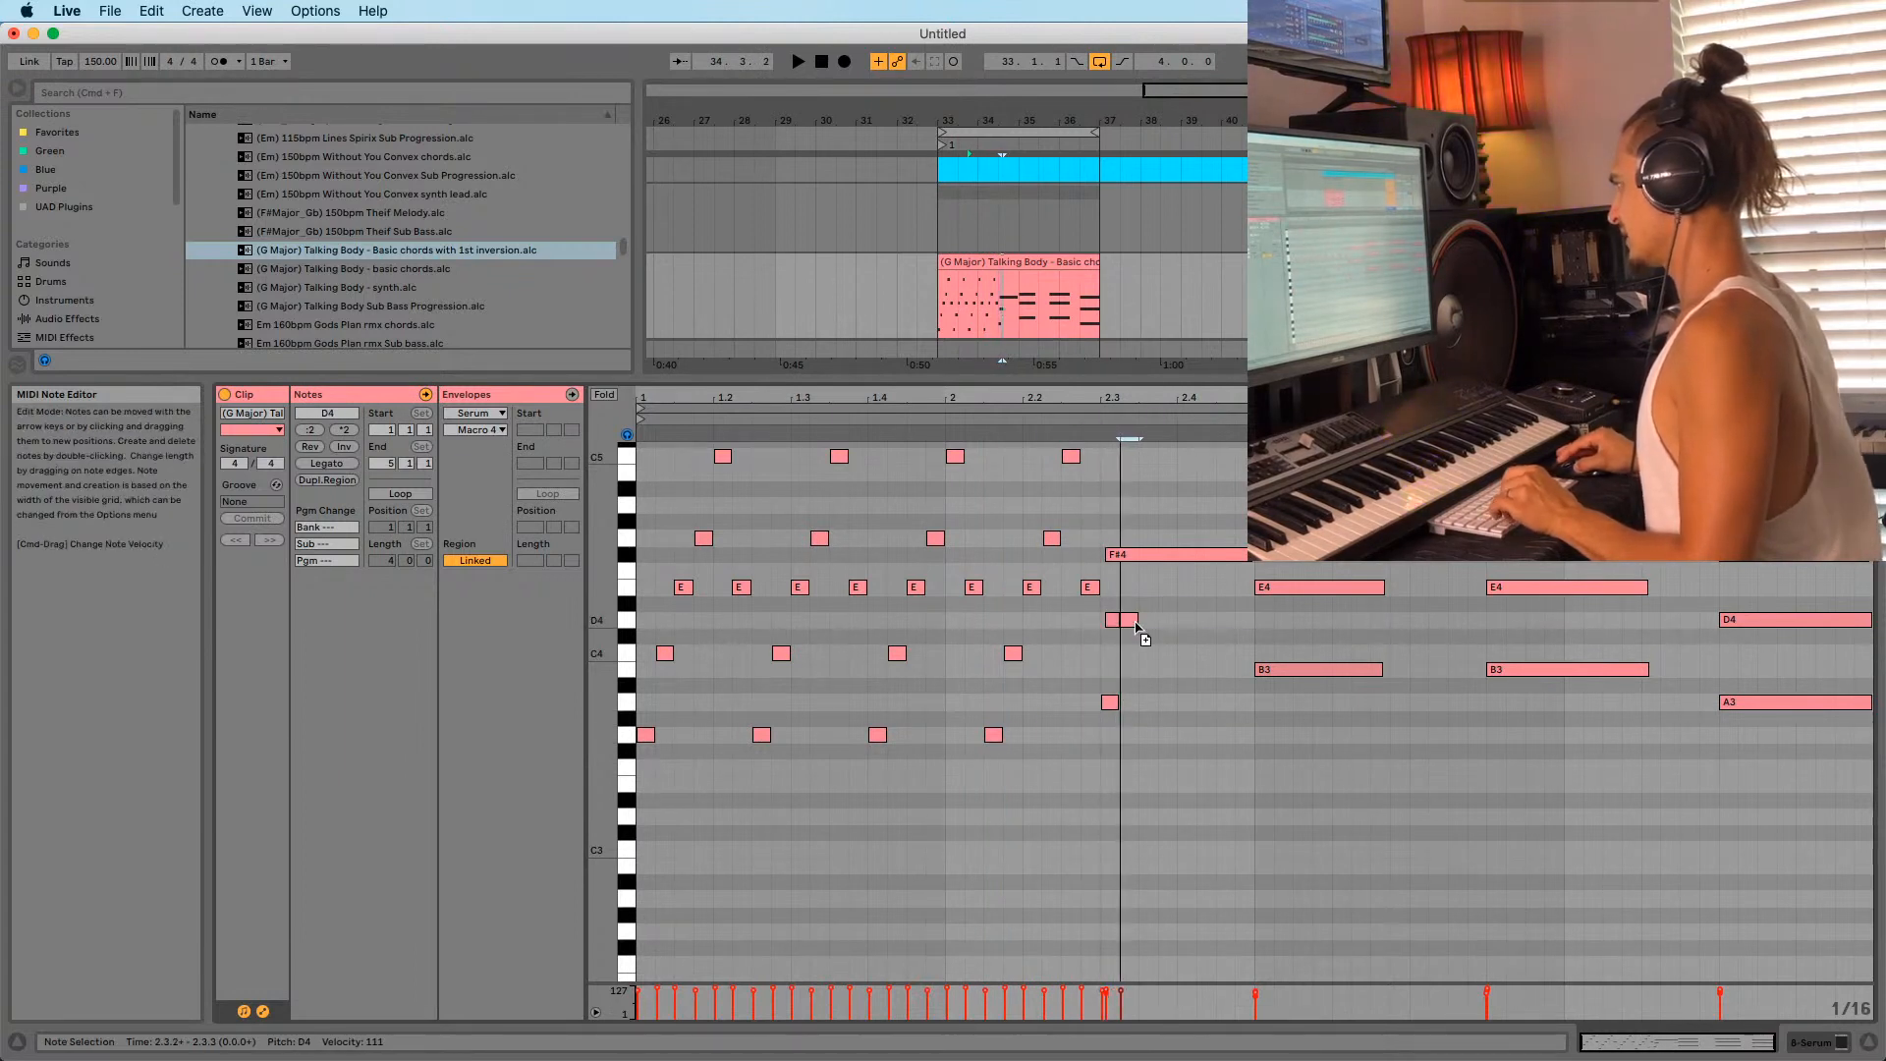
Build an A3–D4–F#4 arpeggio at beat 2.3 and copy it one beat later.
left_click_drag(1149, 586, 1152, 556)
left_click(1120, 569)
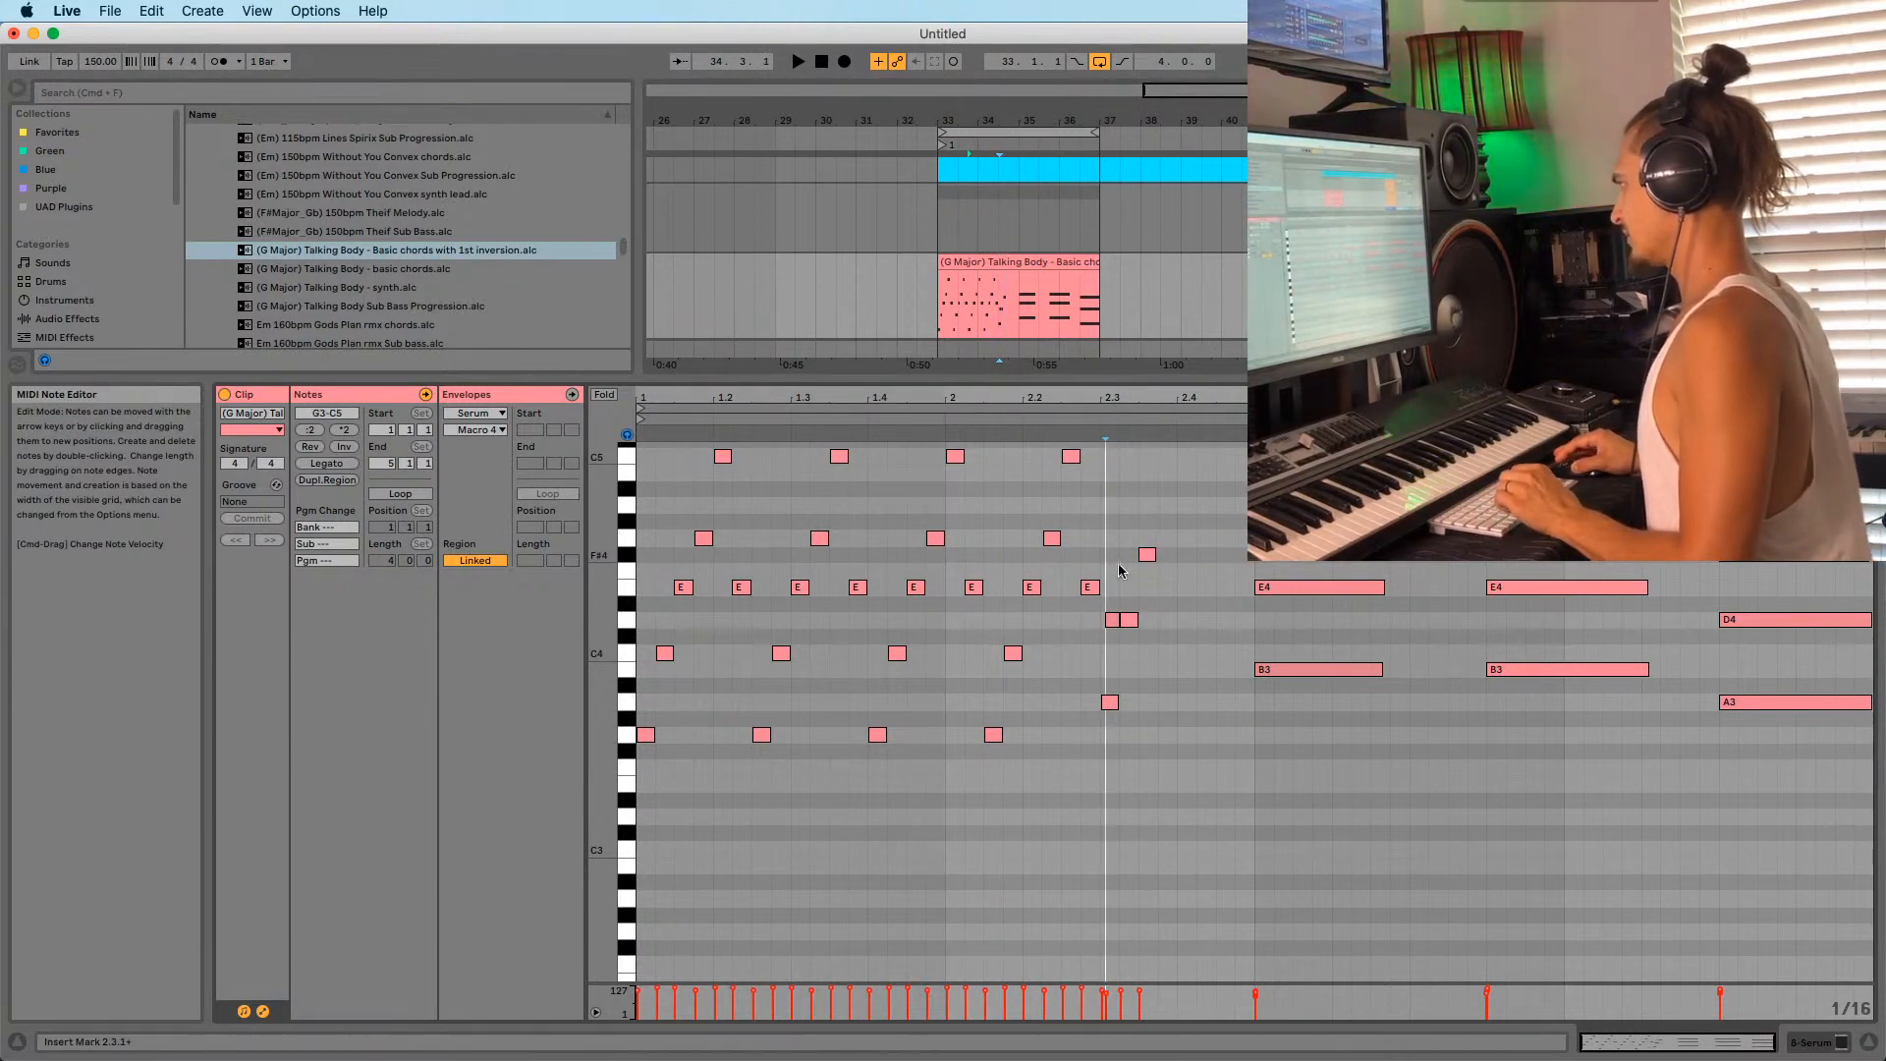
double_click(1112, 625)
left_click(1111, 729)
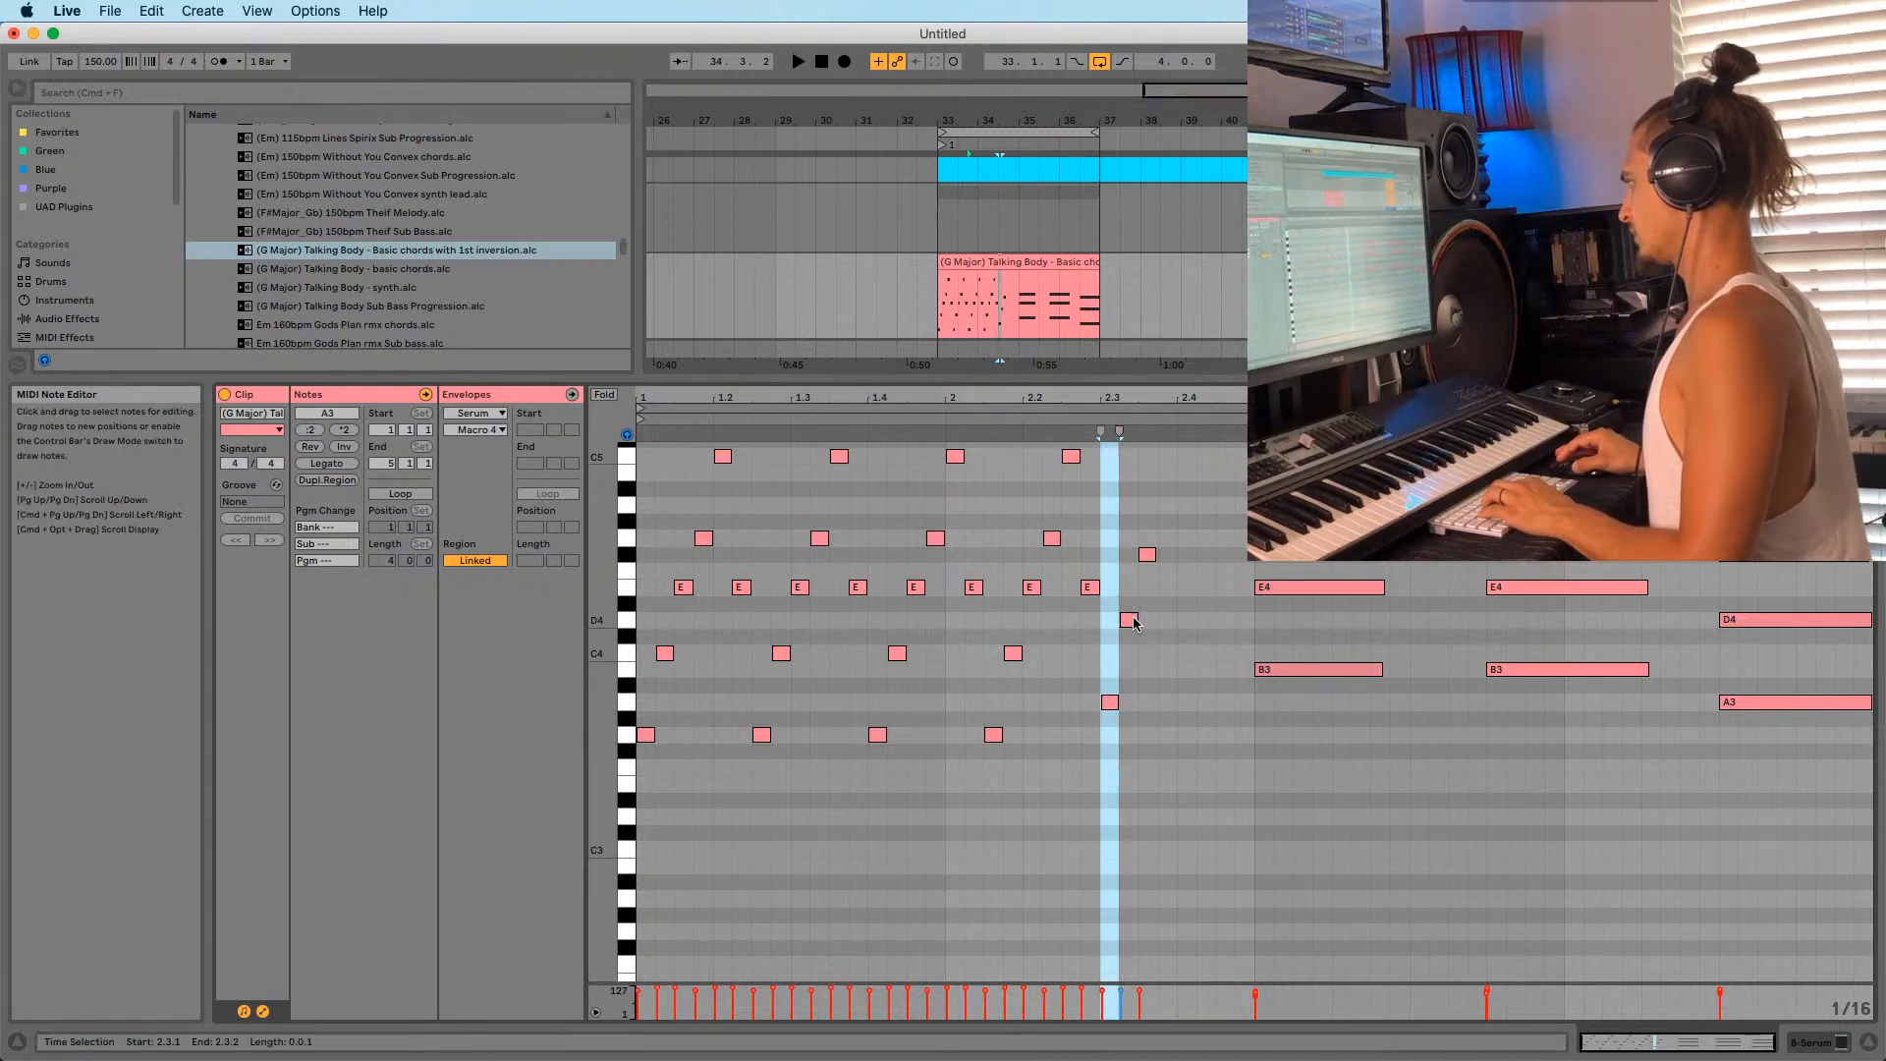
left_click(1131, 622)
left_click(1110, 704)
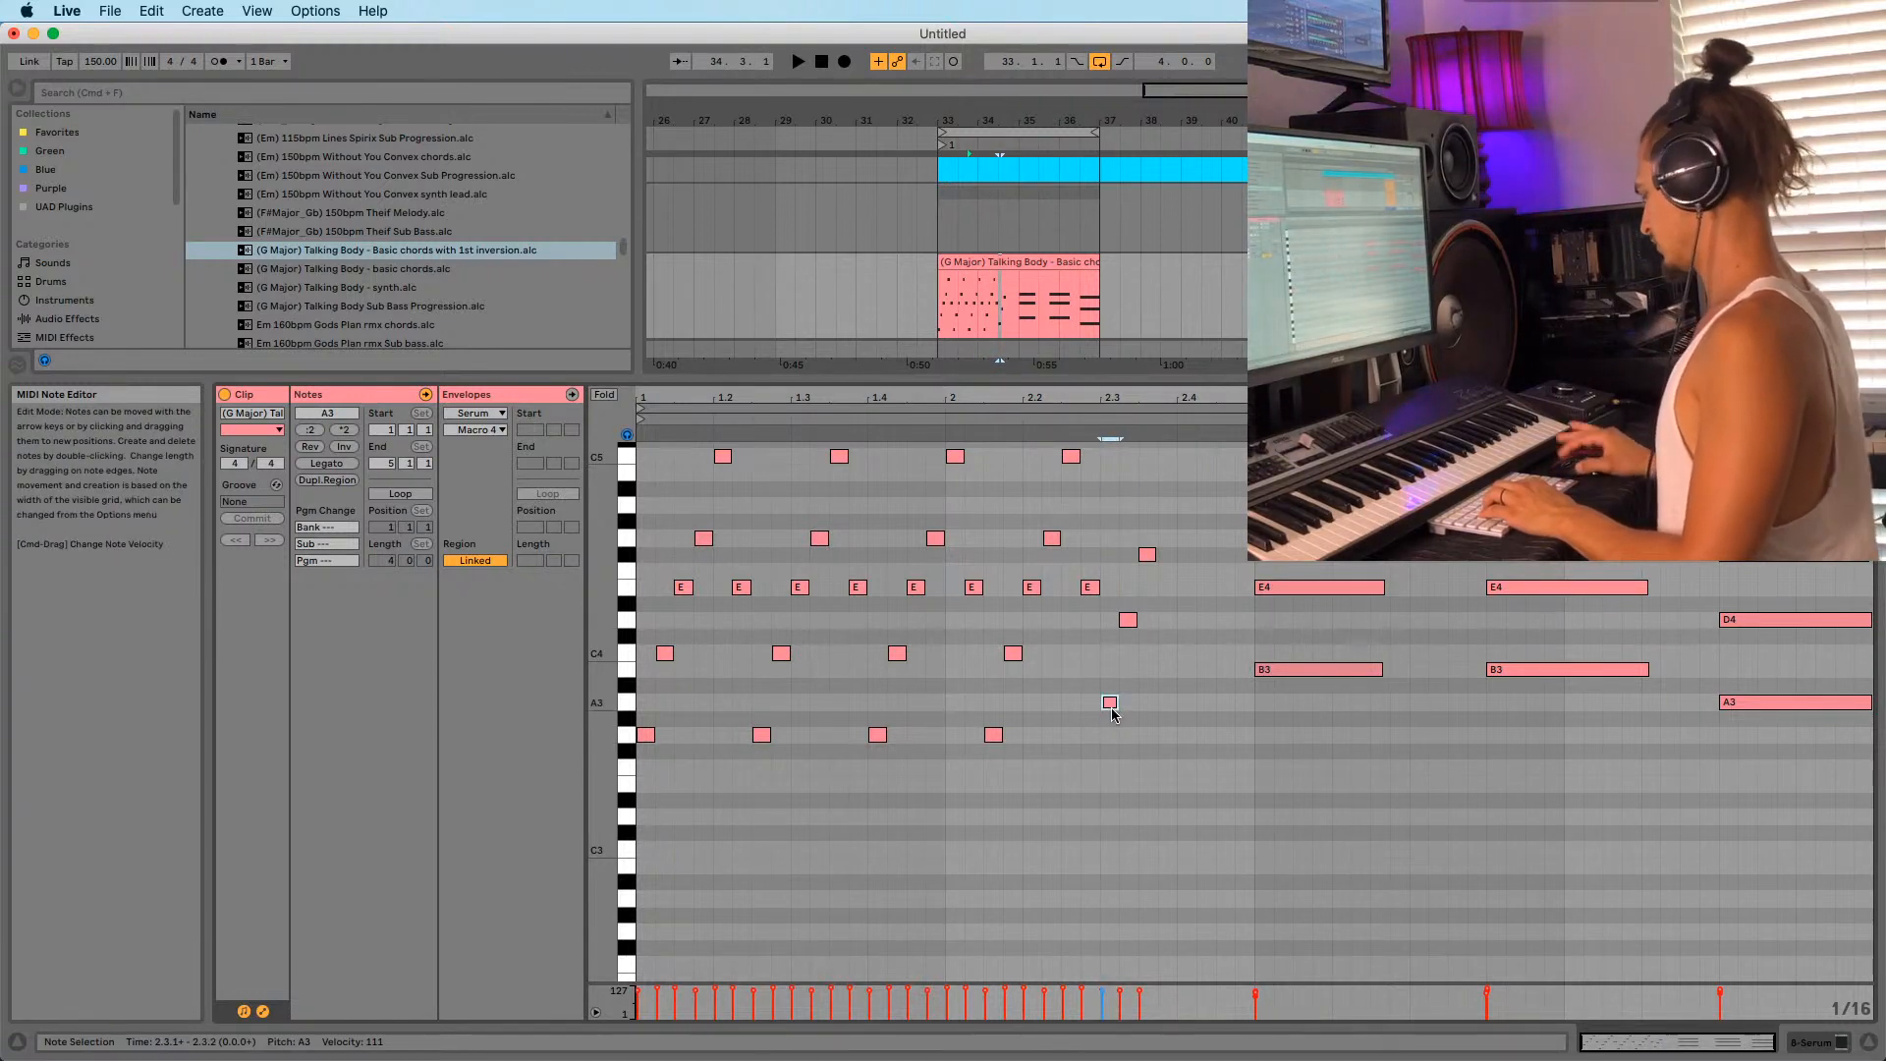
left_click(1147, 556)
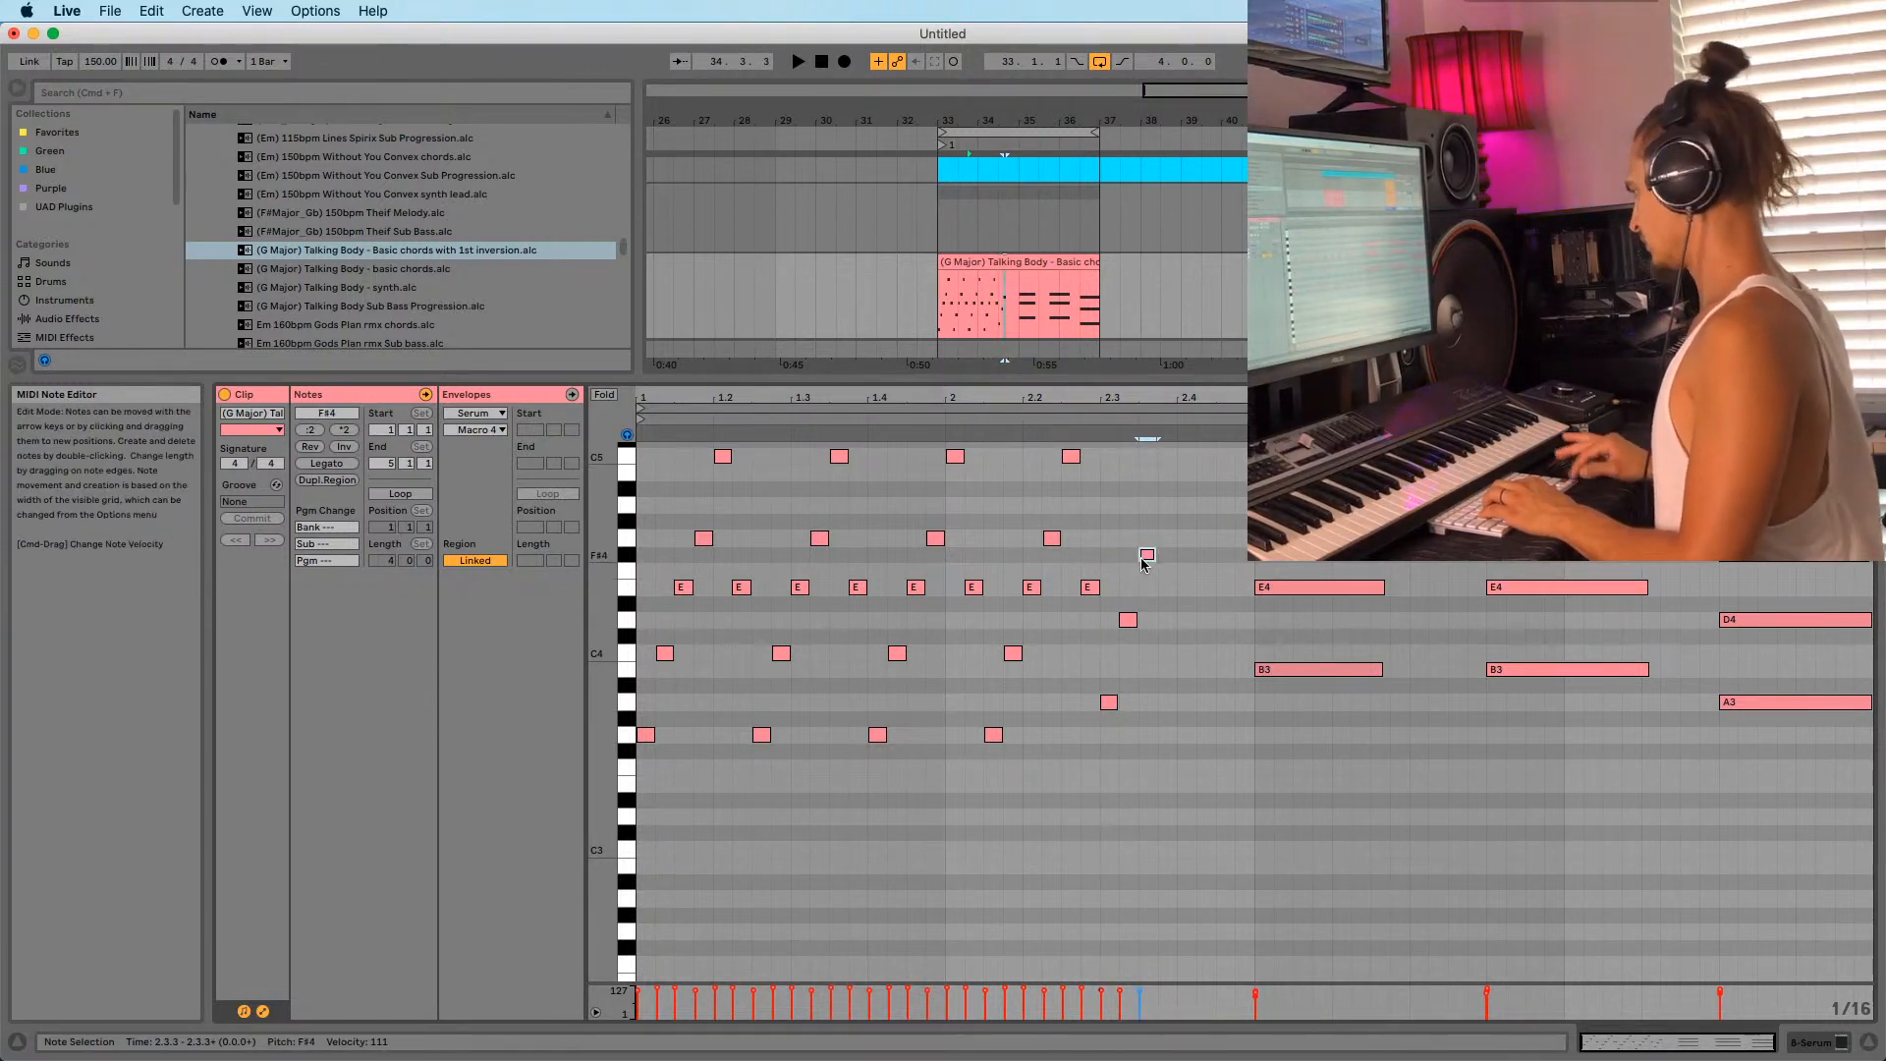
left_click_drag(1107, 727, 1159, 599)
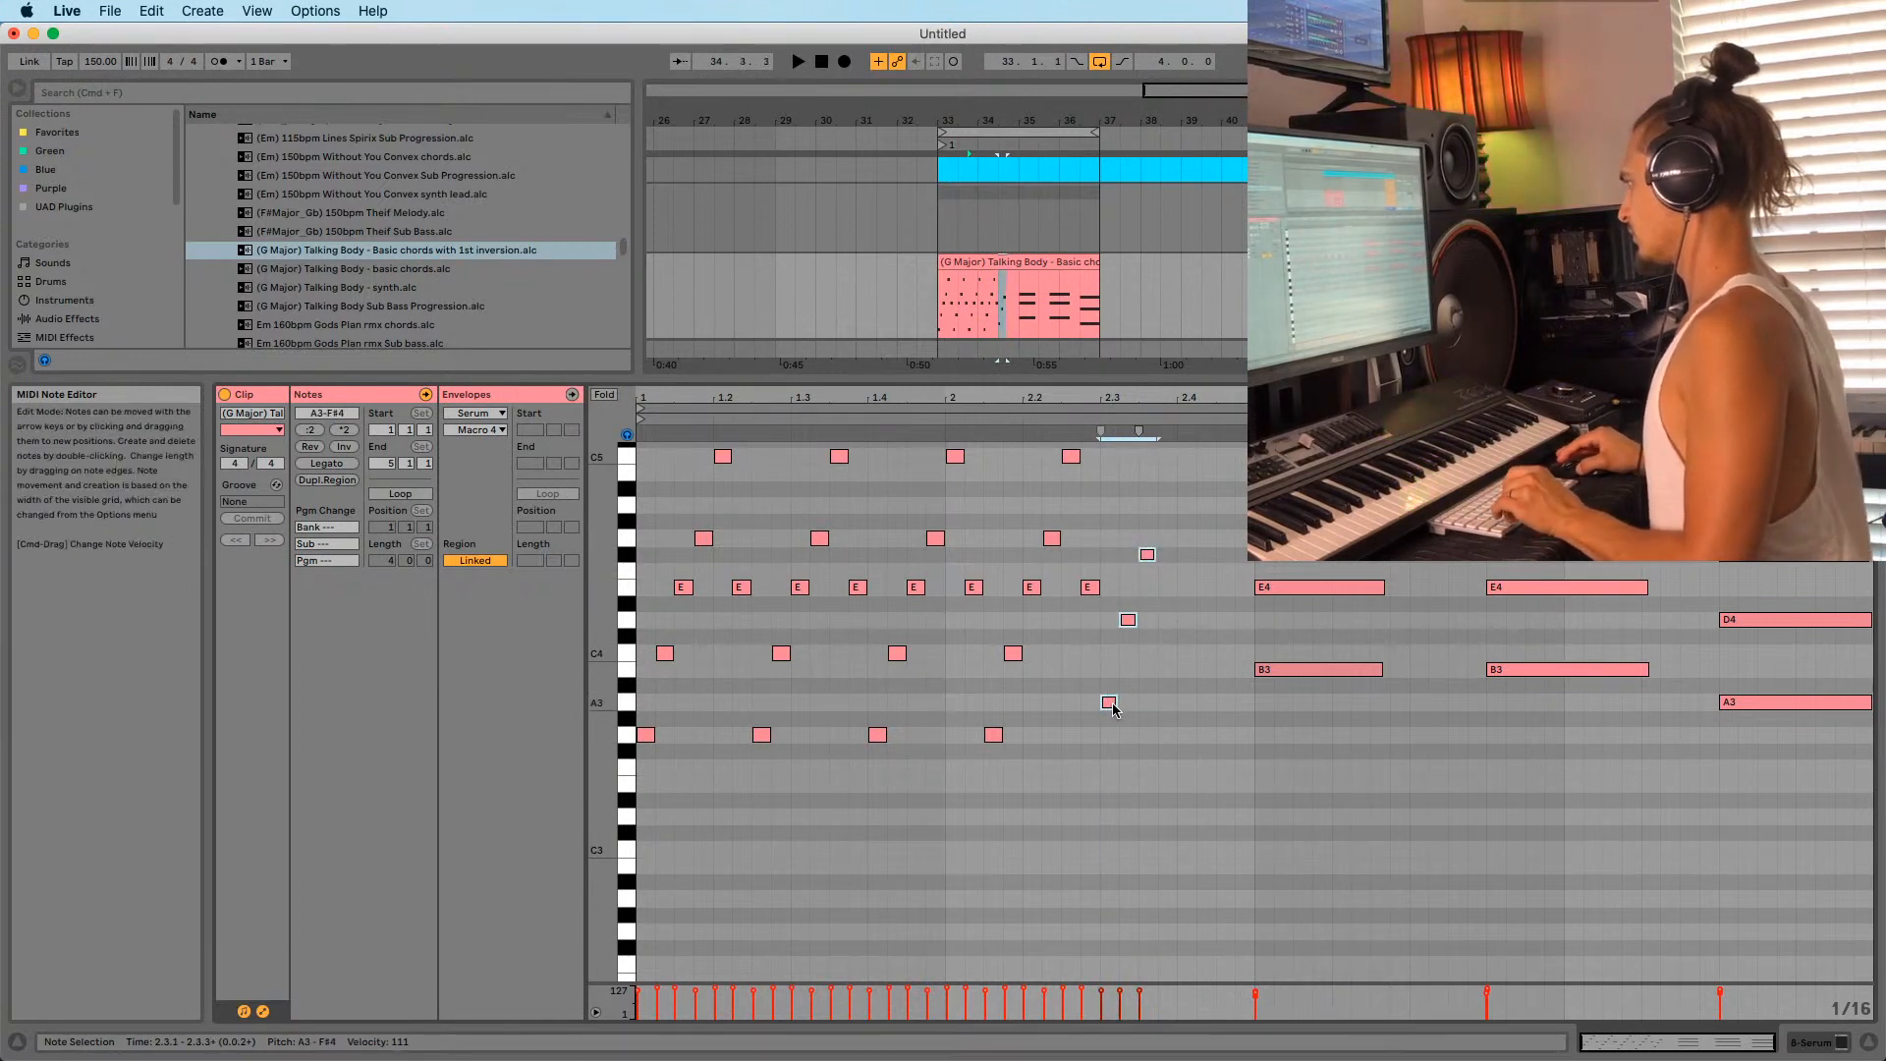
left_click_drag(1111, 705, 1196, 699)
key("space")
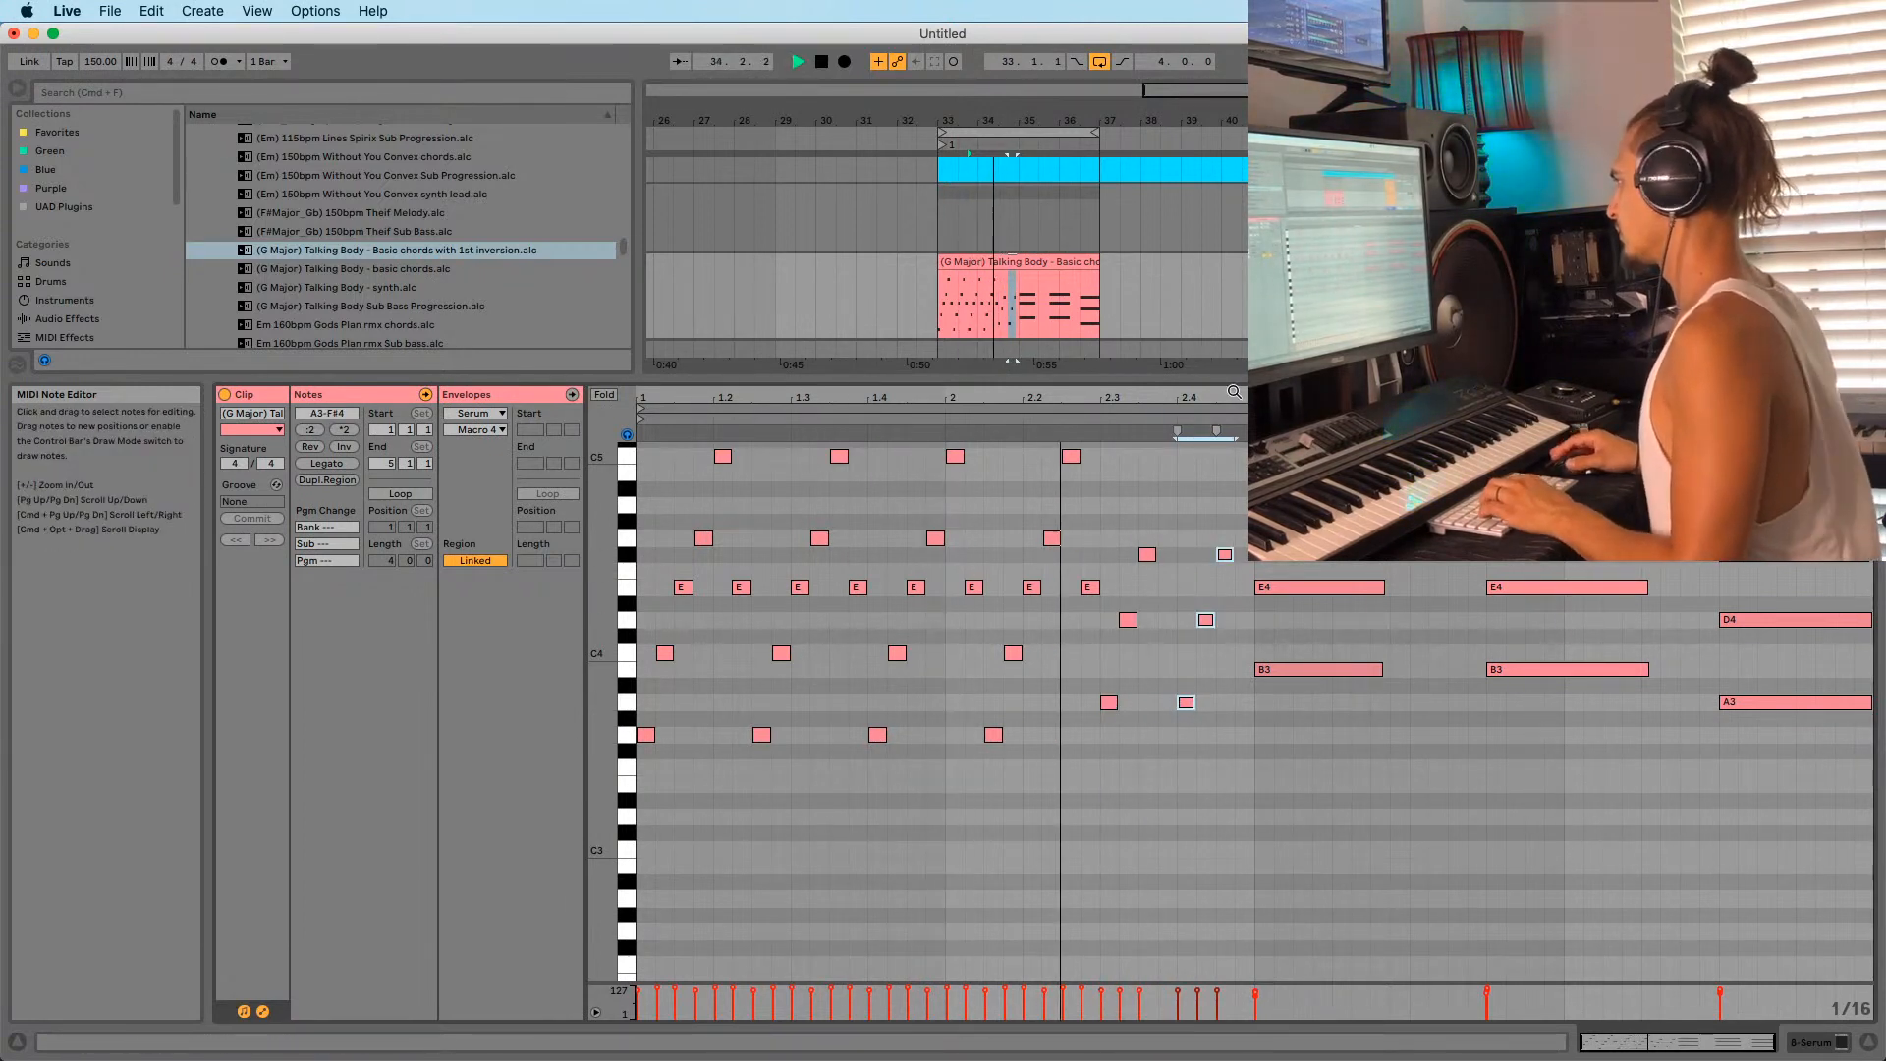
Raise the A3 at 2.4.1 to A4 and shift it earlier; move D4 a 16th later and up to D5.
key("space")
left_click(1185, 703)
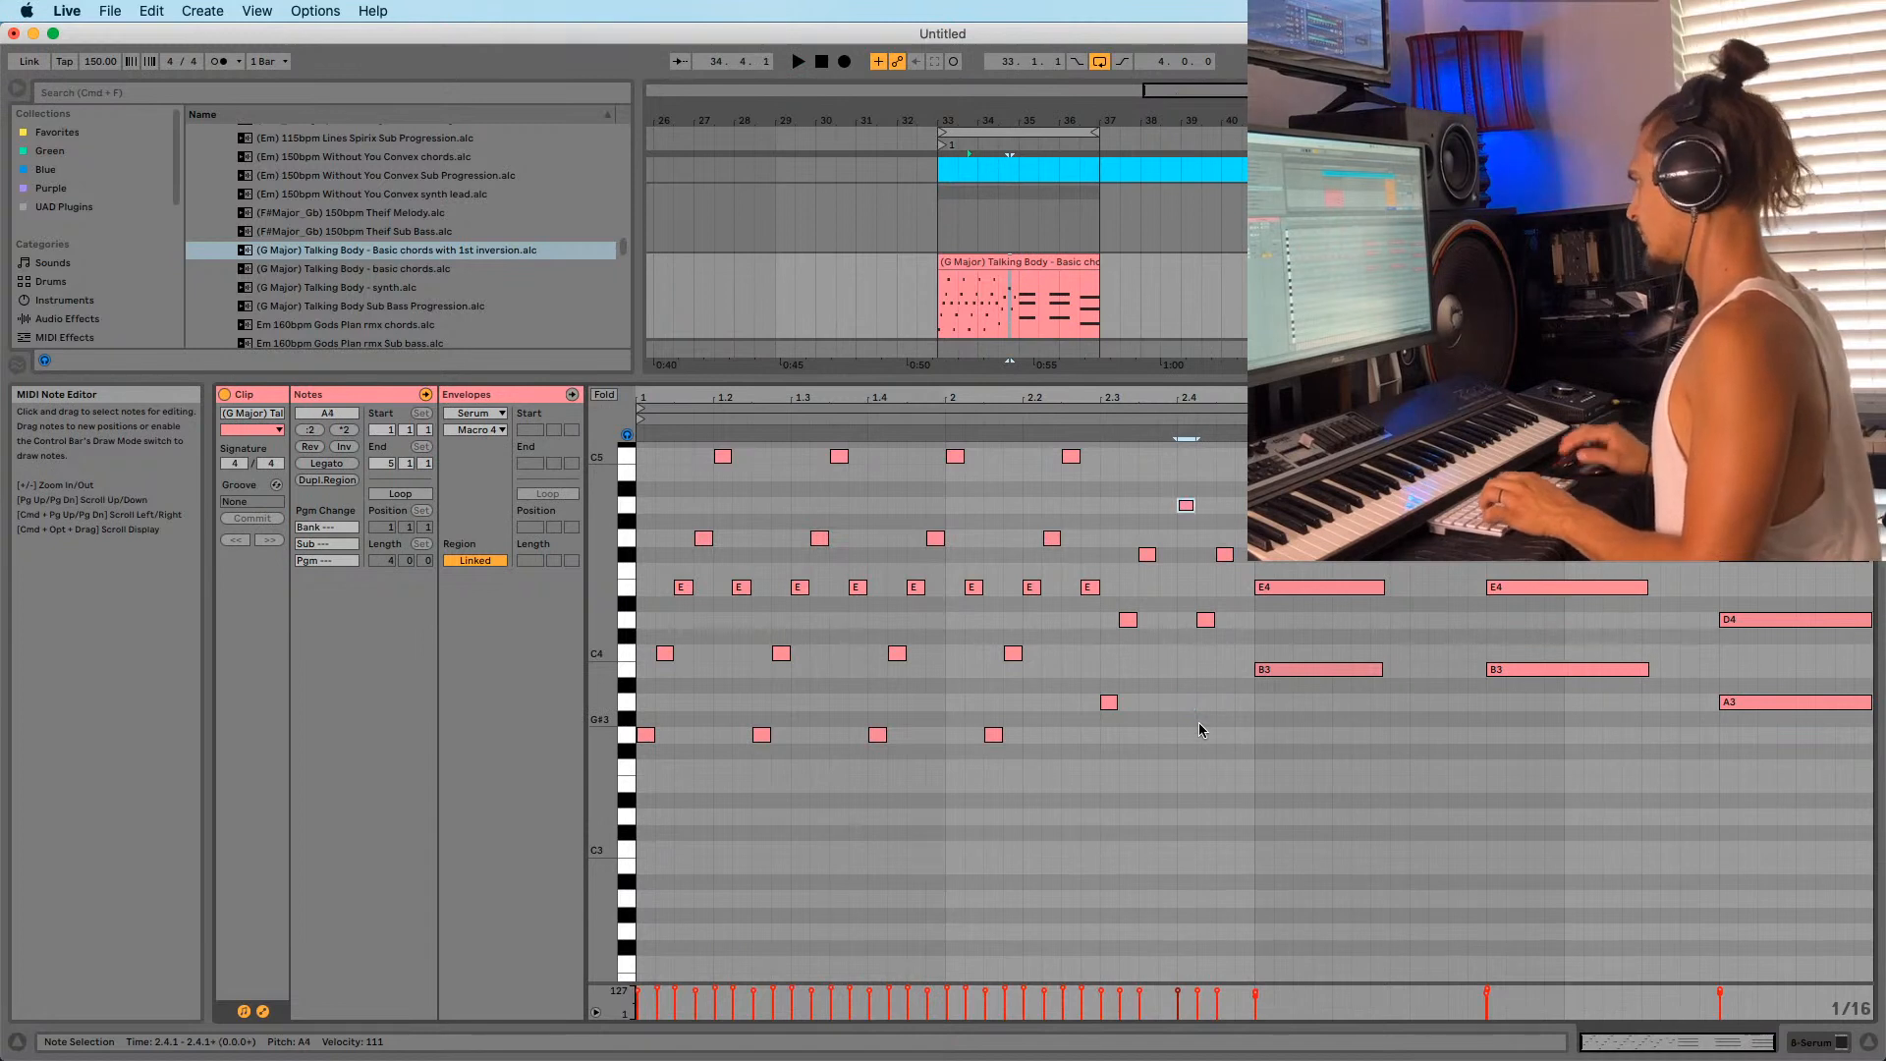
key("space")
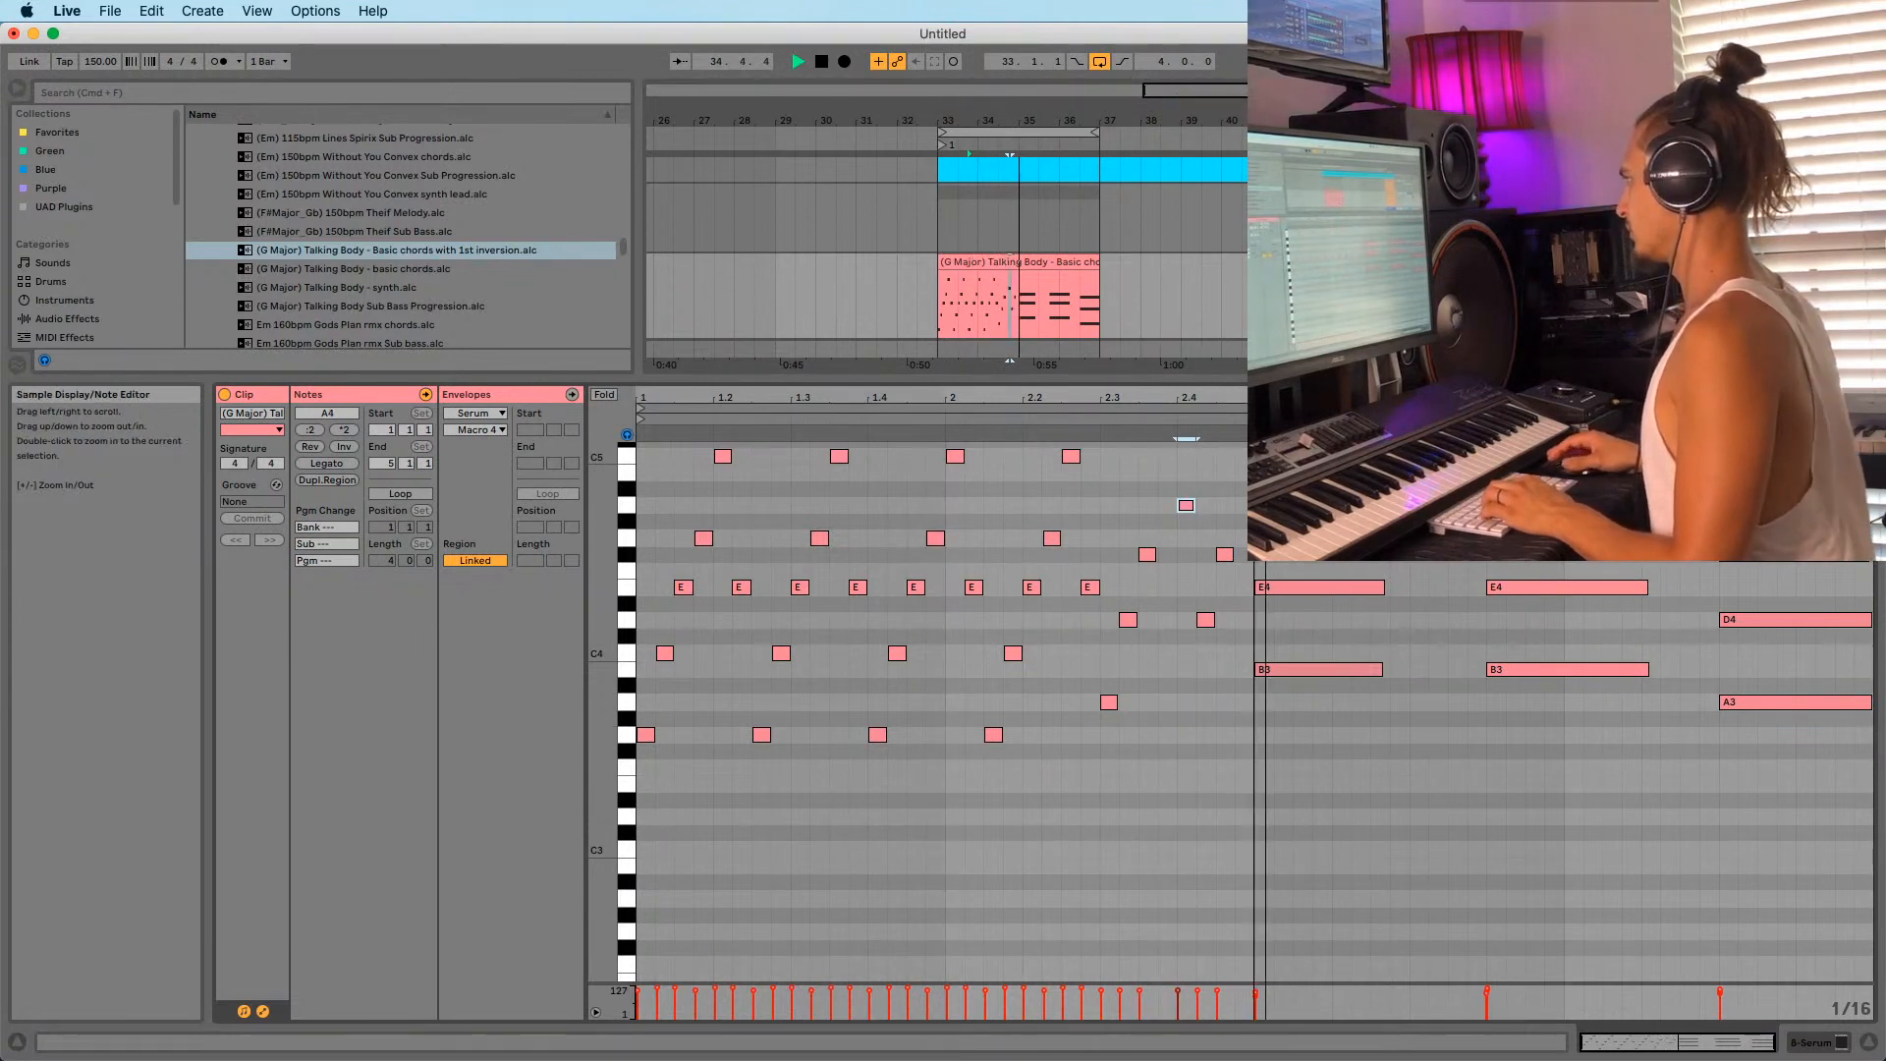
left_click_drag(1180, 398, 1179, 402)
key("space")
key("space")
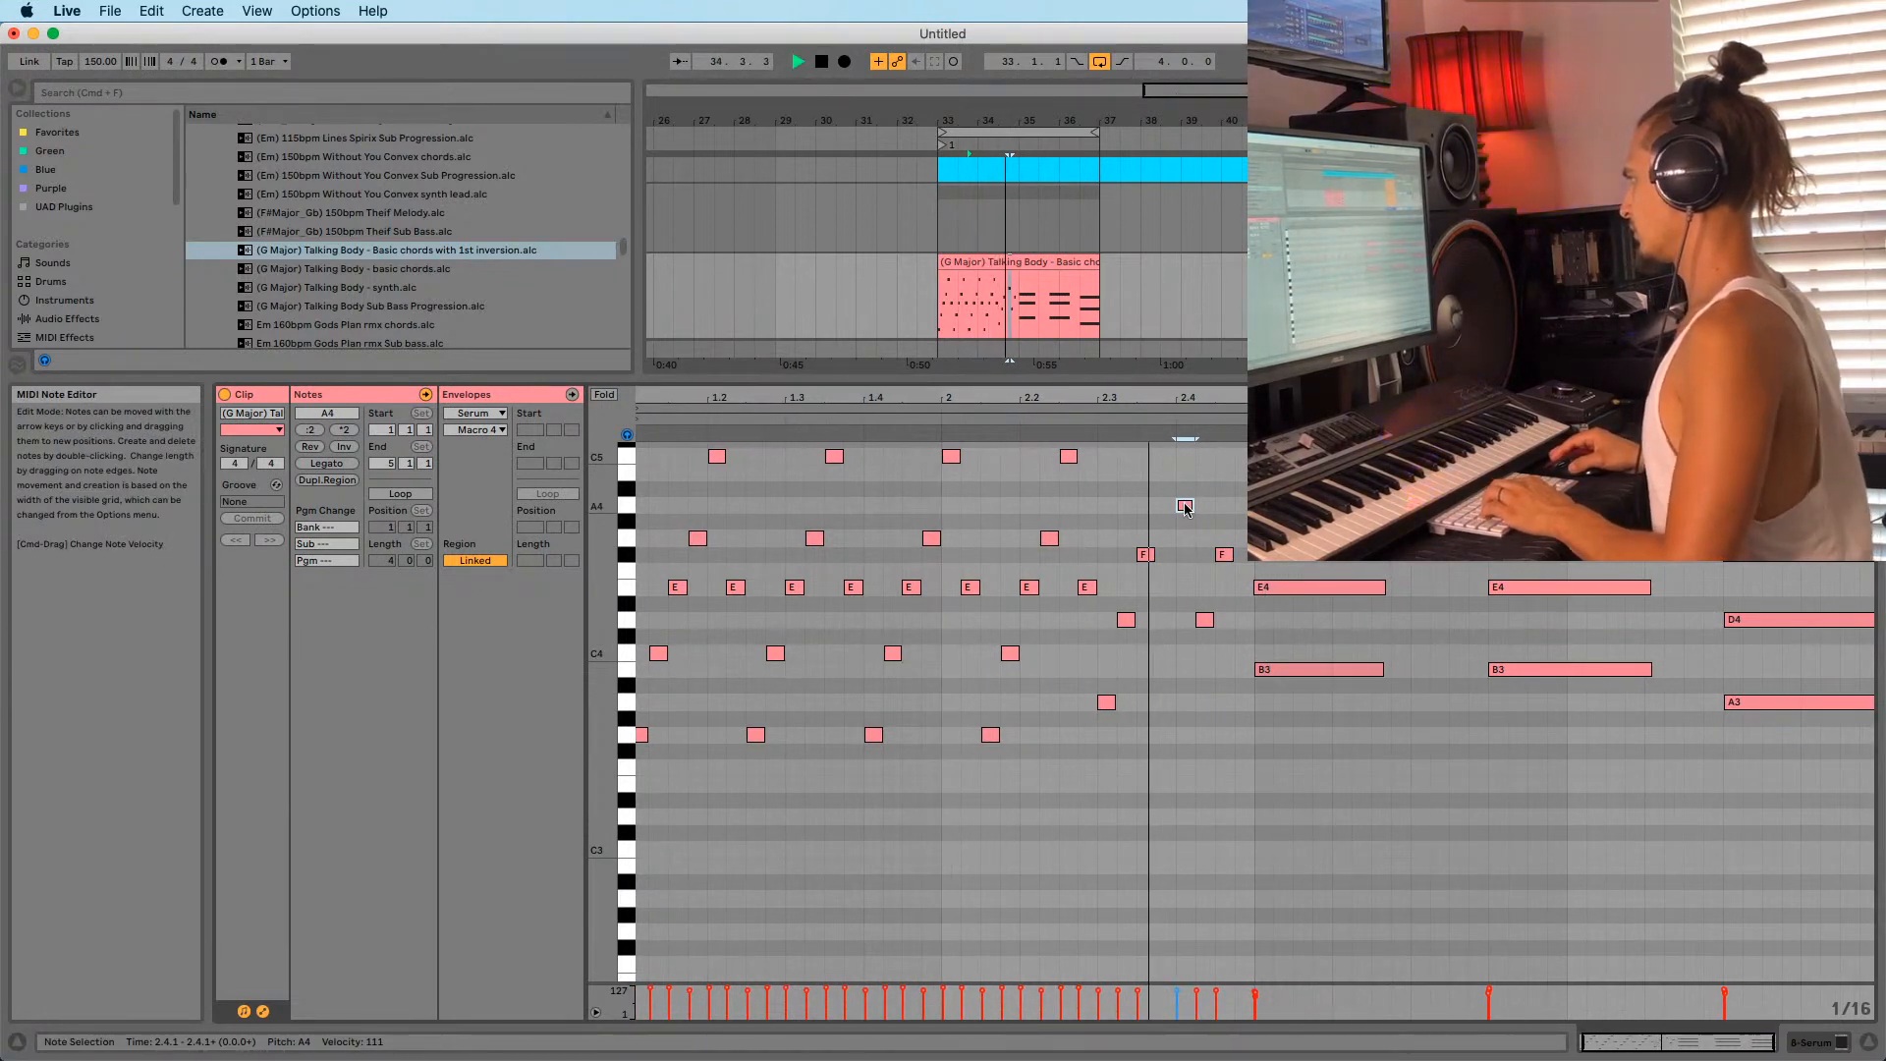
key("space")
left_click_drag(1186, 507, 1172, 511)
left_click_drag(1203, 620, 1174, 521)
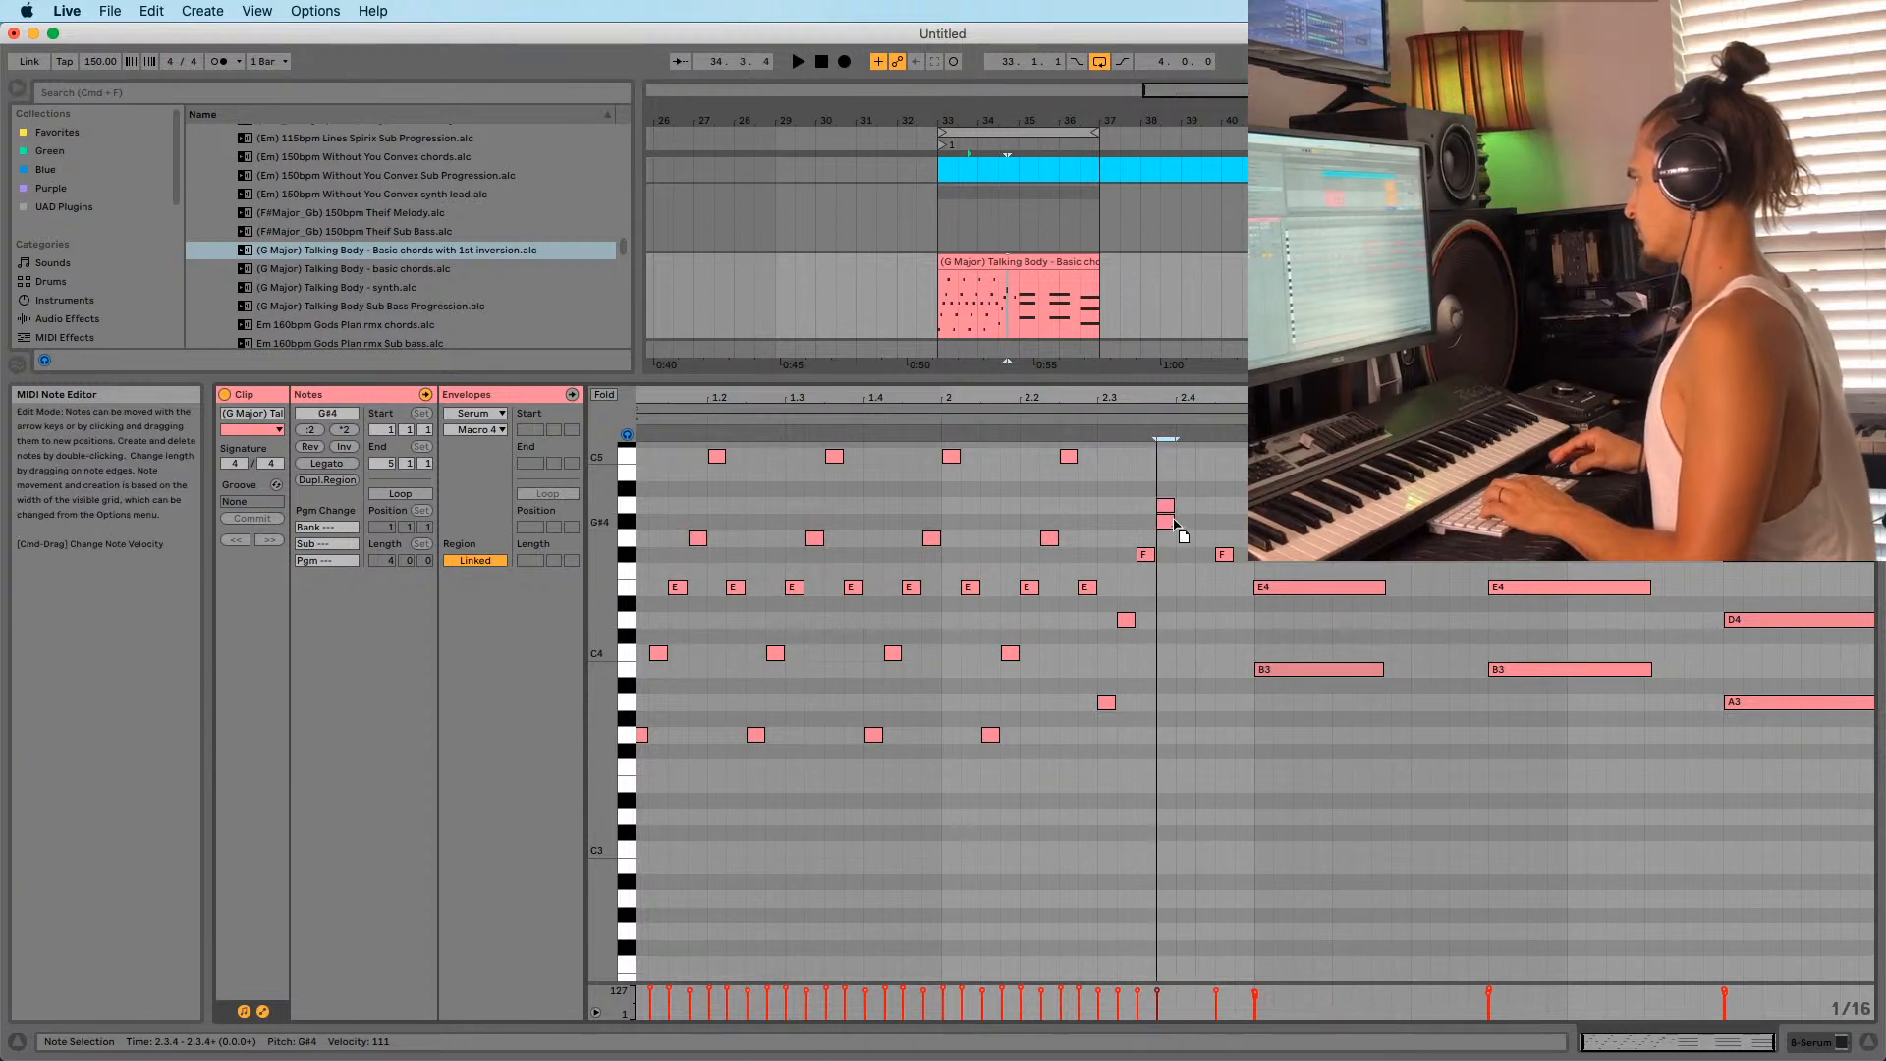
key("super+z")
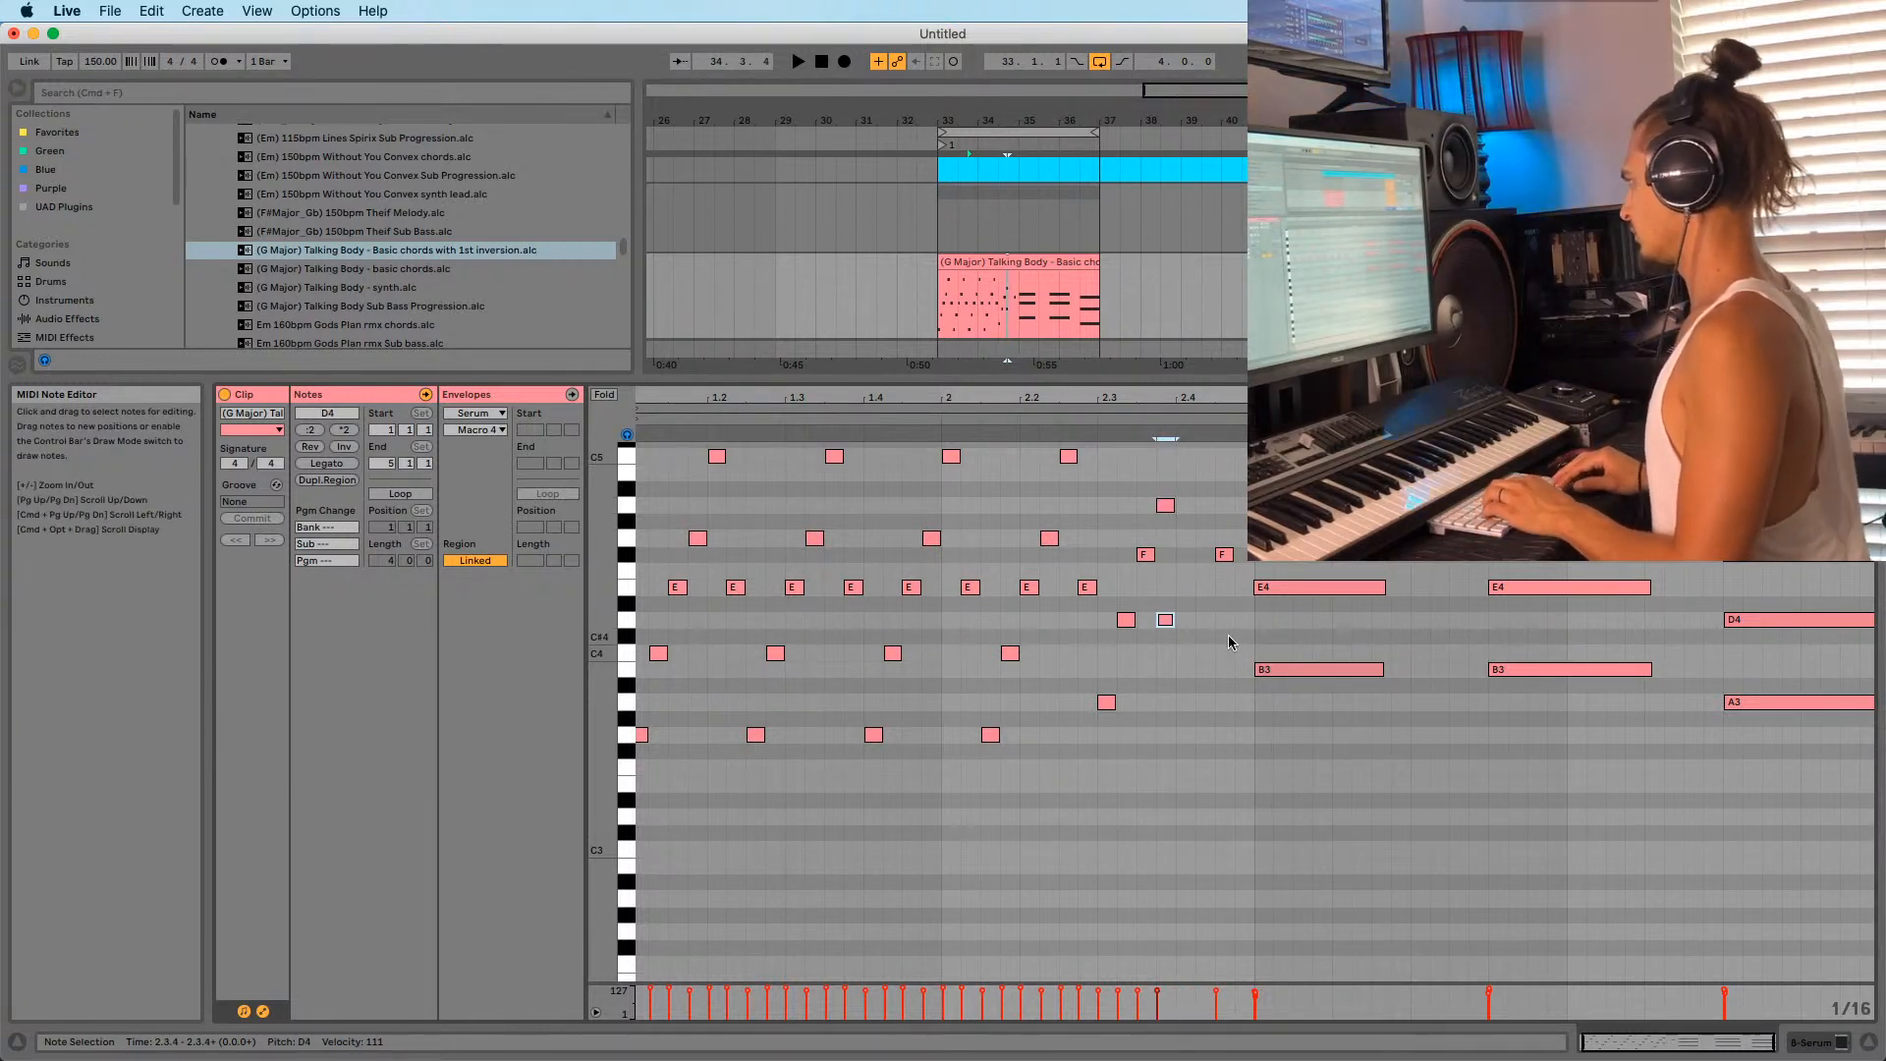
key("Right")
key("shift+Up")
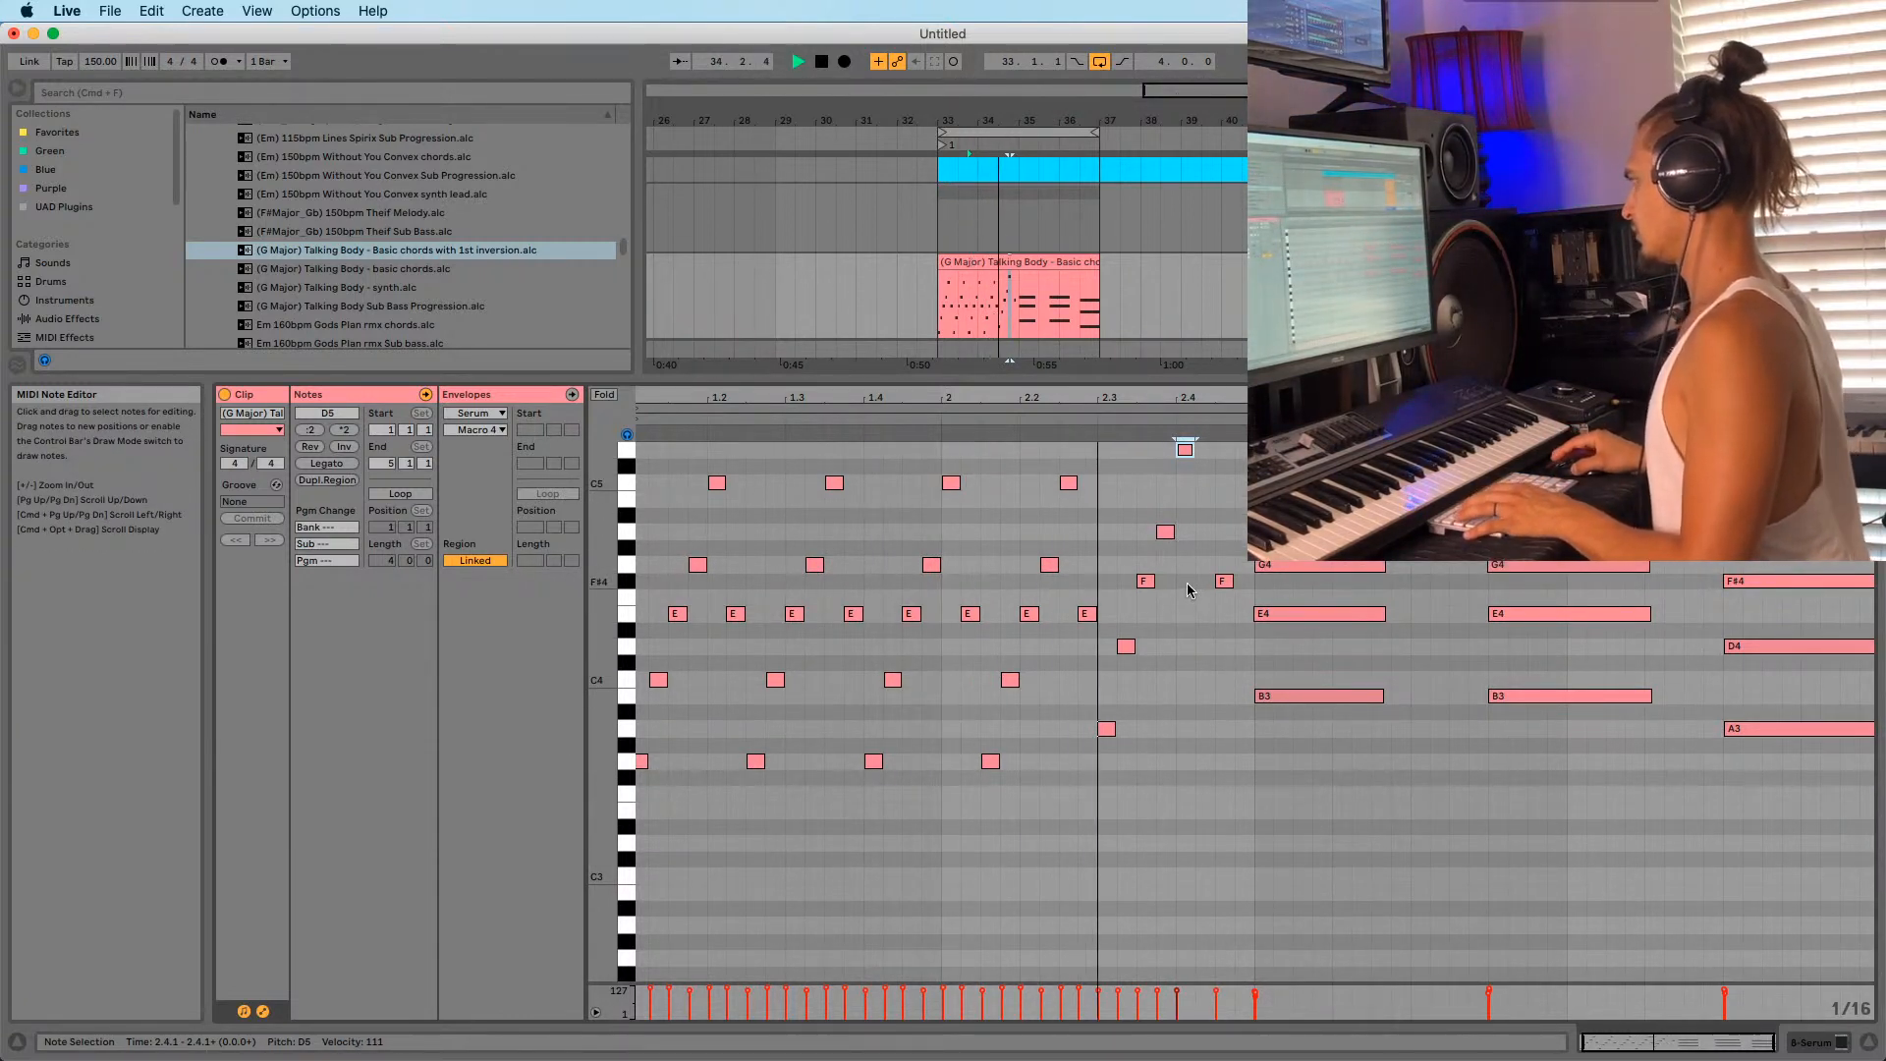
Move the F#4 at 2.4.3 a 16th earlier and add D4 and A3 notes after it.
left_click(1225, 581)
key("space")
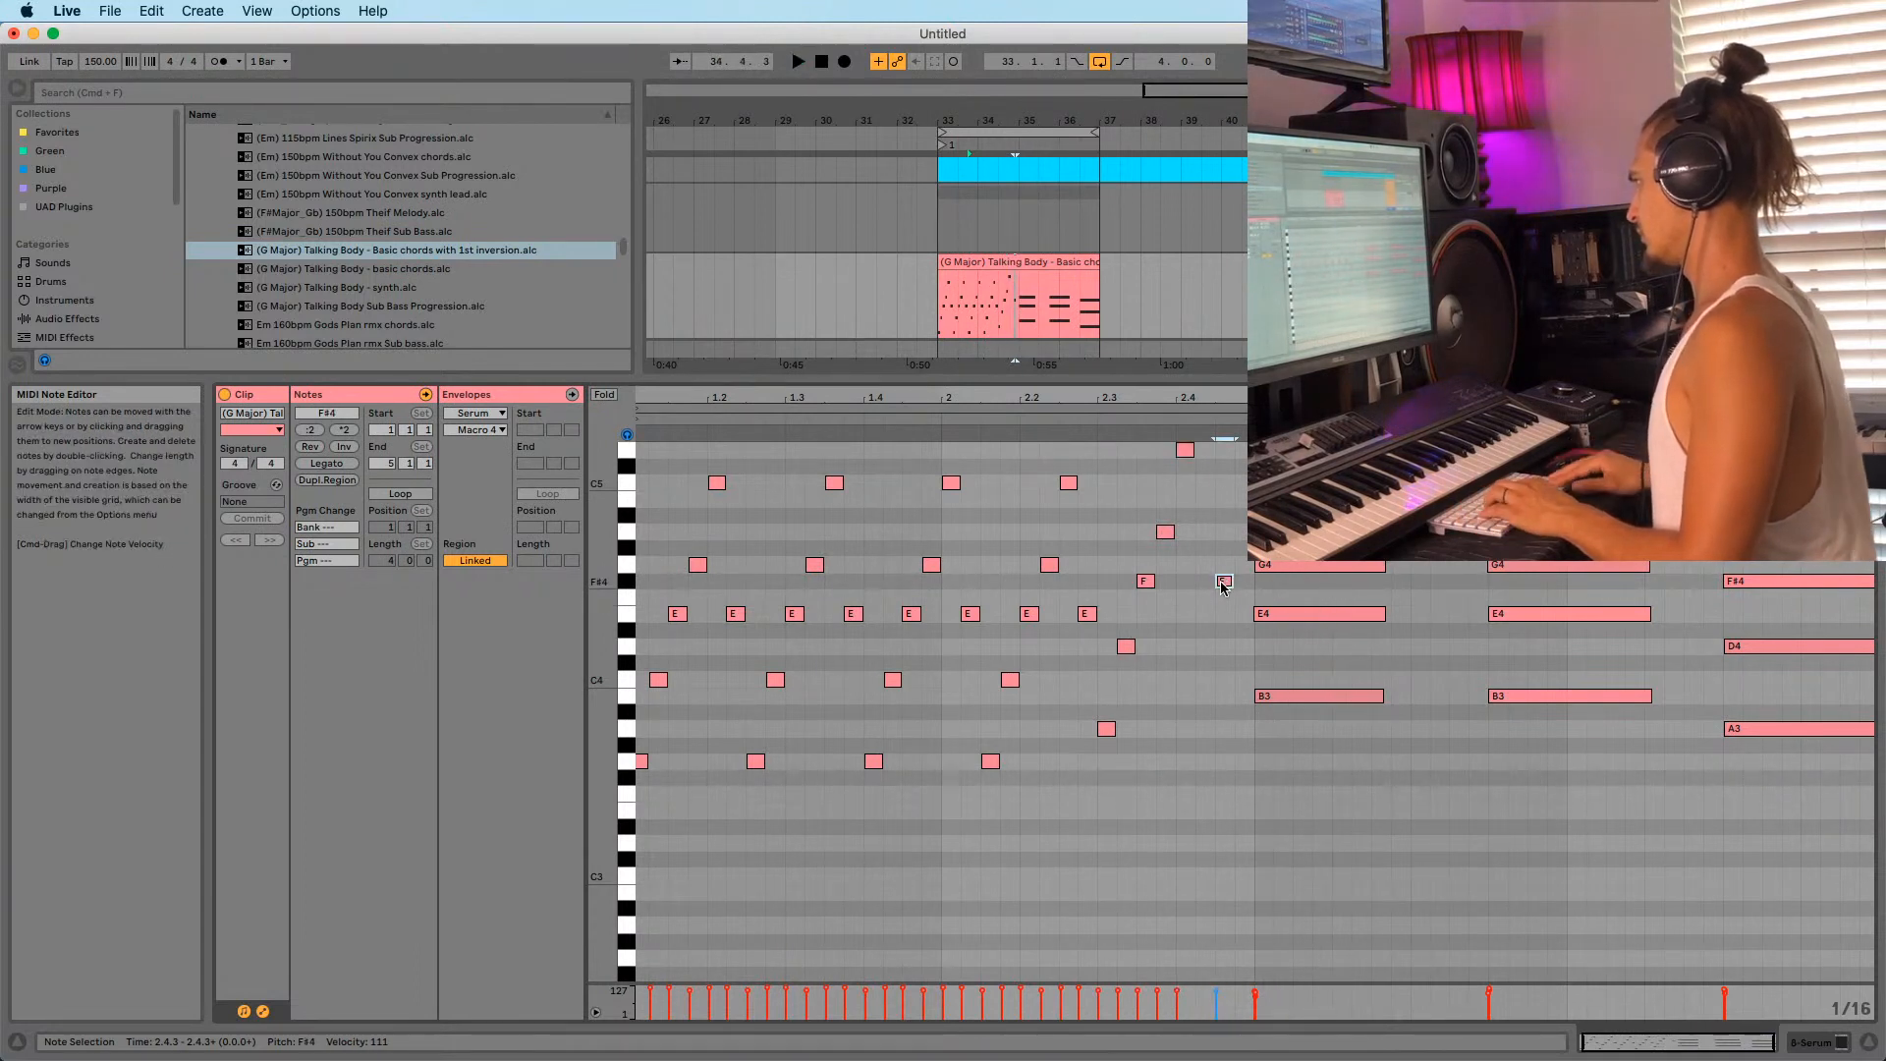
key("Left")
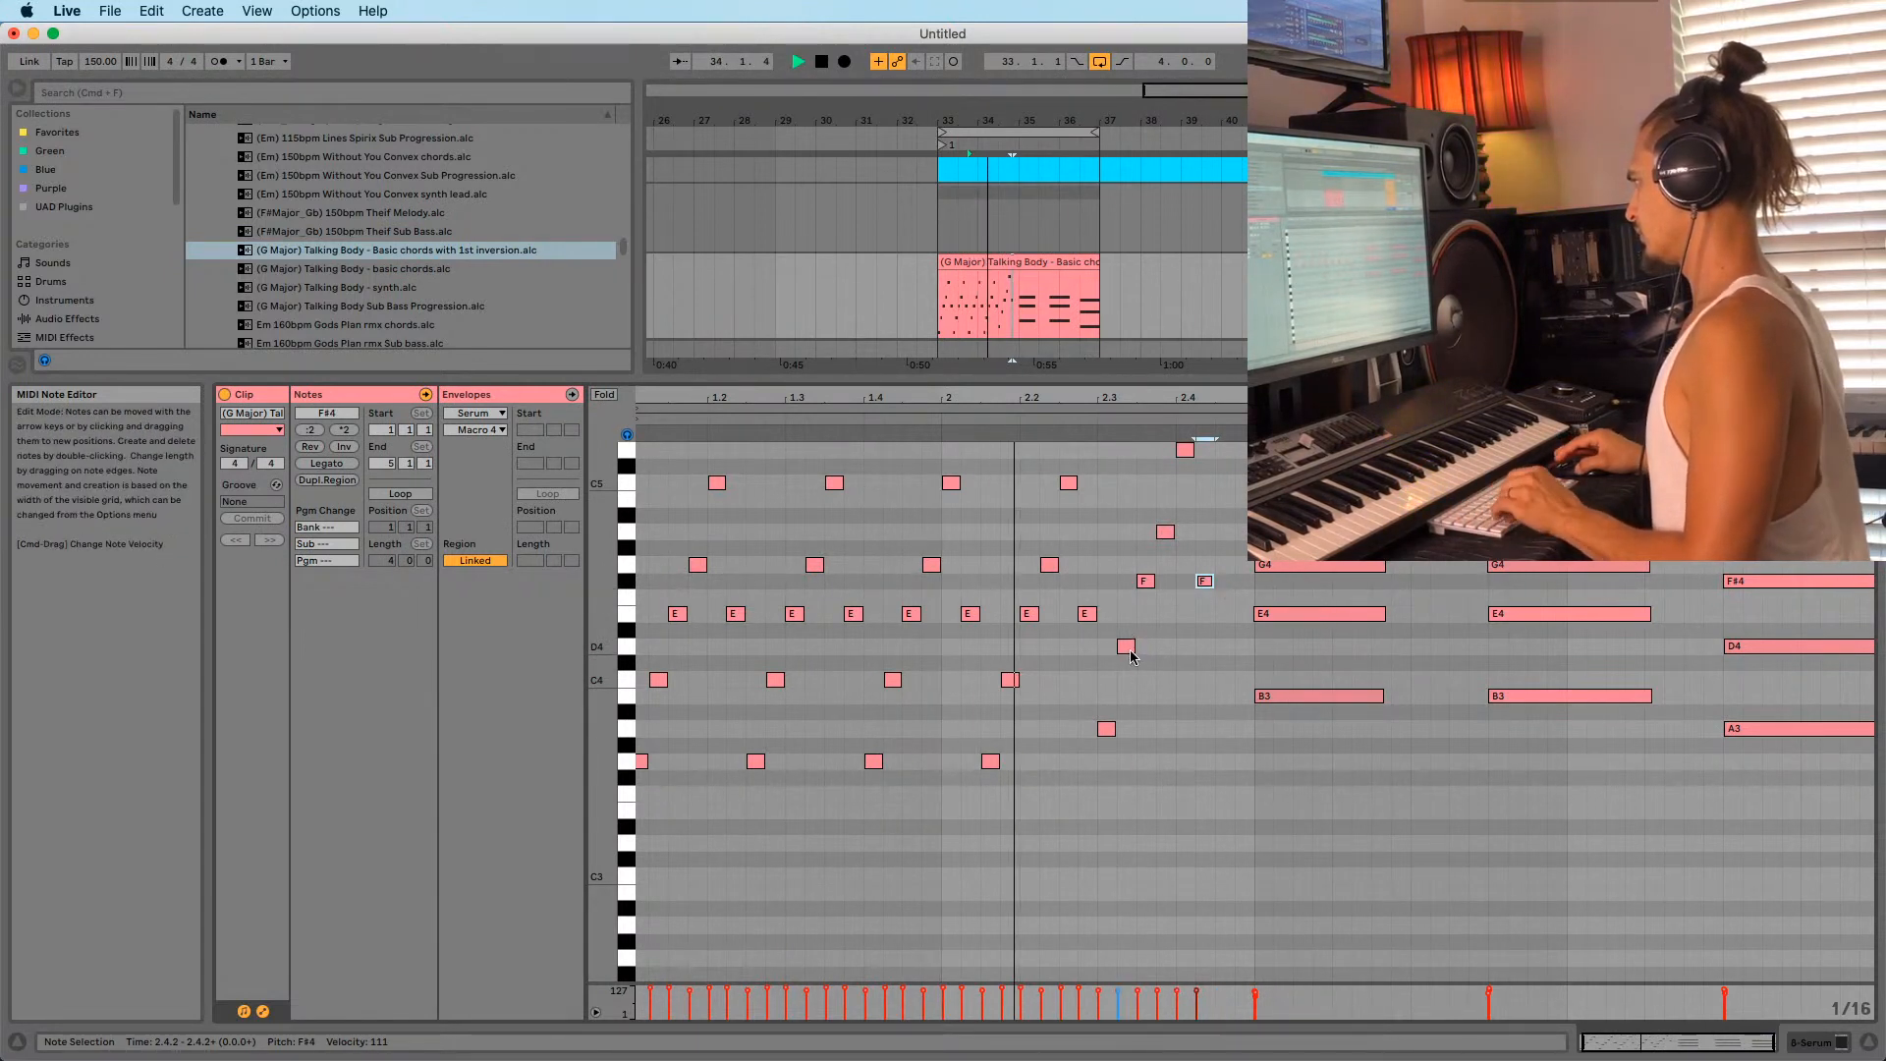
double_click(1224, 647)
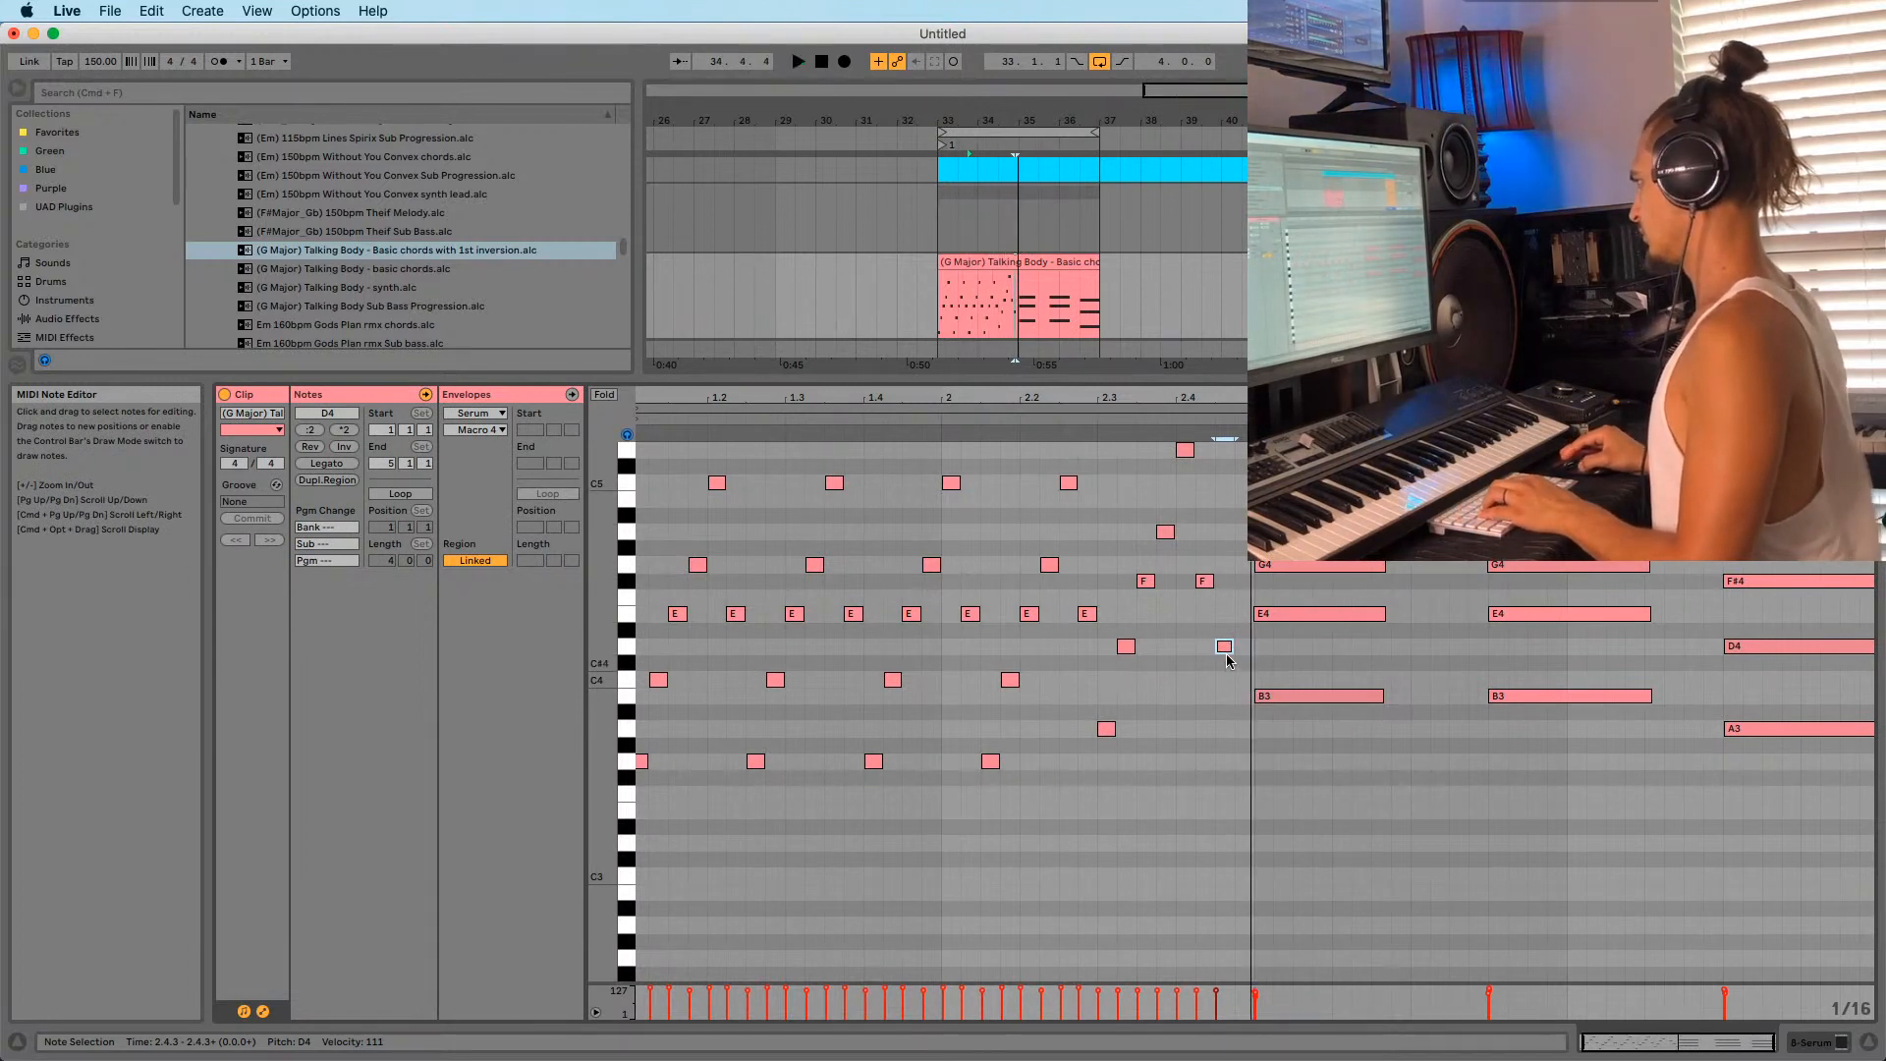
double_click(1242, 729)
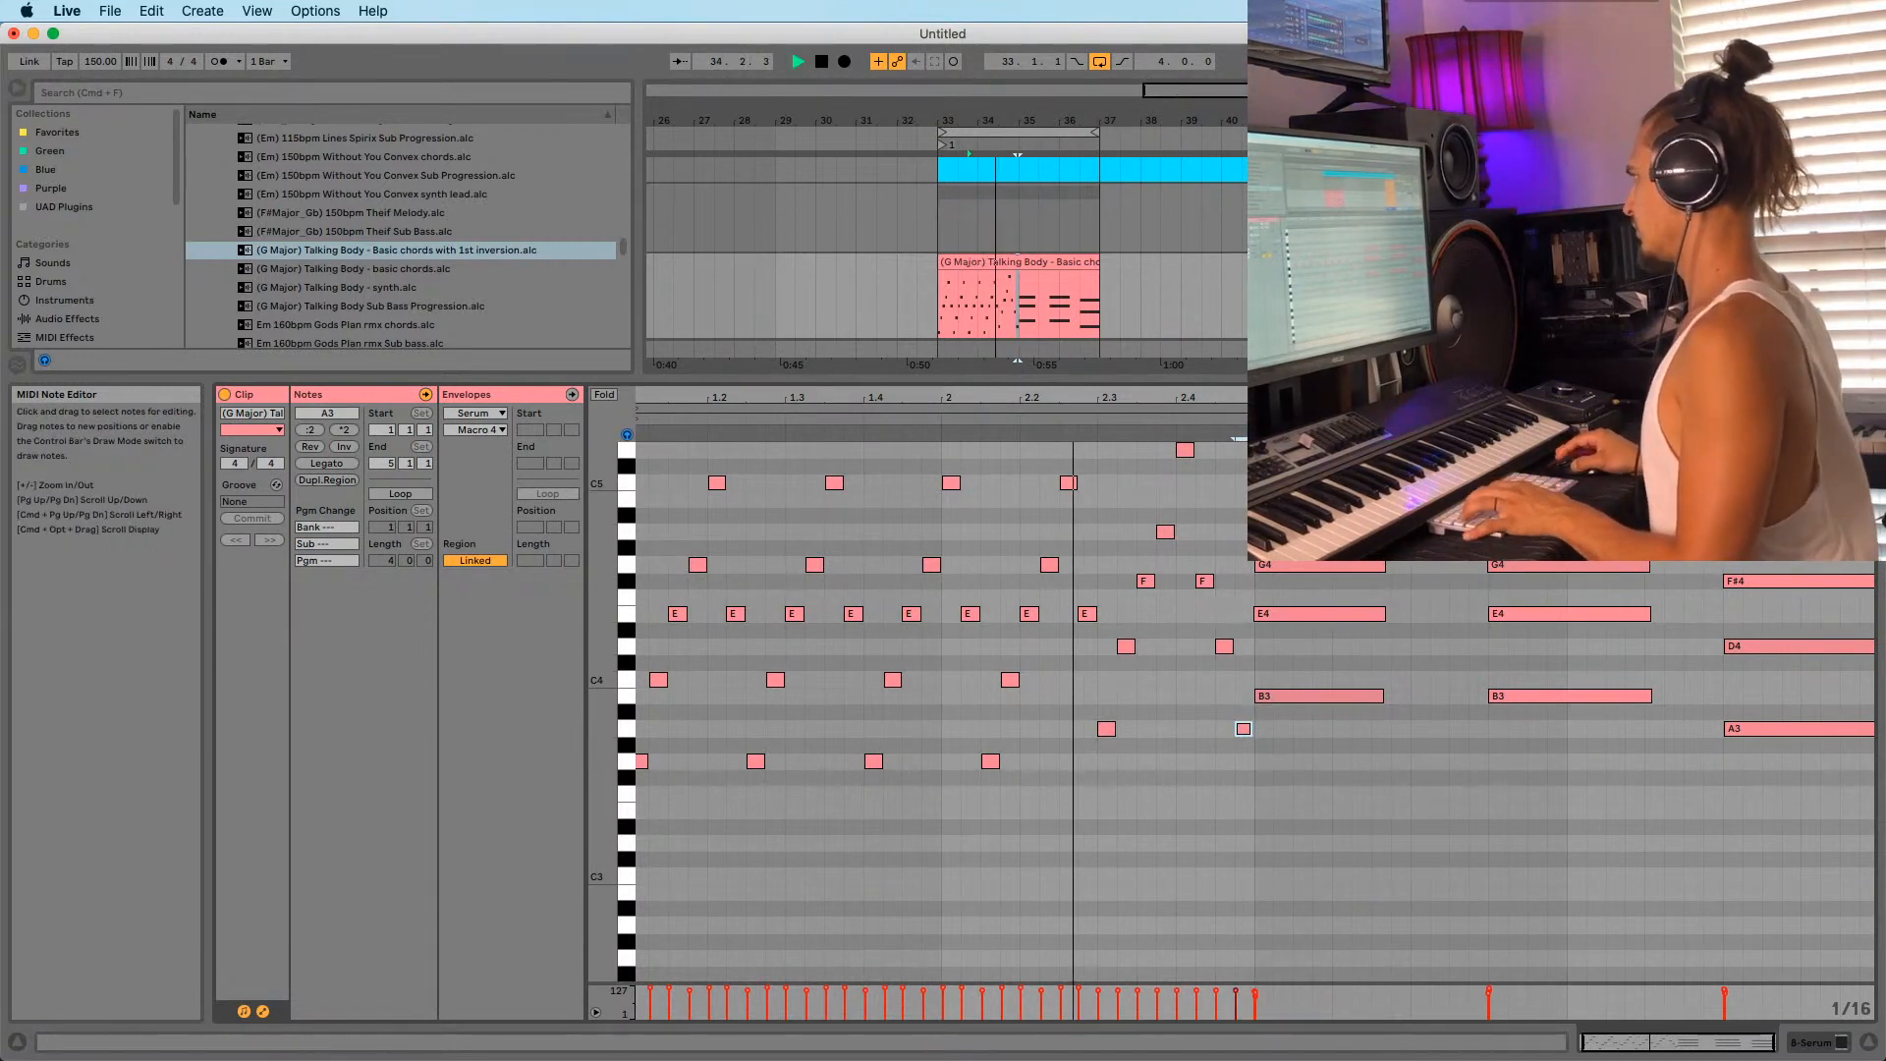
left_click_drag(1267, 398, 1145, 416)
key("space")
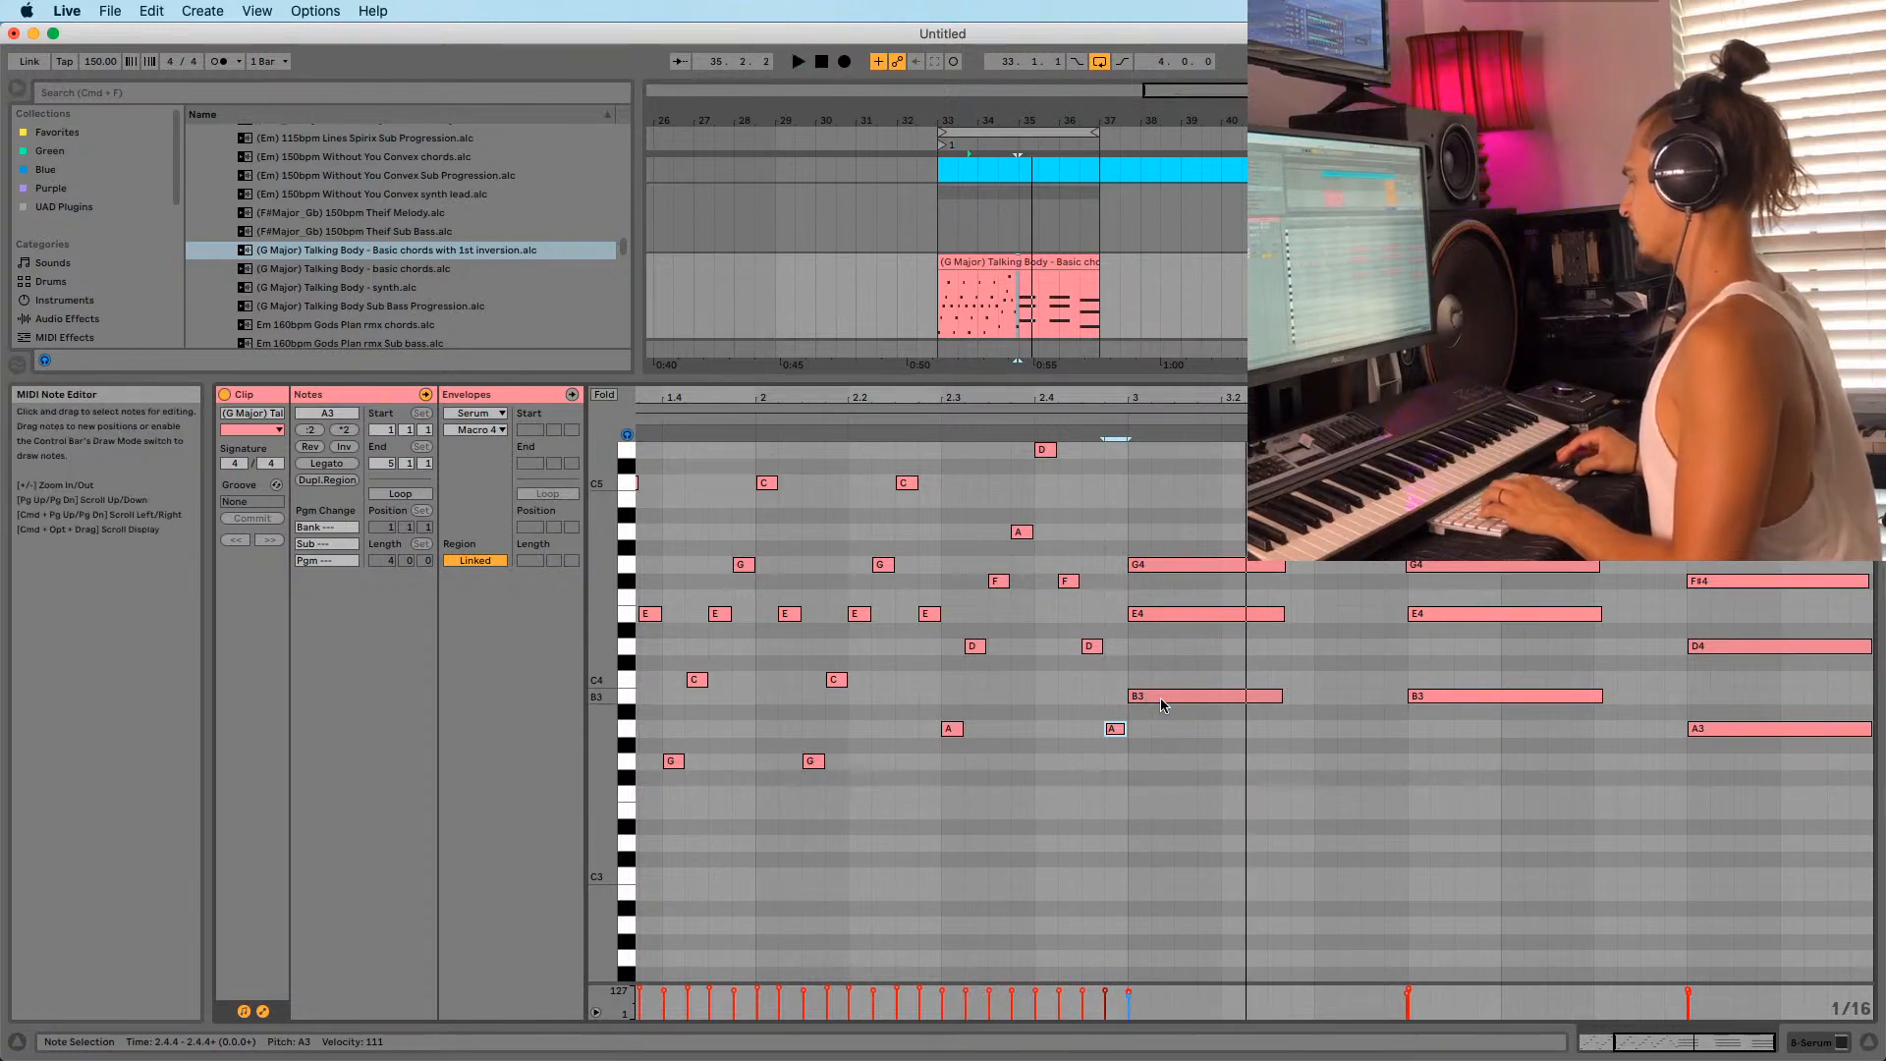
Zoom out to the whole clip and marquee-select the opening stab and fill notes.
left_click(1161, 699)
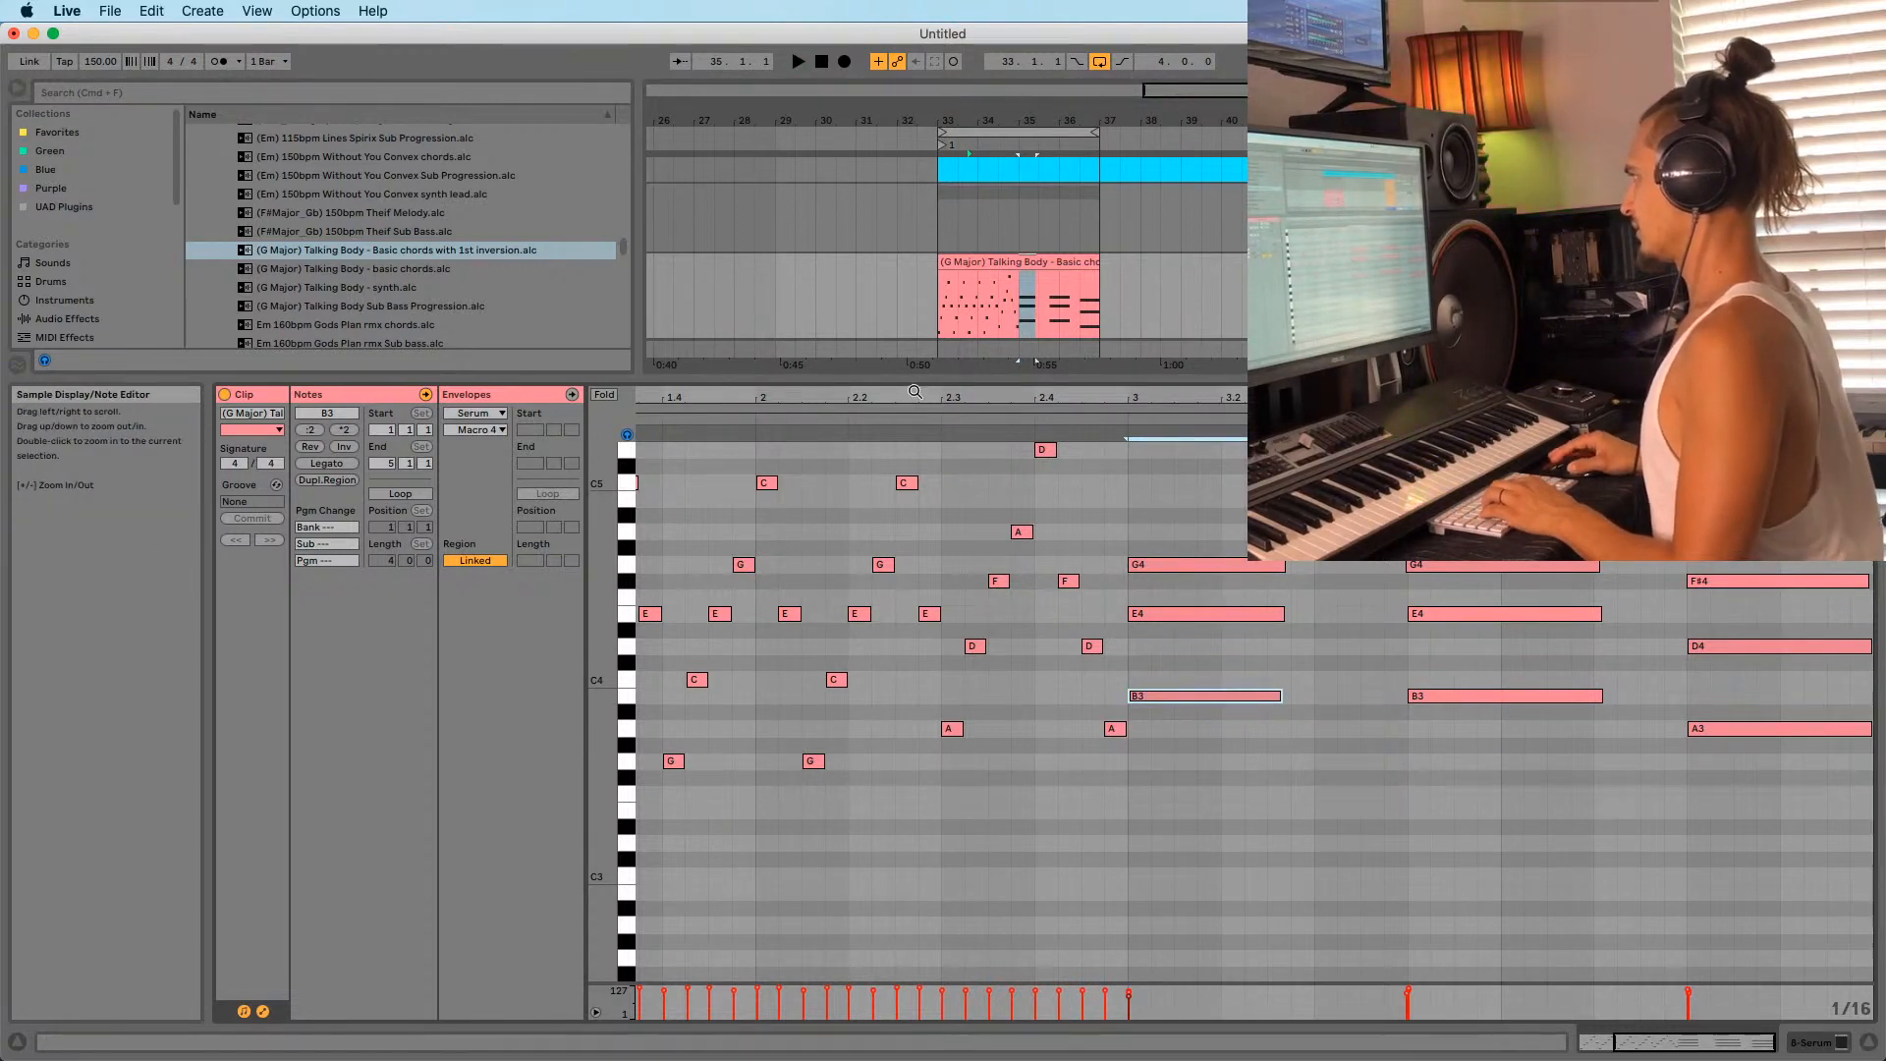
left_click_drag(928, 398, 928, 378)
left_click_drag(639, 779, 646, 754)
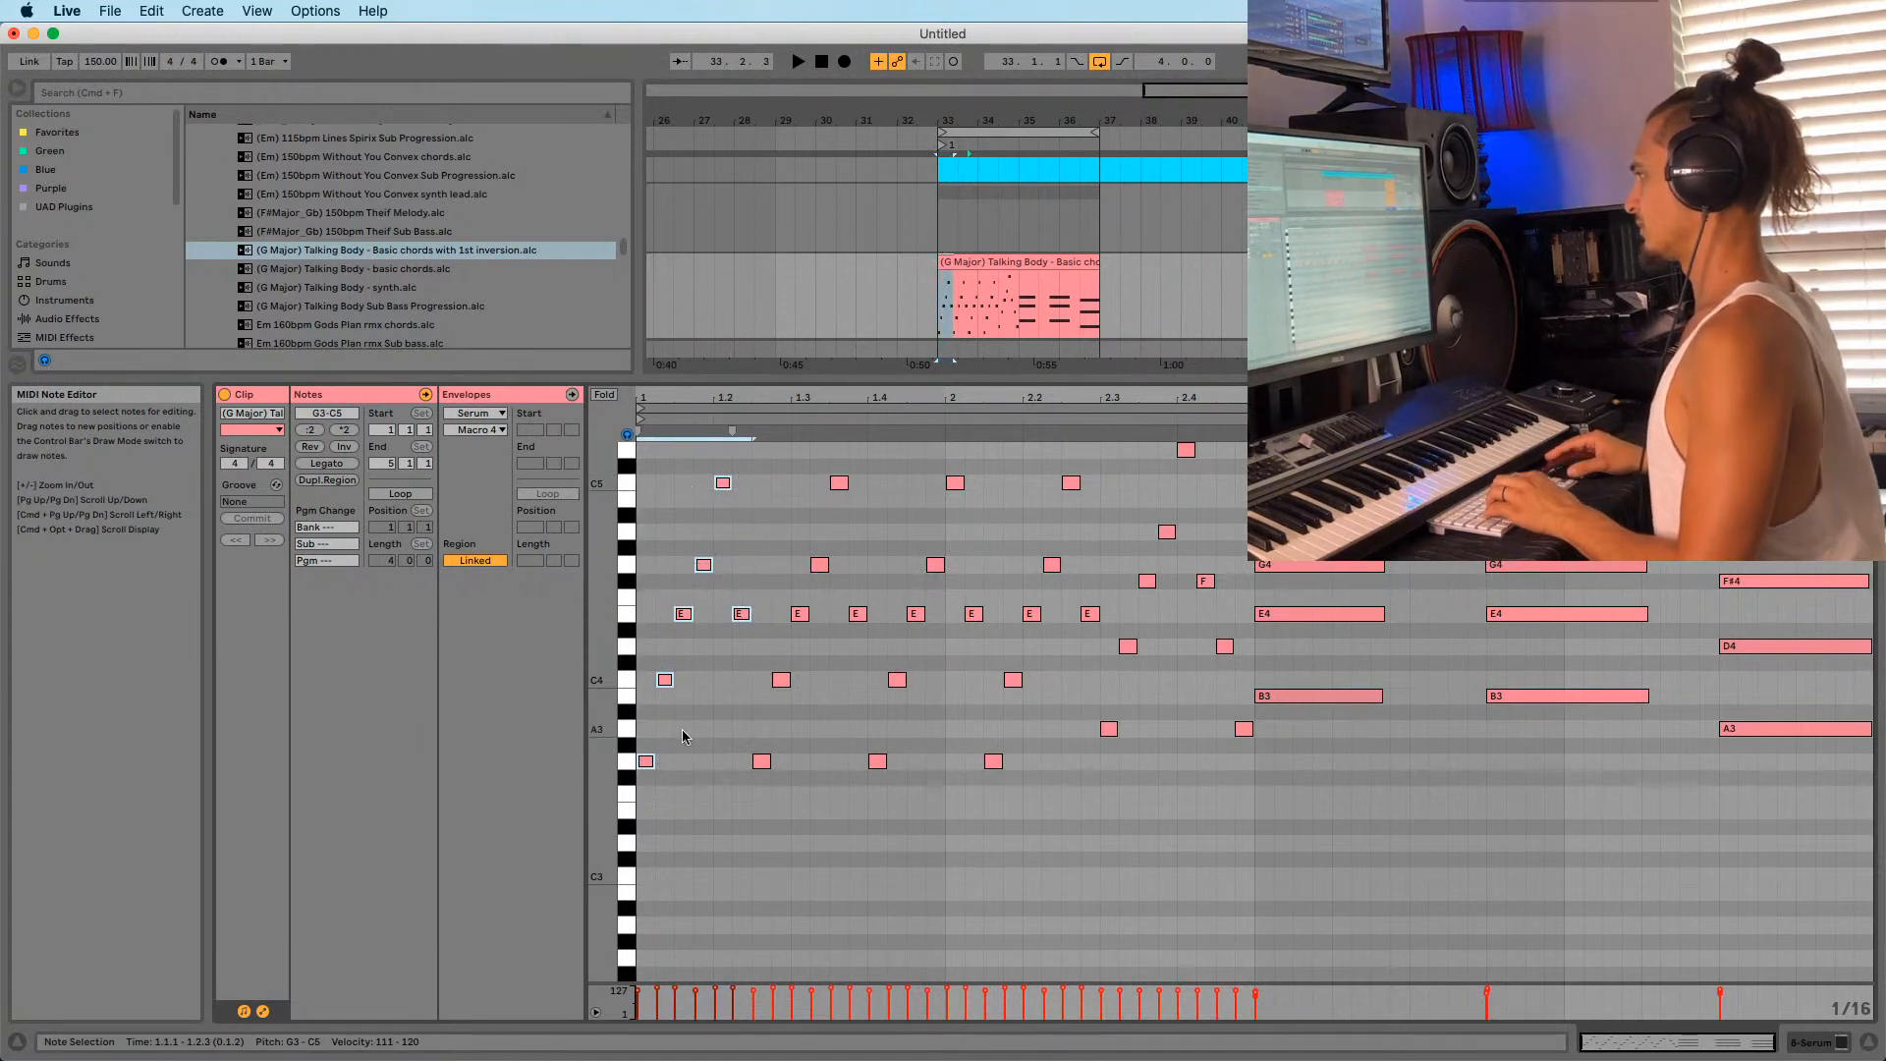
Copy the opening fill to 2.4.4 and paste short notes just after bar 3's downbeat.
left_click_drag(646, 761, 1272, 693)
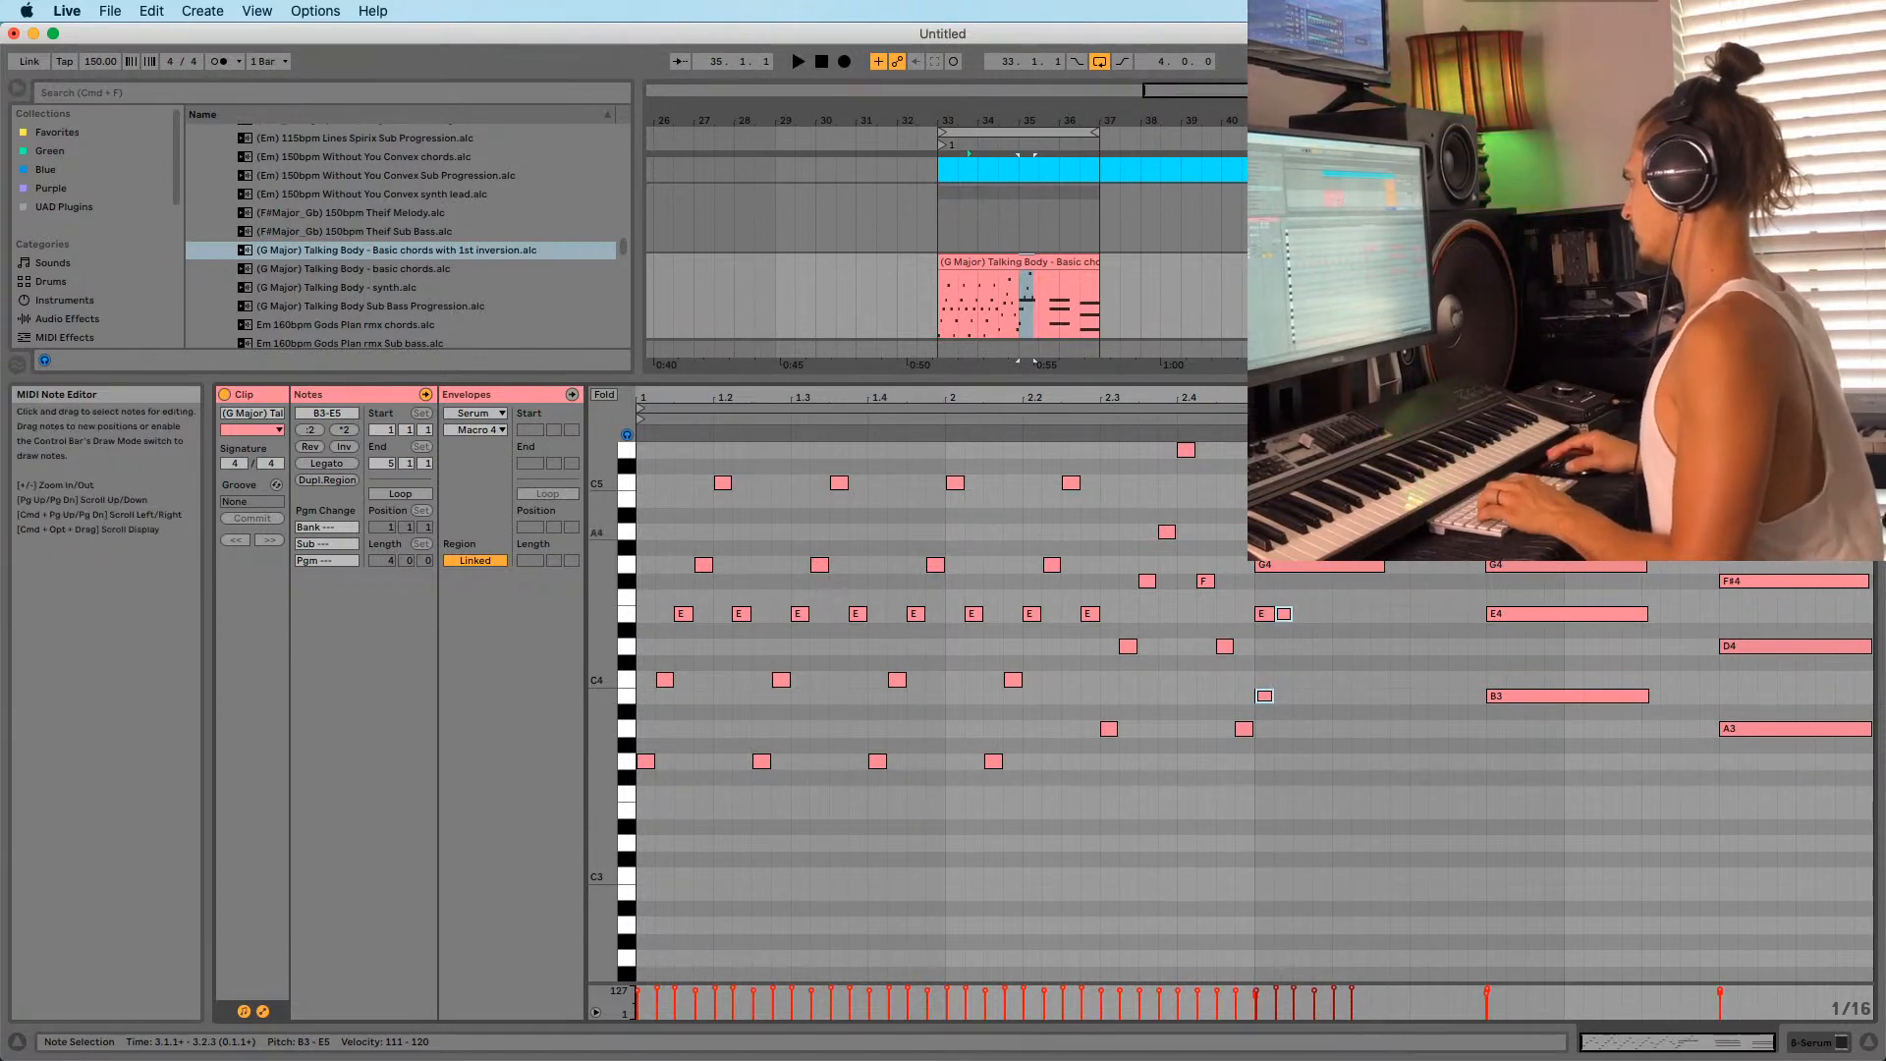
left_click(1313, 738)
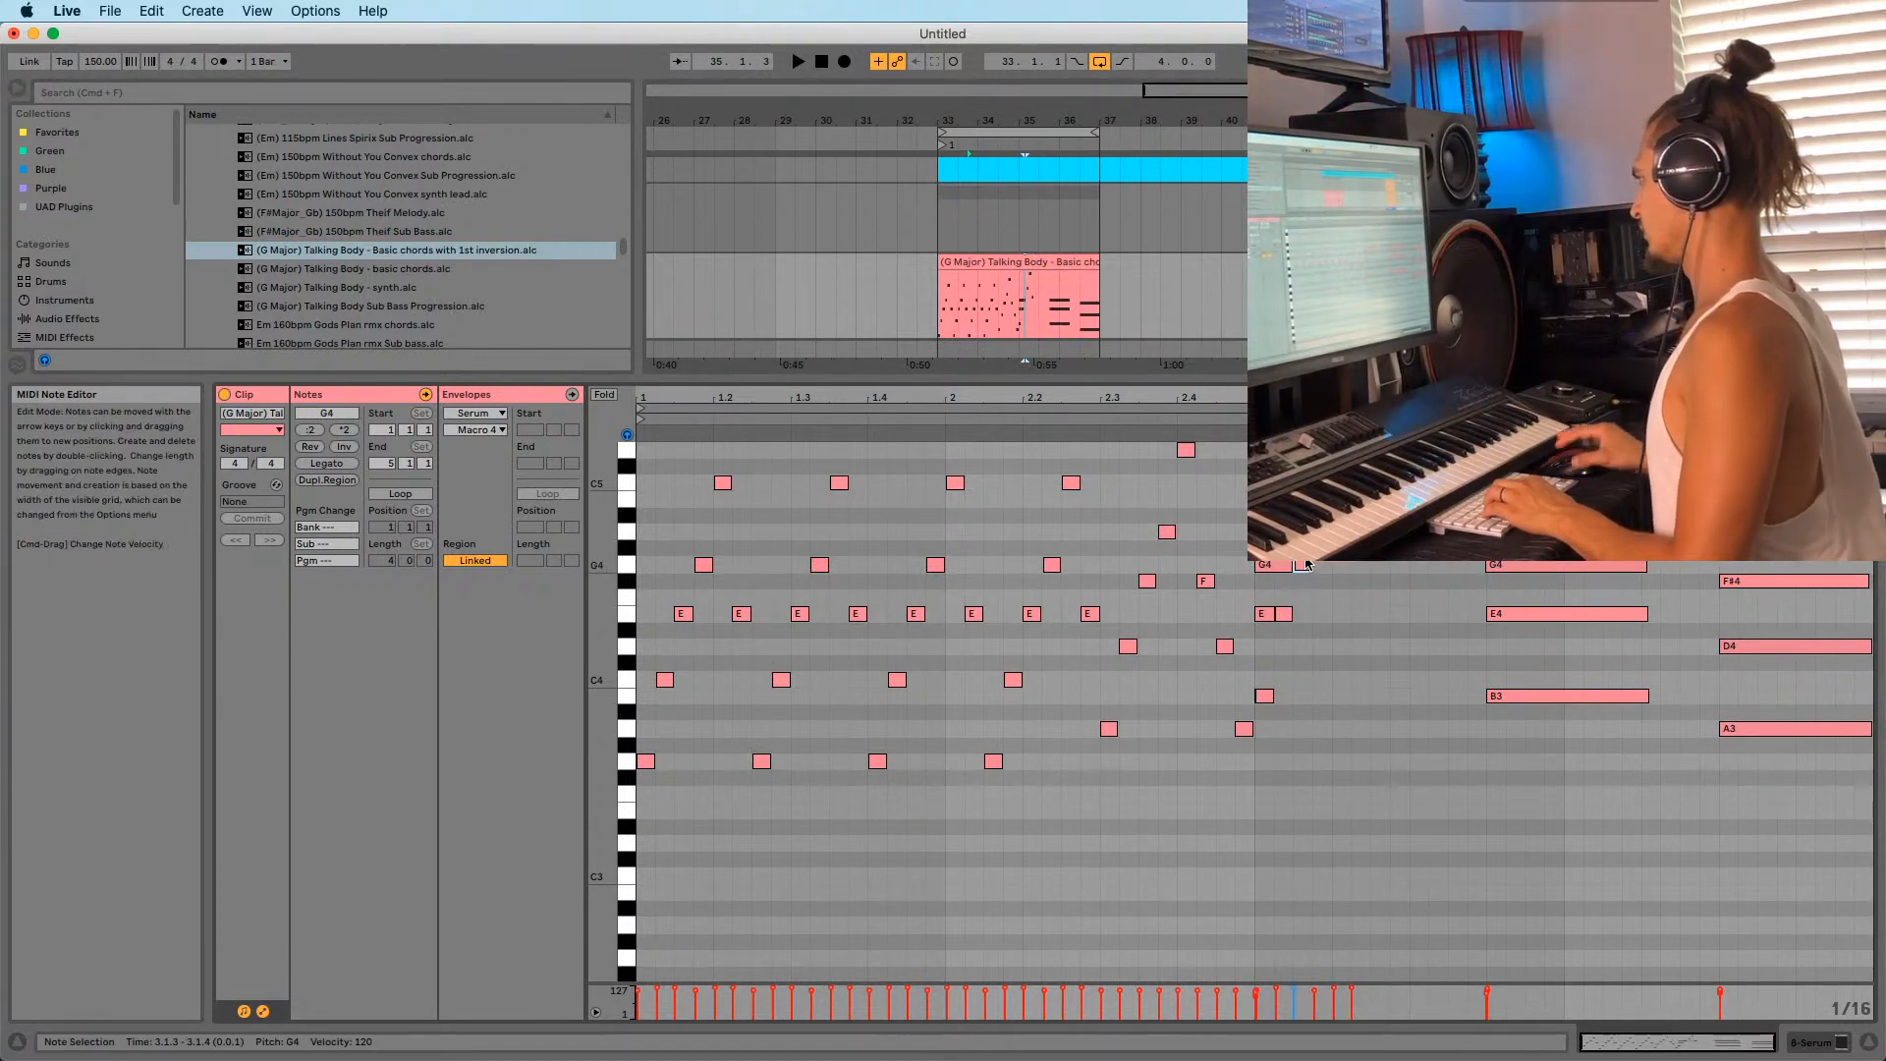
key("super+v")
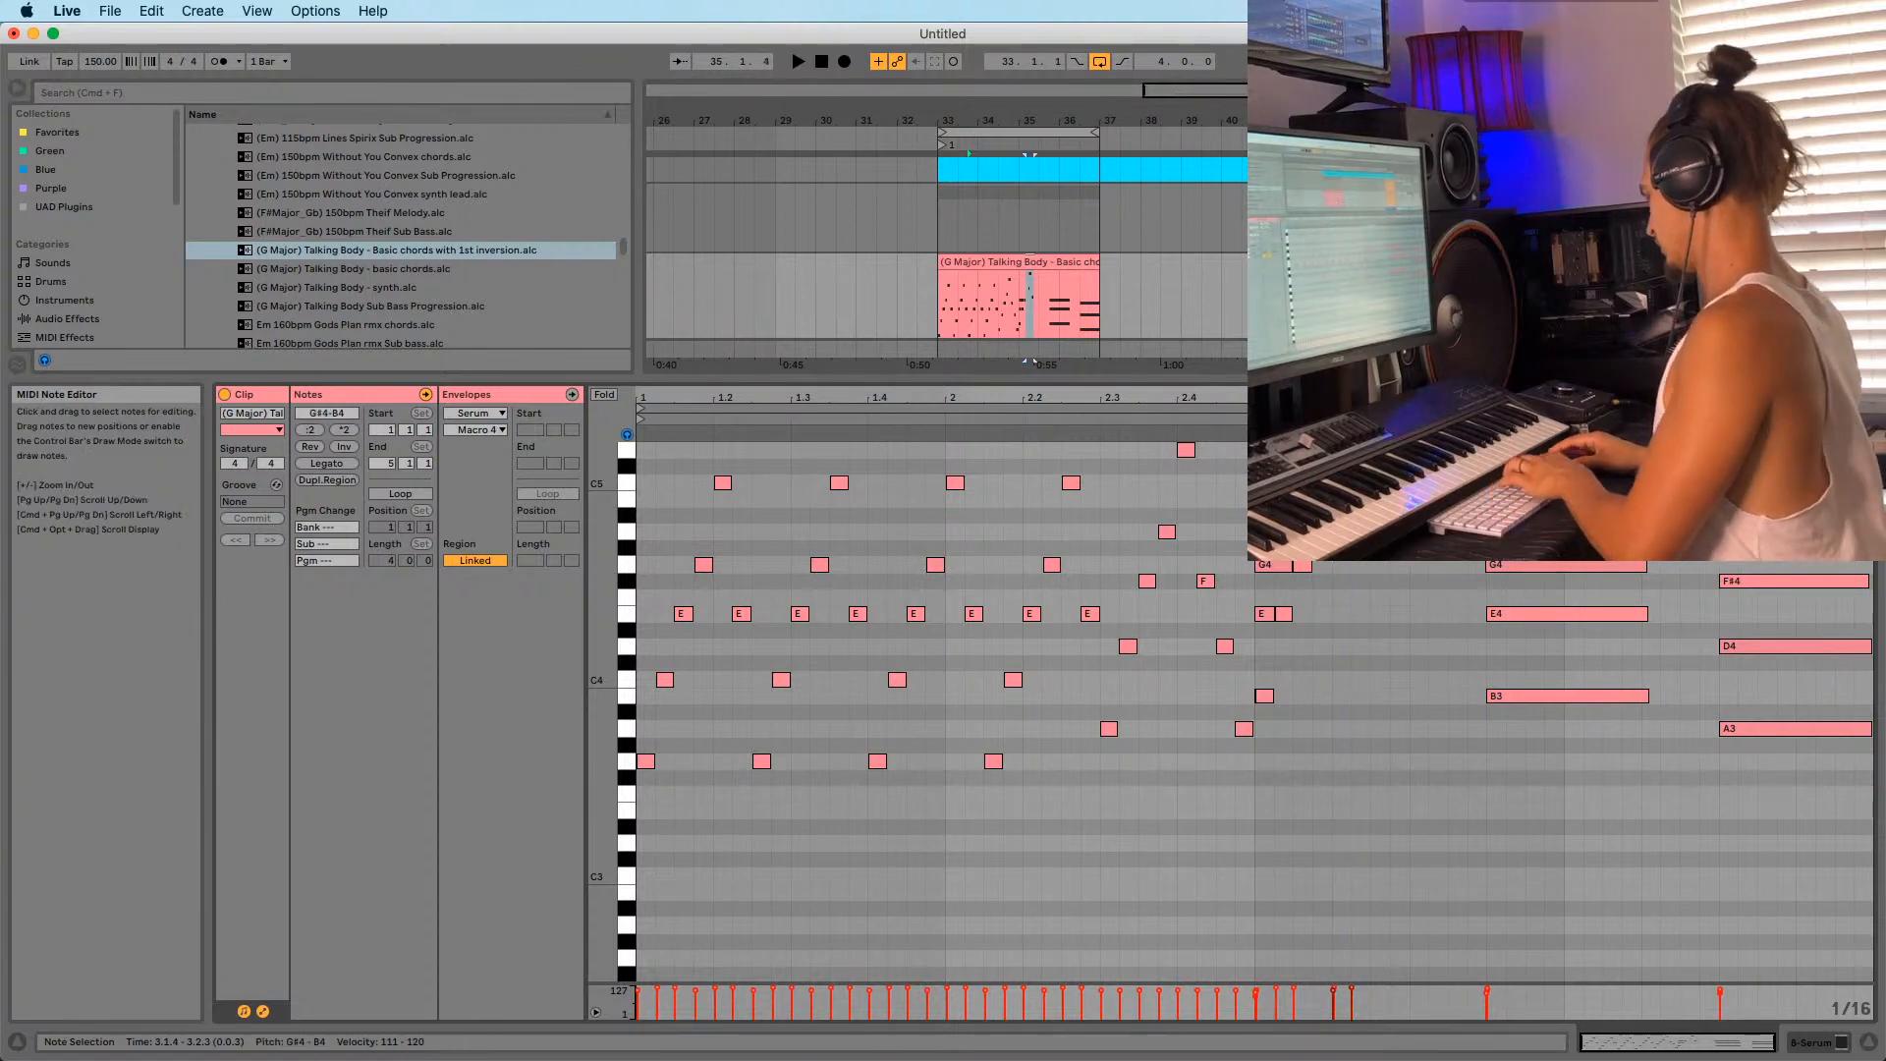
left_click(1265, 610)
Zoom around bar 3 and play back the B3–E4–G4 rising run to check it.
key("space")
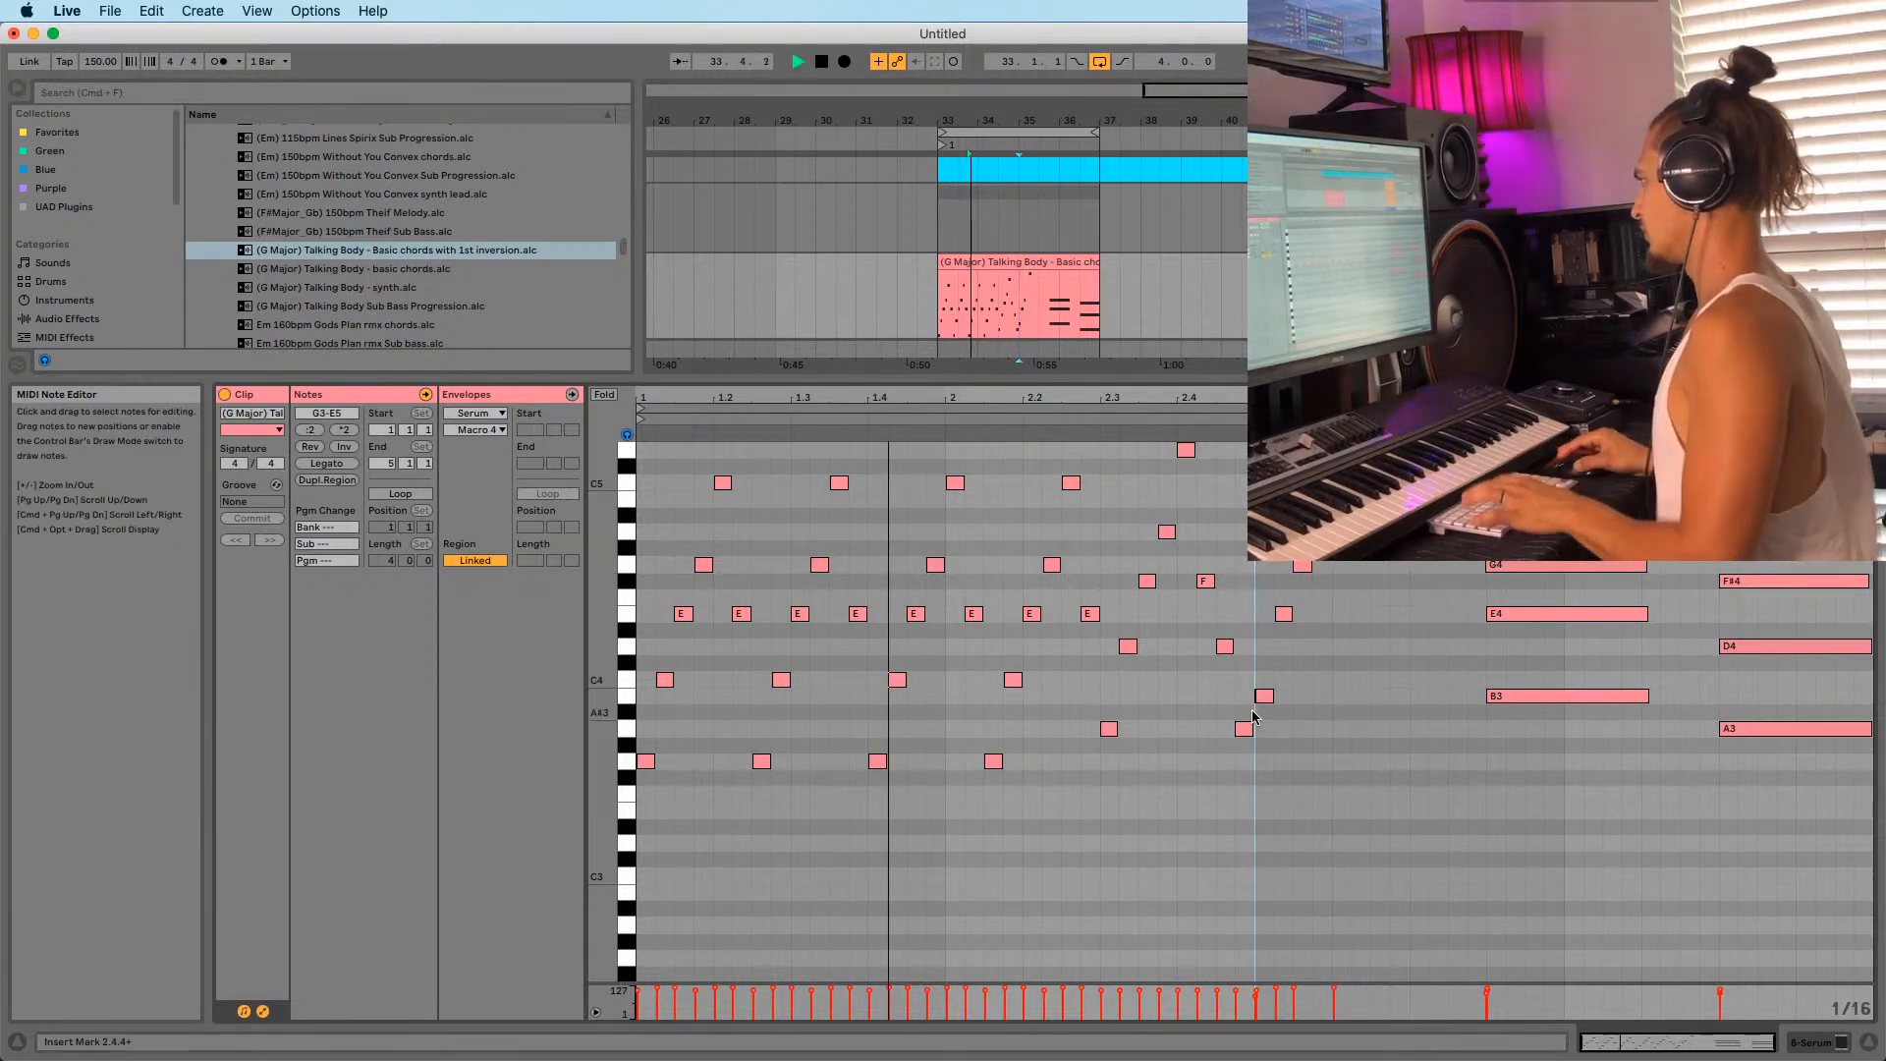
left_click_drag(1281, 398, 1282, 511)
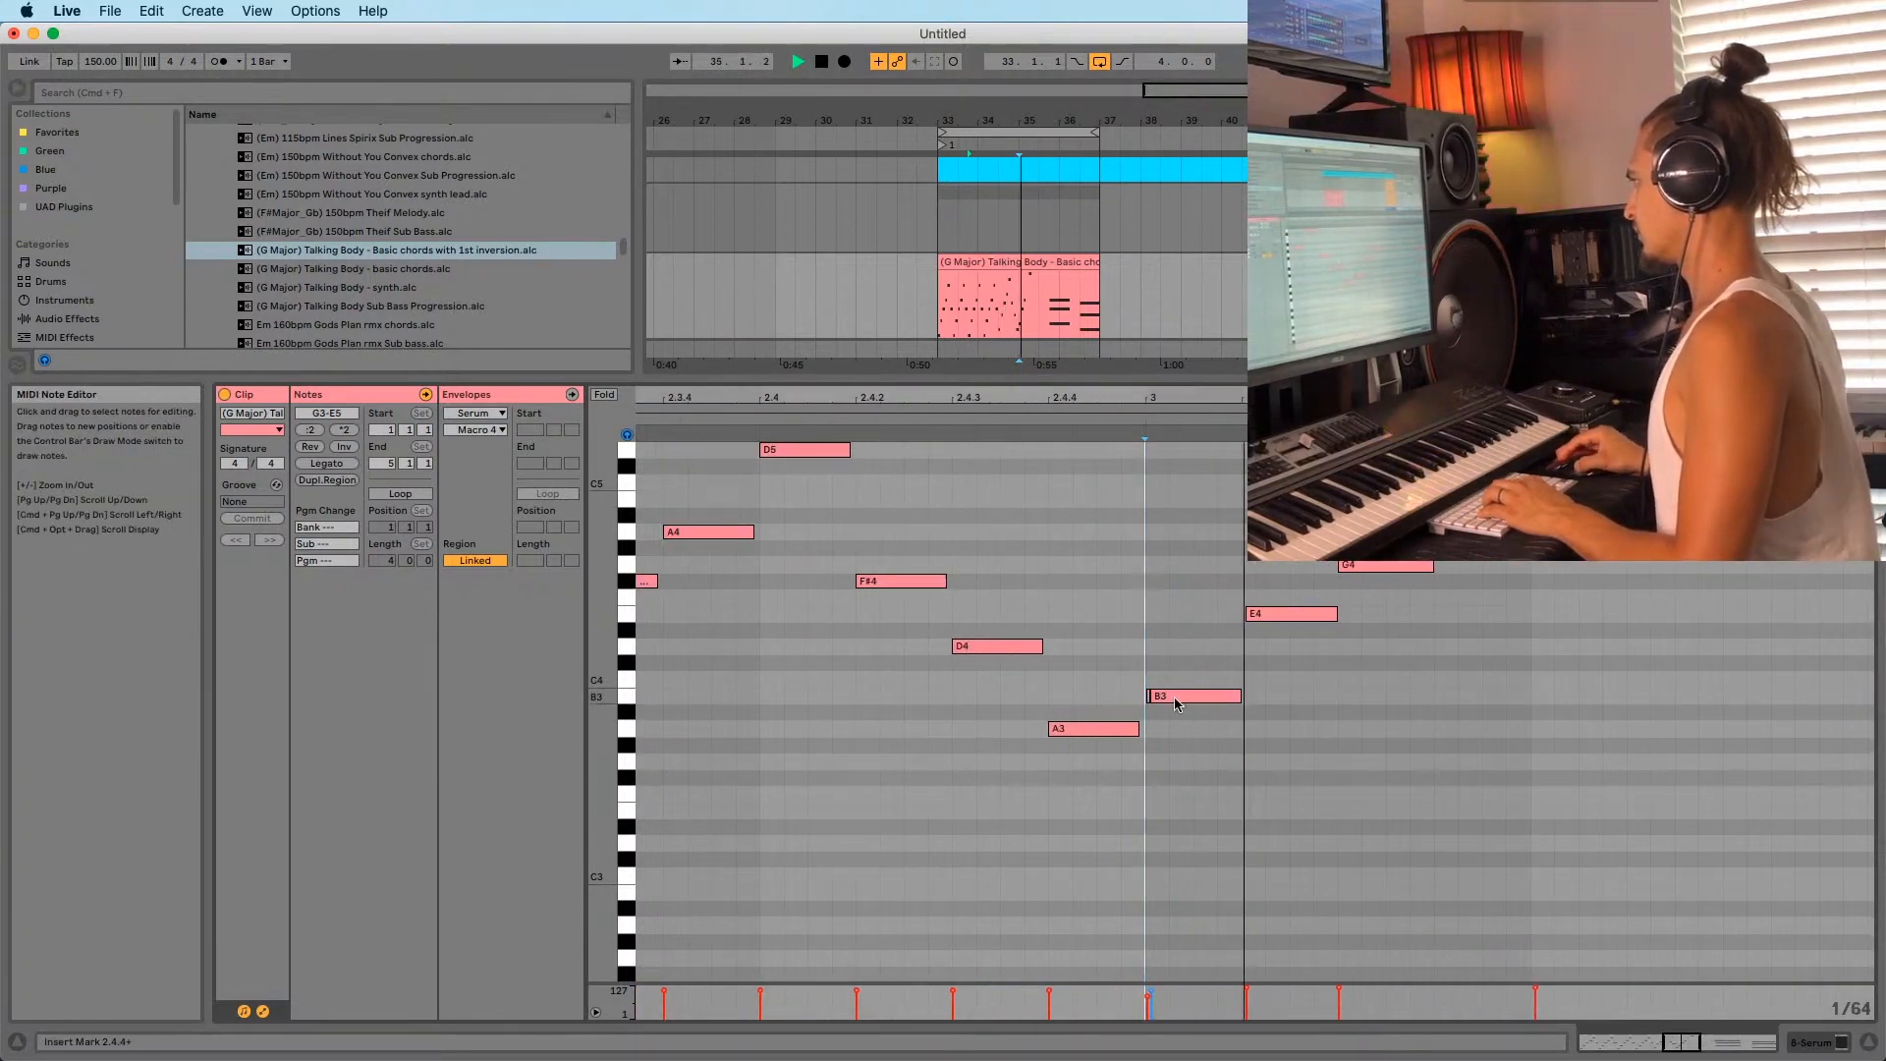
key("minus")
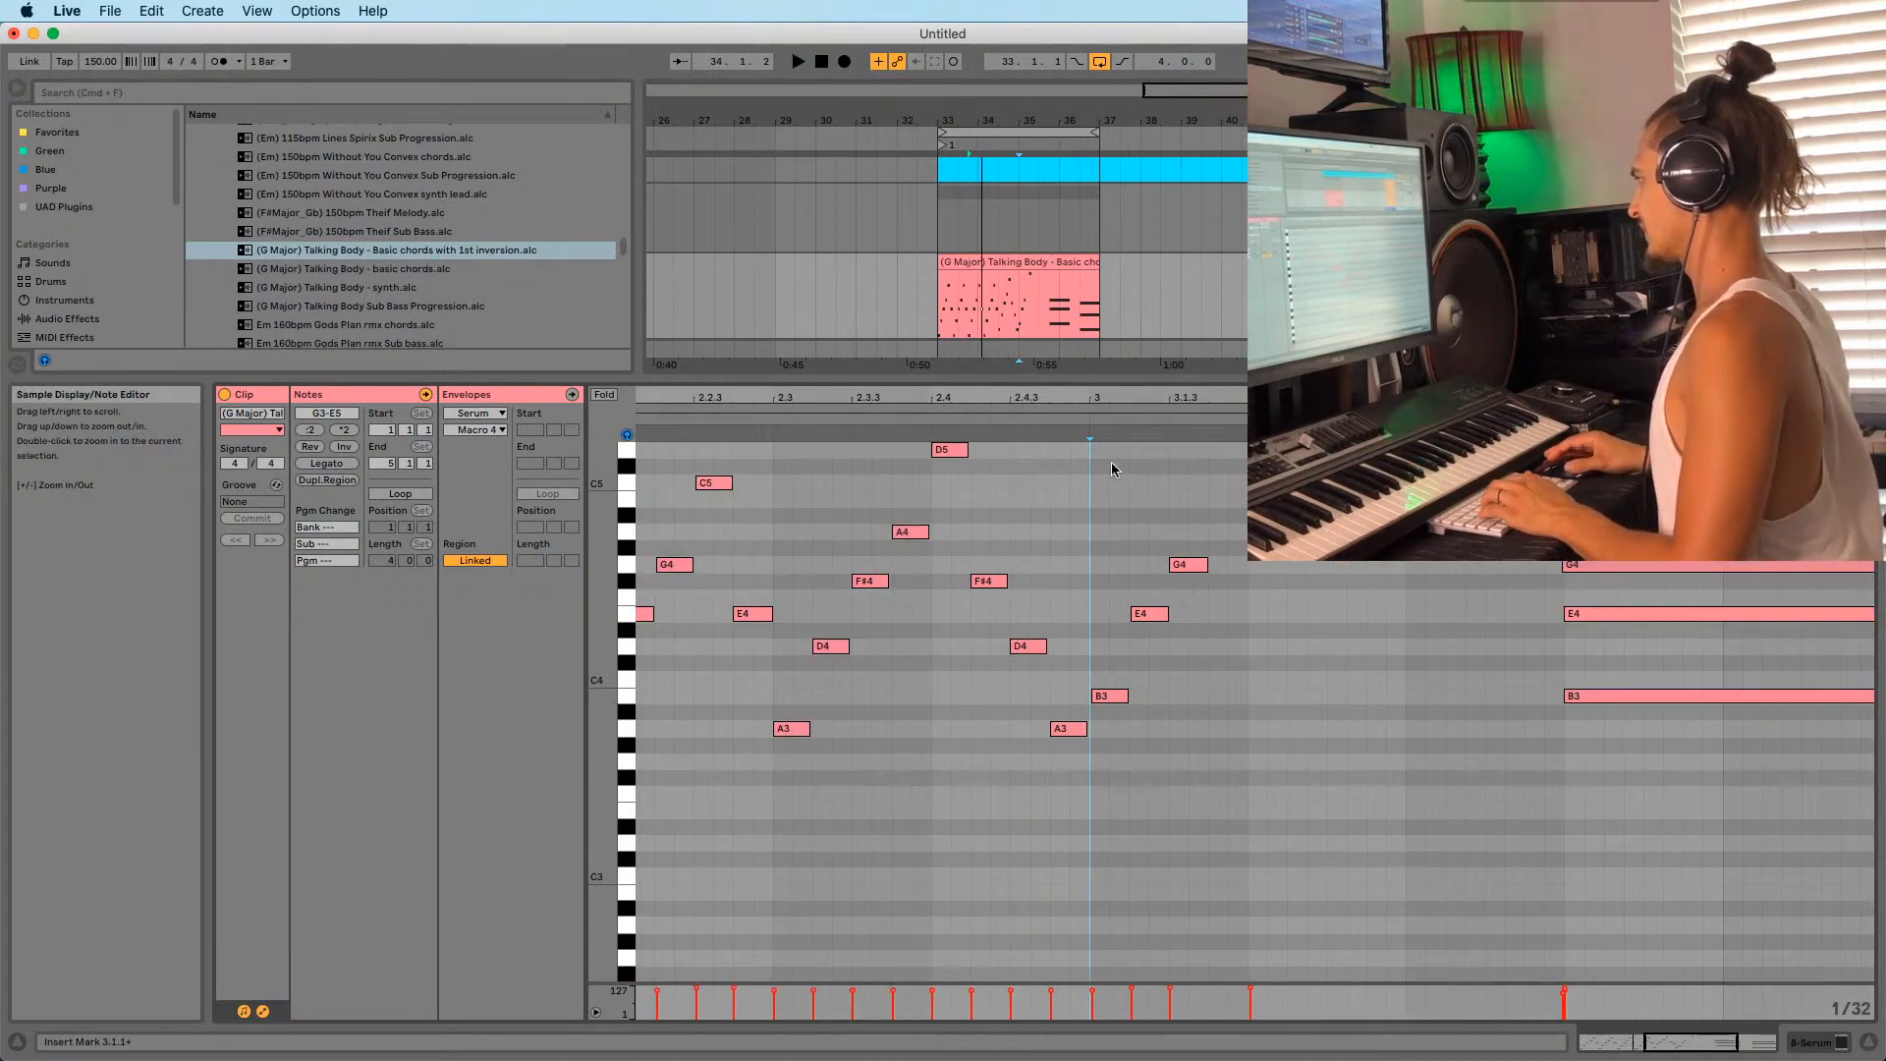
key("space")
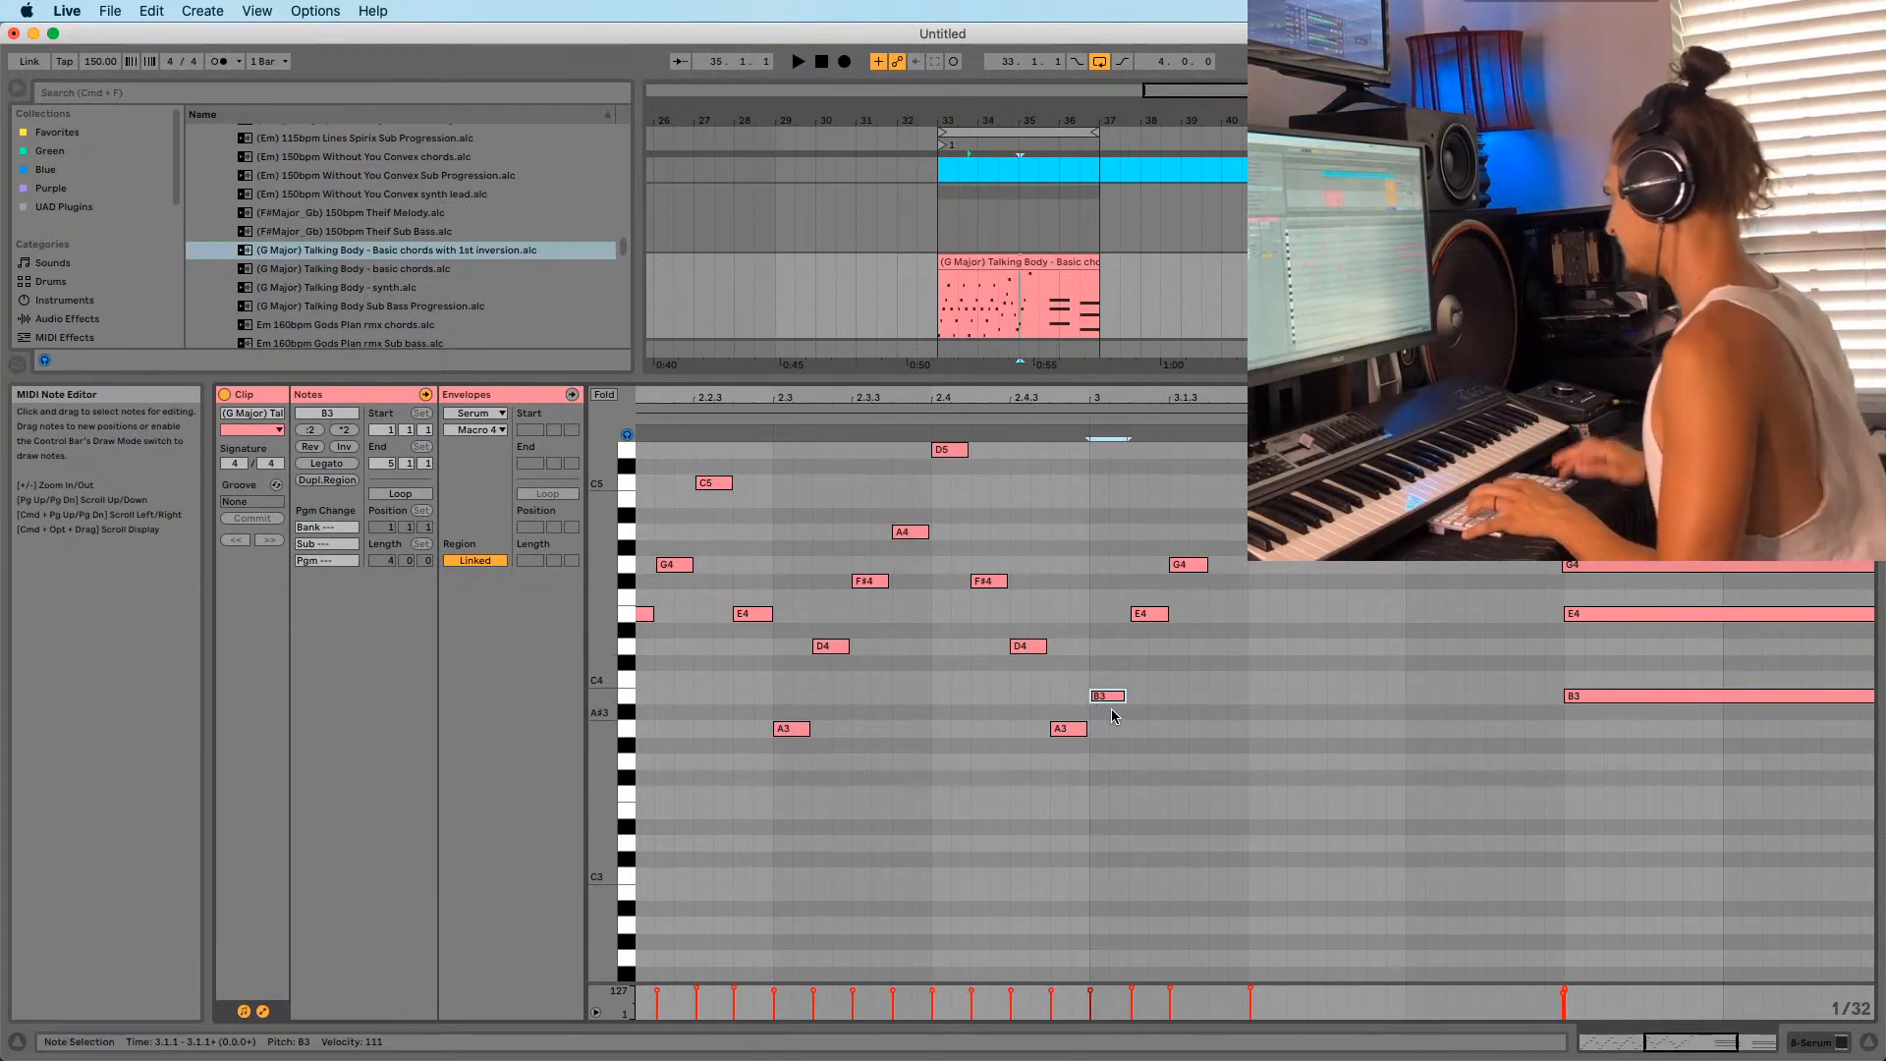
left_click(1145, 614)
key("space")
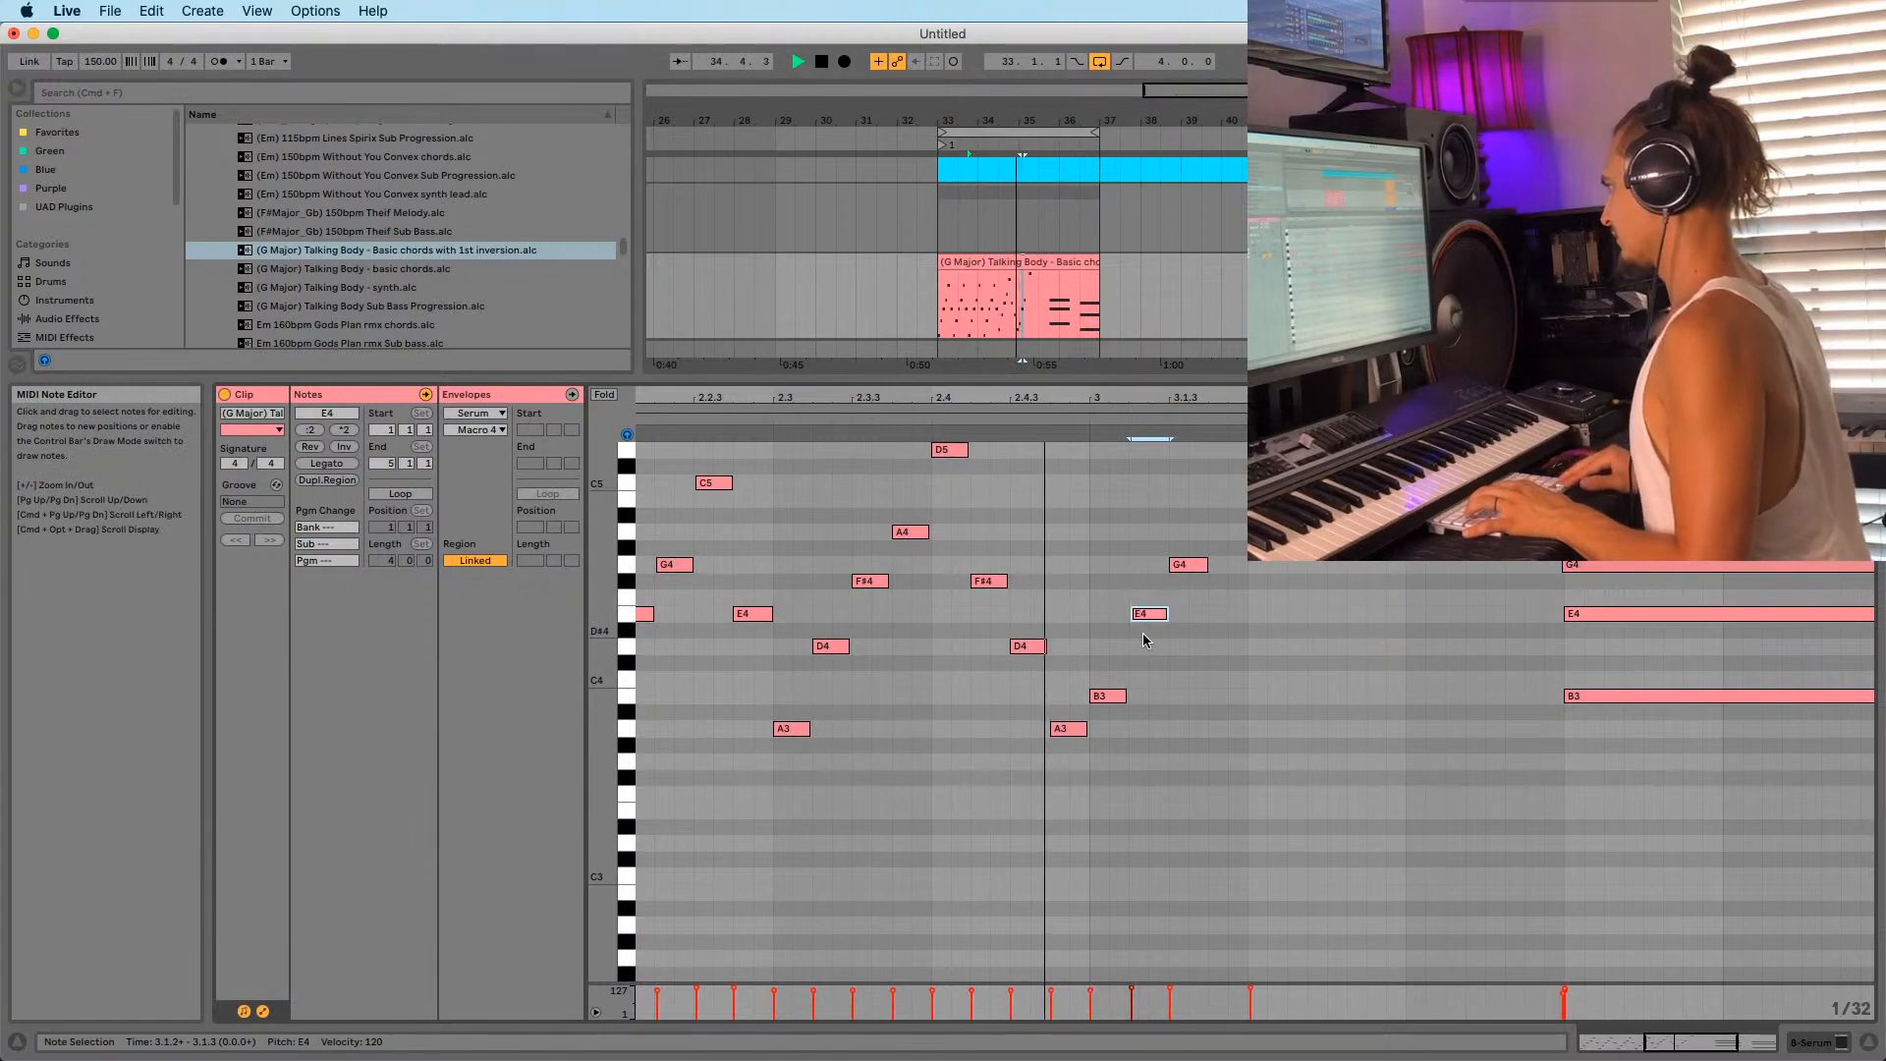
left_click_drag(1220, 399, 1169, 344)
scroll(1267, 587, "up", 3)
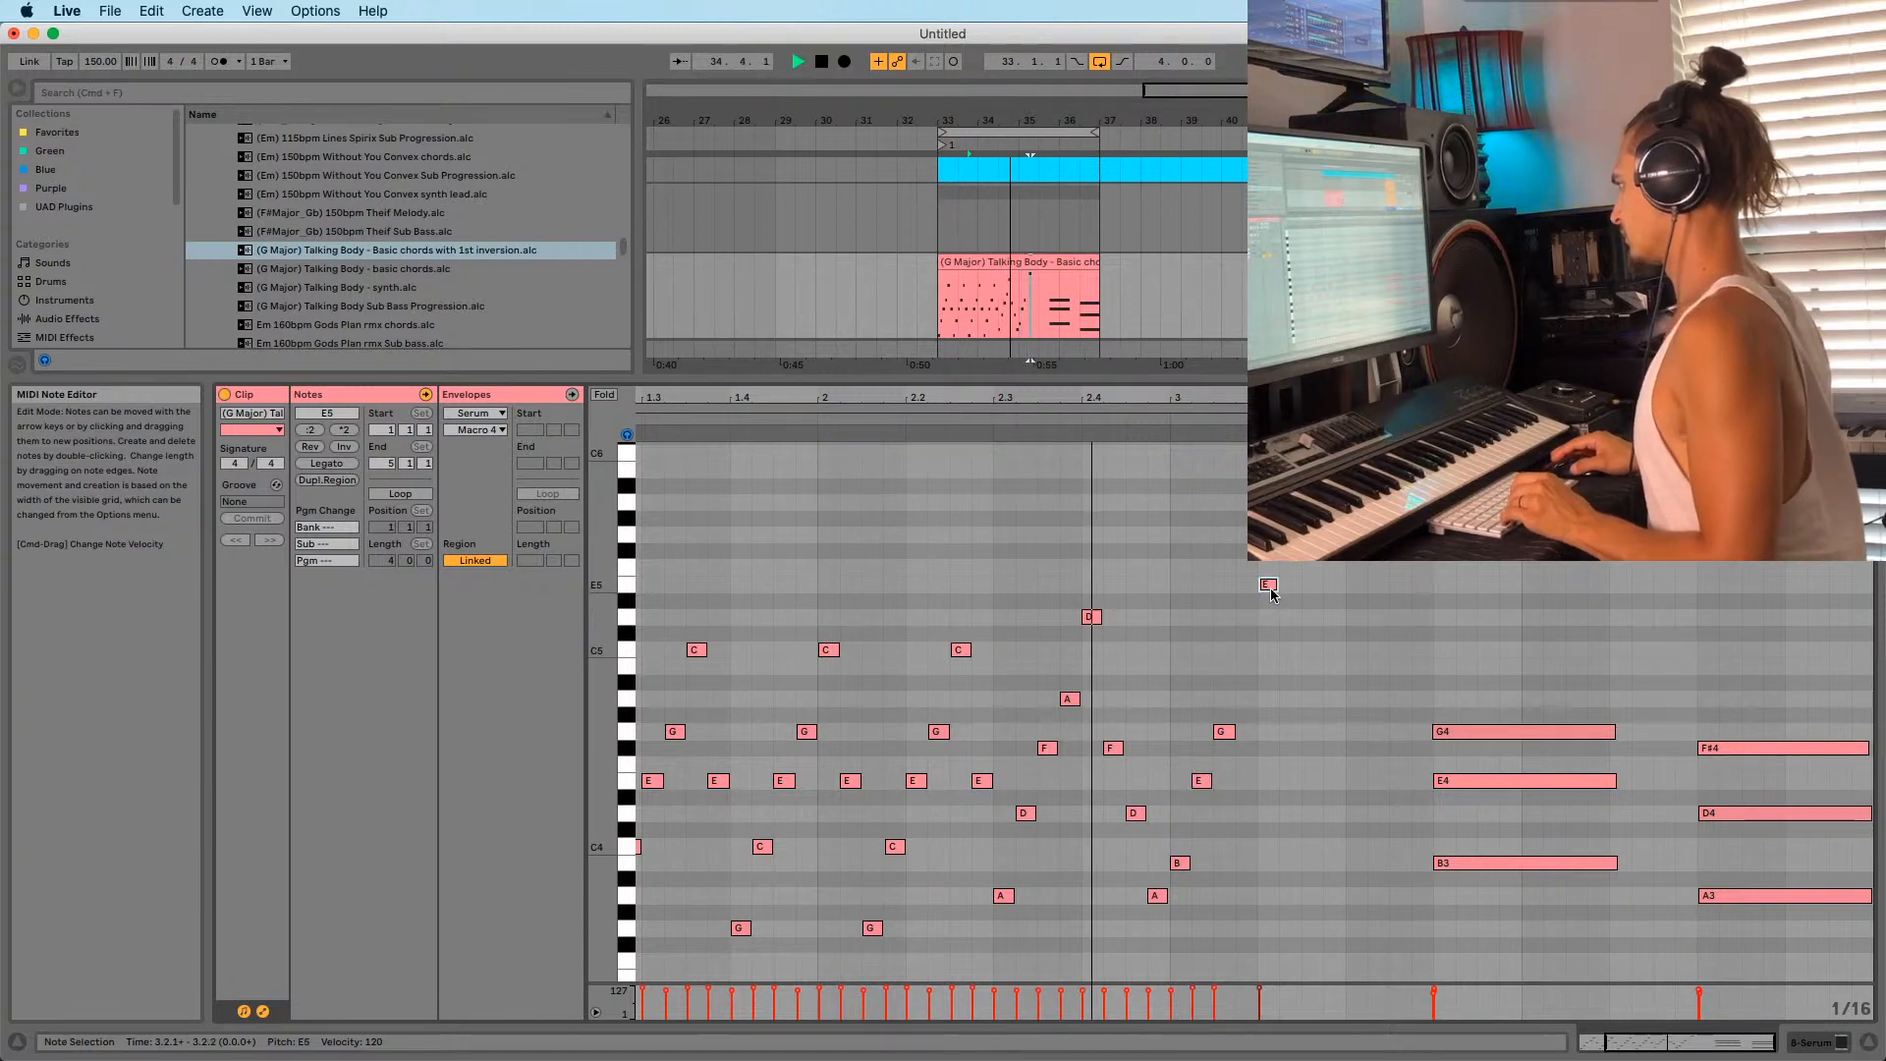
Add a B4 note between G4 and E5 and zoom in closely on the arpeggio.
double_click(1247, 665)
left_click_drag(1294, 398, 1182, 432)
left_click(1017, 861)
key("space")
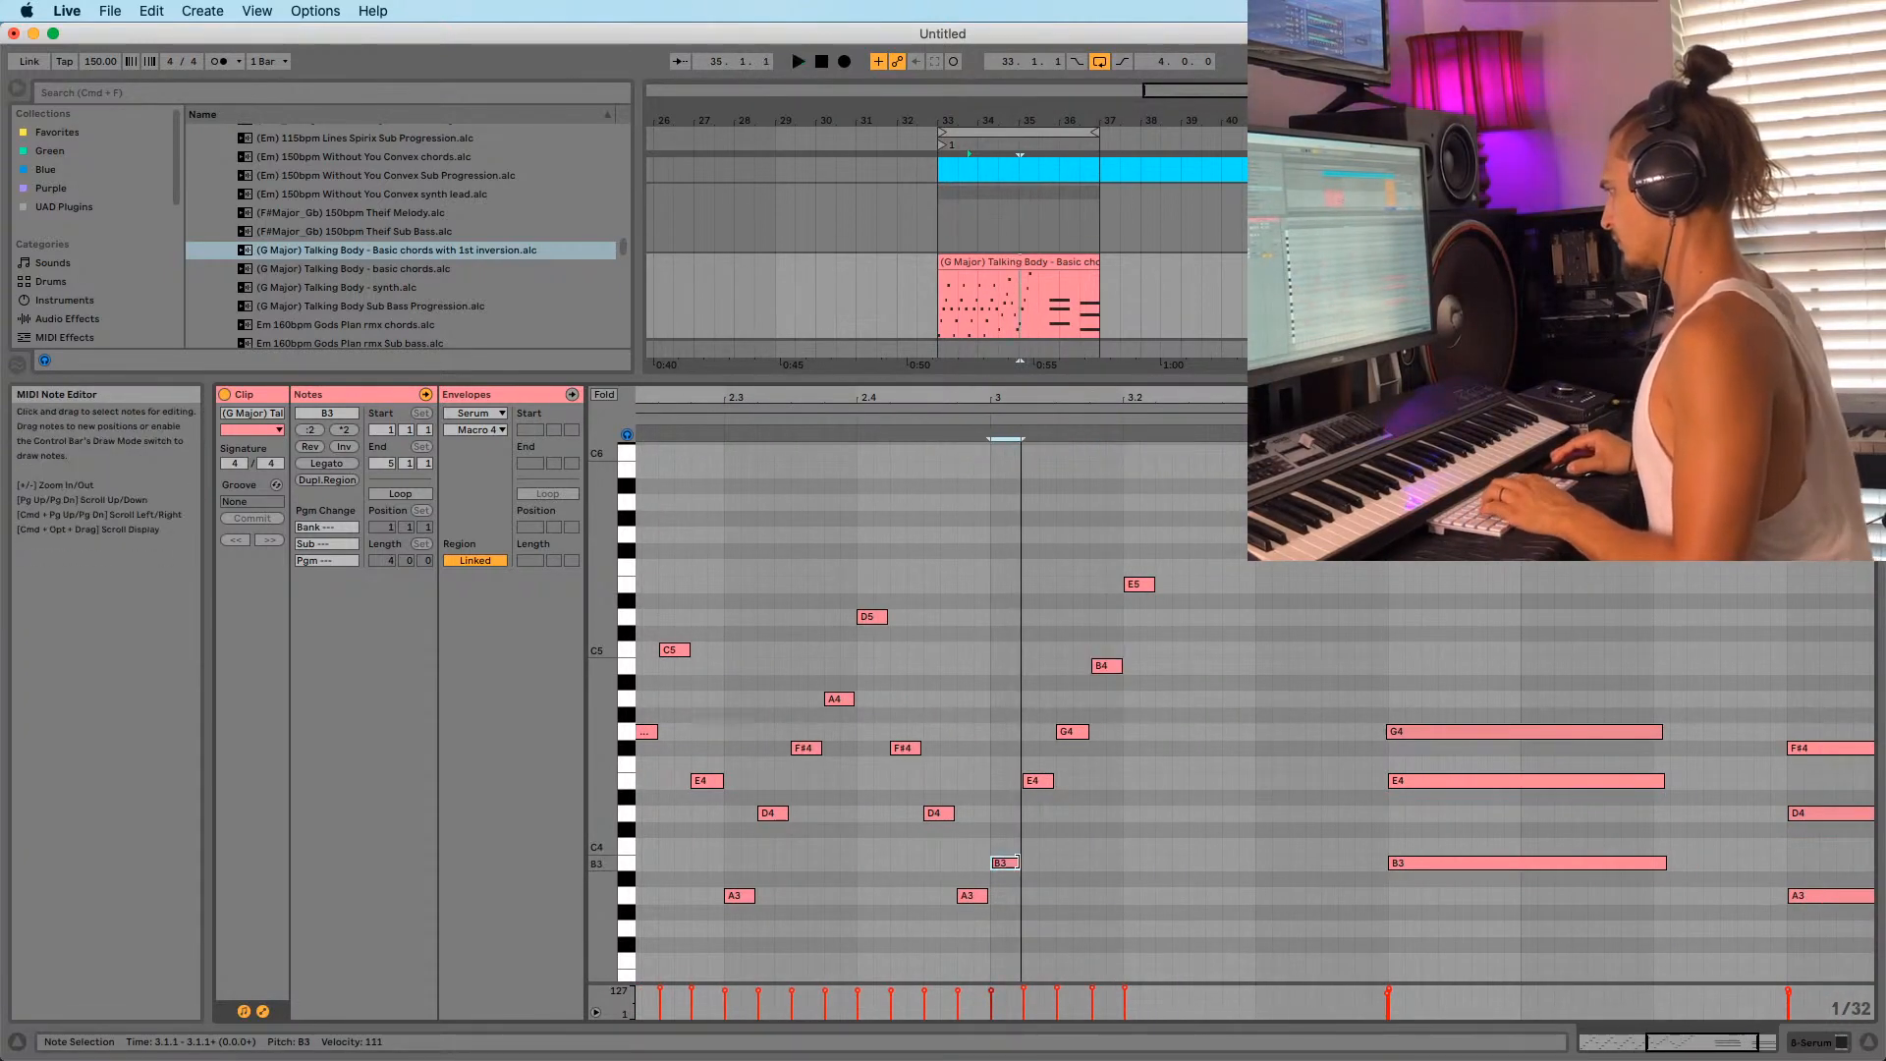
left_click_drag(1028, 398, 1028, 467)
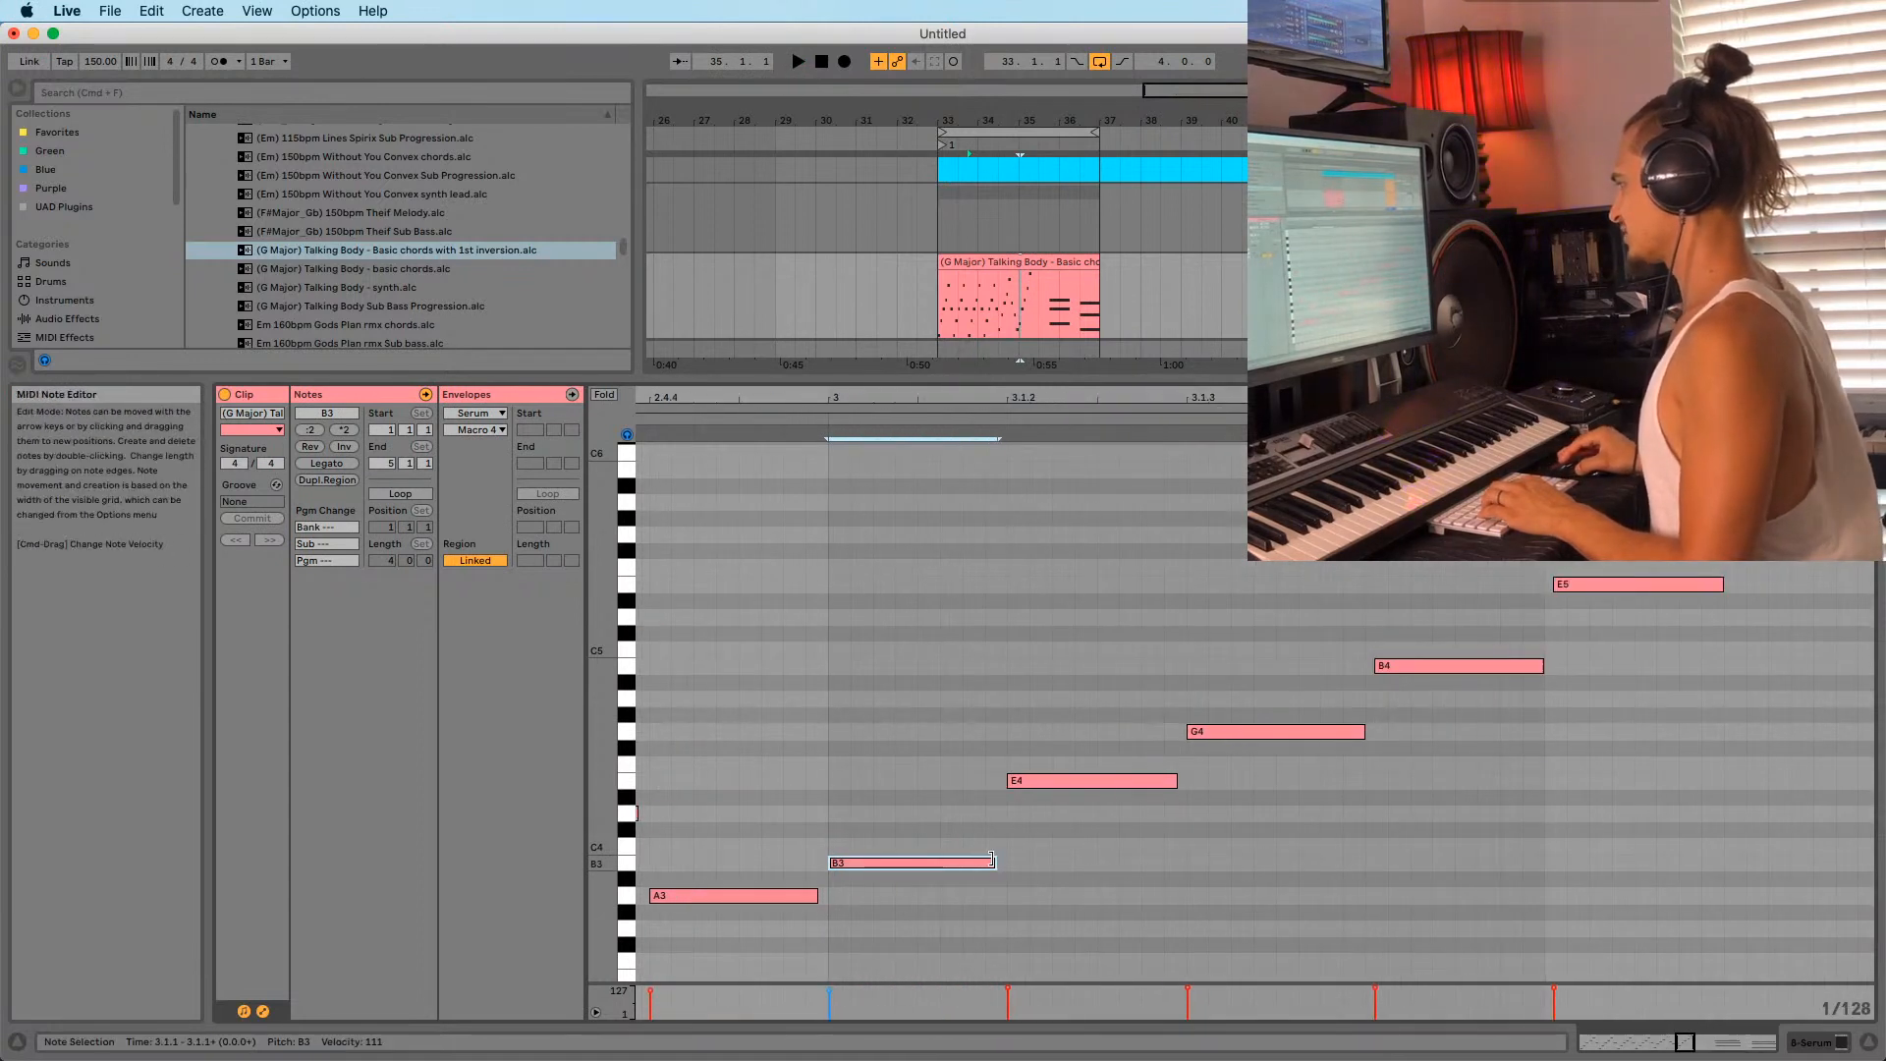
Lengthen B3, E4, G4 and B4 and start B4 and E5 earlier so the arpeggio notes join.
left_click_drag(993, 864, 1028, 864)
left_click_drag(1176, 781, 1206, 781)
left_click_drag(1375, 665, 1362, 665)
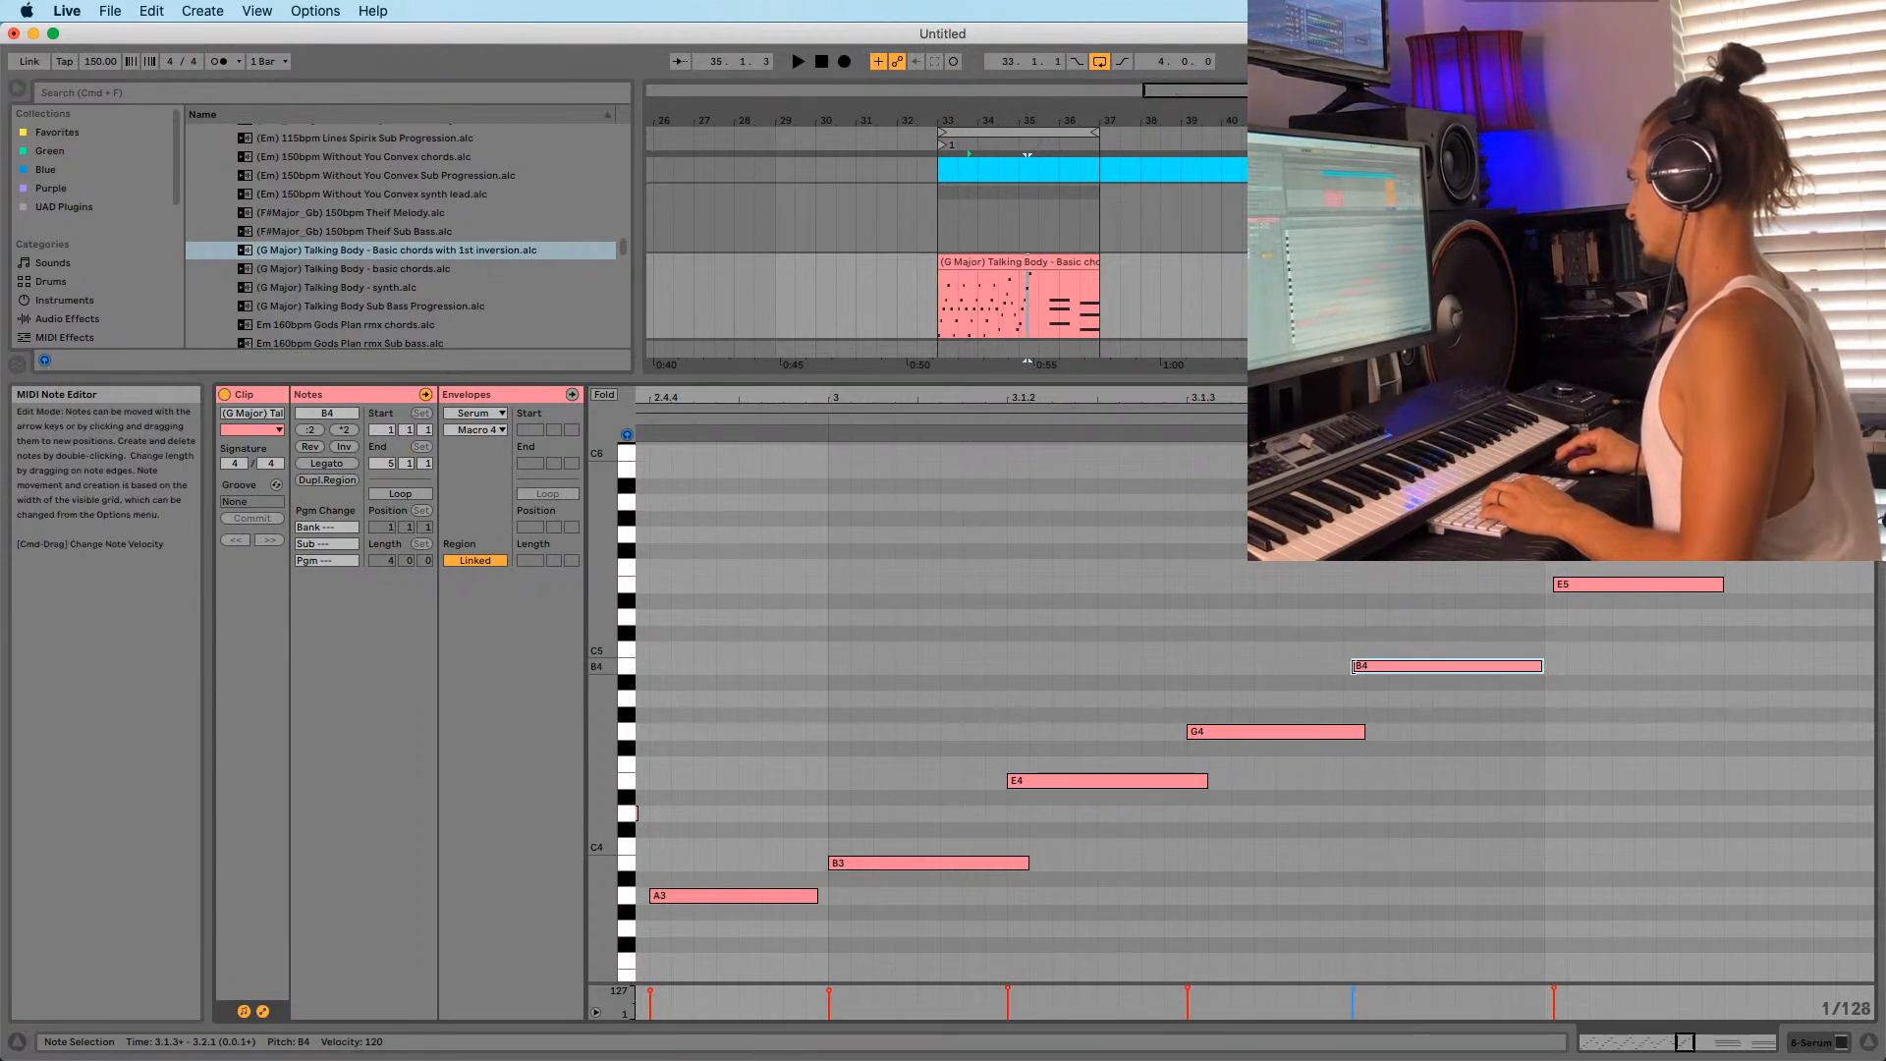
left_click_drag(1364, 732, 1375, 732)
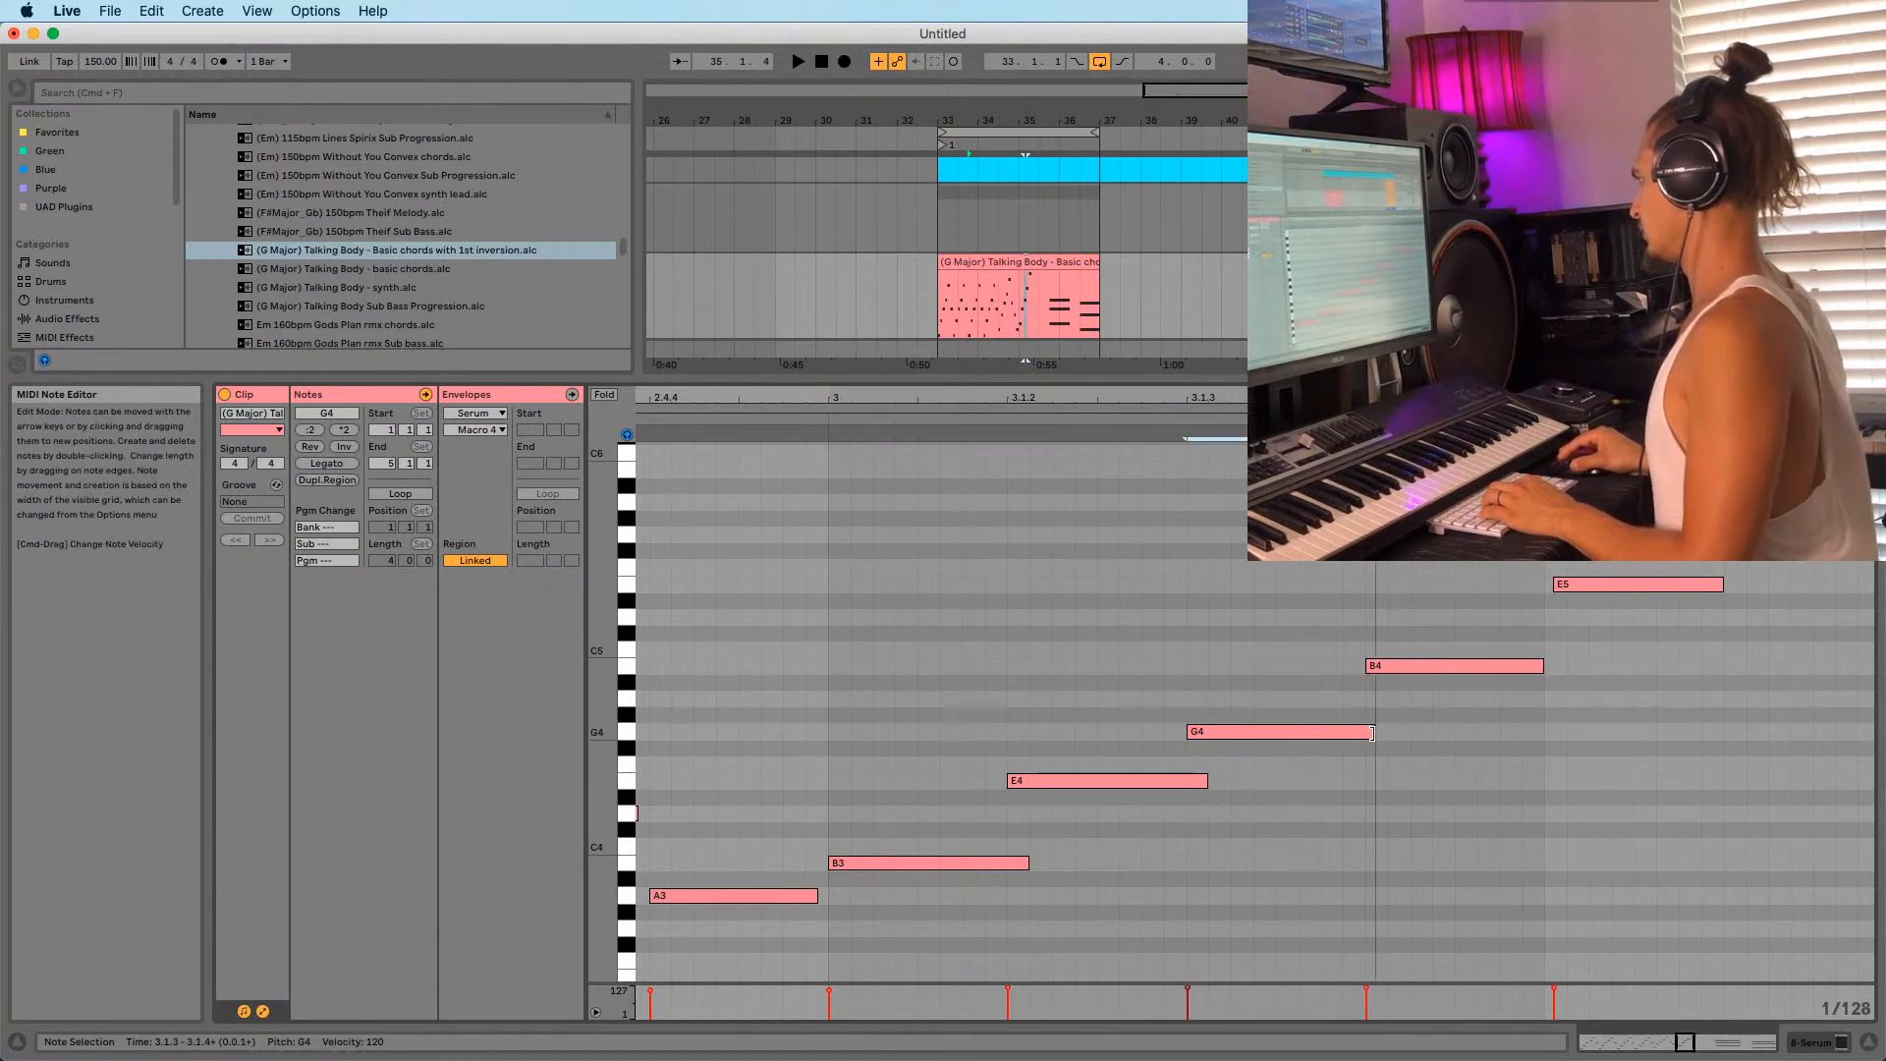
left_click(1554, 584)
left_click_drag(1554, 583, 1545, 584)
key("space")
left_click_drag(1543, 665, 1549, 665)
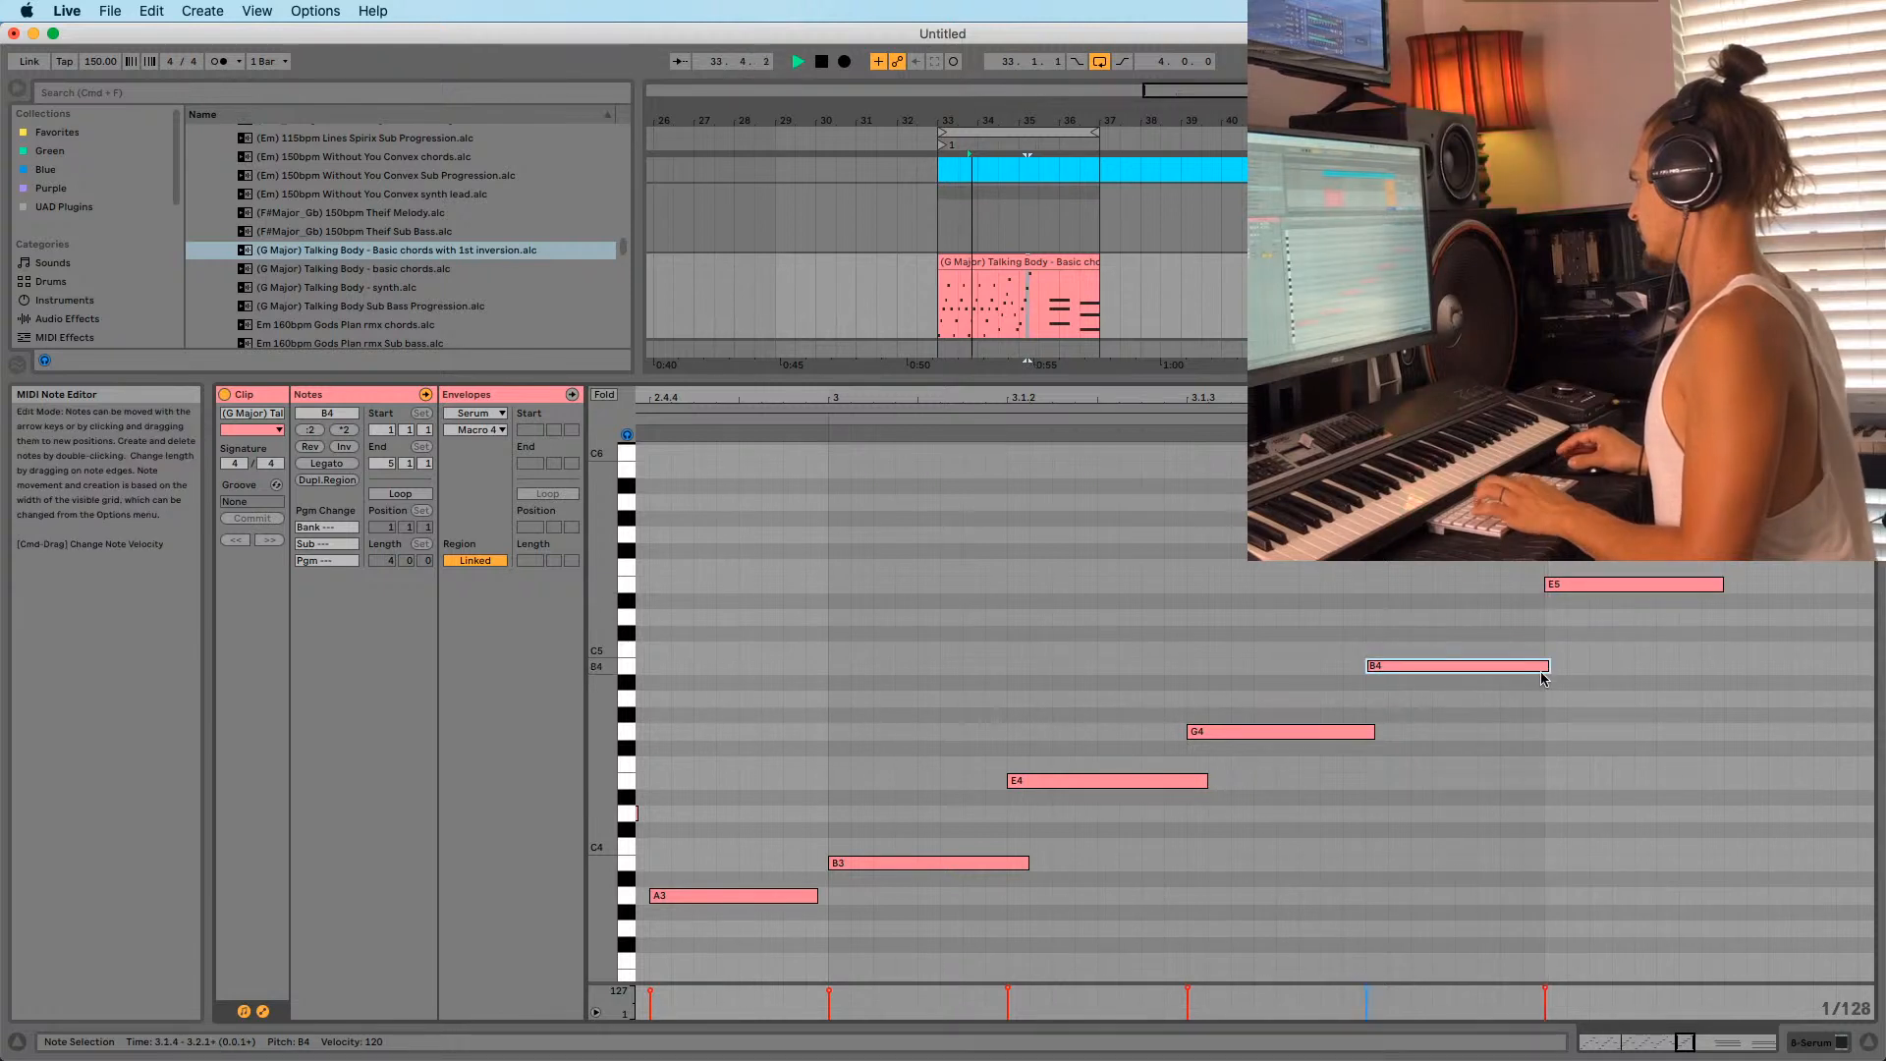
Zoom back out to view the whole clip with the finished arpeggio into bar 3.
left_click_drag(1151, 404, 1034, 489)
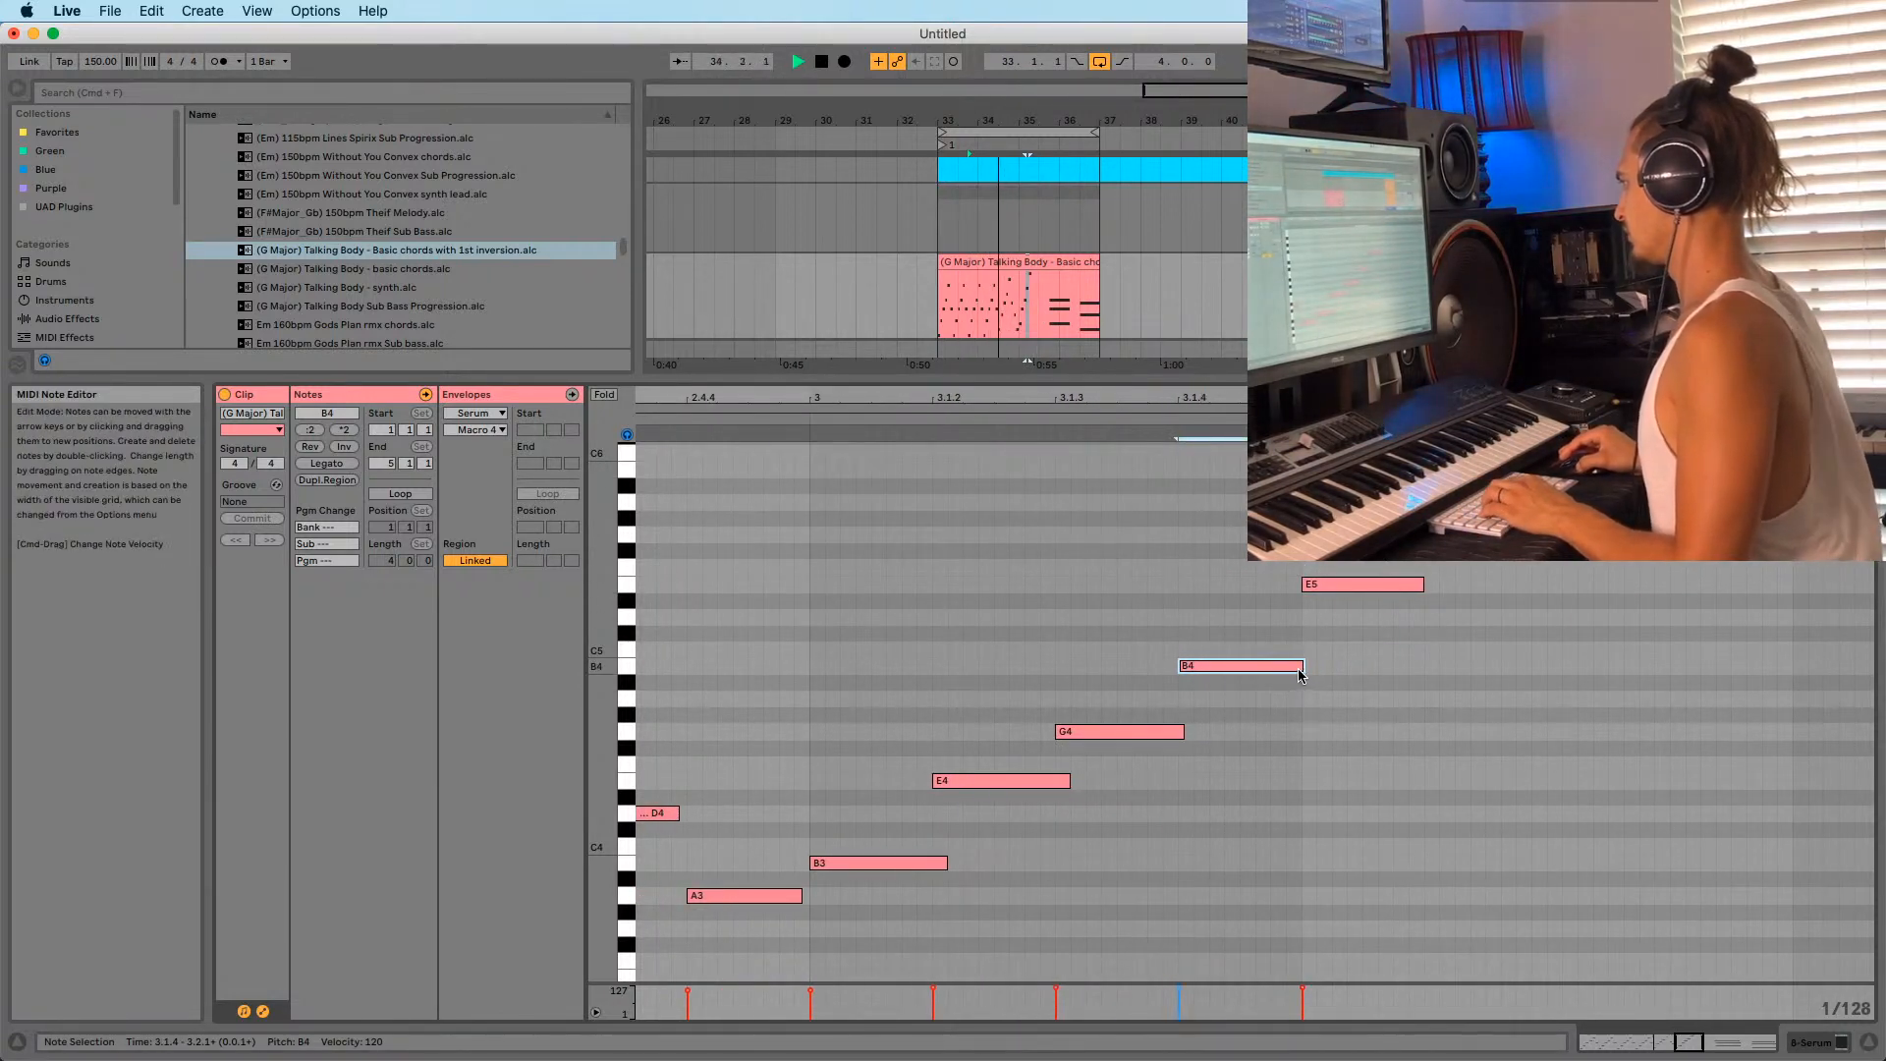
left_click_drag(1310, 667, 1306, 667)
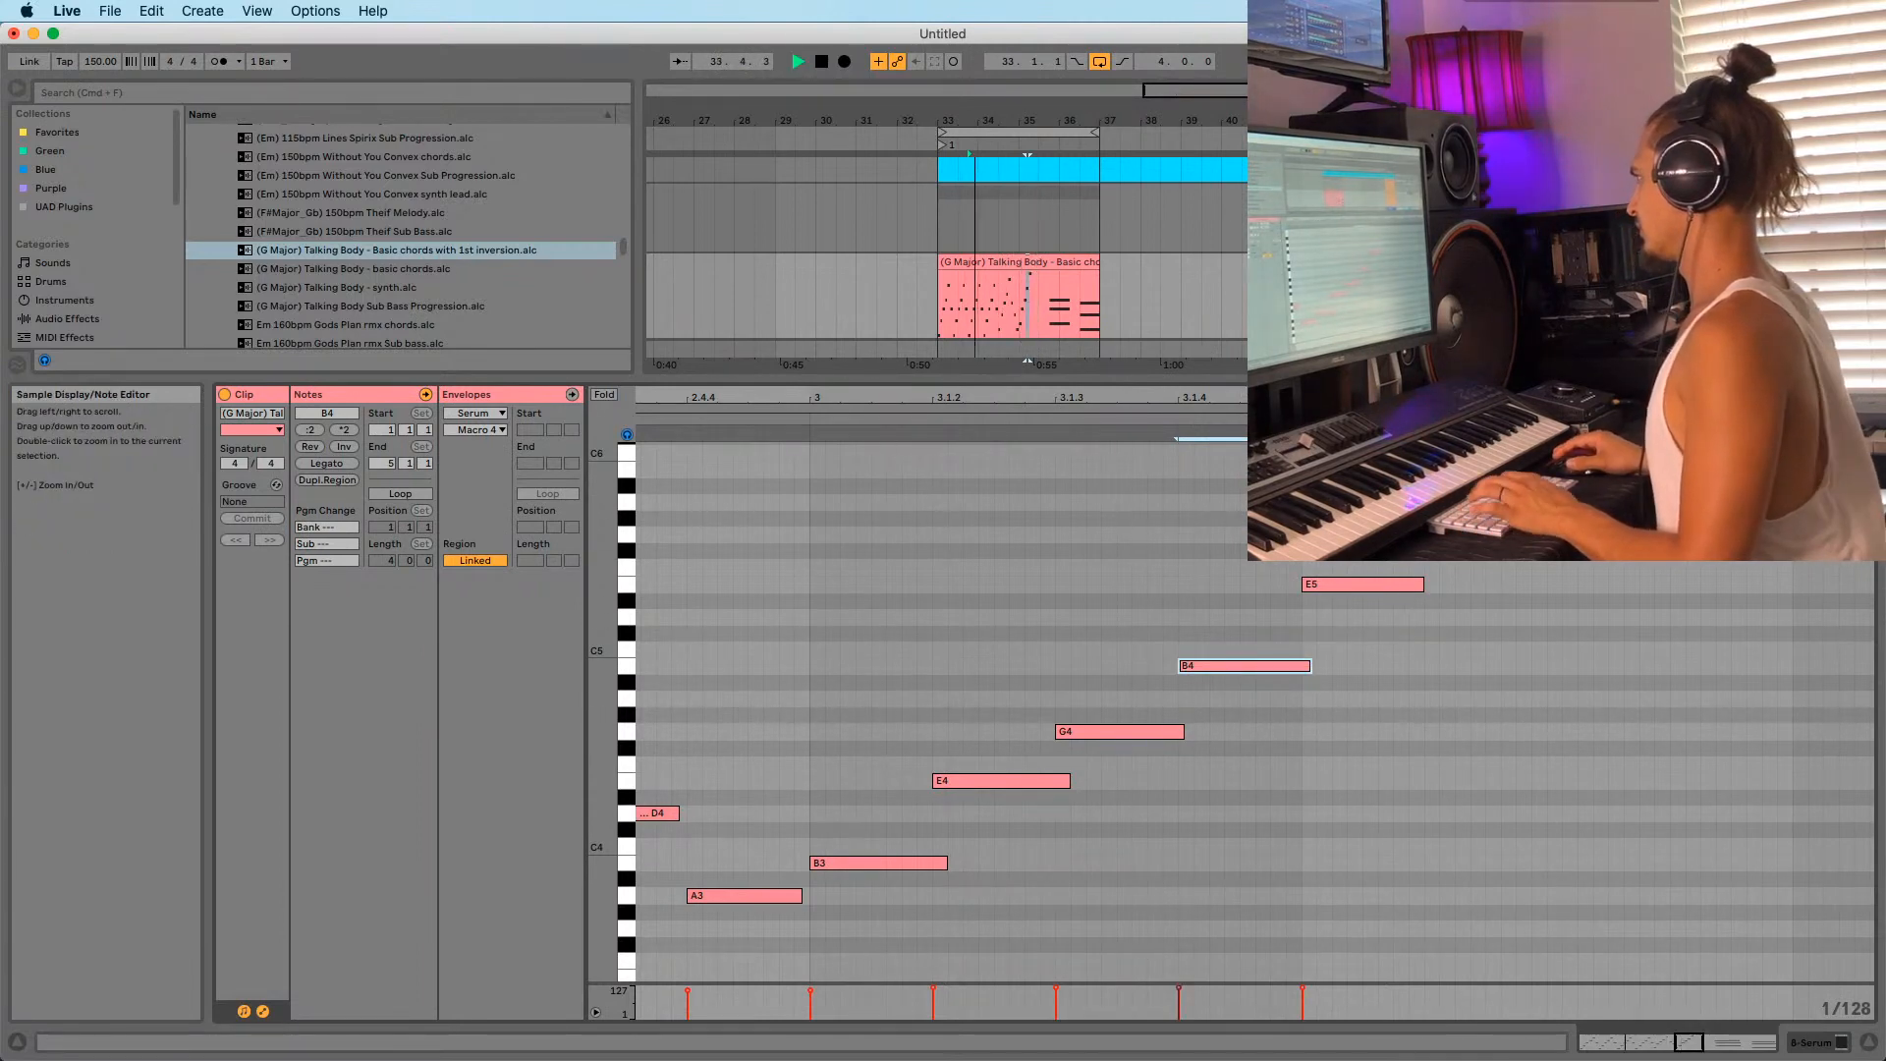
left_click_drag(1261, 404, 1131, 405)
scroll(1116, 736, "down", 2)
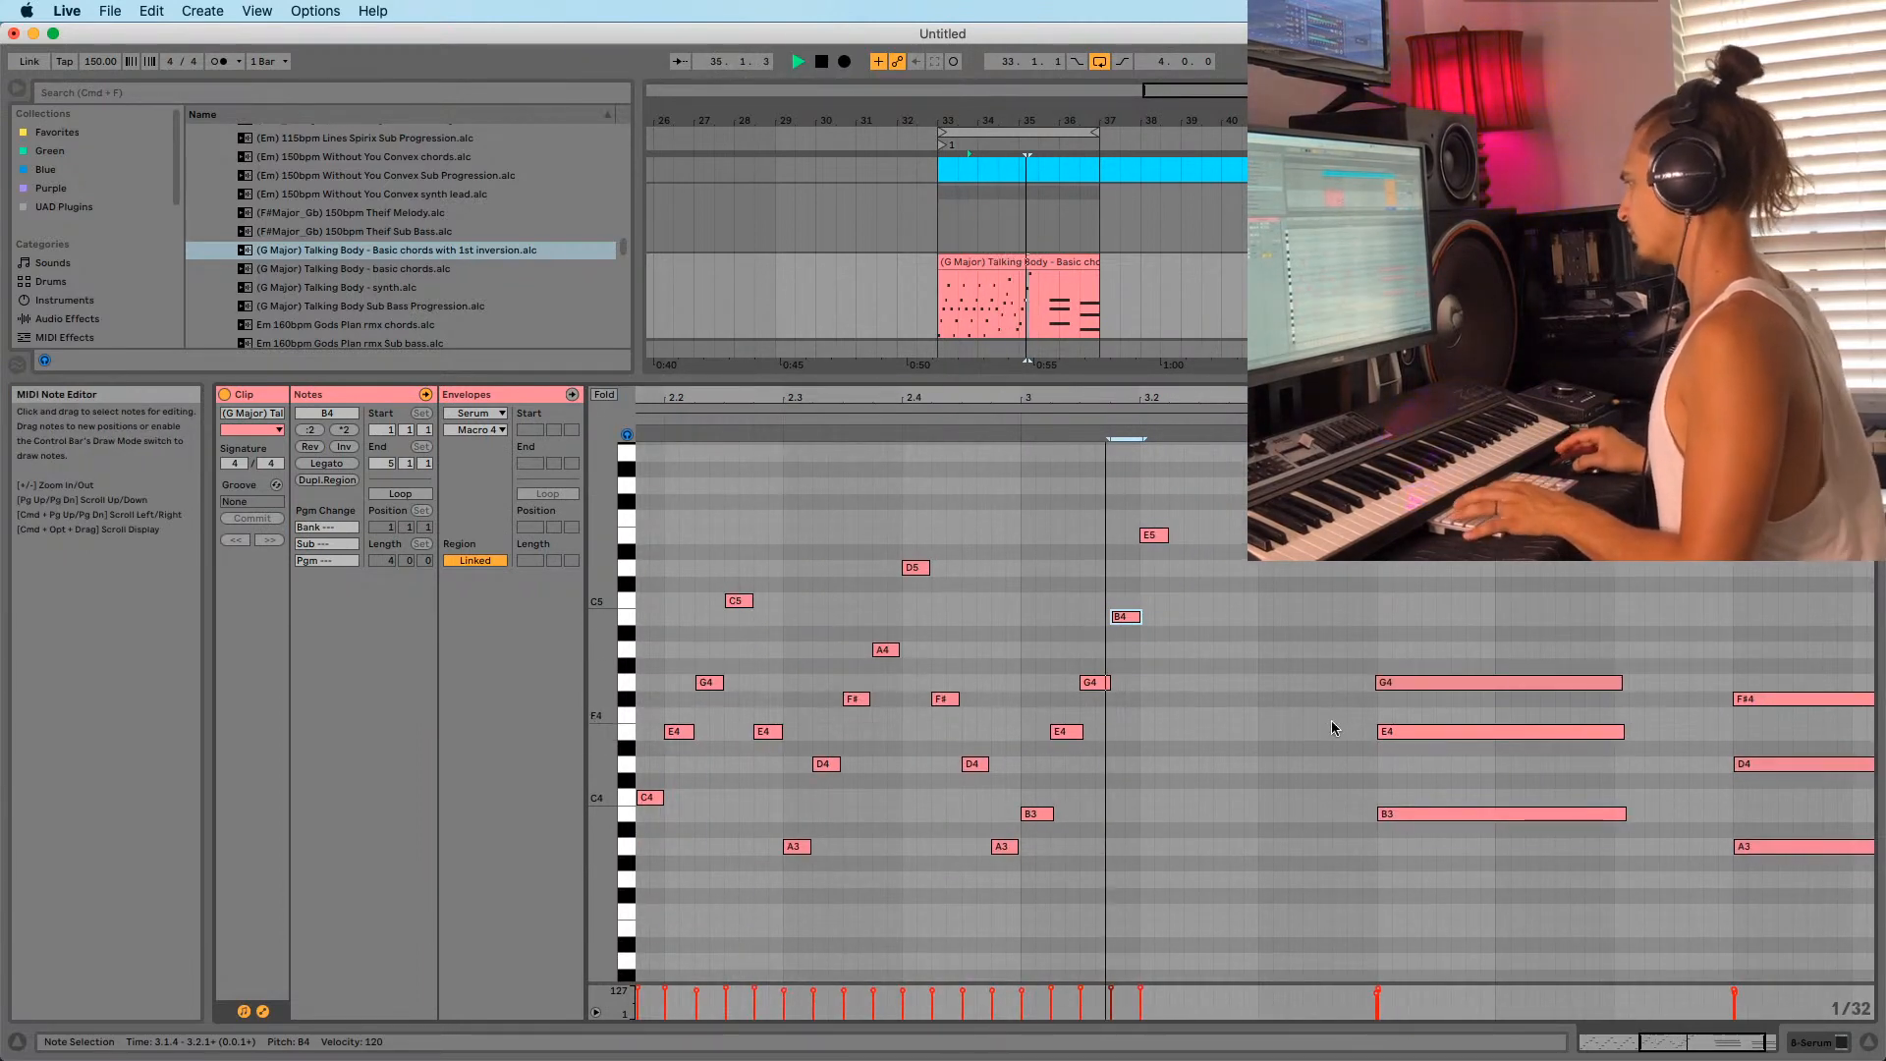
key("space")
left_click_drag(1377, 399, 1377, 381)
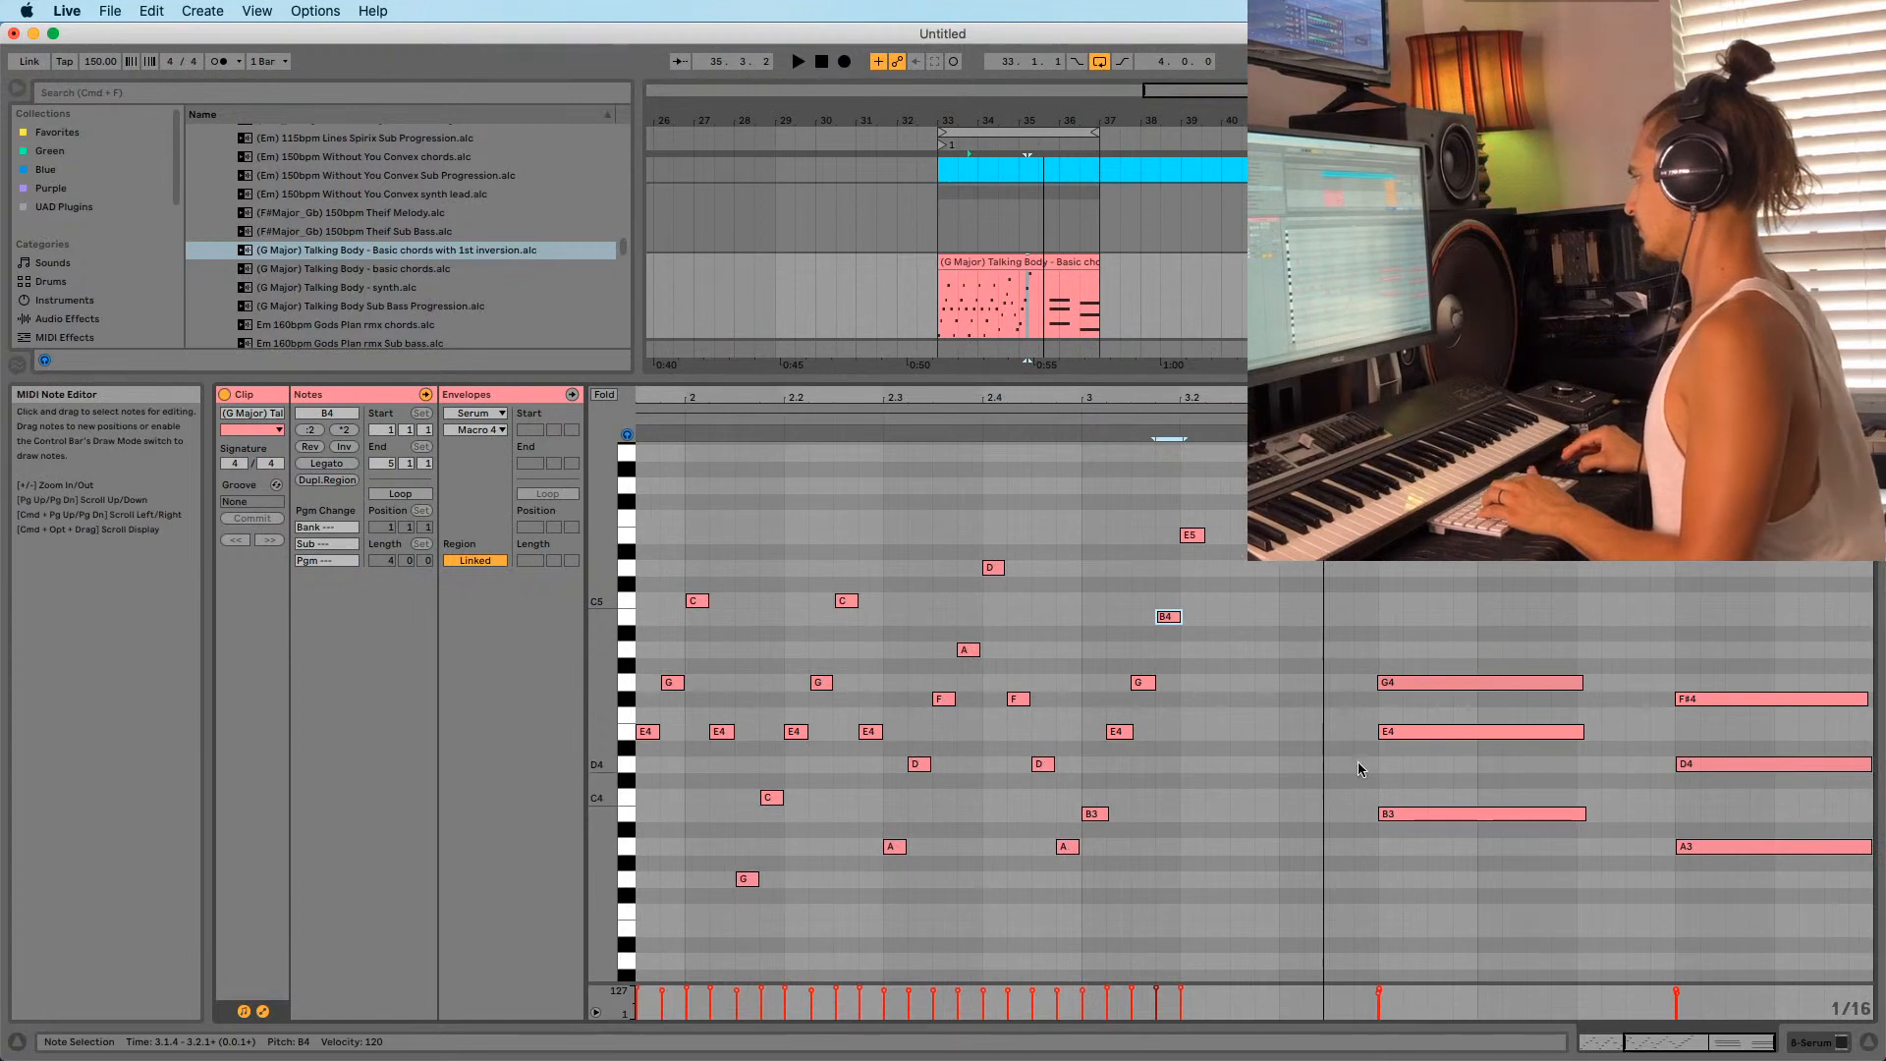
left_click_drag(974, 399, 973, 354)
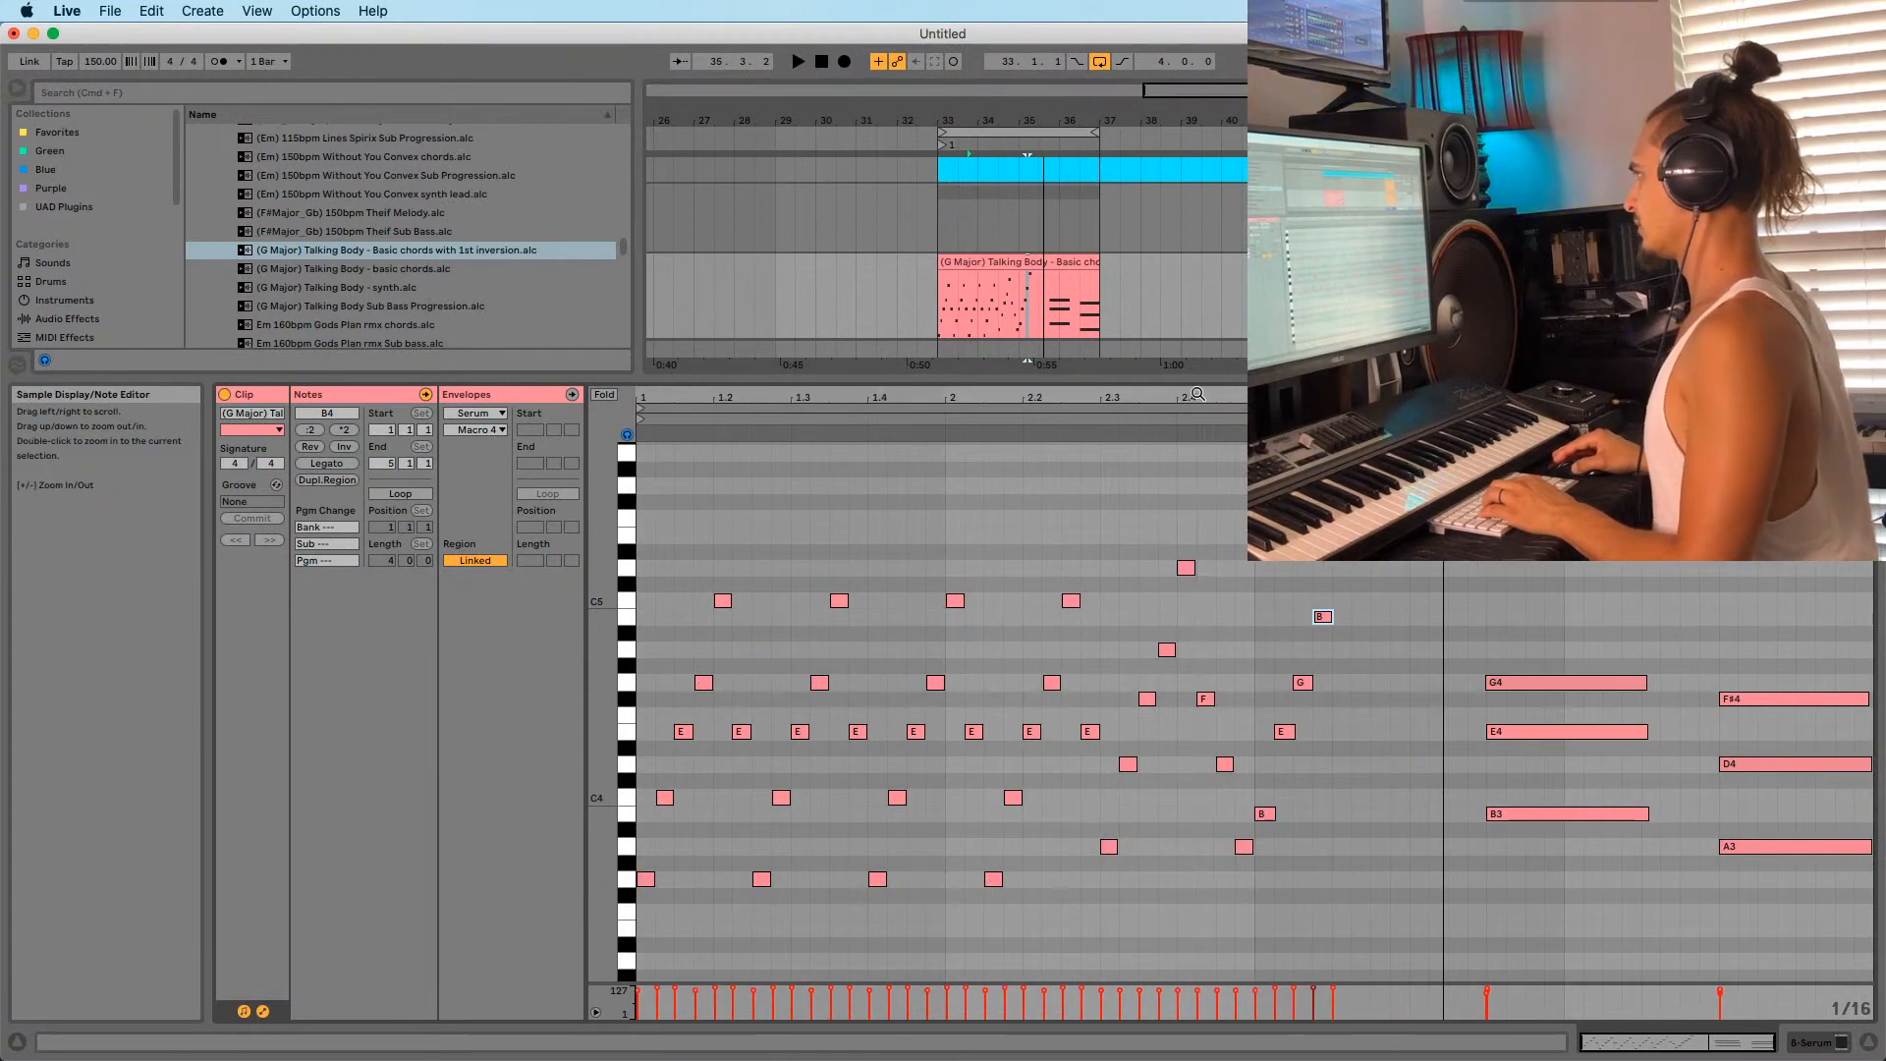
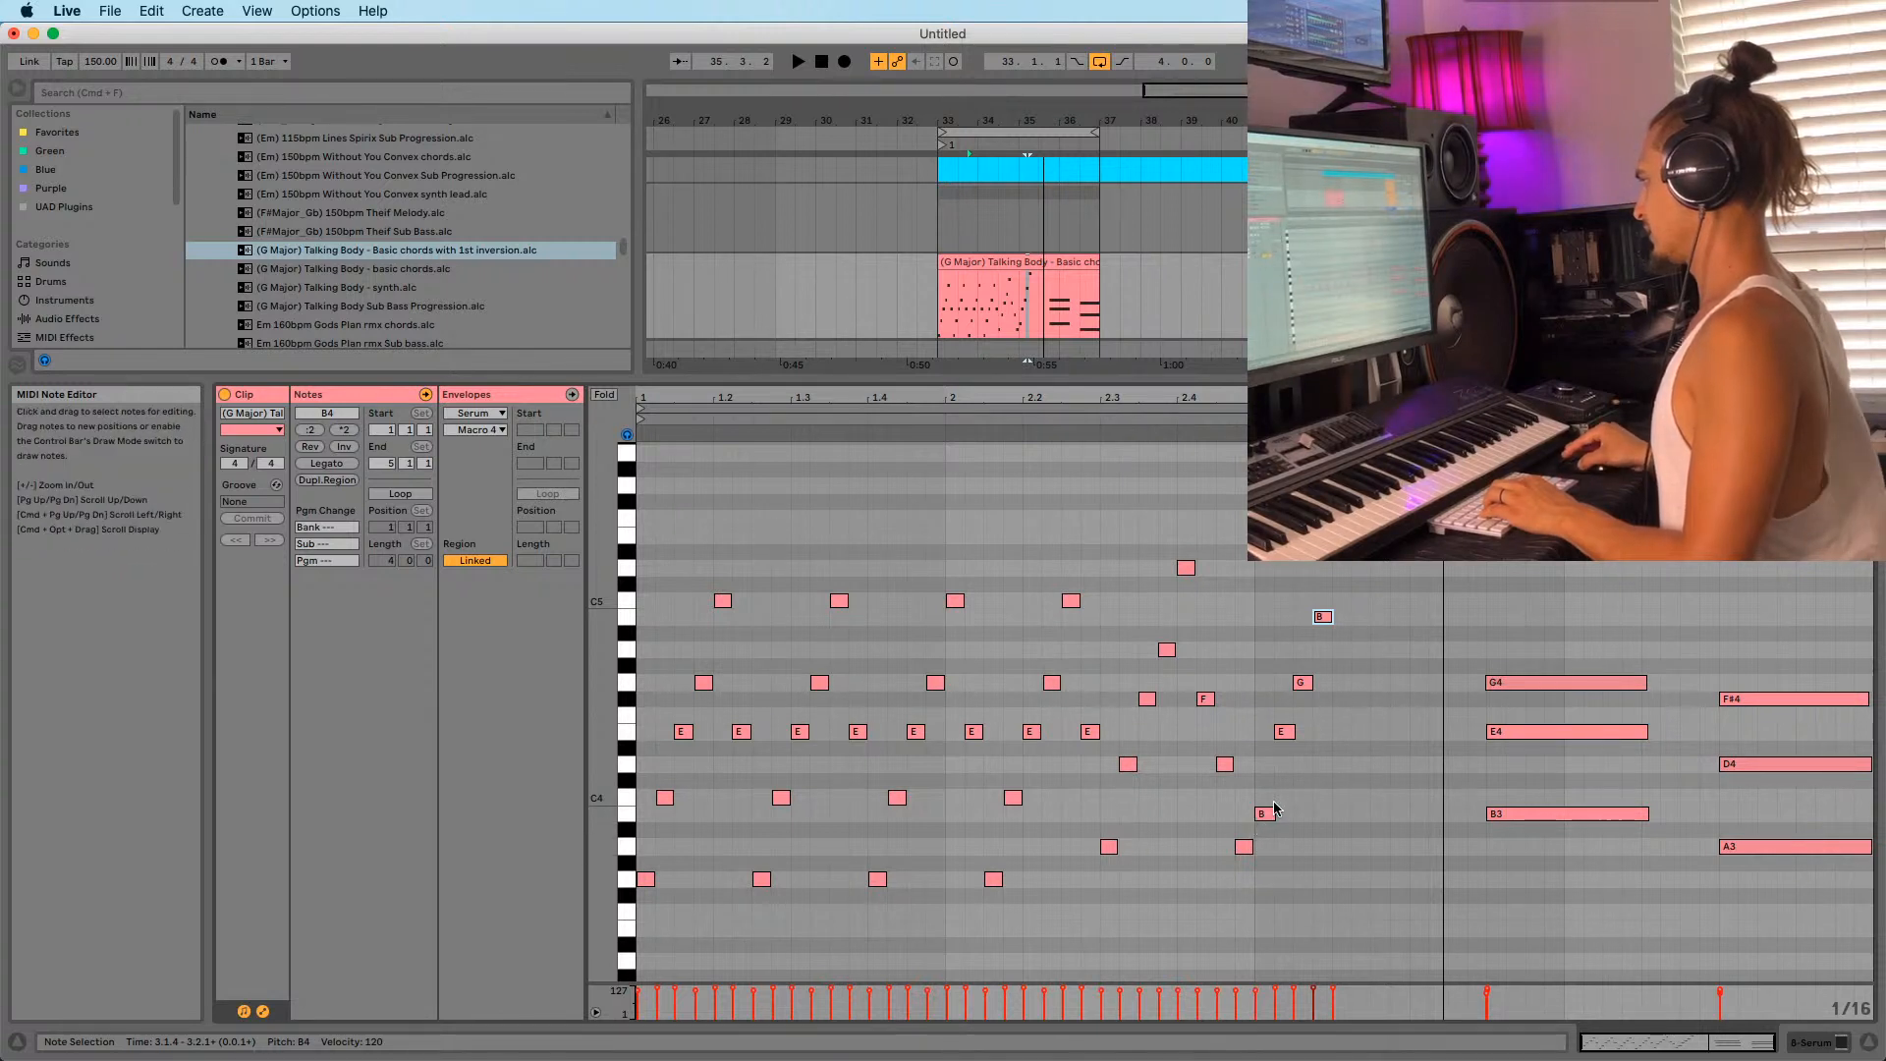
Copy the arpeggio run a fourth higher onto bar 3.4, lowering one copied note to G4.
left_click_drag(649, 909, 729, 560)
left_click_drag(645, 879, 1502, 815)
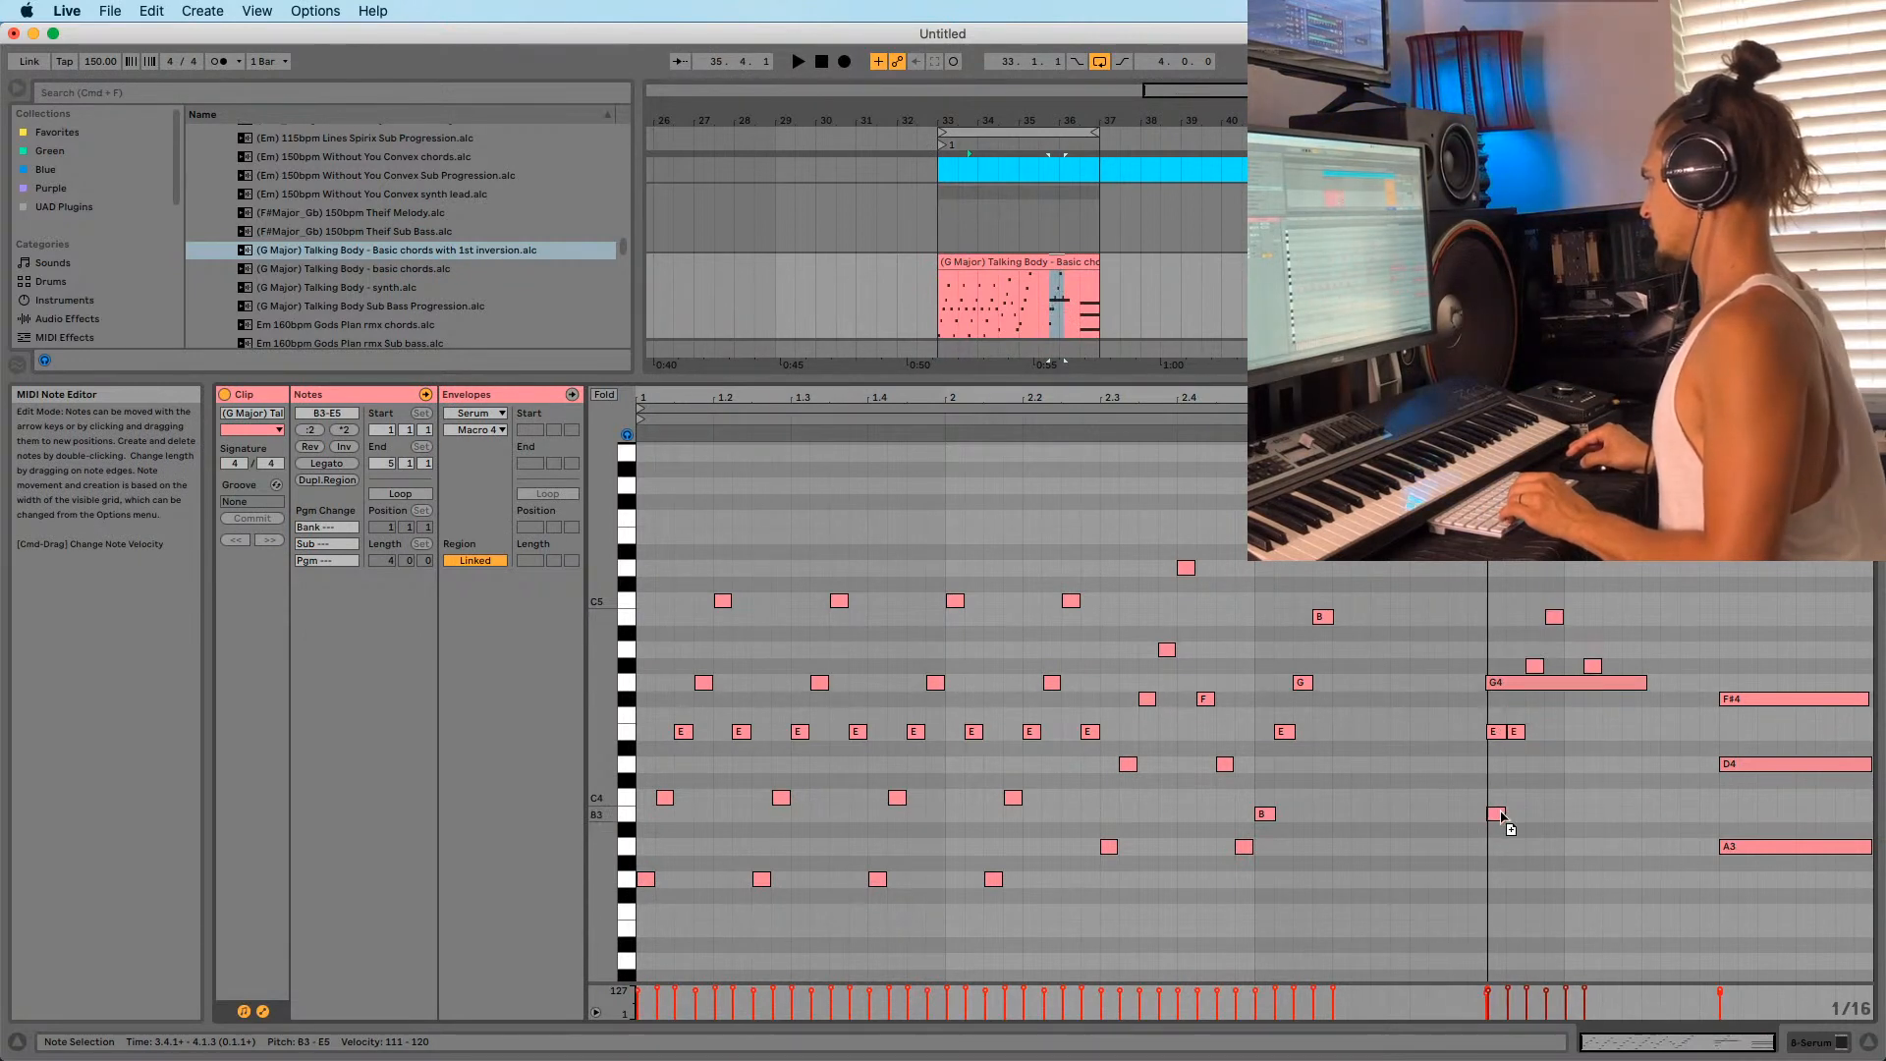
left_click(1538, 665)
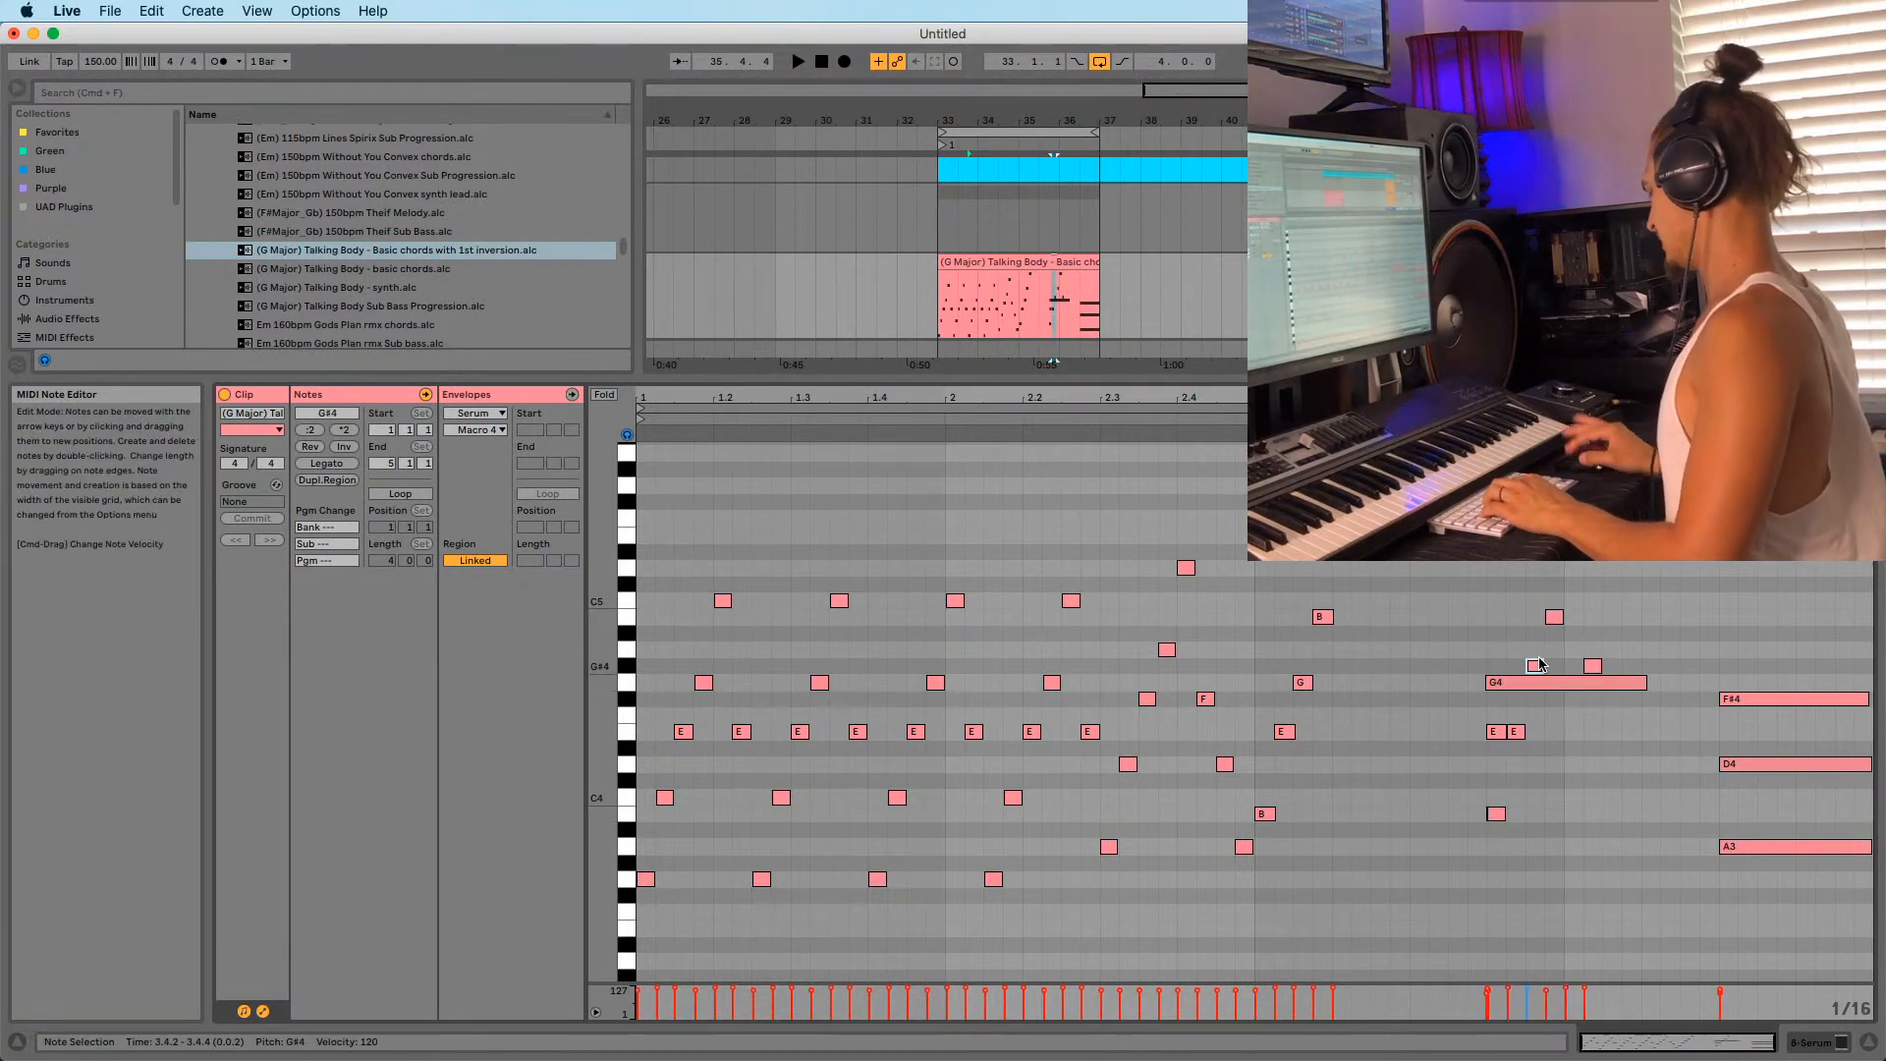
key("Down")
Delete the held E4 and G4 notes at bar 3.4.
double_click(1498, 732)
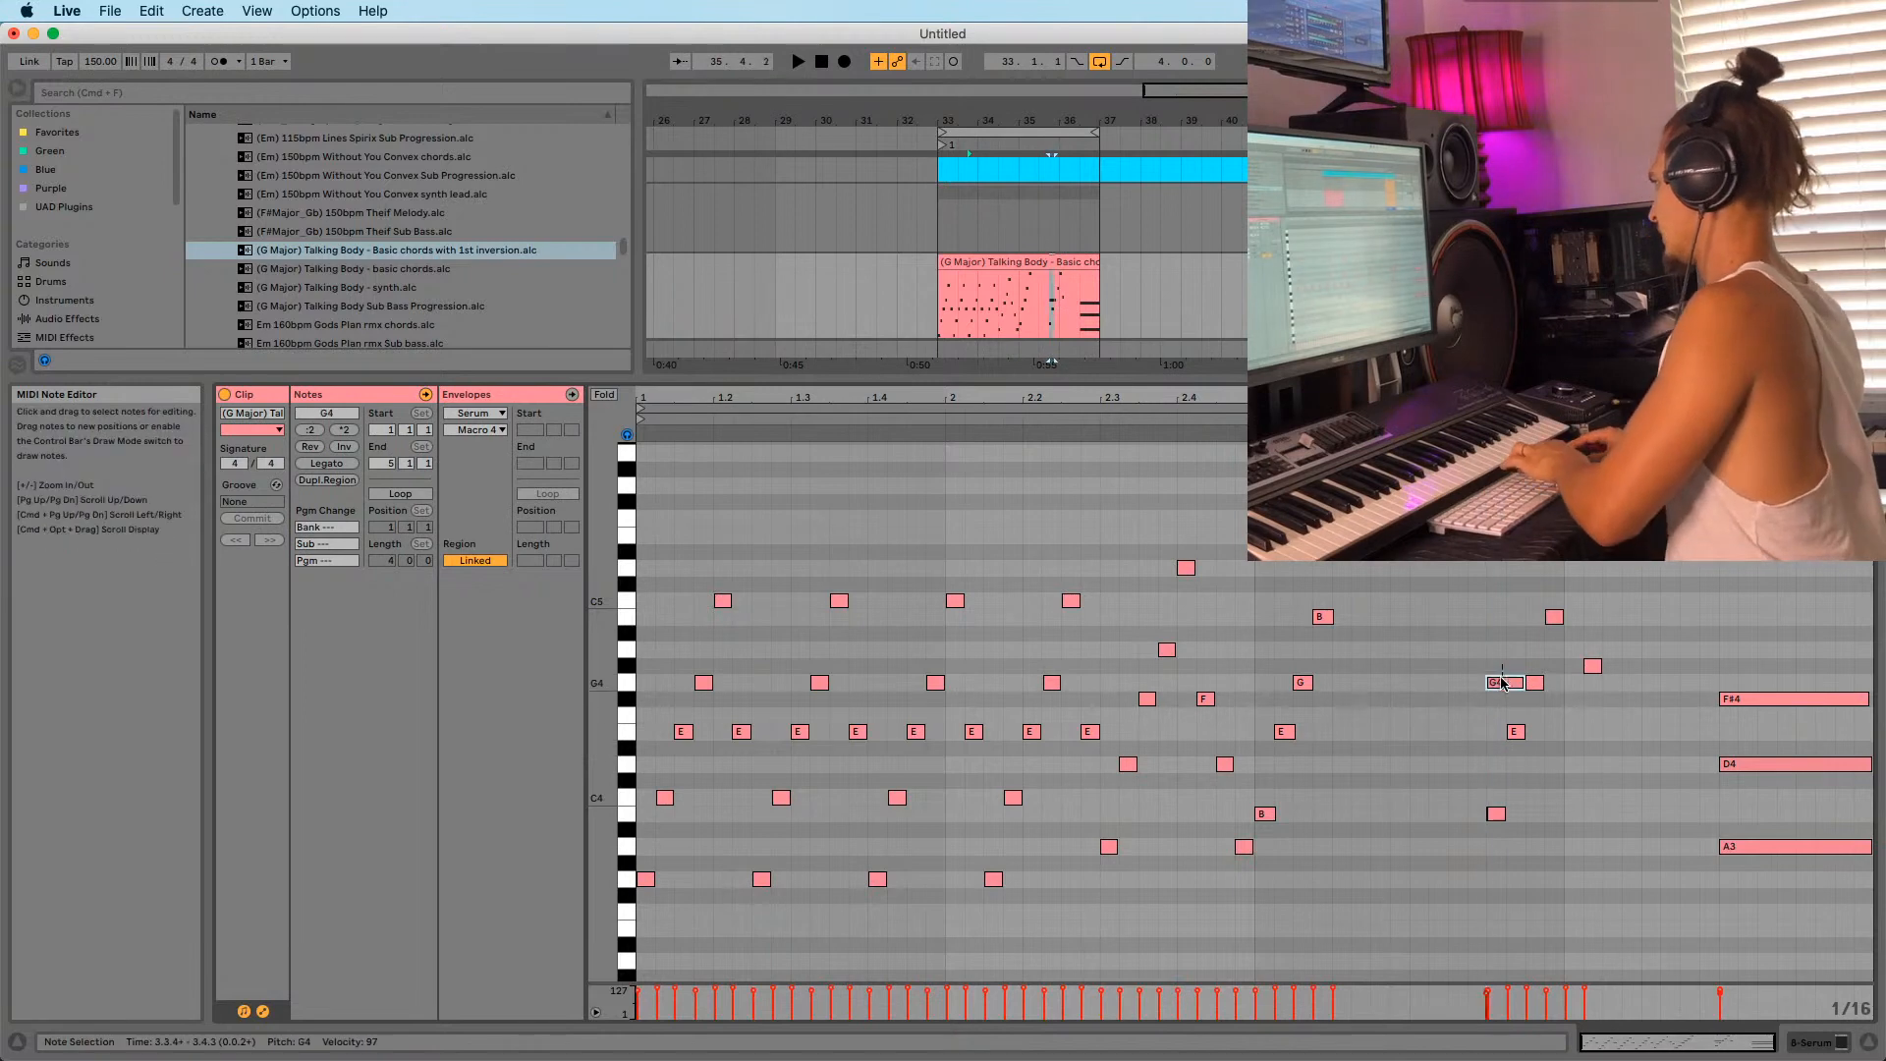
double_click(1503, 682)
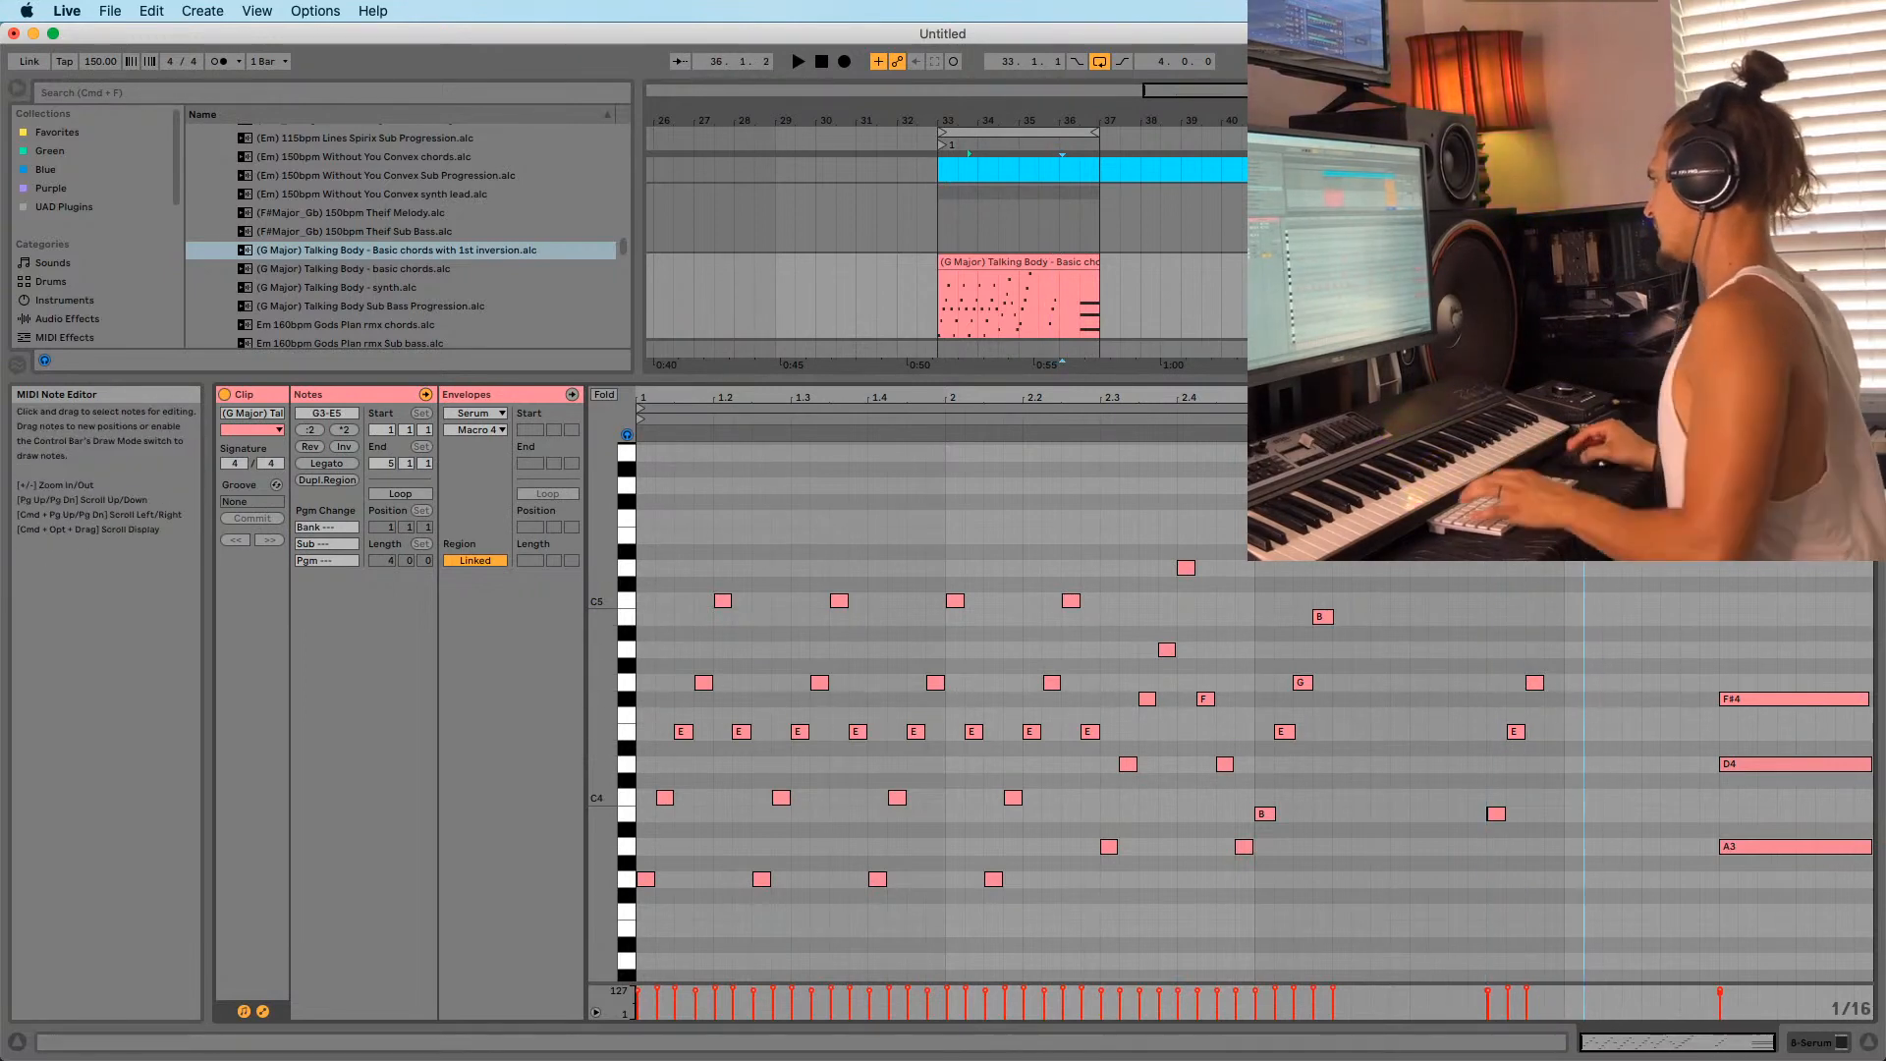
left_click_drag(1590, 397, 1589, 442)
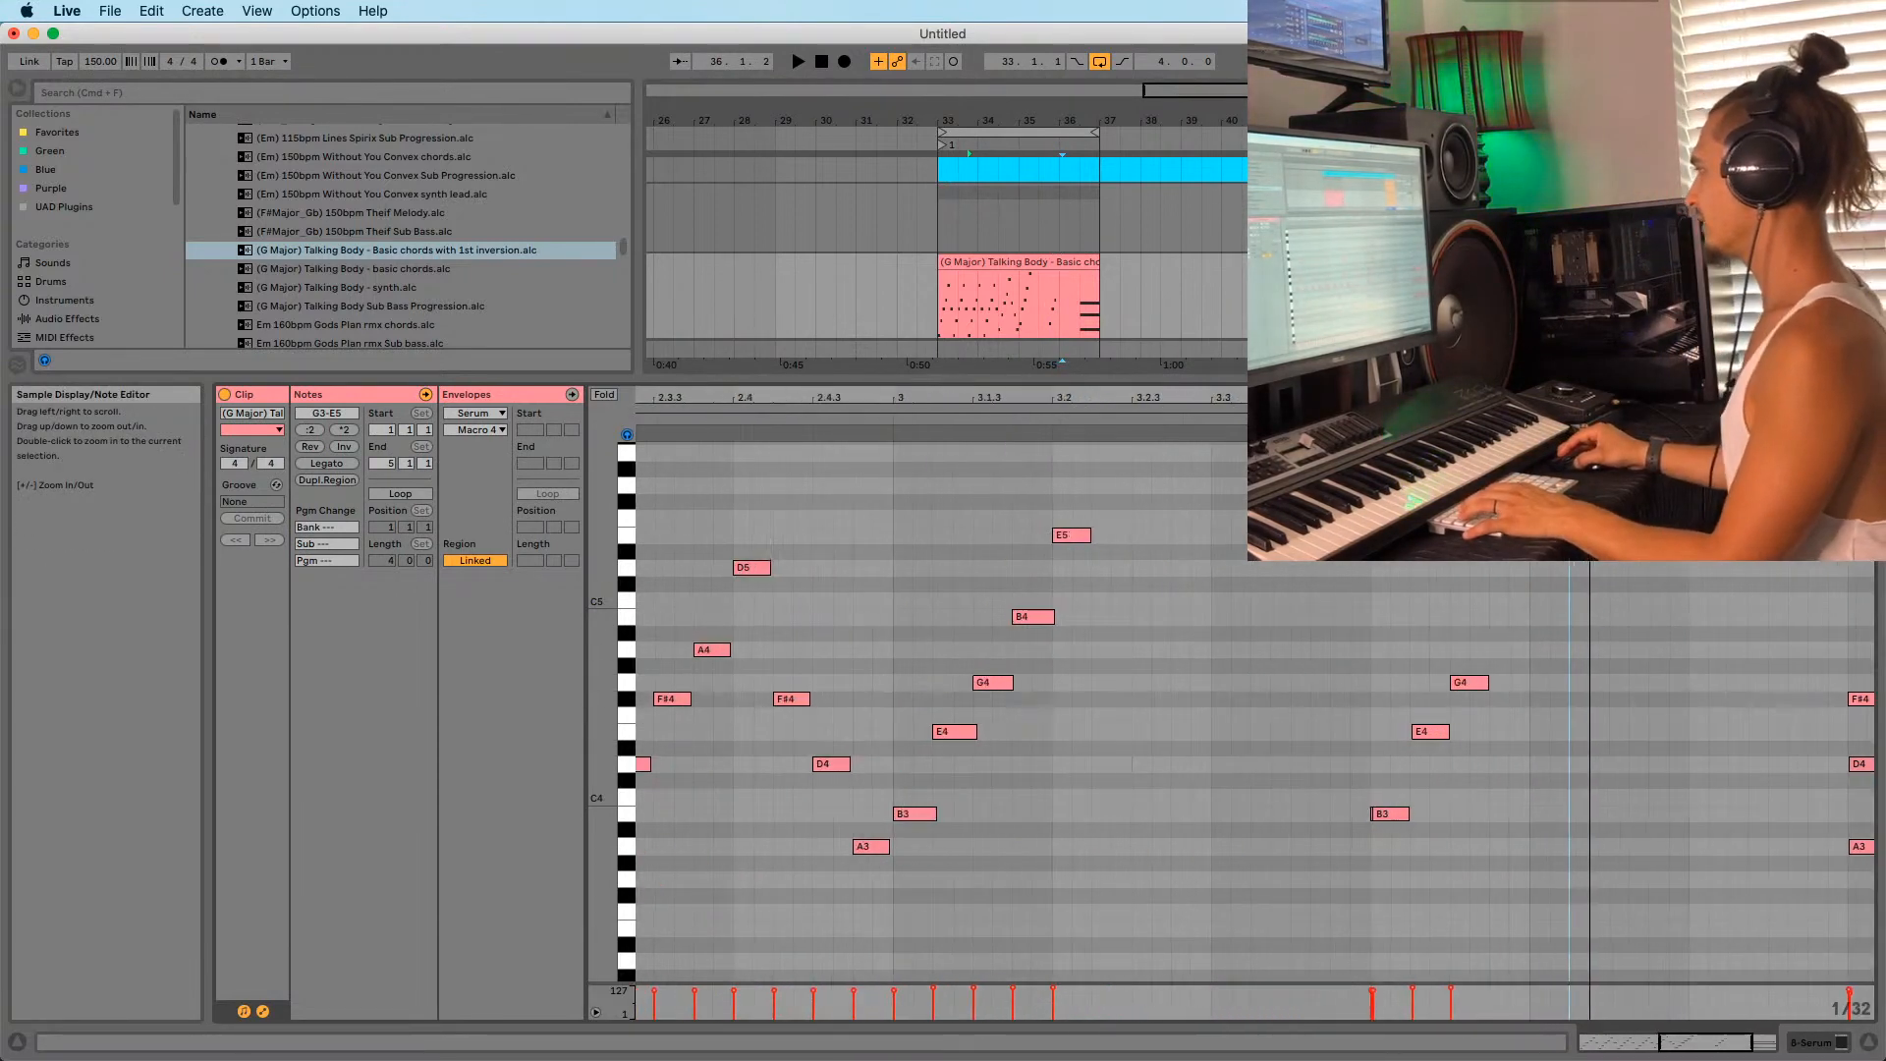
Select the B3 note at bar 3.4 and audition it.
scroll(1188, 958, "right", 4)
left_click(1206, 815)
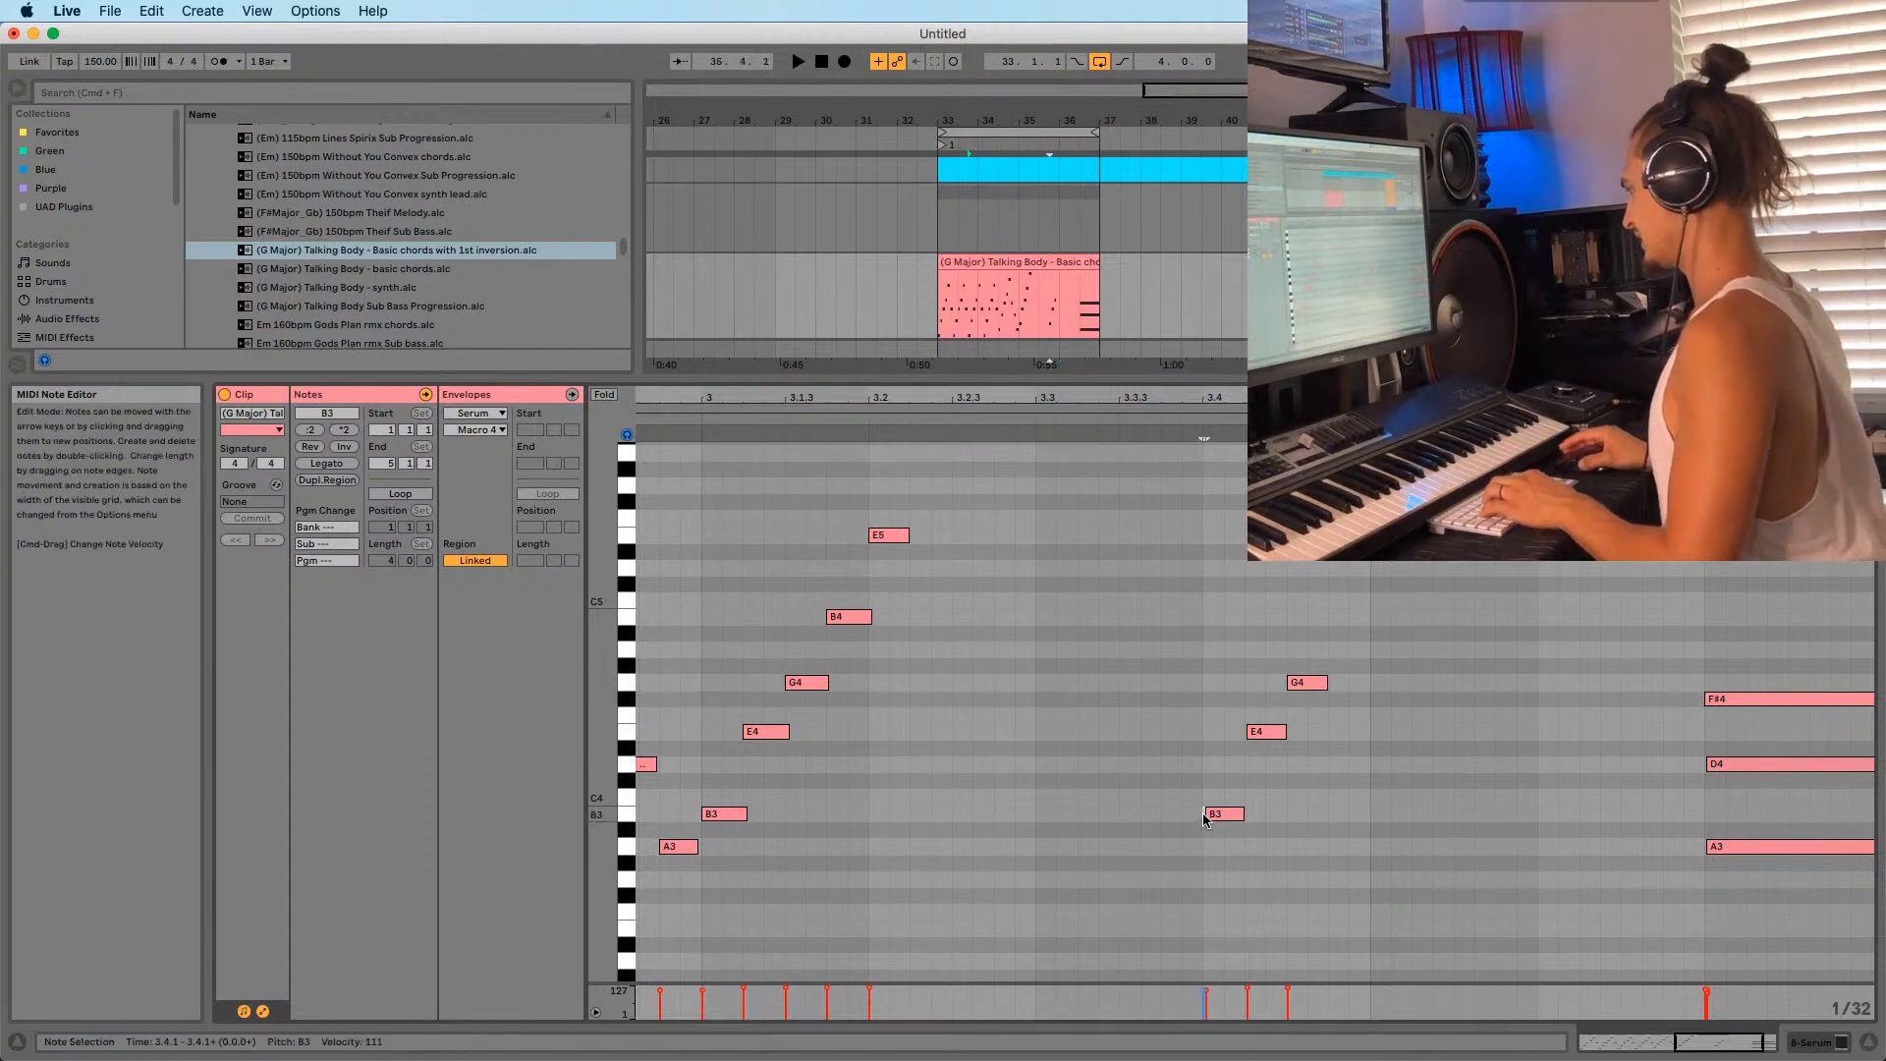
left_click_drag(1202, 774, 1232, 835)
key("space")
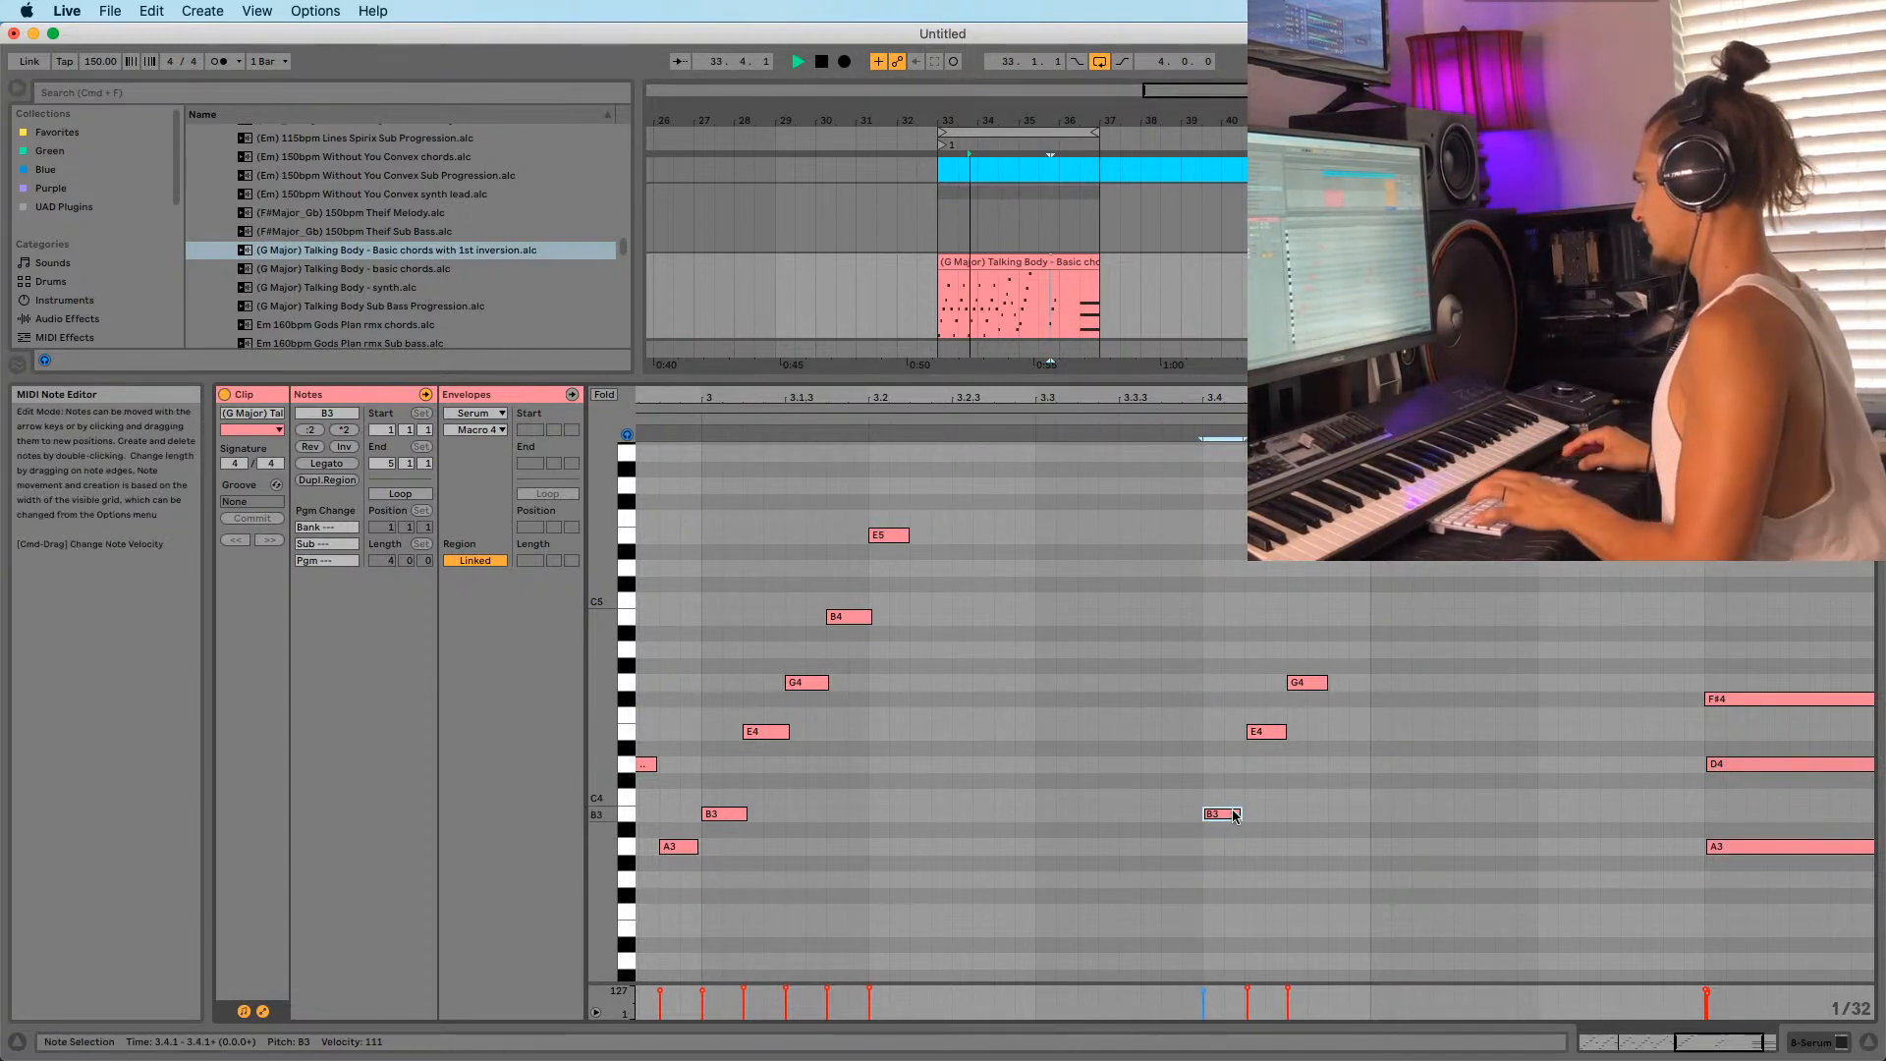
key("space")
mouse_move(1277, 398)
left_mouse_down()
mouse_move(1281, 374)
mouse_move(1300, 387)
left_mouse_up()
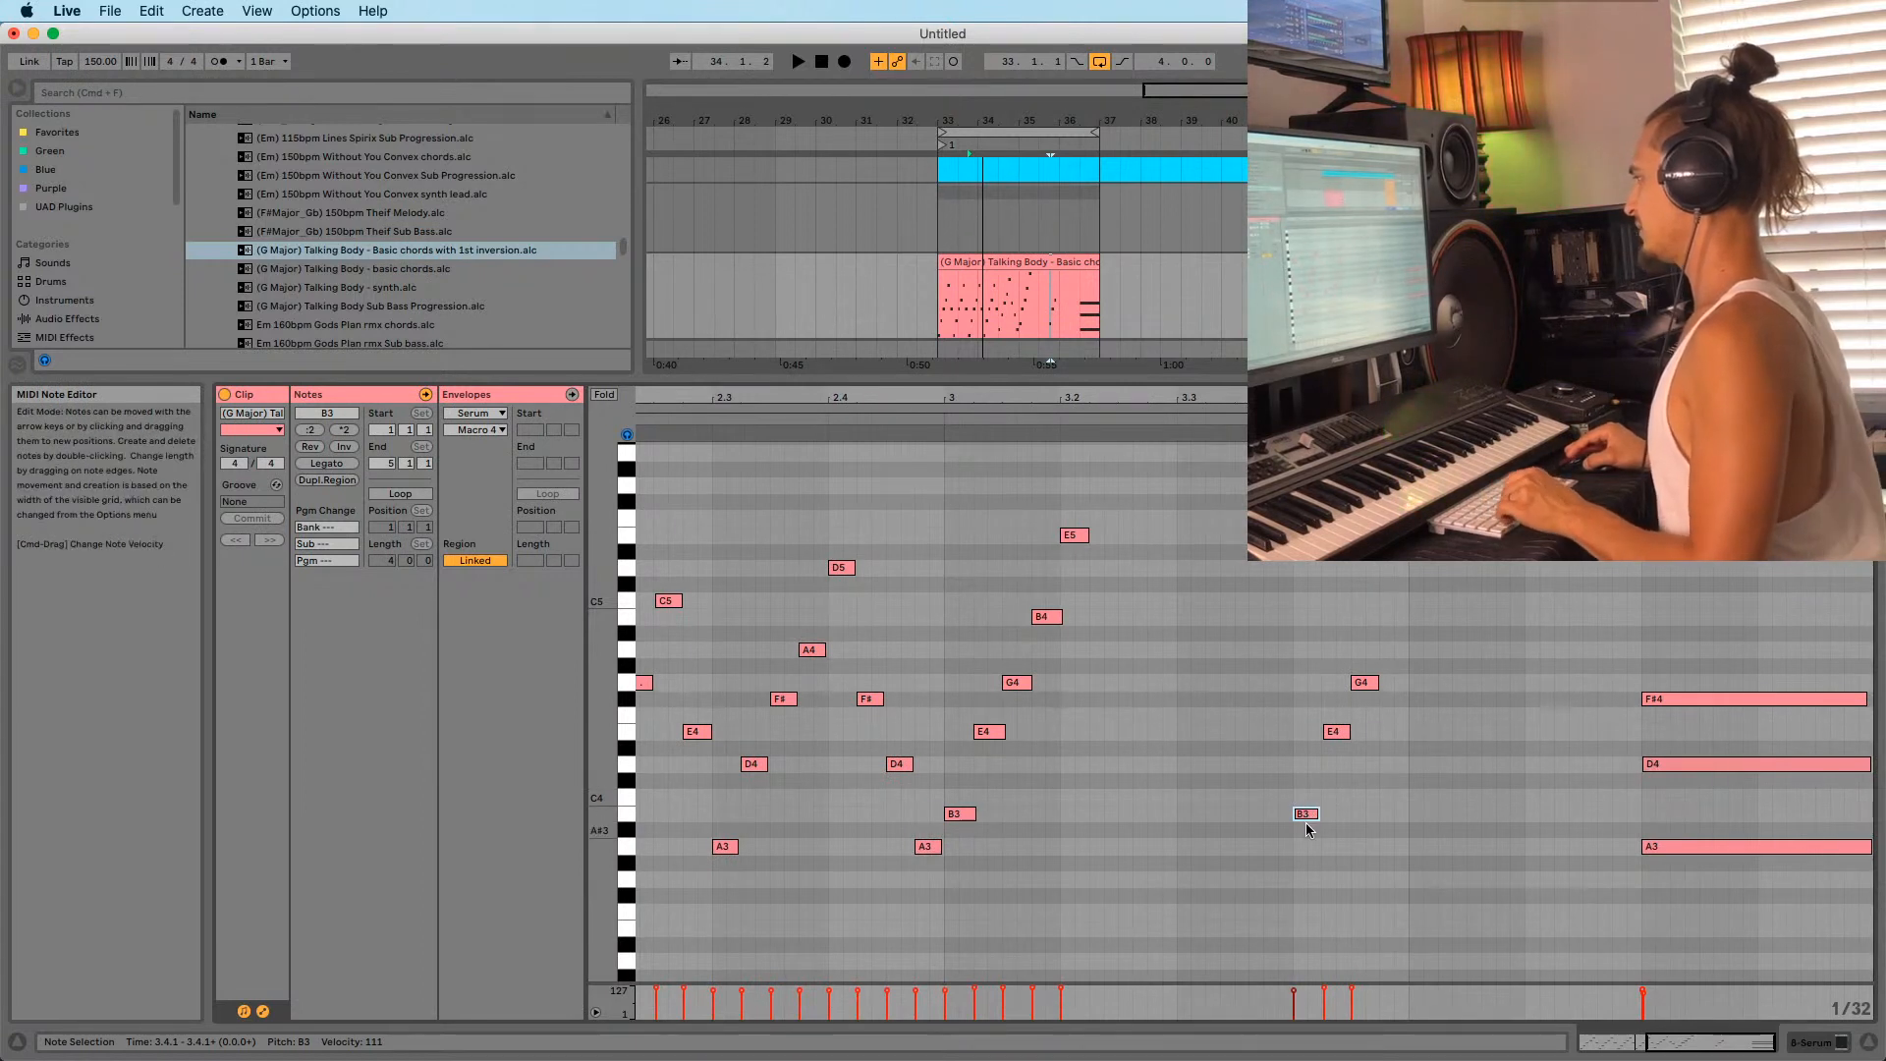
left_click(1309, 818)
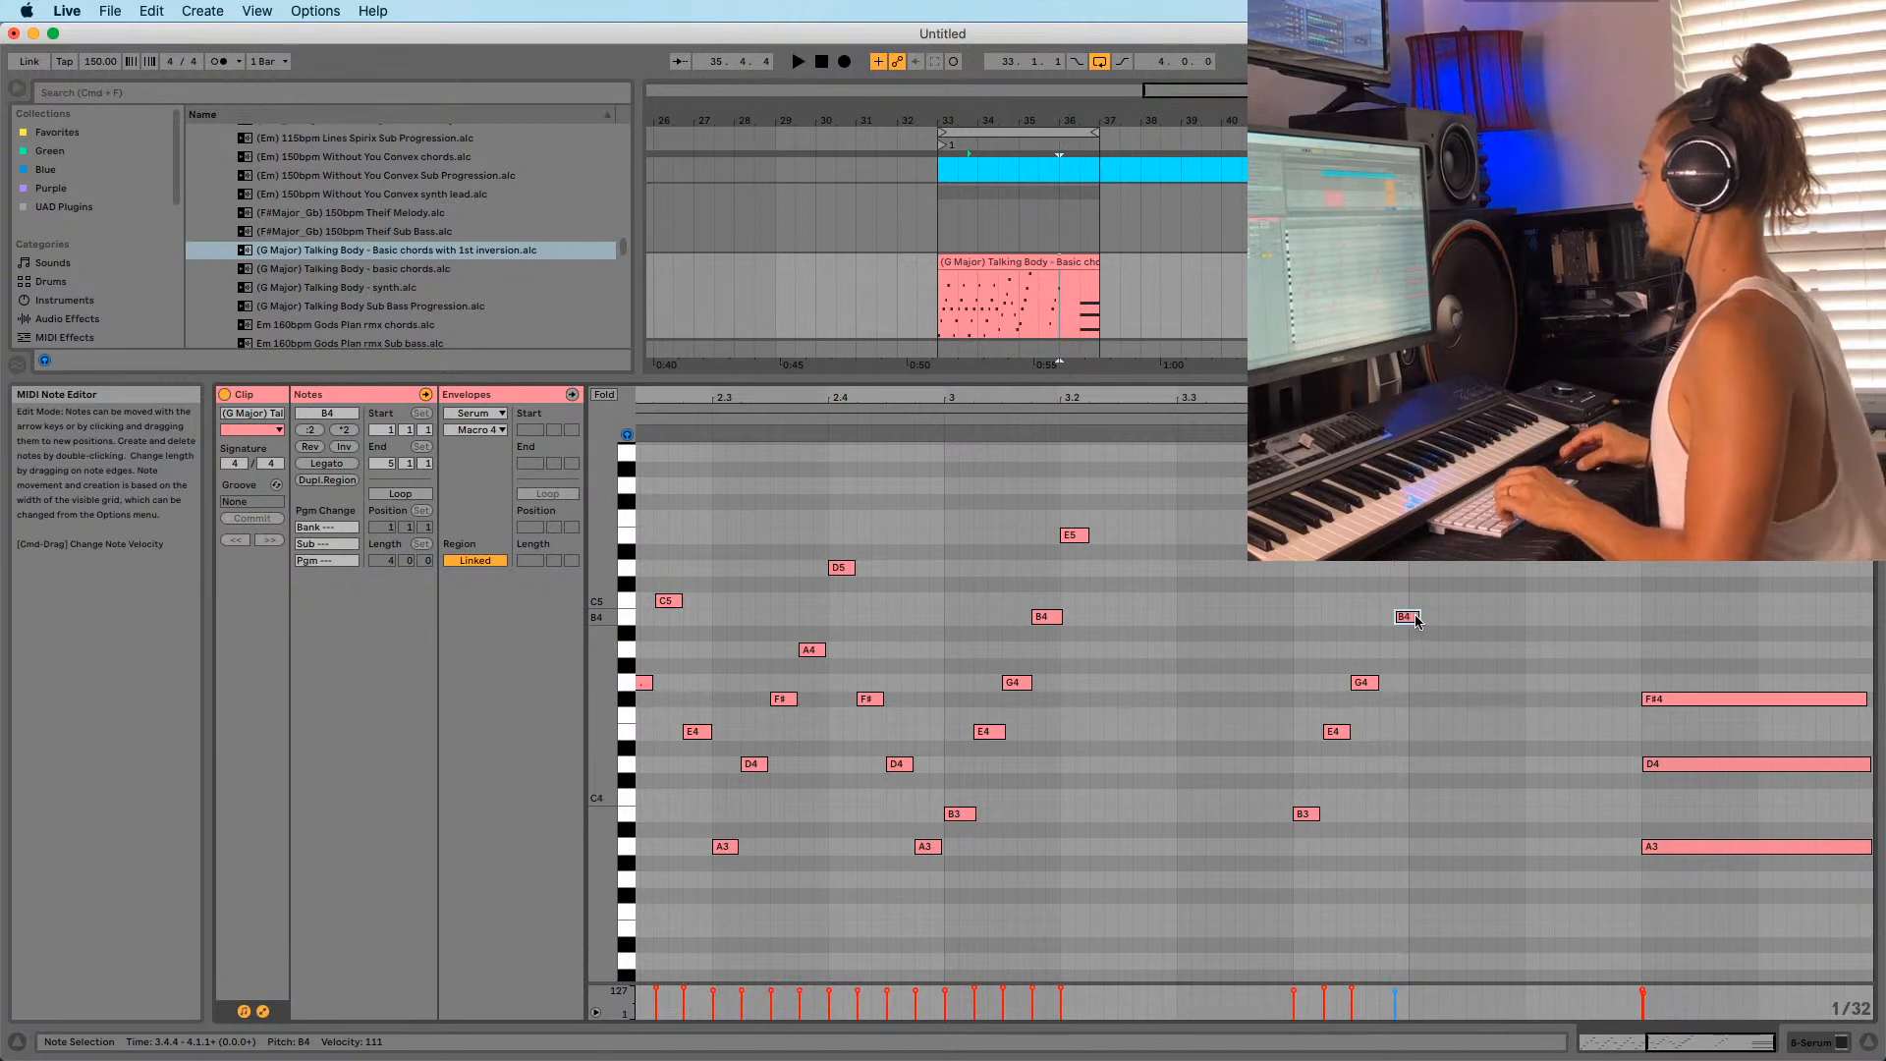
left_click_drag(1442, 397, 1436, 412)
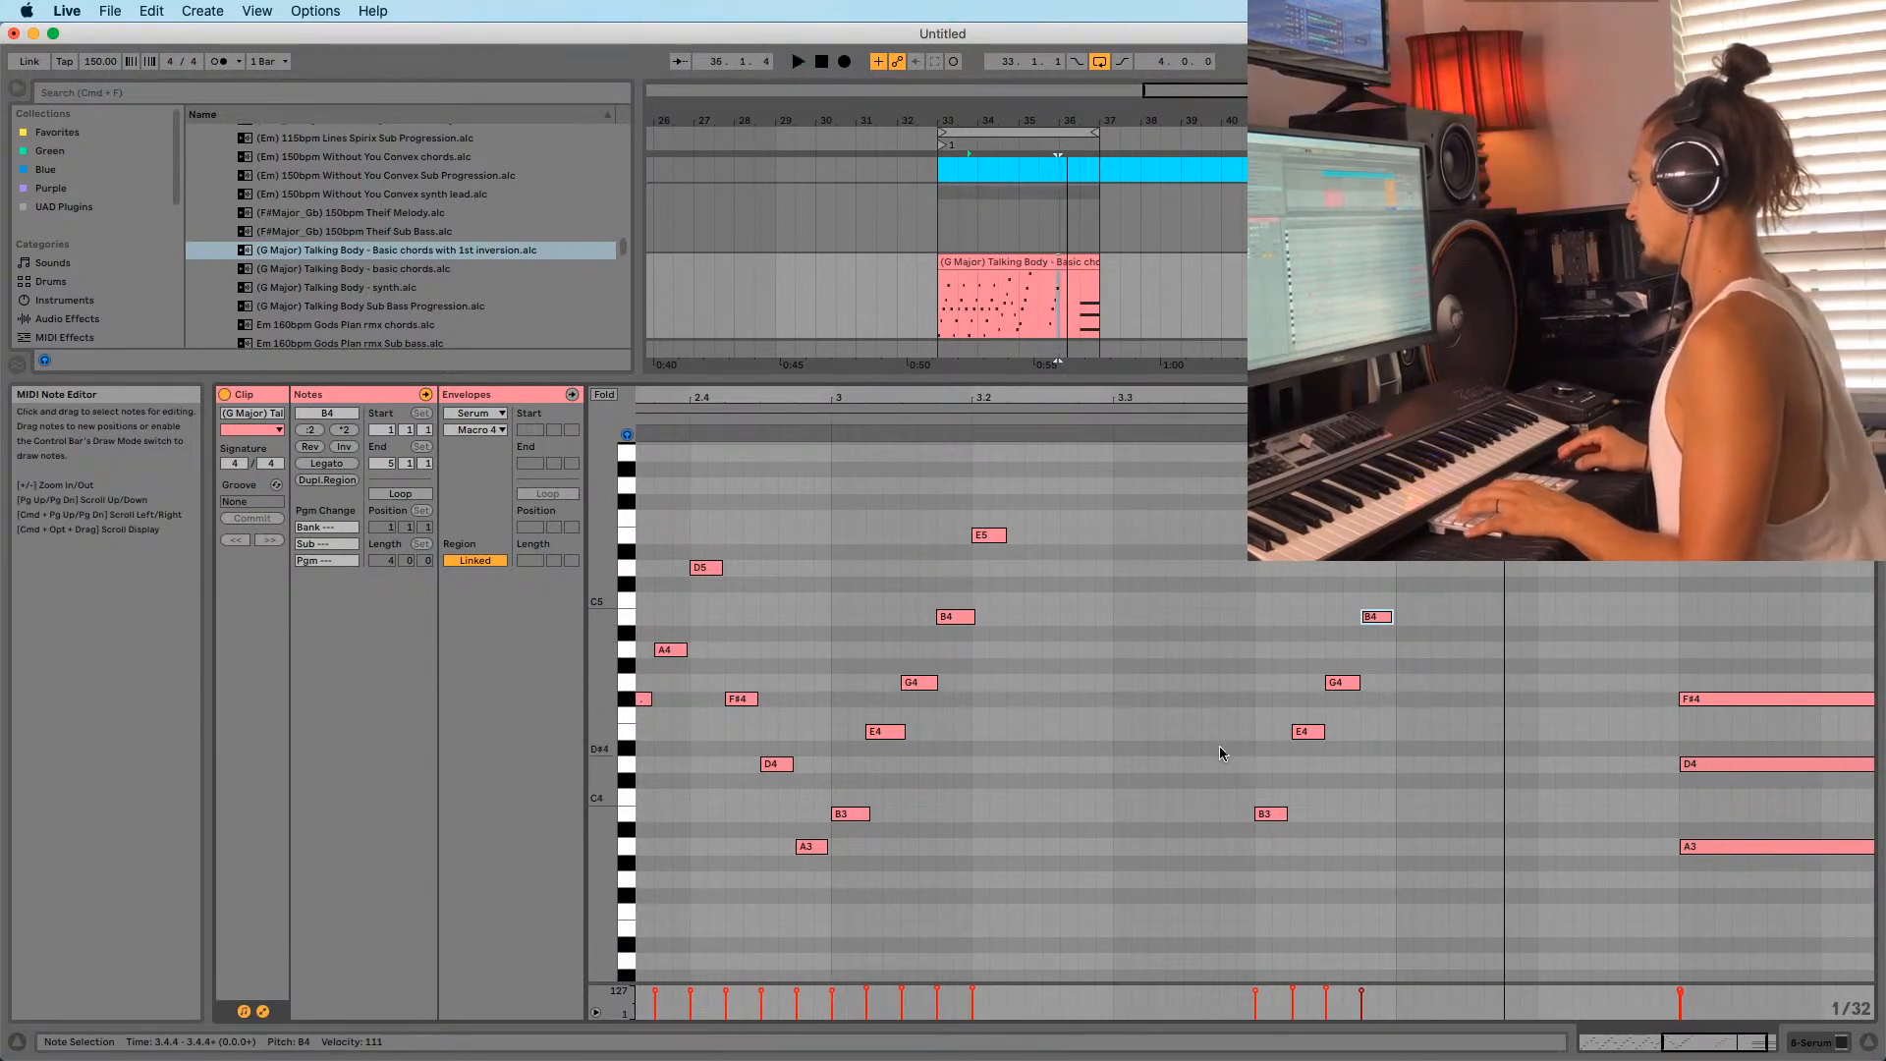
Copy the B3–E4–G4–B4 run one beat later and drop its top note to G3.
left_click_drag(1242, 551, 1413, 837)
left_click_drag(1270, 813, 1402, 815)
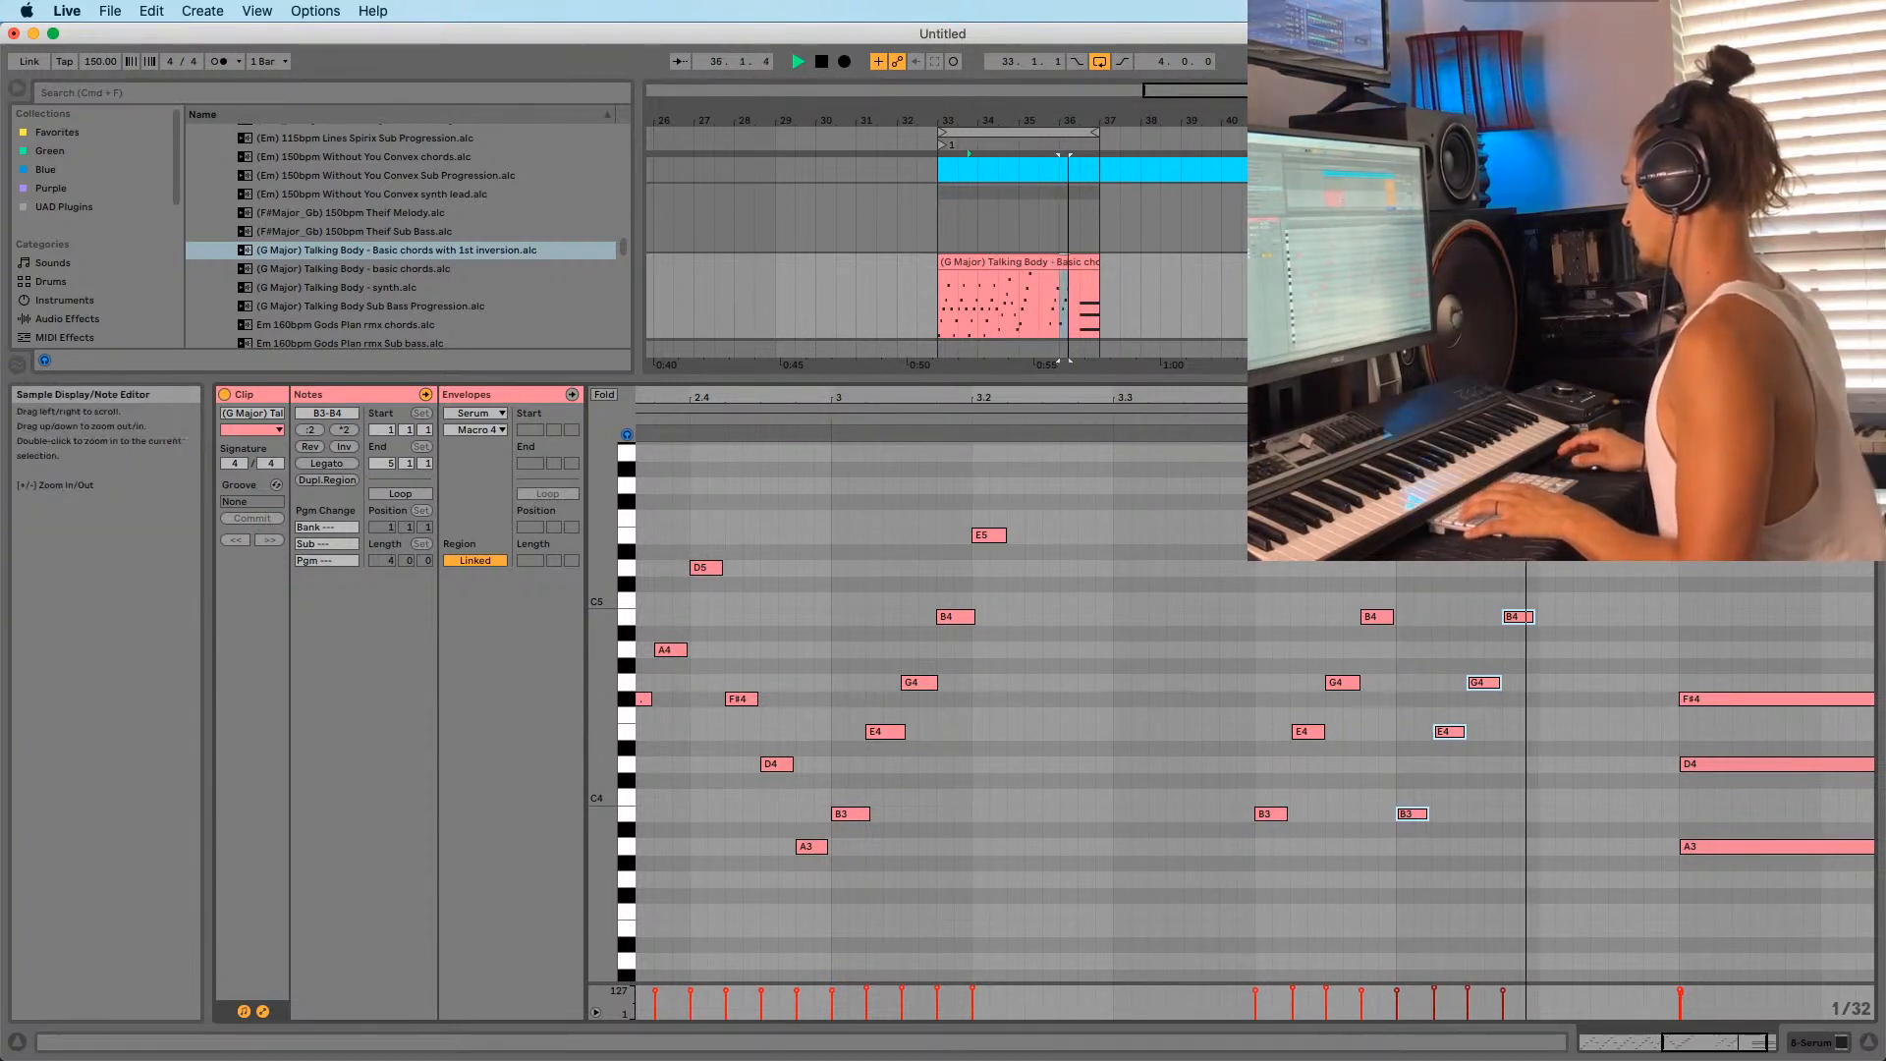
left_click_drag(1439, 397, 1338, 410)
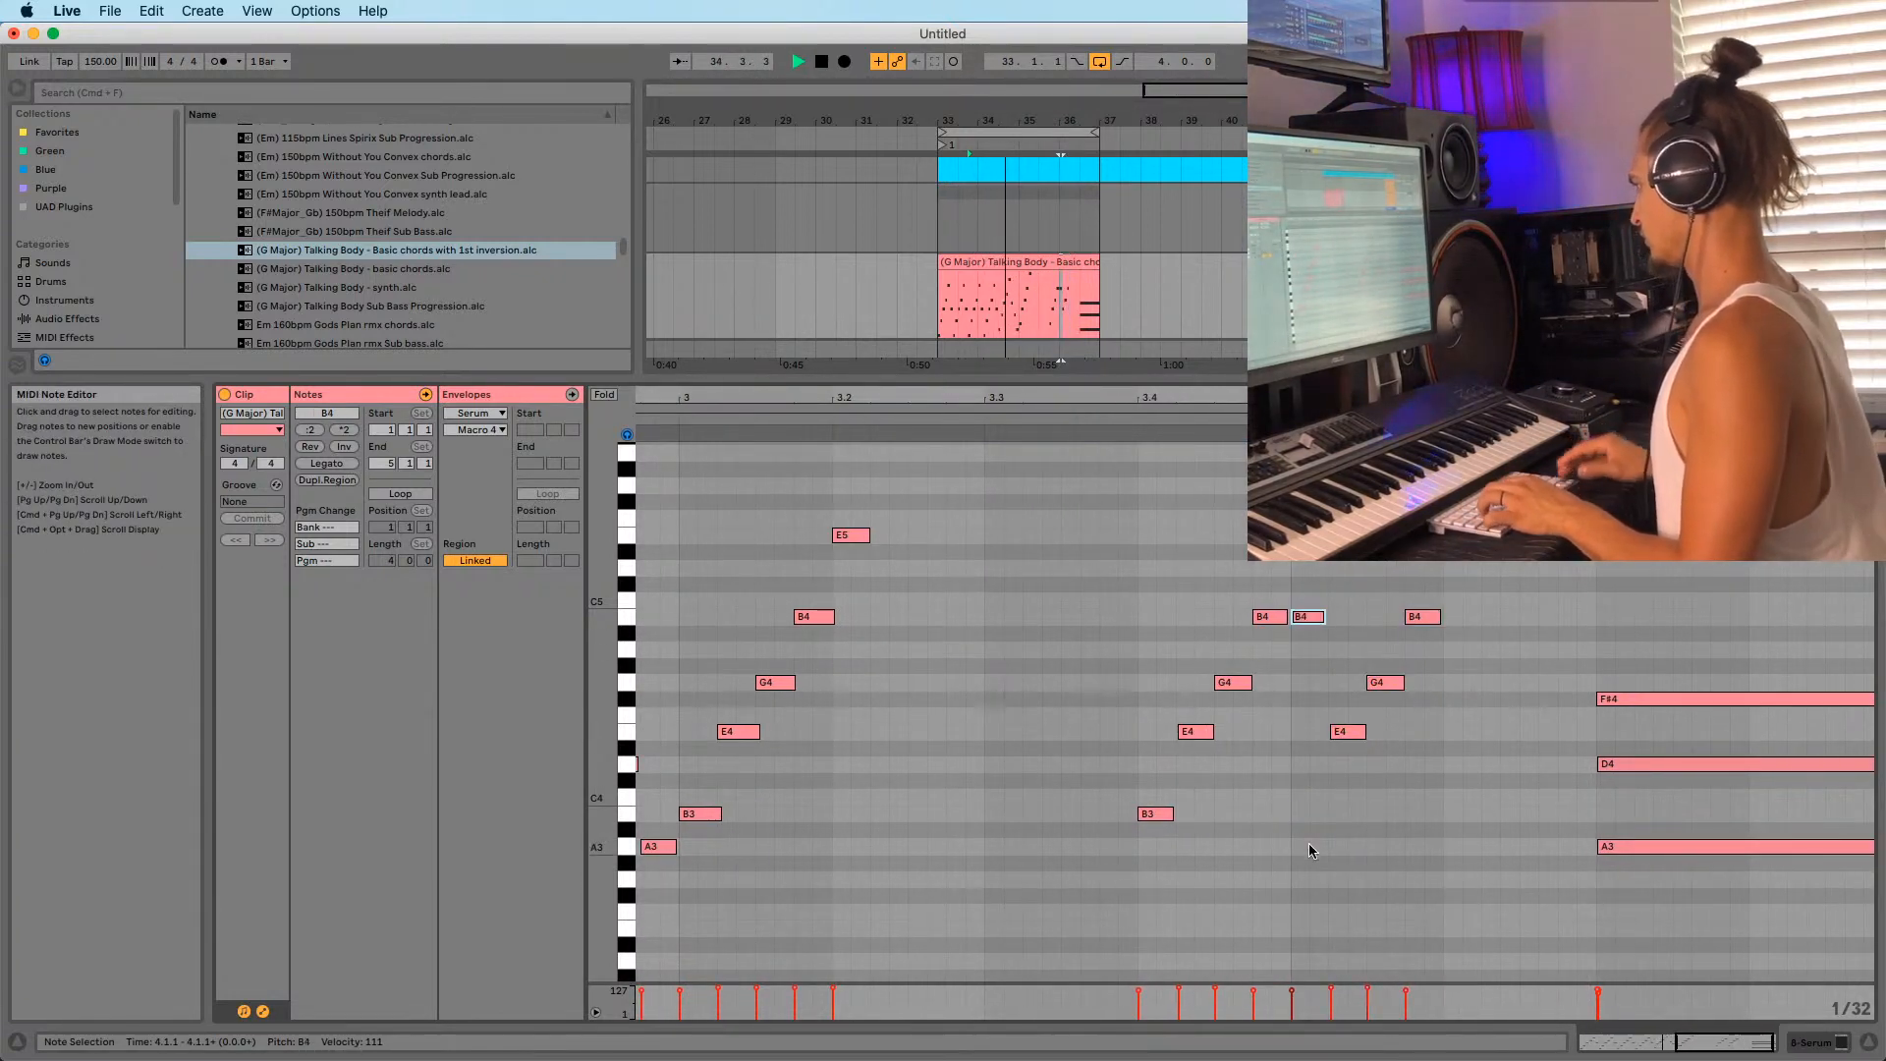
key("Down")
key("Down")
key("Down")
key("Down")
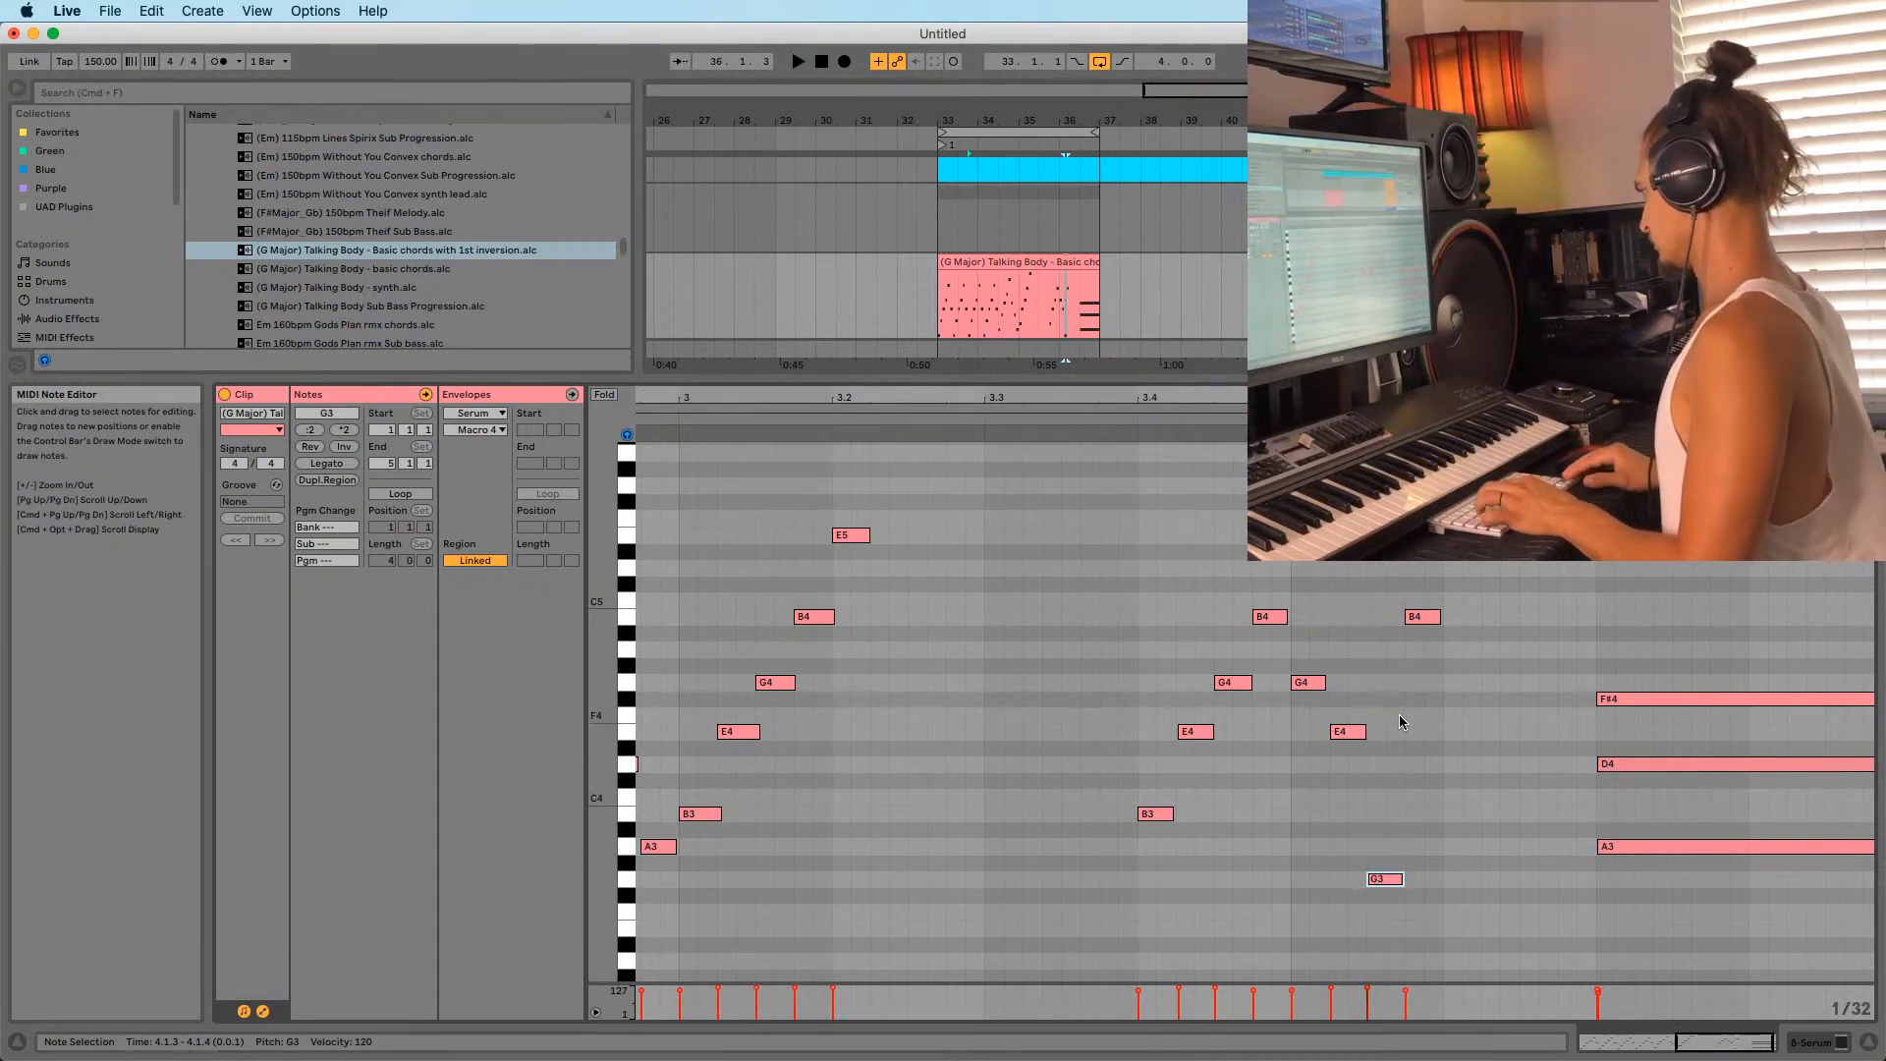
key("shift+Down")
Try octave shifts on the copied notes, audition, then undo the pitch changes.
left_click(1423, 617)
key("shift+Down")
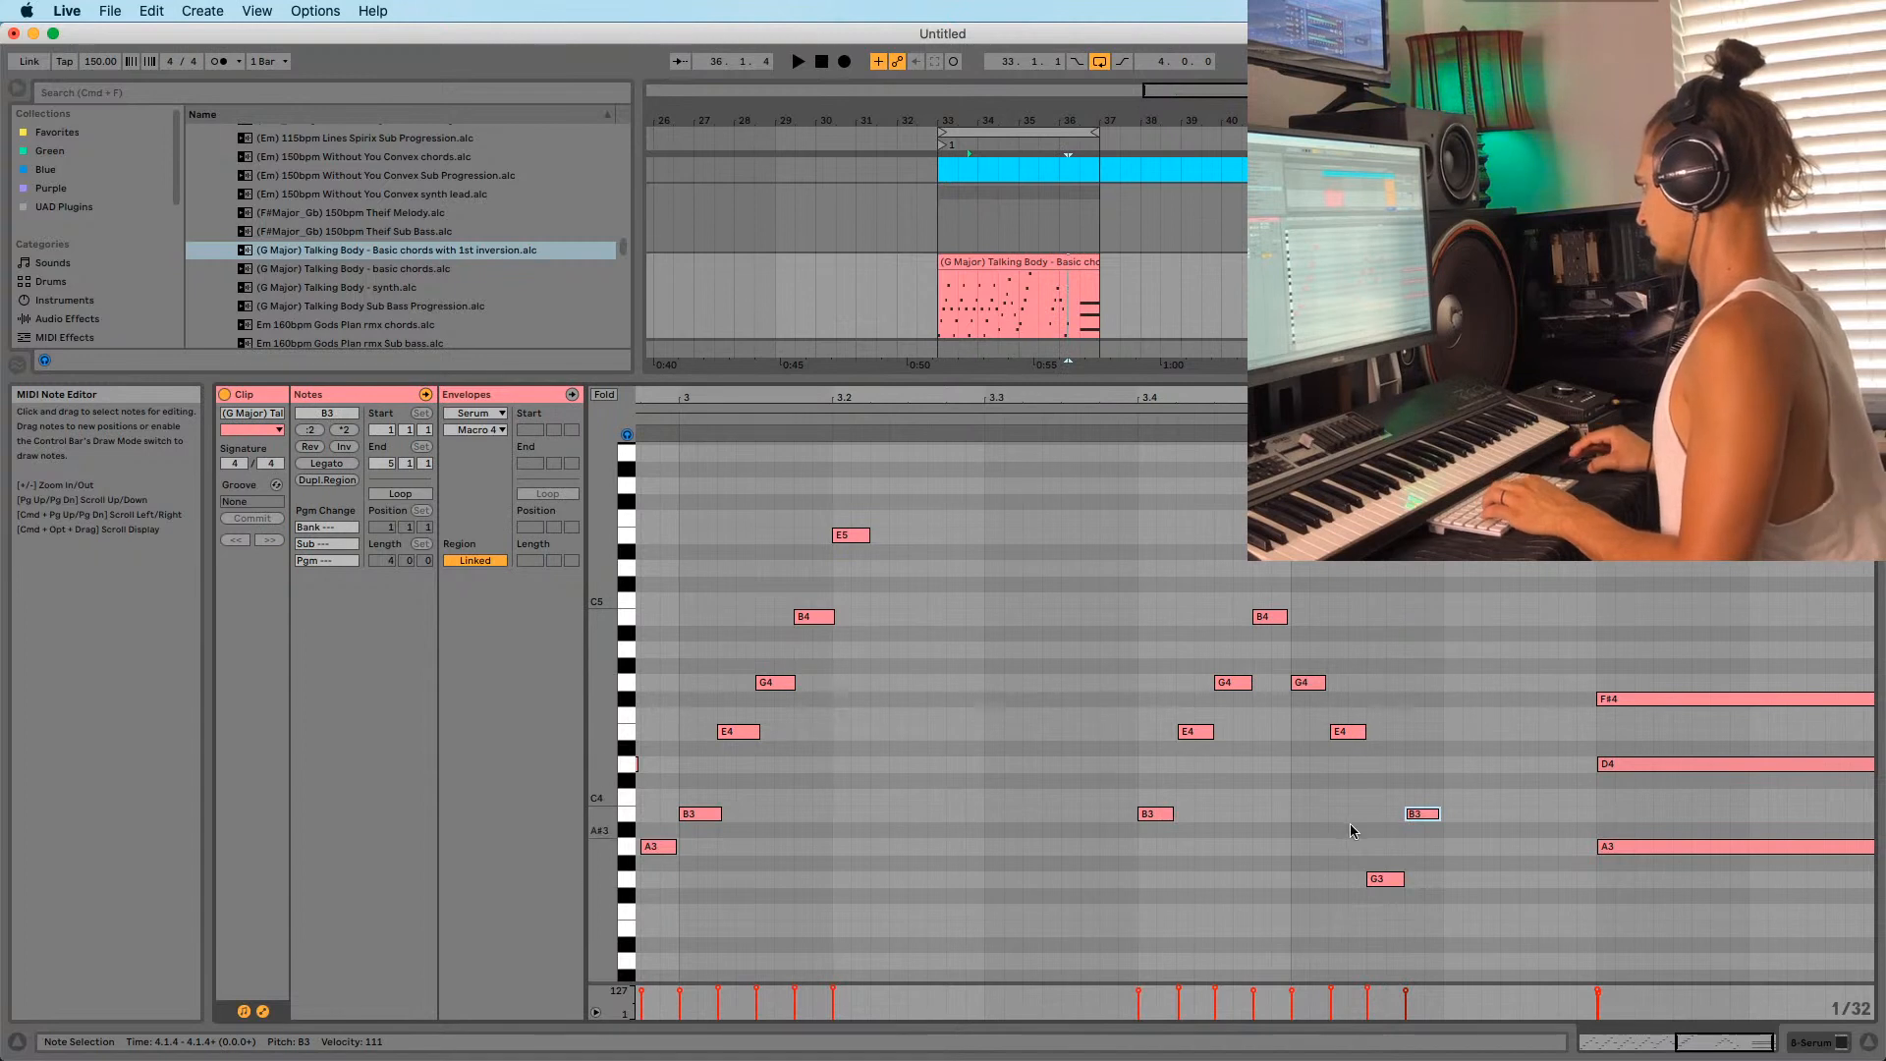
left_click(1385, 879)
key("shift+Up")
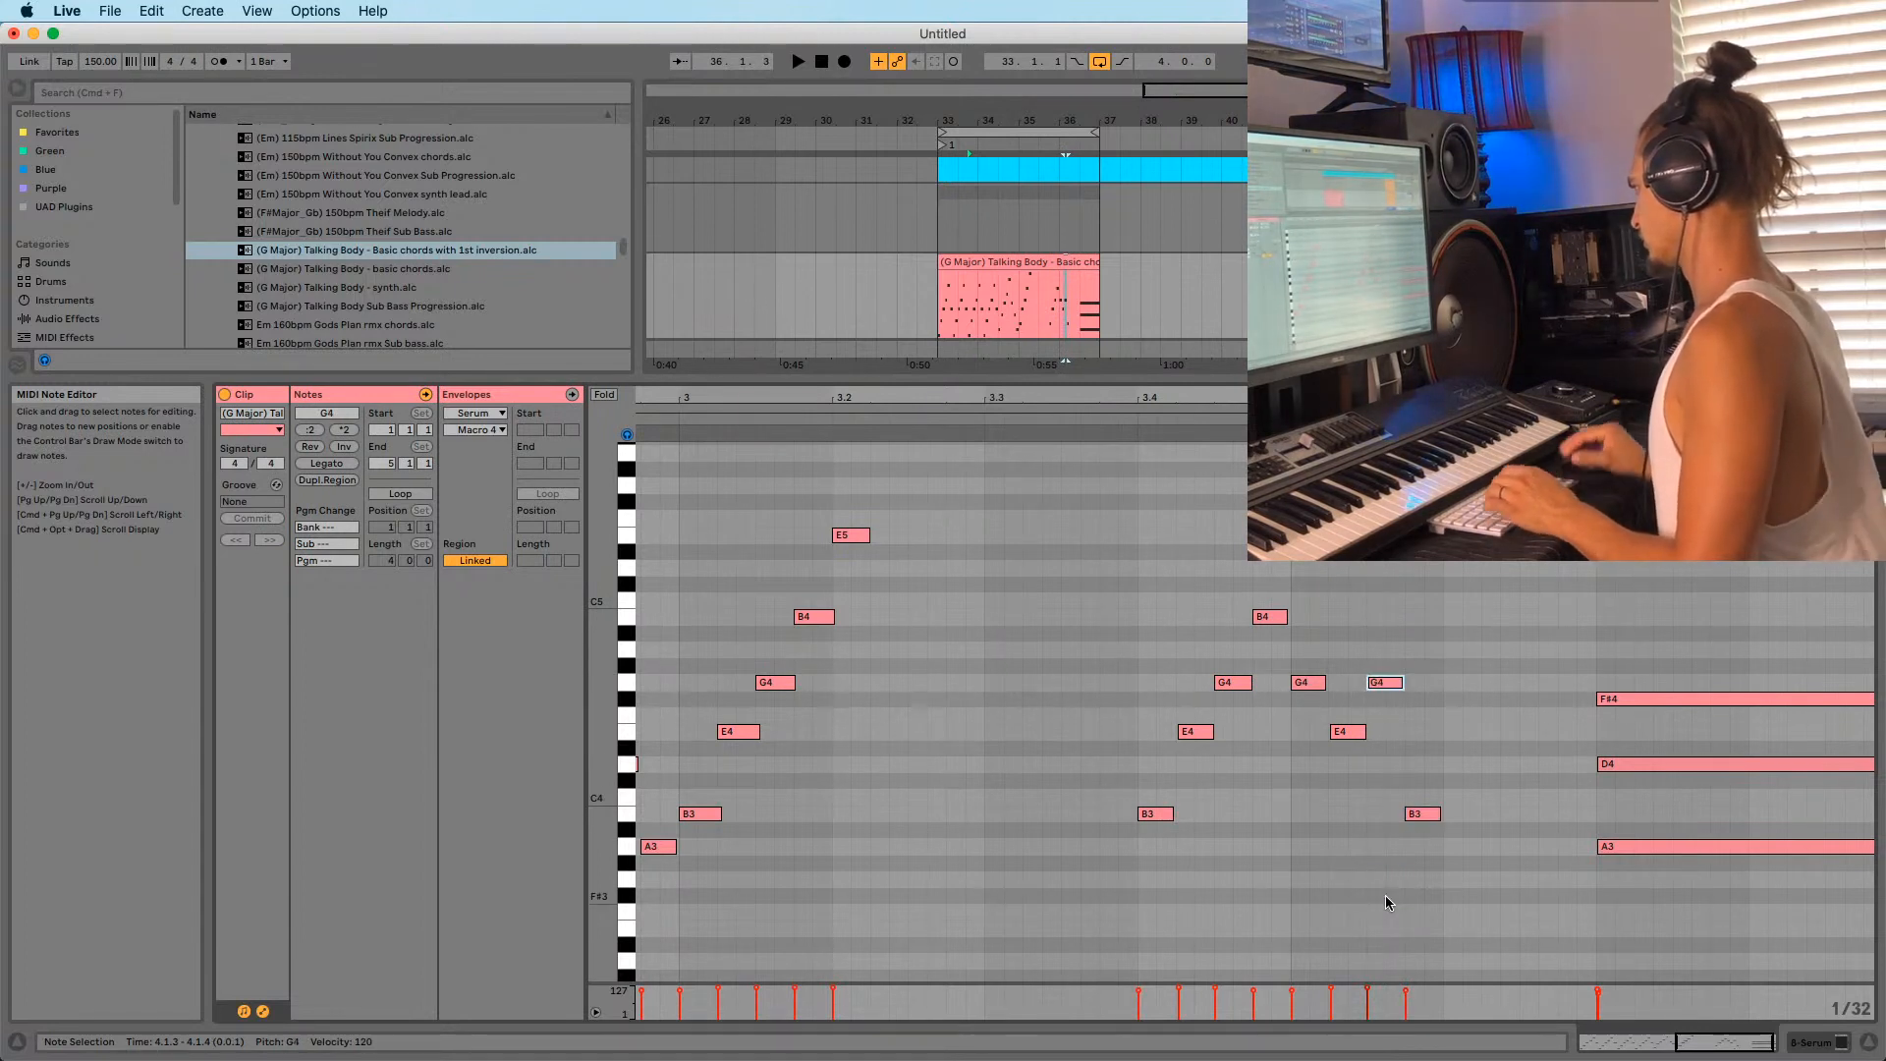
key("space")
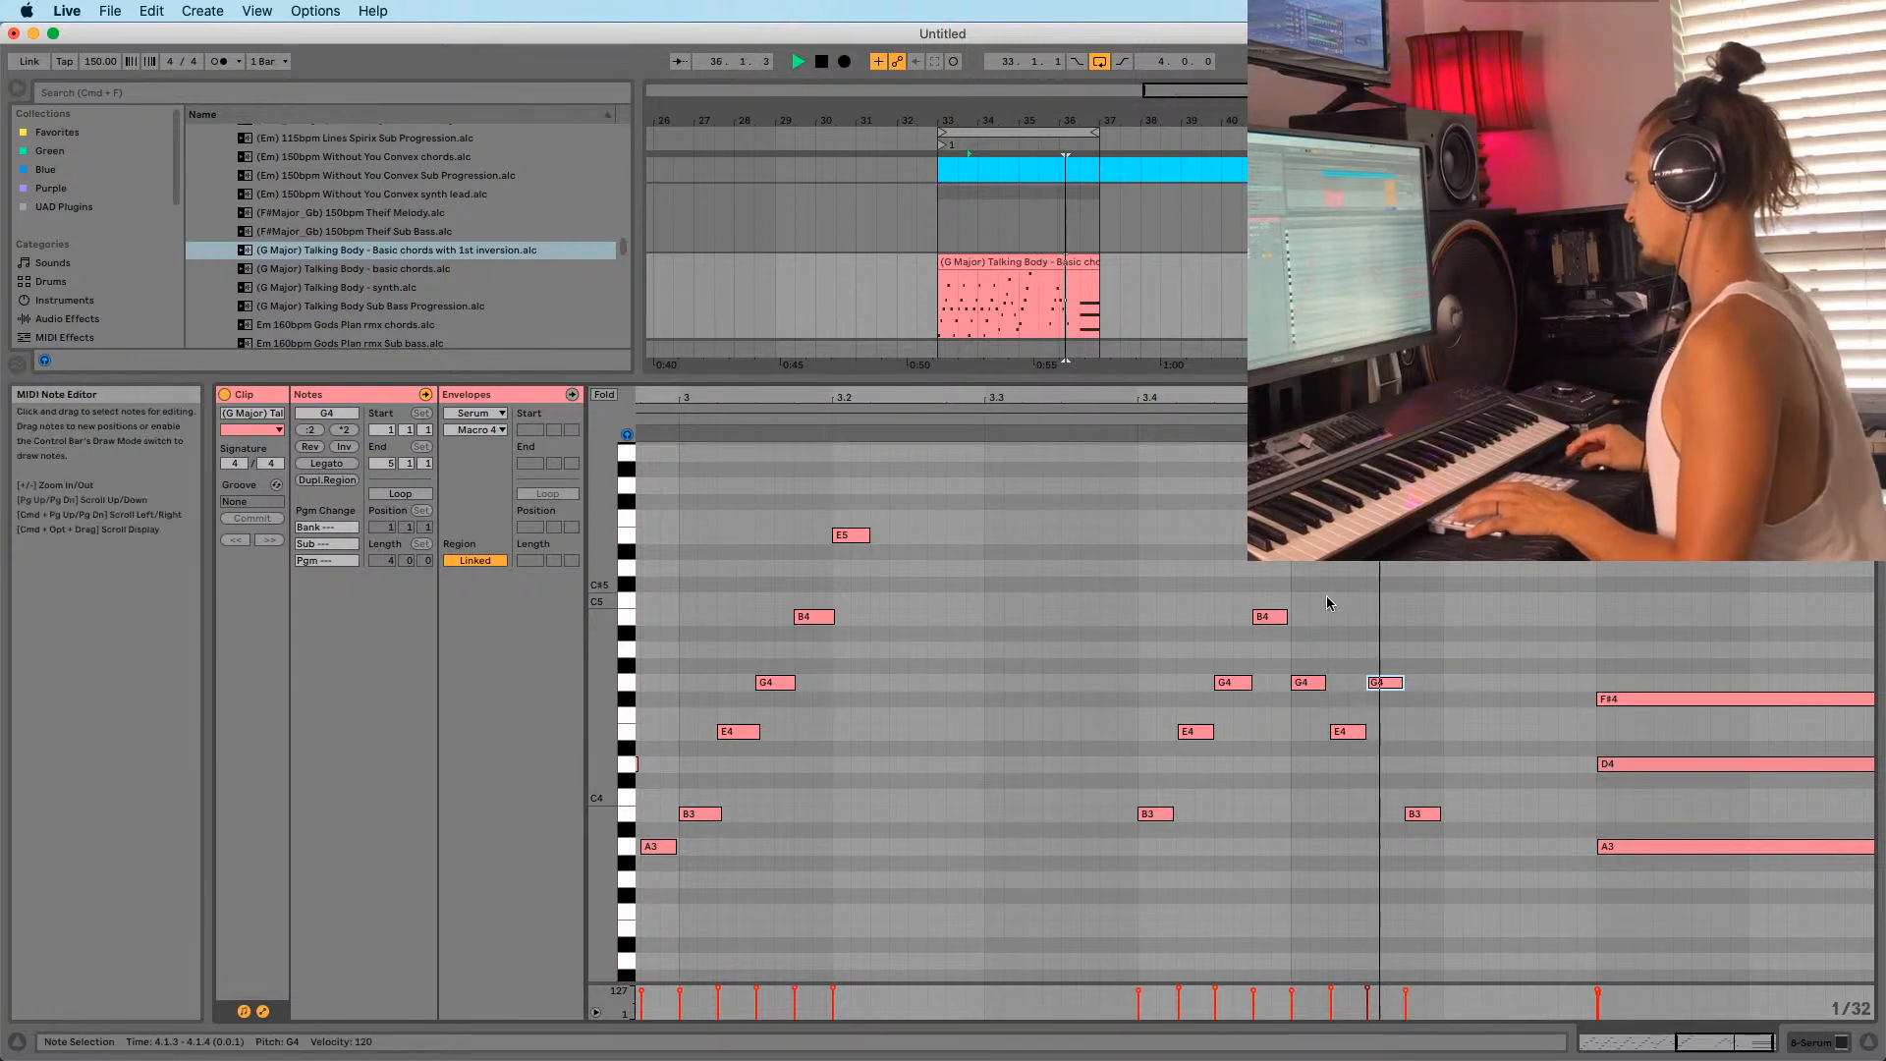
key("space")
key("super+z")
key("super+z")
key("super+z")
key("super+z")
key("super+z")
key("super+z")
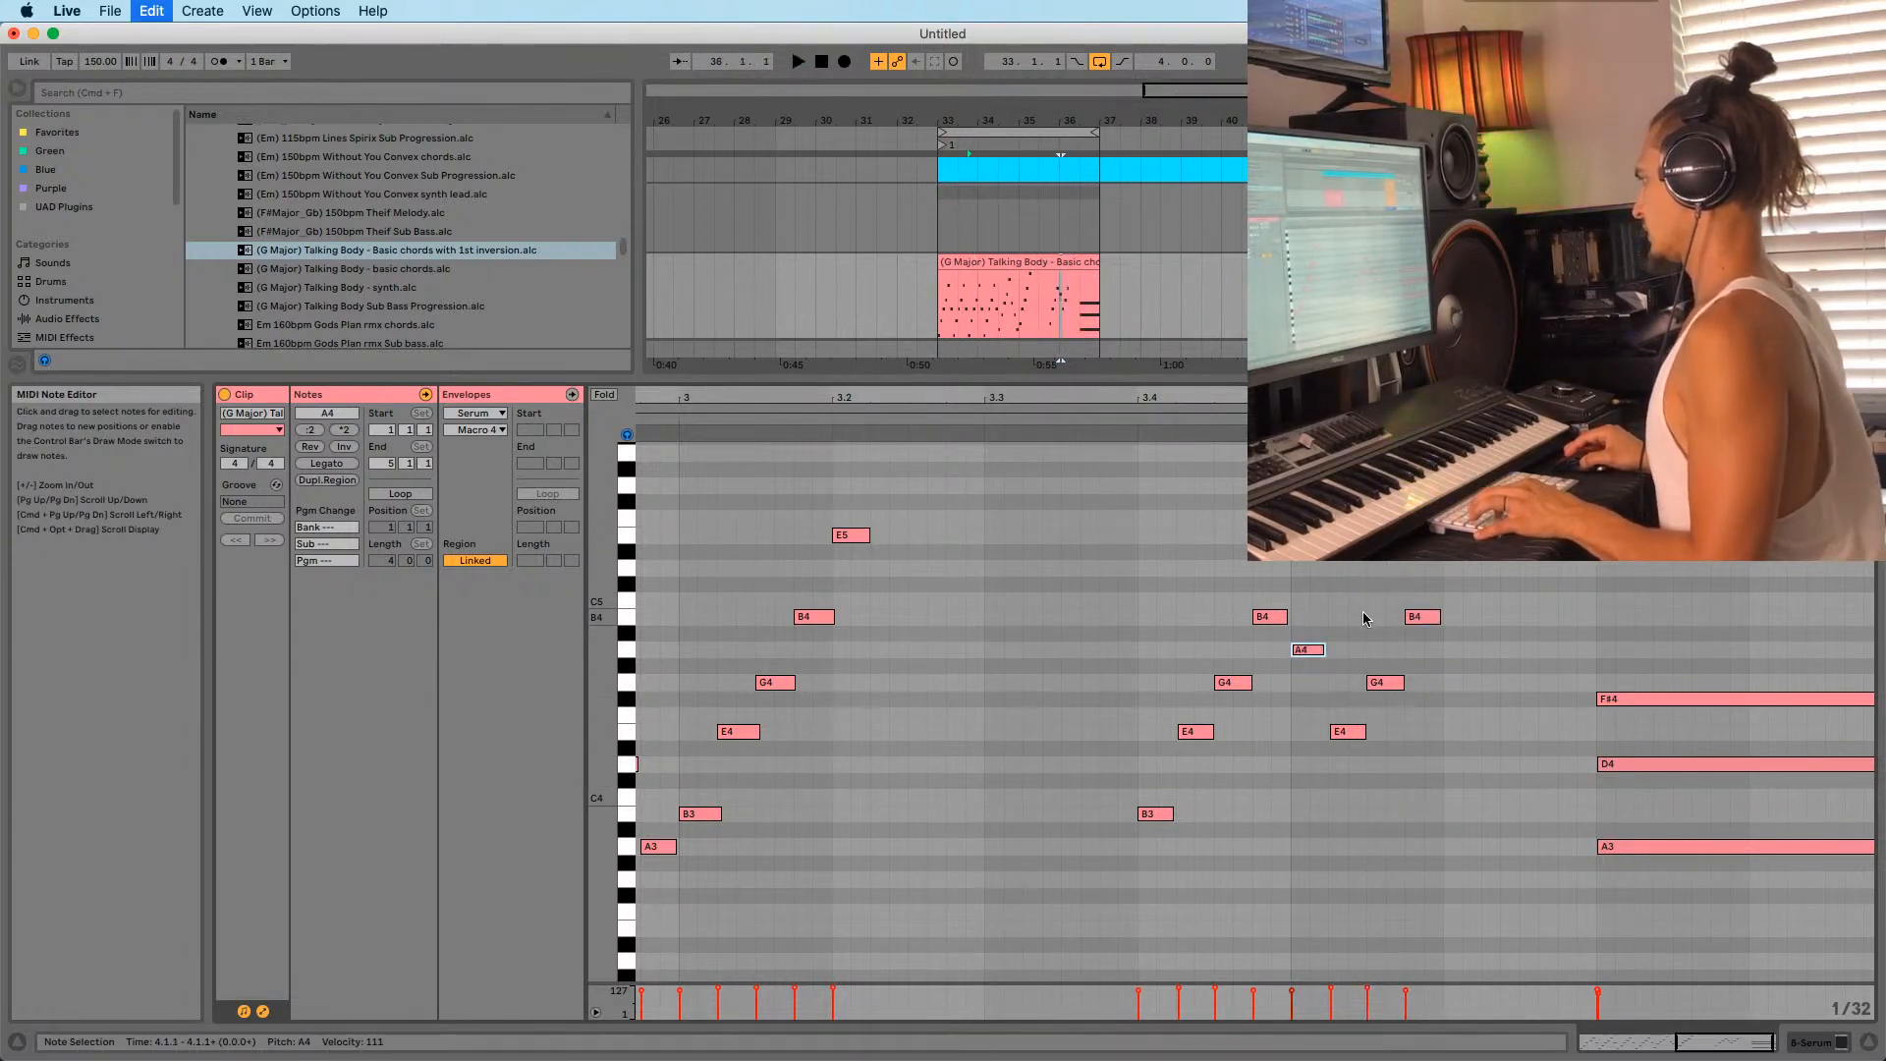
key("super+z")
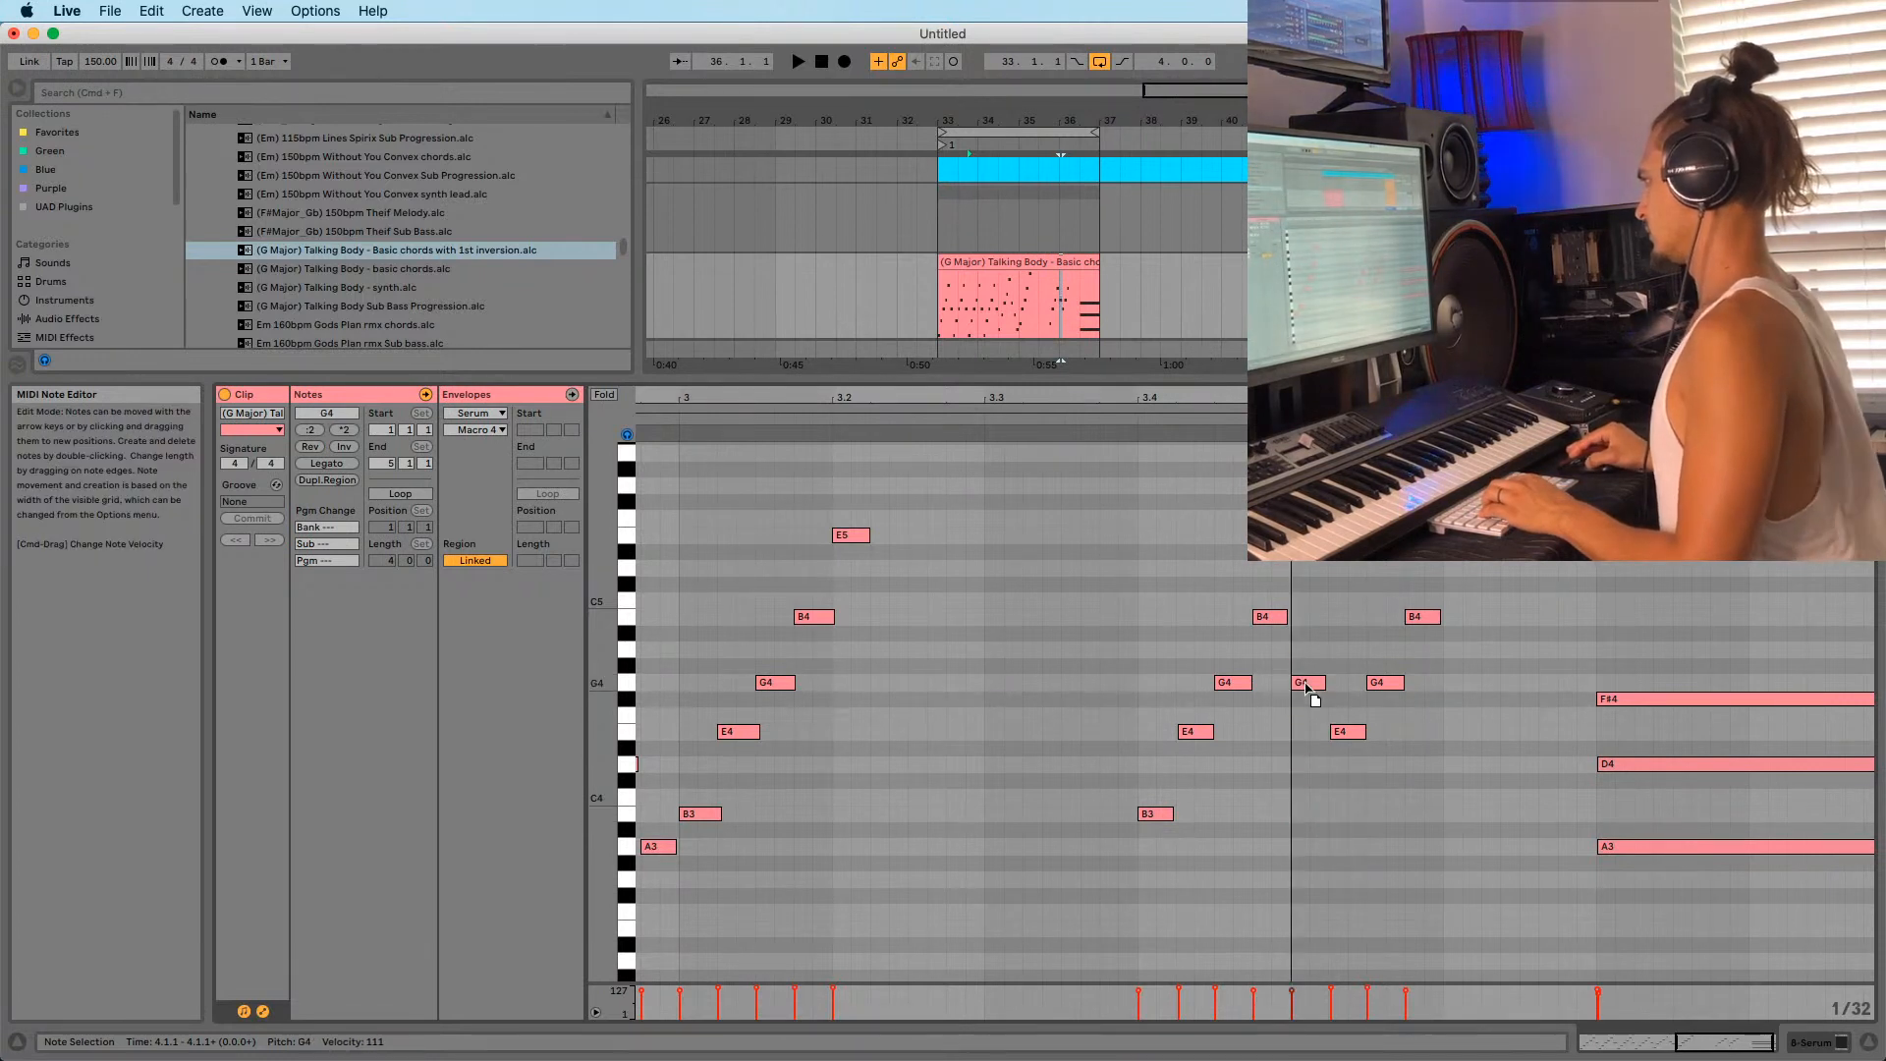
Move the B4 at 4.1.4 down to G4, copy a G4 stab to 4.2.3, and audition.
left_click(1386, 688)
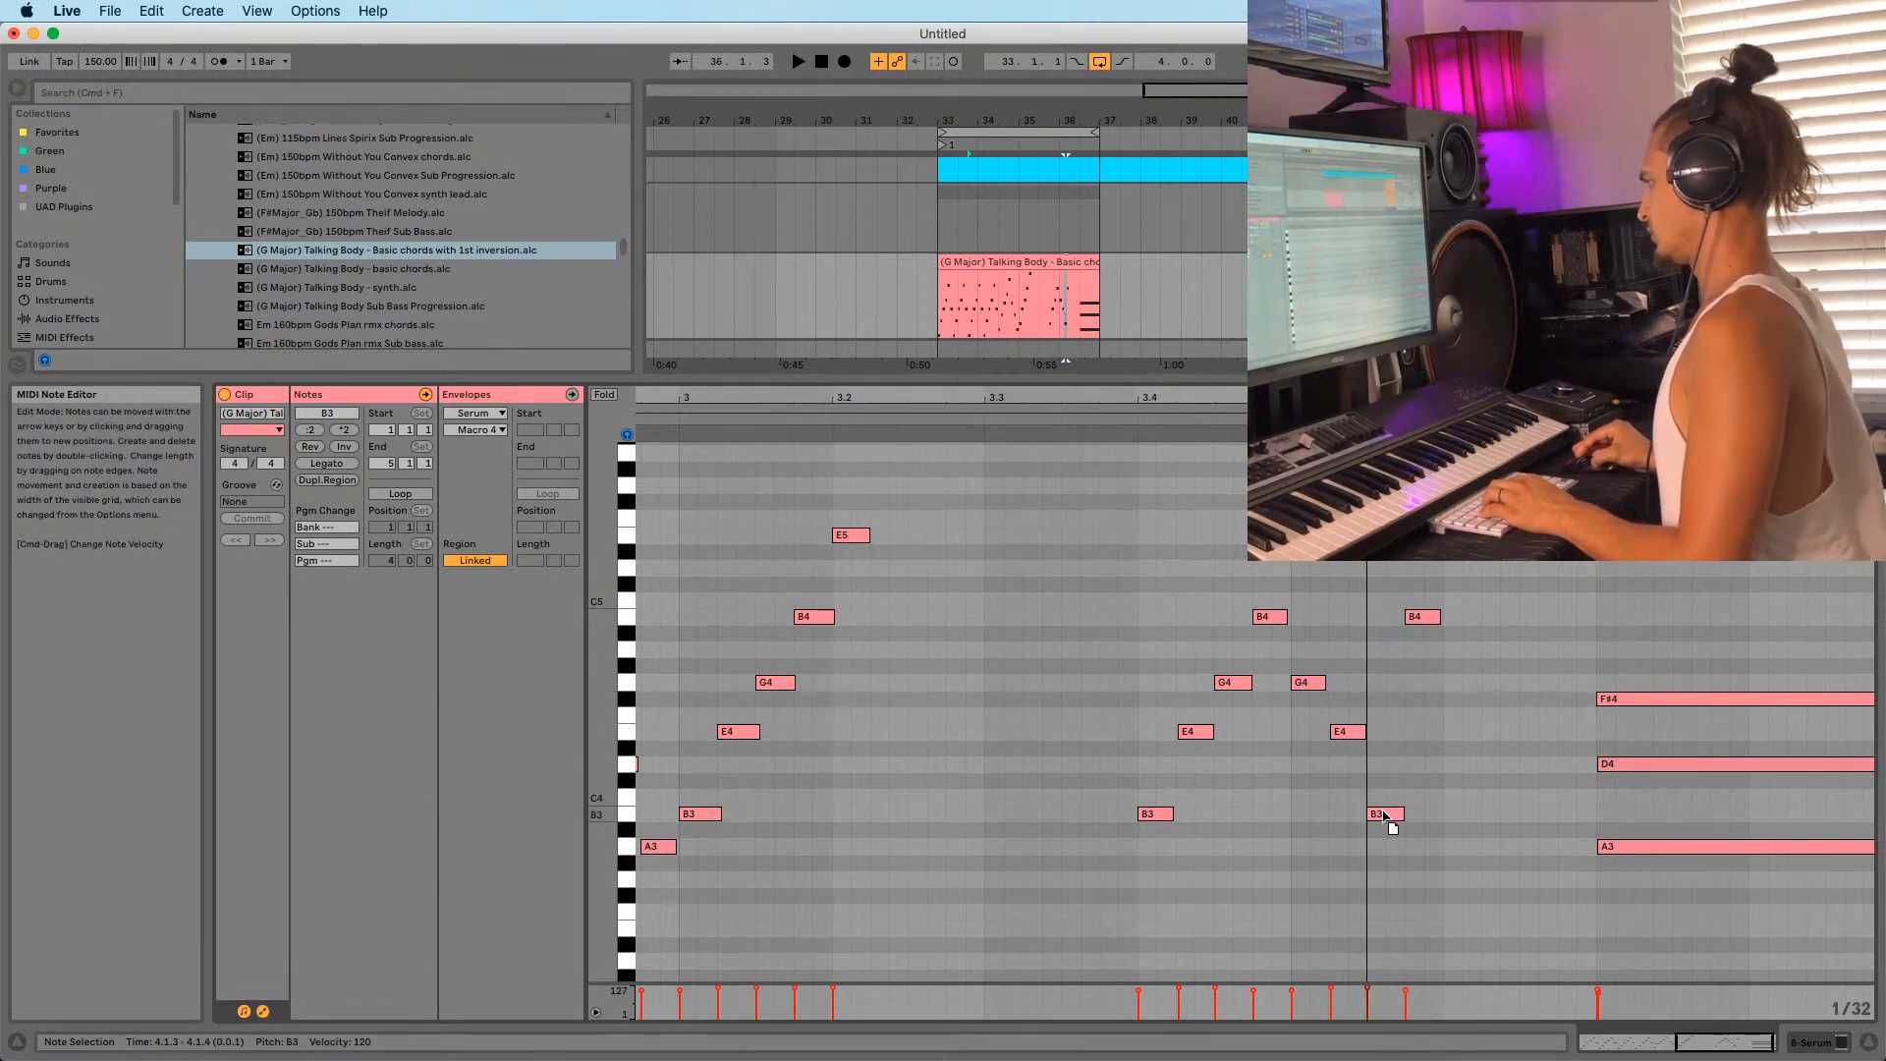
left_click_drag(1414, 617, 1428, 698)
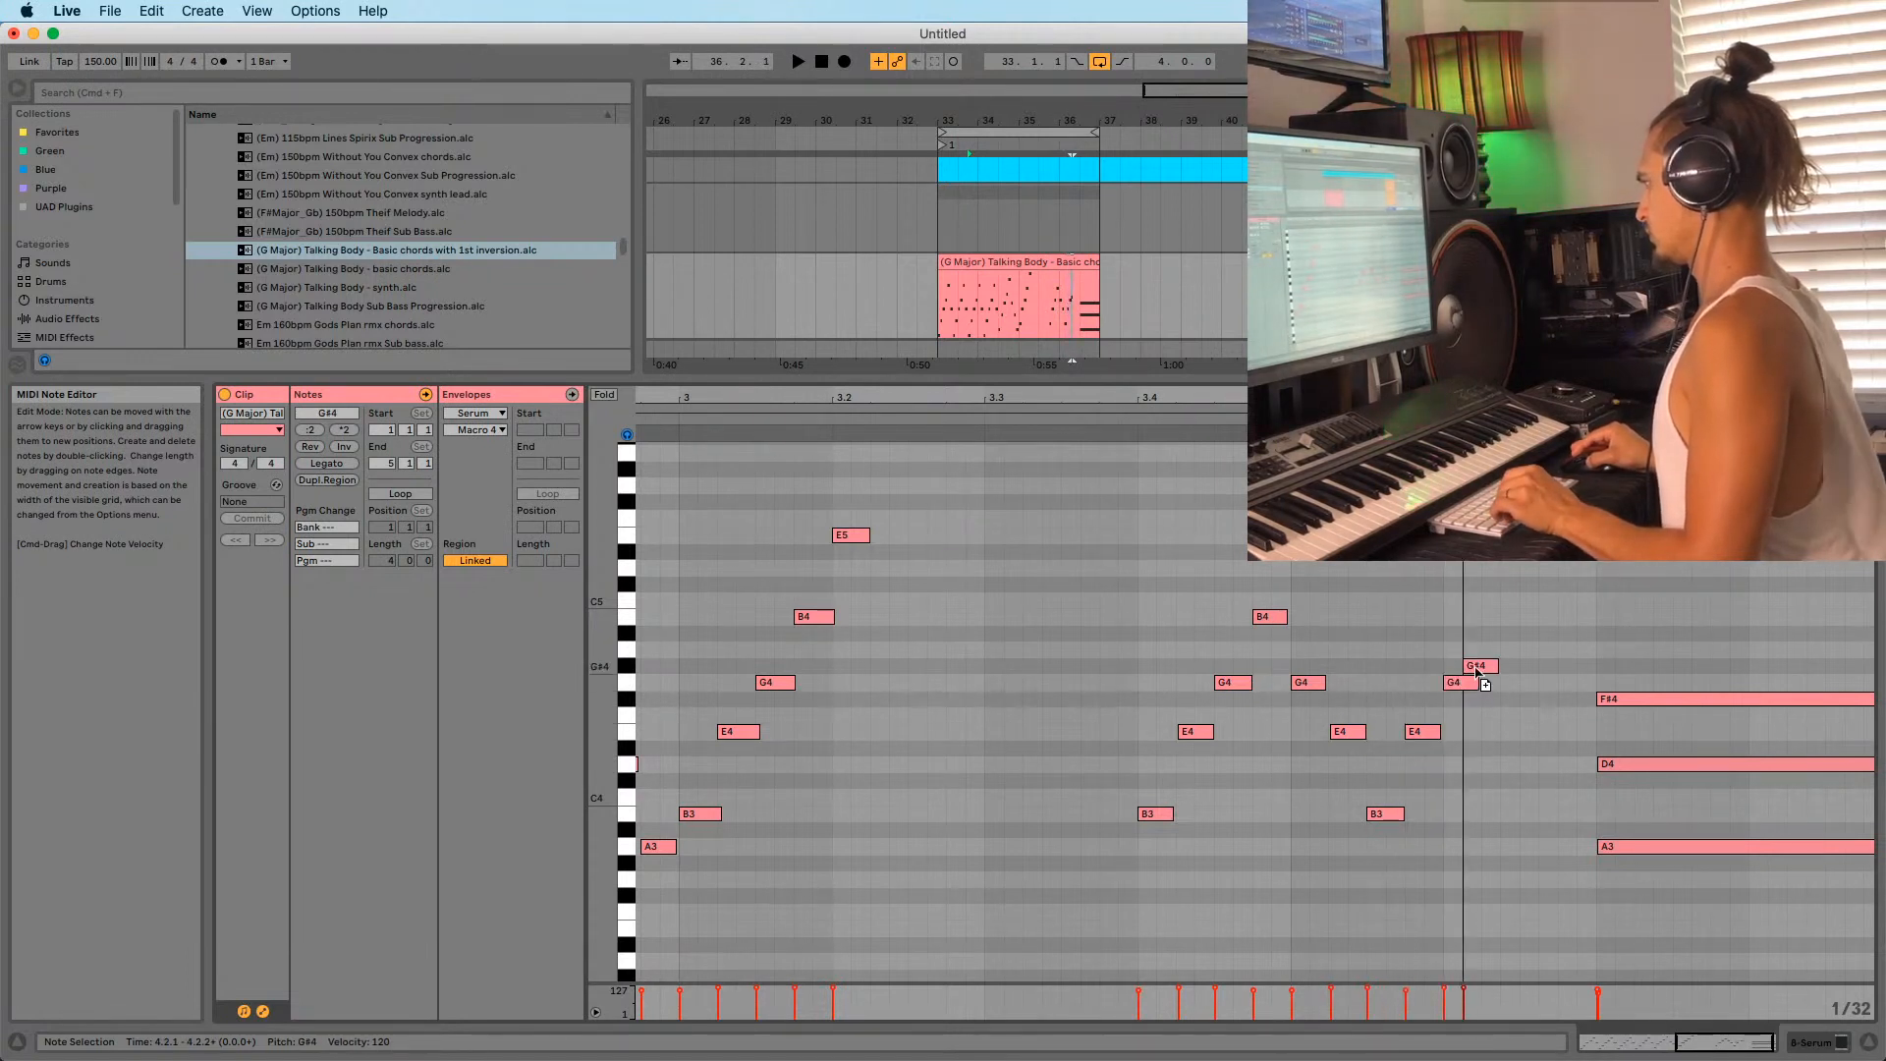
left_click_drag(1495, 624, 1547, 681)
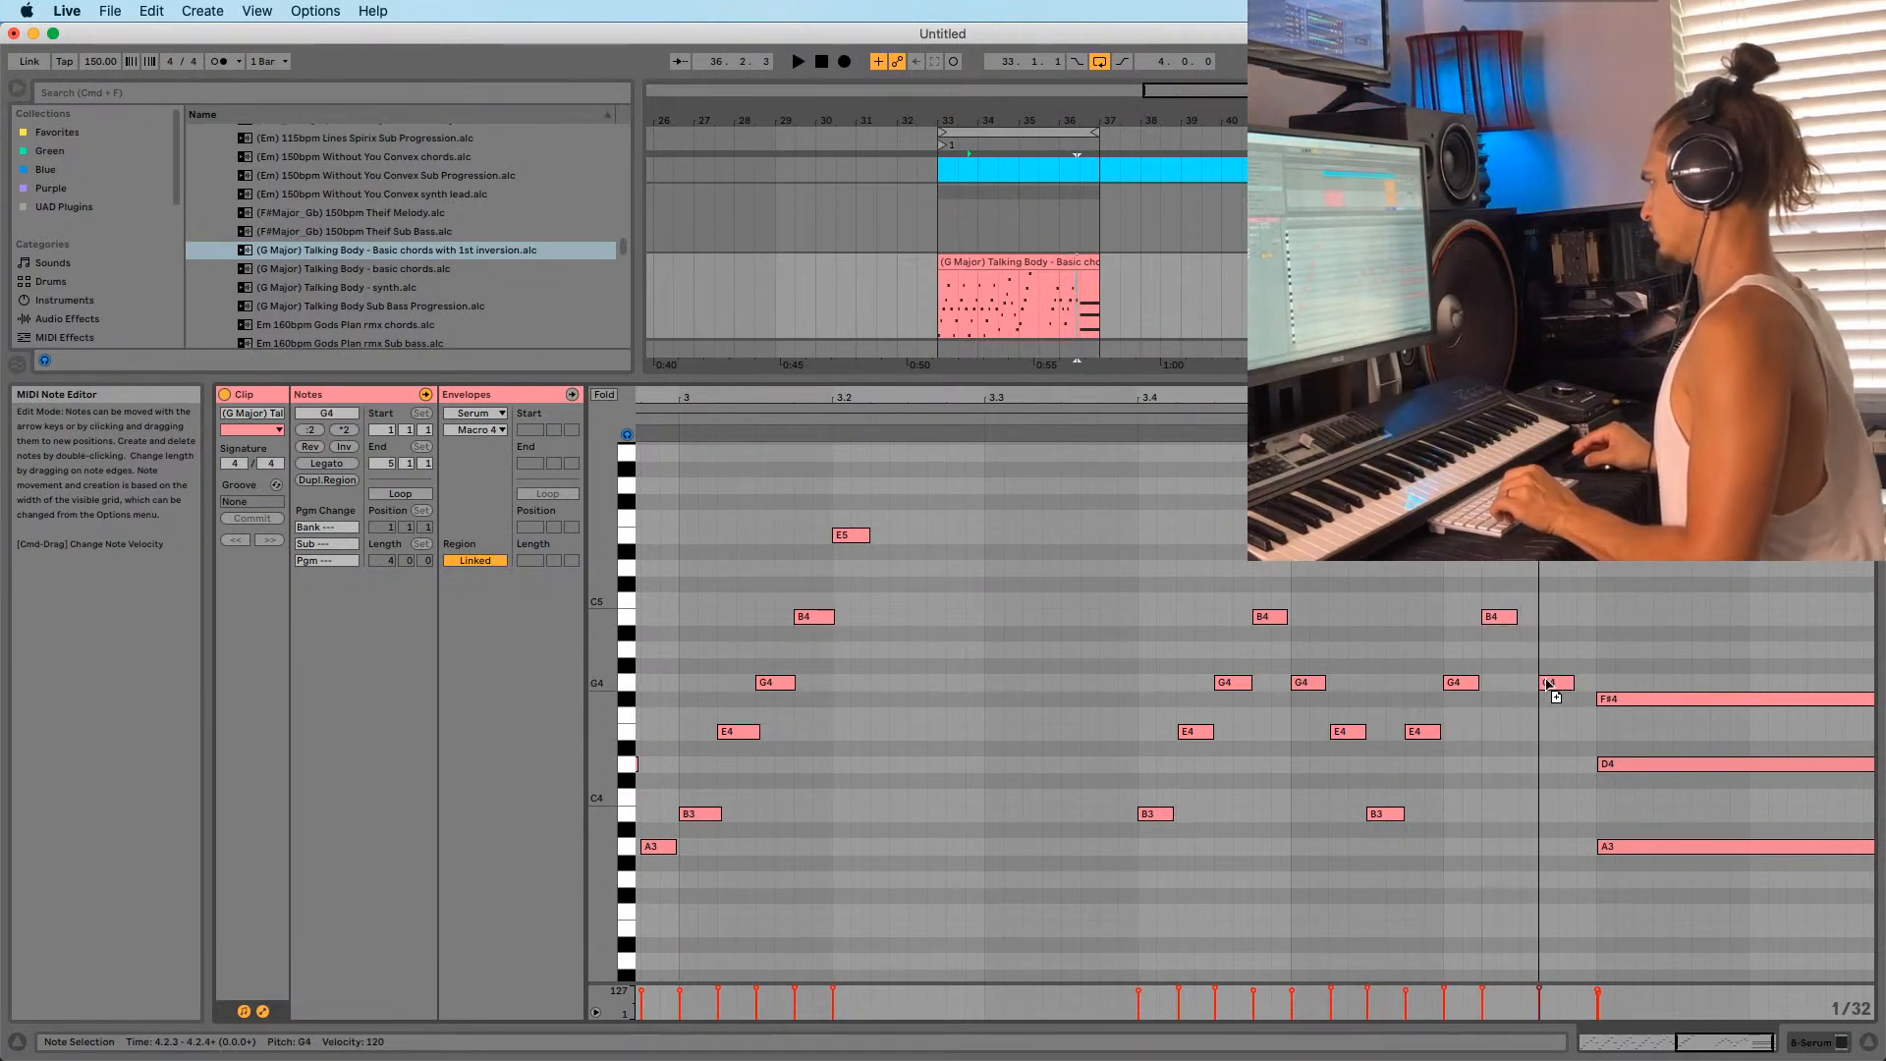
key("space")
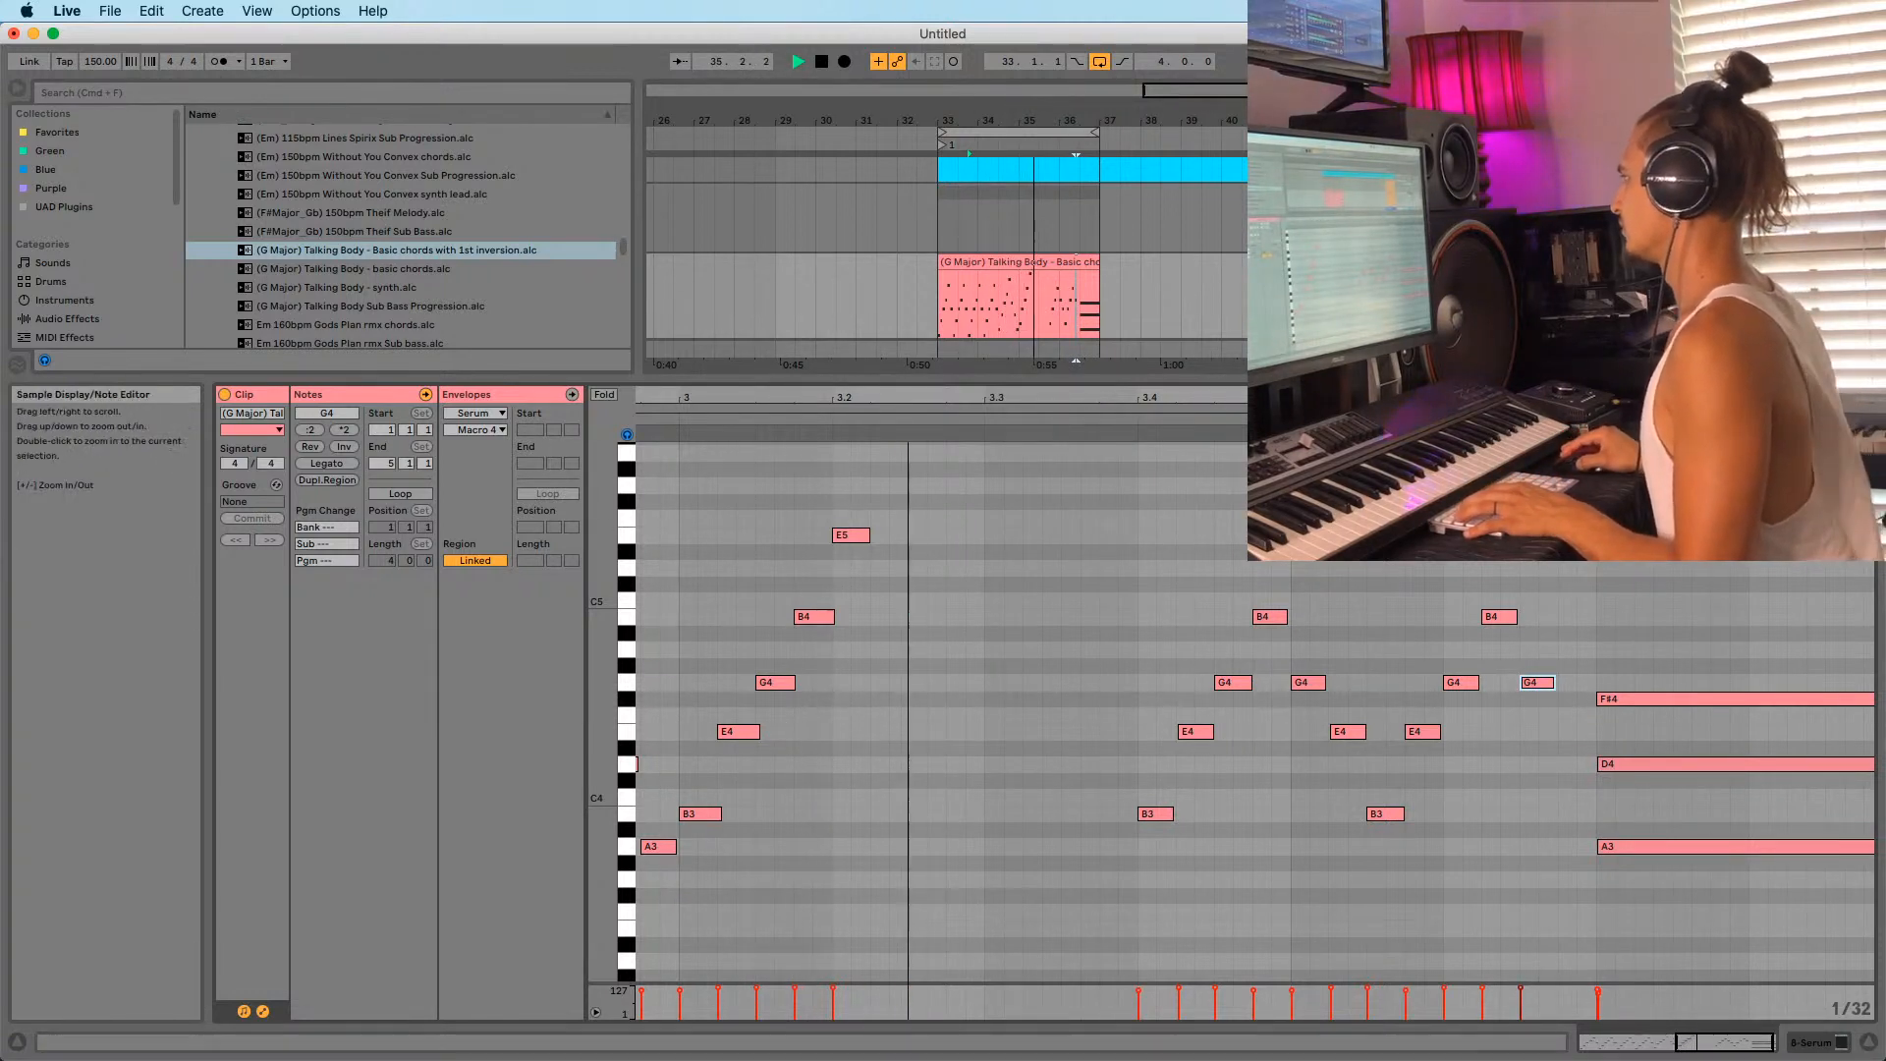
left_click_drag(1129, 397, 1134, 391)
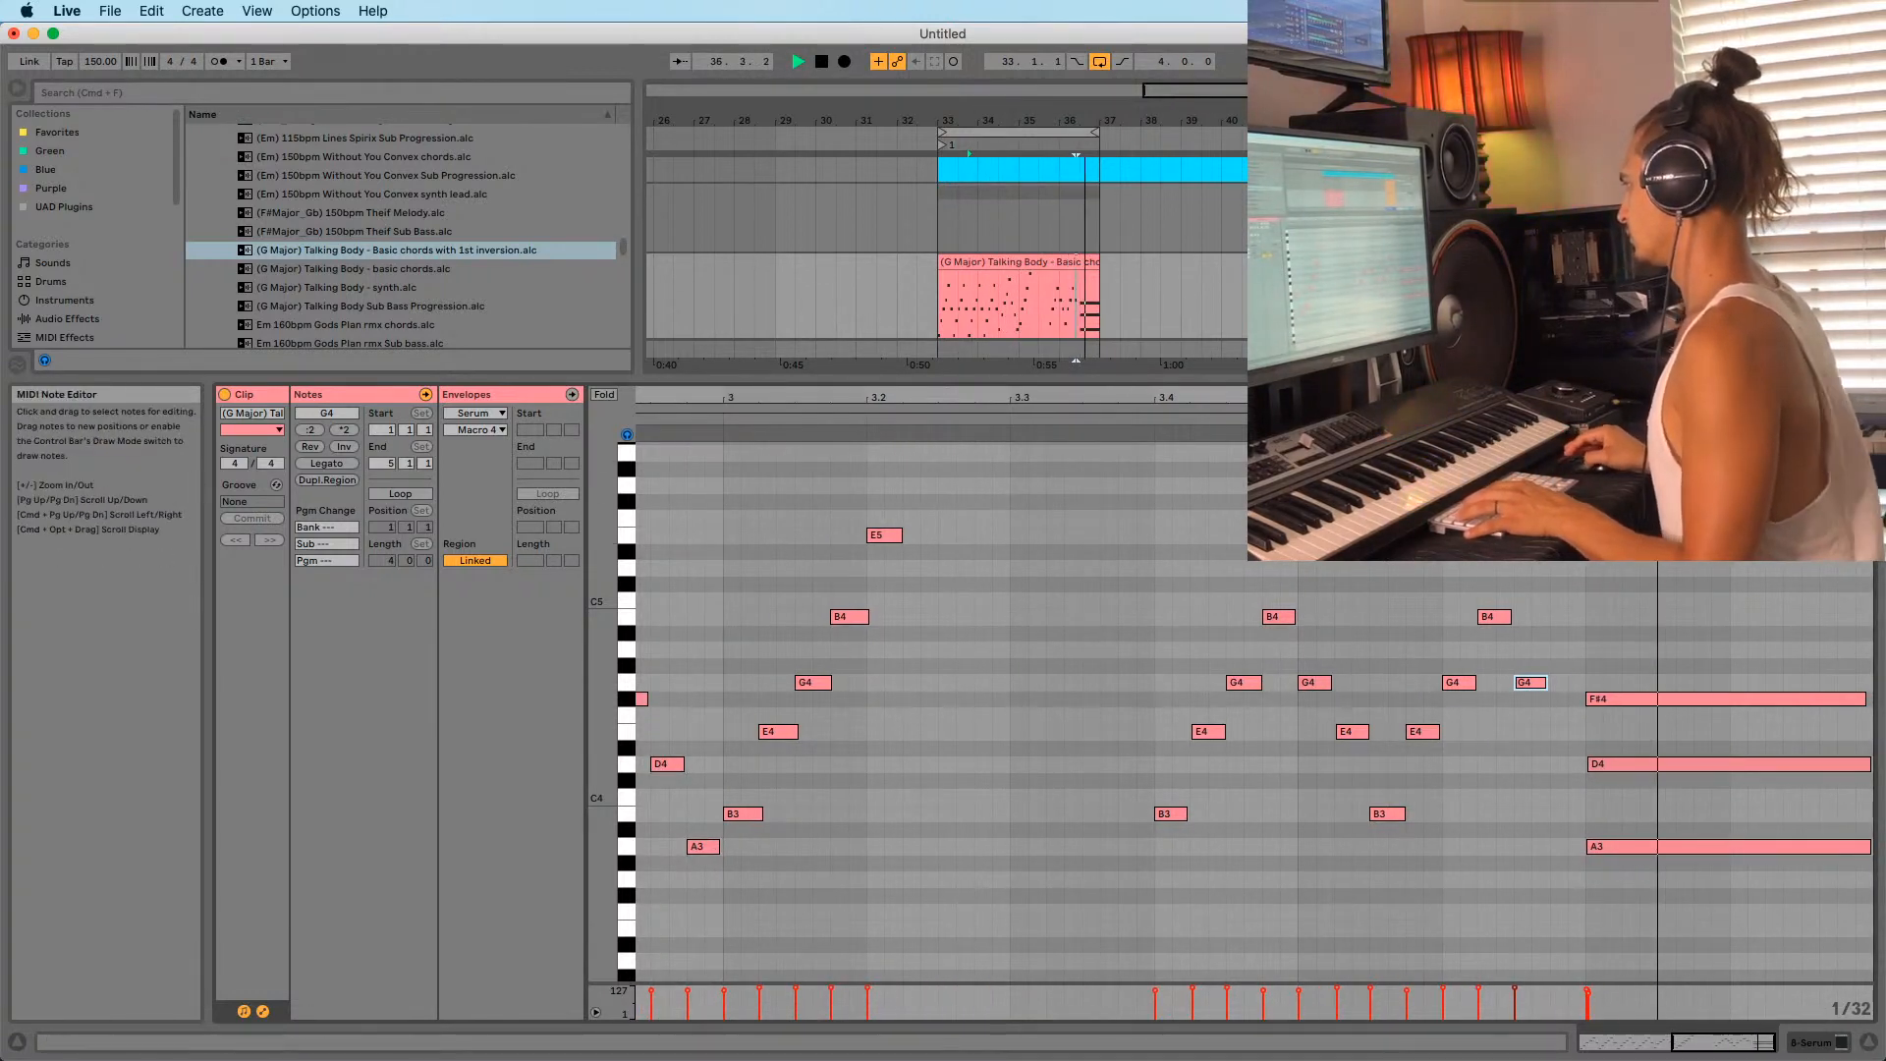
key("space")
Copy the bar 3–4 stab notes down onto A3–A4 at bar 4.3.
left_click_drag(1136, 560, 1544, 904)
left_click_drag(1167, 828, 1603, 853)
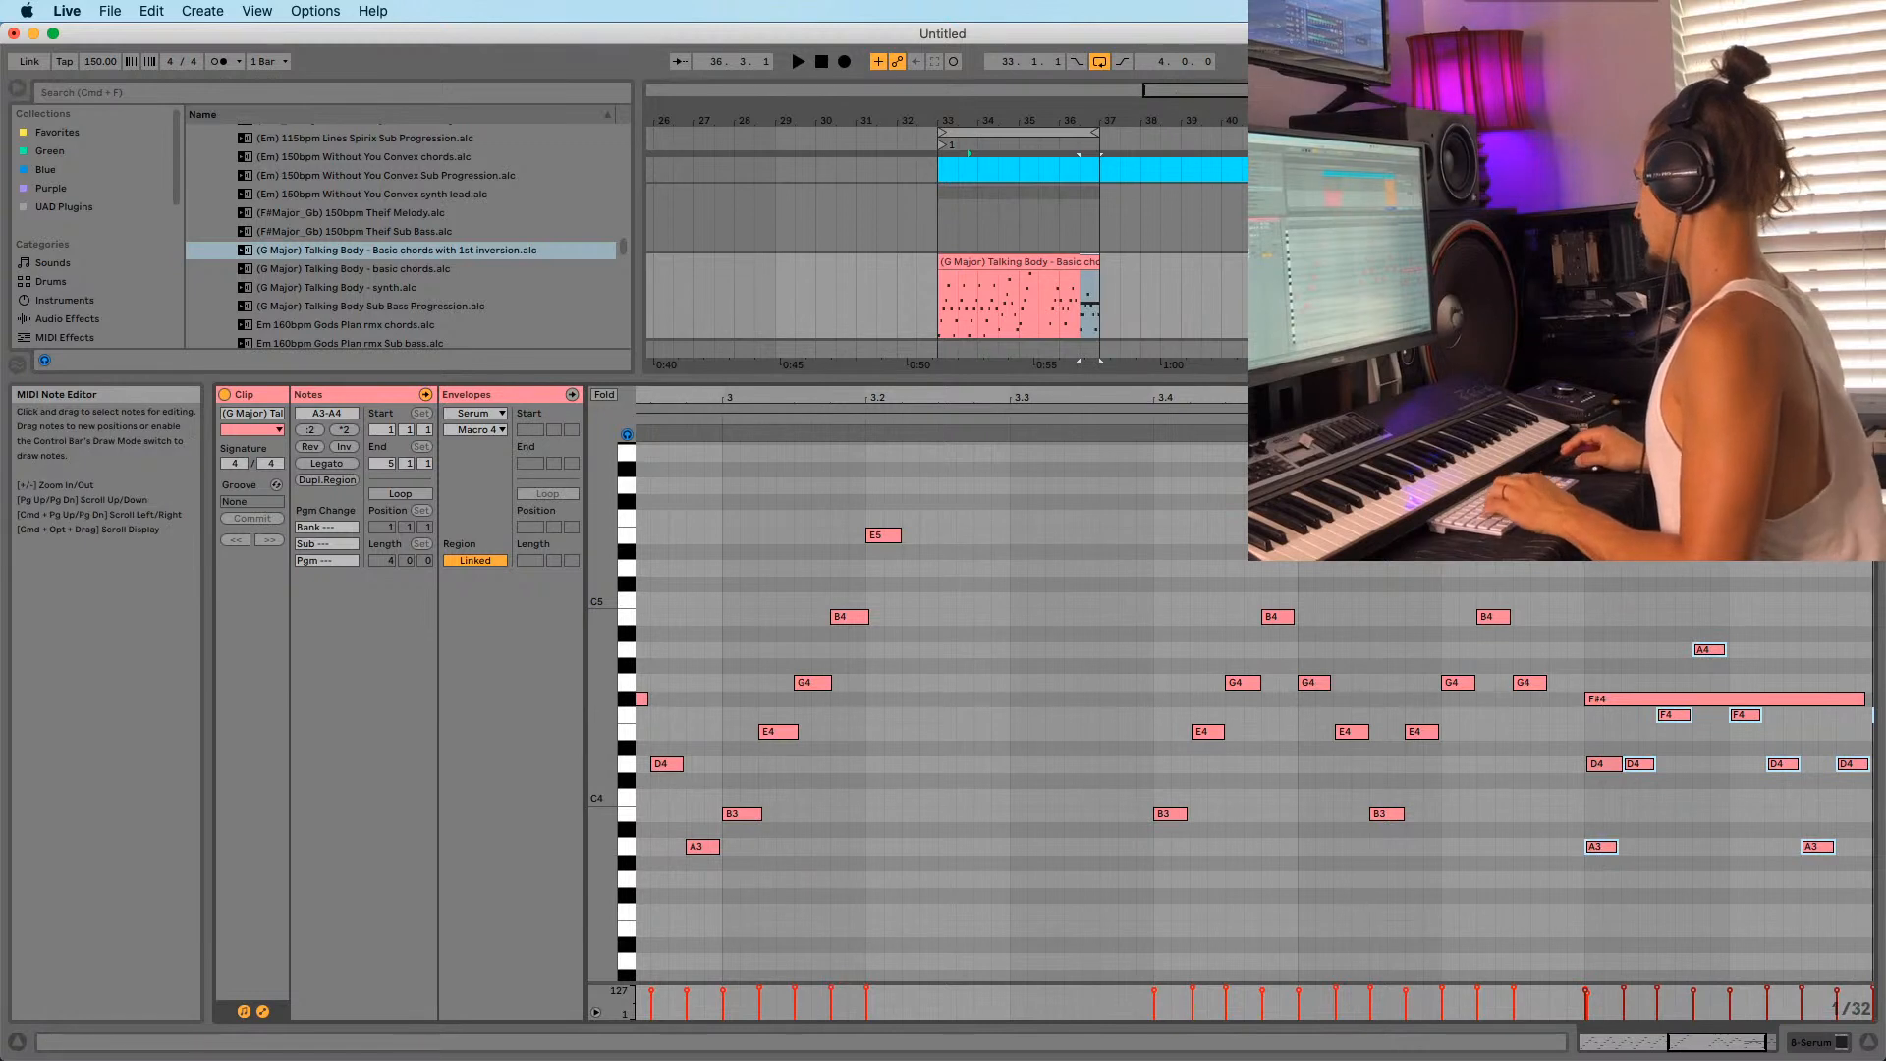
scroll(1552, 739, "right", 2)
Raise the copied F4 stab to F#4 and delete the long held F#4 note.
left_click(1561, 715)
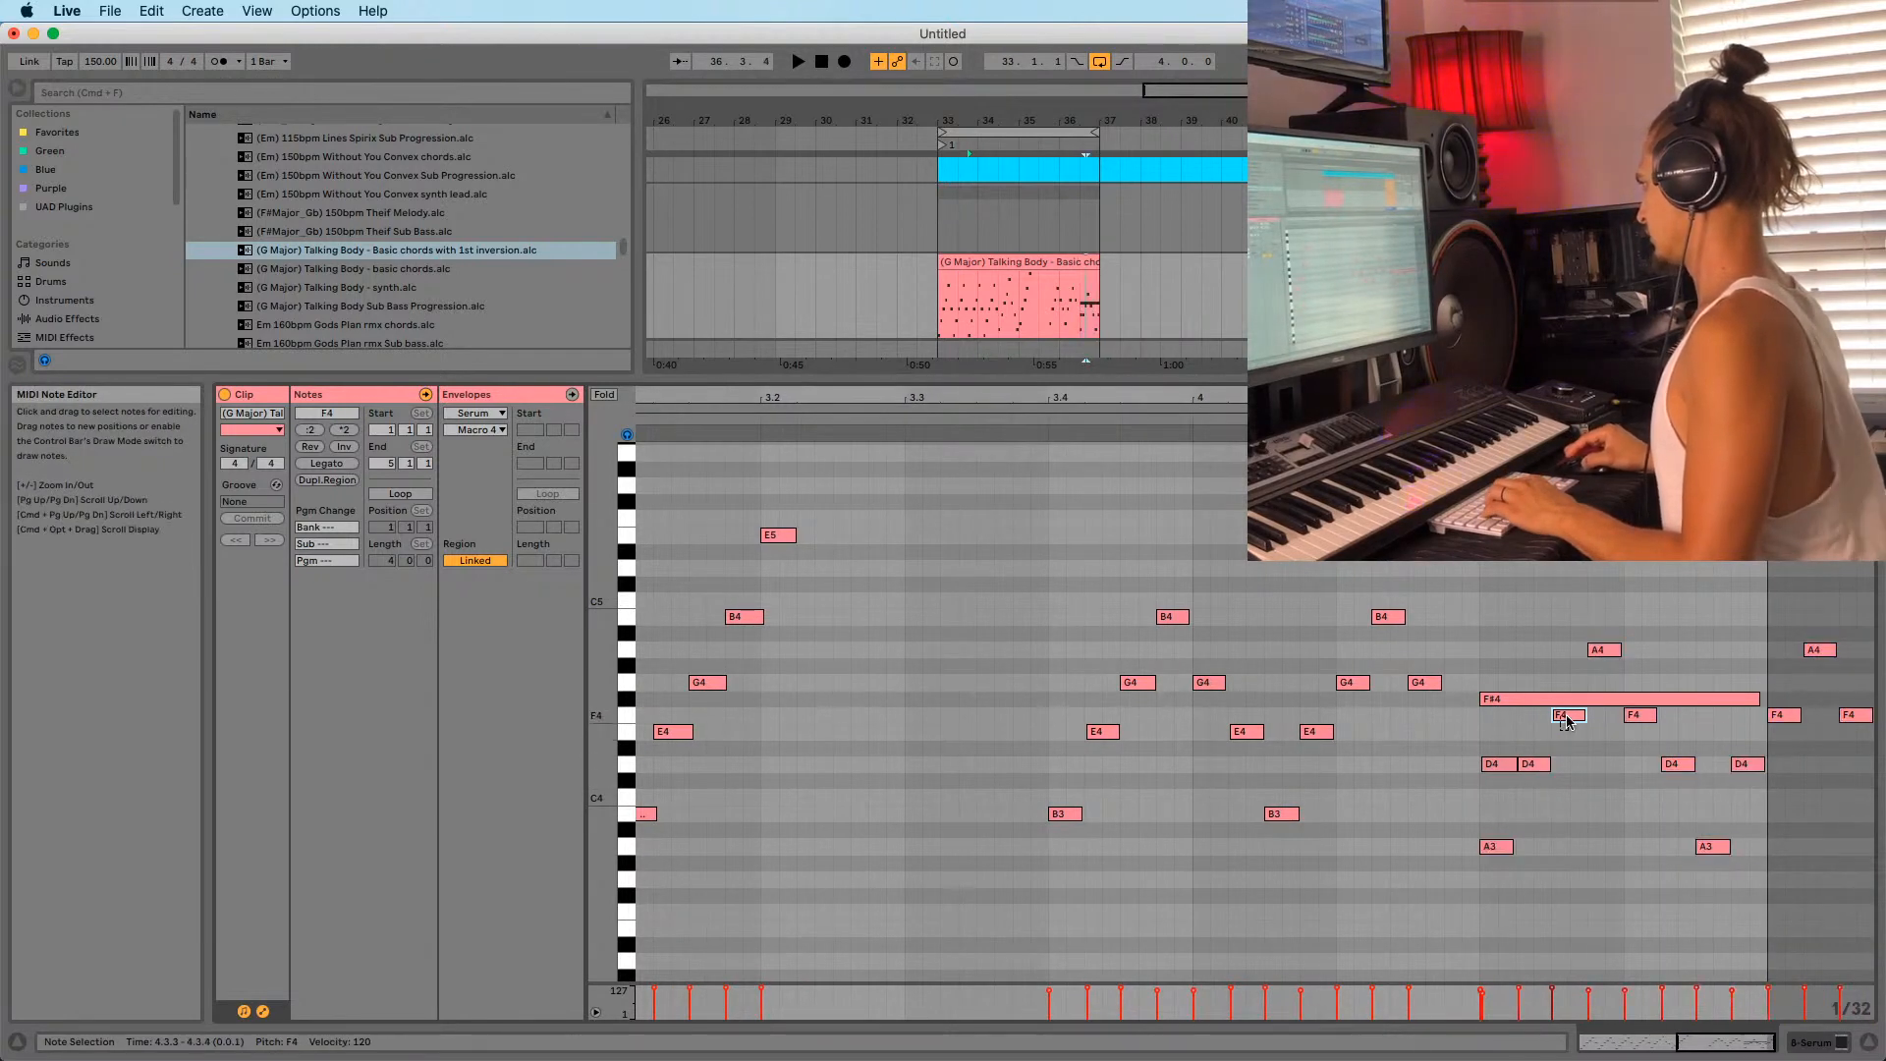
key("Up")
left_click(1493, 700)
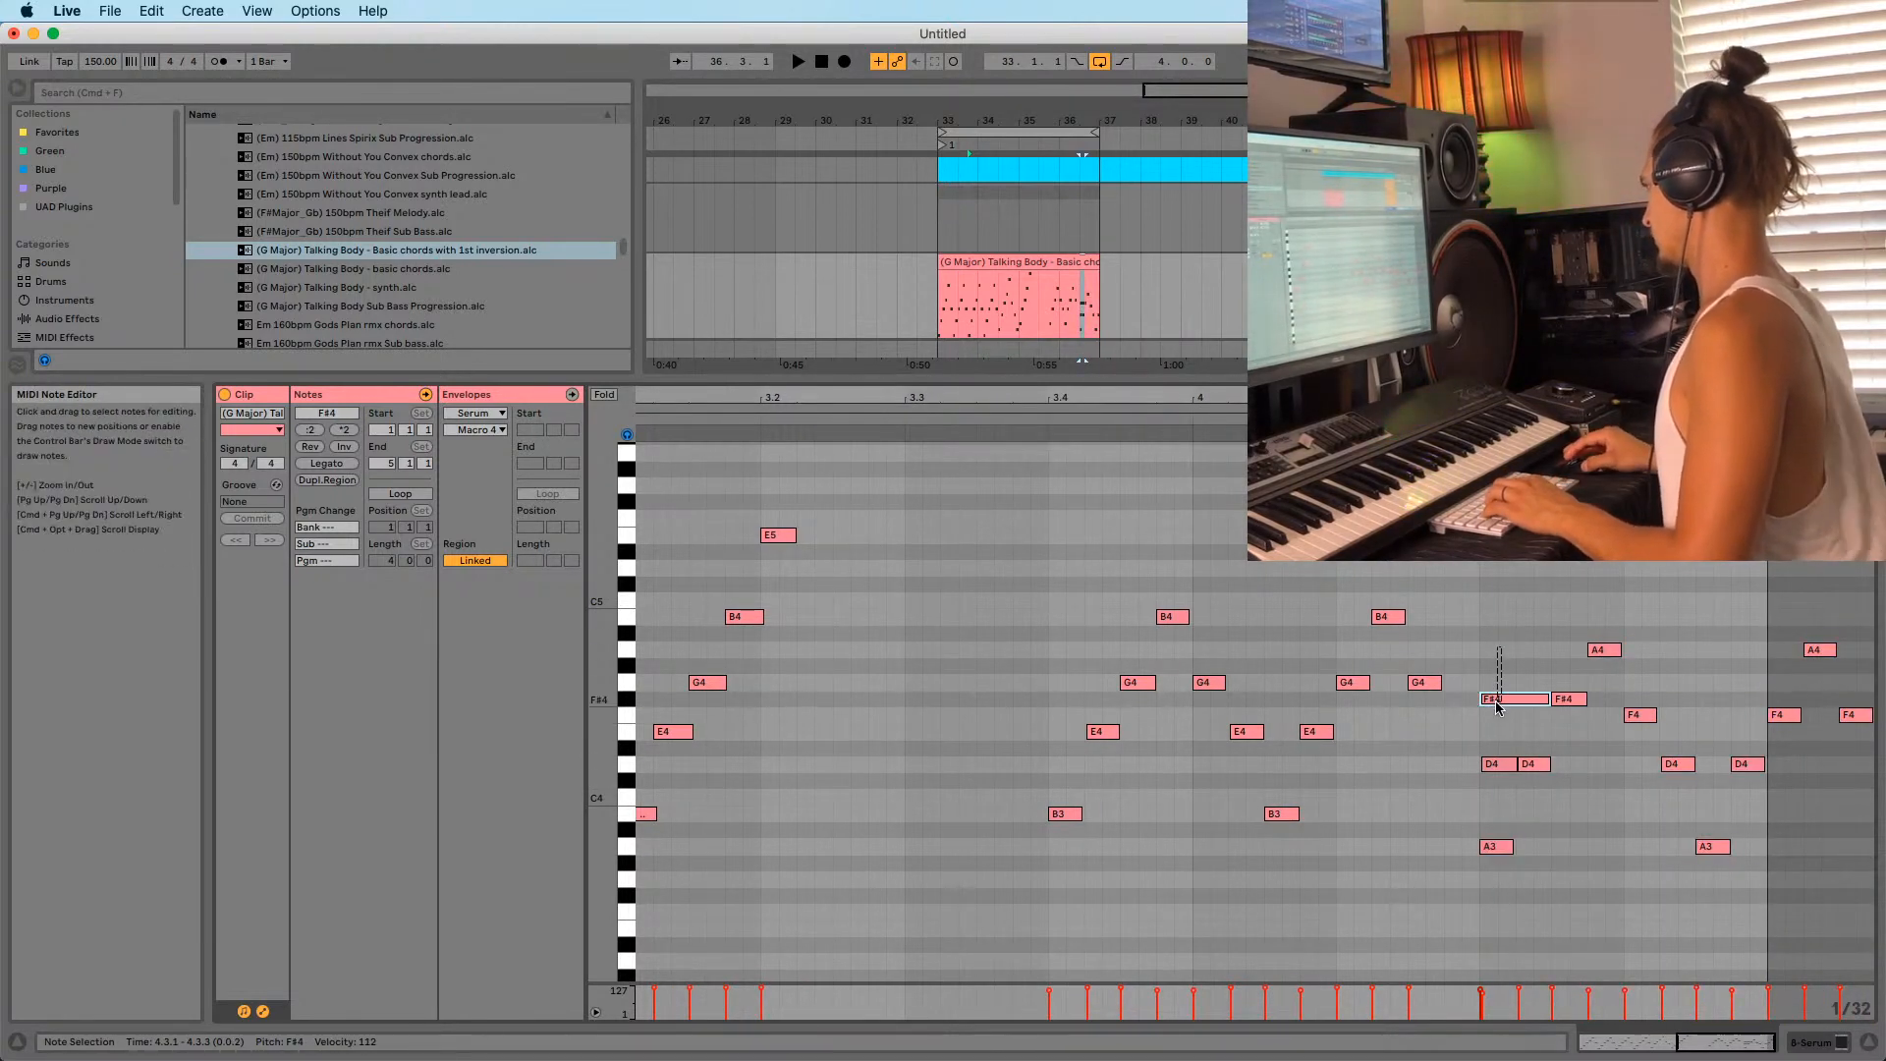
key("Delete")
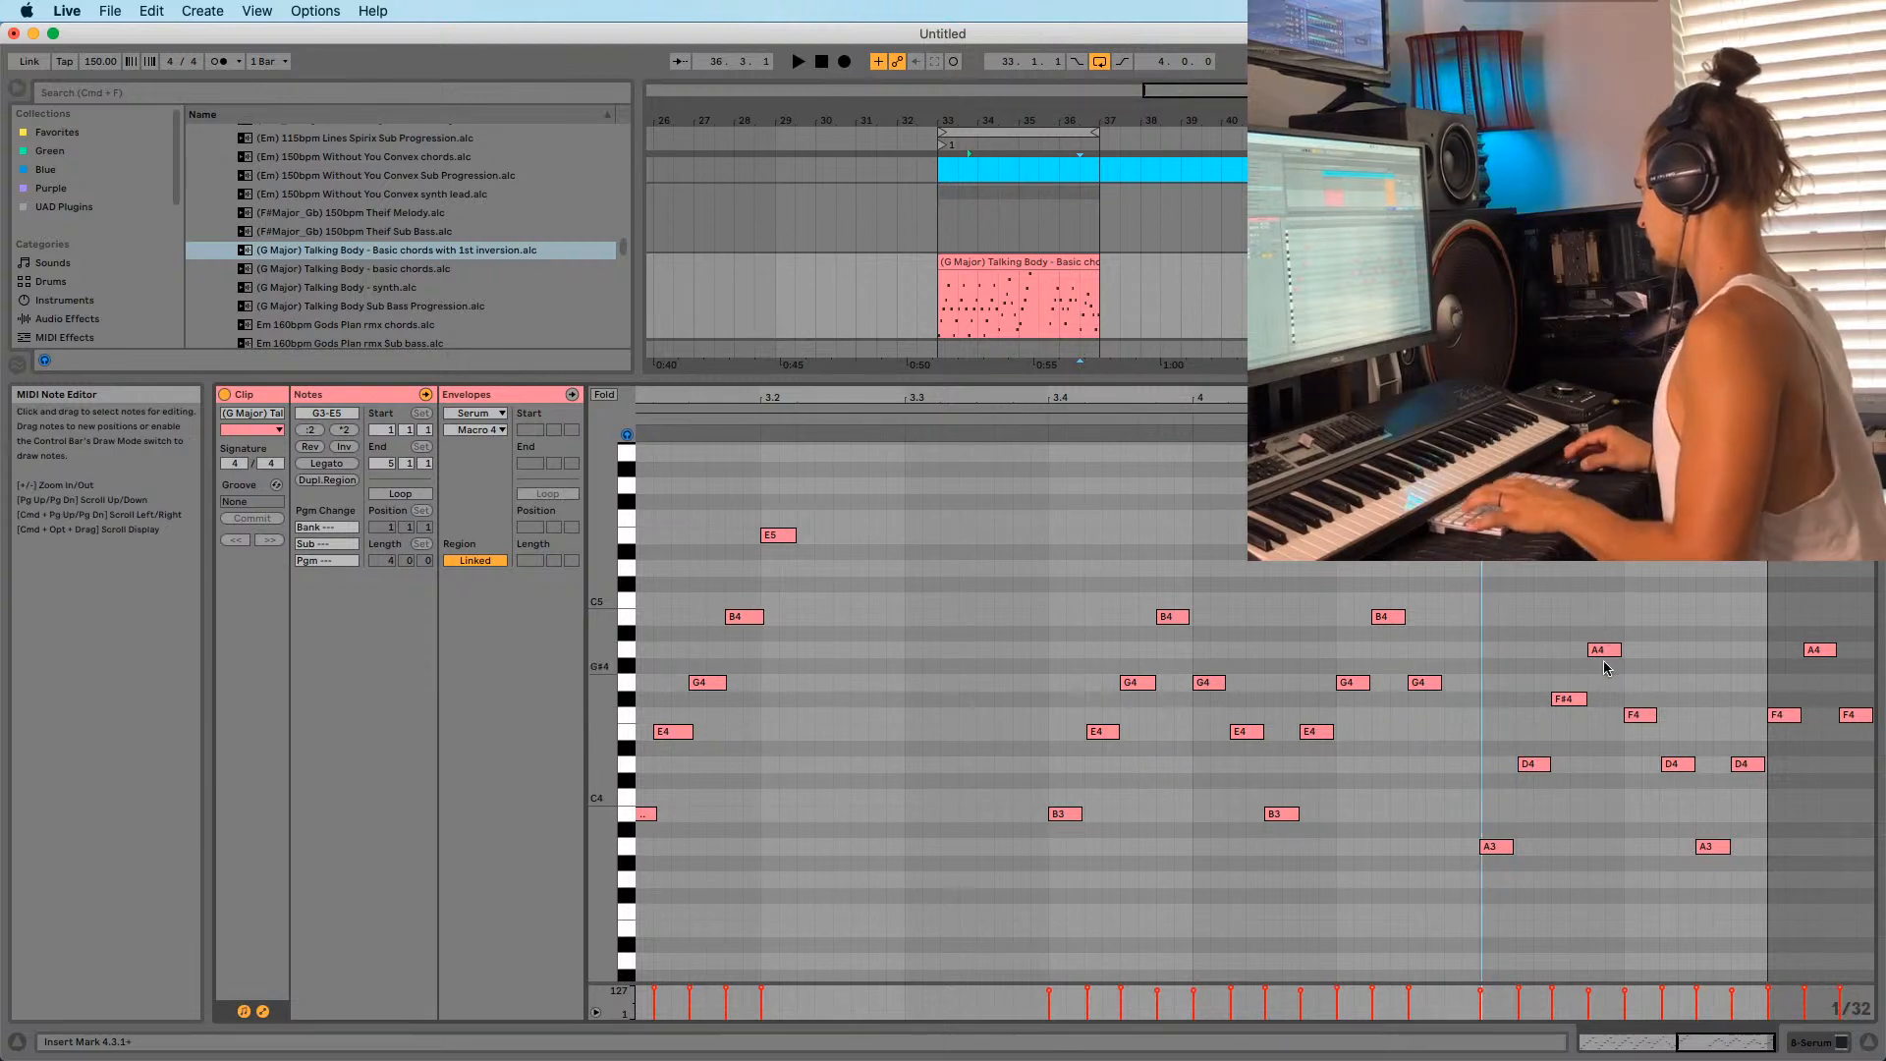
Add a G4 stab at 4.4.1 and an extra F4 stab, then audition.
double_click(1634, 682)
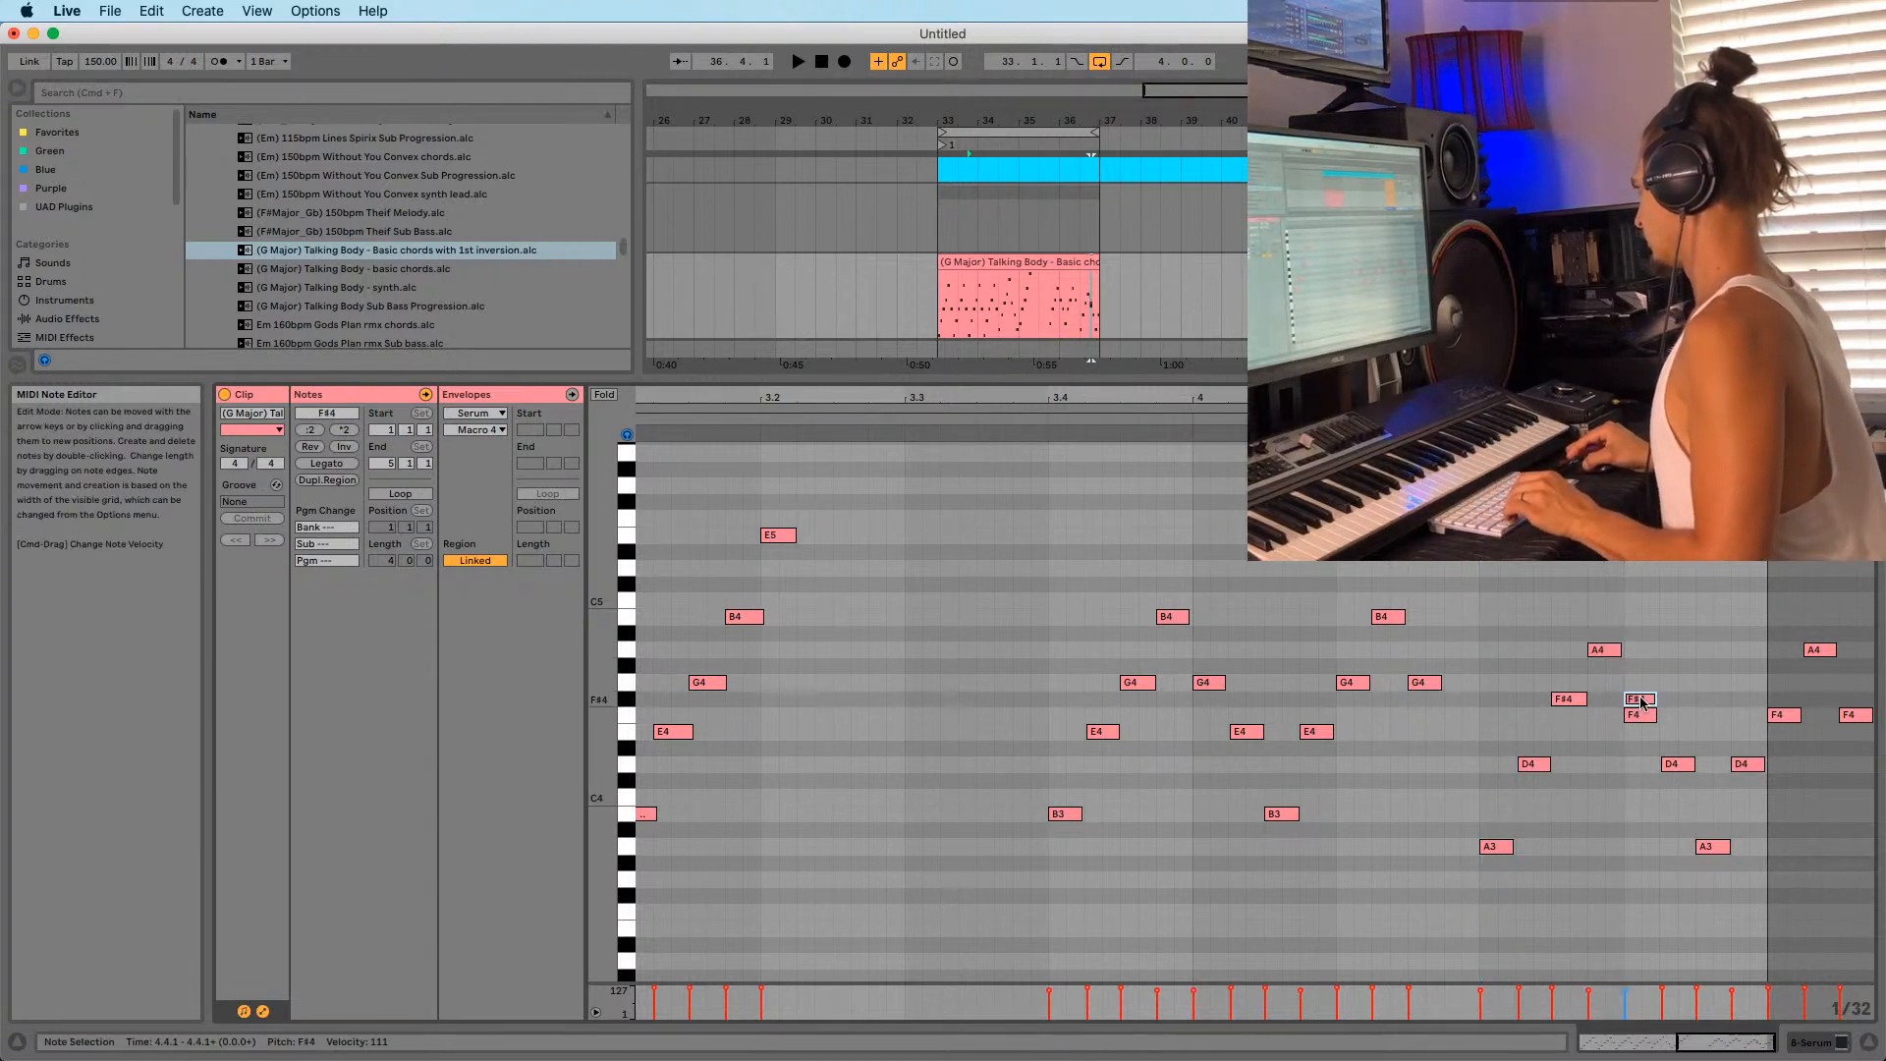
left_click(1645, 716)
key("space")
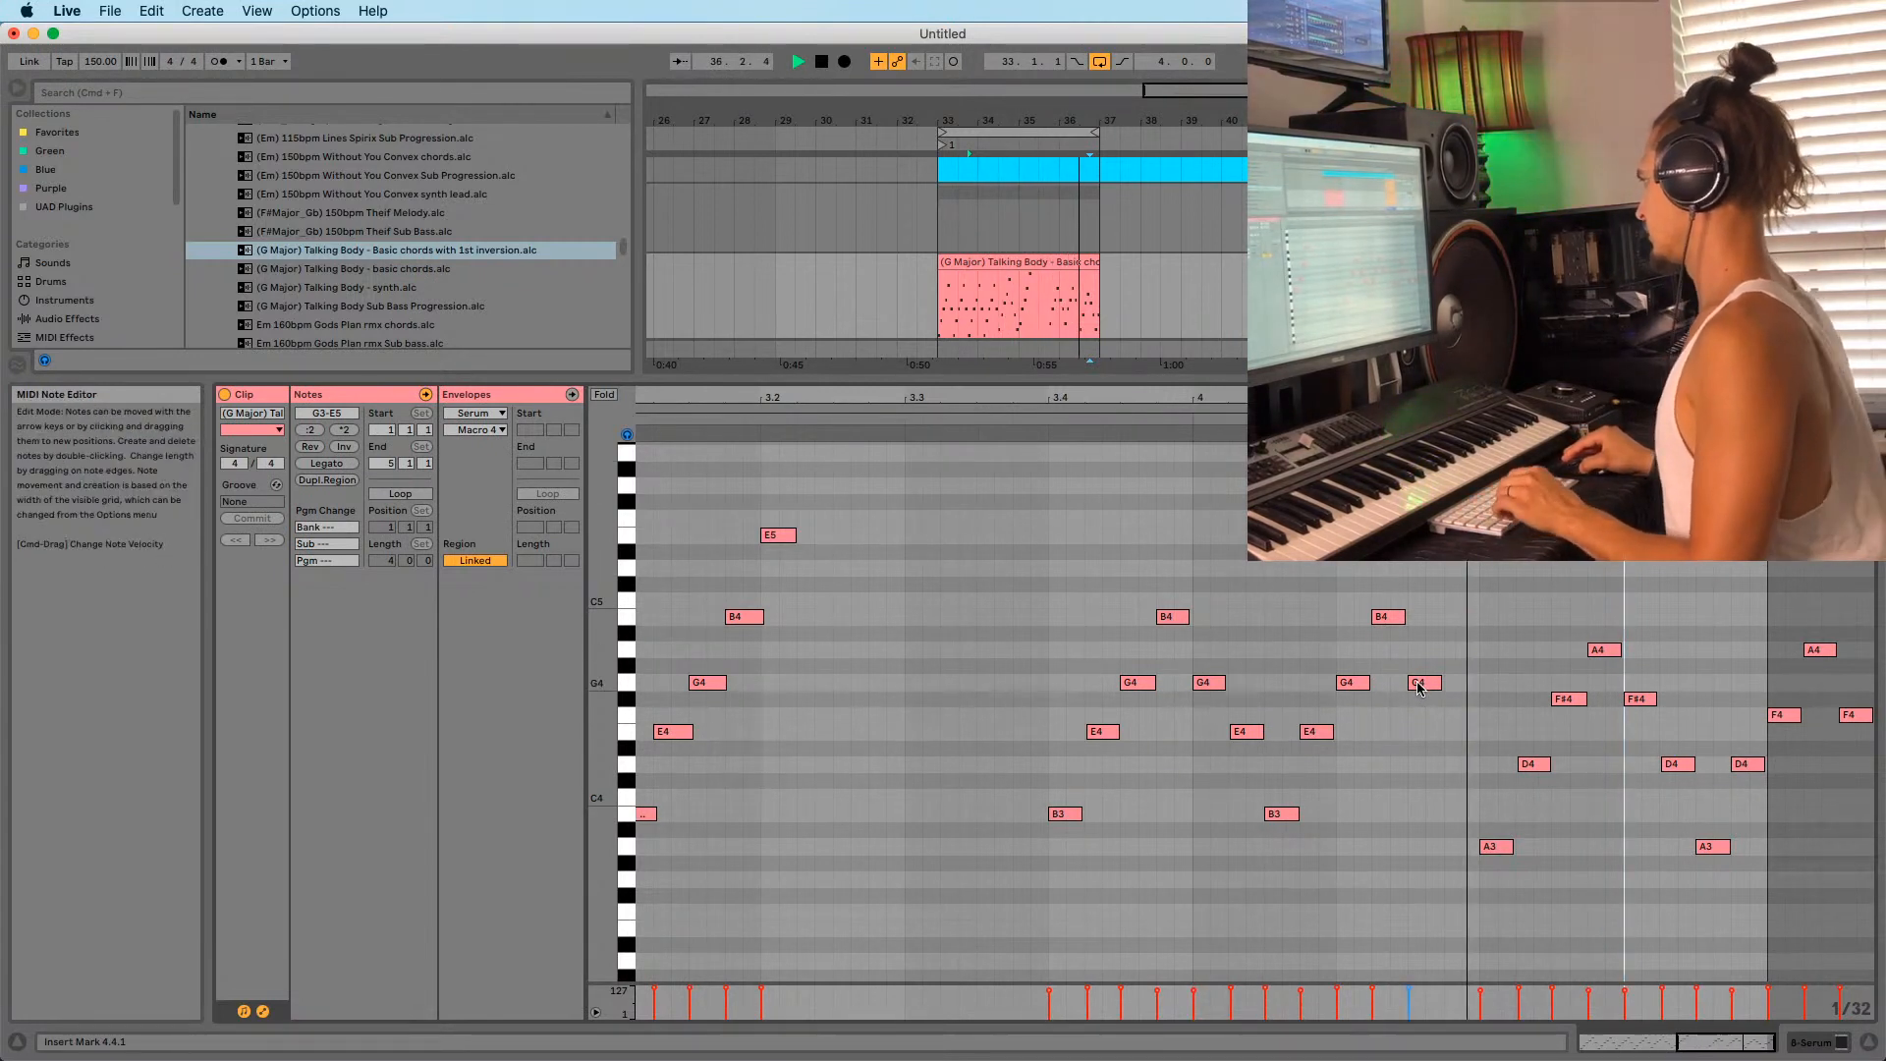
double_click(1455, 716)
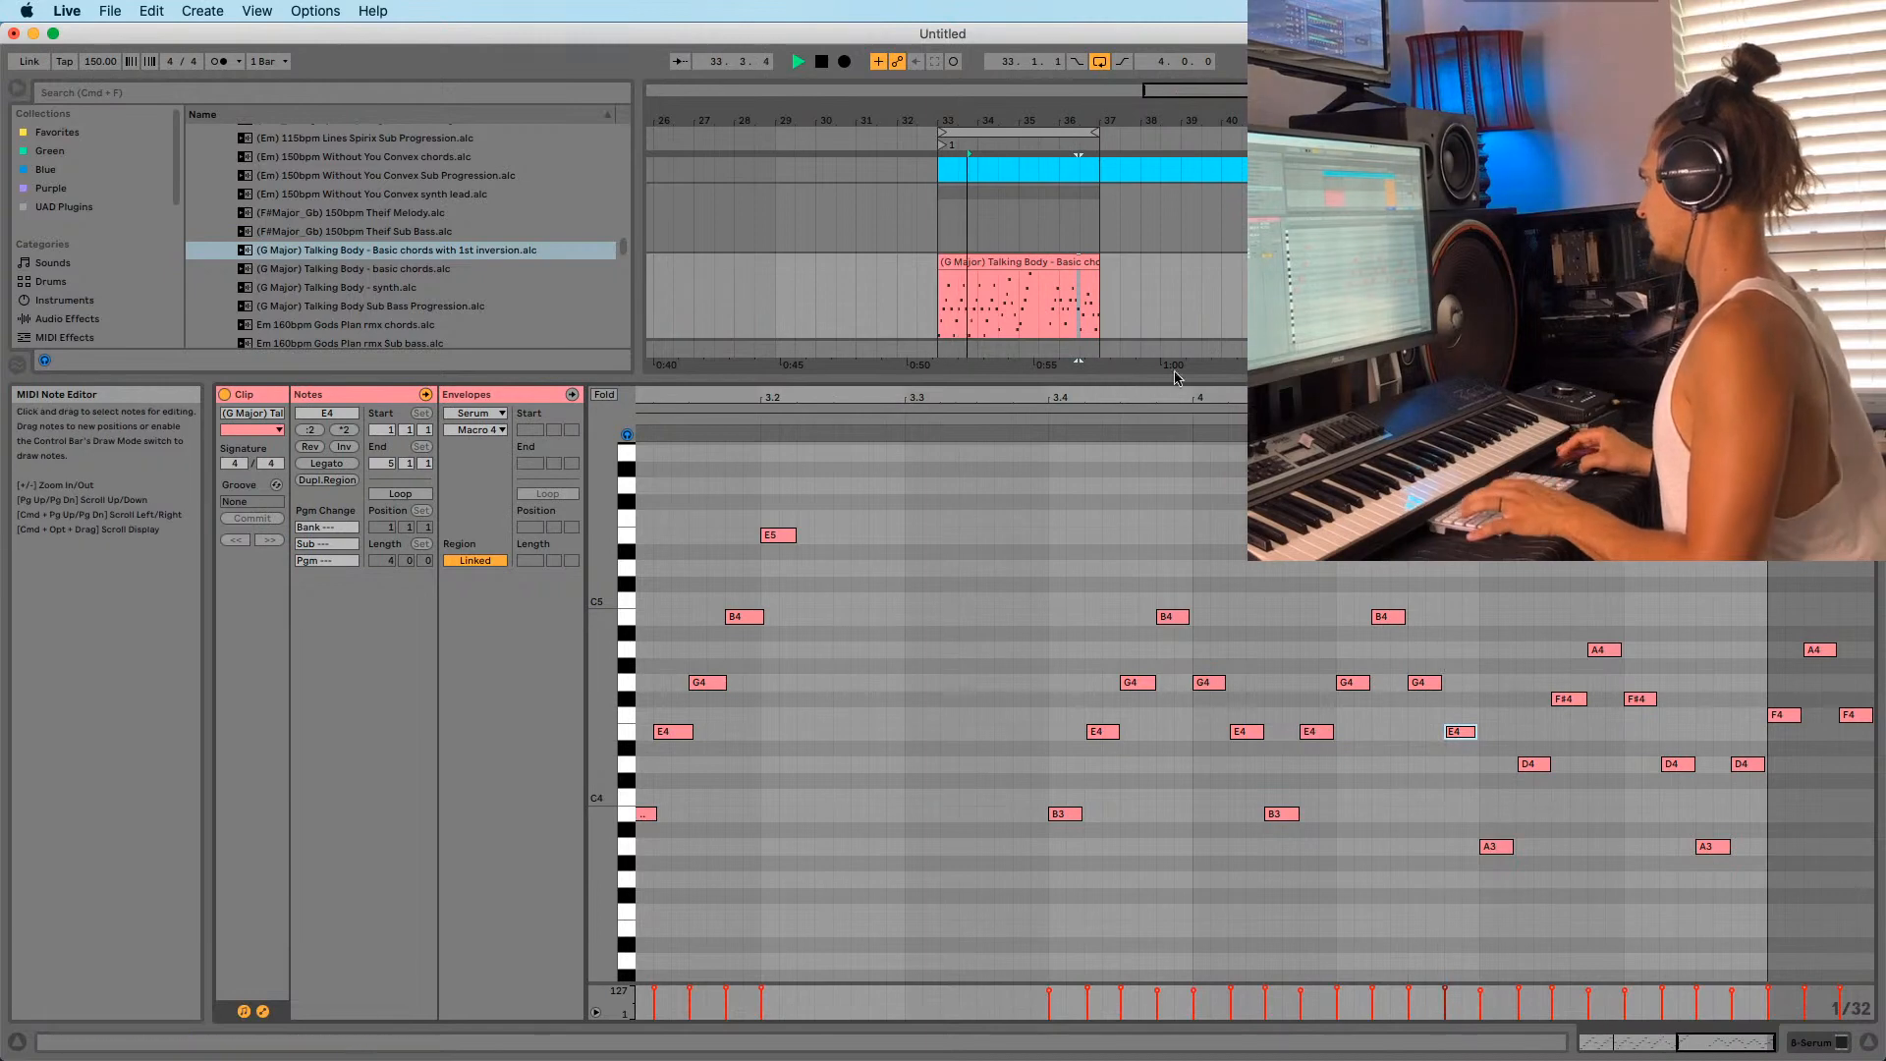
left_click_drag(1457, 398, 1479, 338)
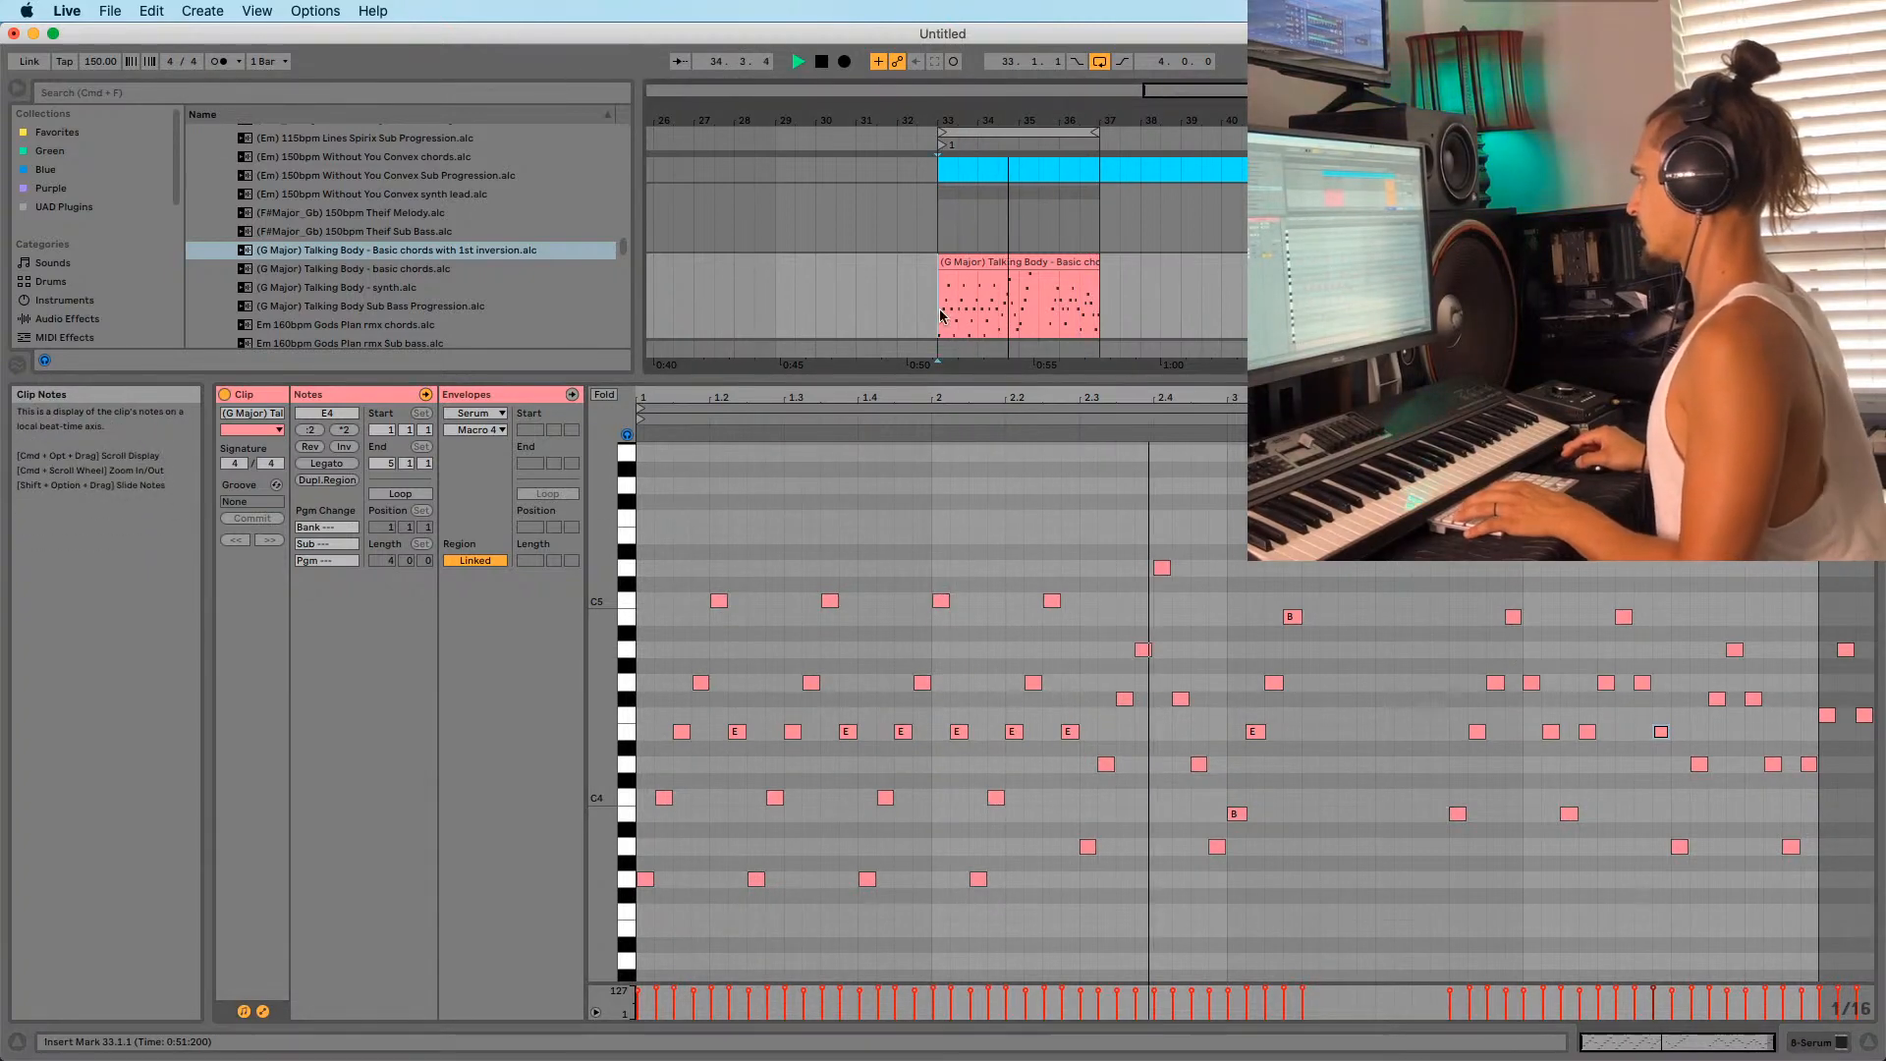
Select the Talking Body chord clip and play bars 33 to 37.
left_click(990, 259)
key("space")
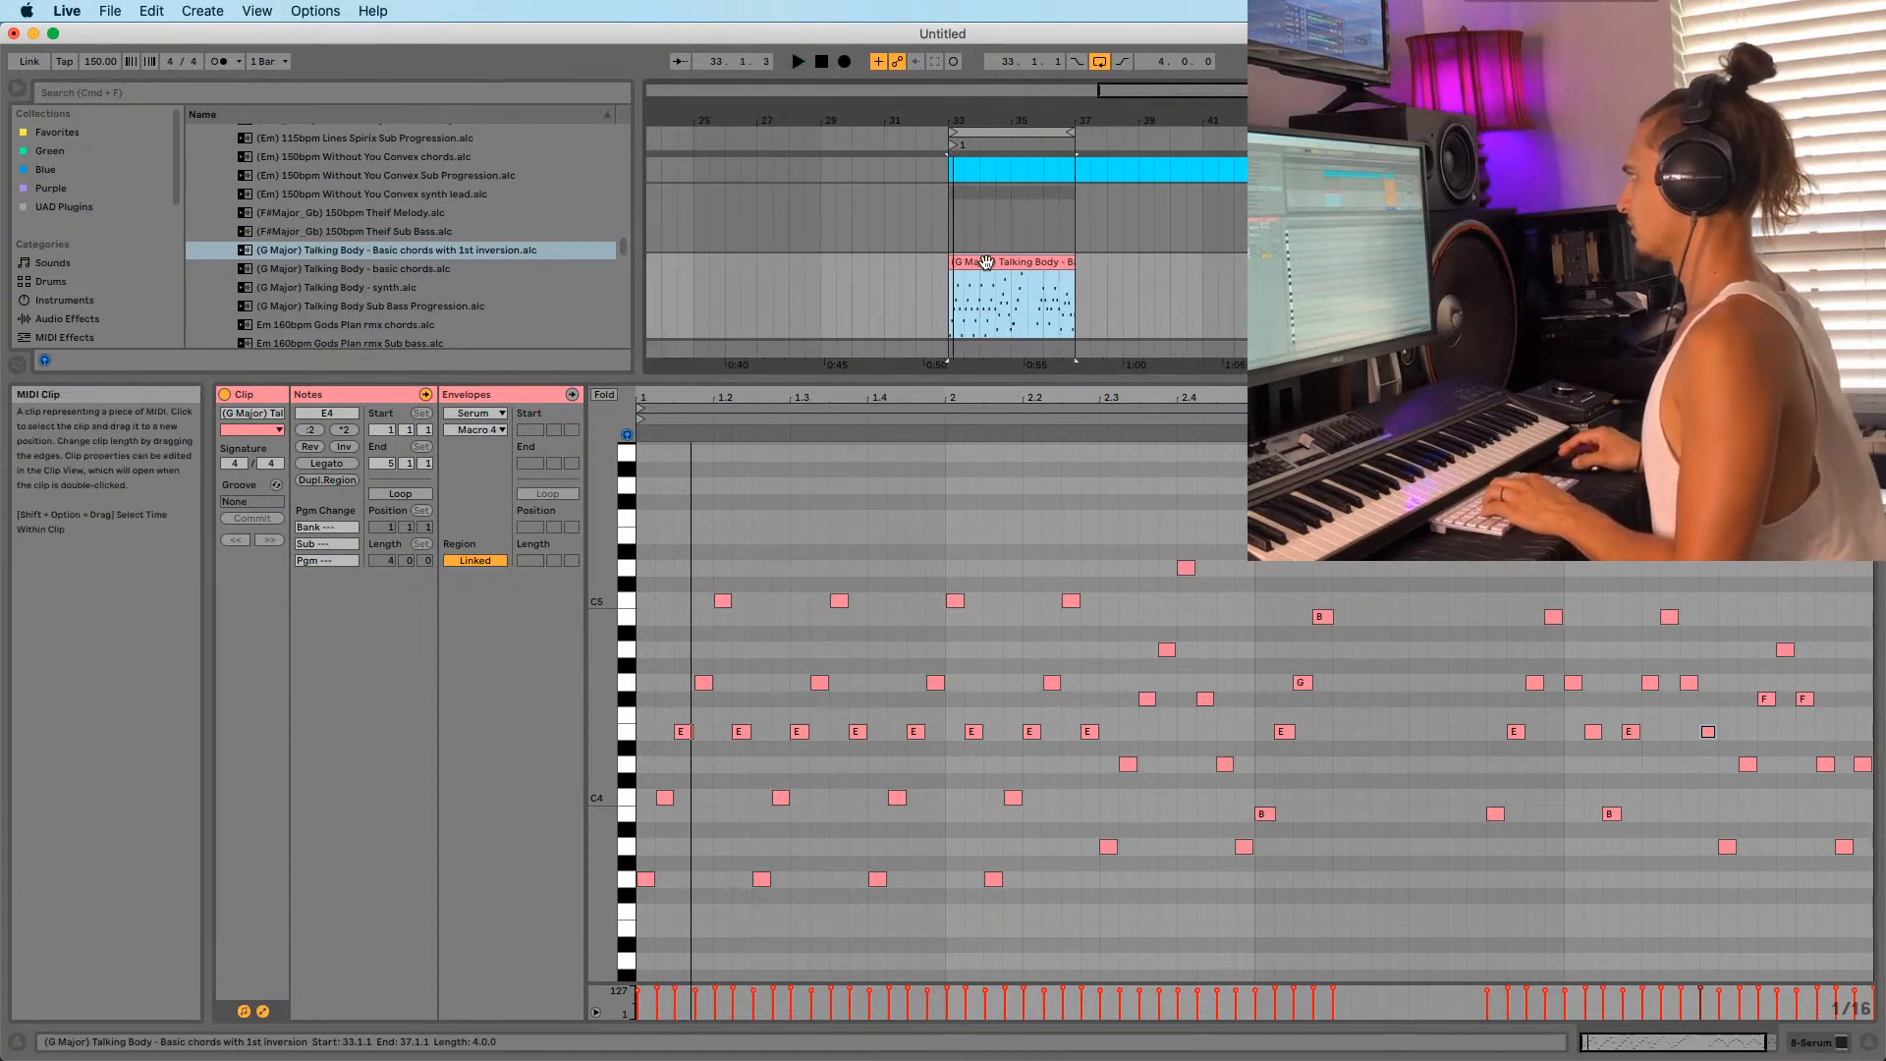
left_click(1003, 315)
key("space")
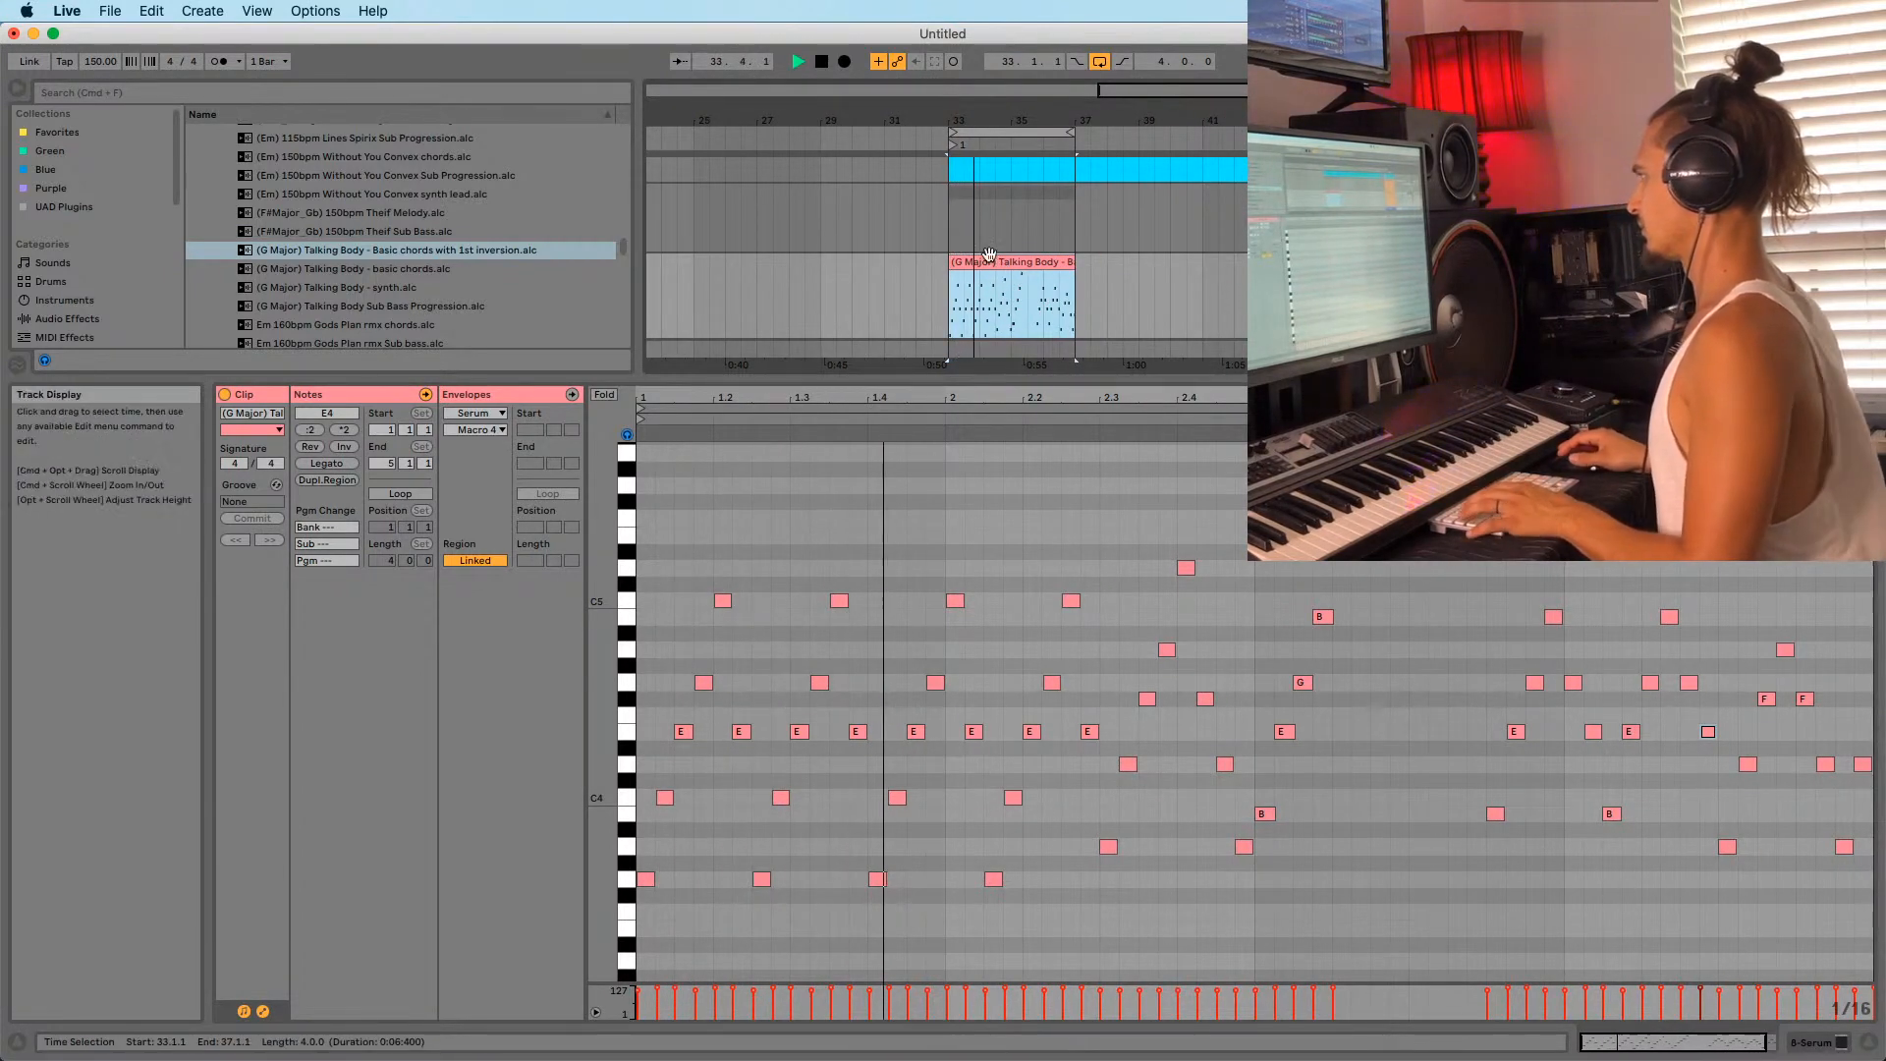
Show the track's Serum device, audition the LD_Drunk sound in its editor, then close it.
key("shift+Tab")
key("shift+Tab")
key("shift+Tab")
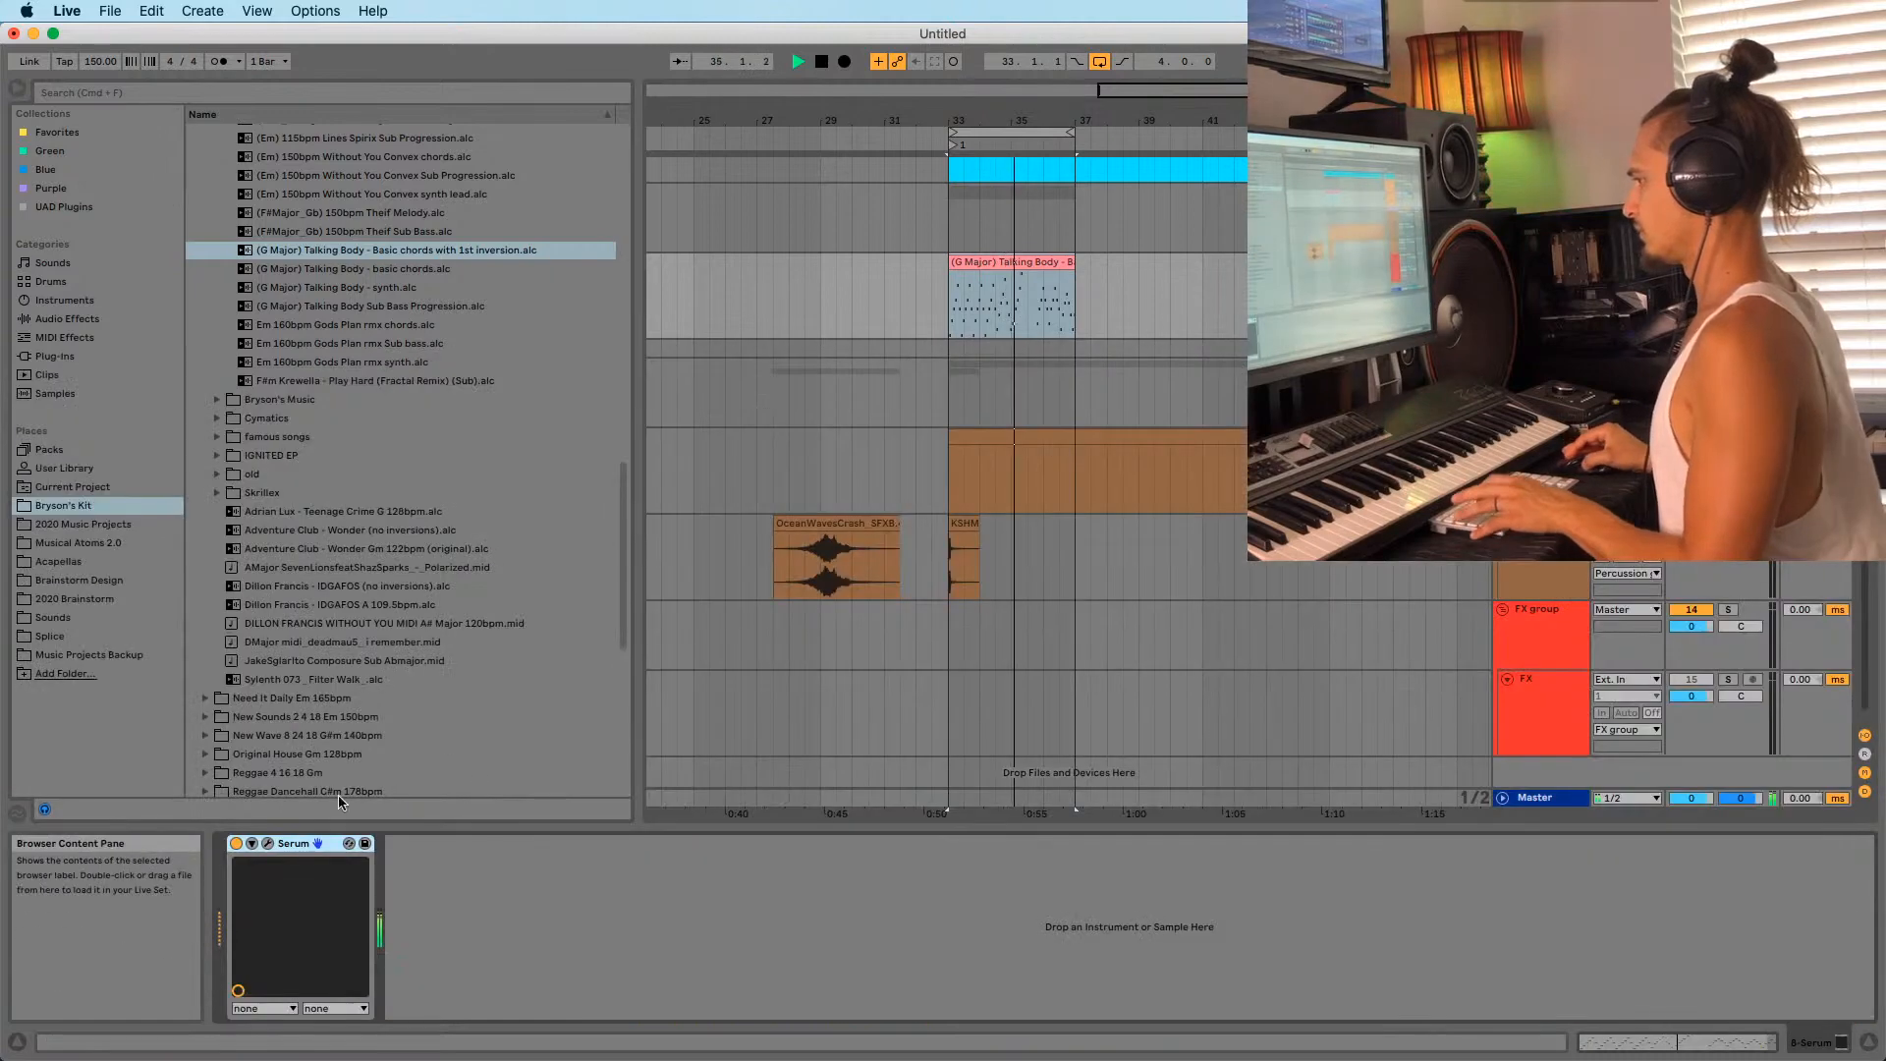
key("space")
left_click(269, 843)
left_click(1029, 296)
key("space")
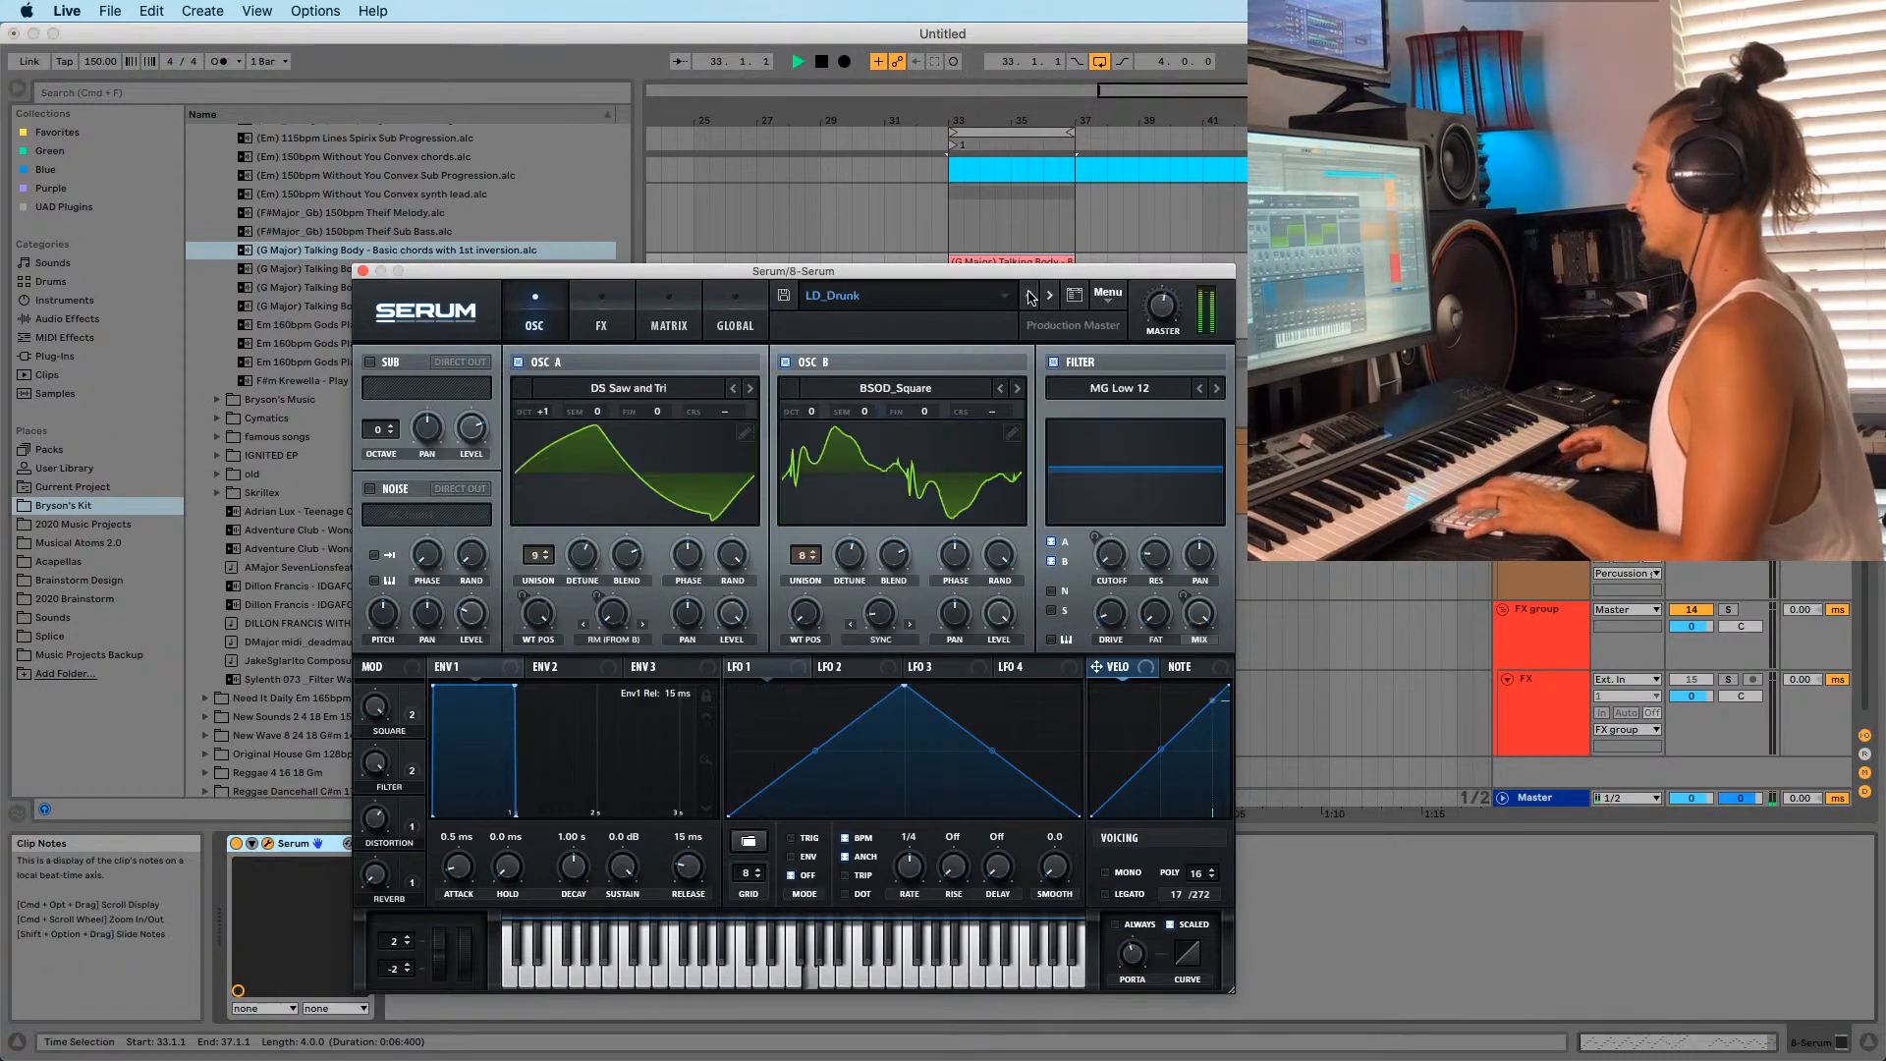
left_click_drag(426, 279, 148, 215)
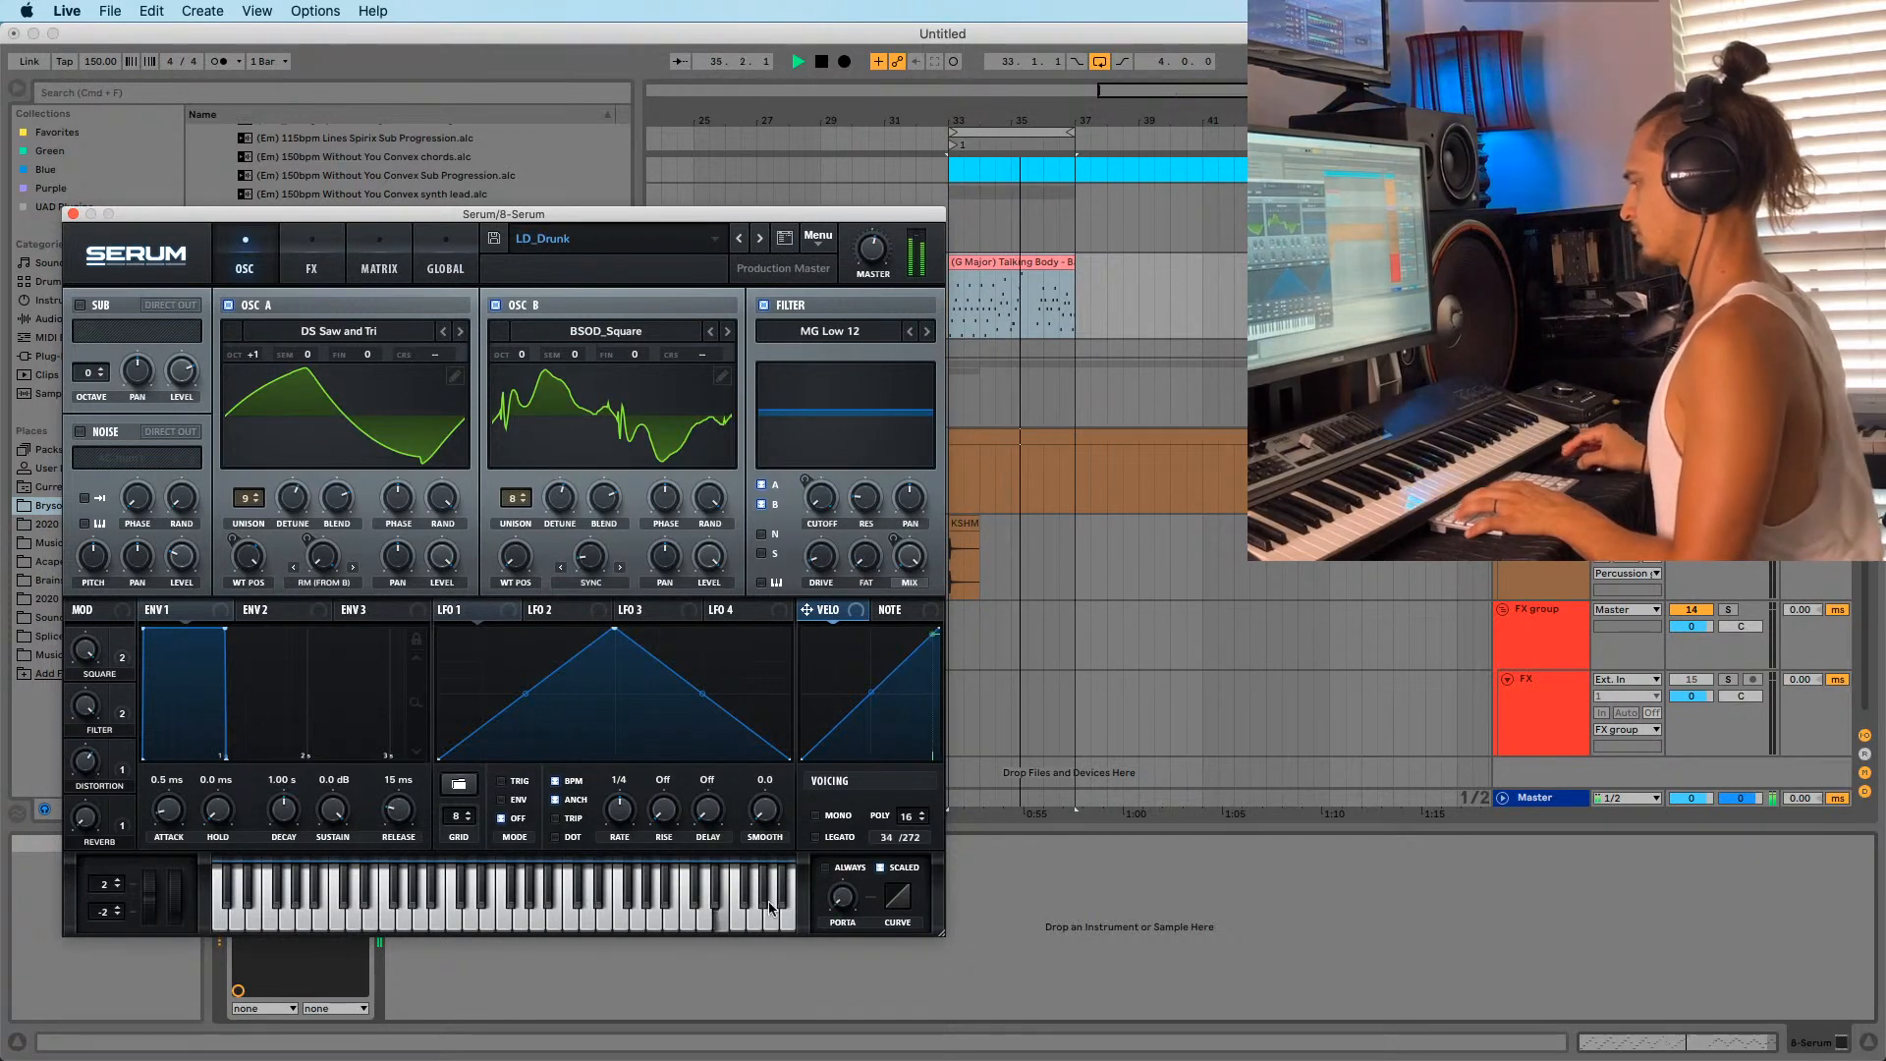
left_click(72, 215)
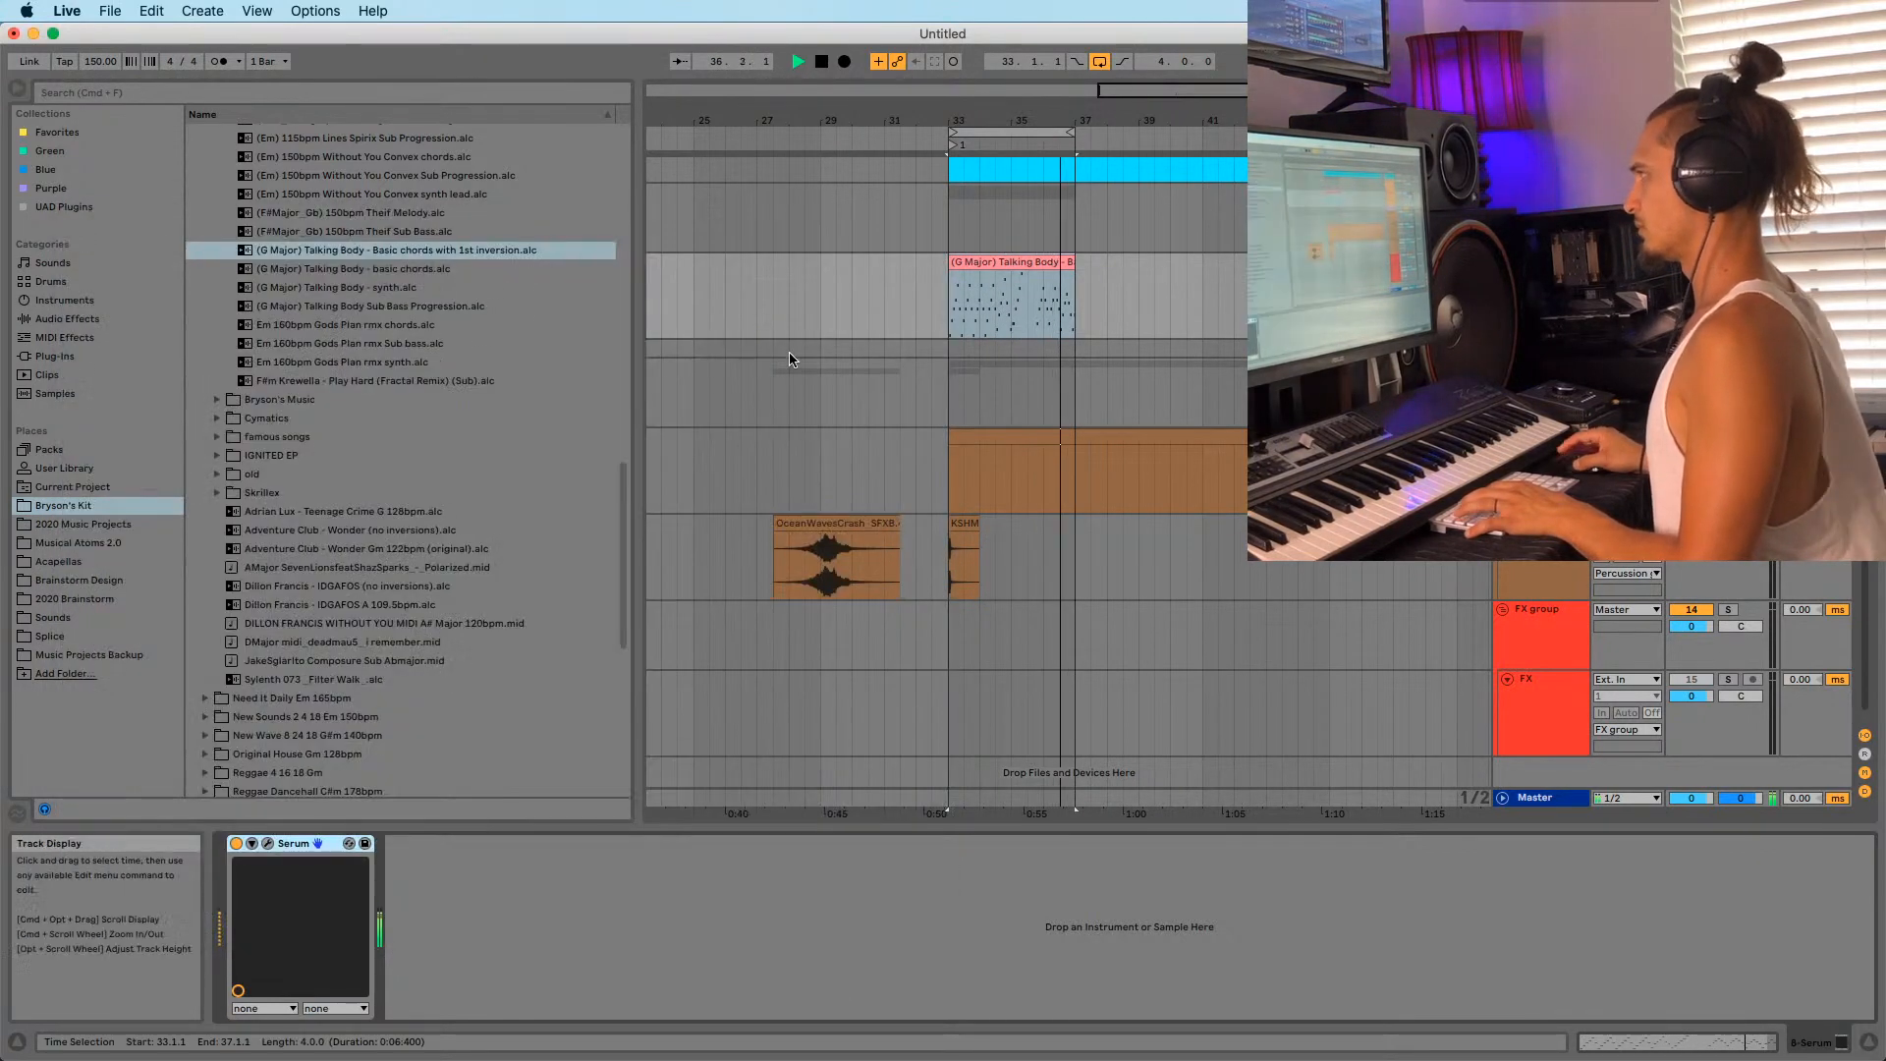
Zoom the arrangement onto the Talking Body chord clip and audition it from bar 34.
key("z")
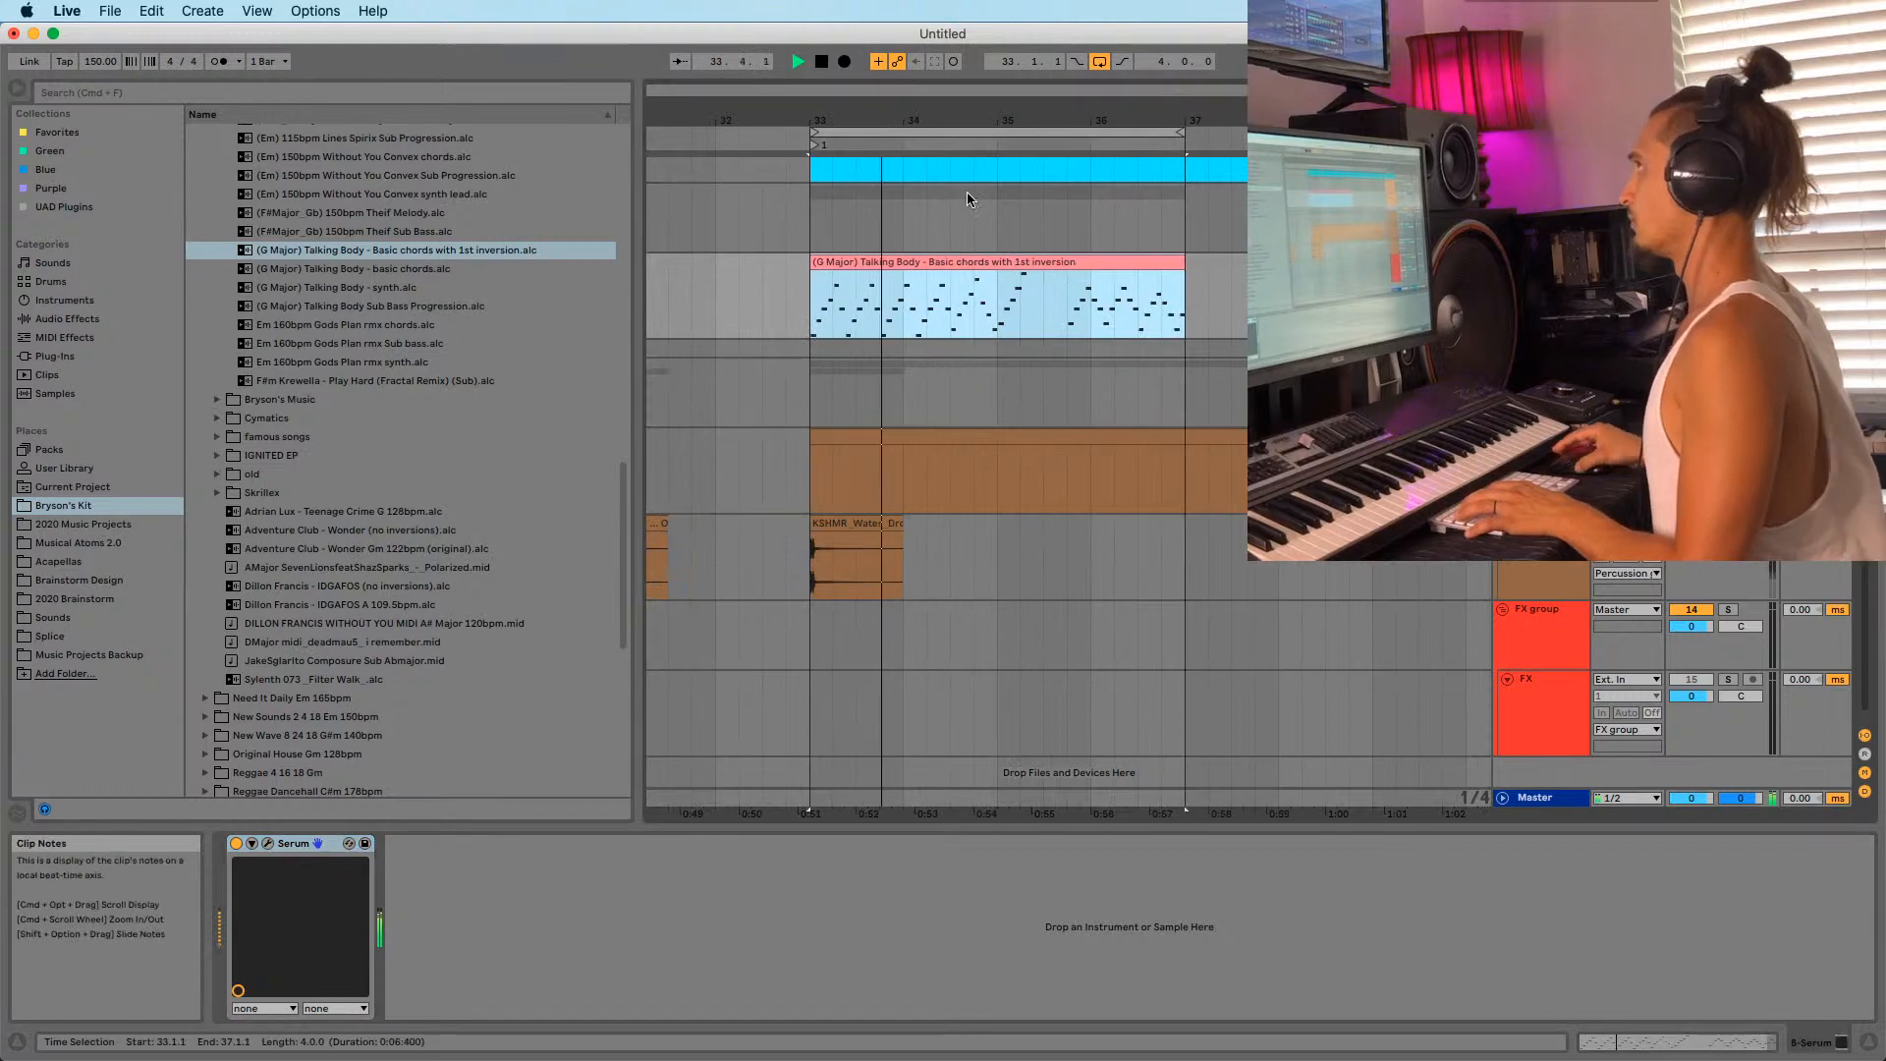
left_click(981, 263)
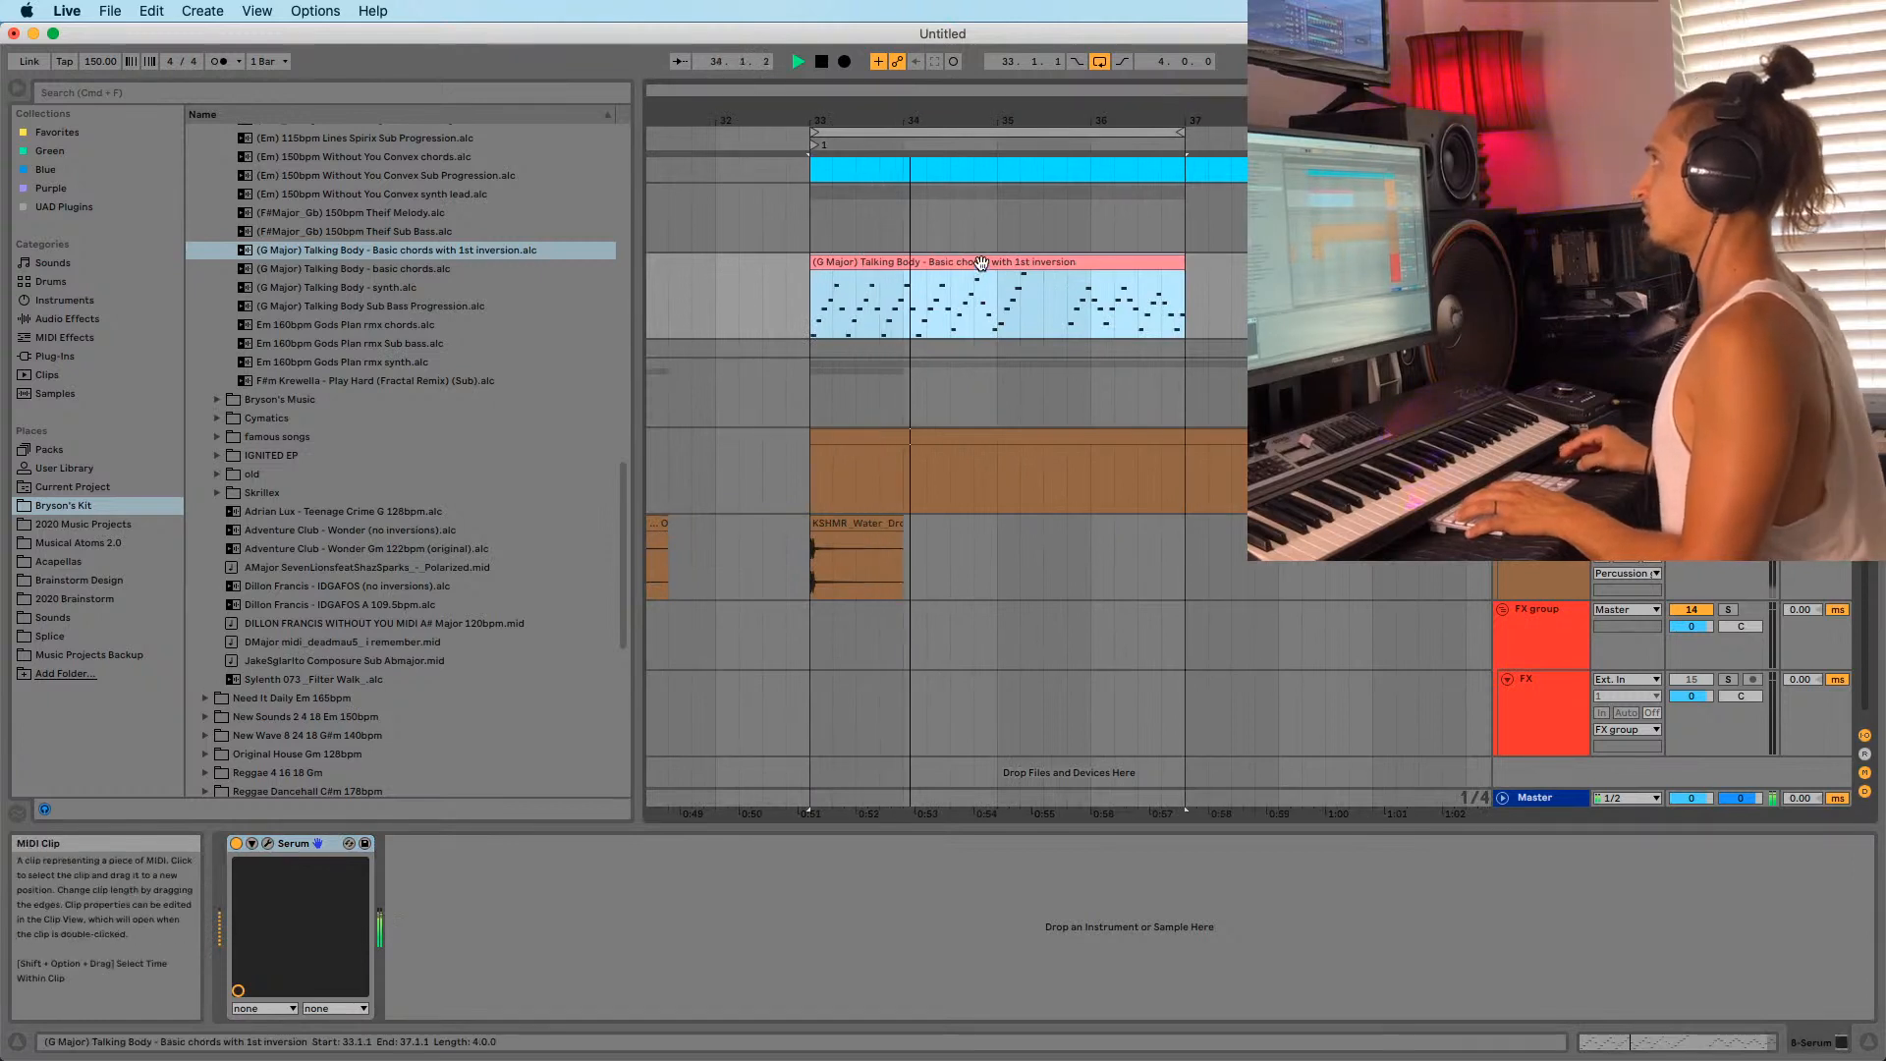
left_click(903, 325)
key("space")
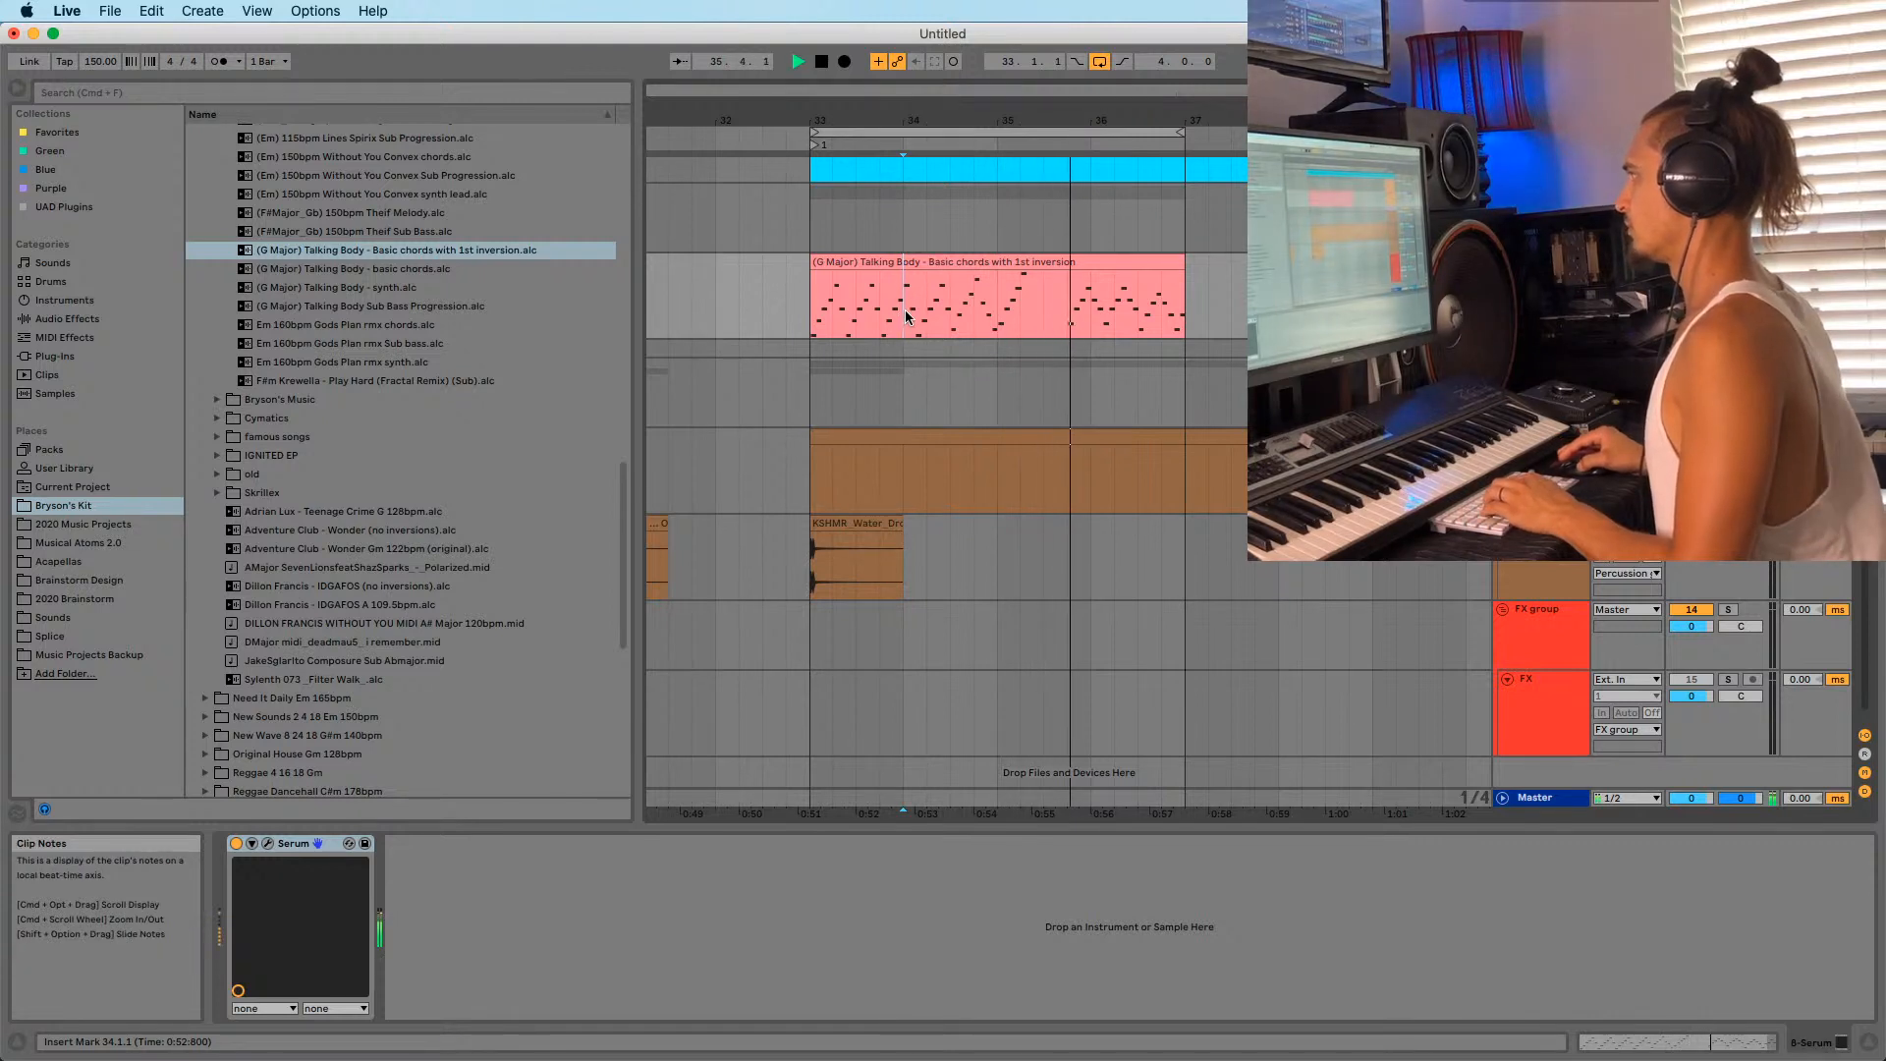
left_click(836, 303)
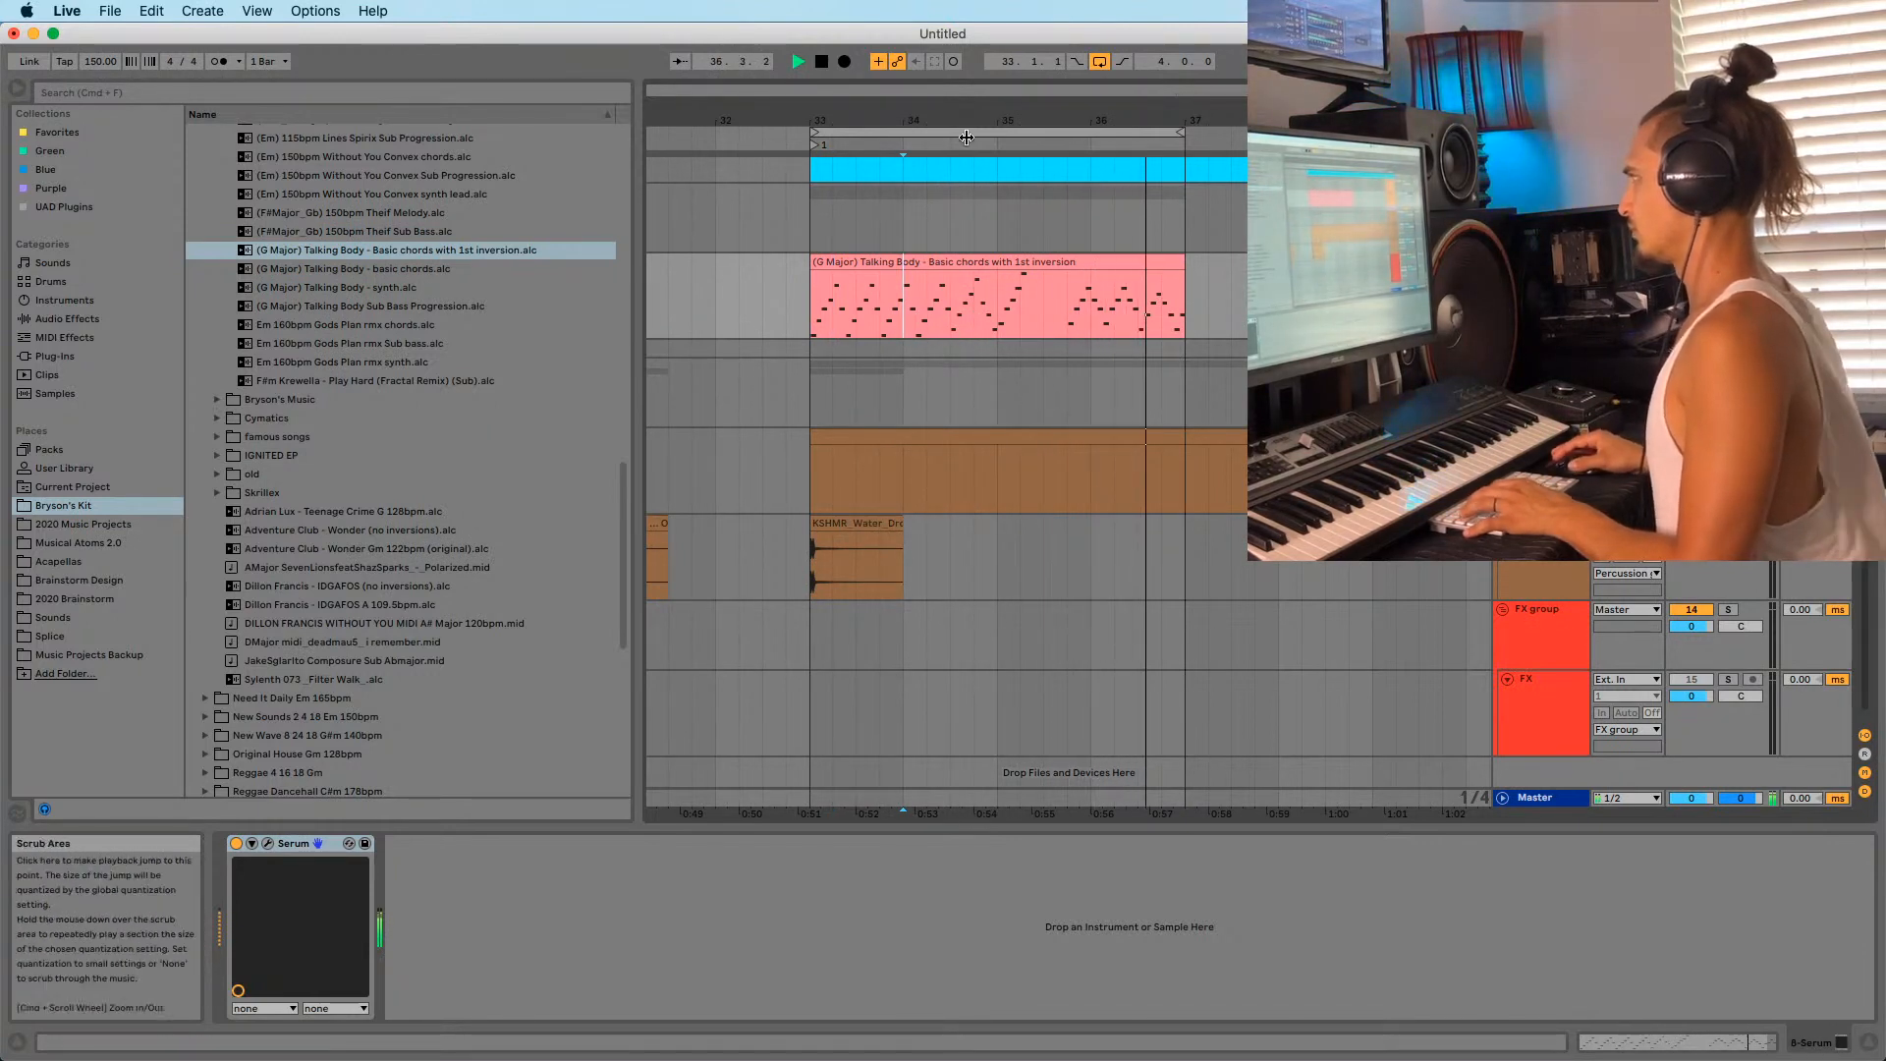
left_click_drag(981, 120, 980, 81)
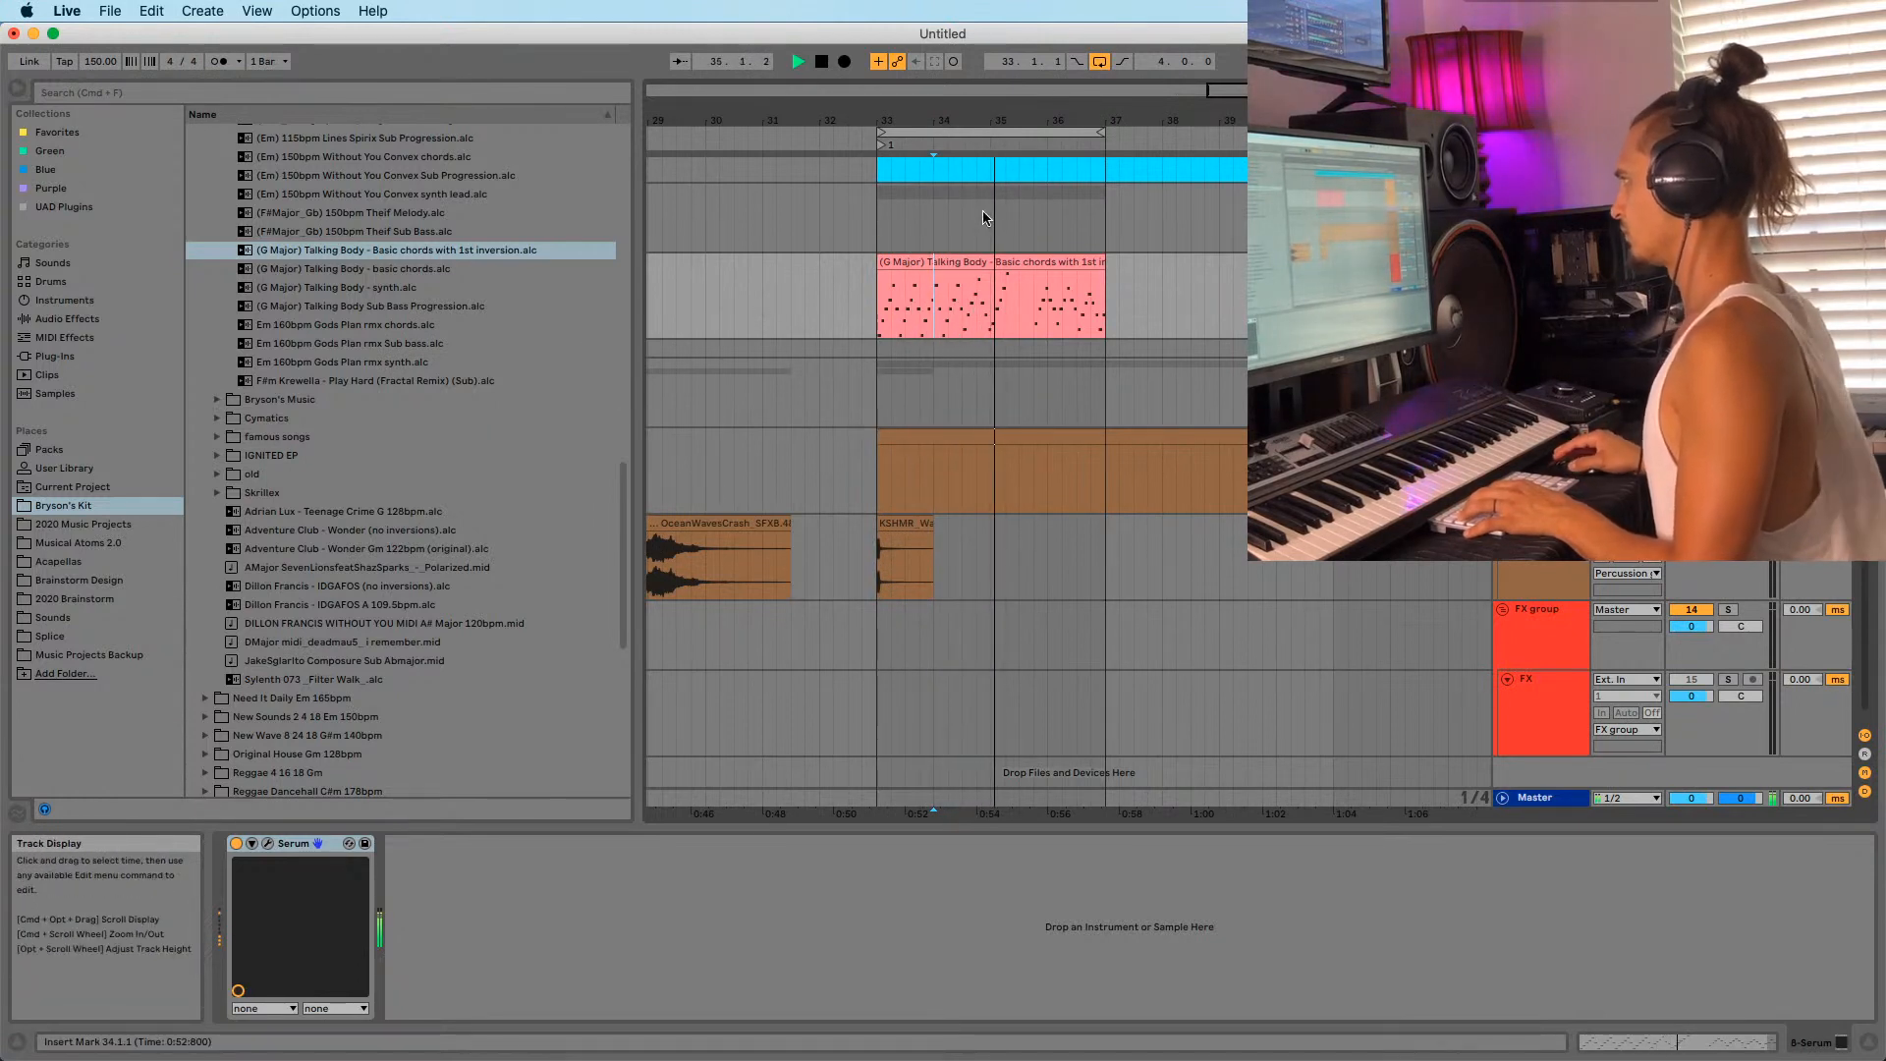
left_click(960, 263)
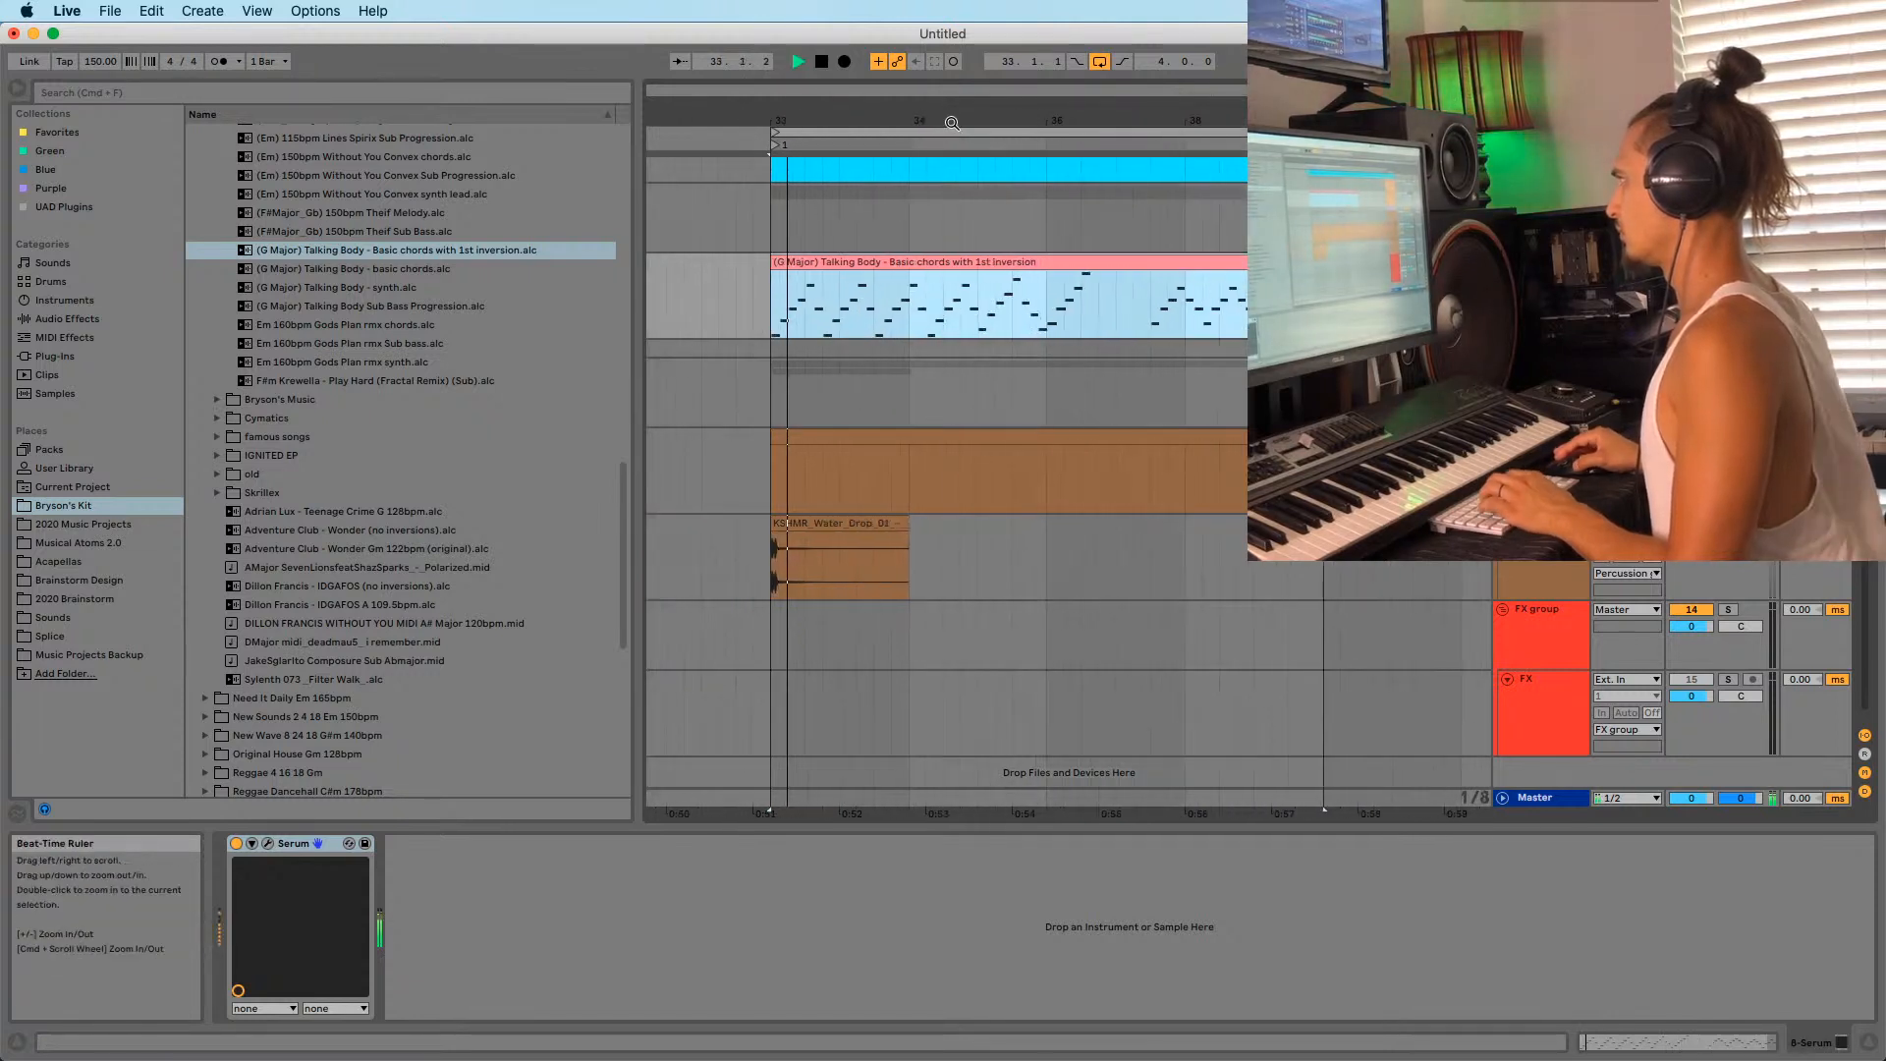
key("space")
Split the chord clip at 33.4, moving the first slice past bar 37 and the rest to bar 33.
left_click(874, 328)
key("space")
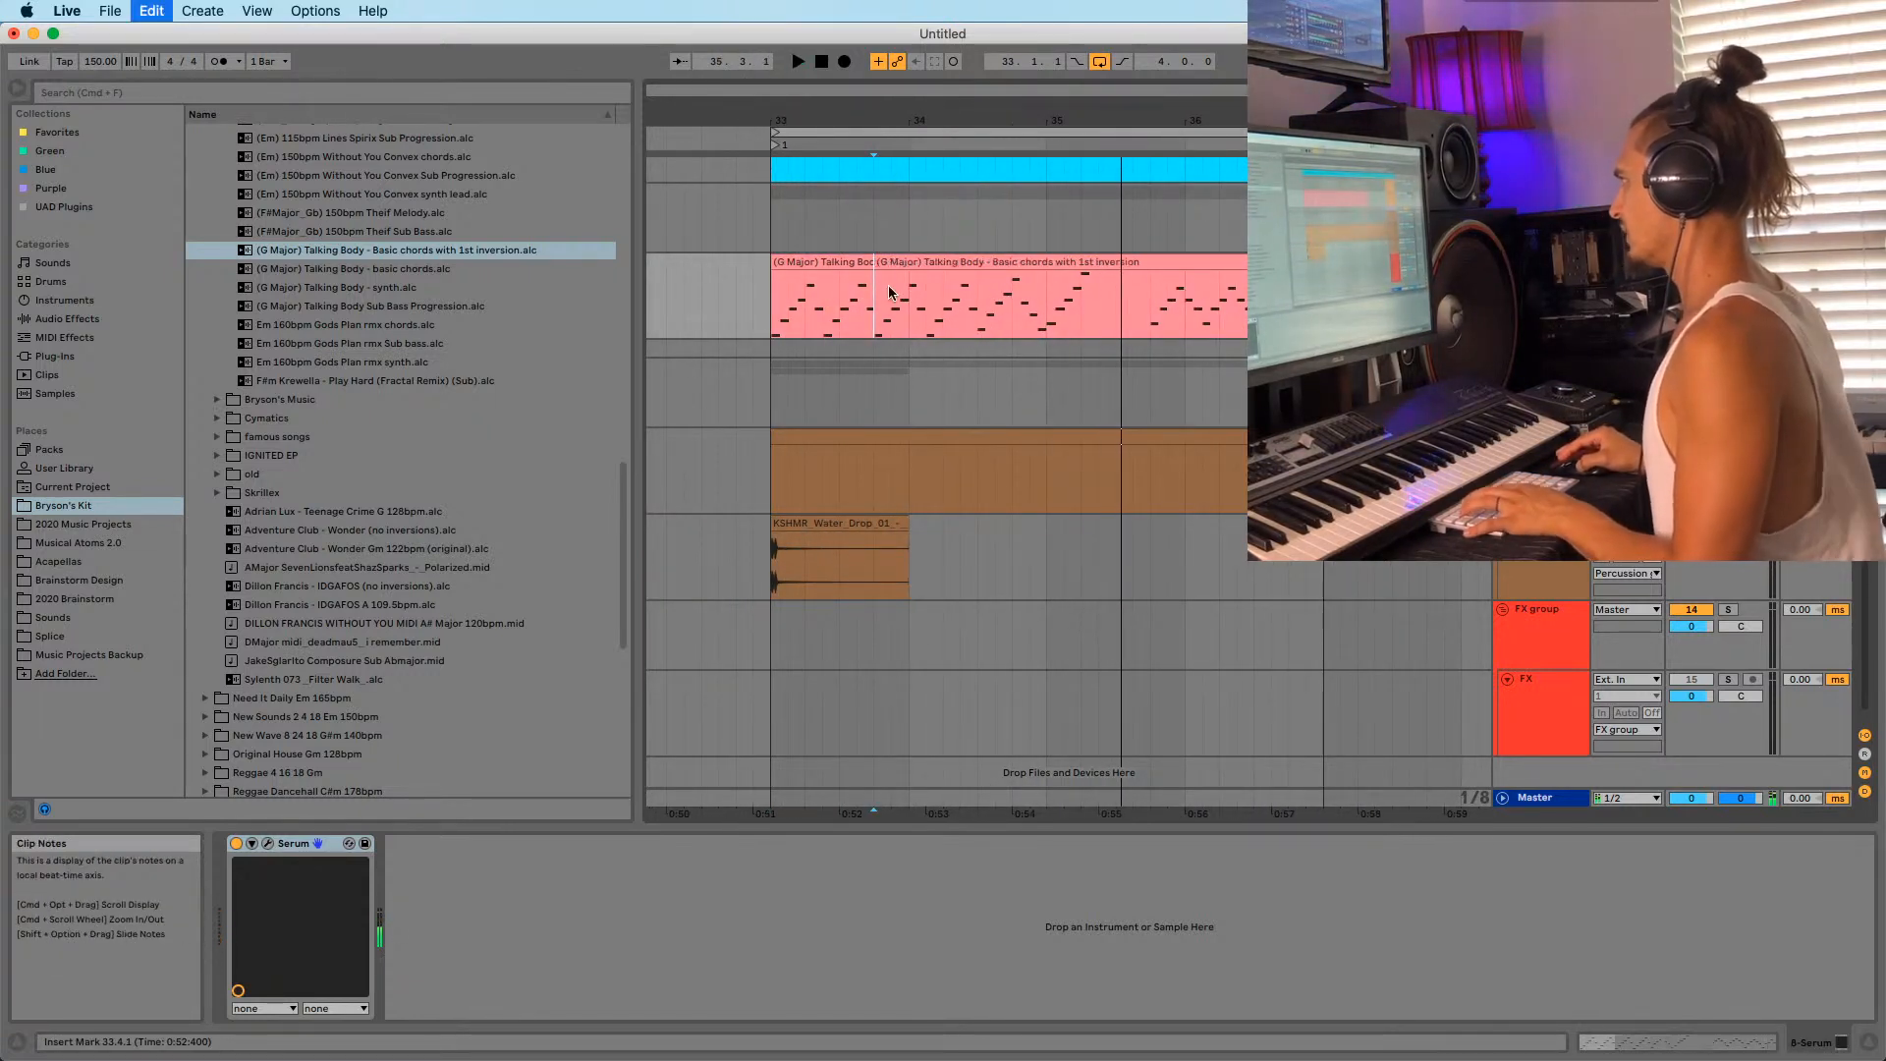
left_click_drag(828, 261, 1397, 262)
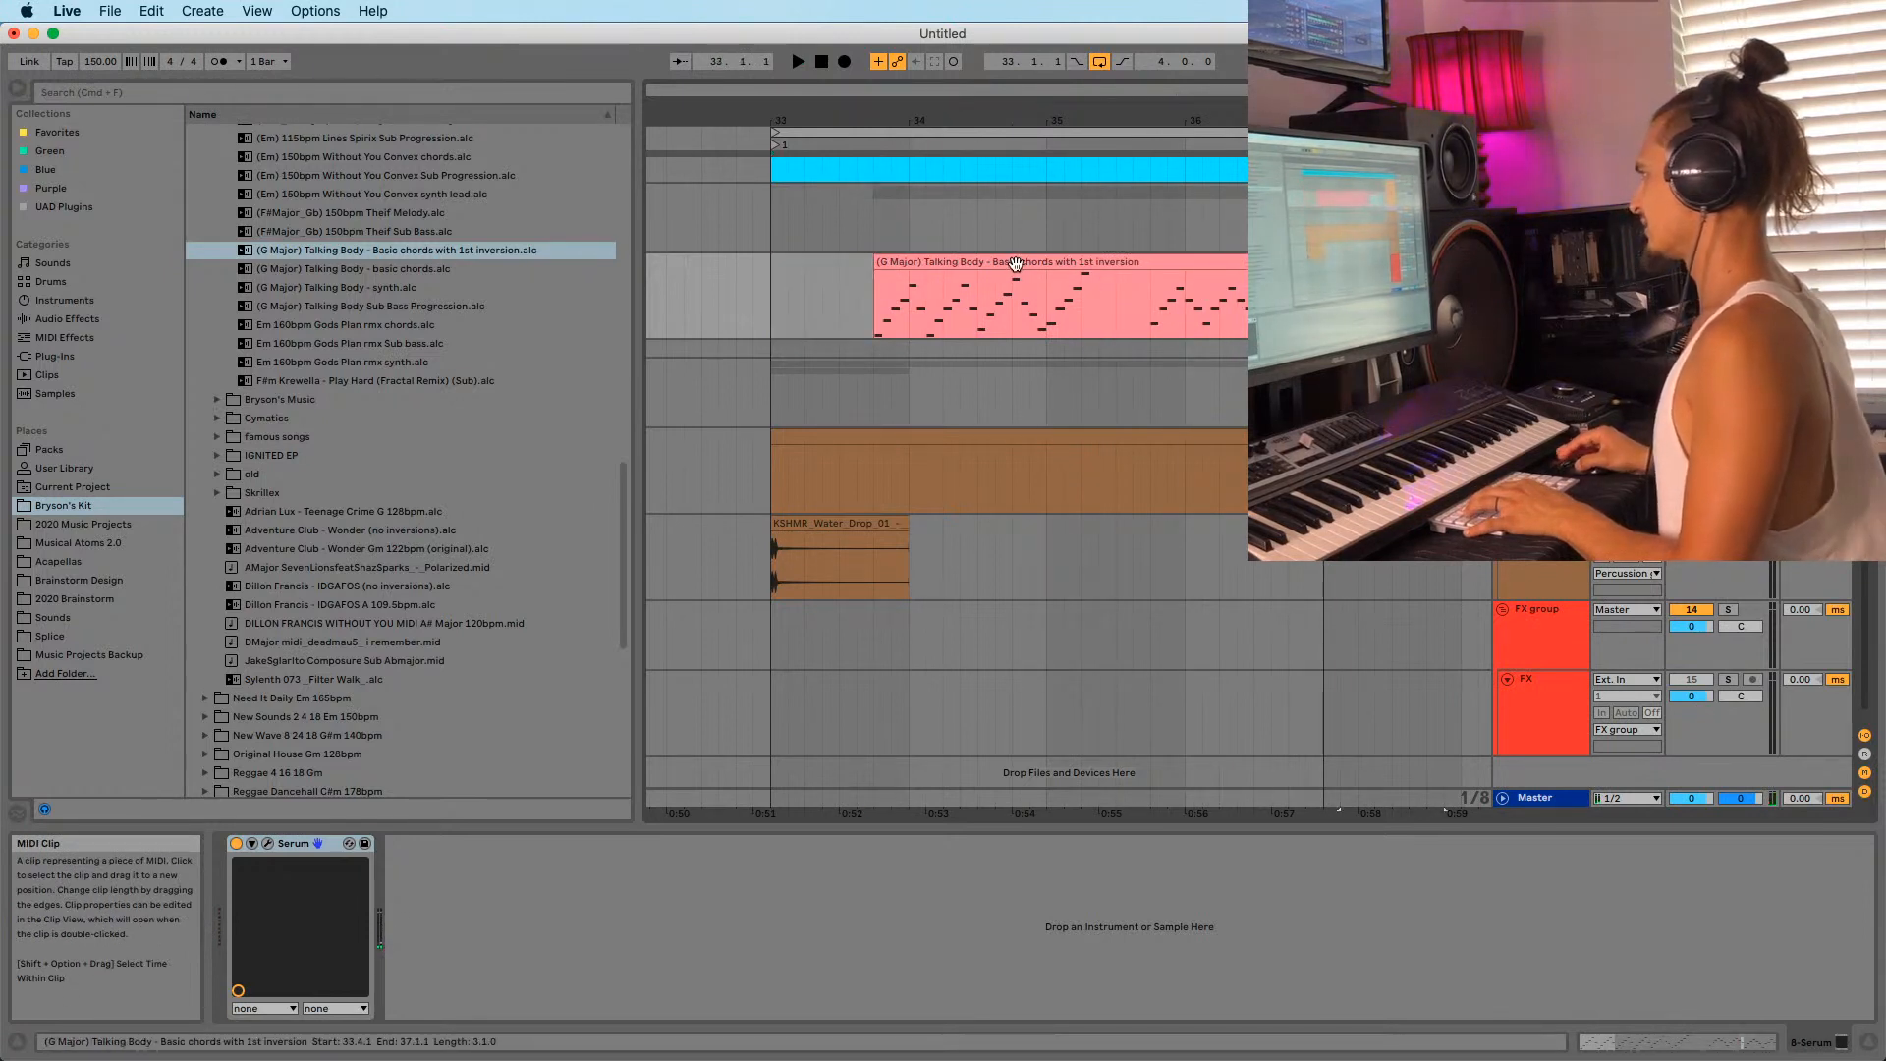
left_click_drag(1015, 263, 921, 281)
key("space")
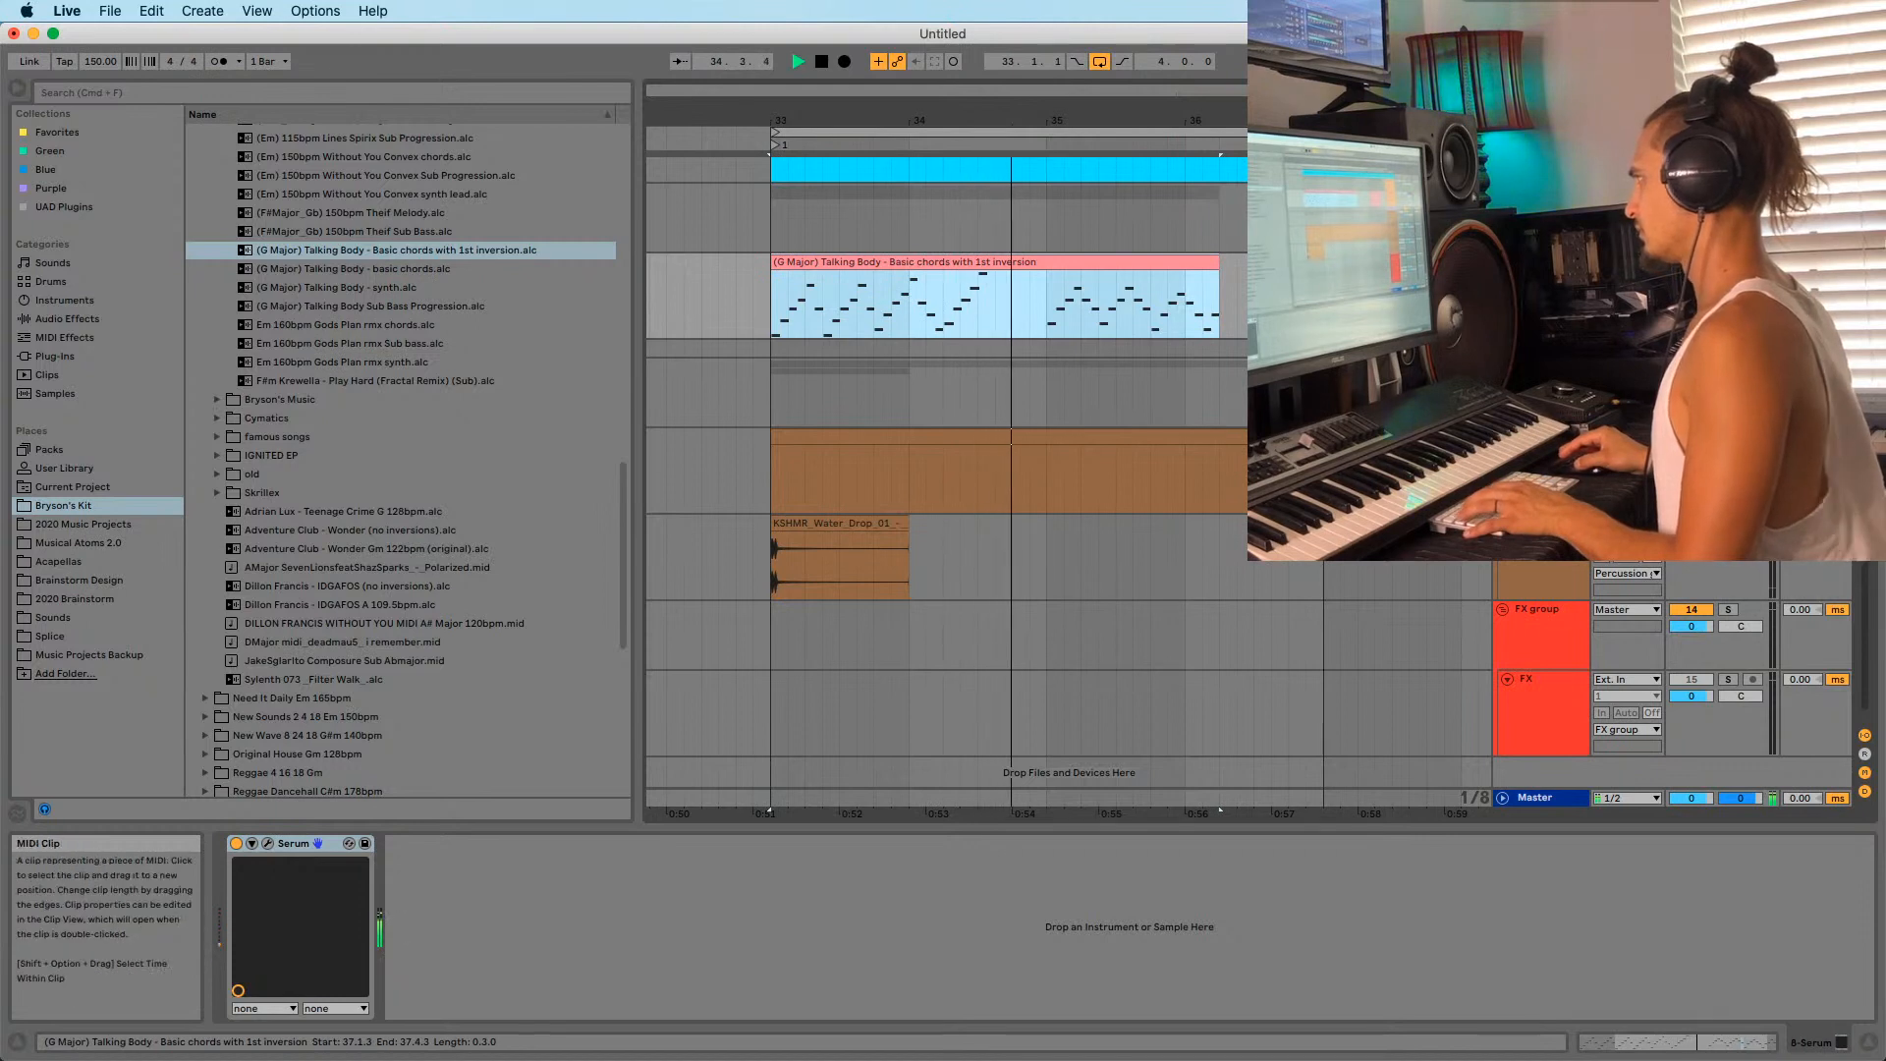
Audition the rearranged chord slices from bar 33.
left_click(1386, 262)
key("space")
key("space")
left_click_drag(1132, 116, 1086, 96)
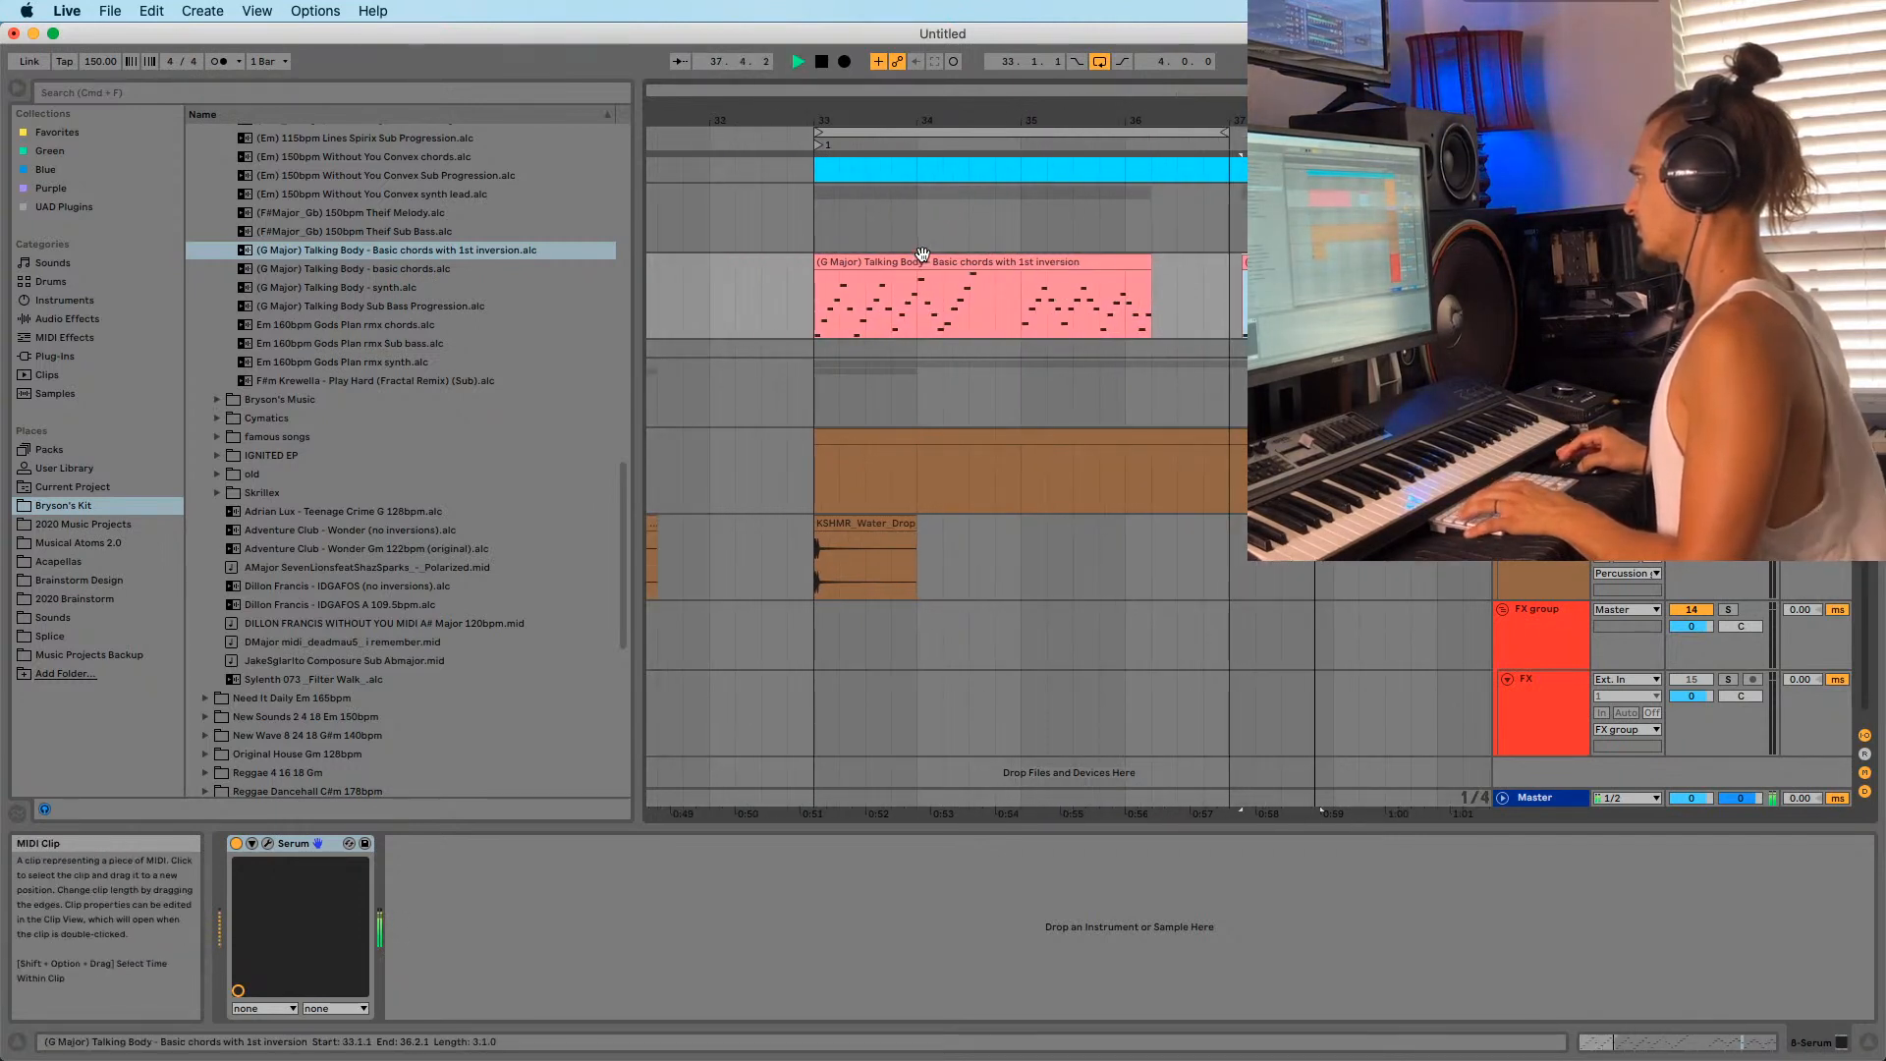
left_click(953, 262)
left_click(1277, 264)
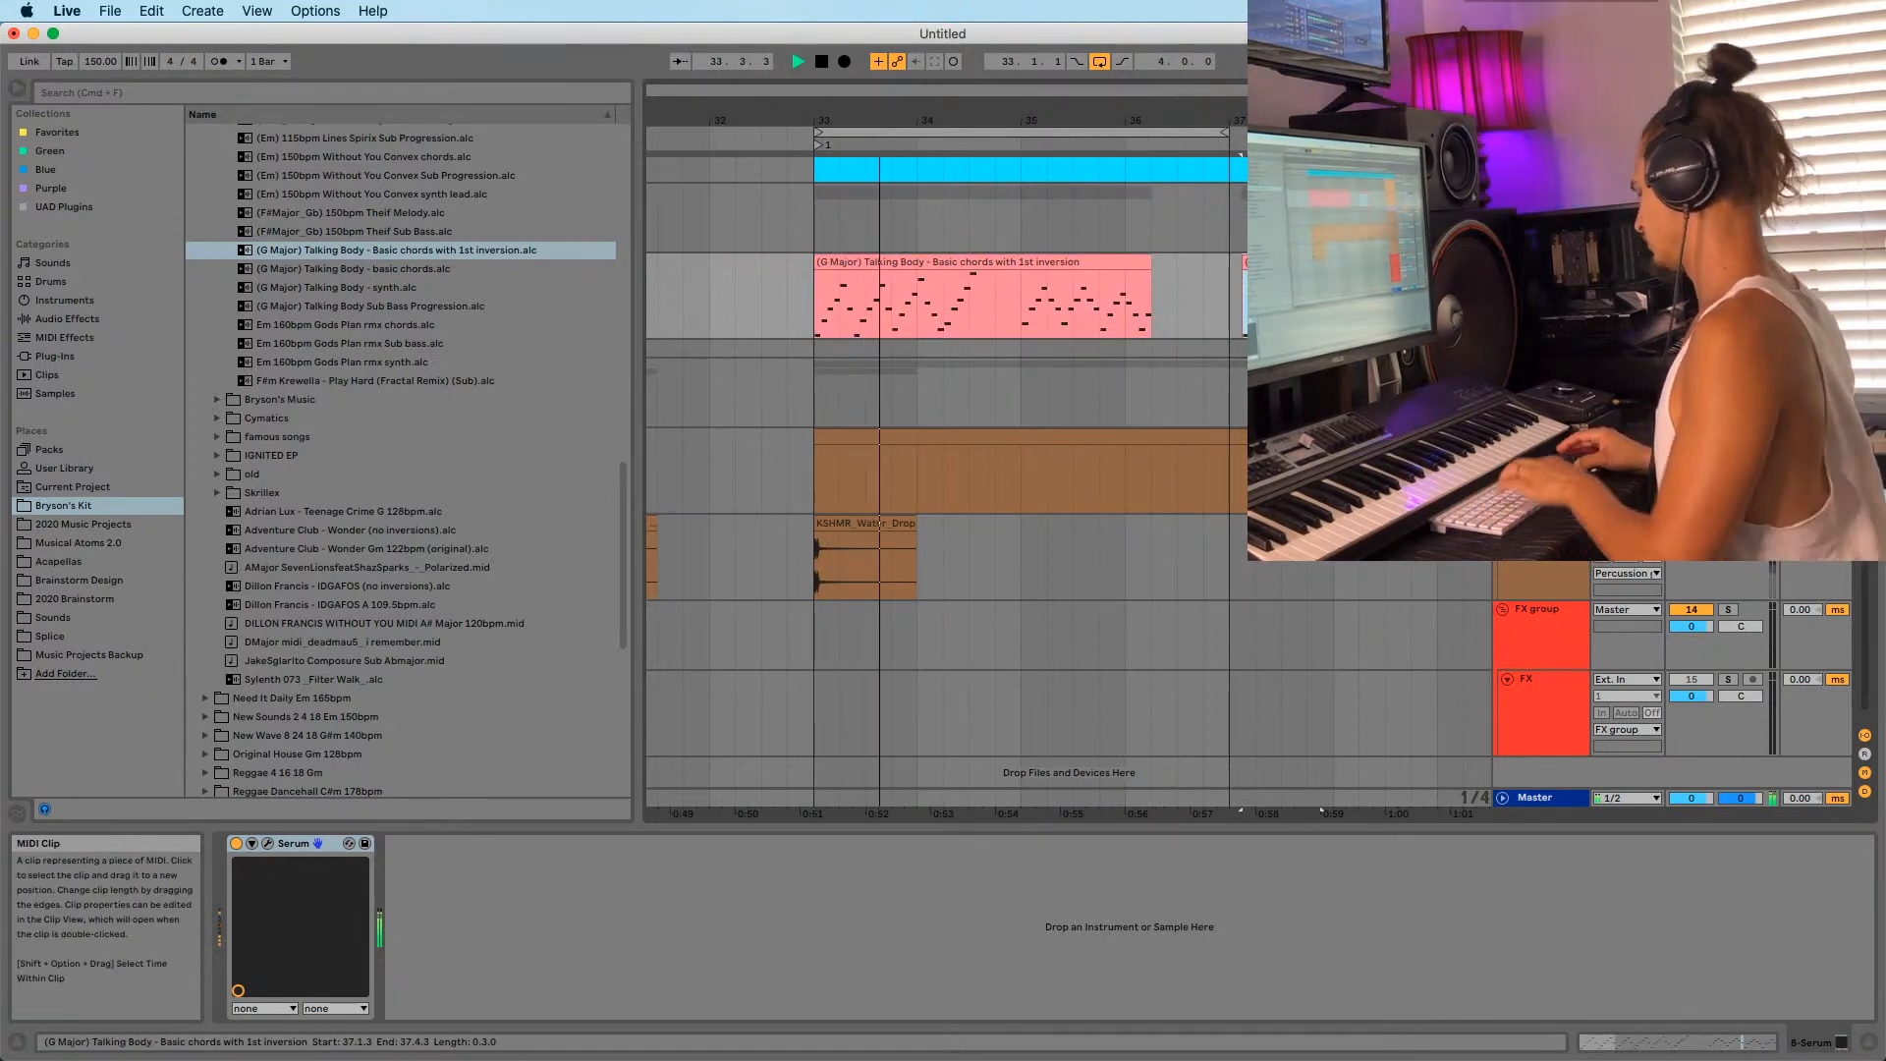
left_click(914, 263)
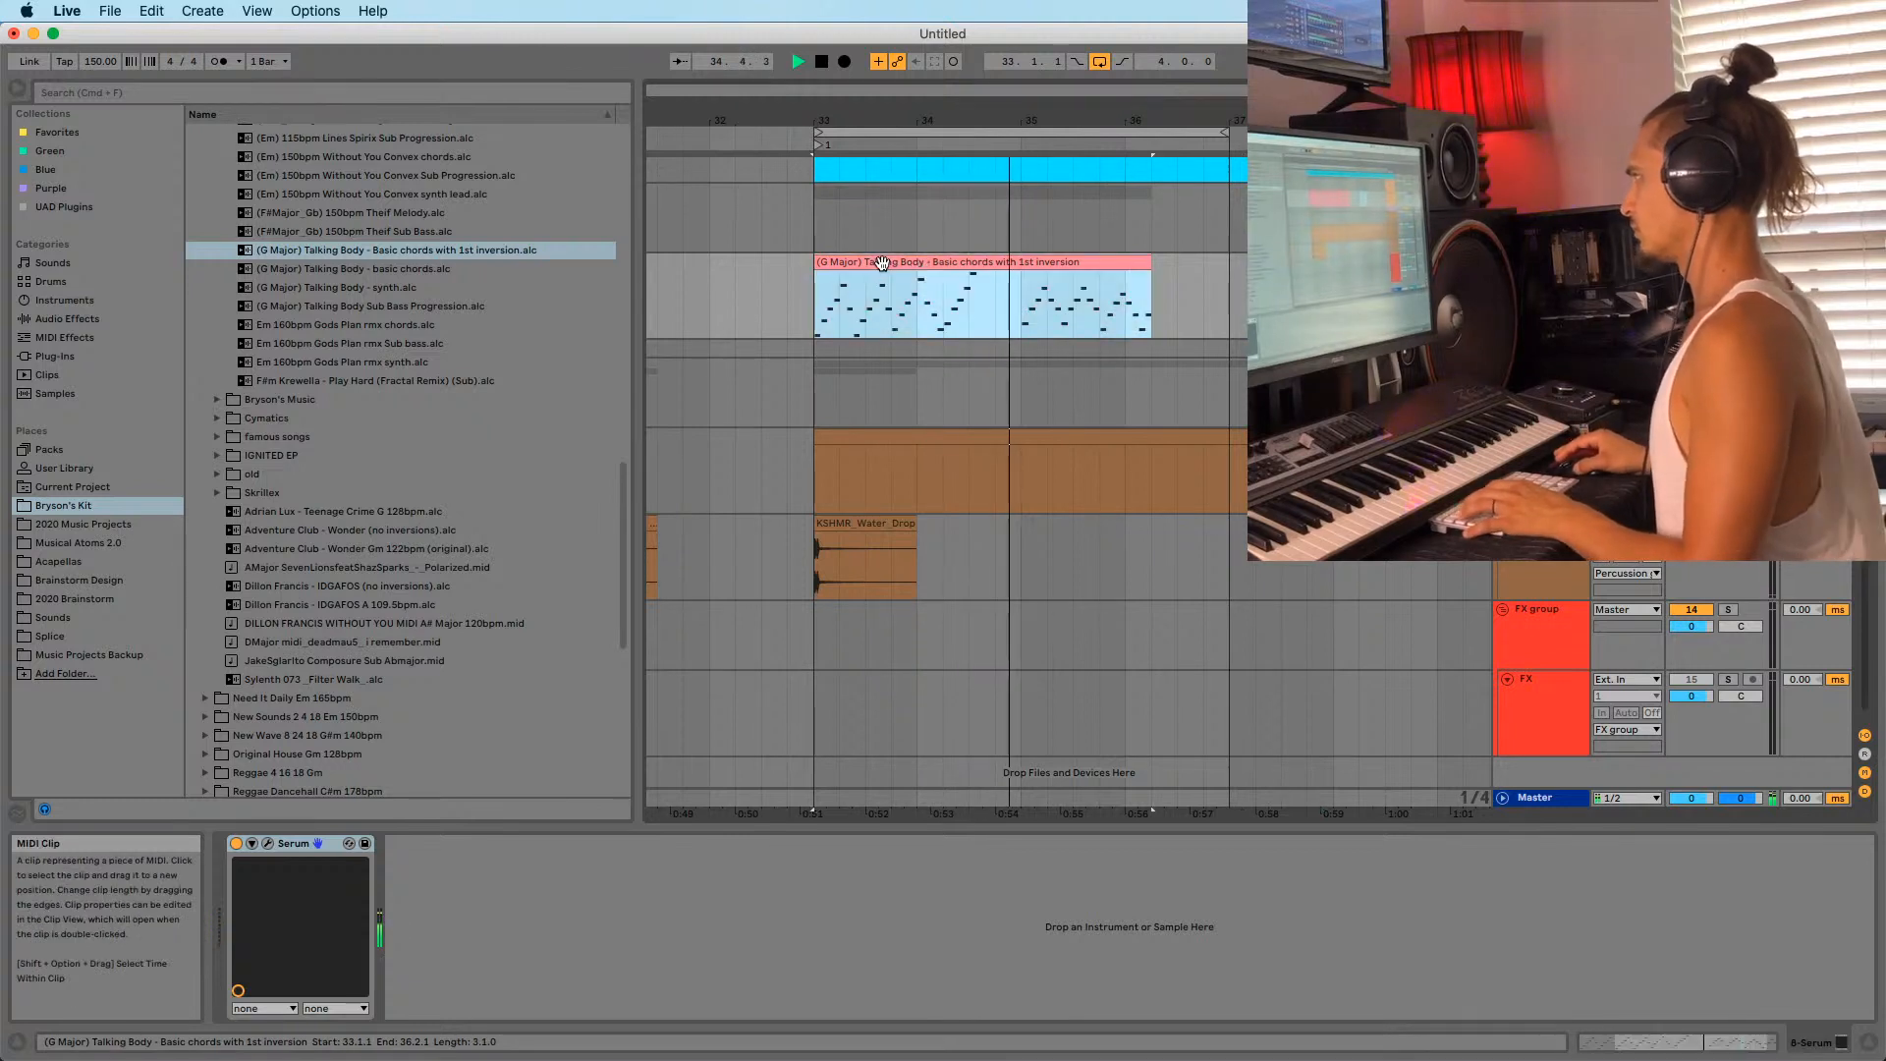
key("space")
key("space")
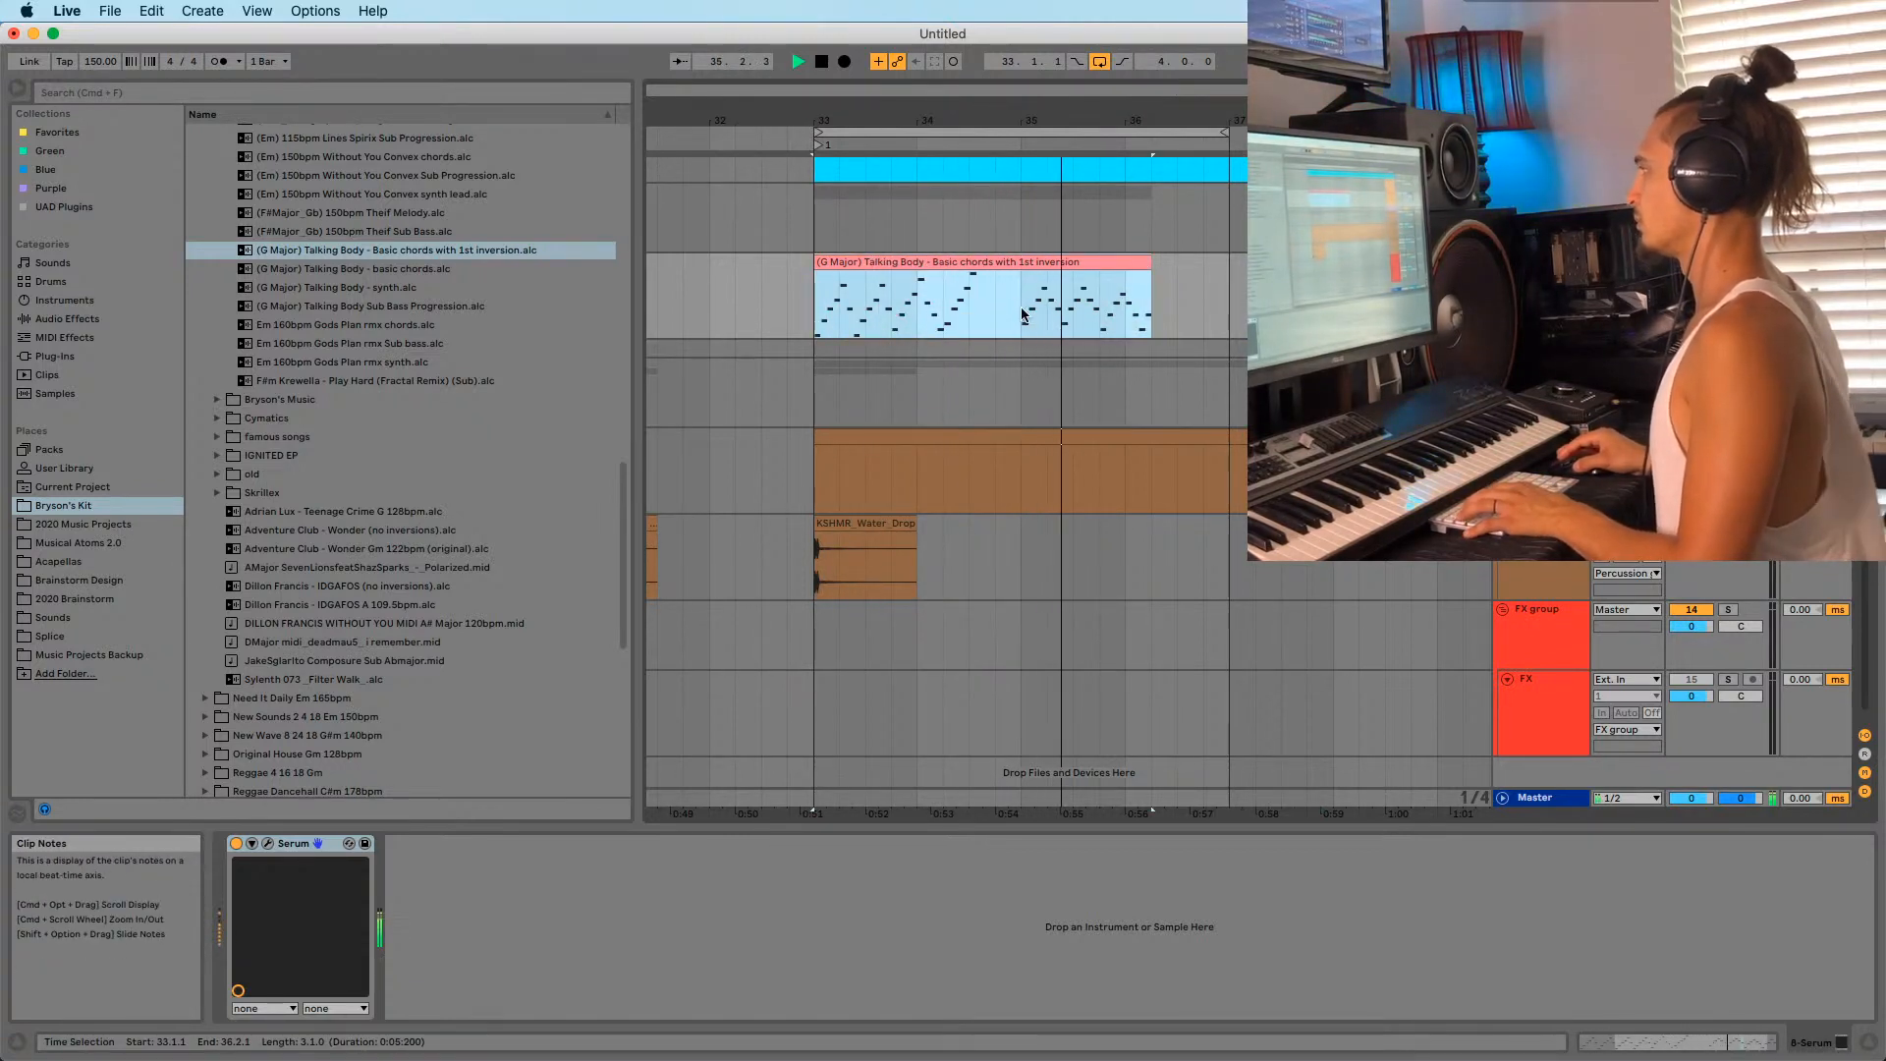
left_click(1115, 305)
key("space")
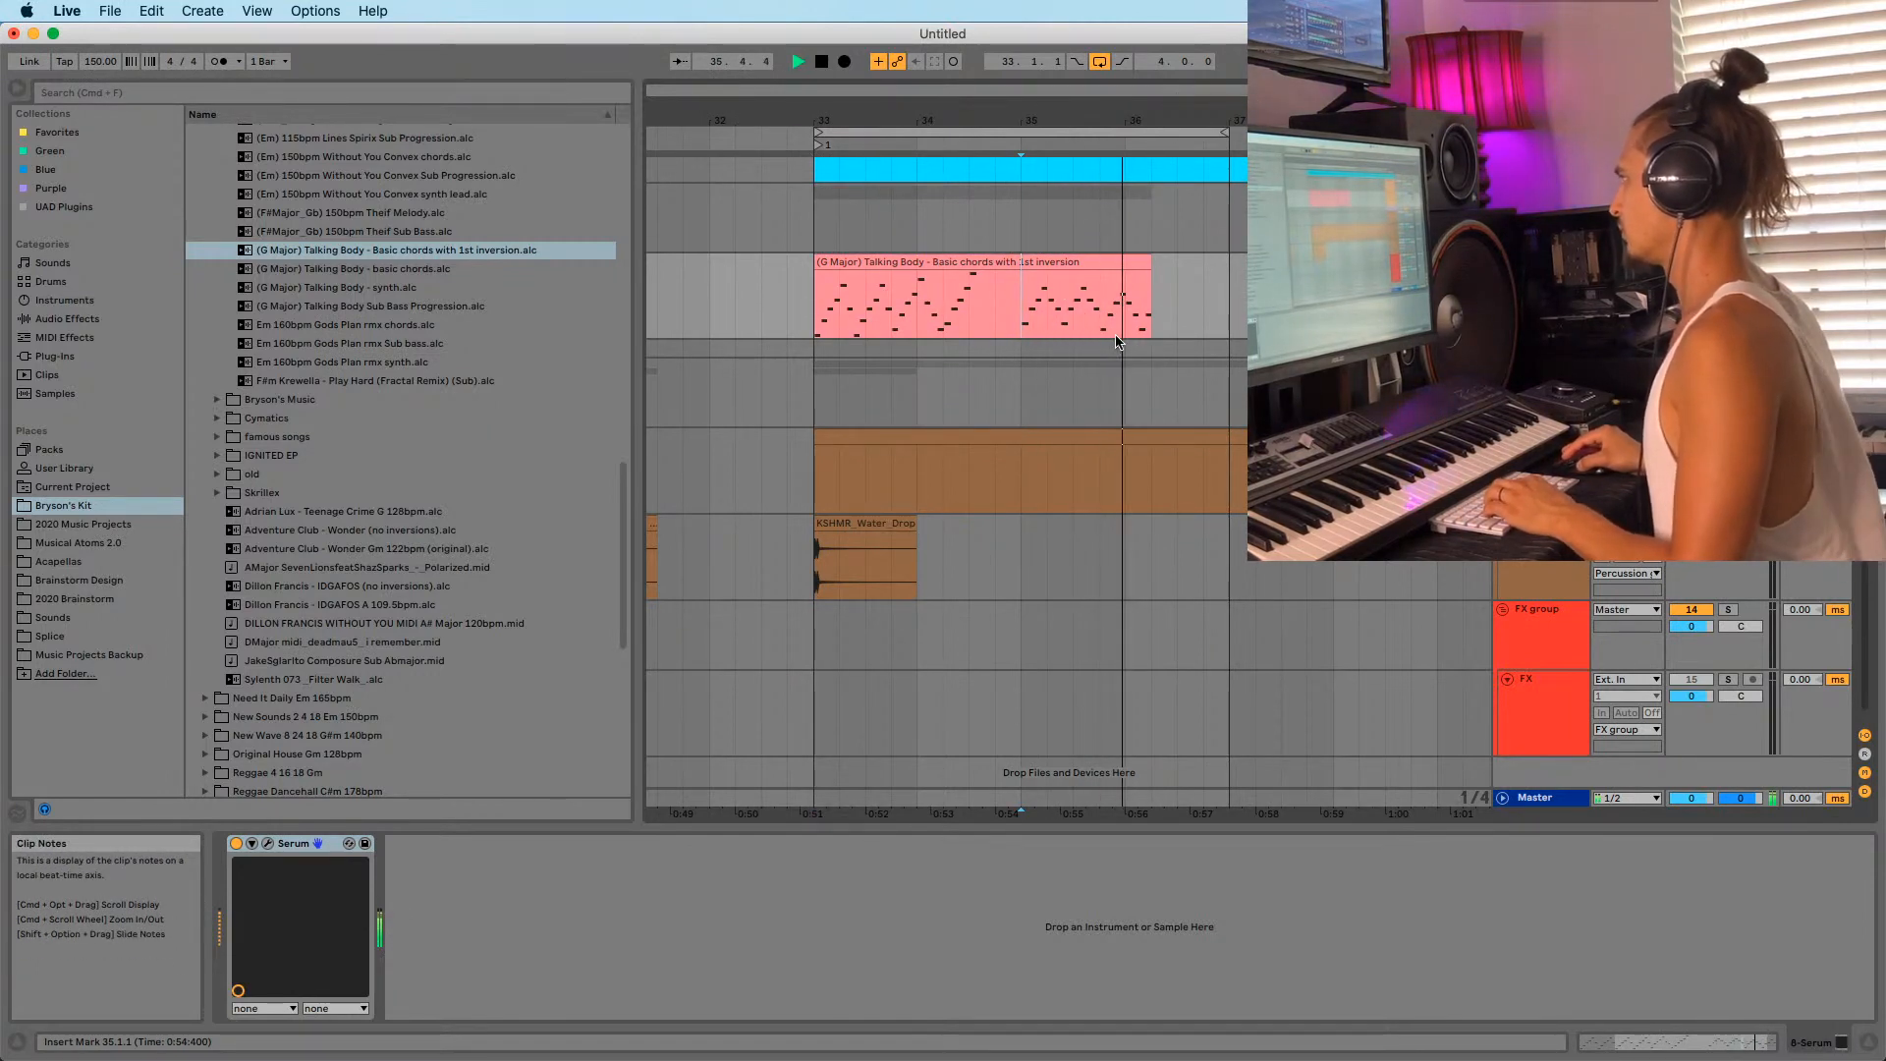
Duplicate the clip's final section and pull the copy closer, auditioning from 35.4.
mouse_move(1101, 331)
left_mouse_down()
mouse_move(1141, 286)
mouse_move(1131, 264)
mouse_move(1180, 264)
left_mouse_up()
left_click(1097, 315)
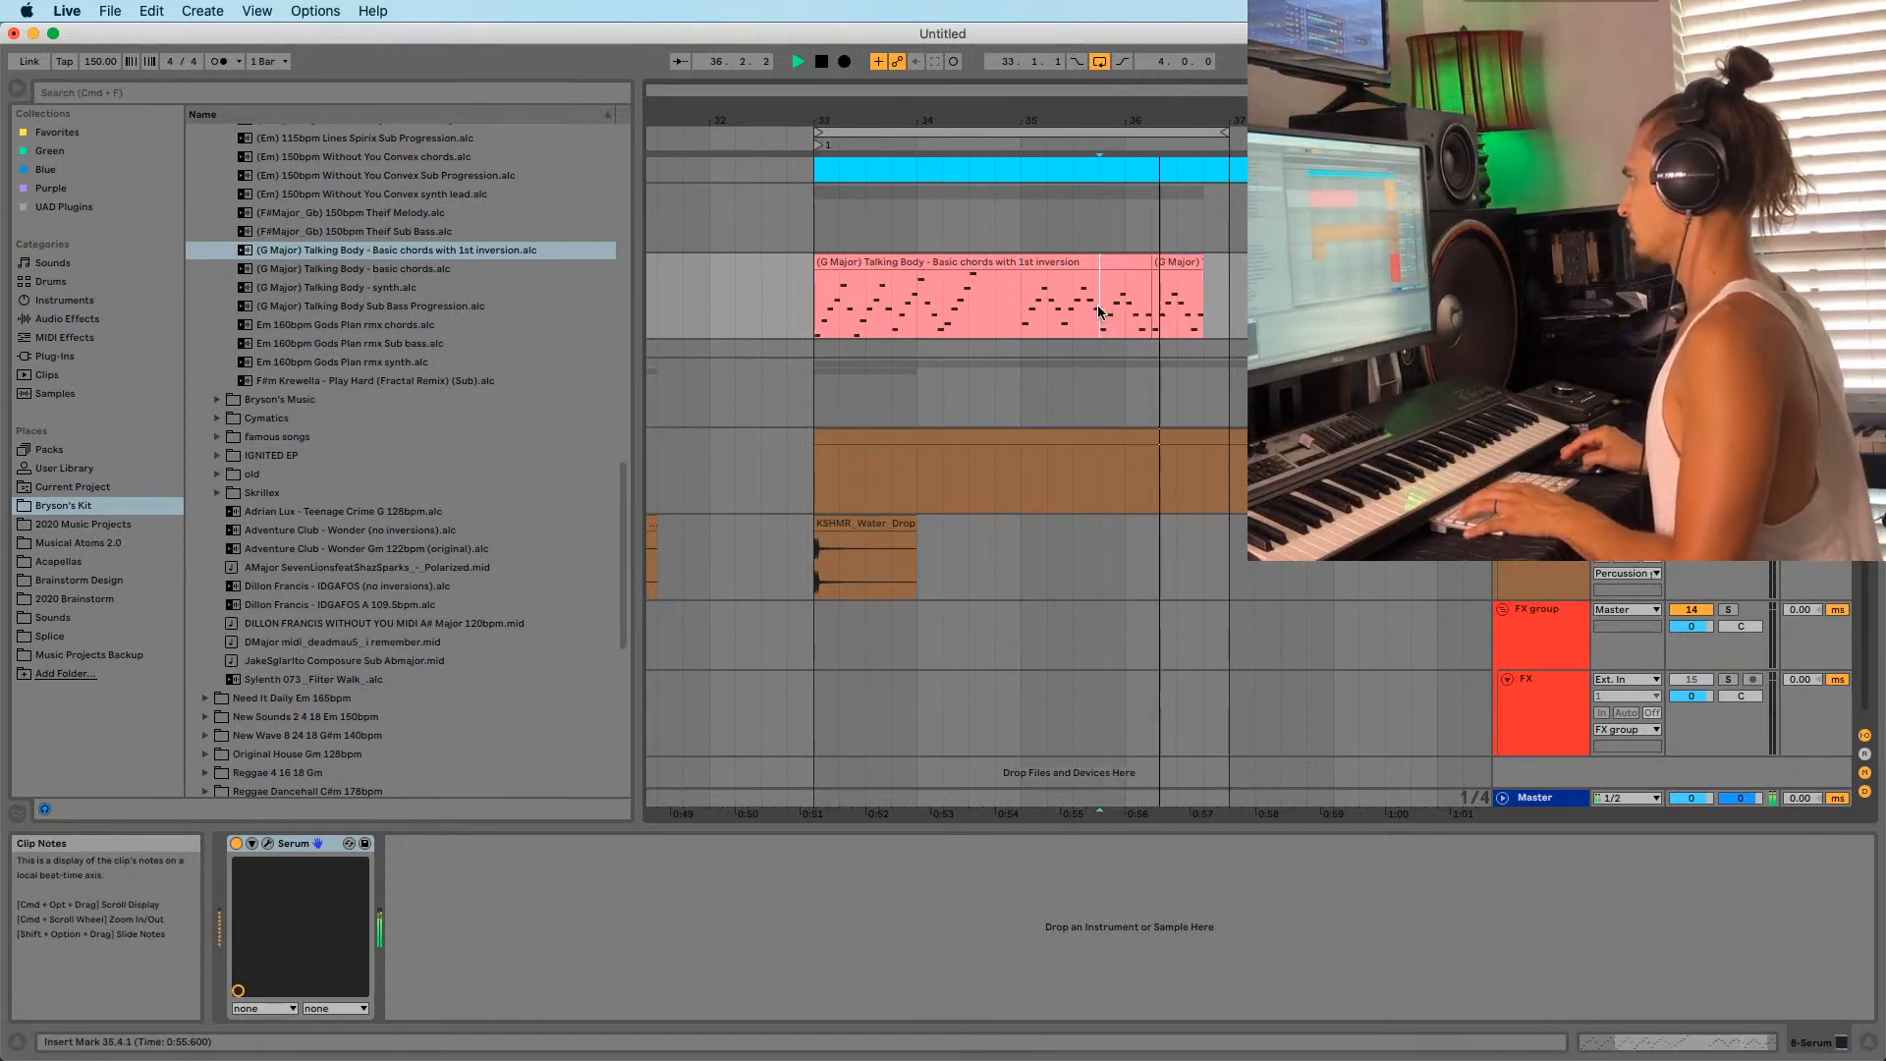
key("space")
key("space")
mouse_move(1151, 121)
left_mouse_down()
mouse_move(1167, 209)
mouse_move(1123, 292)
left_mouse_up()
key("space")
left_click(992, 312)
key("space")
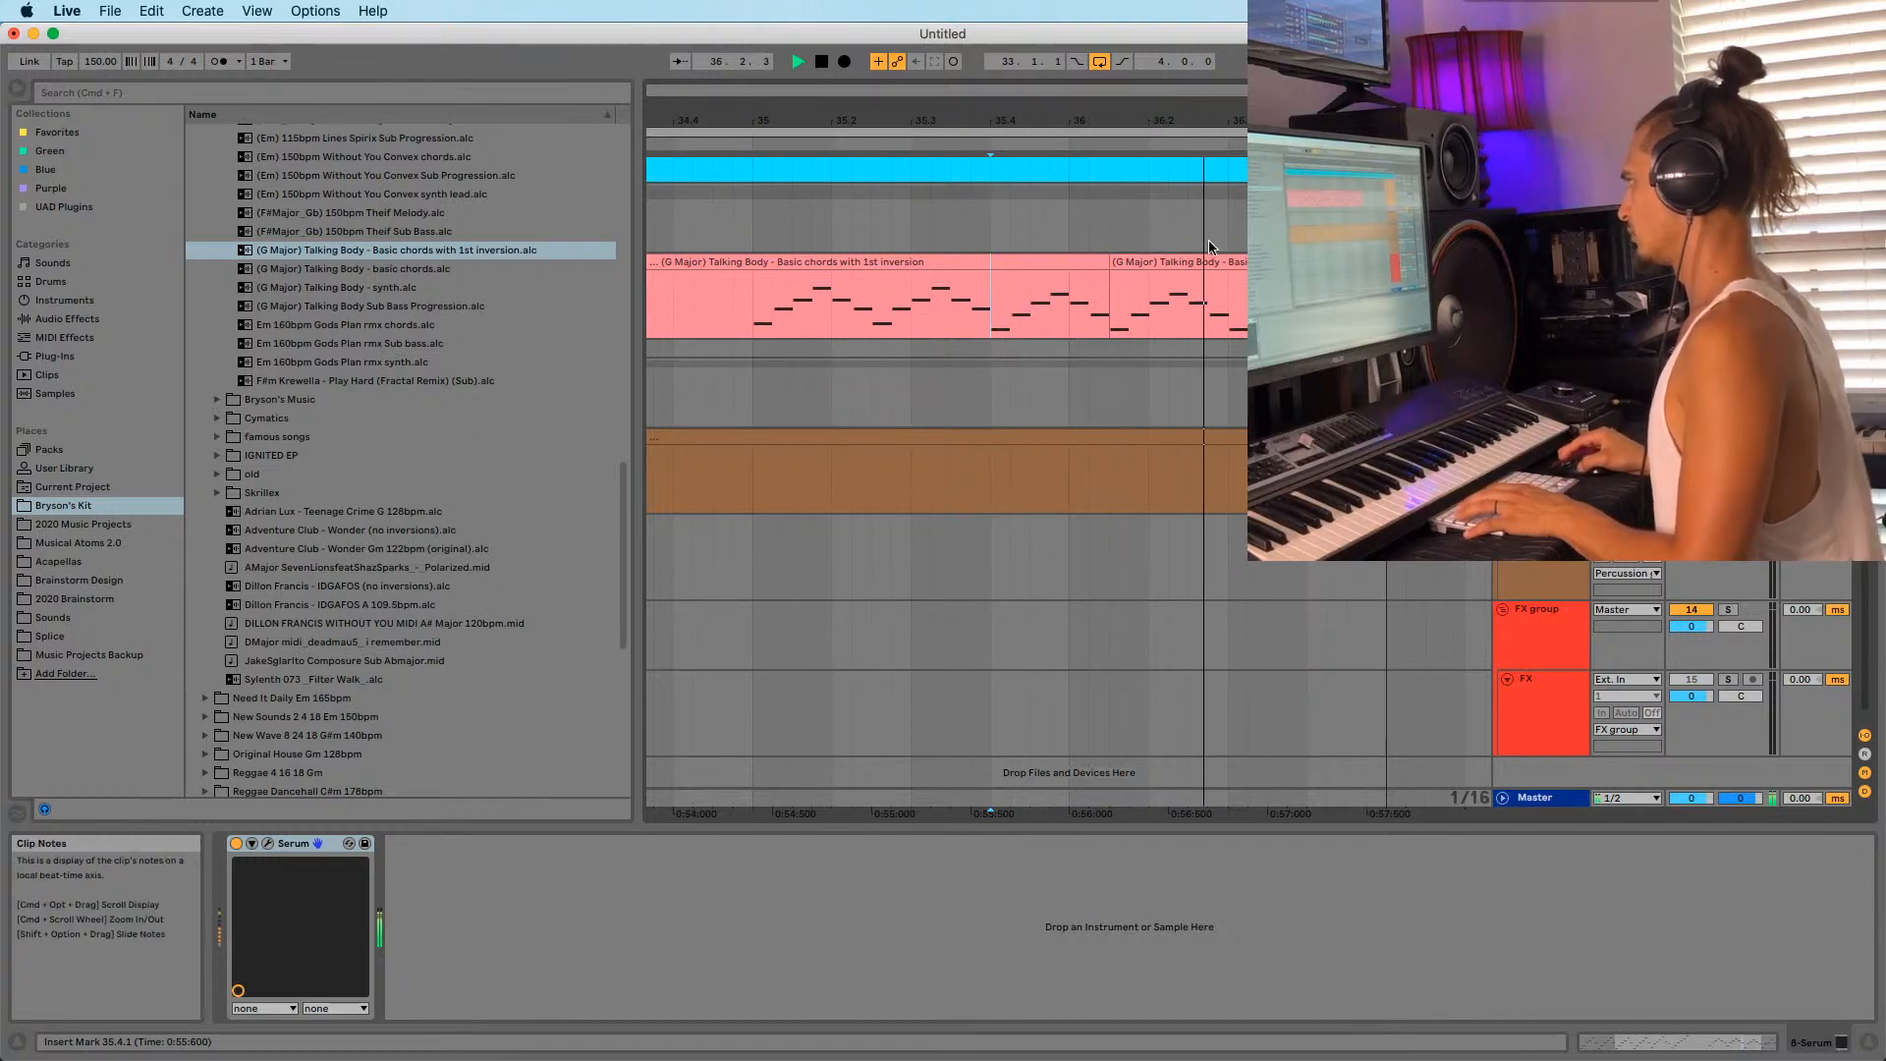
key("space")
Split the chord clip near bar 35 with Cmd+E and shift the second piece slightly later.
left_click_drag(1129, 121, 1149, 98)
key("space")
left_click(838, 319)
key("space")
key("space")
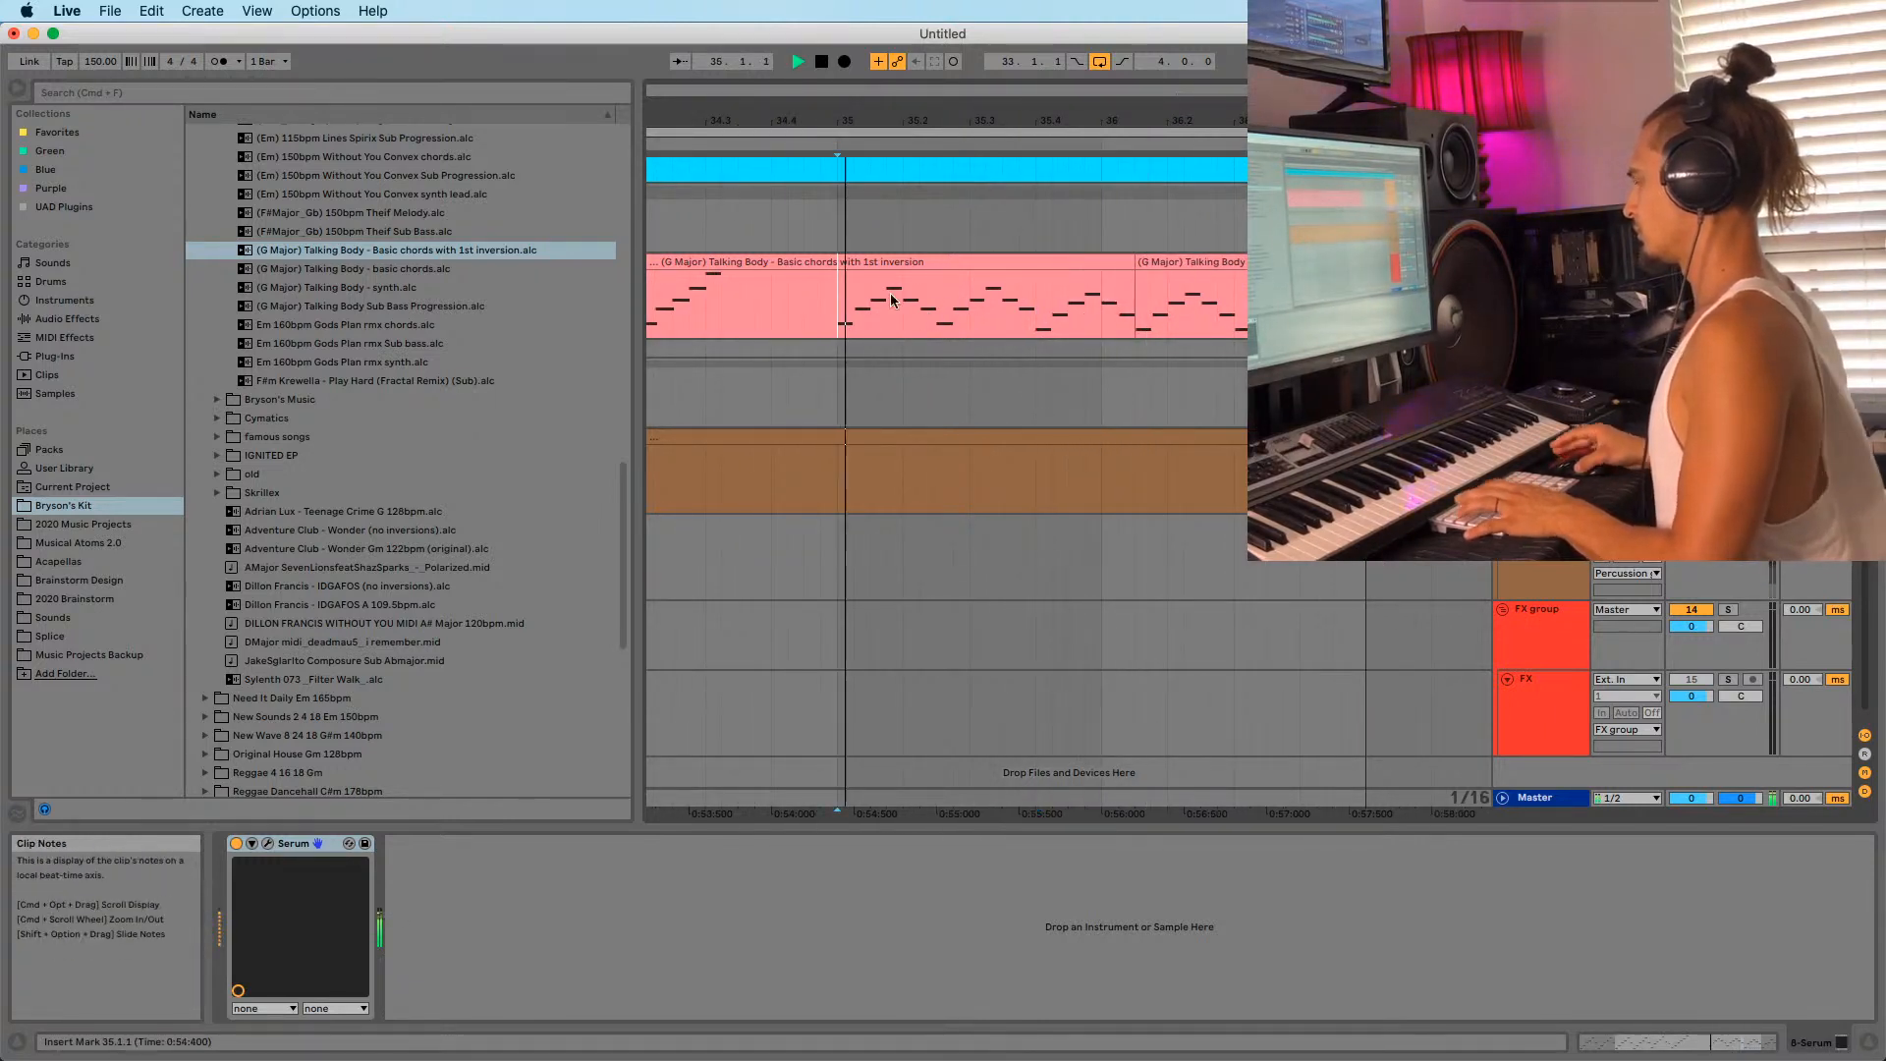
left_click_drag(1004, 121, 1000, 106)
key("space")
key("space")
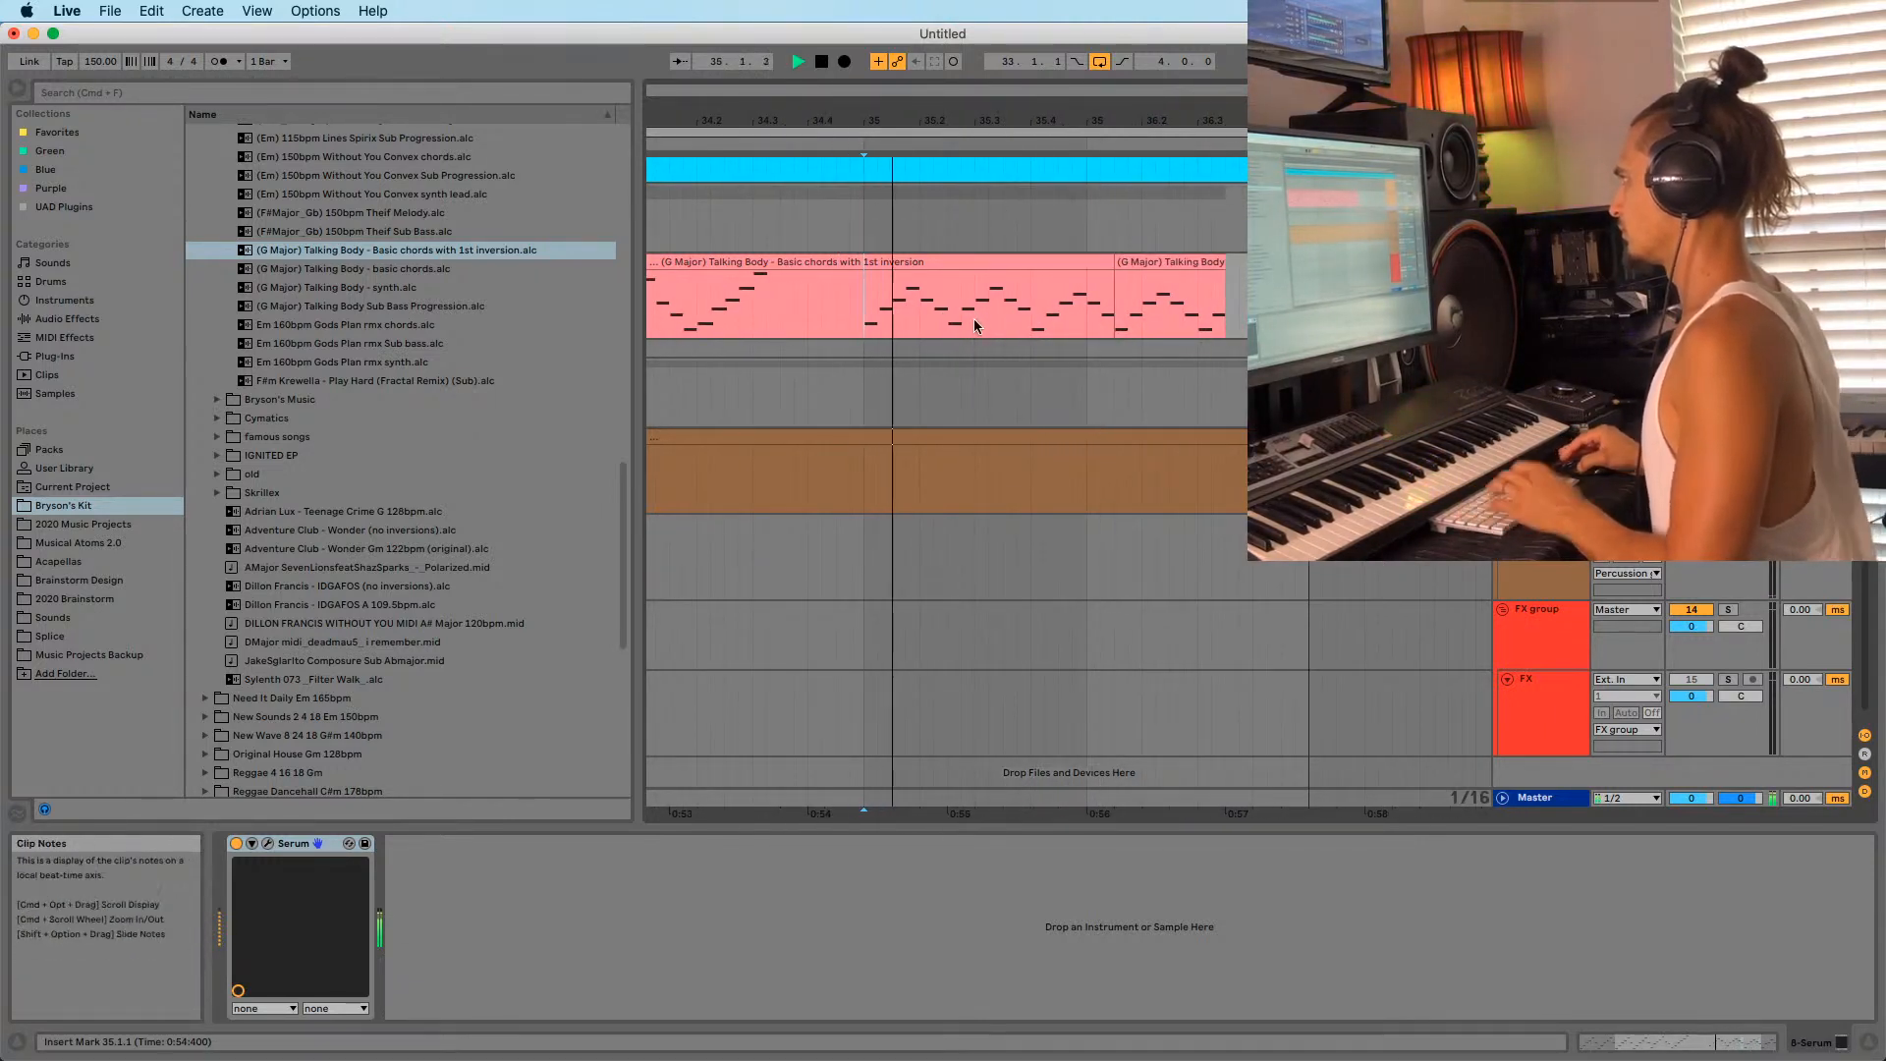
left_click(960, 308)
key("super+e")
key("space")
left_click_drag(981, 265, 1030, 268)
left_click(952, 263)
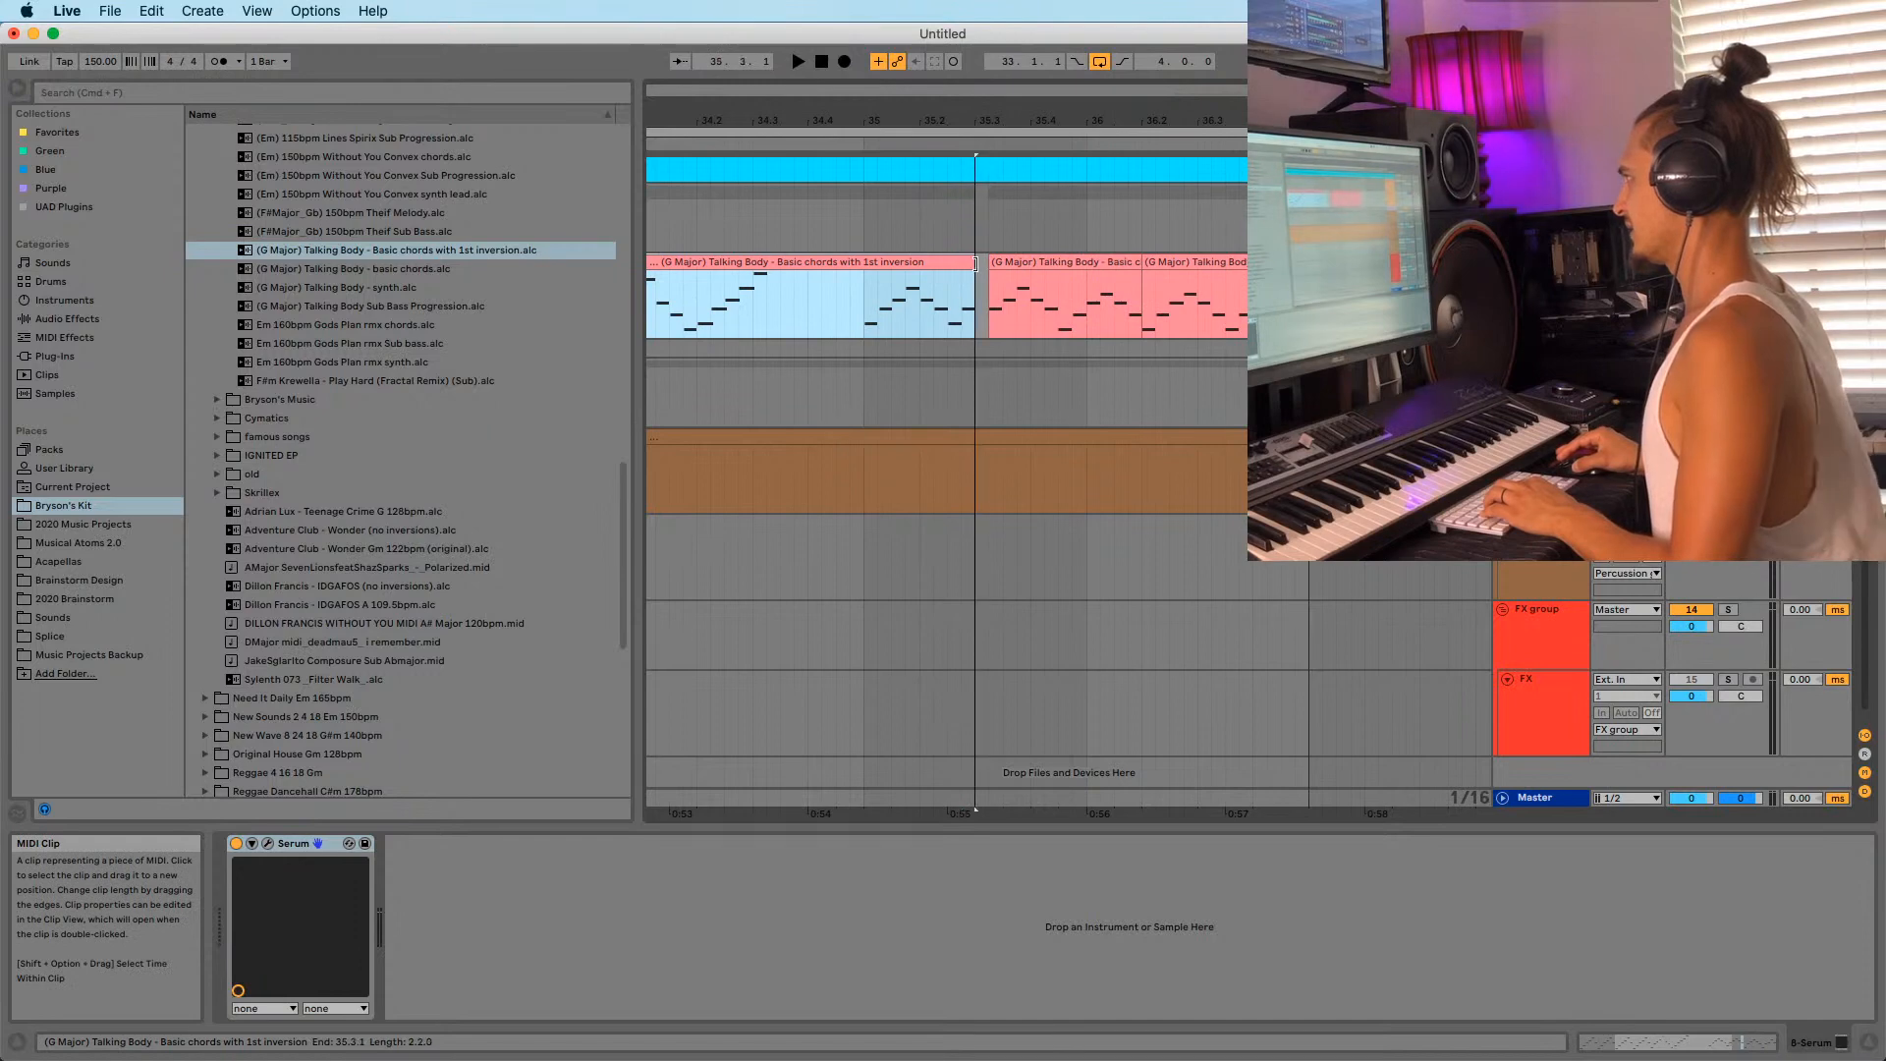
Open the first chord piece's notes and play from bar 35.
double_click(935, 262)
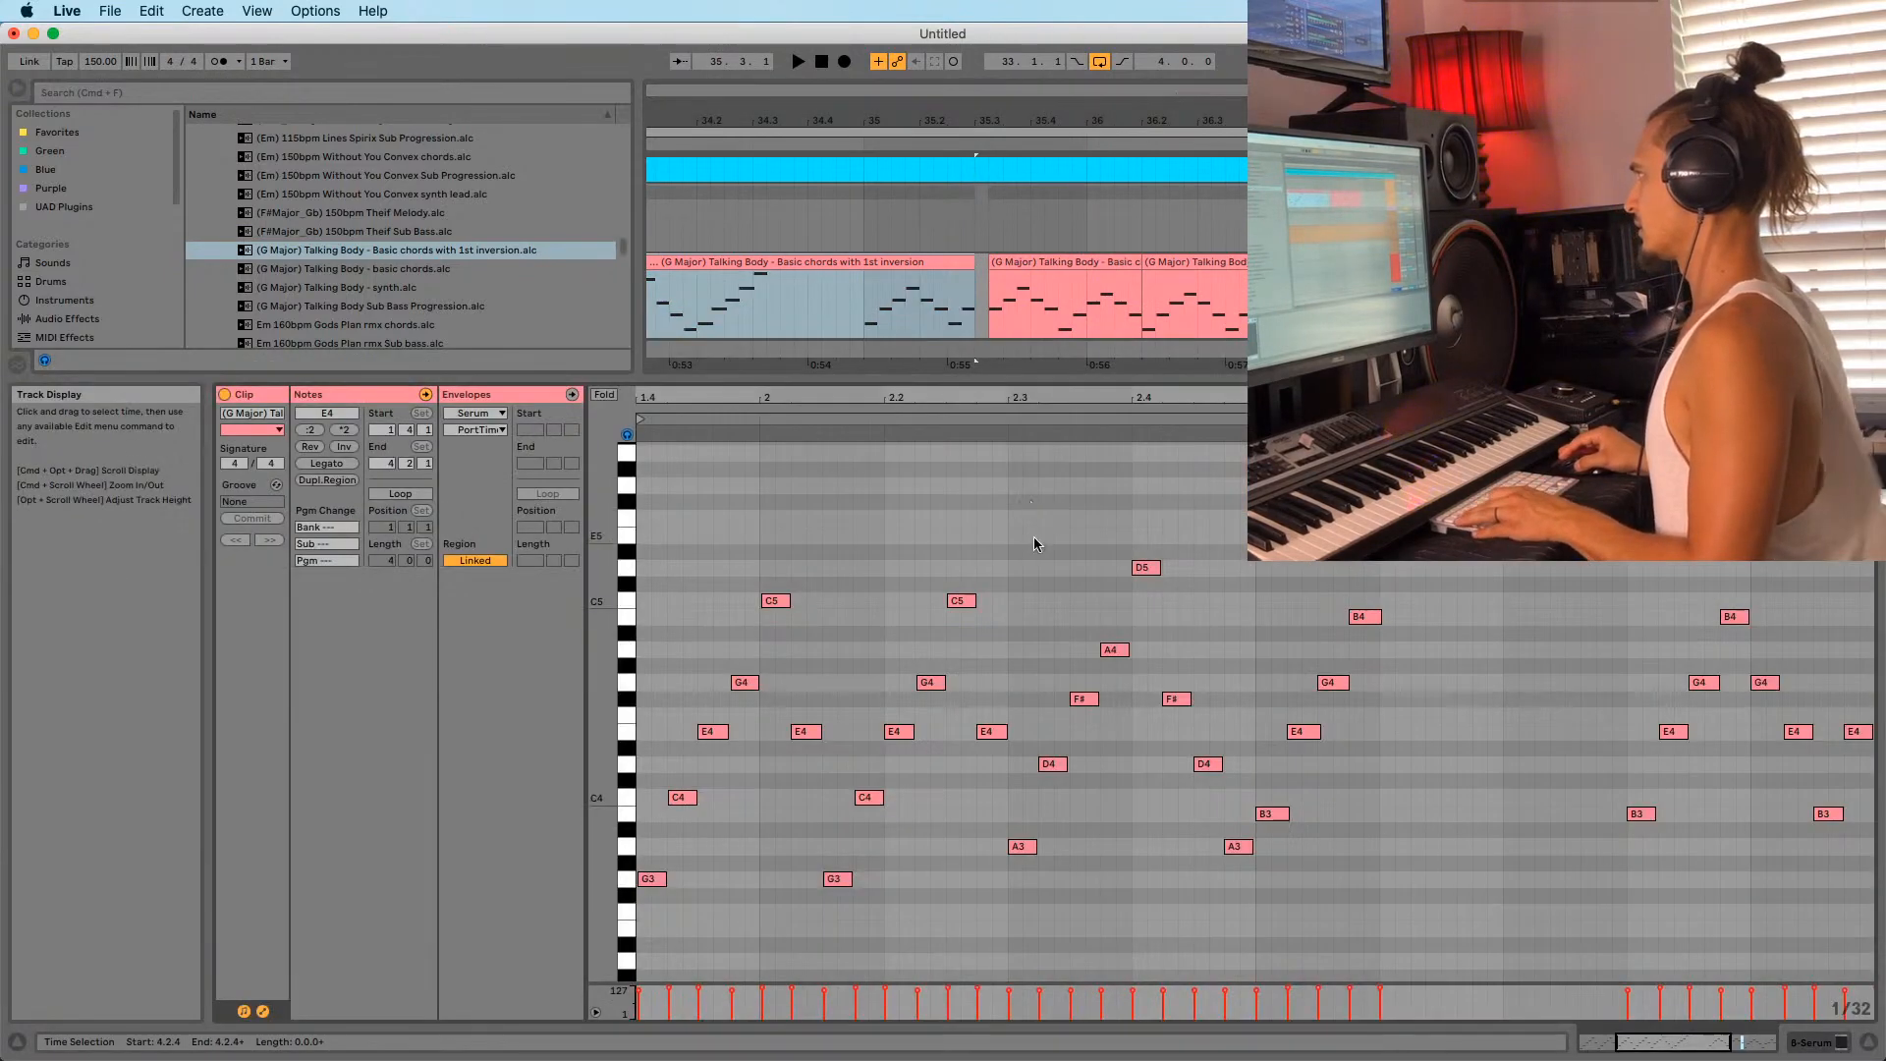
key("shift+Tab")
key("shift+Tab")
left_click_drag(1404, 398, 1283, 393)
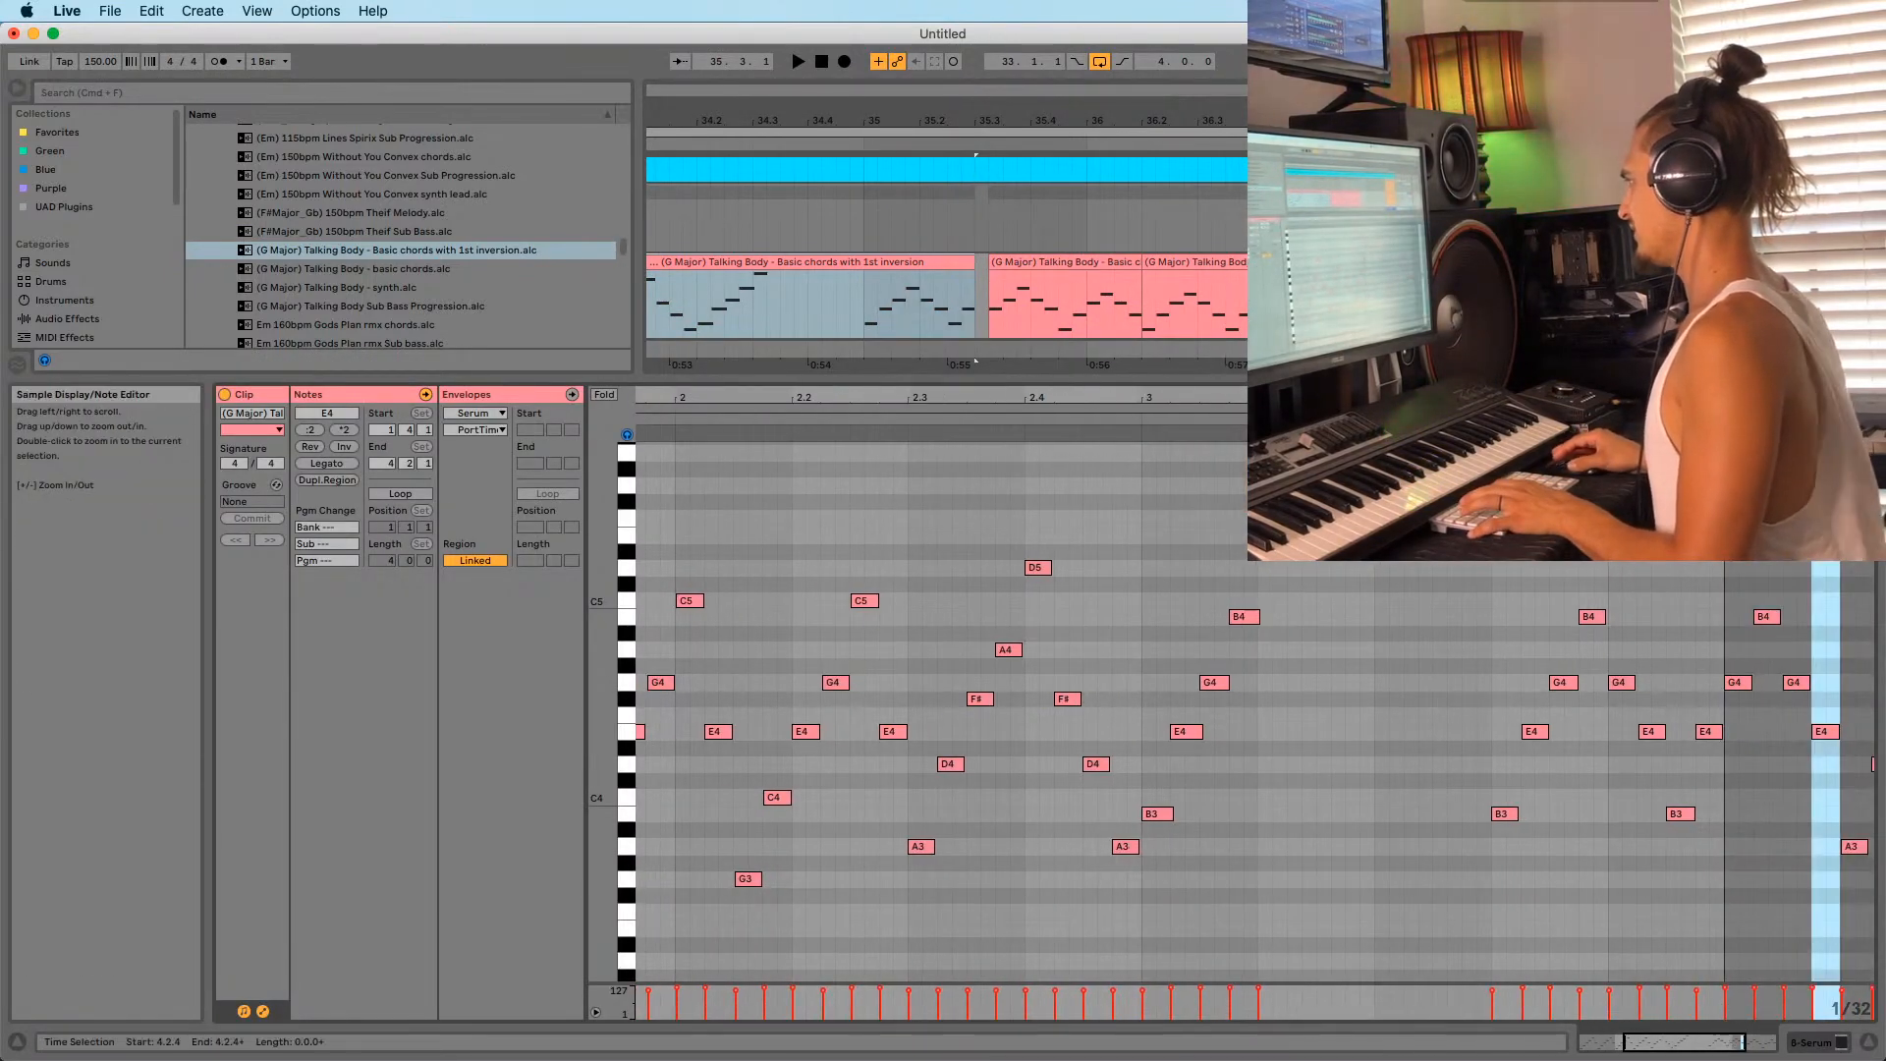
left_click(869, 327)
key("space")
key("space")
left_click(868, 317)
key("space")
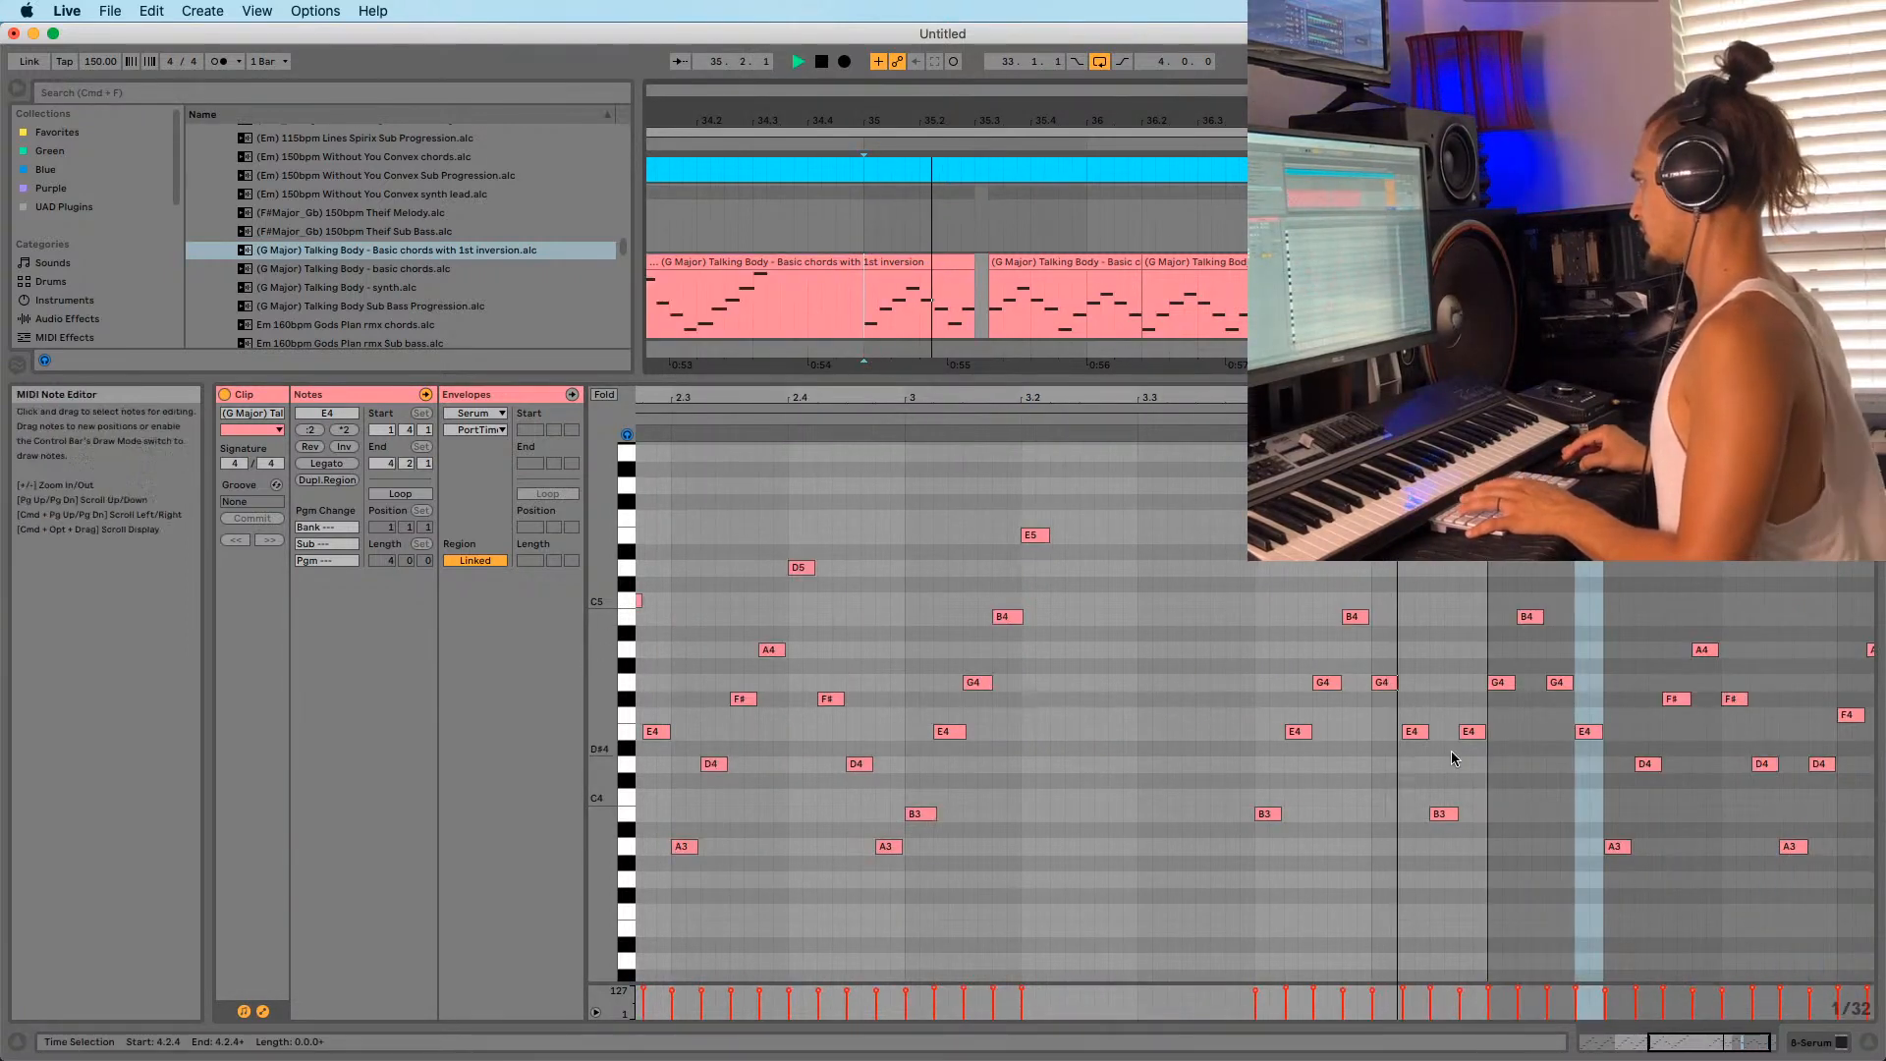
key("space")
Drop one E4 chord note an octave to E3 and replay from bar 35.
left_click(1468, 731)
key("shift+Down")
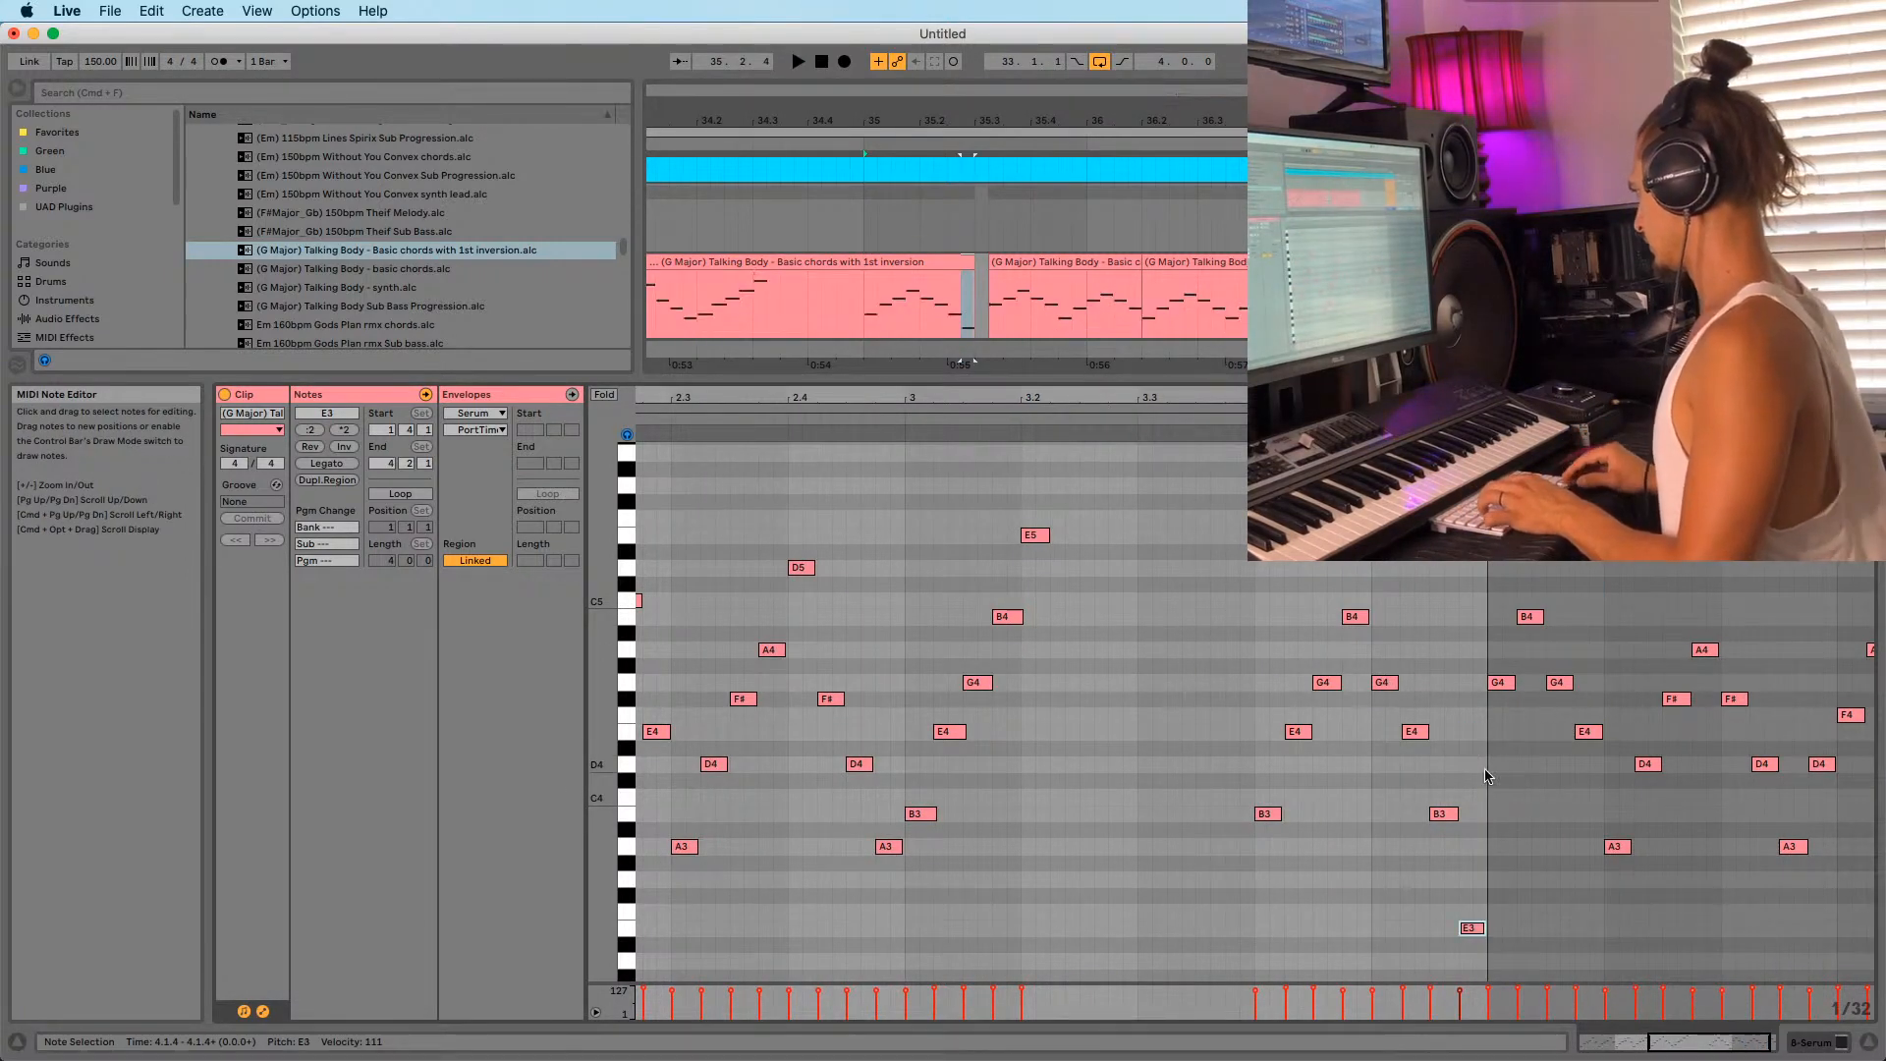
key("space")
key("space")
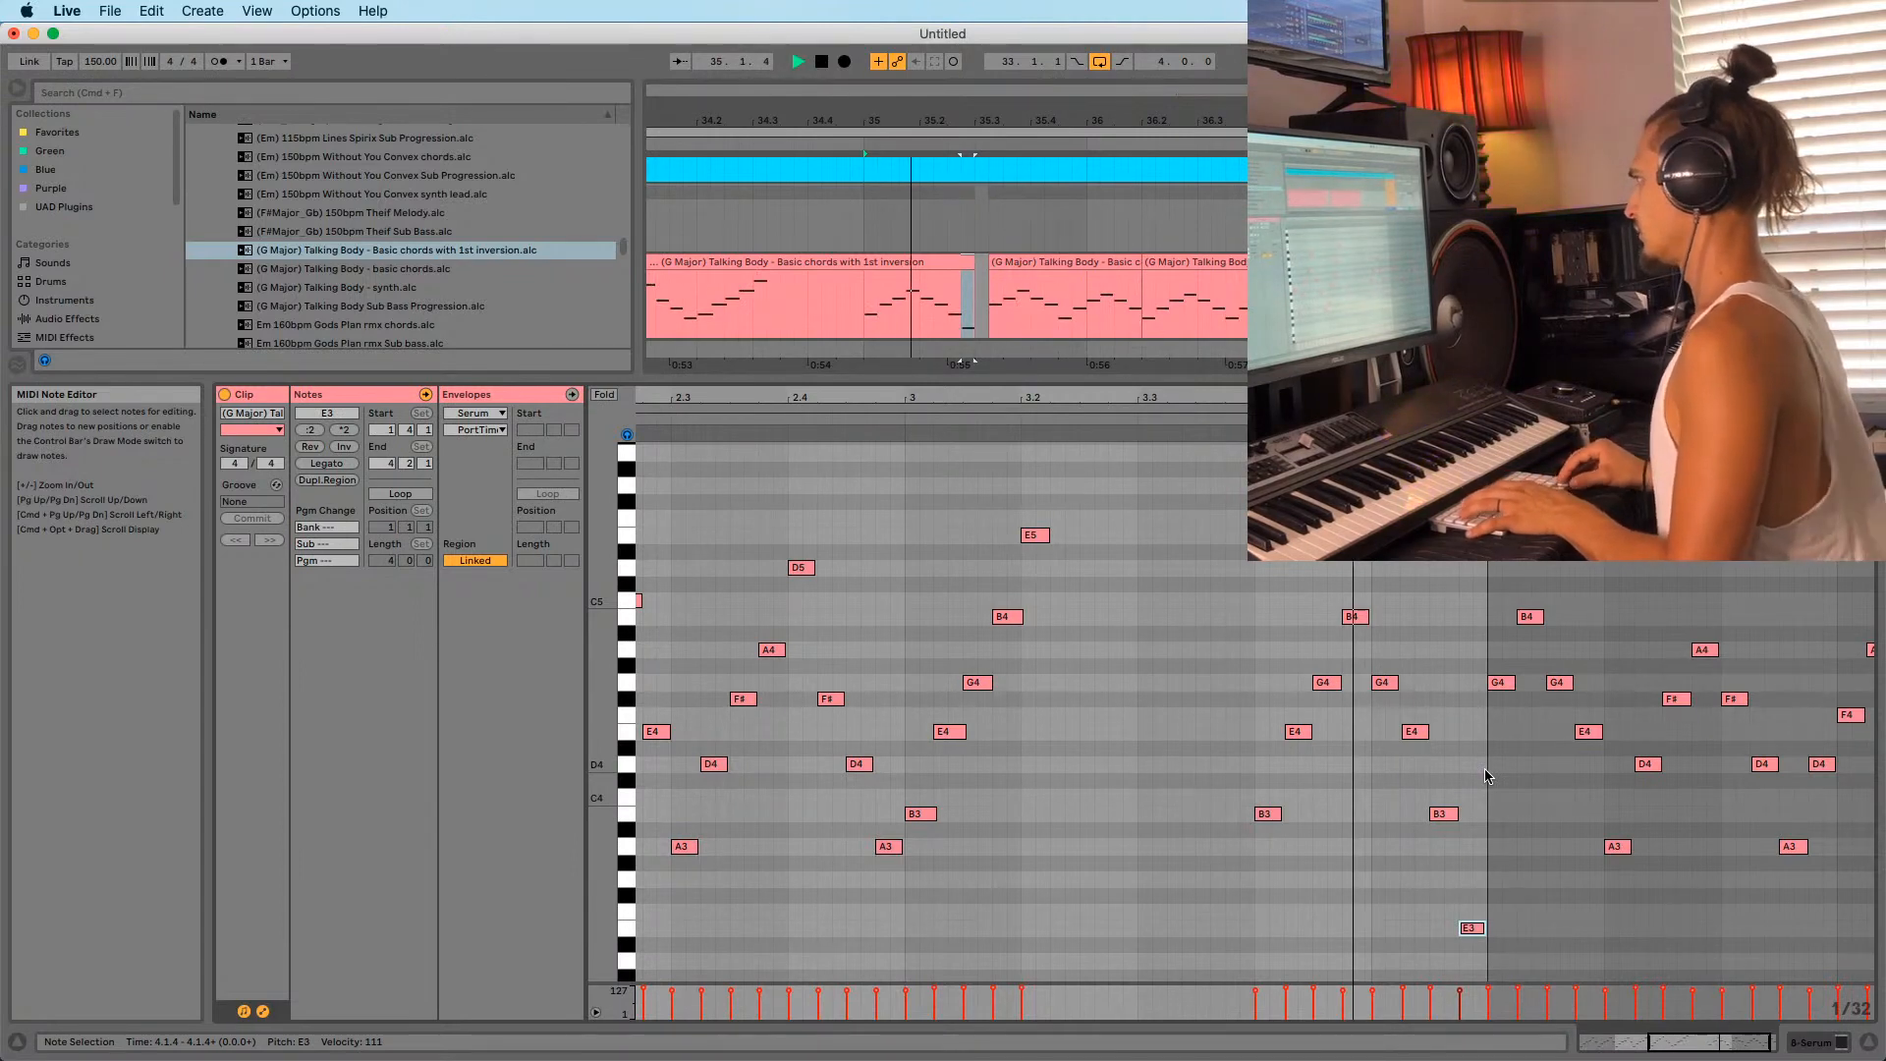
Move the later chord clips left to close the gap after the split.
key("space")
key("space")
left_click(1095, 262)
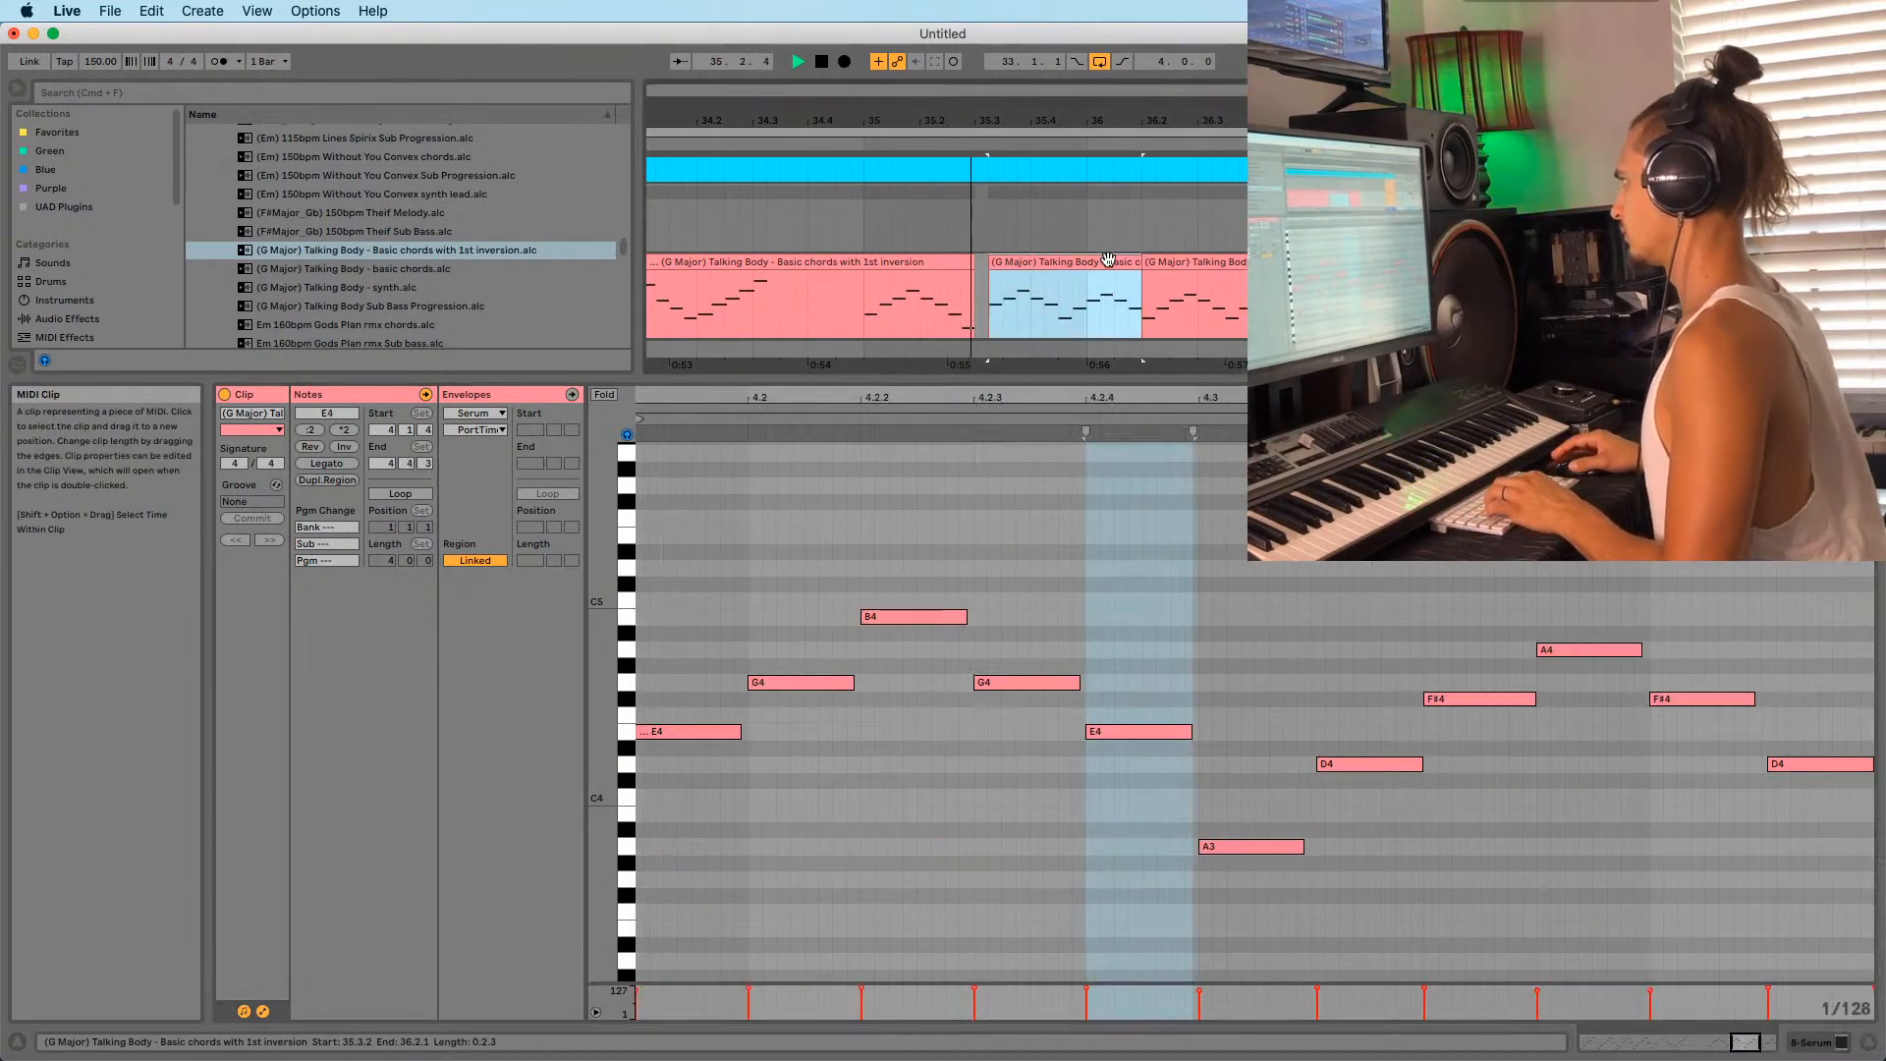
left_click(1161, 262, "shift")
key("space")
left_click_drag(1039, 264, 1024, 276)
left_click(866, 313)
key("space")
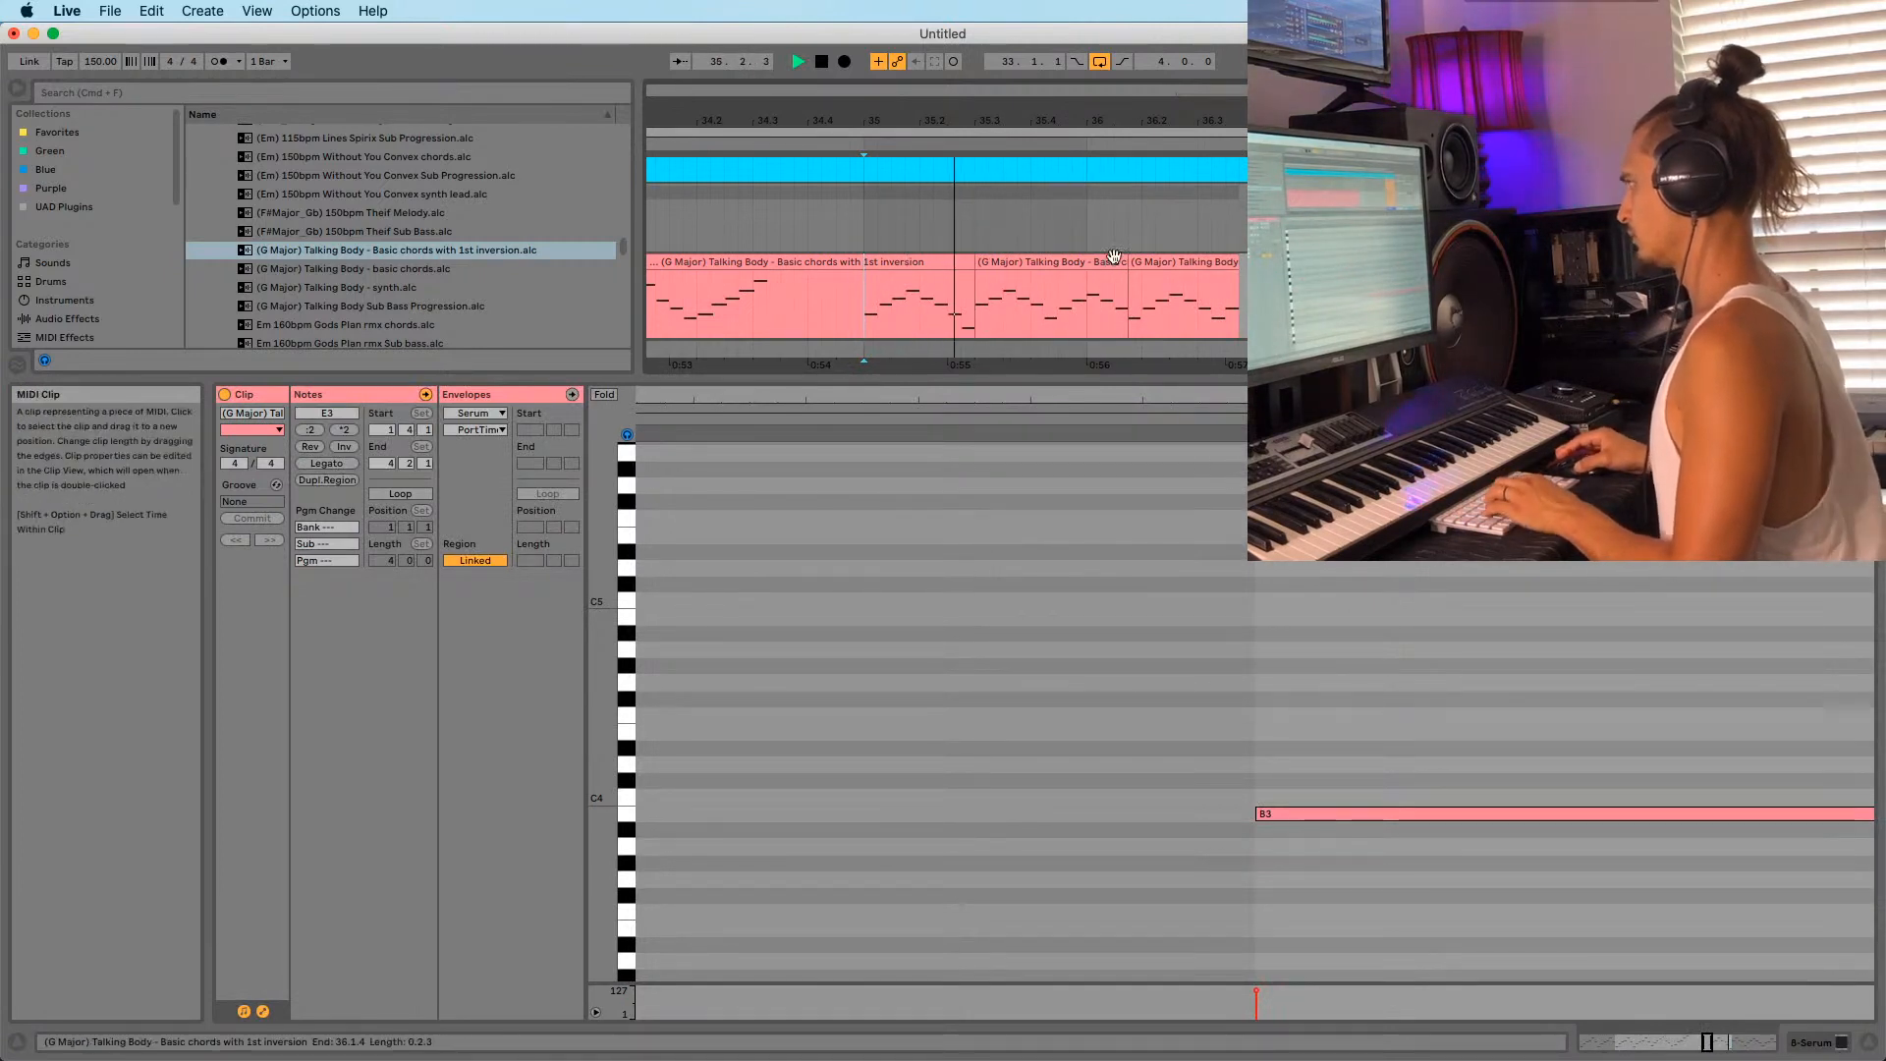
left_click(950, 307)
key("space")
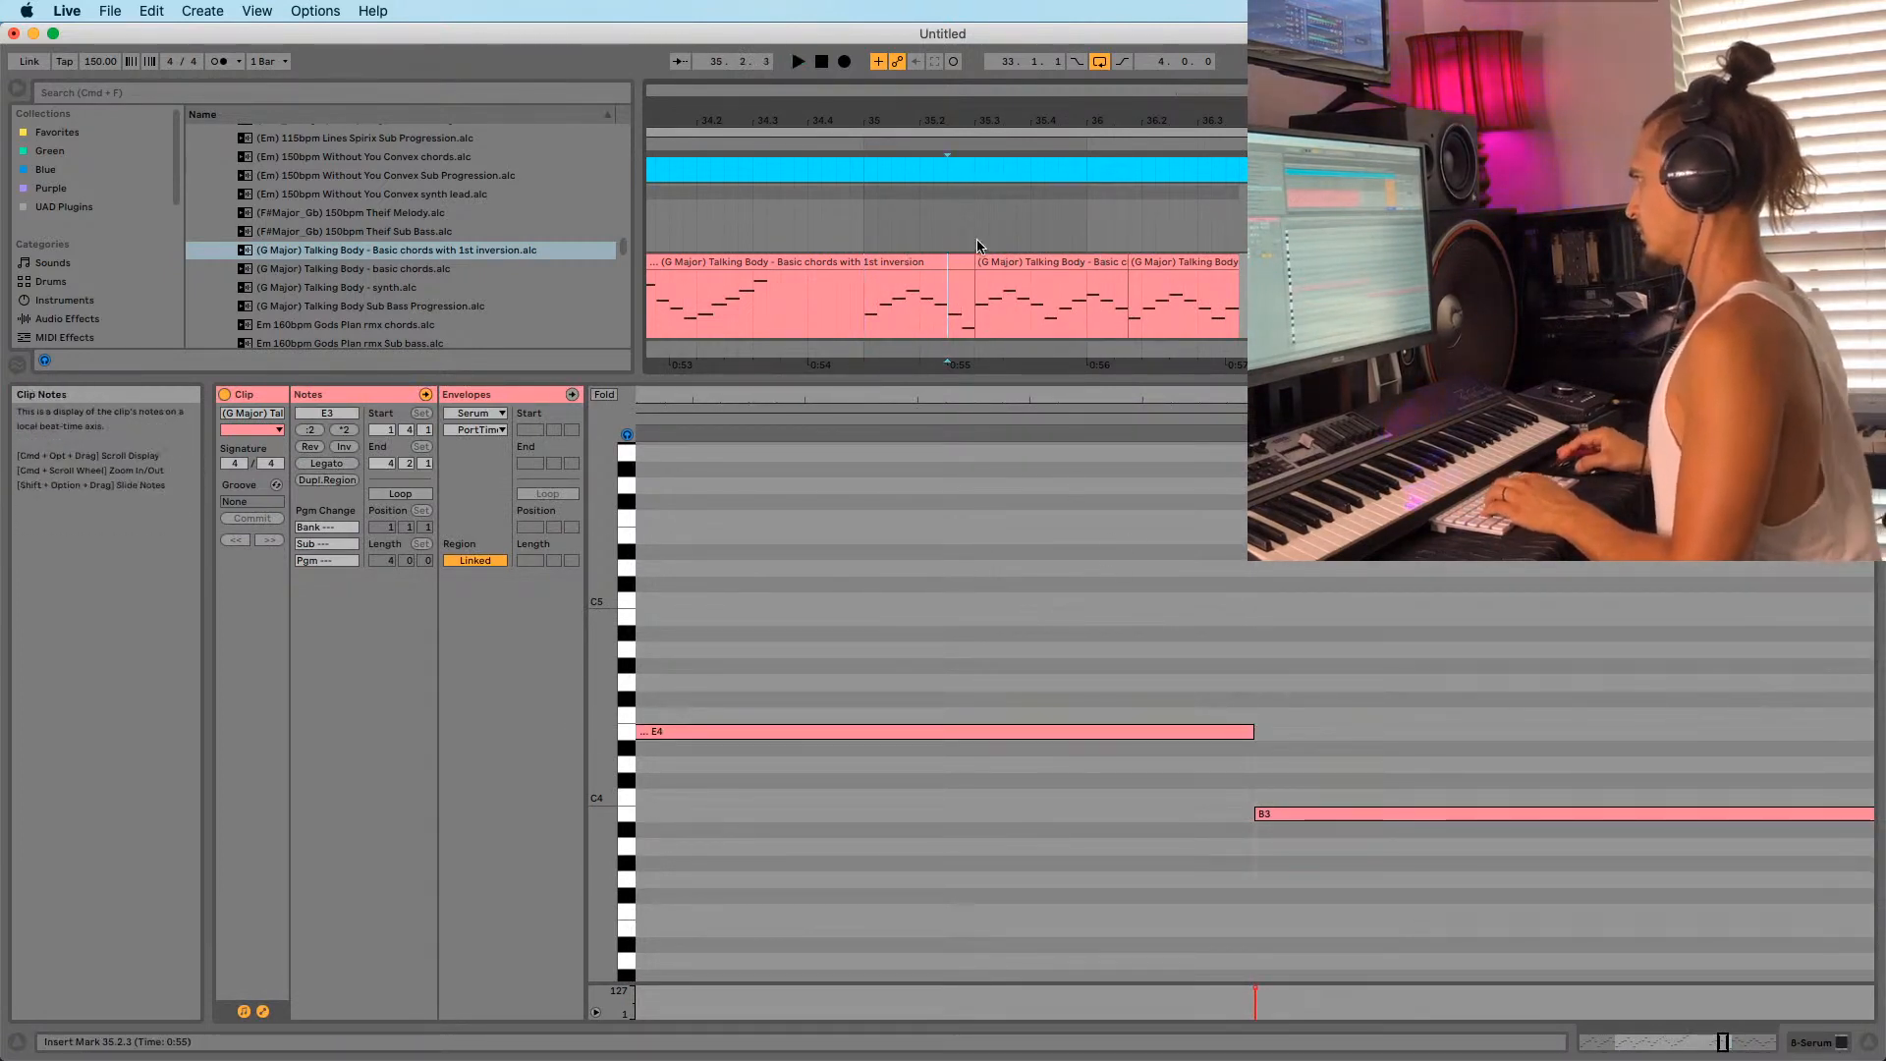
Raise the low E3 note back to E4 and play from 35.1.1.
left_click(947, 262)
left_click(1729, 928)
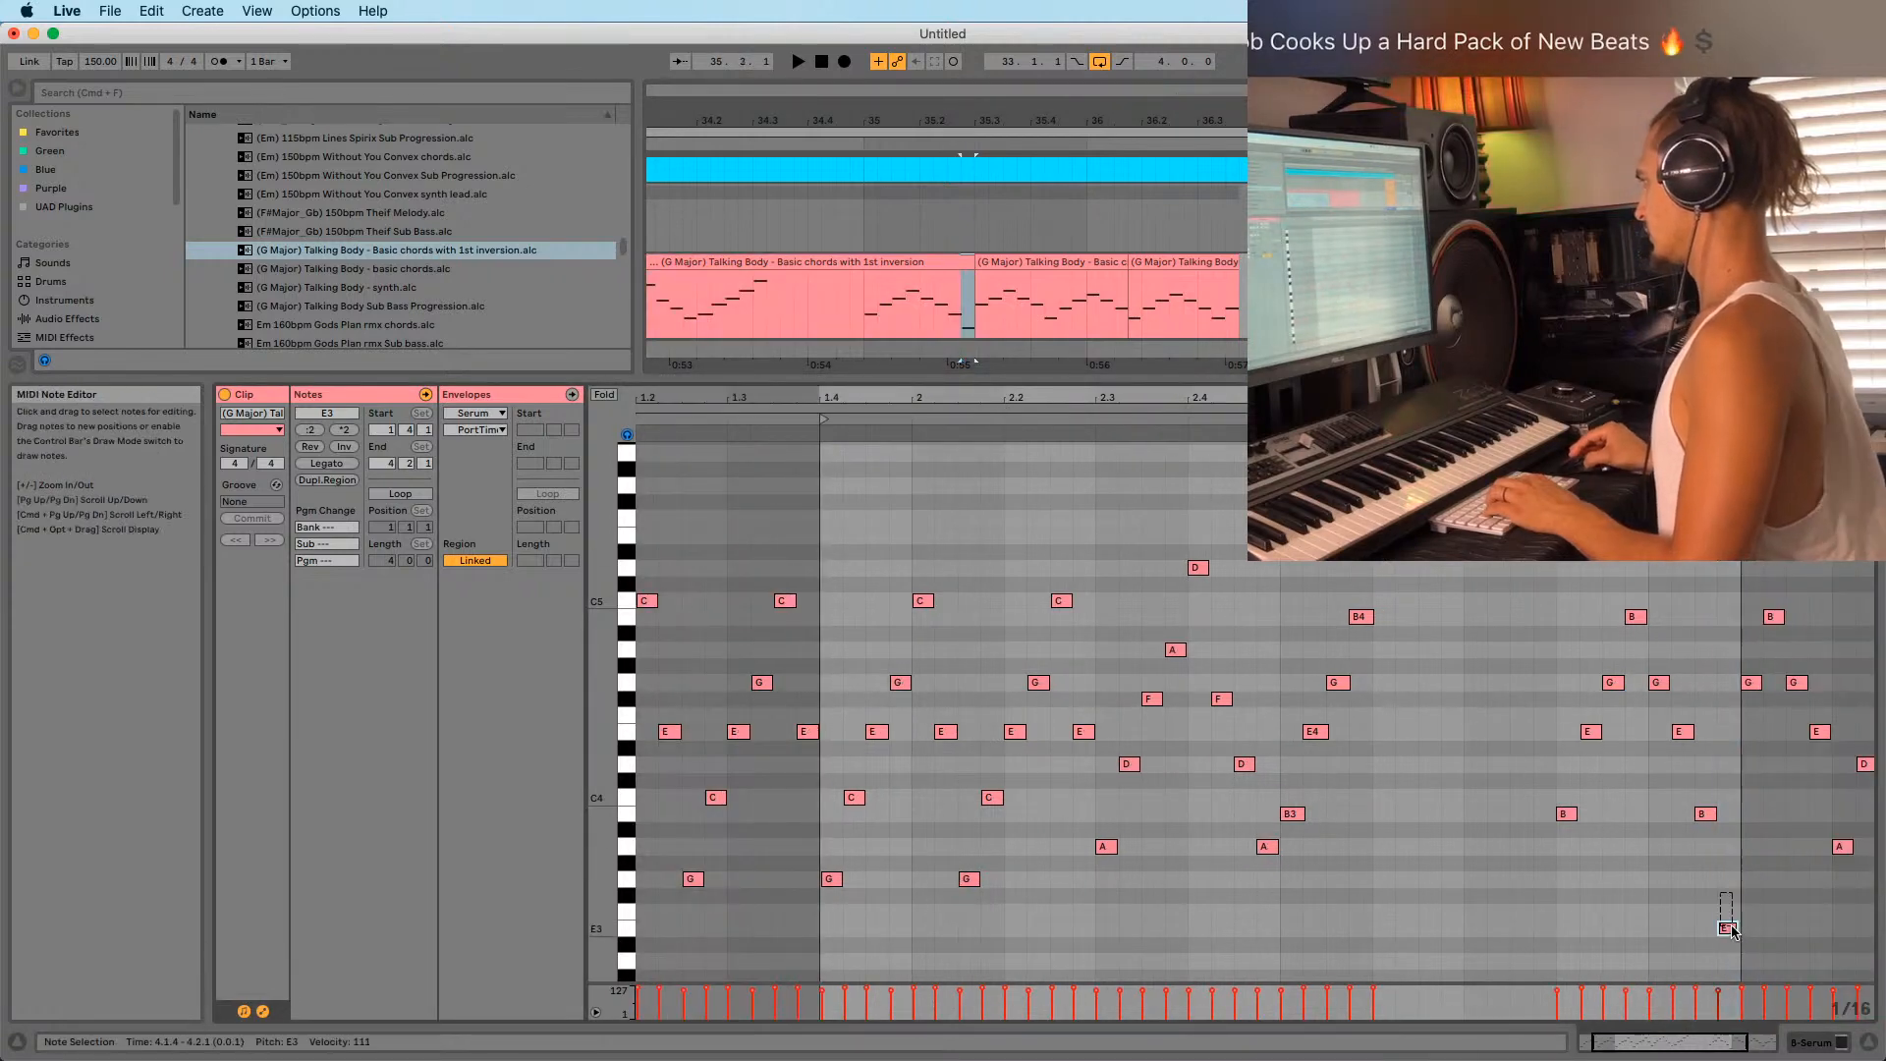
key("shift+Up")
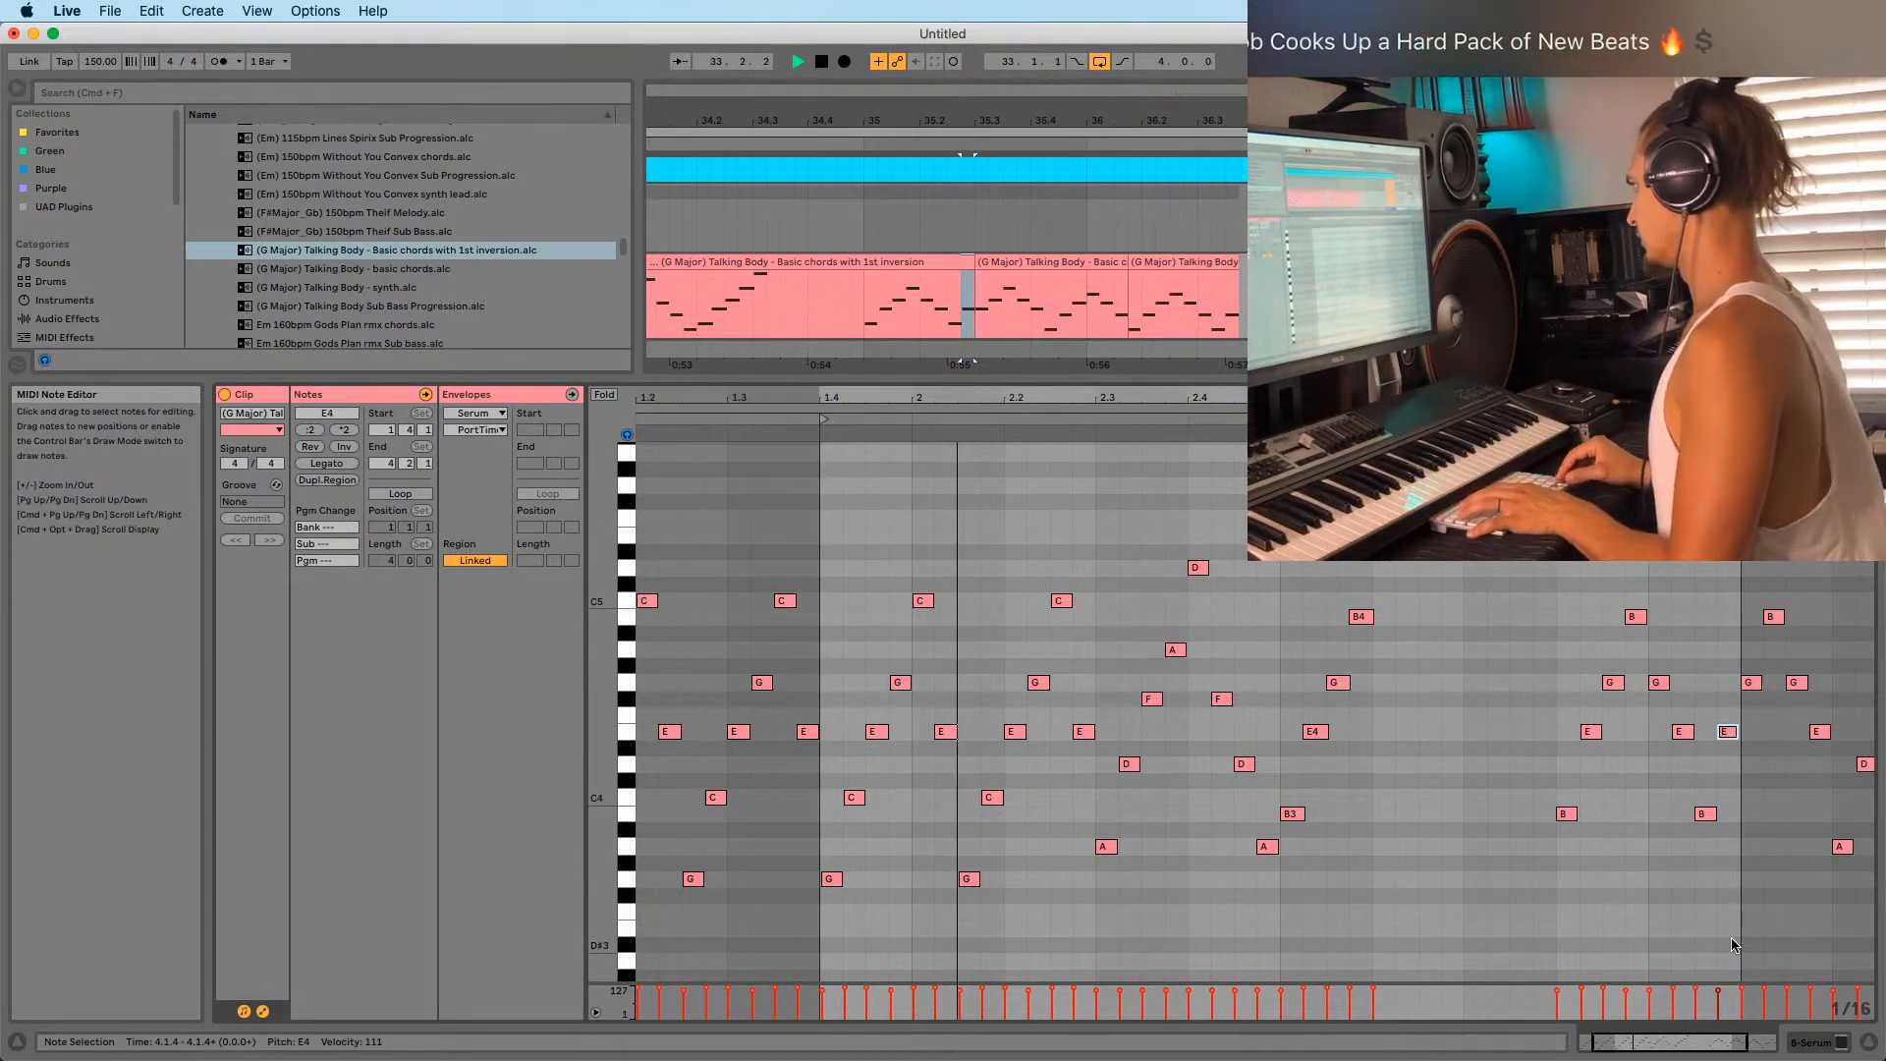
left_click(862, 313)
key("space")
key("space")
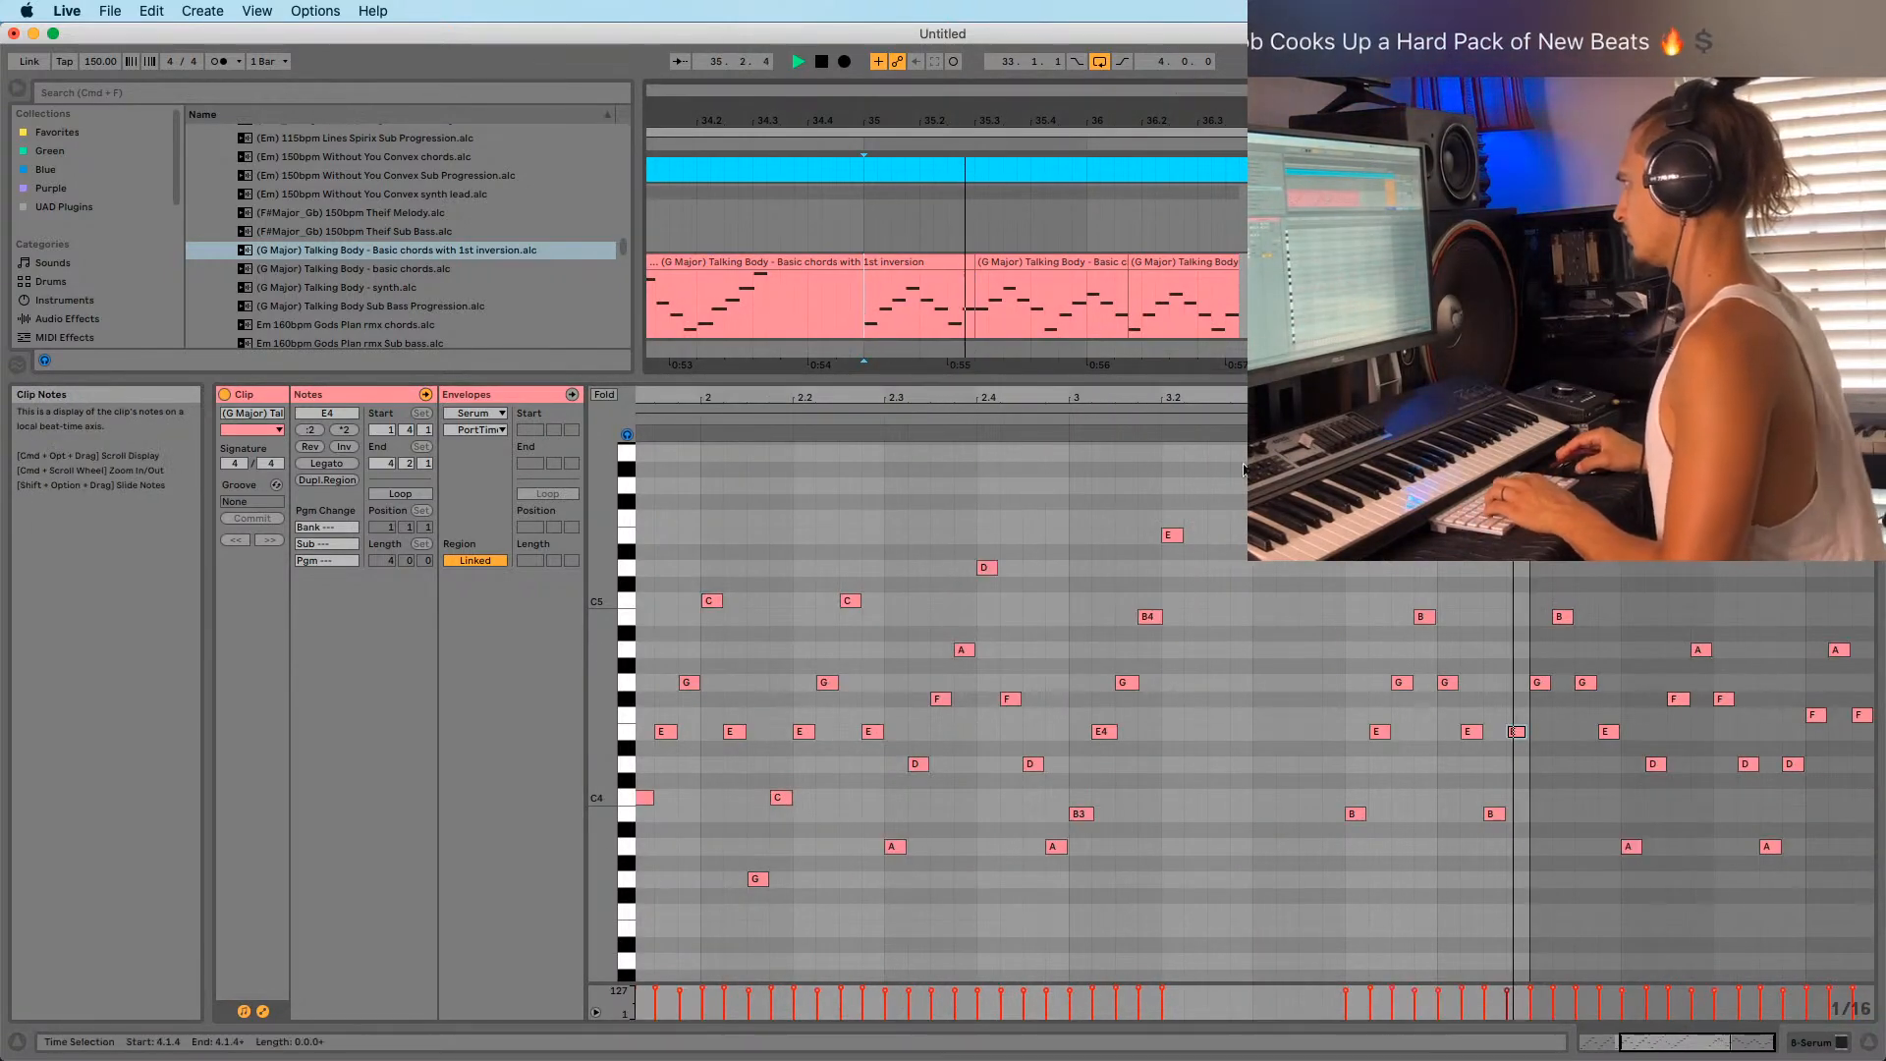
key("space")
key("space")
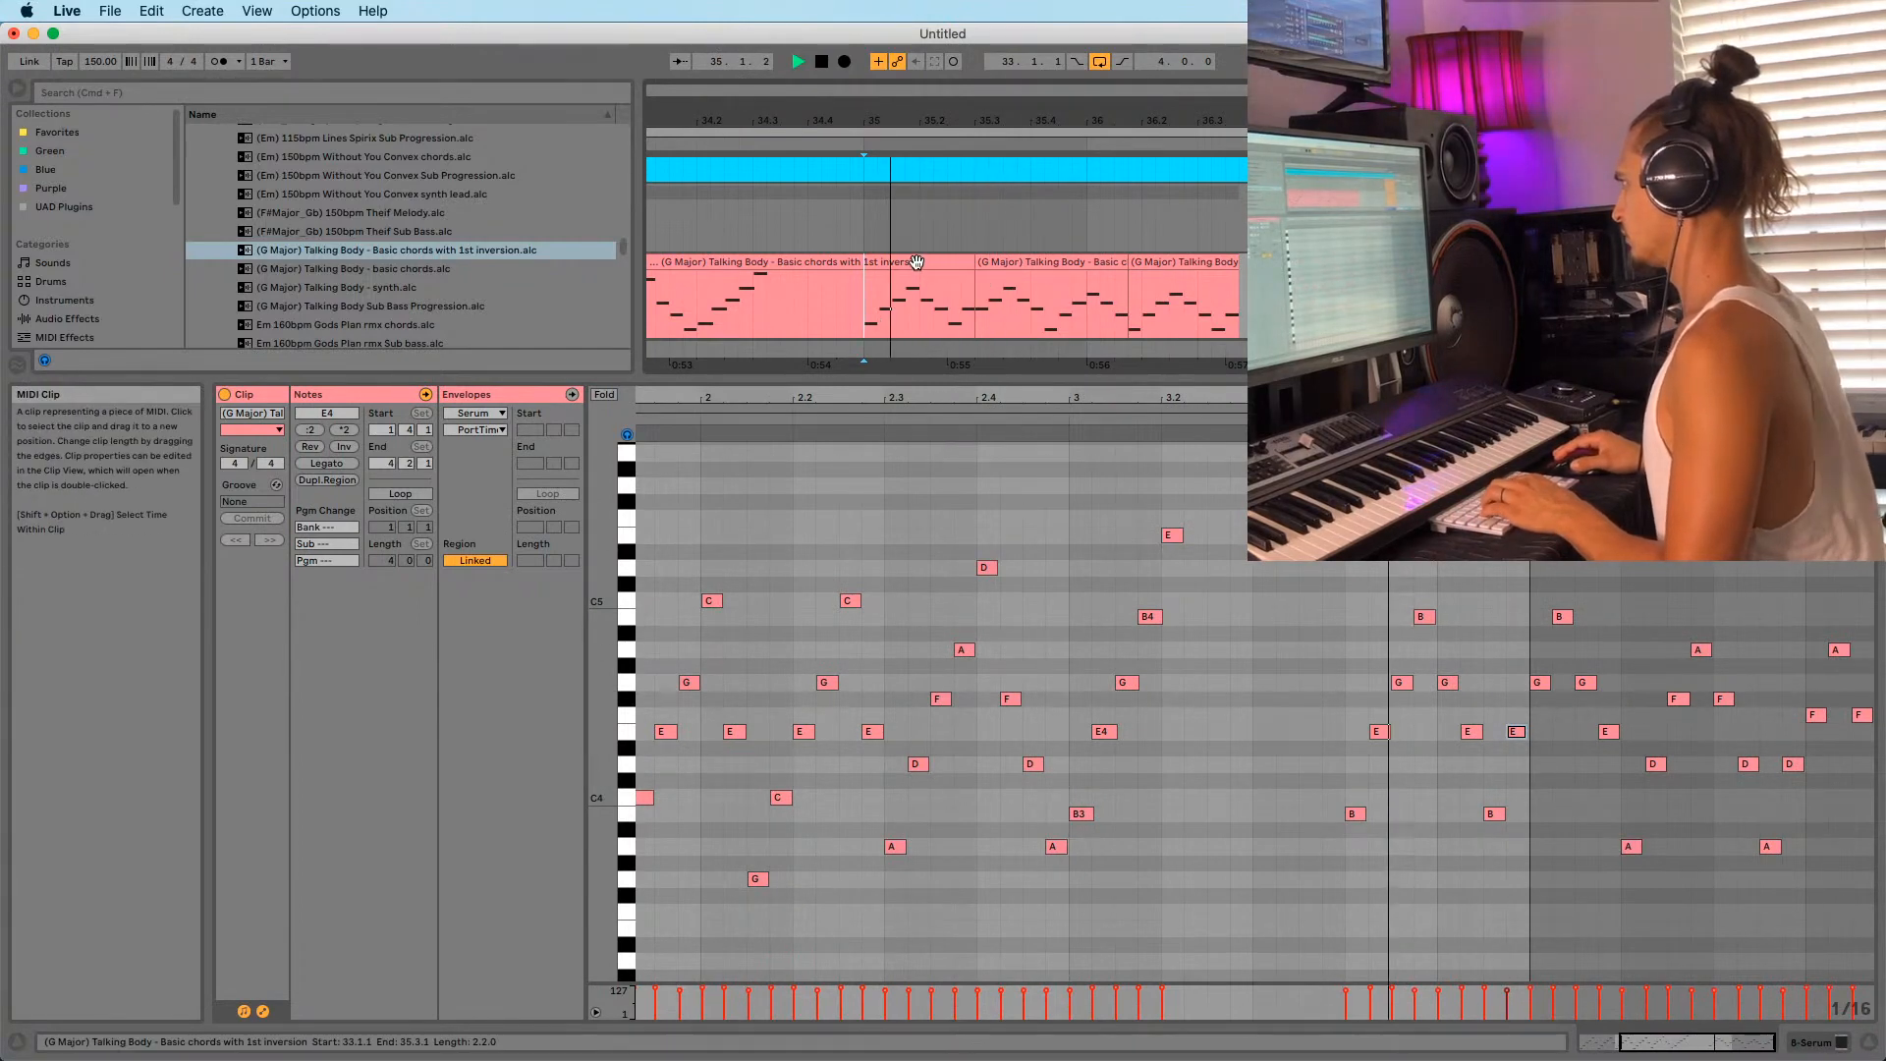
In the 'Basic chords with 1st inversion' clip, transpose an E4 note down to B3 and audition.
left_click(918, 268)
left_click(965, 308)
key("space")
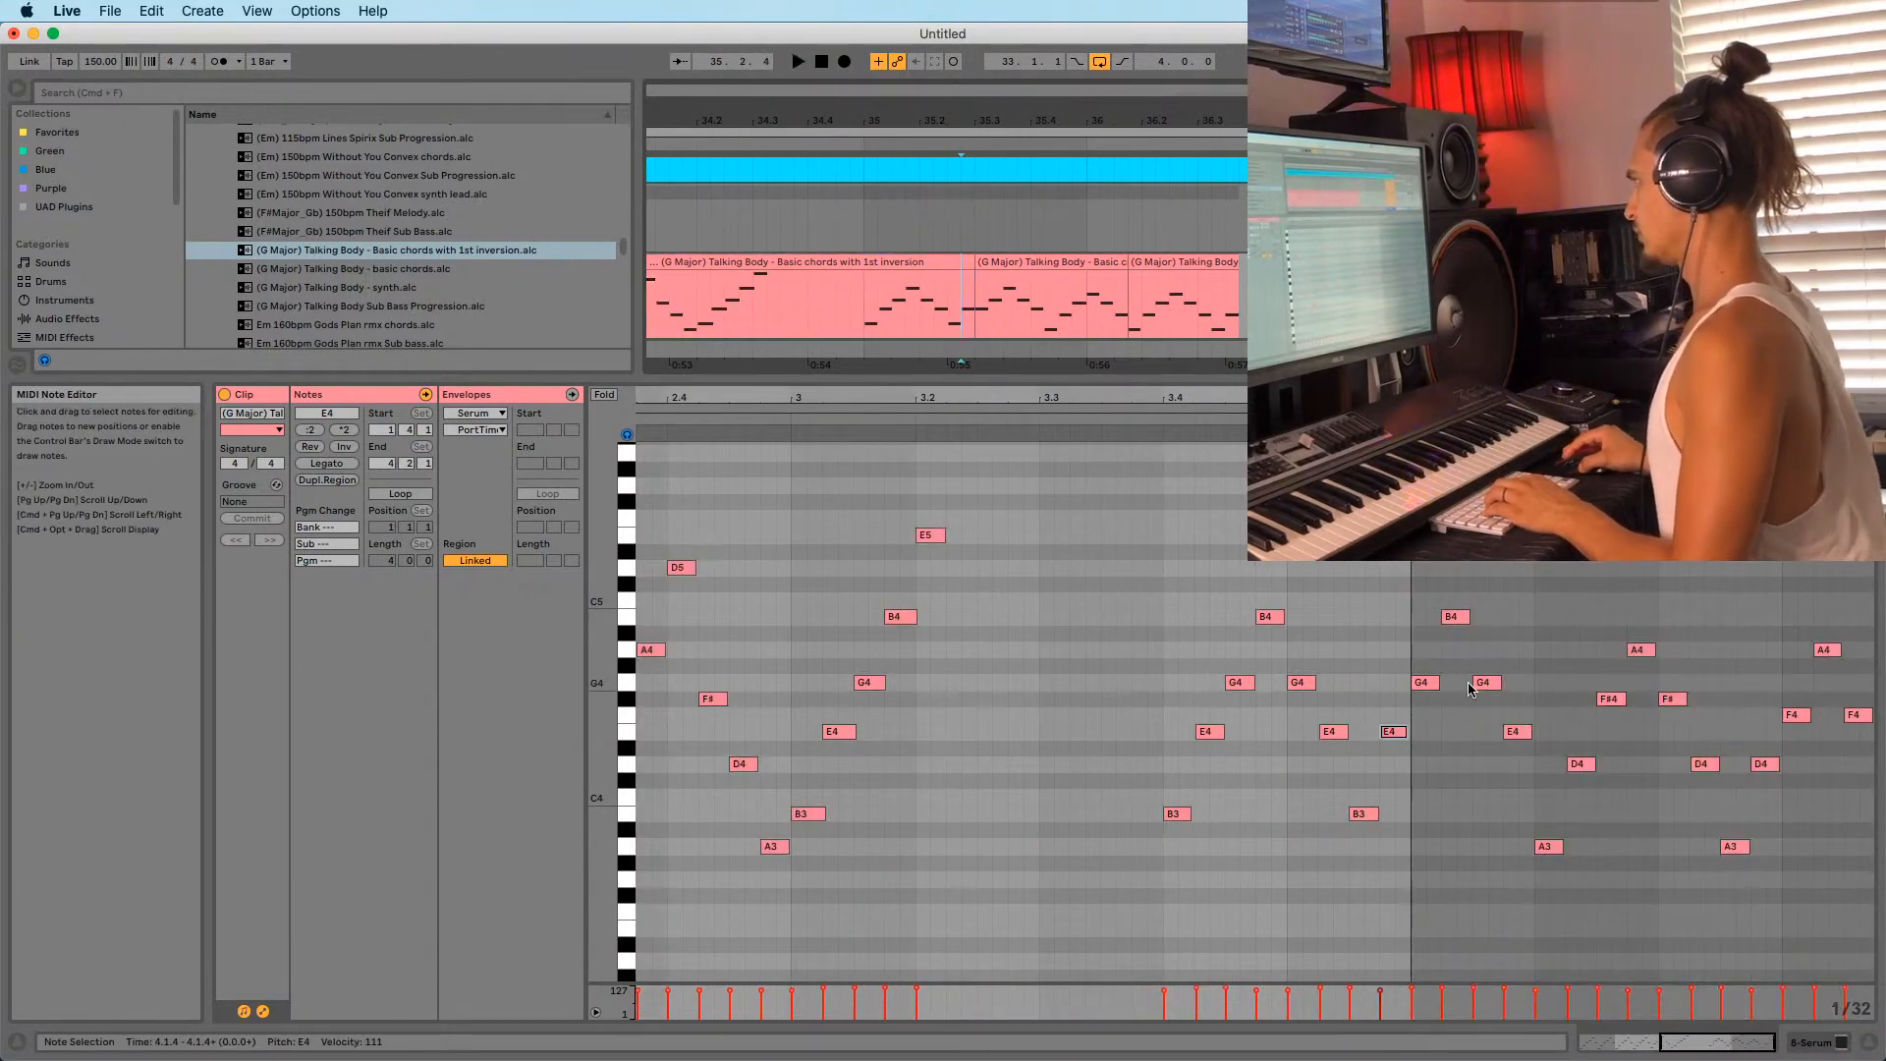
left_click(1382, 720)
key("shift+Down")
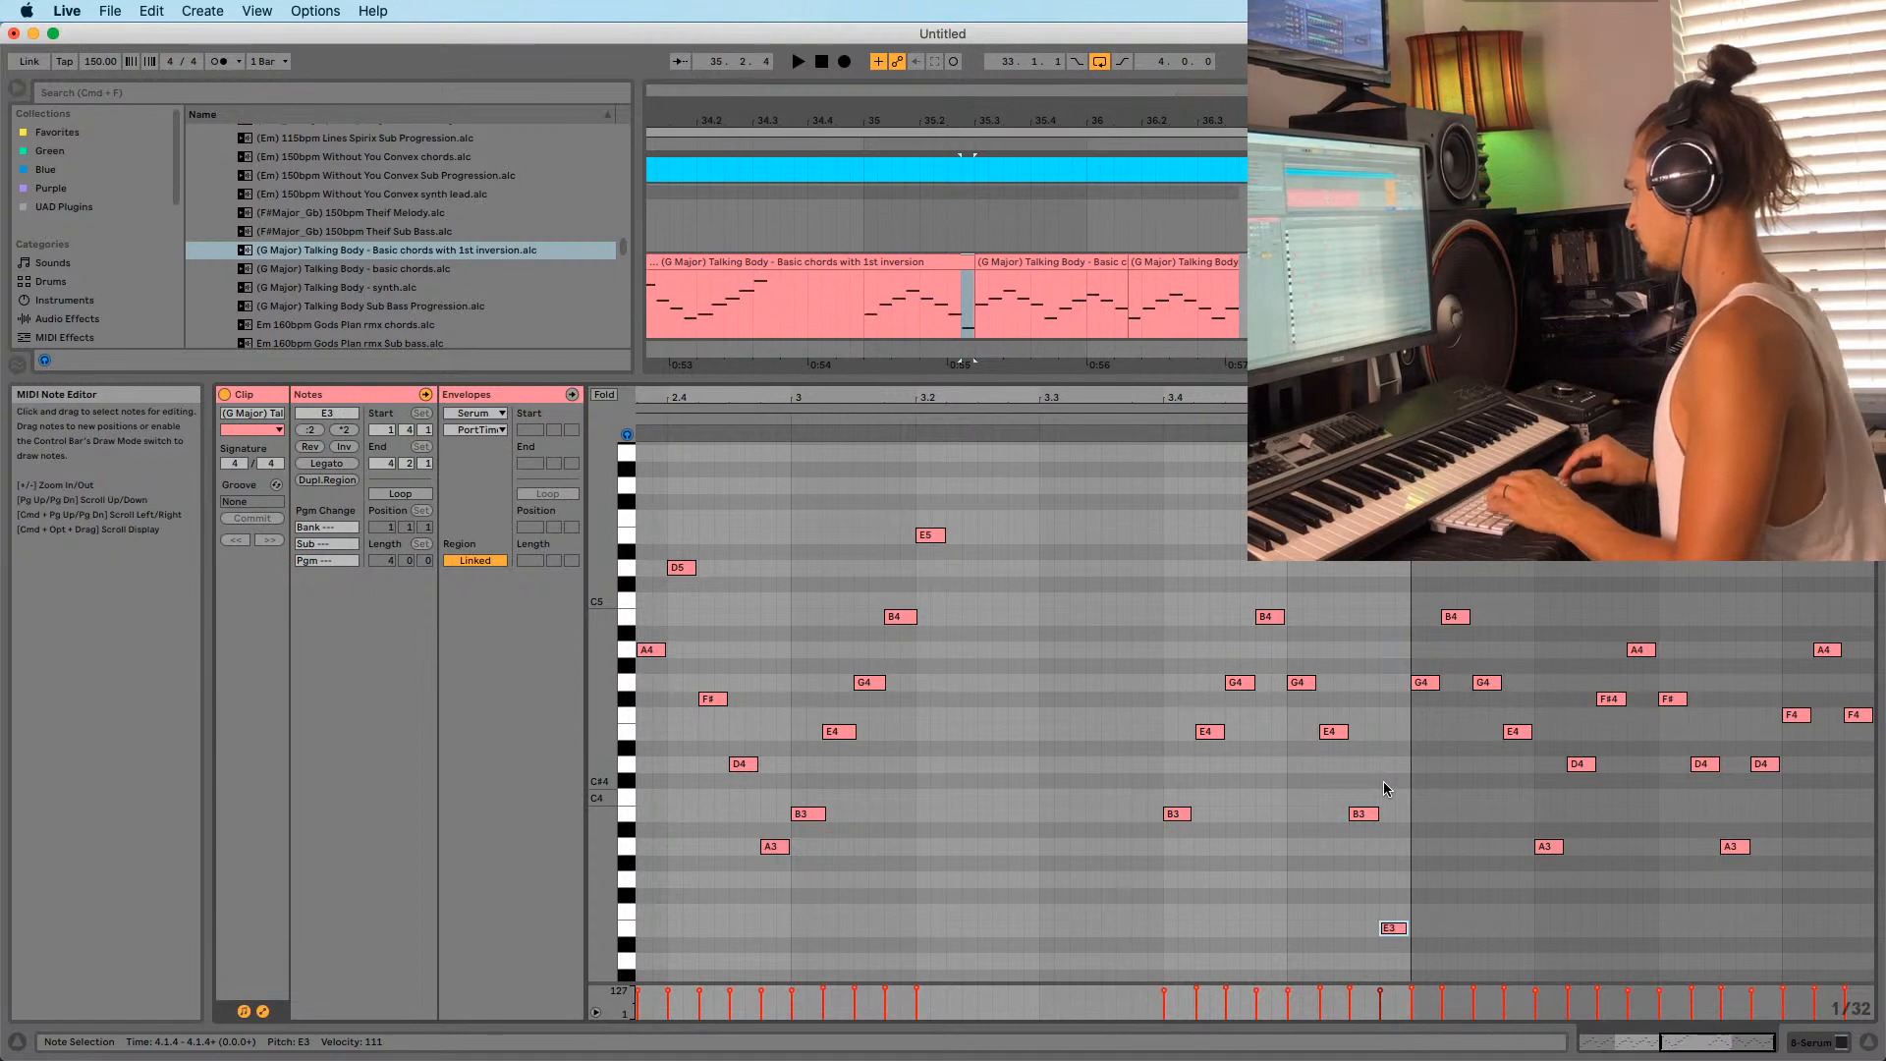
key("Down")
key("Down")
key("Down")
key("Down")
key("Down")
key("space")
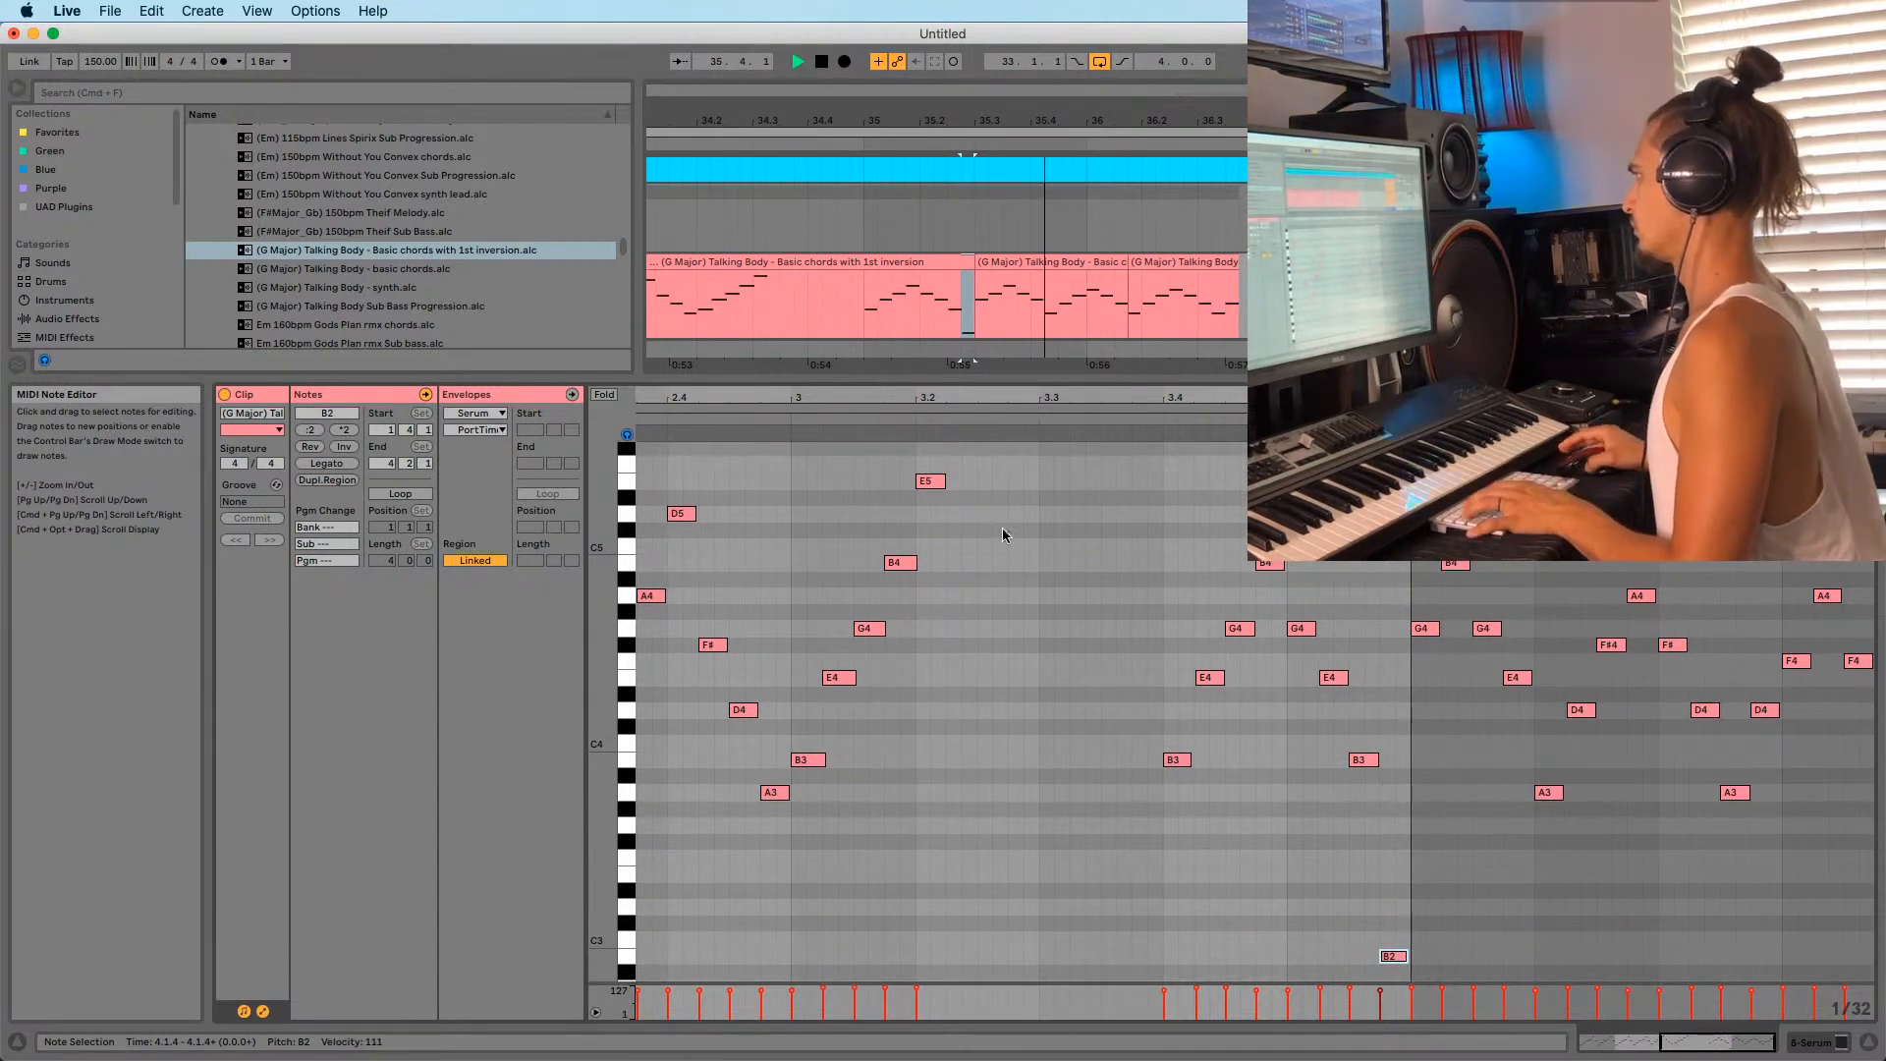
left_click(870, 307)
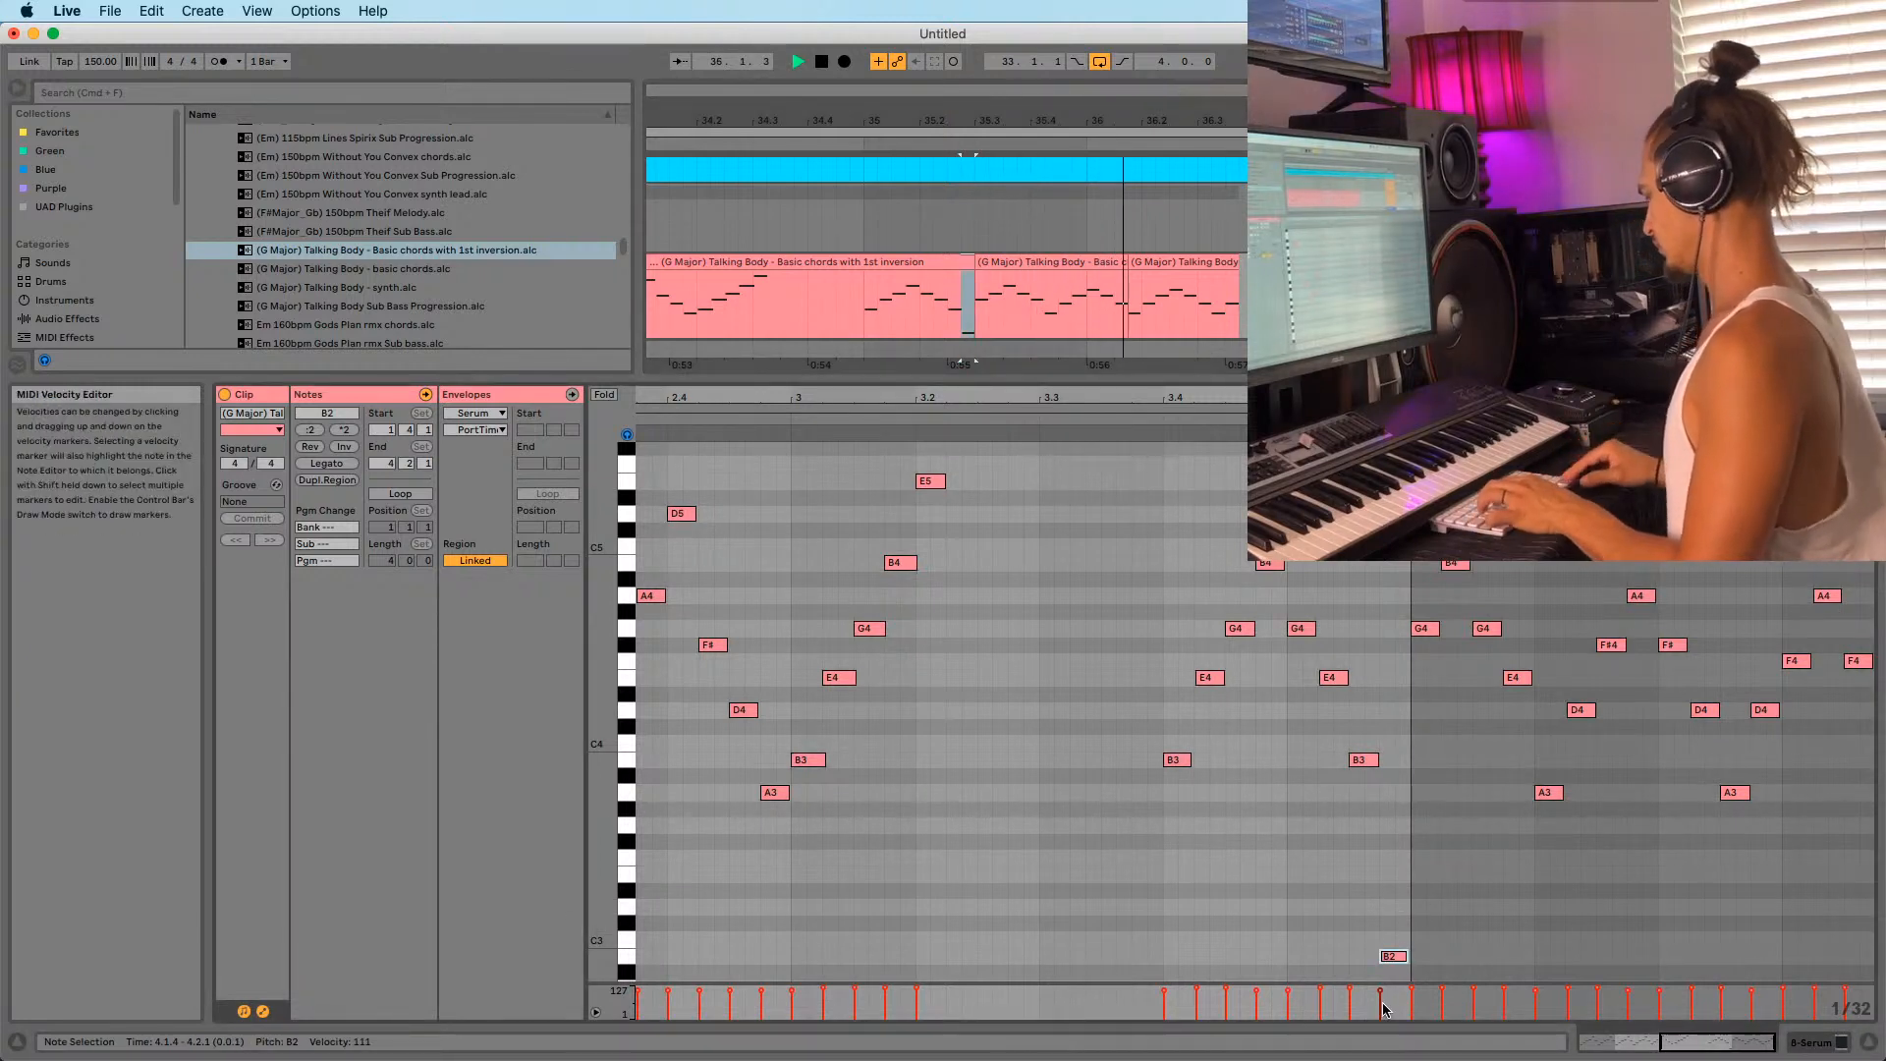
key("shift+Up")
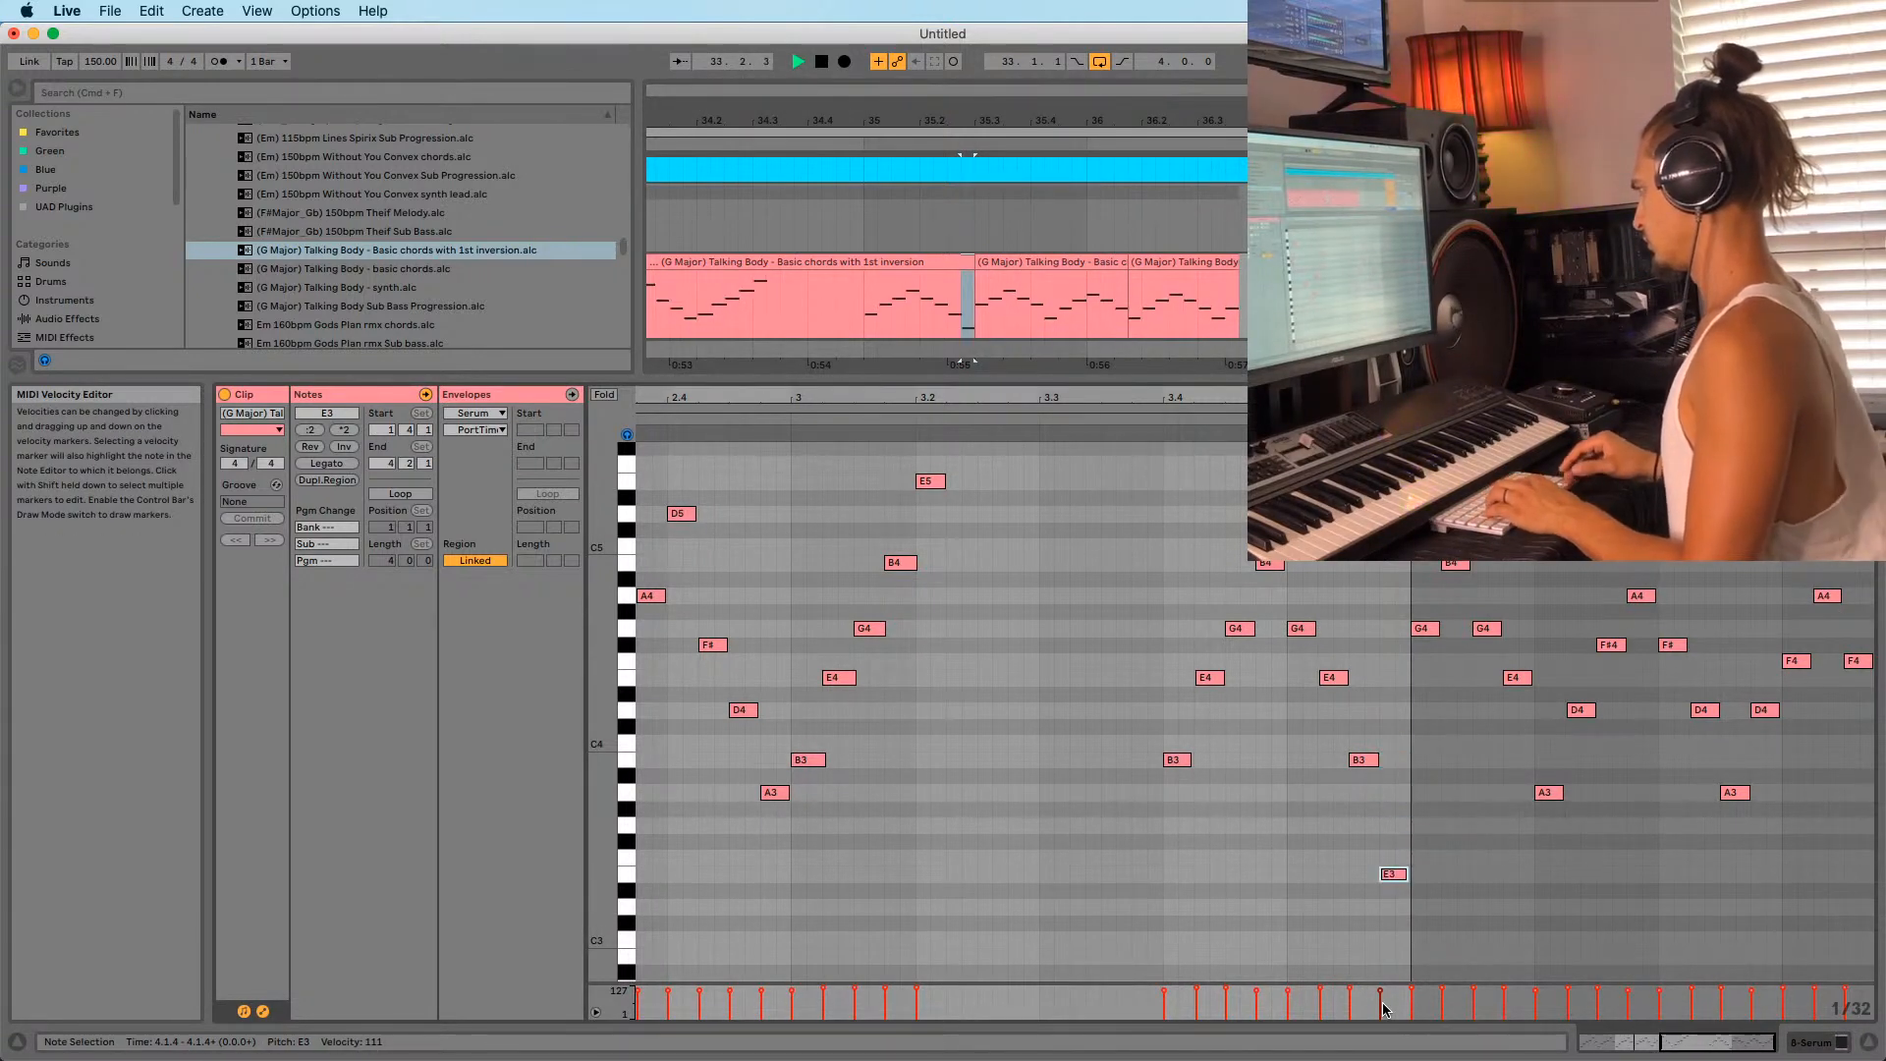
left_click(860, 321)
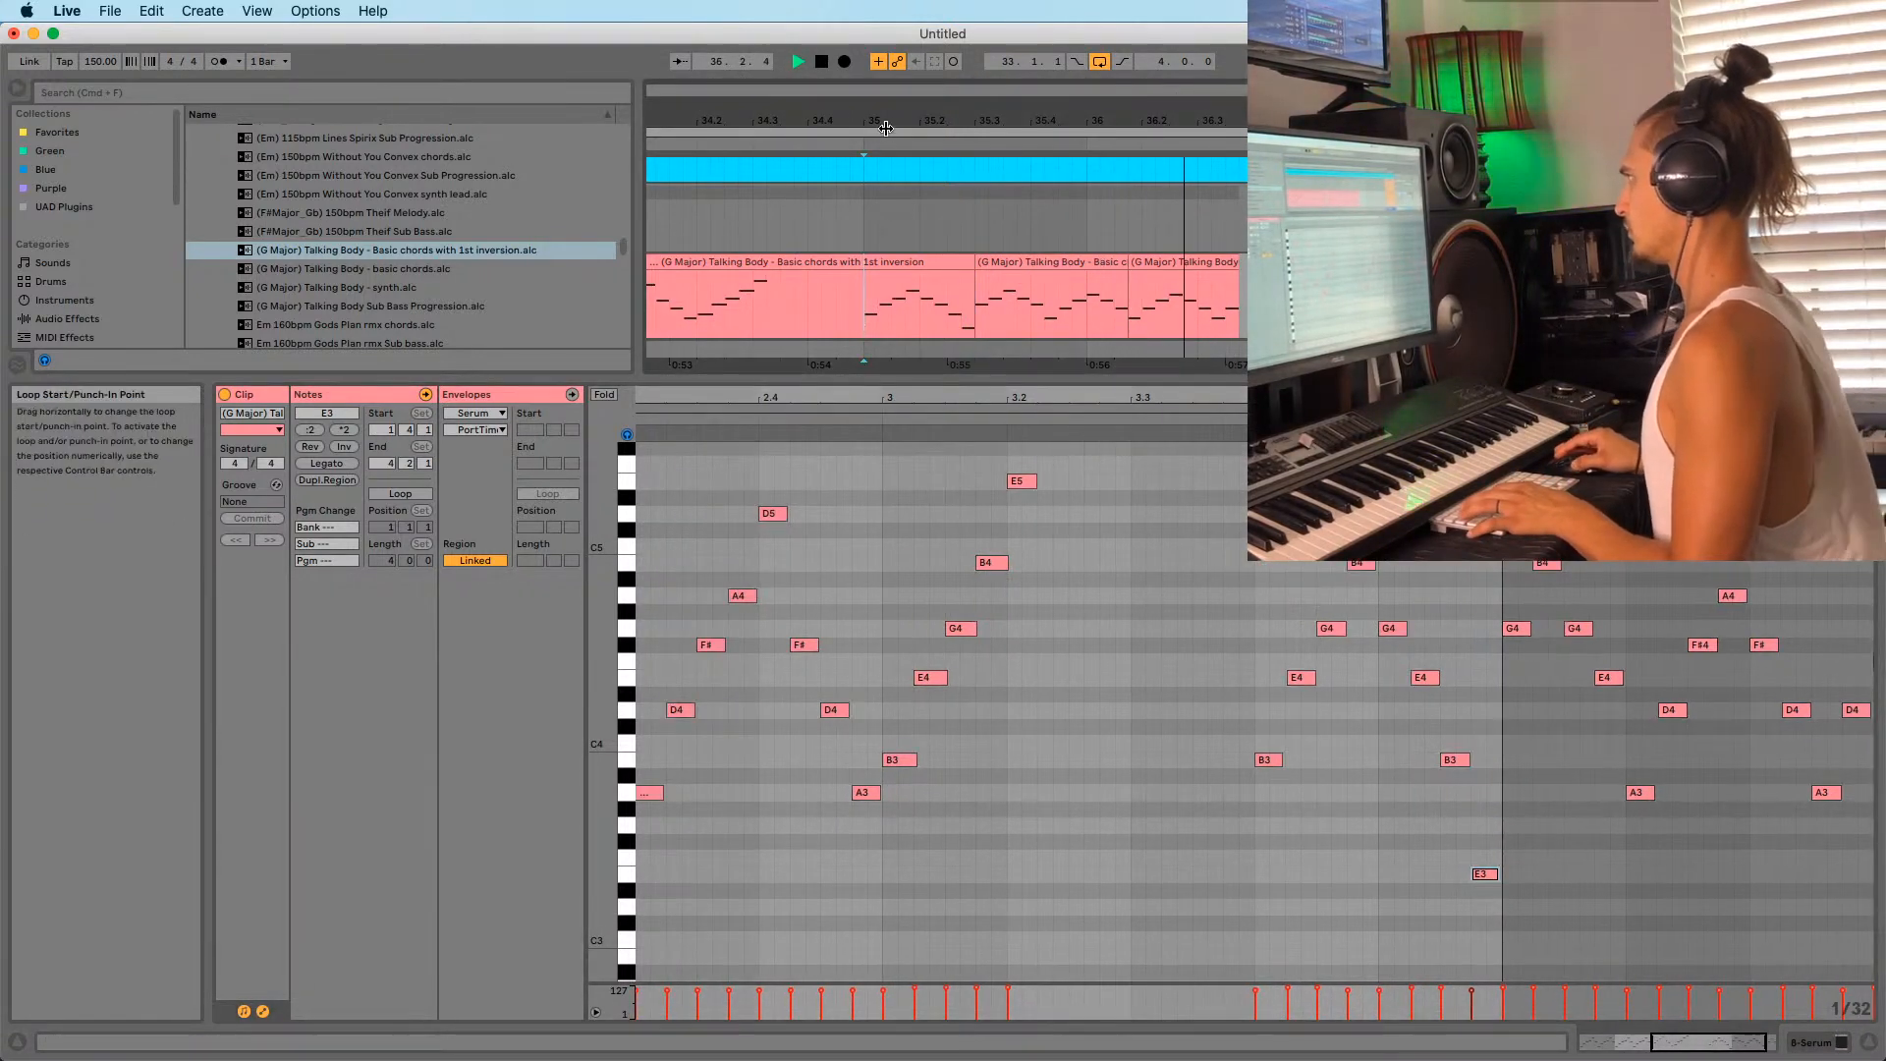
left_click_drag(882, 123, 884, 69)
Select the first Talking Body chord clip spanning 33.1.1–35.3.1 and stop playback.
left_click(818, 141)
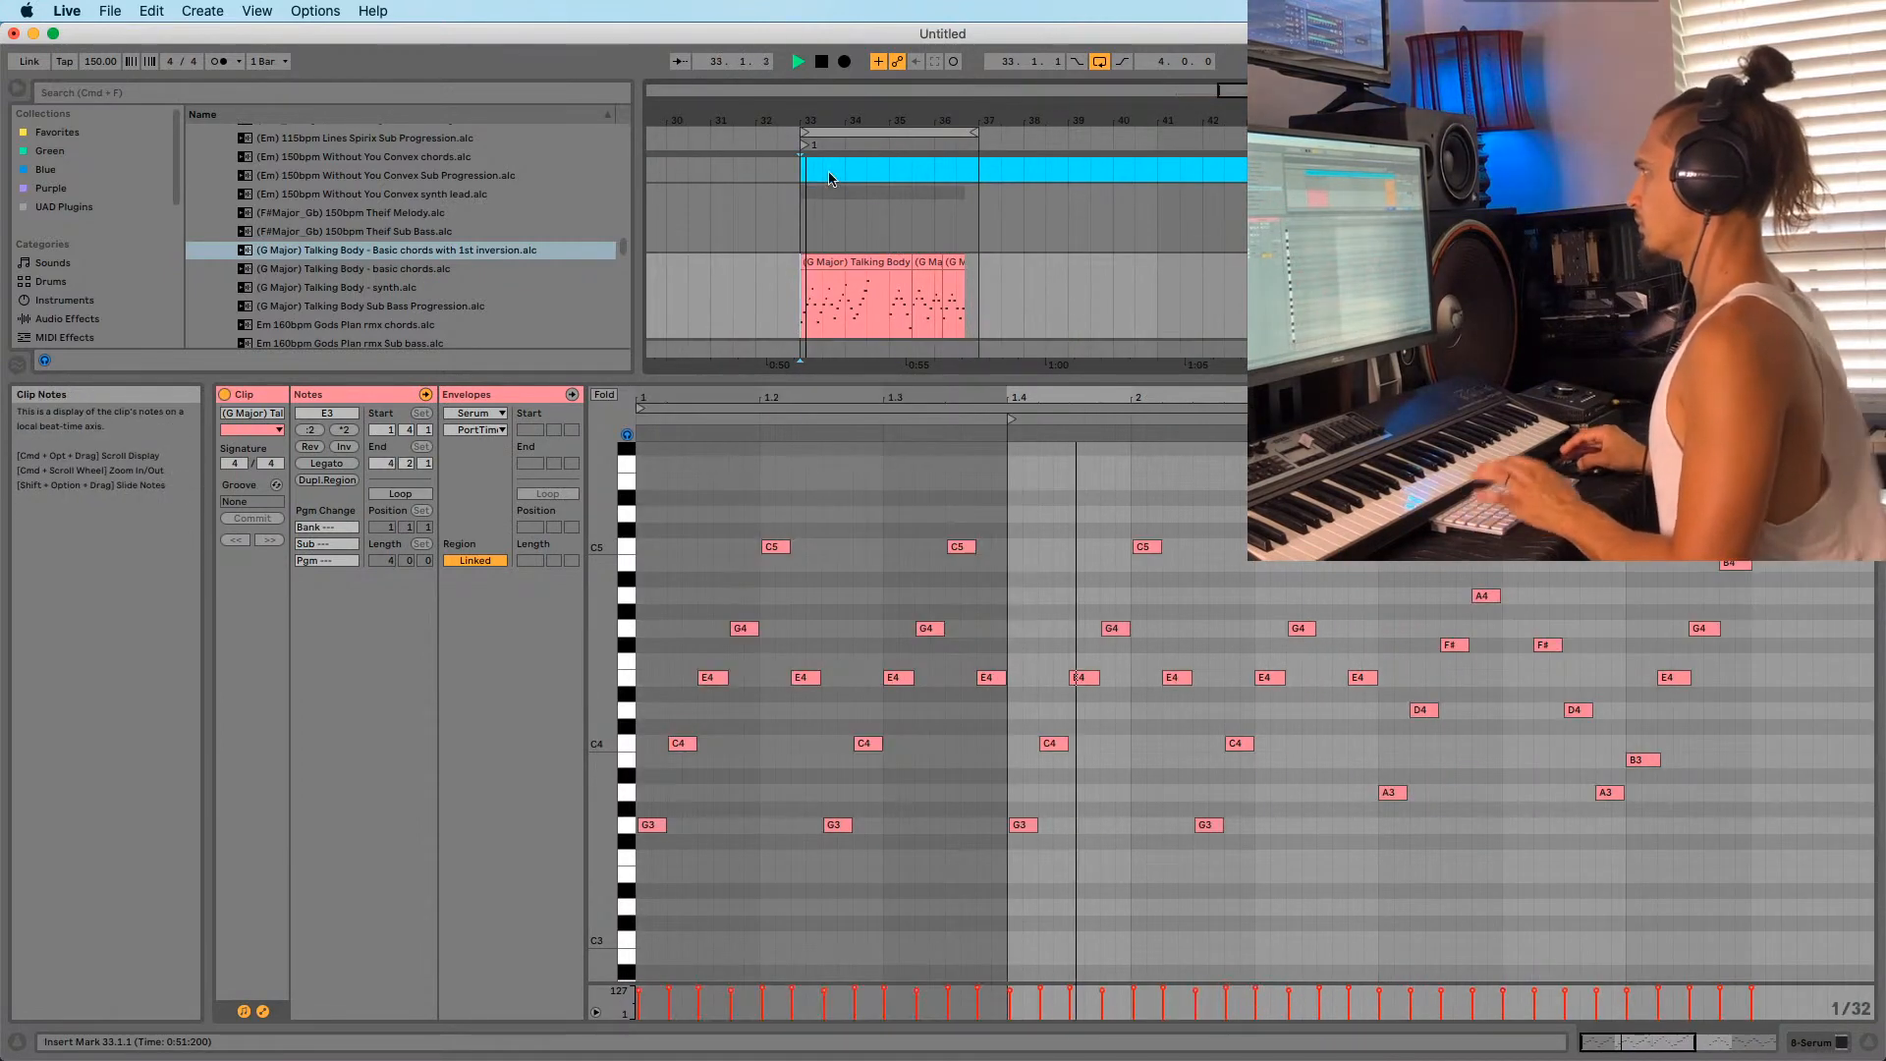
left_click_drag(828, 121, 832, 169)
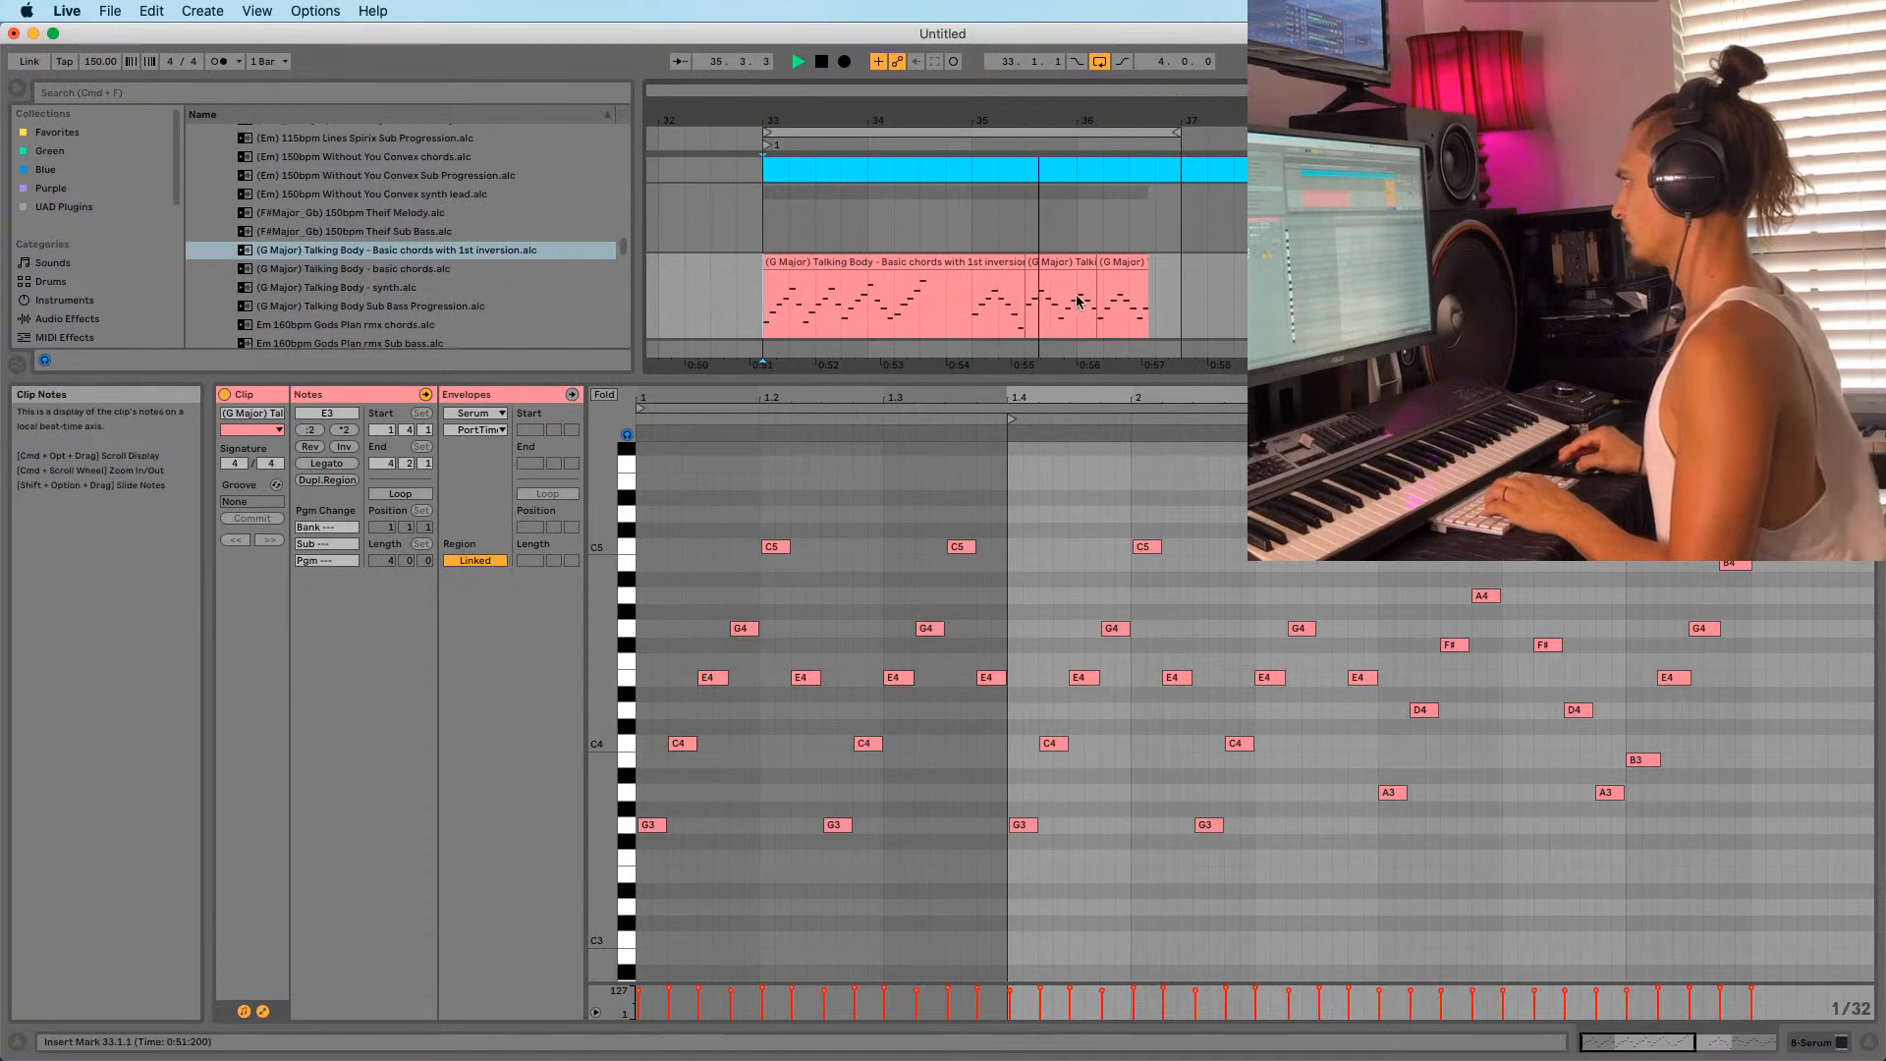
left_click_drag(1092, 120, 1092, 113)
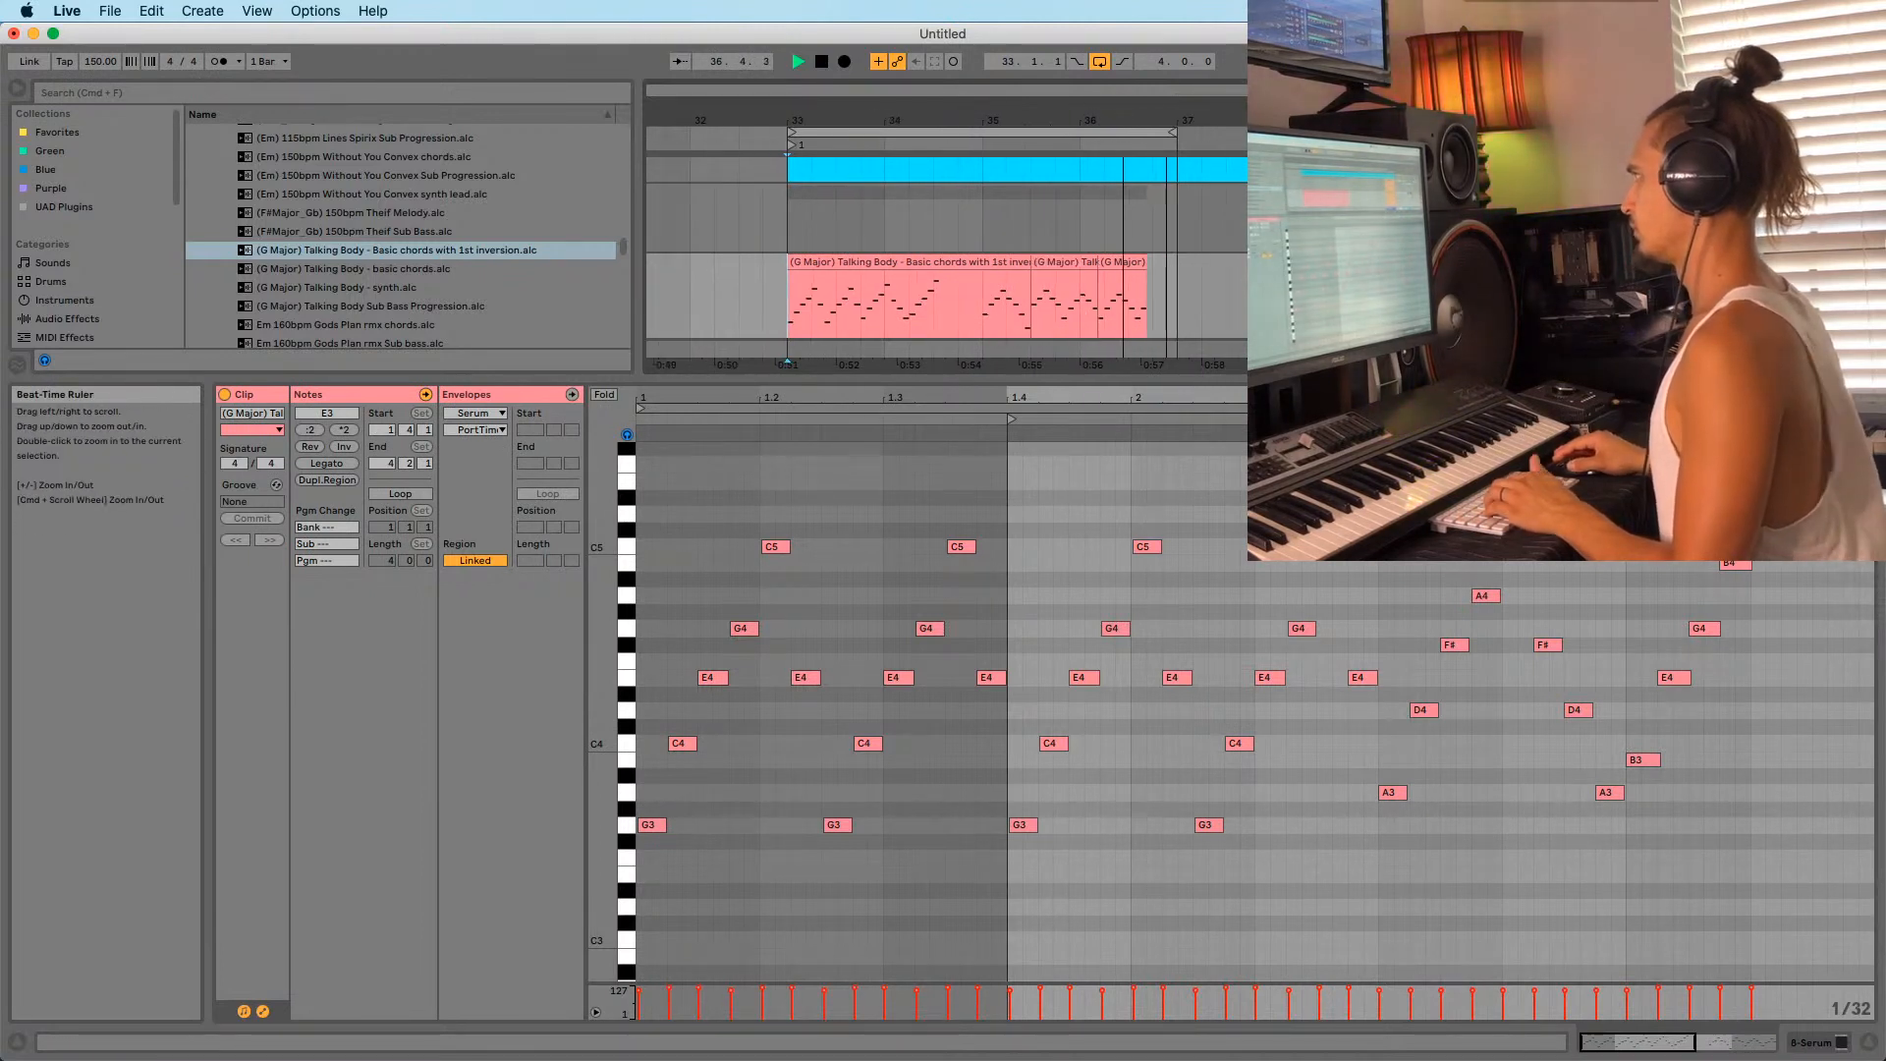
left_click_drag(914, 120, 914, 98)
left_click(884, 263)
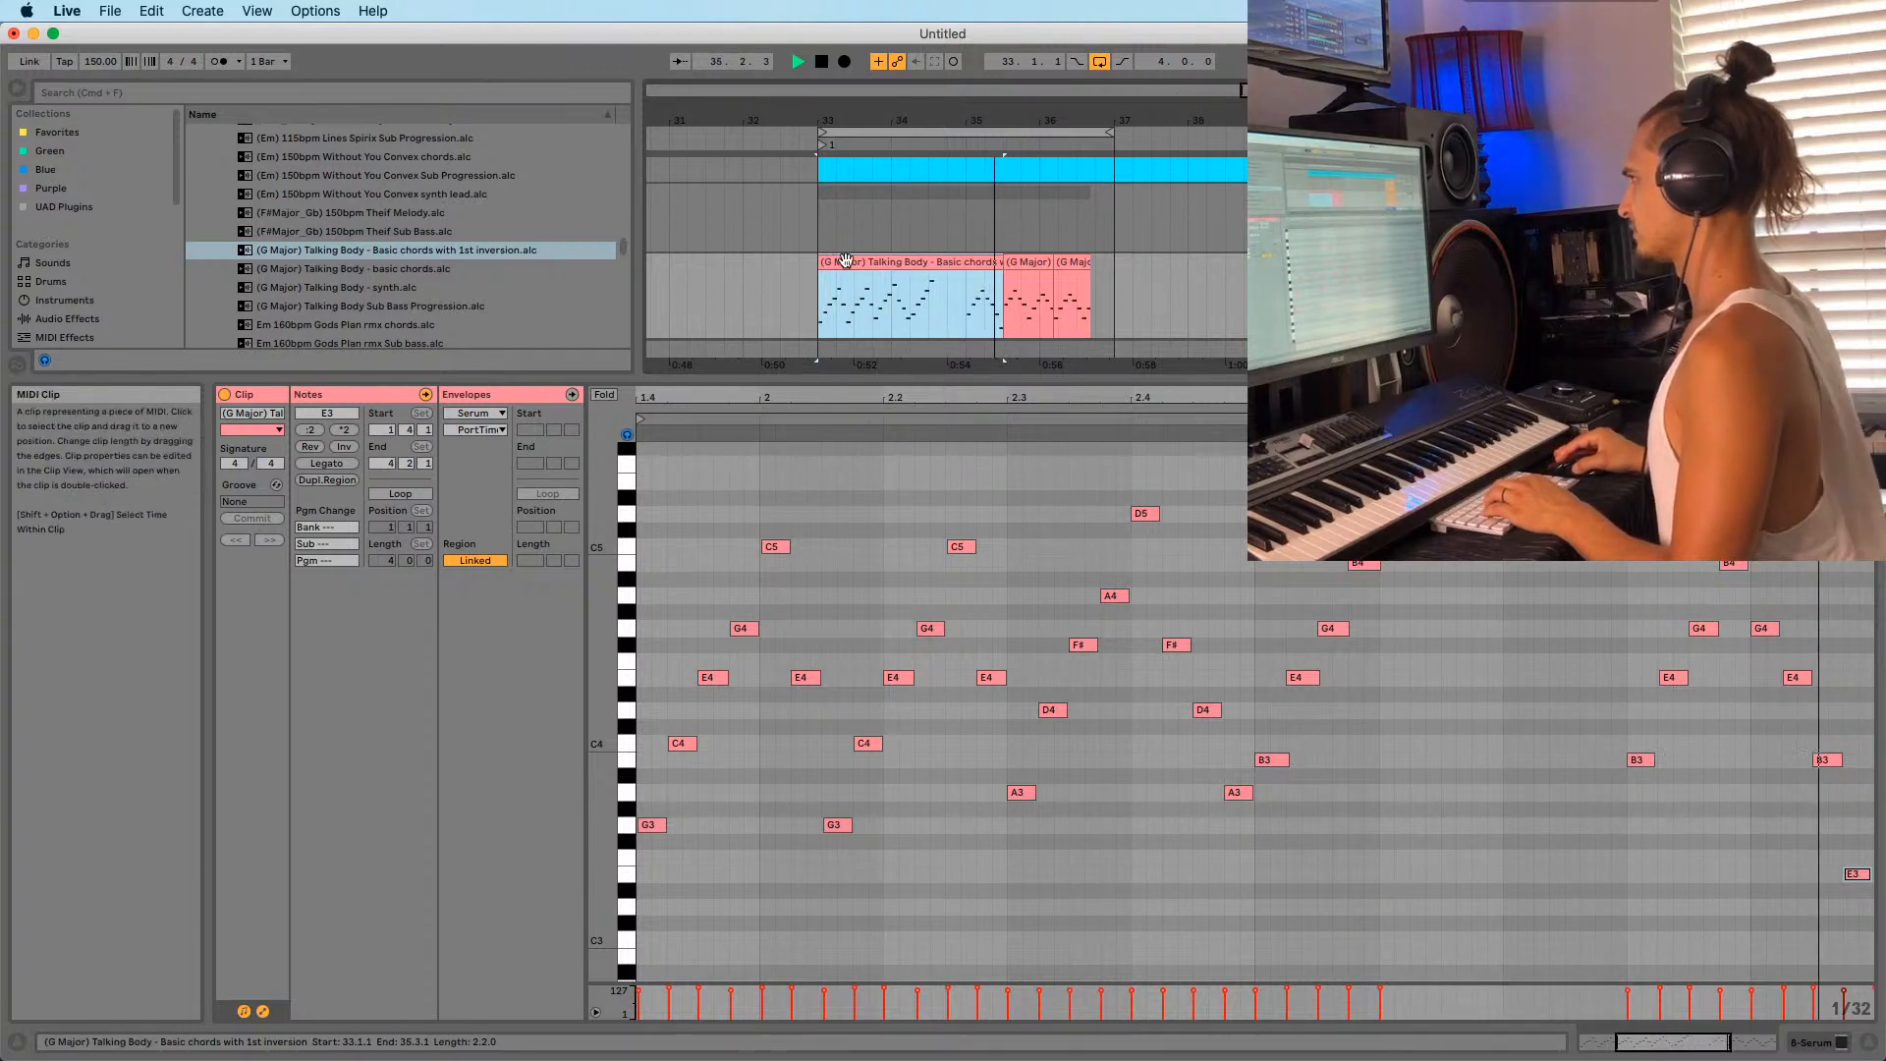
left_click(887, 282)
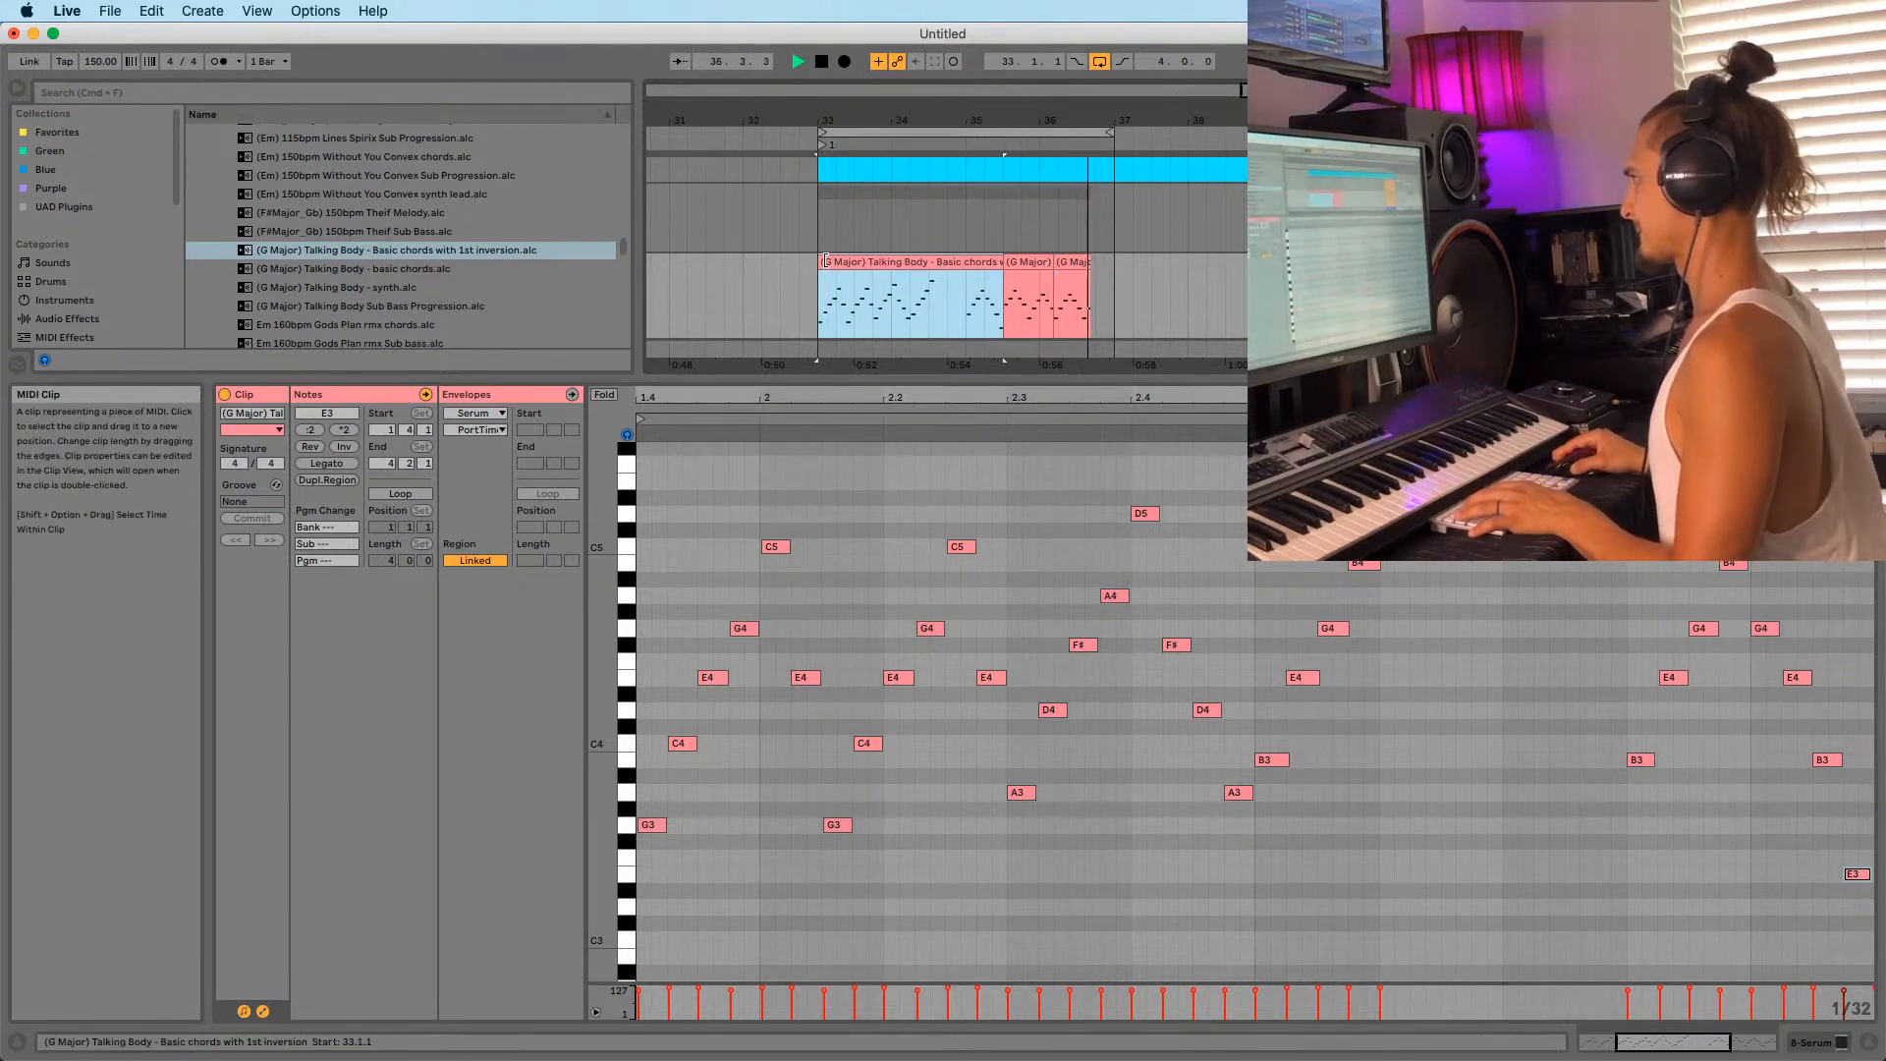
key("space")
Try the Without You Convex Em synth lead clip at bar 37, audition it, then delete it.
left_click(467, 194)
left_click(404, 249)
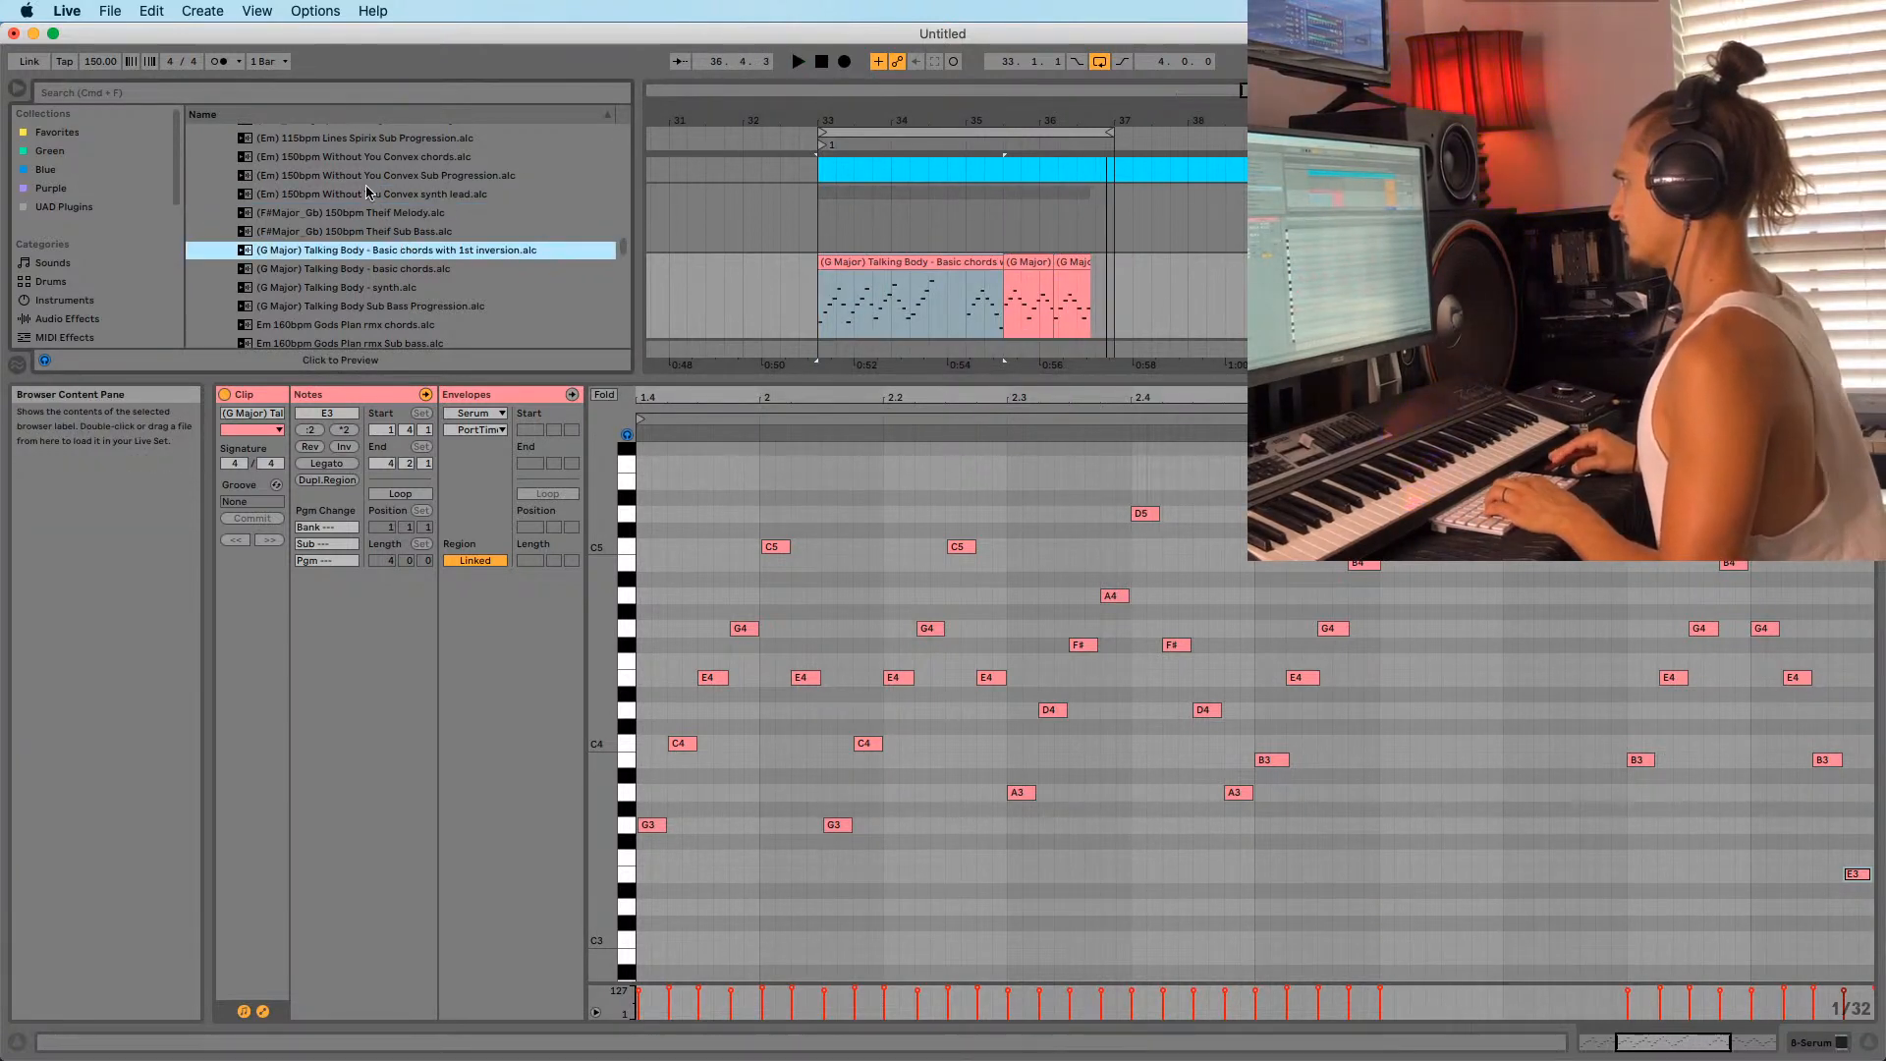
left_click_drag(366, 194, 1108, 305)
left_click_drag(1179, 121, 1179, 39)
left_click(1287, 304)
key("space")
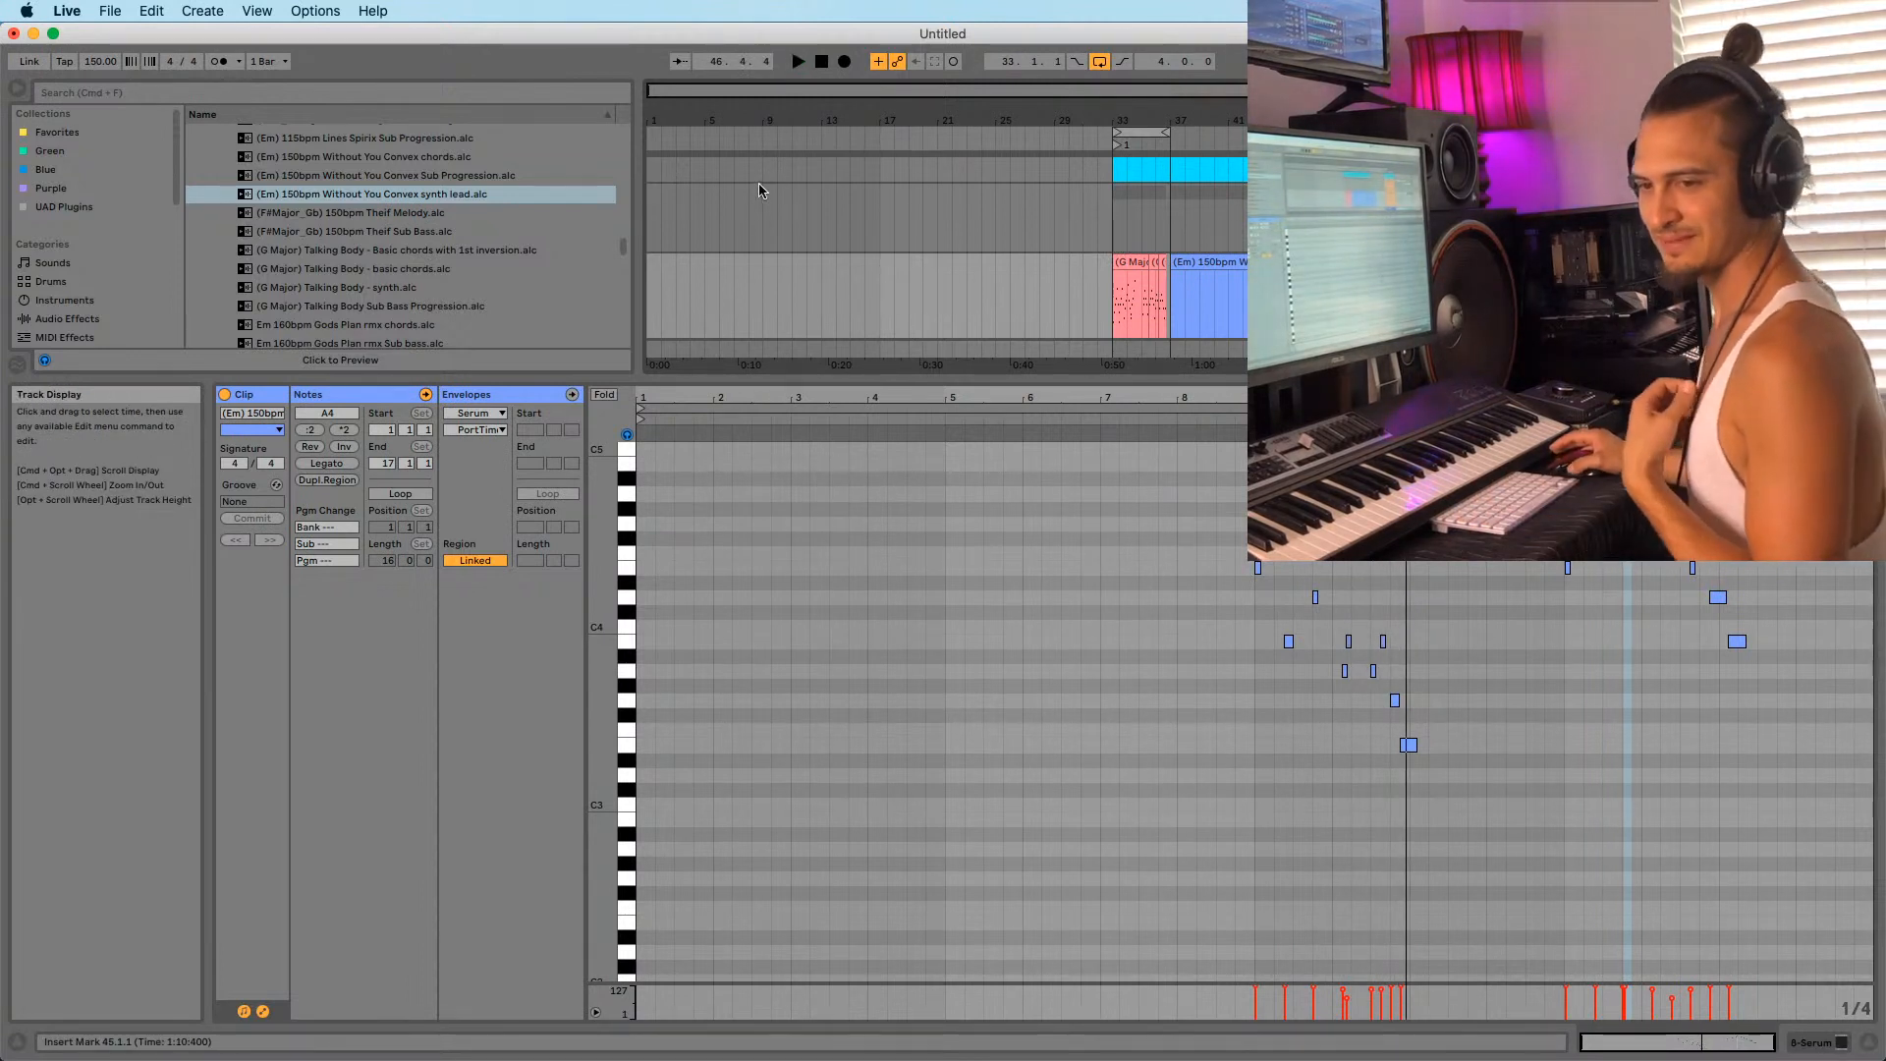
left_click(1276, 579)
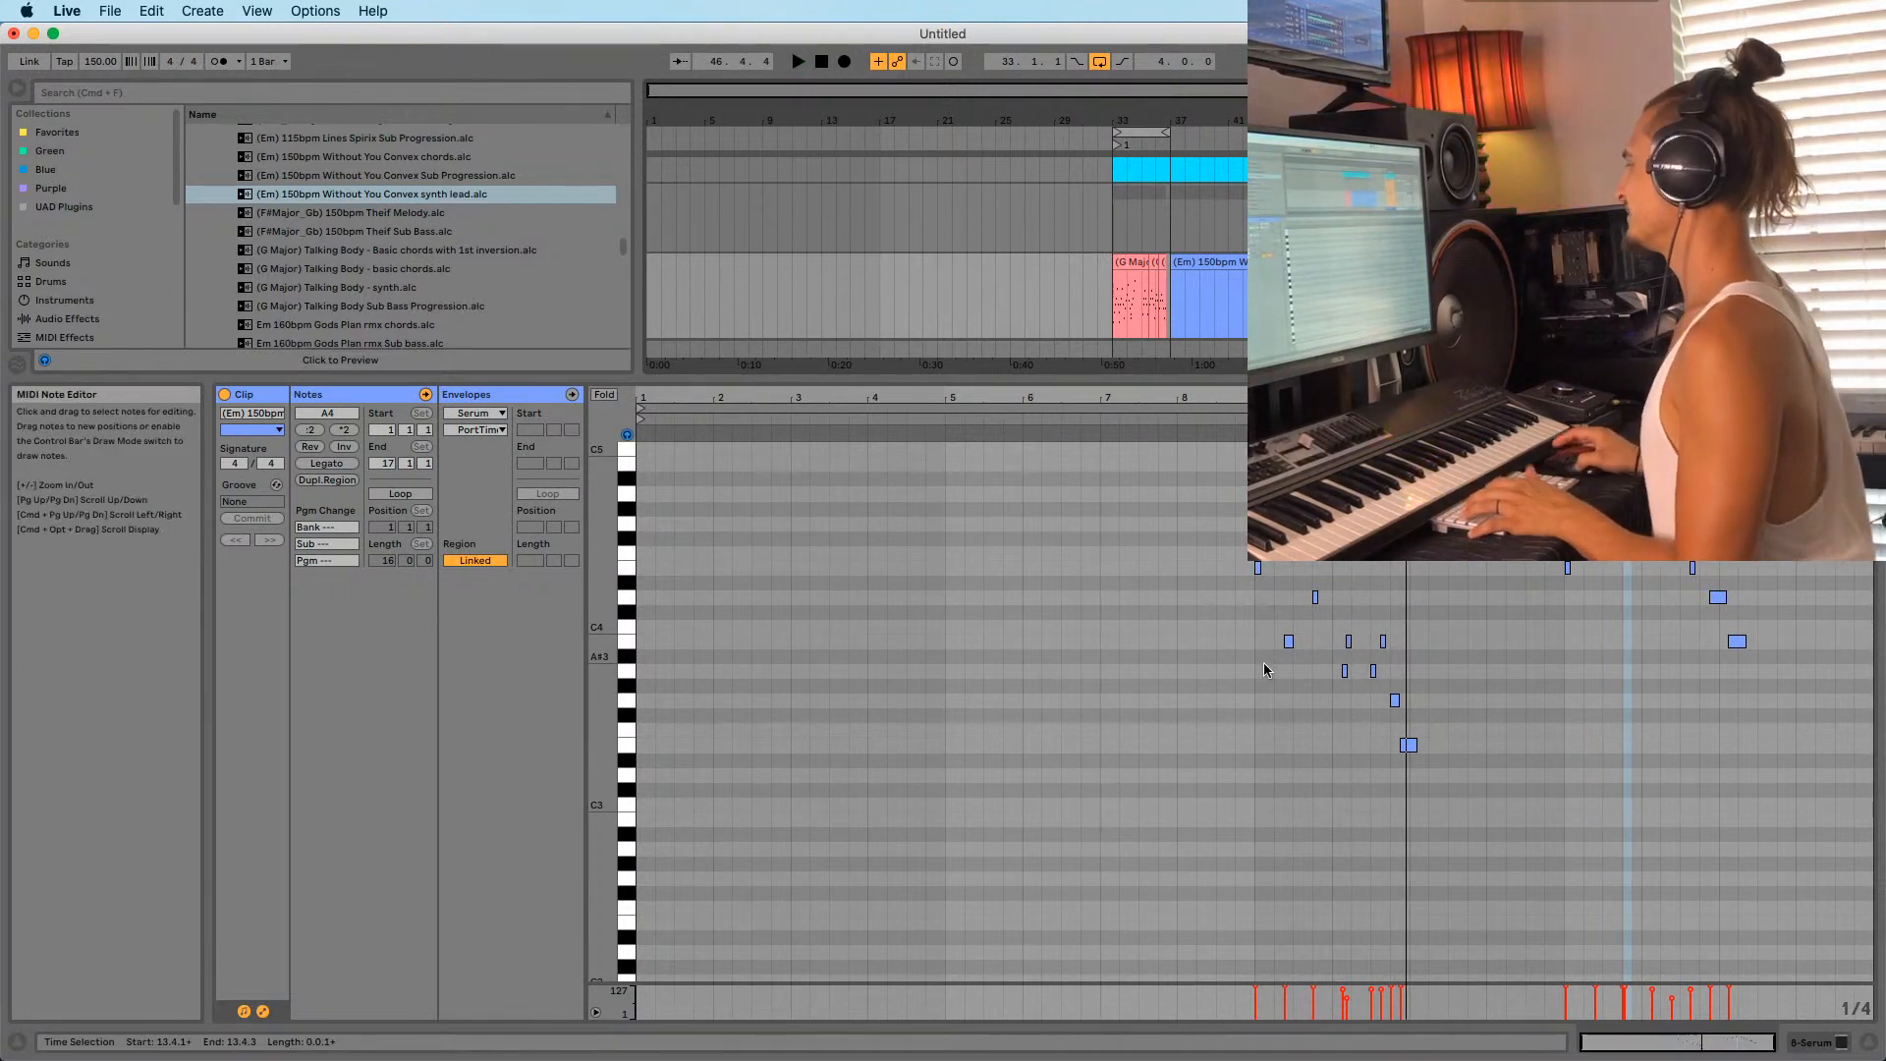
left_click(1207, 263)
key("Delete")
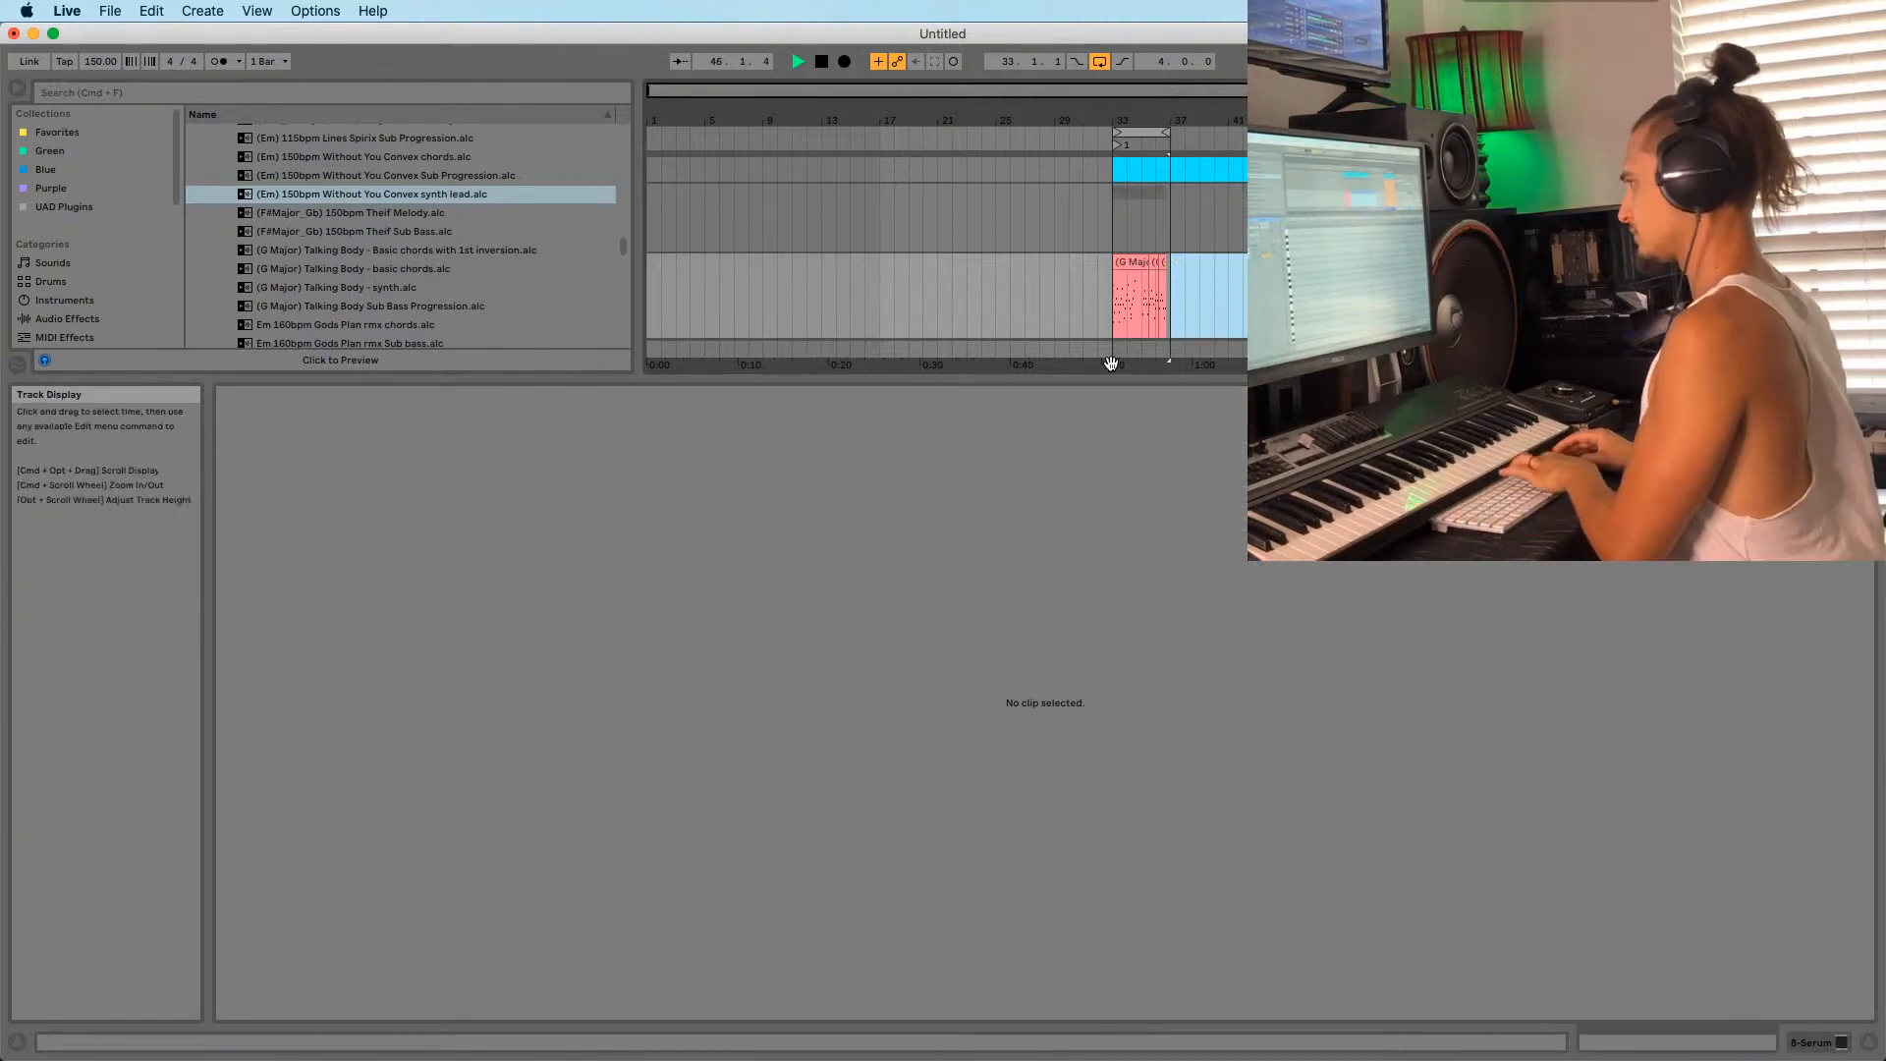
Add the Talking Body basic chords clip at bar 37 and open its notes.
left_click(1159, 267)
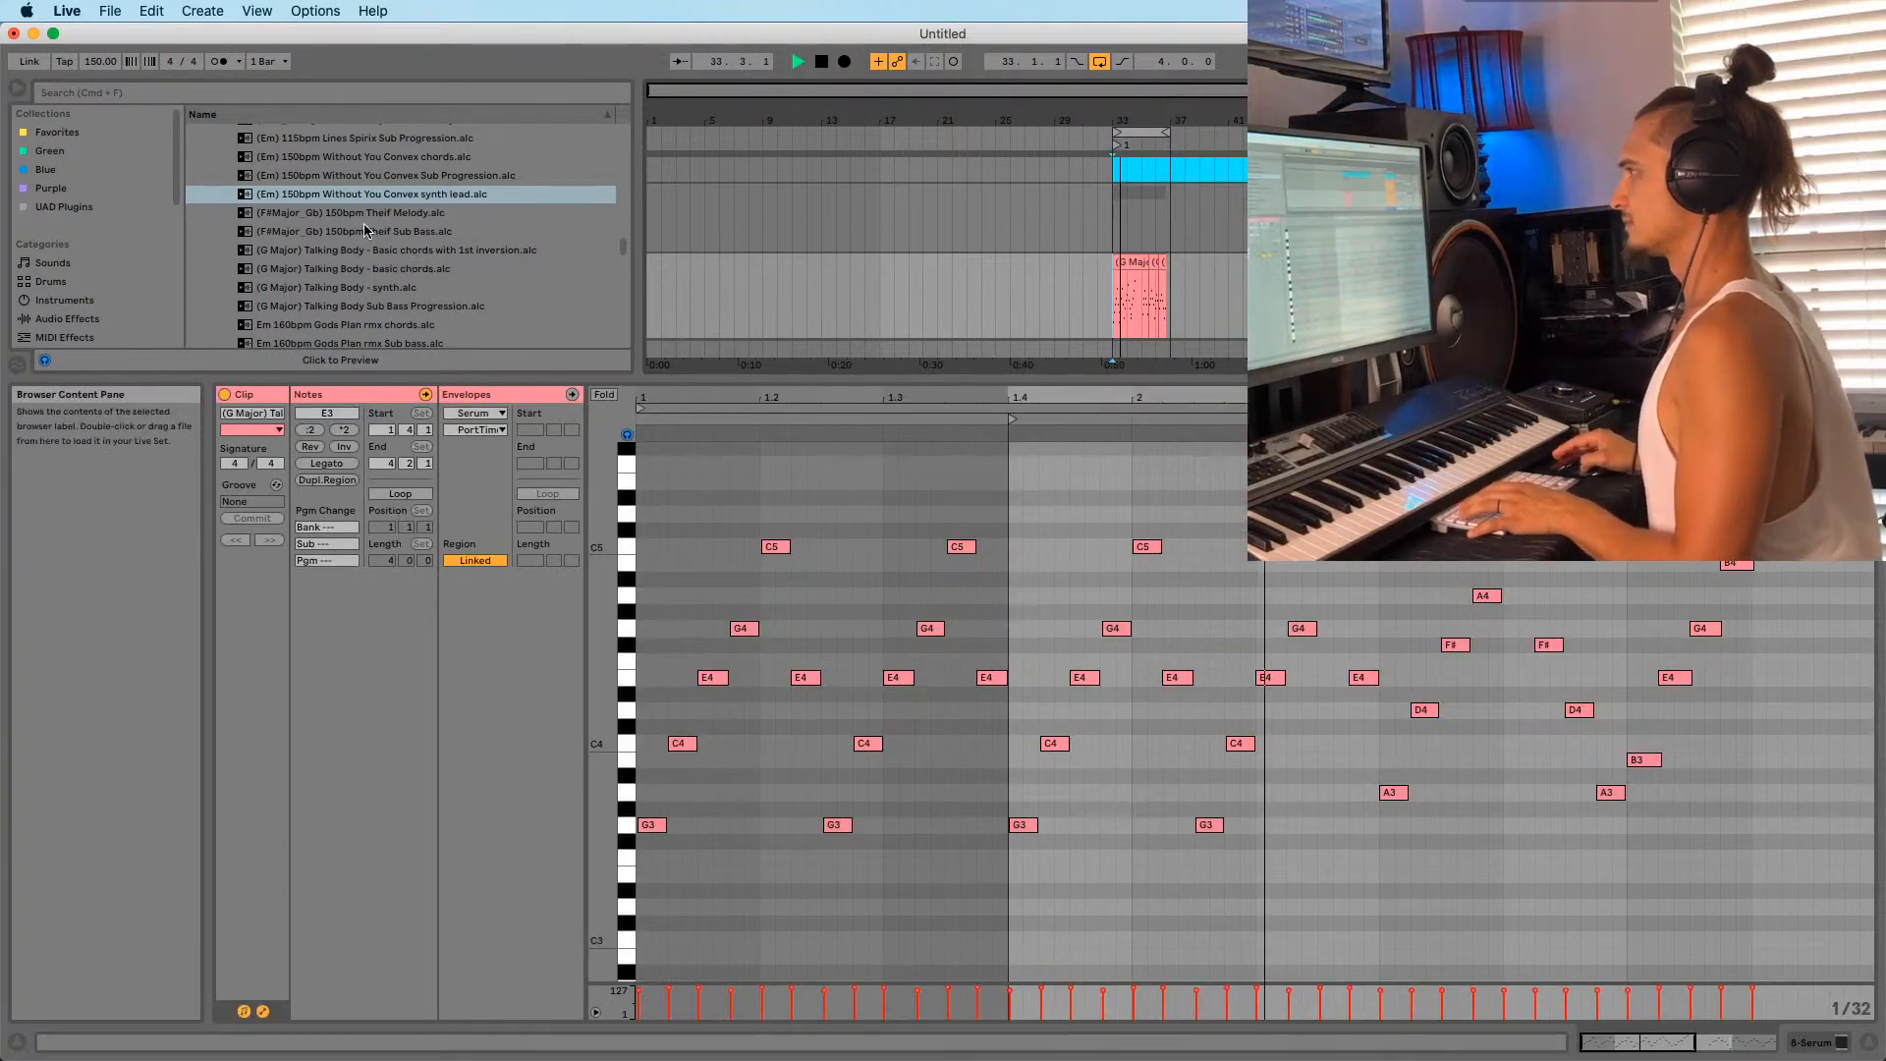
left_click_drag(330, 272, 1182, 300)
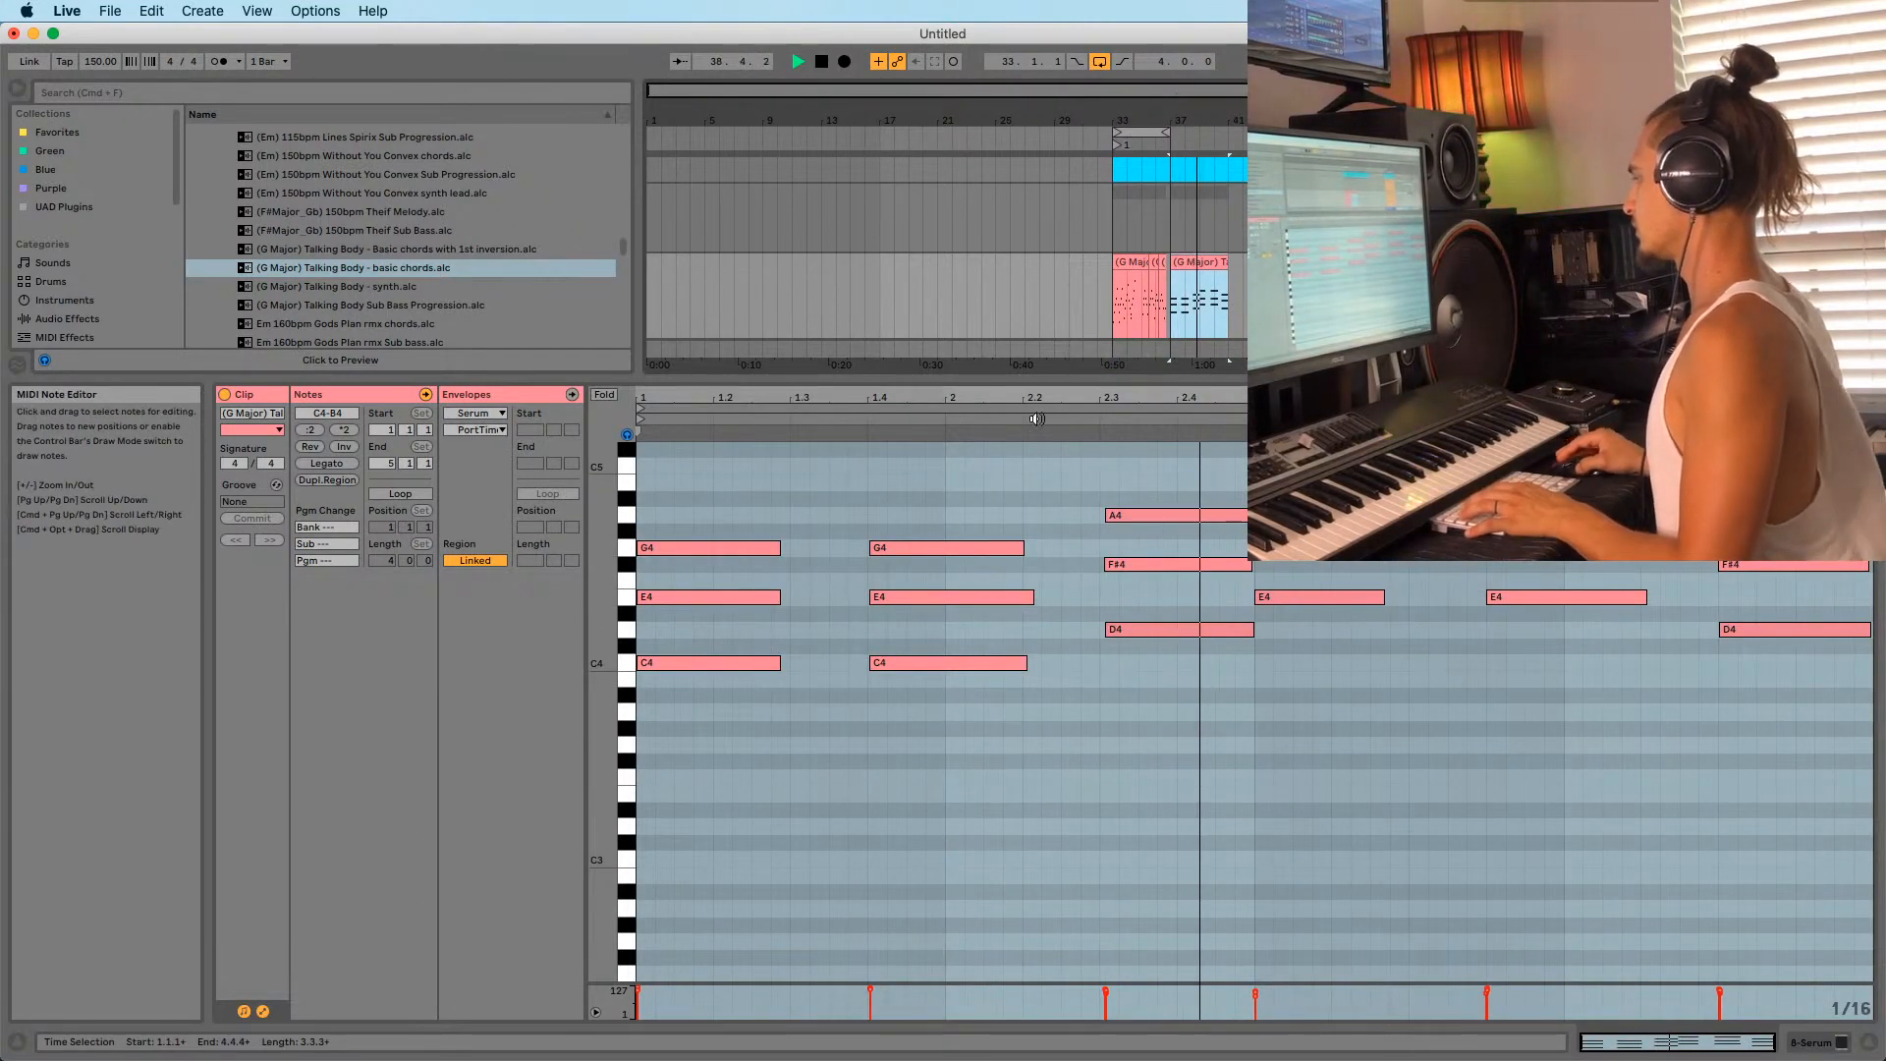
left_click(1114, 318)
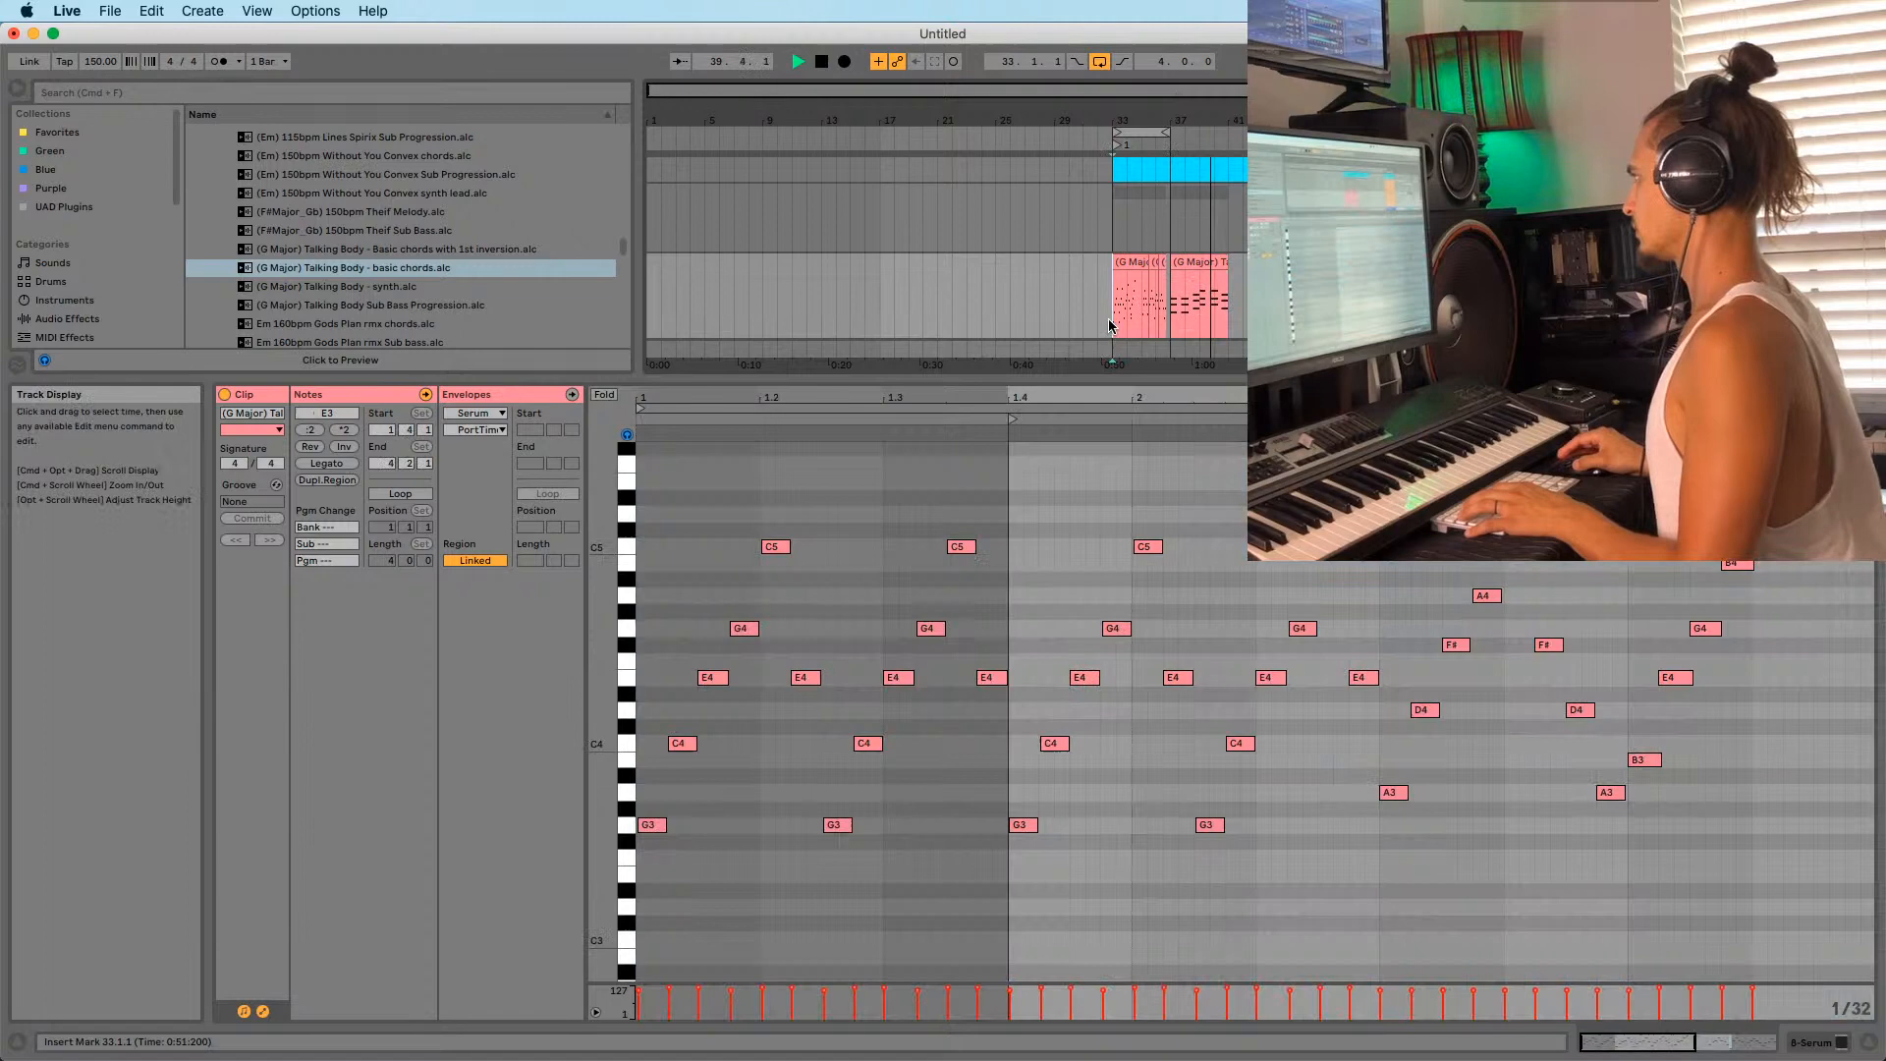
left_click(1174, 313)
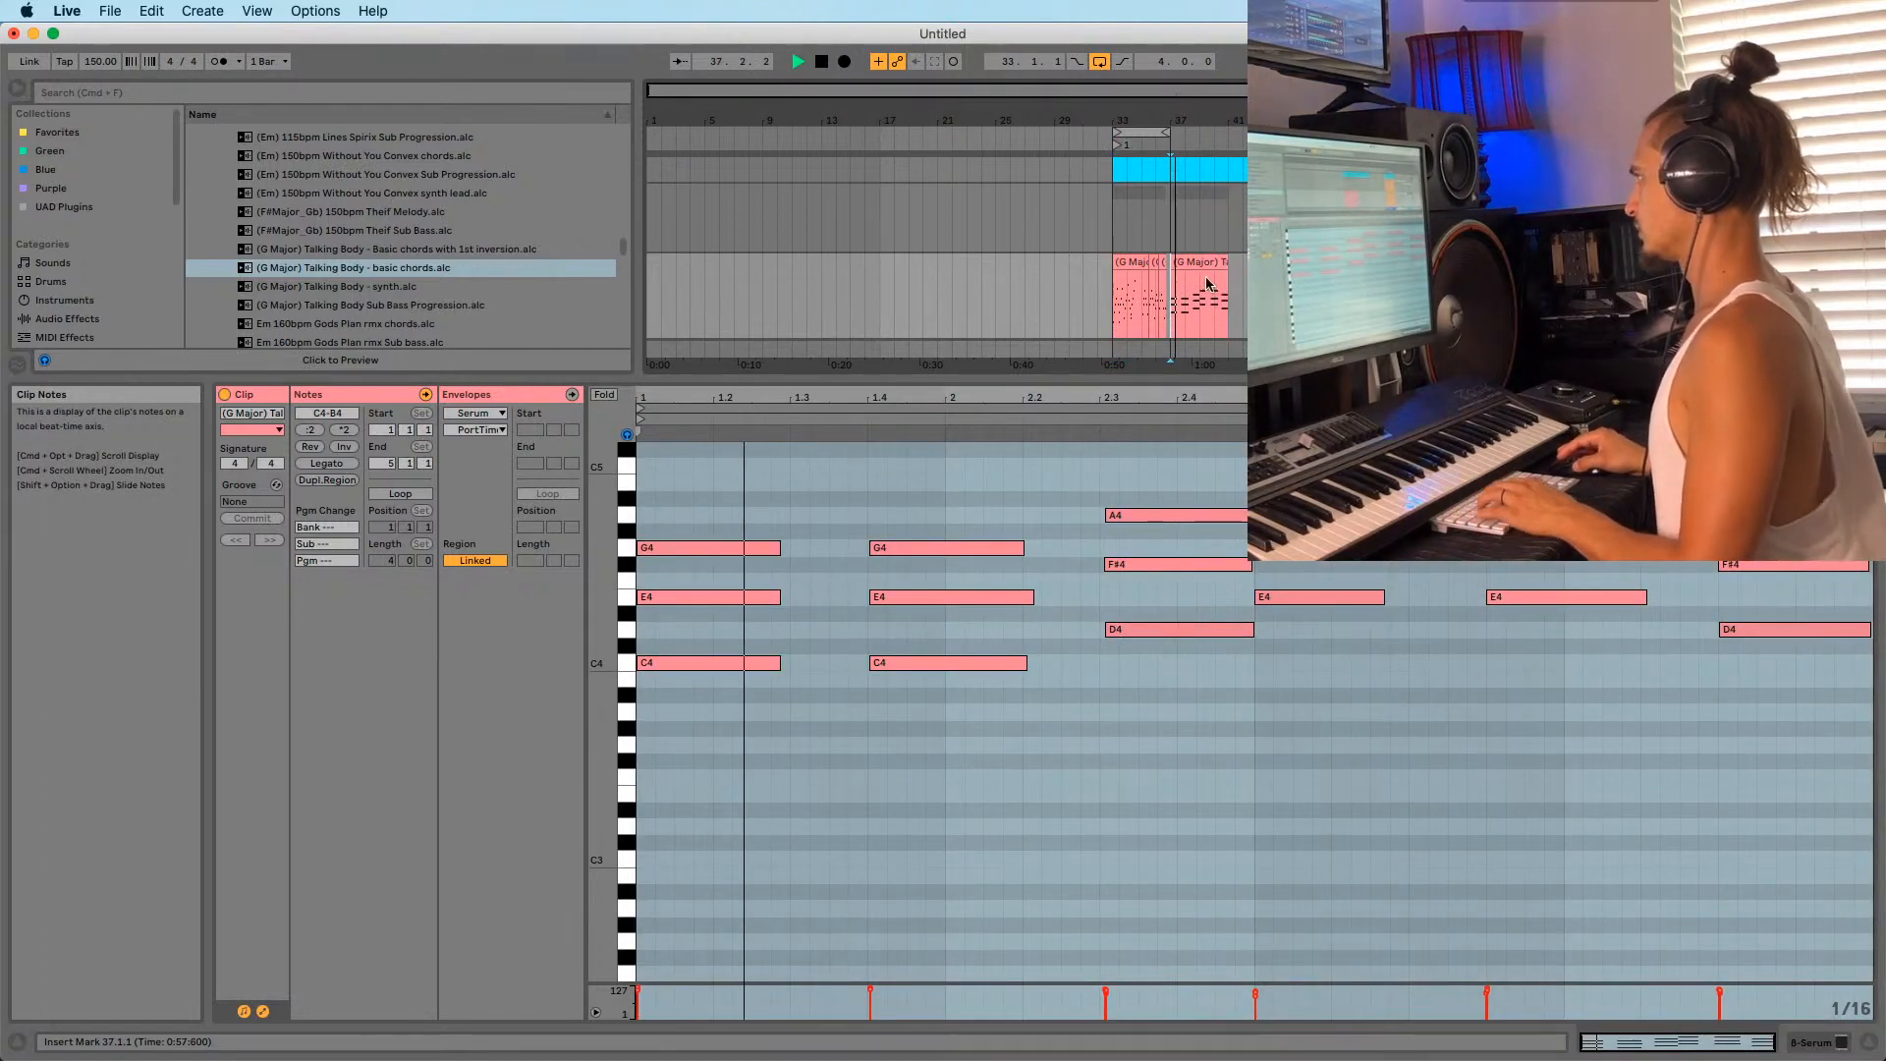
Drop all basic chords notes an octave to C3–B3, play from bar 37, and show Serum.
left_click(1047, 772)
key("super+a")
key("shift+Down")
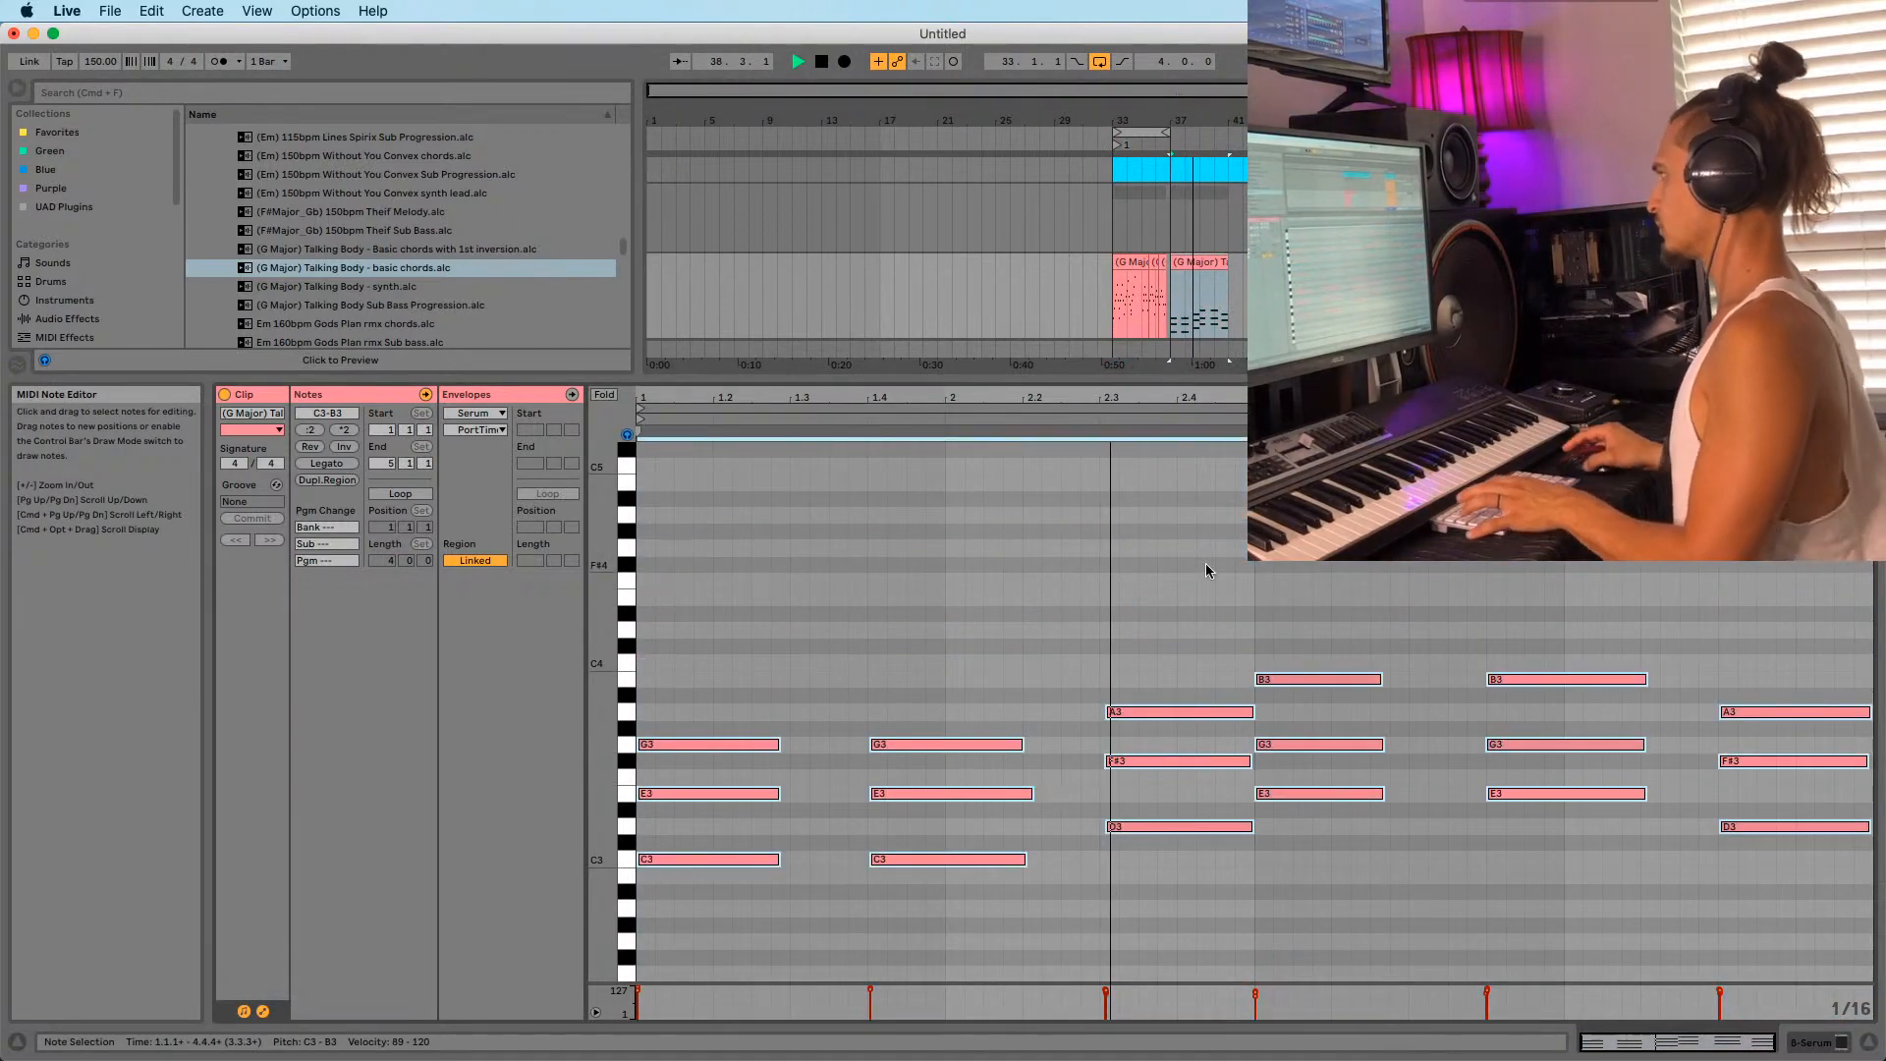
key("space")
left_click(1188, 261)
key("shift+Tab")
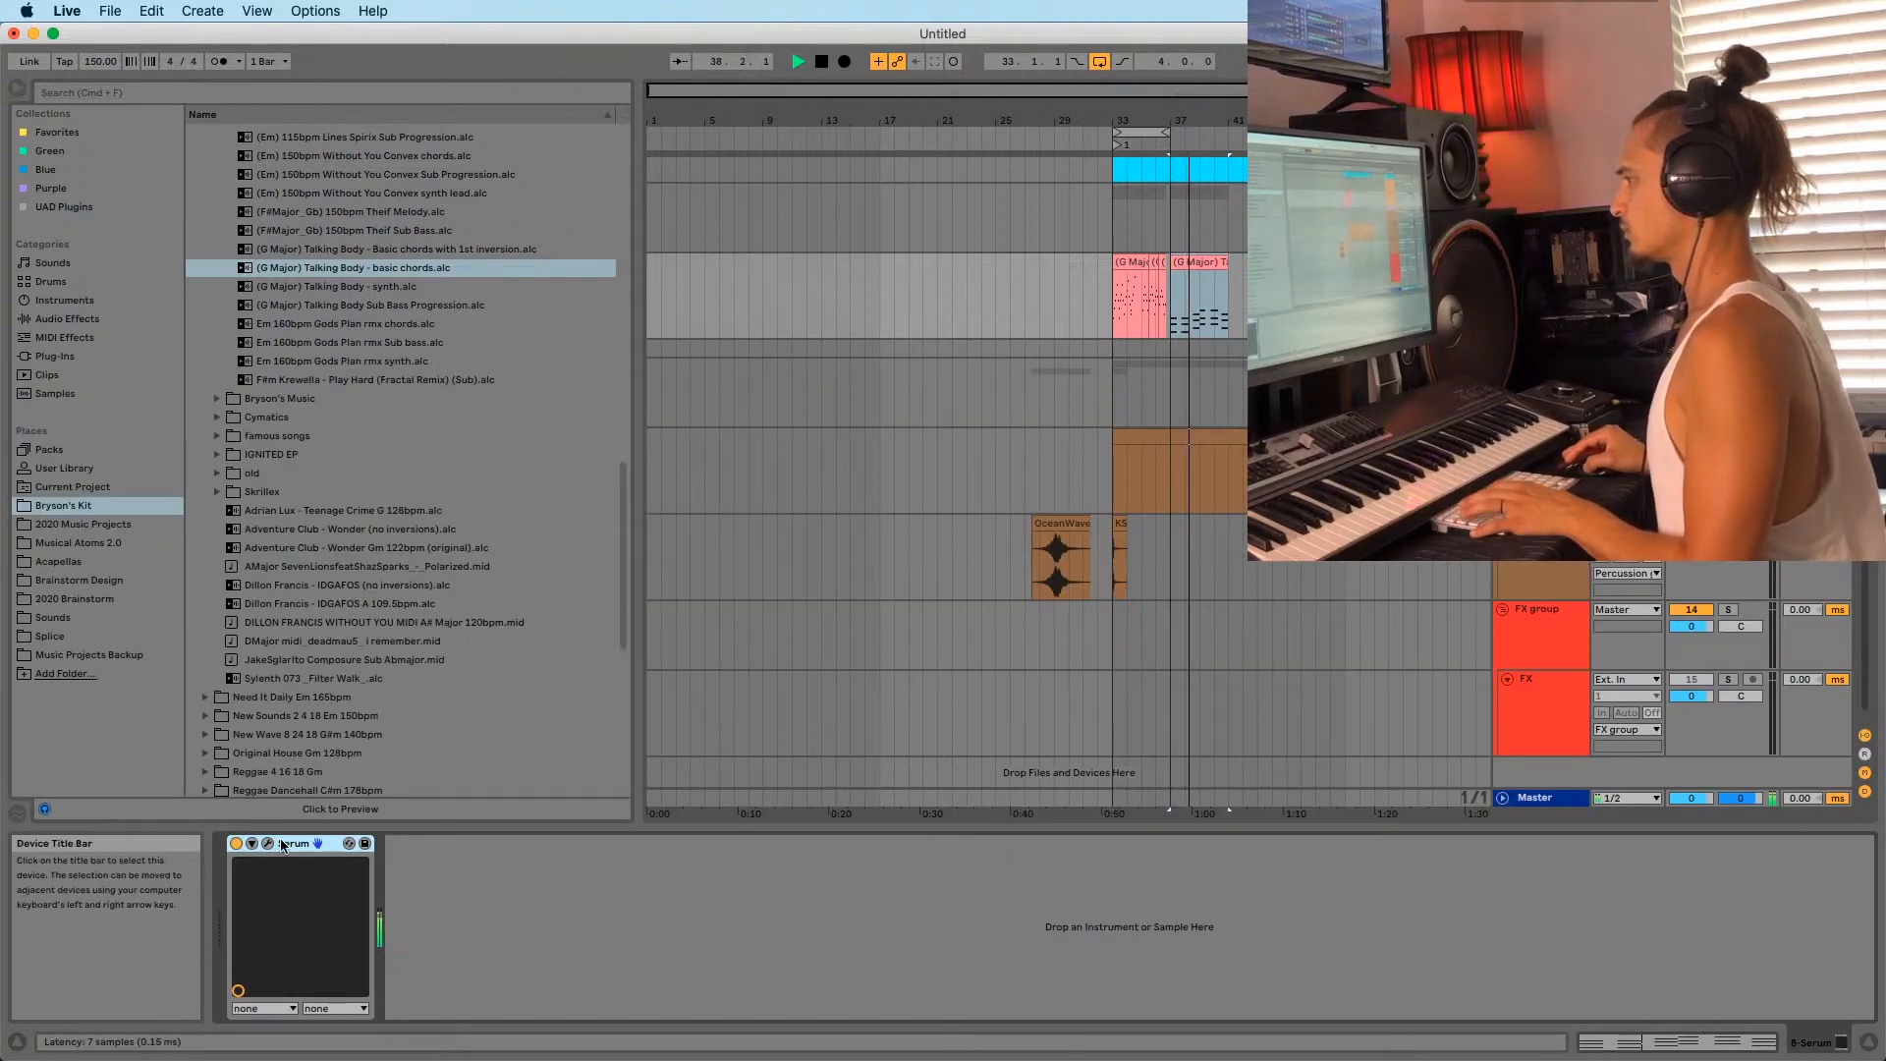
In Serum, step through the LD Squares, LD Rave and LD Solid lead presets while playing.
left_click(267, 843)
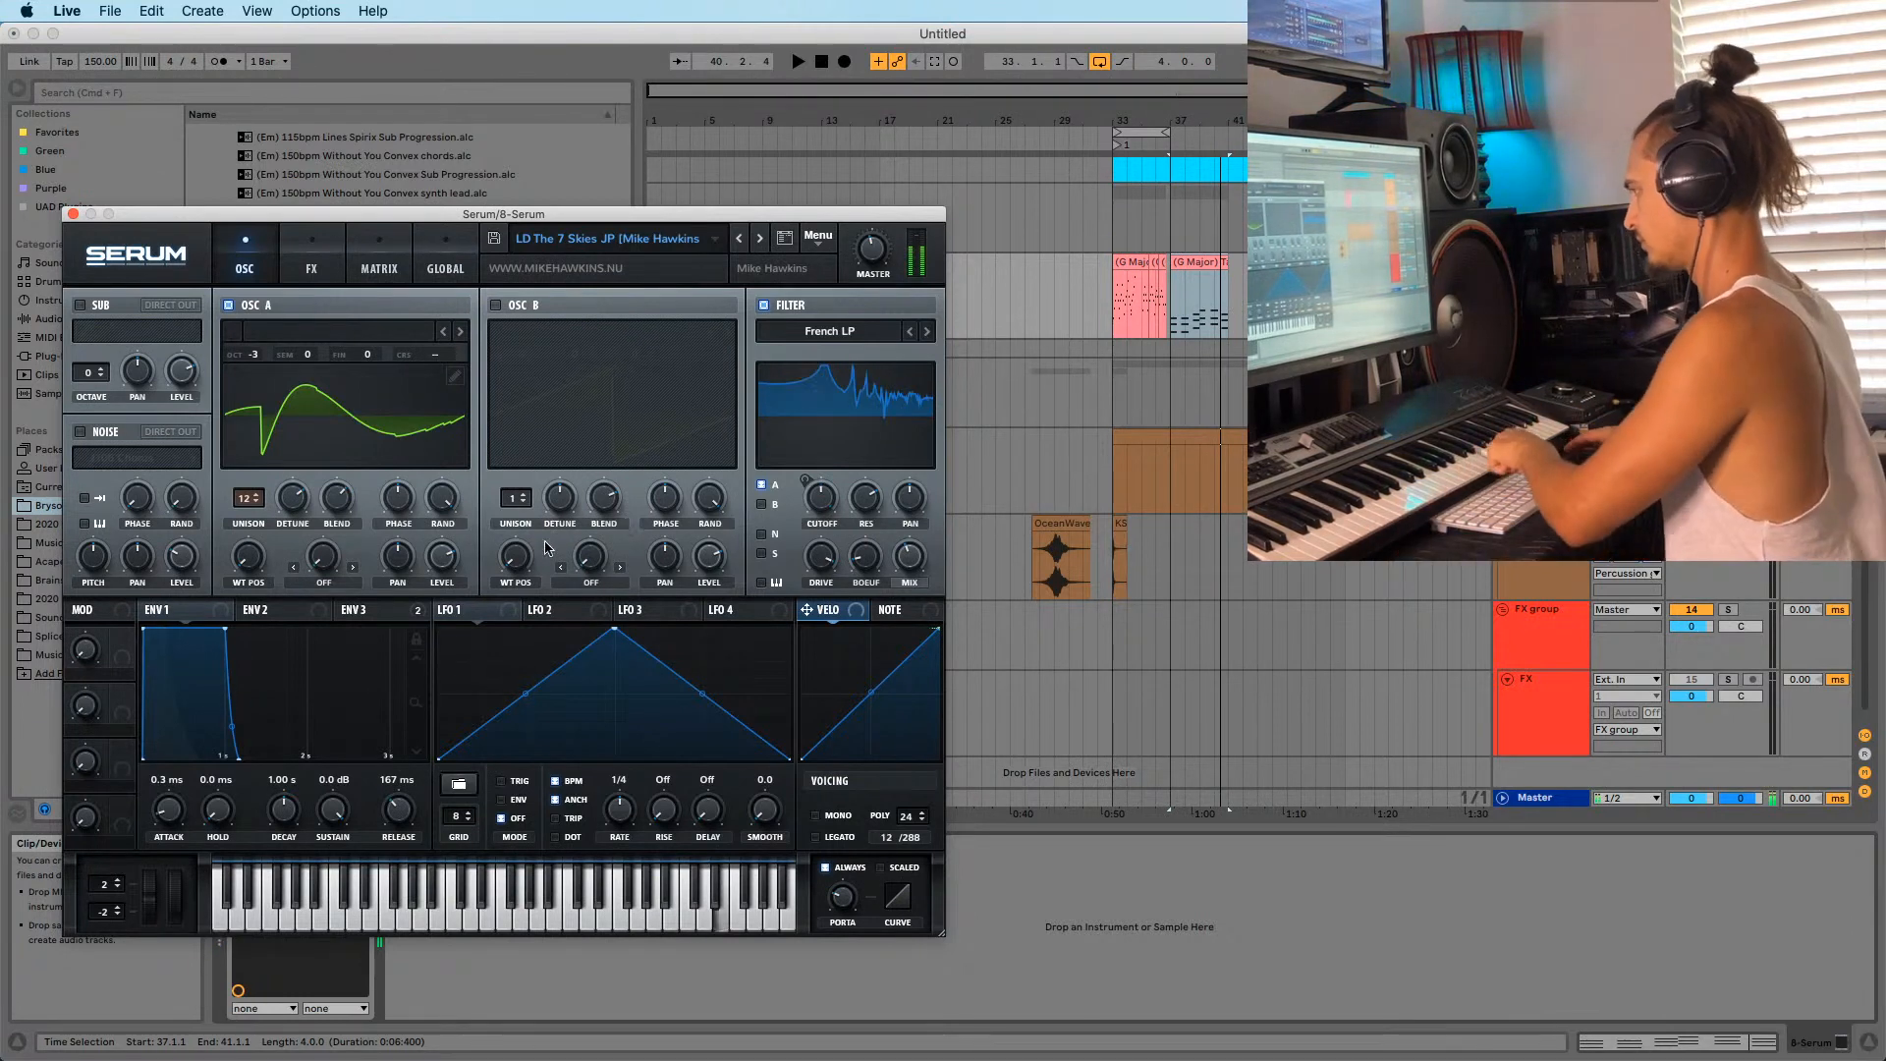
left_click(740, 240)
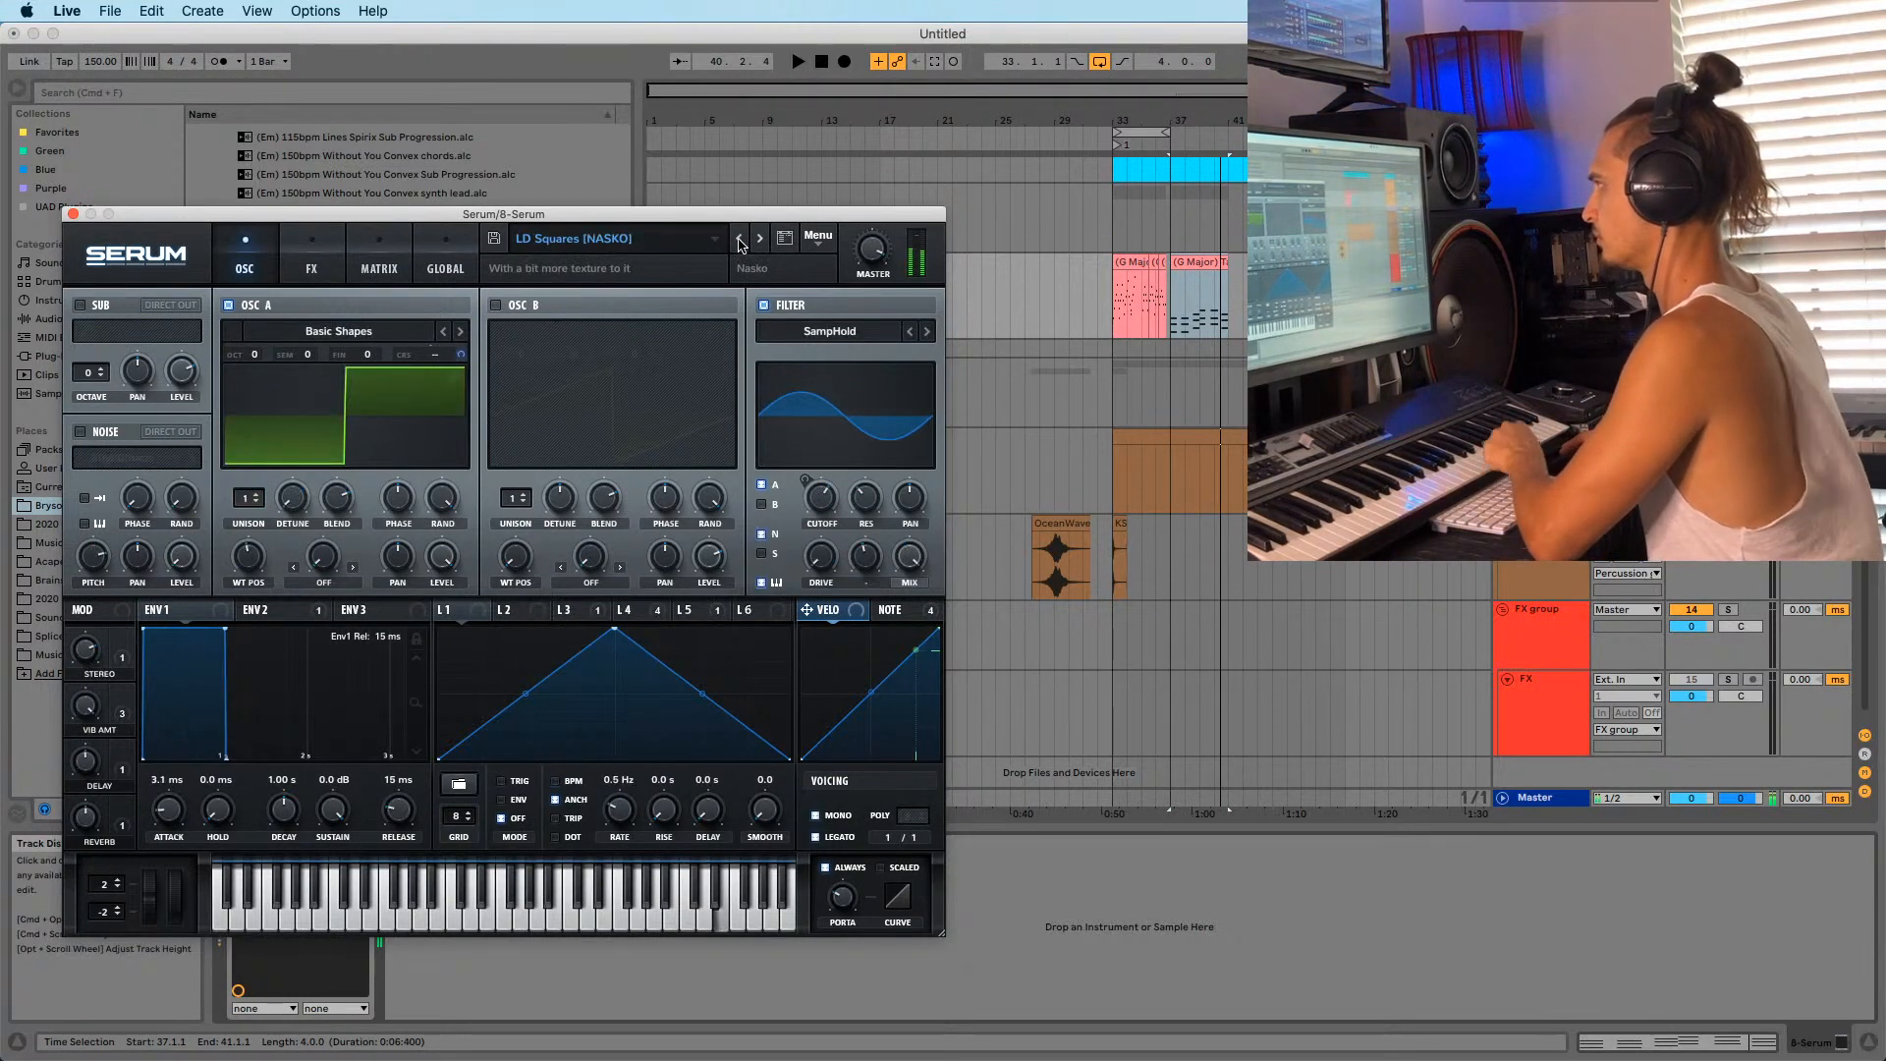
left_click(740, 240)
left_click(739, 239)
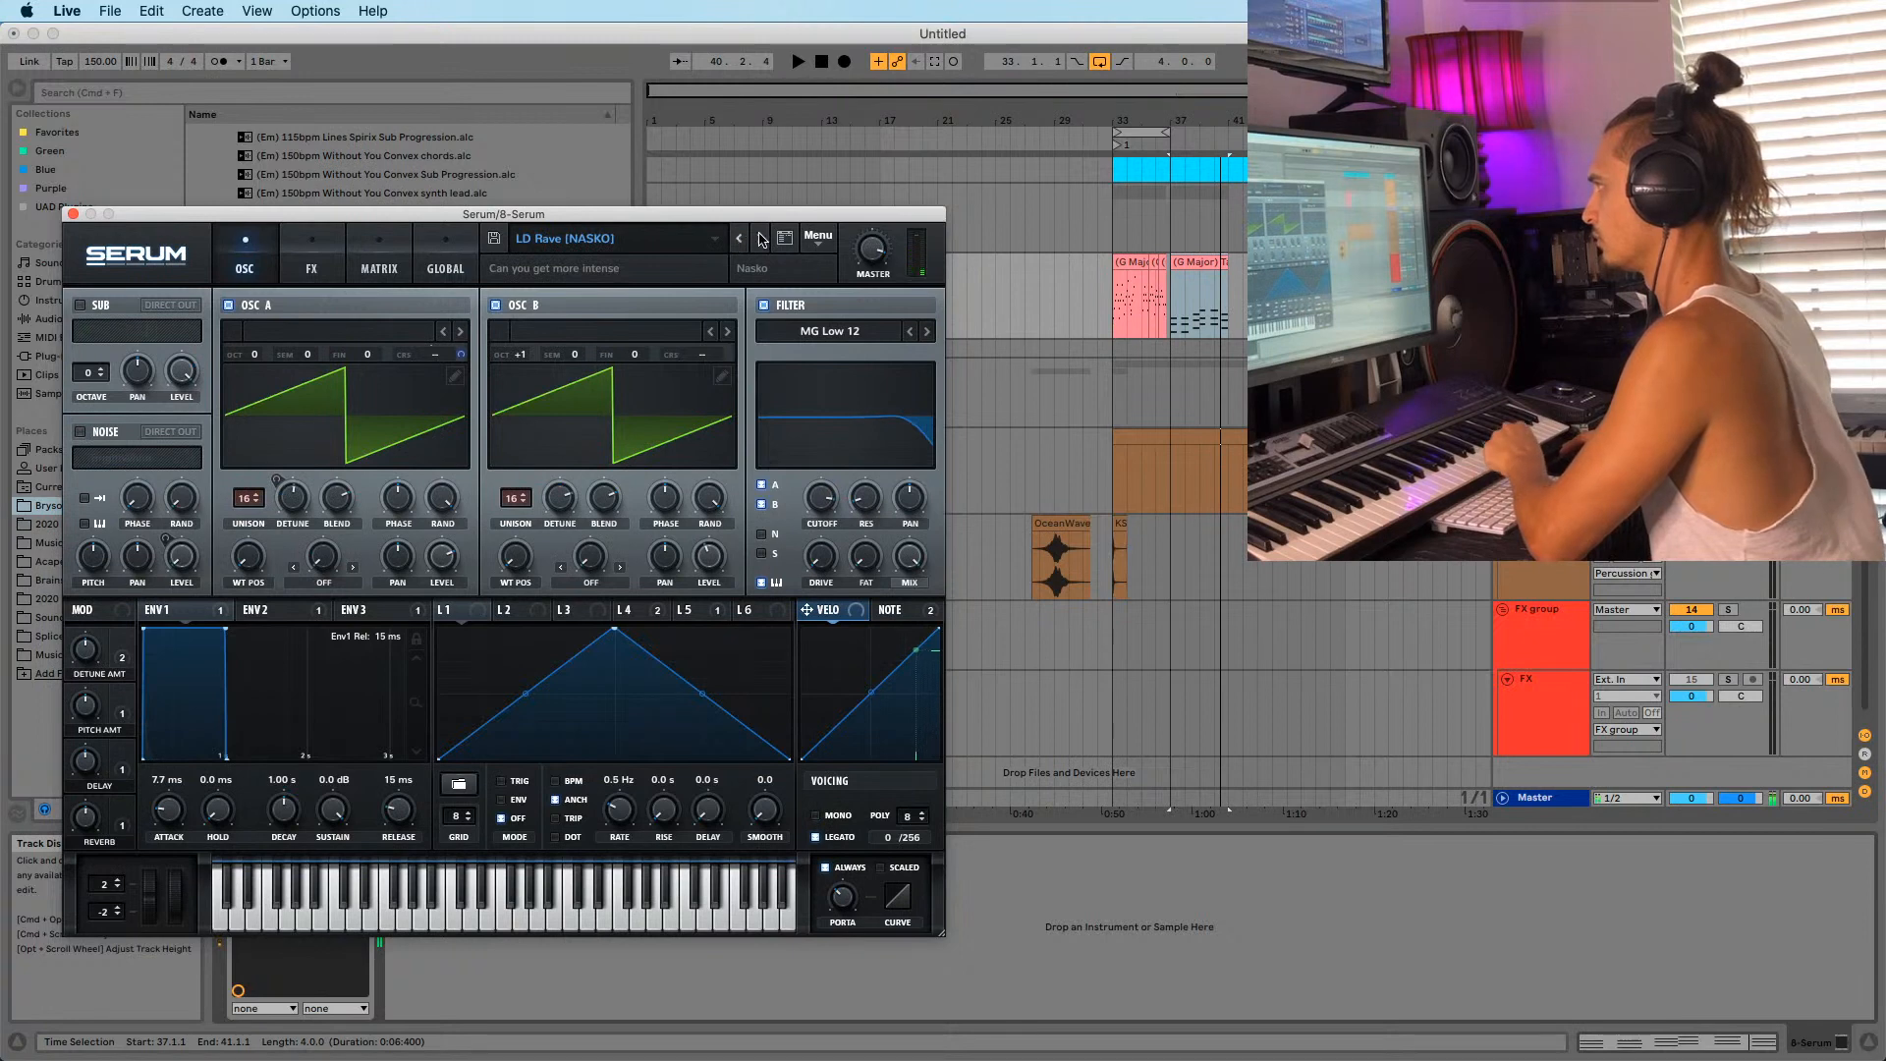
left_click(761, 240)
left_click(964, 306)
key("space")
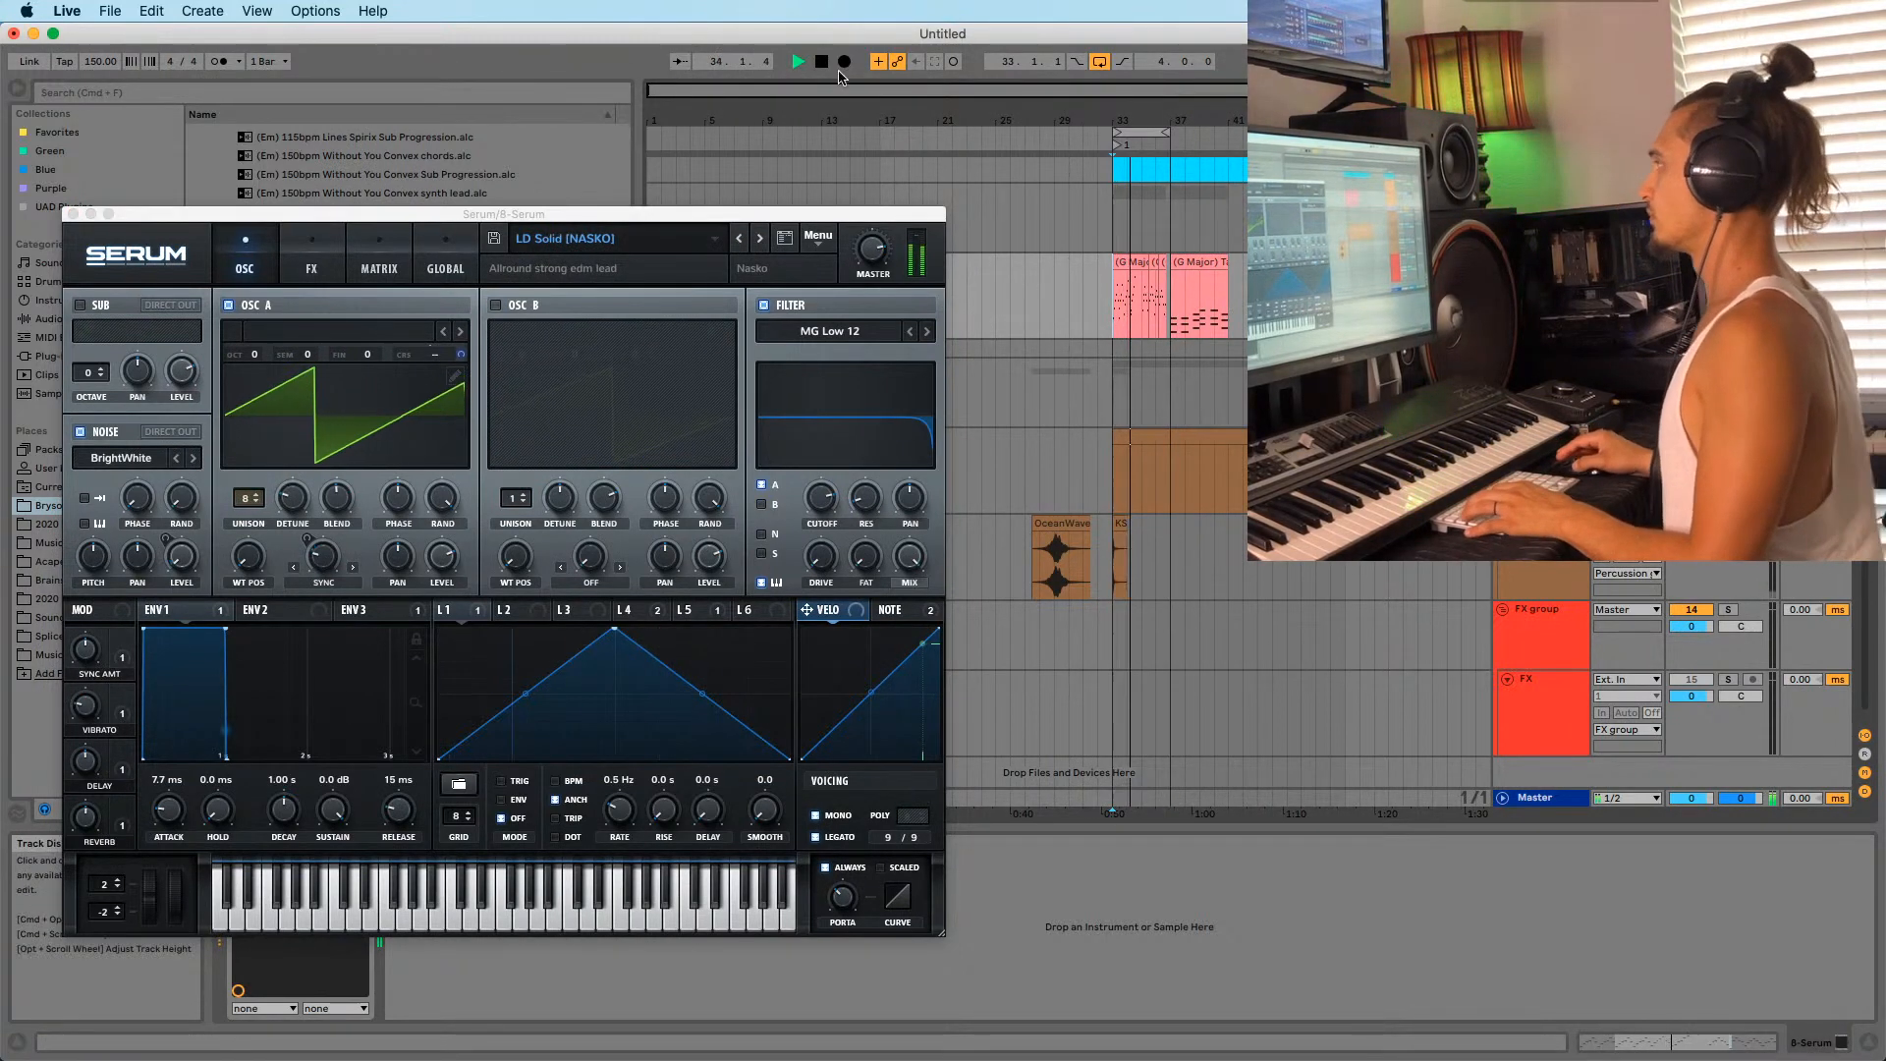
Continue past LD Hardtrap to the 'LD - 50 Shades of' preset, then close Serum.
left_click_drag(1149, 119, 1125, 228)
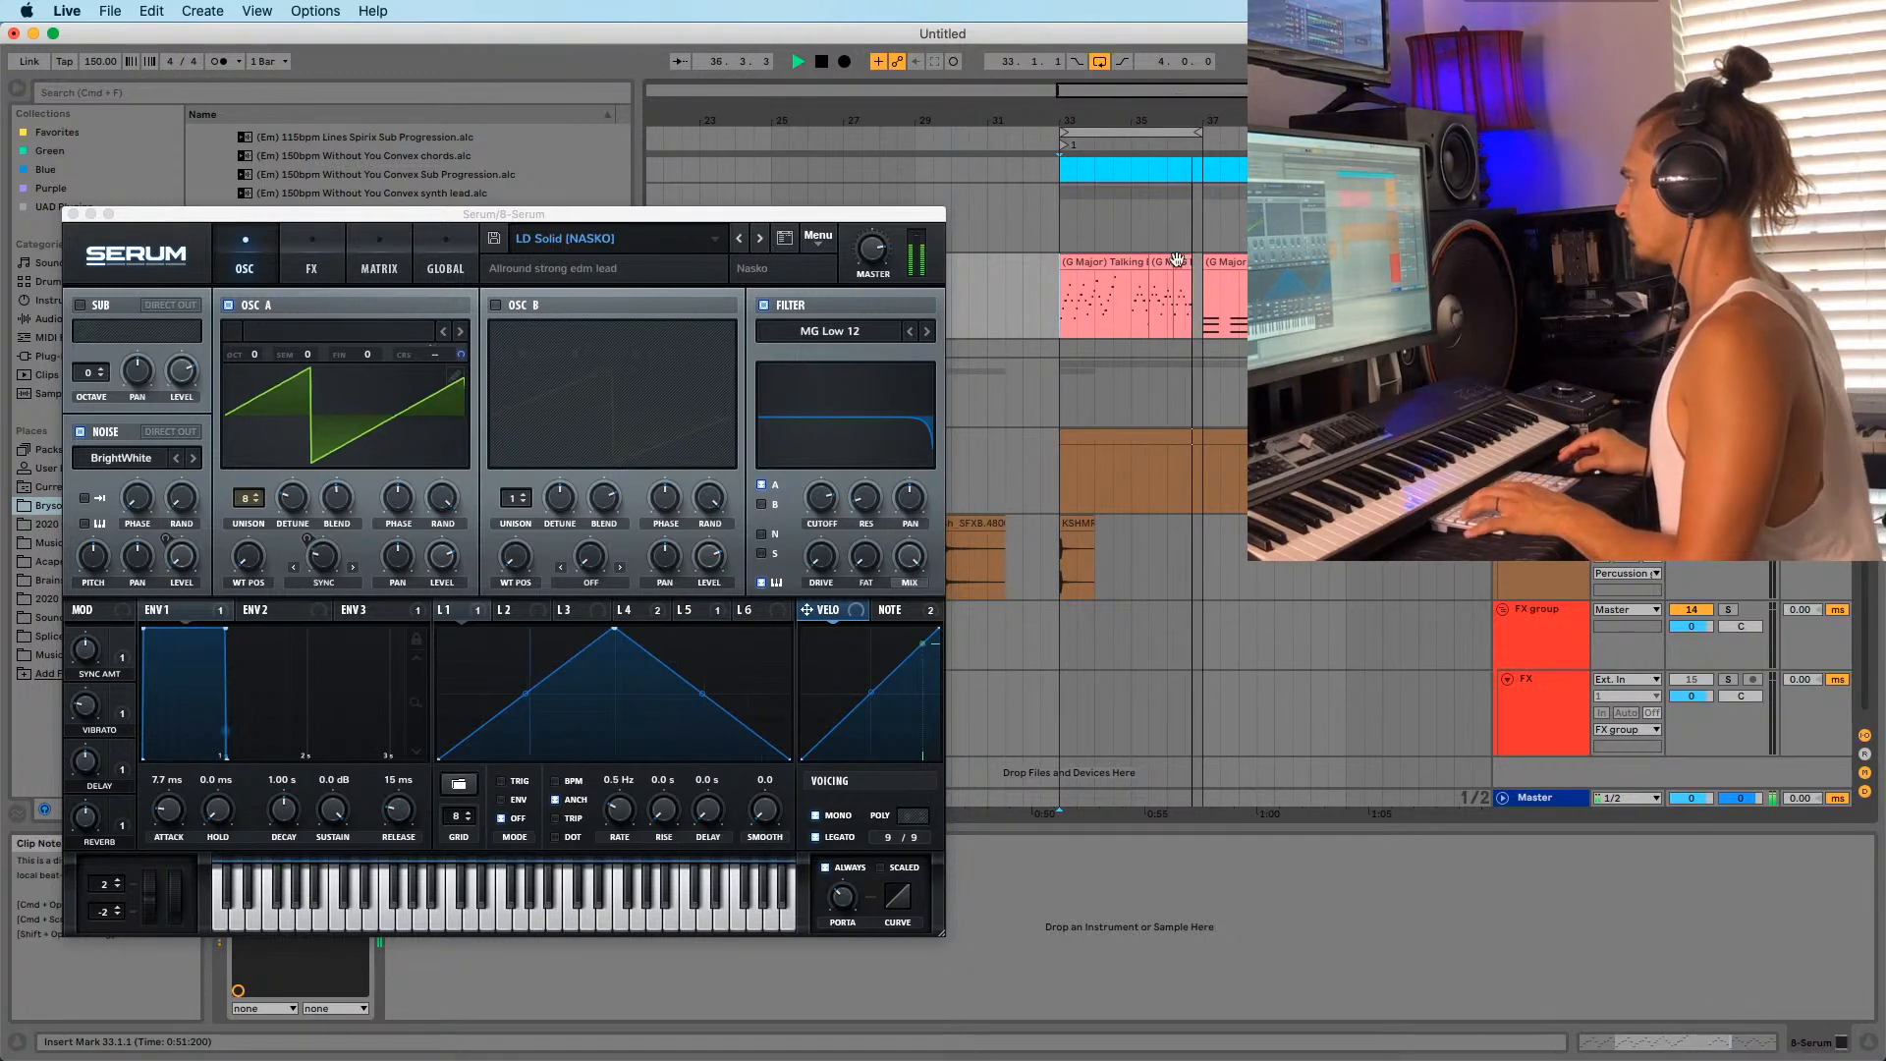
left_click(1066, 263)
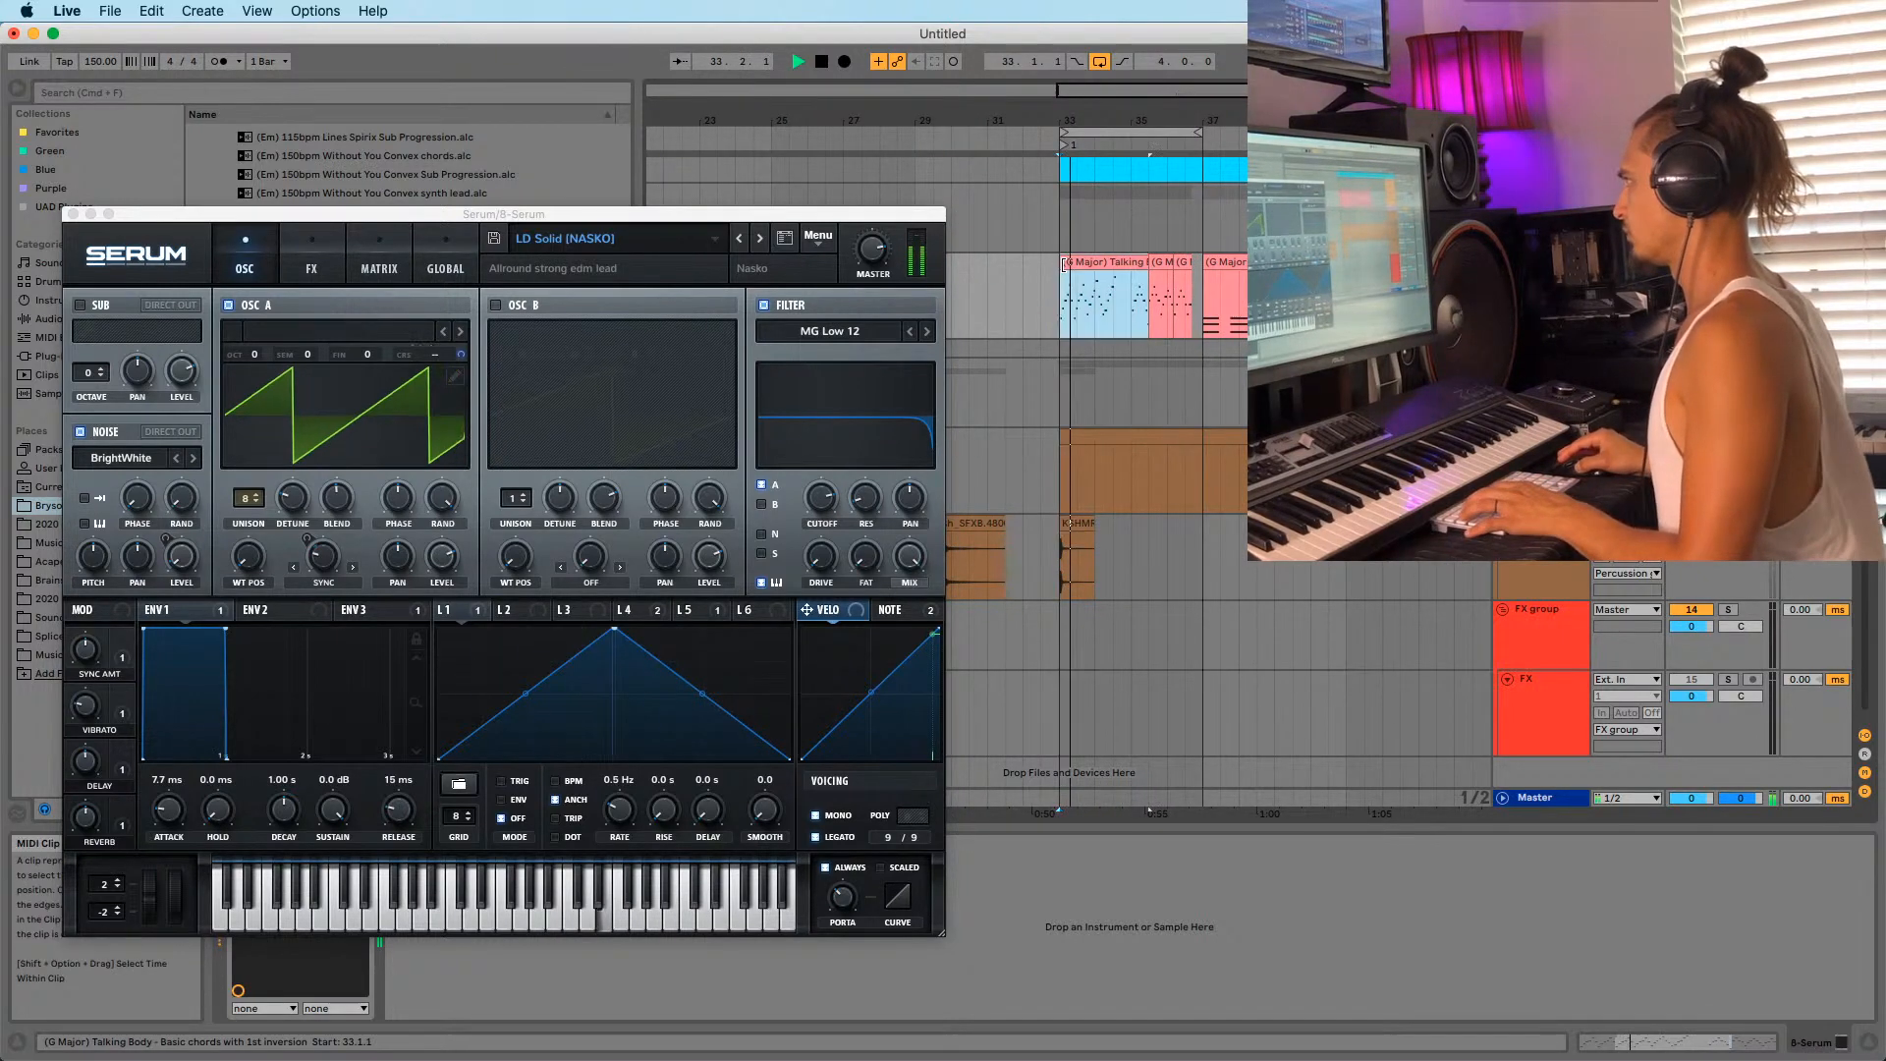
left_click(742, 247)
left_click(739, 240)
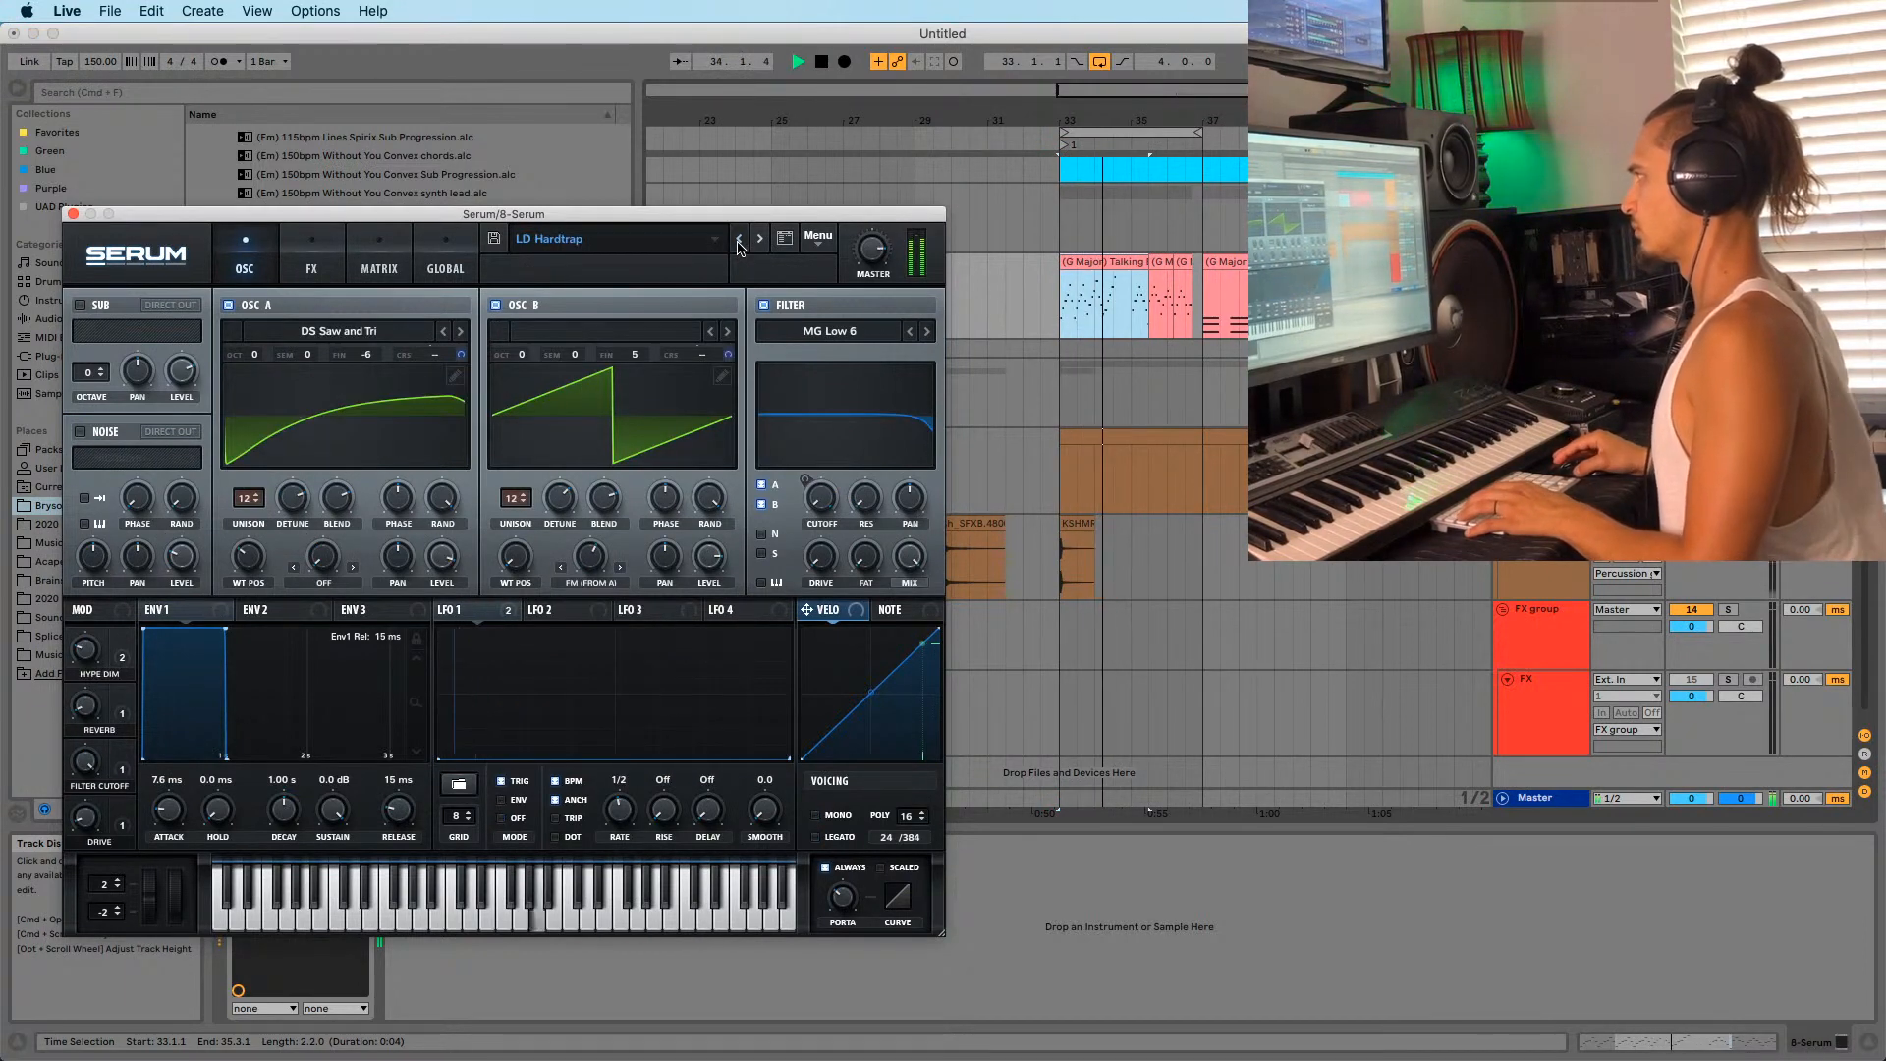
left_click(739, 240)
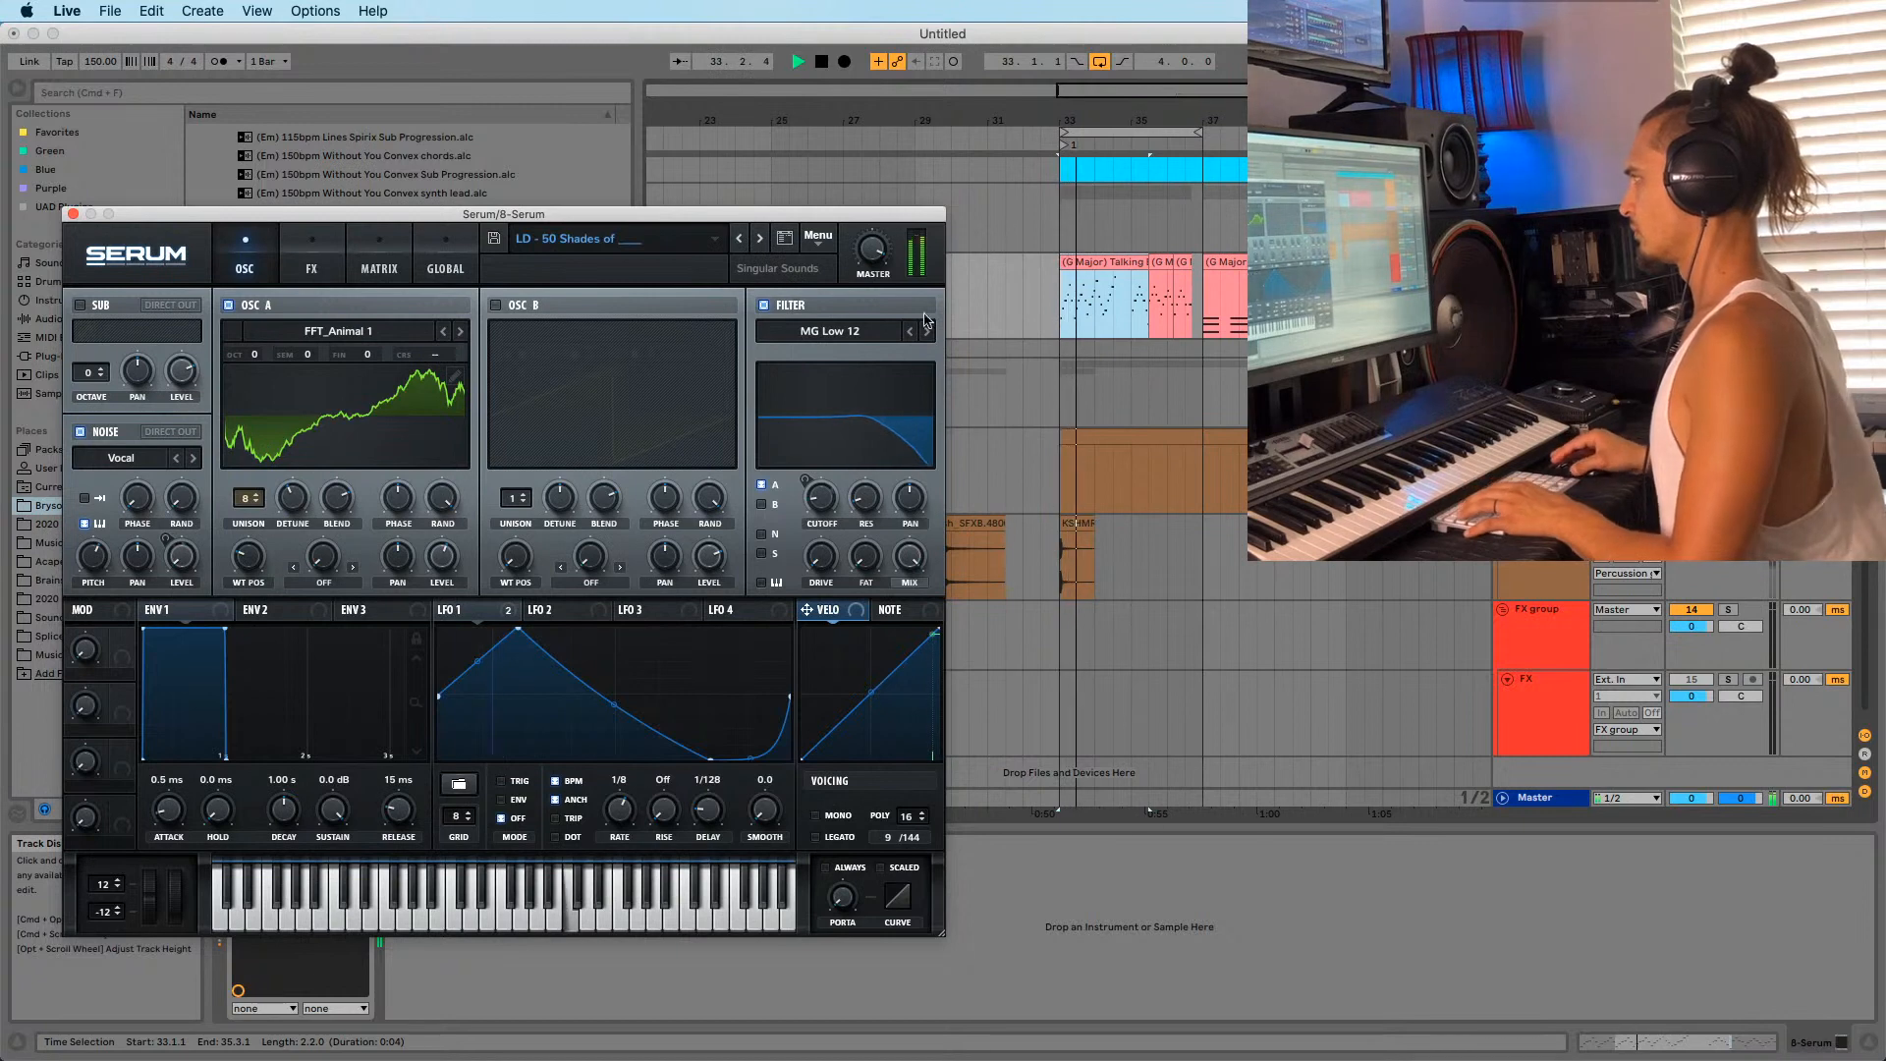
left_click(1055, 324)
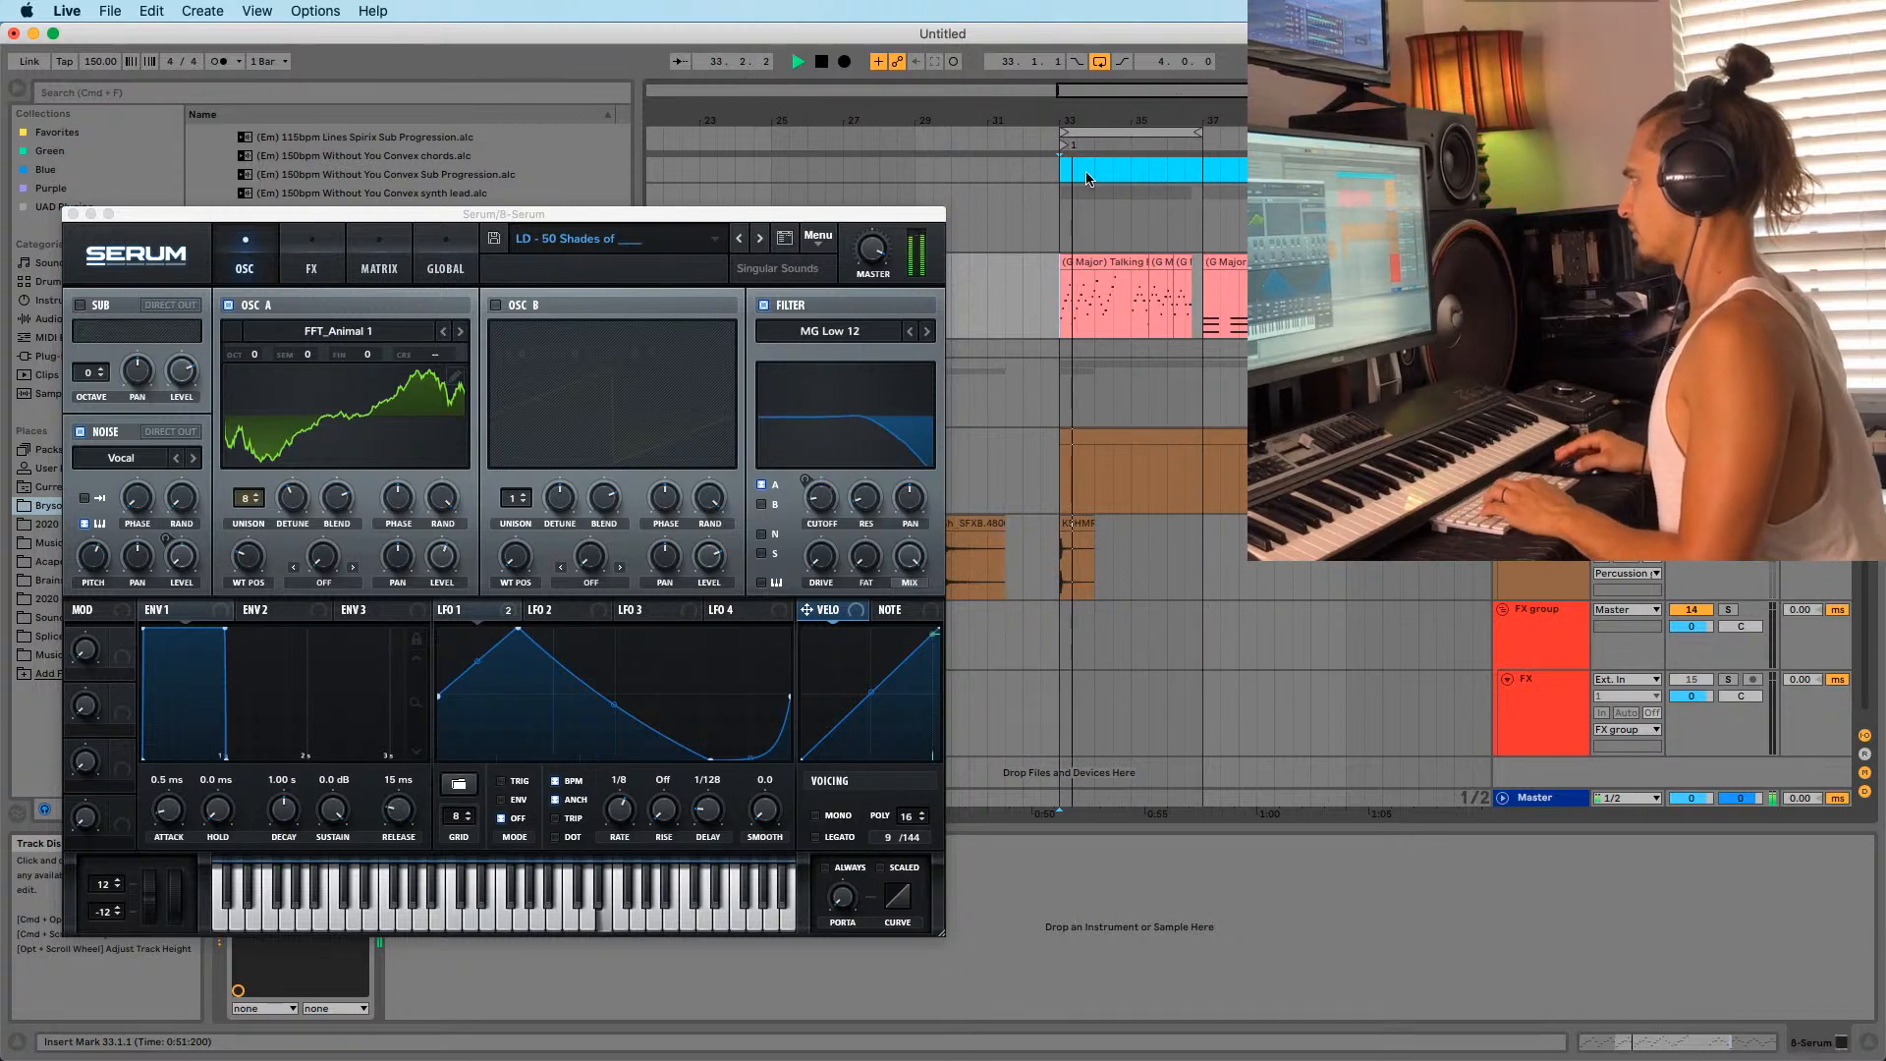
mouse_move(1084, 122)
left_mouse_down()
mouse_move(1084, 152)
mouse_move(1086, 128)
left_mouse_up()
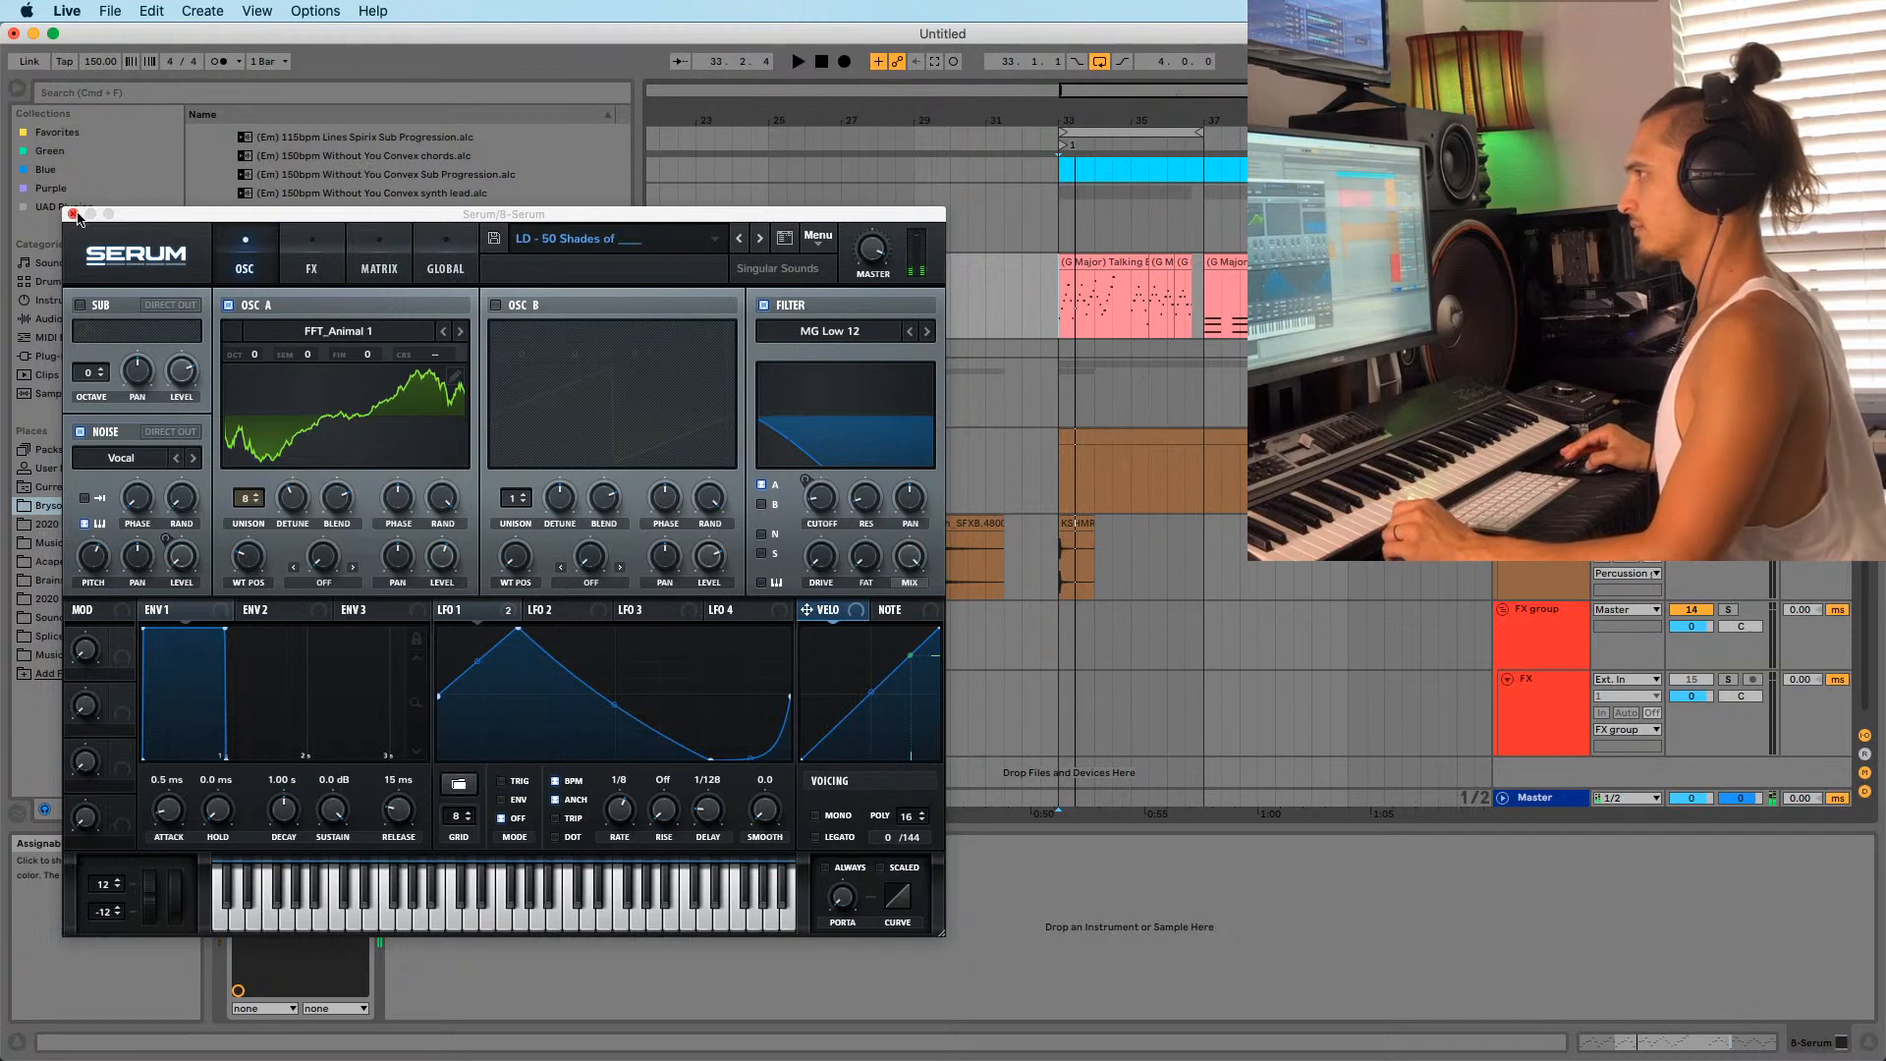
left_click(73, 214)
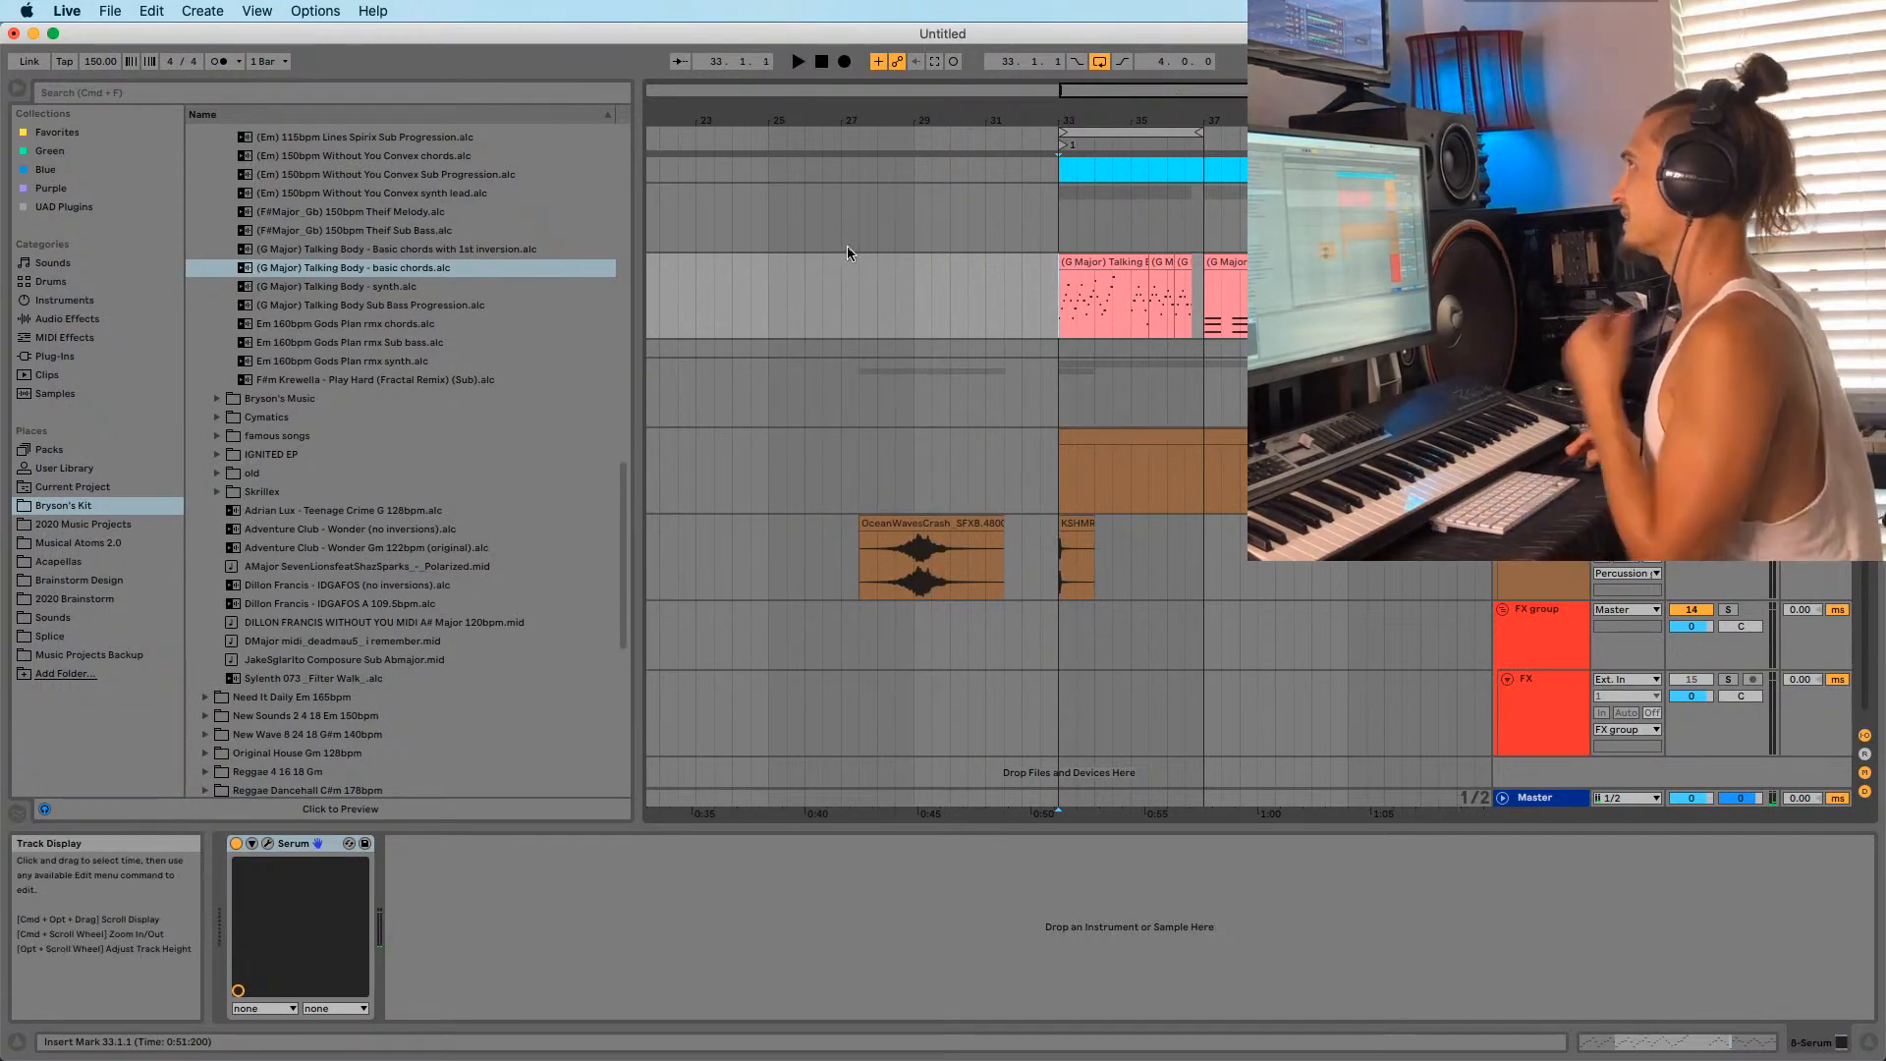
Play from bar 29, test a copy of the Talking Body chord clip at bar 18, then delete it.
left_click(912, 604)
left_click(913, 580)
key("space")
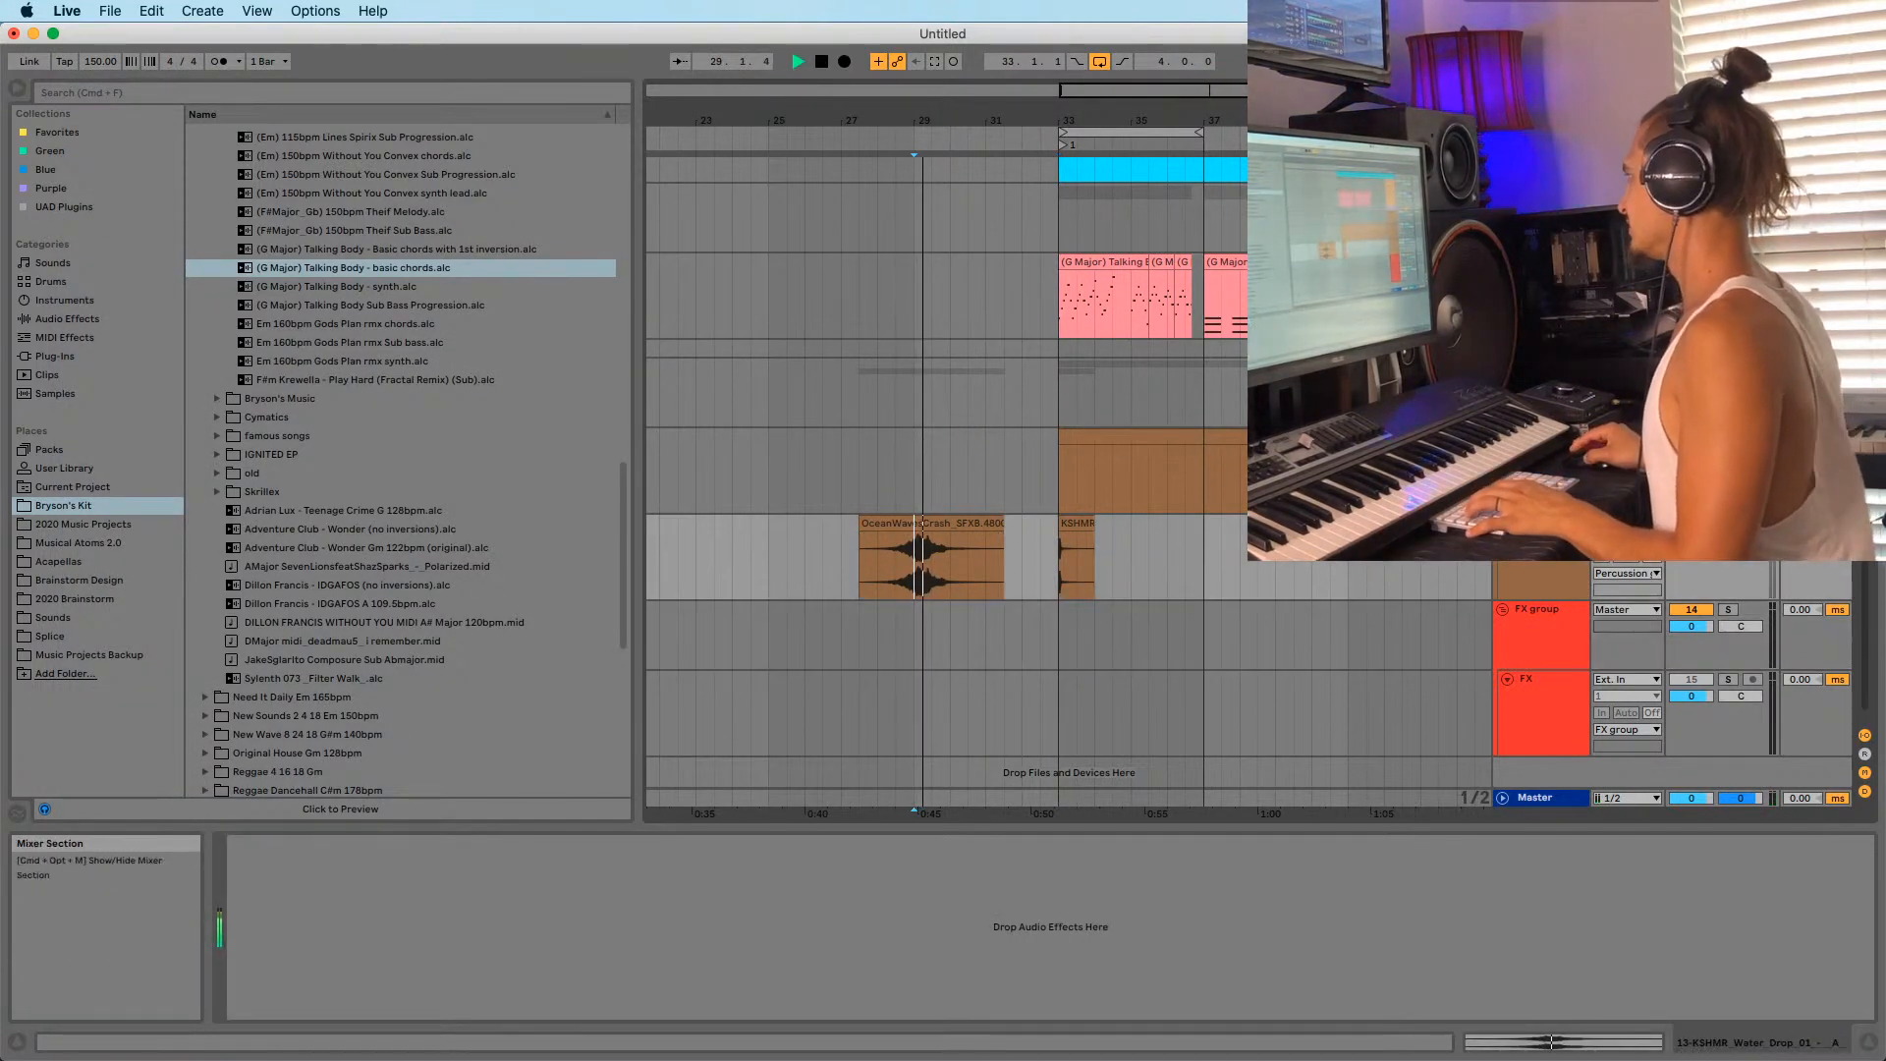
left_click_drag(1053, 119, 1178, 93)
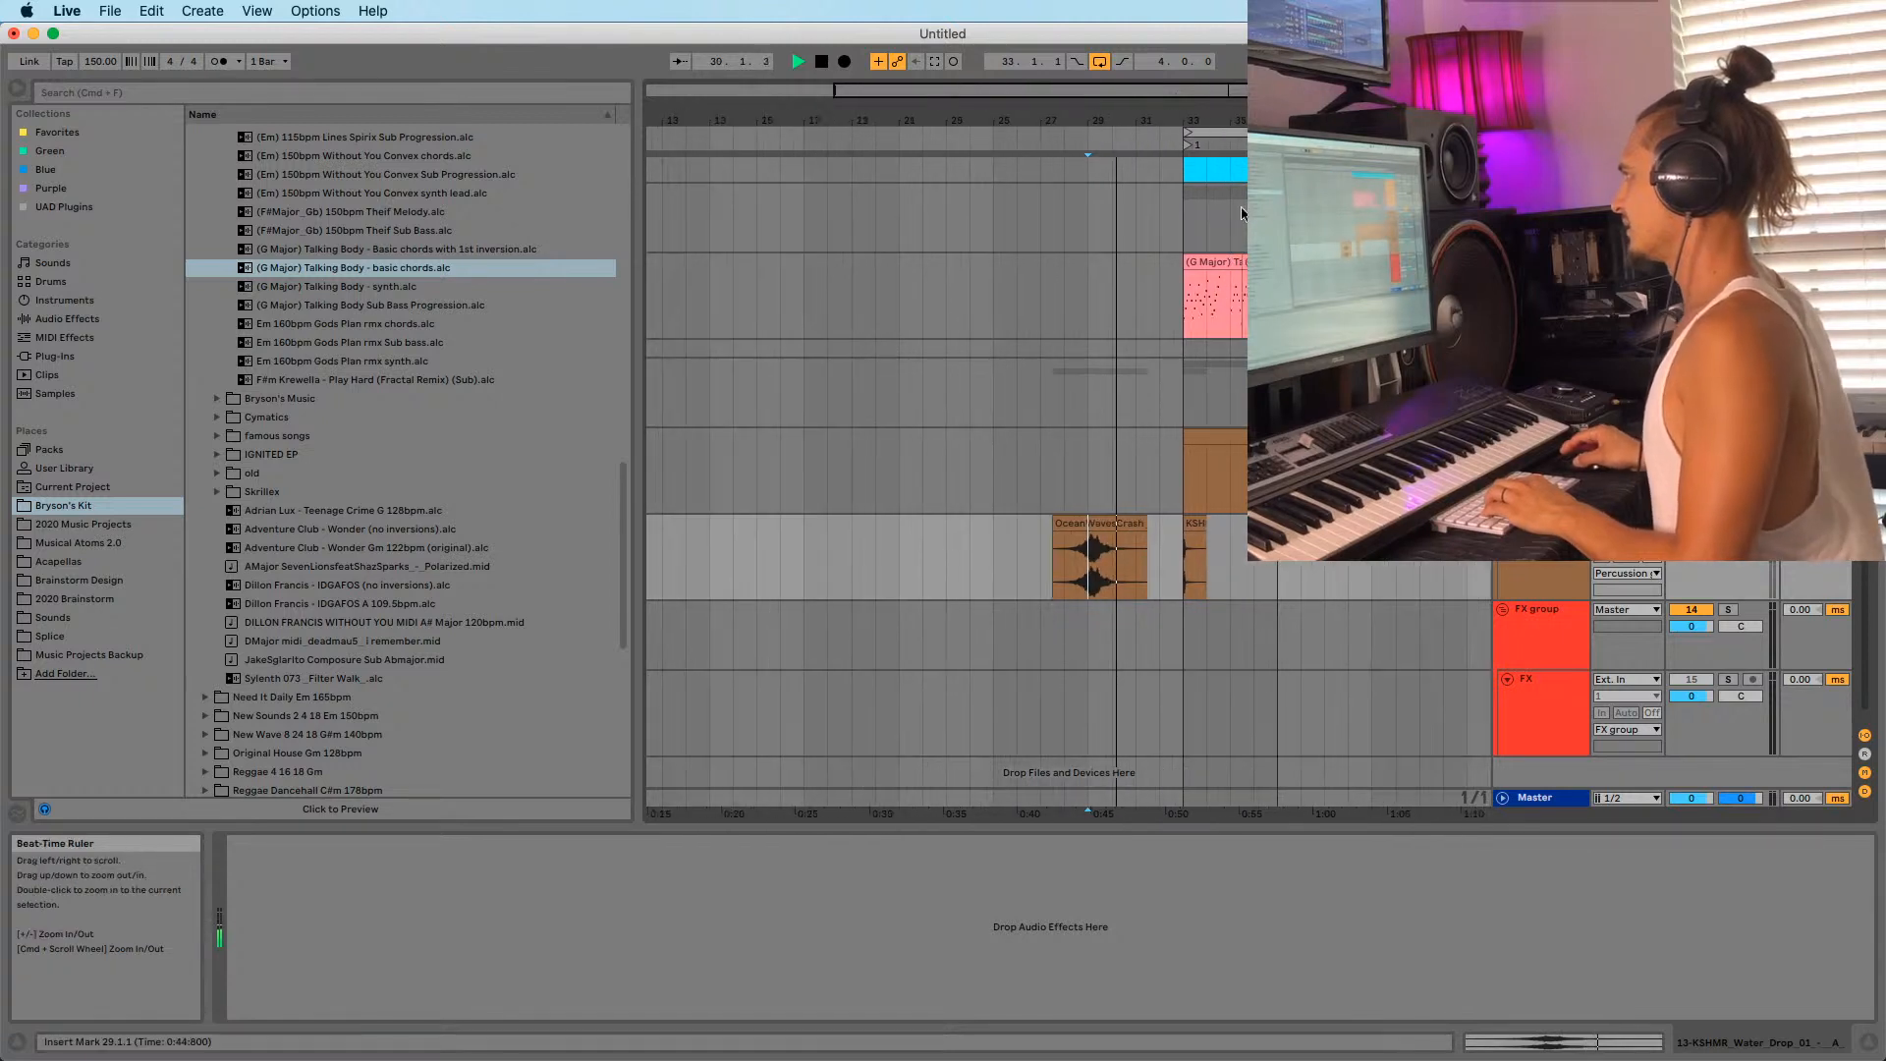
left_click(1206, 263)
left_click_drag(1206, 264, 851, 305)
key("Delete")
key("space")
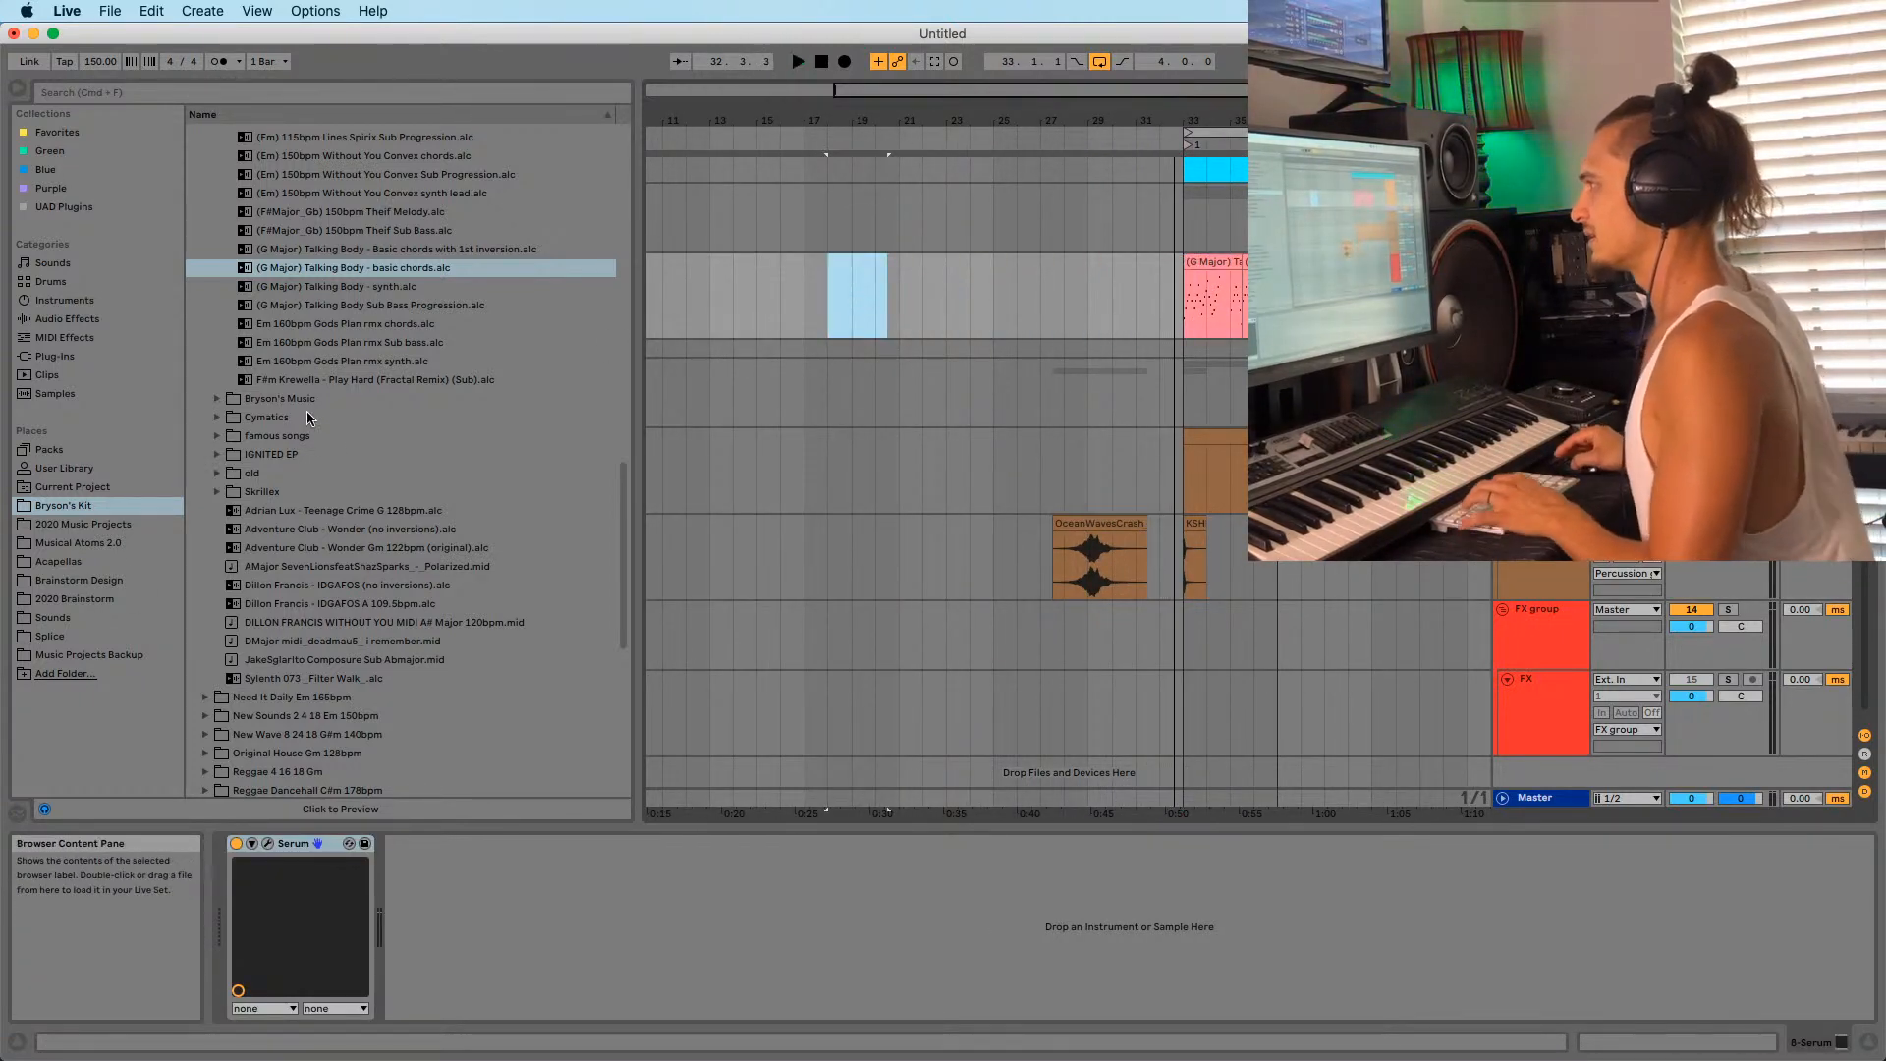
Place '(D minor) Tandee - Leave Me synth melody' at bar 18 and play it.
left_click(335, 381)
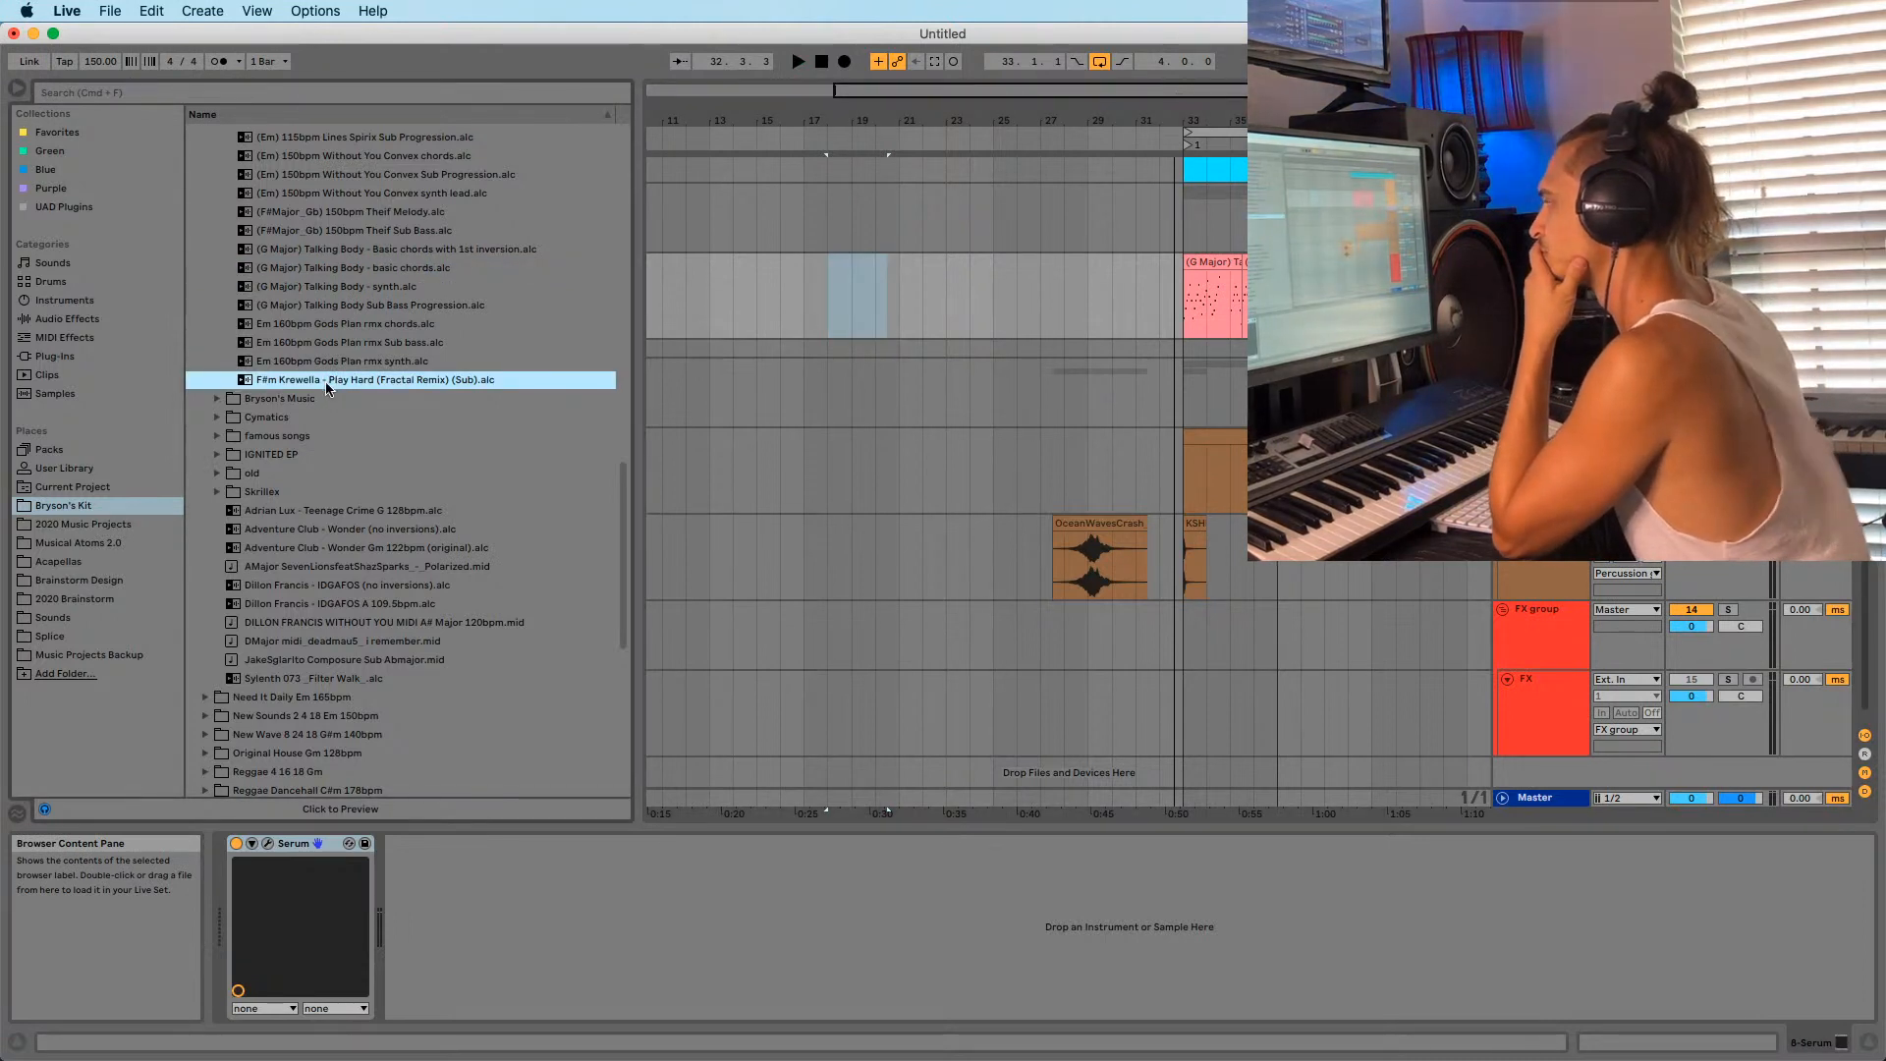
scroll(319, 260, "up", 1)
left_click(317, 226)
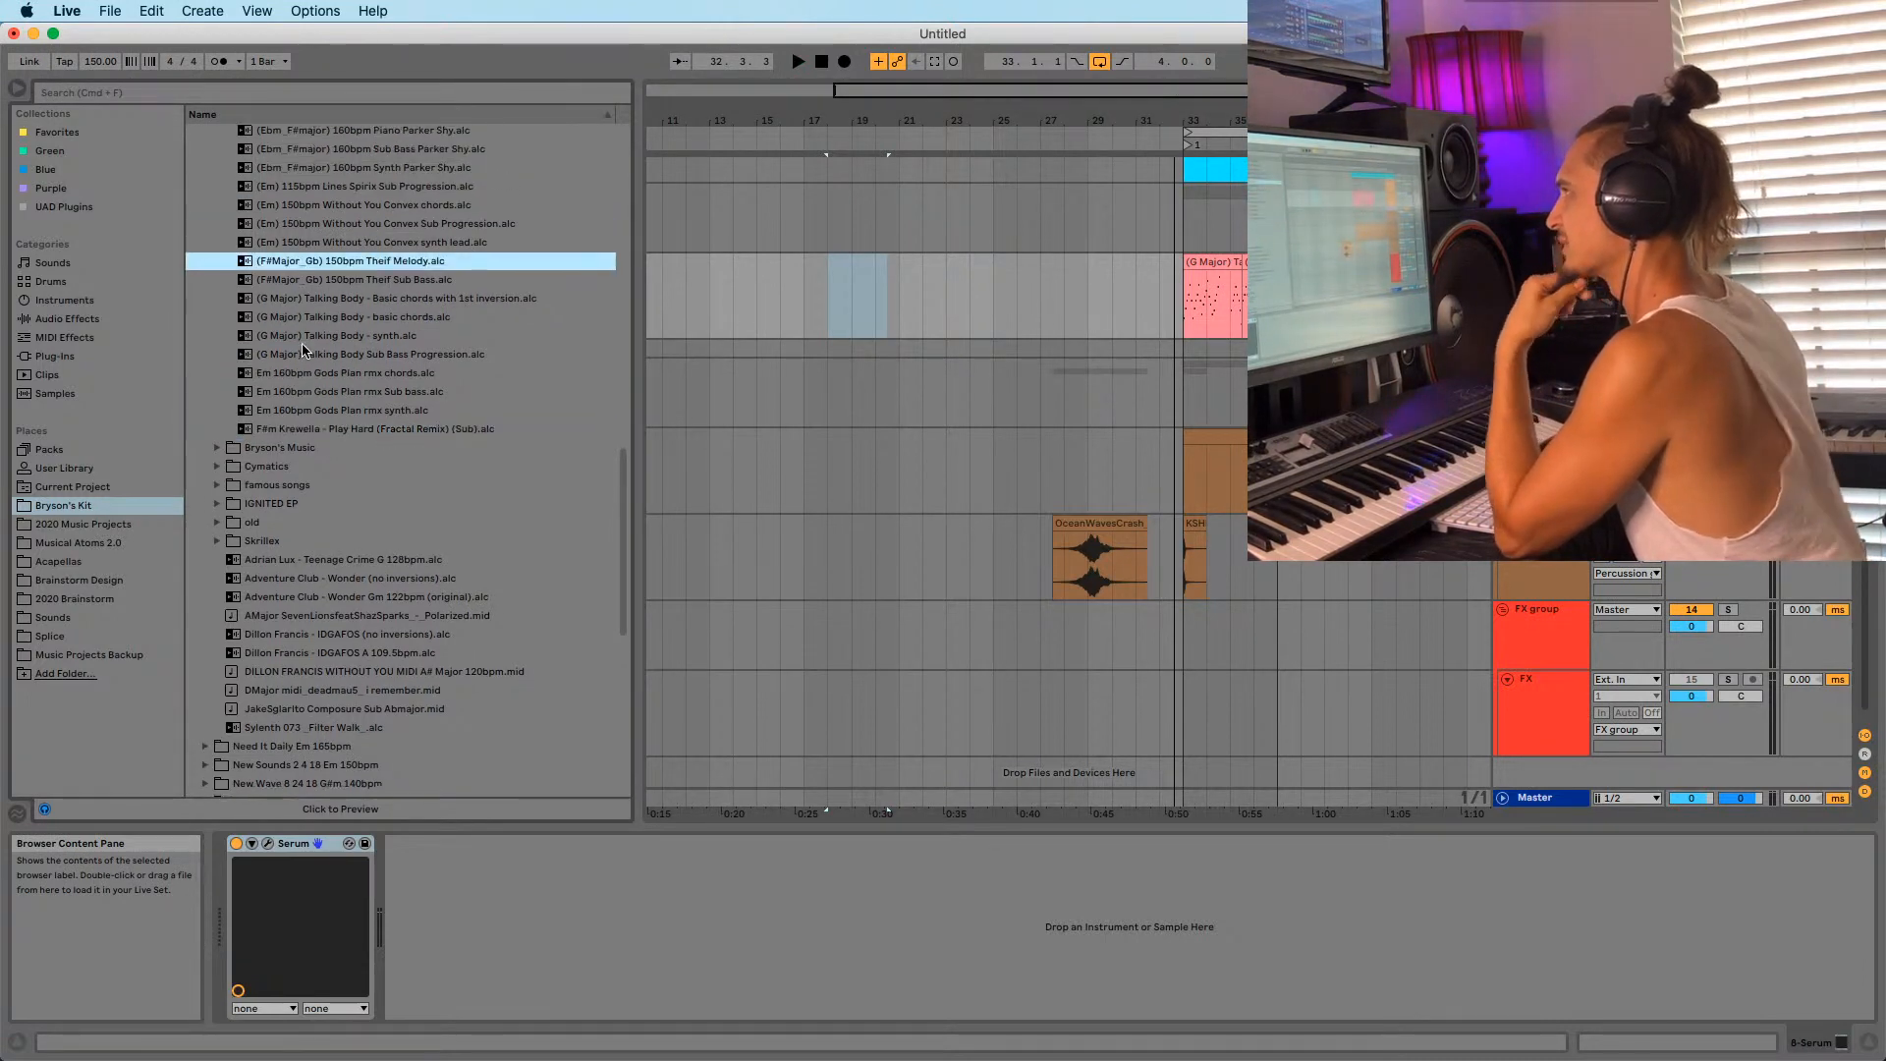
scroll(324, 240, "up", 3)
scroll(304, 334, "up", 5)
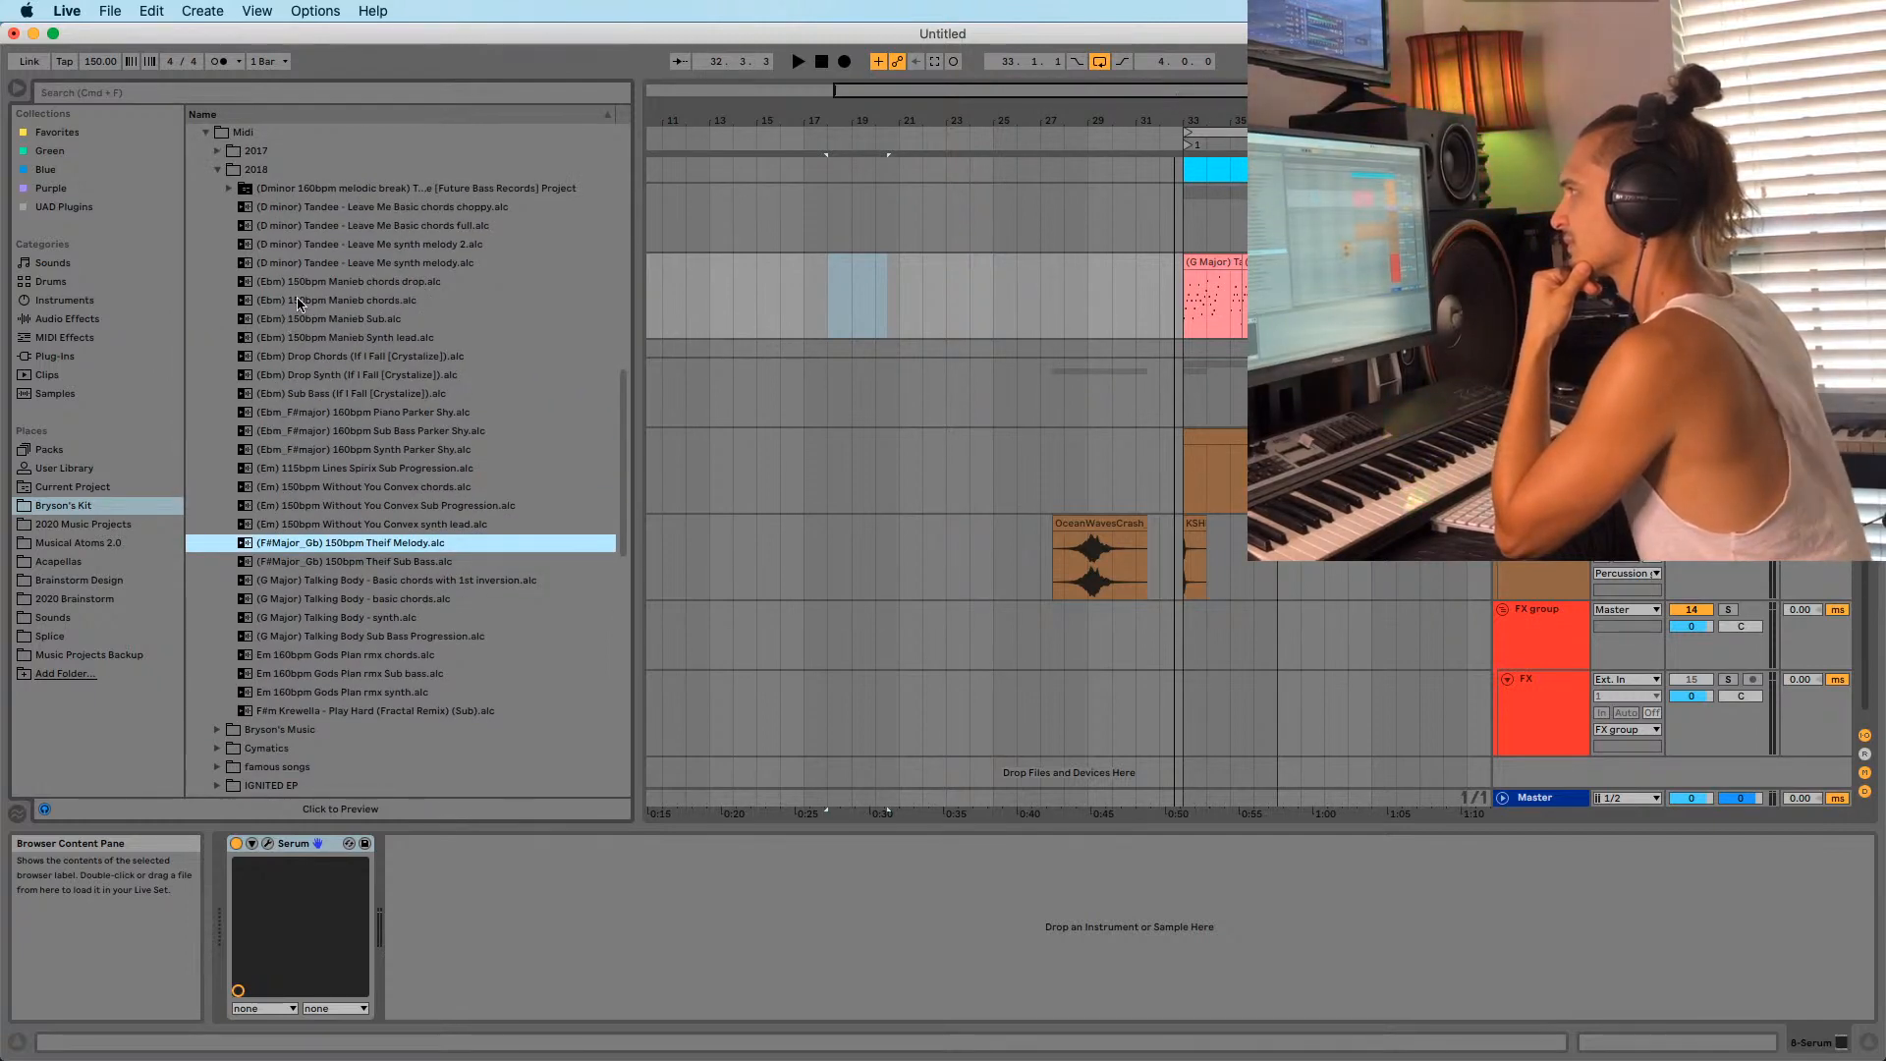
left_click(306, 263)
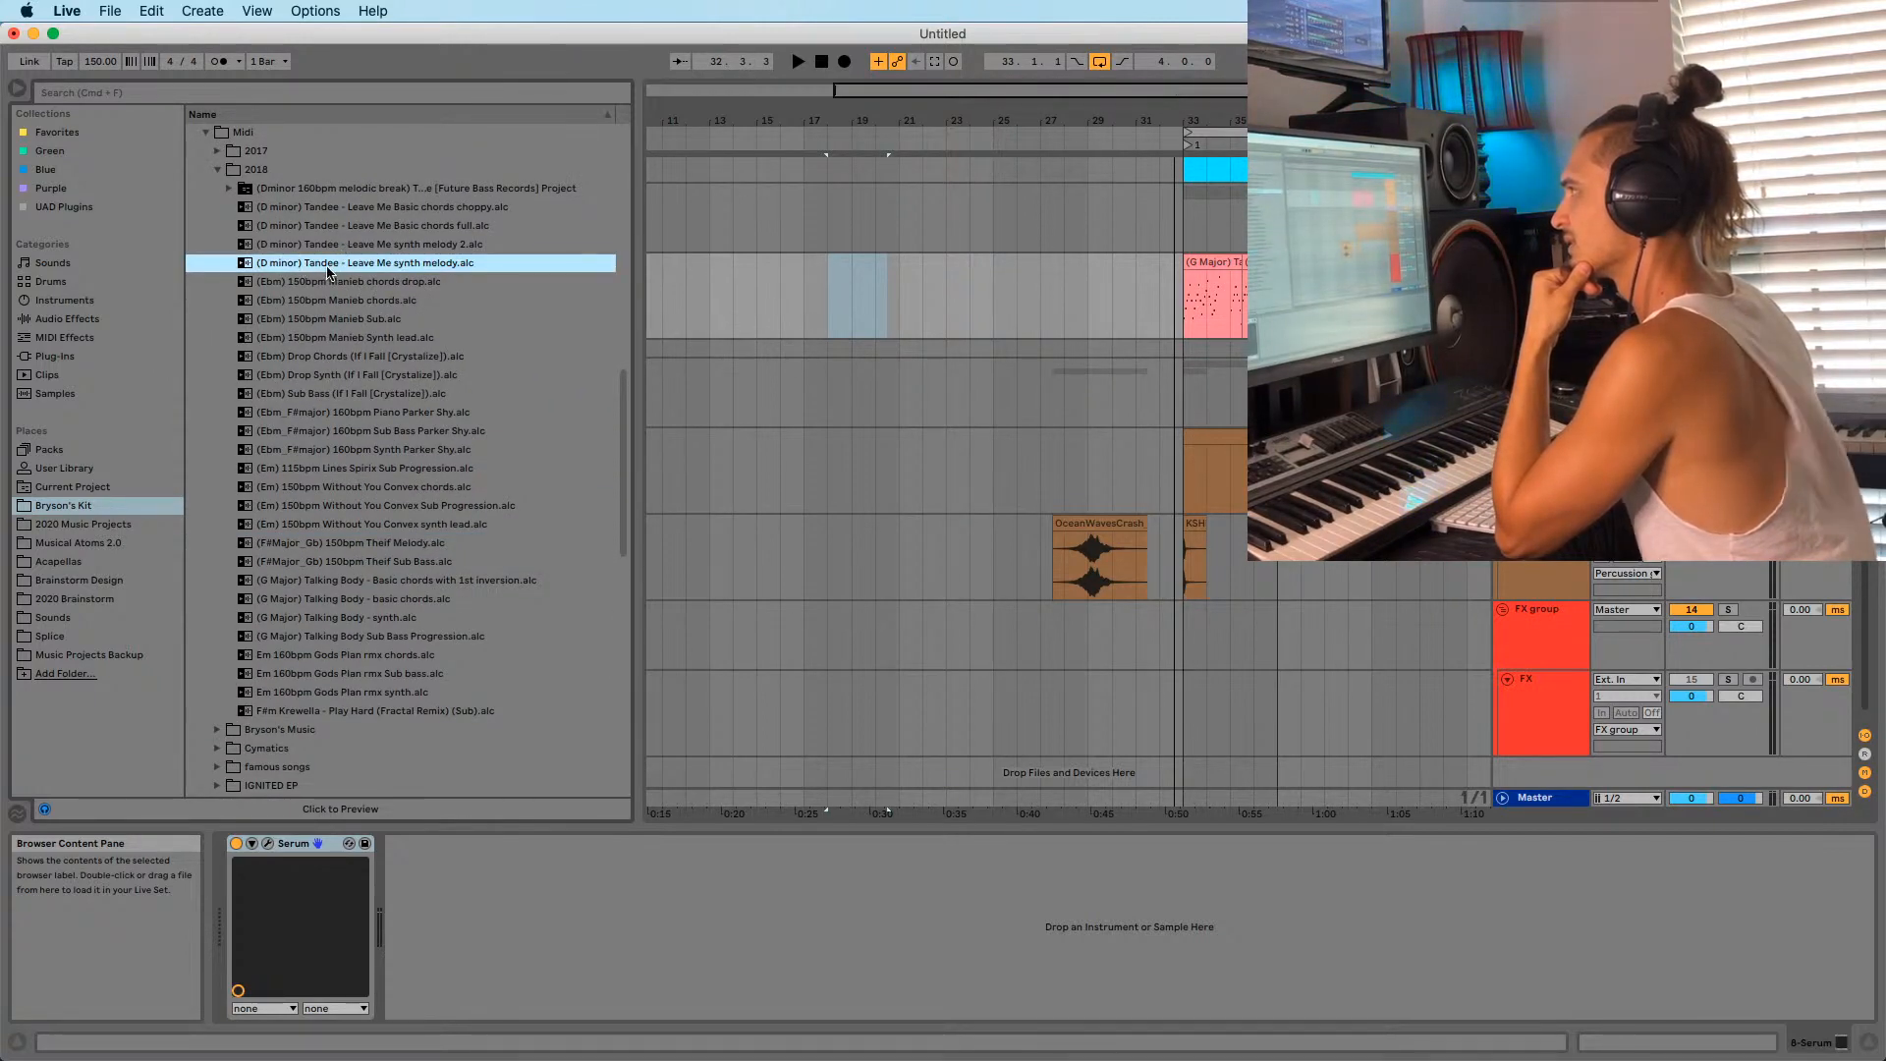
left_click_drag(329, 272, 832, 305)
key("space")
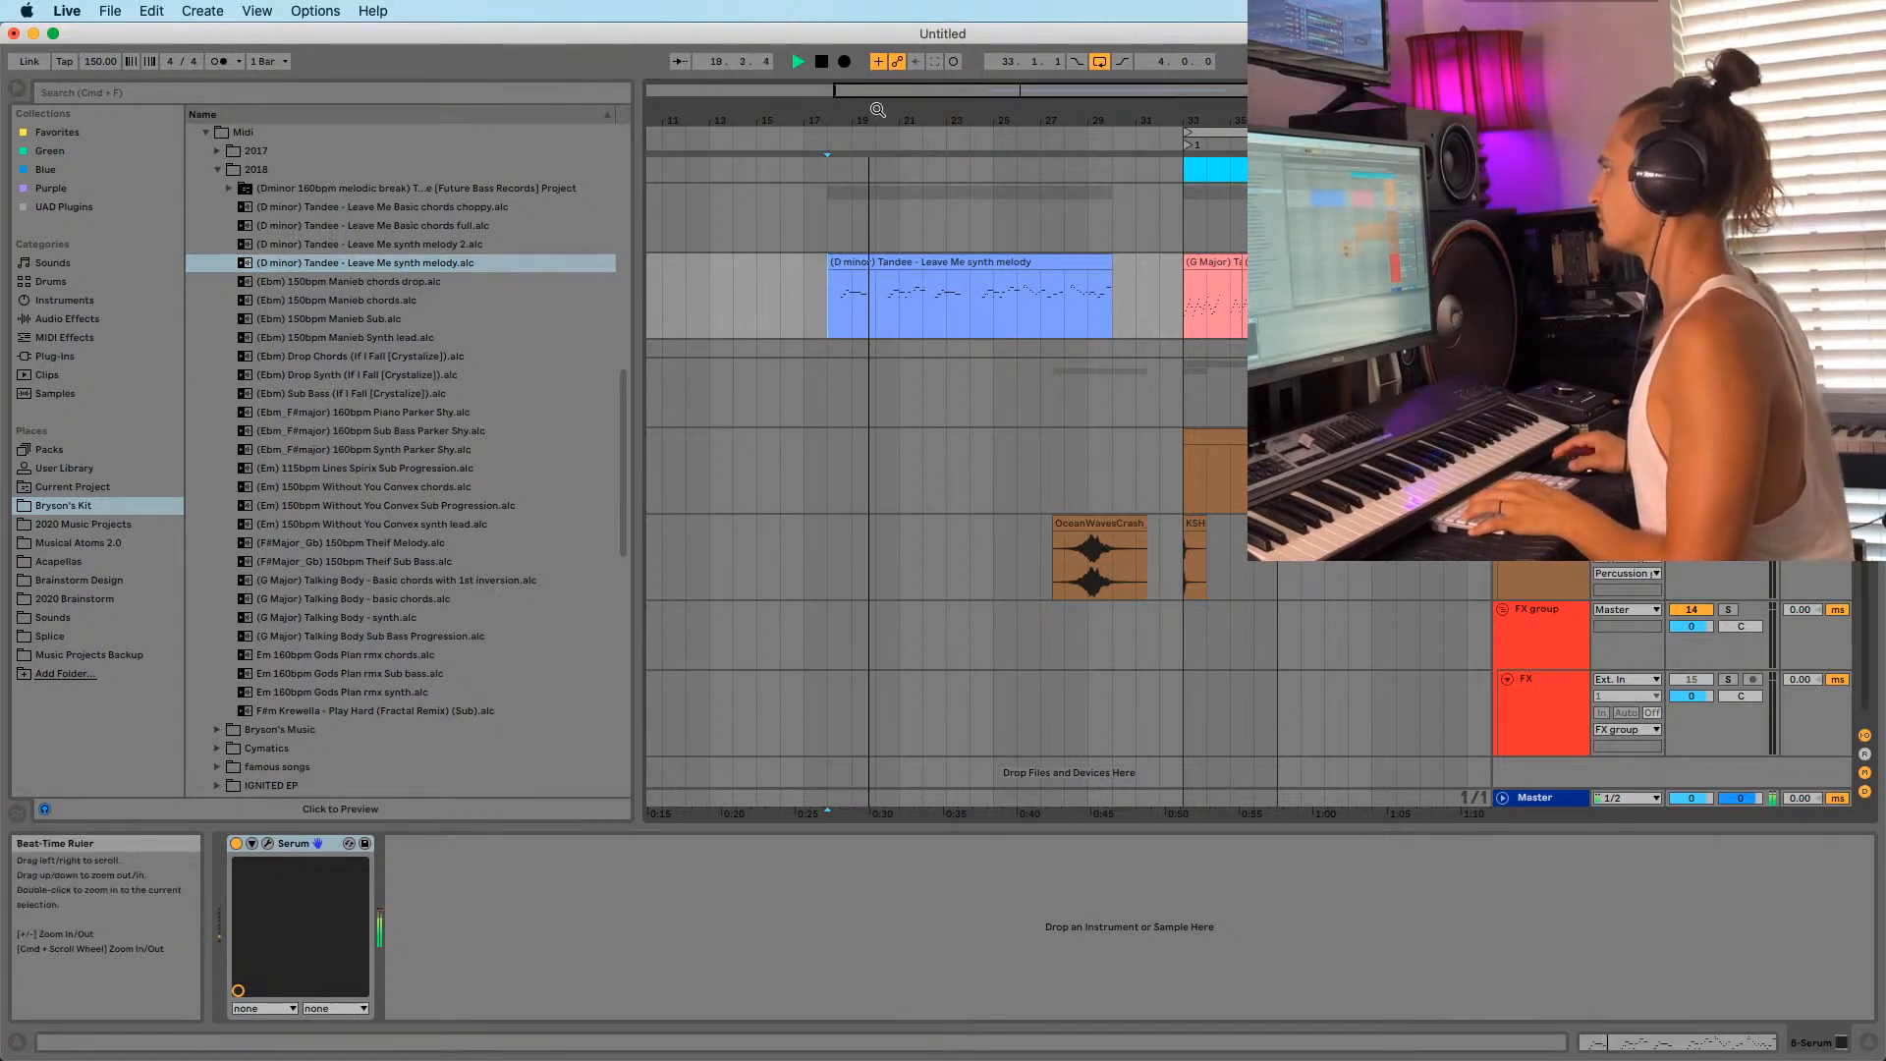
scroll(898, 320, "up", 2)
left_click(893, 315)
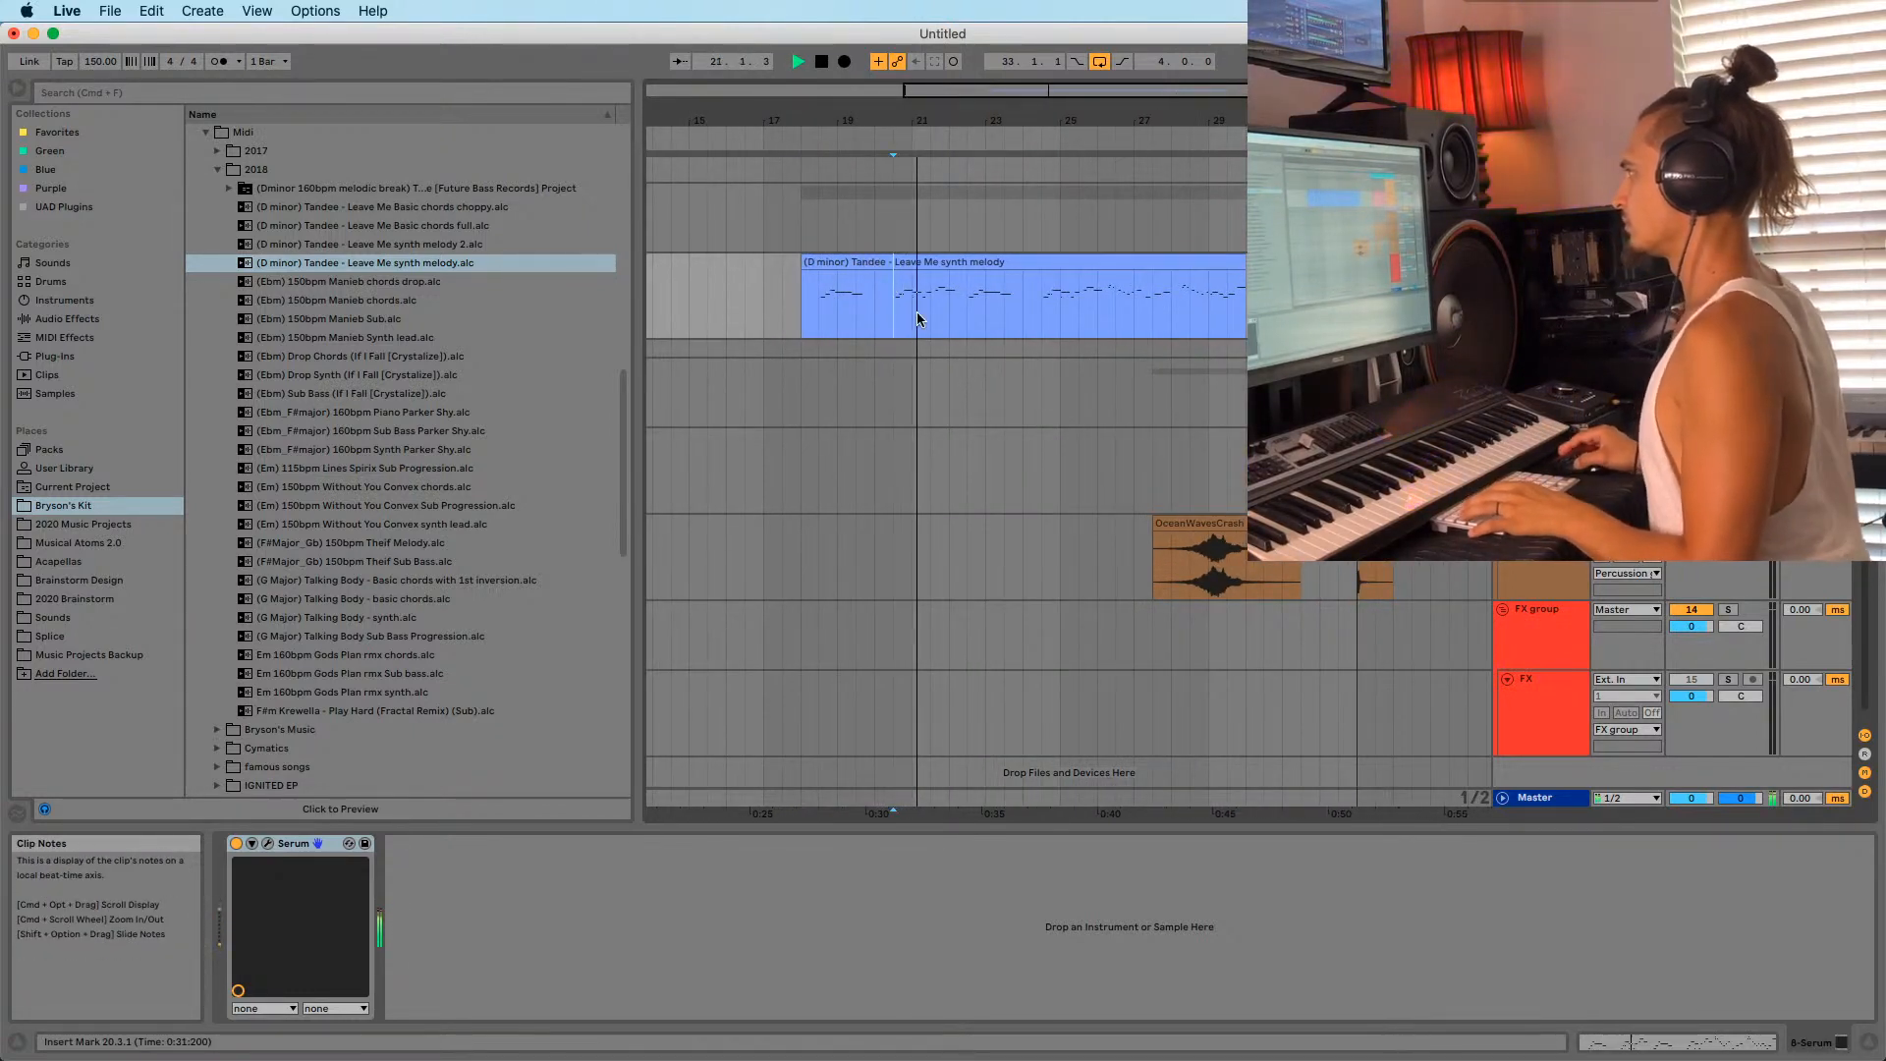
scroll(917, 131, "down", 1)
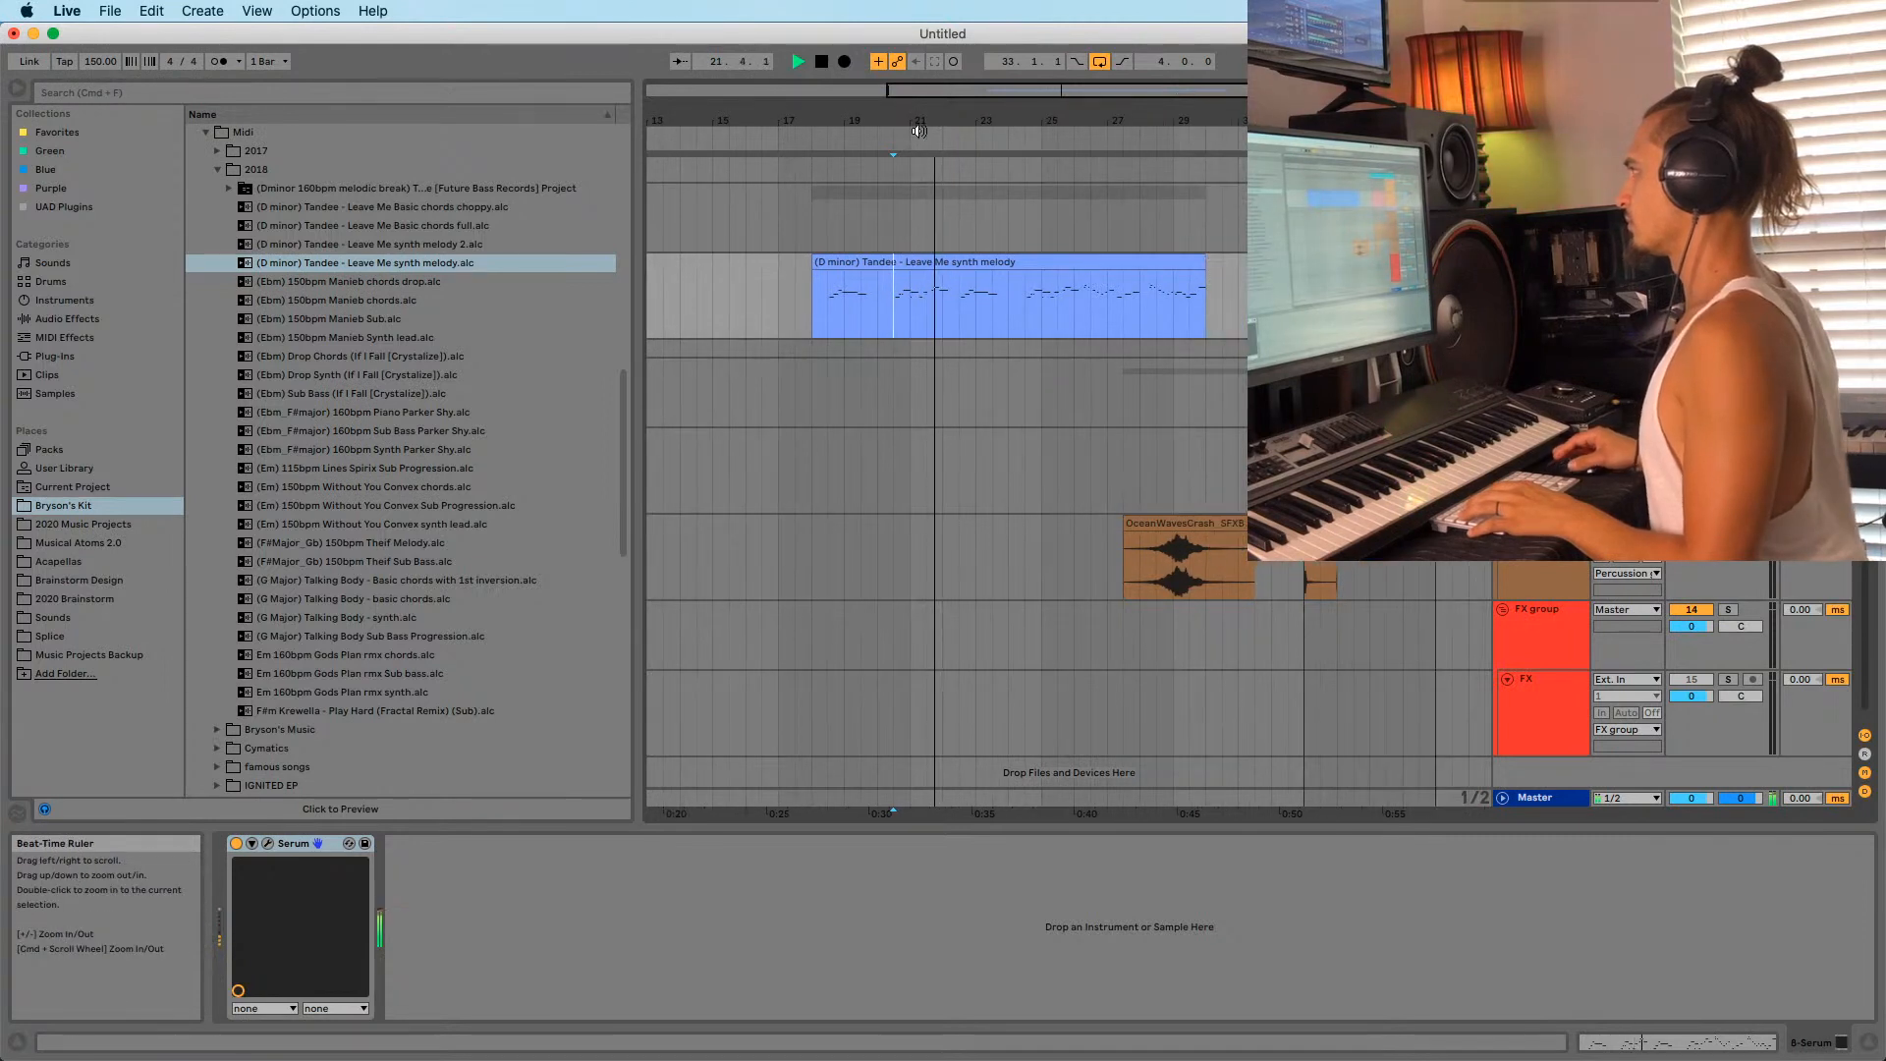
left_click(1023, 314)
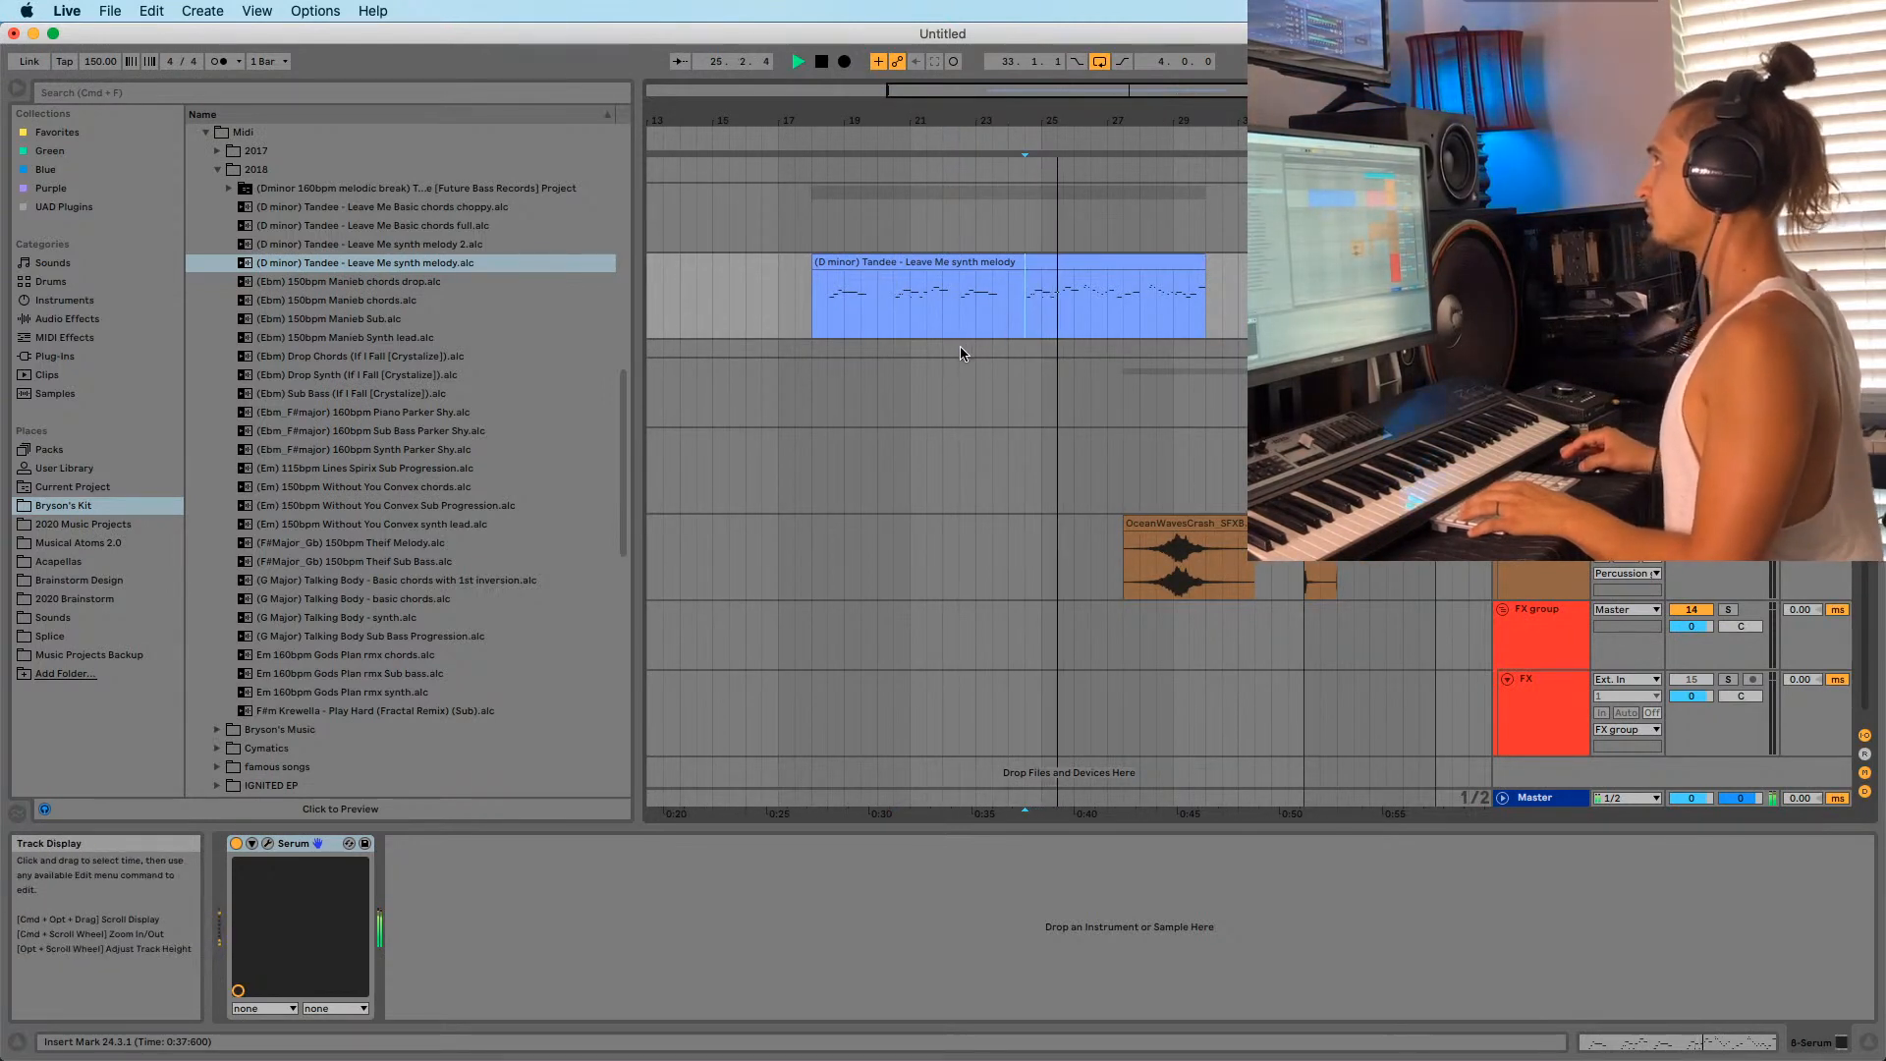
key("space")
key("space")
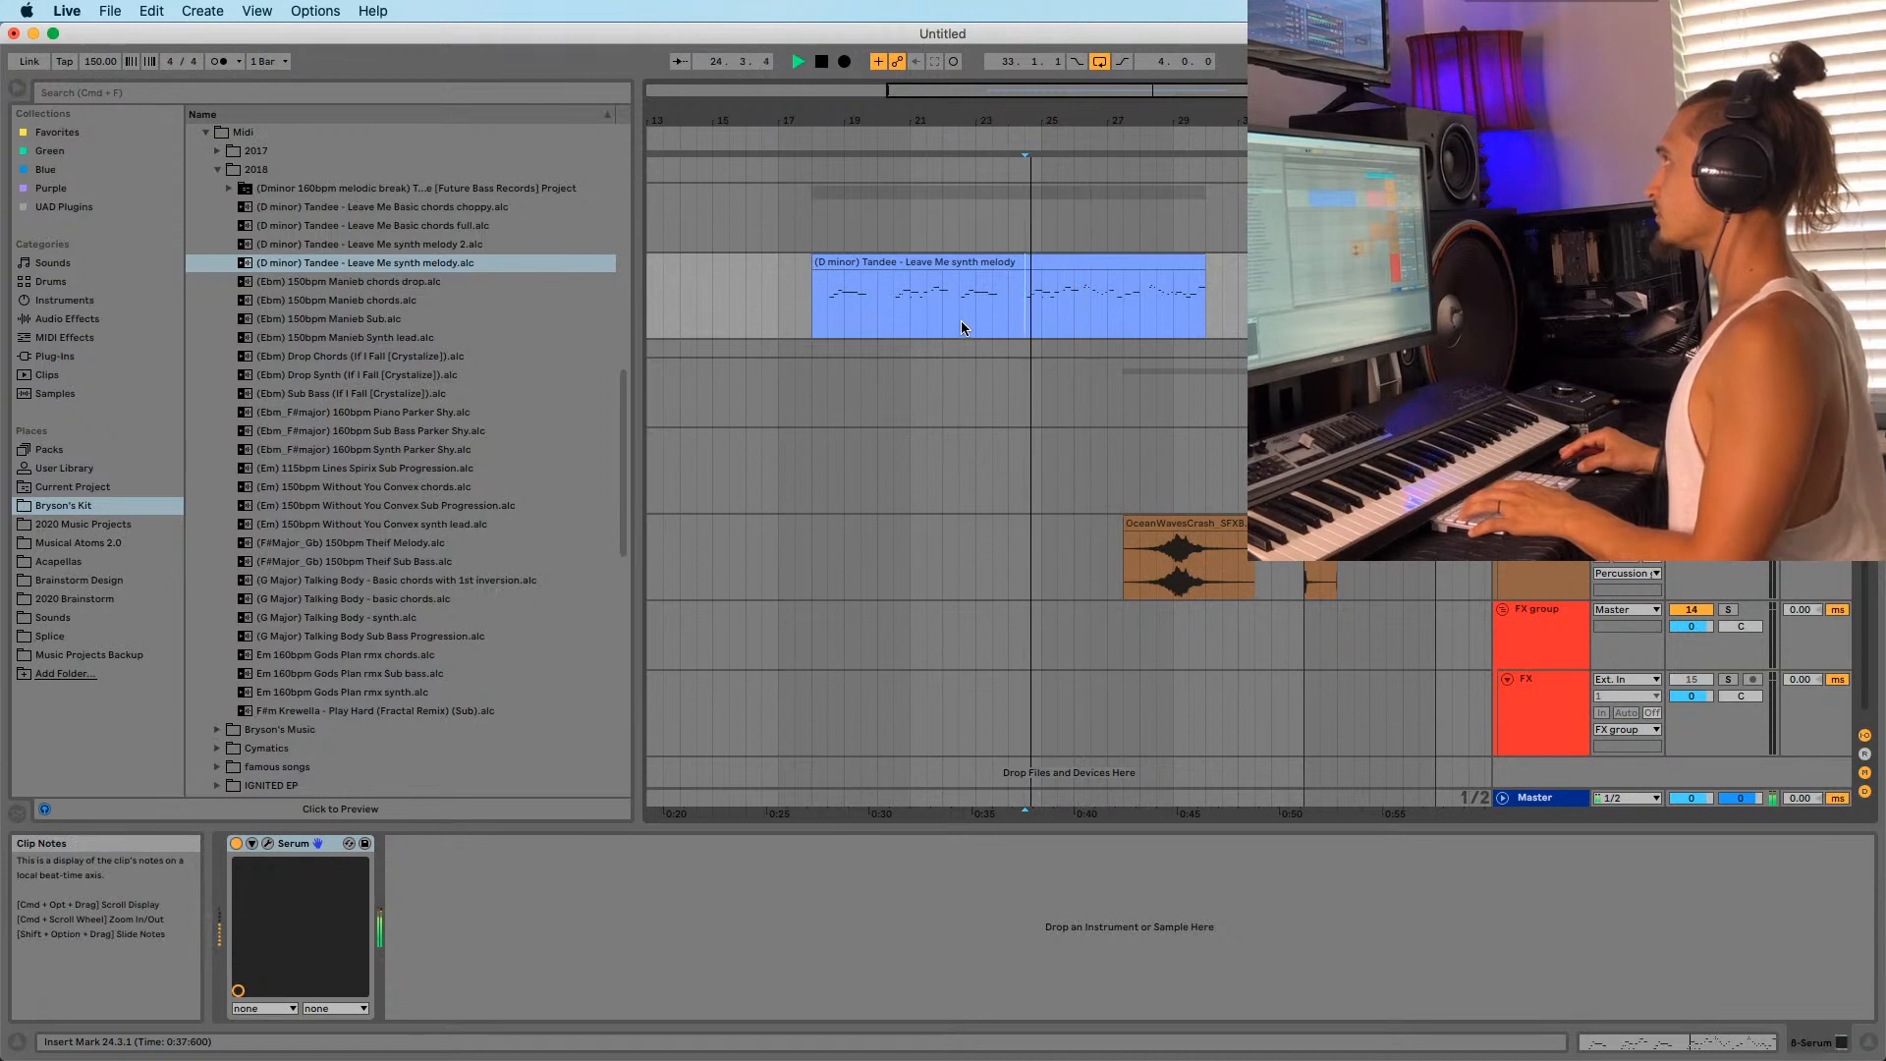
key("space")
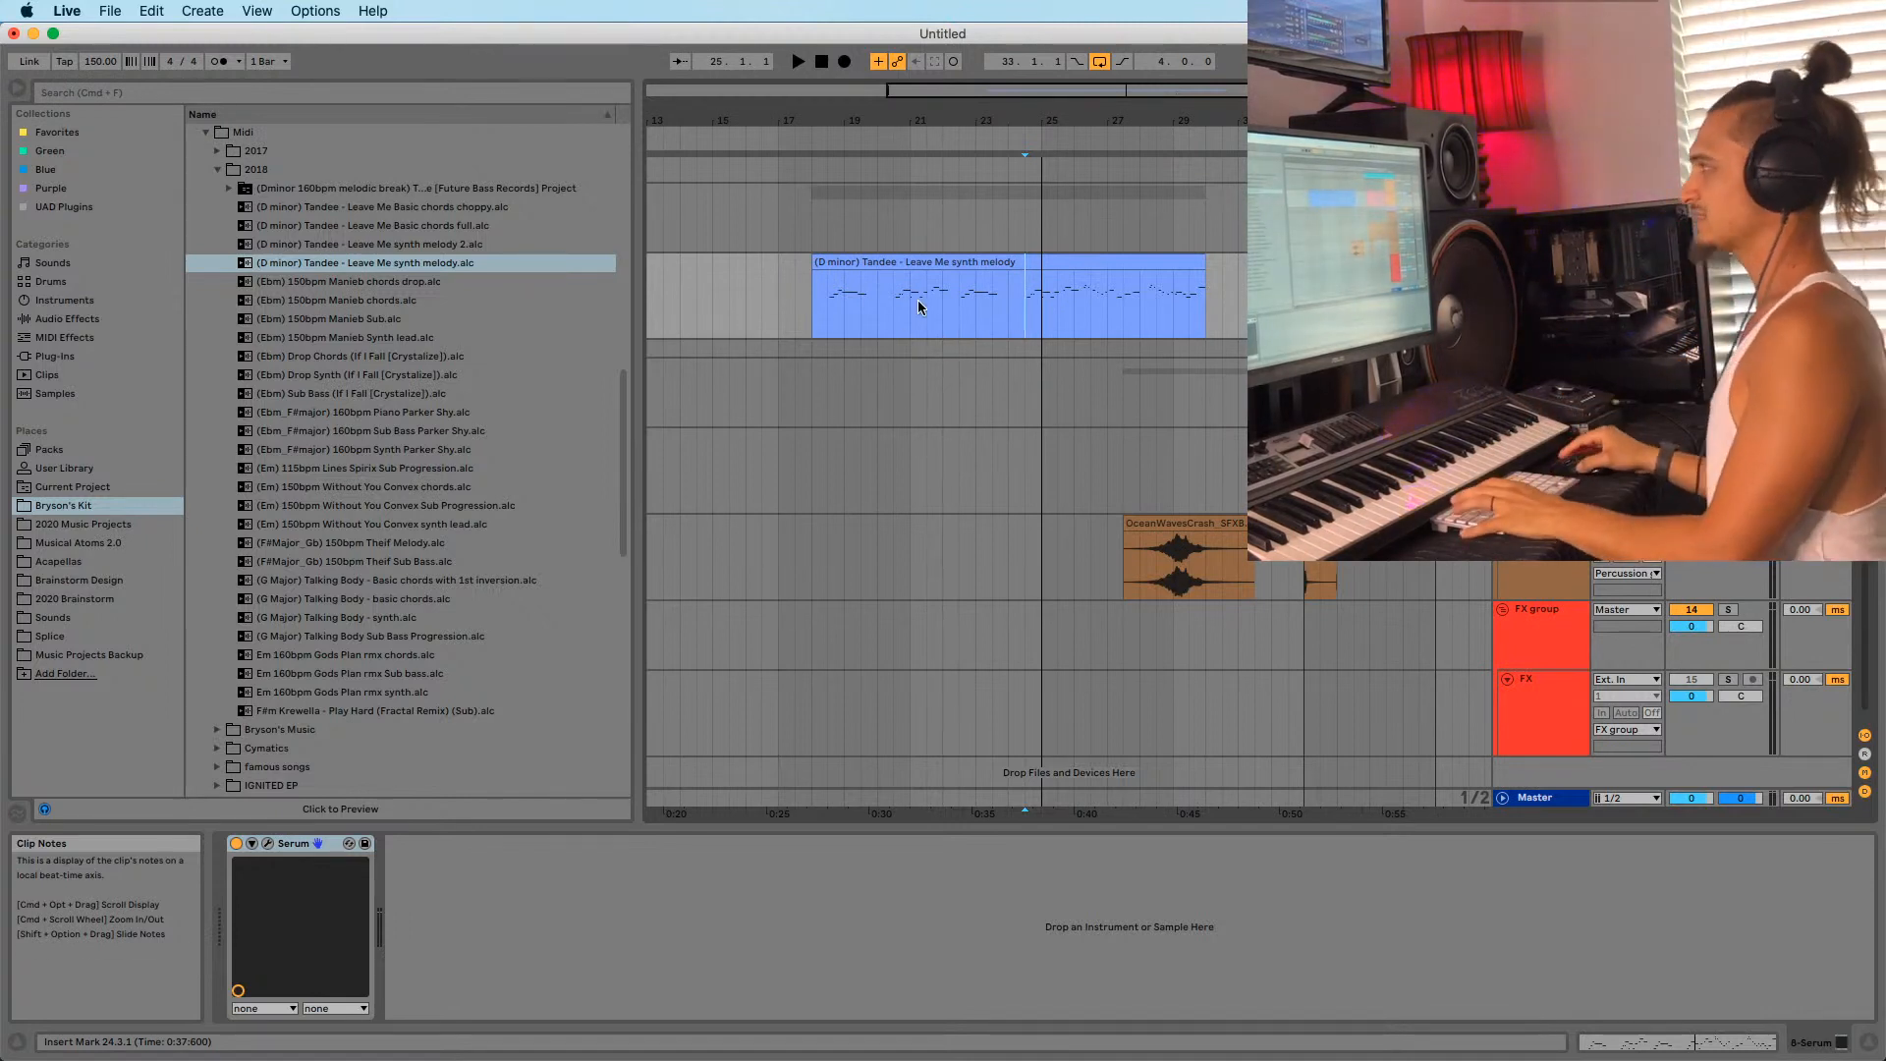
left_click(1089, 297)
left_click(1049, 308)
key("space")
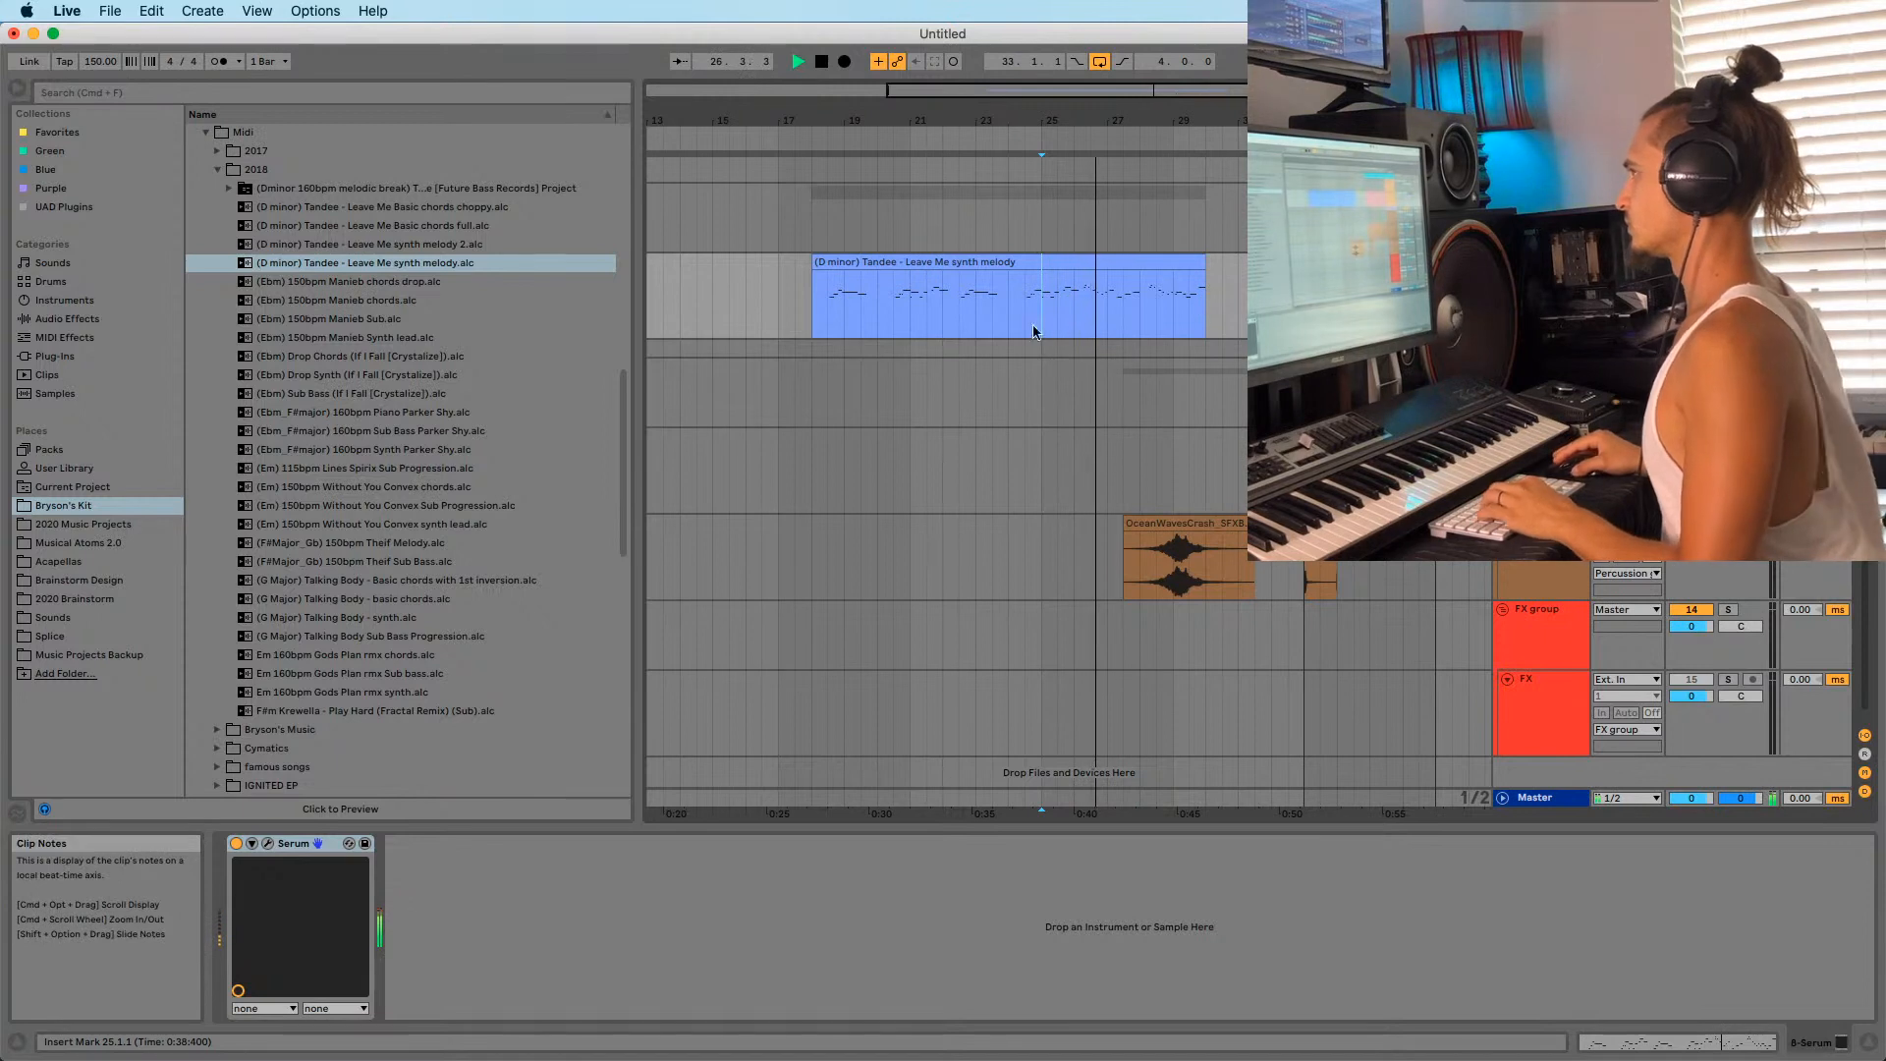
left_click(1144, 311)
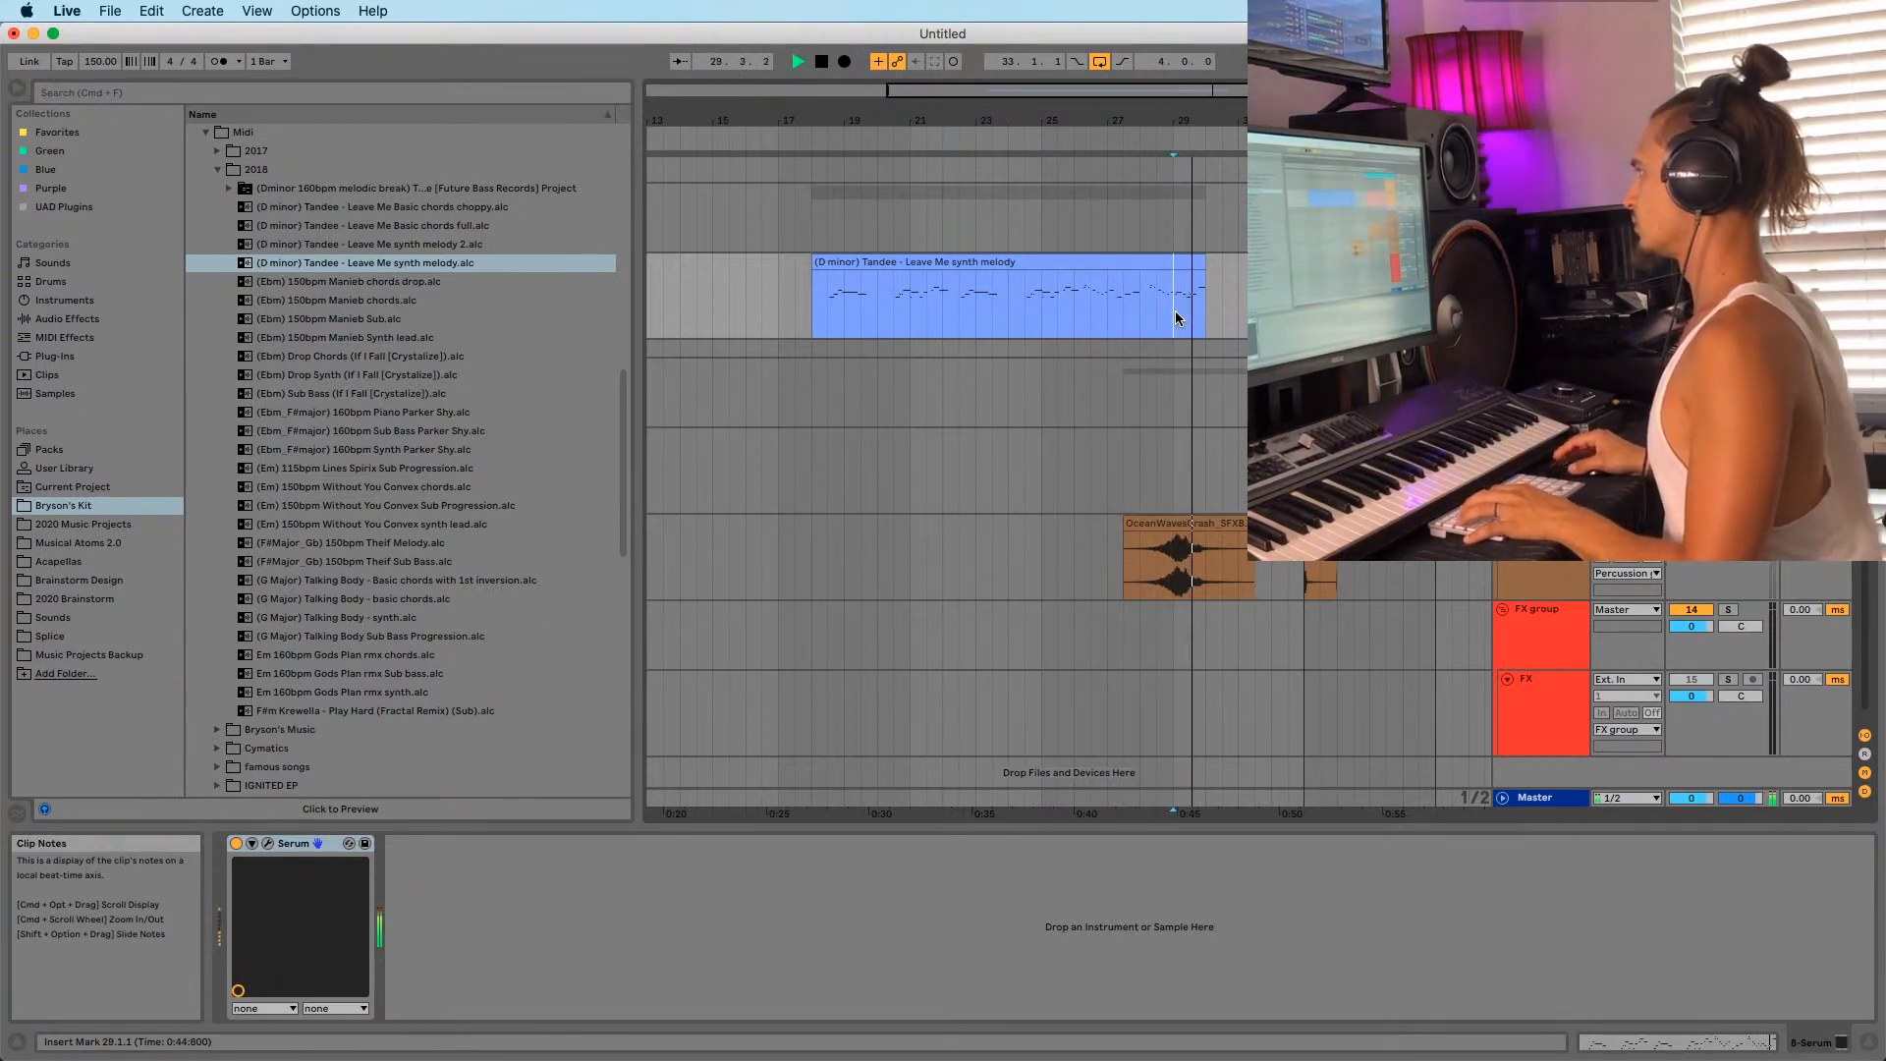
left_click(1145, 325)
key("space")
key("space")
left_click_drag(1176, 122, 1183, 187)
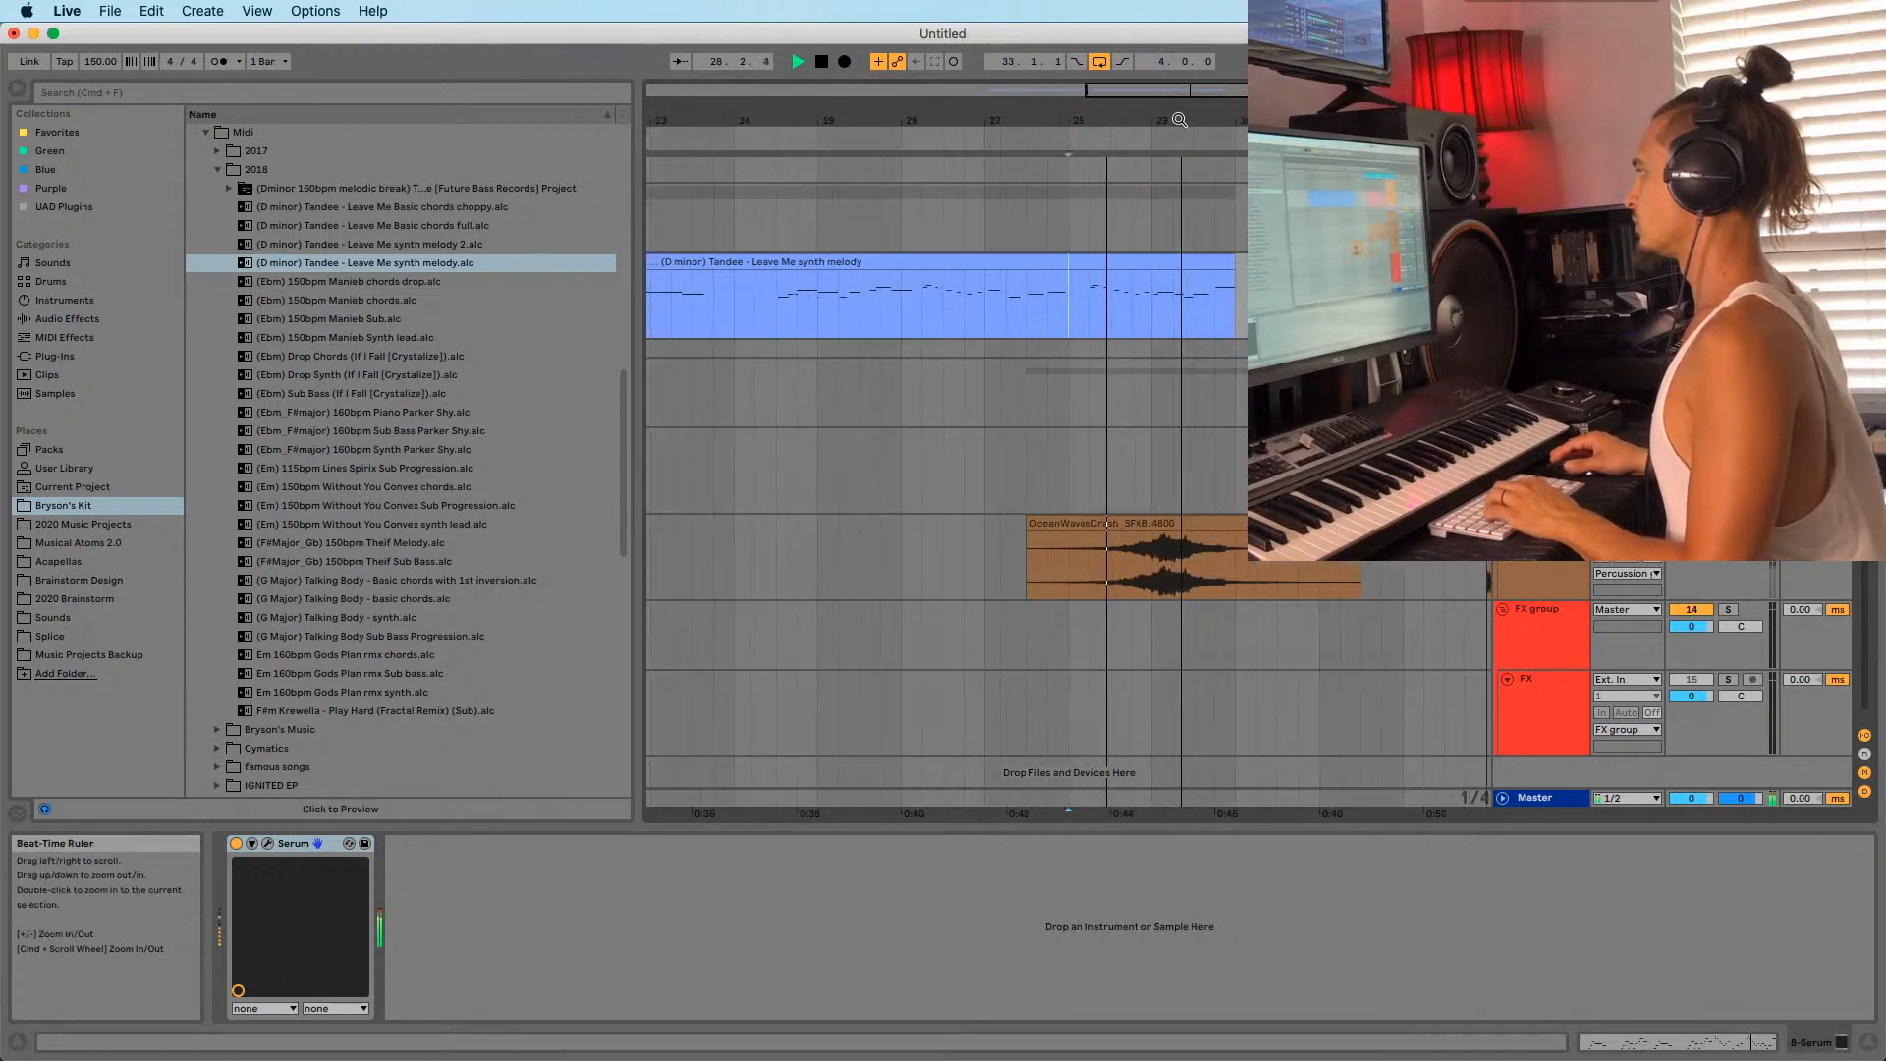
left_click(1092, 328)
left_click_drag(1089, 122, 1113, 61)
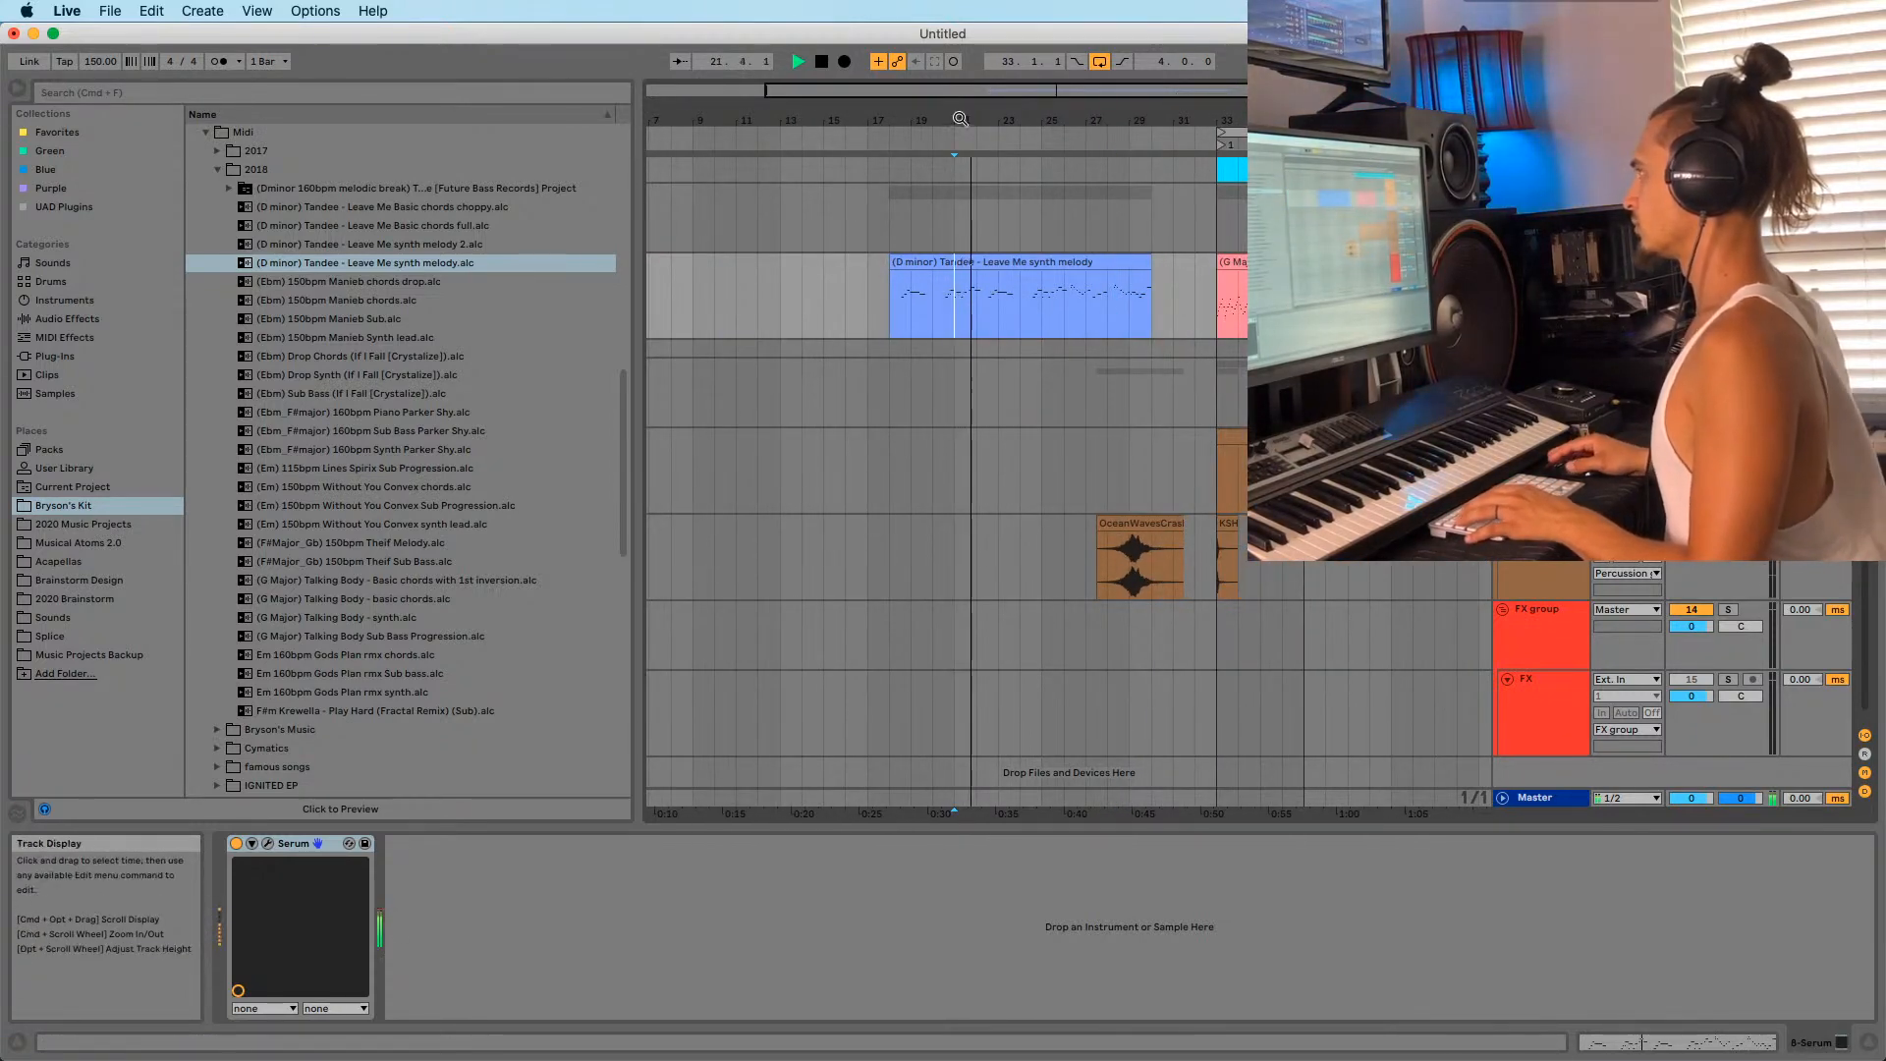
left_click_drag(965, 121, 986, 252)
key("space")
key("space")
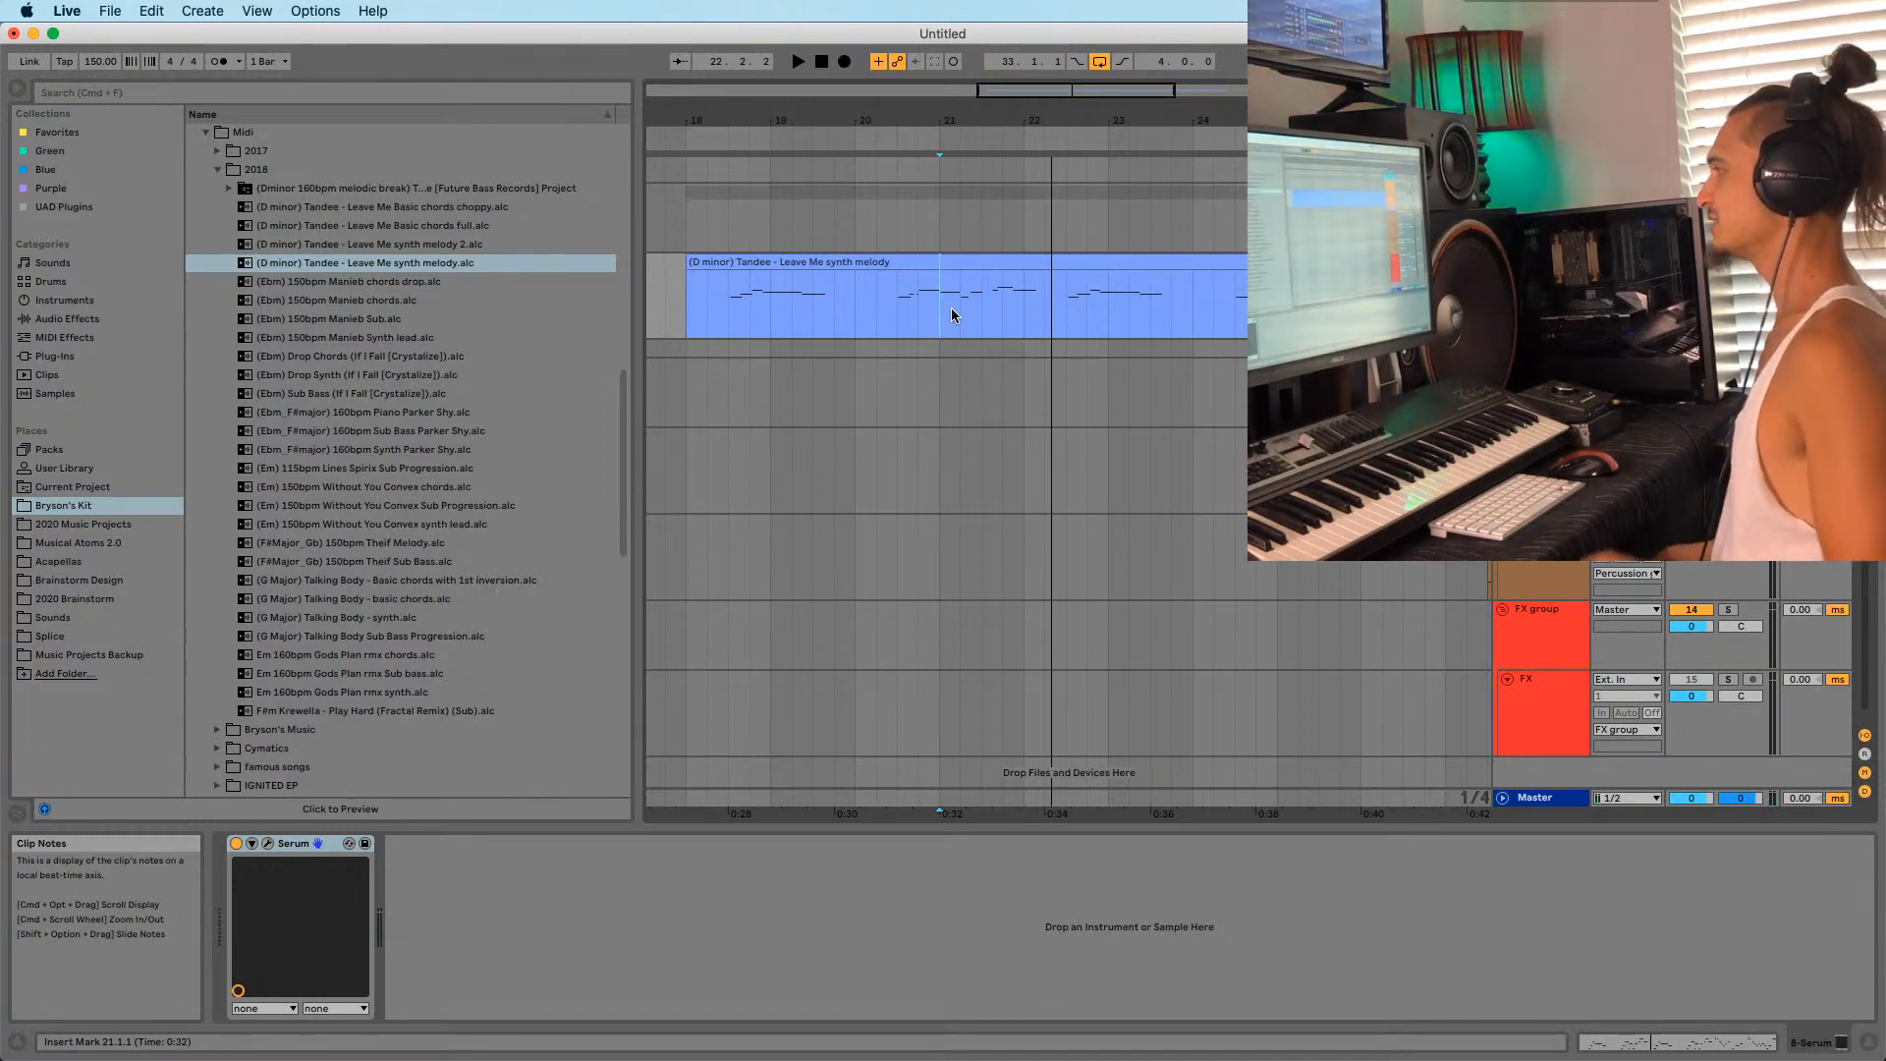
left_click_drag(994, 113, 905, 115)
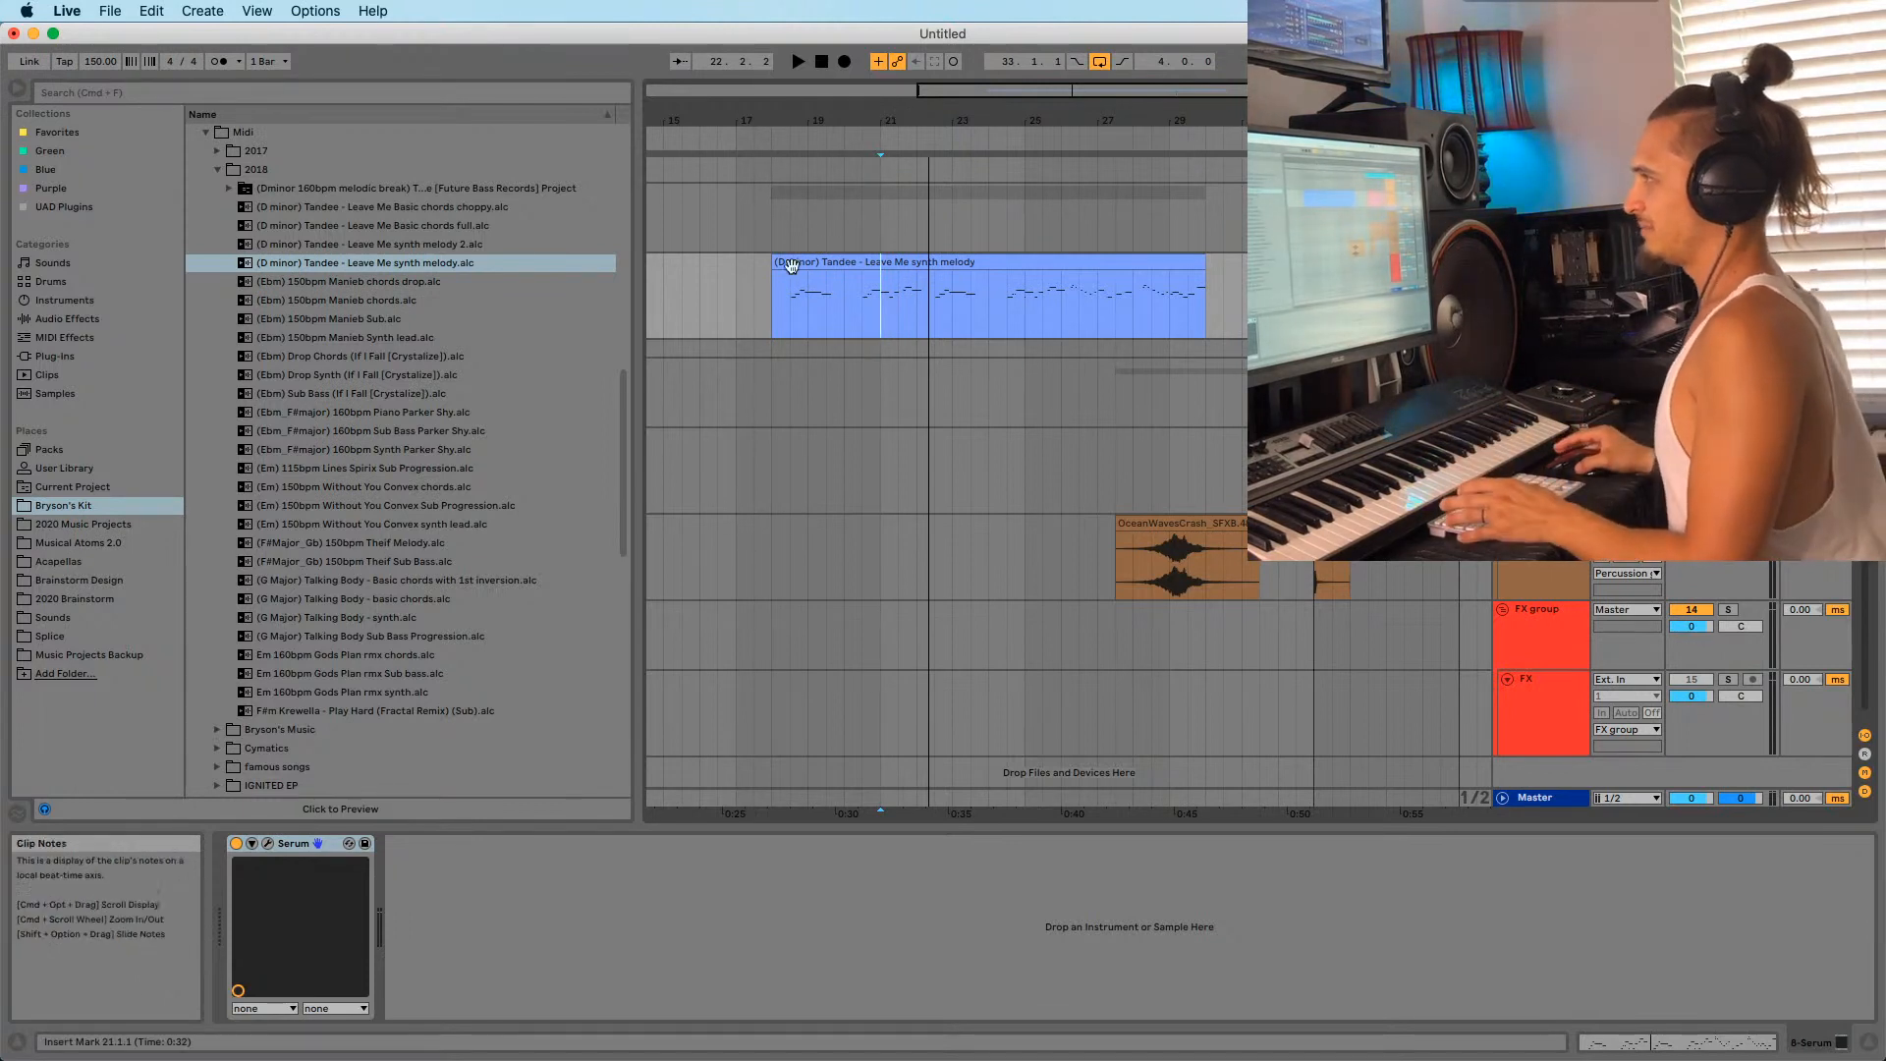
left_click(786, 298)
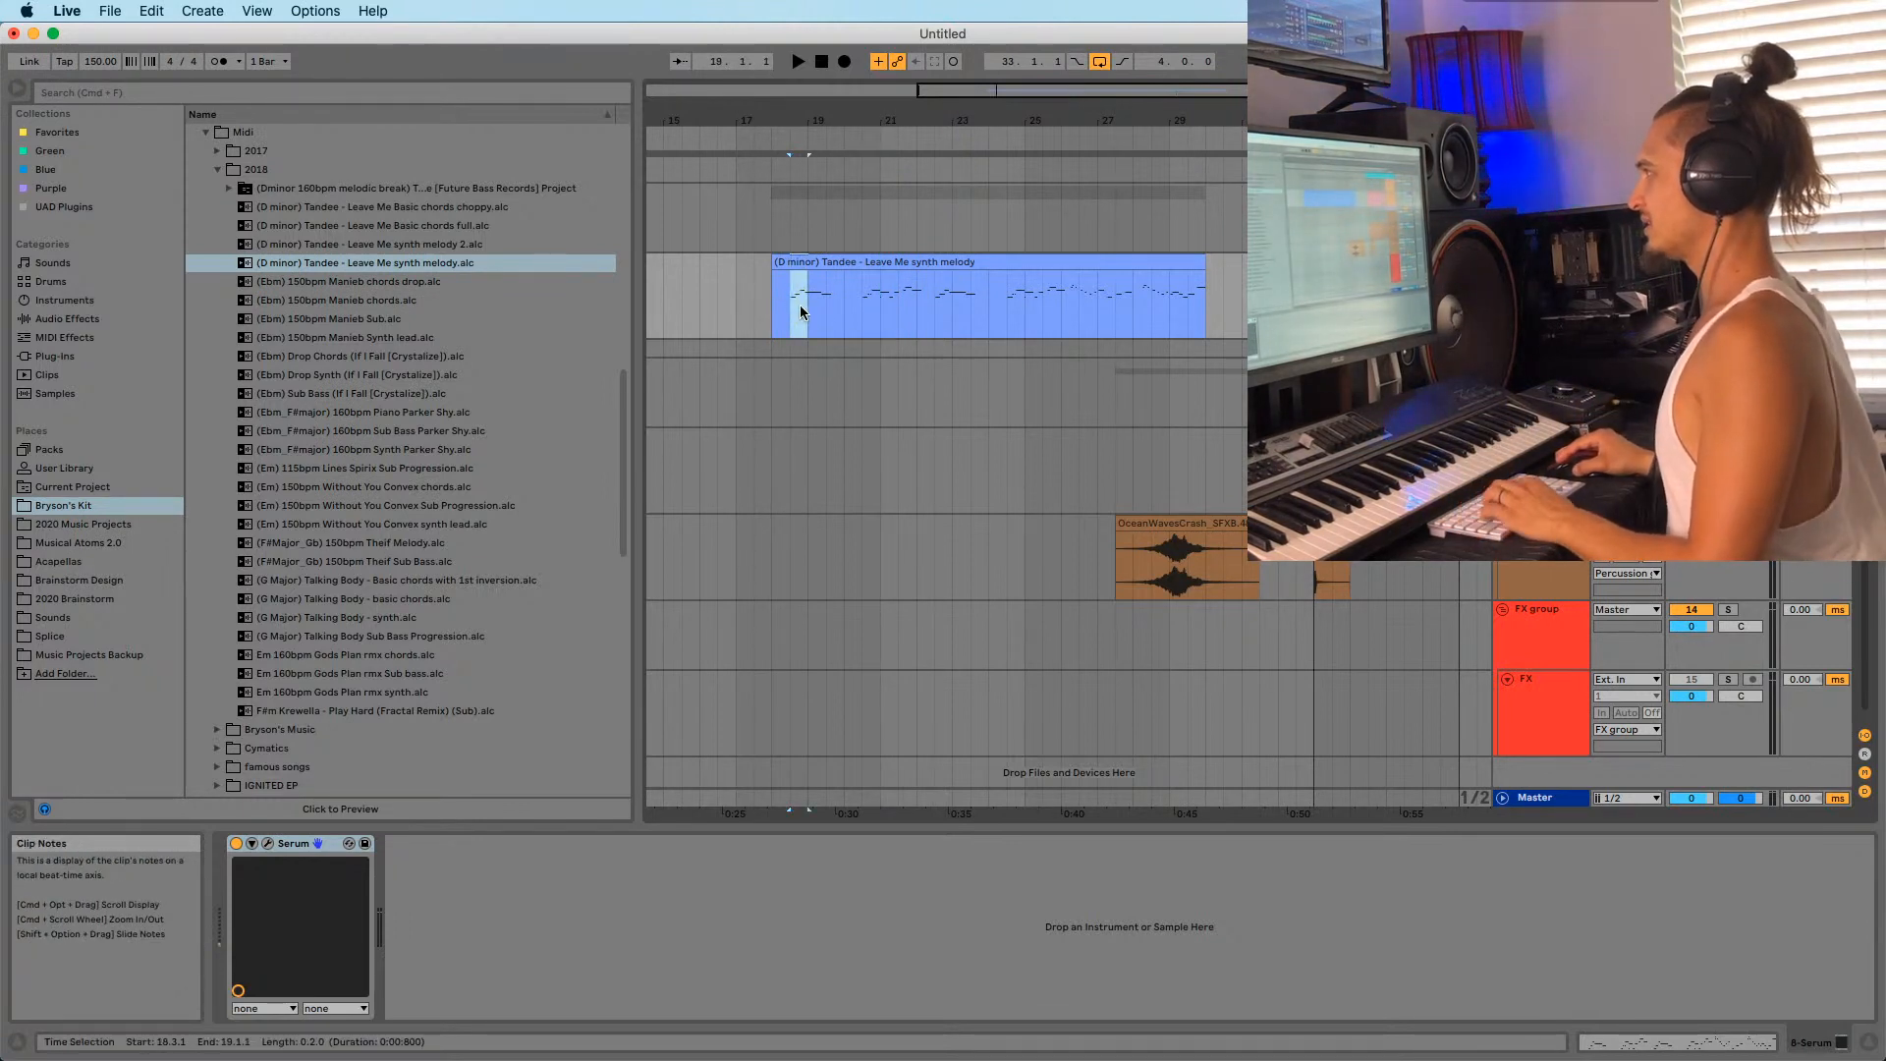
left_click(800, 314)
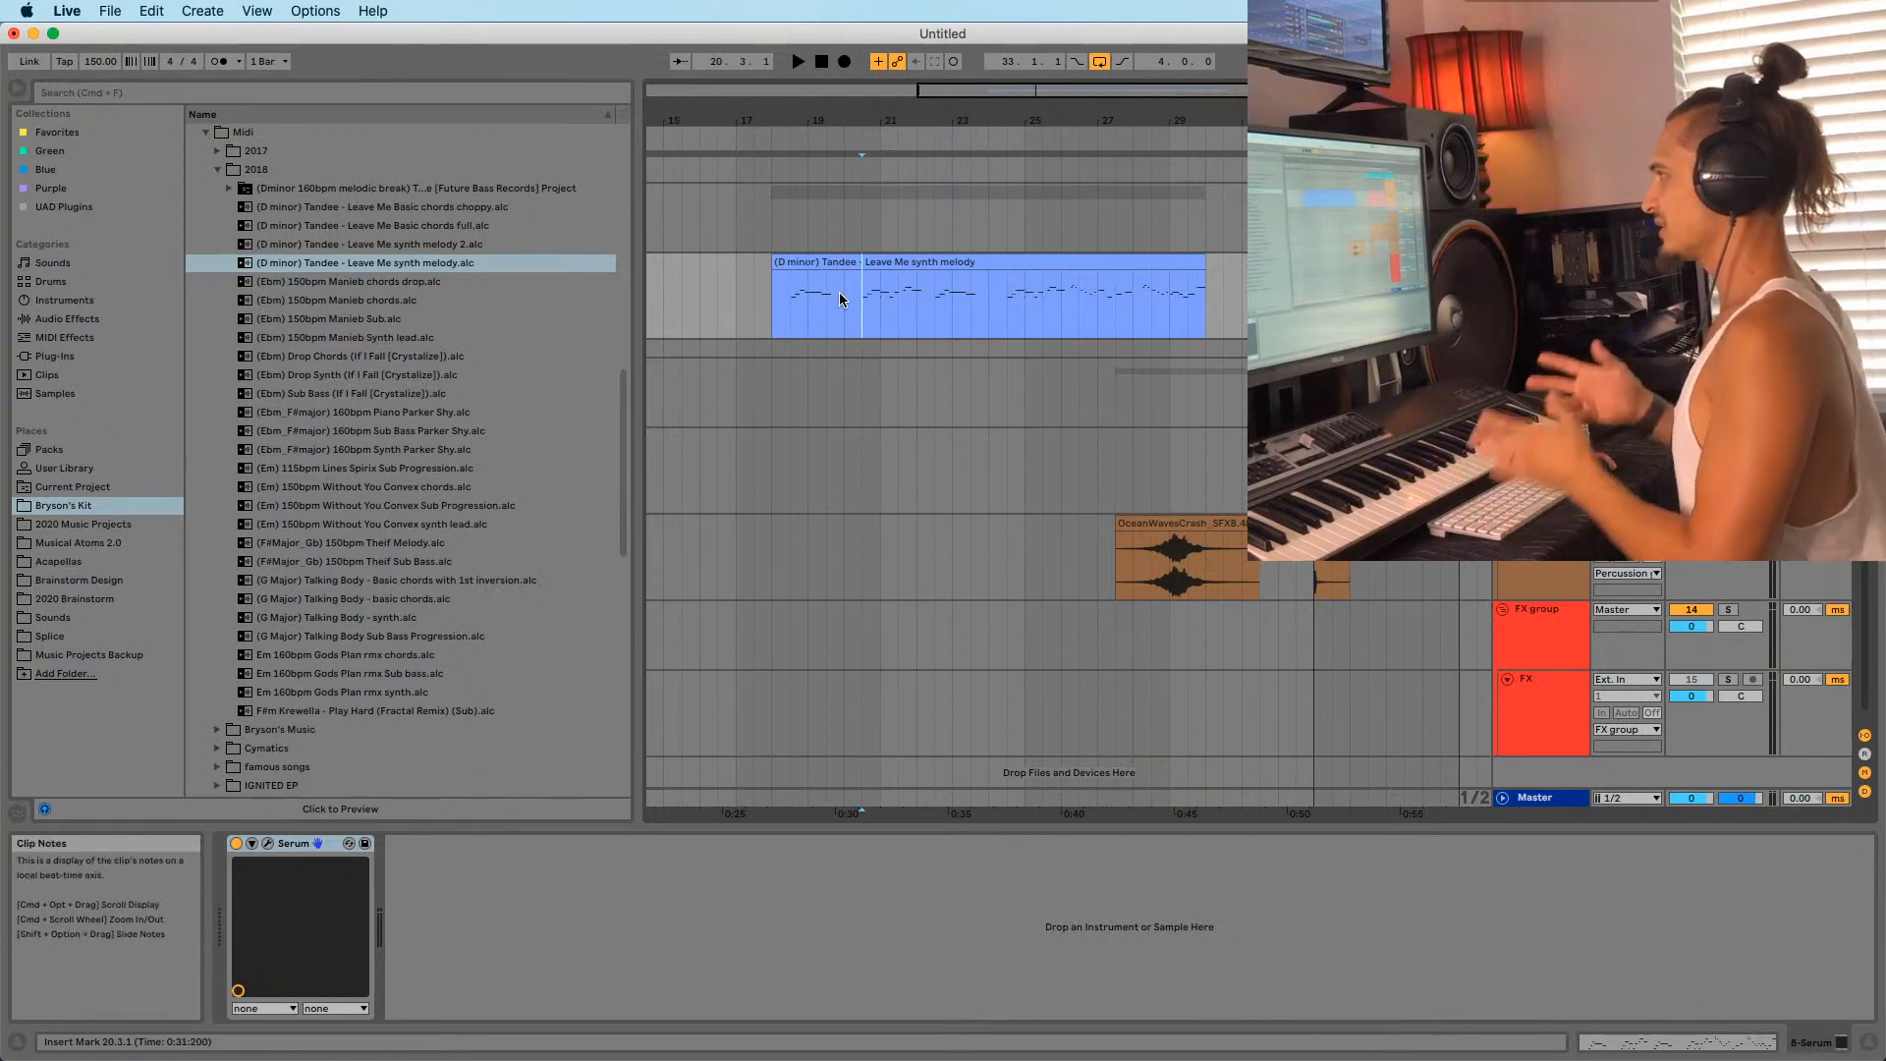
key("space")
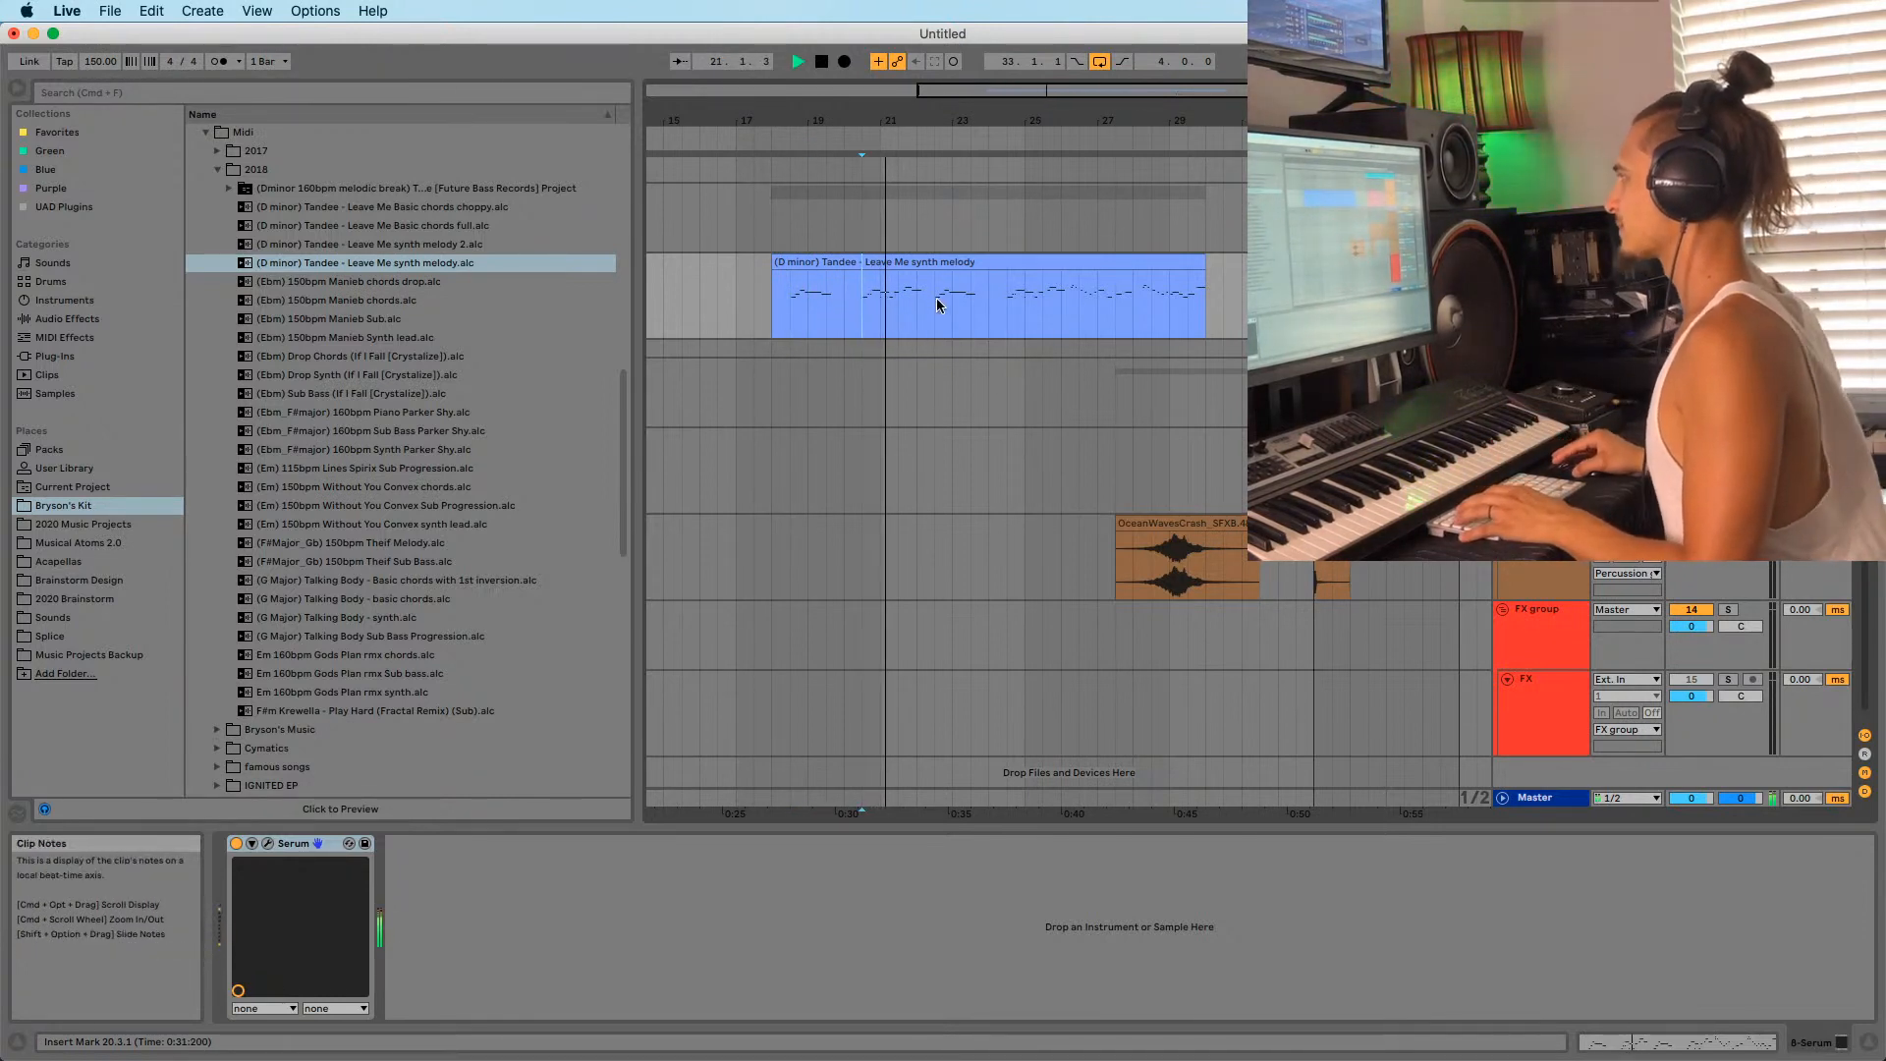
left_click(1011, 317)
key("space")
key("space")
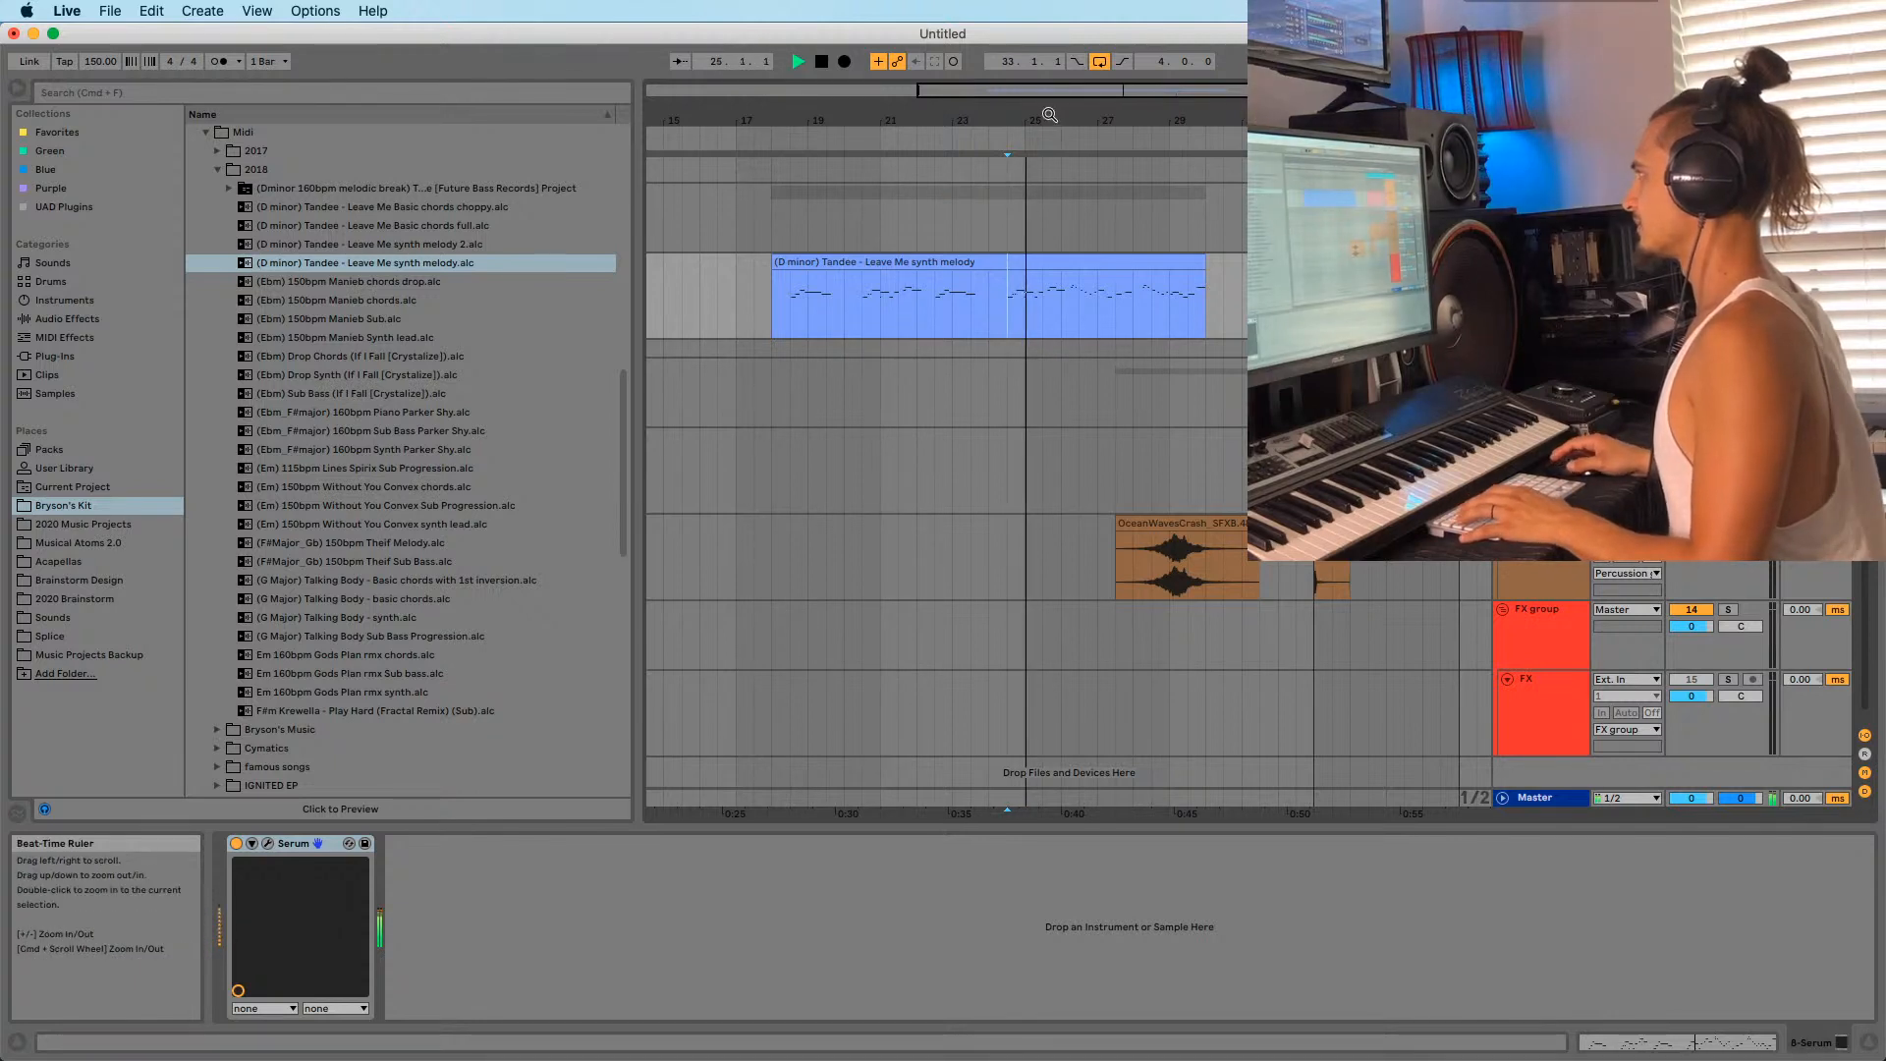
left_click_drag(1049, 116, 975, 144)
key("space")
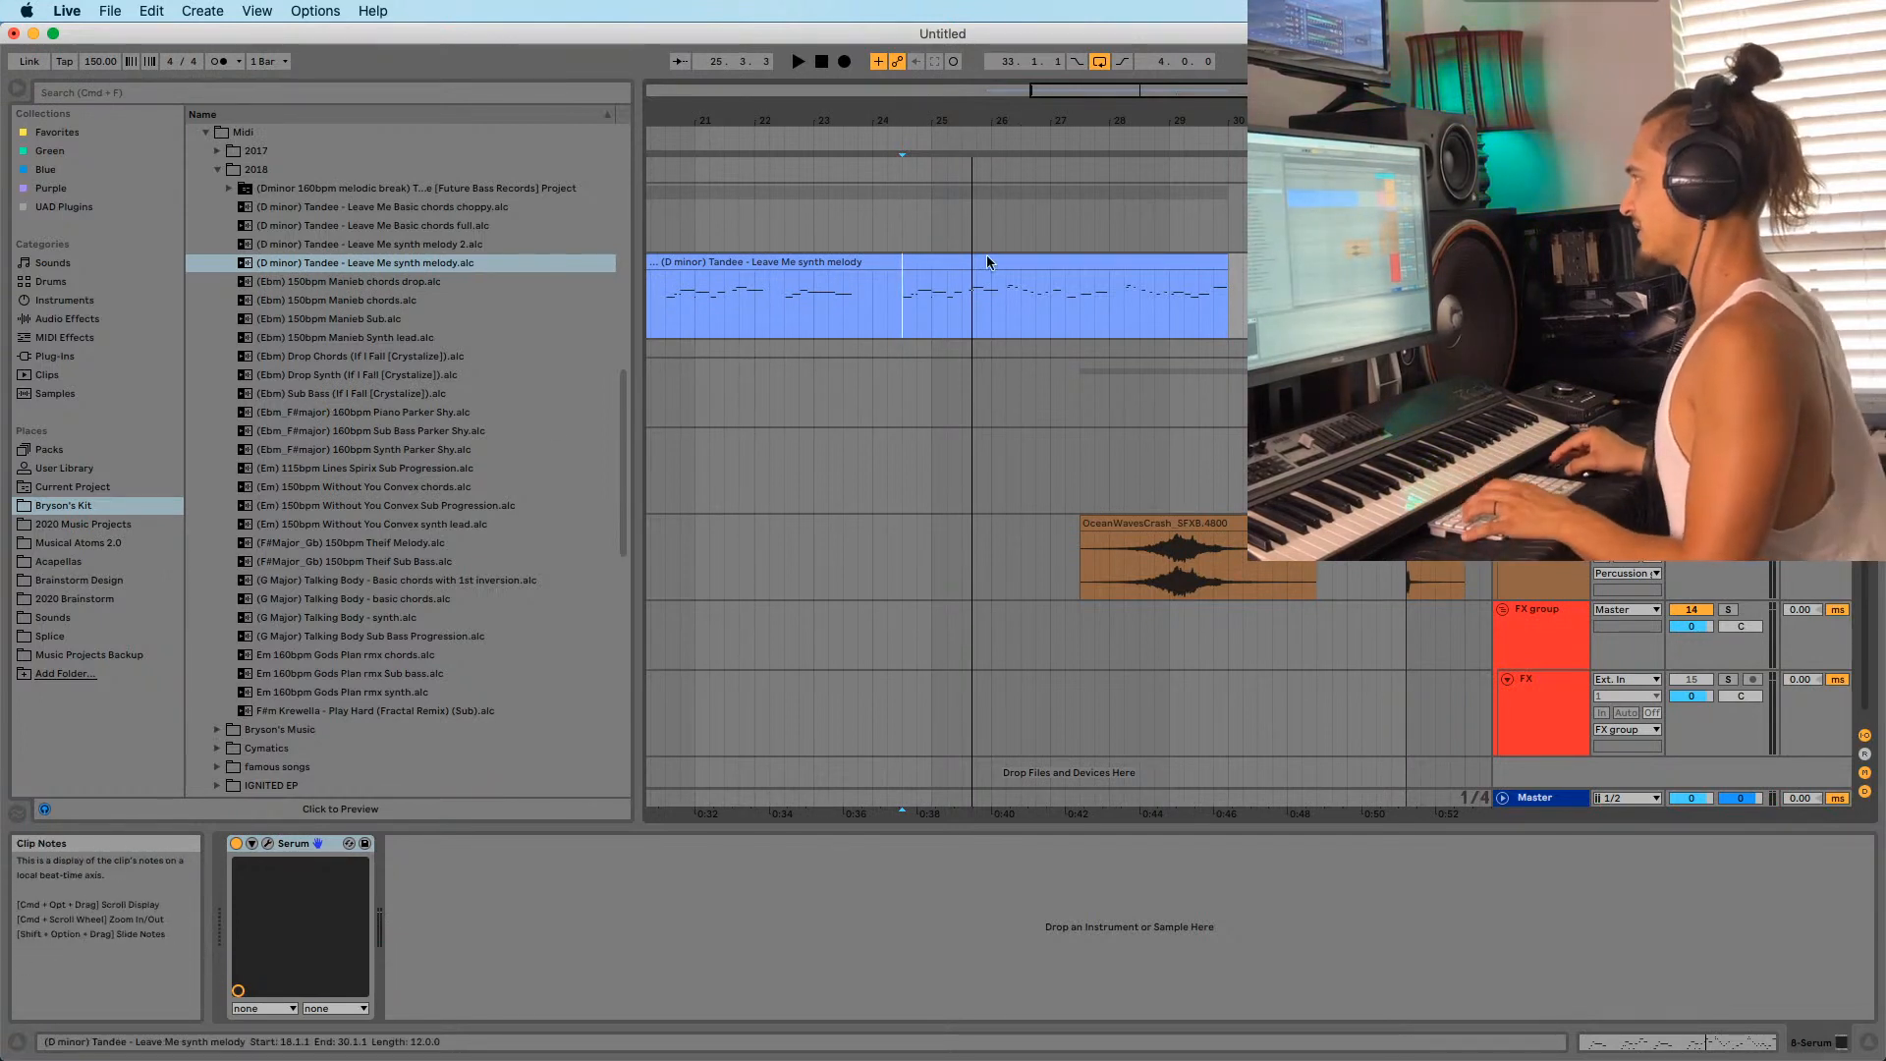
key("space")
left_click_drag(938, 110, 878, 95)
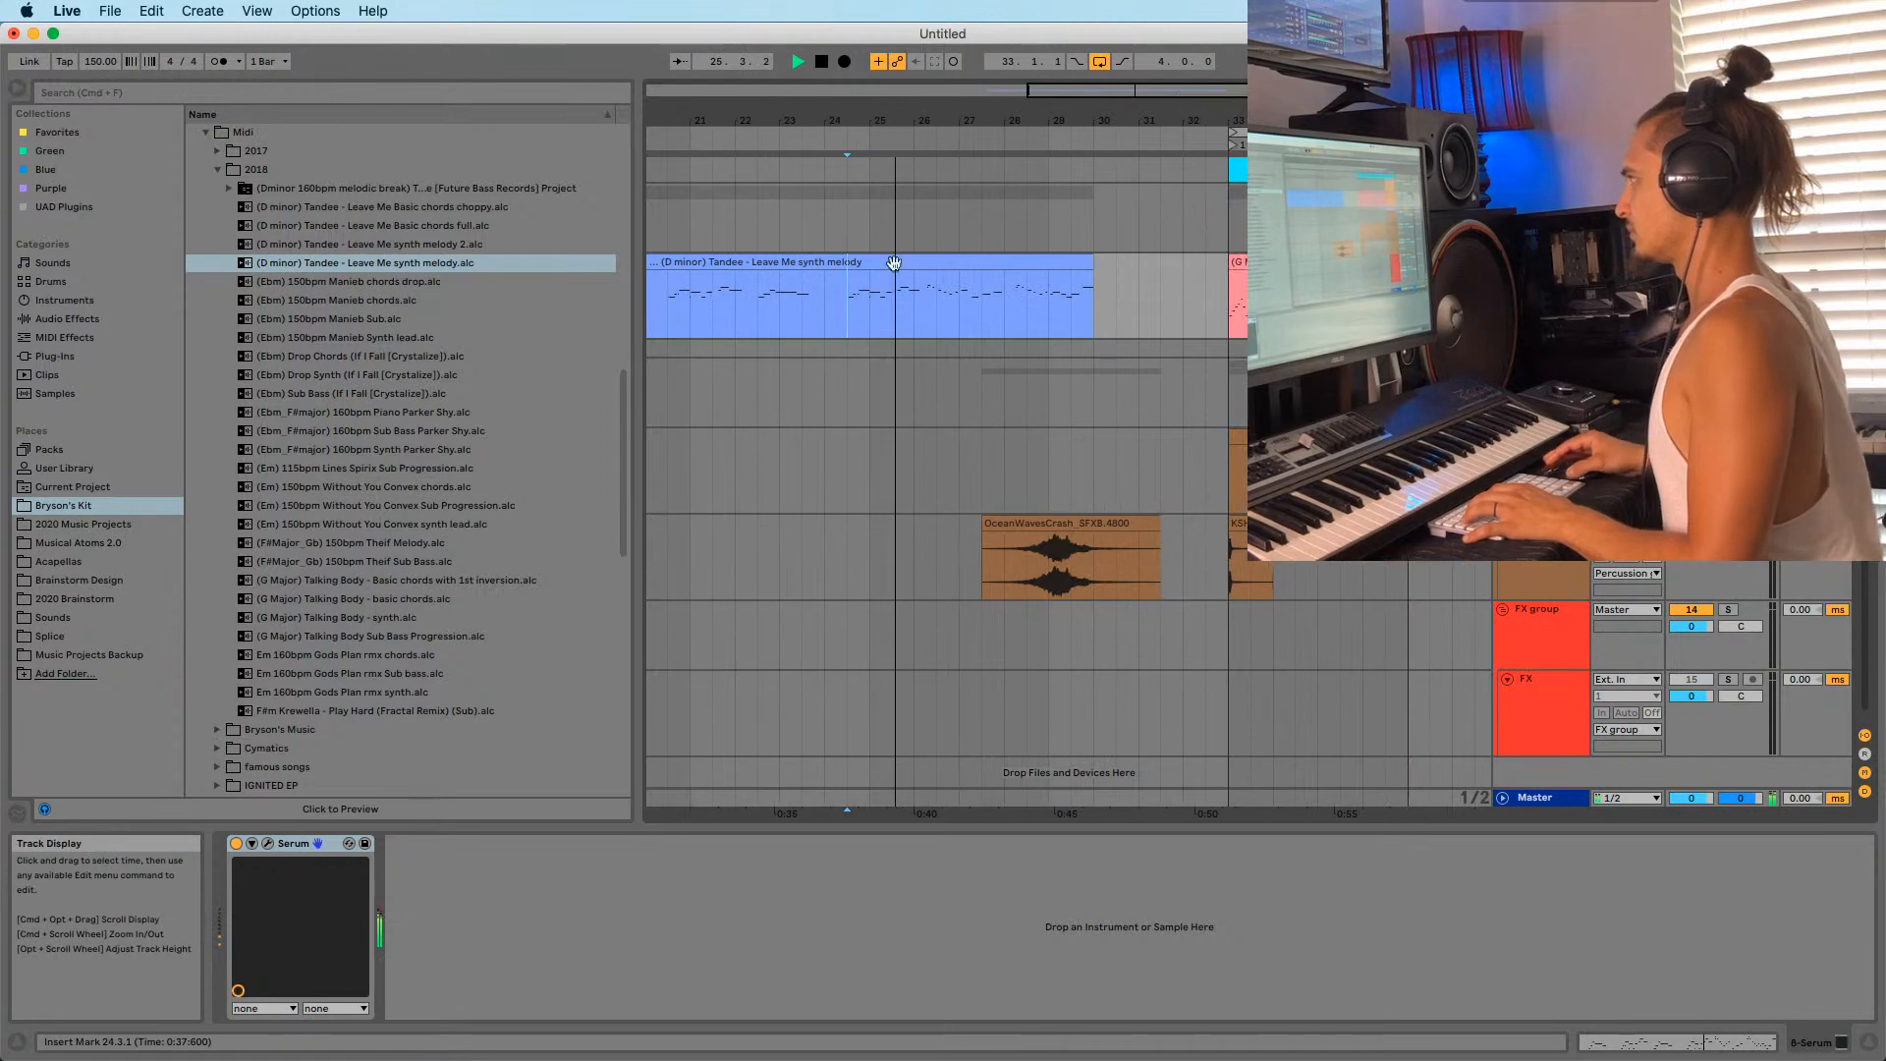
left_click(930, 319)
key("space")
key("space")
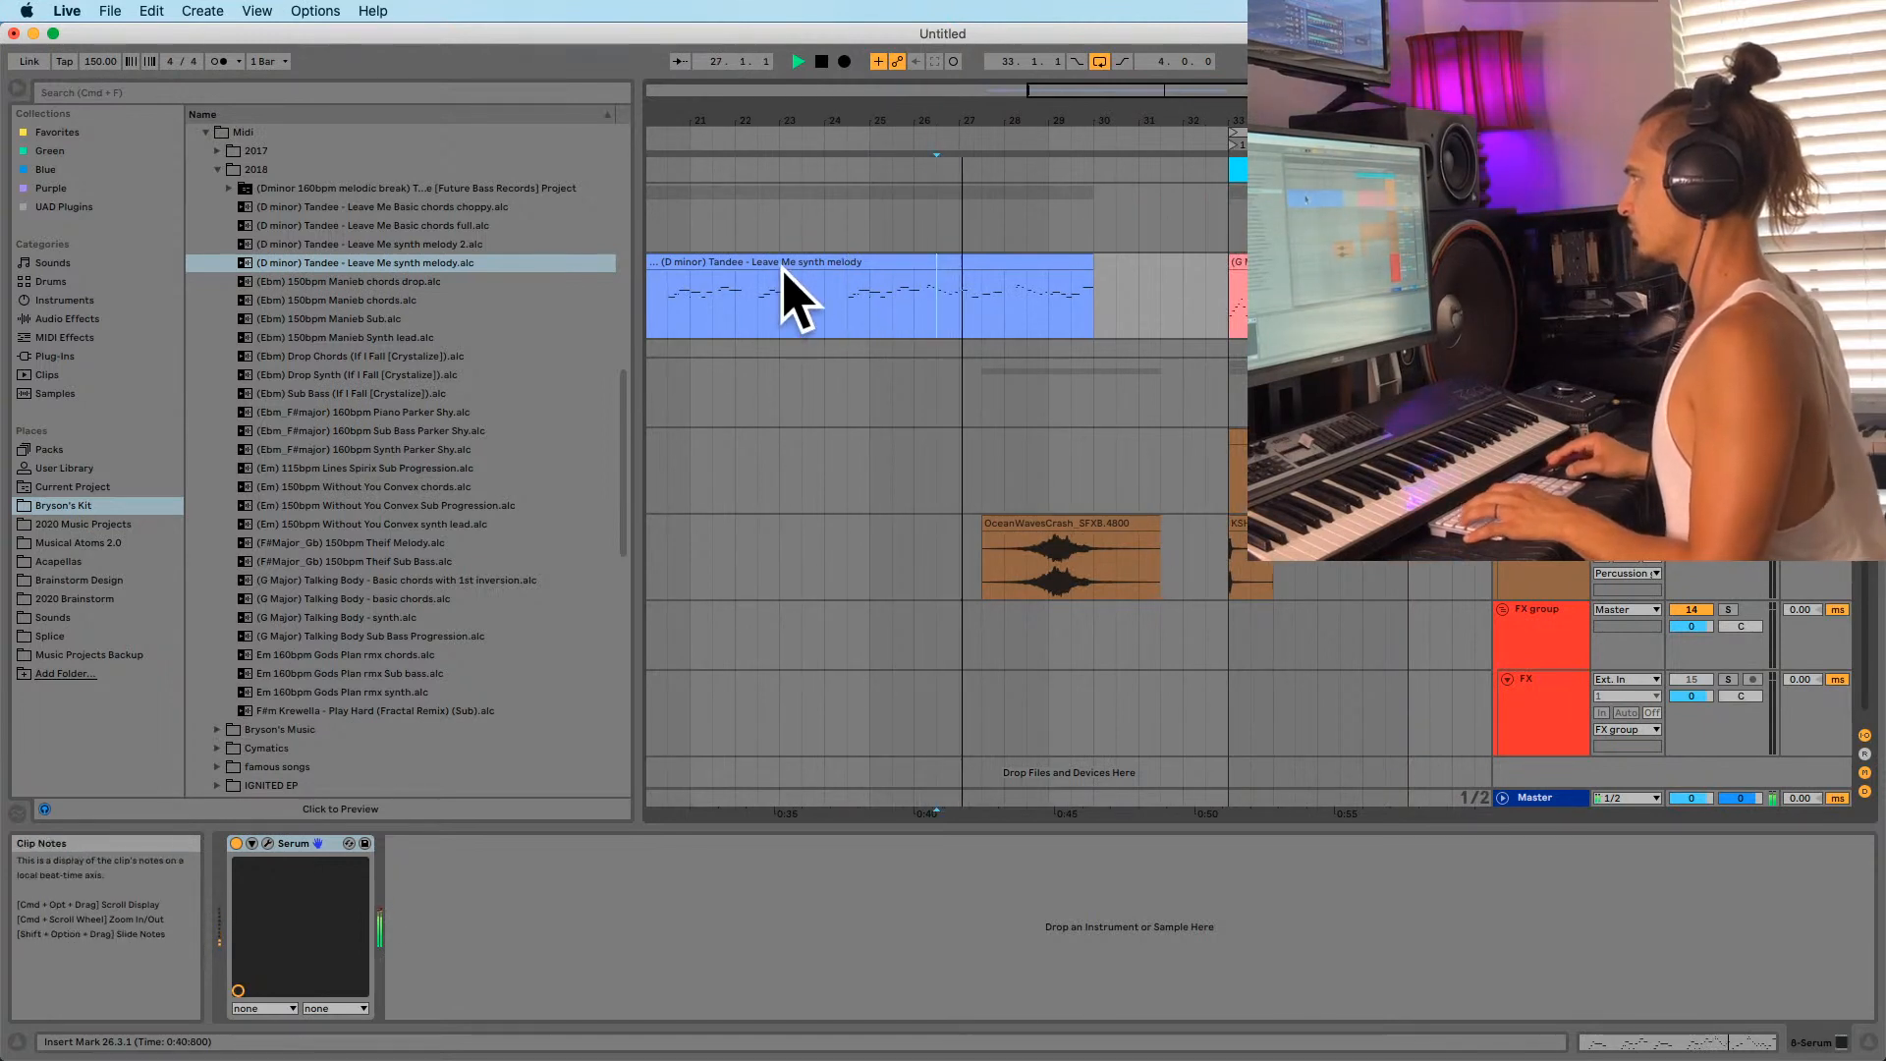
mouse_move(945, 101)
left_mouse_down()
mouse_move(947, 151)
mouse_move(1076, 149)
left_mouse_up()
key("space")
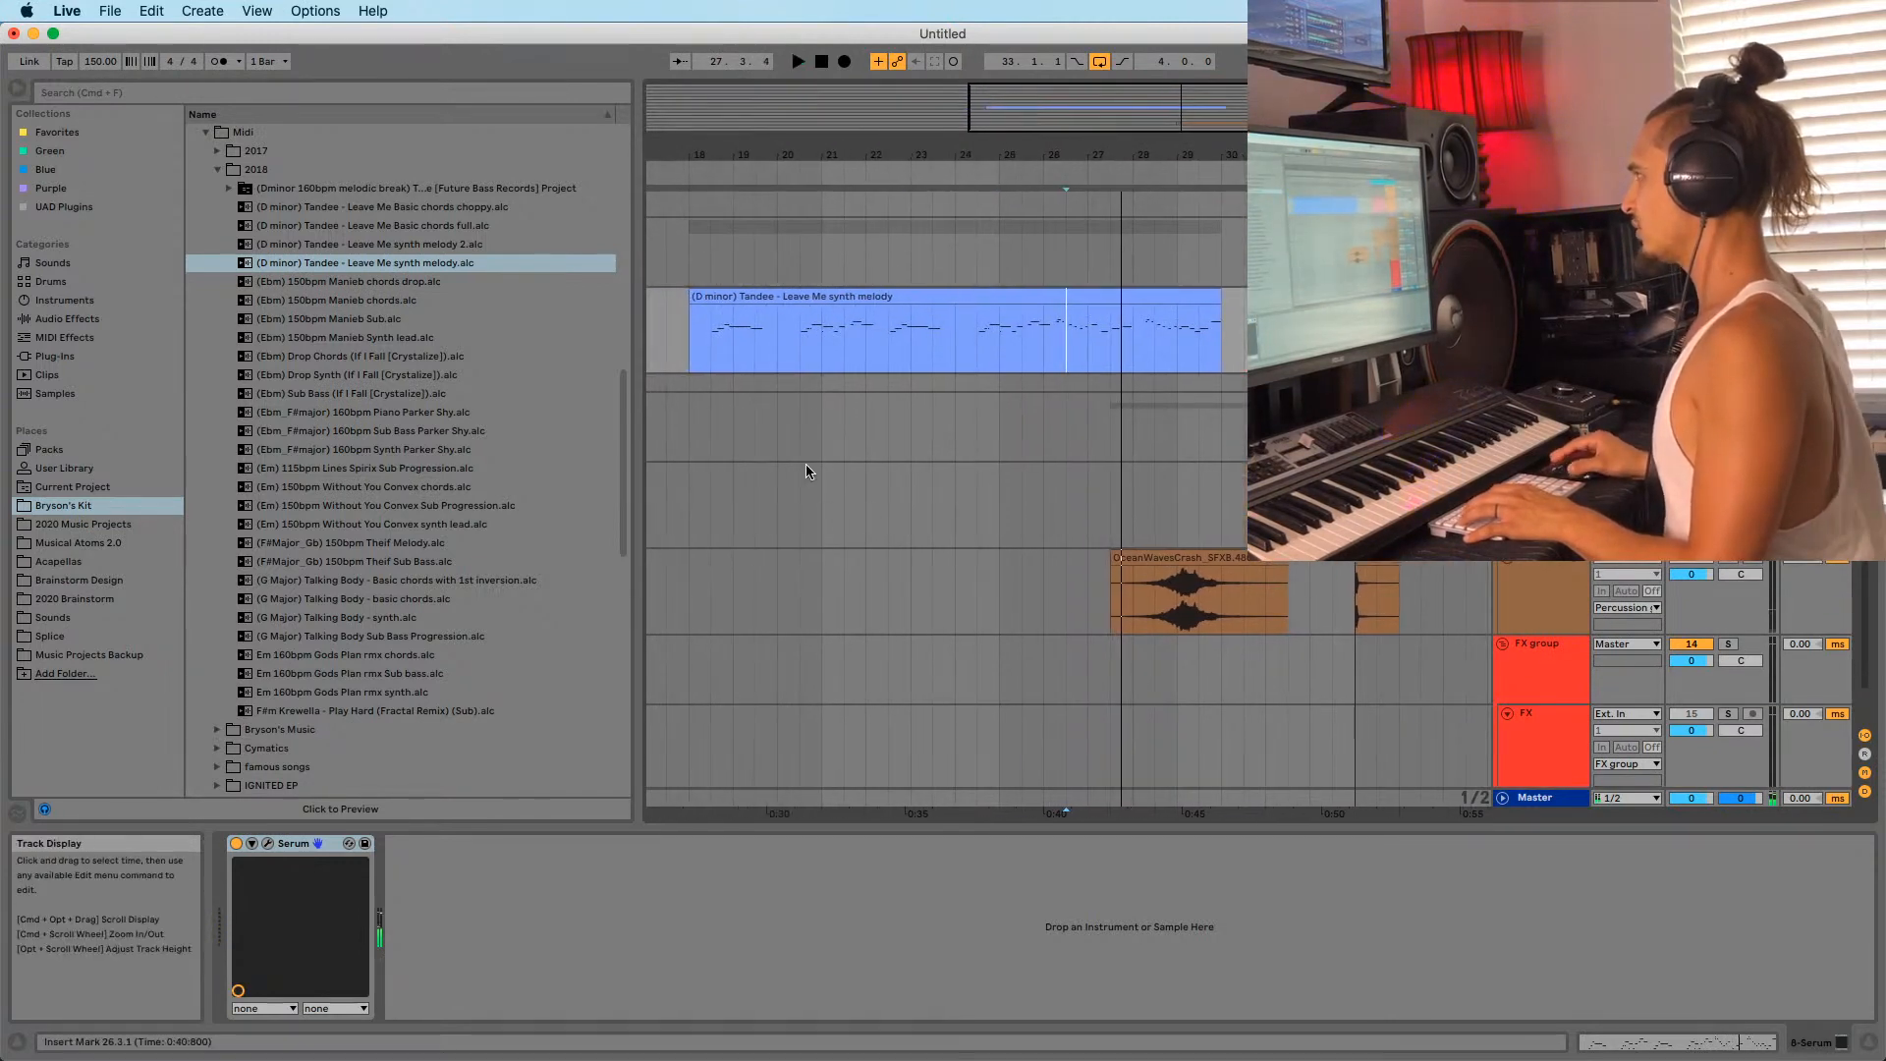
mouse_move(952, 1058)
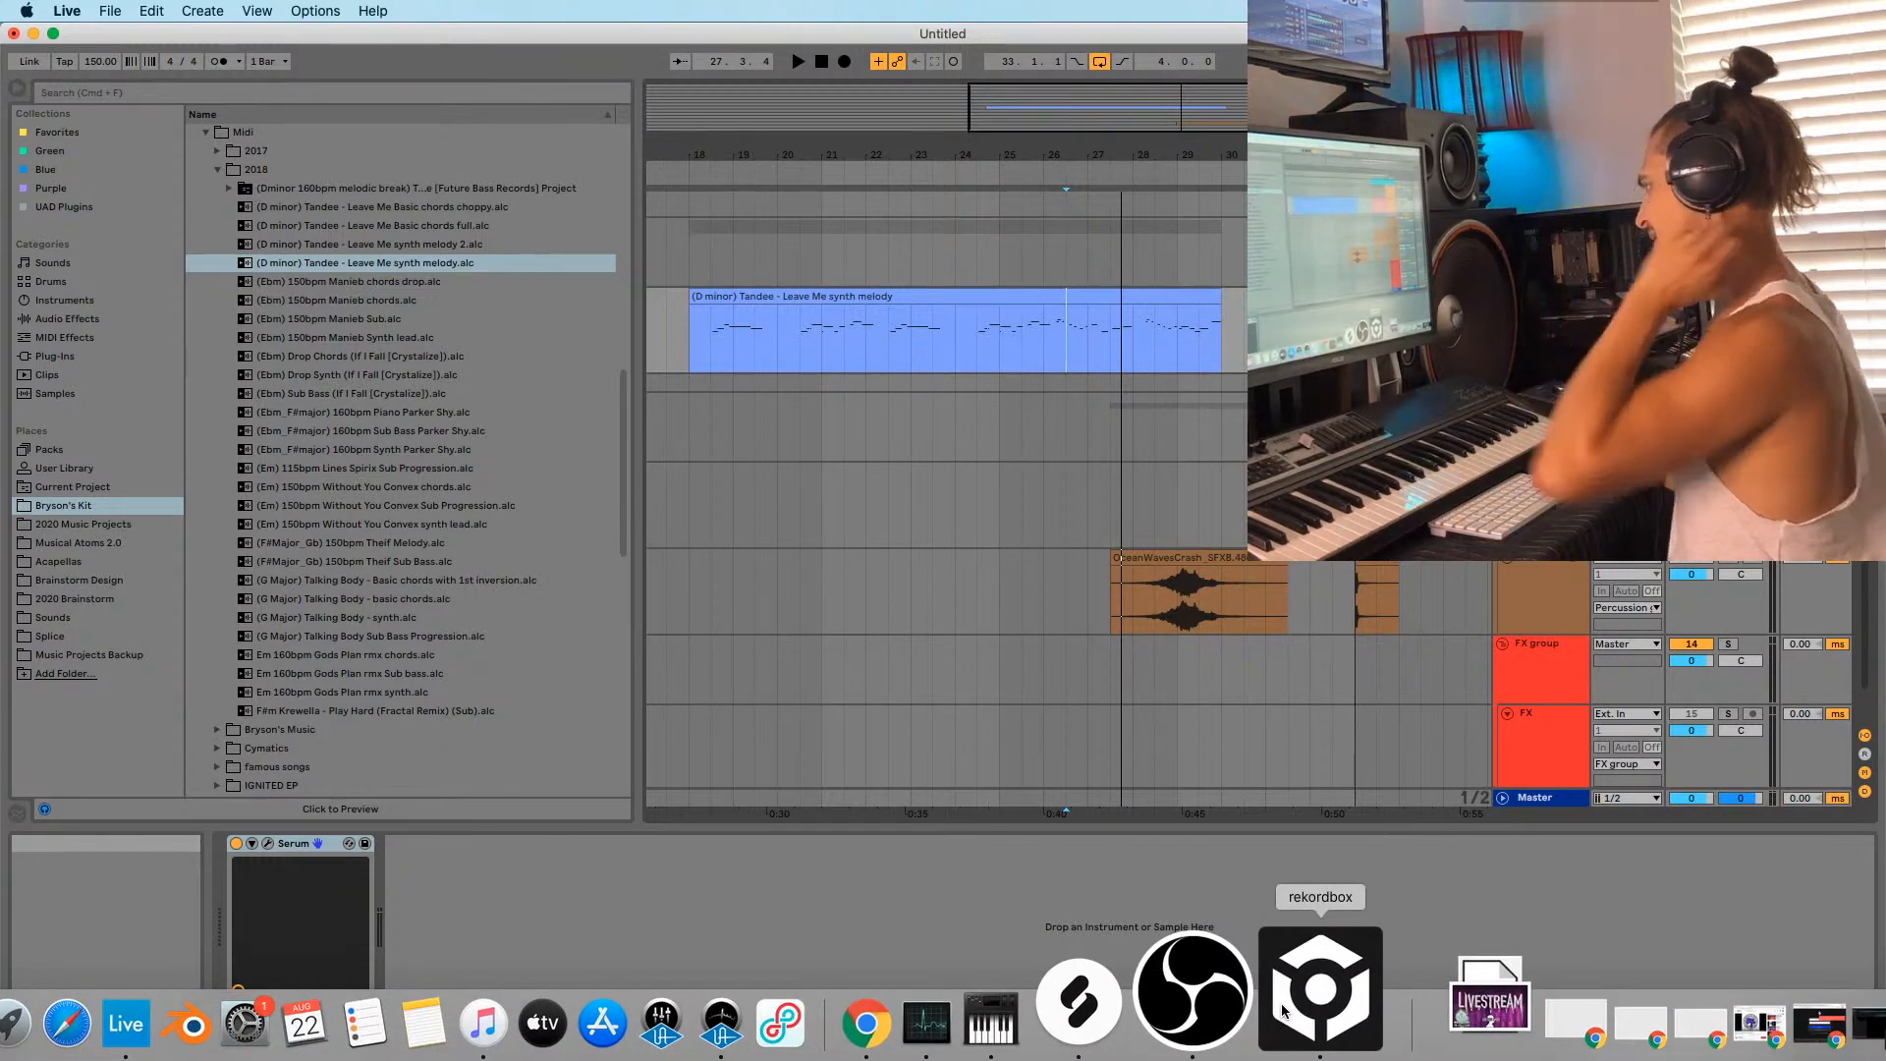
In rekordbox, search 'tand', load Tandee - Leave Me, skip ahead, and move the window down.
left_click(1293, 1006)
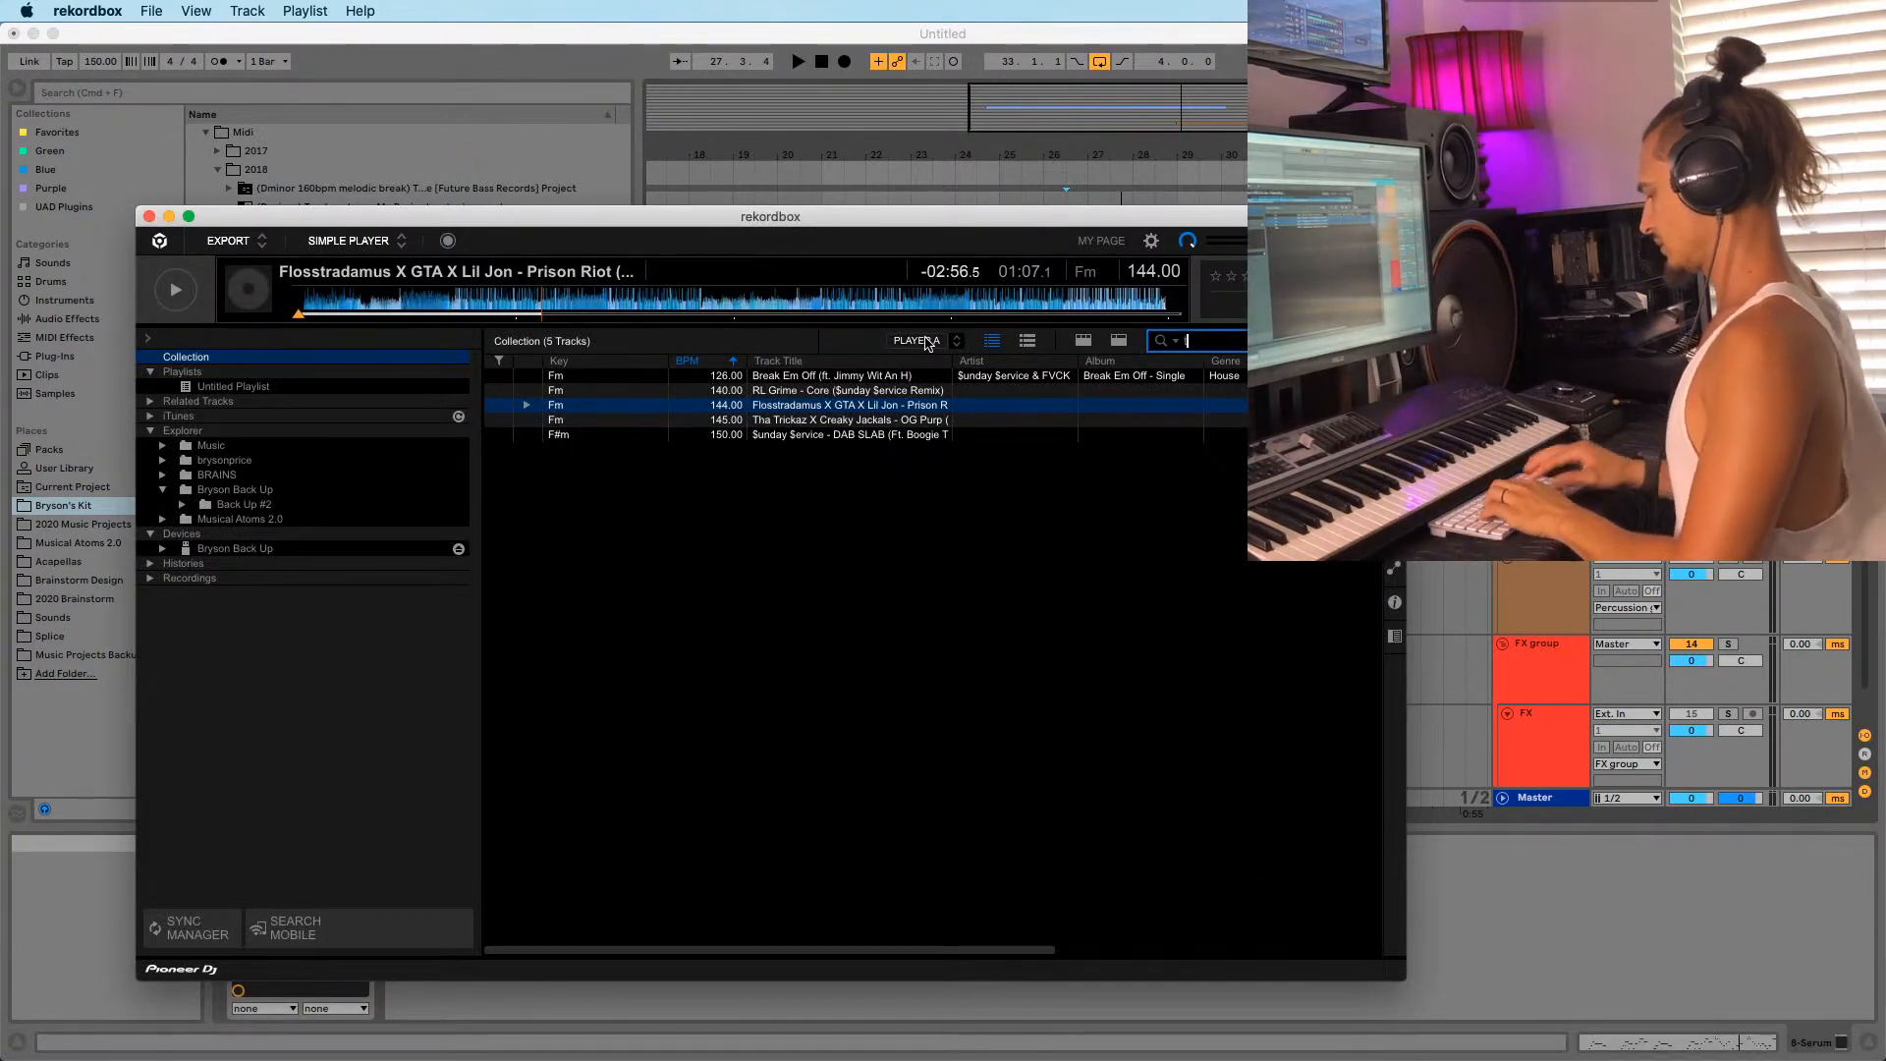
type("tandee")
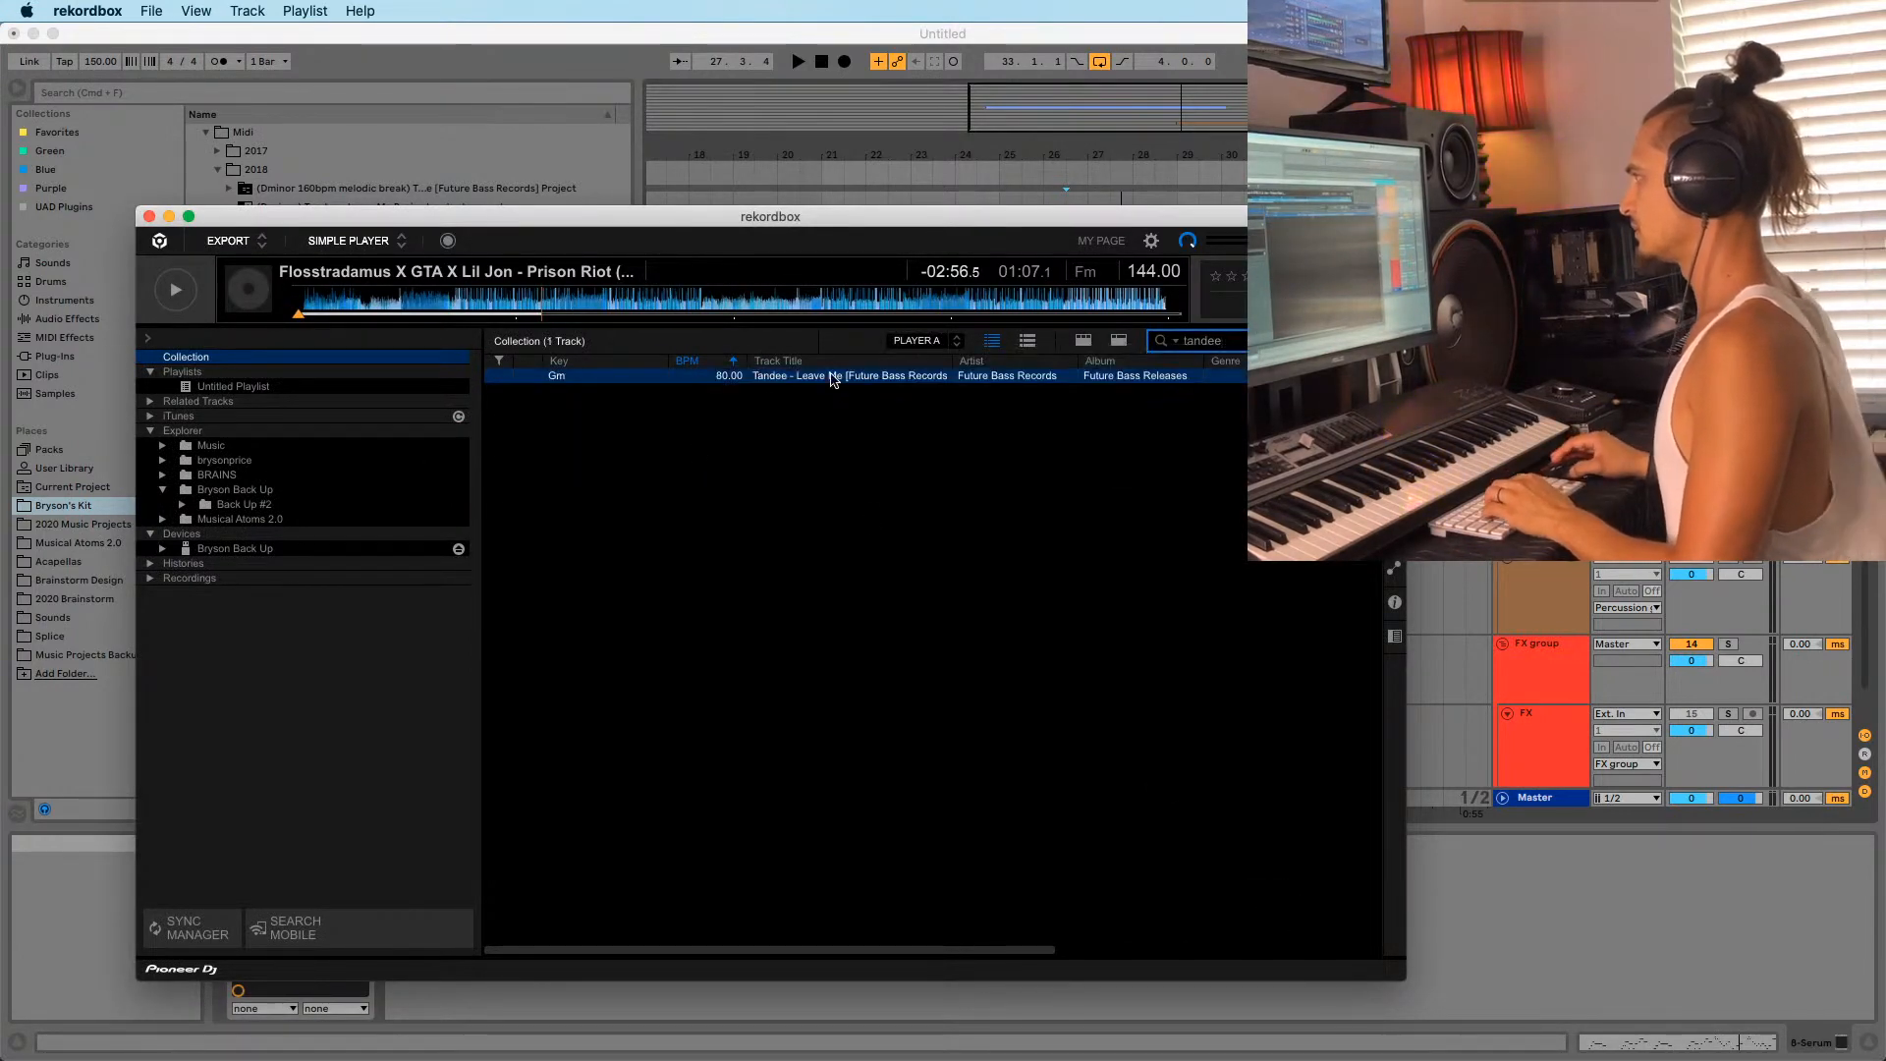
double_click(833, 377)
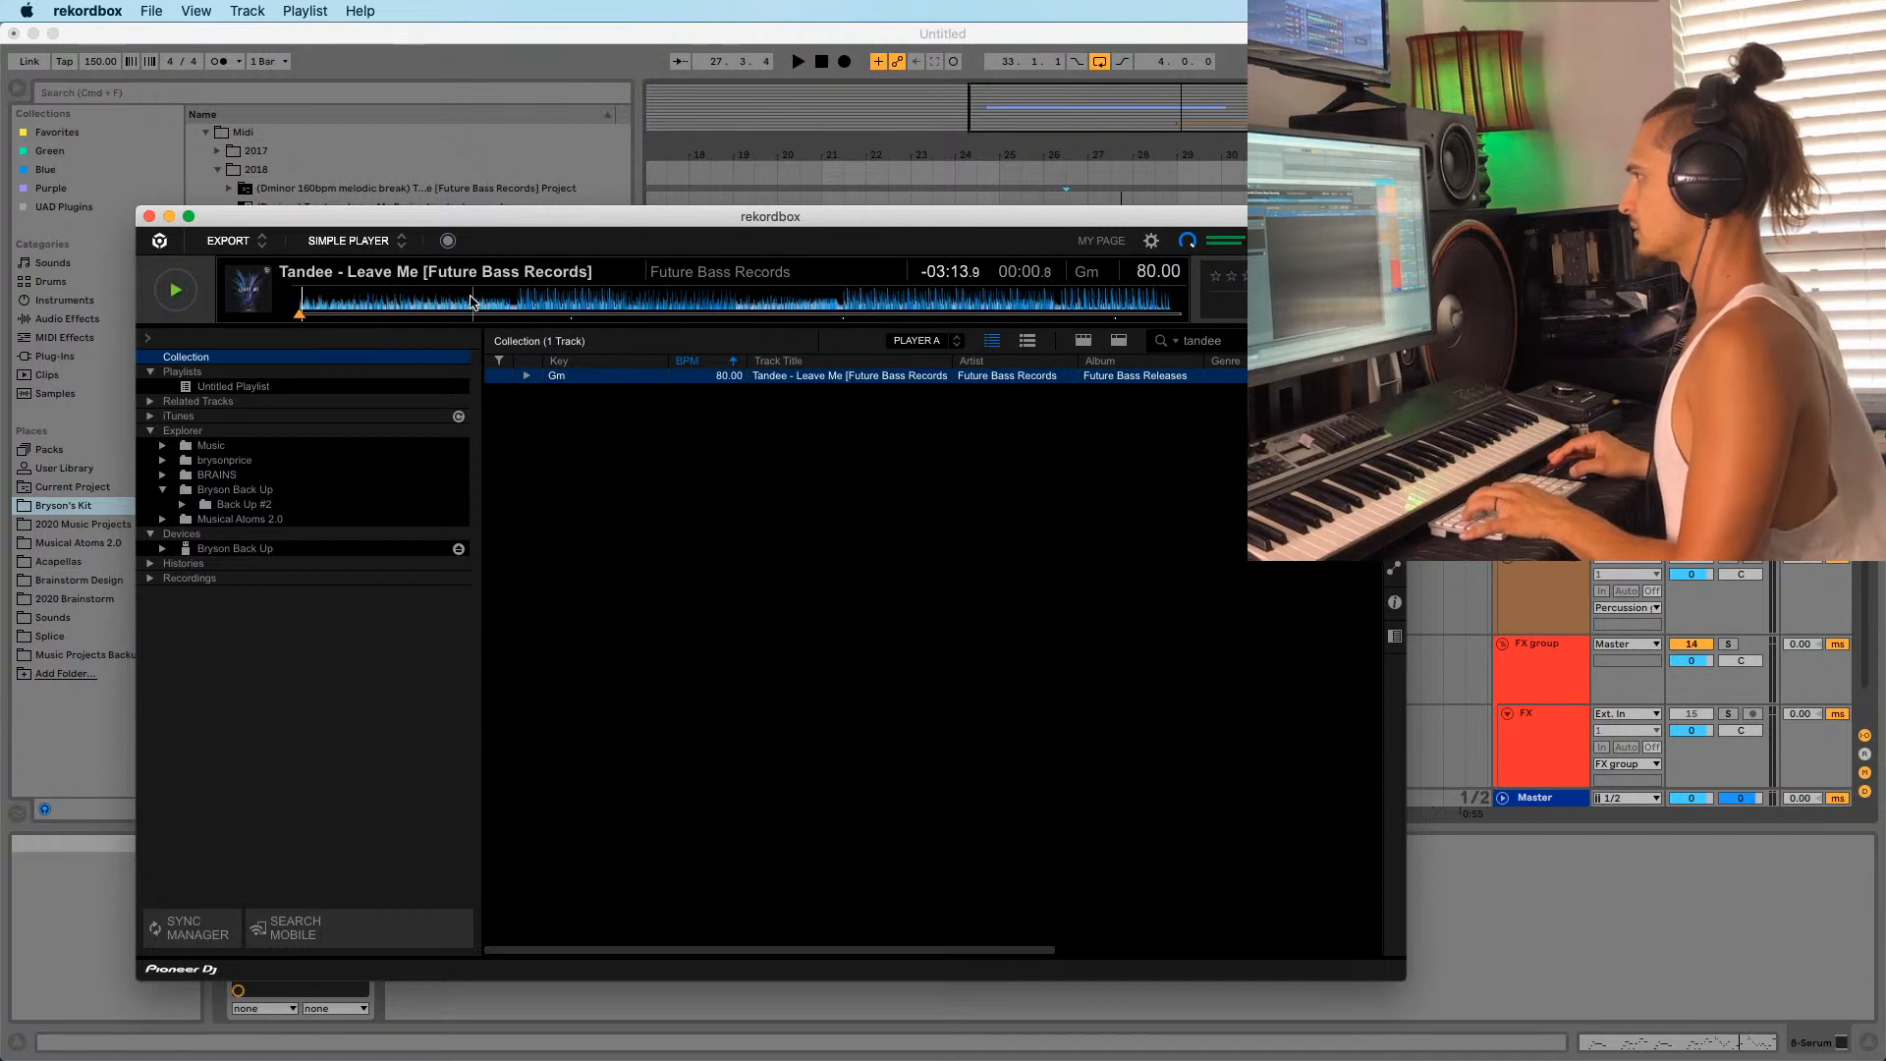
left_click(473, 302)
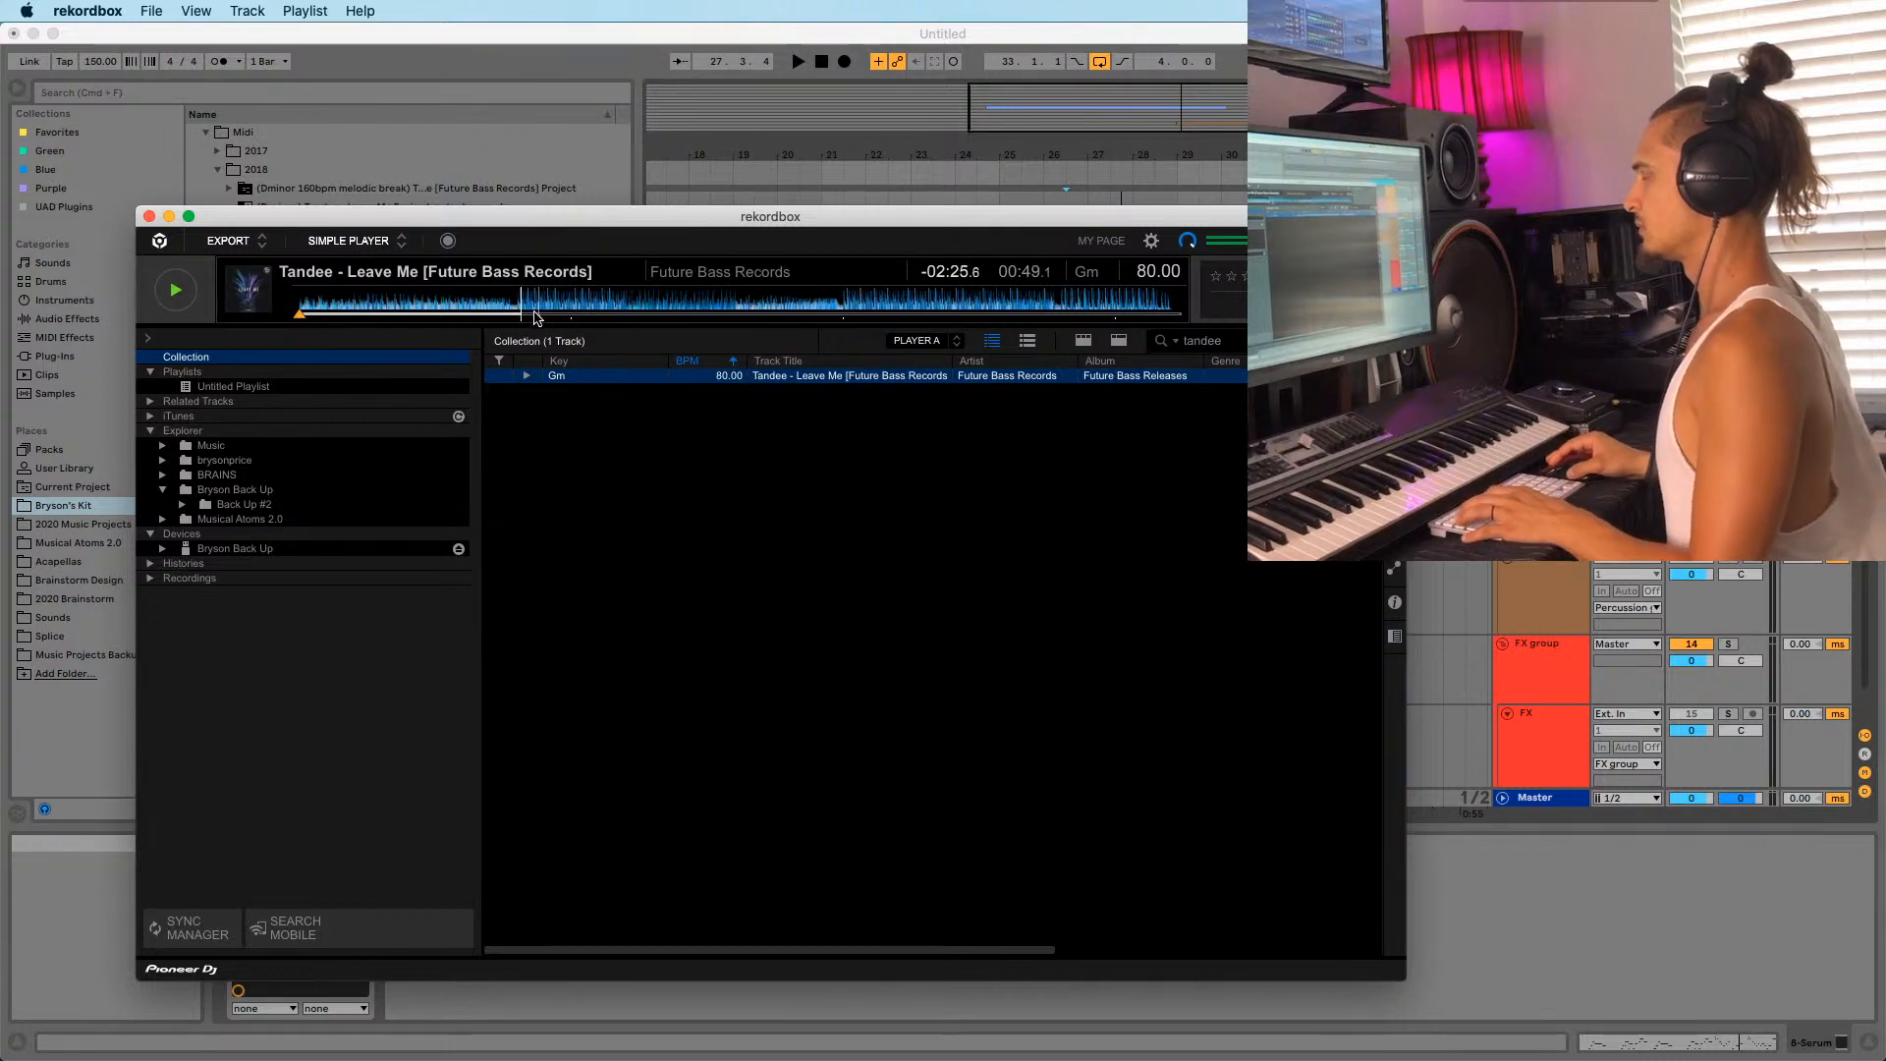
left_click_drag(546, 221, 541, 221)
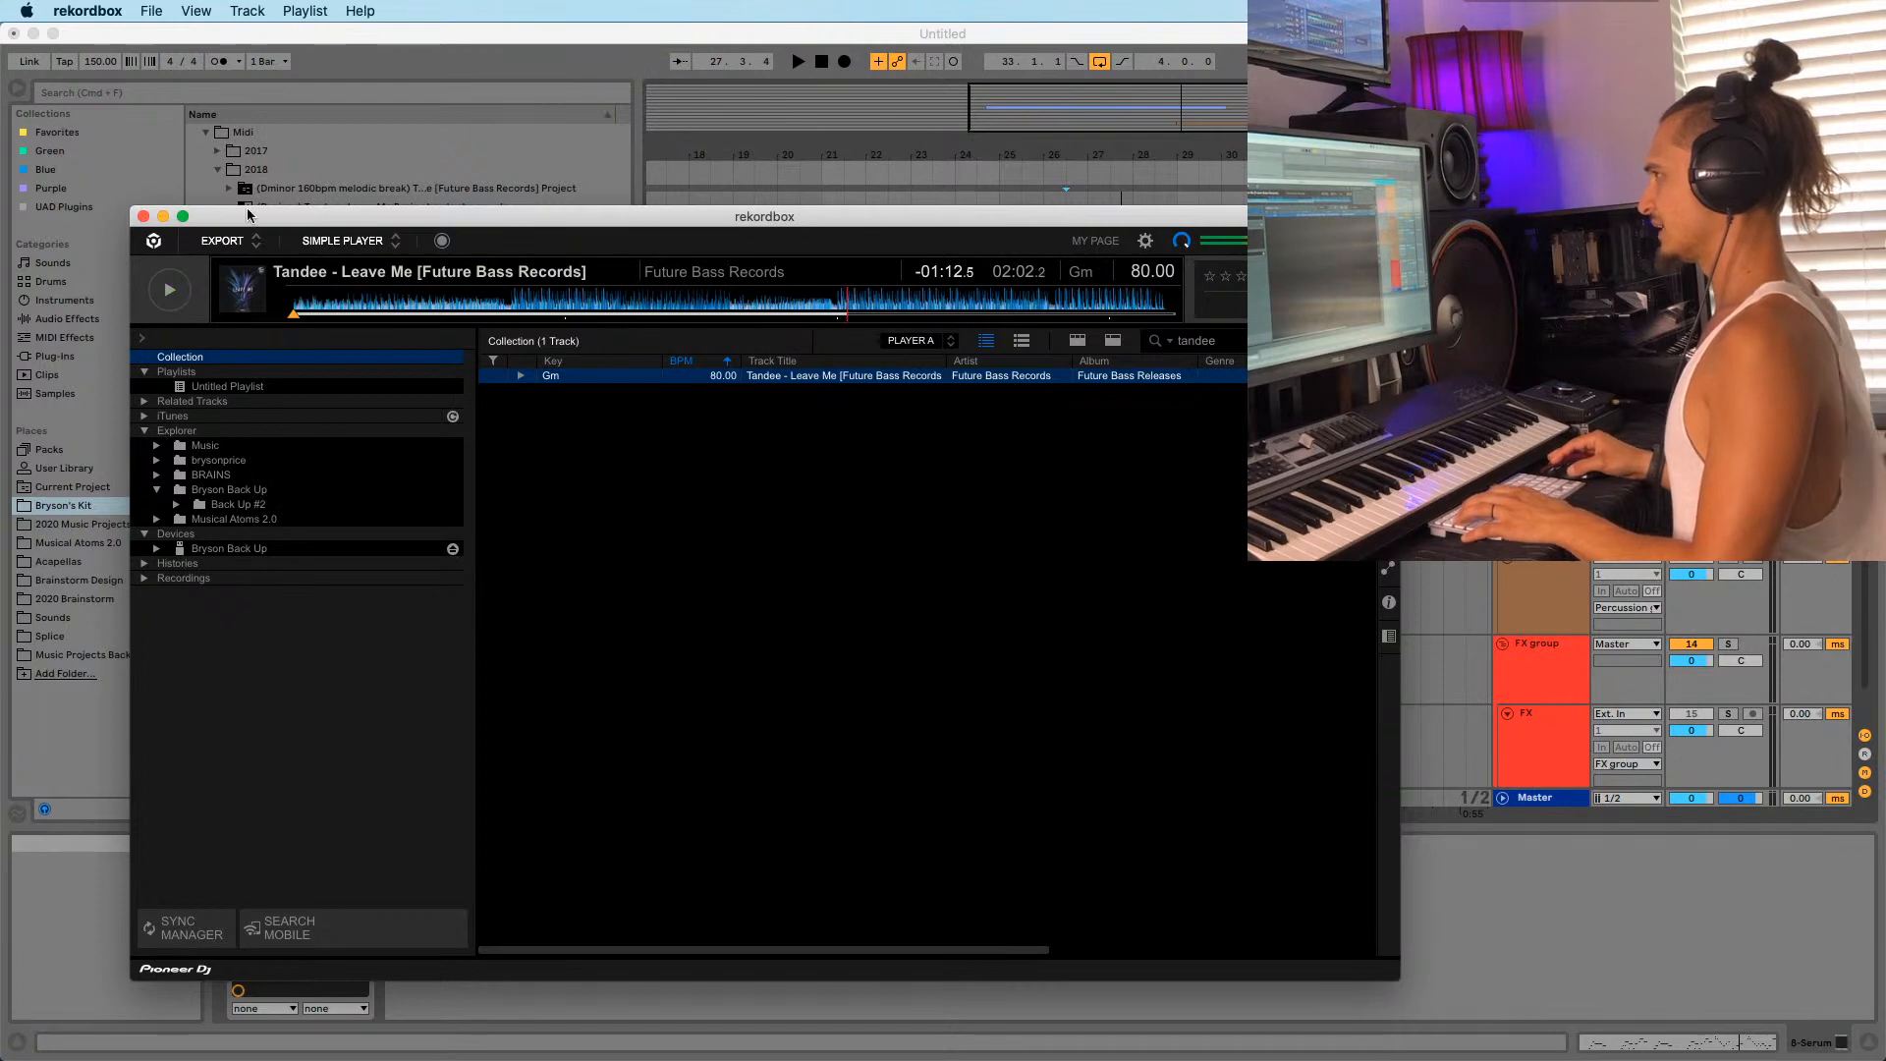
left_click_drag(248, 214, 415, 566)
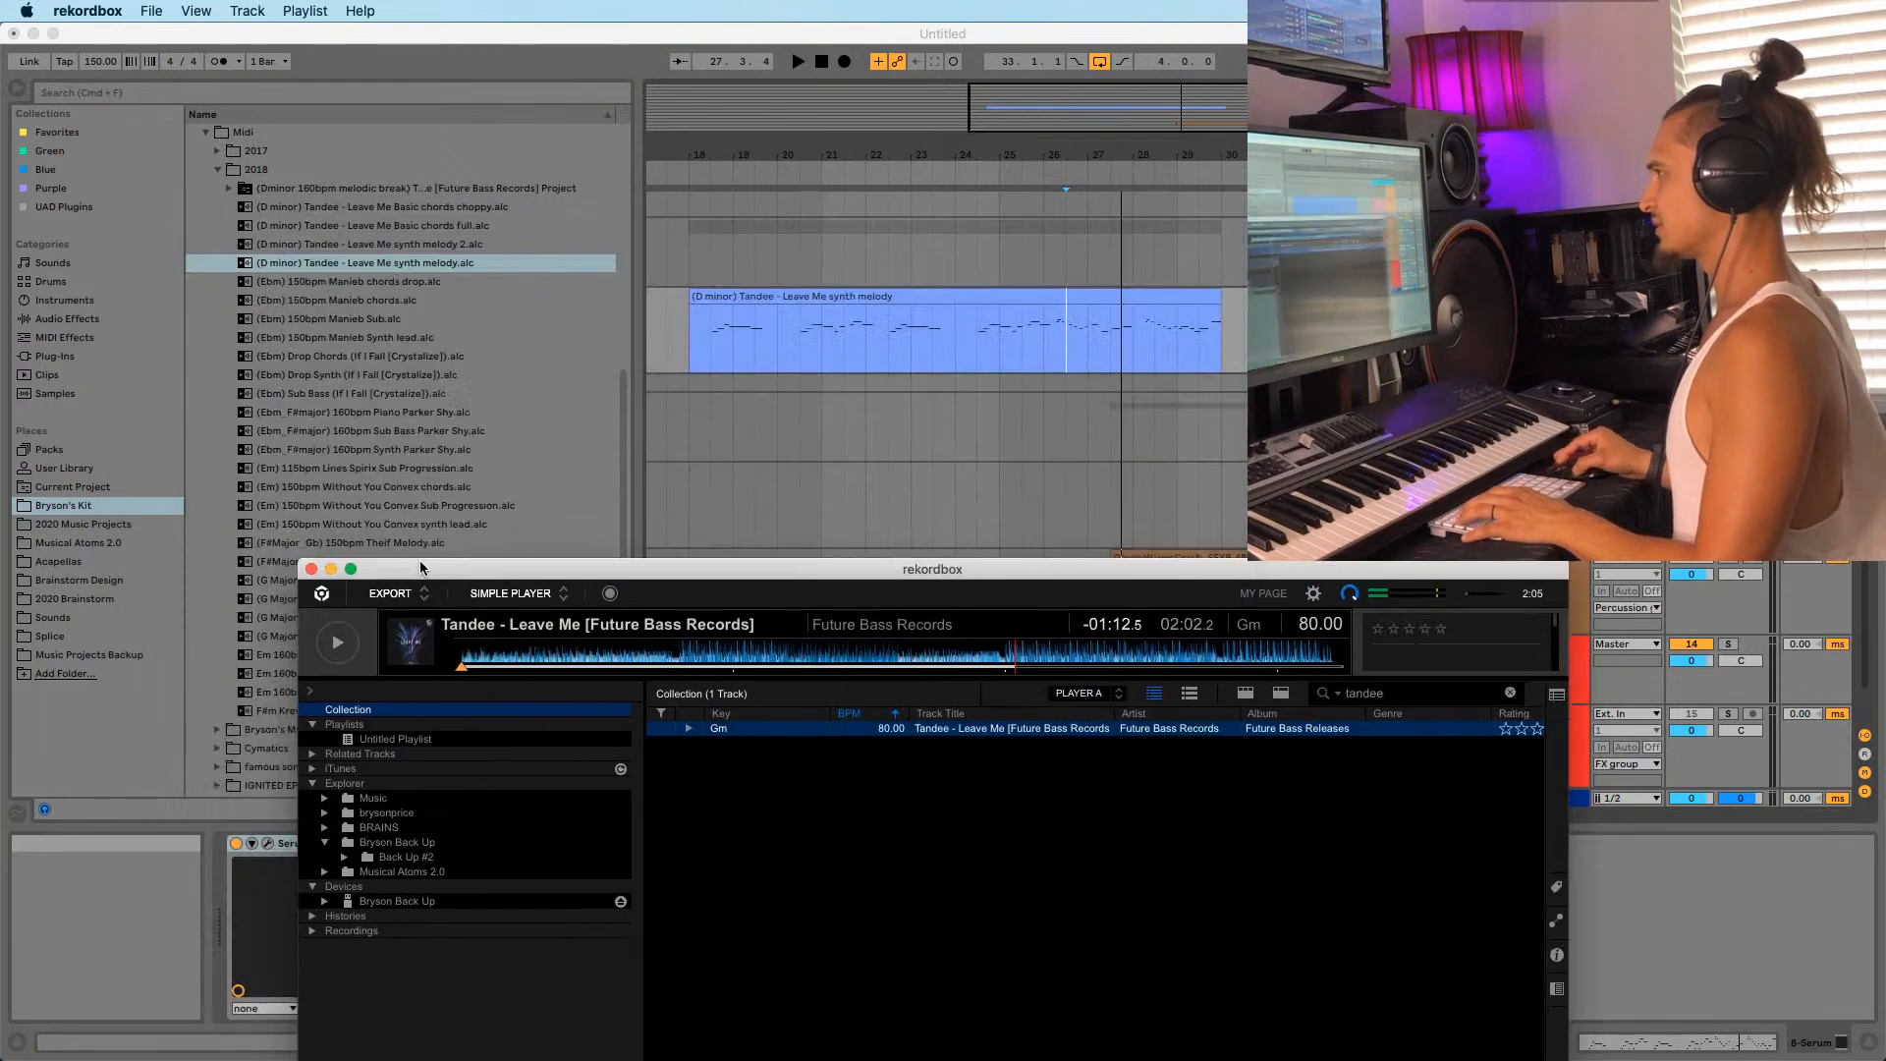
Back in Live, zoom out over the whole song and select the Leave Me synth melody clip.
left_click(340, 234)
left_click(823, 334)
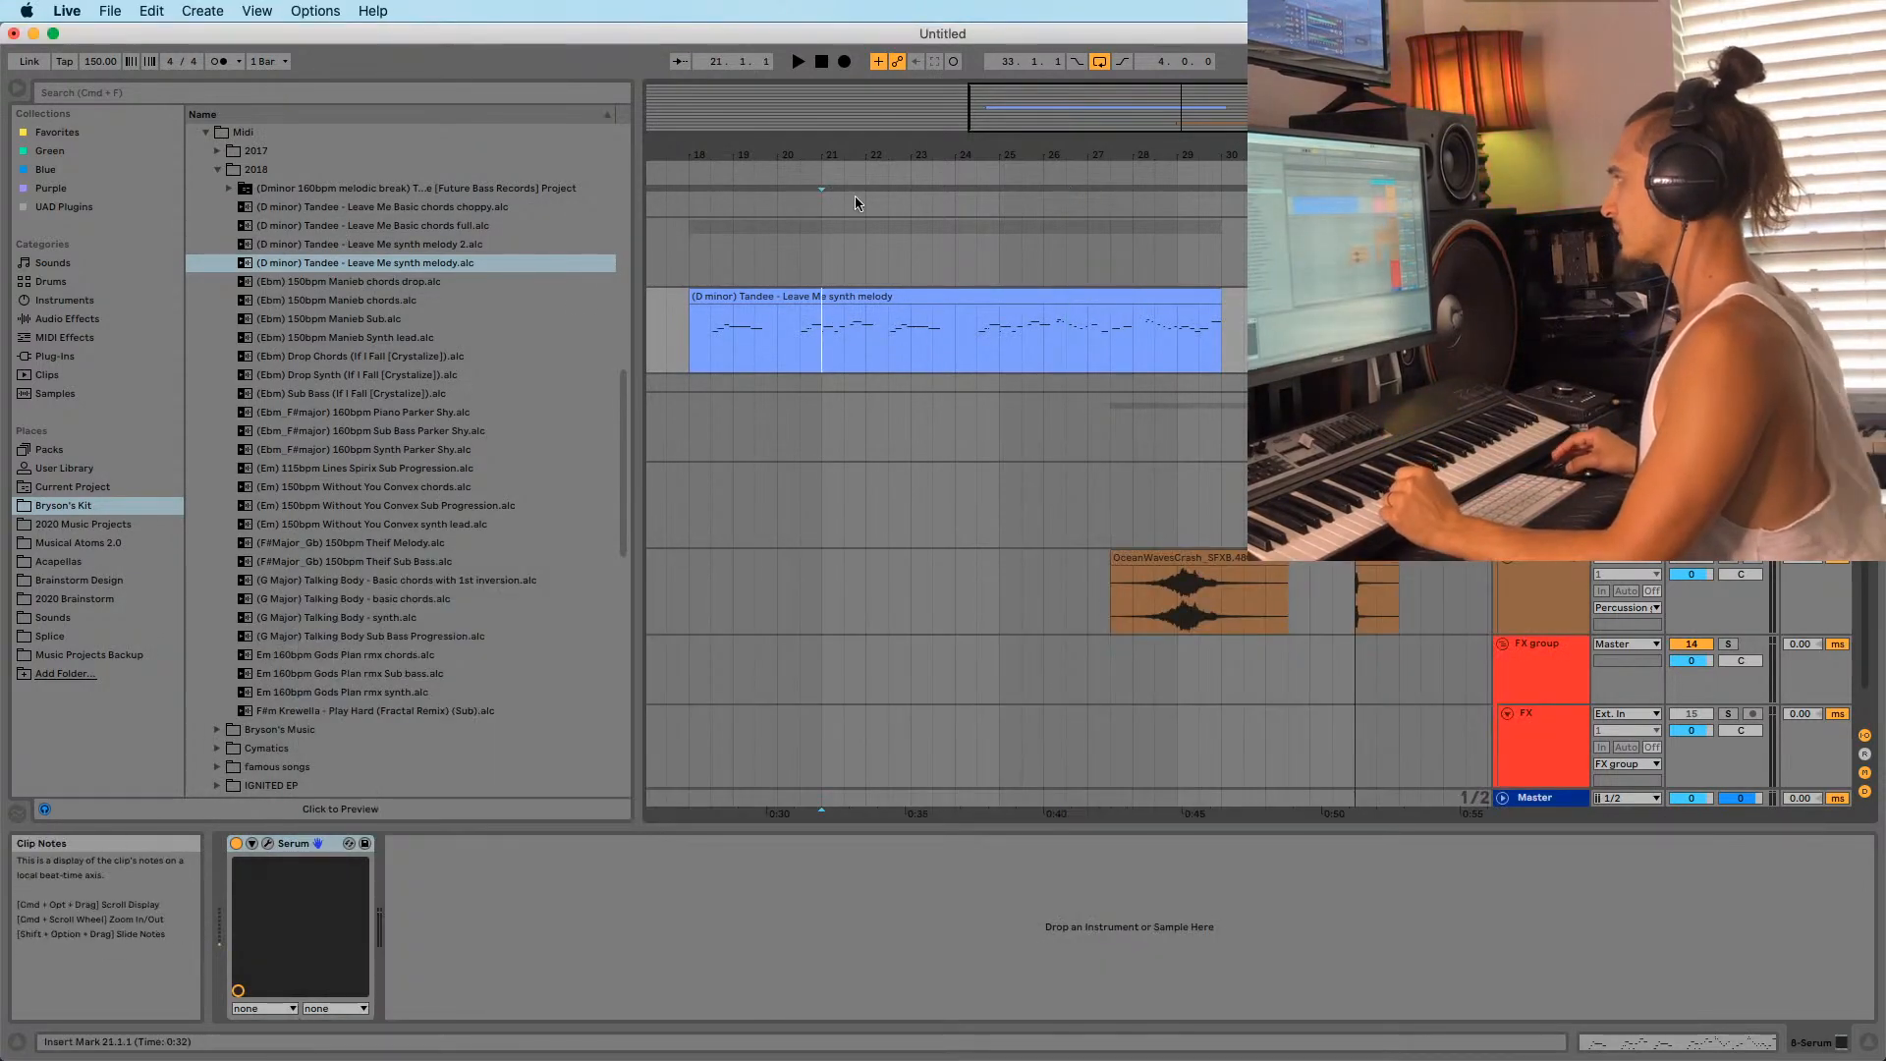
left_click_drag(888, 153, 1022, 69)
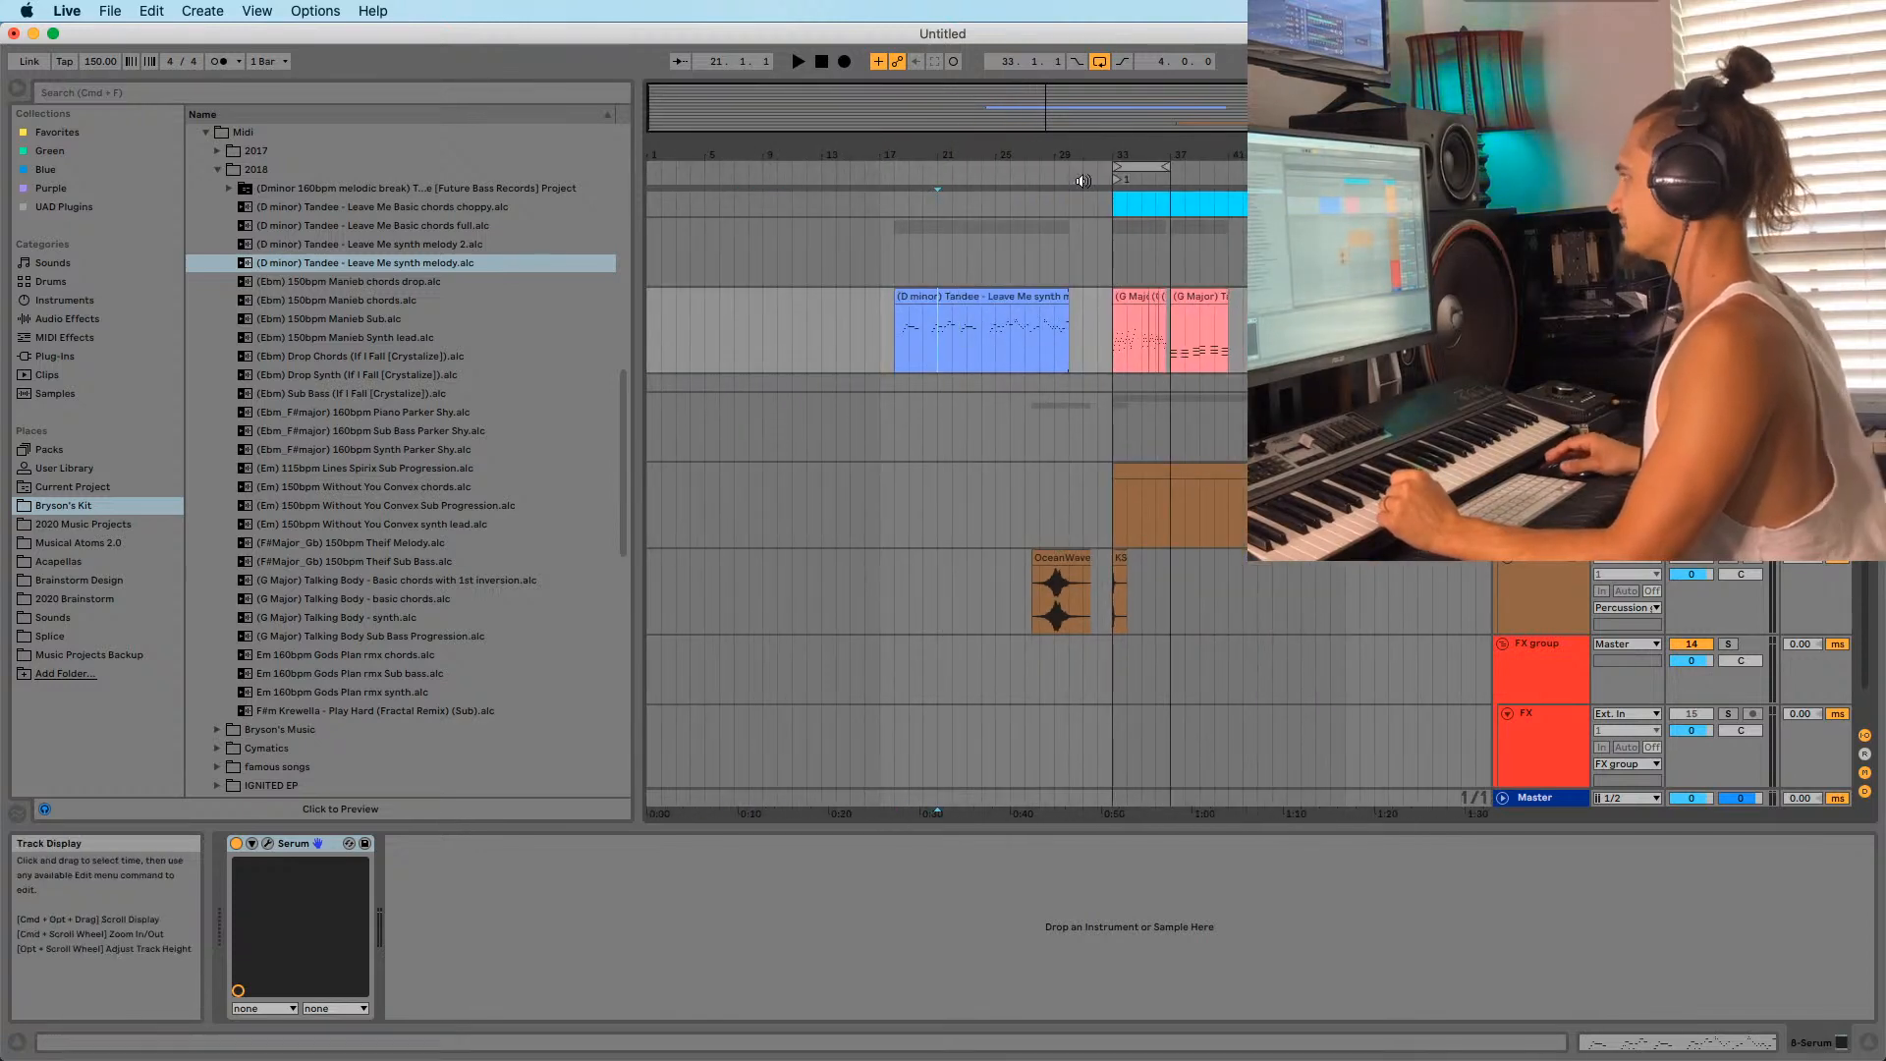
left_click_drag(1081, 155, 930, 149)
left_click(717, 295)
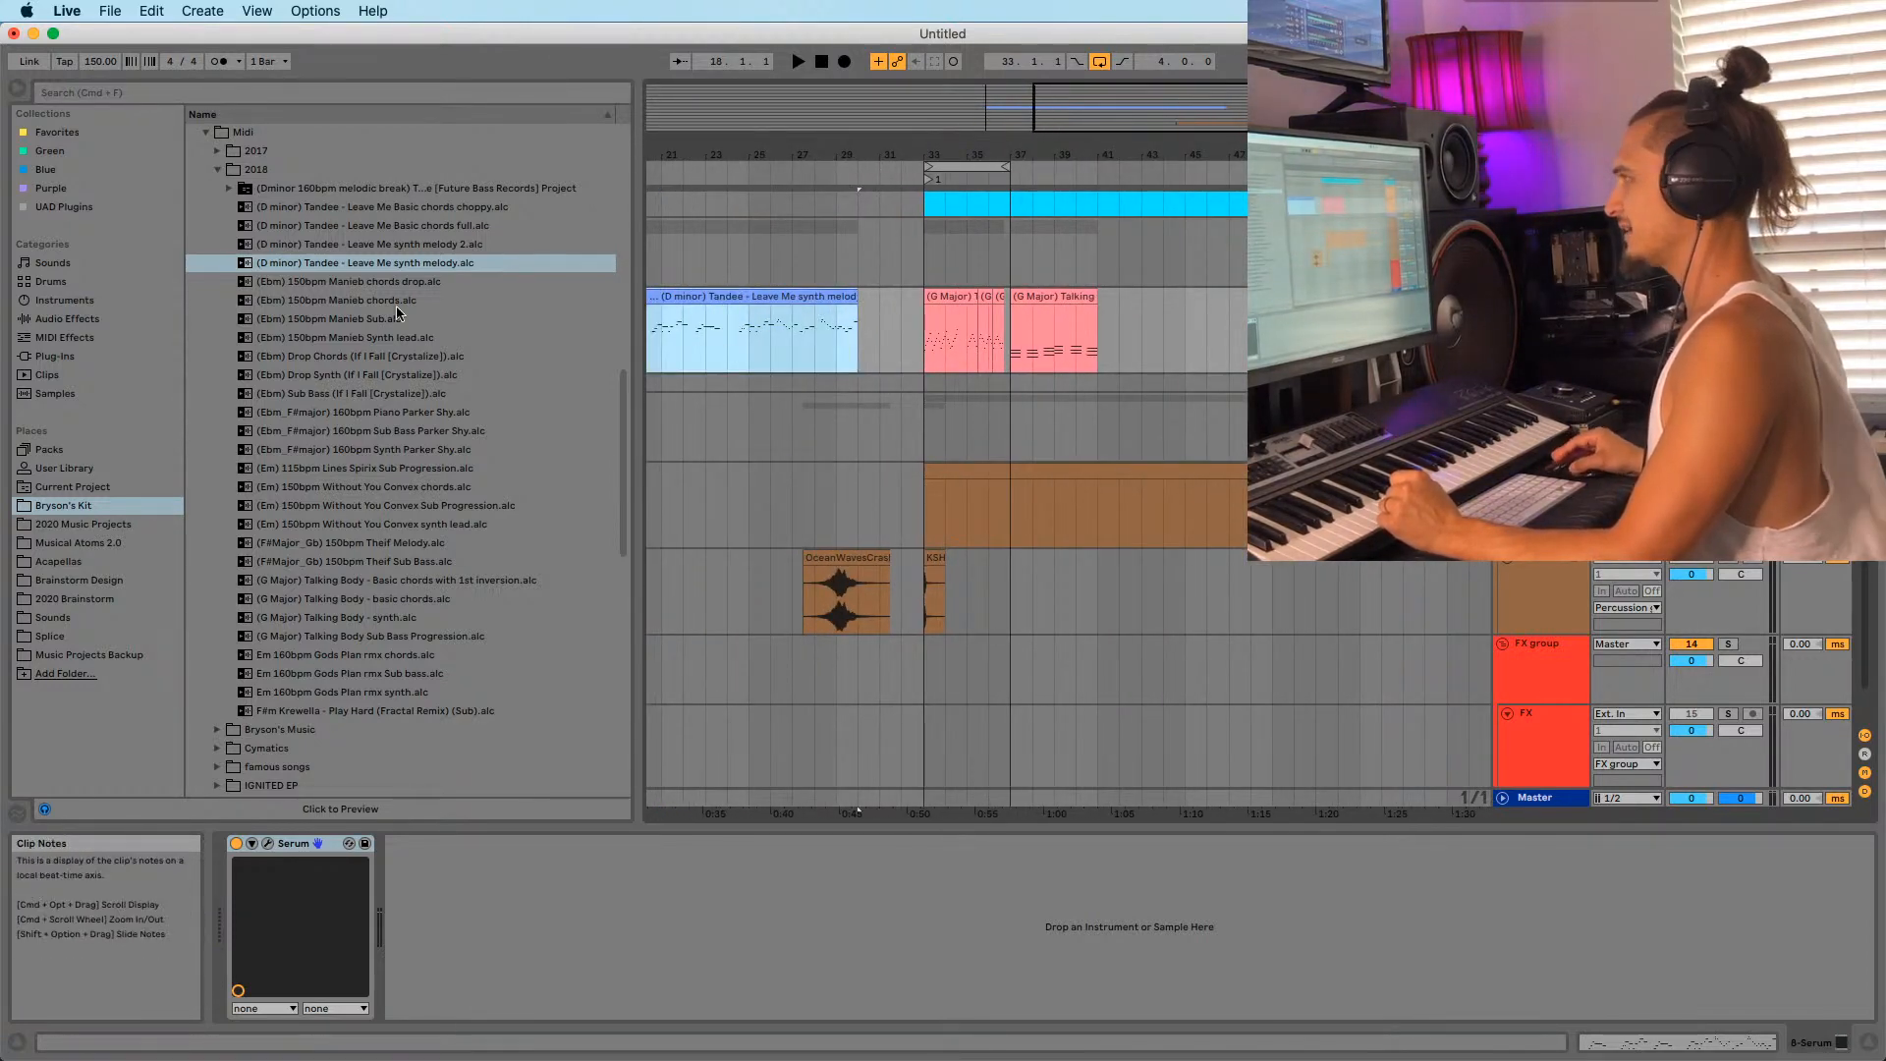
Add 'Leave Me Basic chords full' to the Serum track at bar 49 and audition it from there.
left_click(328, 226)
left_click_drag(306, 228, 1273, 330)
left_click_drag(1276, 153, 1131, 150)
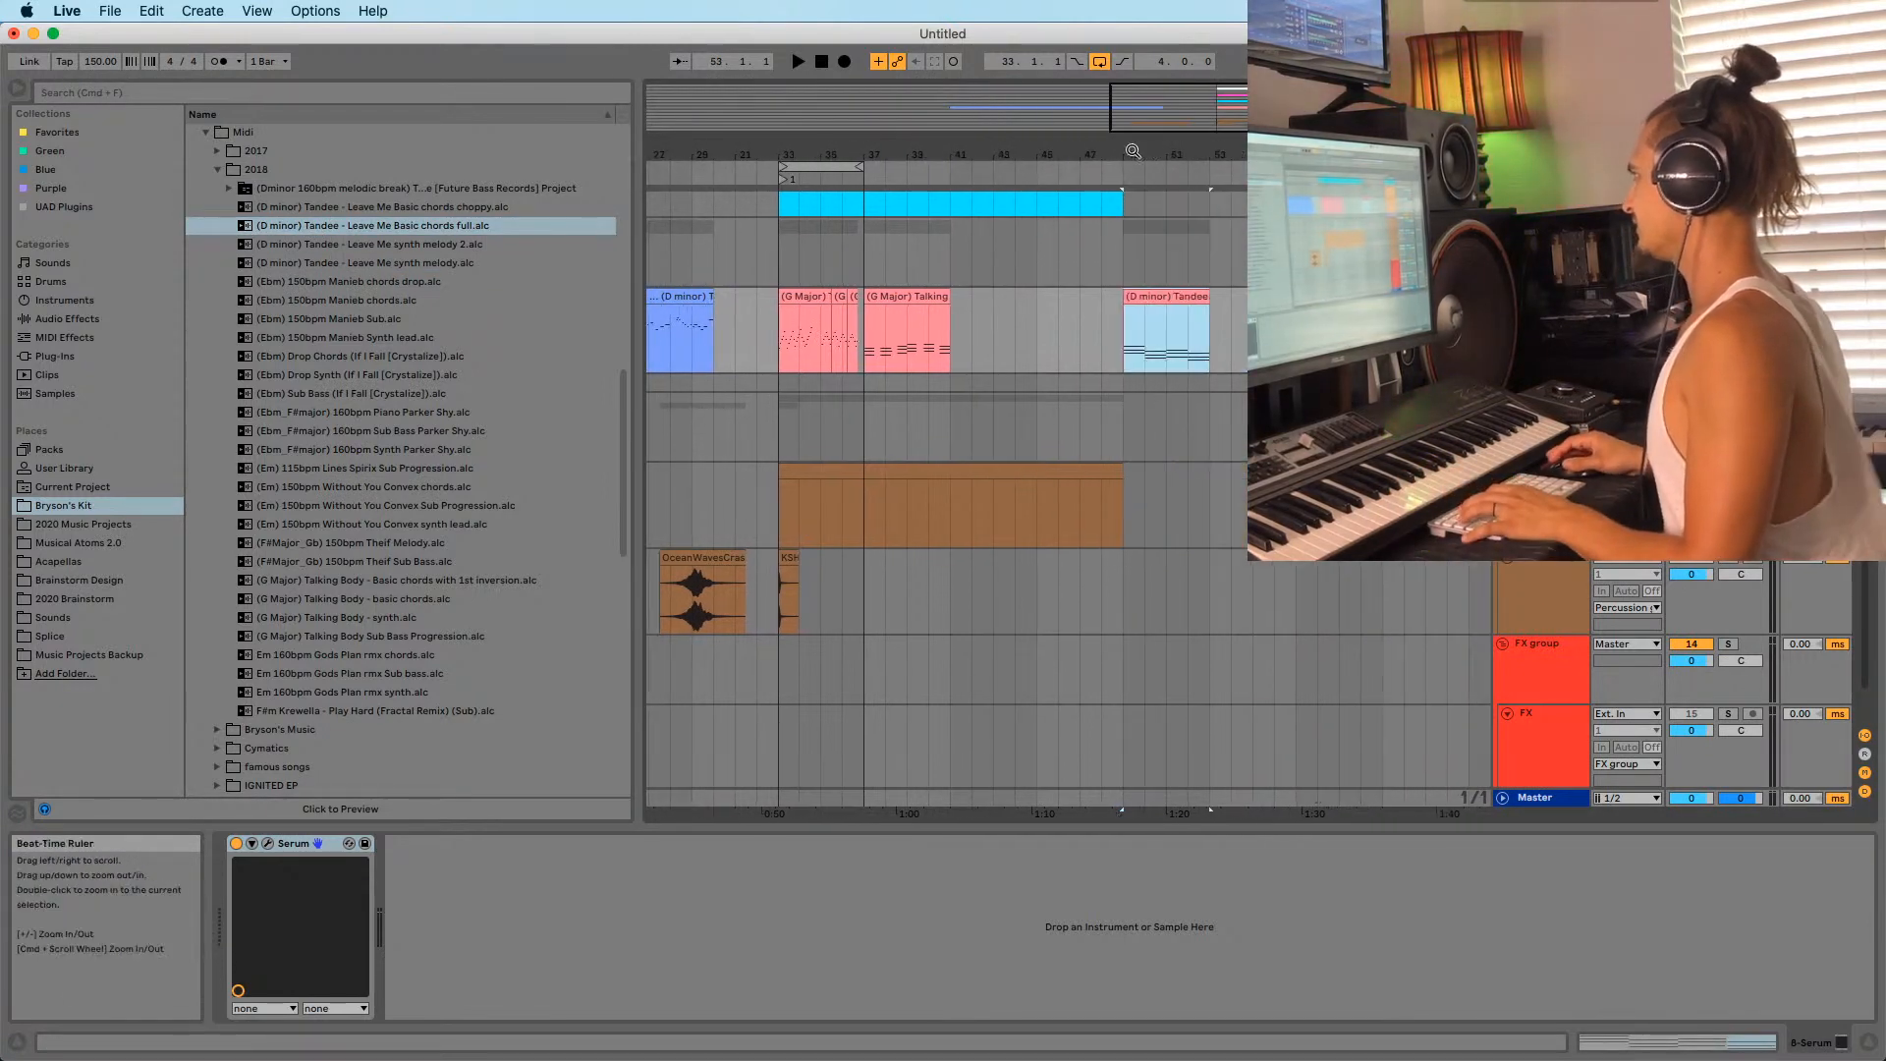
left_click_drag(814, 167, 1083, 197)
key("space")
left_click(1084, 311)
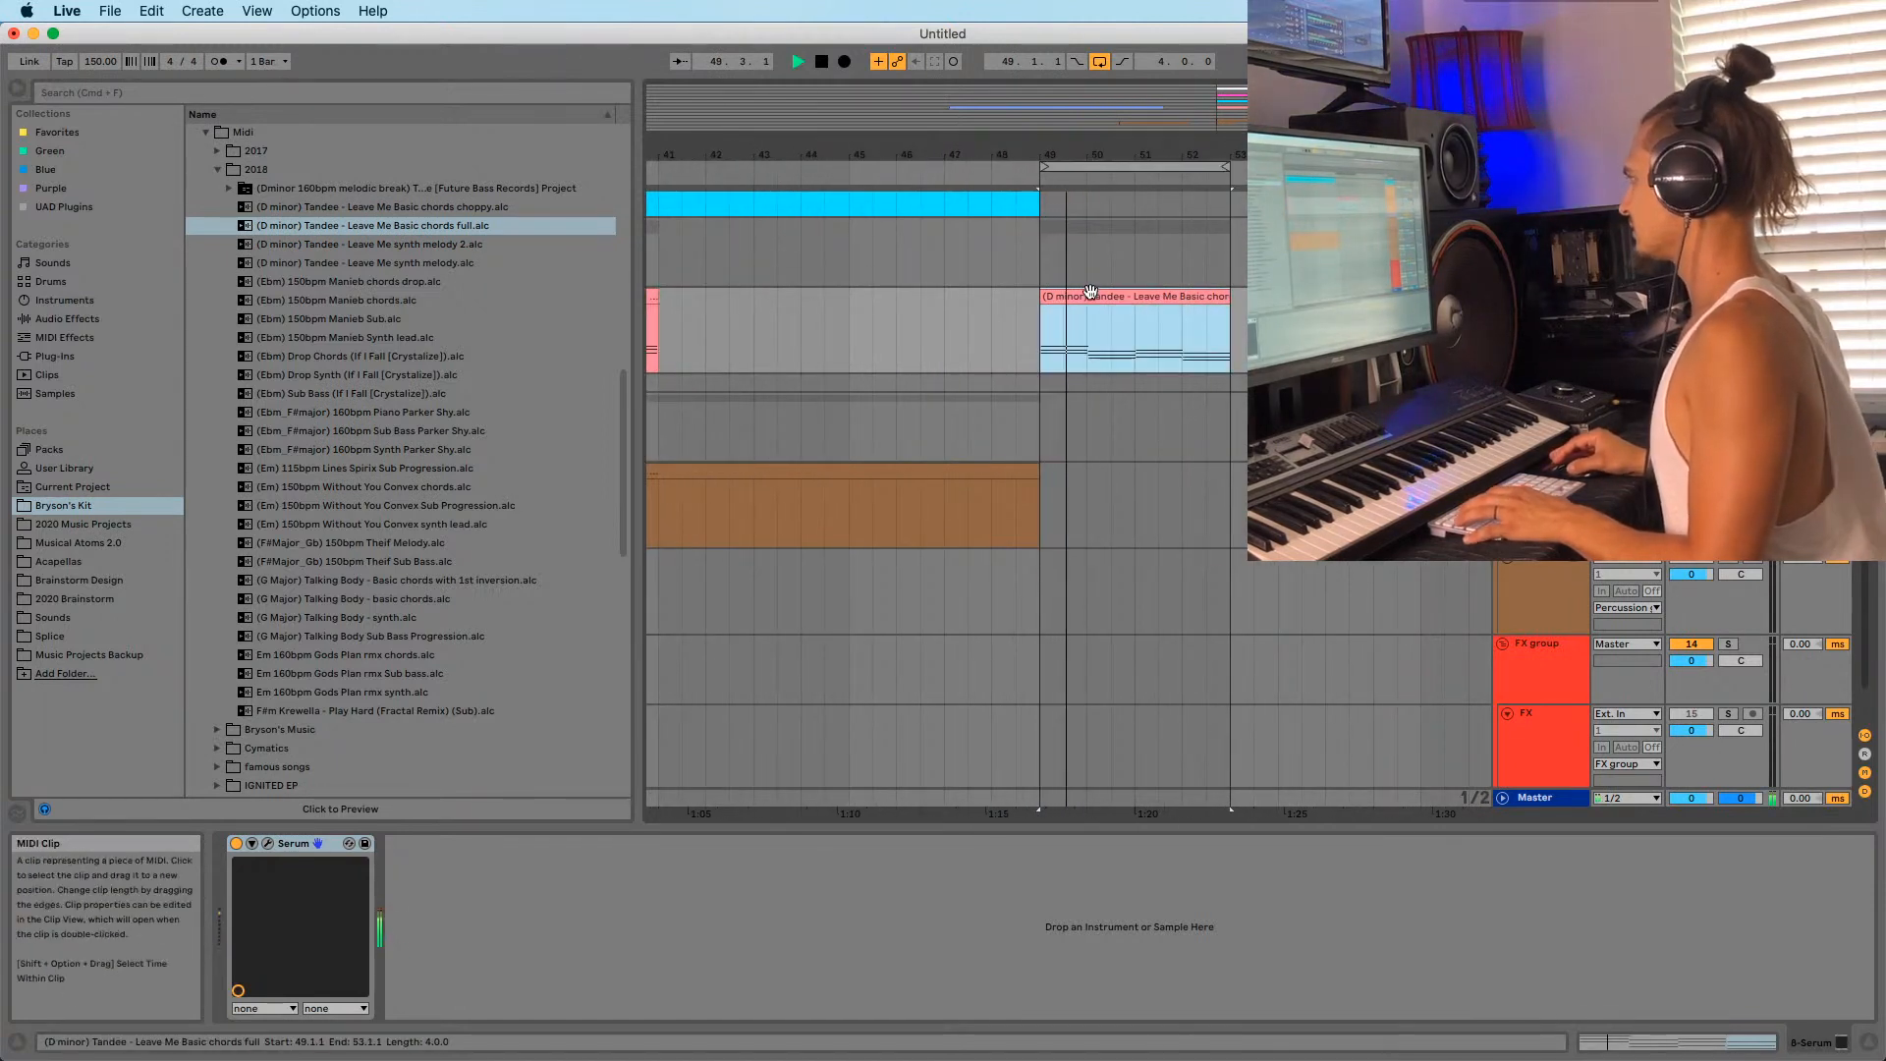
left_click_drag(1188, 154, 898, 146)
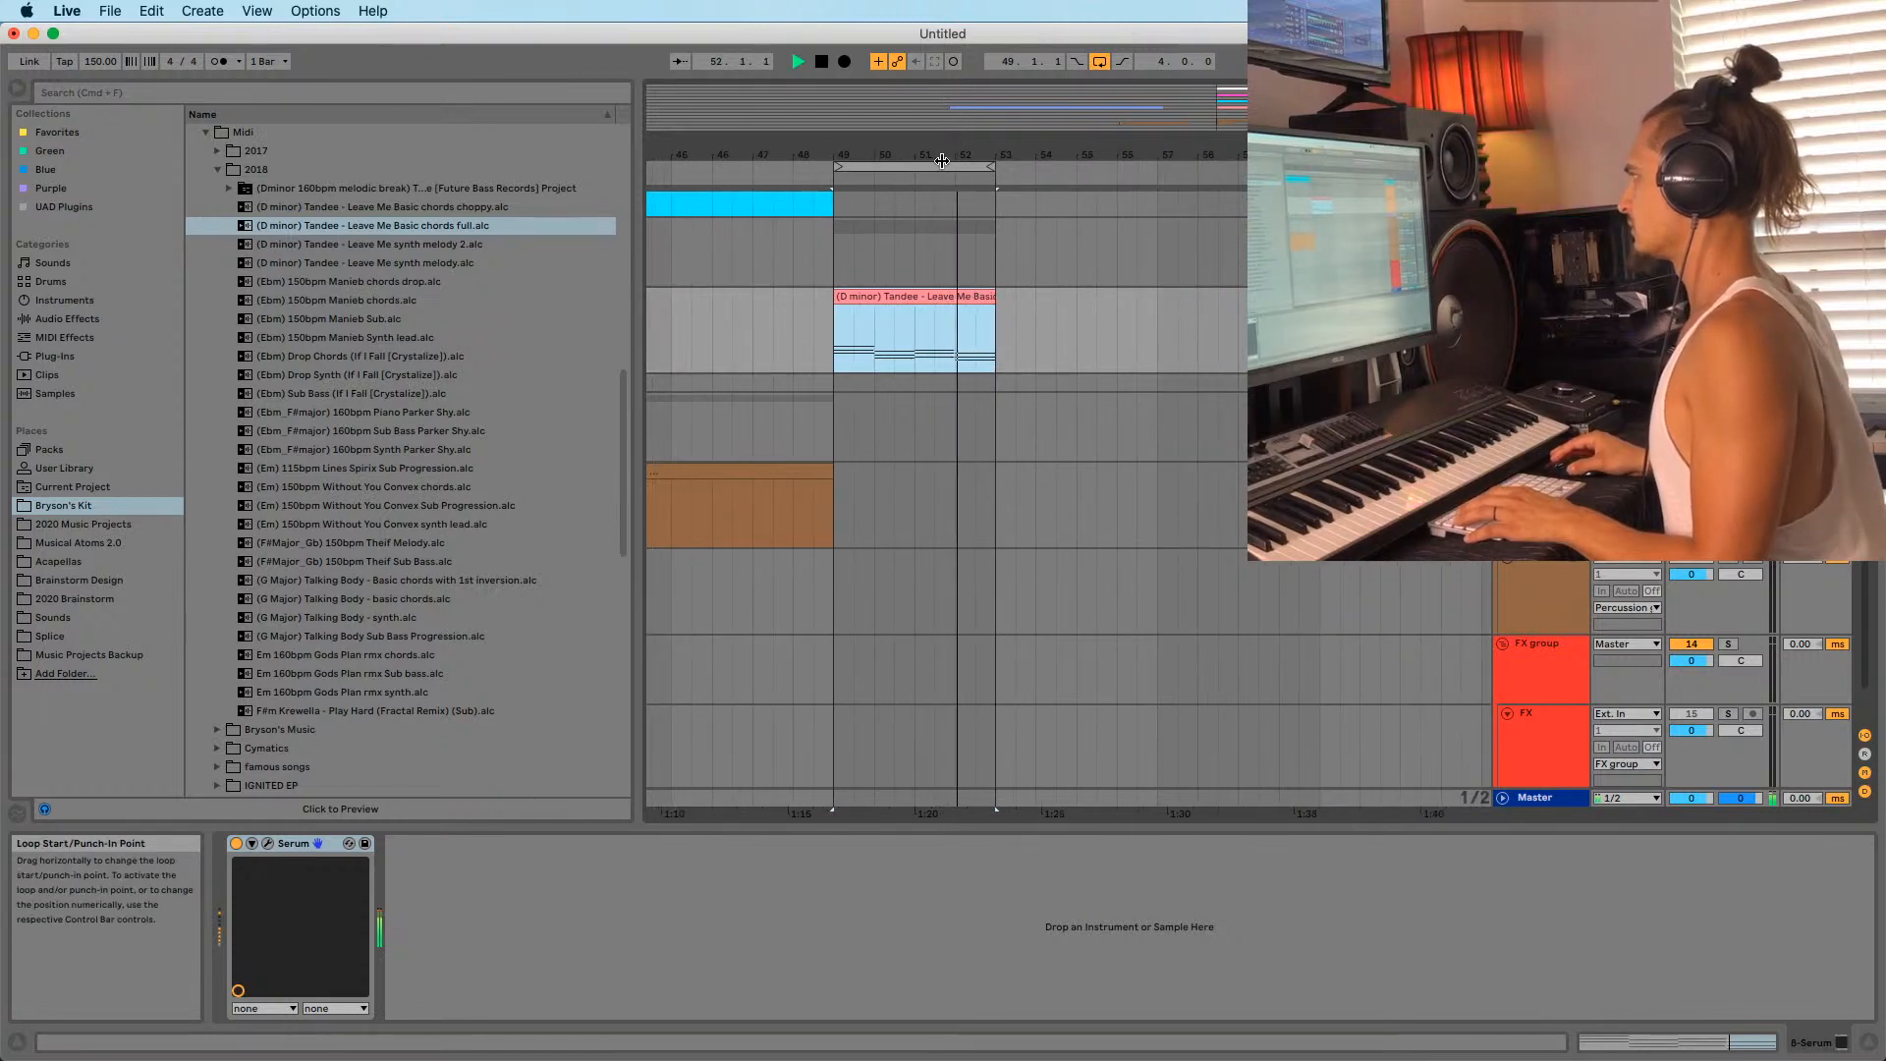
left_click(829, 316)
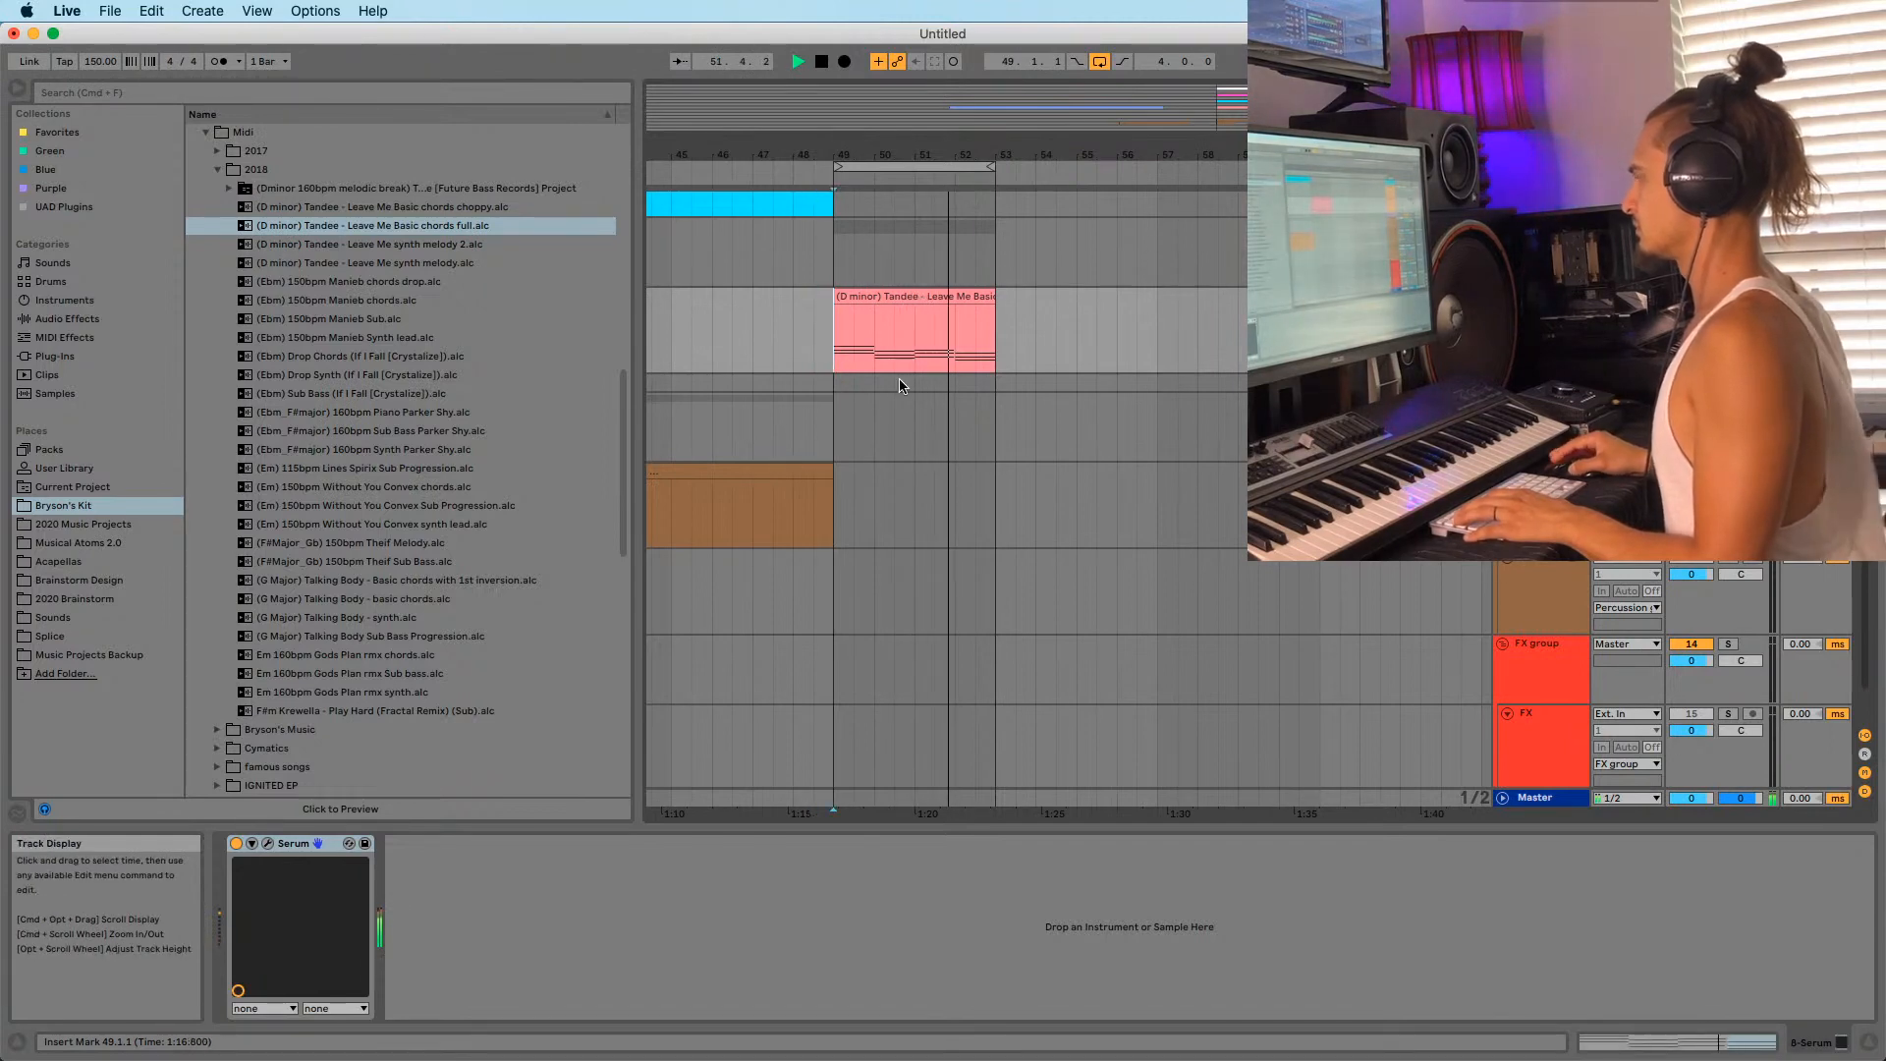
key("space")
Resume Tandee - Leave Me in rekordbox from about 2:02, then return to Ableton Live.
mouse_move(1434, 1058)
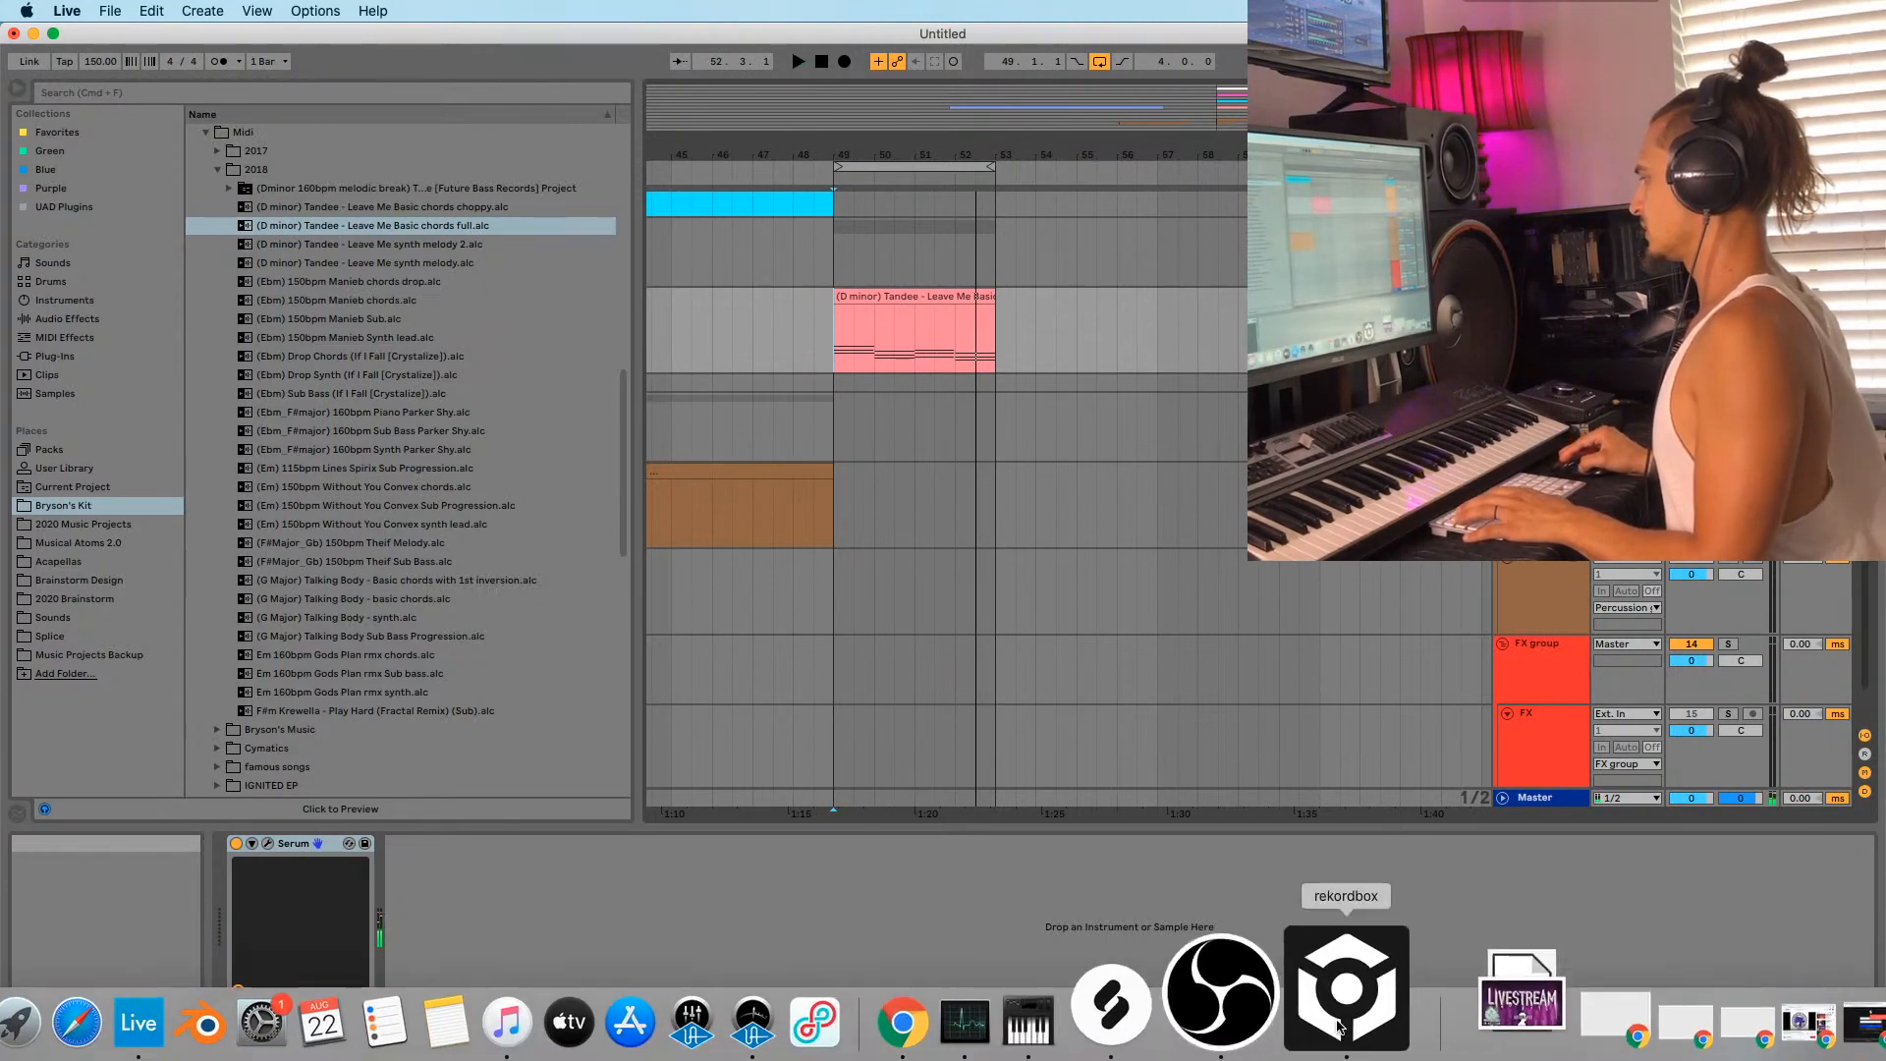
left_click(1328, 1039)
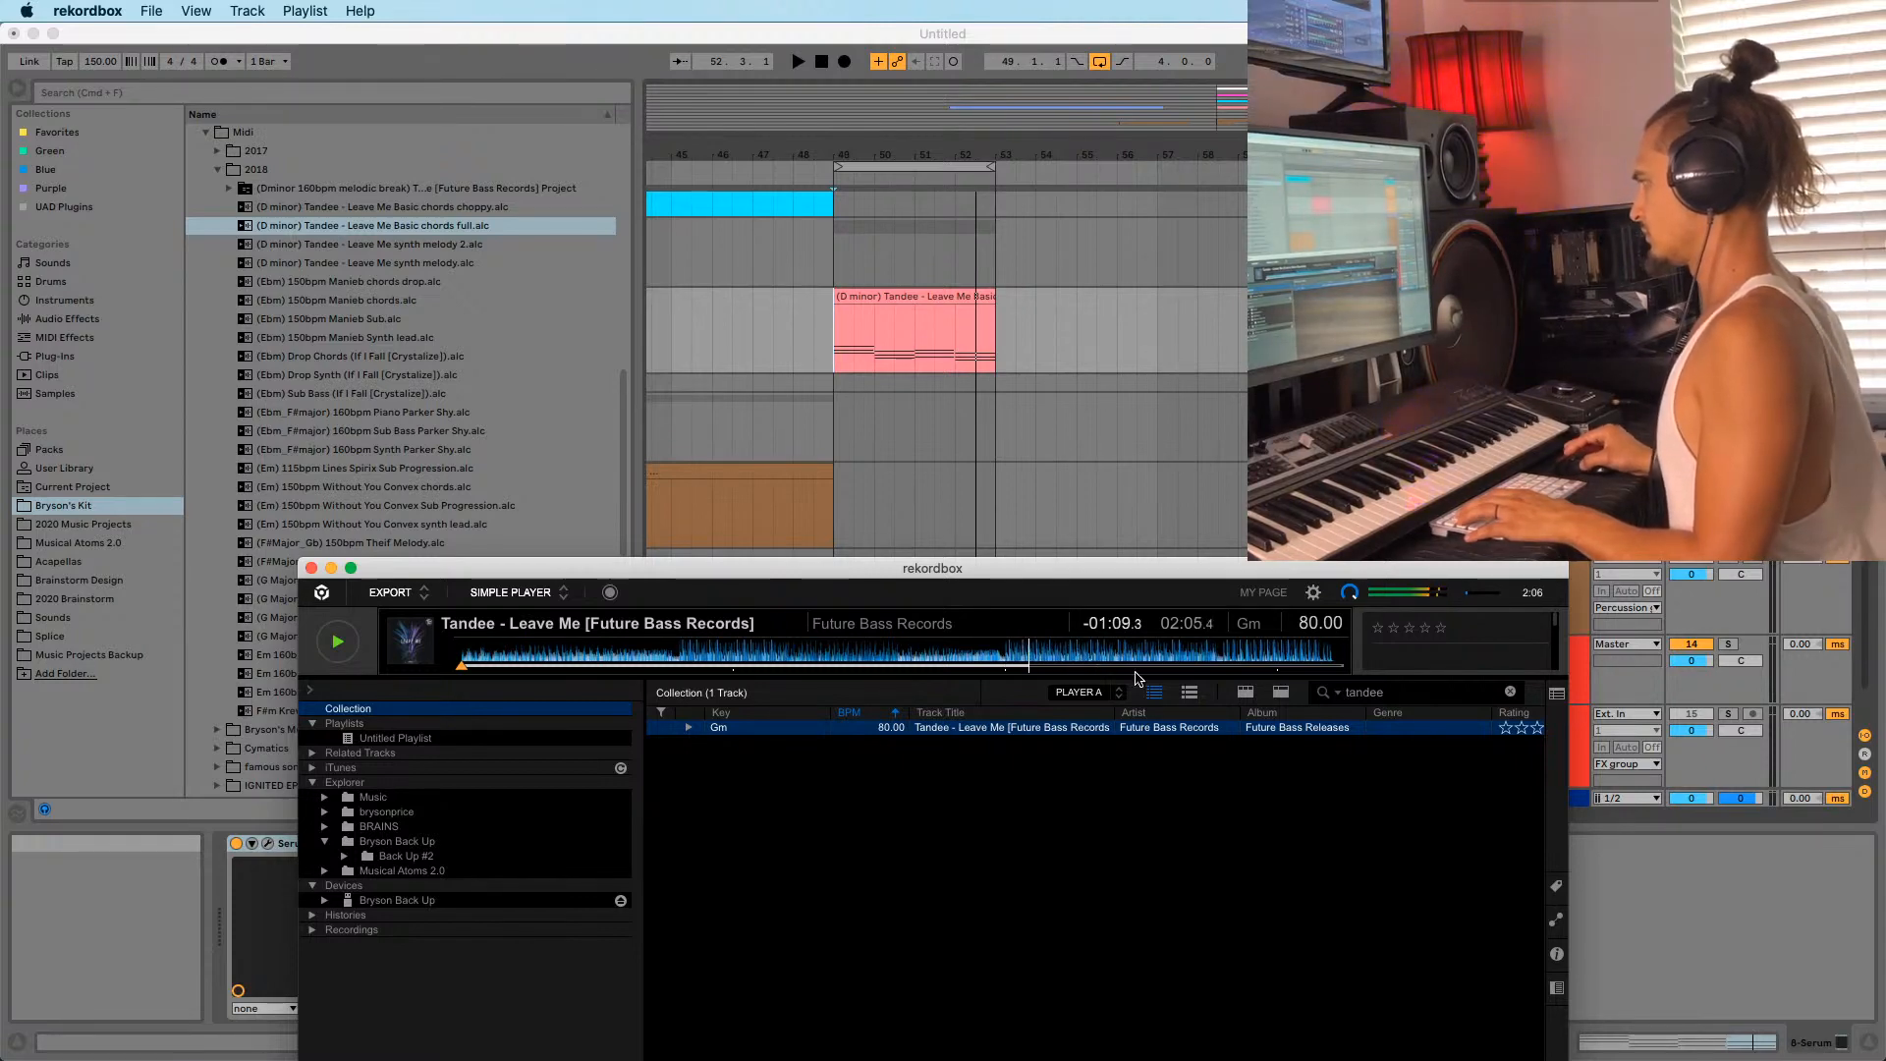
left_click(874, 293)
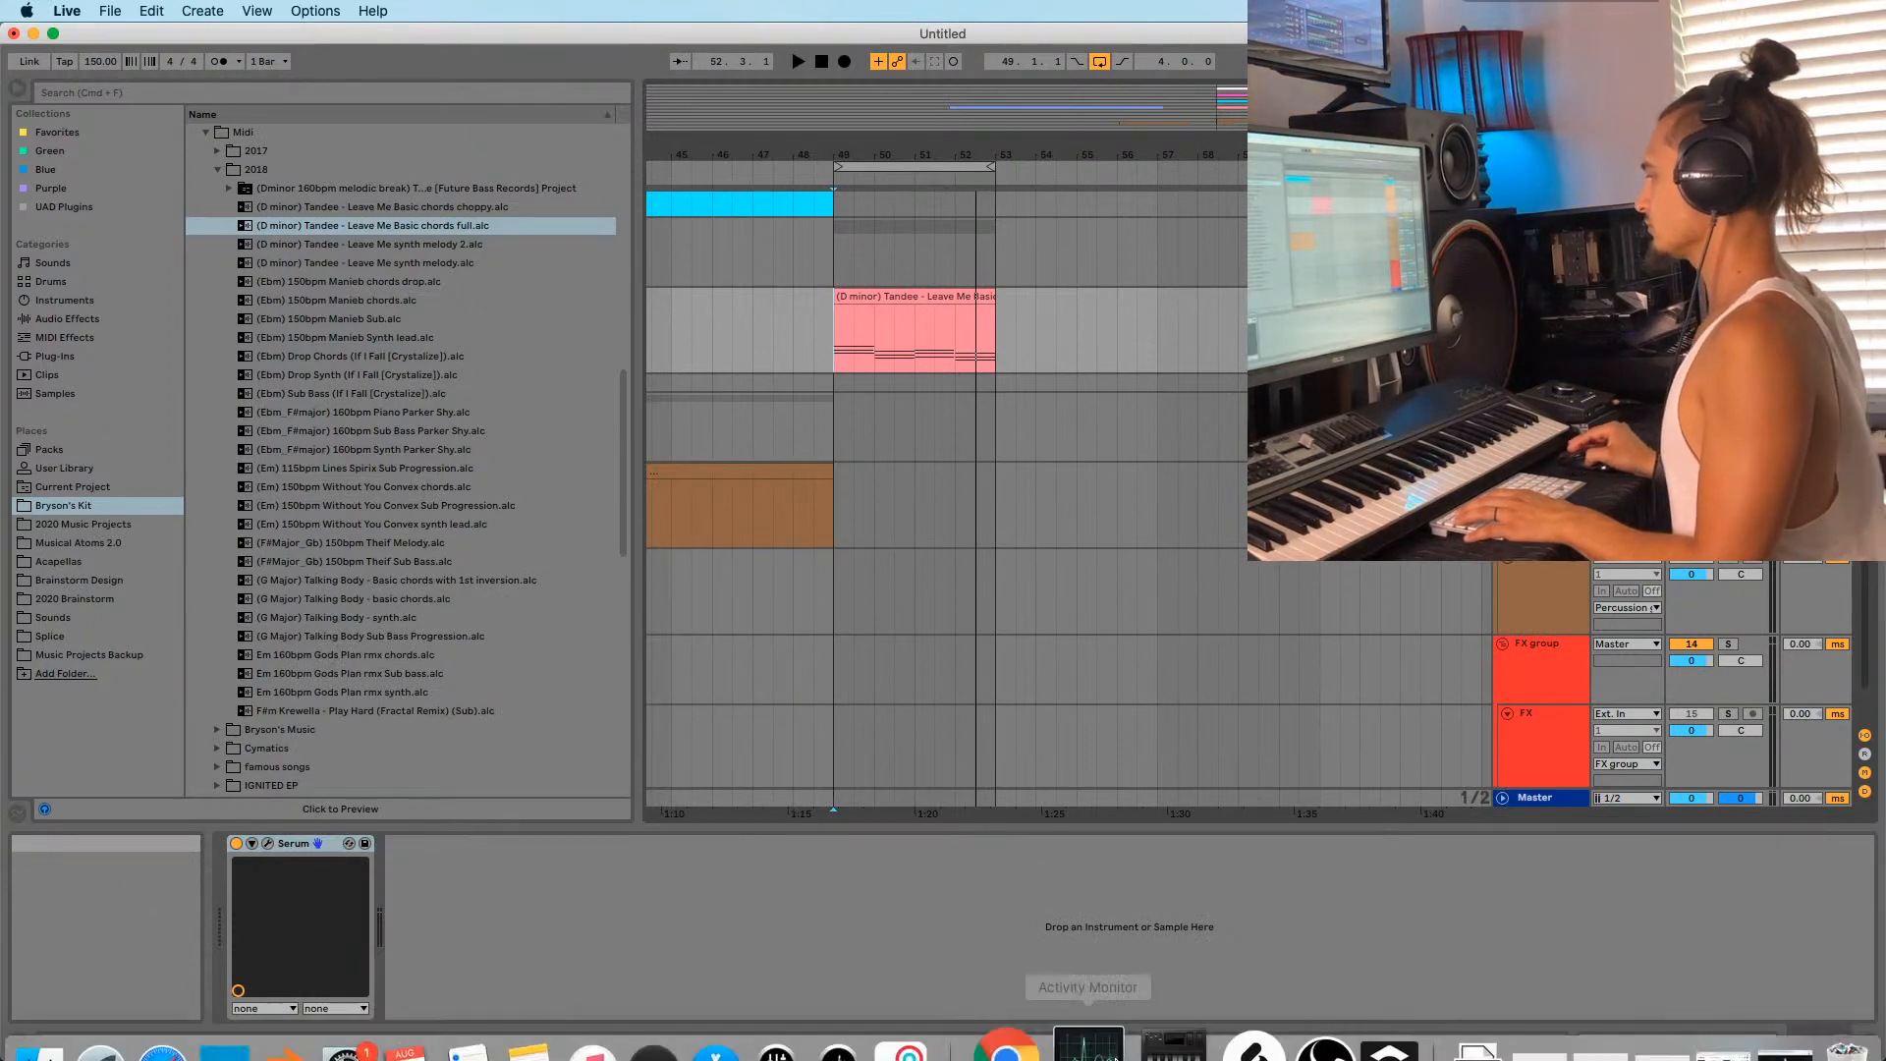
After checking rekordbox, duplicate the Serum track and move the chords copy to bars 53–57.
left_click(1368, 1002)
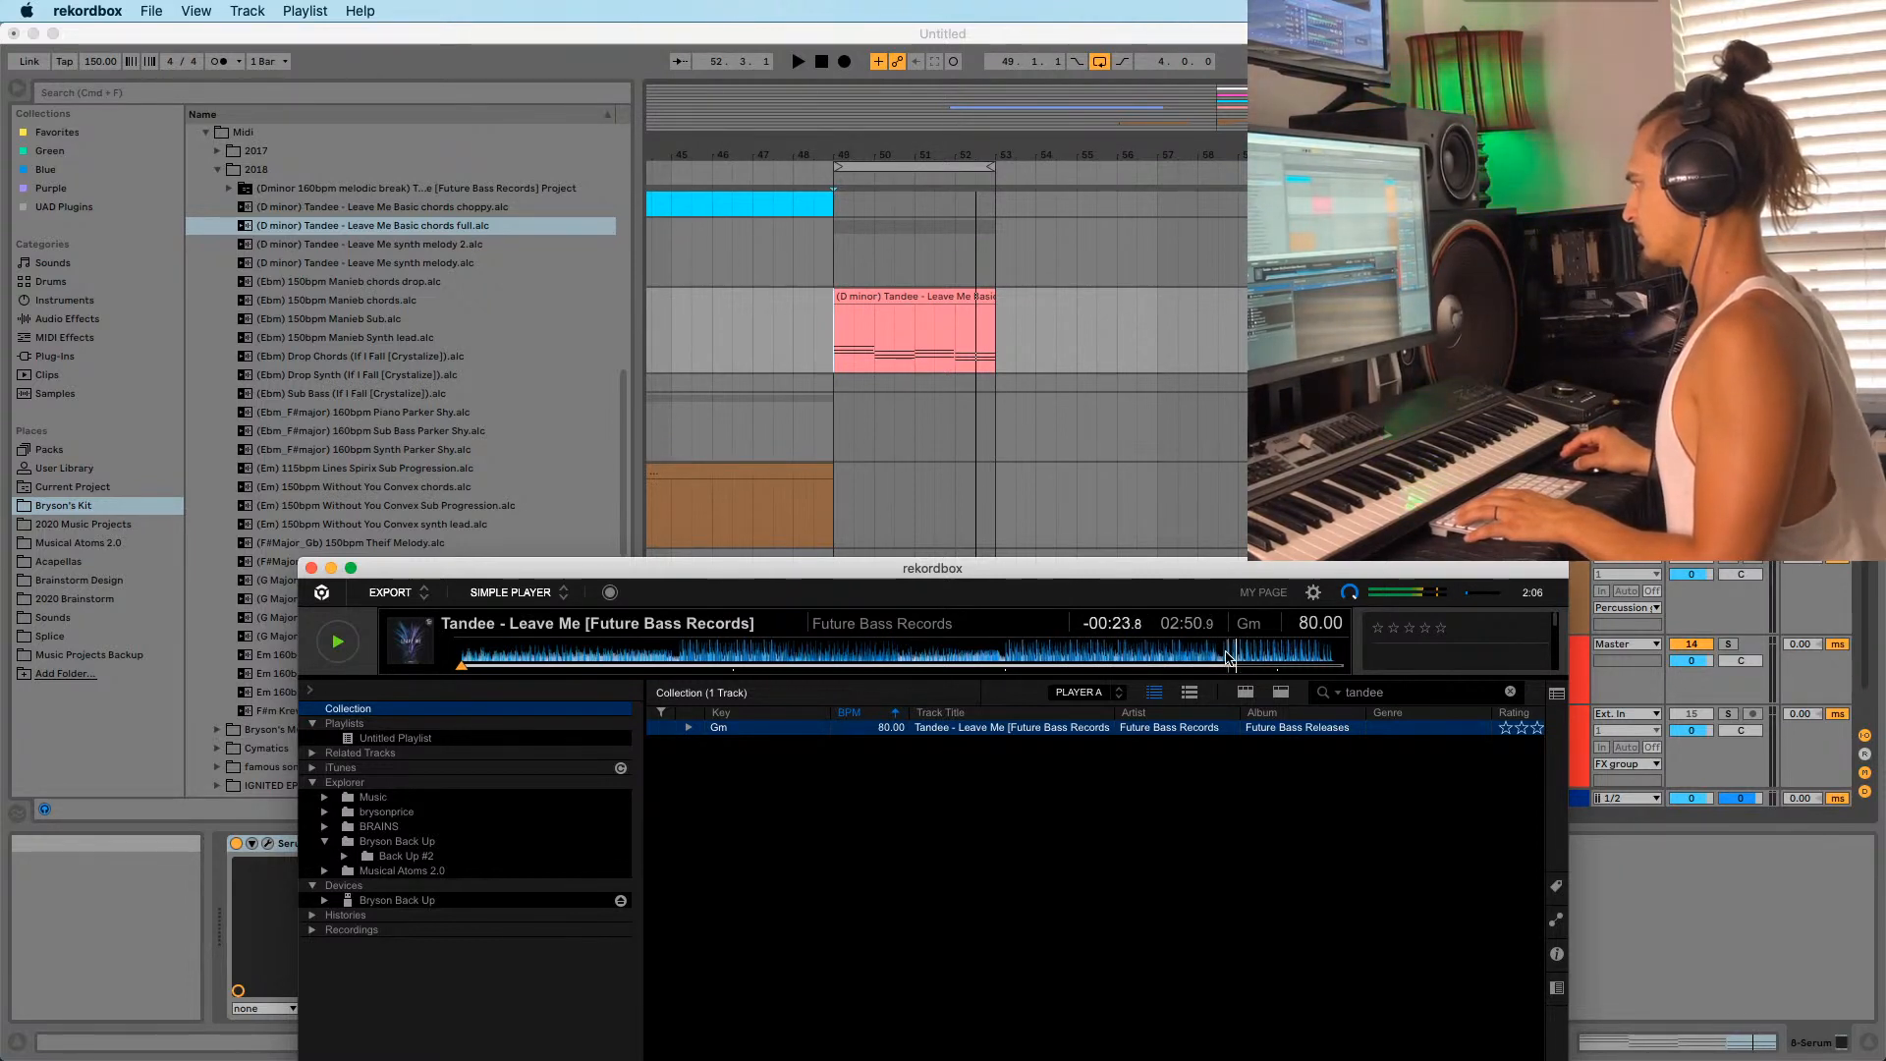
left_click(794, 255)
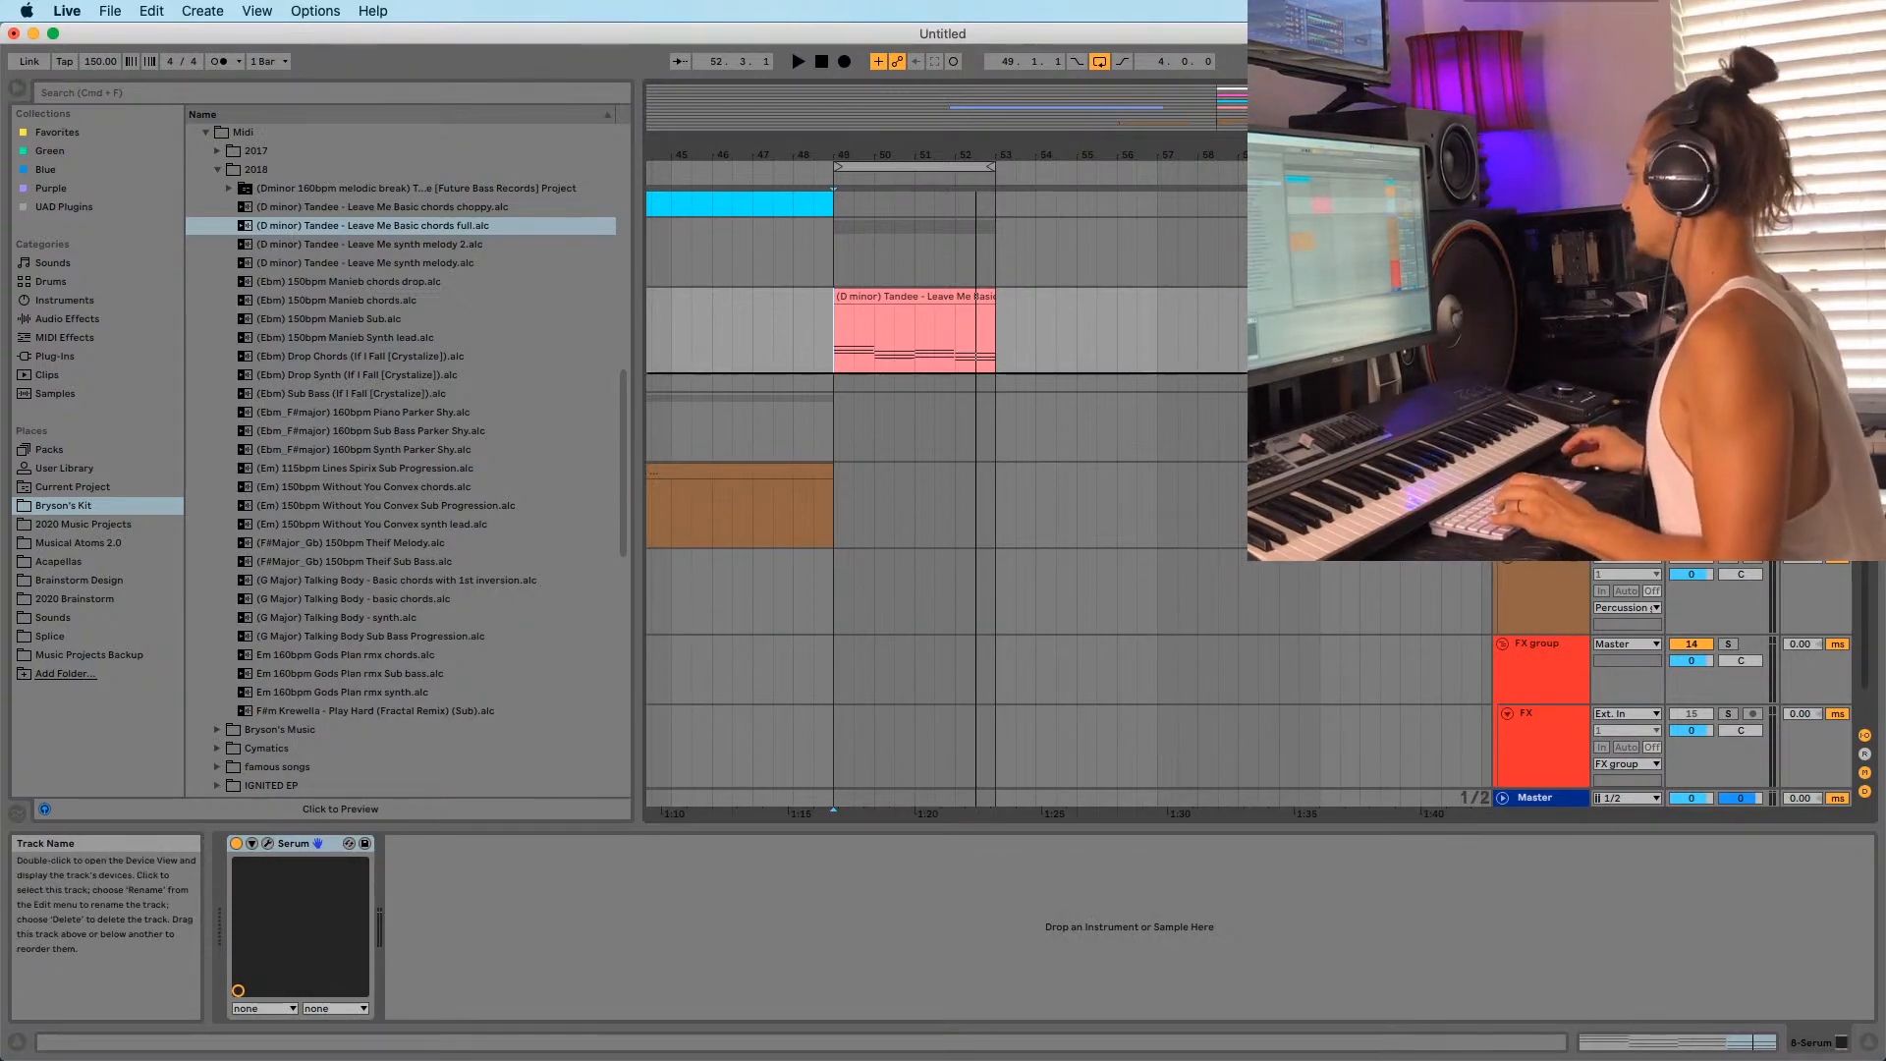
key("super+d")
left_click_drag(897, 383, 1058, 393)
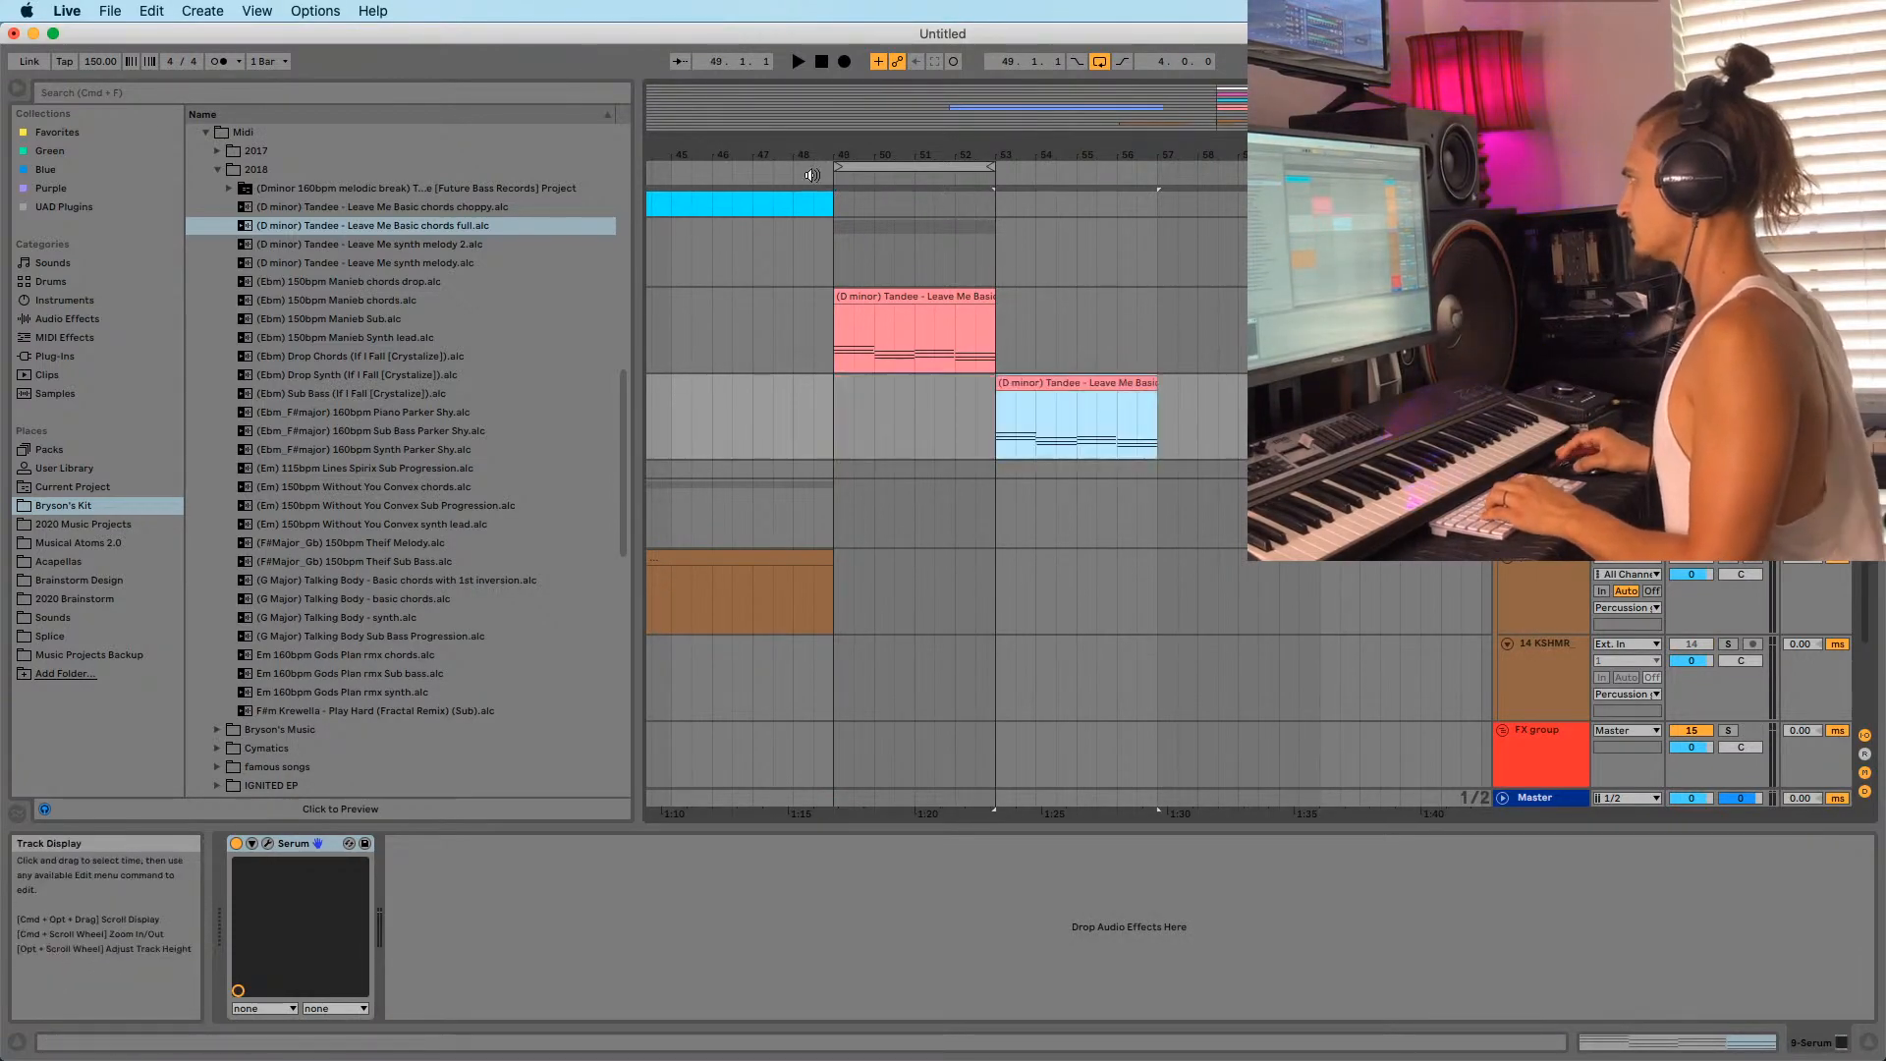
Raise the project tempo to 160 BPM and play the chords clip.
left_click(102, 62)
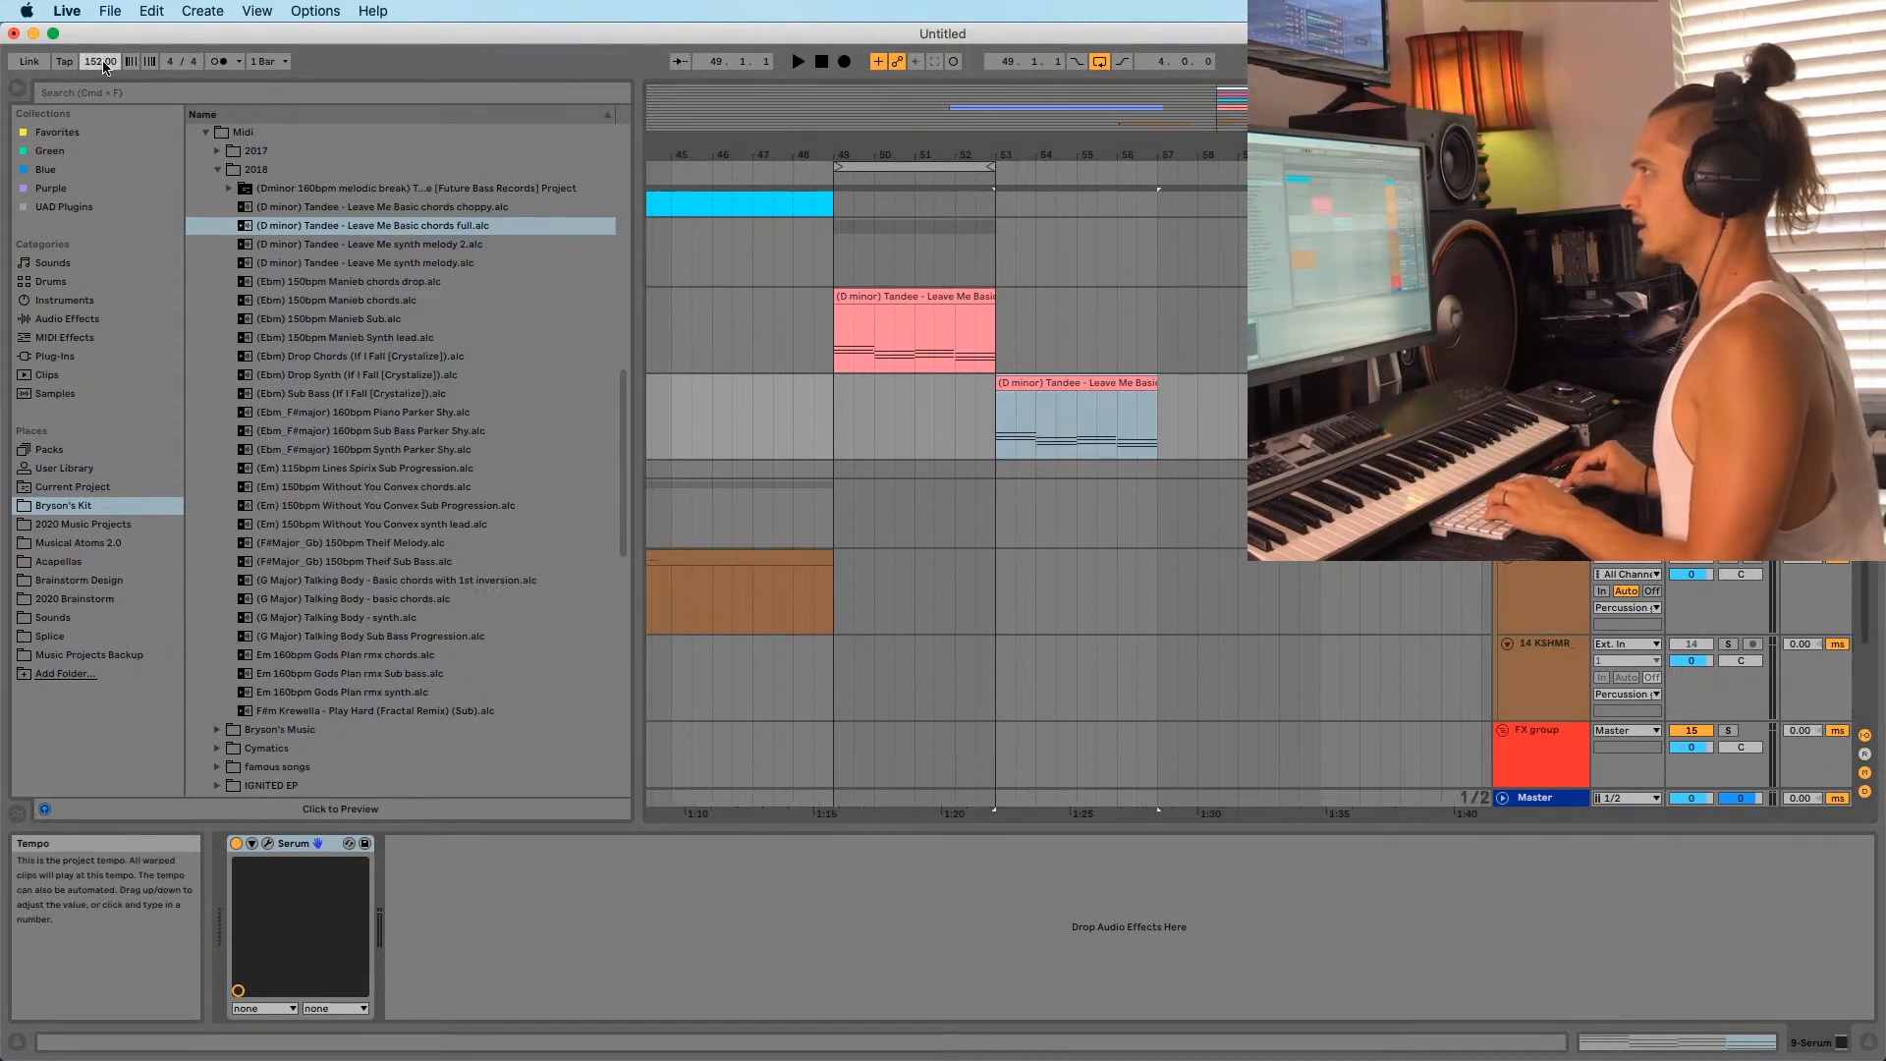
key("Up")
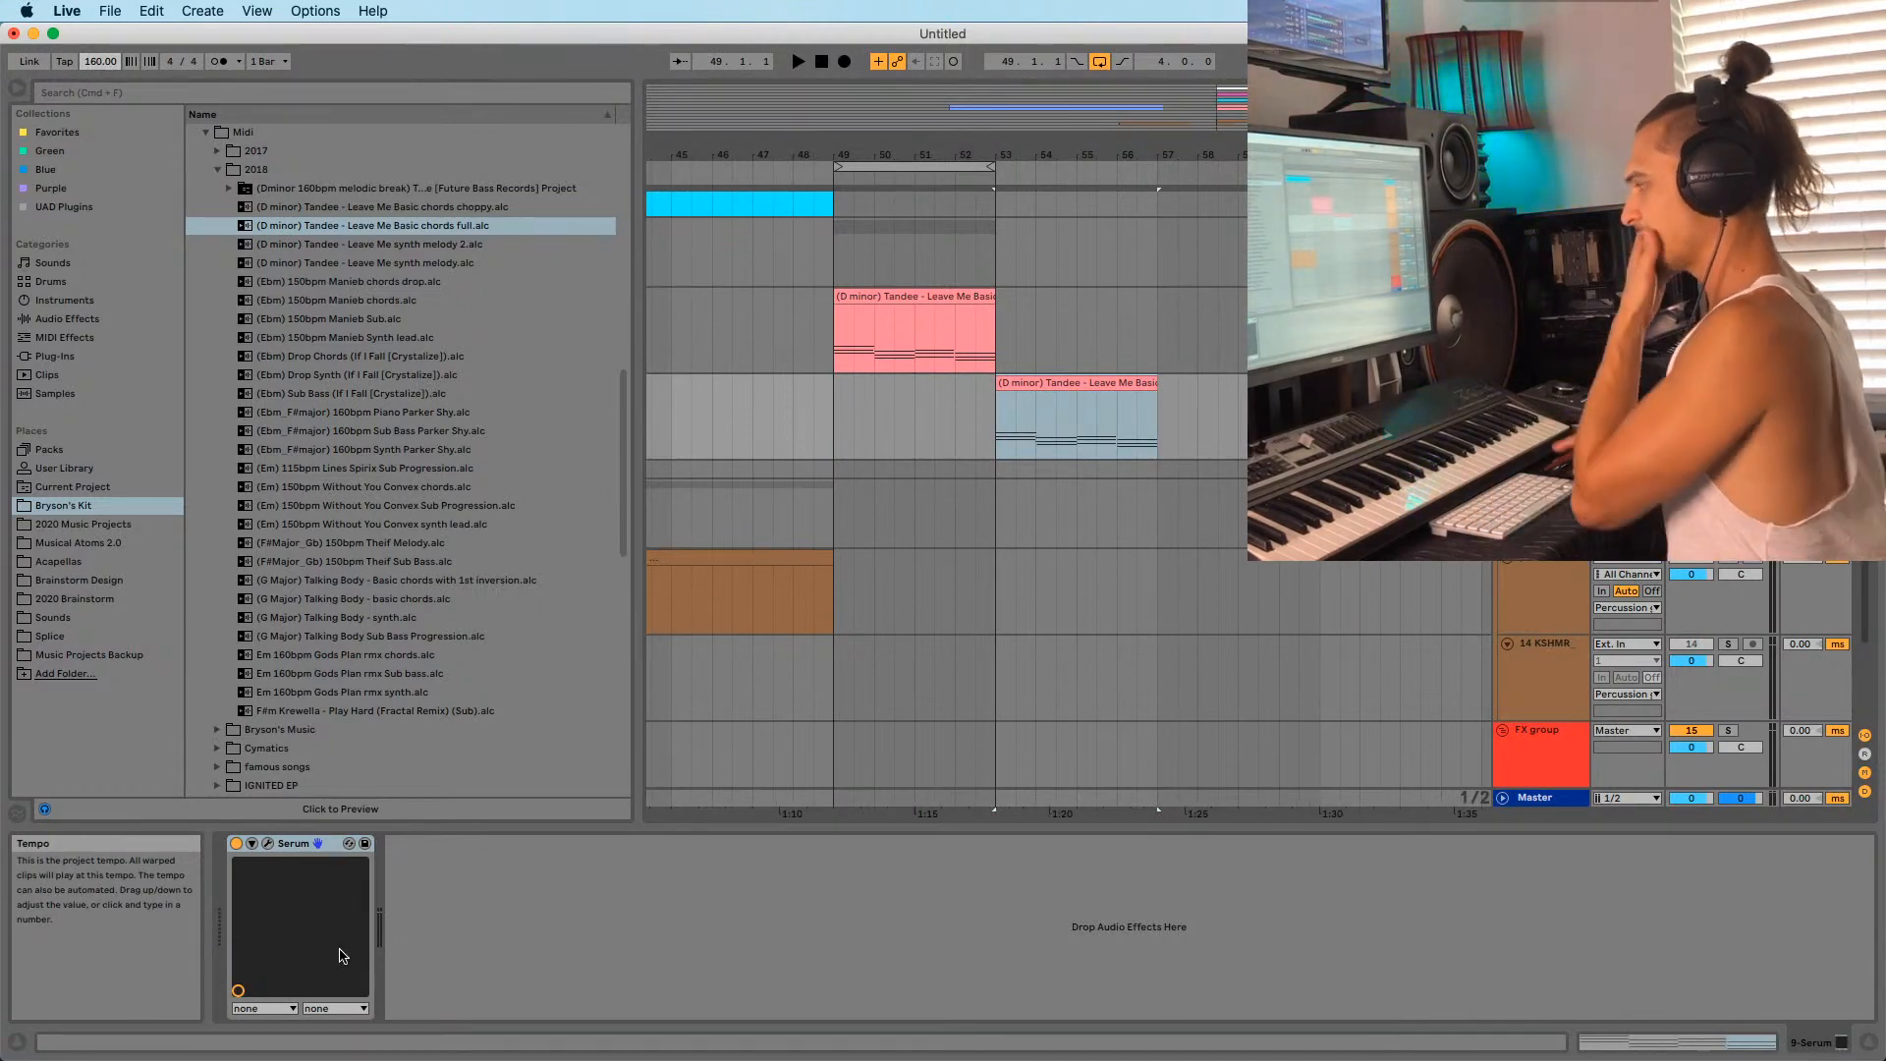
left_click(1345, 990)
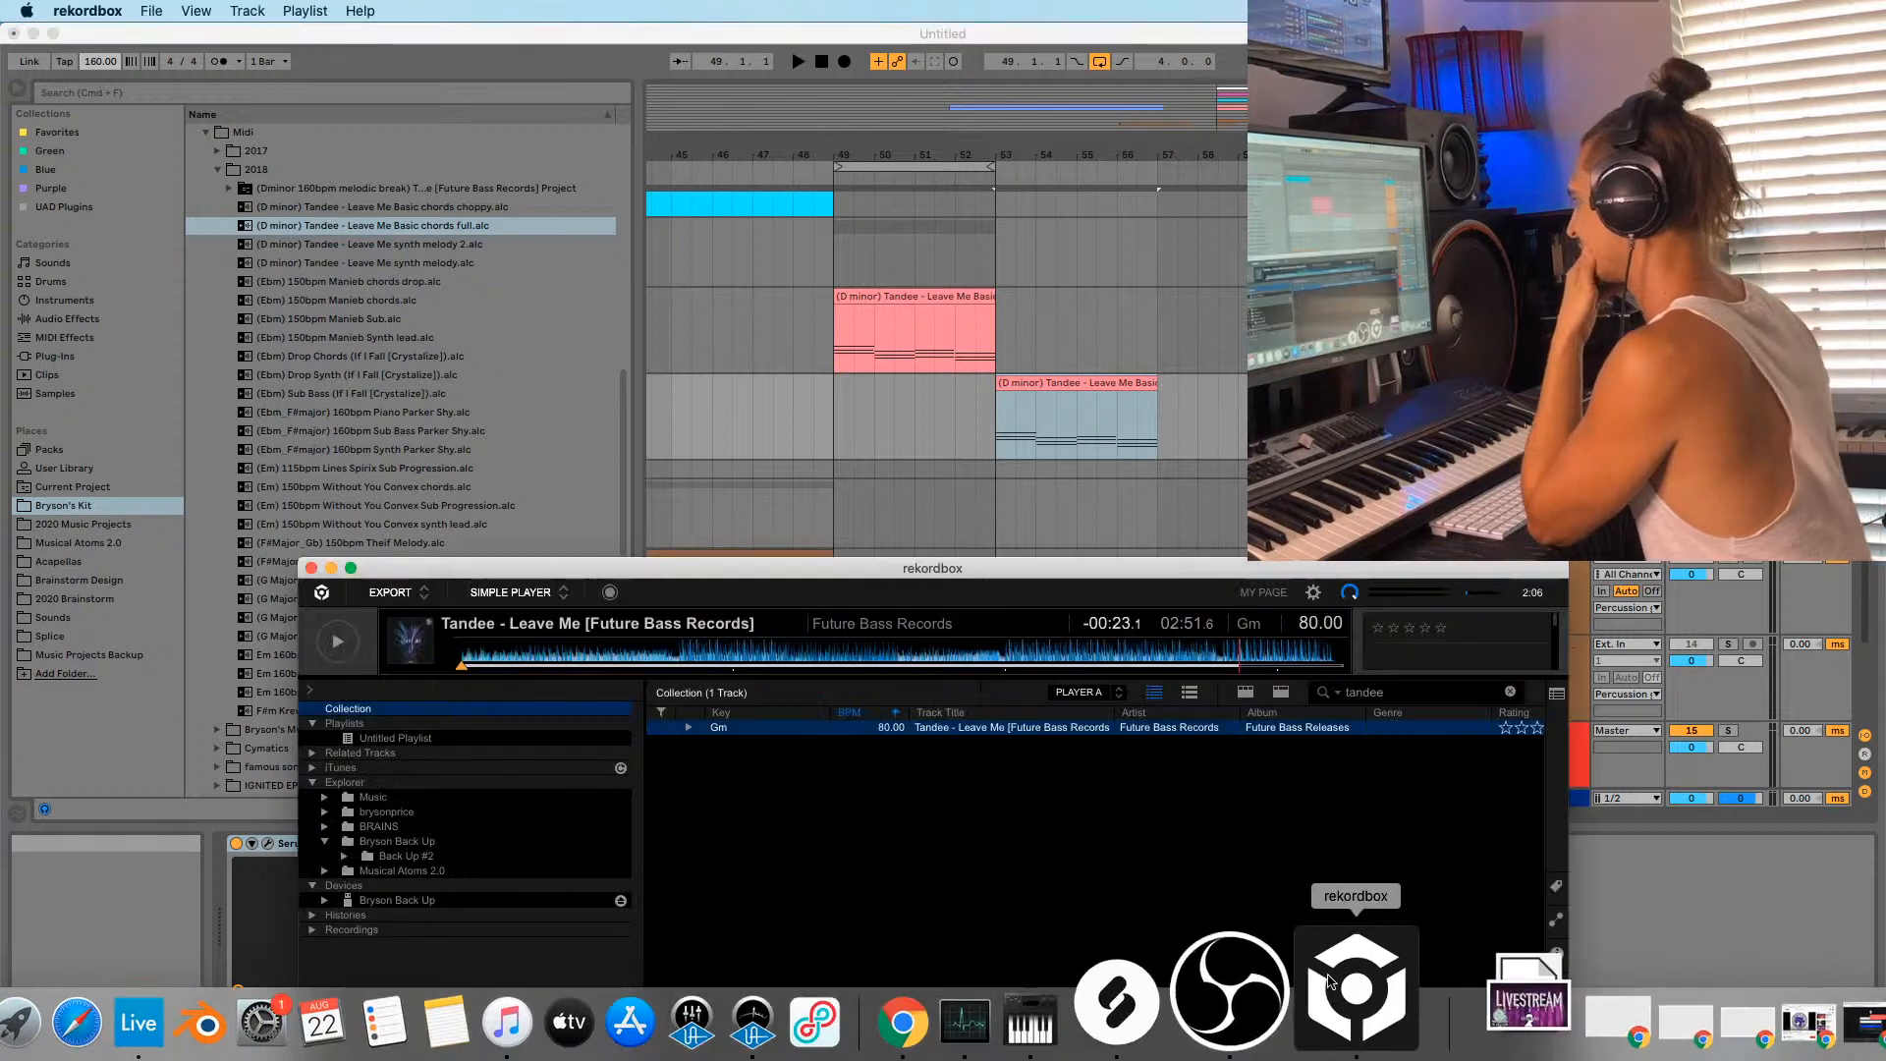
left_click(1082, 391)
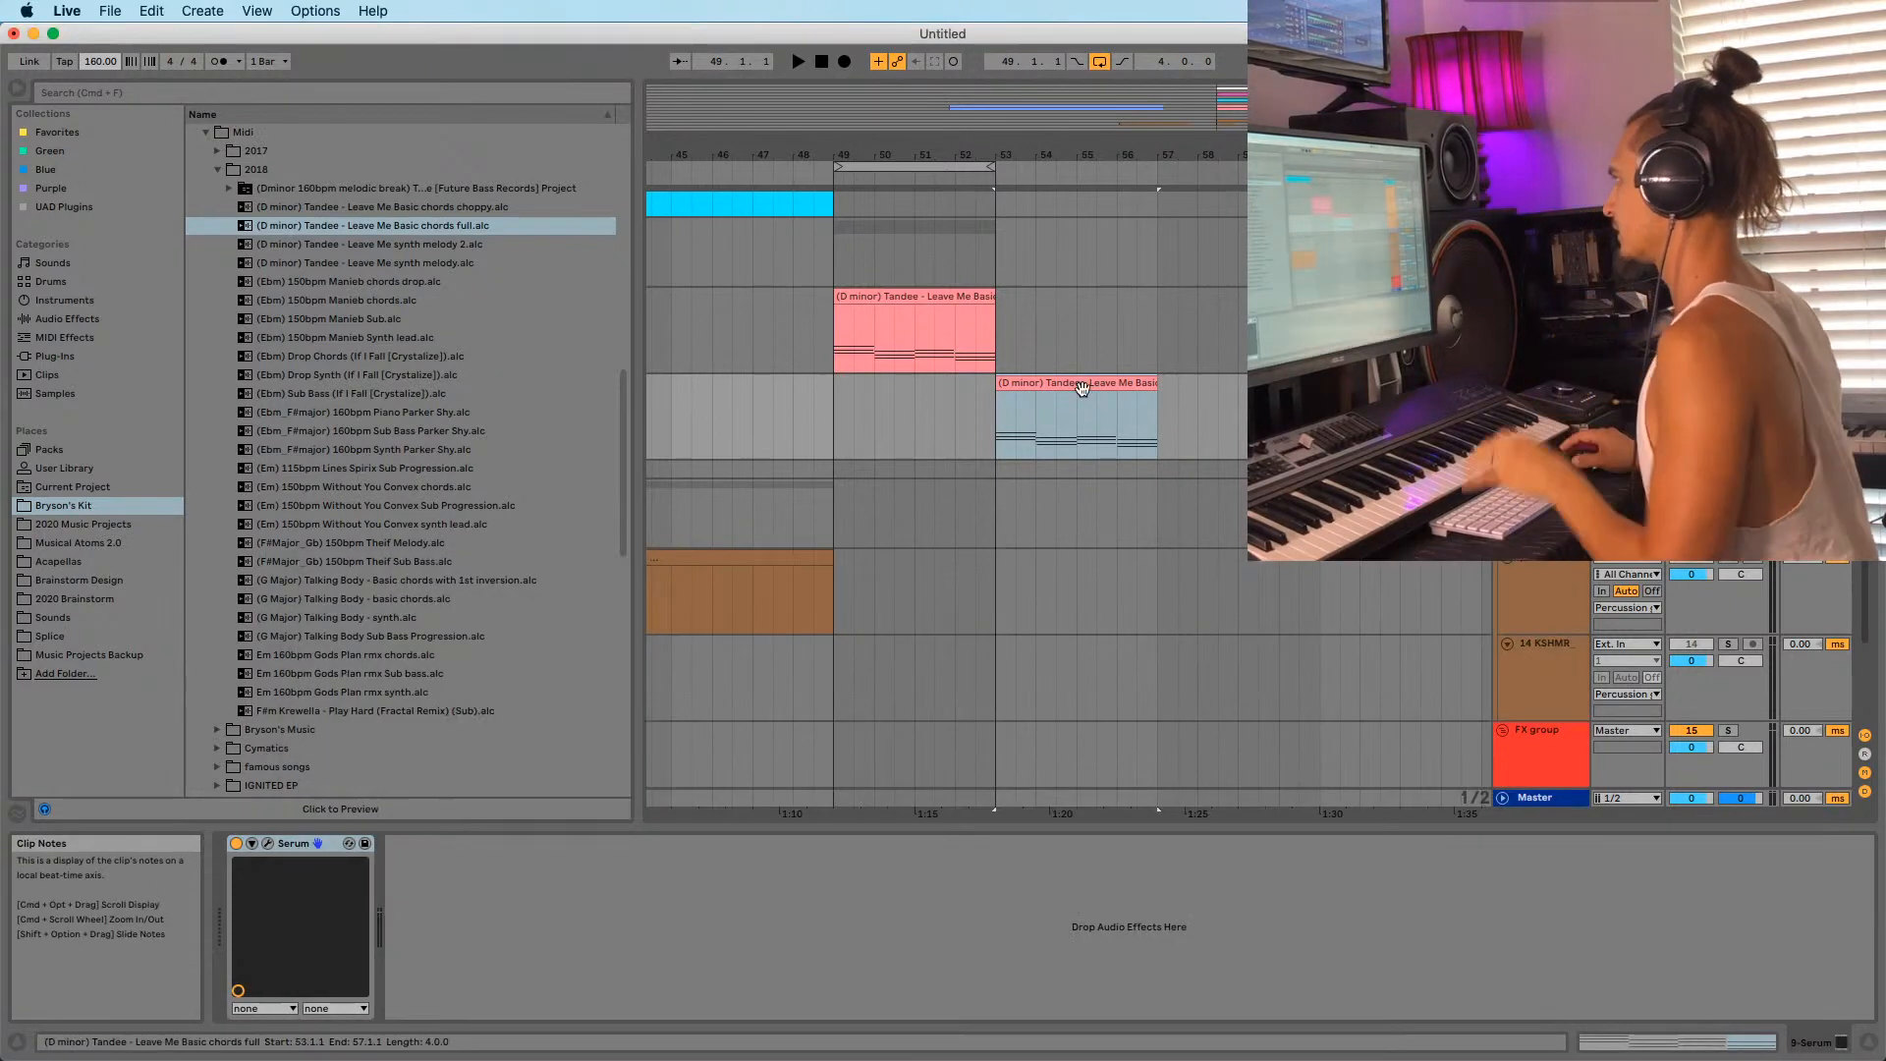
key("space")
key("space")
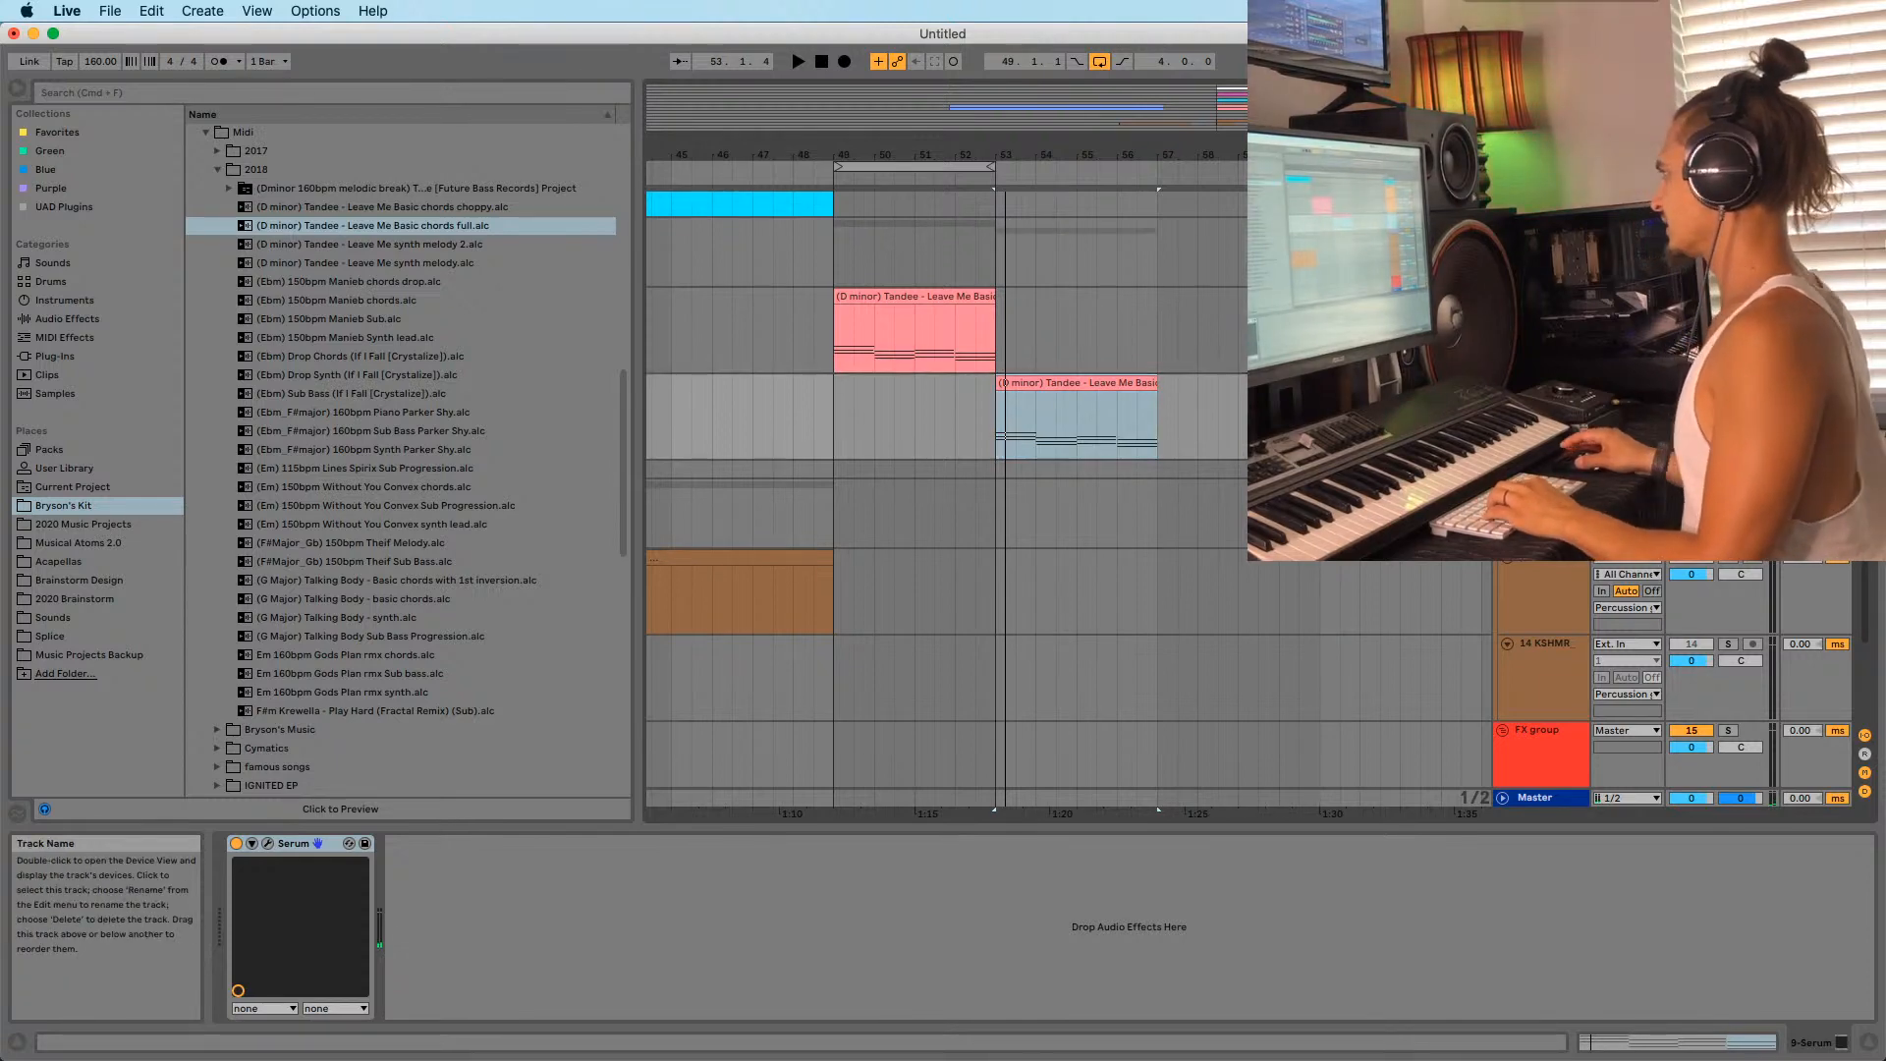
left_click(269, 844)
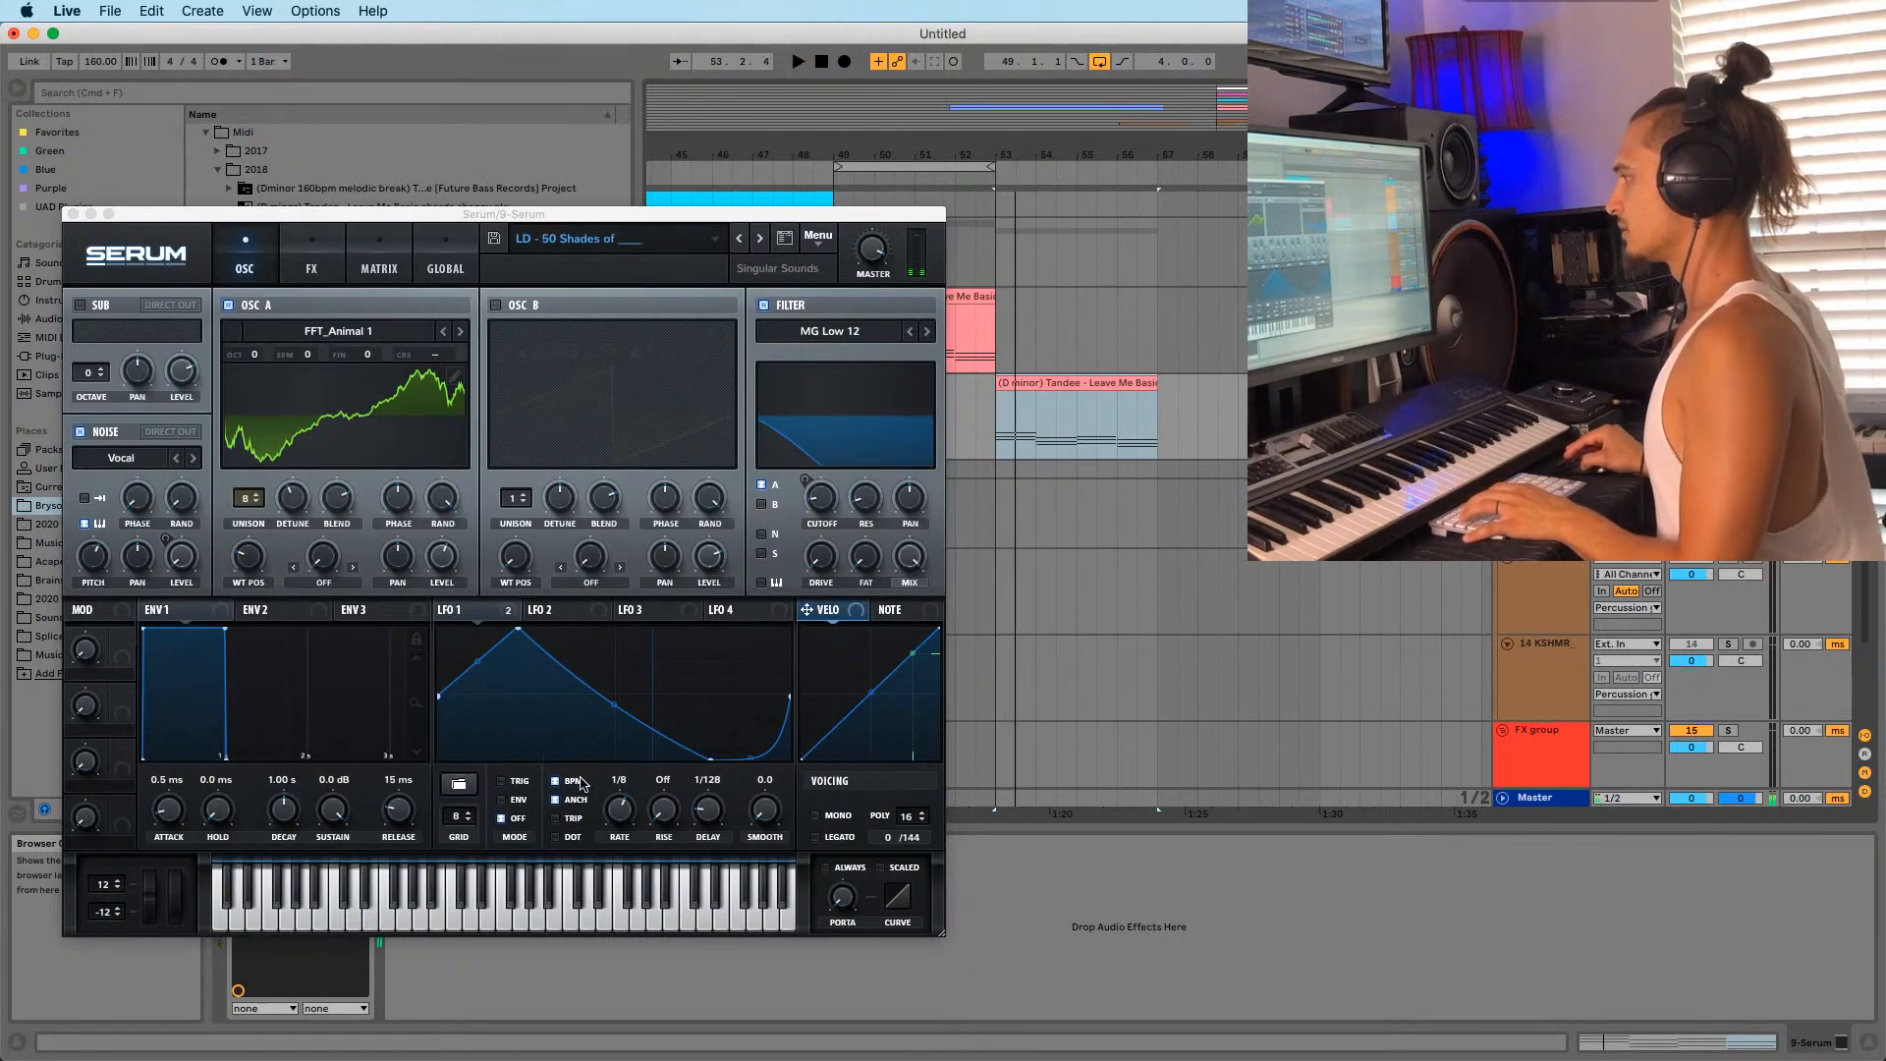
Turn Serum's LFO 1 rate to 1/2 while auditioning the chords, then close Serum.
left_click(619, 820)
key("space")
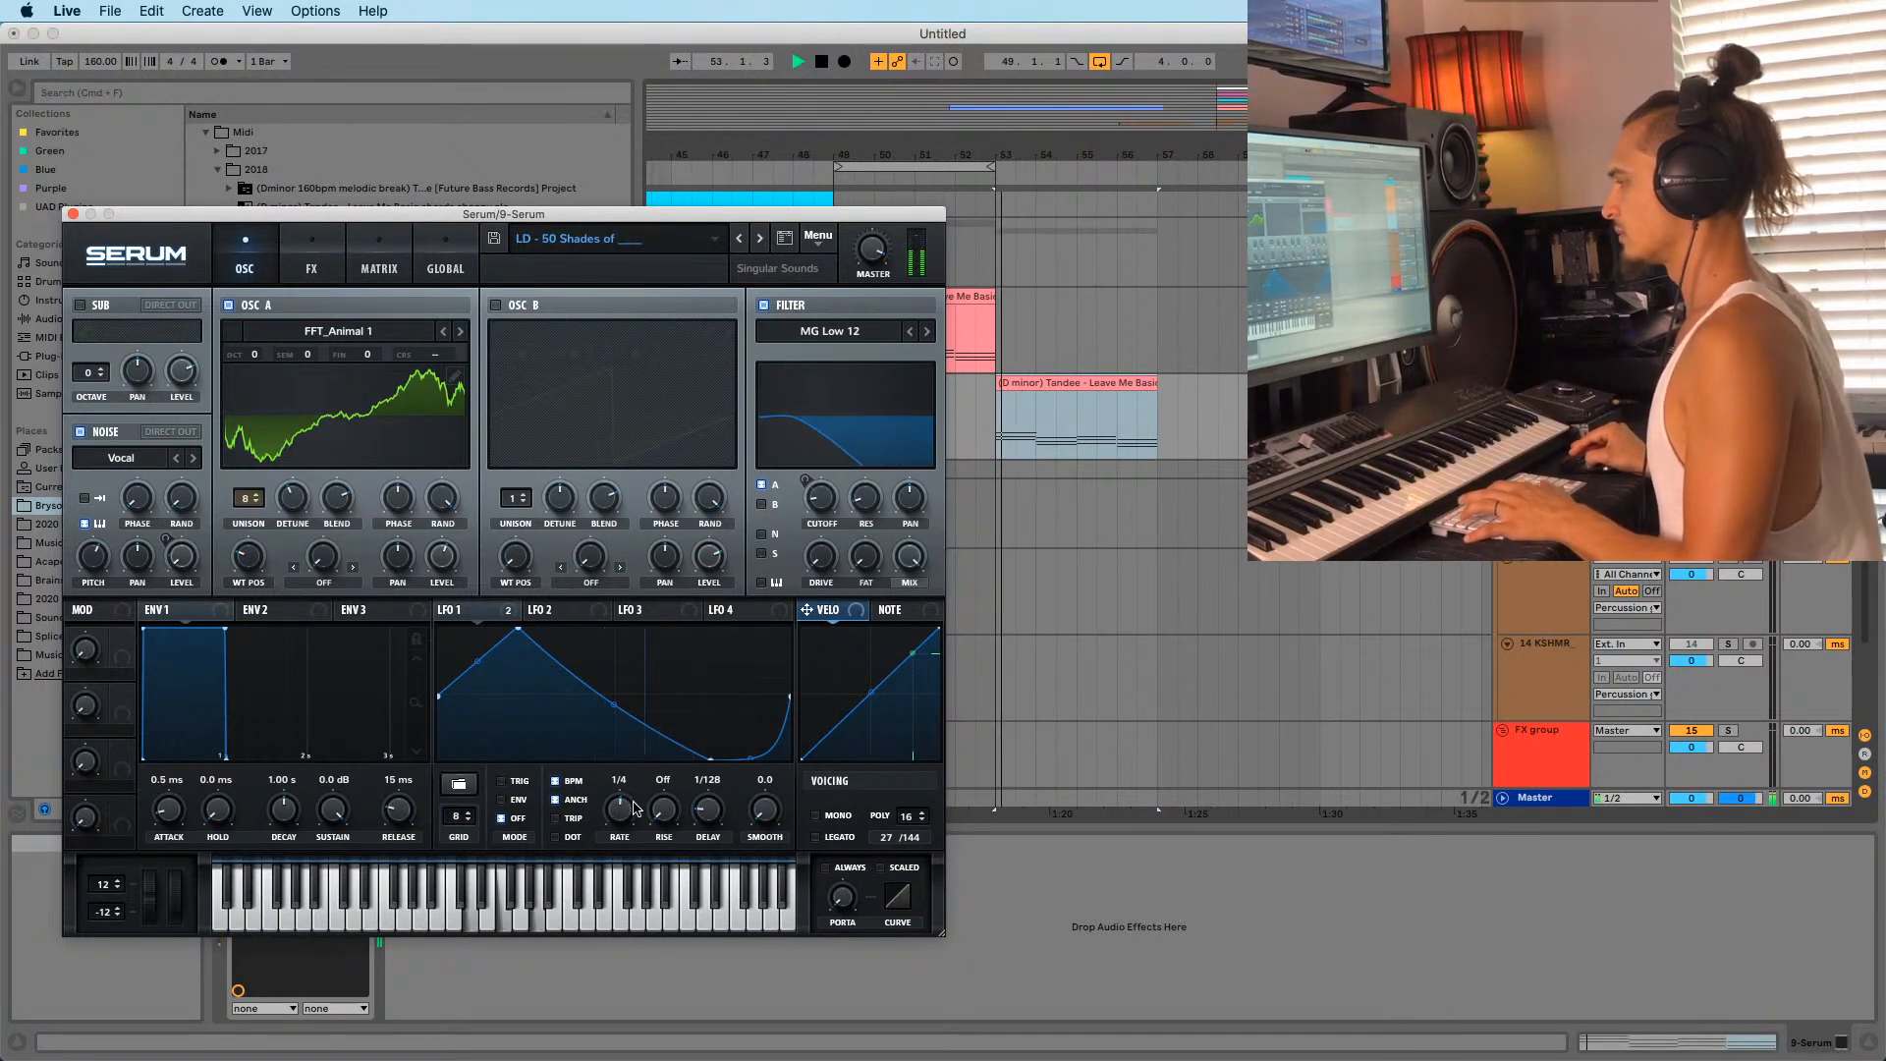
left_click_drag(619, 808, 617, 818)
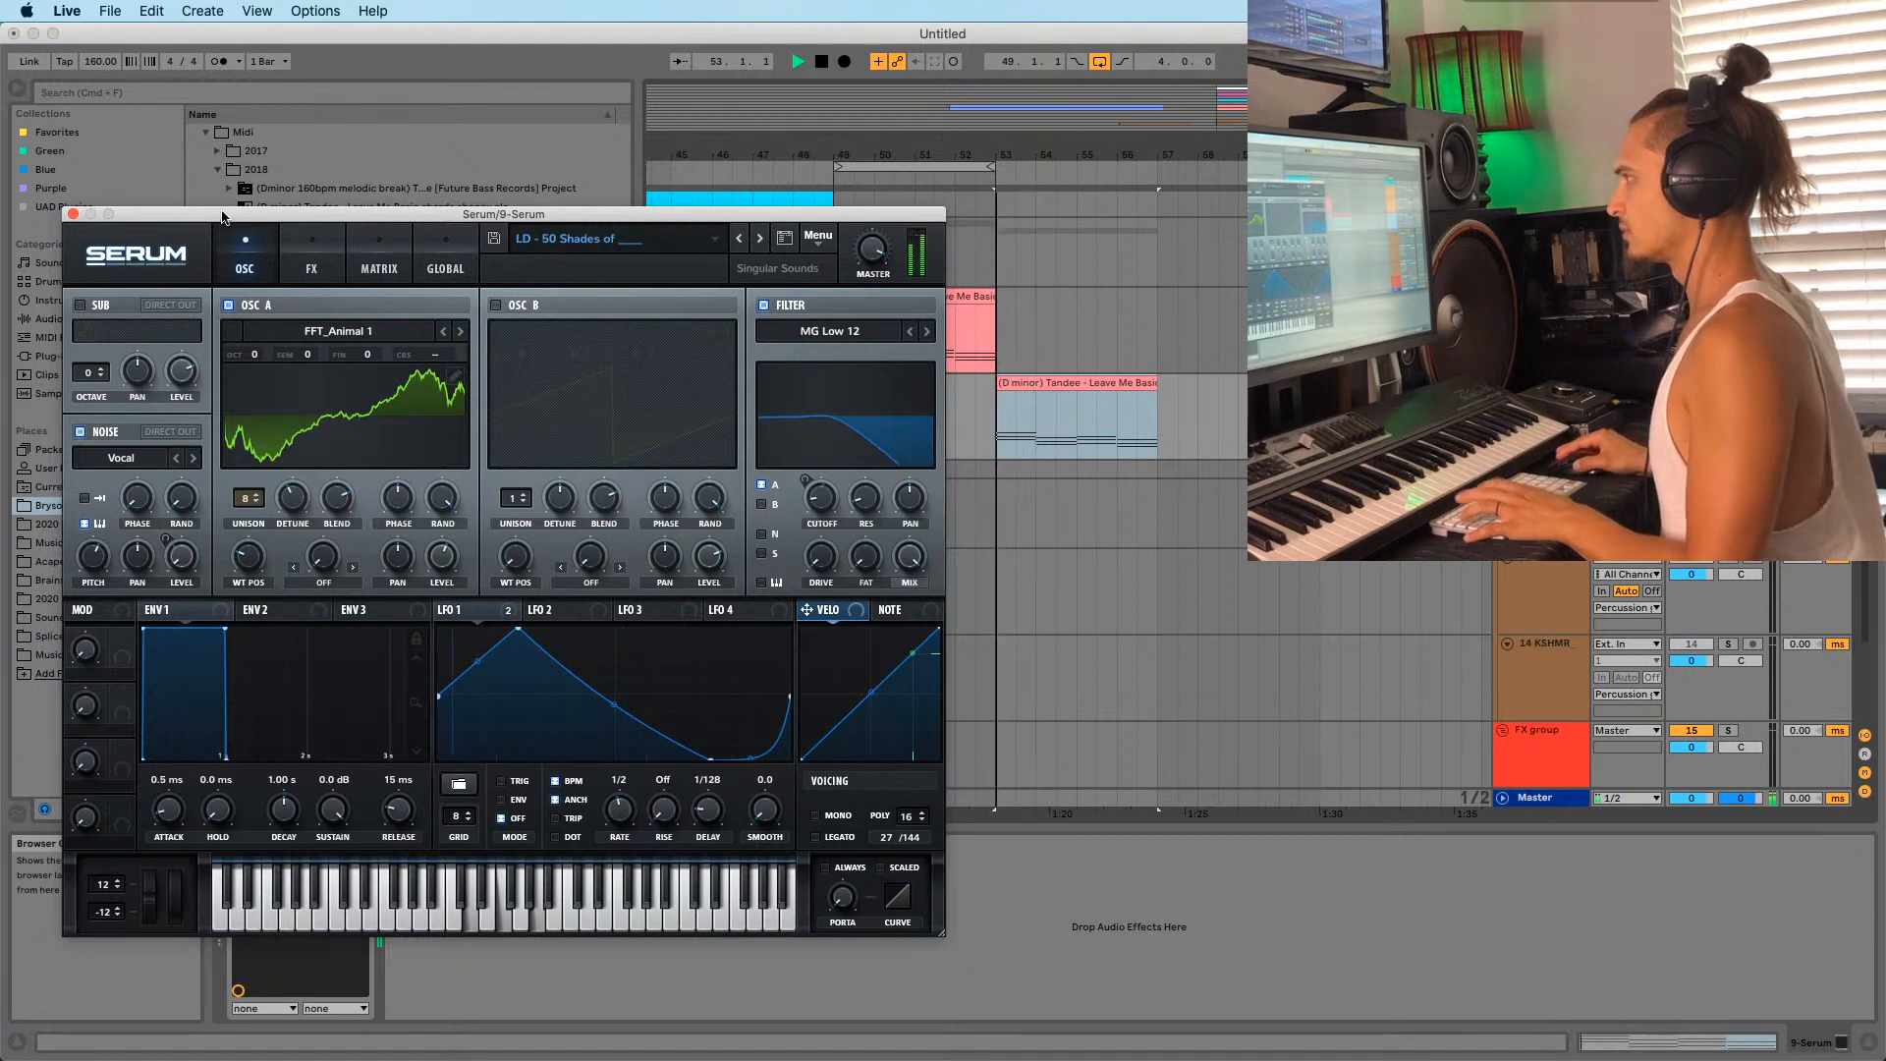
key("space")
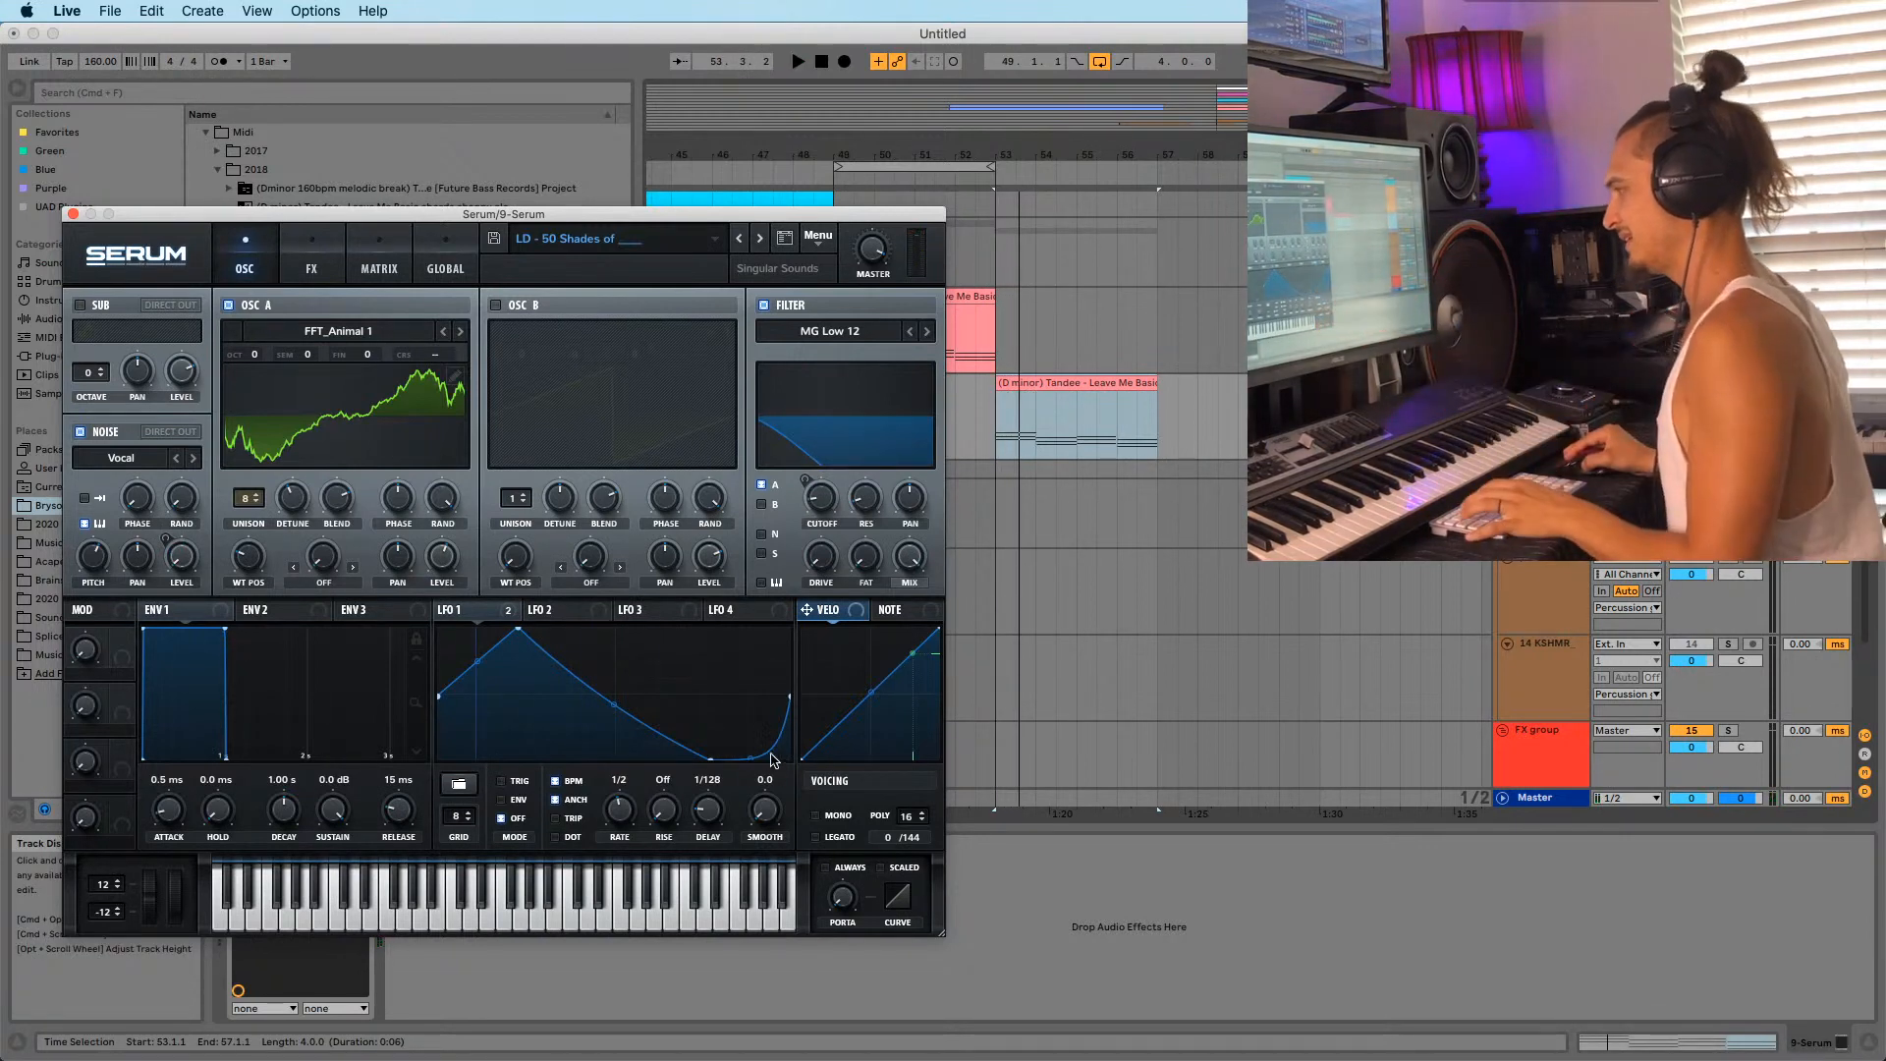
key("space")
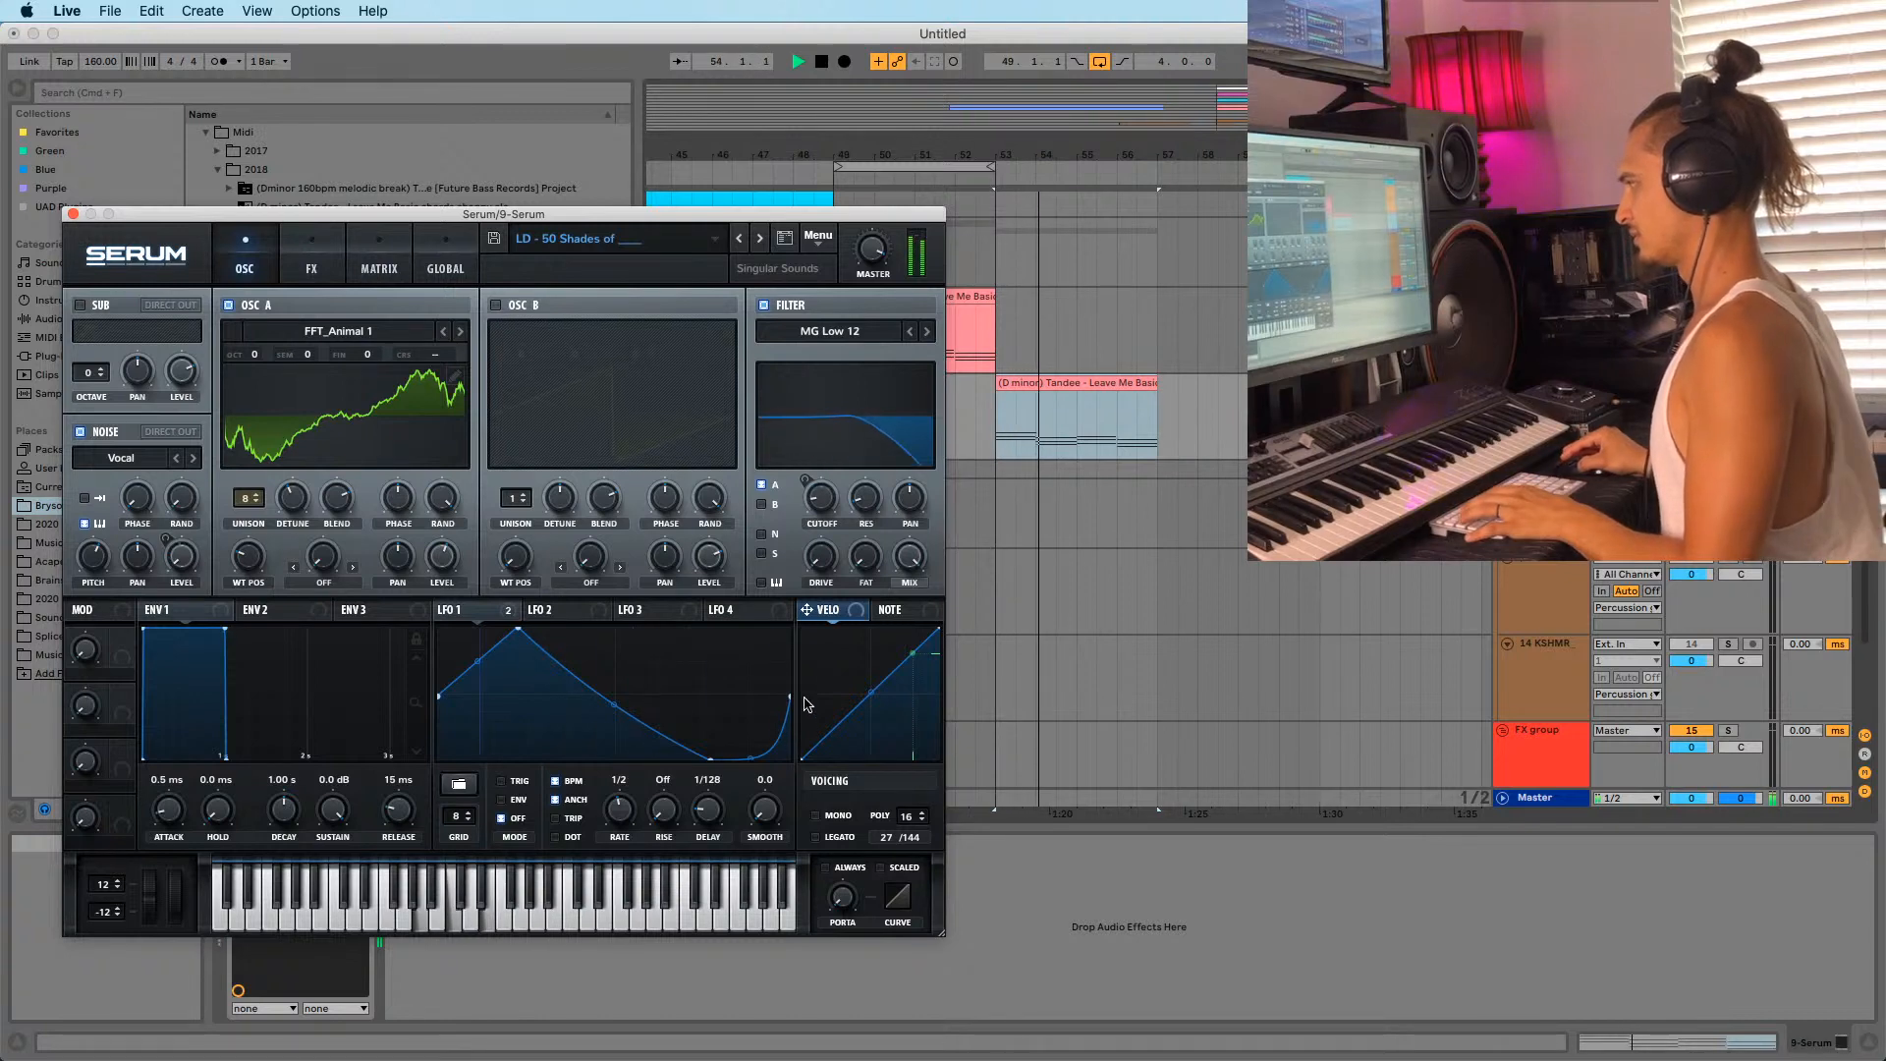
key("space")
key("space")
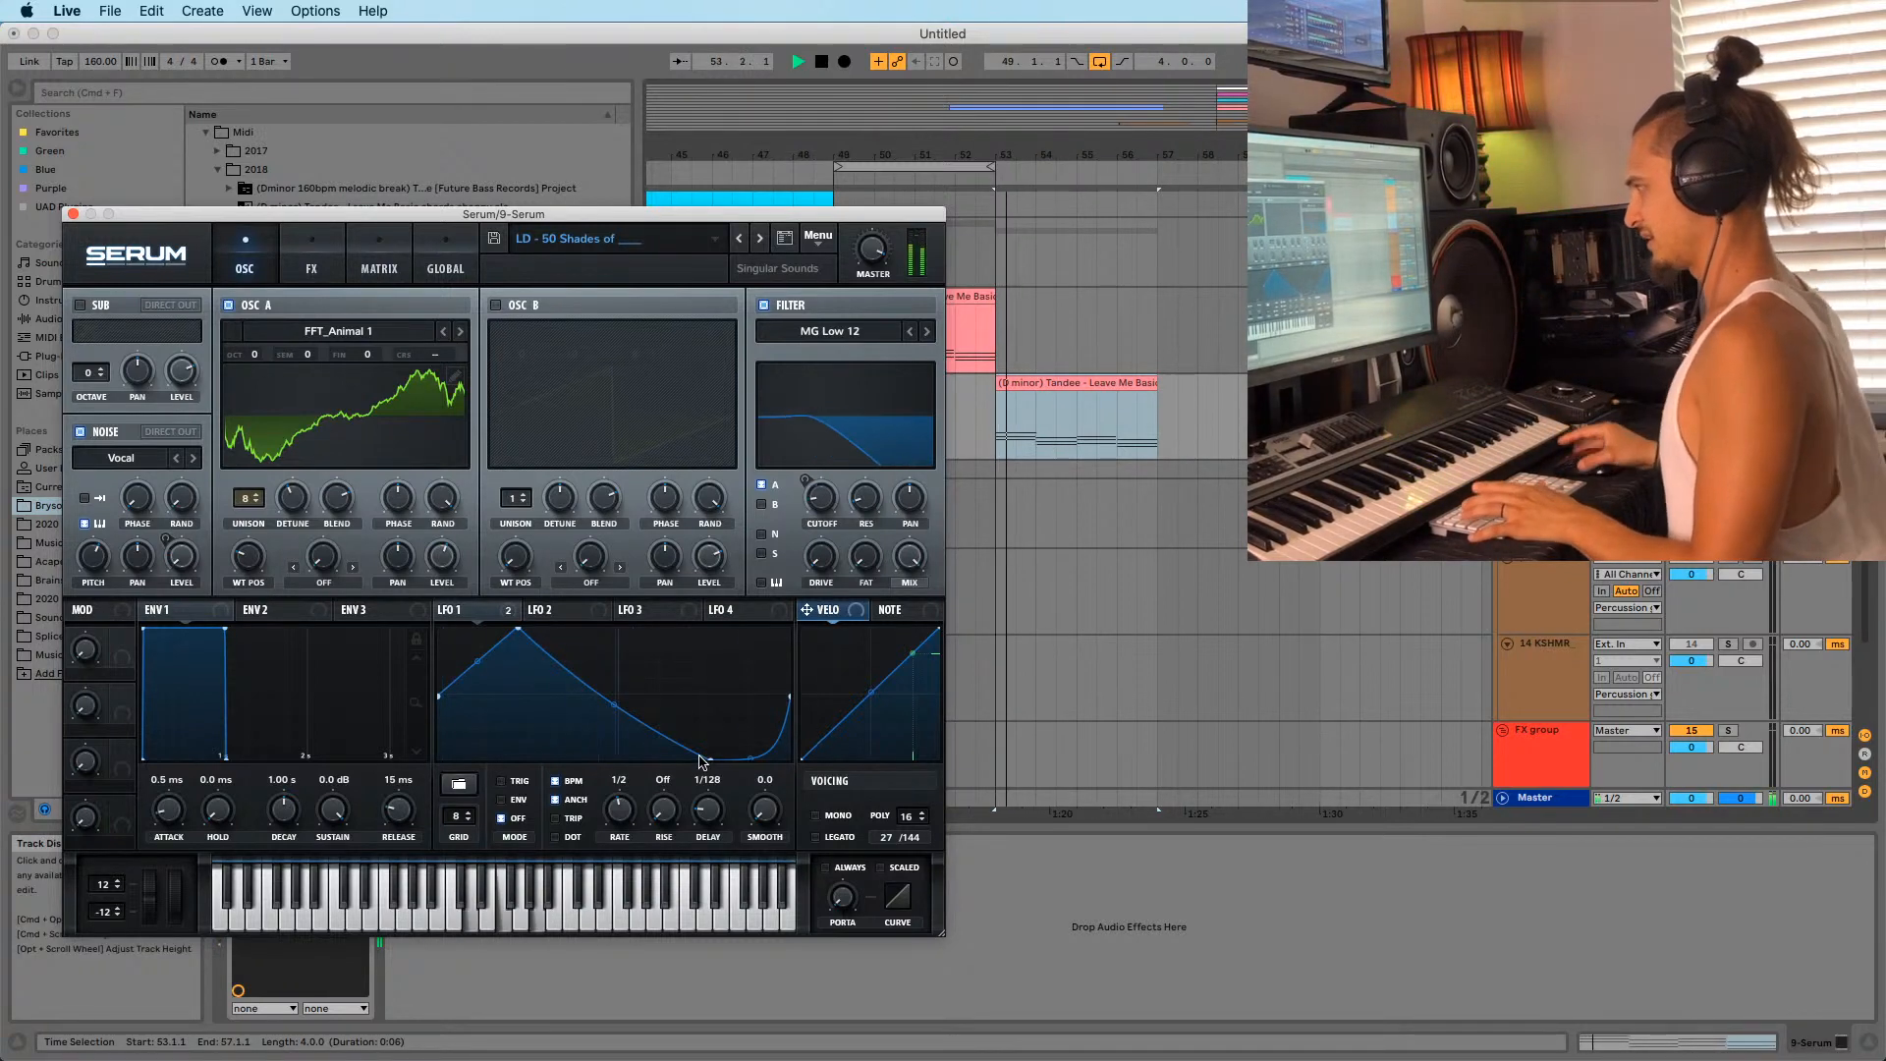
left_click(74, 218)
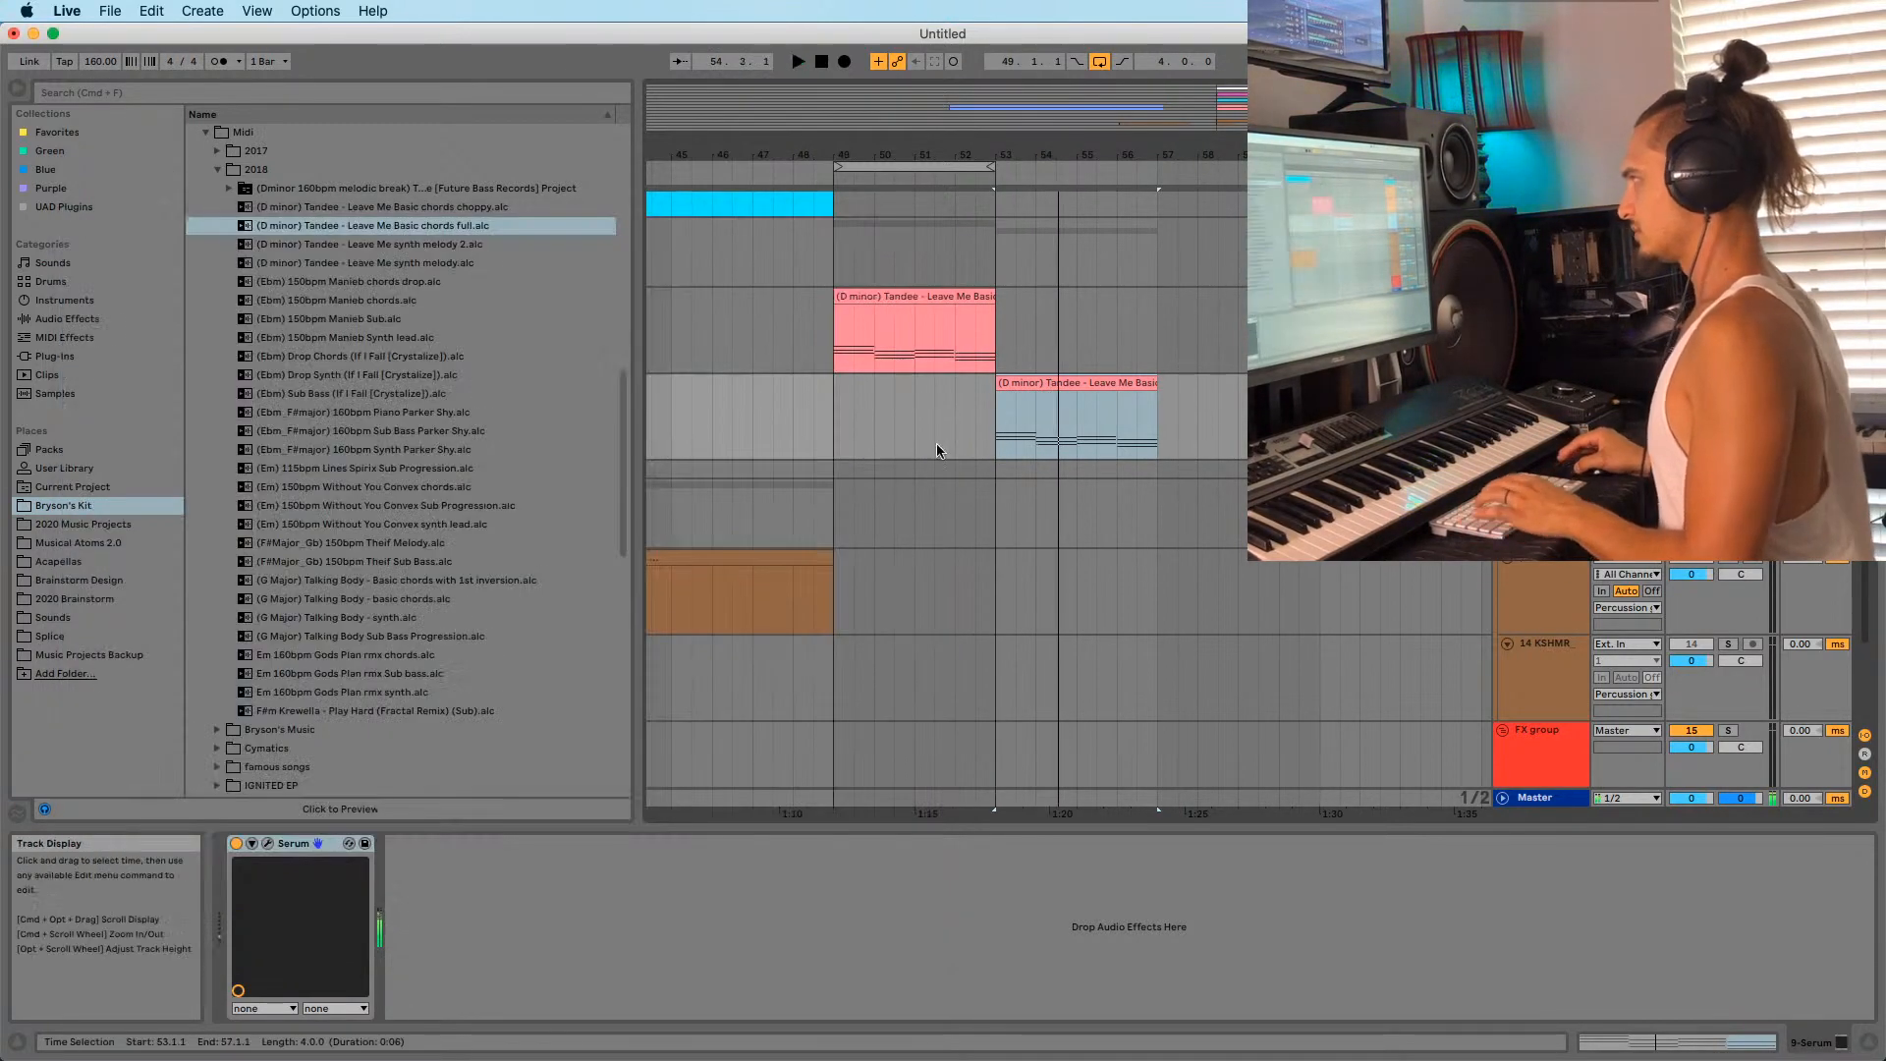
Trim the Leave Me chords copy at bar 53 to a short stab and turn on the metronome.
key("space")
left_click_drag(1157, 413, 1014, 413)
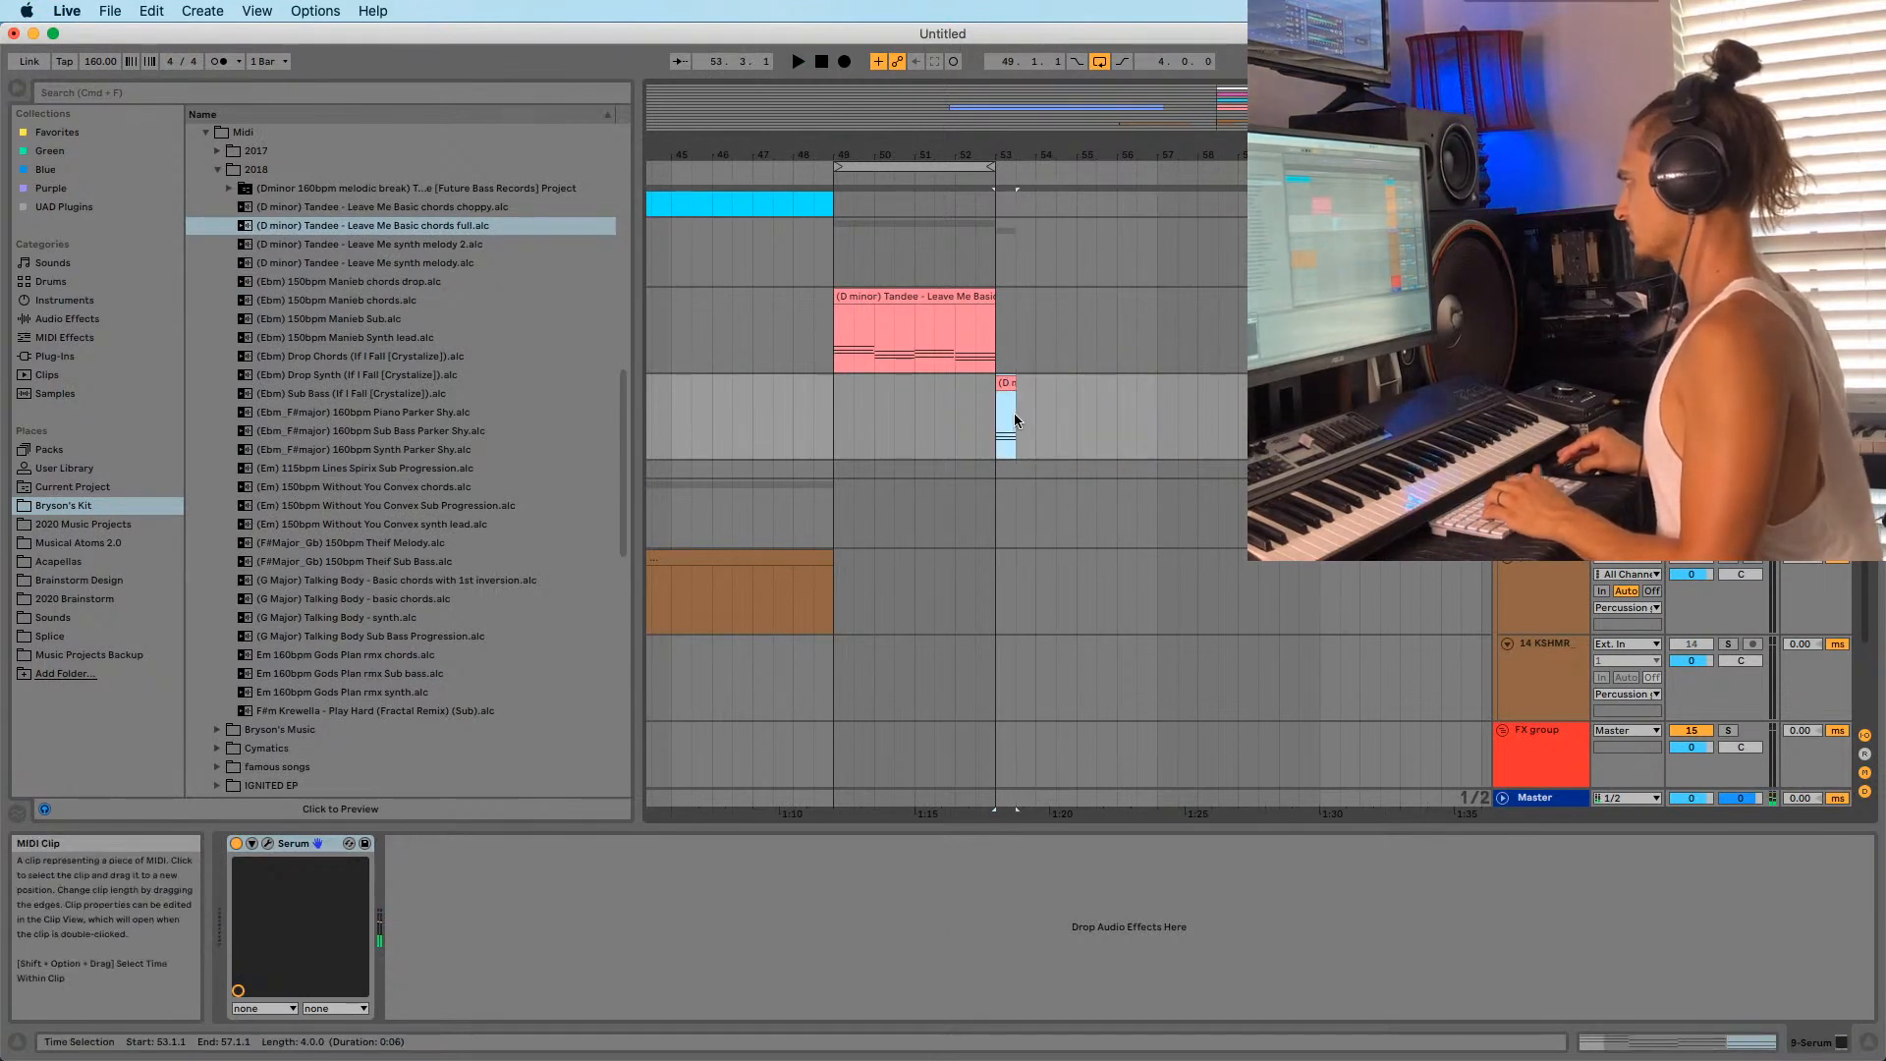
key("space")
key("space")
left_click_drag(1012, 156, 1020, 295)
key("space")
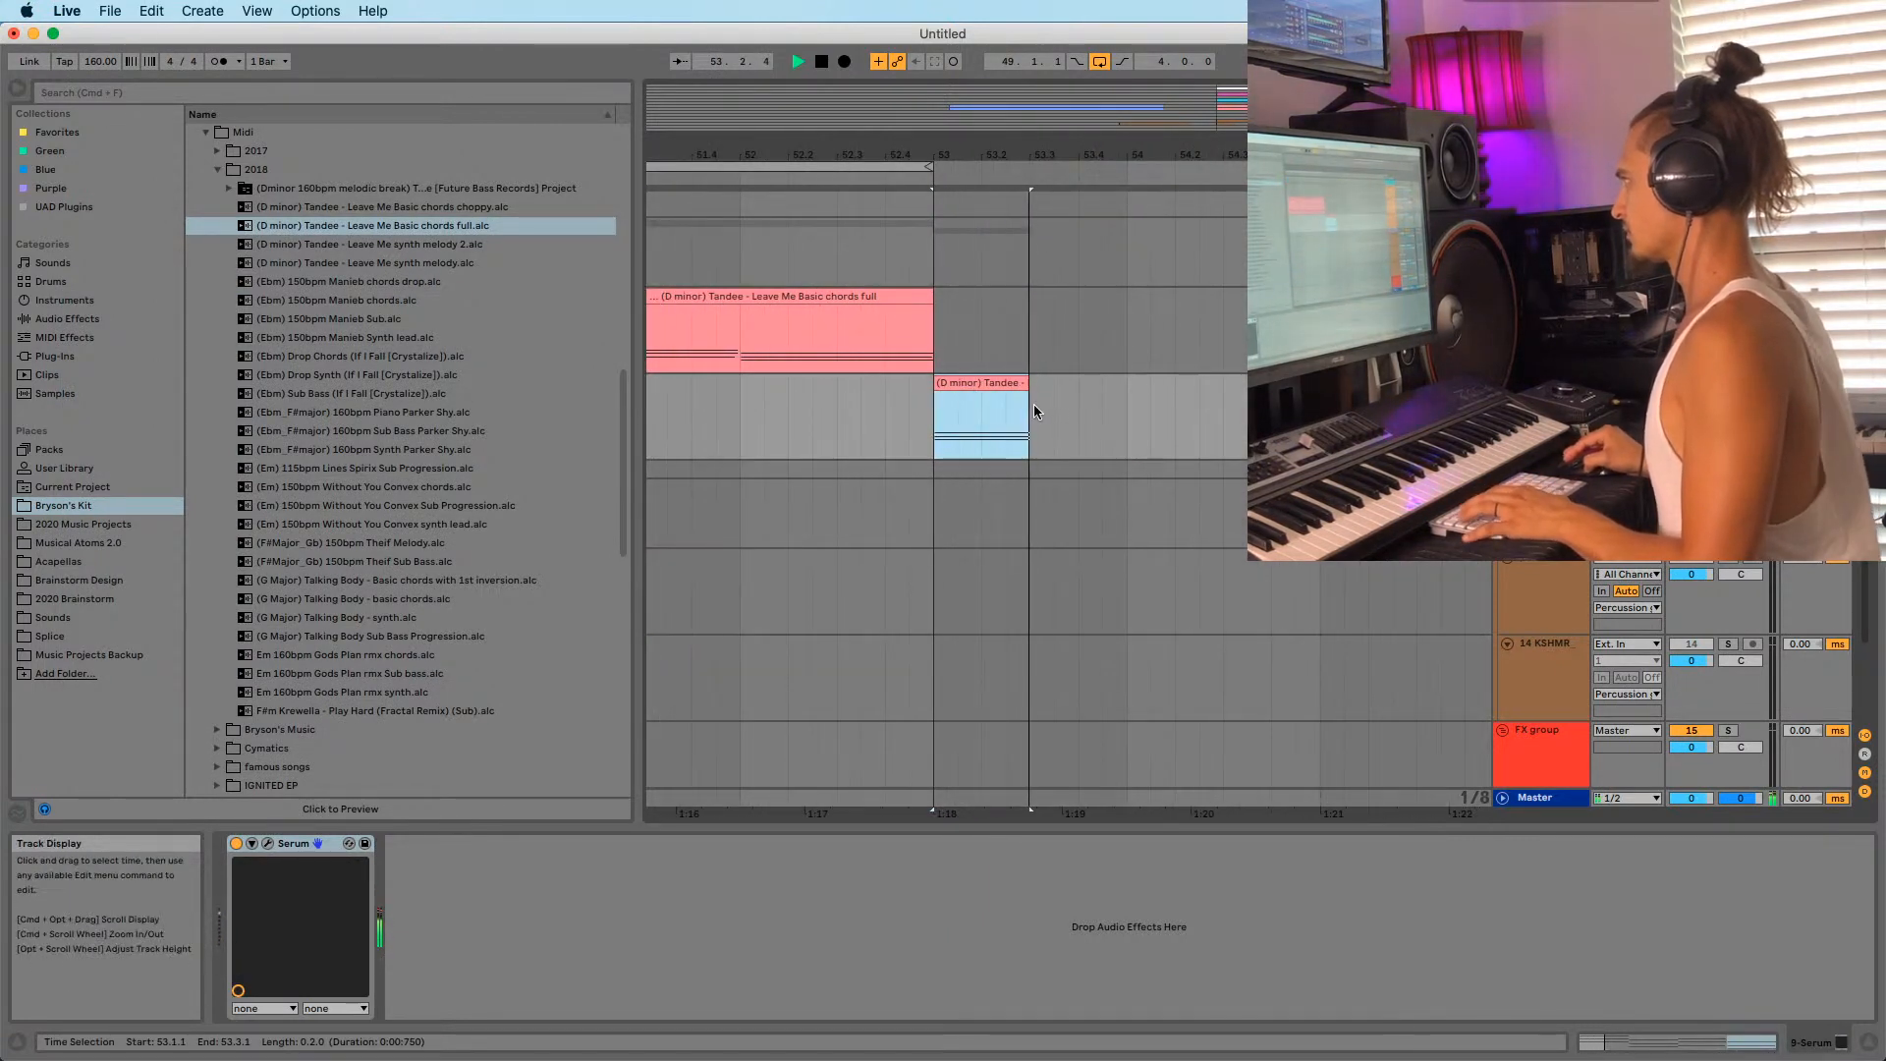
key("space")
key("space")
left_click_drag(1022, 155, 958, 110)
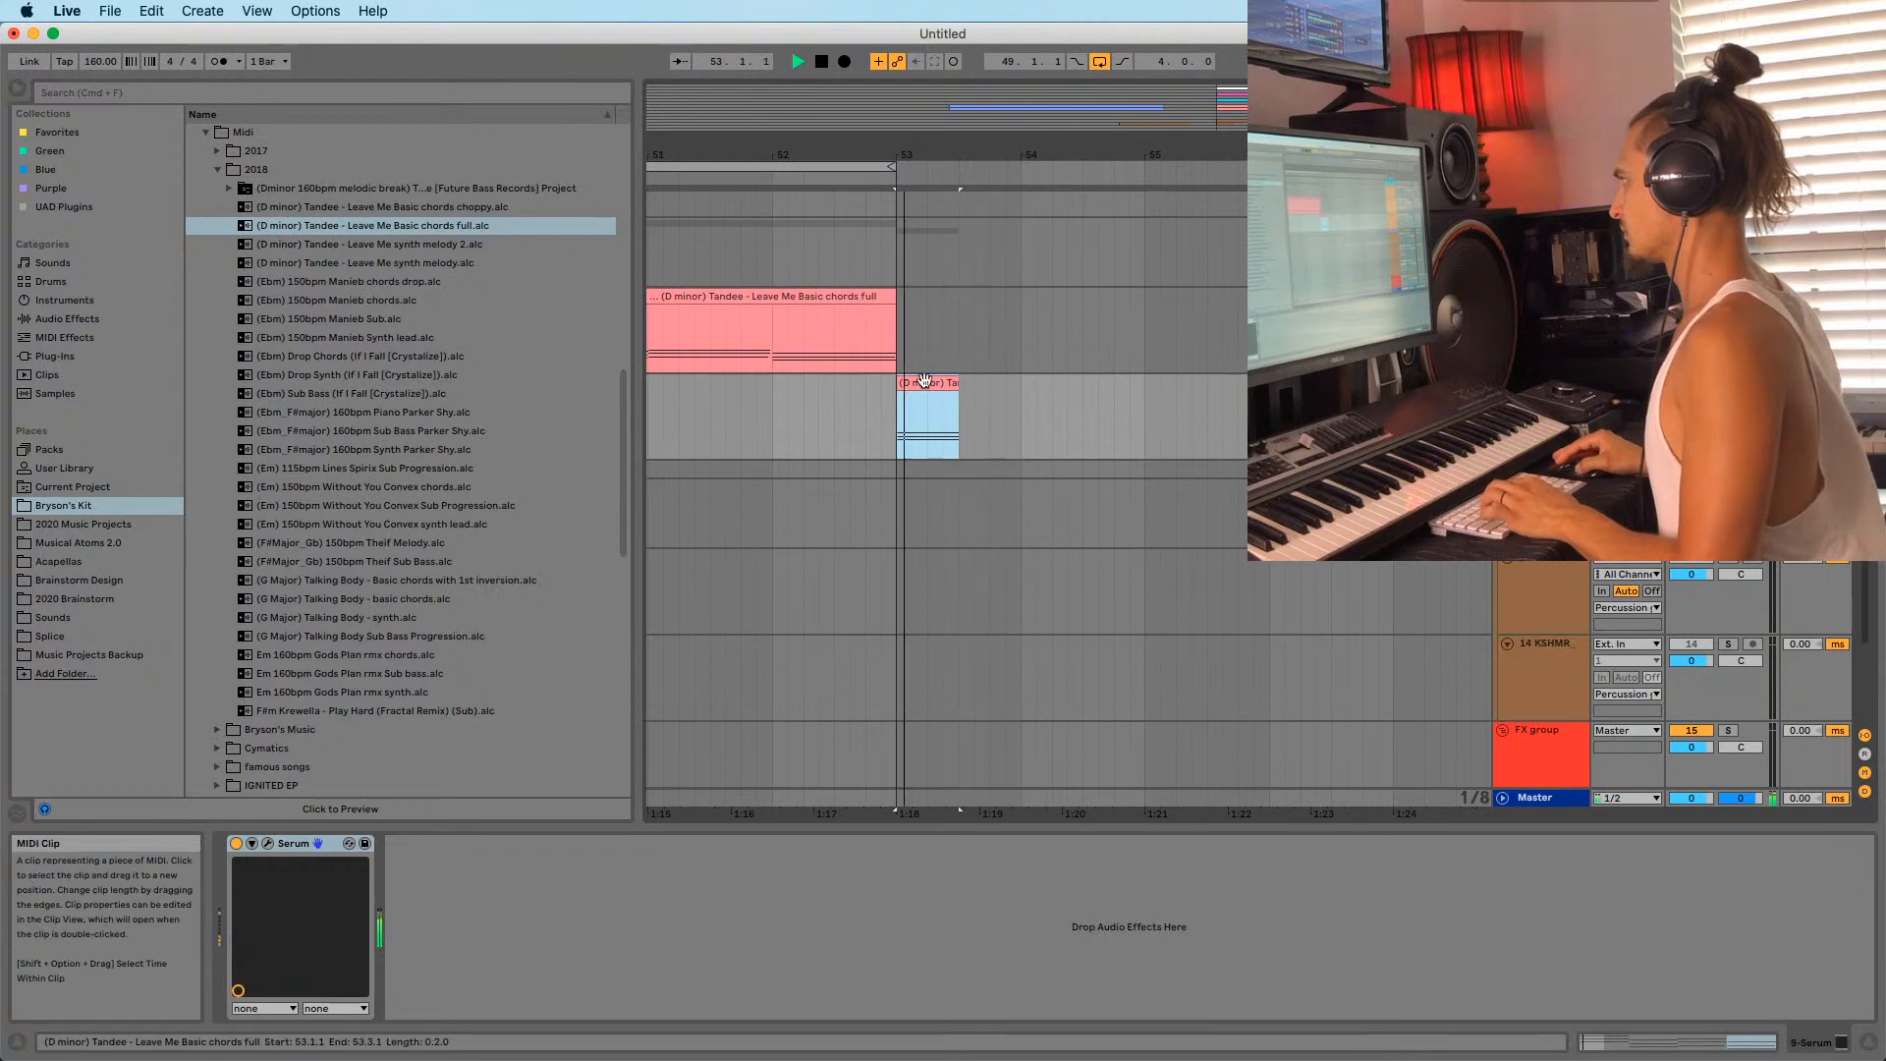
key("space")
left_click(224, 61)
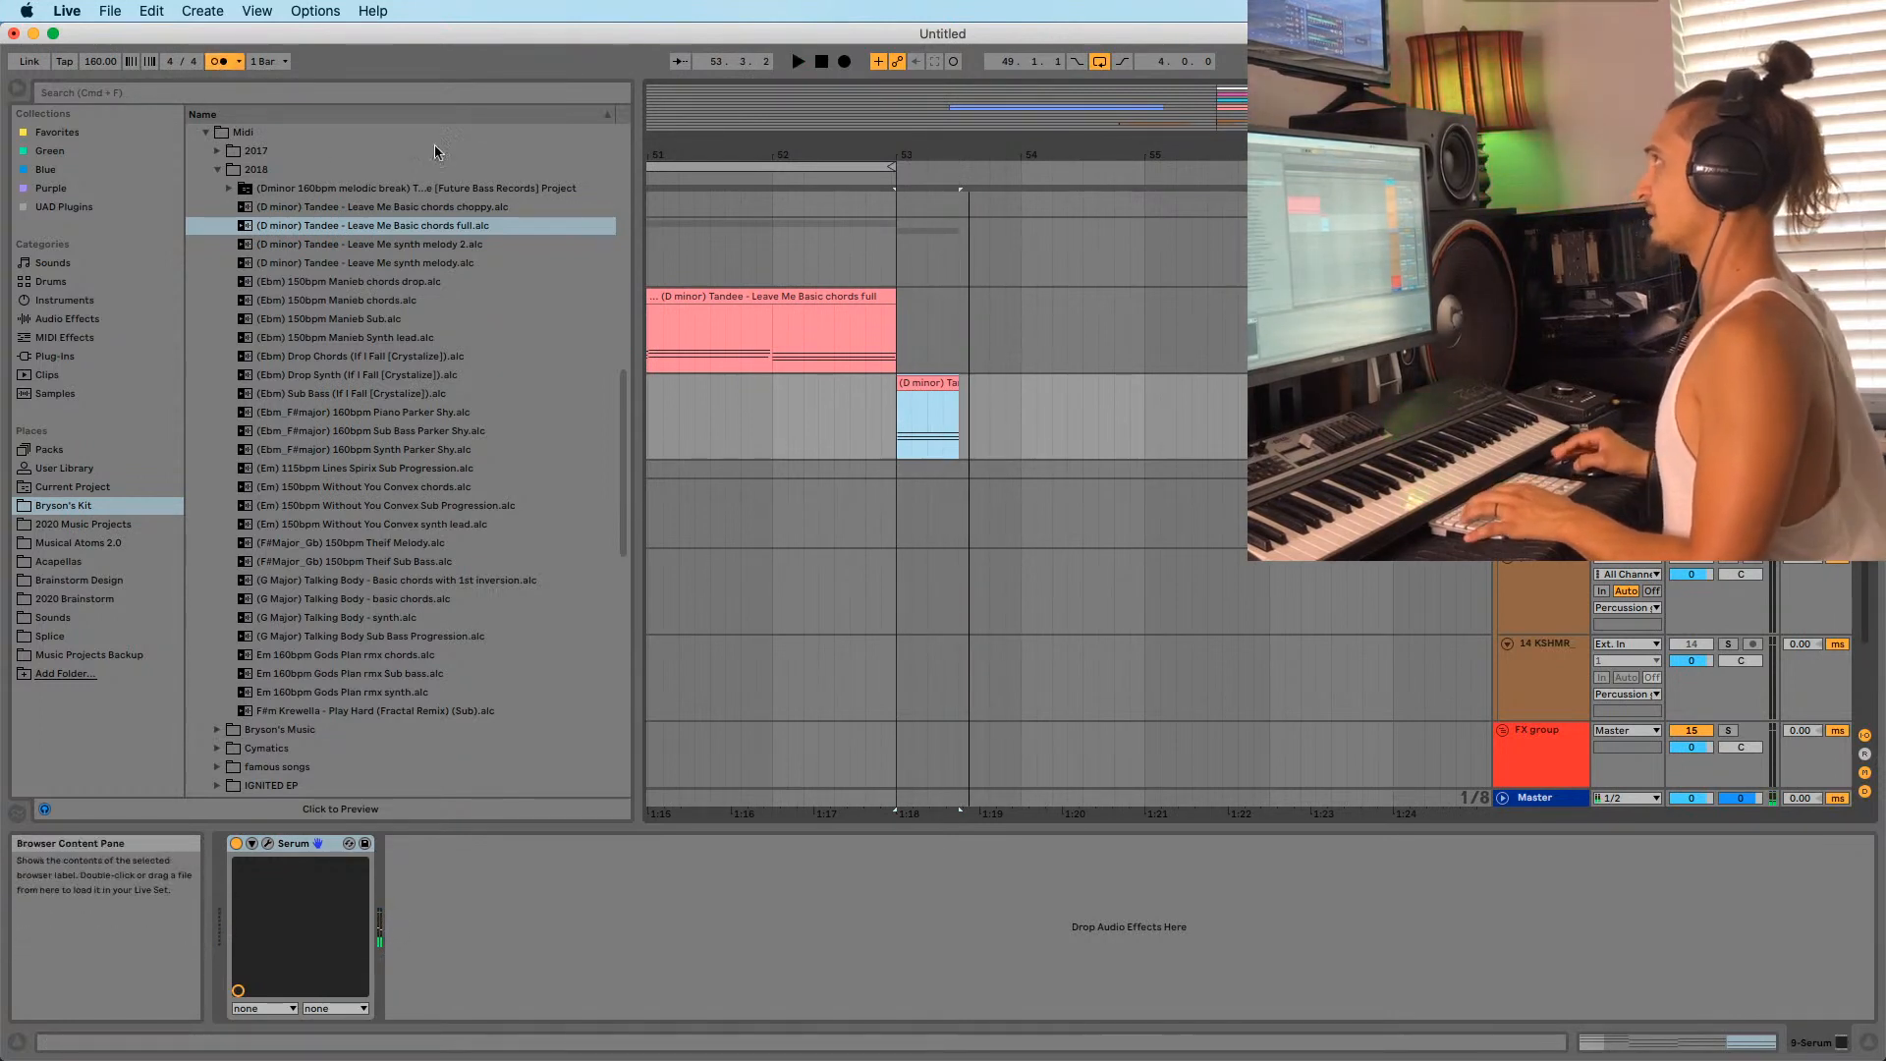
key("space")
Cmd-drag copies of the stab to 53.4 and further along the track.
left_click_drag(922, 391, 1015, 391)
left_click(902, 387)
key("space")
key("space")
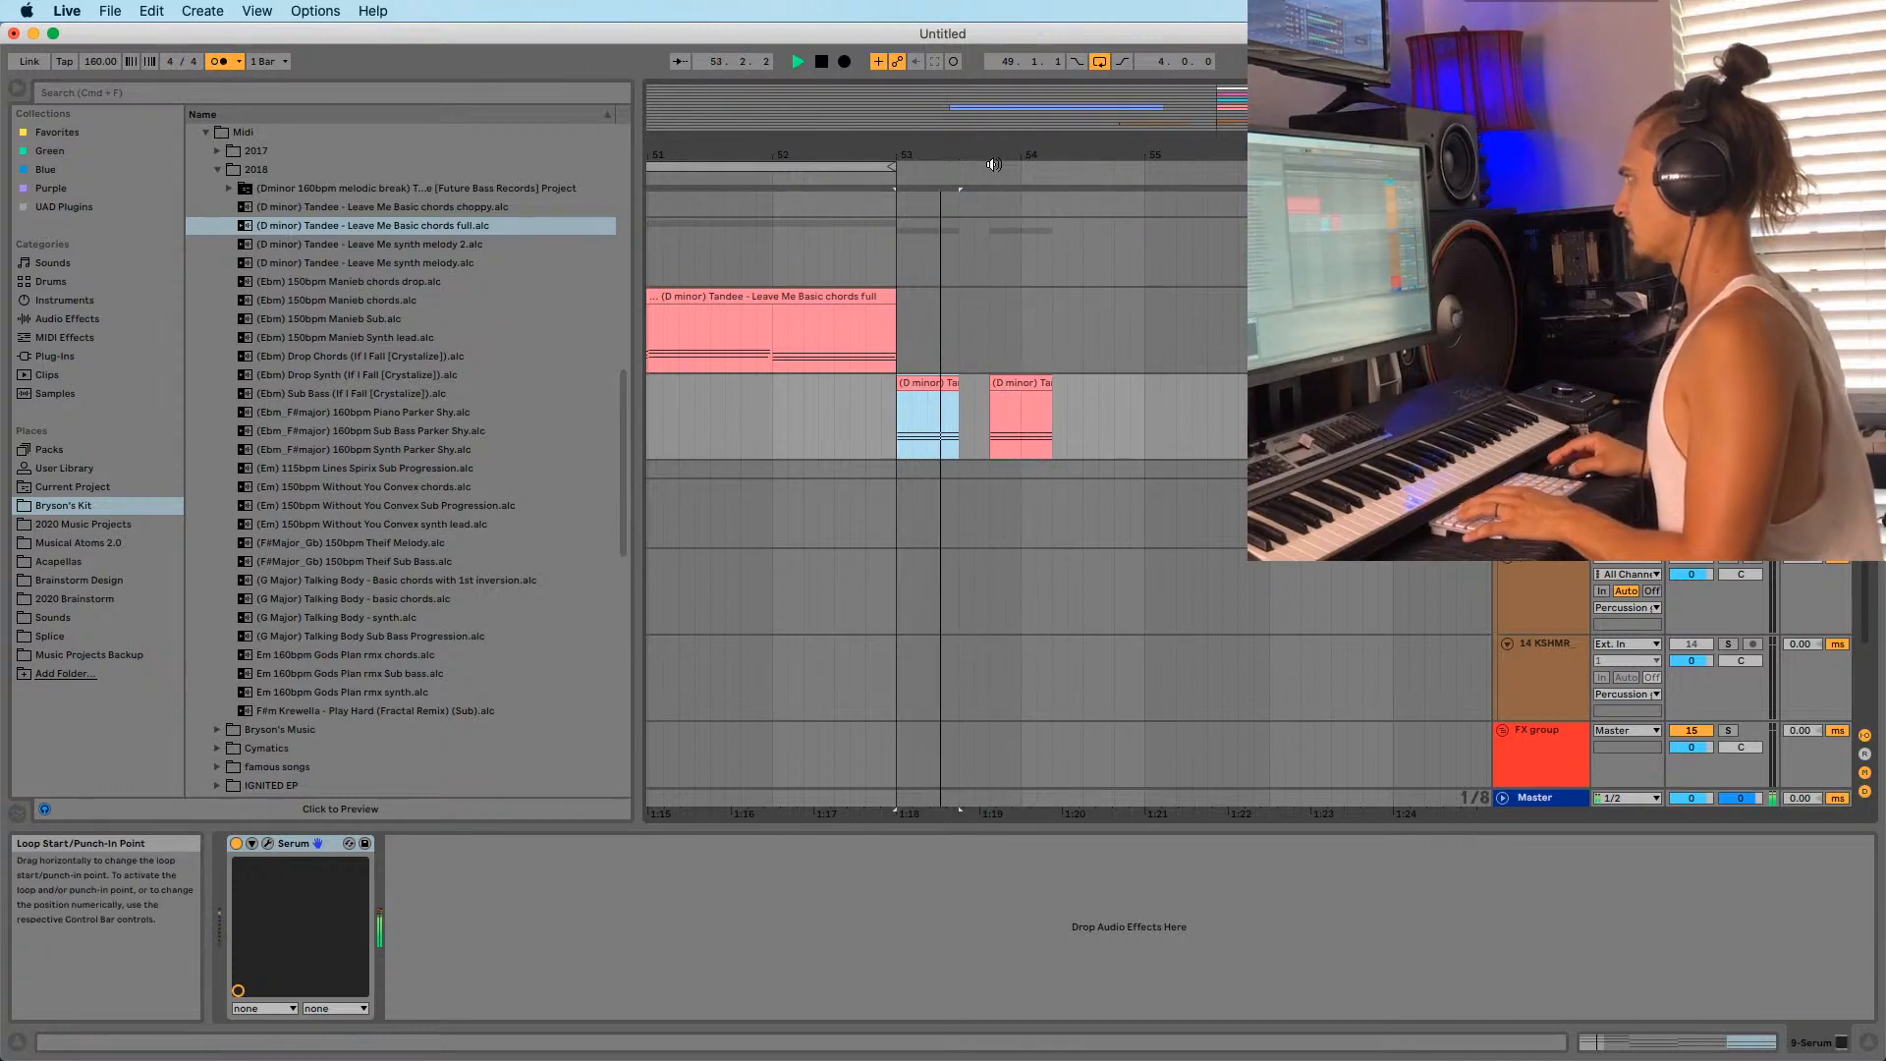
left_click_drag(994, 156, 914, 152)
key("space")
left_click_drag(935, 404, 1019, 405)
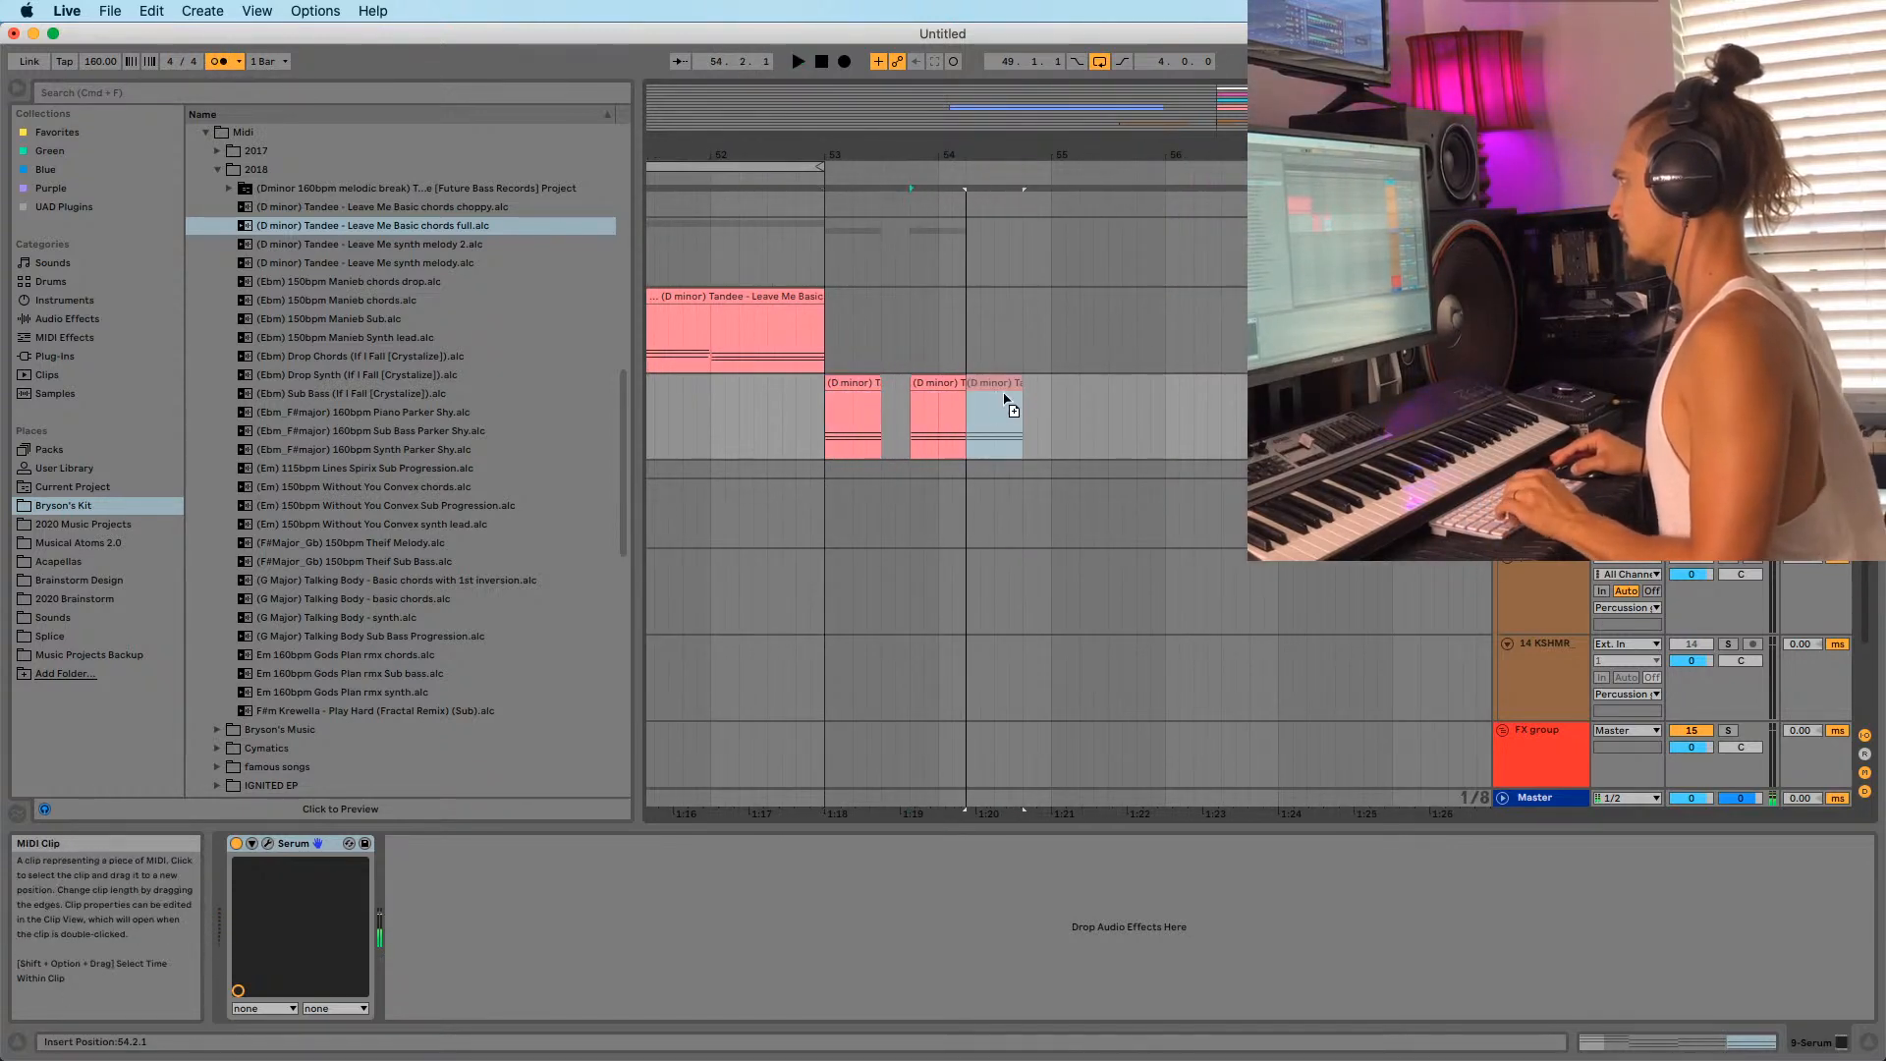
left_click_drag(835, 142, 949, 131)
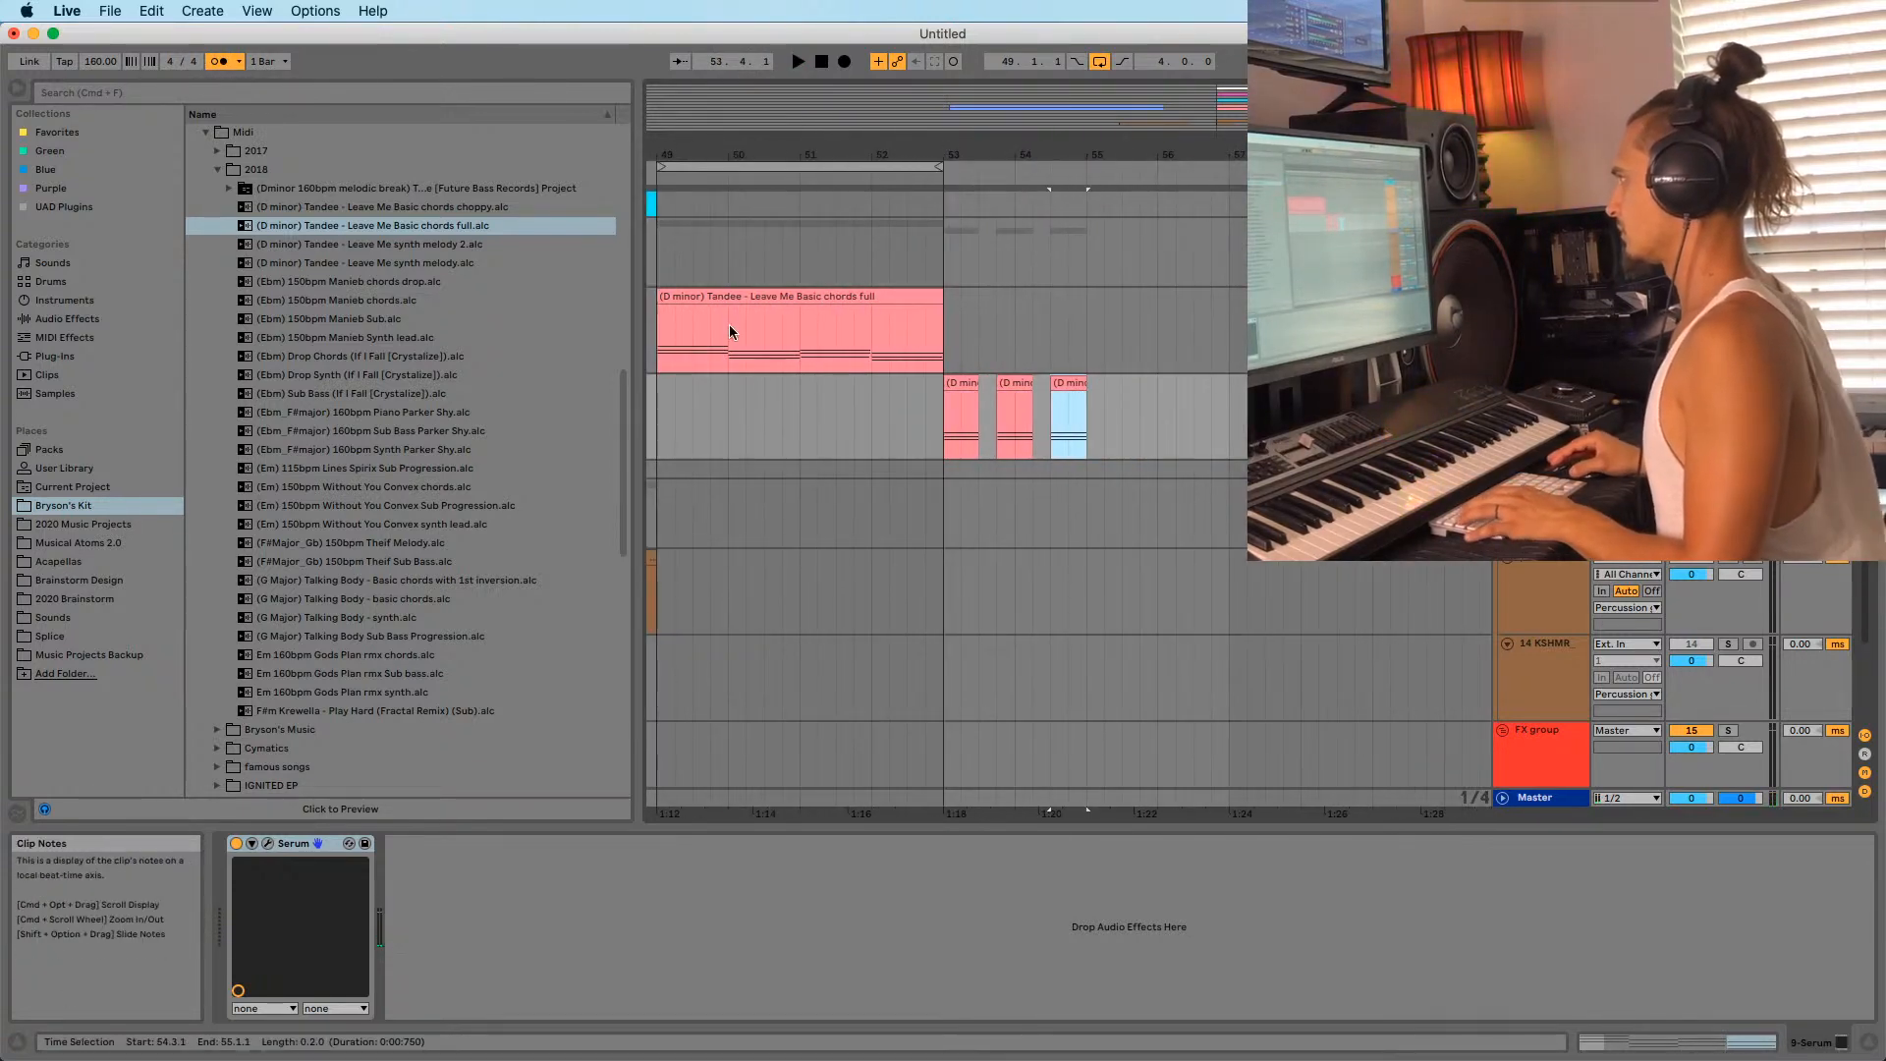
Delete the third stab at 54.3 and audition the pattern from bar 53.
left_click_drag(729, 324, 816, 328)
left_click(793, 347)
left_click(724, 350)
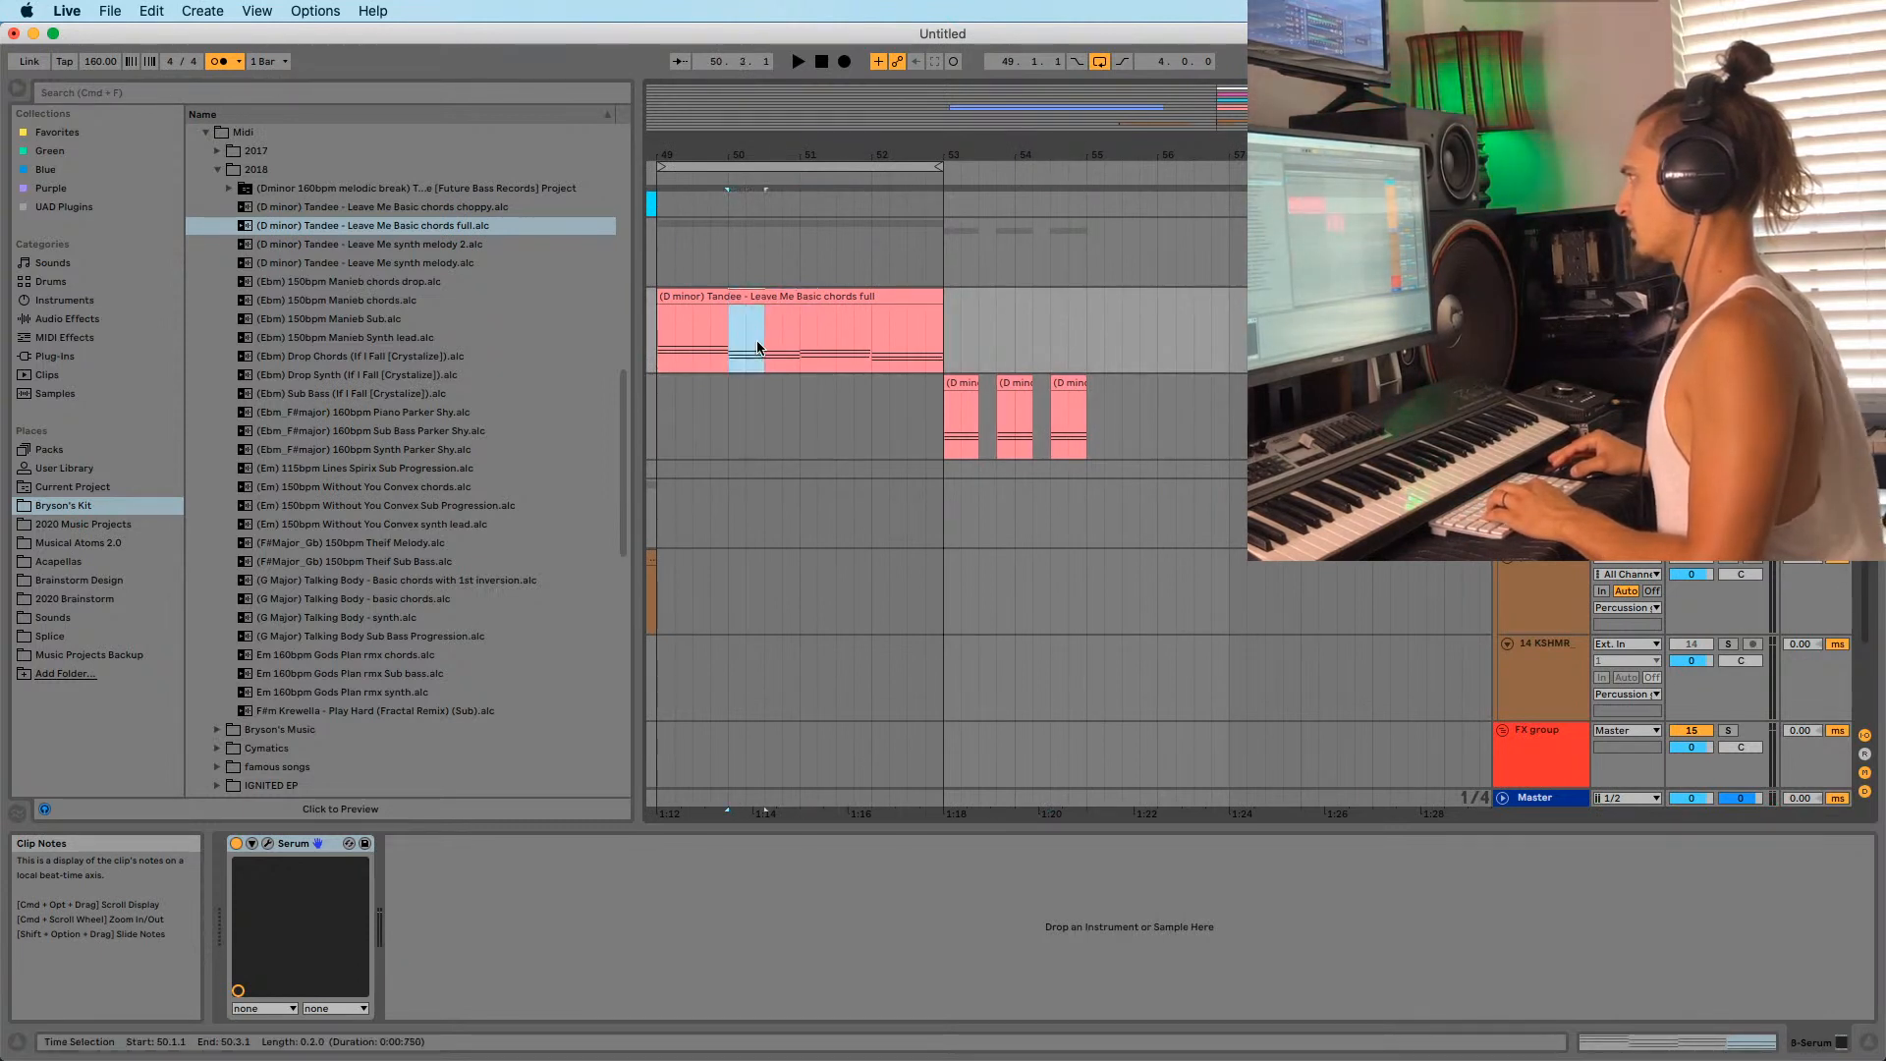
left_click(947, 427)
key("space")
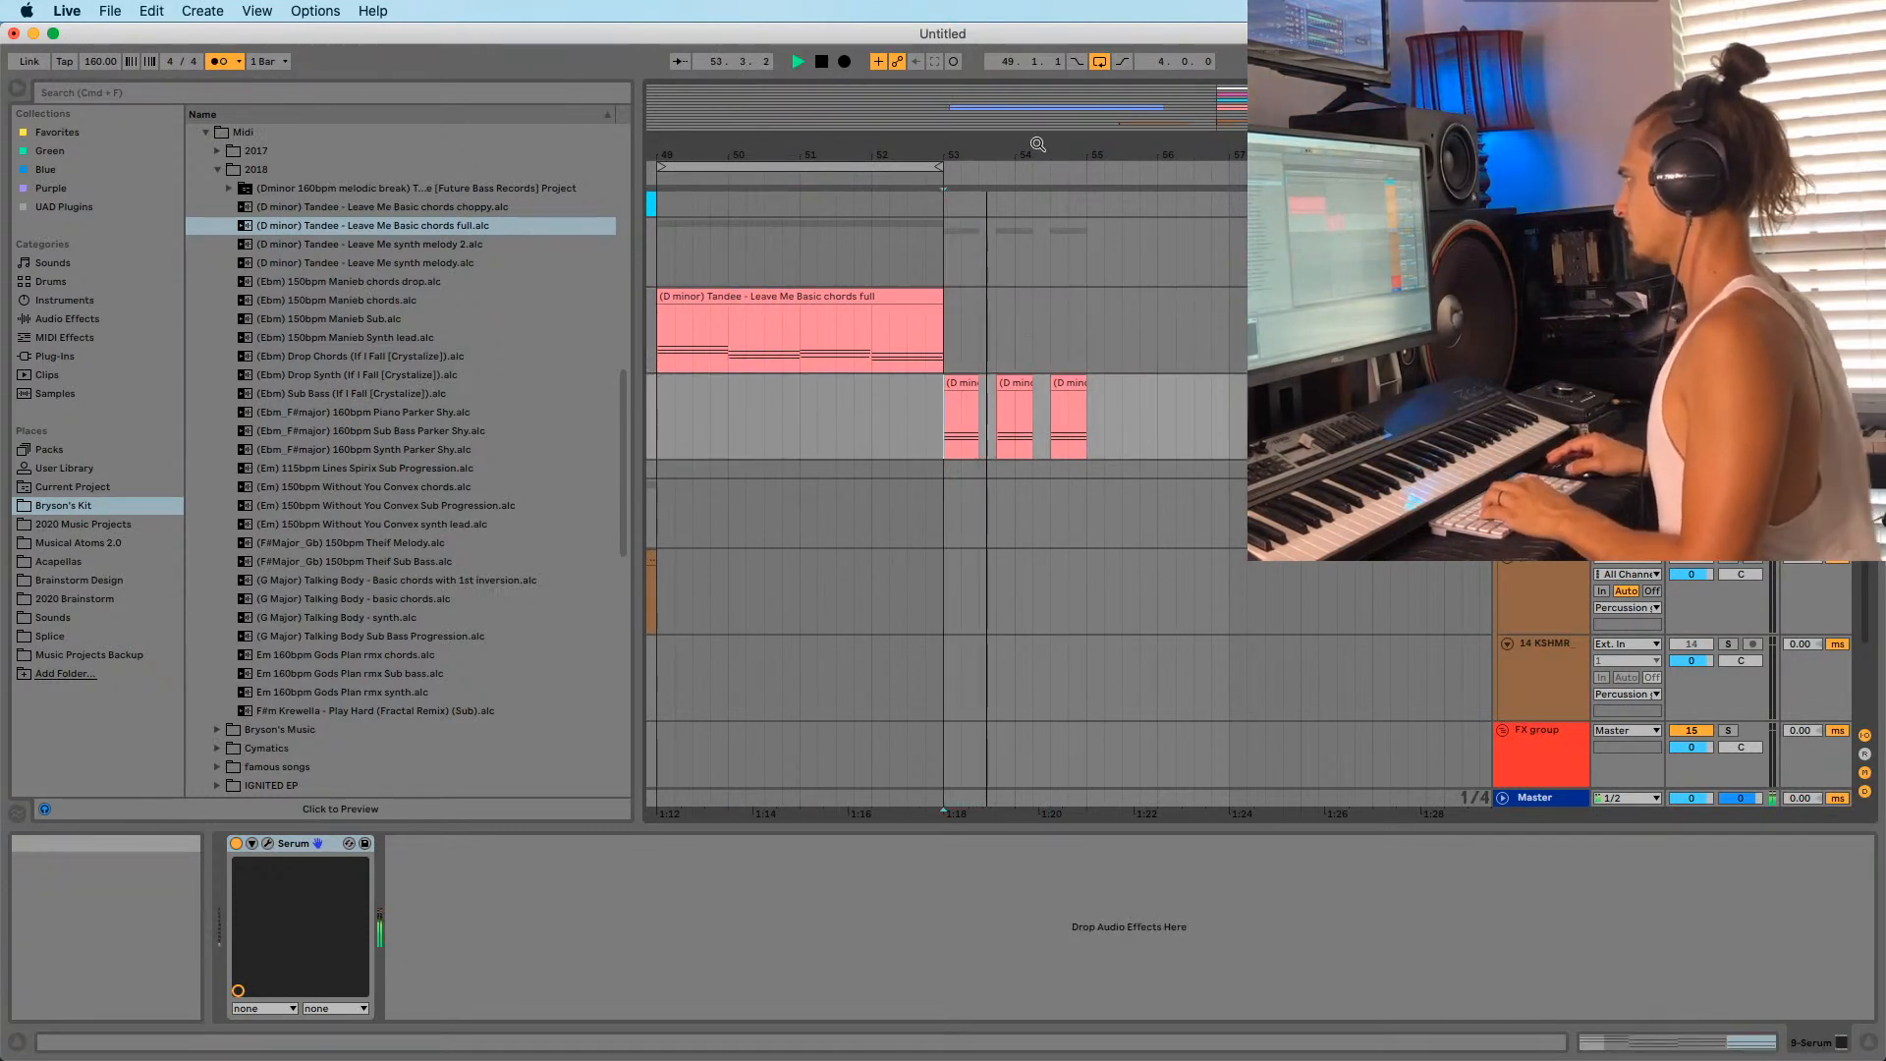
key("space")
left_click(963, 381)
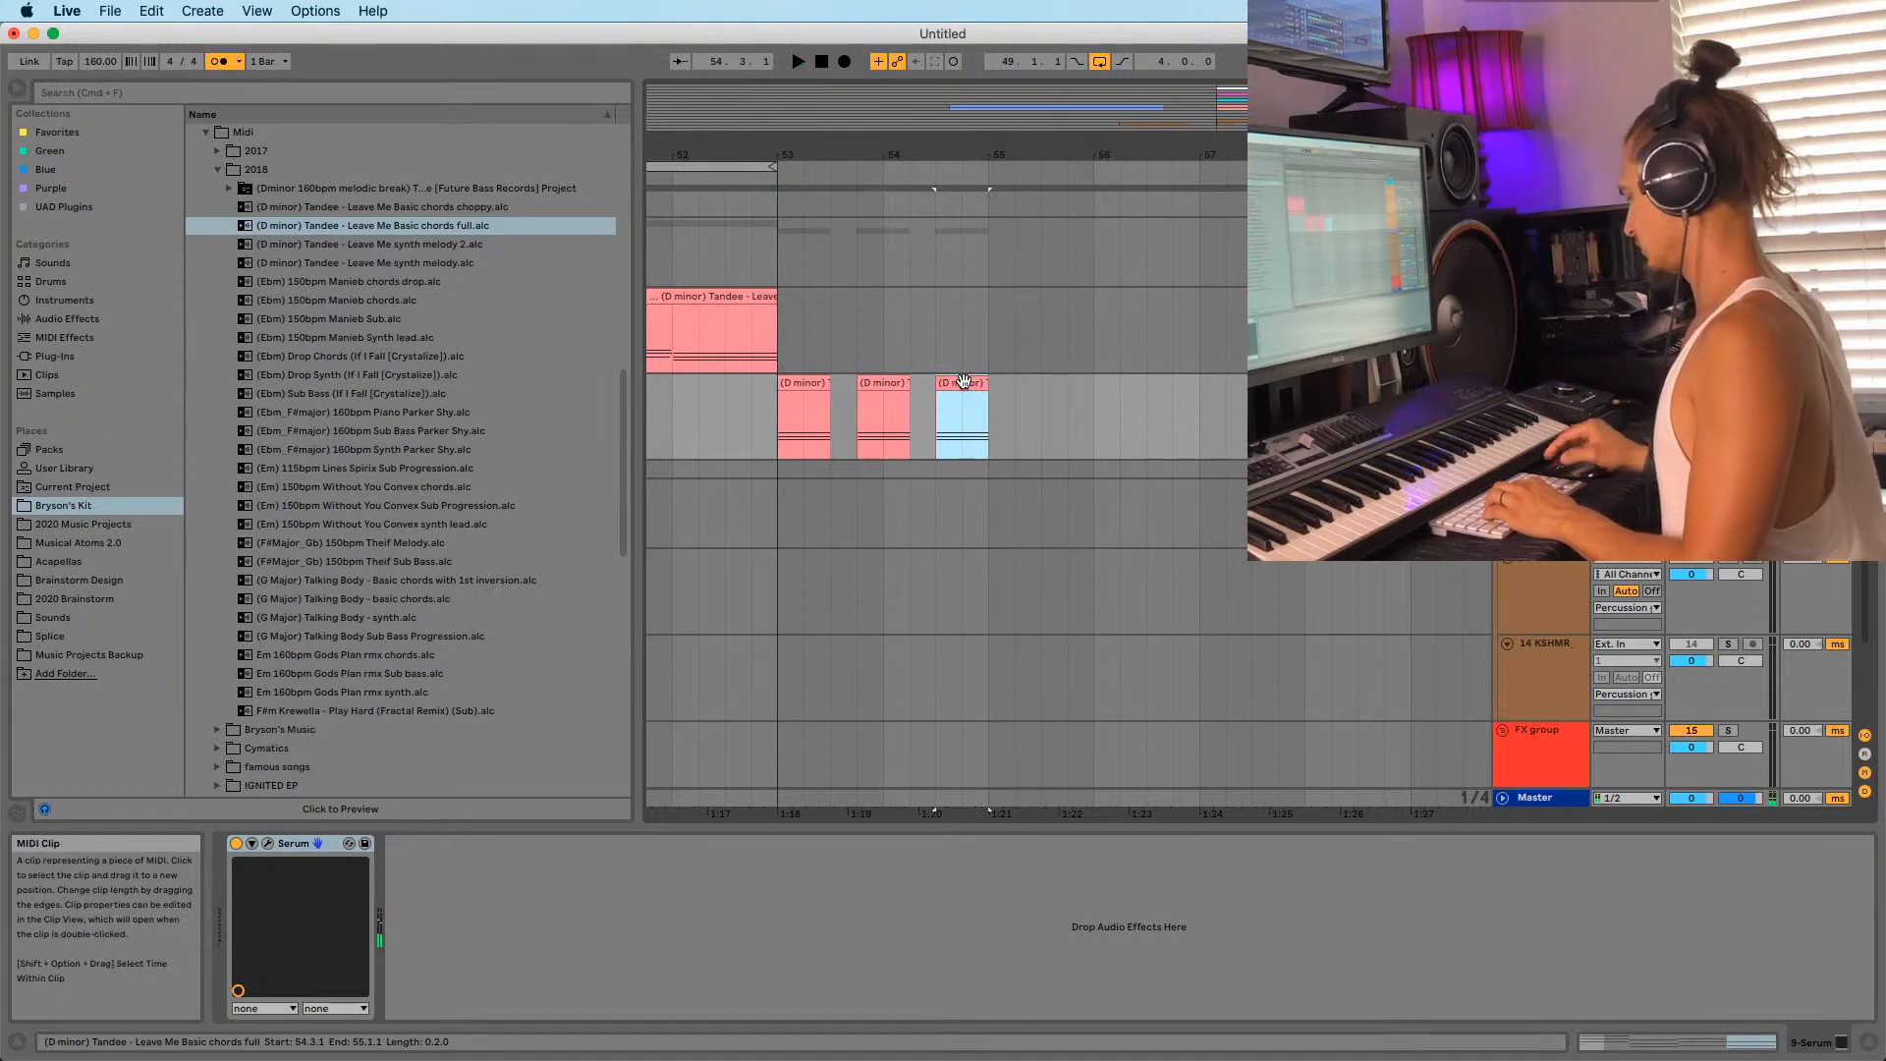
key("Delete")
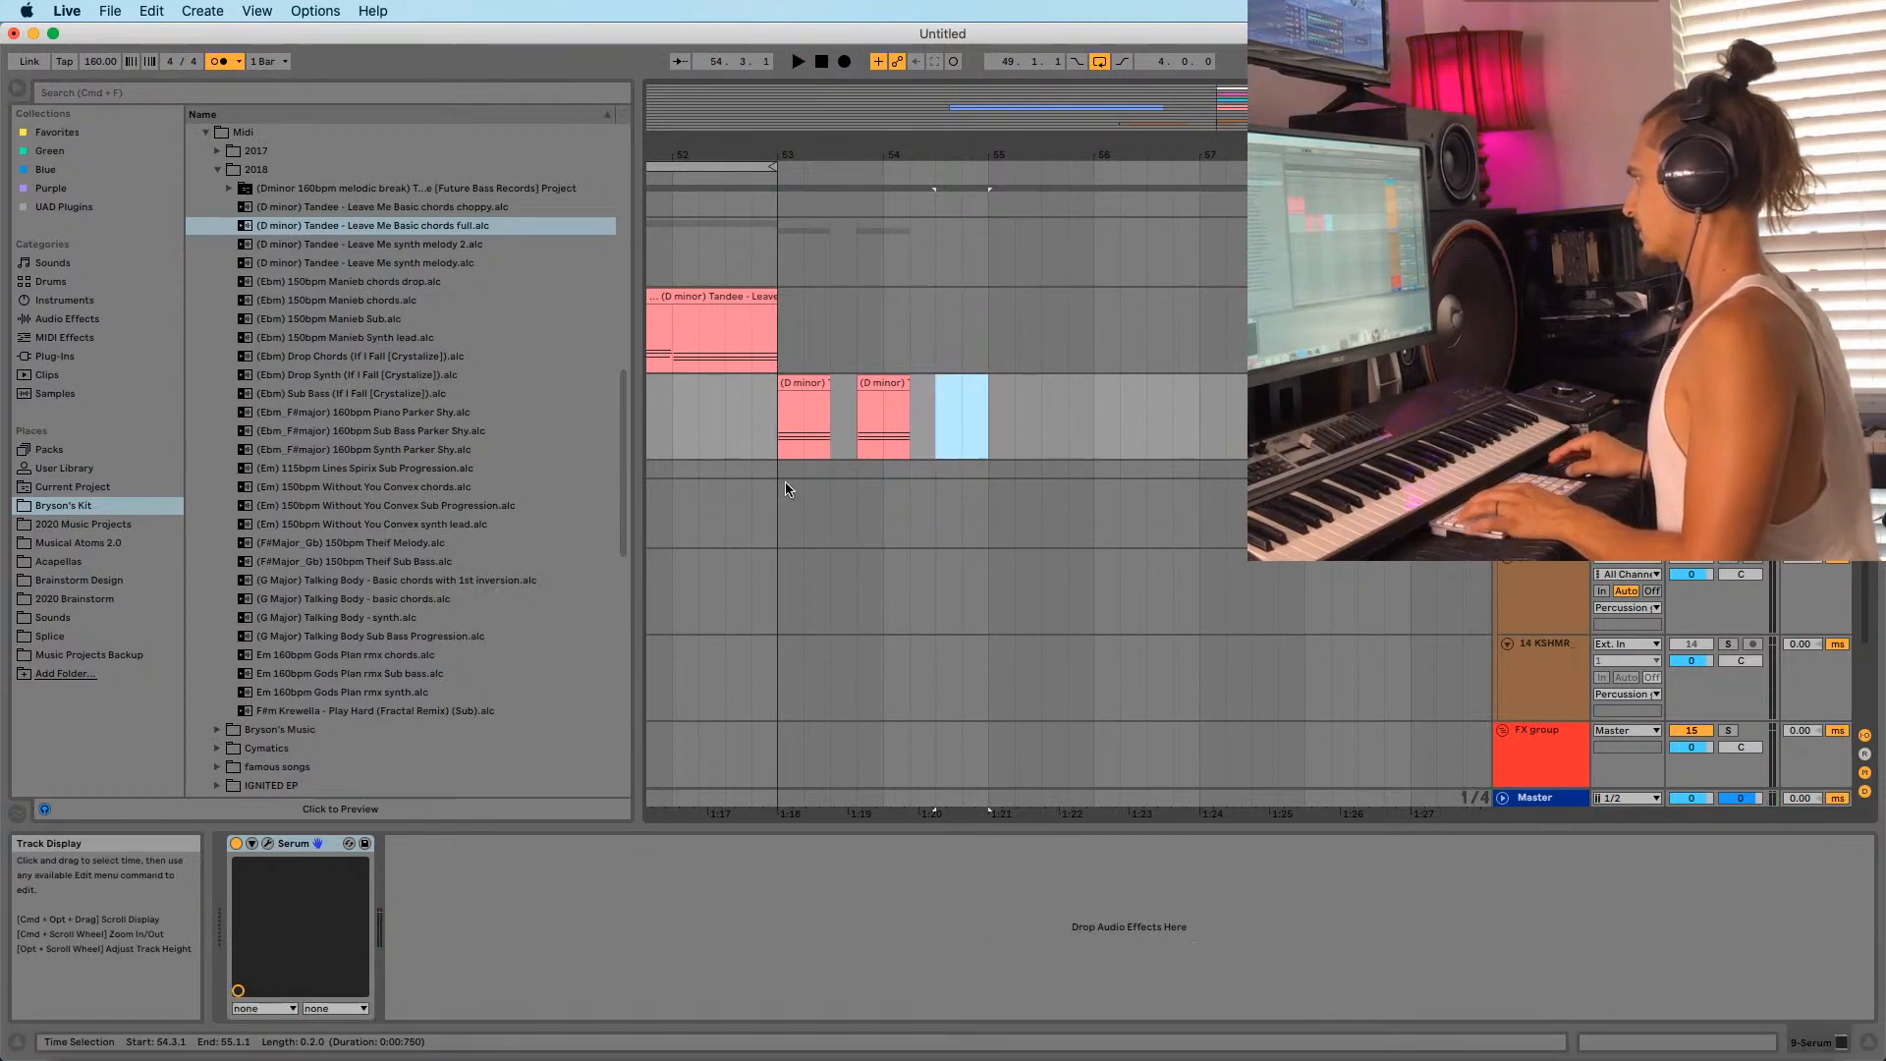
left_click(774, 410)
key("space")
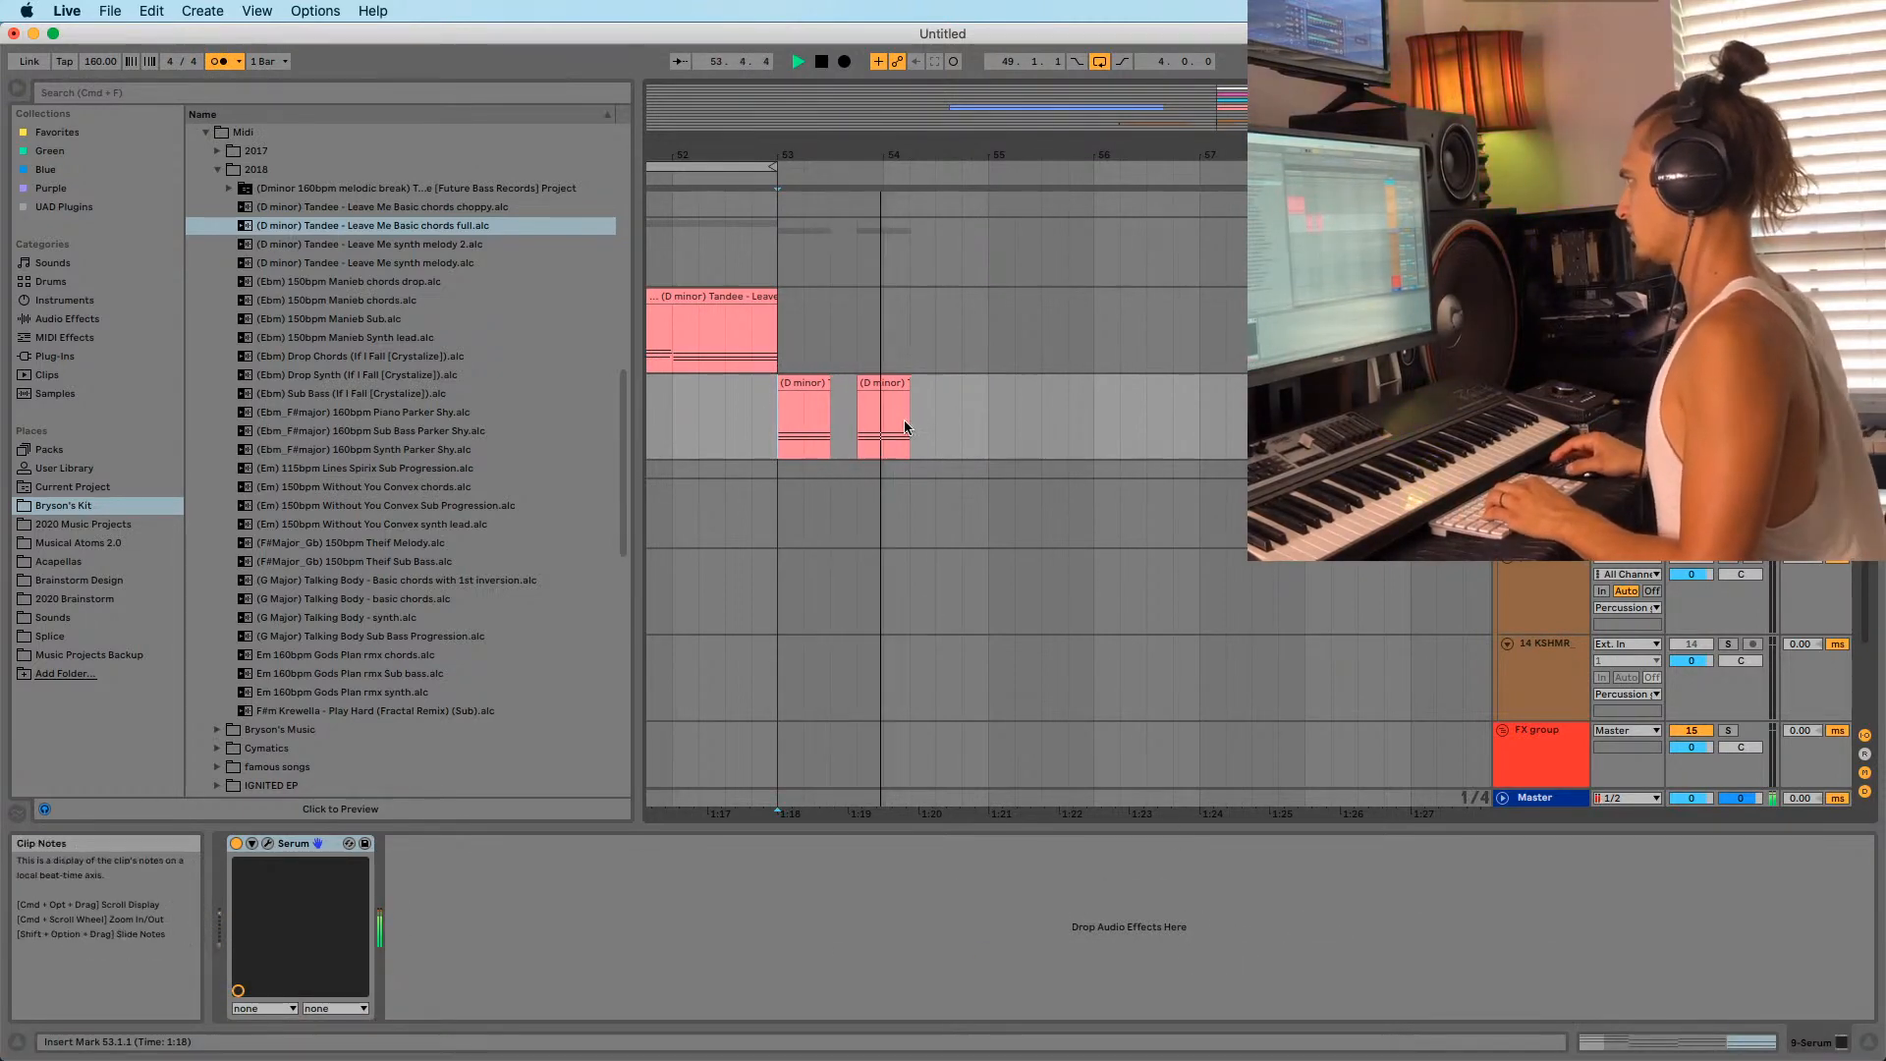
Restore the deleted stab and try a duplicated stab at bar 55.
key("super+z")
key("super+d")
key("space")
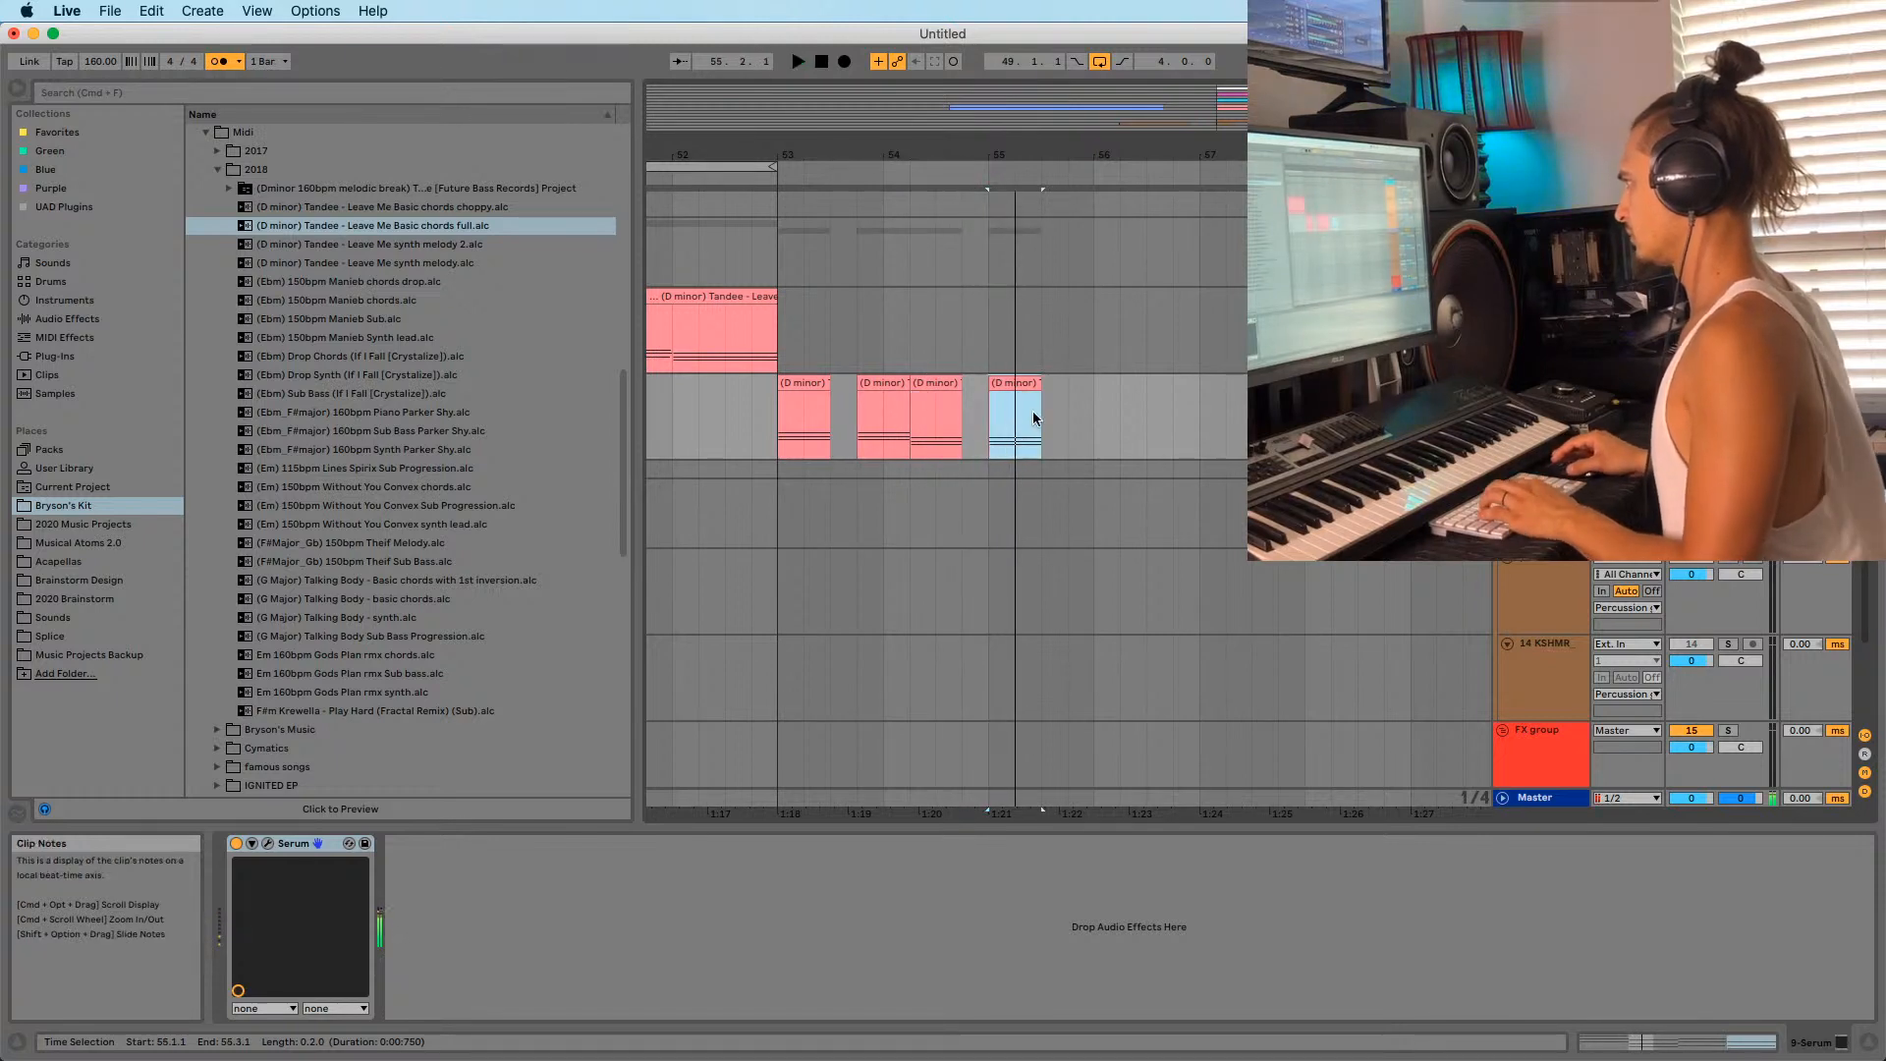
key("Delete")
left_click_drag(729, 154, 858, 145)
left_click_drag(716, 349, 758, 344)
left_click(907, 427)
key("space")
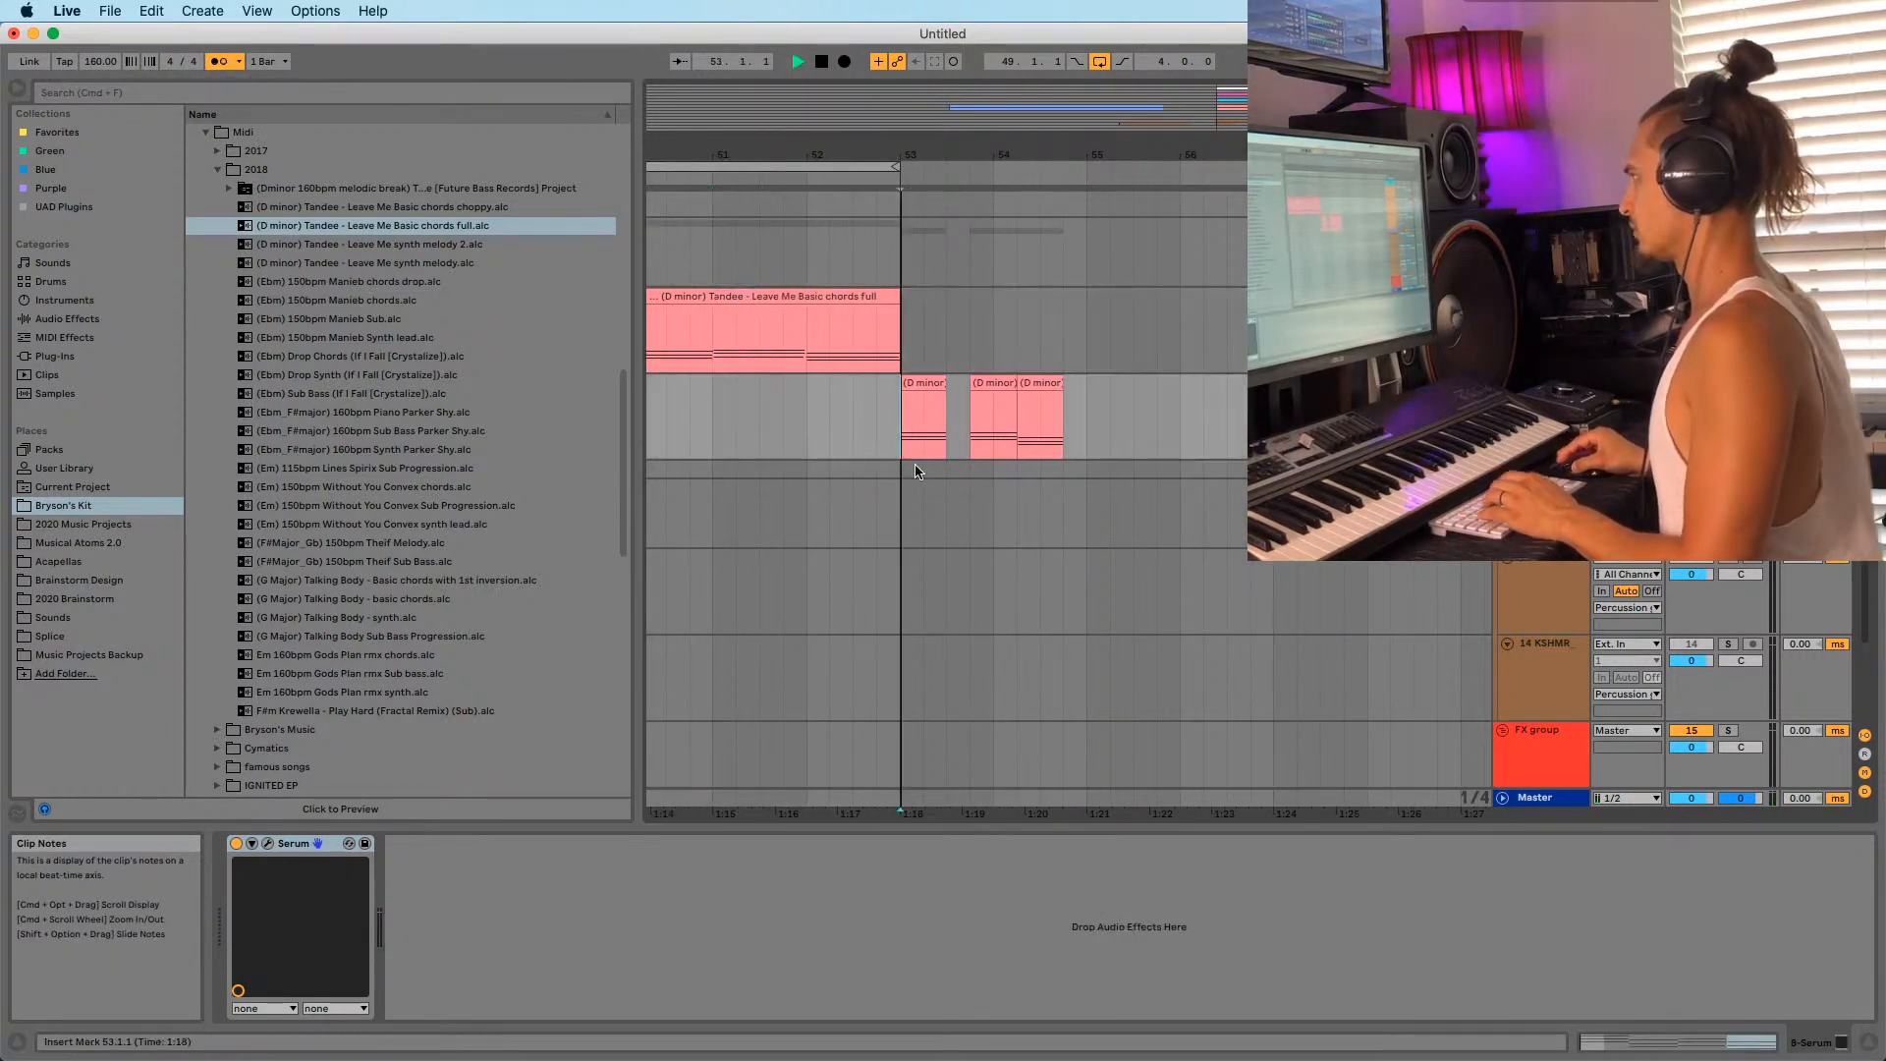
key("super+z")
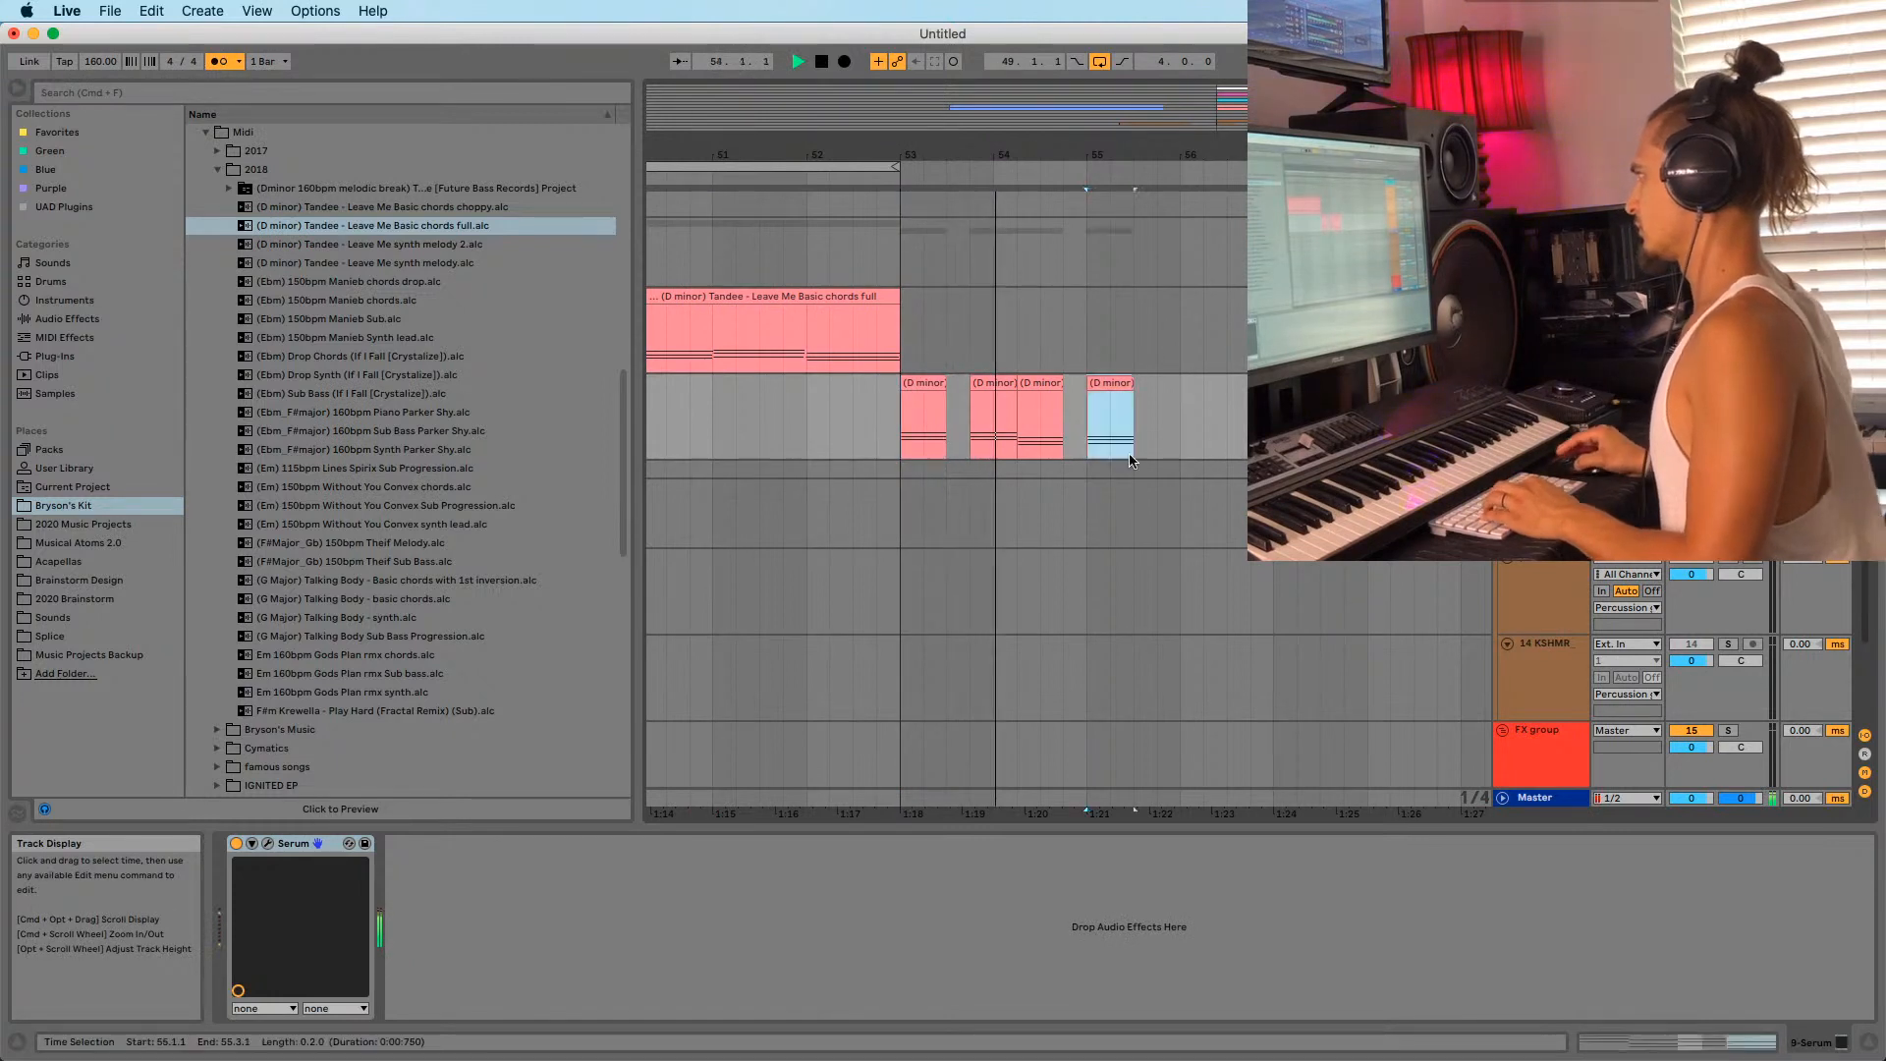
left_click(1162, 416)
Paste stabs at 55.4 and 56.3, copying a slice of the full chords clip.
key("super+v")
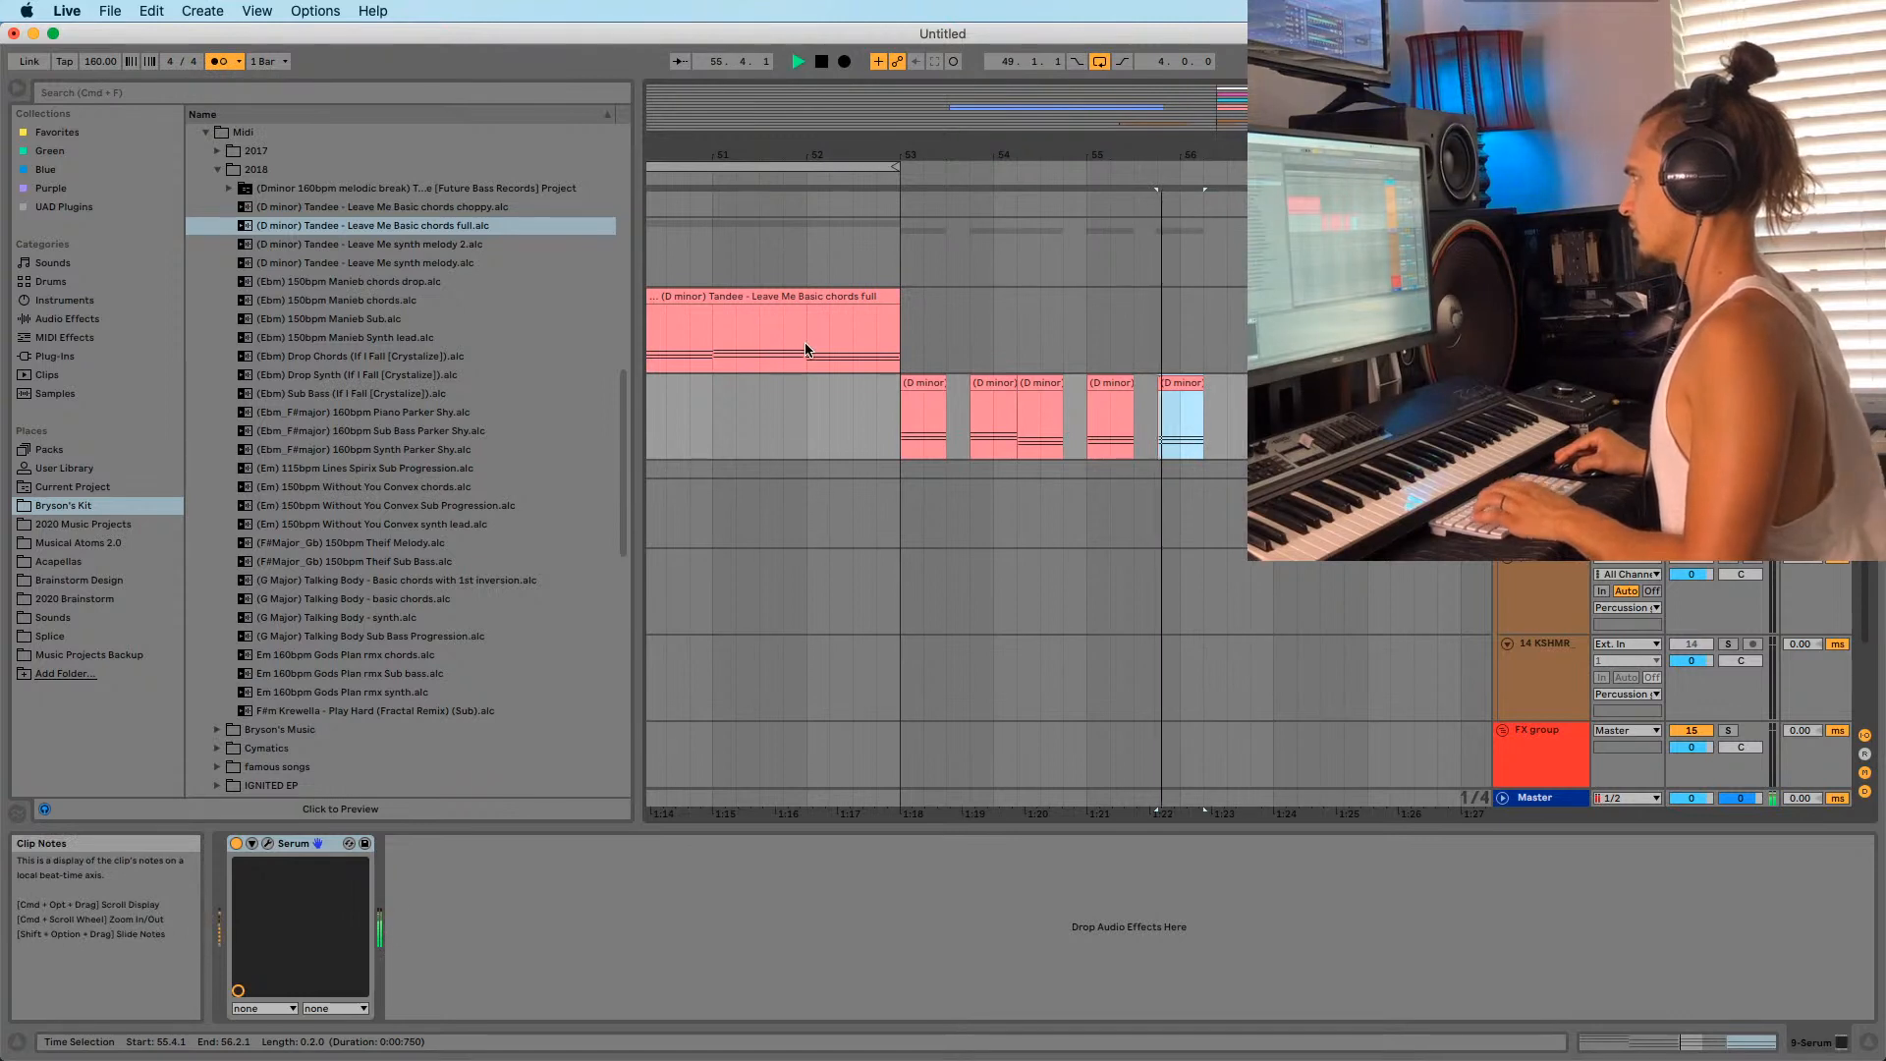
left_click_drag(806, 351, 861, 350)
key("super+c")
left_click(1218, 423)
key("super+v")
key("space")
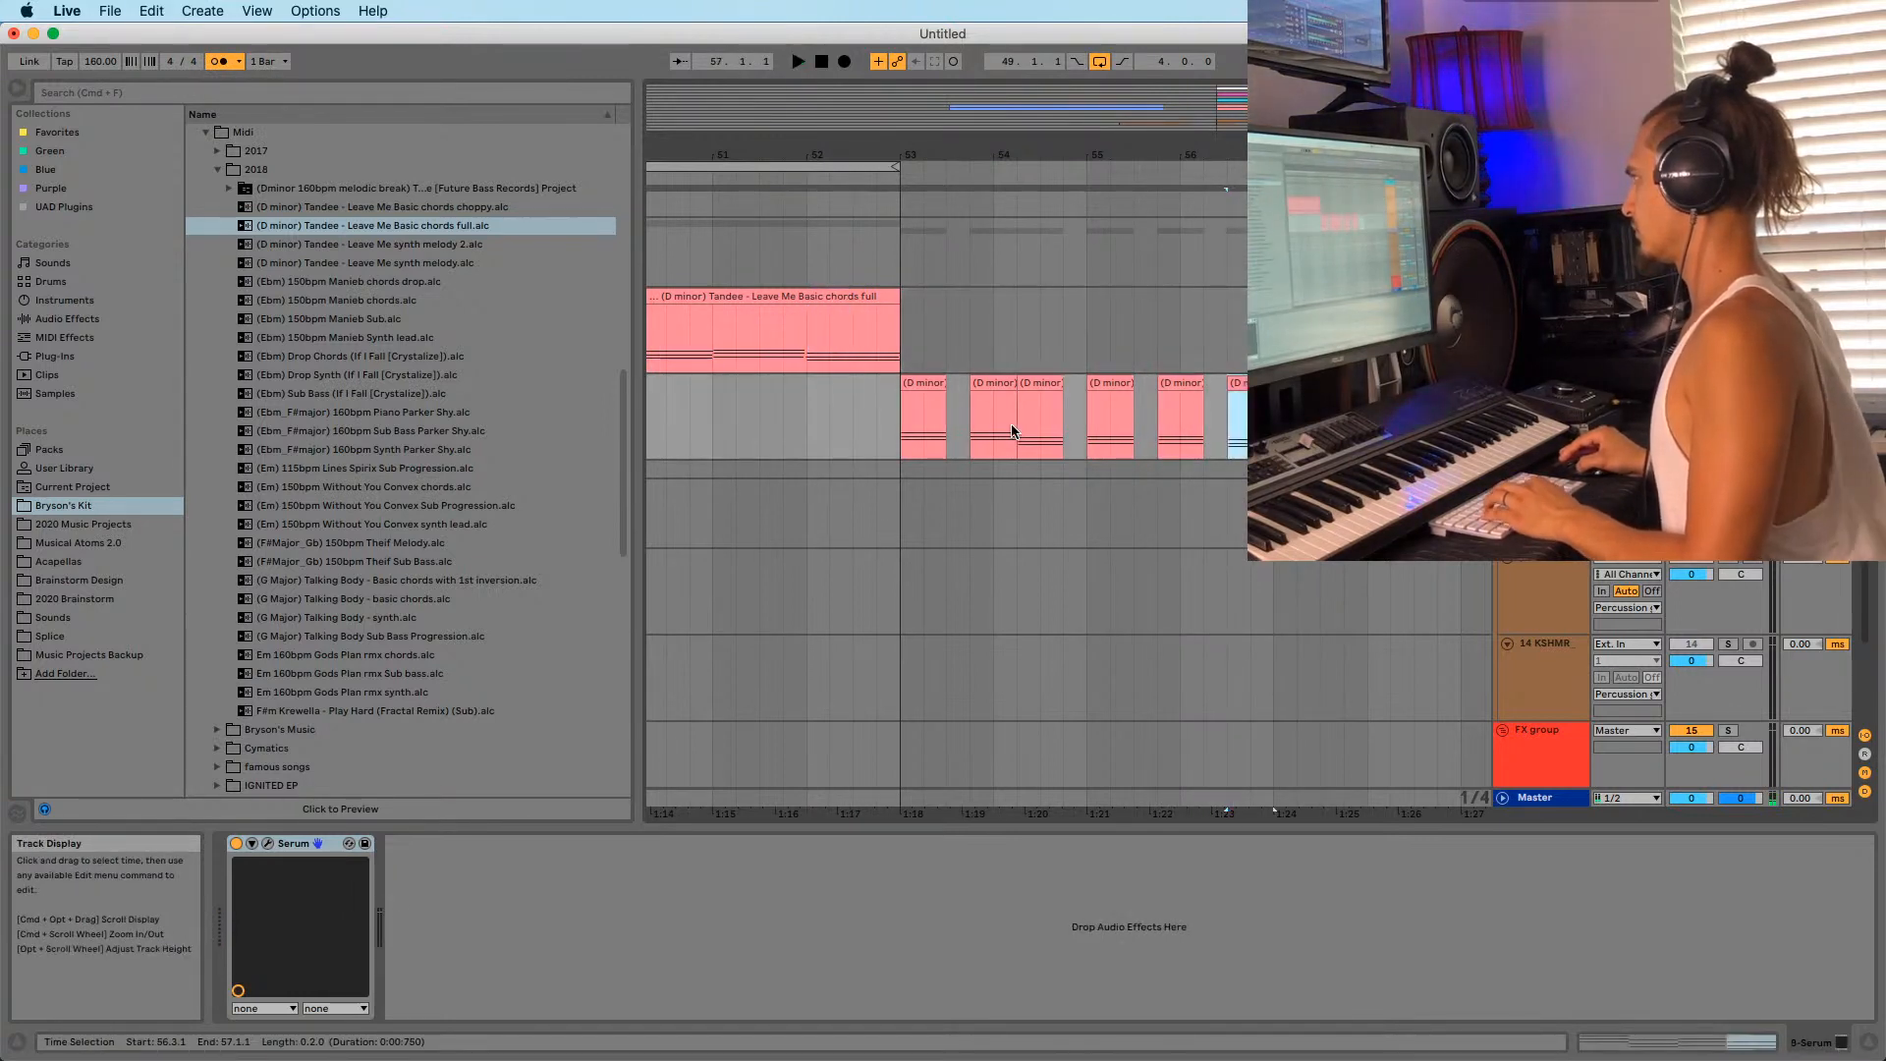
left_click(904, 453)
key("space")
Move the last stab back to 56.2 and open its notes for editing.
mouse_move(920, 154)
left_mouse_down()
mouse_move(876, 123)
mouse_move(940, 110)
mouse_move(1085, 165)
mouse_move(1047, 190)
left_mouse_up()
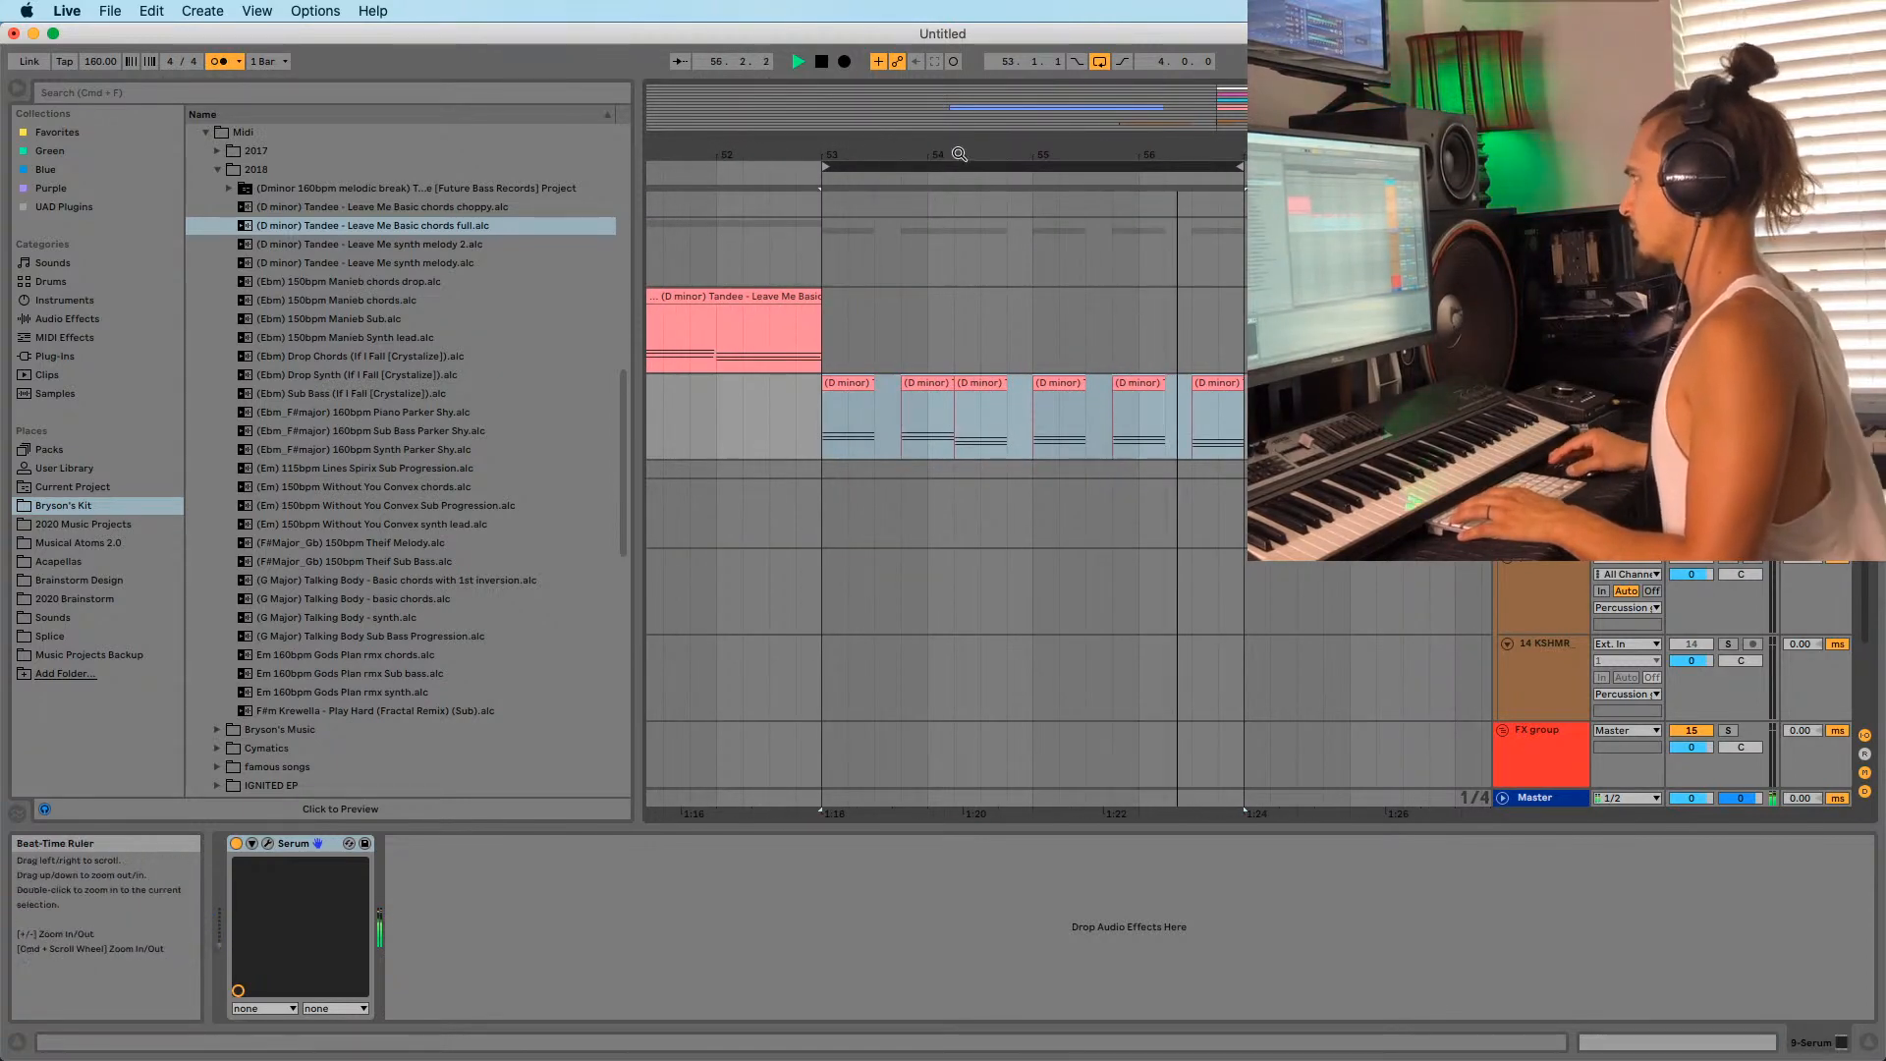
key("space")
left_click_drag(1219, 386, 1202, 390)
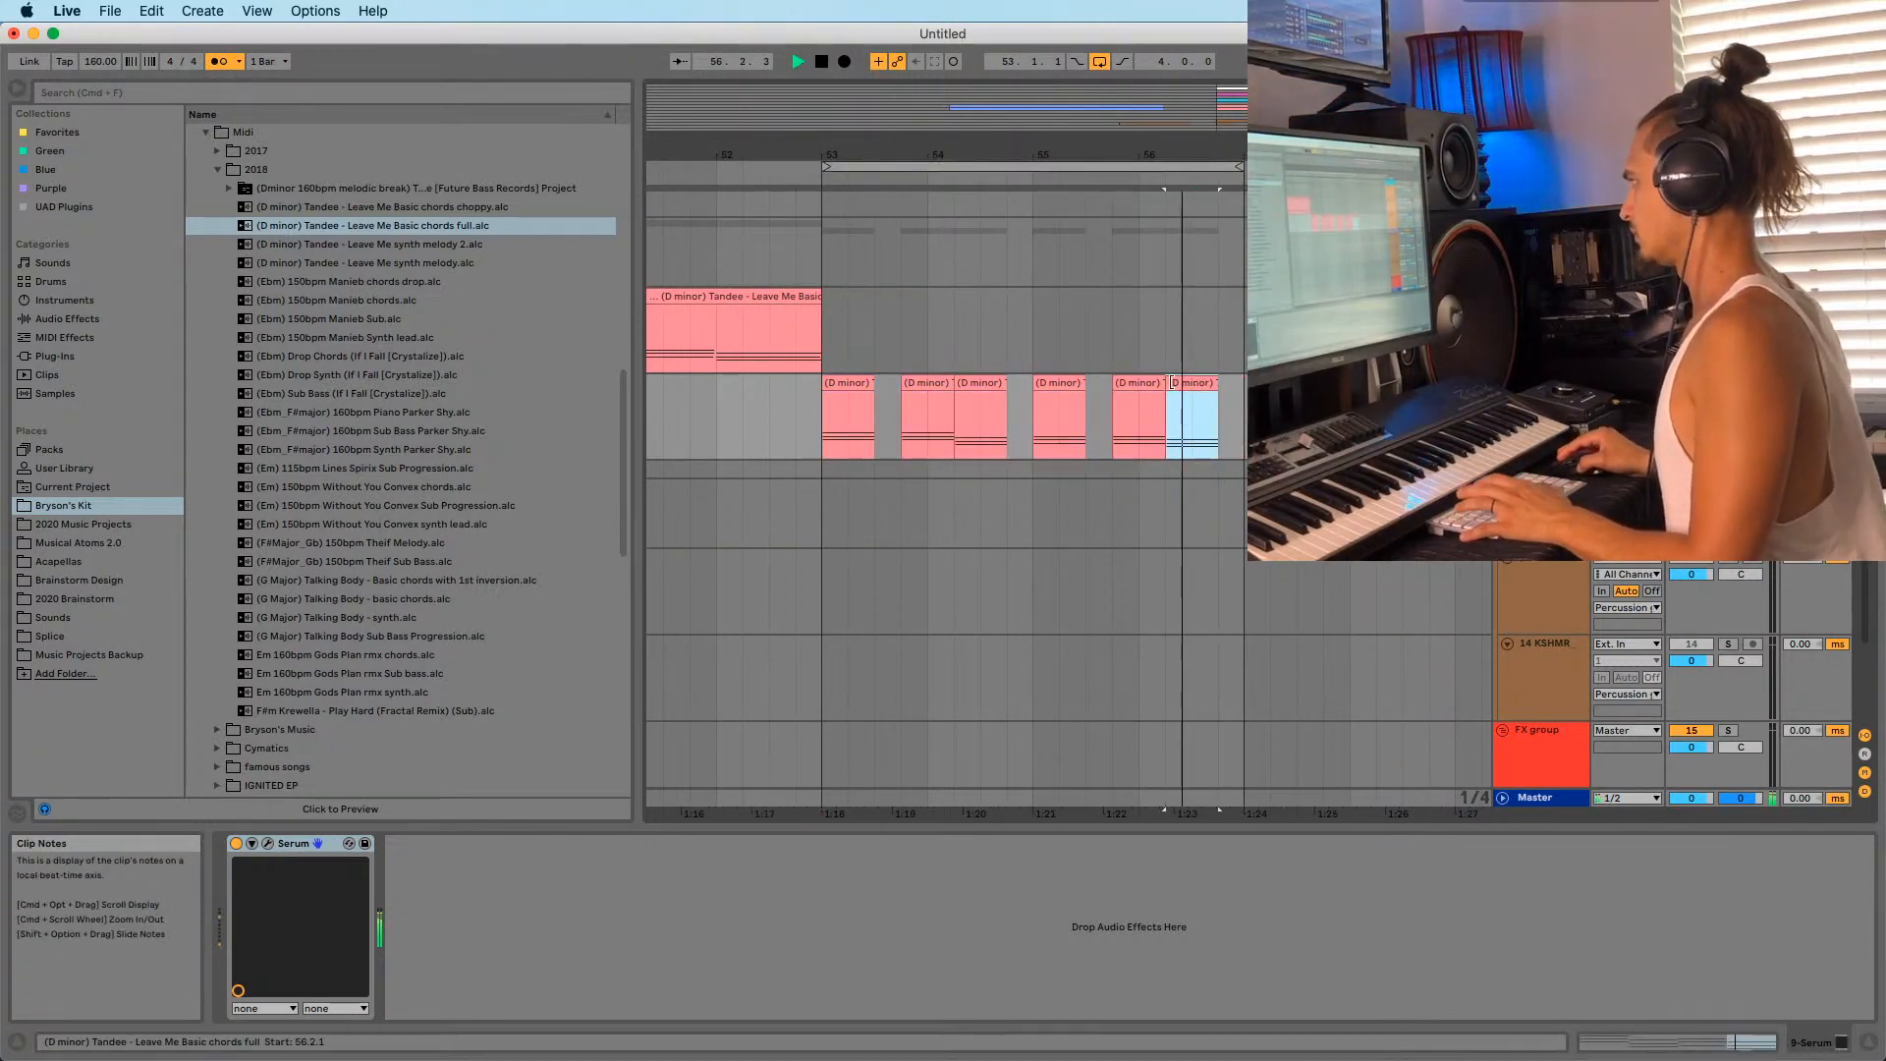
double_click(1201, 389)
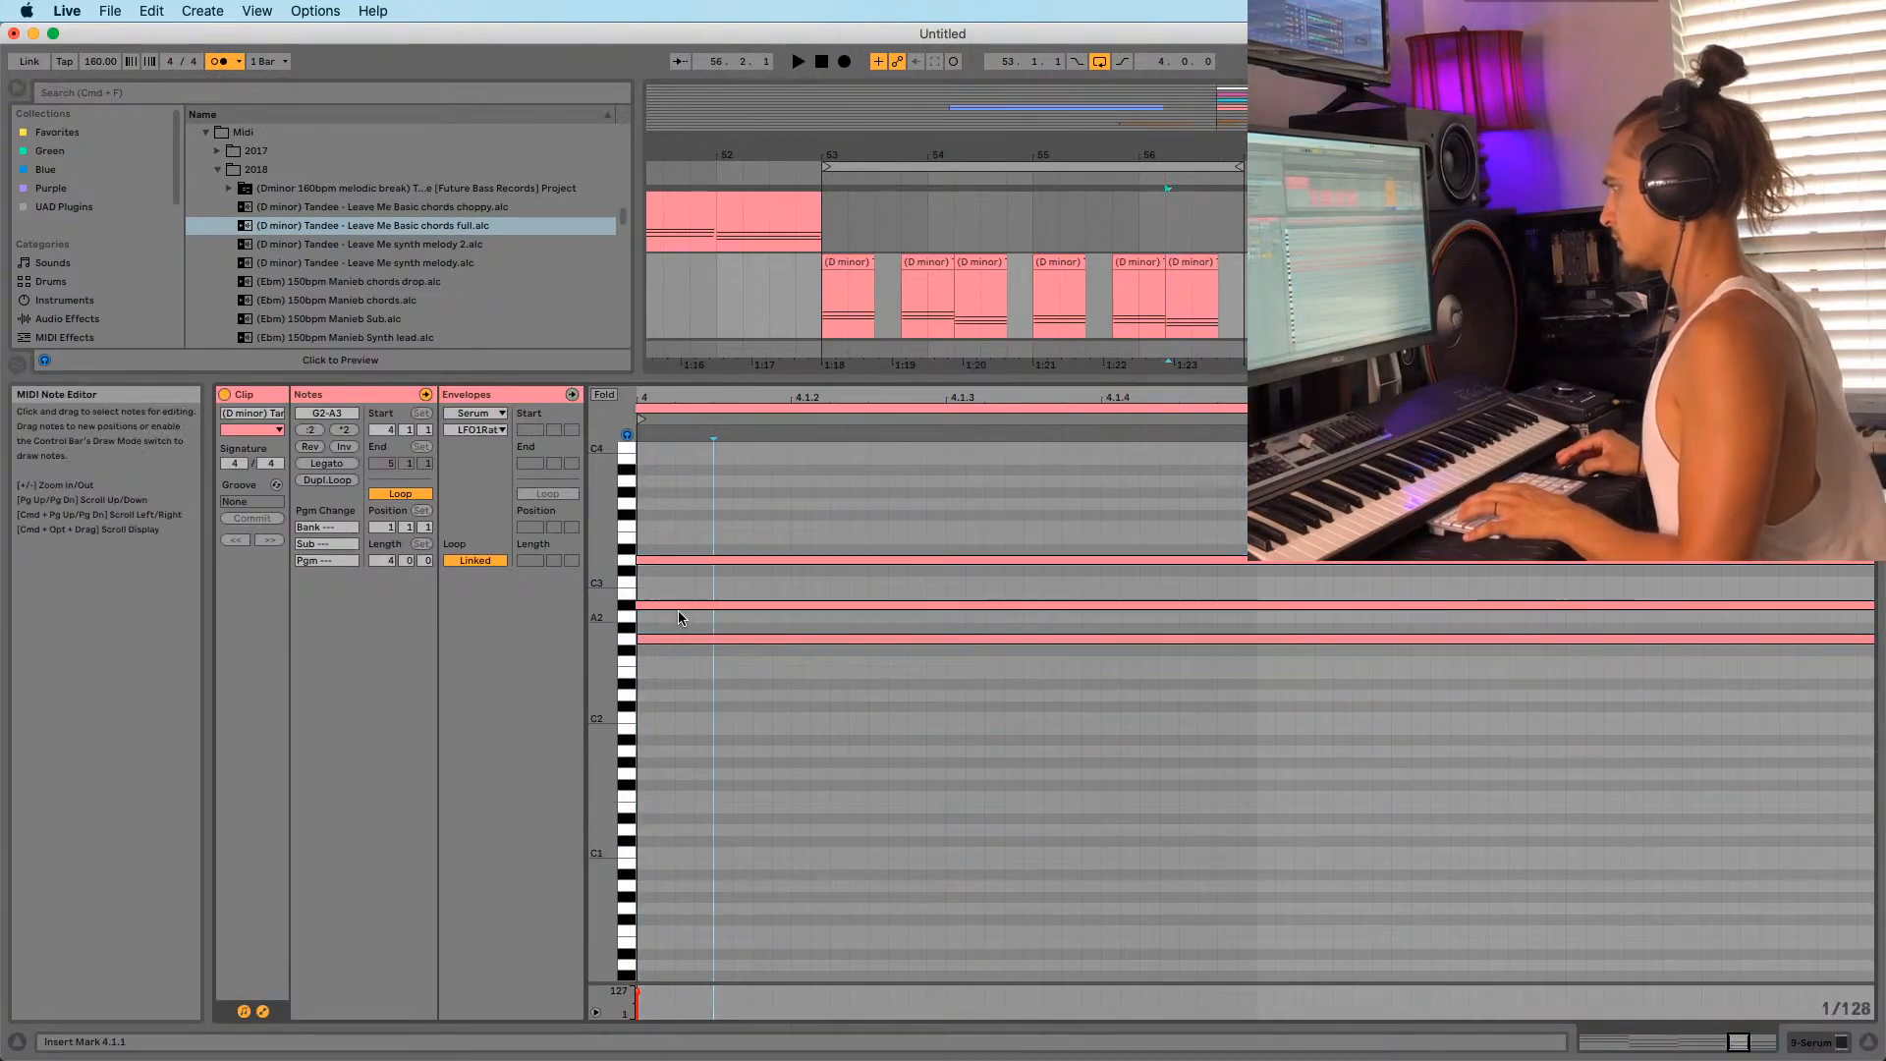
Zoom the MIDI editor onto the stab's chord notes and play from bar 53.
left_click_drag(676, 613, 702, 502)
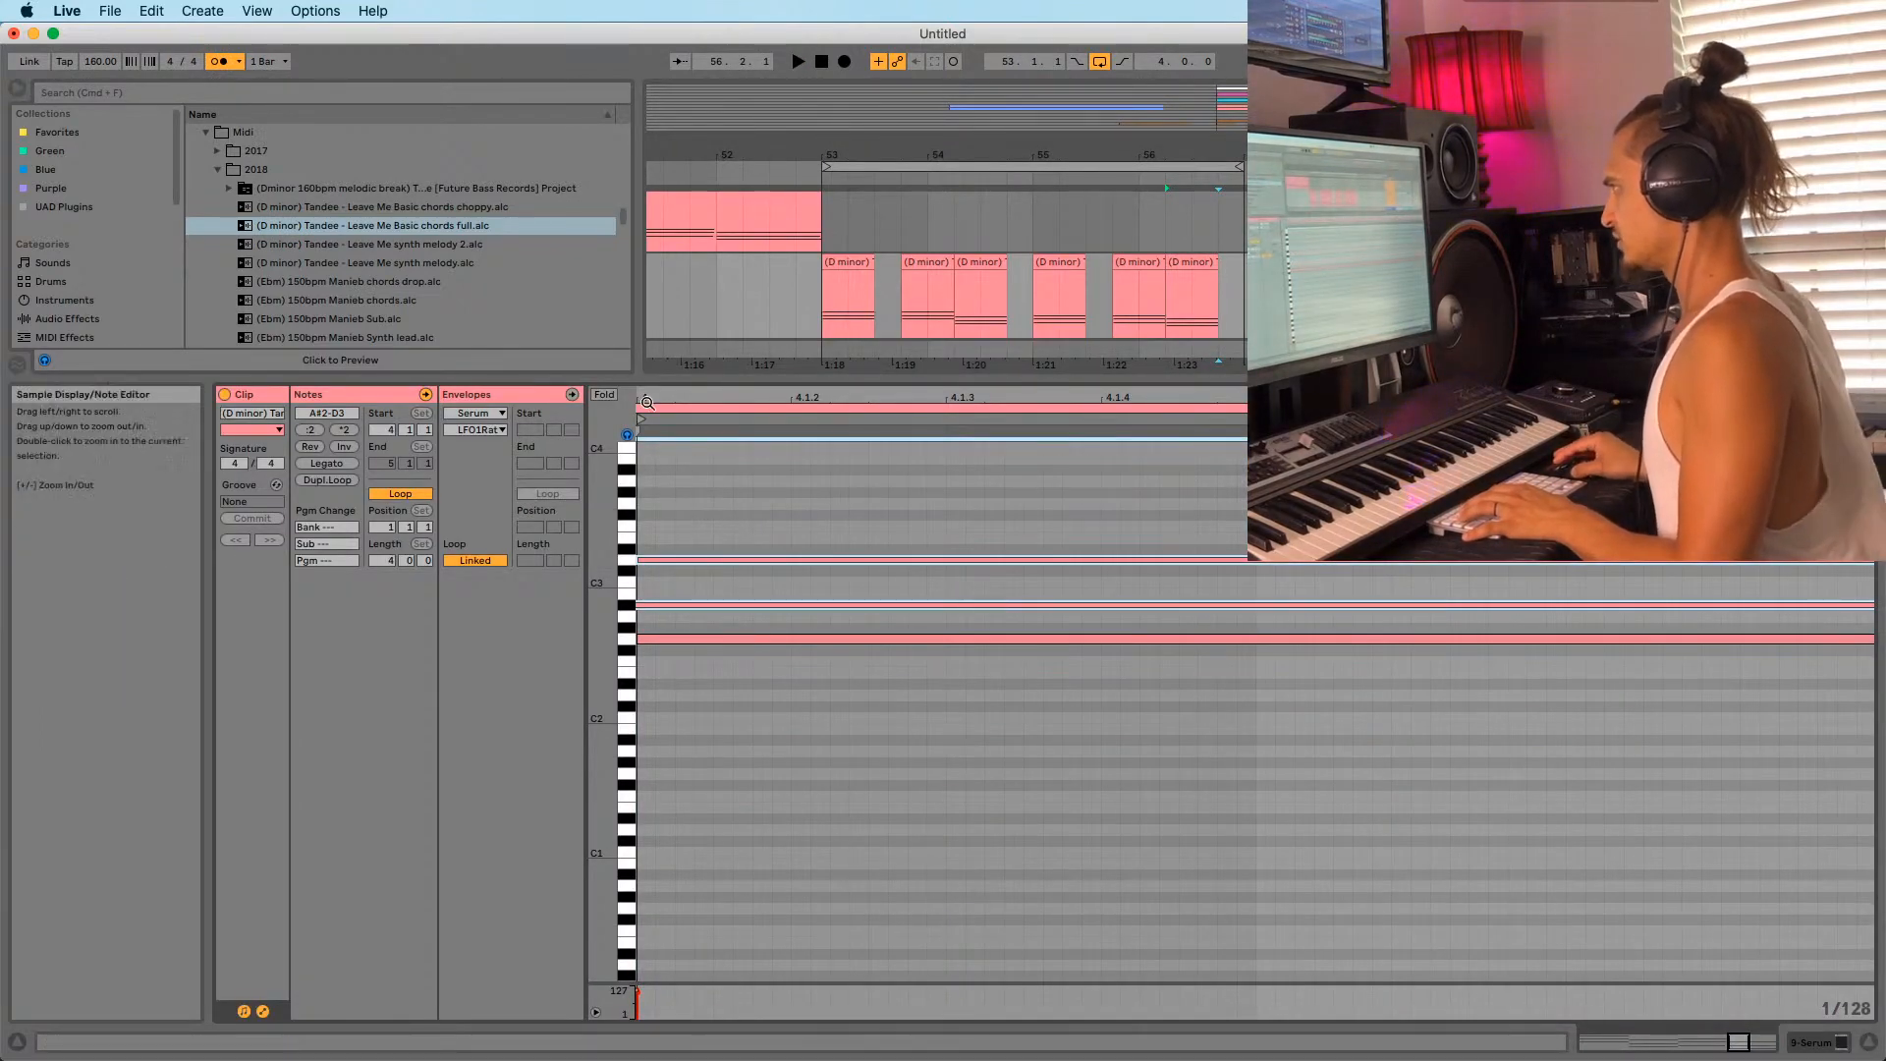
left_click_drag(640, 403, 1128, 472)
key("z")
key("space")
left_click(1059, 583)
left_click(1085, 605)
scroll(1087, 625, "right", 15)
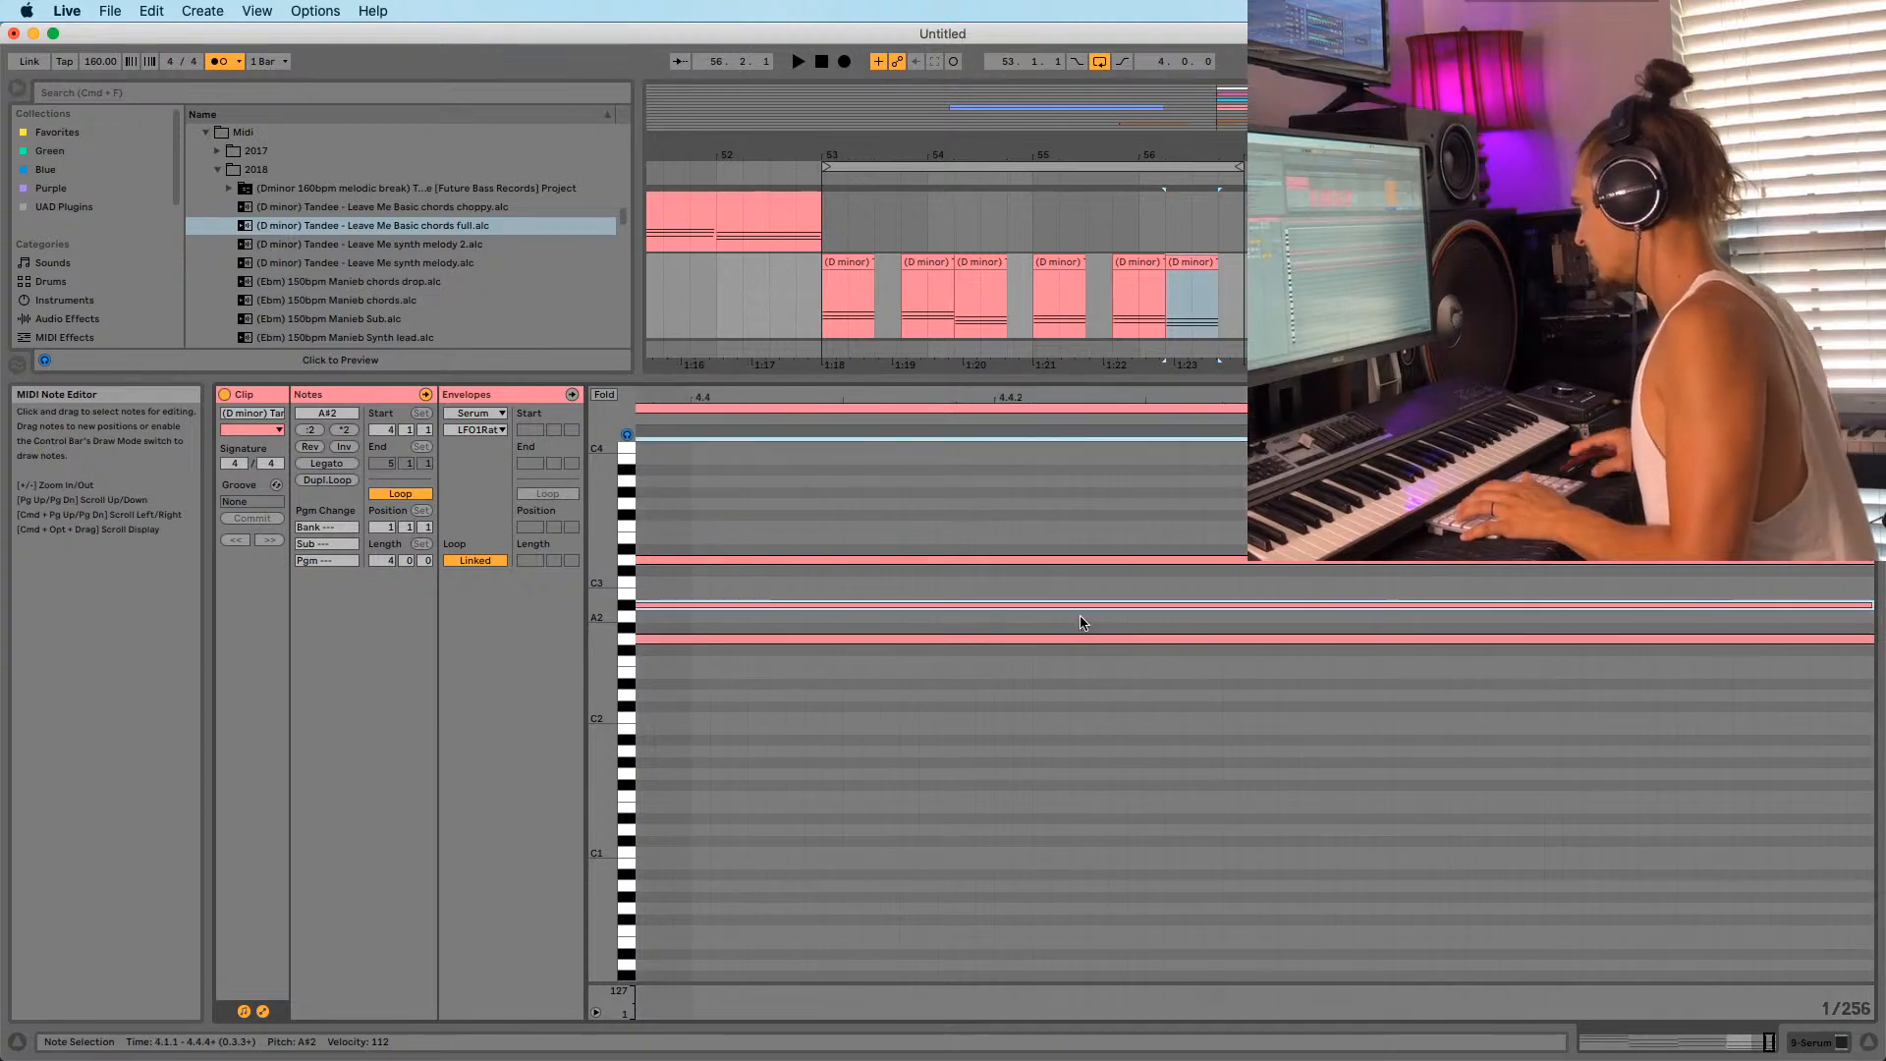
left_click(838, 287)
key("space")
key("space")
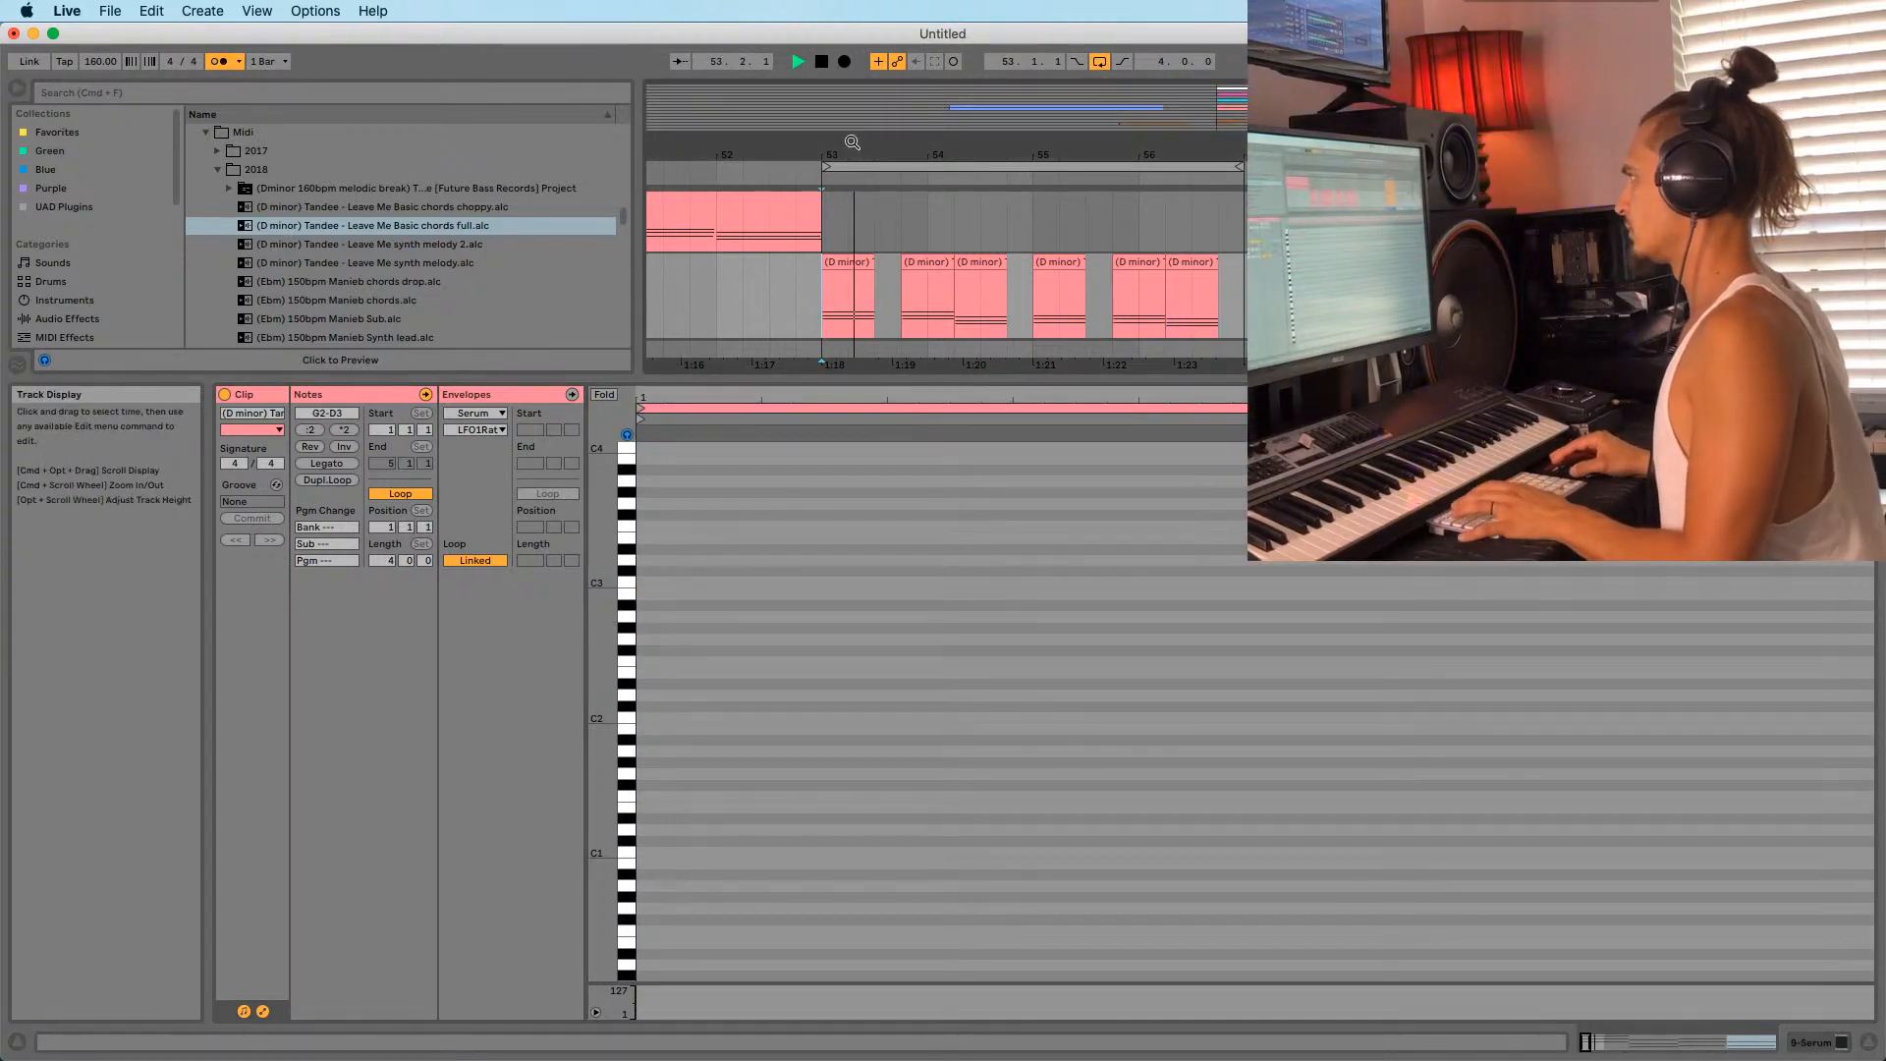
Raise the project tempo from 160 to 174 BPM.
mouse_move(851, 145)
left_mouse_down()
mouse_move(862, 106)
mouse_move(907, 96)
left_mouse_up()
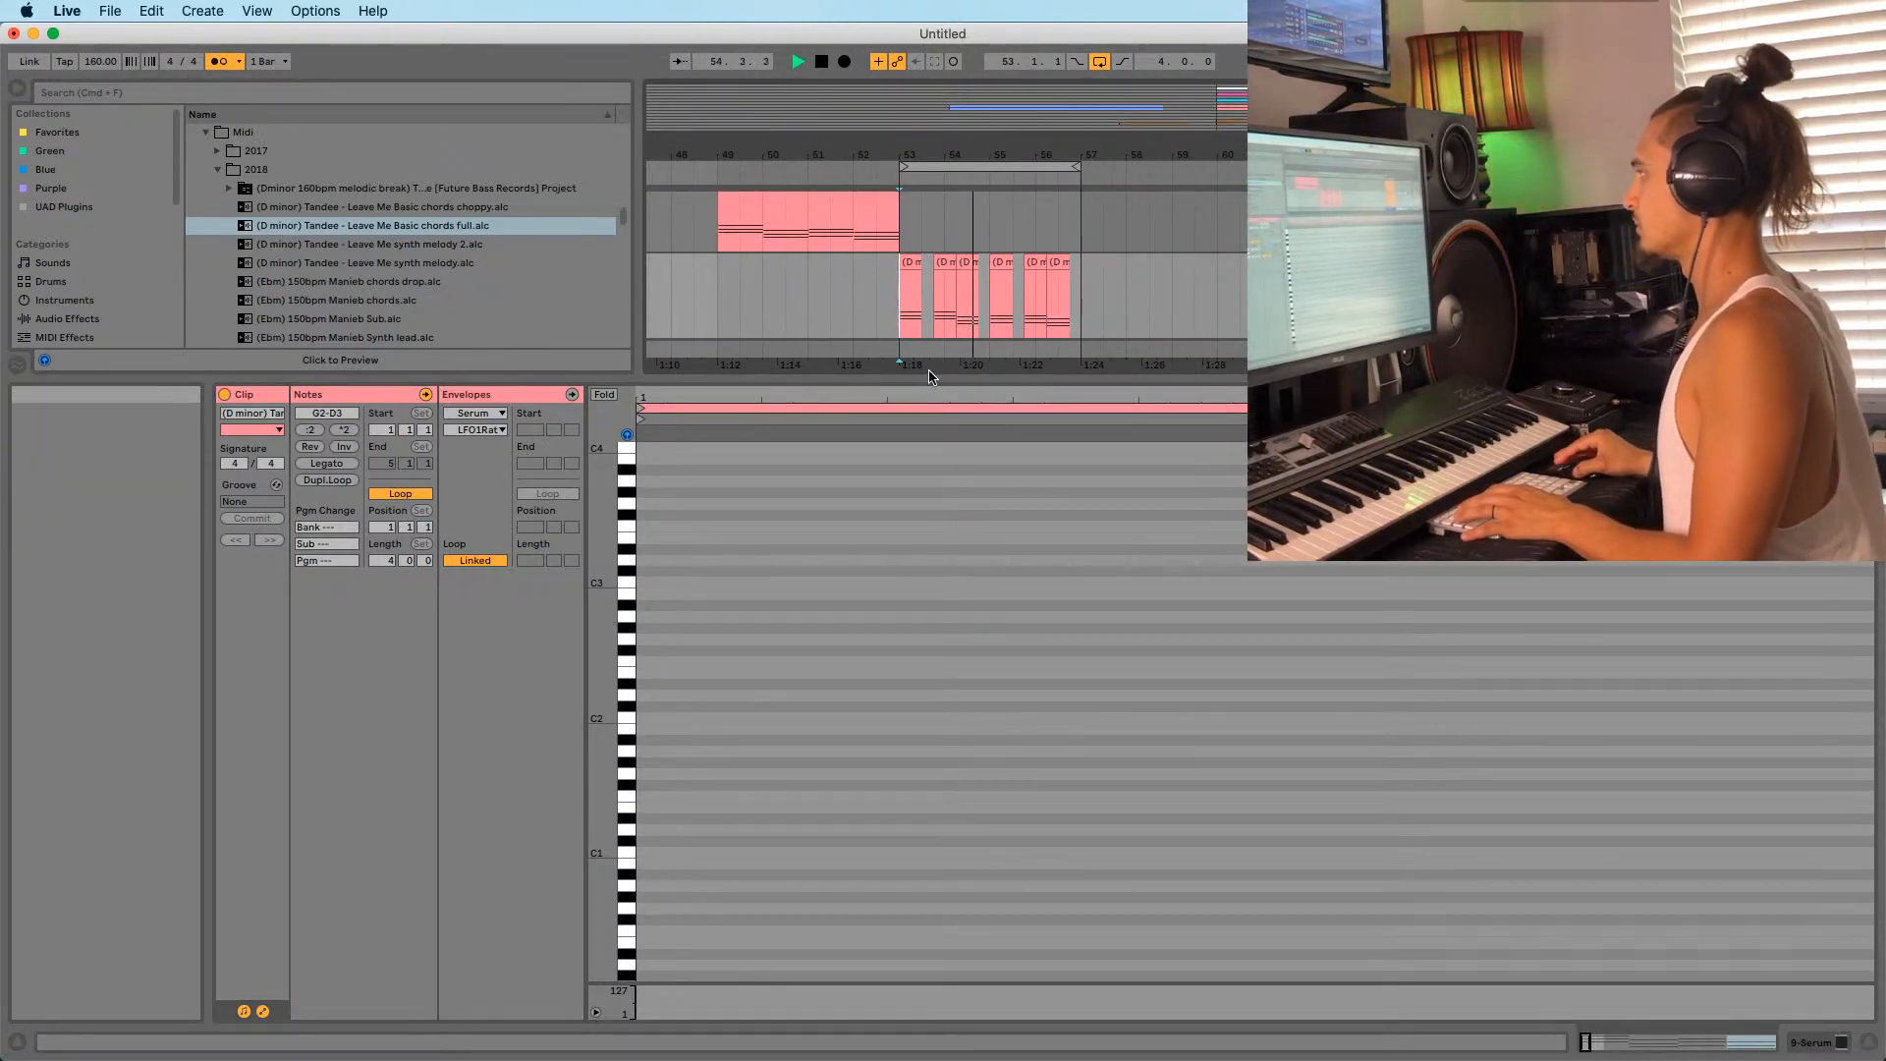
left_click_drag(930, 379, 935, 552)
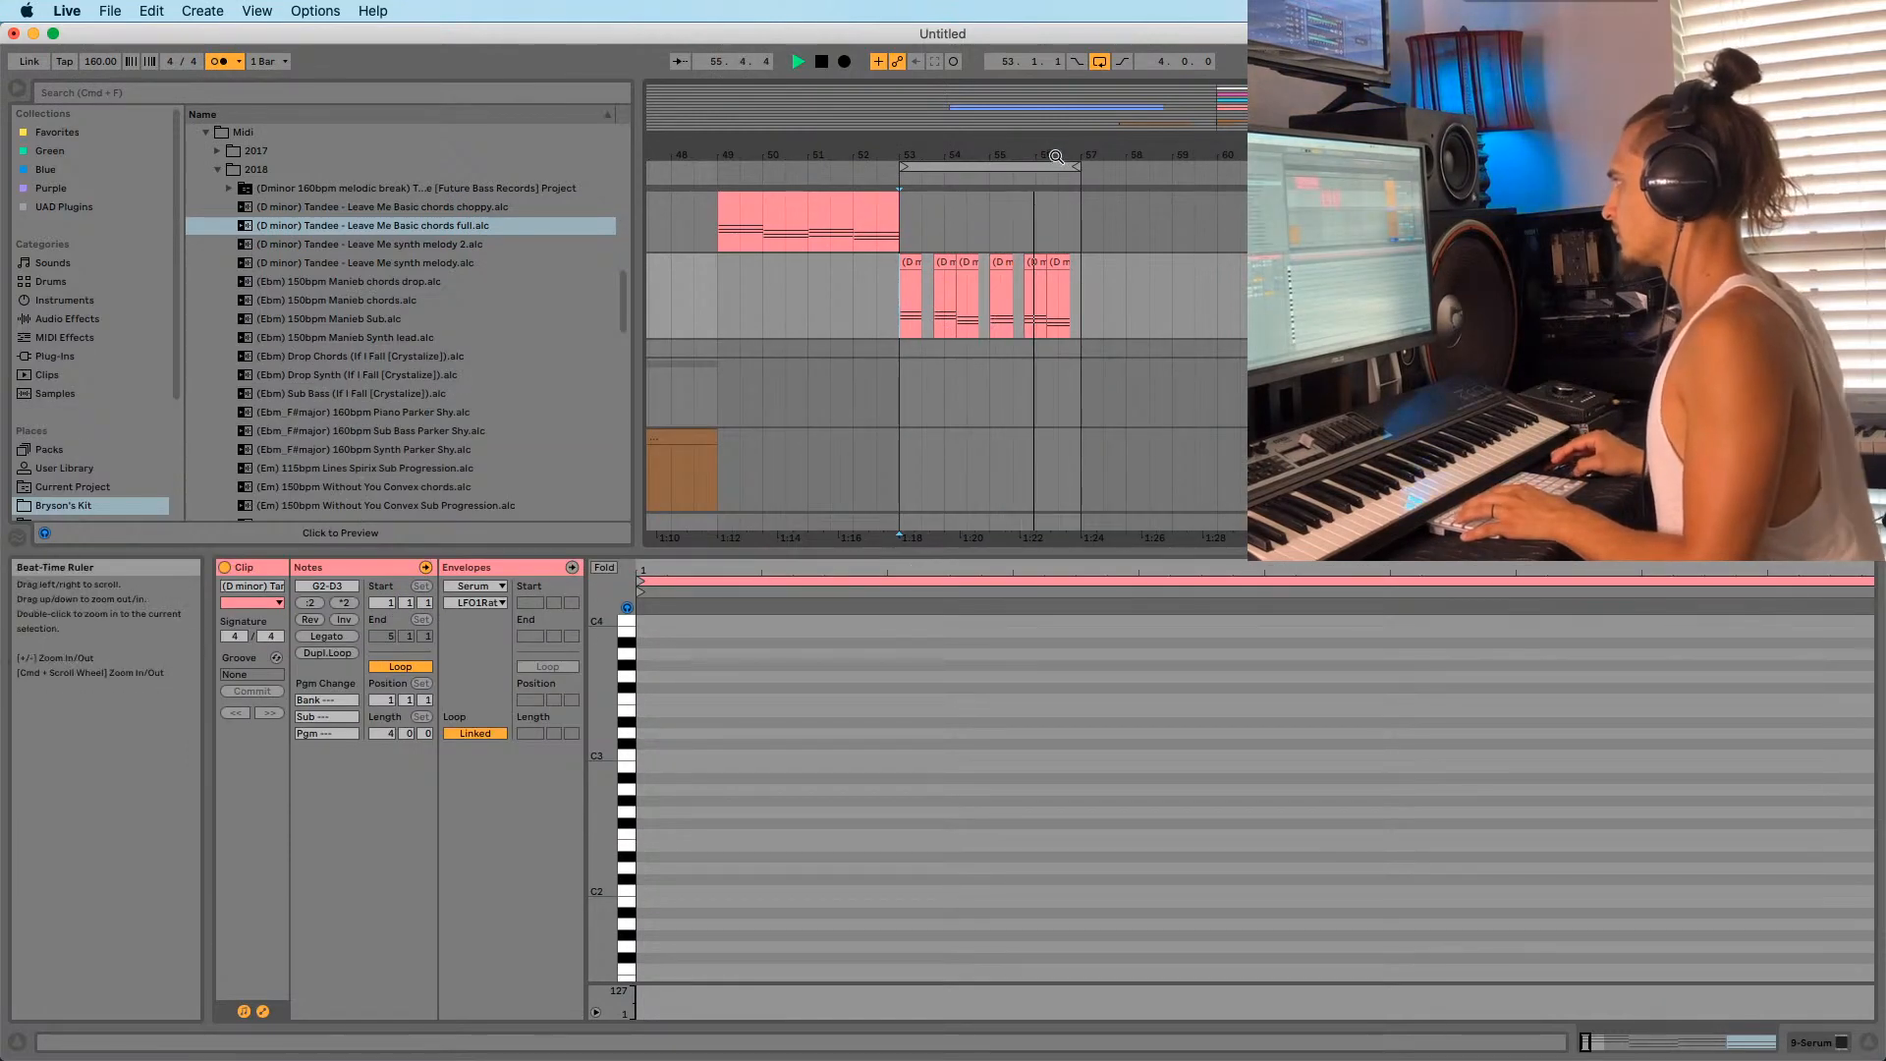
left_click_drag(1054, 147, 1041, 84)
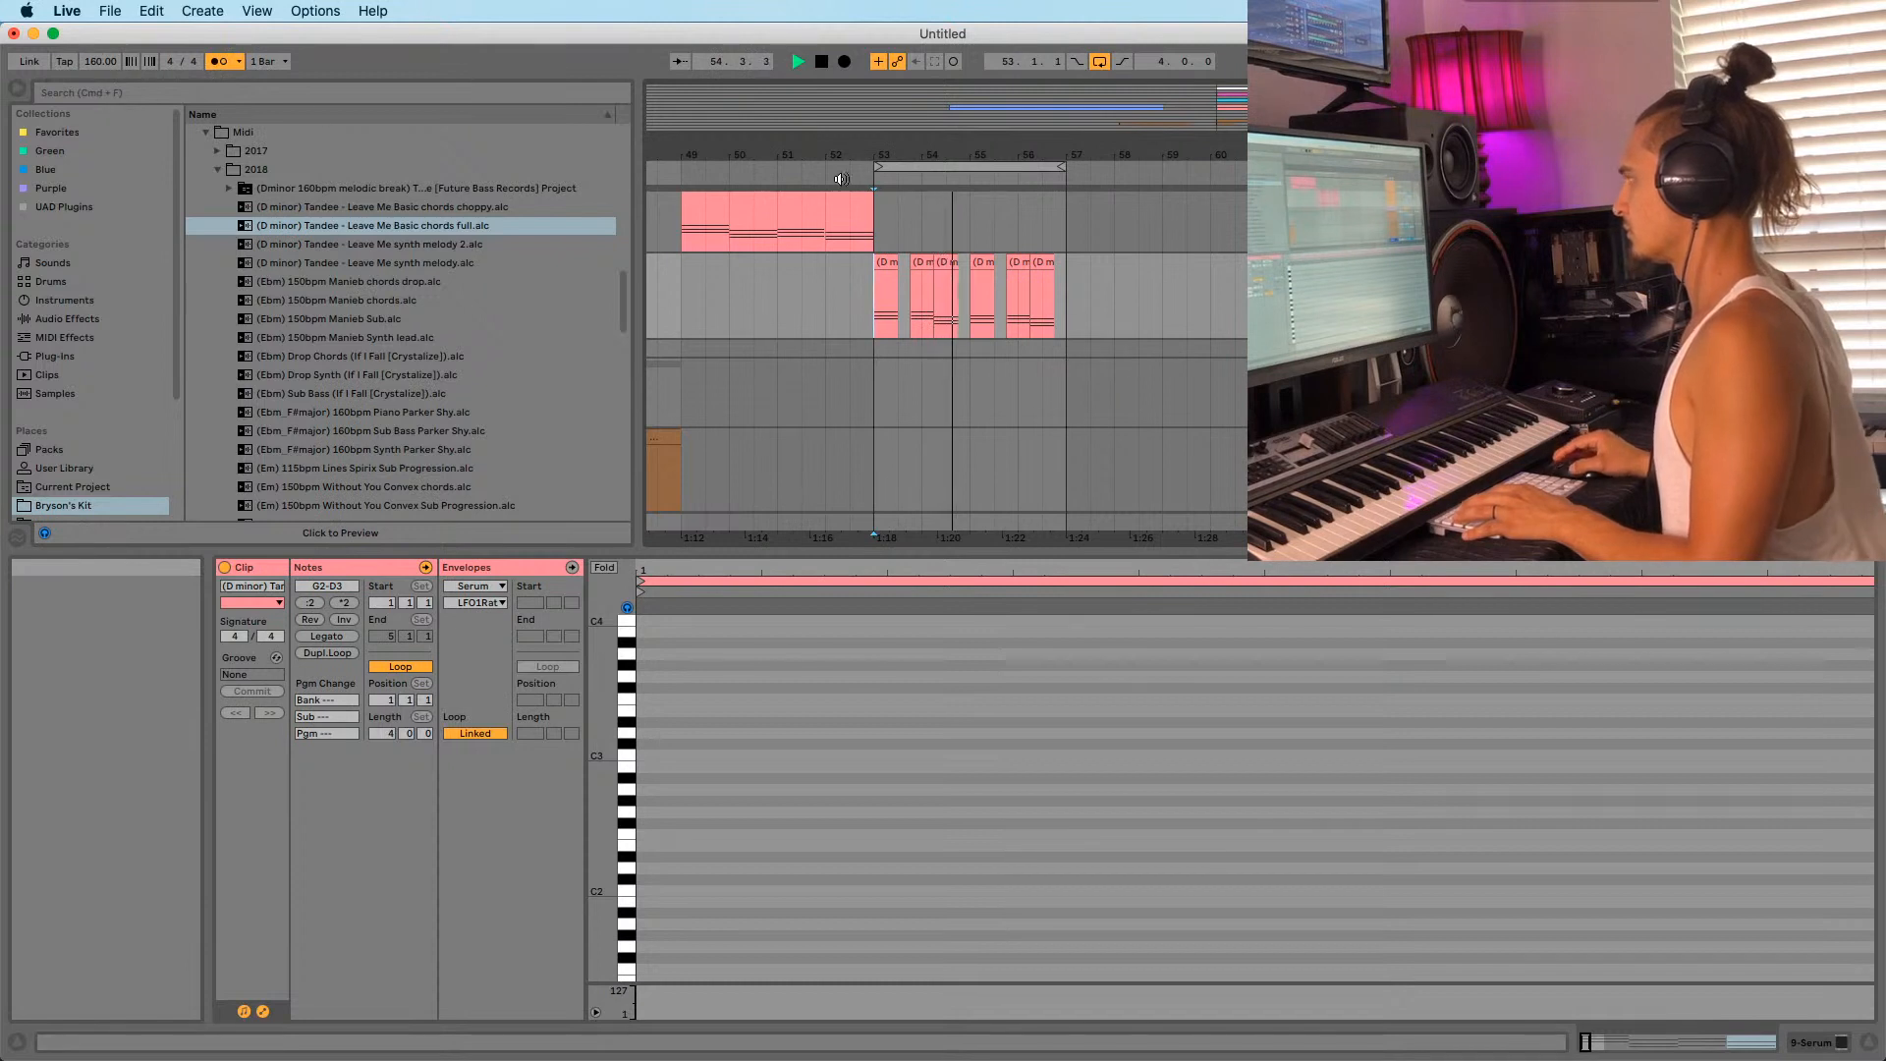
mouse_move(905, 154)
left_mouse_down()
mouse_move(1066, 138)
mouse_move(872, 170)
left_mouse_up()
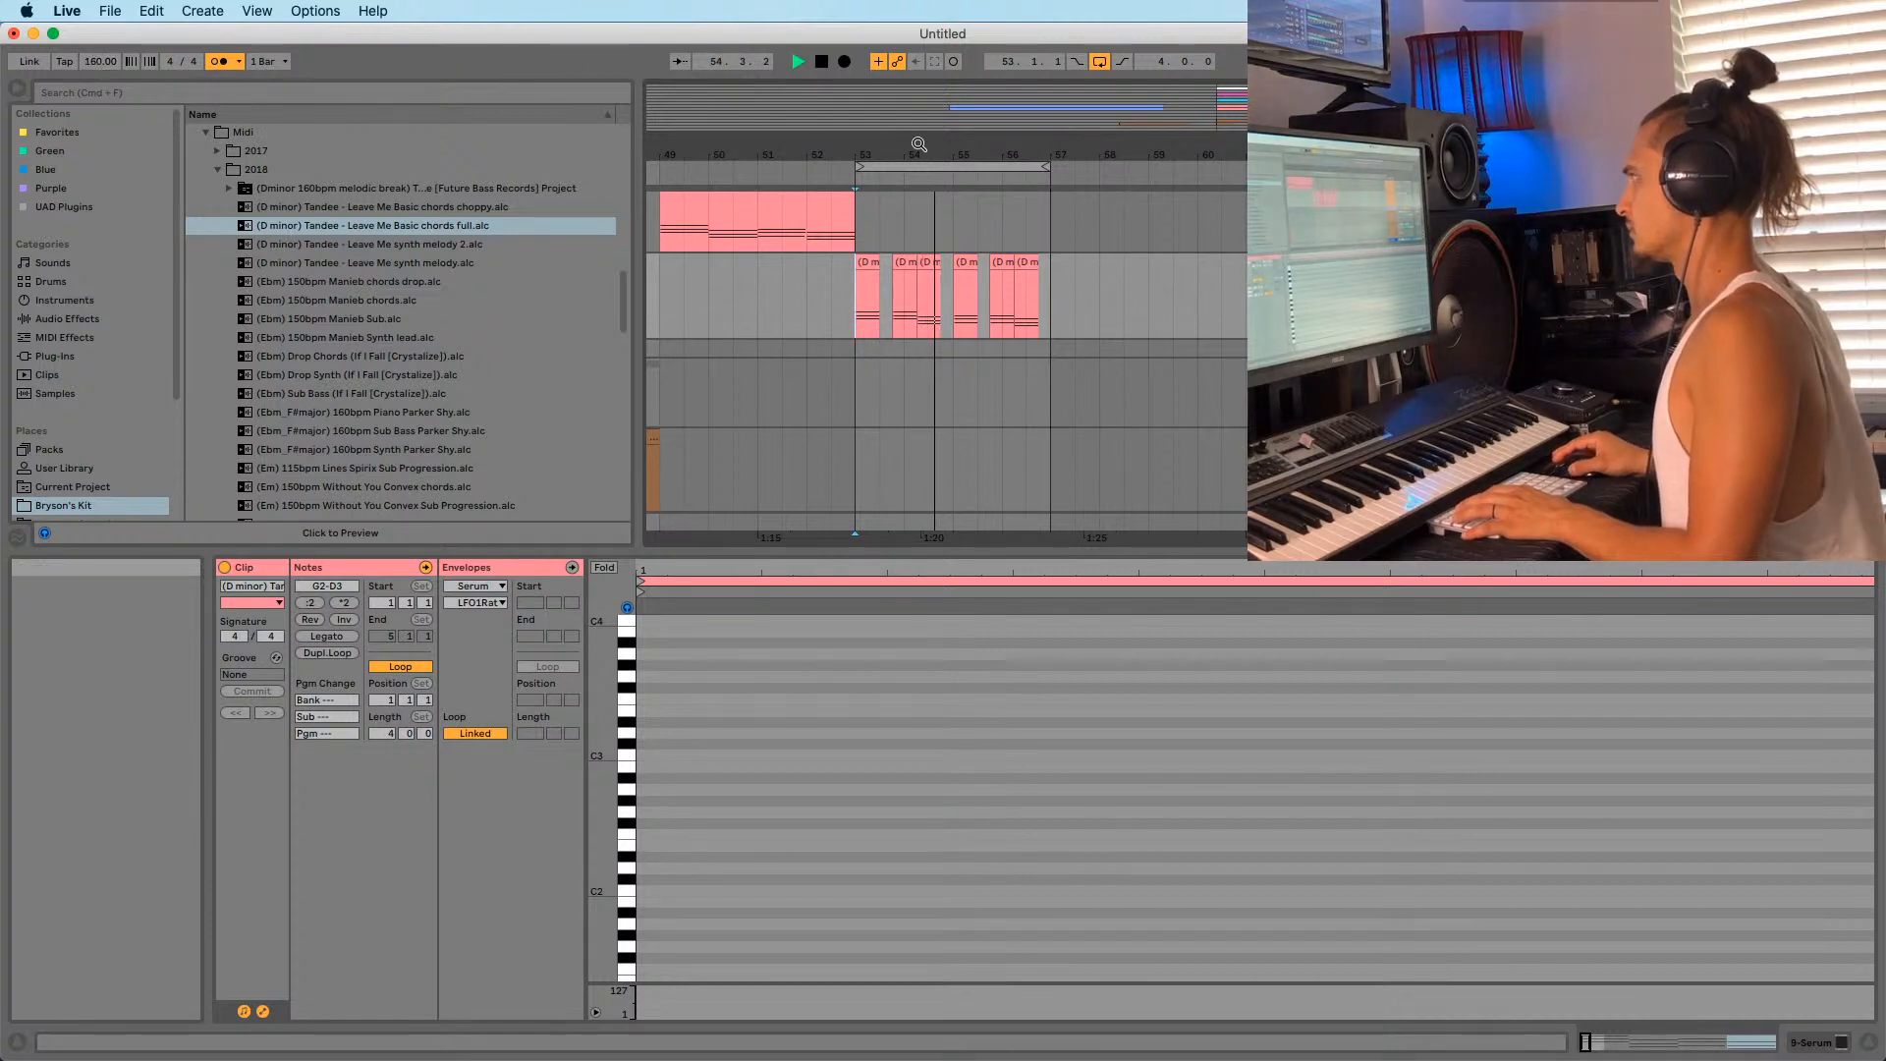
left_click_drag(912, 149, 888, 169)
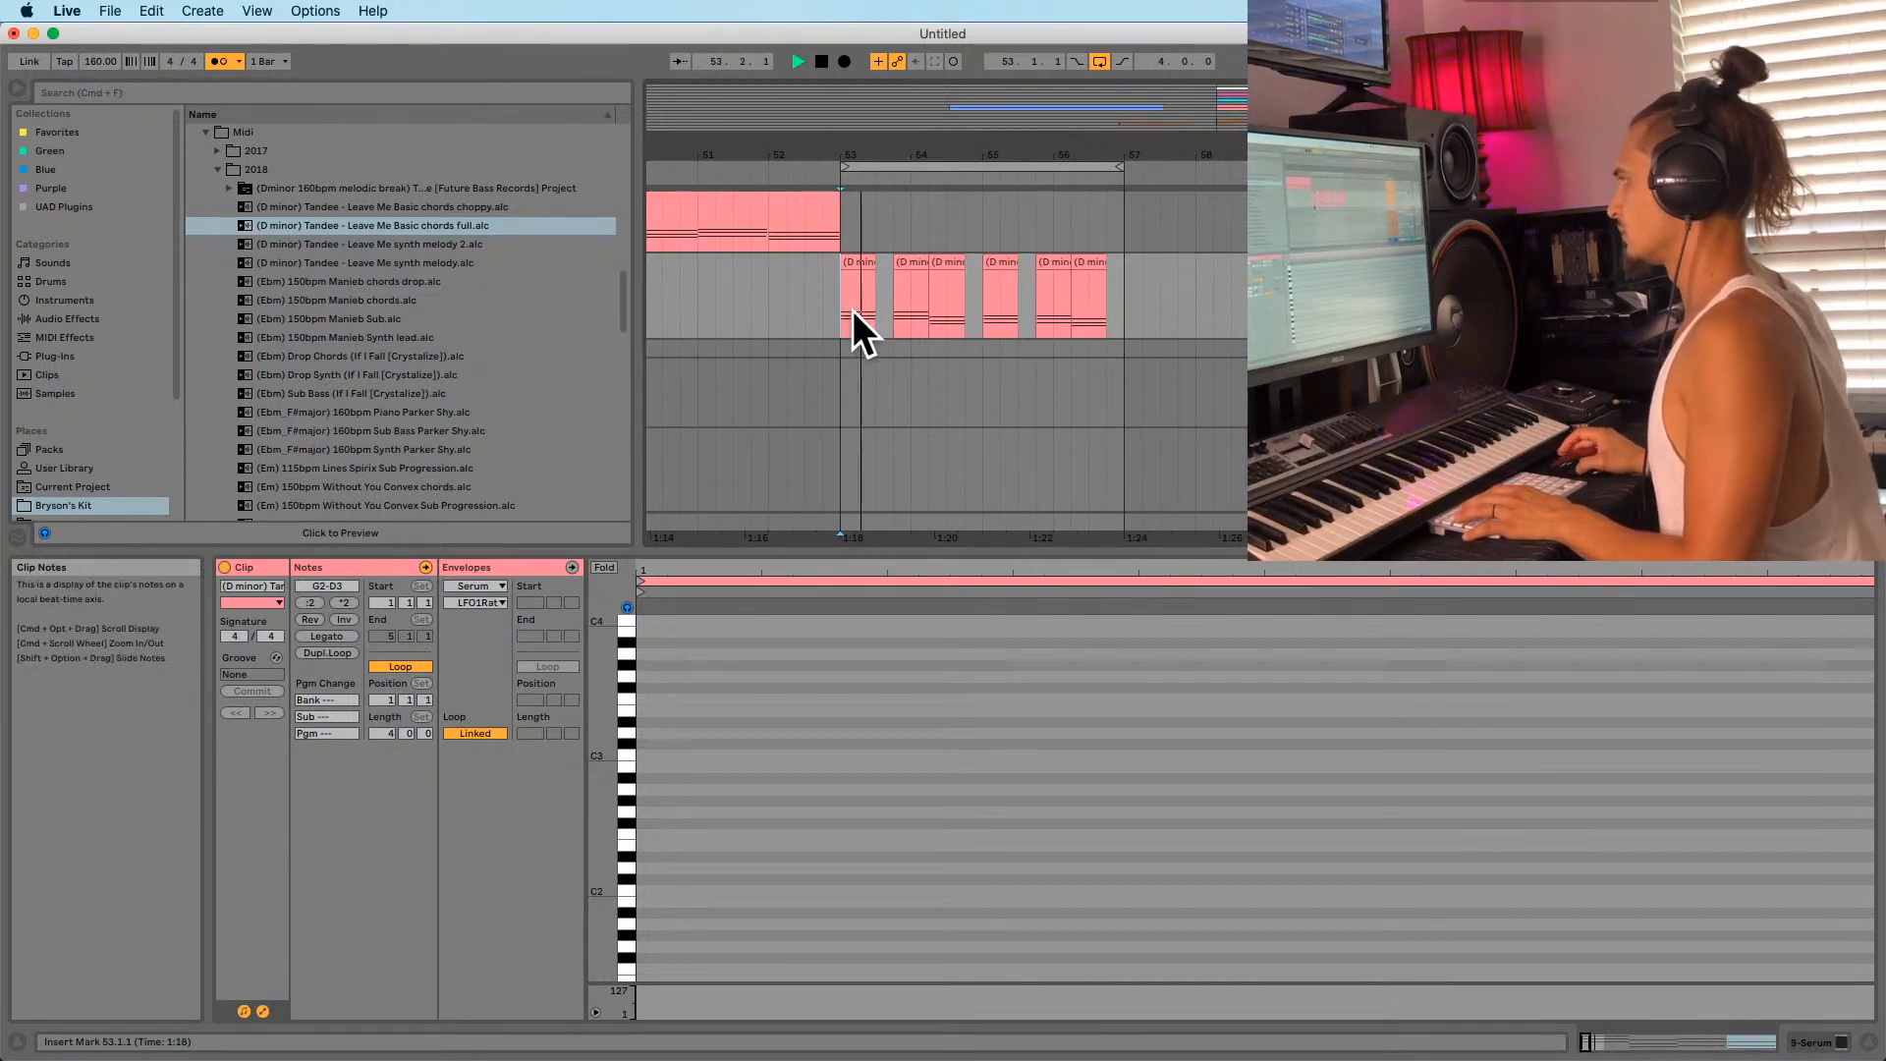
scroll(852, 309, "up", 5)
scroll(865, 333, "down", 3)
scroll(874, 351, "up", 2)
scroll(875, 352, "up", 5)
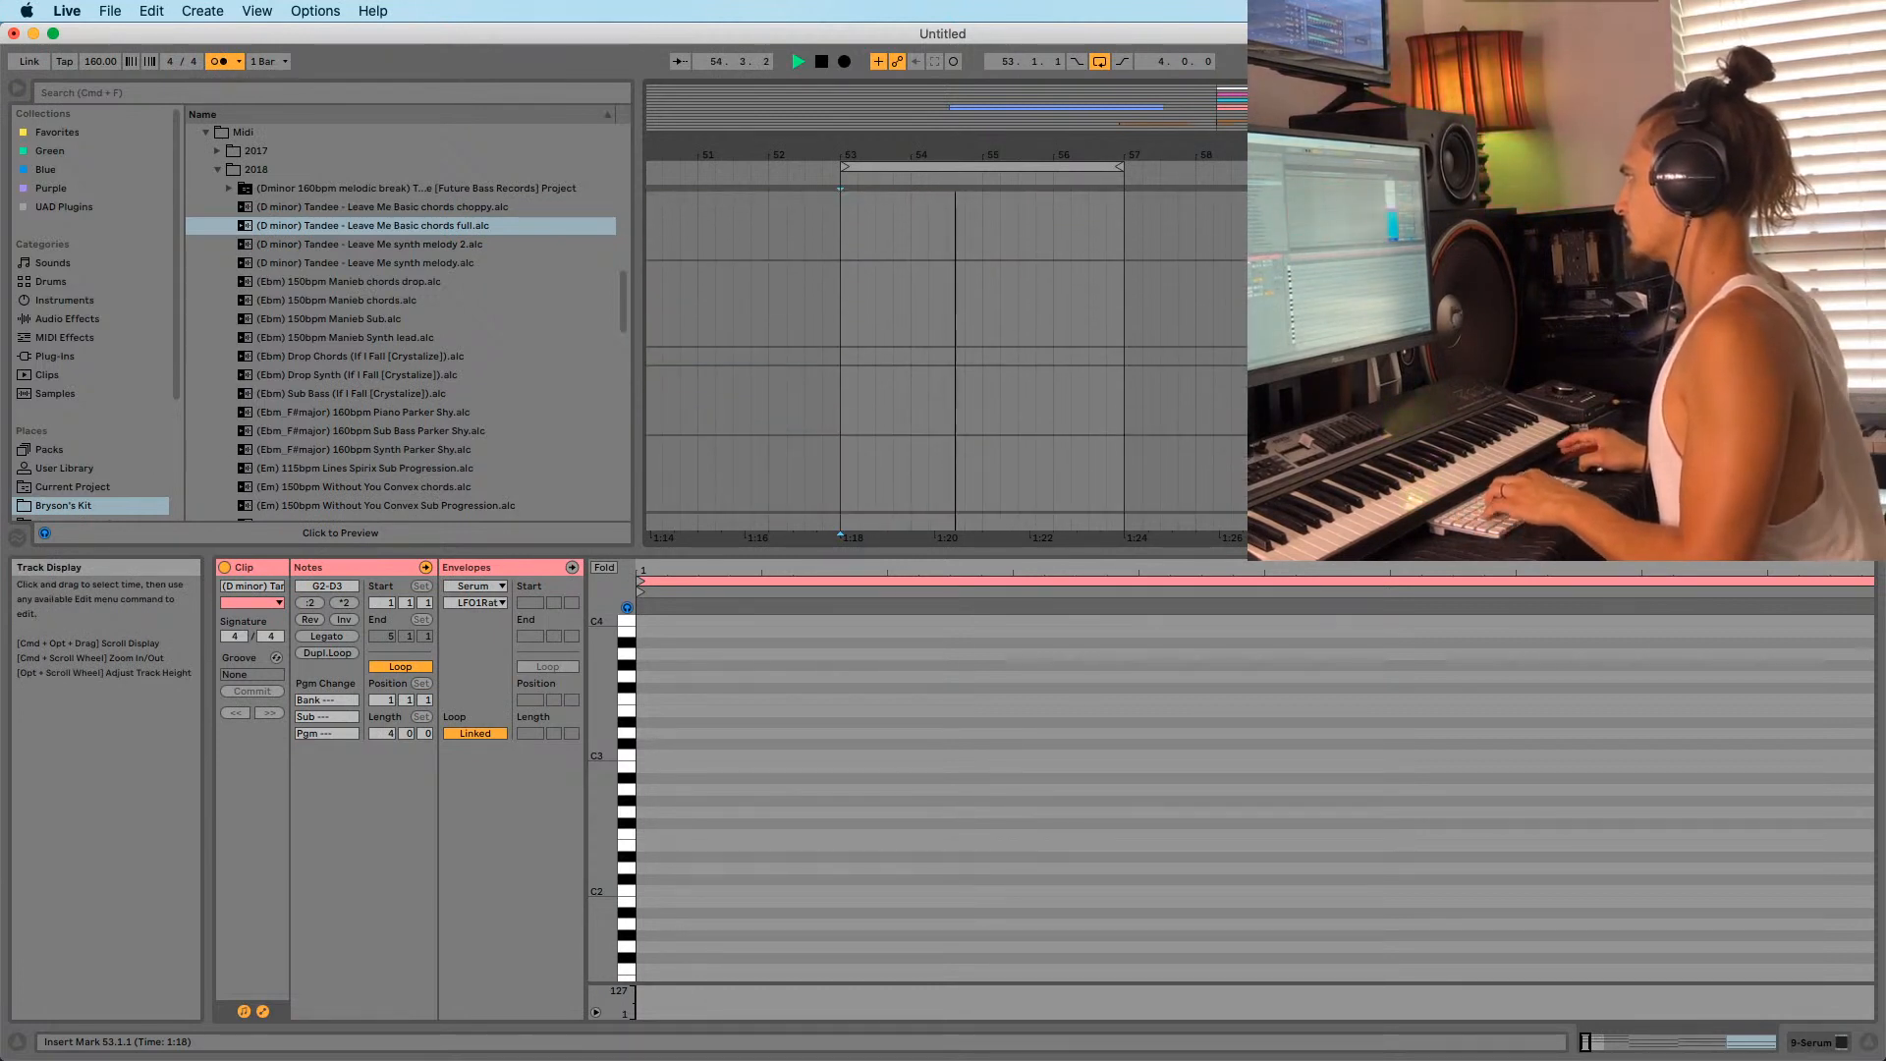
scroll(874, 351, "down", 3)
left_click_drag(88, 71, 88, 67)
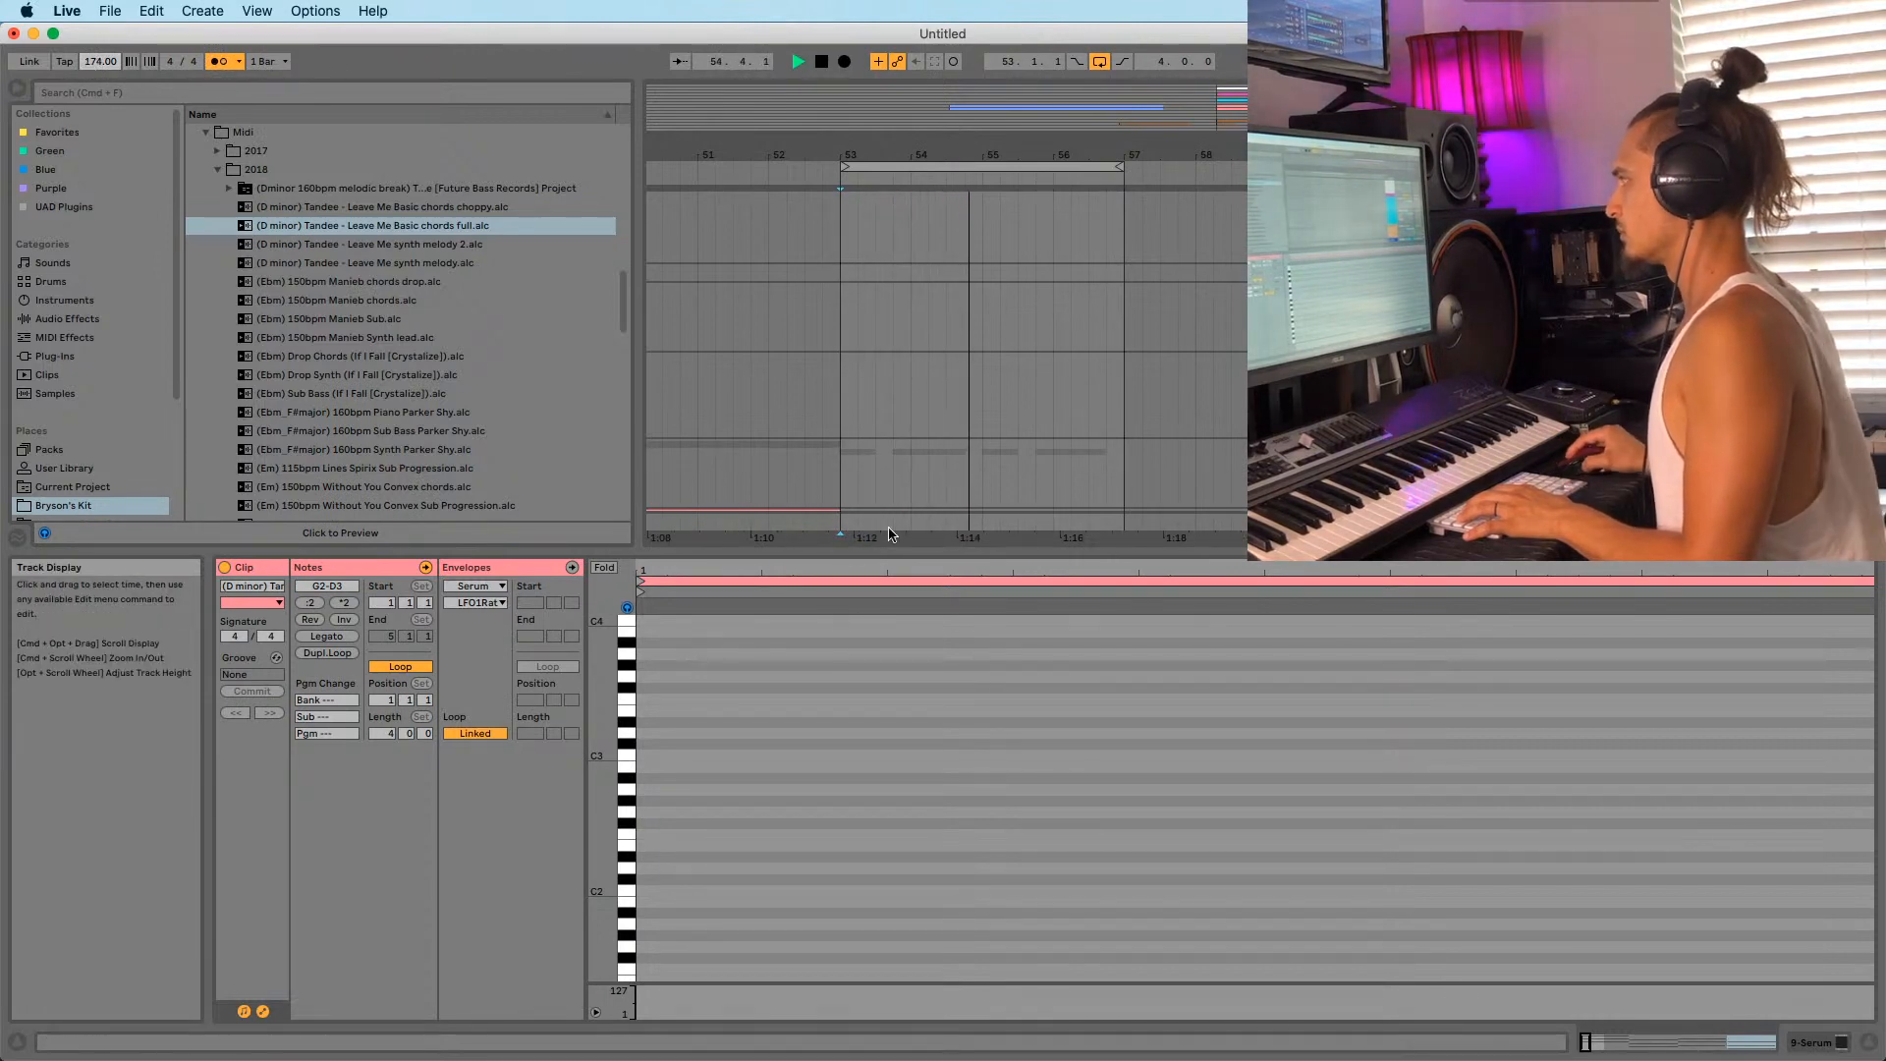
Drag the split bar down to hide the Clip View and enlarge the arrangement.
left_click_drag(864, 553, 874, 967)
scroll(960, 632, "down", 3)
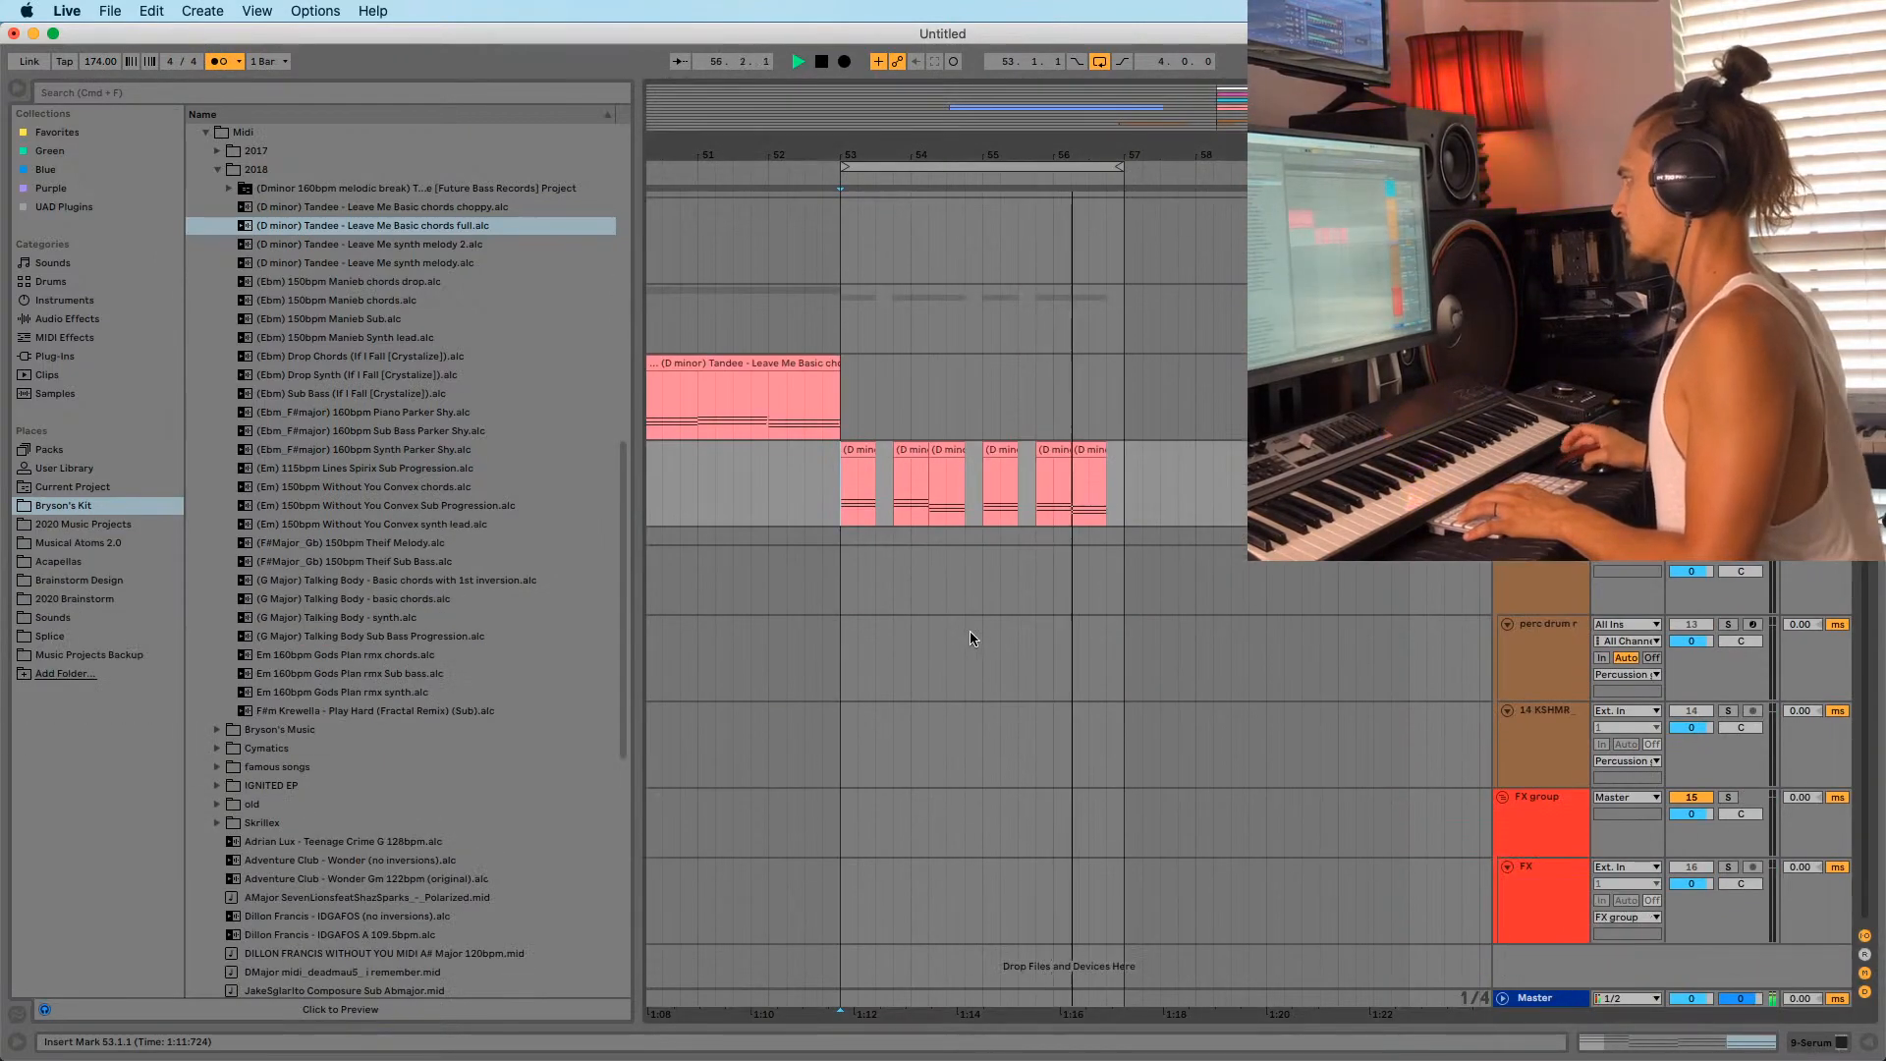
scroll(969, 631, "up", 3)
scroll(982, 766, "up", 2)
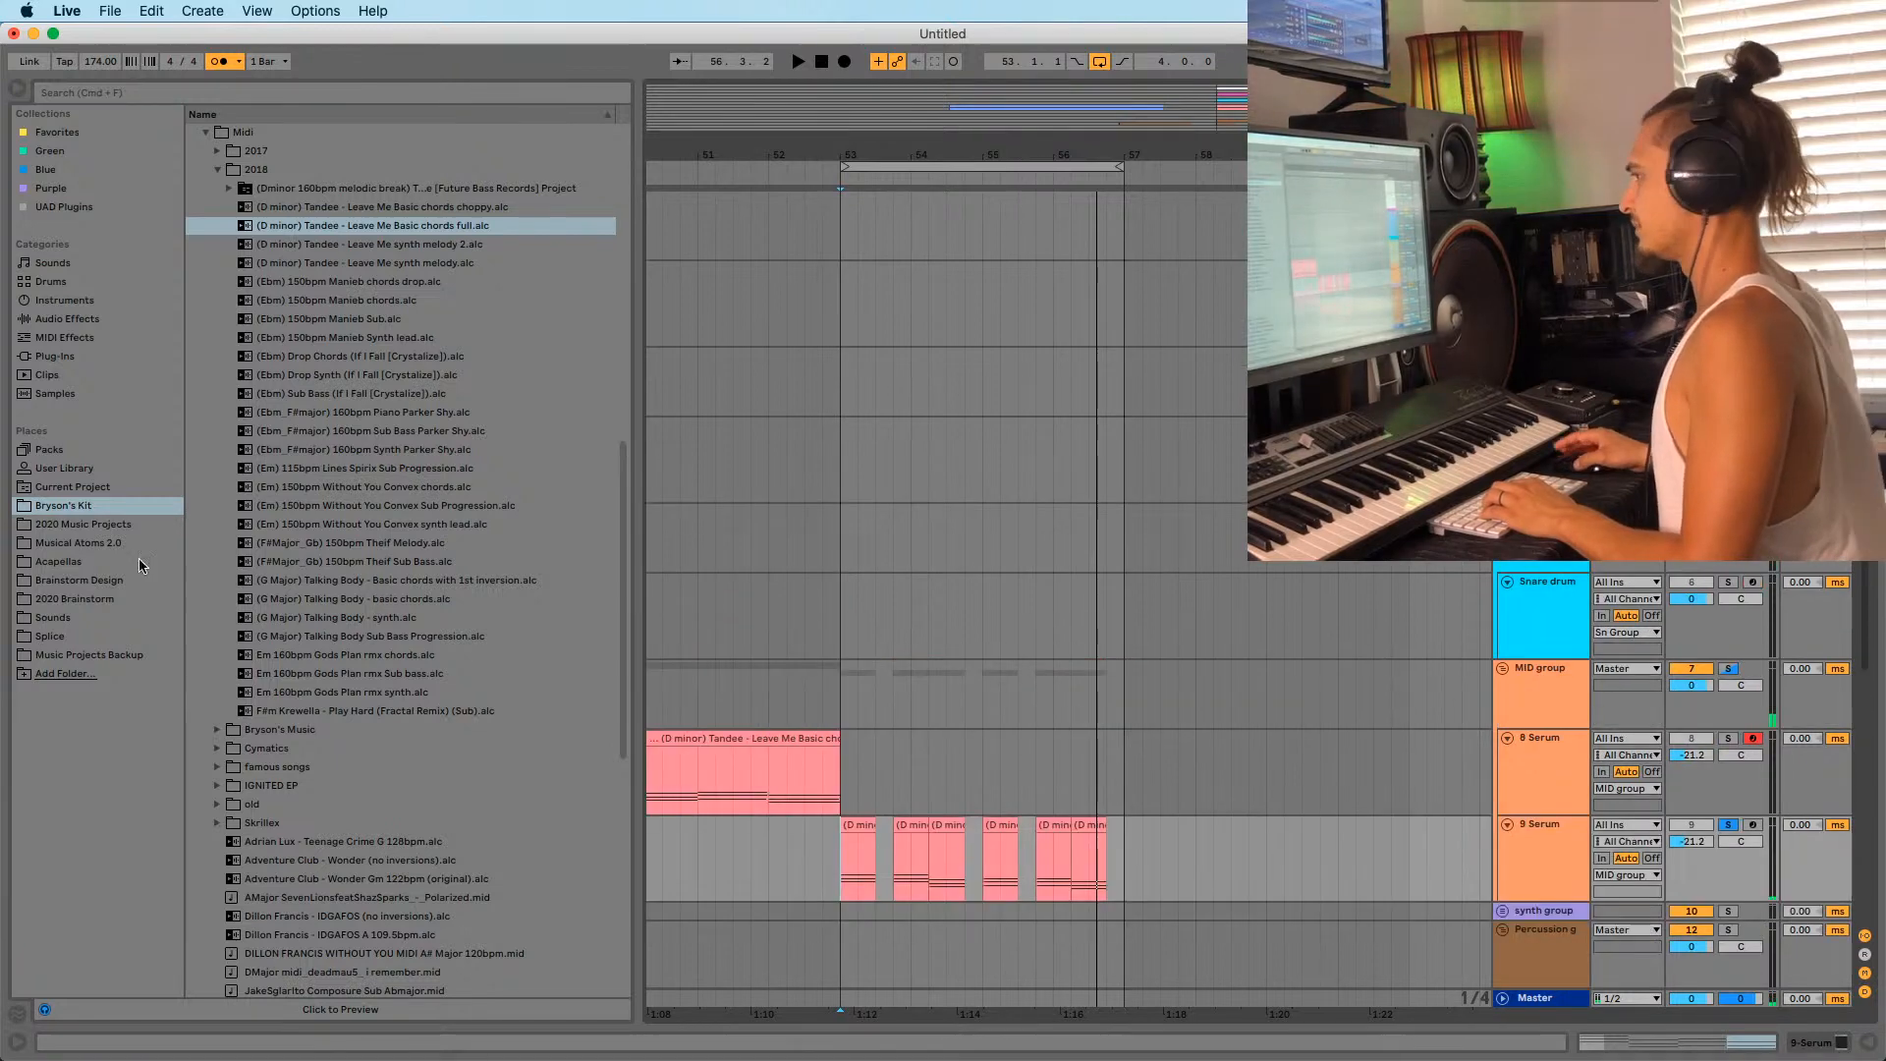
left_click(54, 637)
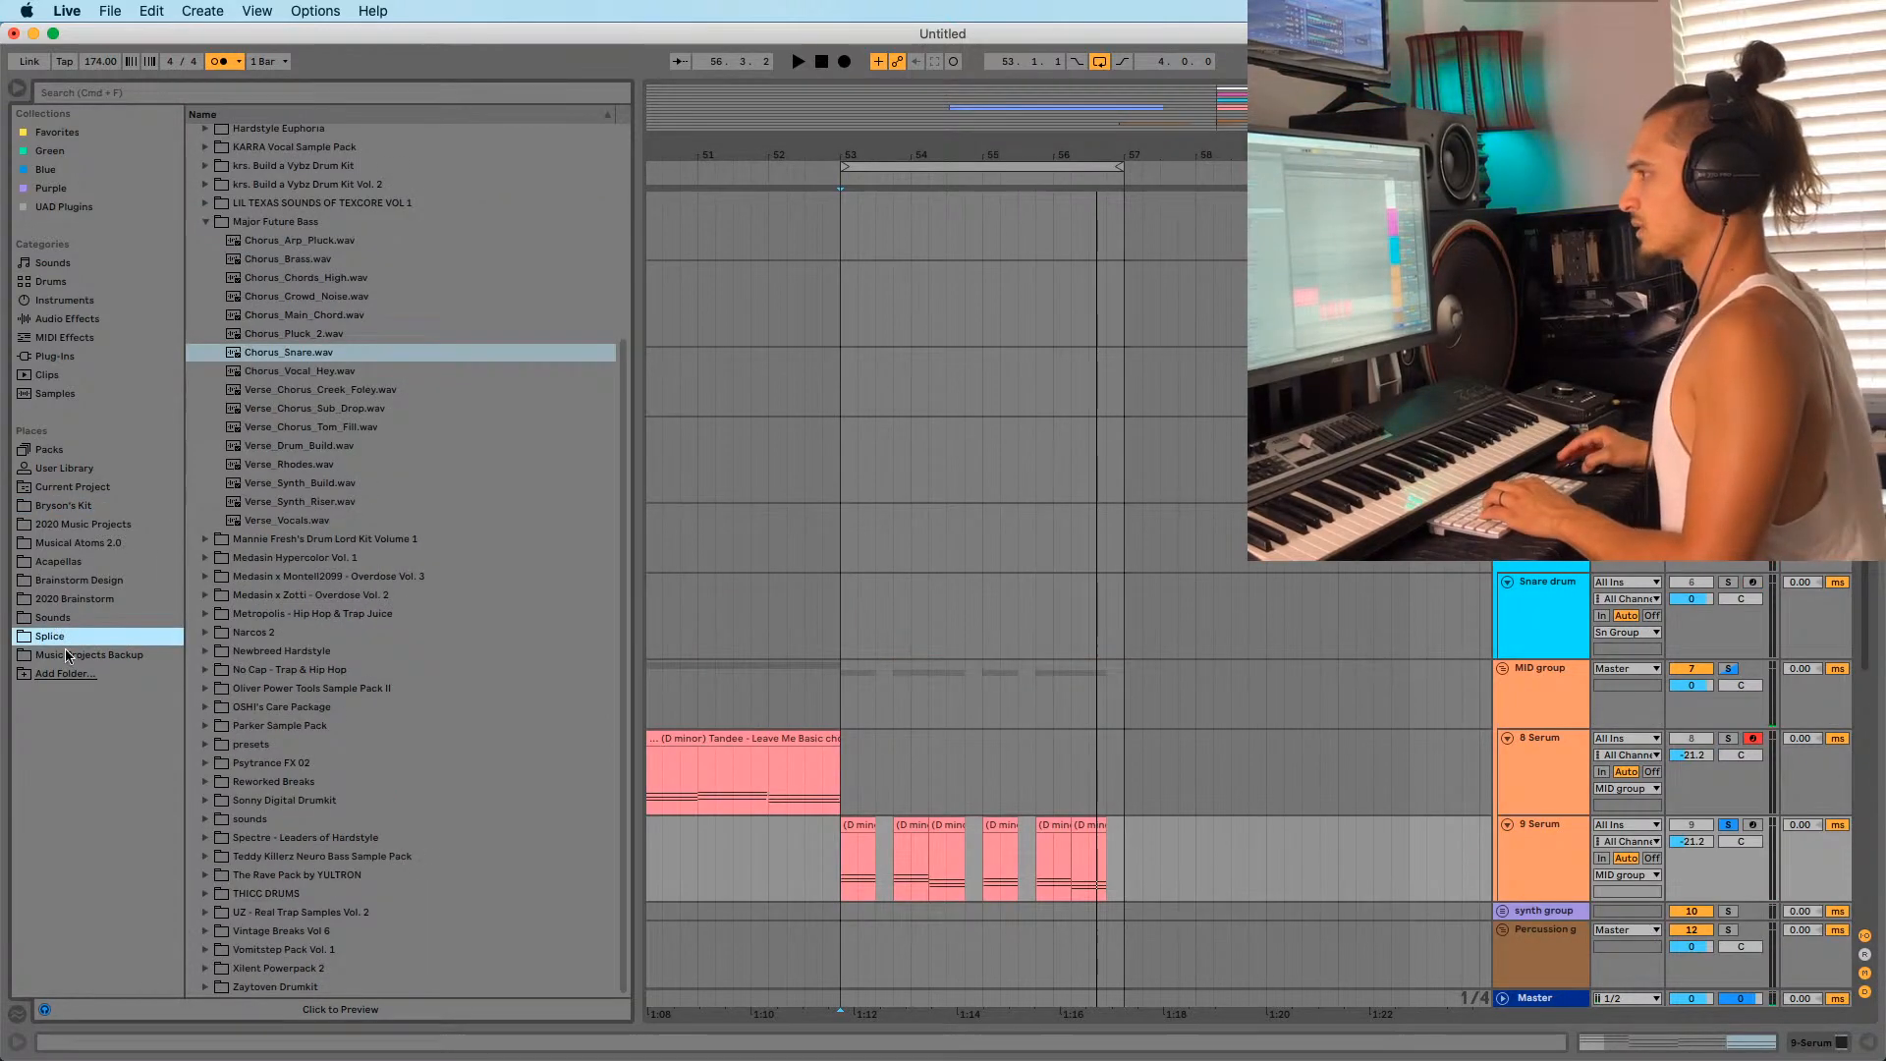
Search the browser for 'liquid' and expand the Fundamental Liquid DNB folder.
left_click(220, 91)
type("liqu")
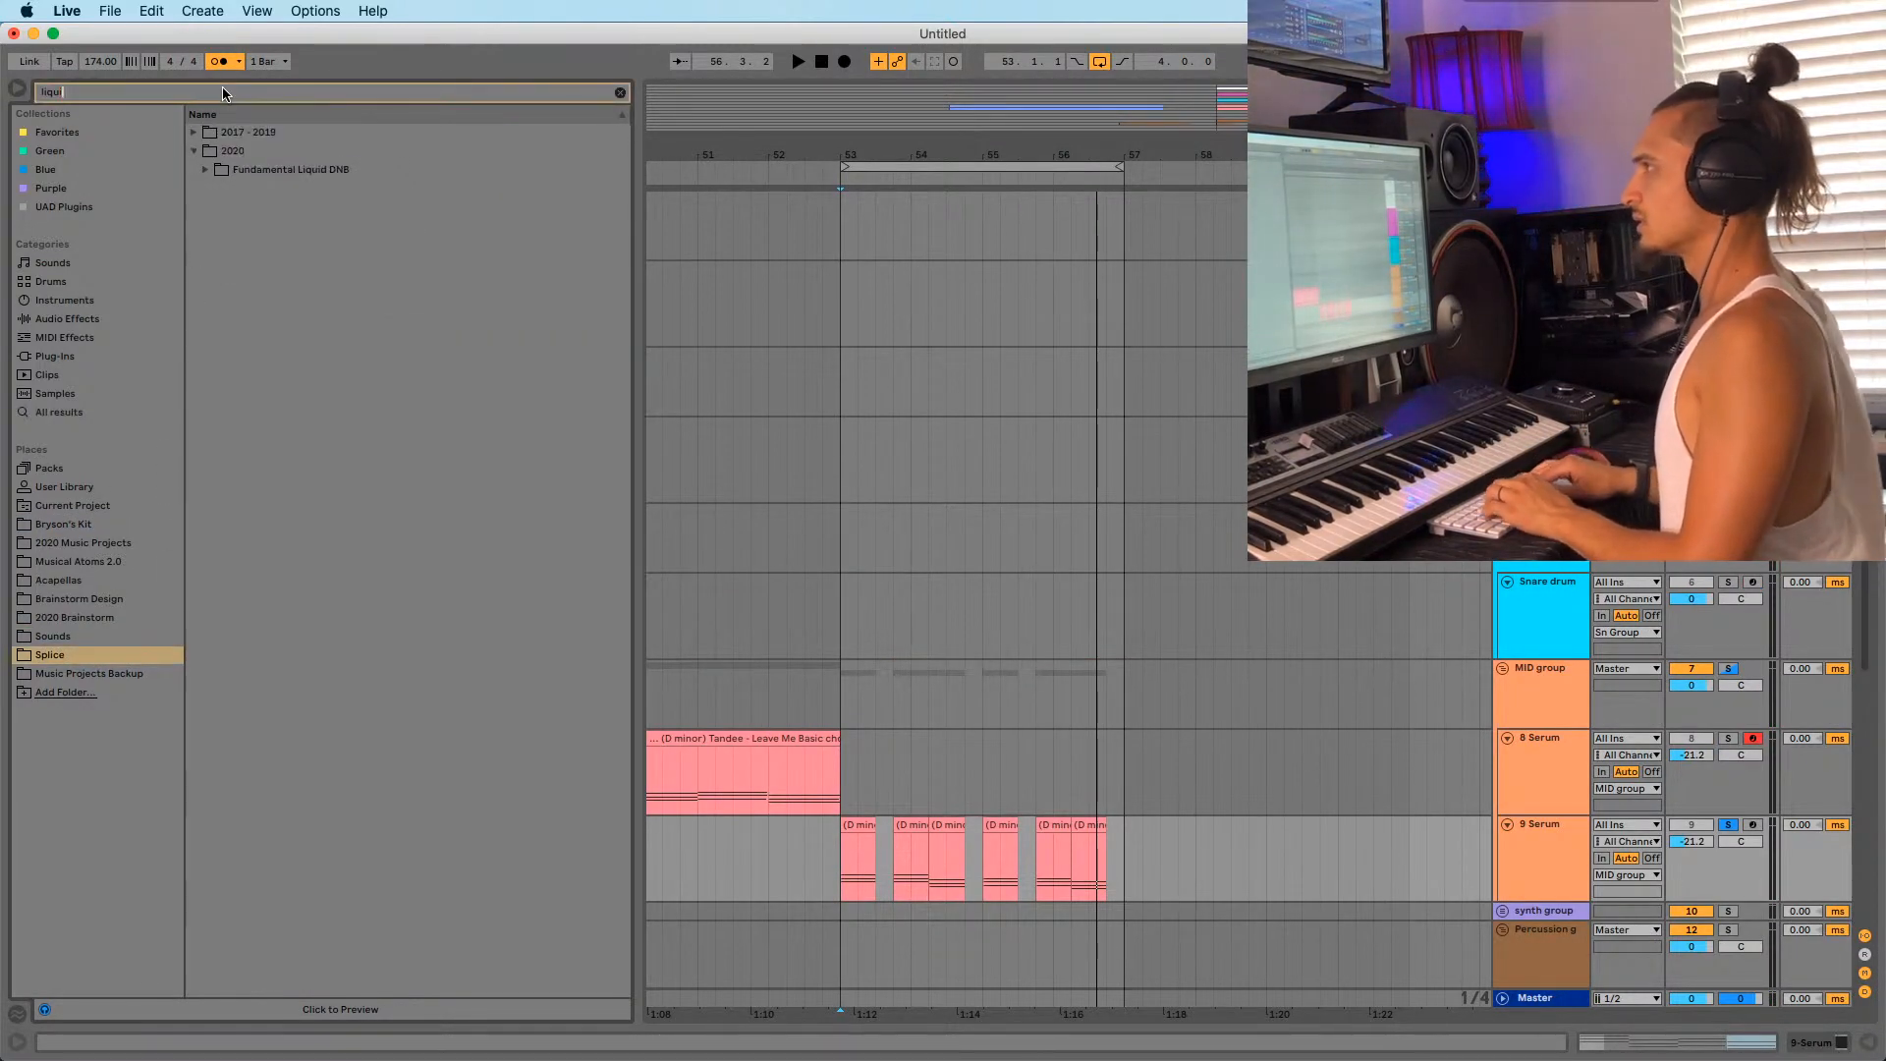
type("id")
left_click(205, 170)
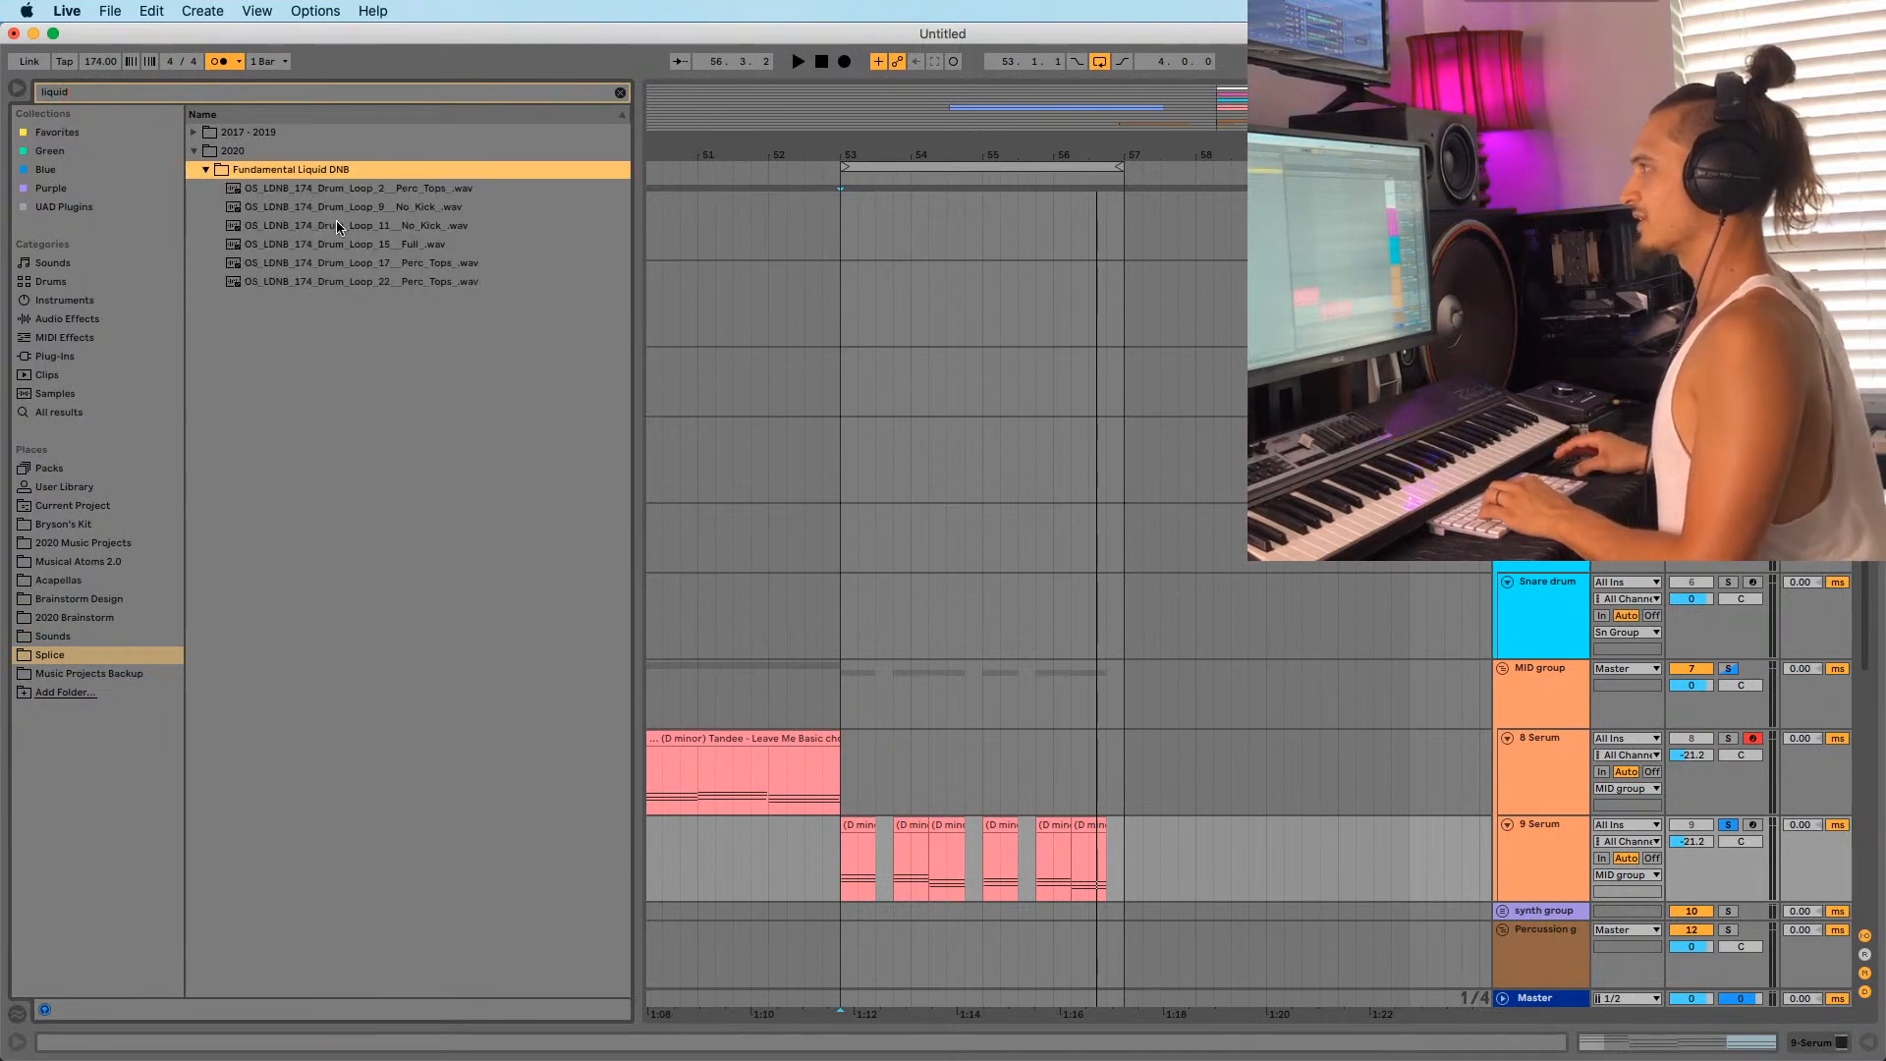
key("Down")
key("Down")
key("Down")
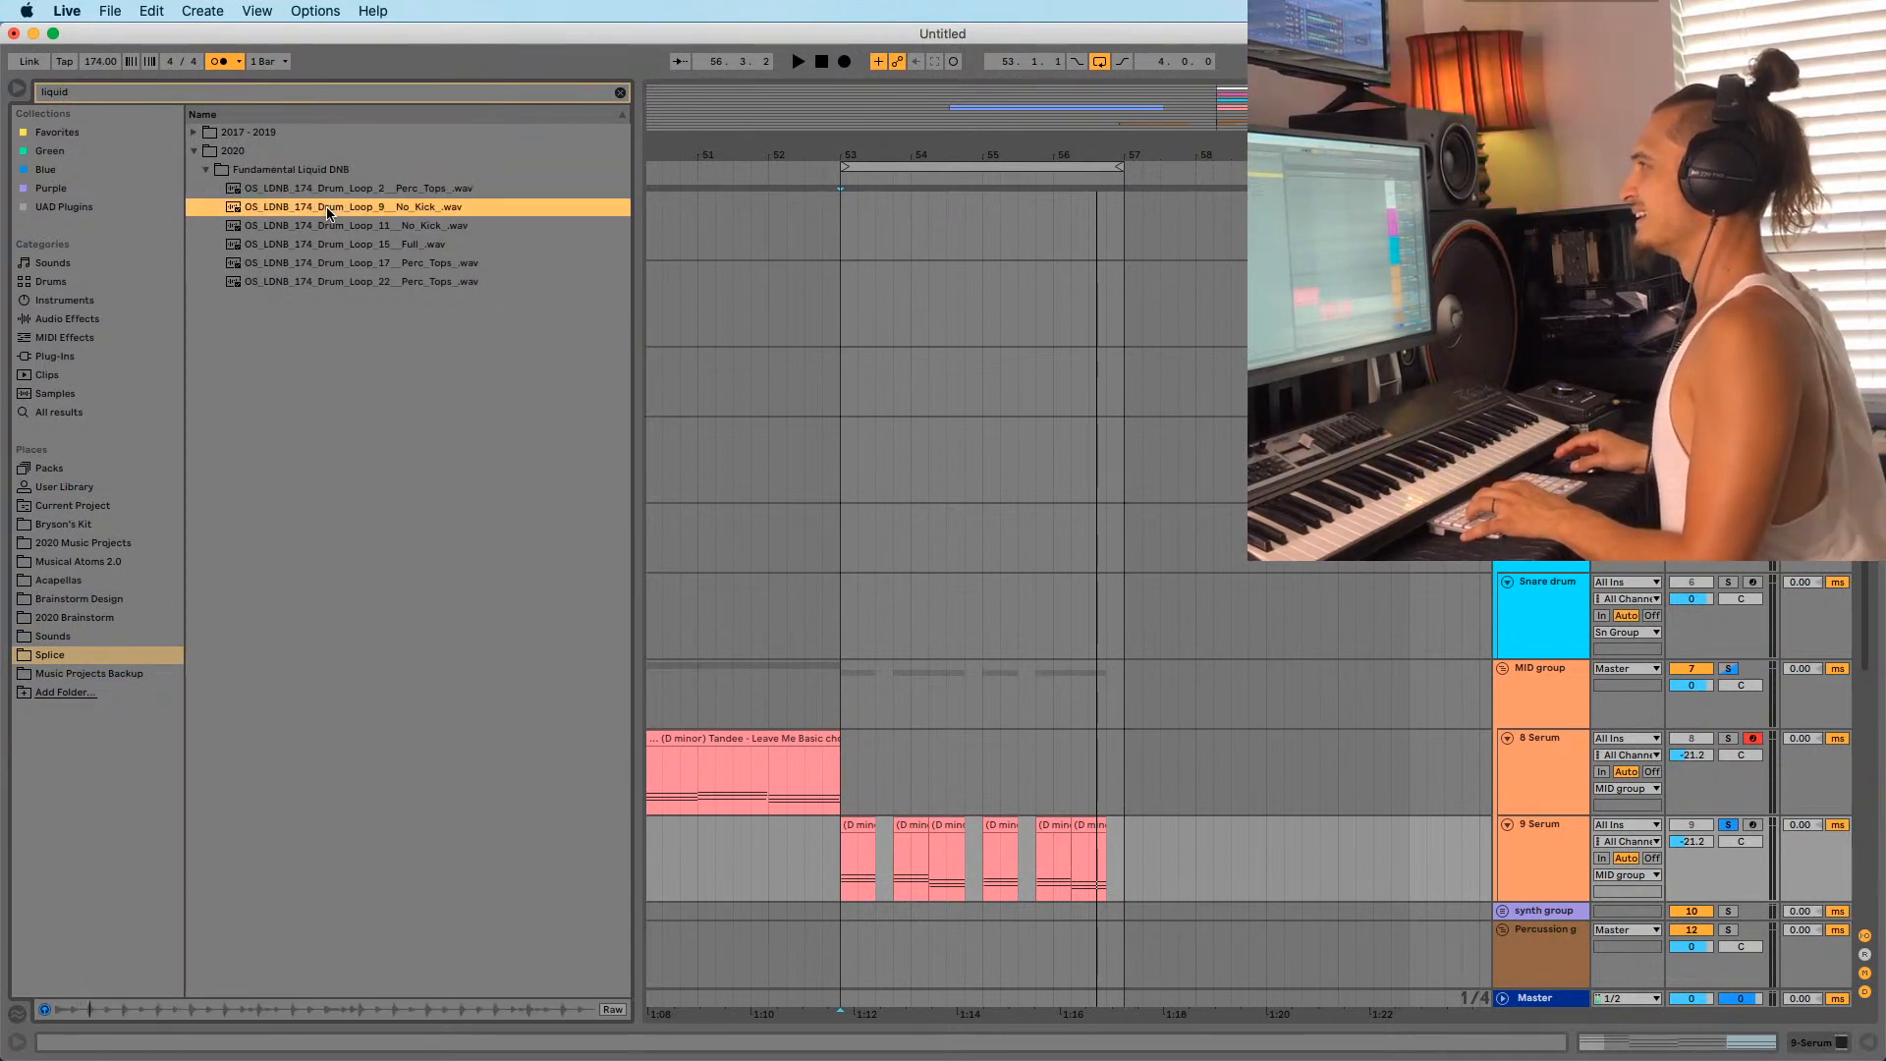
key("Down")
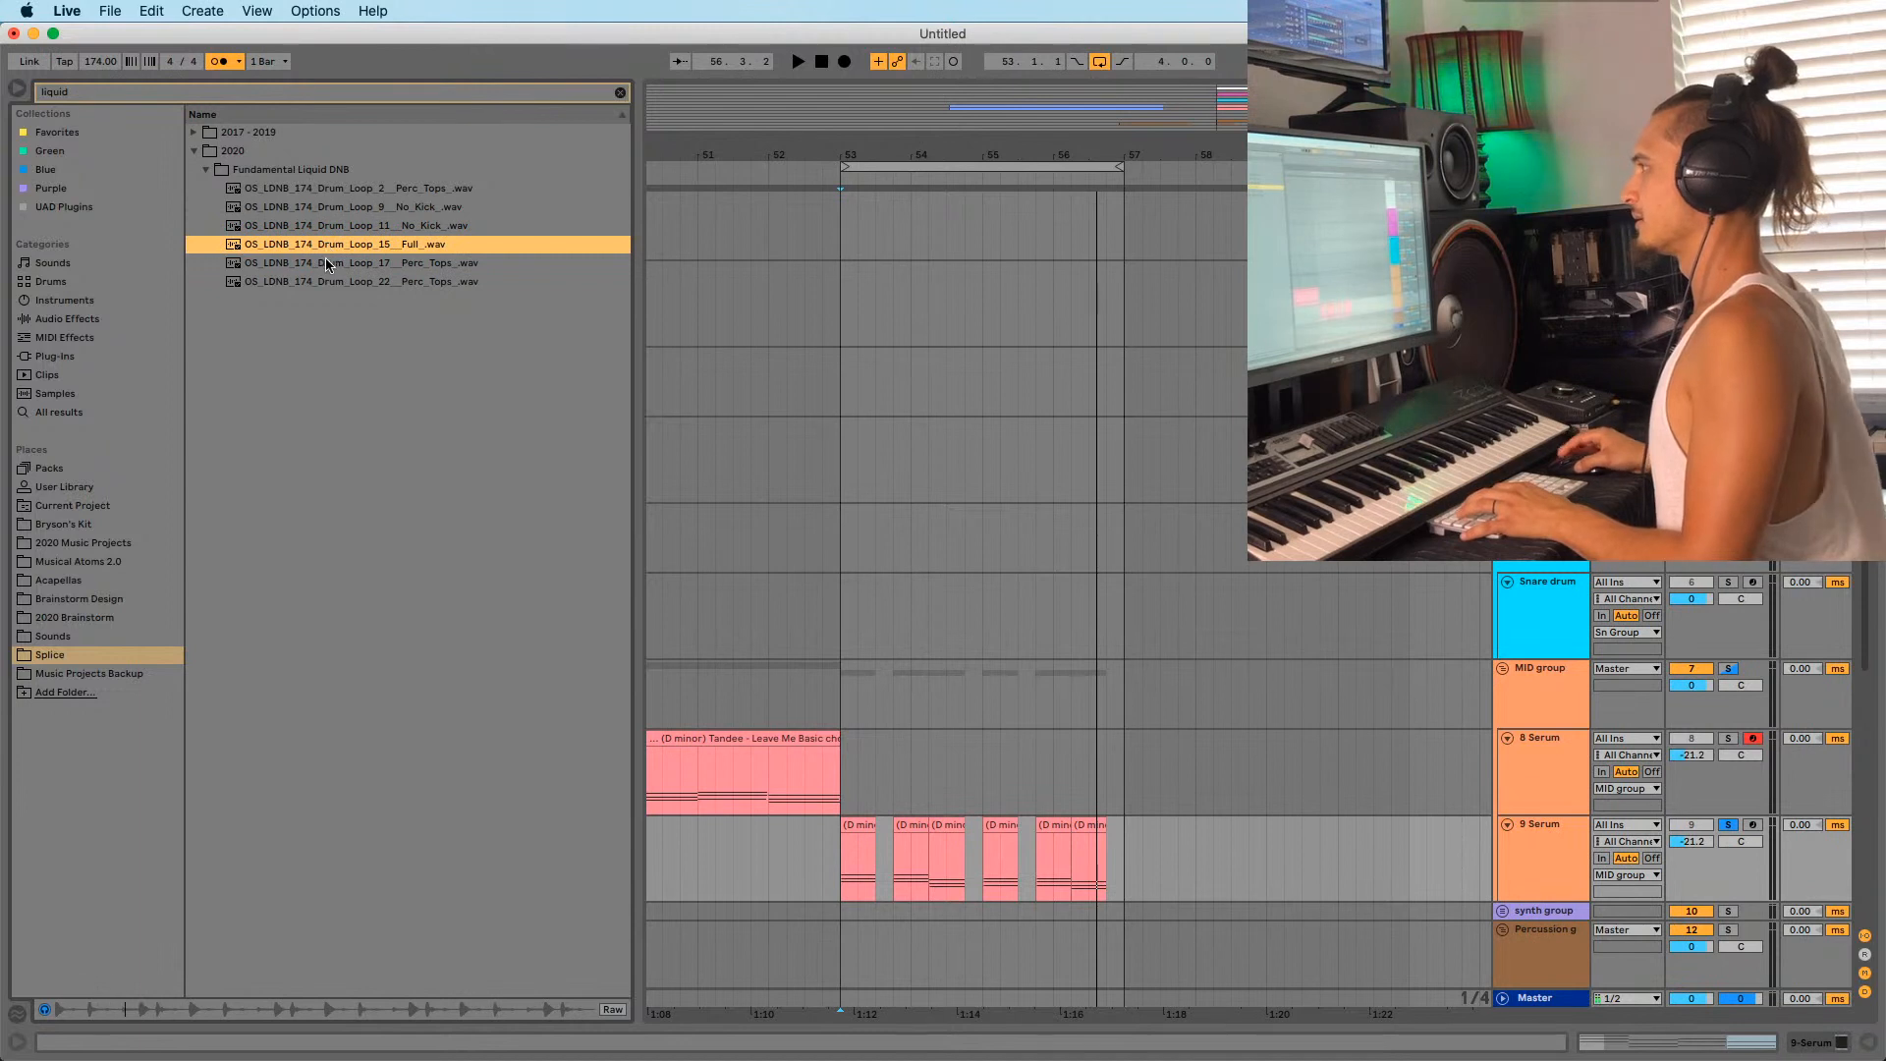
Audition Drum Loops 17, 22, 9, 2 and 15, settling on Drum Loop 17 Perc Tops.
left_click(324, 264)
left_click(320, 283)
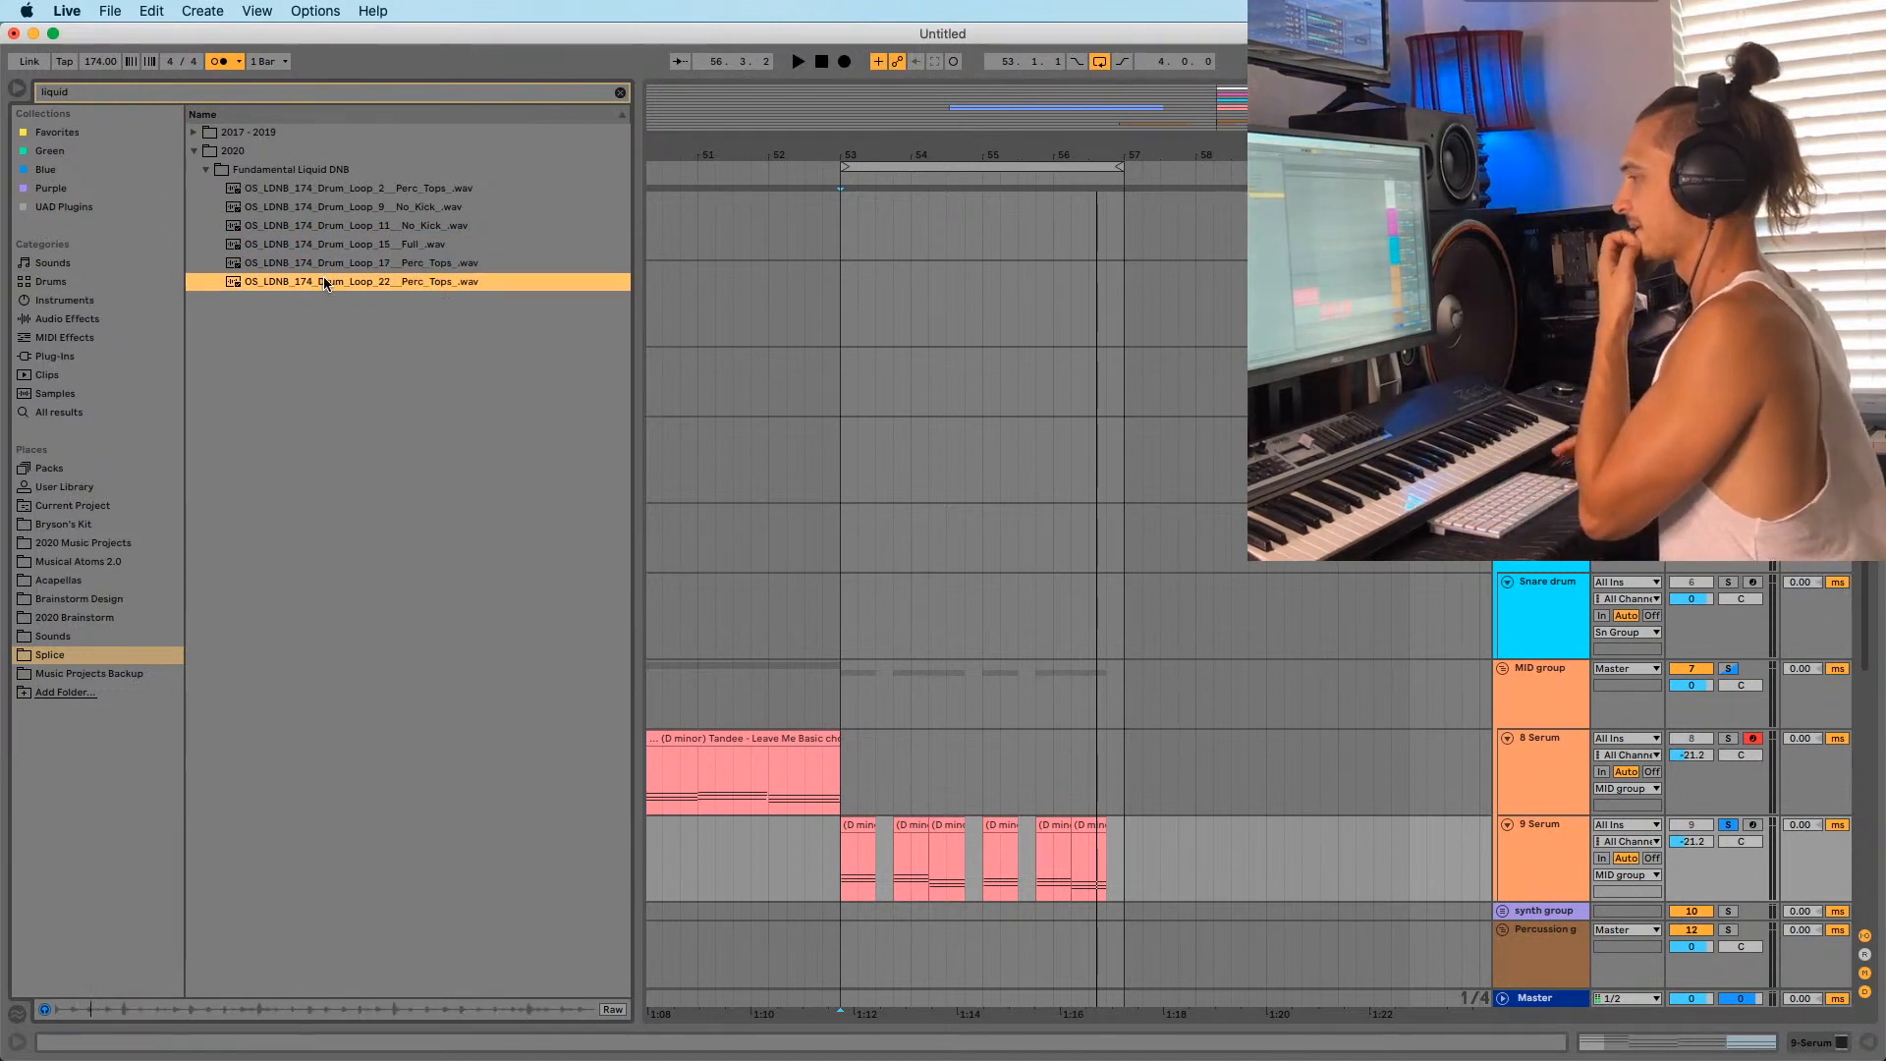
left_click(314, 208)
left_click(325, 190)
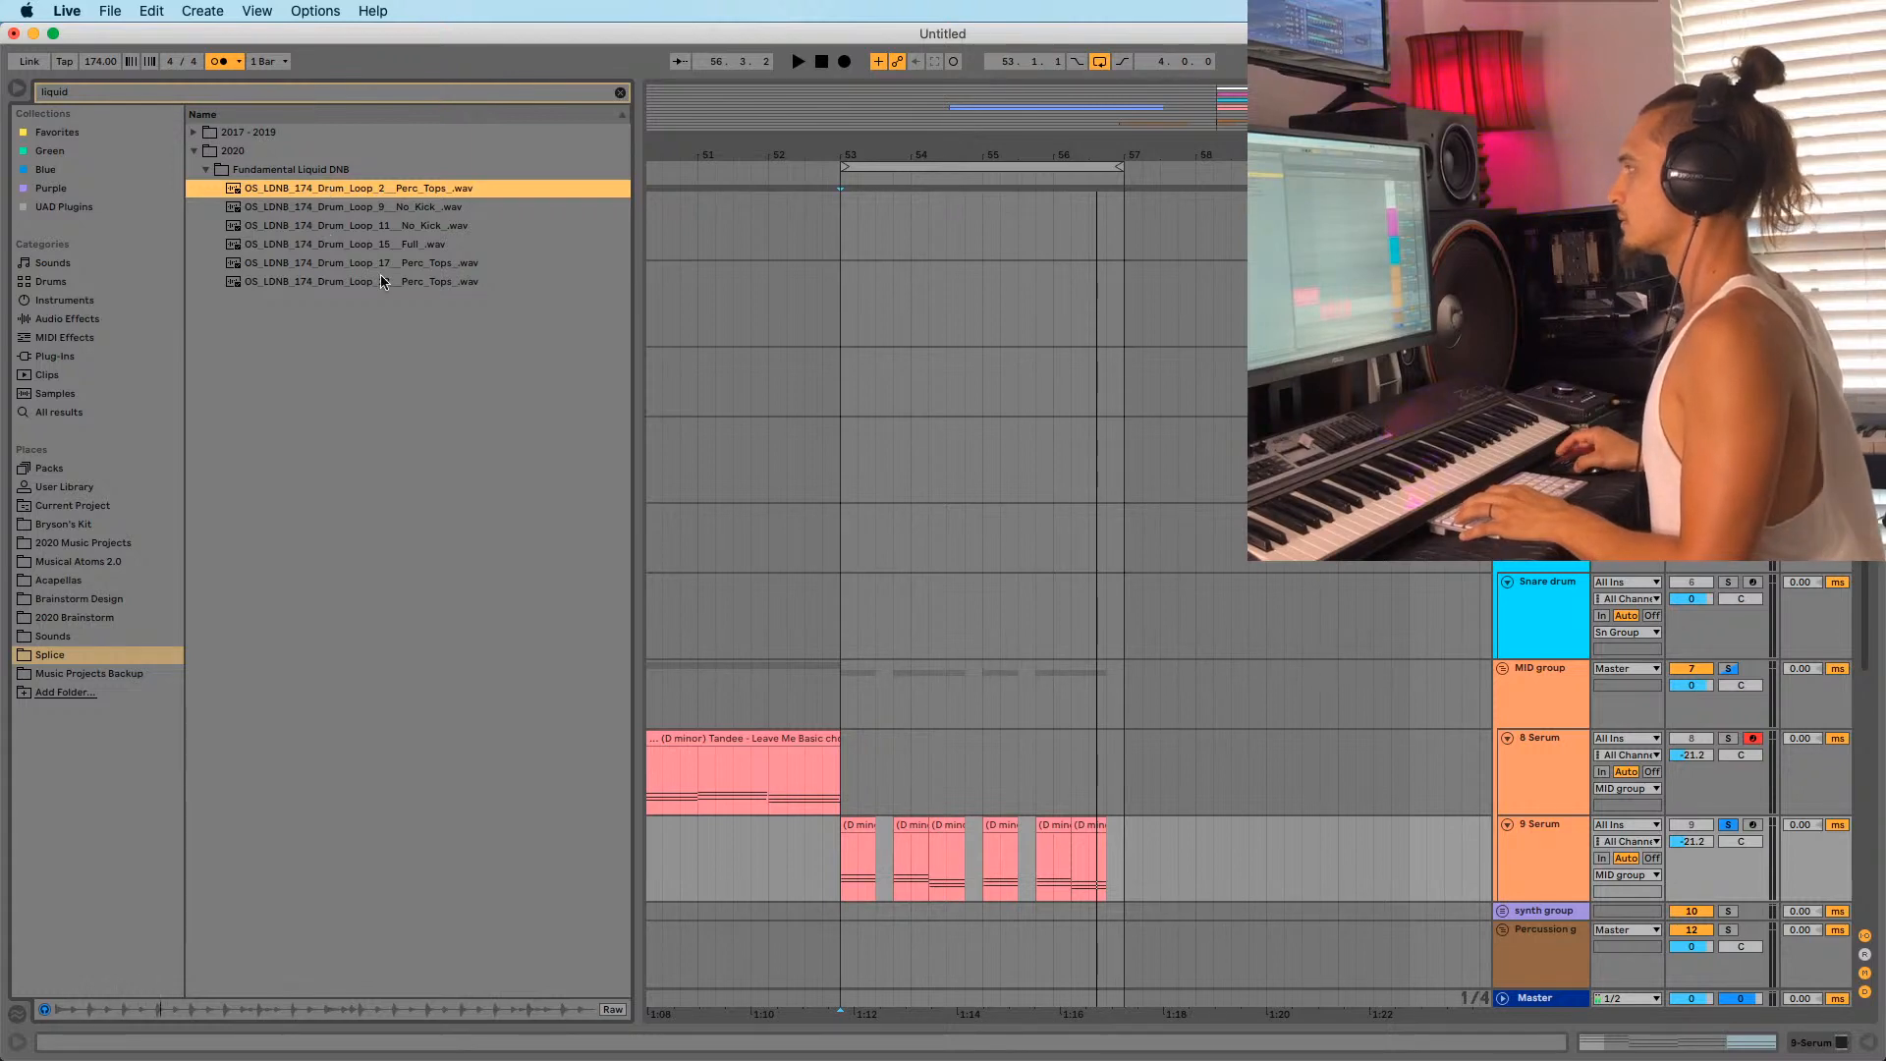
scroll(1549, 610, "down", 10)
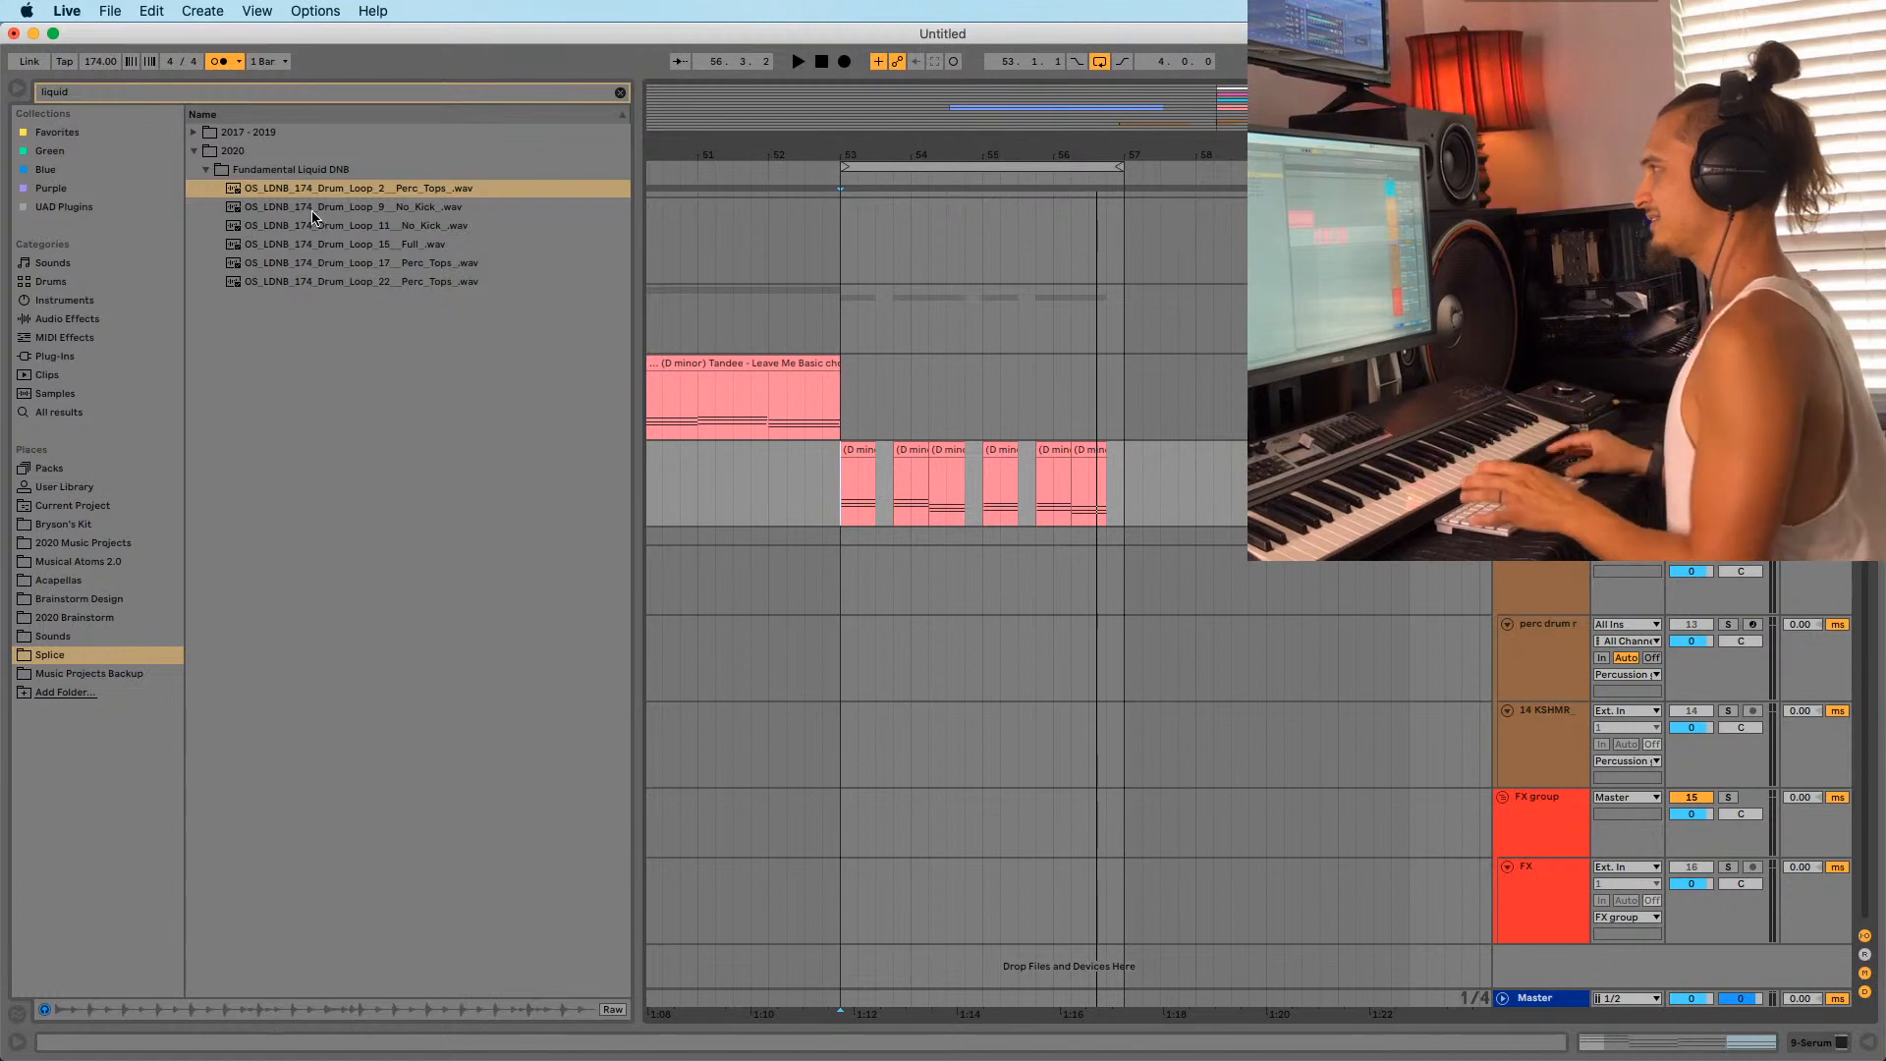
left_click(344, 267)
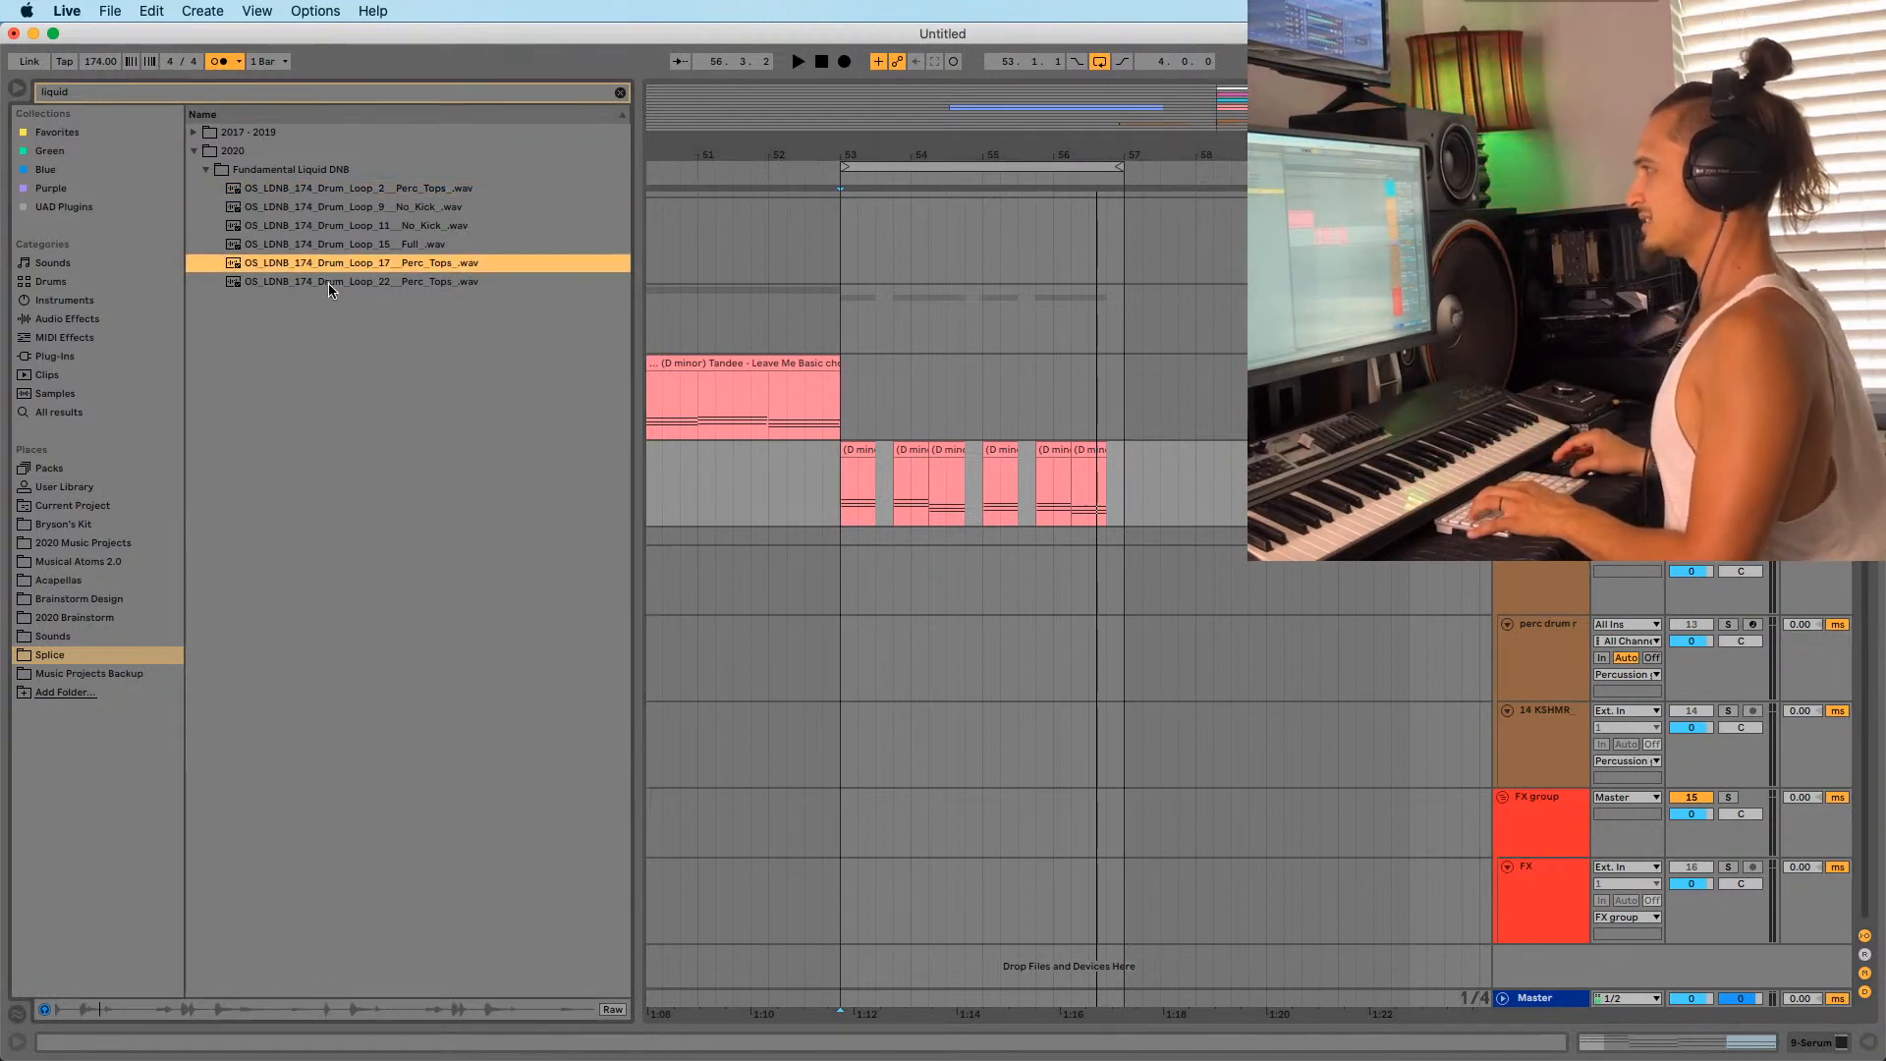
left_click(328, 283)
left_click(330, 248)
left_click(331, 265)
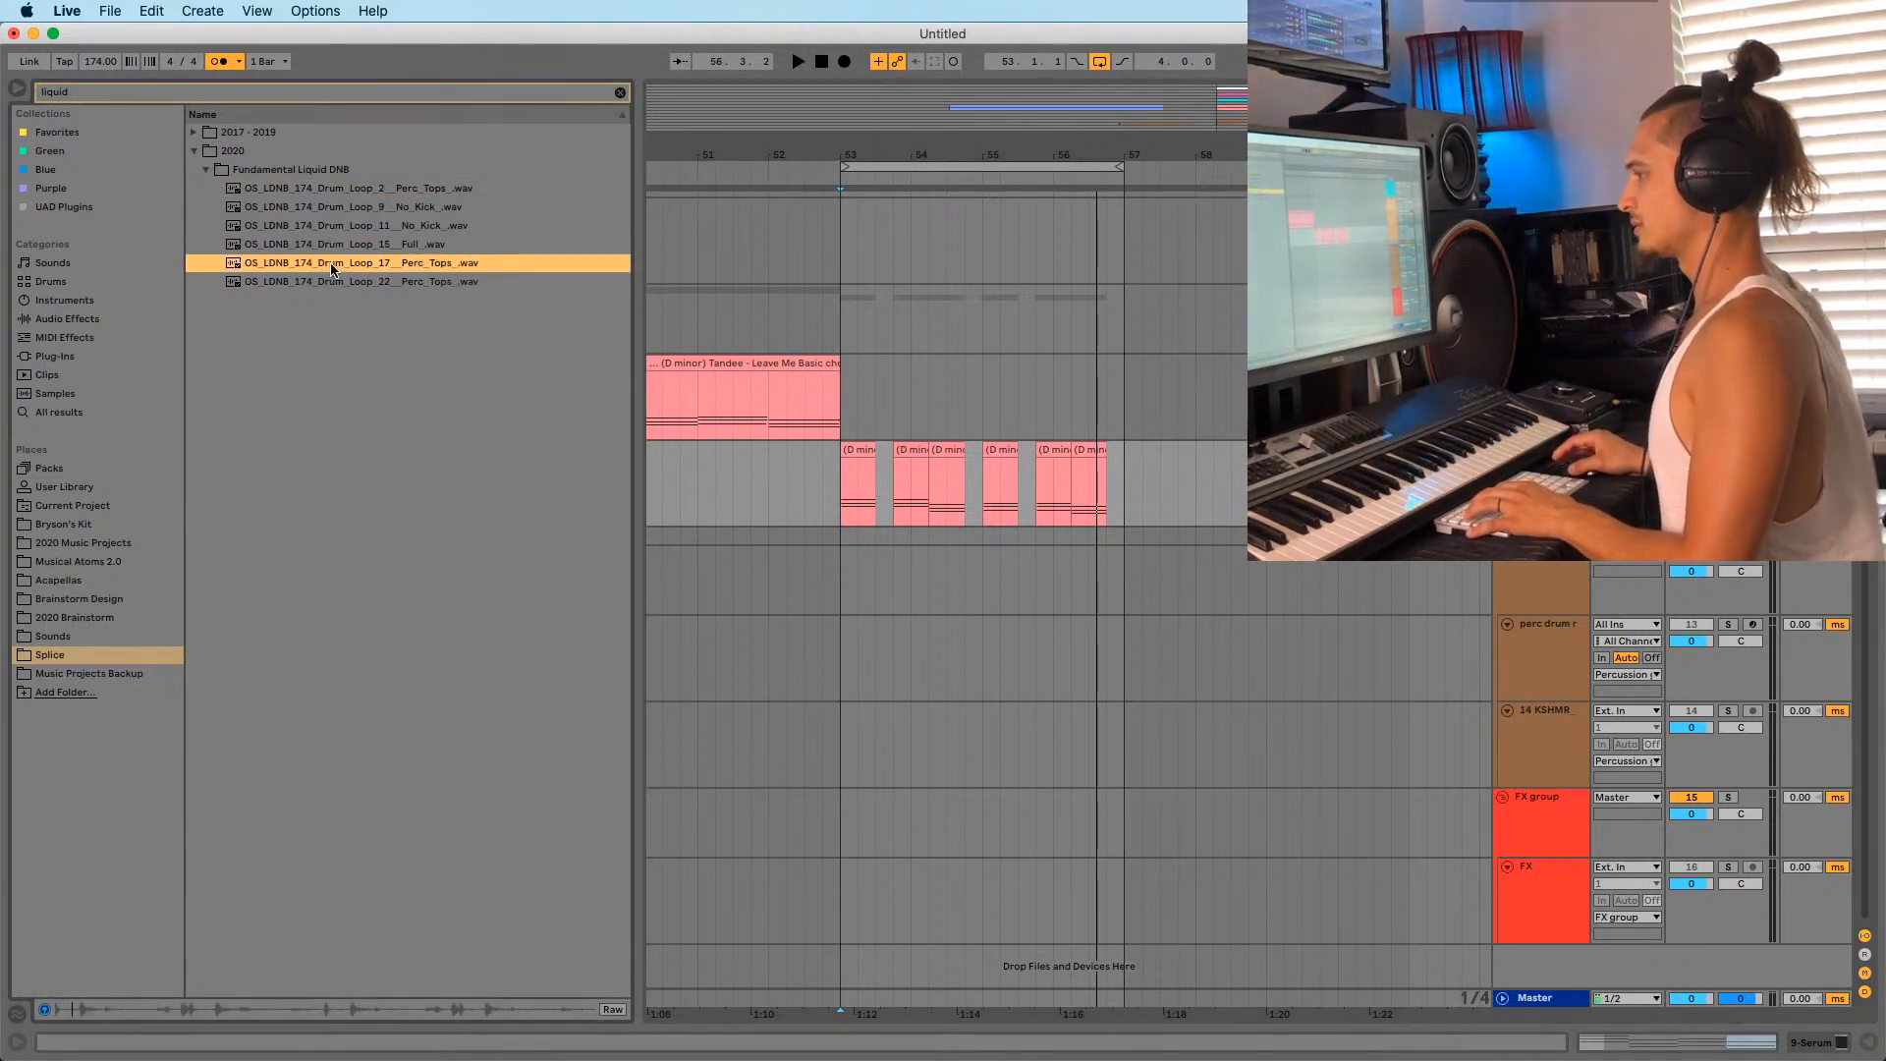
left_click(316, 246)
left_click(325, 265)
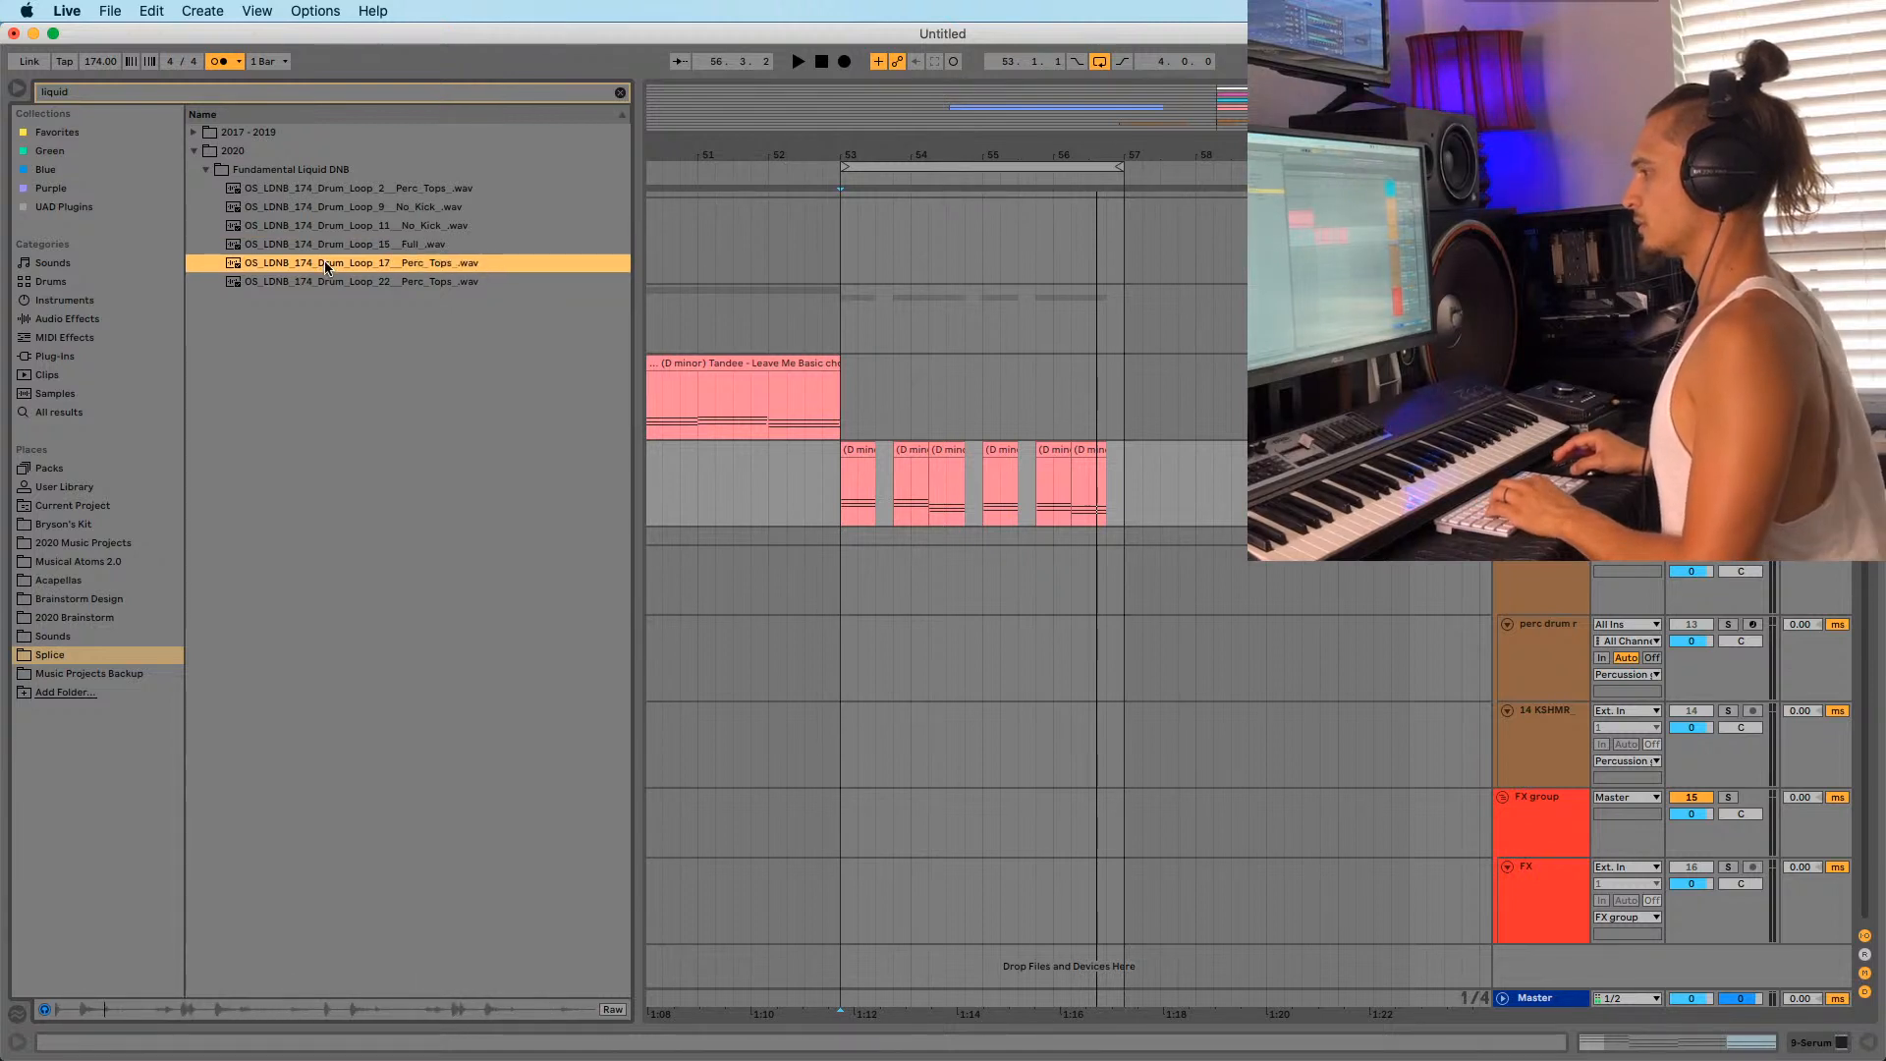
Place Drum Loop 17 Perc Tops on a new audio track near bar 53 and solo it.
left_click_drag(325, 265, 894, 803)
left_click(1569, 758)
key("super+t")
left_click(1728, 797)
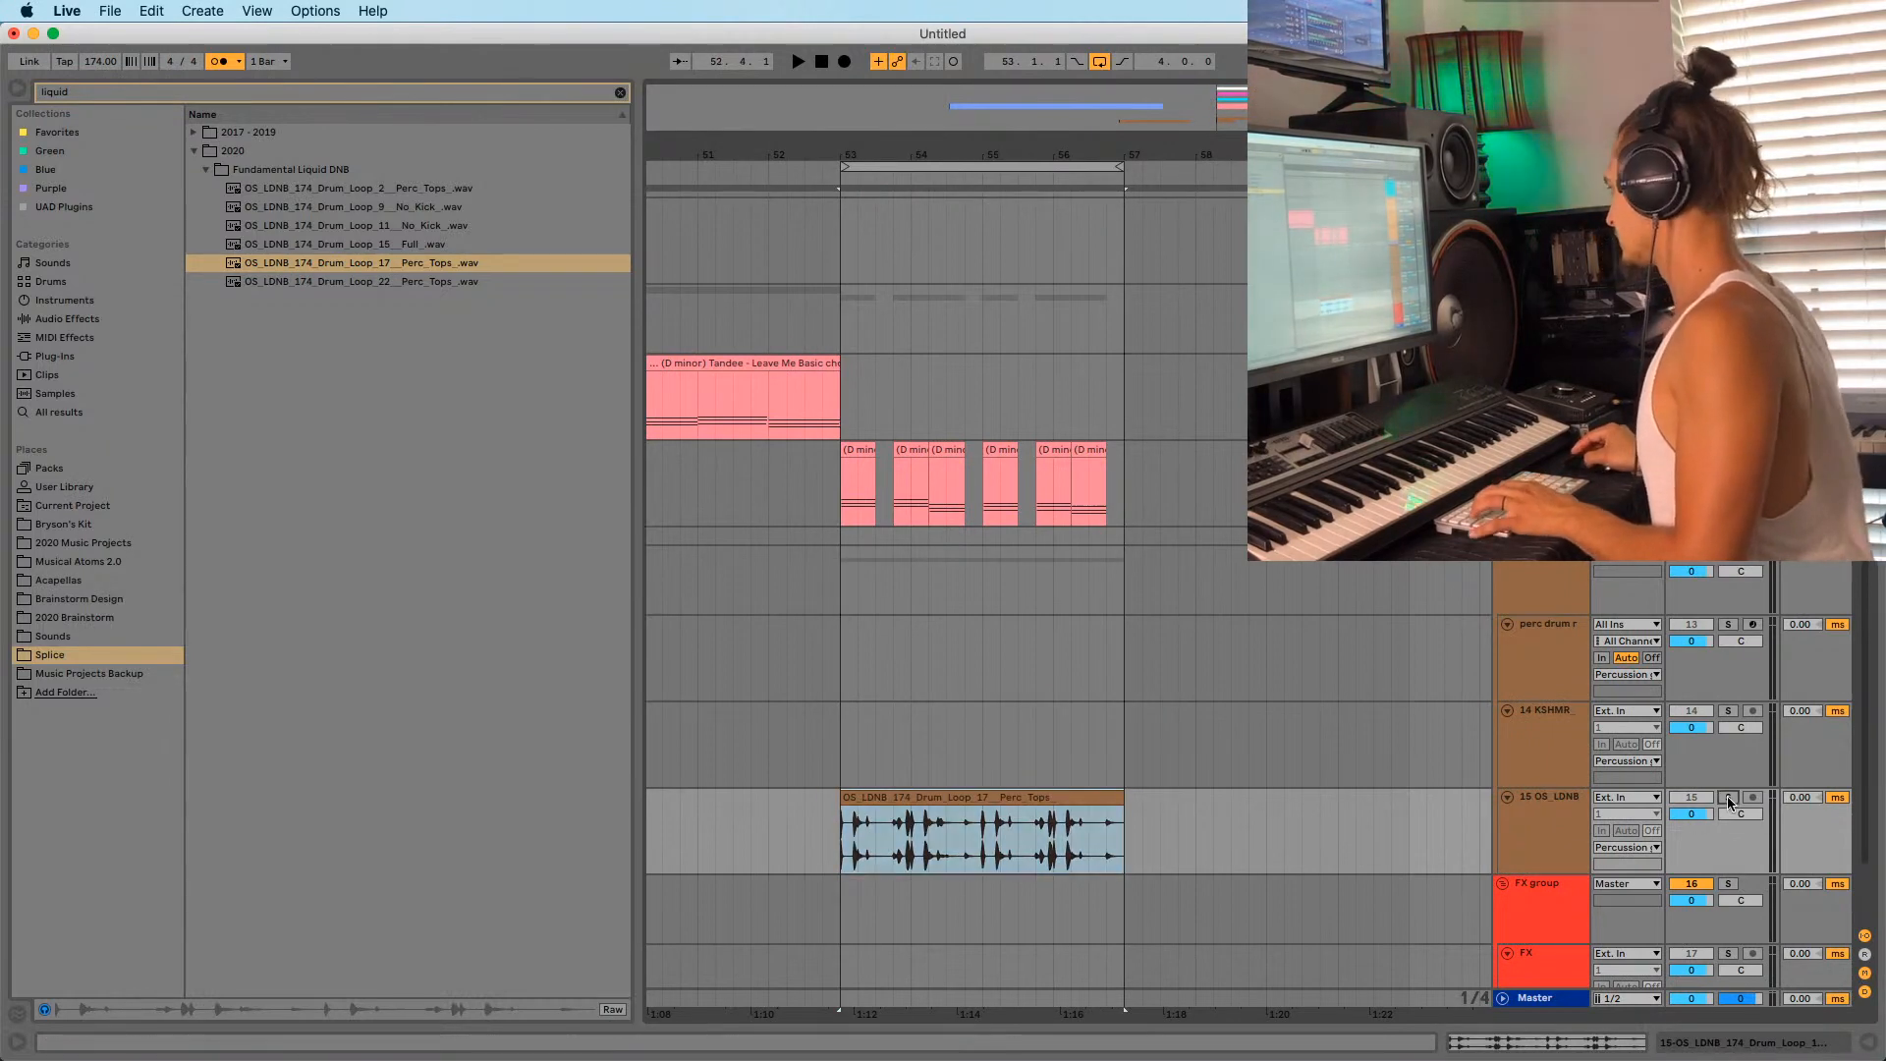
key("space")
Split the loop at 53.2.3 and 53.3, moving the short slice earlier to 53.2.
left_click_drag(868, 162, 868, 581)
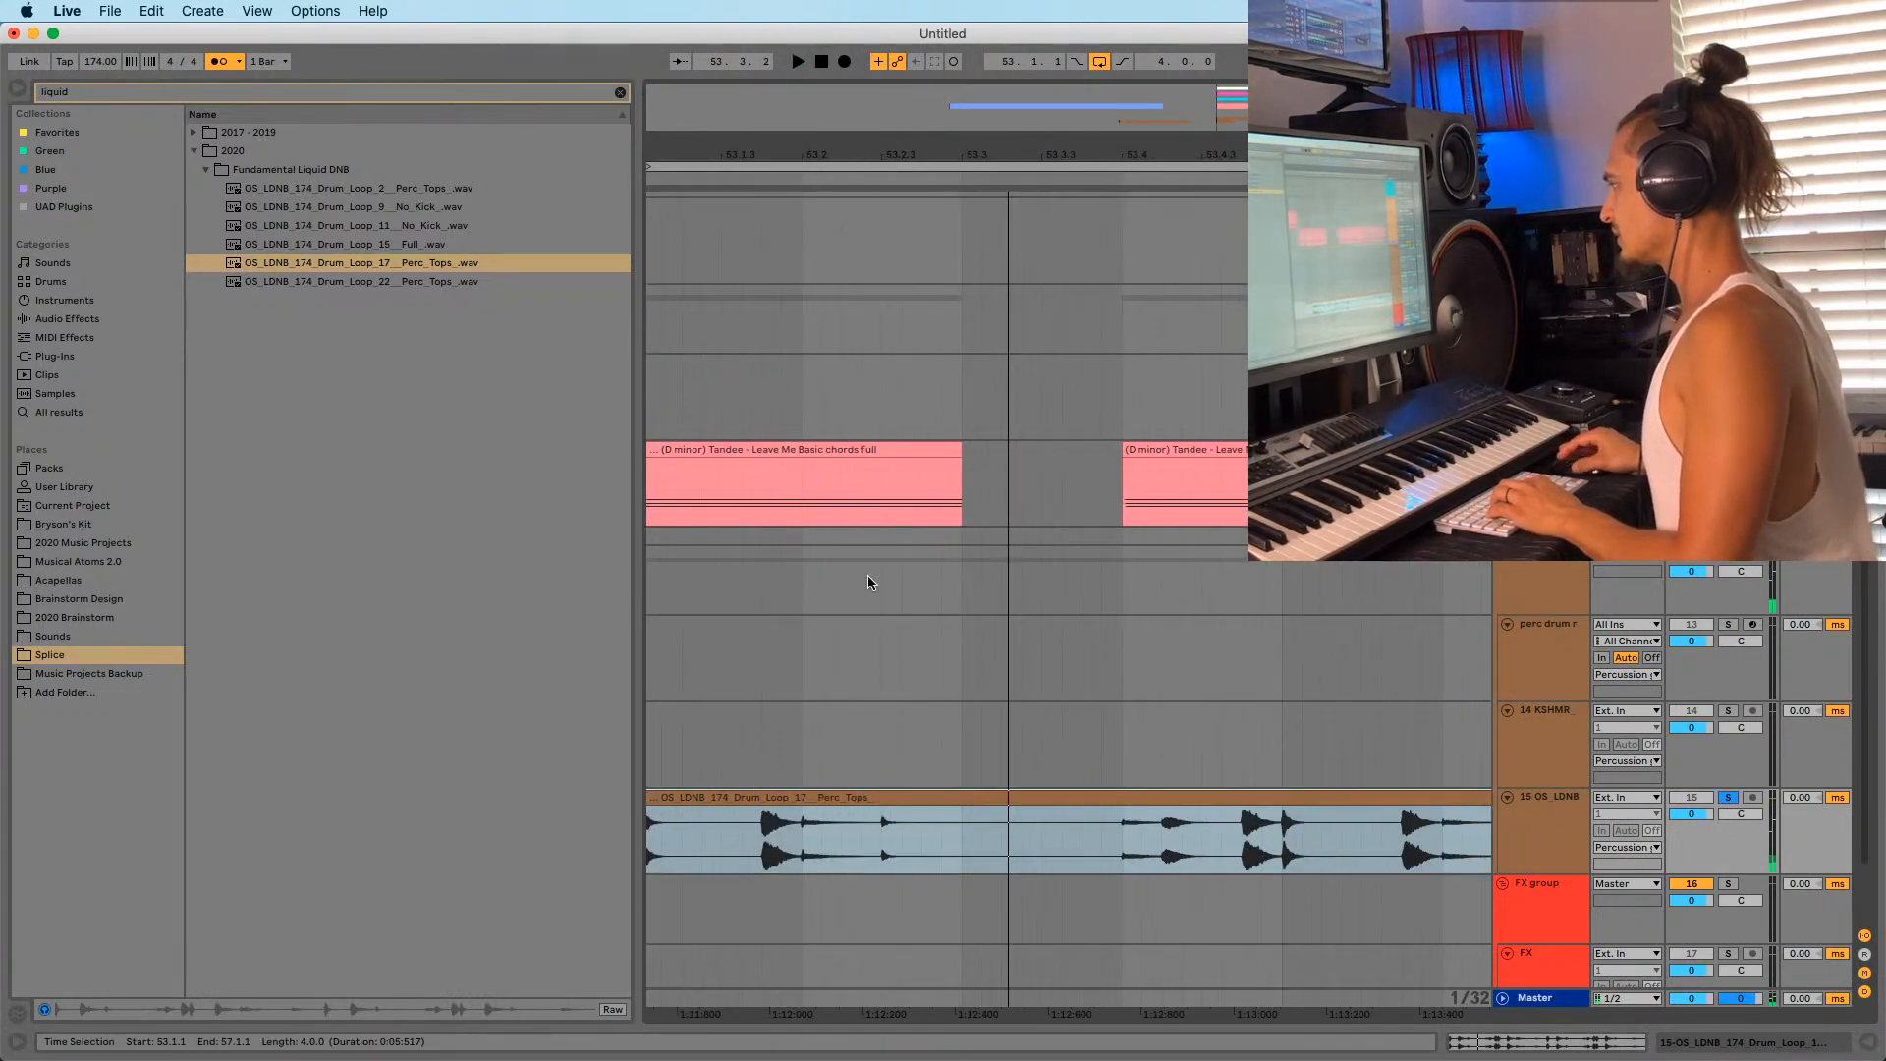
left_click(886, 830)
key("super+e")
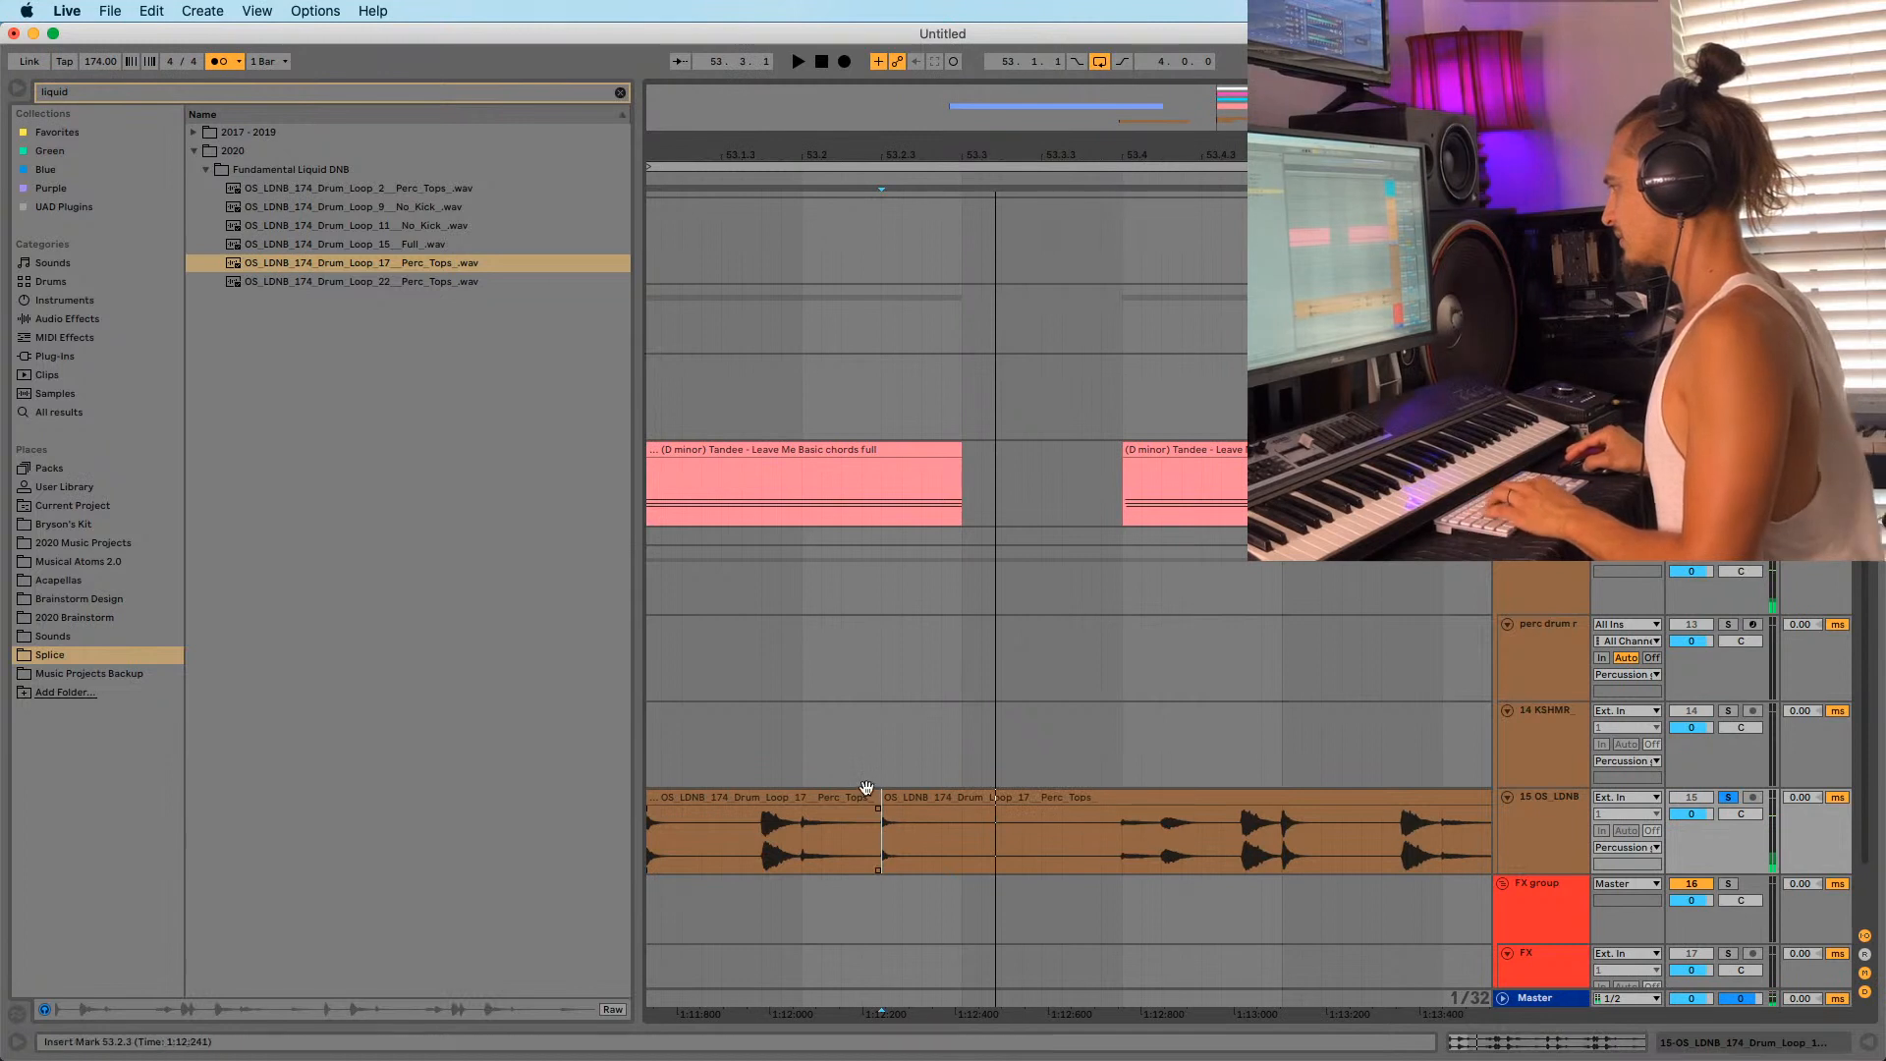
left_click(866, 793)
key("space")
left_click_drag(806, 152, 815, 128)
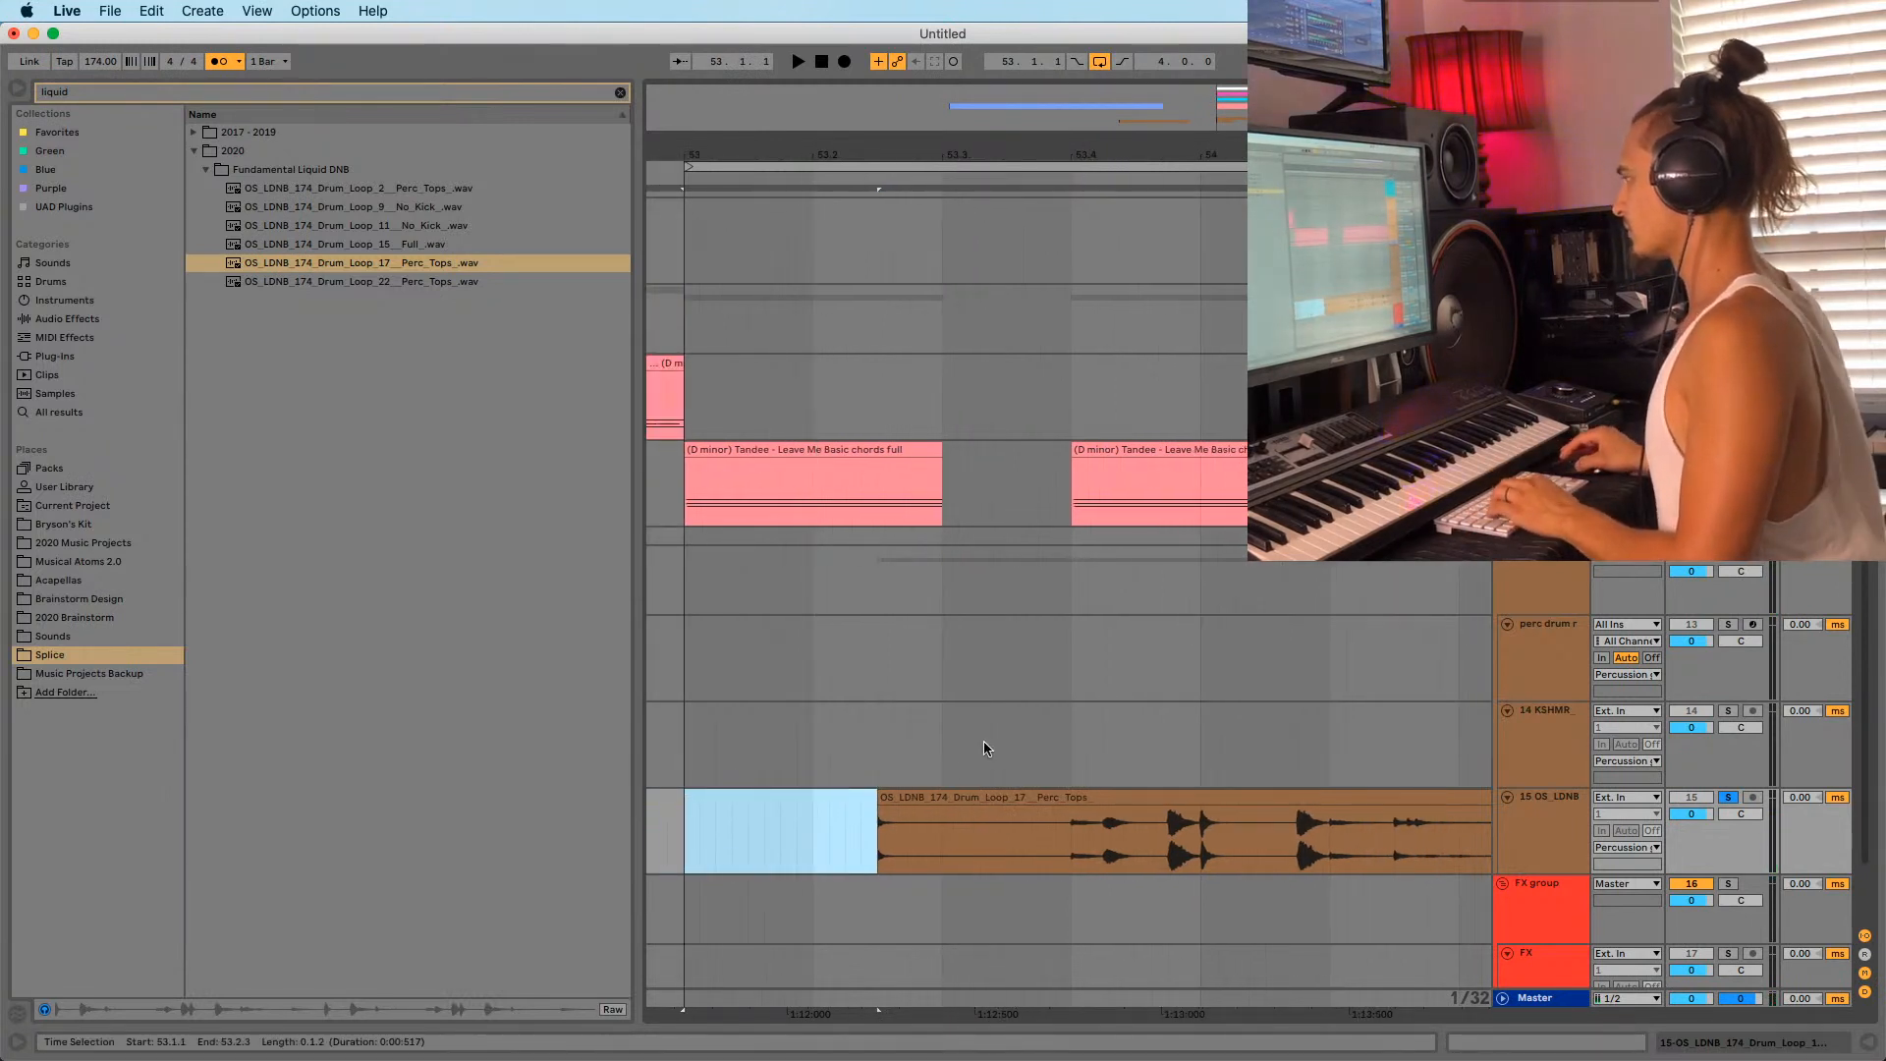
left_click(946, 848)
key("super+e")
left_click_drag(911, 796, 851, 821)
left_click(687, 840)
key("space")
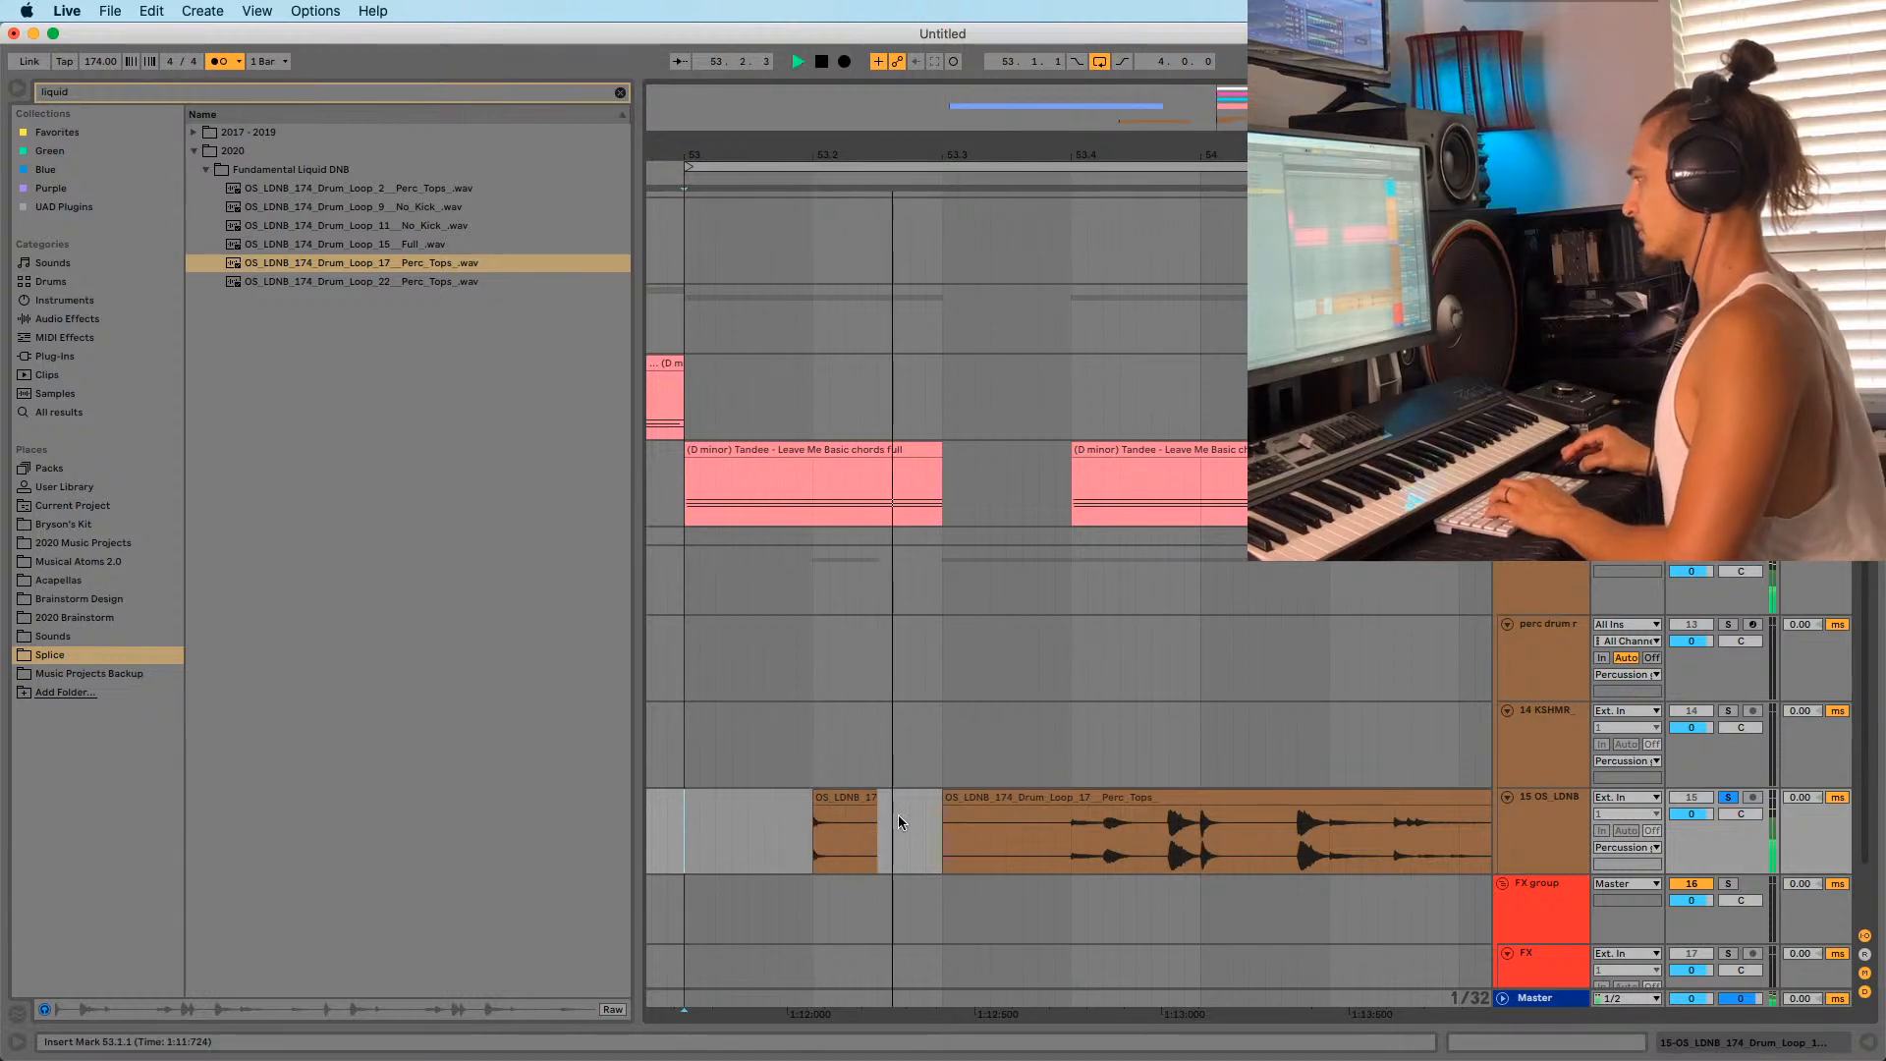
key("space")
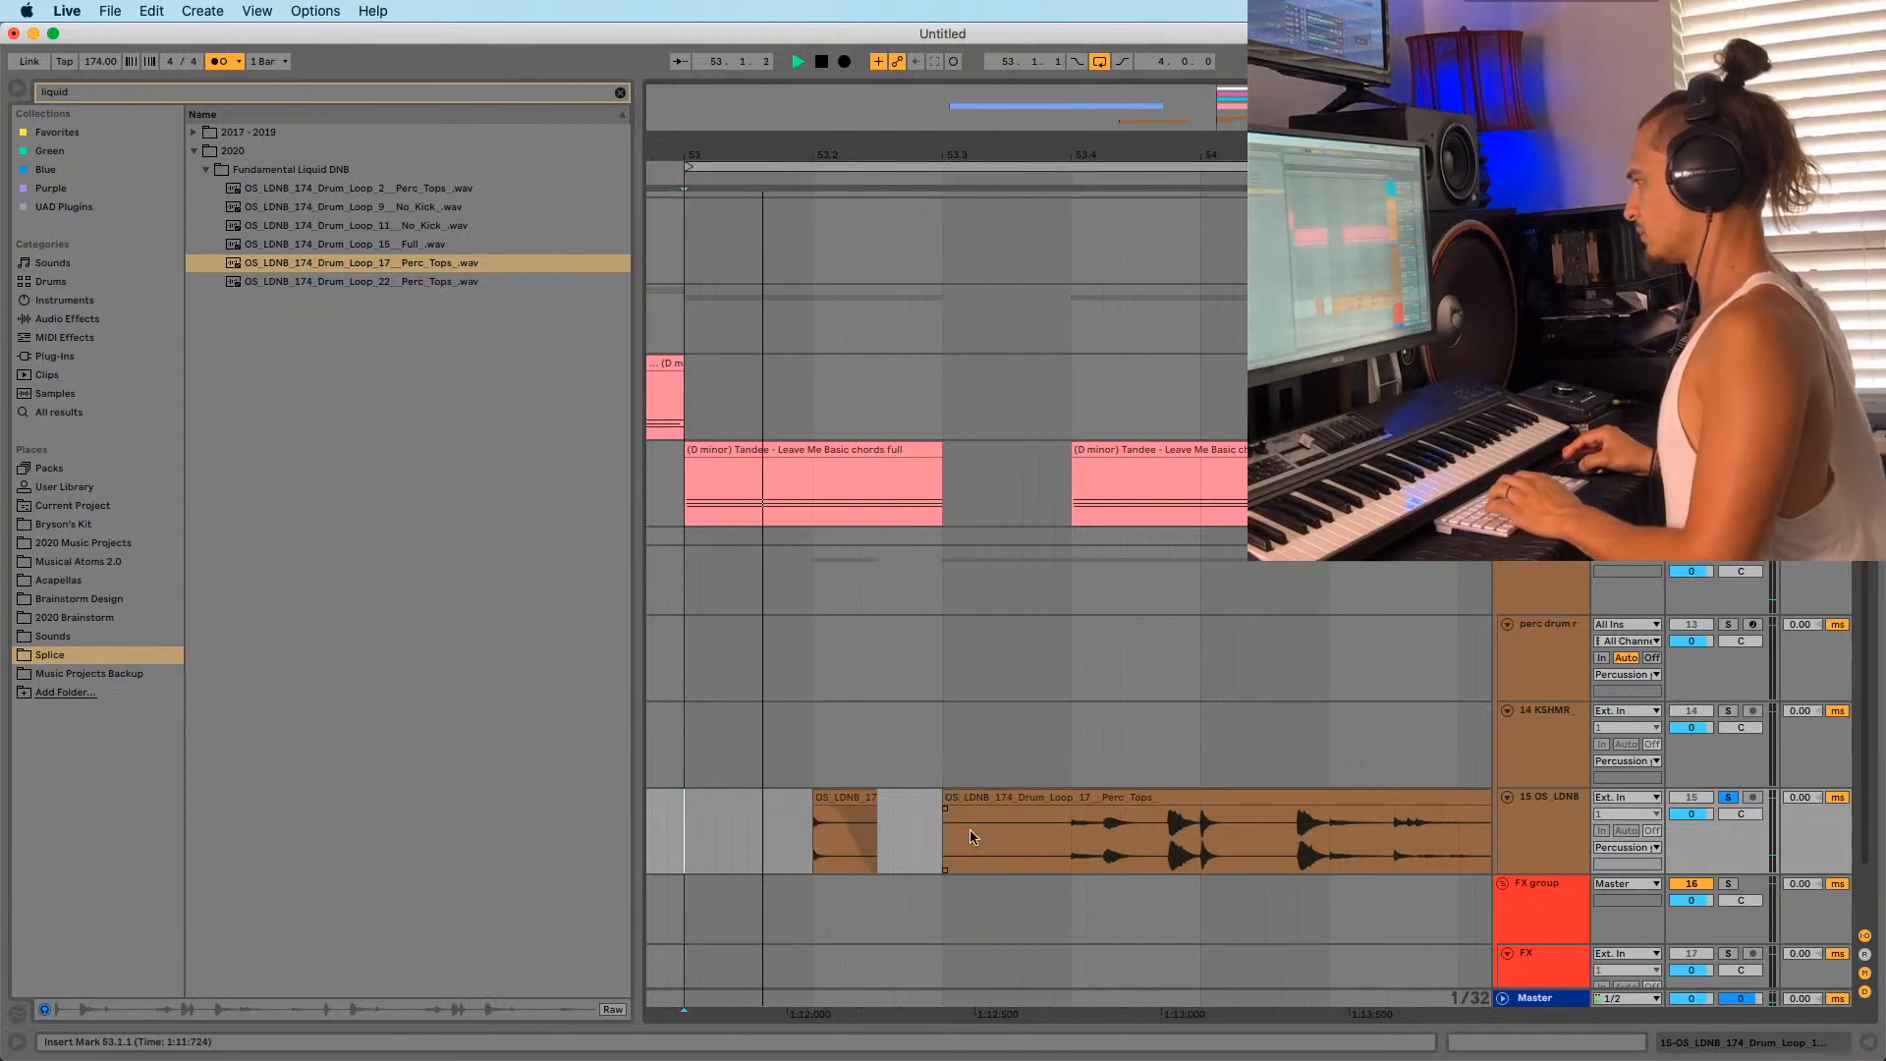
Audition the chopped percussion loop from positions around bars 53 to 55.
left_click(971, 835)
key("space")
key("space")
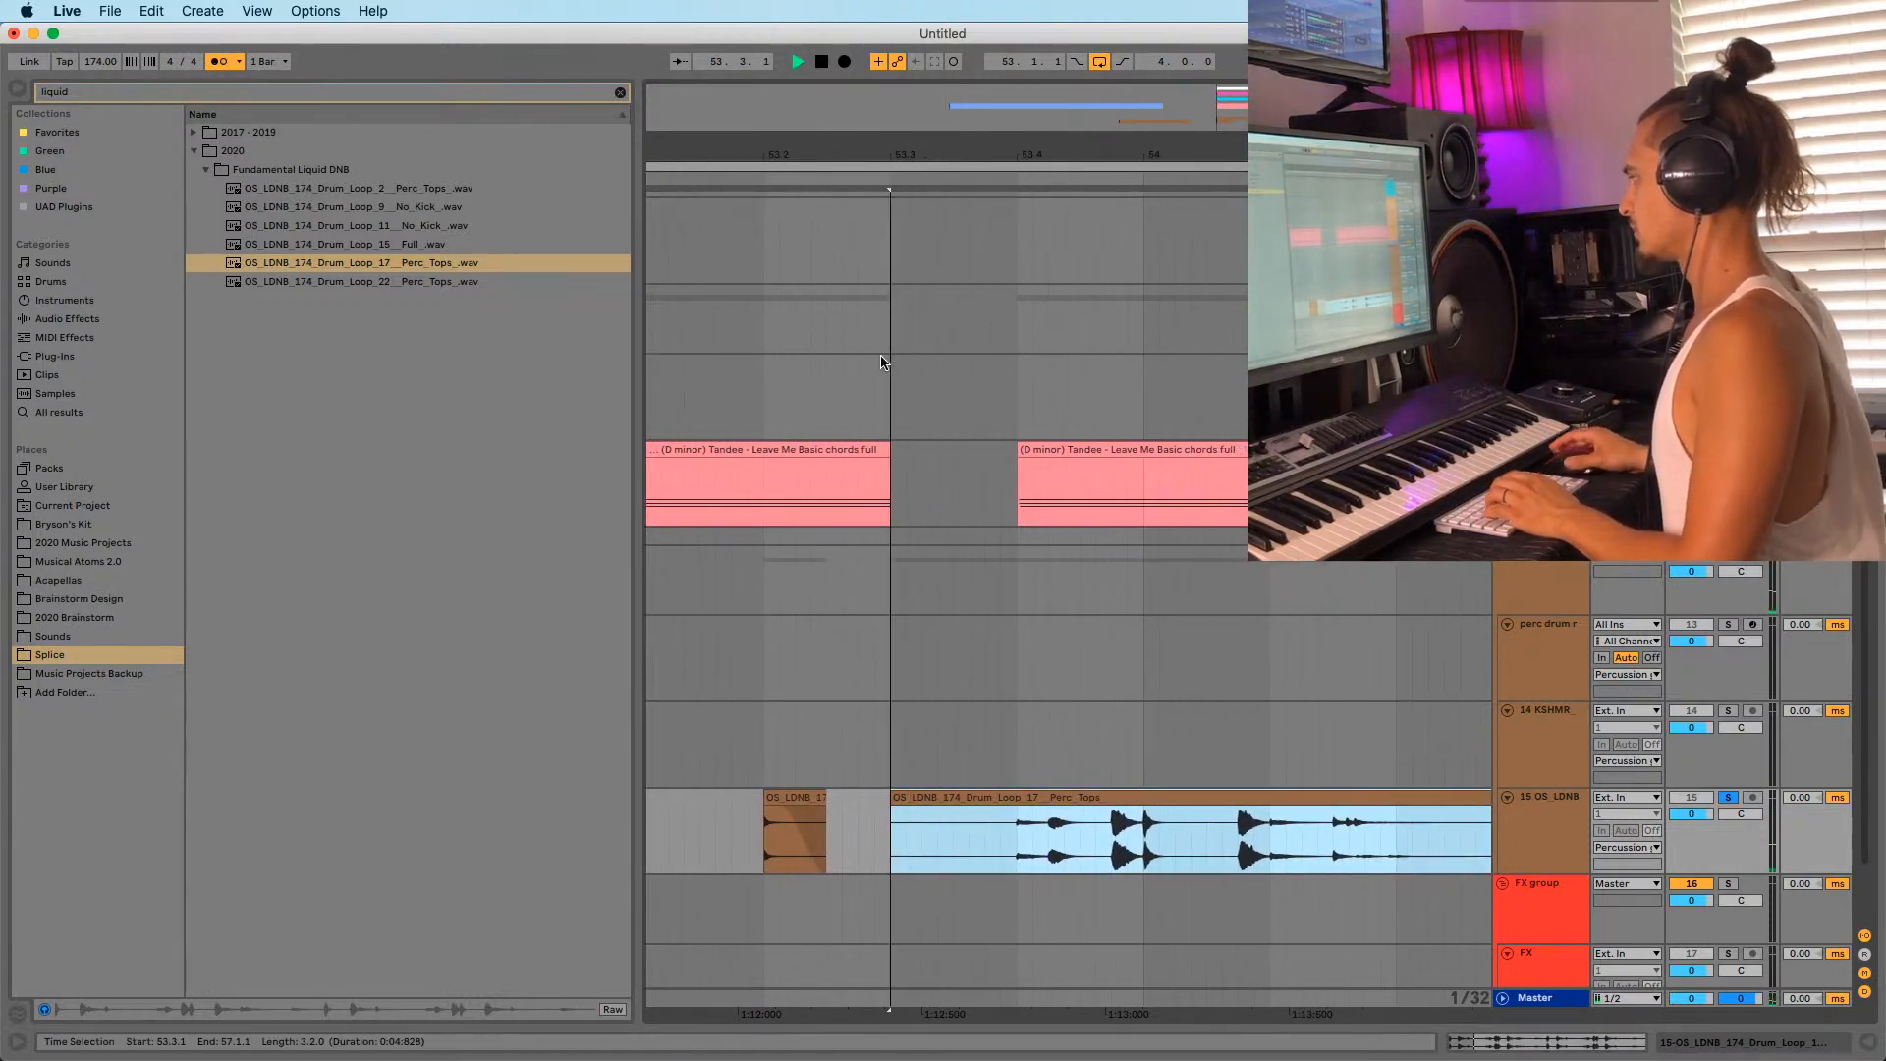
left_click(1269, 844)
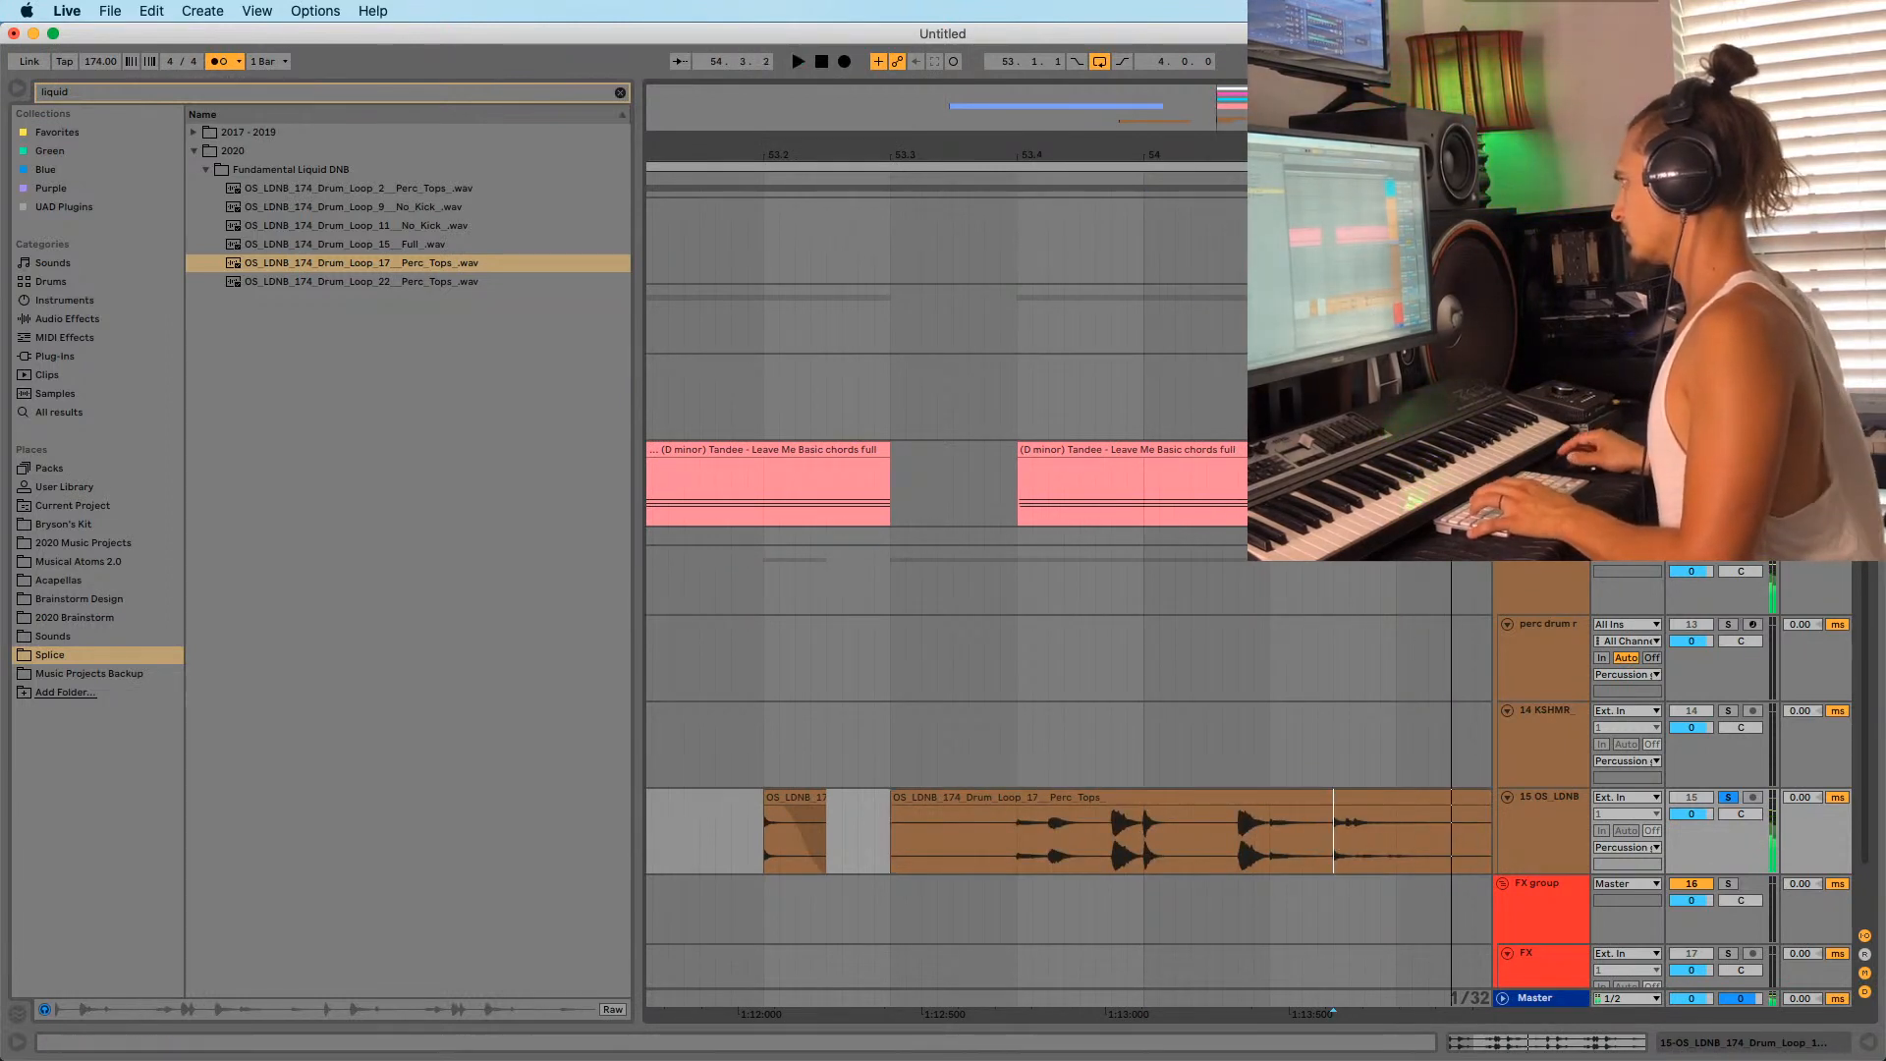
key("space")
key("minus")
key("space")
key("space")
key("space")
left_click(1044, 835)
key("space")
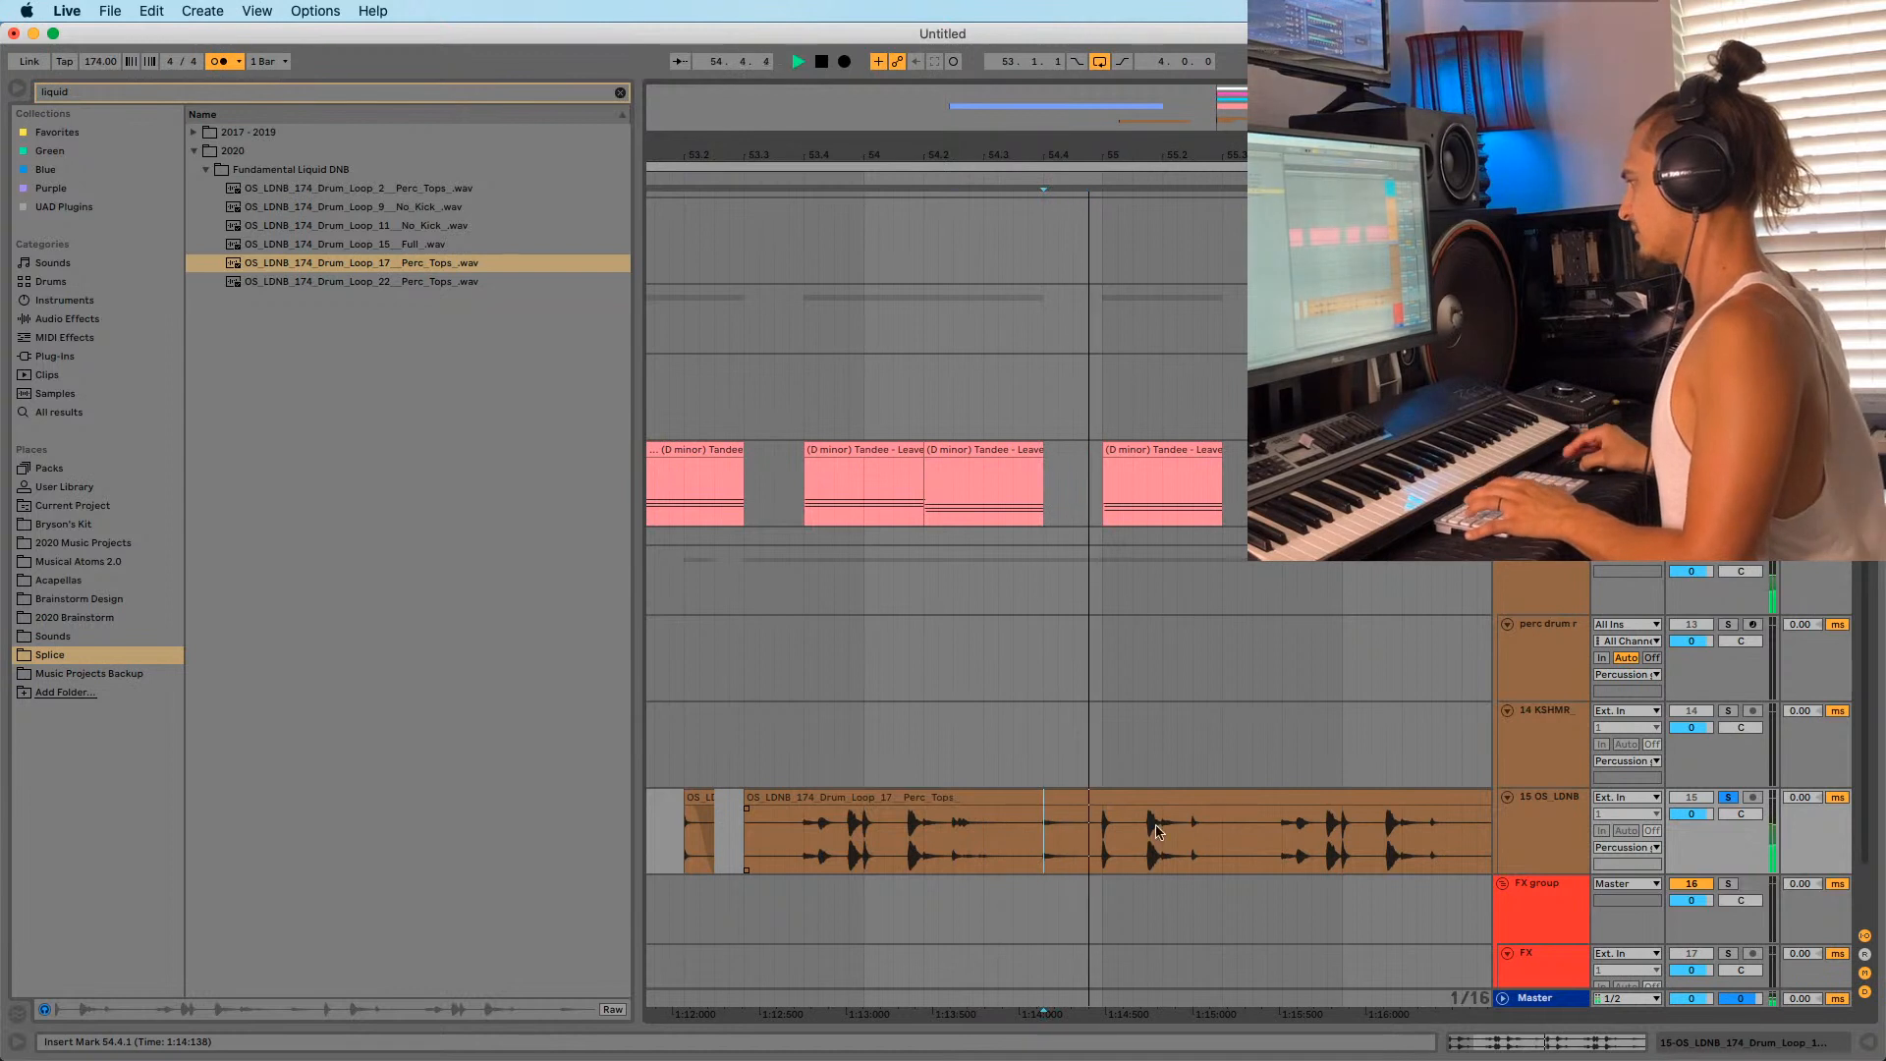
left_click(1184, 847)
key("space")
key("space")
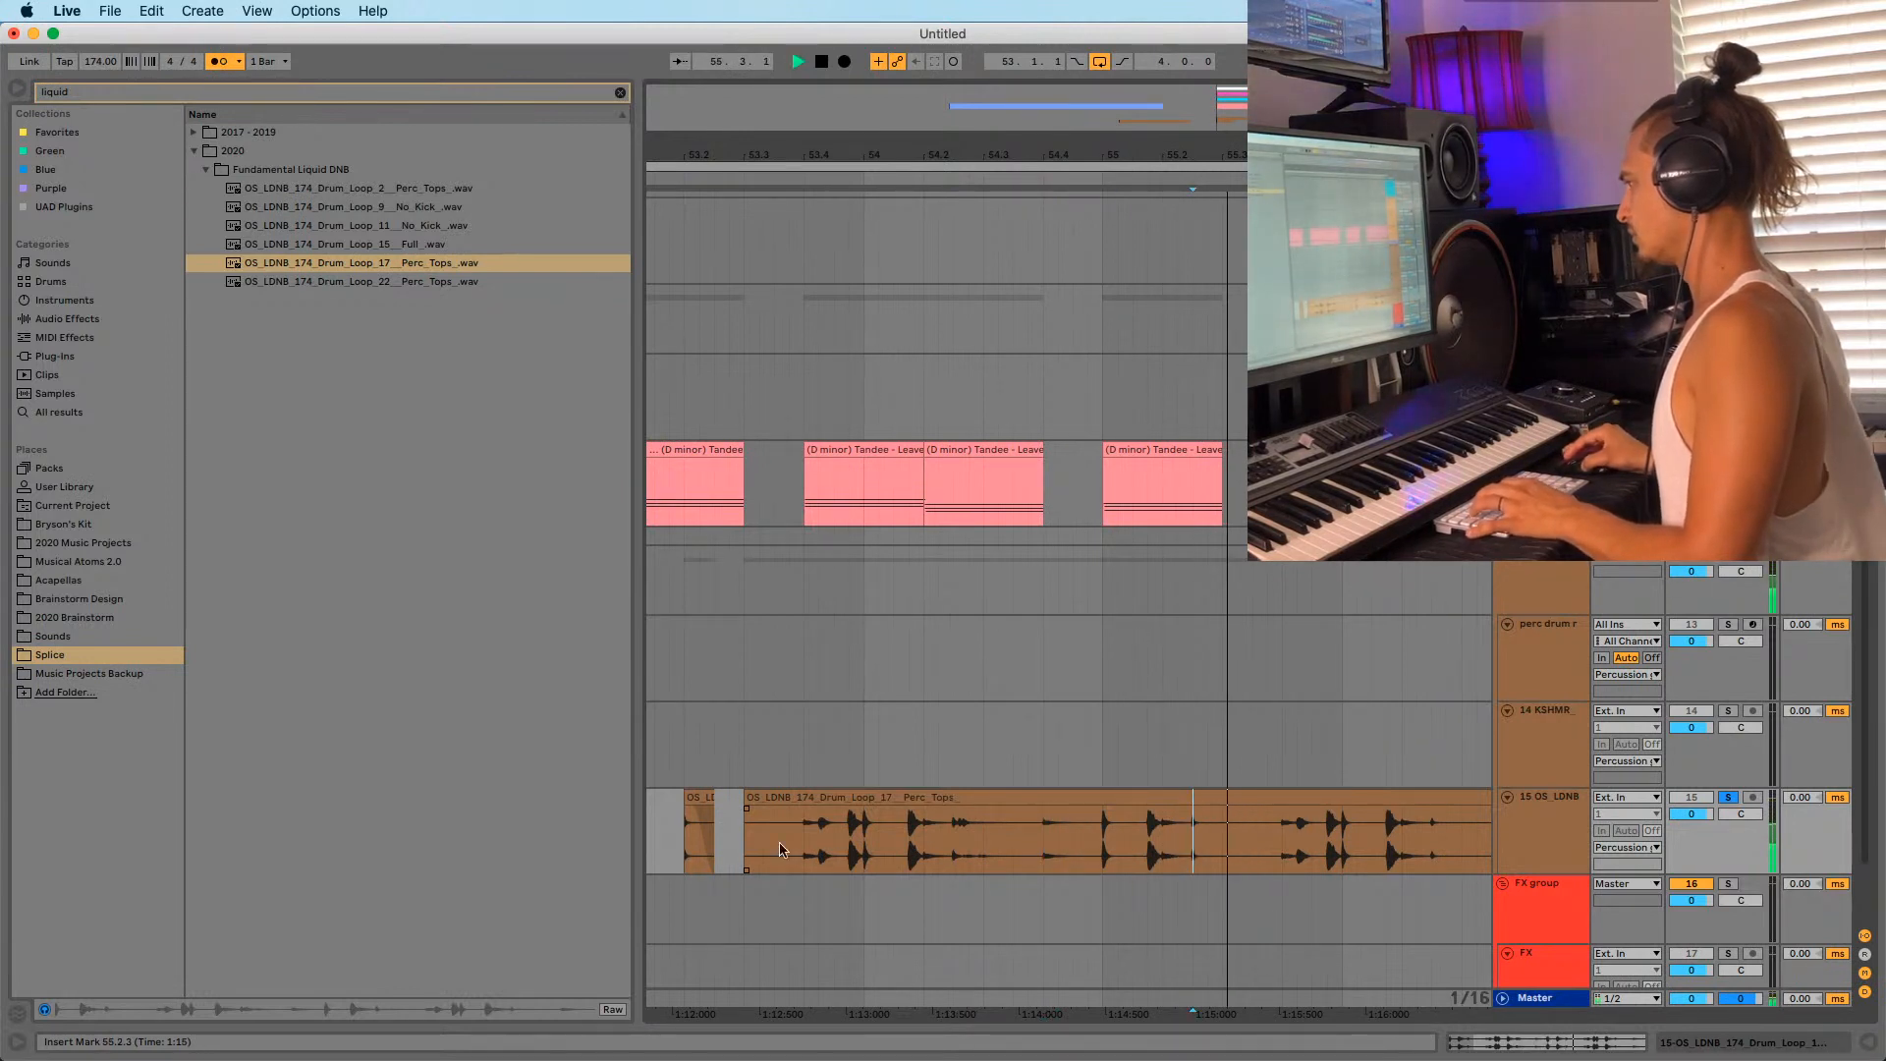
left_click(699, 795)
key("space")
key("space")
Shorten the 53.2 slice to a brief hit and adjust its fade-out.
key("space")
key("space")
key("space")
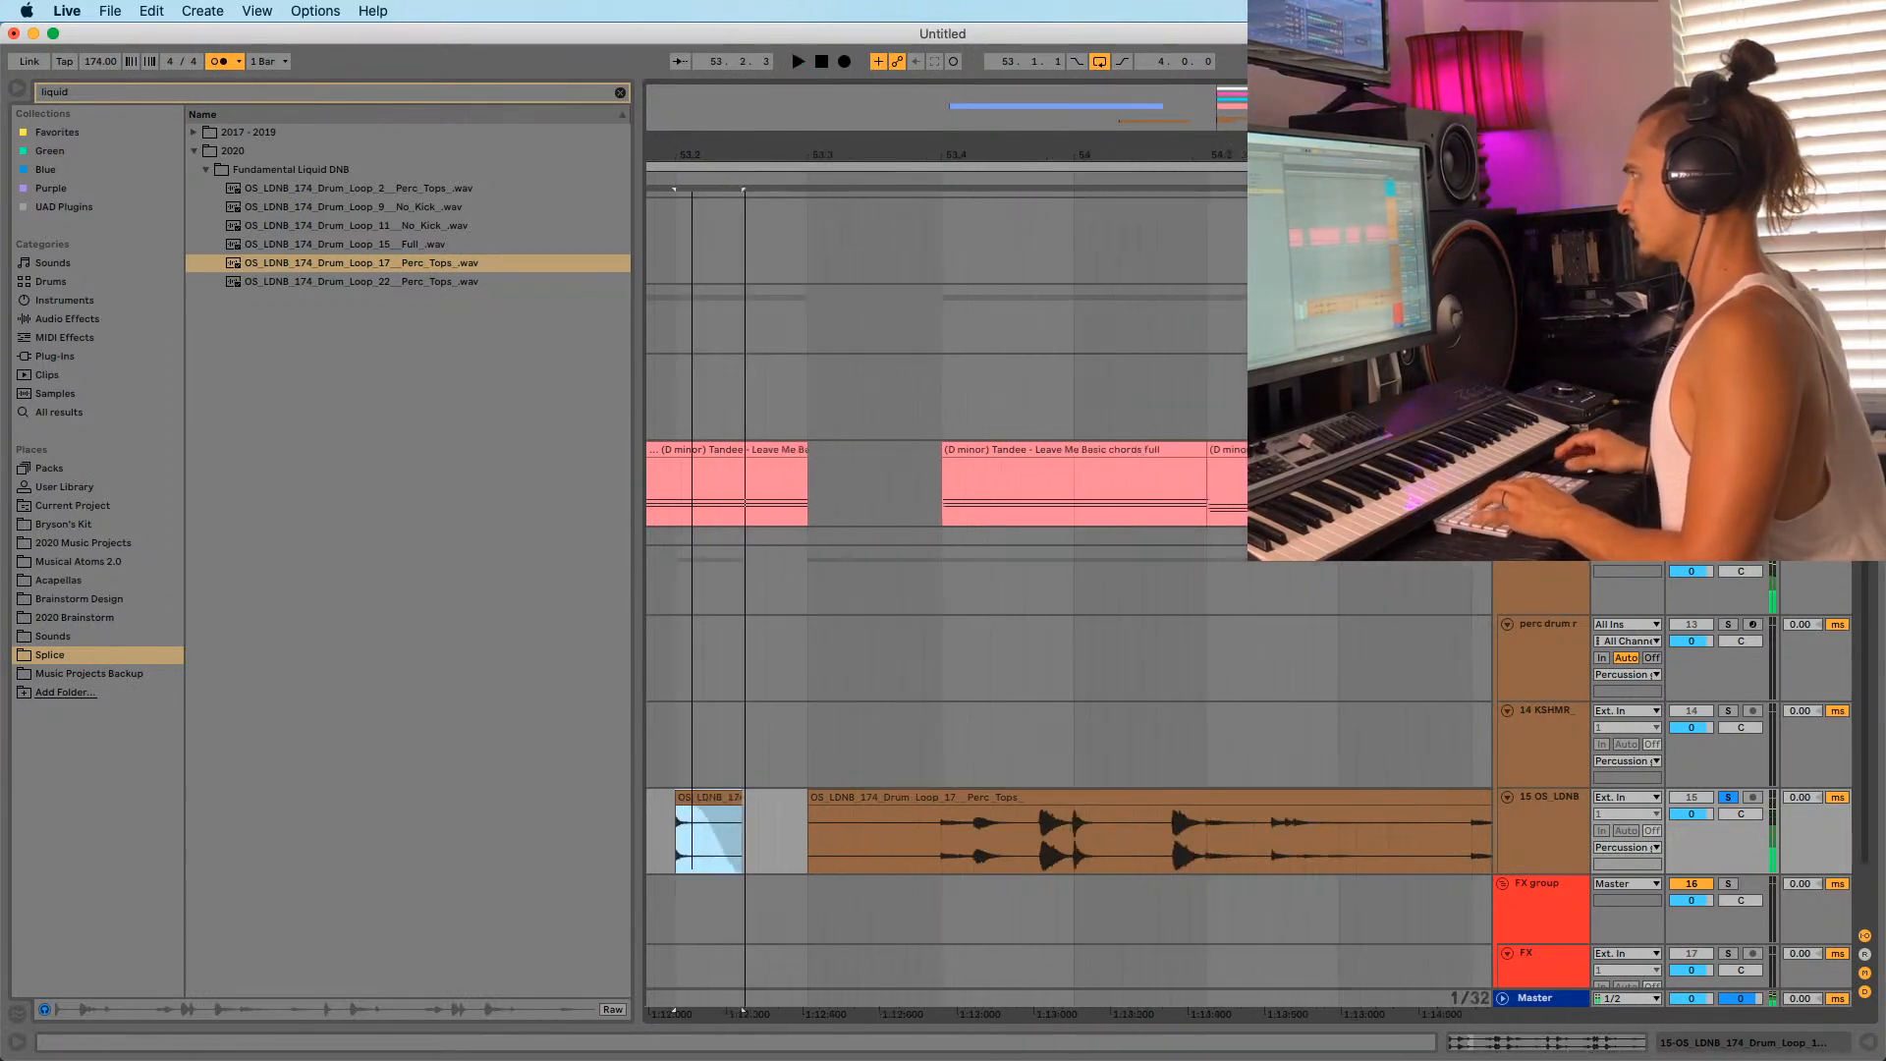
key("z")
left_click_drag(1185, 804, 835, 811)
left_click(833, 799)
key("space")
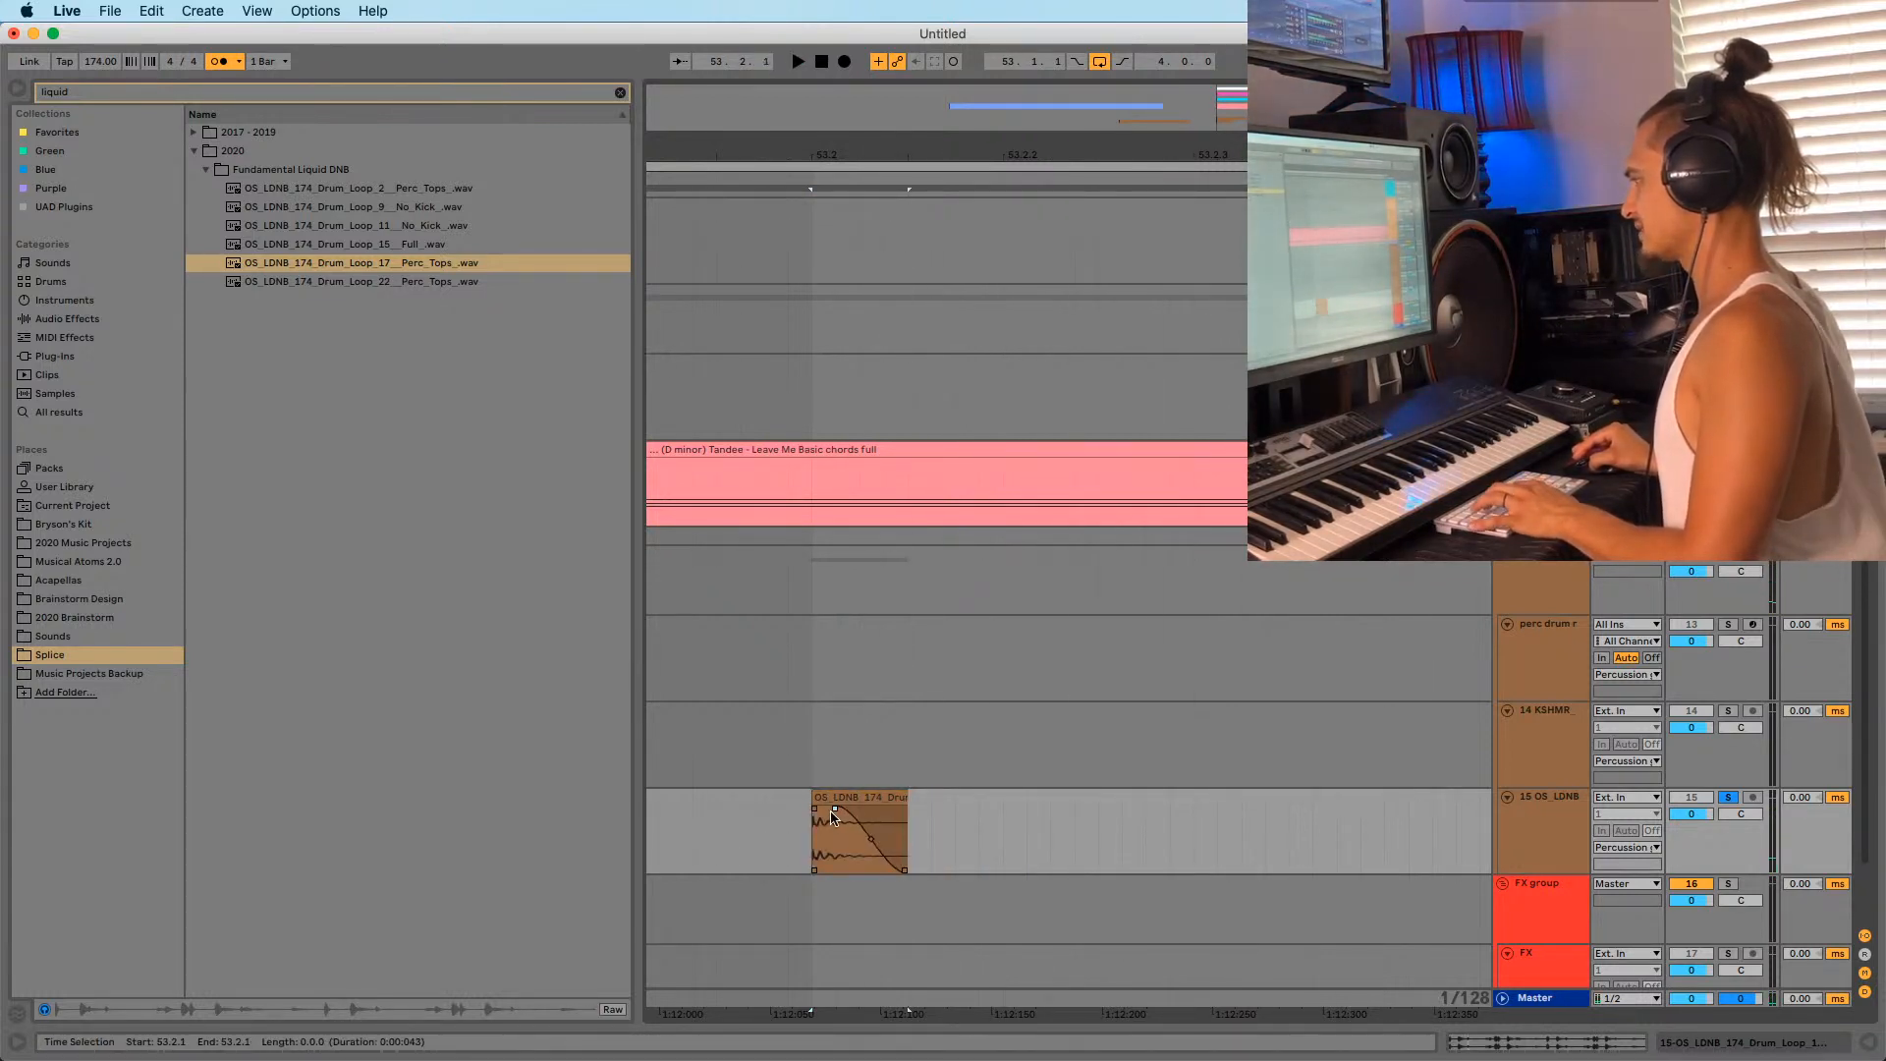
left_click(831, 799)
left_click(831, 815)
key("space")
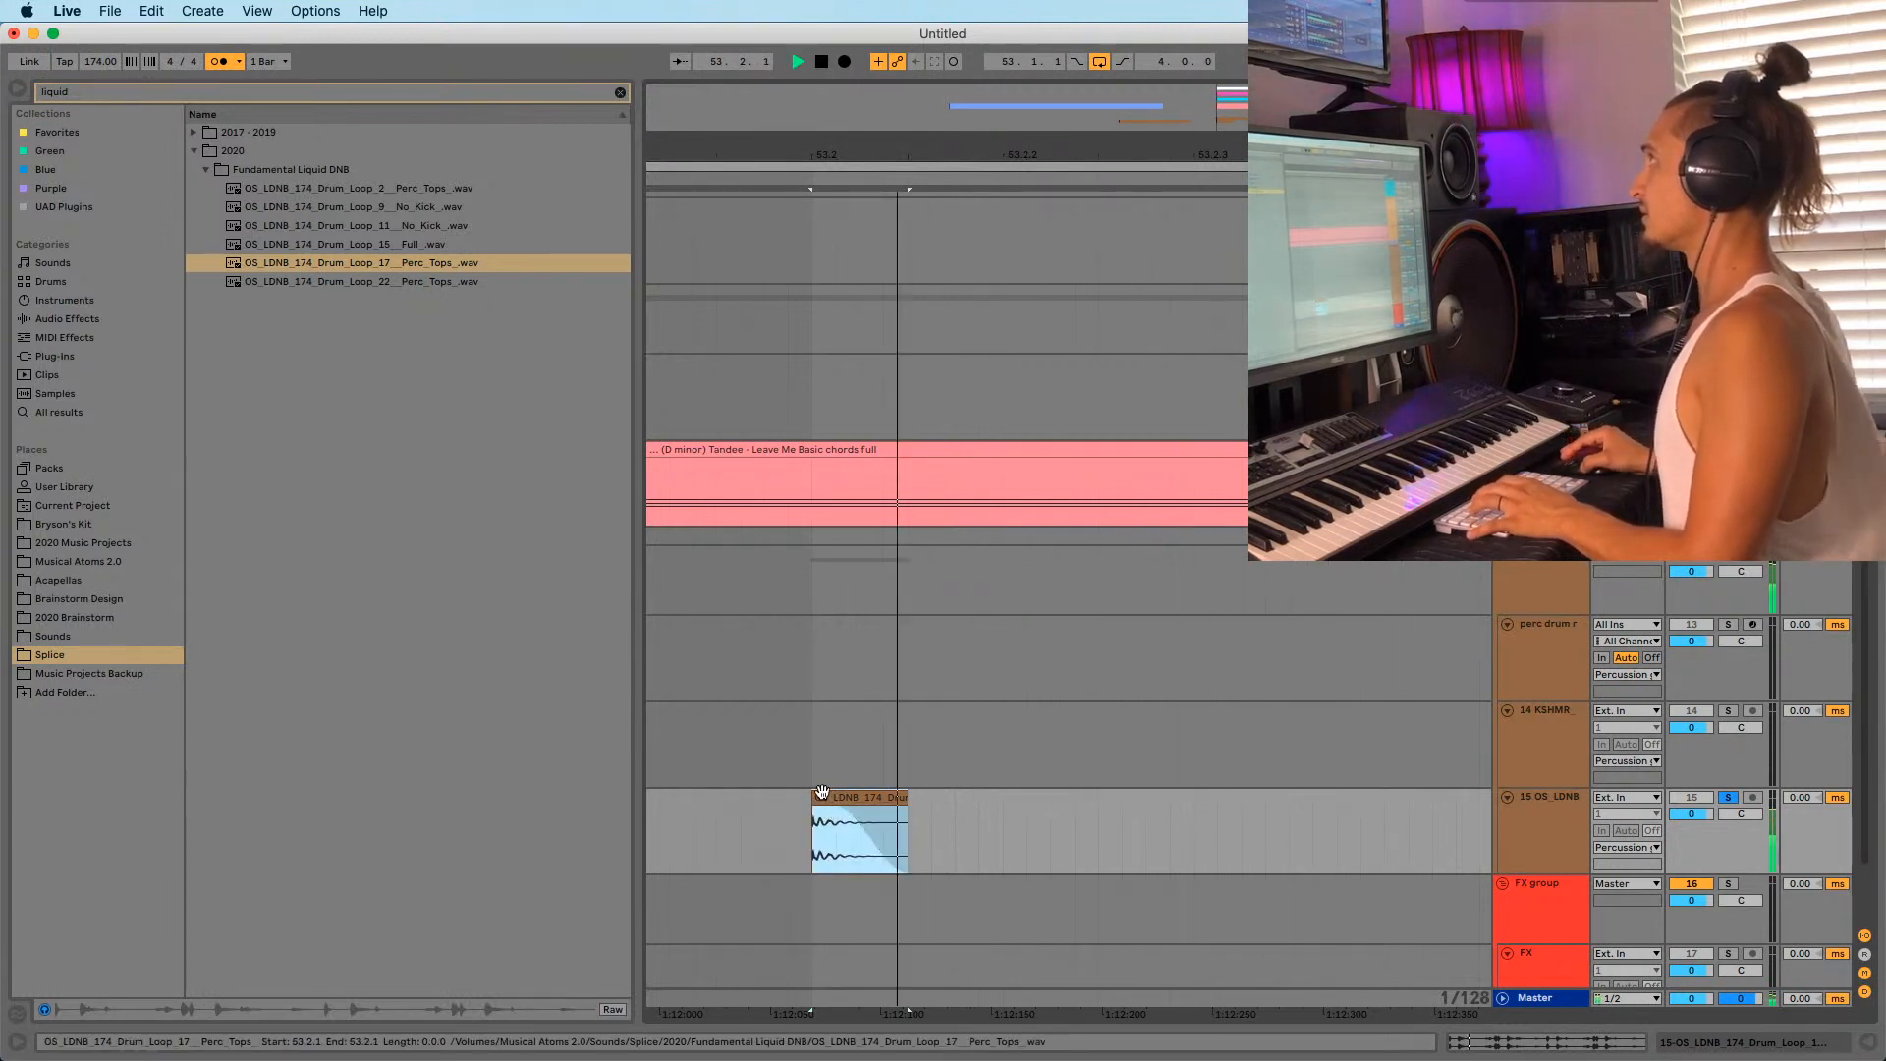
left_click(825, 799)
key("space")
left_click(818, 847)
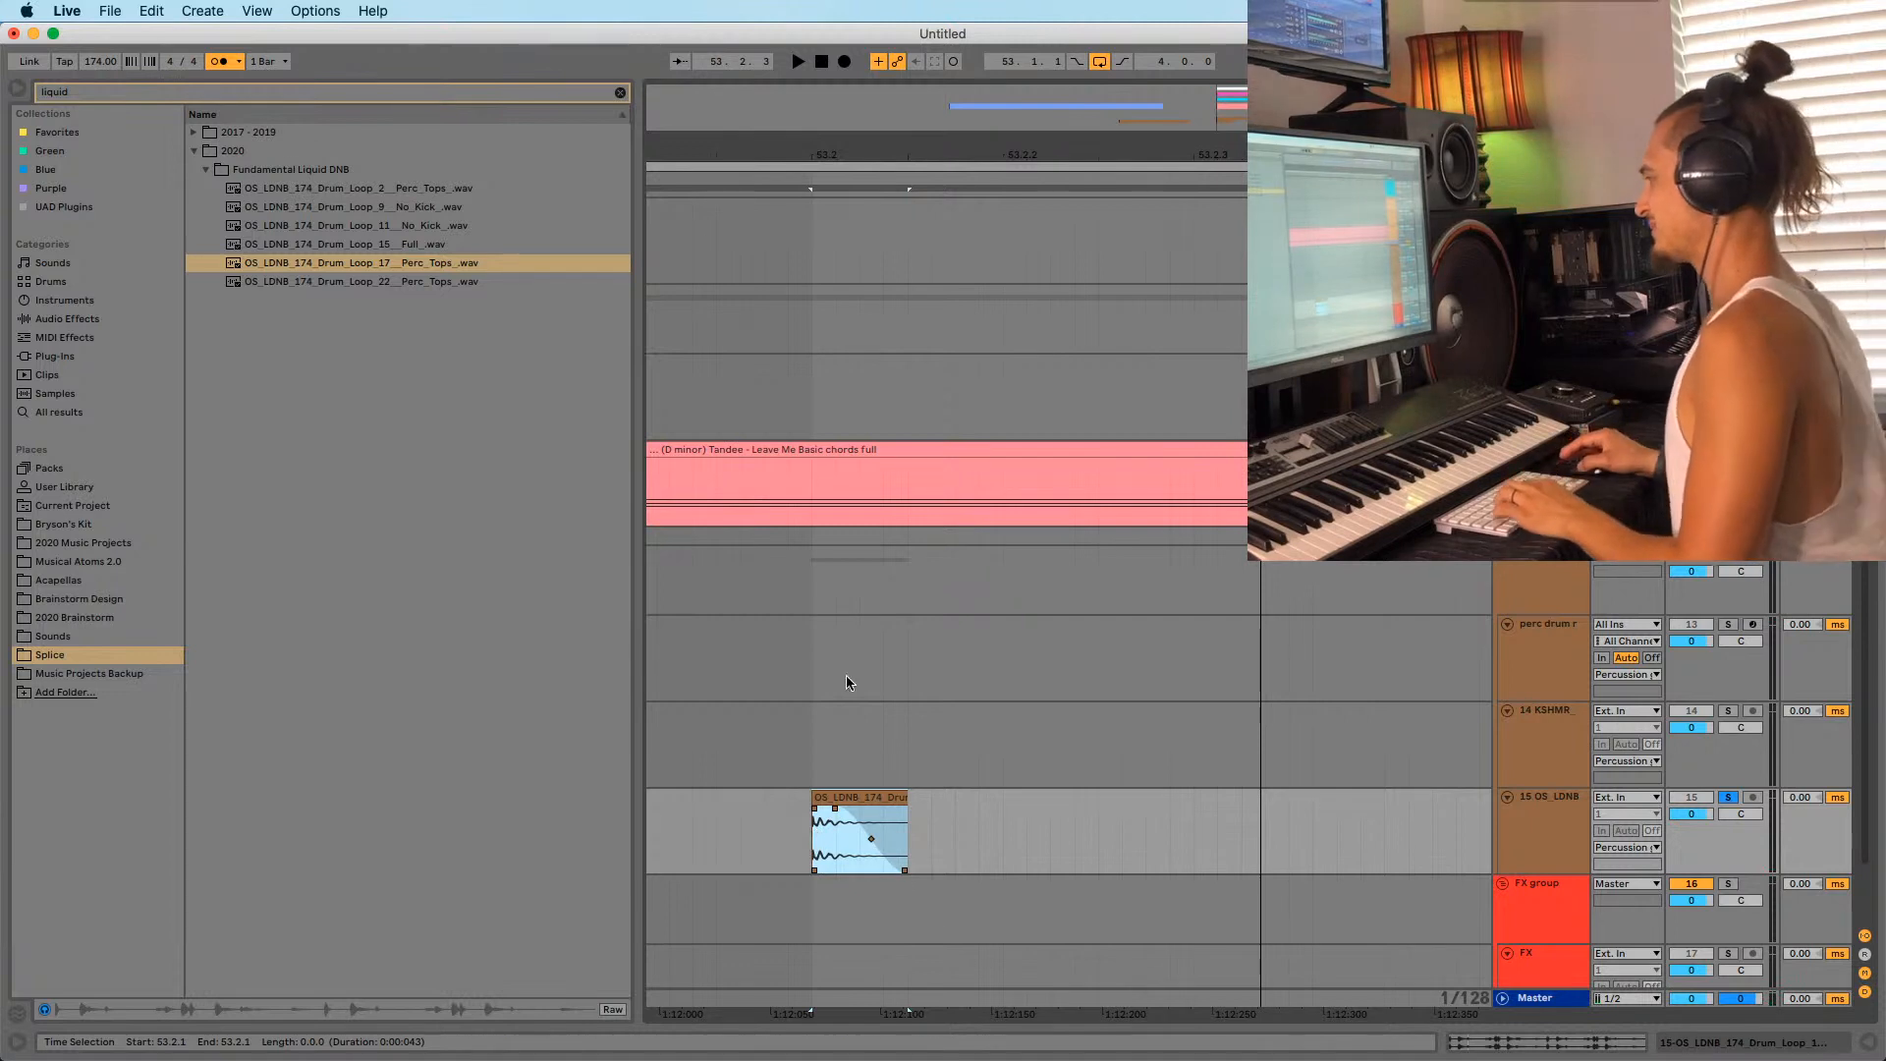
left_click_drag(833, 146, 941, 108)
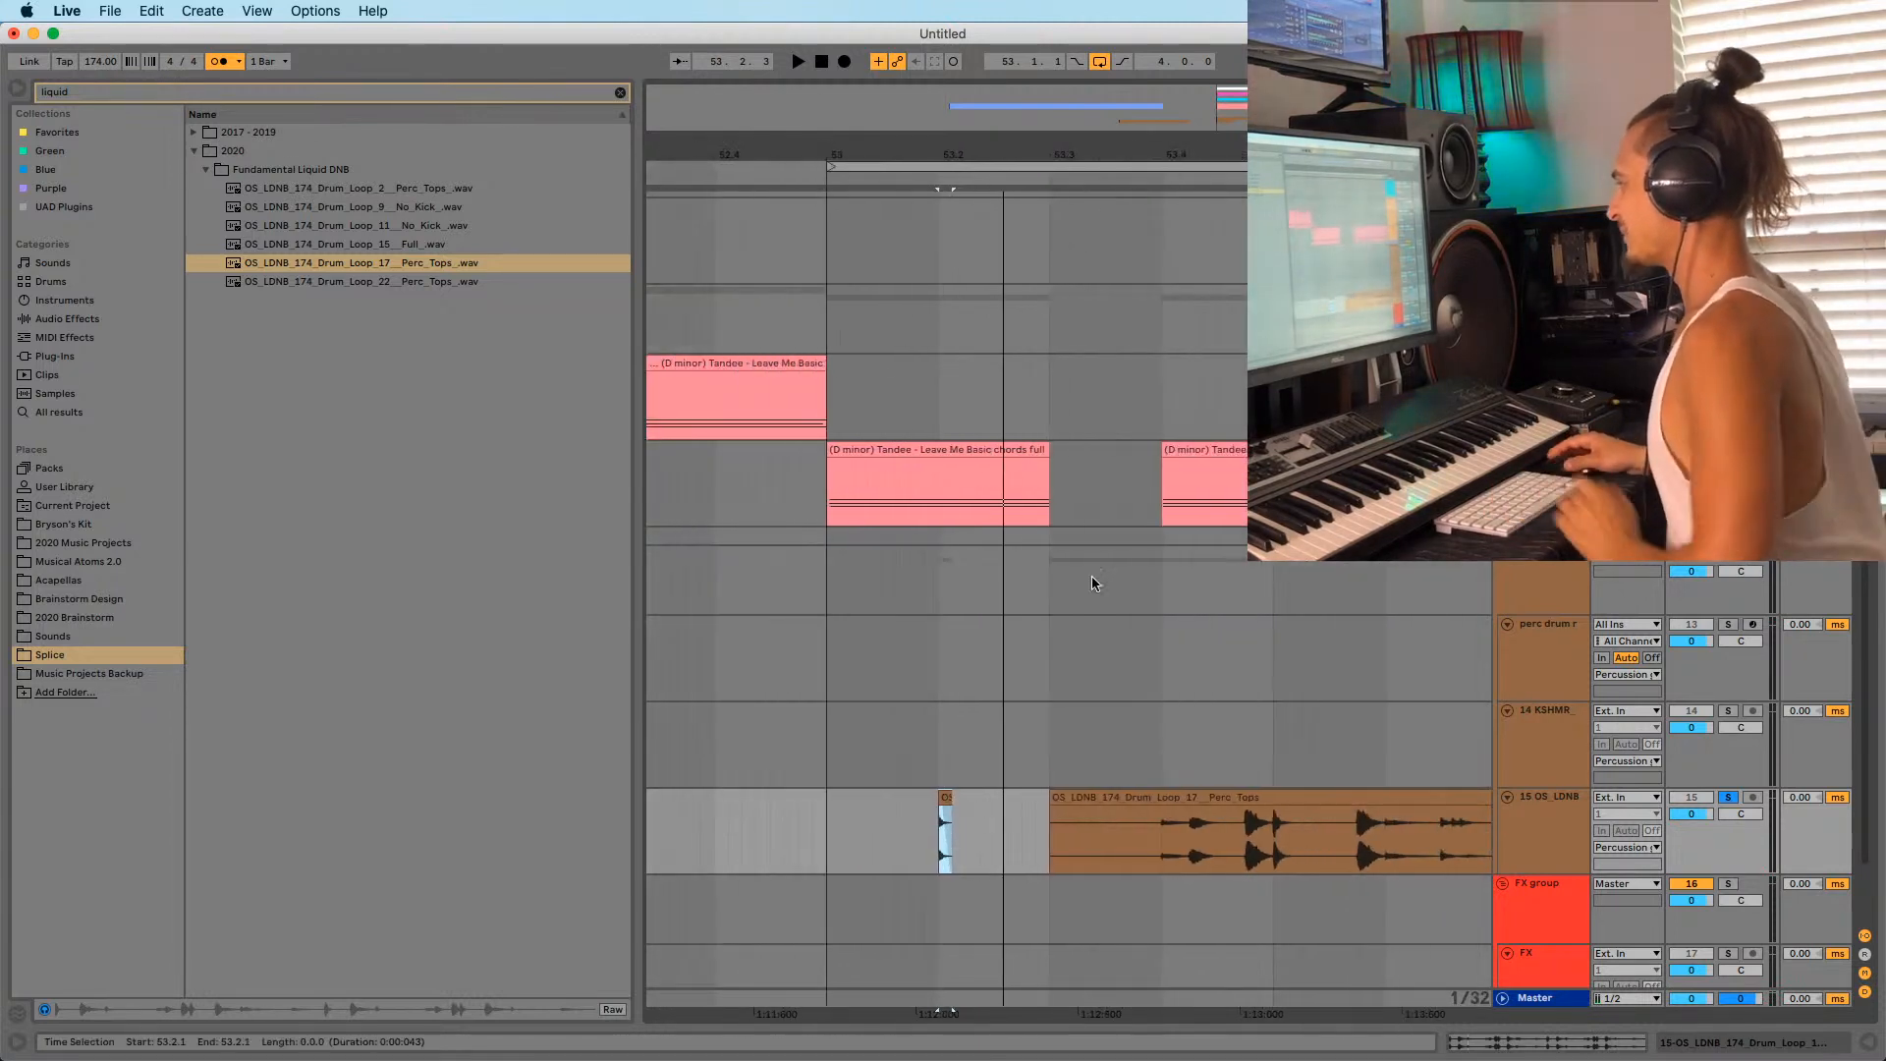
Move the full Perc_Tops loop clip so it starts at bar 57.
left_click(1131, 791)
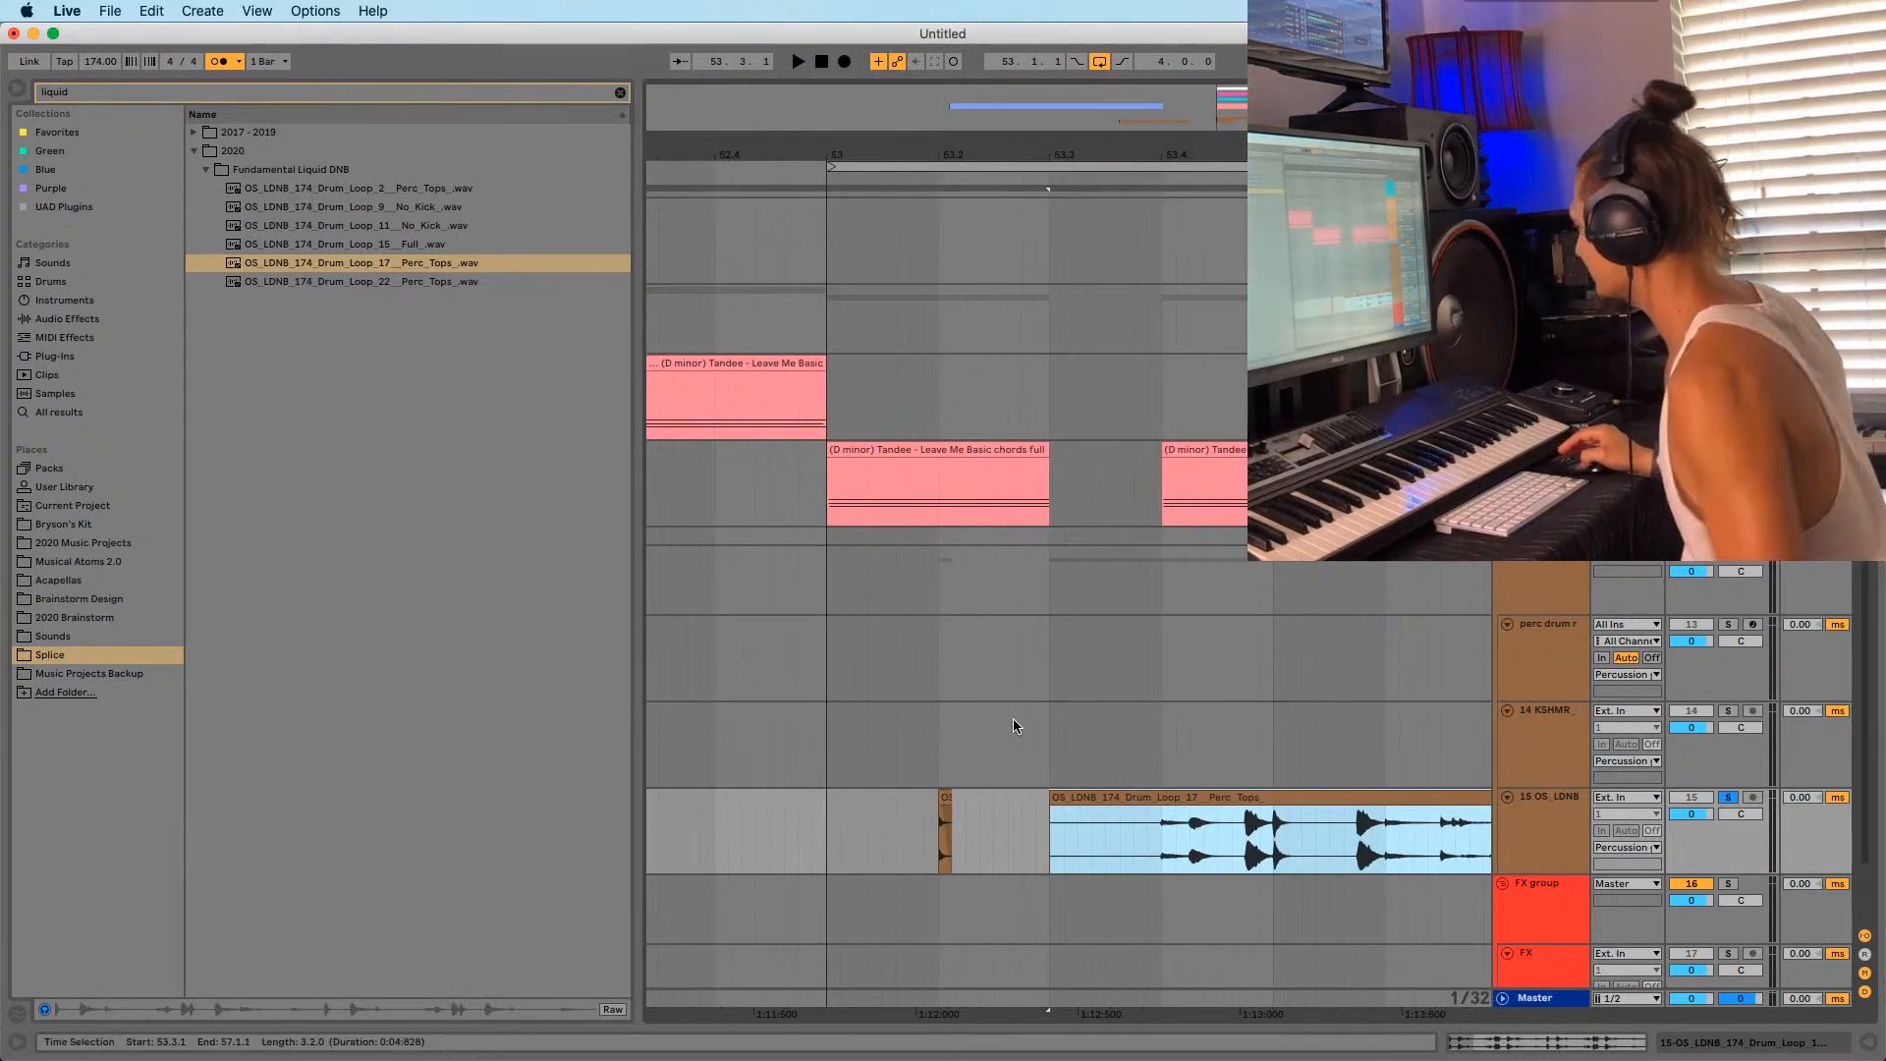
left_click_drag(1031, 153, 886, 114)
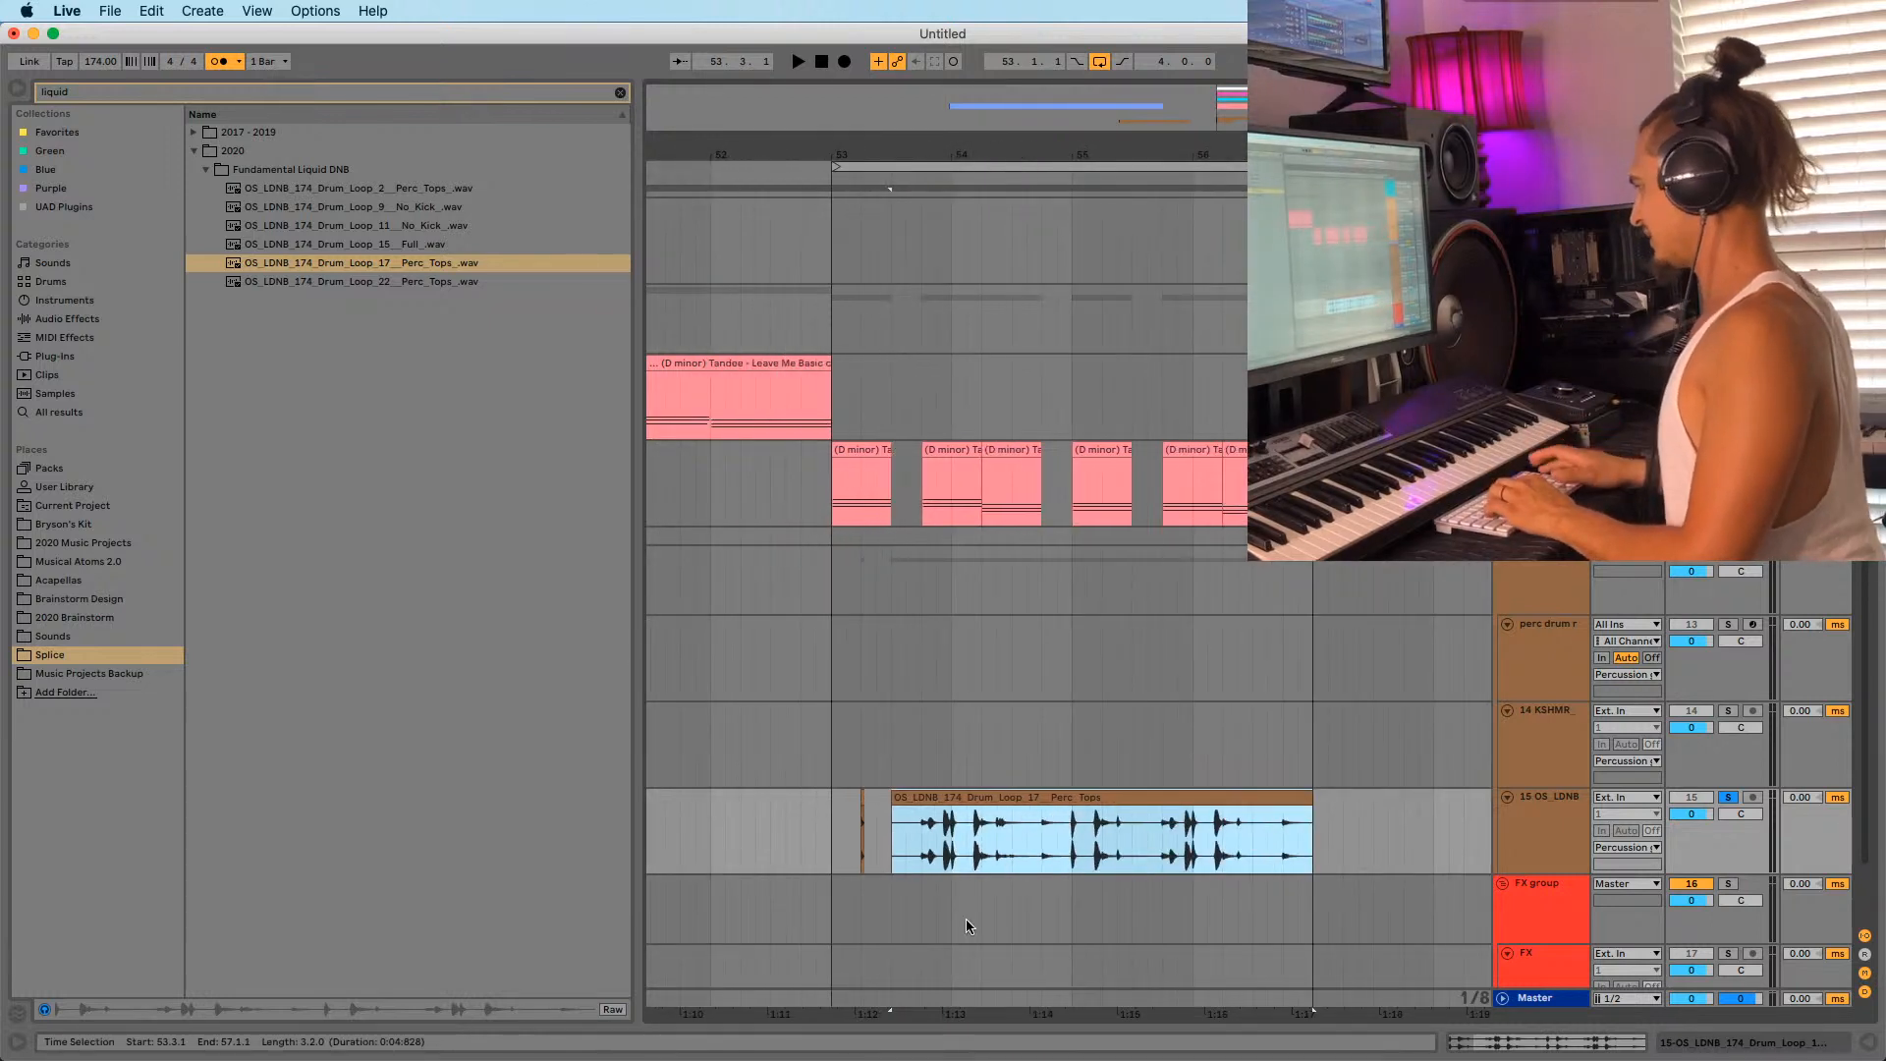
left_click_drag(938, 805, 1360, 821)
Duplicate the half-bar slice on track 15 with Cmd+D to fill bars 53–57.
left_click(833, 851)
key("space")
key("space")
left_click_drag(833, 847, 892, 838)
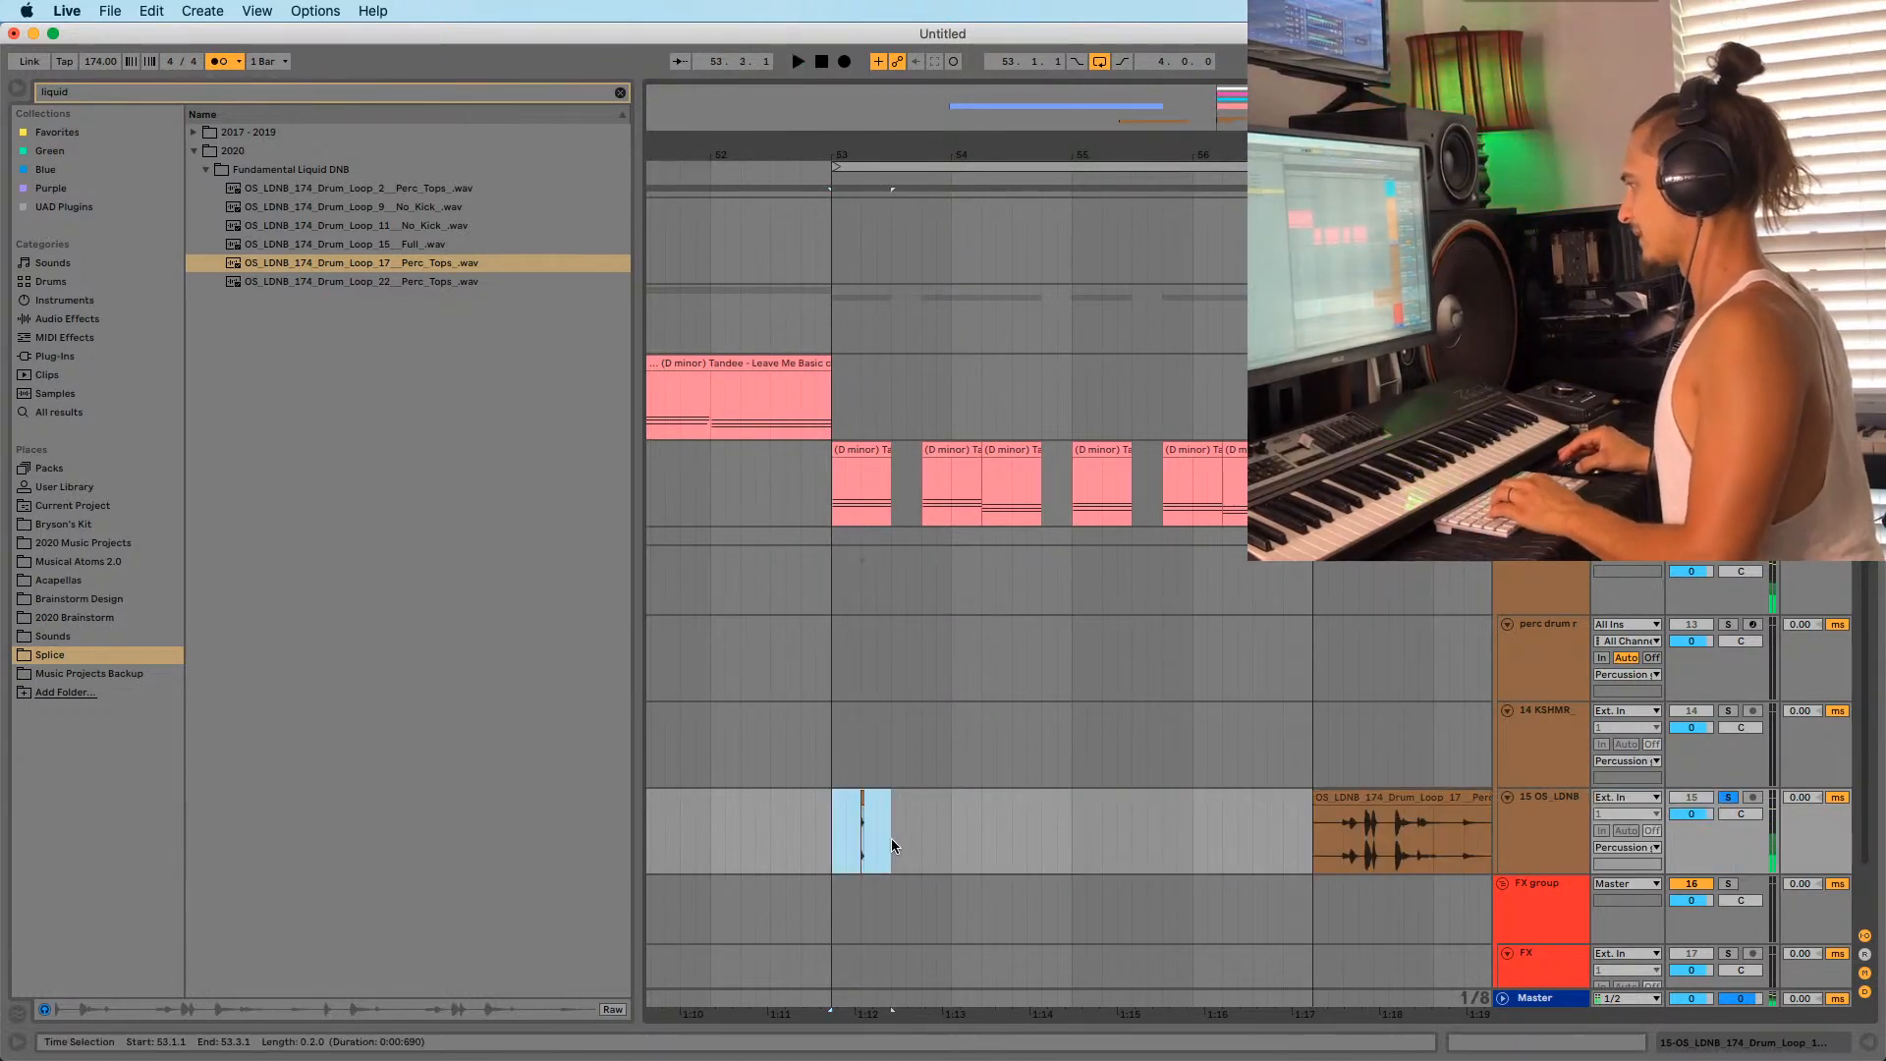
key("space")
key("space")
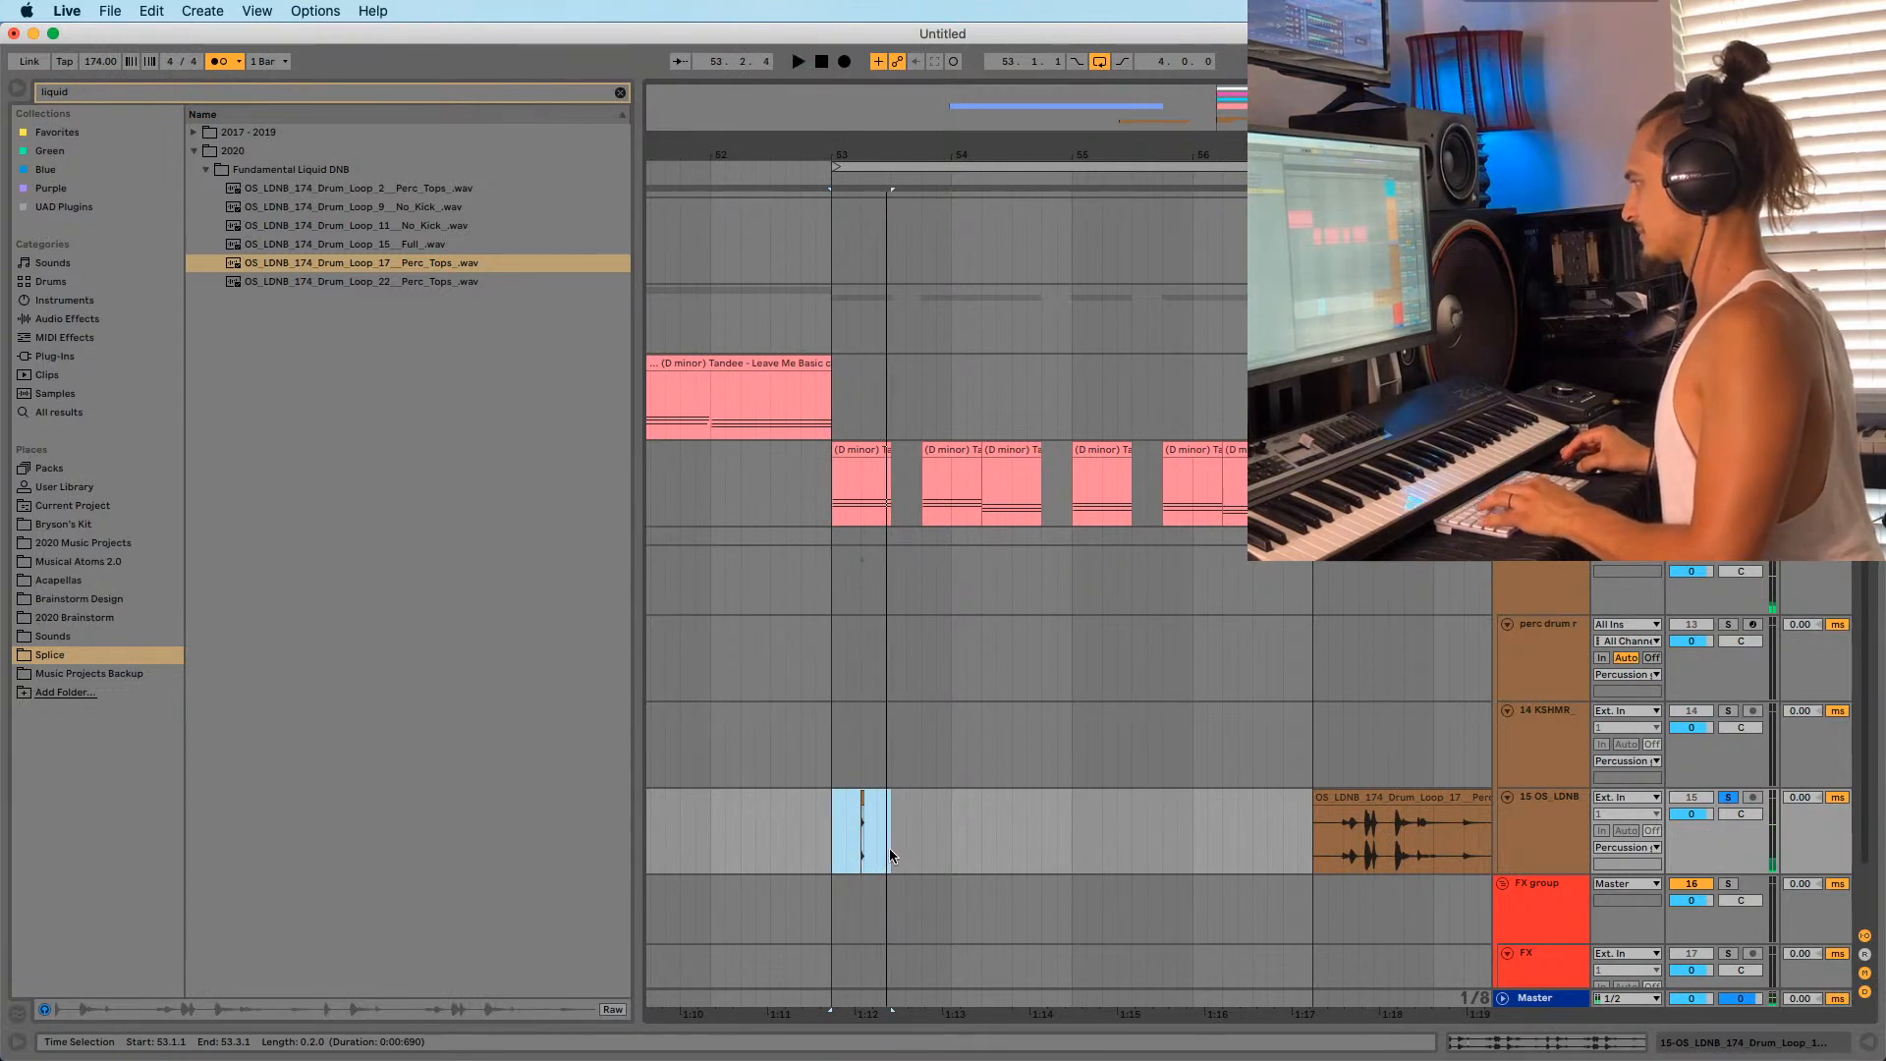
key("super+d")
left_click(856, 854)
key("space")
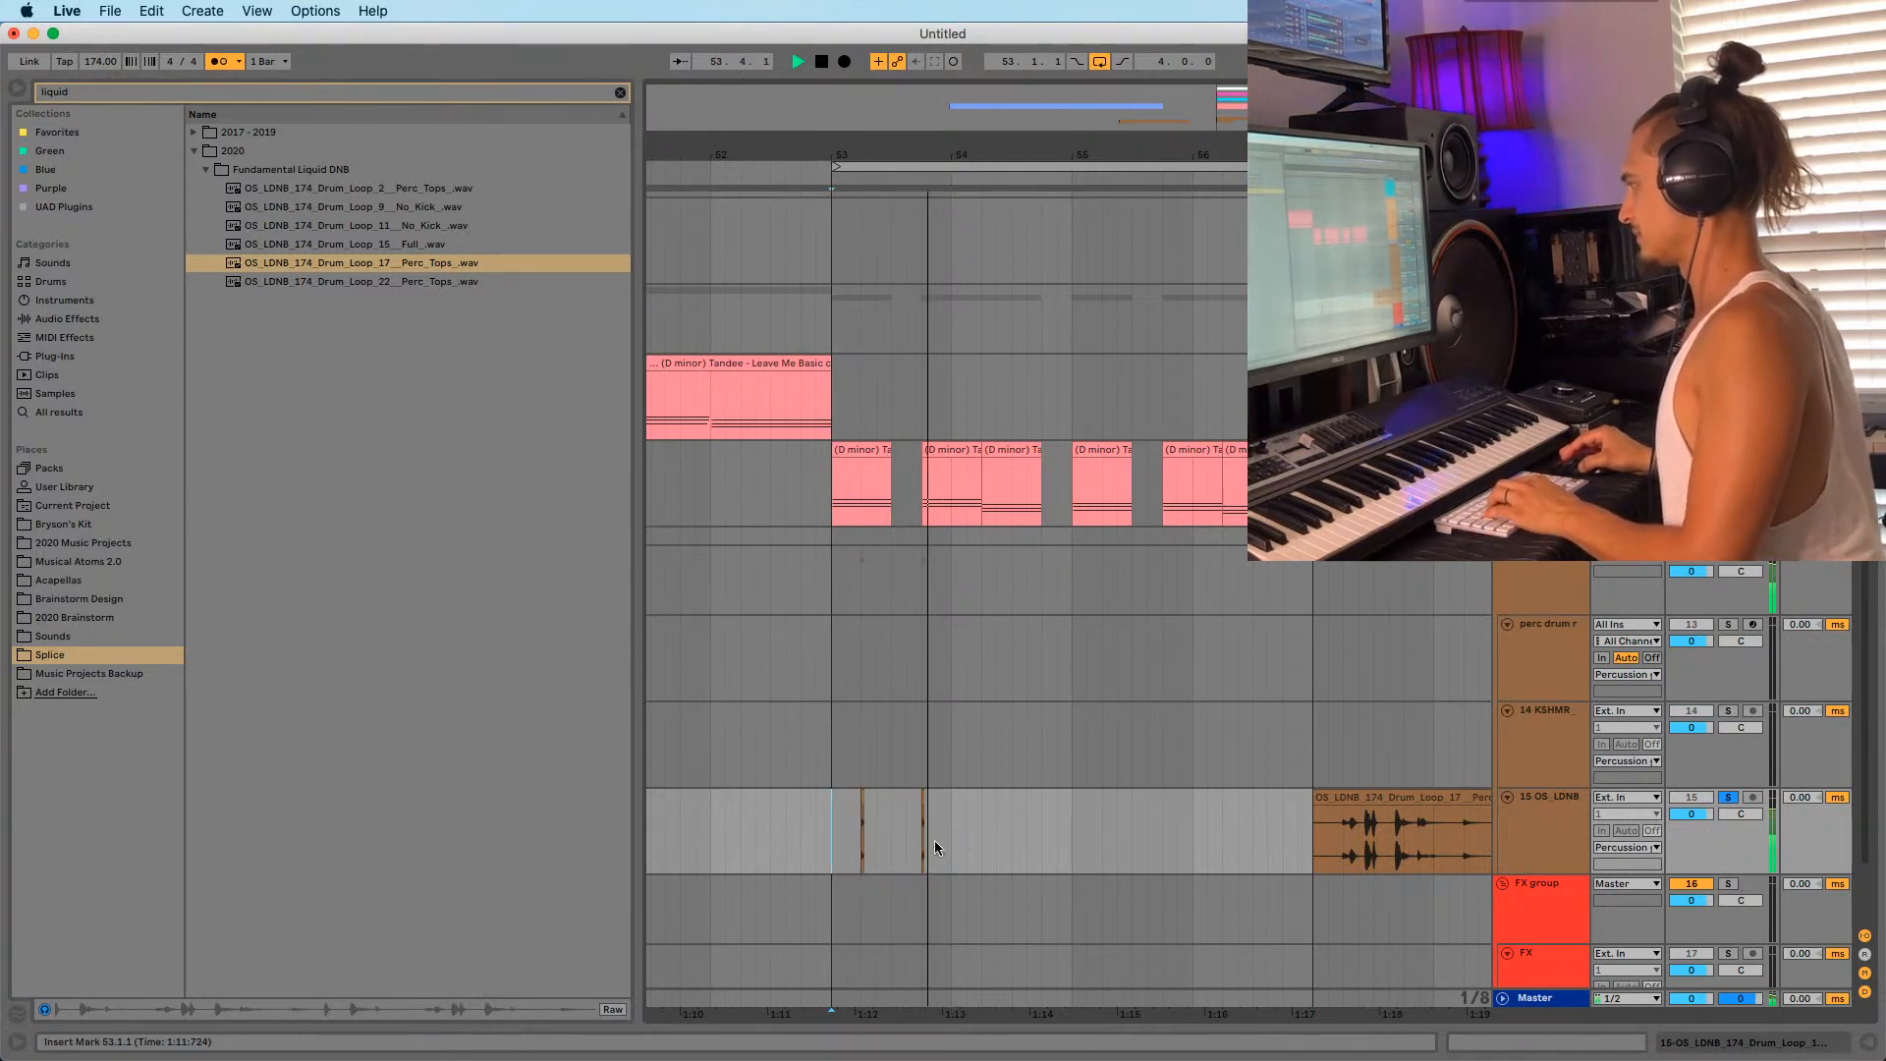
left_click(949, 834, "shift")
key("super+d")
left_click(859, 849, "shift")
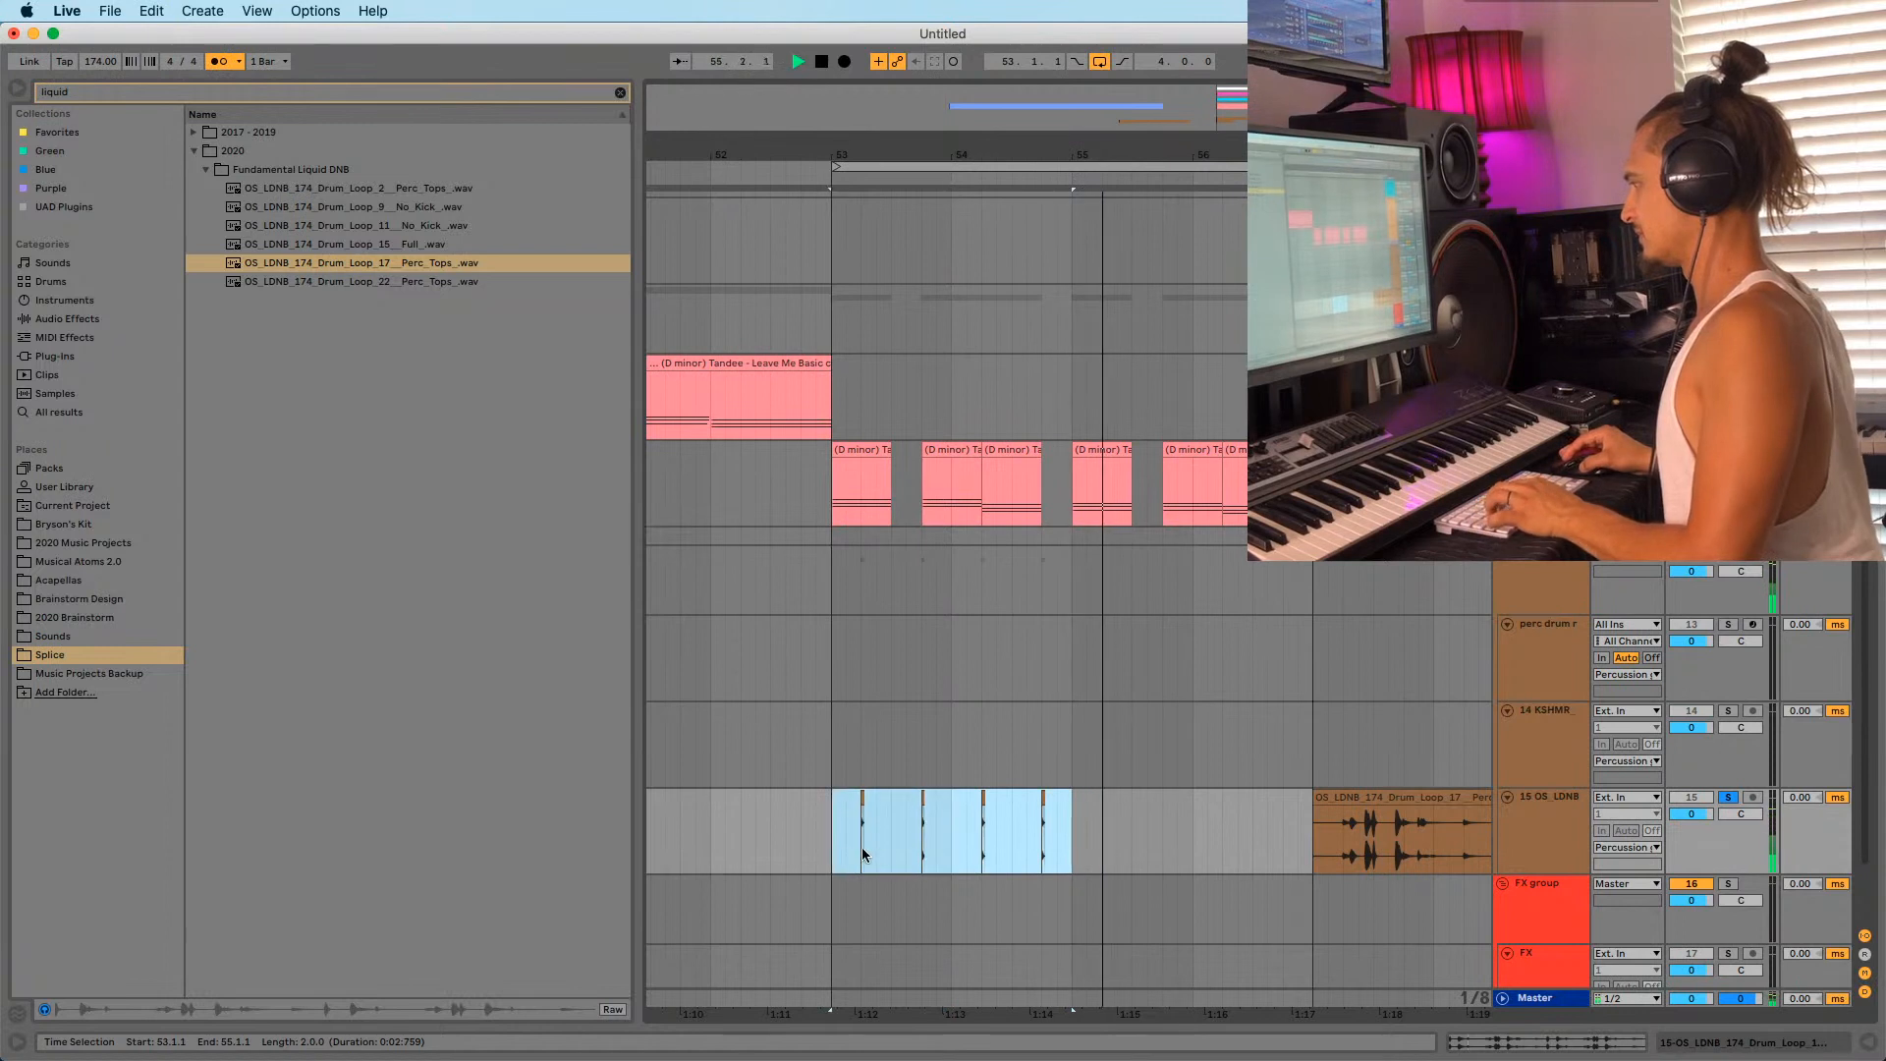
key("super+d")
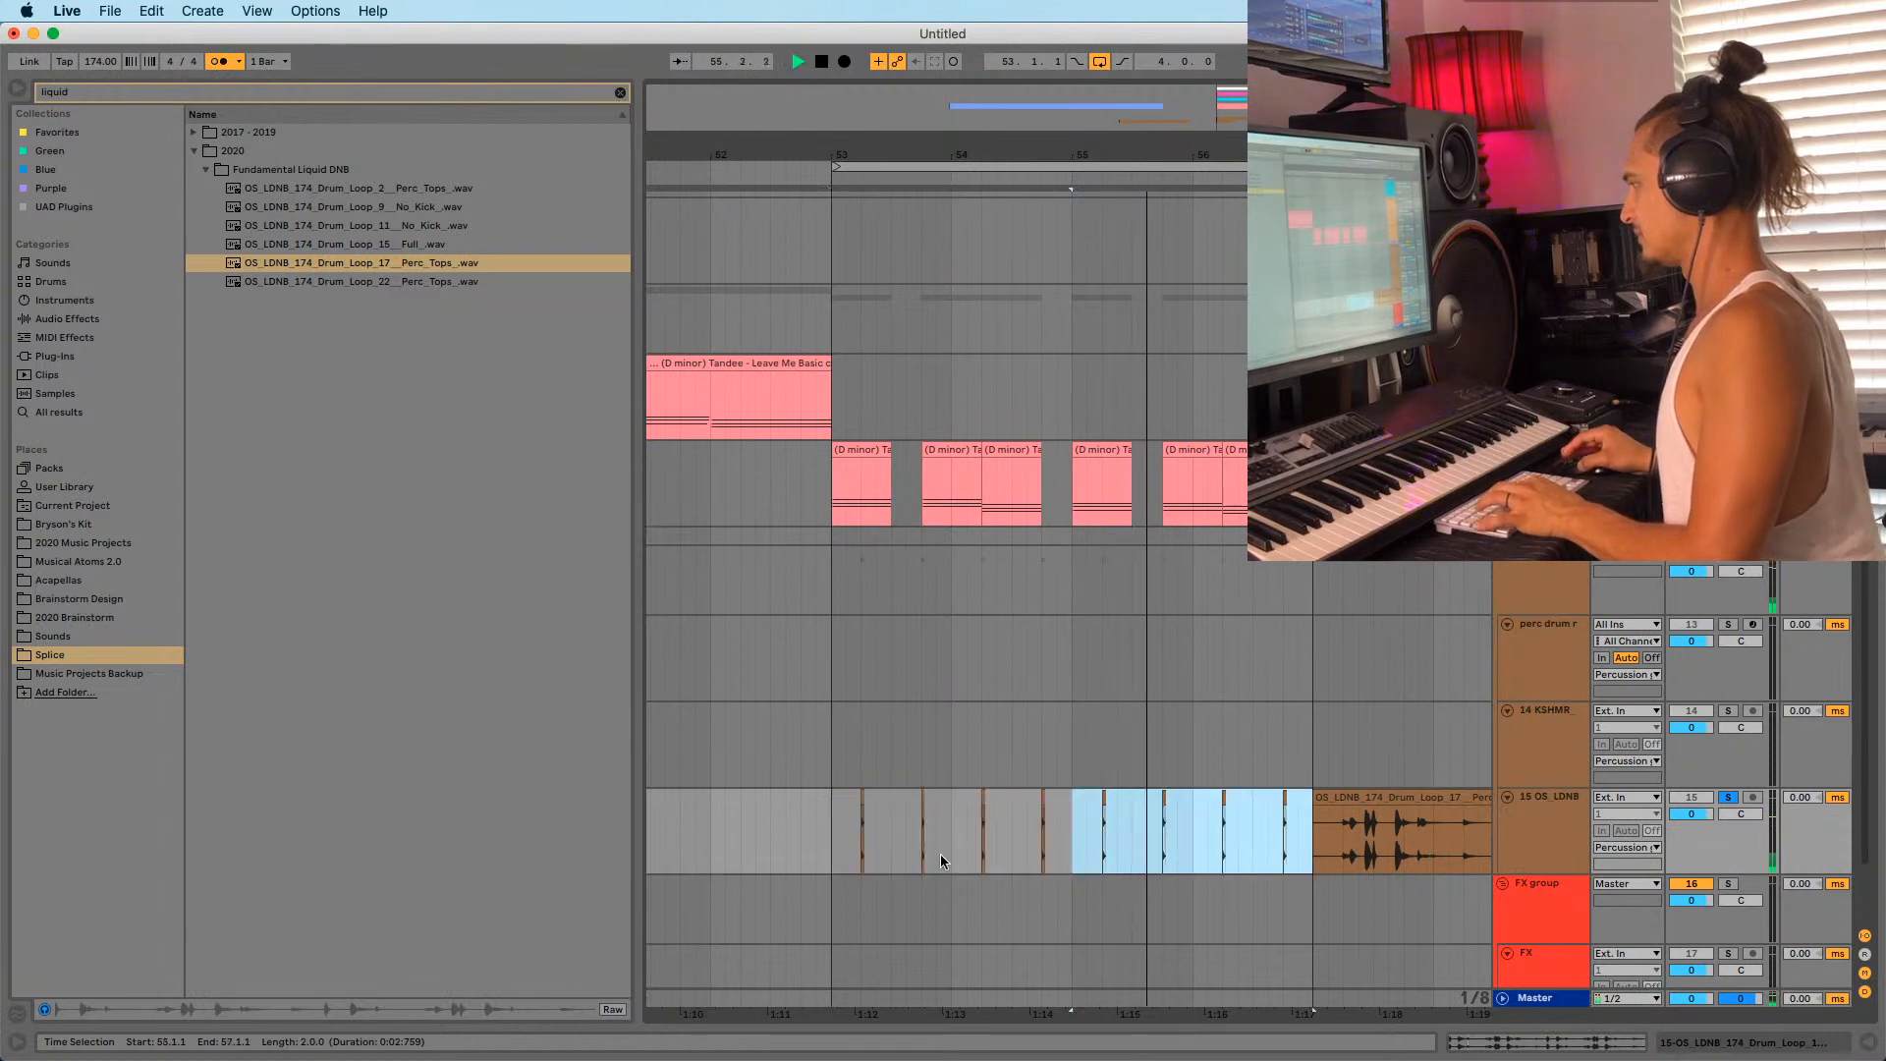
Unsolo track 15 and play back from bar 53 to check the fill.
left_click(1728, 797)
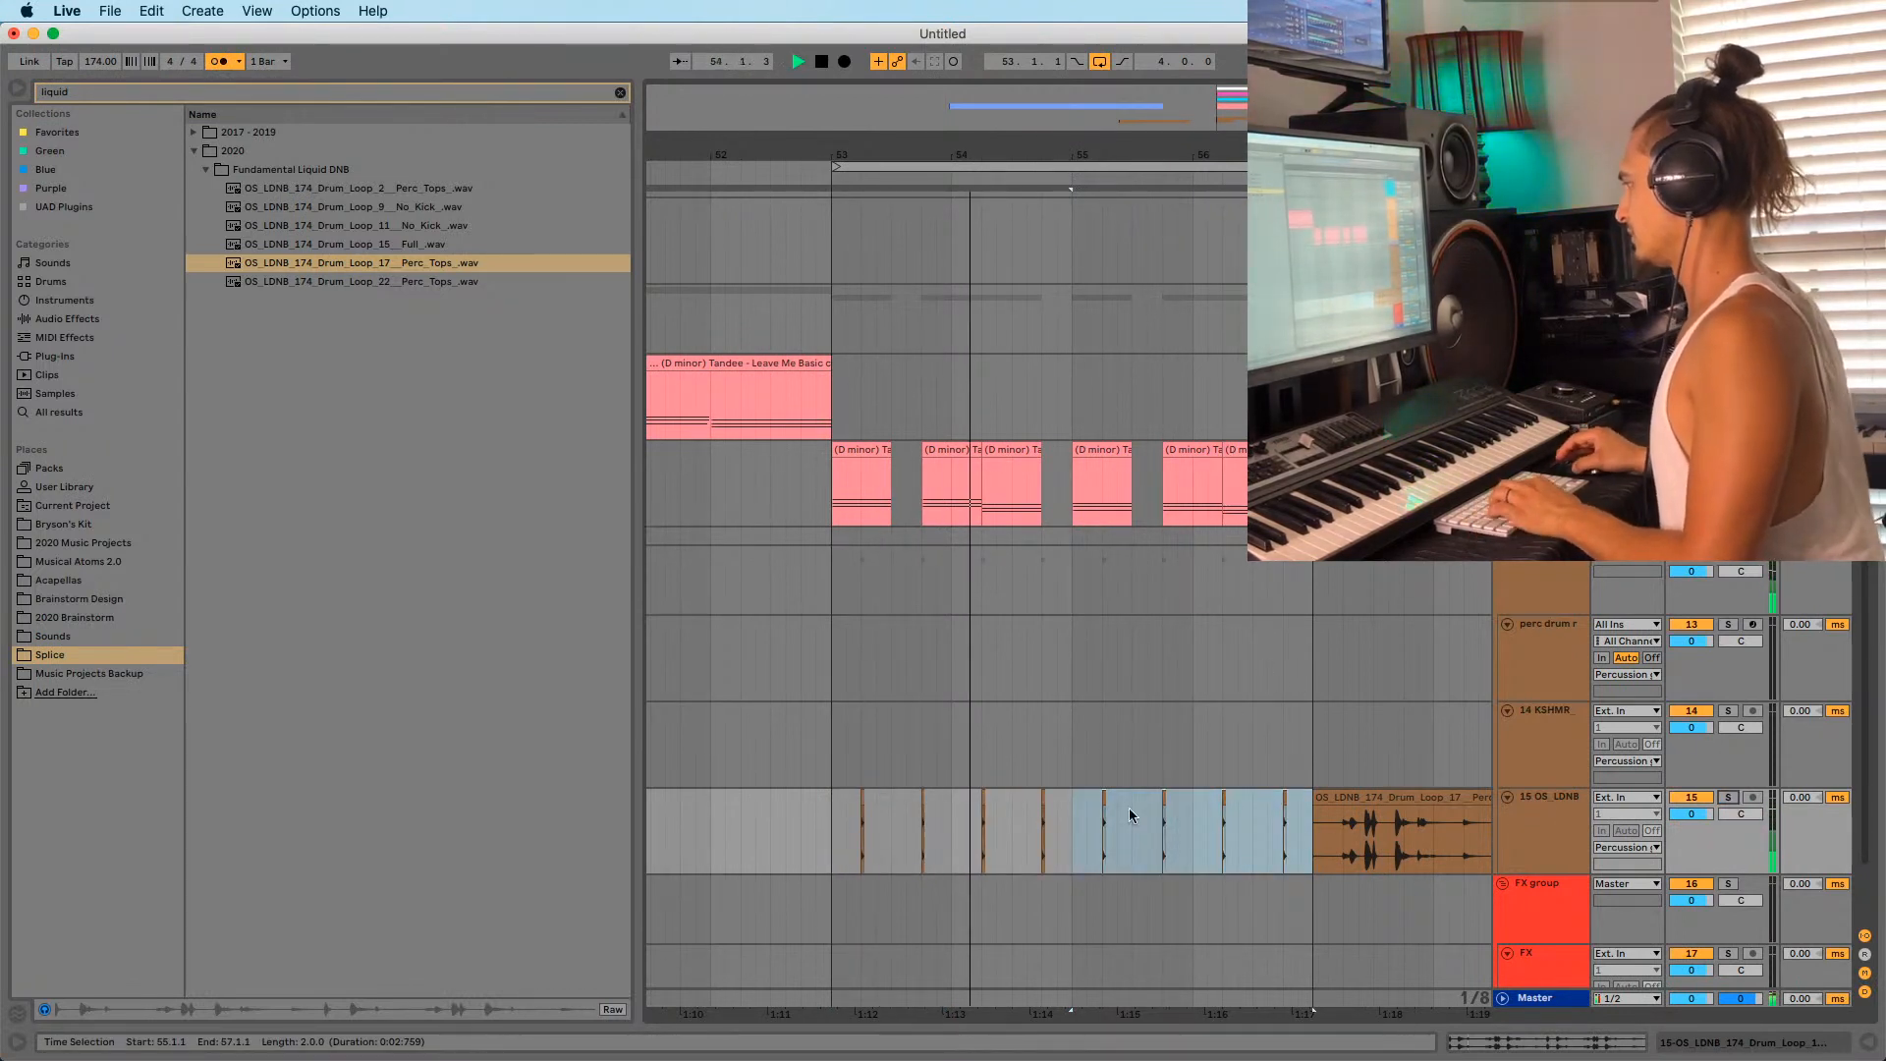
left_click_drag(854, 155, 867, 240)
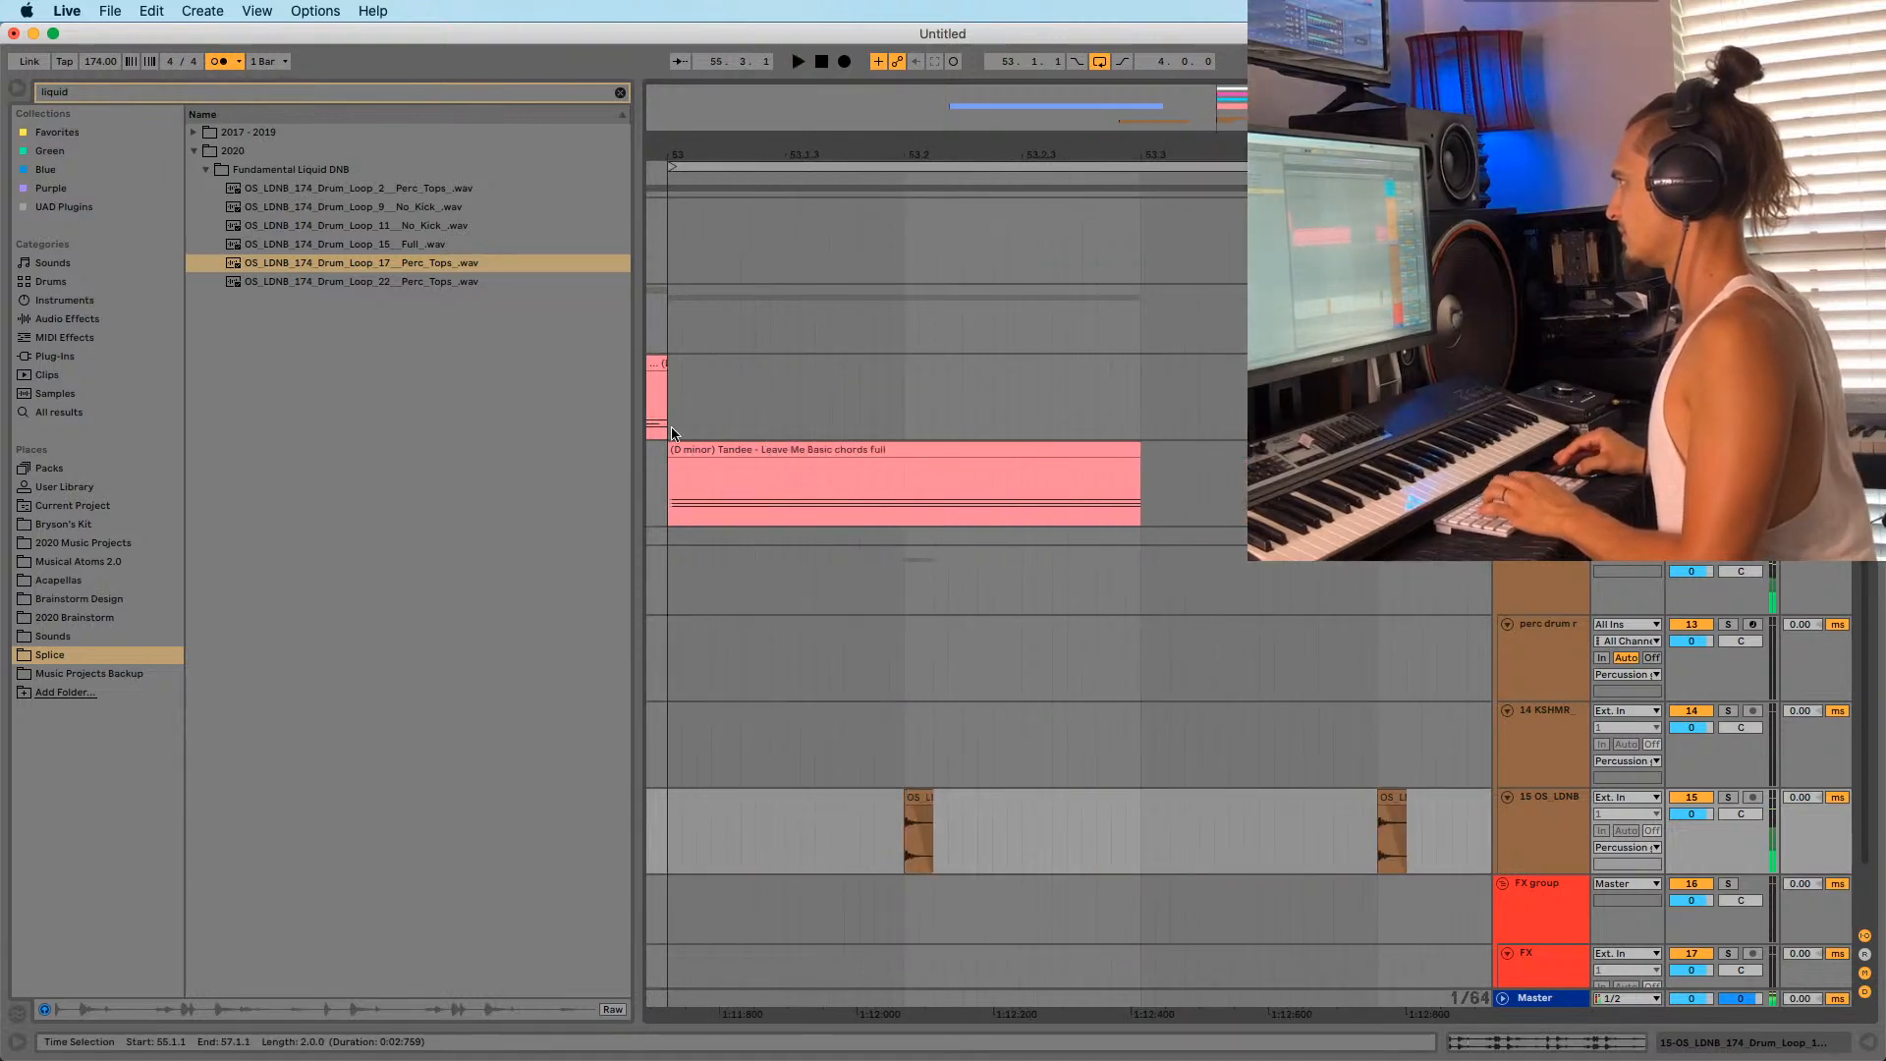
left_click(668, 581)
key("space")
left_click_drag(1090, 155, 1032, 71)
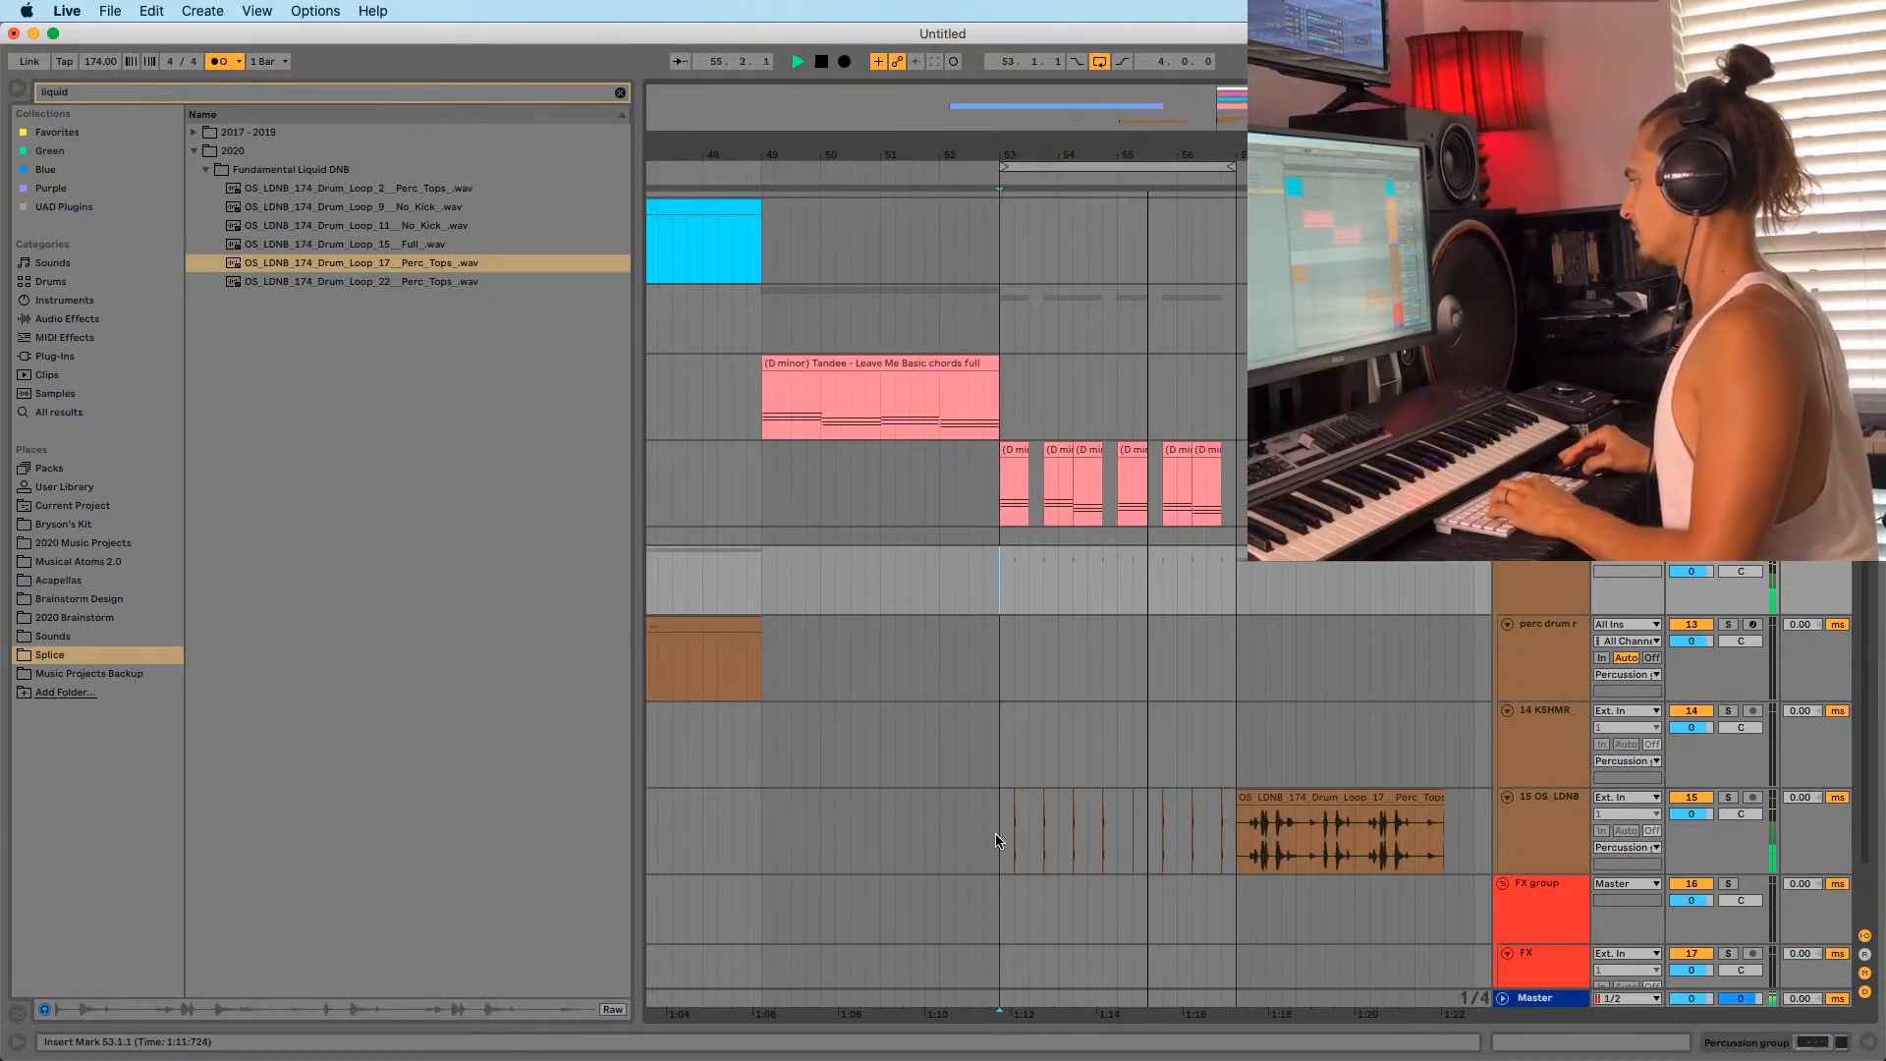
Adjust the clip gain of the chopped slices in bars 53–57.
left_click_drag(999, 833, 1235, 835)
key("shift+Tab")
key("shift+Tab")
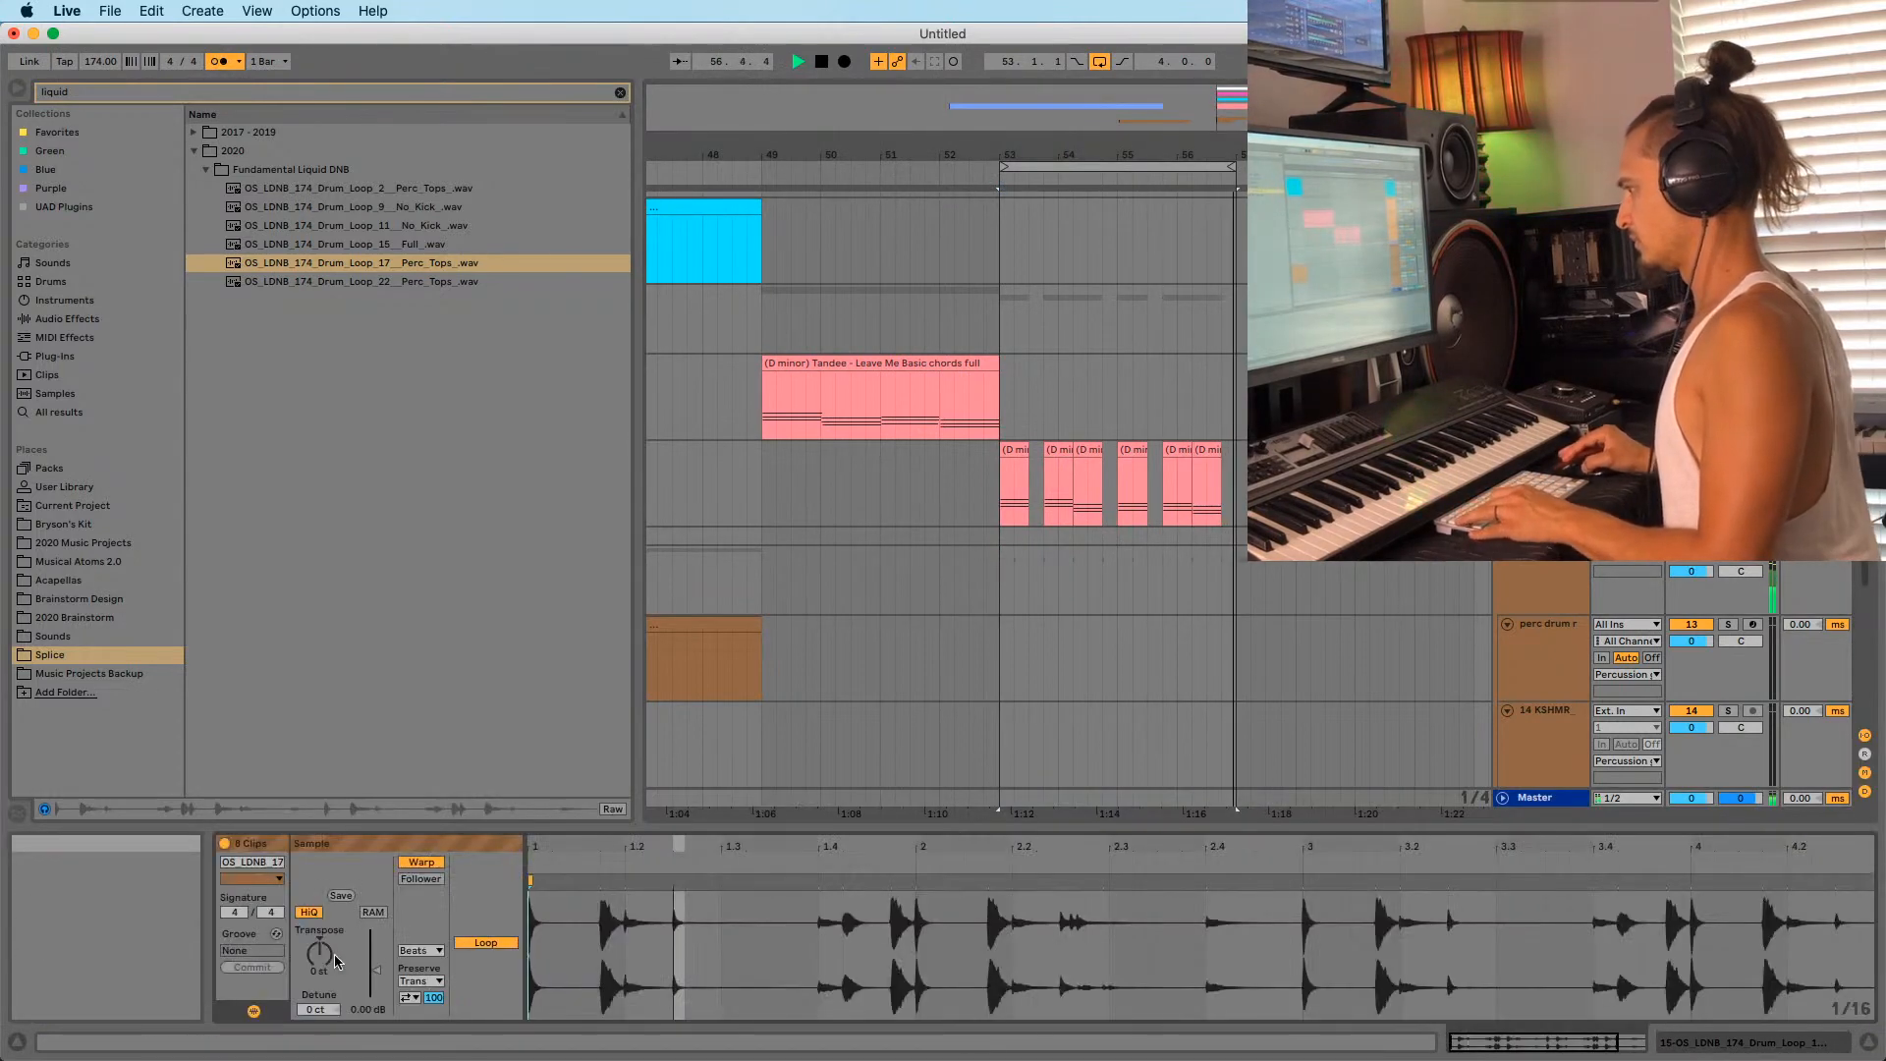
scroll(1166, 577, "down", 5)
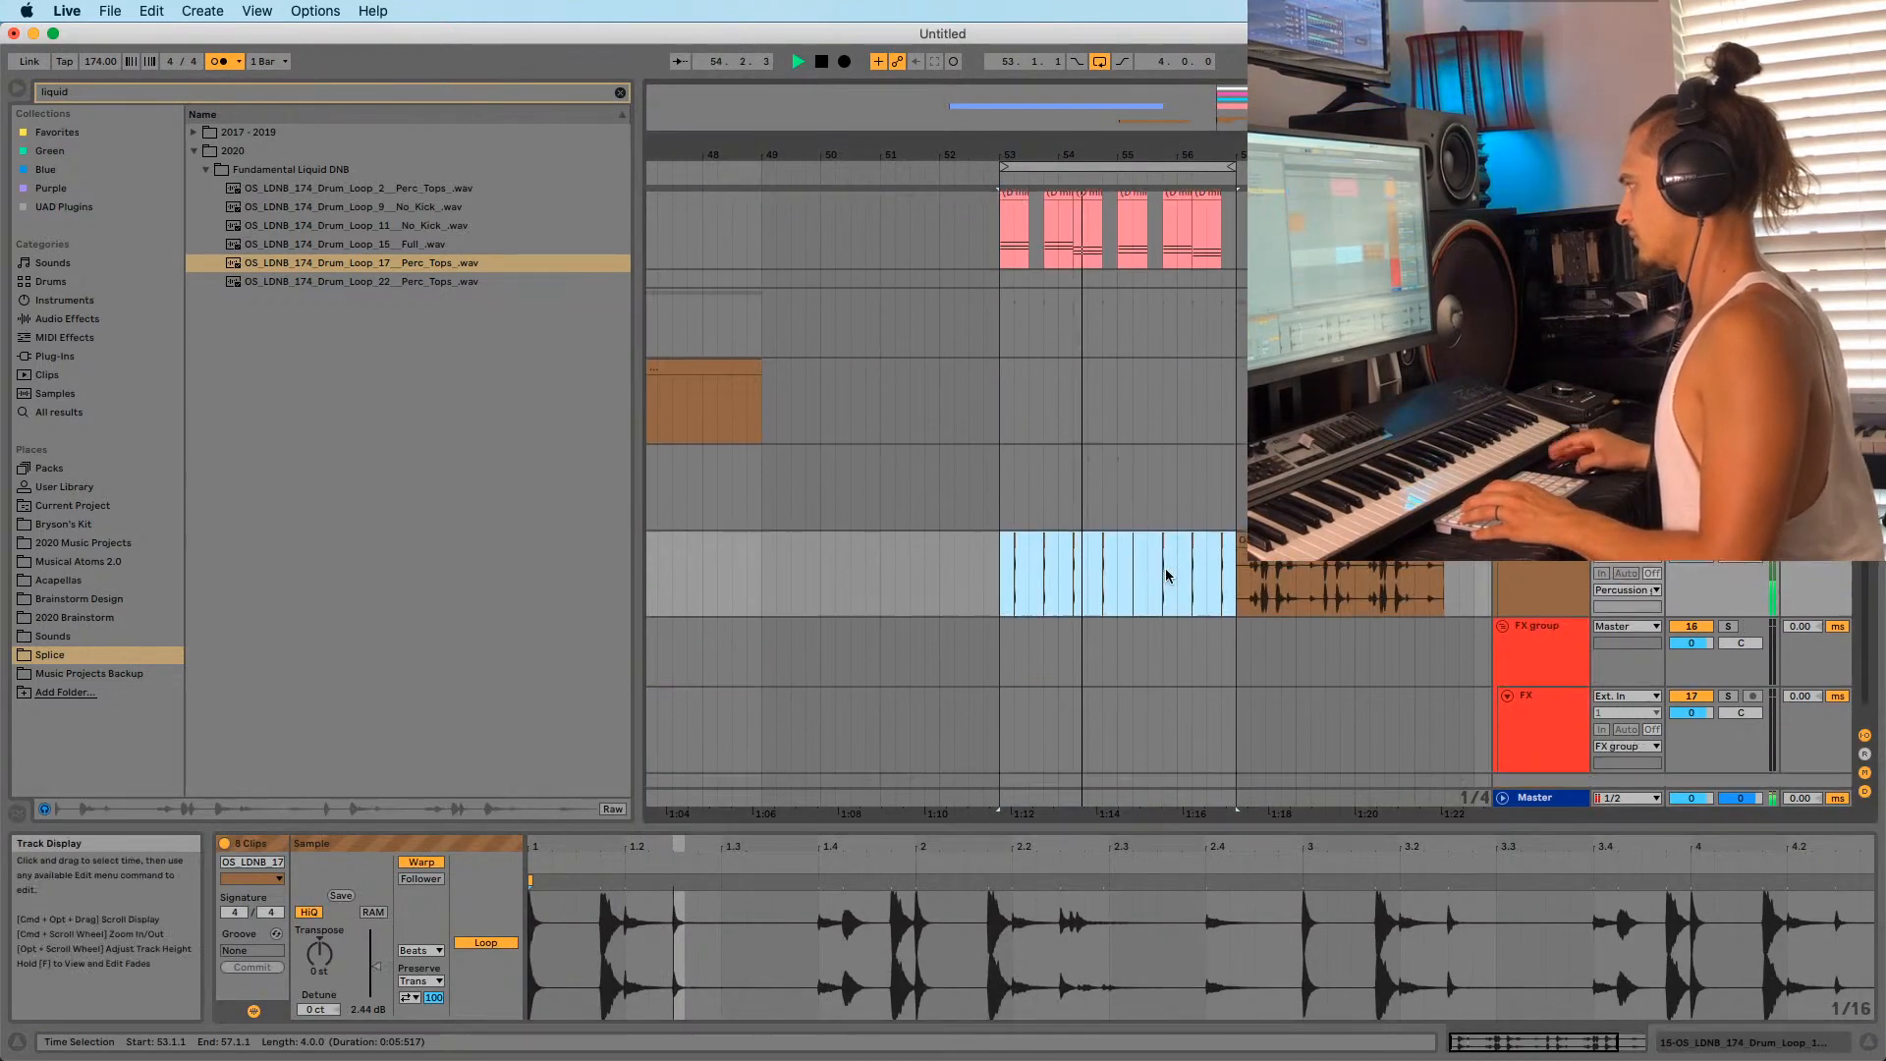
left_click_drag(376, 967, 377, 954)
left_click(1267, 510)
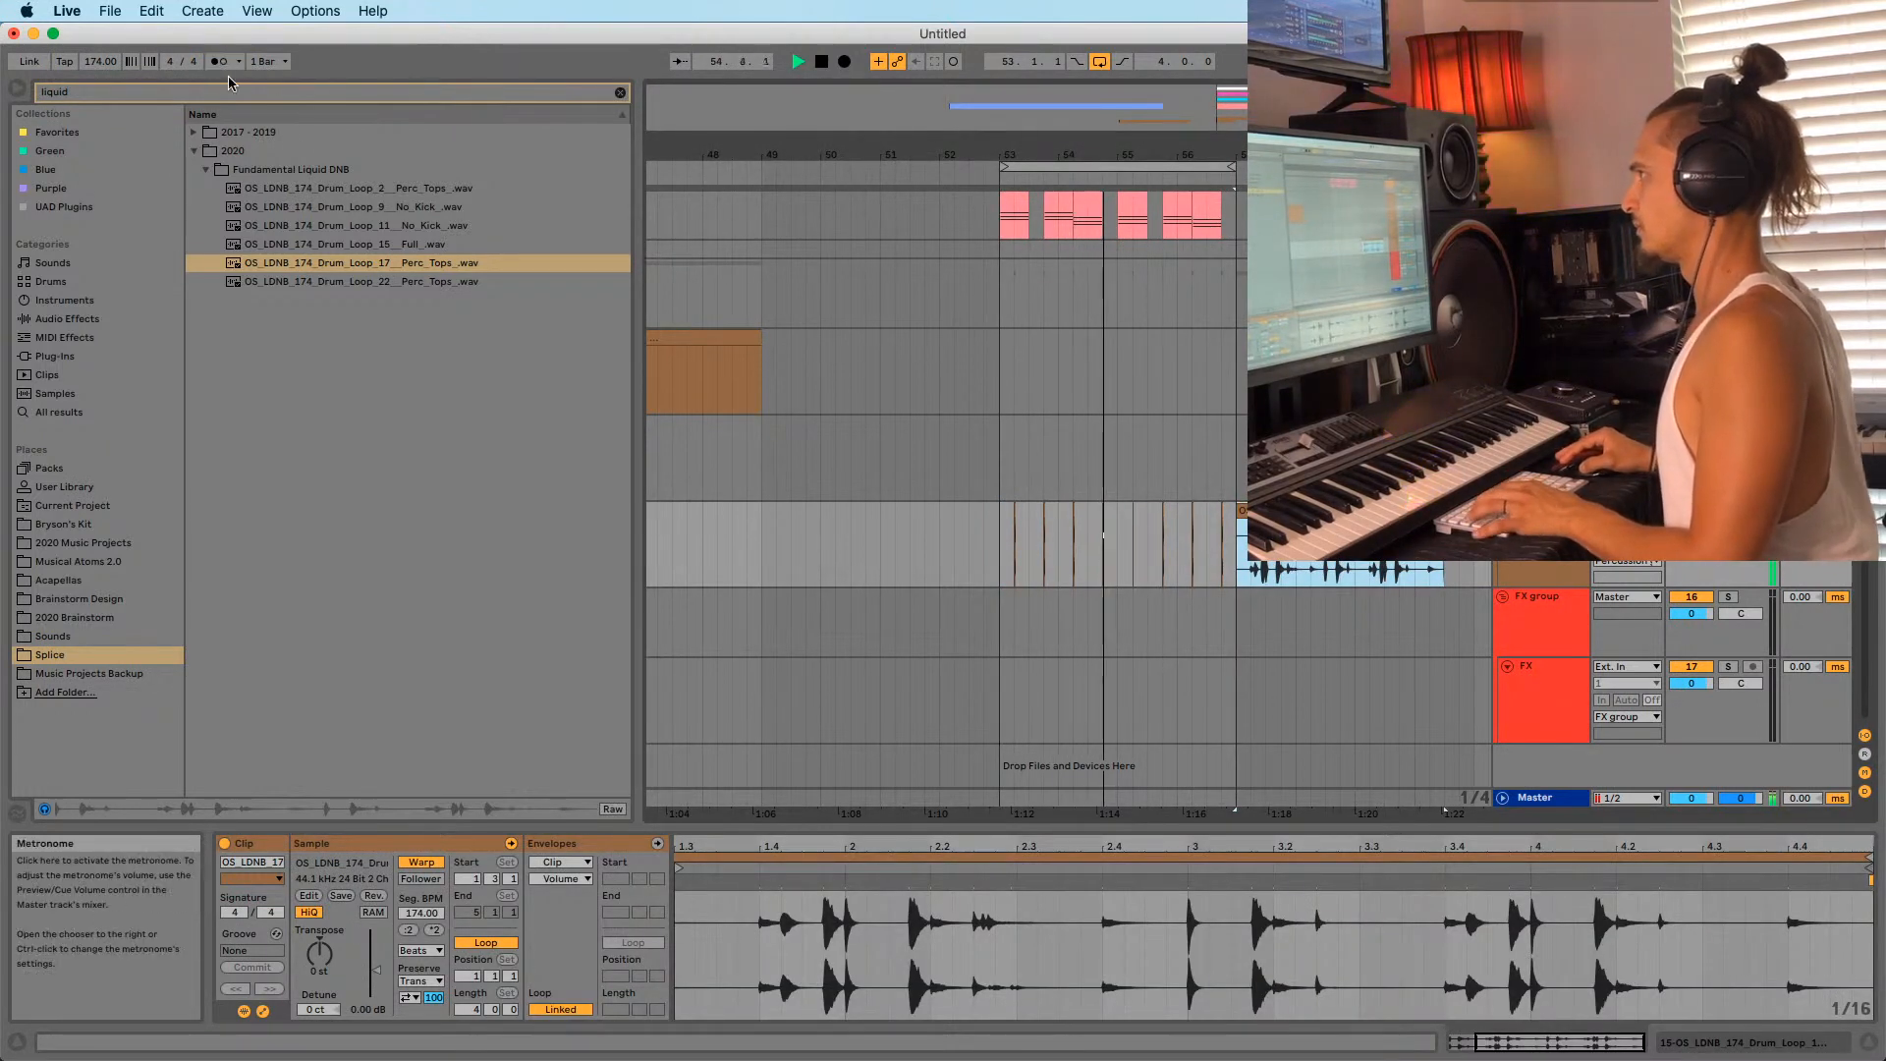
Preview Drum_Loop_22 Perc_Tops with Raw on, then place it on a new audio track at bar 53.
left_click(354, 283)
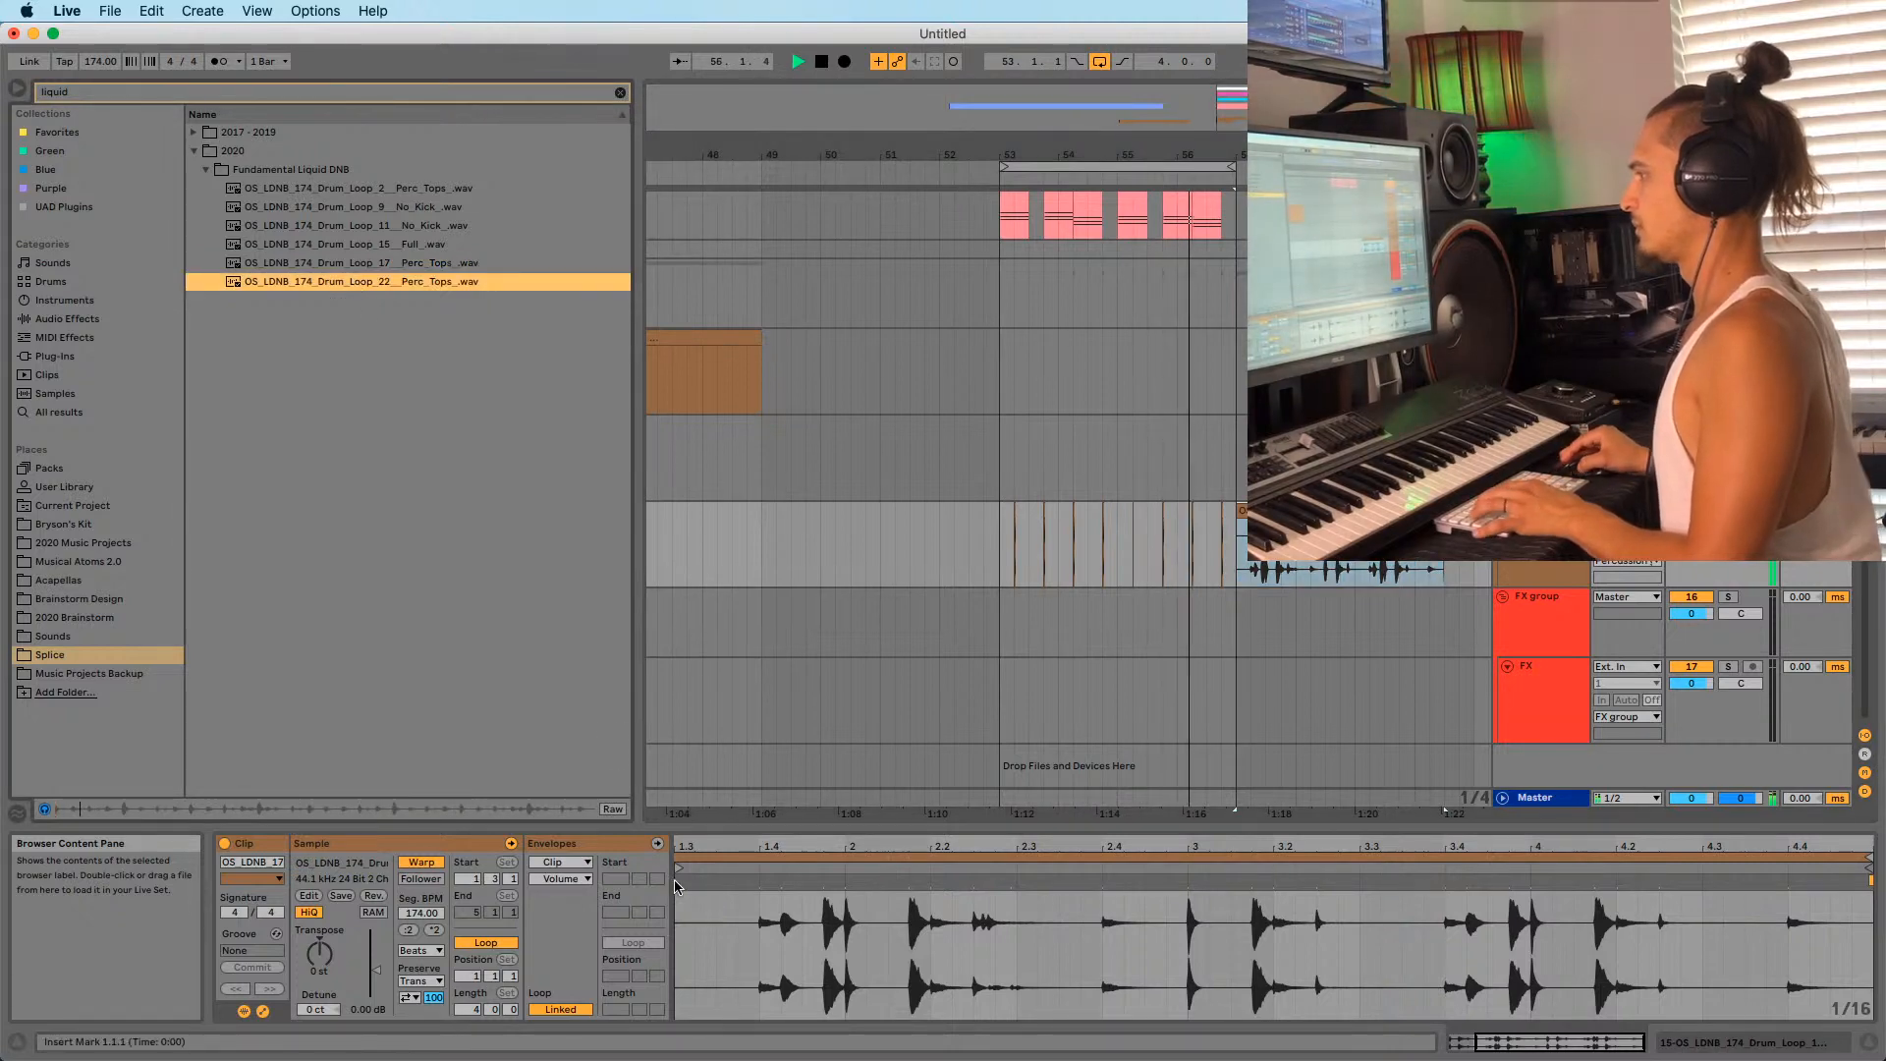
left_click(613, 809)
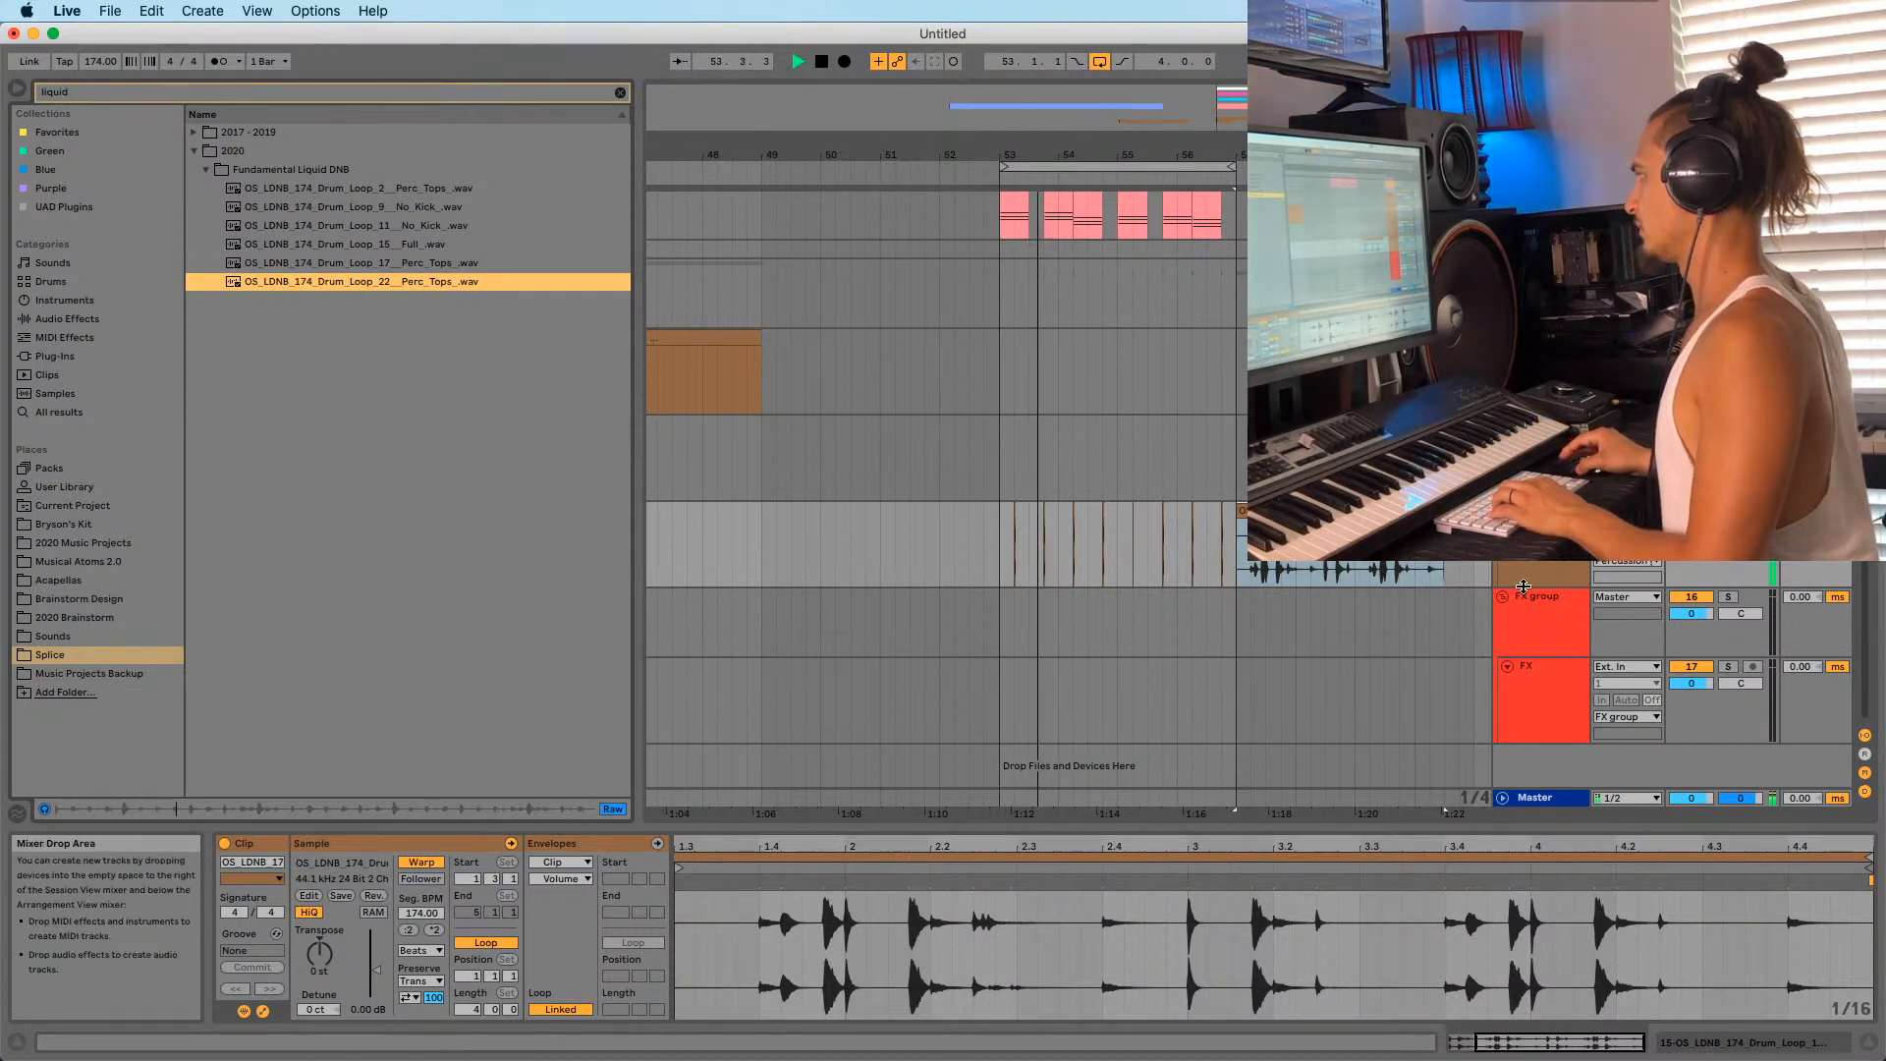
left_click(1541, 575)
key("super+t")
left_click_drag(356, 282, 1012, 658)
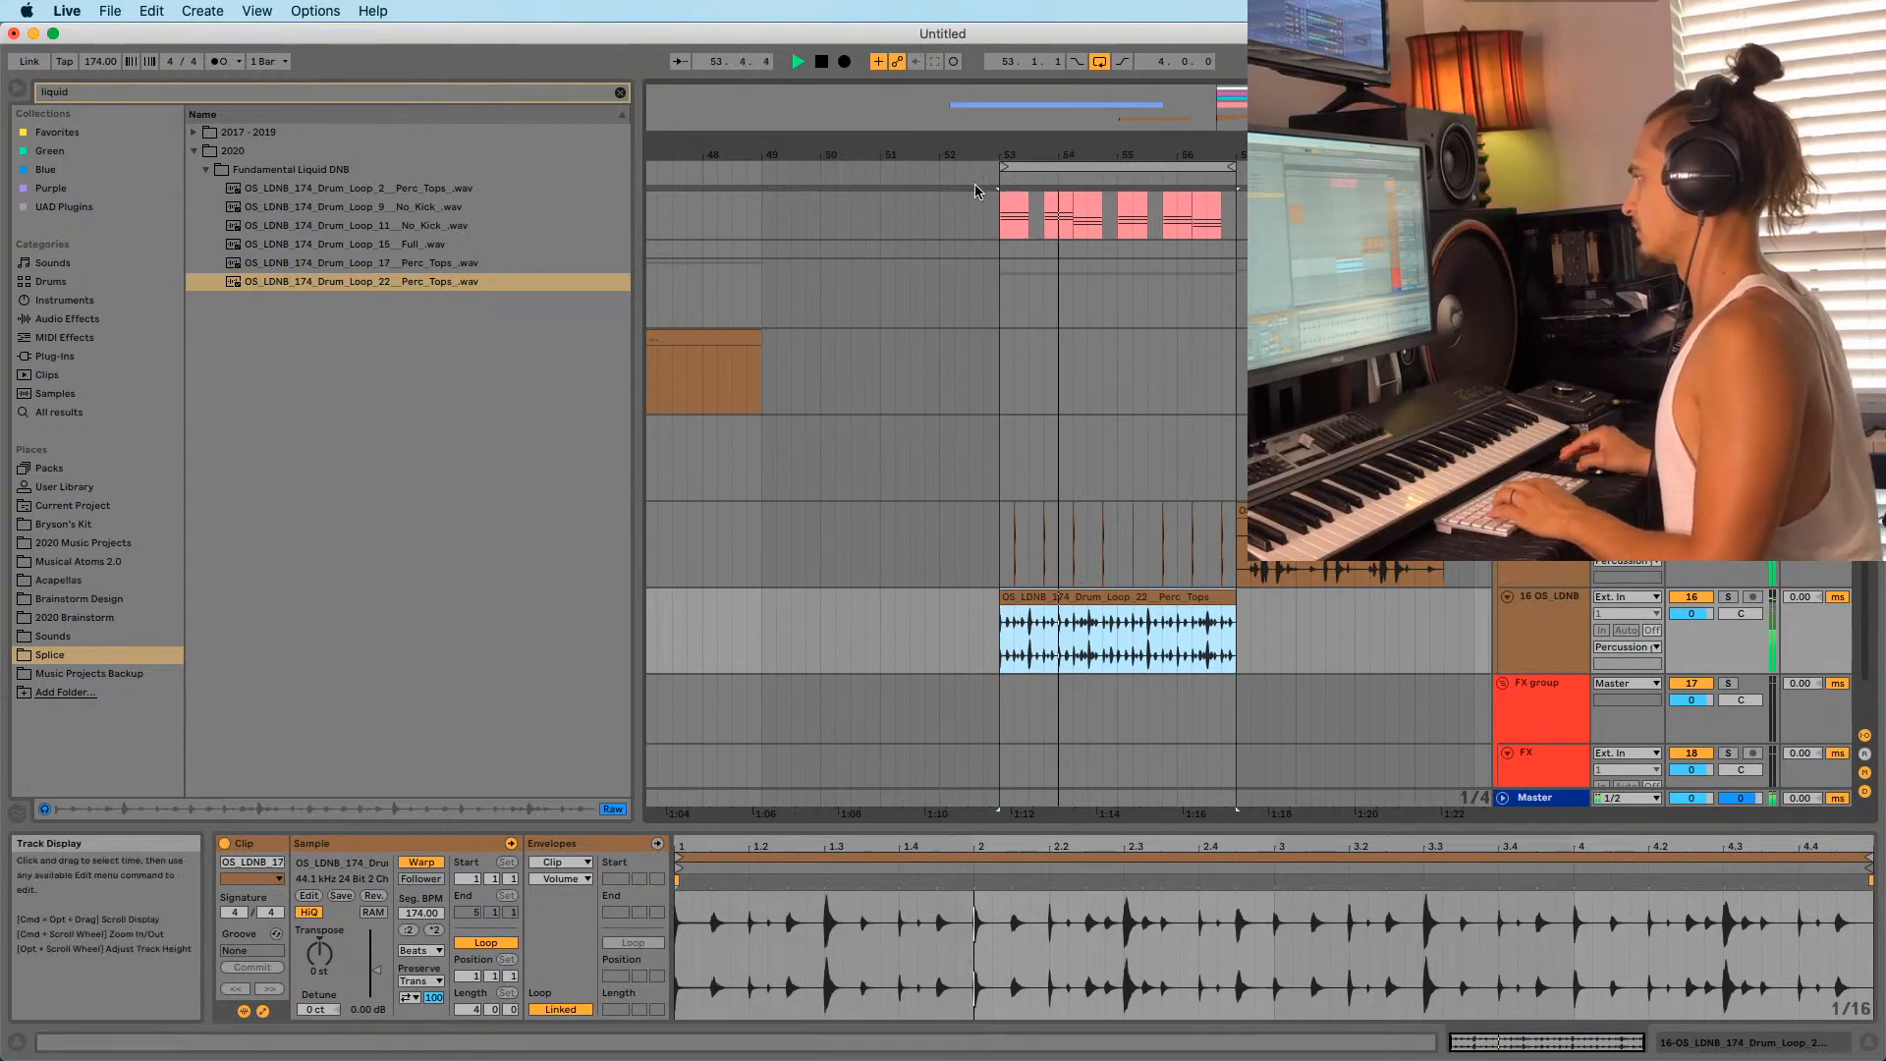
double_click(1047, 157)
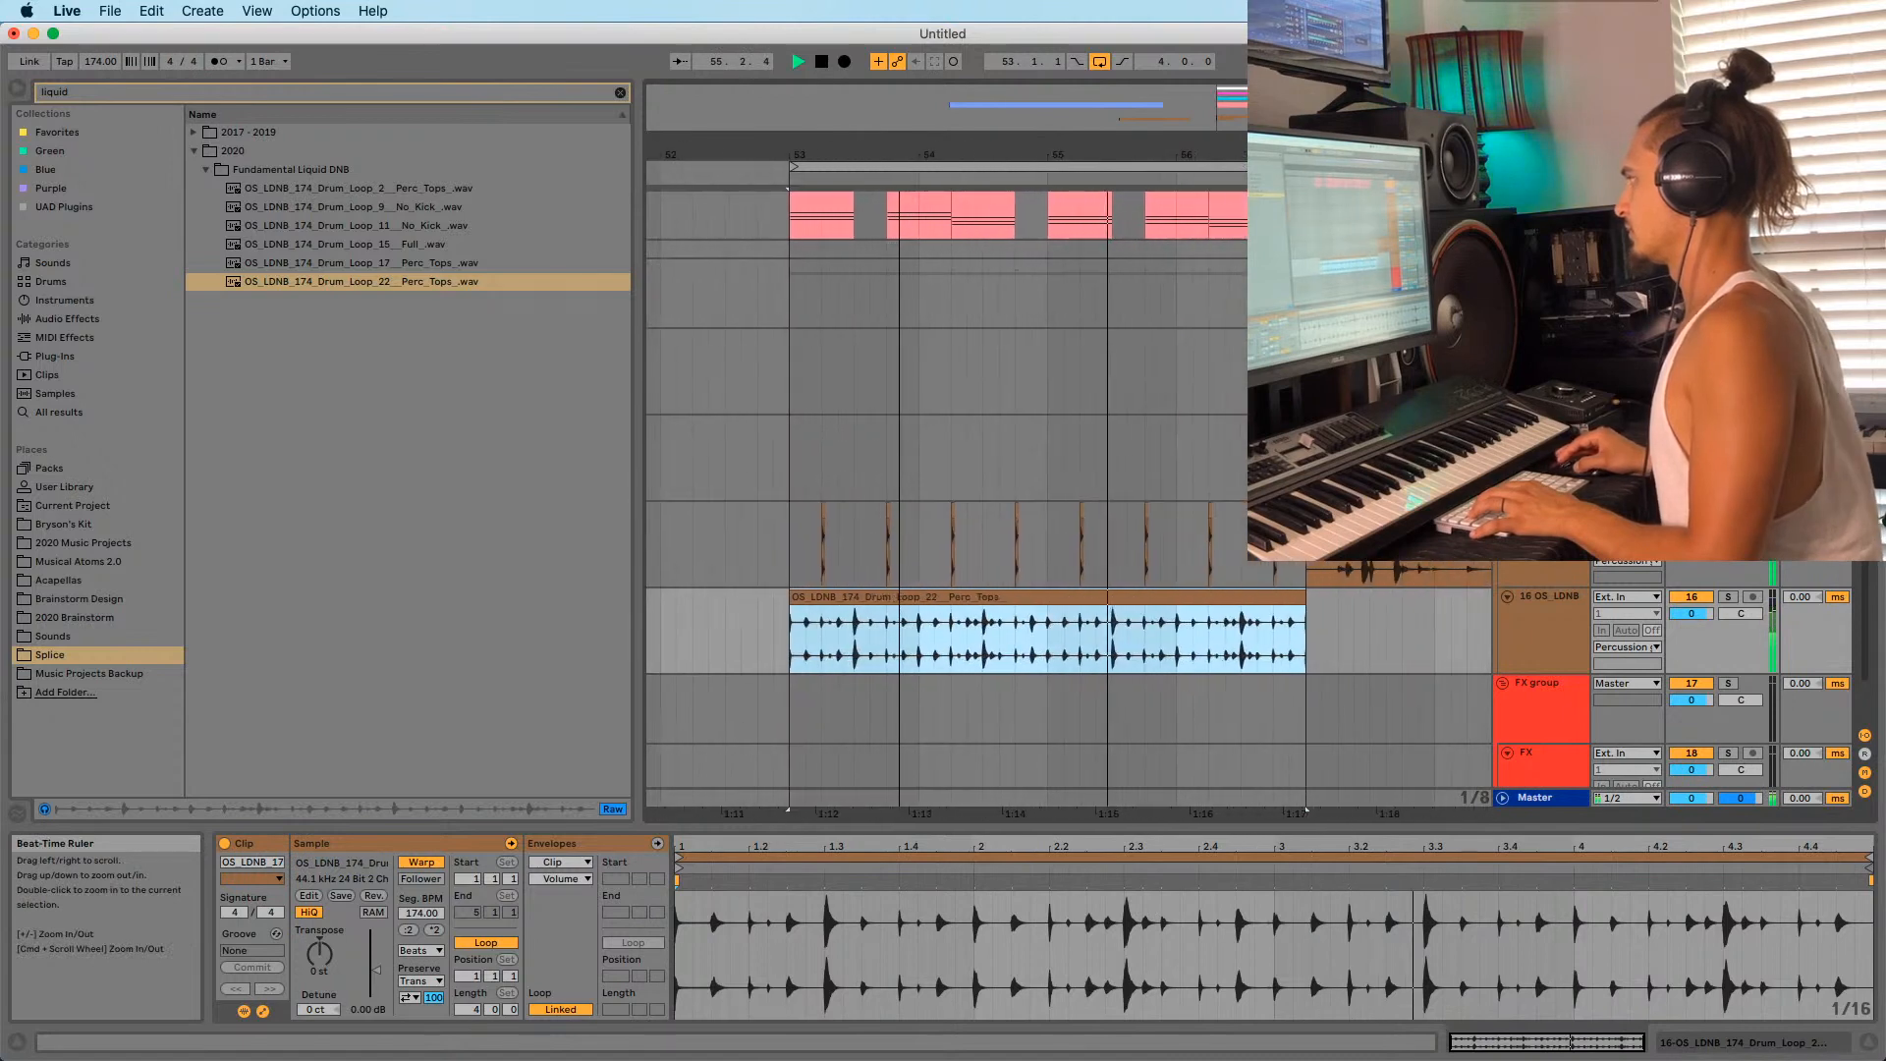
left_click_drag(843, 155, 843, 138)
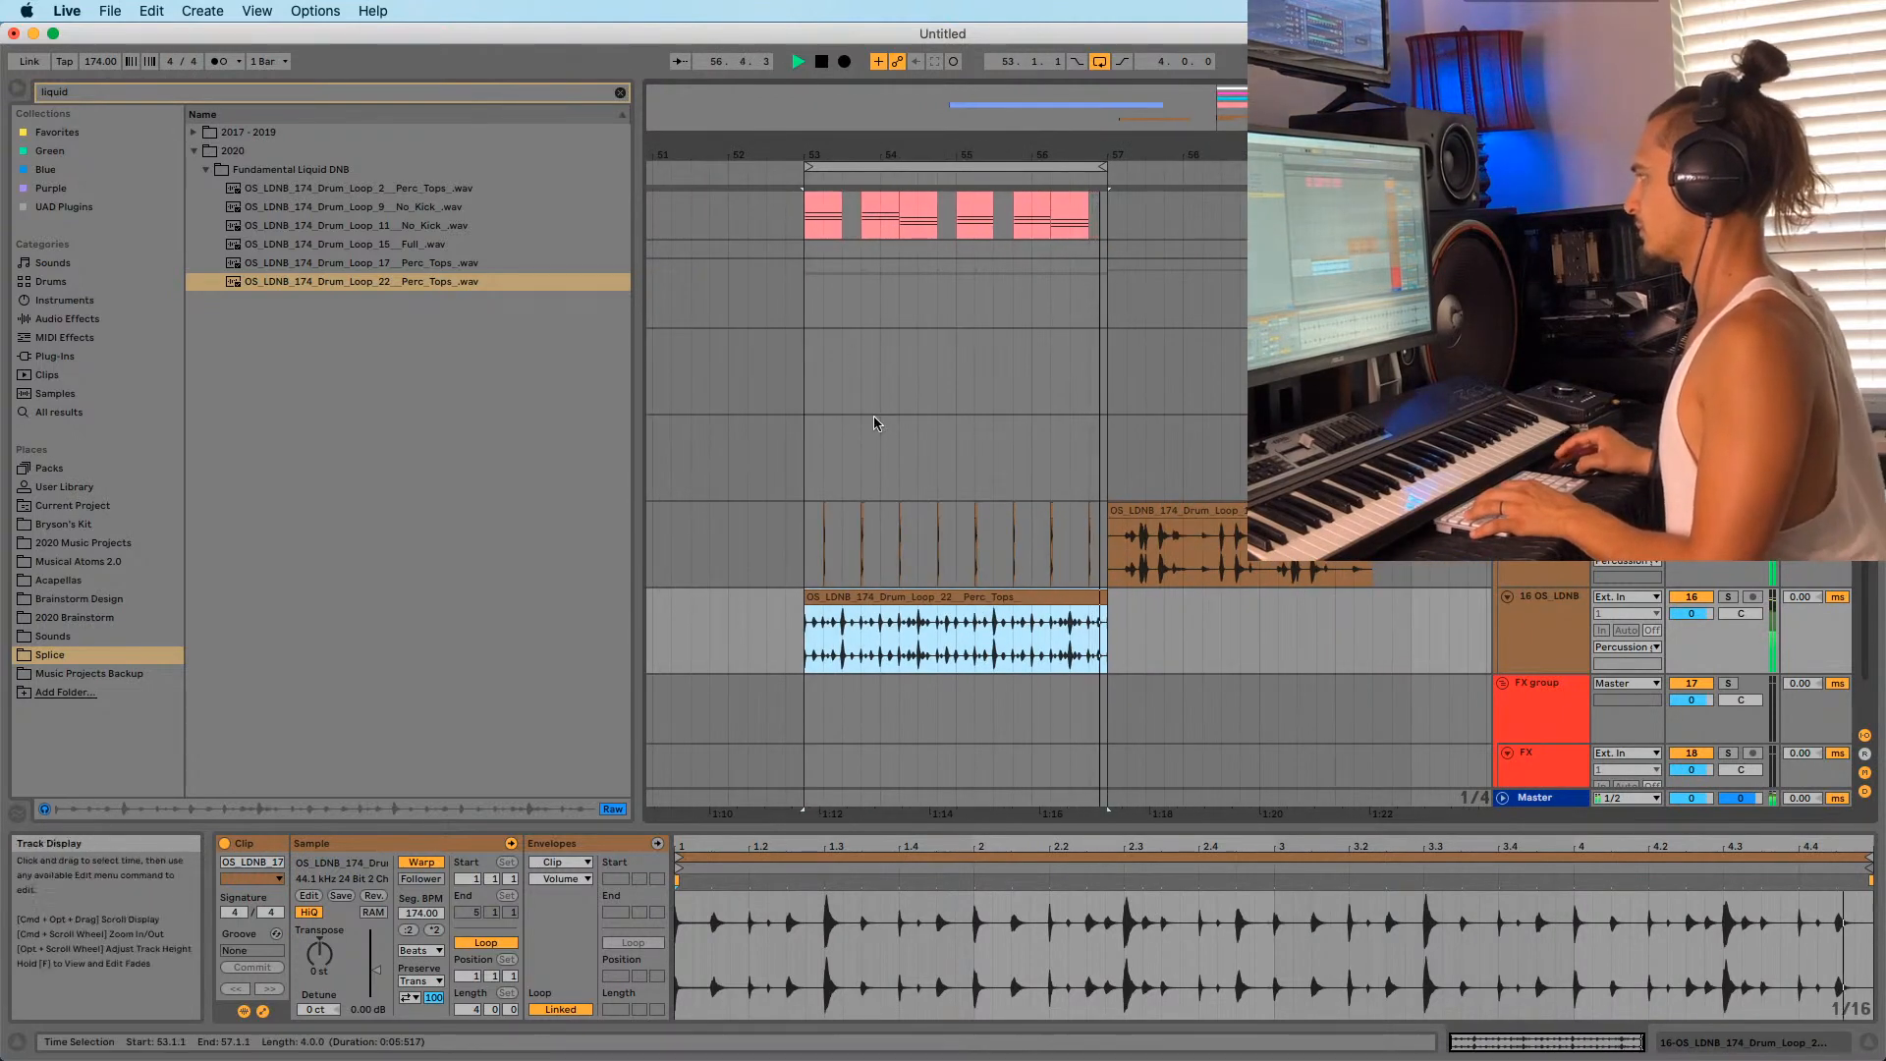
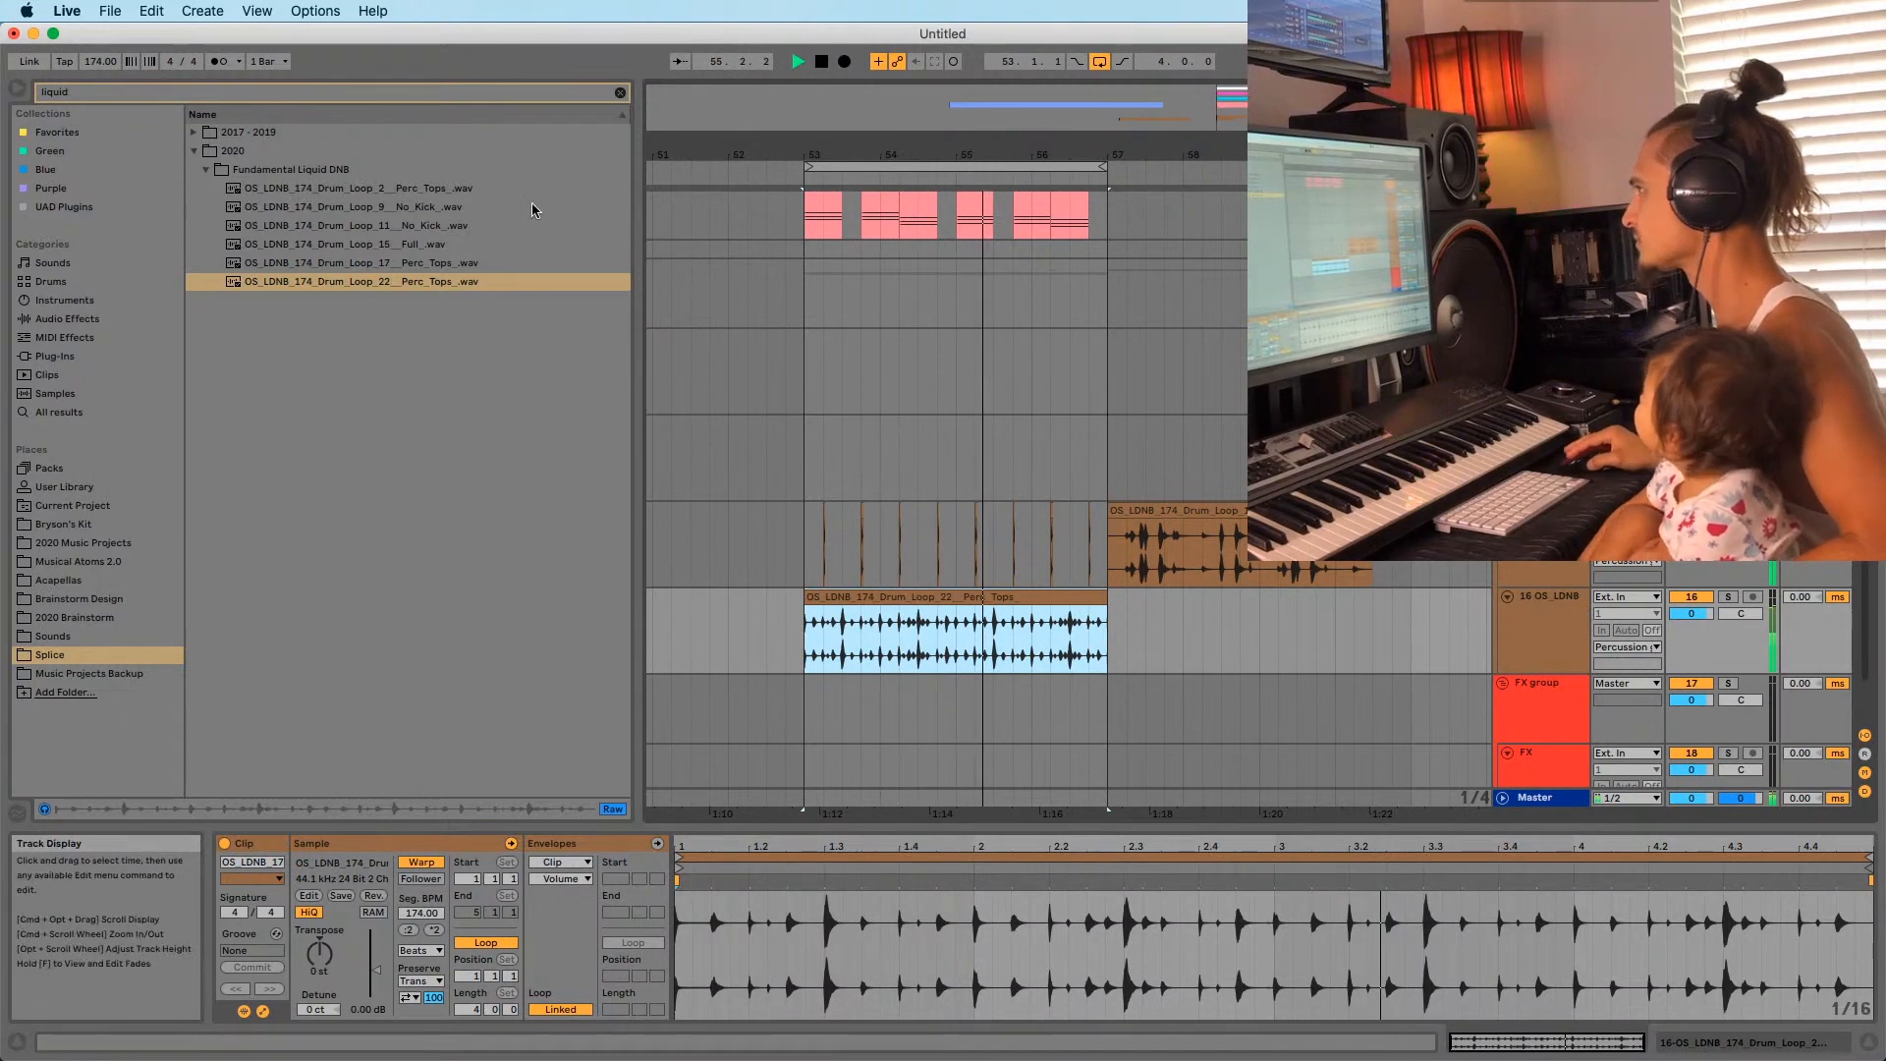
Audition the liquid DnB loops, pick OS_LDNB_174_Drum_Loop_15 Full, and play from bar 53.
left_click(407, 263)
left_click(406, 245)
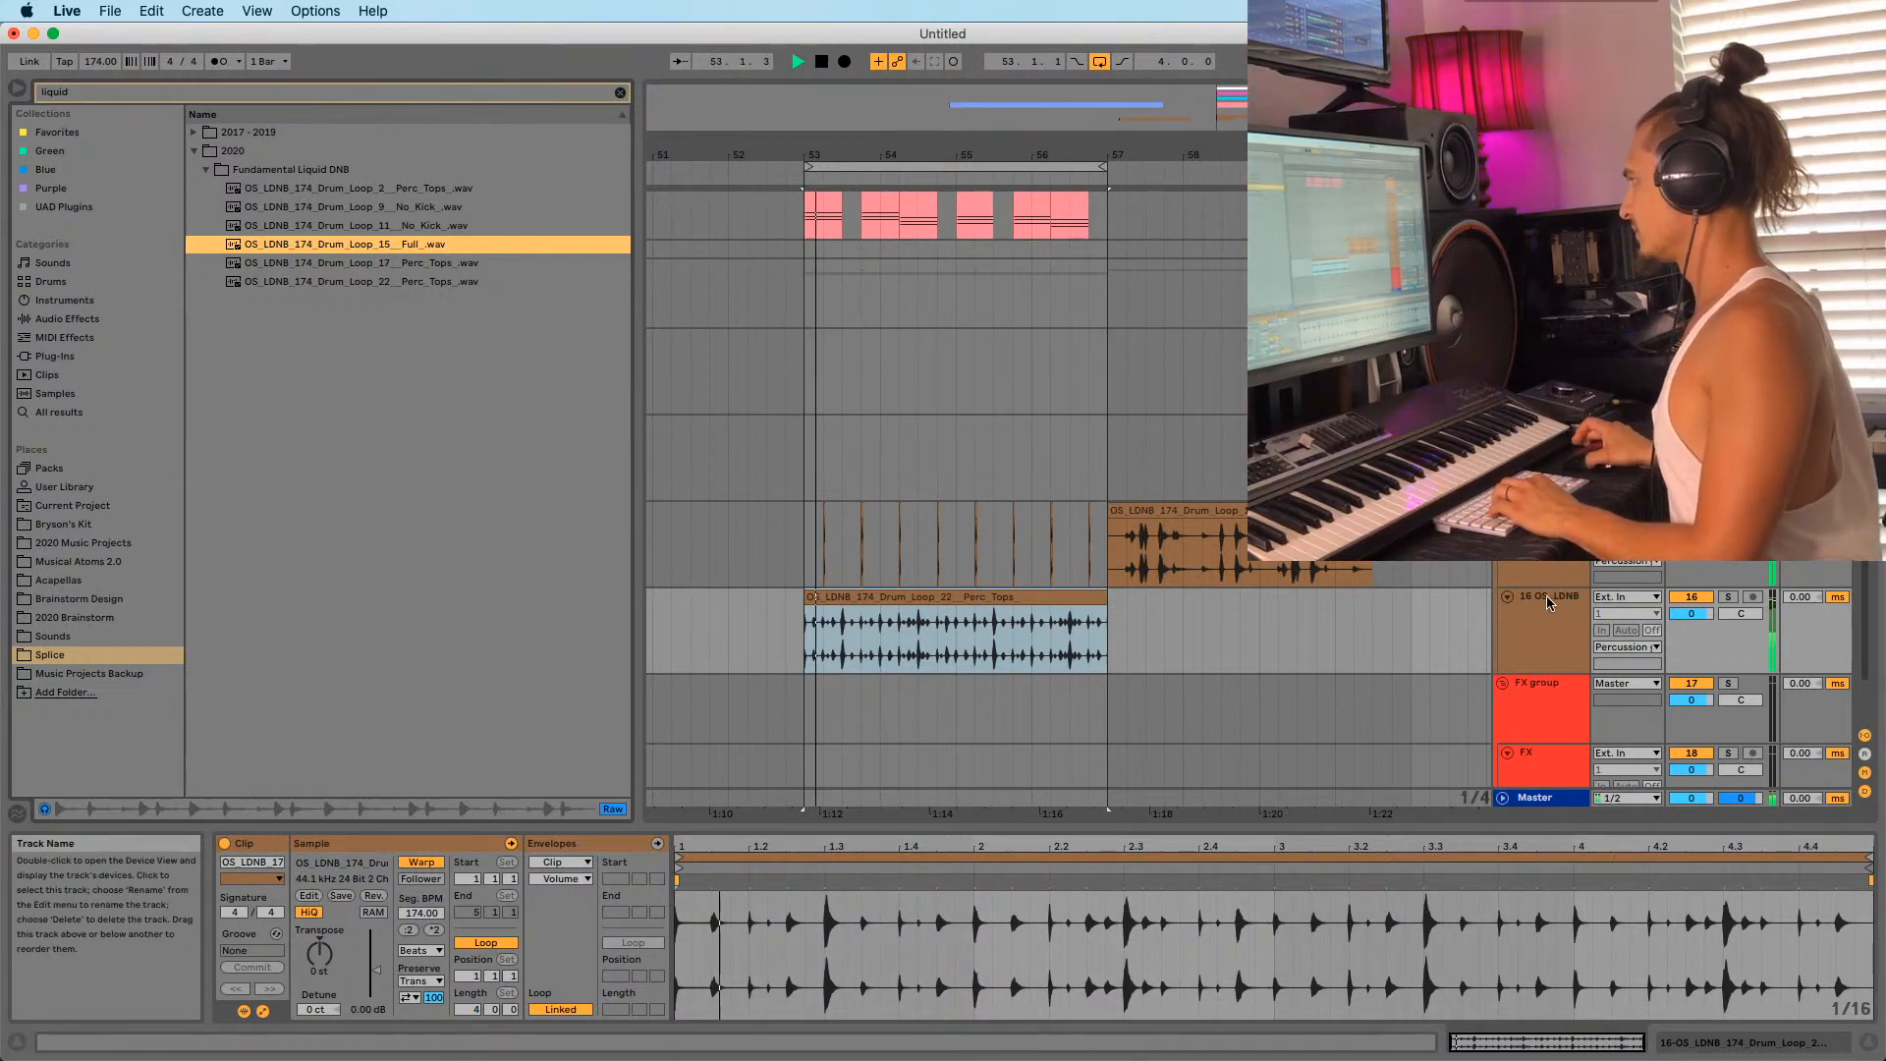
scroll(1549, 599, "up", 1)
key("space")
left_click(305, 248)
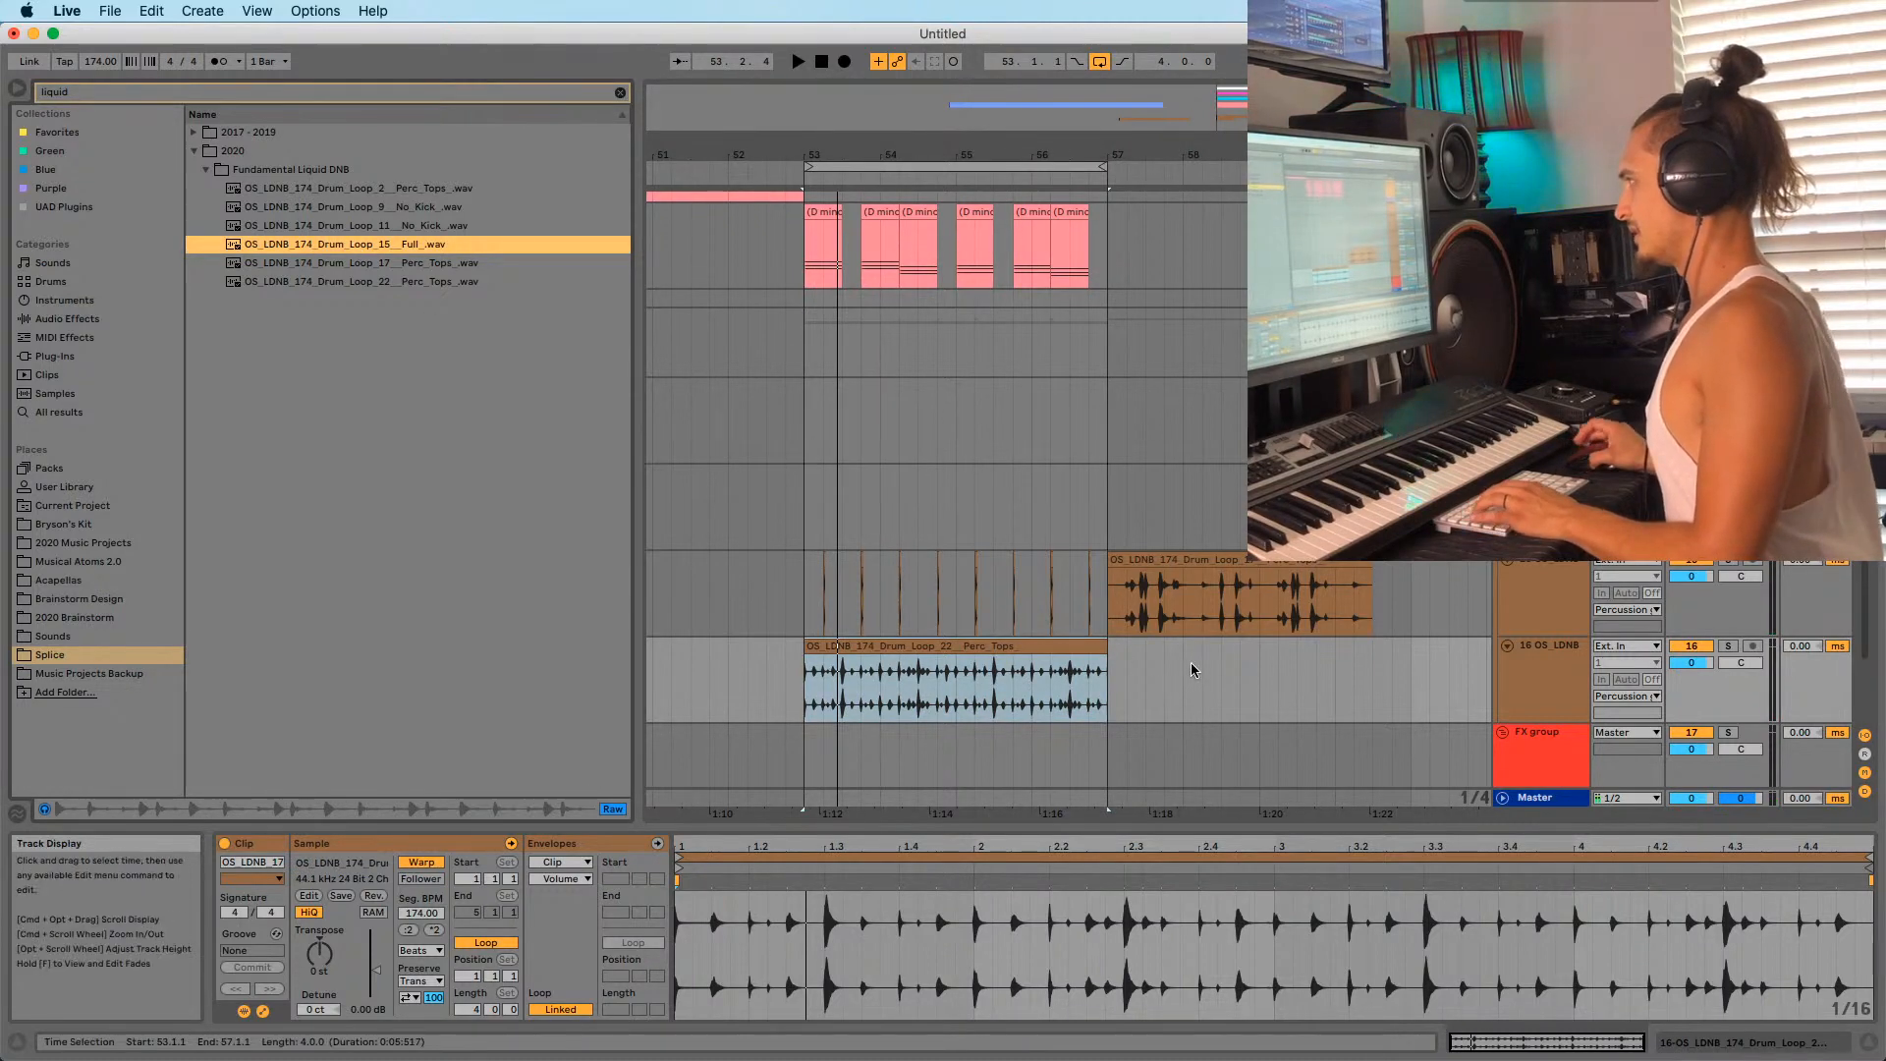
scroll(1183, 638, "up", 15)
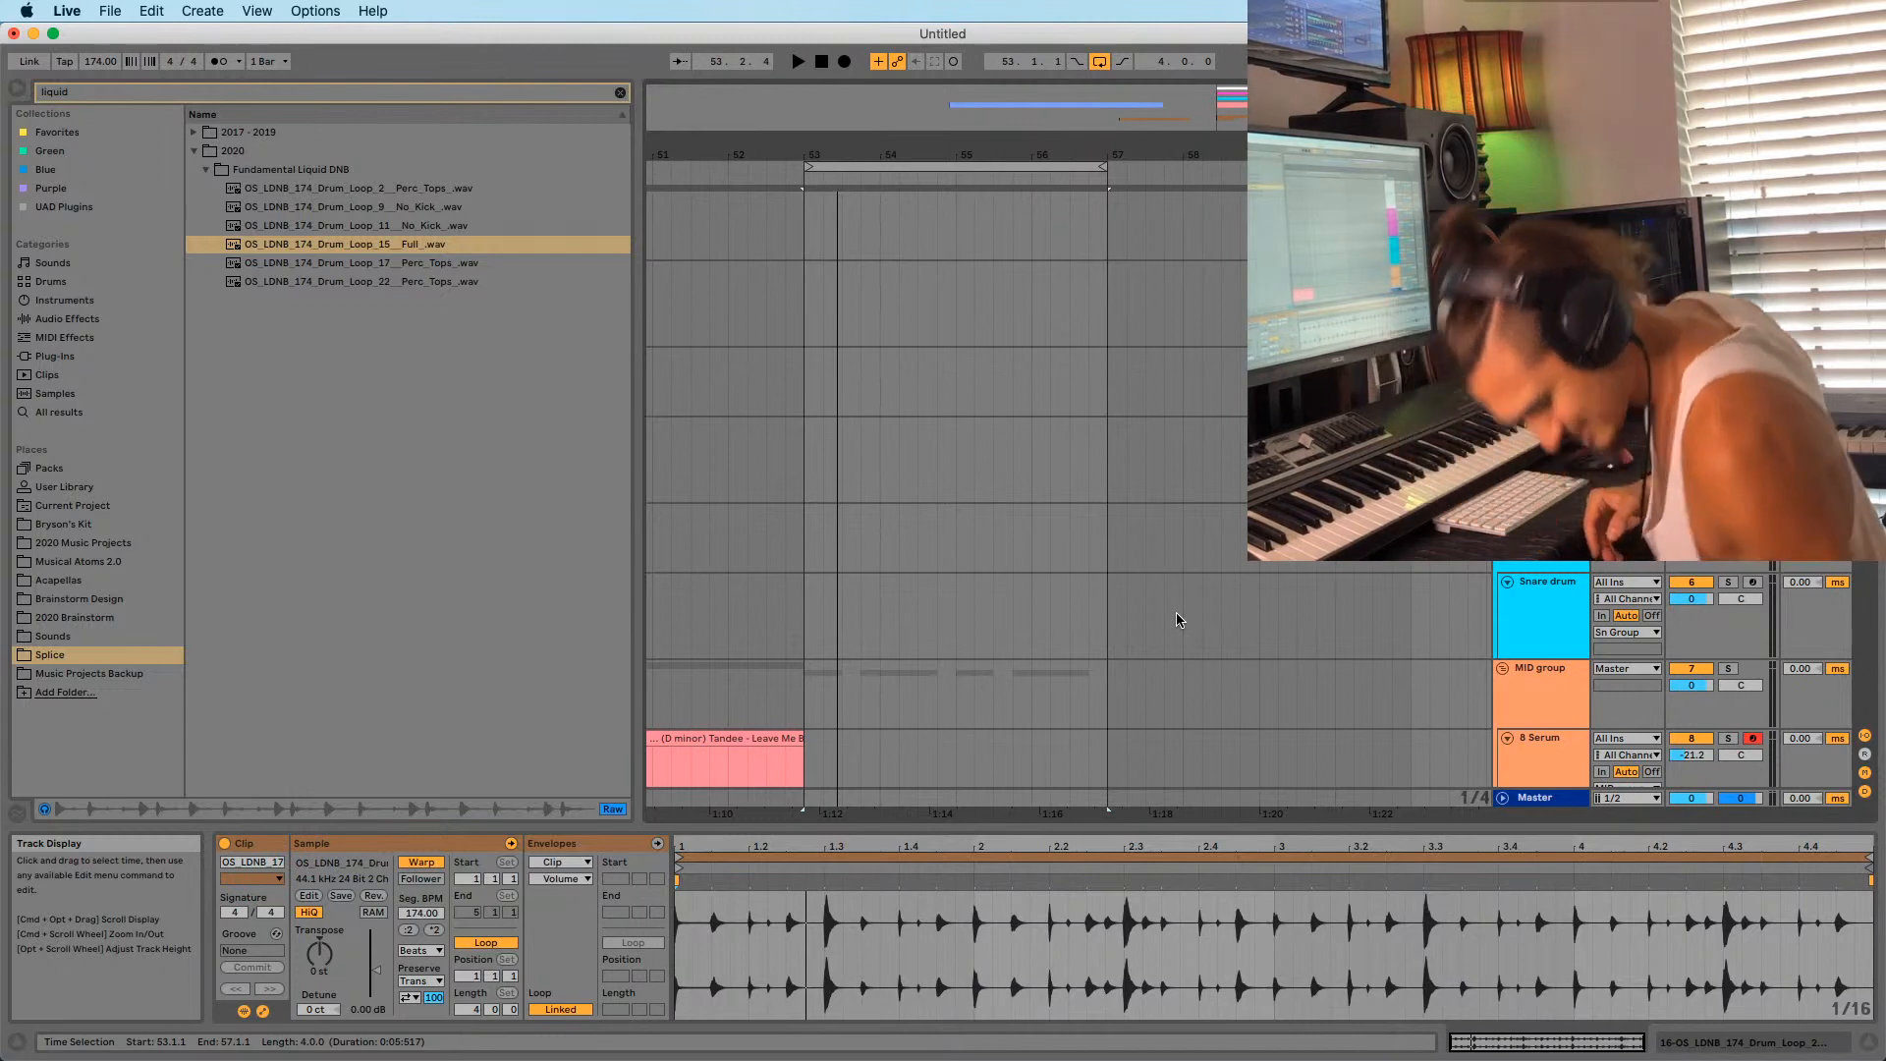
key("space")
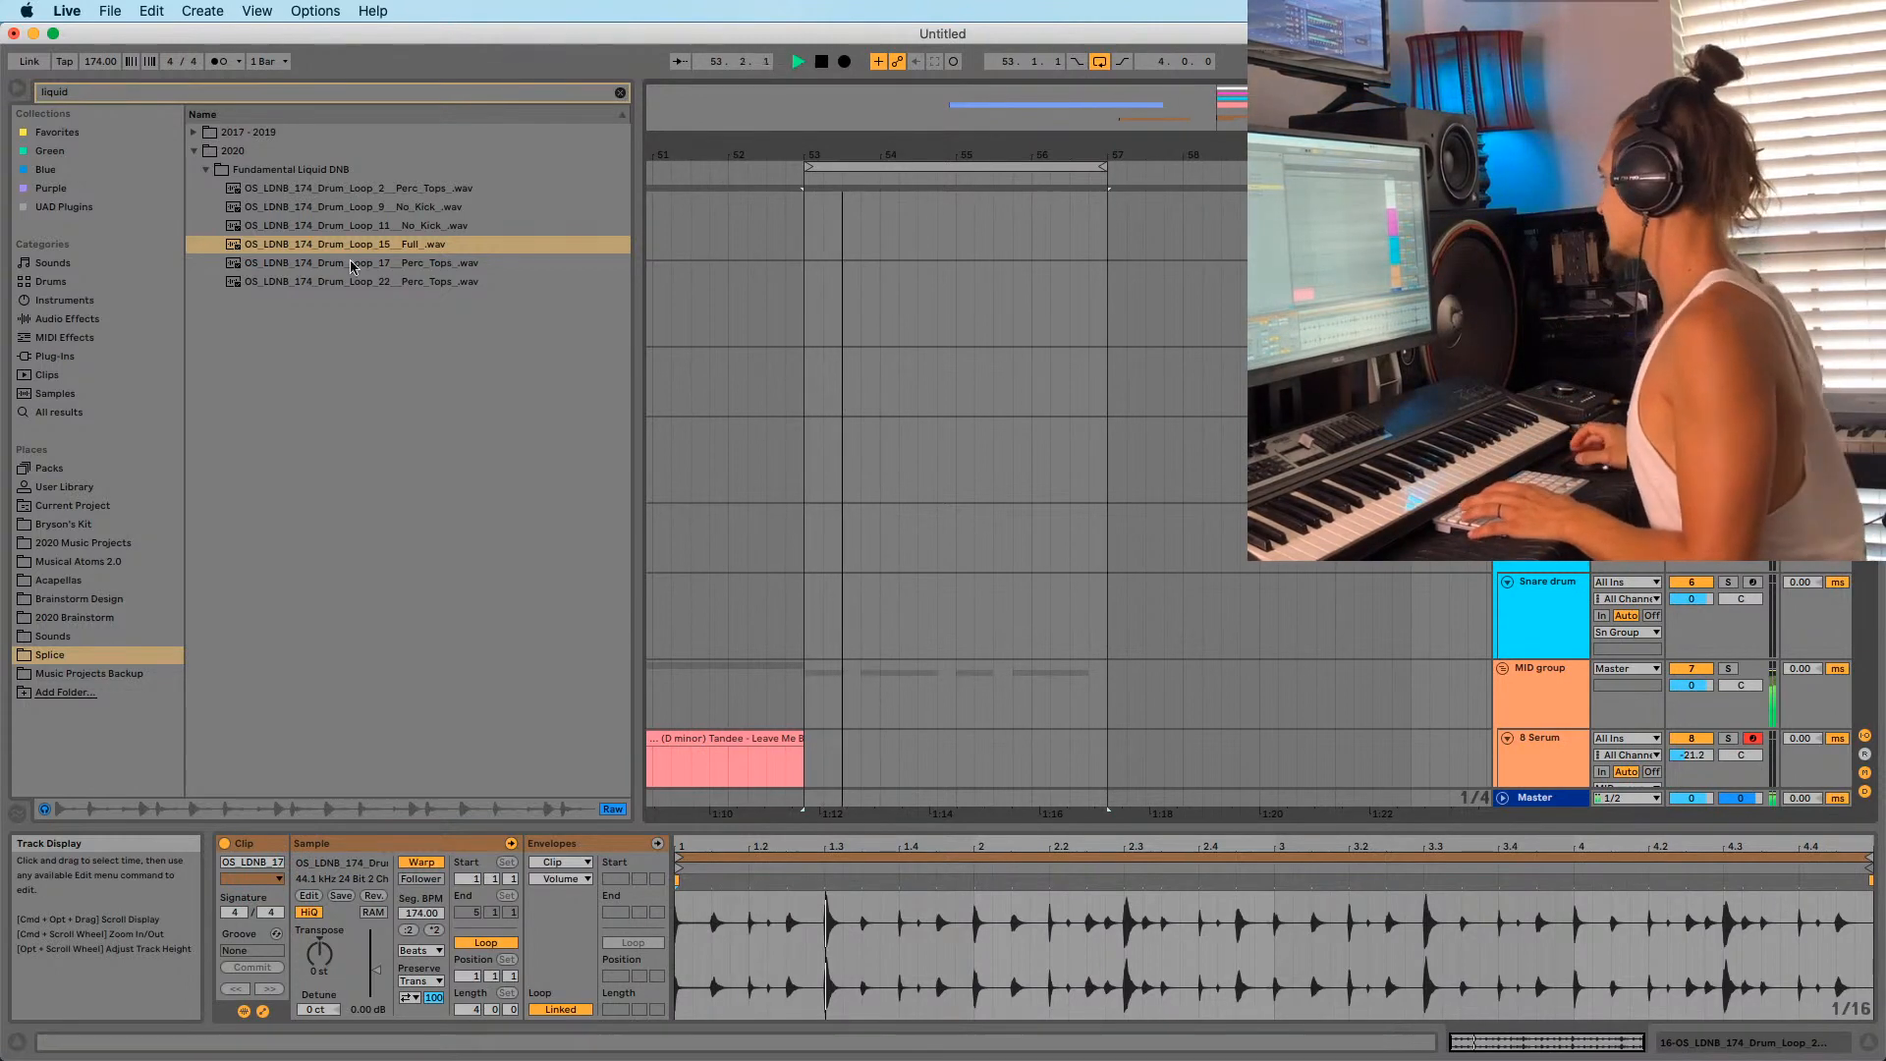
Drop Drum_Loop_15 Full onto an empty track across bars 53–57, cancelling the stop-audio prompt.
left_click_drag(349, 244, 305, 242)
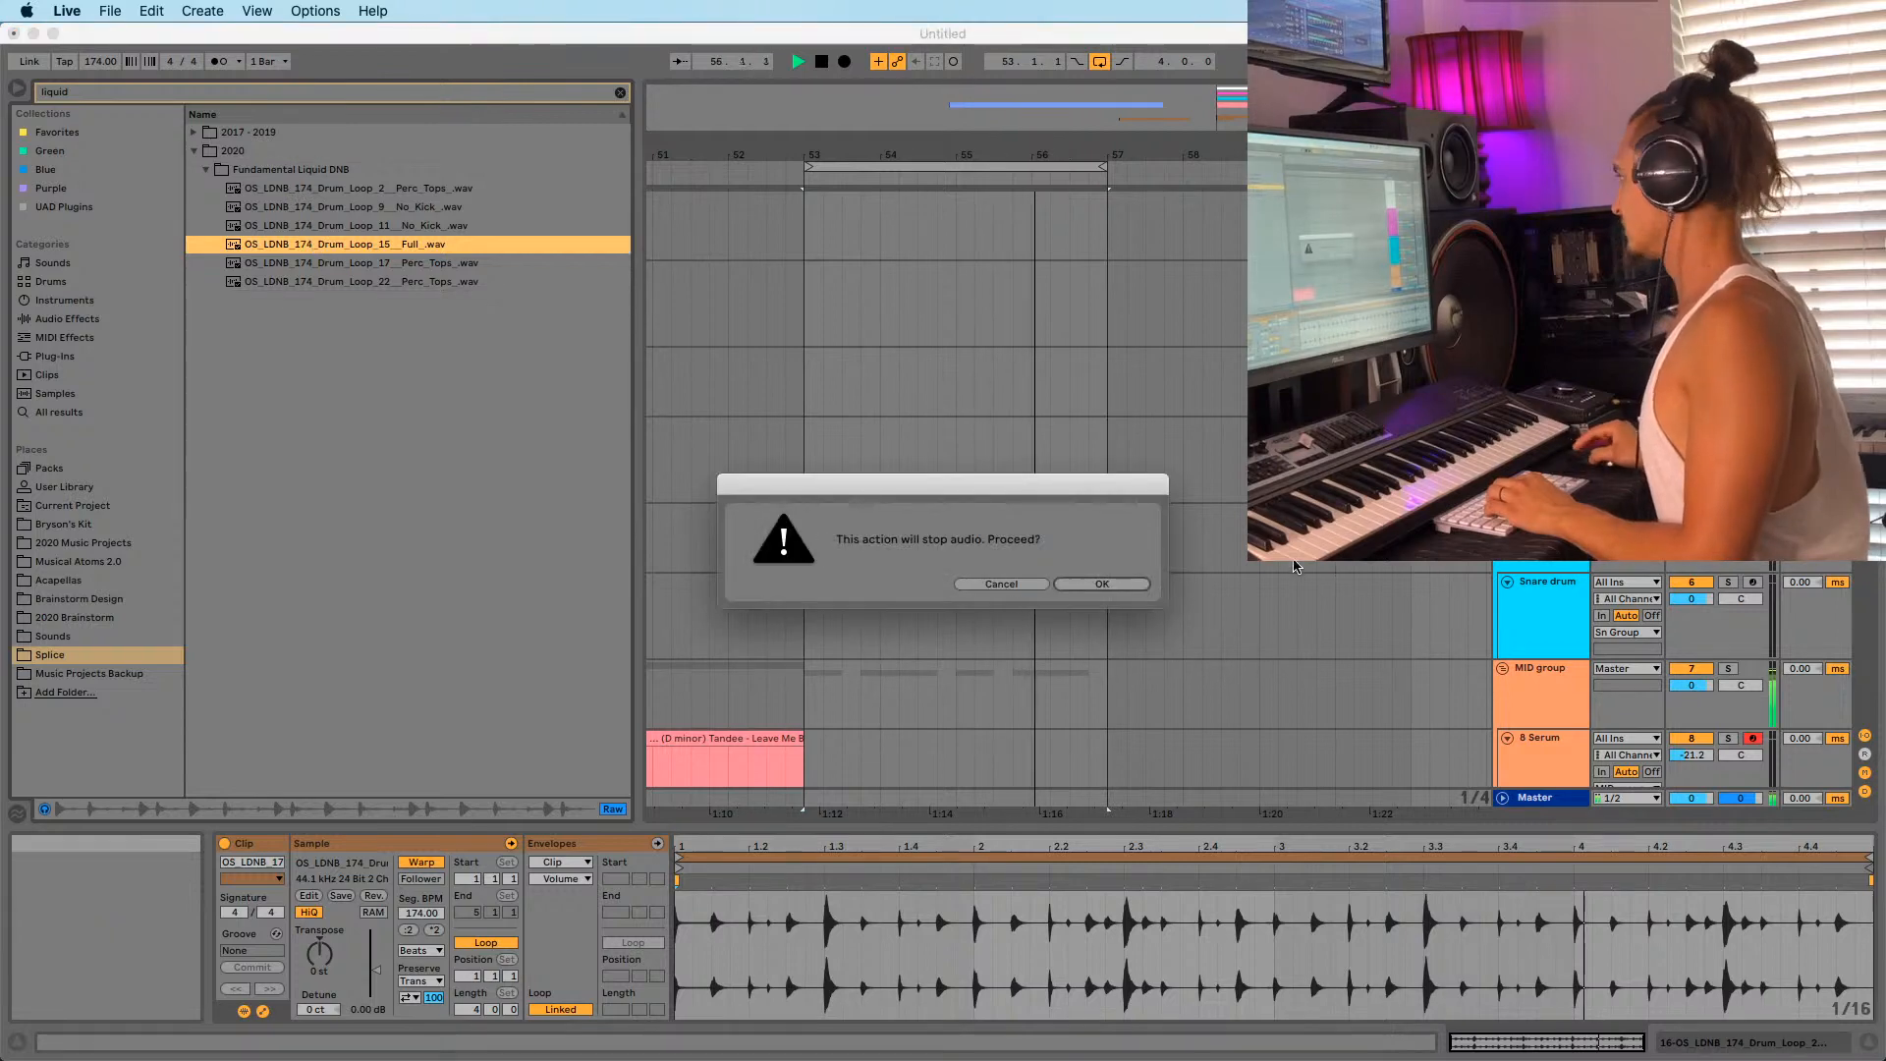
left_click(1002, 583)
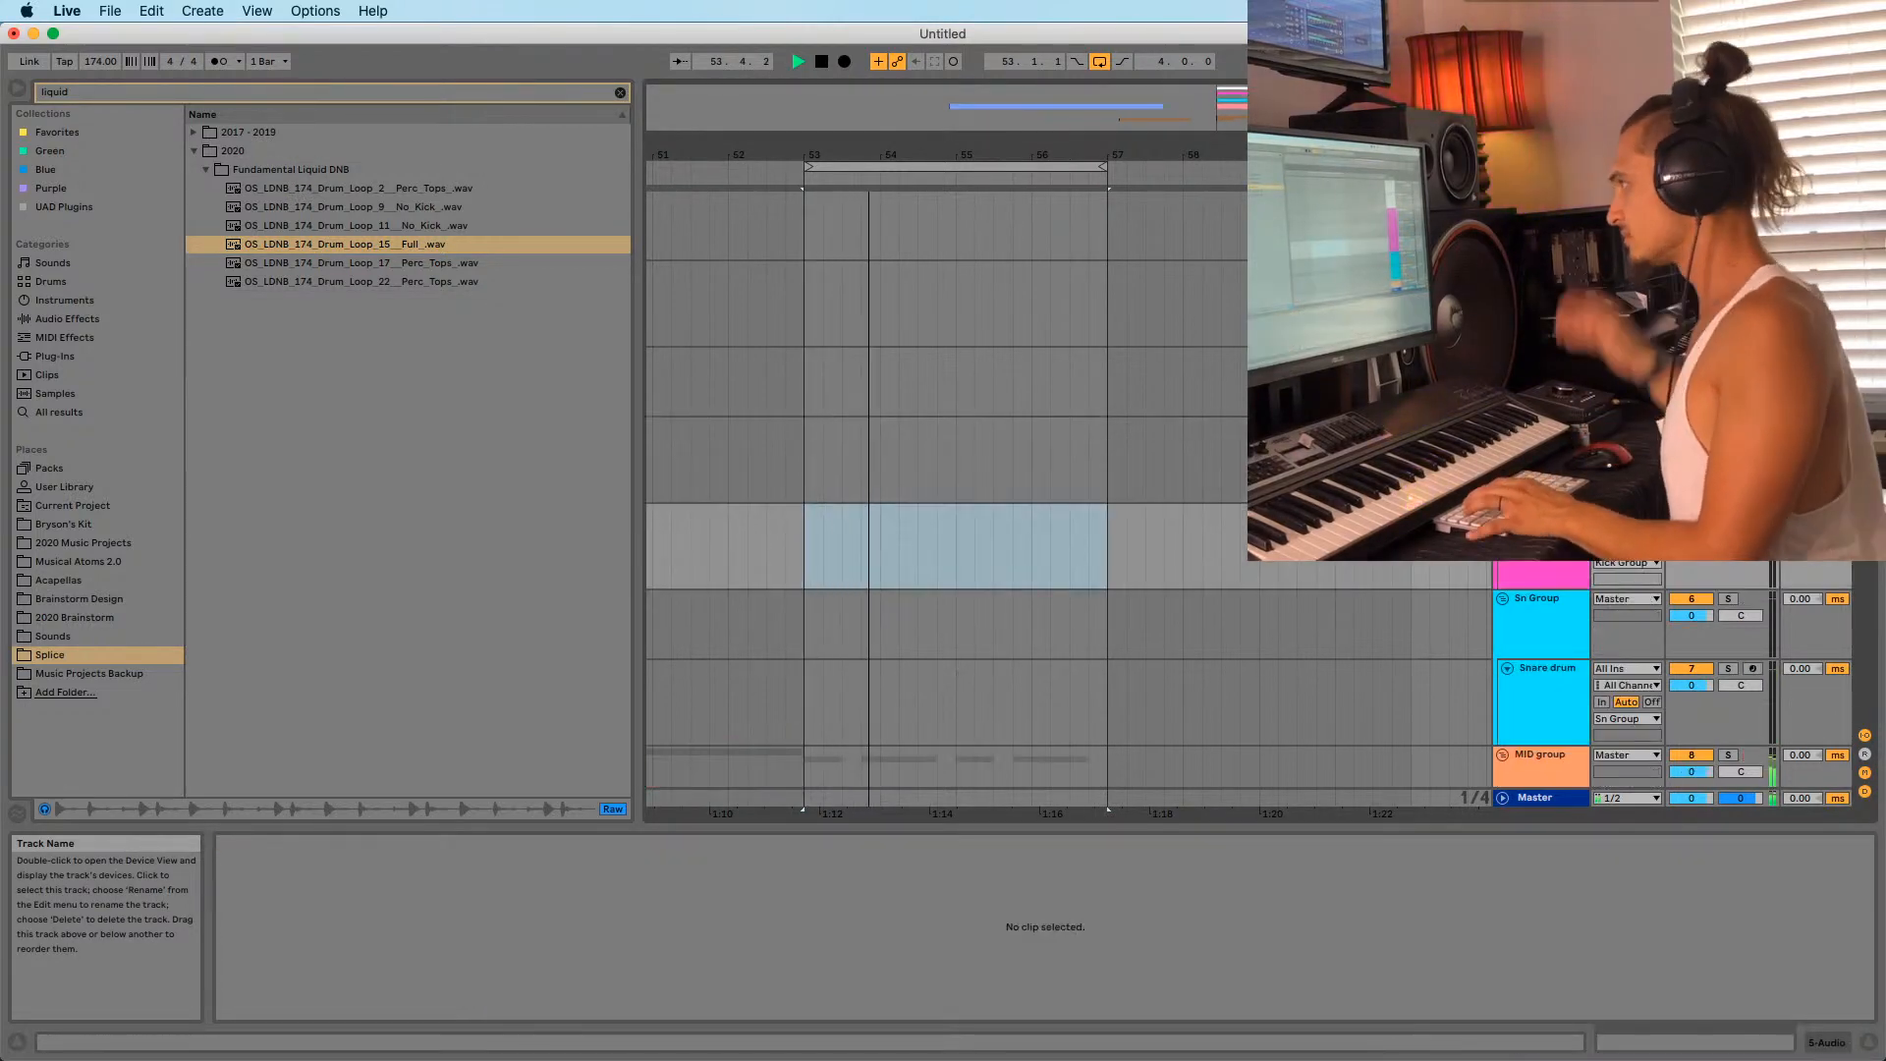
left_click_drag(354, 244, 807, 570)
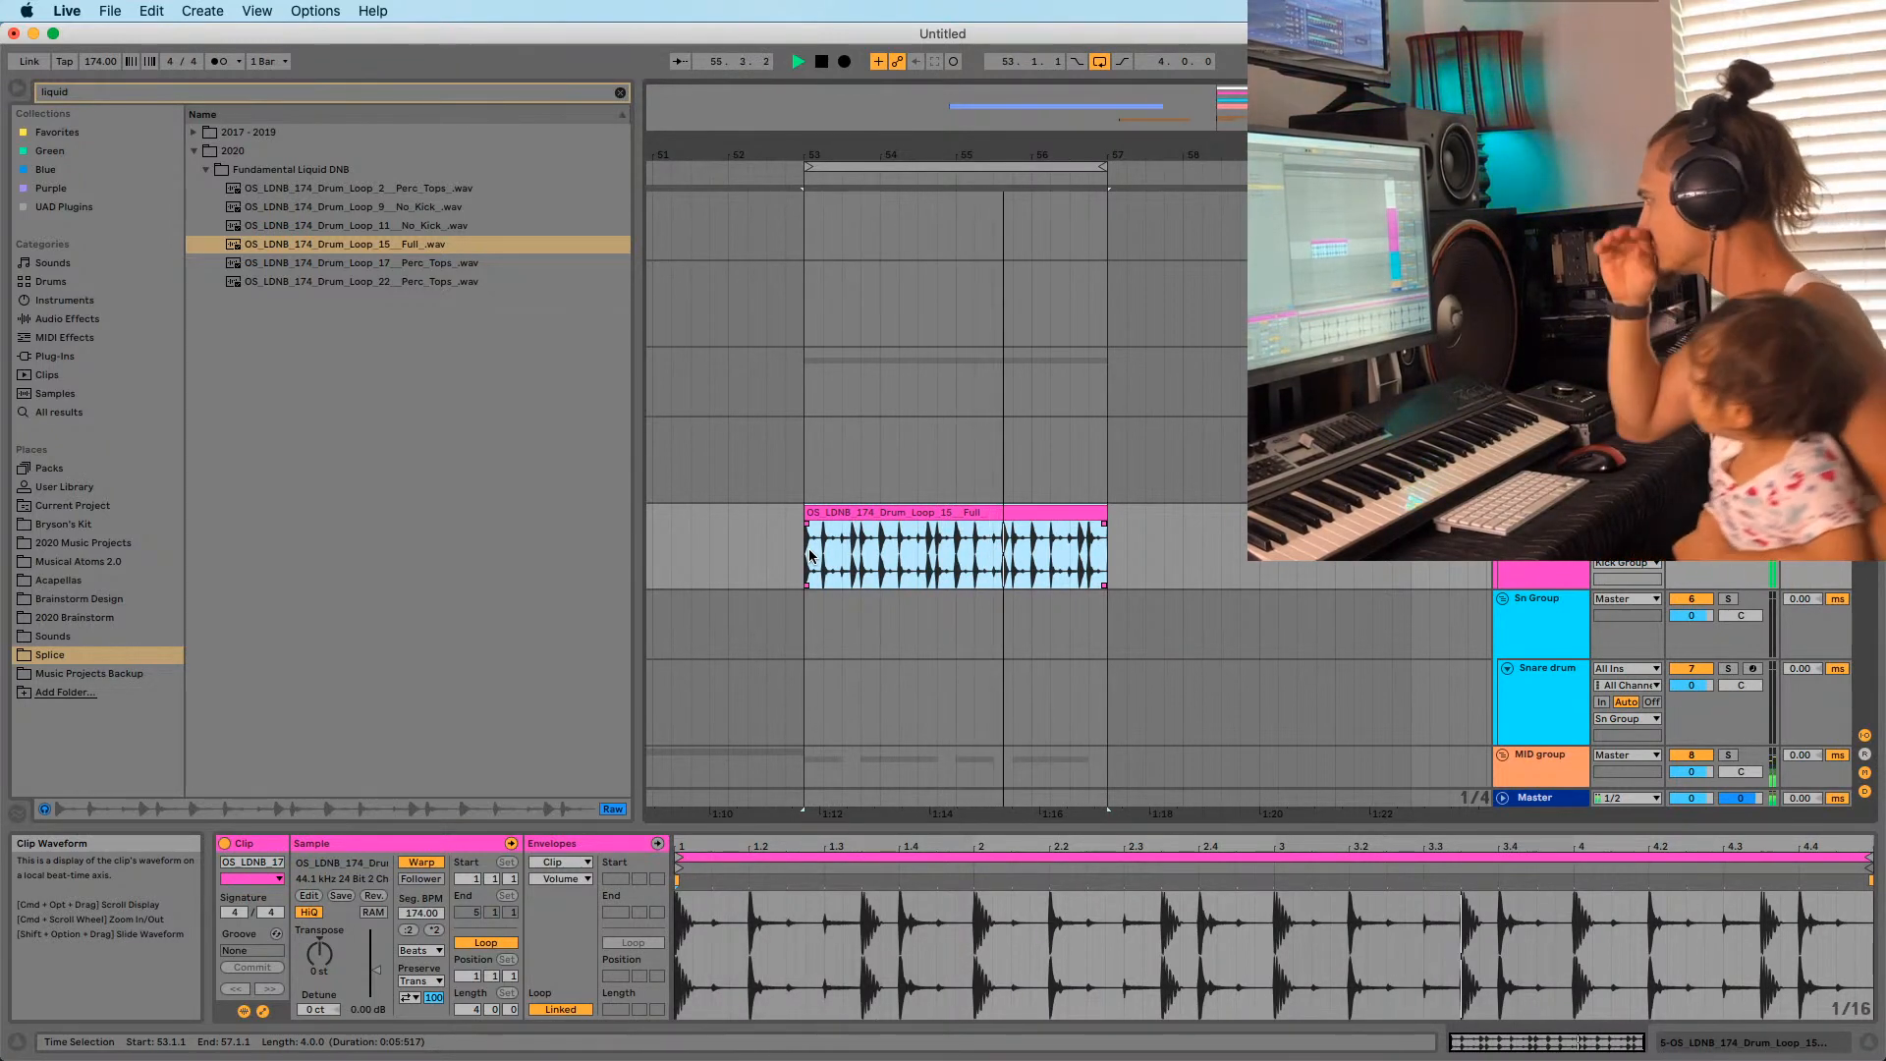
Loop-play the new drum clip from an insert mark at 54.4.1.
key("space")
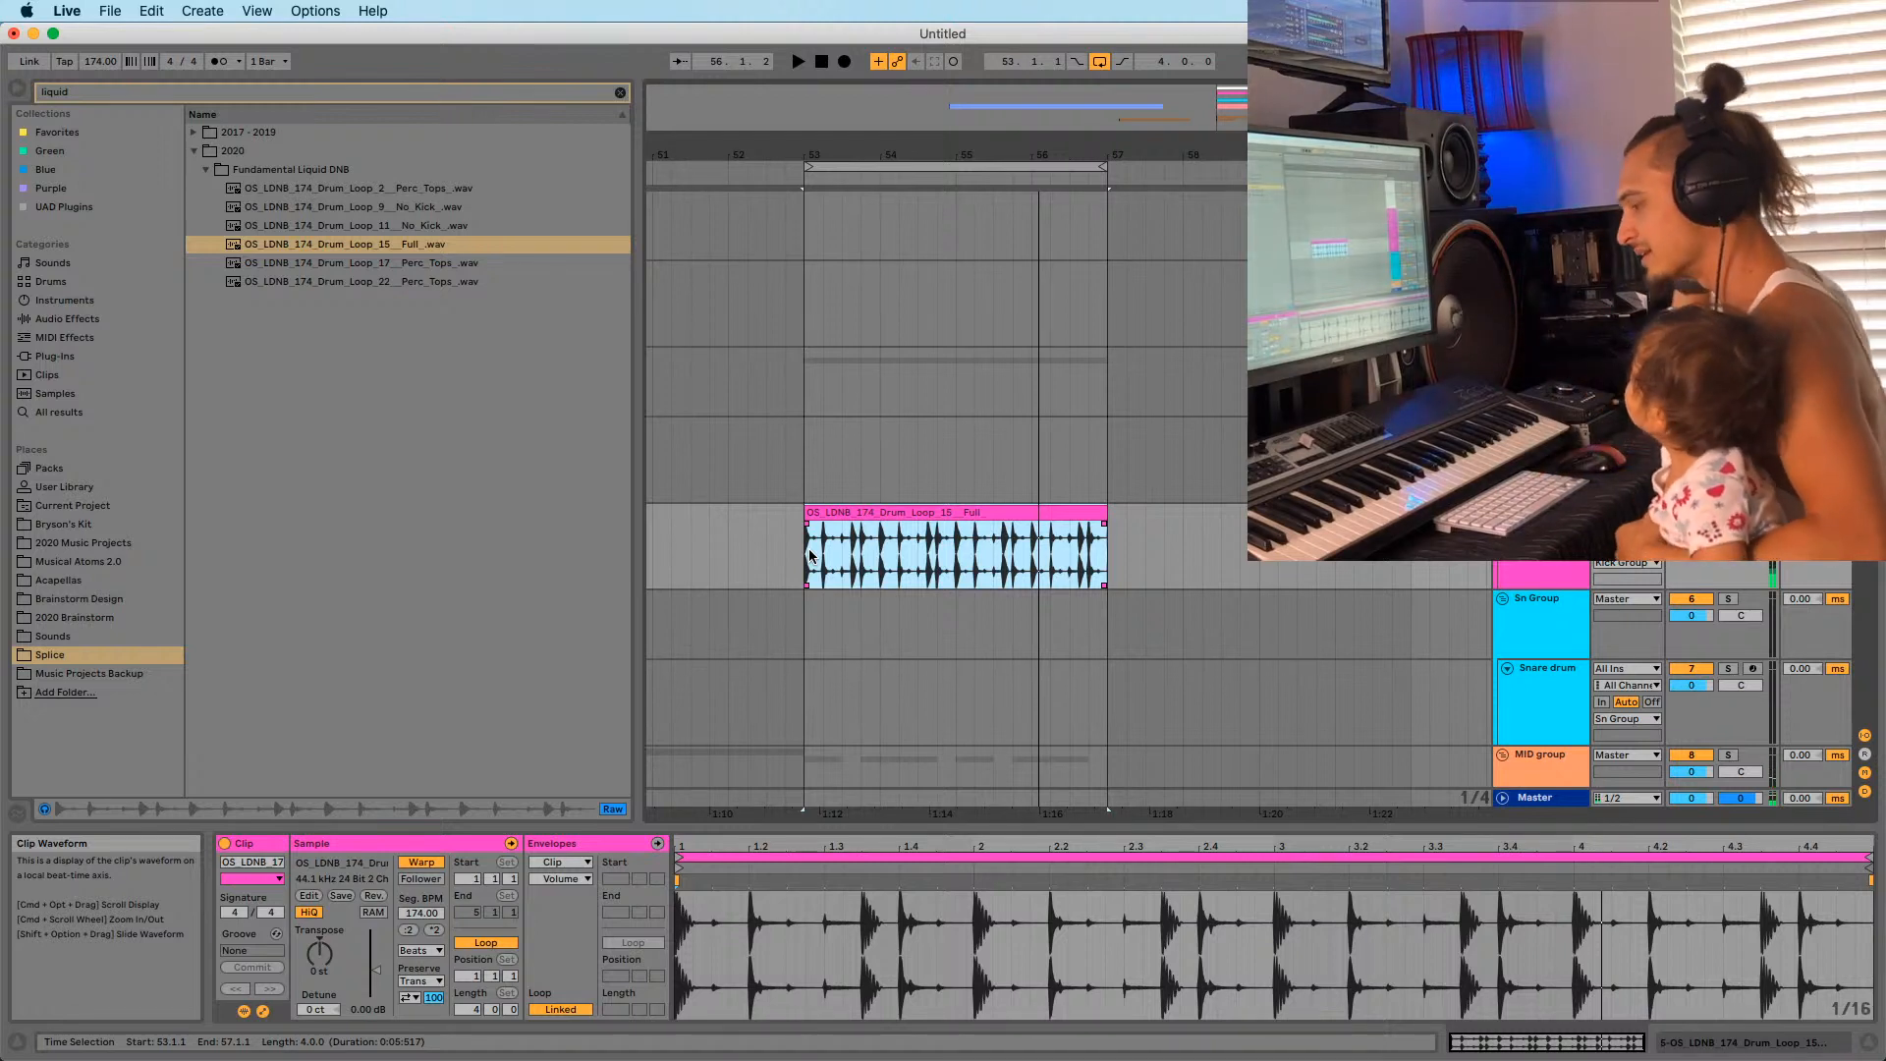
key("space")
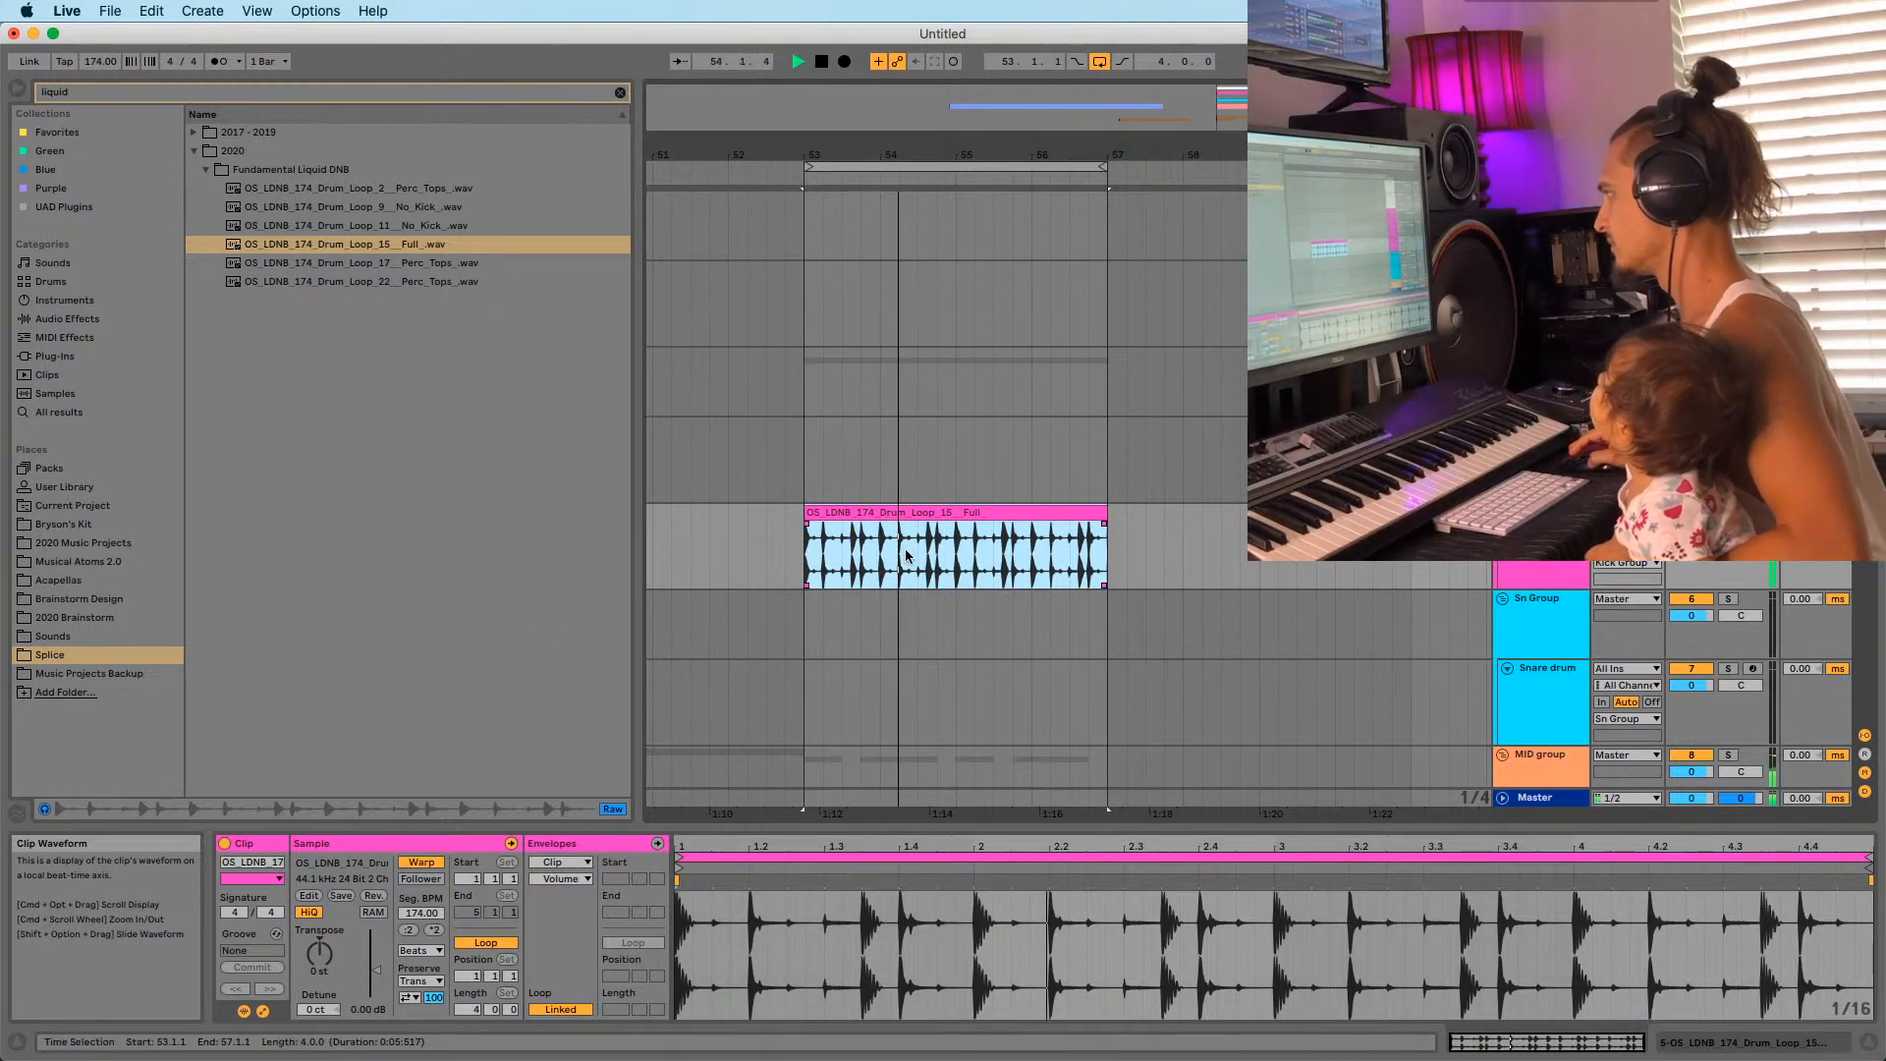
left_click(944, 579)
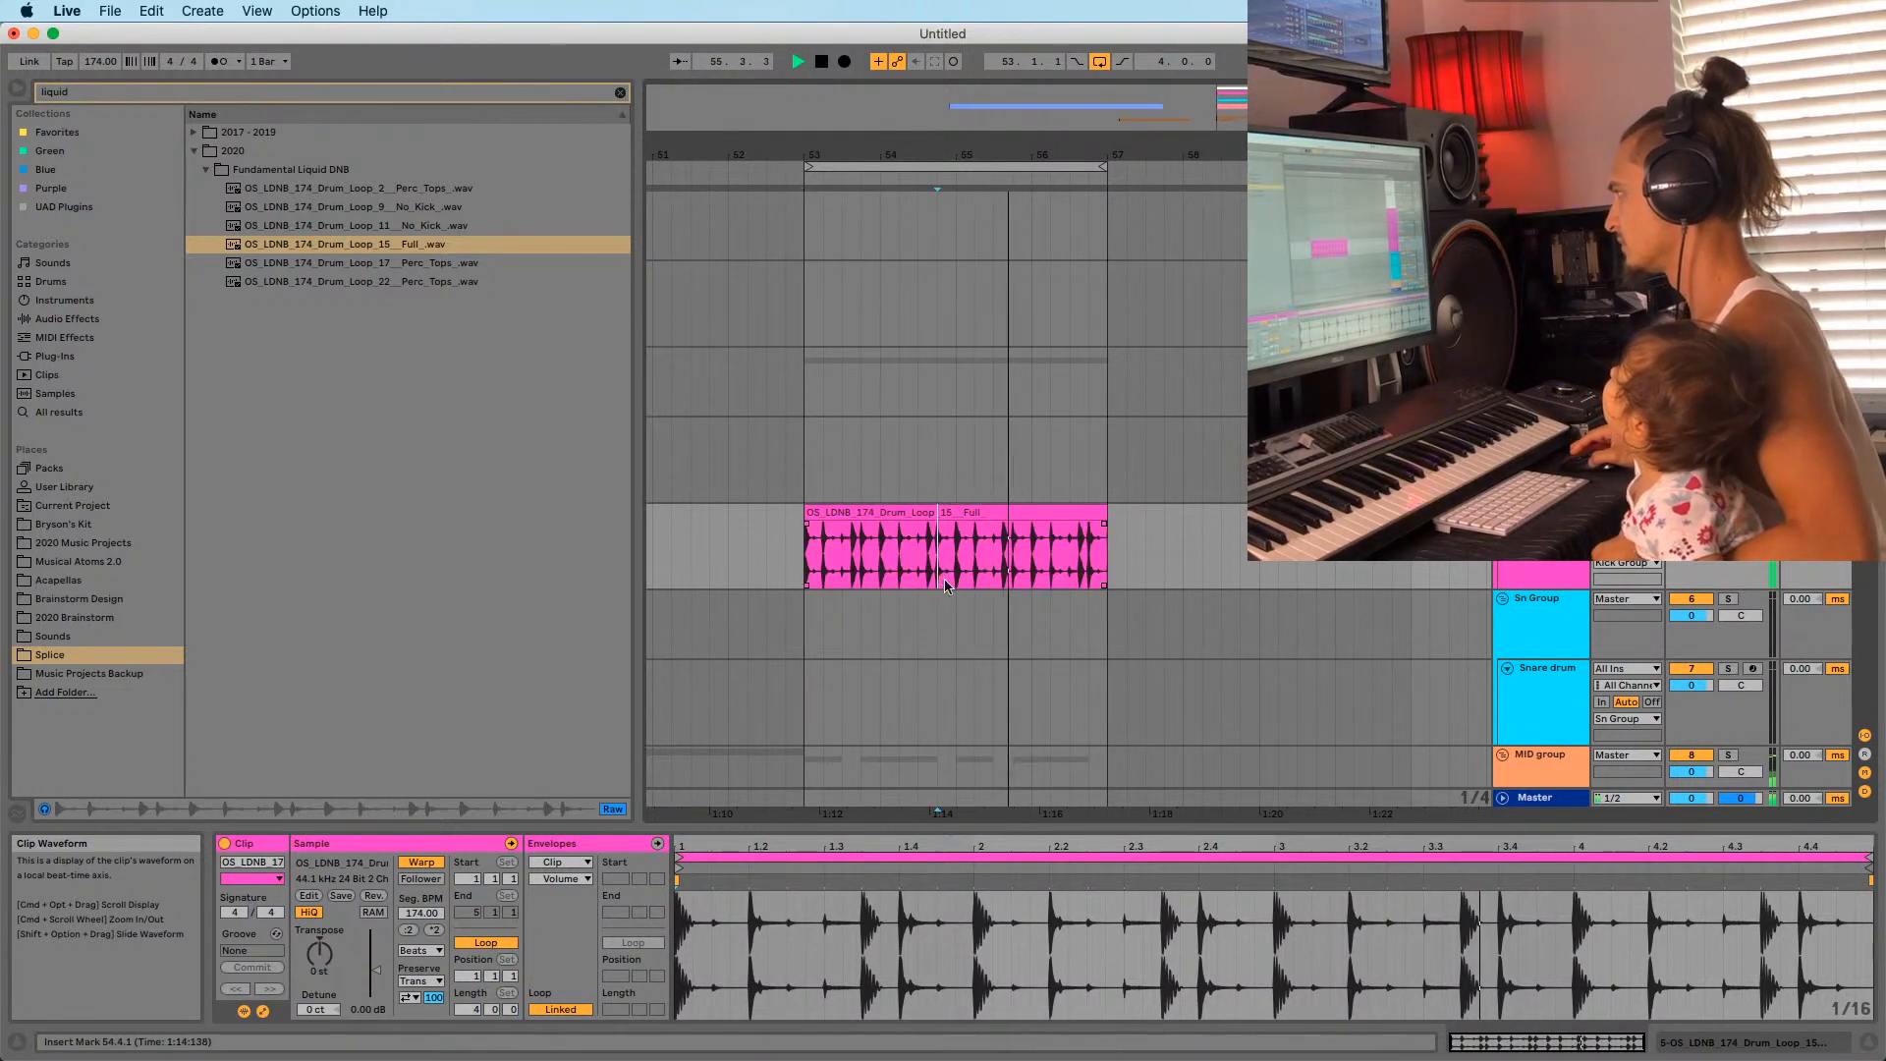
key("space")
key("space")
key("space")
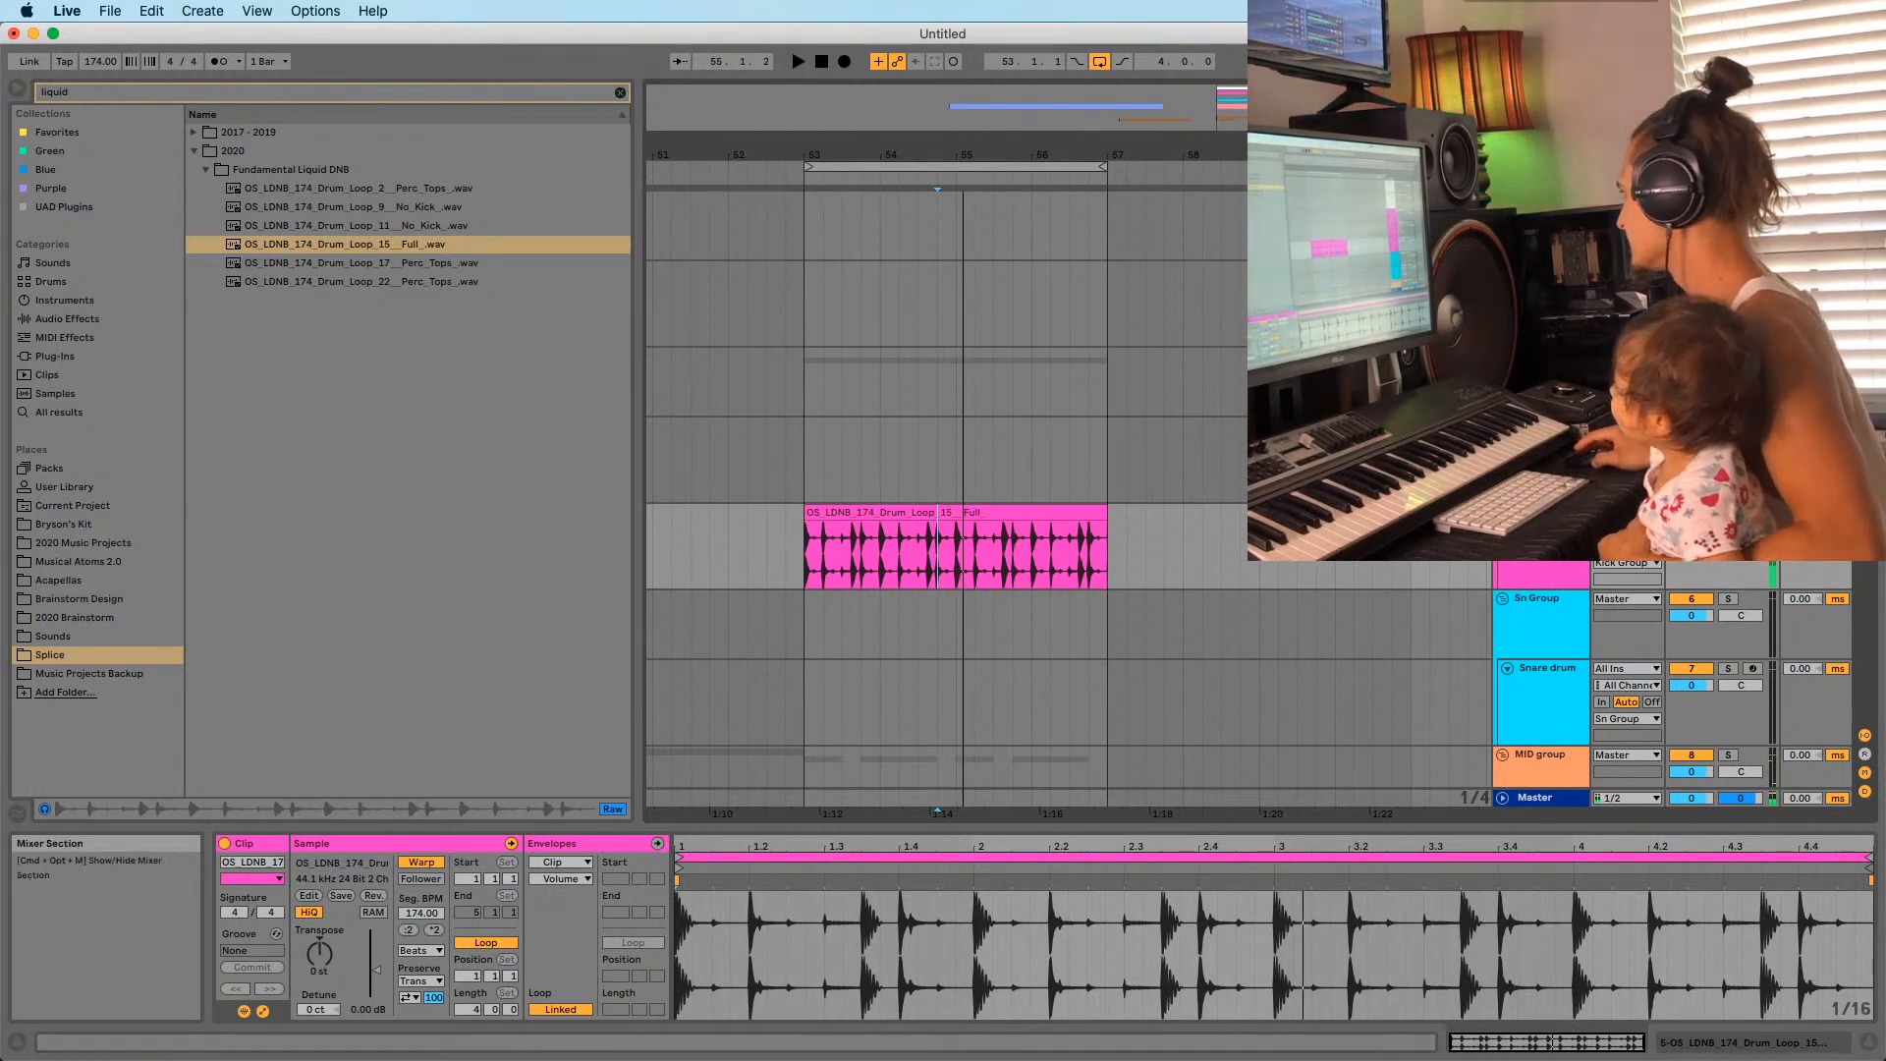
key("space")
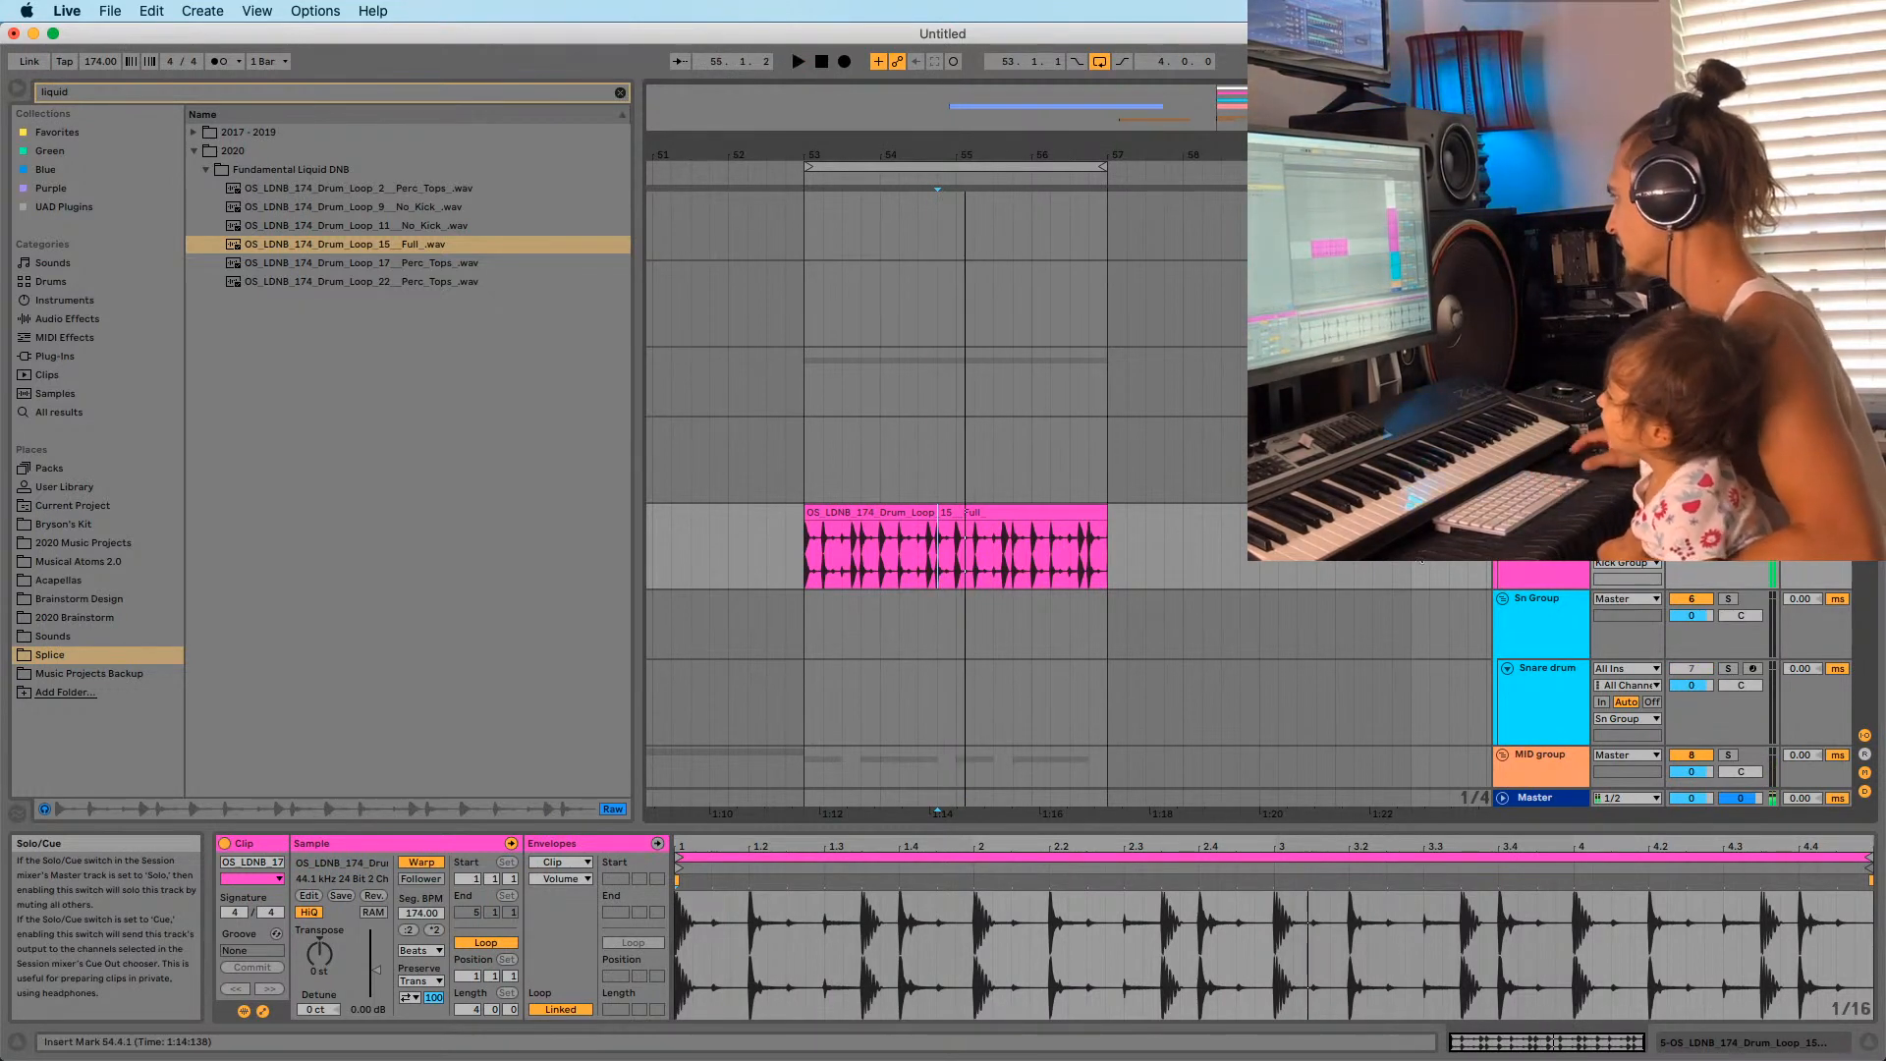
scroll(1420, 561, "down", 10)
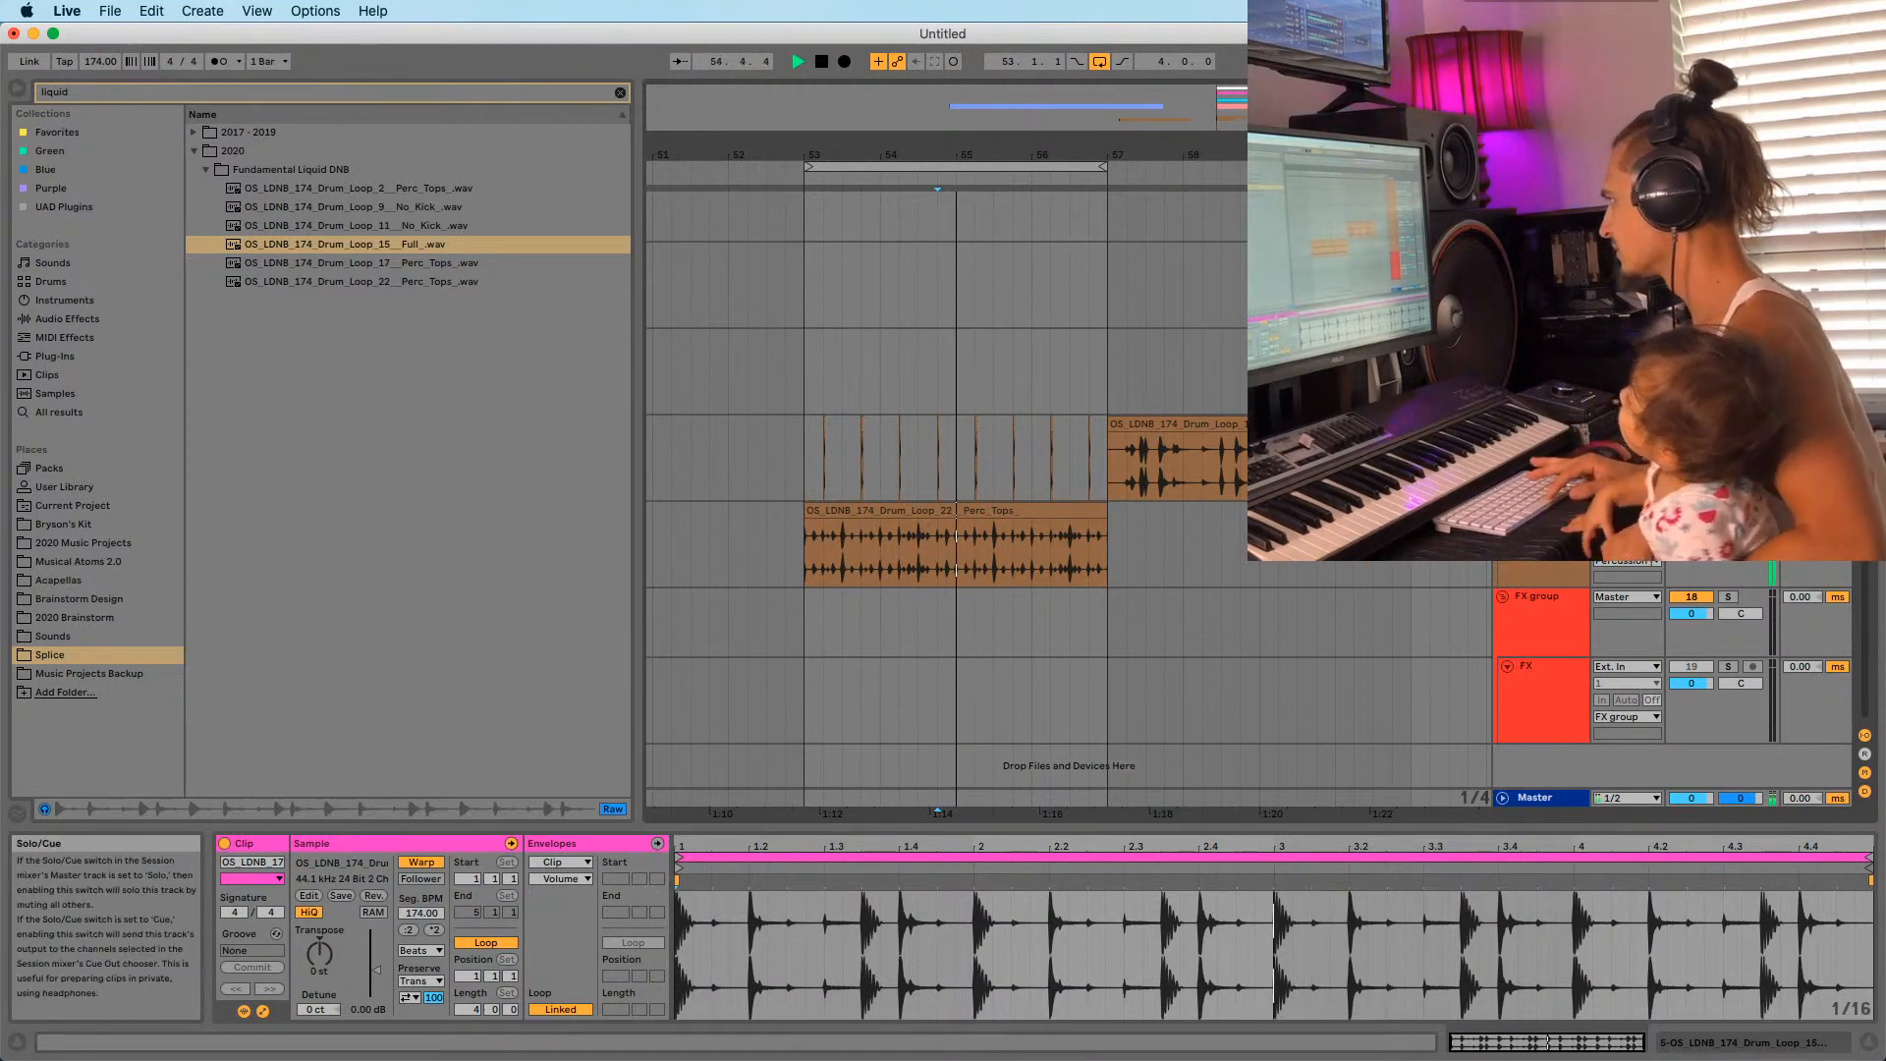
key("space")
key("space")
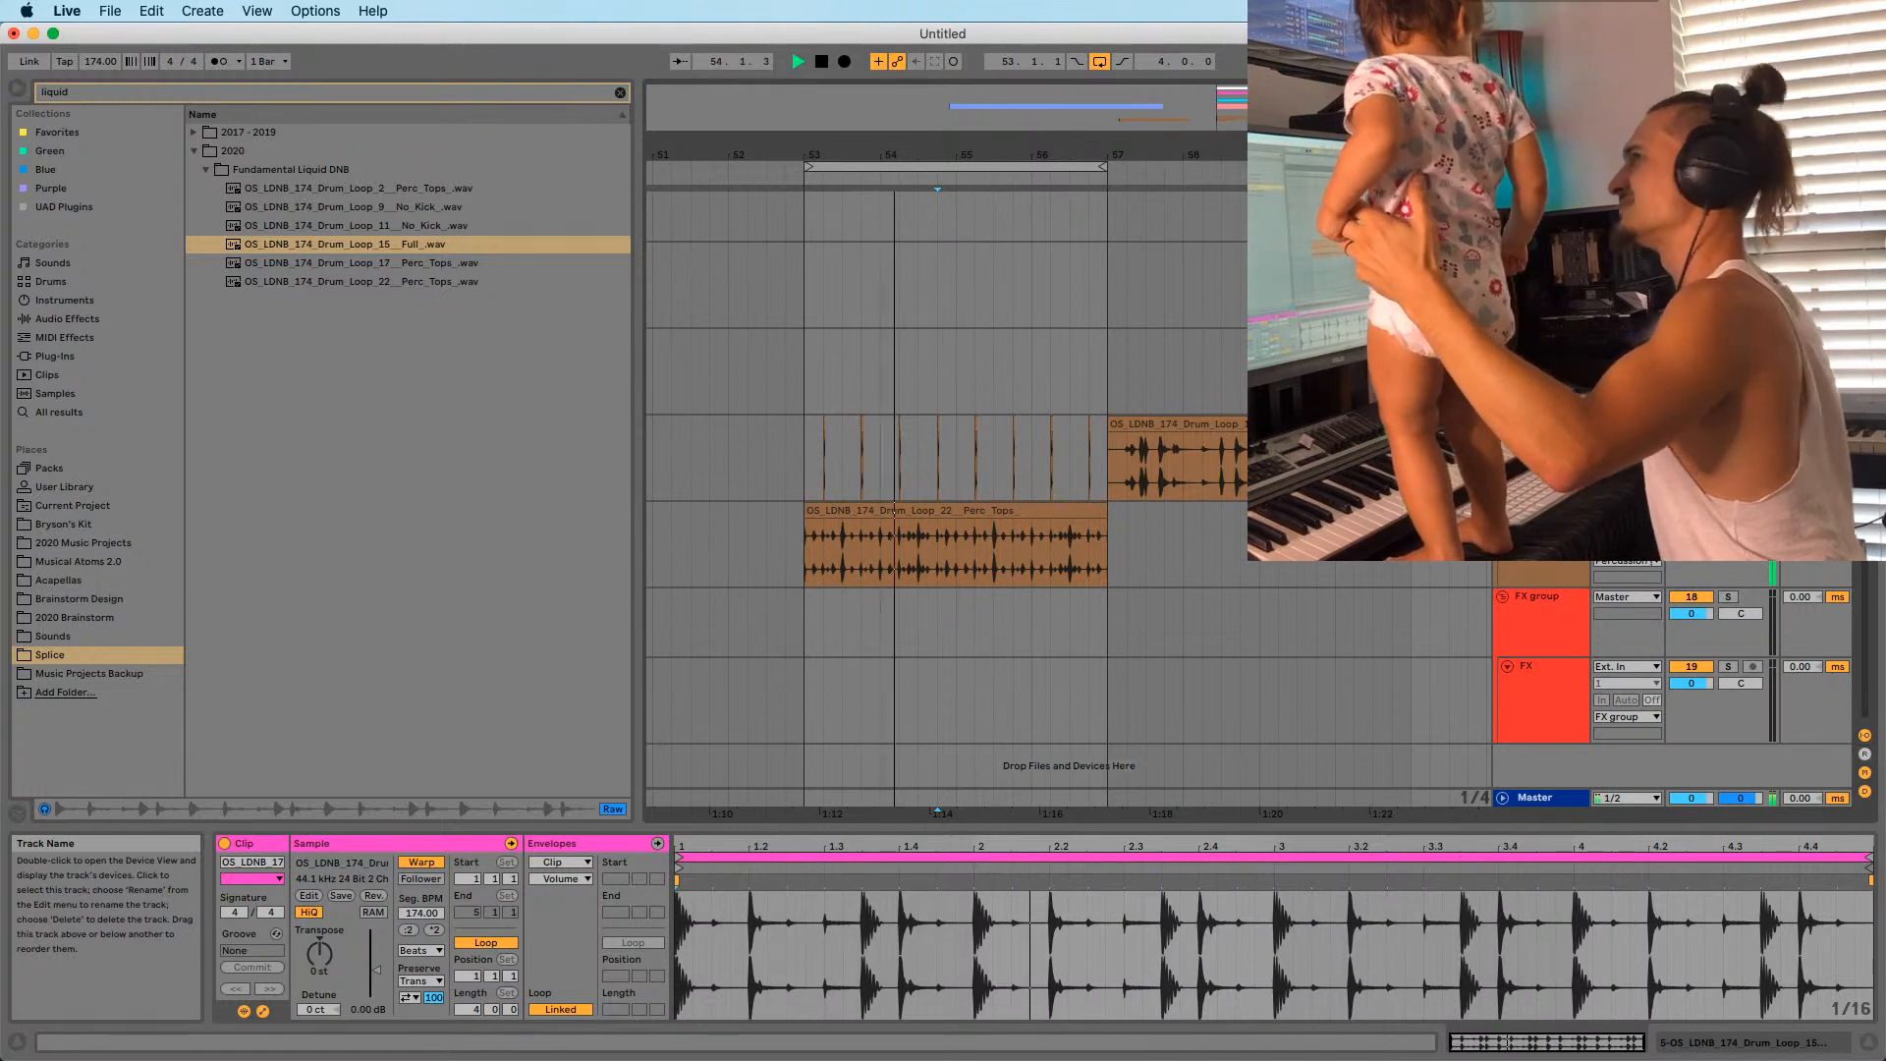
Select the Drum_Loop_15 Full clip, then show the Tandee D minor MIDI clip at bar 53 in Clip View.
left_click(809, 580)
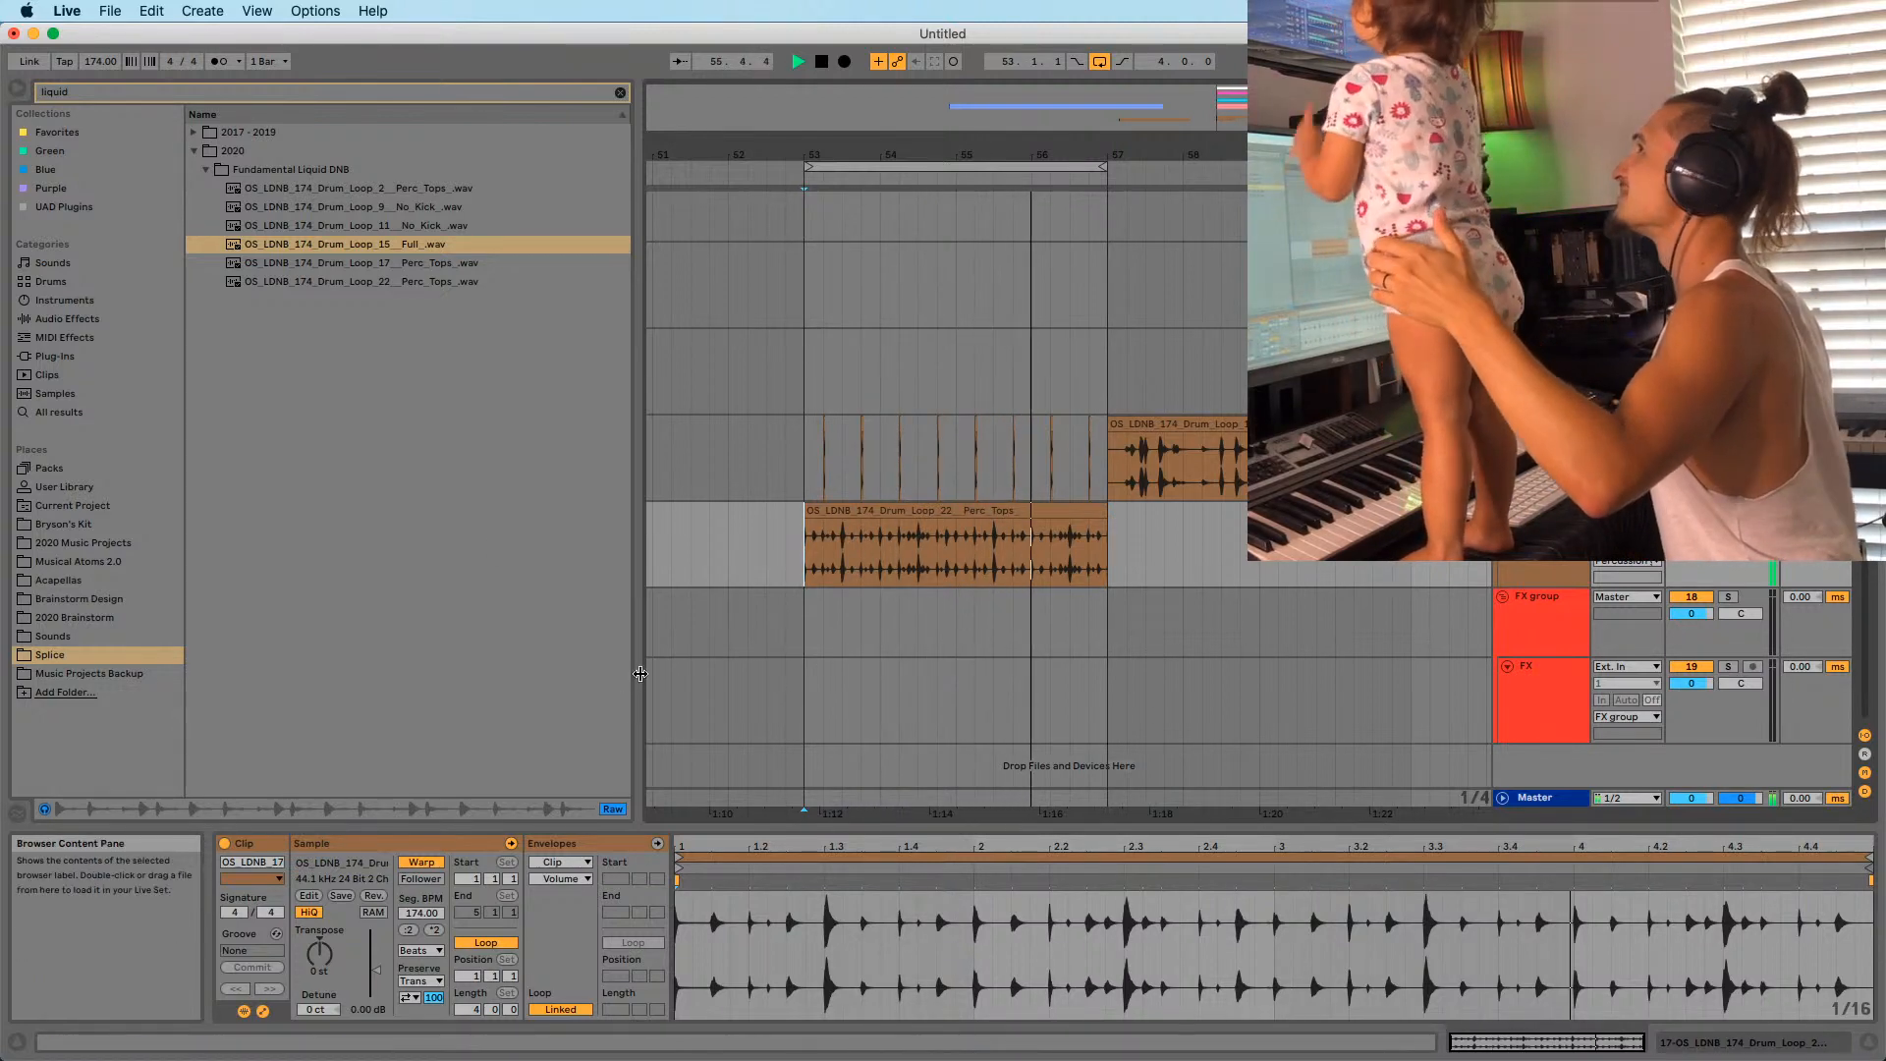
scroll(945, 451, "up", 6)
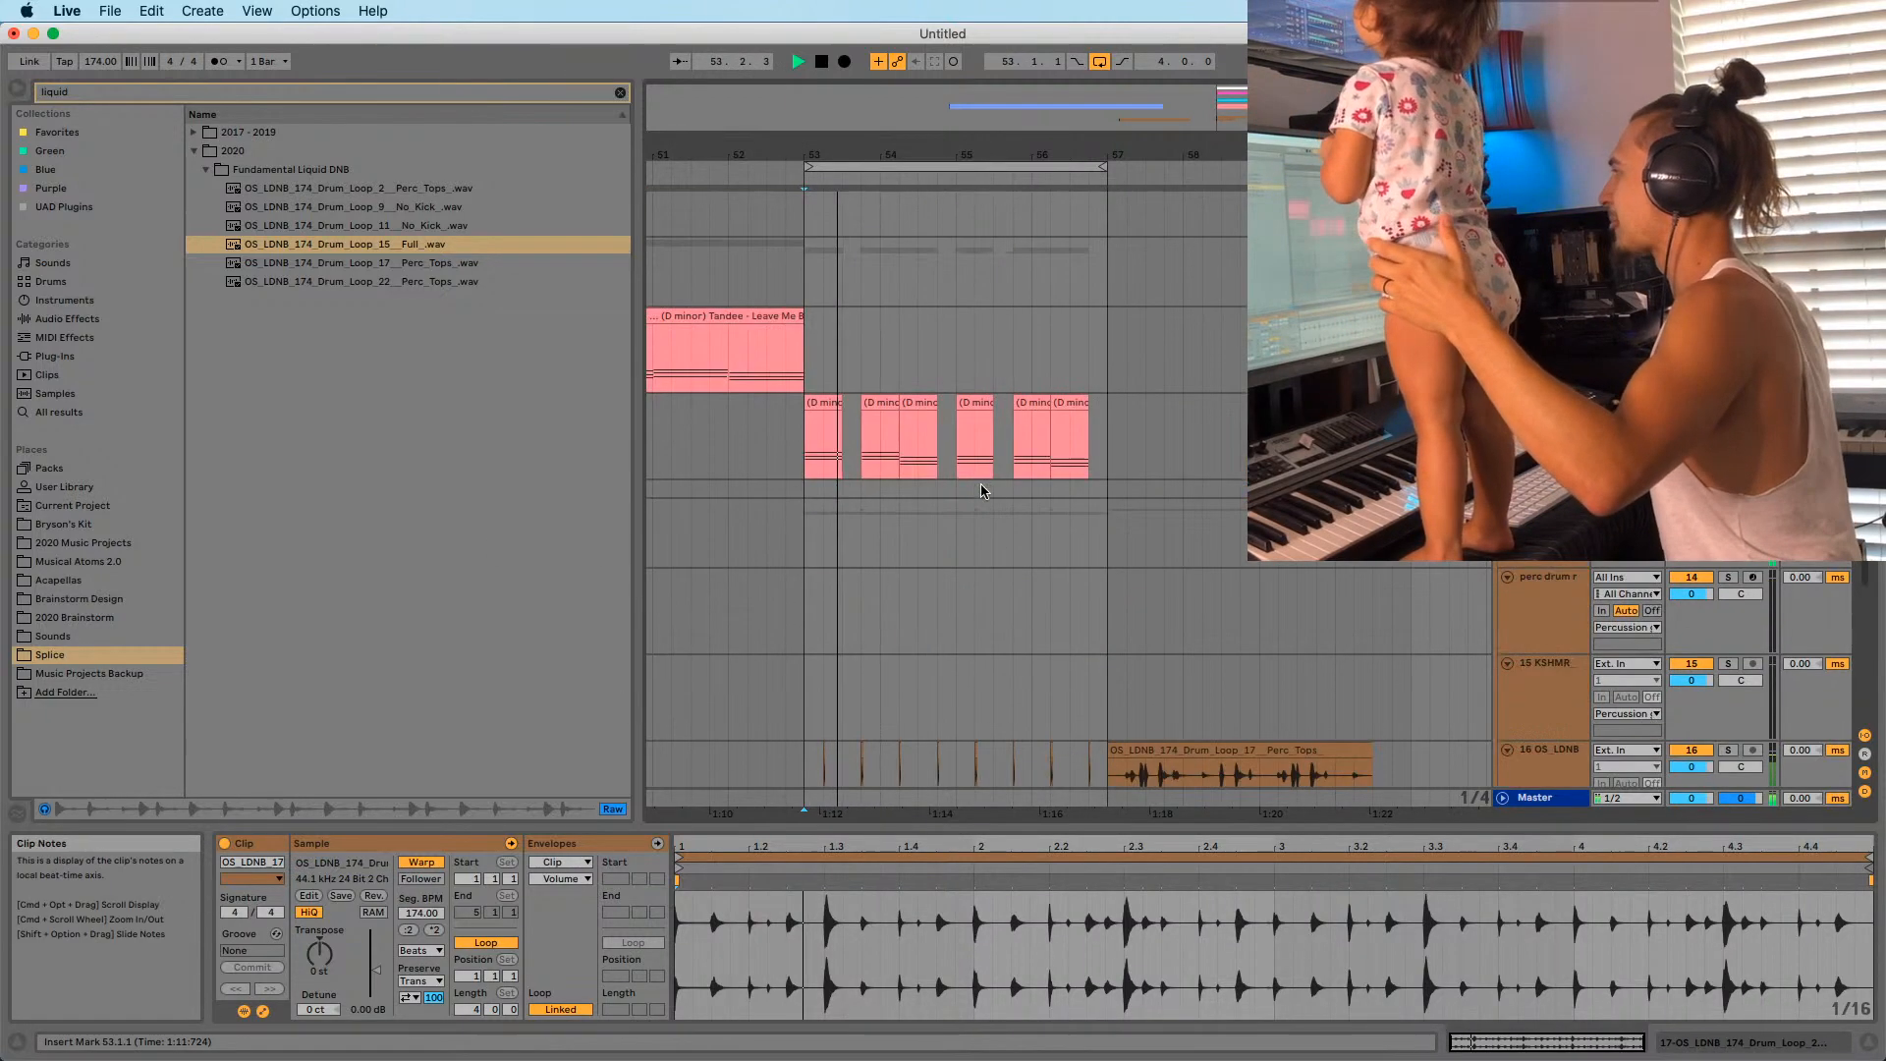
scroll(996, 491, "down", 2)
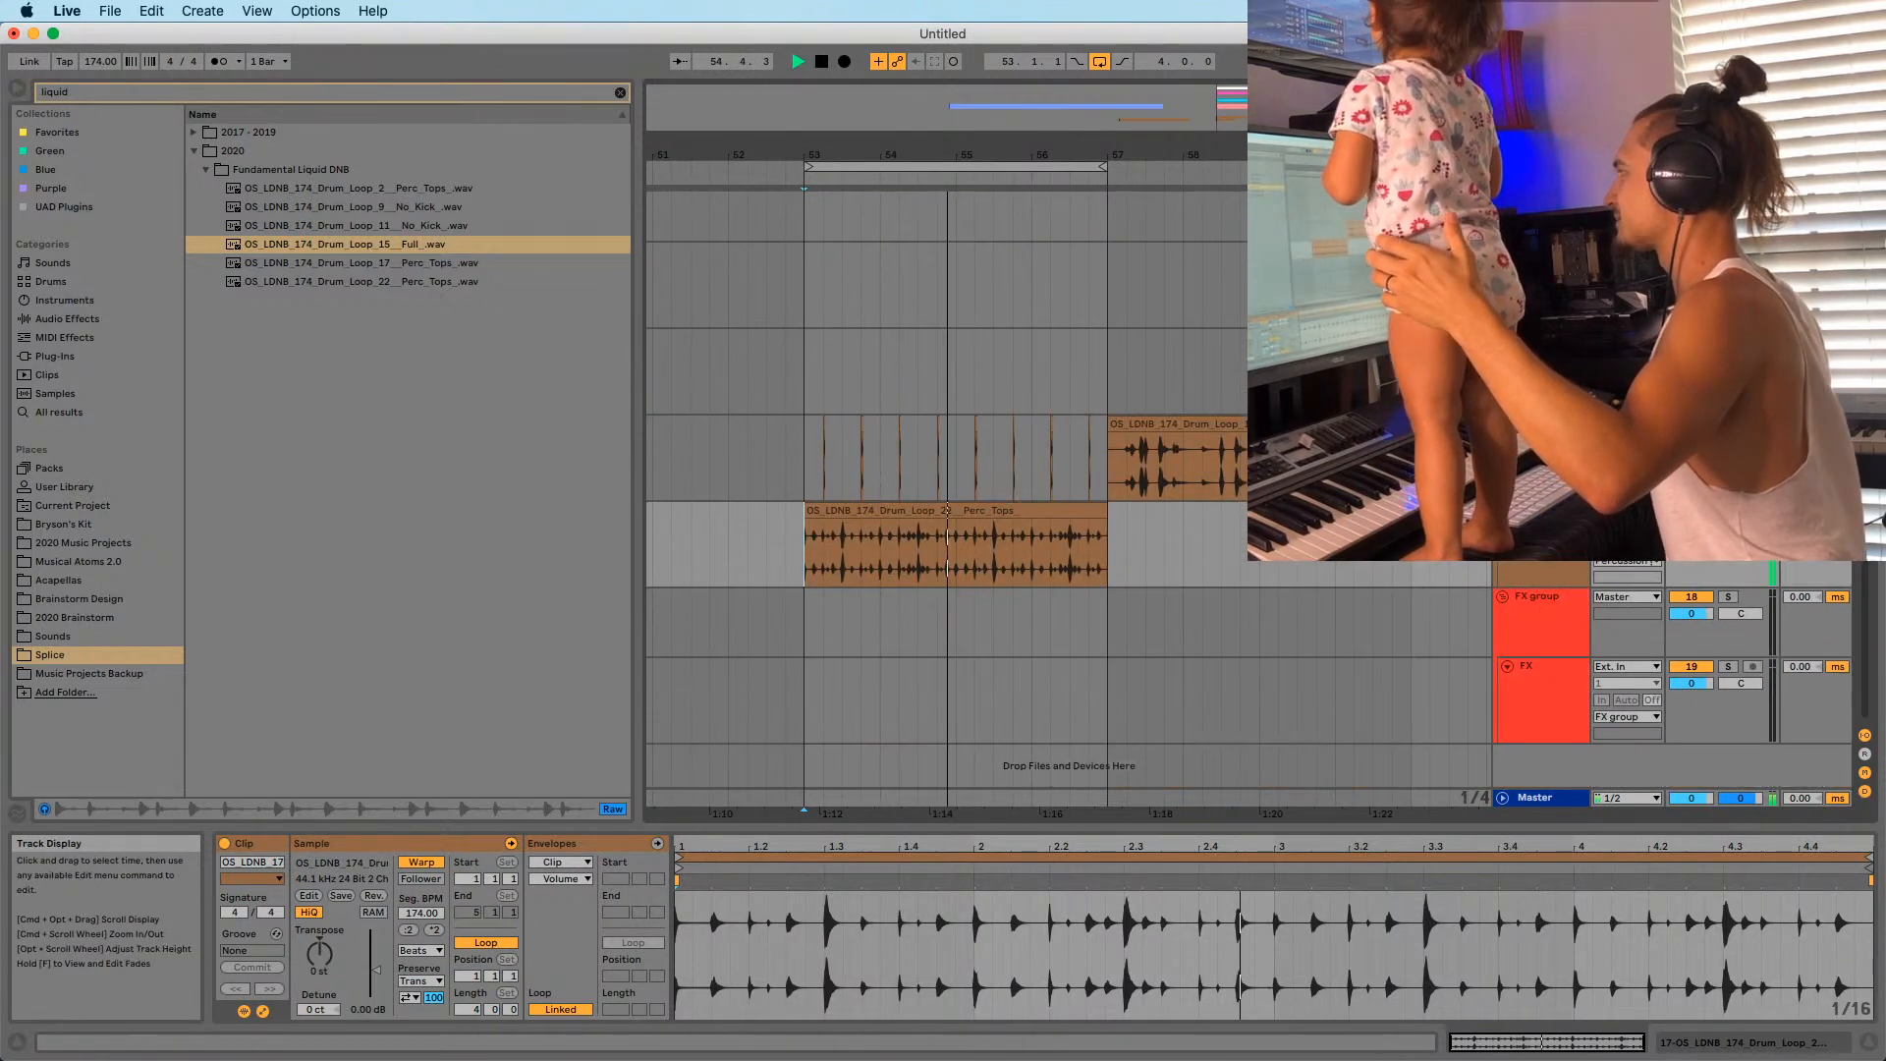
scroll(996, 492, "up", 5)
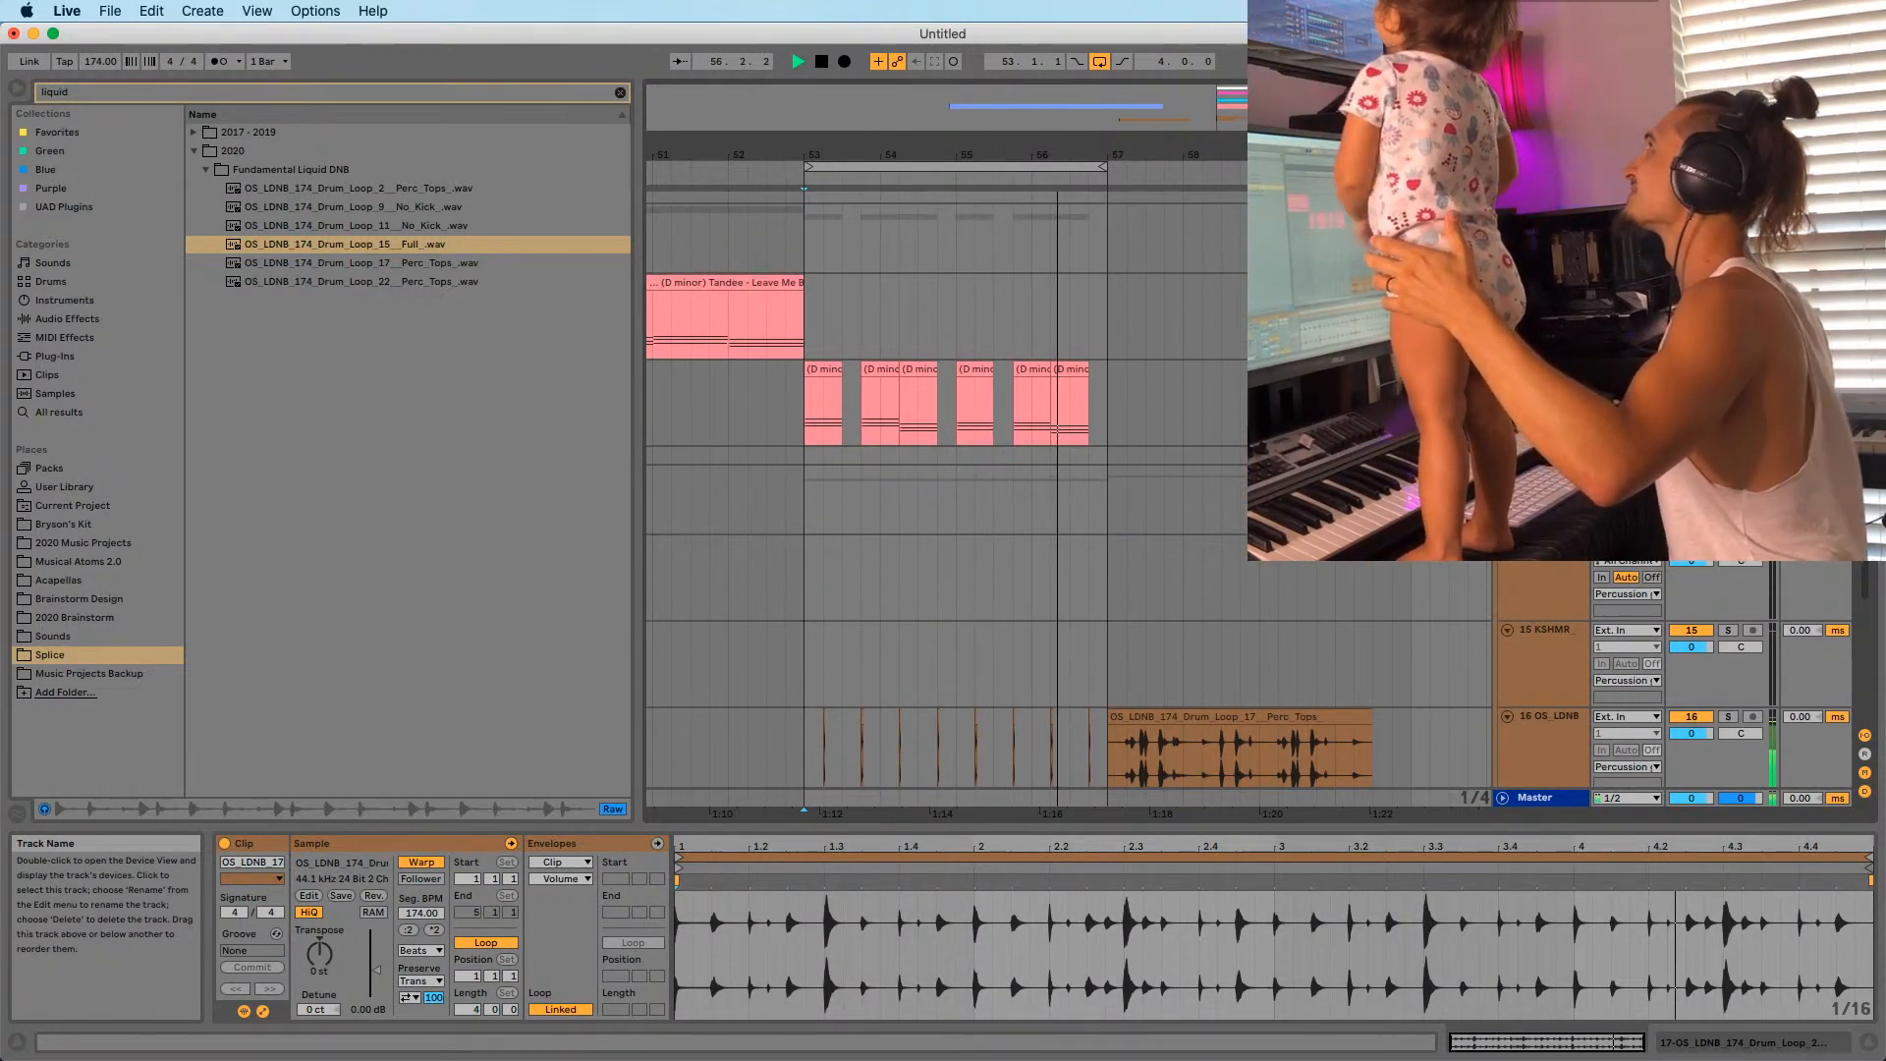
scroll(1119, 516, "up", 6)
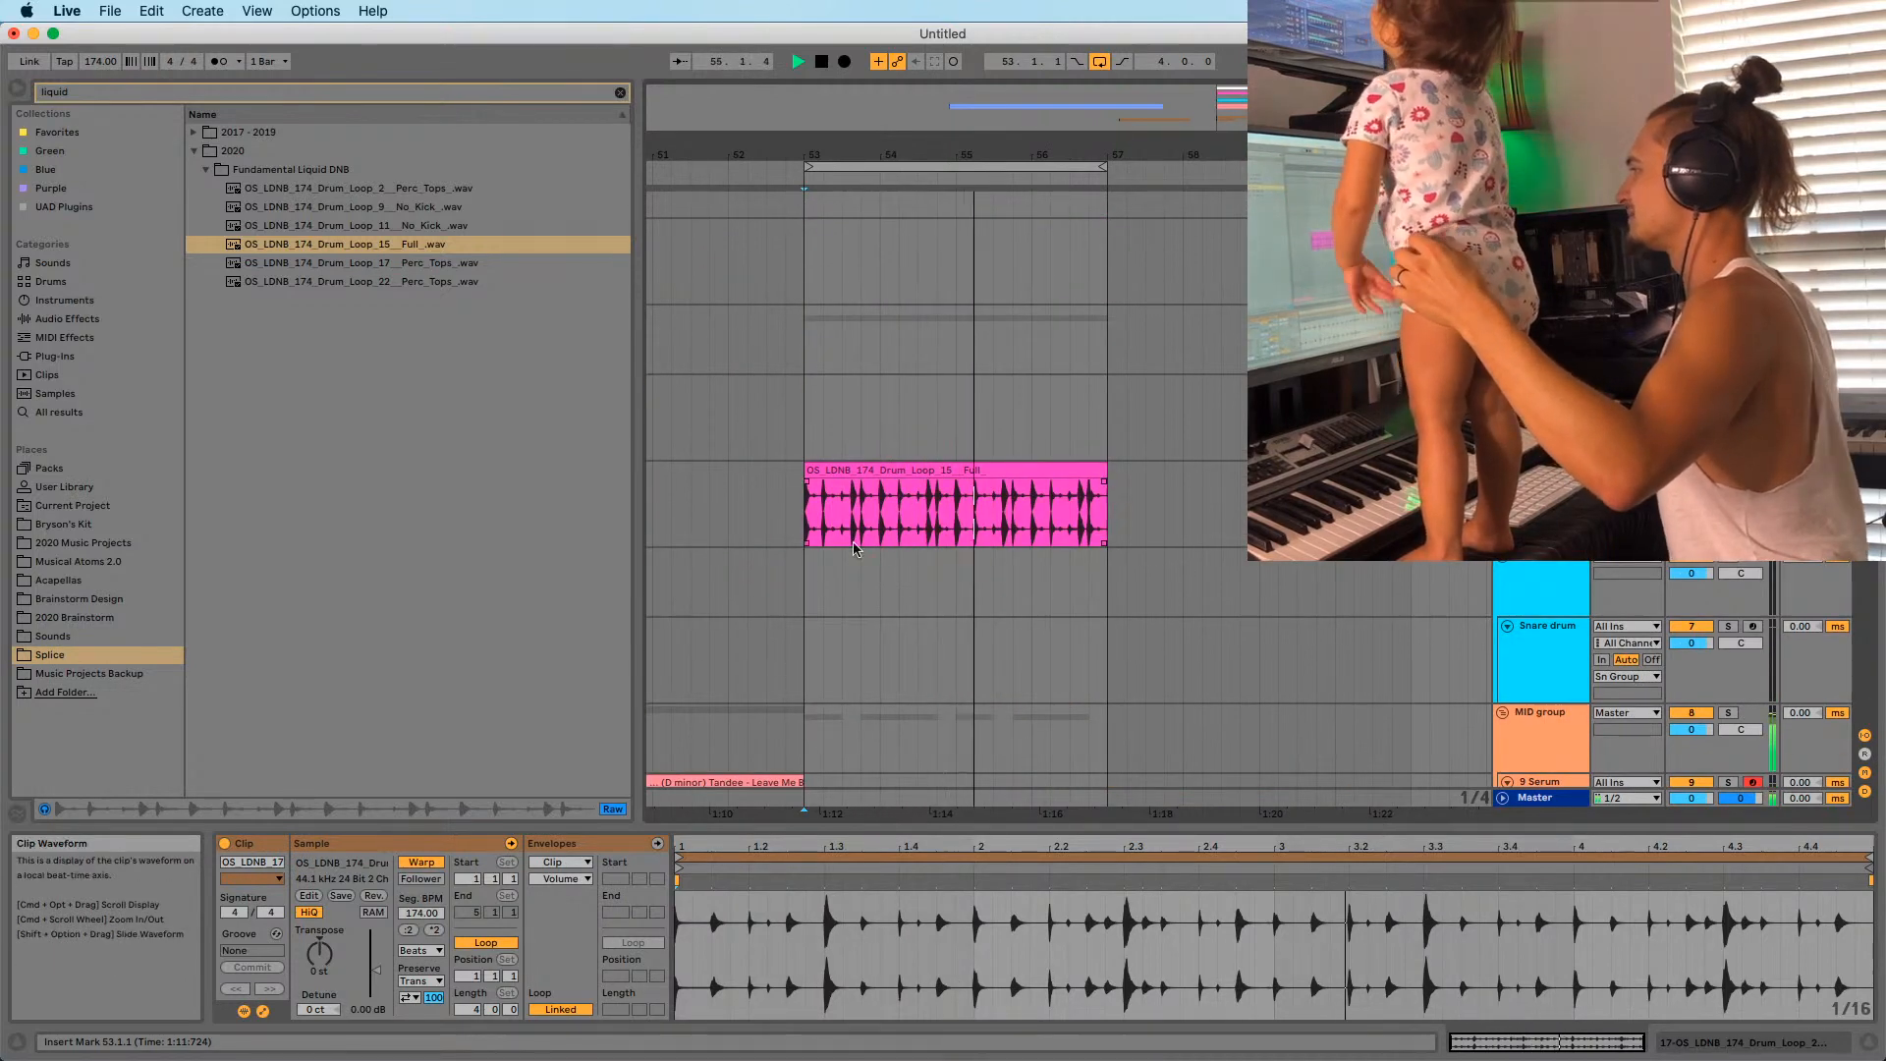
left_click(992, 528)
scroll(992, 529, "down", 5)
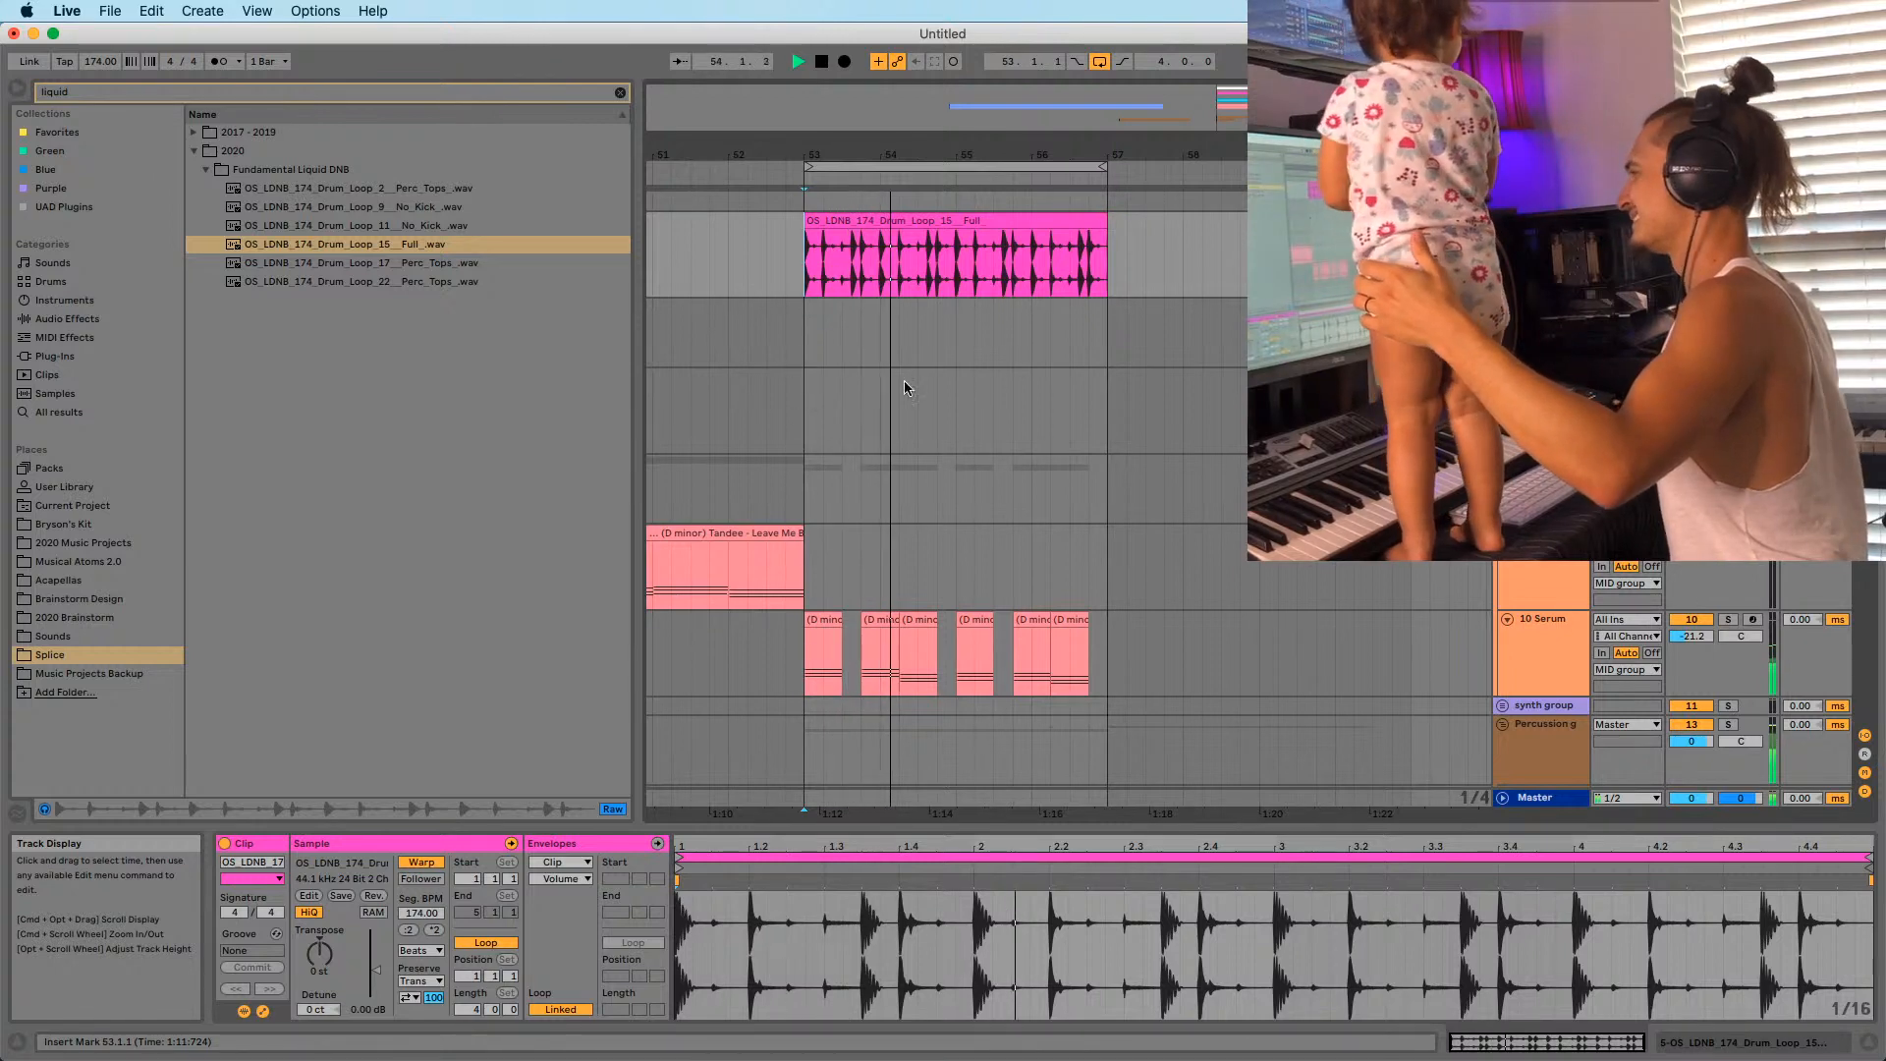
scroll(901, 387, "down", 2)
left_click(817, 472)
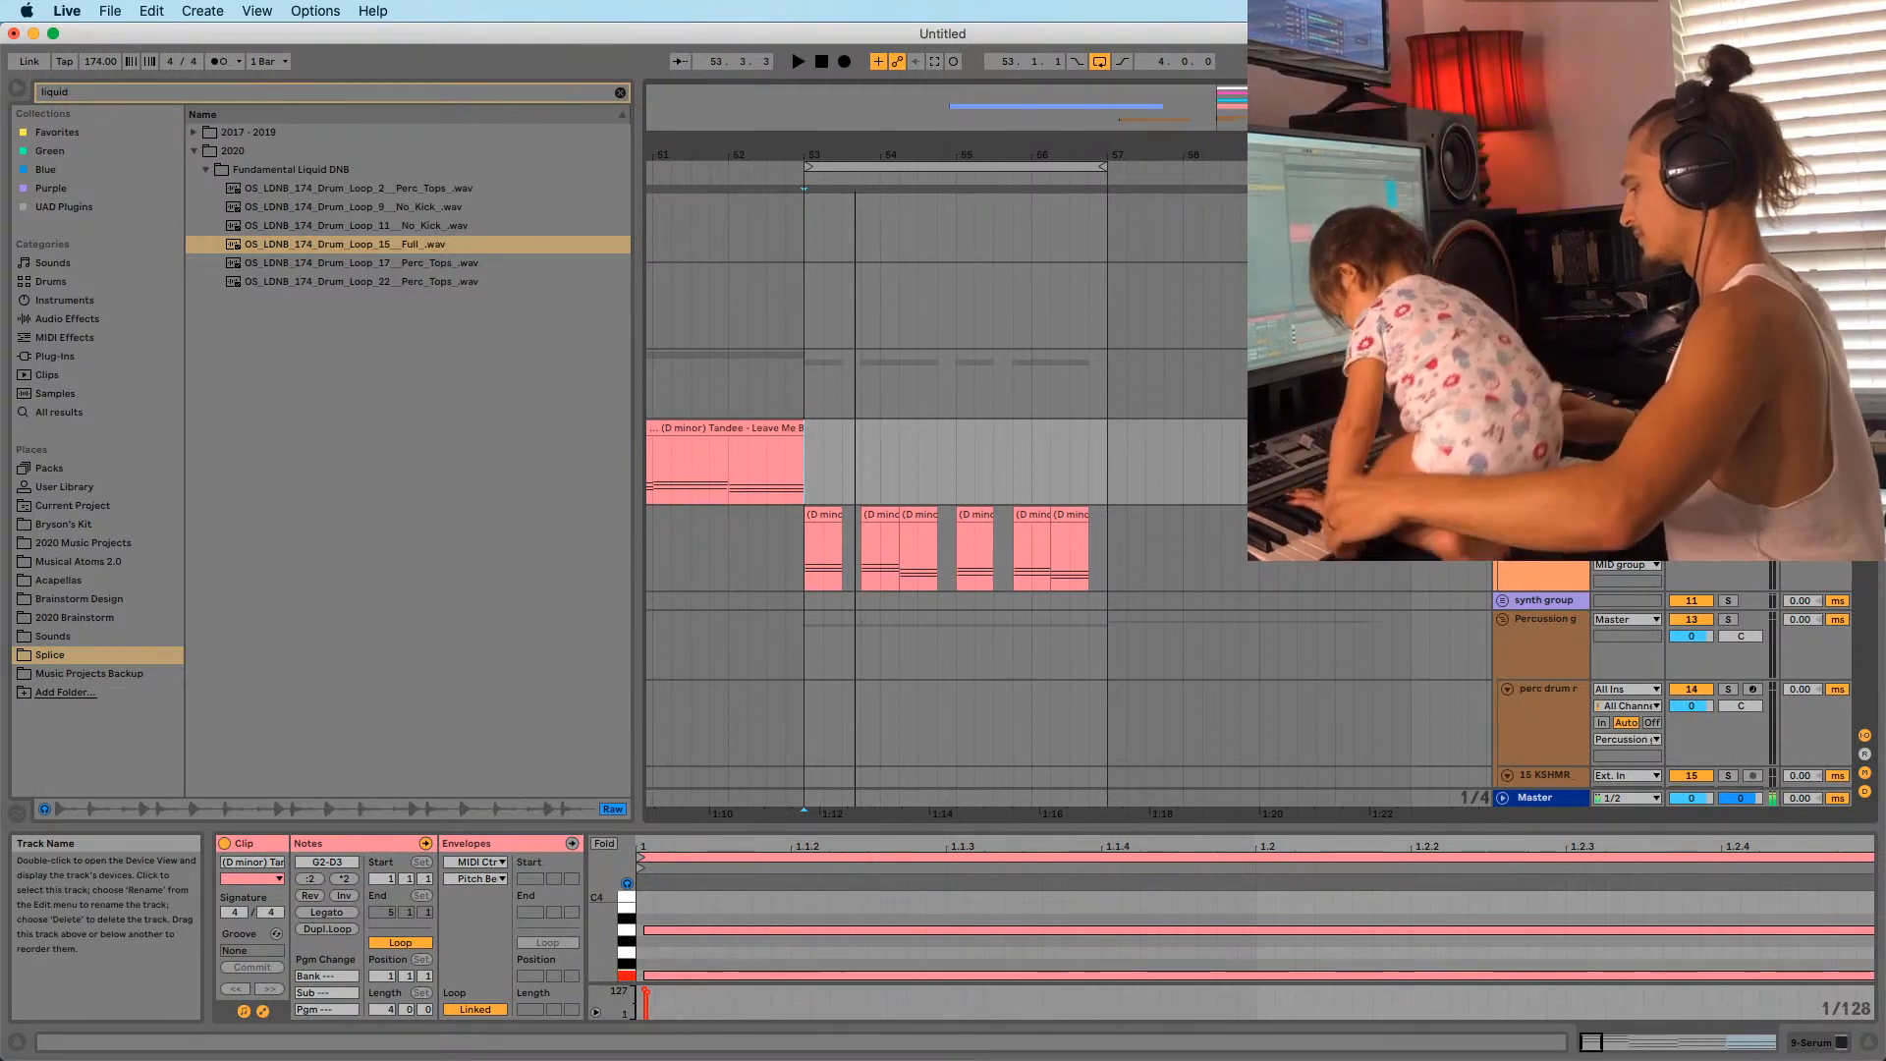
Insert a new MIDI track after the 10 Serum track with Cmd+Shift+T.
left_click(1544, 529)
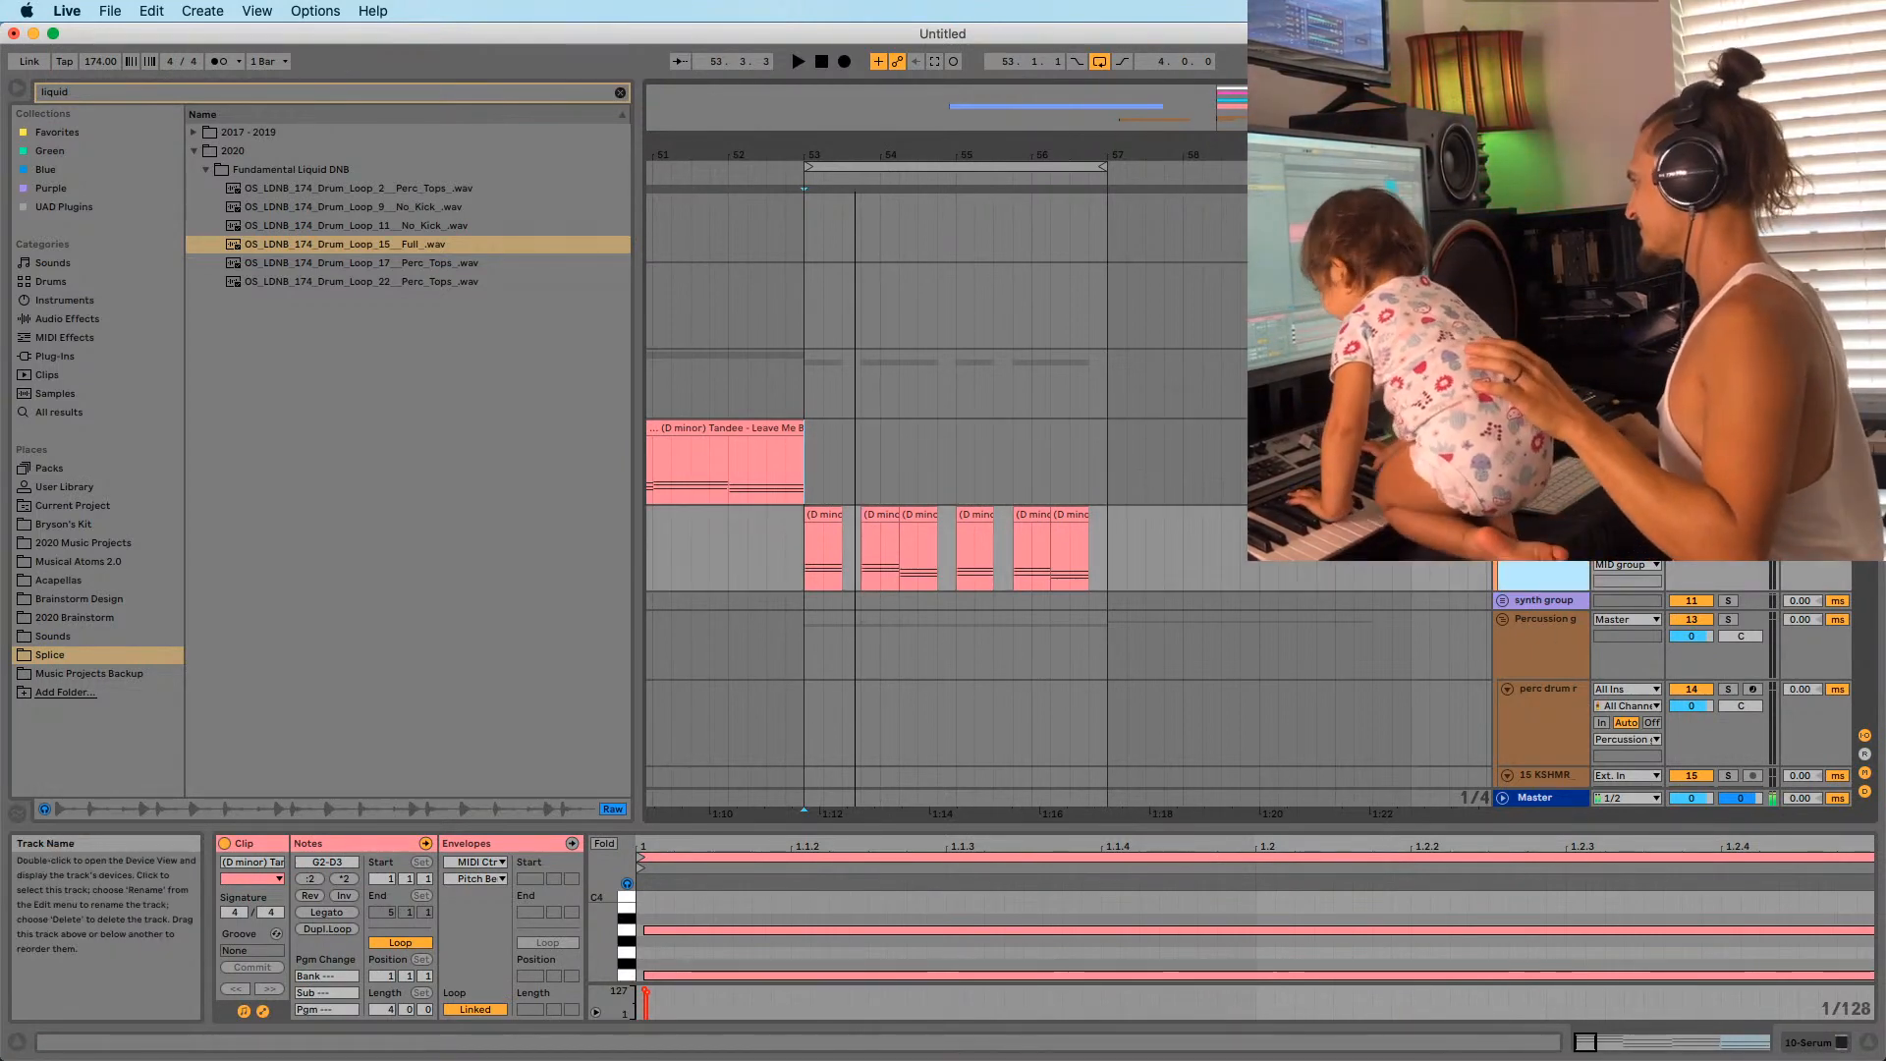
key("super+shift+t")
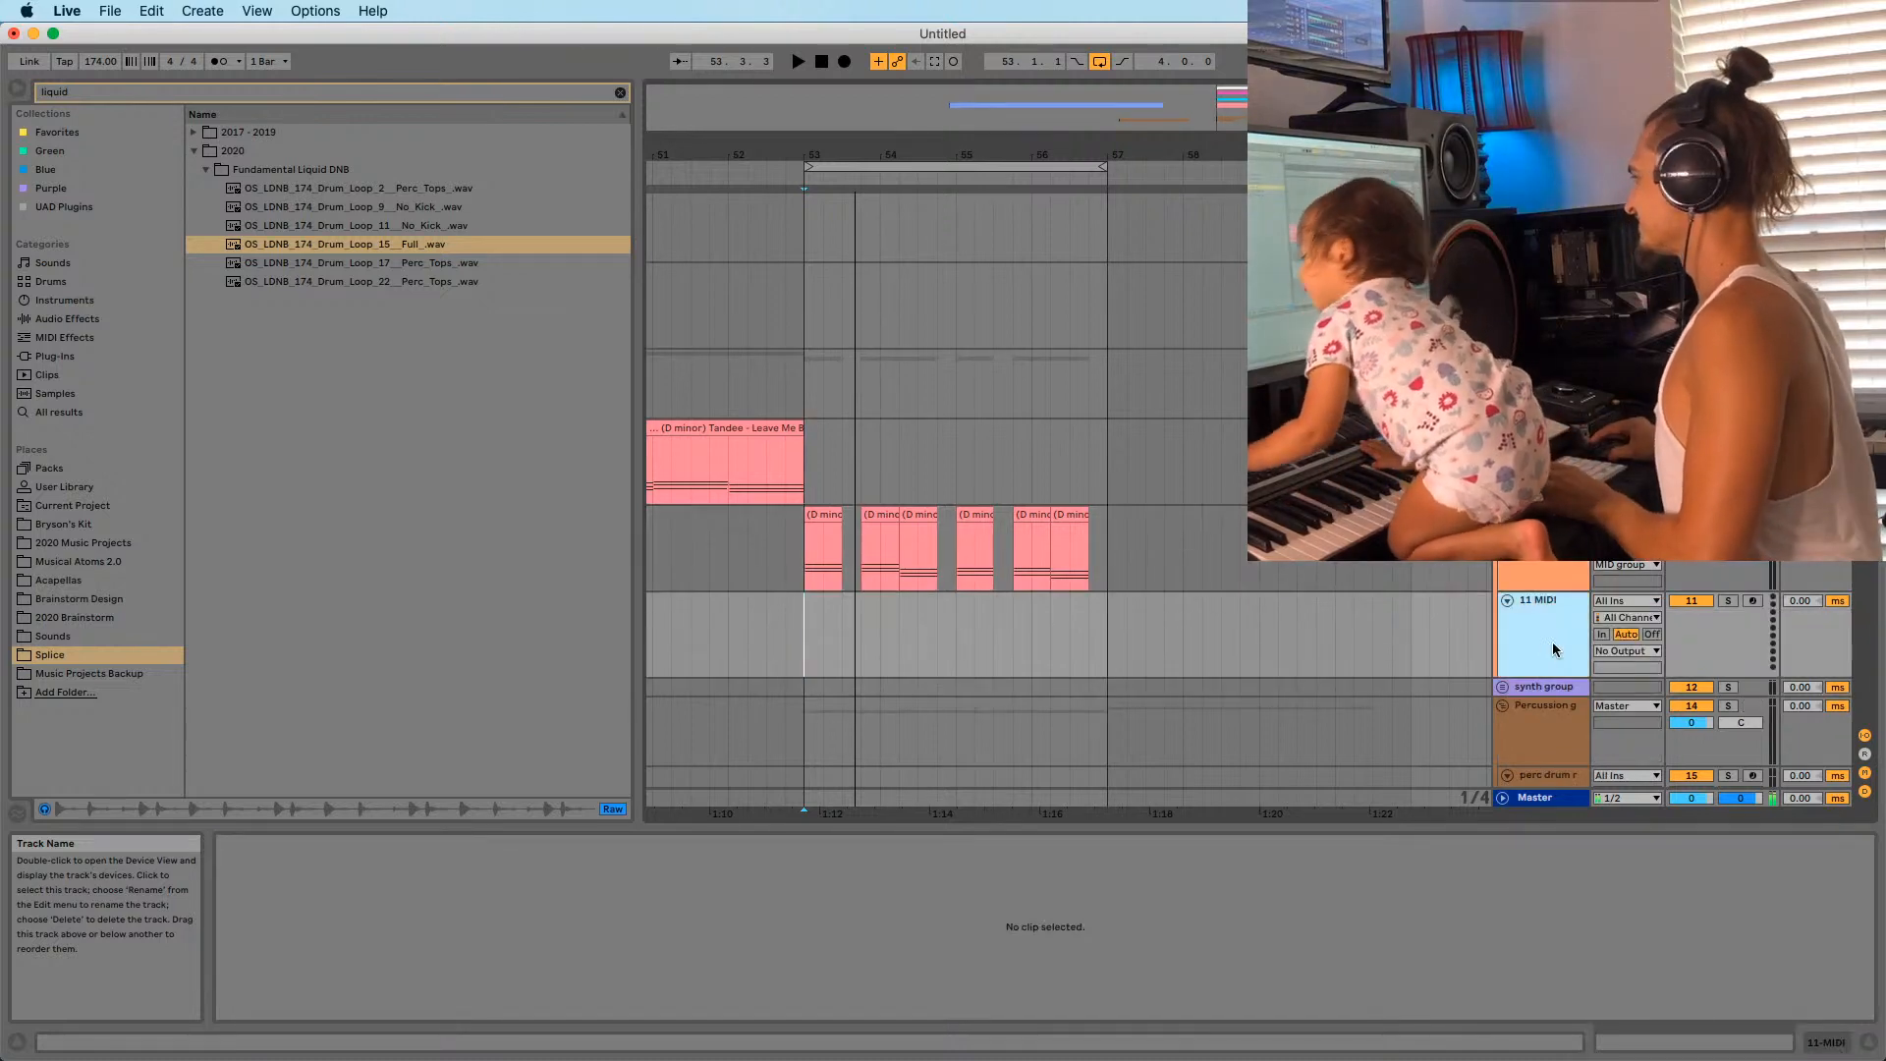
key("space")
key("space")
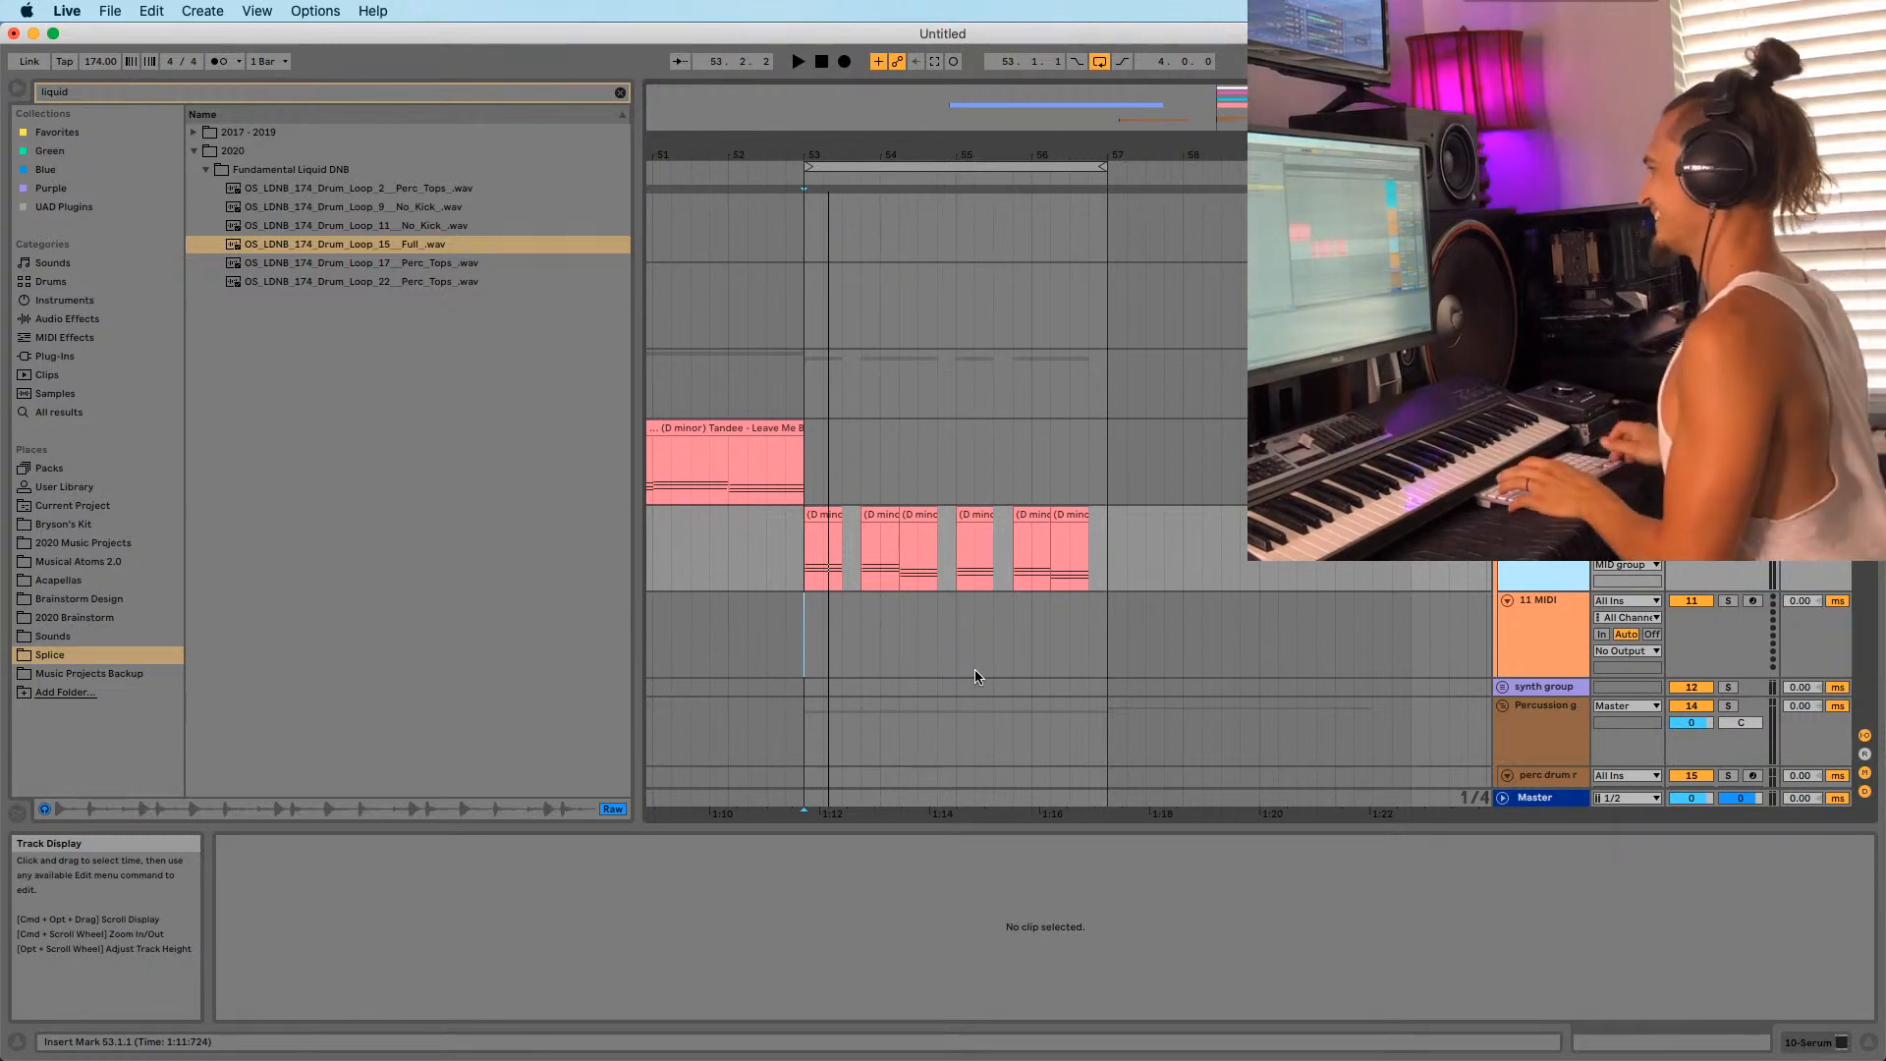
key("space")
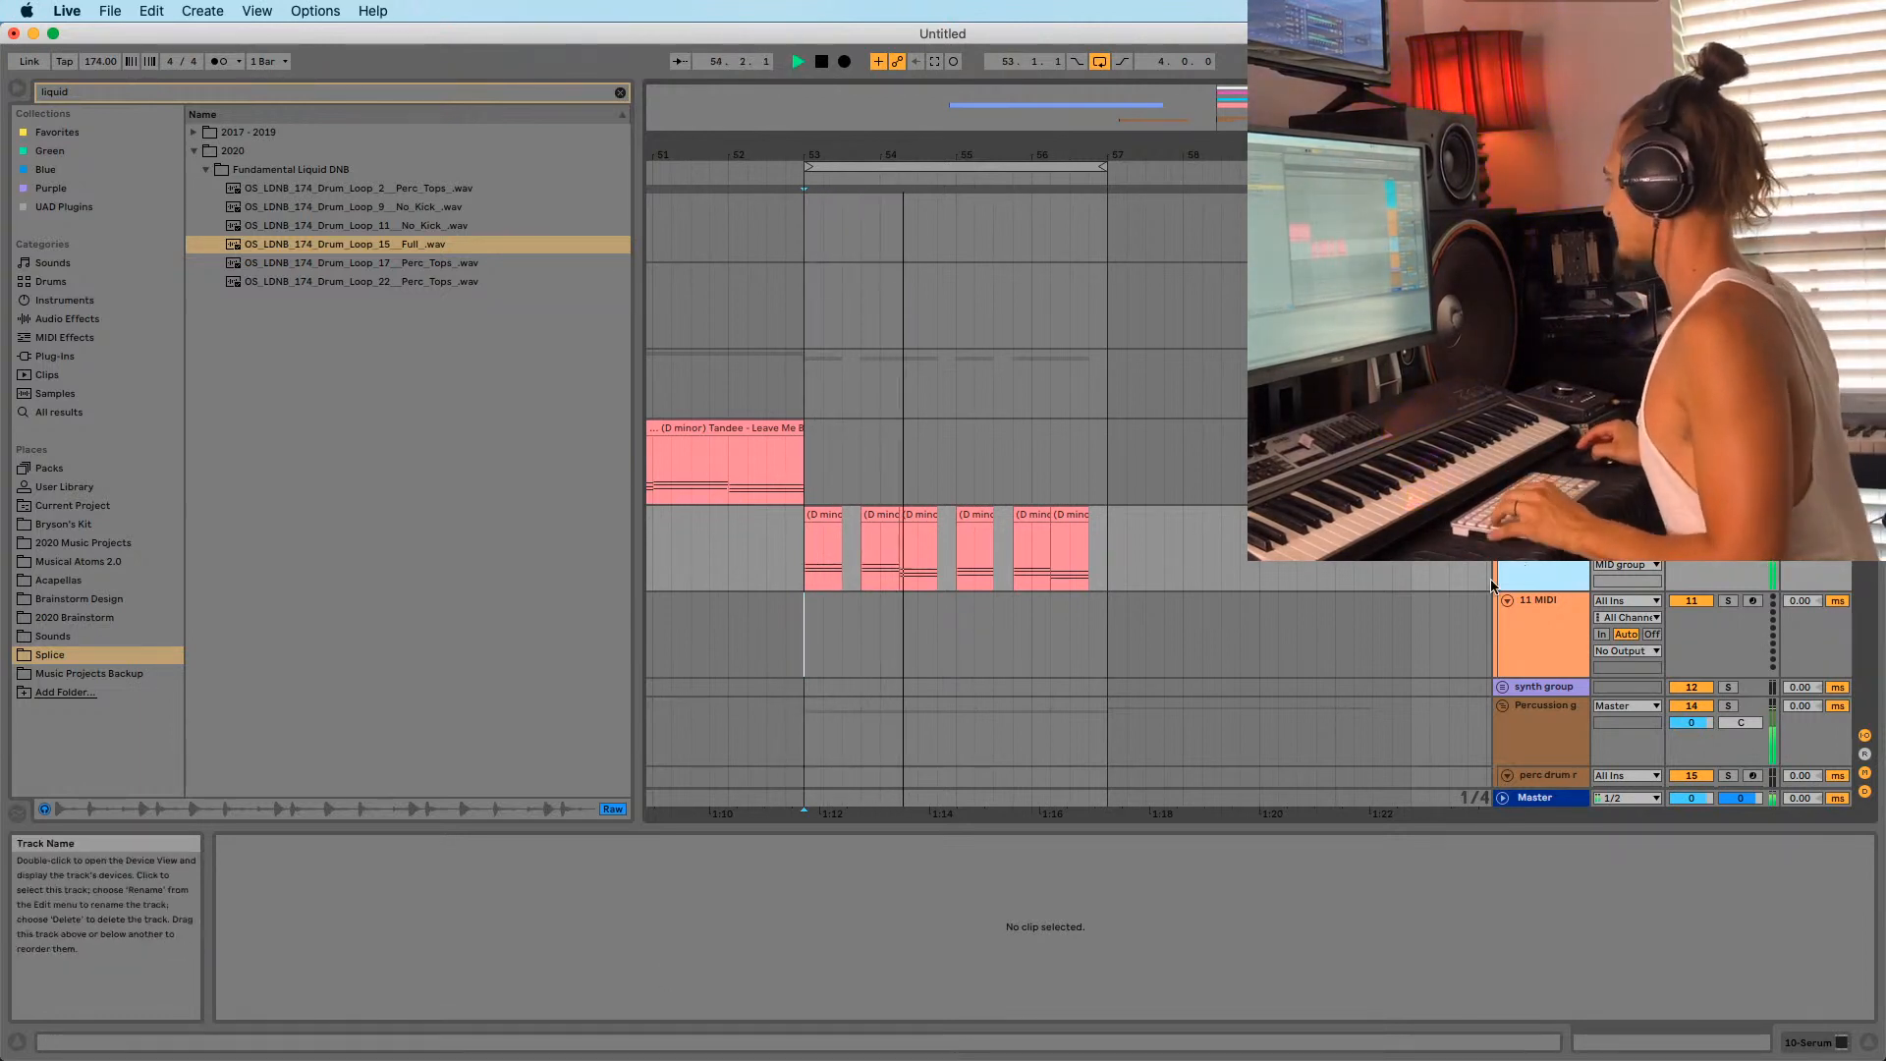
Paste the Serum instrument from 10 Serum onto new track 11 and show Serum's editor.
key("shift+Tab")
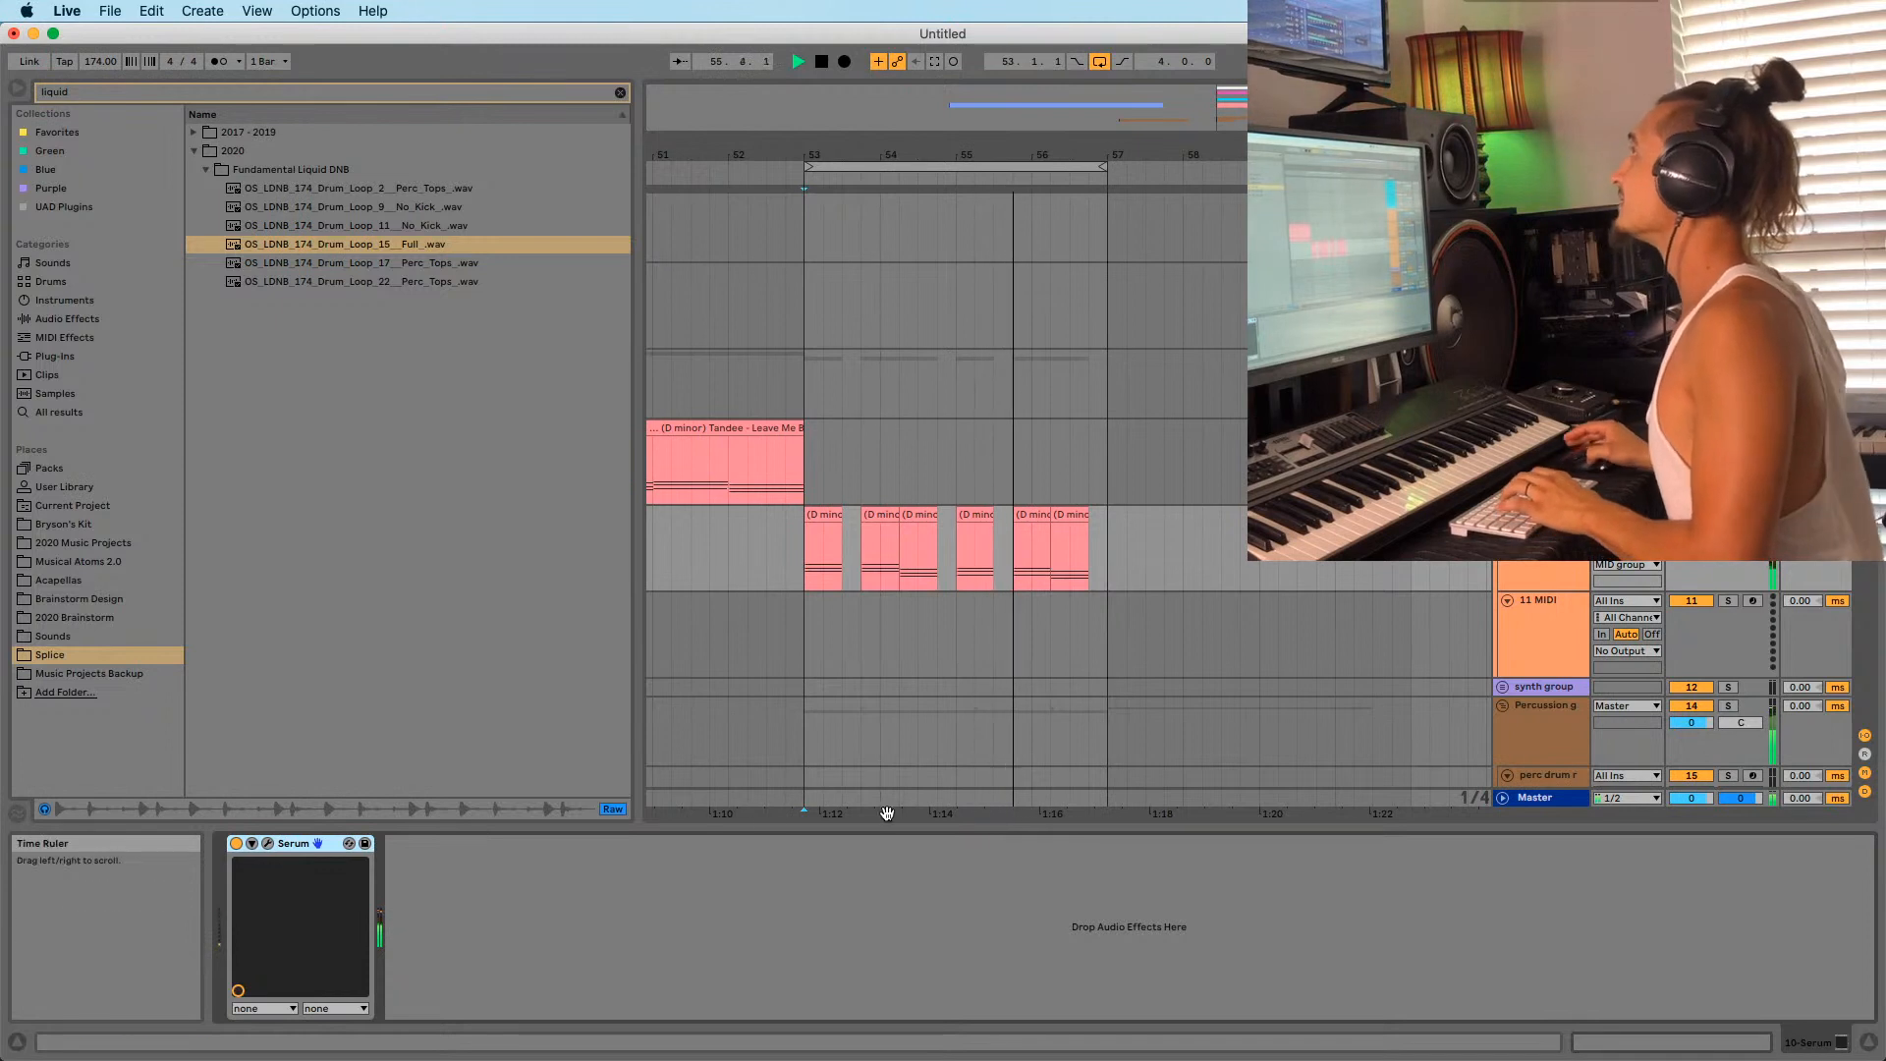
left_click(1555, 656)
left_click(768, 968)
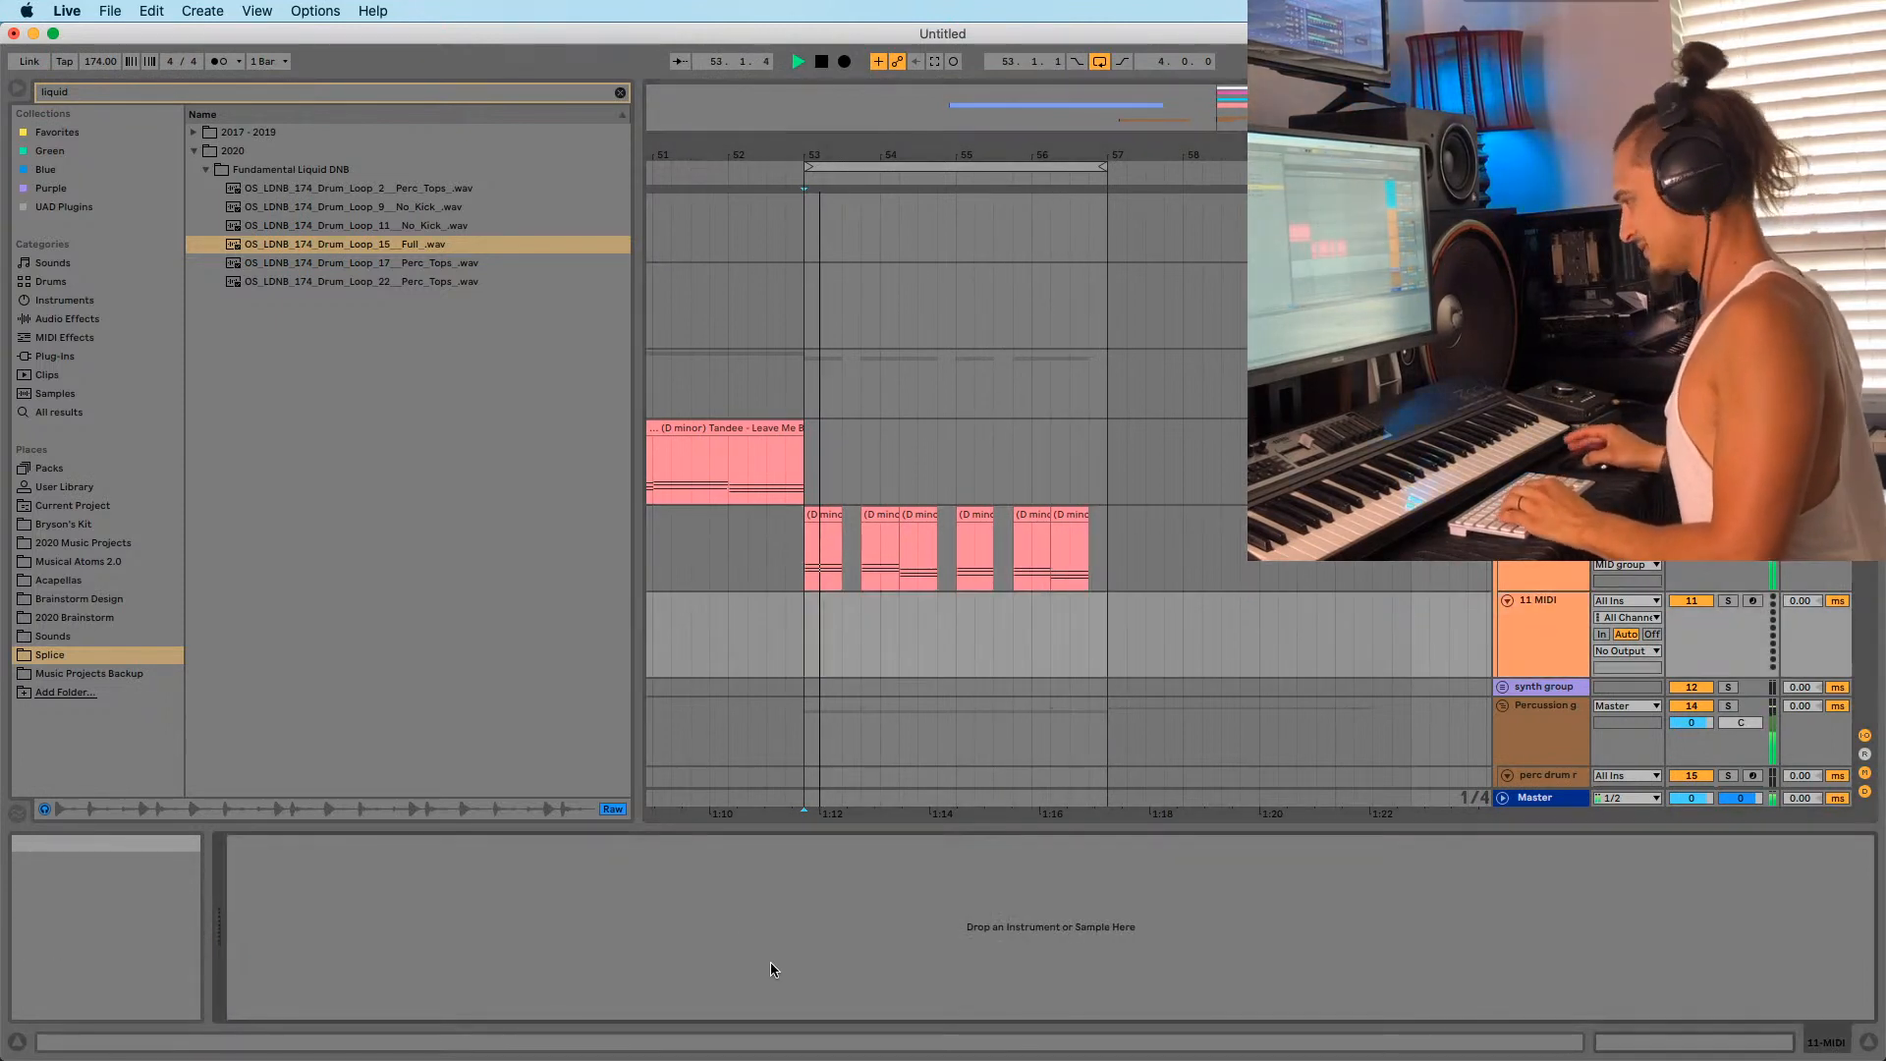
key("super+v")
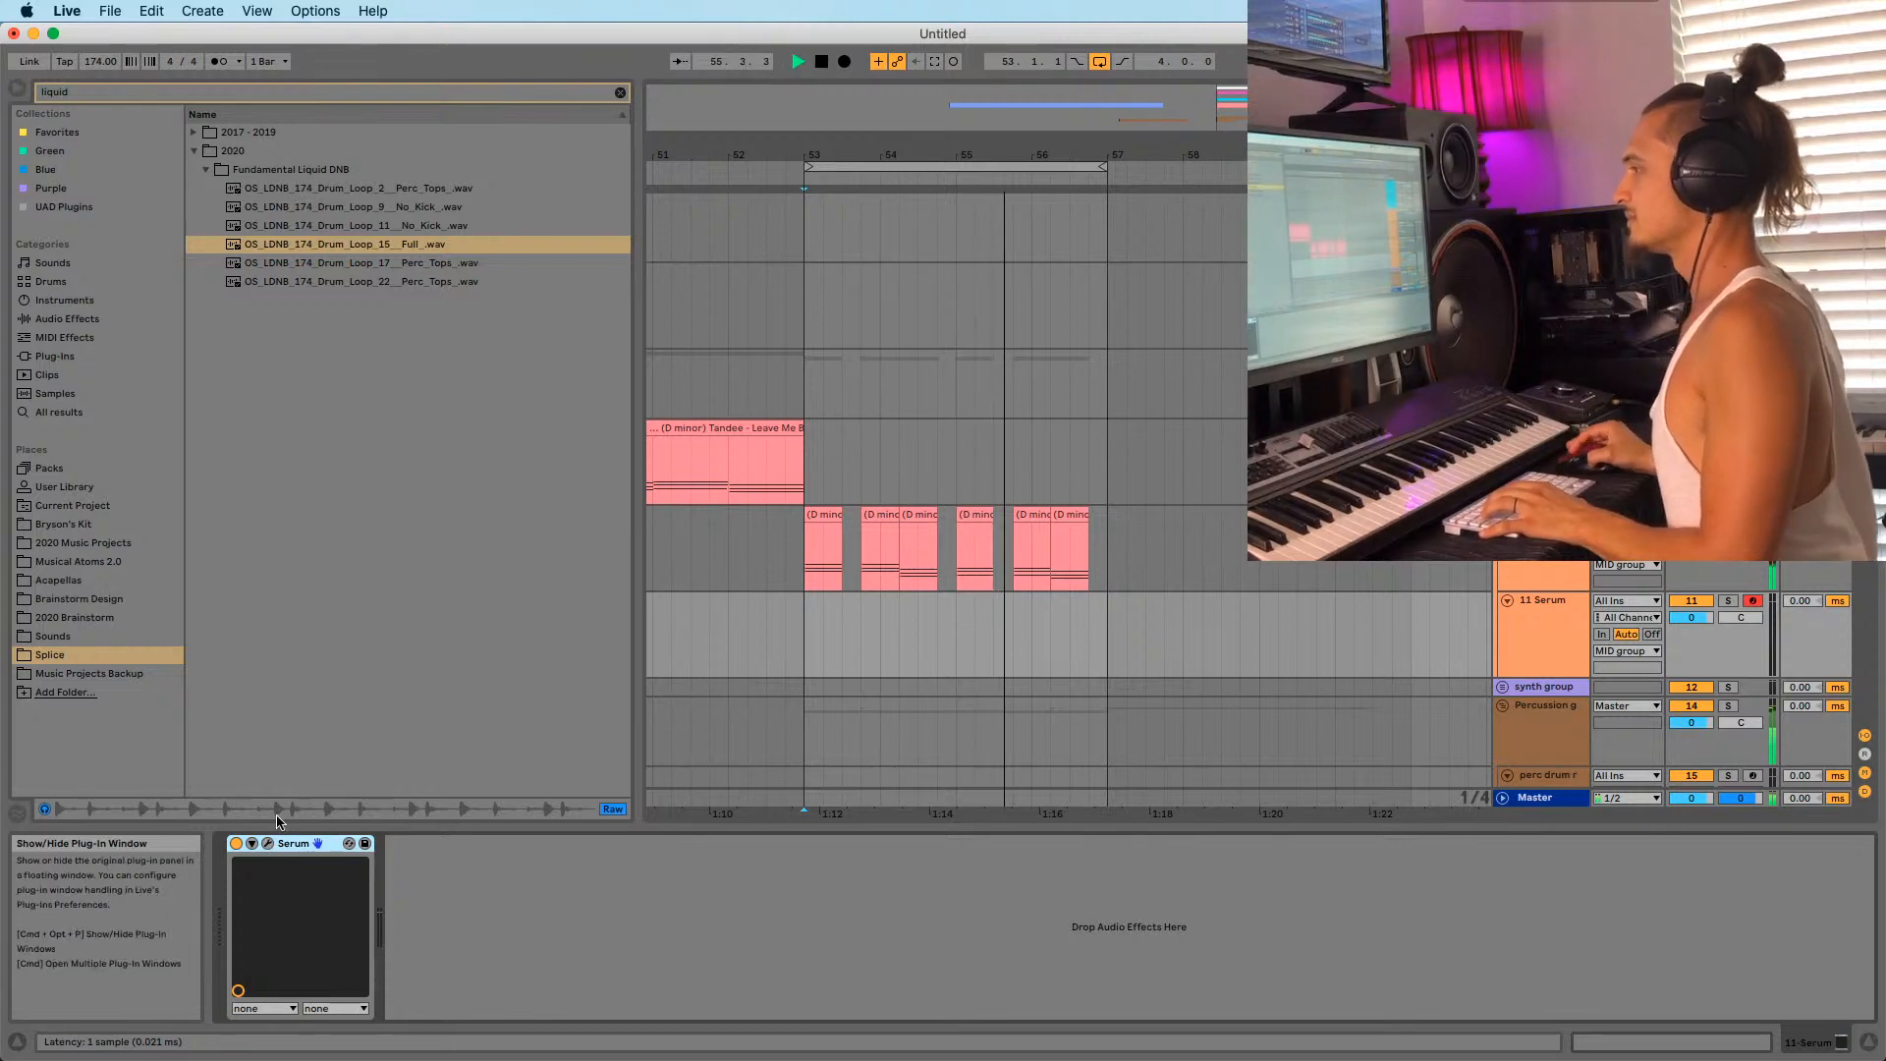
left_click(267, 843)
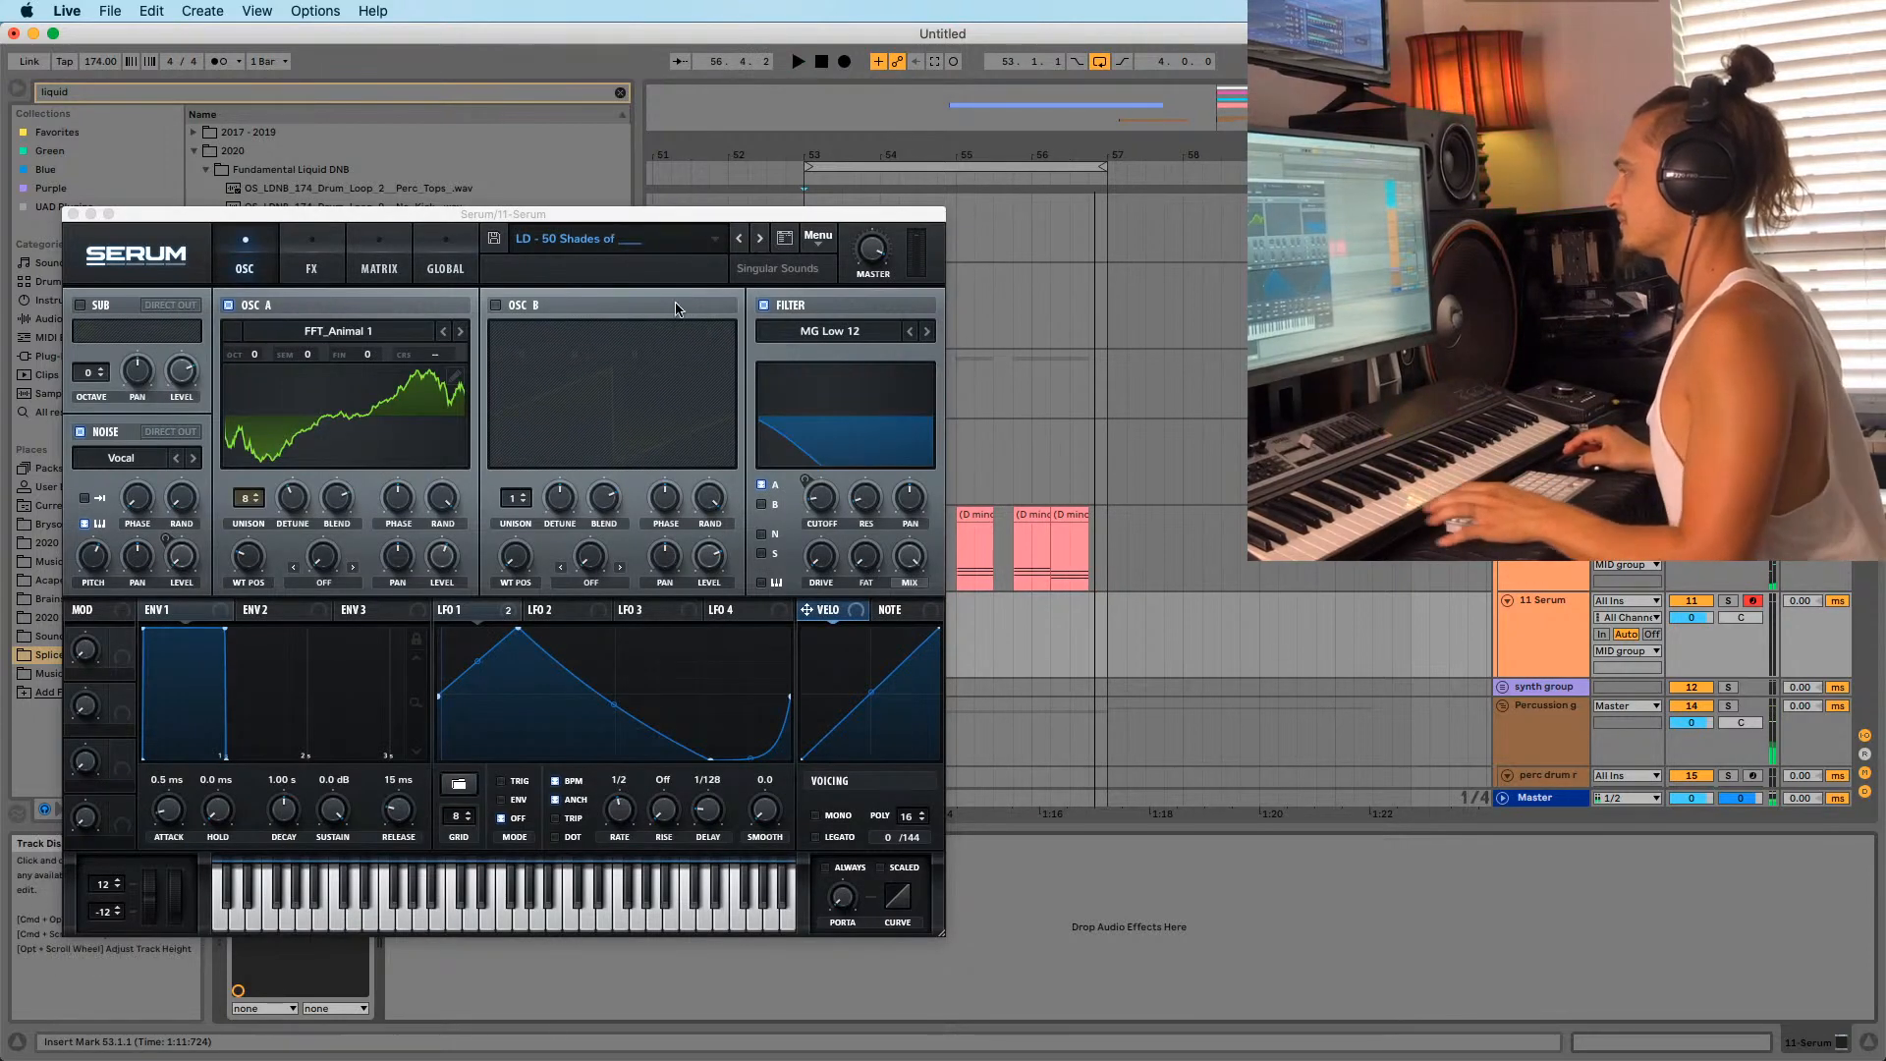
Step Serum's presets to LD Solid [NASKO] and lower track 11 volume to -15.4 dB.
left_click(1556, 638)
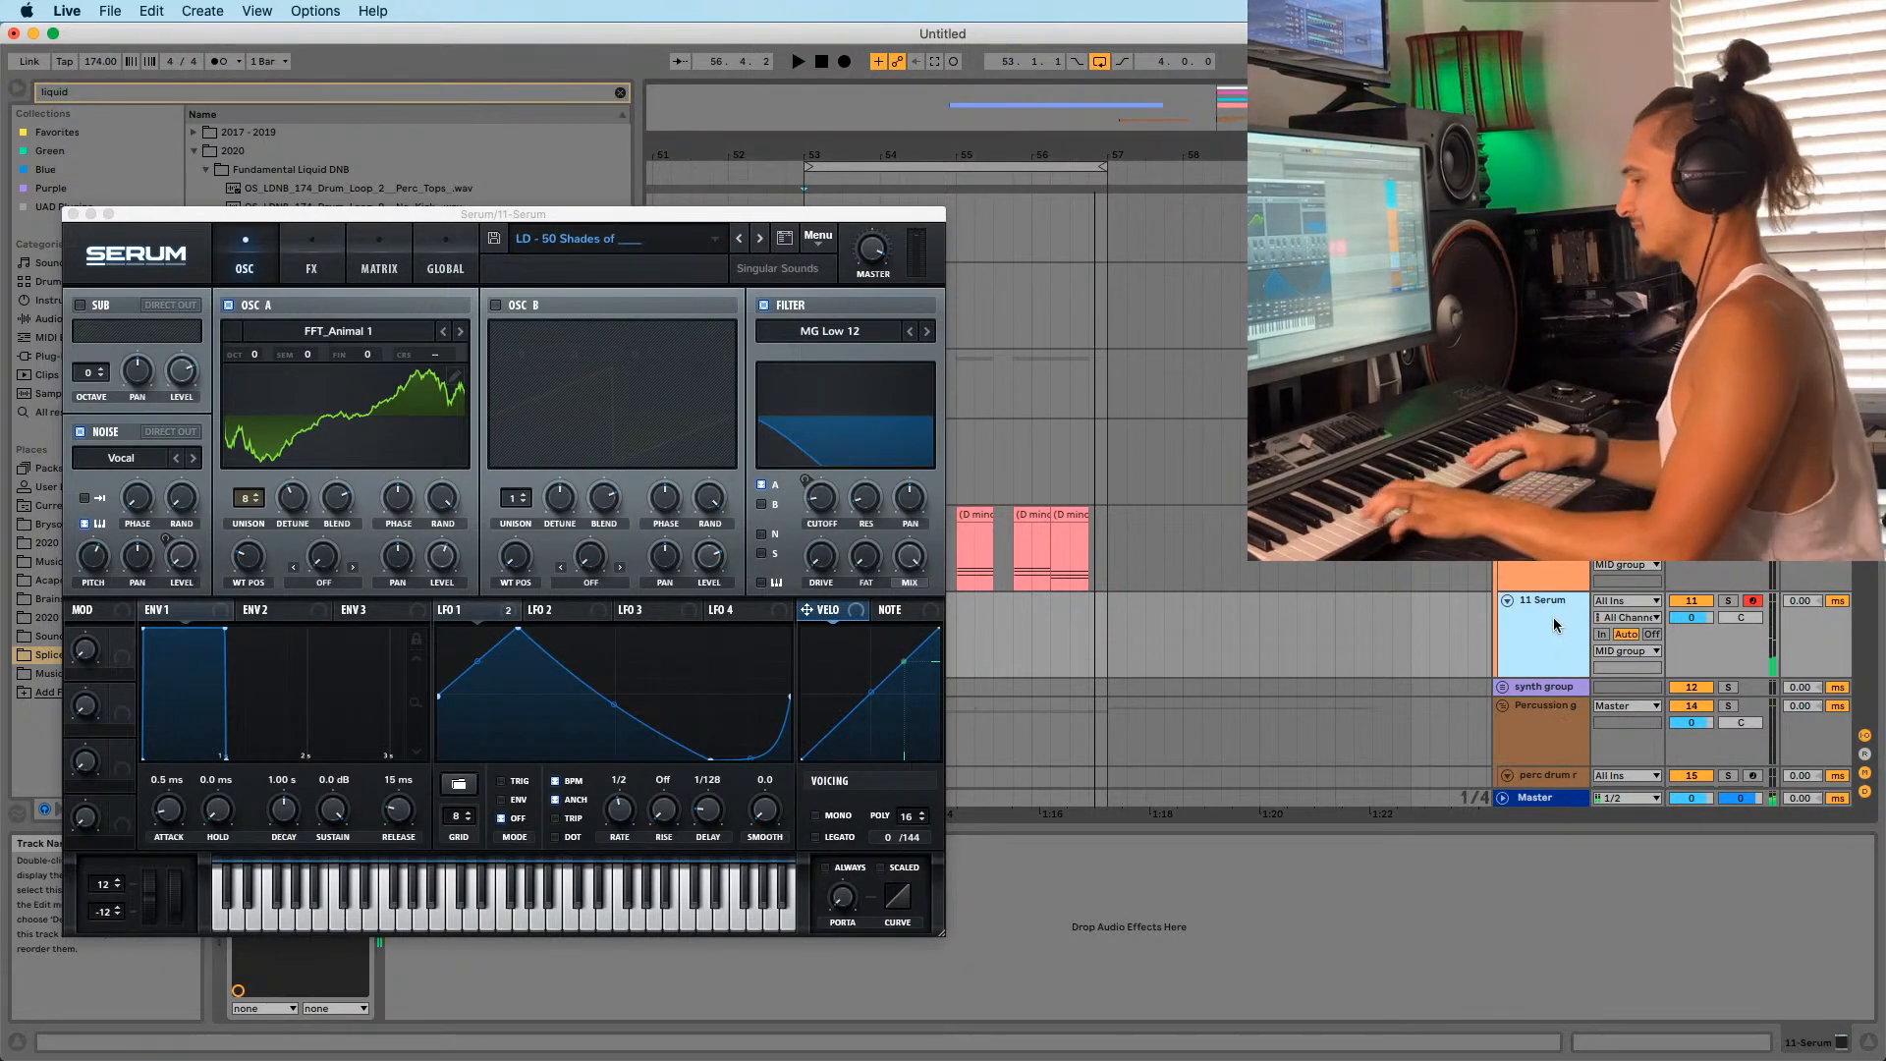
left_click(757, 244)
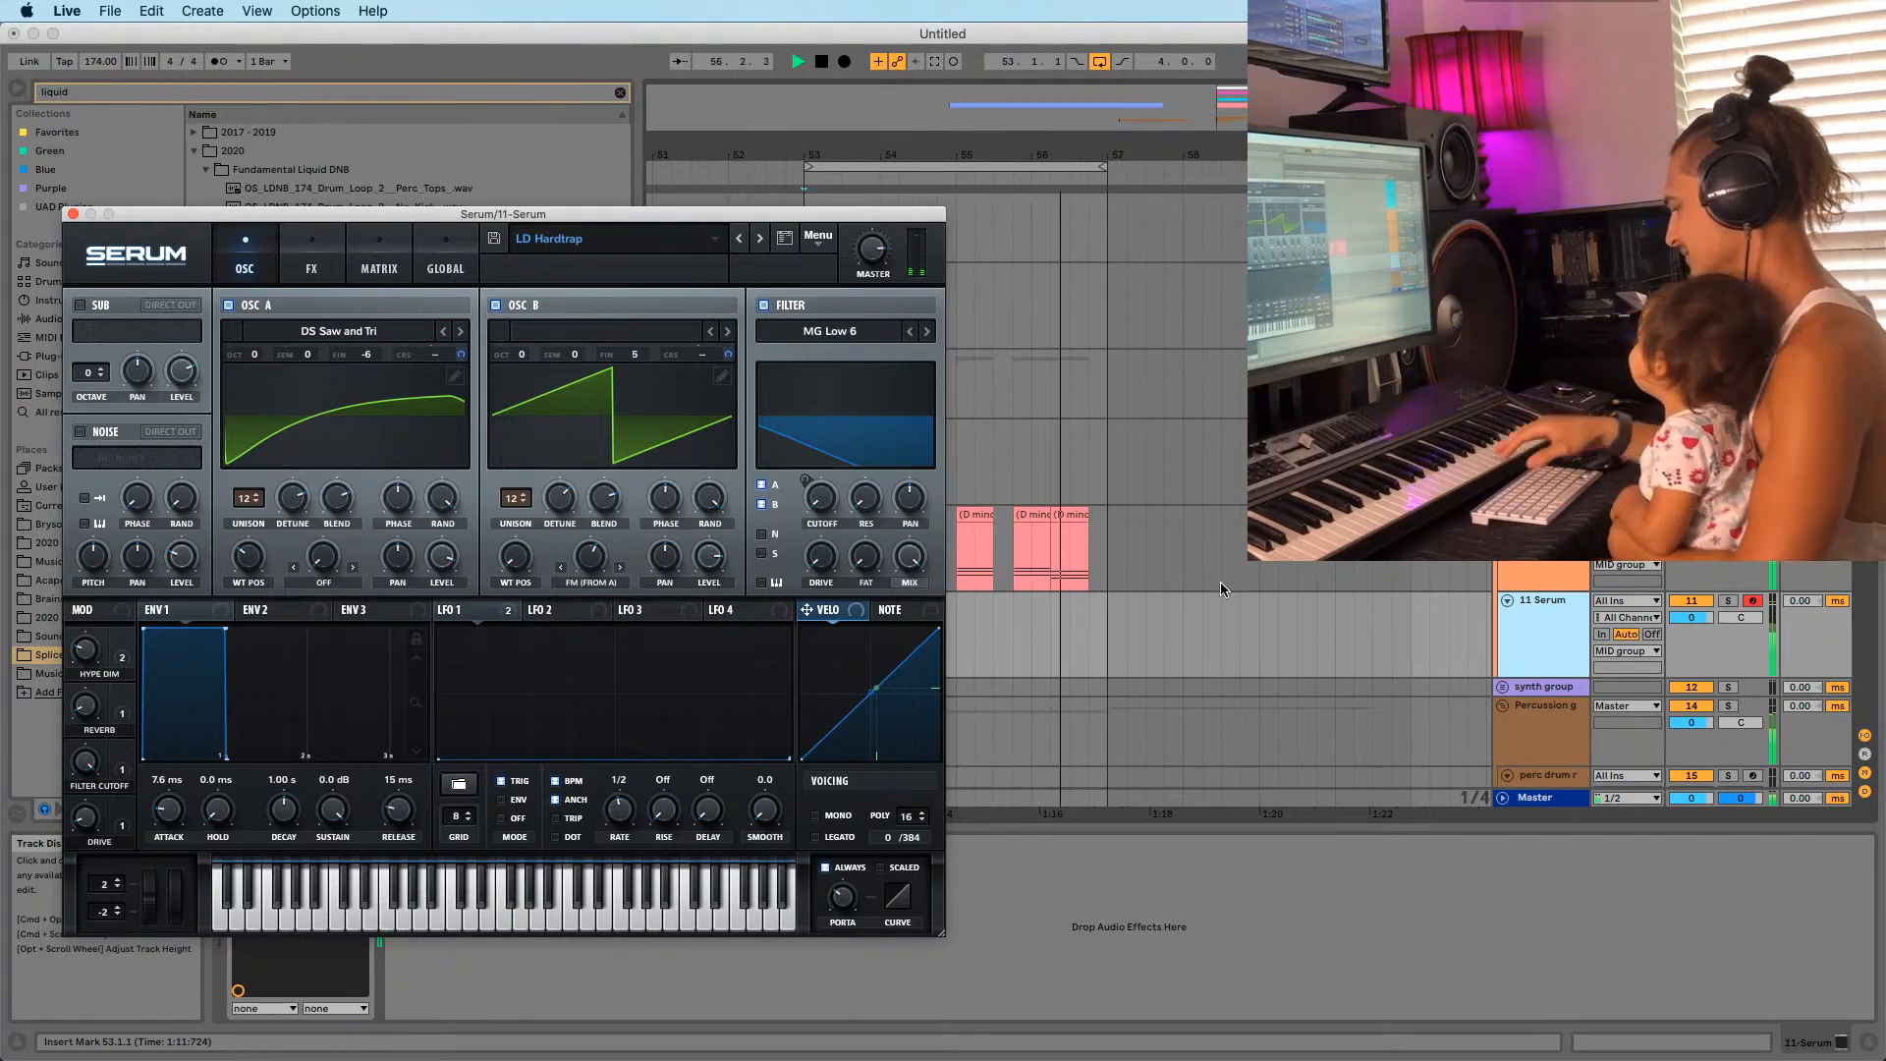
left_click_drag(1694, 623, 1694, 639)
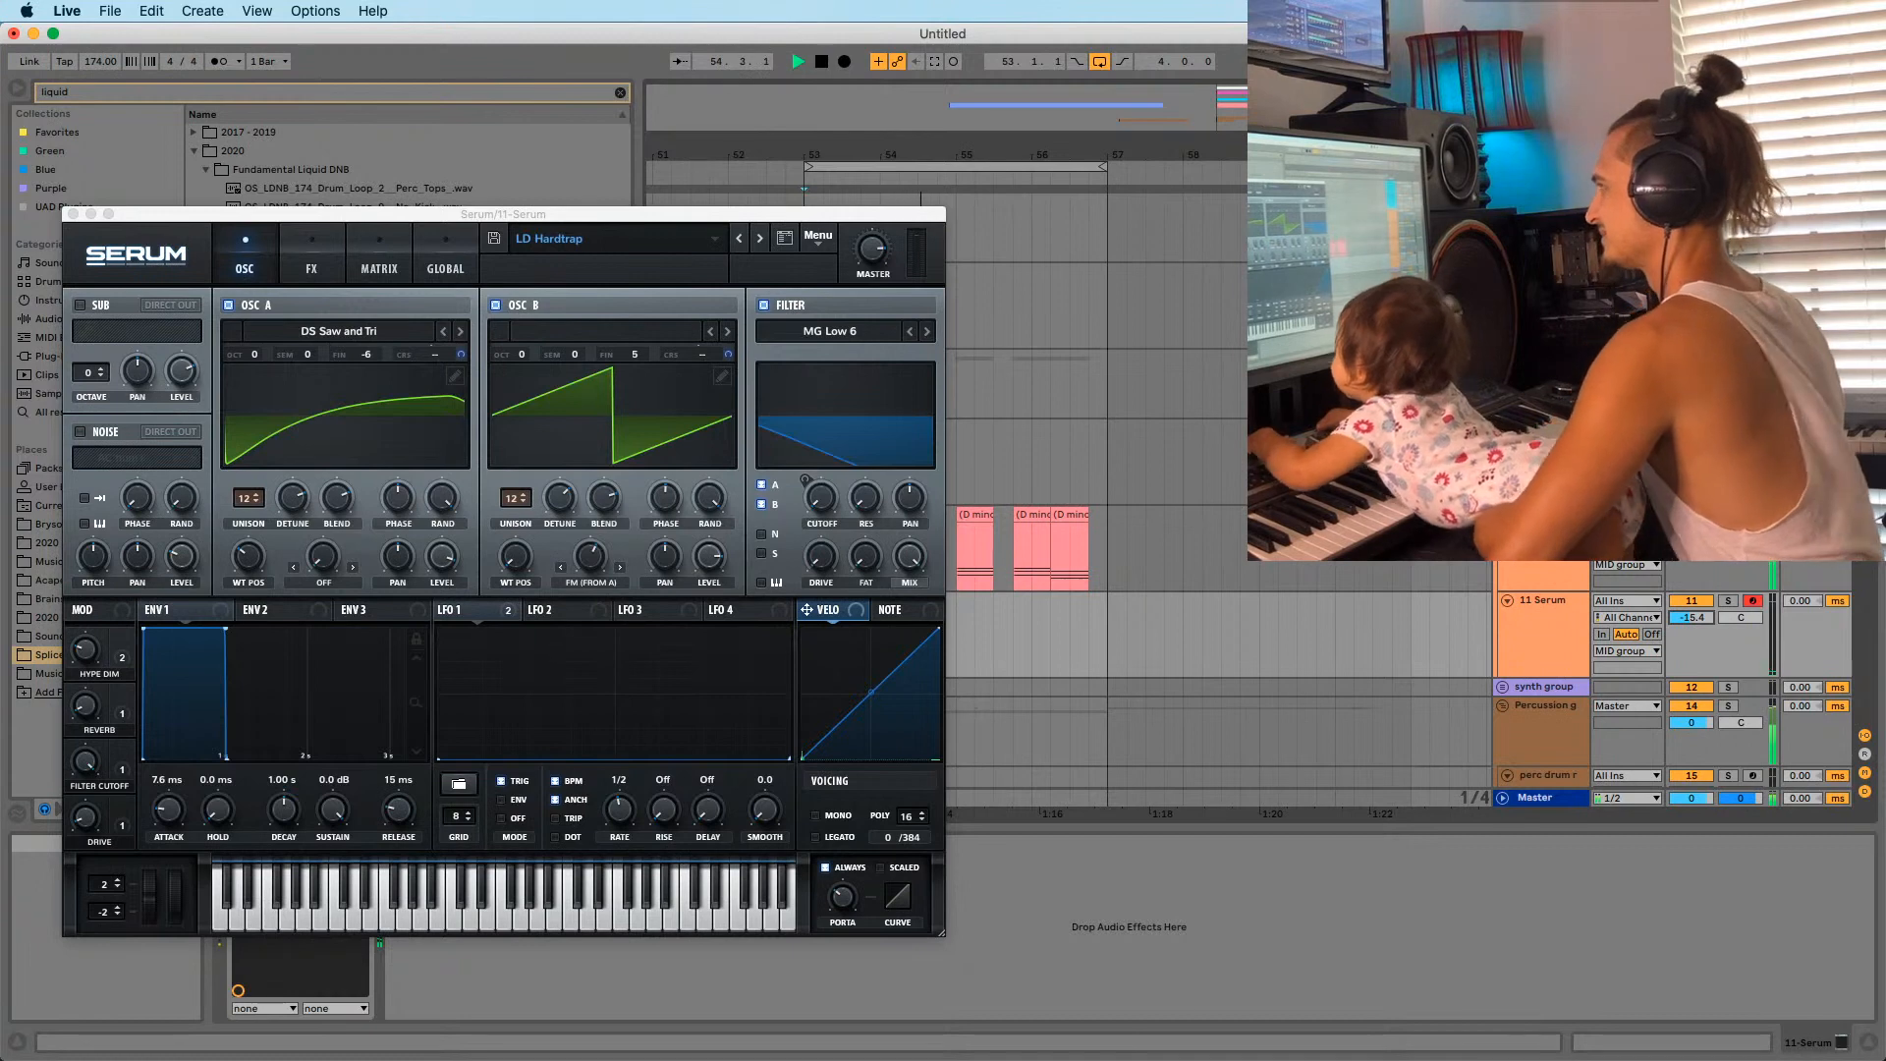
left_click(764, 240)
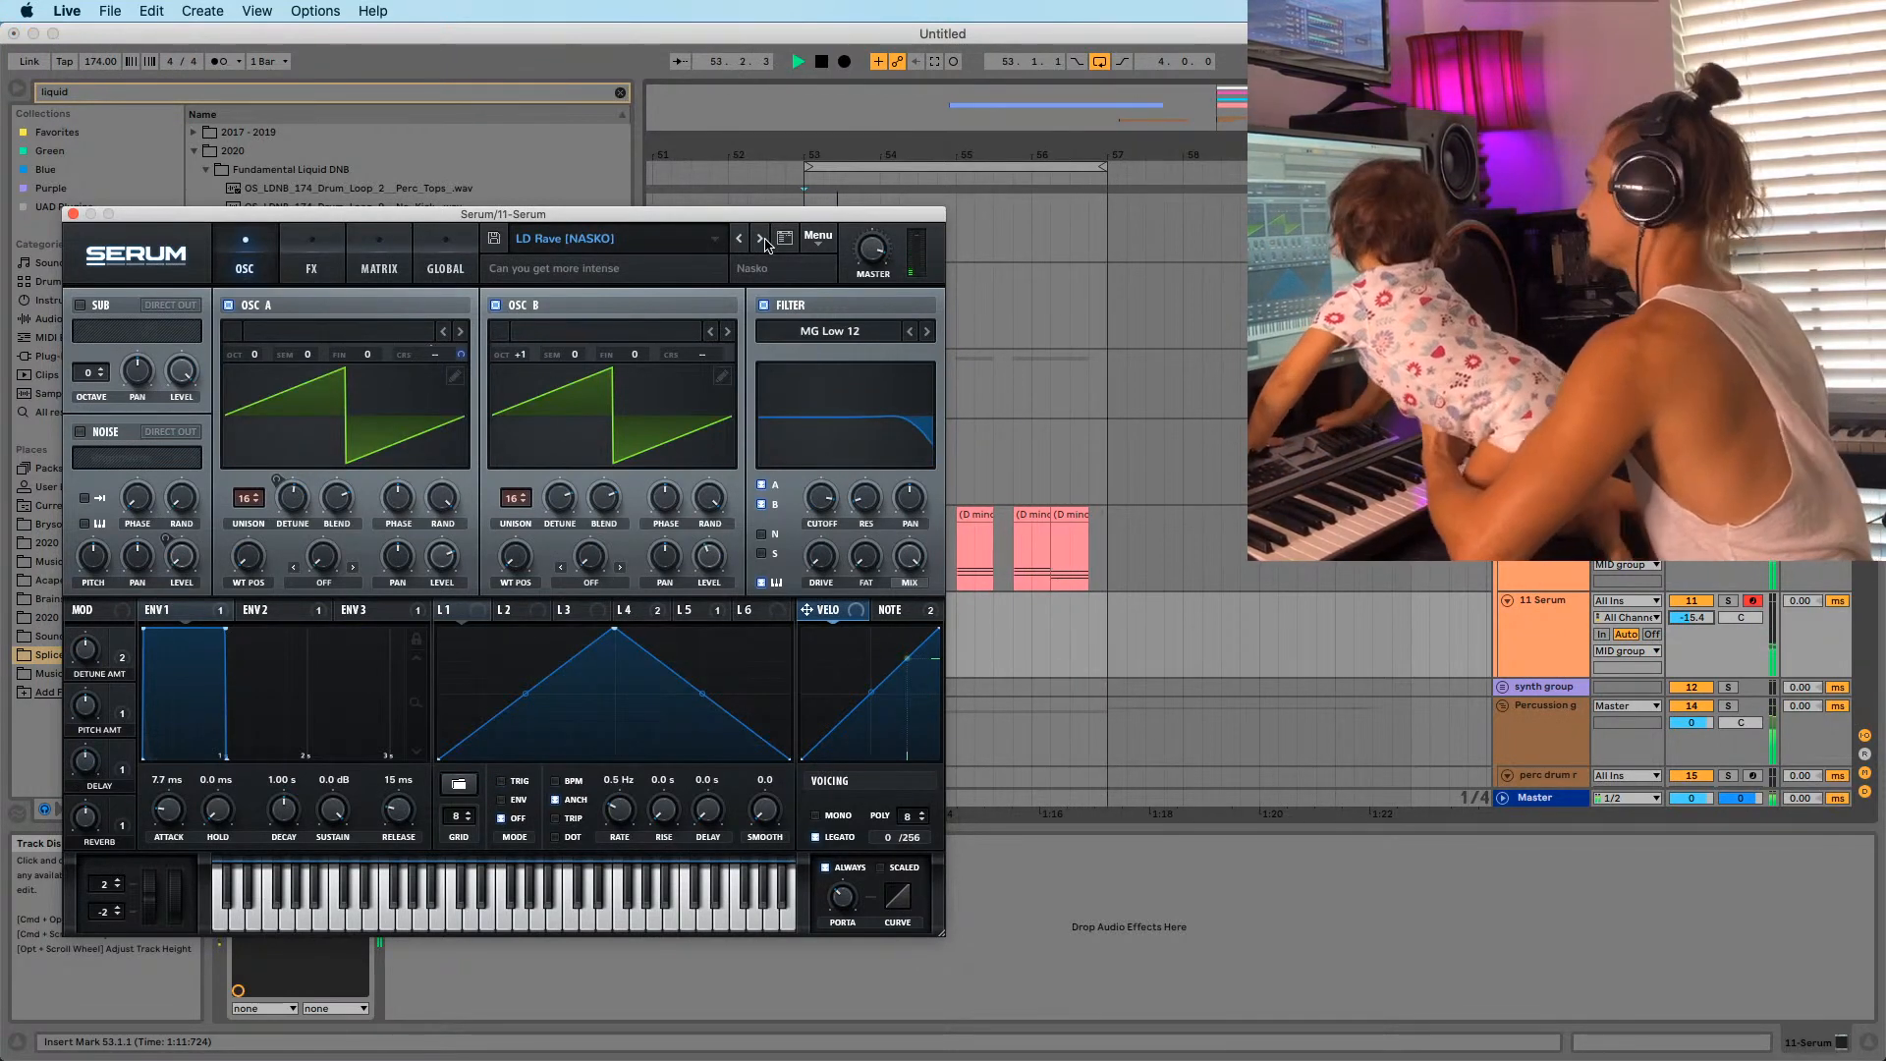
left_click(762, 239)
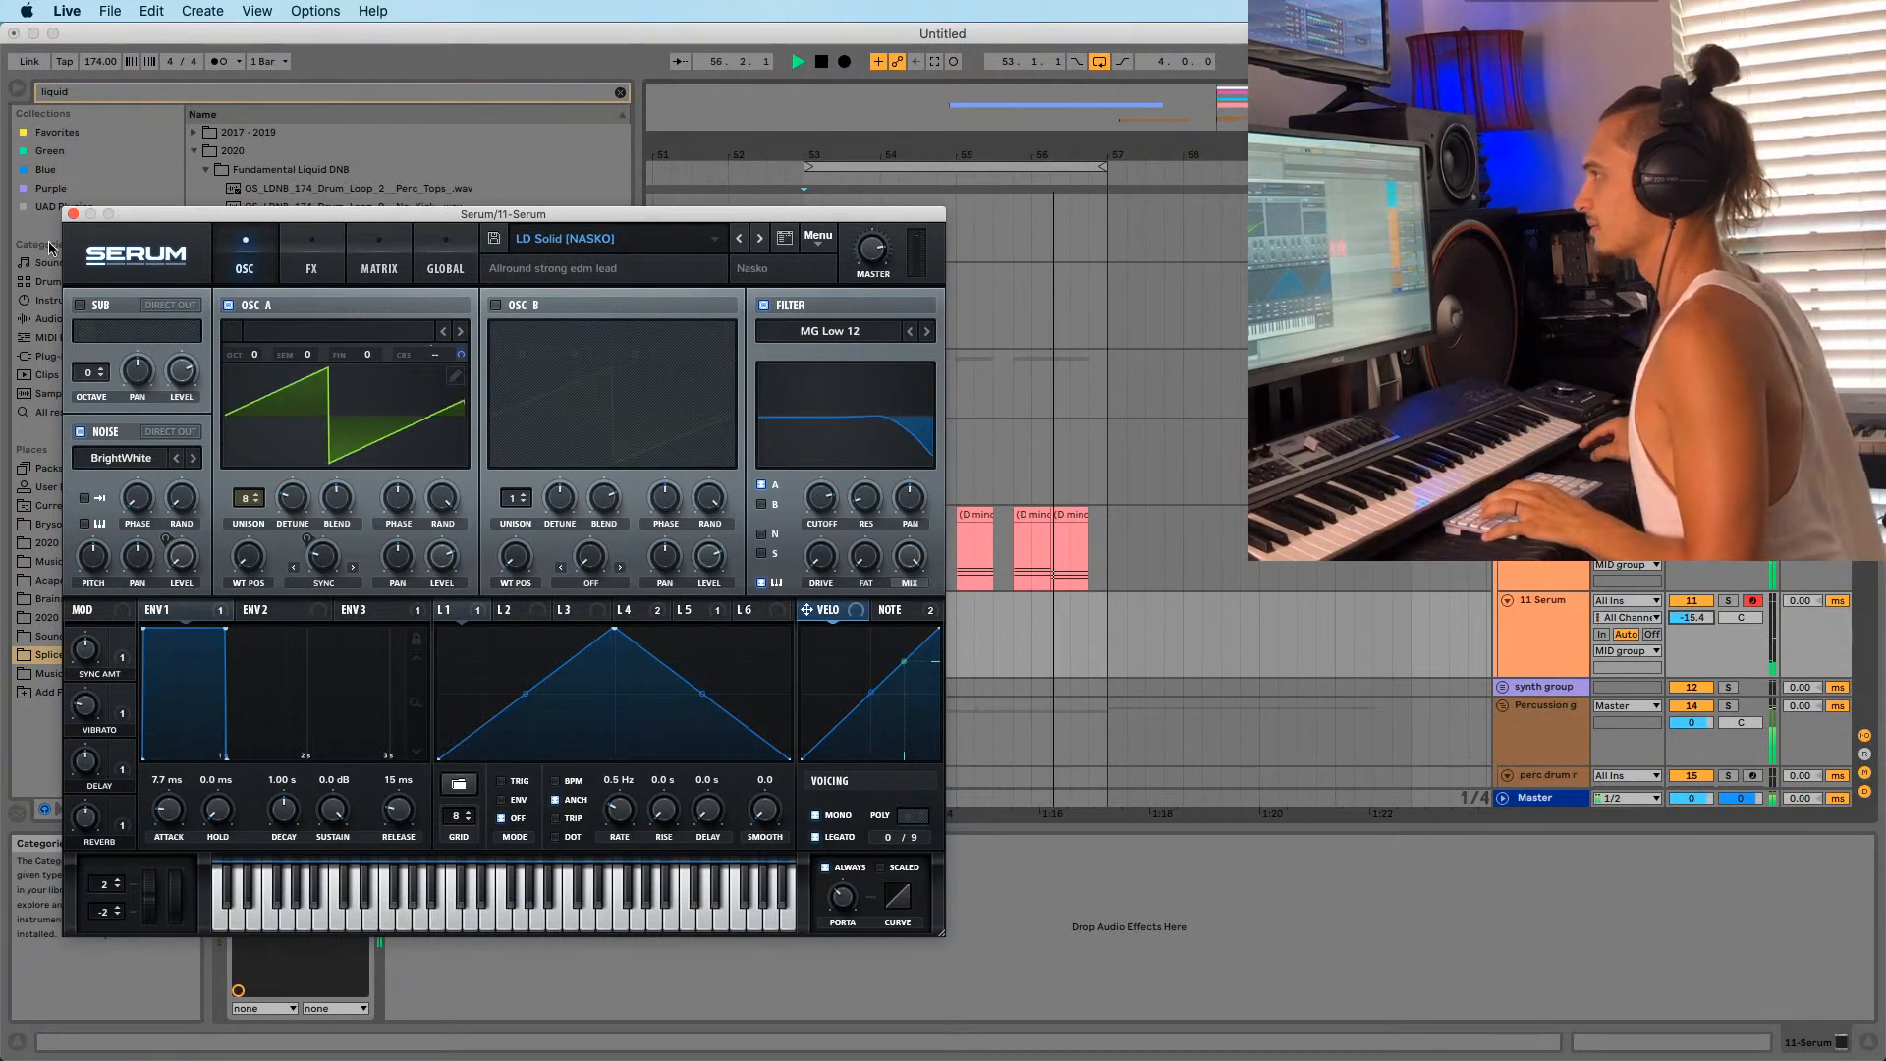
key("space")
mouse_move(688, 1056)
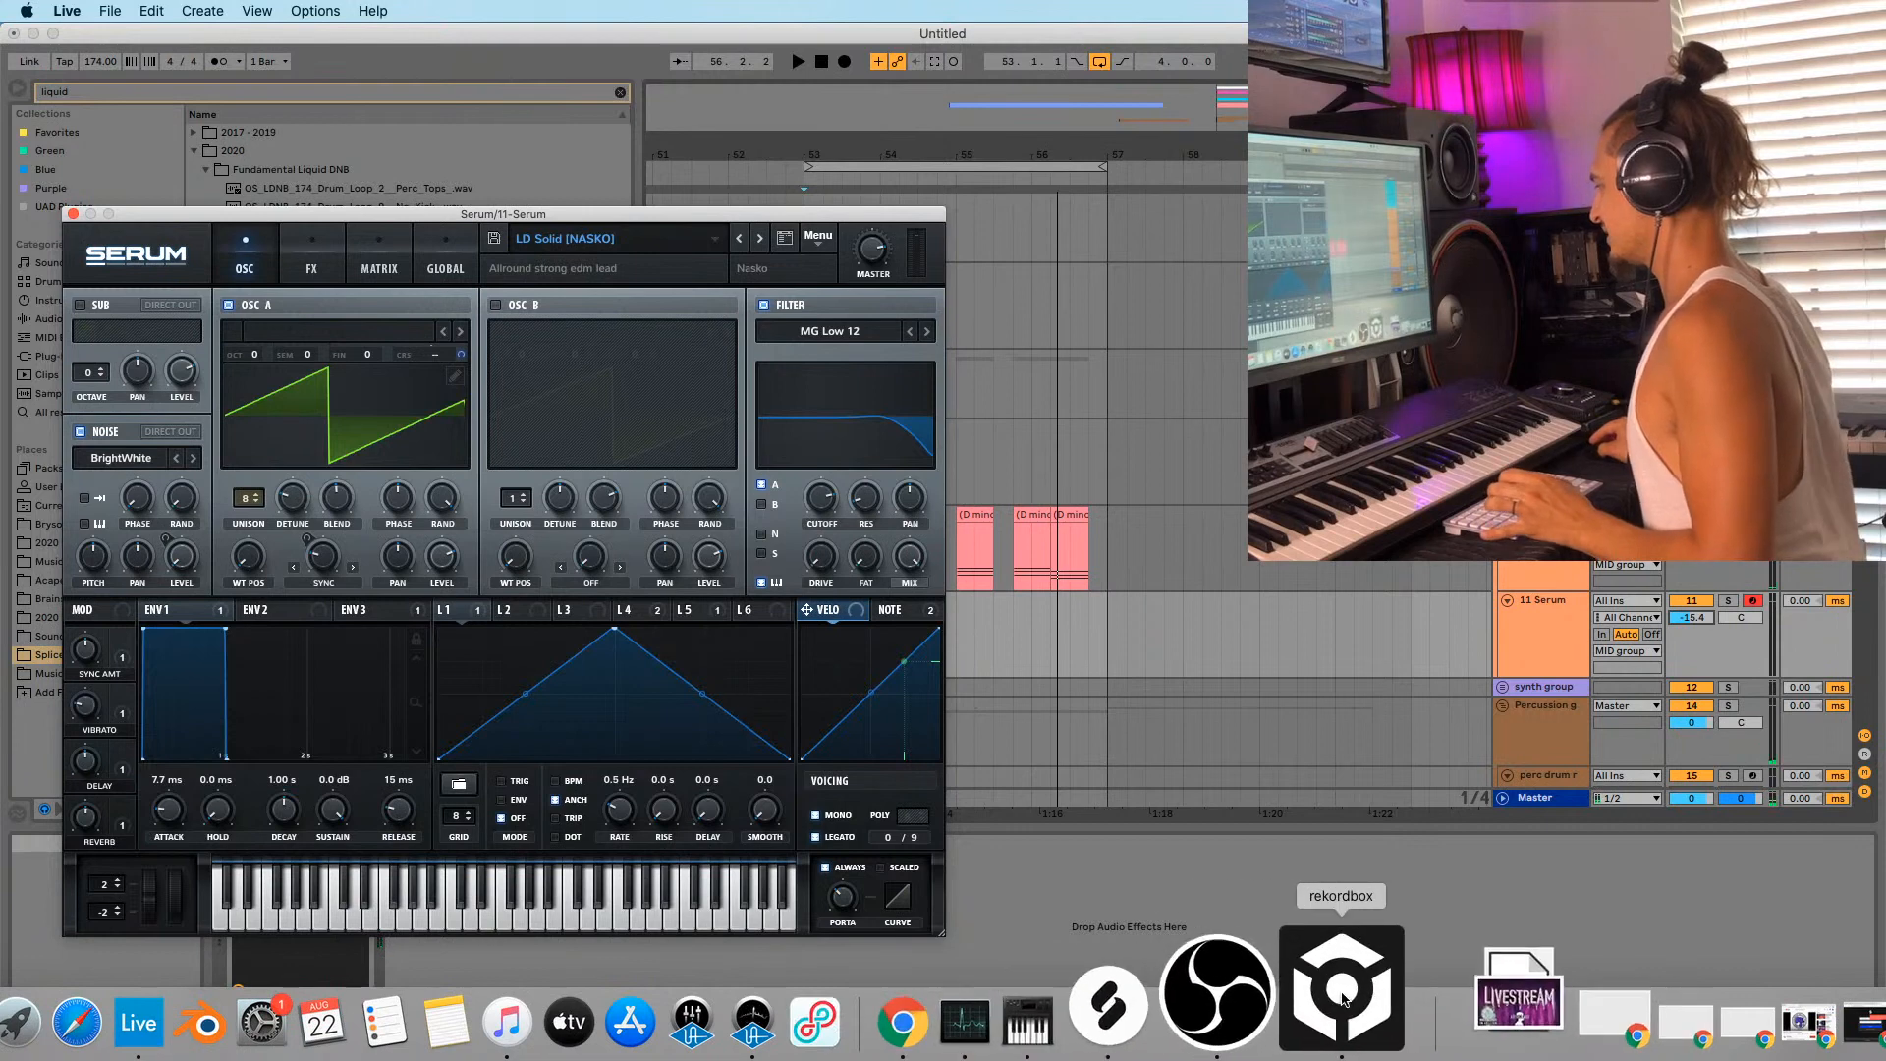
left_click(1343, 999)
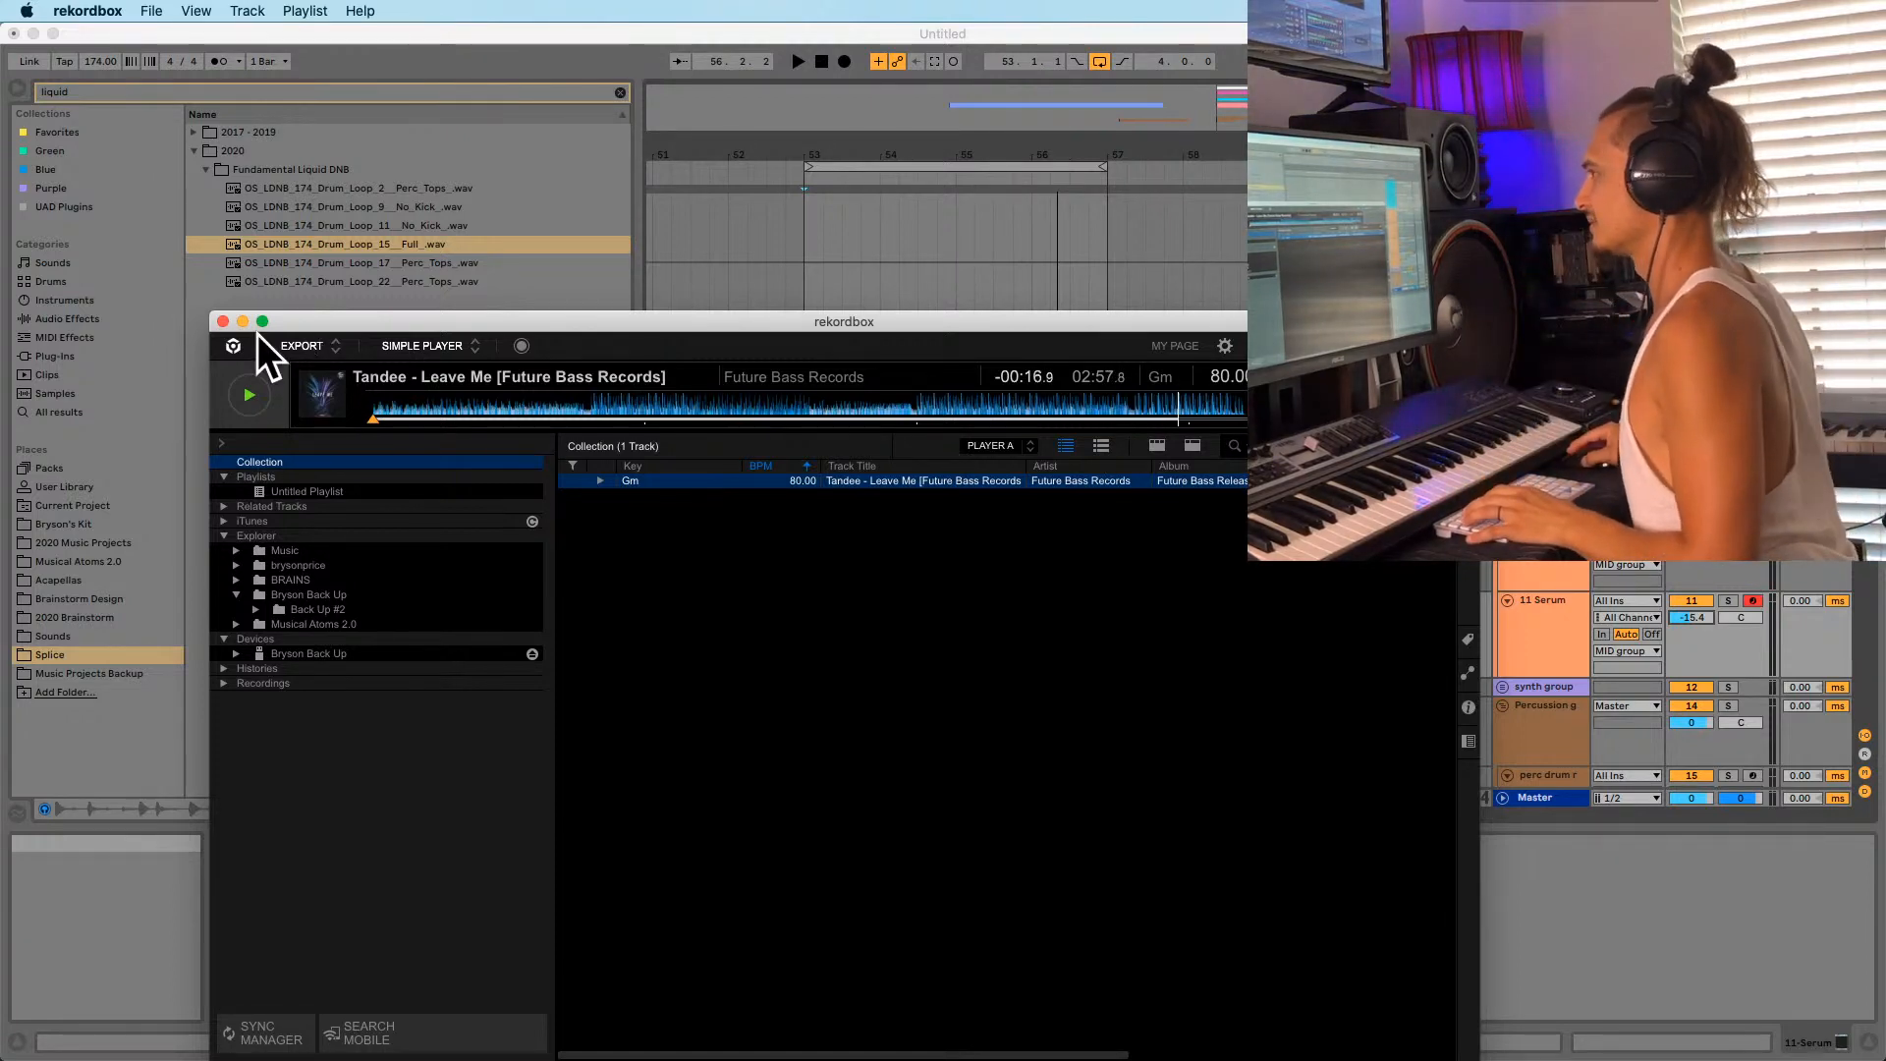
left_click(803, 287)
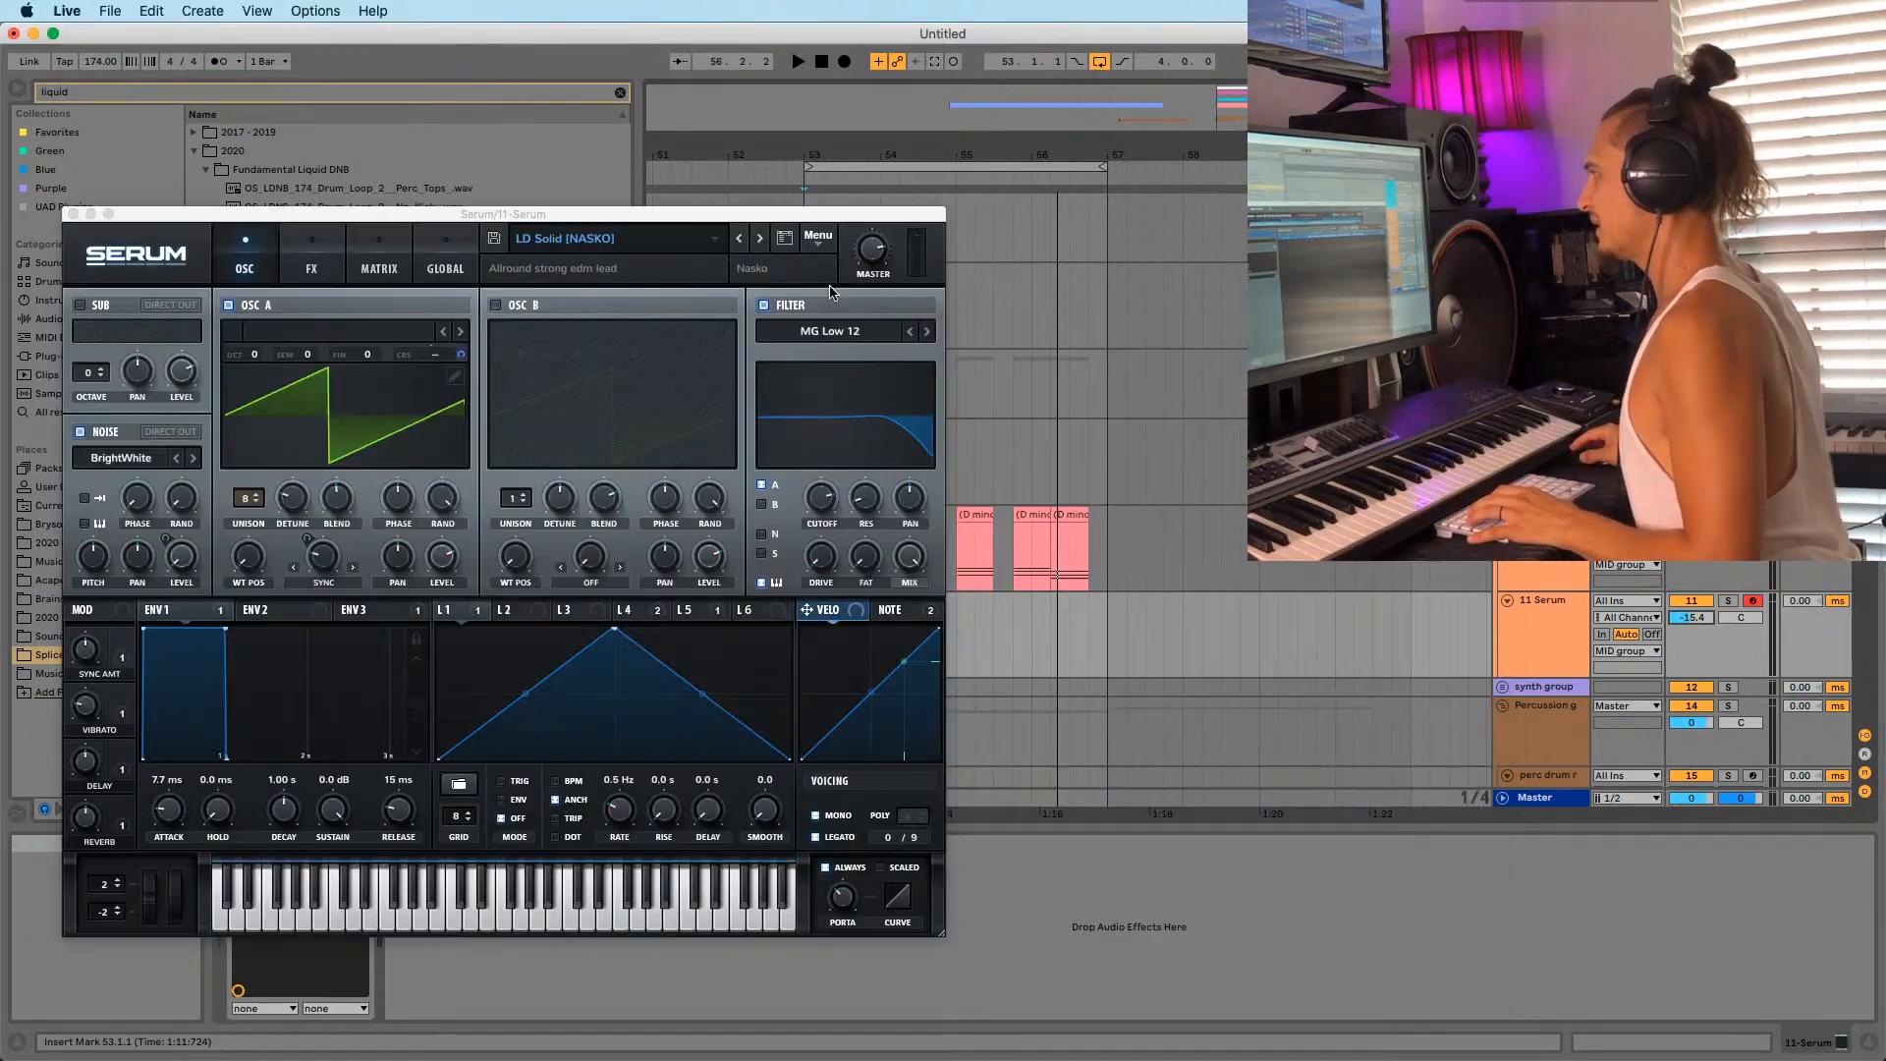
left_click(74, 213)
left_click_drag(95, 62, 96, 81)
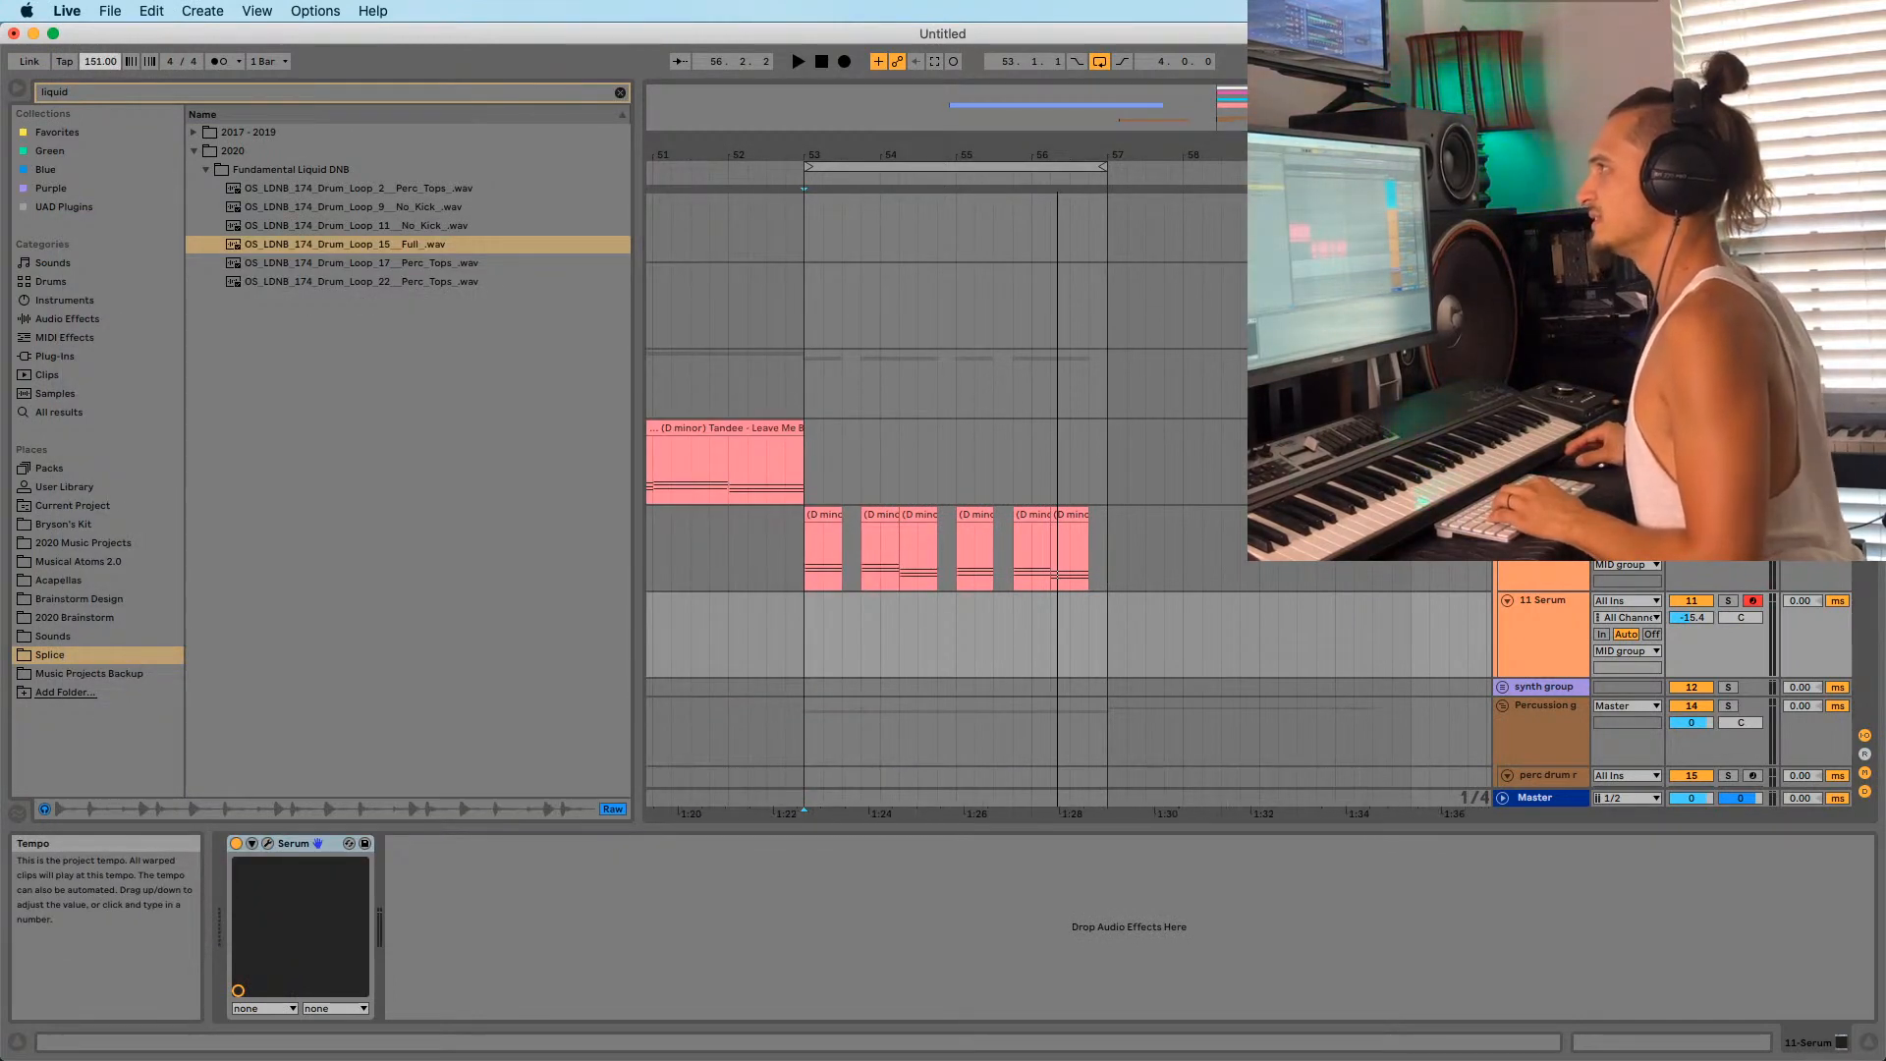
Lower the project tempo from 174 toward 140 while playing from bar 53.
key("space")
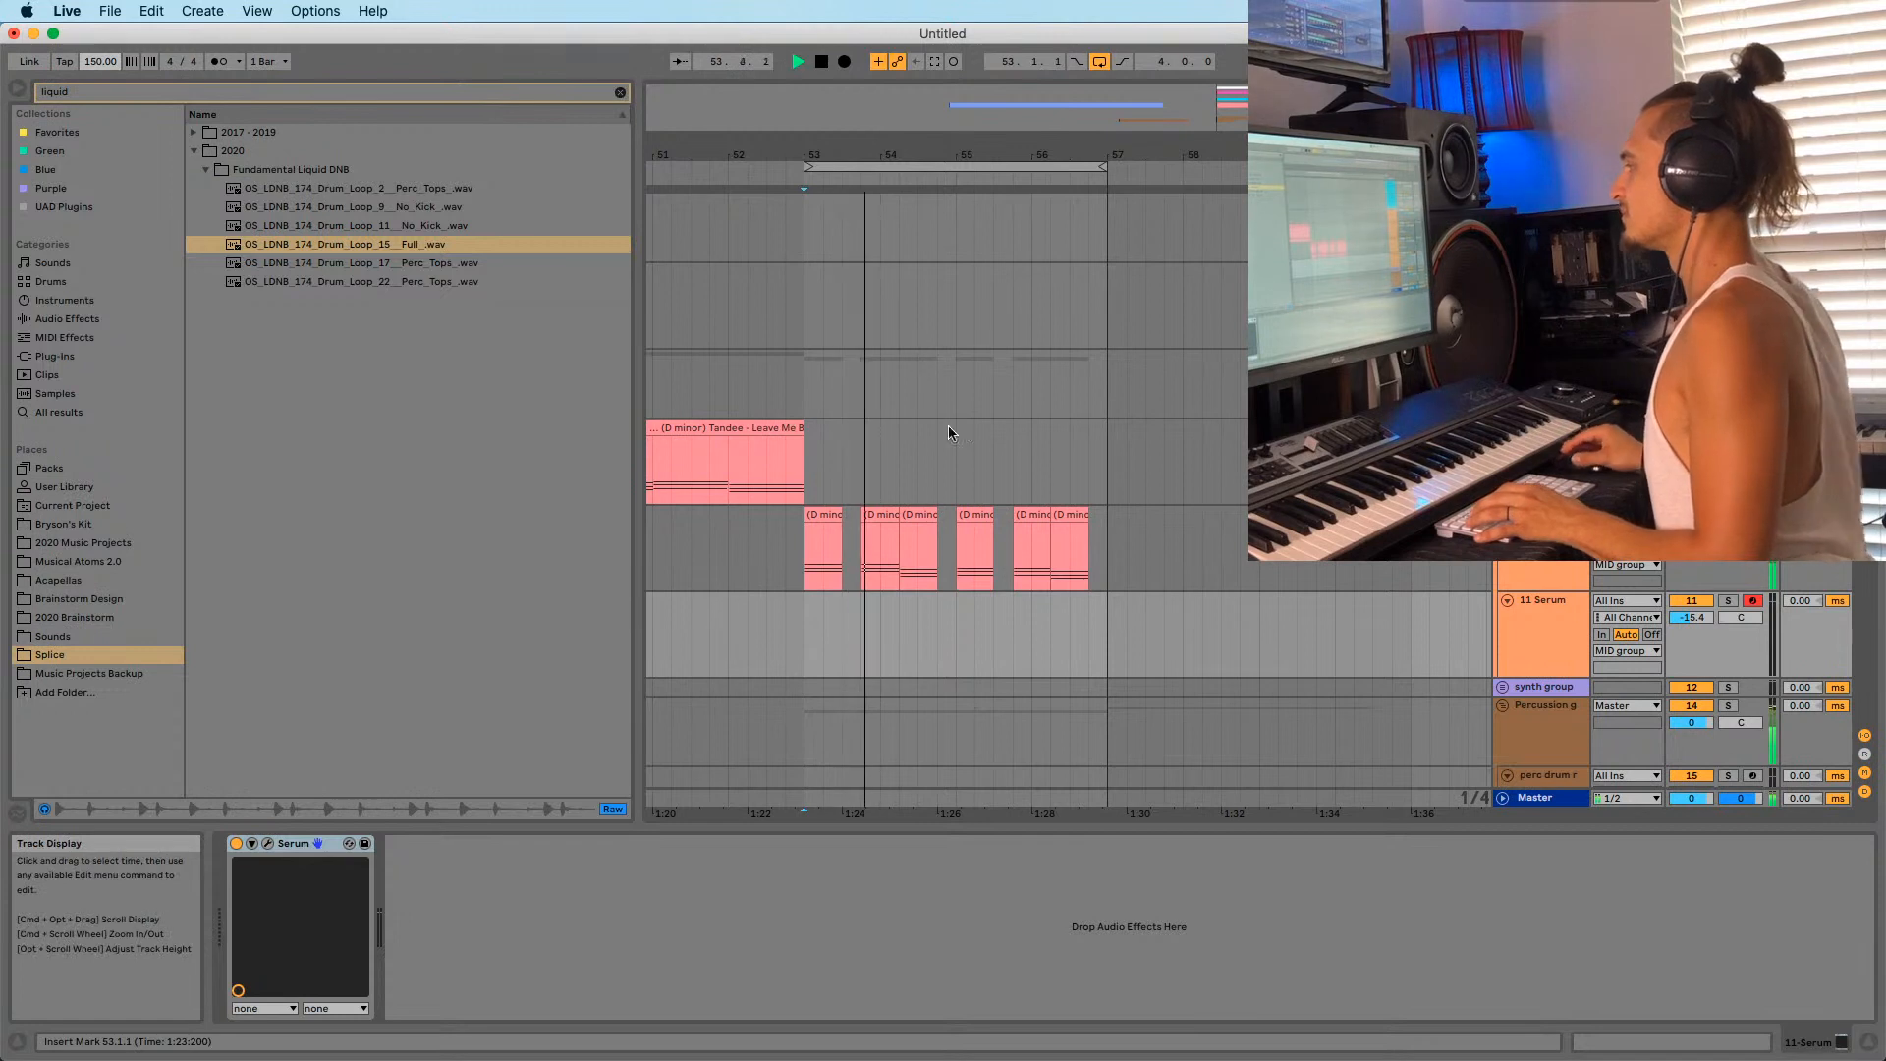
scroll(944, 452, "down", 3)
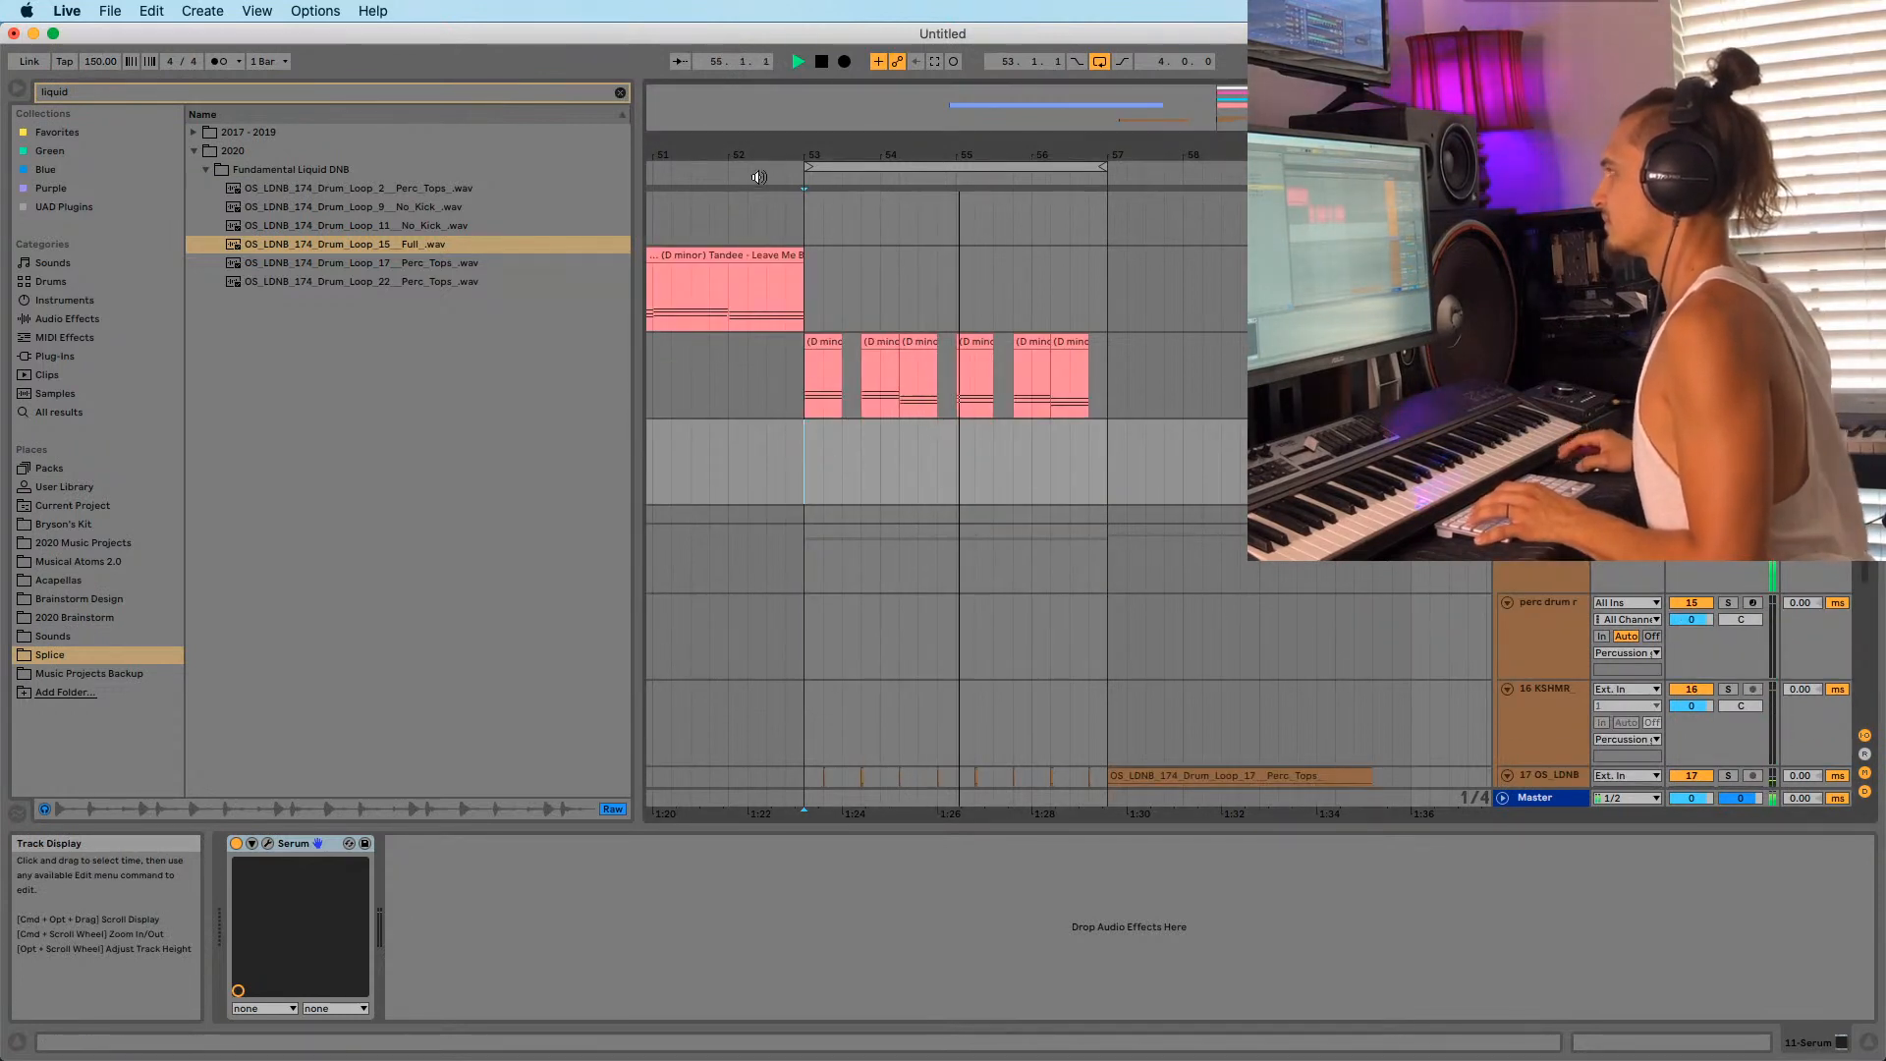
left_click_drag(779, 156, 854, 147)
key("space")
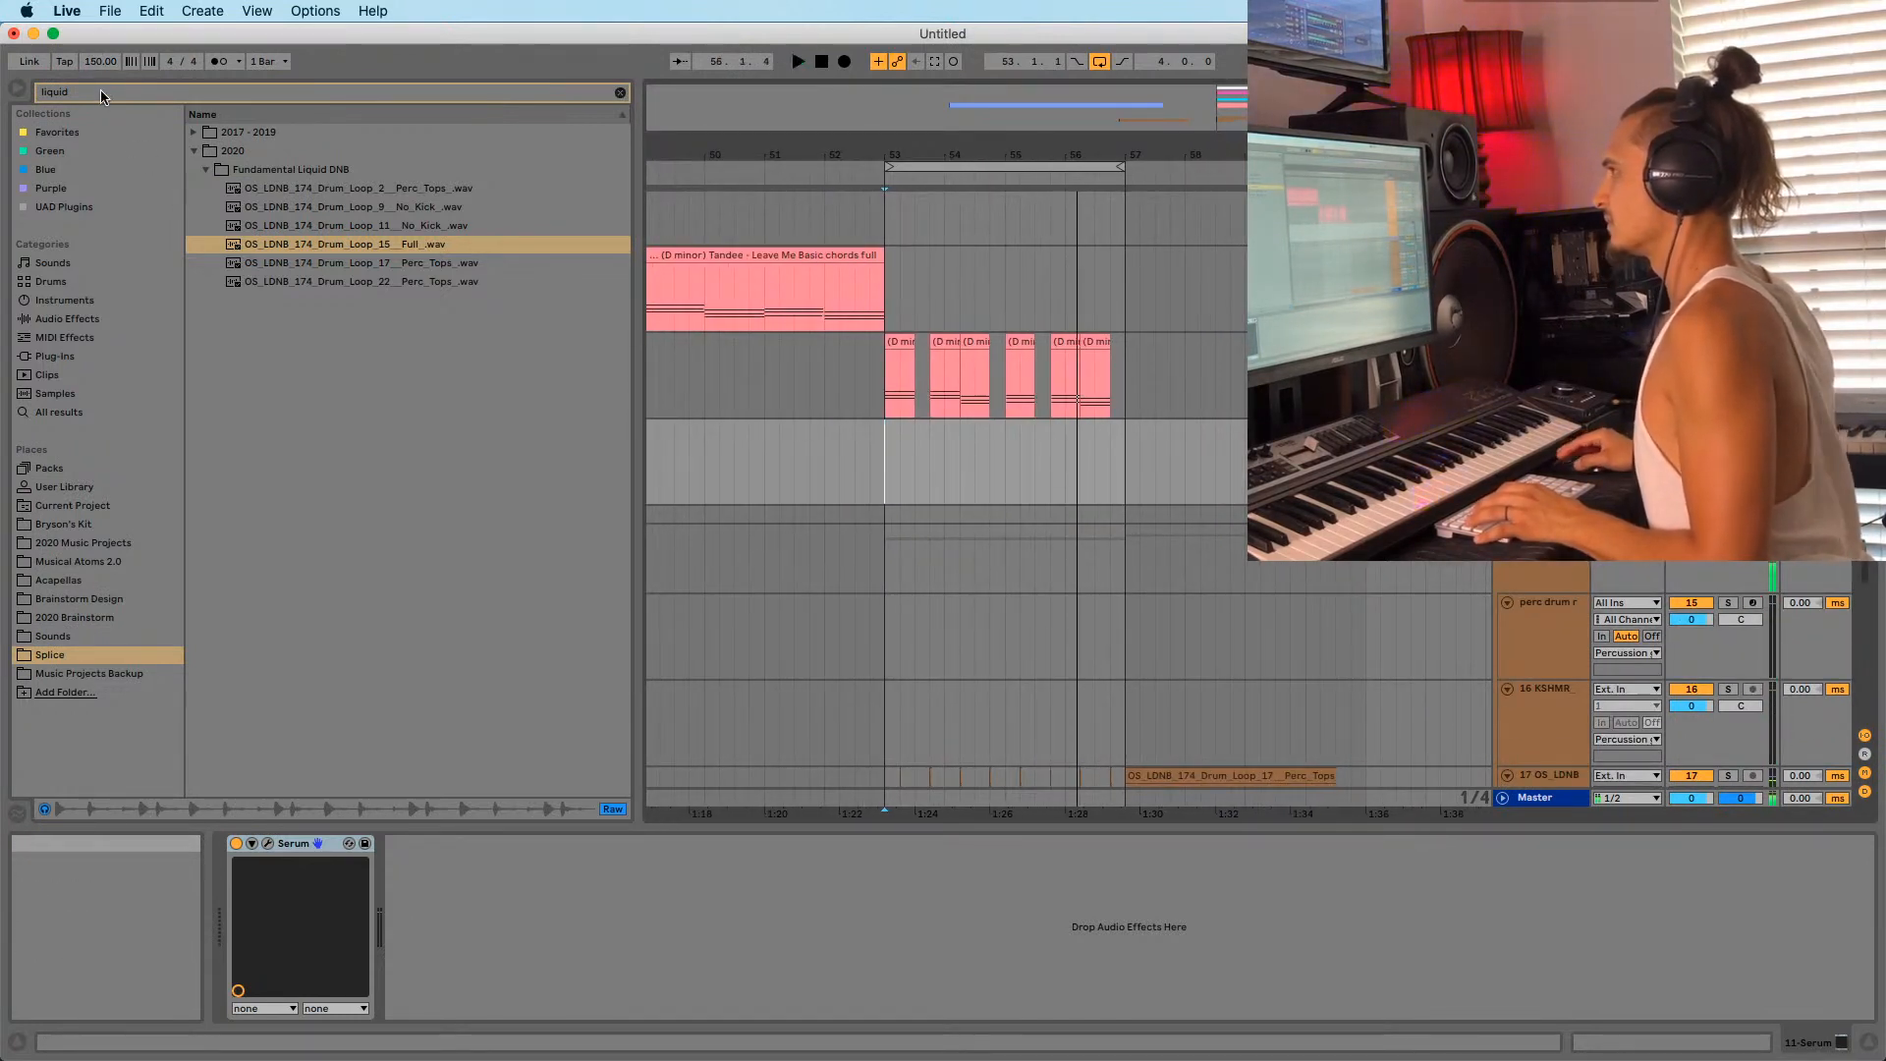
left_click_drag(99, 62, 99, 60)
key("space")
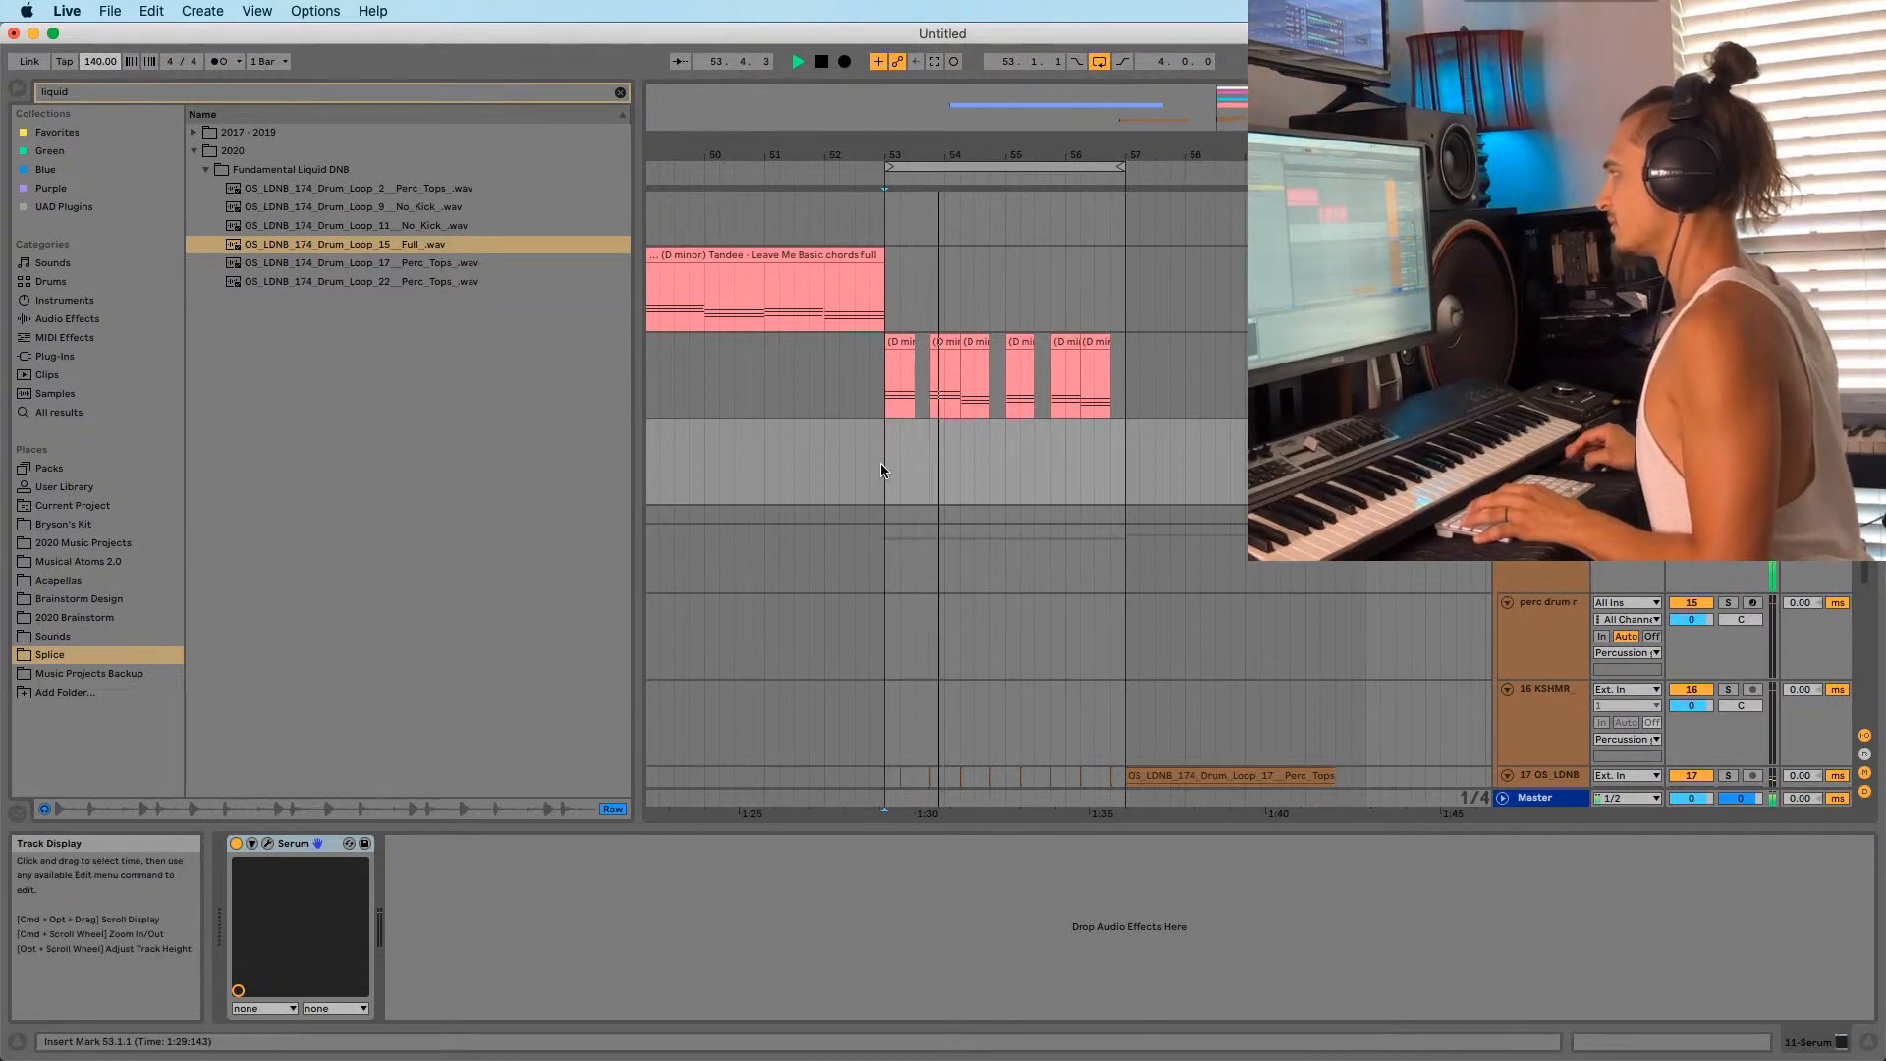
Zoom around bar 53 and fine-tune the tempo to 141.00 BPM.
scroll(874, 470, "left", 2)
scroll(859, 467, "up", 5)
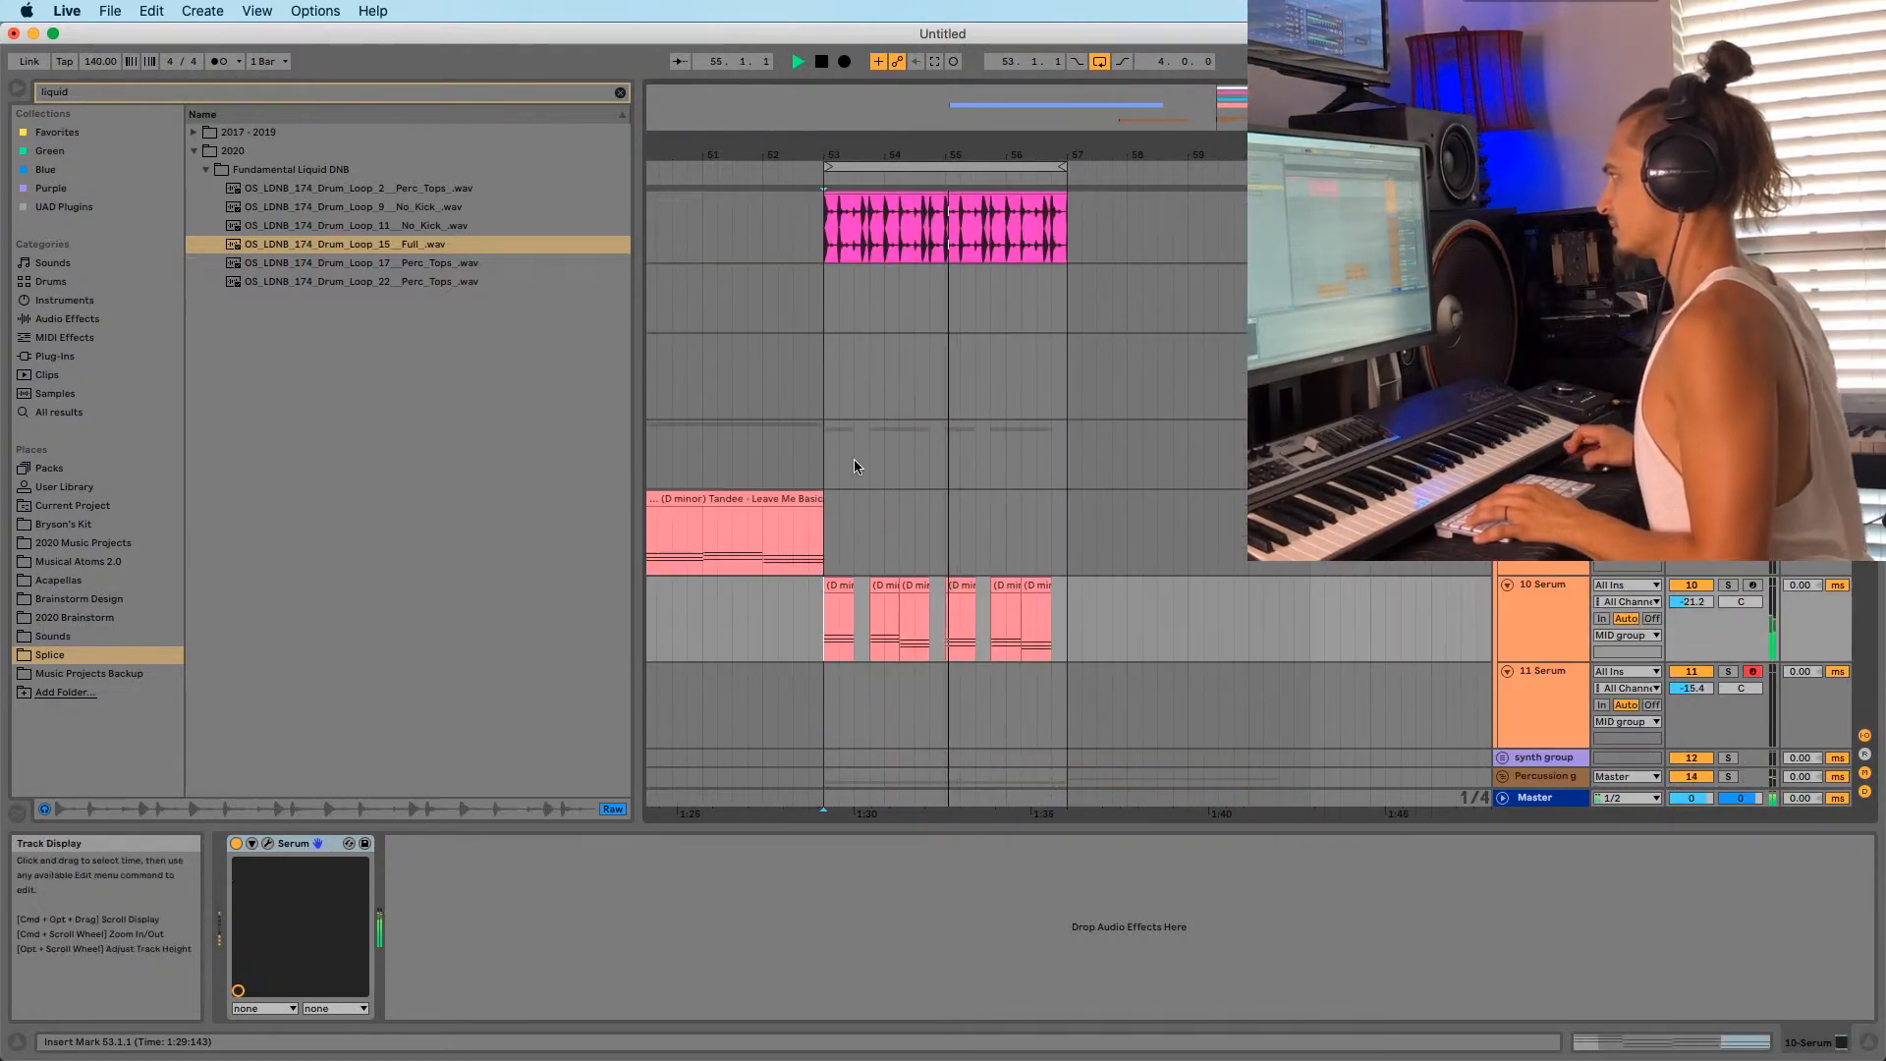
scroll(852, 461, "down", 8)
scroll(882, 506, "up", 4)
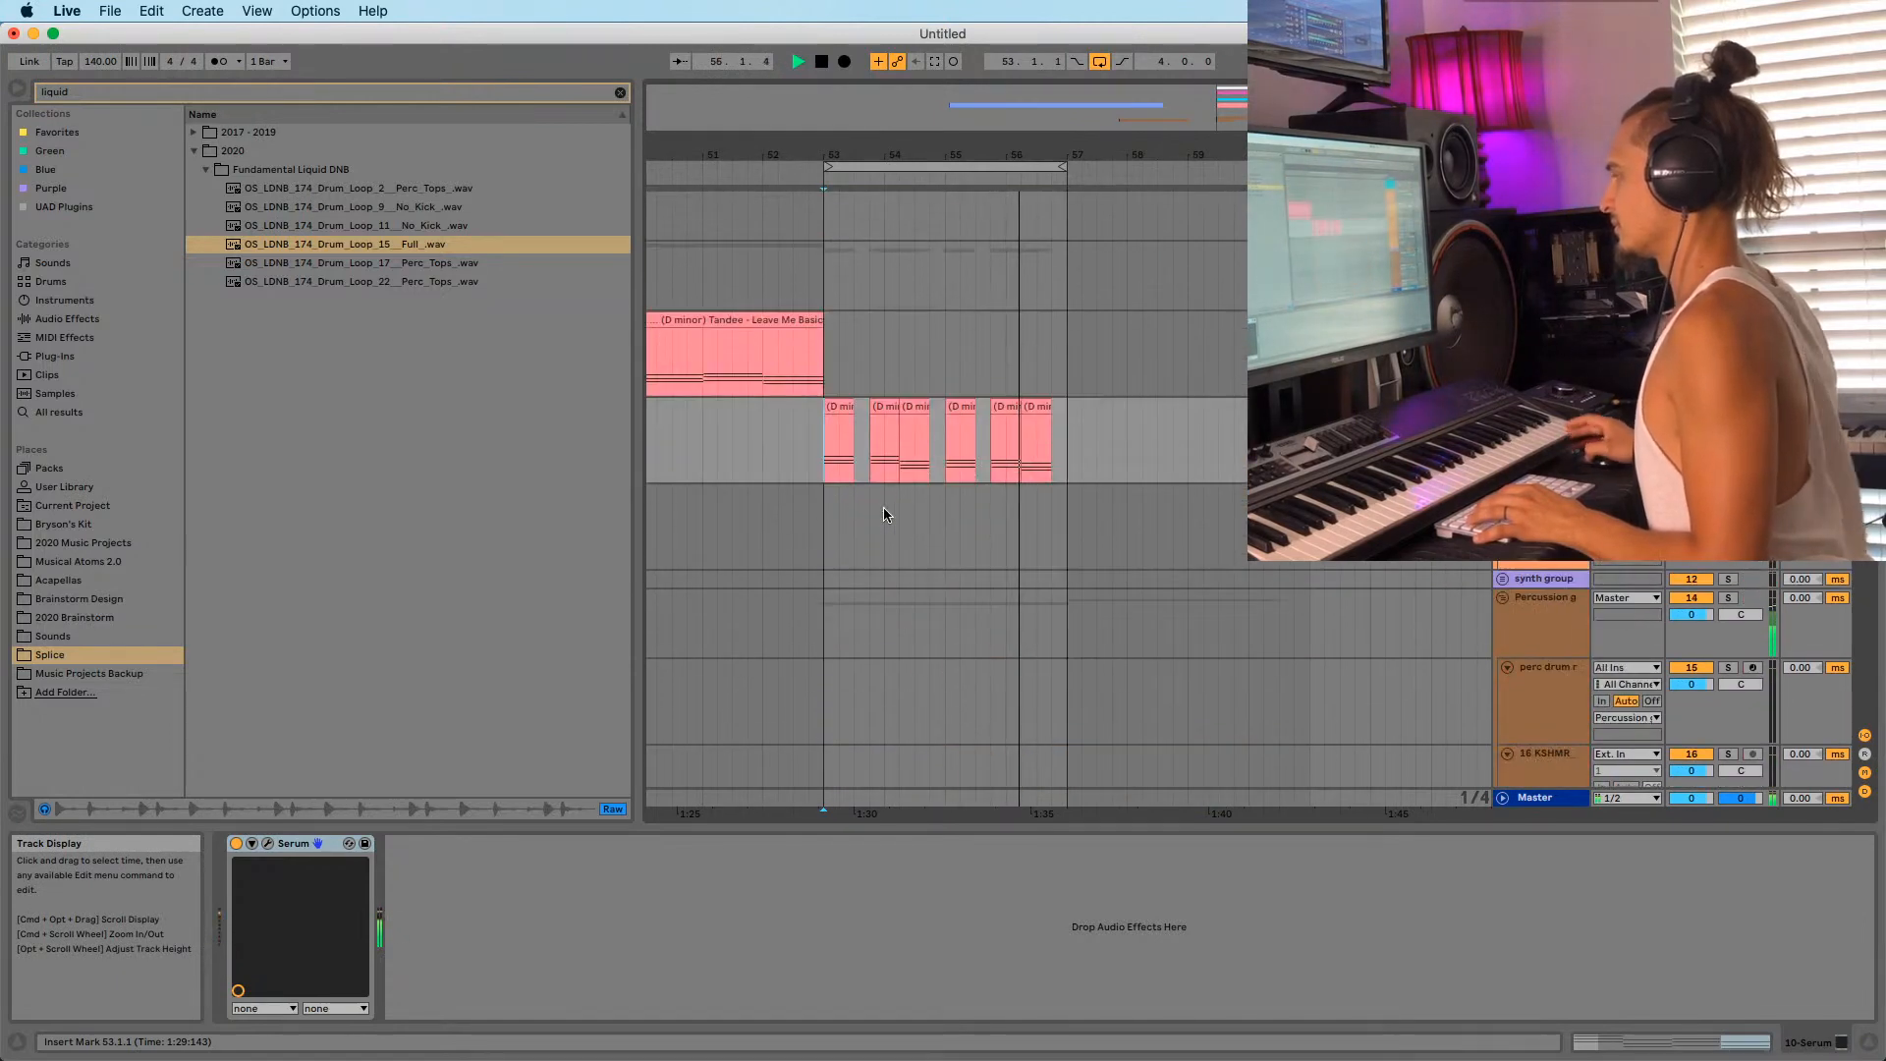
scroll(882, 514, "up", 5)
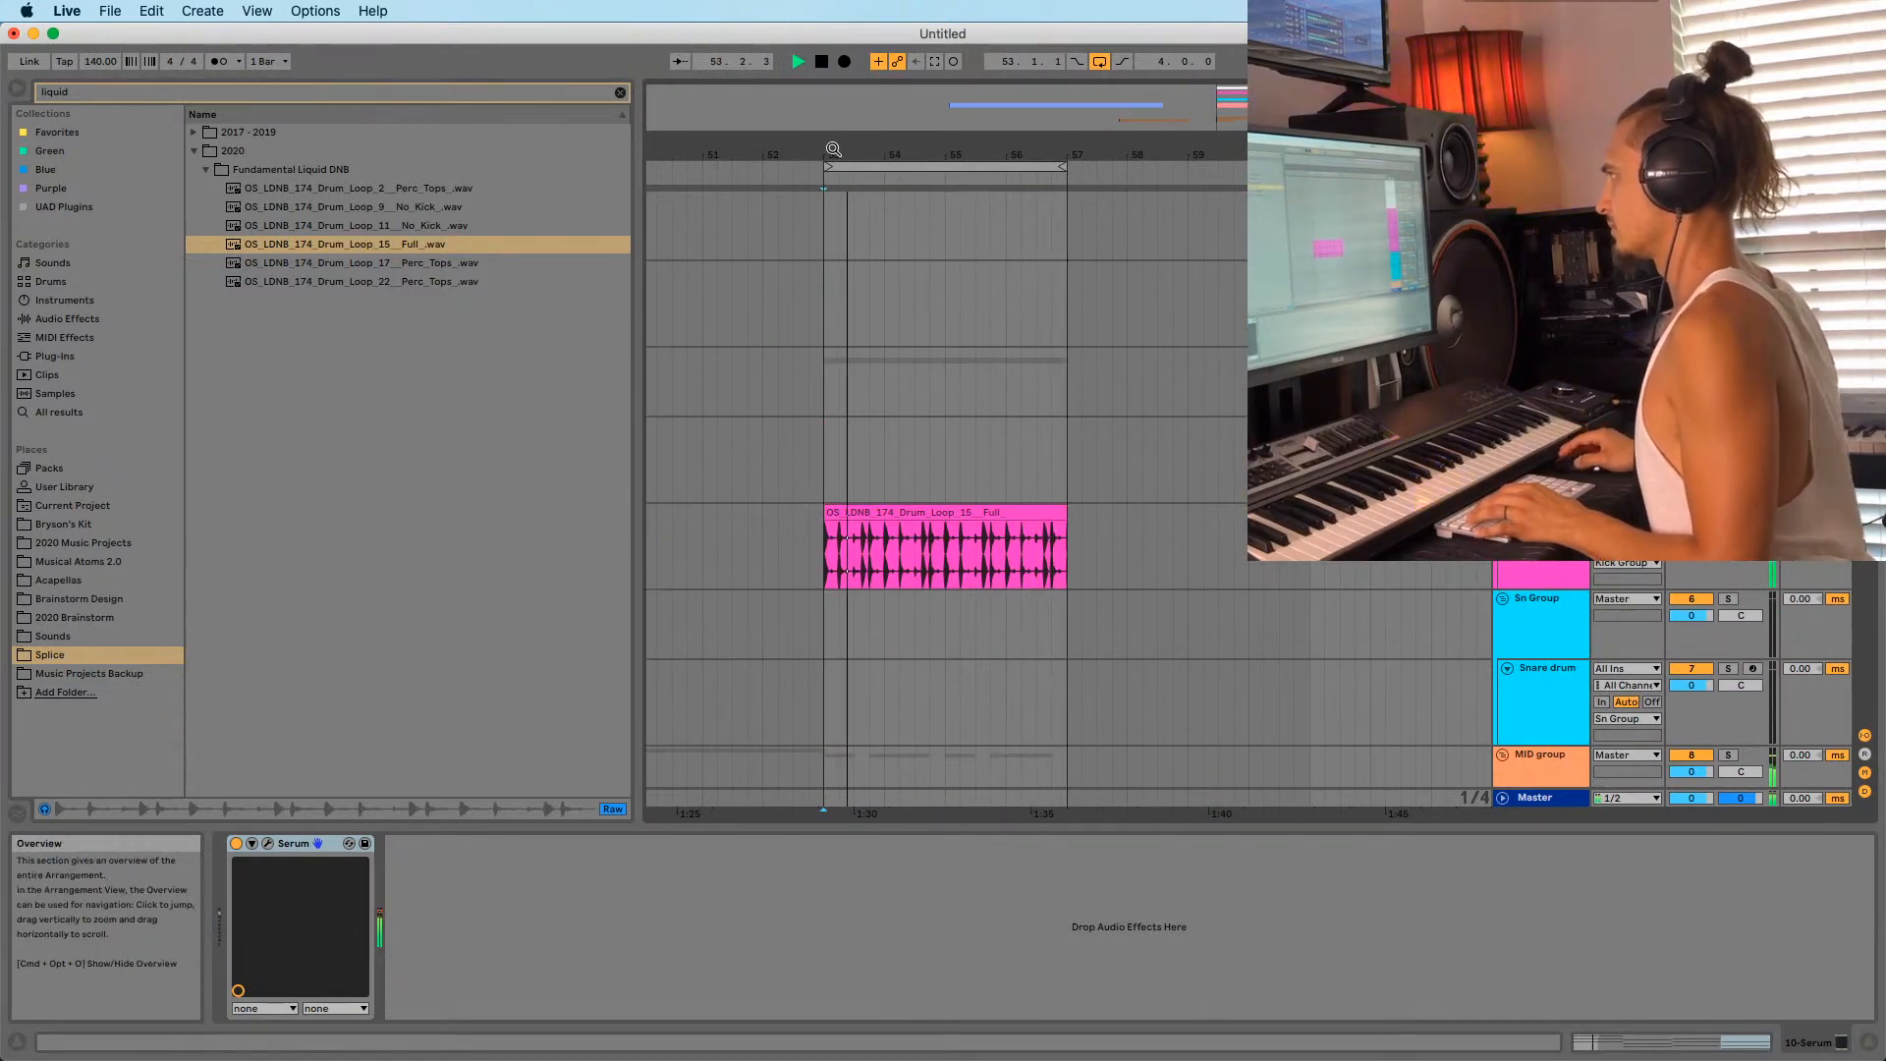
left_click_drag(833, 150, 855, 252)
left_click(813, 564)
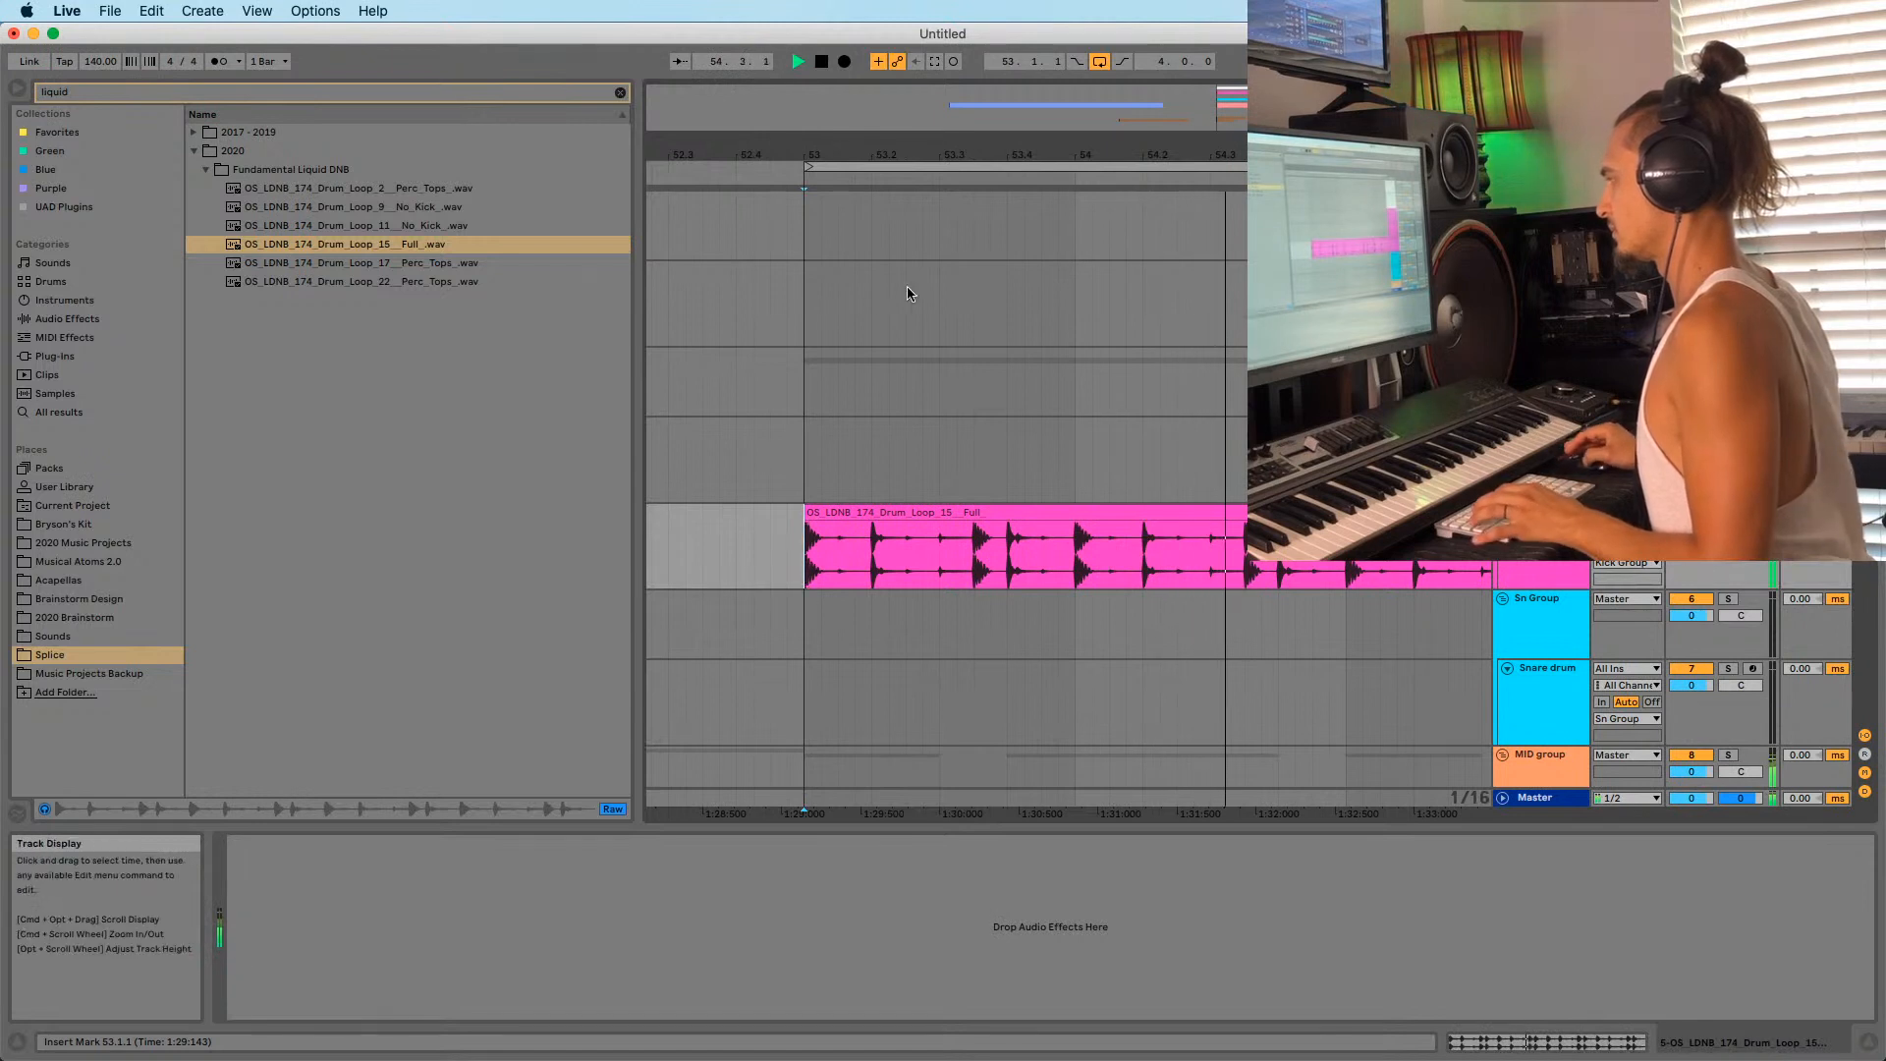
left_click_drag(852, 153, 846, 63)
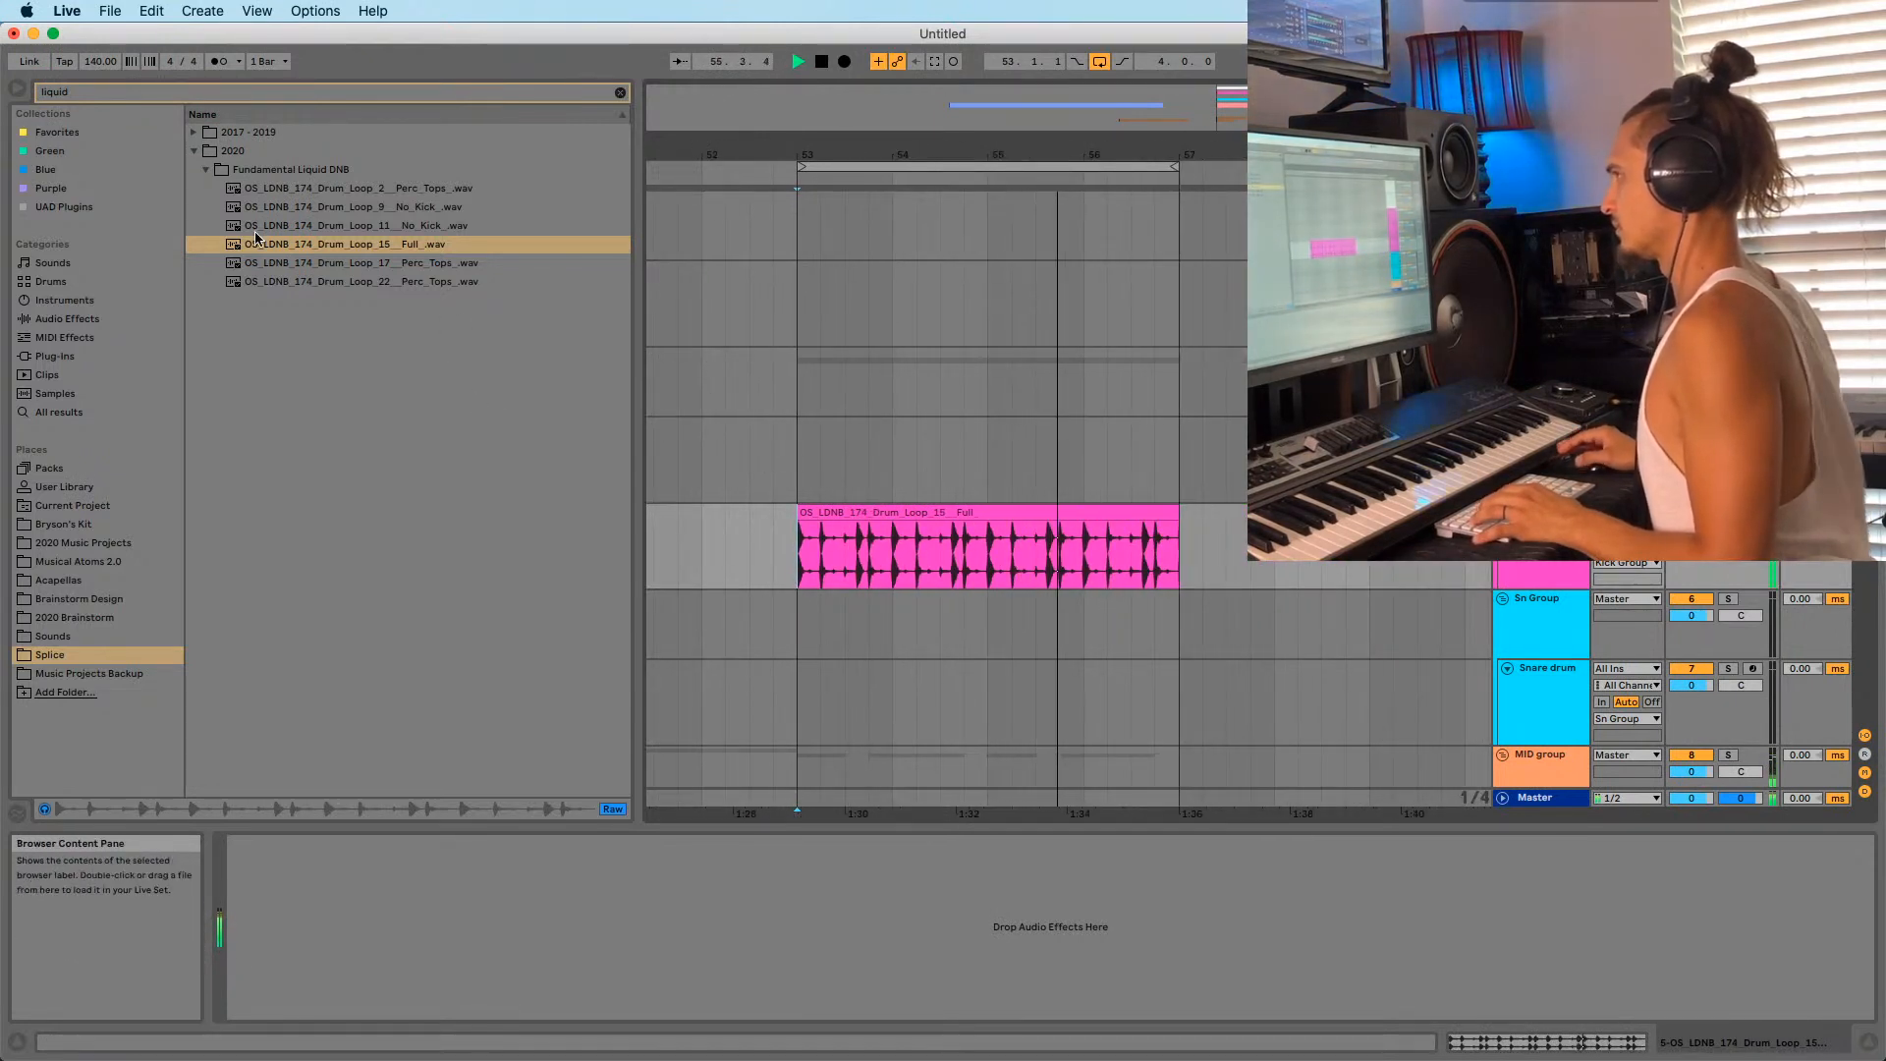
left_click_drag(101, 63, 98, 59)
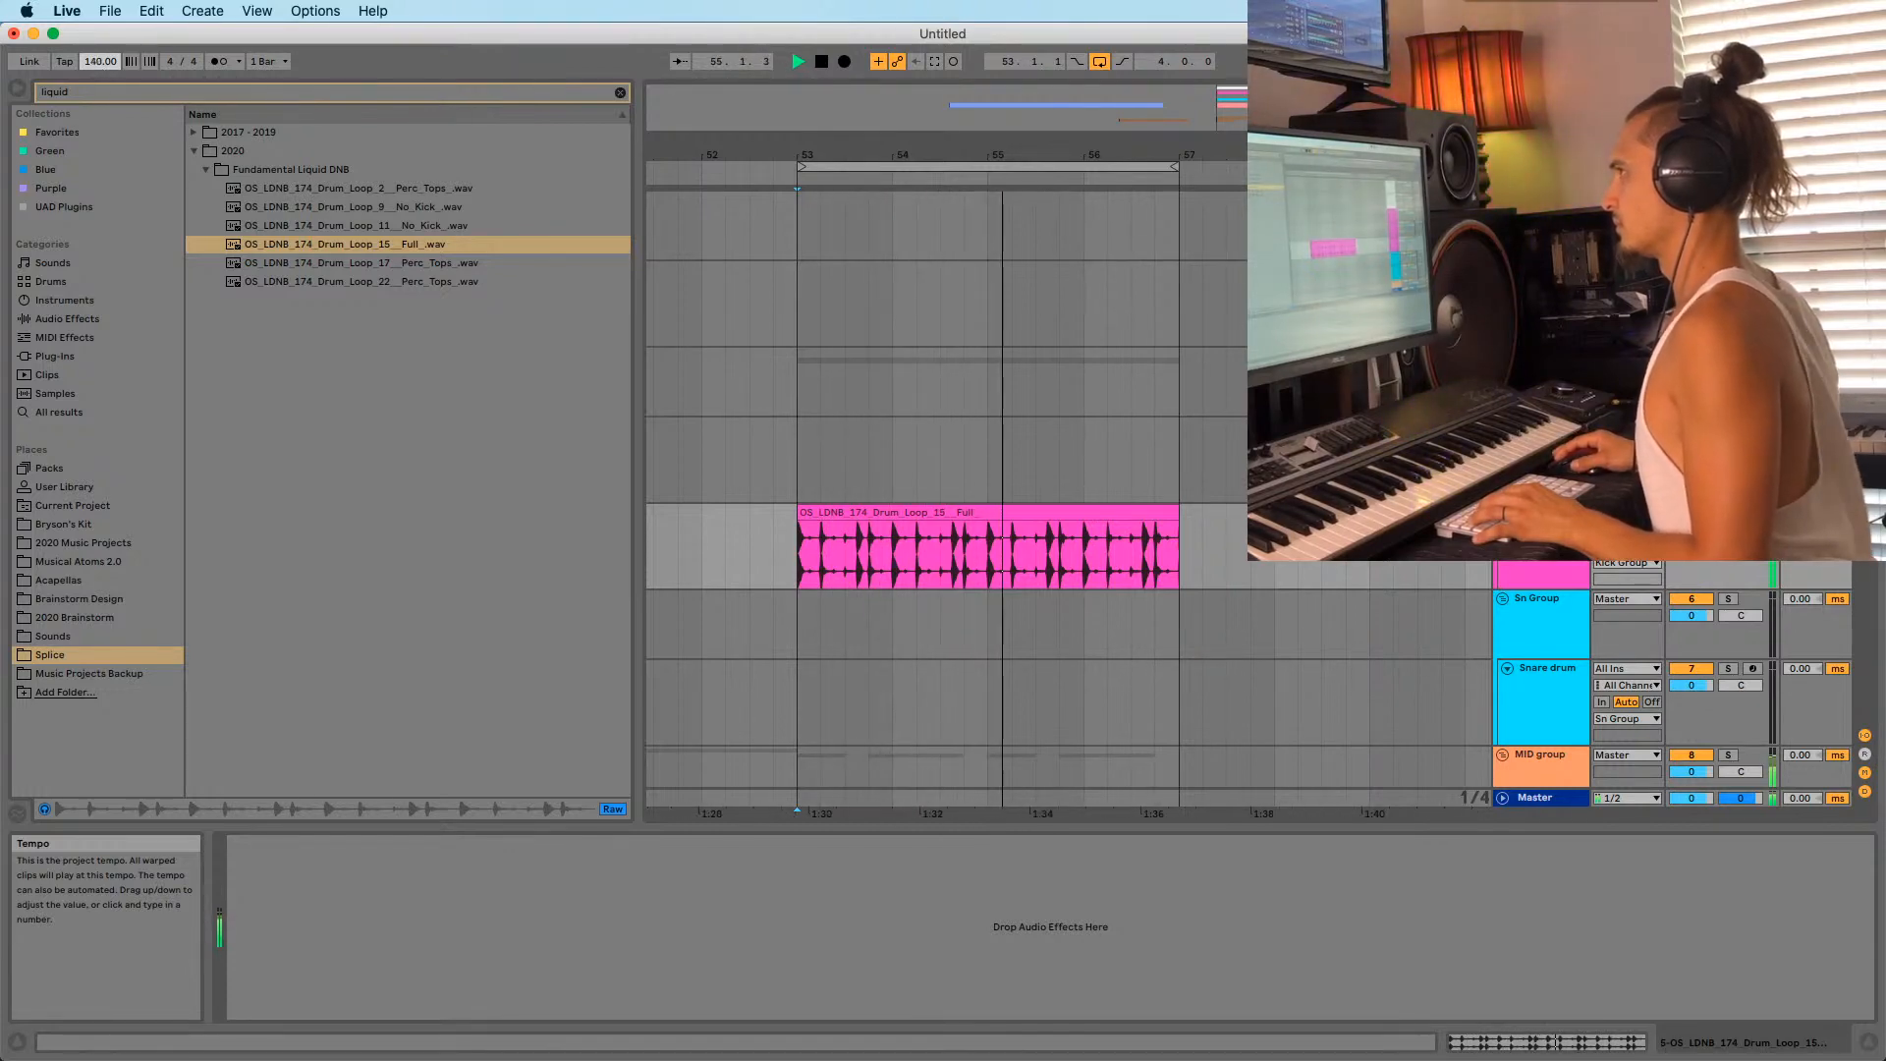
Select the Perc Tops track and zoom the arrangement in around bar 53.
scroll(971, 727, "down", 15)
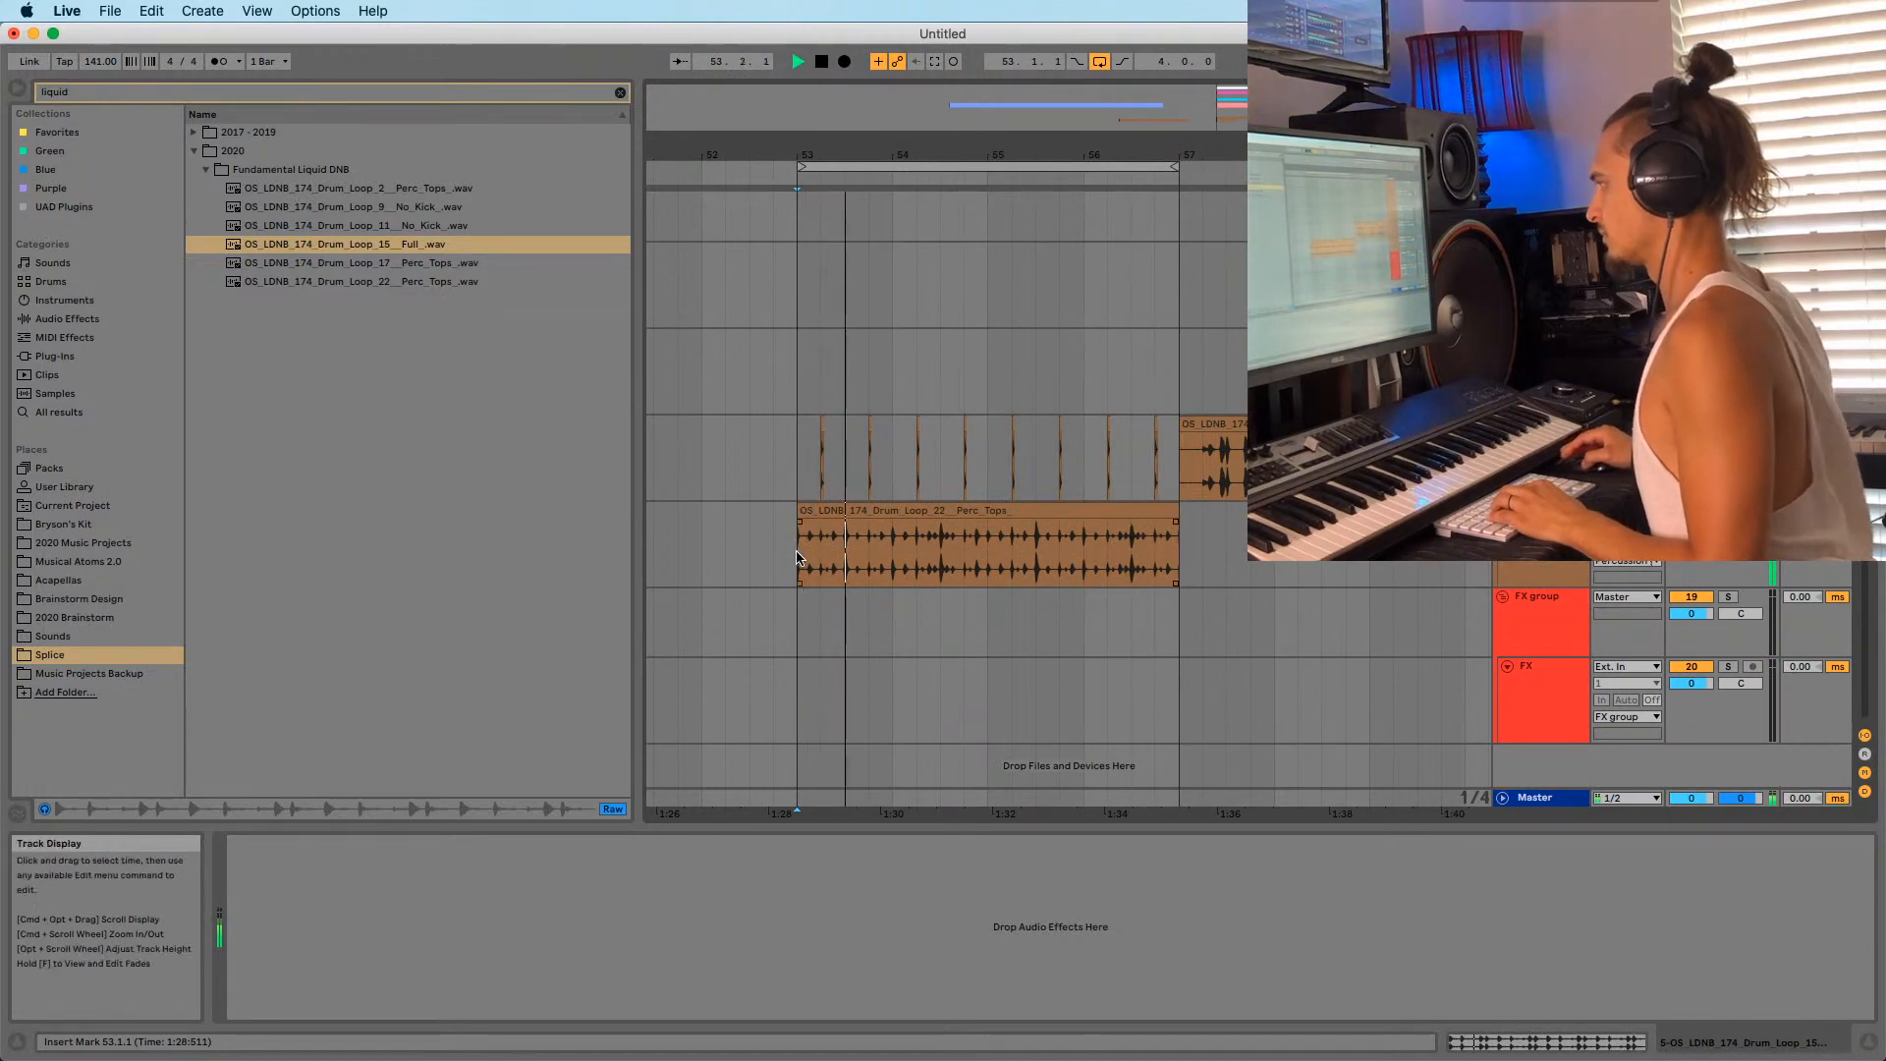
left_click(778, 509)
left_click_drag(835, 154, 914, 345)
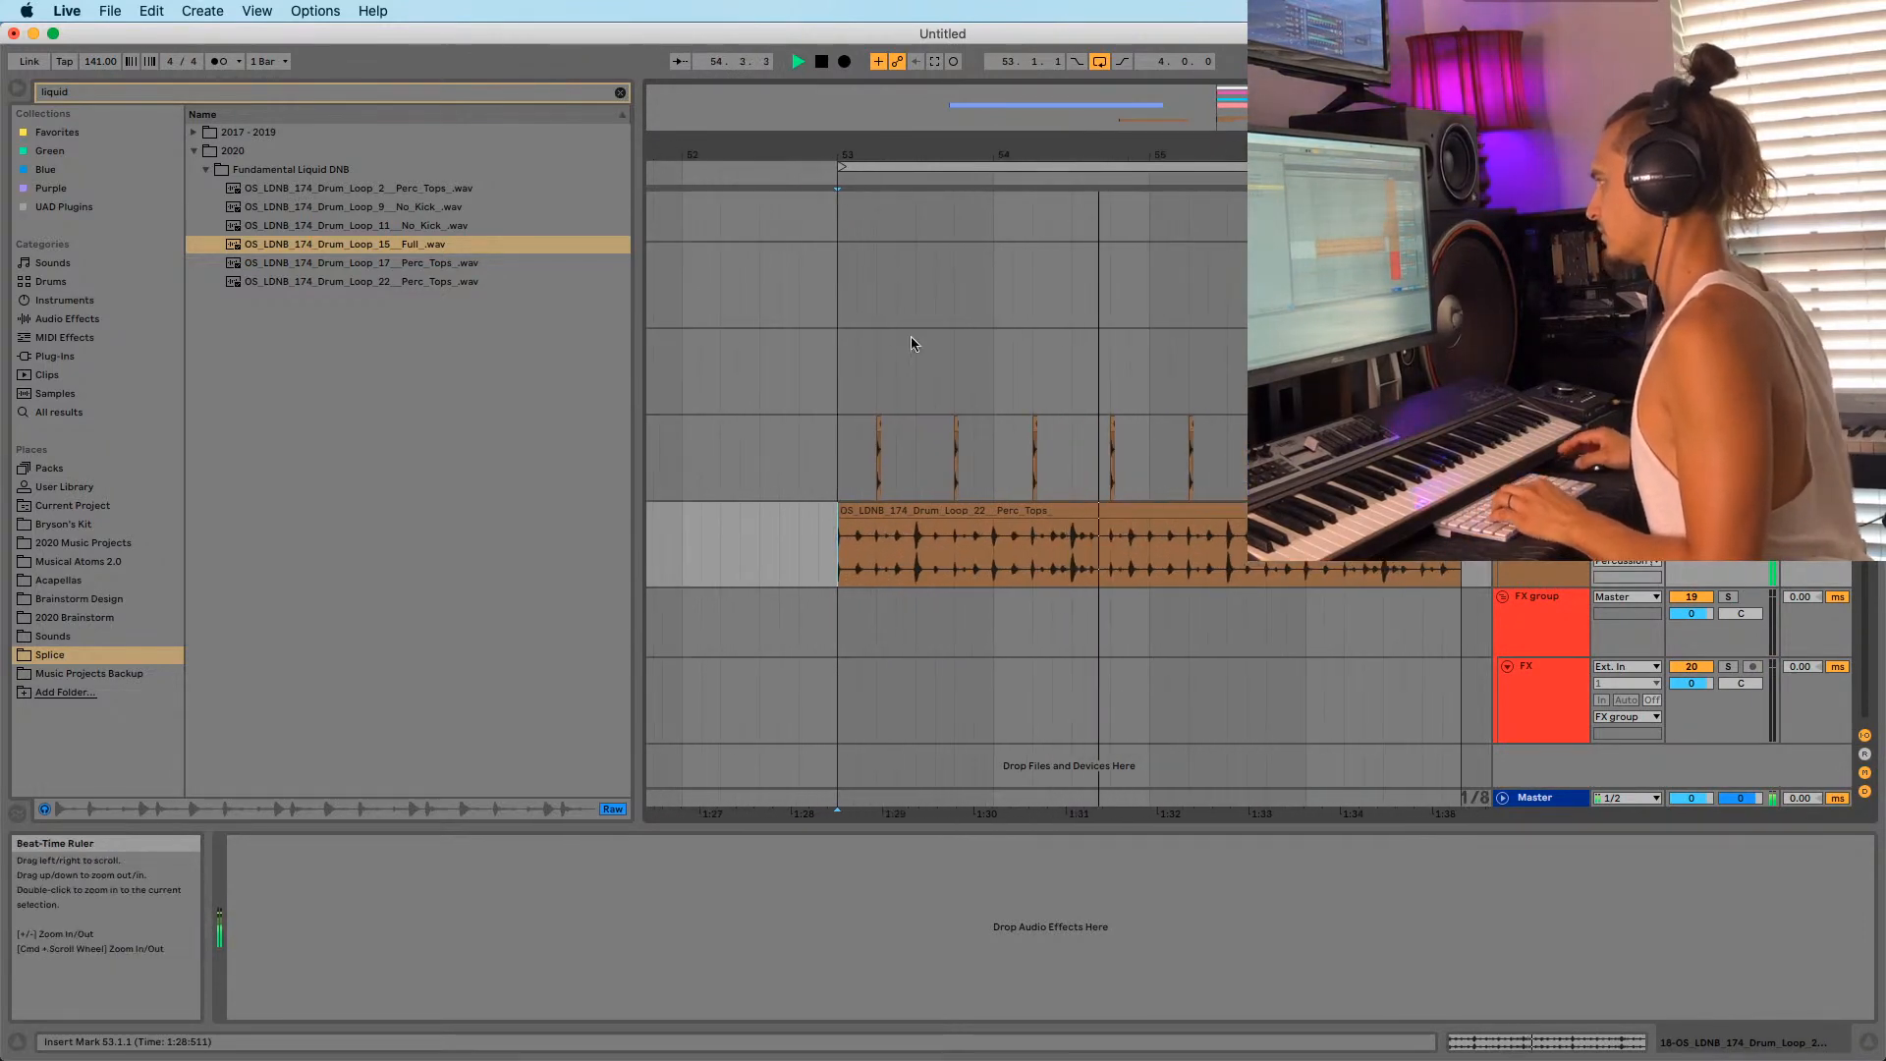
scroll(864, 589, "up", 10)
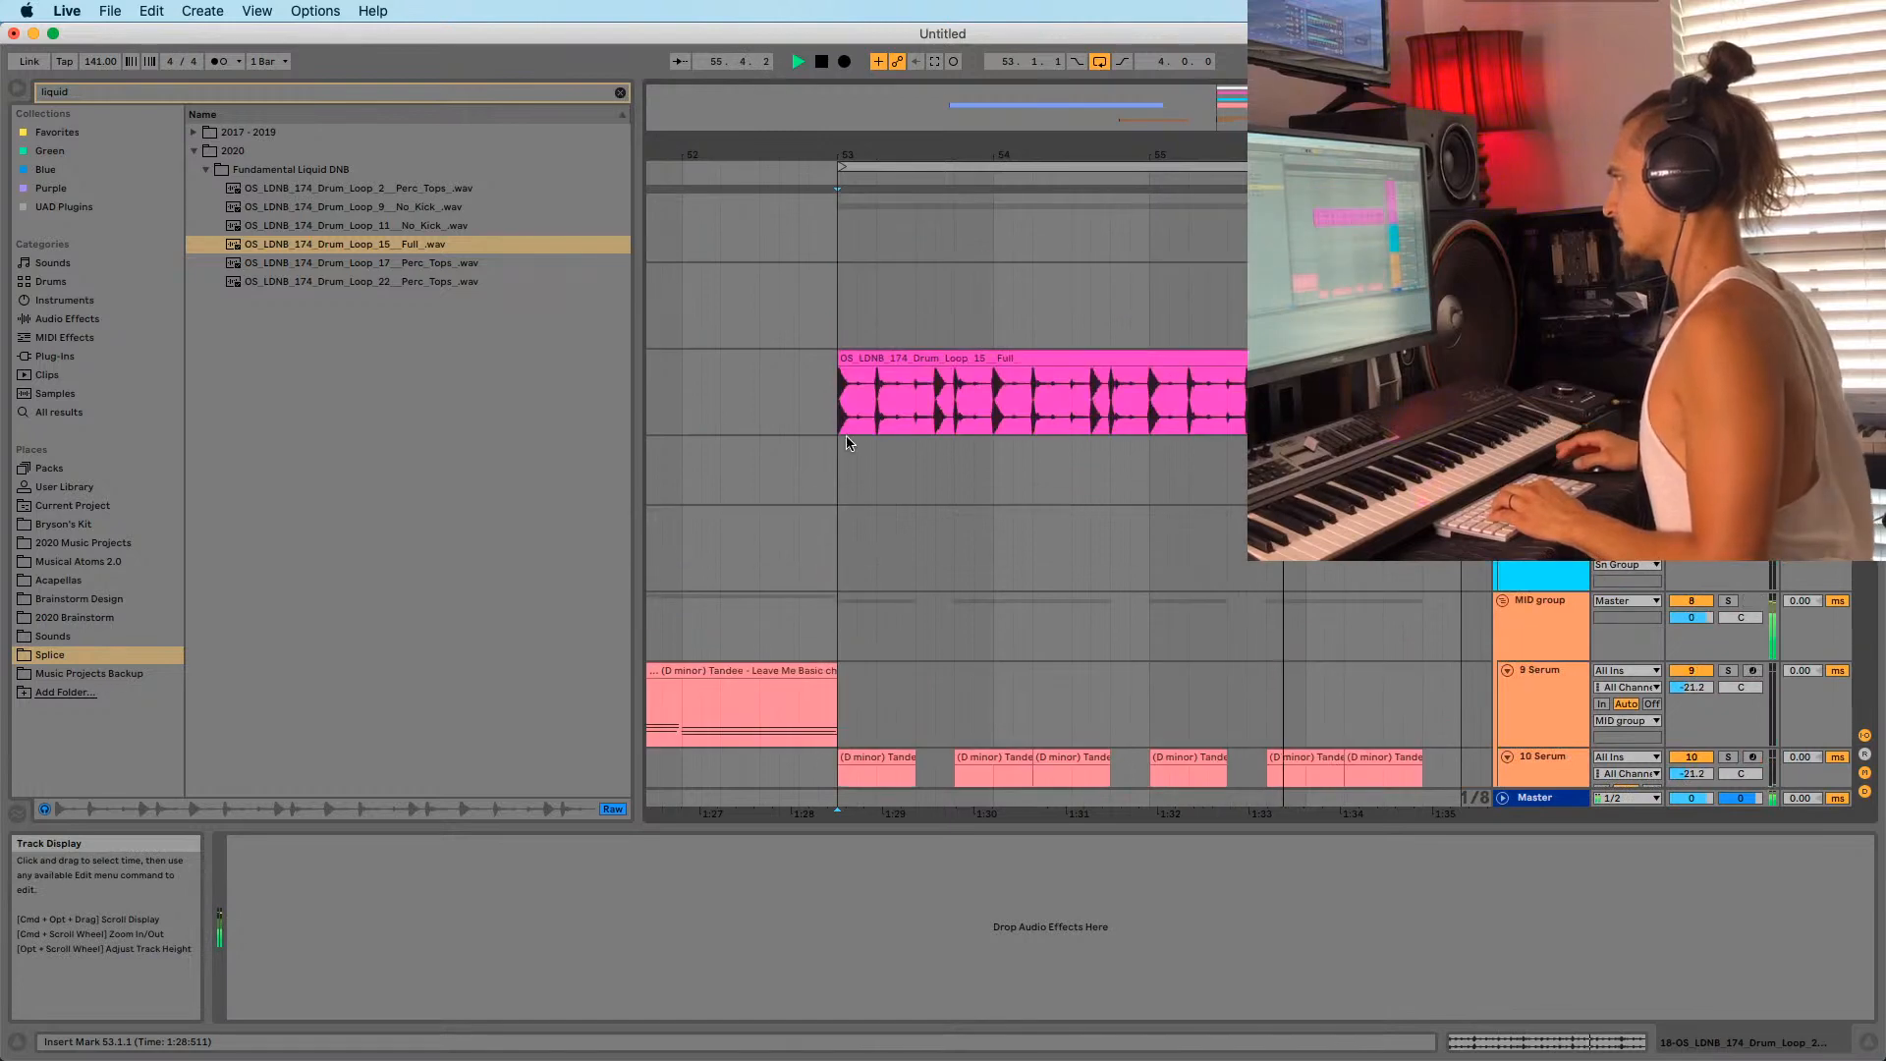
scroll(972, 444, "down", 8)
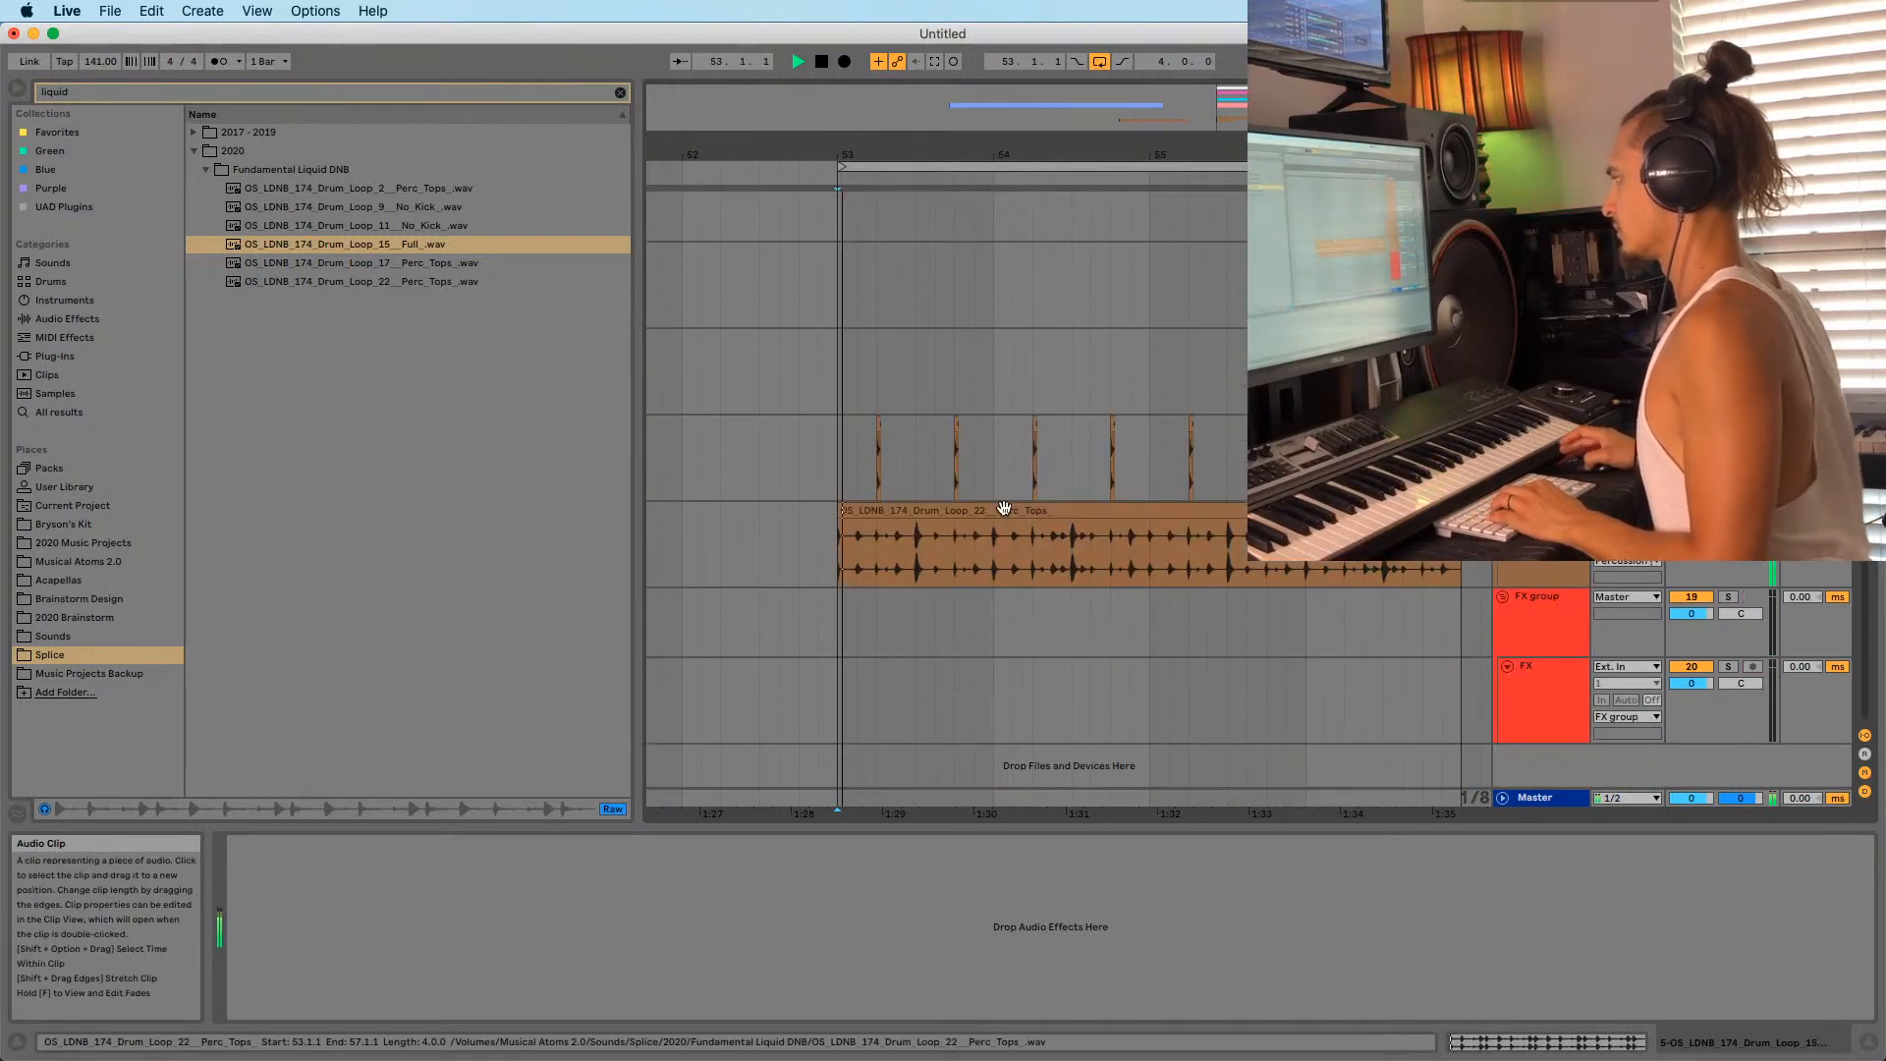
scroll(1270, 631, "down", 3)
scroll(1305, 636, "up", 6)
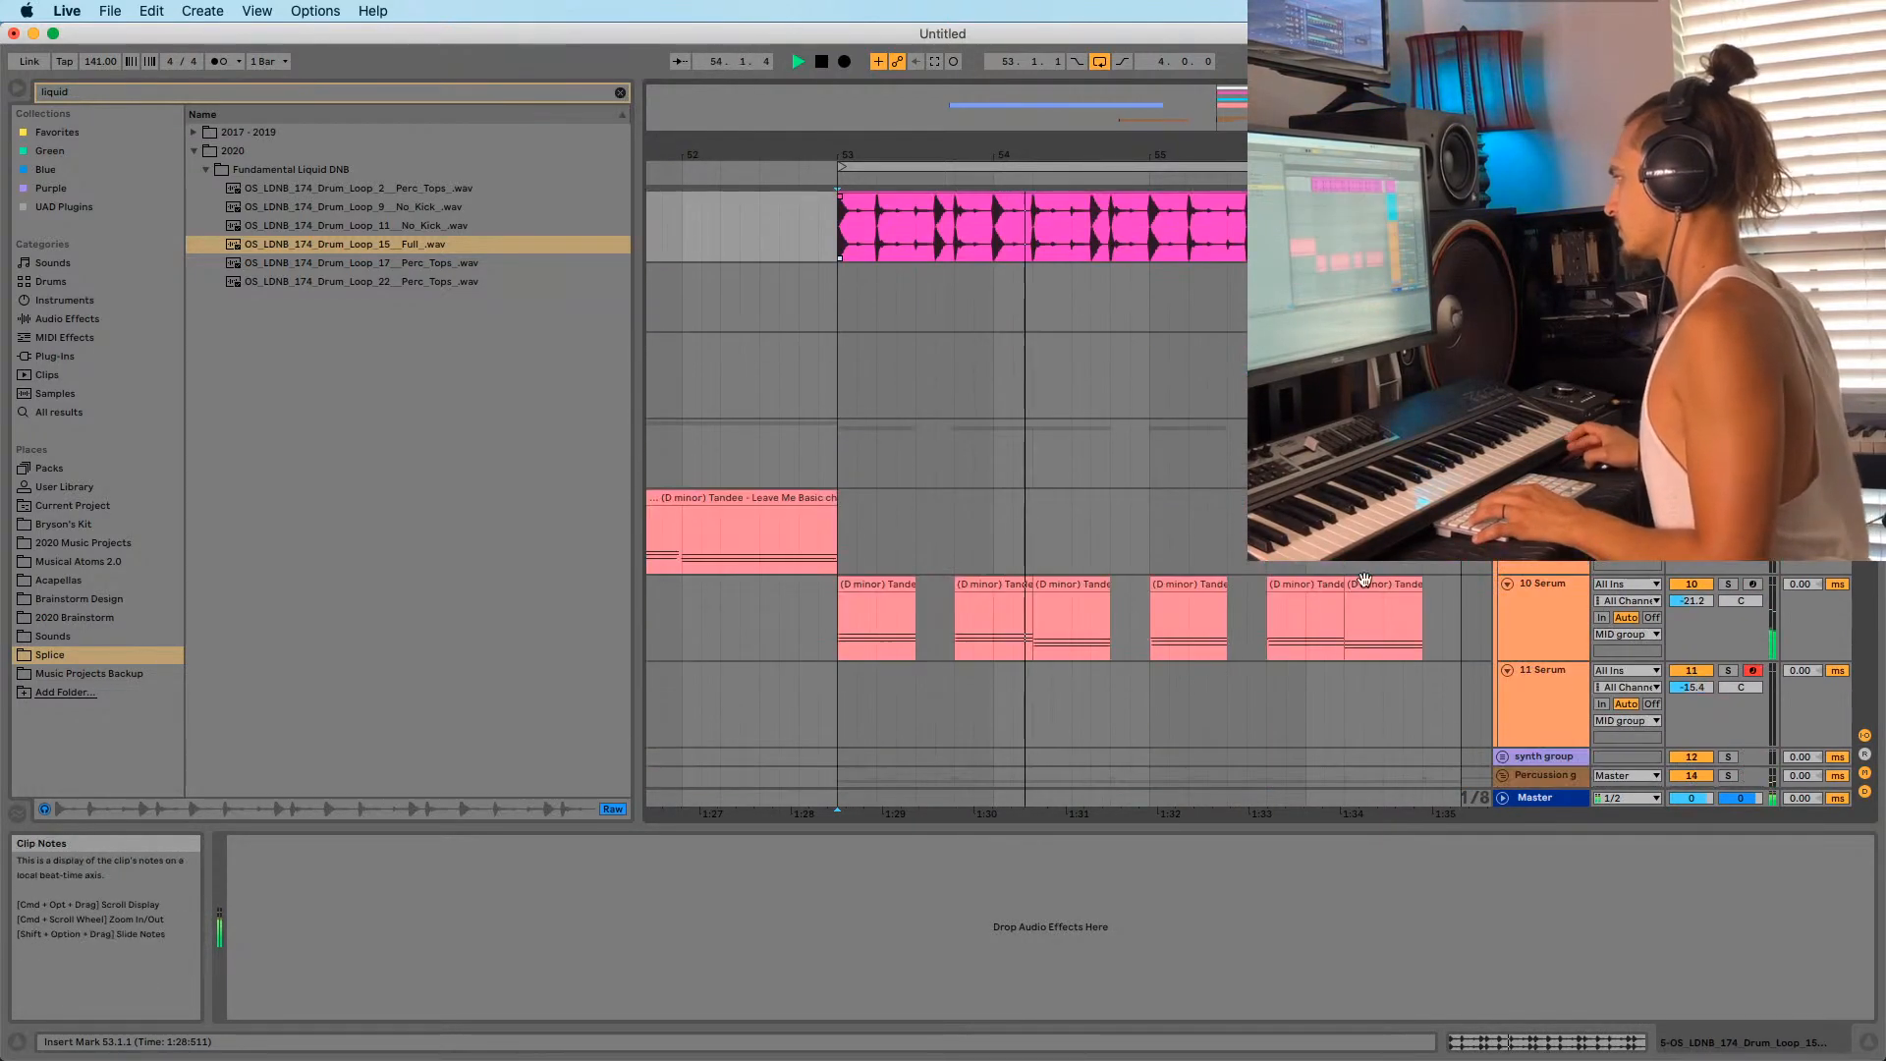
Switch track 11's Serum lead to the LD Squares [NASKO] preset and close the plug-in window.
left_click(1552, 693)
key("space")
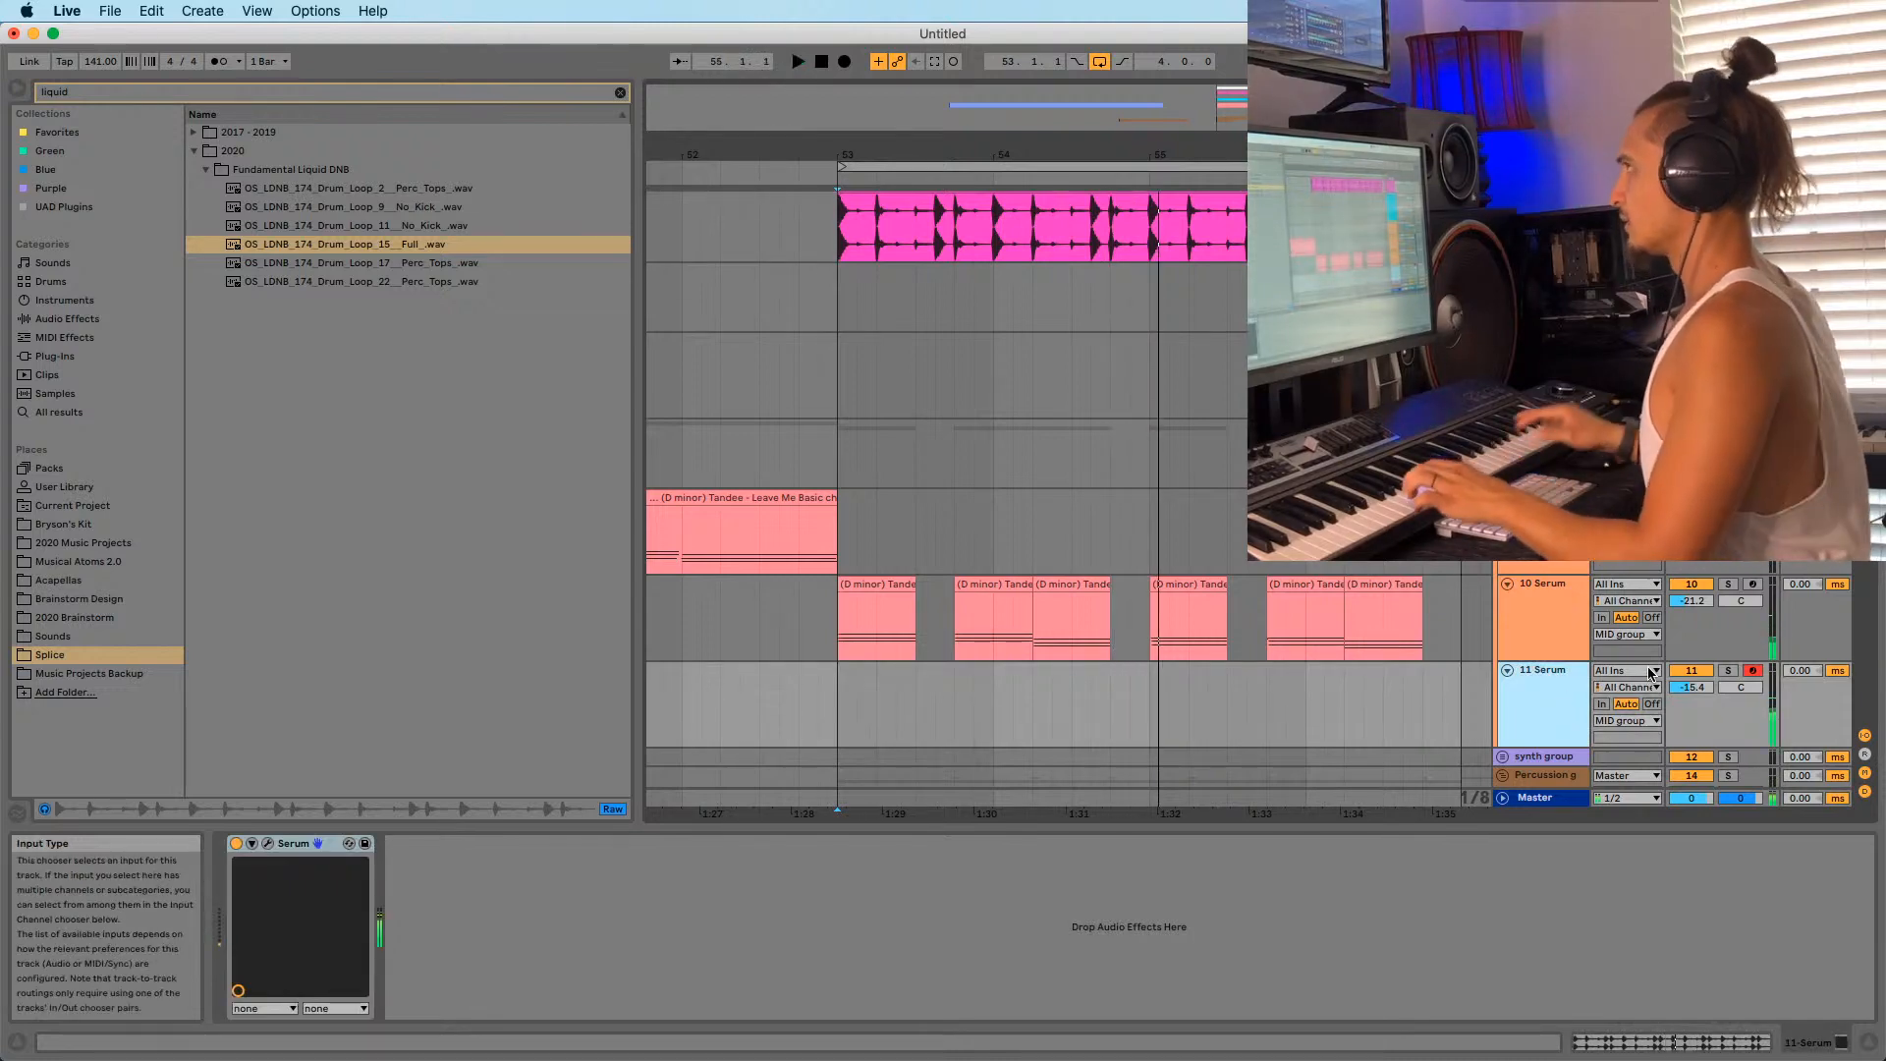
left_click(267, 842)
left_click(762, 239)
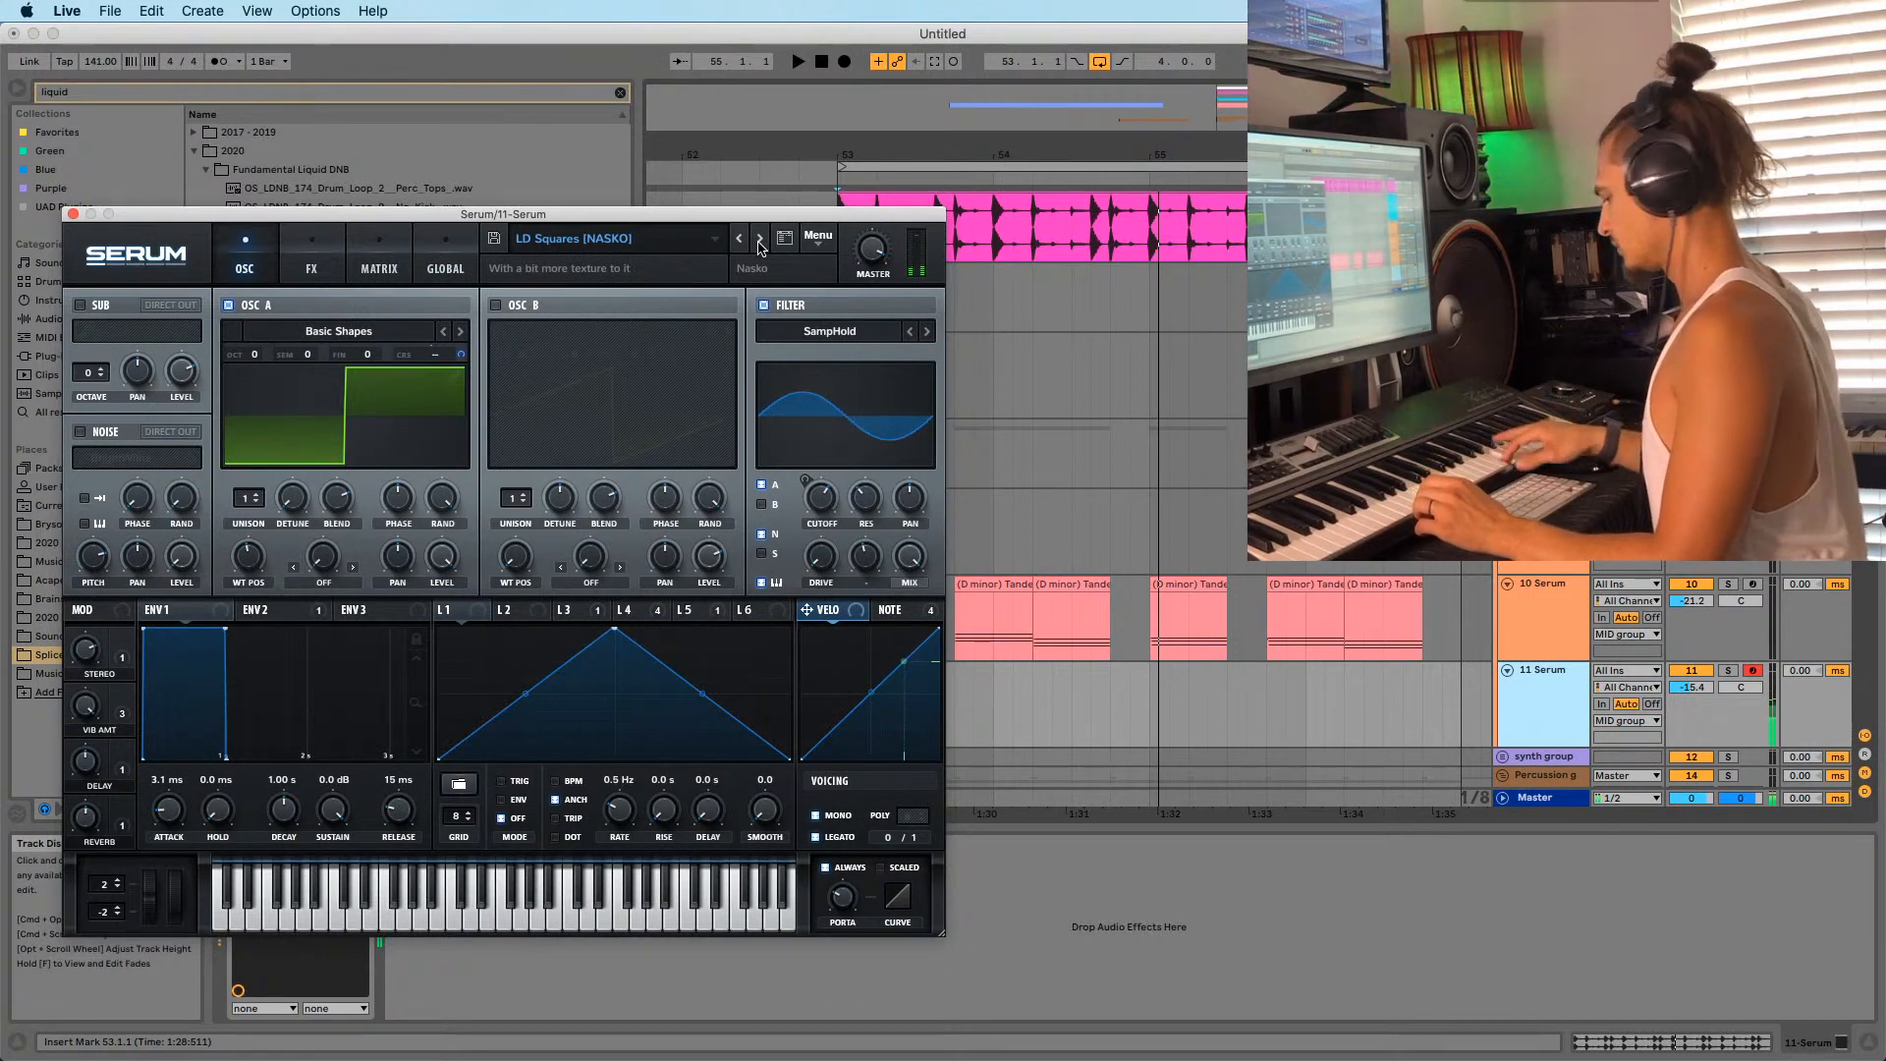
left_click(73, 214)
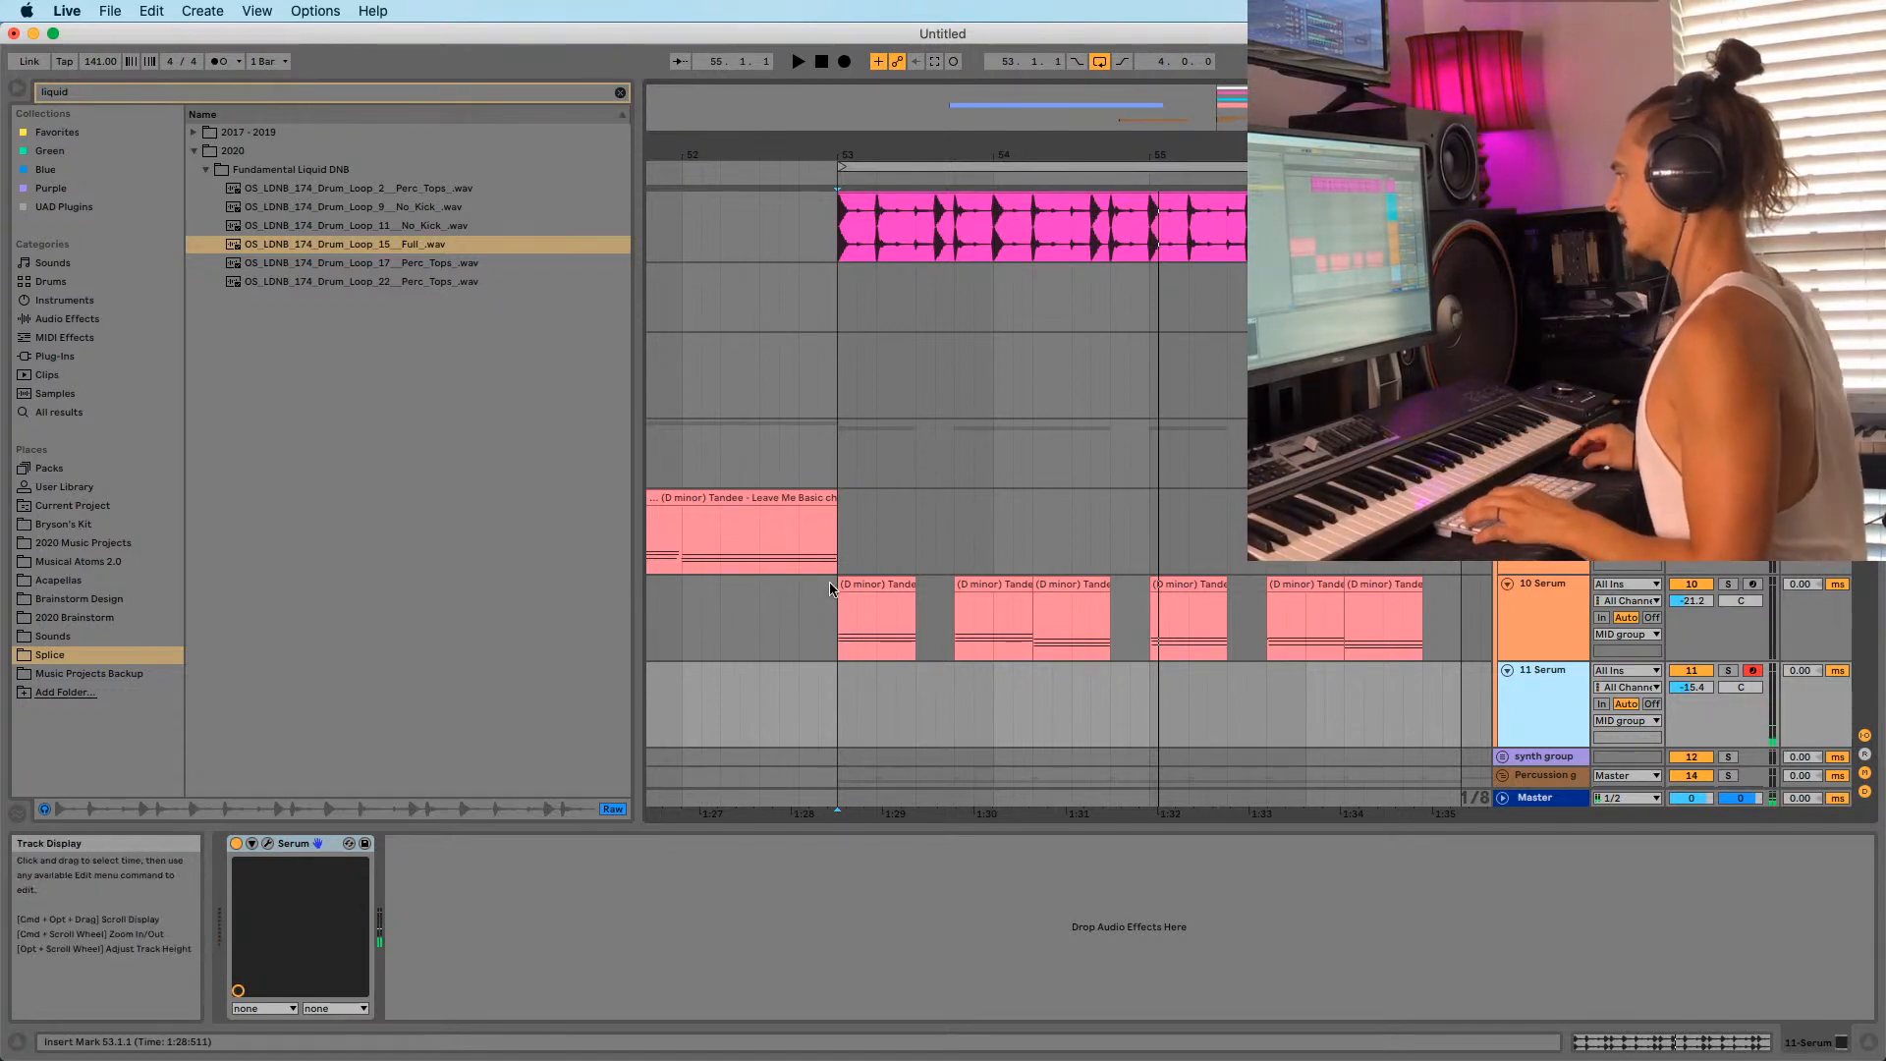
left_click(874, 629)
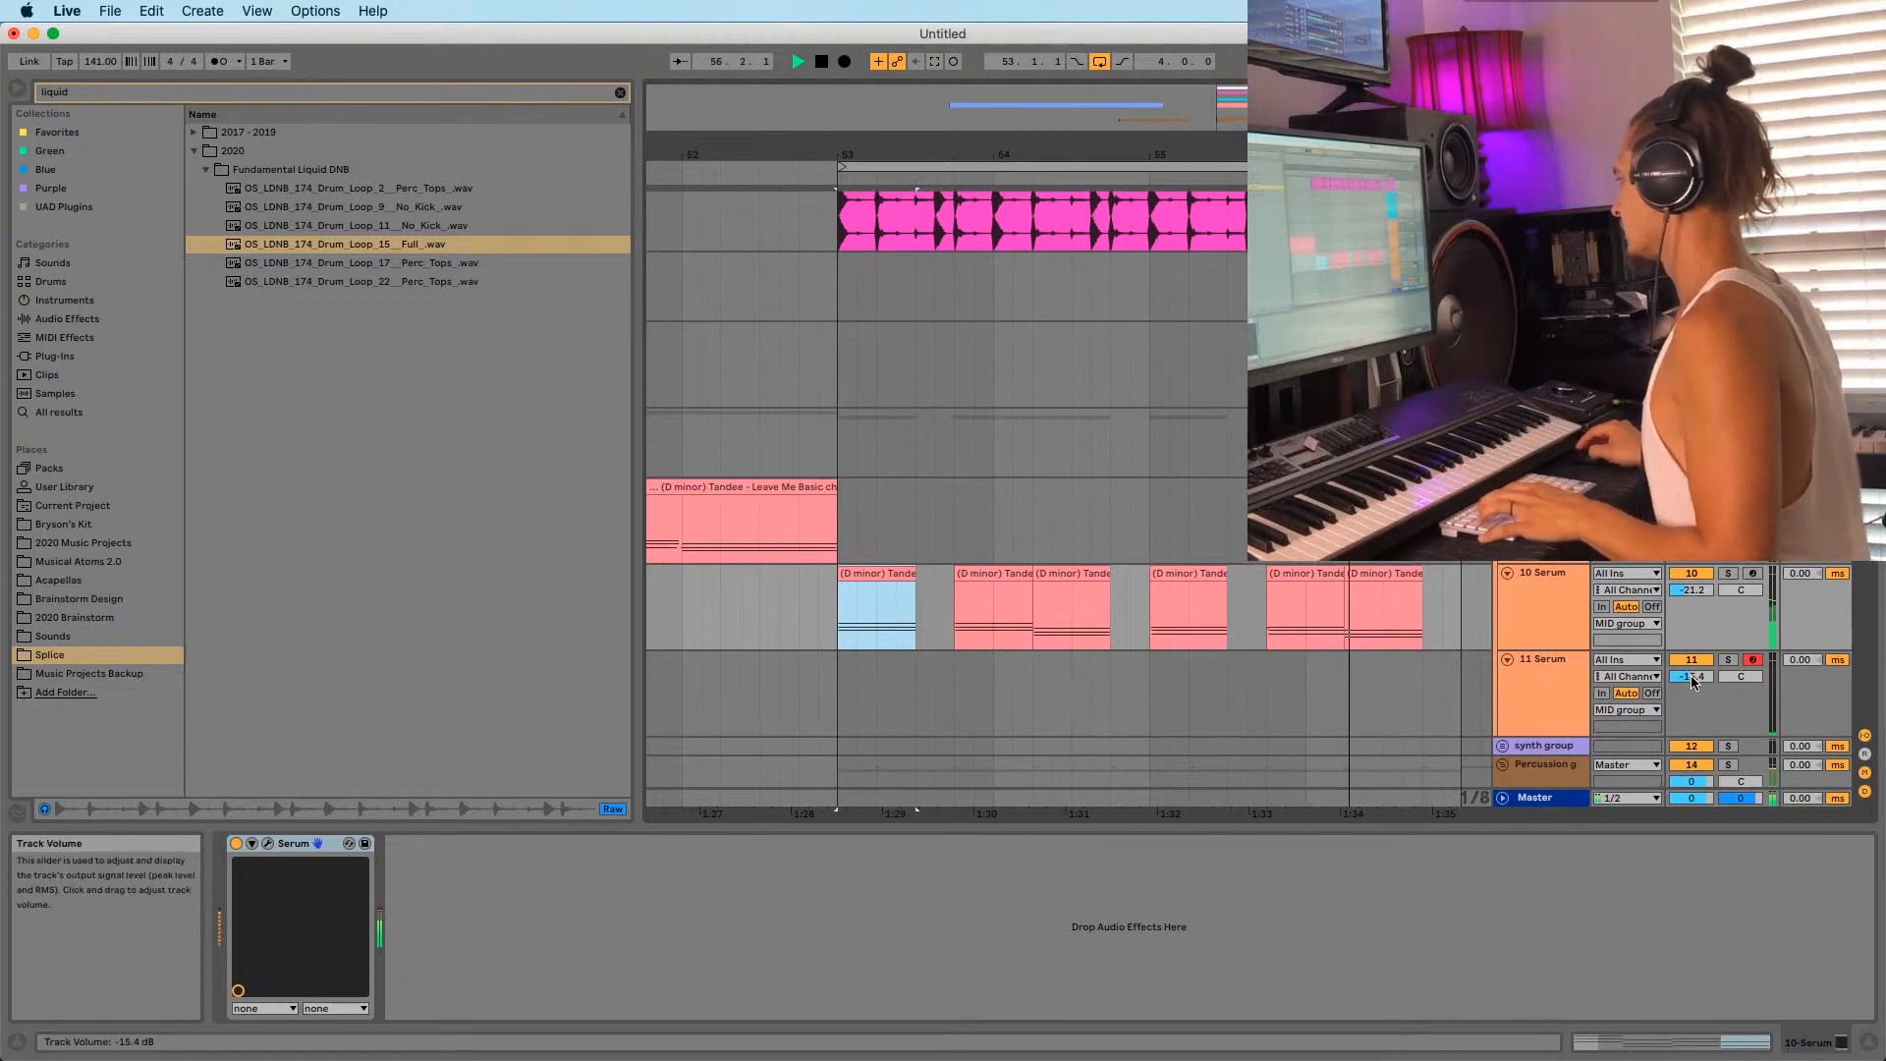
Lower the 11 Serum volume to about -21 dB, stop playback, and zoom the arrangement out.
left_click_drag(1691, 676, 1710, 699)
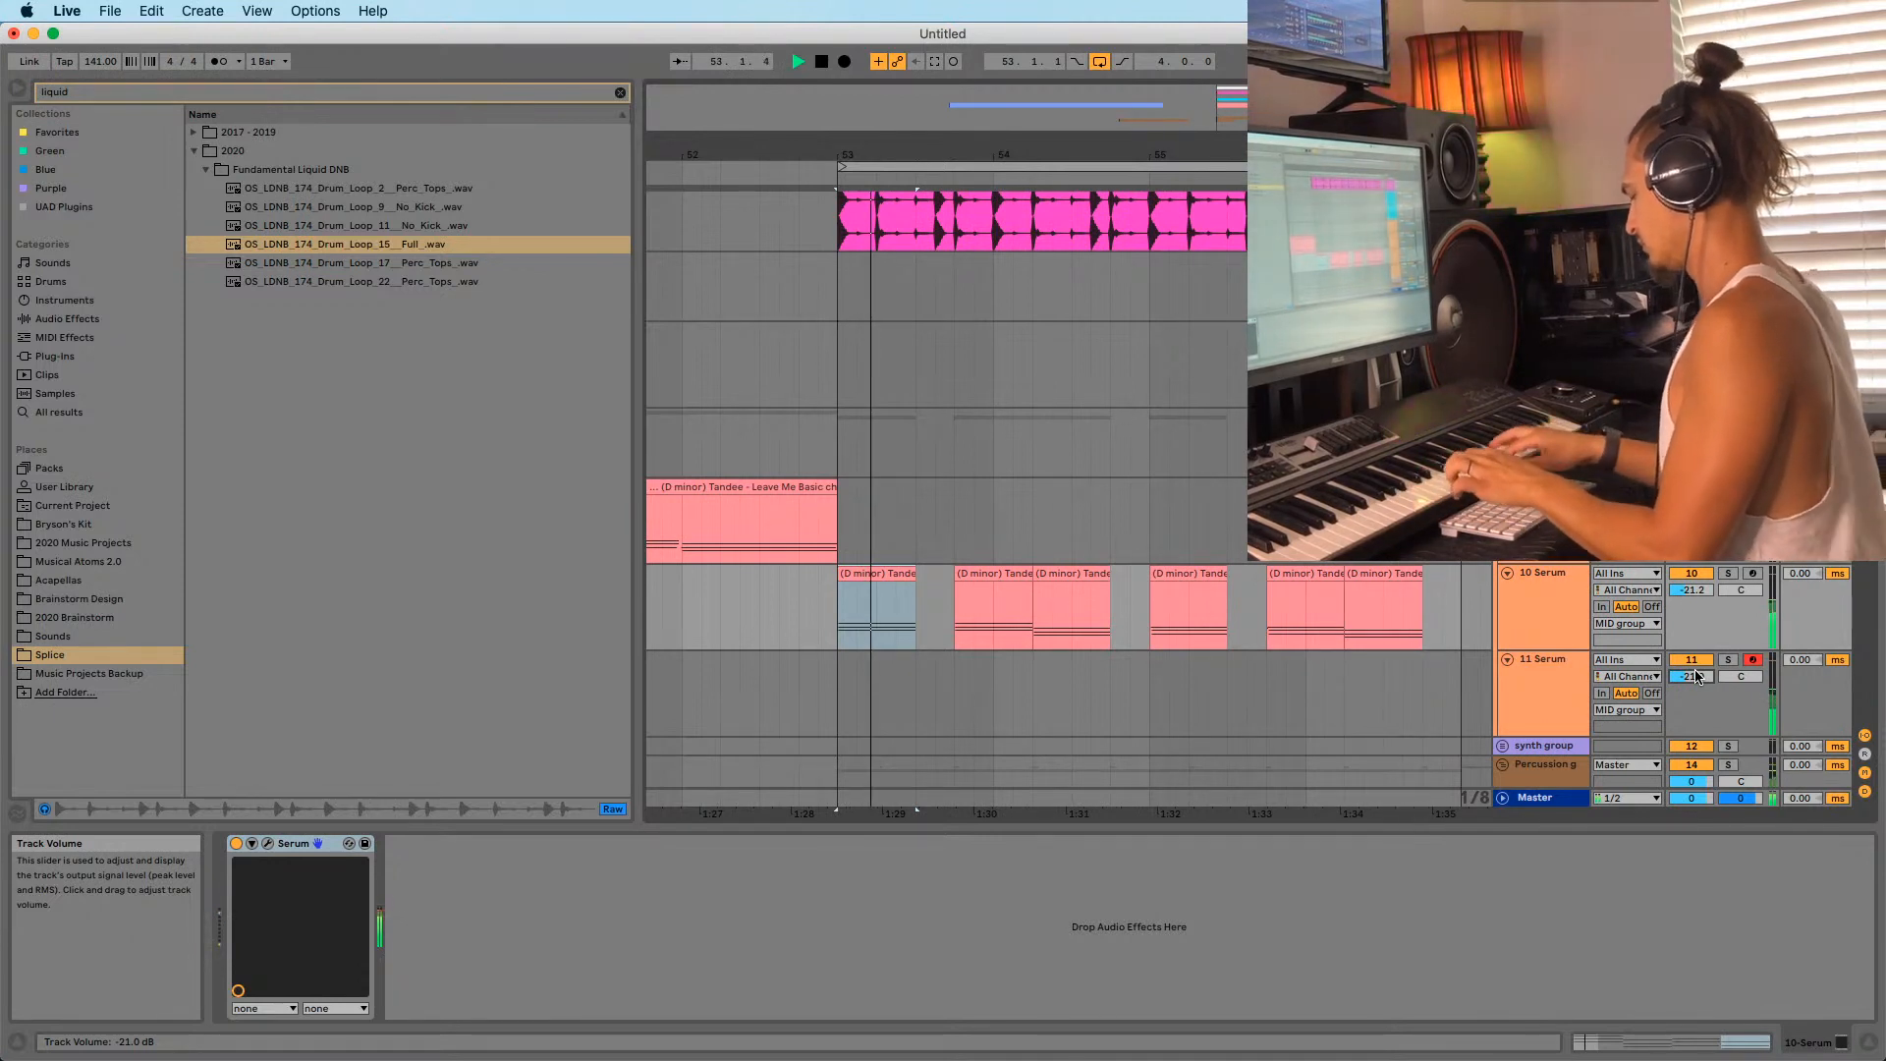
key("space")
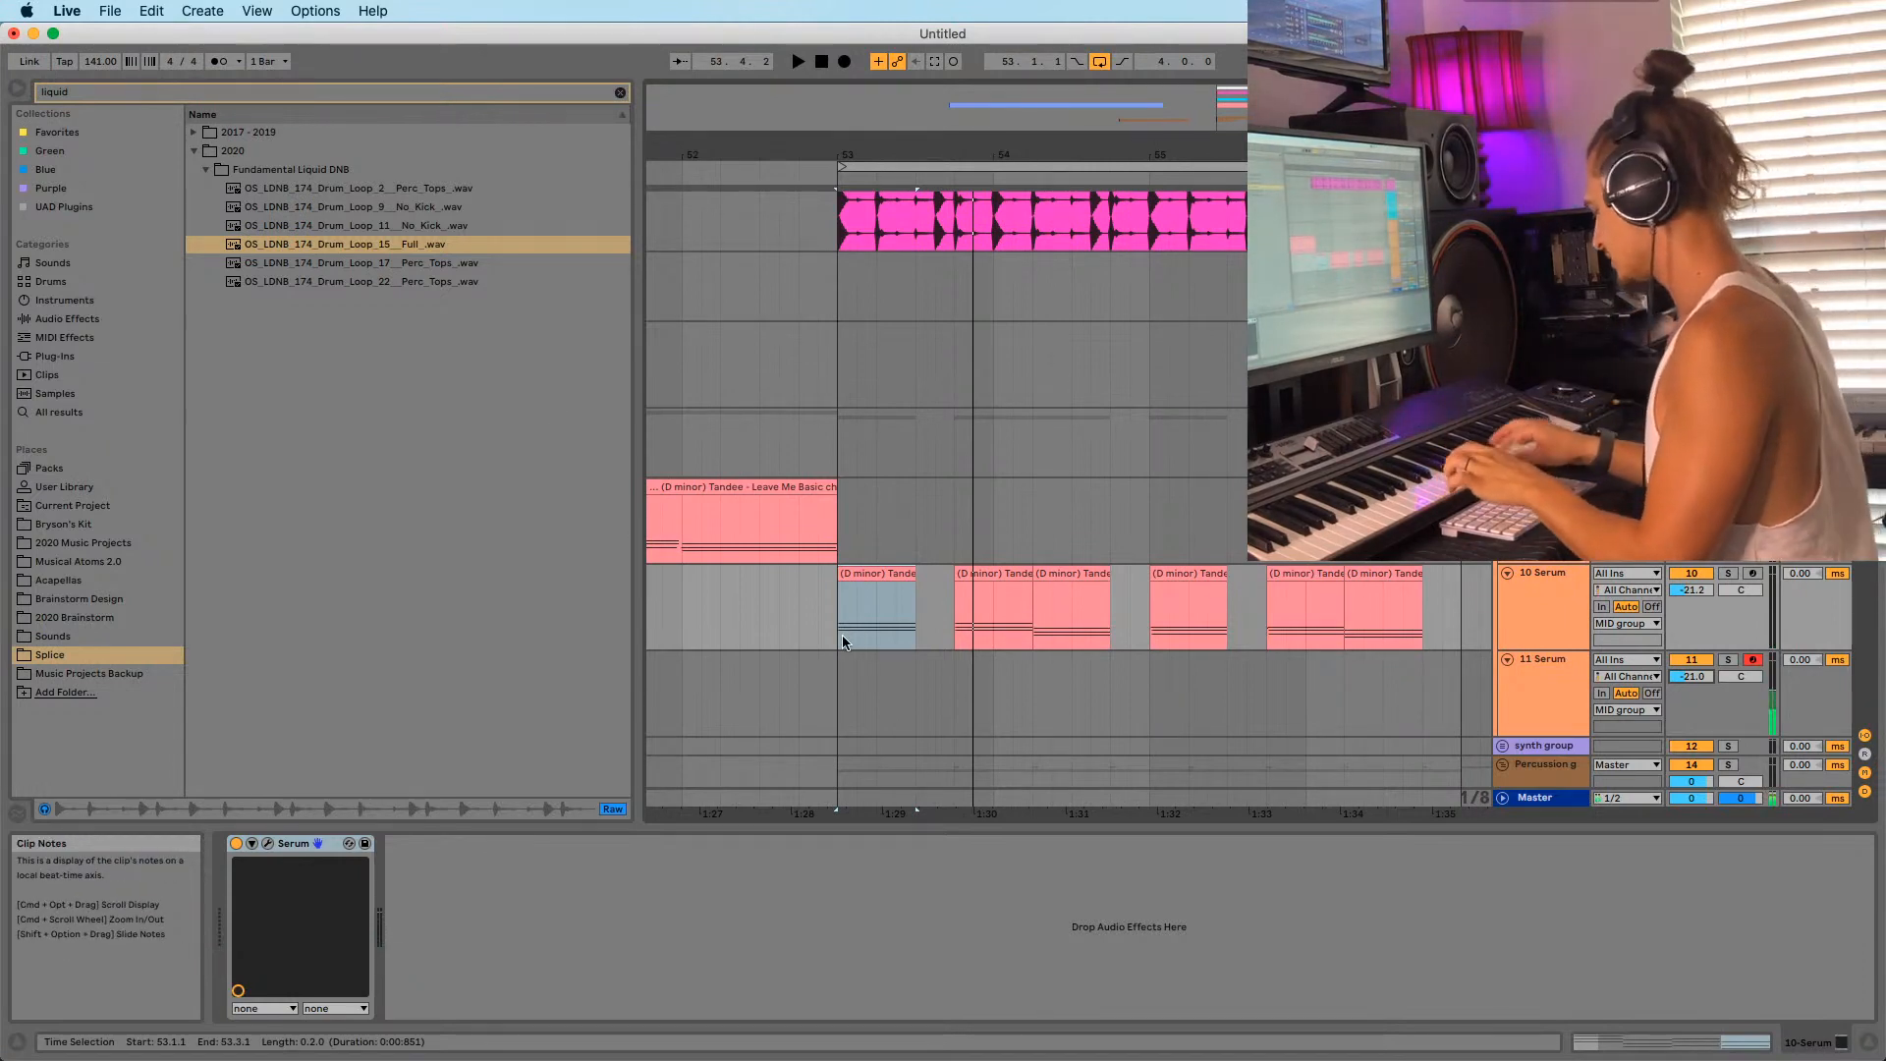
left_click_drag(792, 155, 1246, 61)
Move the synth melody clip onto track 11 Serum at bar 53.
left_click(745, 571)
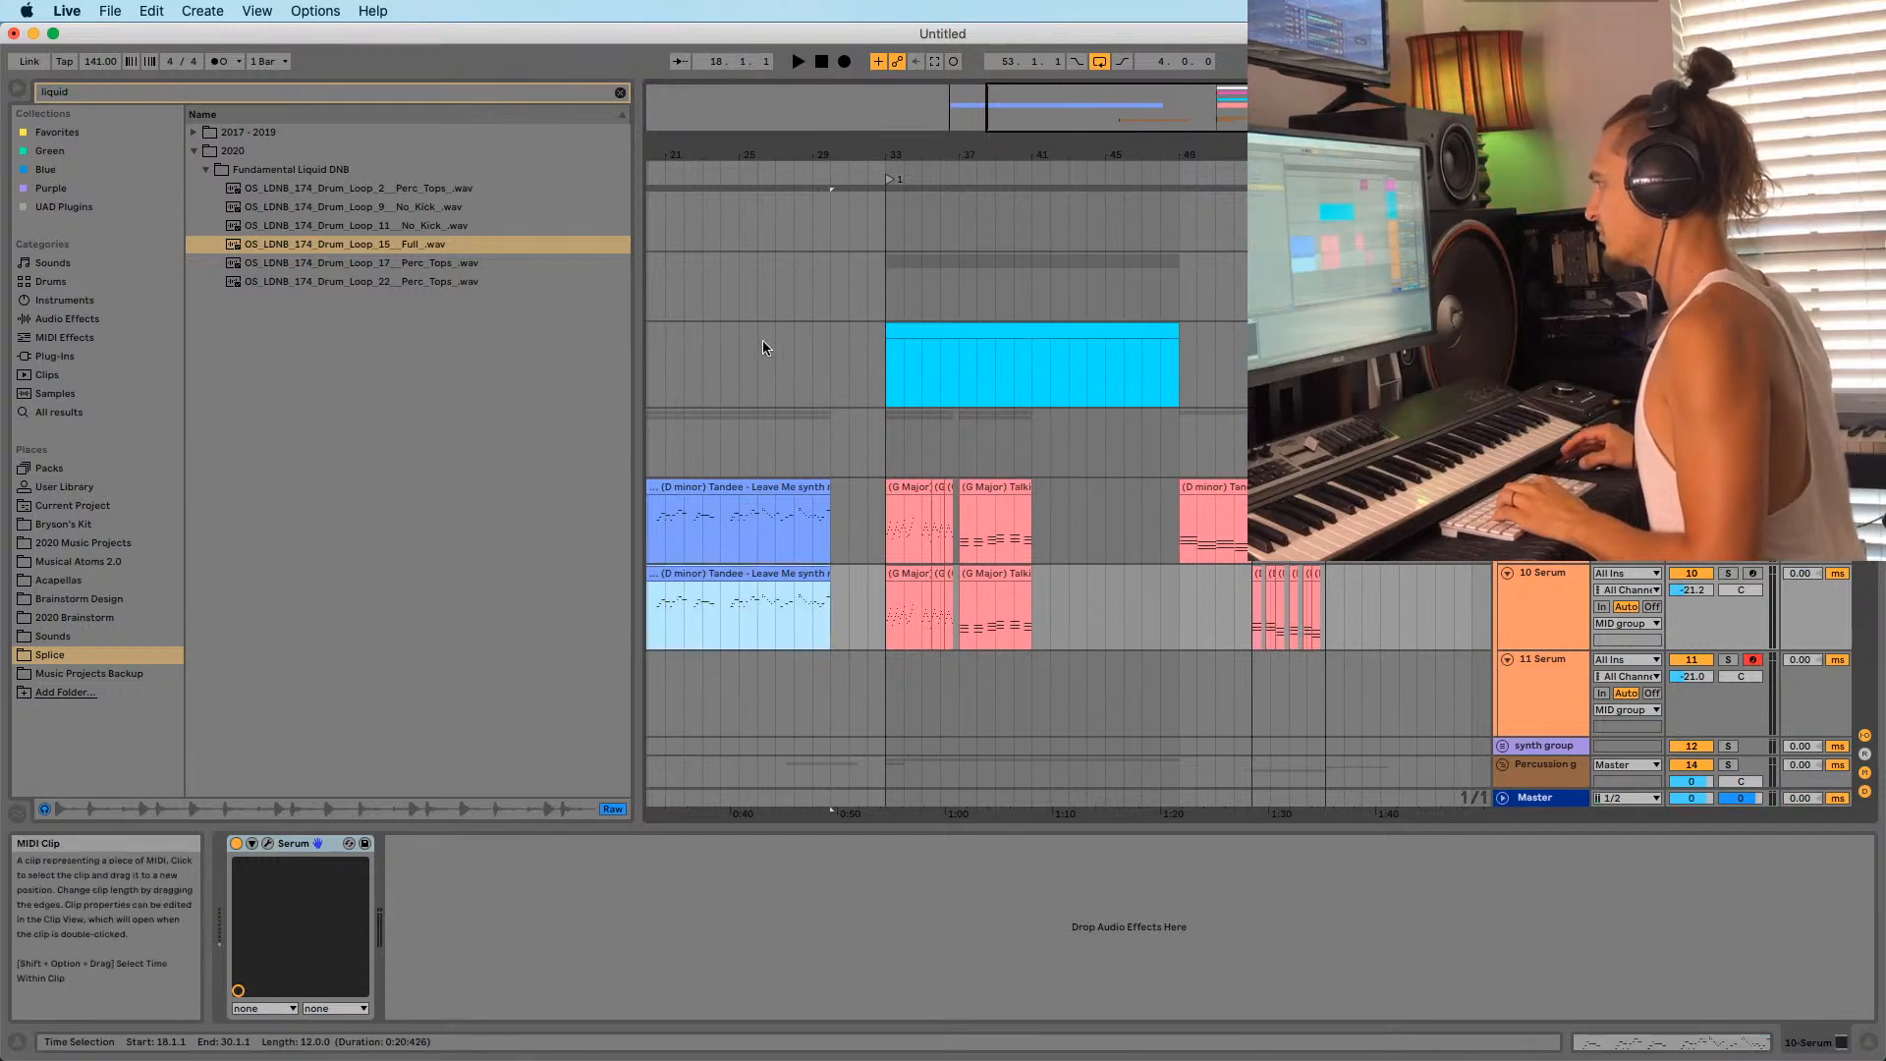
left_click_drag(789, 156, 974, 300)
left_click_drag(924, 604, 1331, 722)
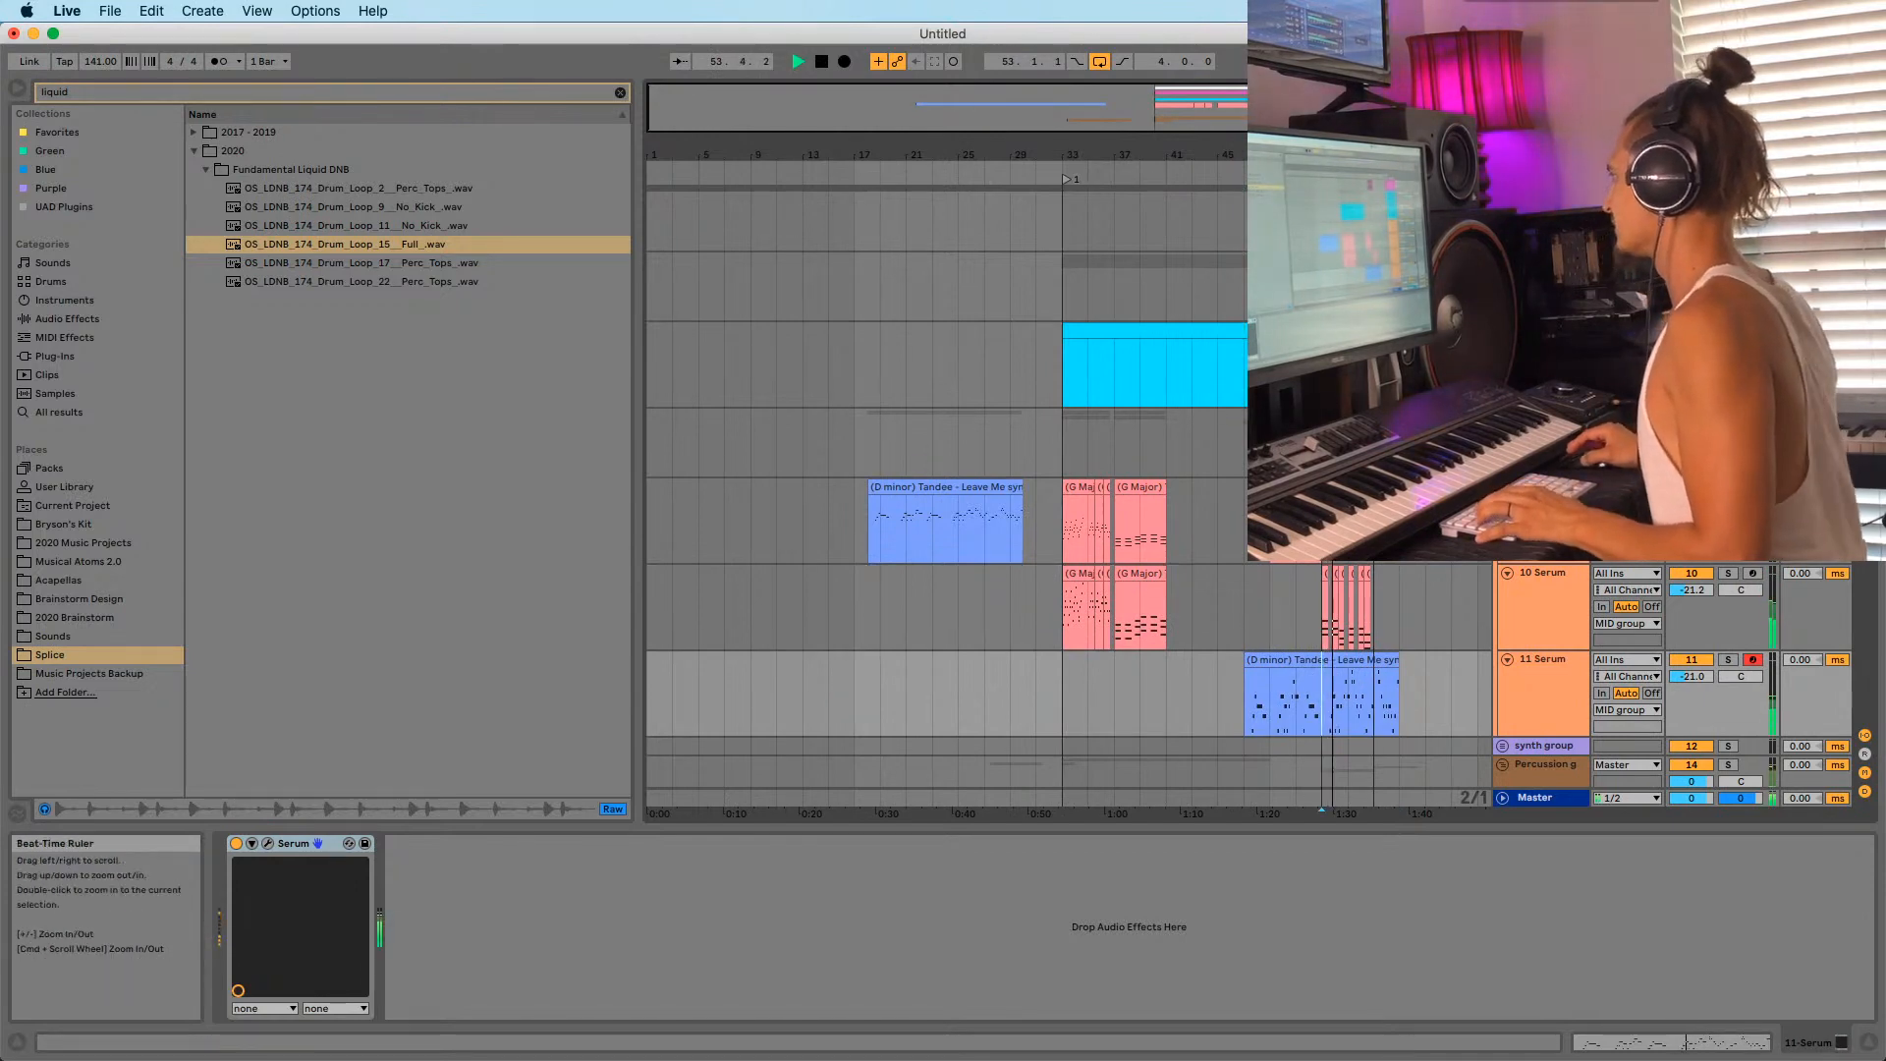
left_click_drag(1321, 155, 1036, 295)
Split the melody clip twice with Cmd+E, shift the trailing piece earlier, and show its notes.
key("super+e")
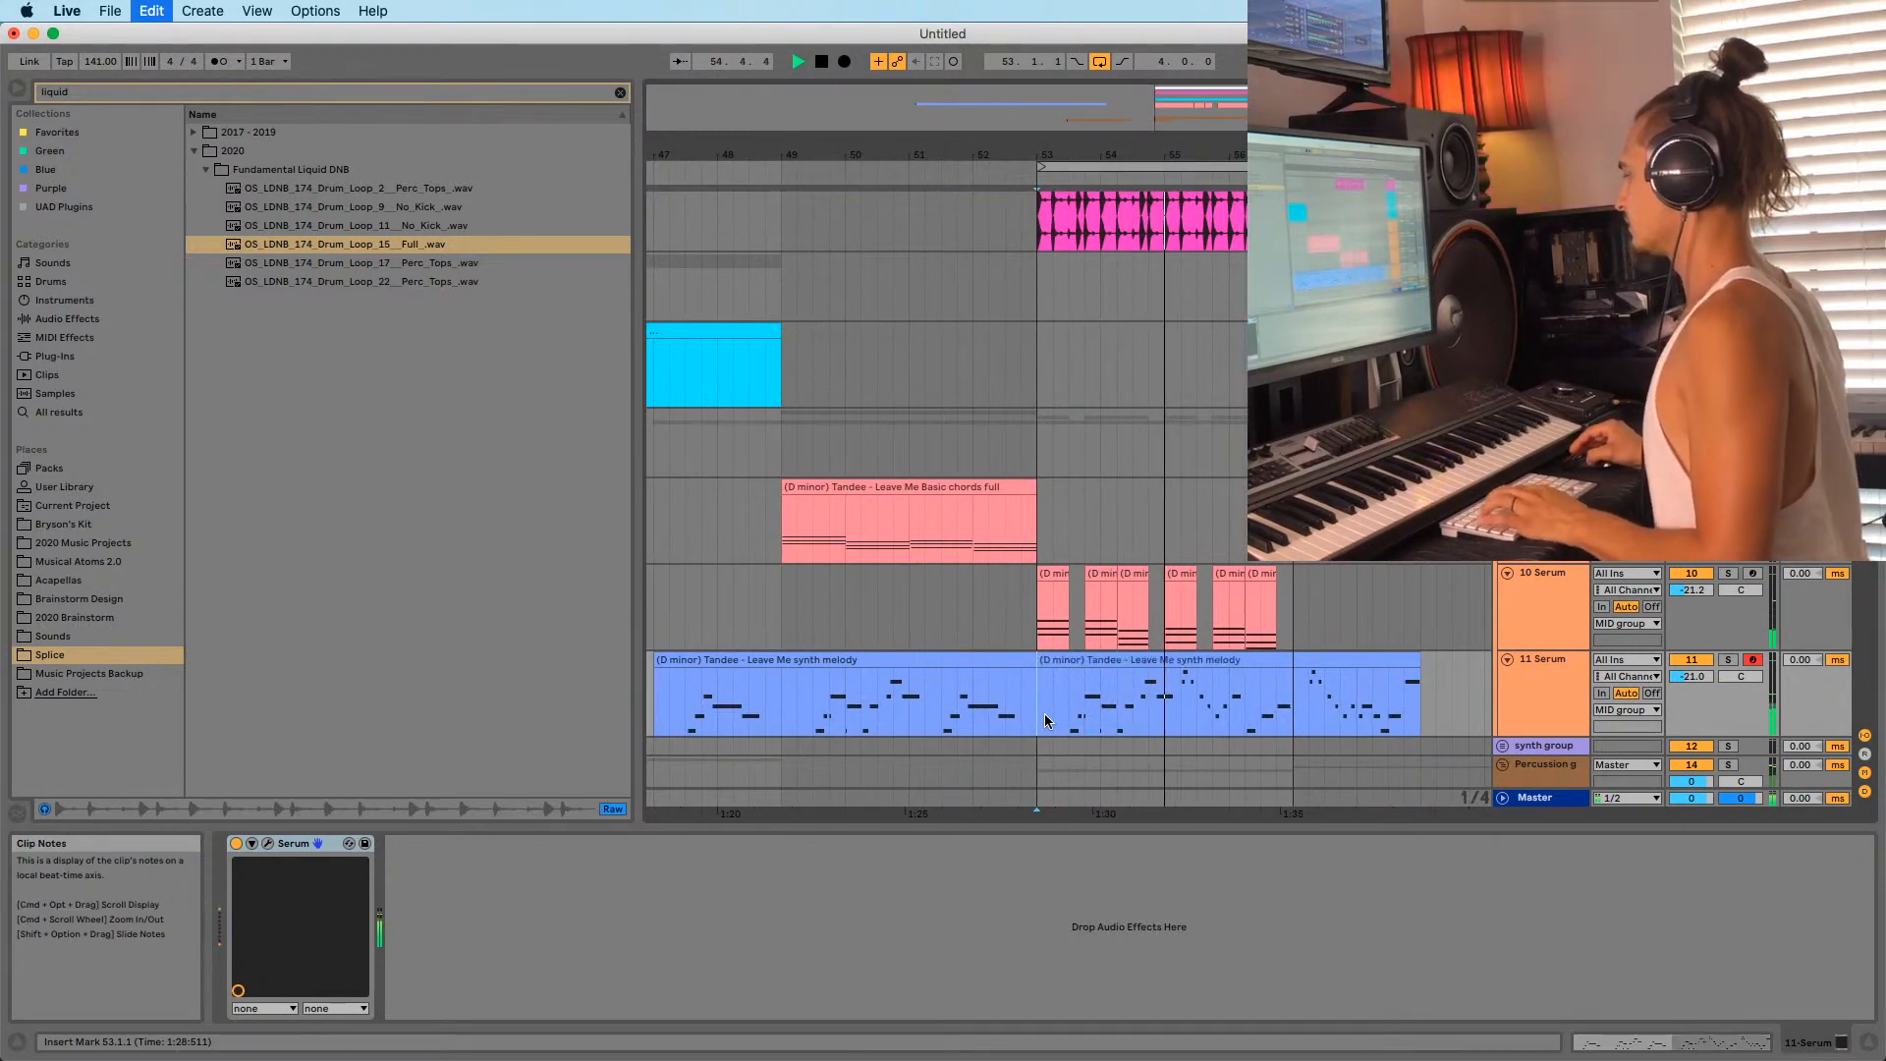
left_click(1183, 700)
key("super+e")
left_click_drag(1216, 660, 1077, 691)
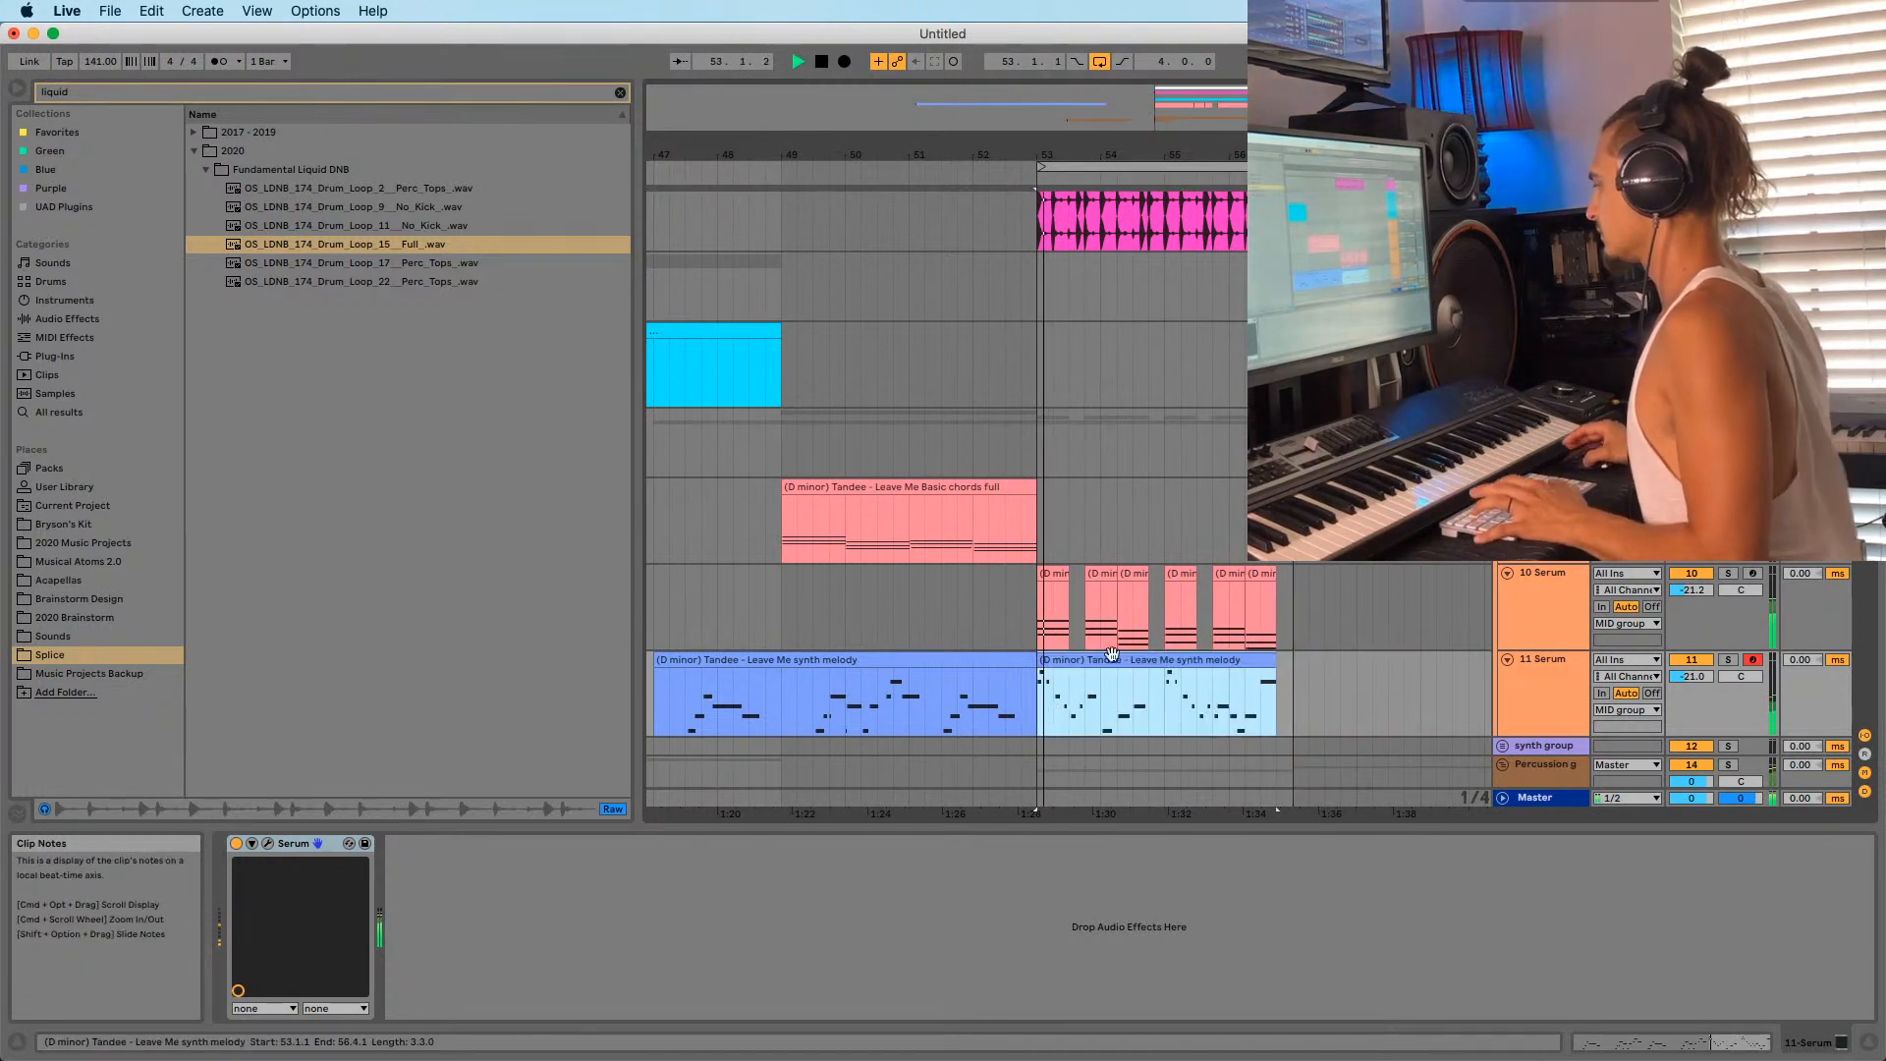
key("space")
key("space")
left_click_drag(1045, 152, 1006, 231)
key("space")
key("space")
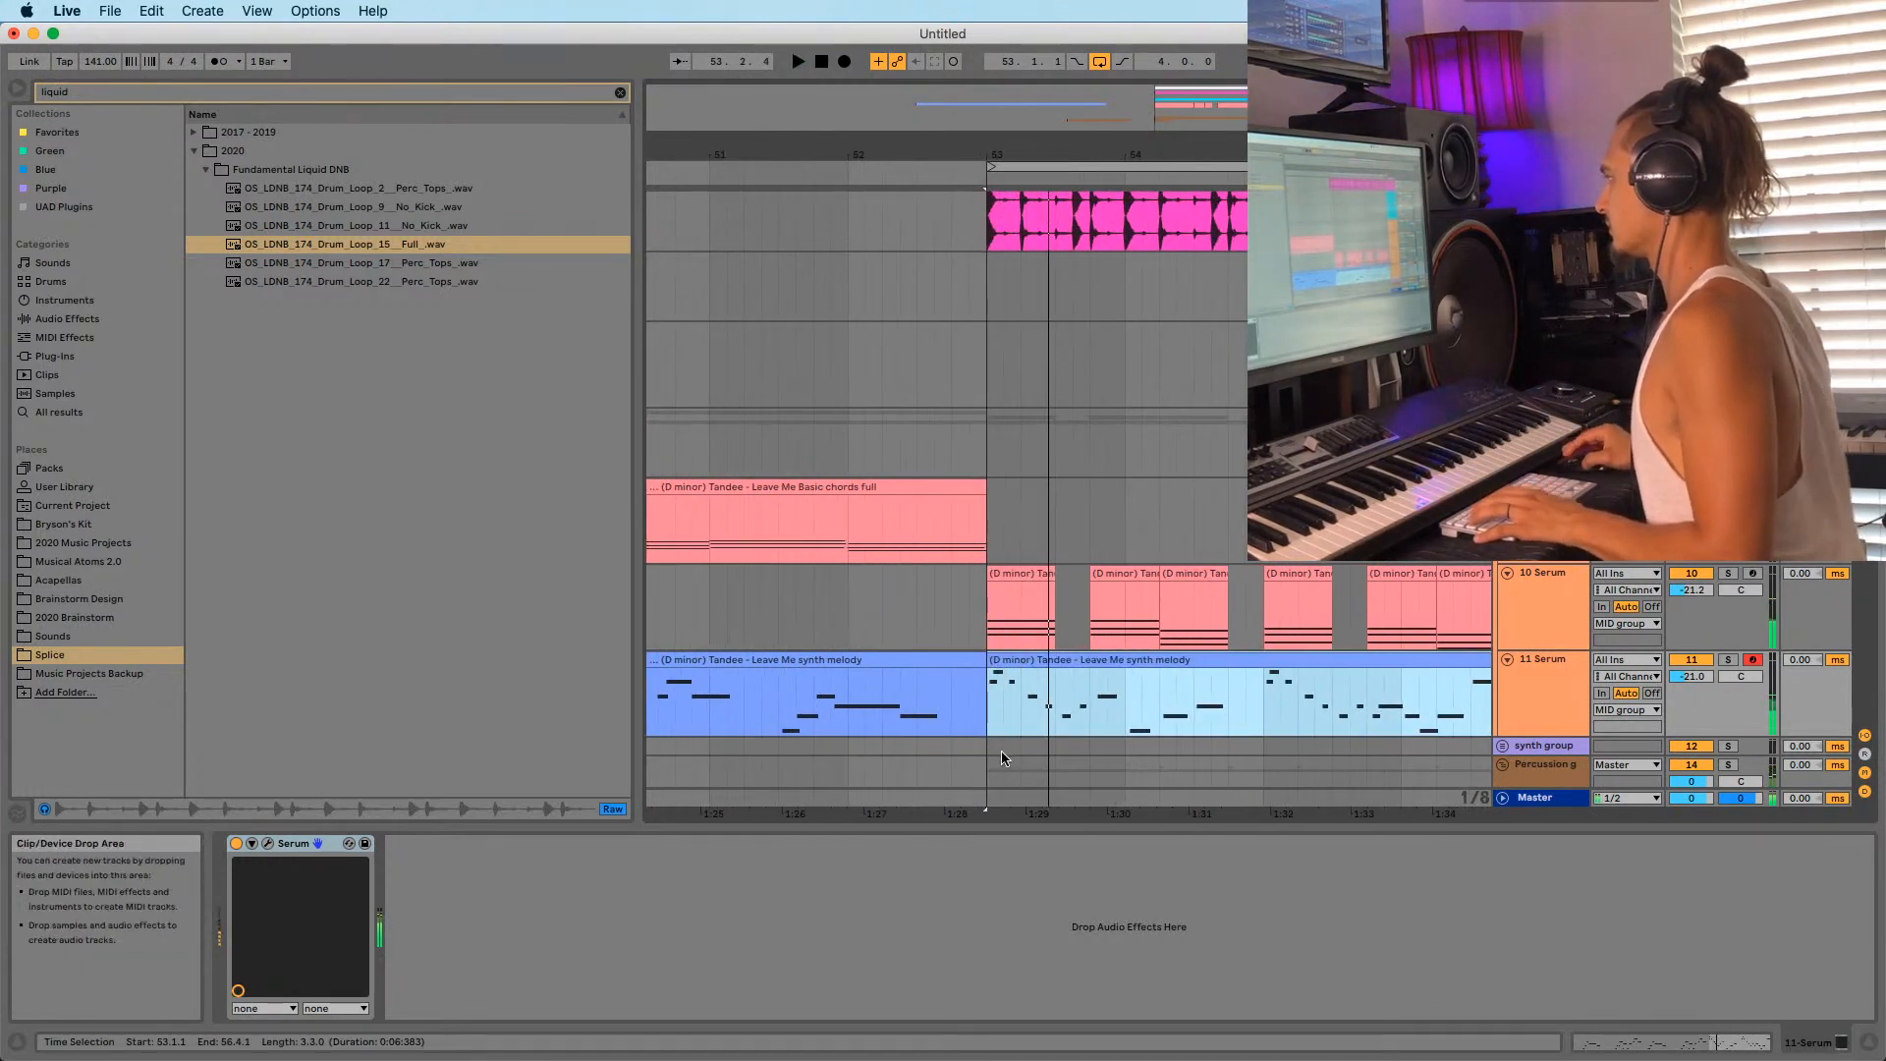
key("space")
double_click(1044, 659)
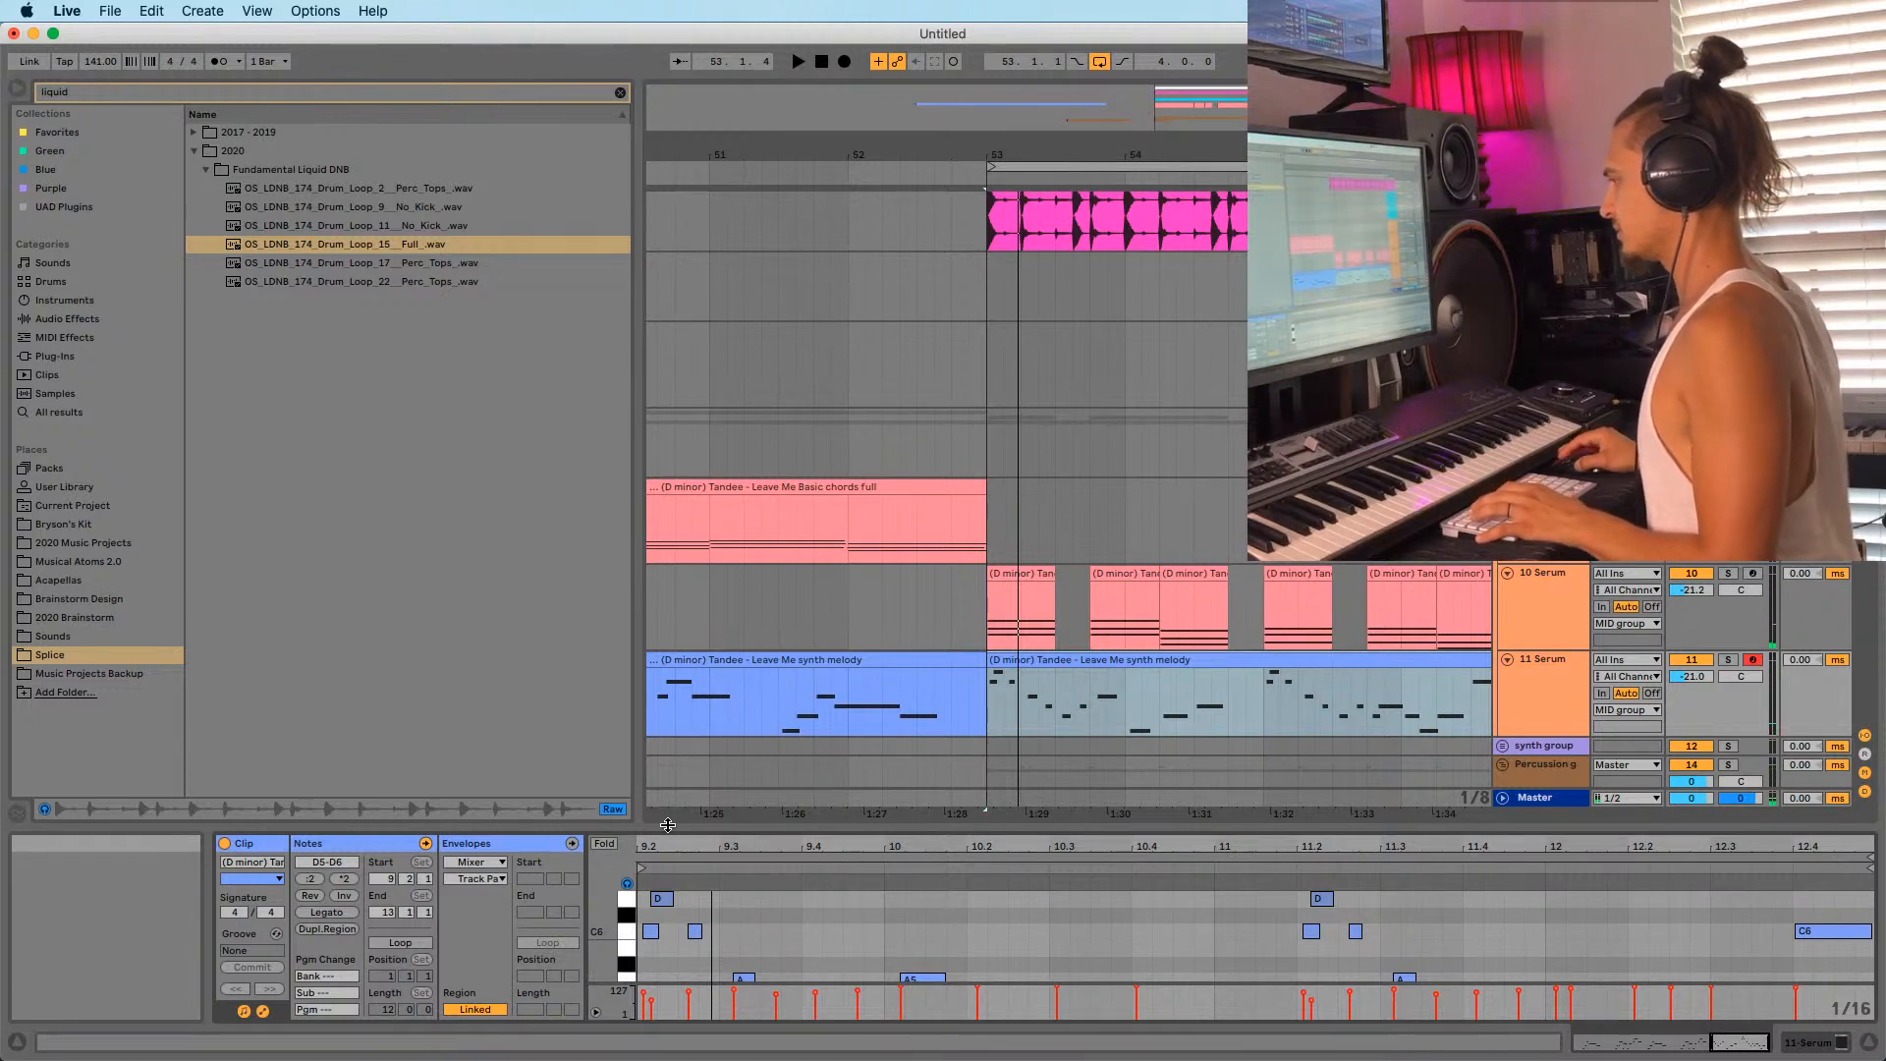
Enlarge the note editor, audition the melody, and zoom to bars 9.1.3–10.
left_click_drag(670, 827, 825, 679)
key("space")
key("space")
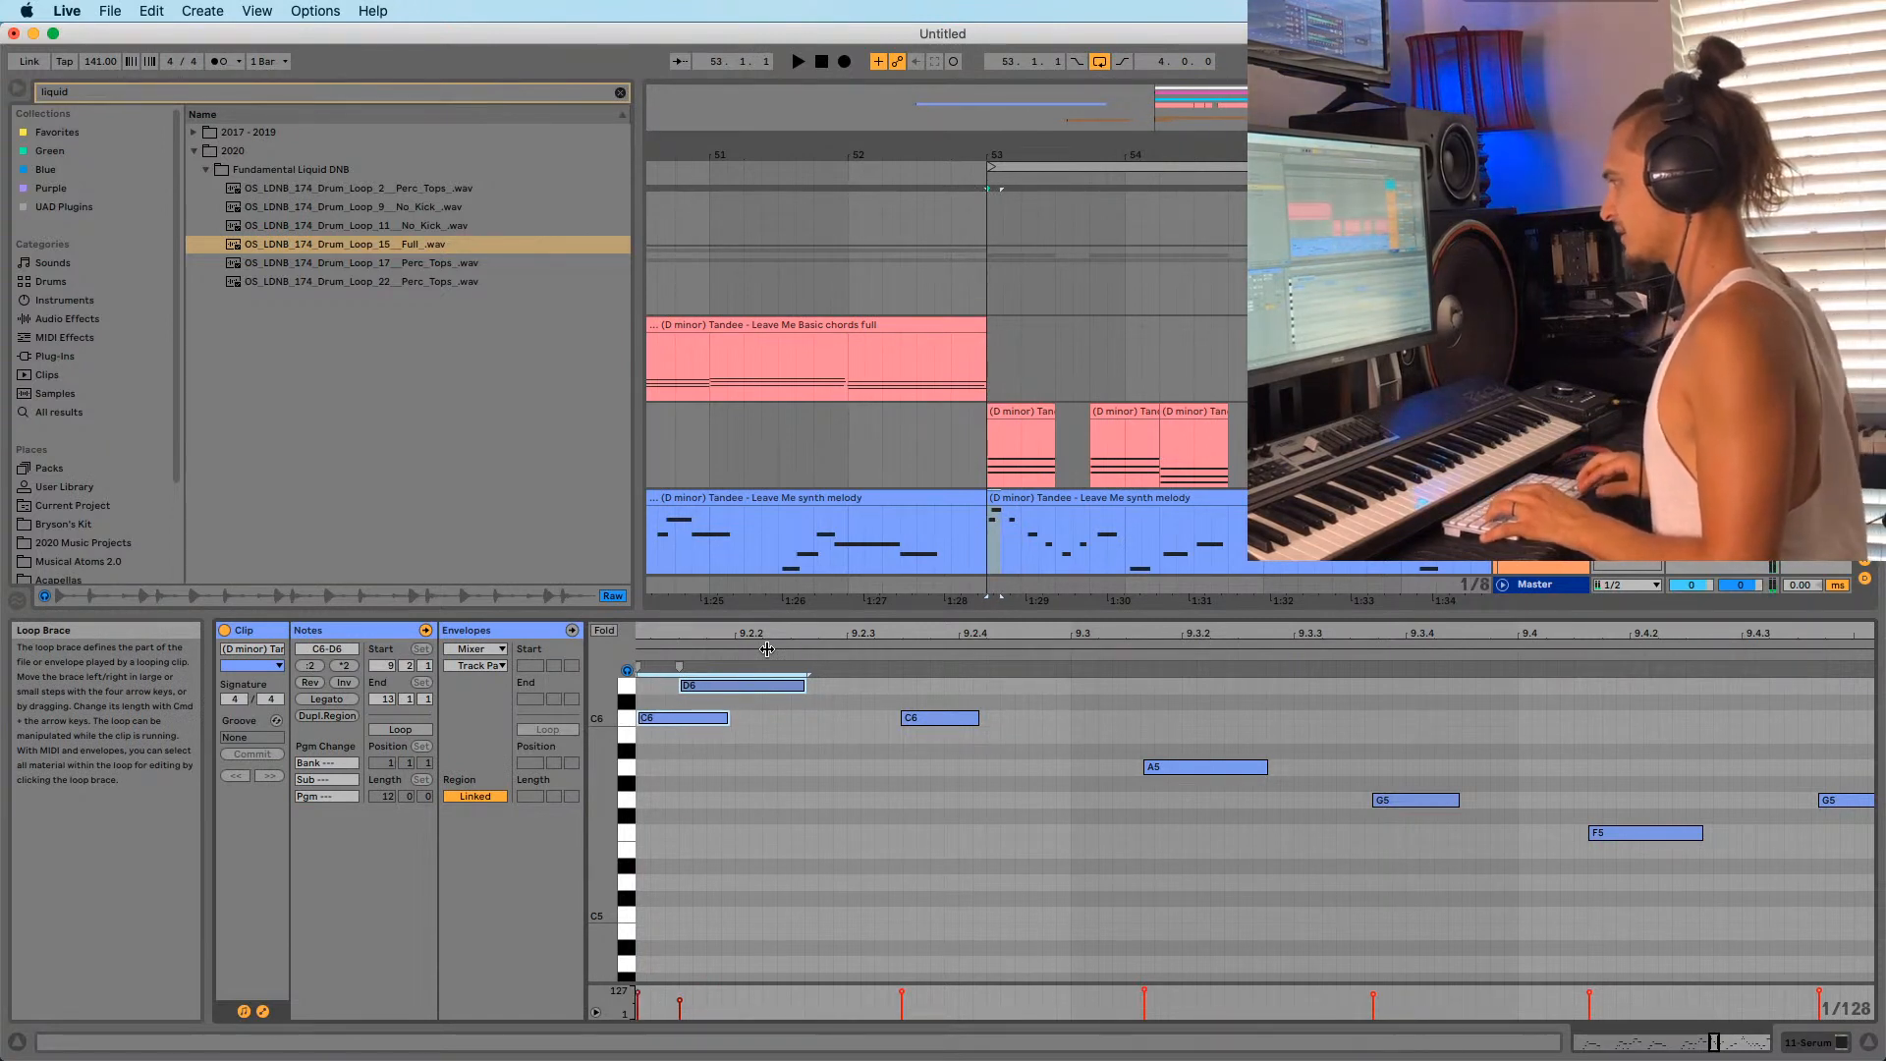
key("space")
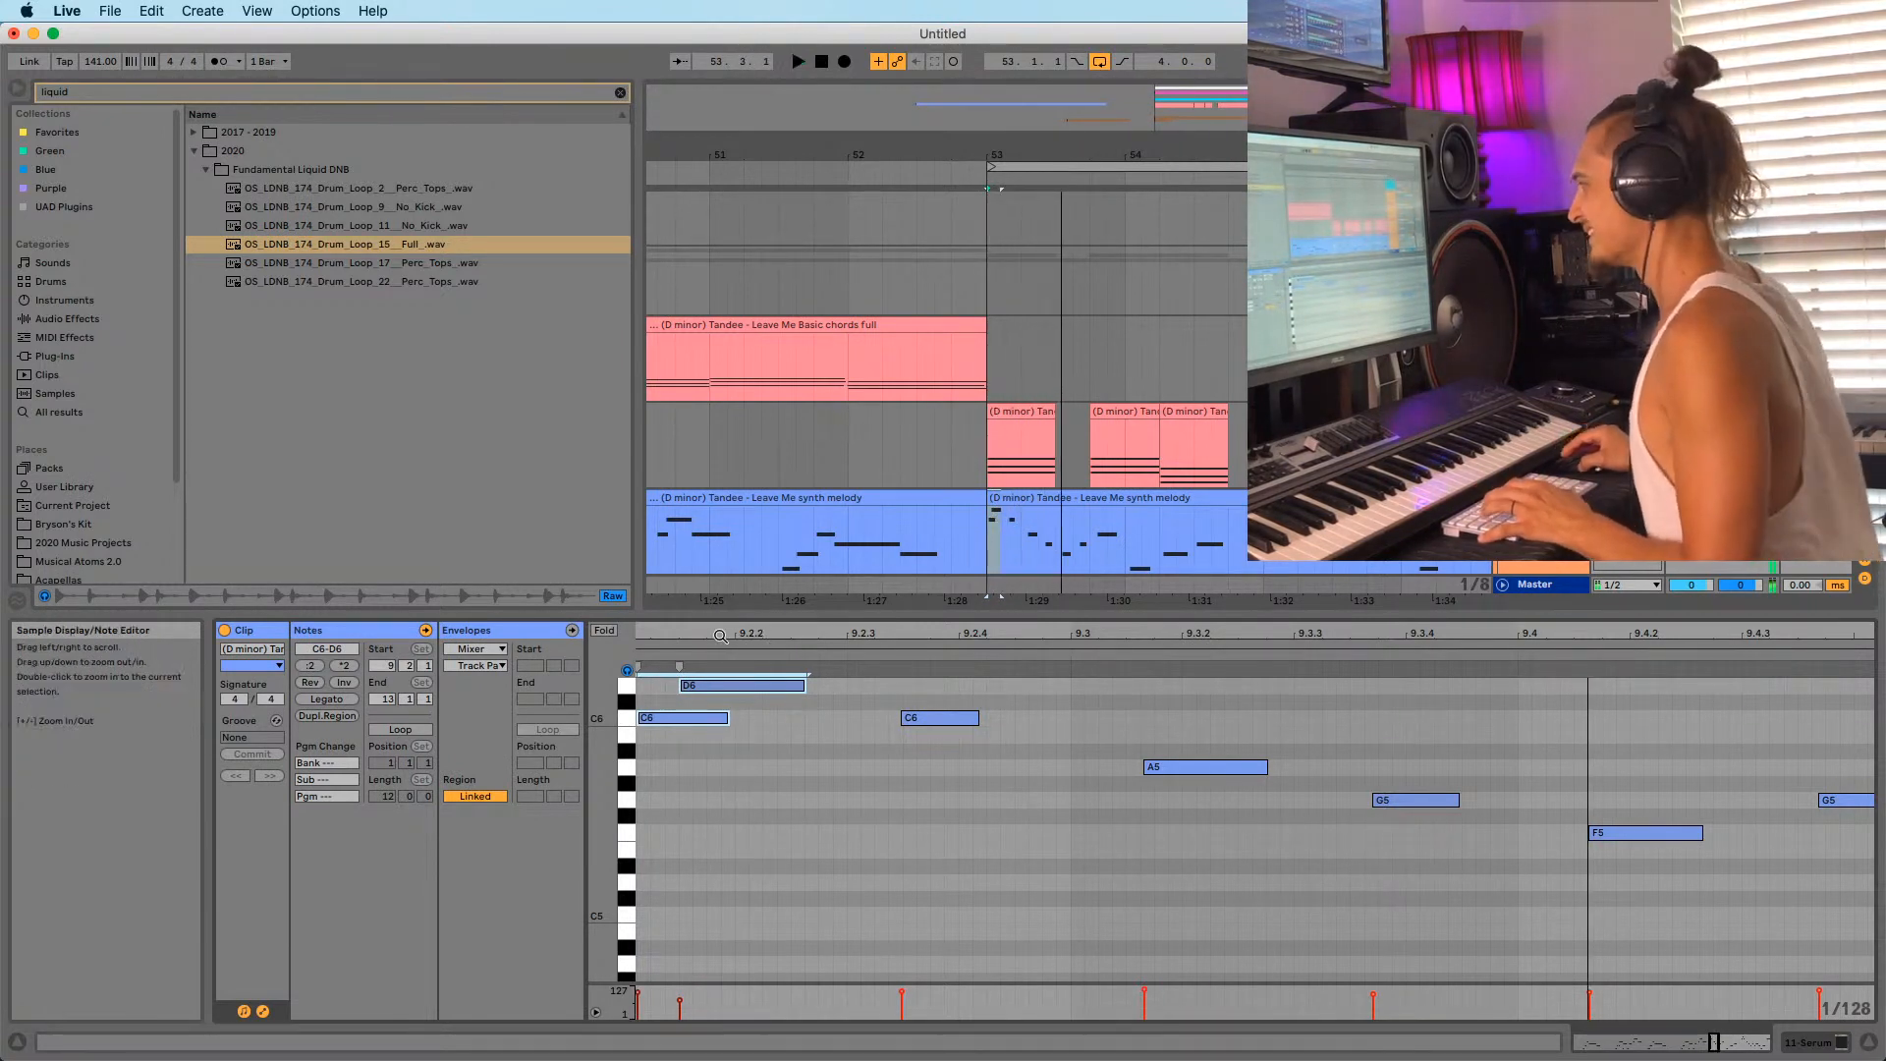
left_click_drag(741, 634, 919, 607)
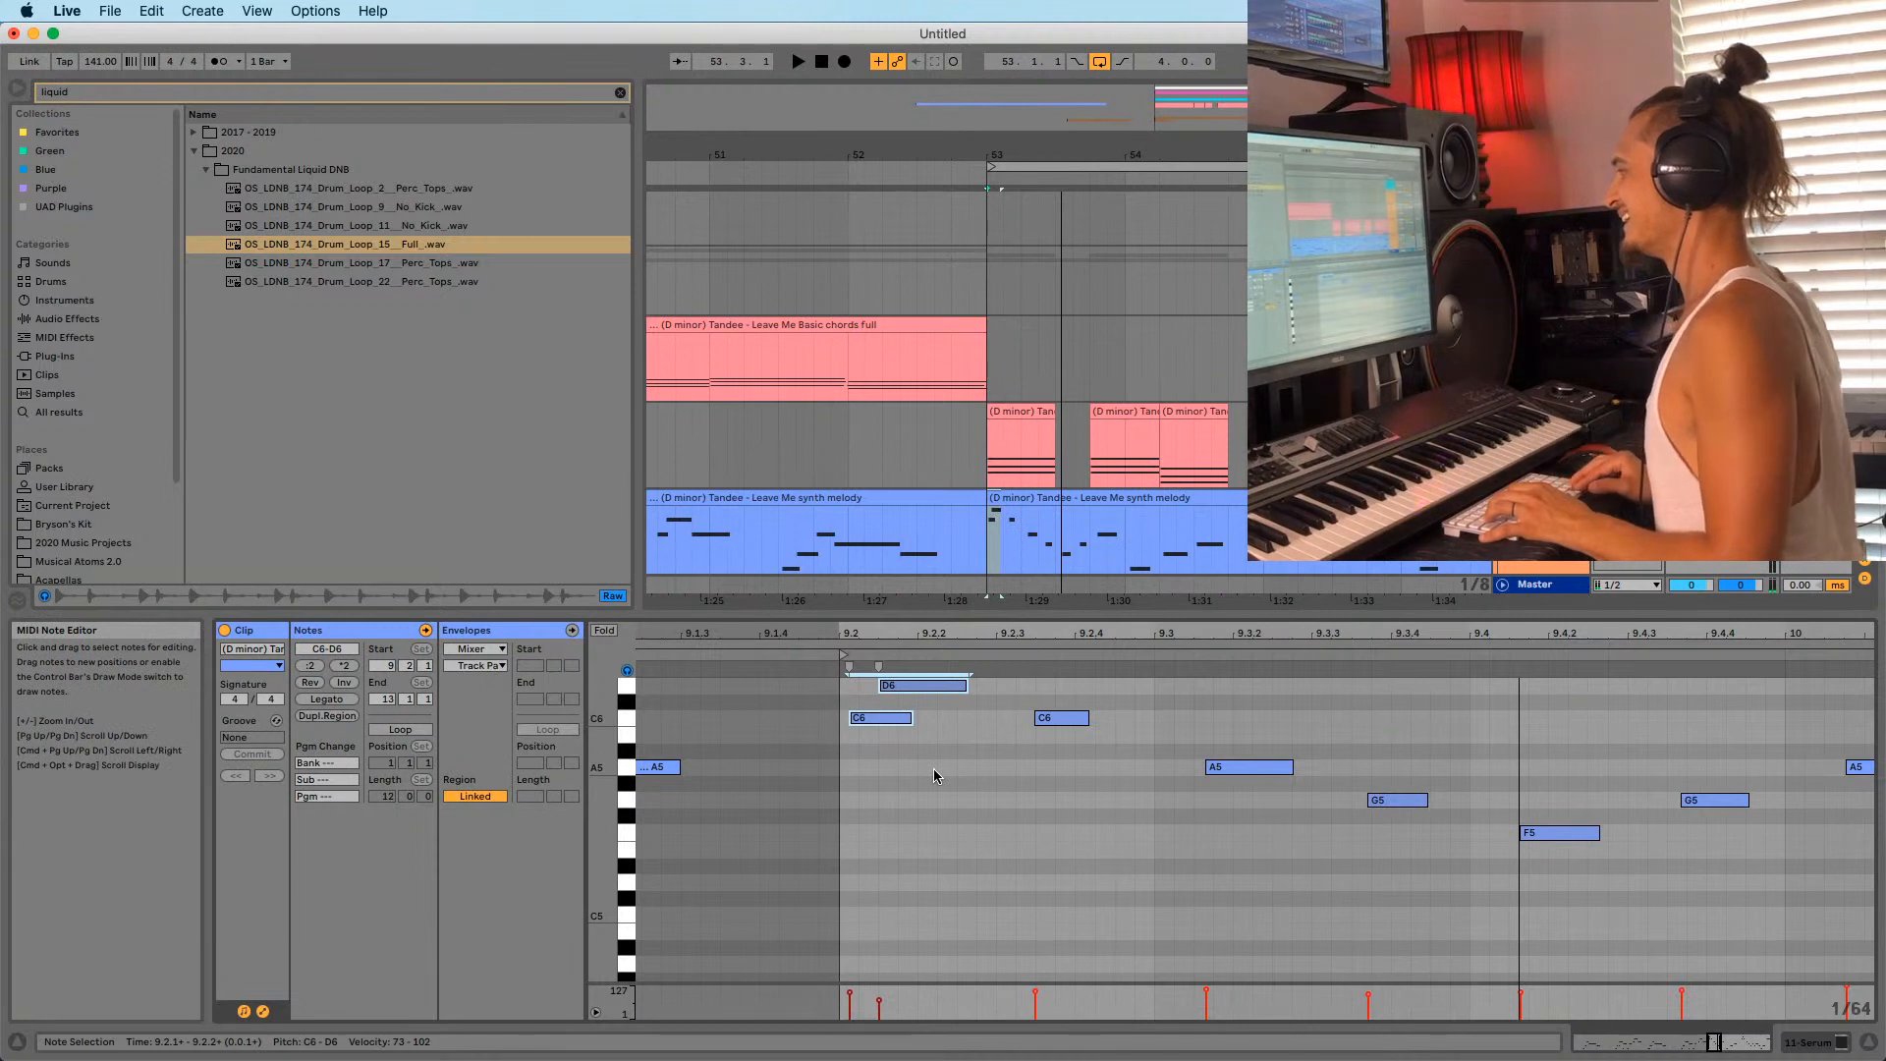
key("space")
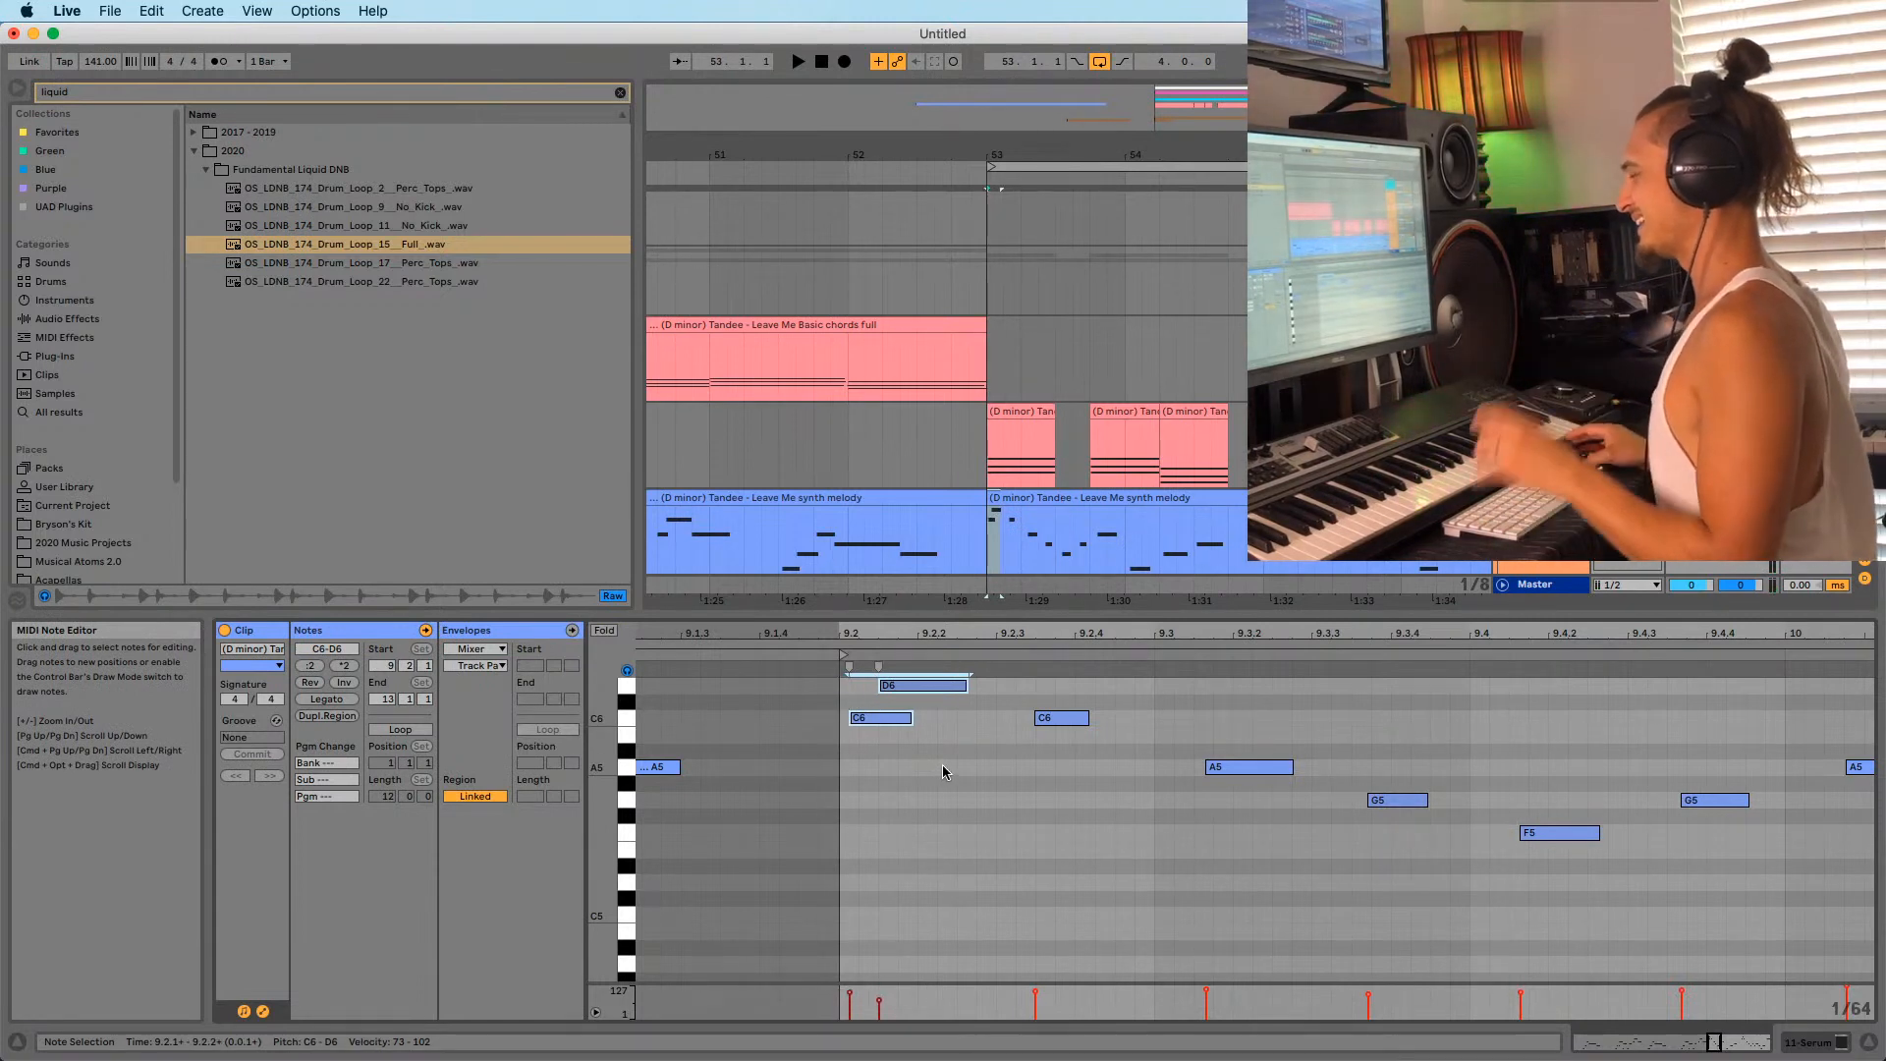
scroll(870, 764, "up", 2)
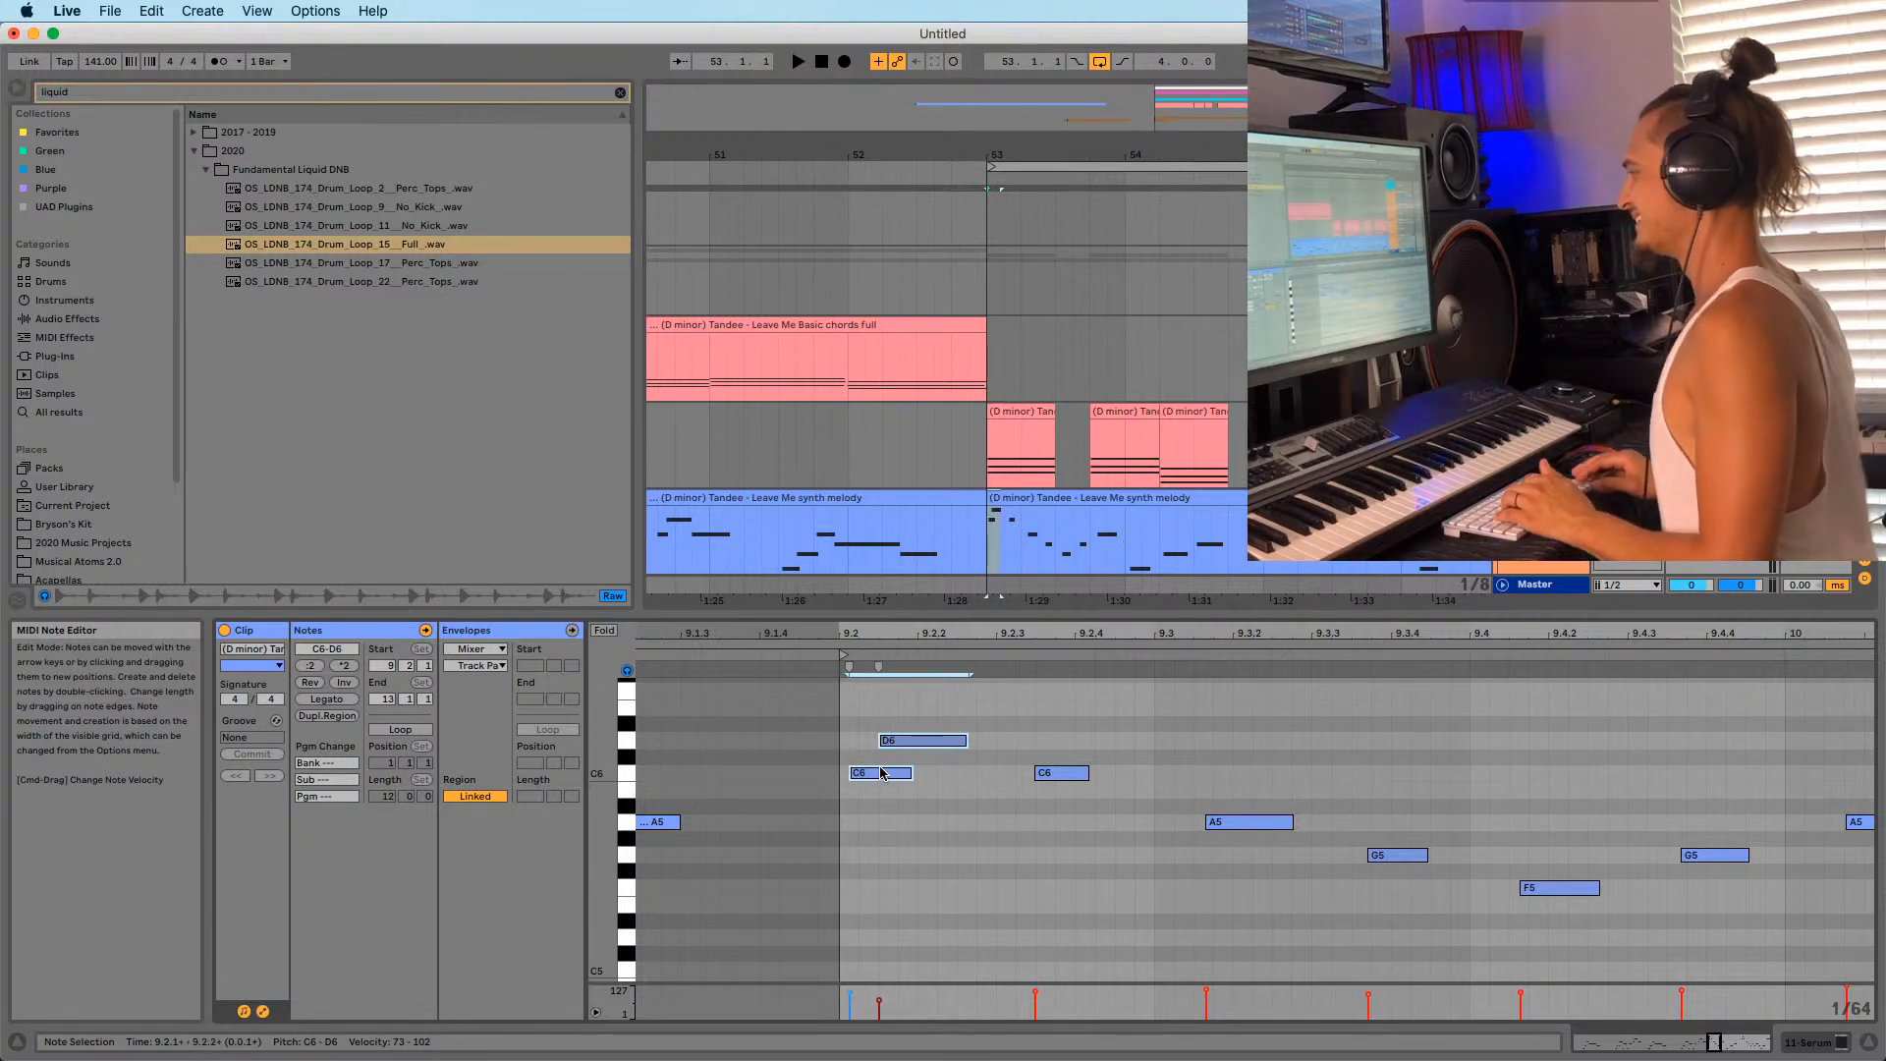
key("space")
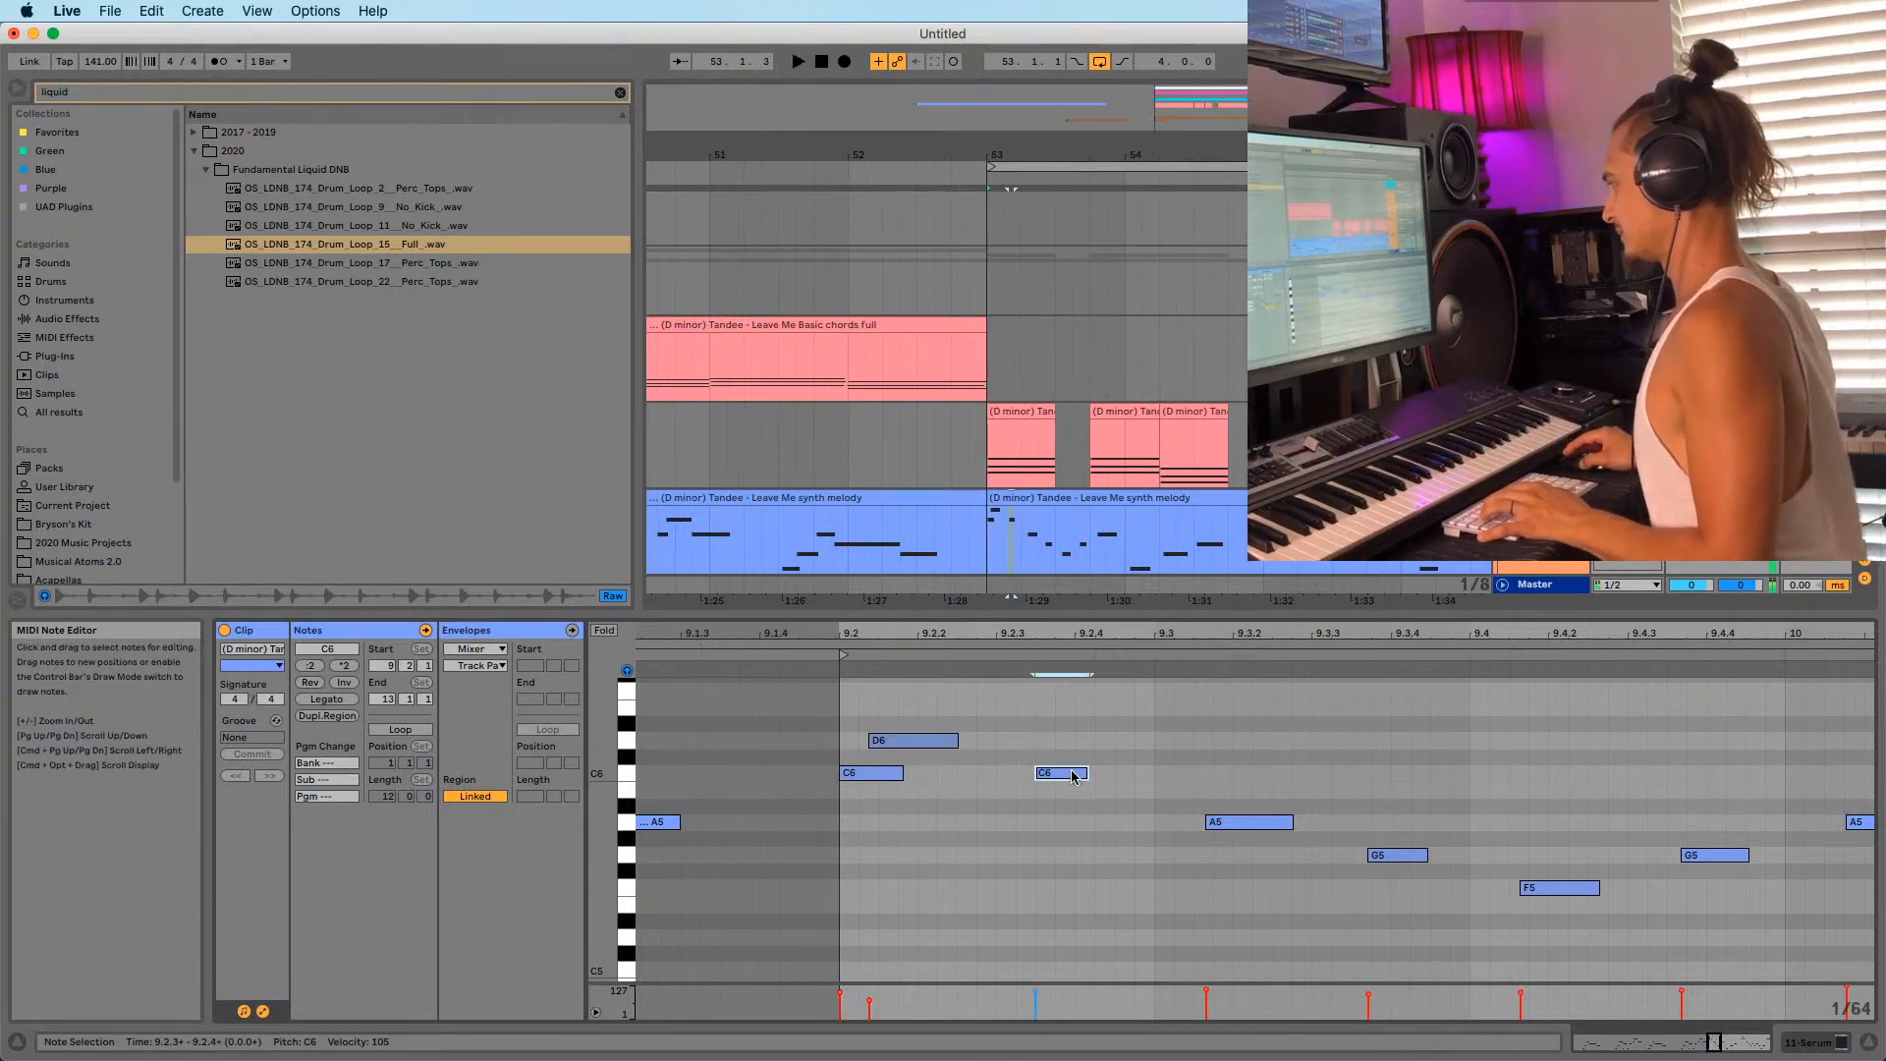
Move C6 to 9.2.3, A5 to 9.3, G5 to 9.3.3 and F5 to 9.4.1.
left_click_drag(1074, 776, 1036, 776)
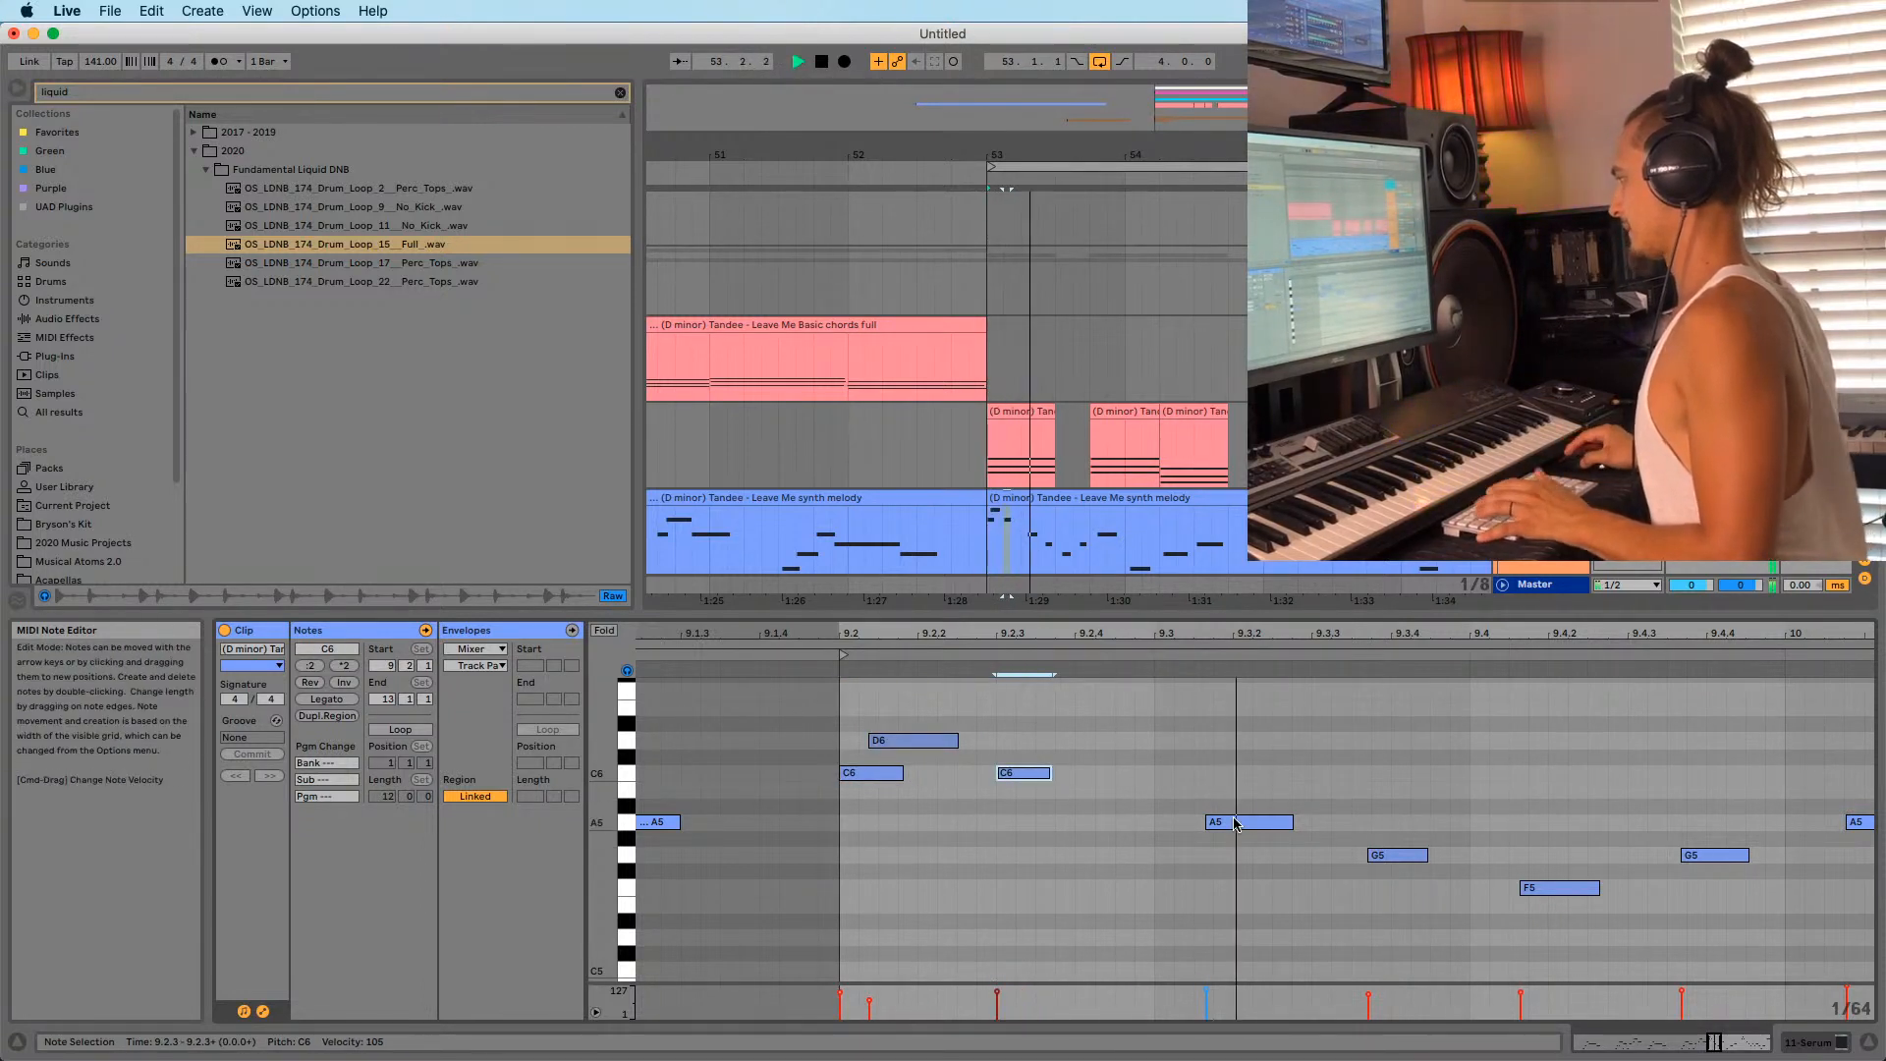
left_click_drag(1239, 825, 1190, 825)
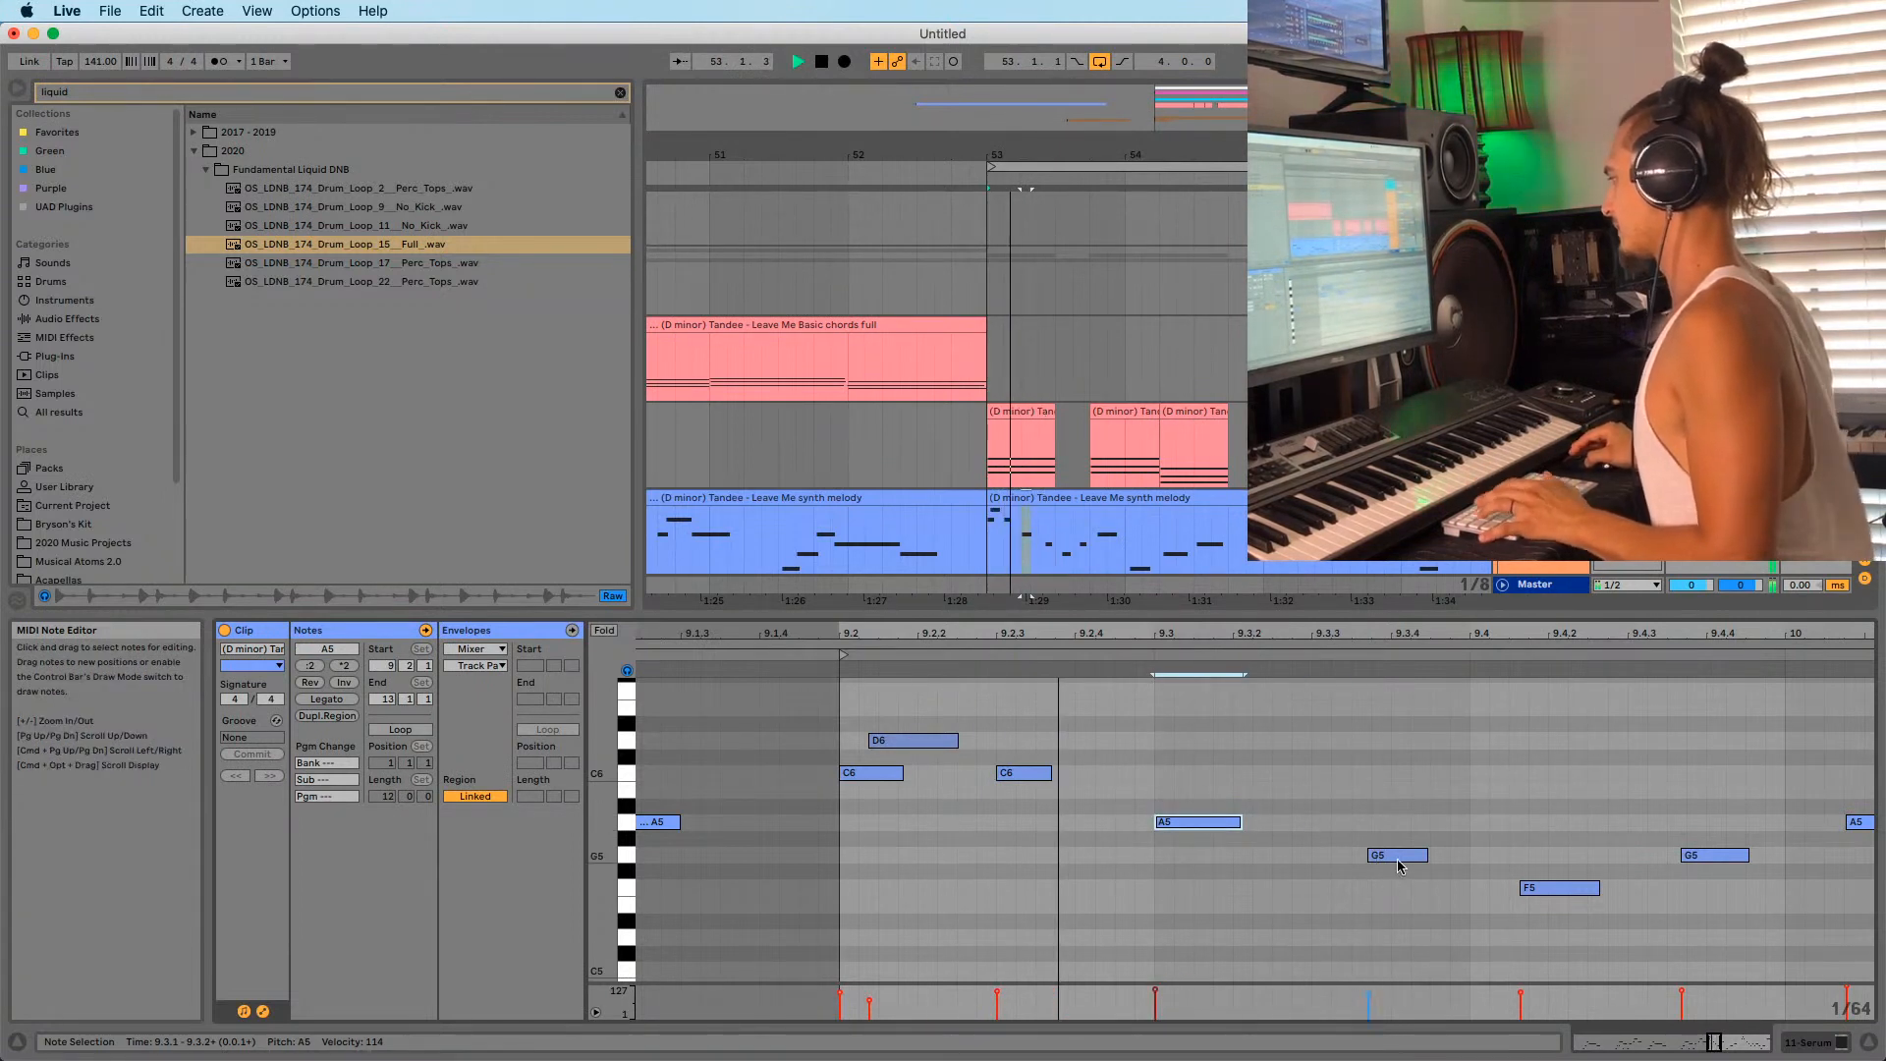
key("space")
left_click_drag(1409, 856, 1353, 858)
key("space")
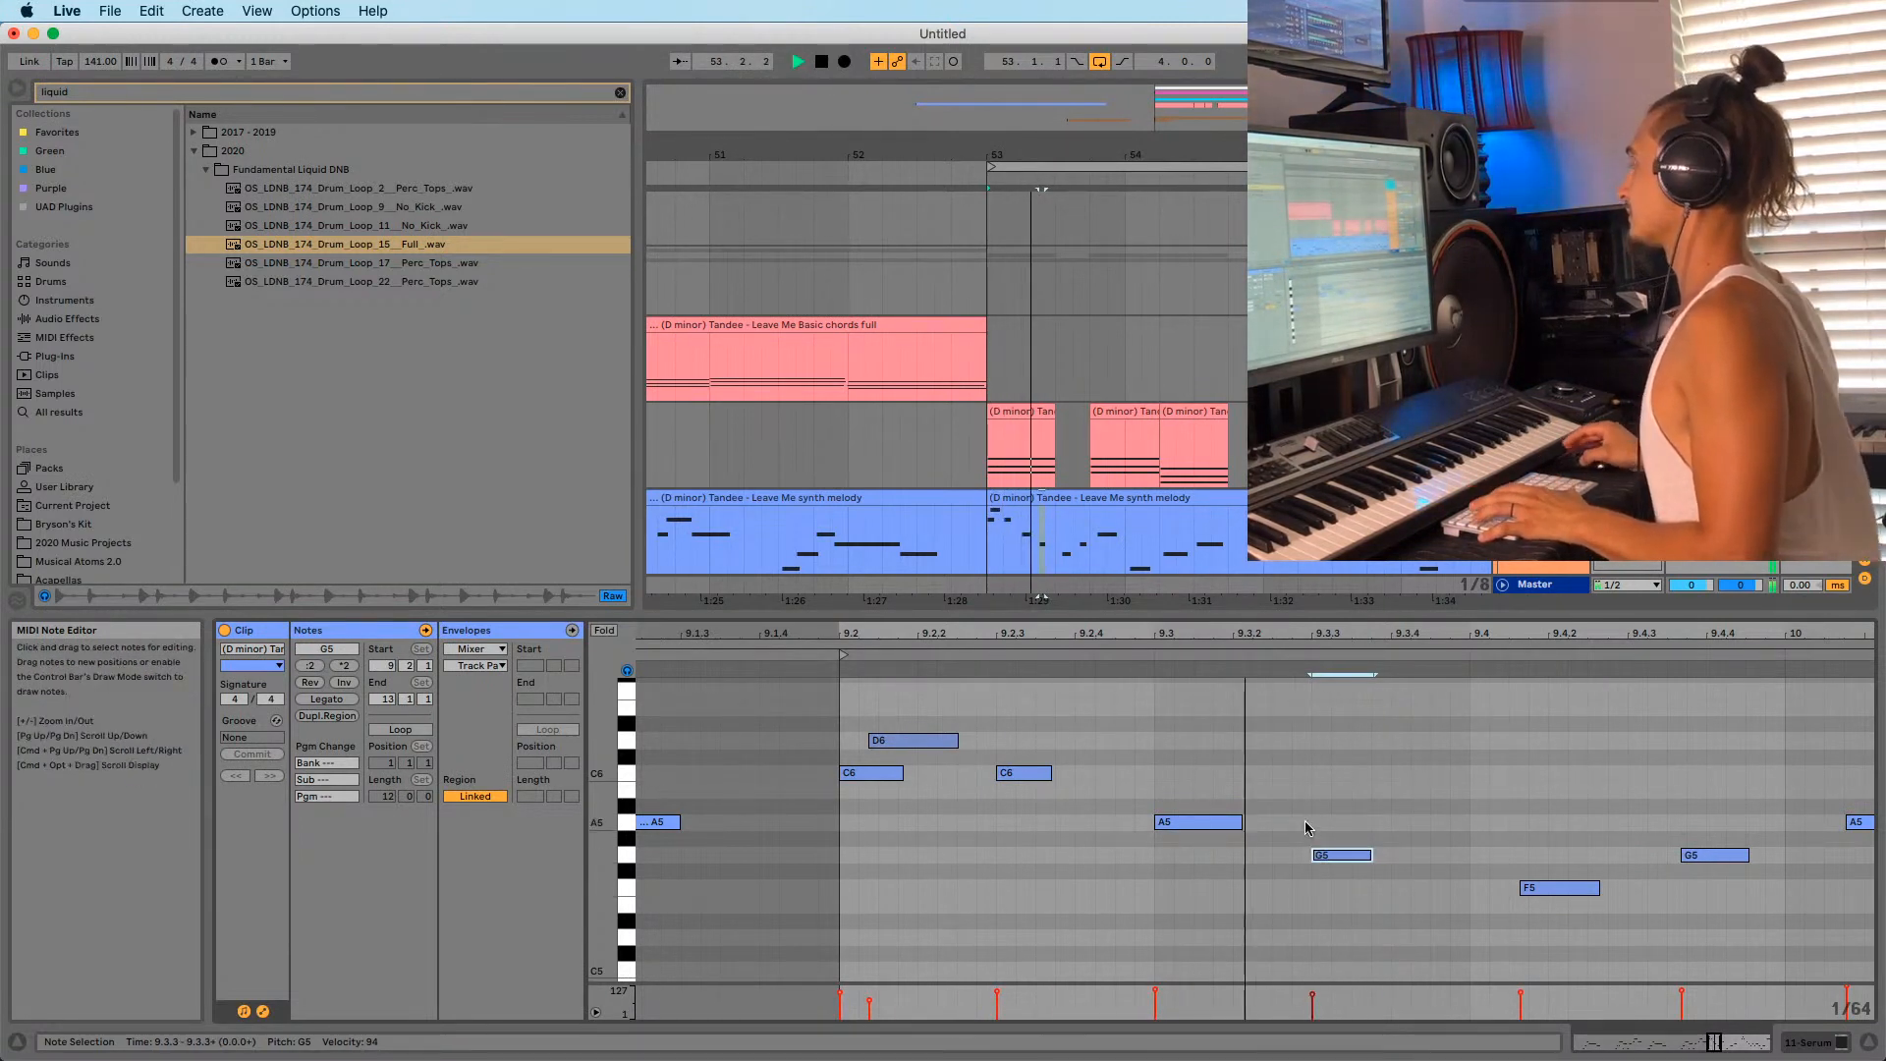
left_click(1556, 889)
left_click_drag(1554, 887, 1523, 886)
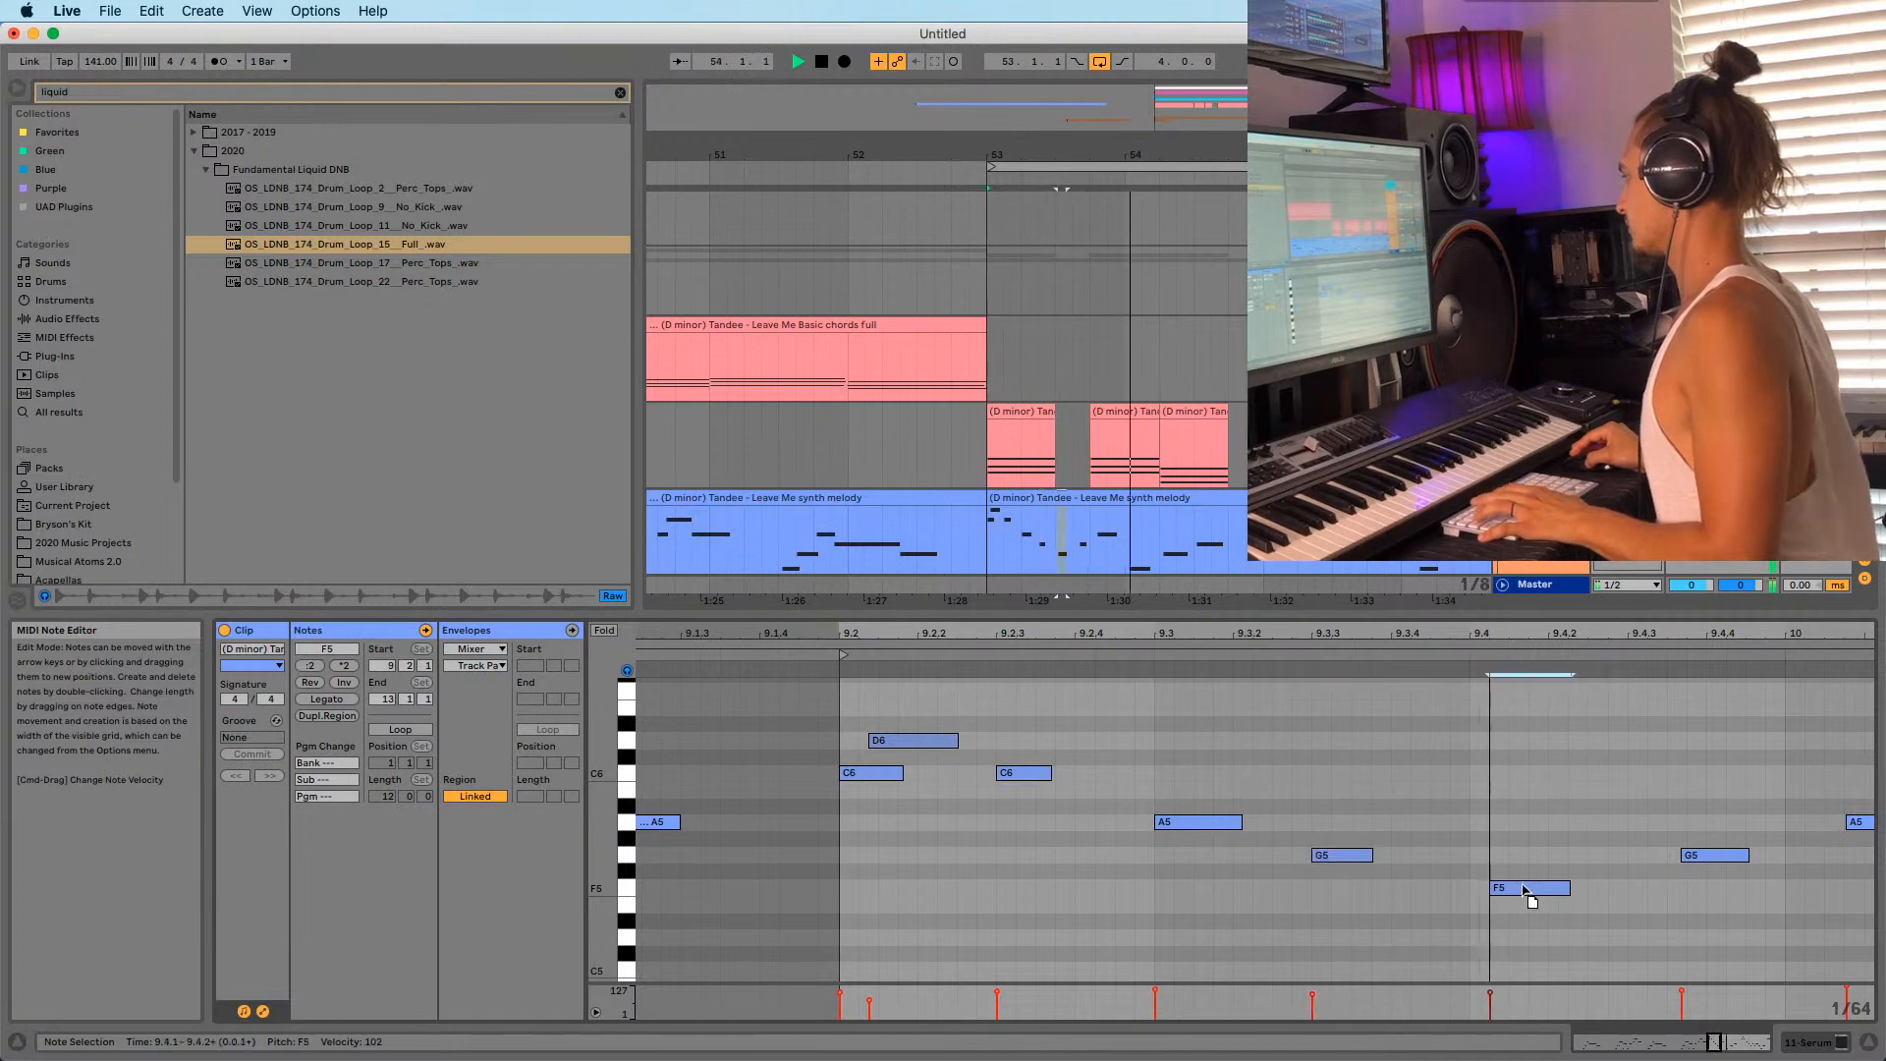
Move the next G5 to about 9.4.3 and the A5 to 10.1.1.
left_click_drag(1510, 645, 1046, 634)
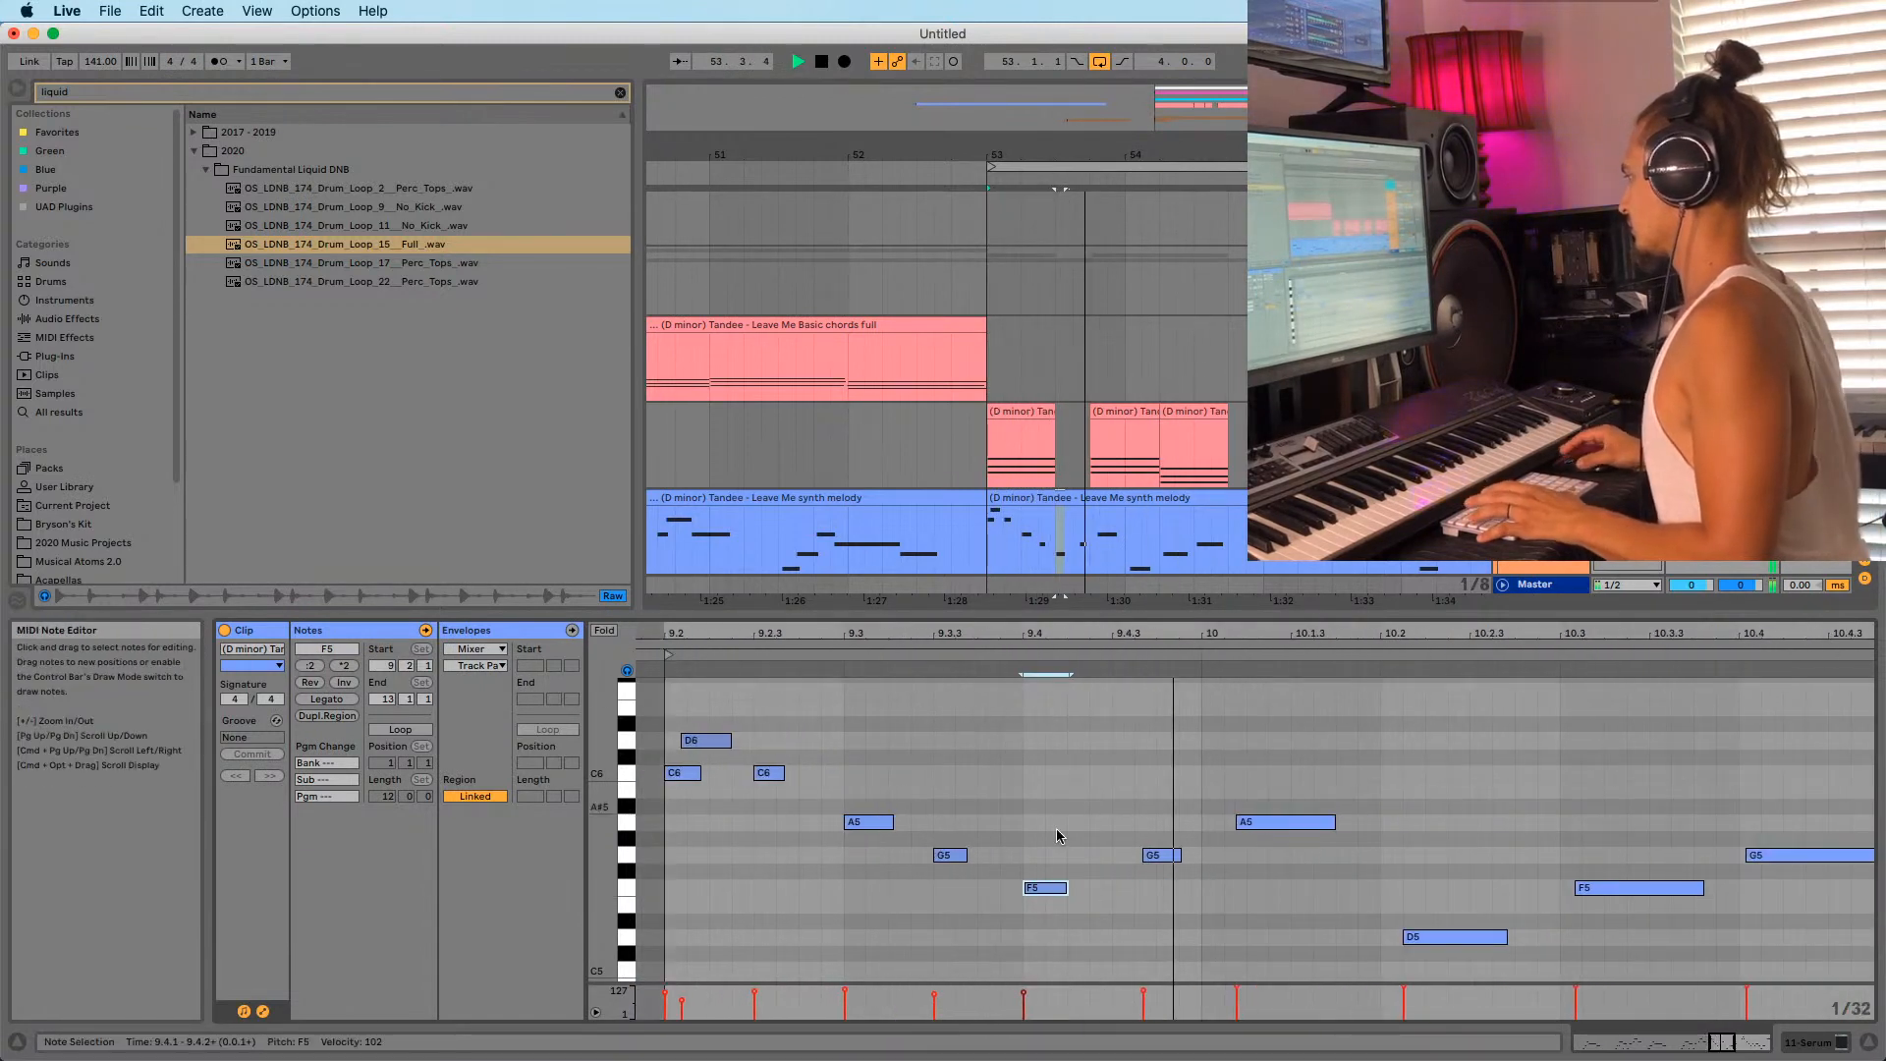
left_click_drag(1168, 856, 1139, 855)
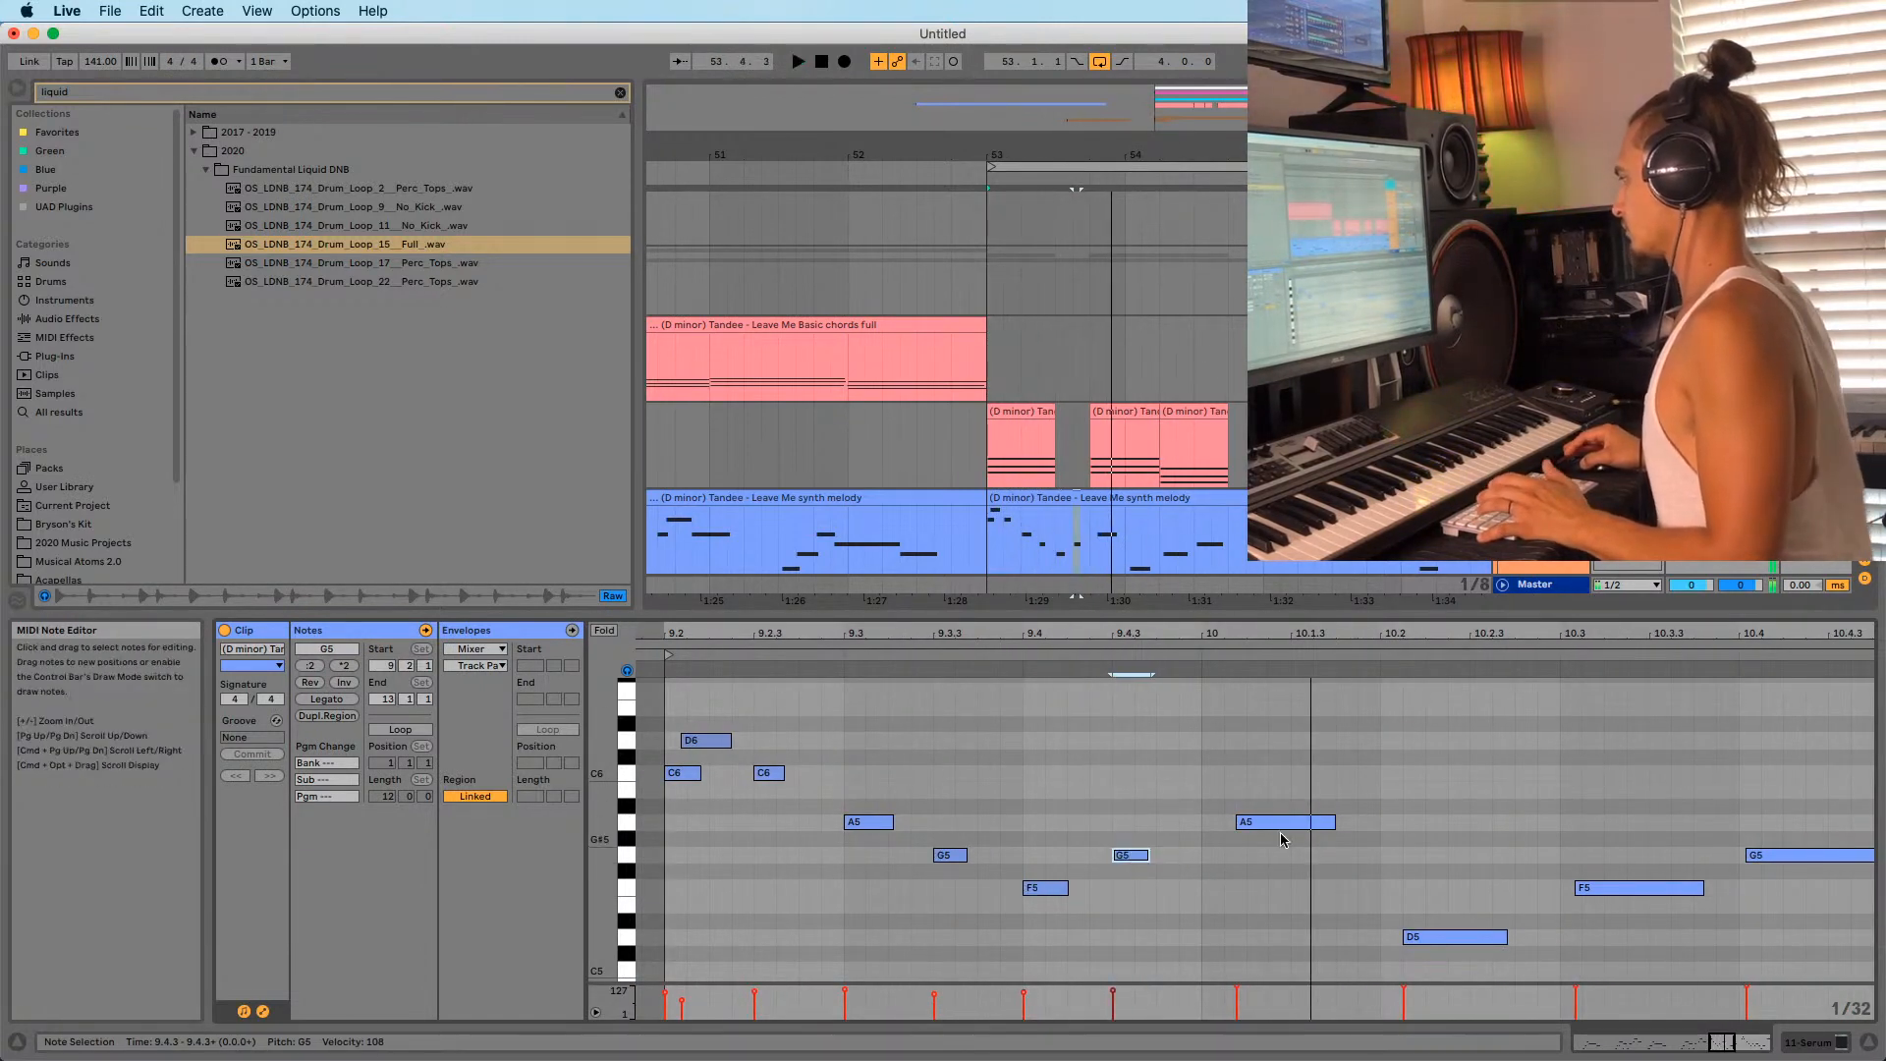
left_click_drag(1286, 823, 1255, 827)
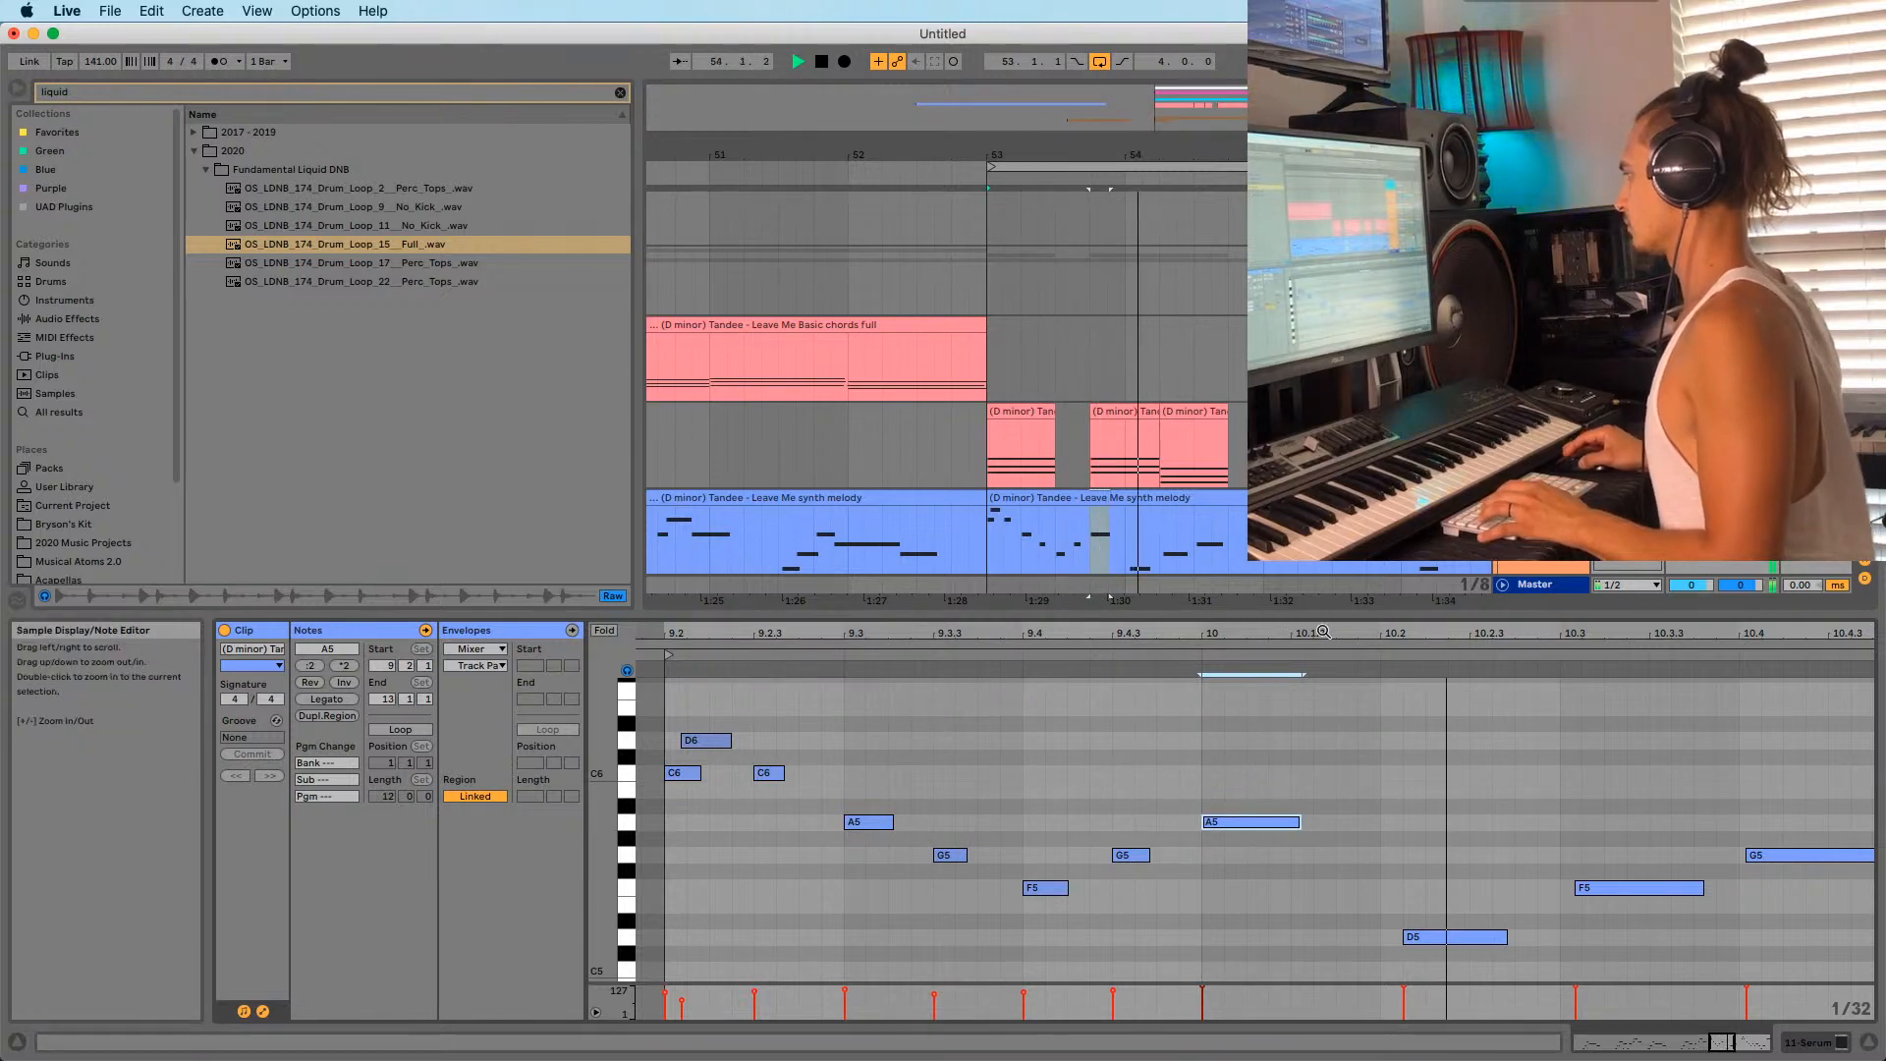
left_click_drag(1345, 635, 1048, 516)
scroll(1085, 864, "down", 3)
scroll(1151, 816, "up", 1)
scroll(998, 783, "up", 2)
Copy the D6–C6–A5 figure later, a semitone lower, and nudge its D6 one sixteenth earlier.
key("space")
left_click_drag(845, 533, 1110, 481)
left_click_drag(961, 587, 1174, 772)
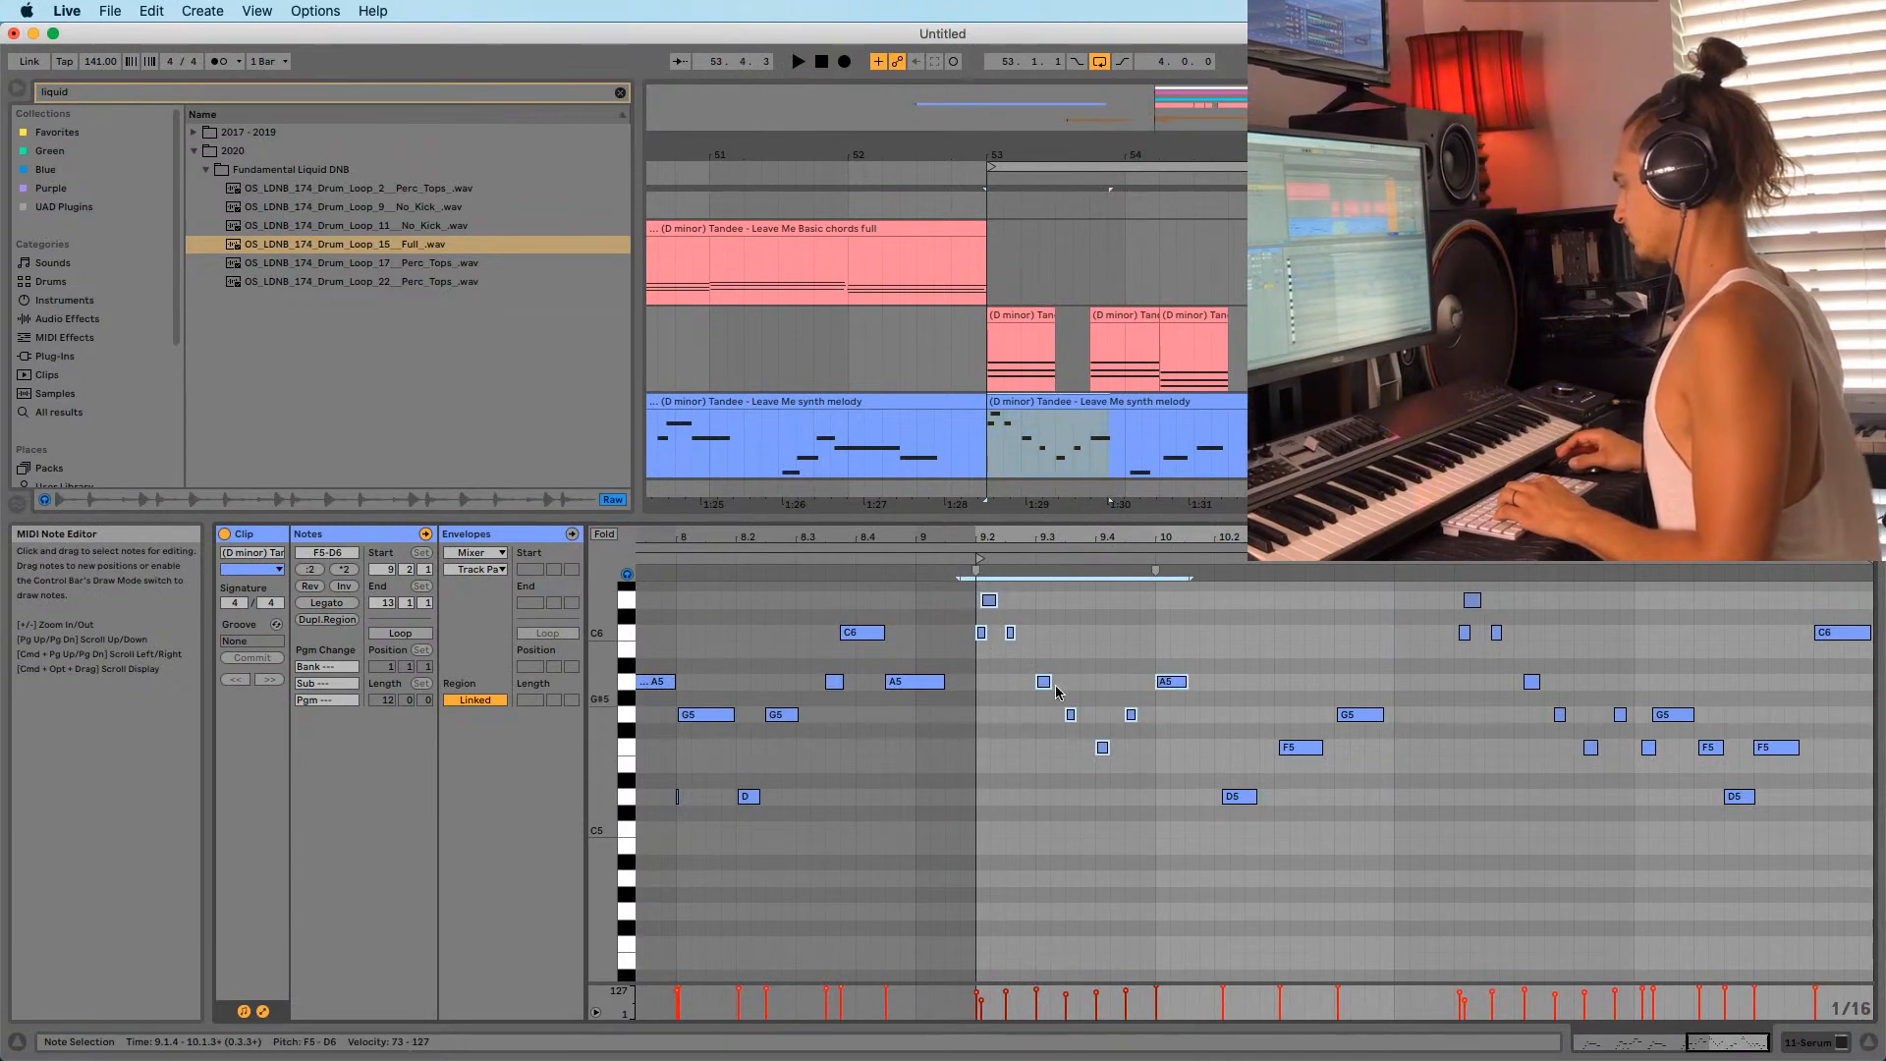
left_click(990, 601)
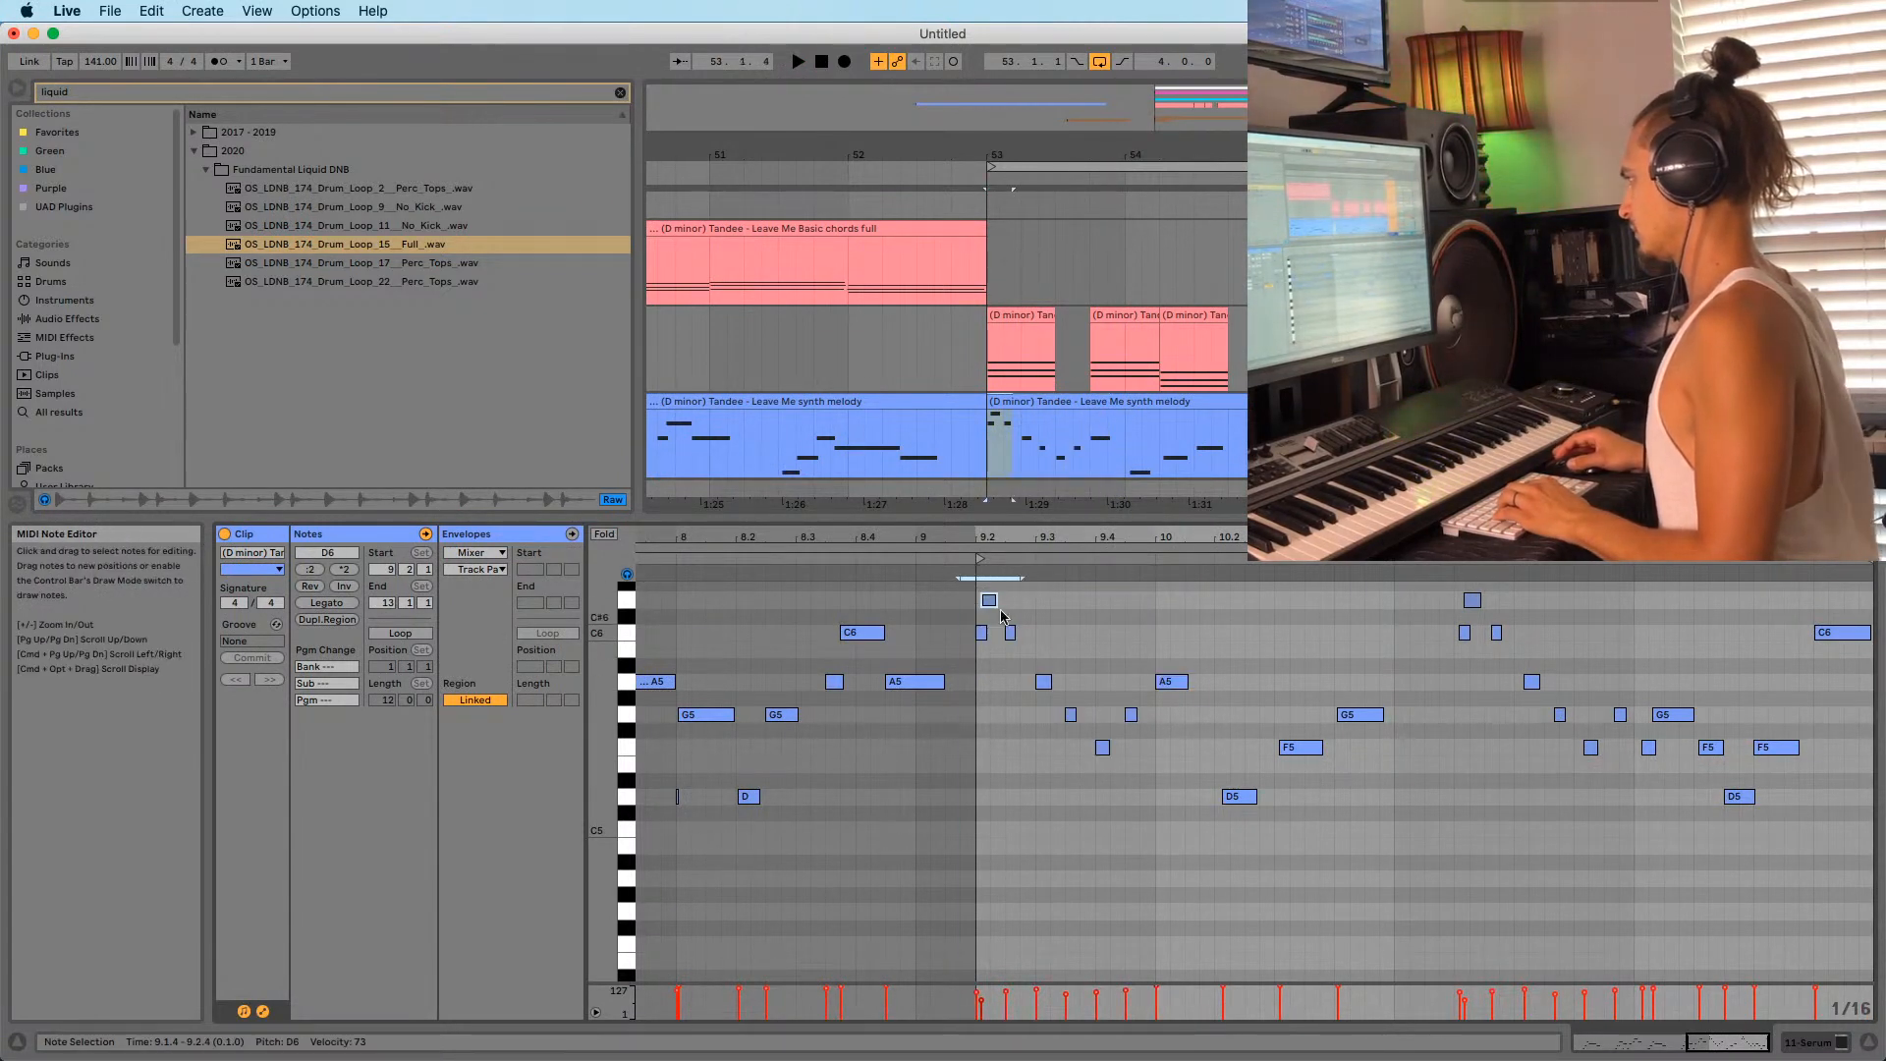
left_click_drag(959, 594, 1042, 658)
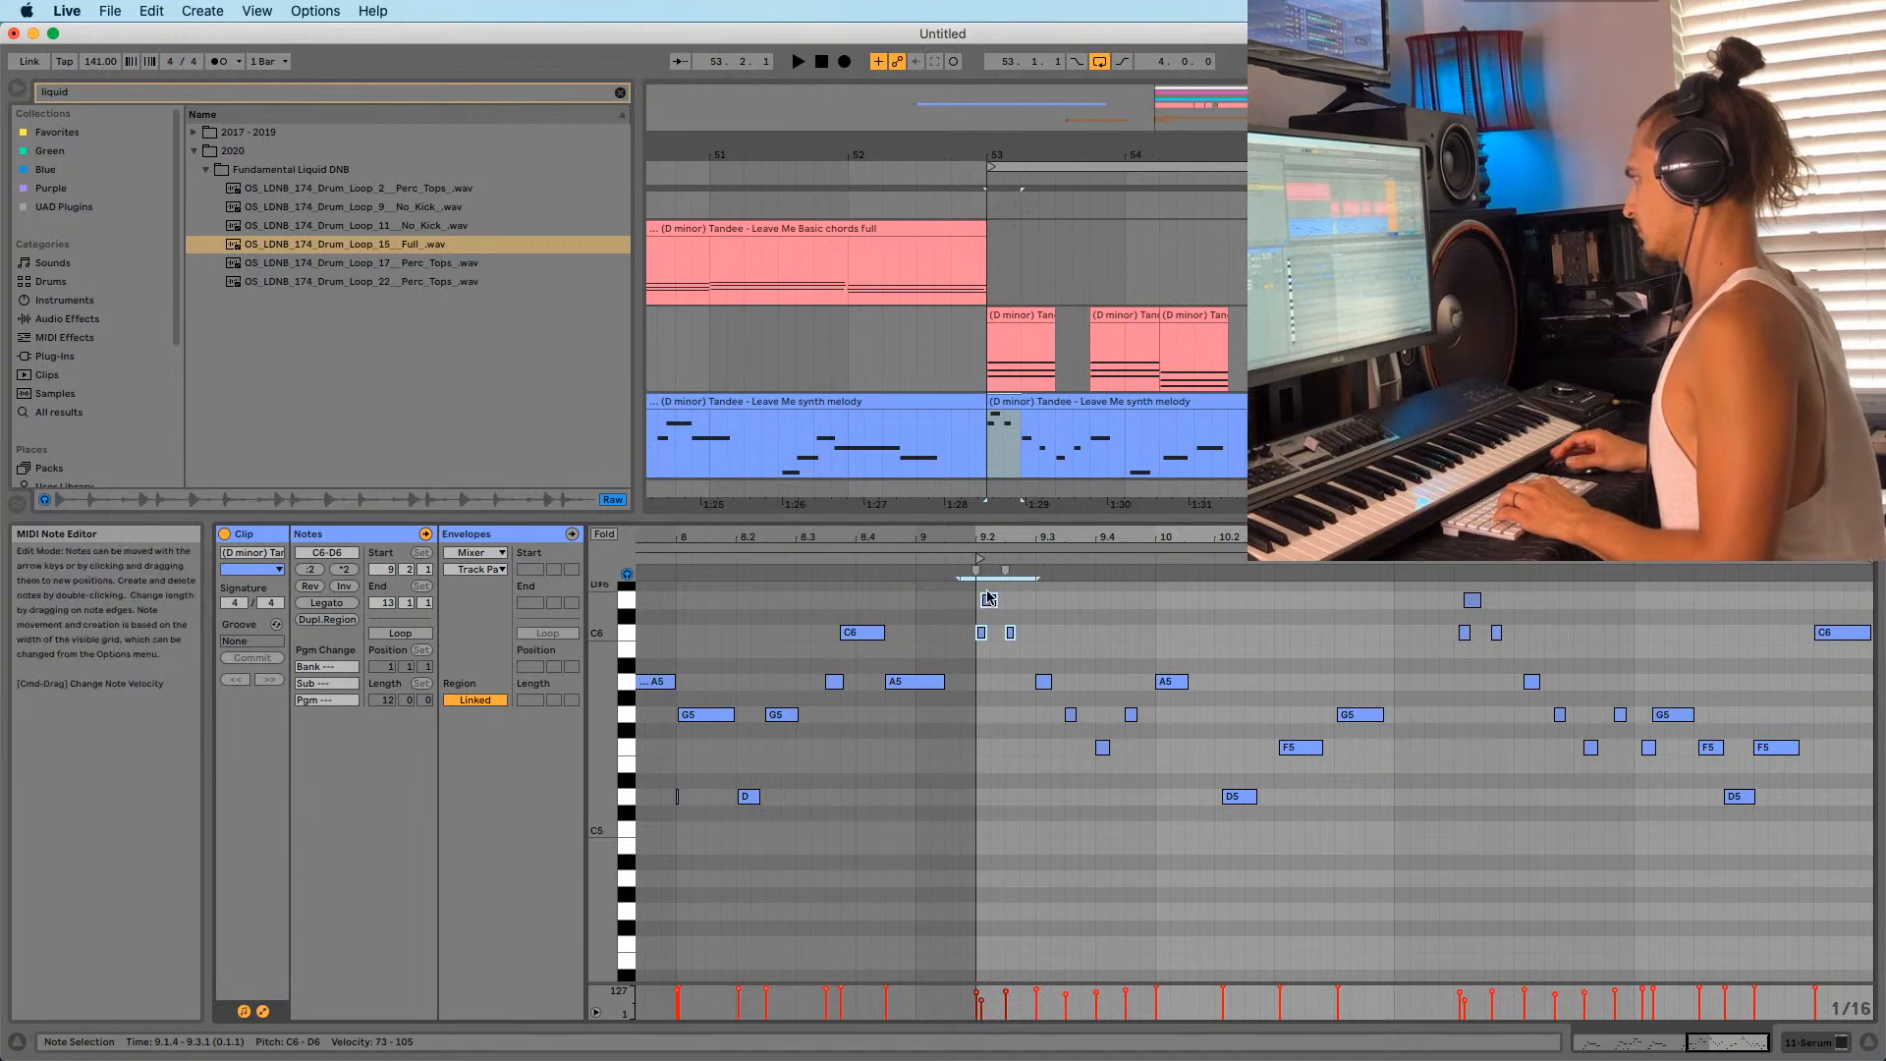
left_click_drag(988, 590, 1049, 667)
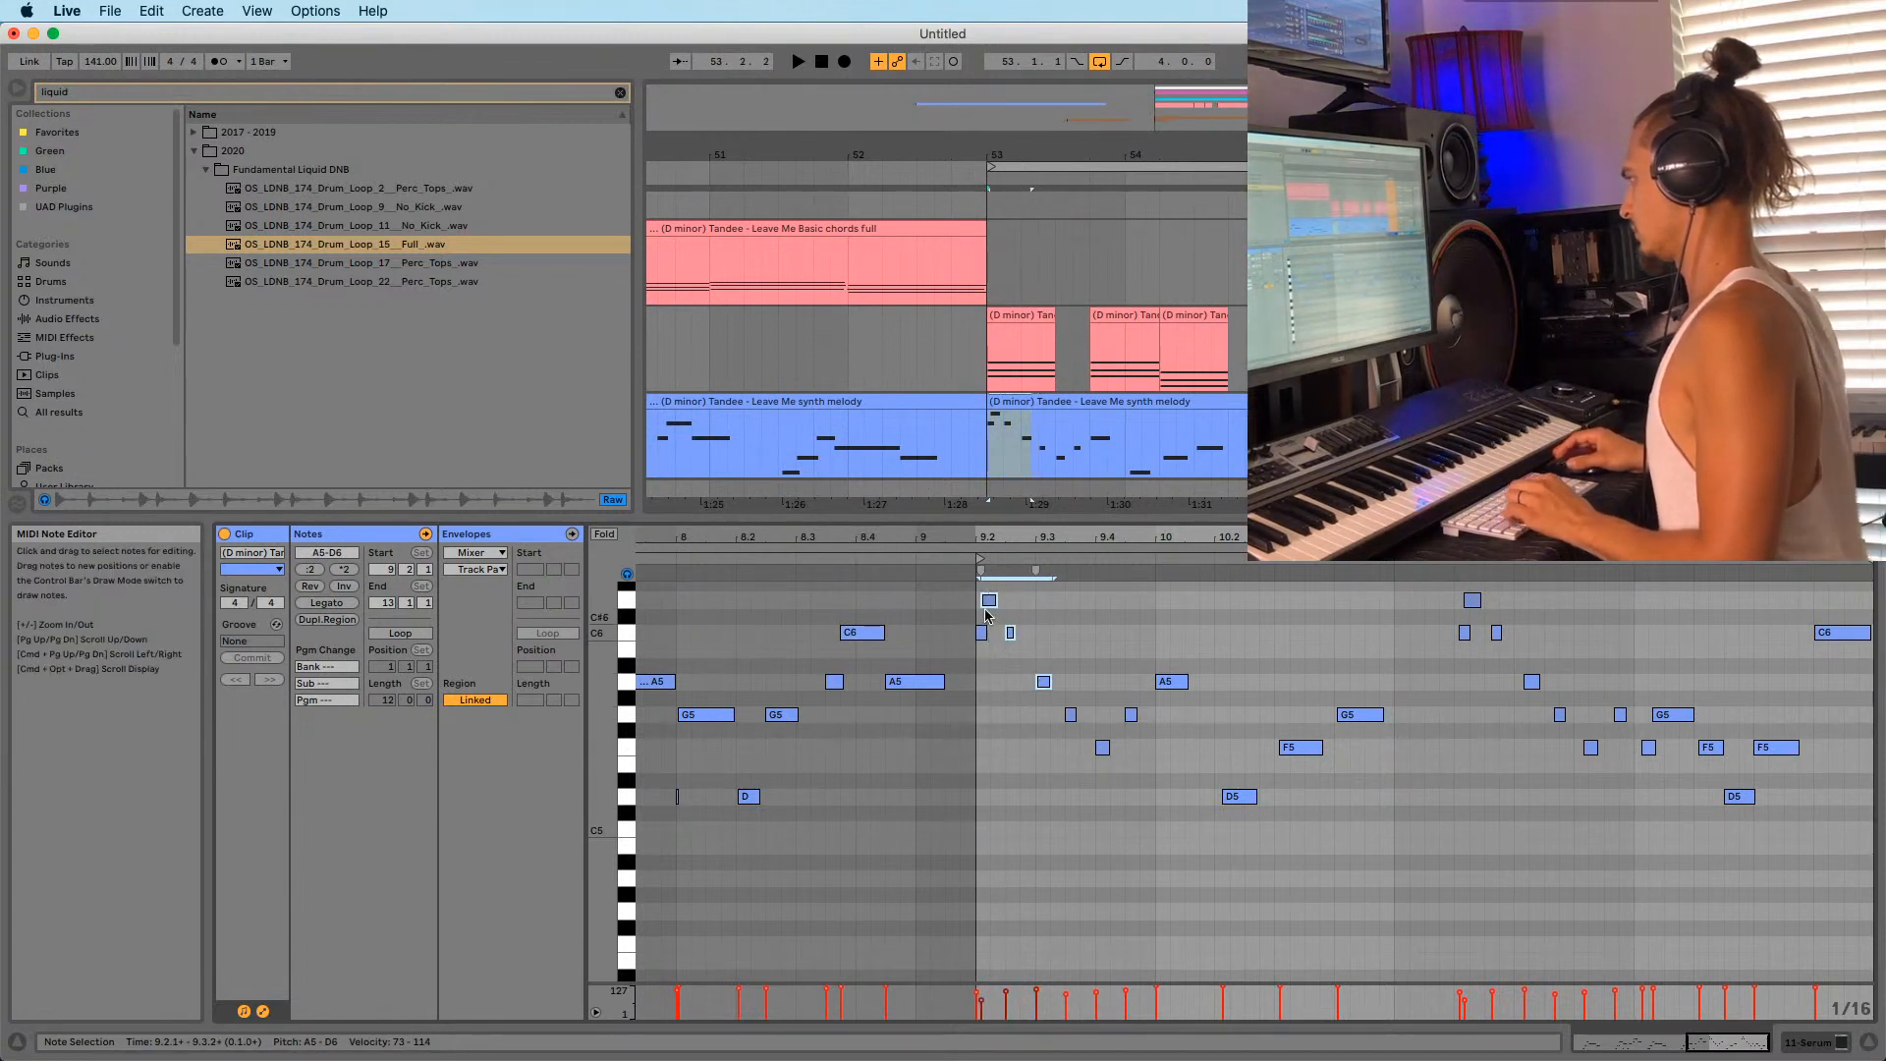
mouse_move(986, 606)
left_mouse_down()
mouse_move(1187, 621)
mouse_move(993, 606)
left_mouse_up()
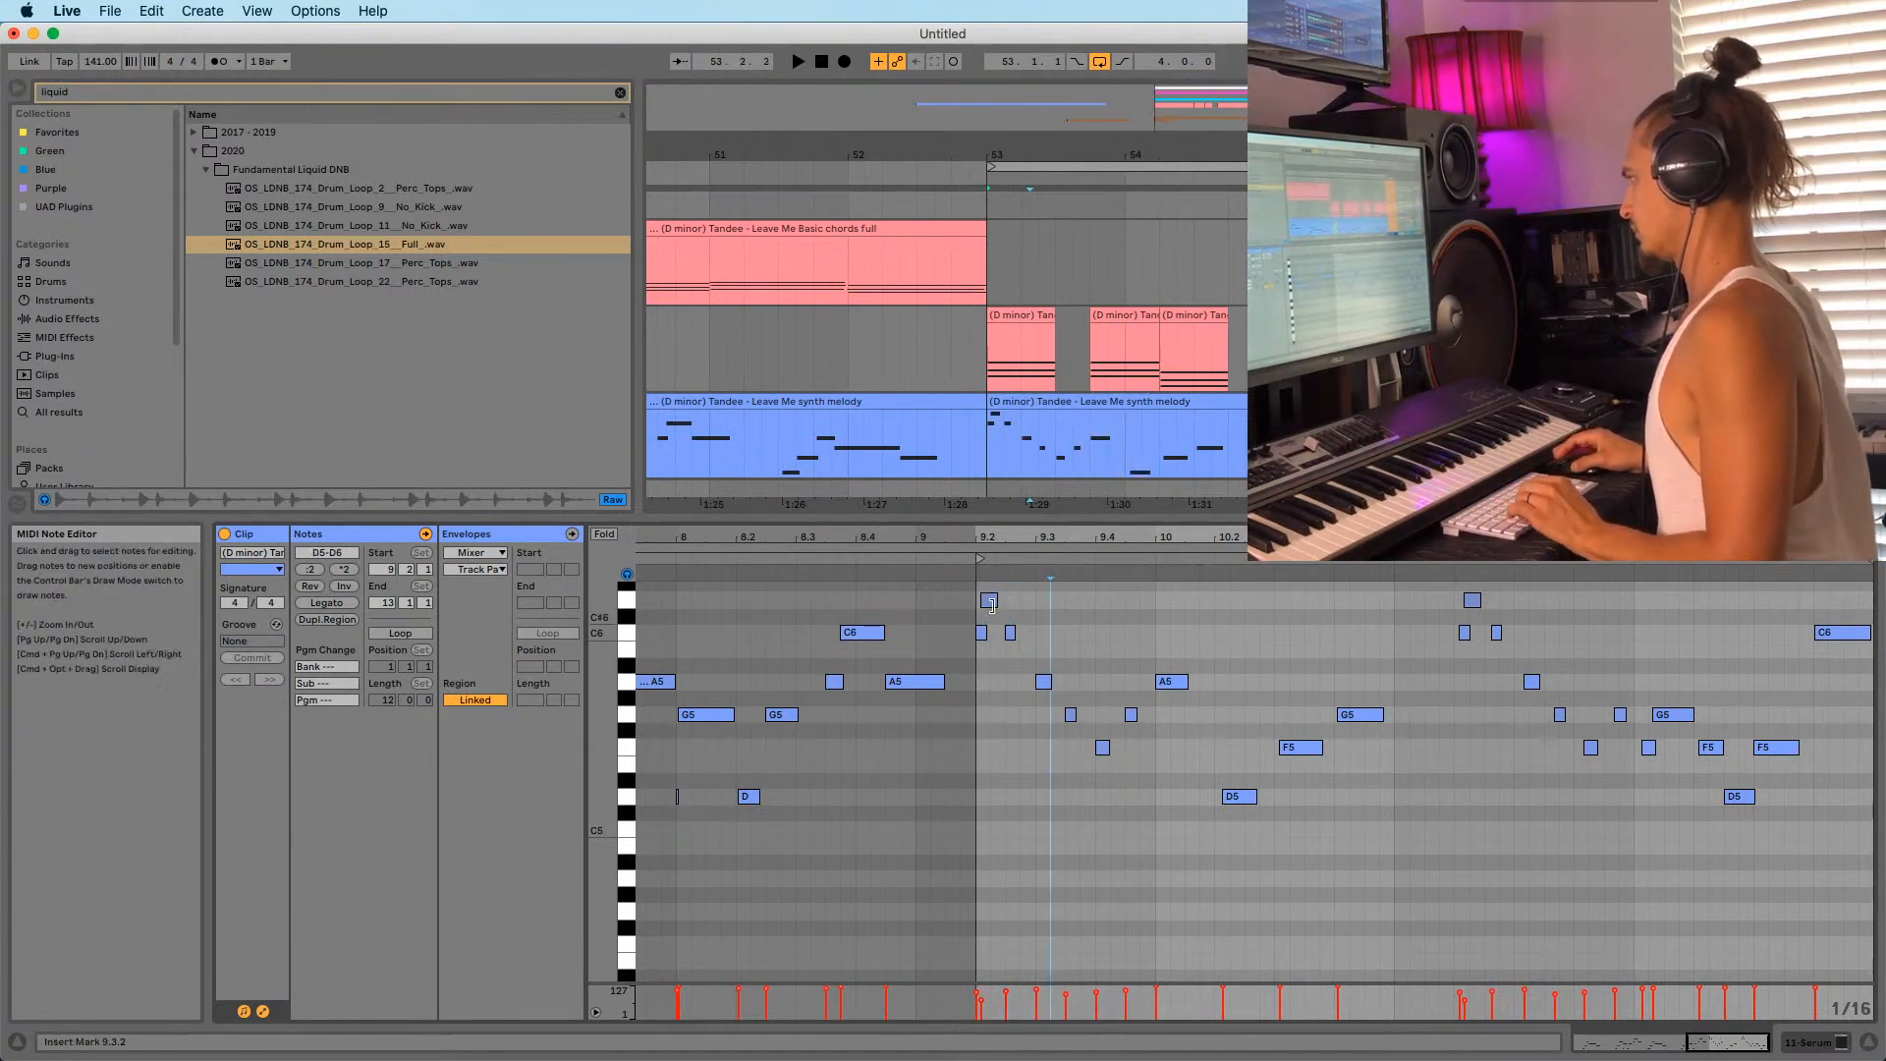
left_click_drag(1226, 611, 1216, 626)
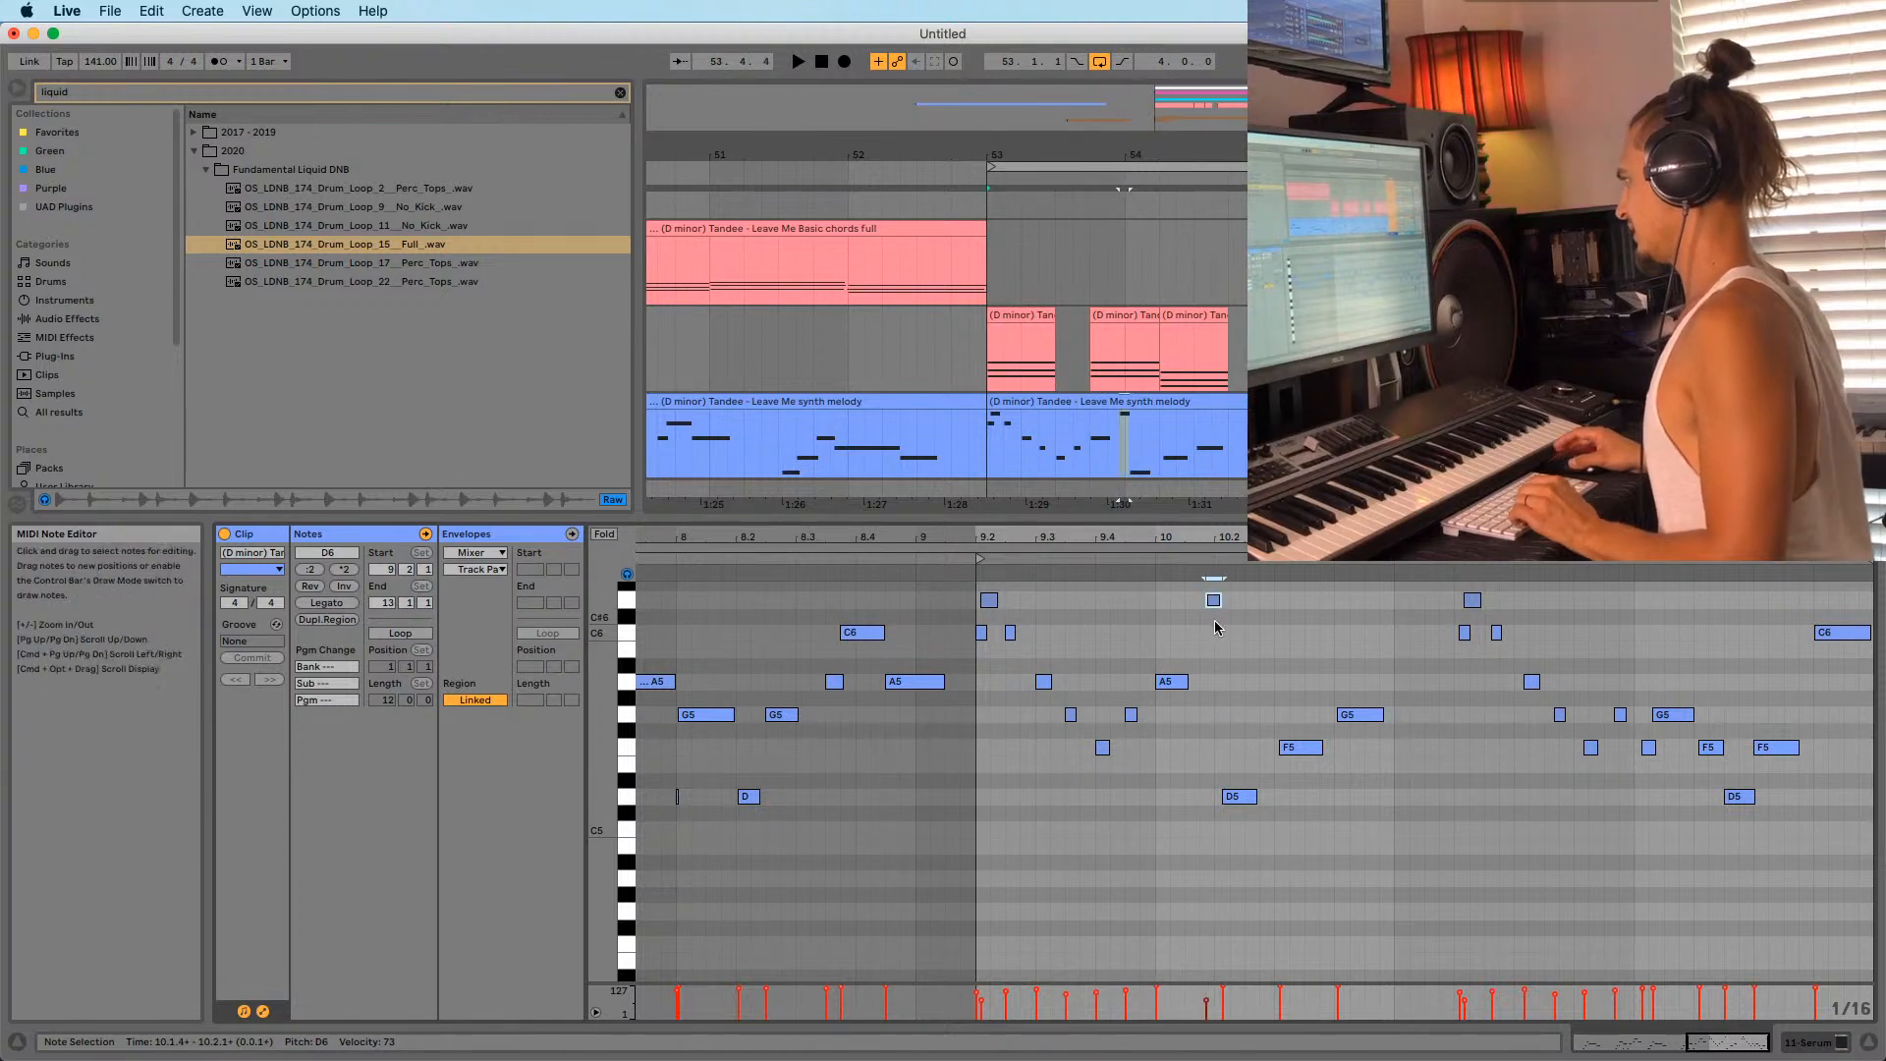
double_click(1238, 796)
Restore the deleted D5 note with undo and shift the D6 note slightly later.
left_click_drag(1228, 538, 1228, 589)
left_click(1206, 606)
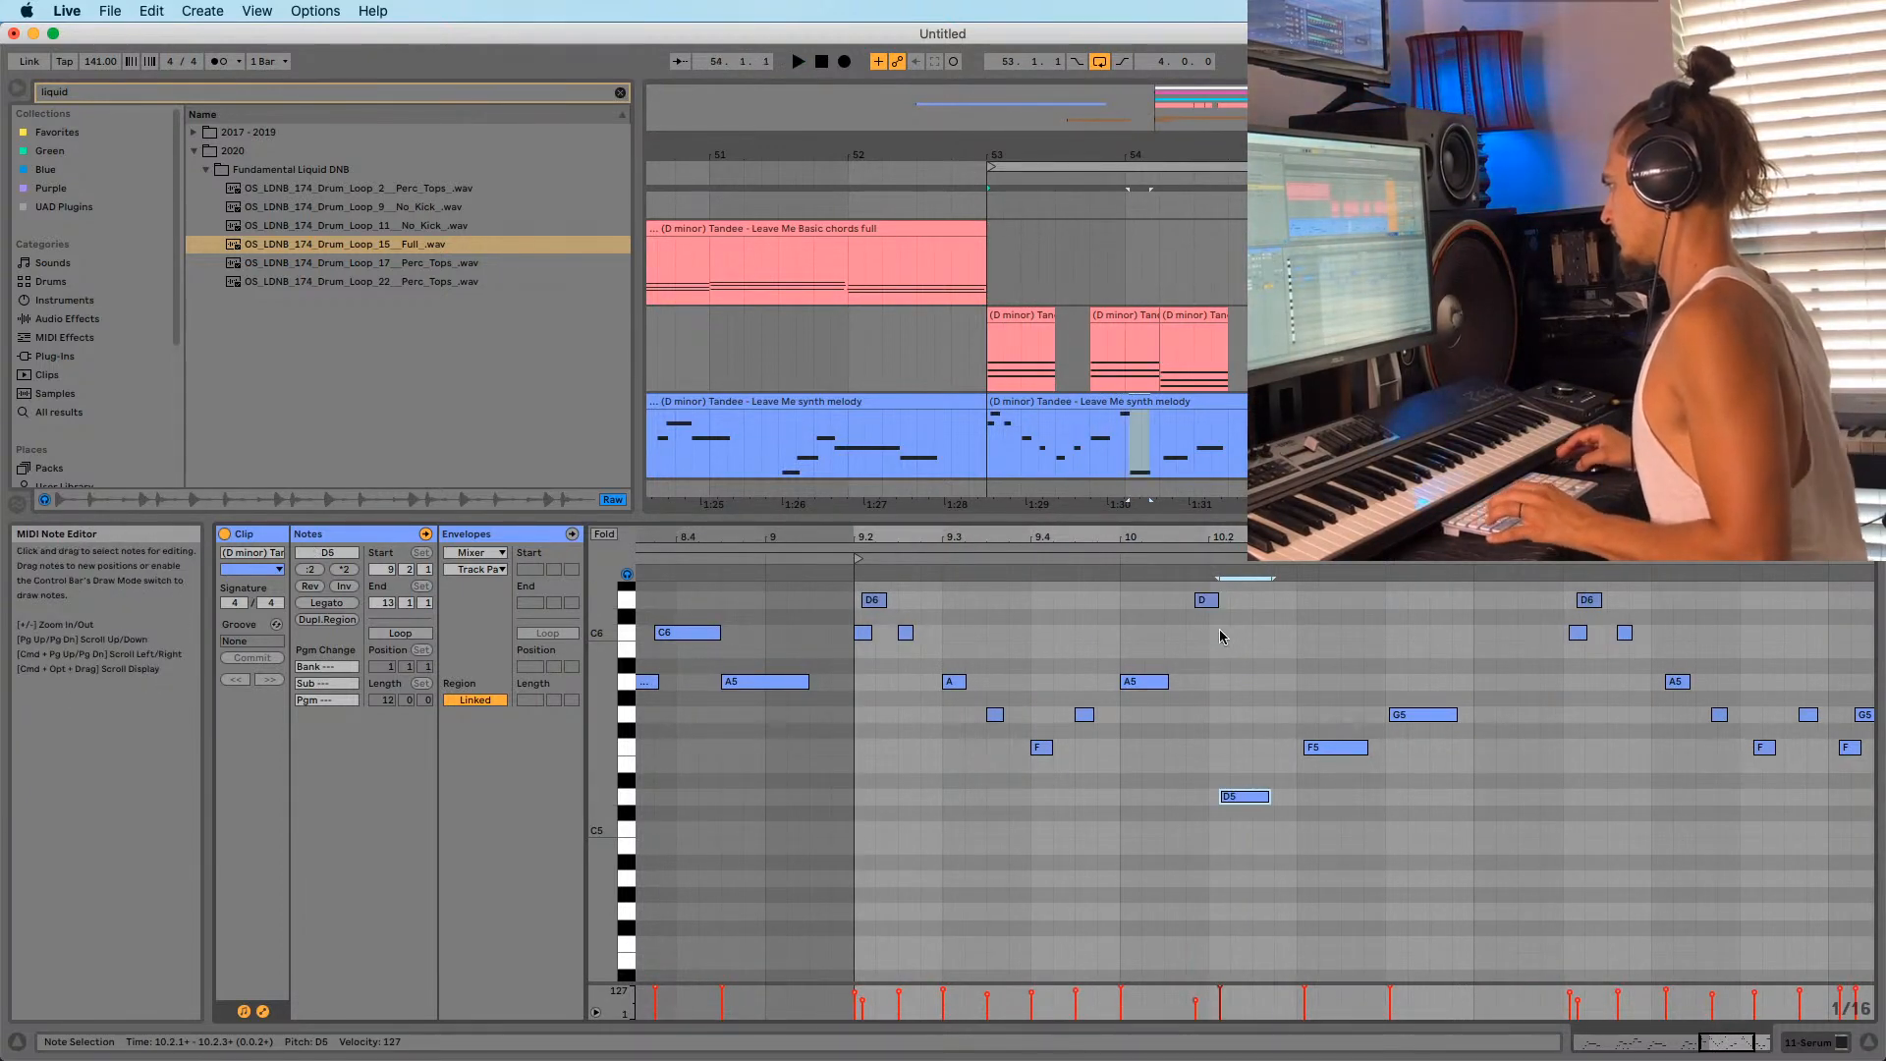
key("super+shift+z")
key("super+z")
left_click_drag(1202, 605, 1208, 606)
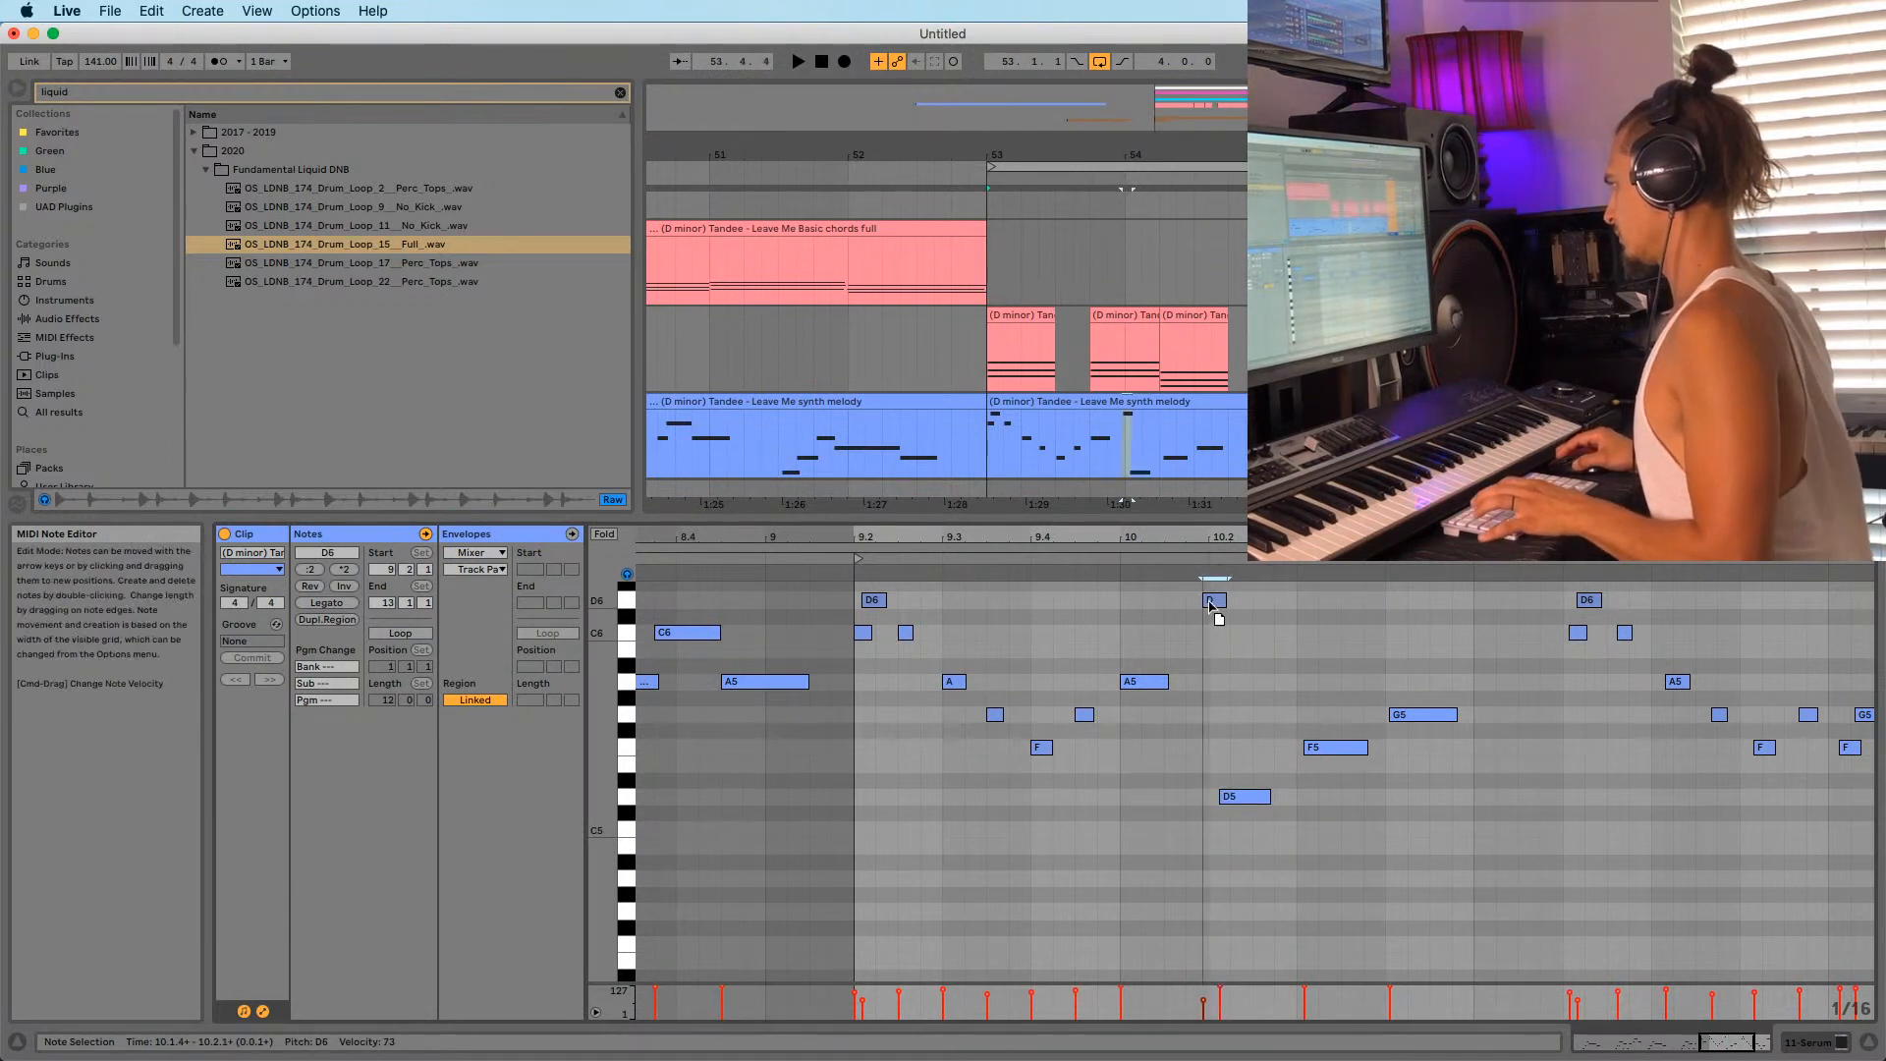
key("space")
Add a new note just after the D6 around bar 10.2 and audition the melody.
left_click_drag(1212, 537, 1157, 593)
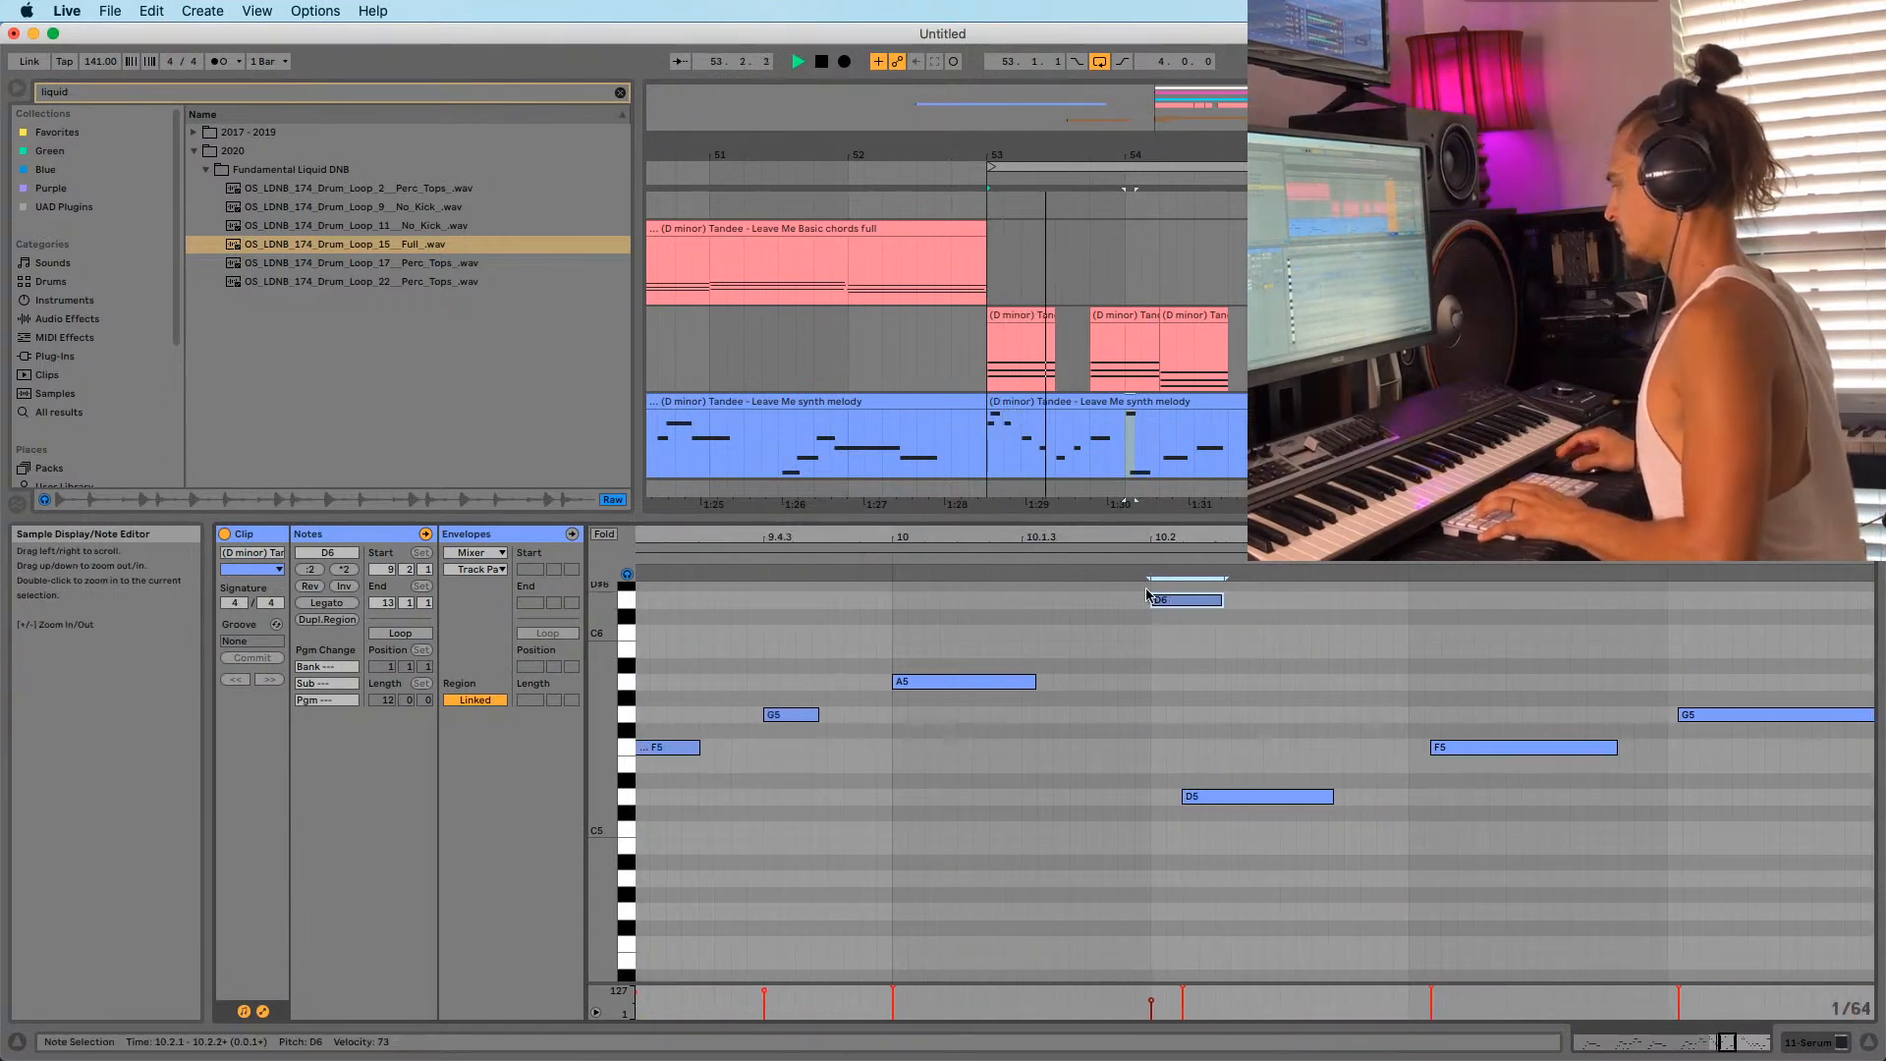
left_click(1217, 598)
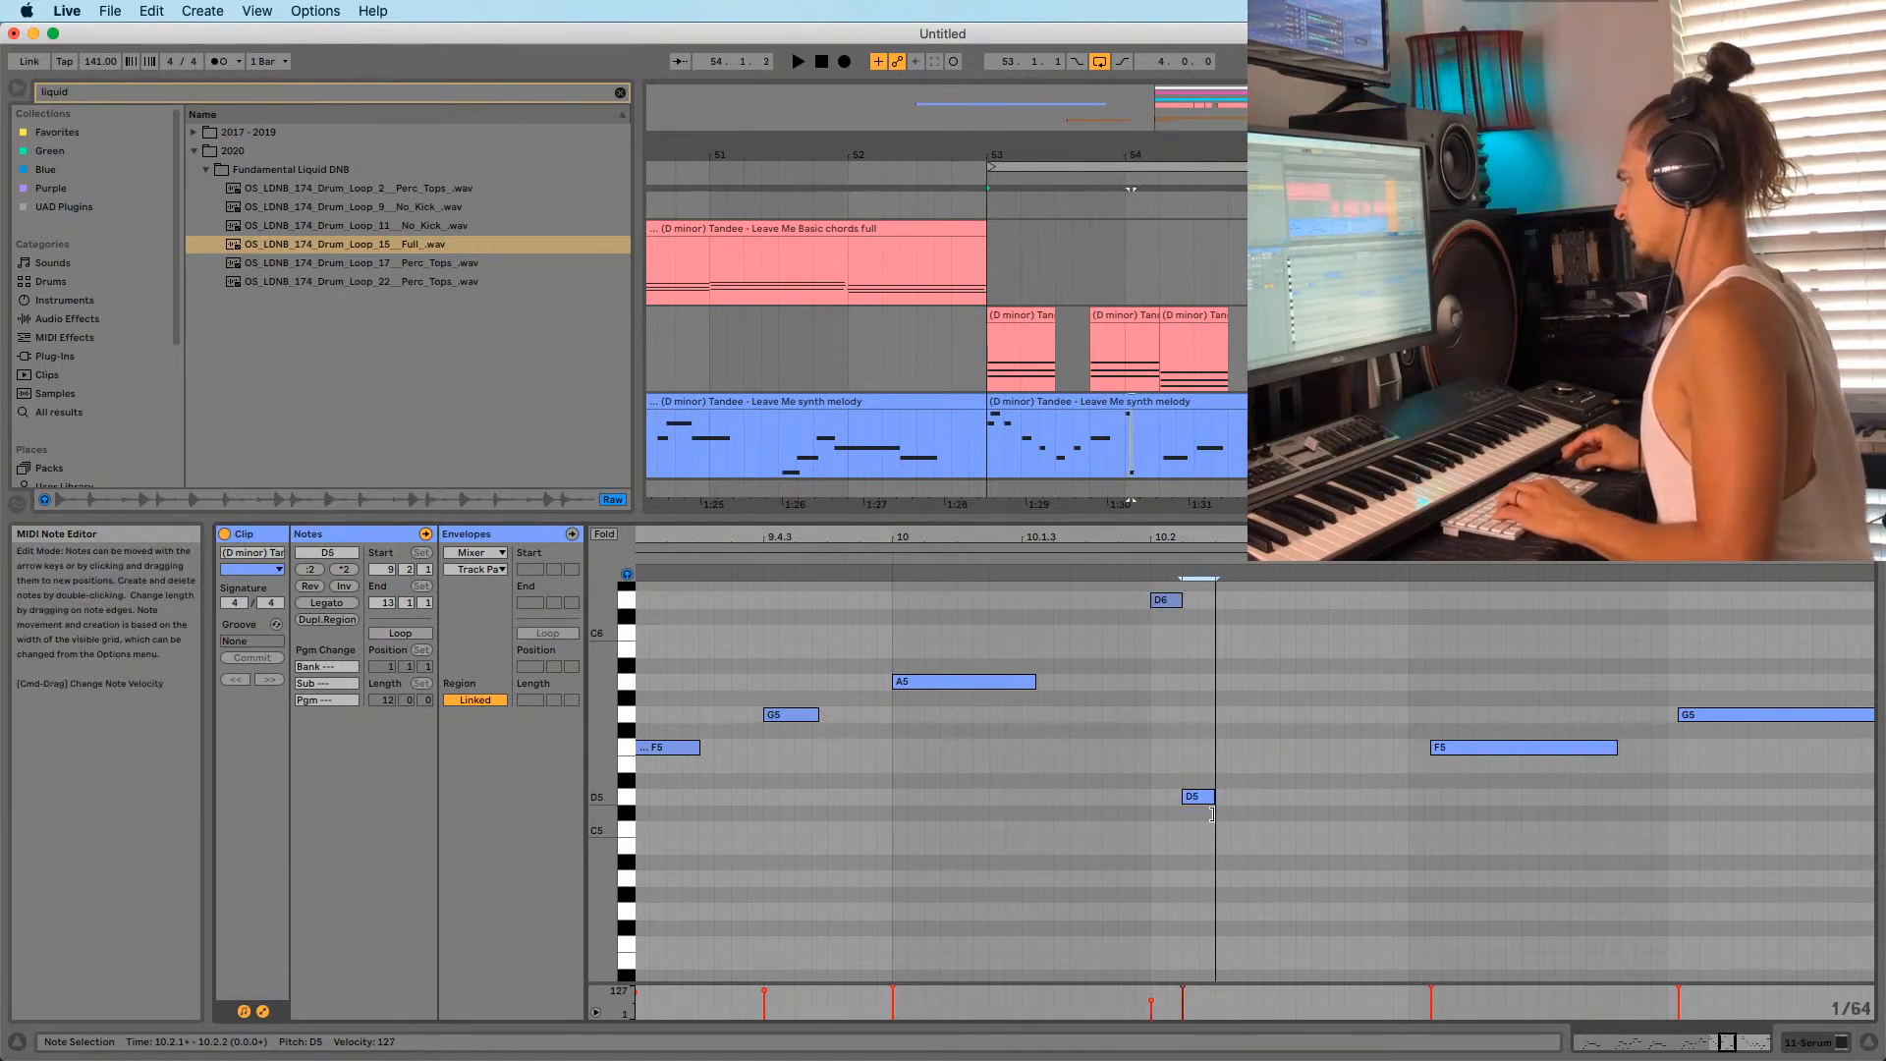
double_click(1227, 617)
key("space")
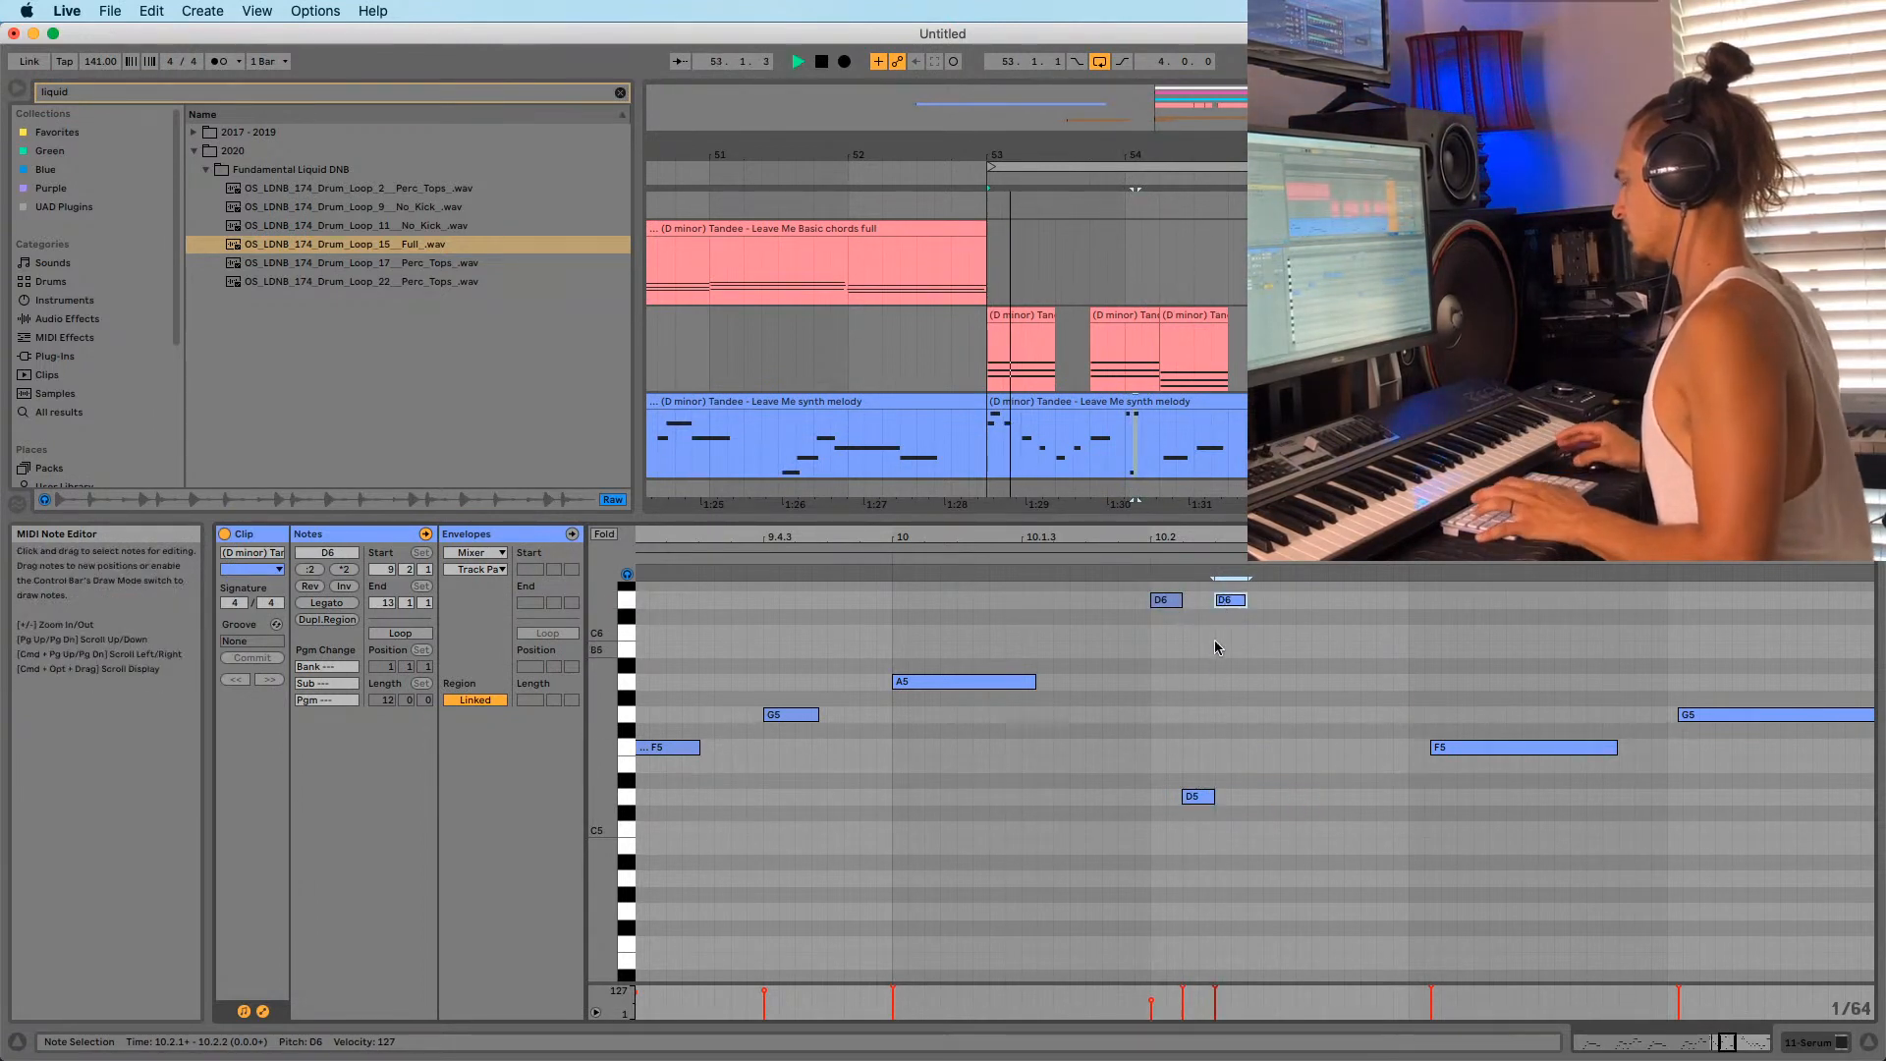
left_click_drag(1245, 528, 1244, 611)
key("space")
key("space")
key("space")
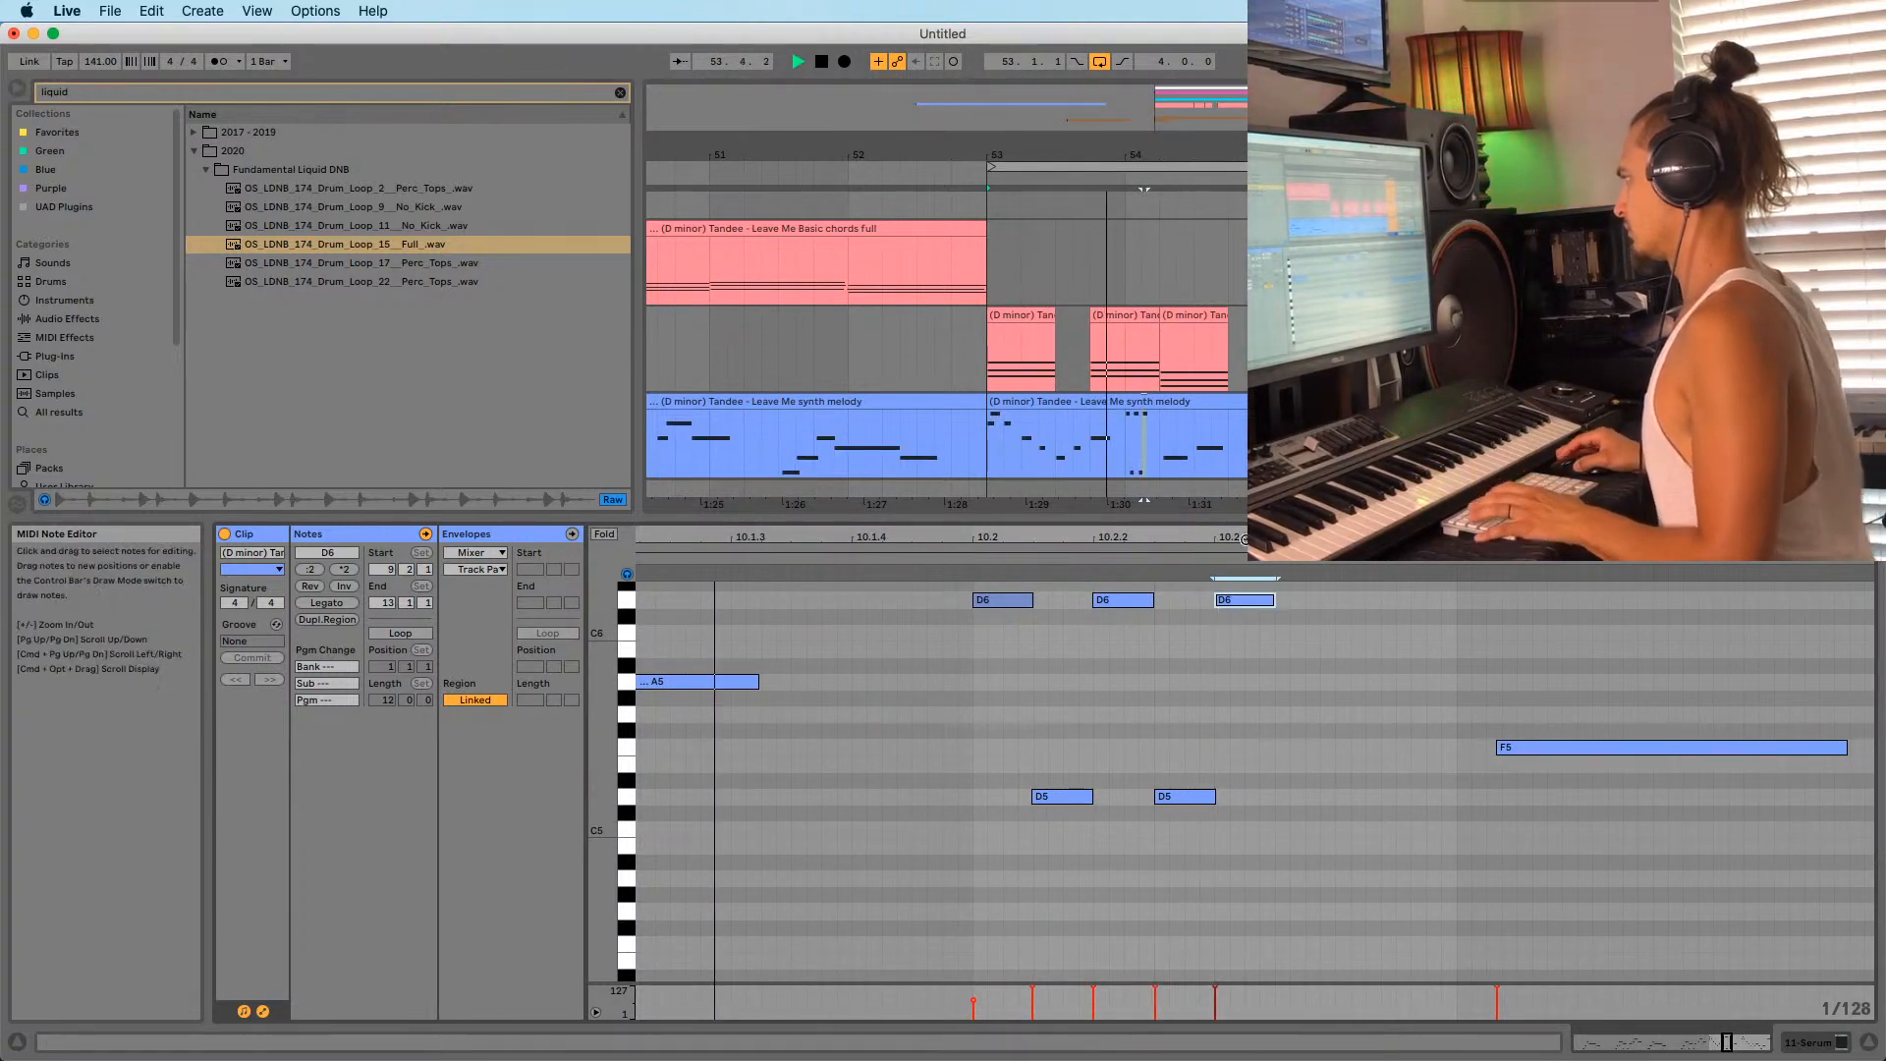
key("space")
key("space")
Alt-drag copies of the D5 and D6 notes to build alternating D6/D5 notes at bar 10.2.
left_click_drag(1047, 604, 1136, 801)
left_click_drag(1111, 531, 1088, 590)
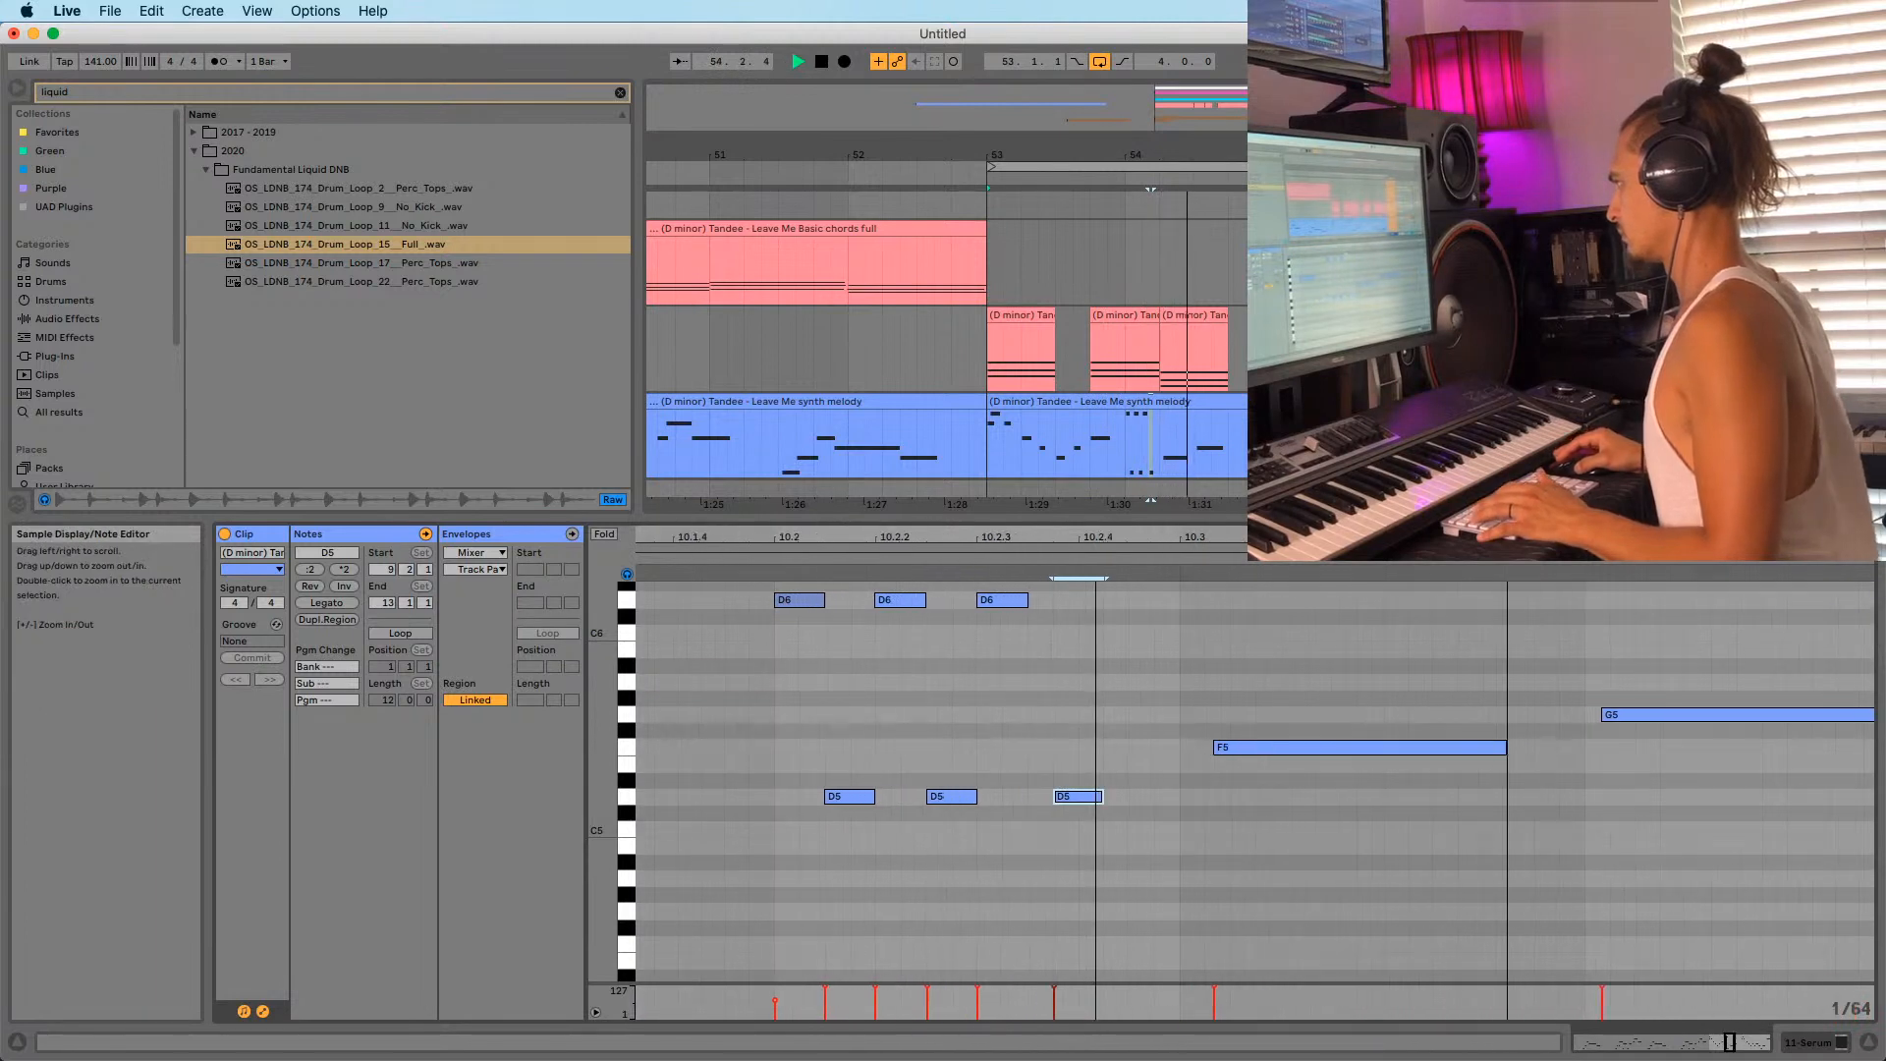
left_click_drag(1081, 798, 1129, 617)
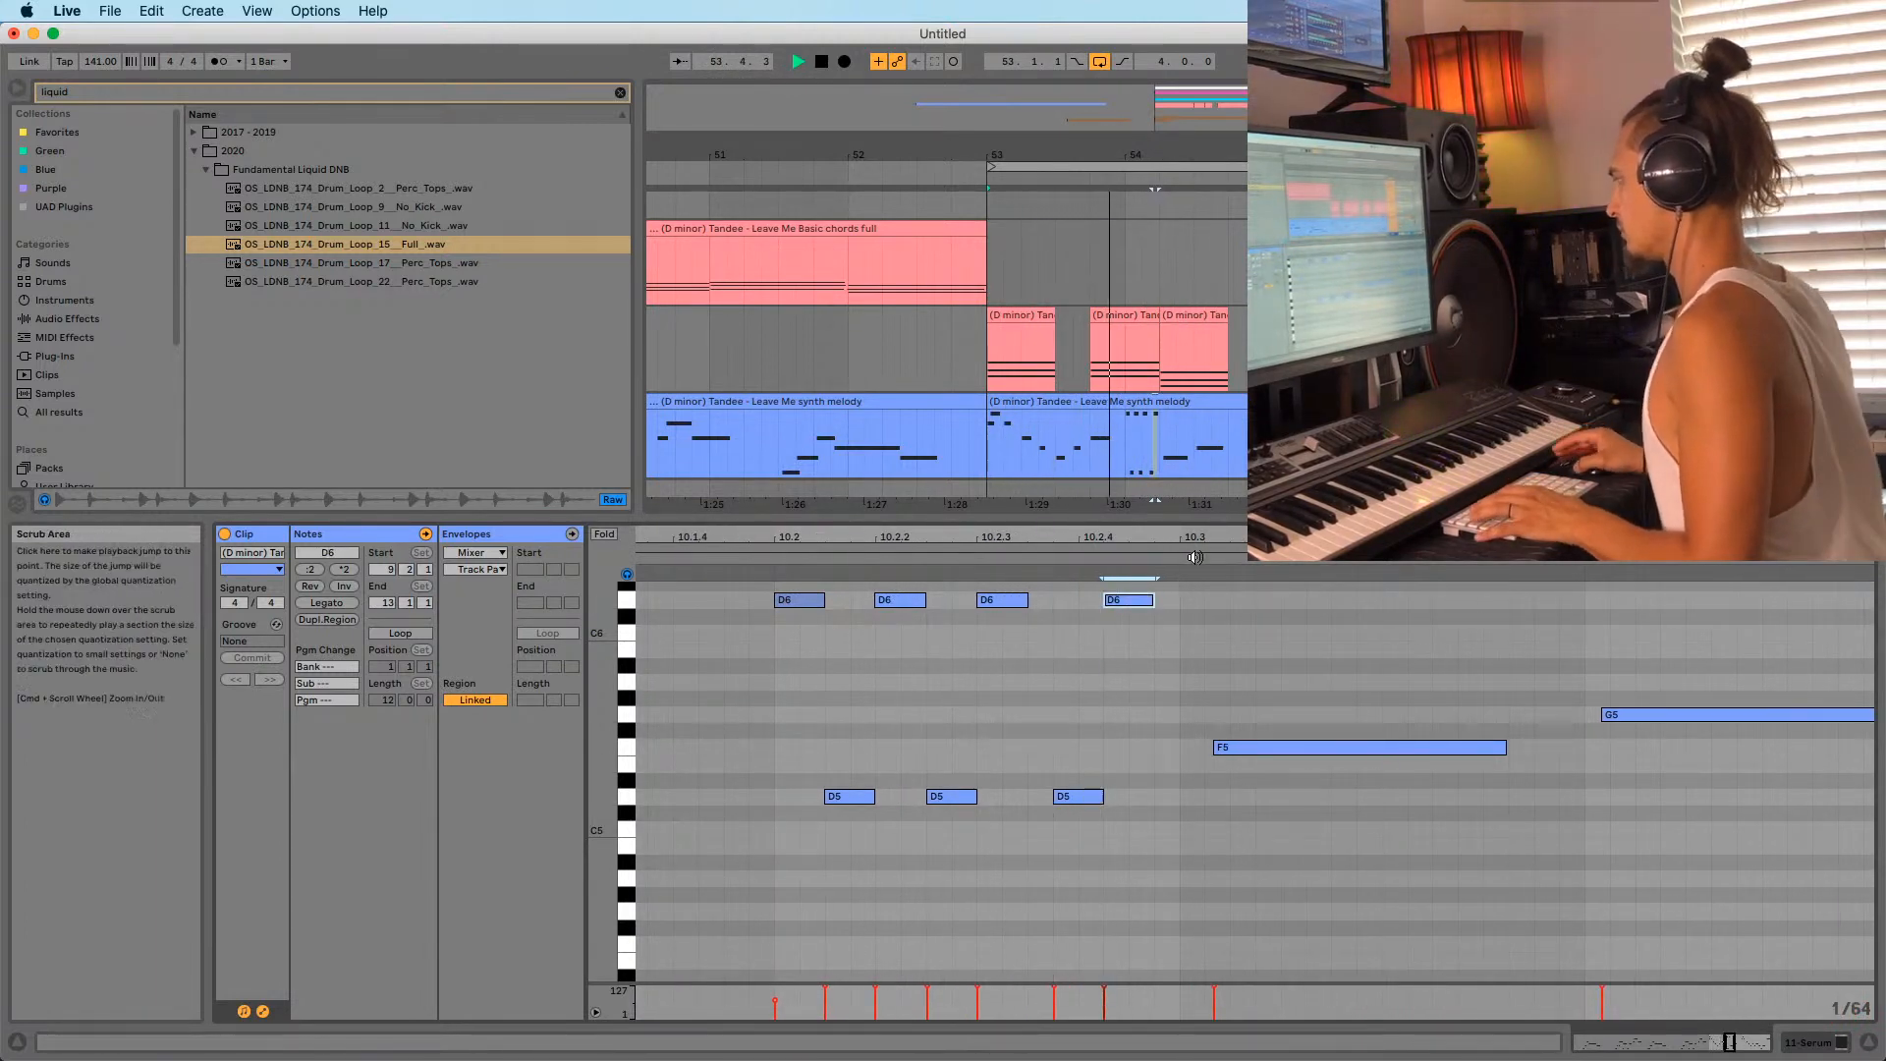
left_click_drag(1140, 537, 955, 537)
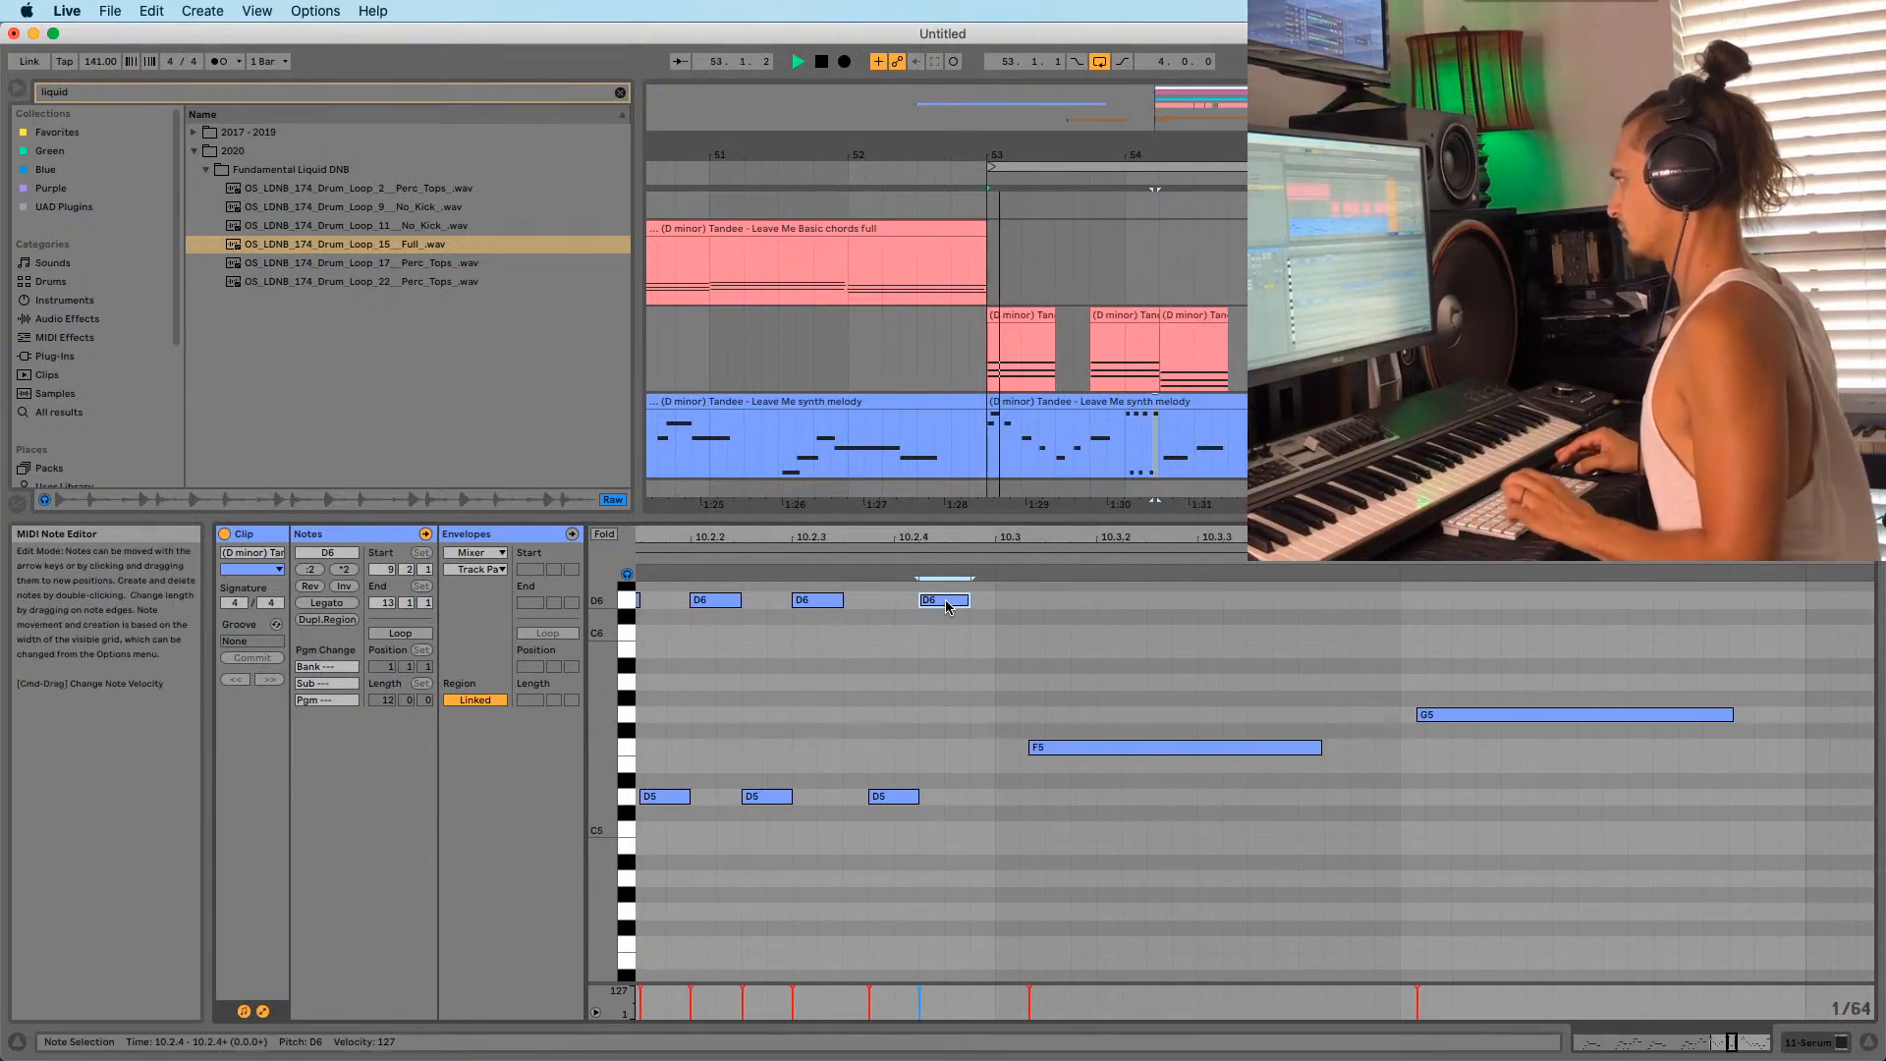
left_click_drag(948, 606, 972, 800)
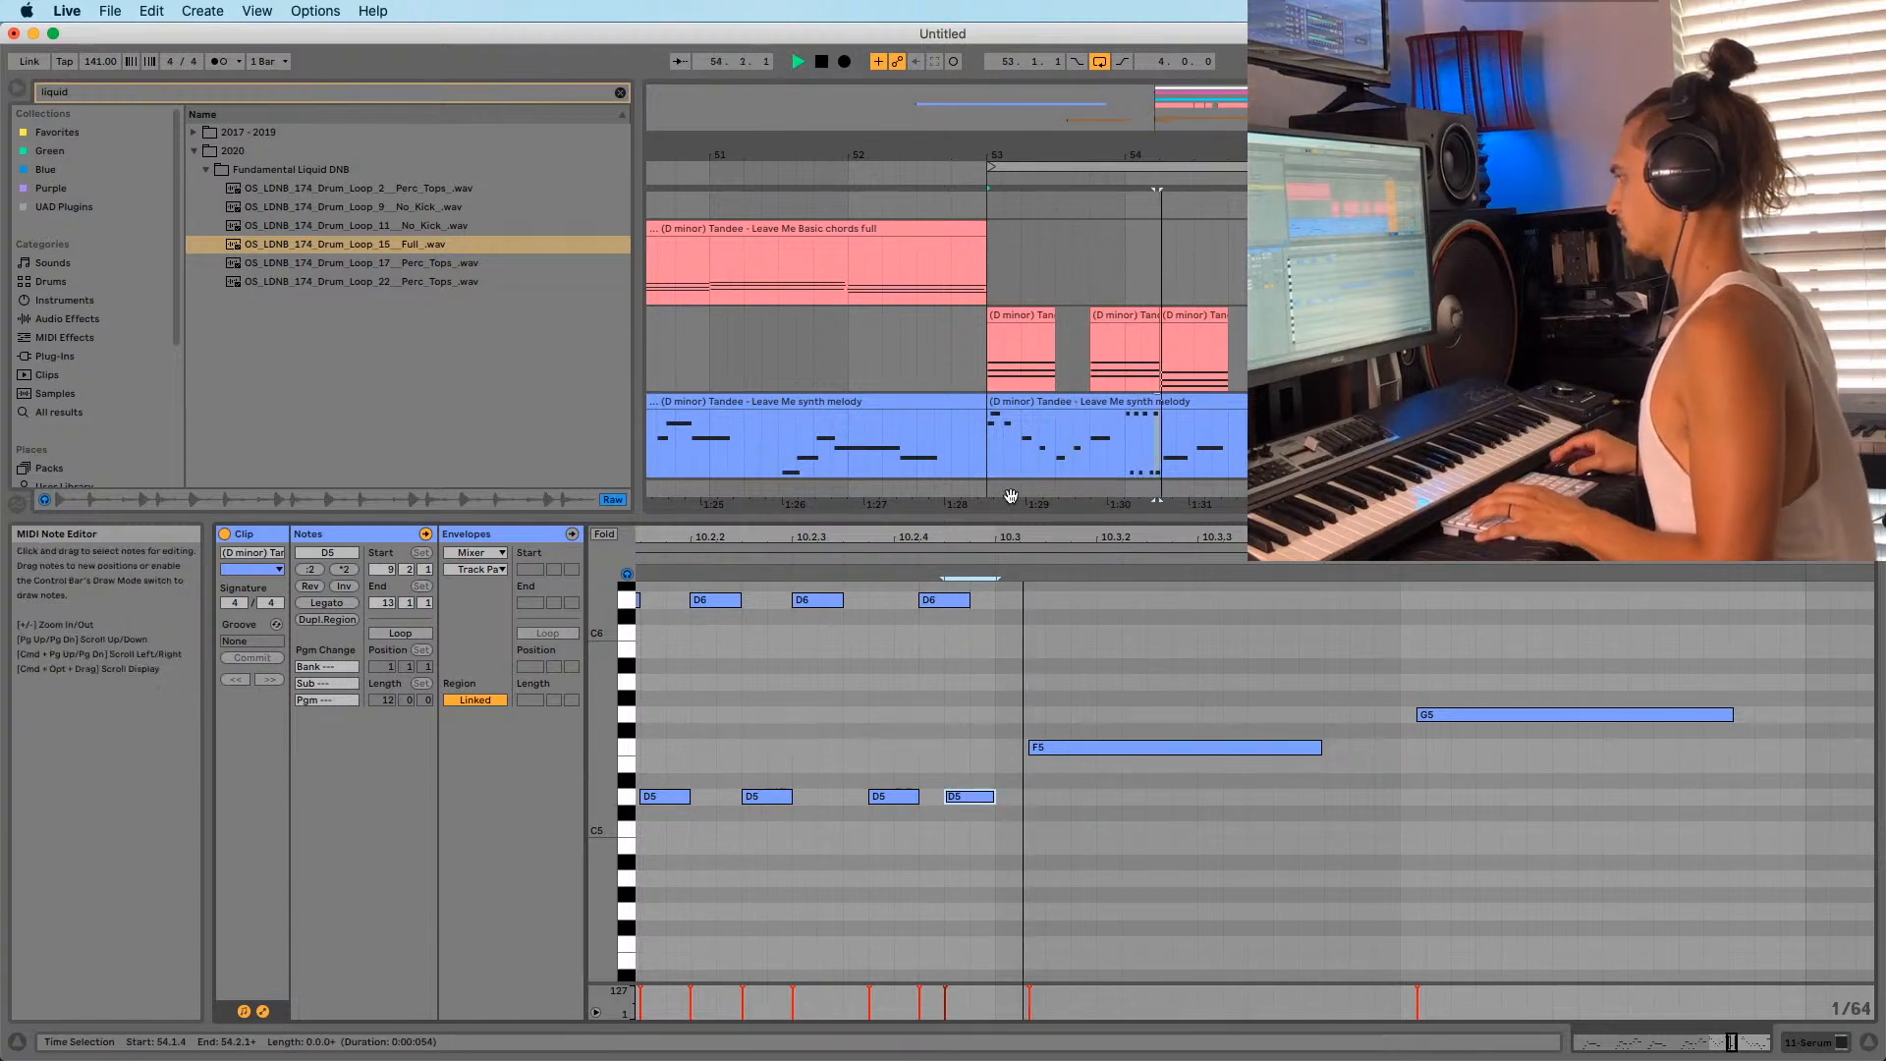
left_click_drag(1008, 537, 1001, 513)
left_click_drag(798, 540, 904, 560)
key("space")
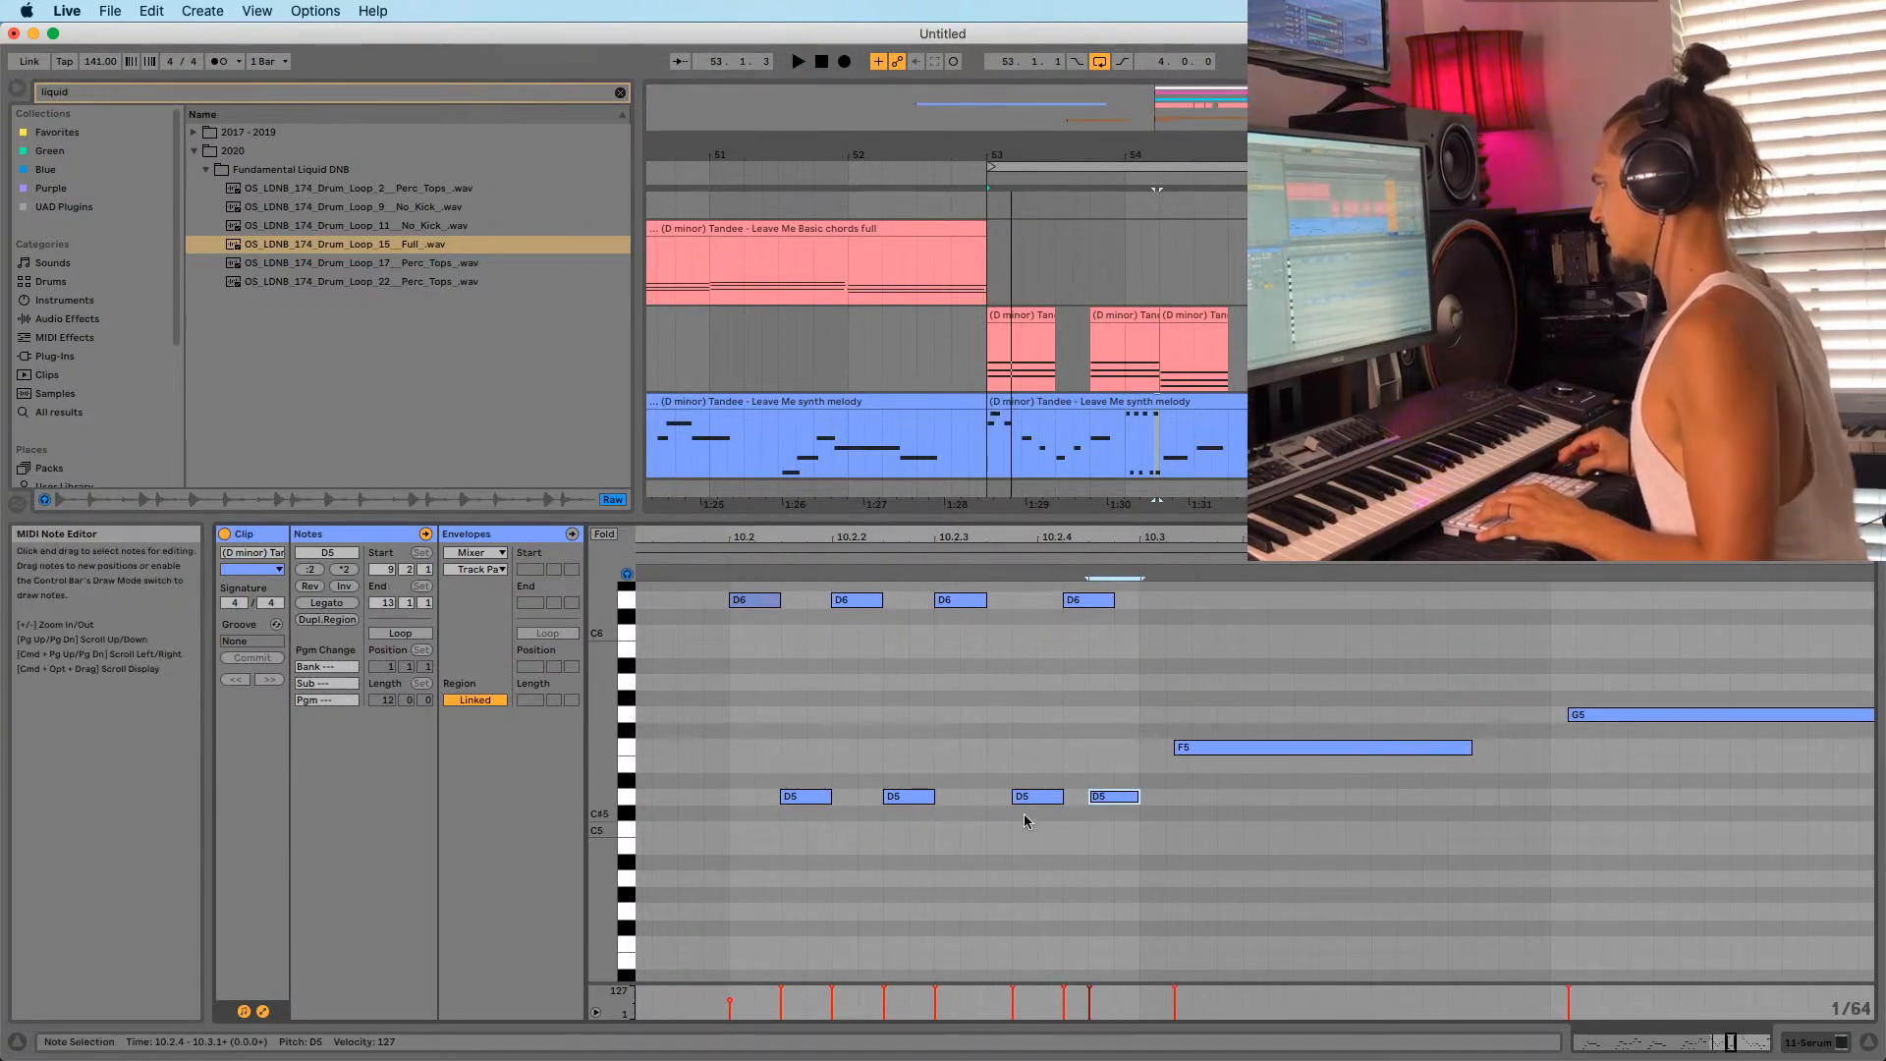
With grid snapping off (Cmd+4), nudge the second D5 and fourth D6 notes slightly later.
left_click(1012, 801)
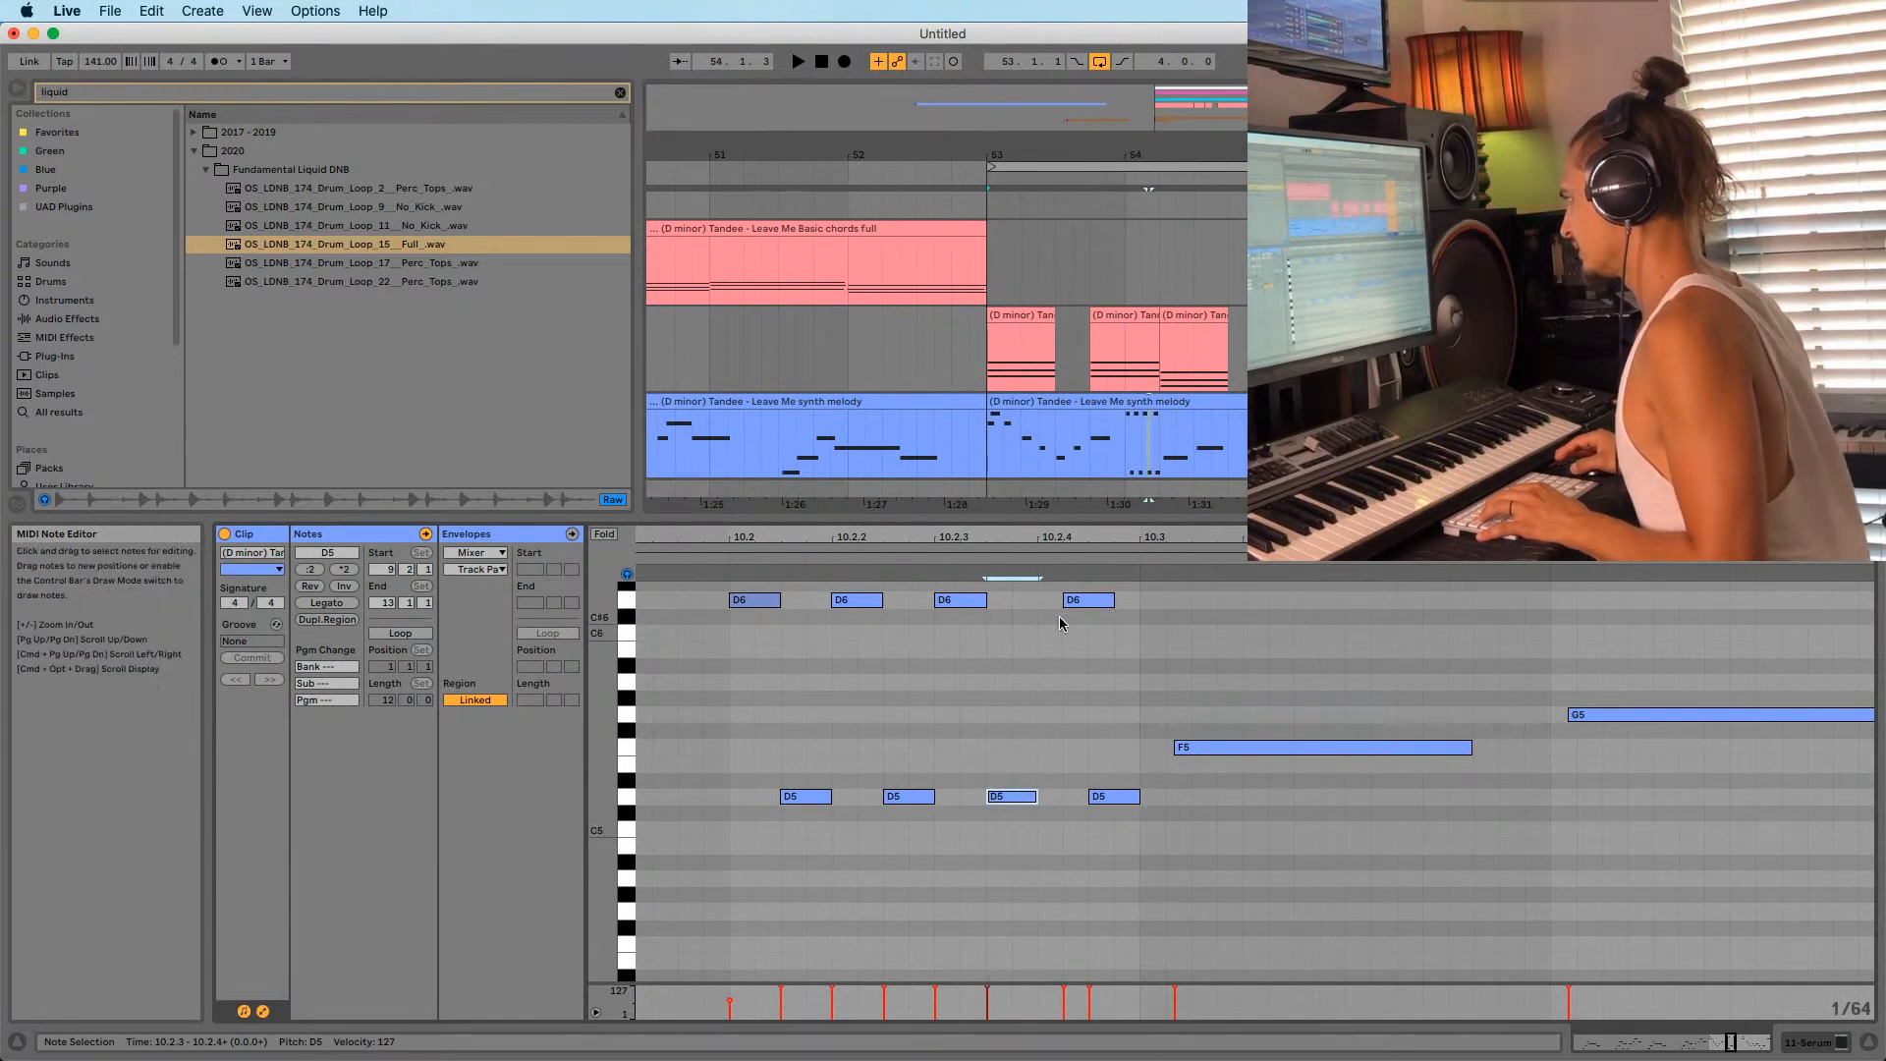
left_click(1059, 602)
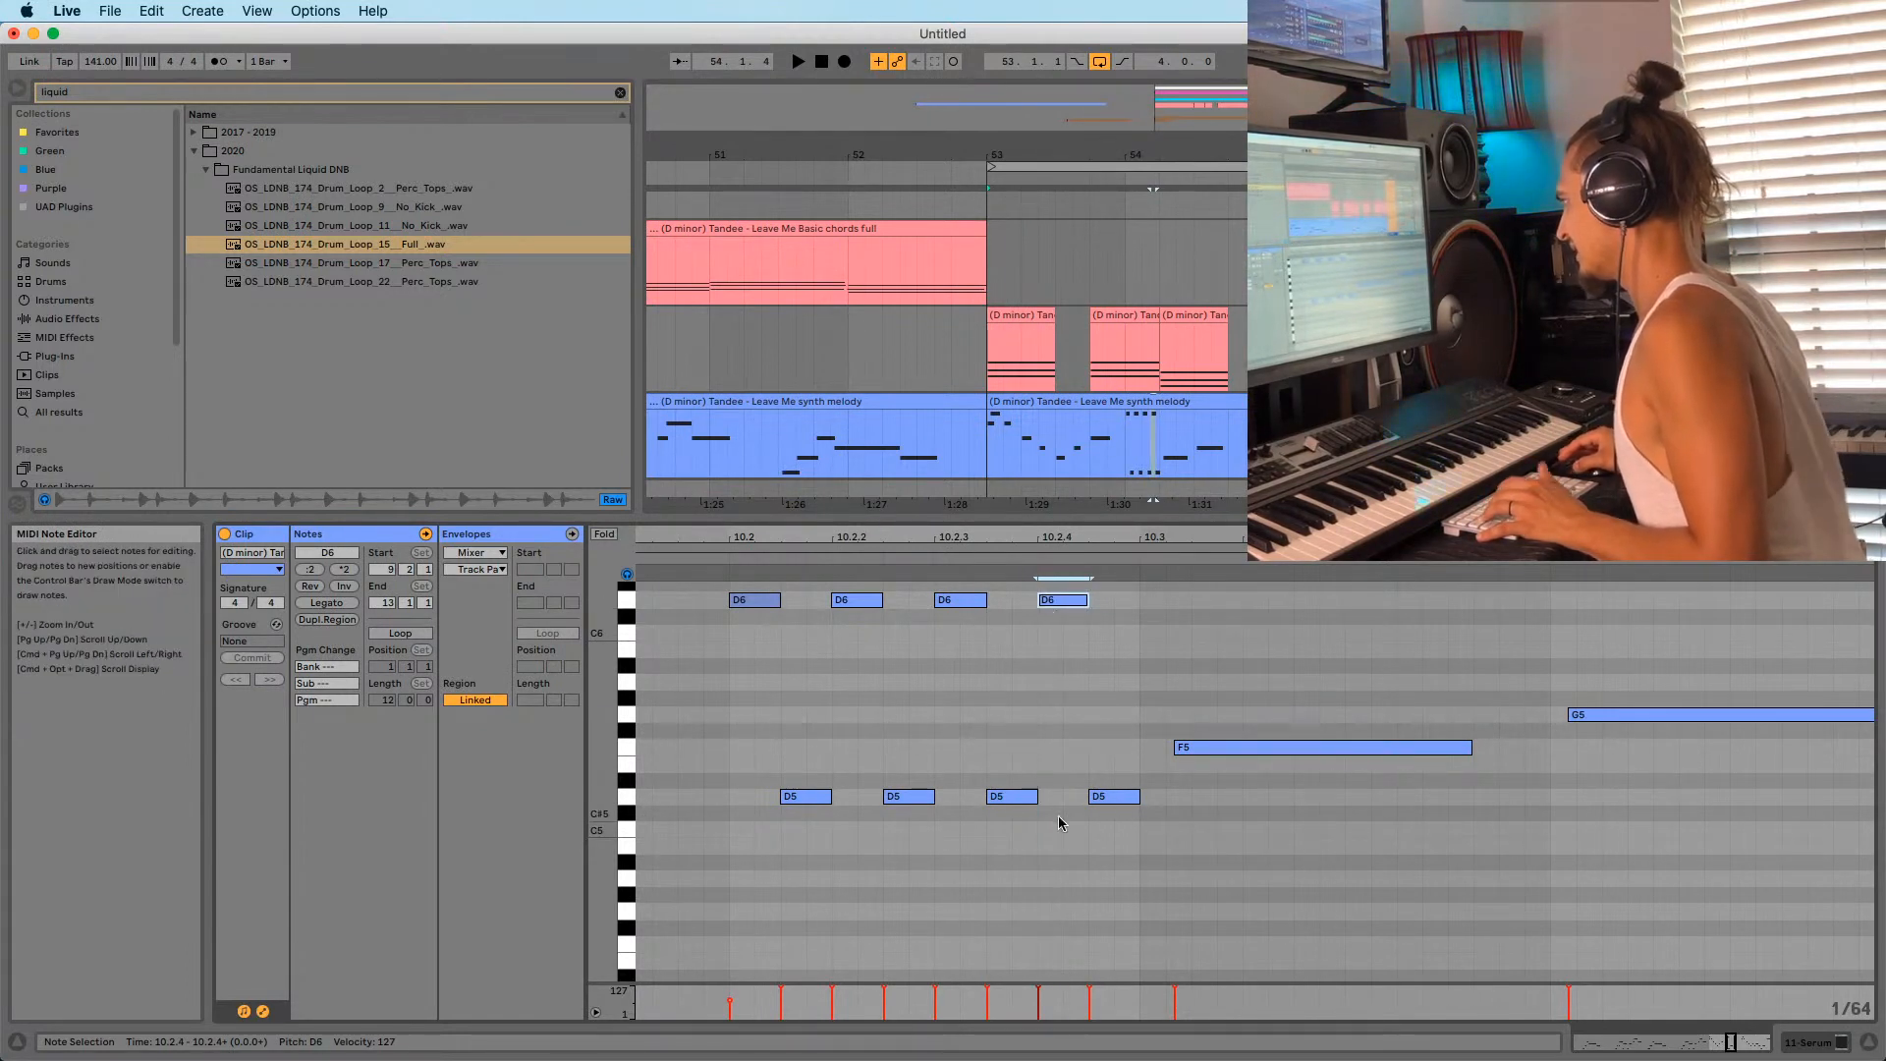
key("space")
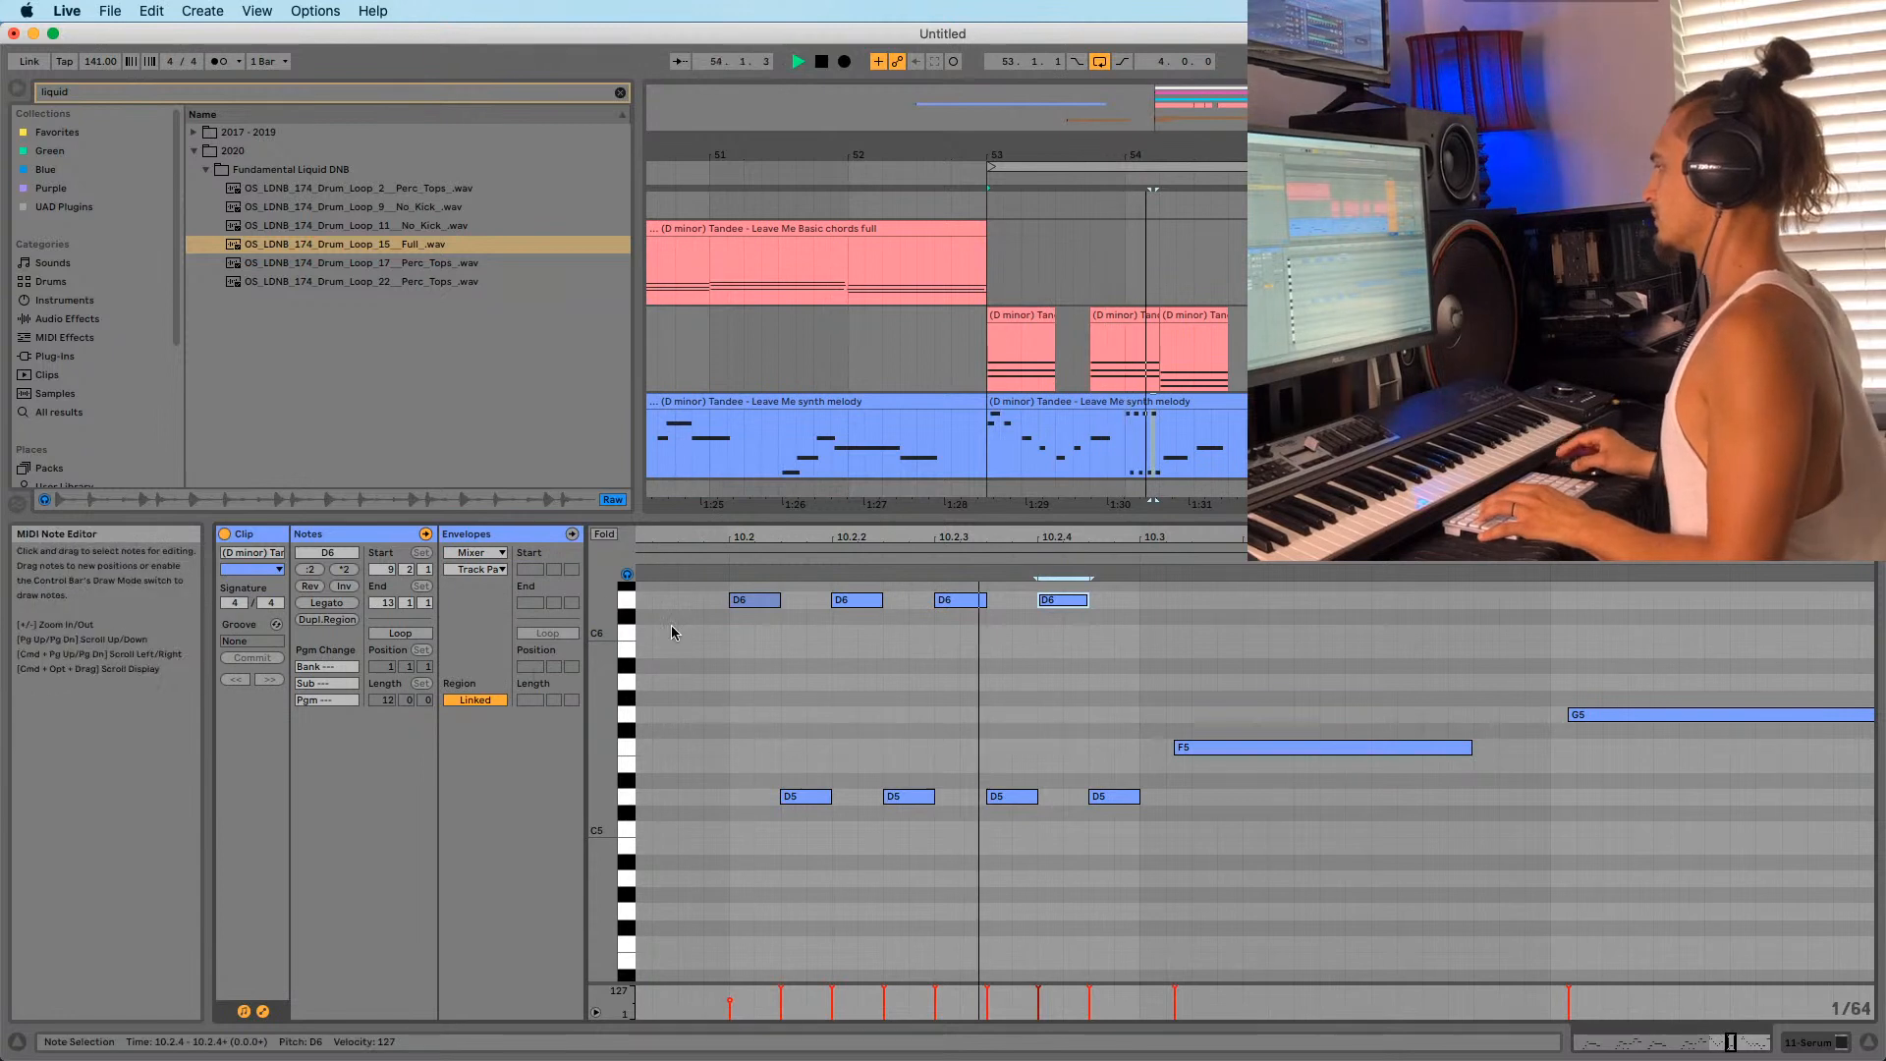
left_click(858, 601)
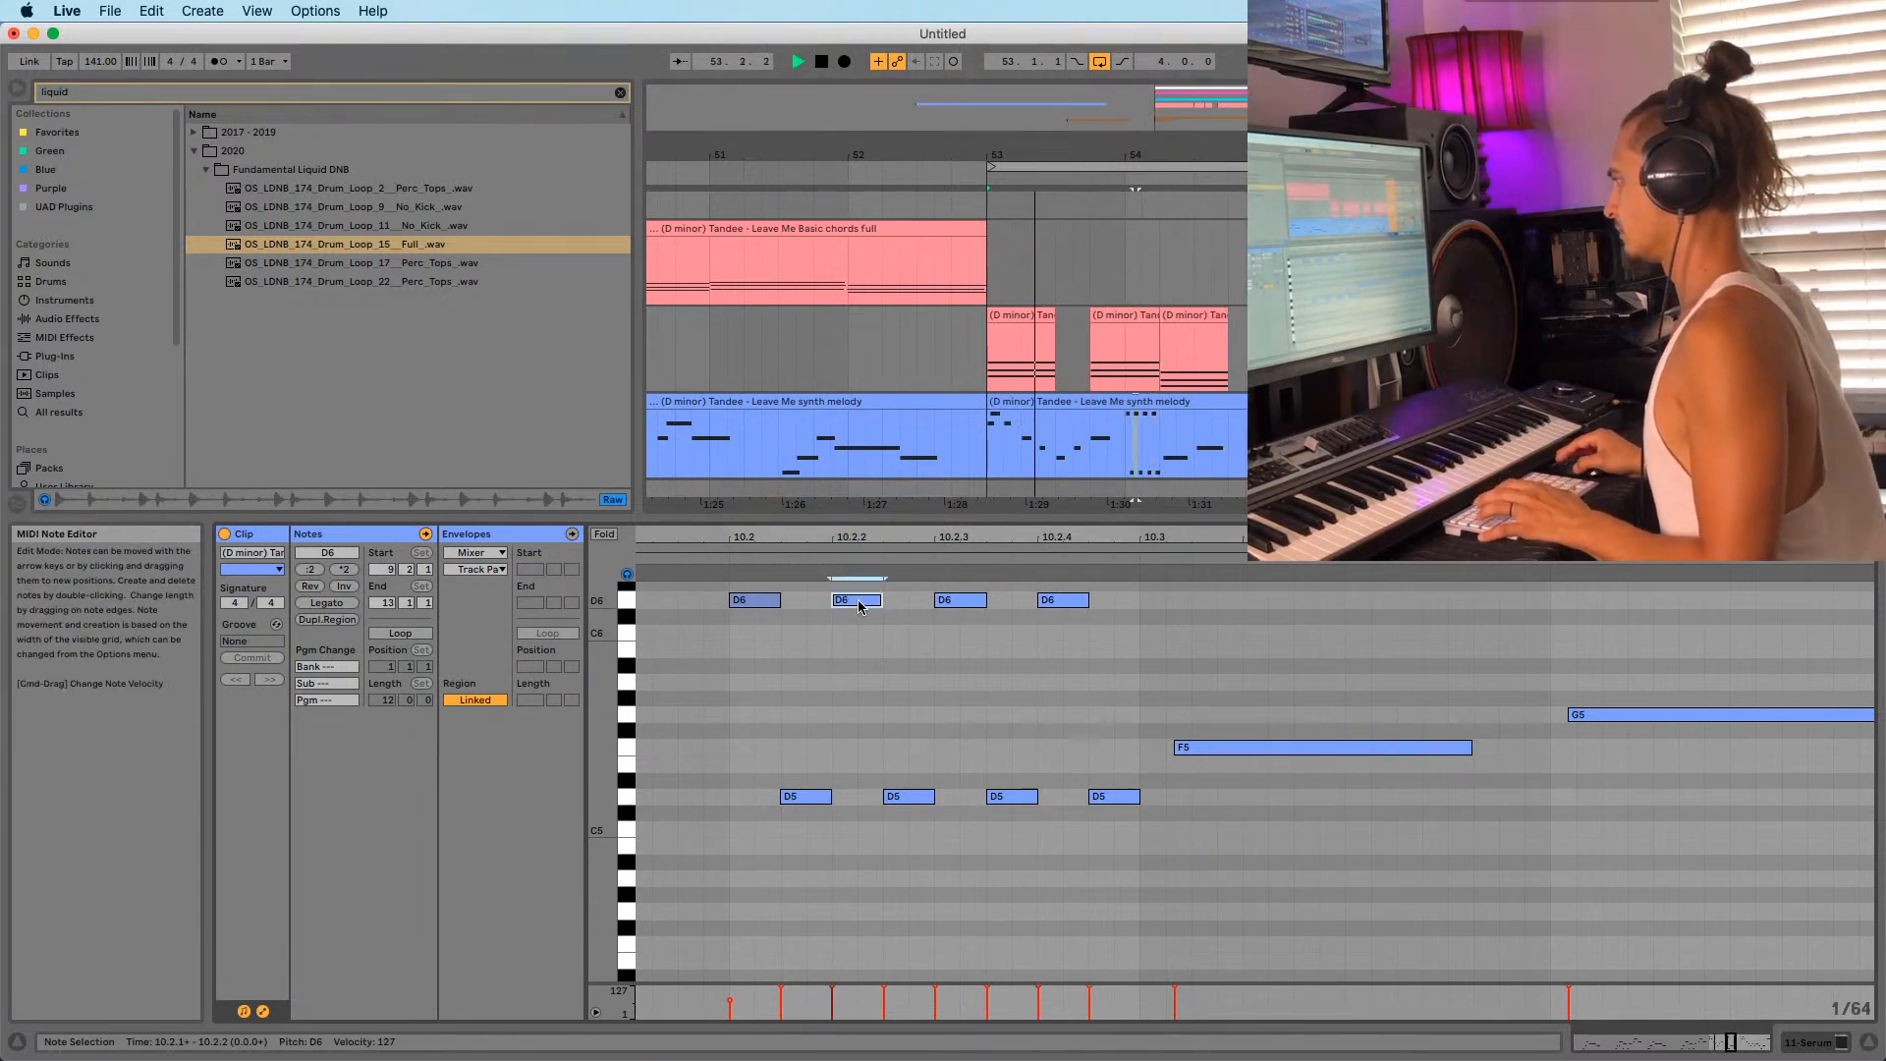
key("super+4")
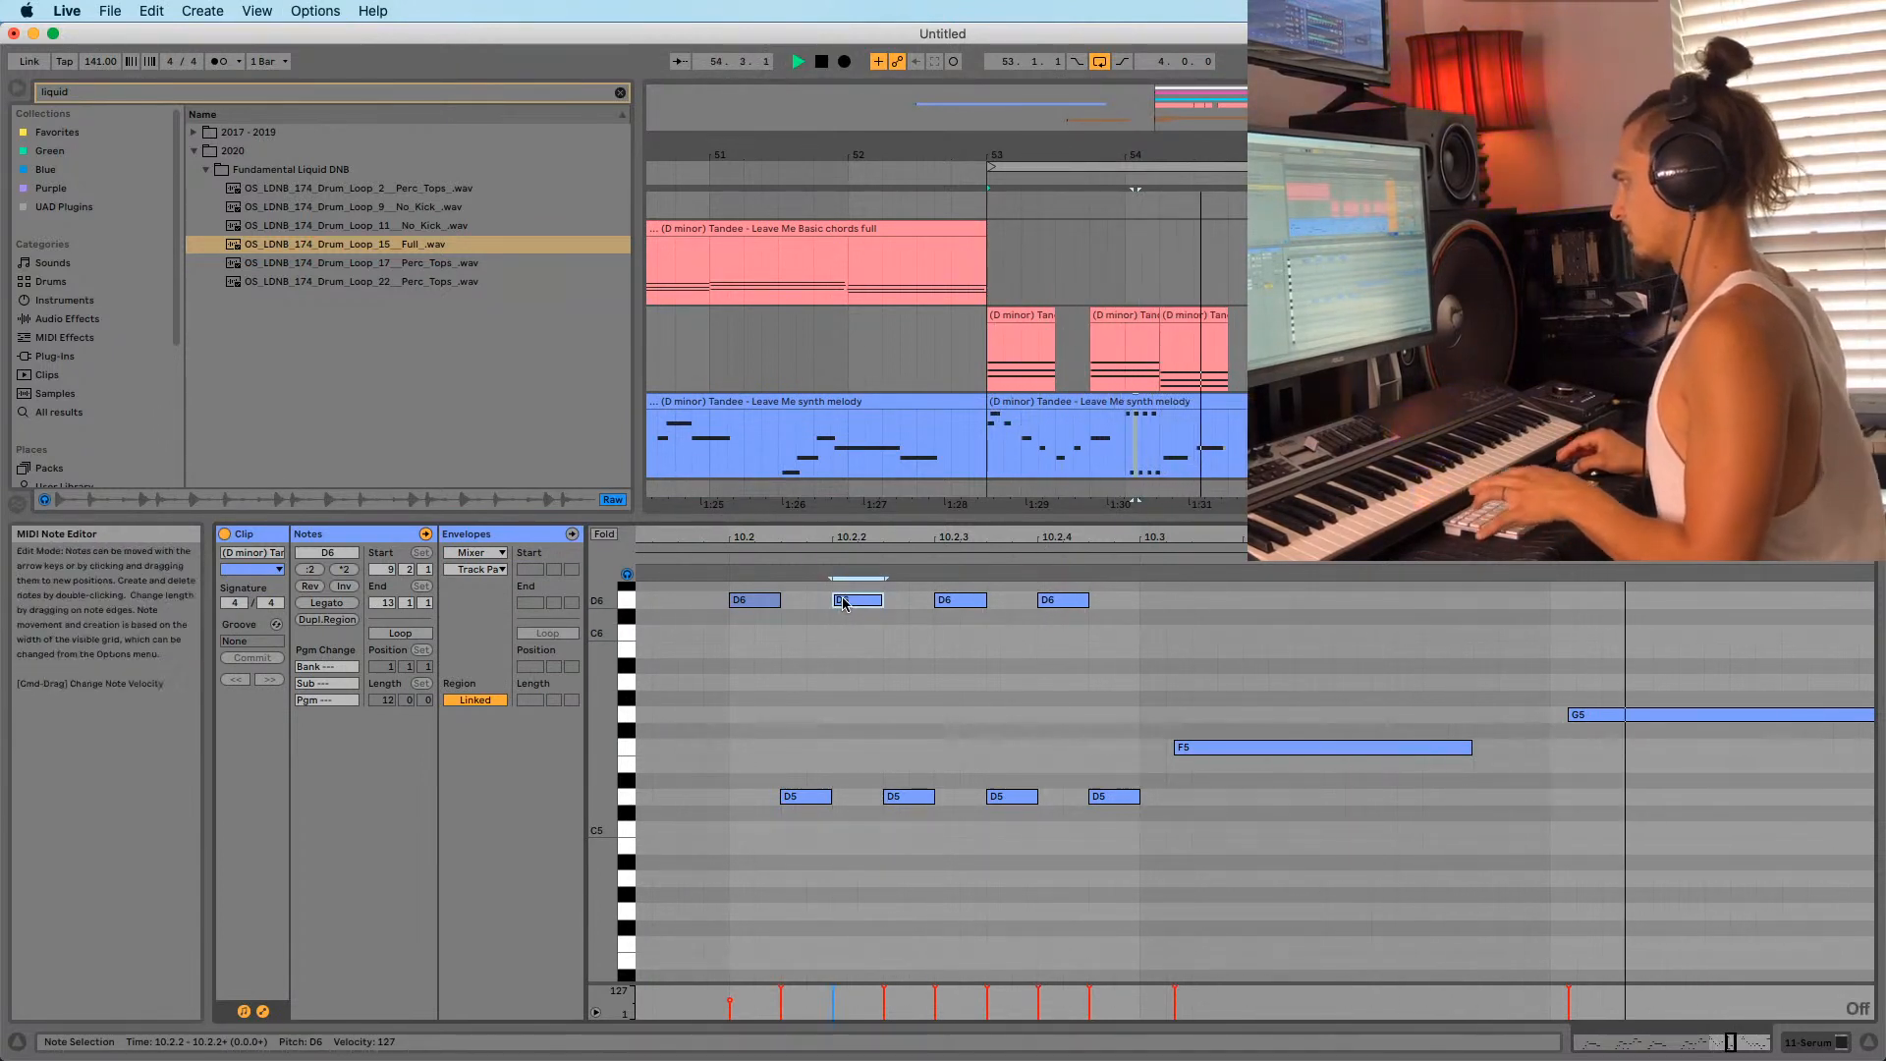
left_click_drag(904, 797, 907, 801)
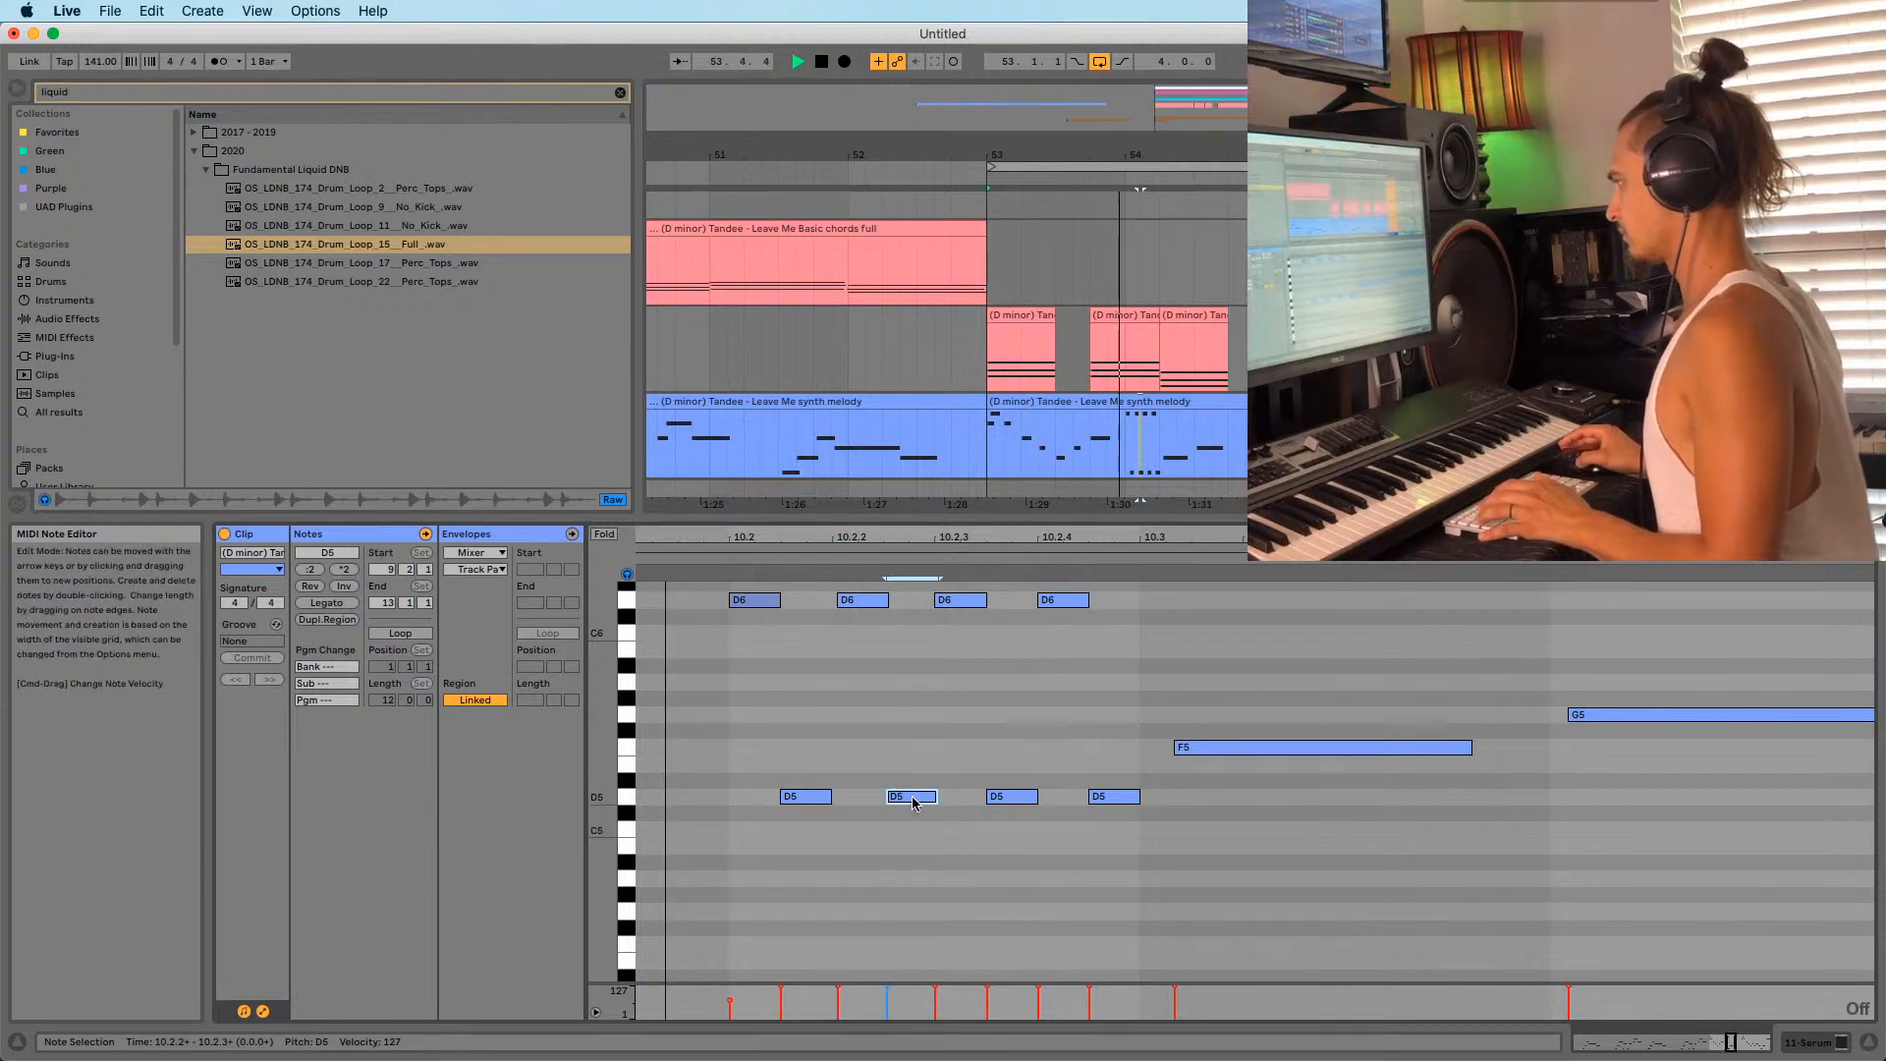
left_click_drag(1059, 607, 1063, 609)
key("space")
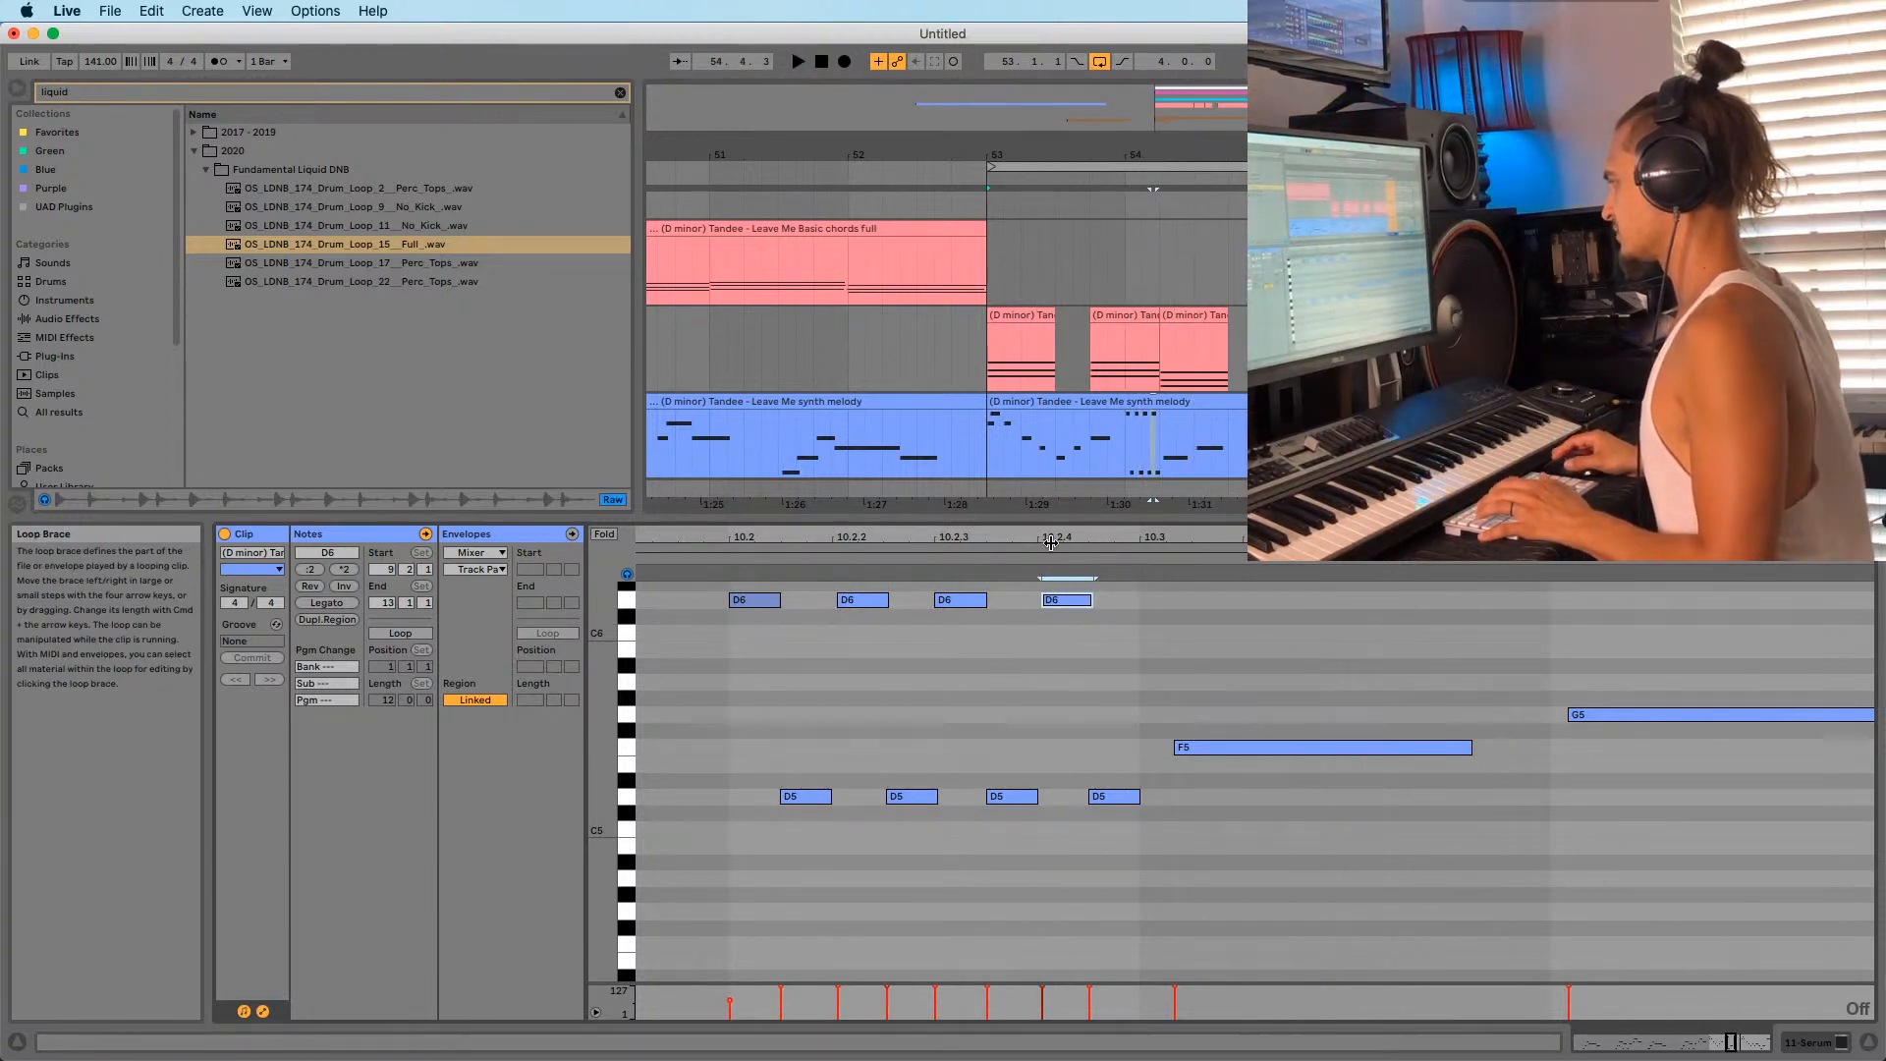
Nudge the third D5 slightly later and add a new A5 note near bar 11.
left_click_drag(1060, 538, 1070, 602)
left_click_drag(1188, 810, 1195, 808)
key("space")
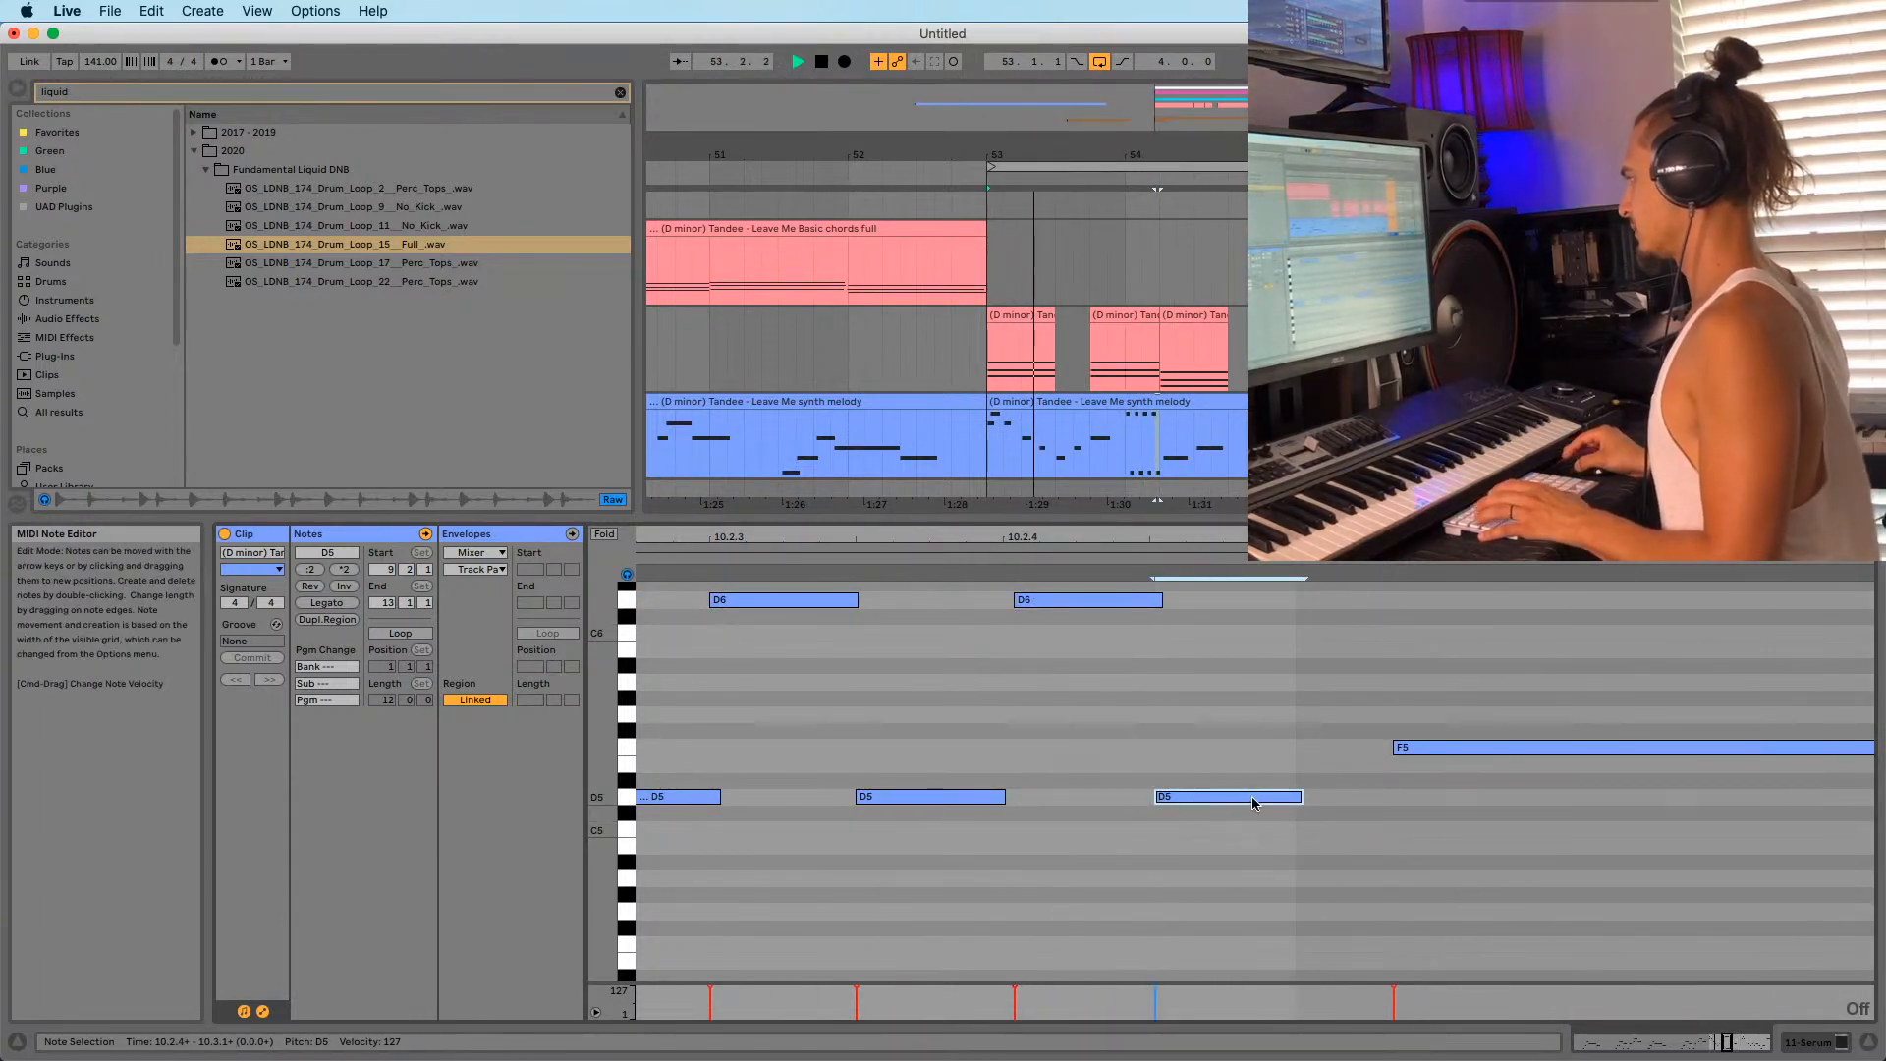
left_click_drag(1292, 537, 1411, 462)
double_click(1503, 682)
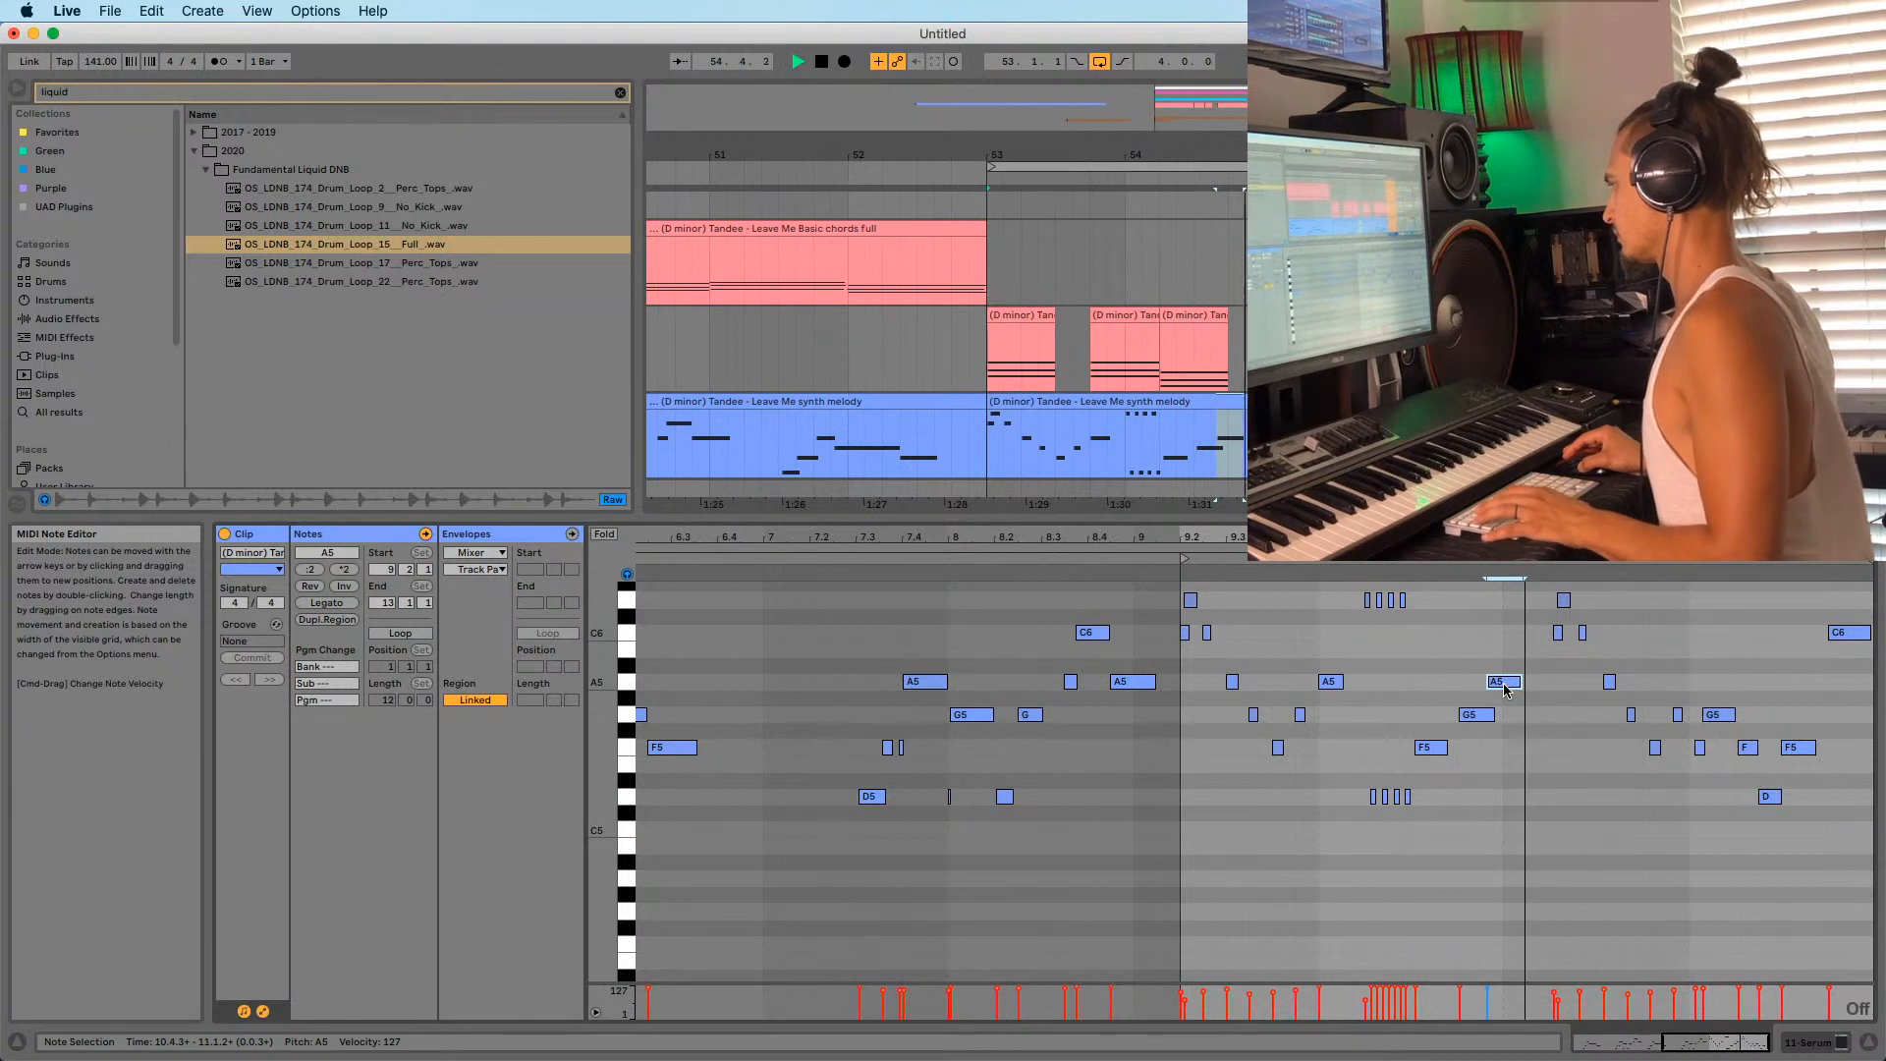
Nudge the new note slightly later, re-enable grid snapping, and move it up to C6.
left_click_drag(1505, 687, 1523, 687)
key("super+4")
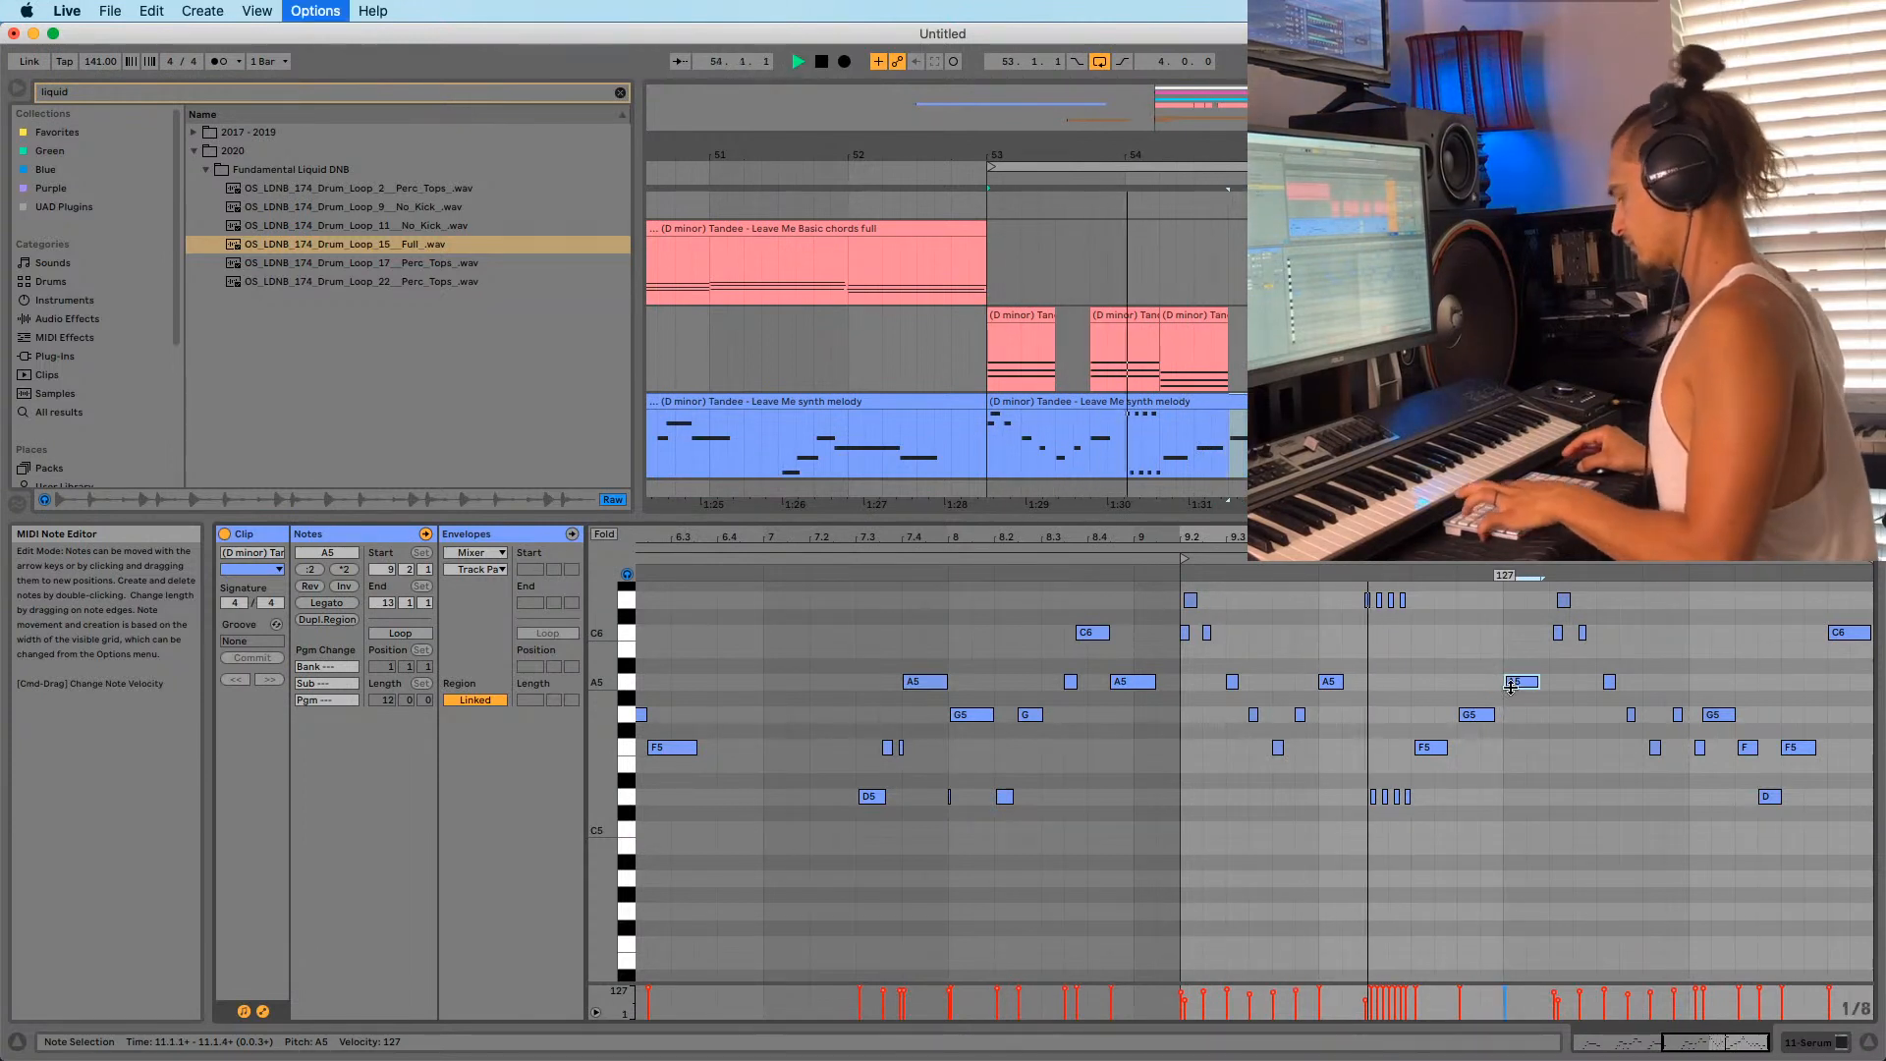
left_click(1520, 737)
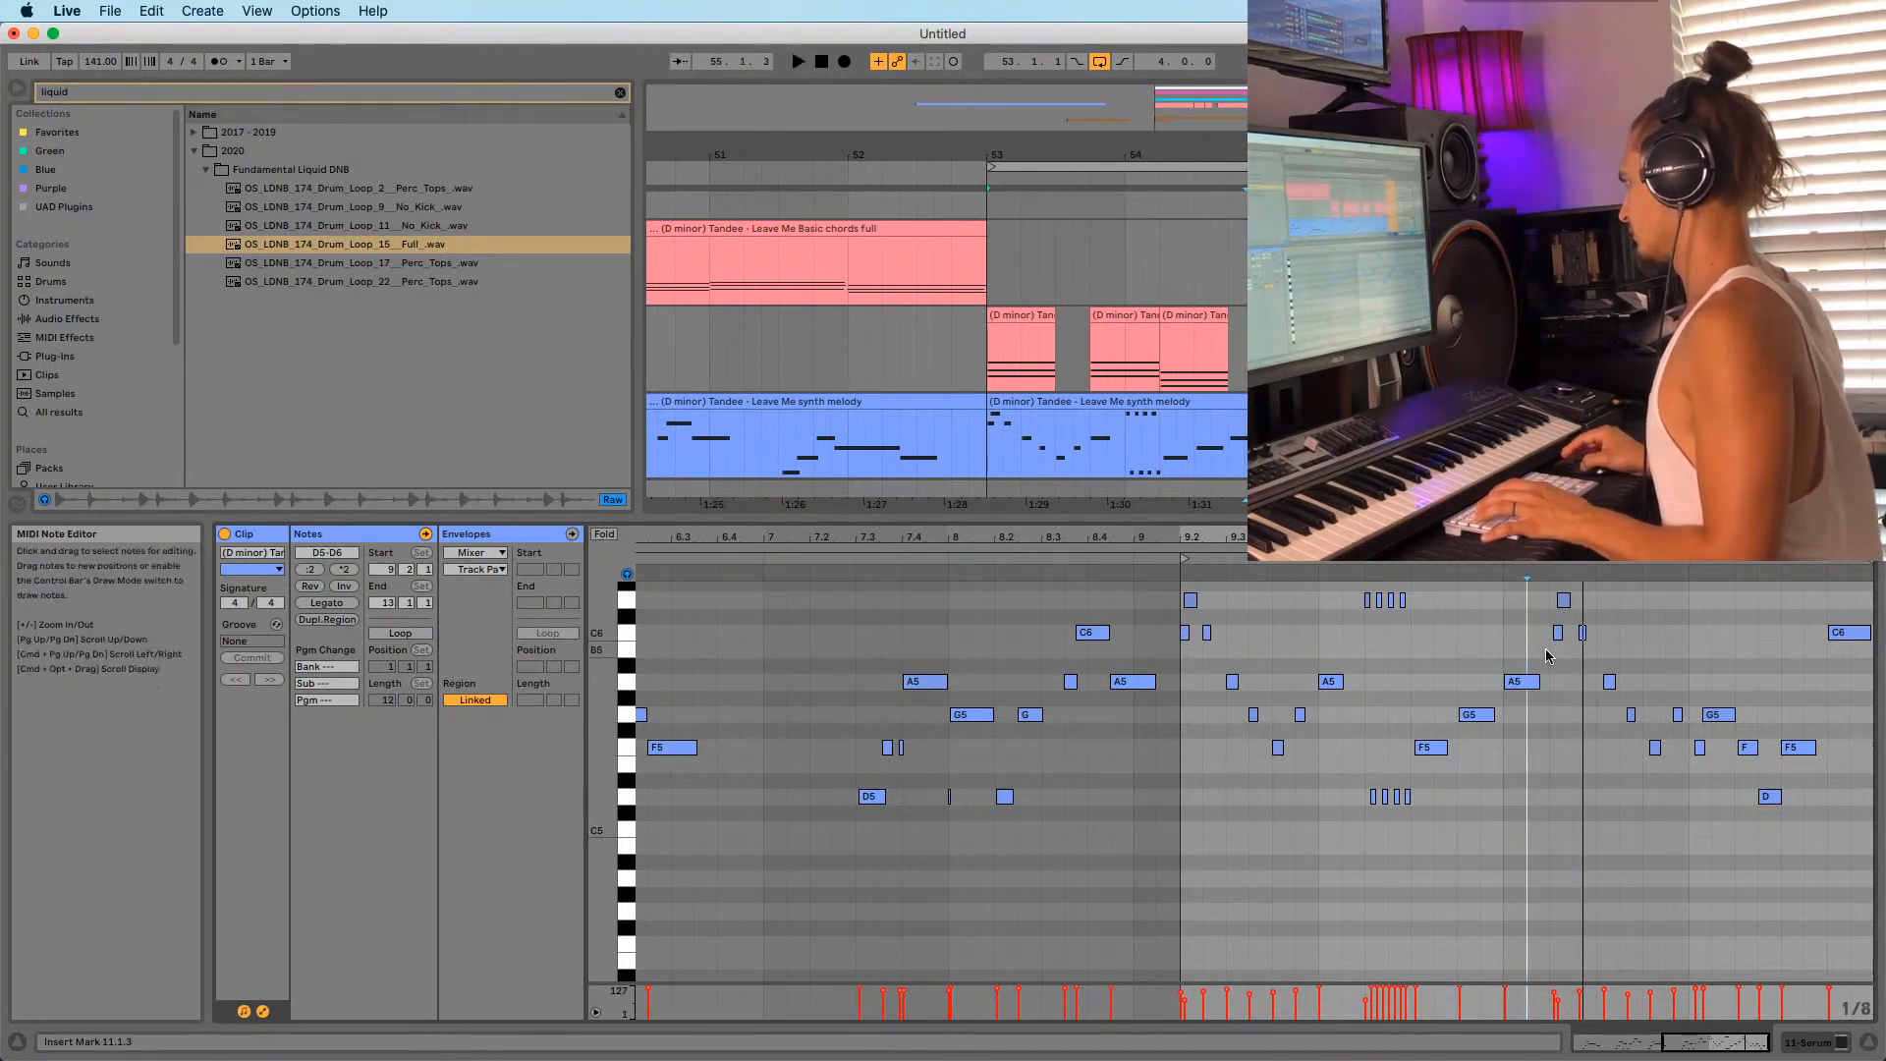
left_click_drag(1522, 681, 1523, 602)
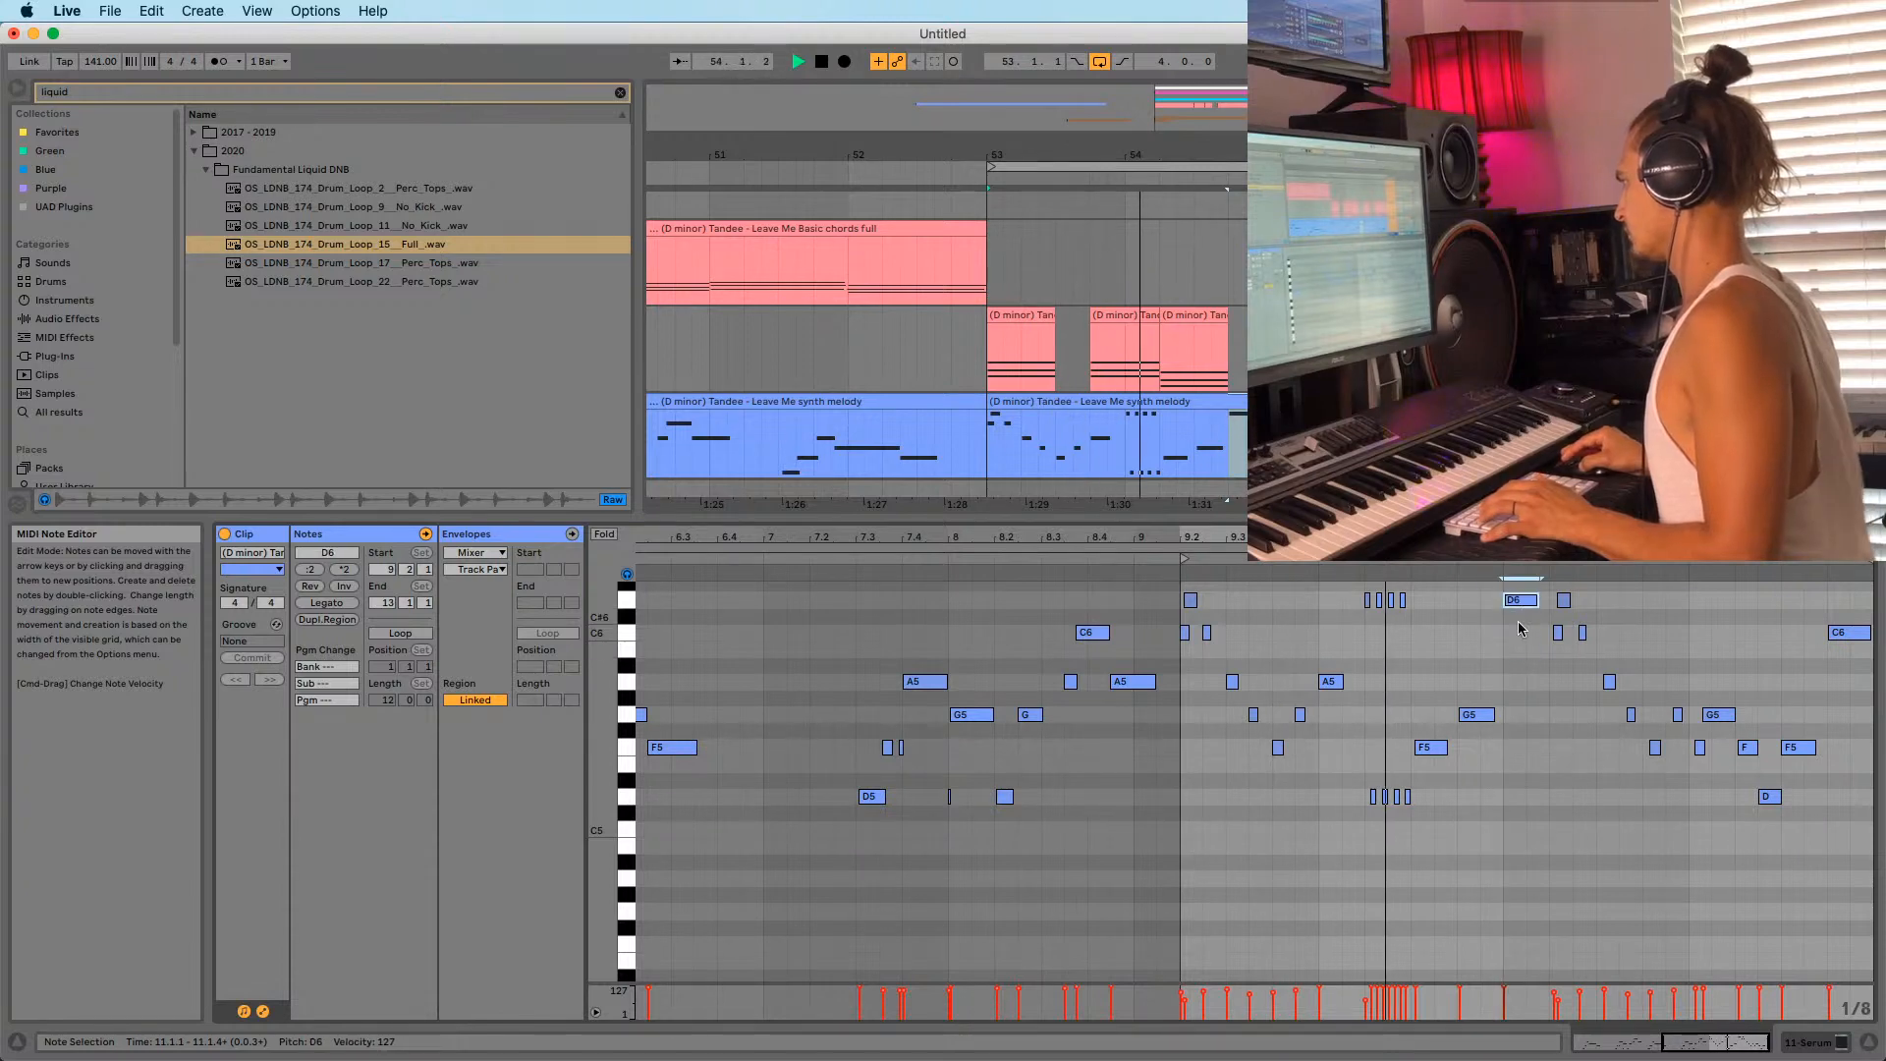
left_click_drag(1543, 537, 1467, 694)
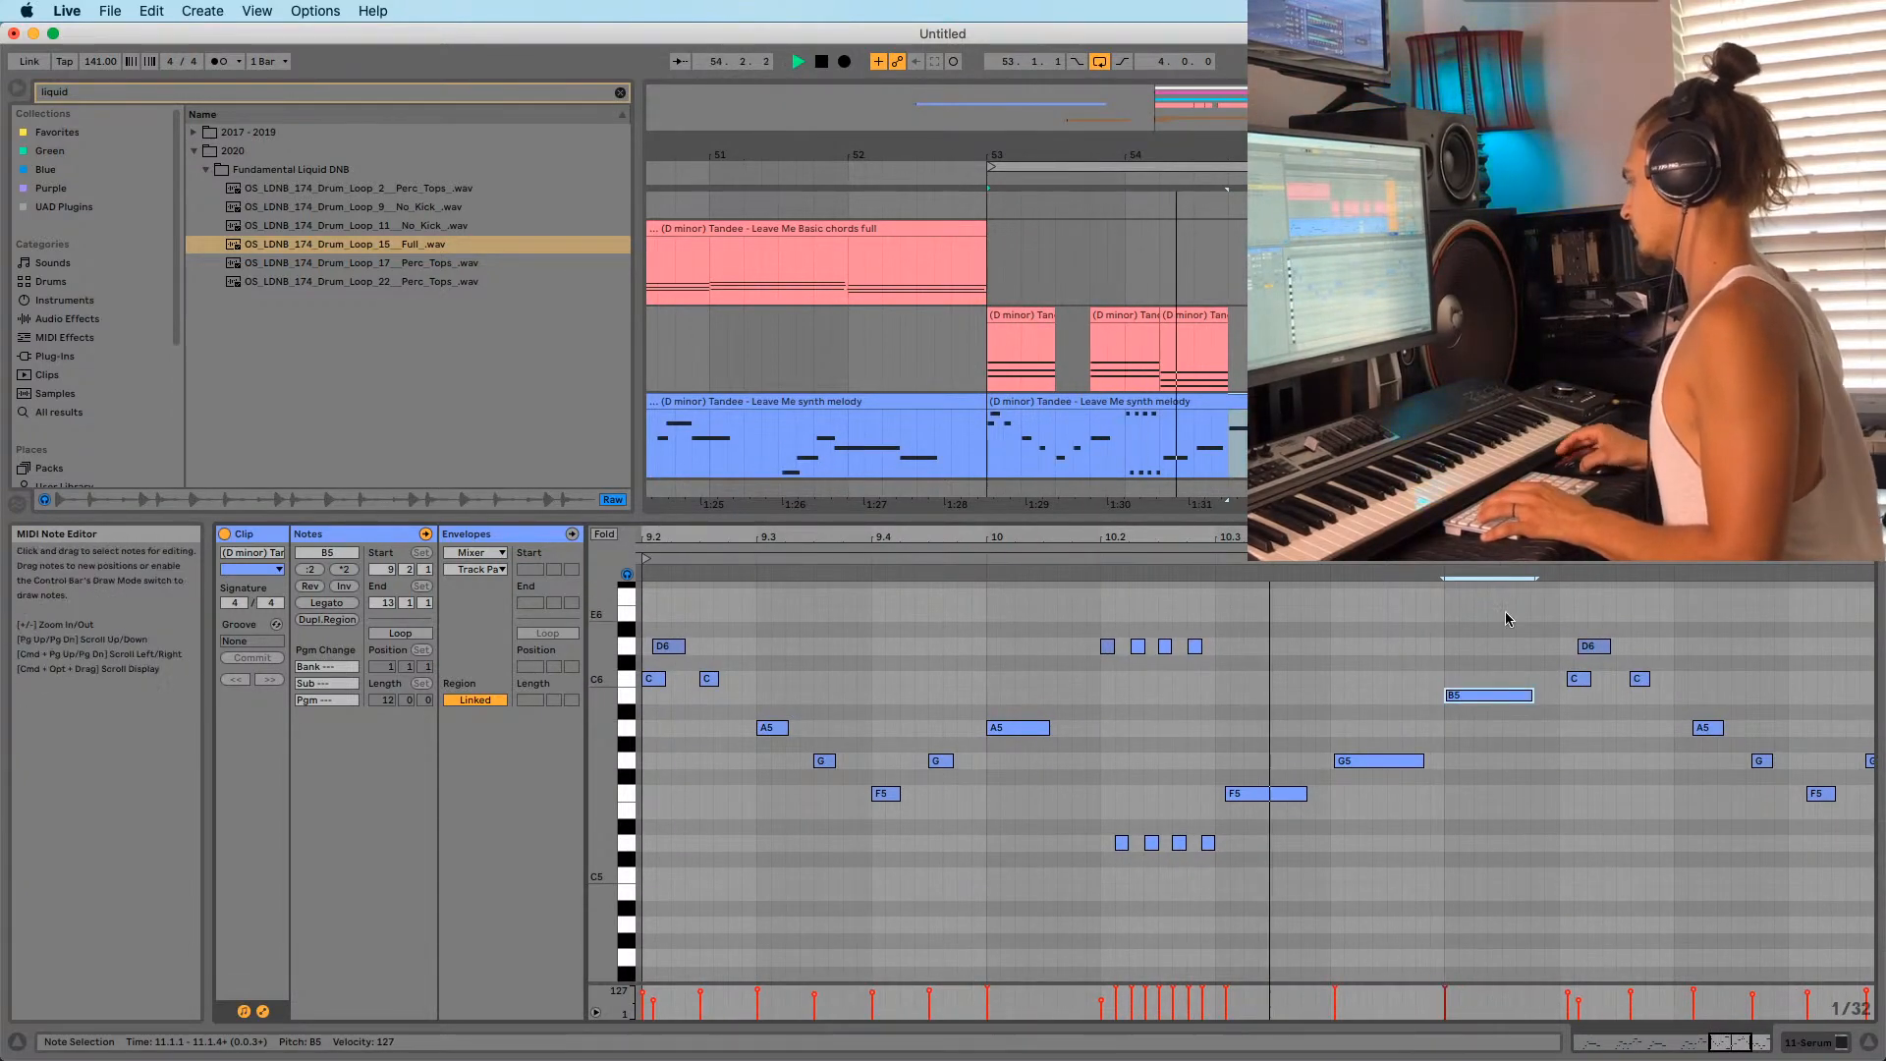
left_click_drag(1492, 696, 1489, 684)
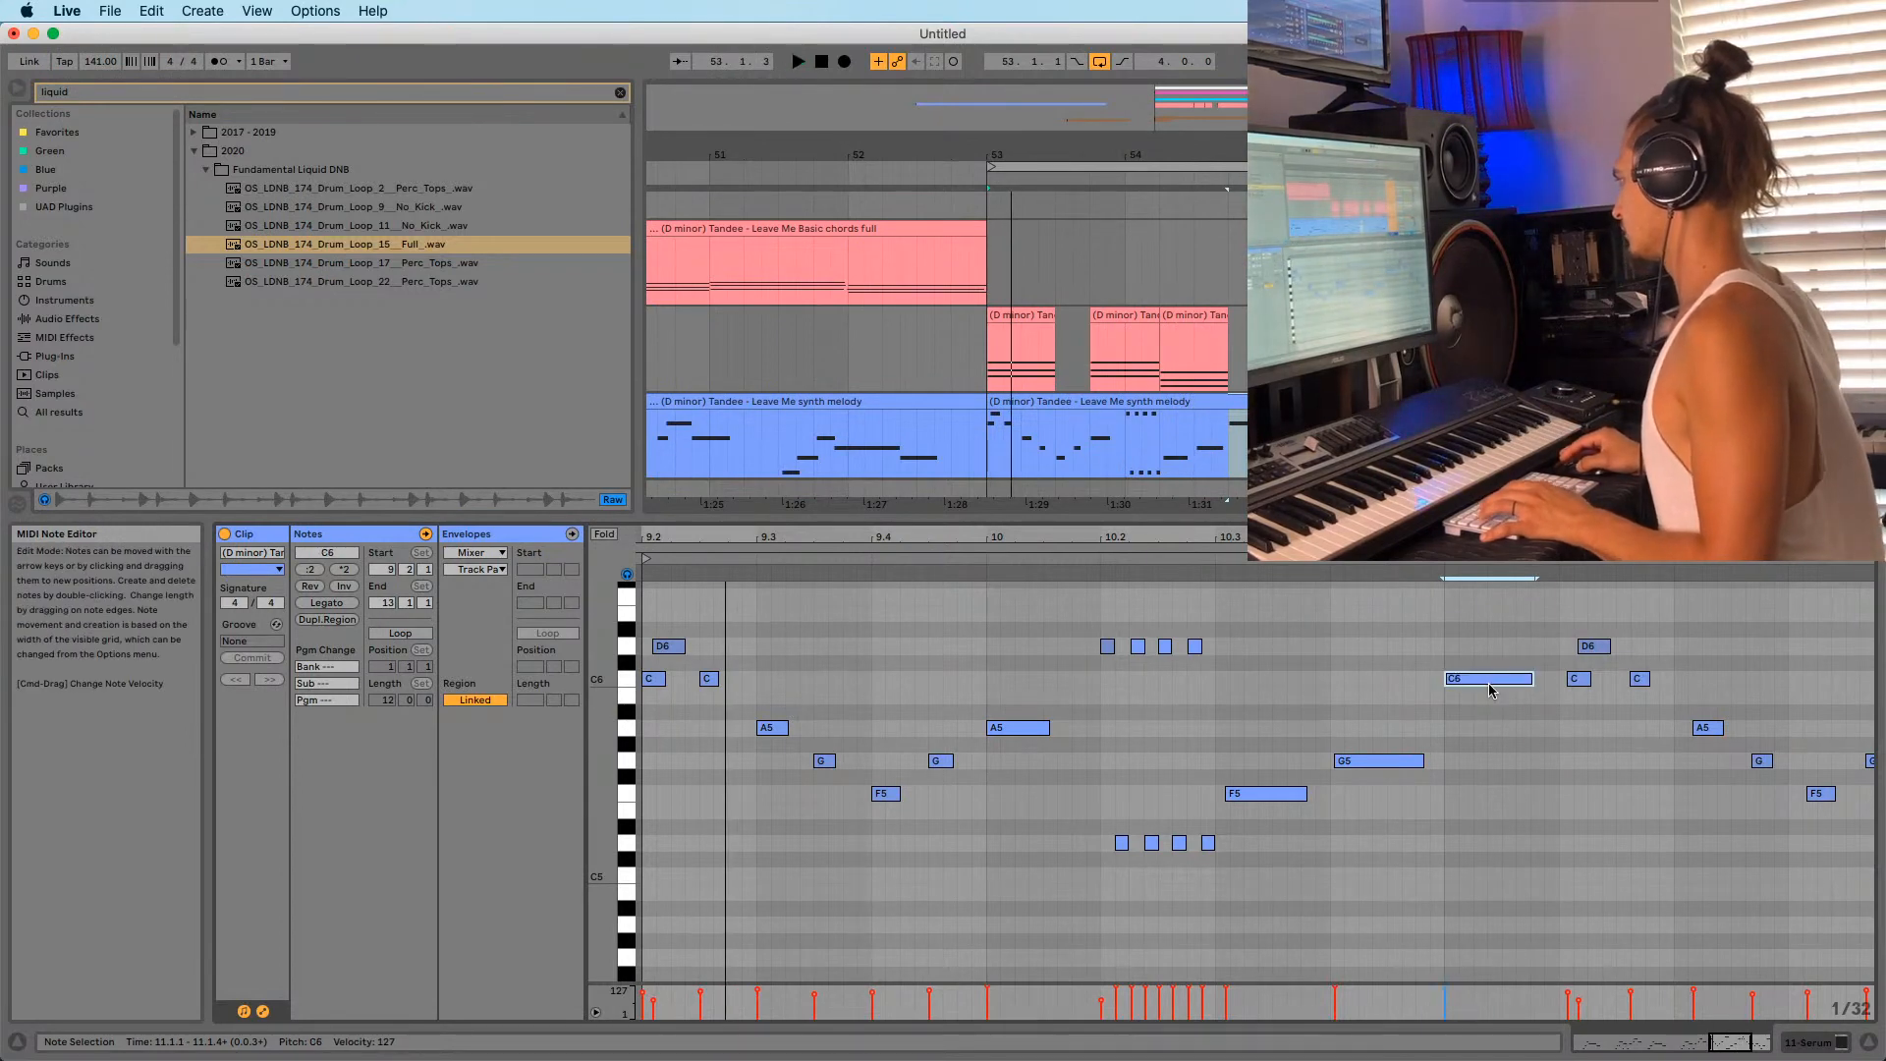
Audition the phrase, briefly deleting and restoring the six notes near bar 11.2.
key("space")
left_click_drag(1483, 538, 1169, 432)
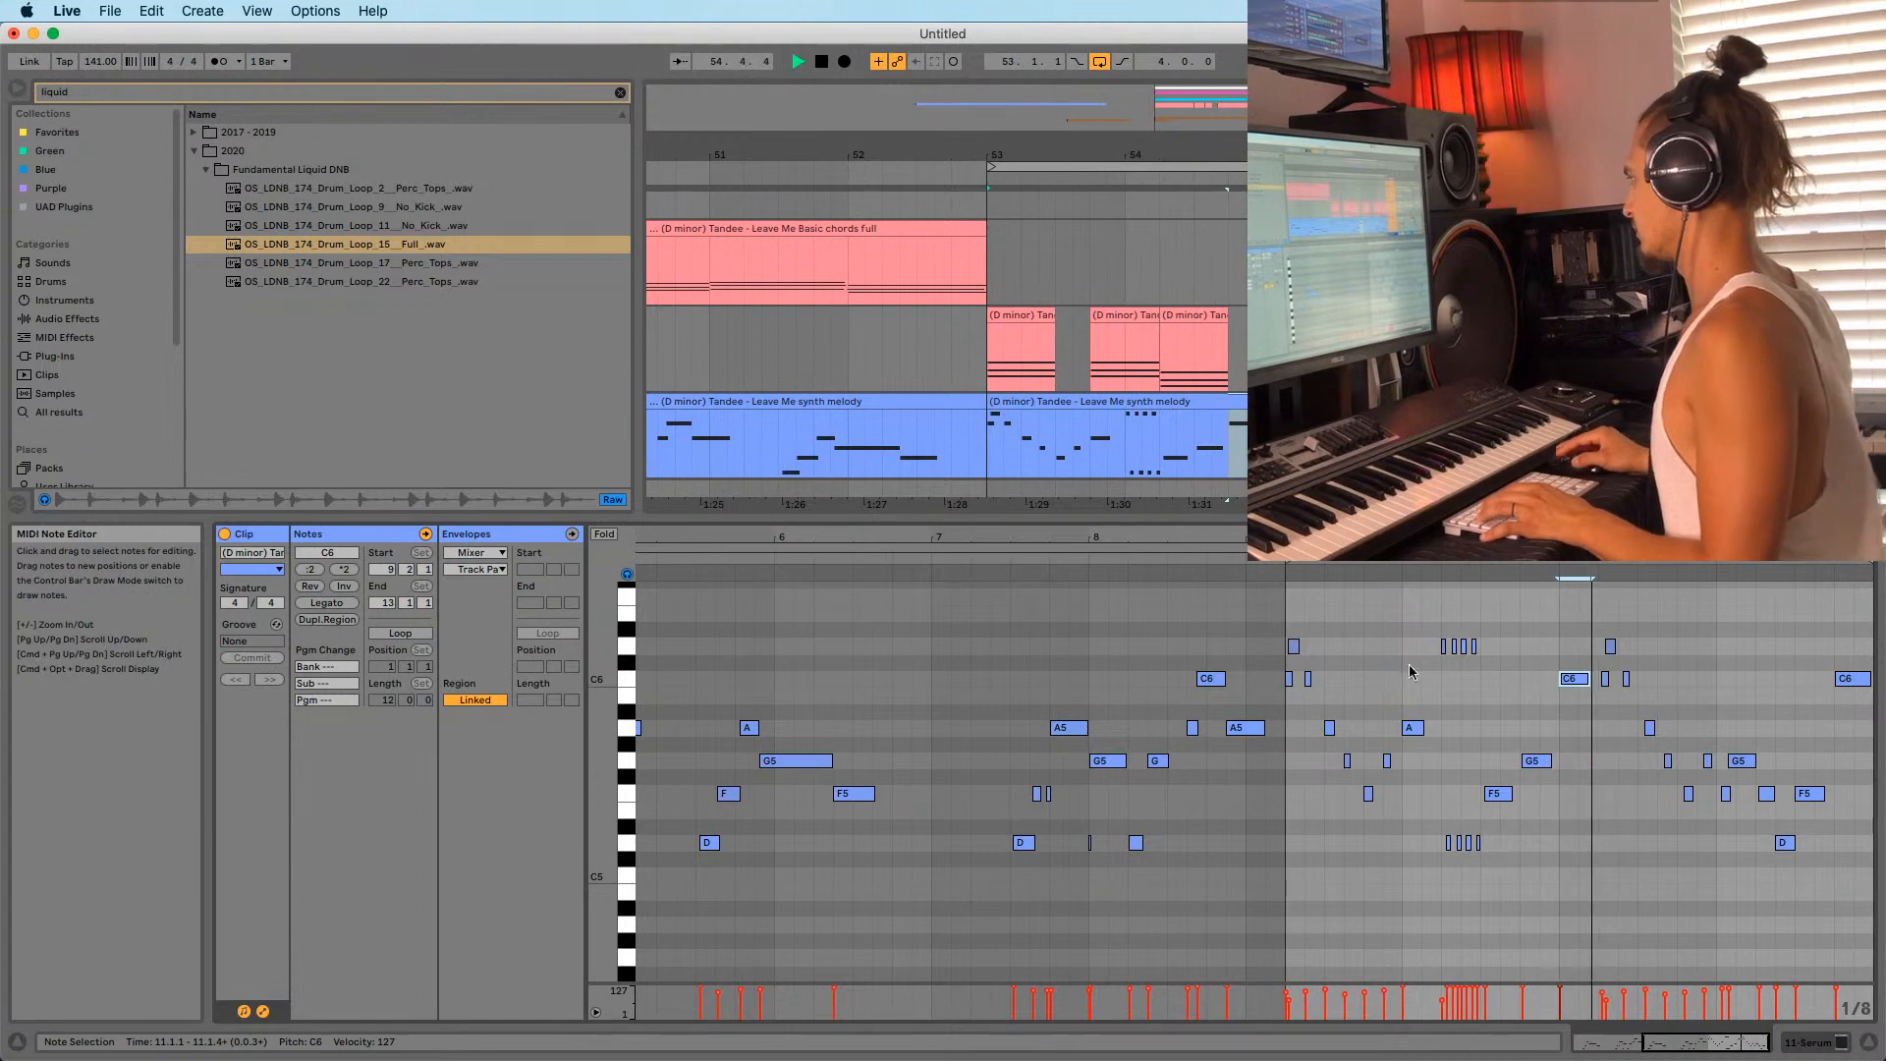
left_click_drag(1572, 538, 1471, 565)
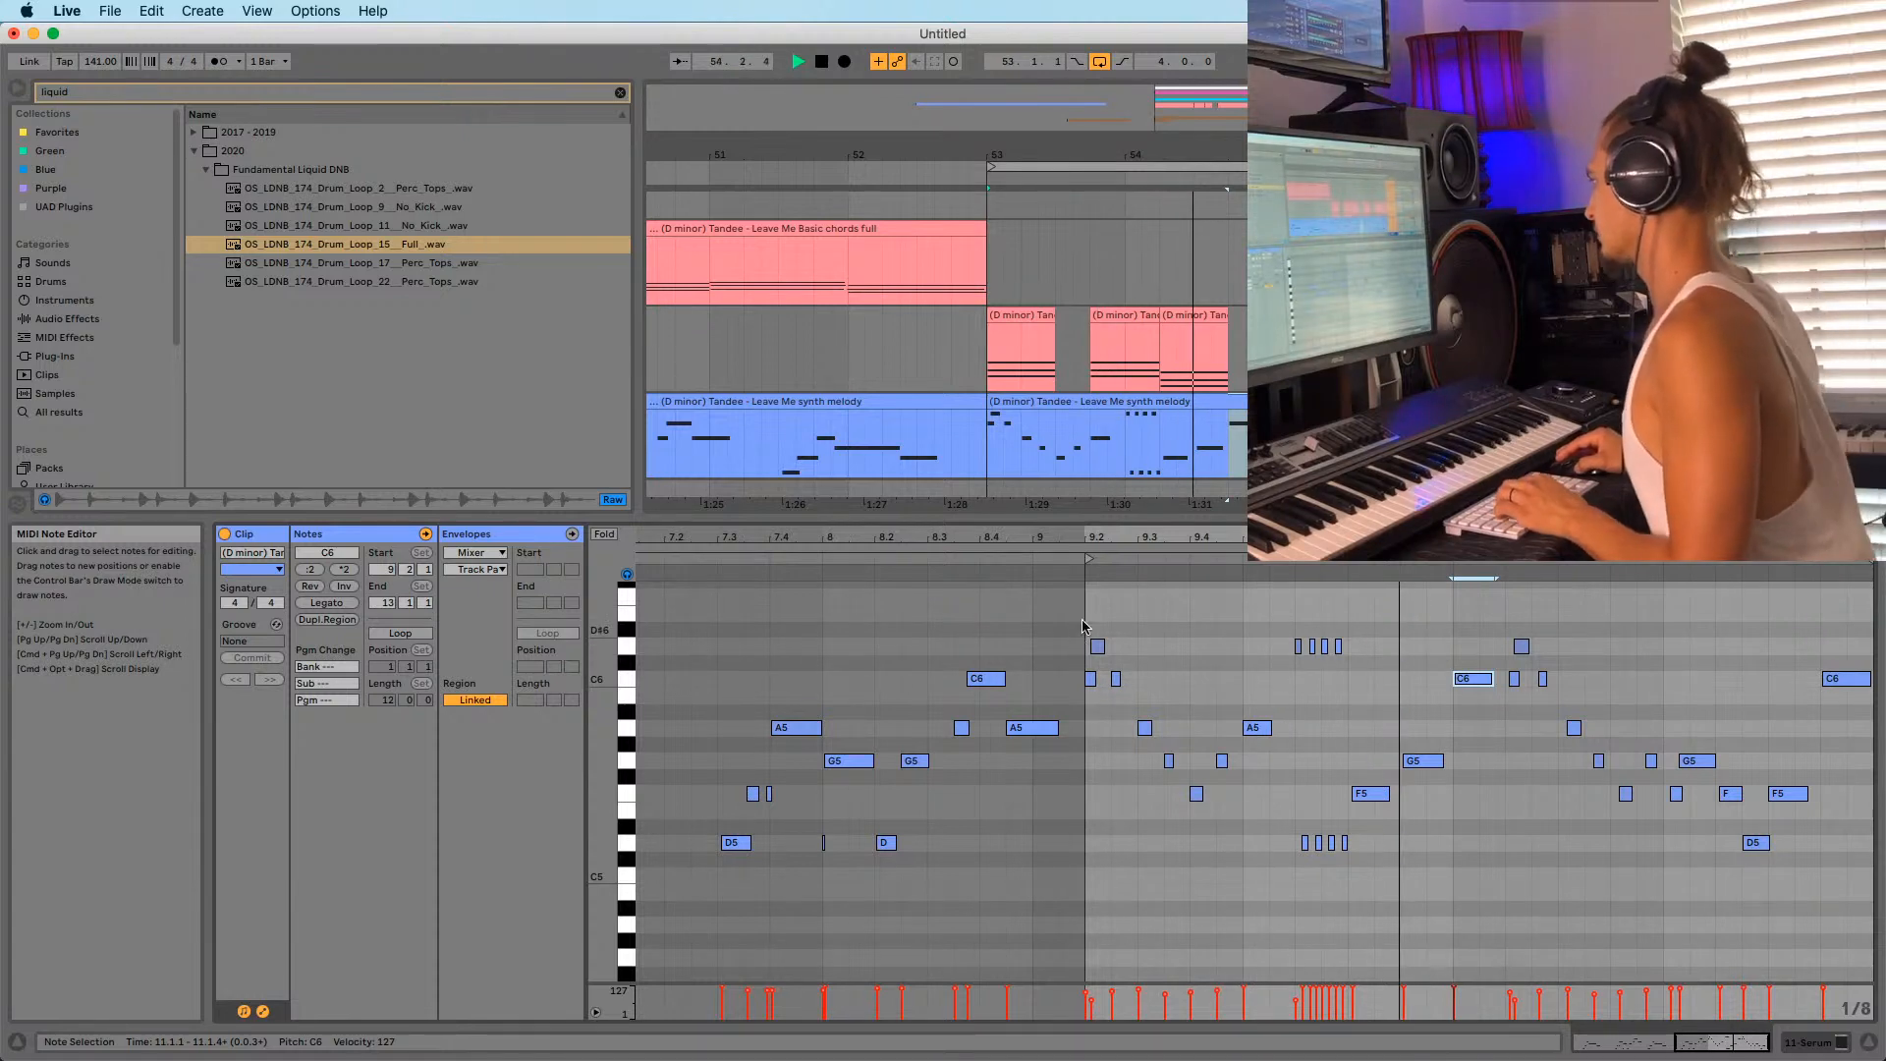
left_click_drag(1495, 538, 1438, 491)
key("space")
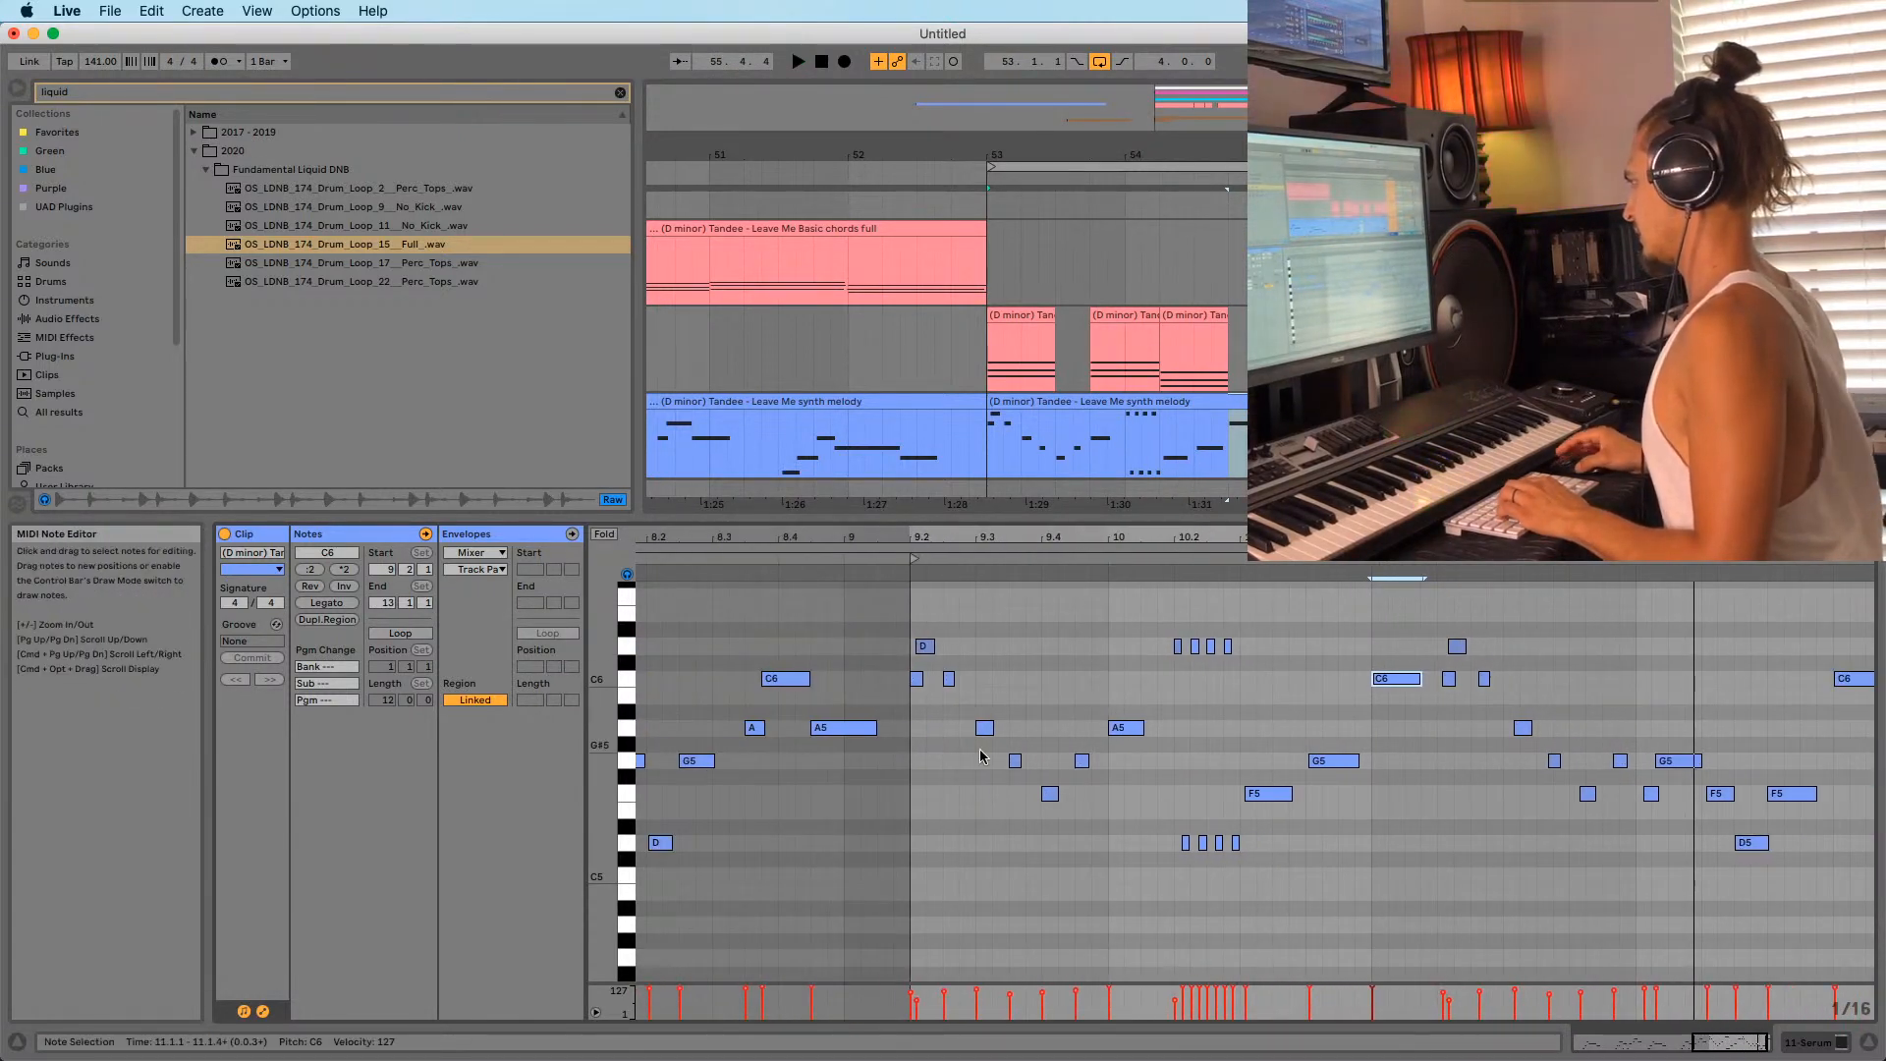
left_click(911, 613)
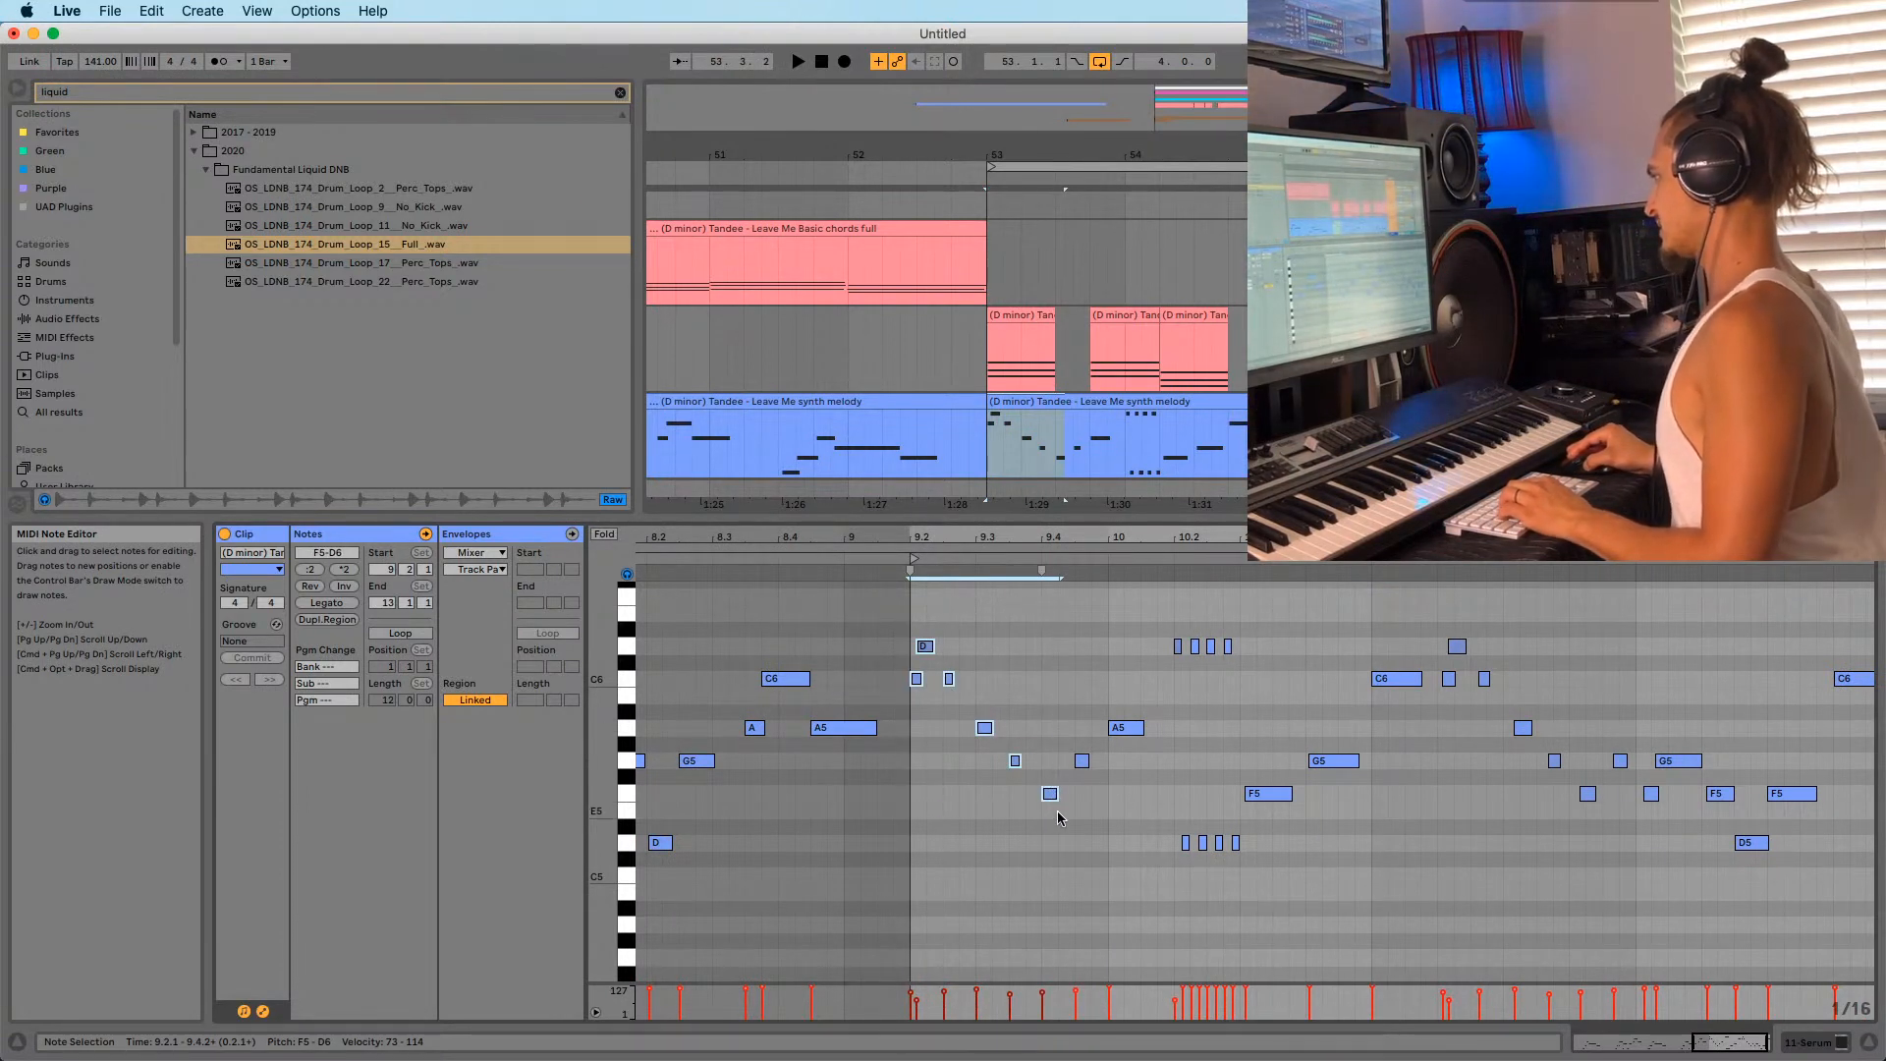
left_click(1439, 611)
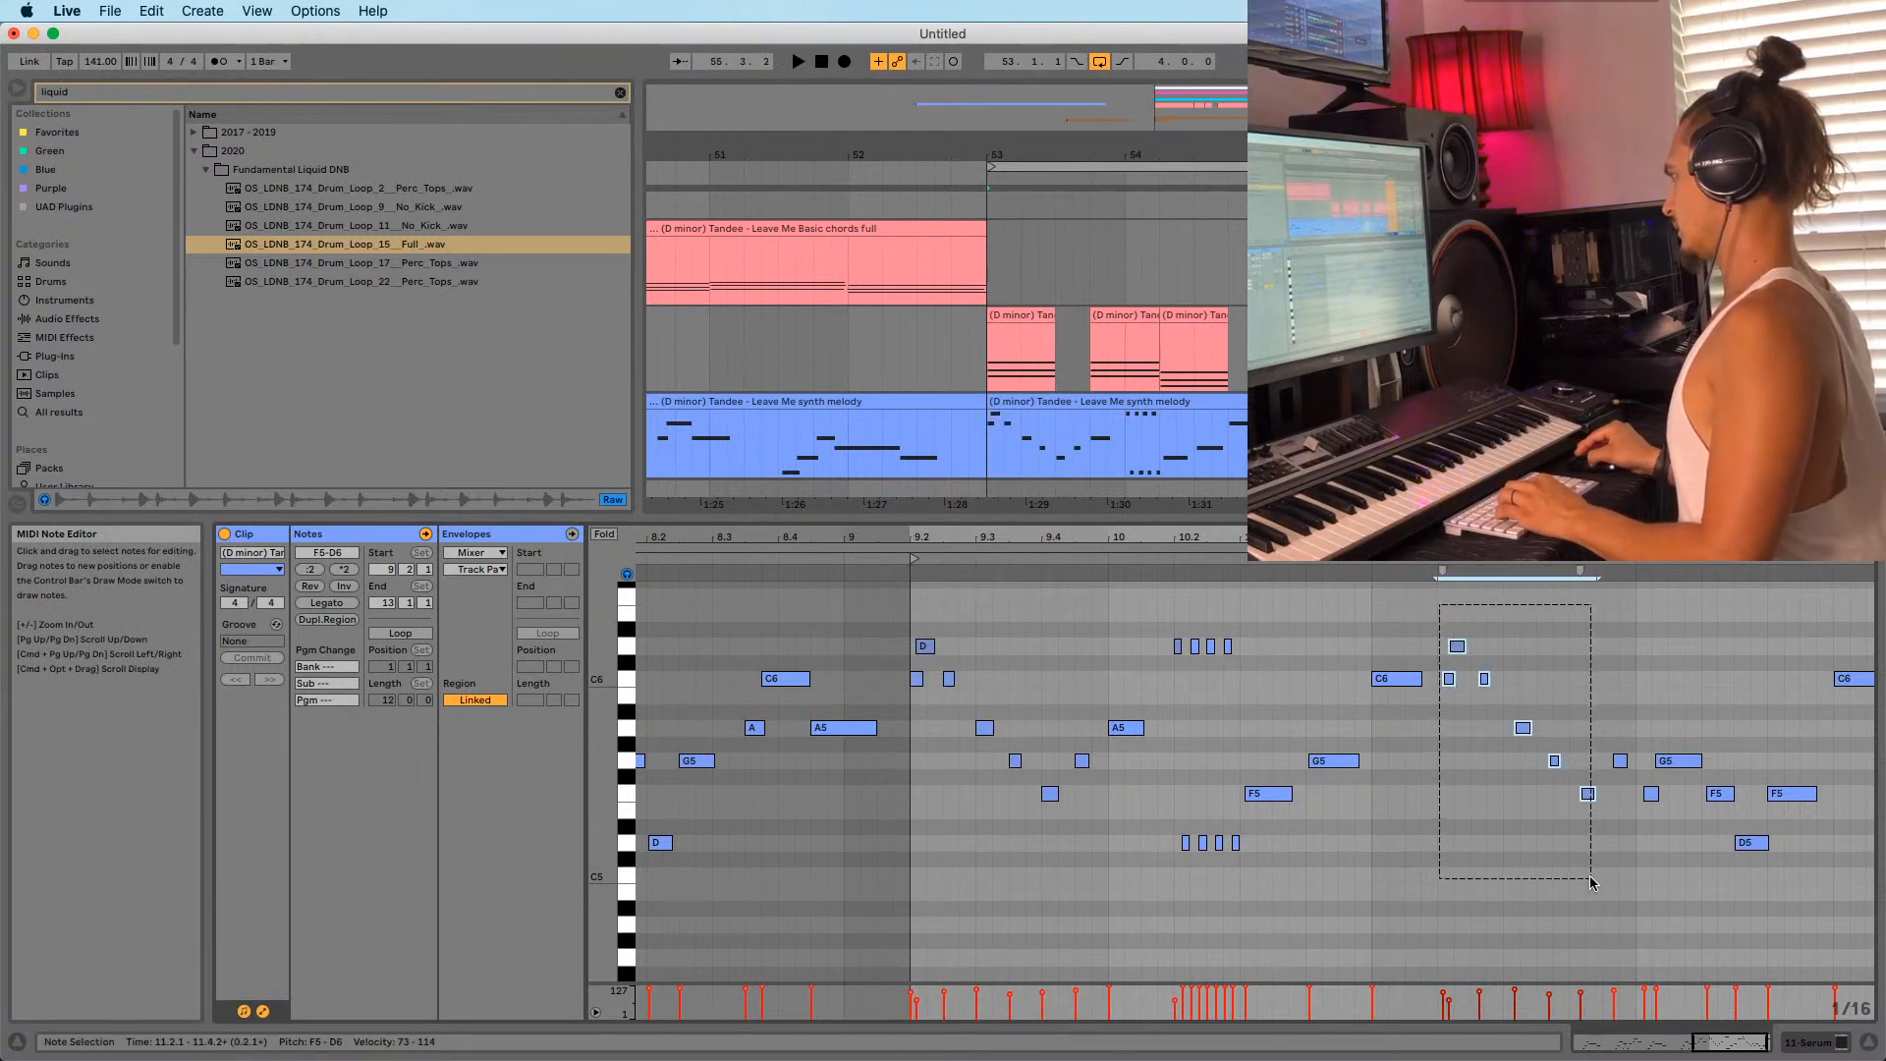
key("Delete")
key("super+z")
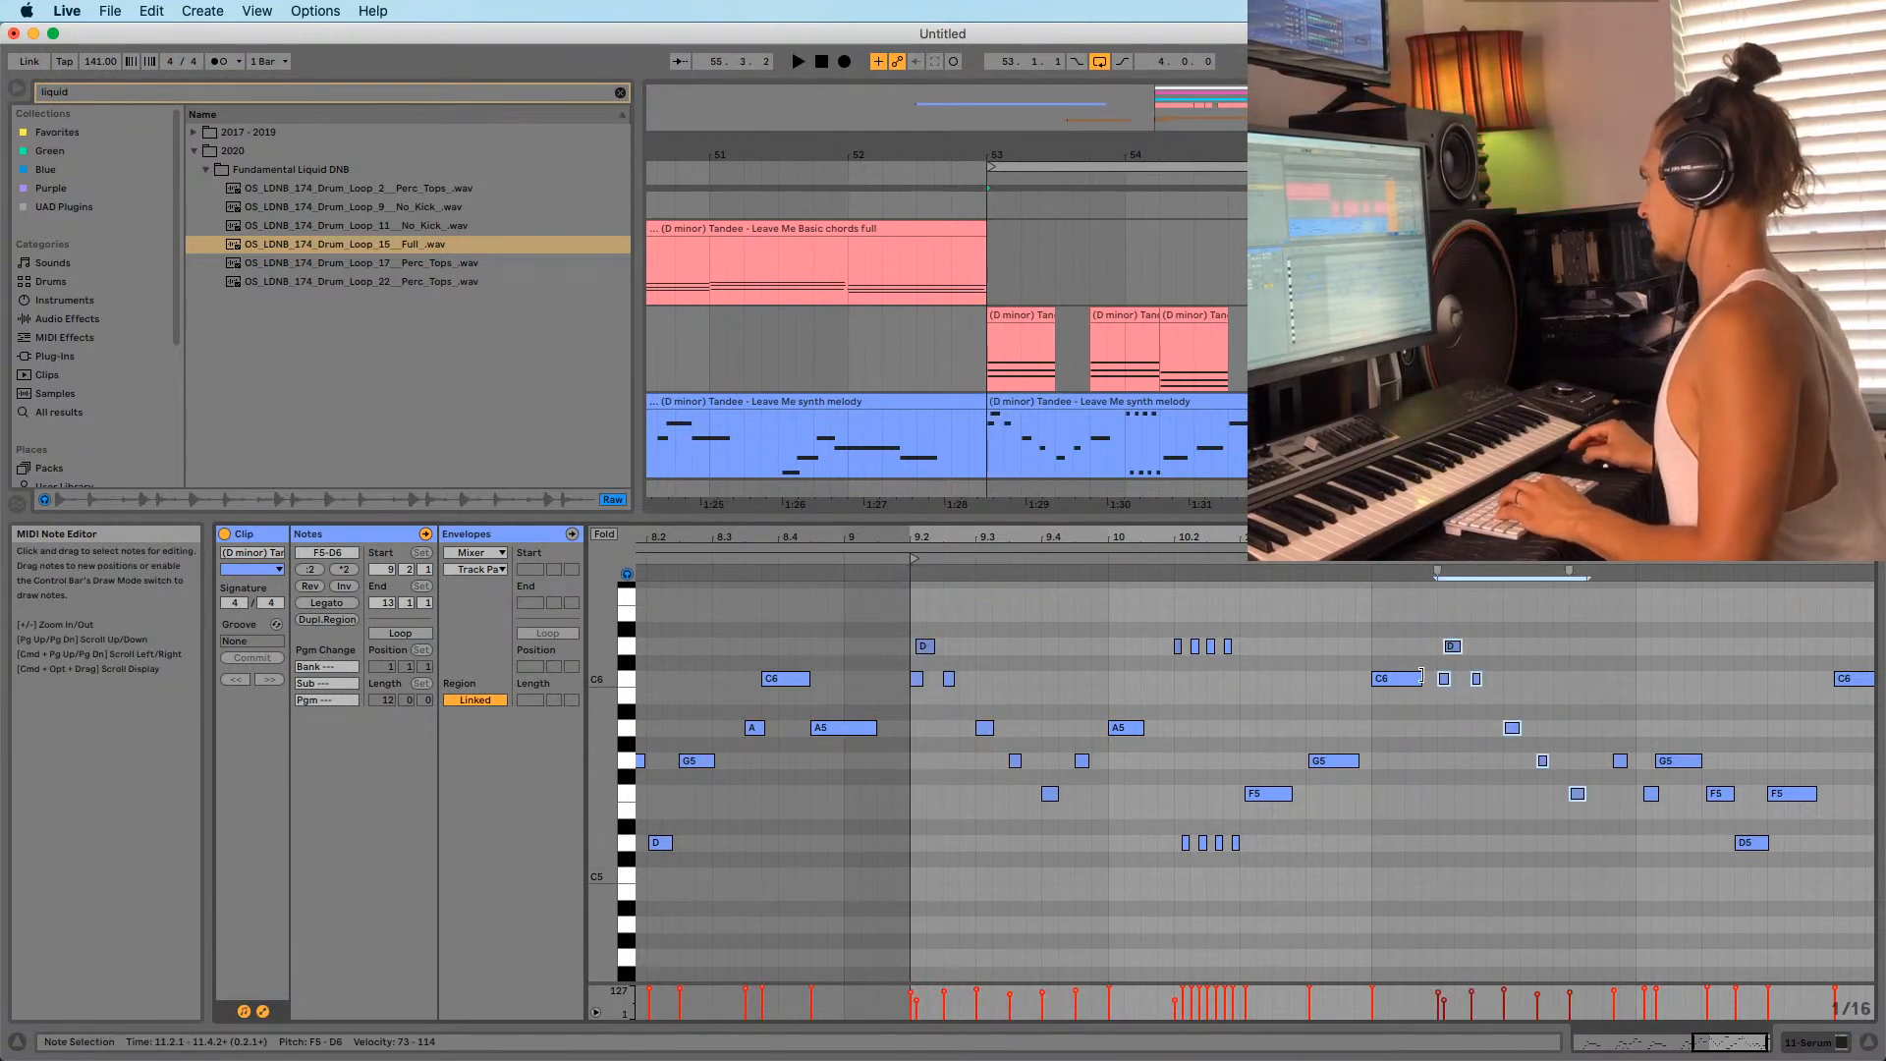
key("space")
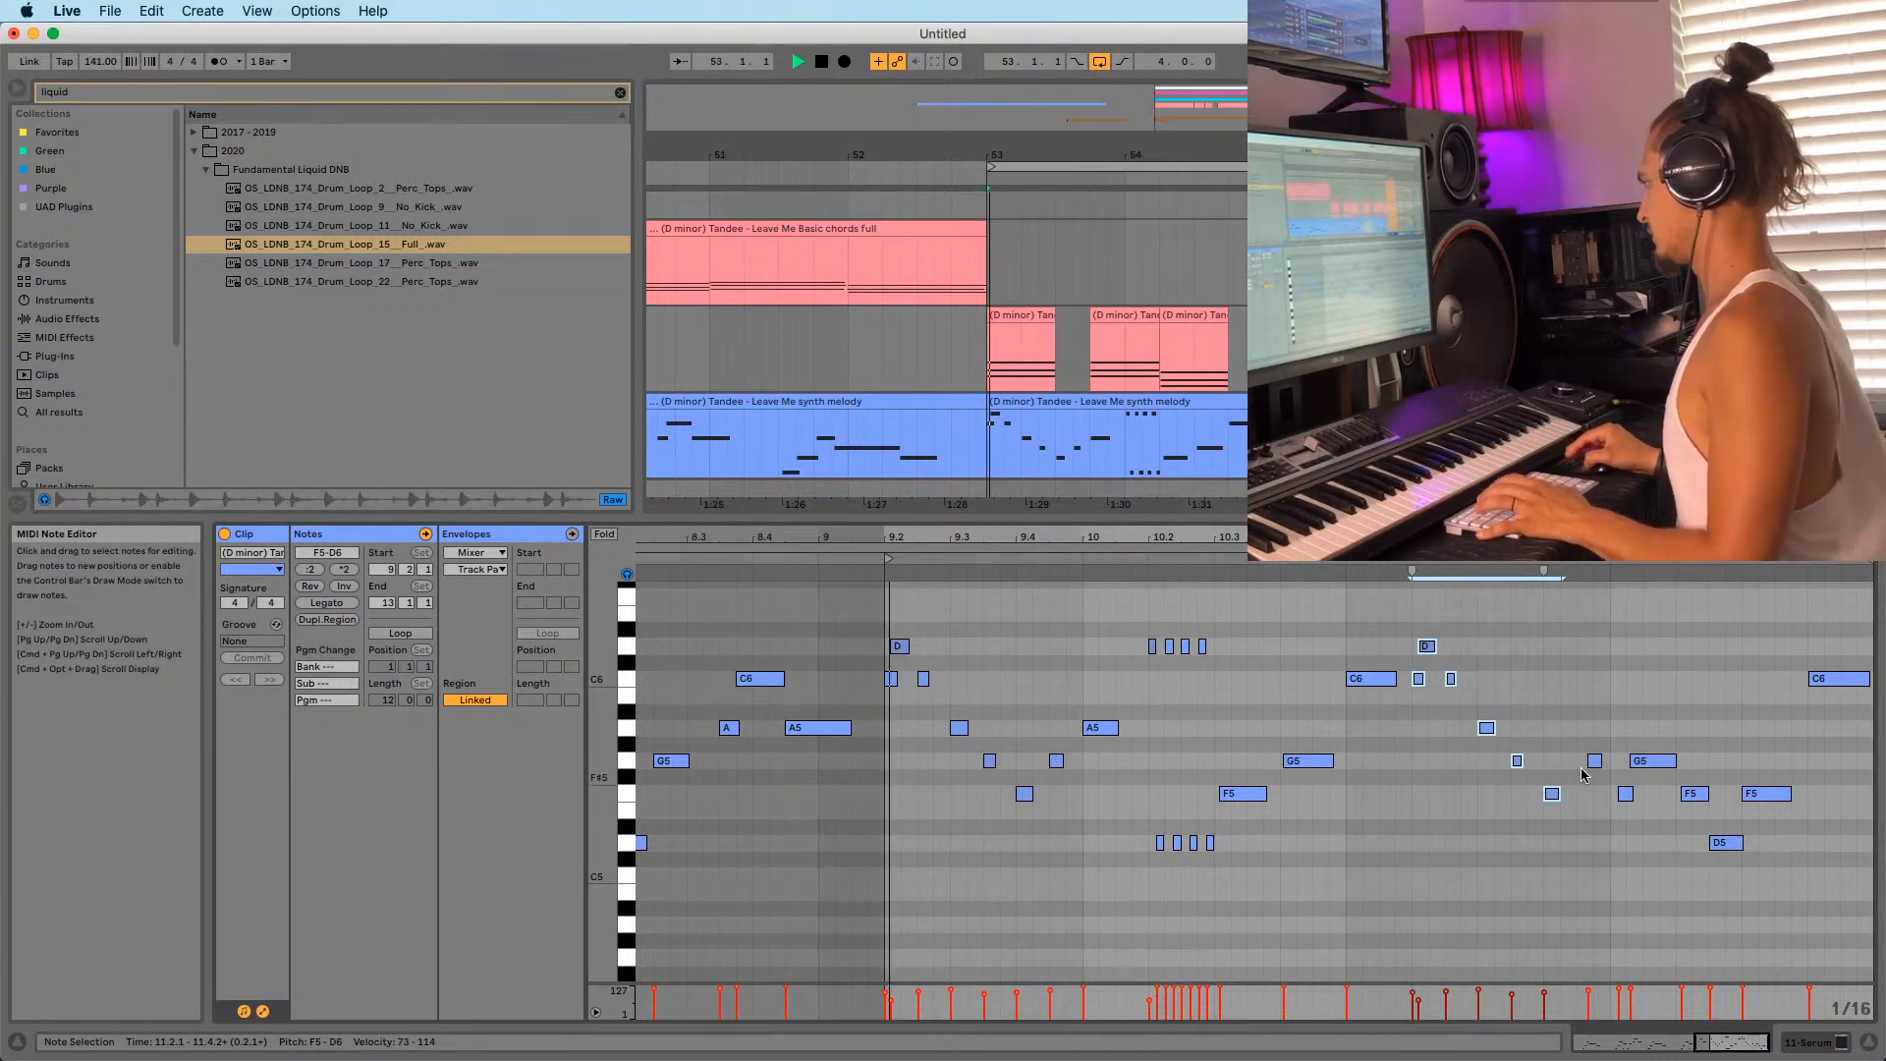
Nudge the G5 and F5 notes near bar 12 slightly earlier.
left_click_drag(1592, 768, 1617, 797)
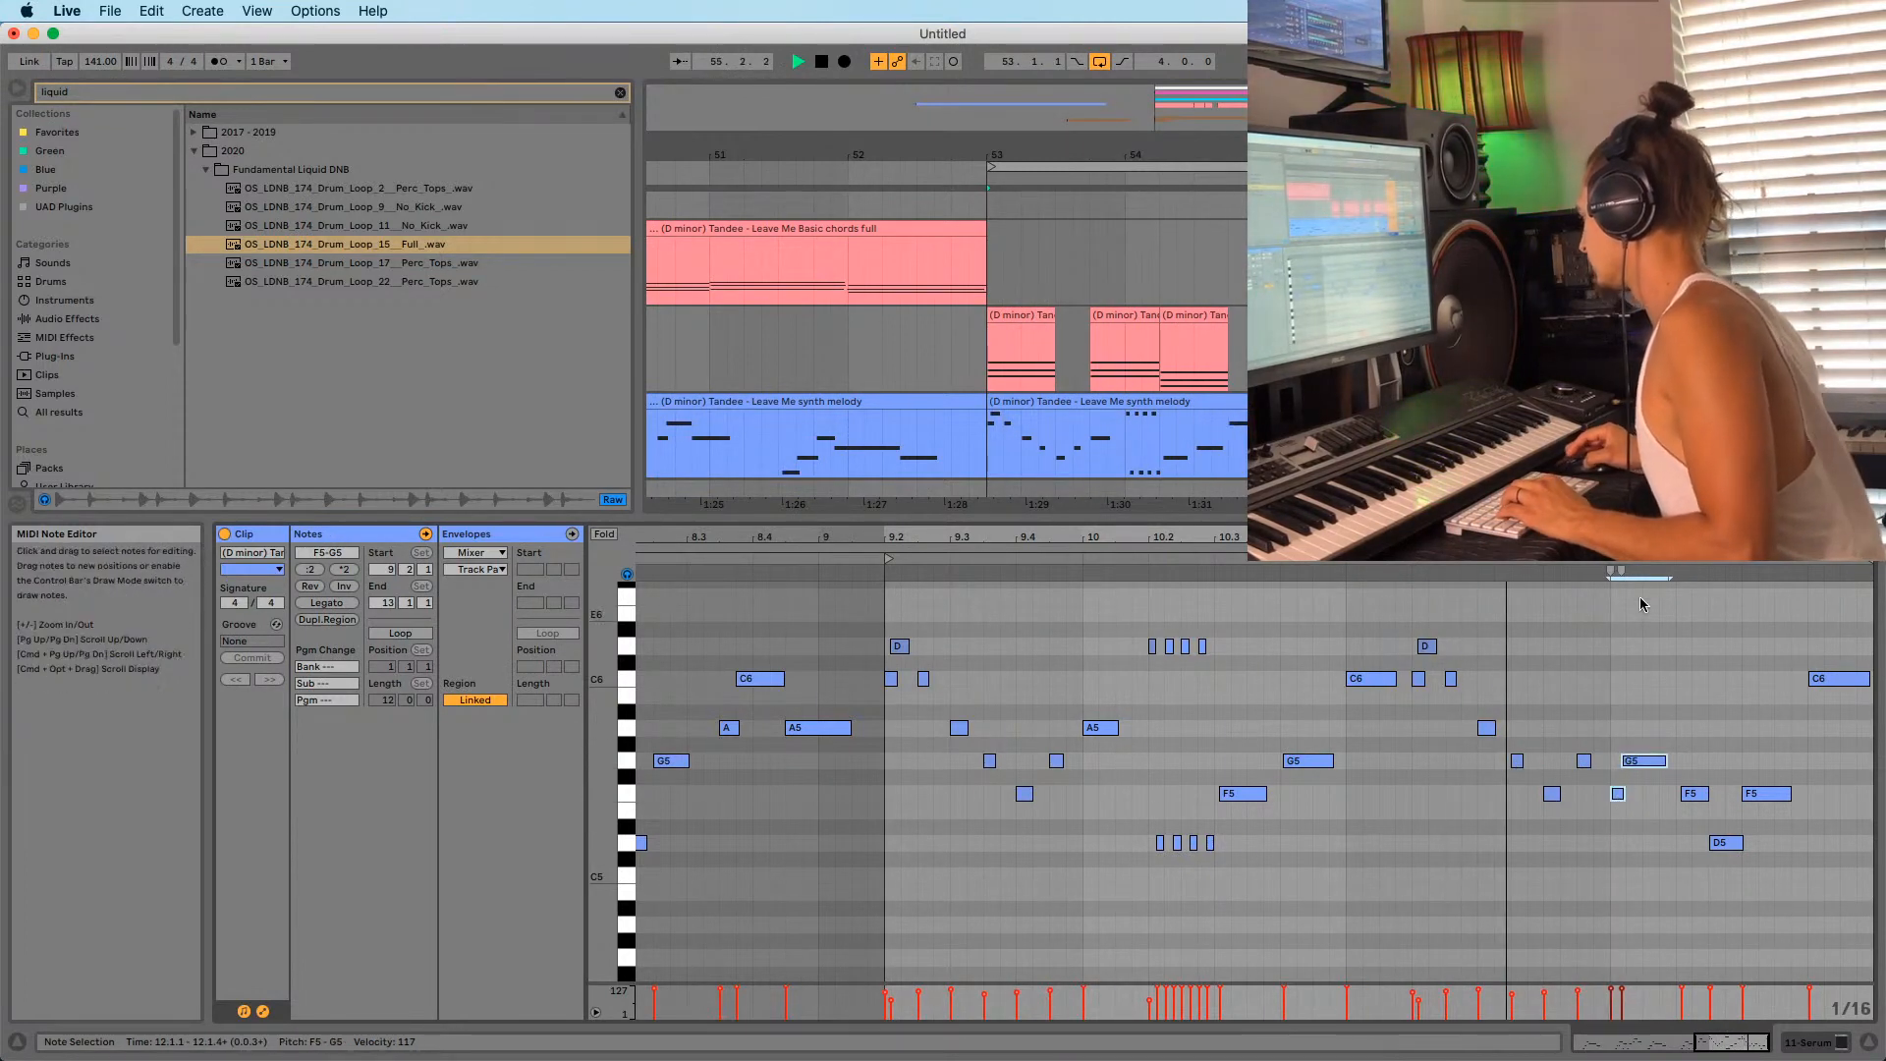
left_click_drag(1658, 539, 1391, 853)
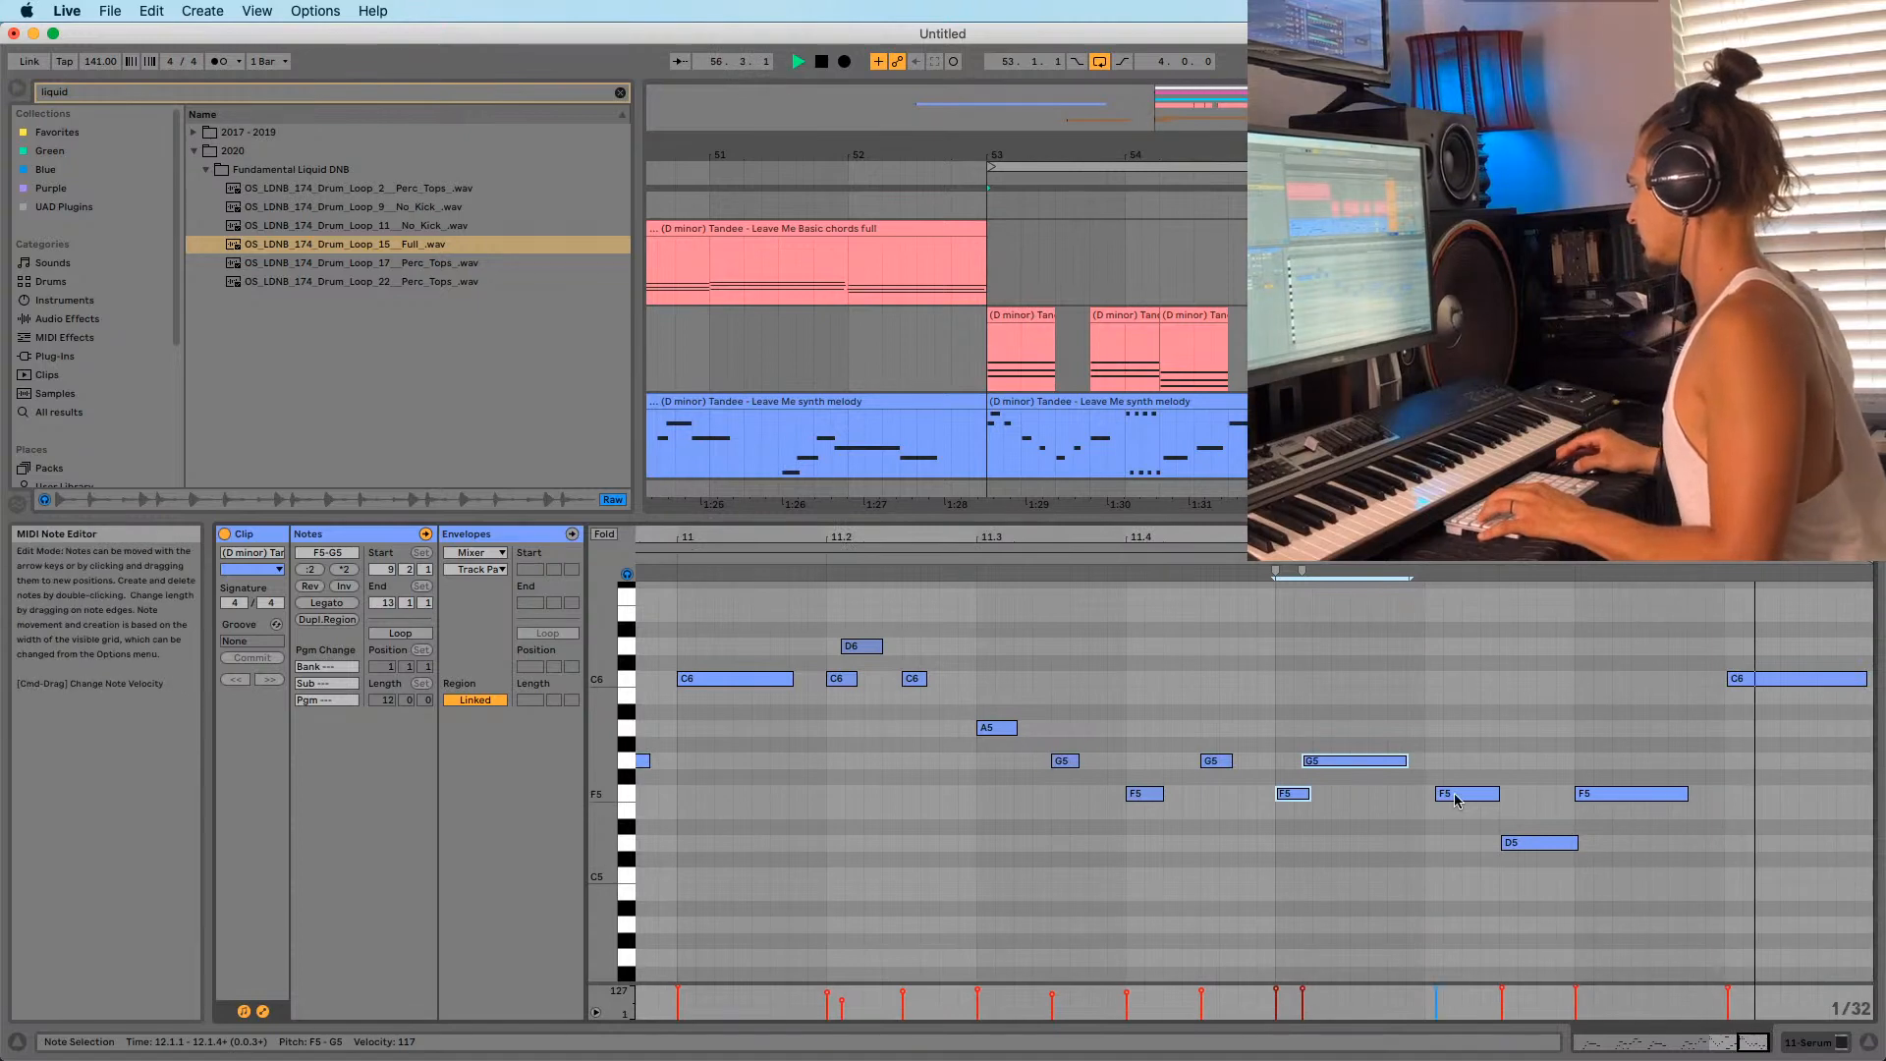
left_click_drag(1463, 793, 1454, 794)
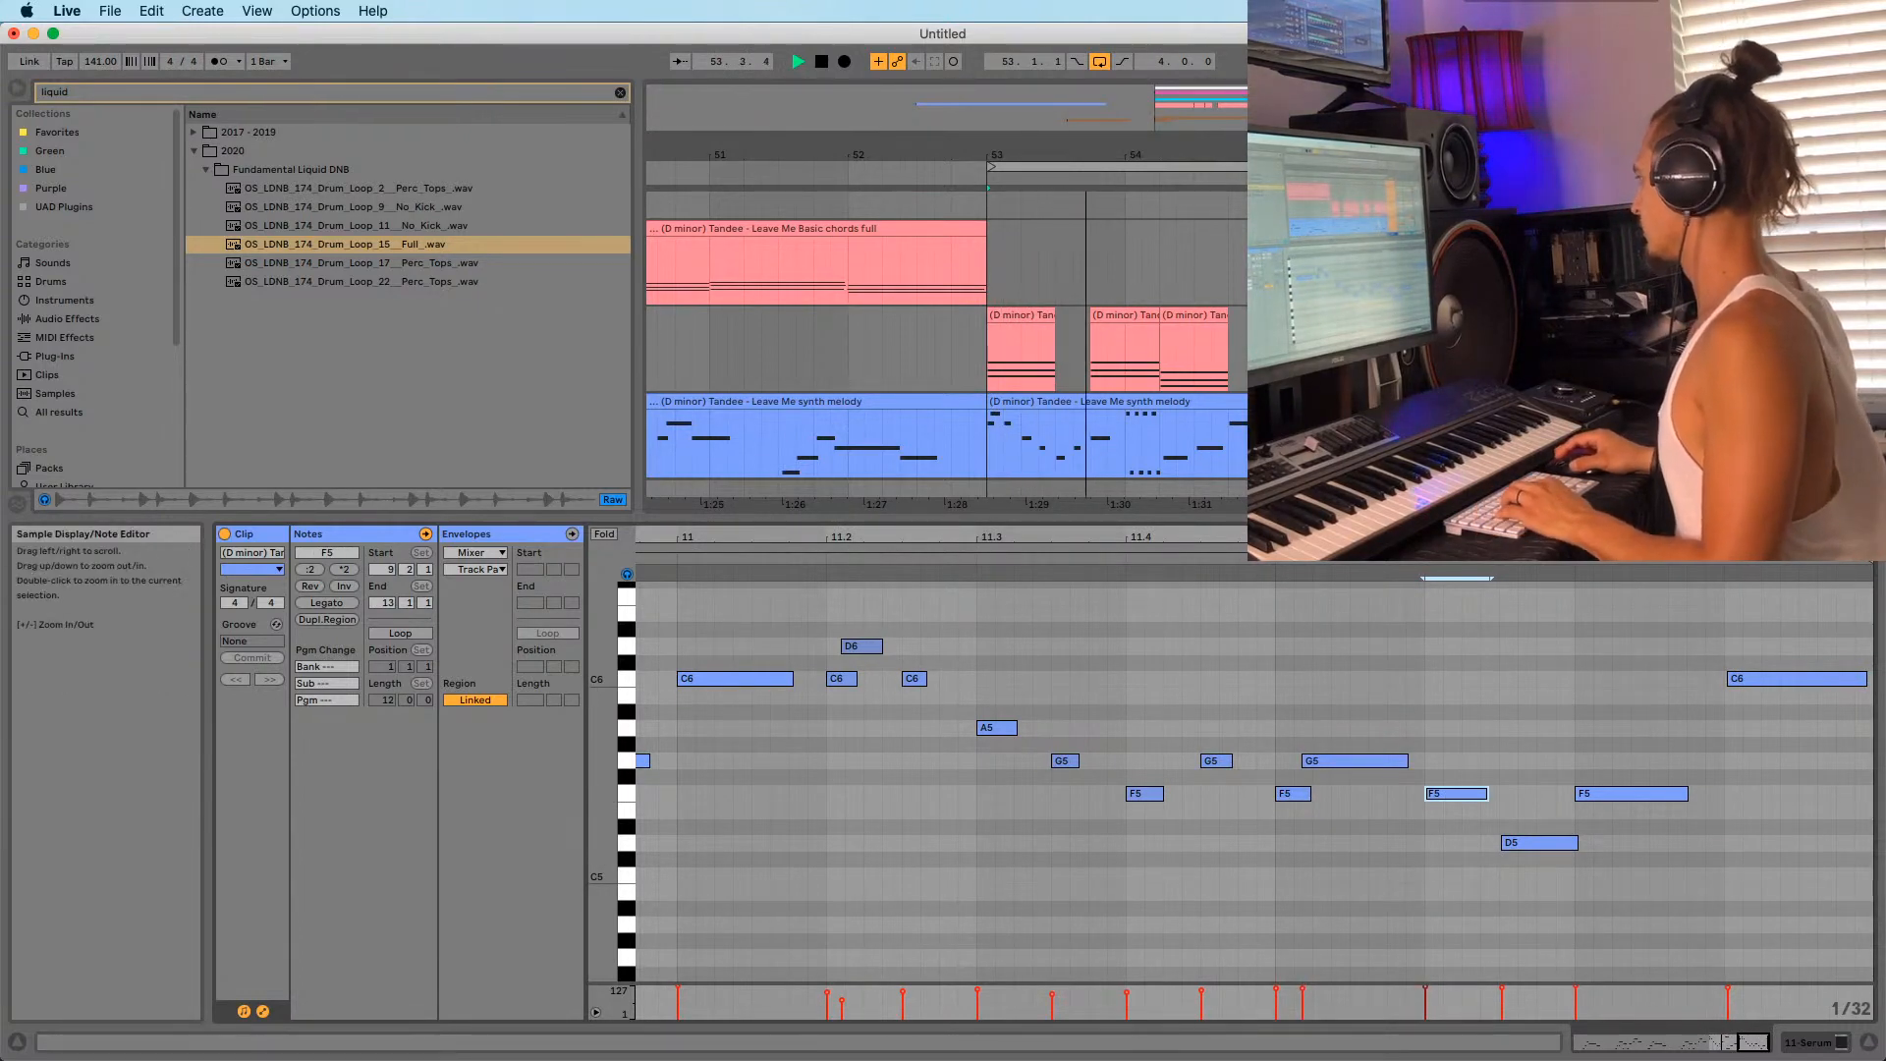
left_click_drag(1611, 538, 1630, 433)
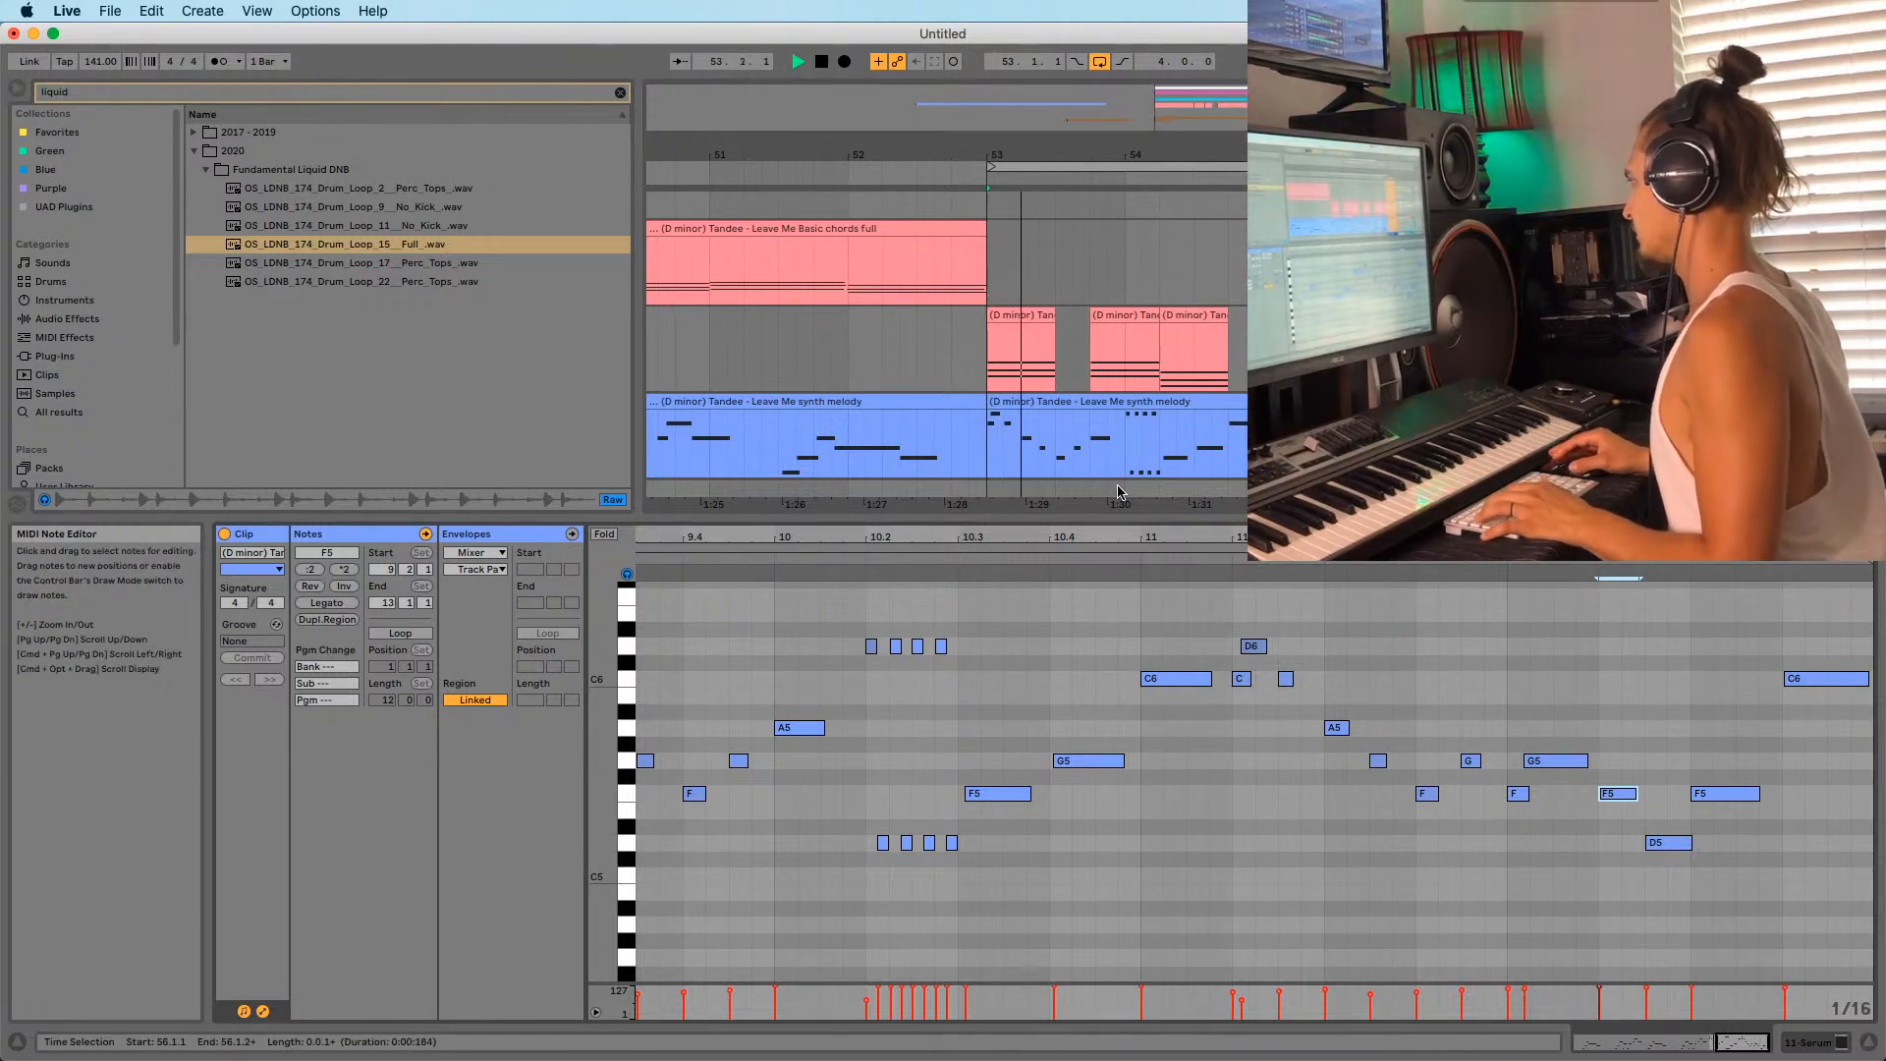
left_click_drag(1084, 154, 876, 64)
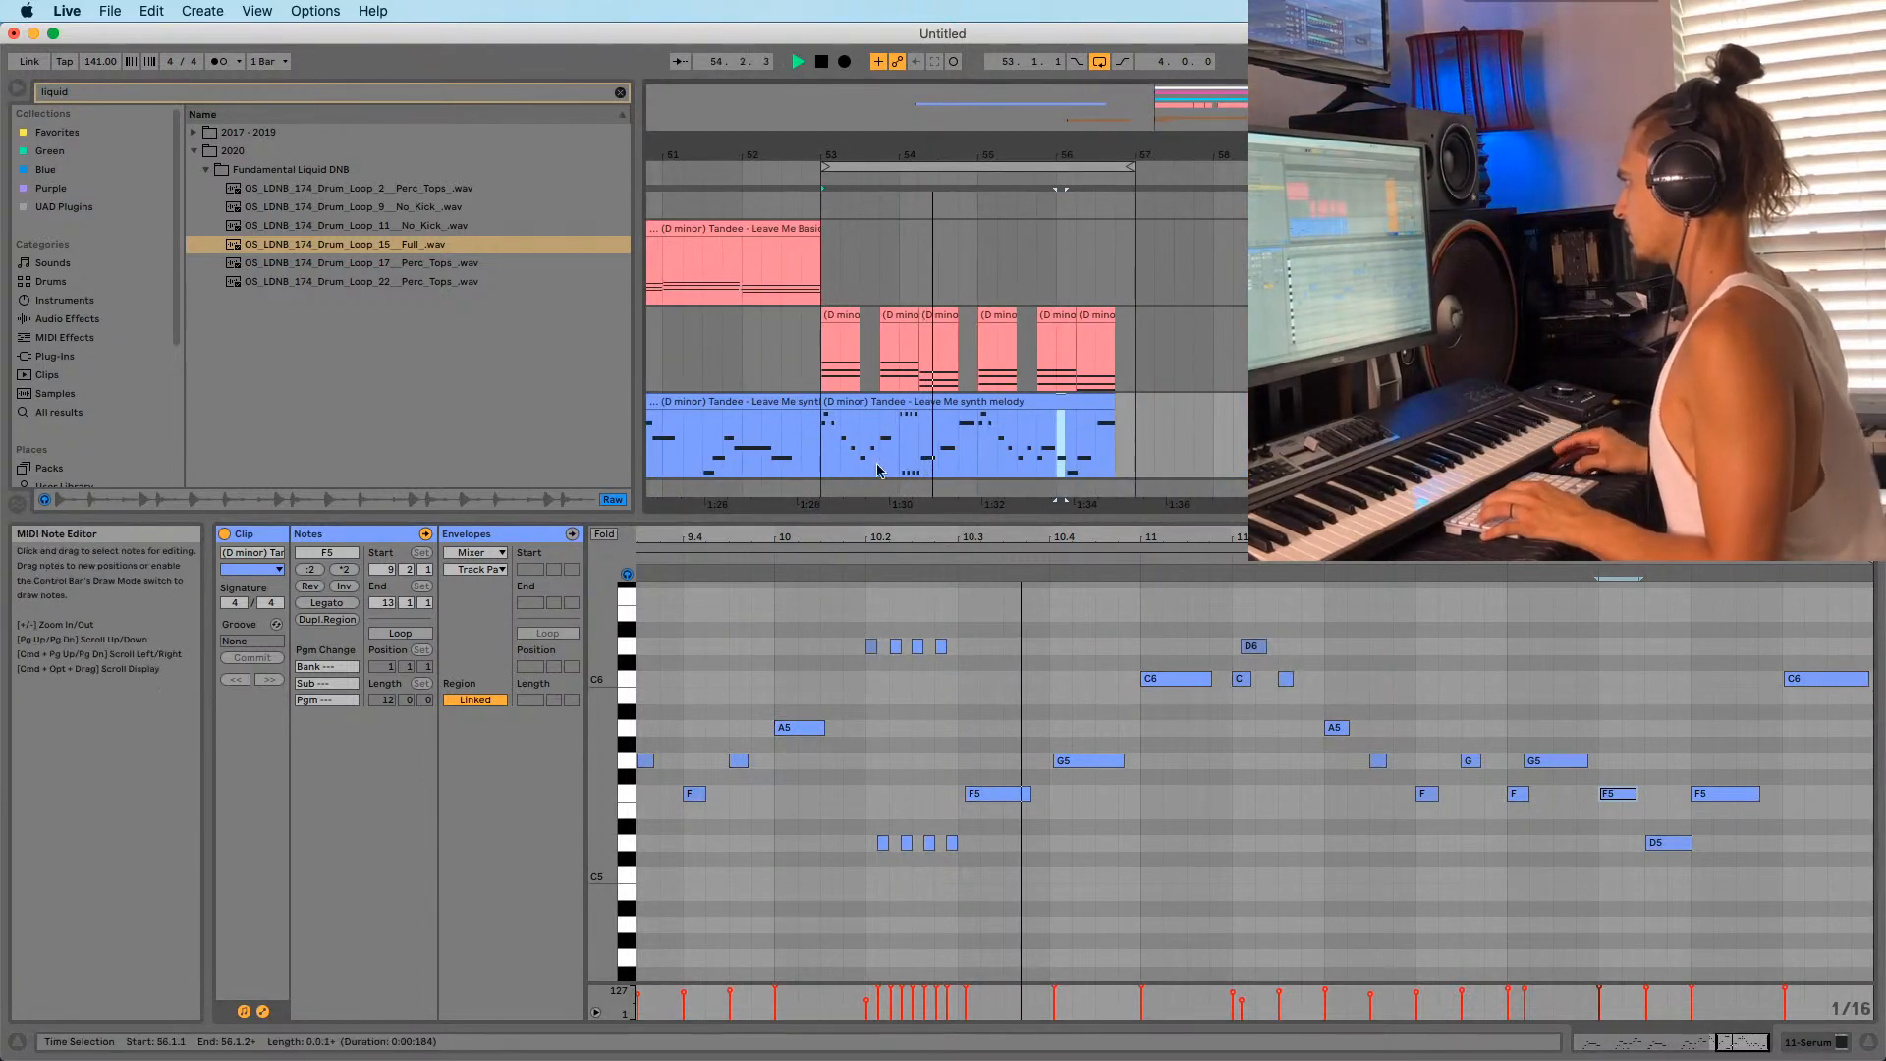
Alt-drag a G5 copy under the A5 note at 10.1.1 and audition from bar 53.
scroll(845, 435, "down", 4)
scroll(820, 352, "up", 1)
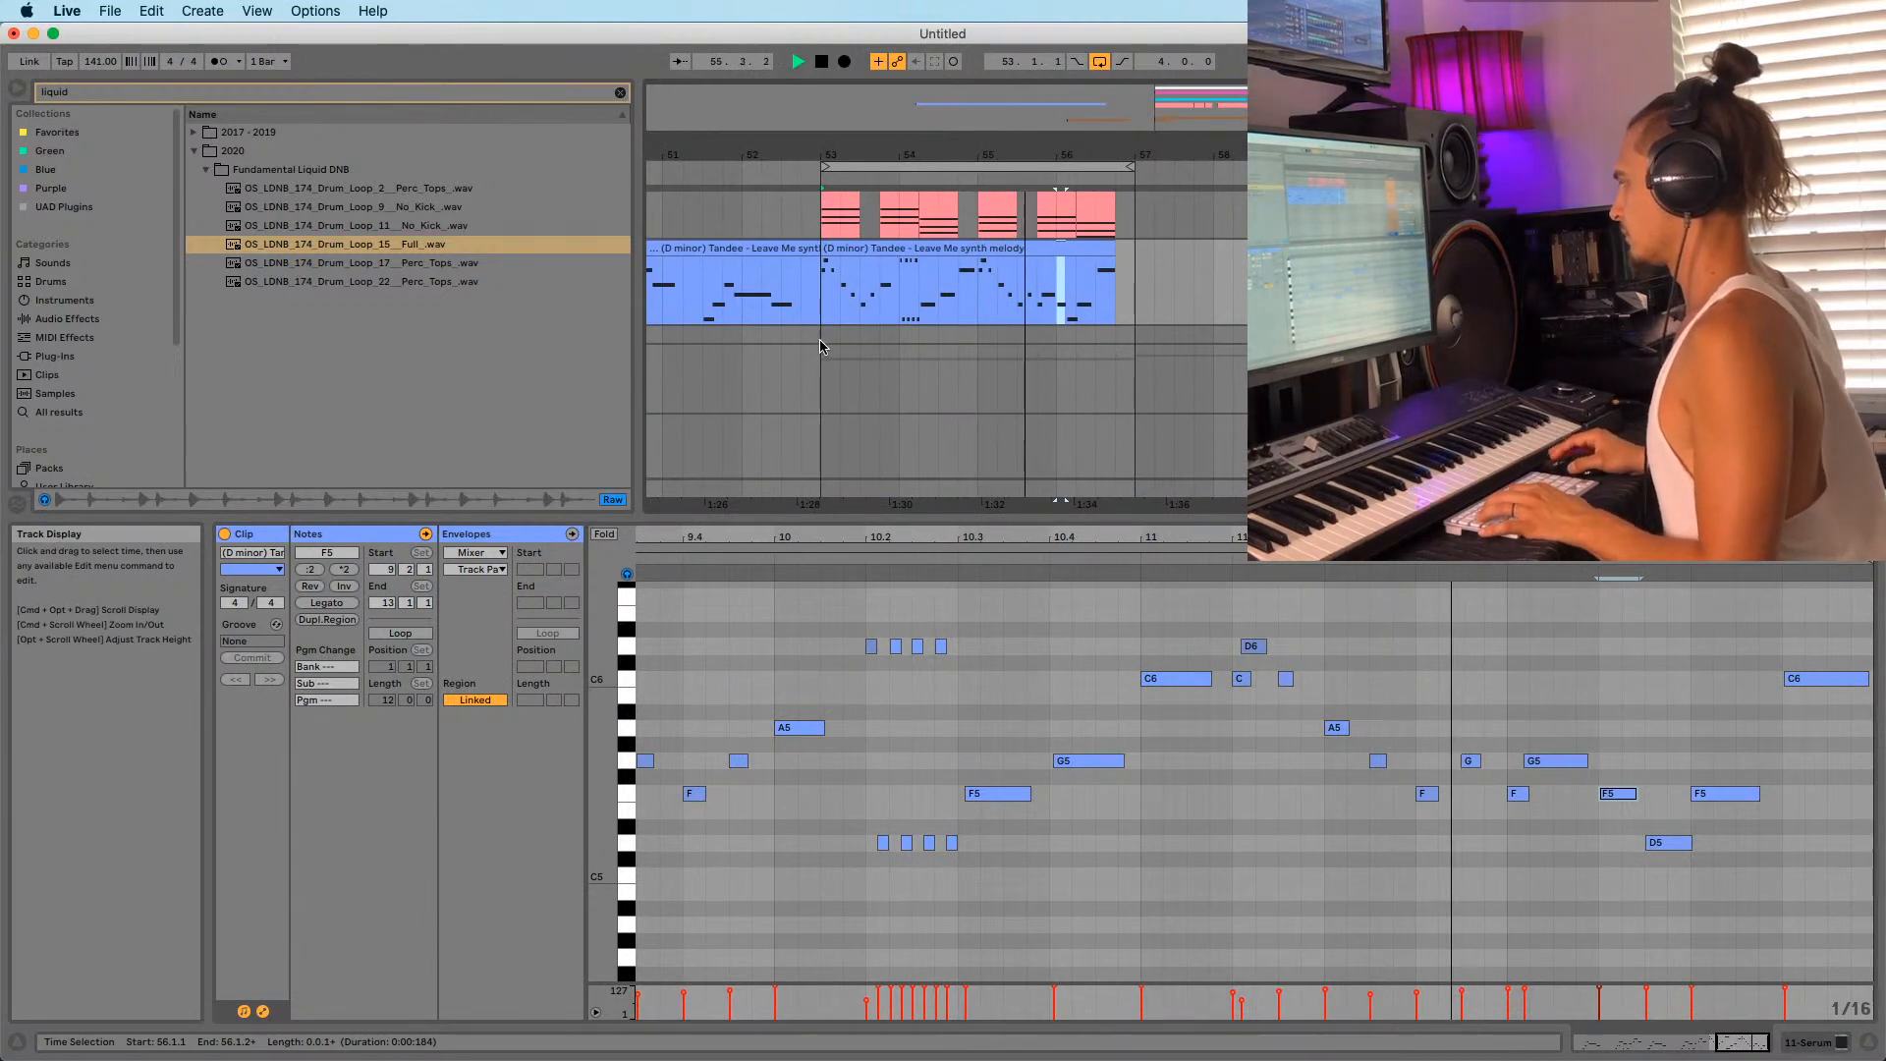
left_click_drag(830, 154, 835, 235)
left_click(830, 322)
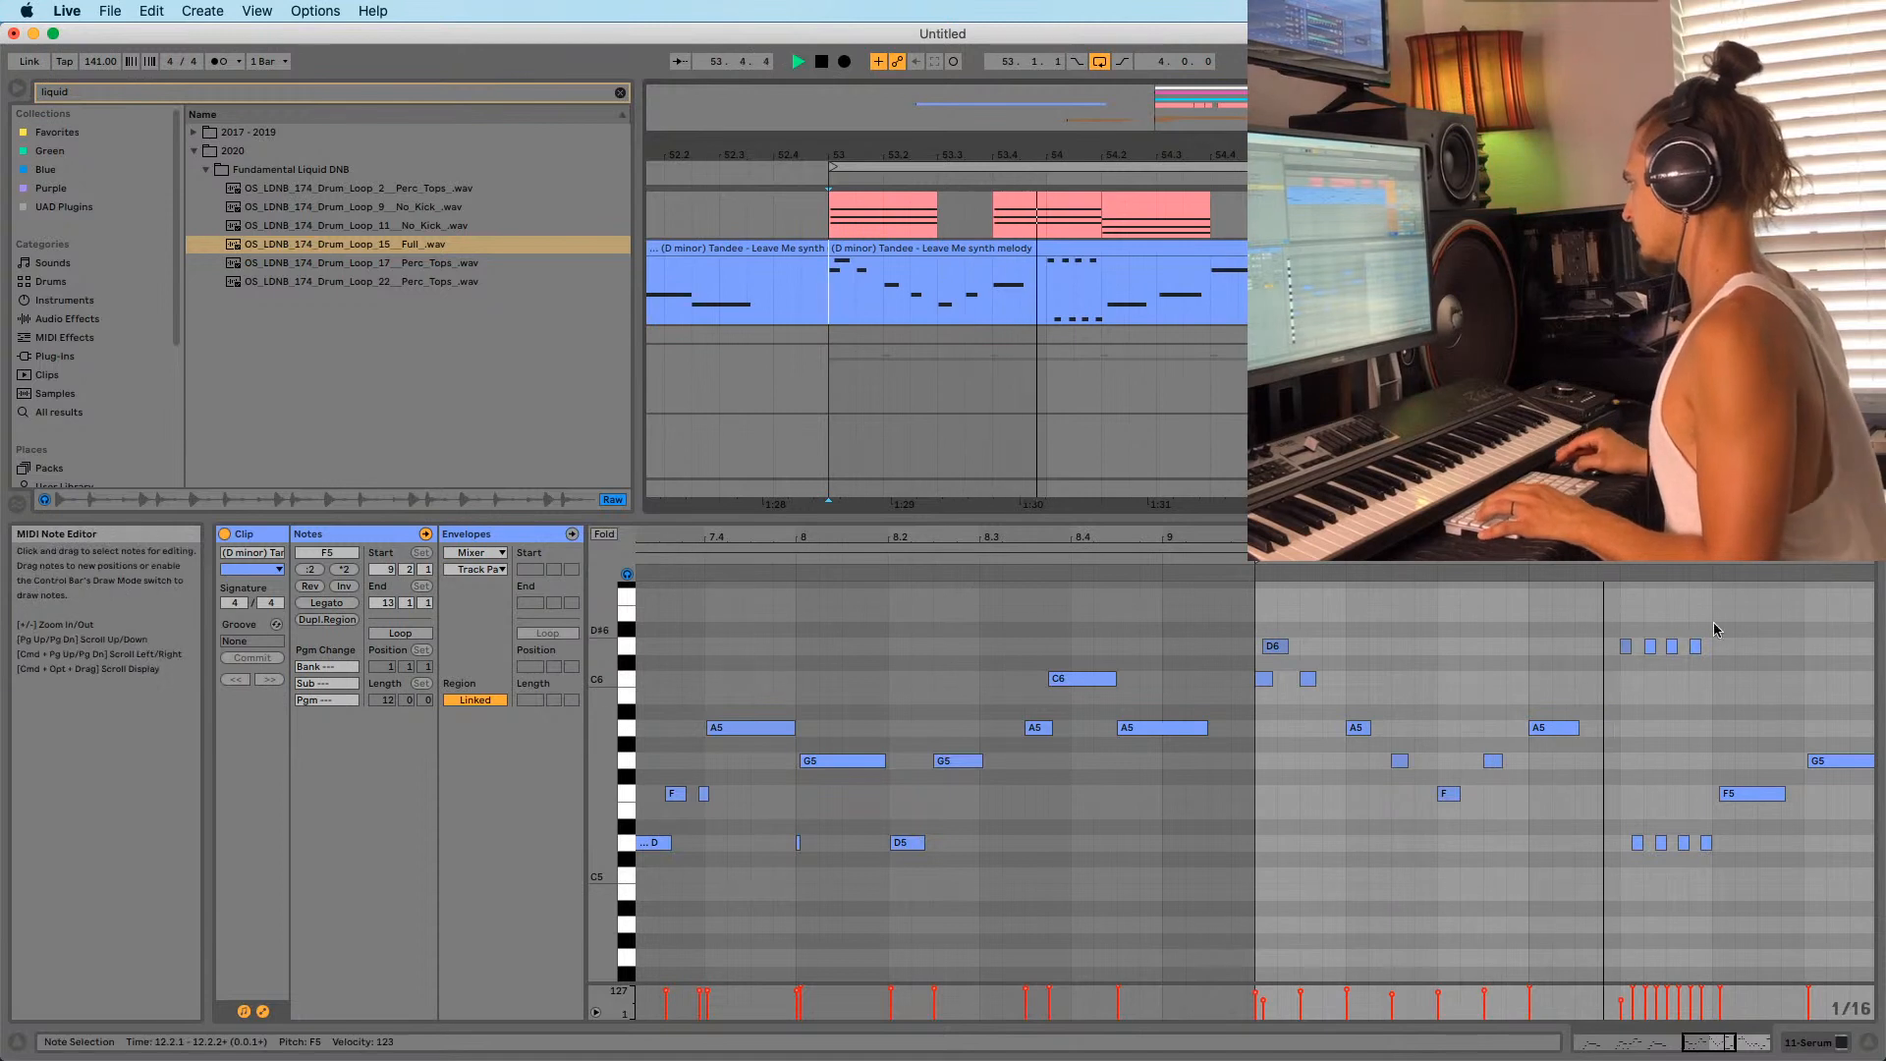
left_click(1528, 737)
key("space")
left_click_drag(1545, 537, 1545, 589)
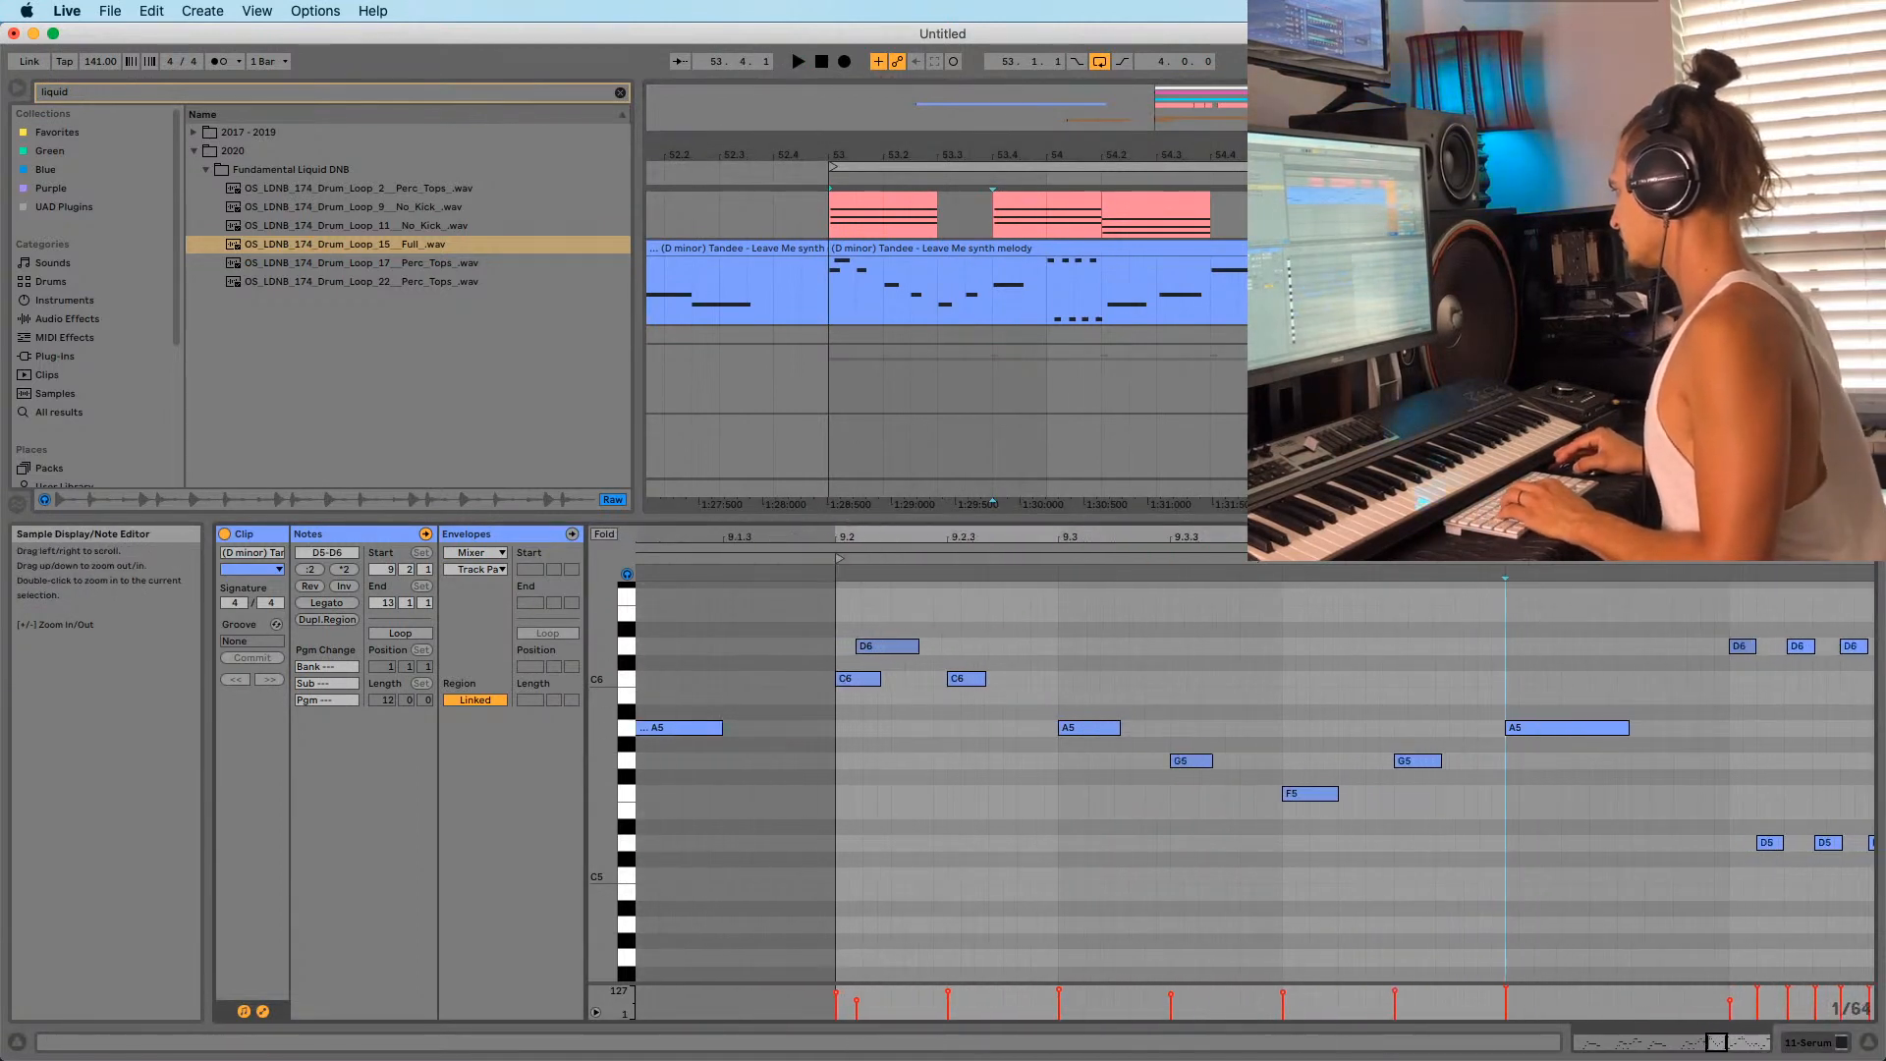
mouse_move(1536, 730)
left_mouse_down()
mouse_move(1554, 737)
mouse_move(1528, 763)
left_mouse_up()
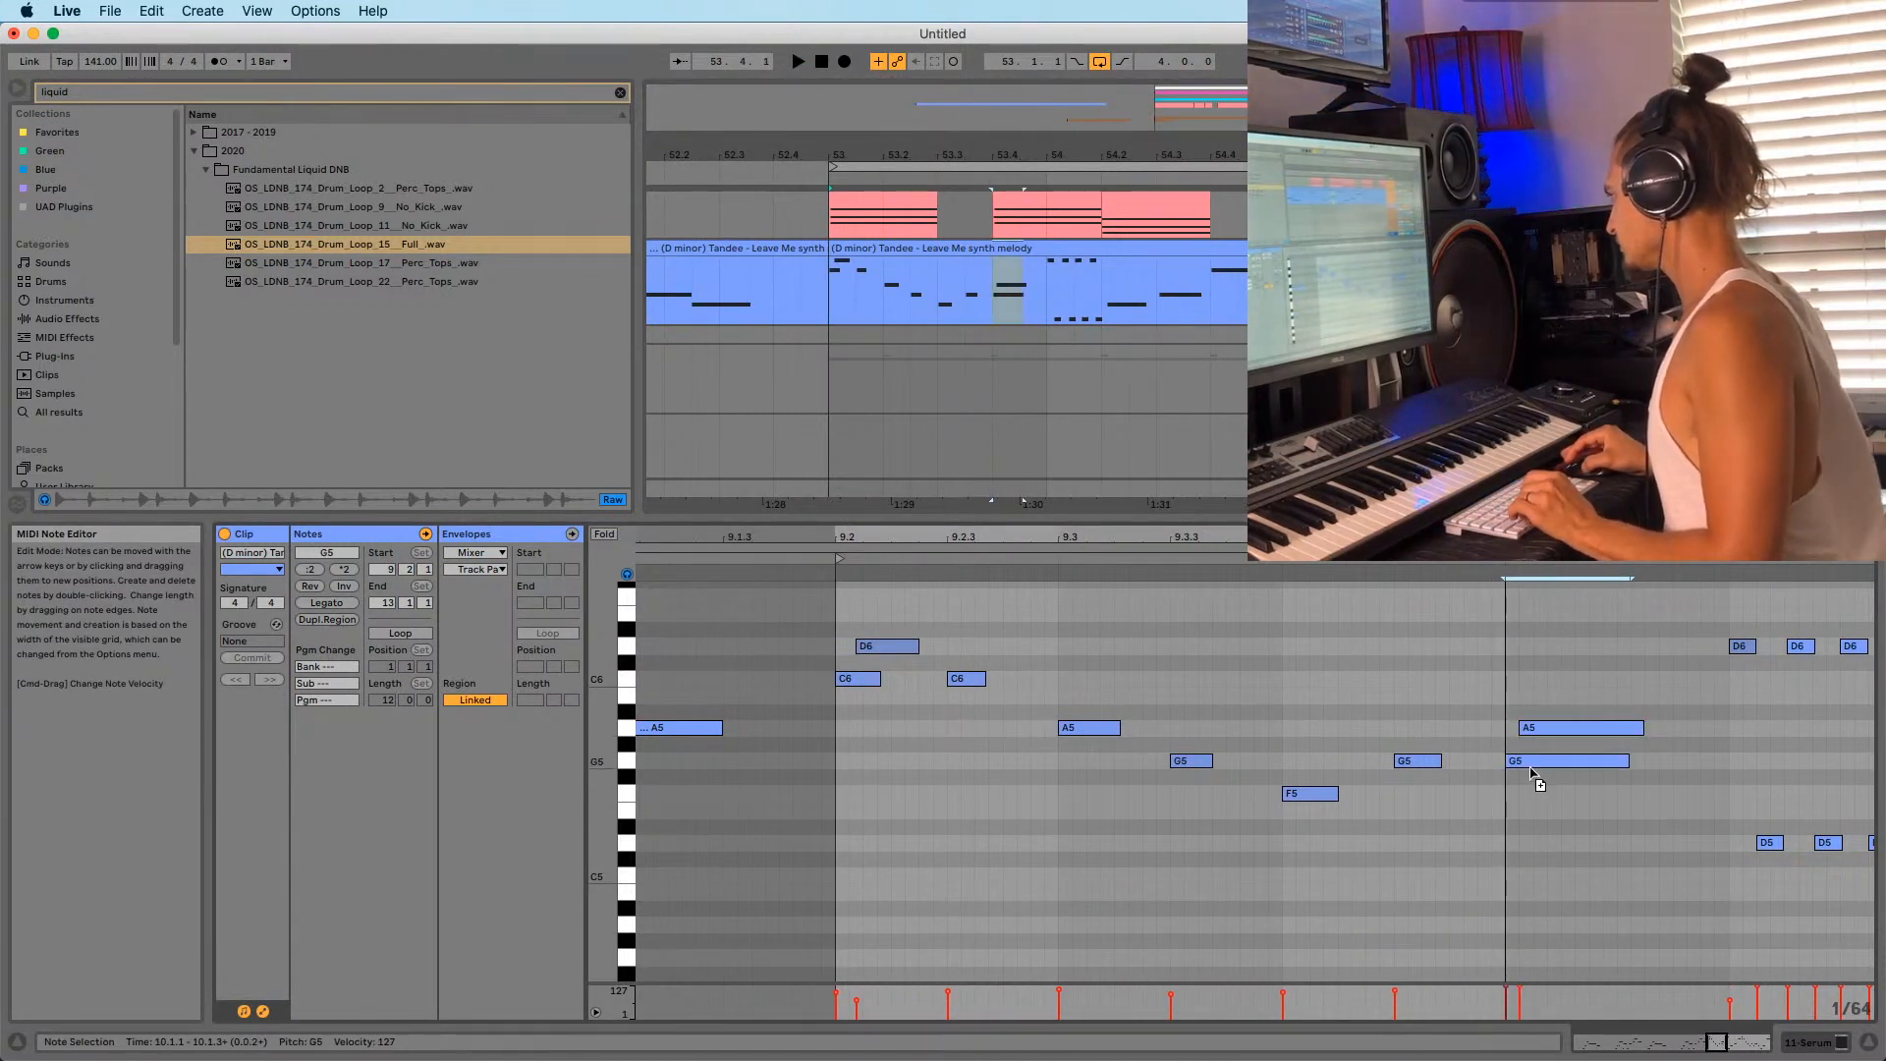
key("space")
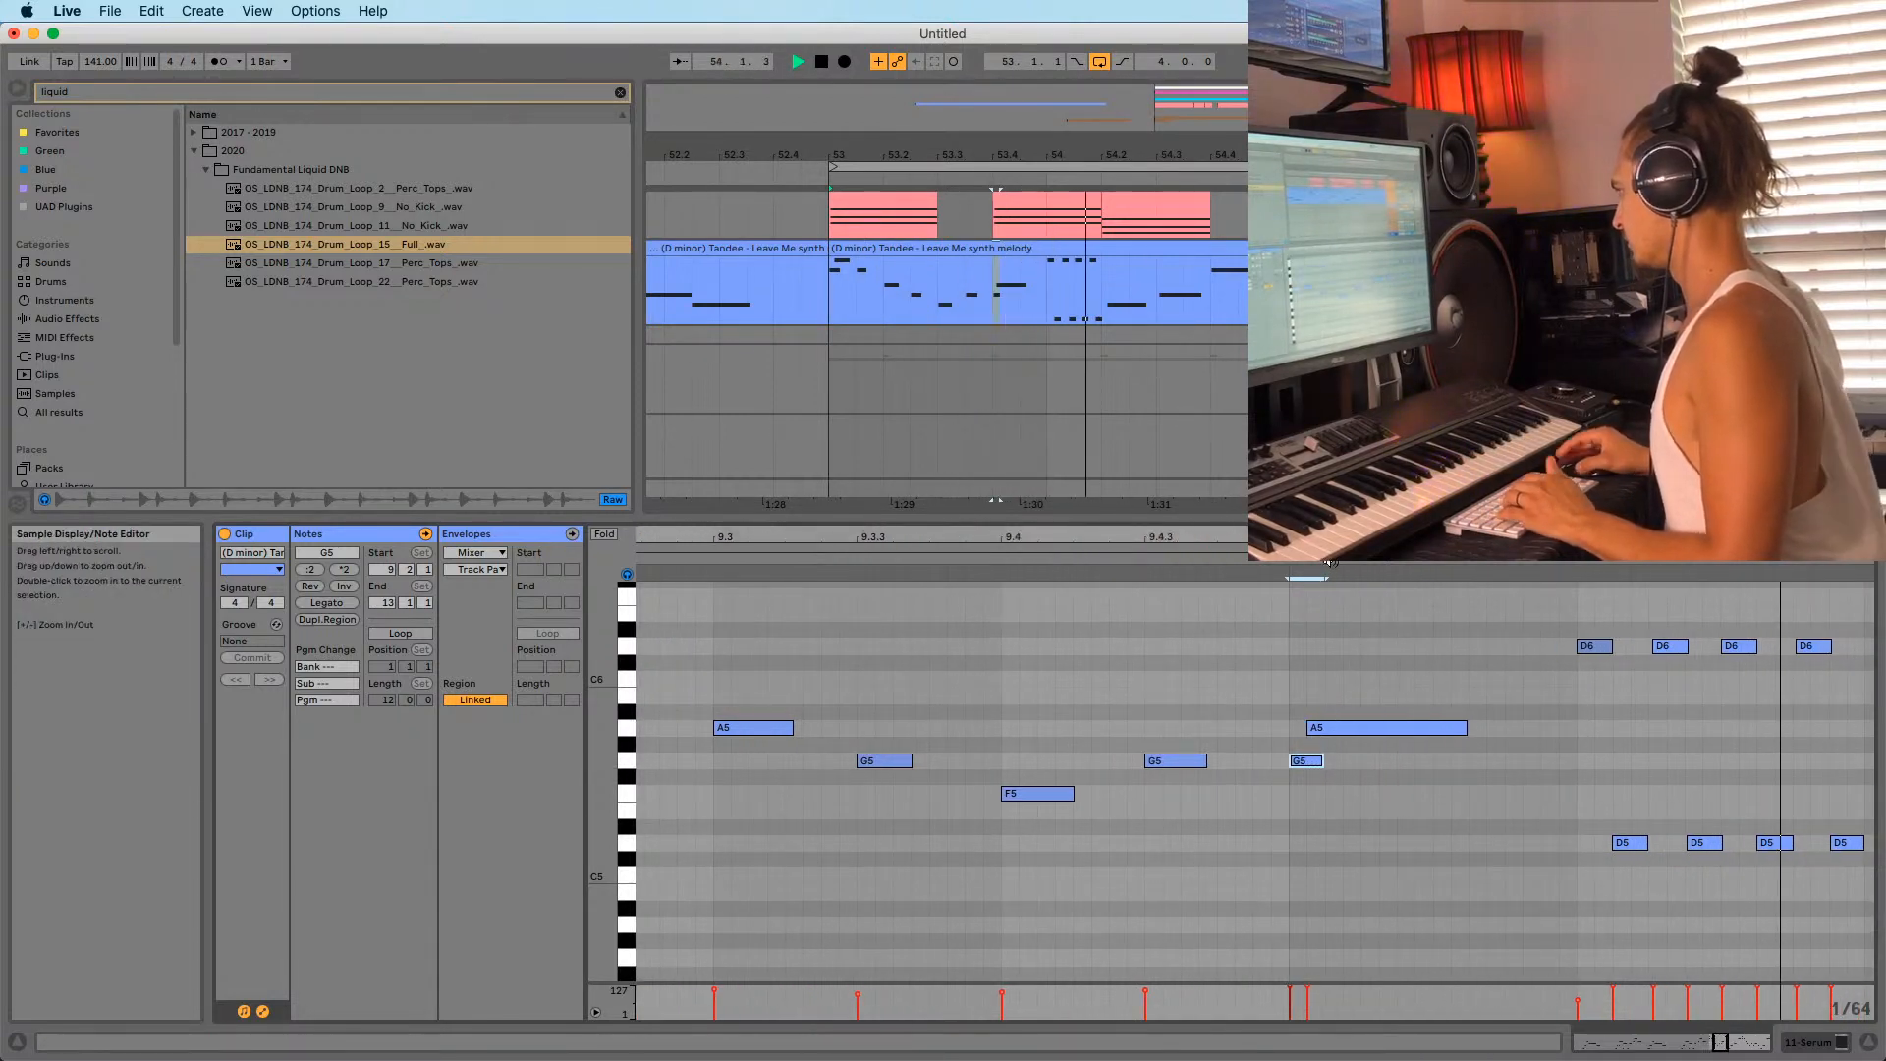
Lengthen the A5 note by stretching its right edge.
left_click(1354, 732)
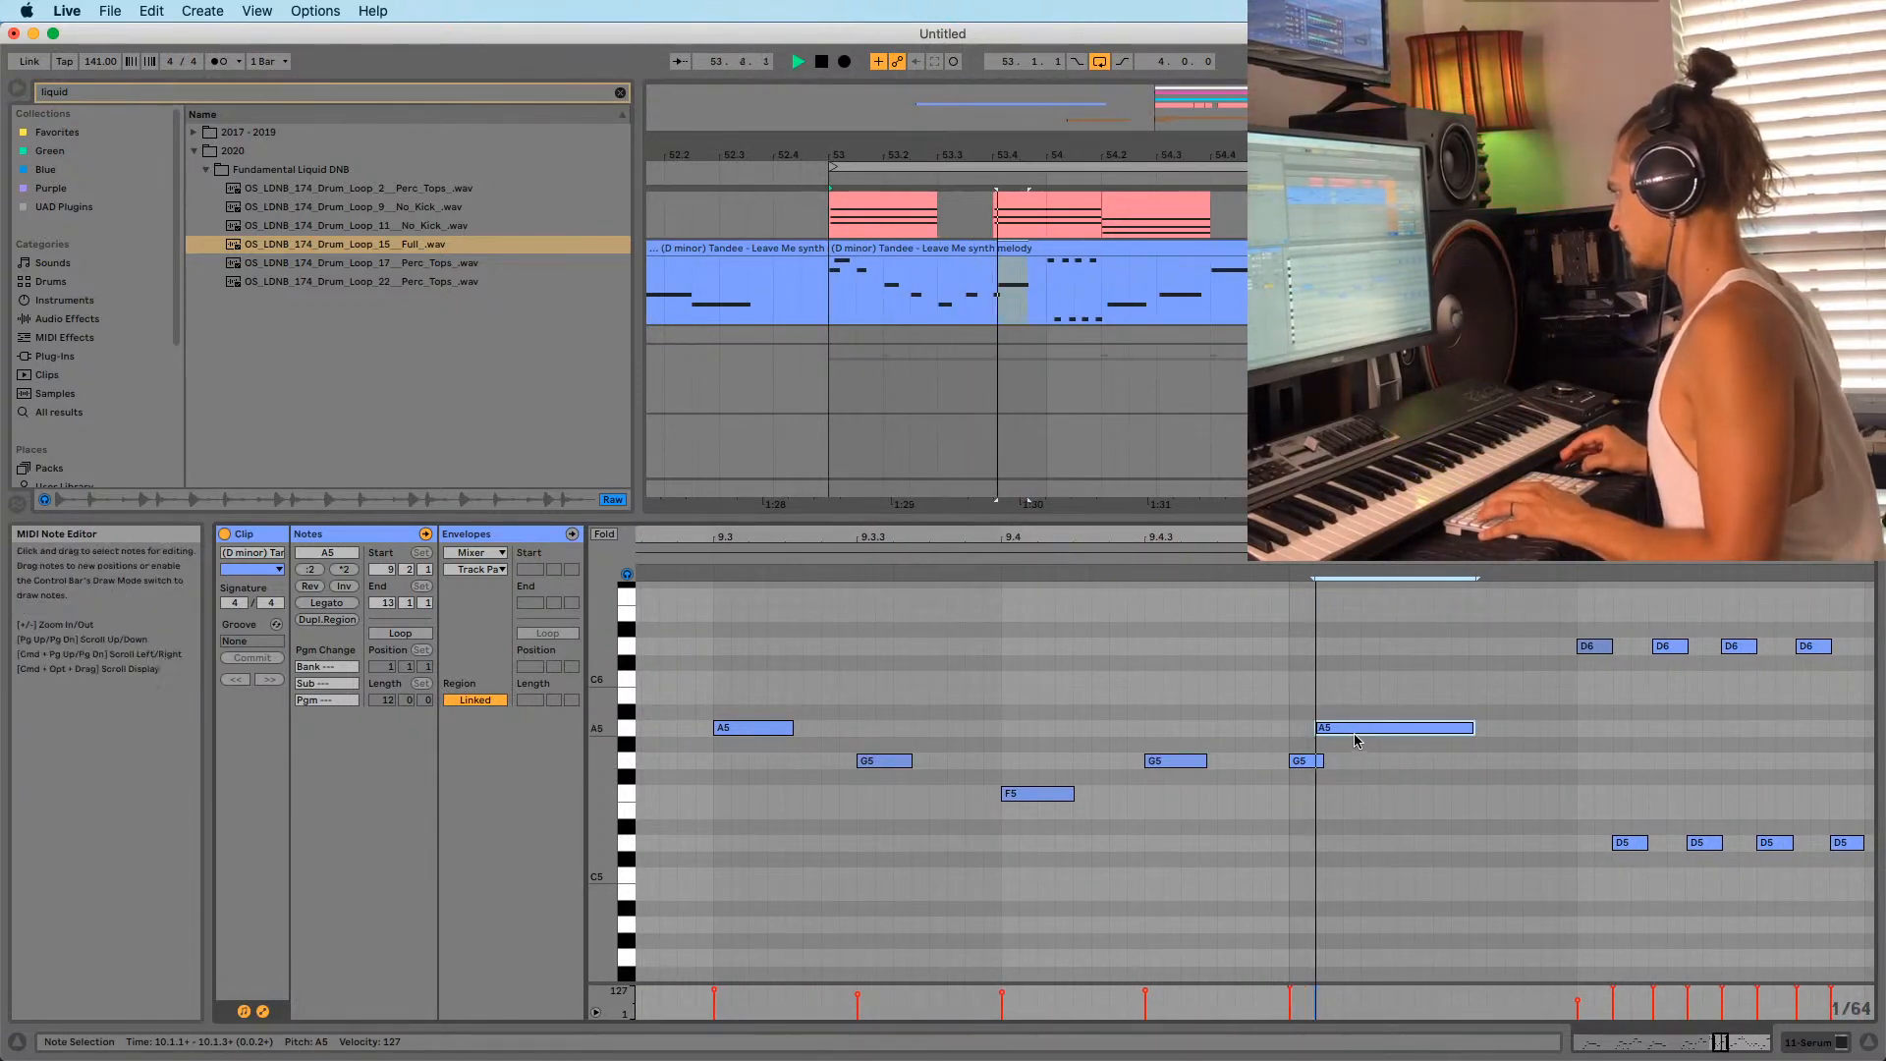
left_click(1312, 761)
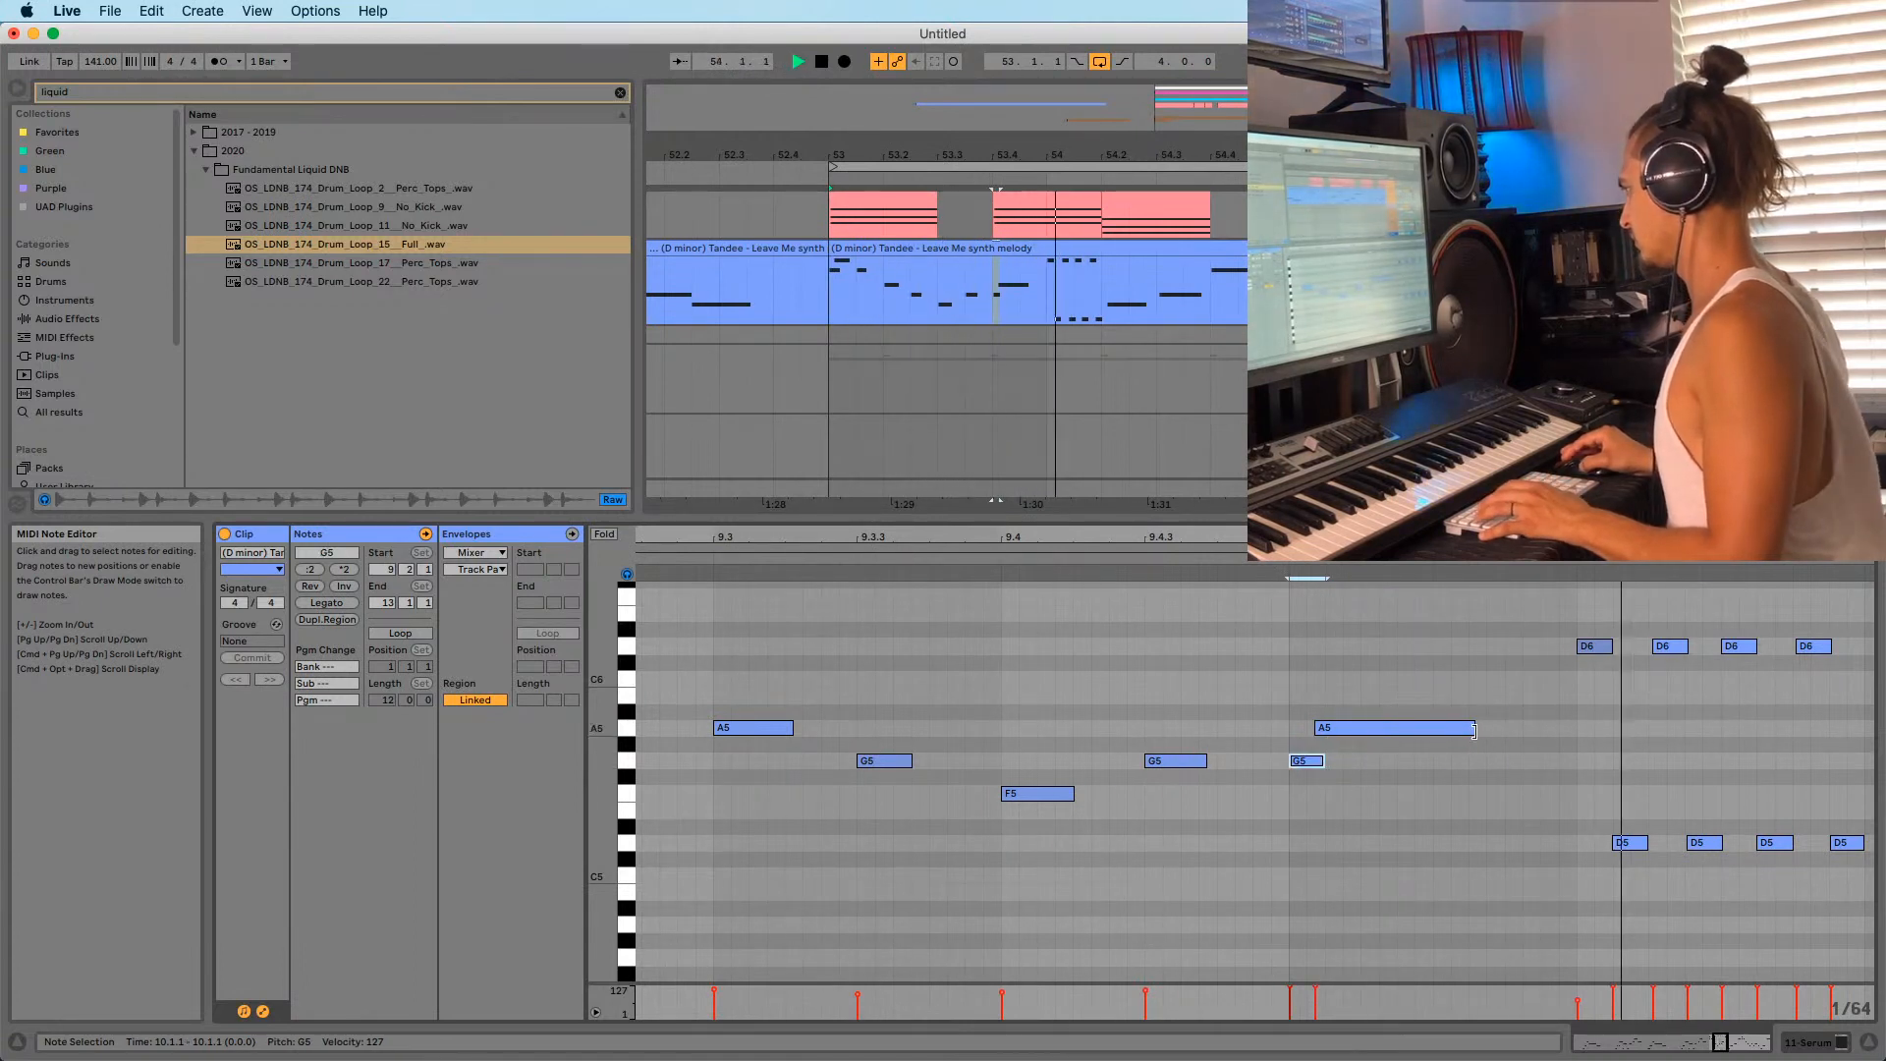
left_click_drag(1473, 730, 1526, 728)
left_click_drag(1513, 538, 1376, 491)
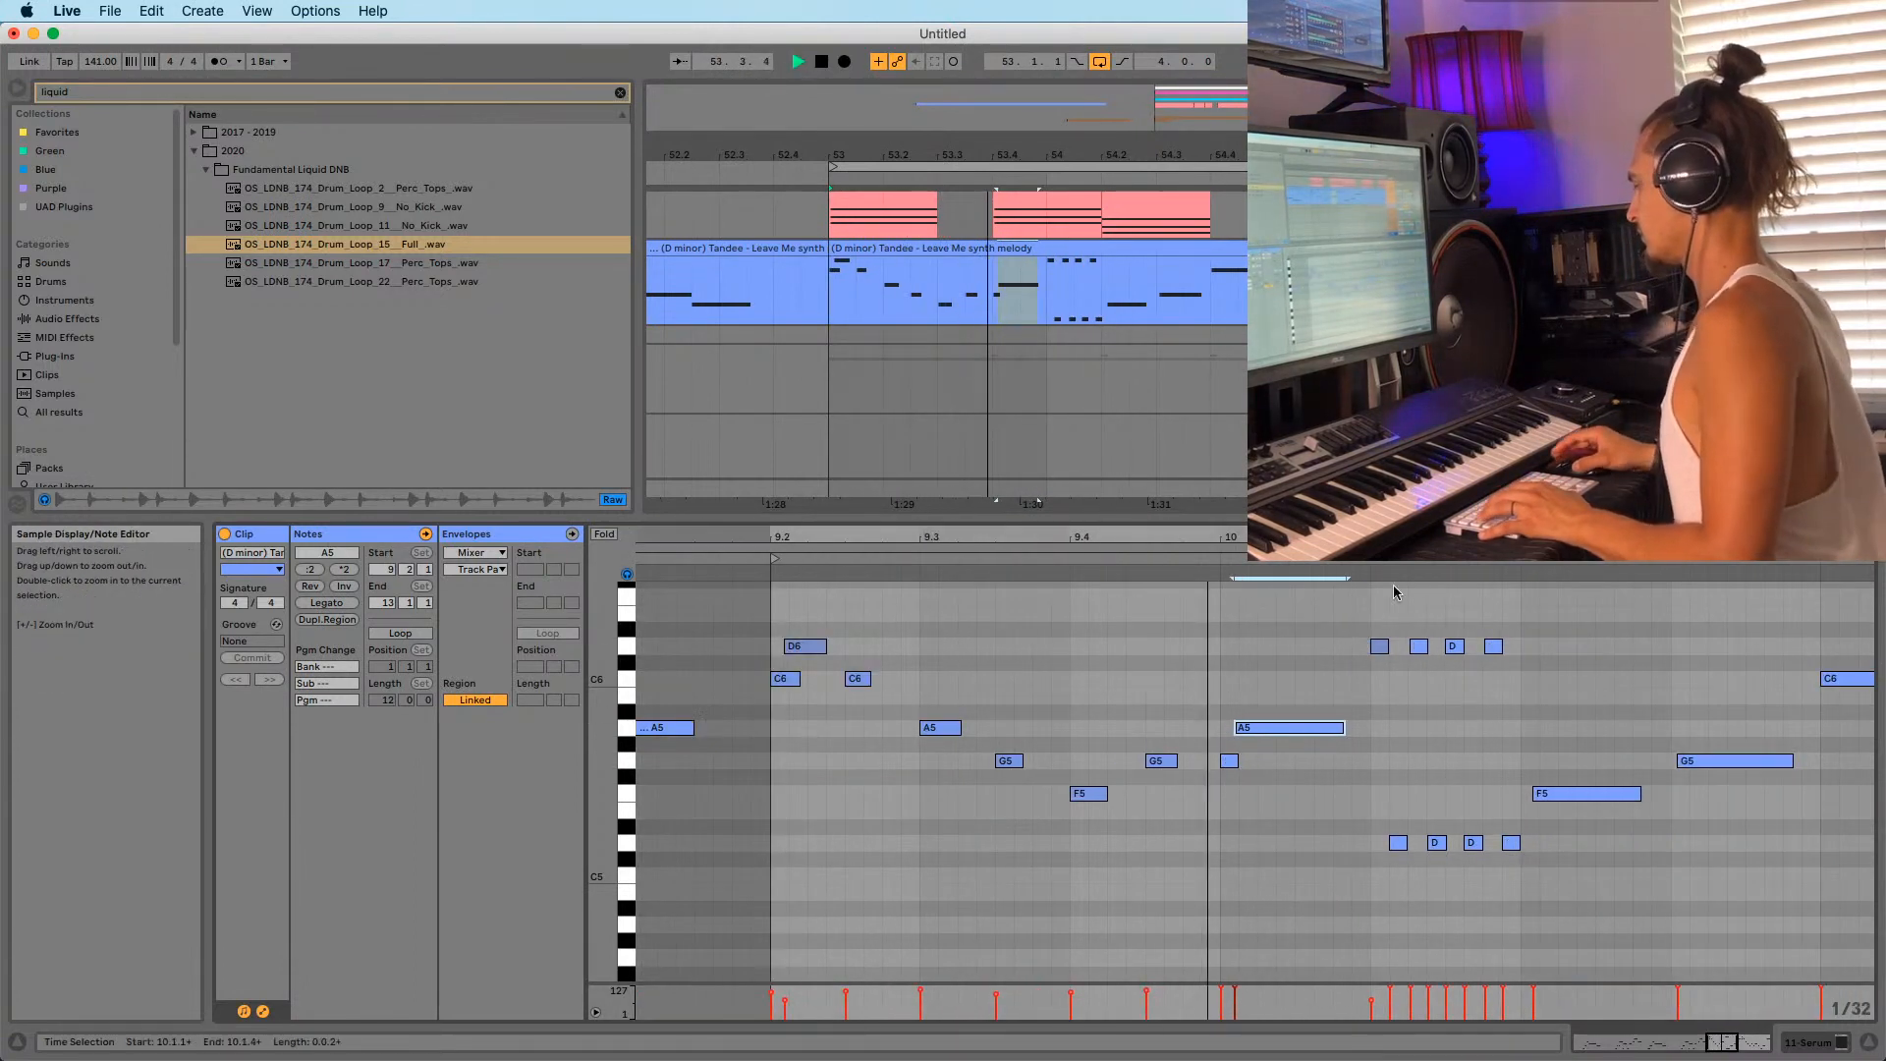
key("space")
left_click_drag(1341, 727, 1362, 728)
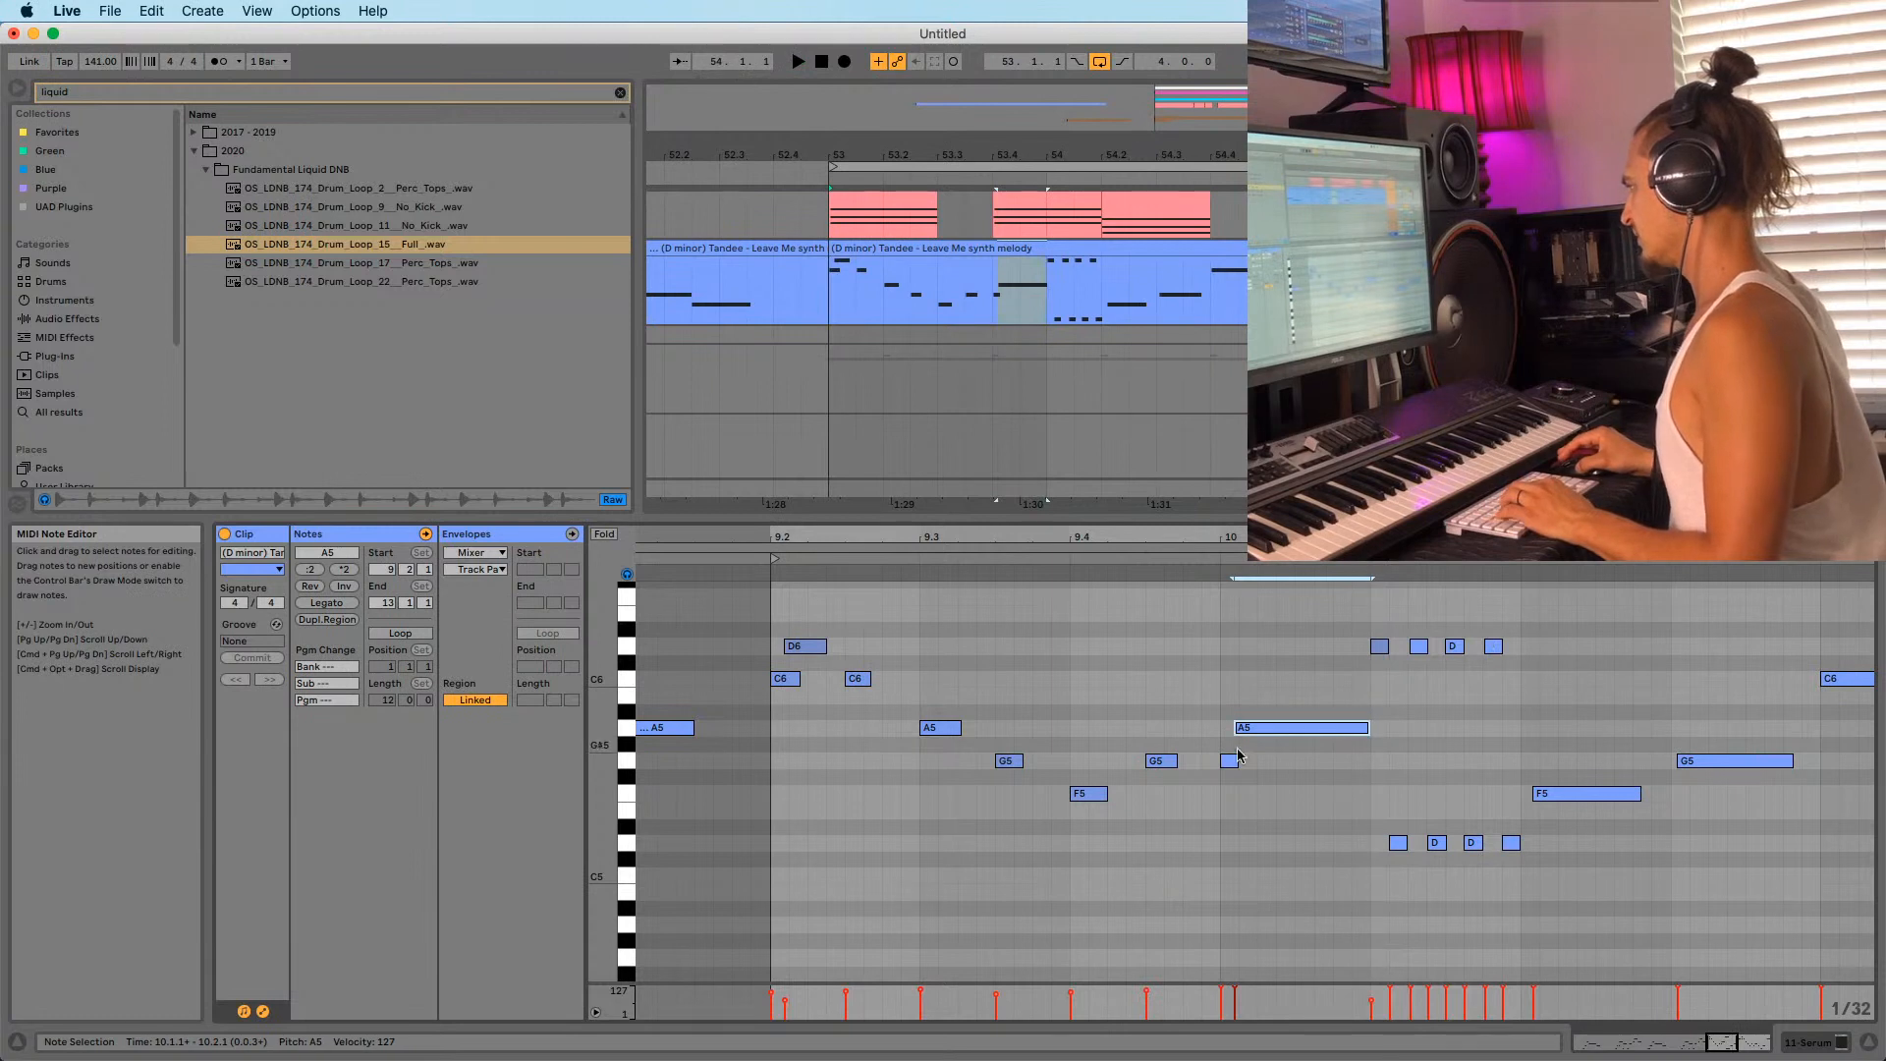
Audition the phrase from 53.3.1, then reset the playback start to 53.1.1.
left_click(931, 243)
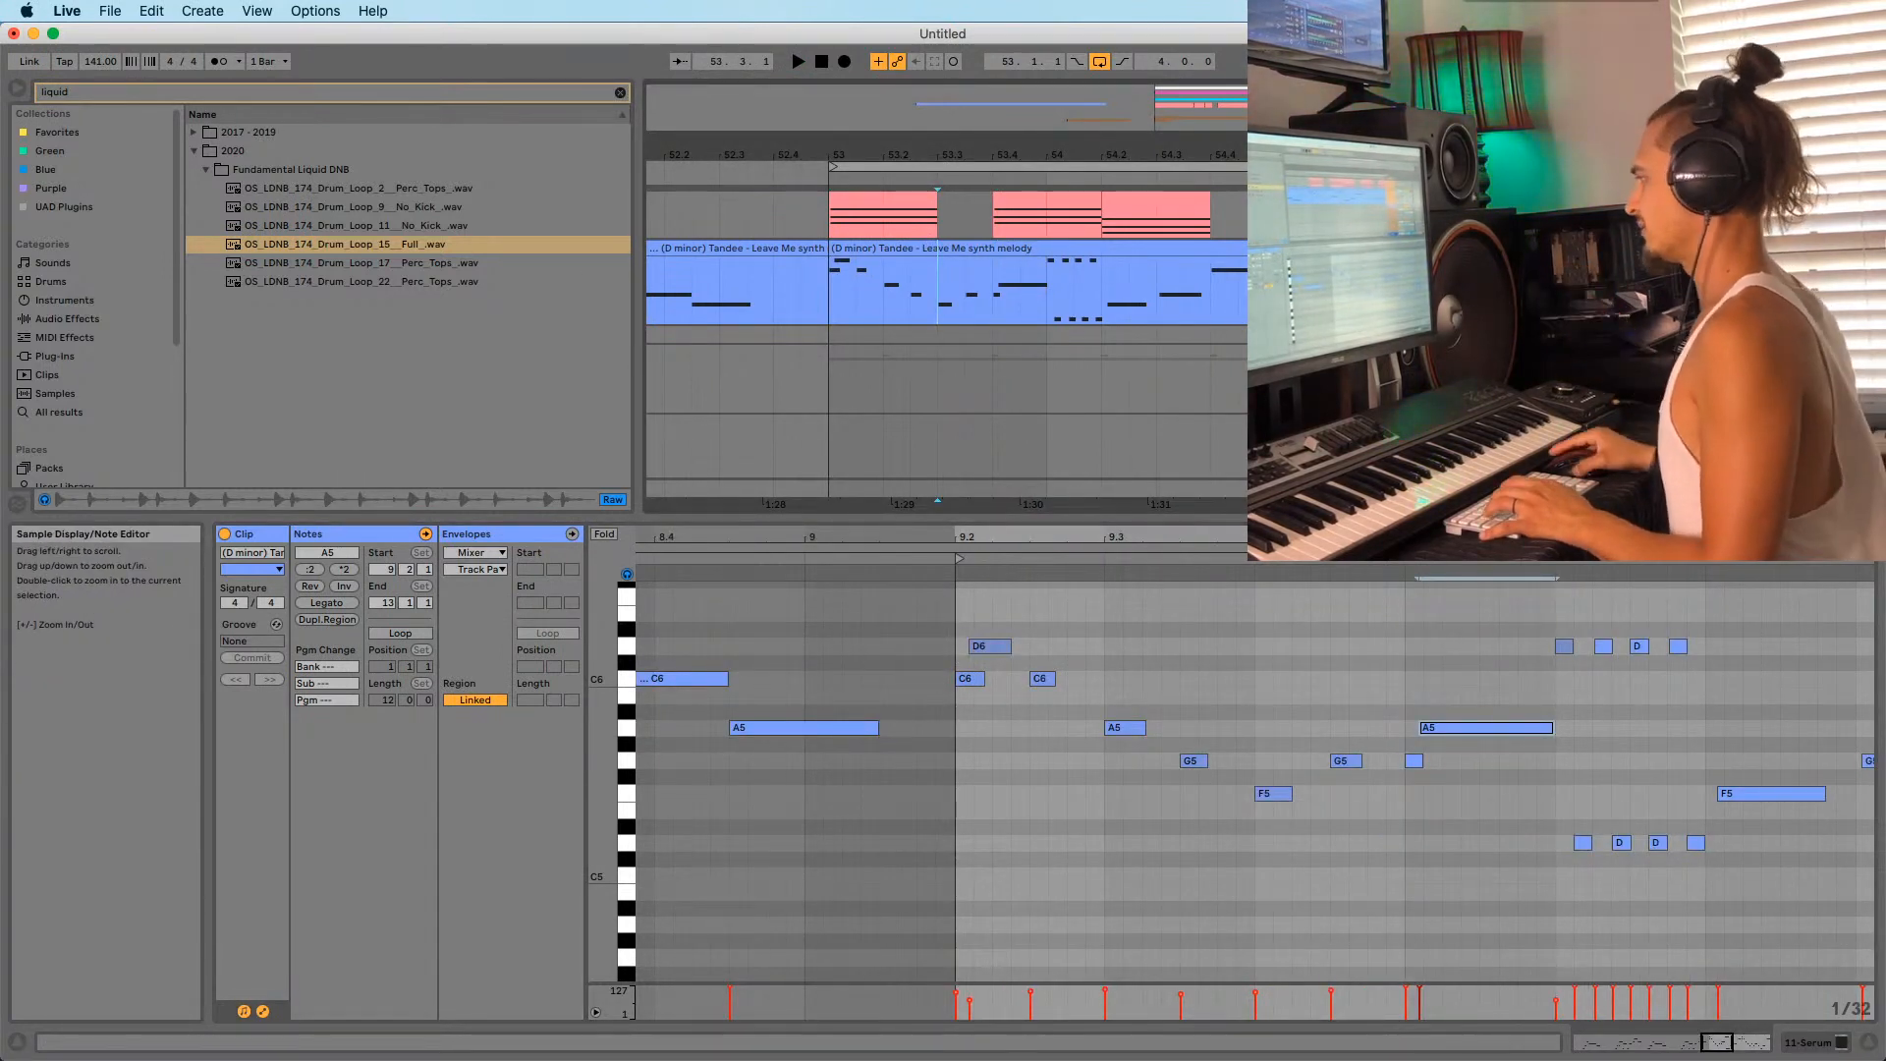
key("space")
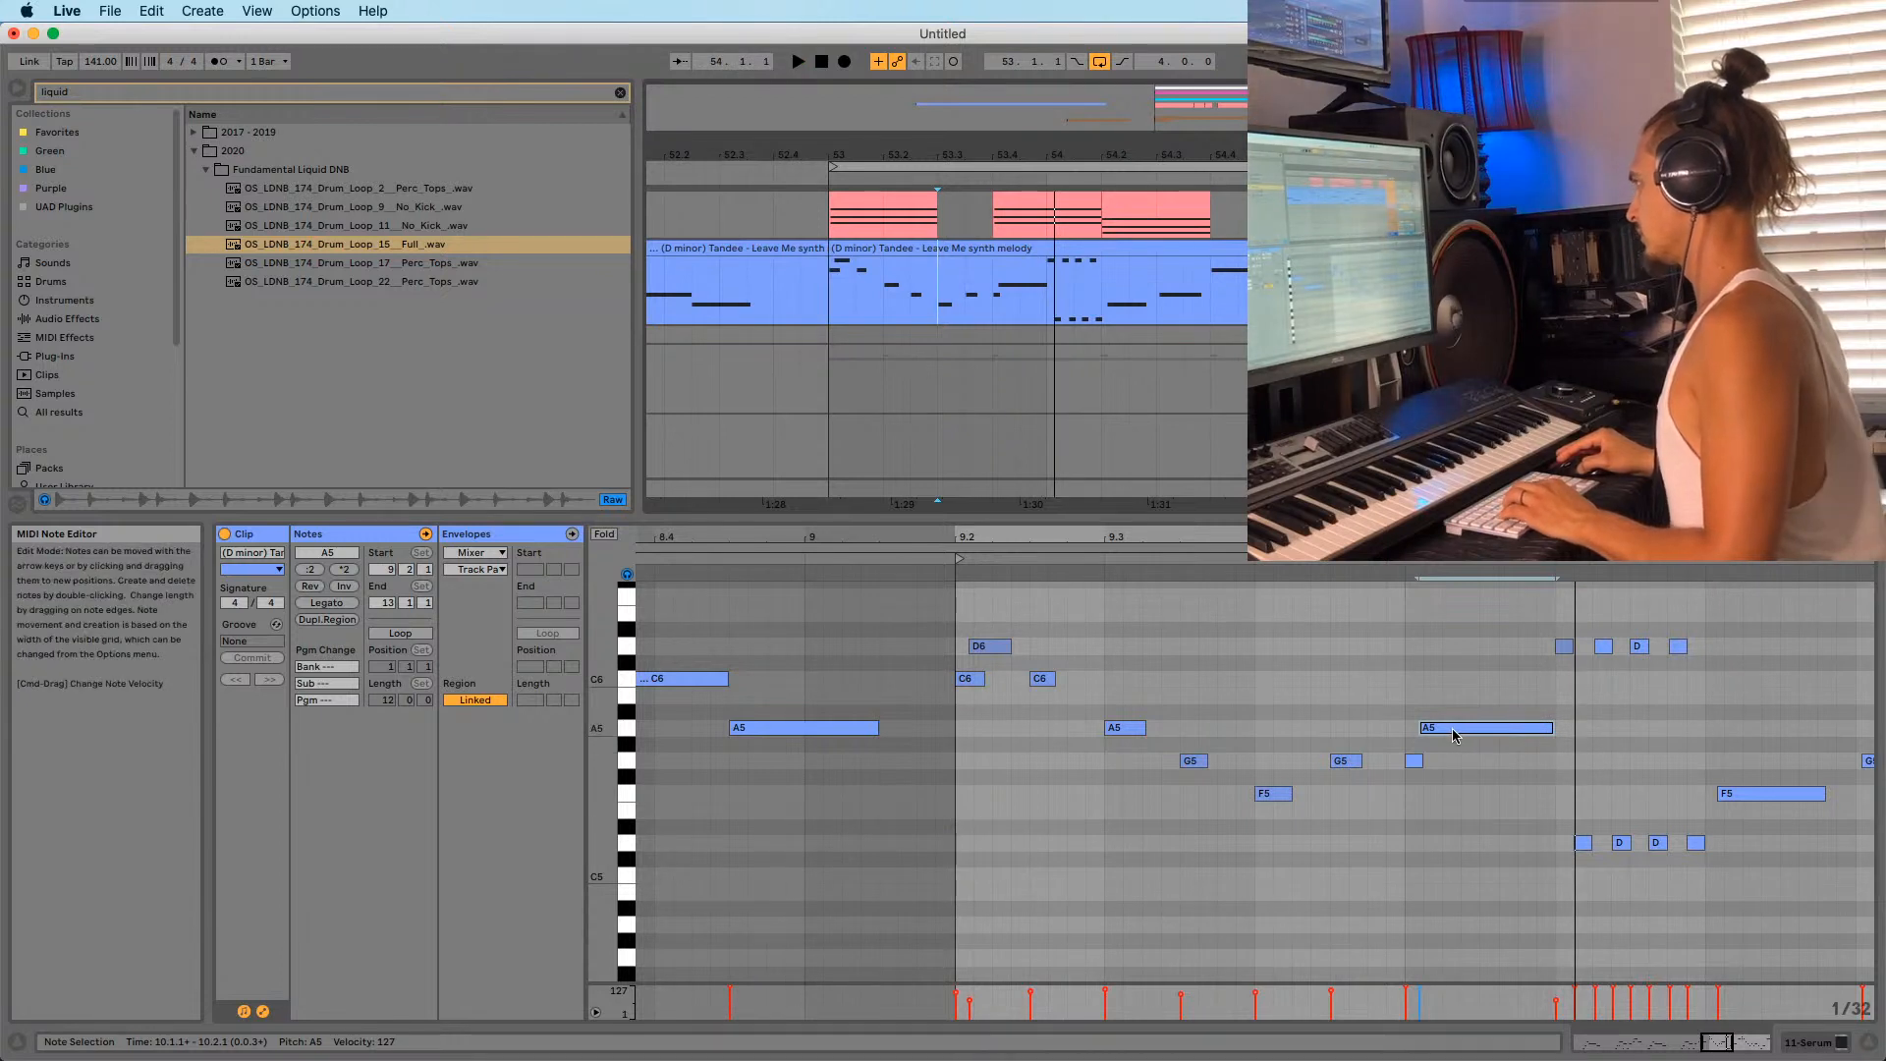
key("space")
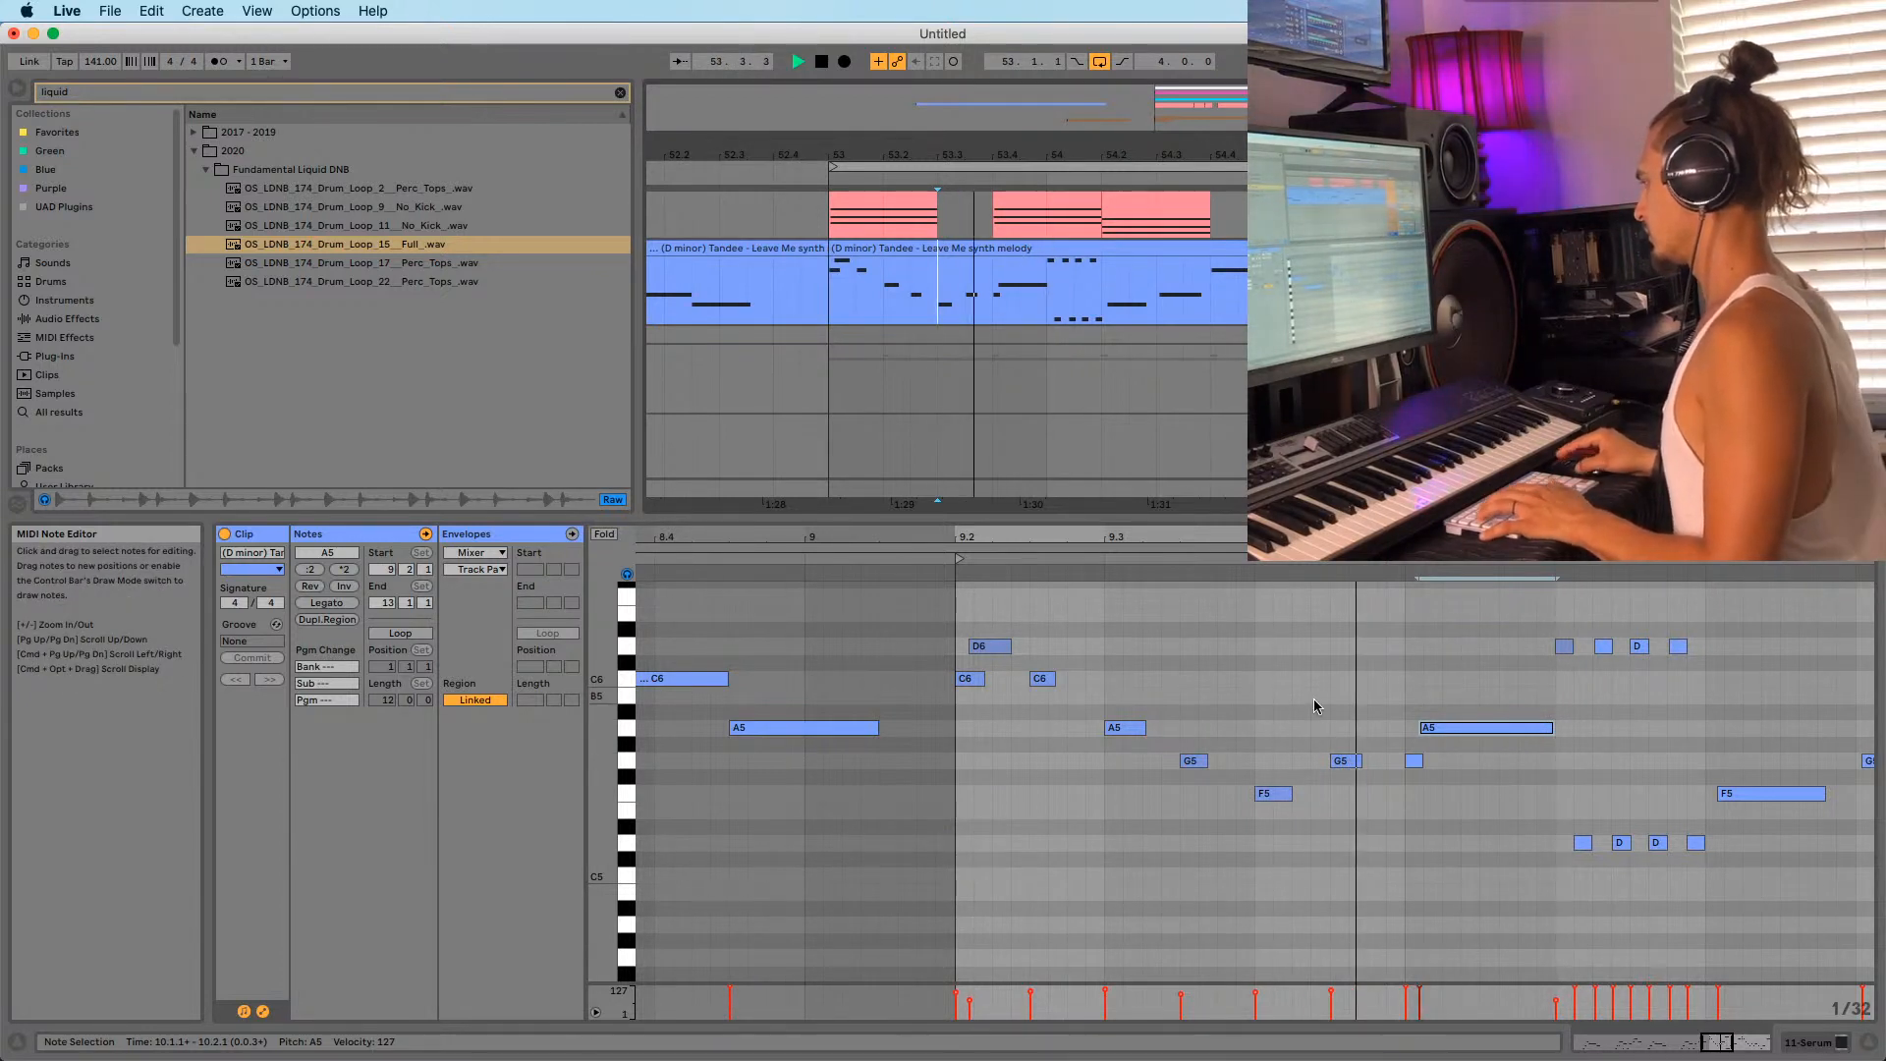
key("space")
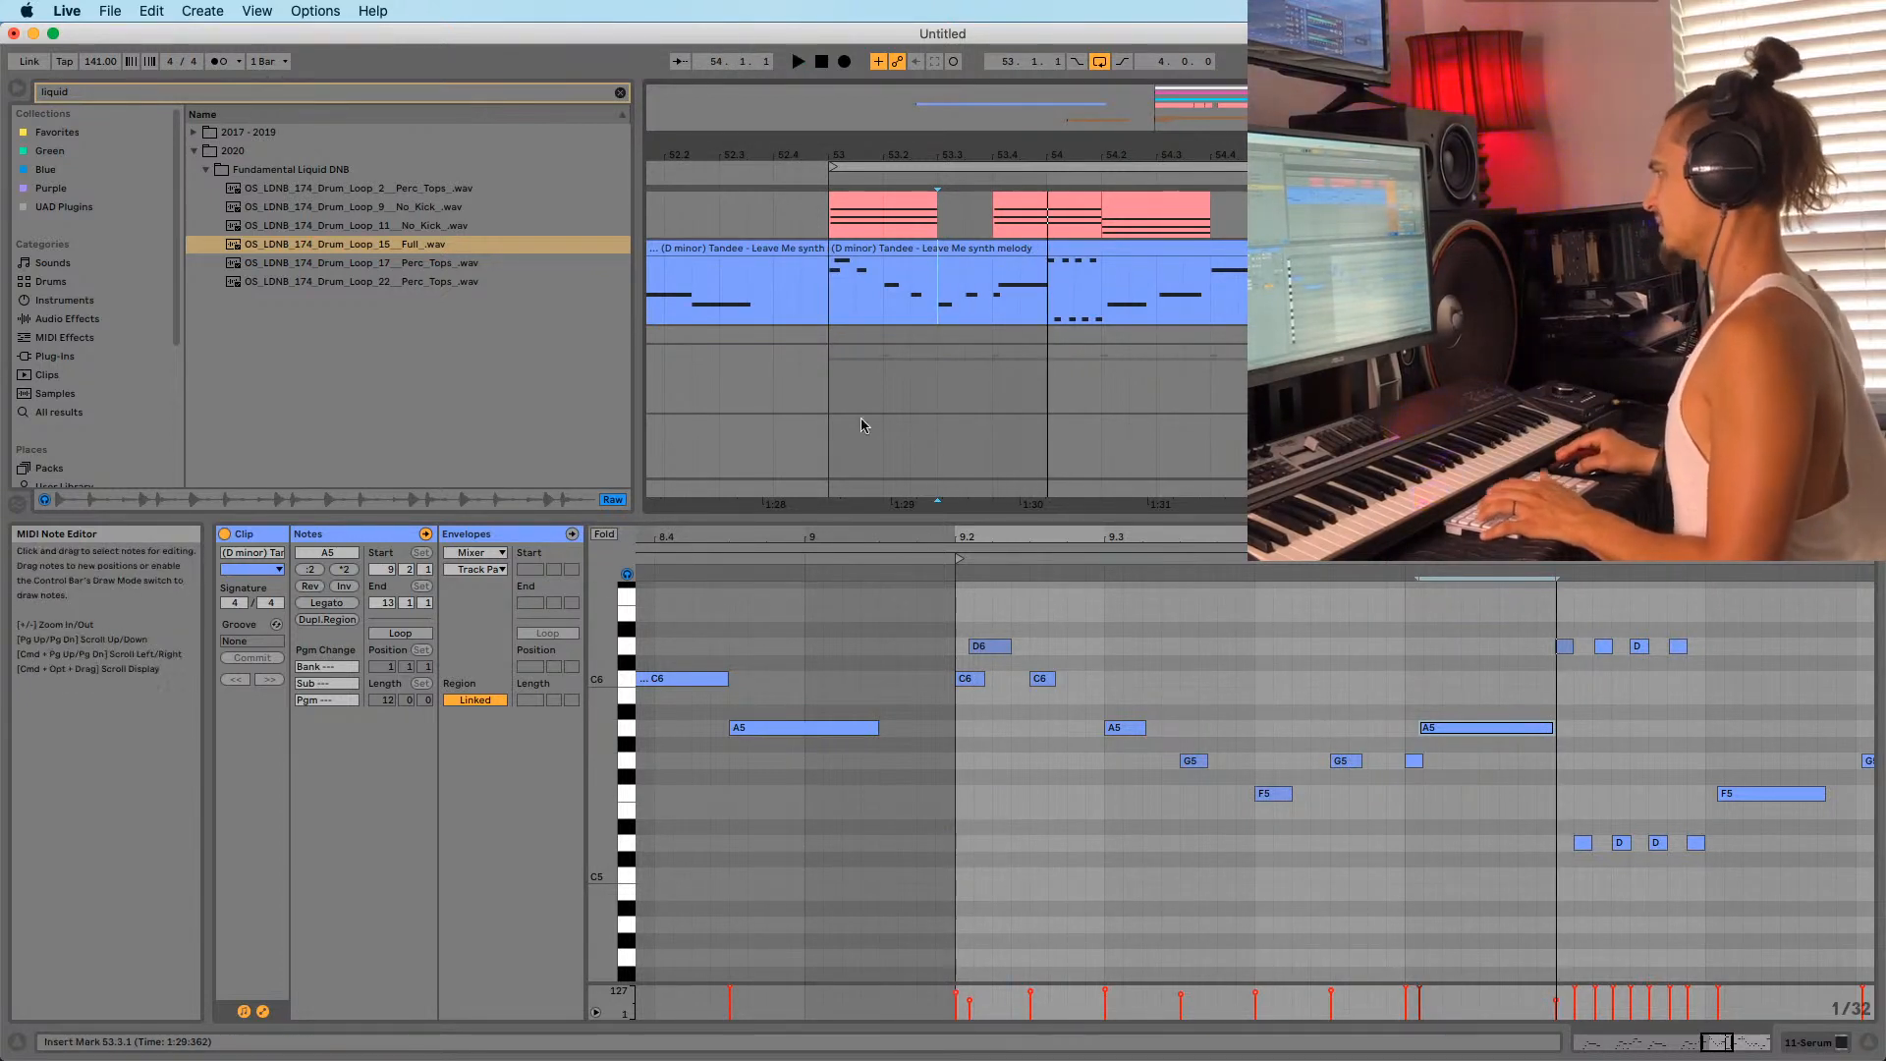
key("space")
left_click(823, 303)
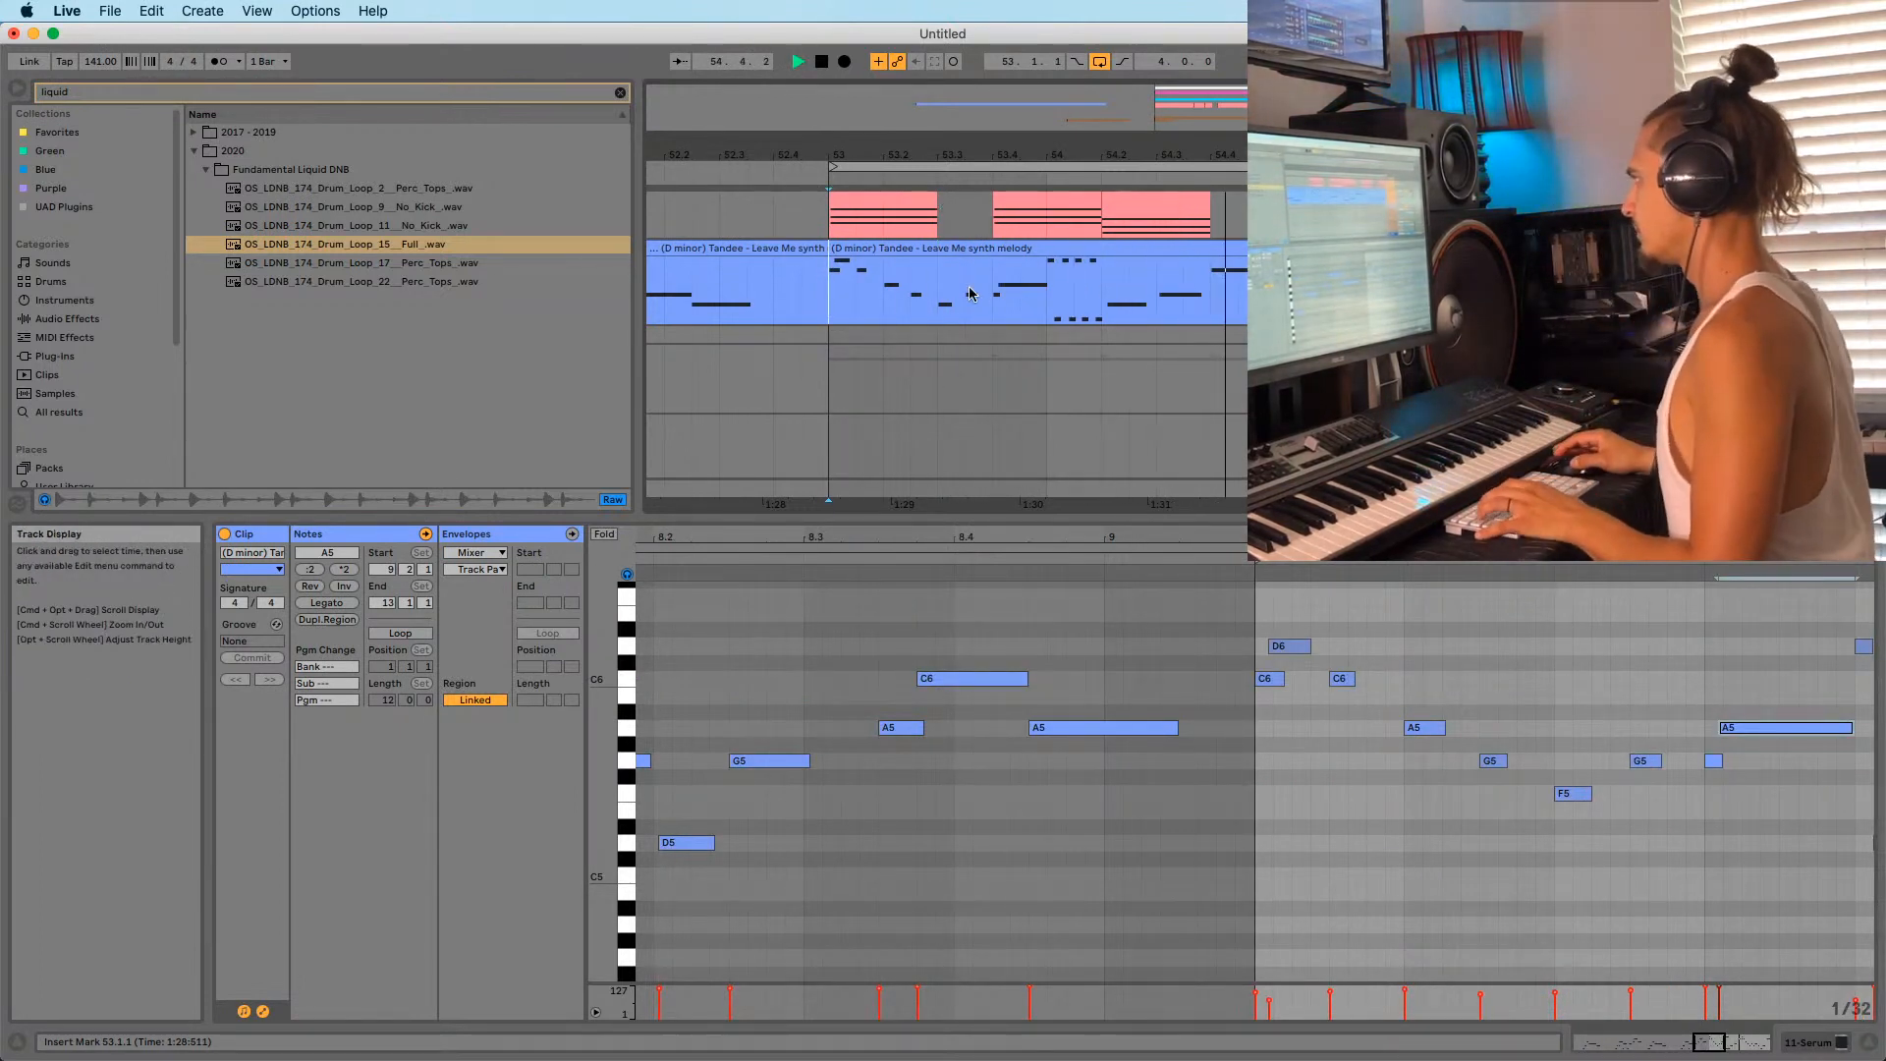
Extend the melody clip's end and select its full time range from bar 53 to 57.
left_click_drag(835, 154, 766, 108)
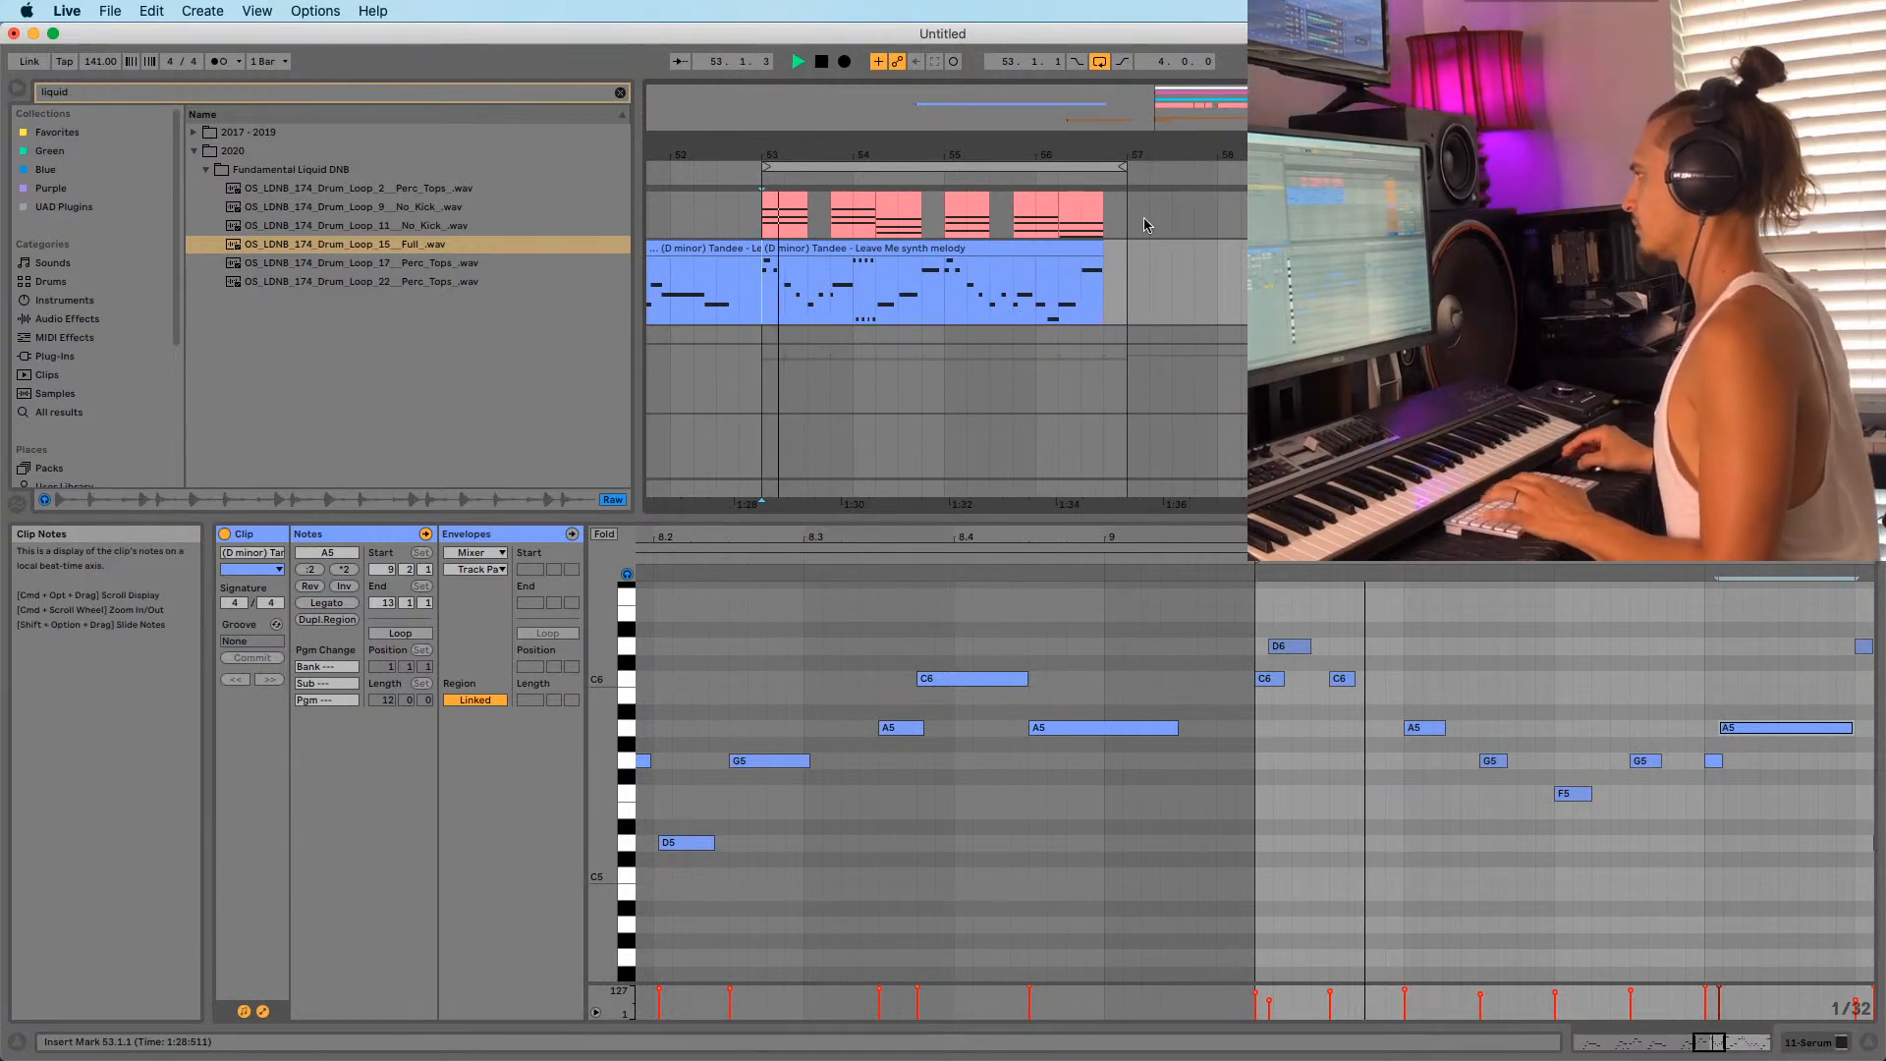
left_click(1064, 310)
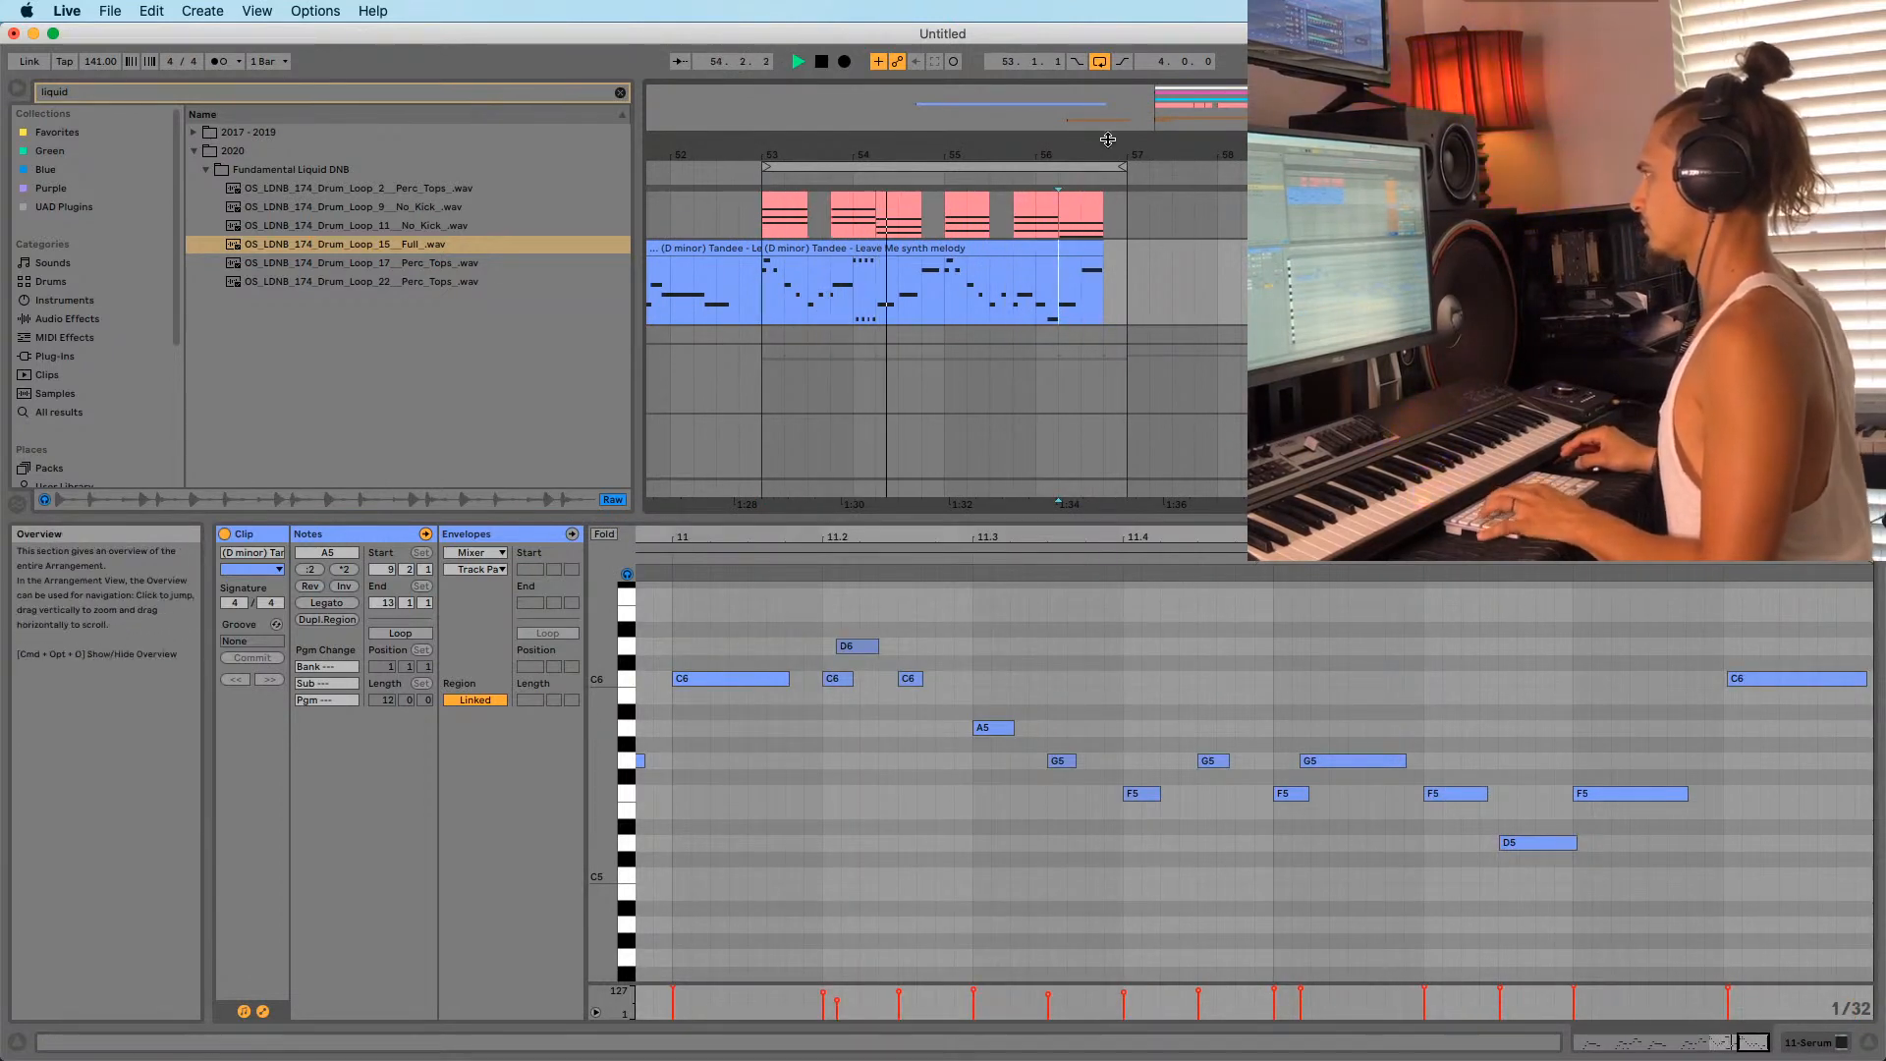
mouse_move(1108, 139)
left_mouse_down()
mouse_move(1108, 160)
mouse_move(1108, 116)
left_mouse_up()
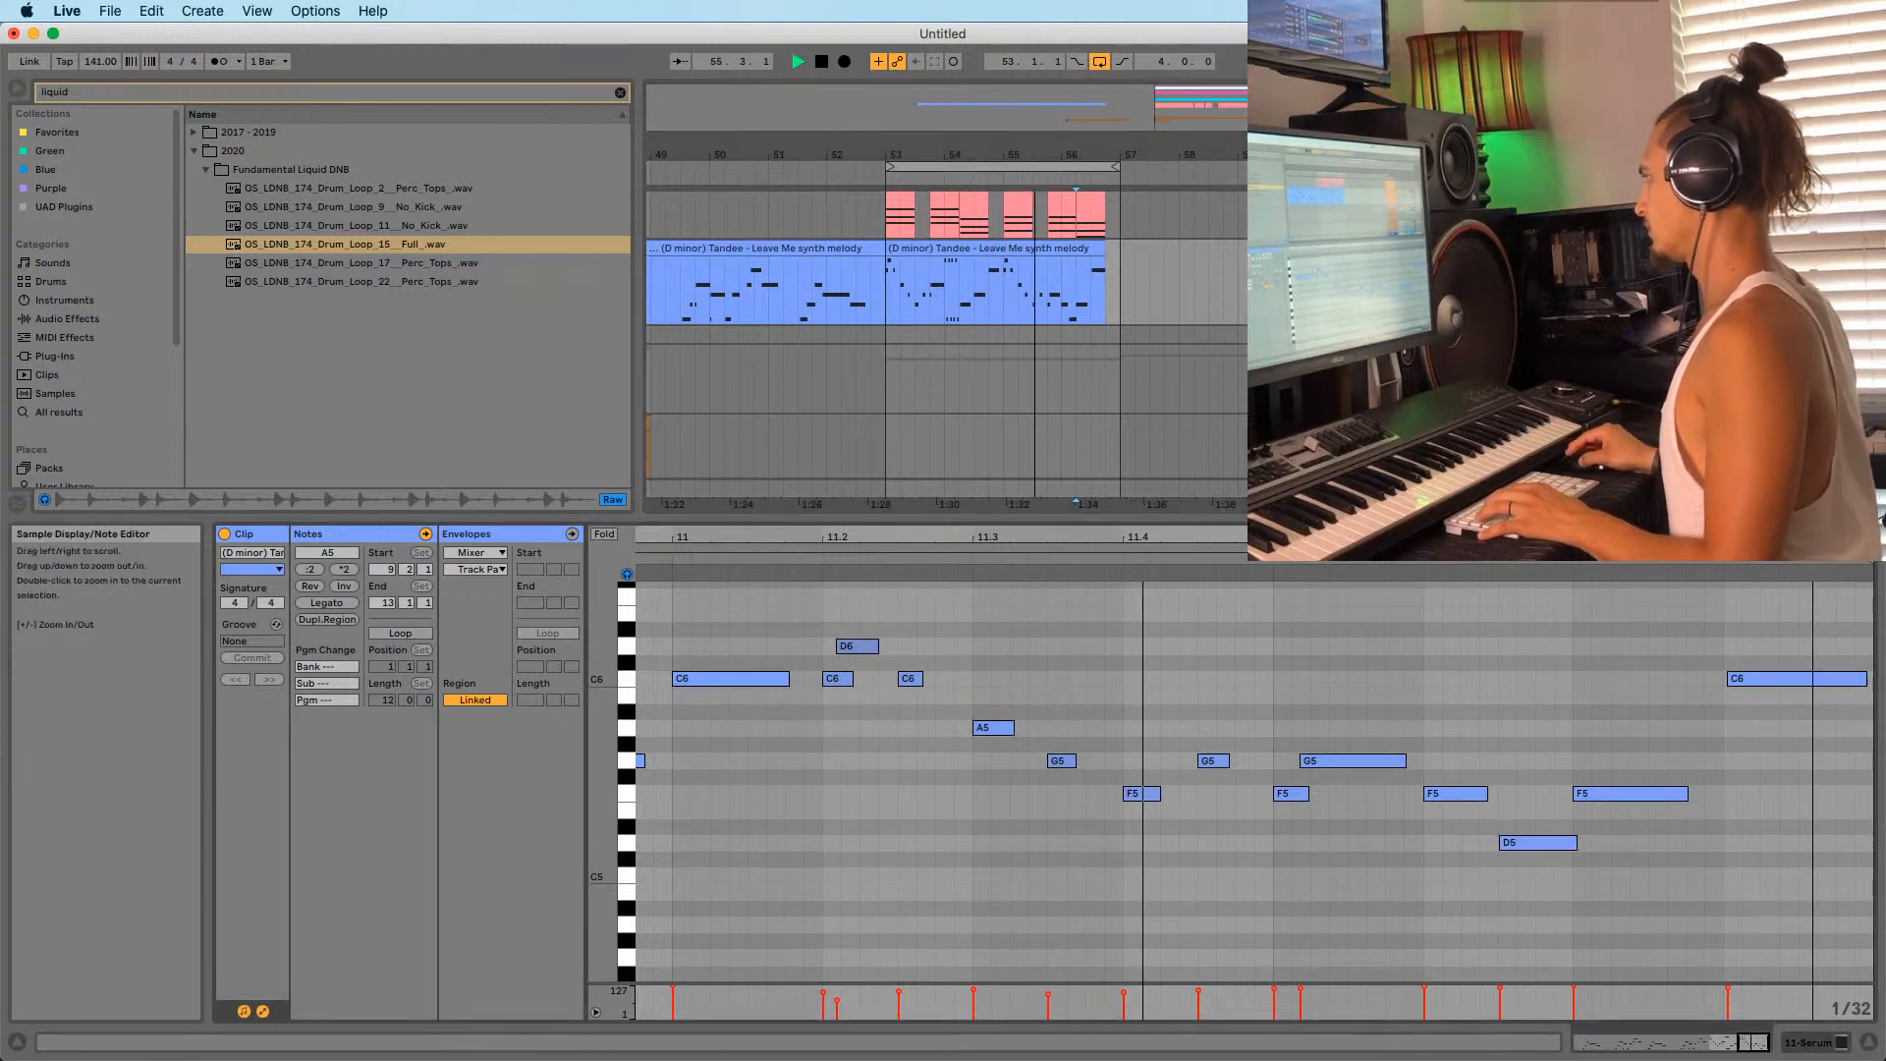
left_click_drag(1872, 575, 1884, 577)
key("space")
mouse_move(1682, 572)
left_mouse_down()
mouse_move(1880, 580)
mouse_move(1607, 612)
mouse_move(1586, 573)
left_mouse_up()
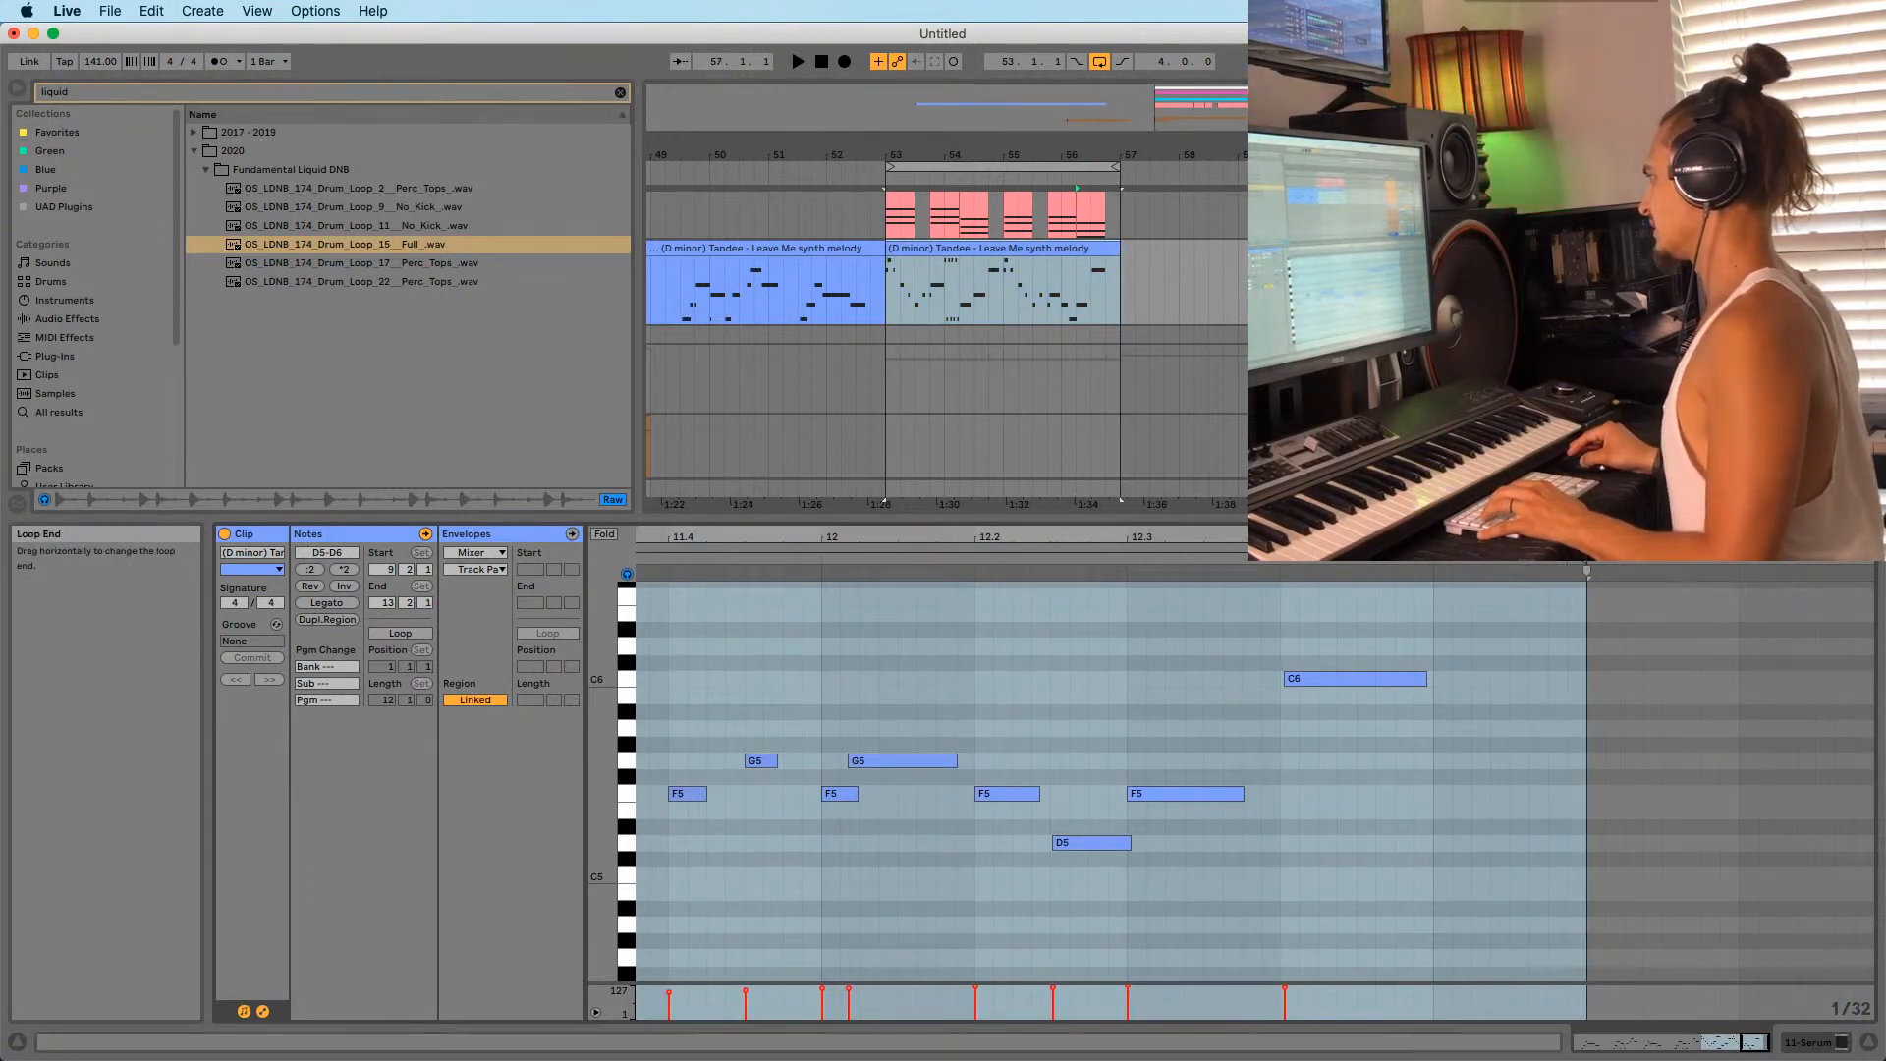
Crop the melody clip to its selected range with Crop Clip.
right_click(1017, 254)
left_click(1078, 531)
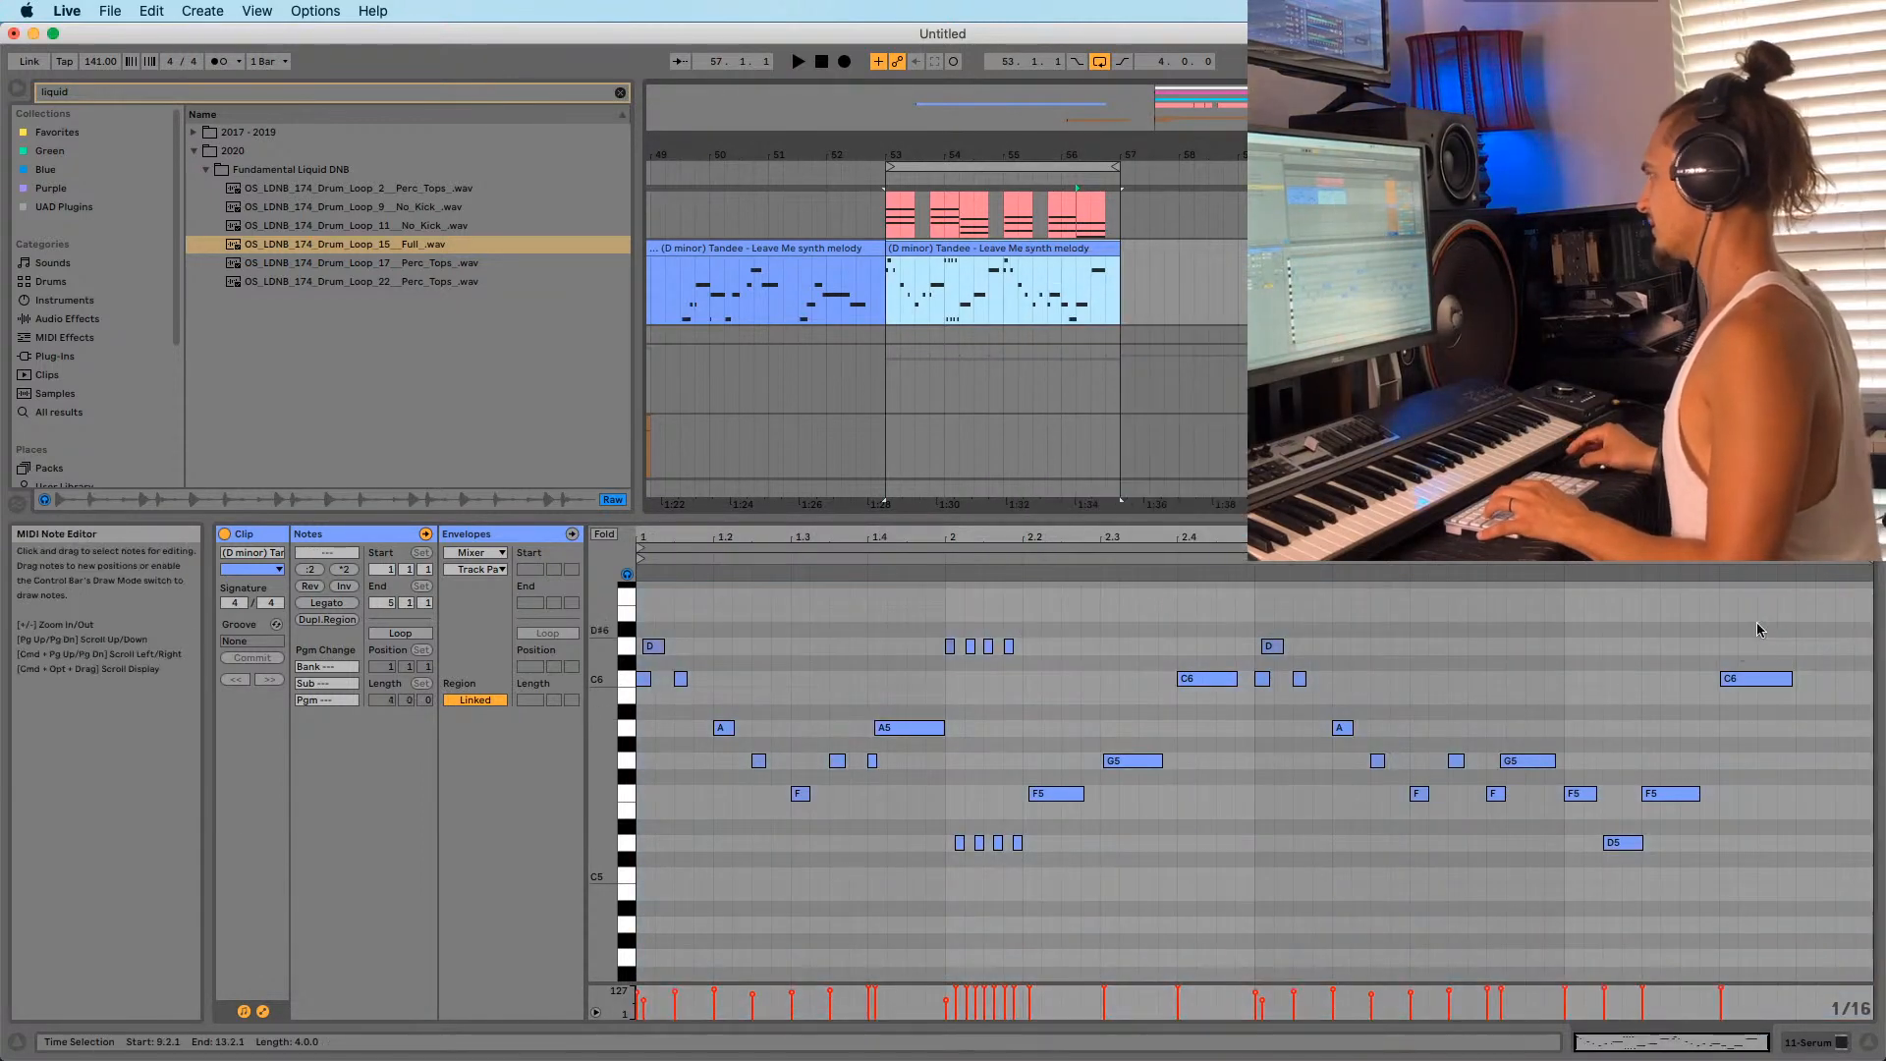
mouse_move(1859, 537)
left_mouse_down()
mouse_move(1859, 570)
mouse_move(1777, 563)
left_mouse_up()
left_click(1877, 556)
key("z")
key("space")
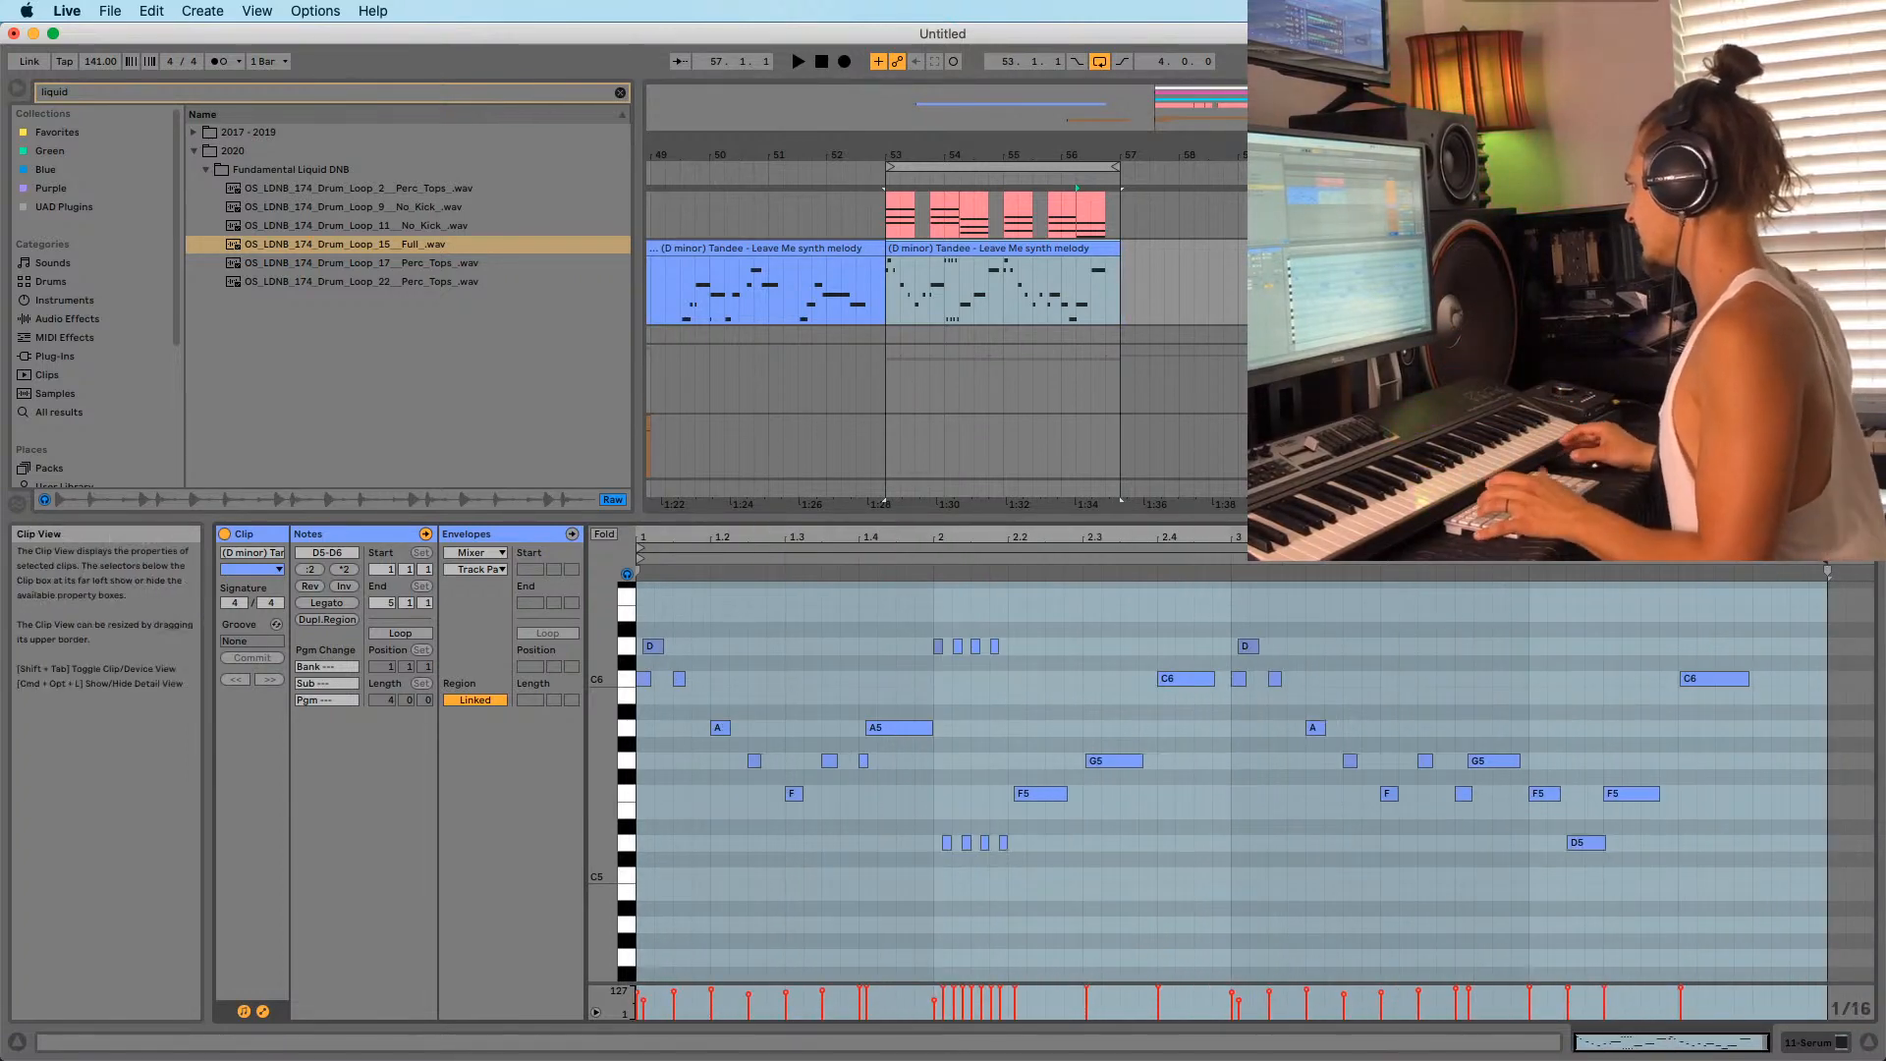
left_click(1716, 678)
left_click_drag(1748, 678, 1825, 677)
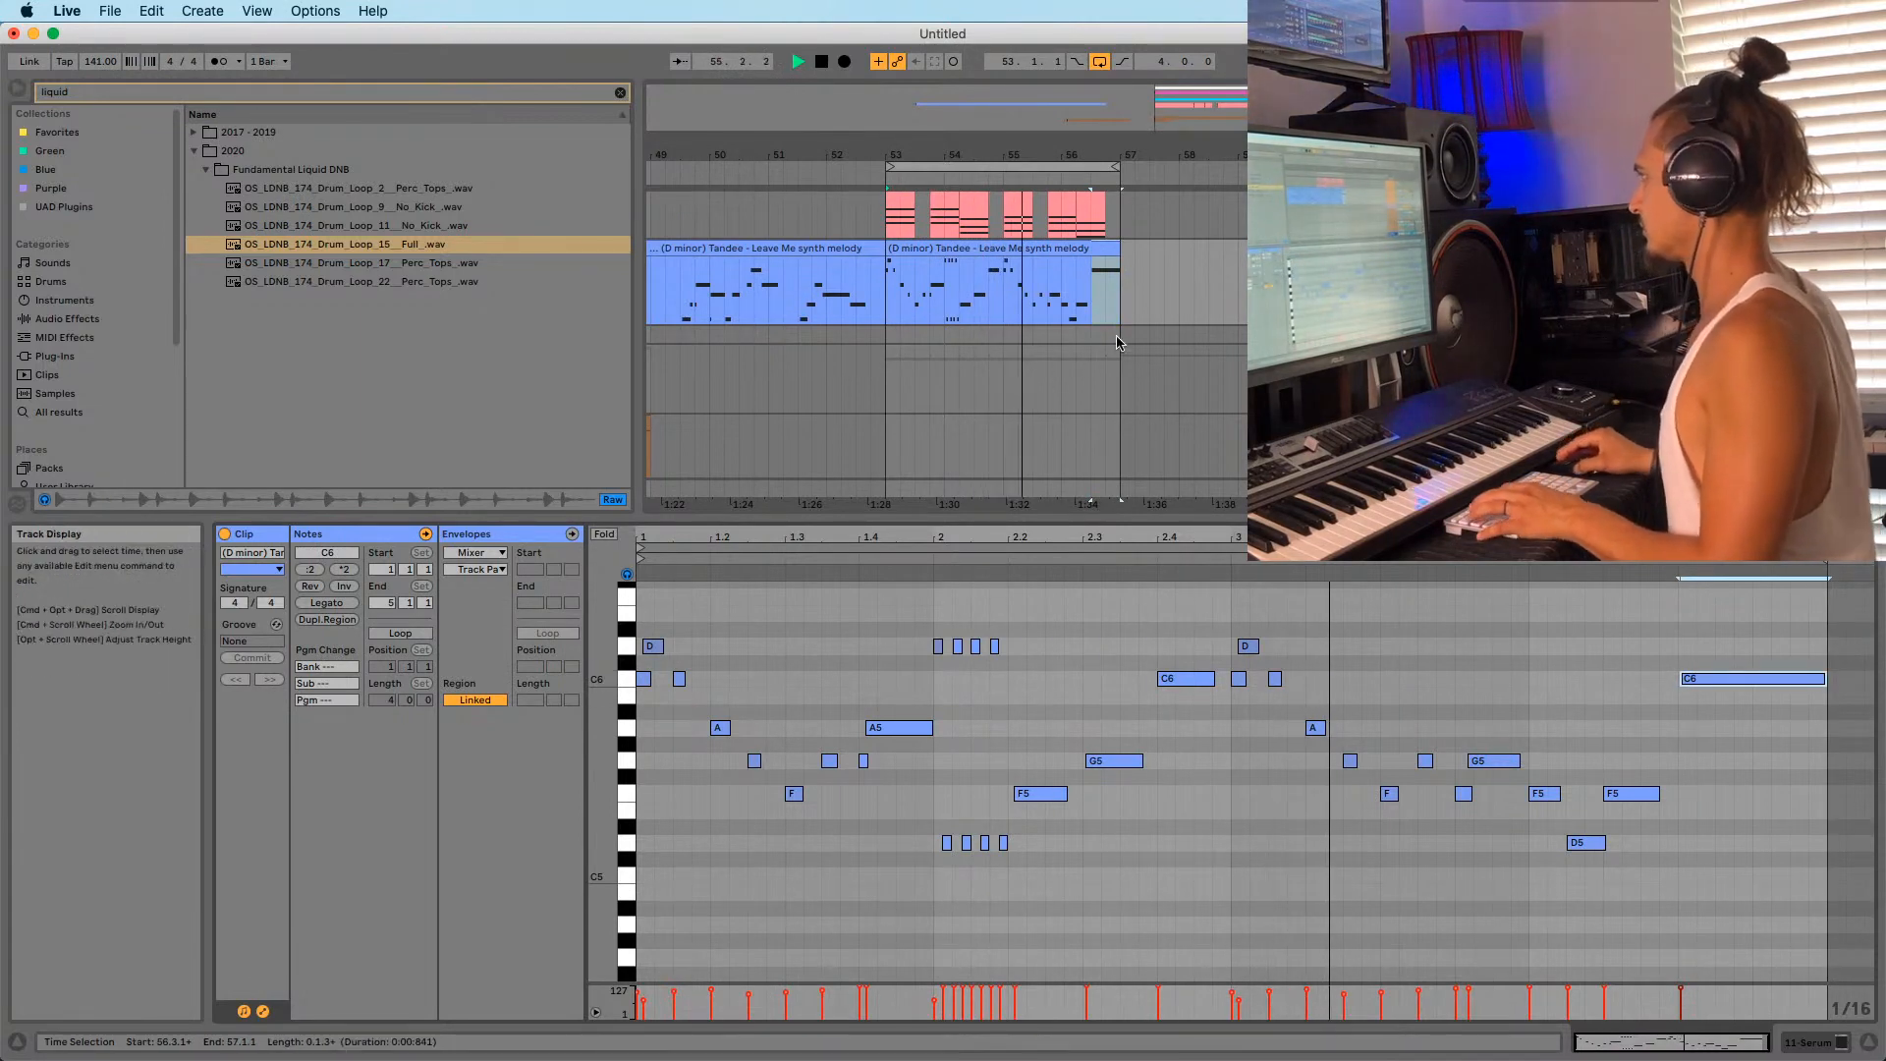
key("shift+Tab")
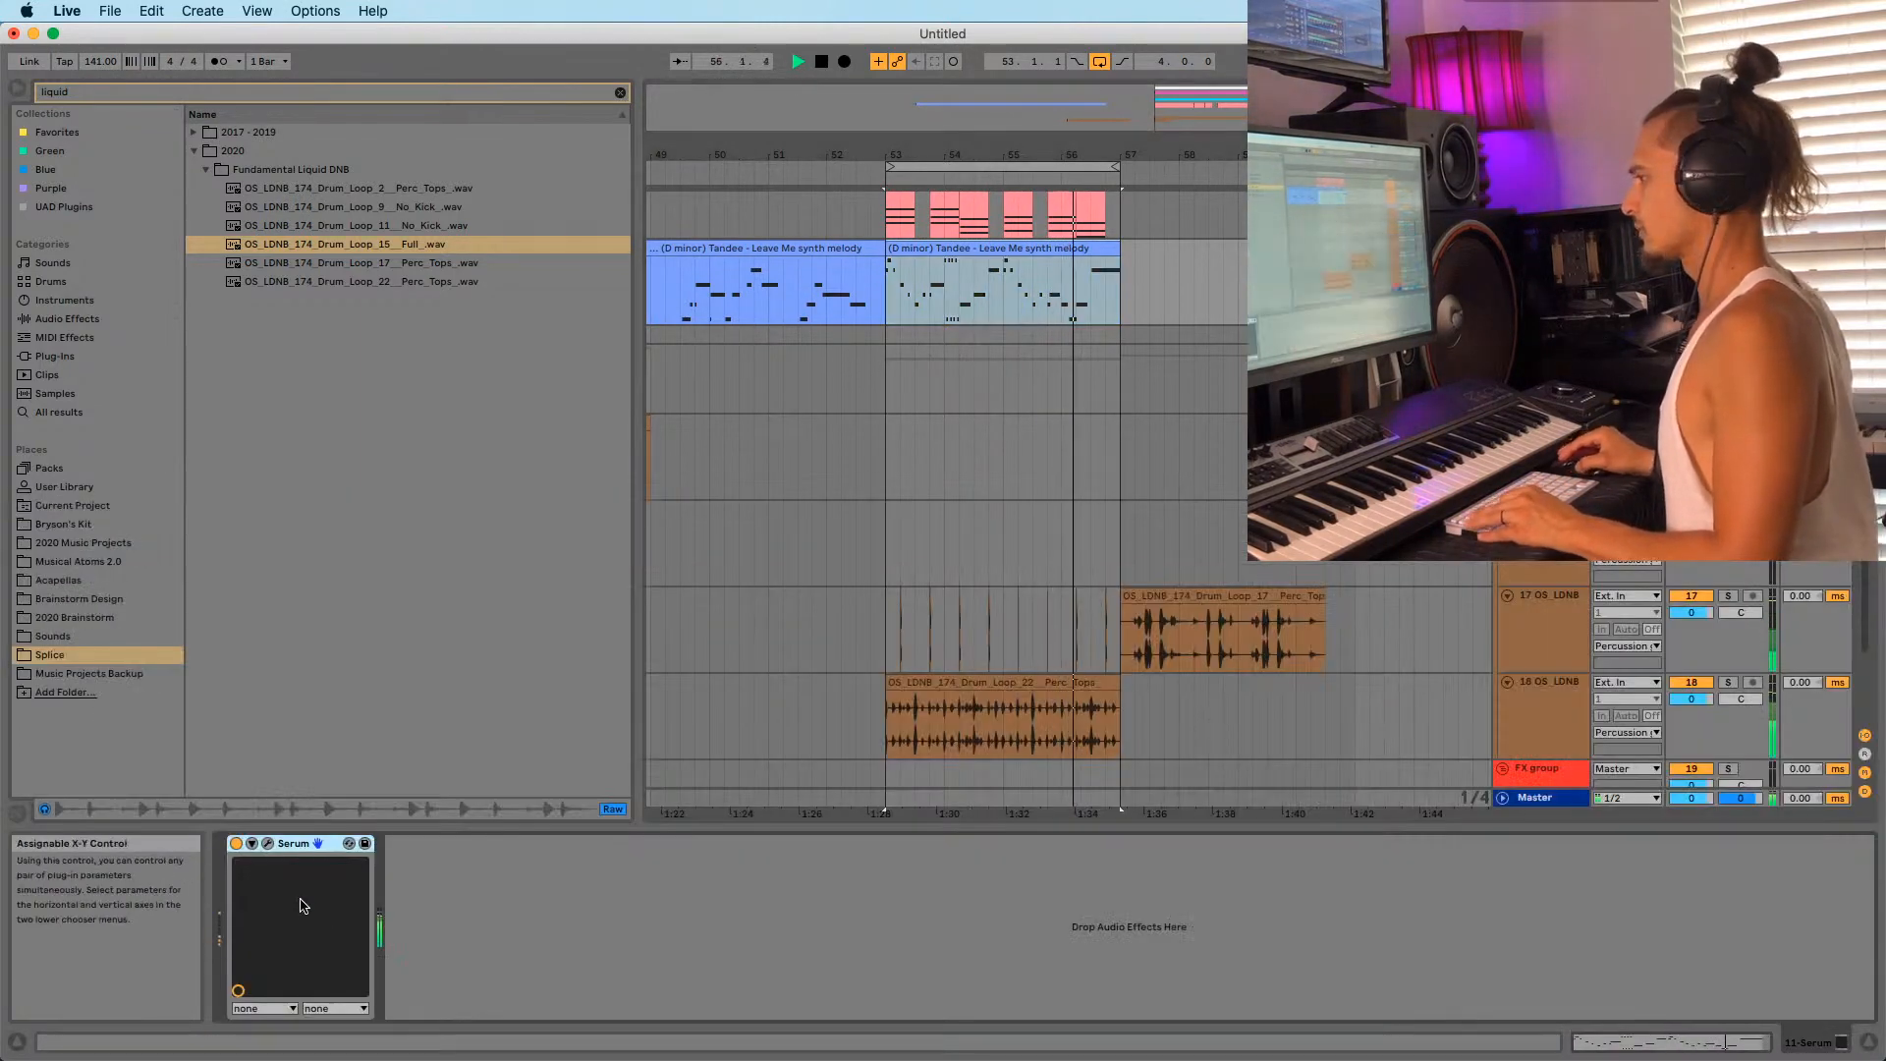
Set Serum's pitch-bend range to -12 down and +12 semitones up.
key("space")
left_click(270, 846)
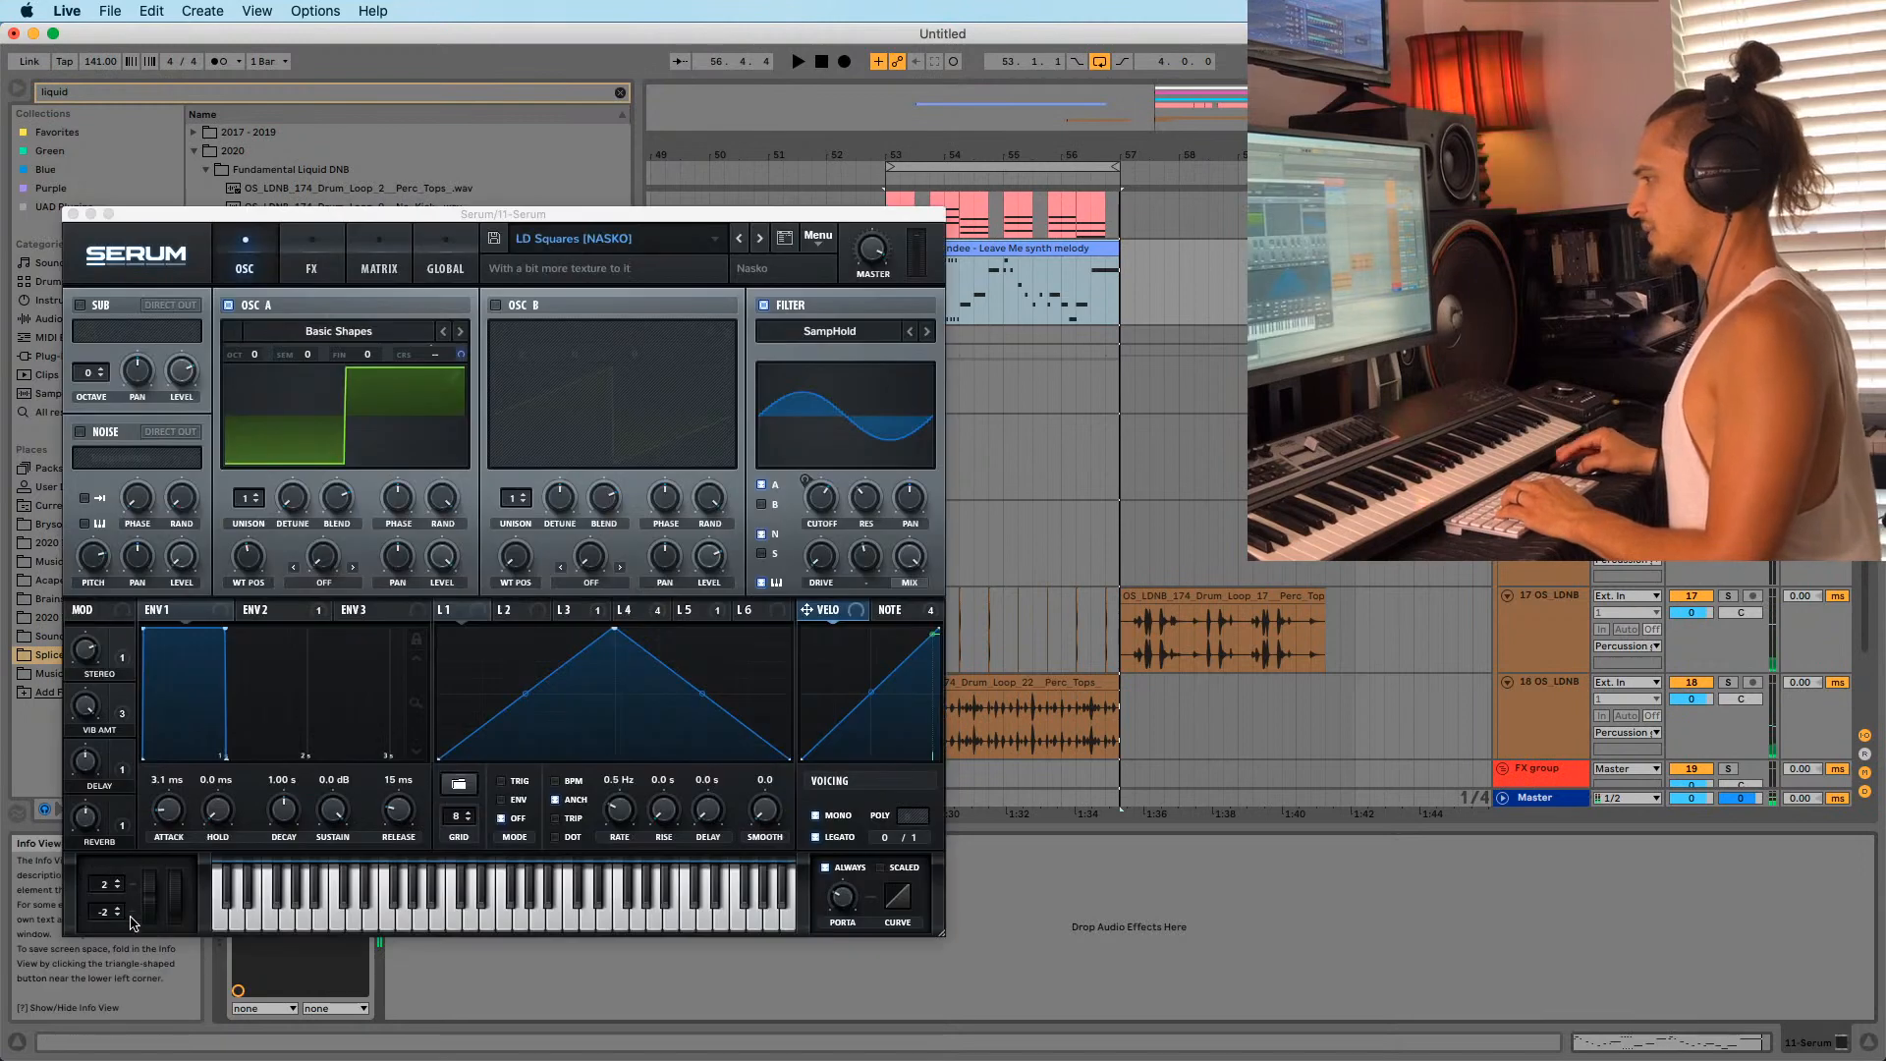
left_click_drag(111, 962, 111, 969)
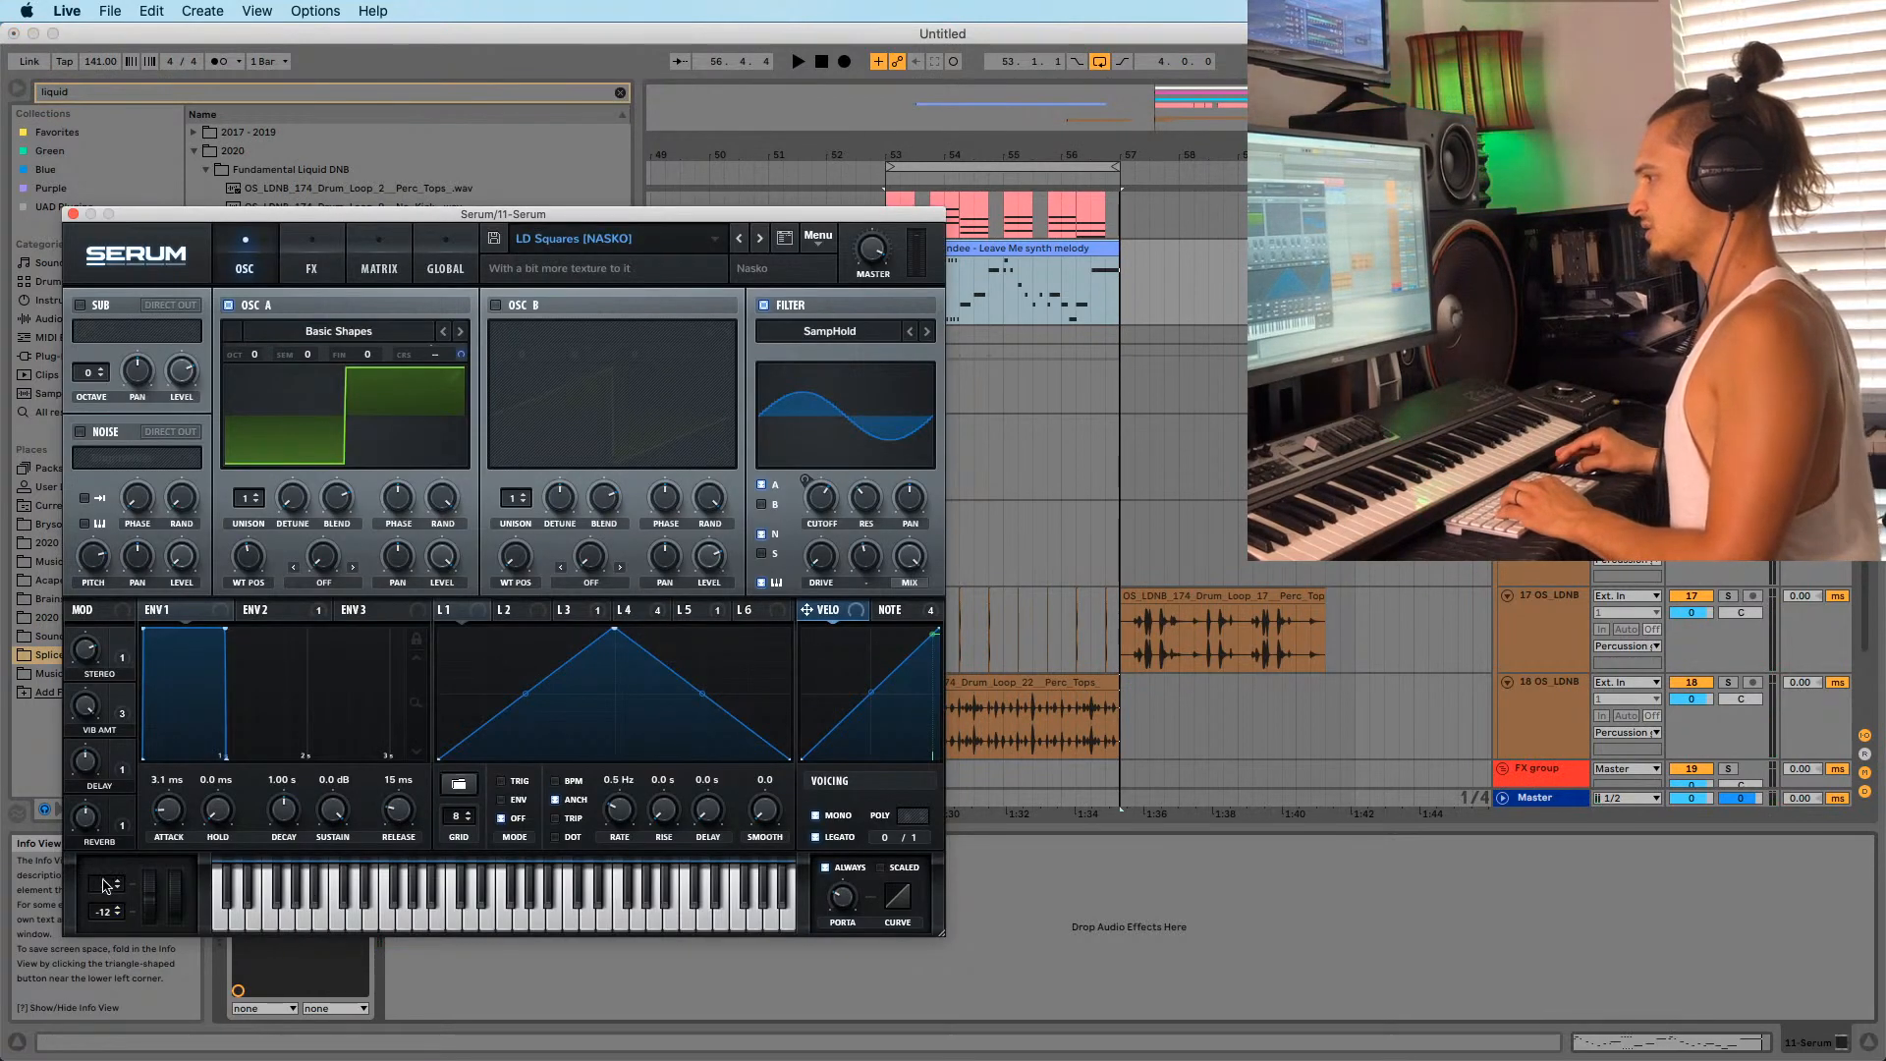
left_click_drag(106, 884, 115, 846)
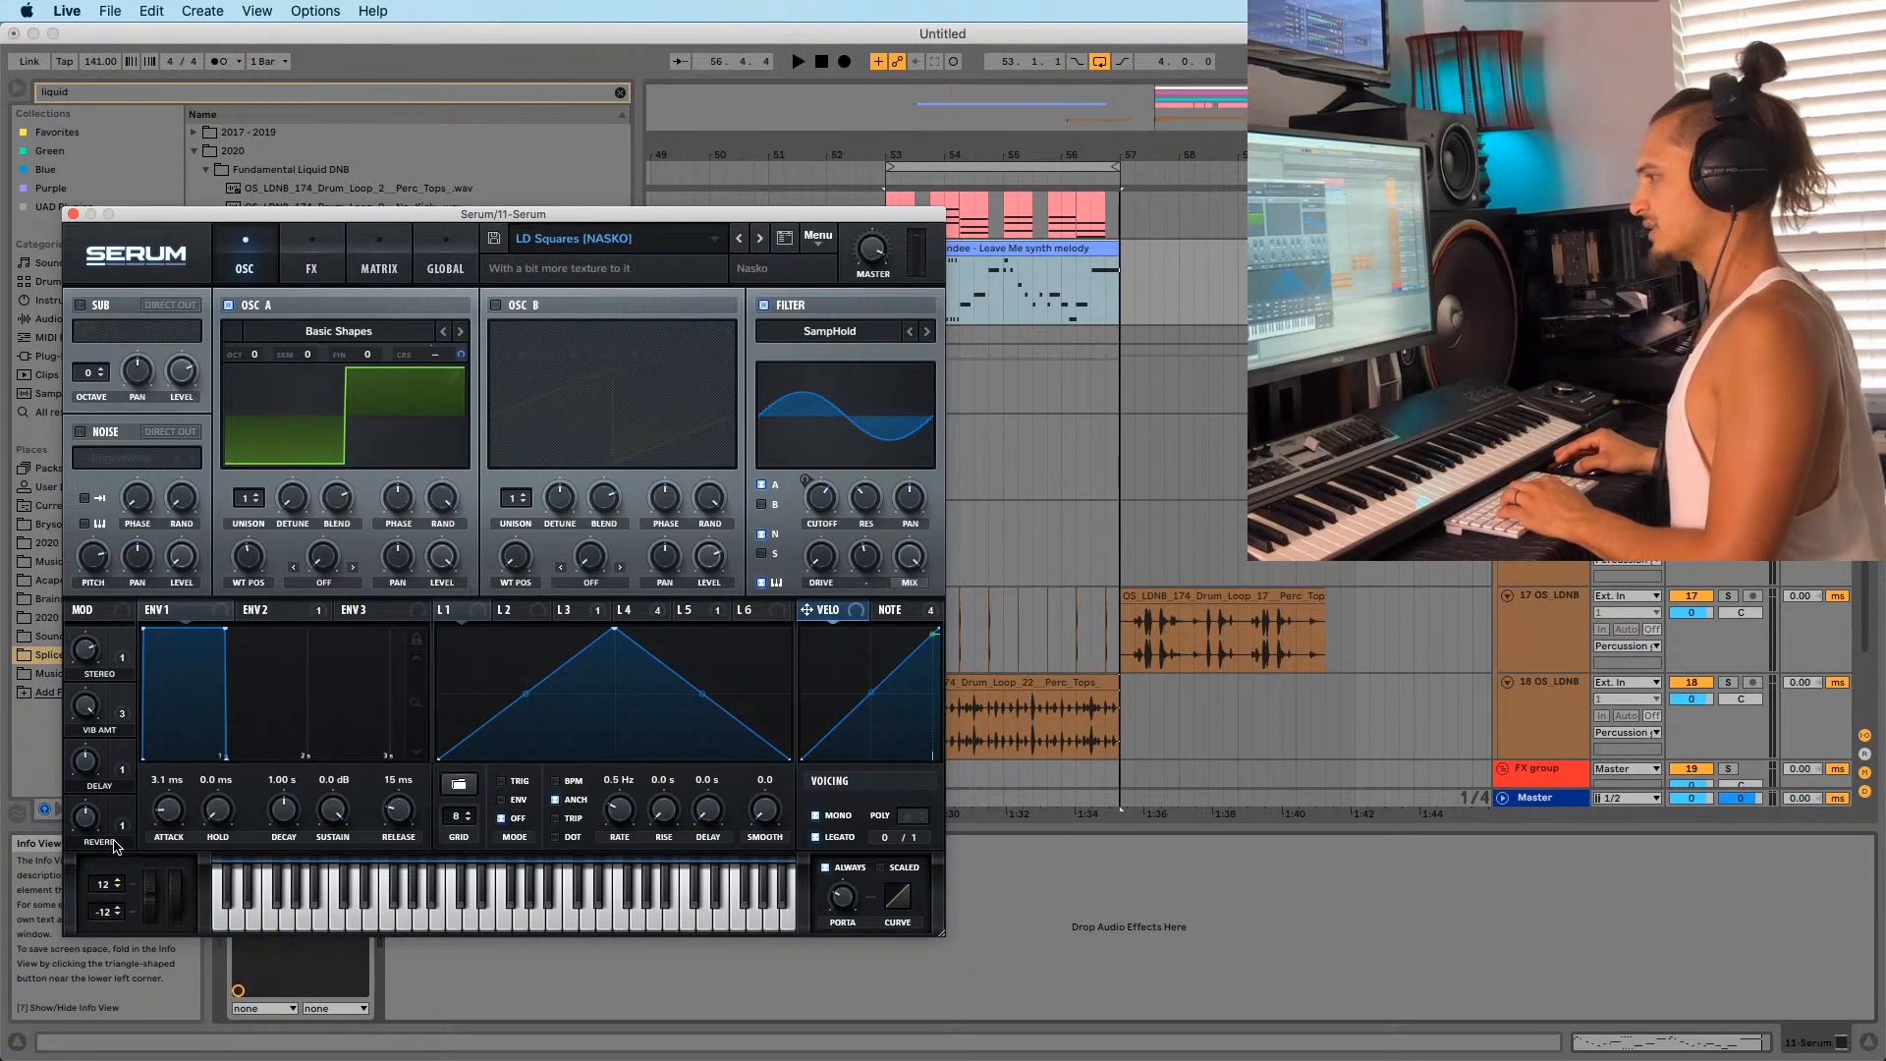
left_click(73, 214)
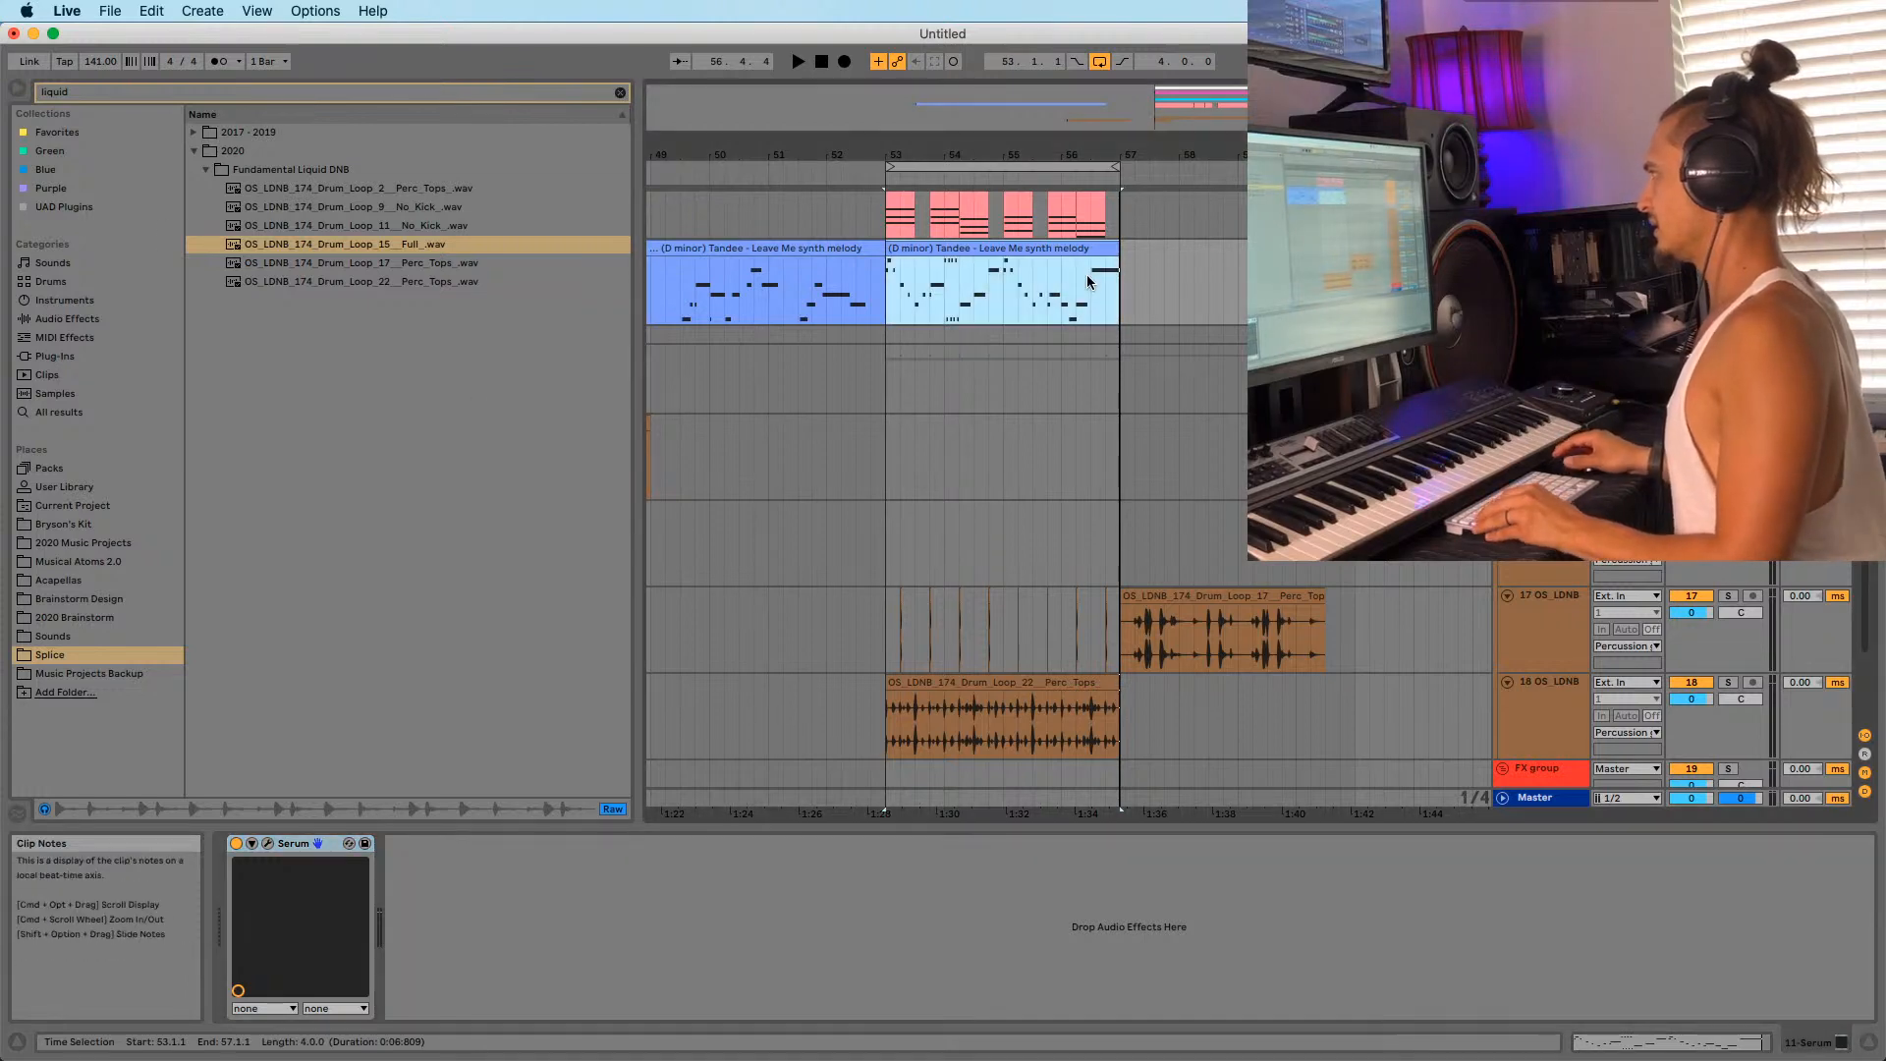
left_click(267, 842)
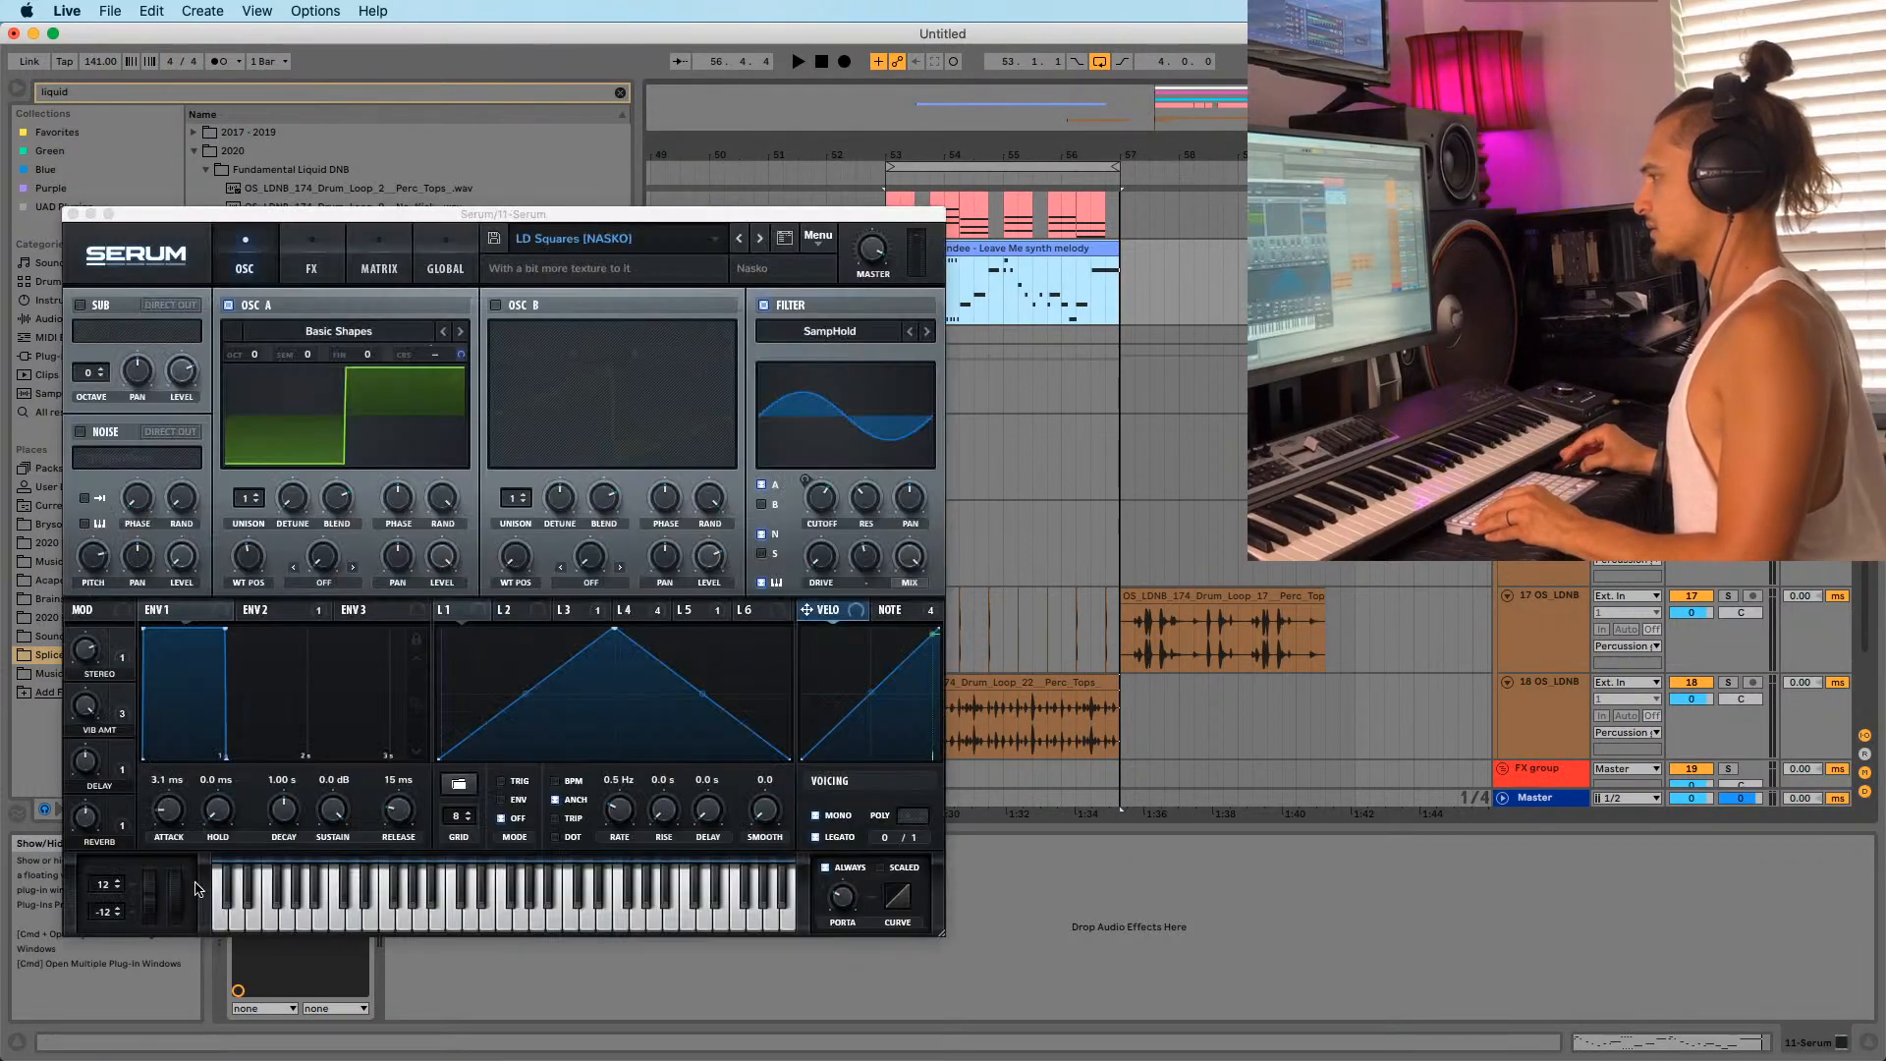
Record a pitch-bend take from bar 56 with F9 into the new 11-Serum 1 clip.
left_click(1061, 295)
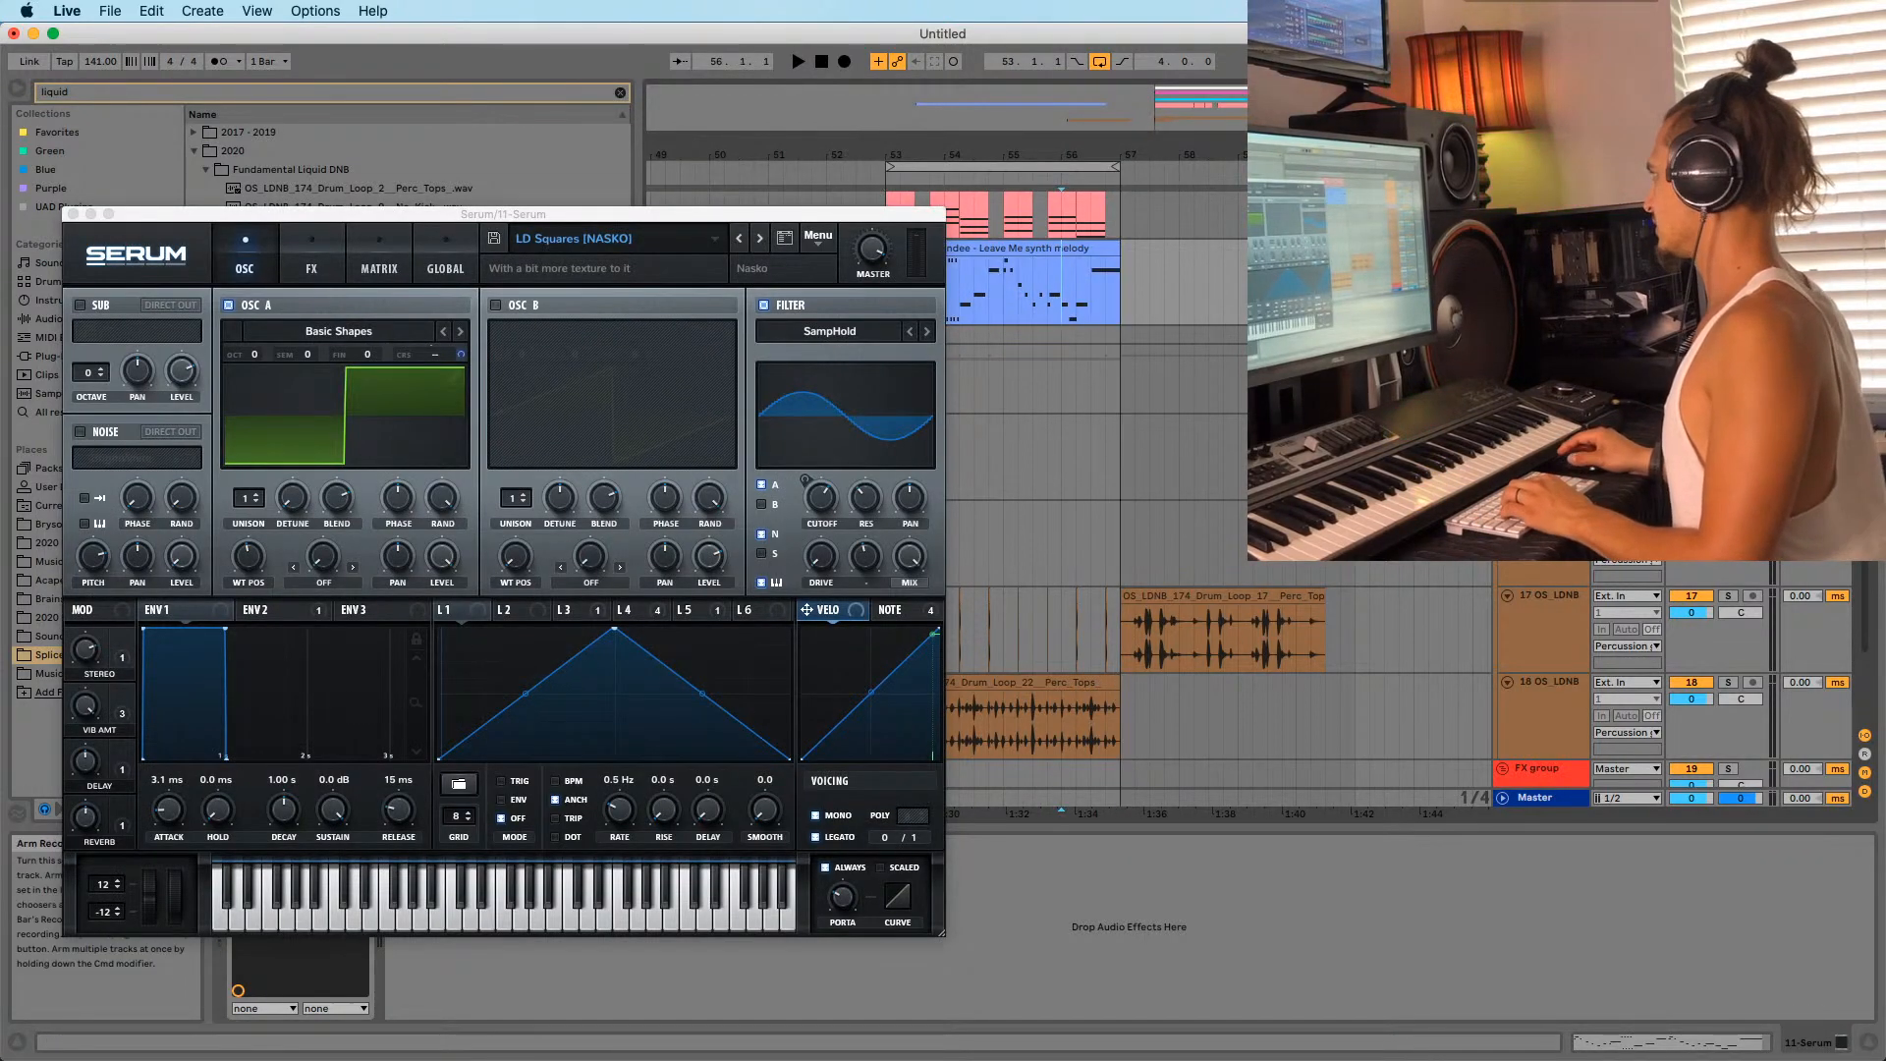
key("space")
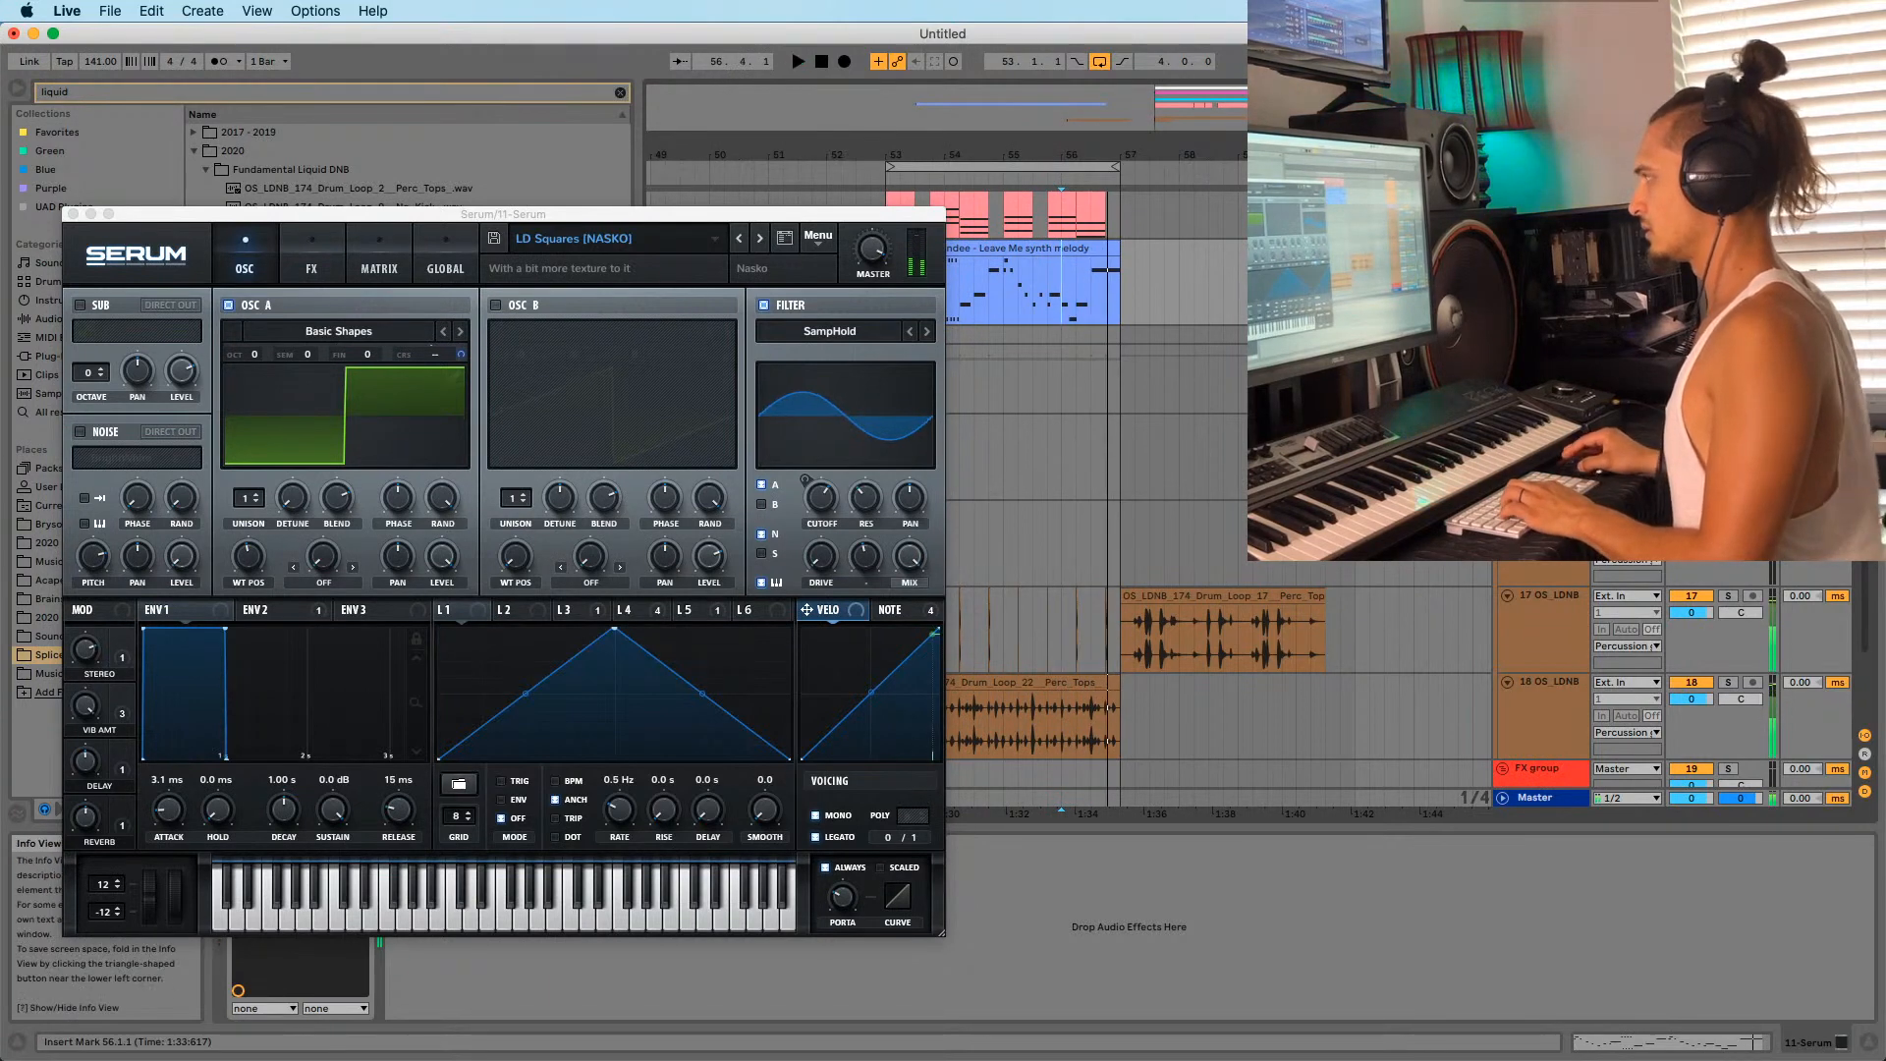
key("F9")
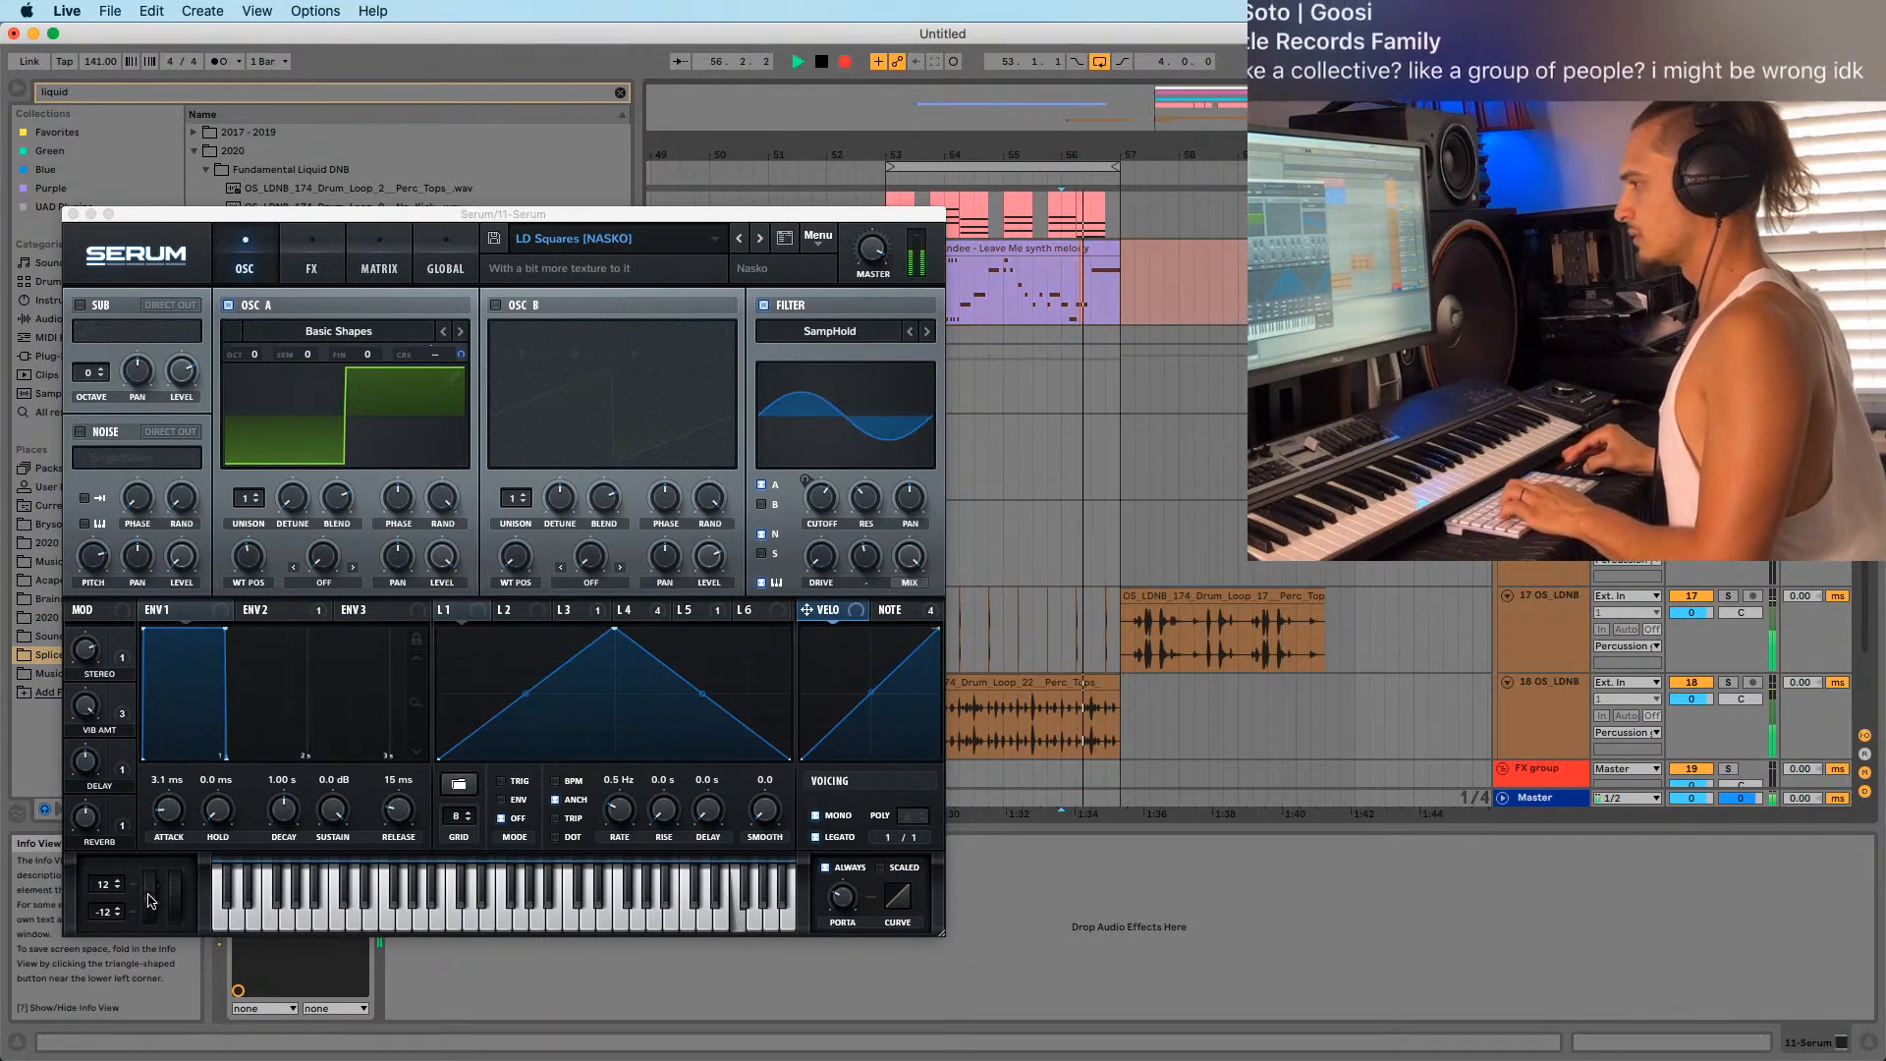
key("space")
key("space")
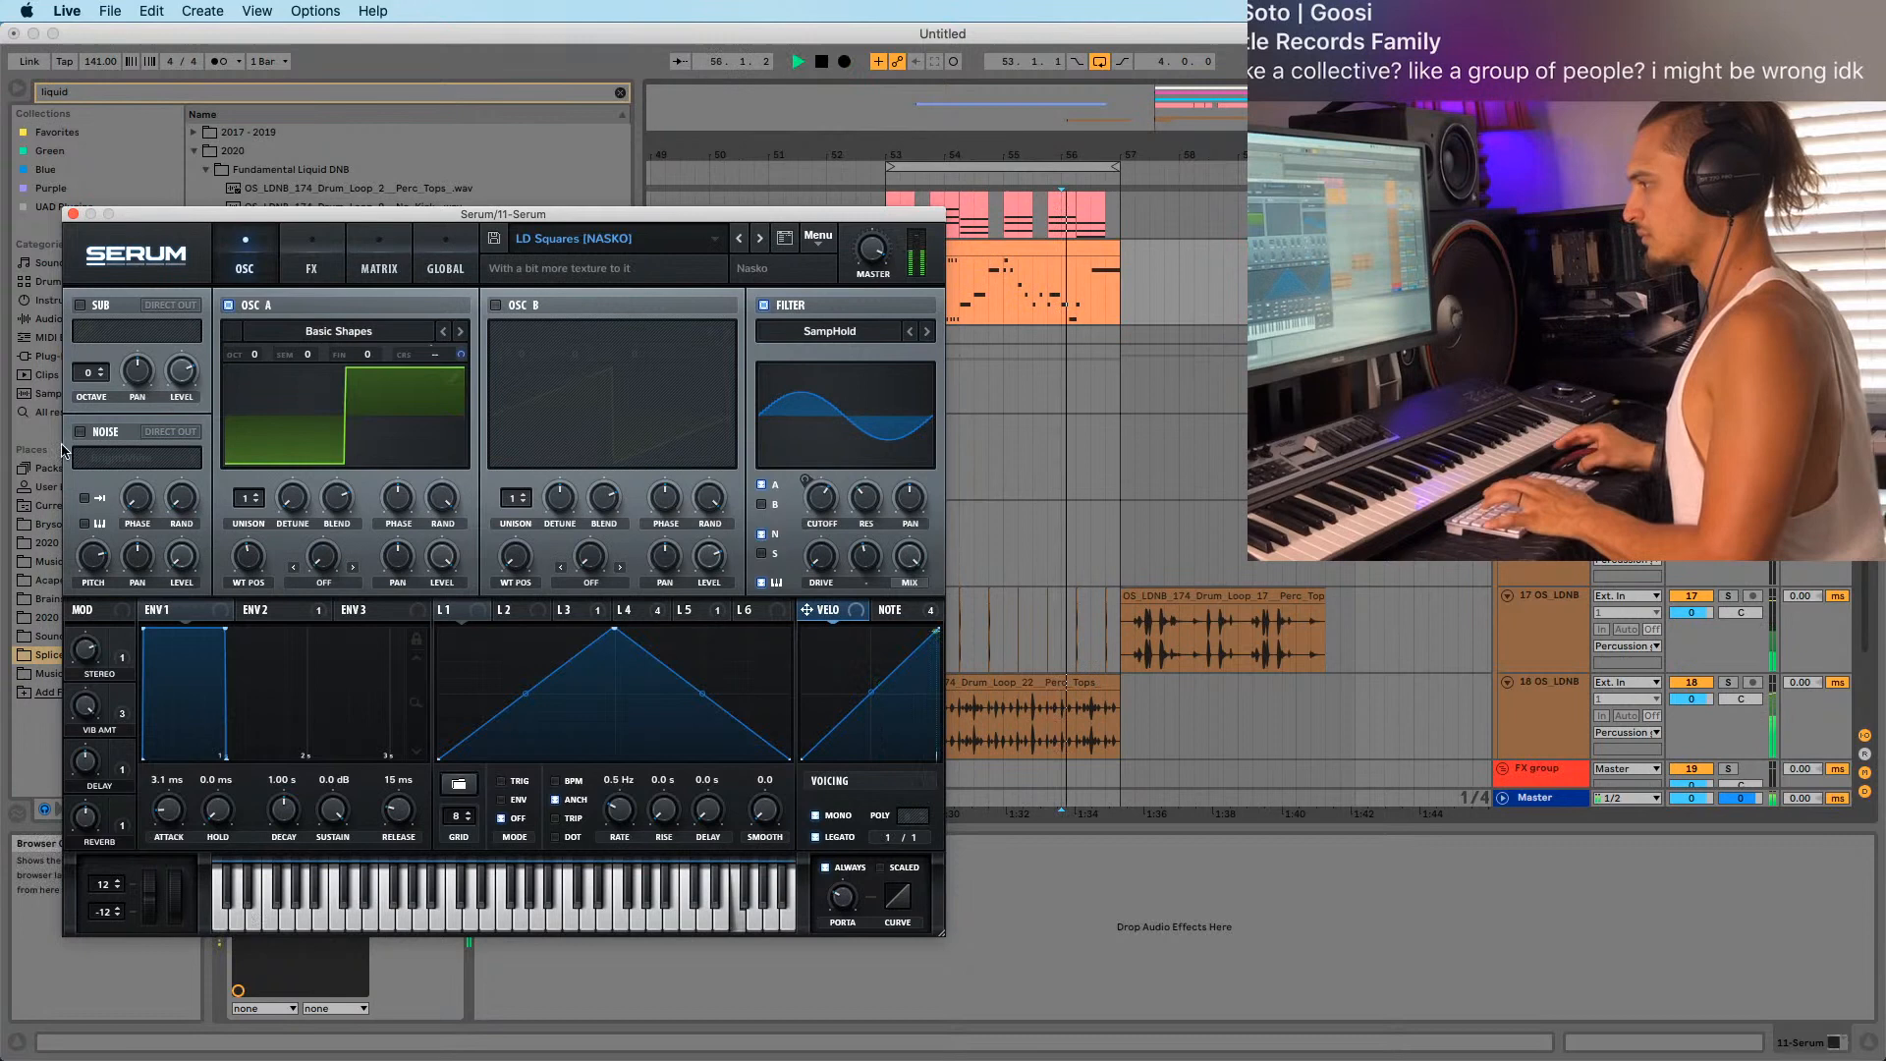
left_click(72, 214)
key("space")
left_click(263, 1012)
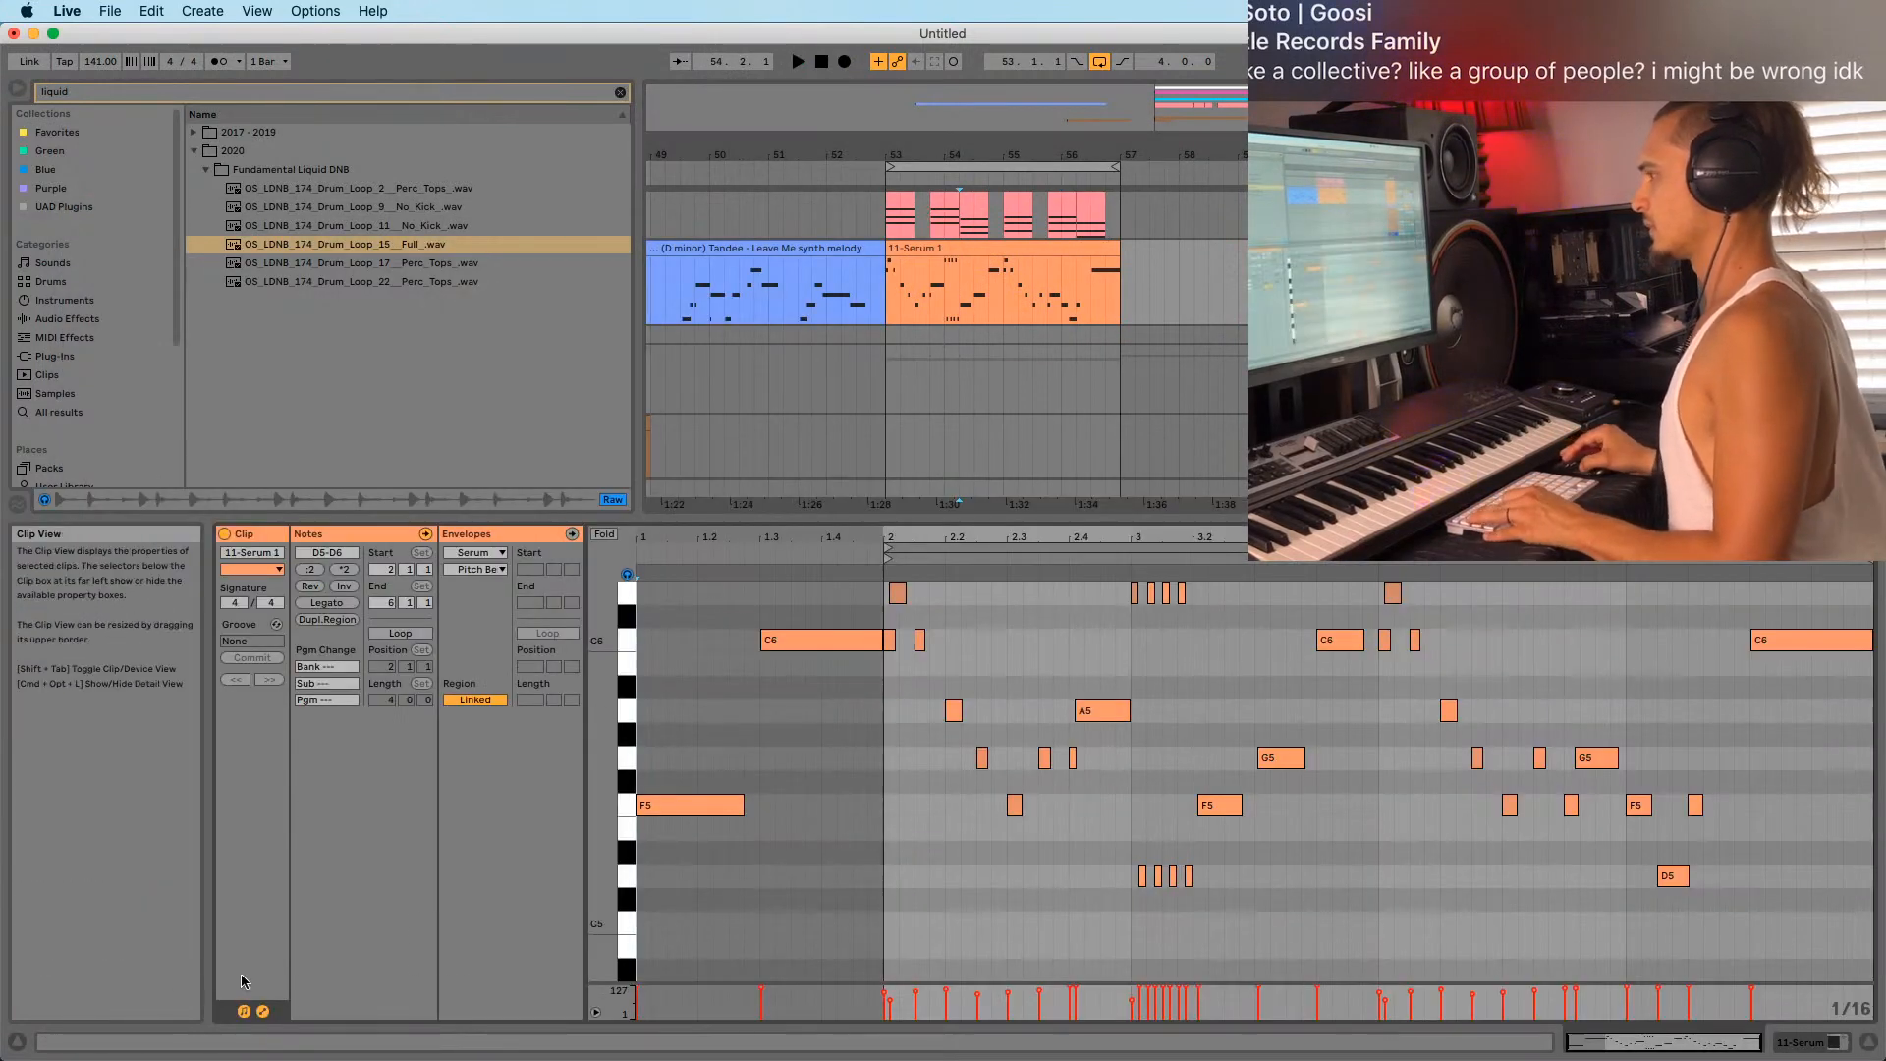
View the clip's Pitch Bend envelope, then undo the recorded pitch-bend take.
left_click(477, 569)
left_click(479, 588)
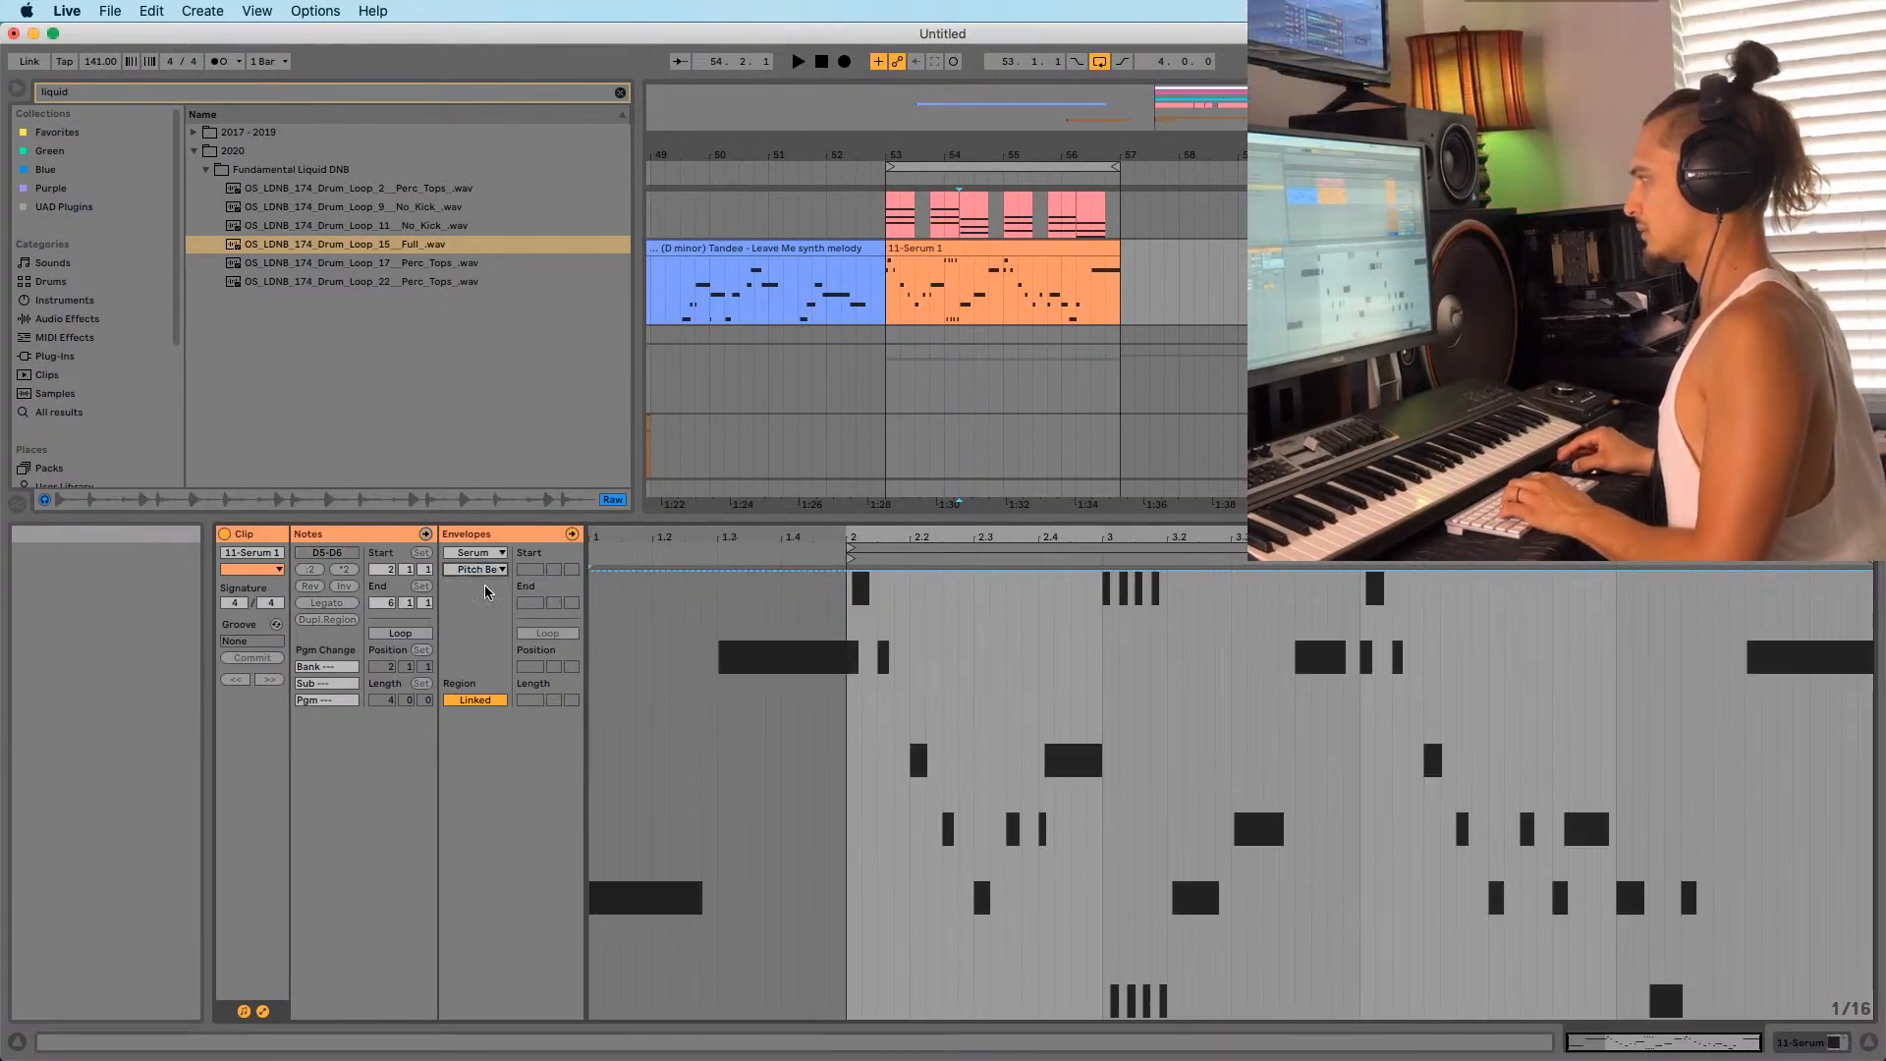
left_click(1359, 683)
key("space")
key("space")
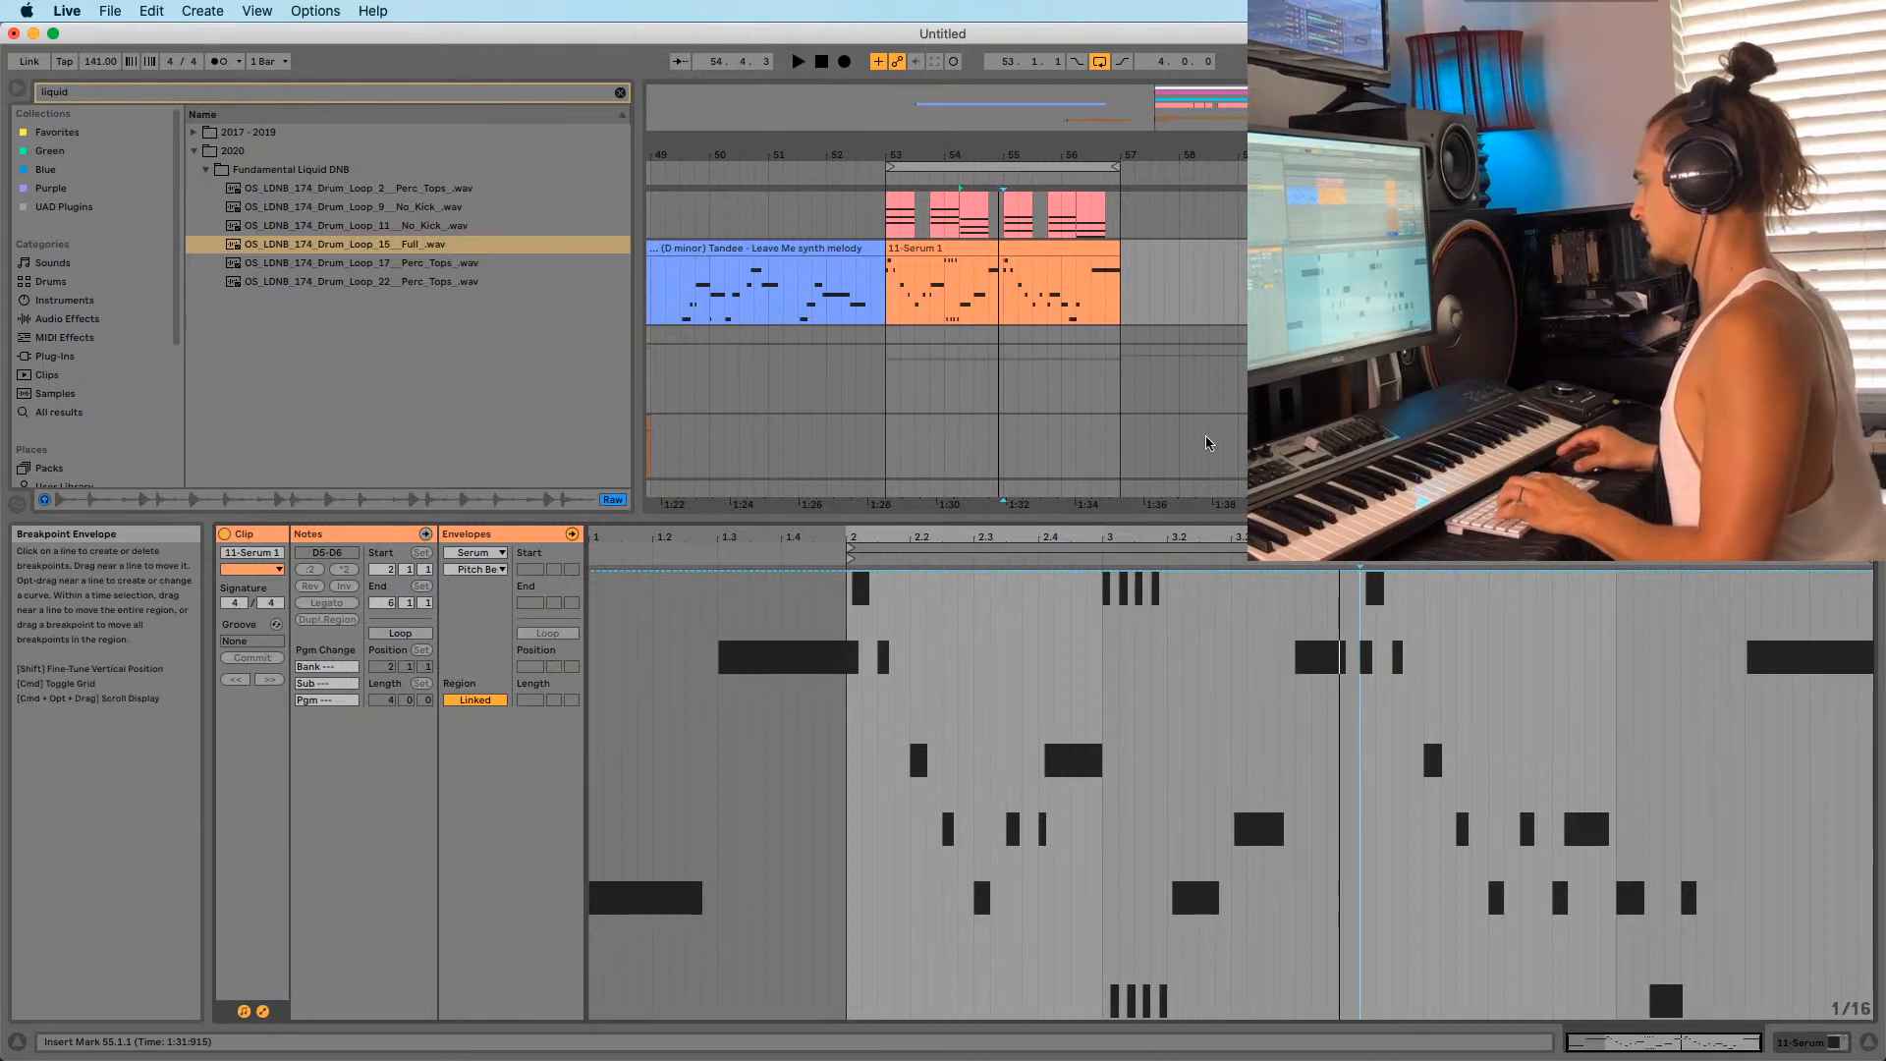
key("super+z")
left_click(975, 298)
key("space")
key("super+z")
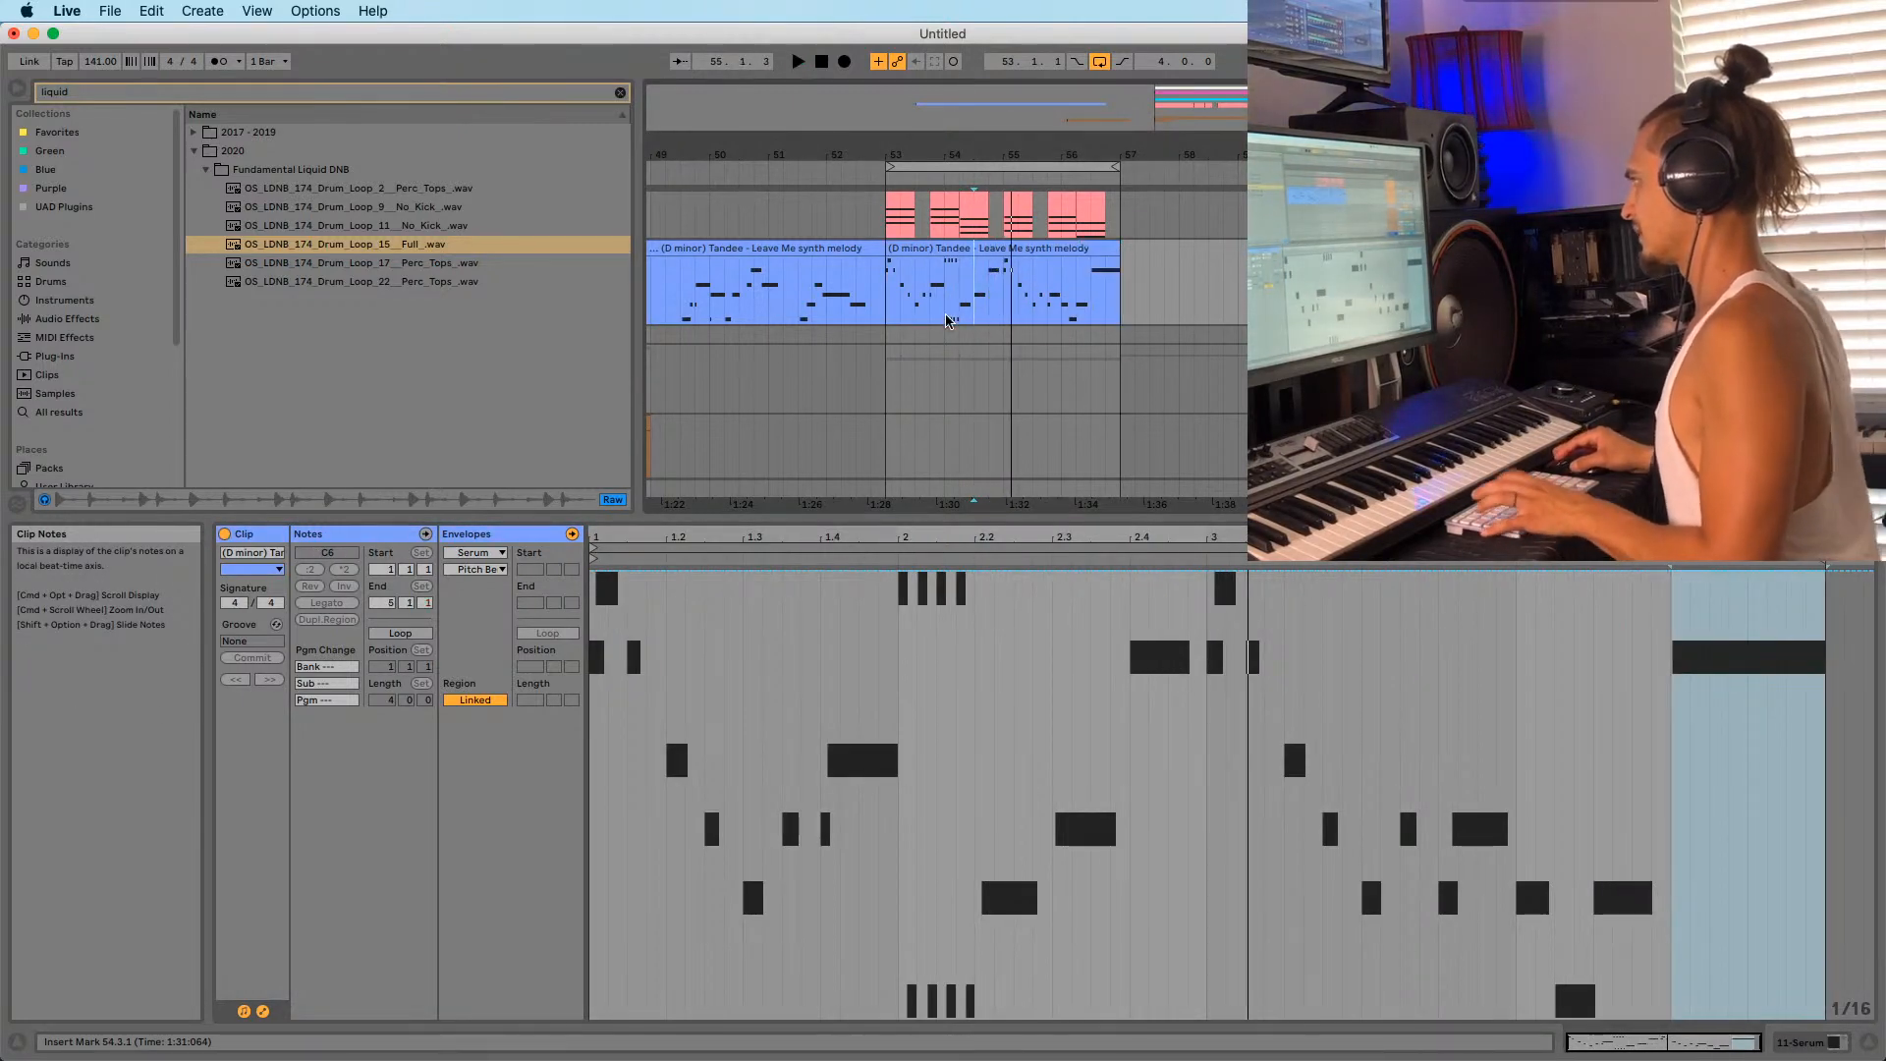
key("space")
key("space")
Select all notes of the second melody clip and transpose them up an octave.
left_click(1070, 248)
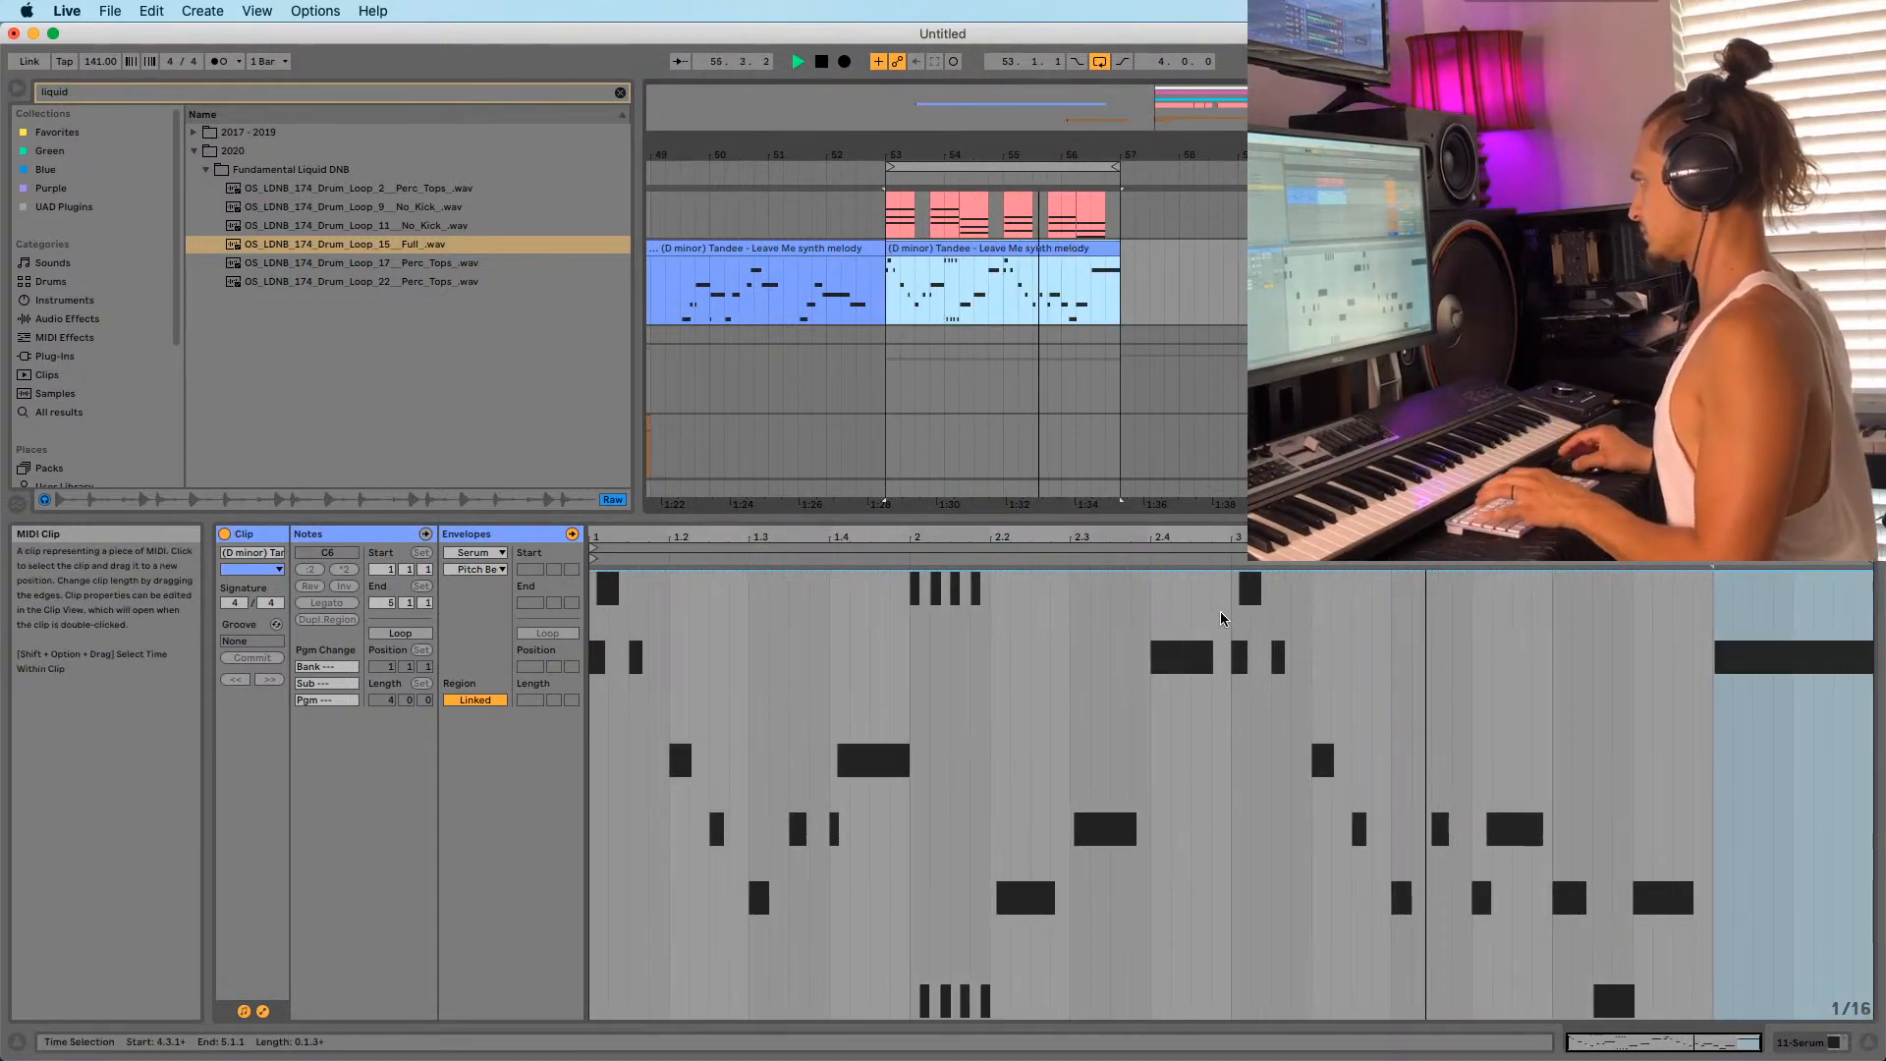
key("space")
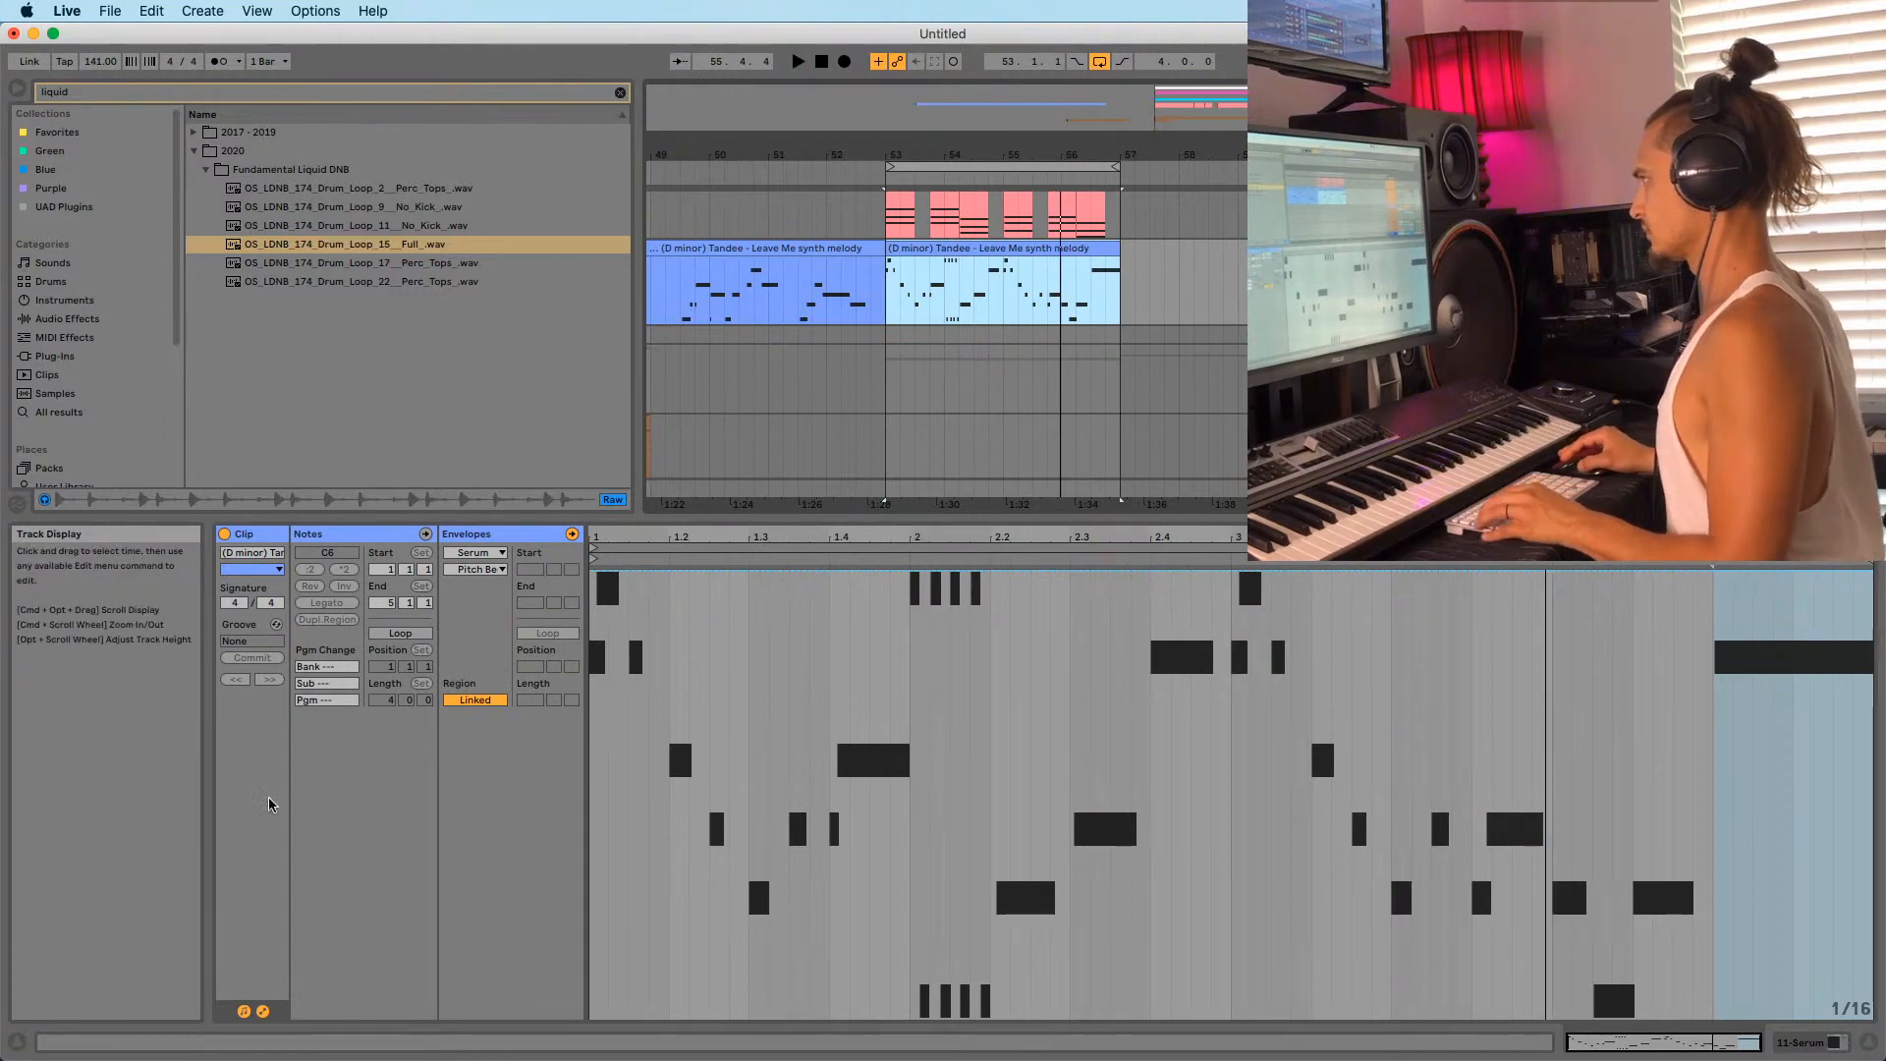
left_click(243, 1011)
left_click(244, 1011)
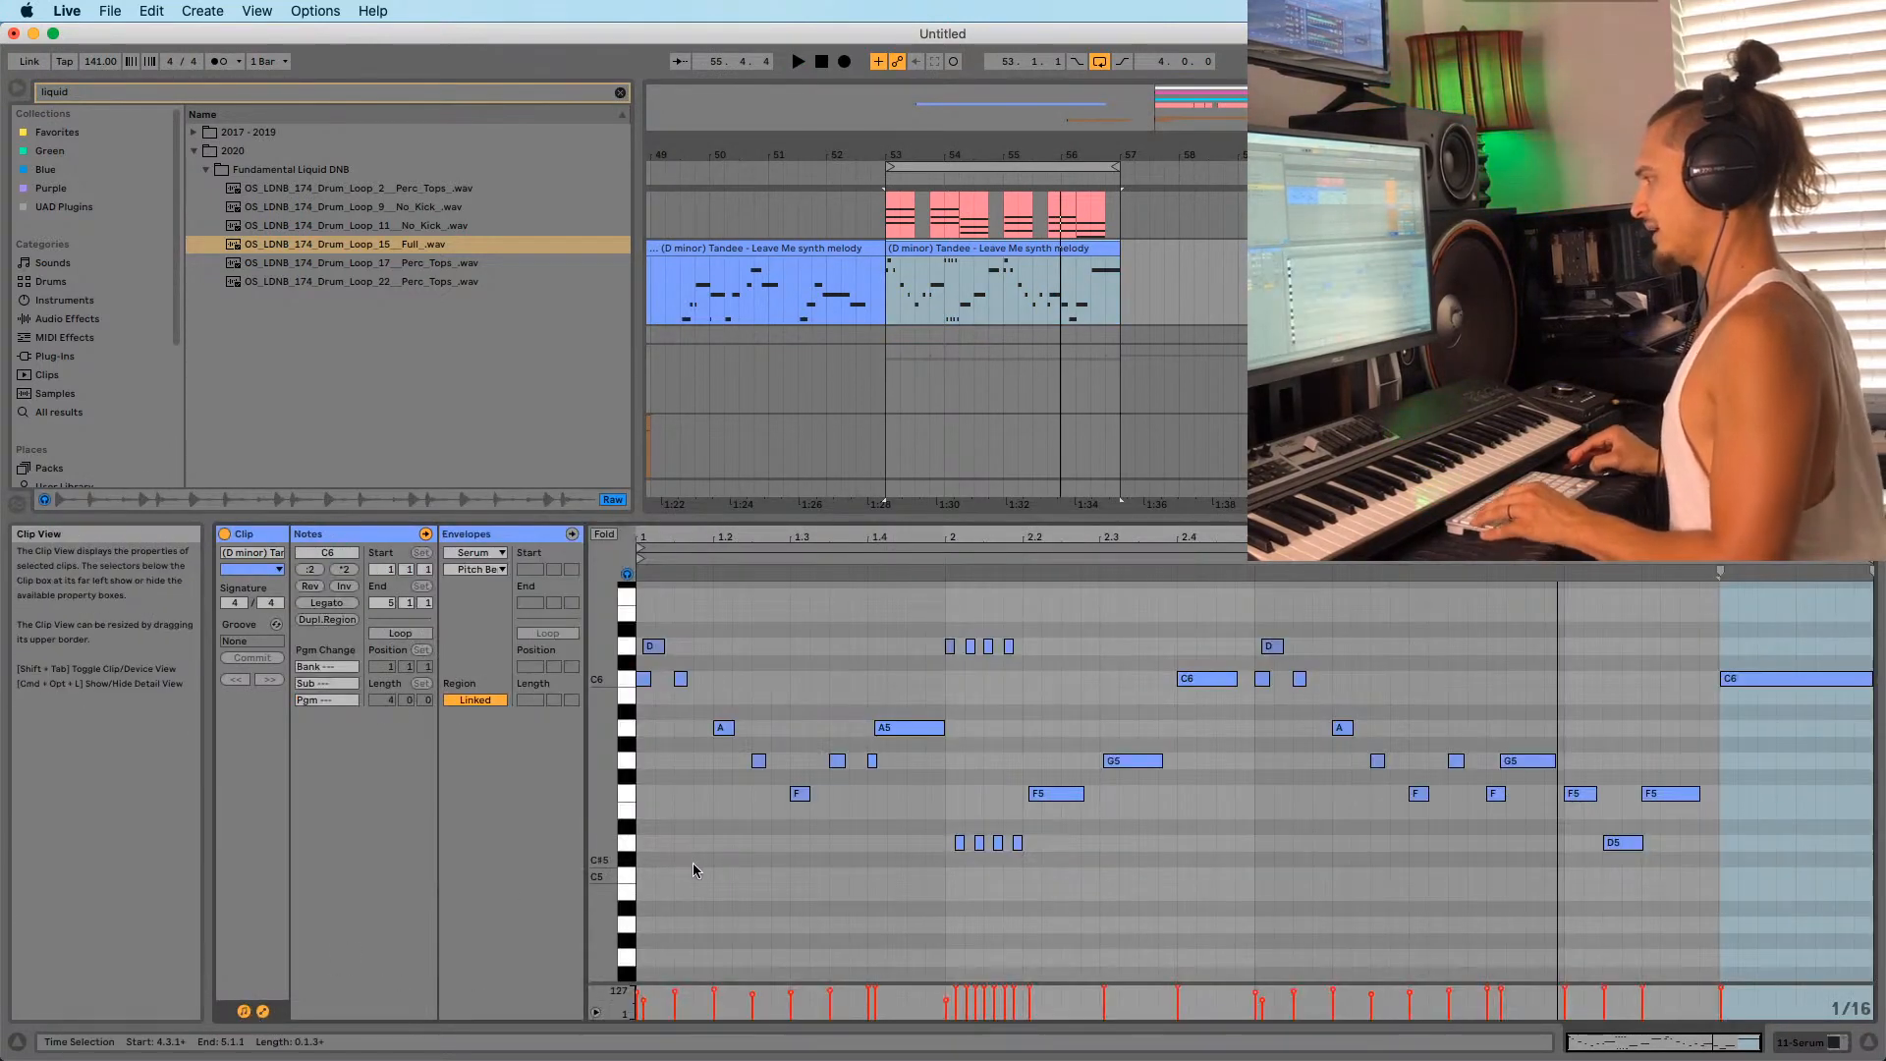
left_click(774, 880)
key("super+a")
key("shift+Up")
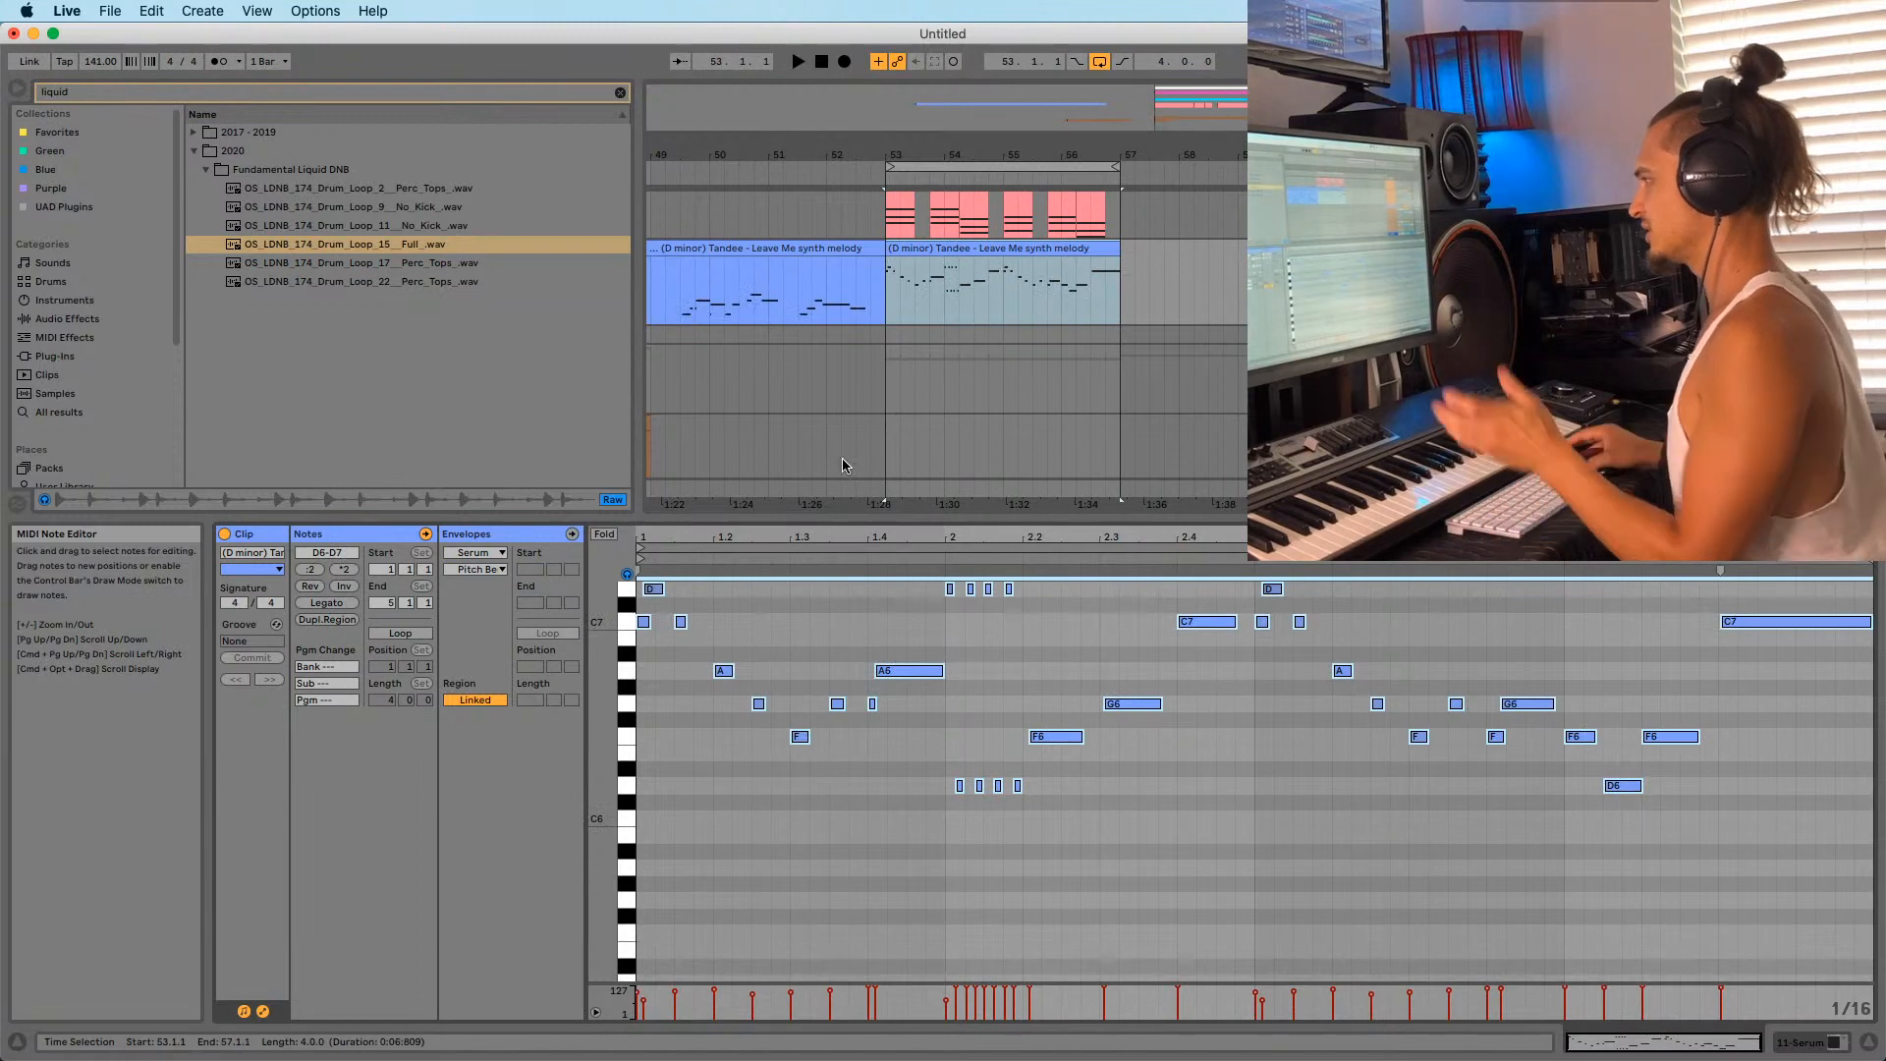
key("space")
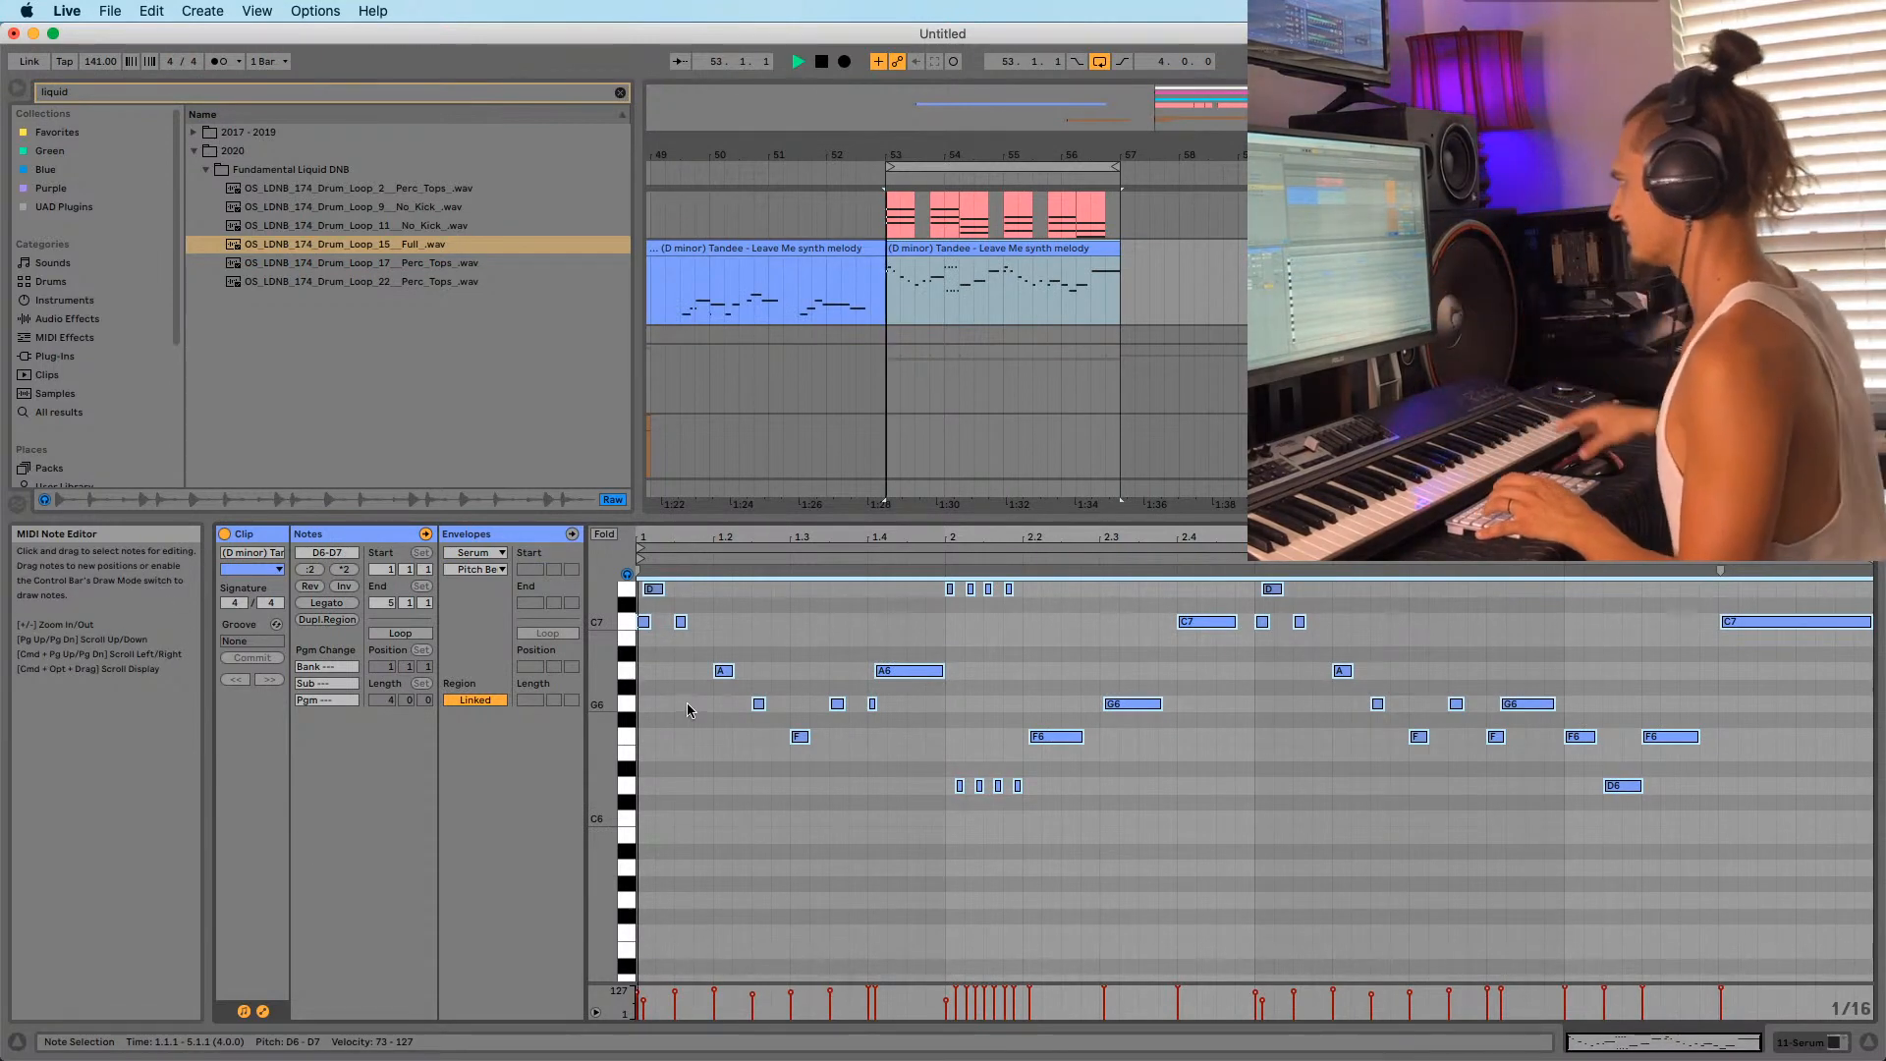
Undo the transposition while keeping the long final C6 note, and audition from bar 53.
left_click(888, 307)
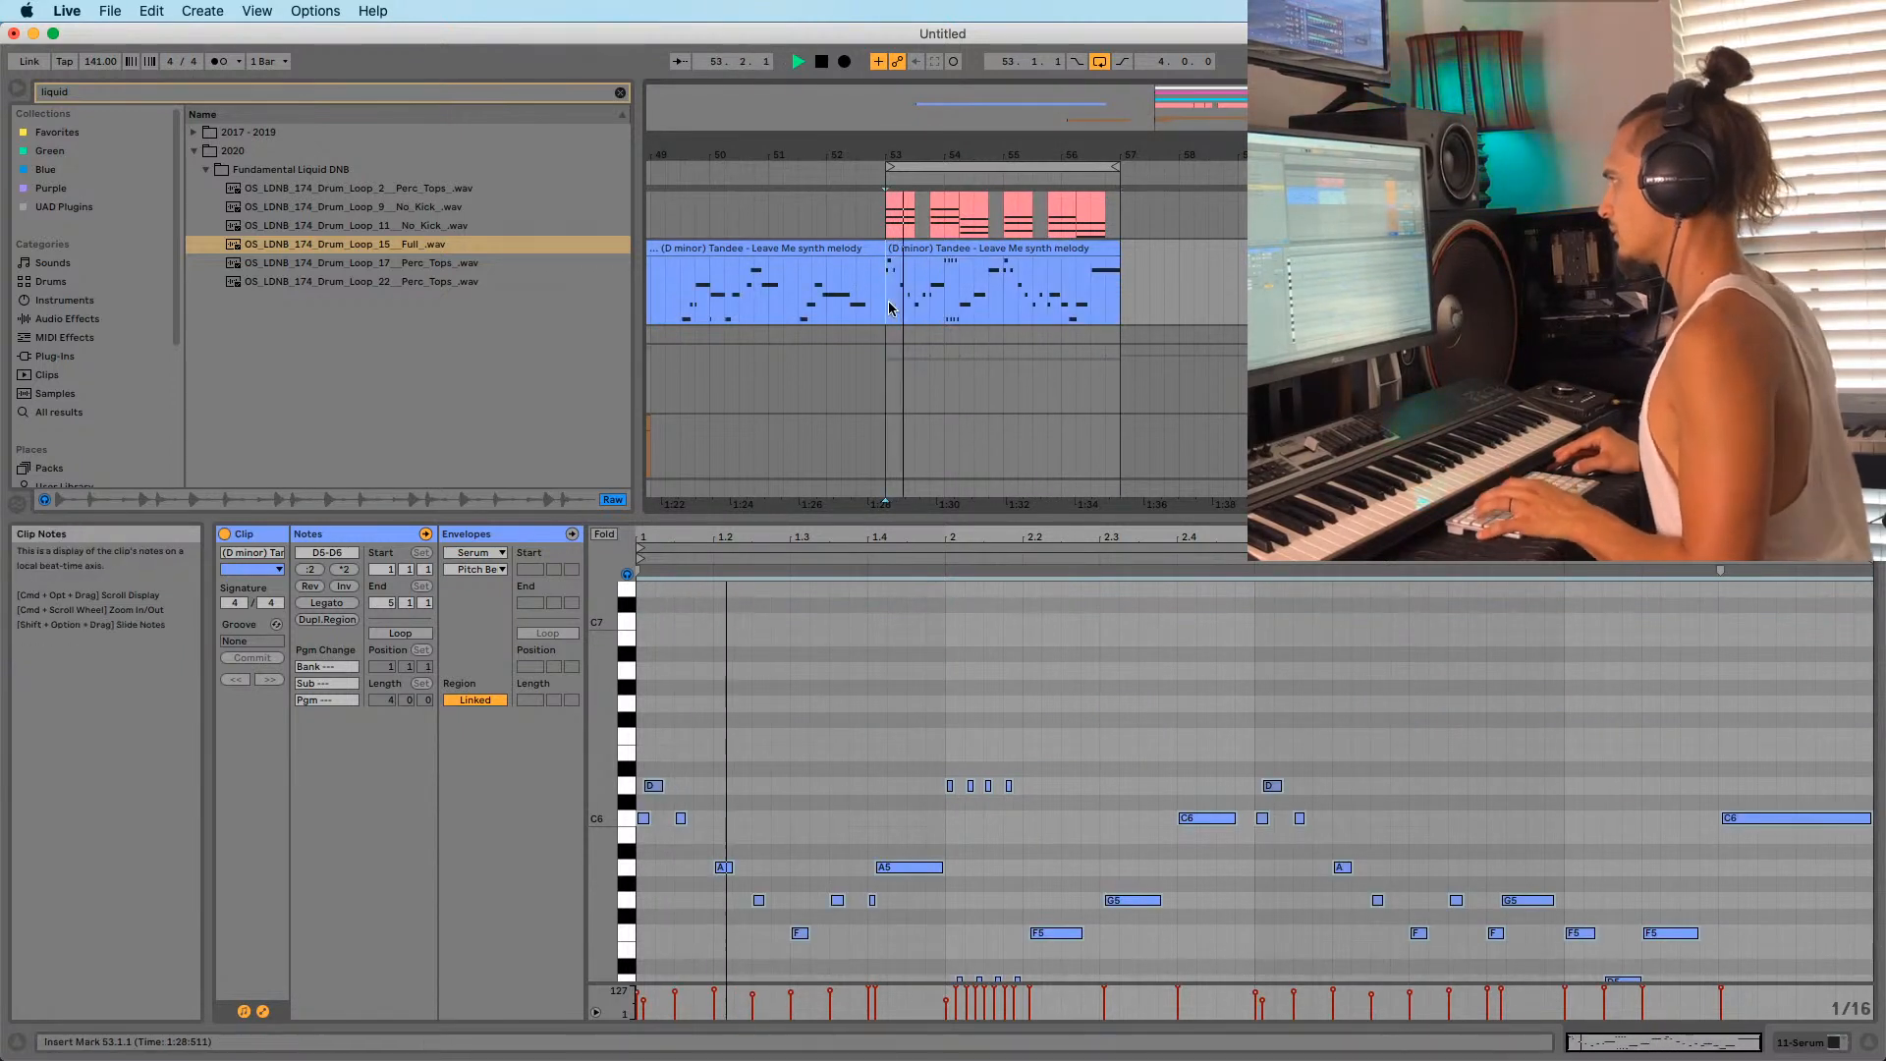
left_click(945, 249)
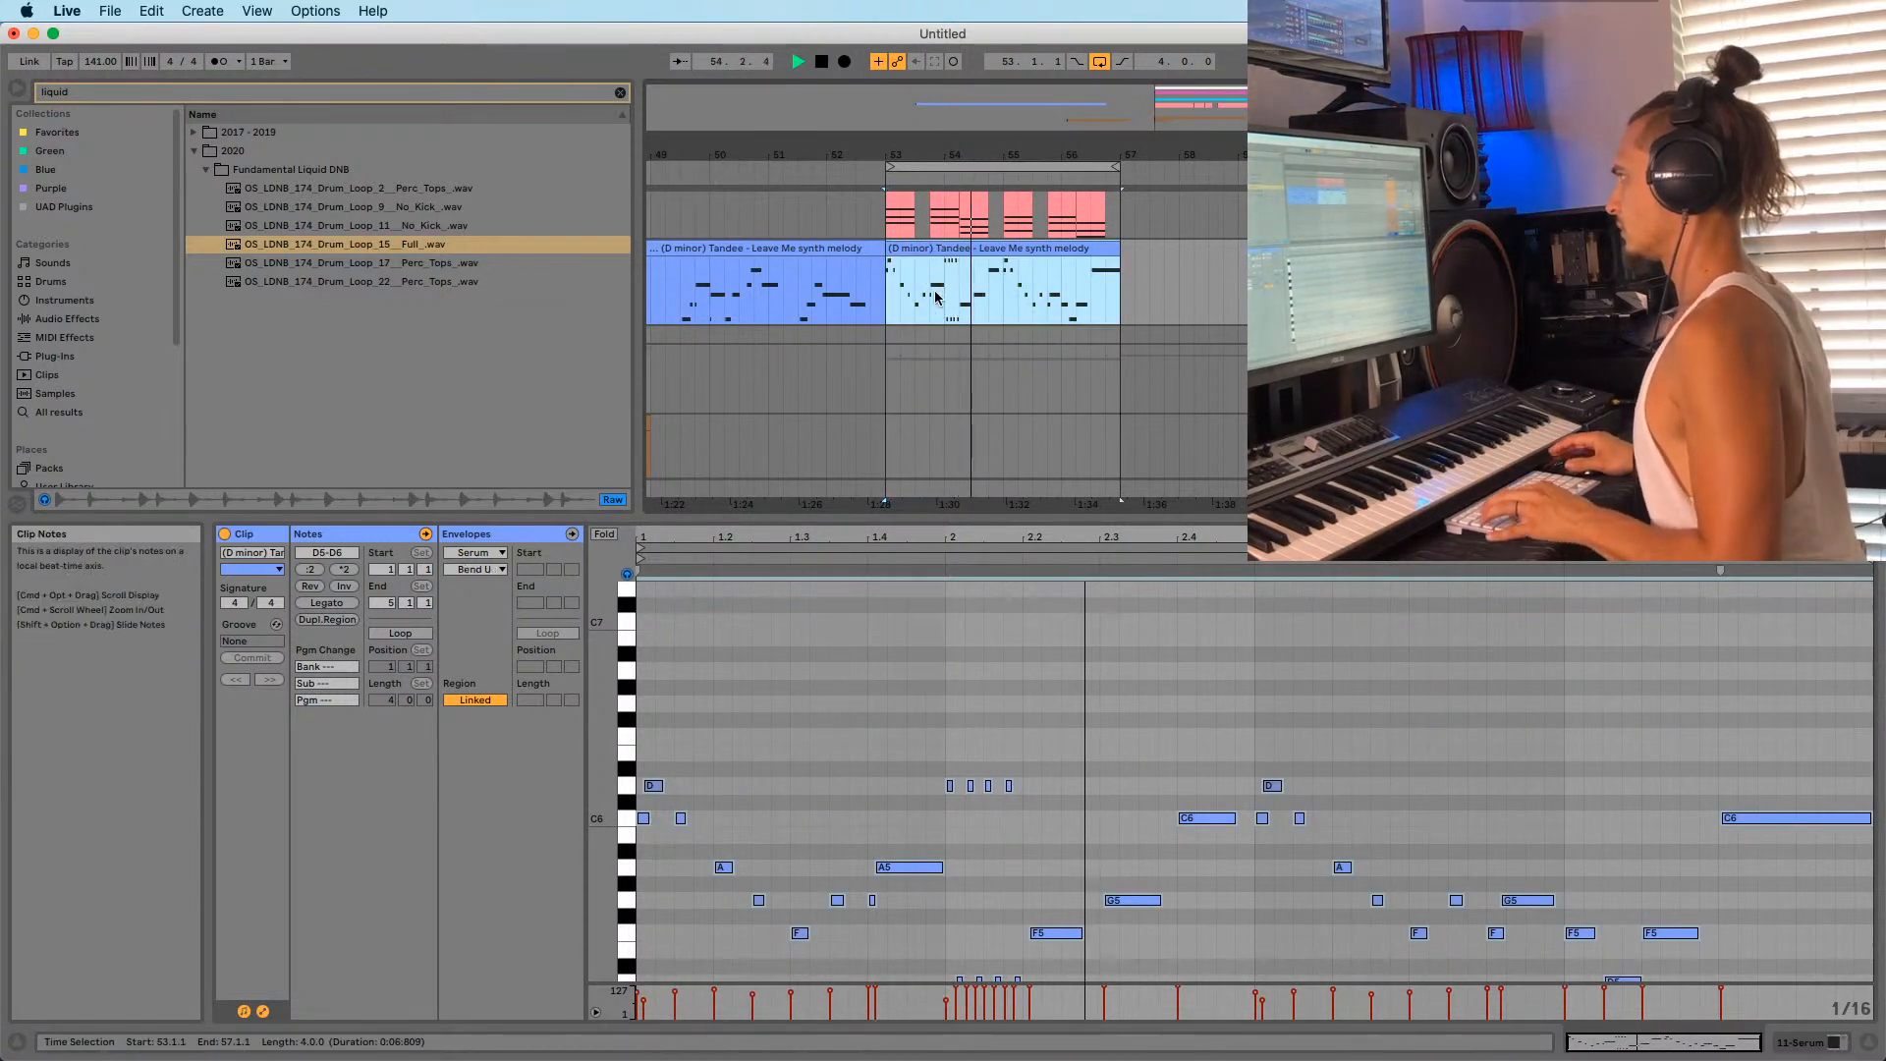
key("super+z")
key("super+z")
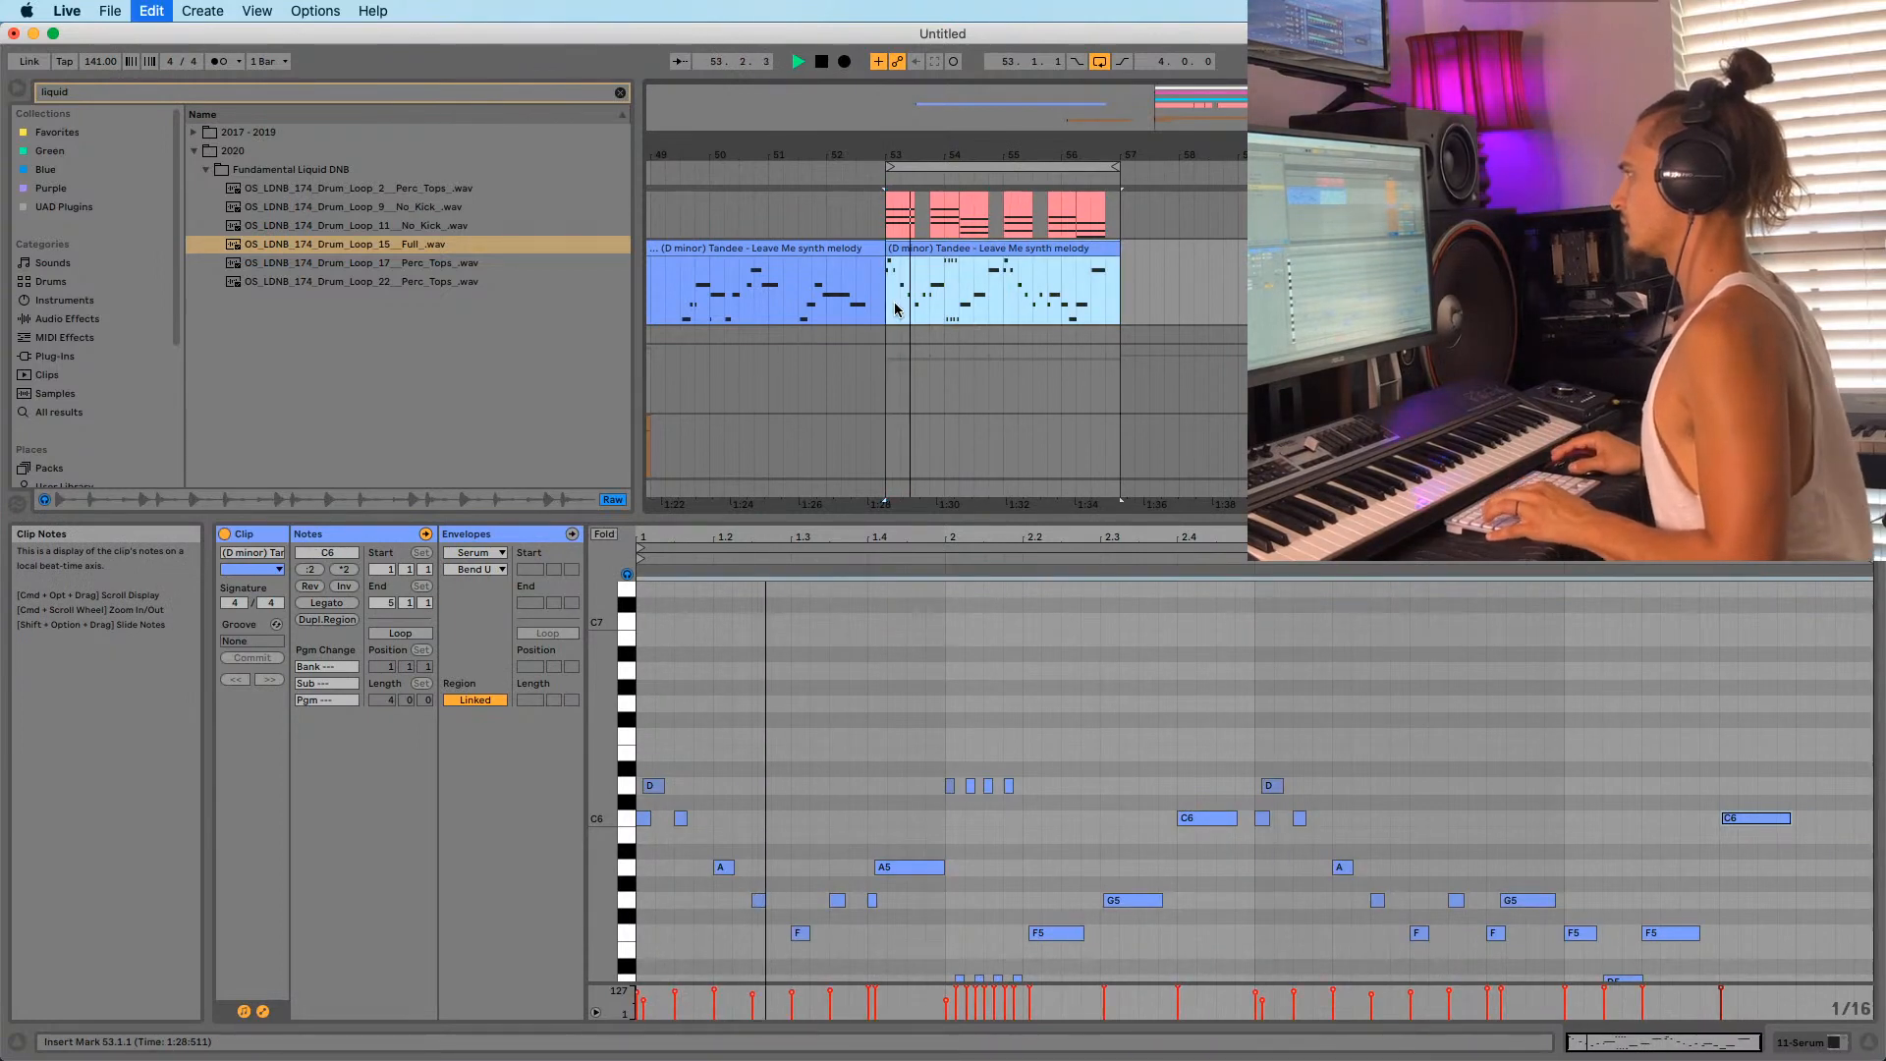
key("super+z")
key("super+shift+z")
key("super+shift+z")
key("super+shift+z")
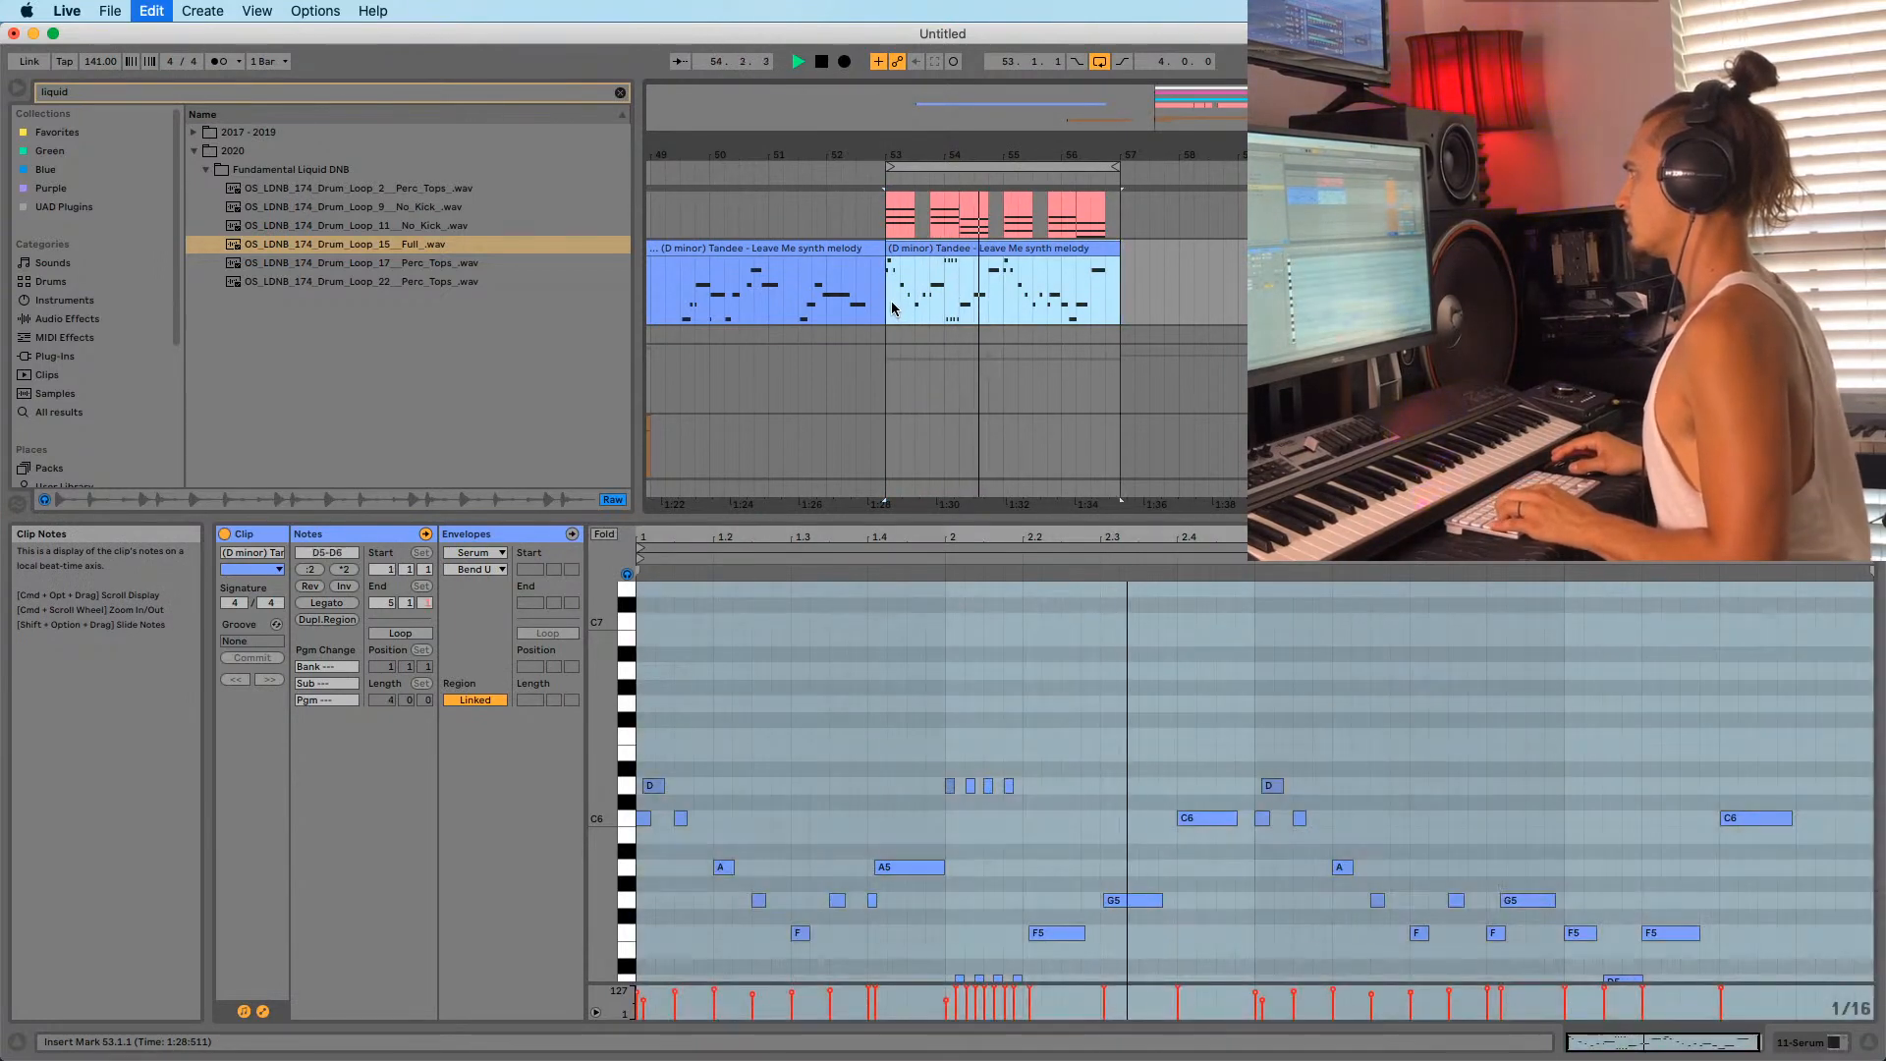
key("super+z")
key("super+shift+z")
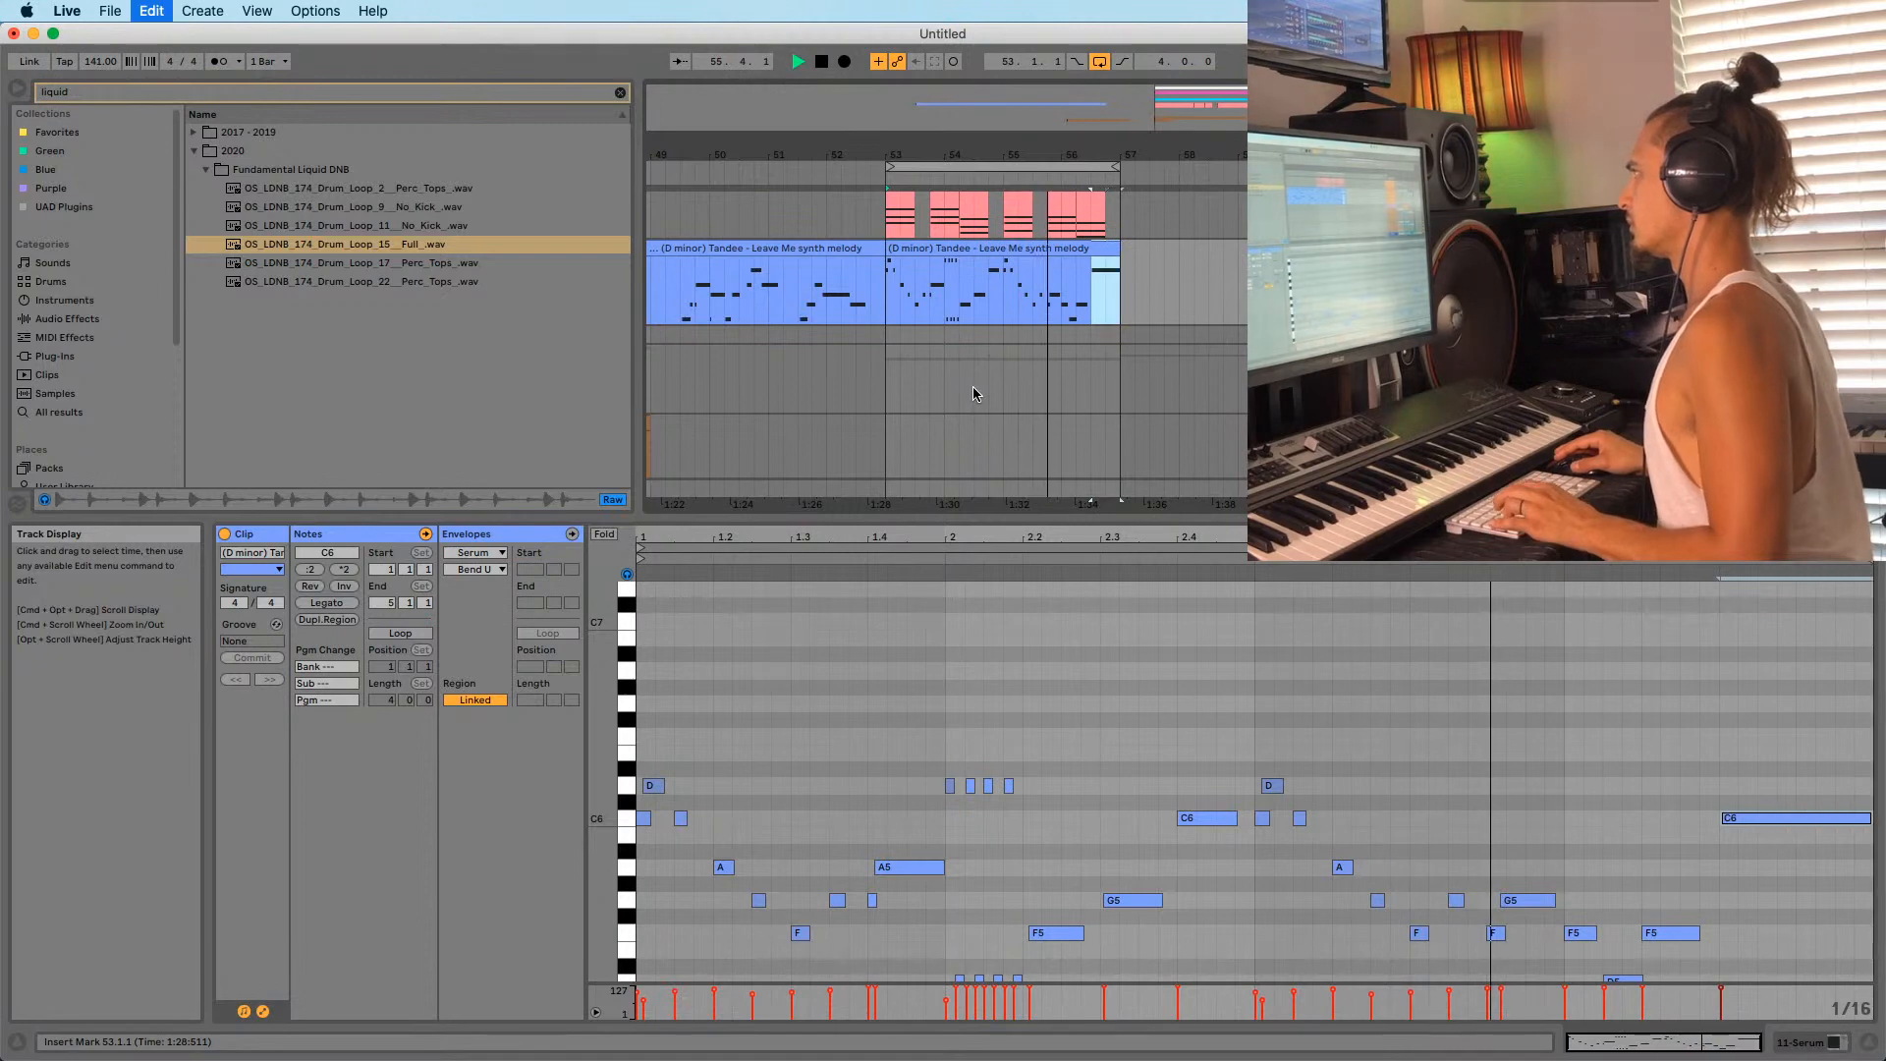
key("space")
key("space")
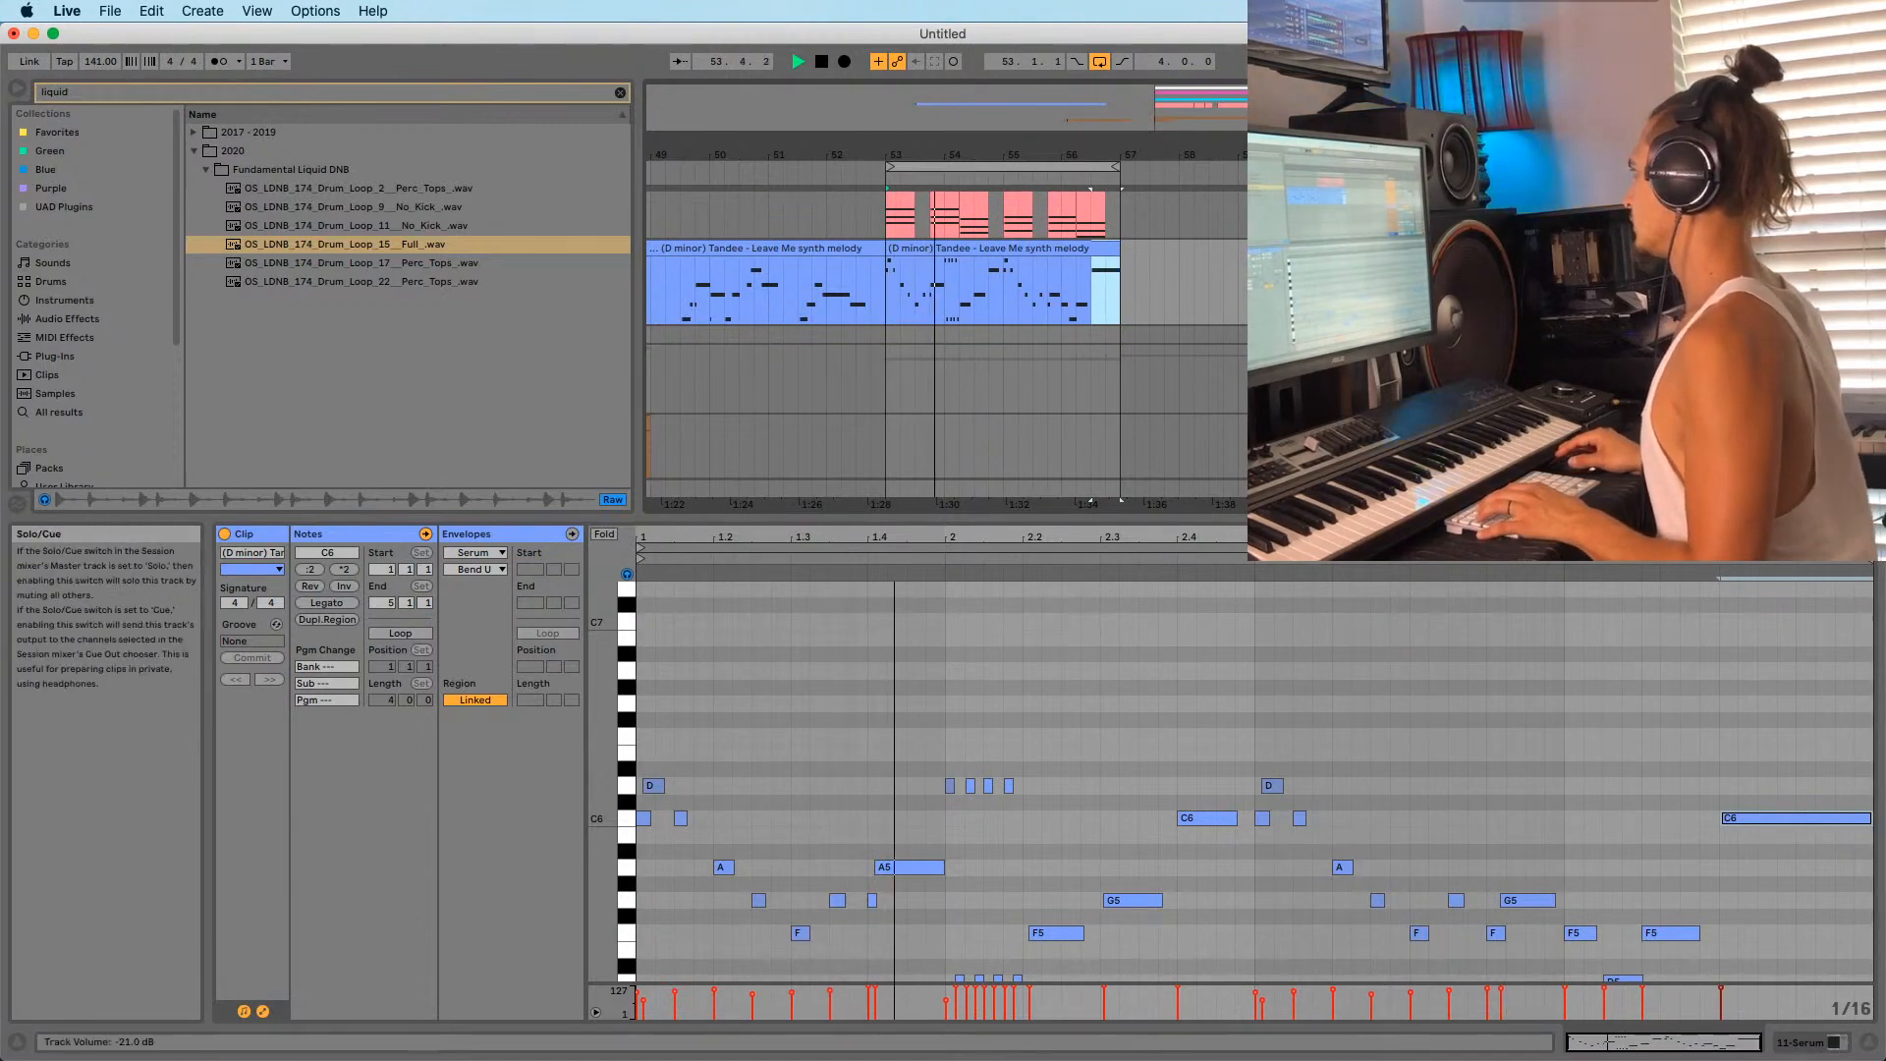
key("space")
key("shift+Tab")
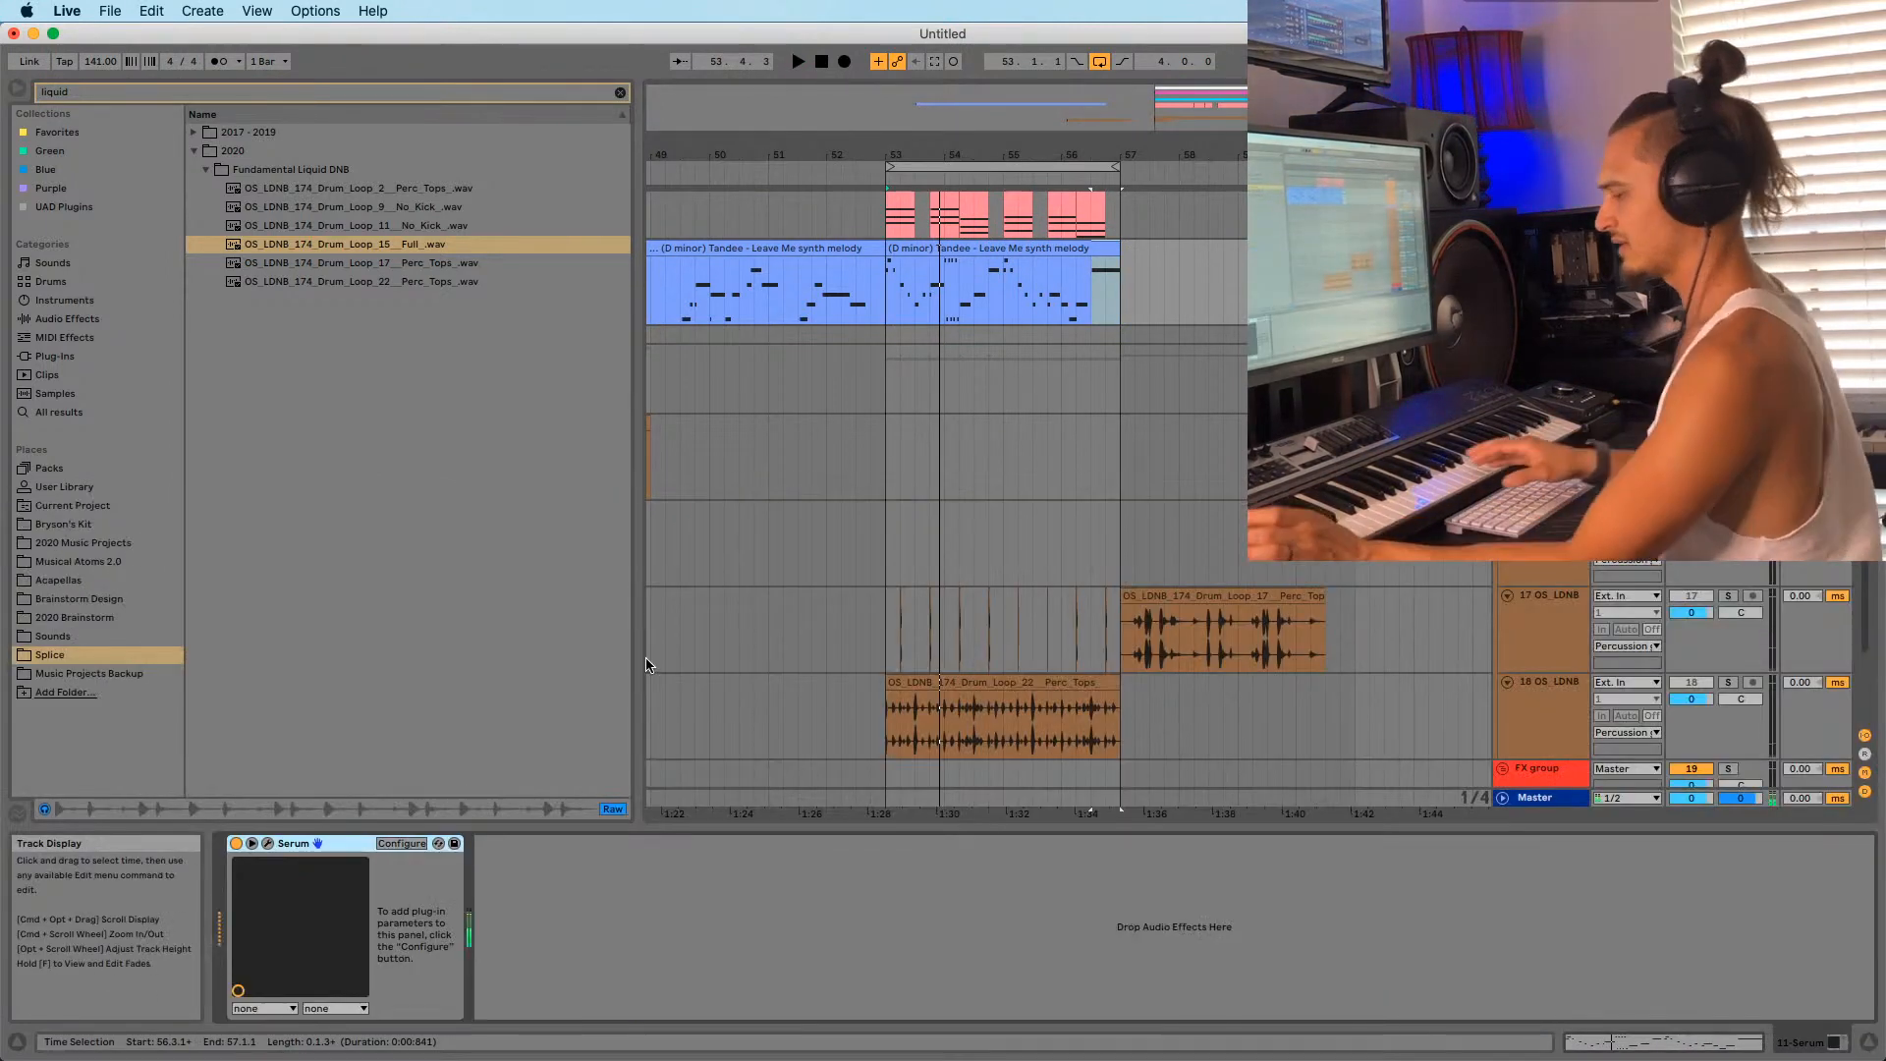
Switch off percussion tracks 17 and 18 while auditioning, then bring up the melody clip's editor.
key("space")
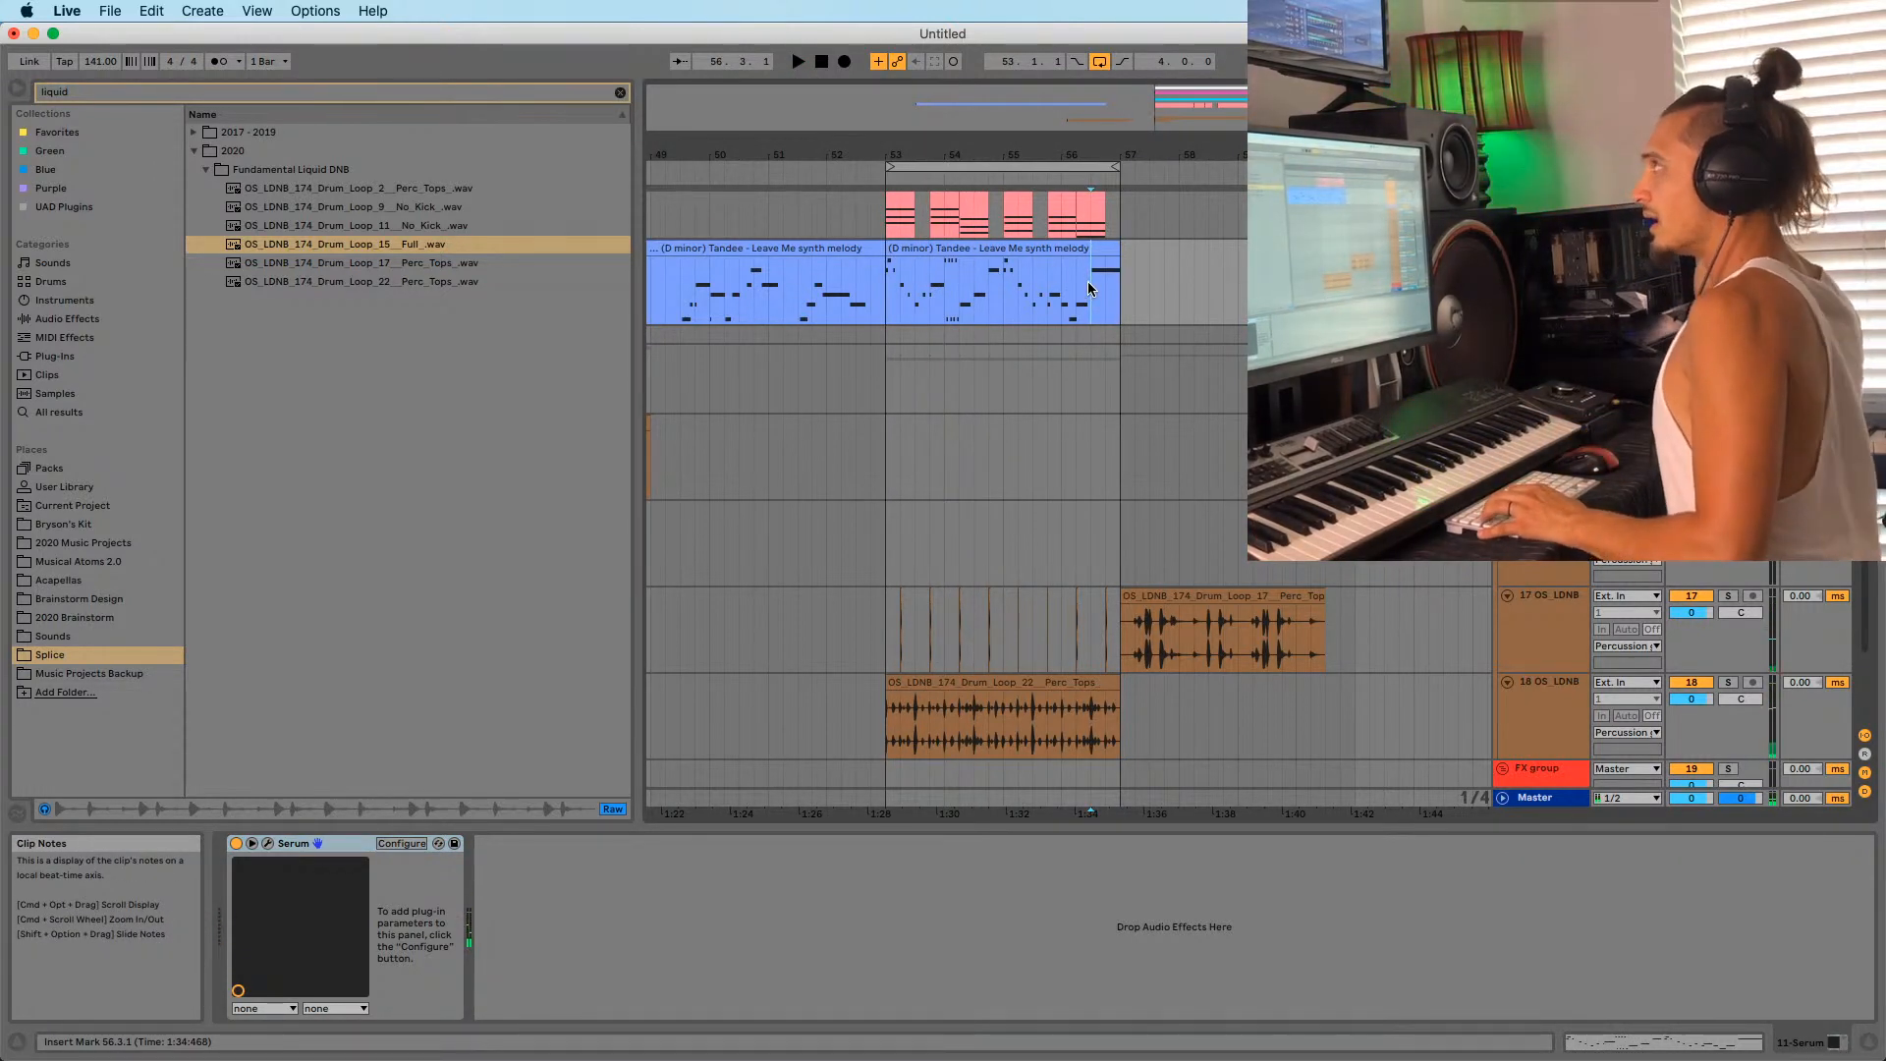
left_click(1691, 336)
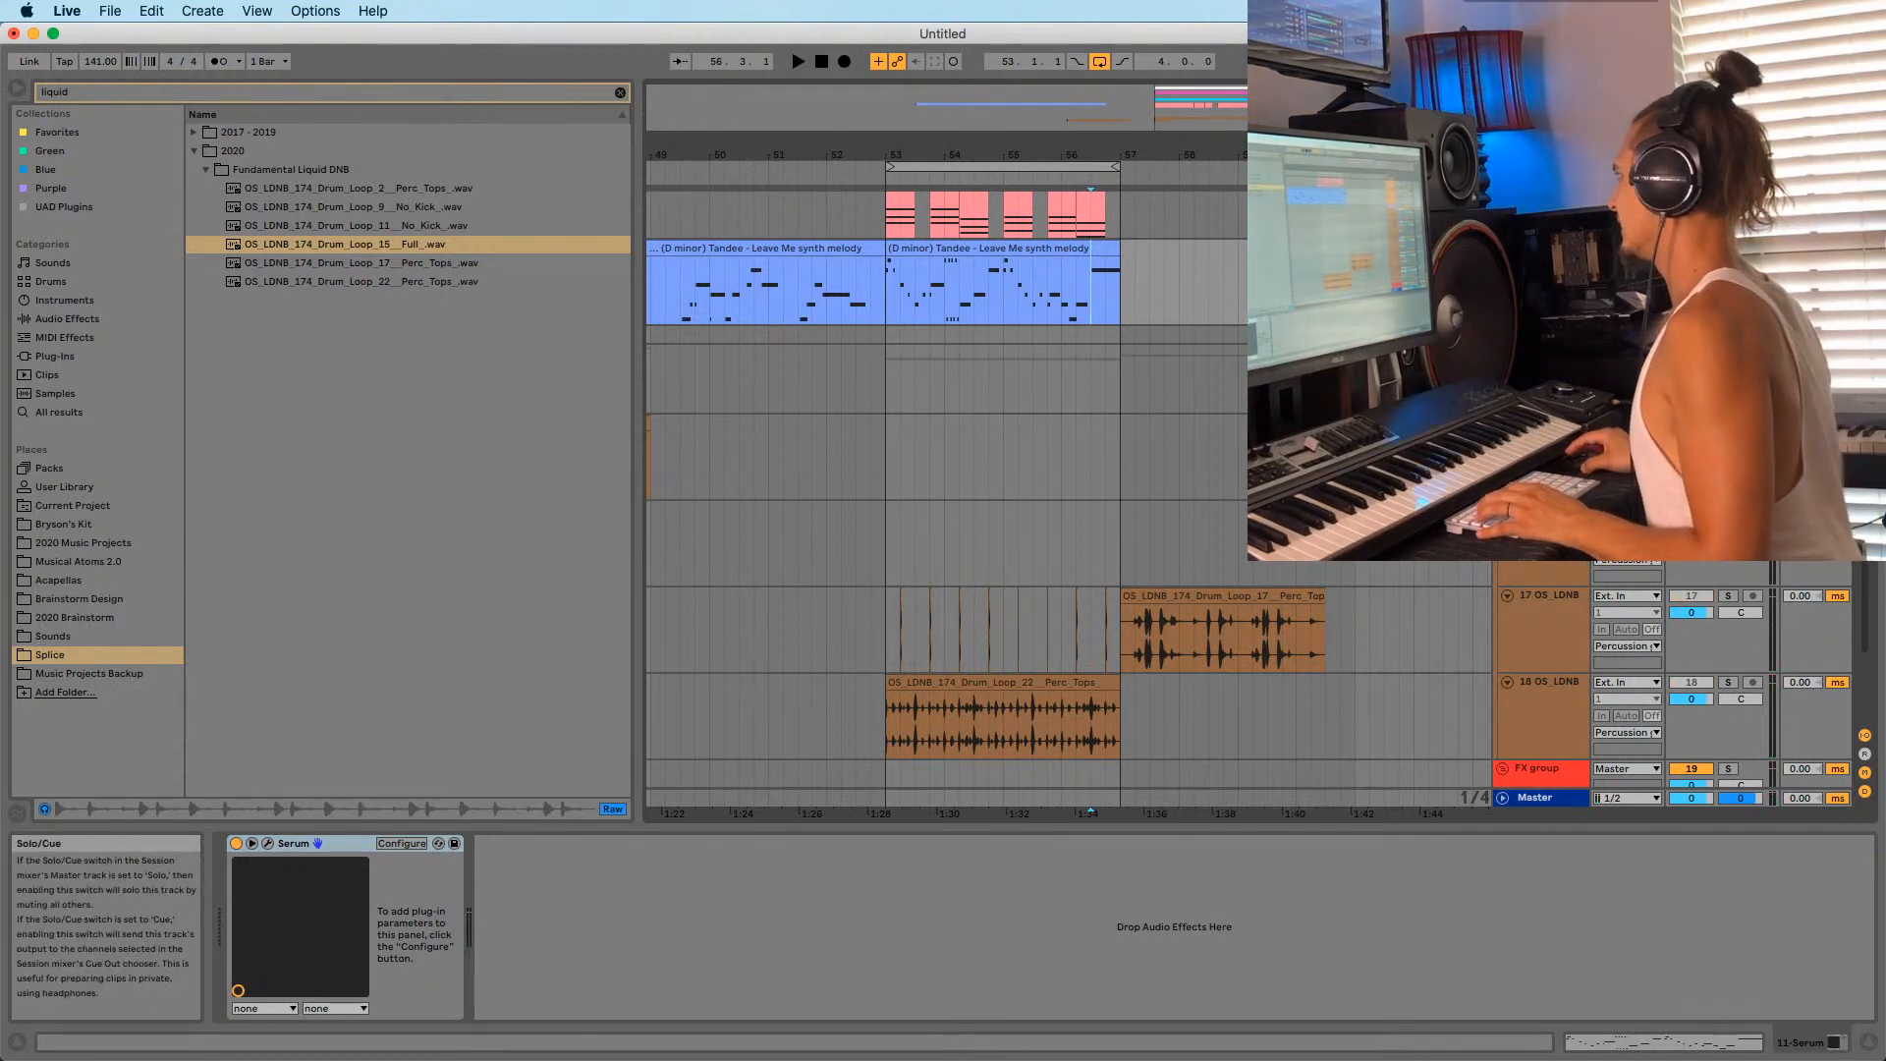
key("space")
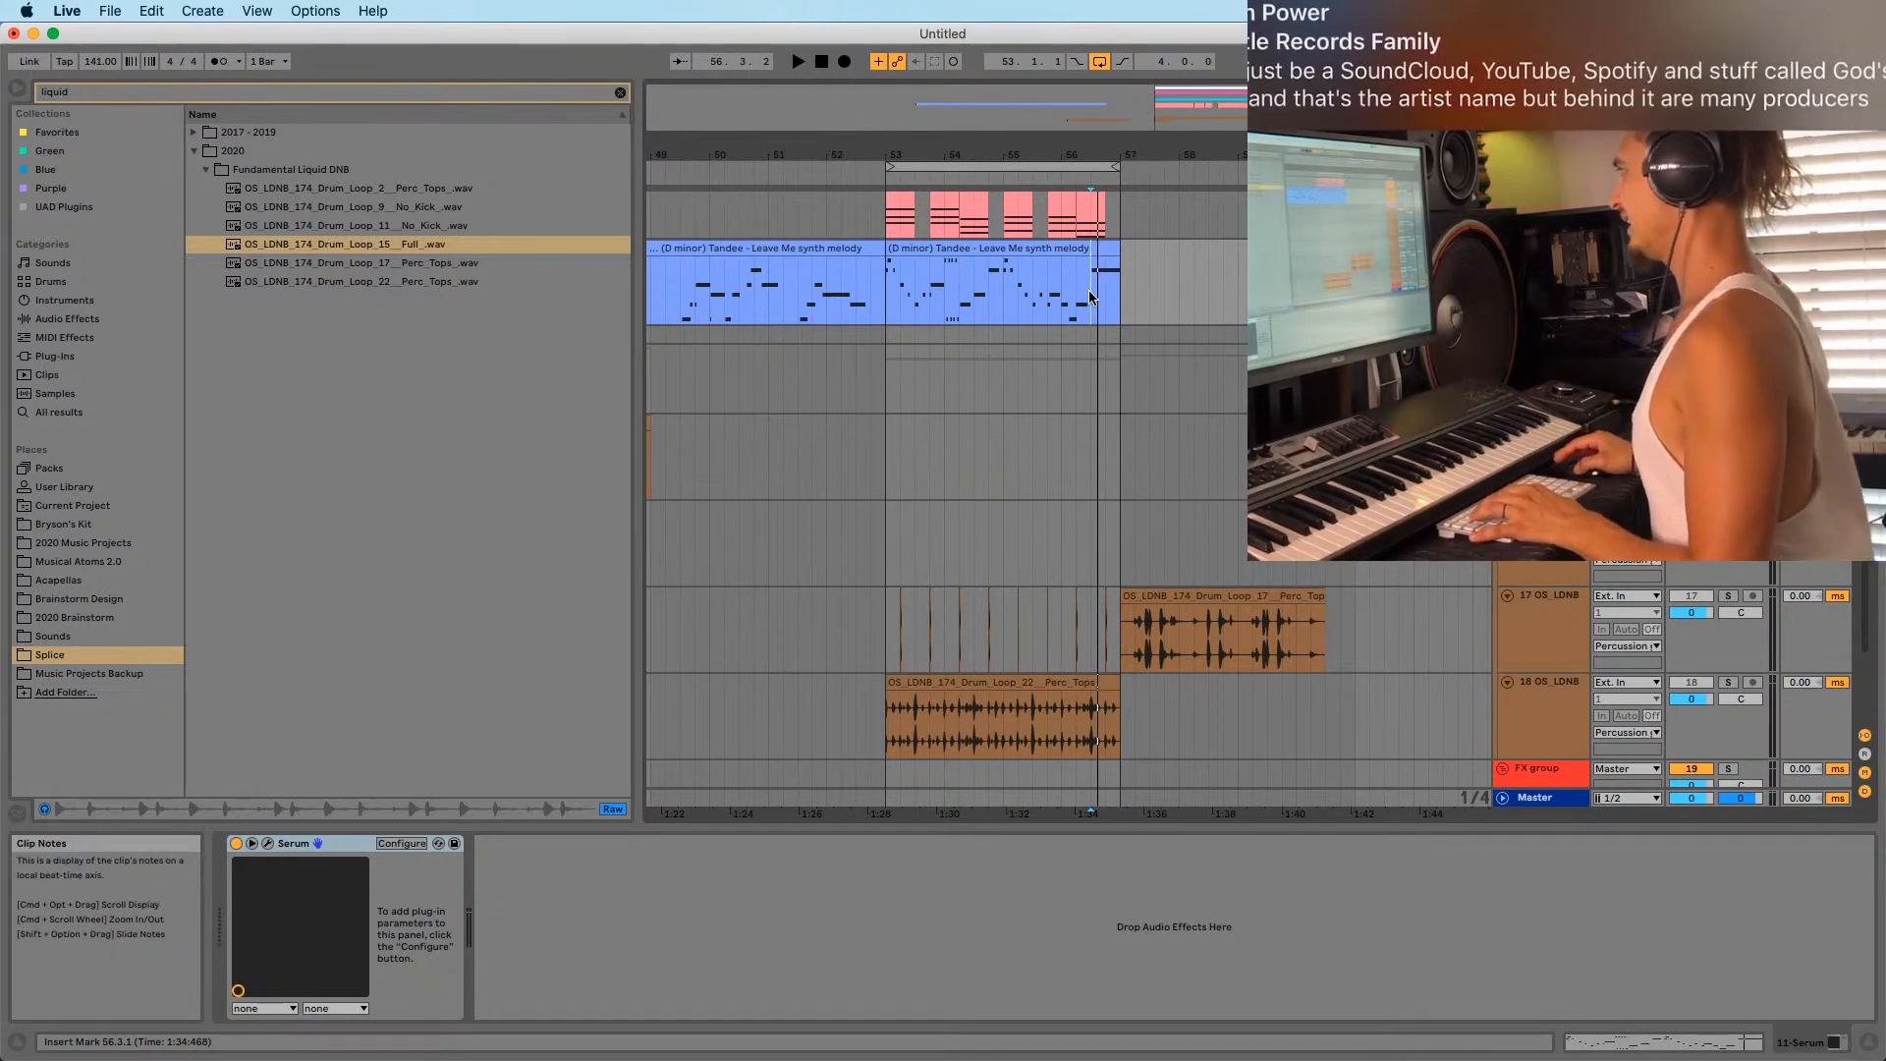
key("shift+Tab")
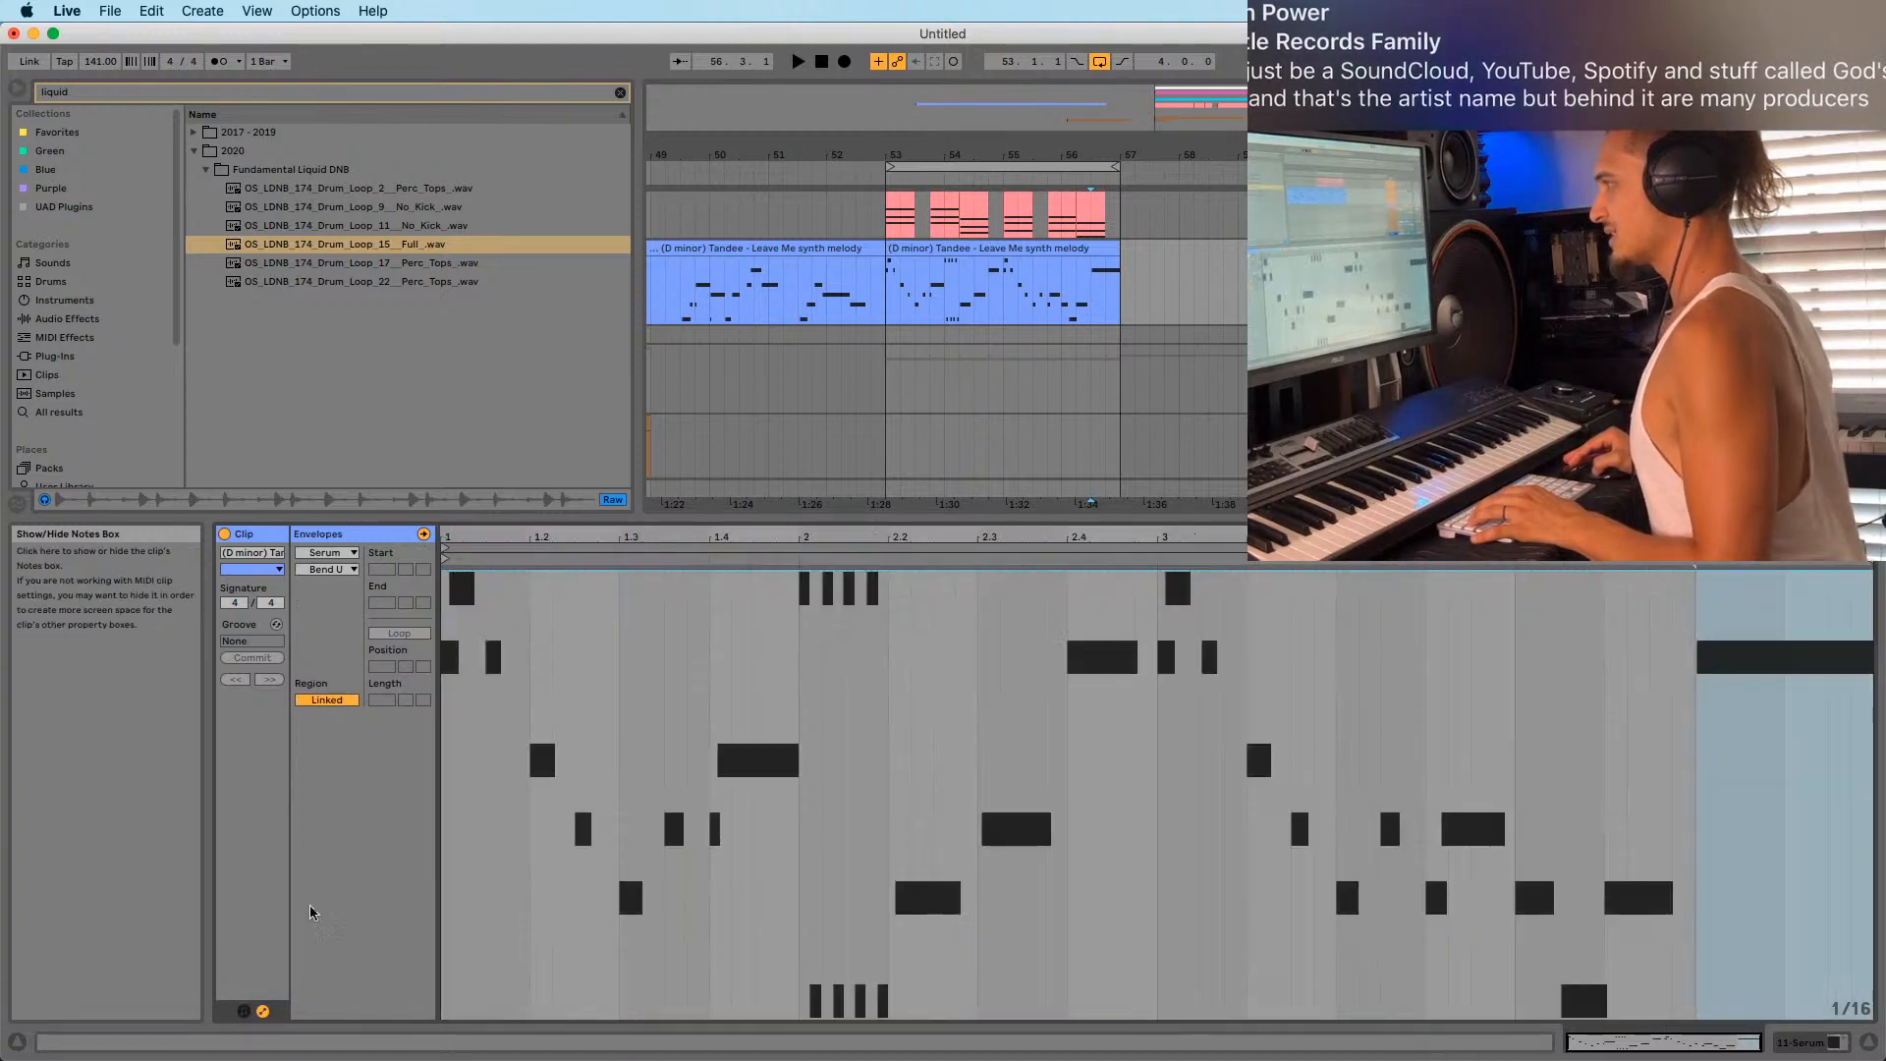
Hide note settings, show the MIDI Ctrl pitch-bend envelope, and pull its last step to minimum.
left_click(244, 1012)
left_click(316, 550)
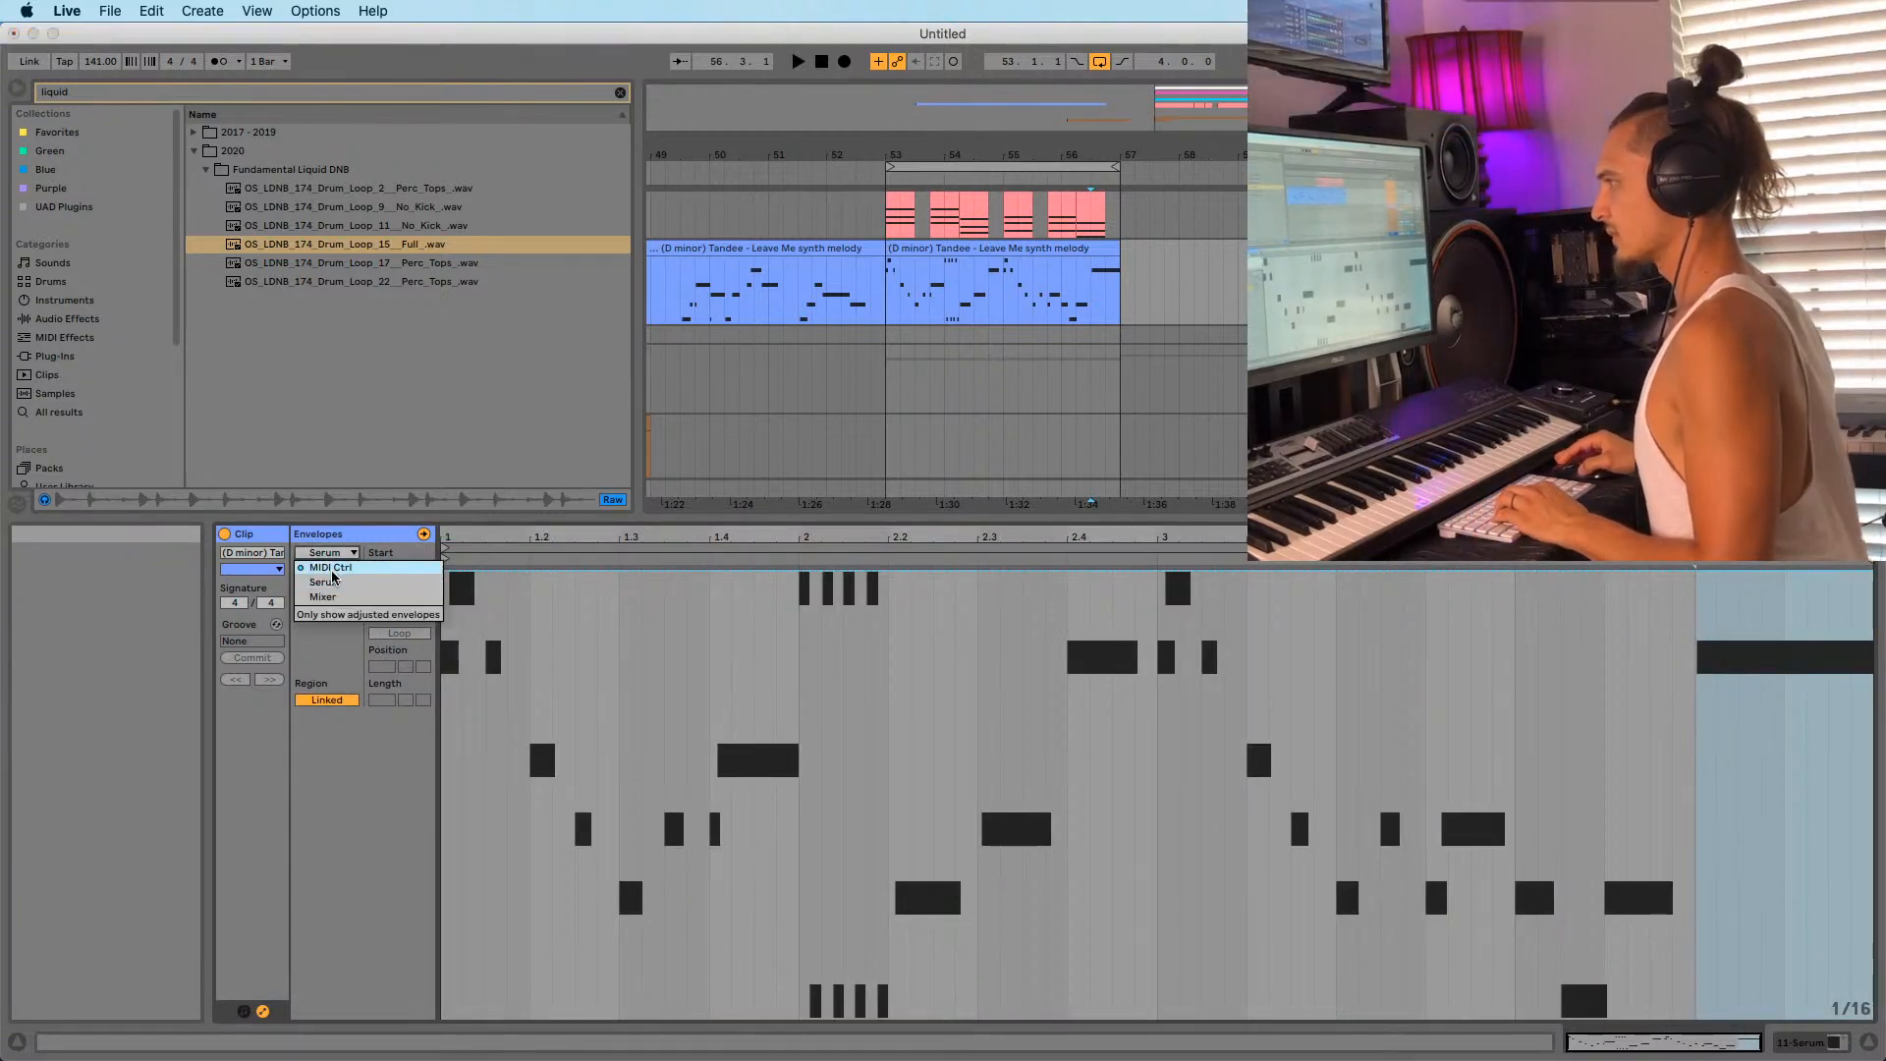
left_click(324, 572)
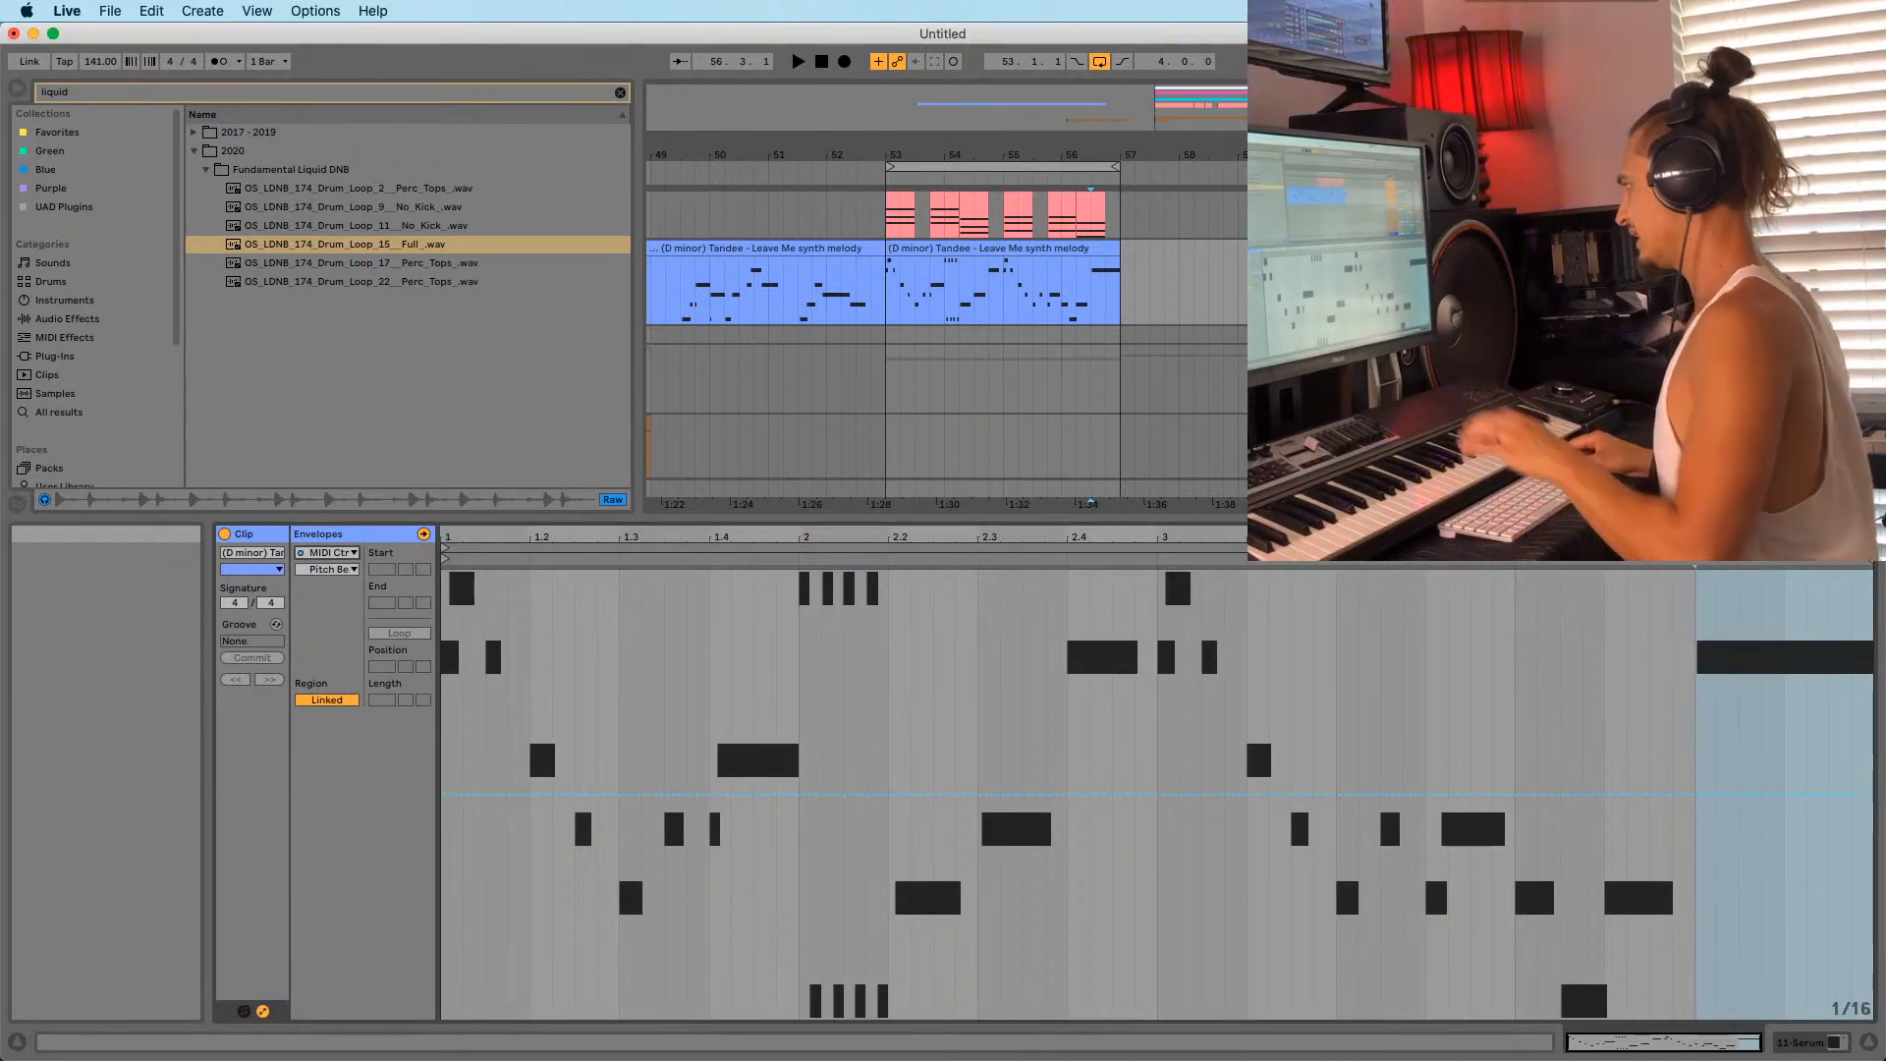
left_click_drag(1857, 964, 1856, 1057)
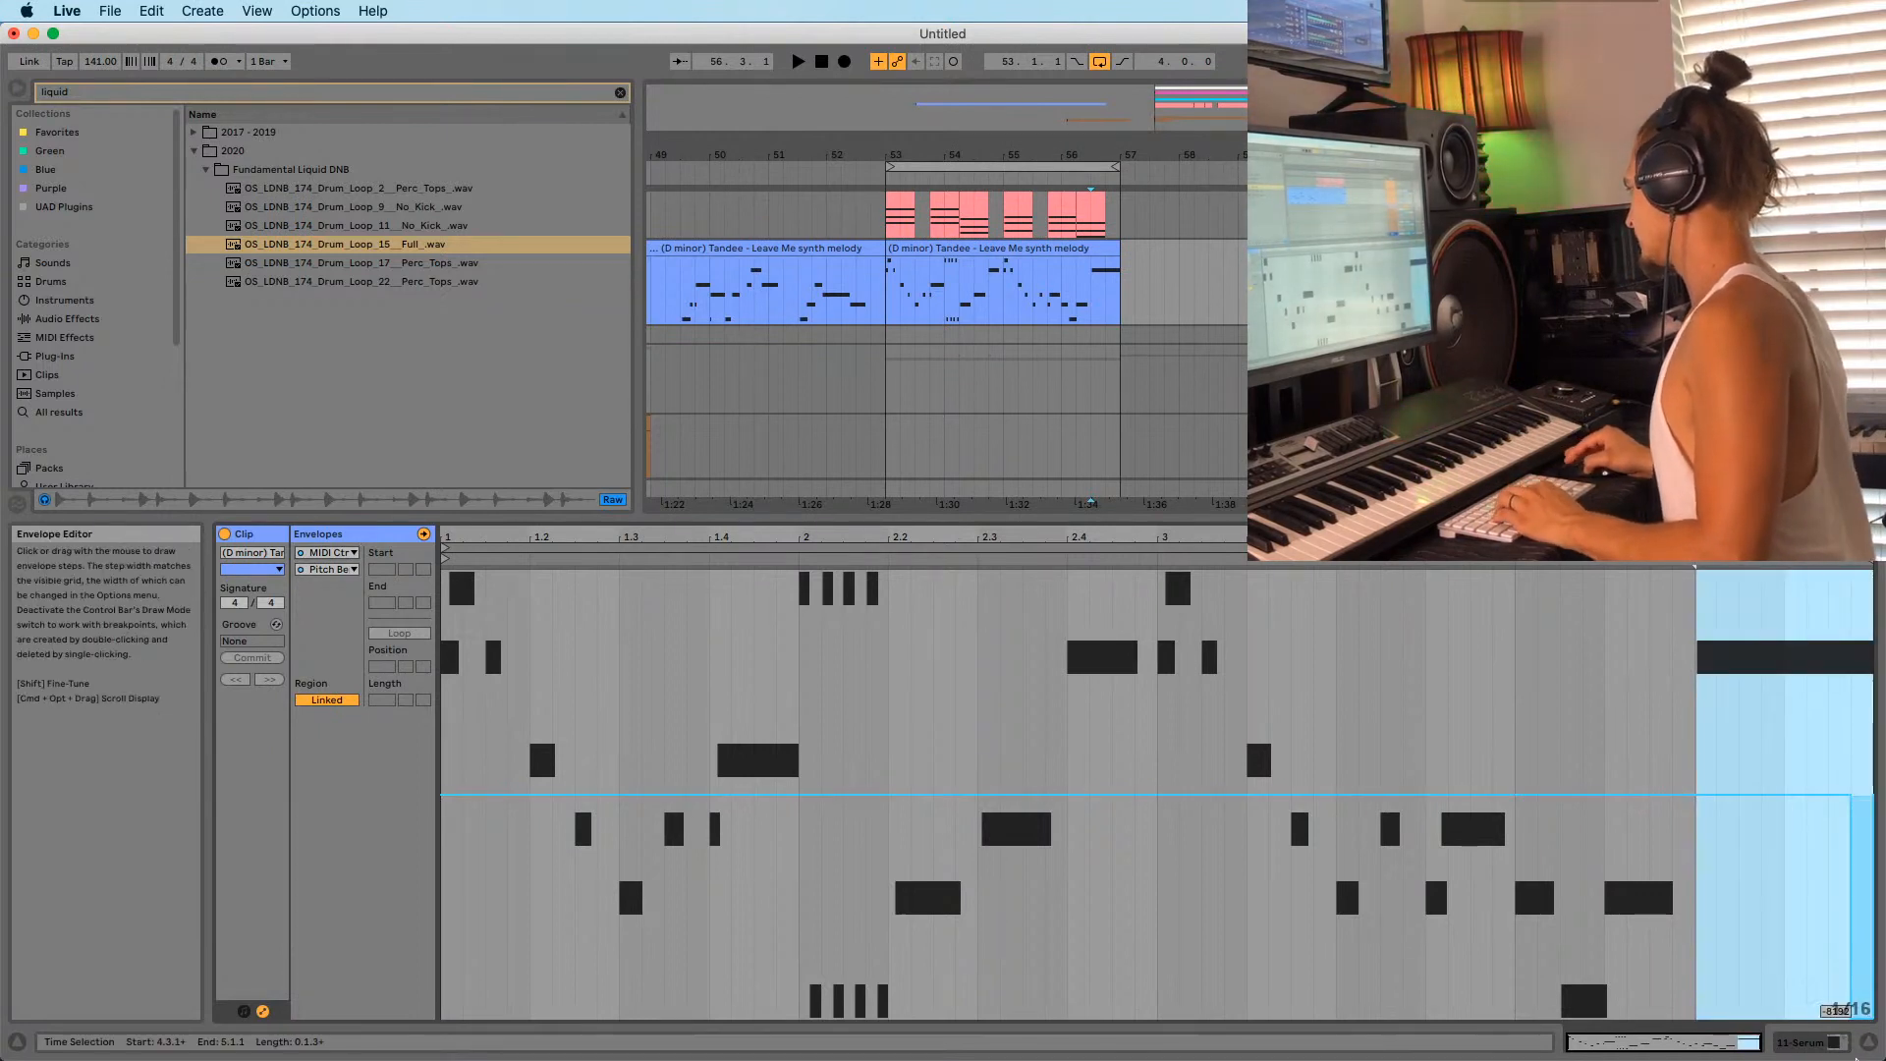
Leave Draw Mode, audition the bend from just before it, and show the Serum device.
key("b")
left_click(1790, 873)
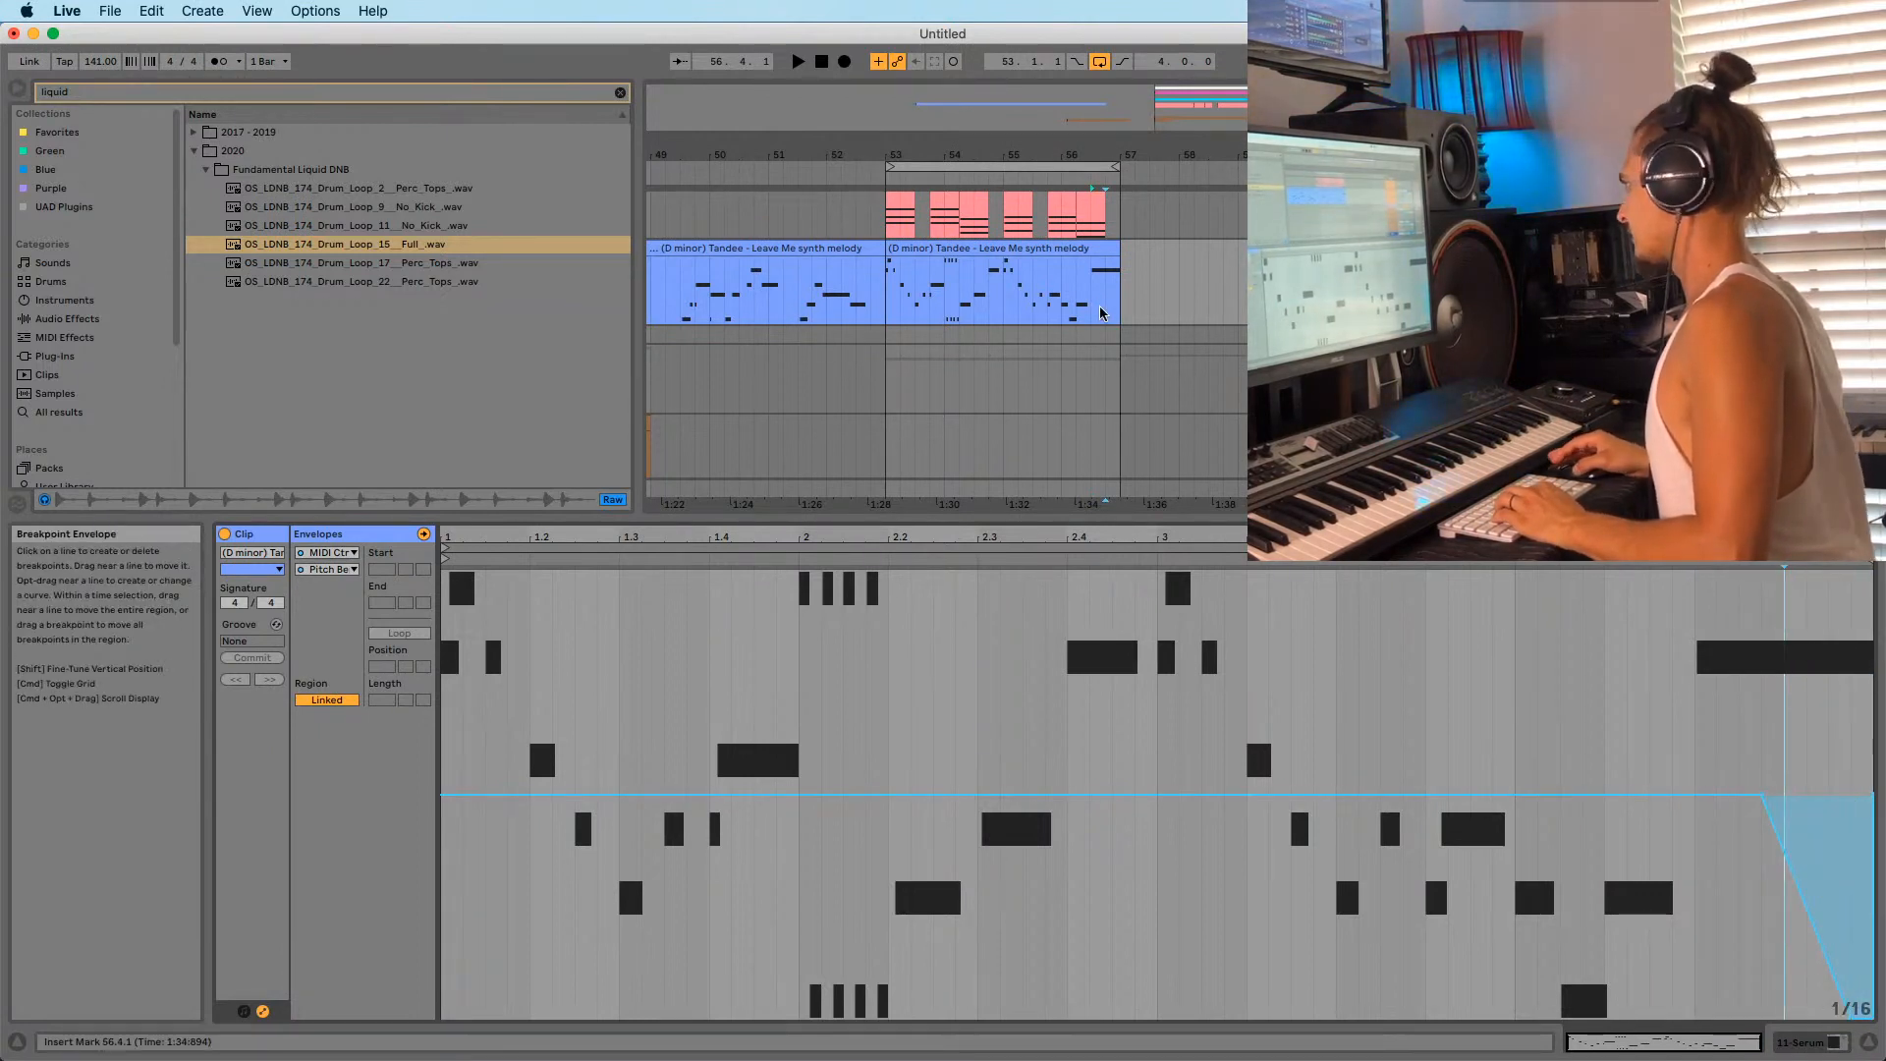
left_click(1100, 311)
key("space")
key("space")
key("space")
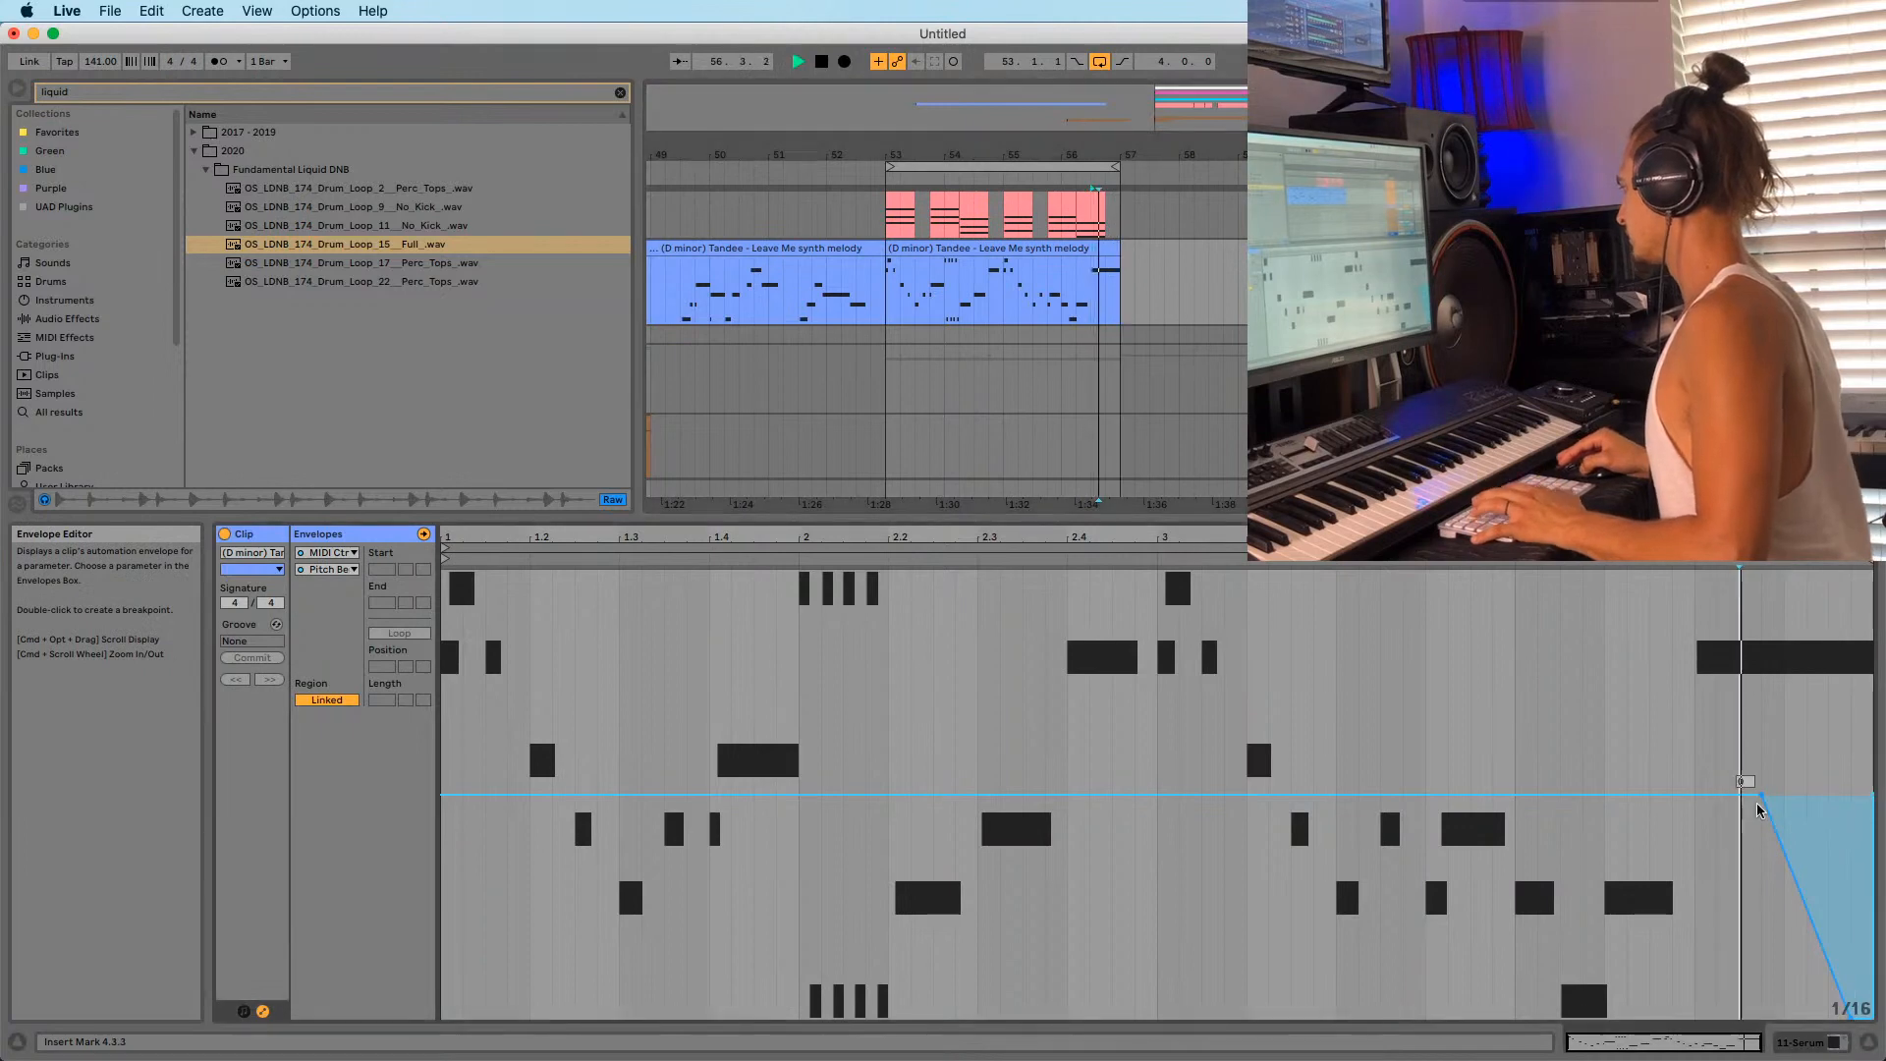
key("space")
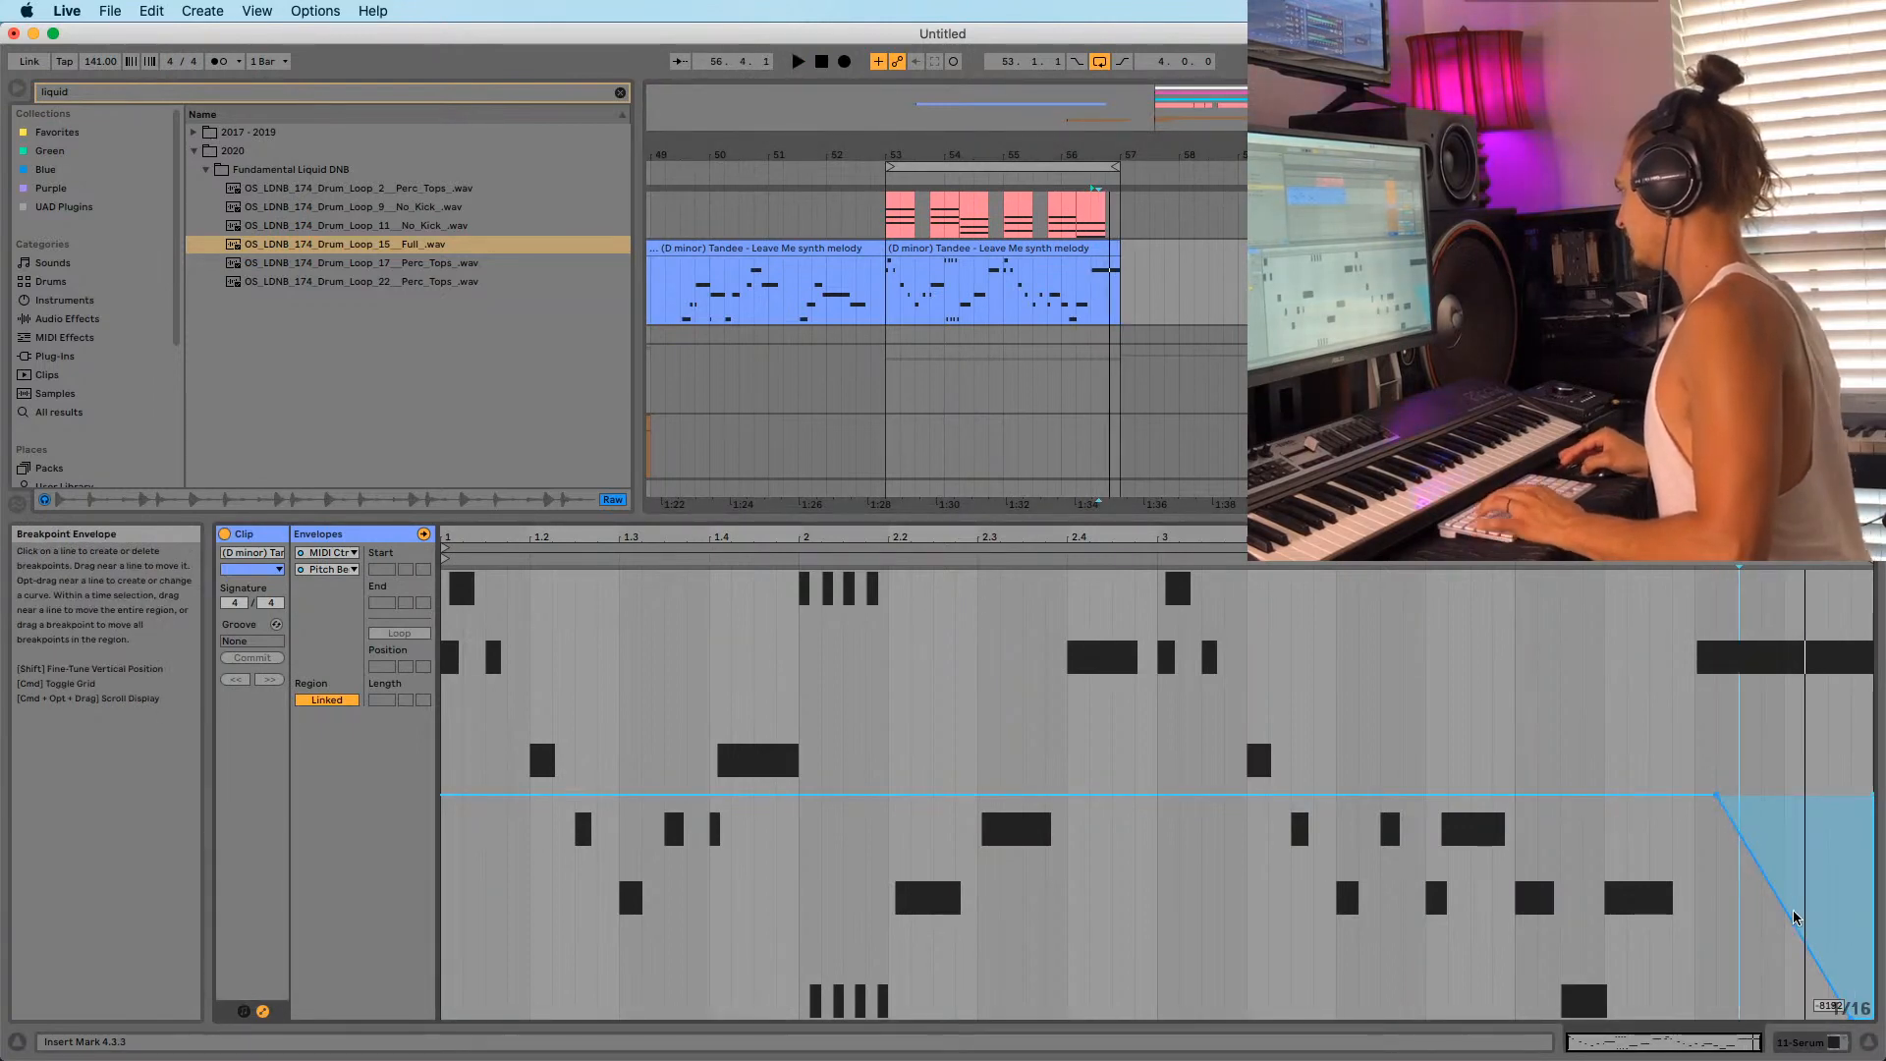
key("shift+Tab")
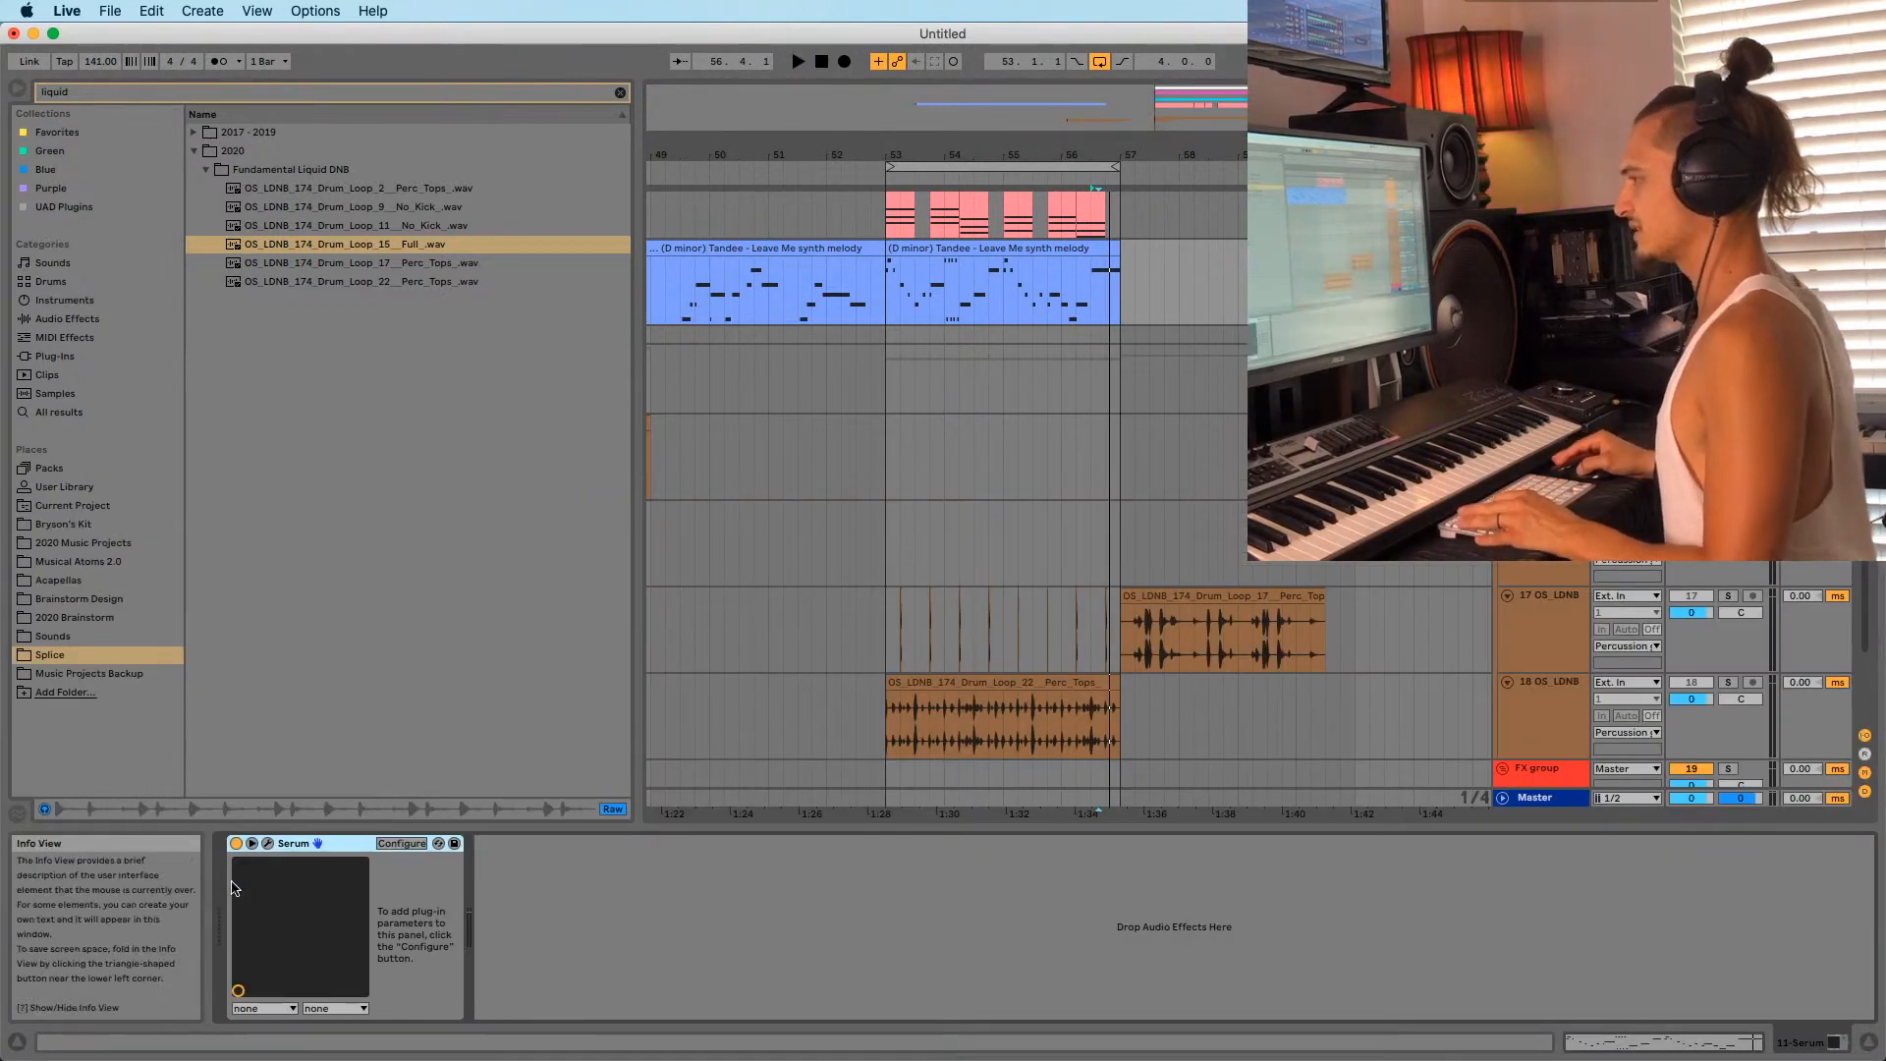
In Serum, lower the bend-down range from -12 toward -8 semitones and audition the result.
left_click(262, 845)
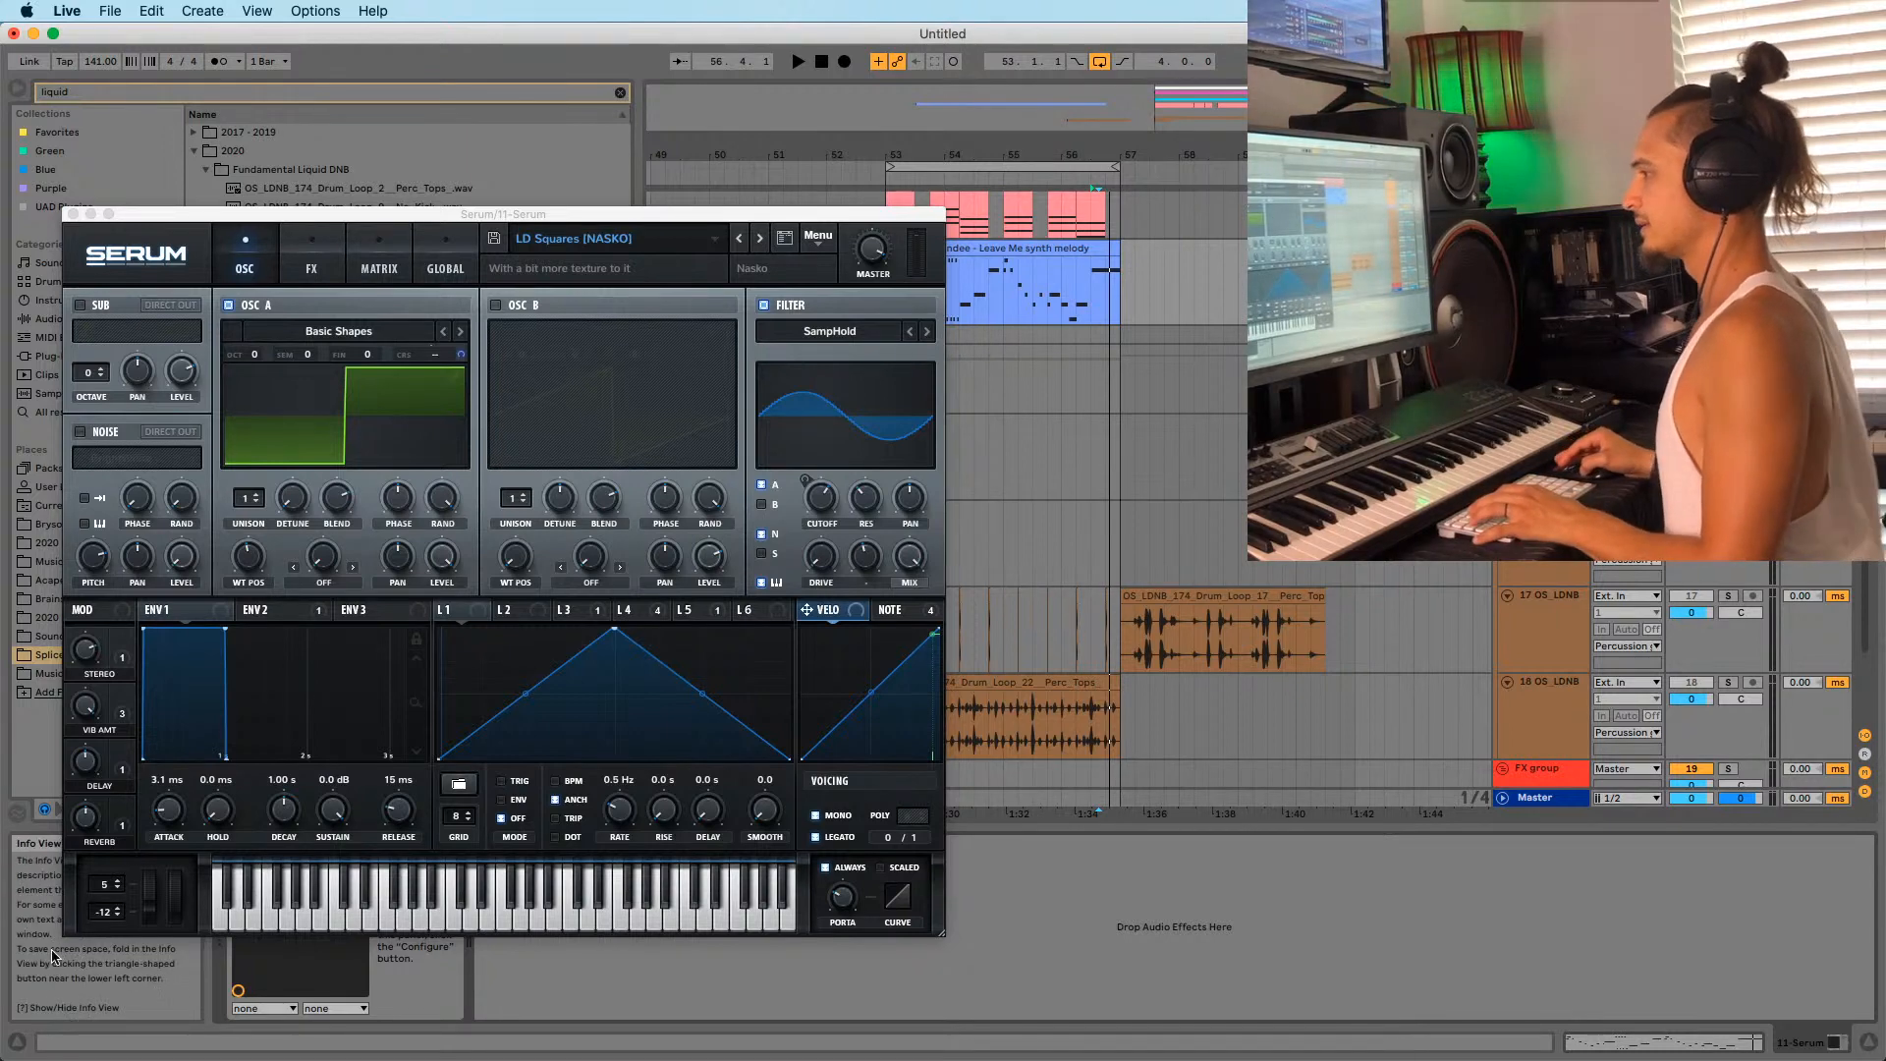
left_click_drag(110, 920, 107, 910)
key("space")
key("space")
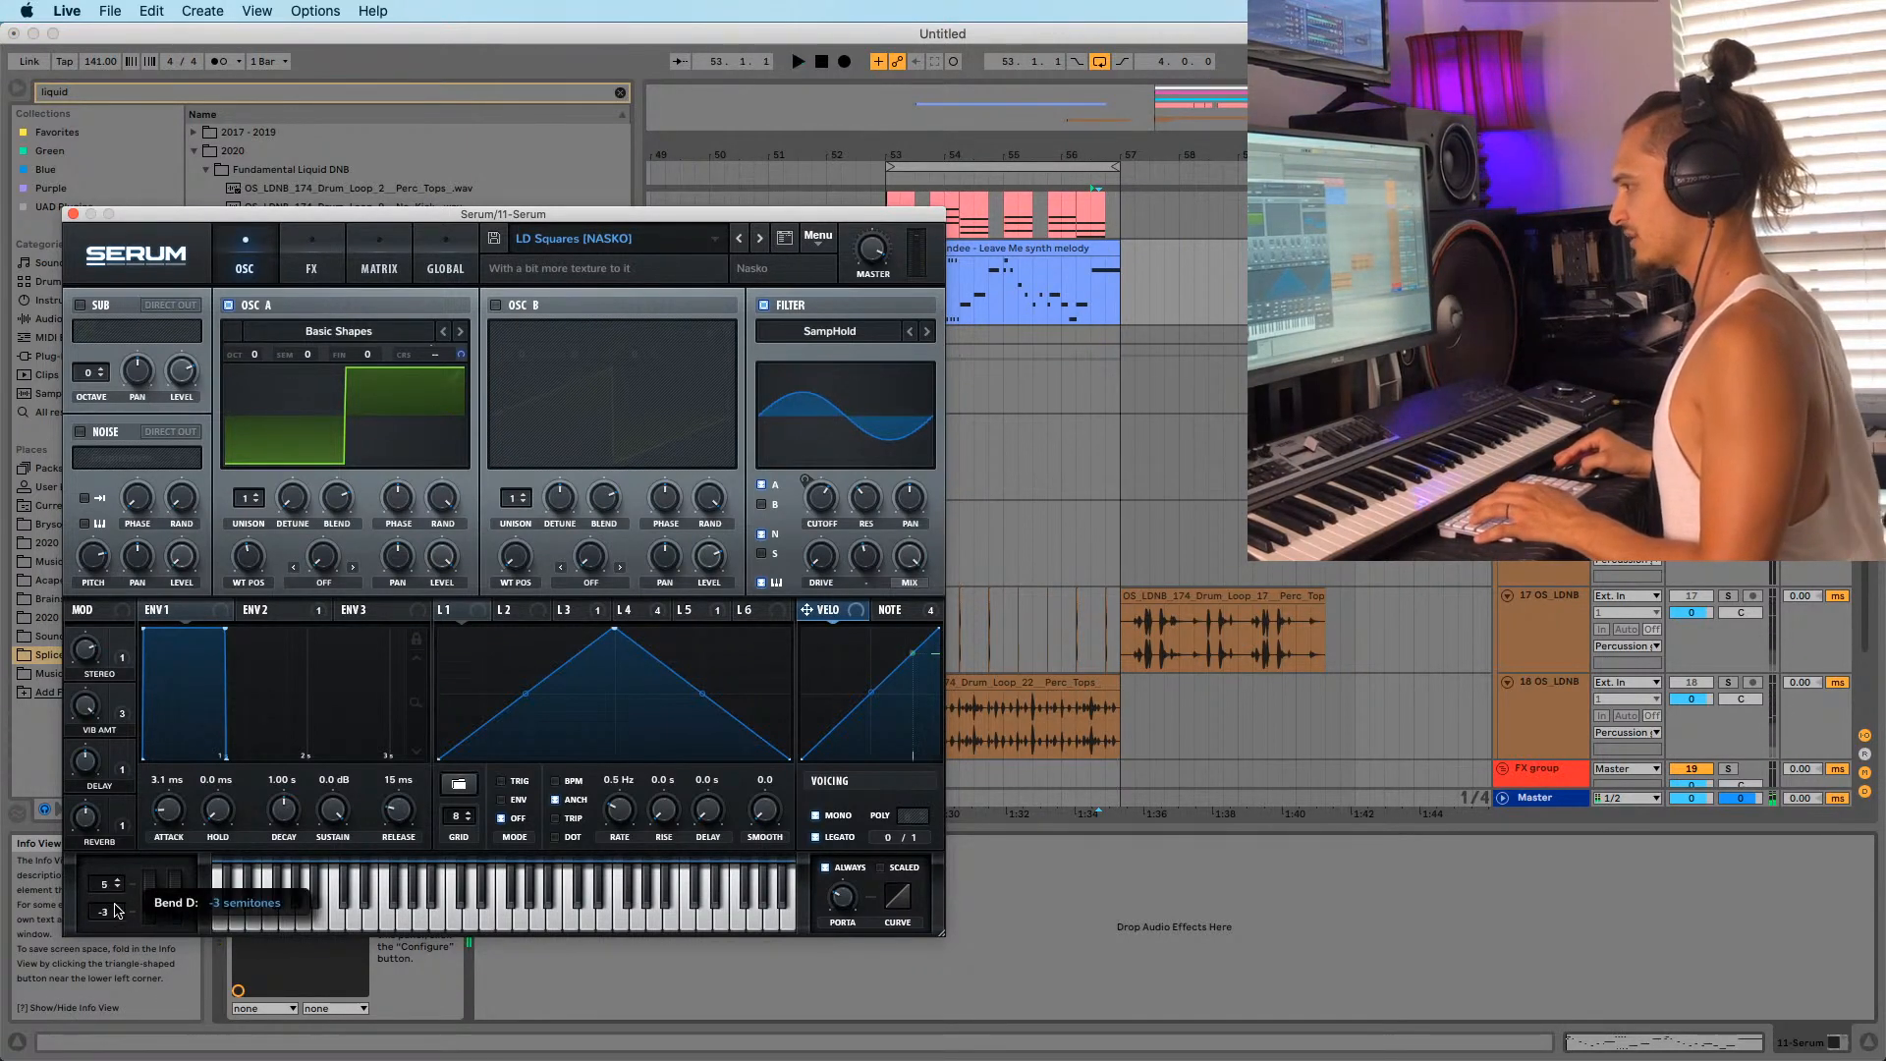
key("space")
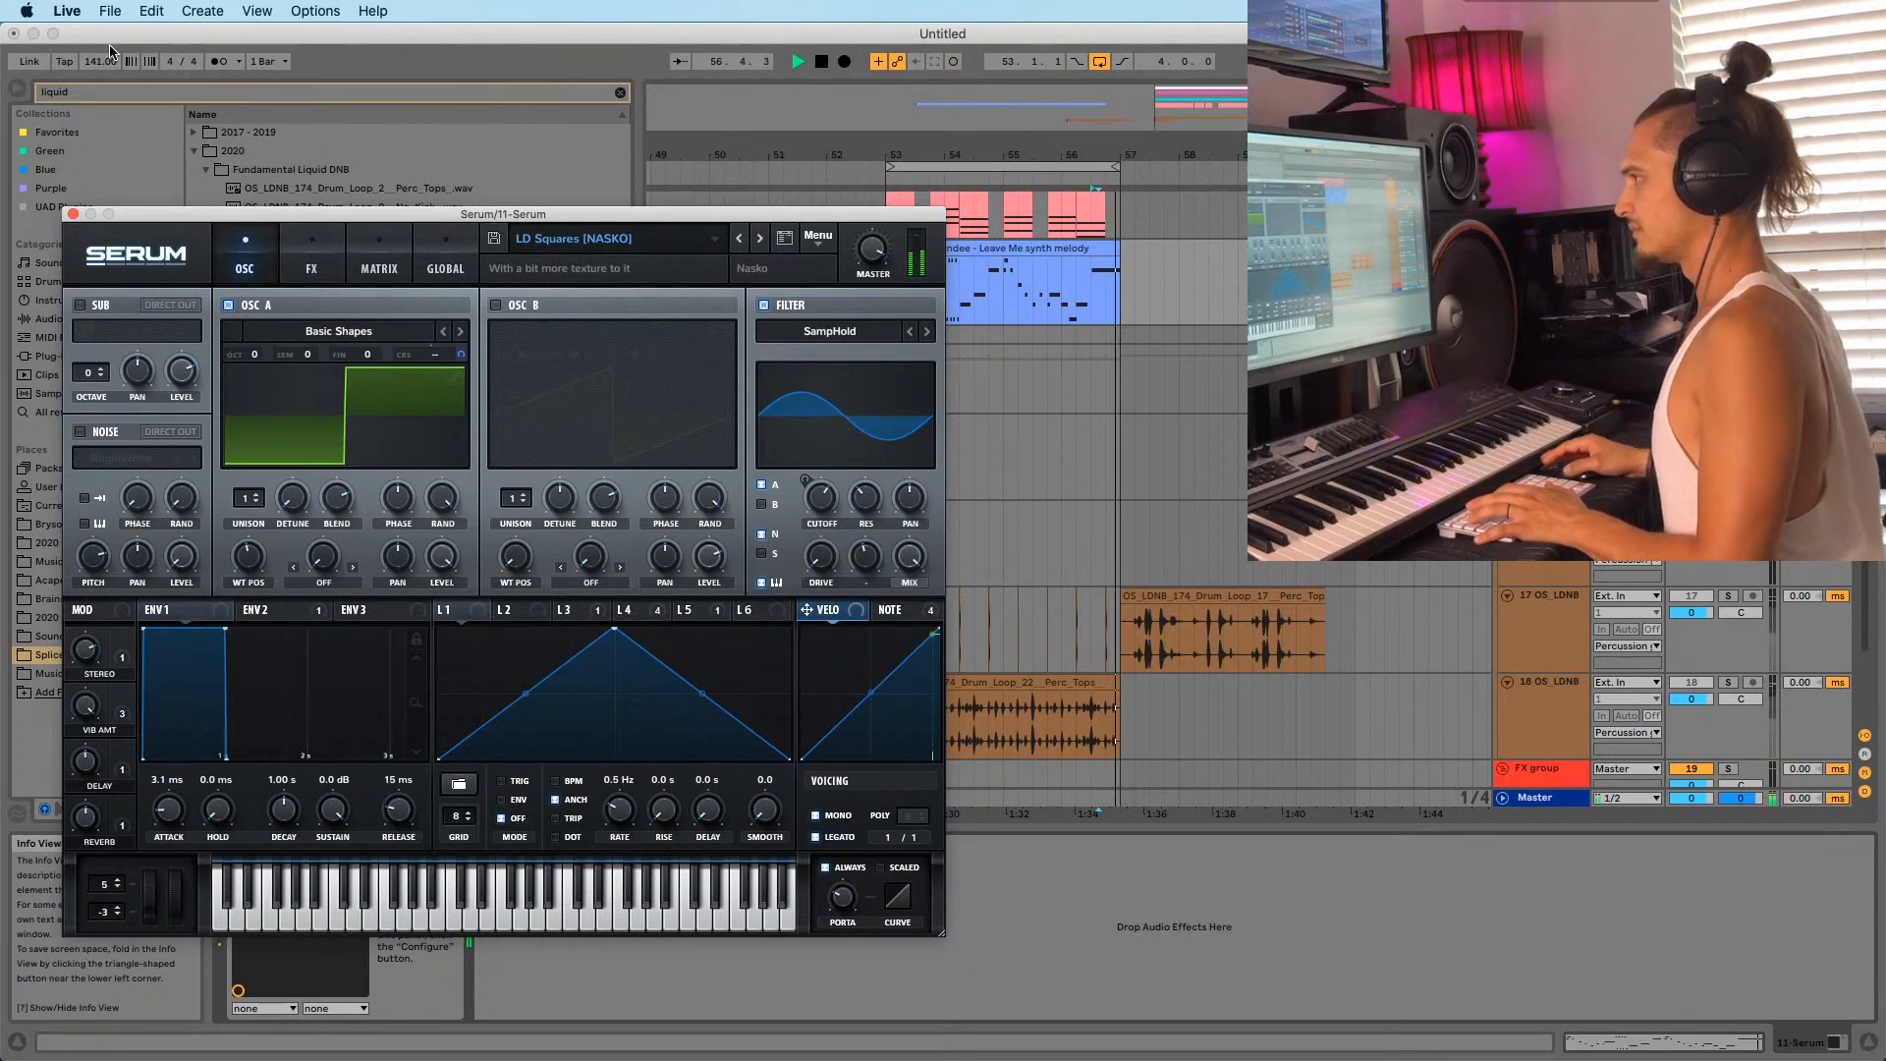
key("space")
key("space")
left_click(74, 214)
key("space")
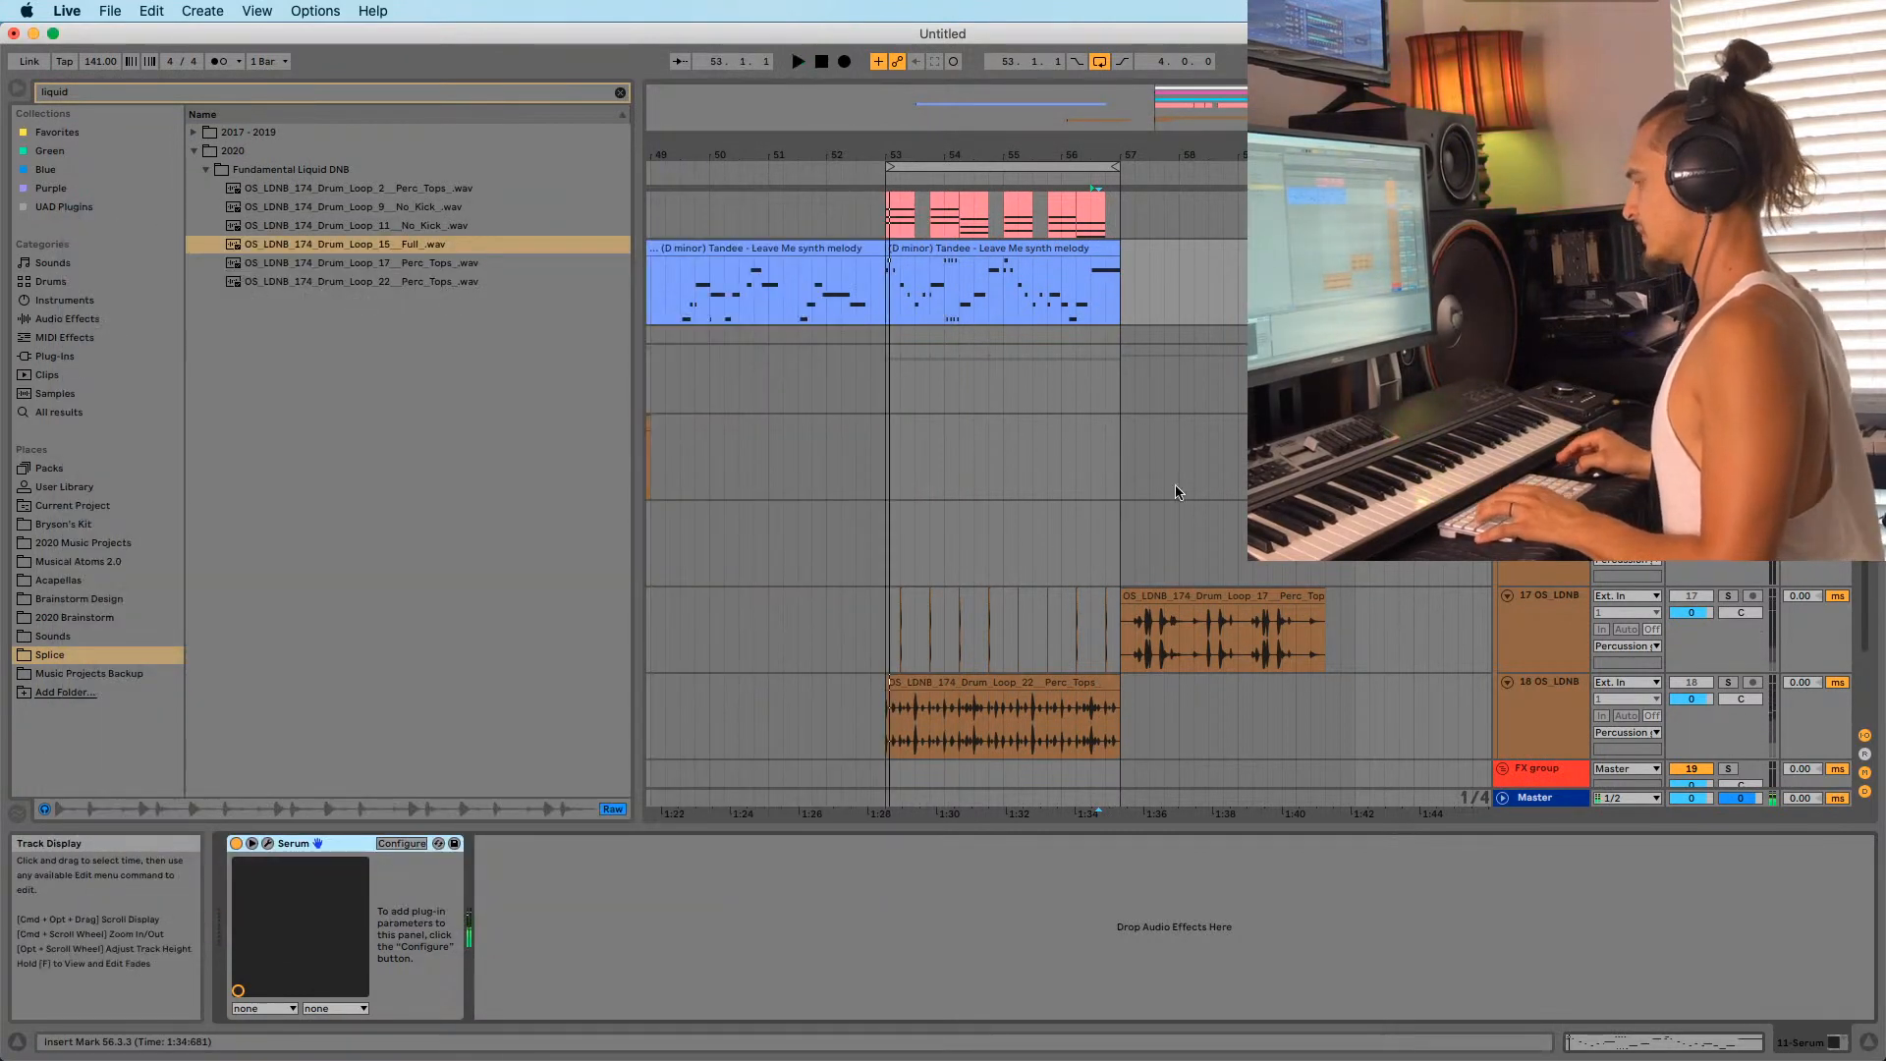
key("space")
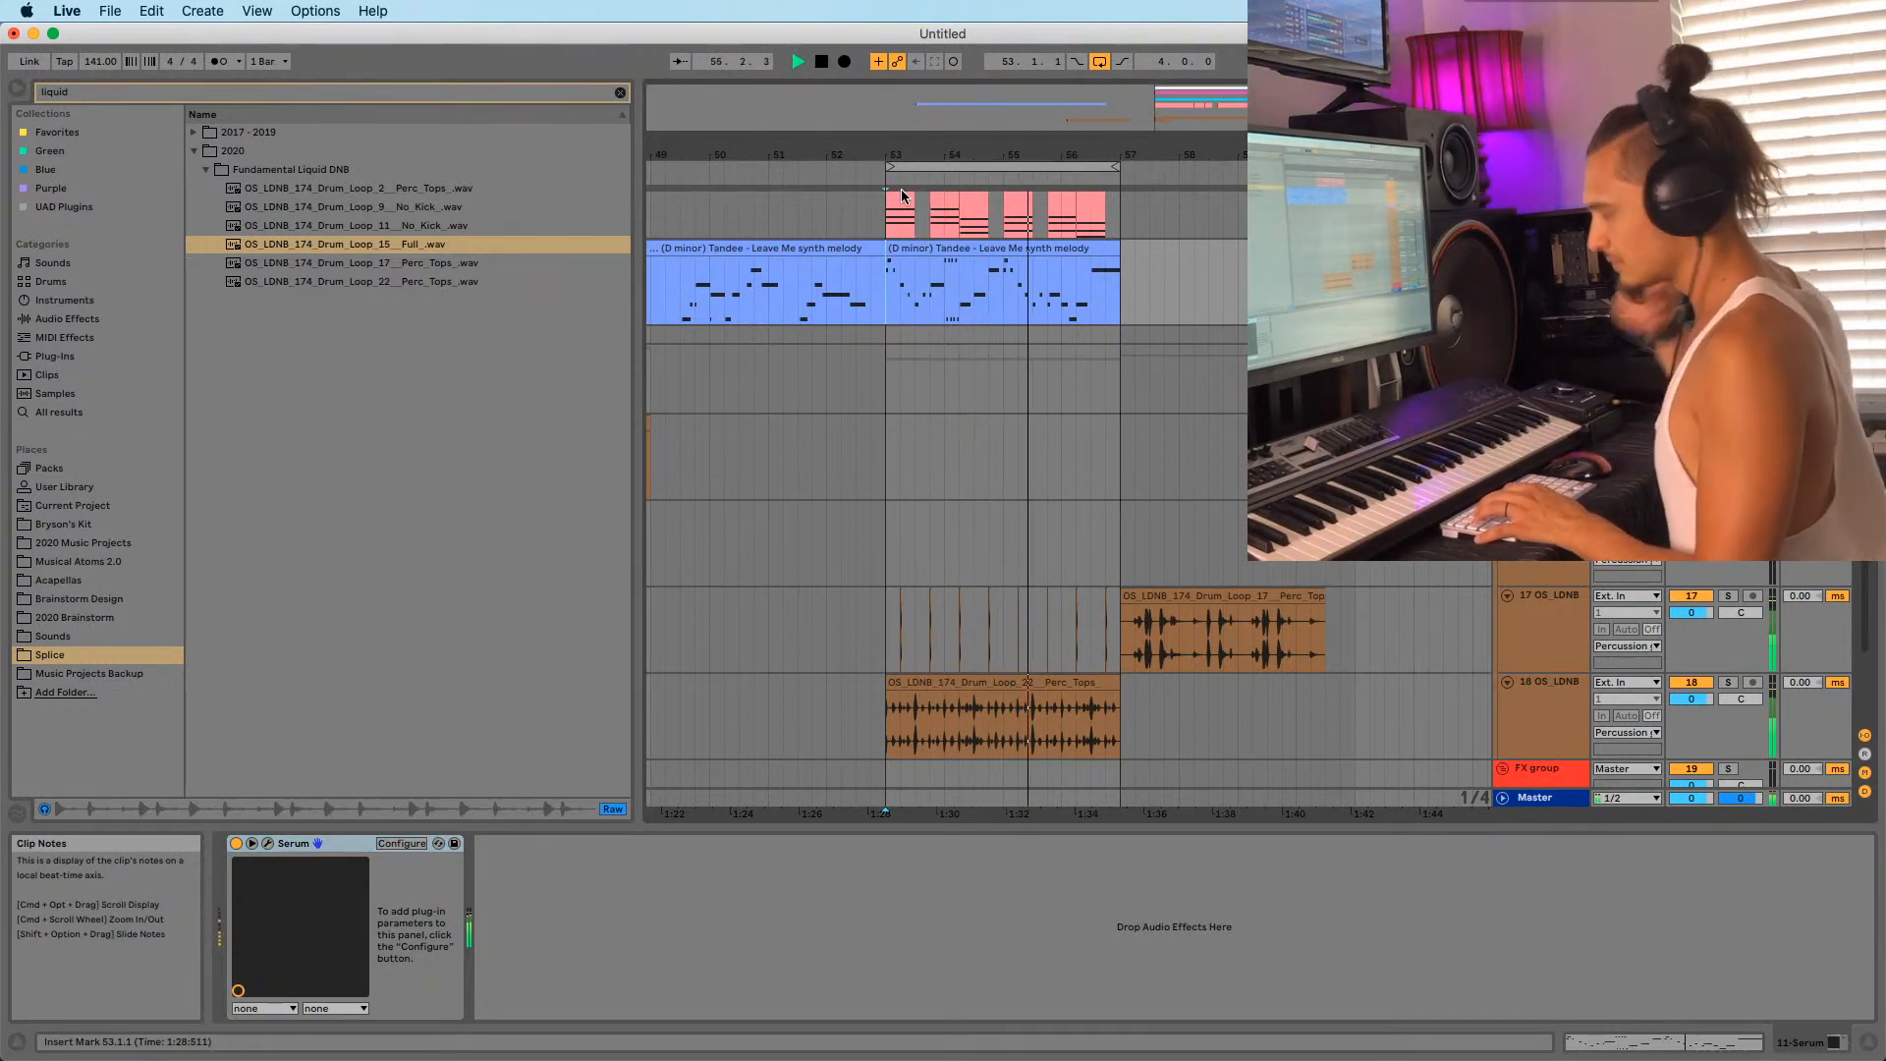
Set the start point at 56.3, retune Serum's bend-down to about -5, then reopen the melody clip.
left_click_drag(1091, 151, 1097, 306)
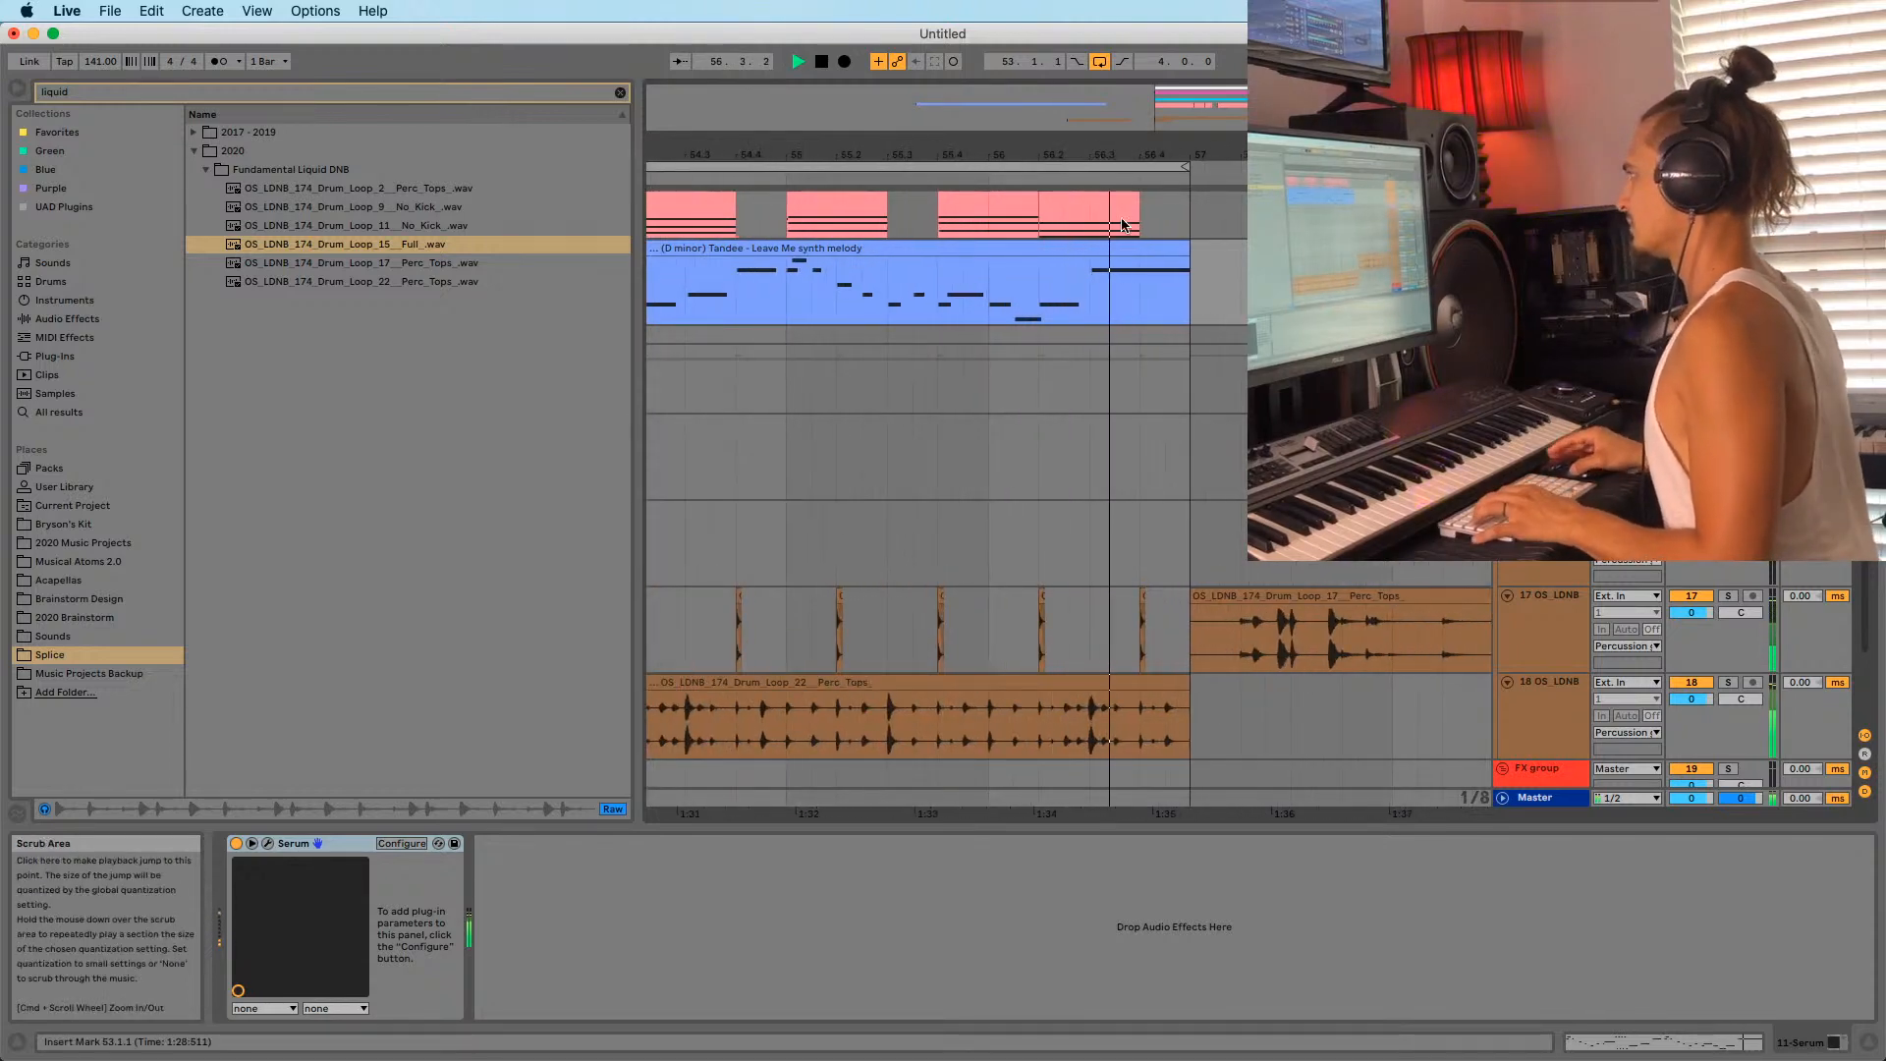
left_click(1095, 304)
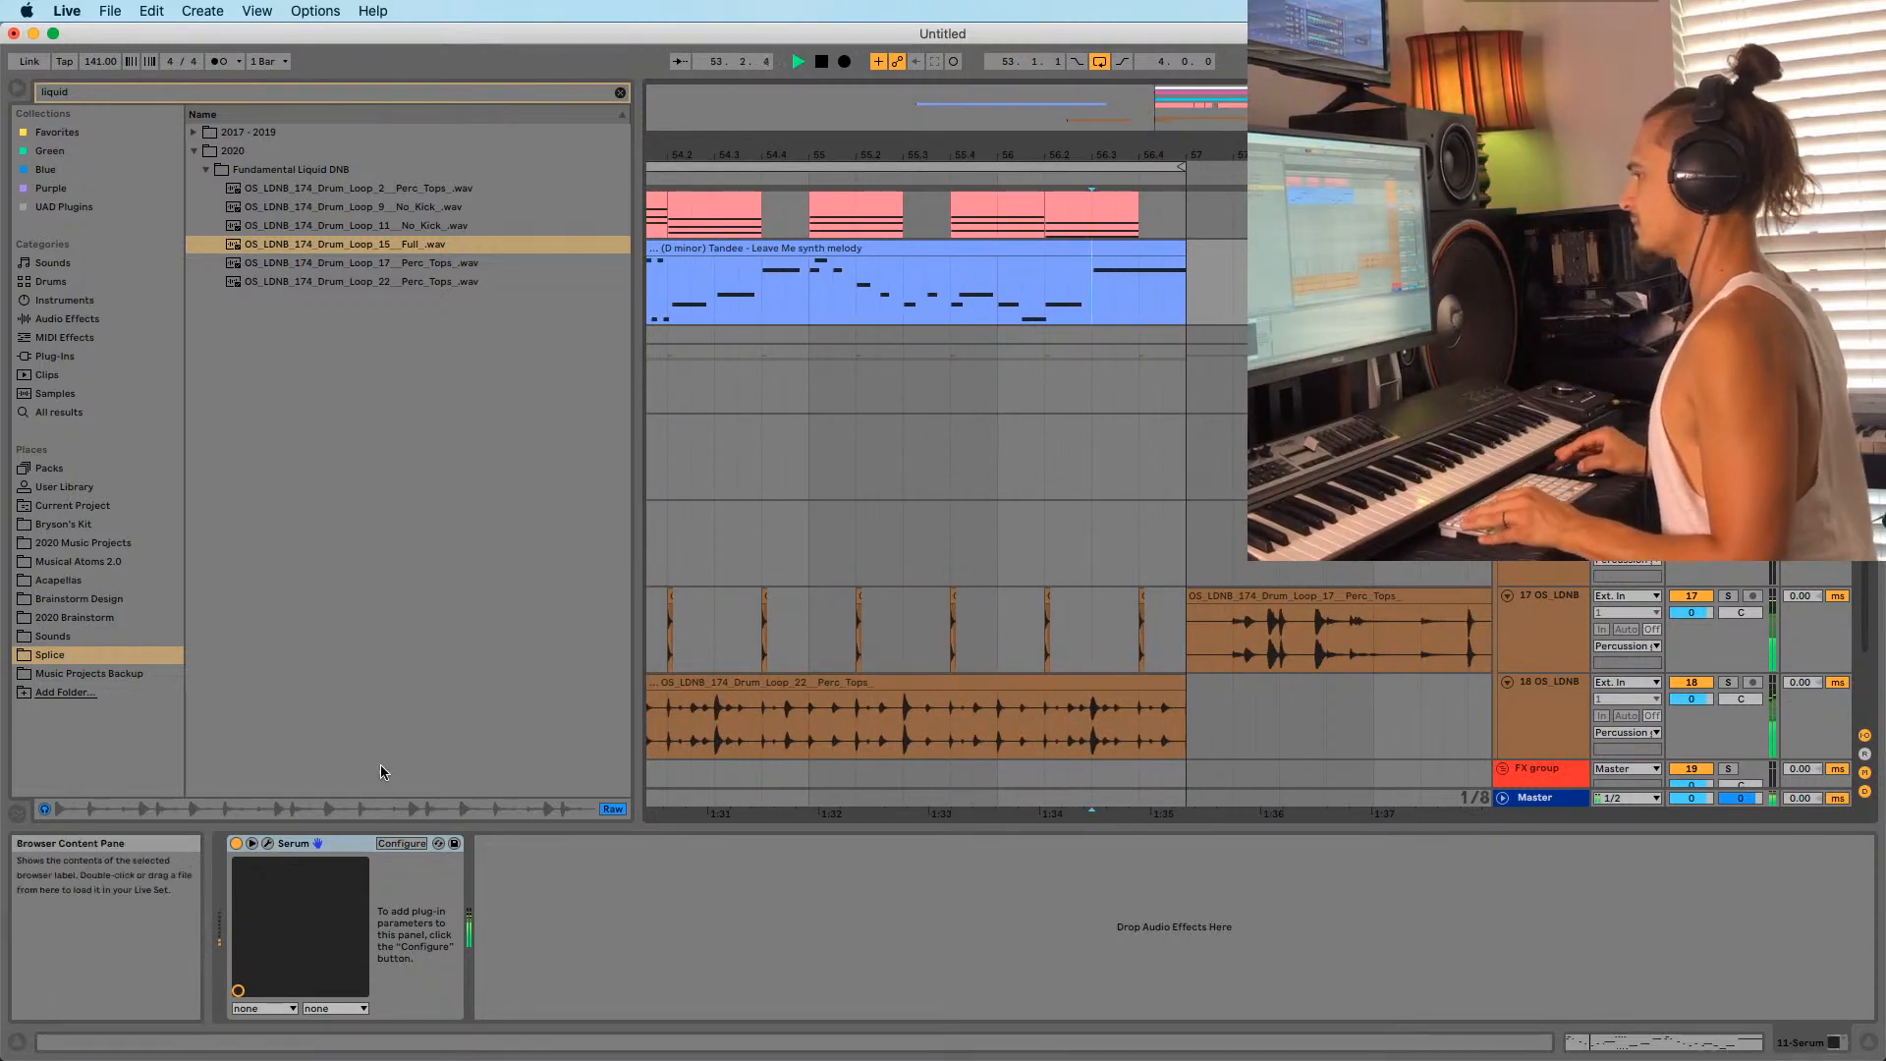
left_click(268, 844)
left_click_drag(108, 919, 114, 913)
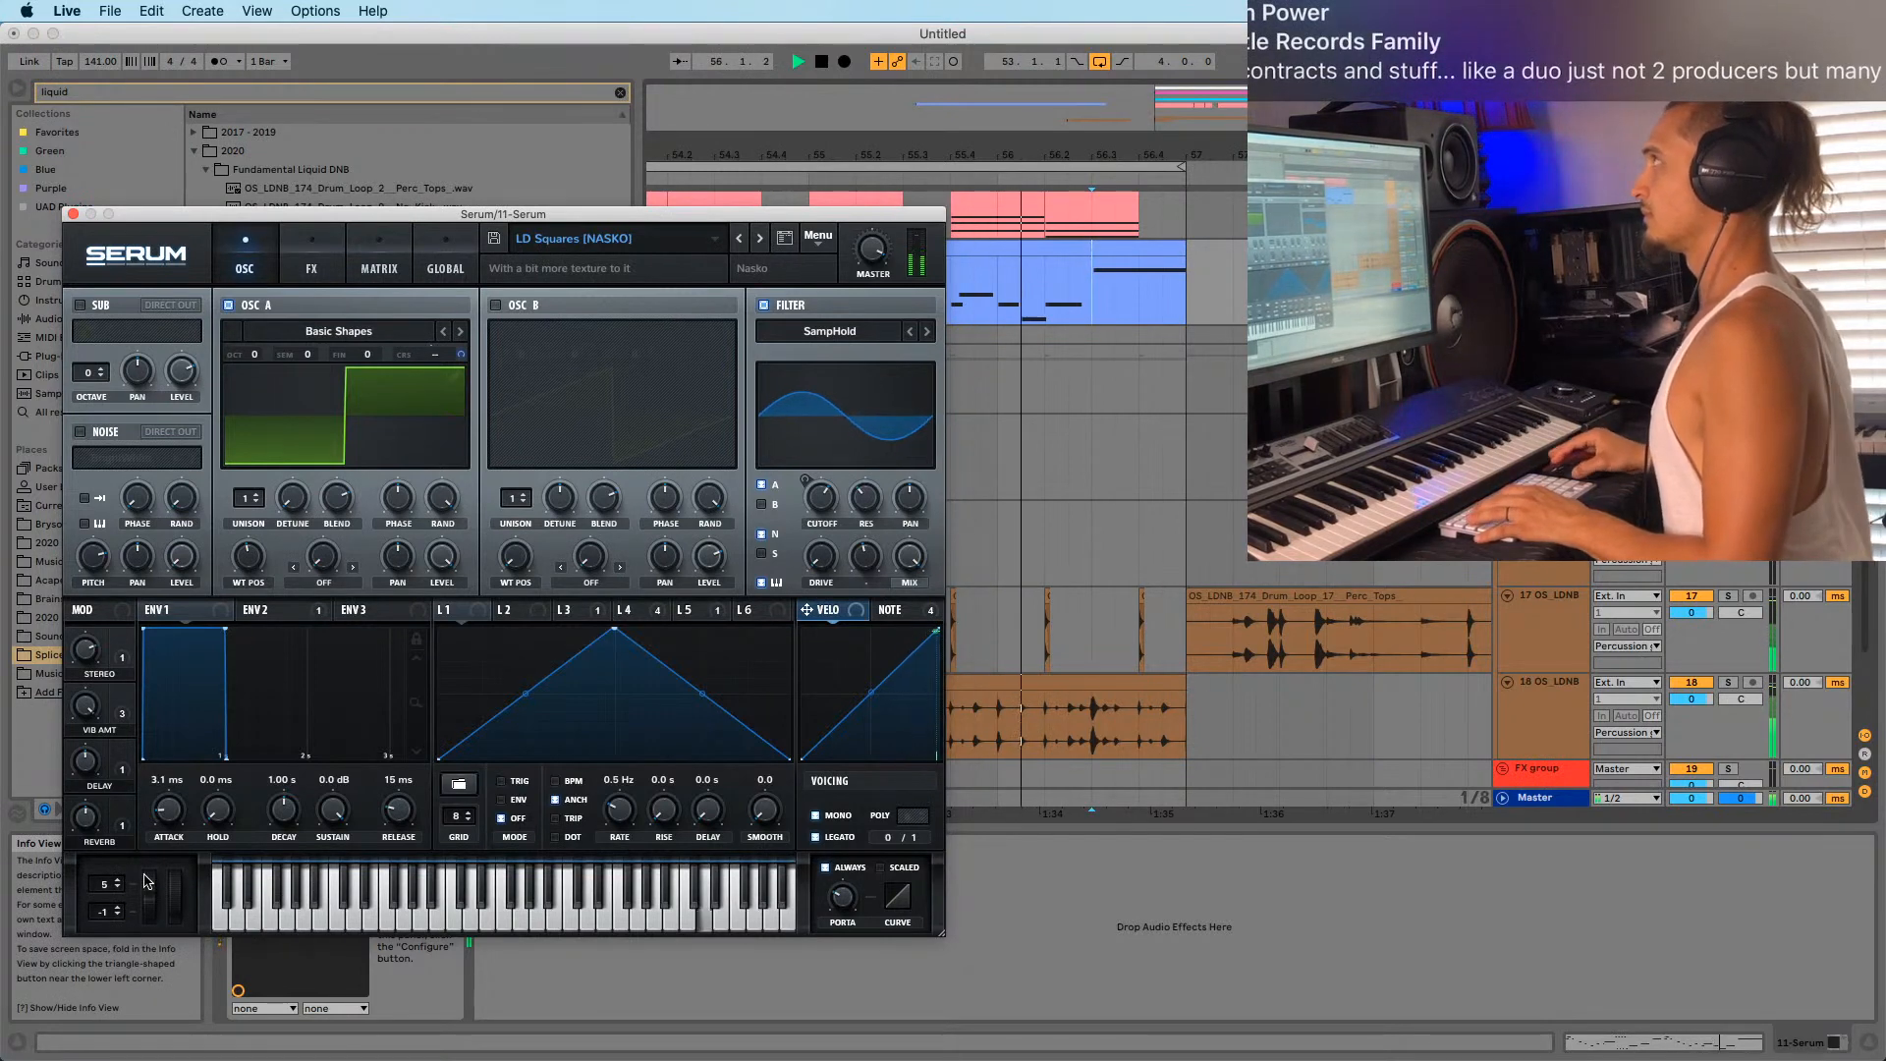
left_click_drag(108, 926, 110, 921)
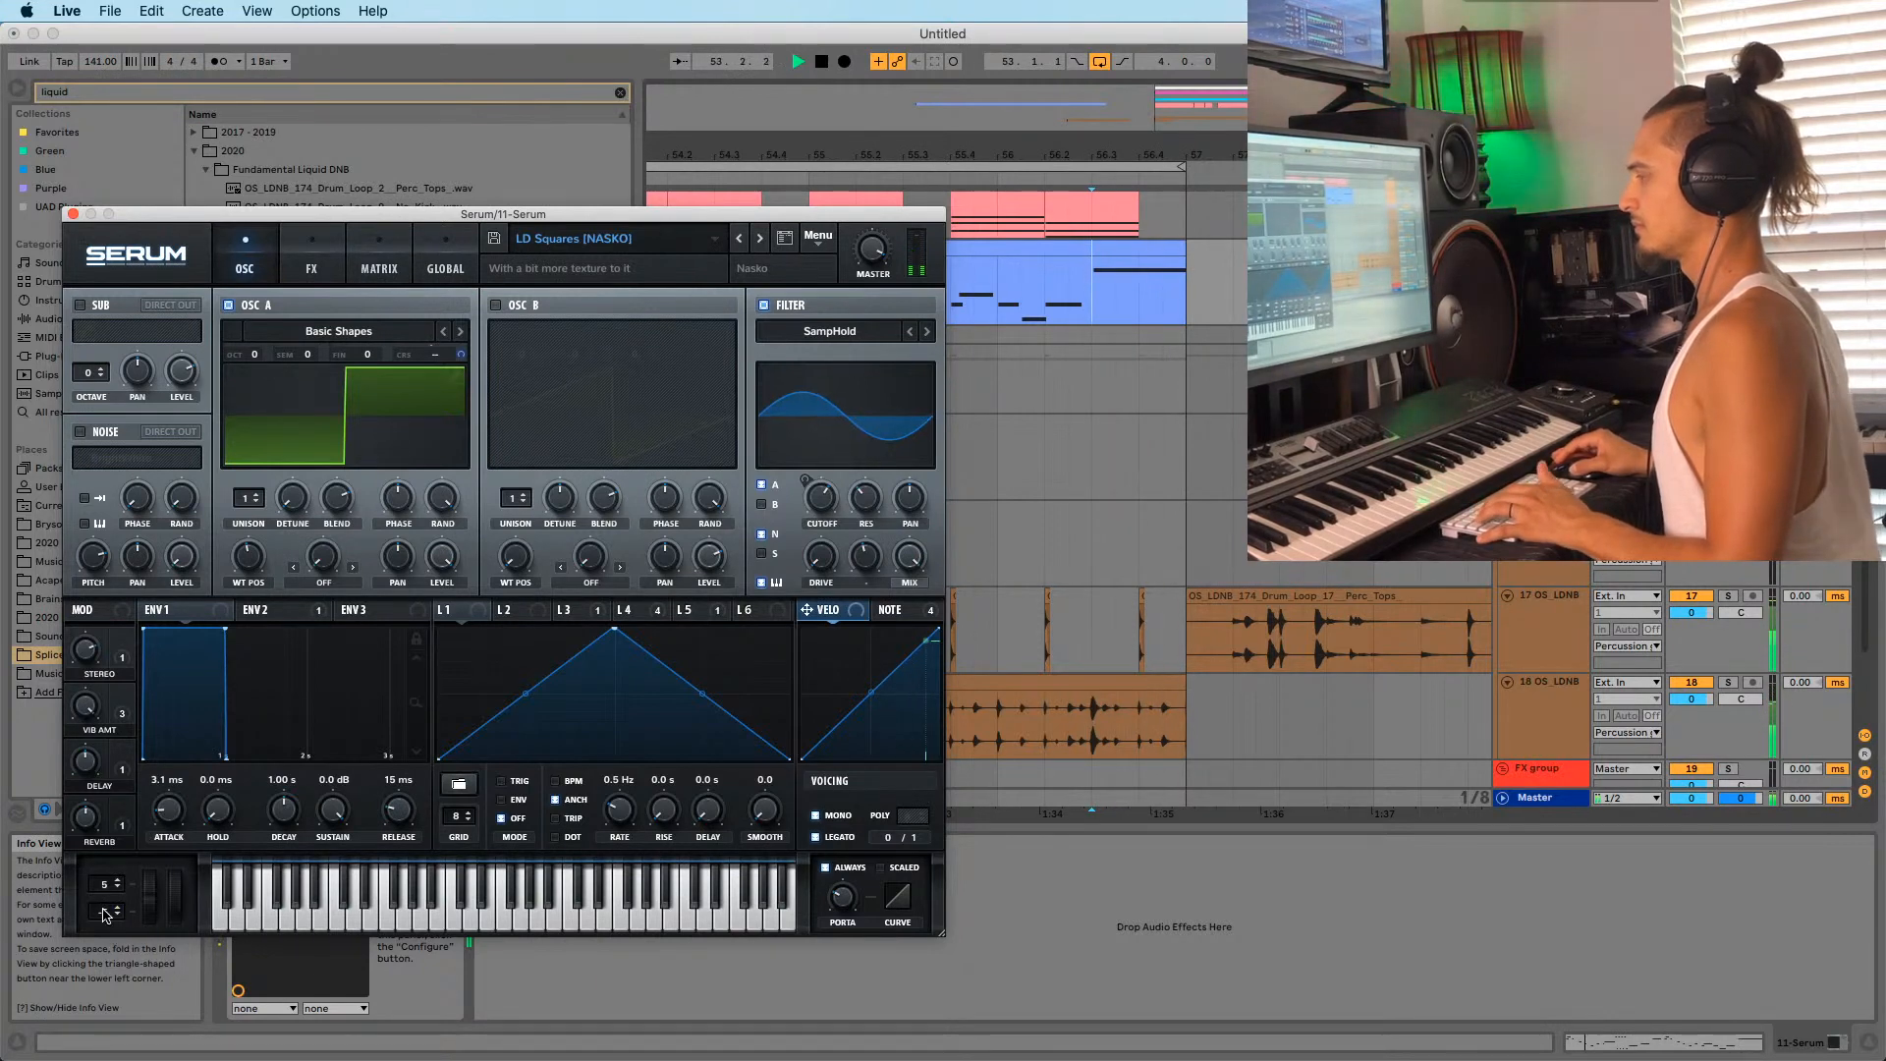
key("space")
key("space")
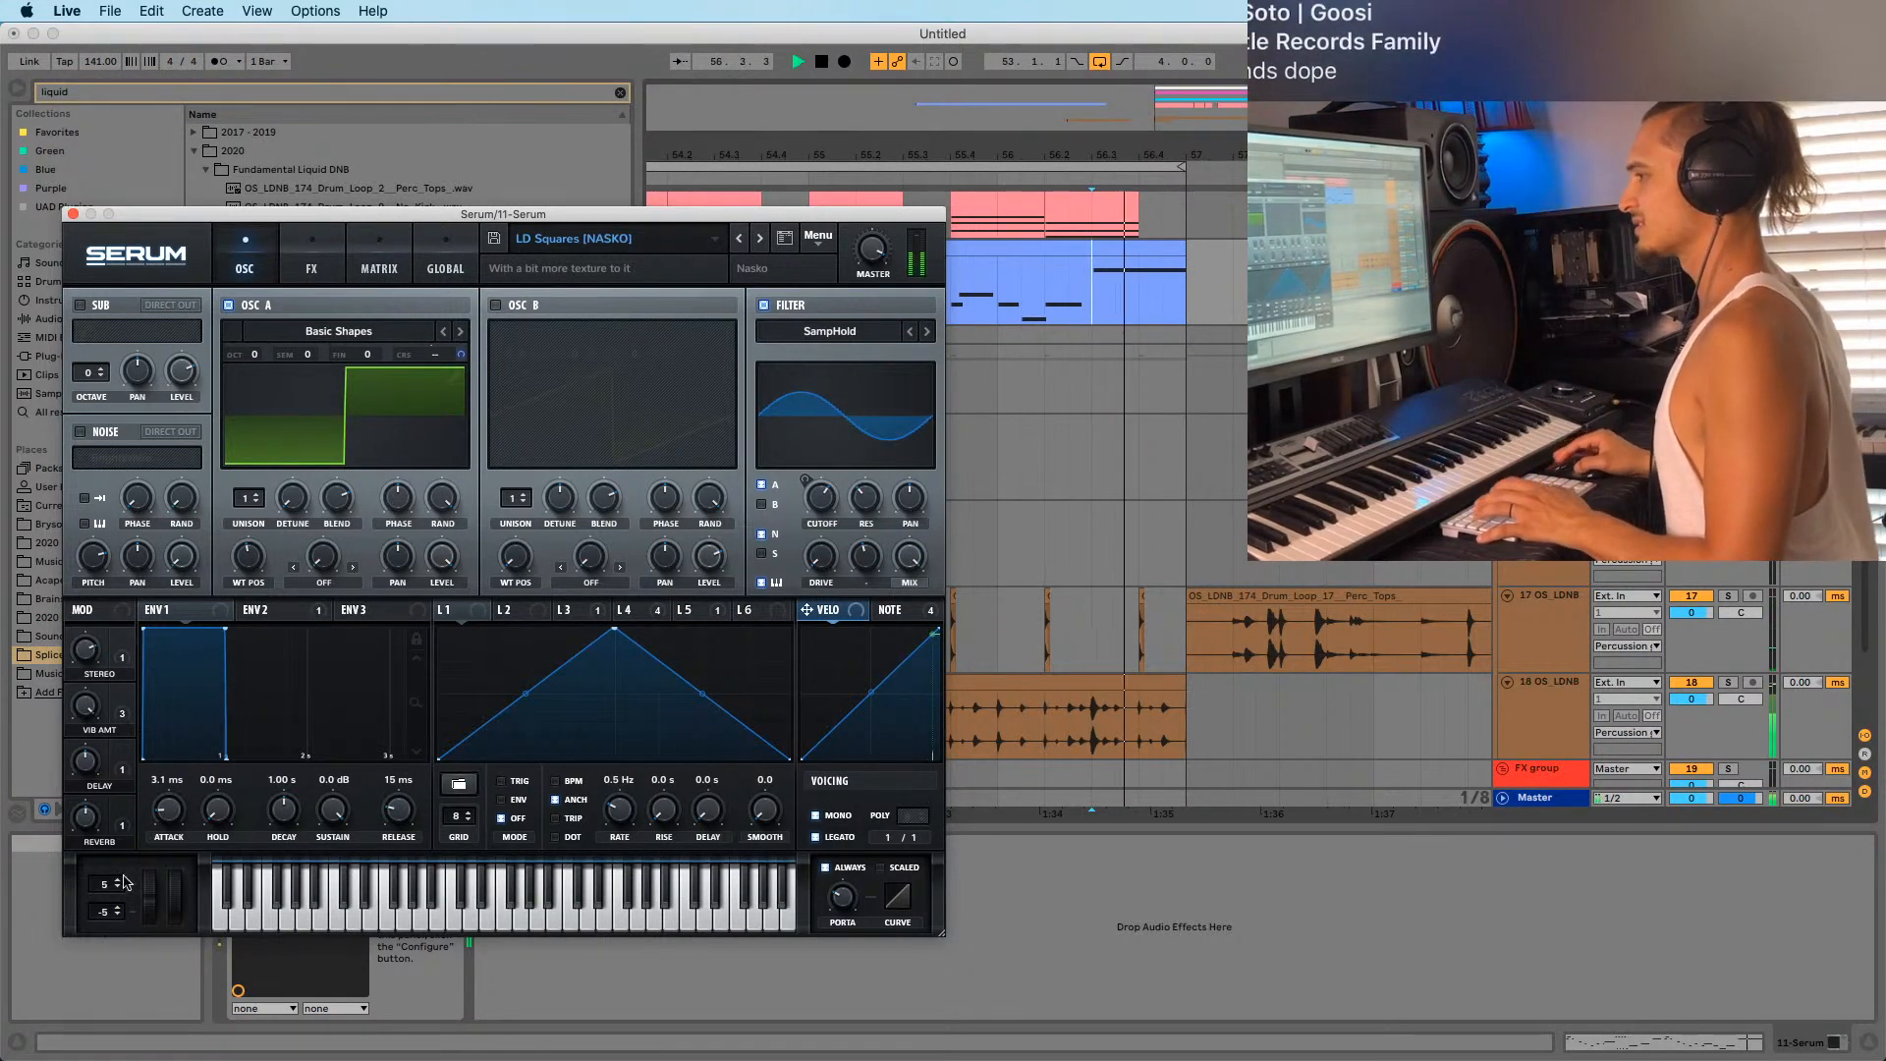
mouse_move(106, 916)
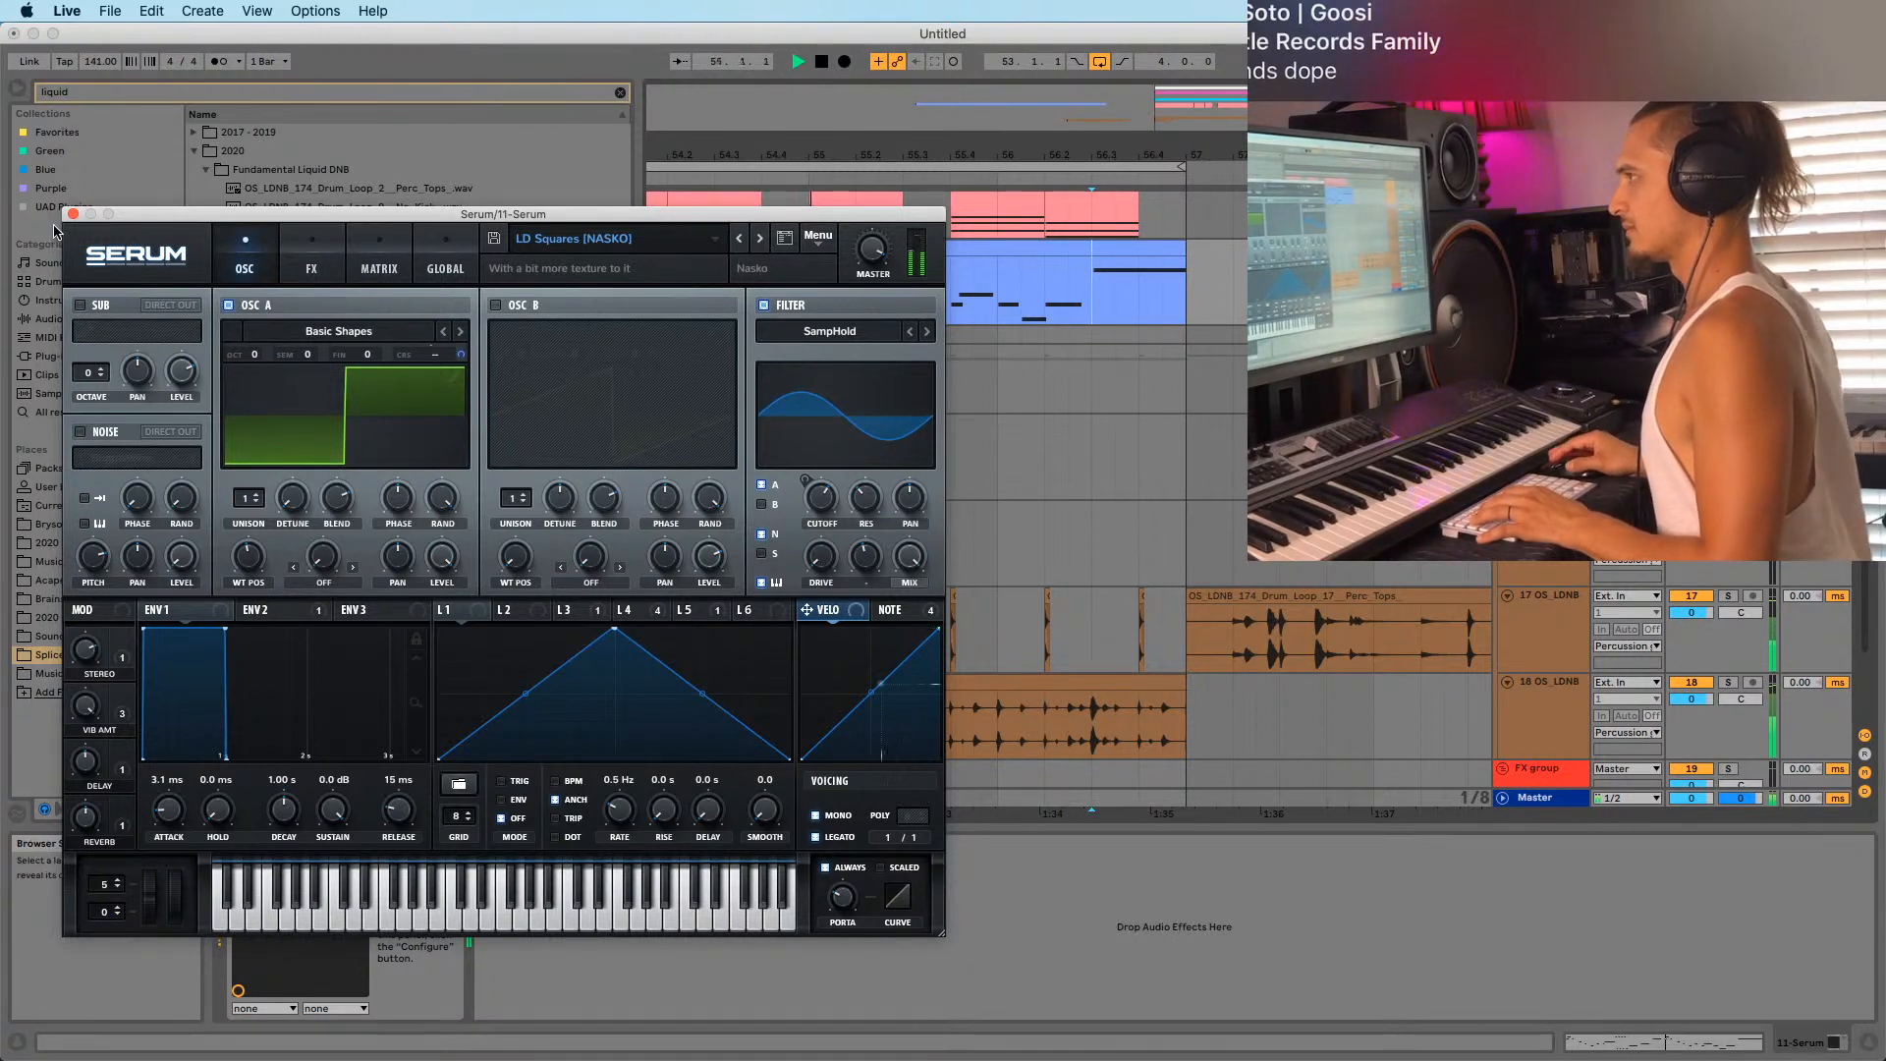
left_click(73, 213)
double_click(926, 249)
left_click(1681, 765)
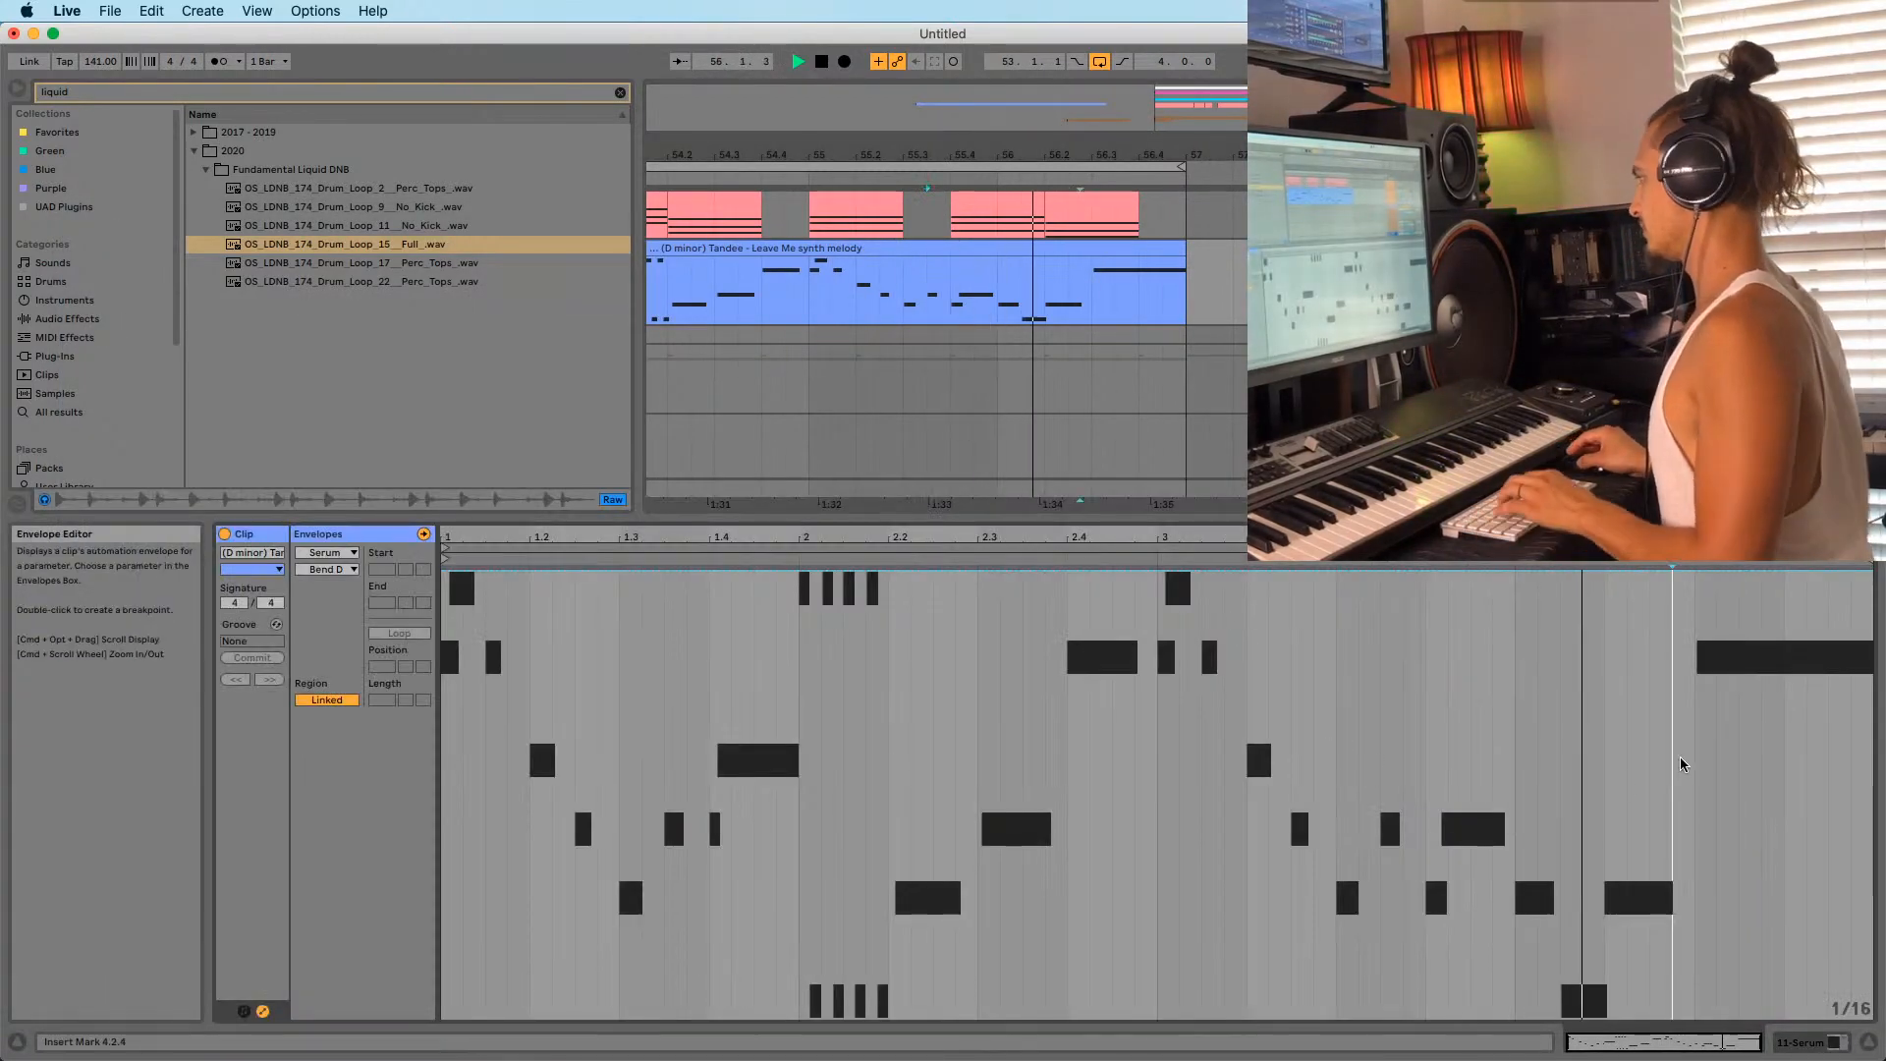
Delete the melody's MIDI Pitch Bend envelope and audition from 56.3 without the bend.
key("space")
left_click(327, 553)
left_click(337, 570)
key("super+z")
key("super+z")
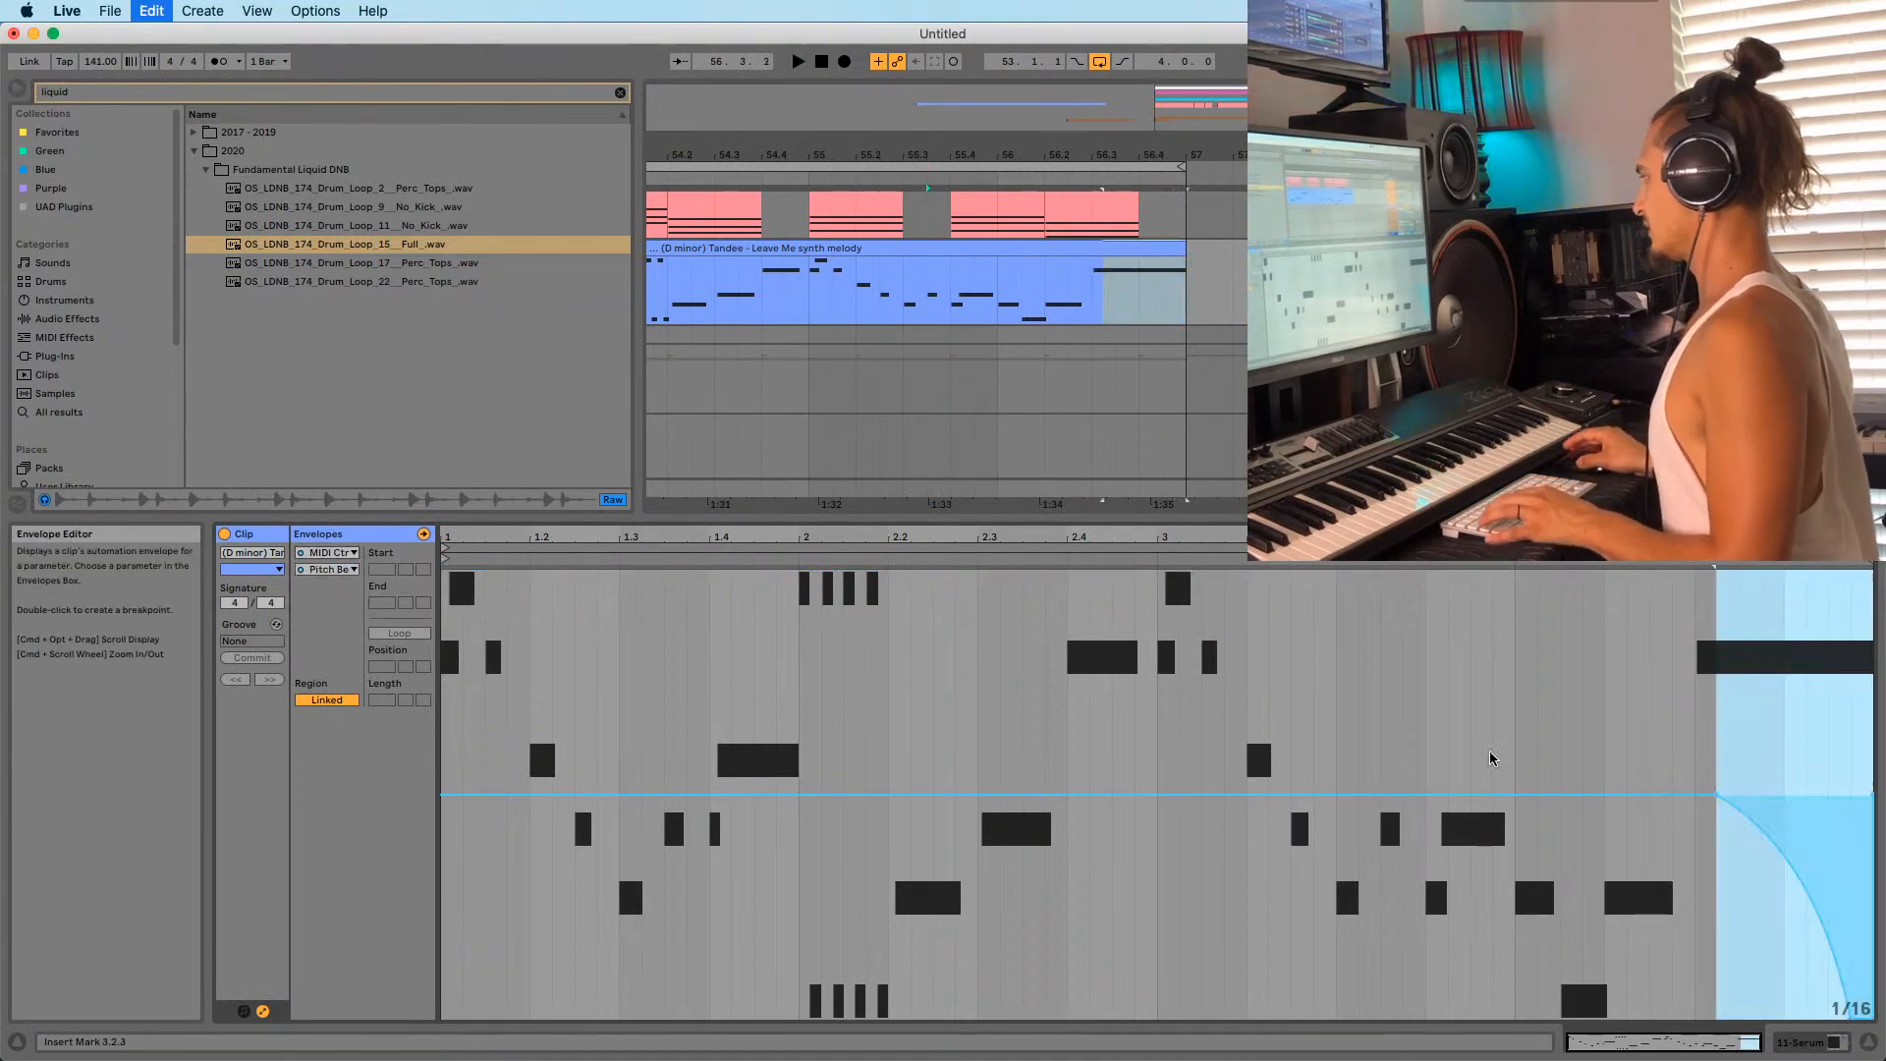
key("super+z")
key("space")
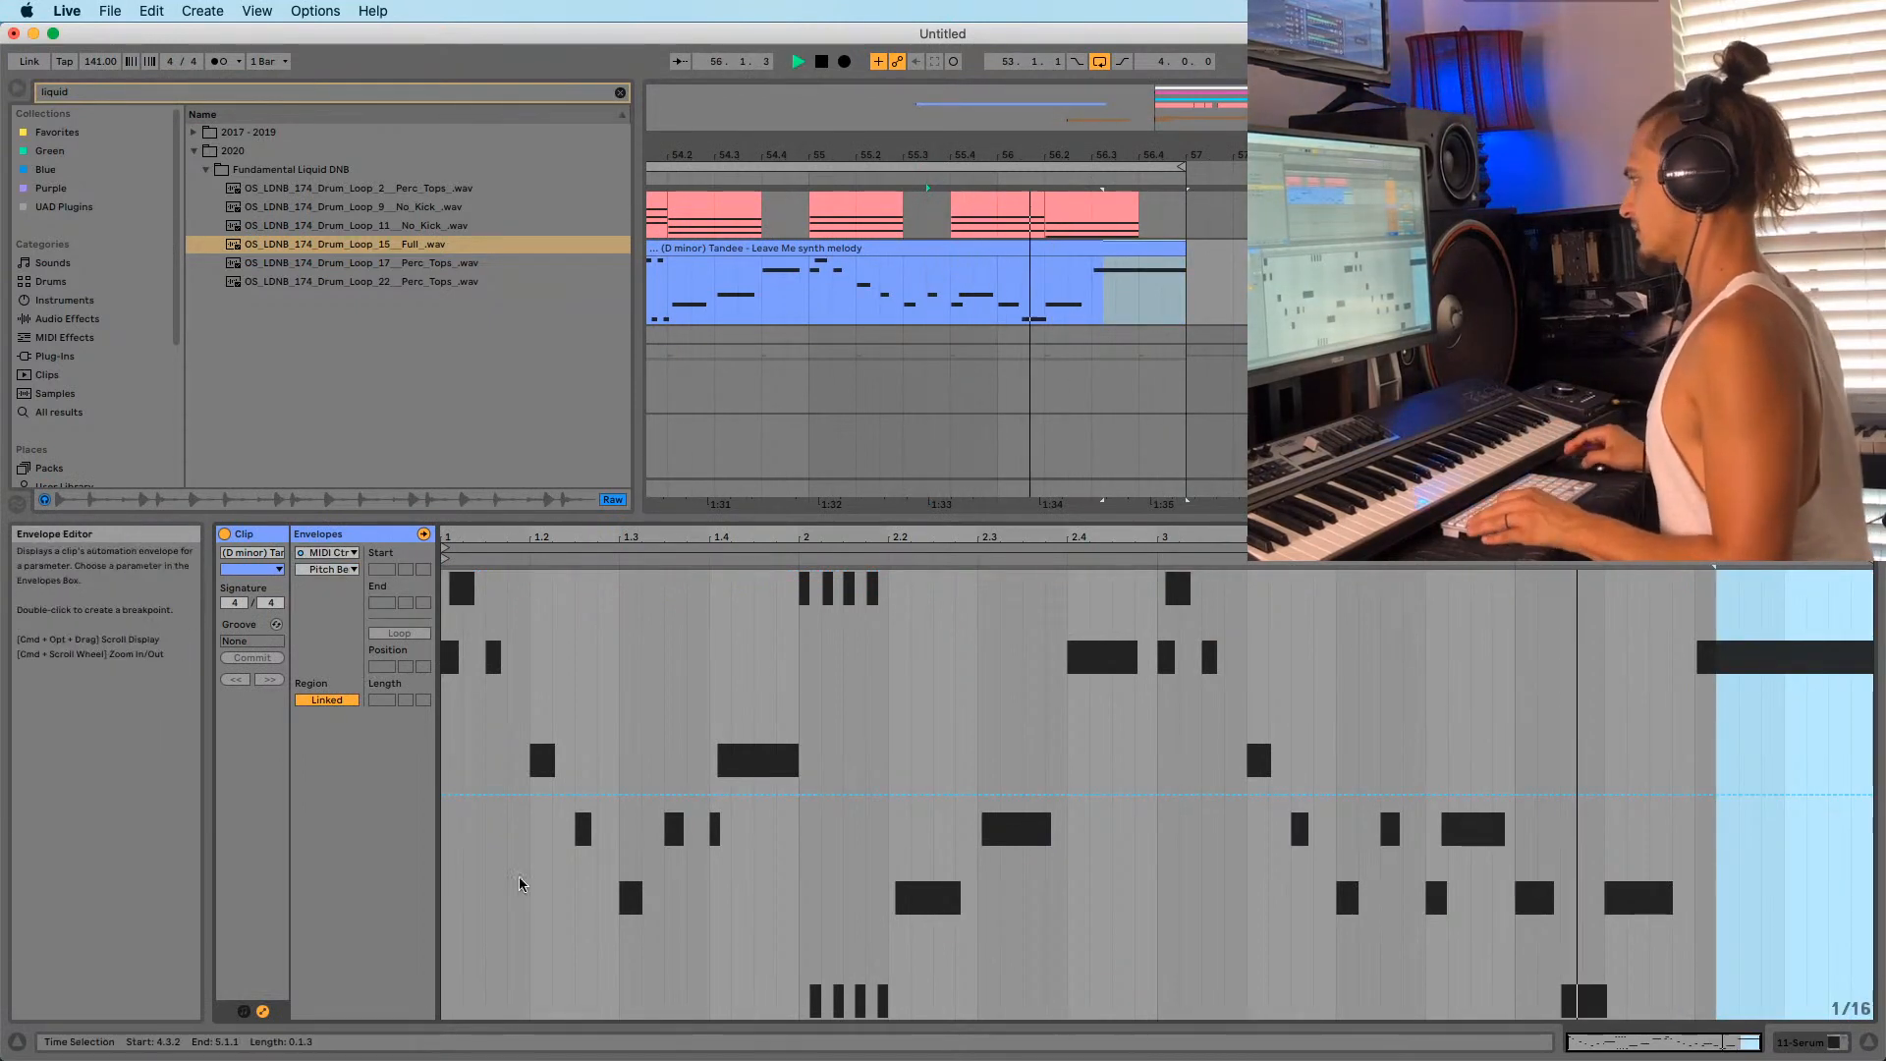
left_click(1098, 300)
Show the clip's notes, shorten the last C6, and audition from bar 53 with bars 52–58 visible.
left_click(262, 1010)
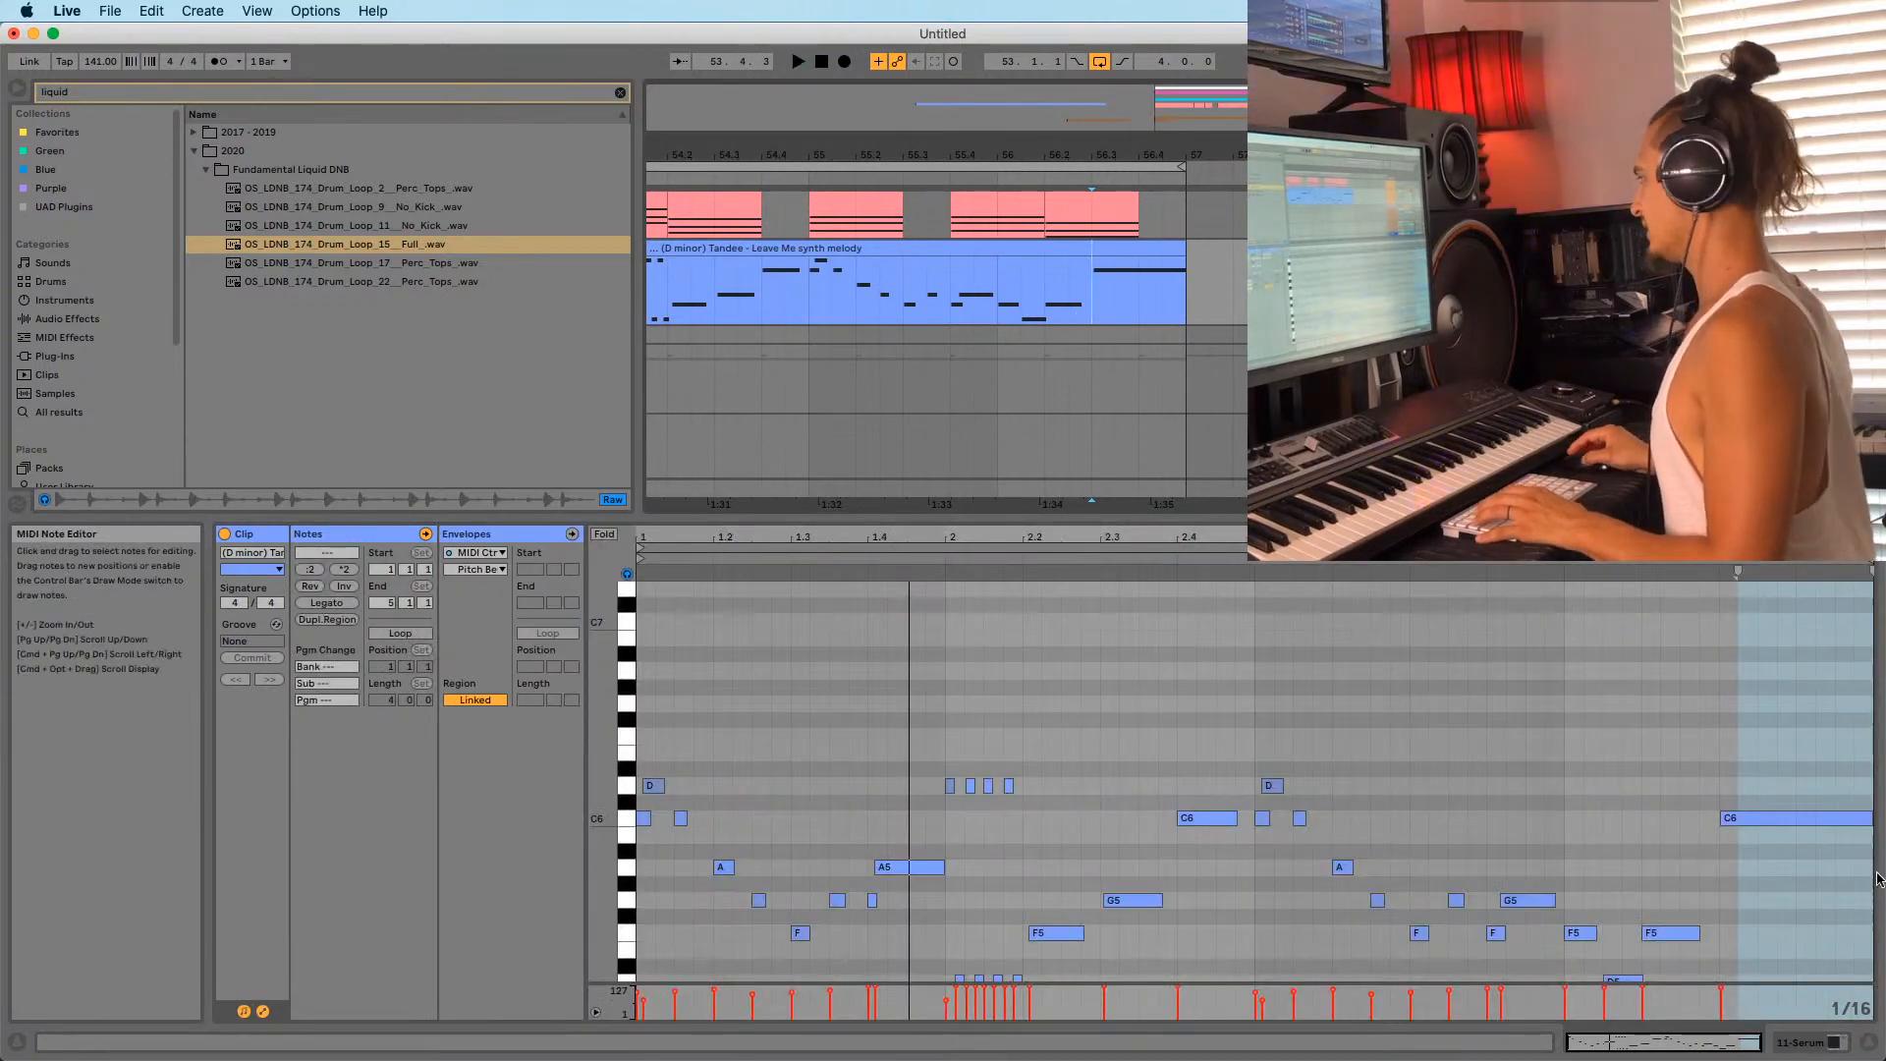
left_click_drag(1868, 816, 1808, 823)
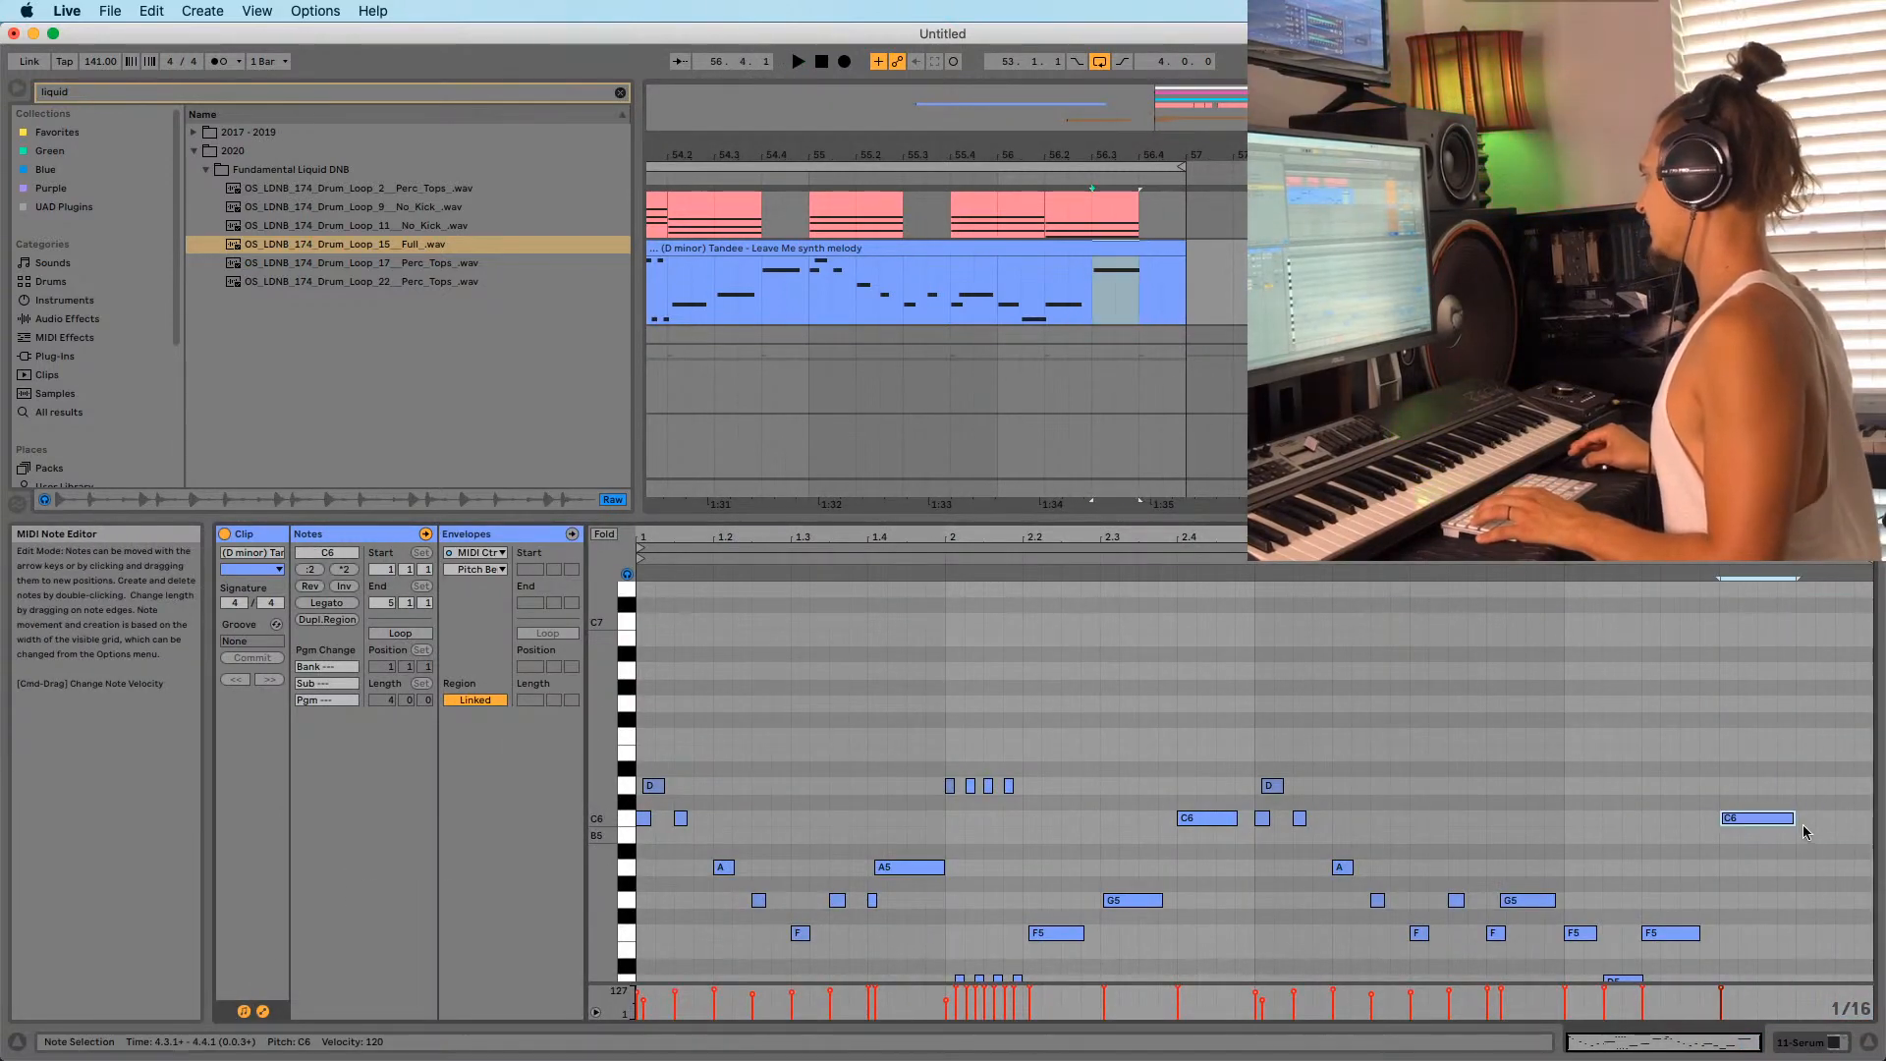
key("space")
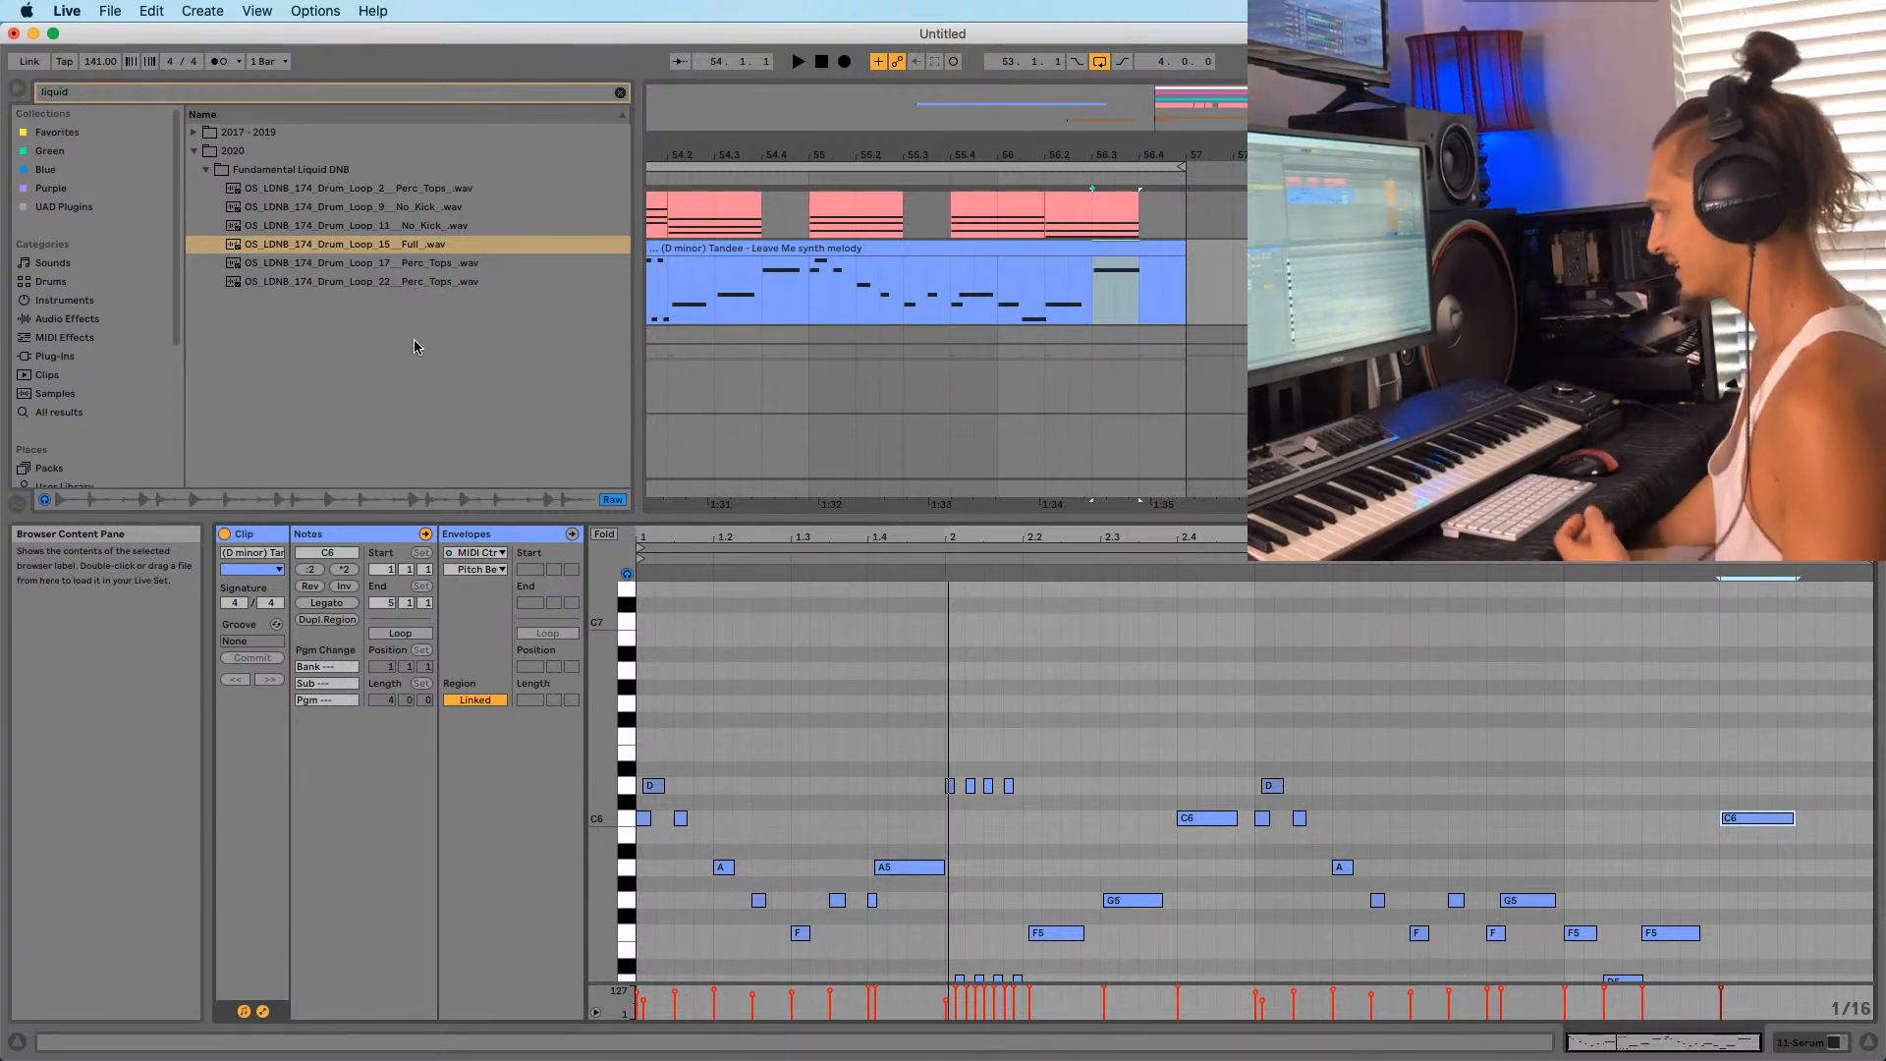
key("space")
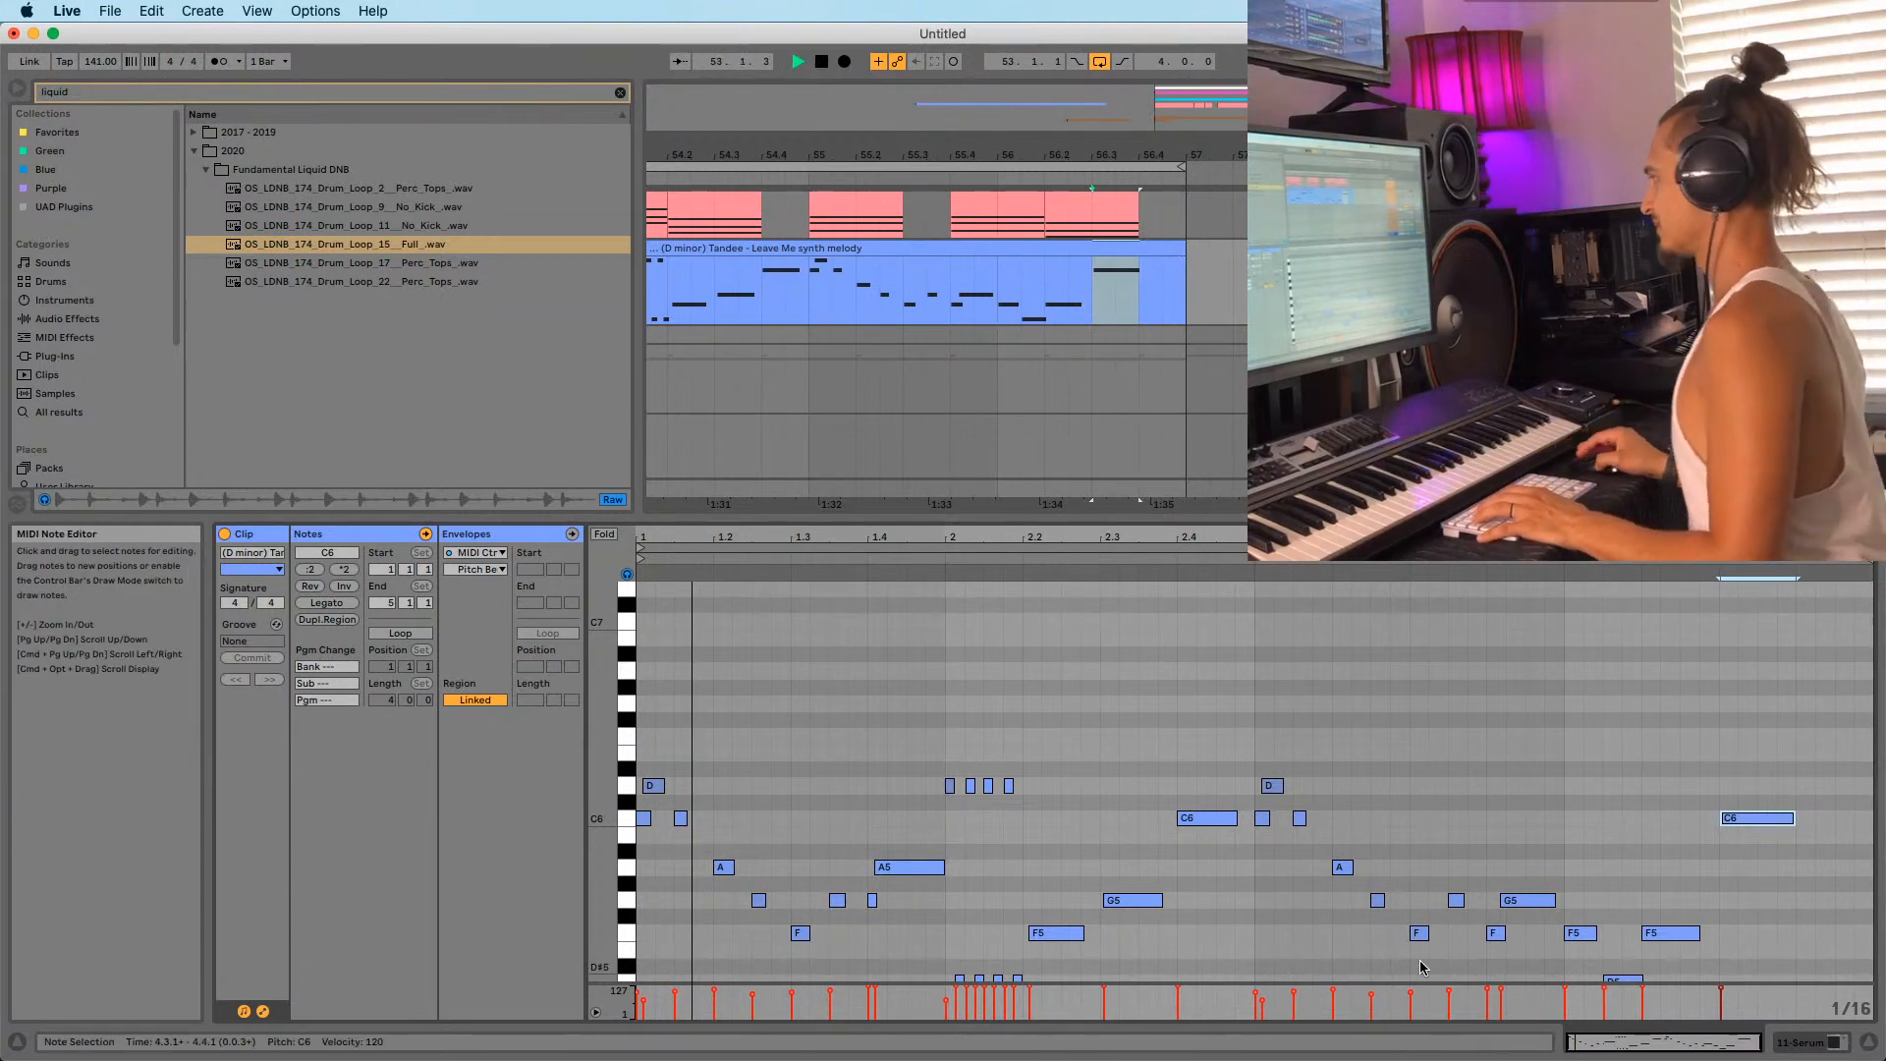
left_click(1758, 800)
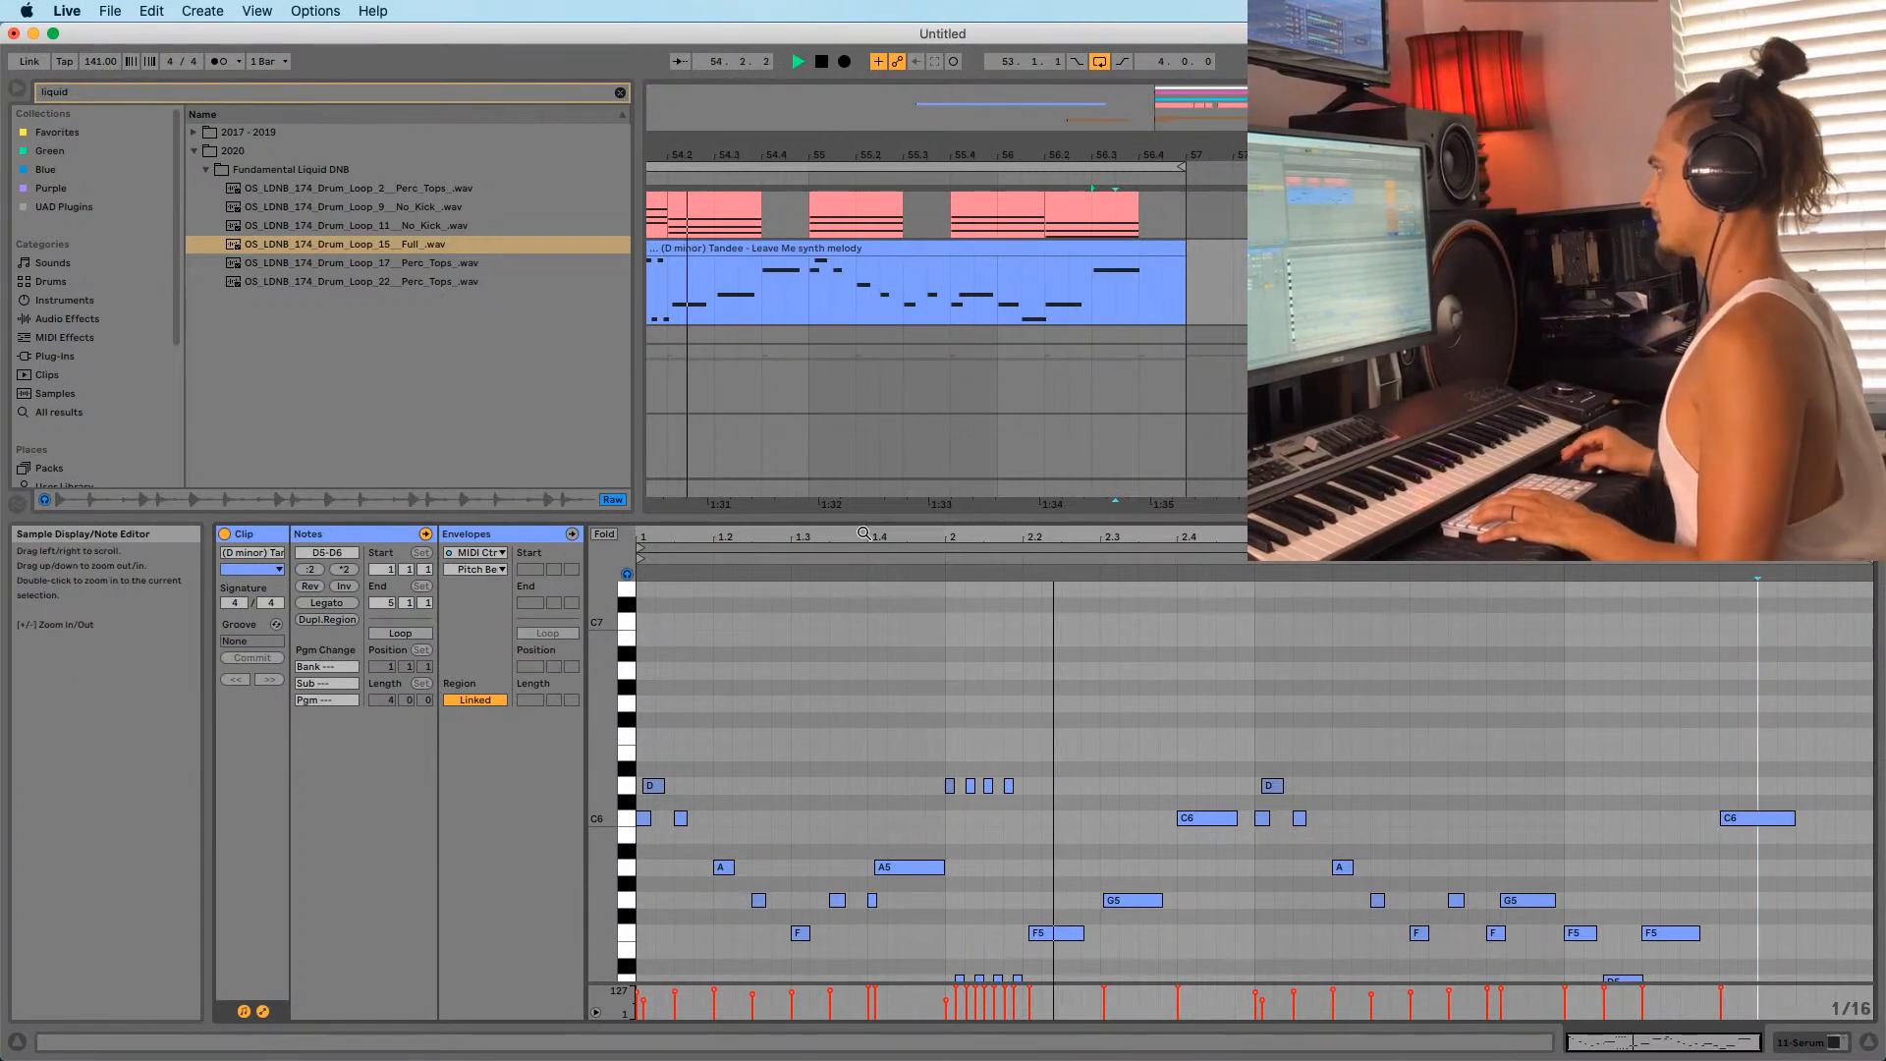
left_click_drag(835, 154, 869, 110)
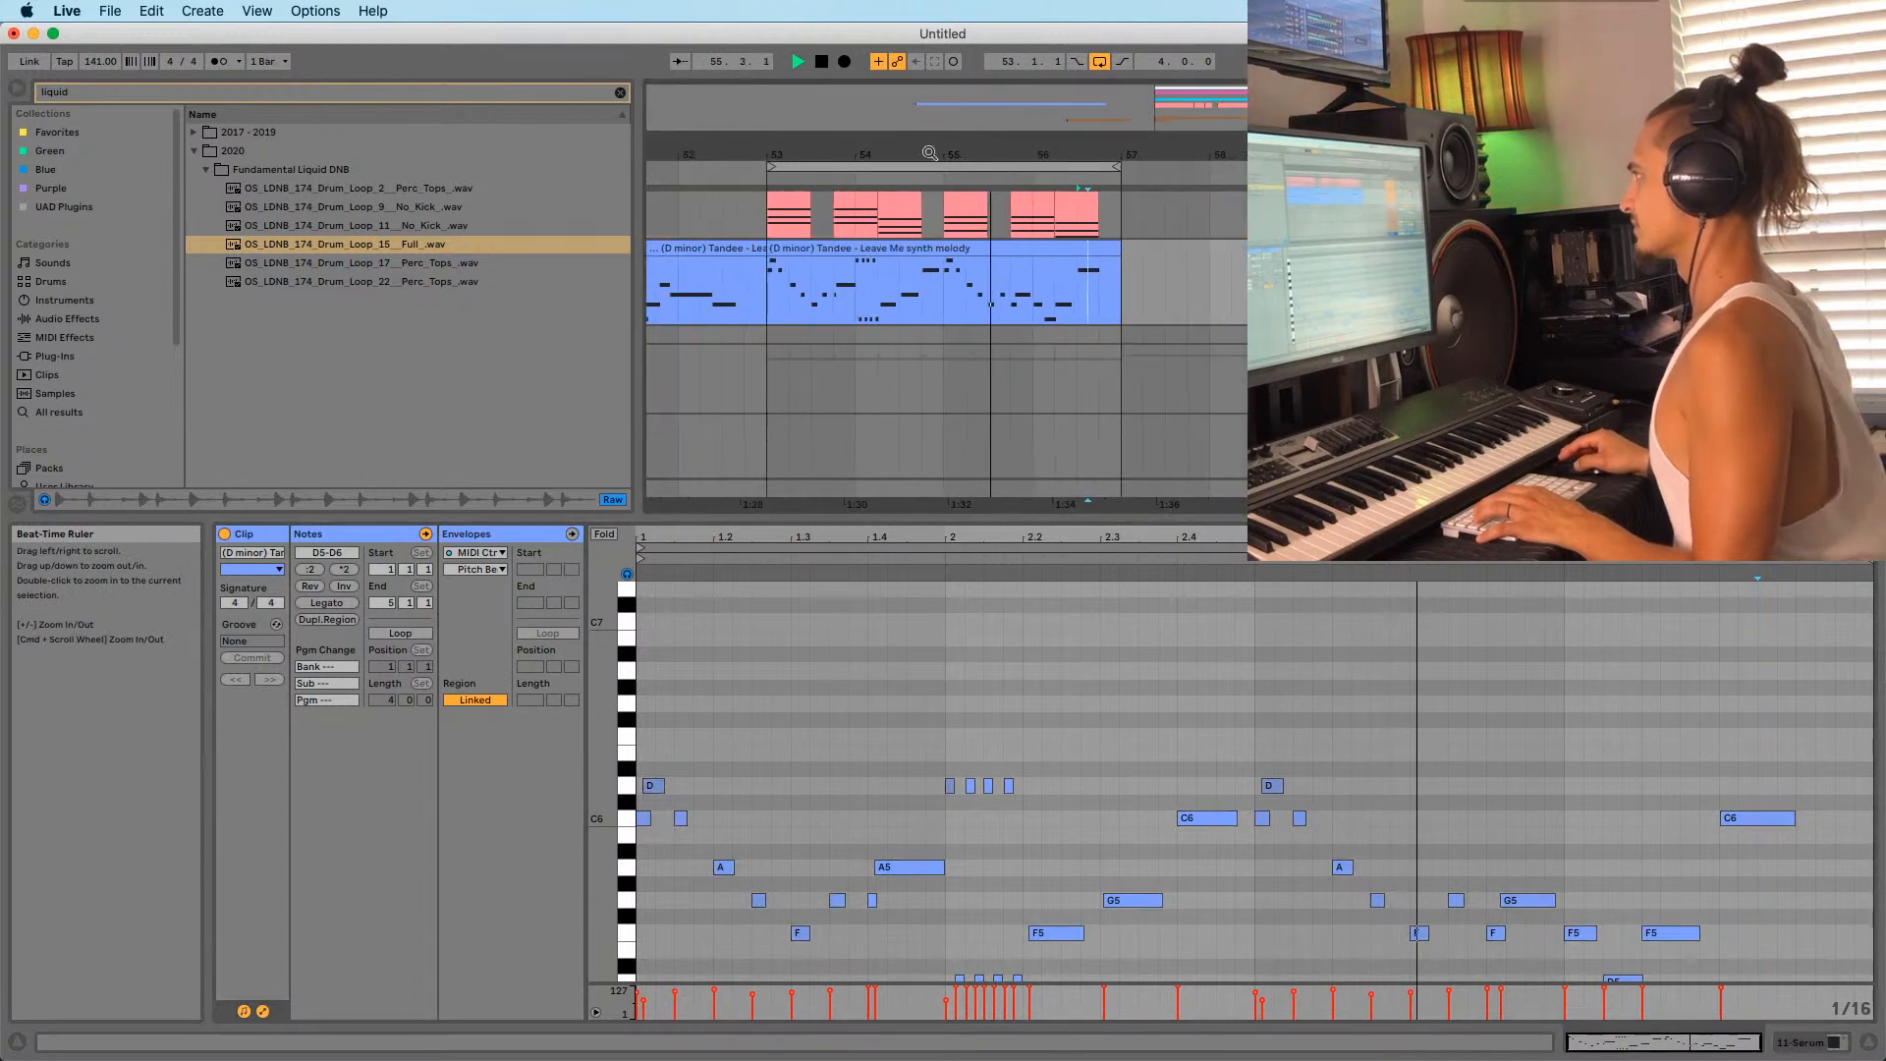
left_click(769, 309)
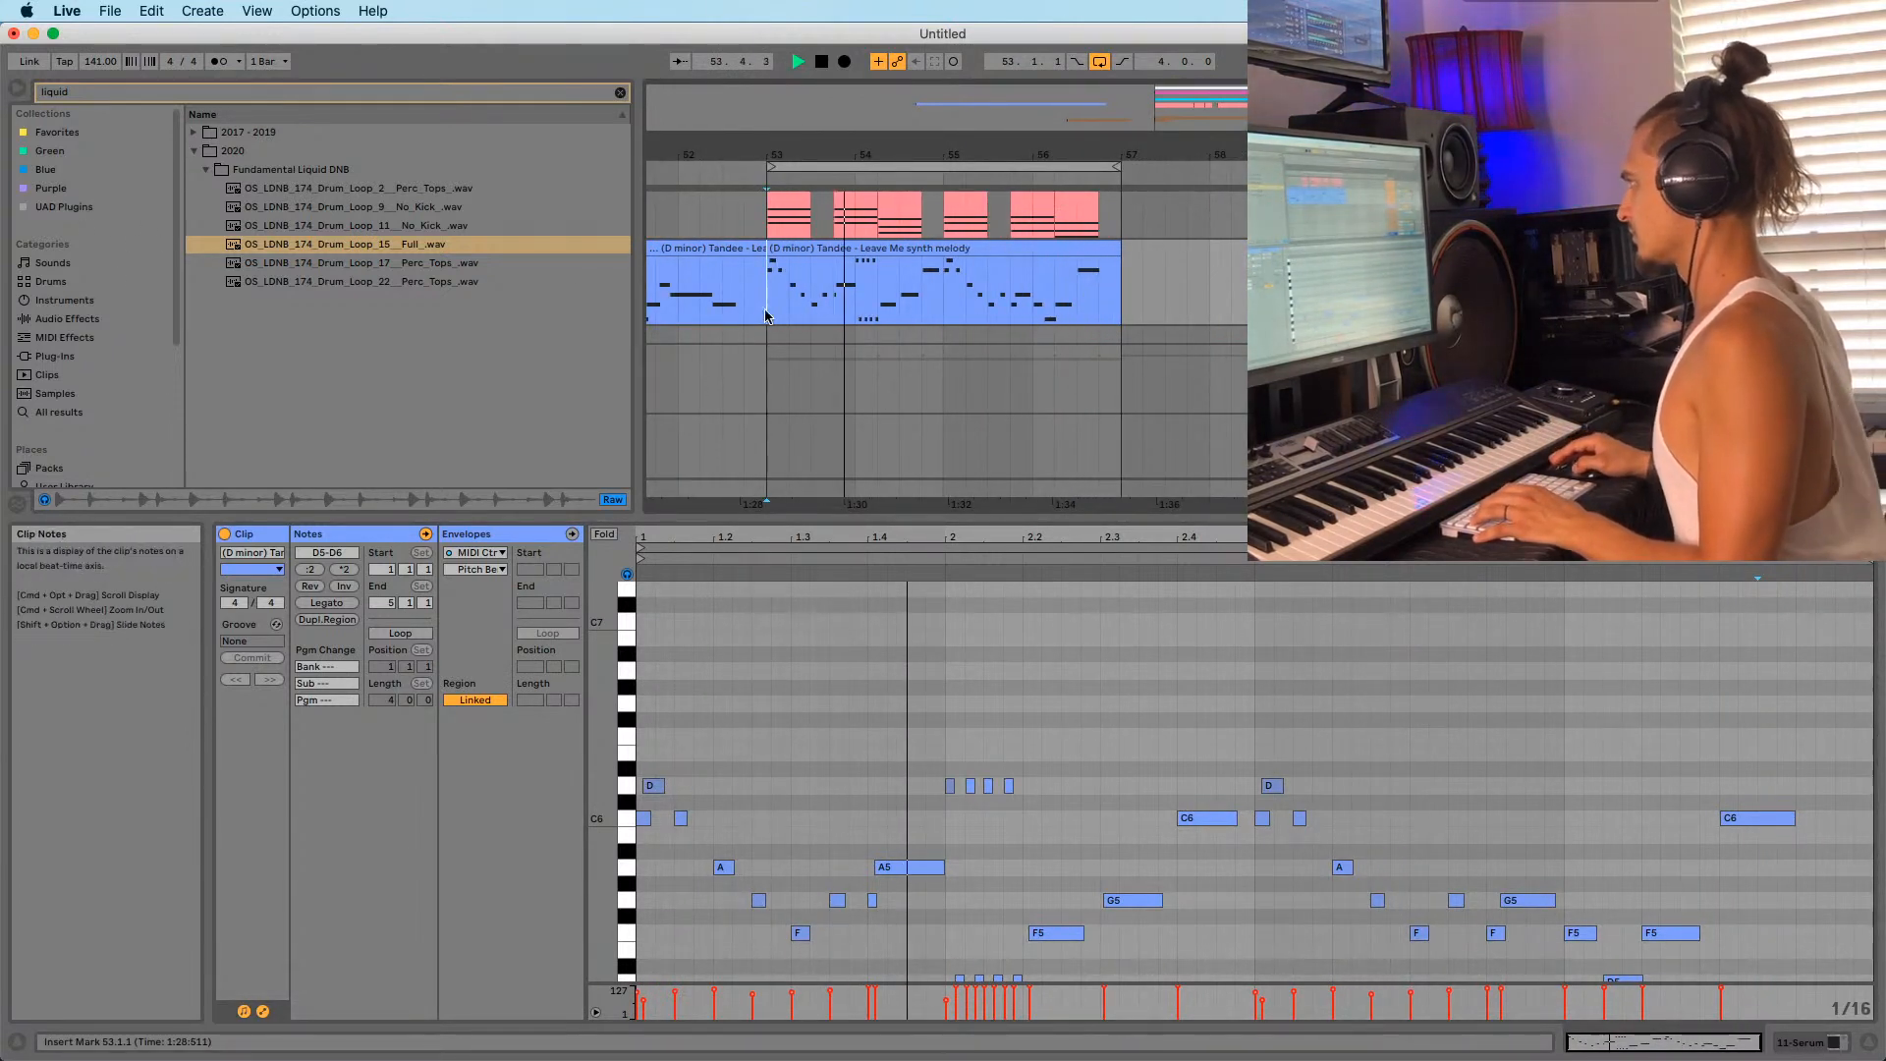
scroll(1188, 756, "down", 5)
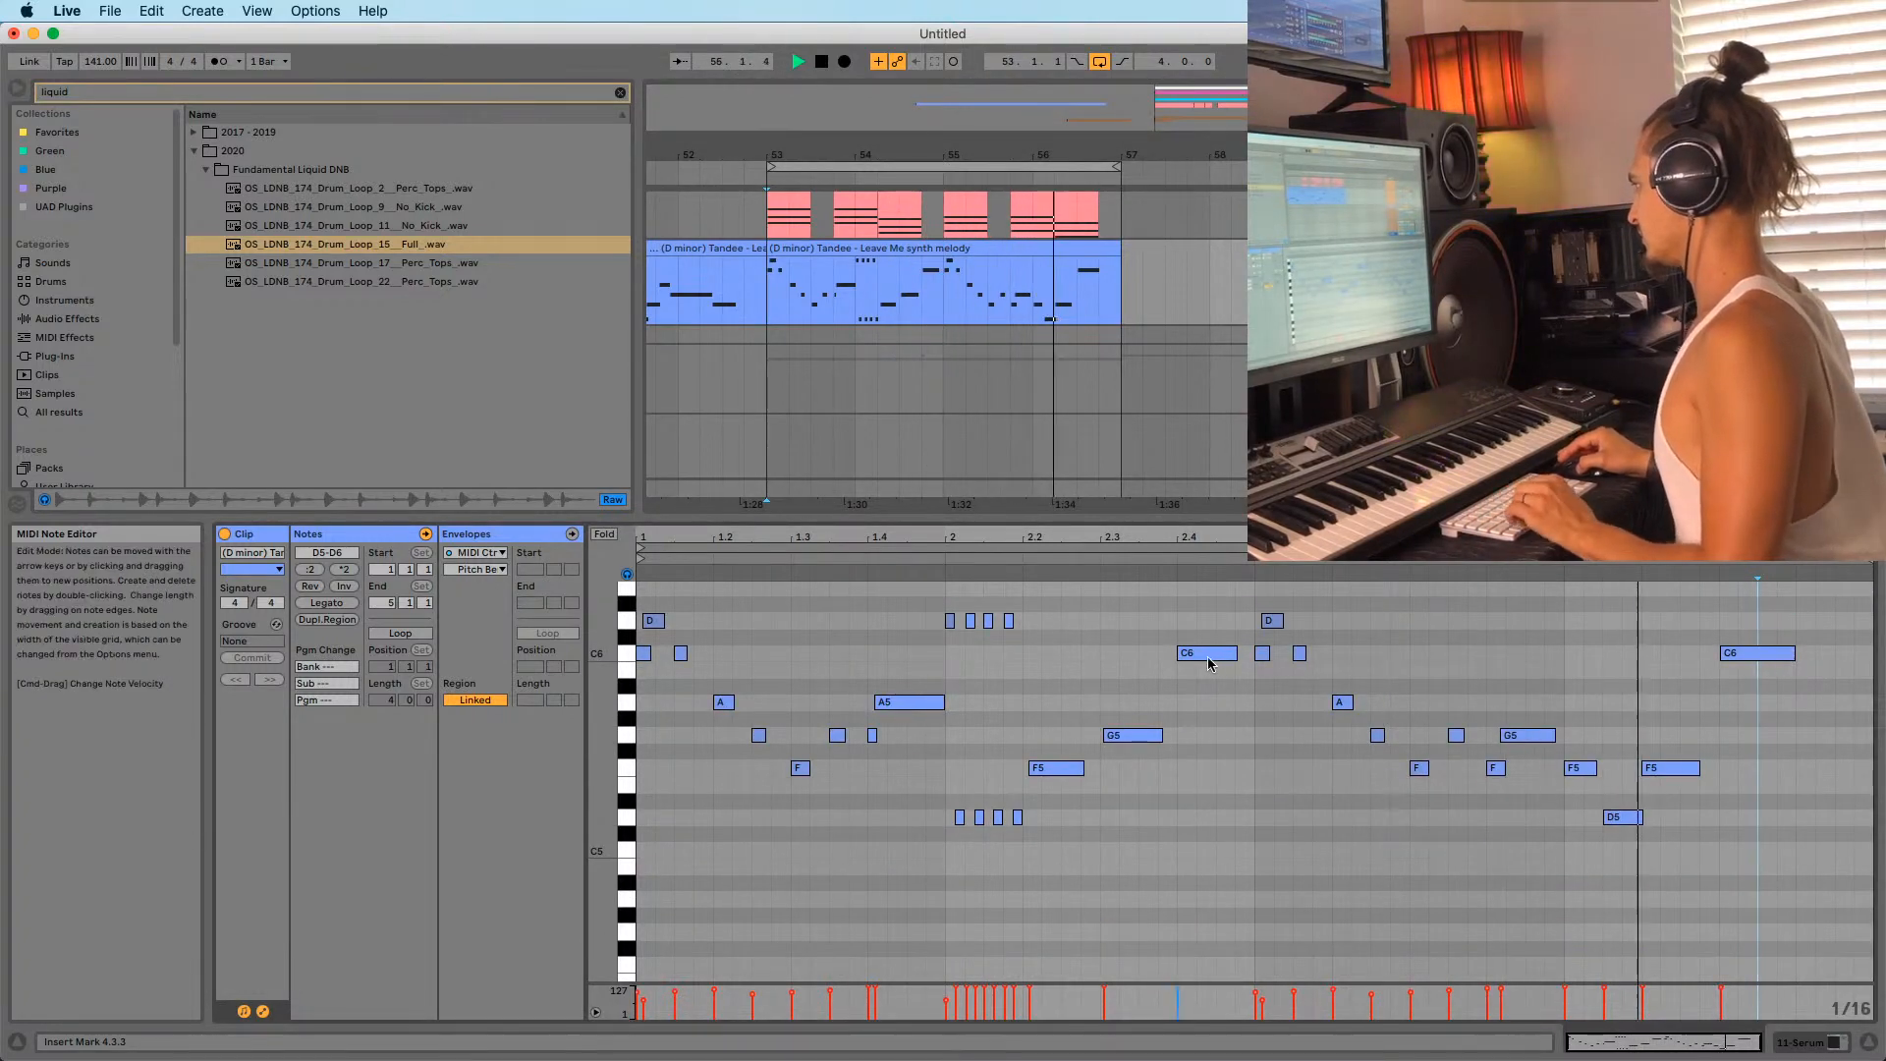
Copy the C6 from beat 2.4 onto 4.3, nudge it into place, and shorten it by two grid steps.
left_click_drag(1209, 657, 1757, 655)
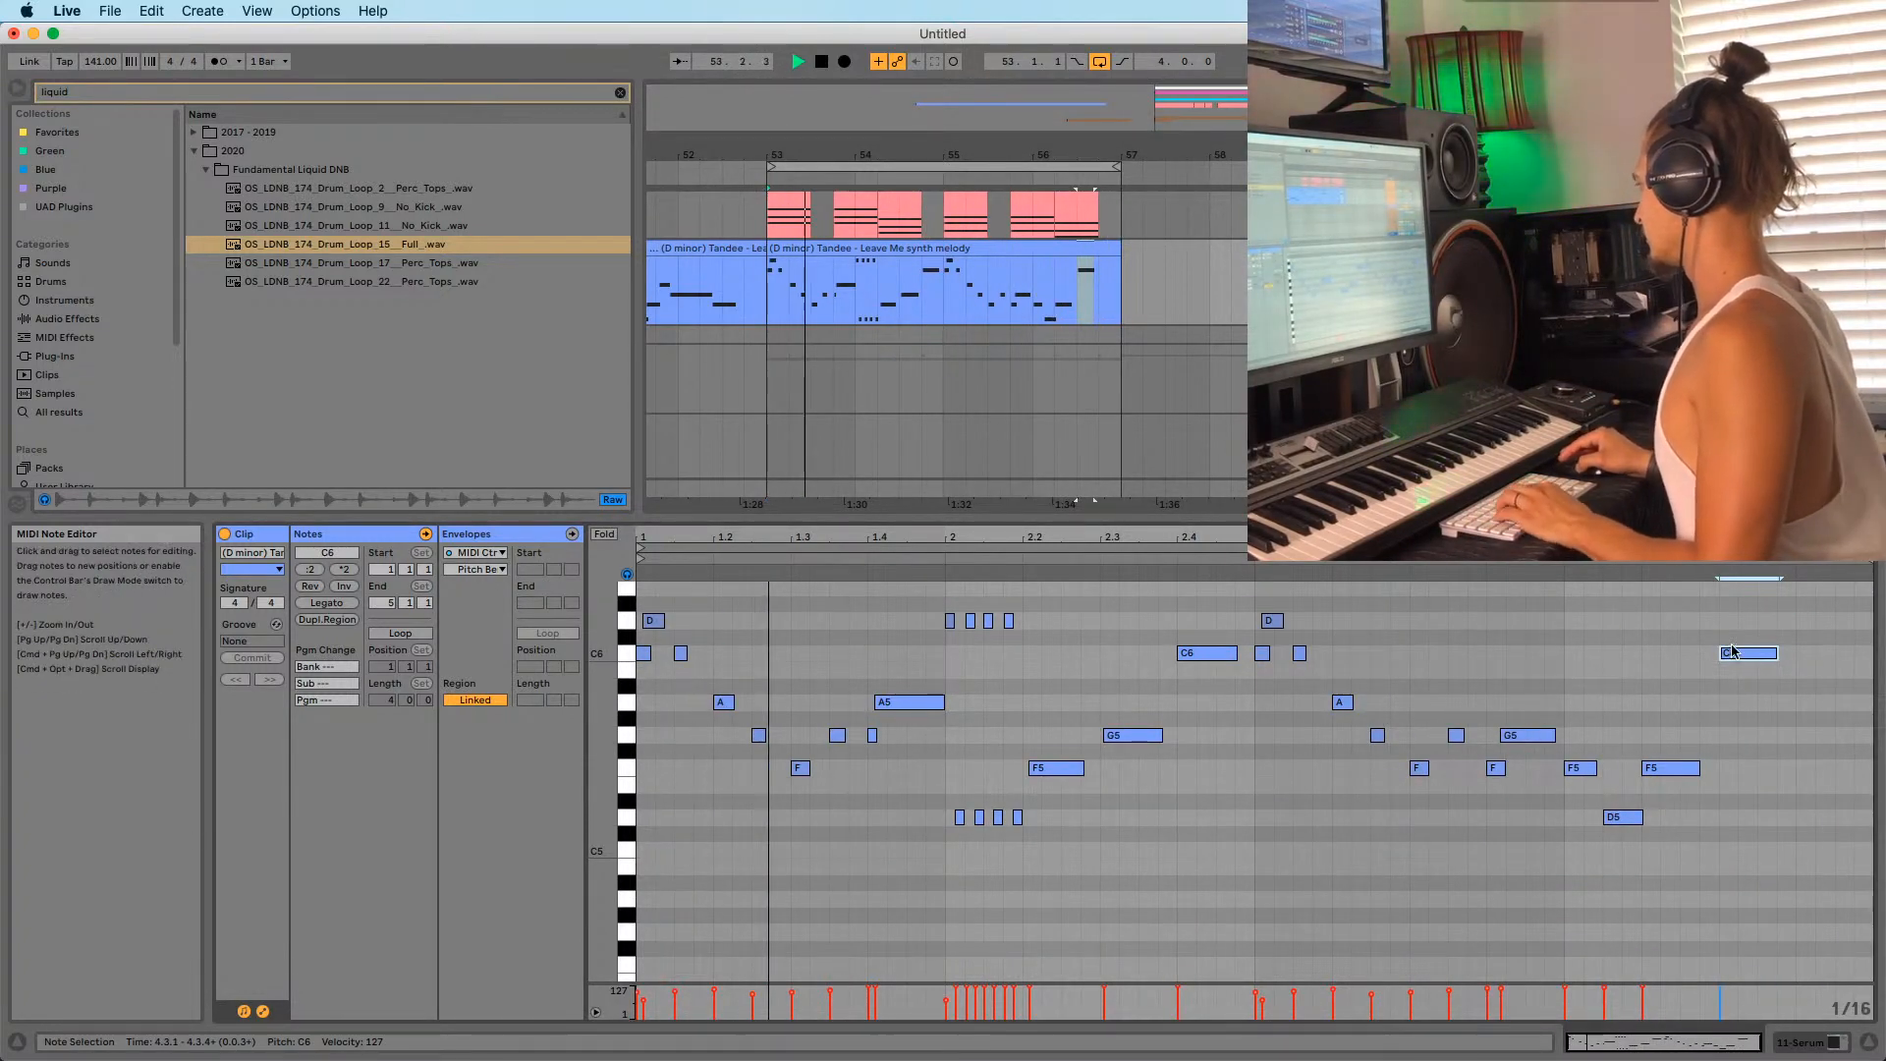
key("space")
left_click_drag(1757, 538, 1672, 563)
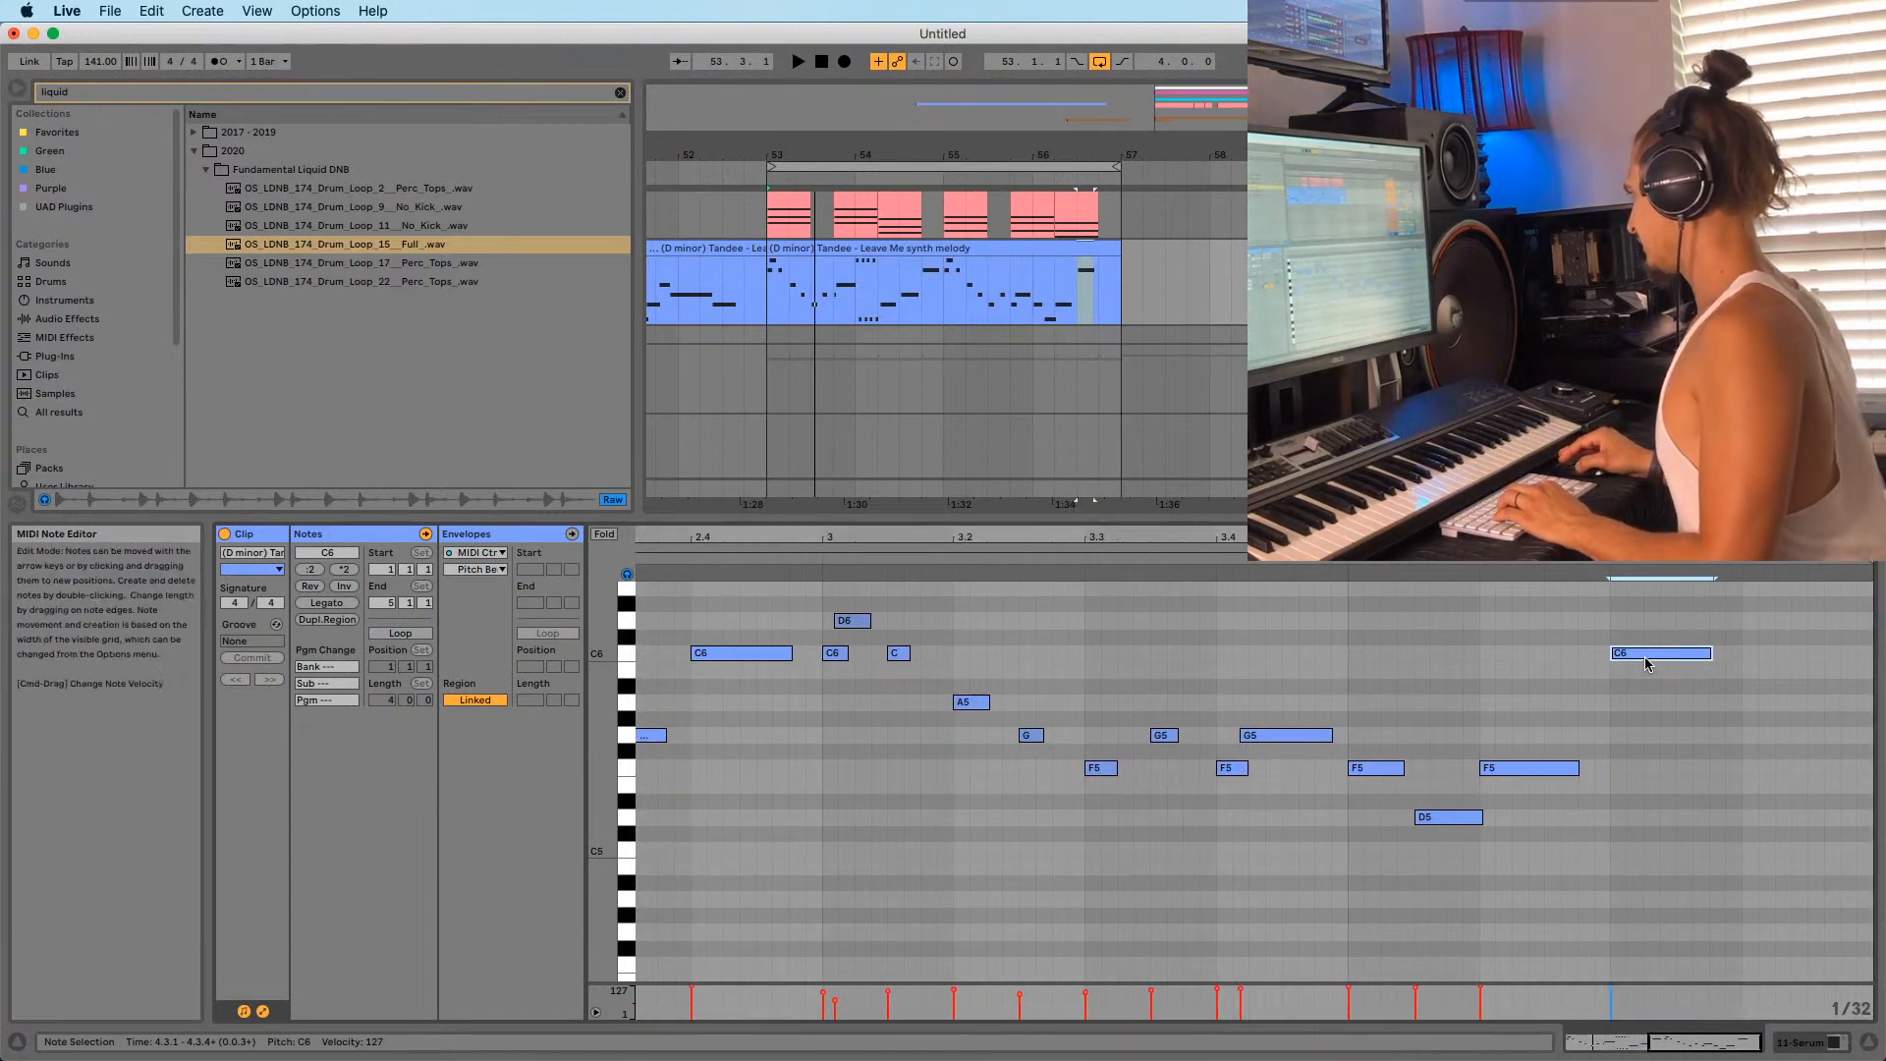
left_click_drag(1656, 656, 1625, 769)
key("space")
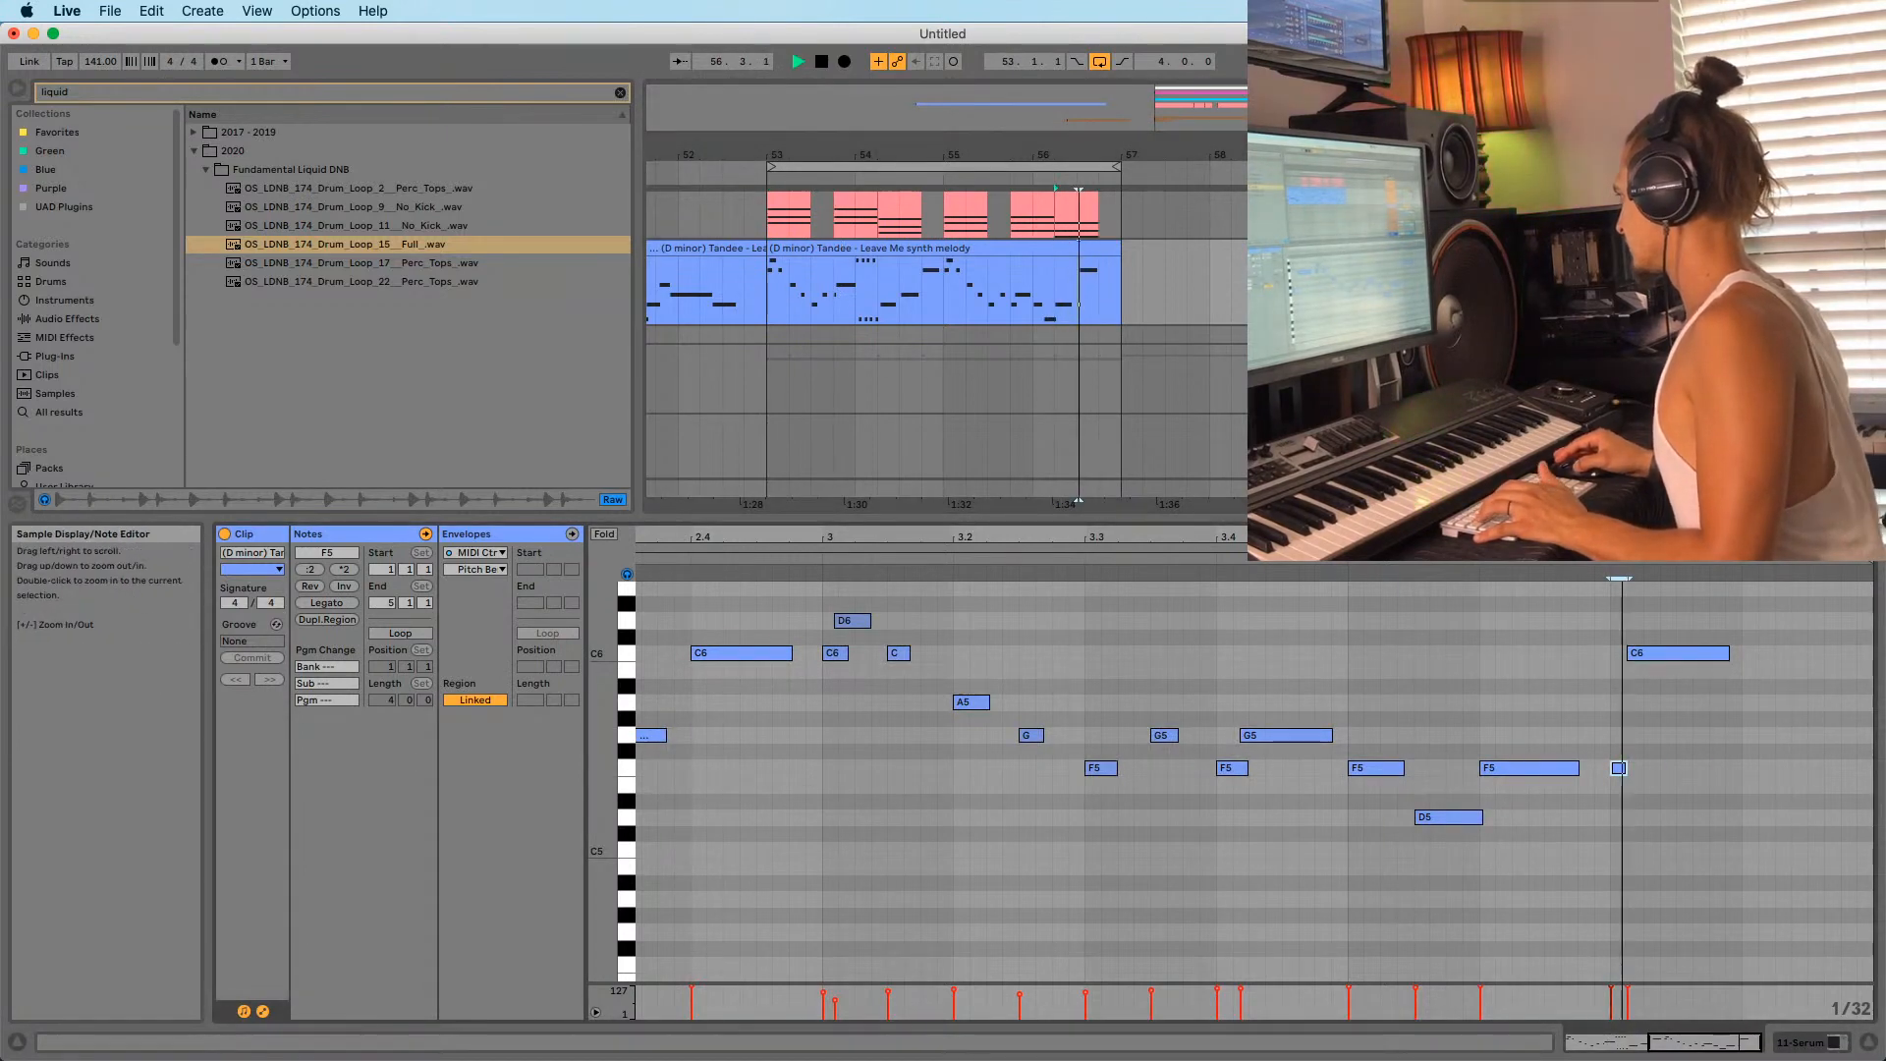
mouse_move(1635, 537)
left_mouse_down()
mouse_move(1624, 629)
mouse_move(1583, 656)
mouse_move(1756, 651)
mouse_move(1713, 652)
left_mouse_up()
key("space")
key("space")
key("space")
left_click_drag(1711, 538, 1704, 449)
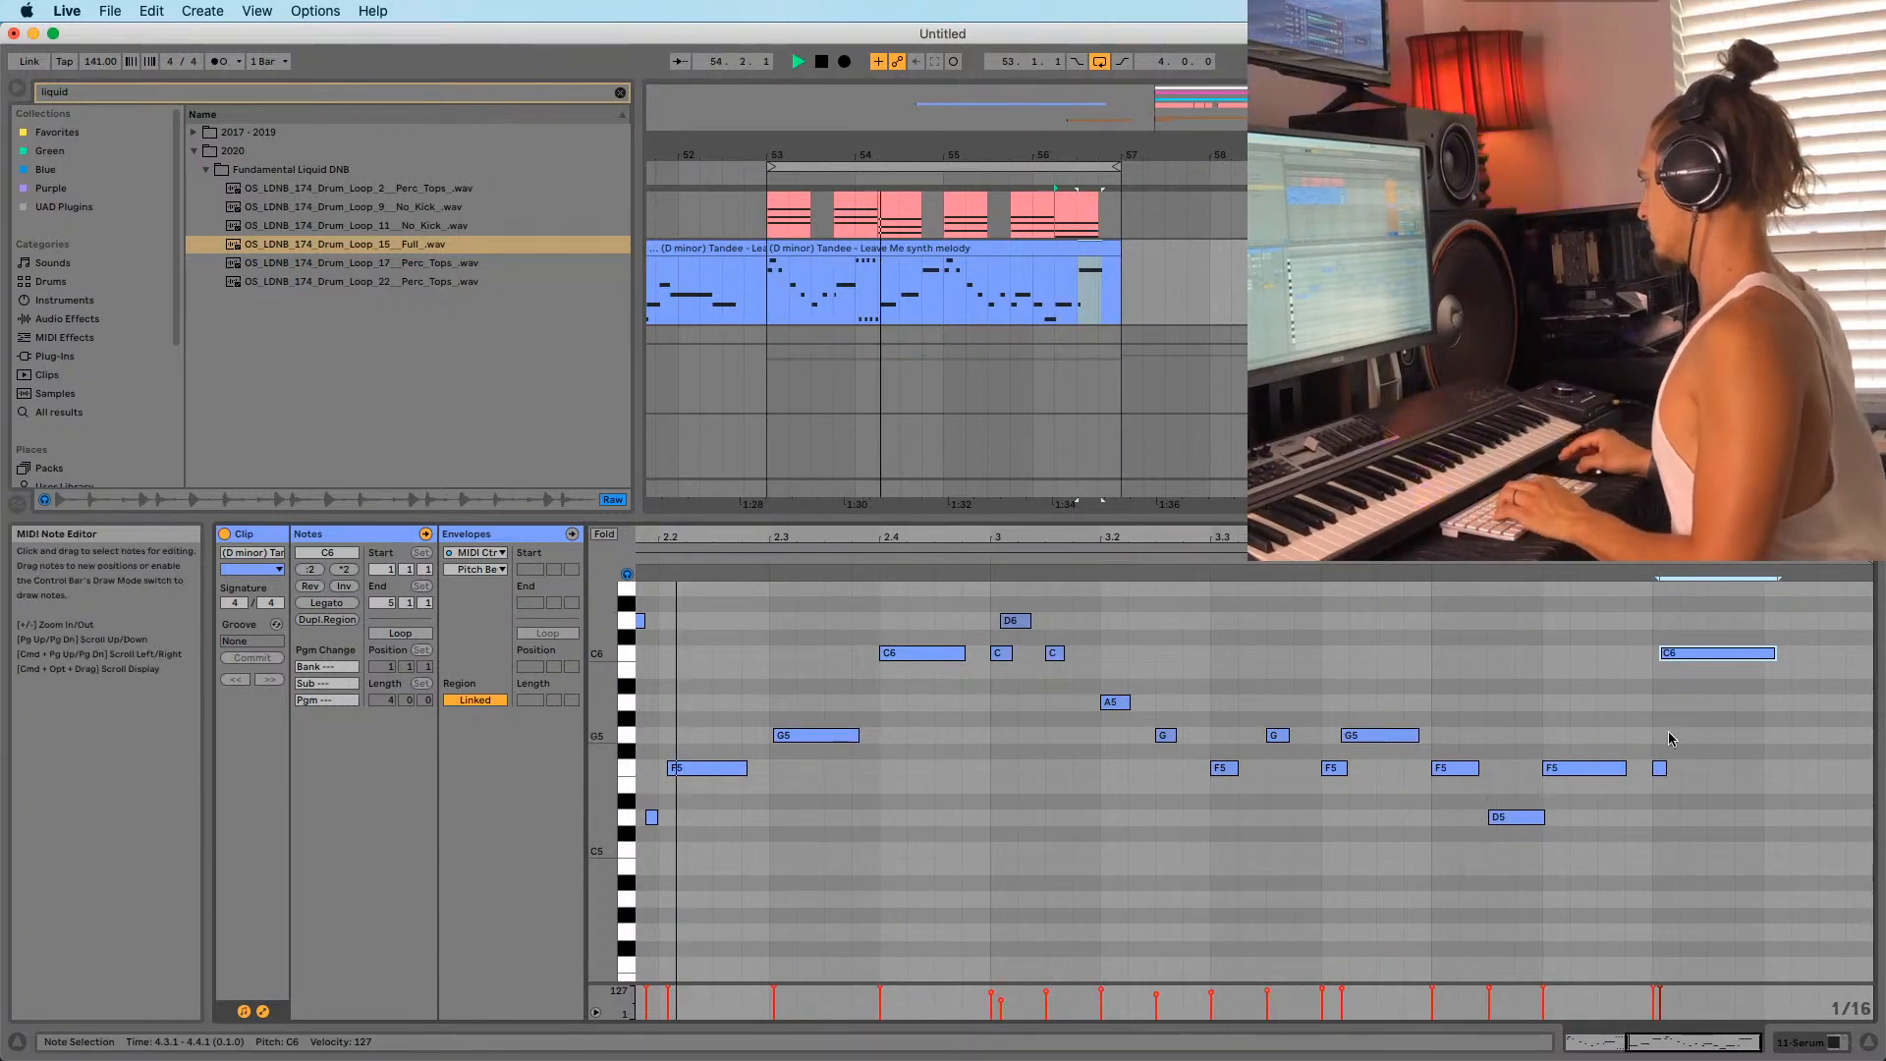
Select the brief F5 note and try transposing it with arrow keys, down as far as A#1.
left_click(1659, 767, "shift")
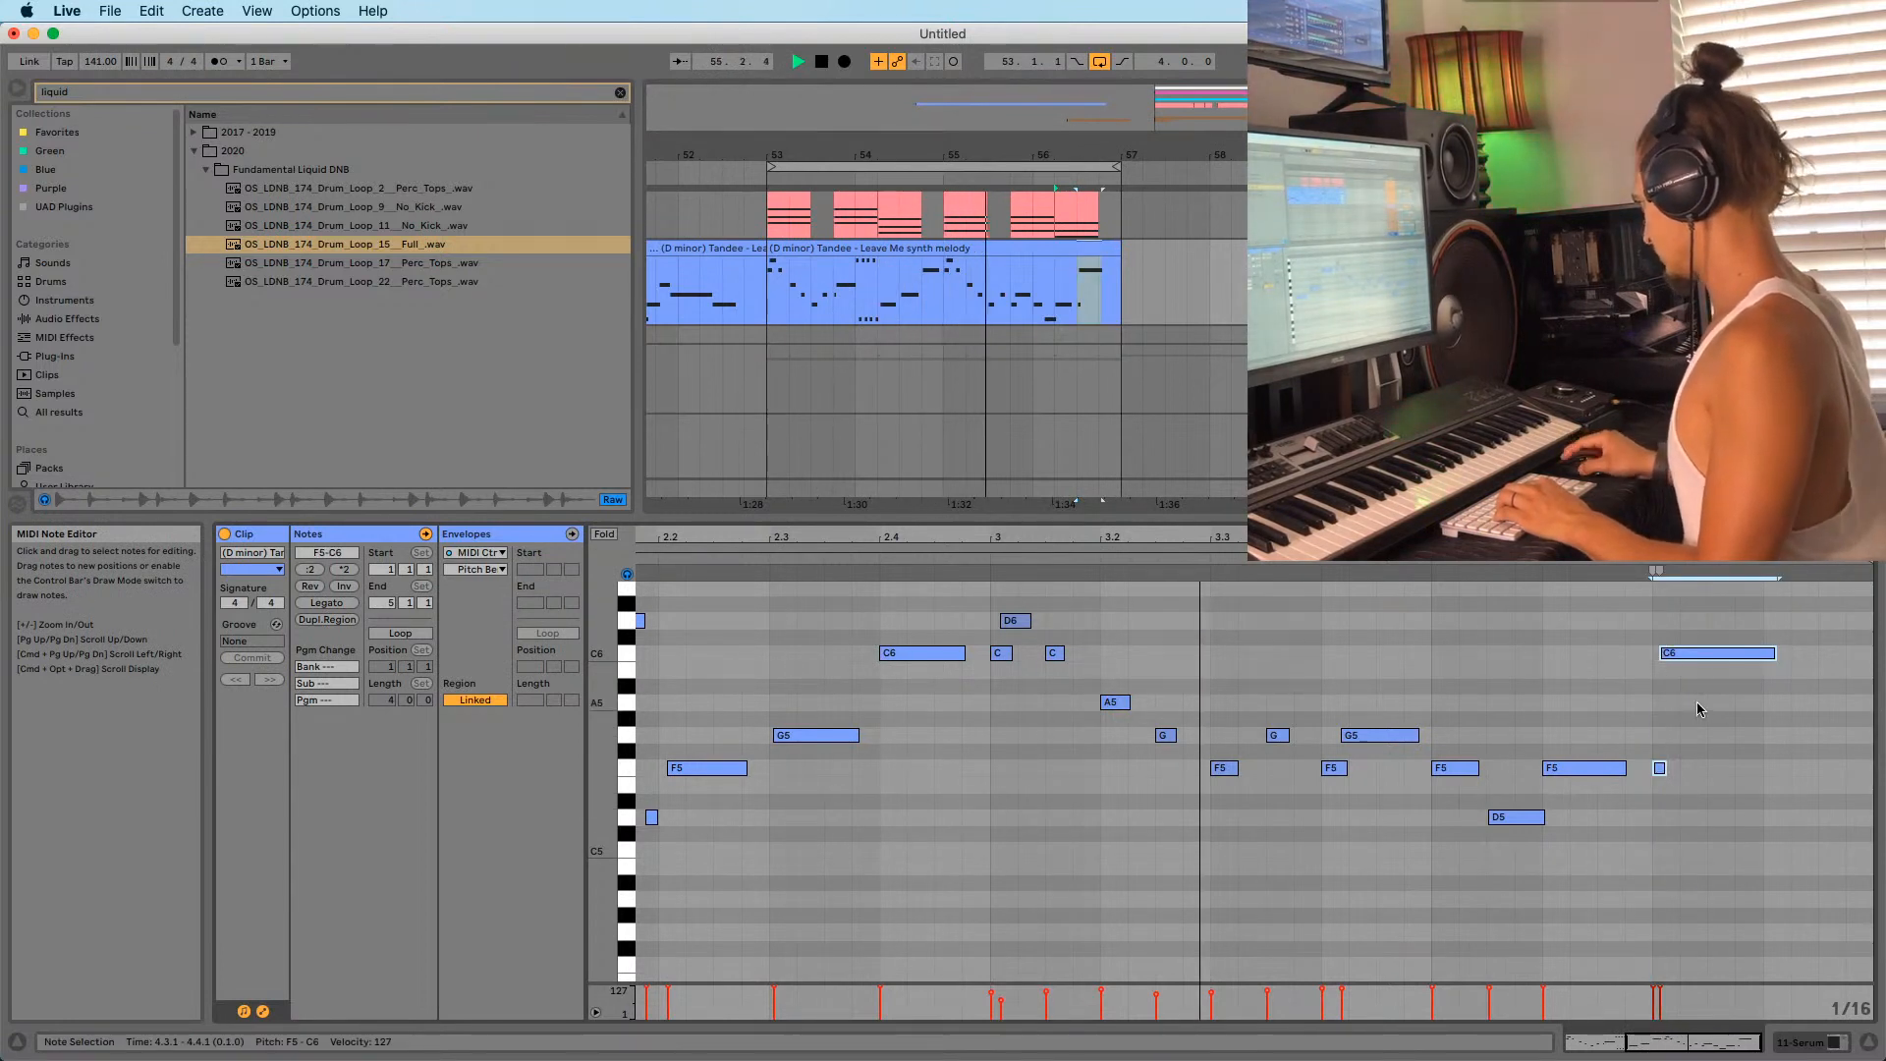
left_click_drag(1700, 709, 1631, 830)
key("Down")
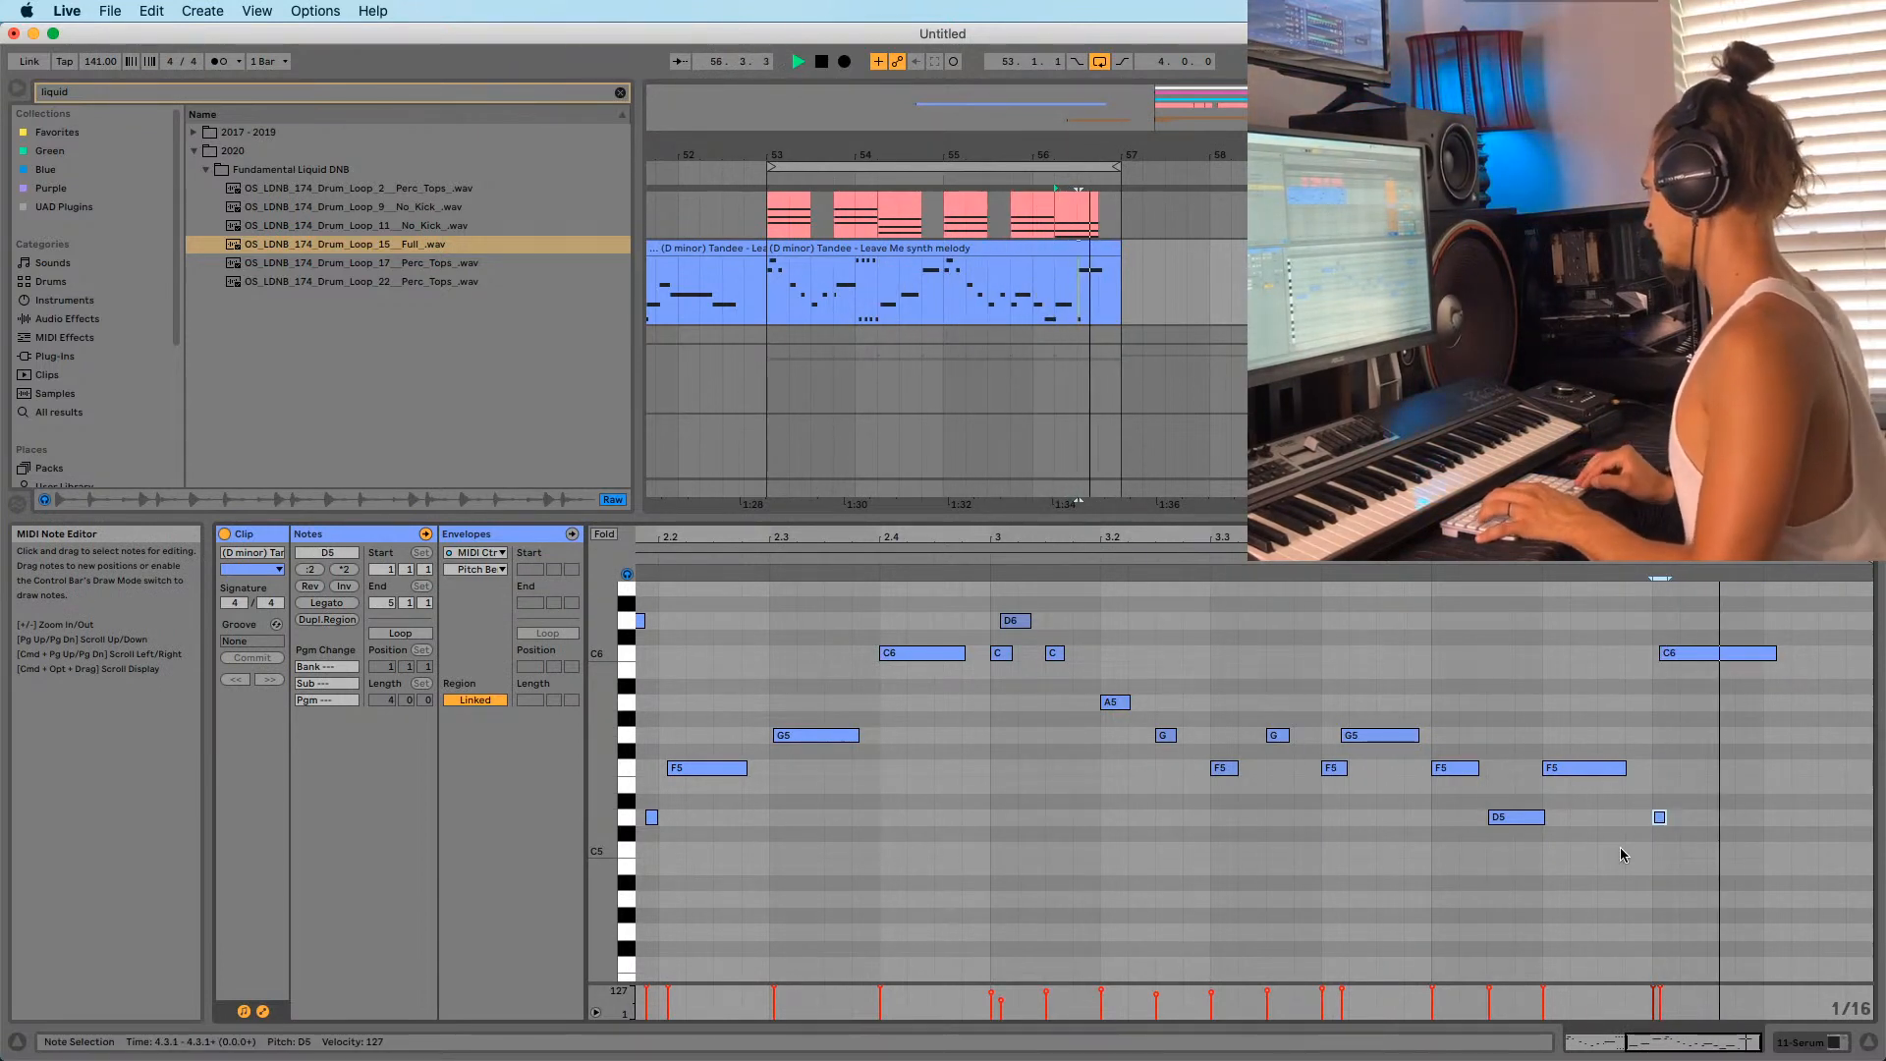
key("Up")
key("Down")
key("Down")
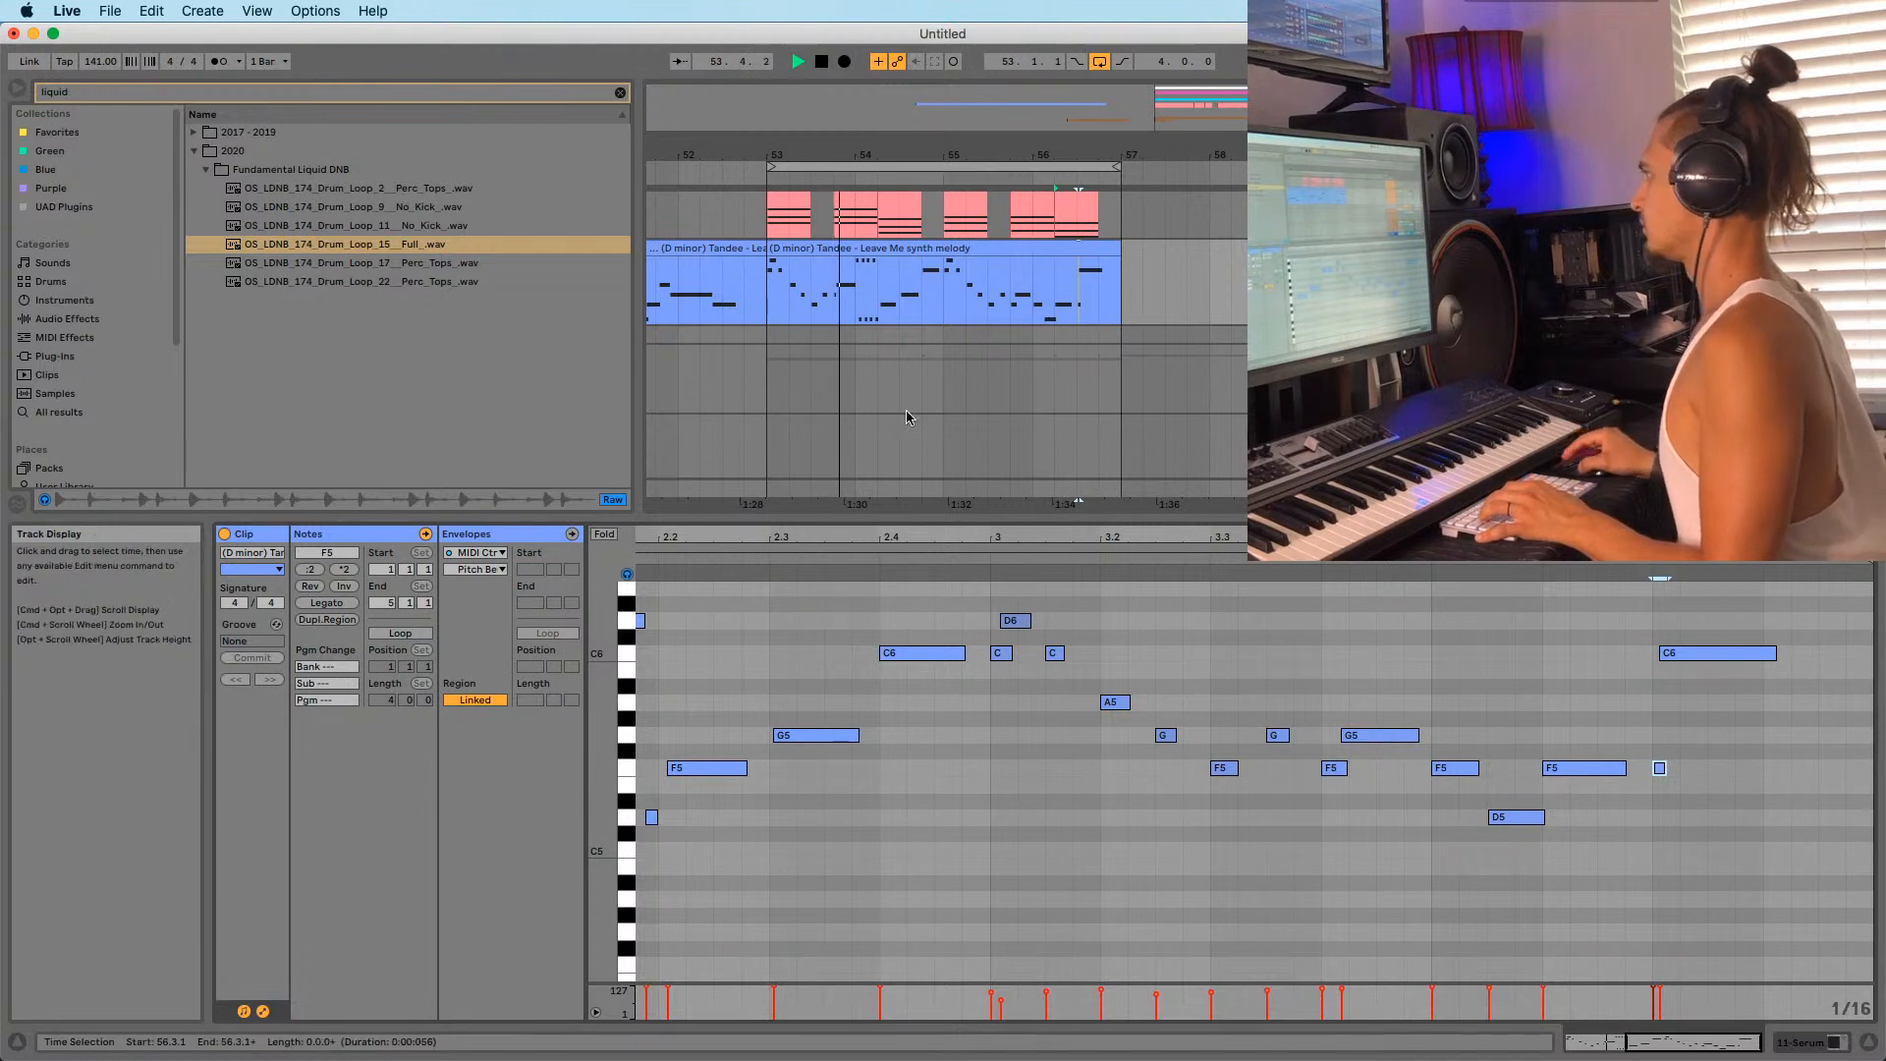
key("Up")
key("Up")
key("Up")
key("Up")
key("Up")
key("Up")
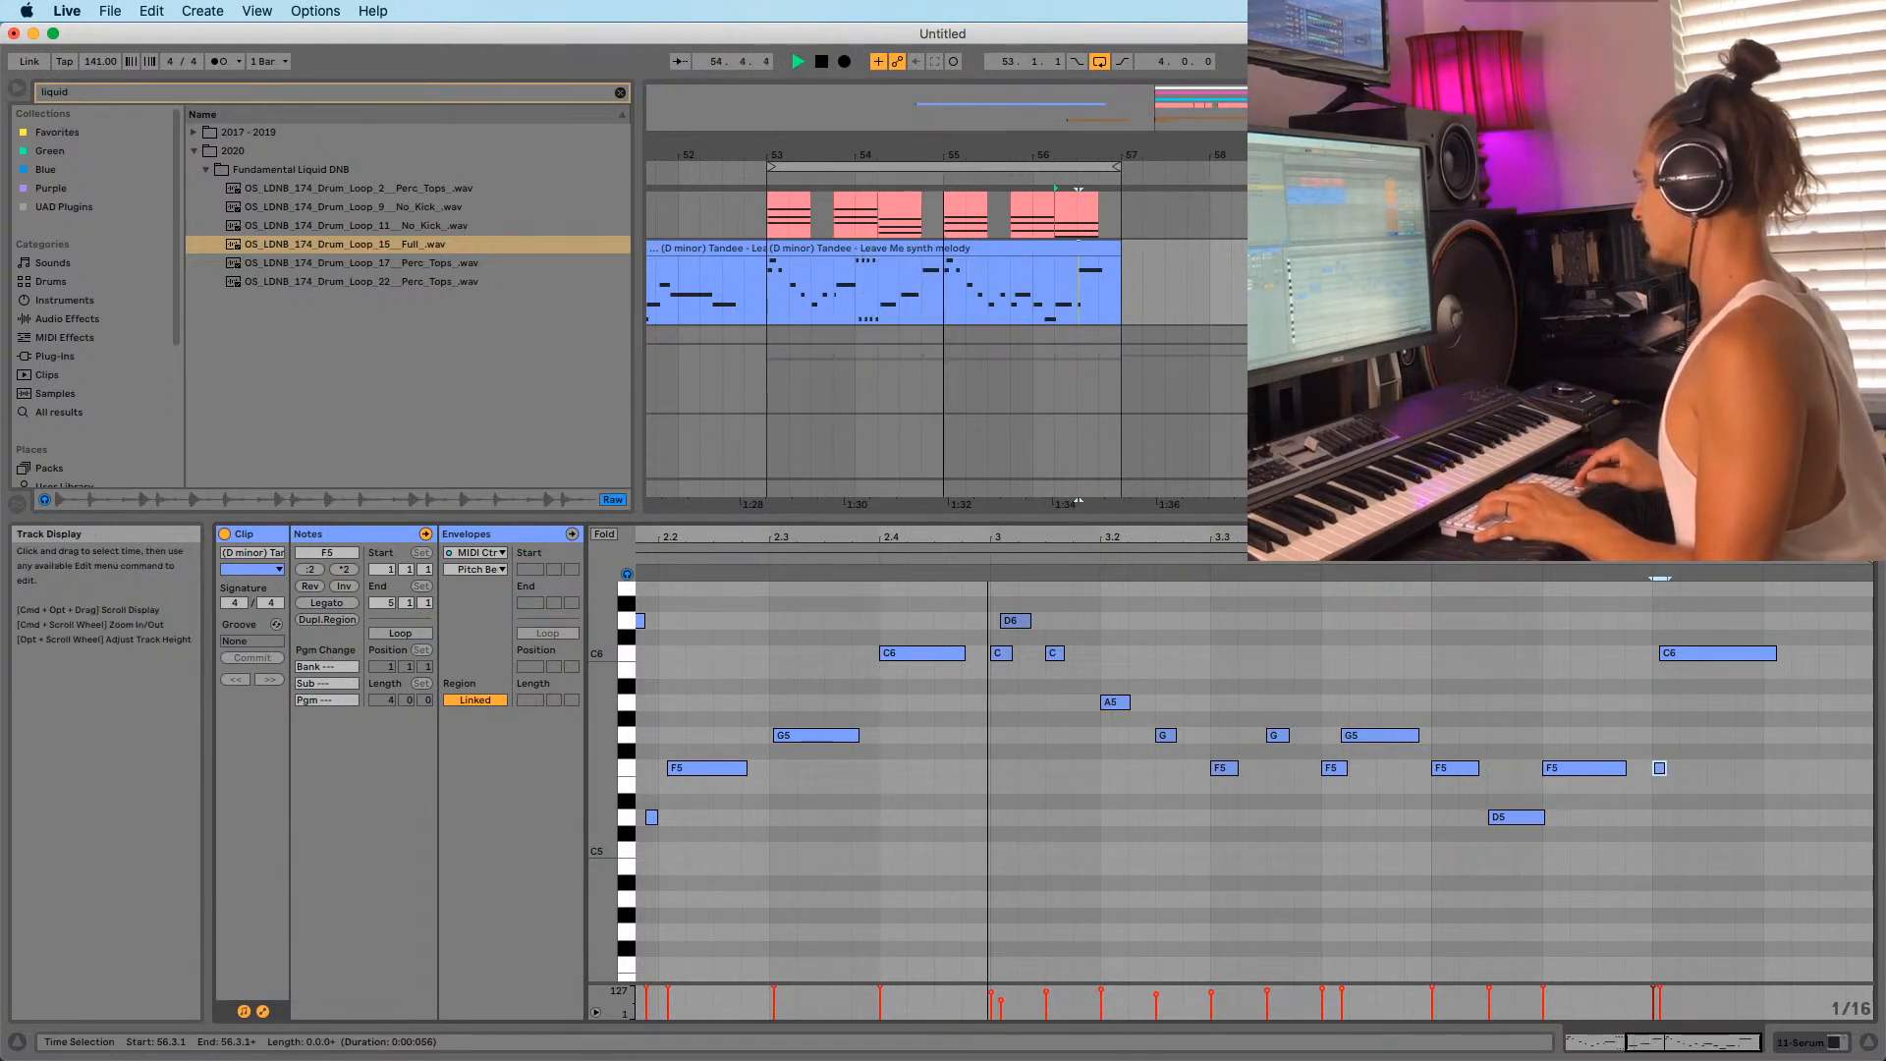
key("Down")
key("Down")
key("Down")
key("Down")
key("Down")
key("Down")
key("Down")
key("Down")
key("Down")
key("Down")
key("Down")
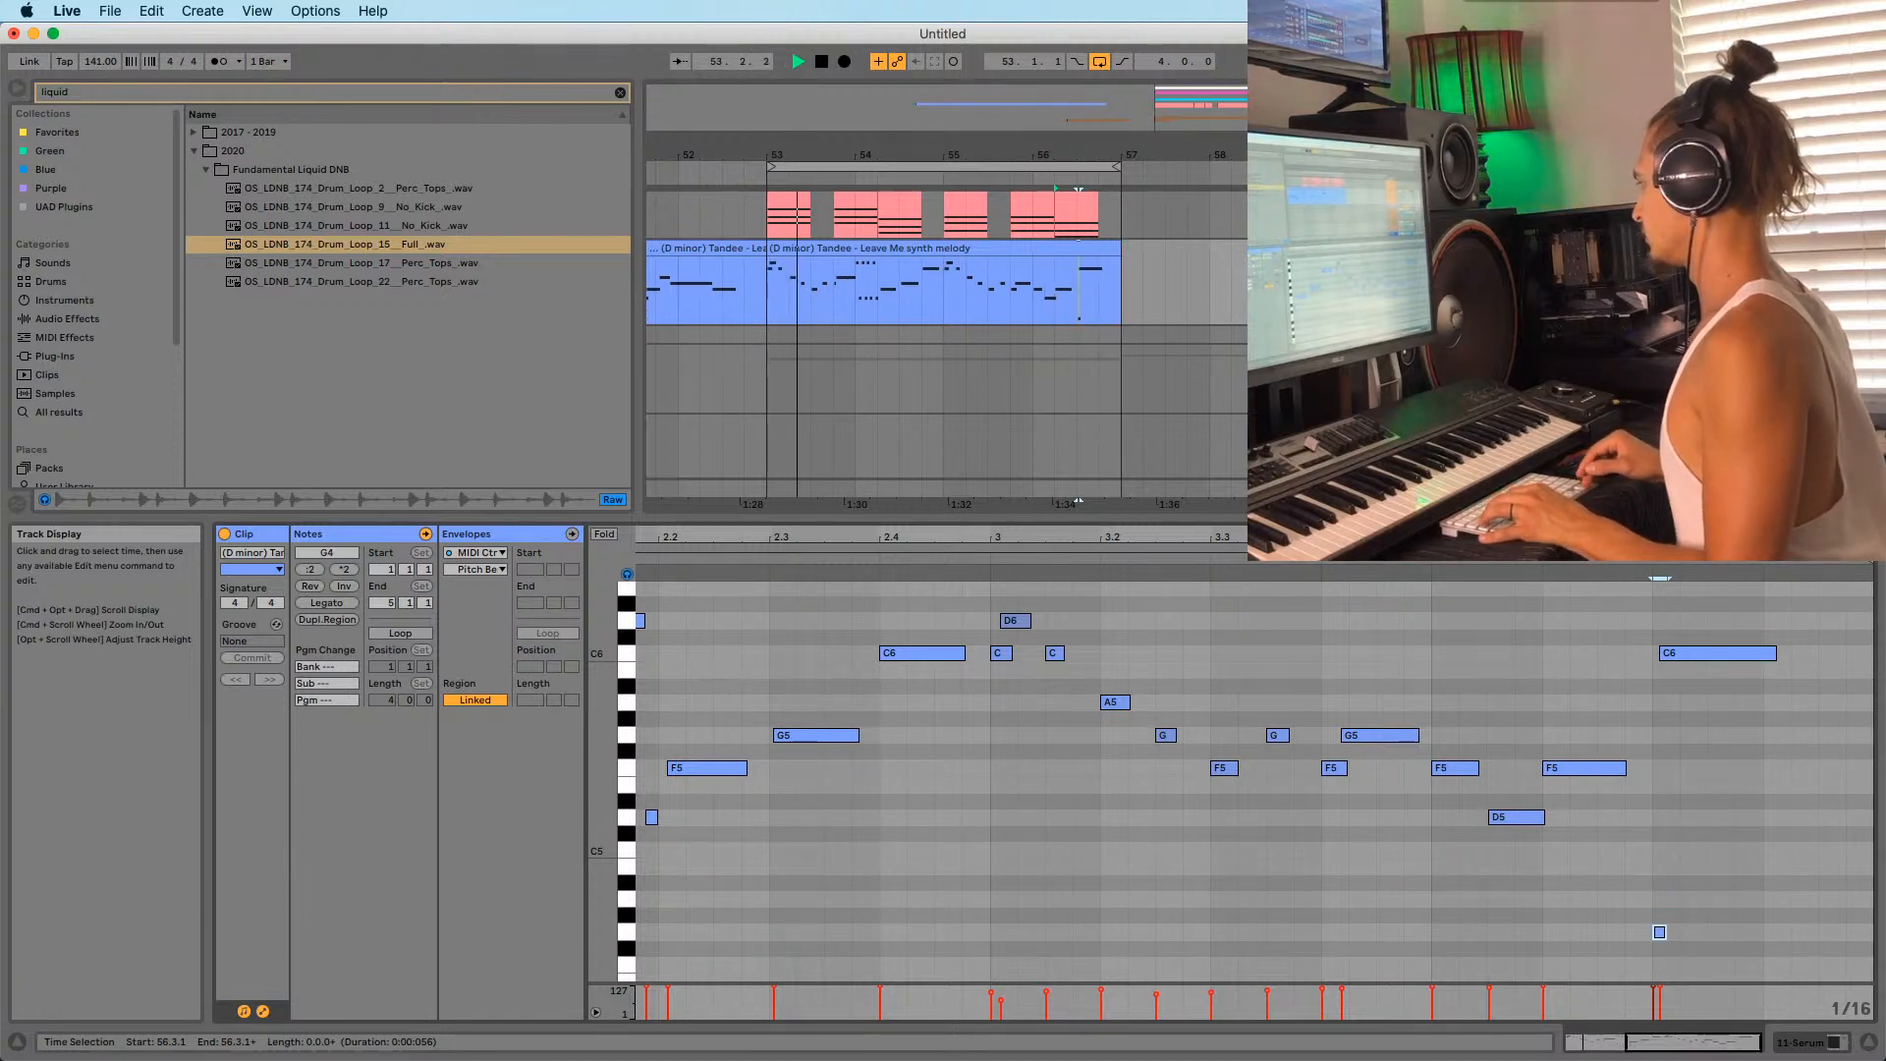
key("Down")
key("Down")
key("Down")
key("Down")
key("Down")
key("Down")
key("Down")
key("Down")
key("Down")
key("Down")
key("Down")
key("Down")
key("Down")
key("Down")
key("Down")
key("Down")
key("Down")
key("Down")
key("Down")
key("Down")
key("Down")
key("Down")
key("Down")
key("Down")
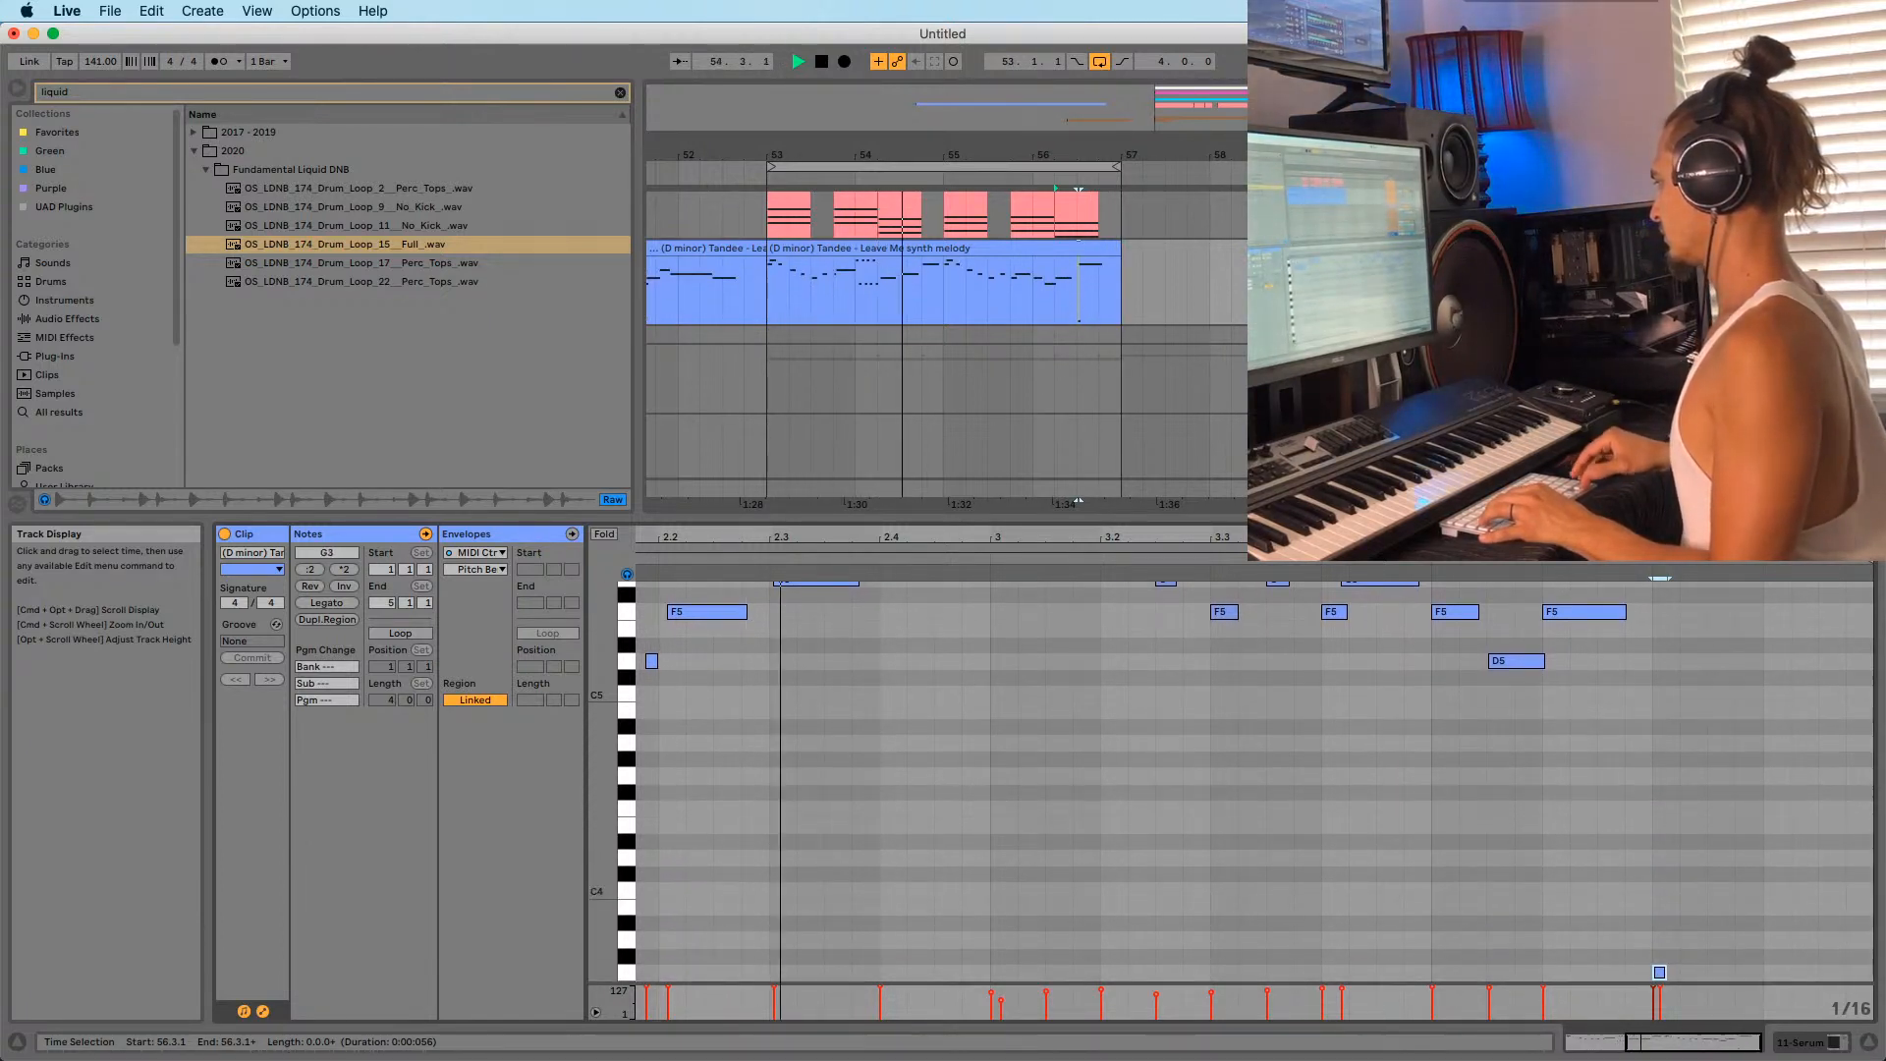
key("Down")
key("Down")
key("Down")
key("Down")
key("Down")
key("Down")
key("Down")
key("Down")
key("Down")
key("Down")
key("Down")
key("Down")
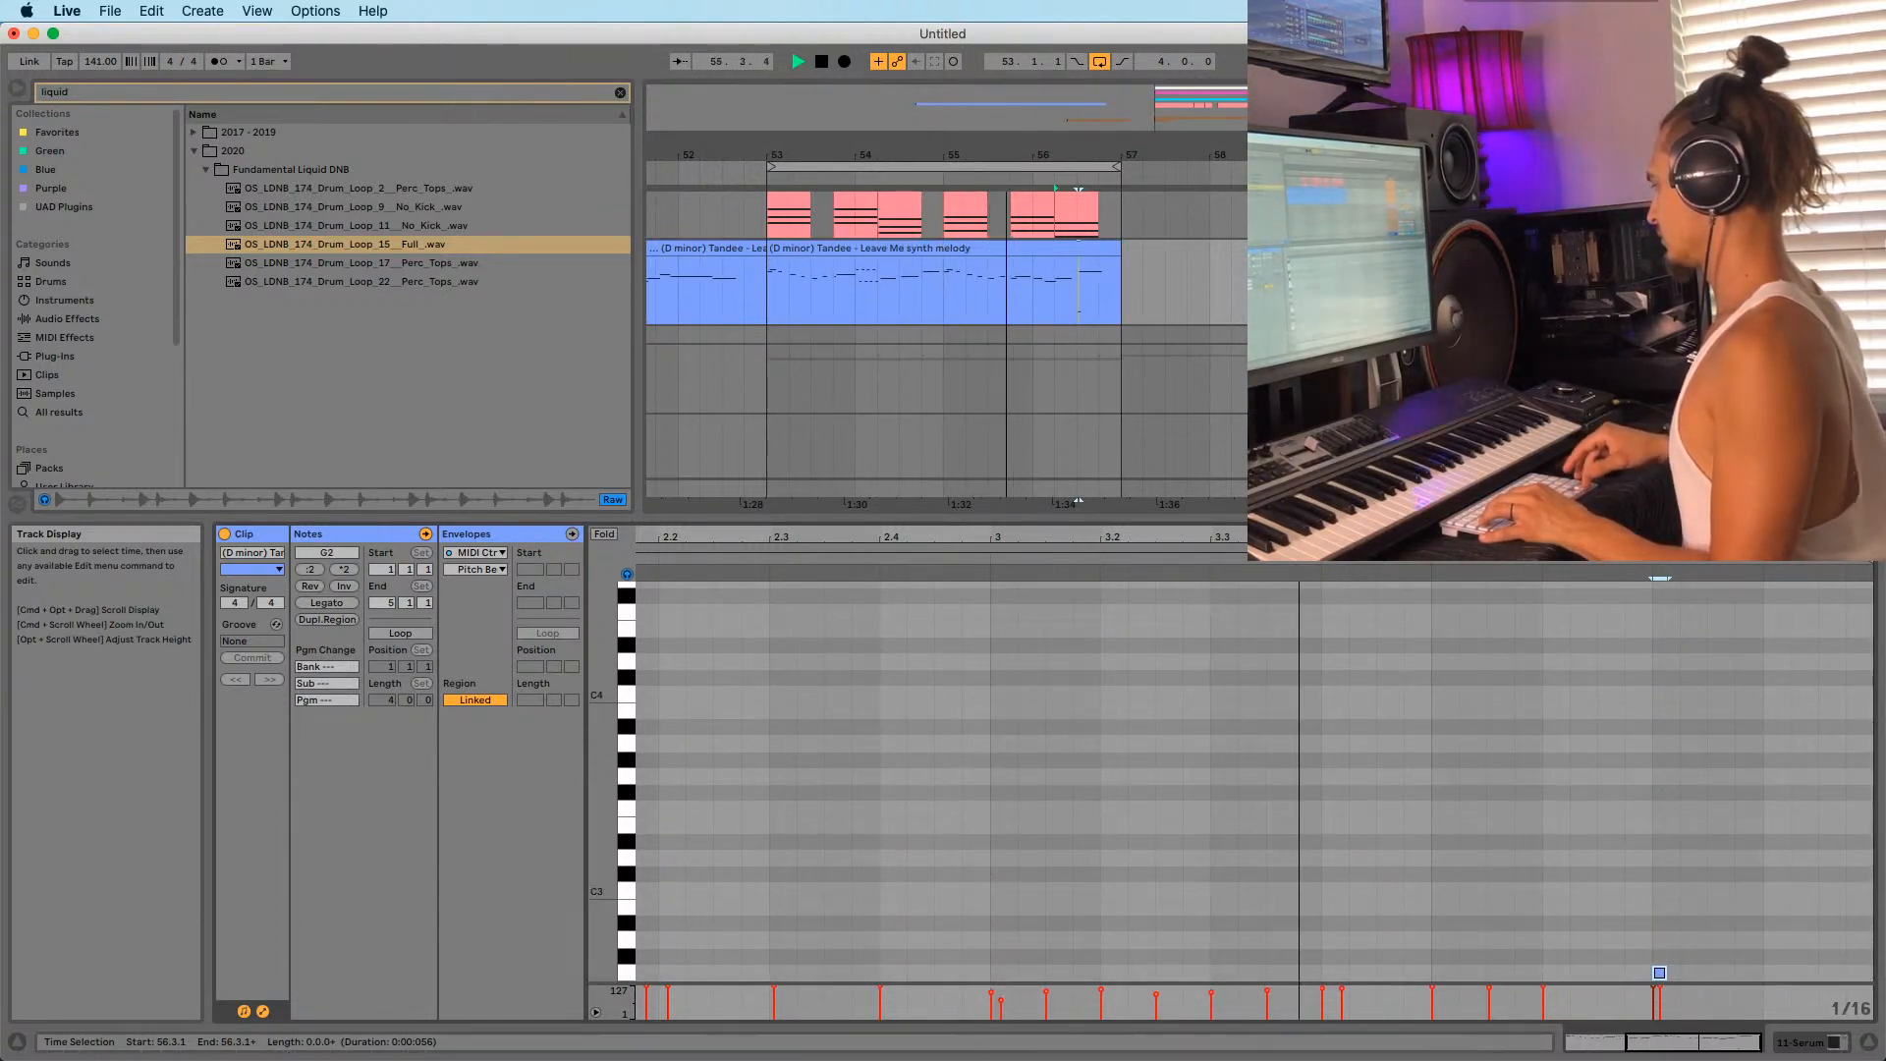
key("Down")
key("Down")
key("Down")
key("Down")
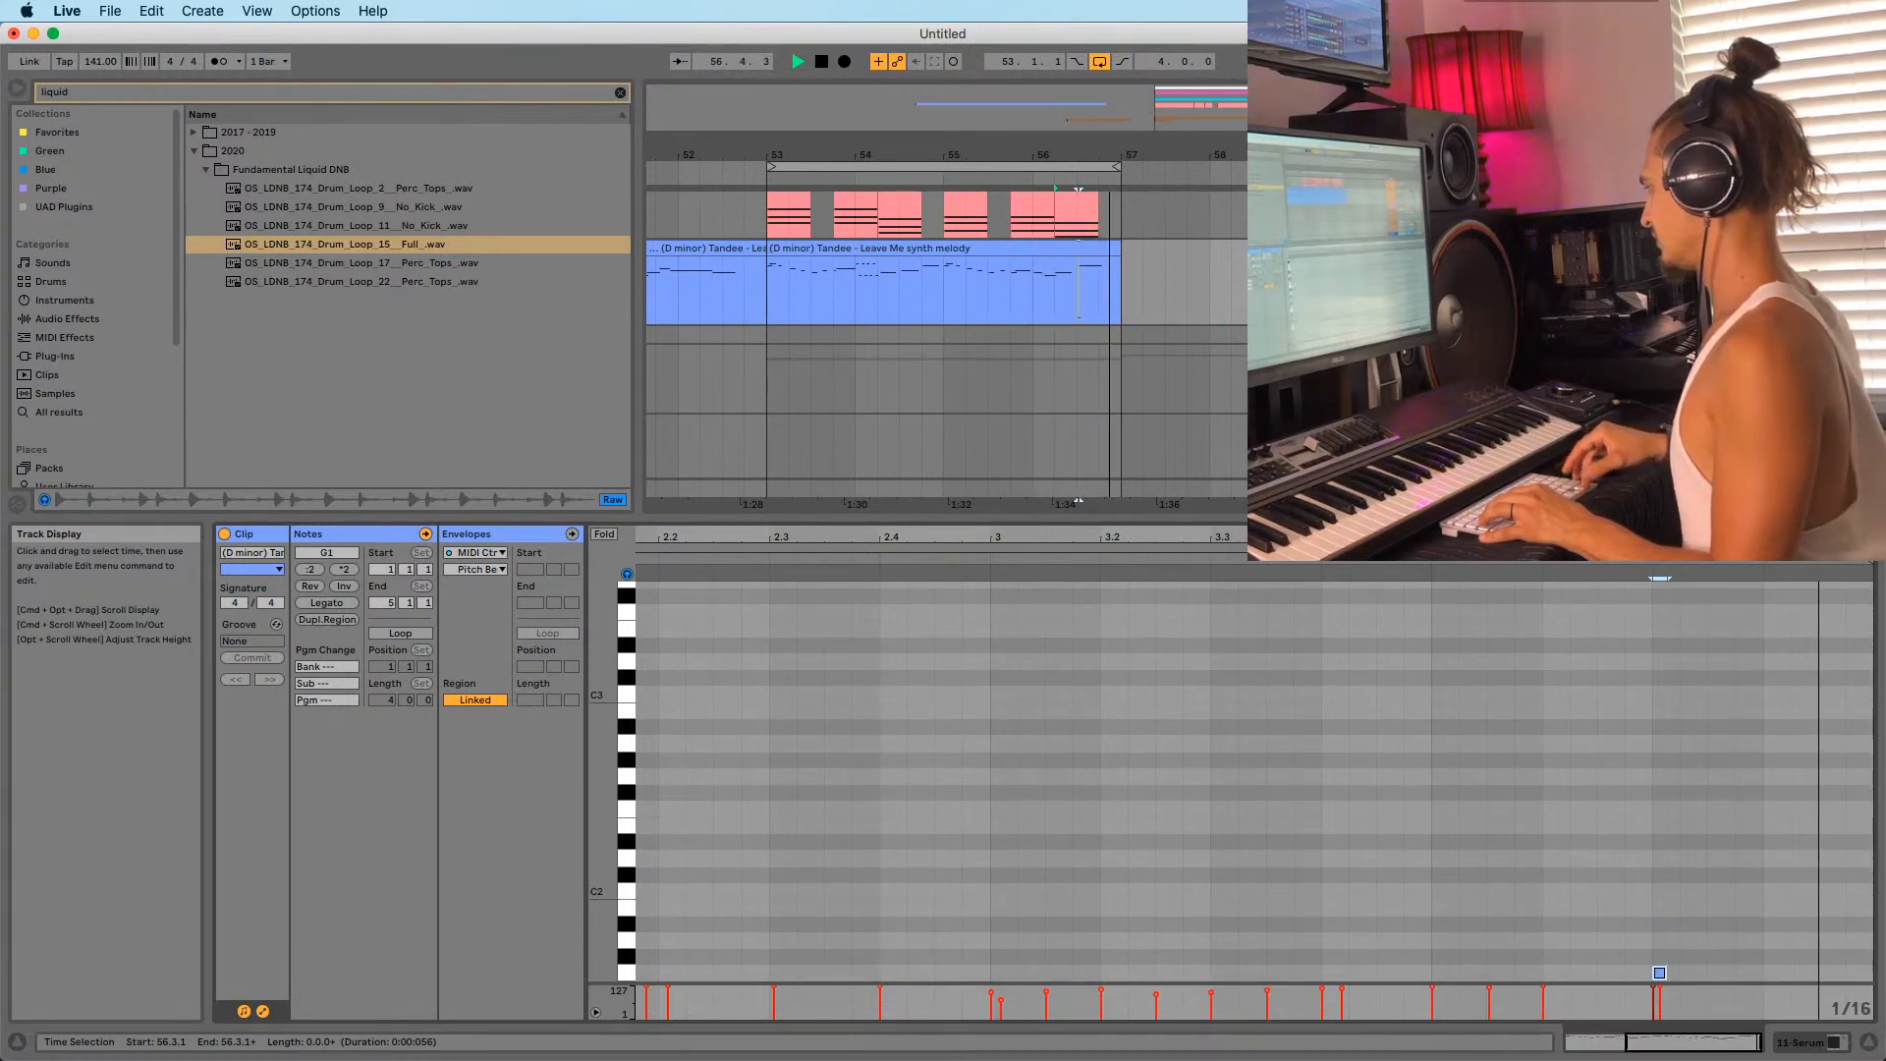
key("space")
Step the brief note back up through C2, F#2, C3 and D3 to C#4.
key("super+z")
key("super+z")
key("super+z")
key("super+z")
key("super+z")
key("super+z")
left_click_drag(1532, 540, 1615, 539)
key("super+z")
key("super+z")
key("super+z")
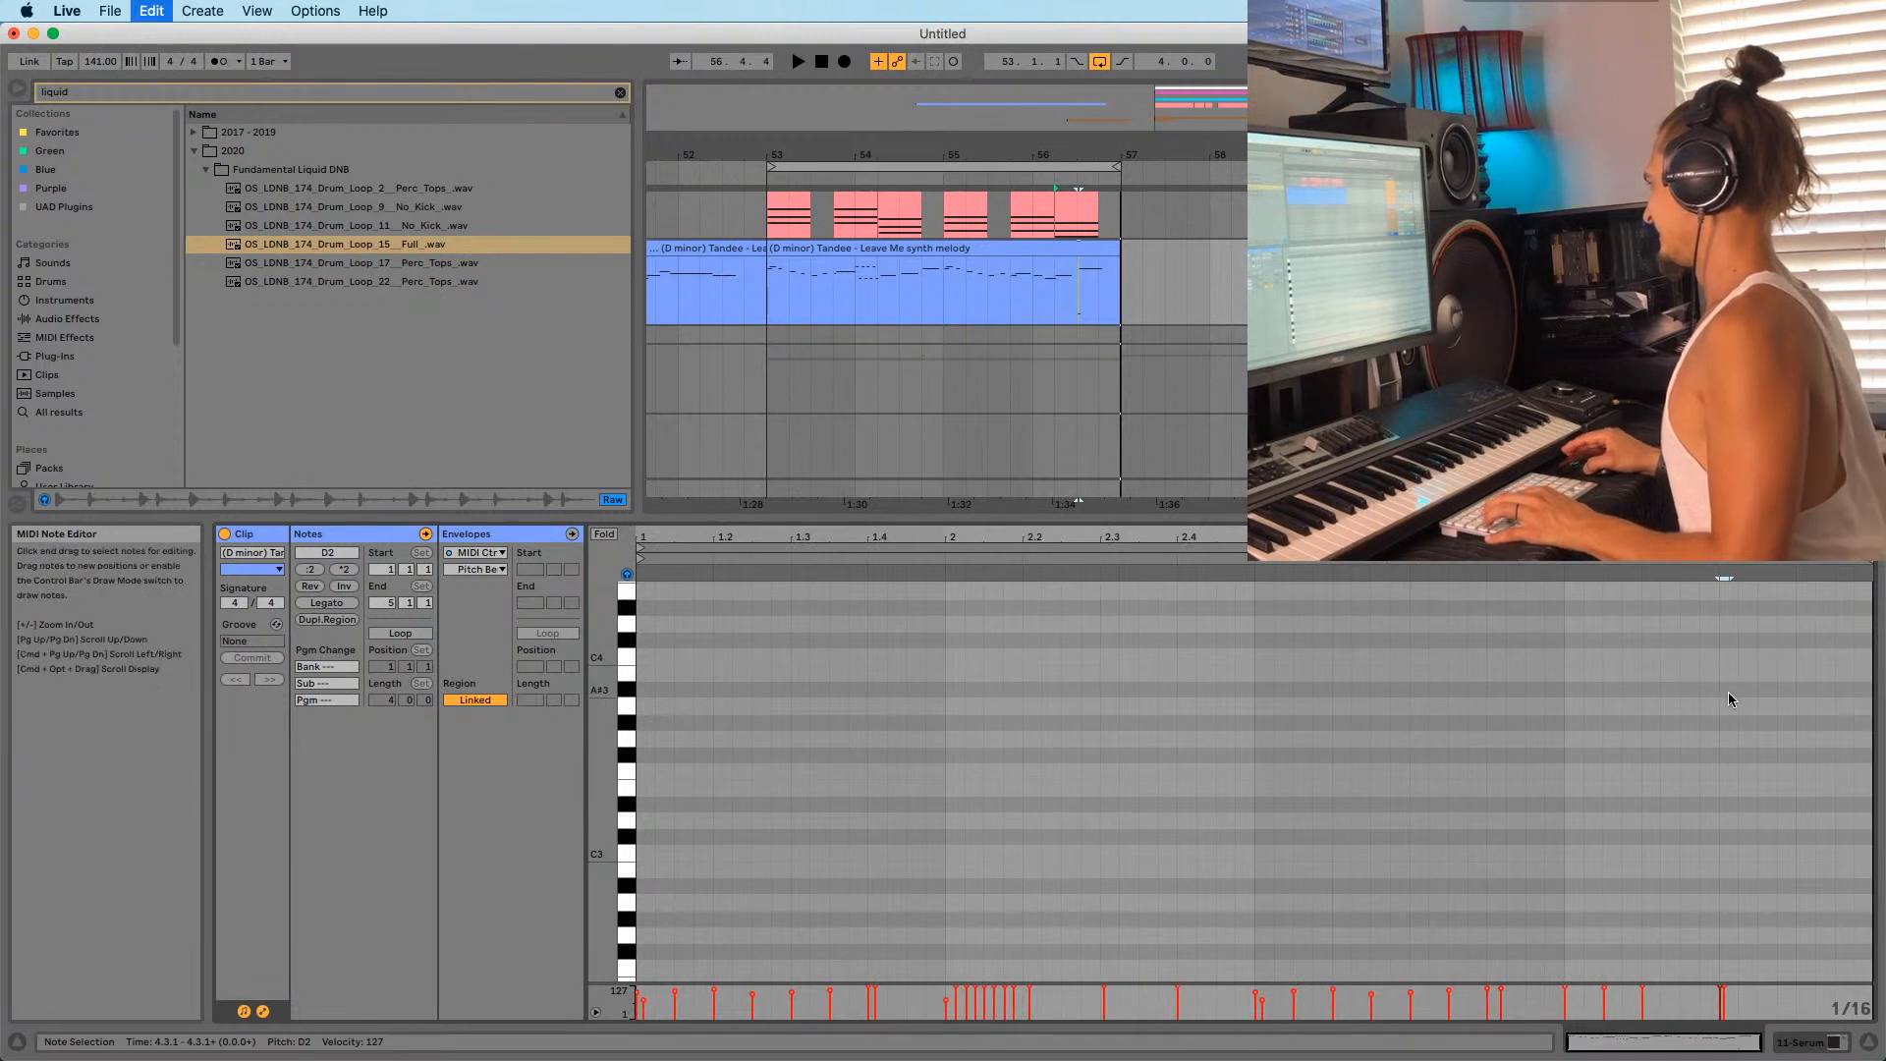
scroll(1727, 803, "down", 6)
key("super+z")
key("super+z")
key("super+z")
scroll(1711, 811, "up", 4)
key("super+z")
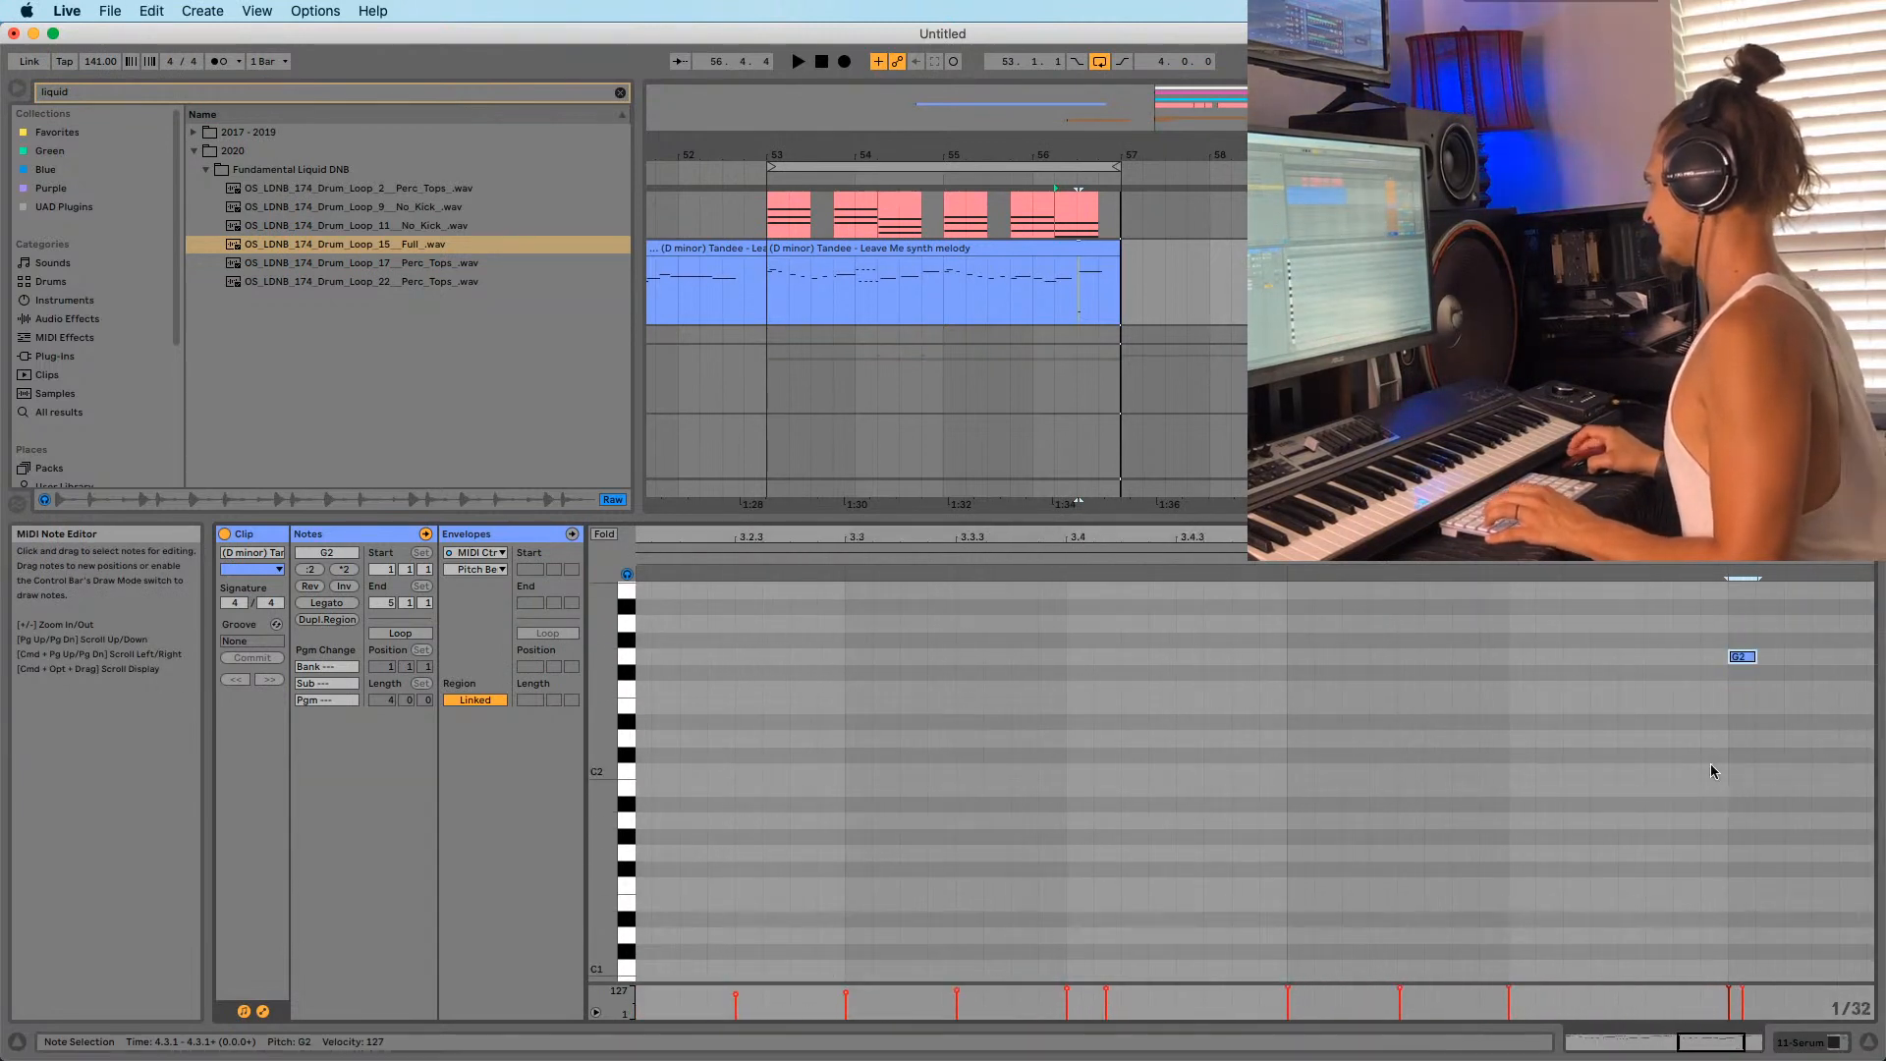
scroll(1711, 752, "up", 4)
key("super+z")
key("super+z")
key("super+z")
key("super+z")
scroll(1711, 752, "up", 4)
key("super+z")
scroll(1711, 750, "down", 3)
key("super+z")
key("super+z")
scroll(1714, 754, "down", 3)
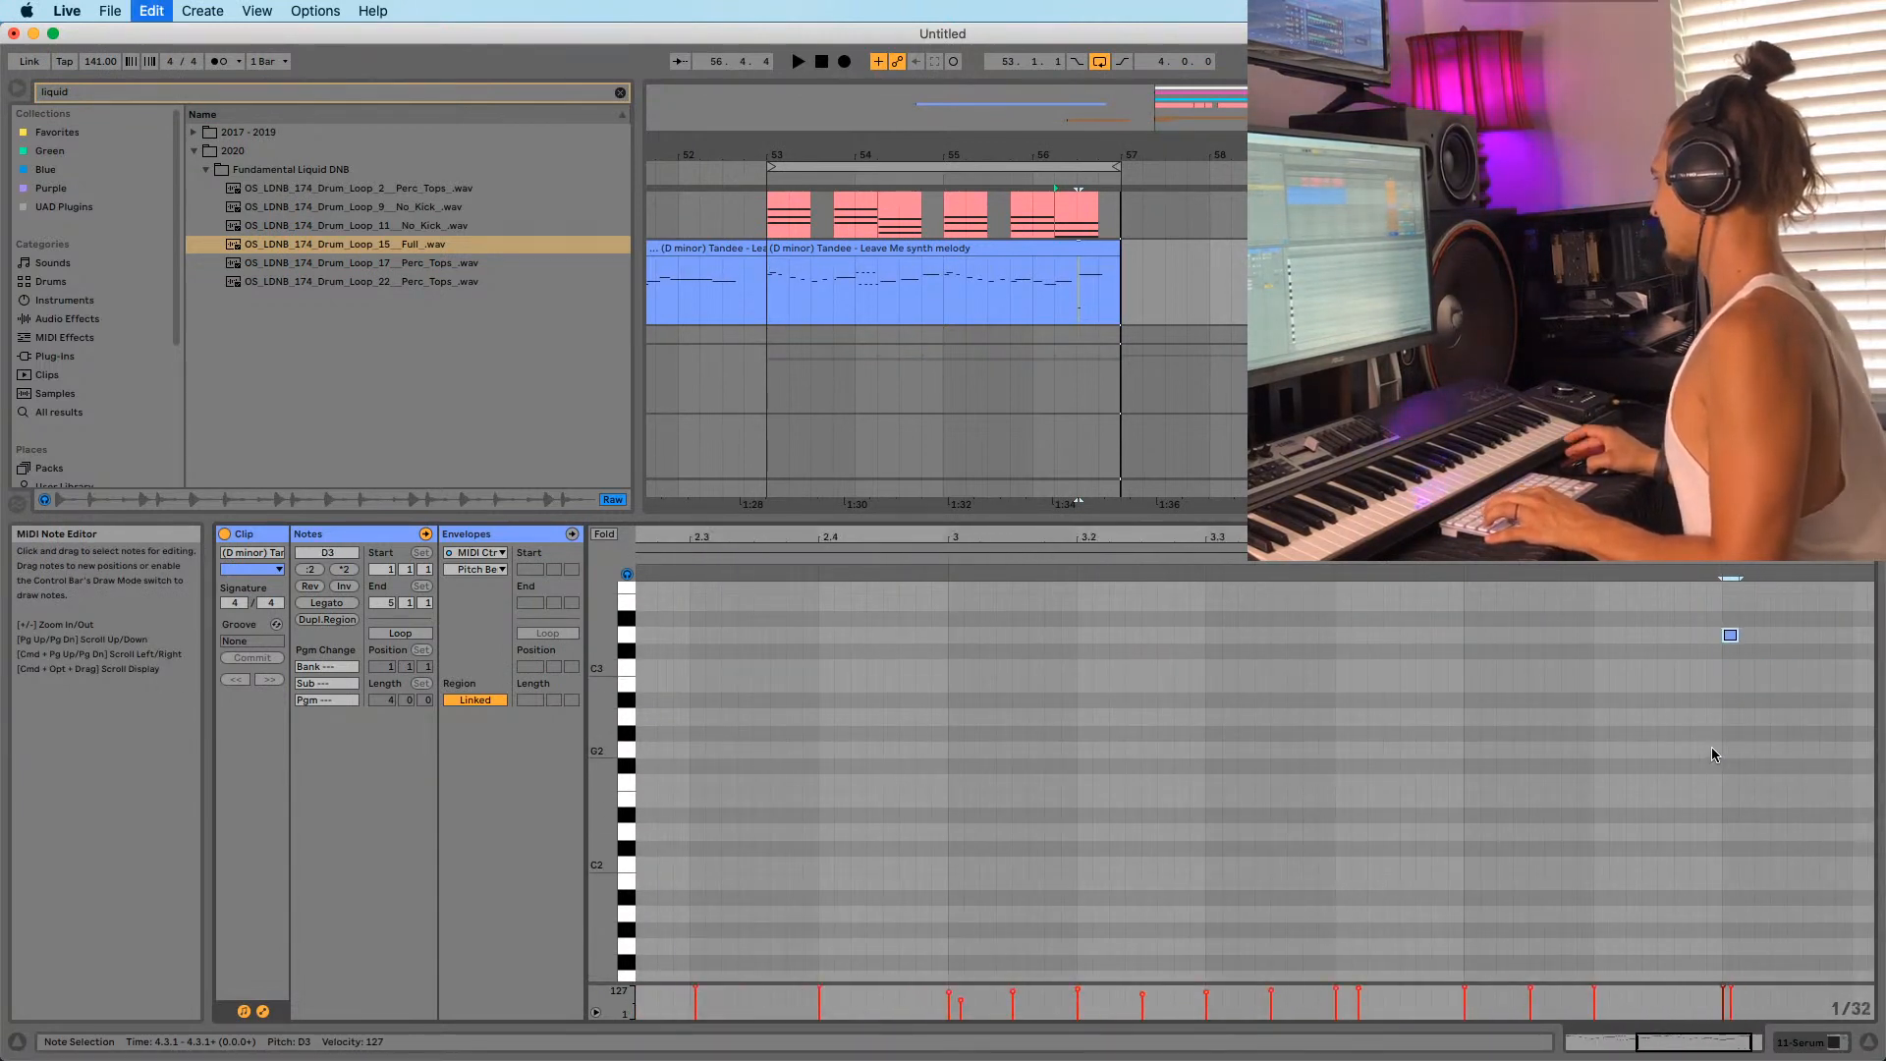
key("super+z")
key("super+z")
scroll(1720, 751, "up", 4)
key("super+z")
scroll(1719, 752, "up", 5)
key("super+z")
key("super+z")
scroll(1717, 753, "down", 4)
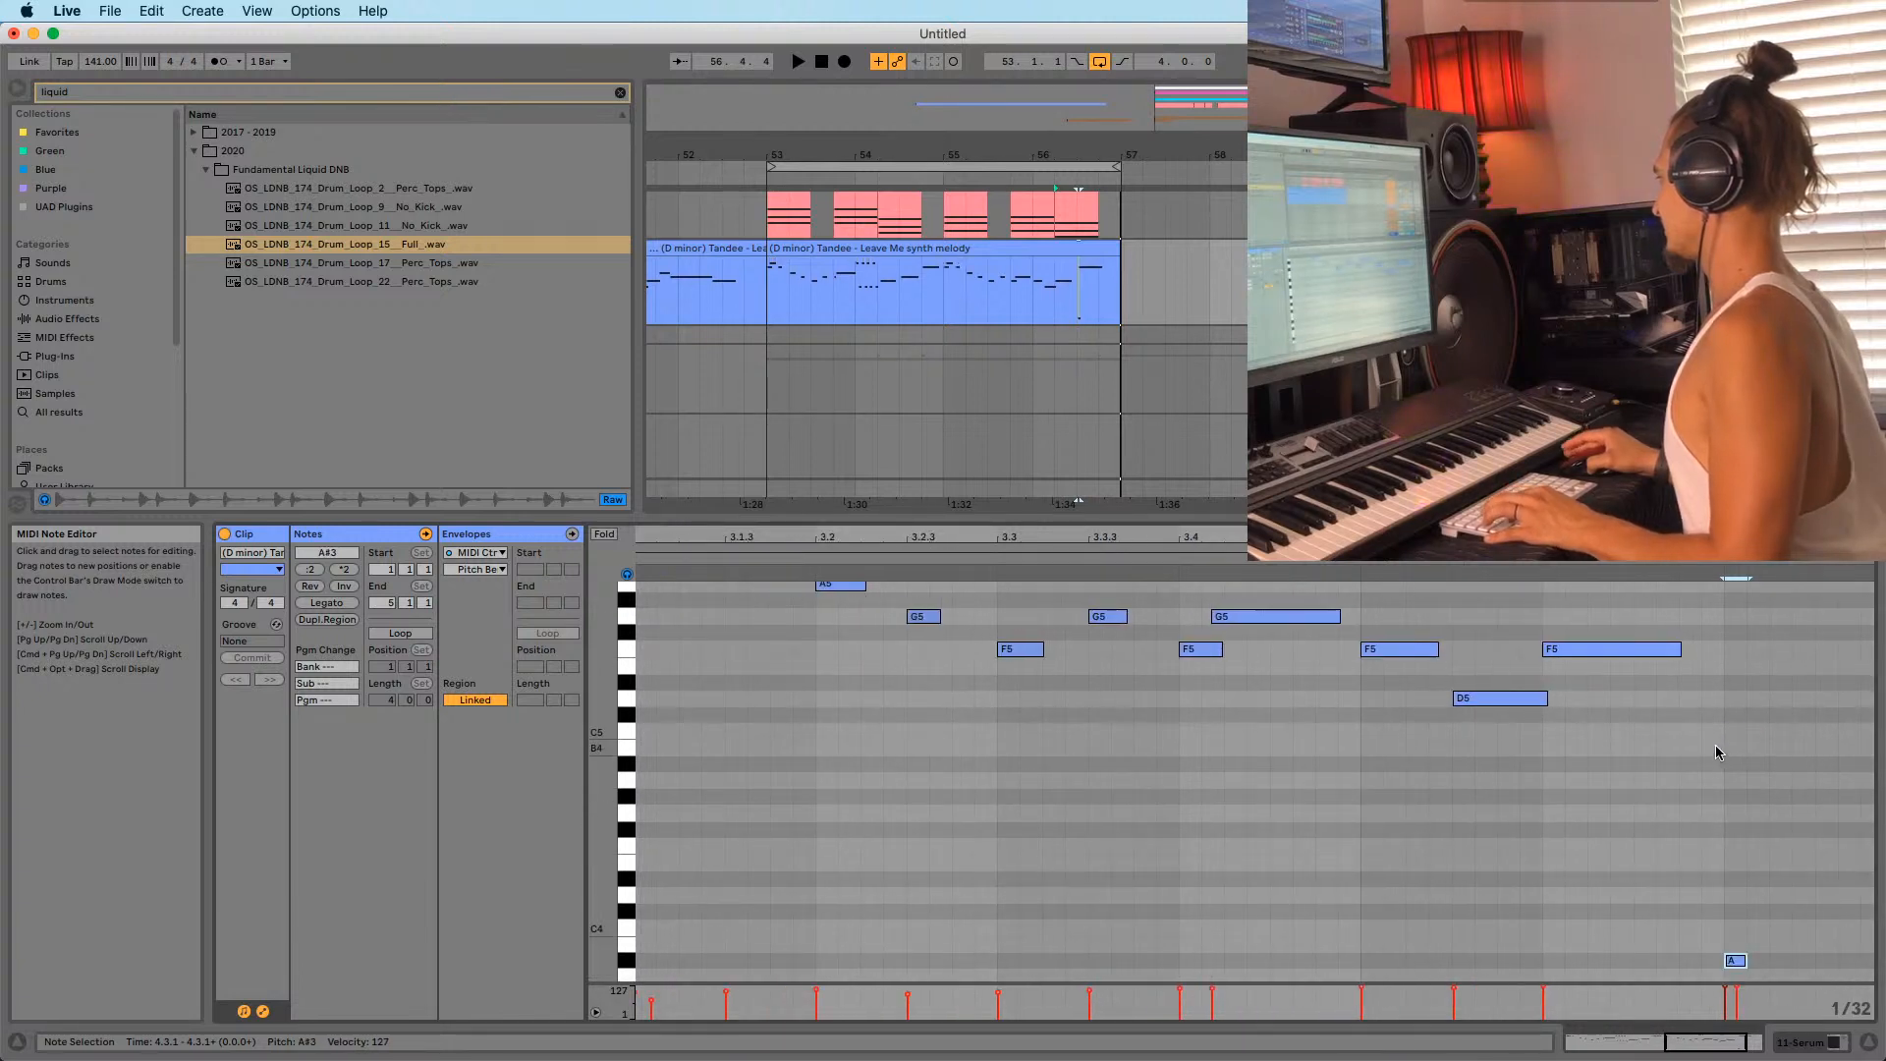
key("super+z")
key("super+z")
key("super+z")
key("super+z")
key("super+z")
key("super+z")
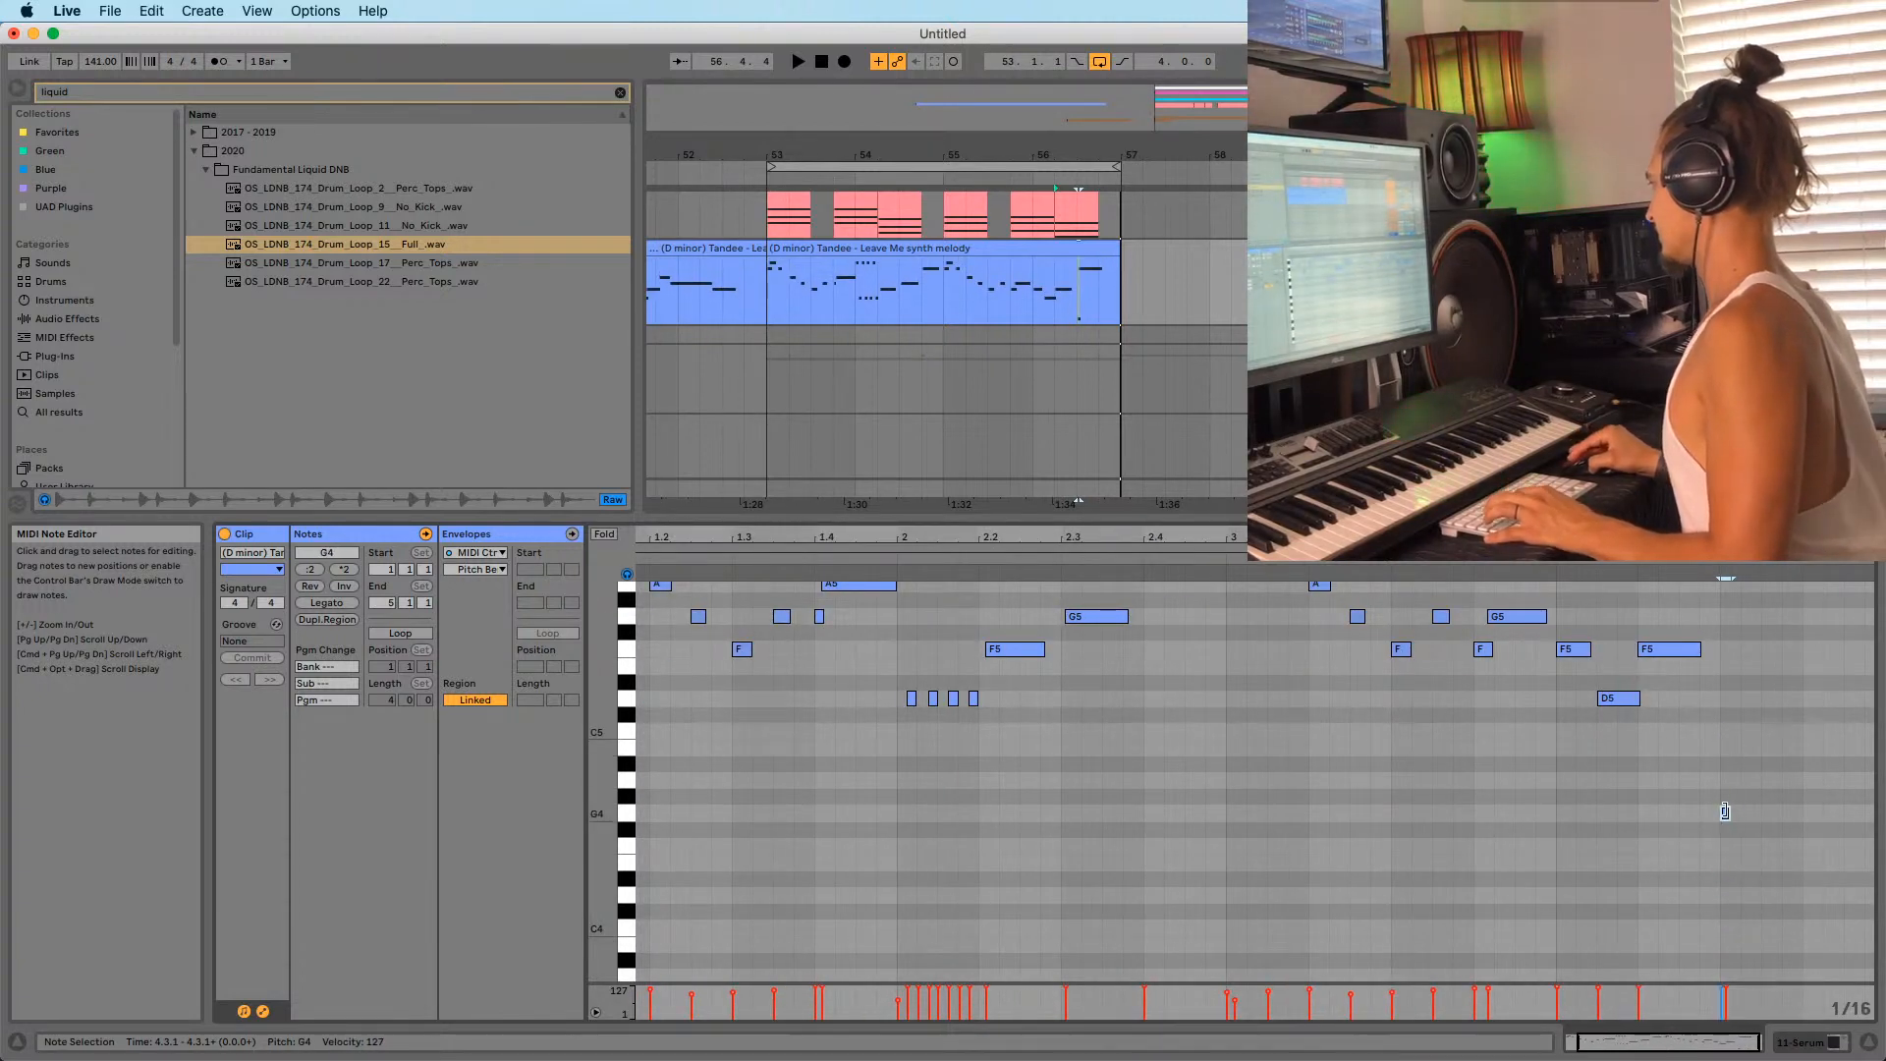
Drag the brief note back up to F5, audition the loop, and show the Favorites collection.
left_click_drag(1724, 811, 1738, 688)
key("space")
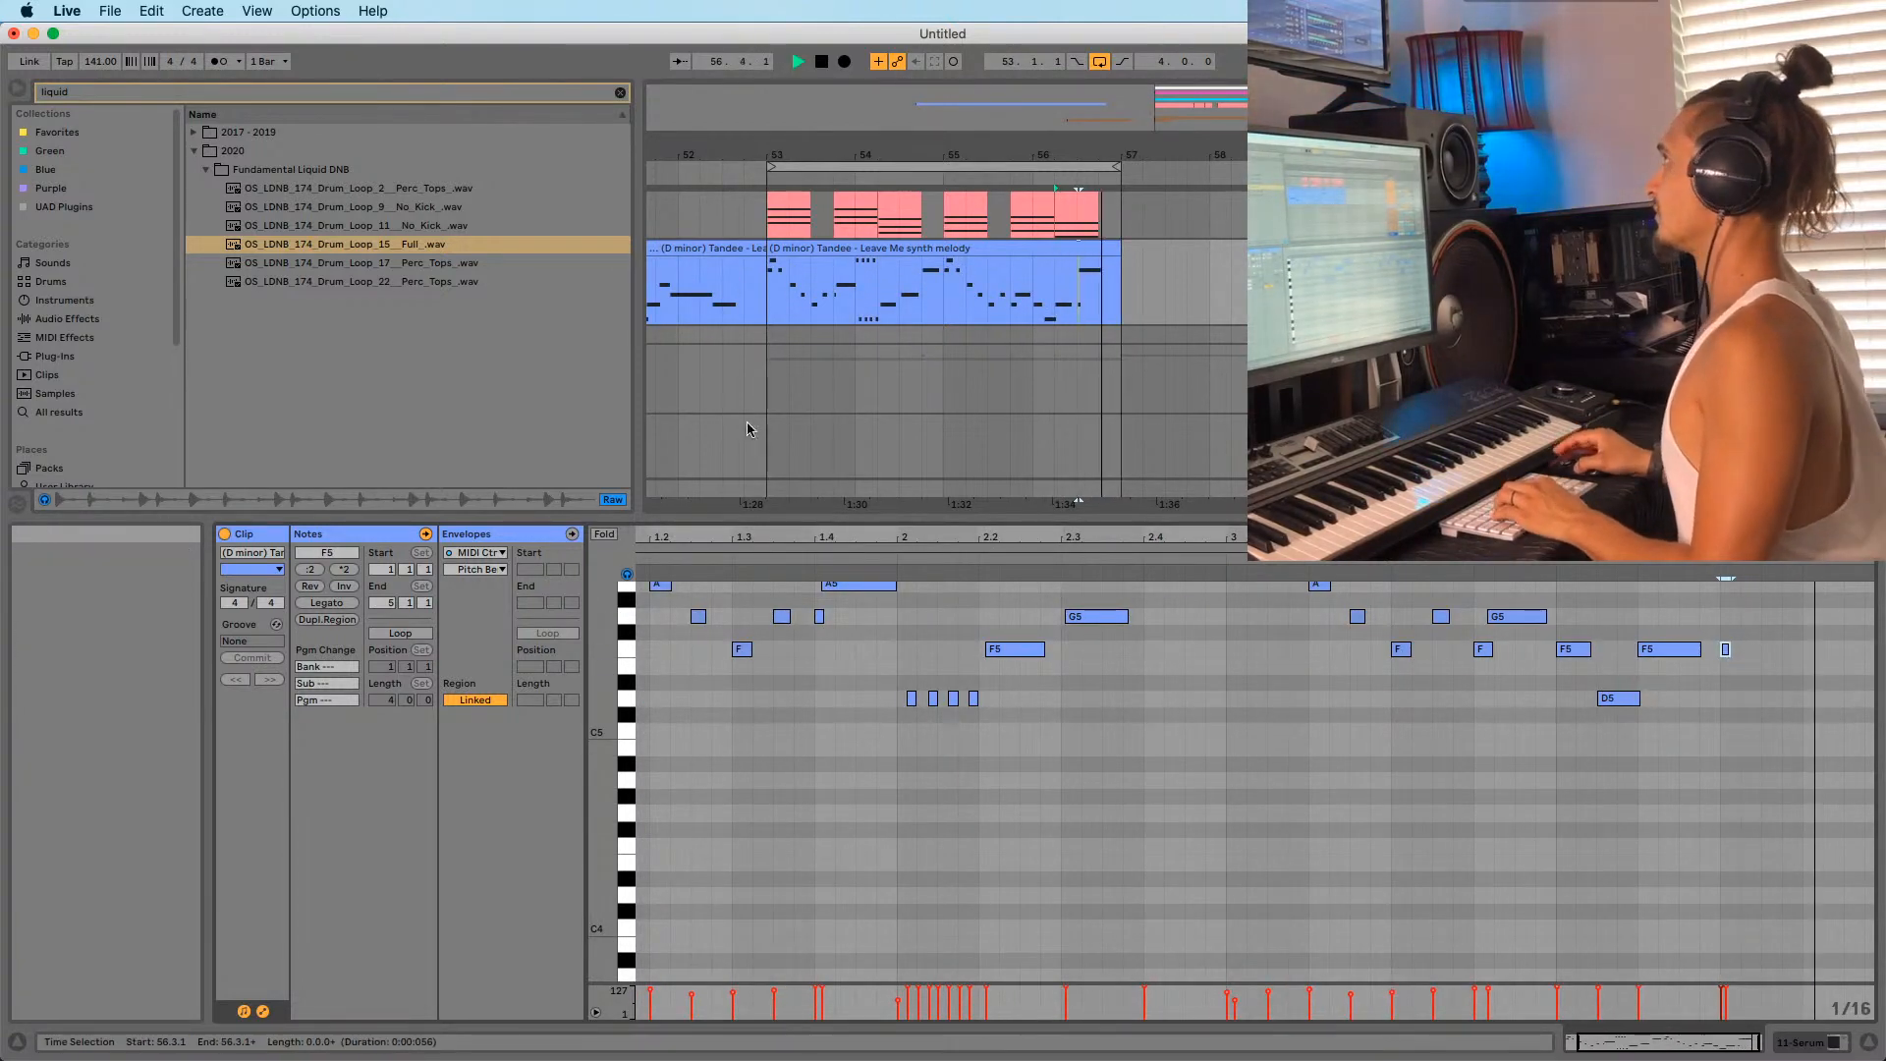
scroll(803, 627, "up", 5)
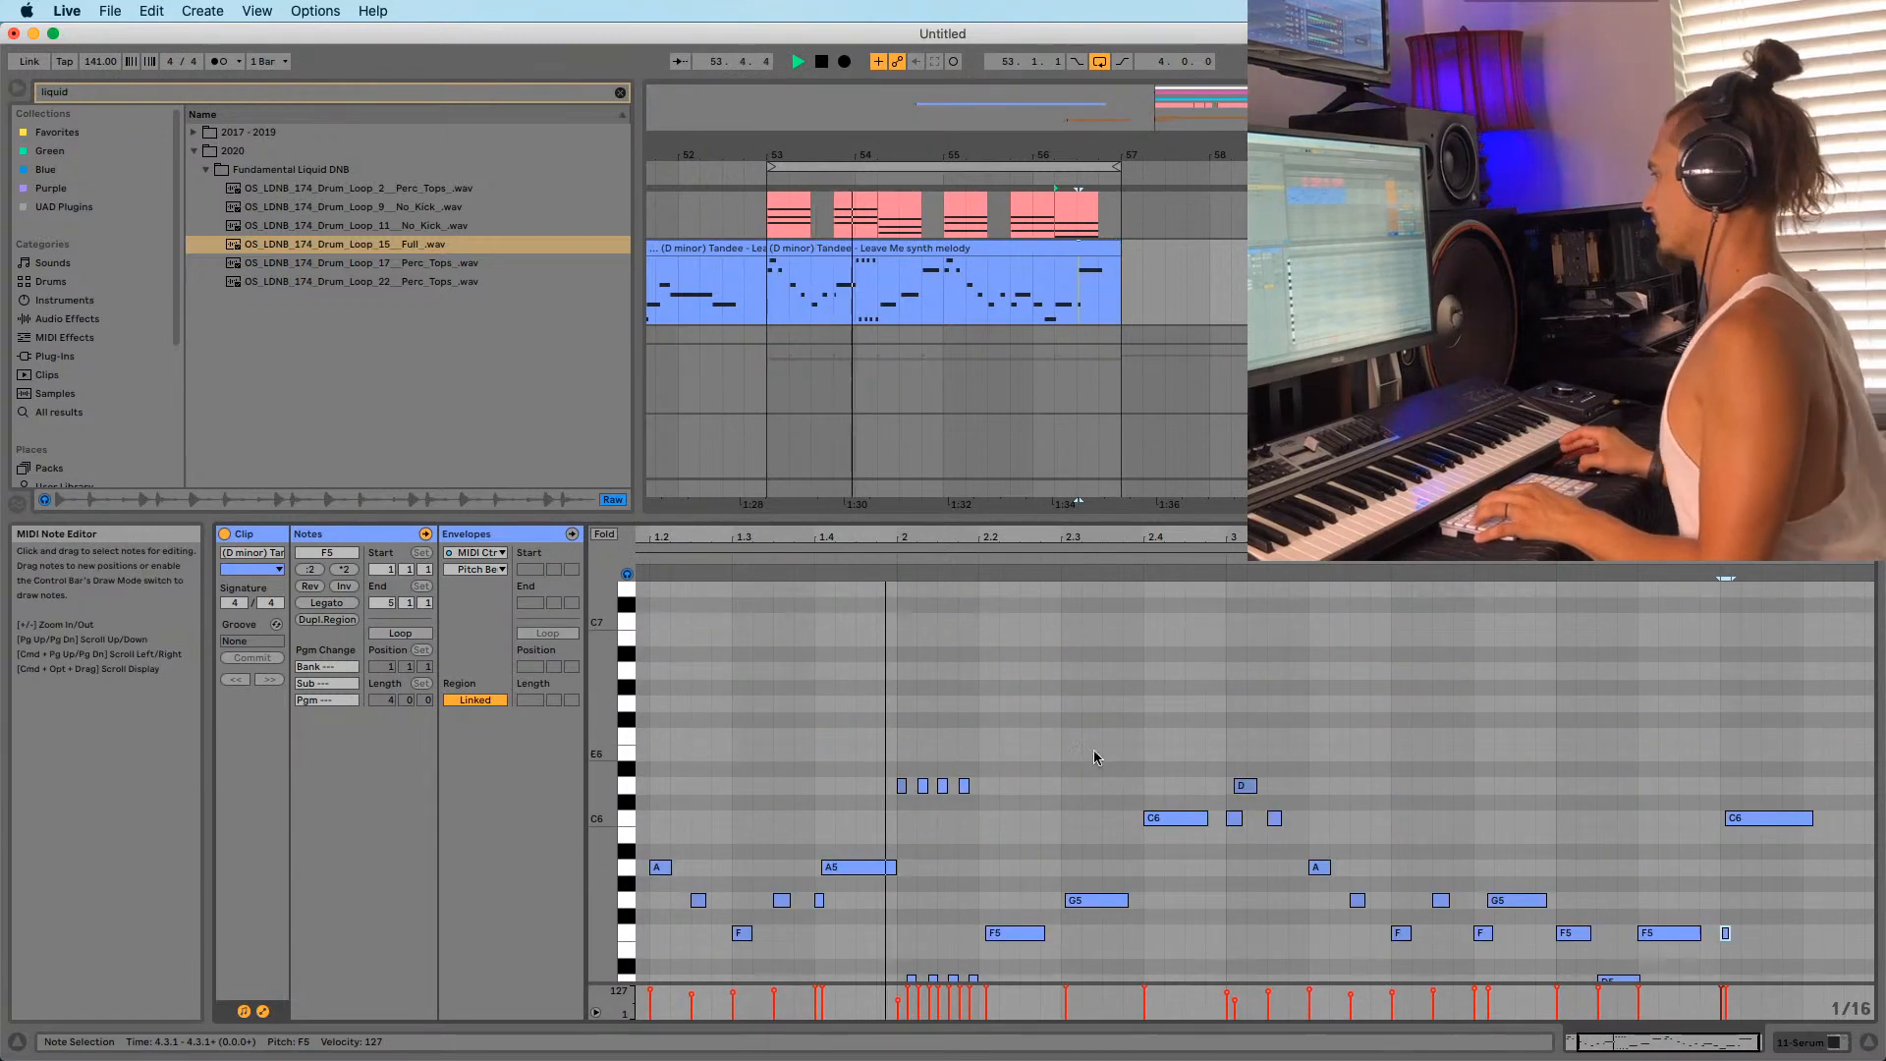
left_click_drag(833, 529, 833, 622)
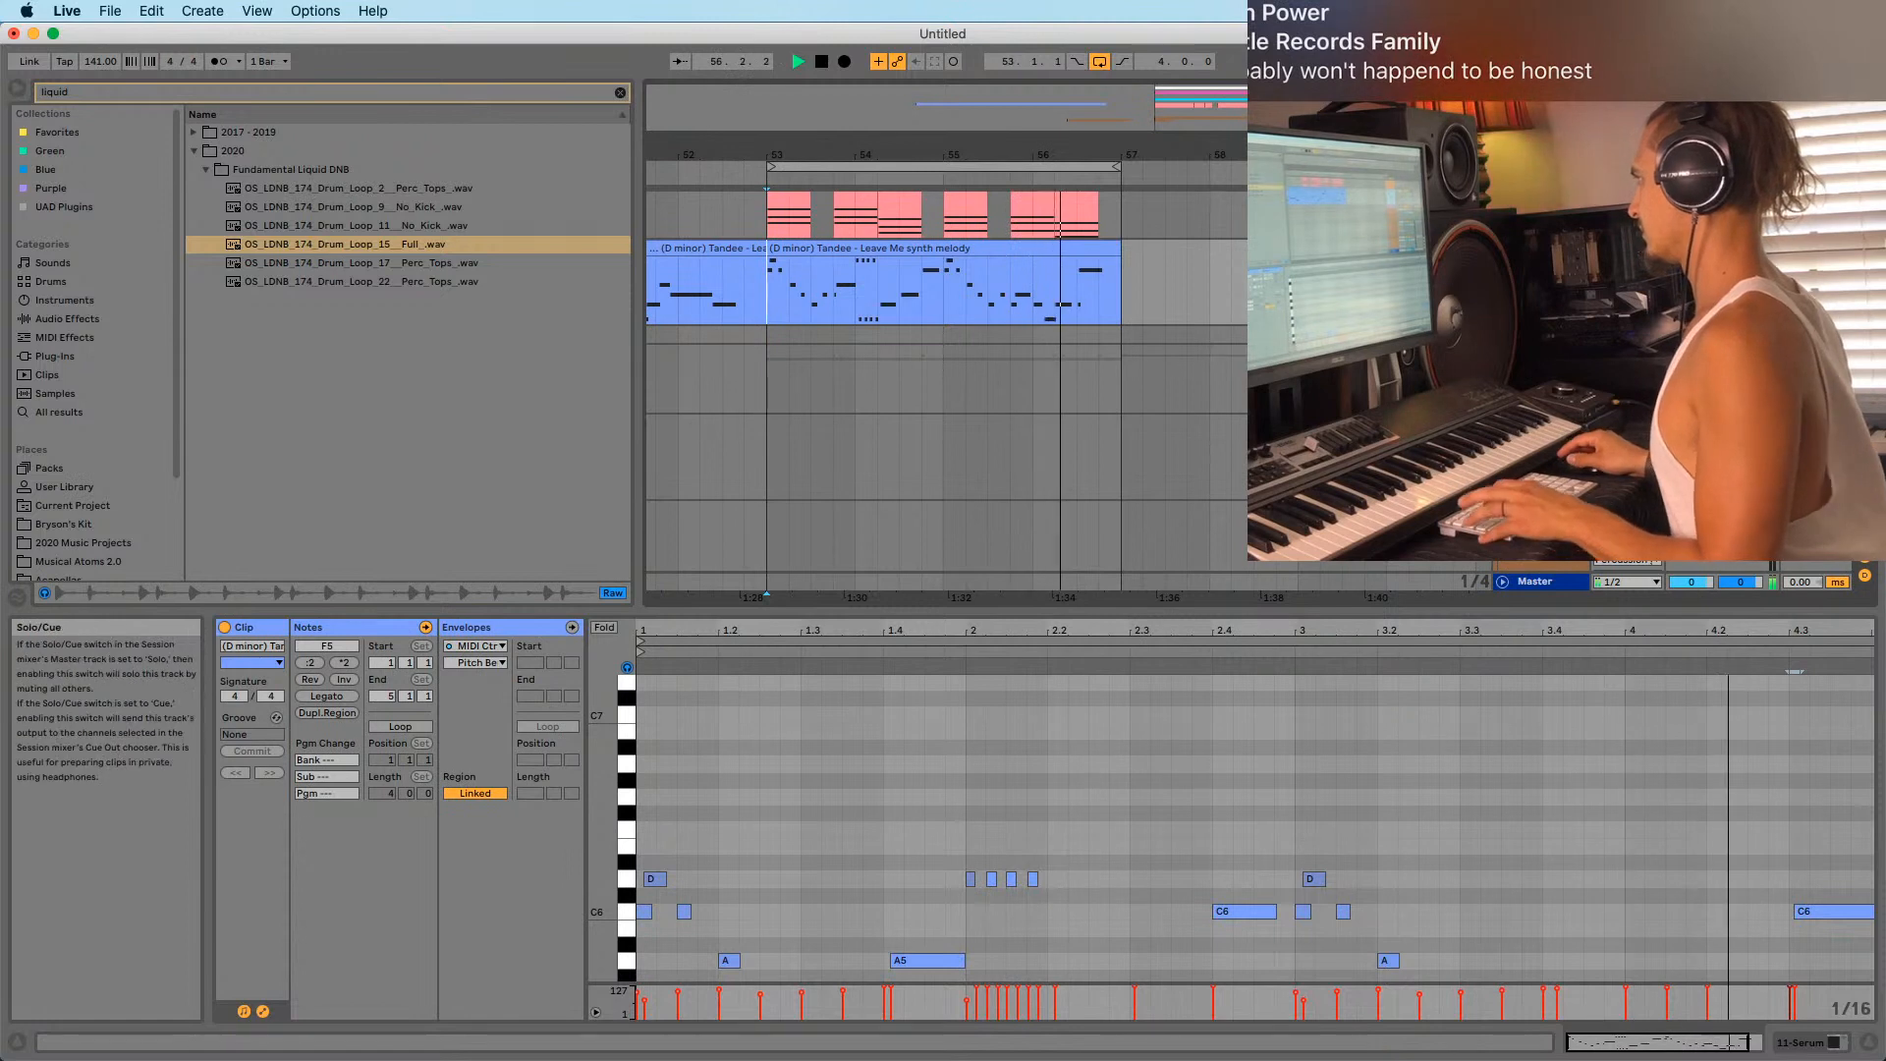
key("space")
left_click(57, 132)
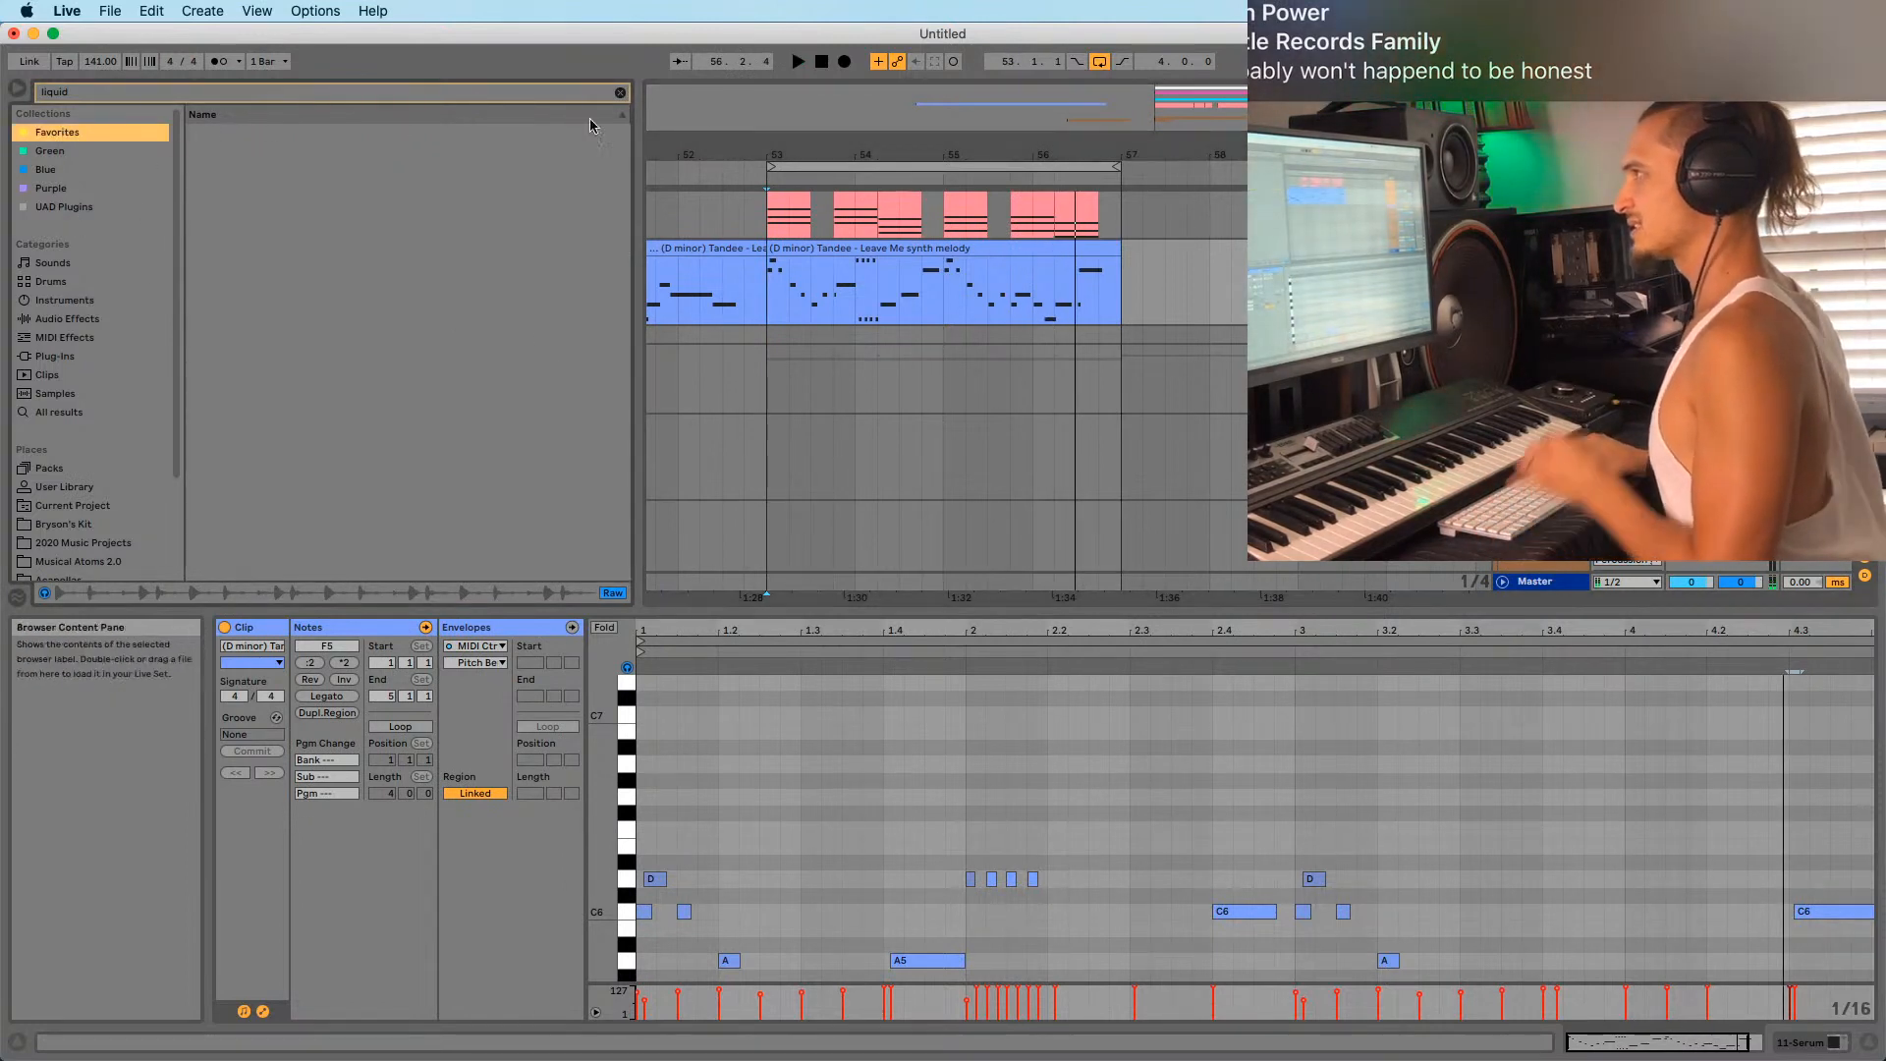
left_click(620, 92)
Load MConvolutionEZ on the Serum track at about 50% dry/wet and audition Ex 1, Large 06, Live 04 impulses.
double_click(383, 281)
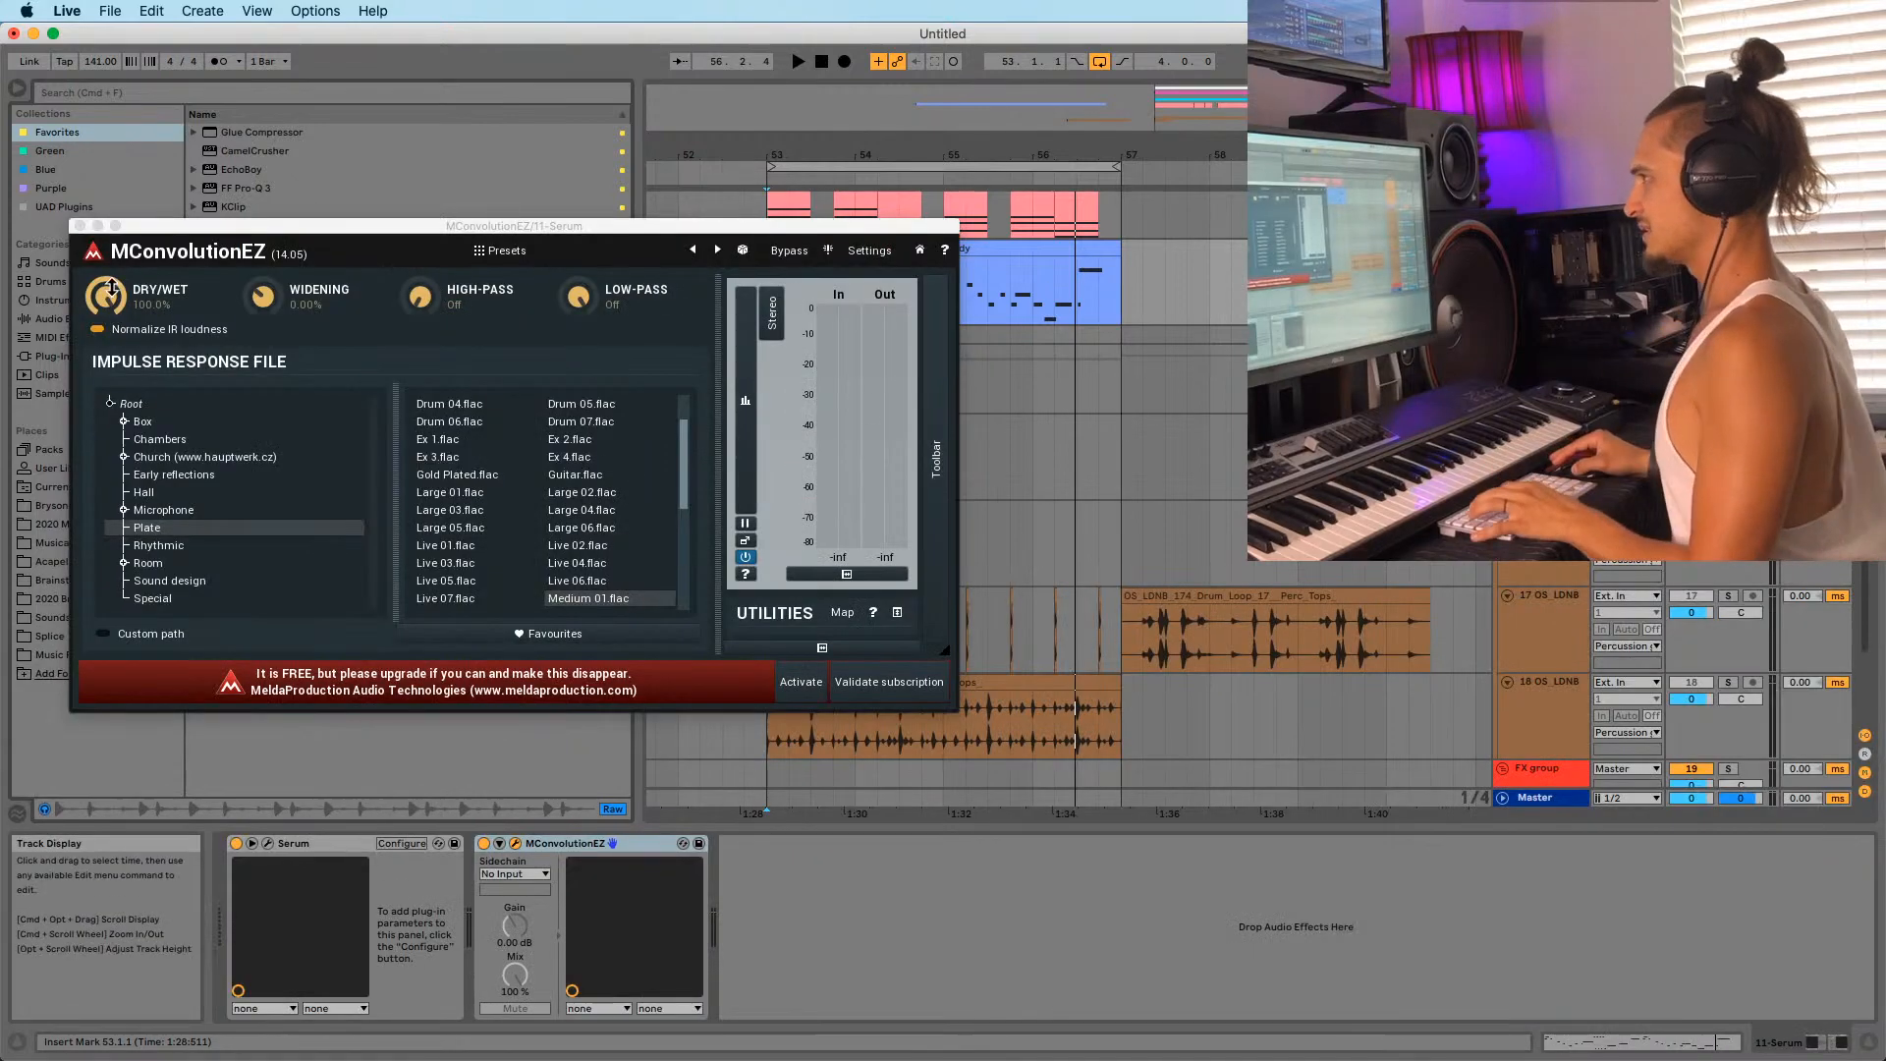
left_click_drag(111, 287, 111, 334)
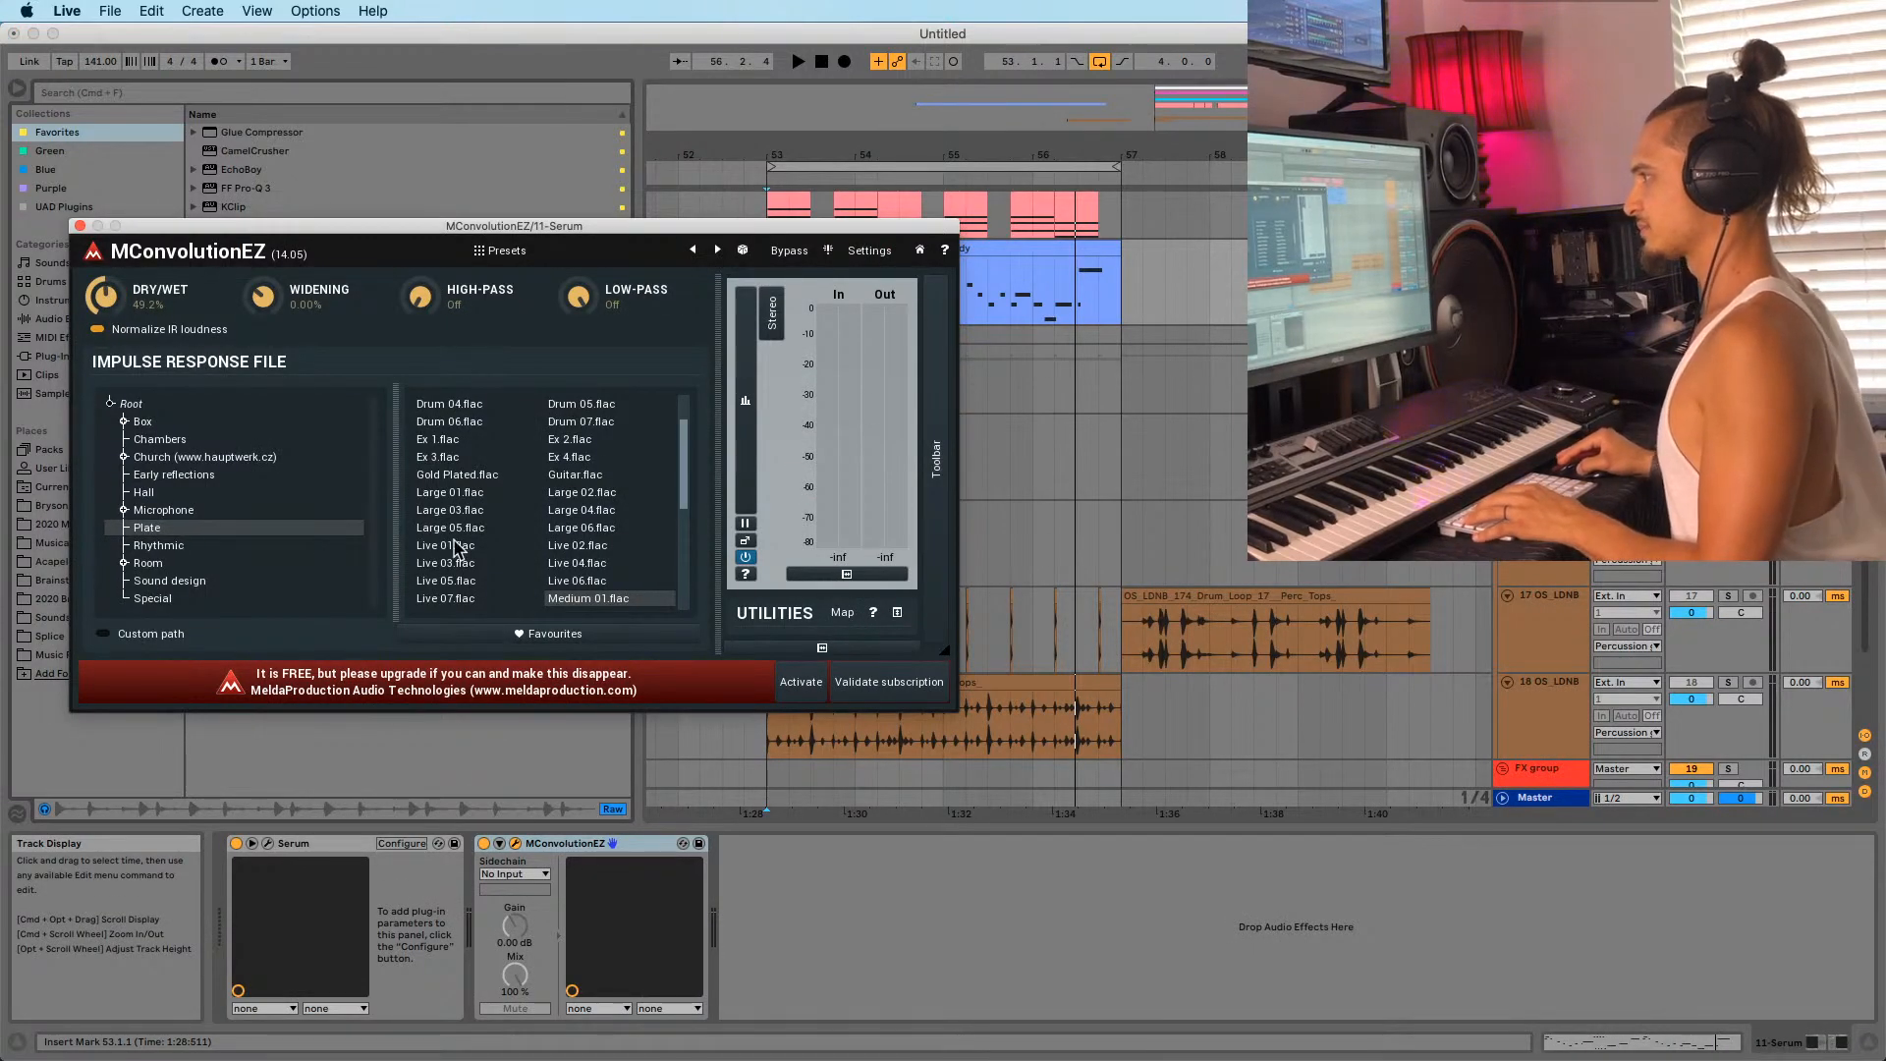
left_click(580, 527)
key("space")
left_click(452, 440)
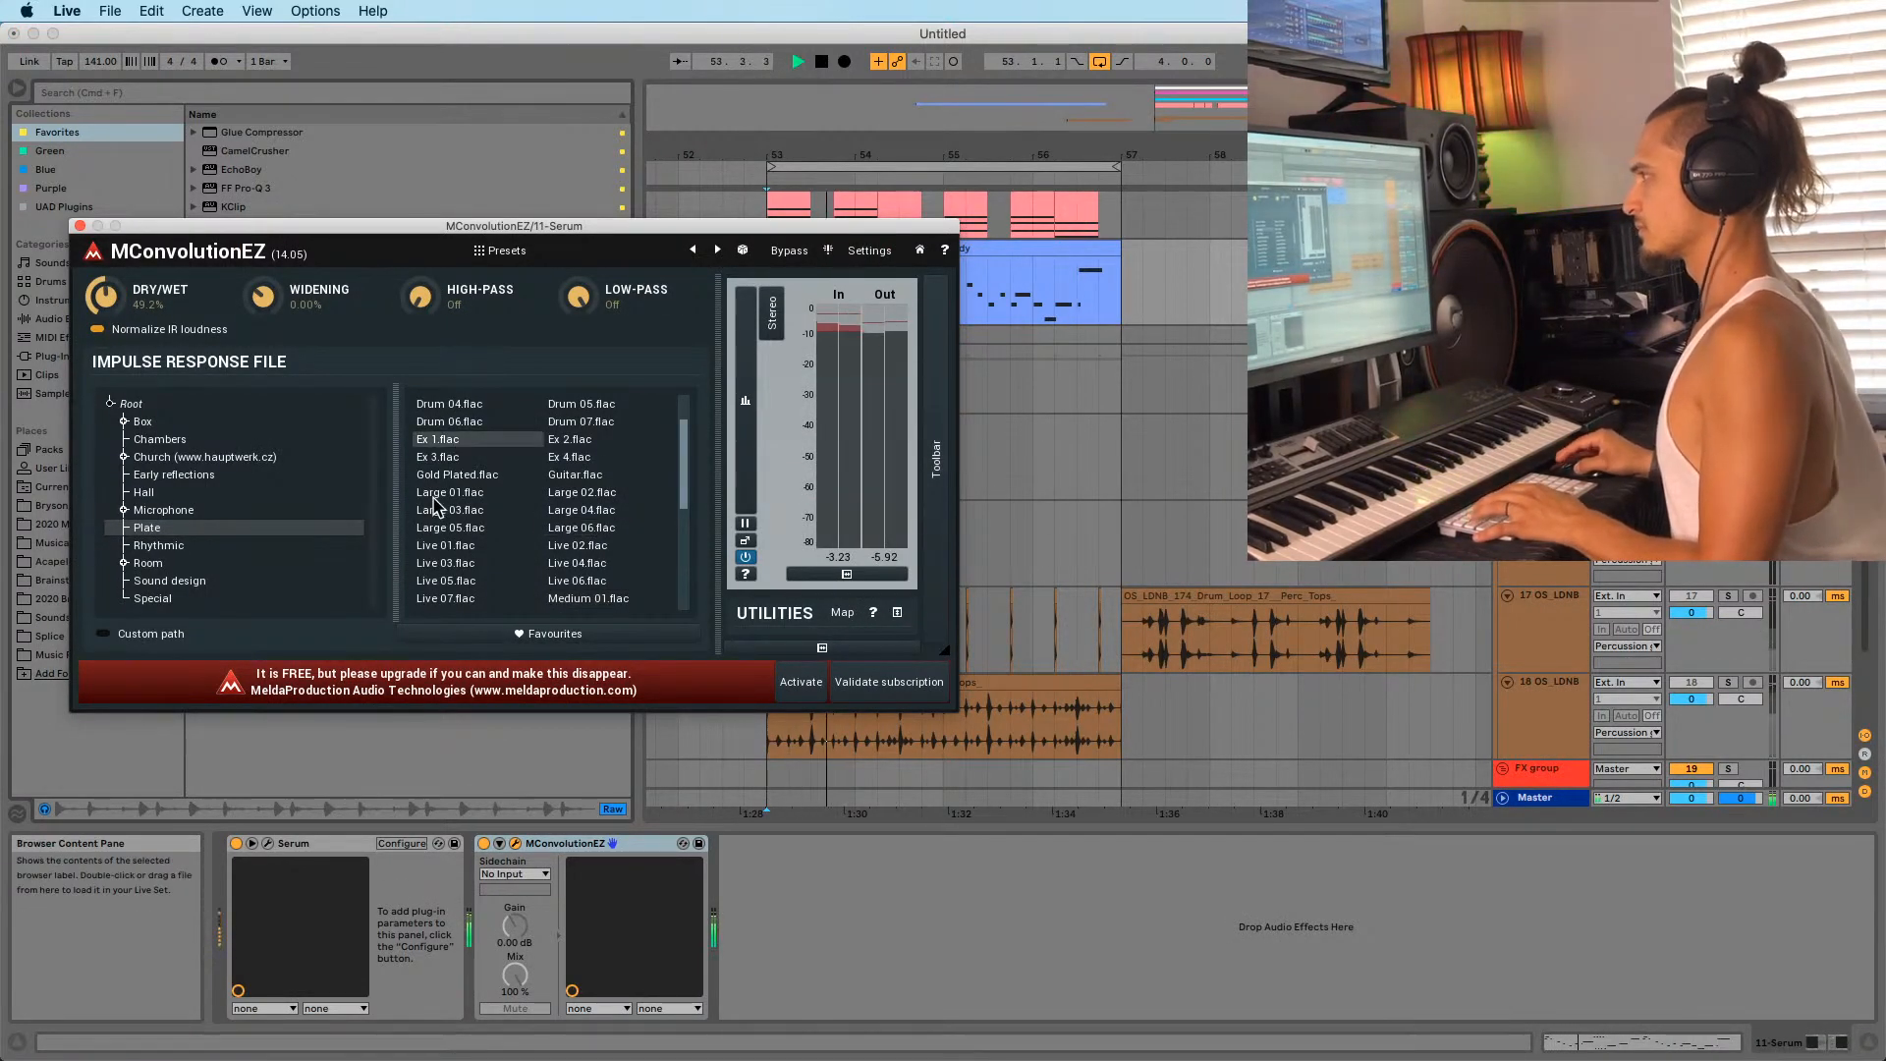
left_click(589, 529)
left_click(588, 563)
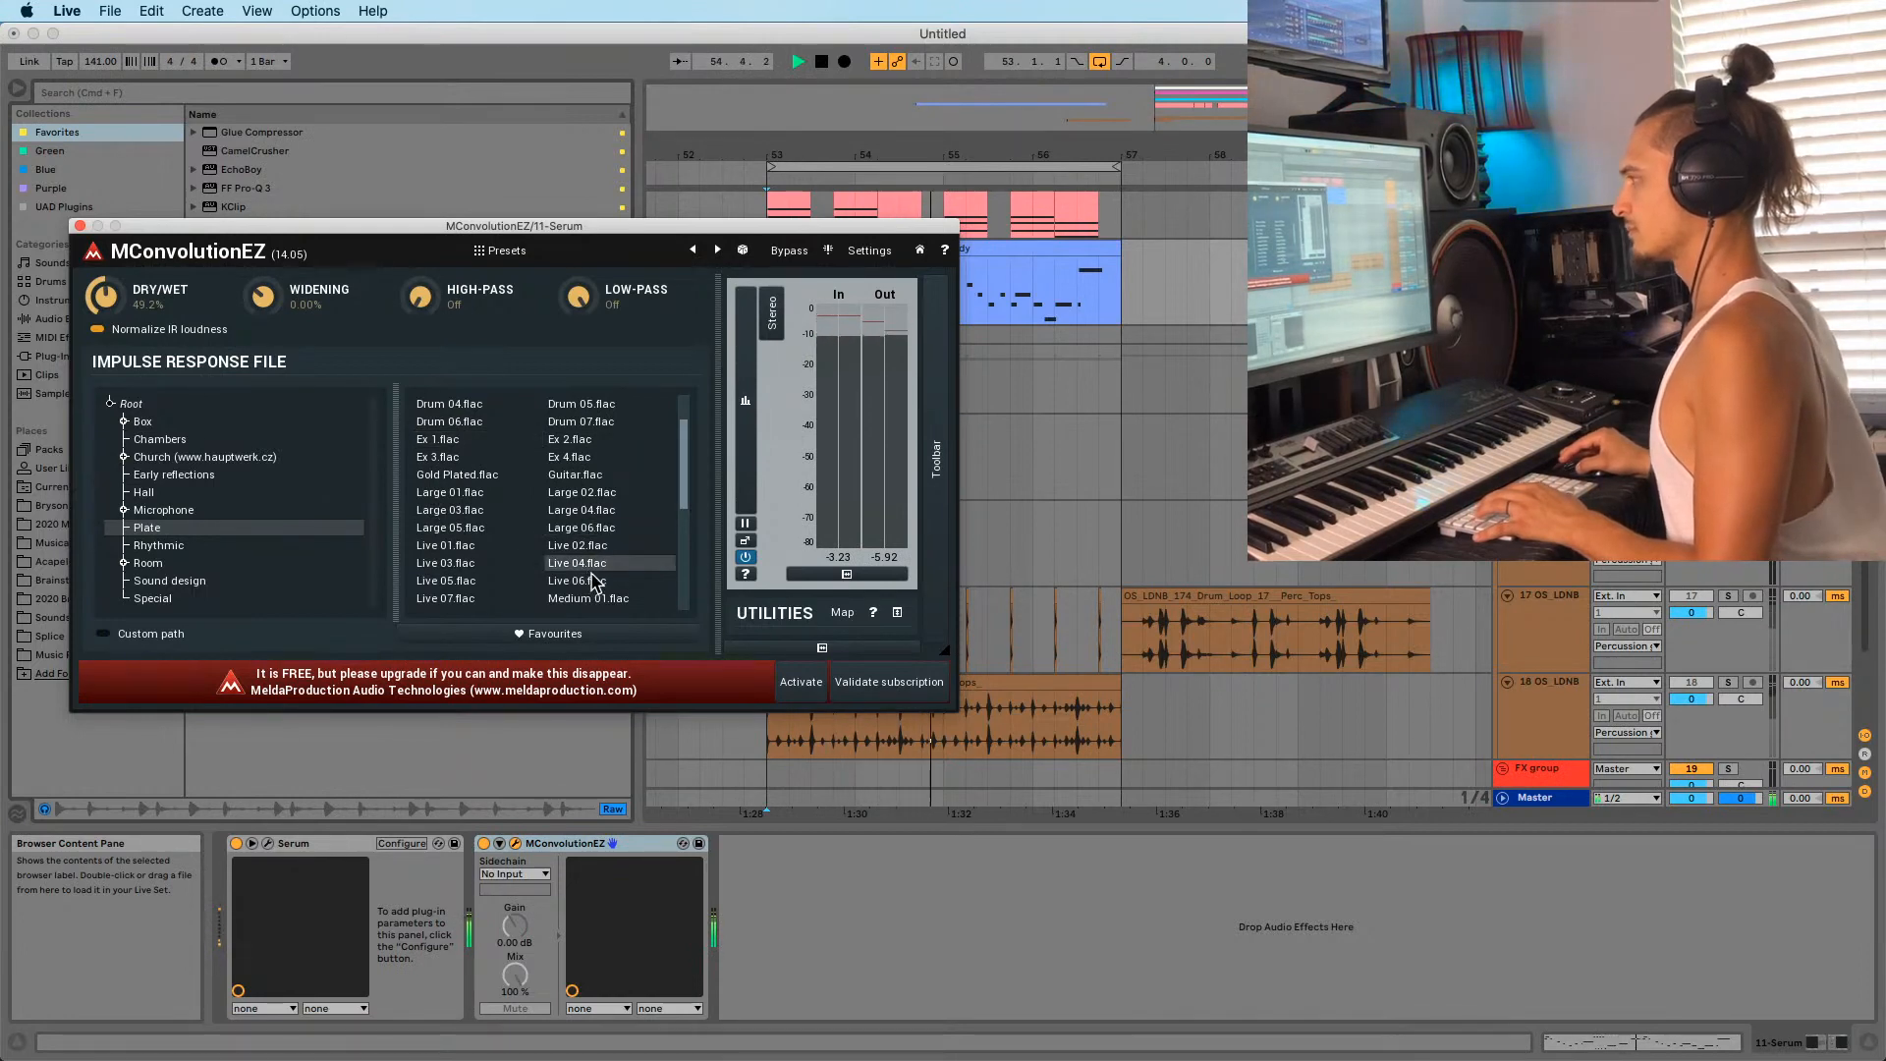
left_click_drag(105, 296, 105, 293)
key("space")
Add a second MConvolutionEZ at about 41% mix and audition Small 03, Small 05 and other Room impulses.
left_click_drag(581, 844, 745, 868)
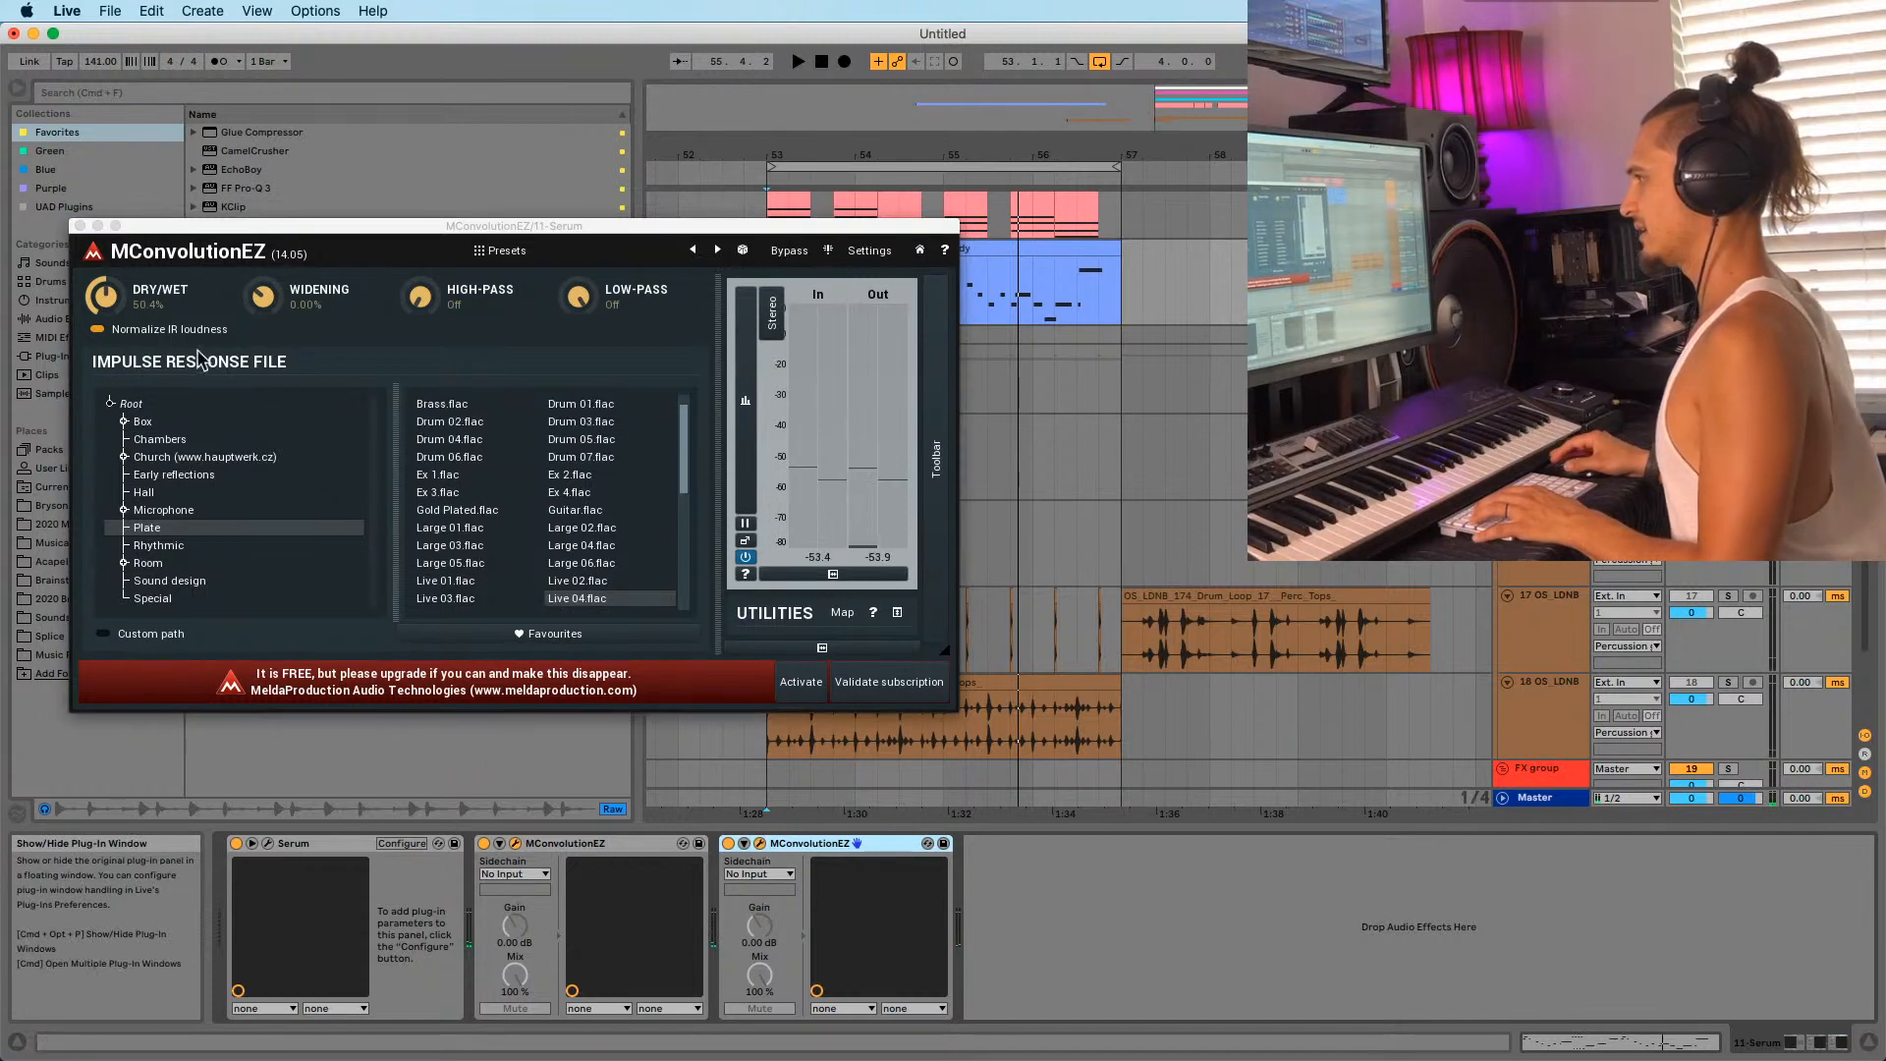
left_click_drag(108, 284, 110, 299)
left_click(147, 563)
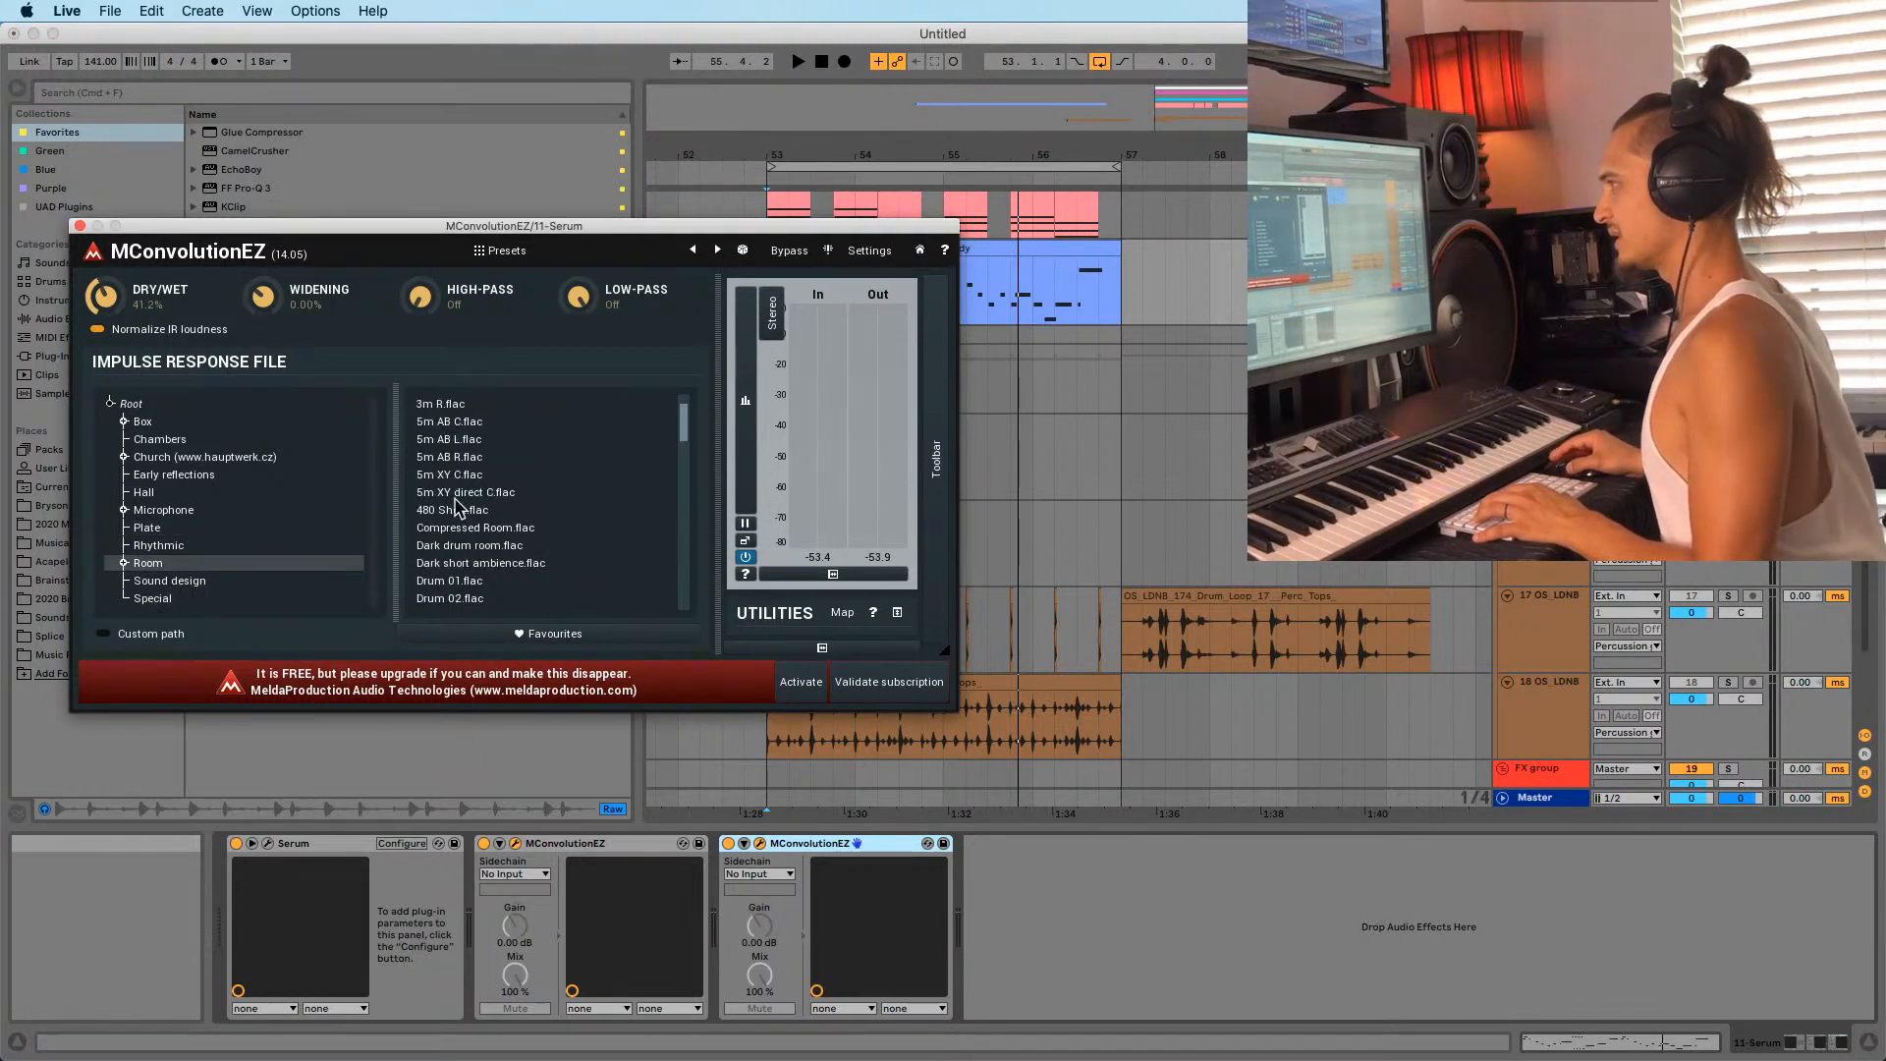
scroll(452, 560, "down", 10)
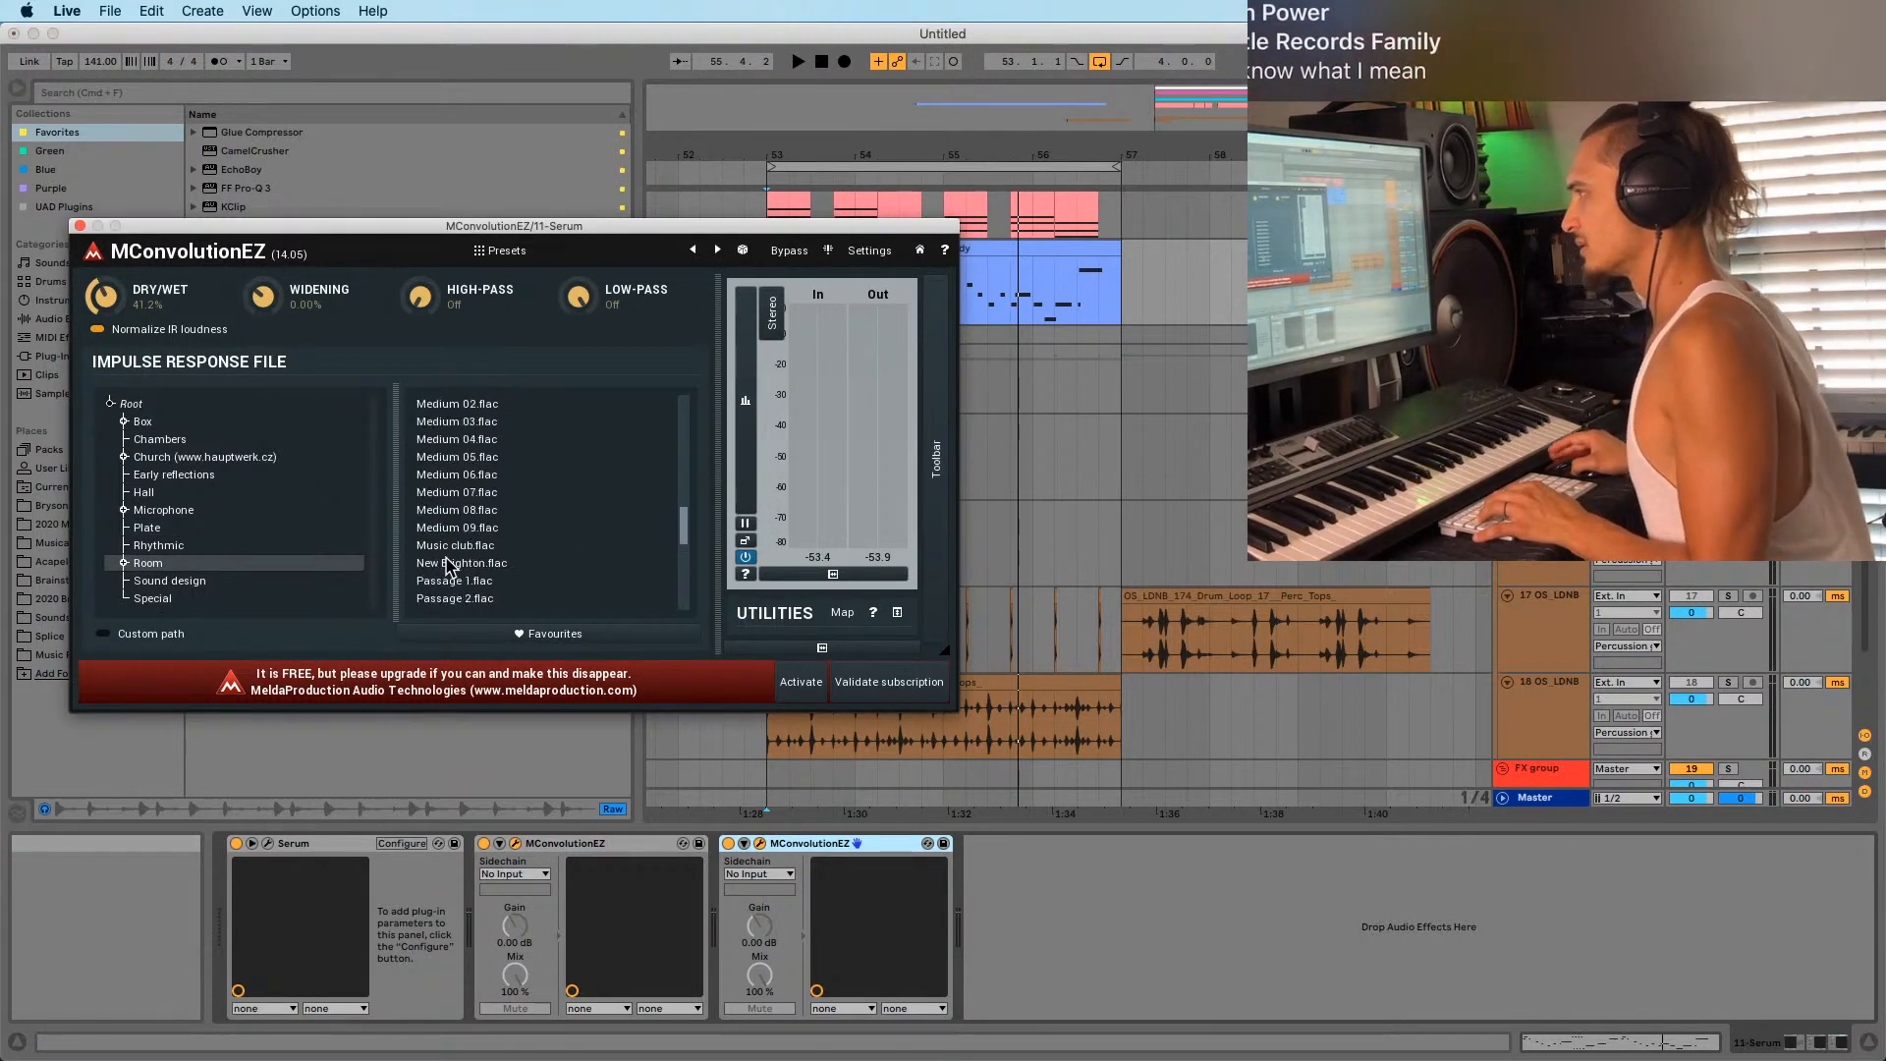
left_click(449, 545)
key("space")
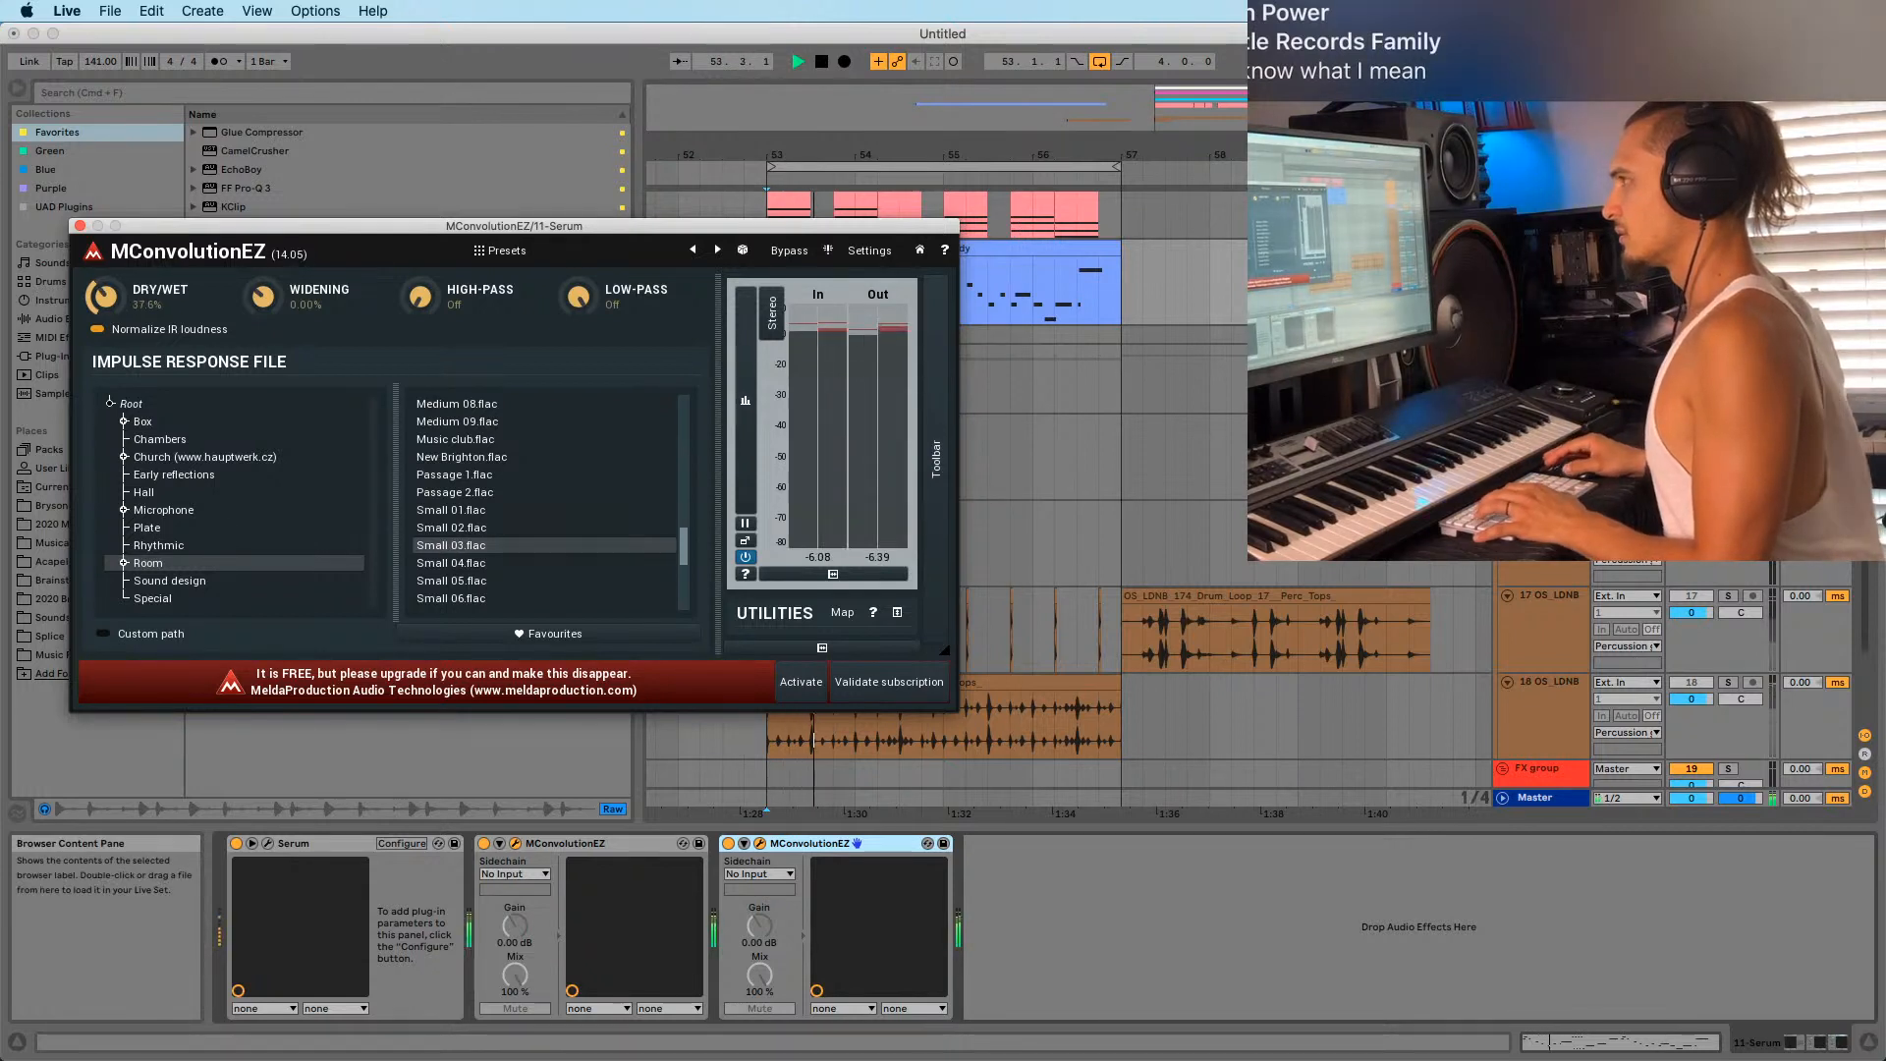
left_click(452, 580)
scroll(470, 587, "down", 2)
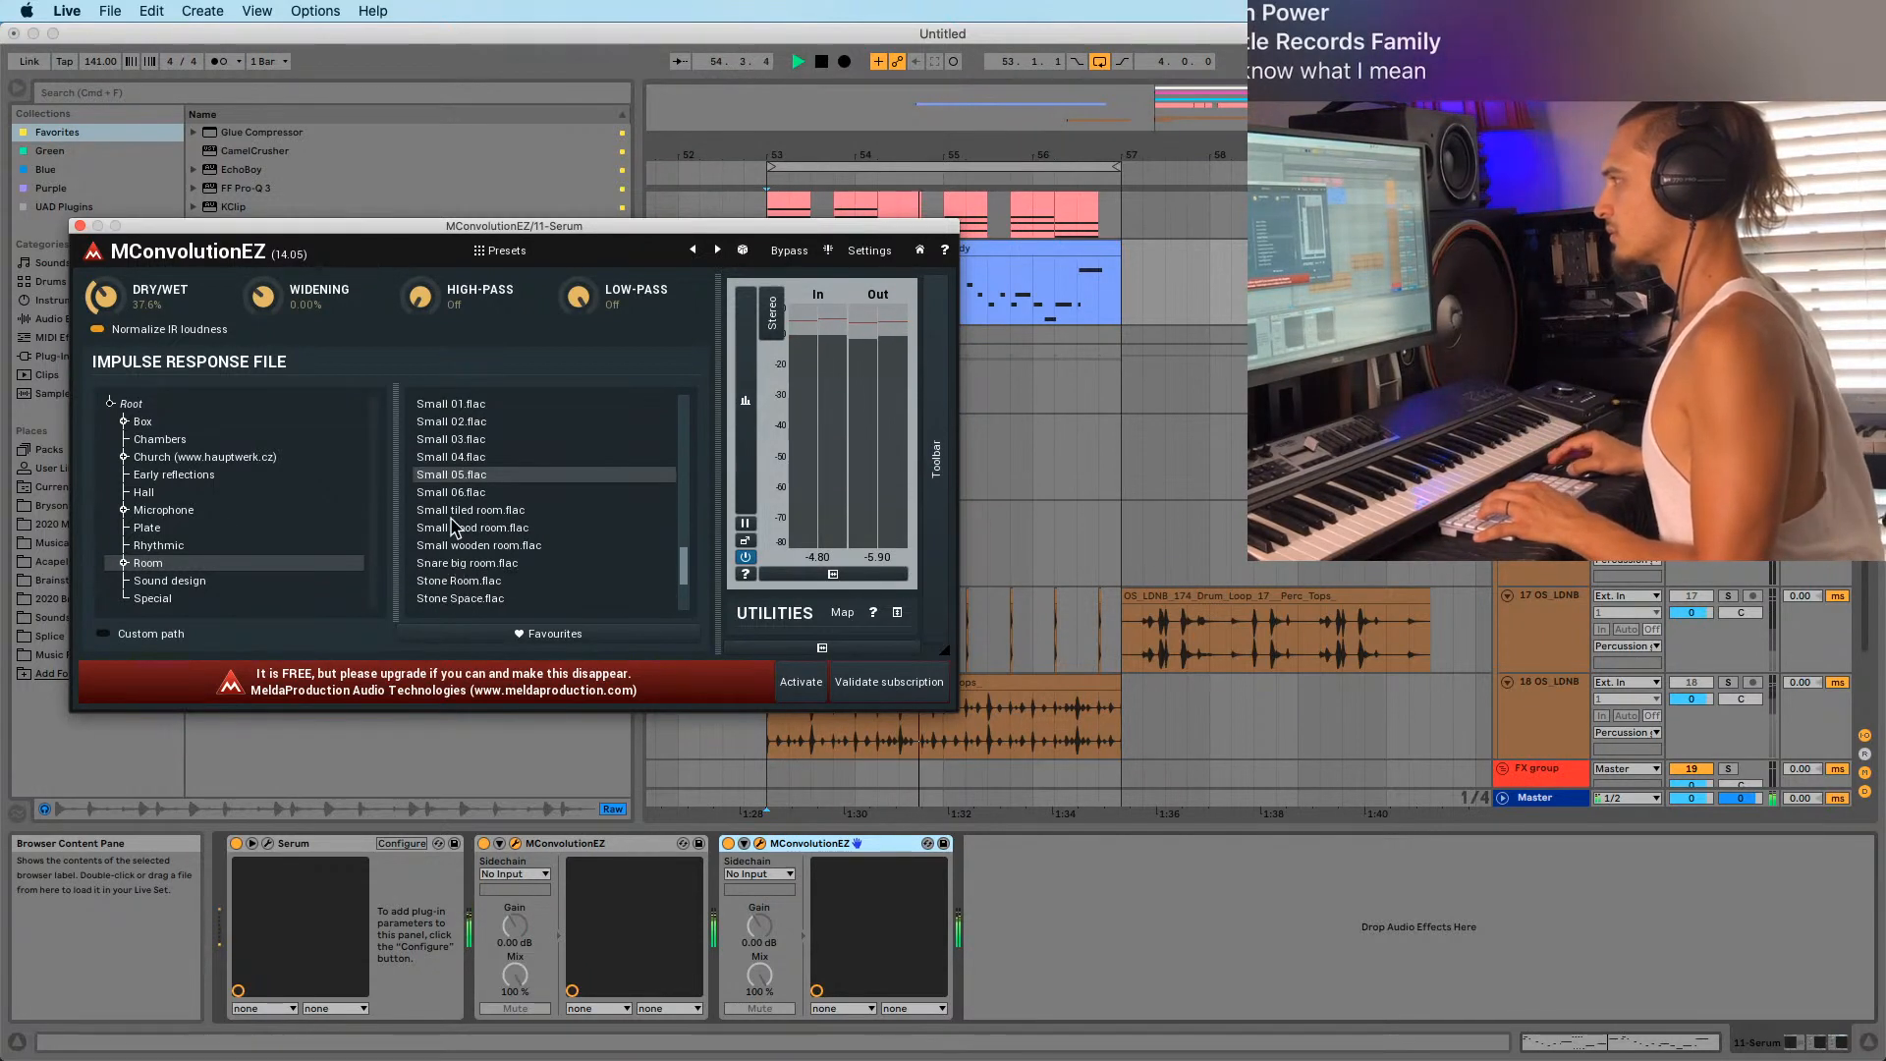
left_click(452, 513)
left_click(455, 527)
left_click(456, 545)
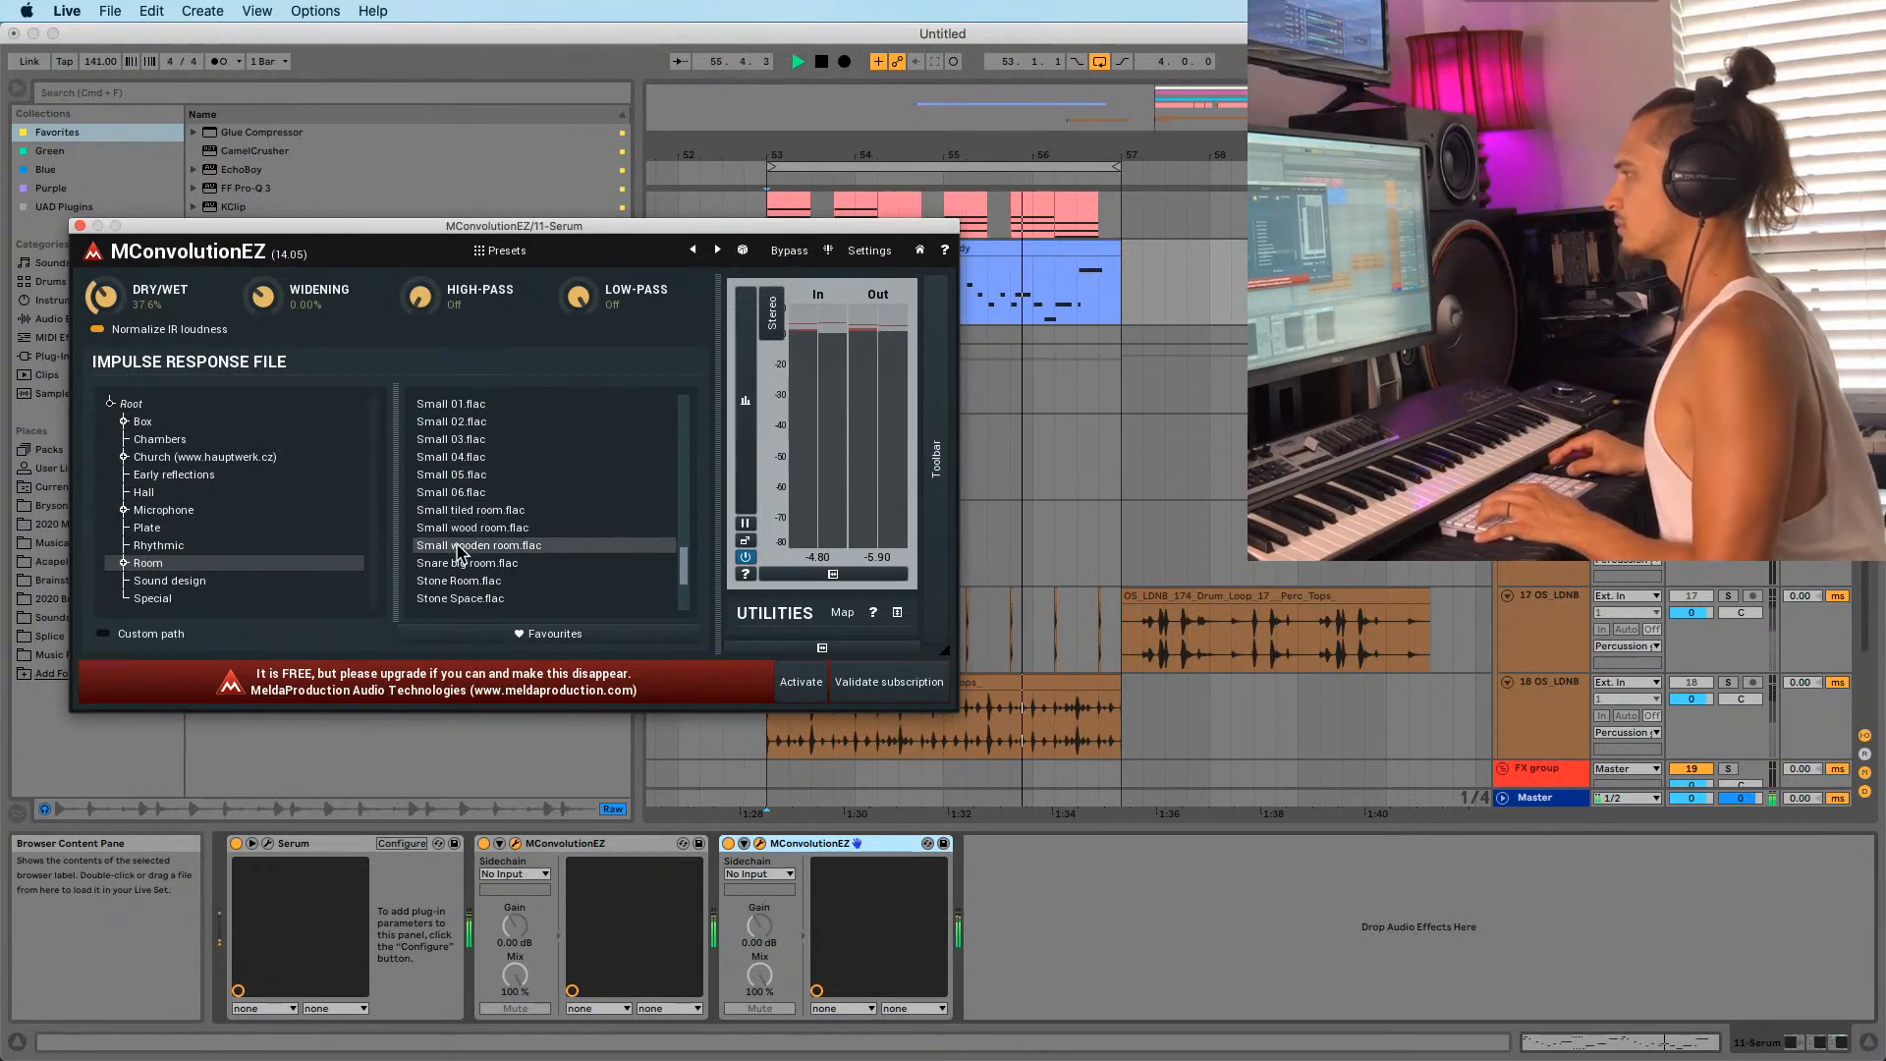
left_click(456, 563)
Choose the Large wooden room impulse and settle the dry/wet at about 45%.
left_click_drag(103, 298, 125, 260)
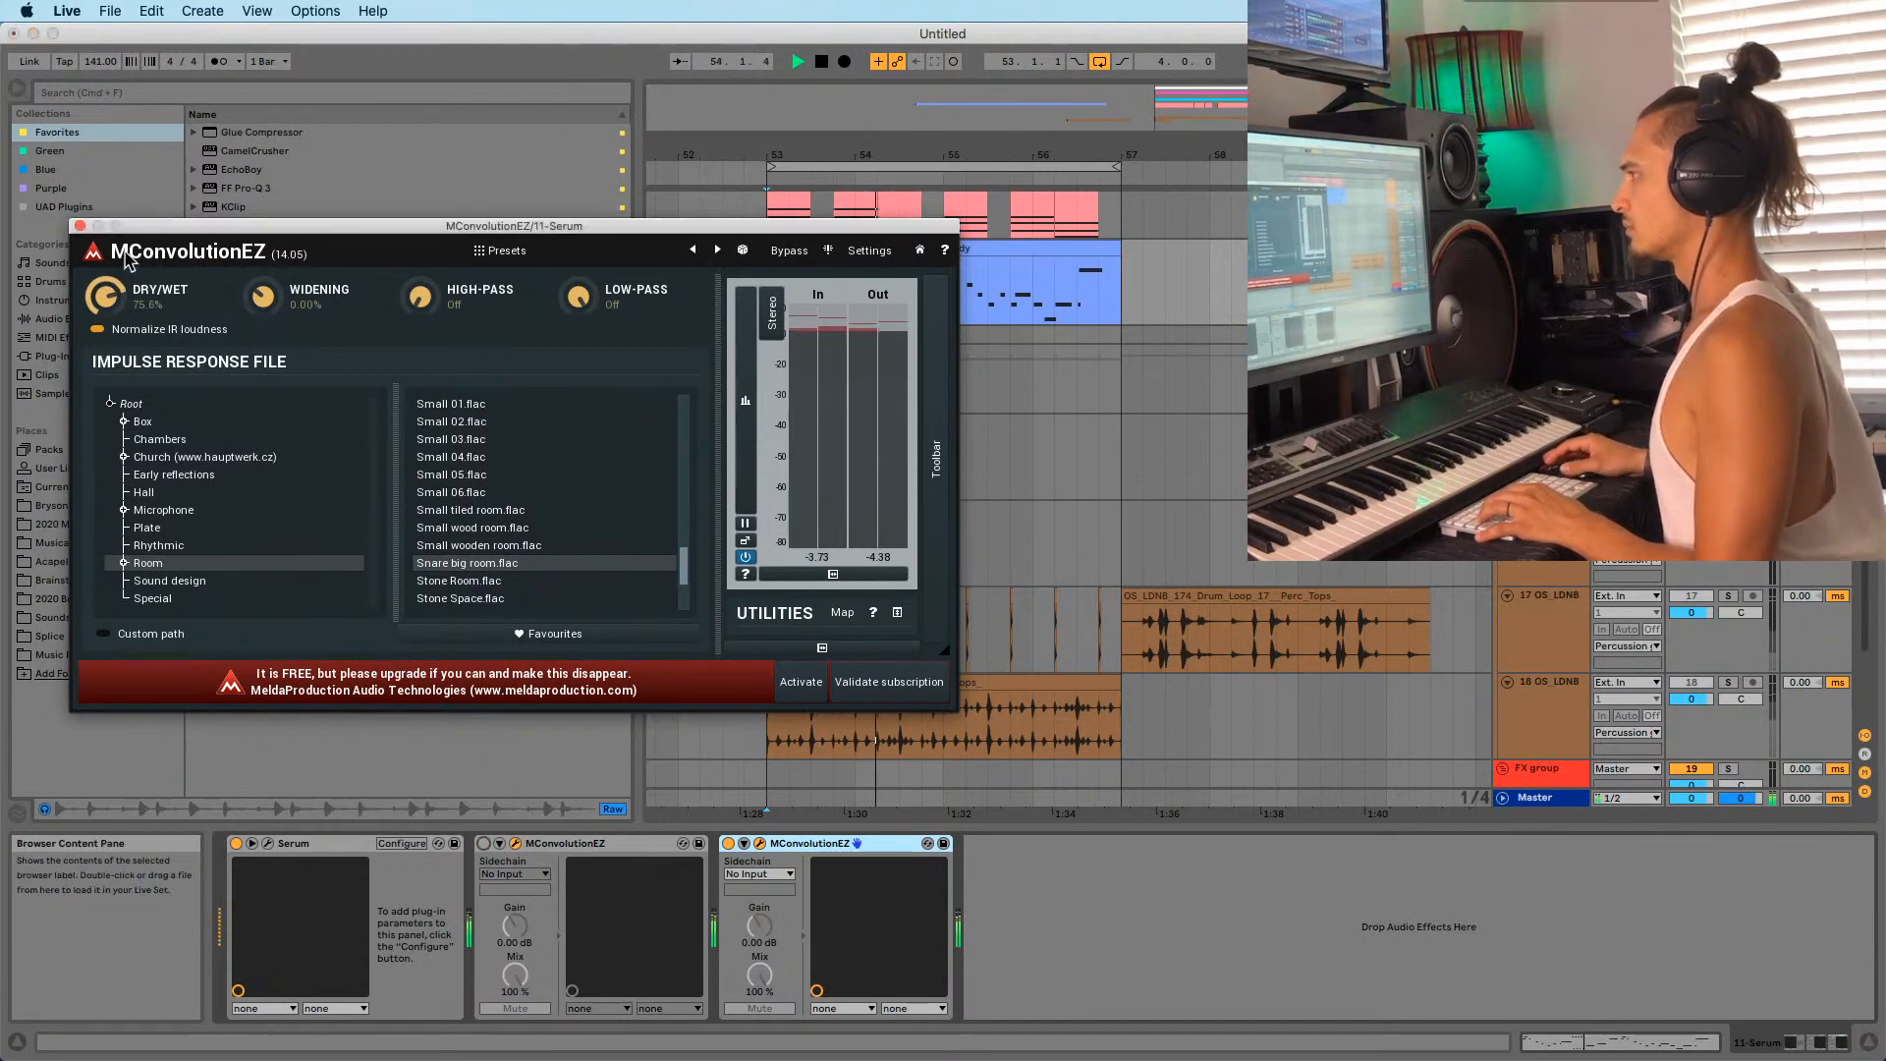
left_click(476, 492)
scroll(474, 489, "up", 7)
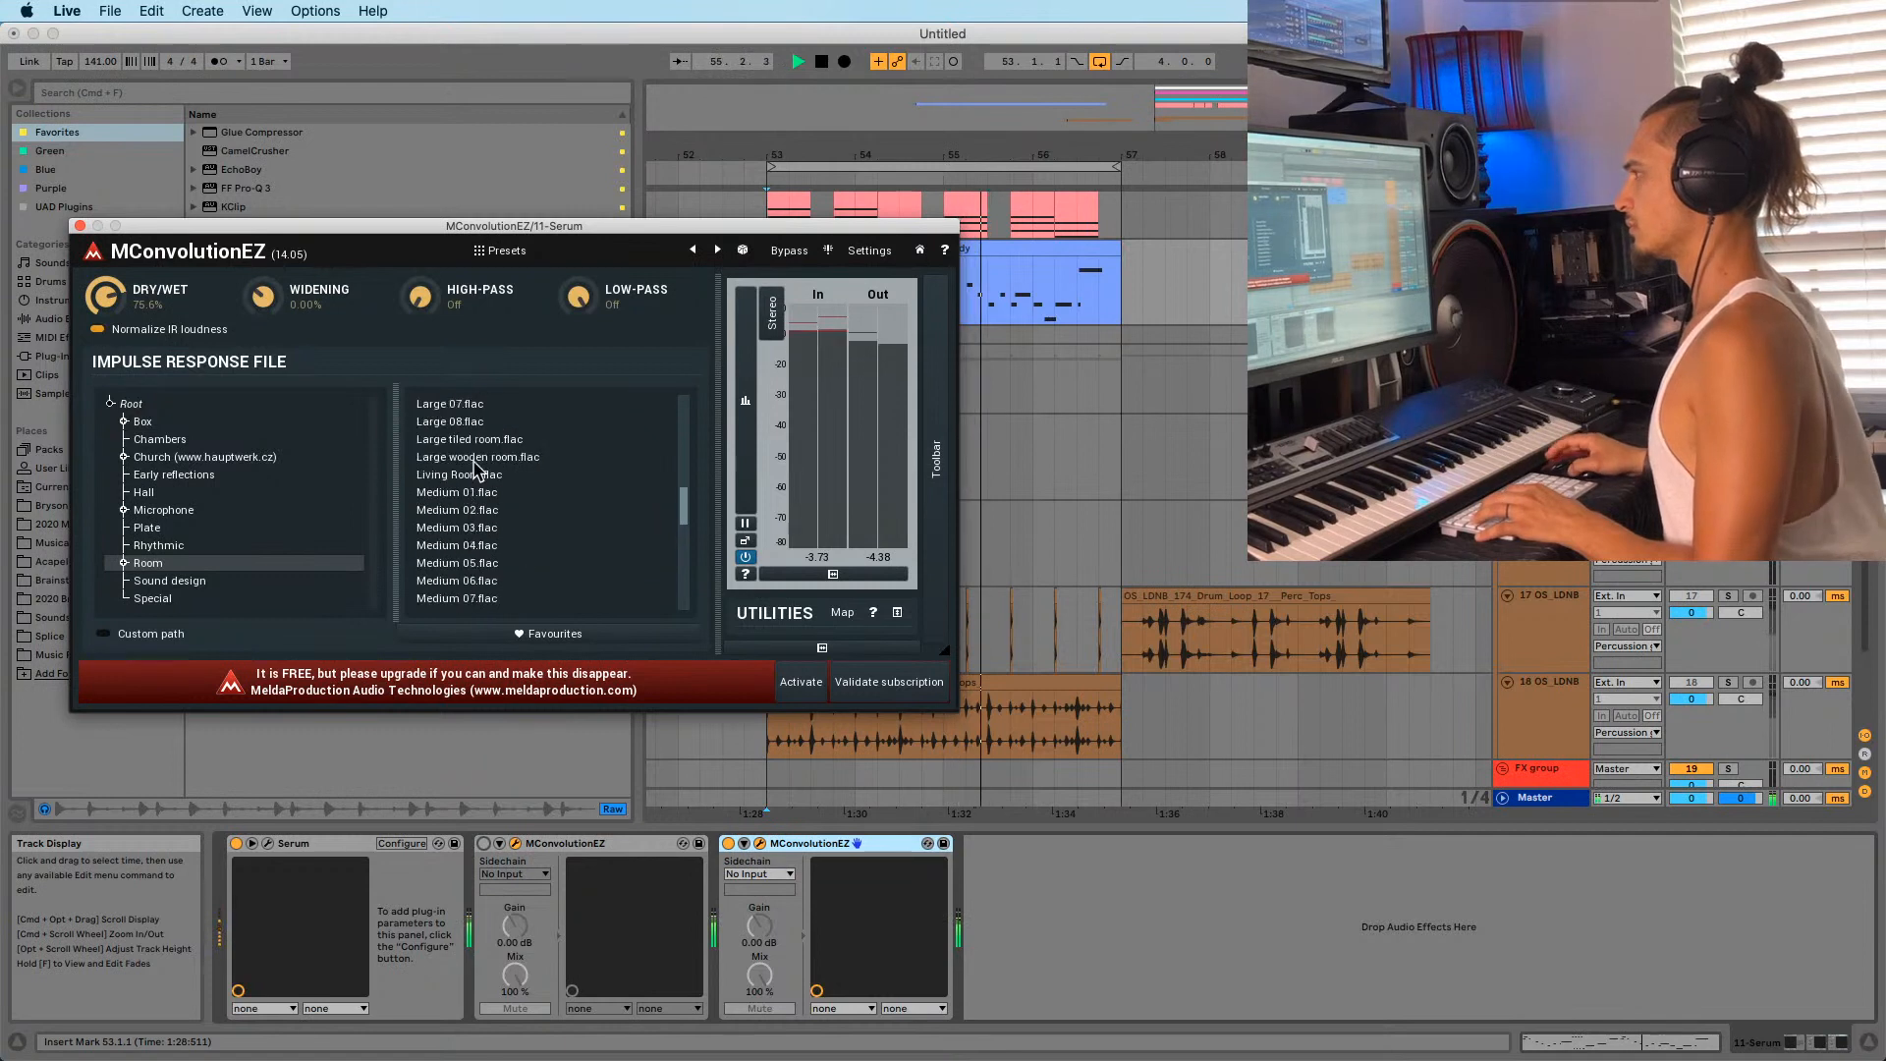
left_click(462, 458)
scroll(459, 457, "up", 2)
scroll(459, 463, "down", 7)
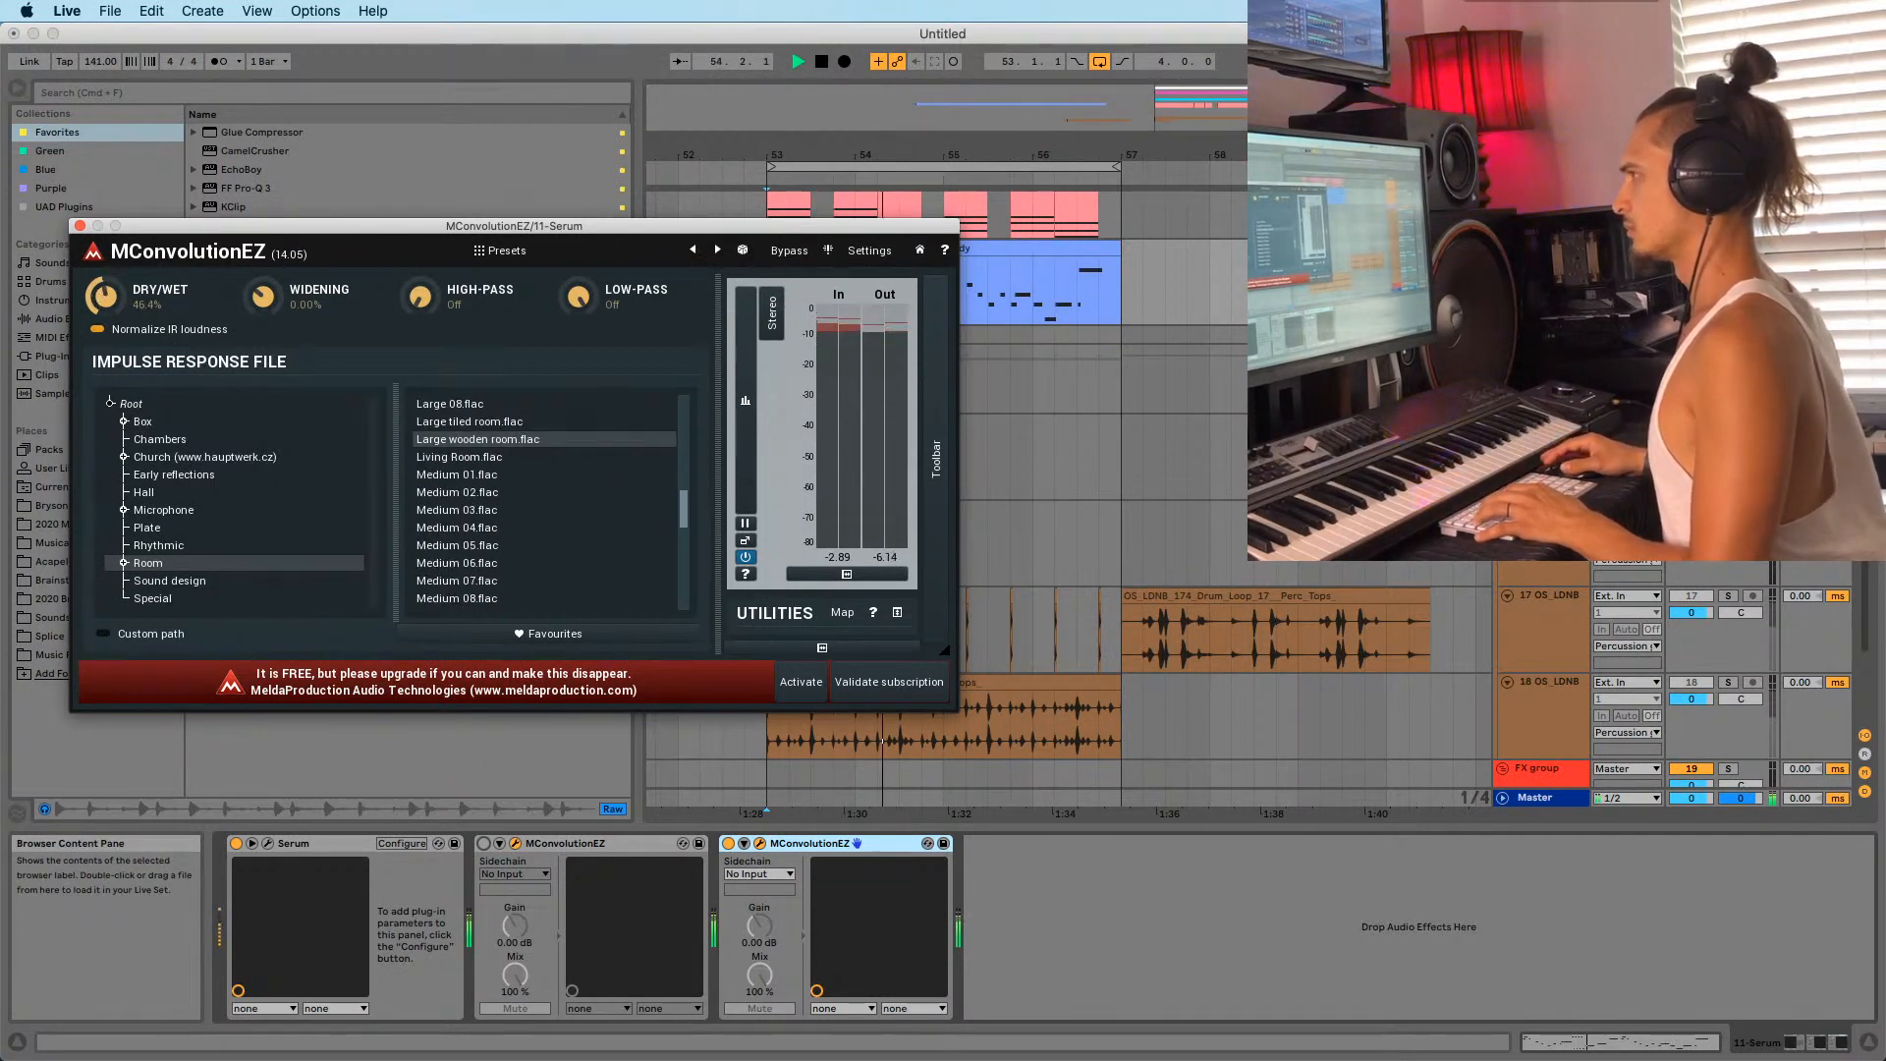
left_click_drag(104, 296, 104, 299)
Confirm the first reverb uses the Plate impulse, then close both reverb windows.
left_click(483, 843)
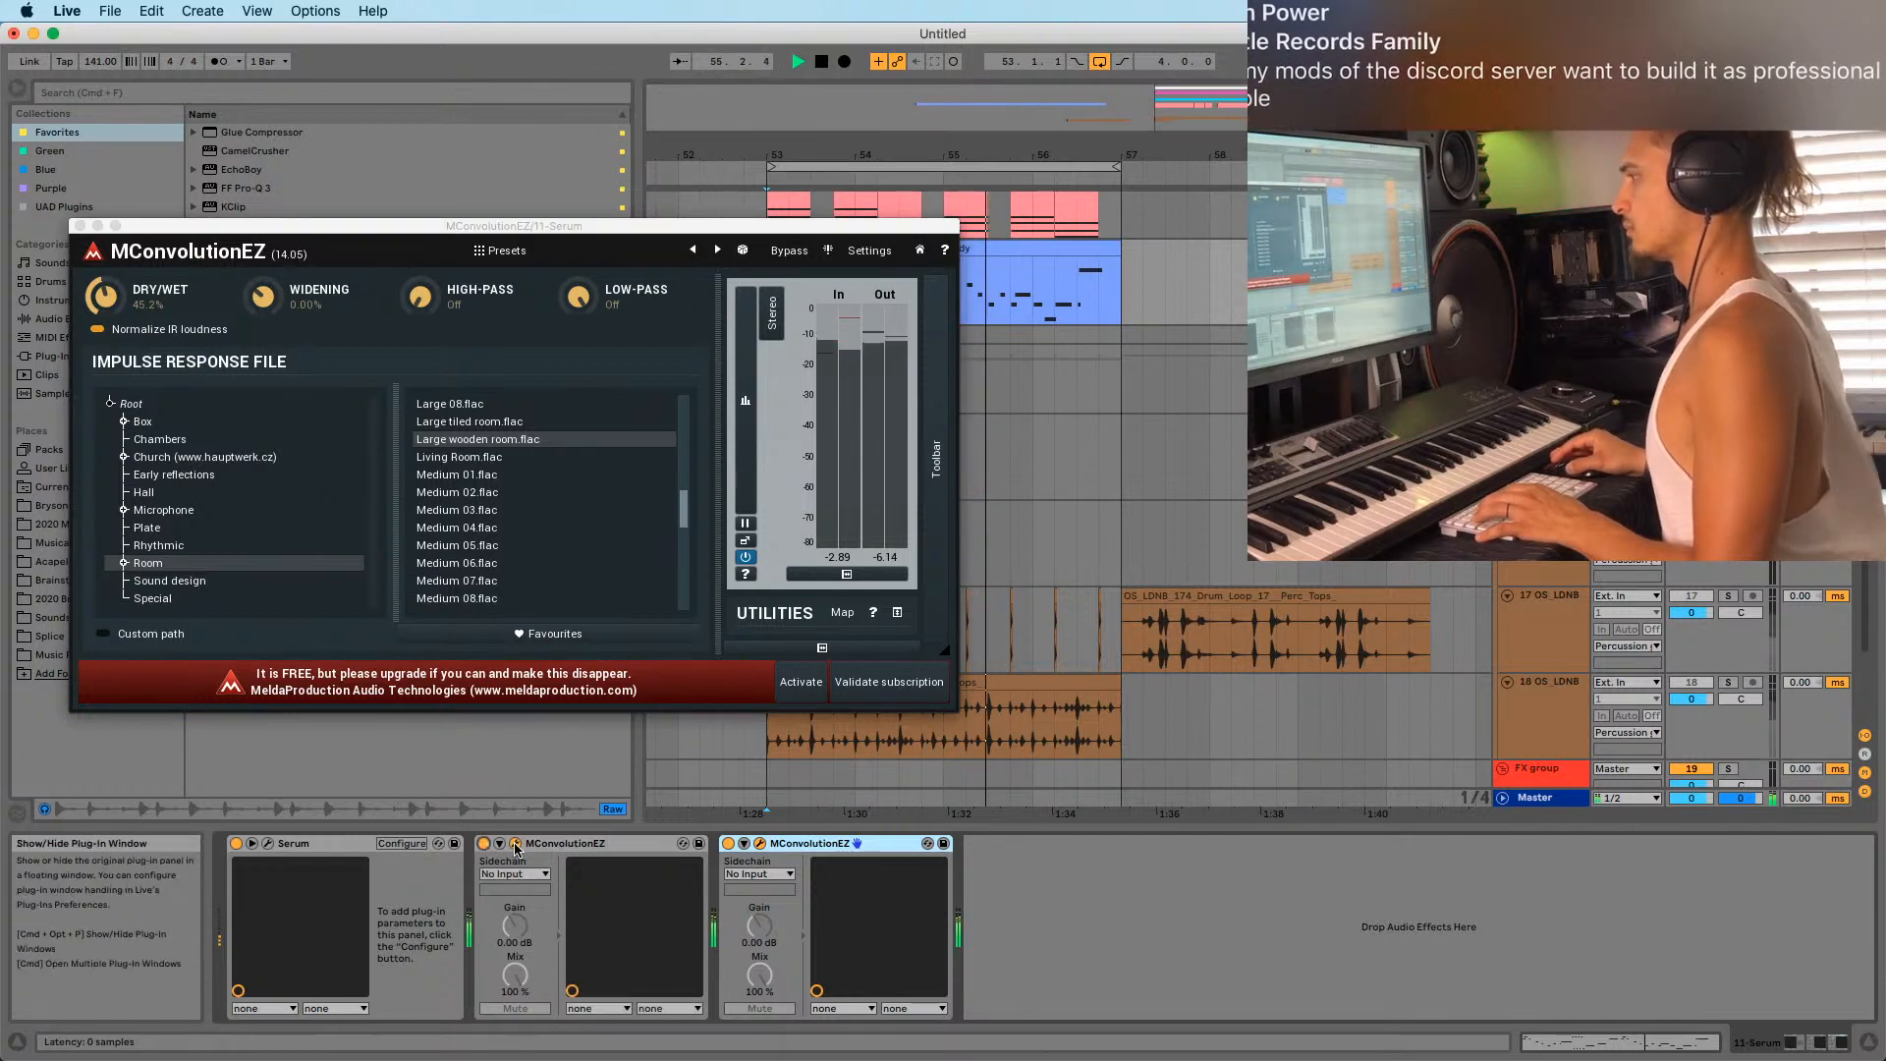
left_click(147, 527)
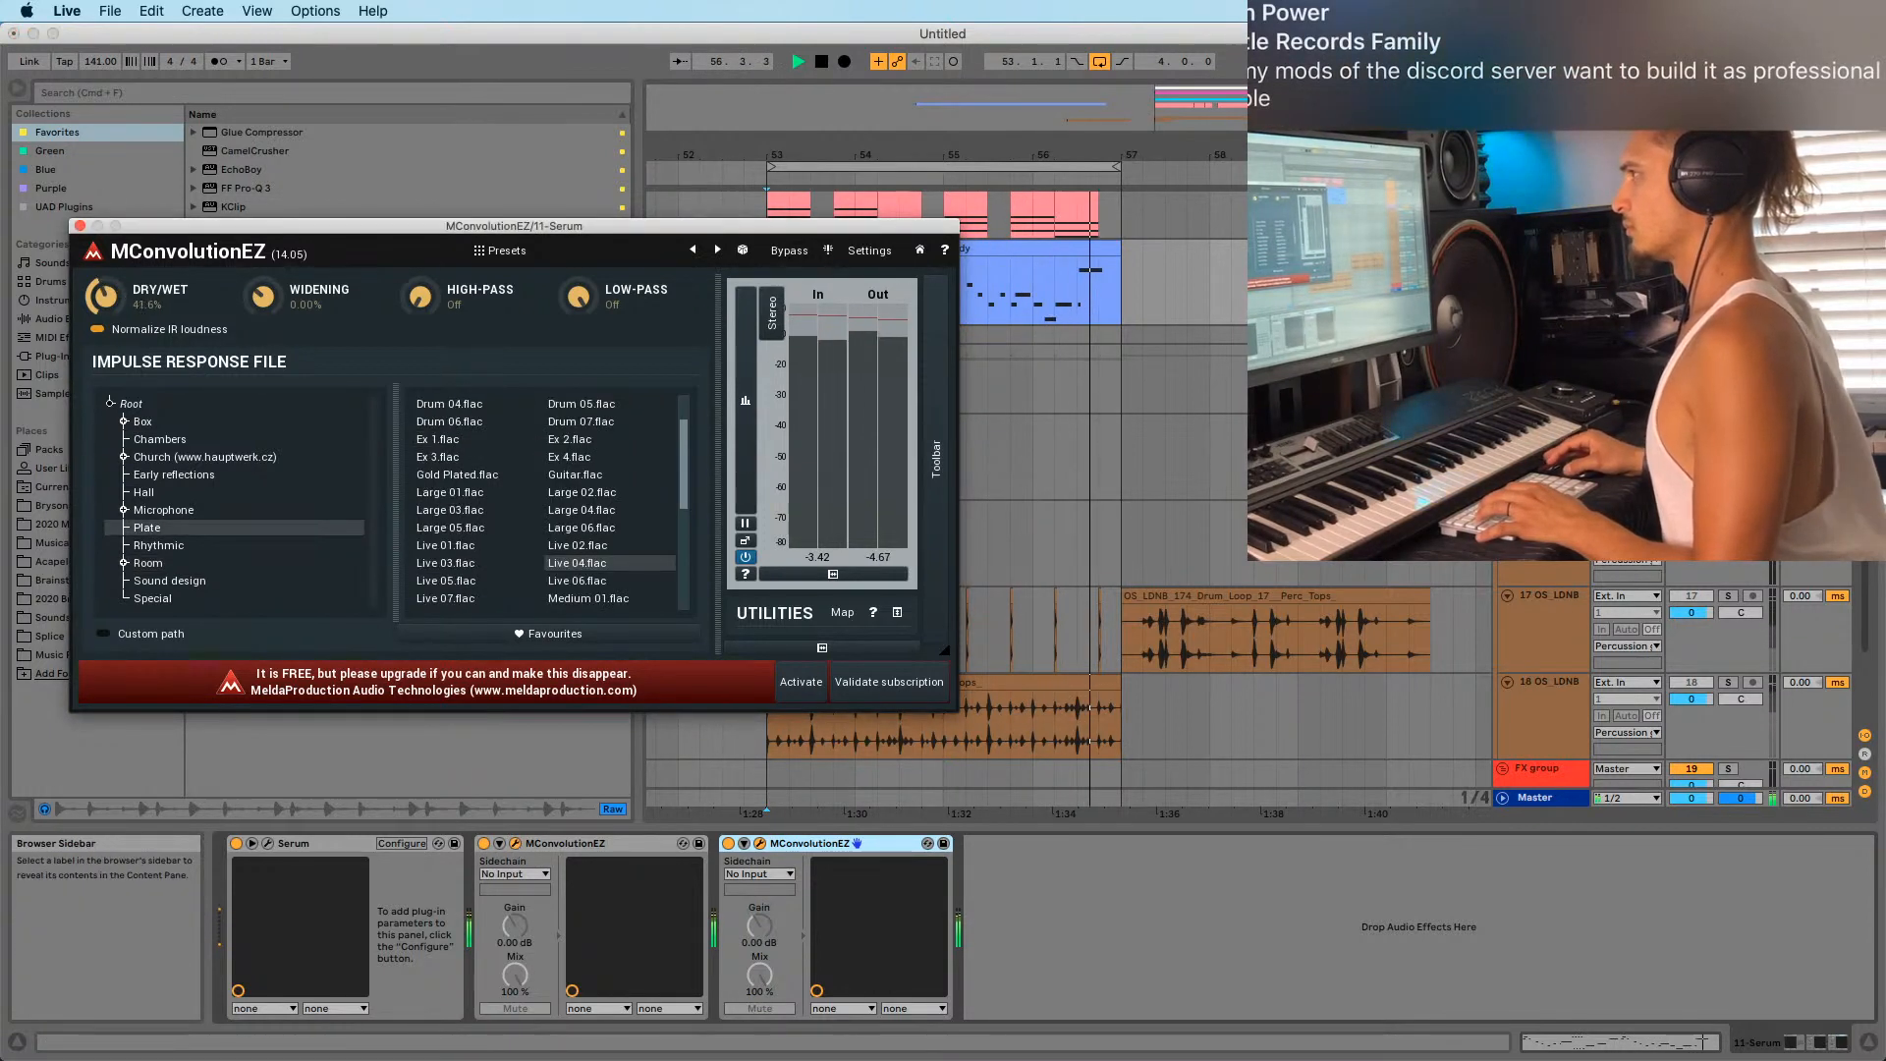
left_click(81, 226)
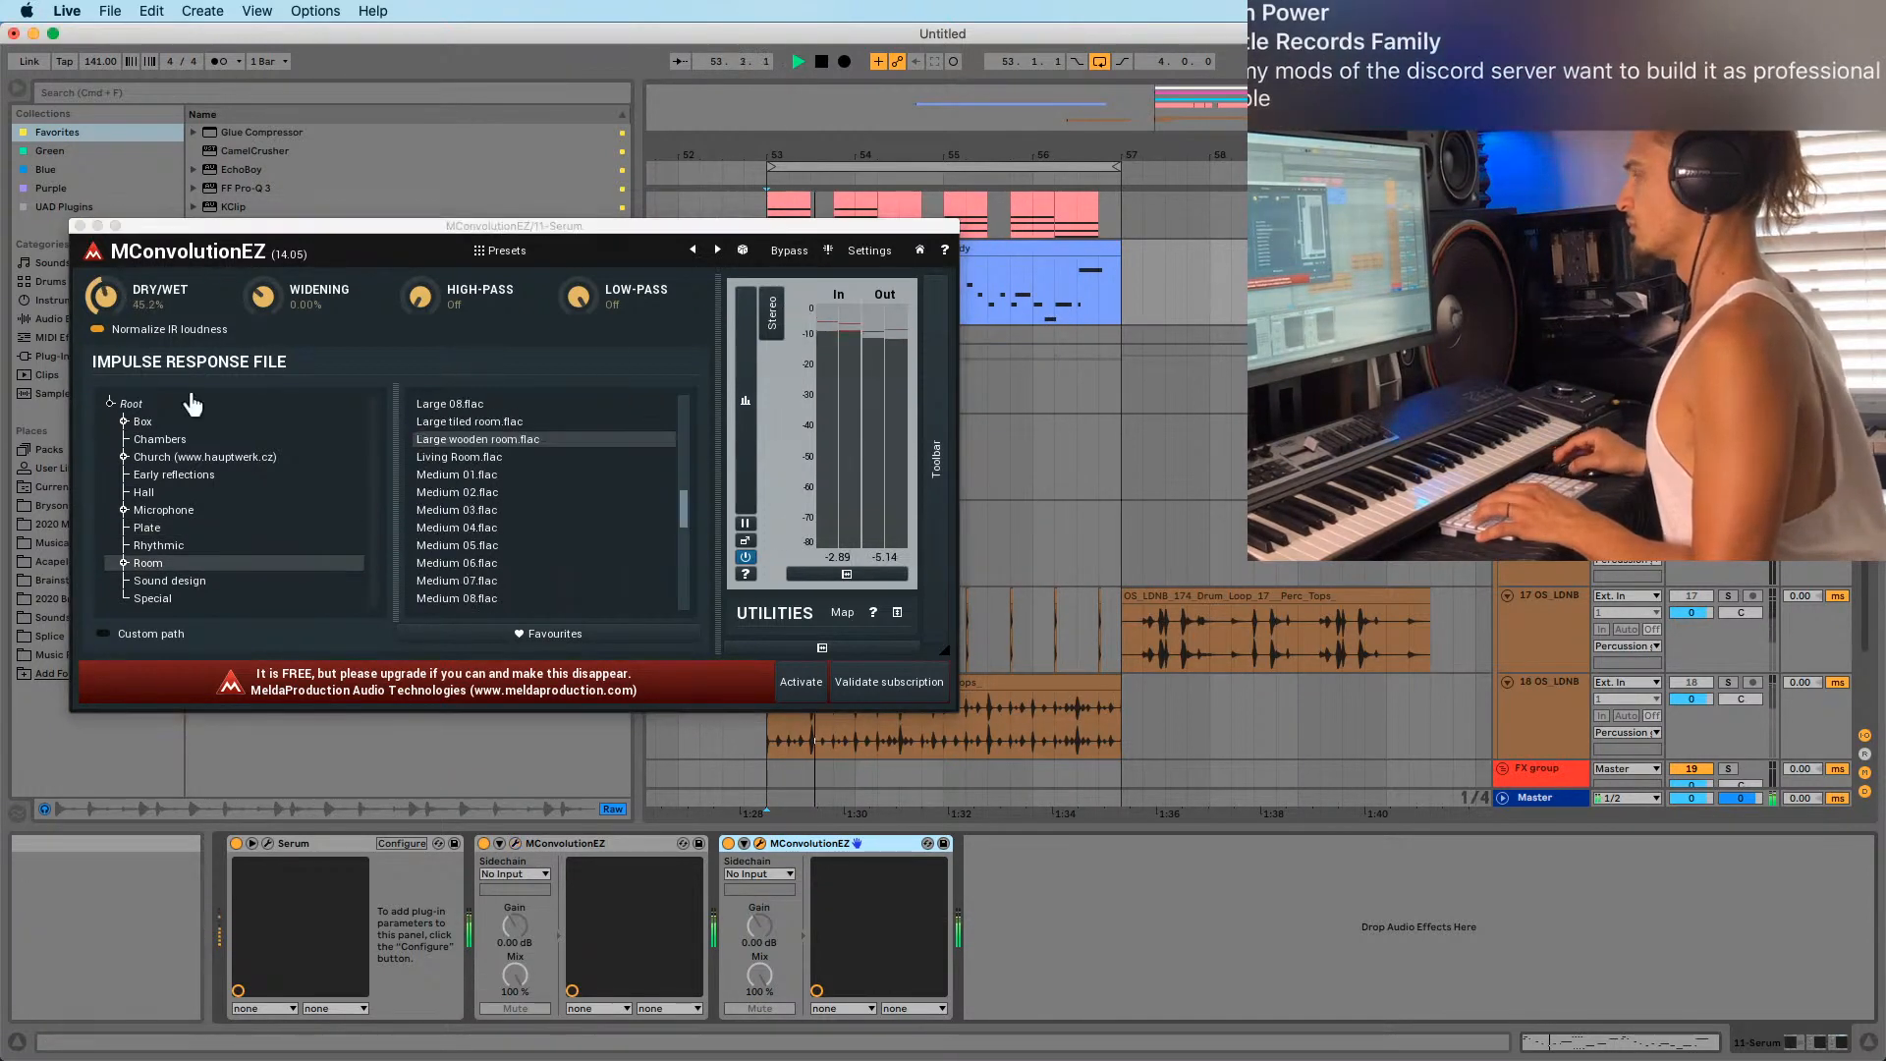
left_click(82, 226)
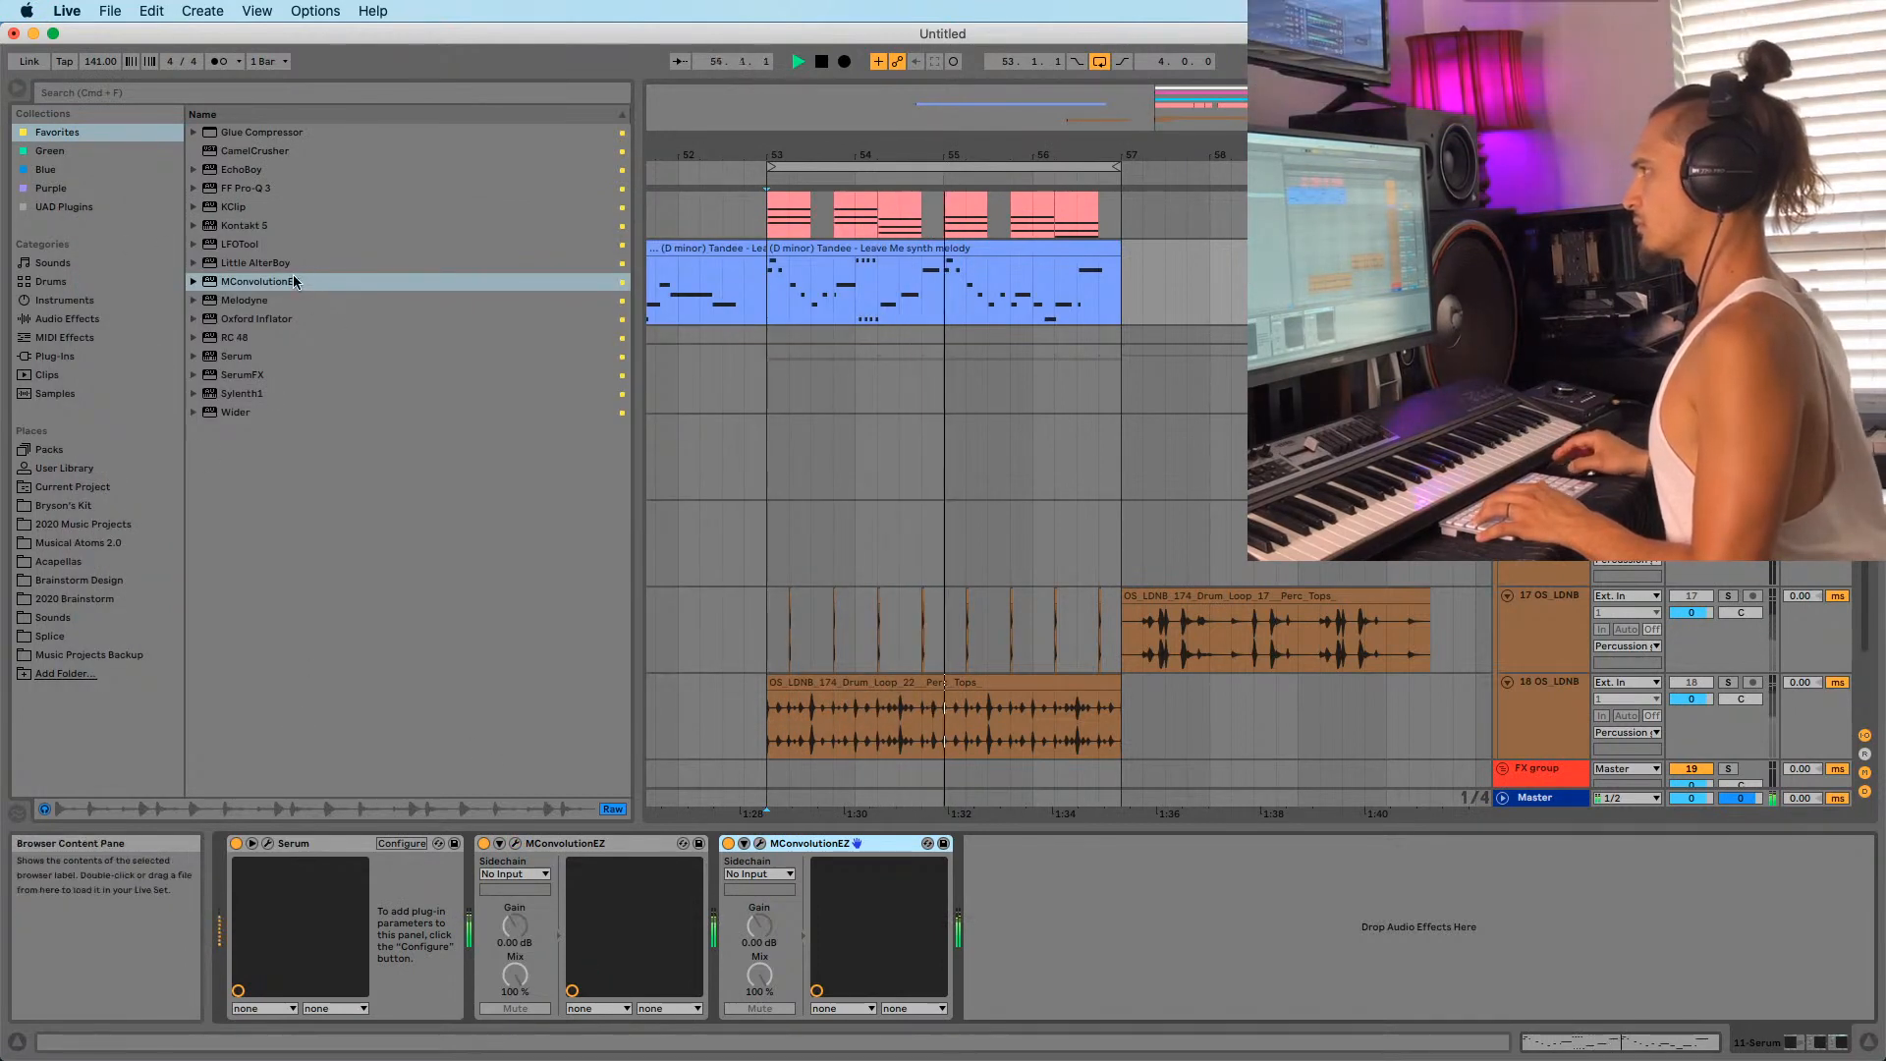
Add EchoBoy after the reverbs with a lower mix and a 1/4 note echo time.
left_click_drag(226, 179, 1187, 893)
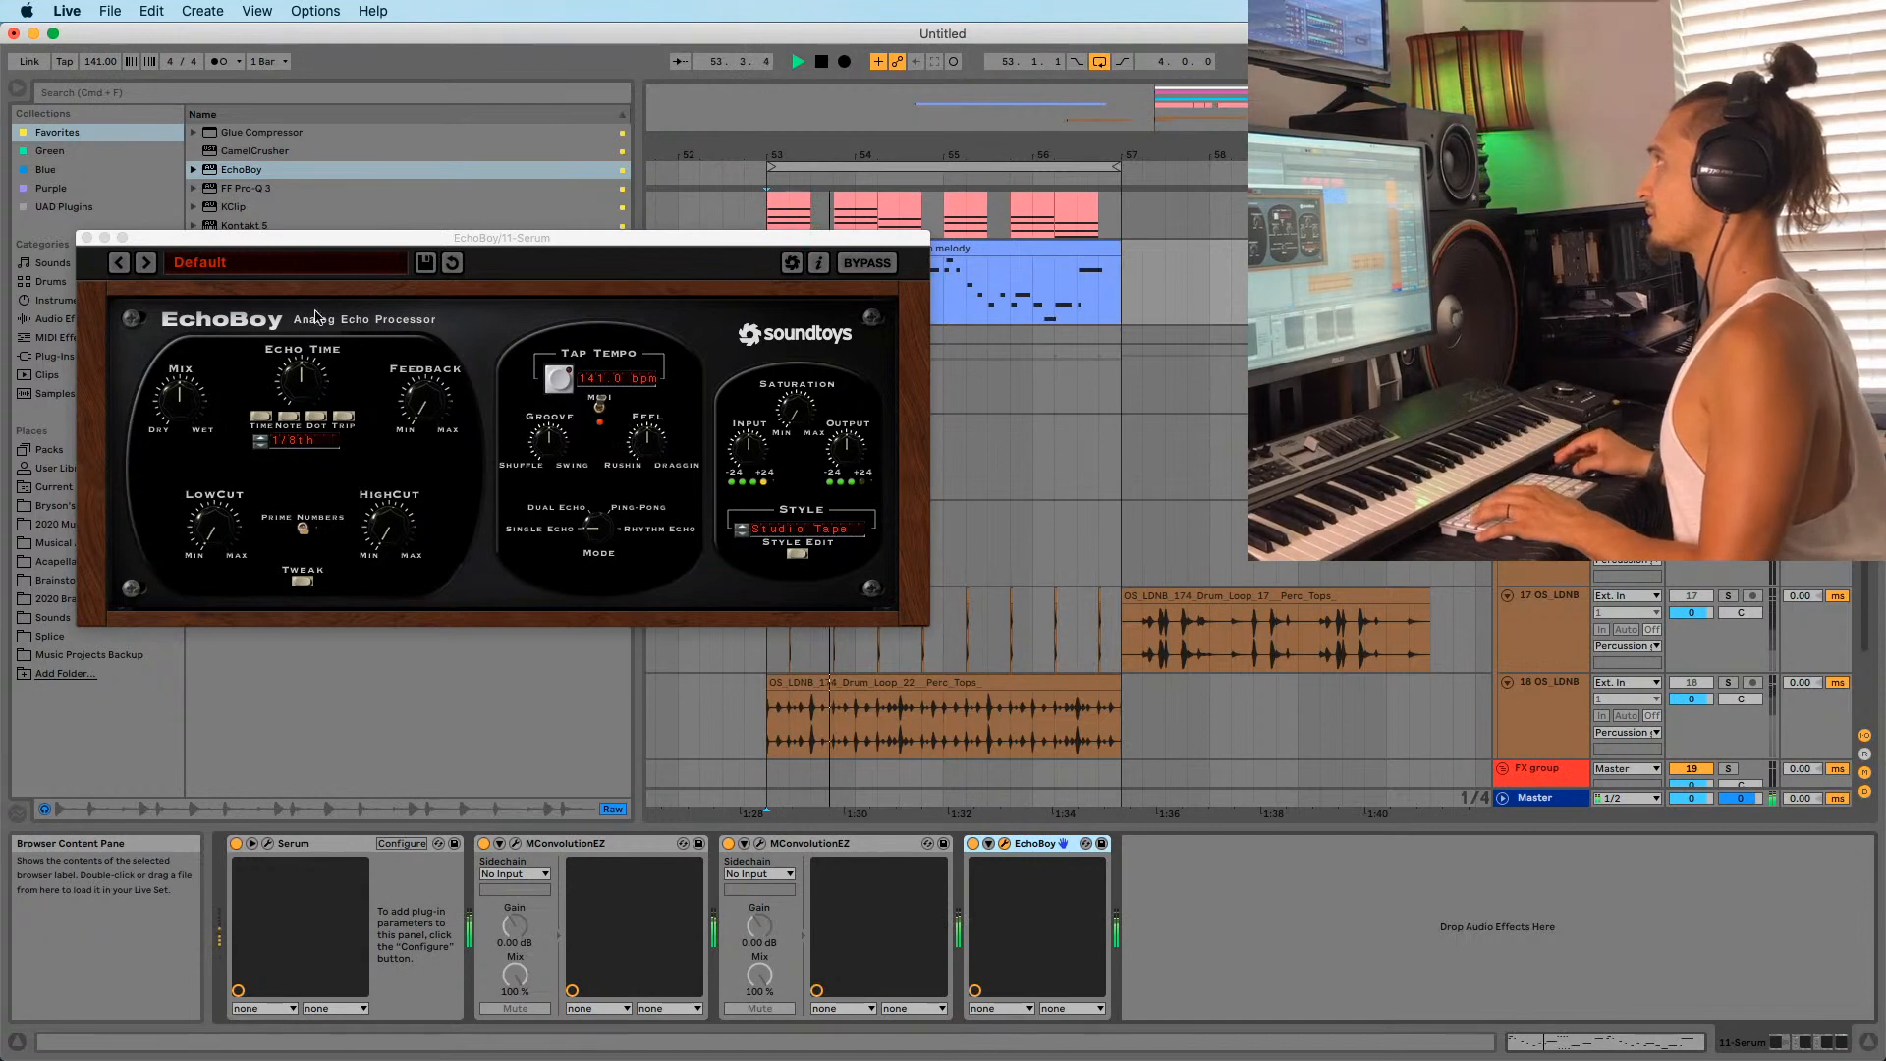
left_click_drag(171, 404, 177, 442)
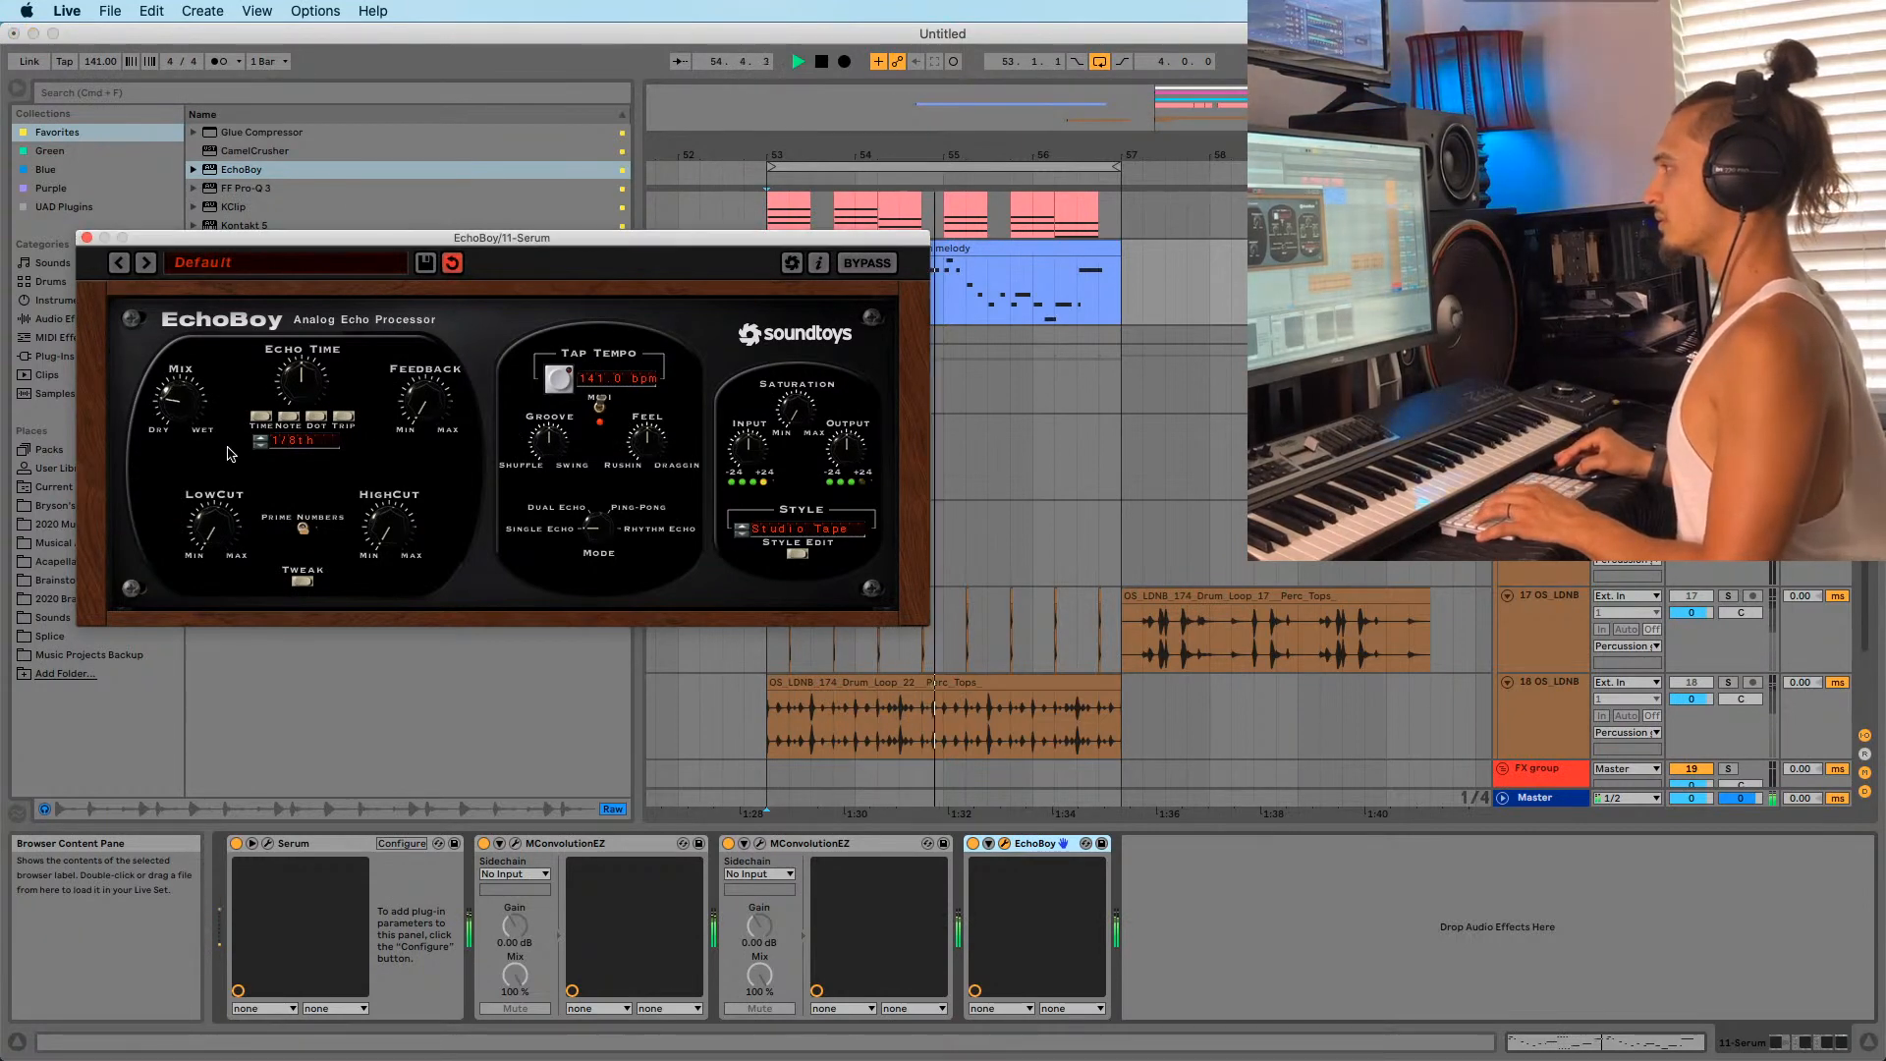
left_click_drag(305, 386, 309, 364)
key("space")
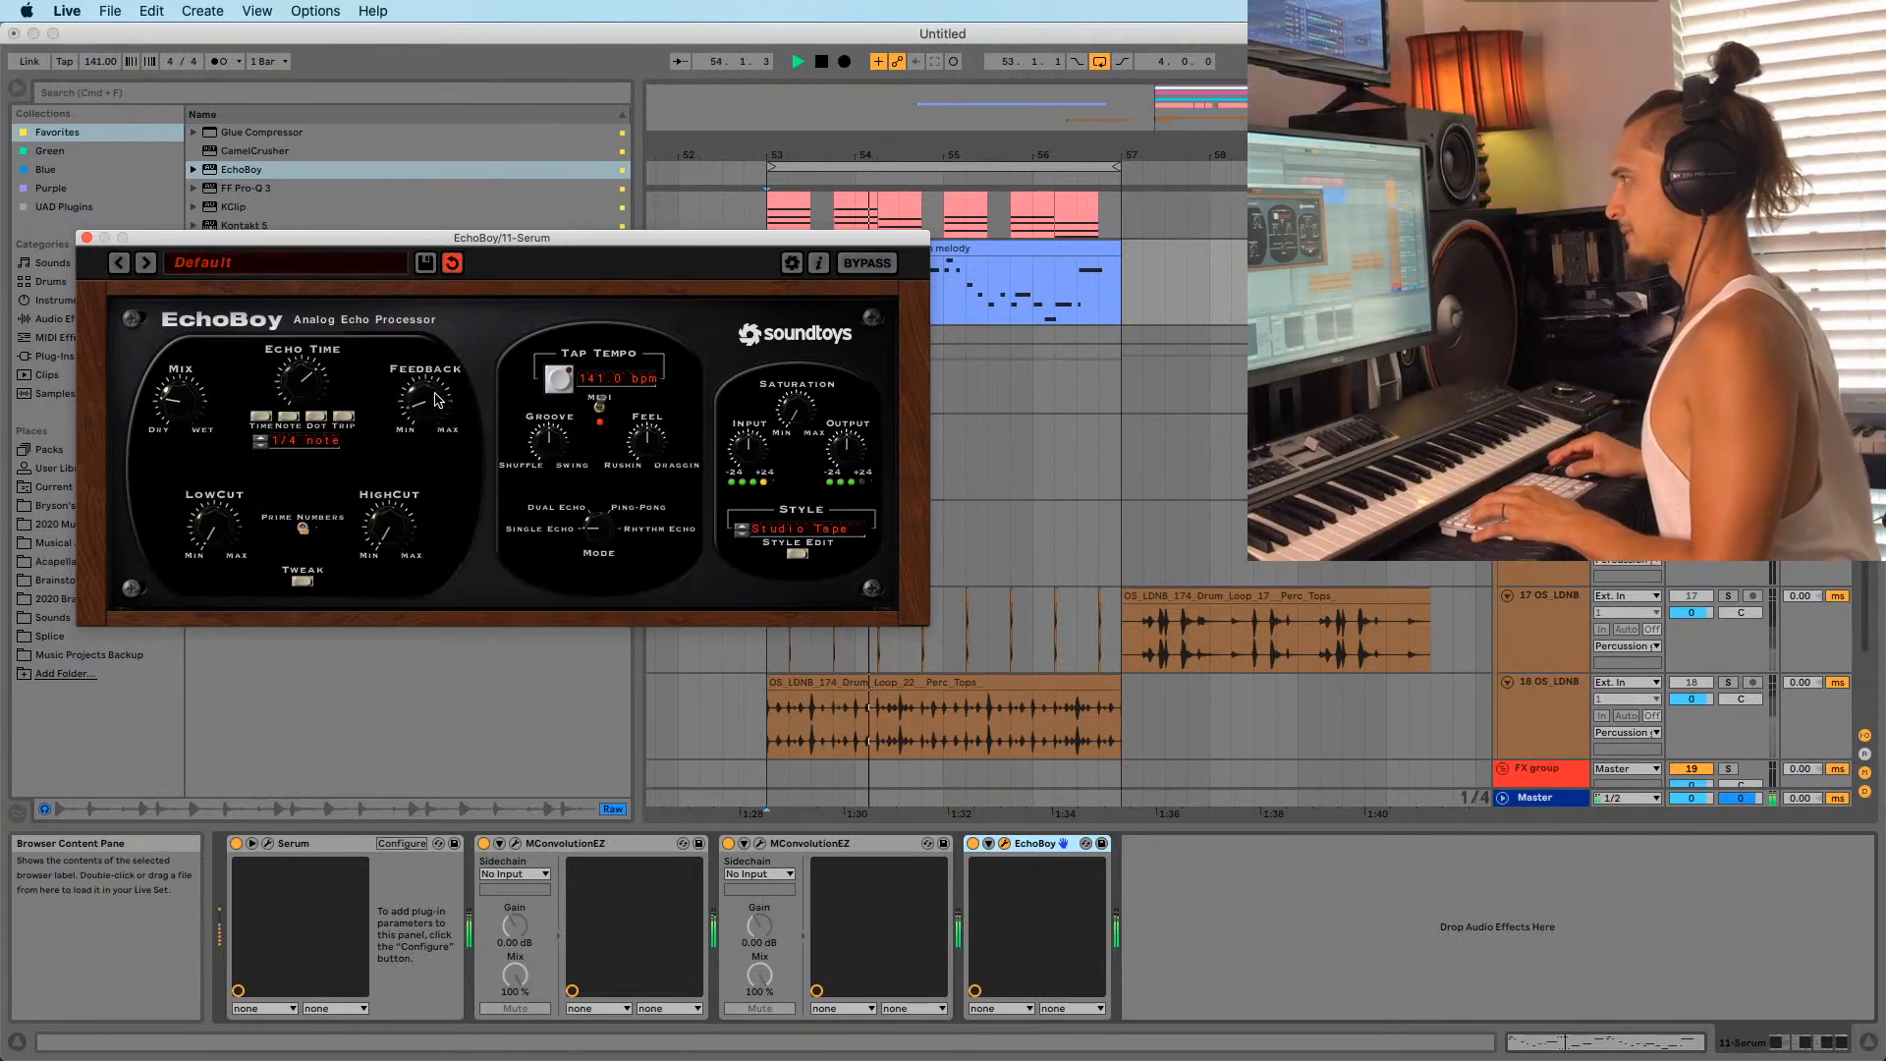
key("space")
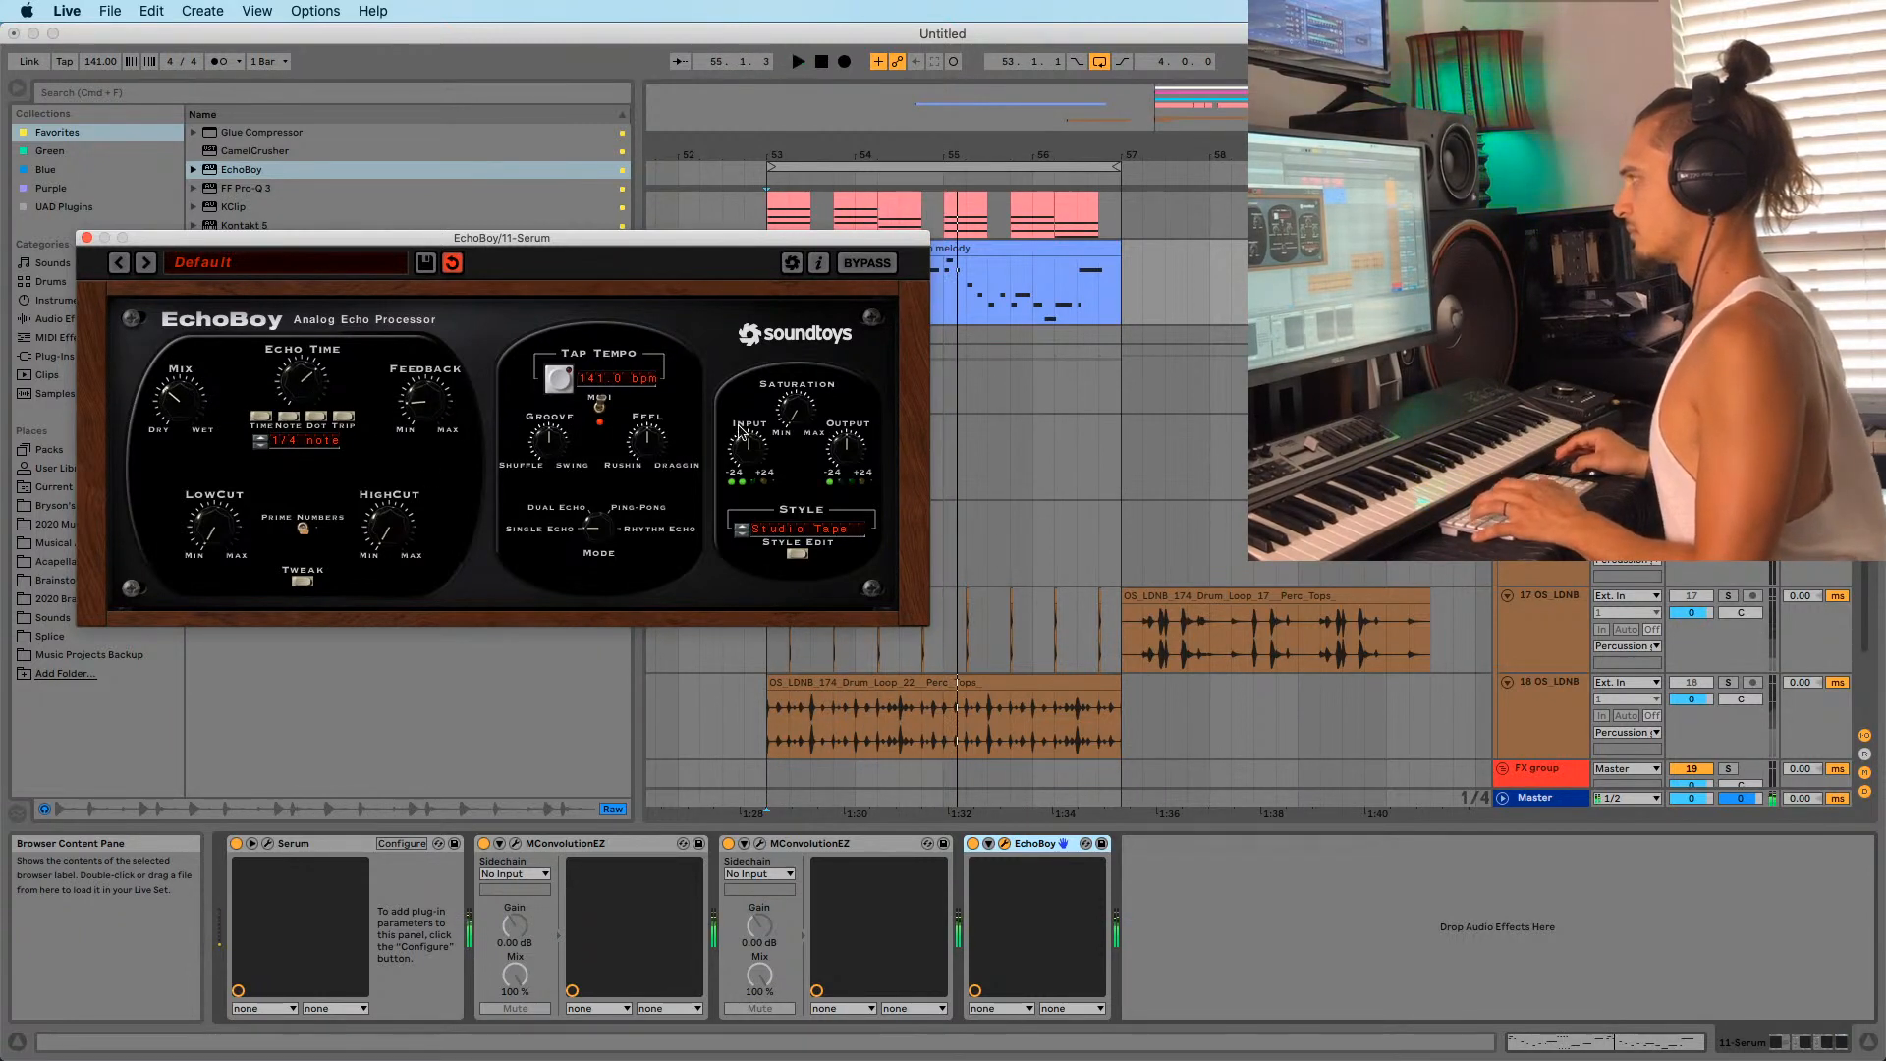
key("space")
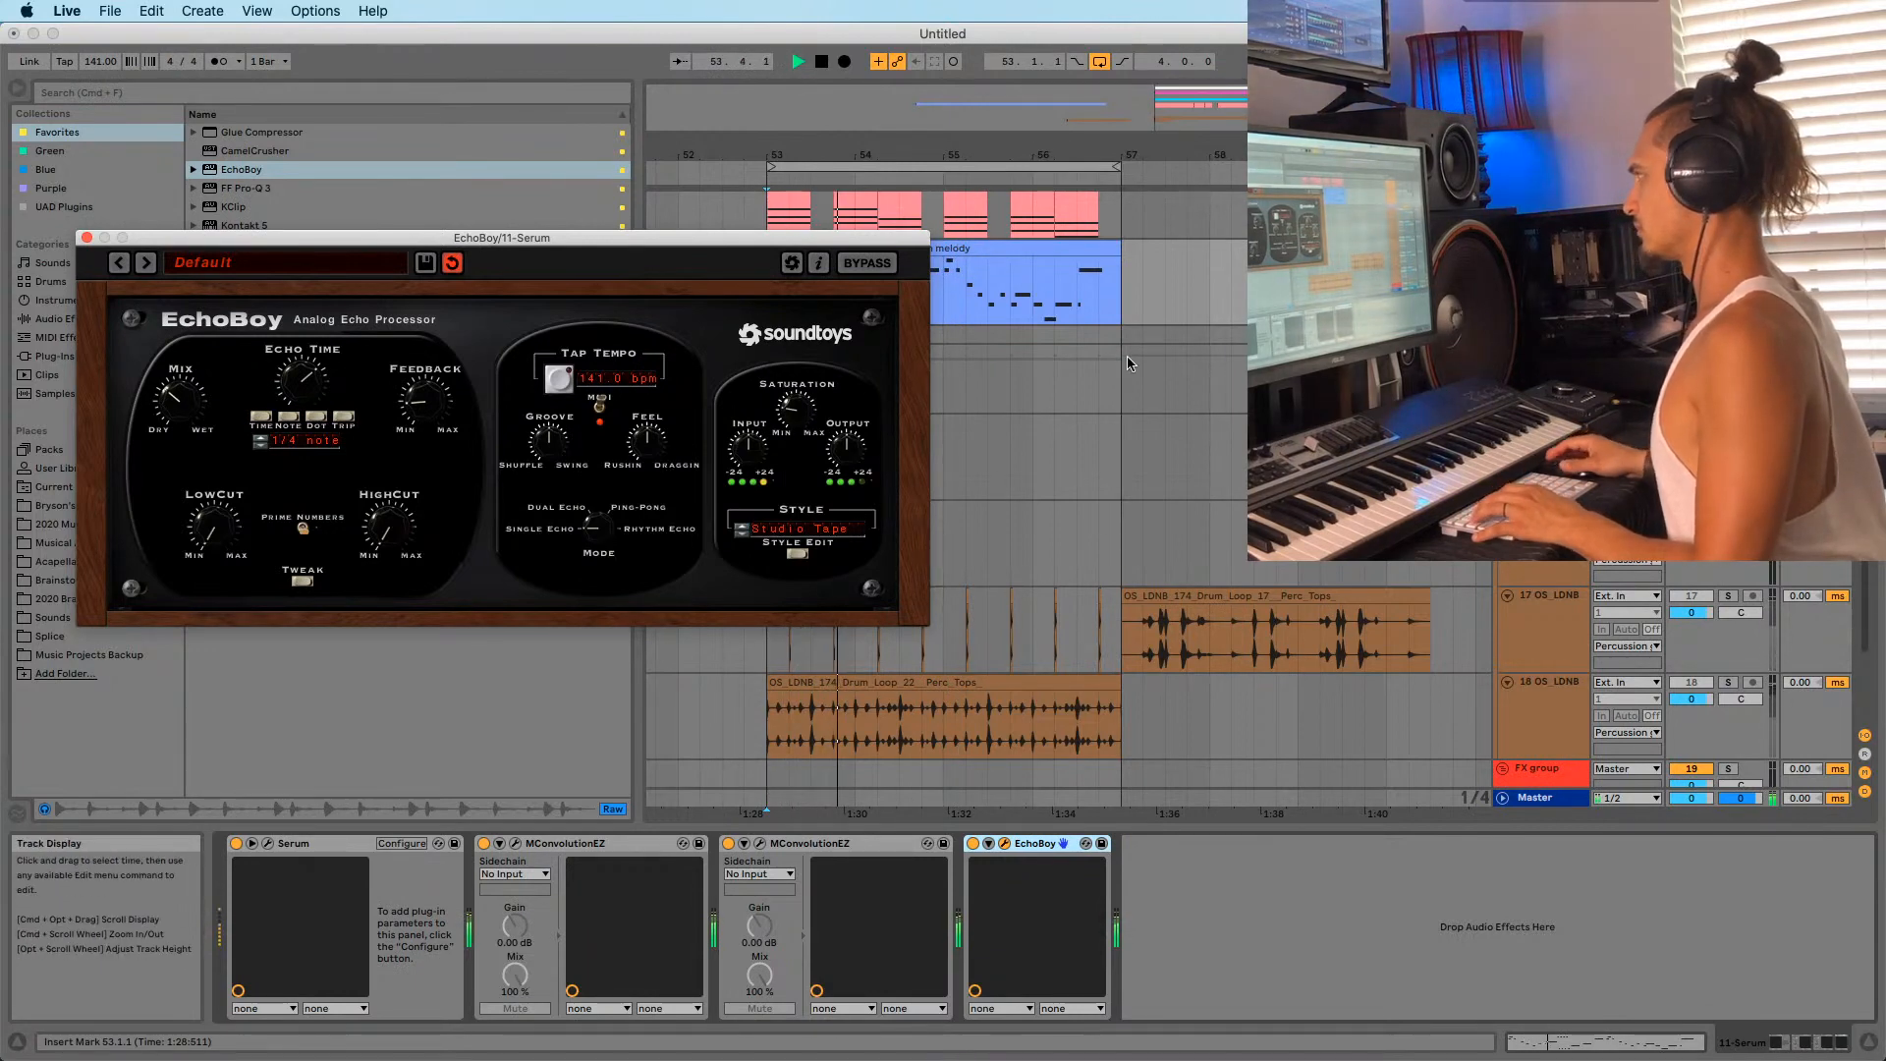
key("space")
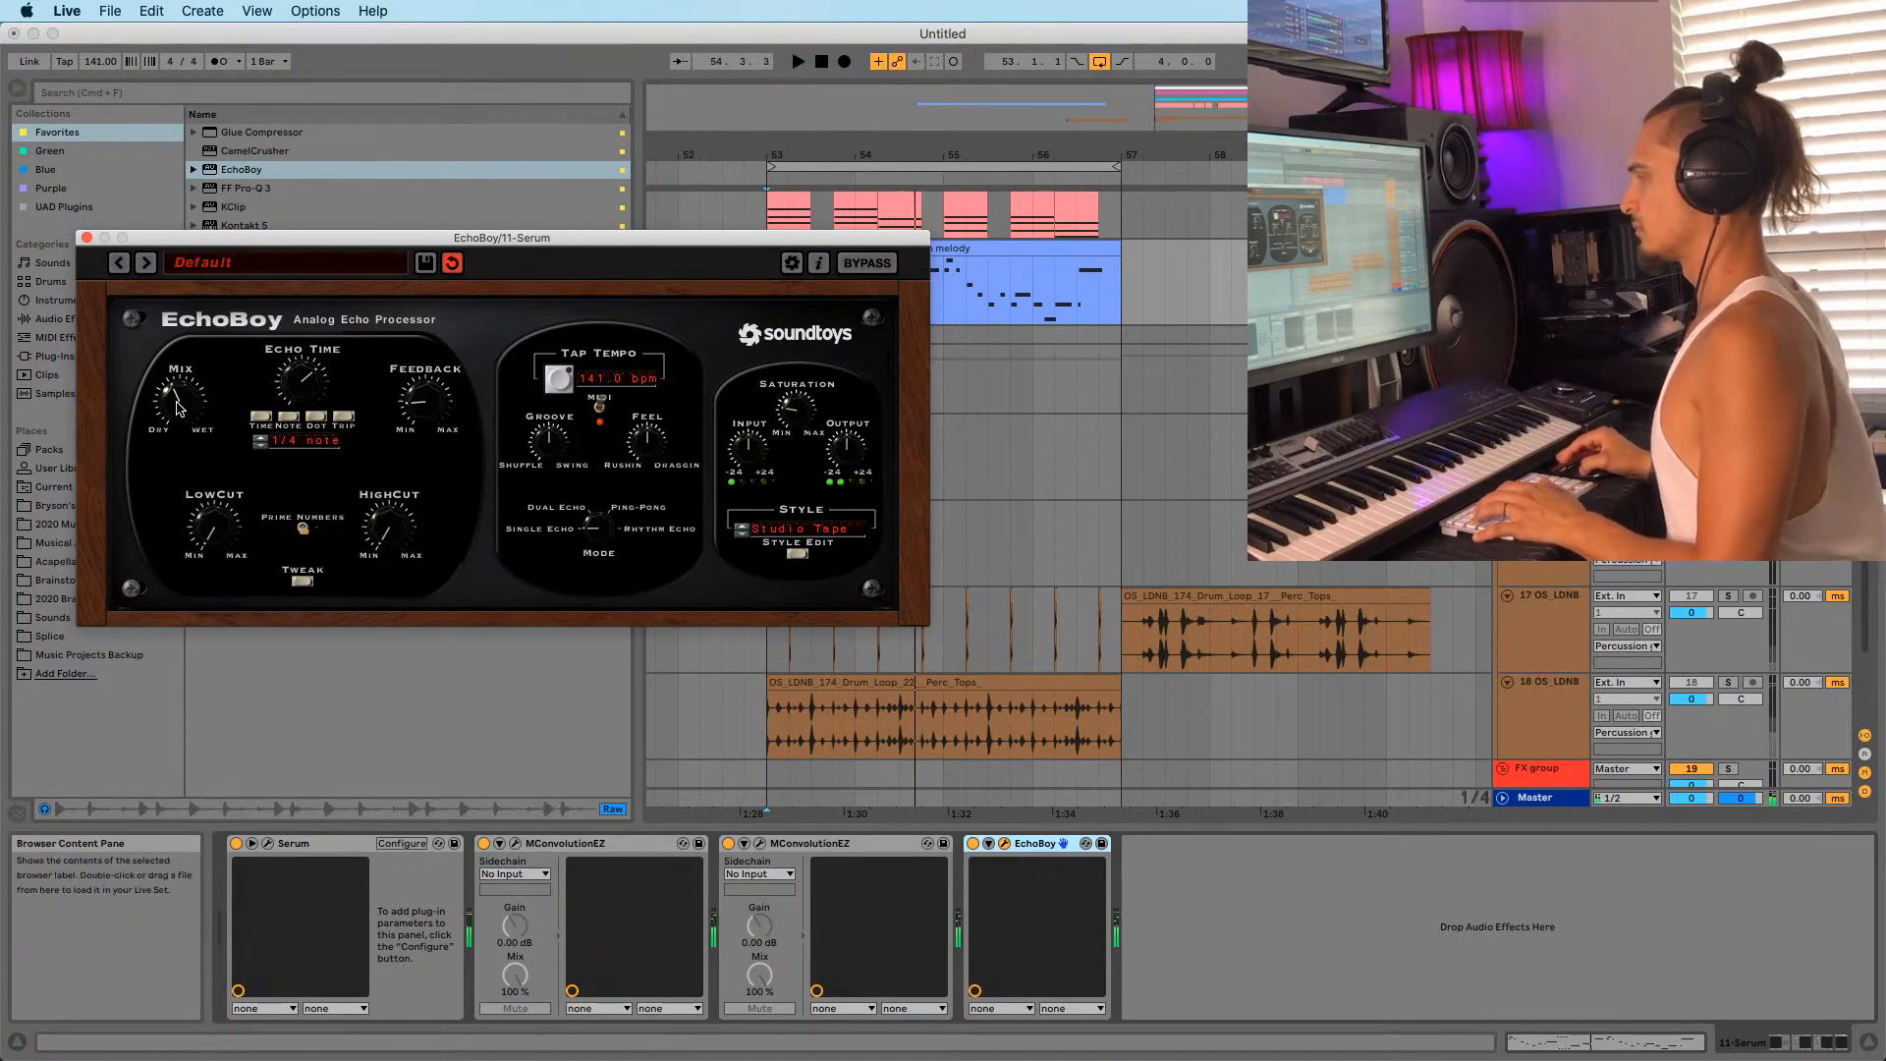
Audition the melody through the delay, raise EchoBoy's low cut, and close its window.
left_click(1013, 254)
key("space")
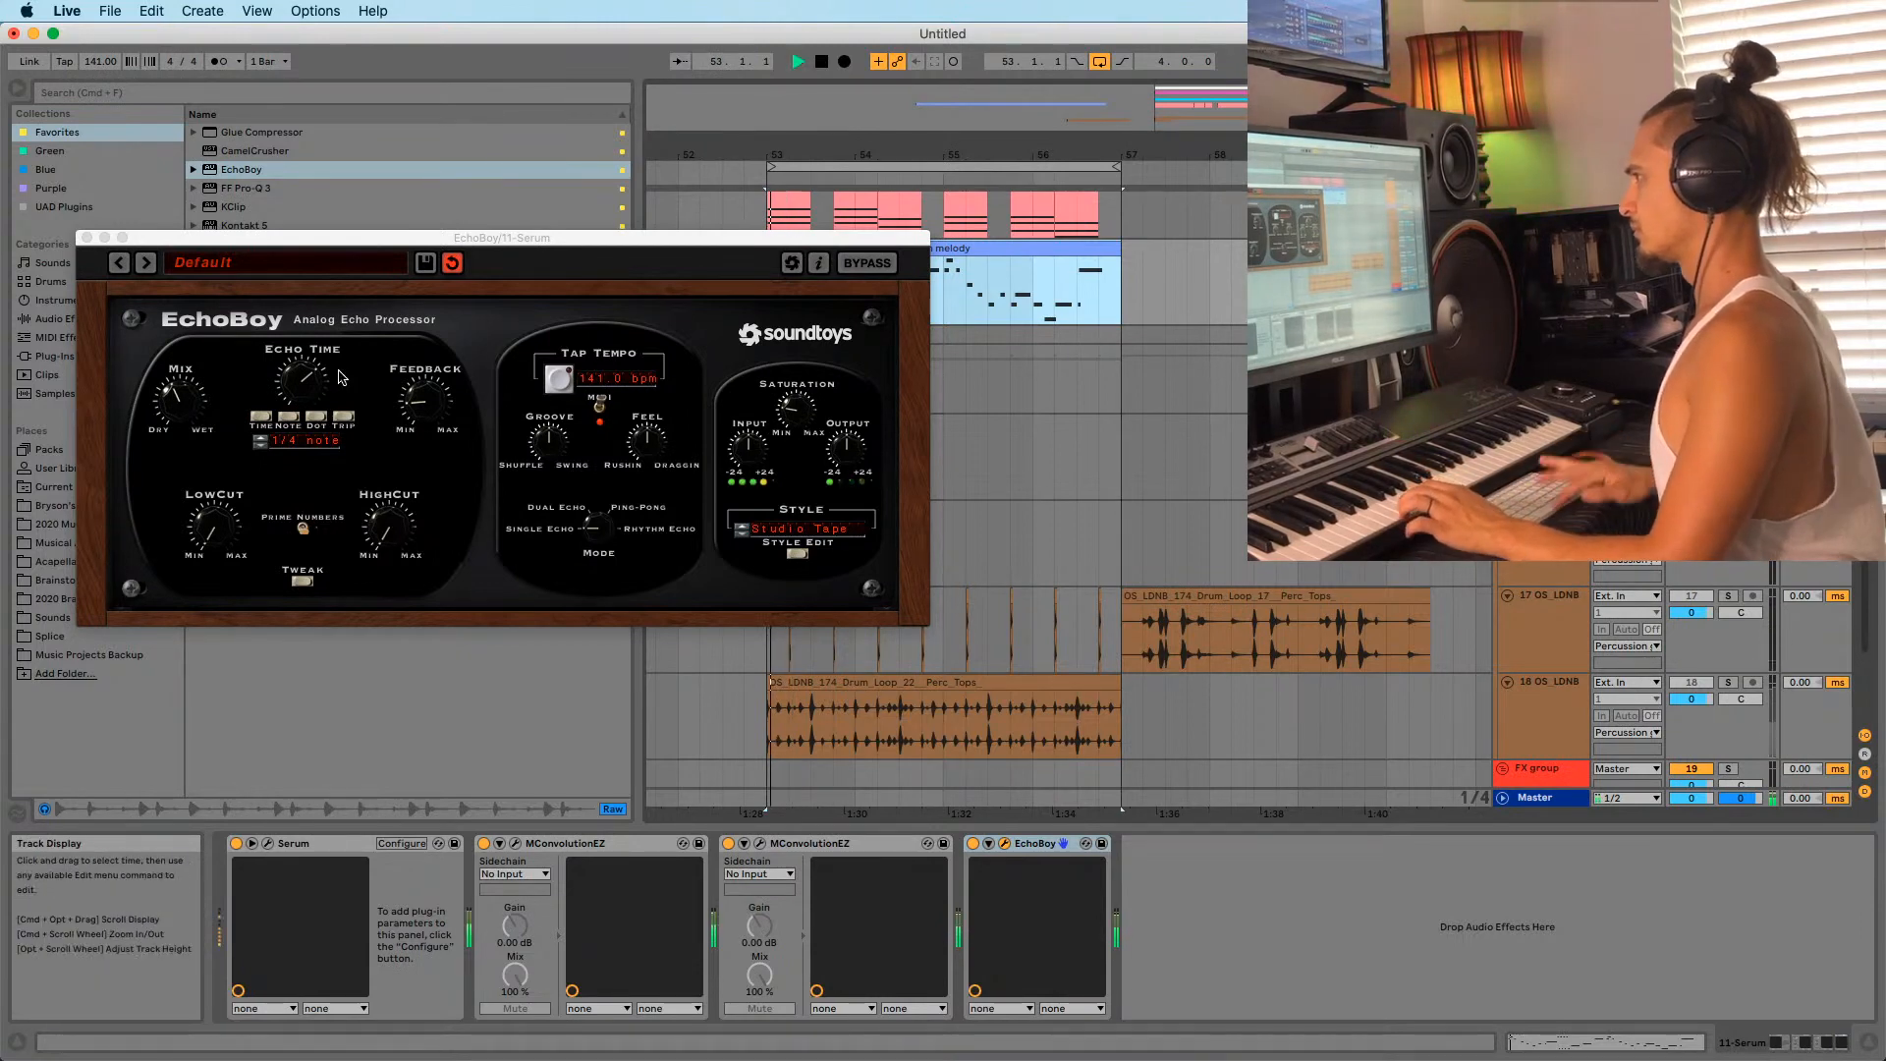
key("space")
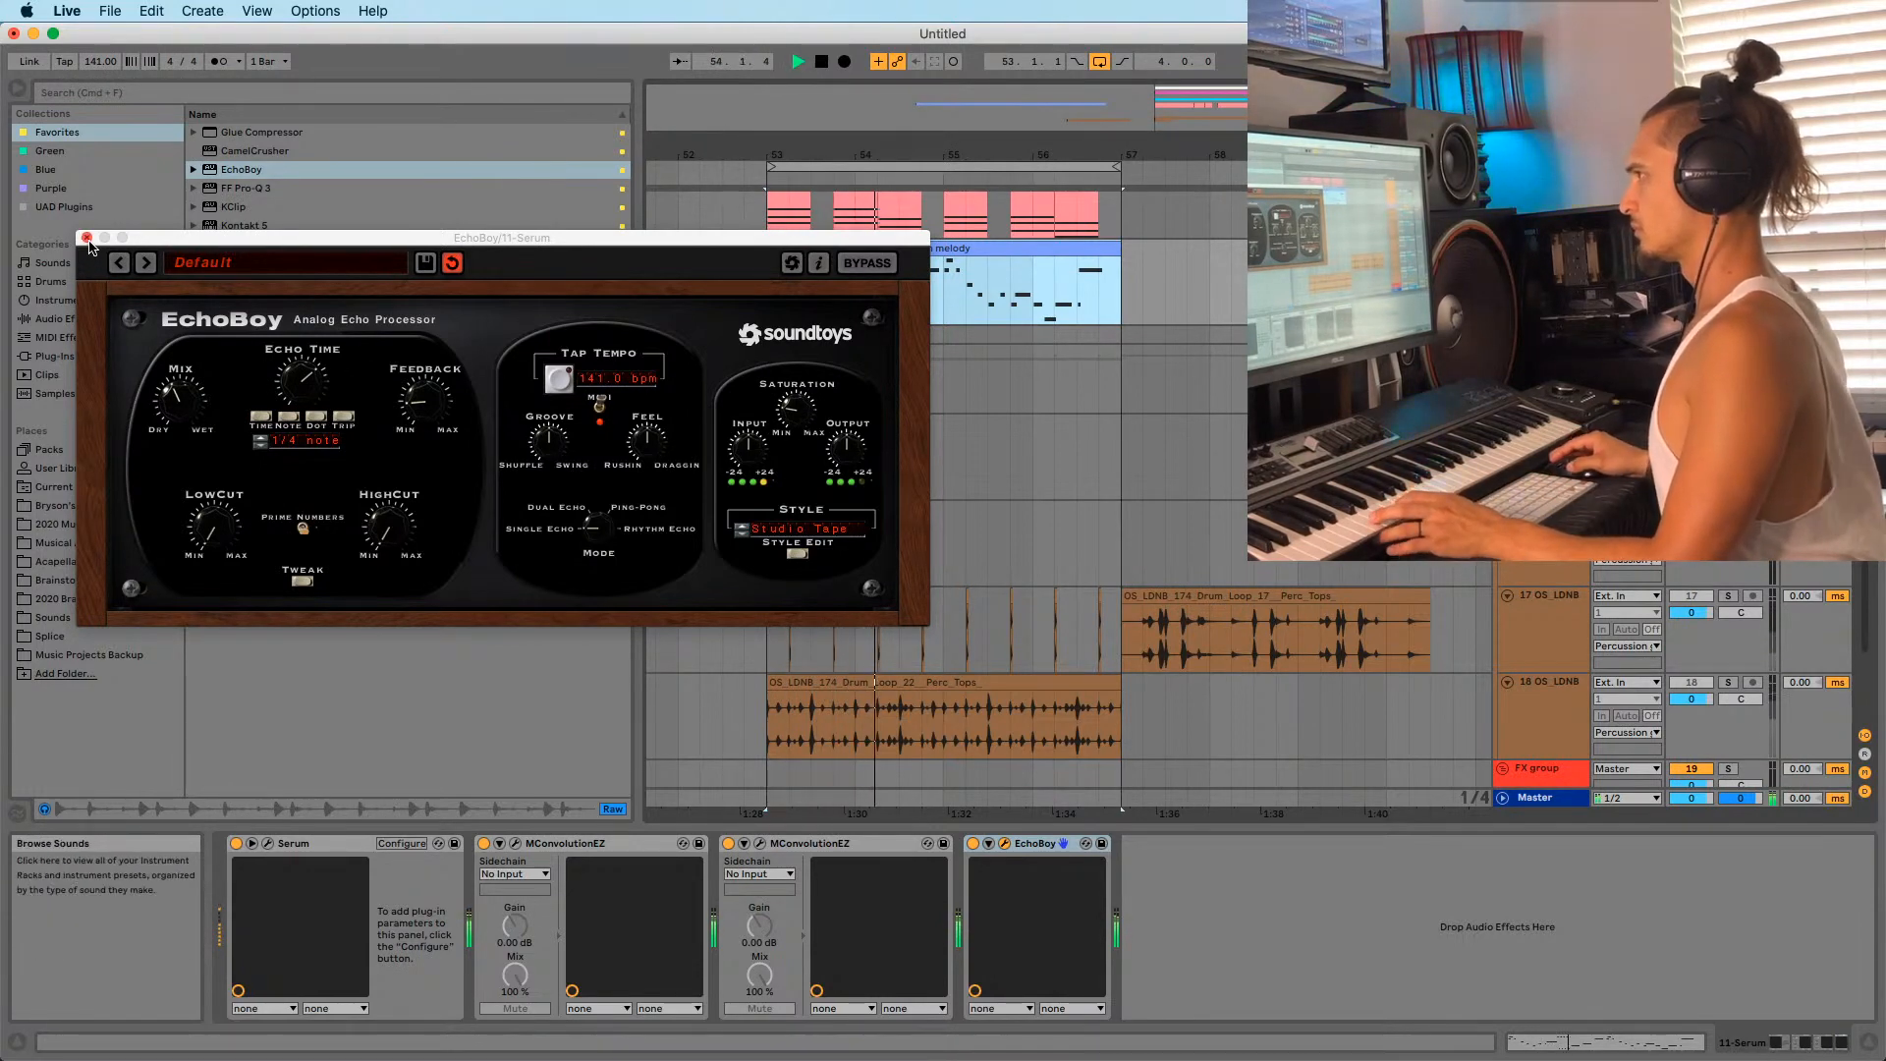
left_click_drag(203, 558, 235, 486)
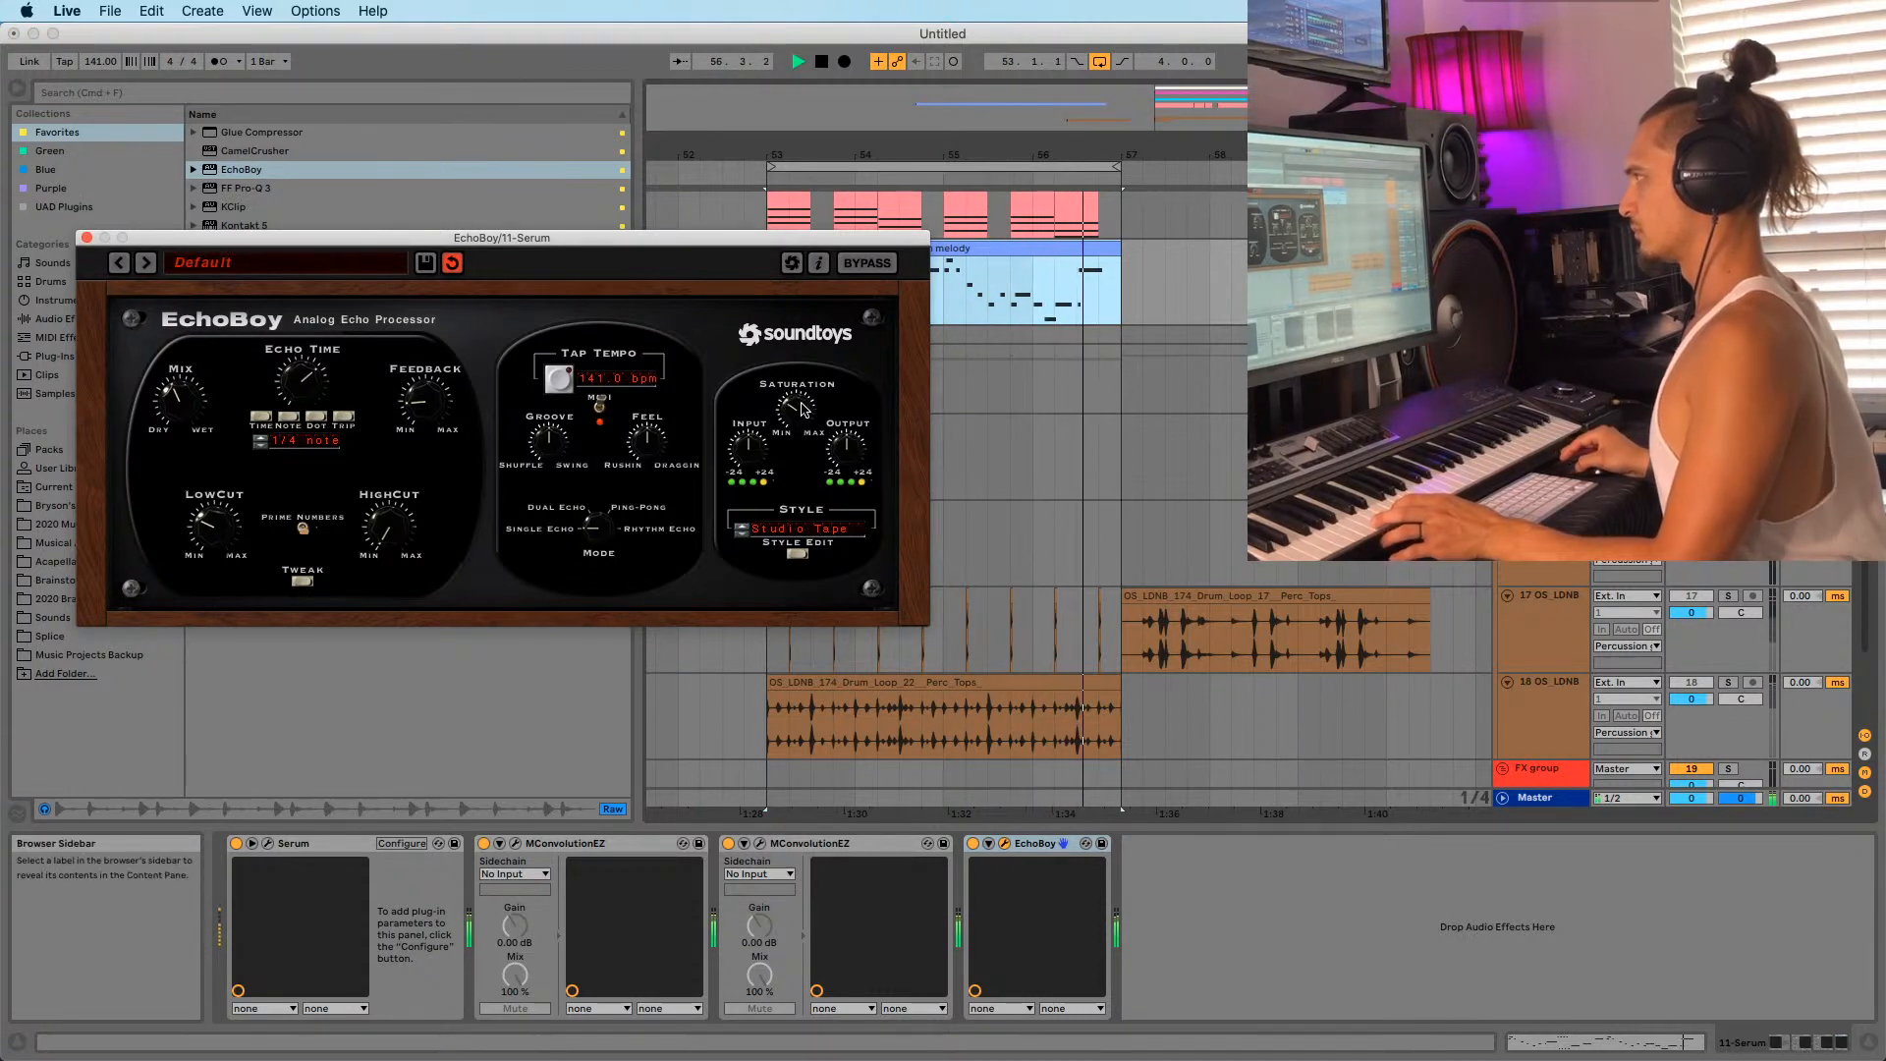
left_click(86, 238)
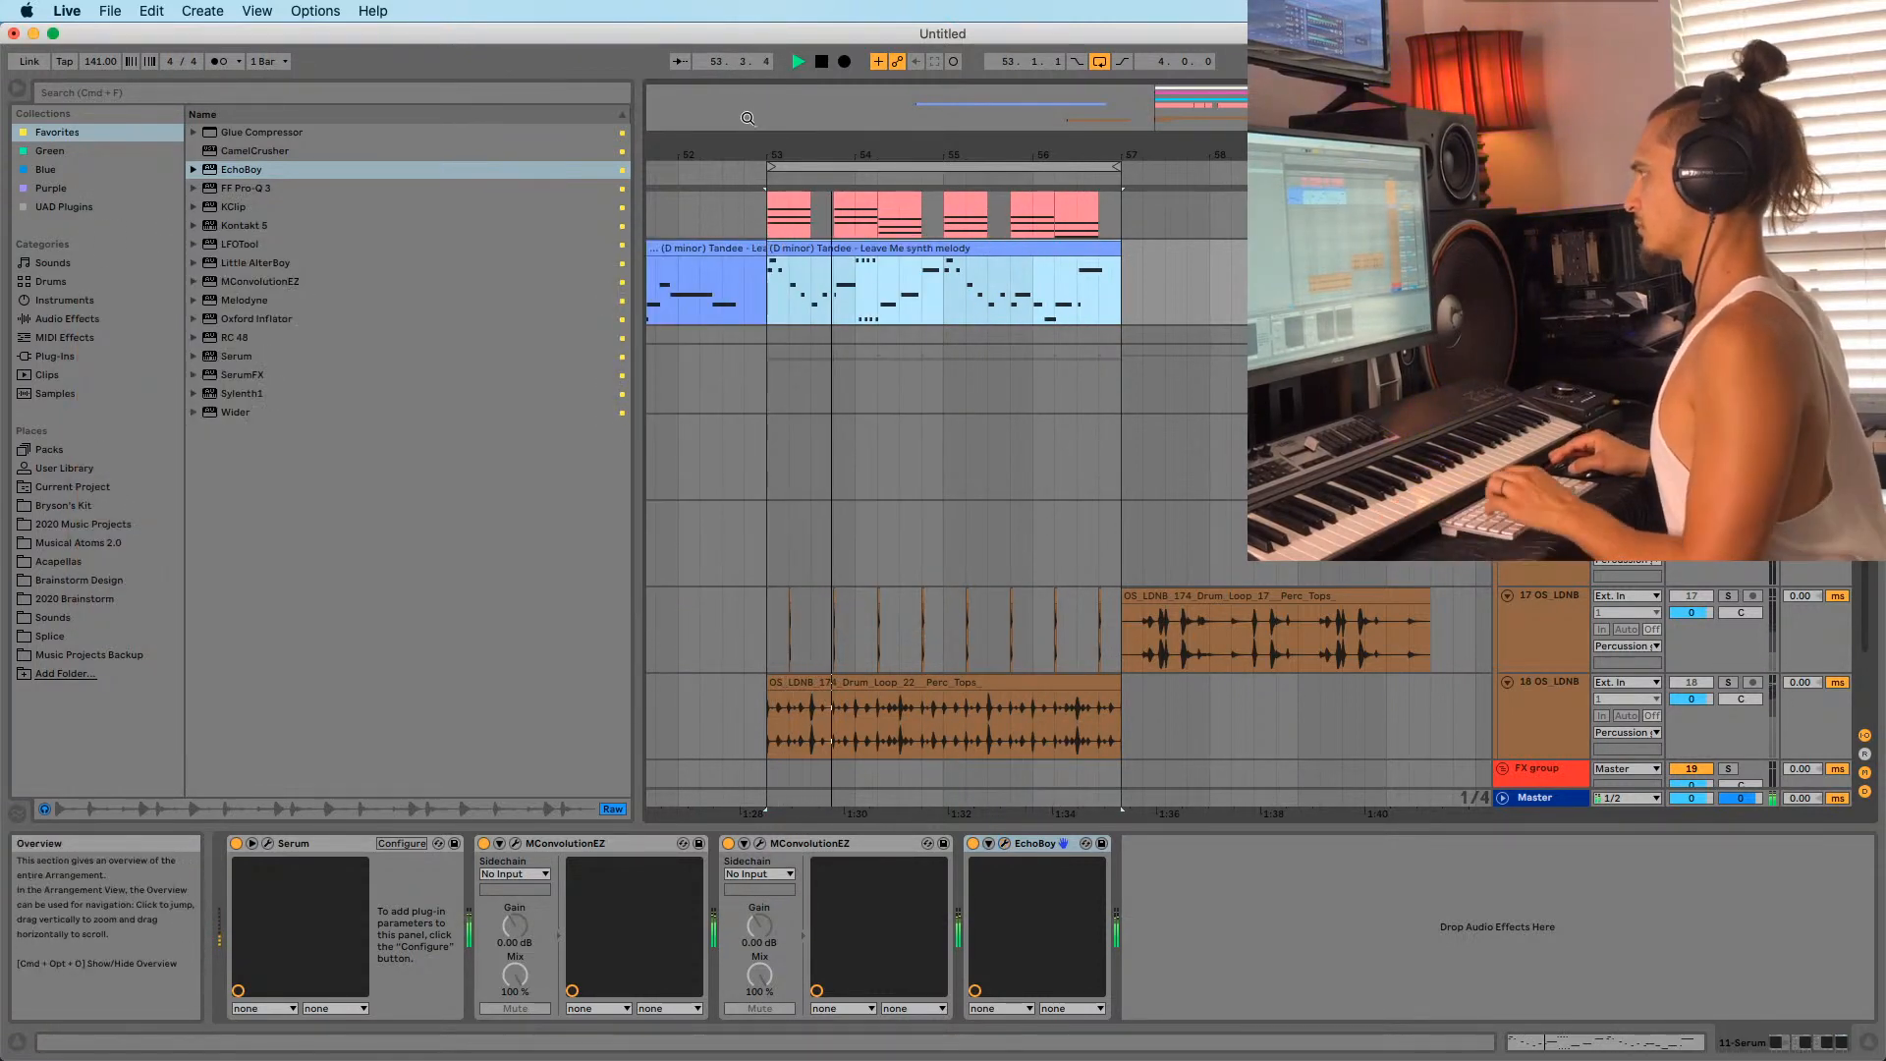
Clear the clip selection and turn off Solo so the melody plays with all tracks.
left_click_drag(1007, 155, 1007, 127)
left_click(854, 285)
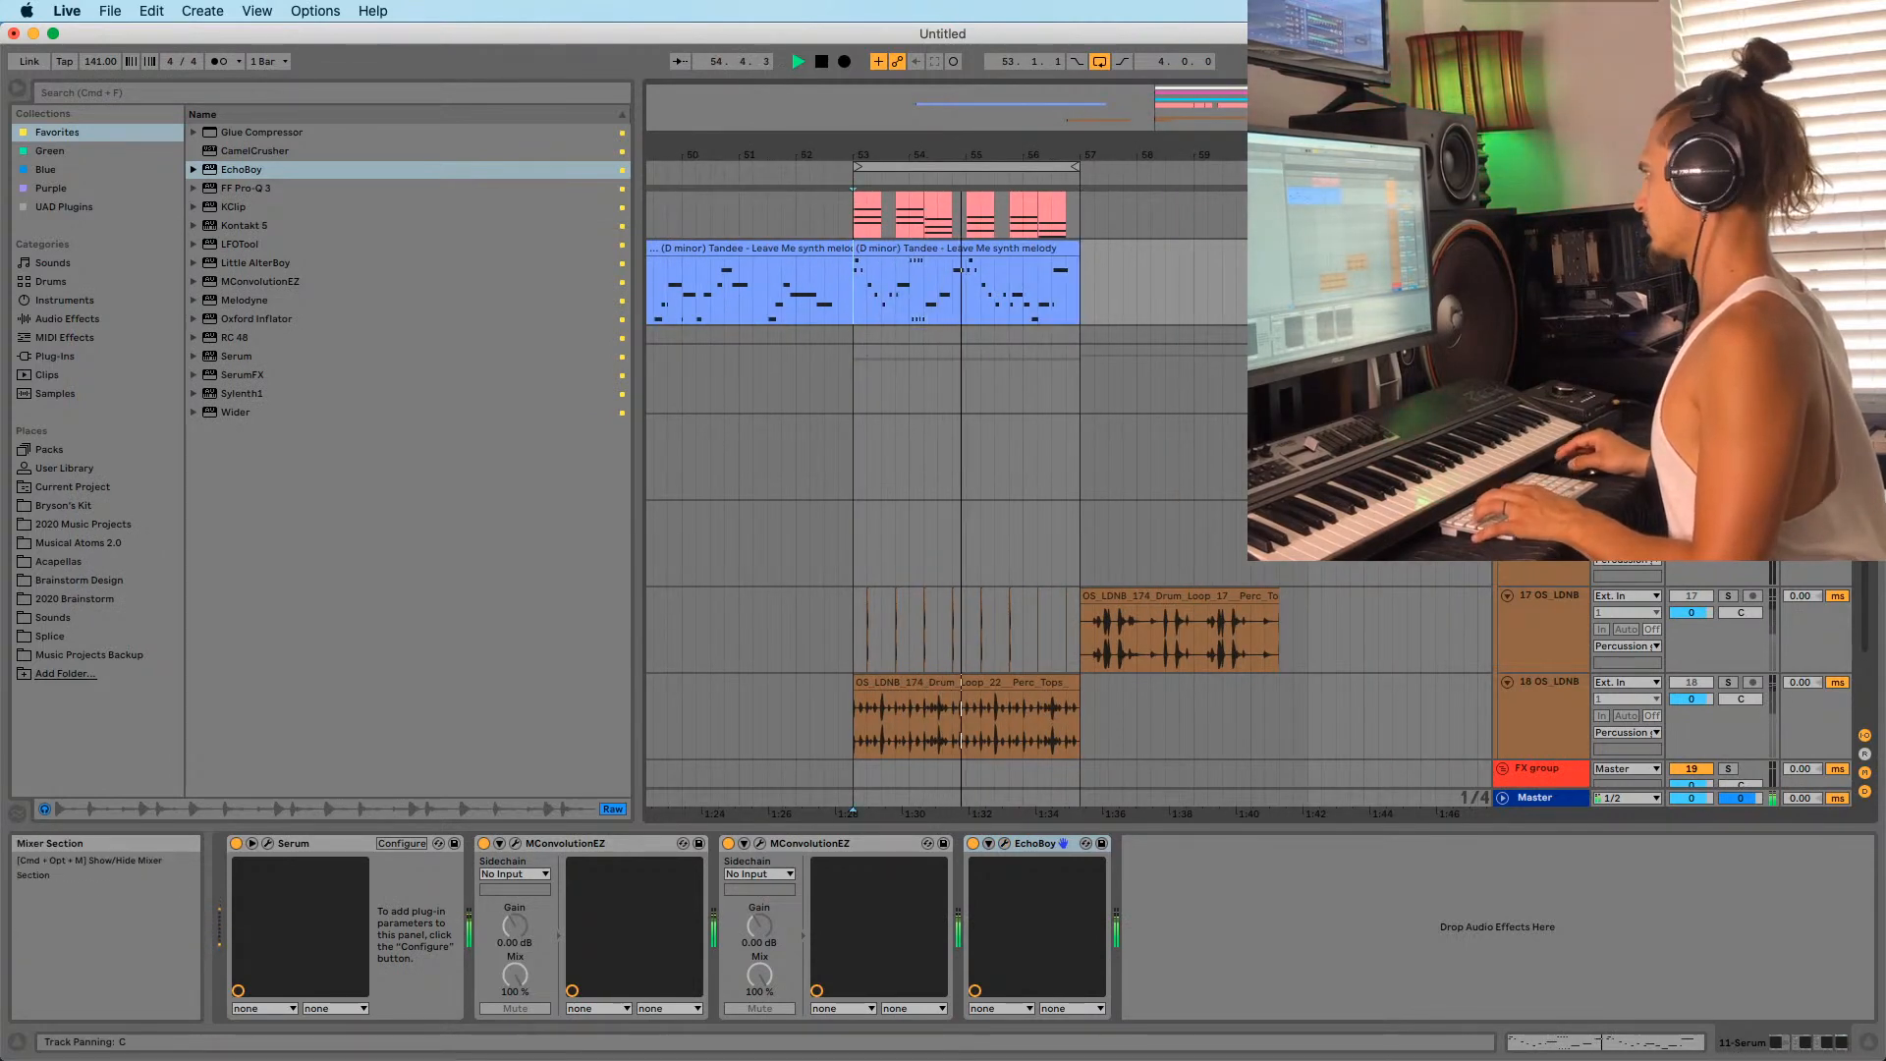
left_click(1728, 248)
scroll(998, 326, "up", 5)
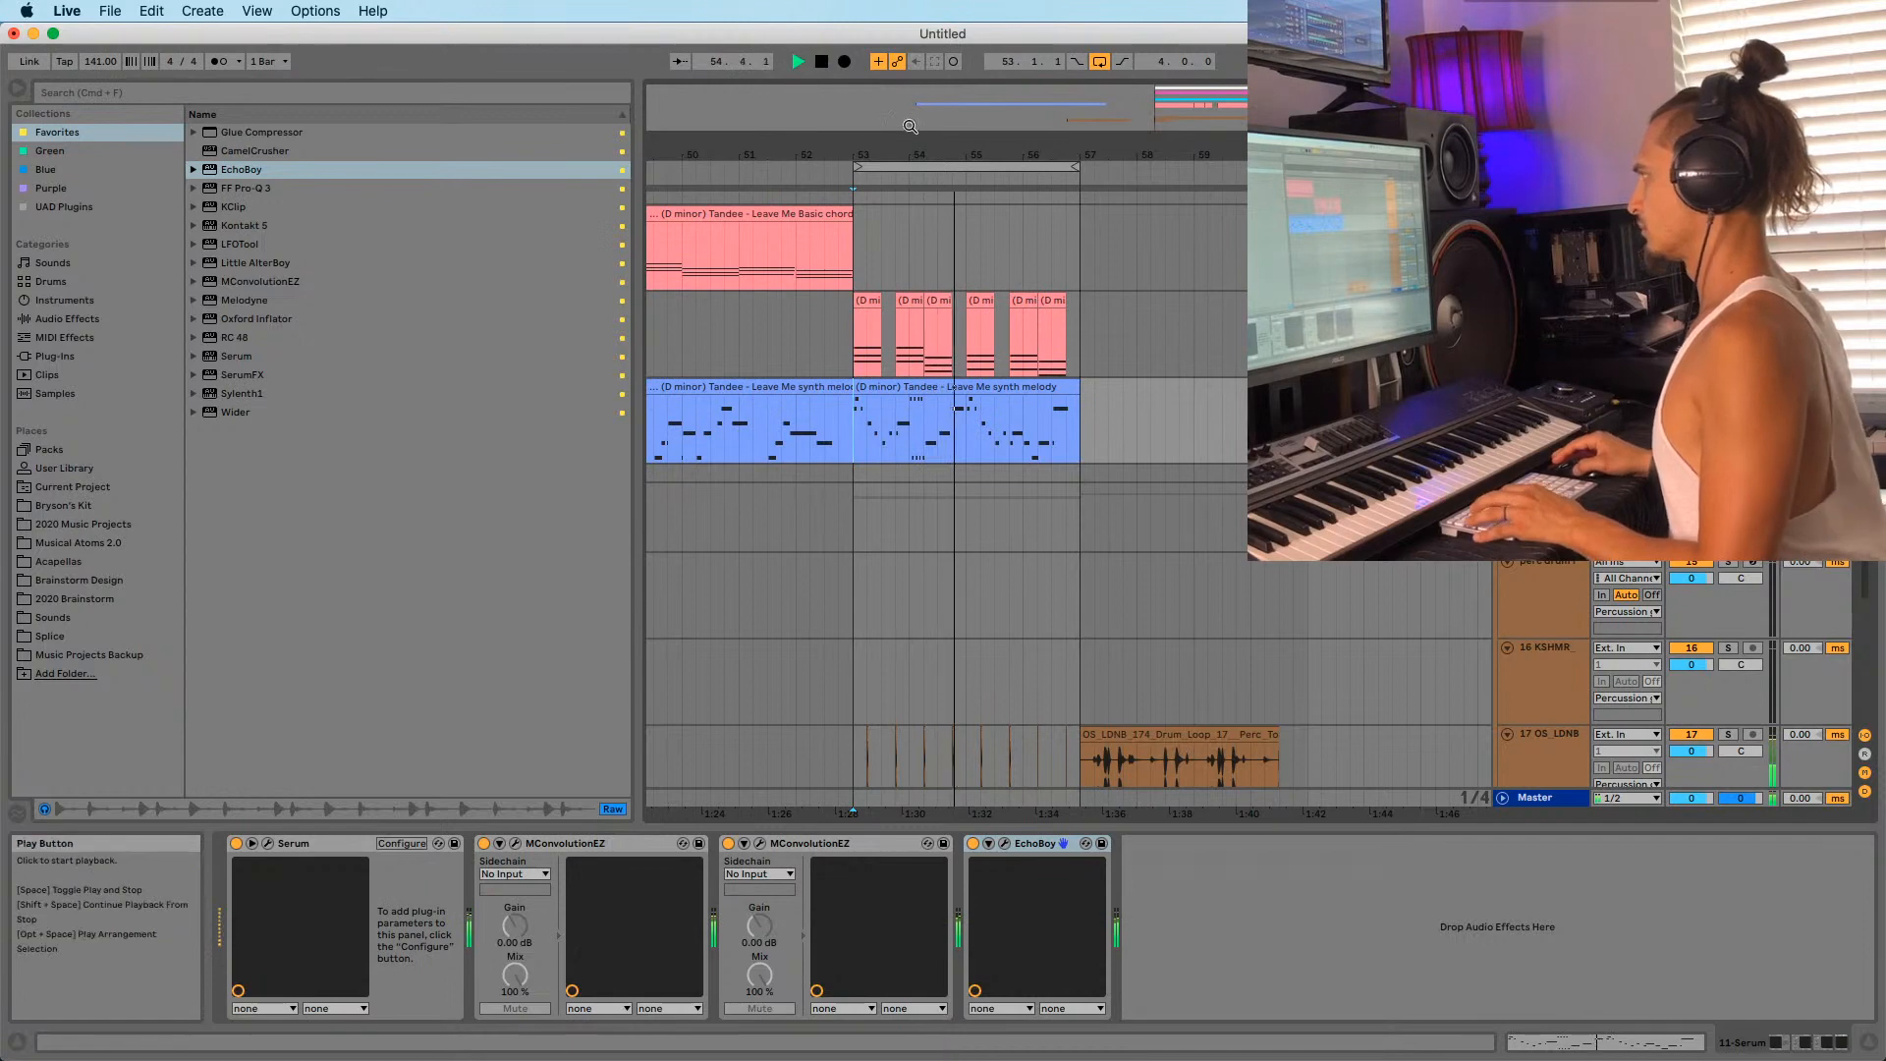
left_click_drag(929, 155, 875, 203)
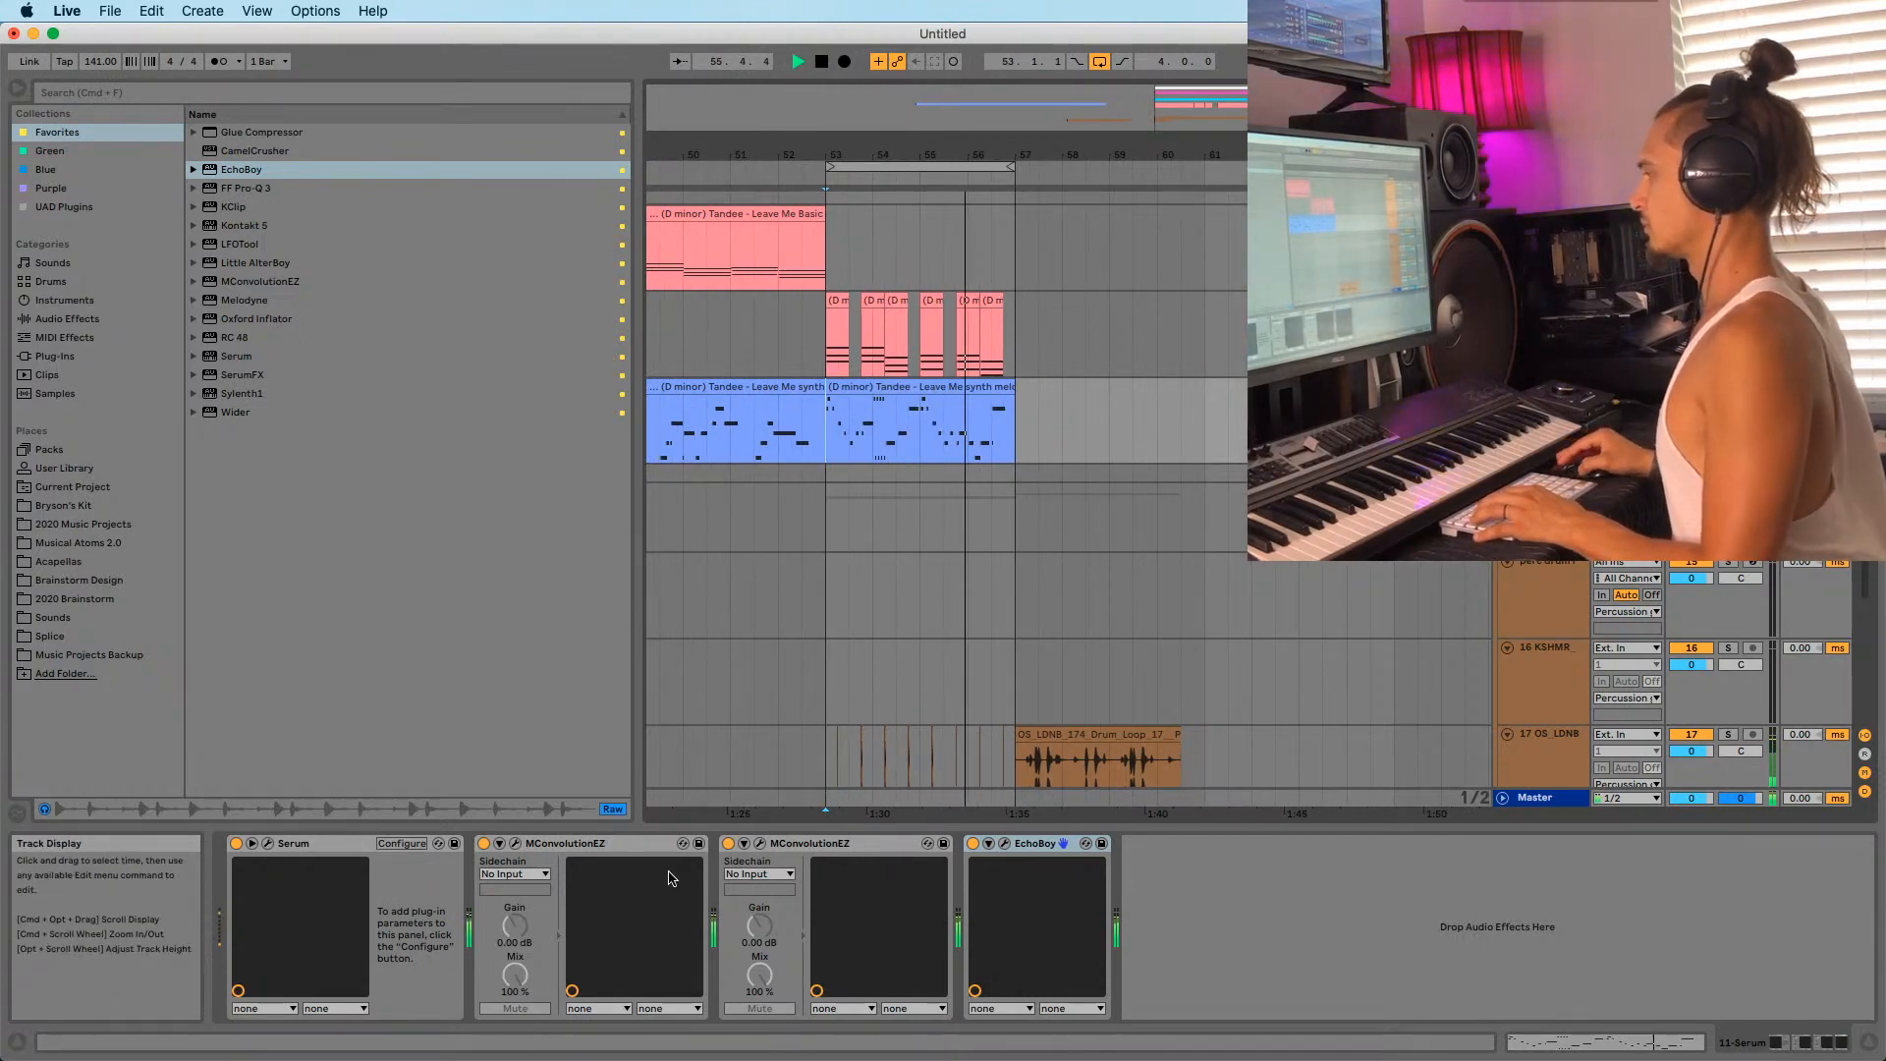
Open the MConvolutionEZ reverb window briefly, then close it so no plugin windows remain open.
left_click(515, 842)
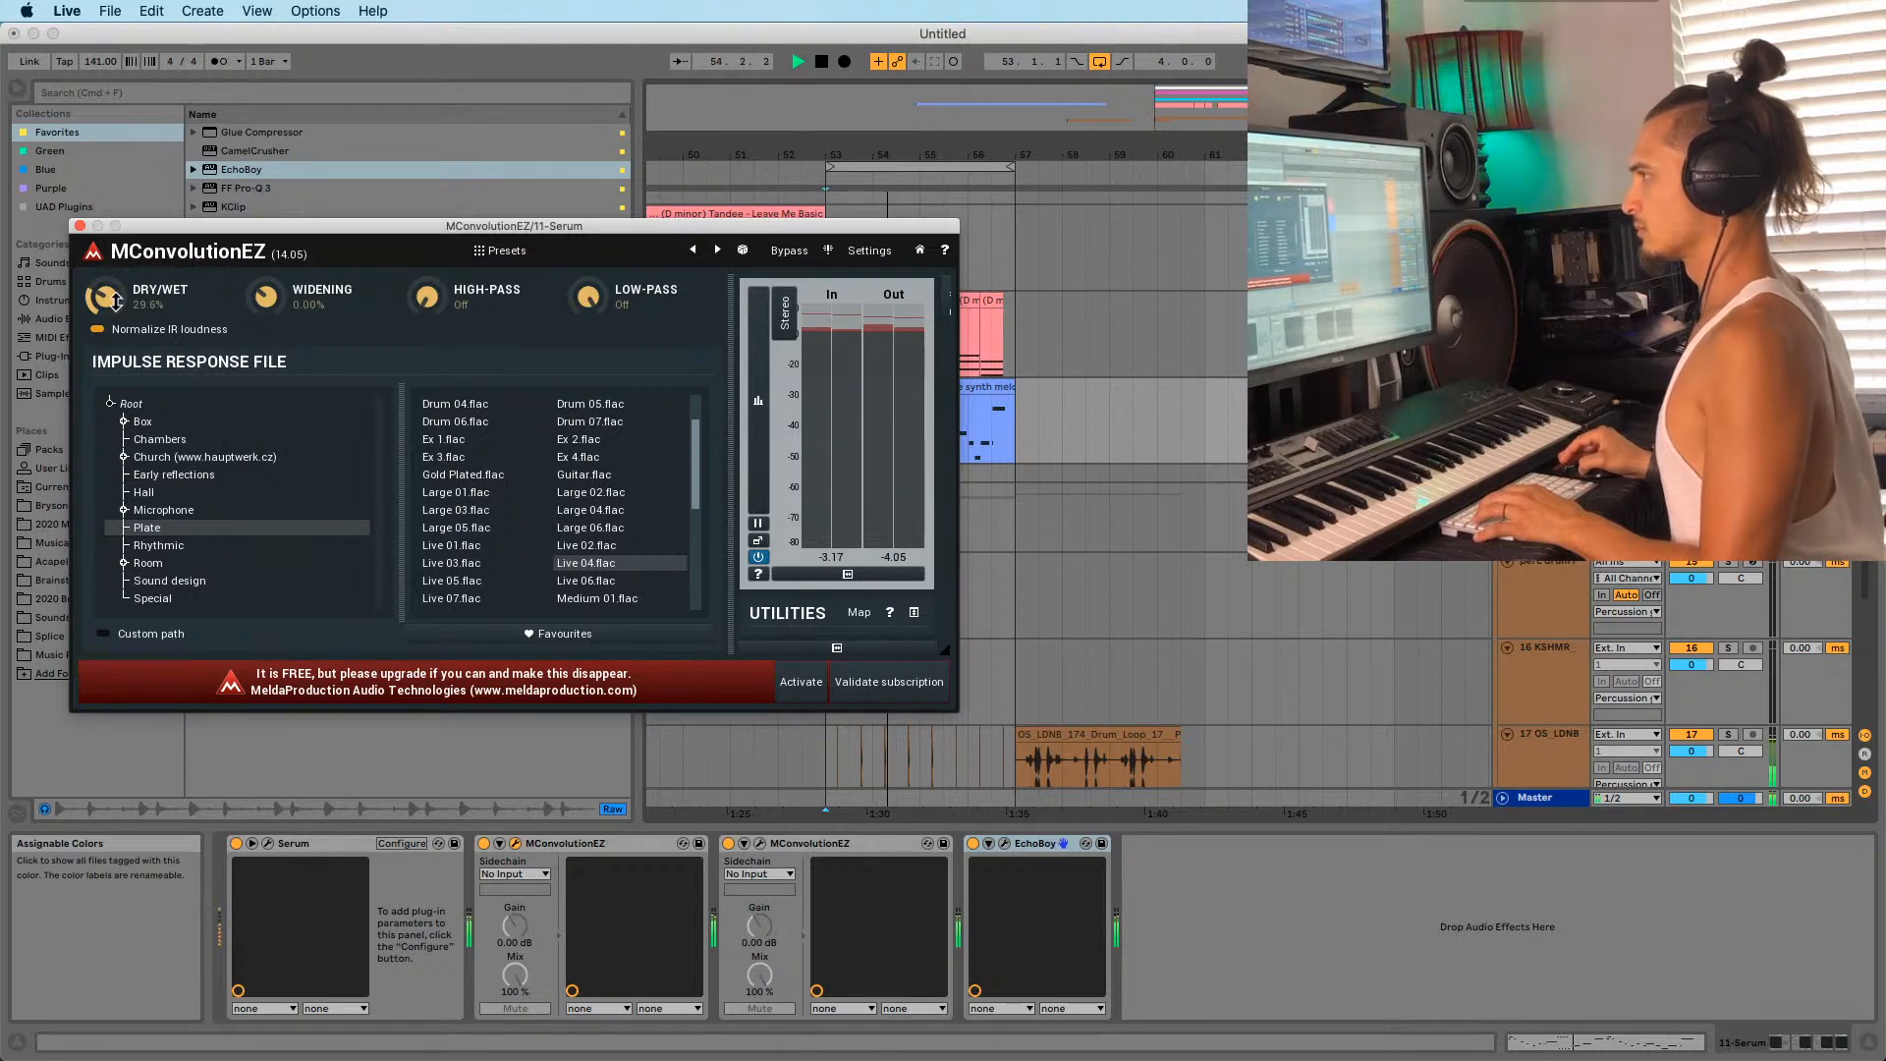
left_click(80, 226)
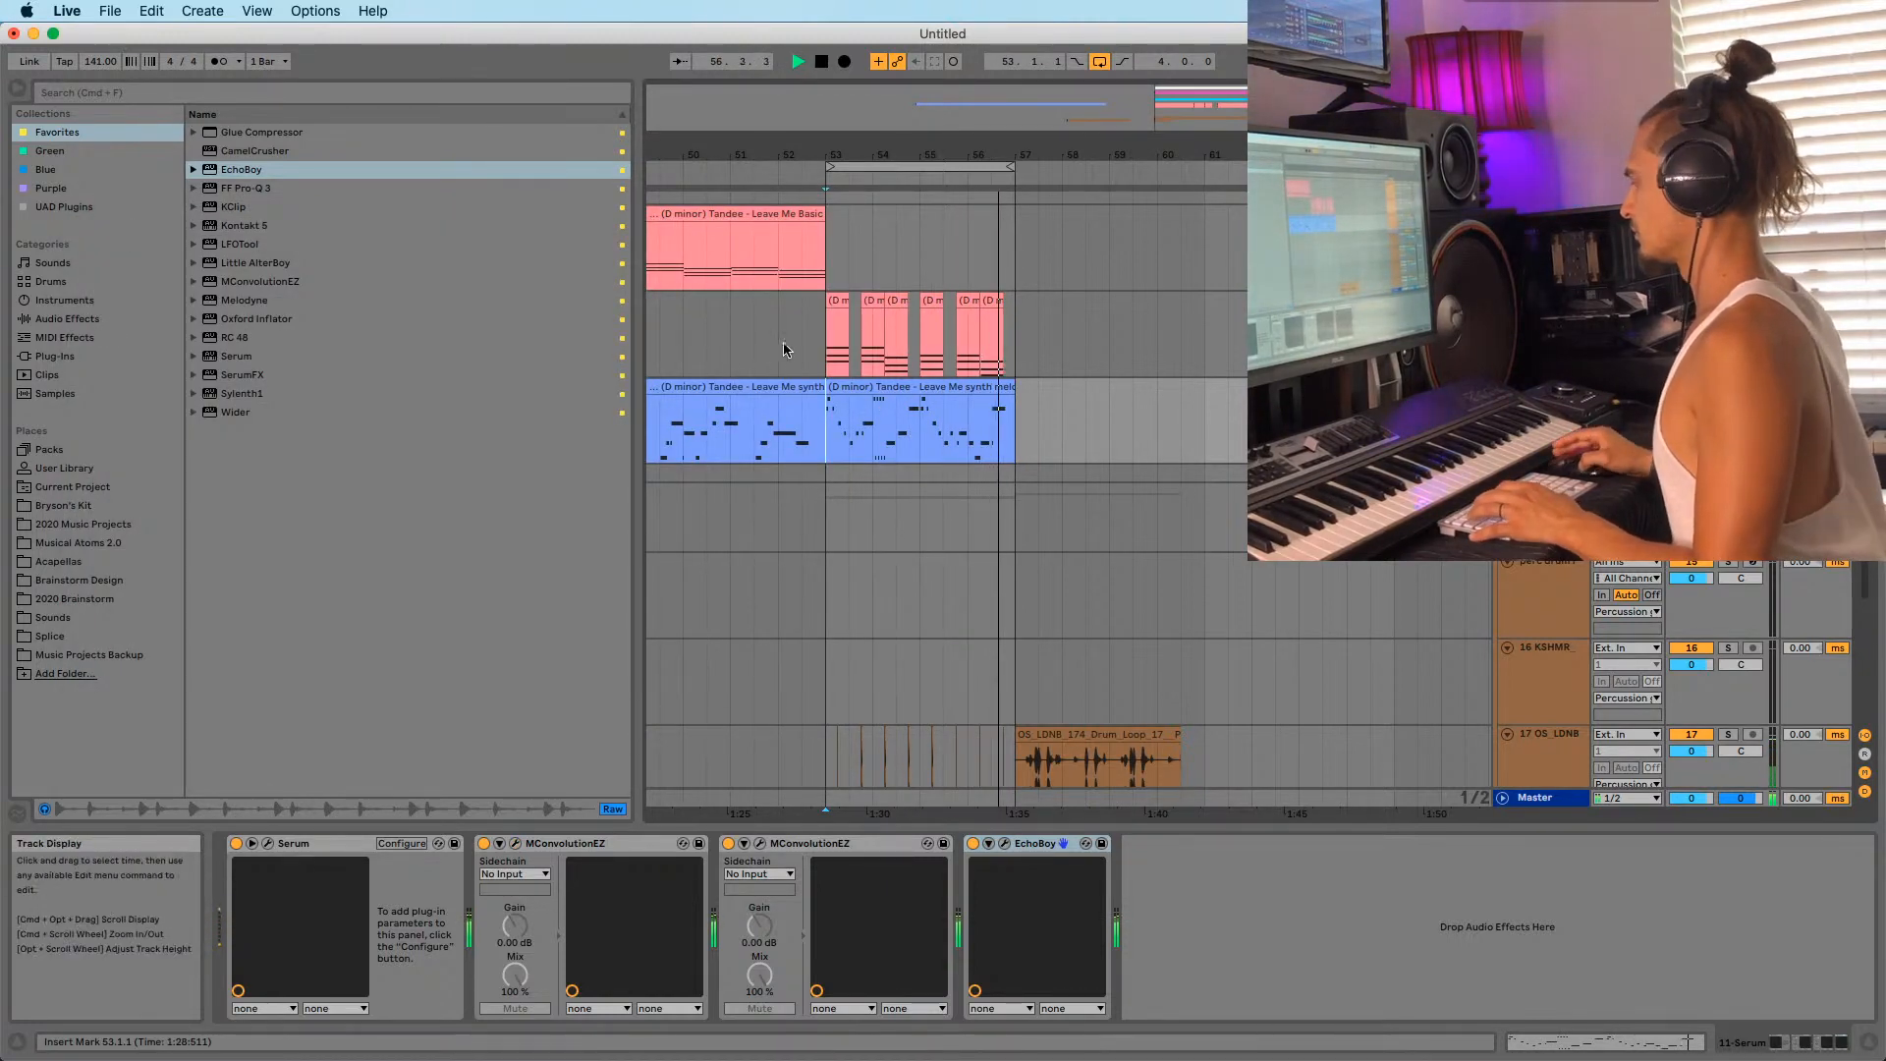
scroll(1137, 387, "down", 5)
In rekordbox, play the Tandee 'Leave Me' reference from its middle section, then jump back and replay it.
mouse_move(1285, 1039)
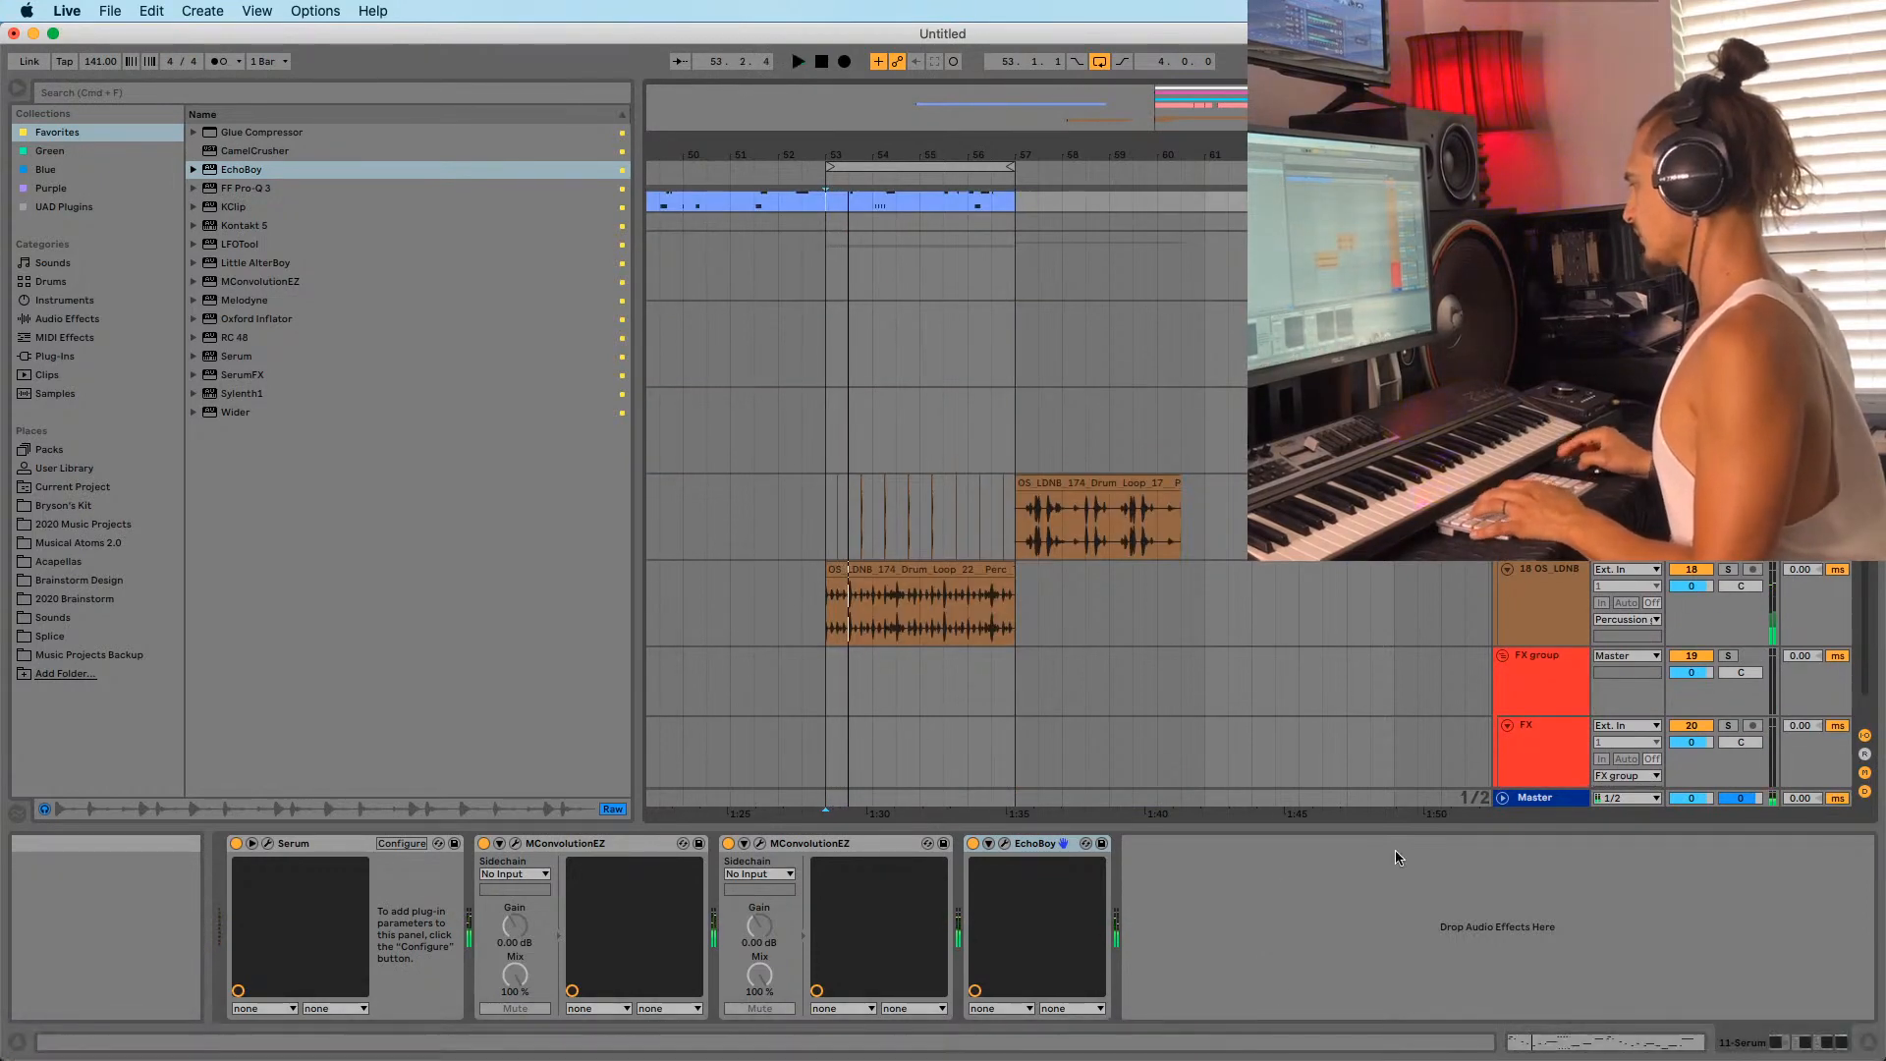
left_click(1378, 1036)
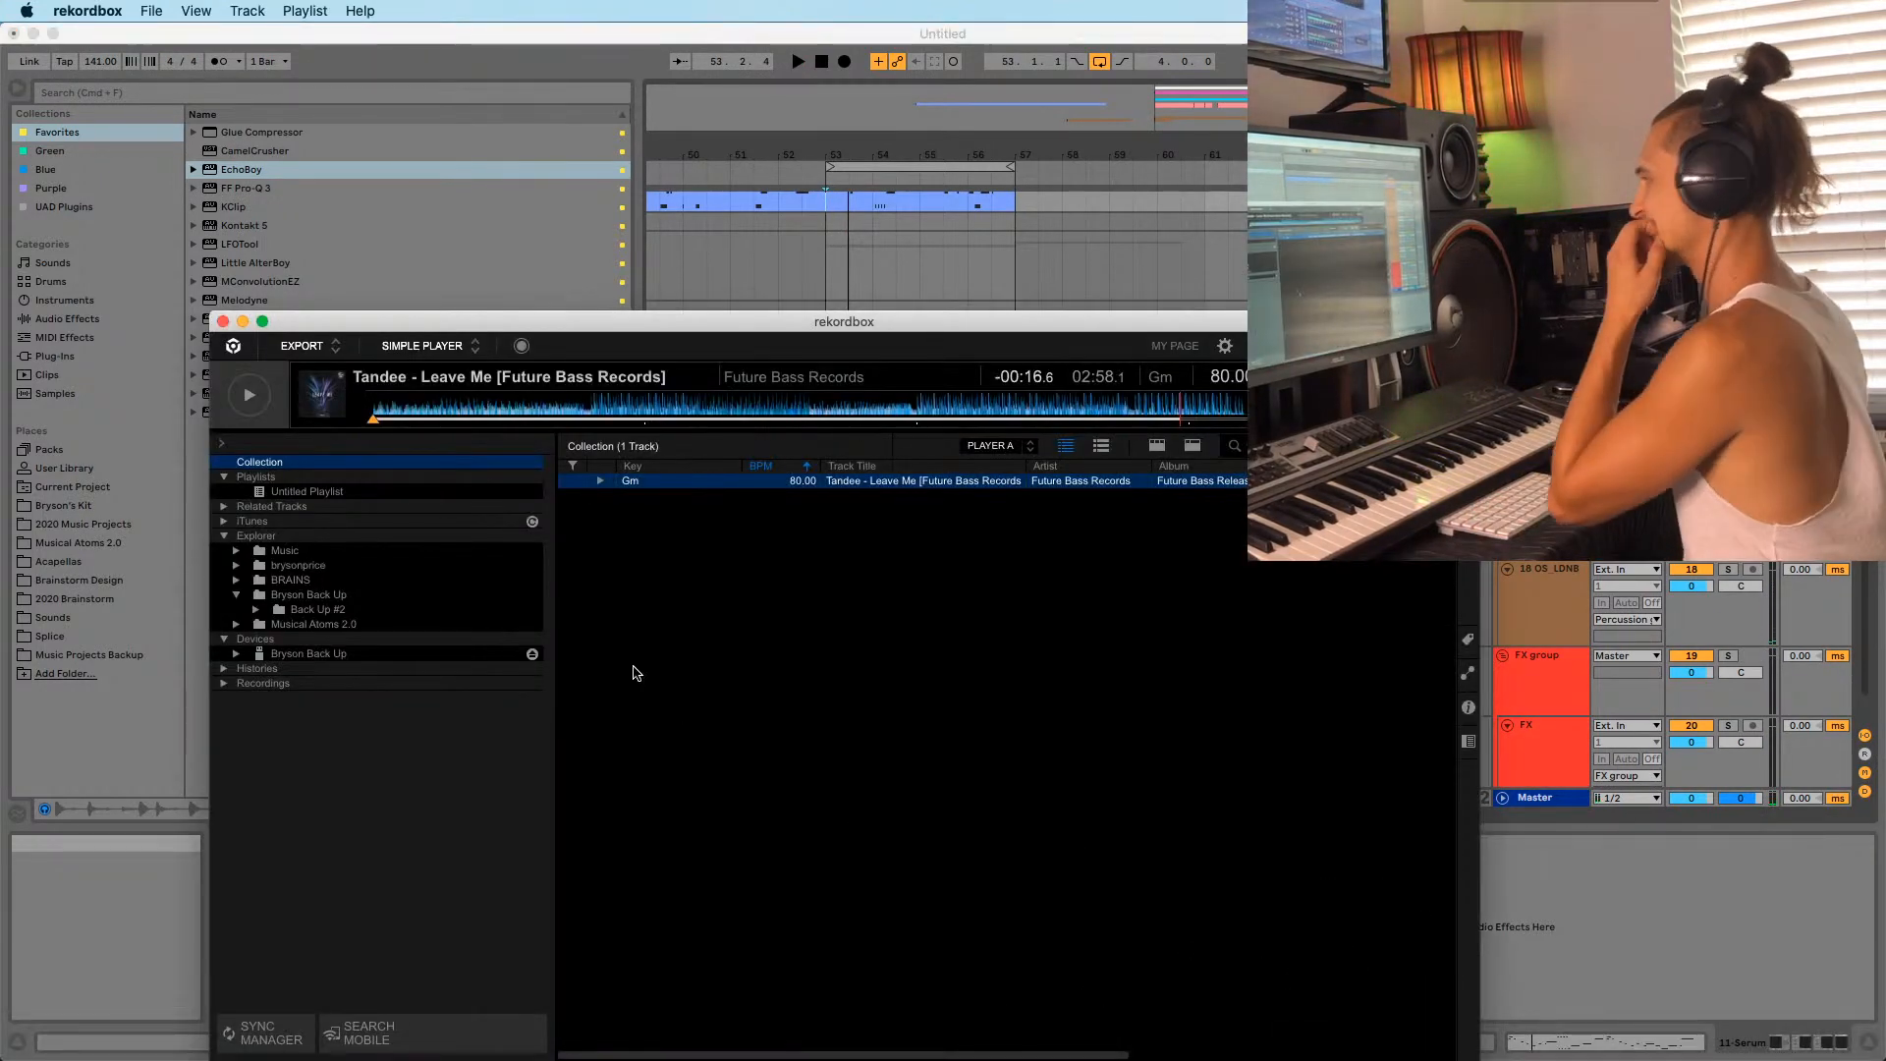
left_click(1037, 410)
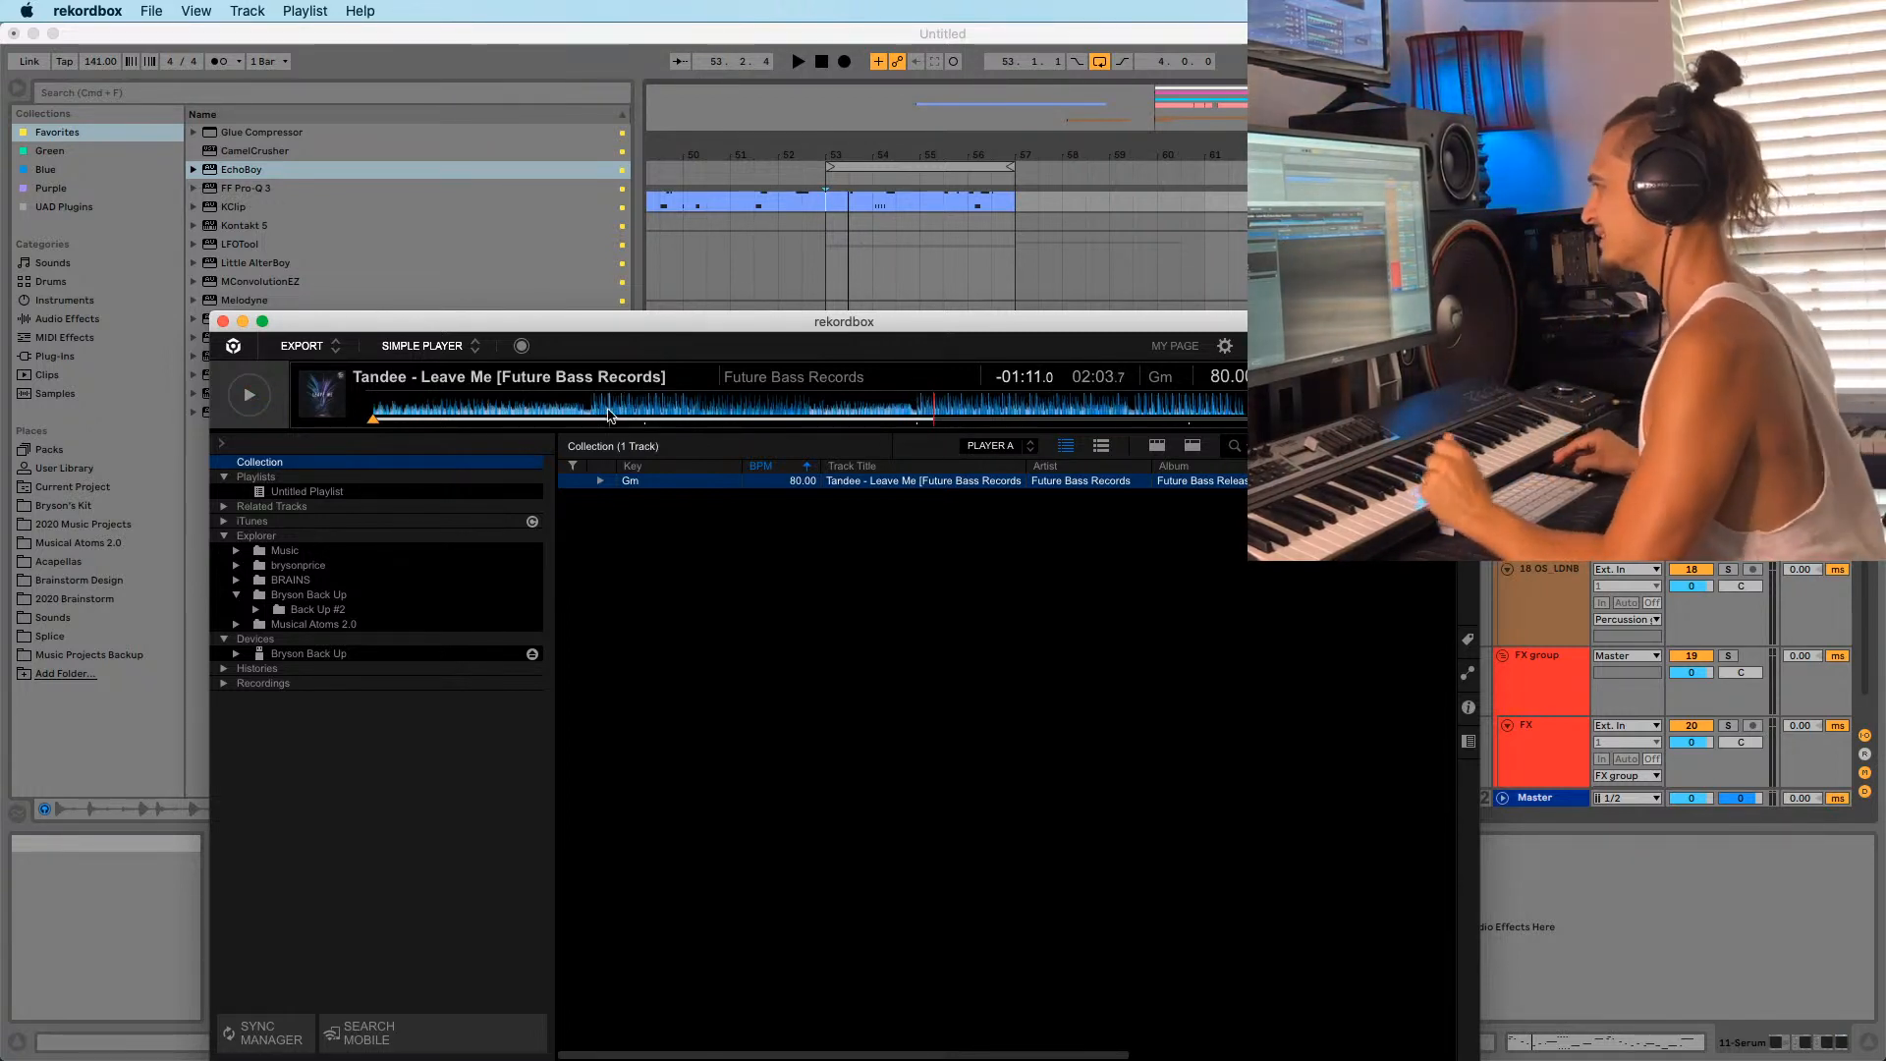
left_click(709, 407)
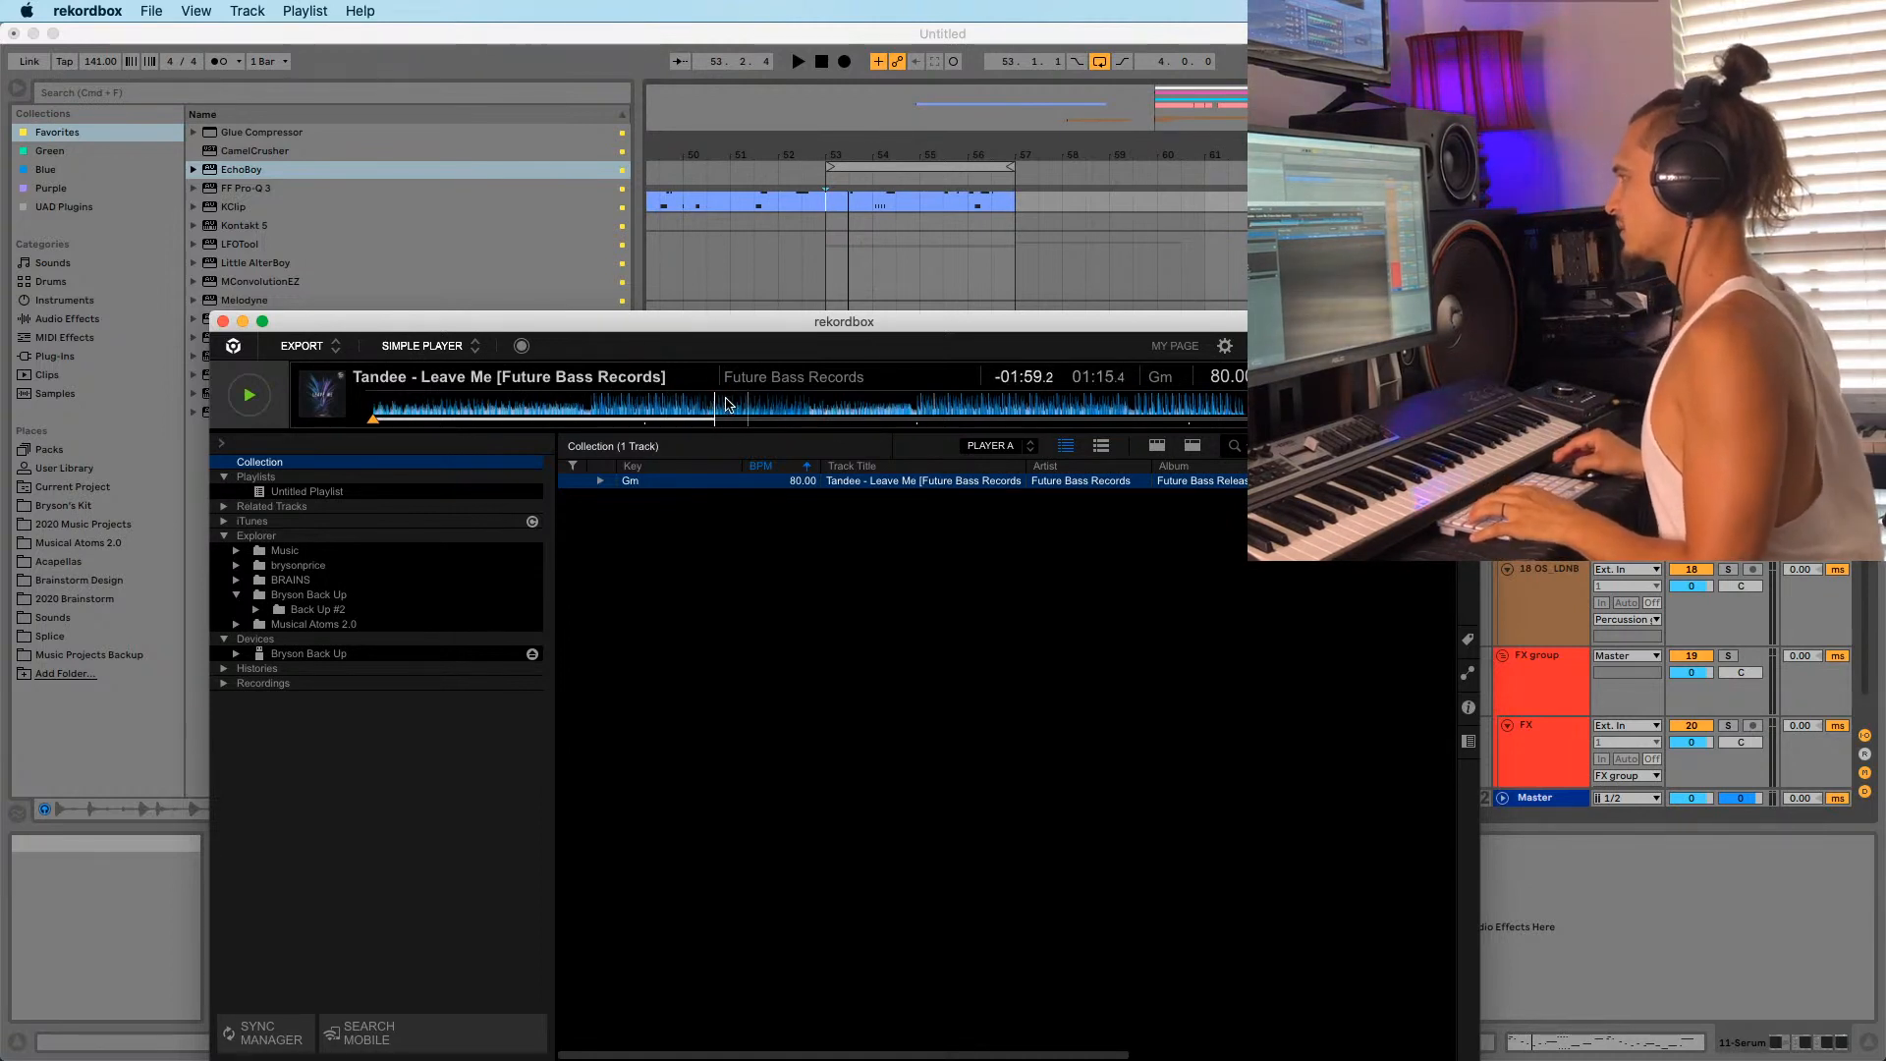
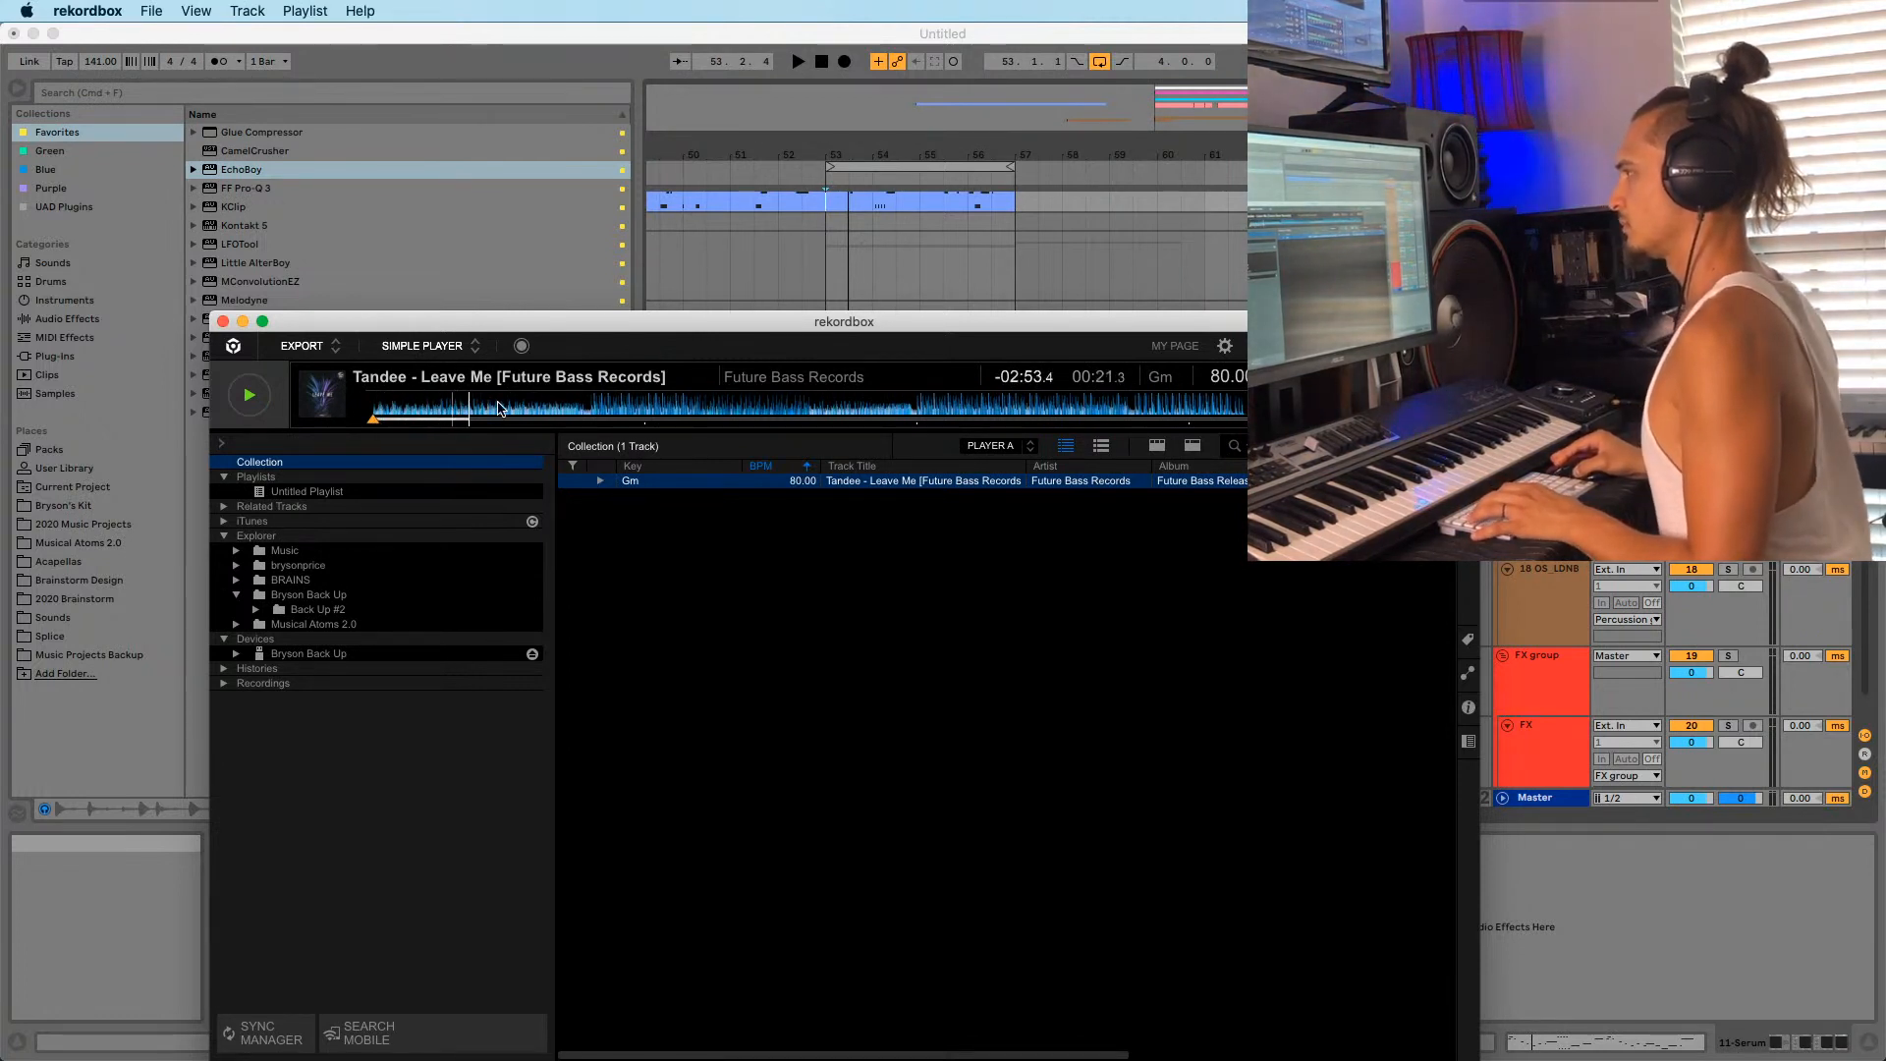
Minimize the rekordbox window to get back to the Ableton Live arrangement.
left_click(243, 322)
Play from bar 53 and select the 11-Serum lead track.
left_click(839, 434)
key("space")
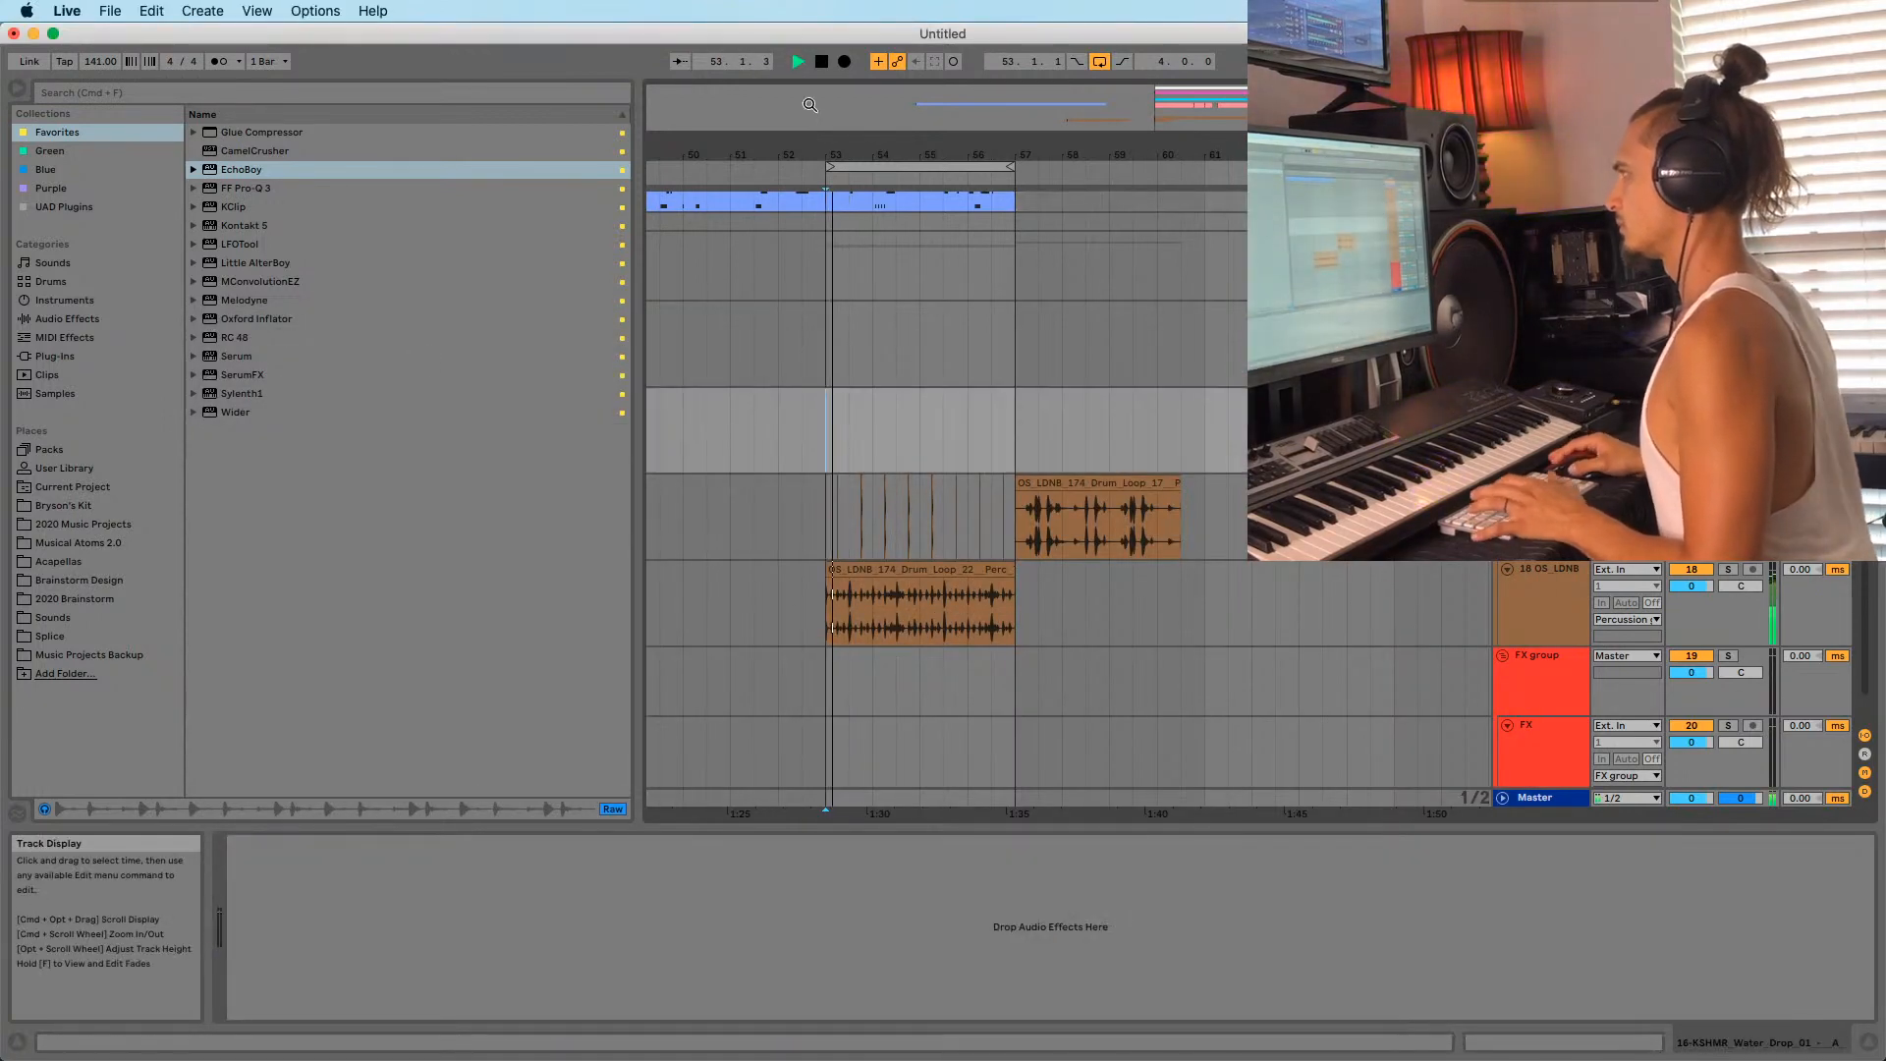
key("minus")
scroll(884, 491, "down", 1)
scroll(843, 422, "up", 5)
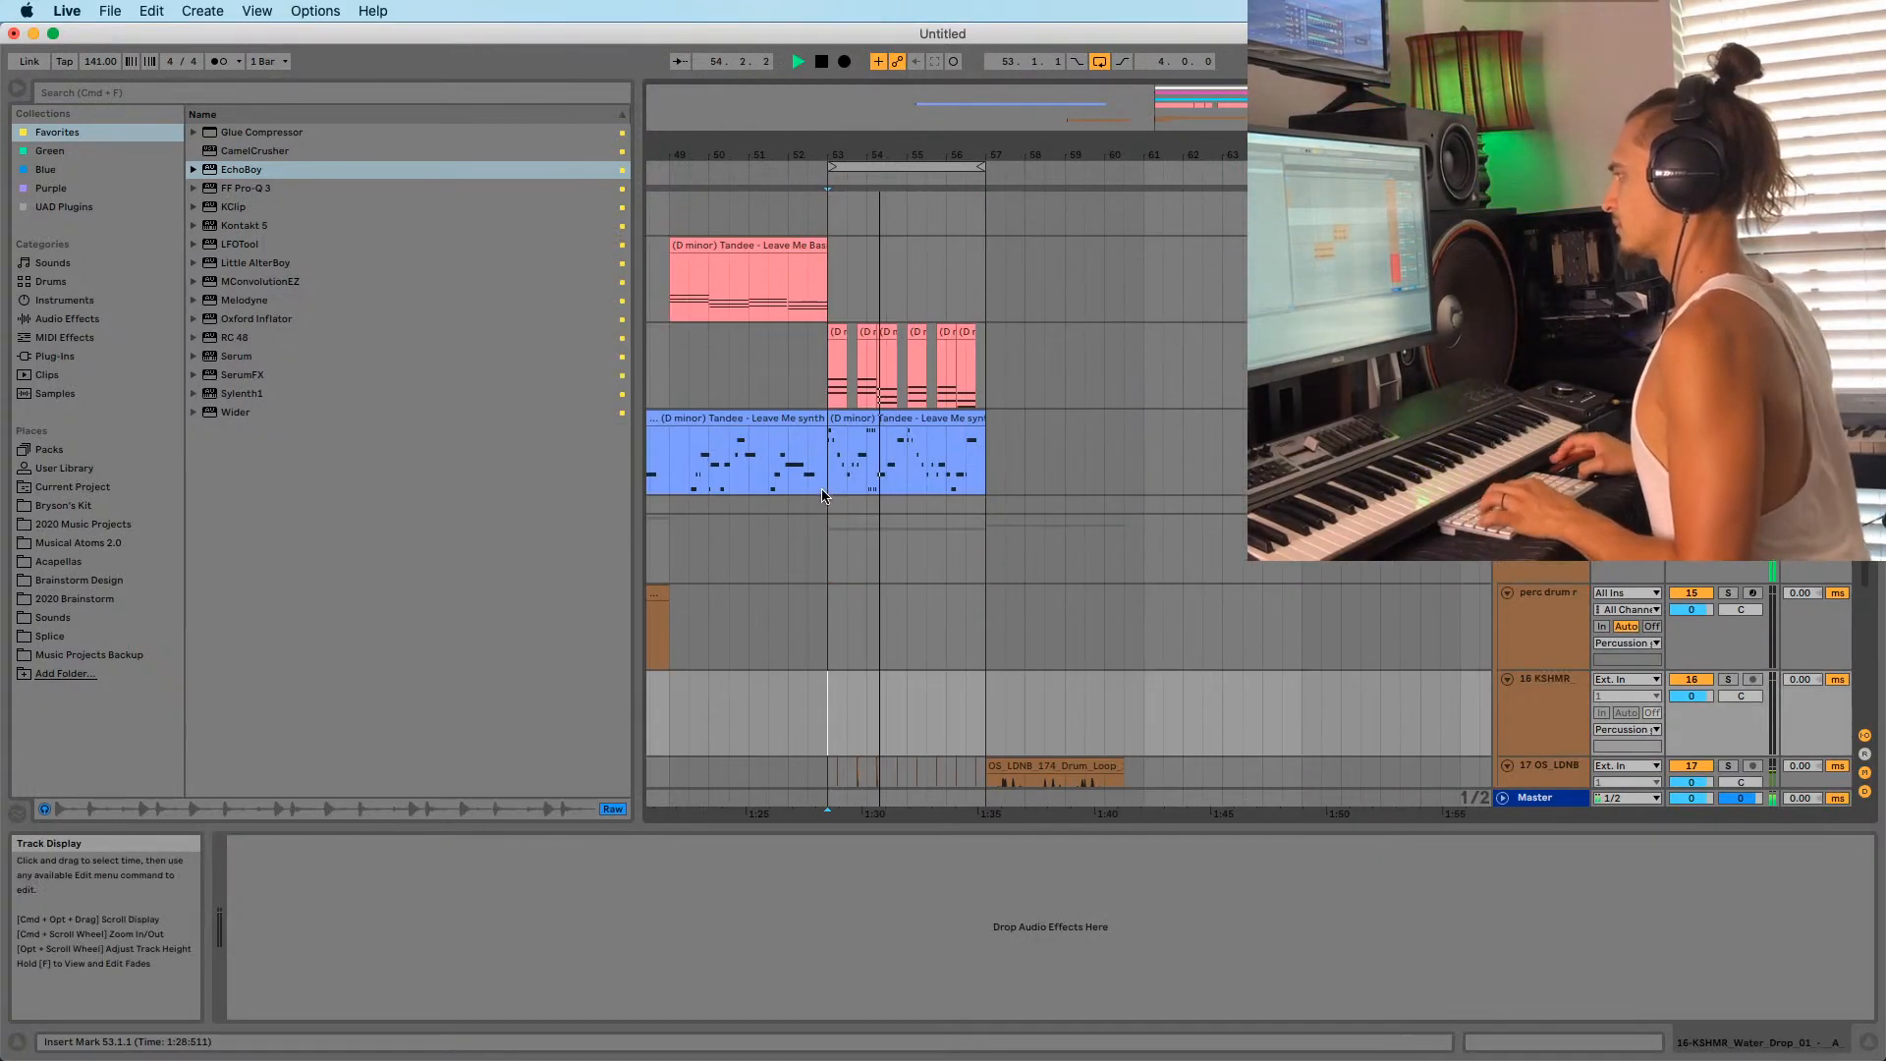
left_click(830, 451)
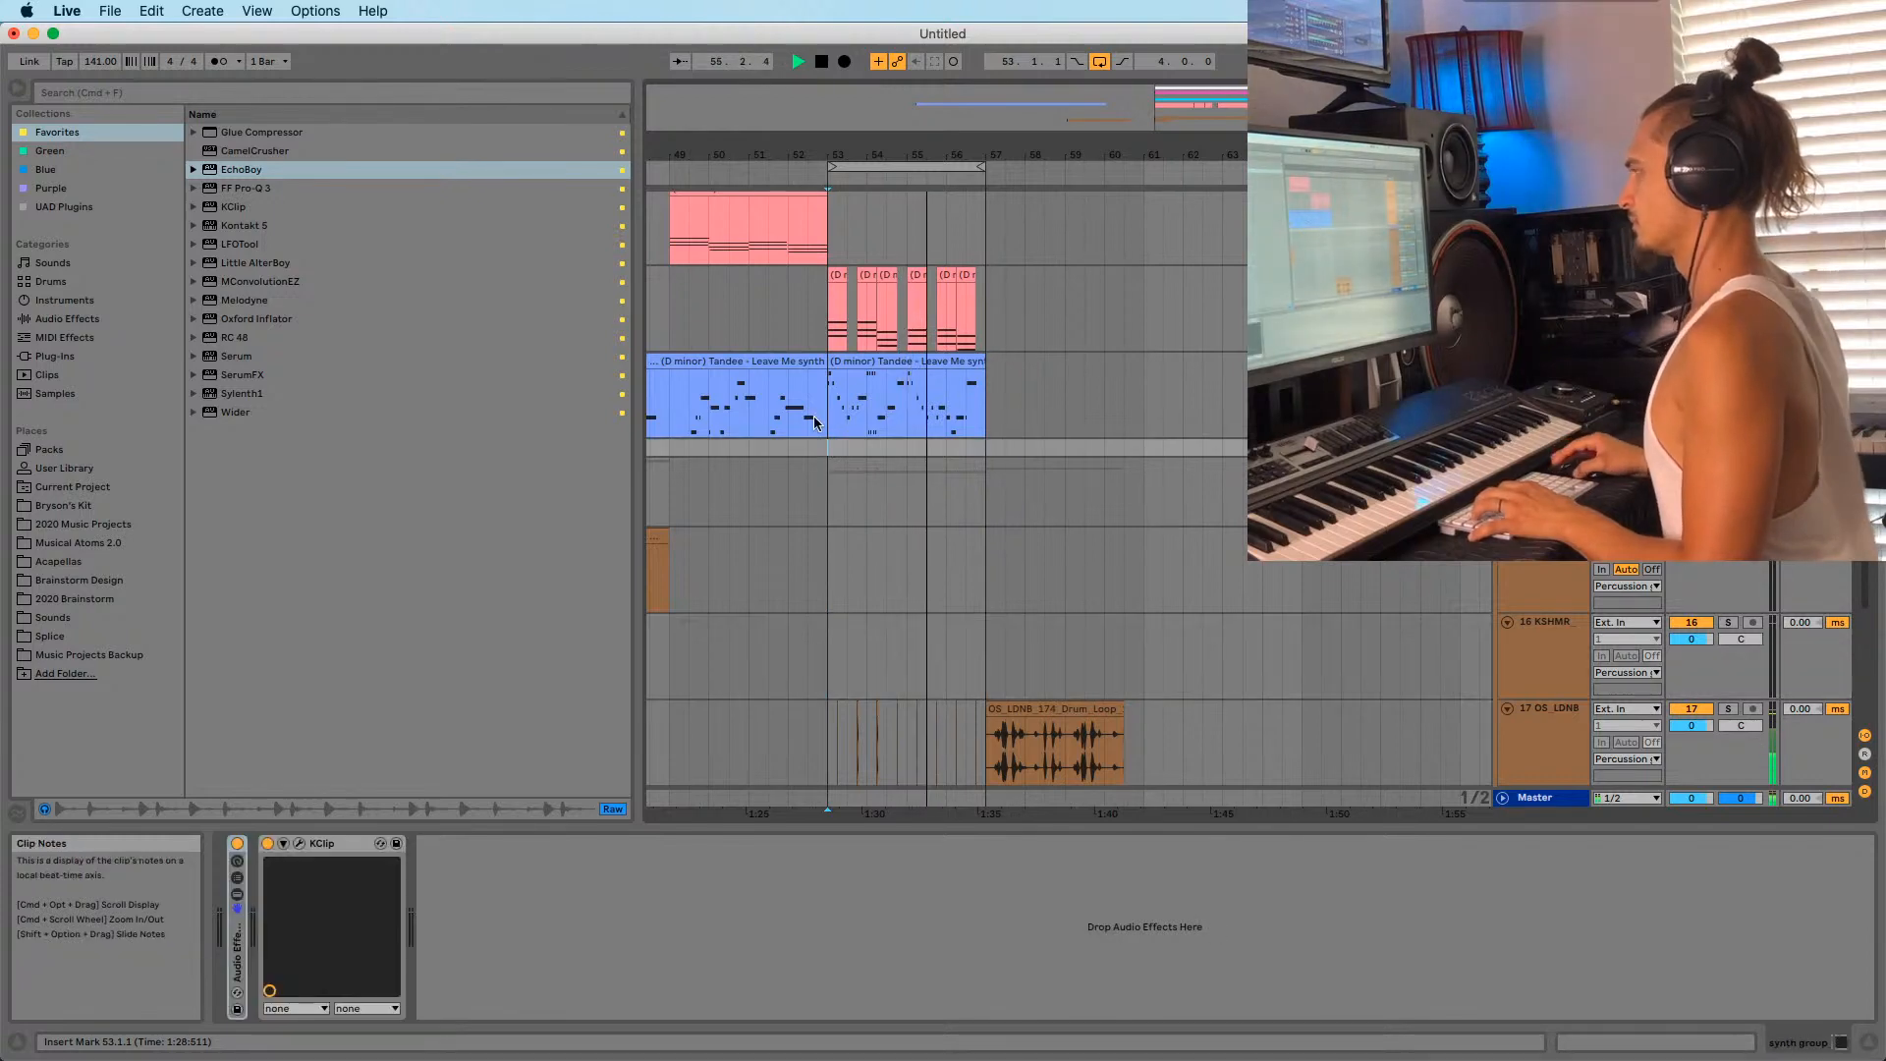
left_click(1544, 361)
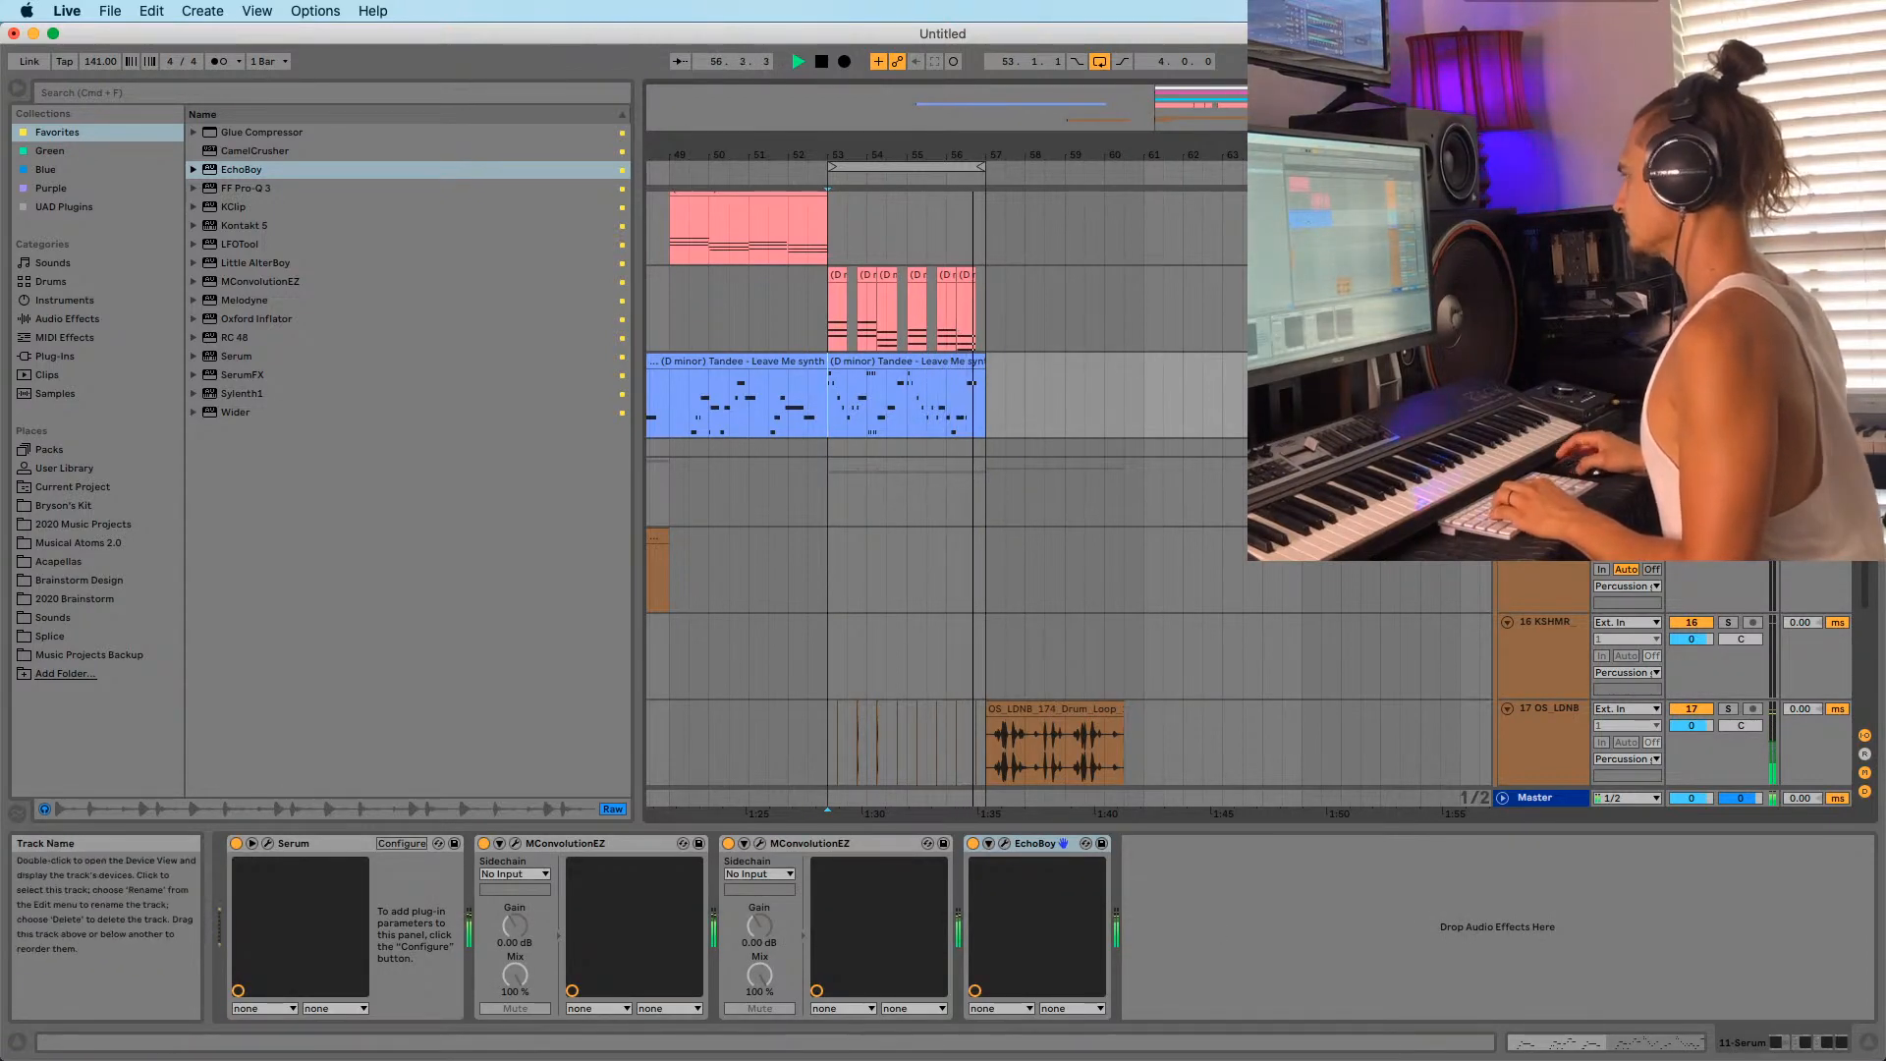
Switch off the first MConvolutionEZ, check Serum's FX page, then close both plug-in windows.
left_click(515, 843)
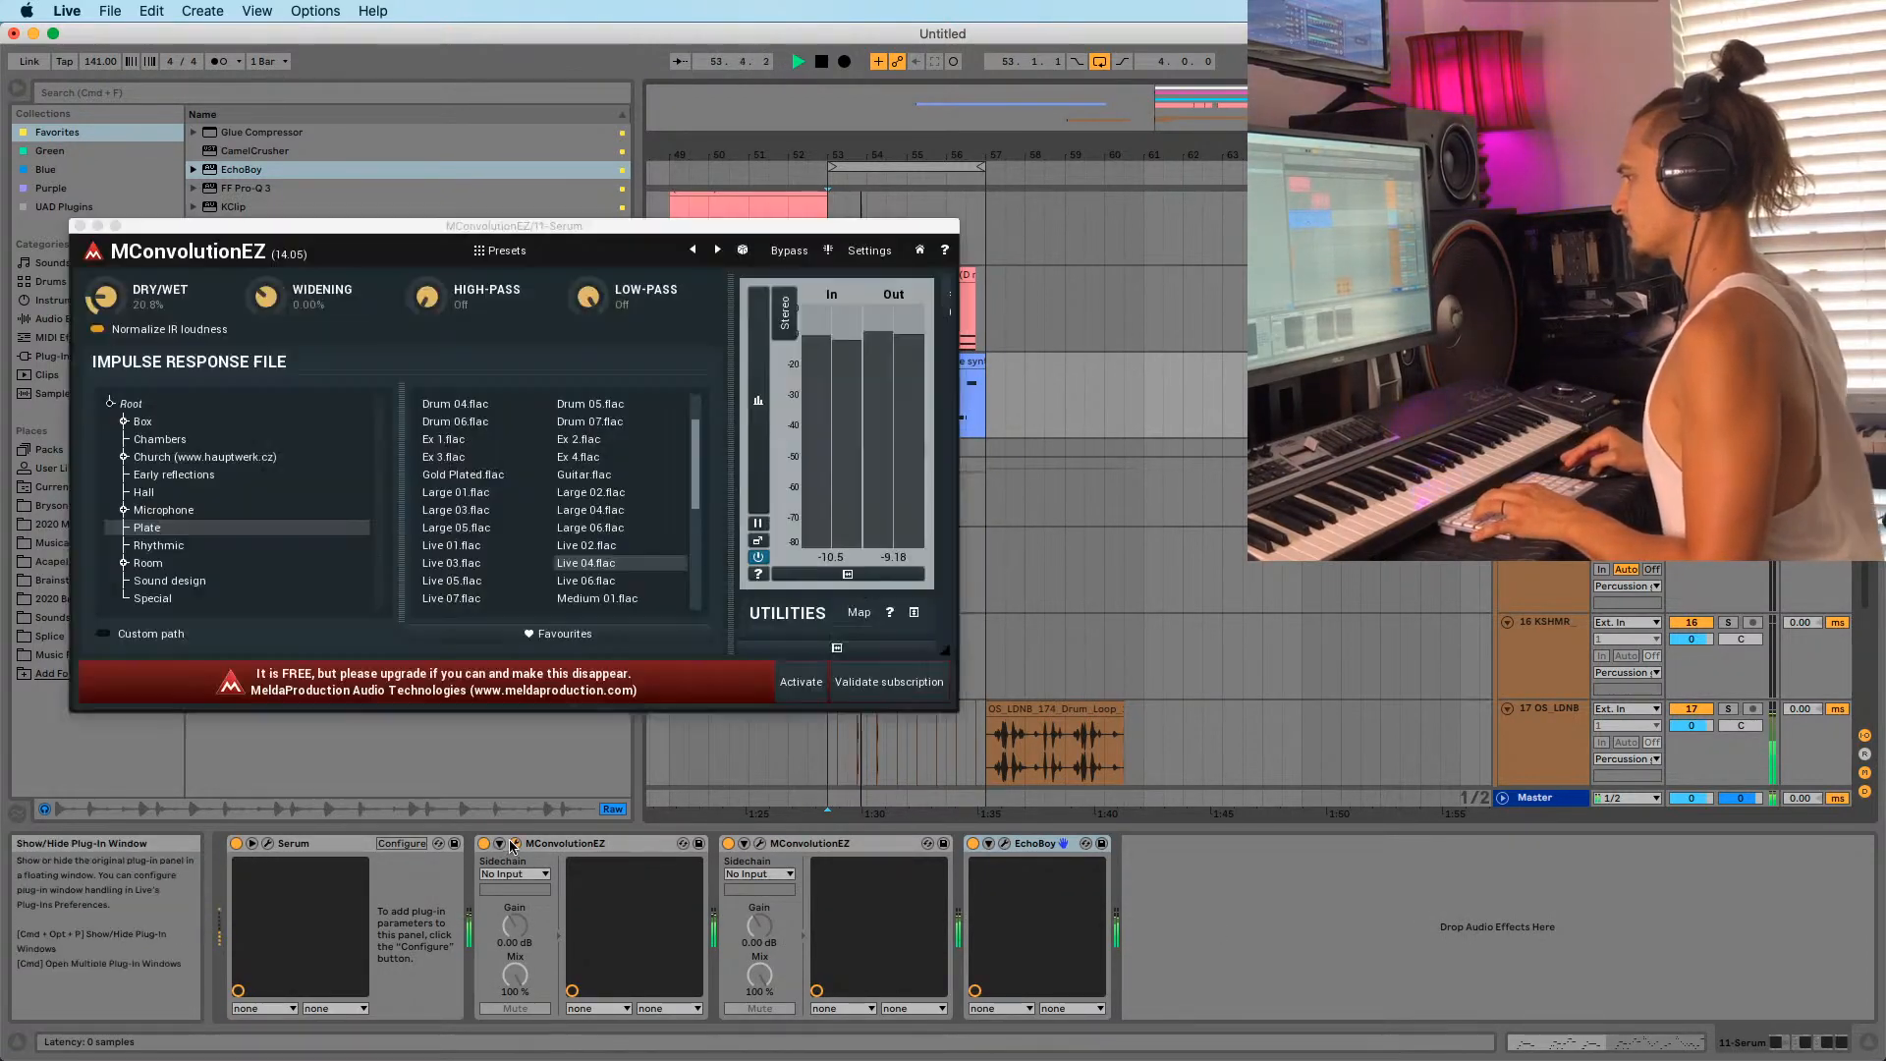
left_click(483, 843)
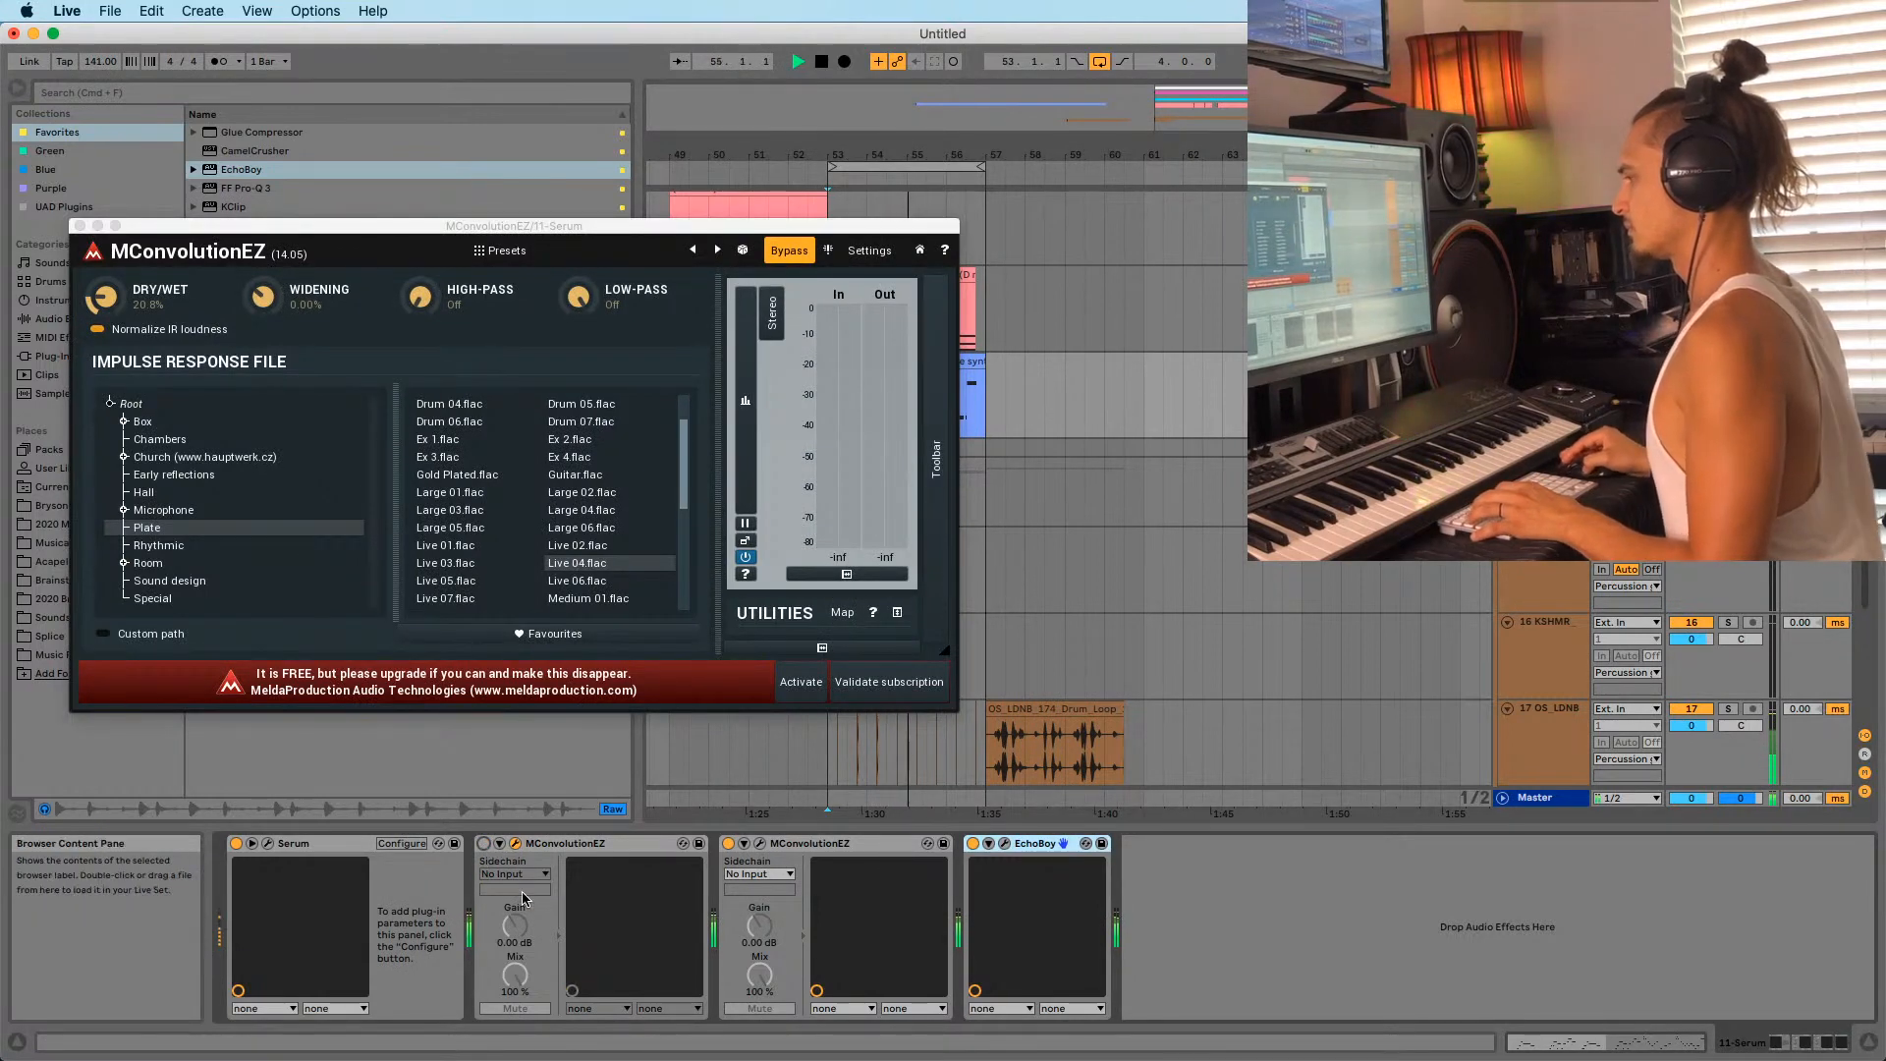
left_click(267, 843)
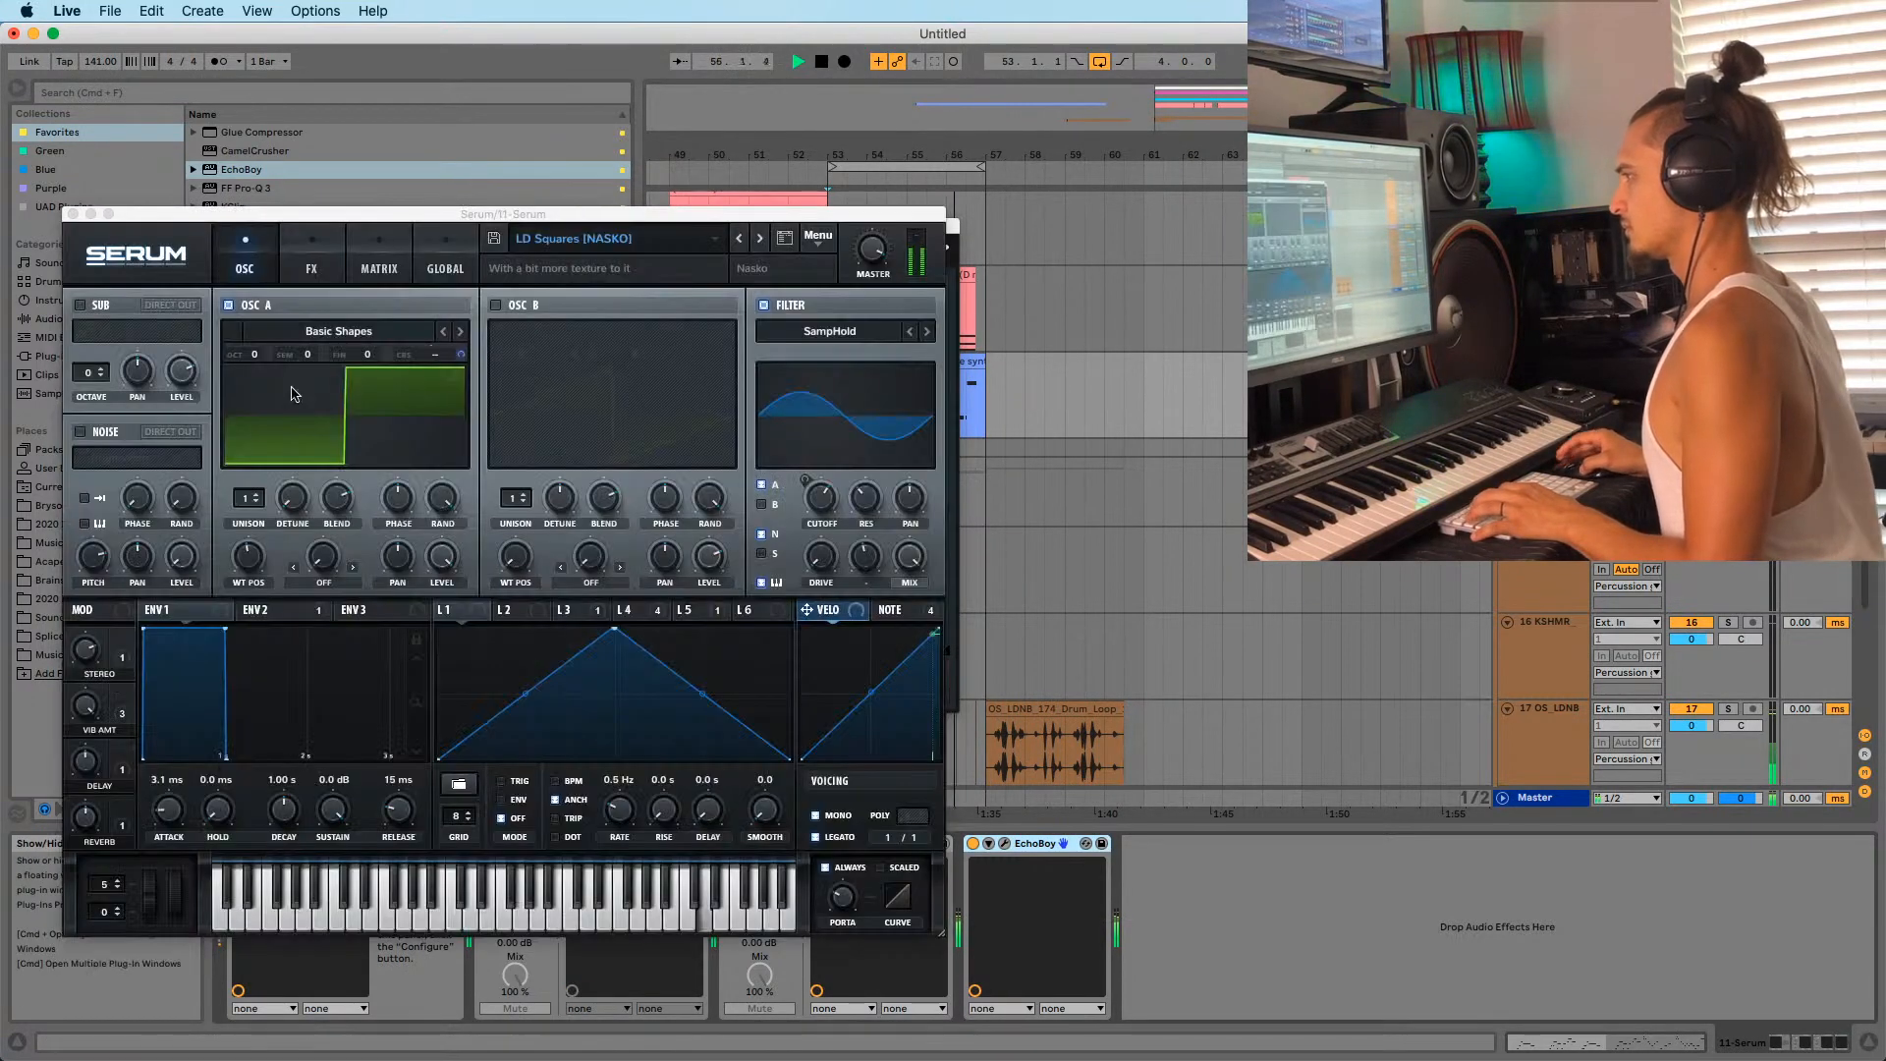
left_click(311, 257)
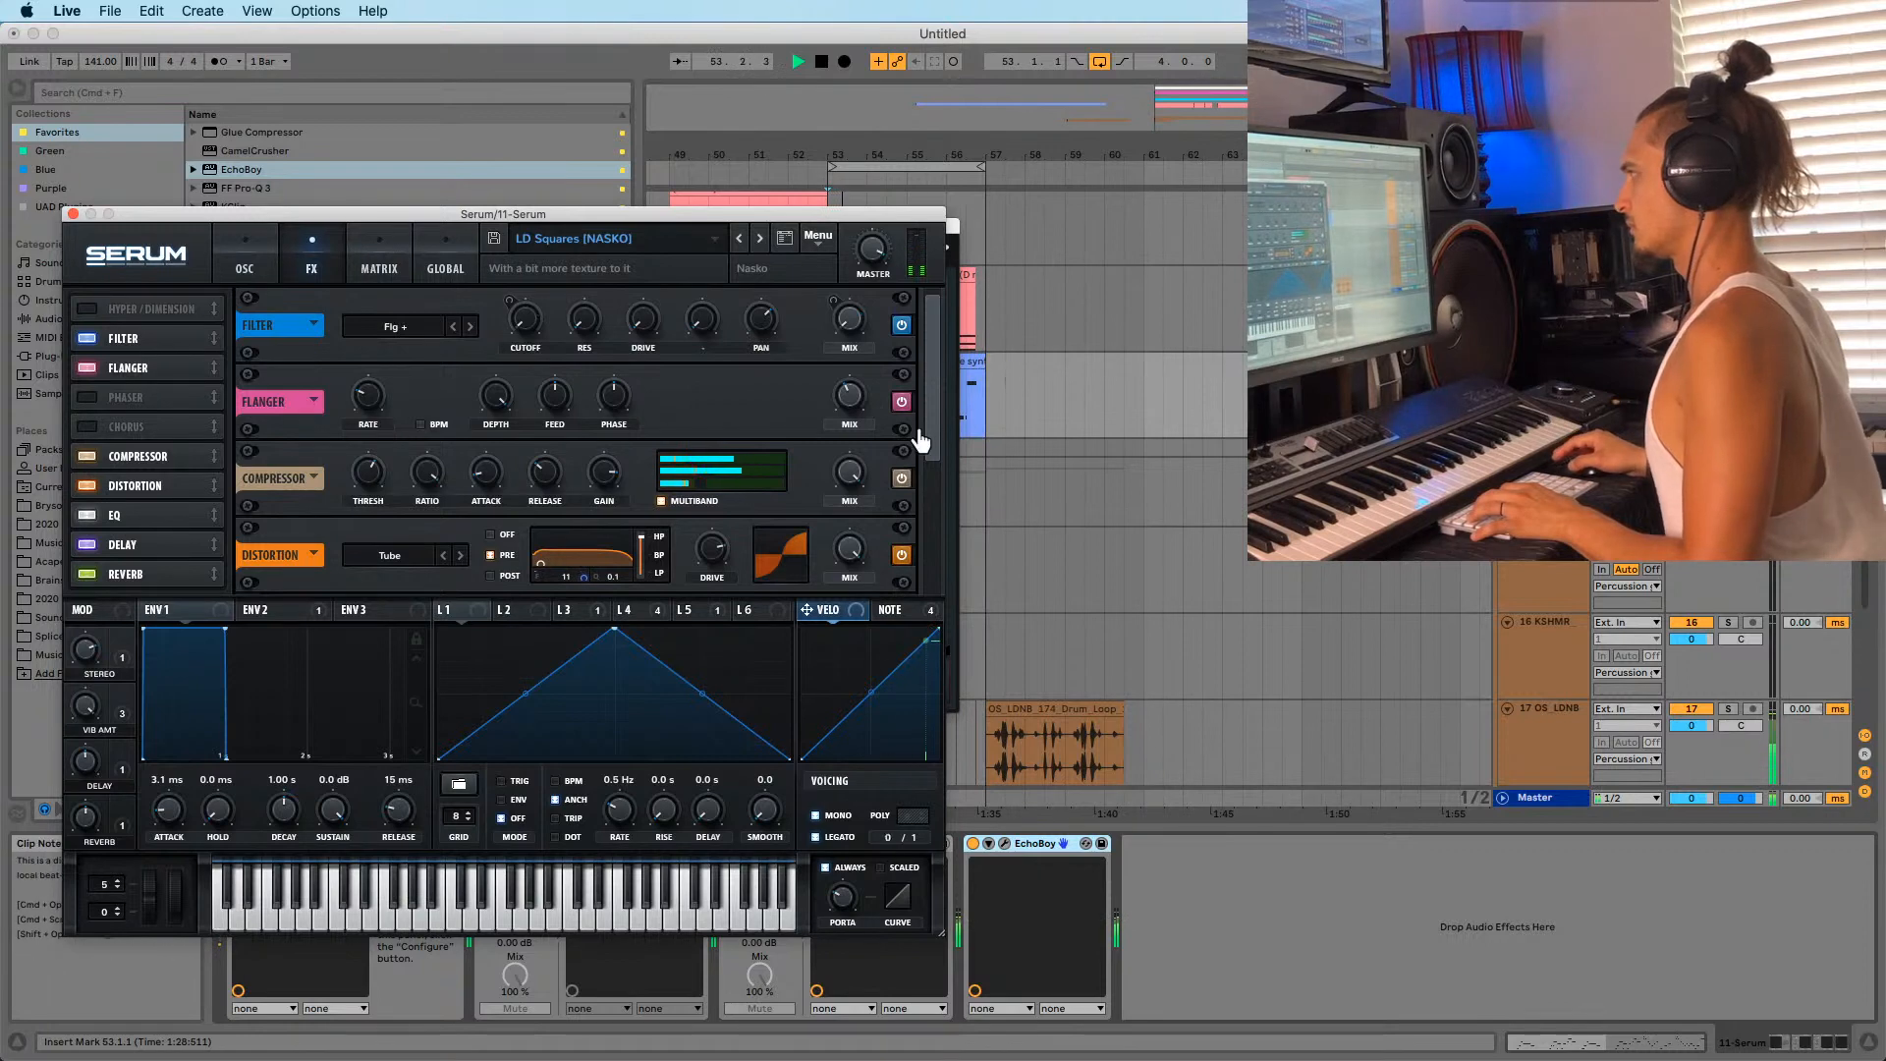
left_click_drag(920, 441, 933, 556)
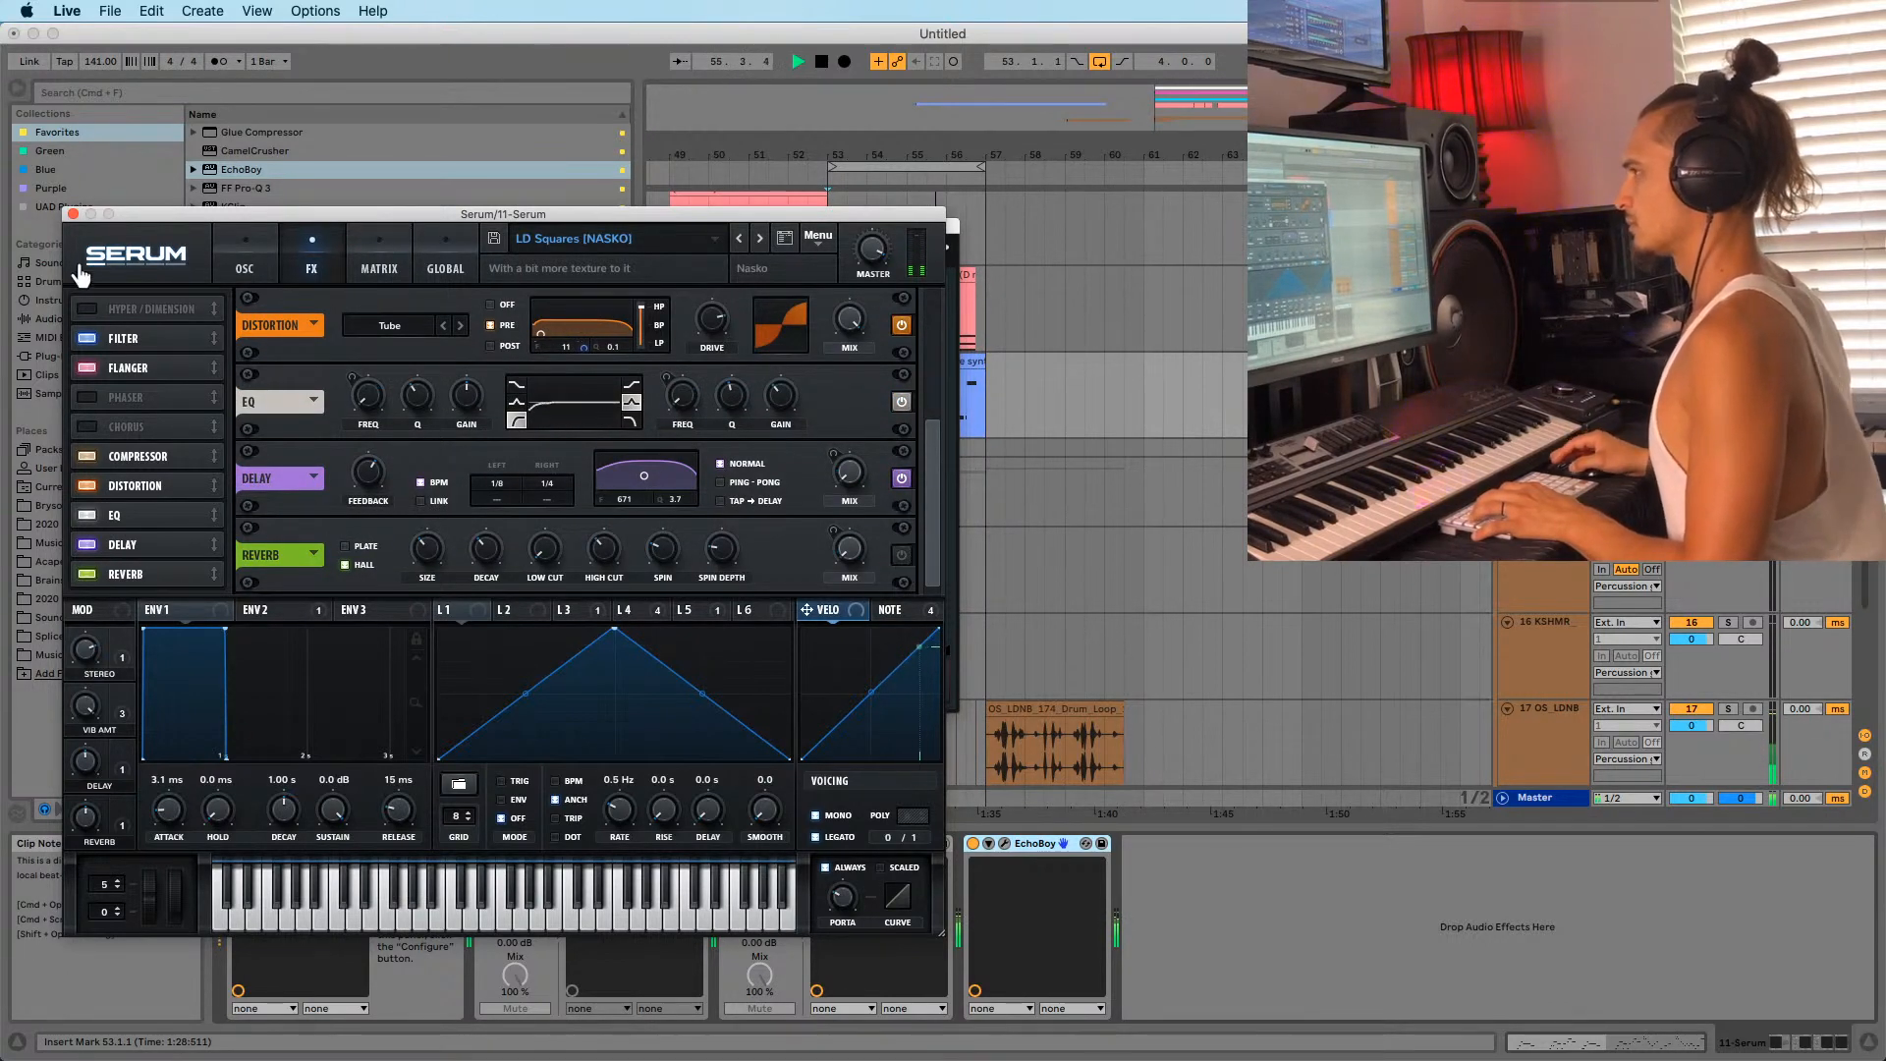
left_click(73, 214)
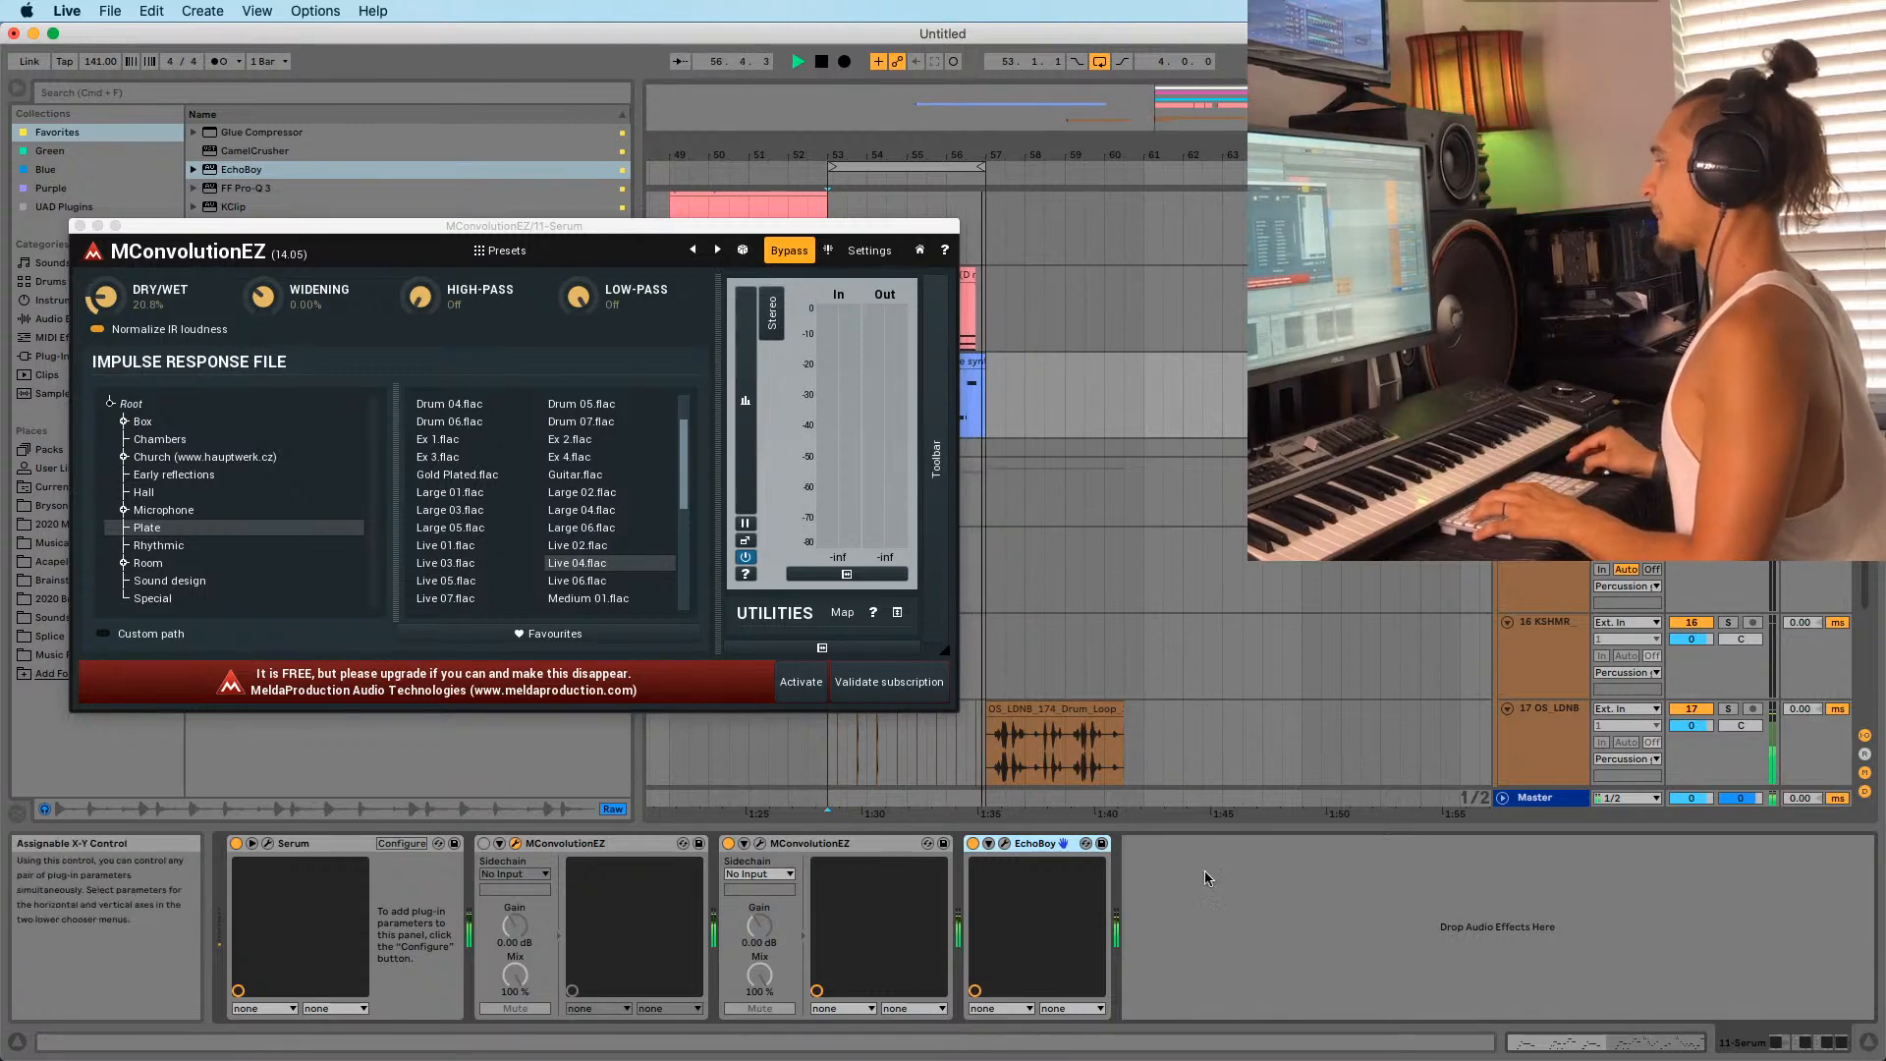
key("space")
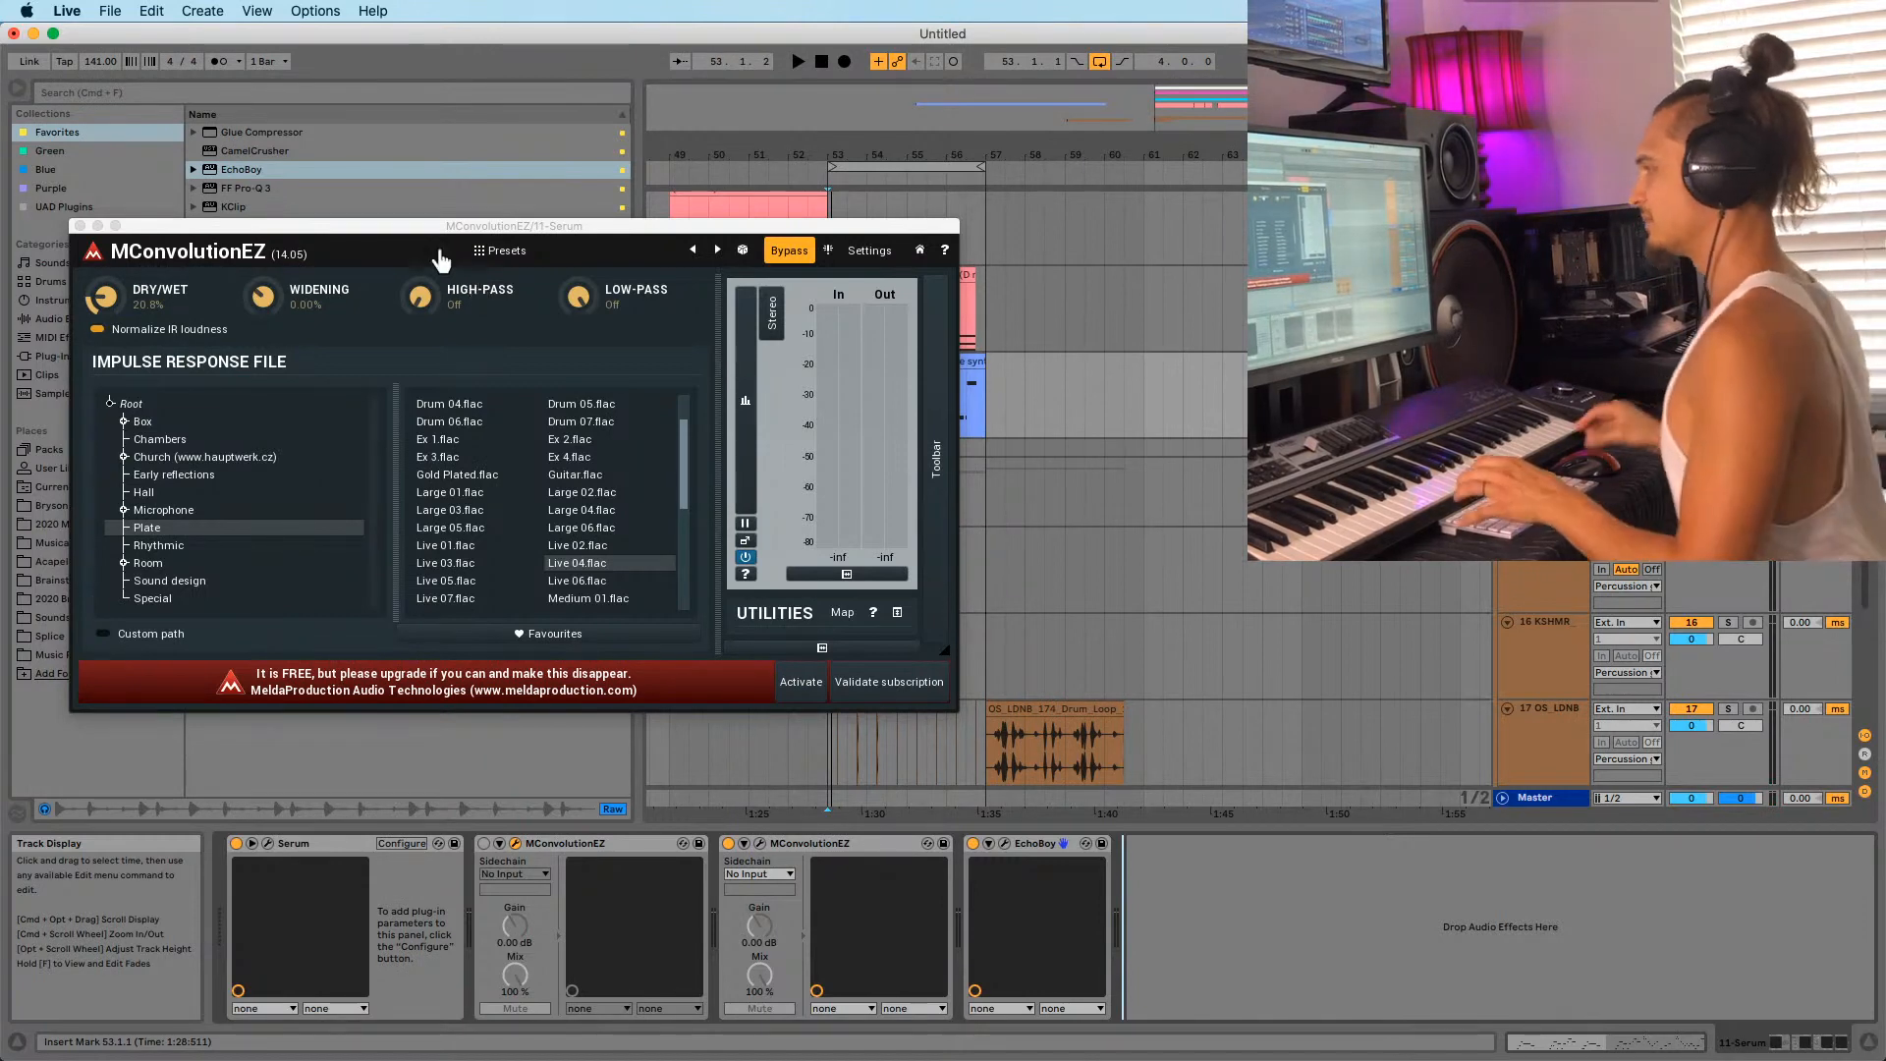
left_click(79, 226)
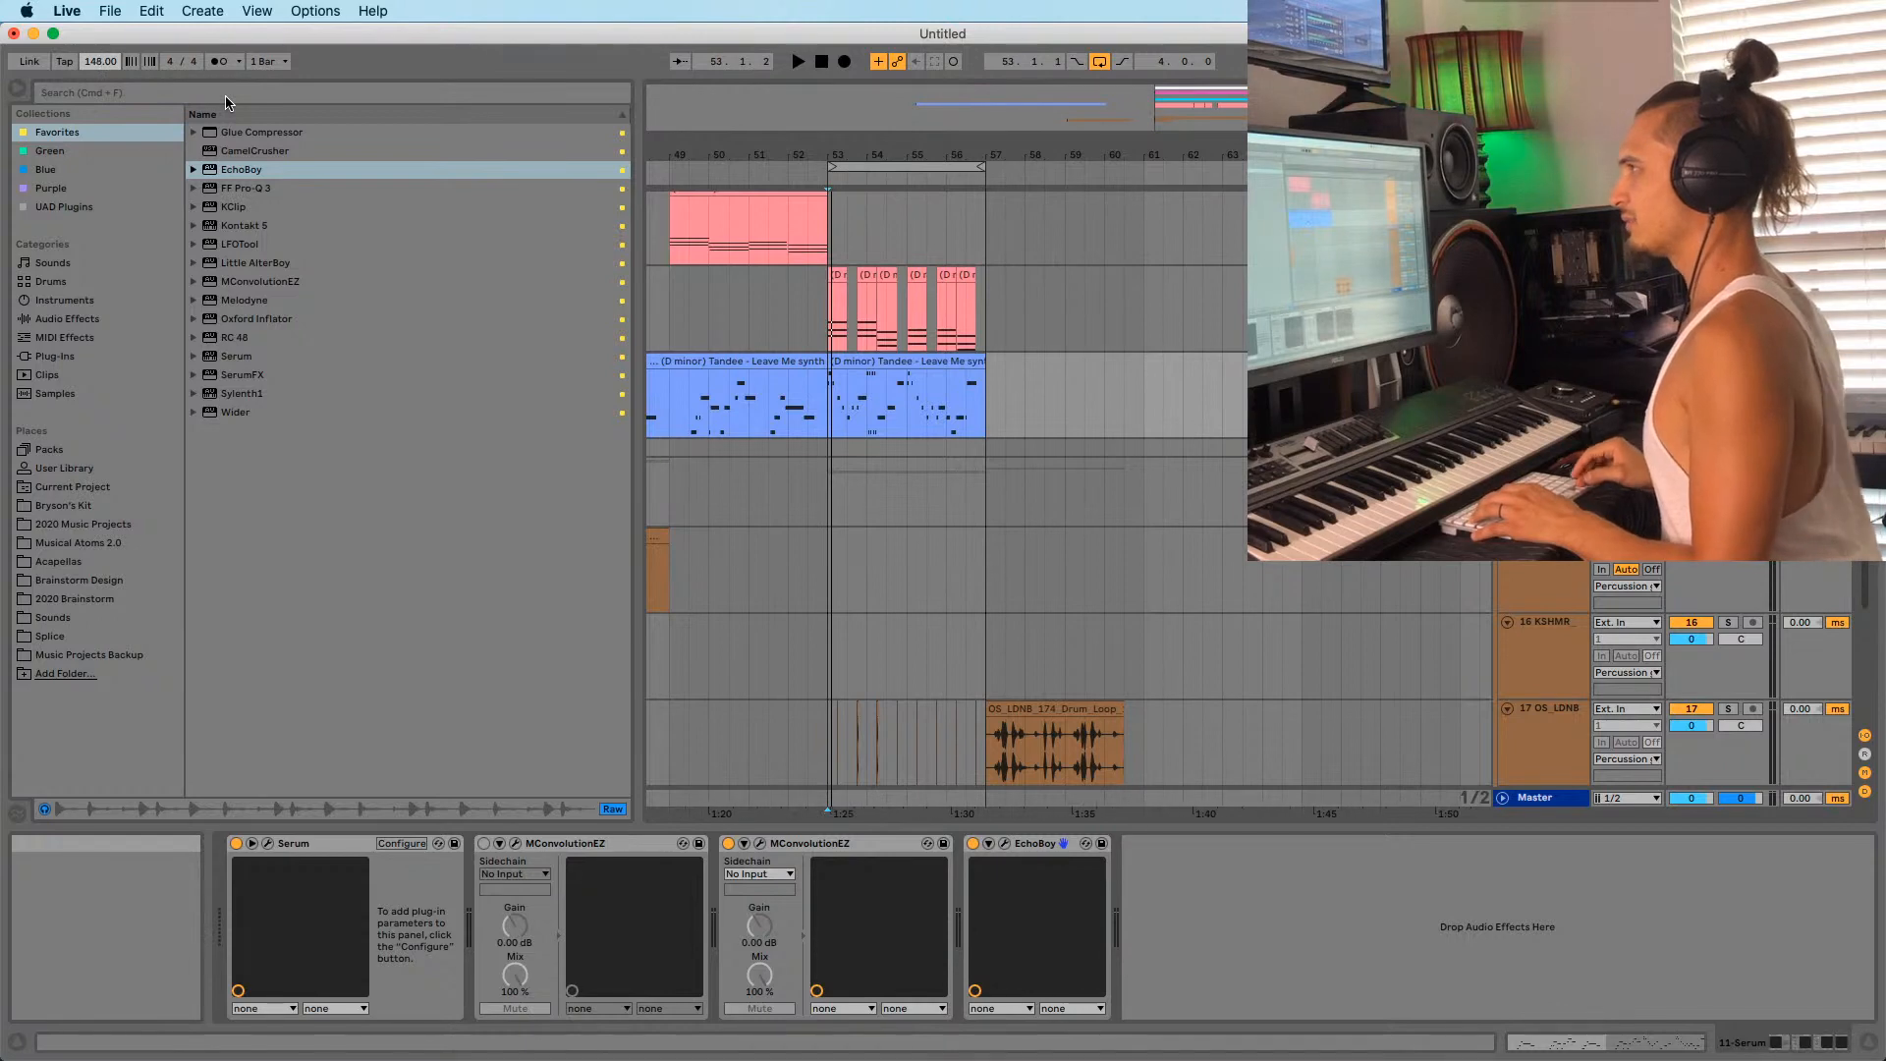
Audition the section around bar 53, zoomed in on the 10-Serum track.
key("space")
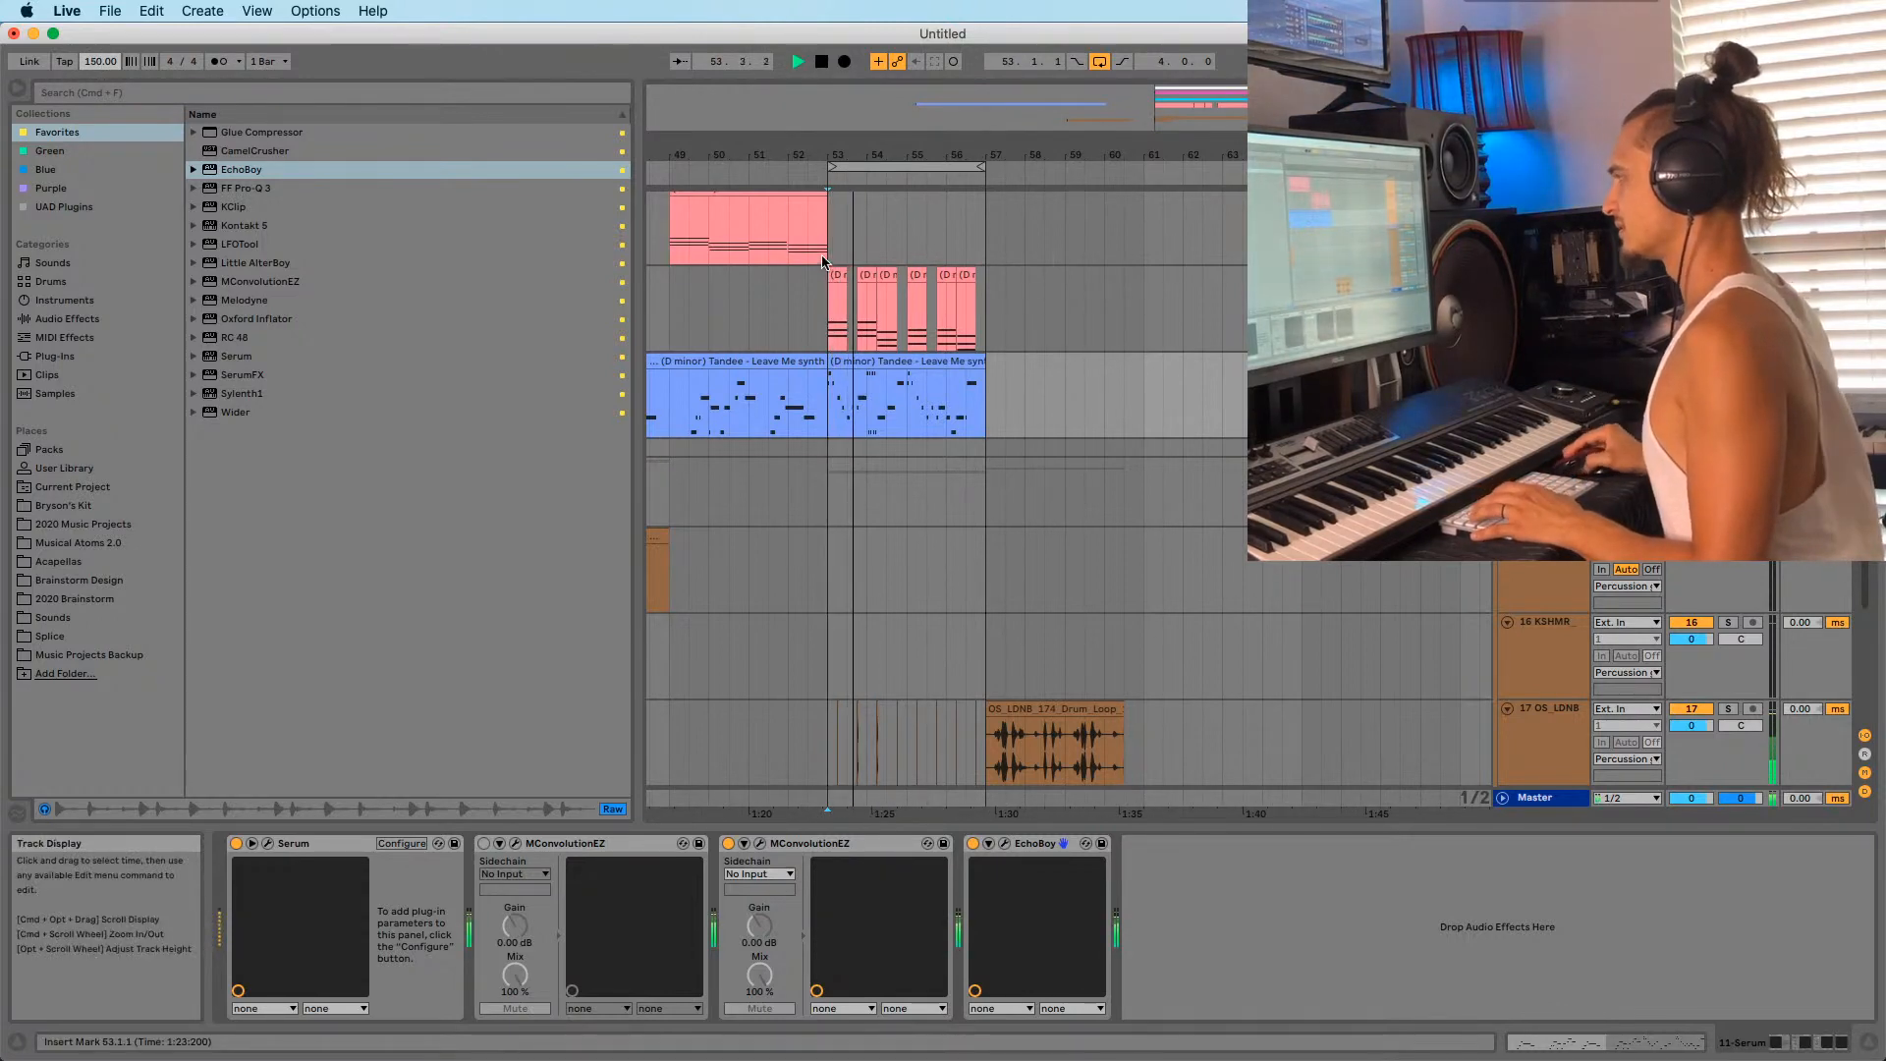
left_click_drag(832, 151, 829, 191)
left_click(822, 307)
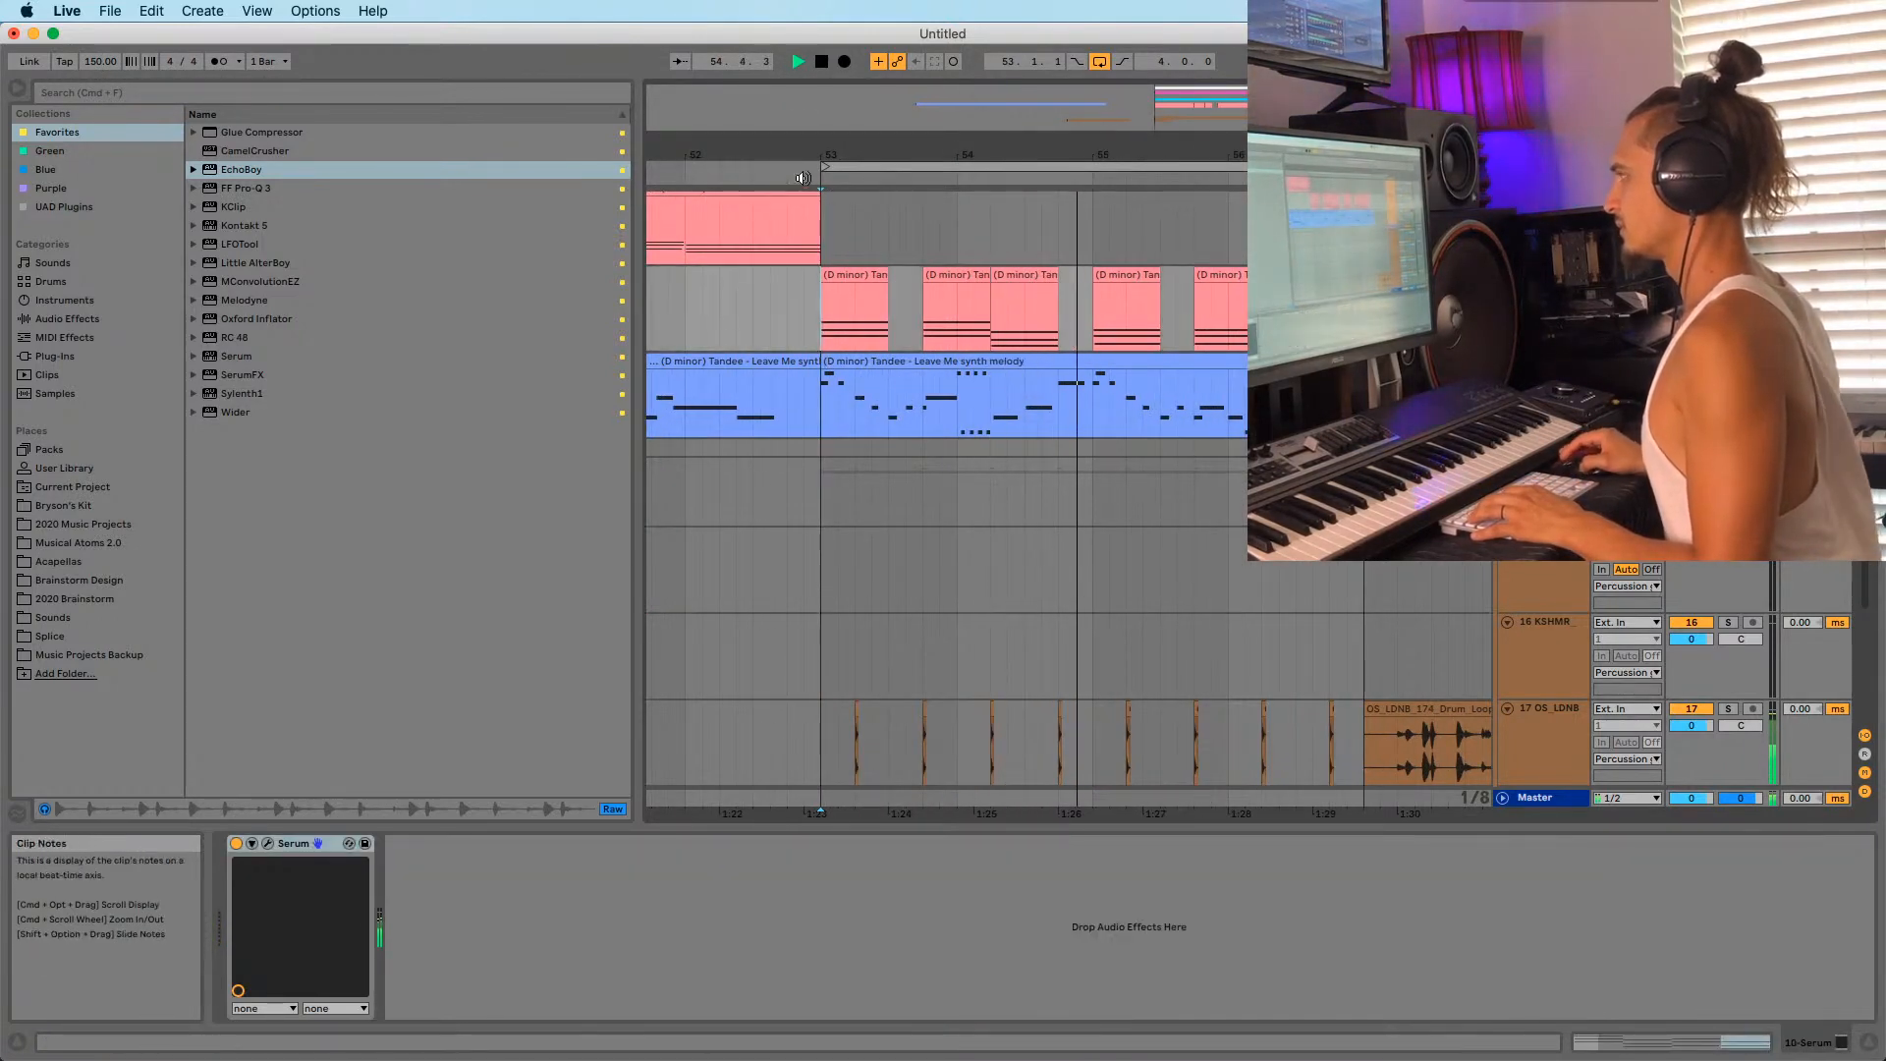
scroll(905, 365, "down", 3)
scroll(902, 370, "up", 6)
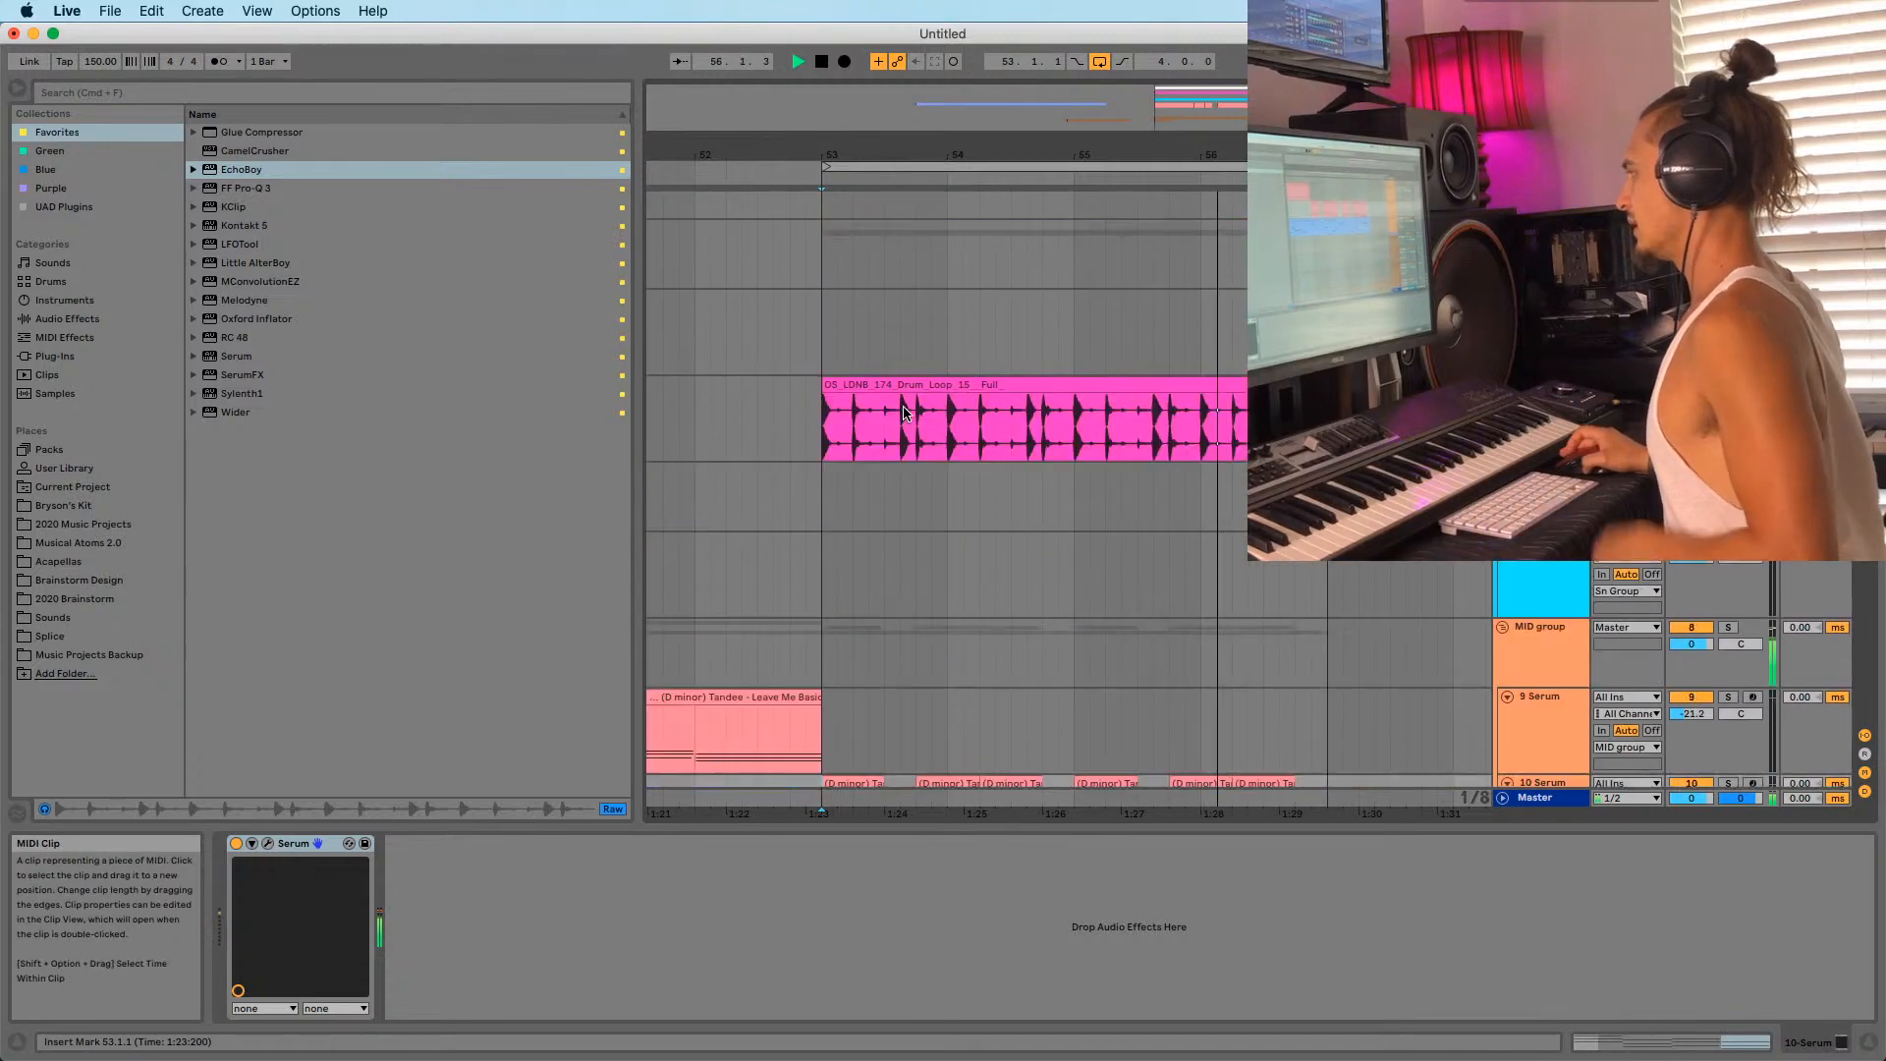
key("space")
scroll(1196, 540, "down", 4)
Collapse the MID group, add a grouped HORNS audio track, and list the Splice samples.
left_click(1544, 285)
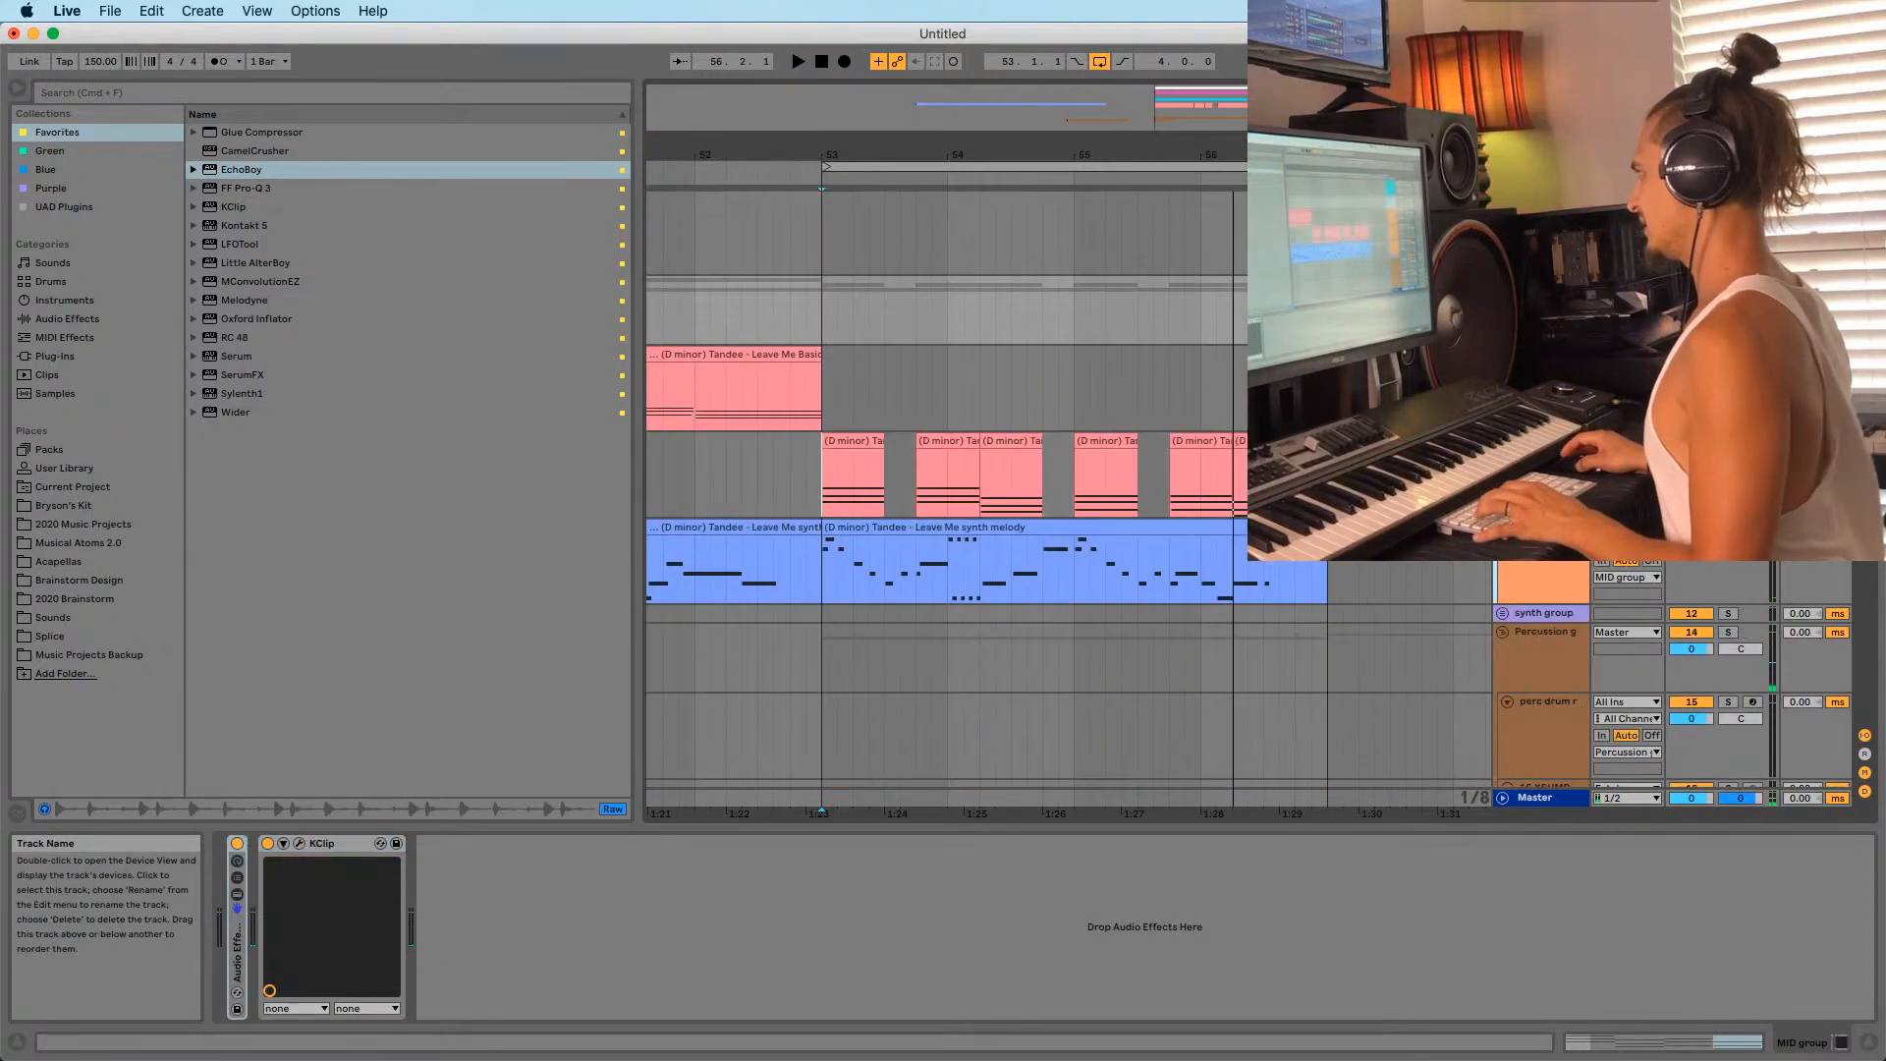
left_click(1503, 285)
left_click(1544, 302)
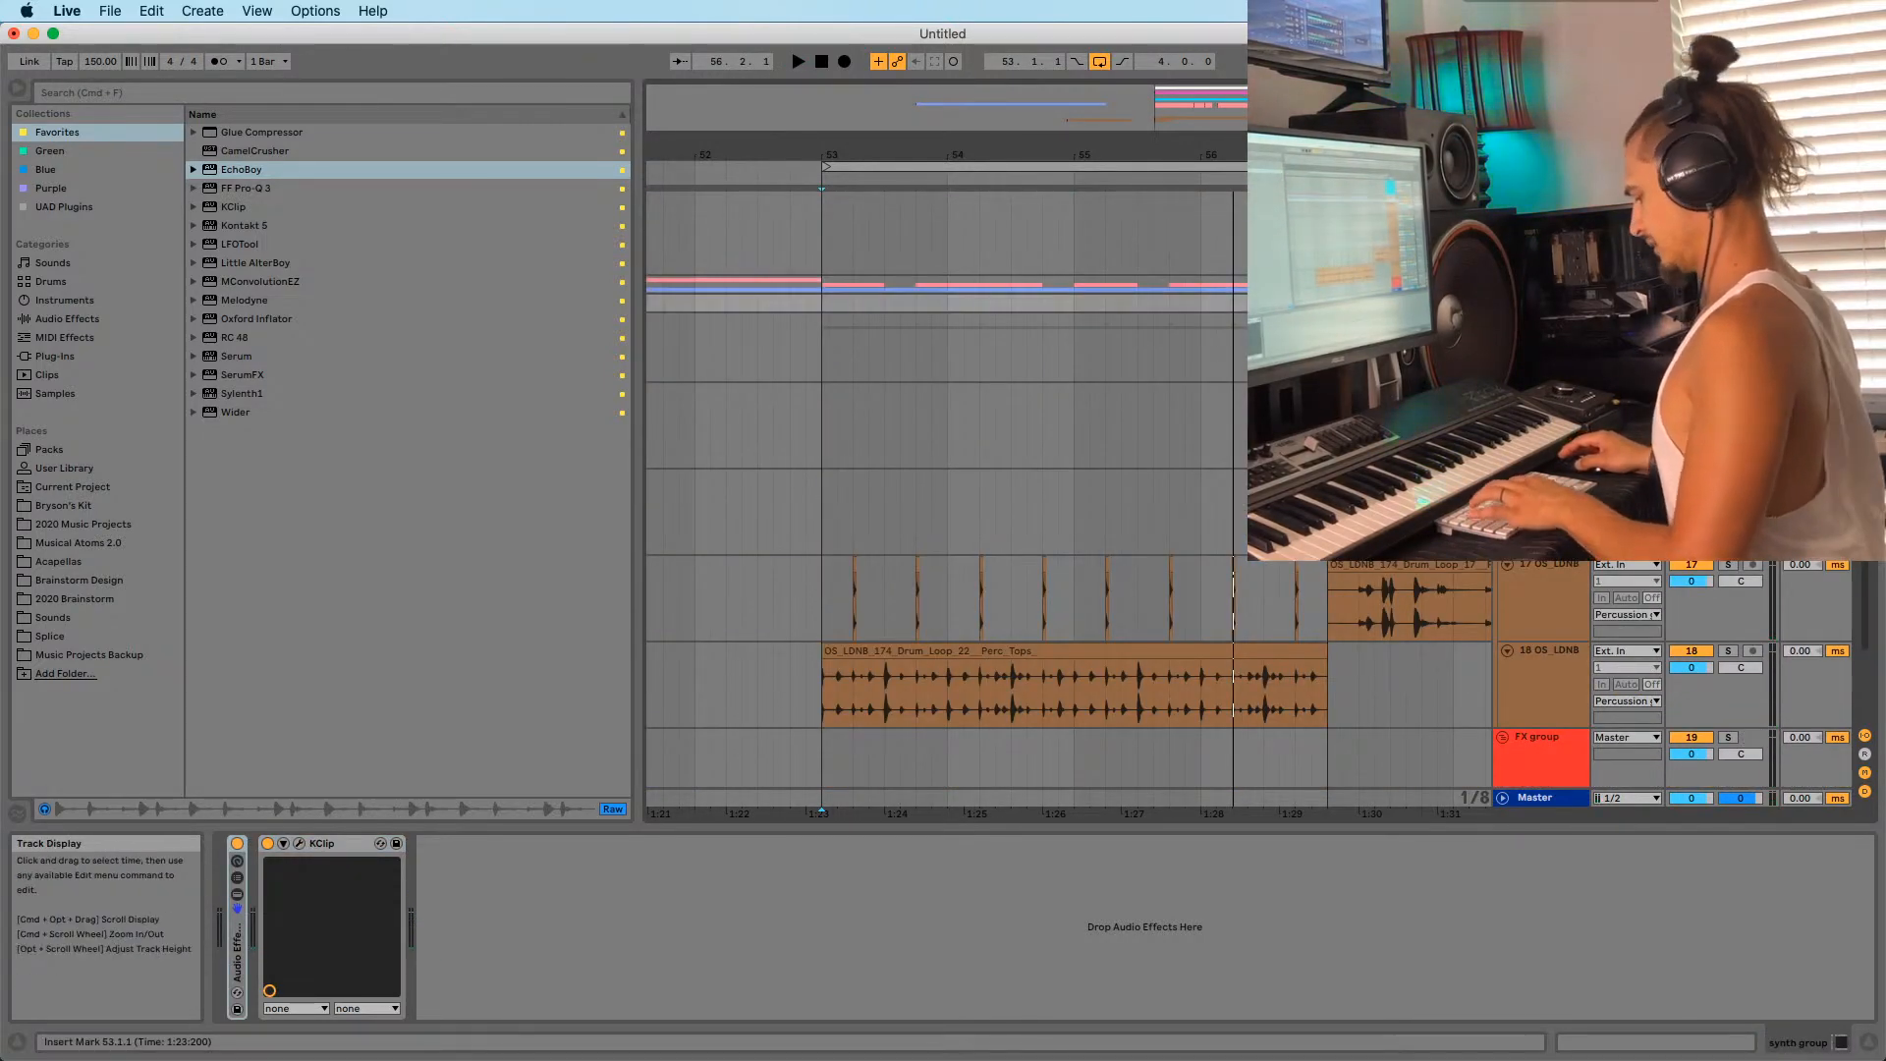
key("super+t")
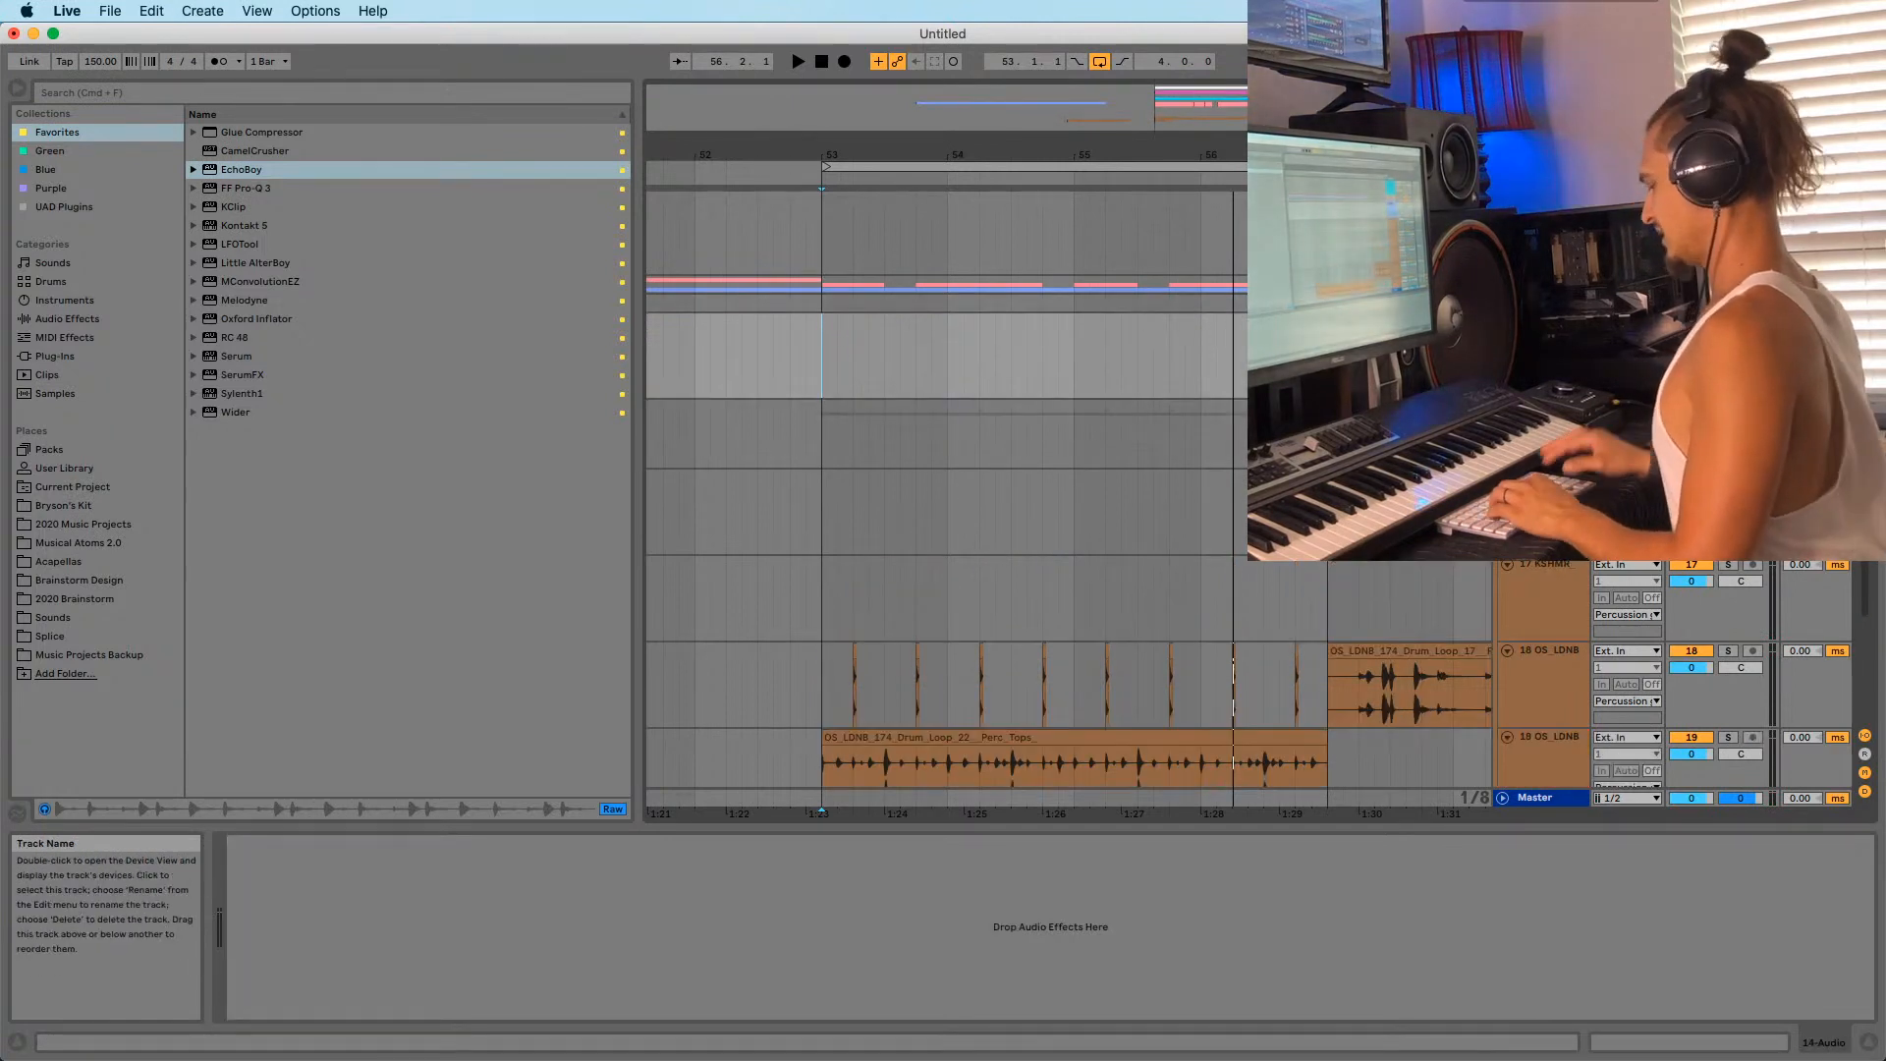
scroll(1375, 442, "up", 1)
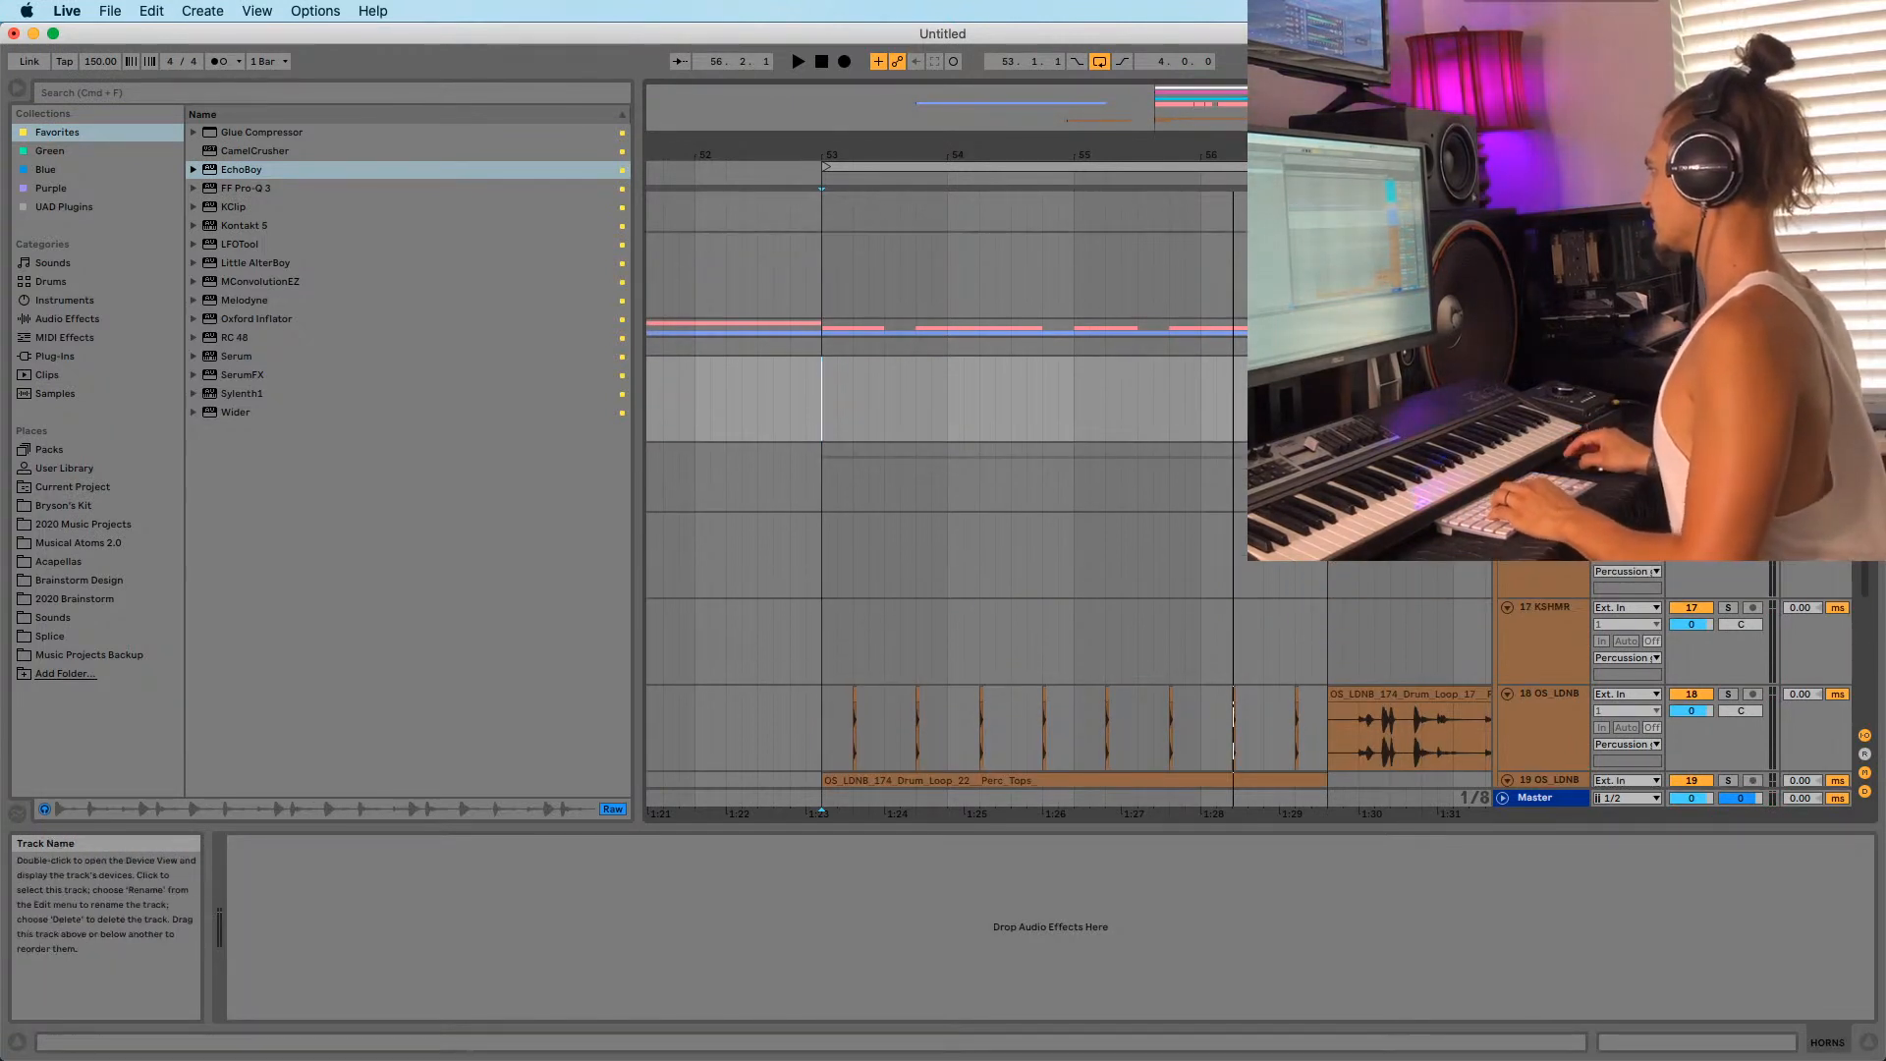
key("super+g")
left_click(50, 637)
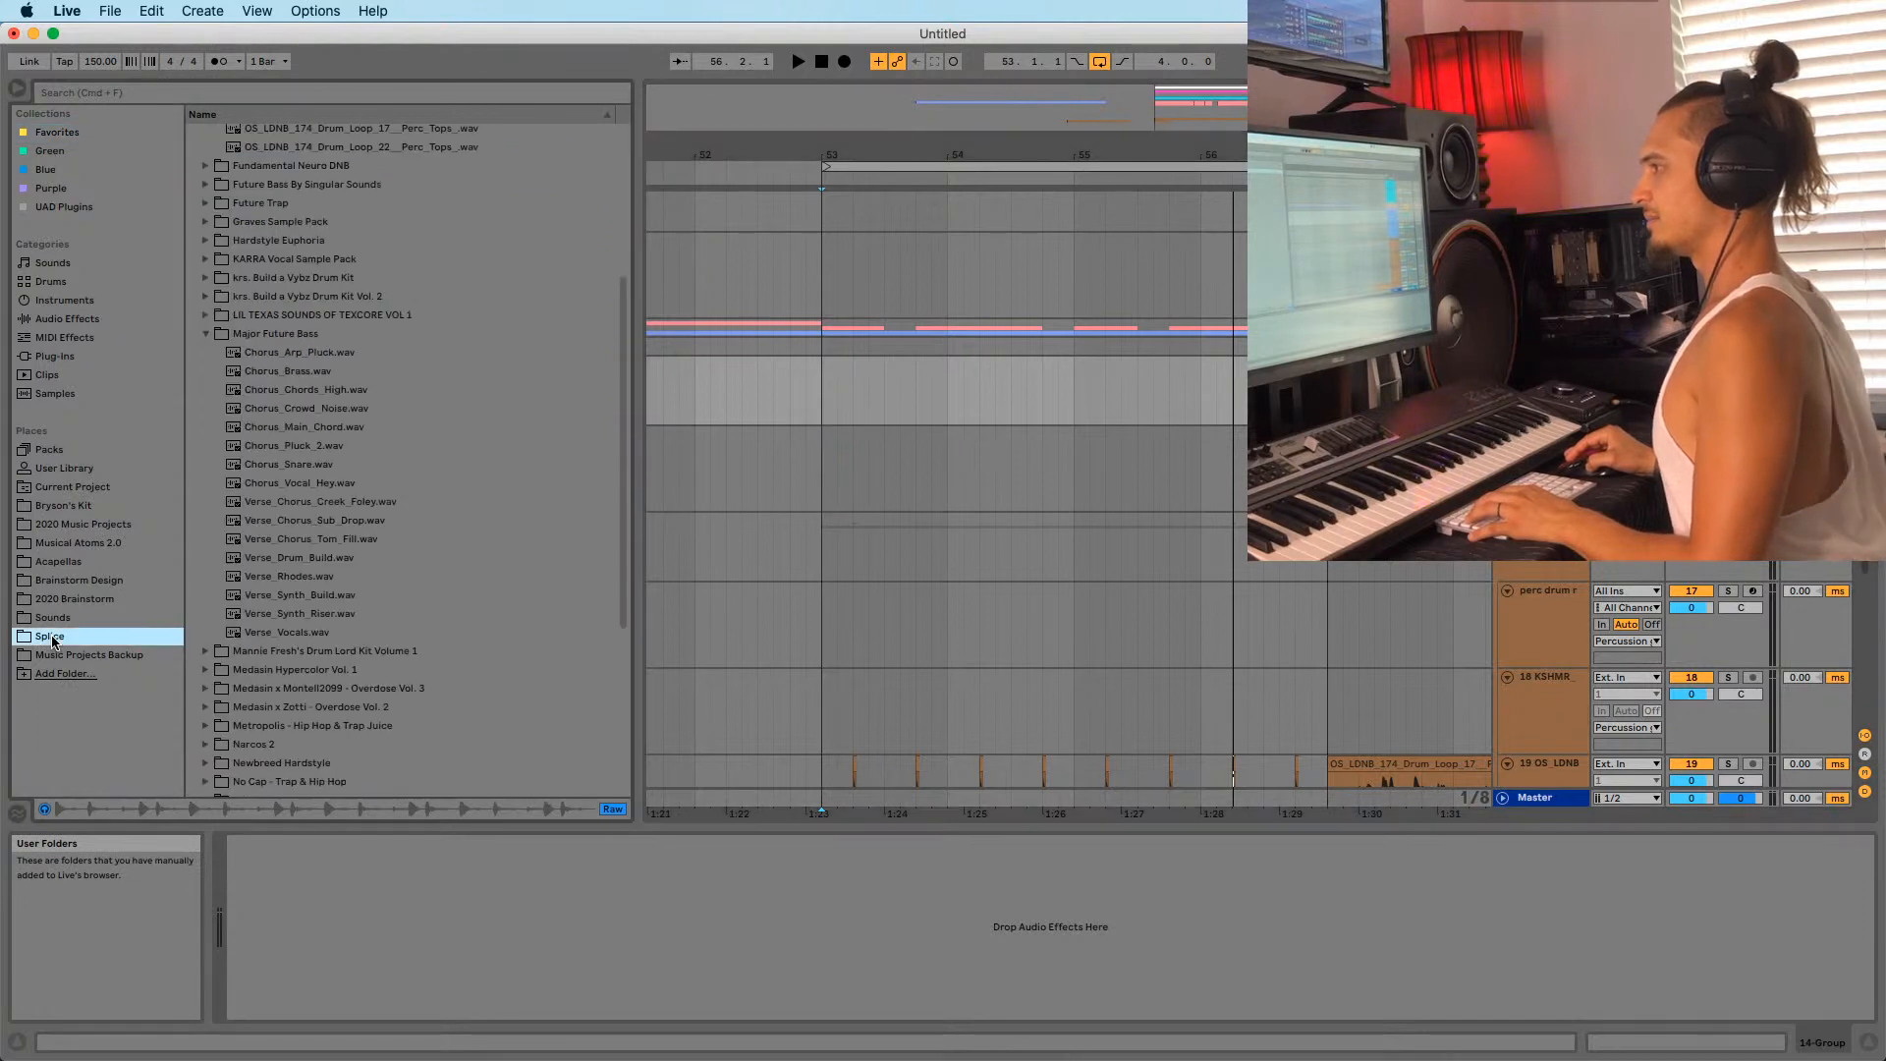
Search 'horn' and place UZ_synth_one_shot_horns_hi_D#.wav on HORNS at bar 53.
left_click(238, 96)
type("horn")
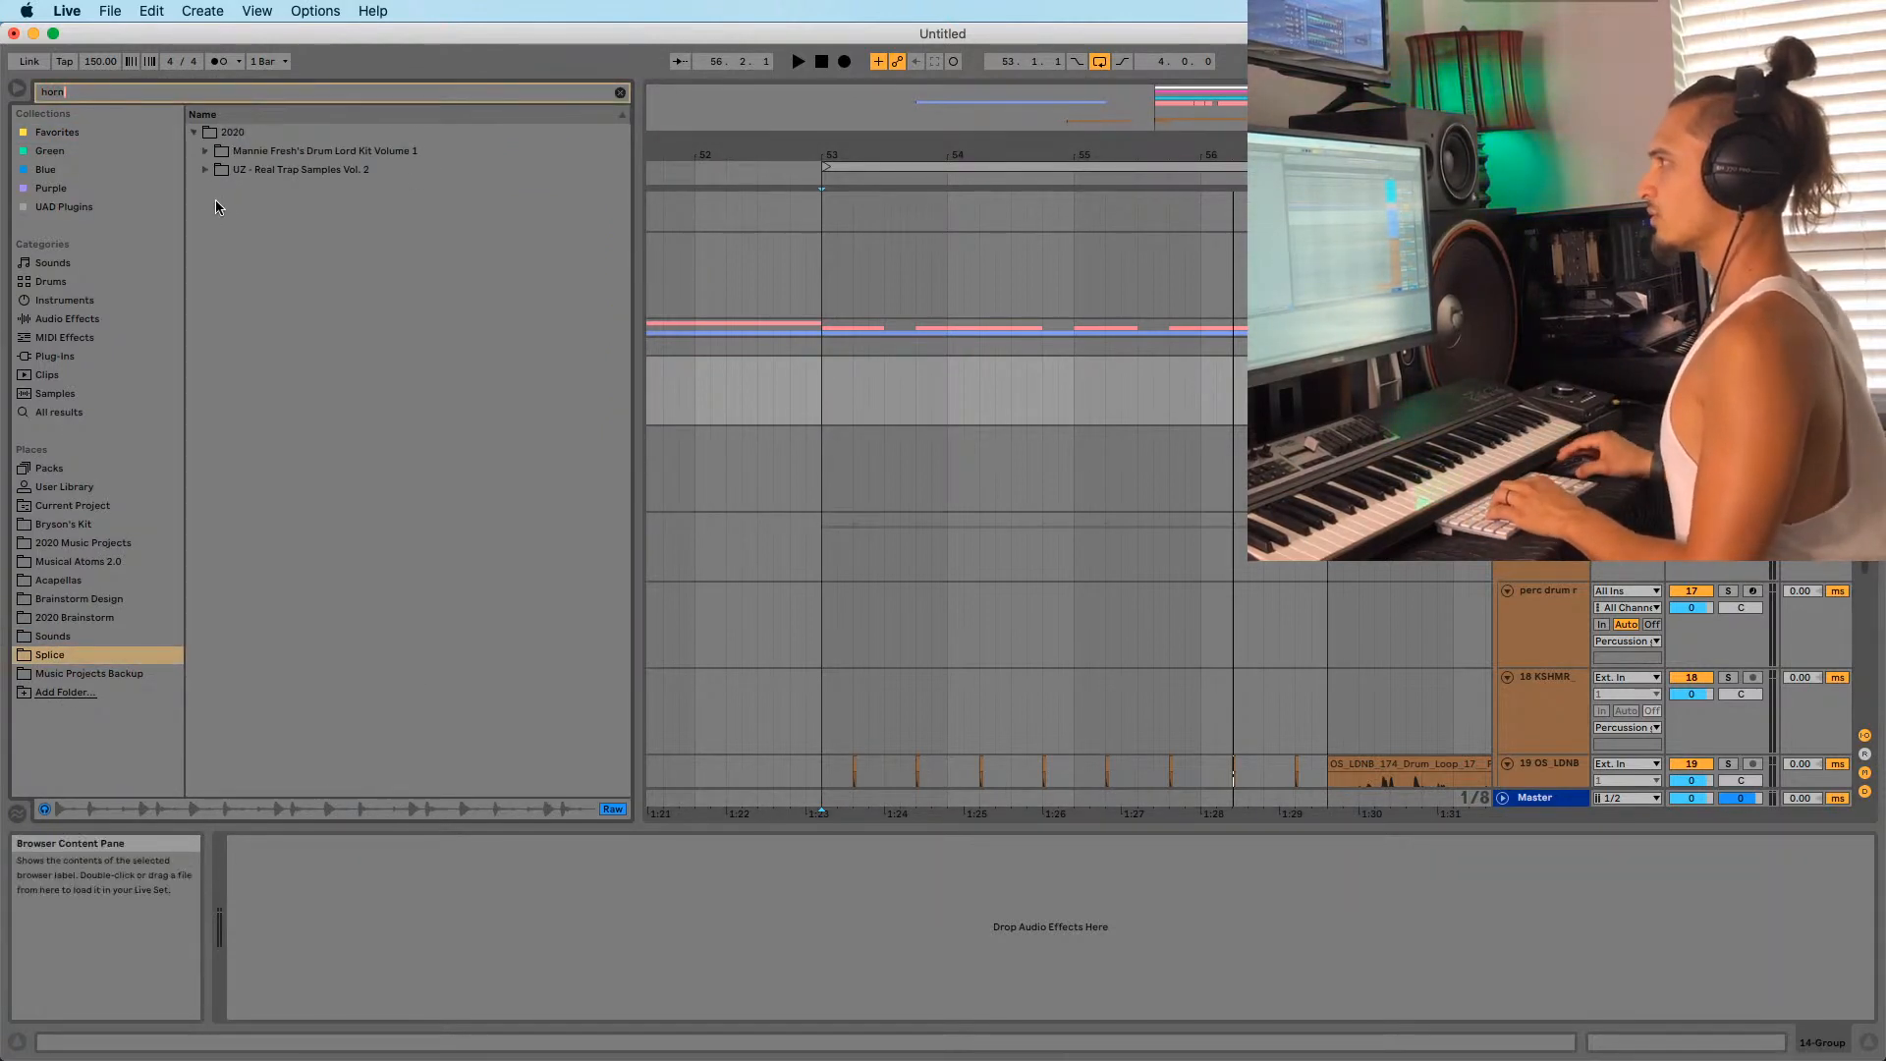
left_click(205, 170)
left_click(263, 190)
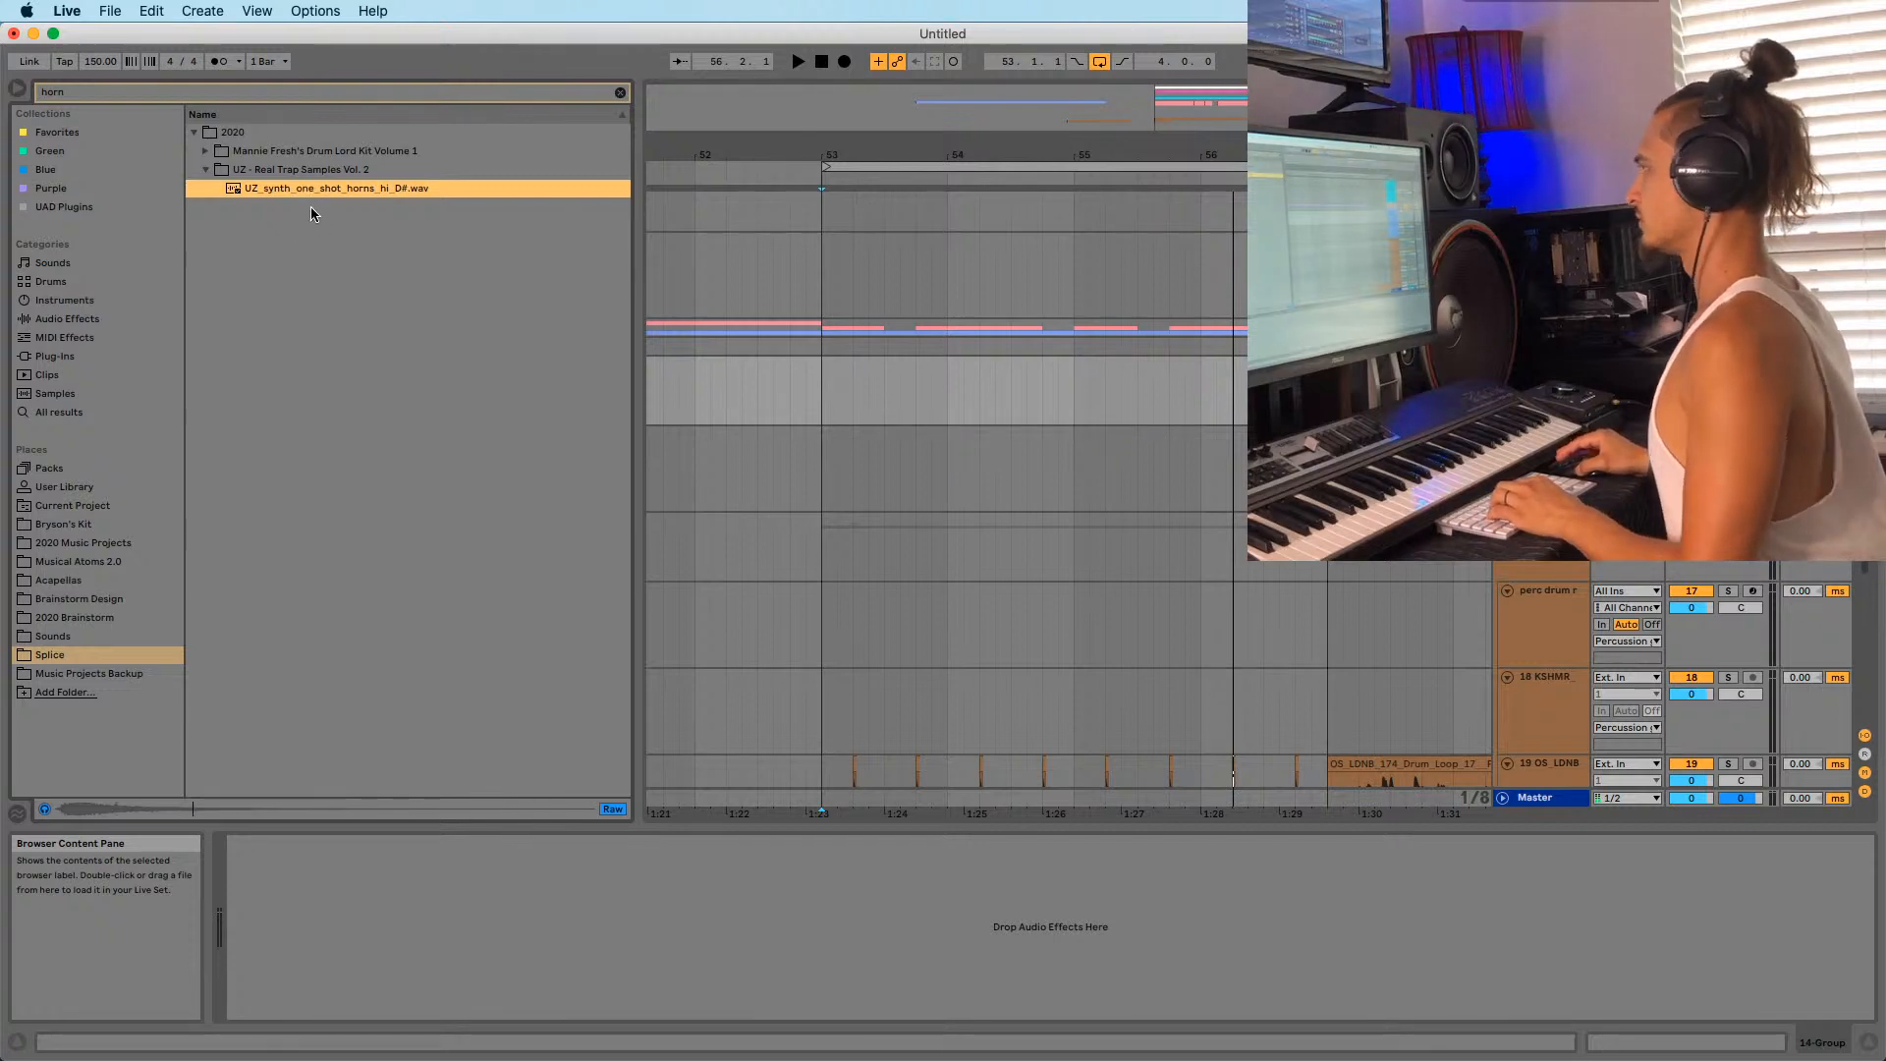
left_click_drag(304, 195, 827, 478)
Inspect the horn clip and the chords clip's notes, viewing bars 49–60.
double_click(879, 434)
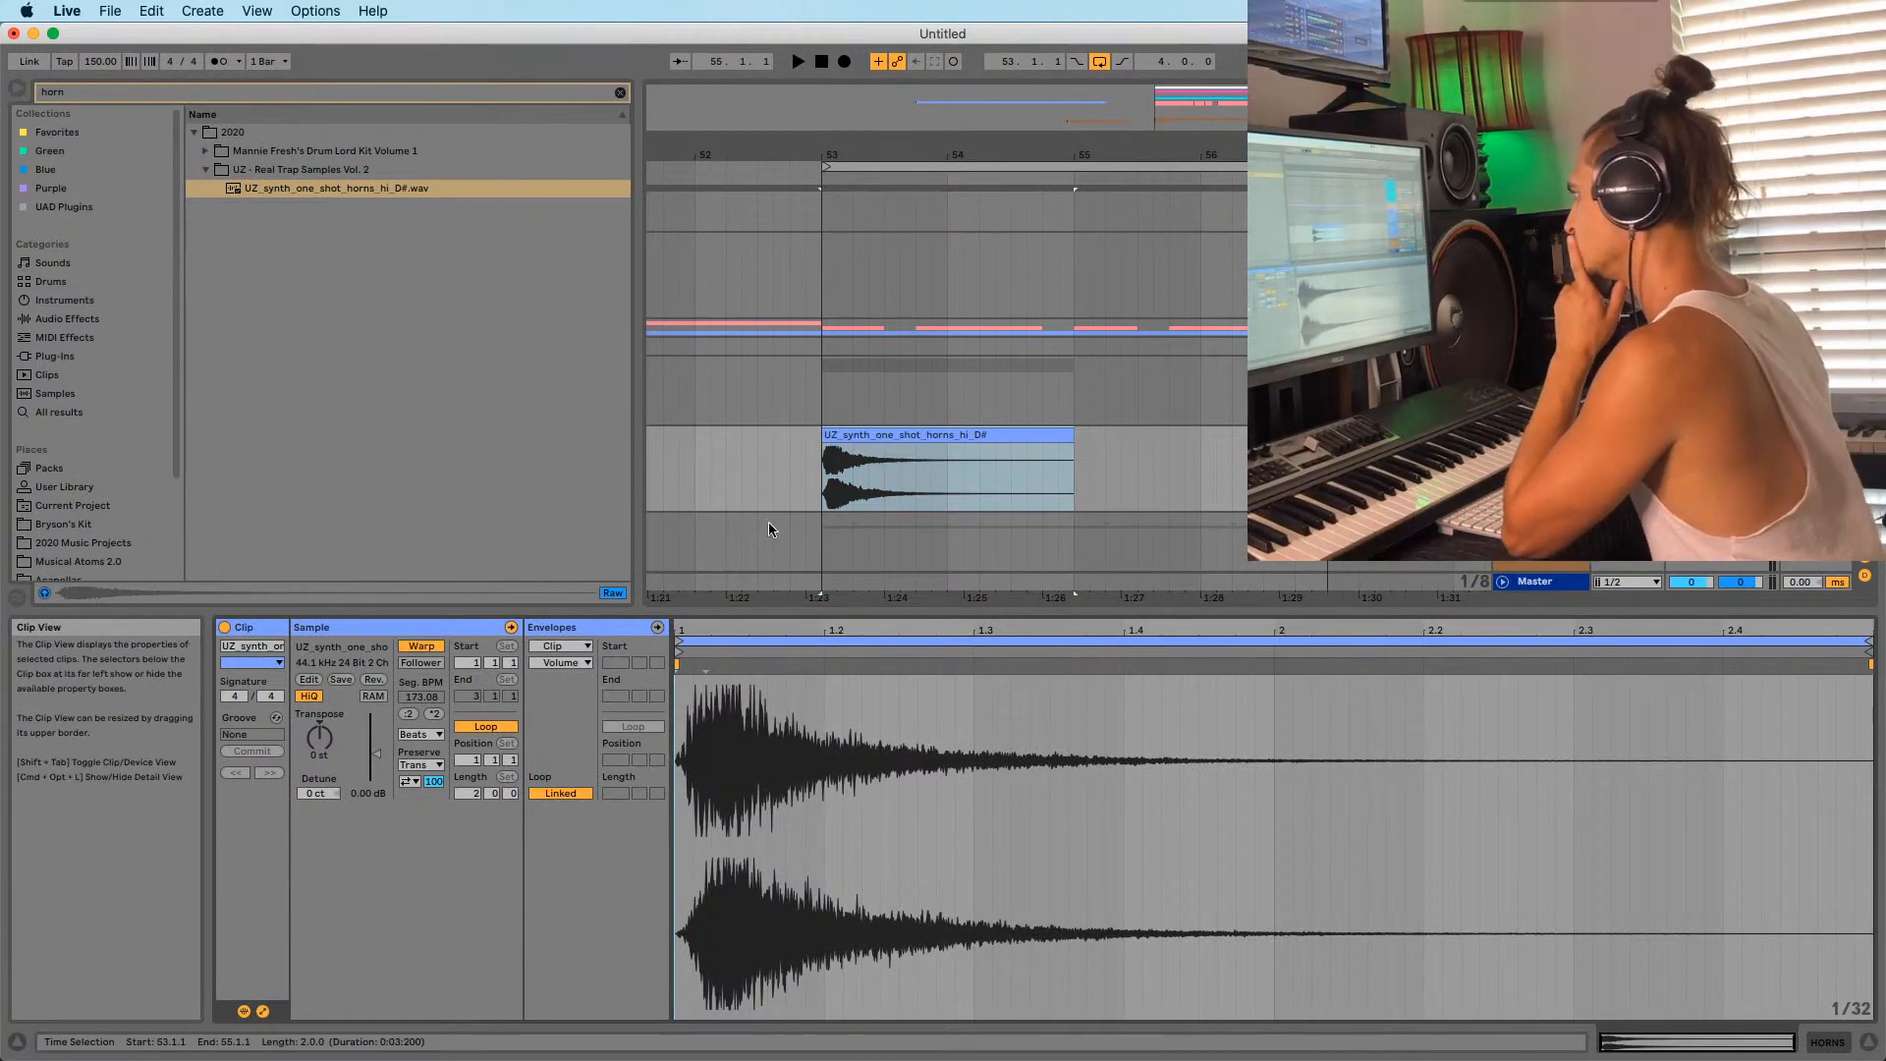
scroll(862, 386, "up", 2)
scroll(862, 386, "up", 3)
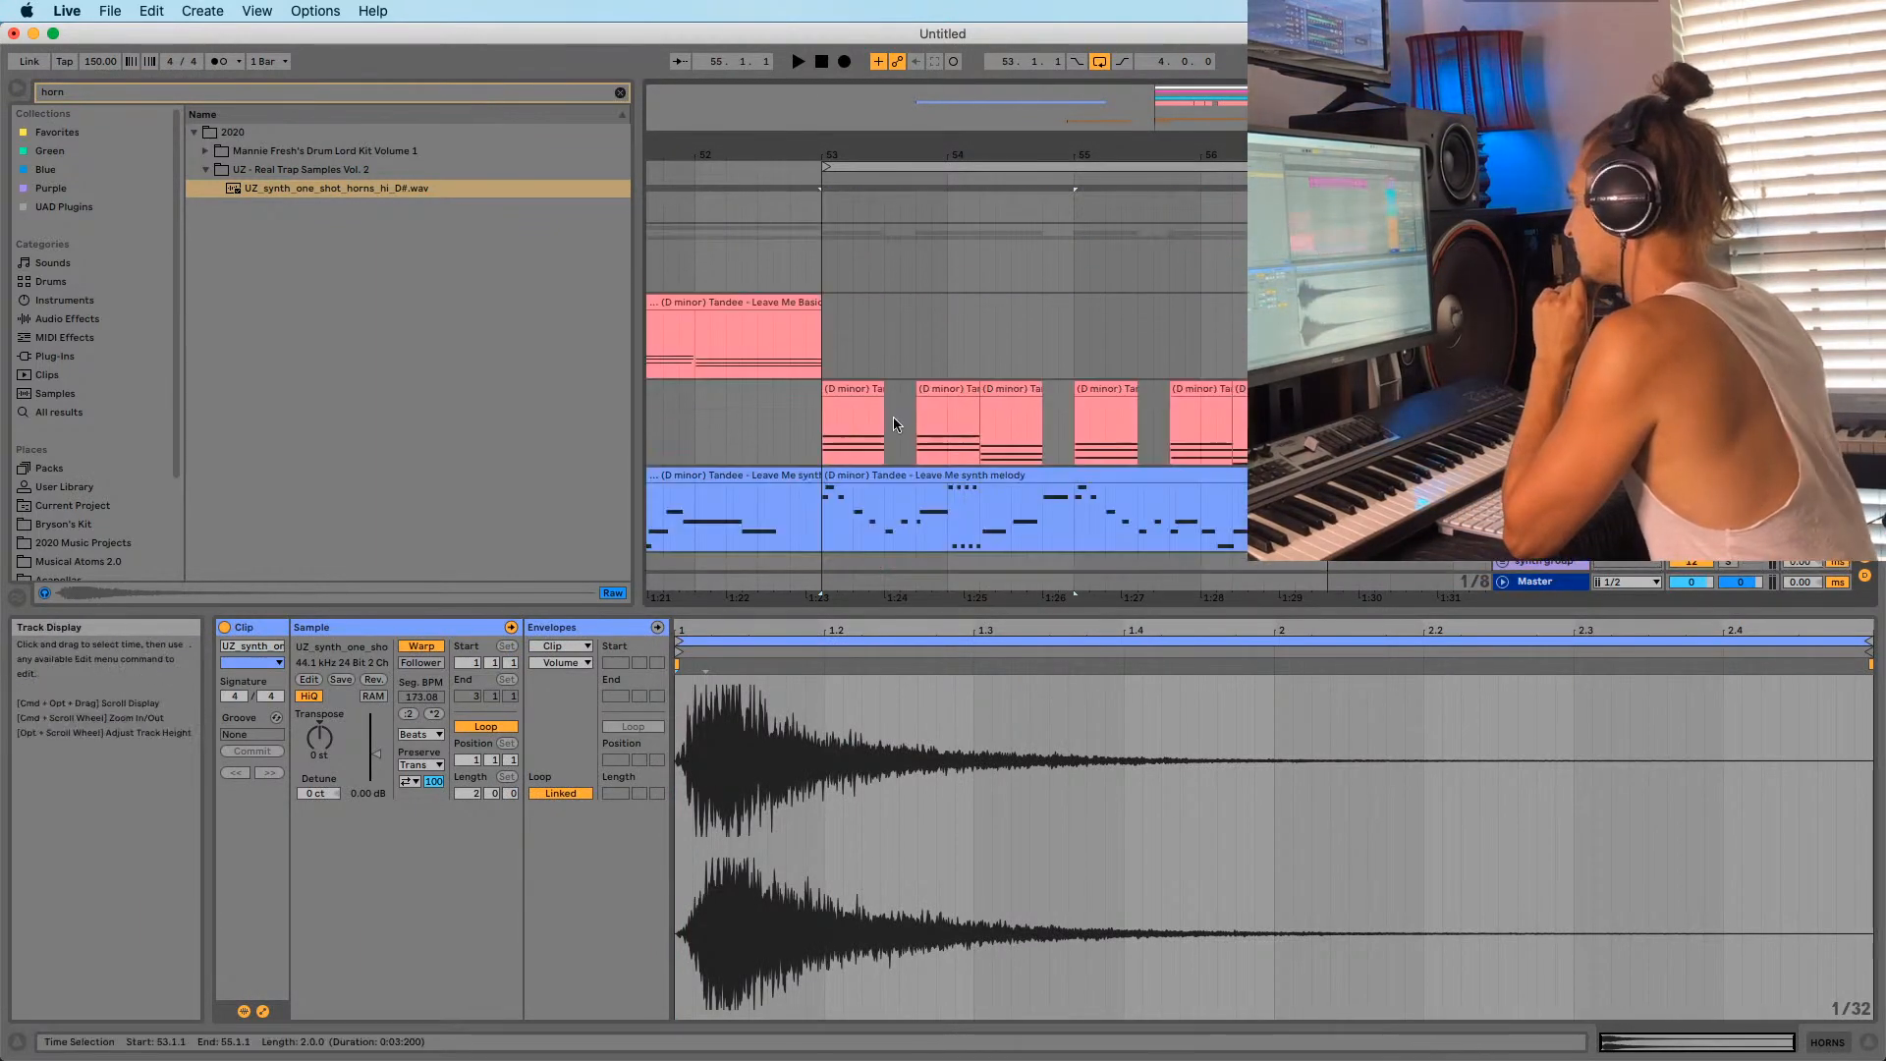
left_click(861, 386)
key("shift+Tab")
key("shift+Tab")
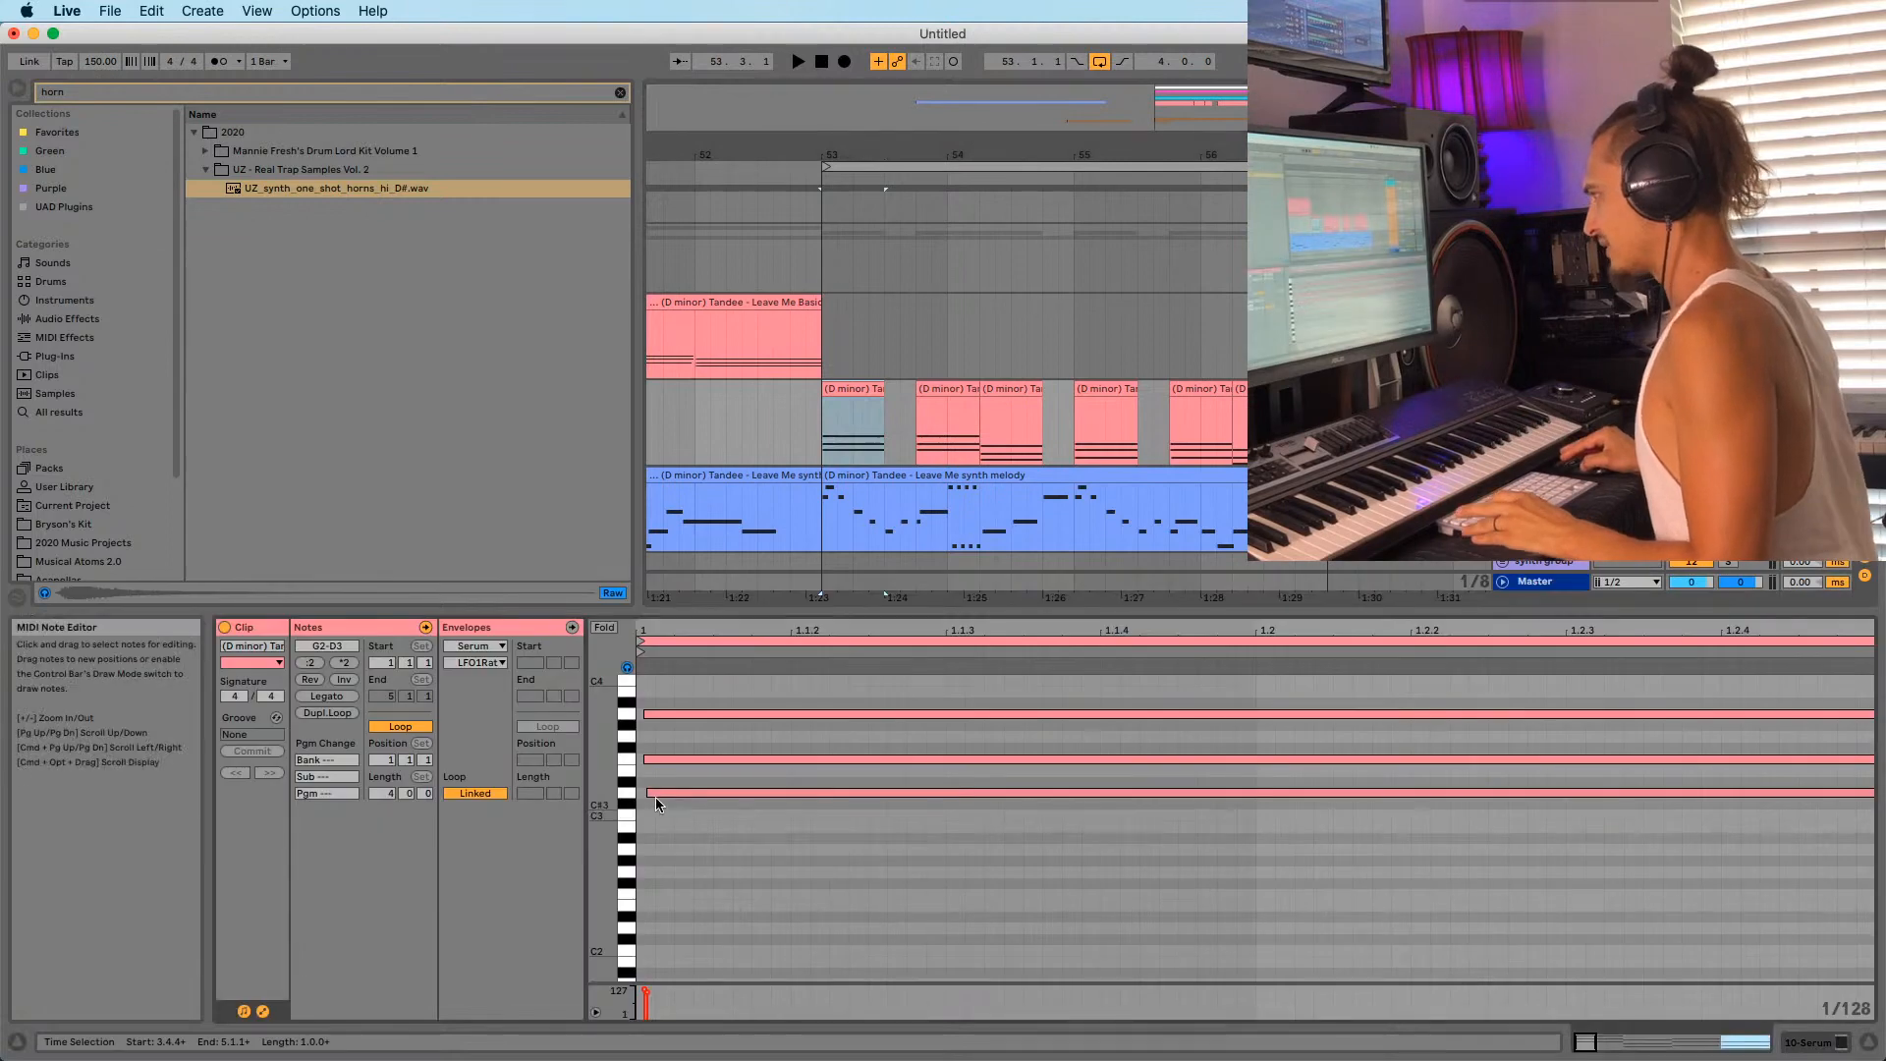
scroll(727, 422, "down", 3)
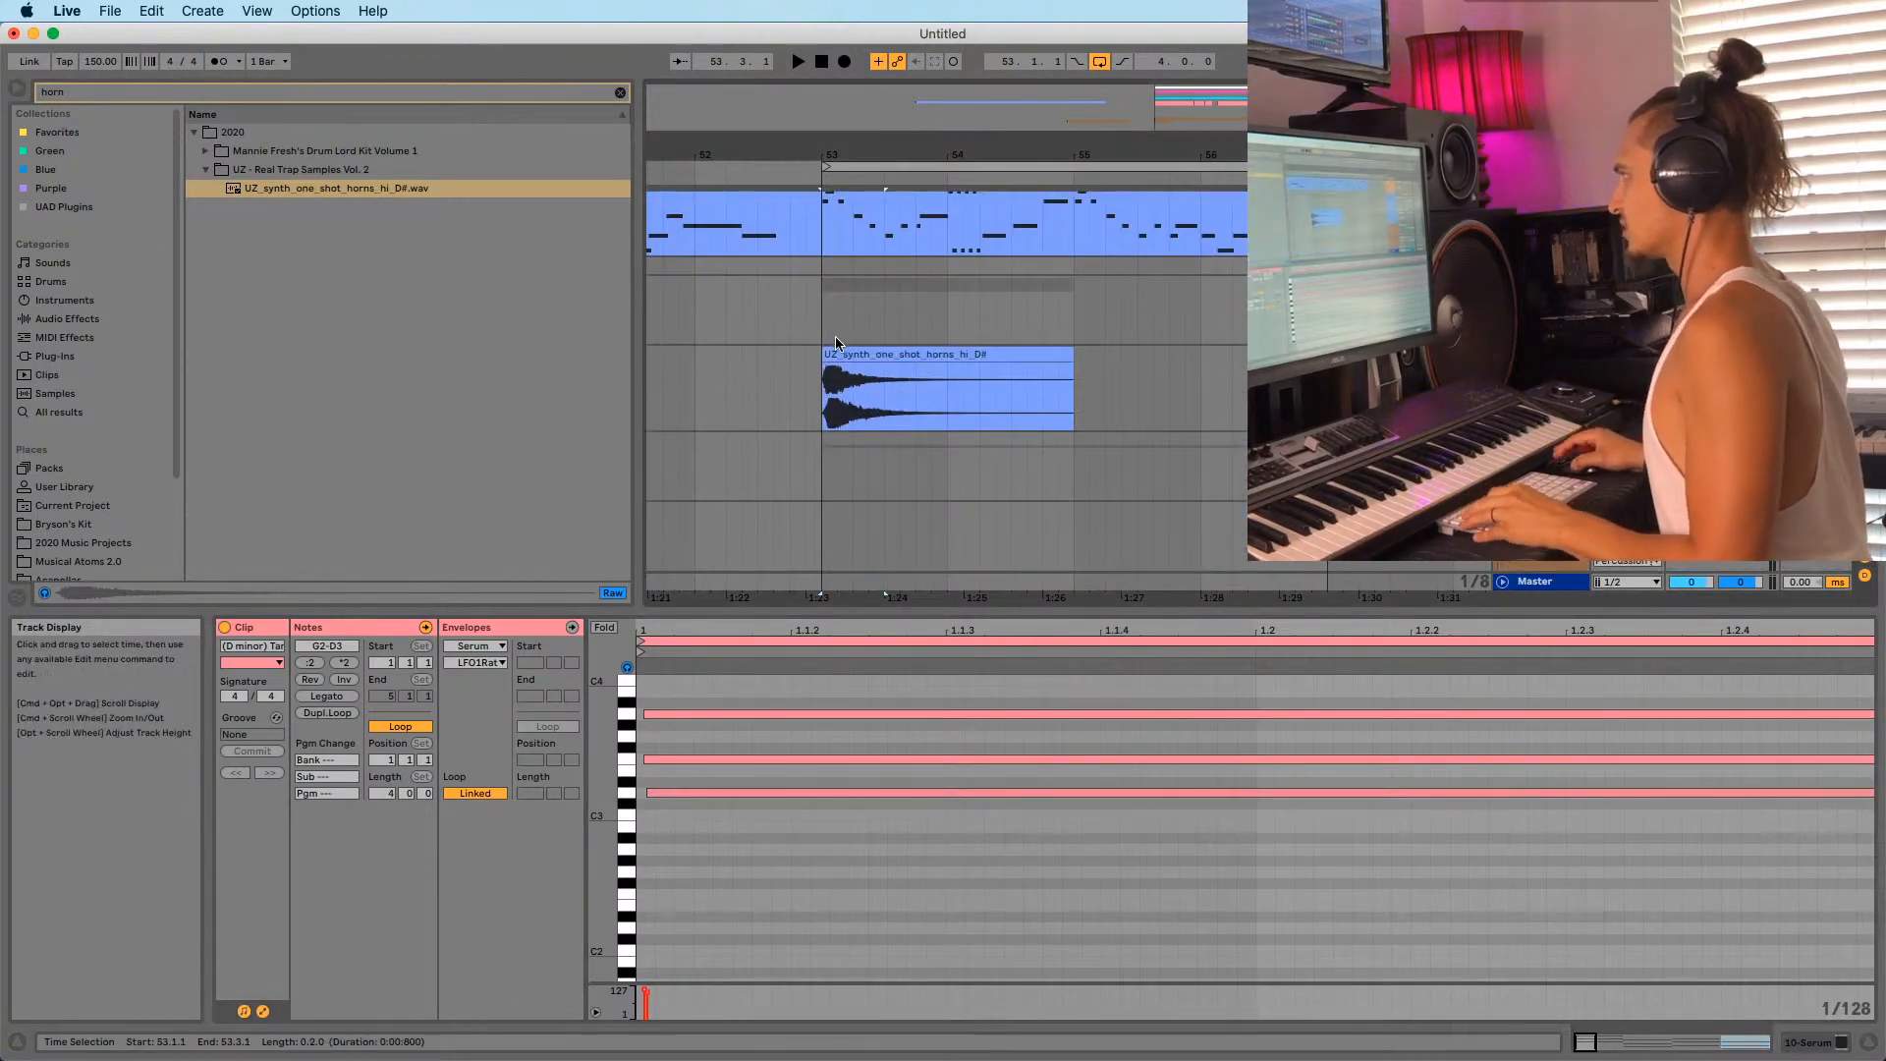
left_click(837, 352)
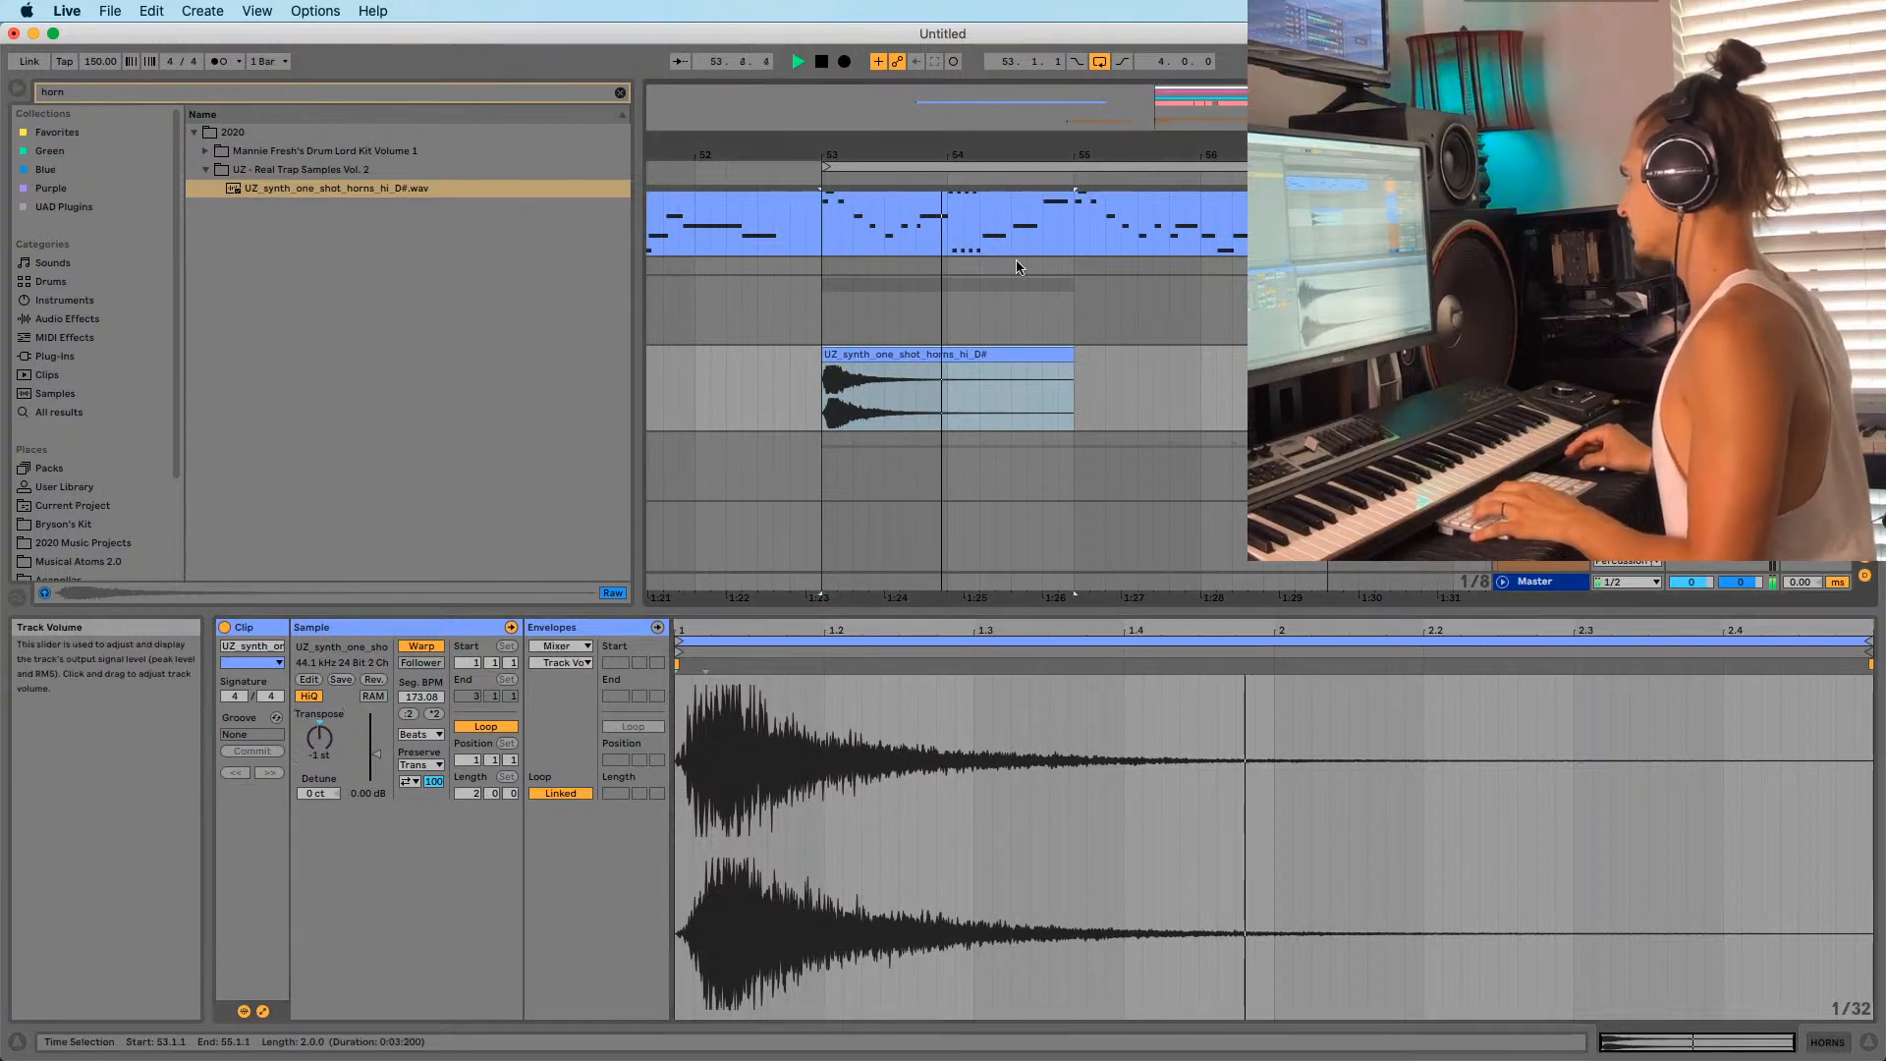
left_click_drag(895, 152, 895, 118)
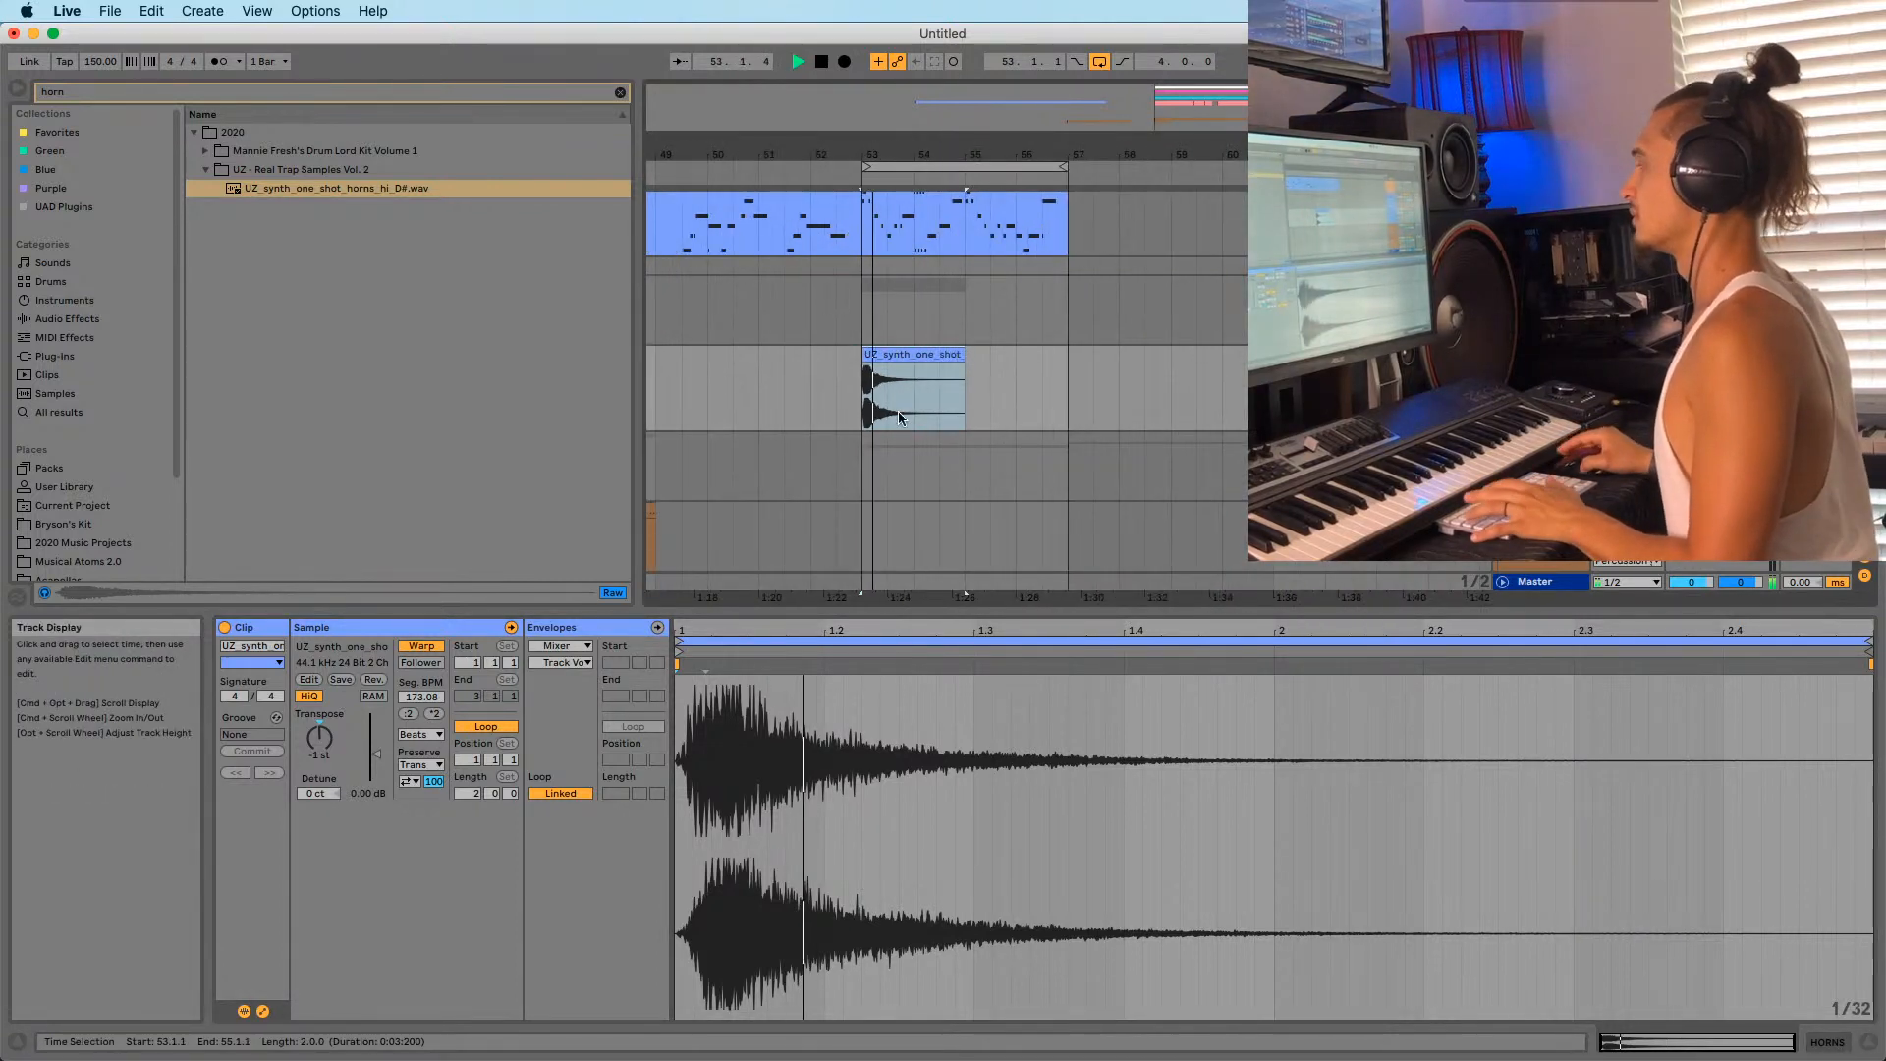
left_click(875, 354)
Replace the bar 53 horn clip with MANNIE_FRESH_horn_one_shot_03_D, deleting the leftover UZ clip.
left_click(235, 152)
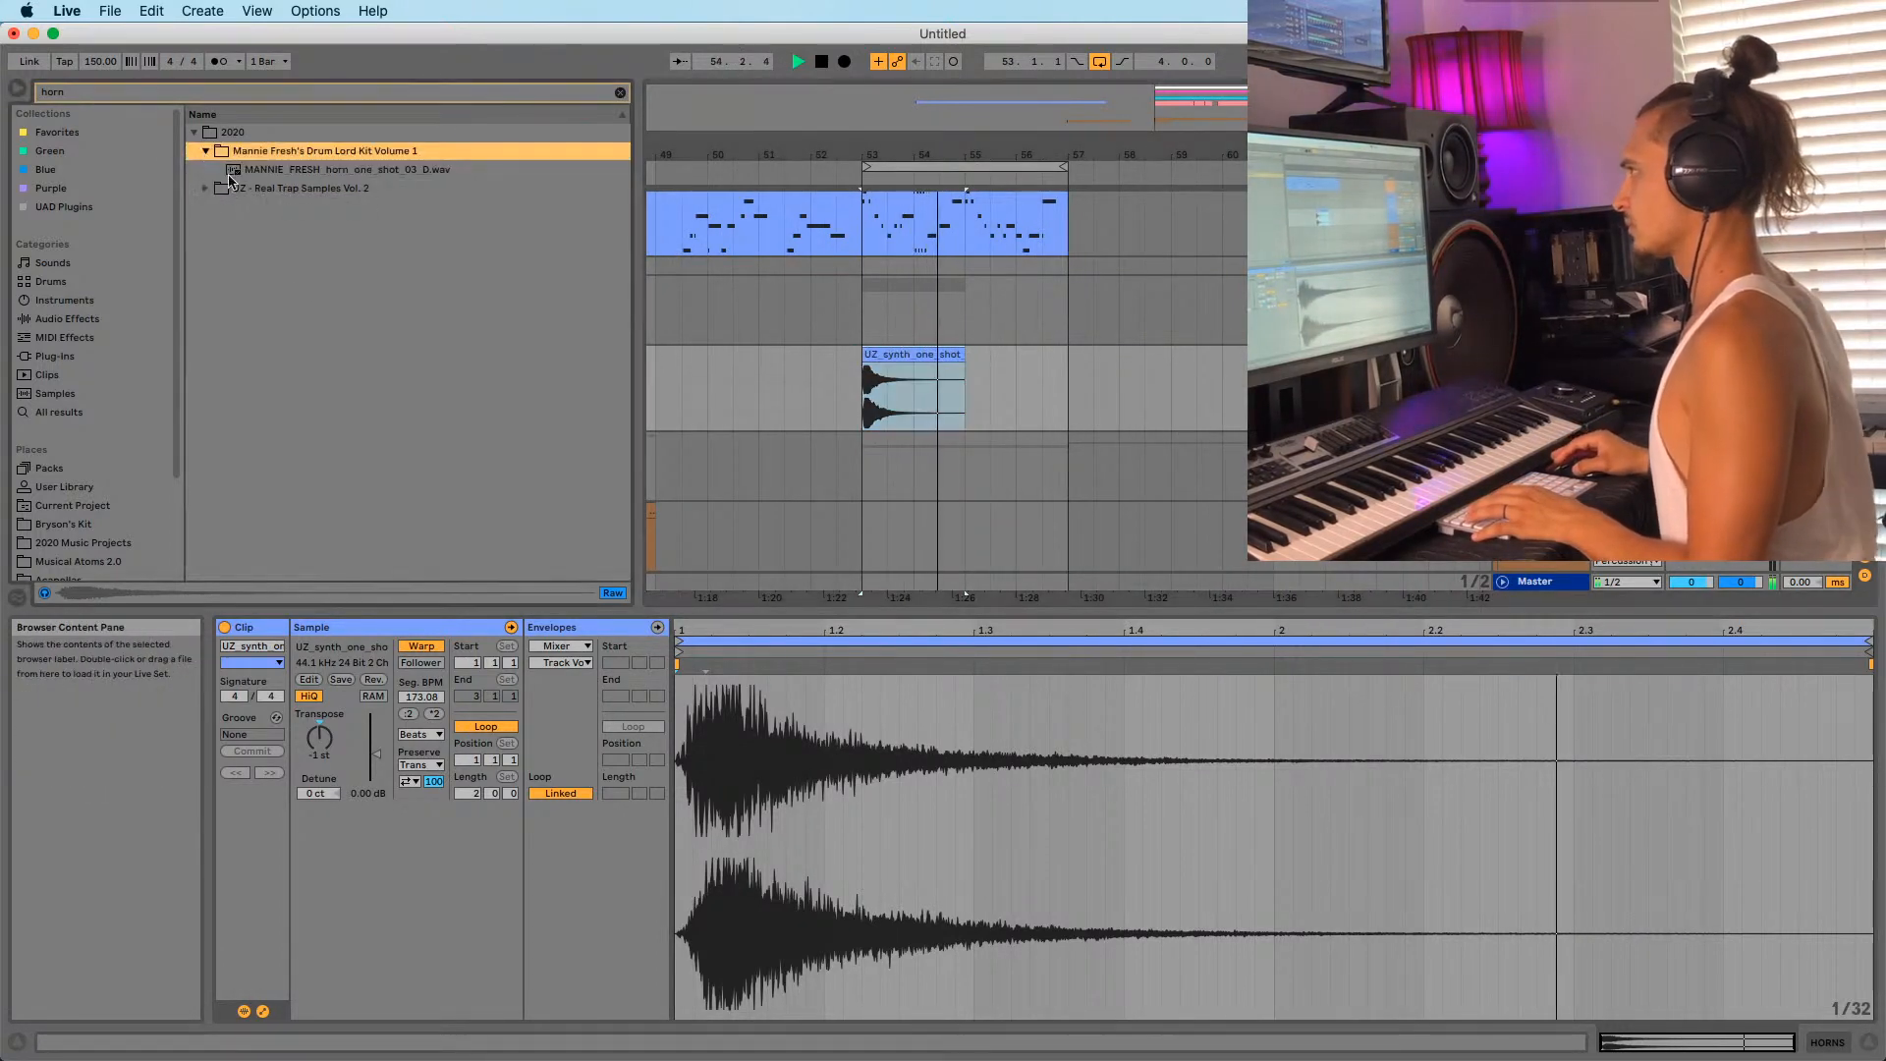
left_click(267, 176)
left_click_drag(263, 177, 905, 346)
key("space")
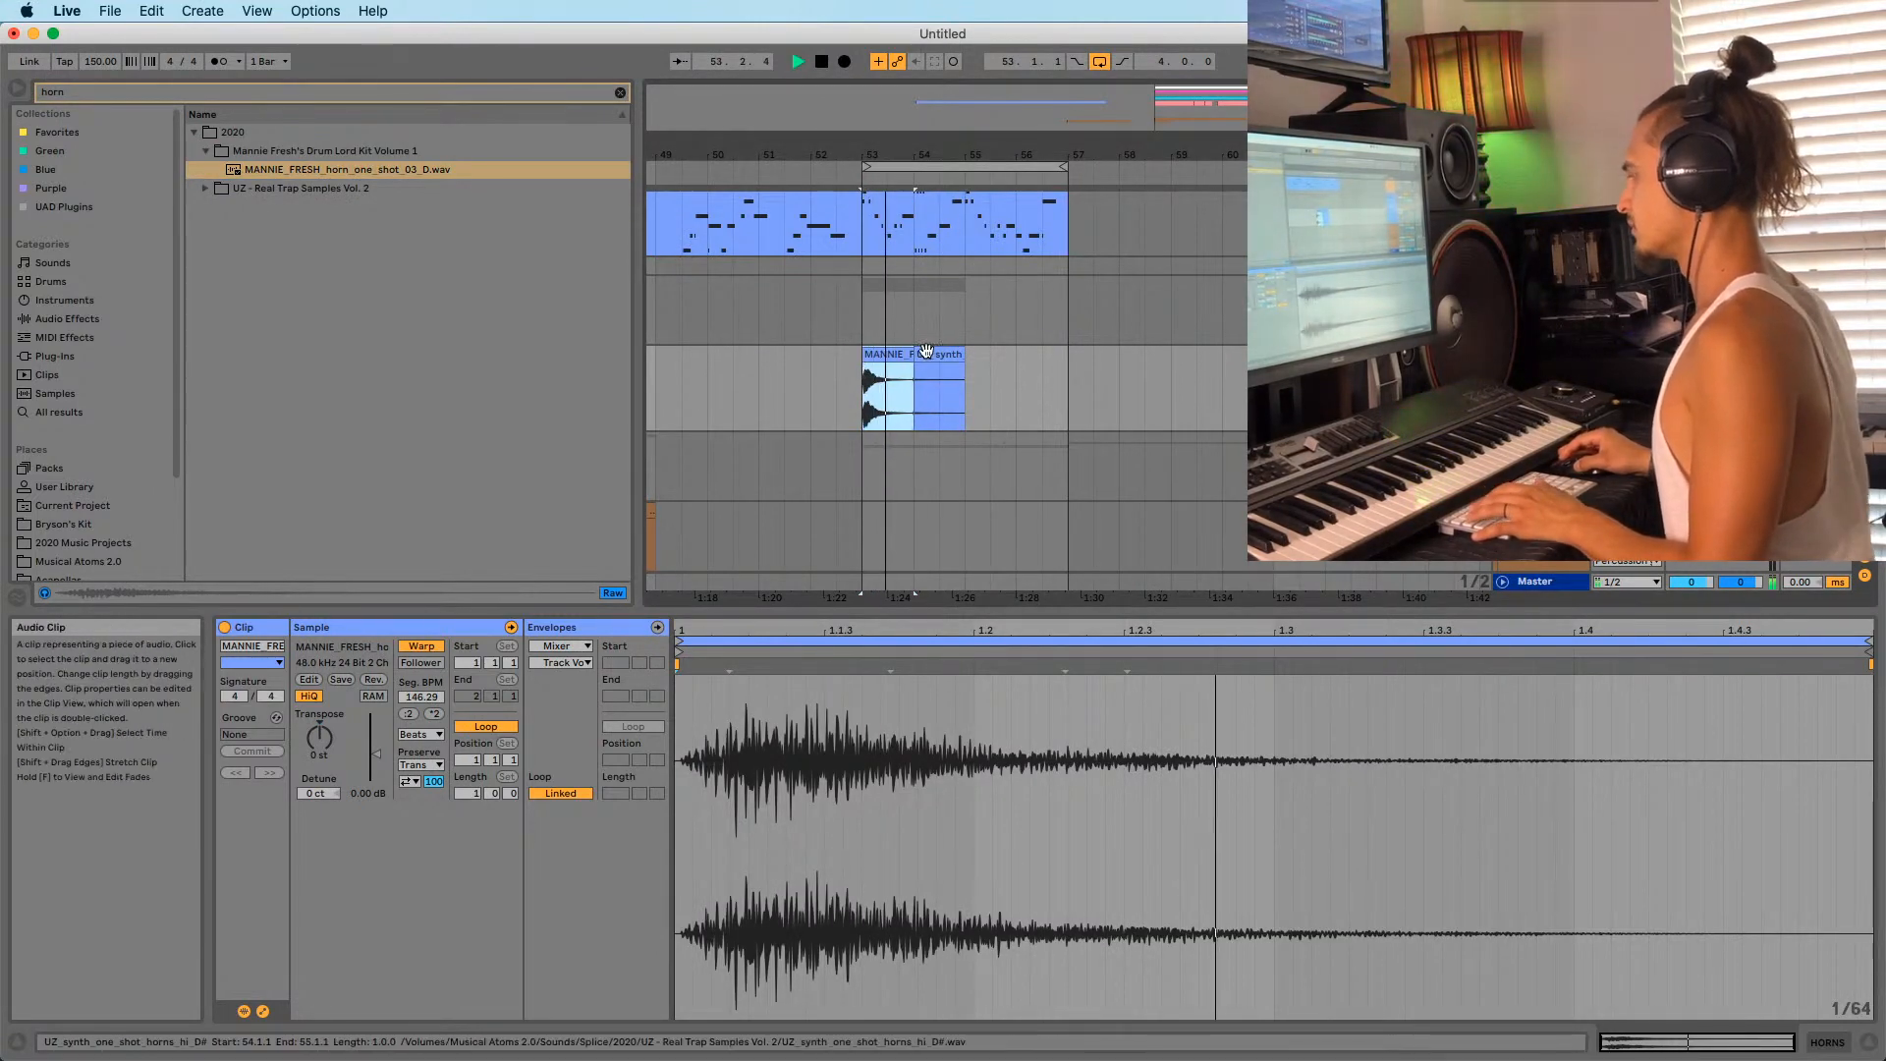
left_click(926, 354)
key("Delete")
Duplicate the horn clip to around bar 56, reverse it, and add a fade-in.
left_click(893, 351)
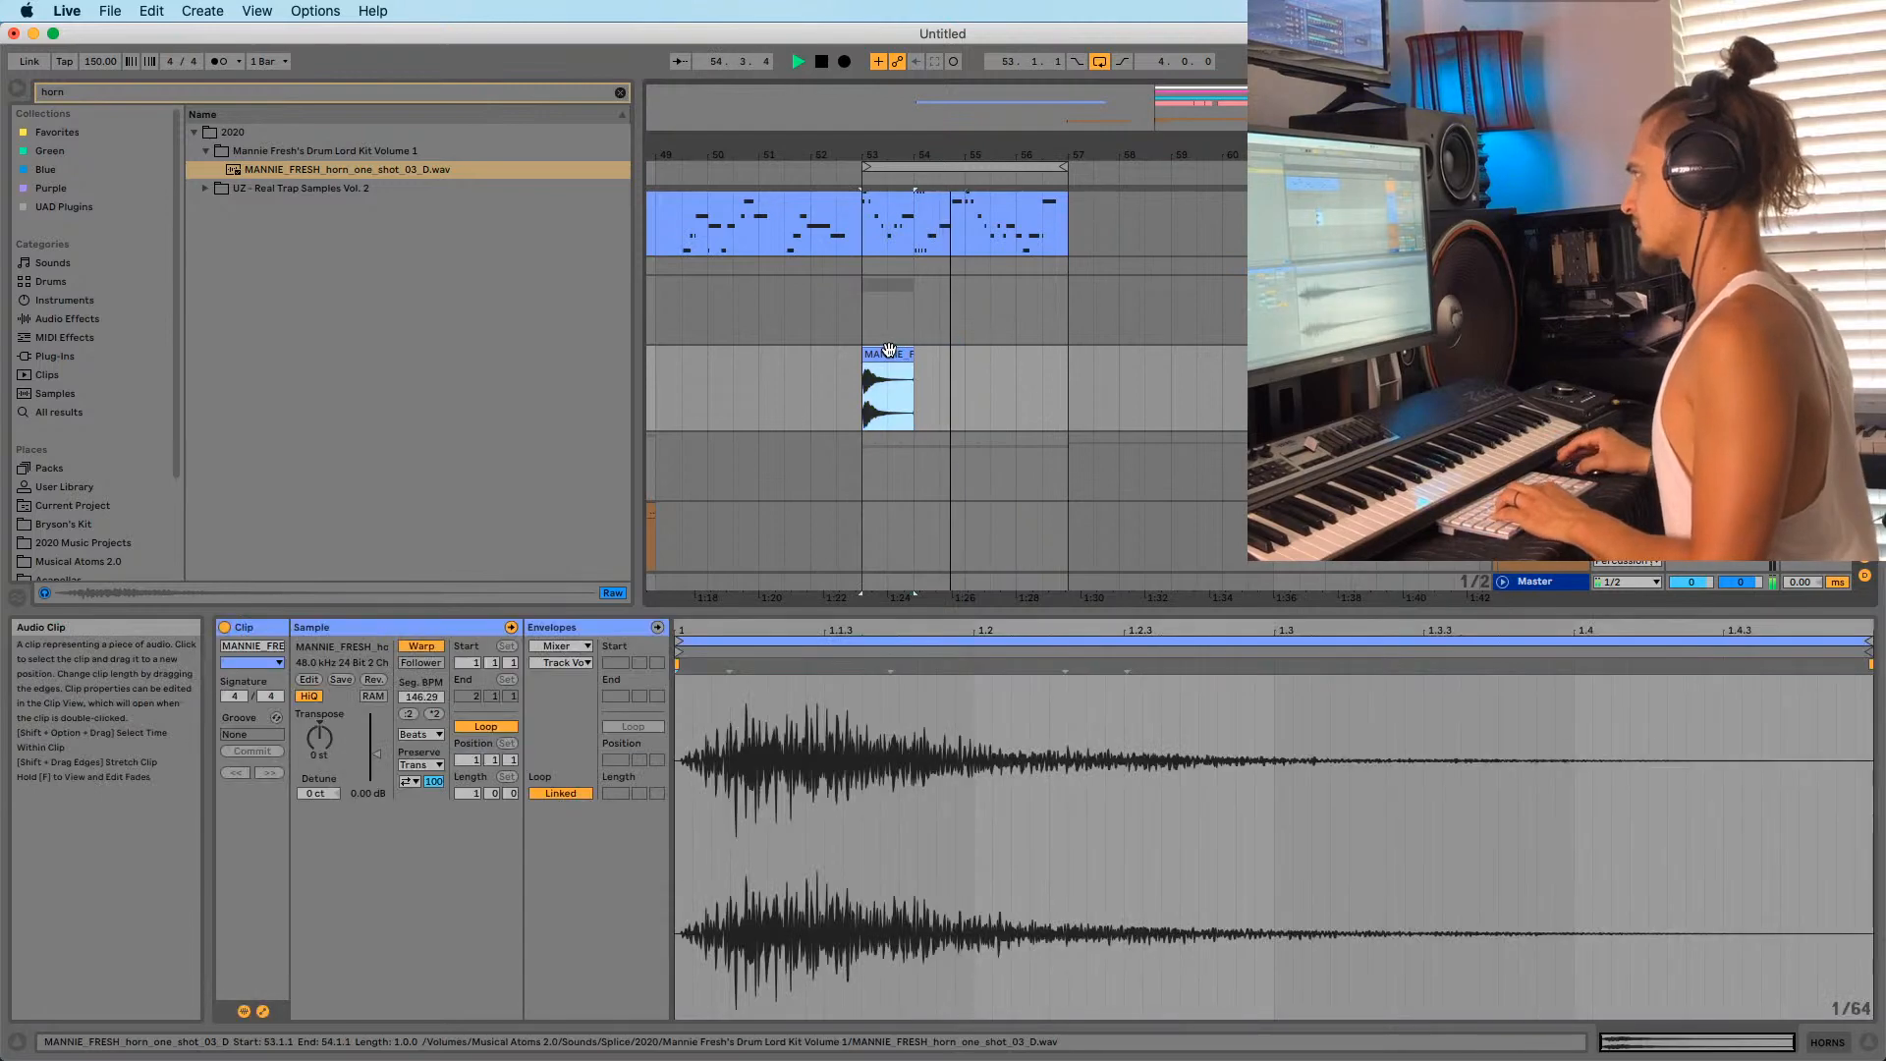
left_click_drag(893, 351, 1073, 358)
left_click(373, 679)
scroll(1067, 329, "up", 5)
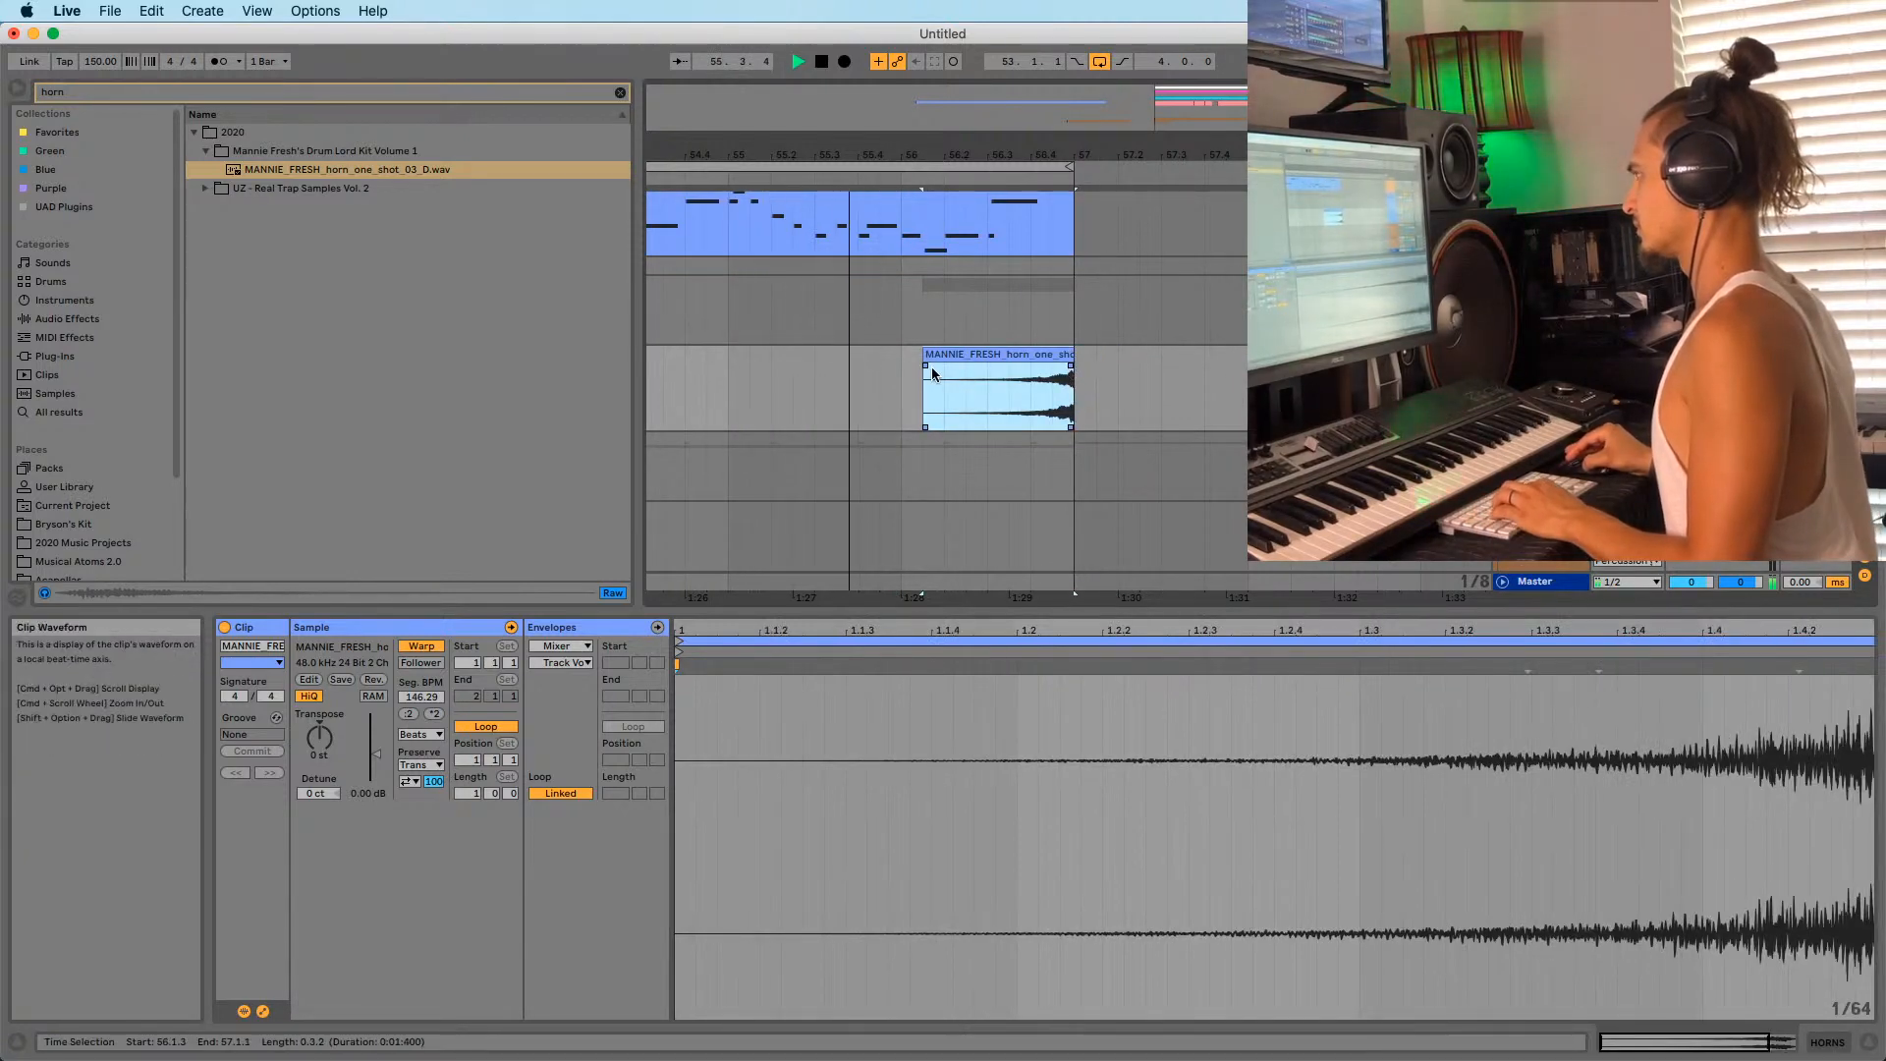
left_click_drag(926, 365, 959, 357)
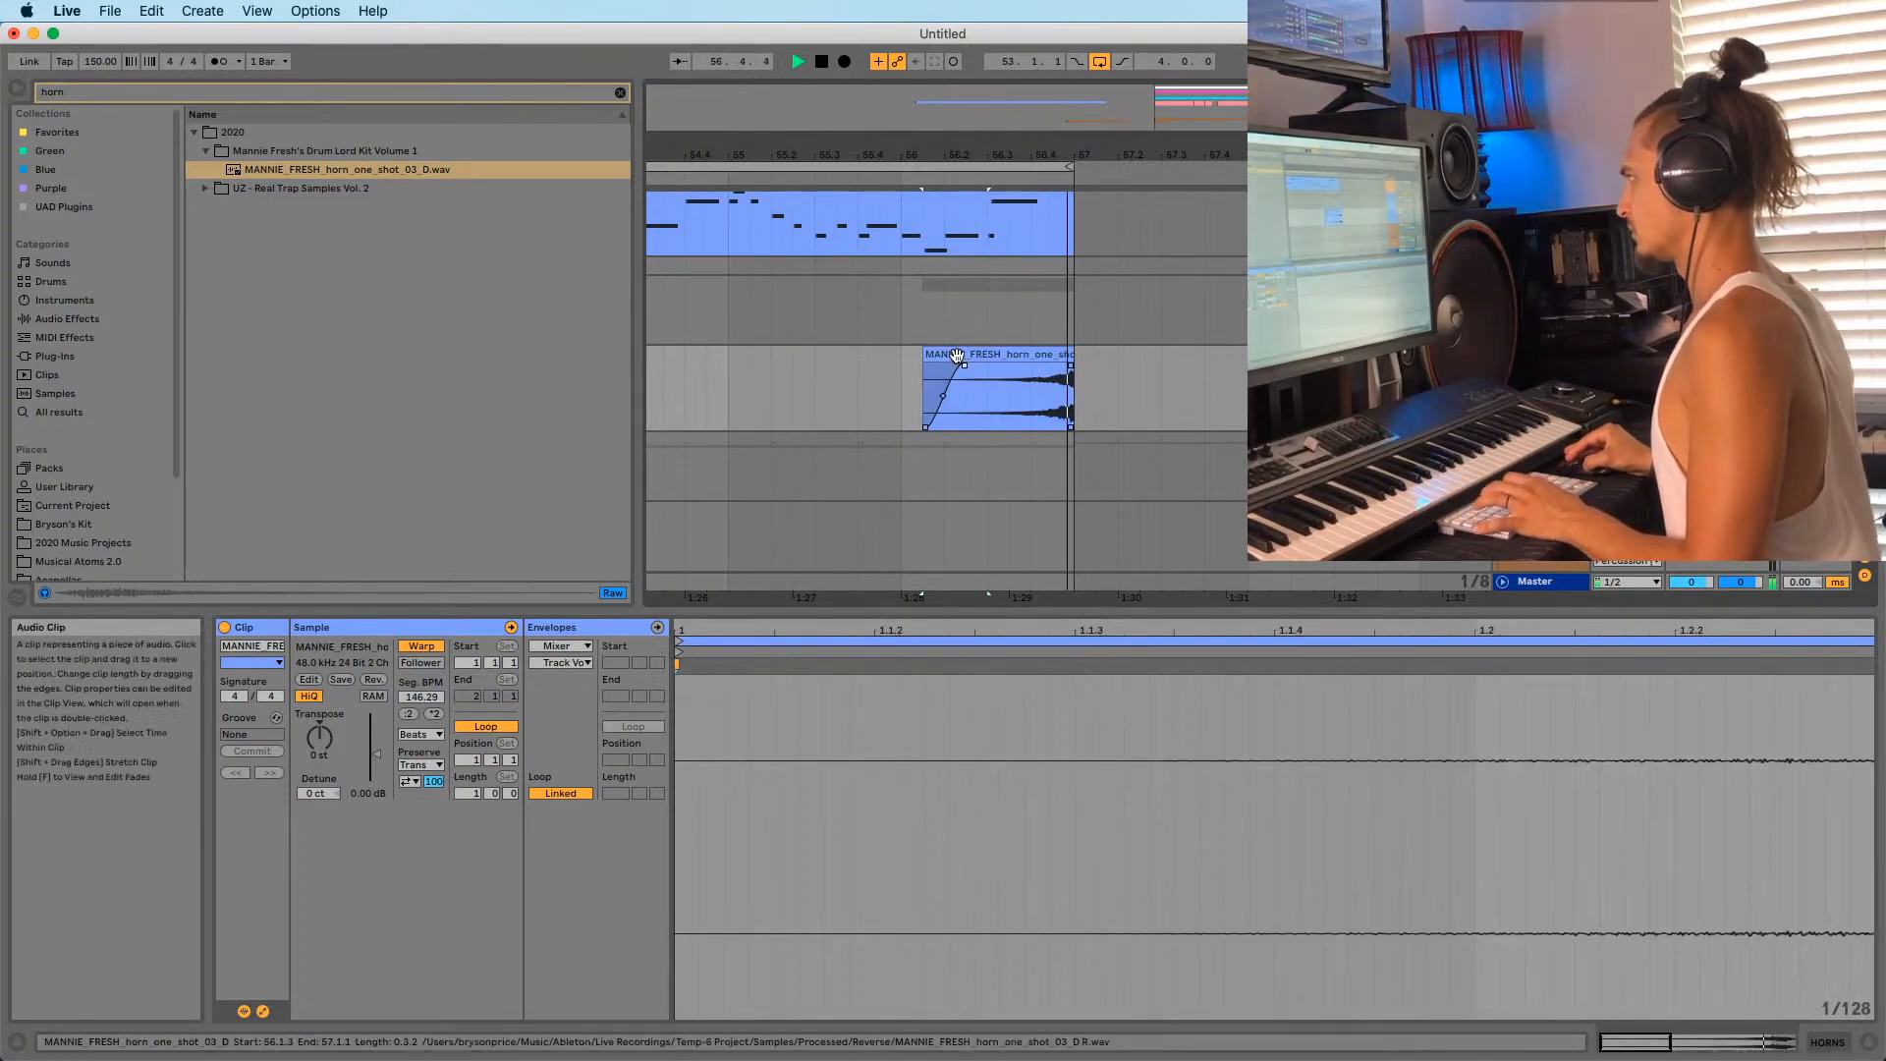
Turn Warp off on the horn clip, lower its gain to -4.96 dB, and lengthen the fade-in.
left_click(956, 356)
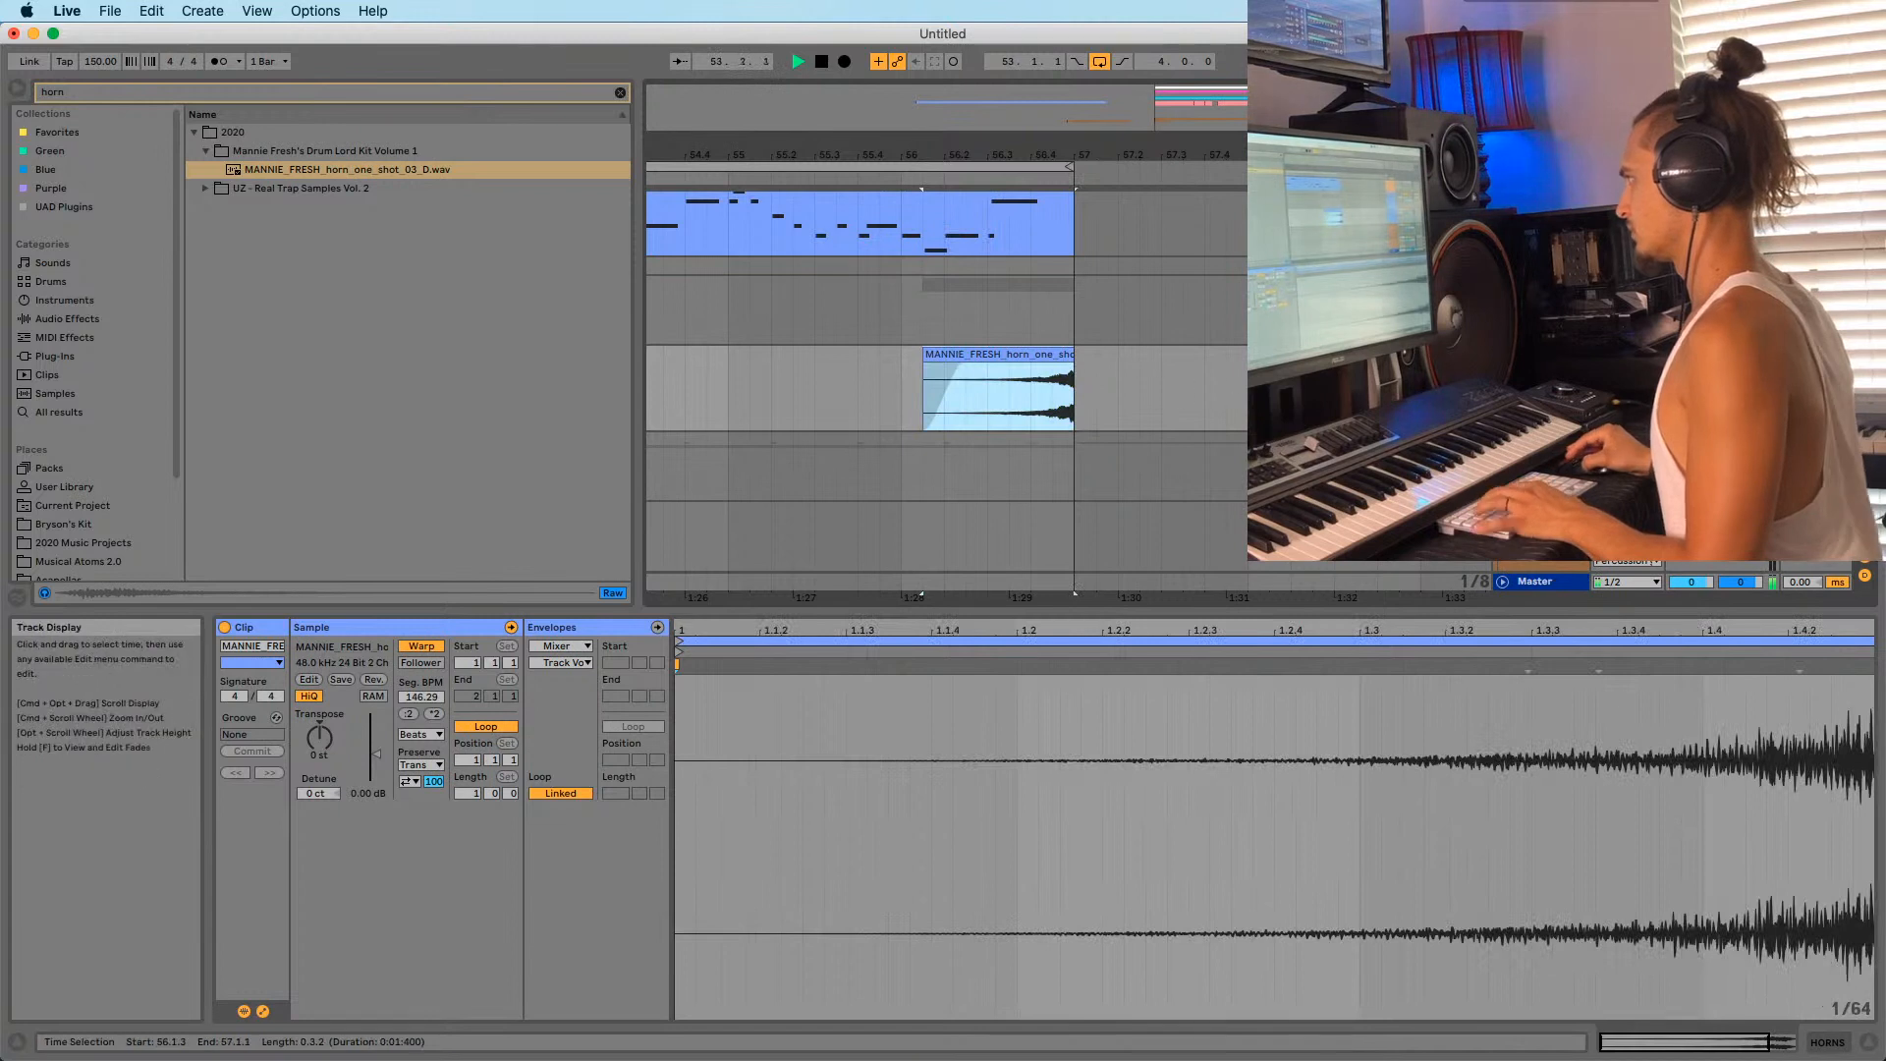
left_click(432, 655)
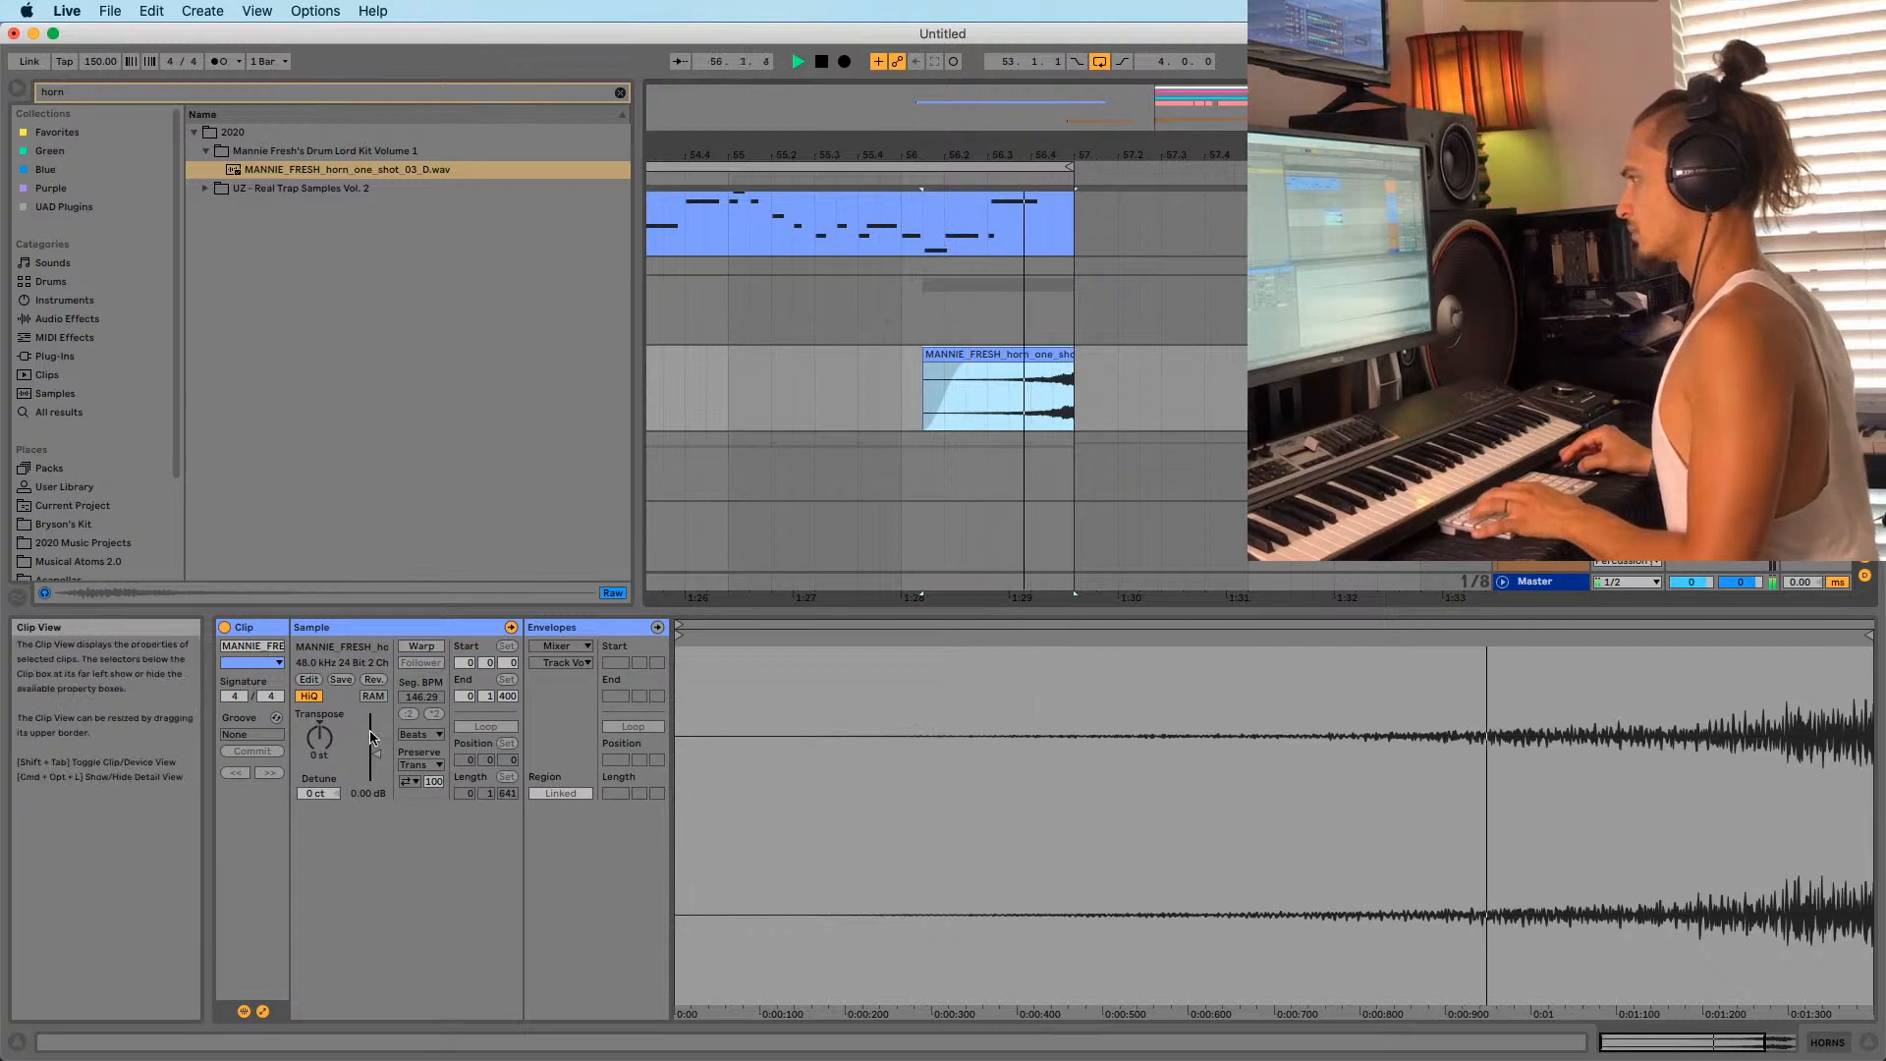
left_click_drag(376, 754, 376, 764)
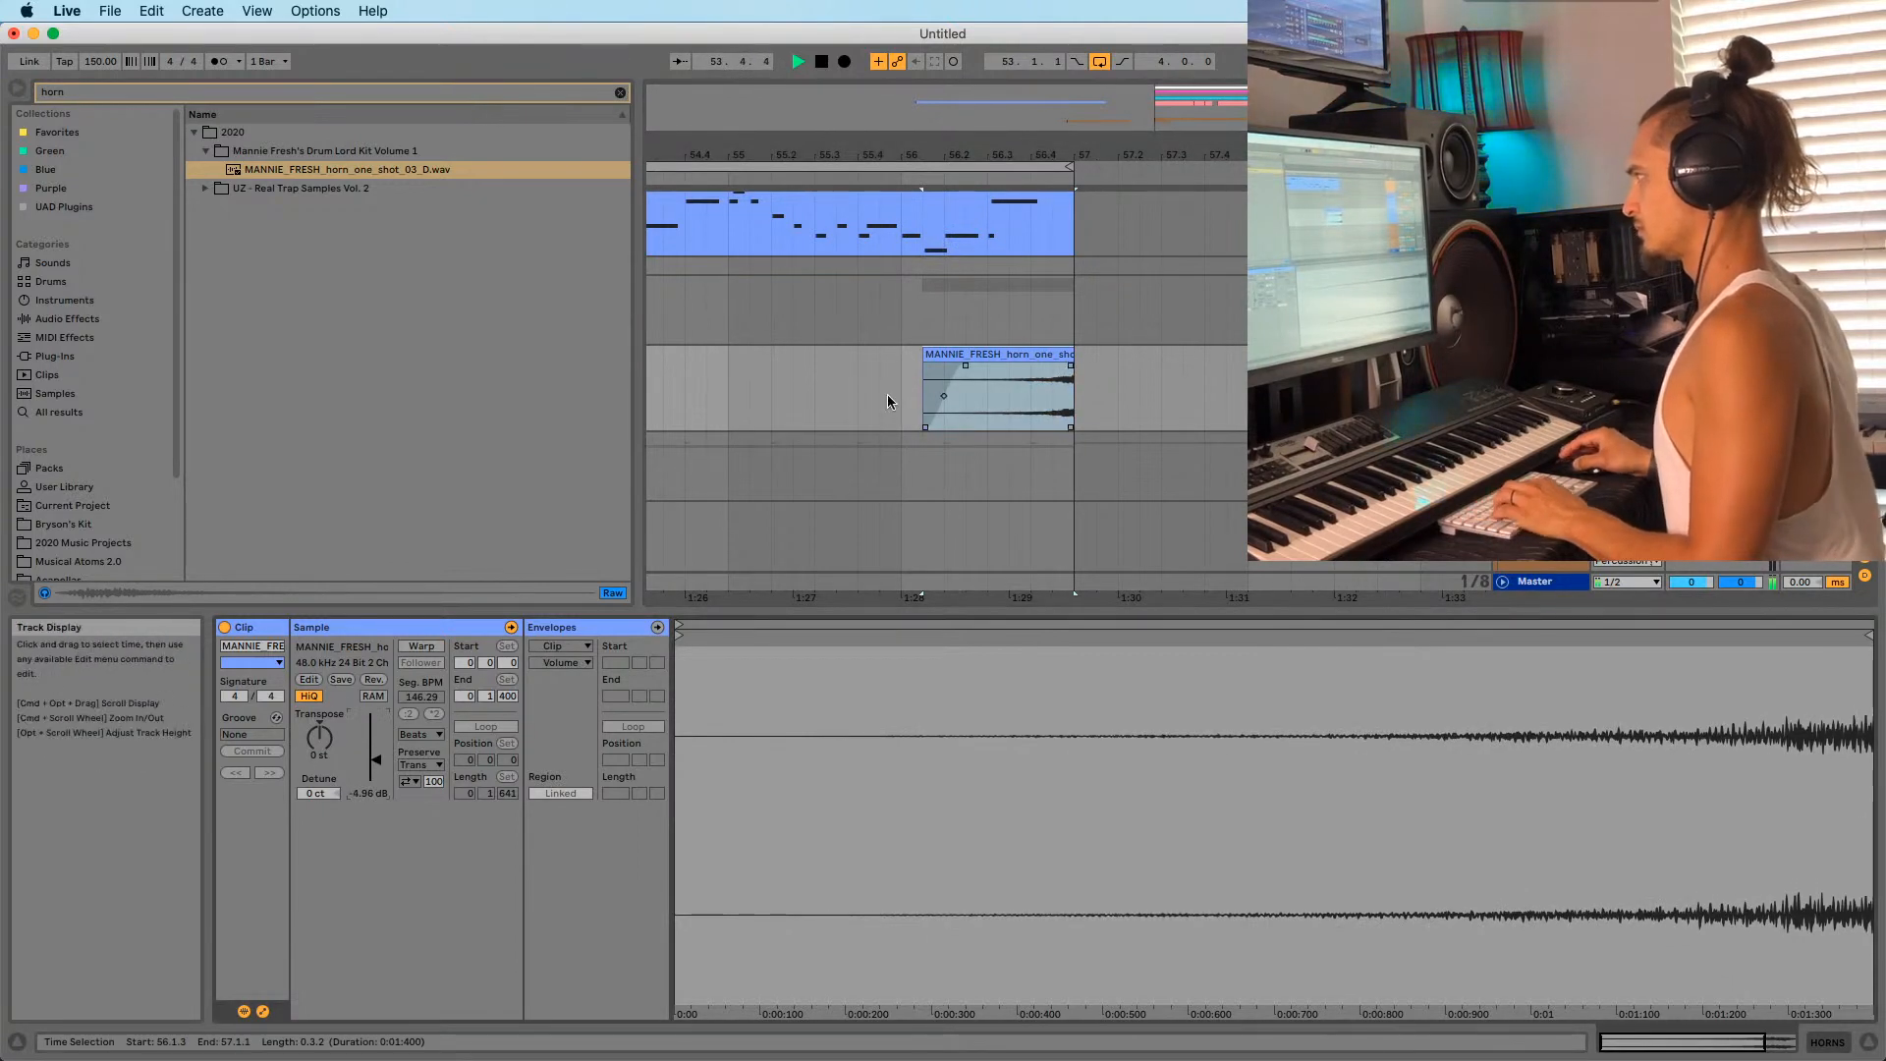
left_click(992, 378)
left_click_drag(1005, 368, 1056, 375)
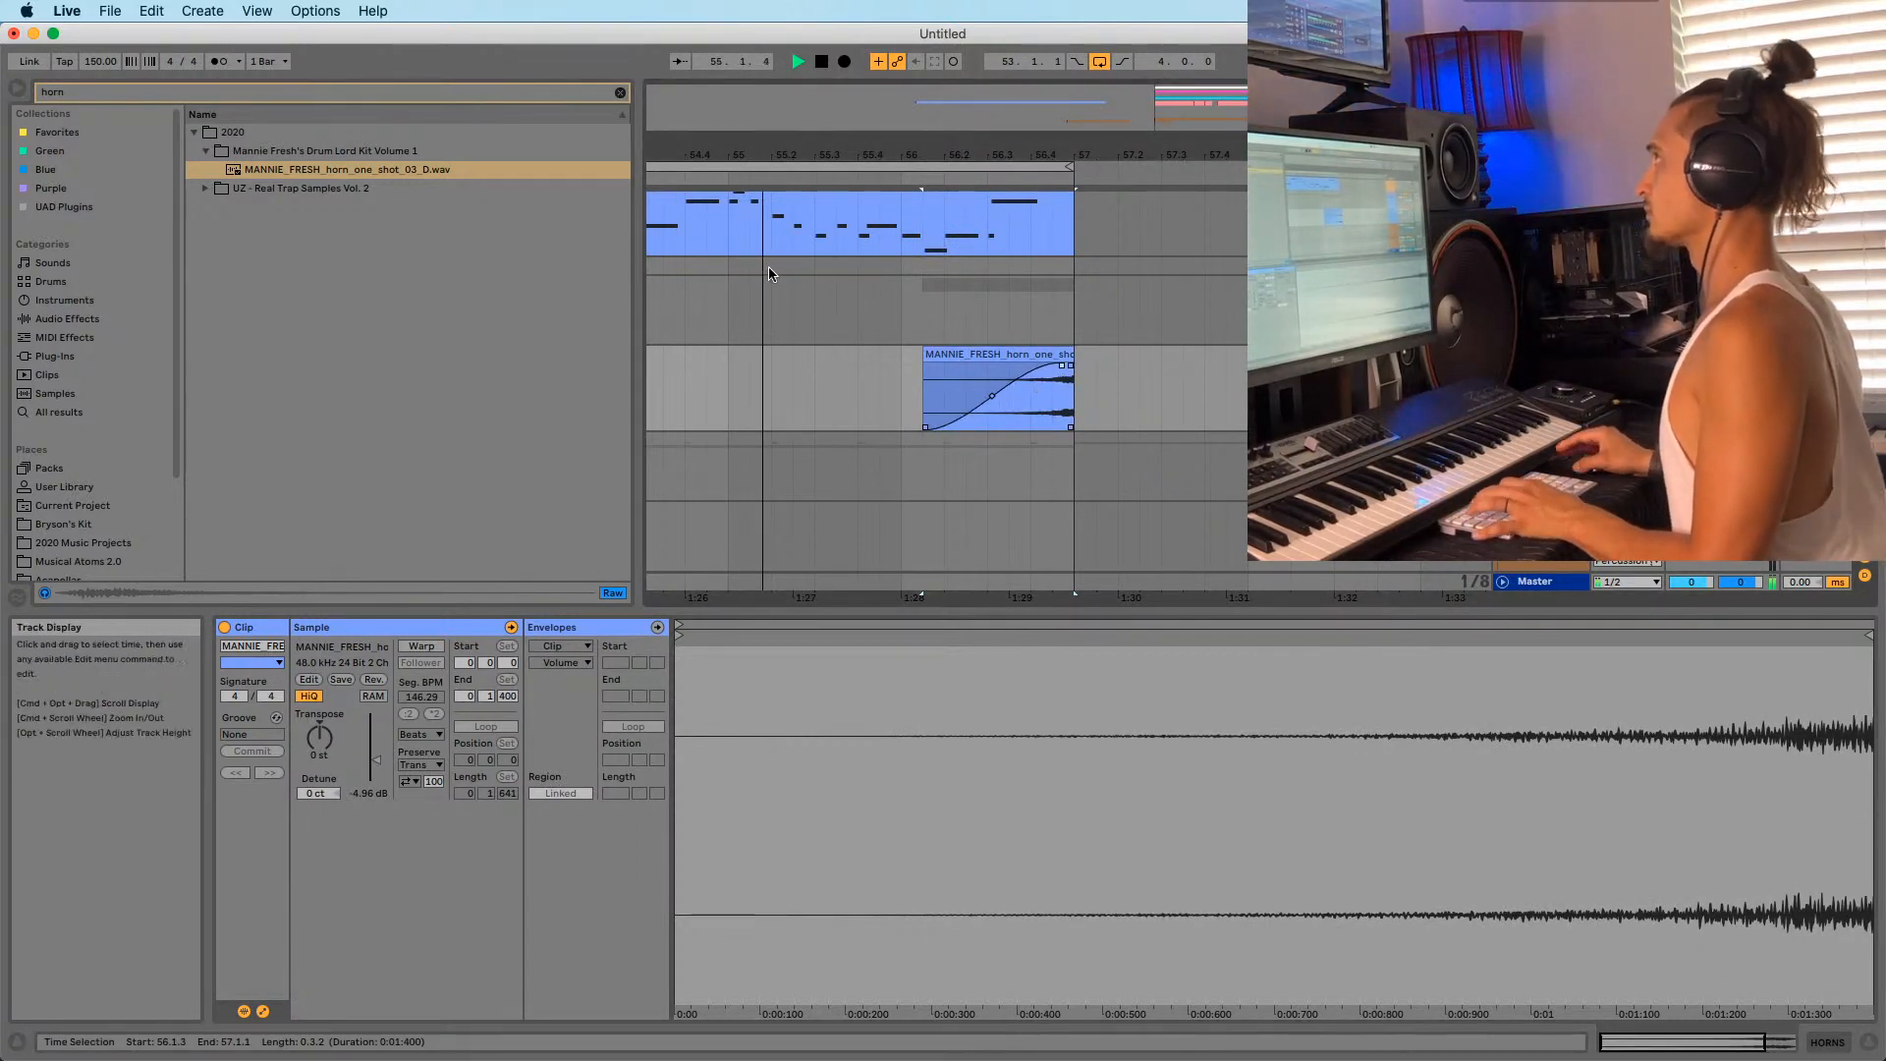
left_click_drag(930, 154, 973, 113)
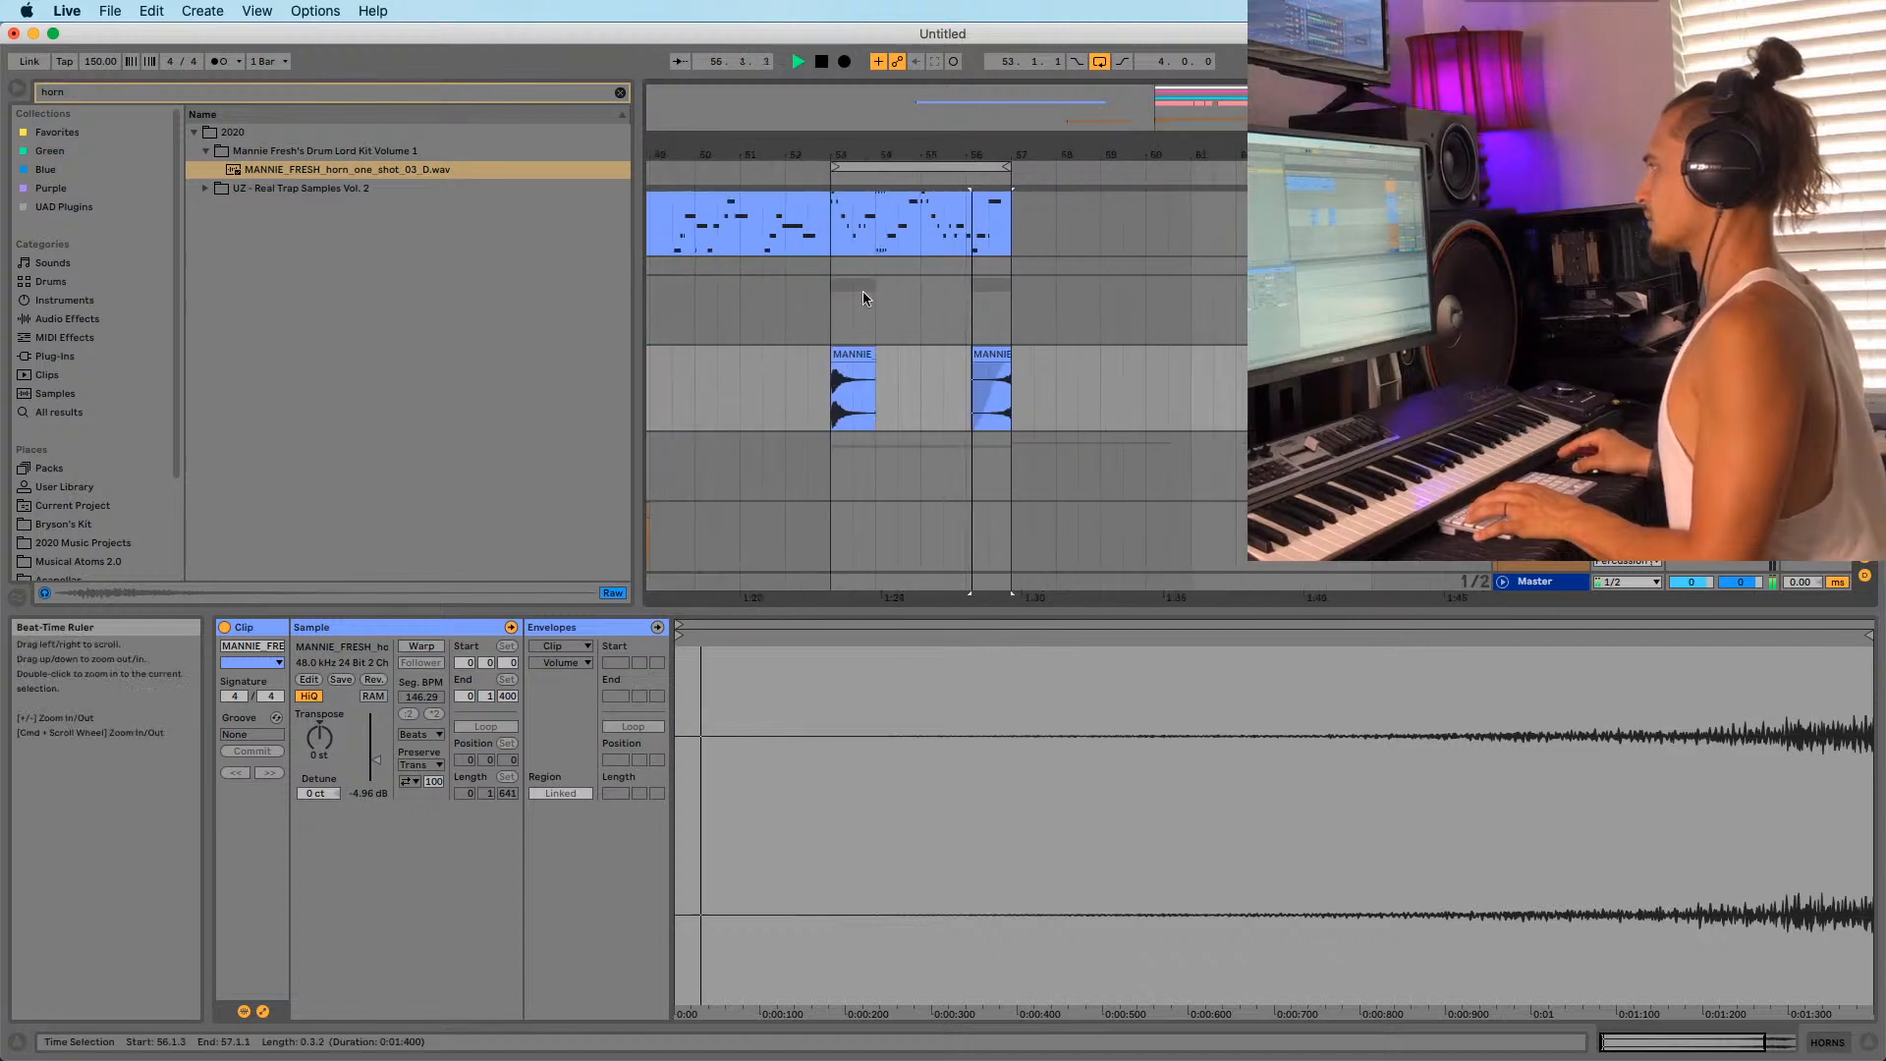
Layer an unwarped UZ horn one-shot at bar 53 on the track below and audition it.
left_click(836, 385)
key("space")
key("space")
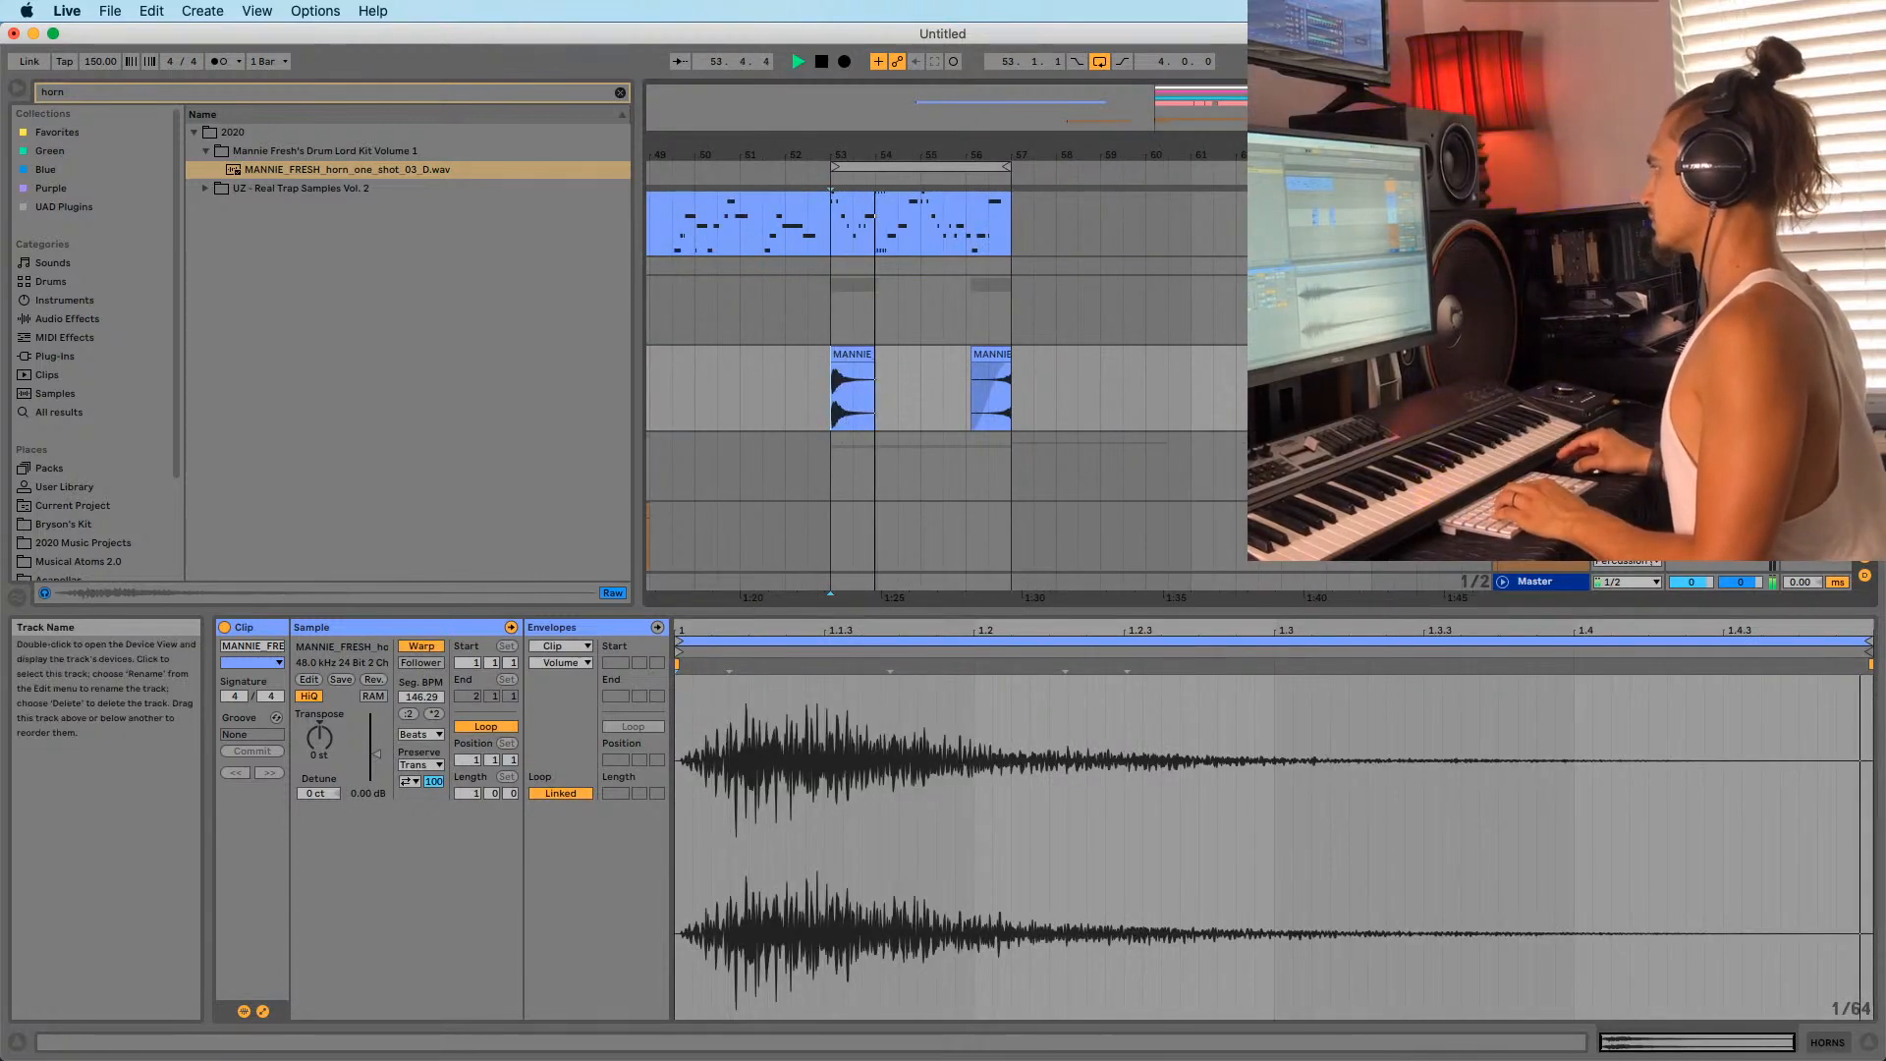
key("Down")
key("space")
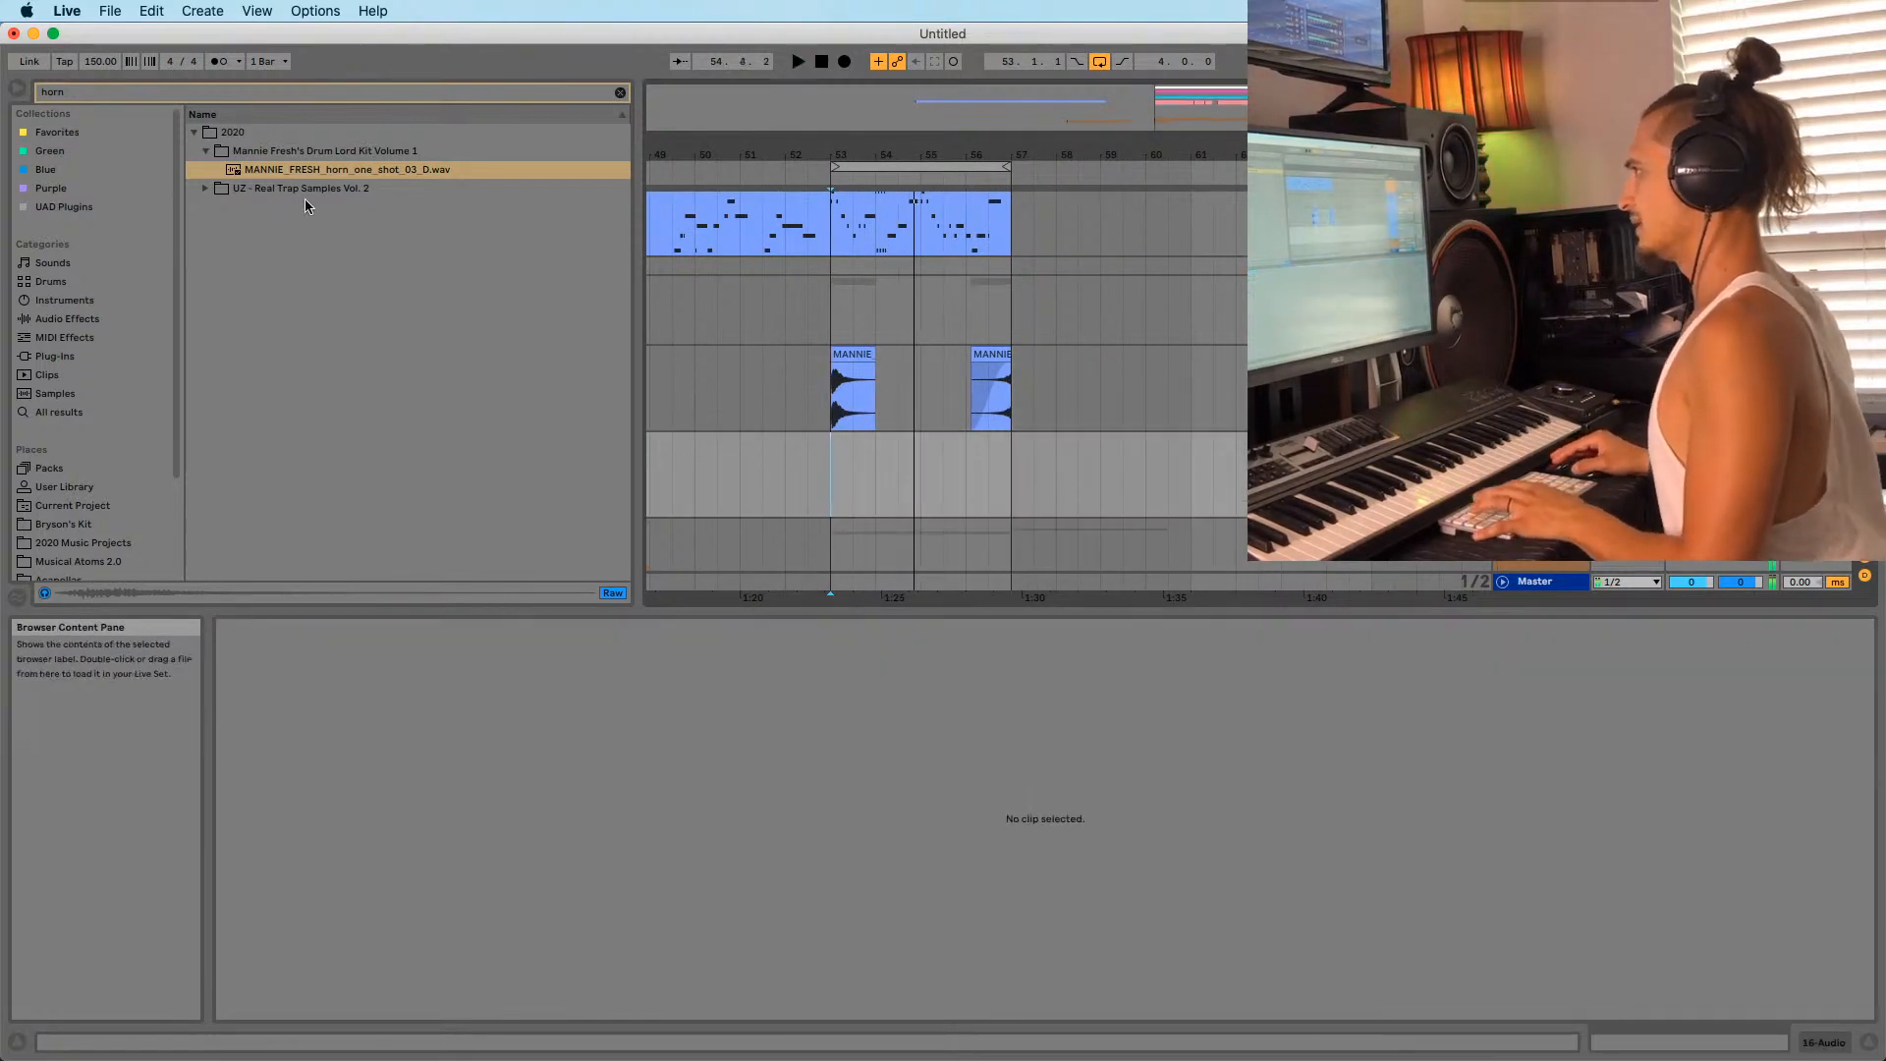
left_click(207, 188)
left_click_drag(297, 192, 835, 472)
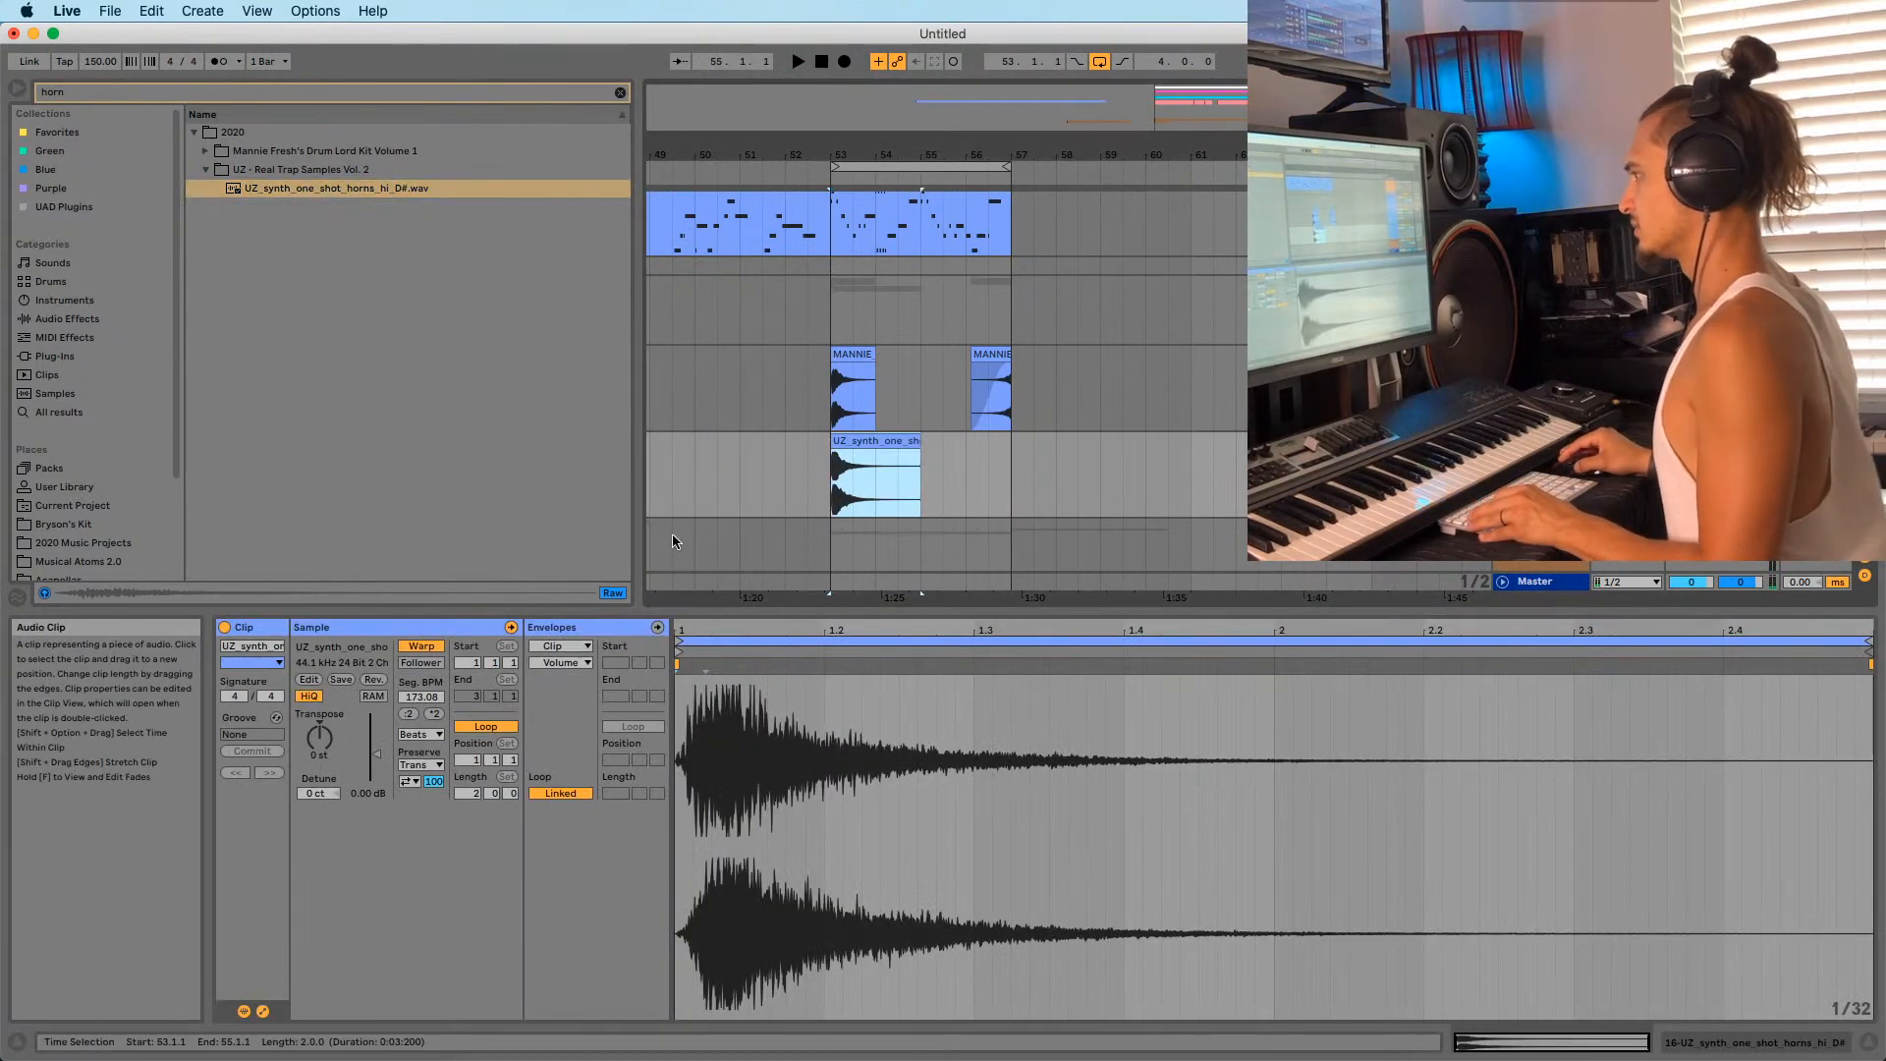
left_click(422, 645)
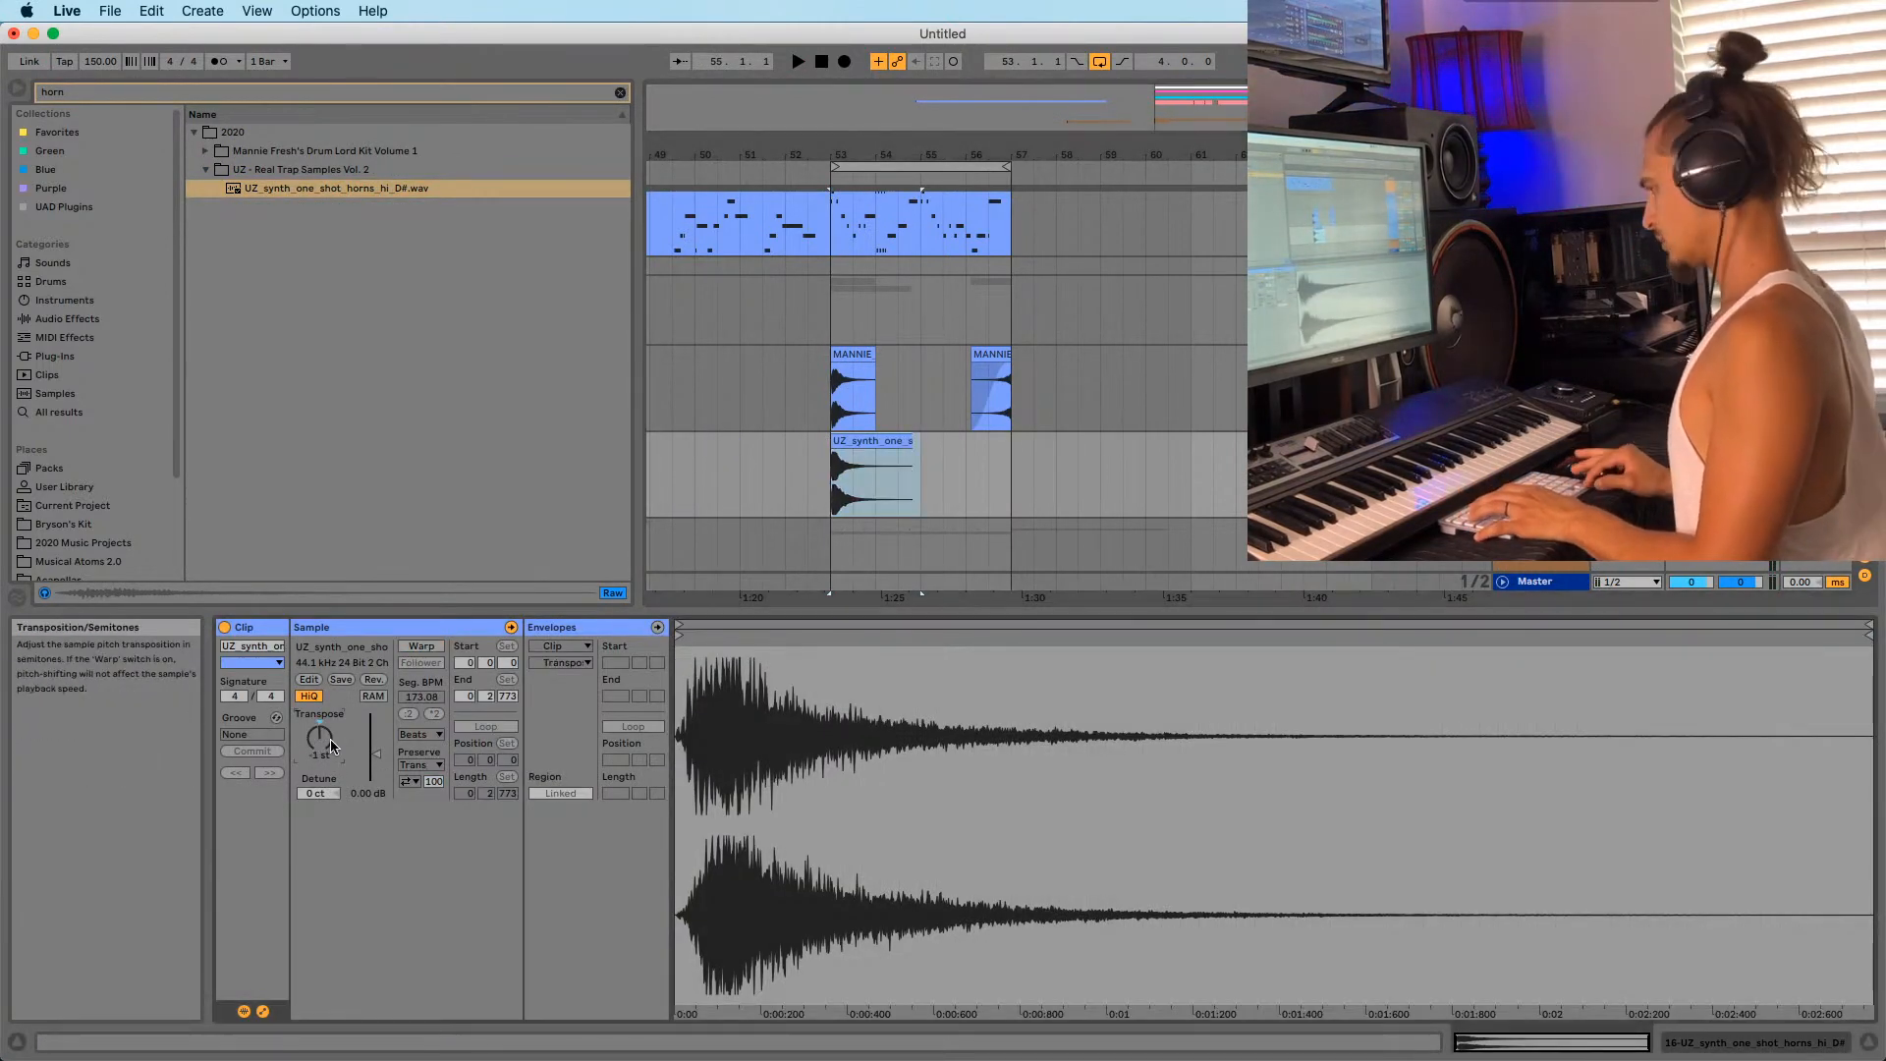
key("space")
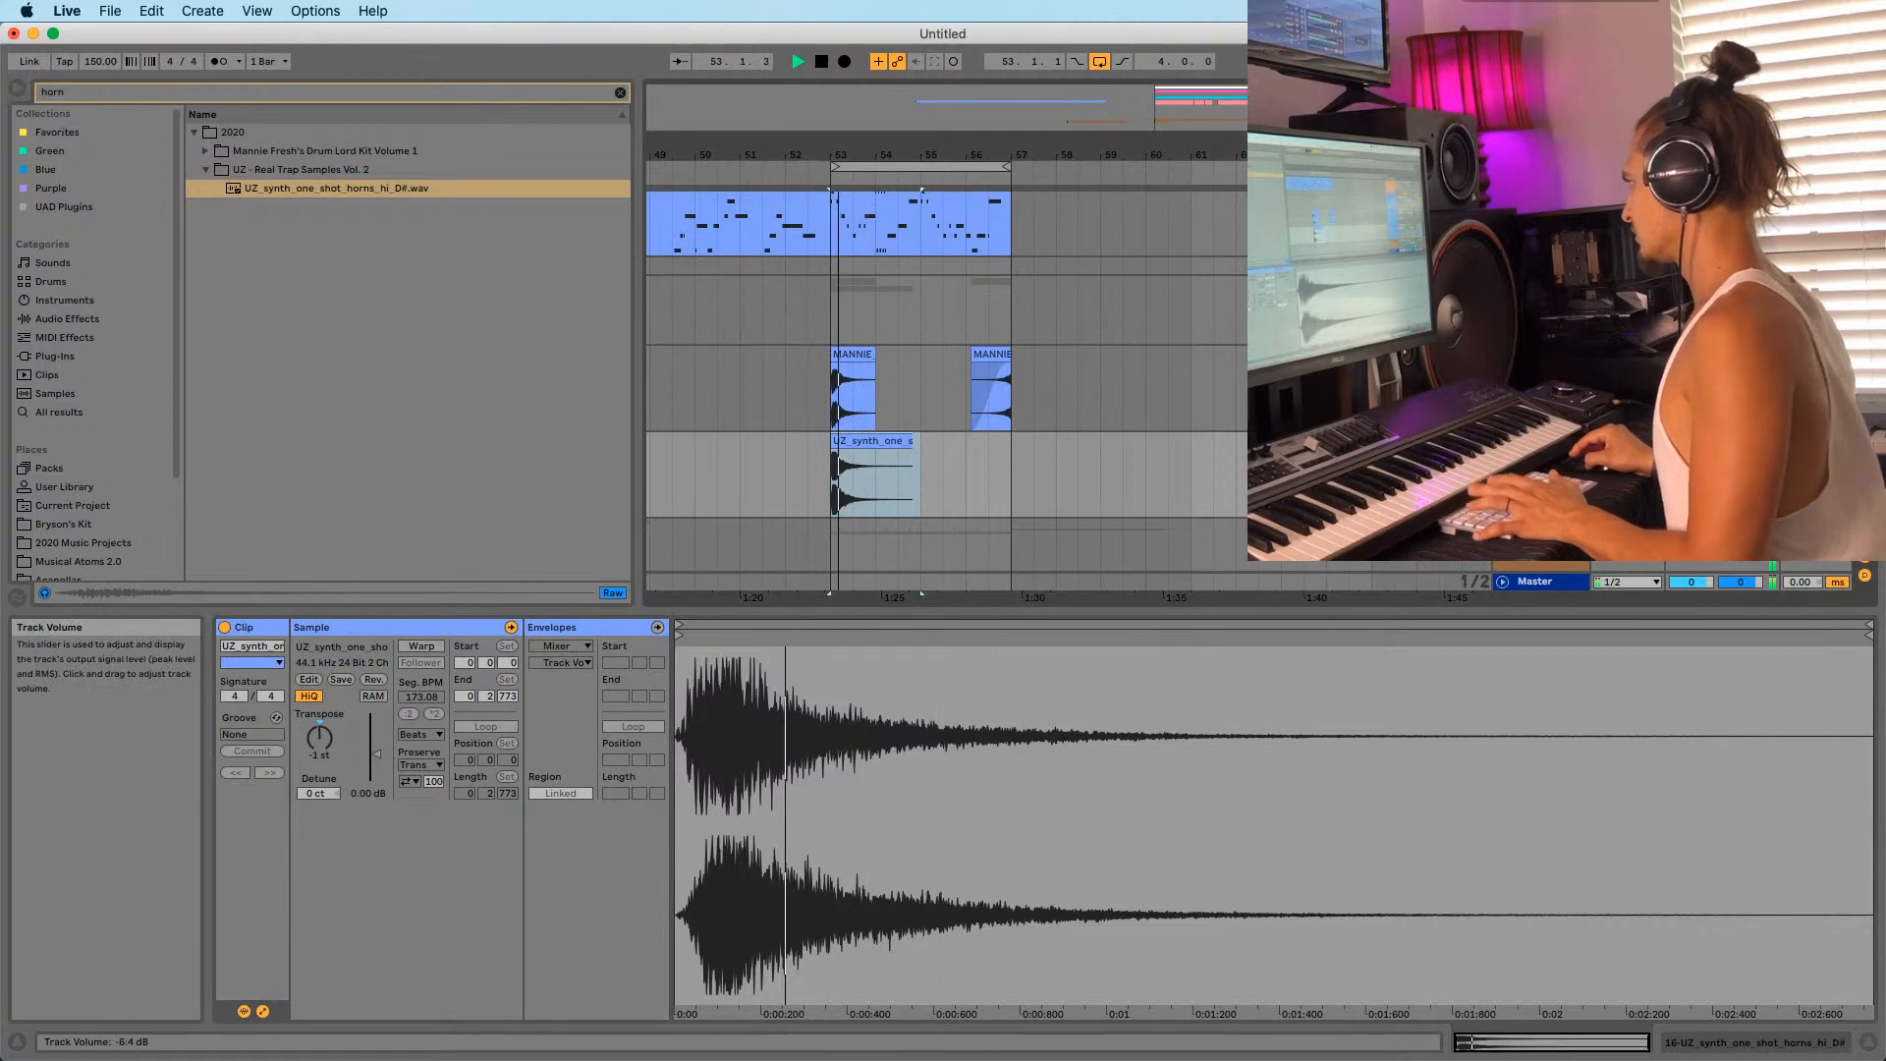
Copy the UZ horn clip to bar 56, reverse it, and trim the unwanted tail.
left_click_drag(873, 455, 1011, 476)
key("r")
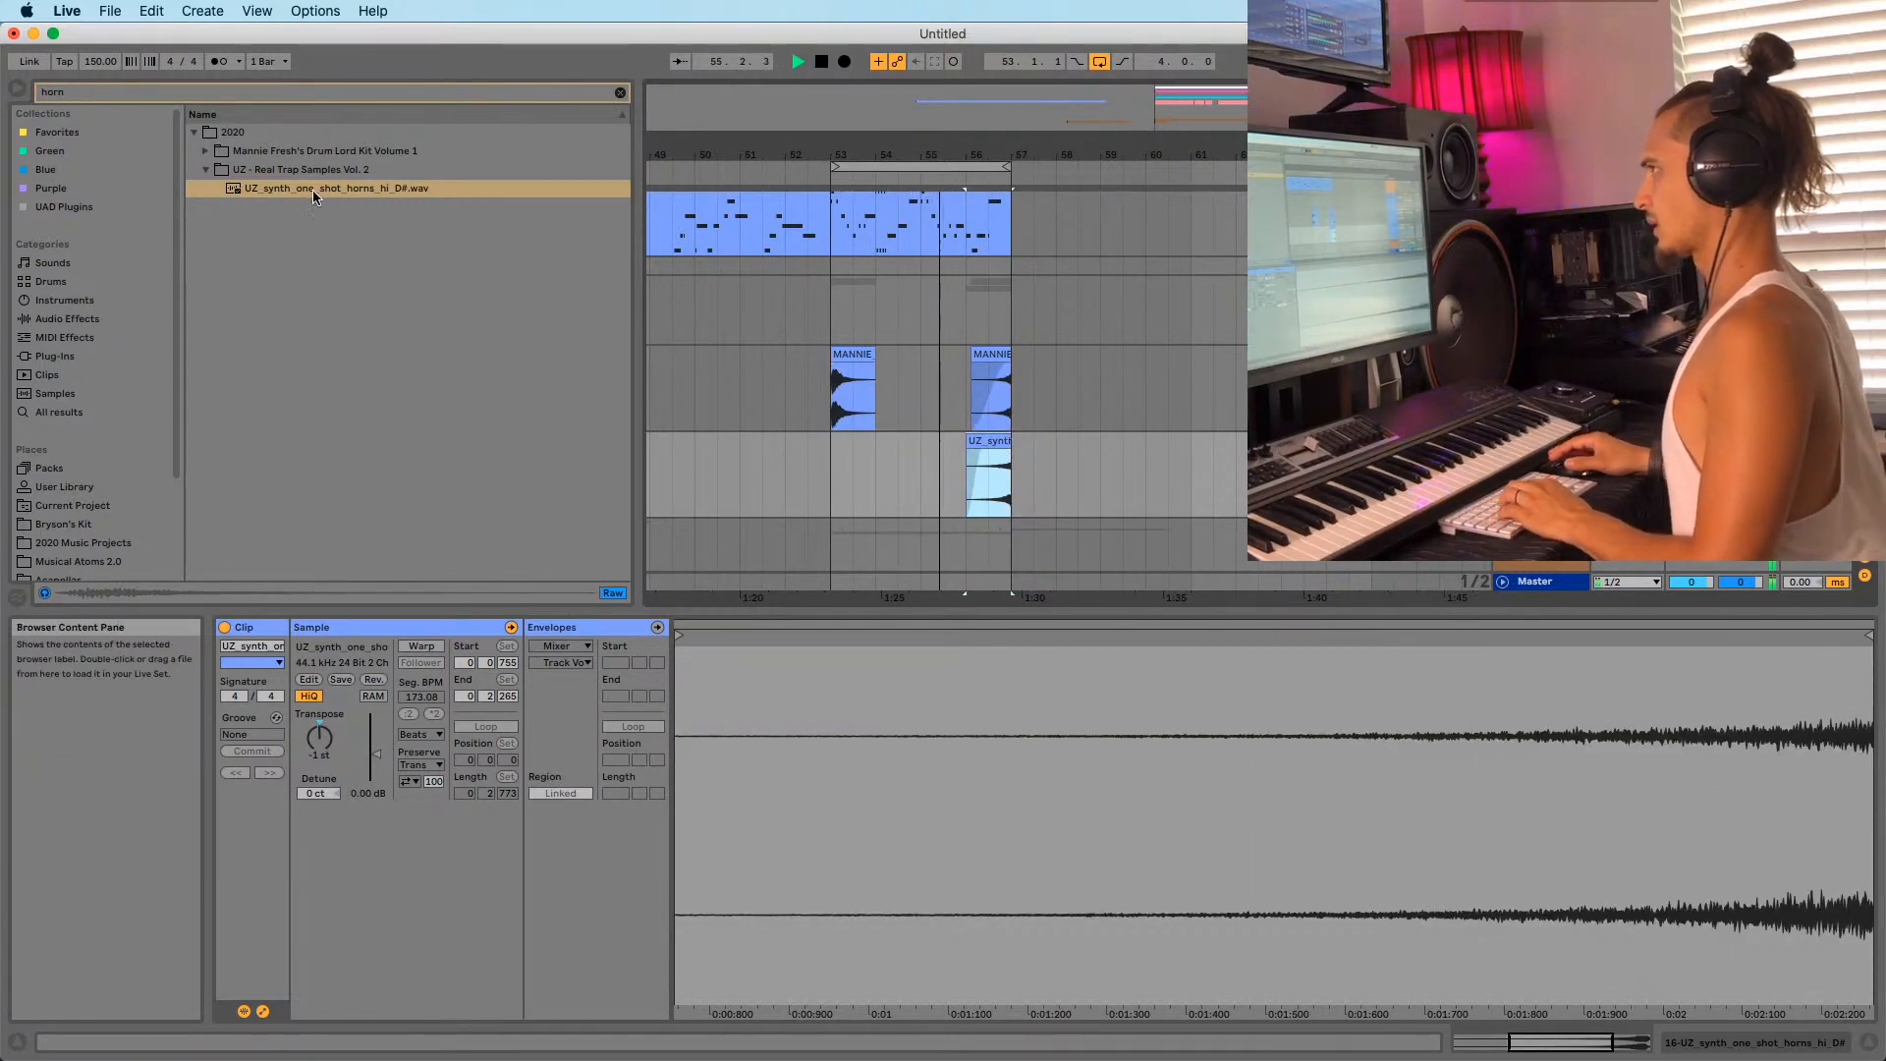
left_click_drag(314, 194, 866, 452)
key("Delete")
left_click(877, 442)
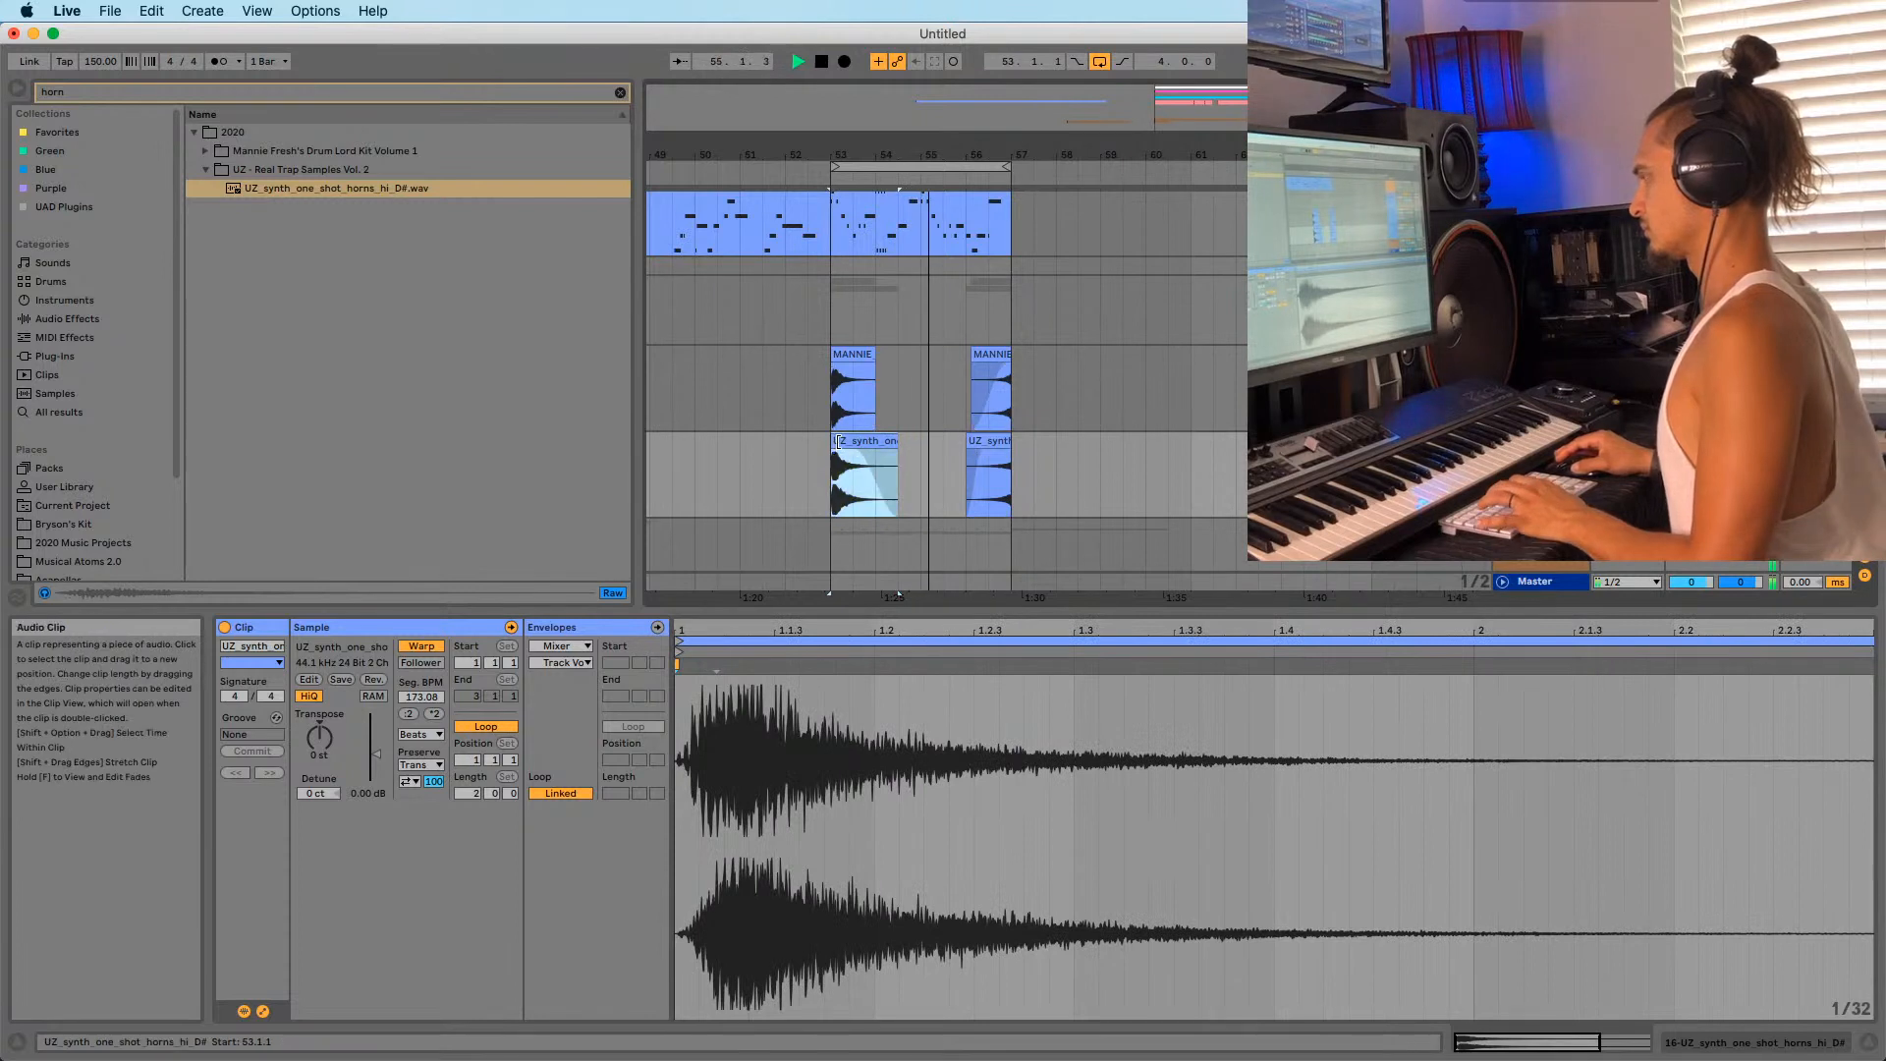
key("space")
key("space")
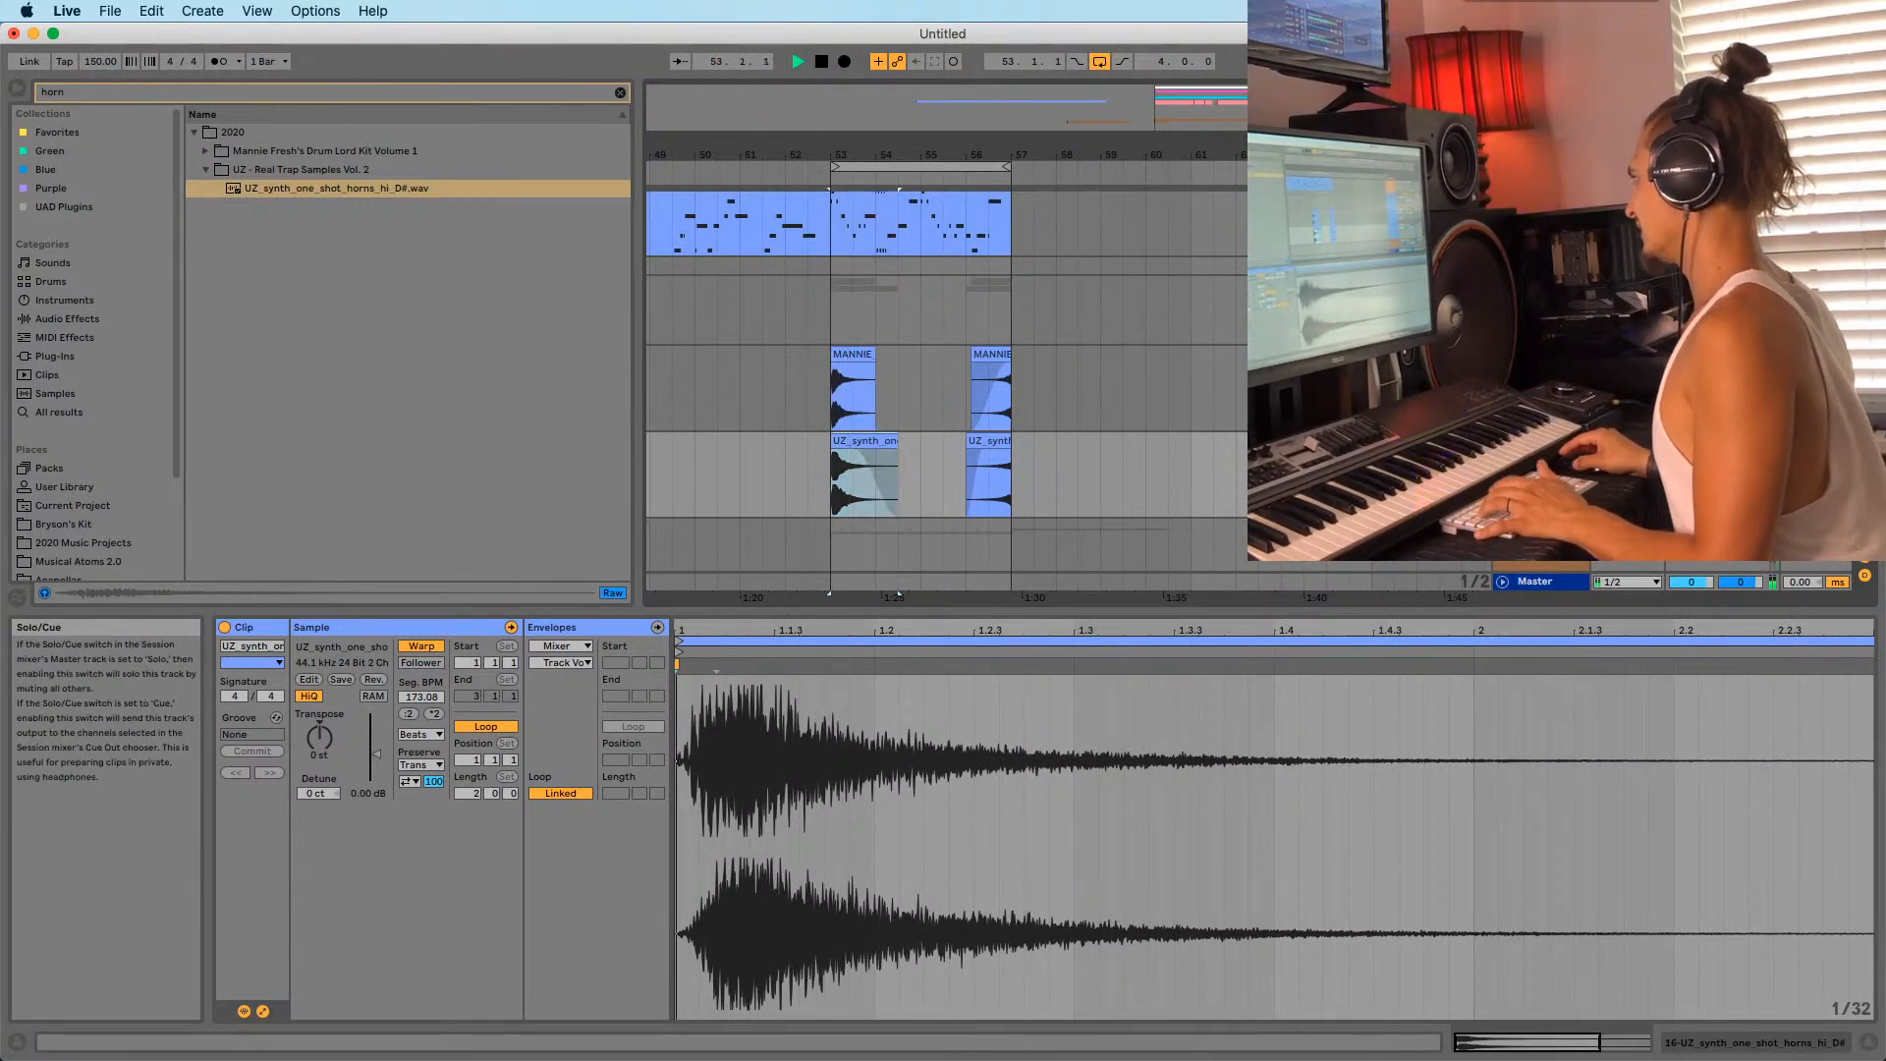
key("space")
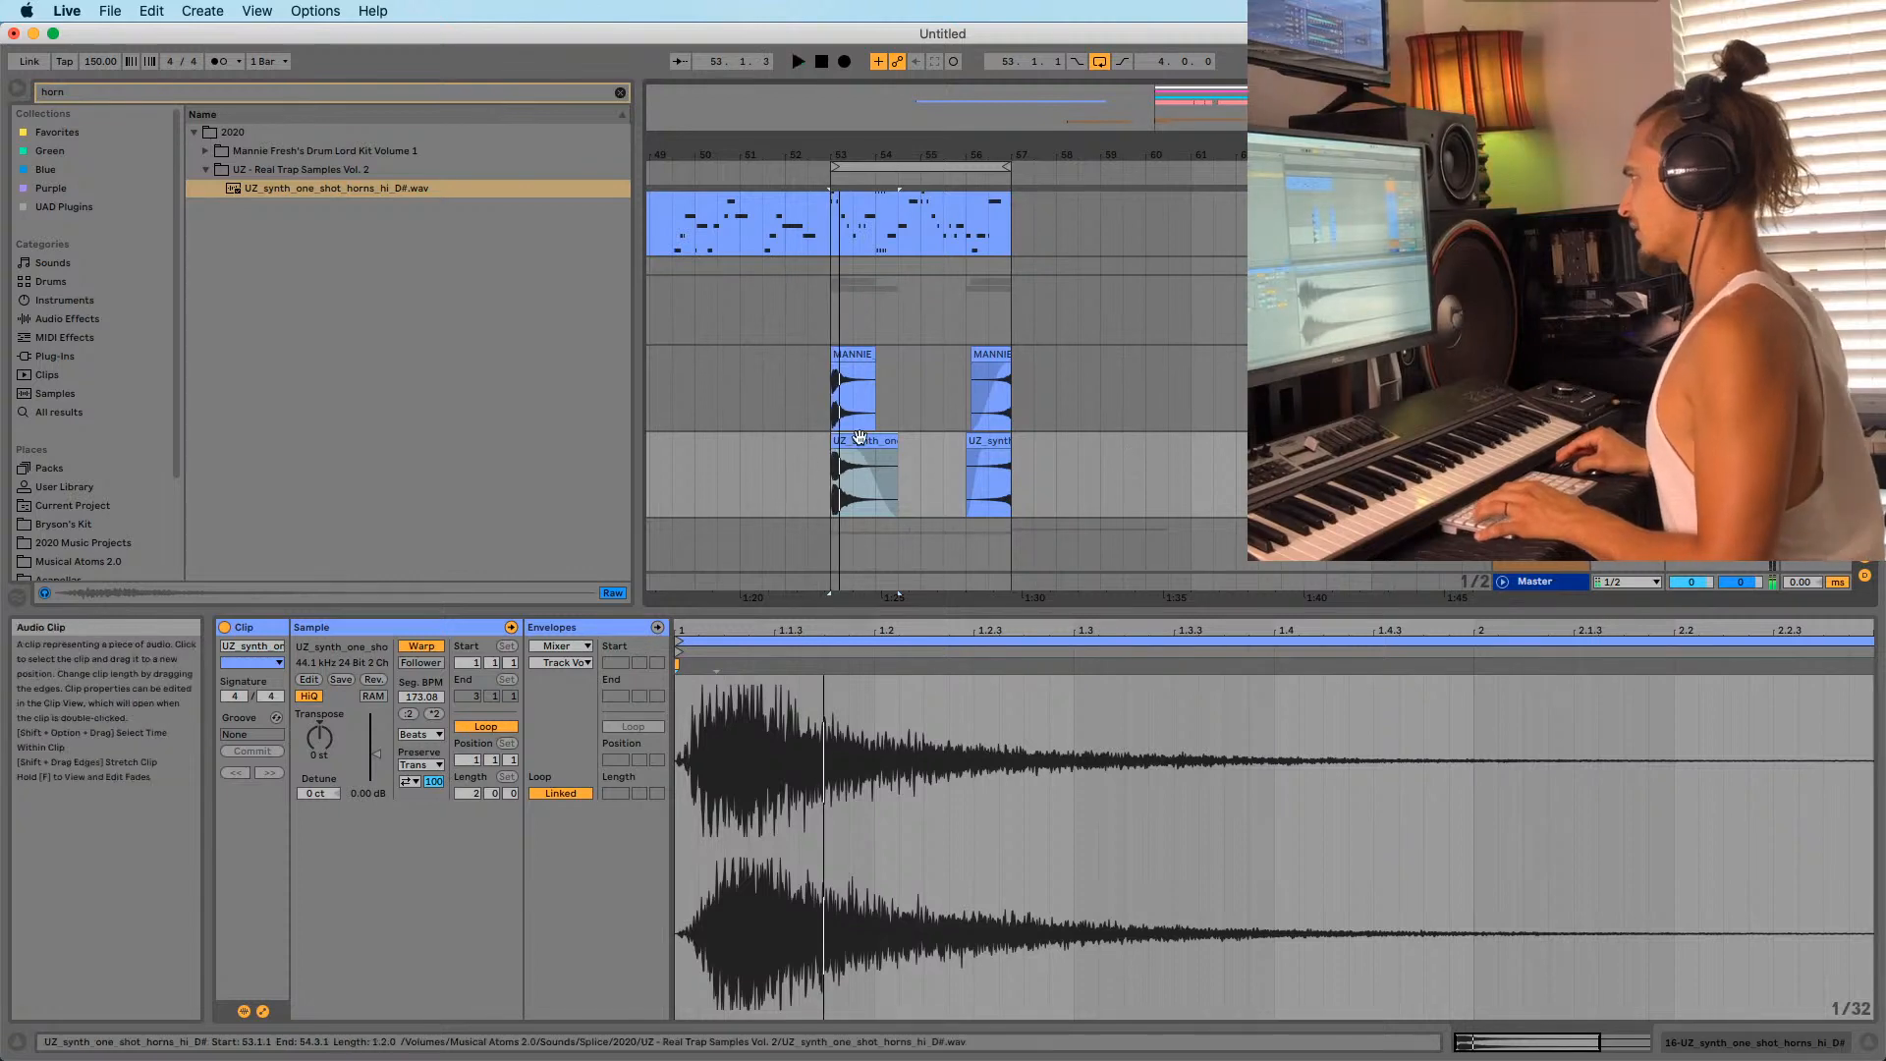
Transpose the new horn clip up 1 semitone, unwarp it, and replay the layered horns.
left_click(321, 736)
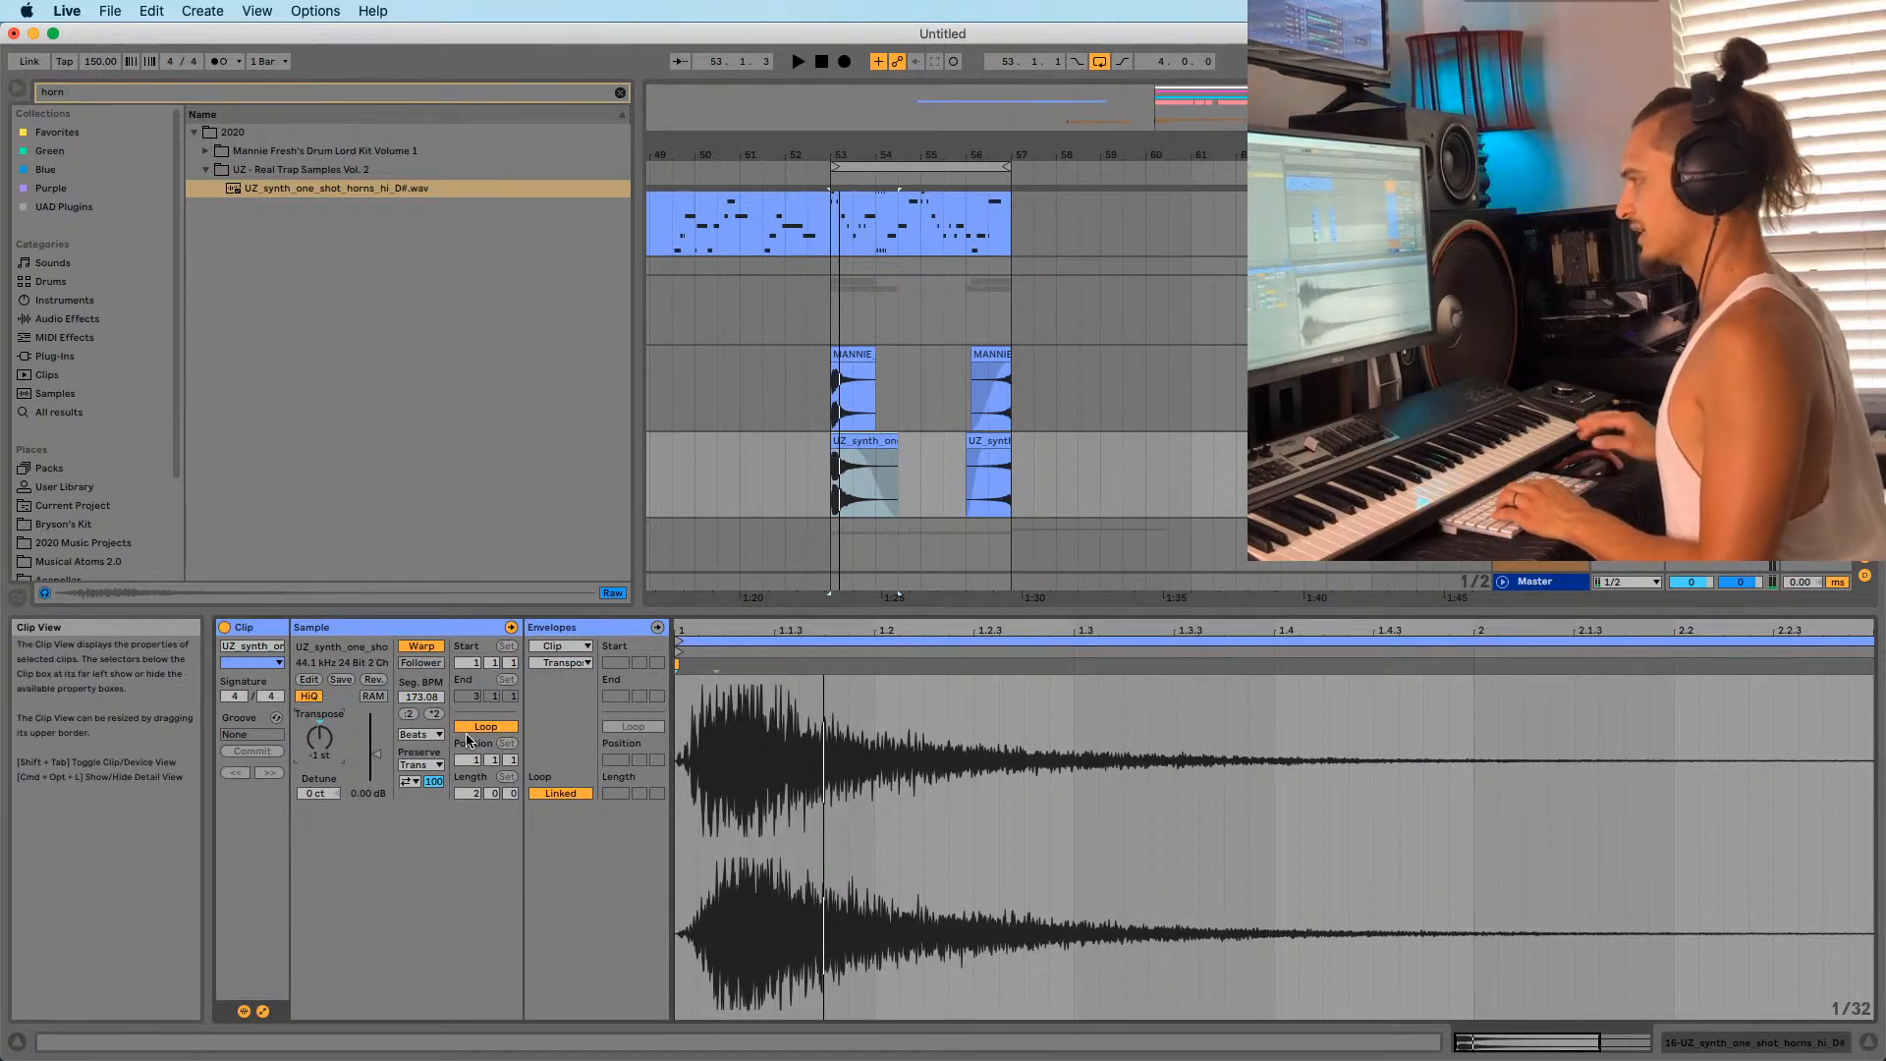
left_click(421, 645)
left_click(995, 442)
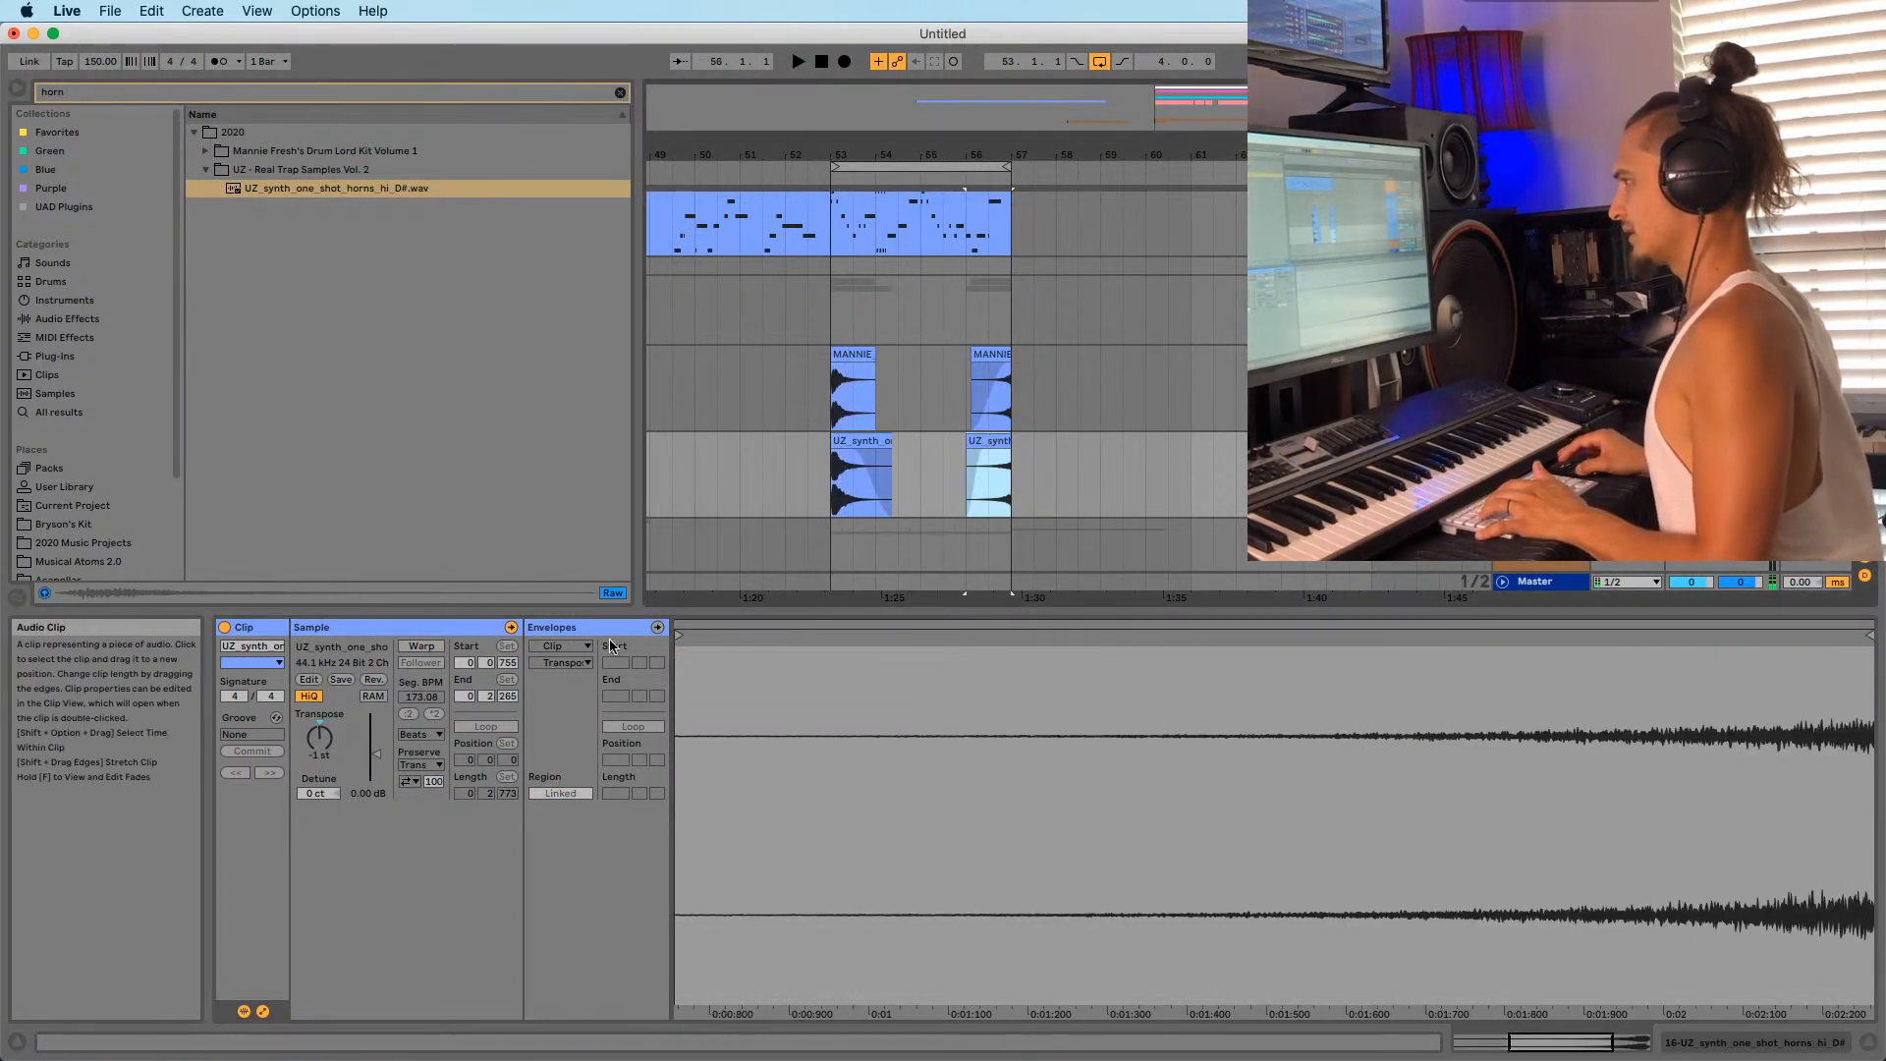
key("space")
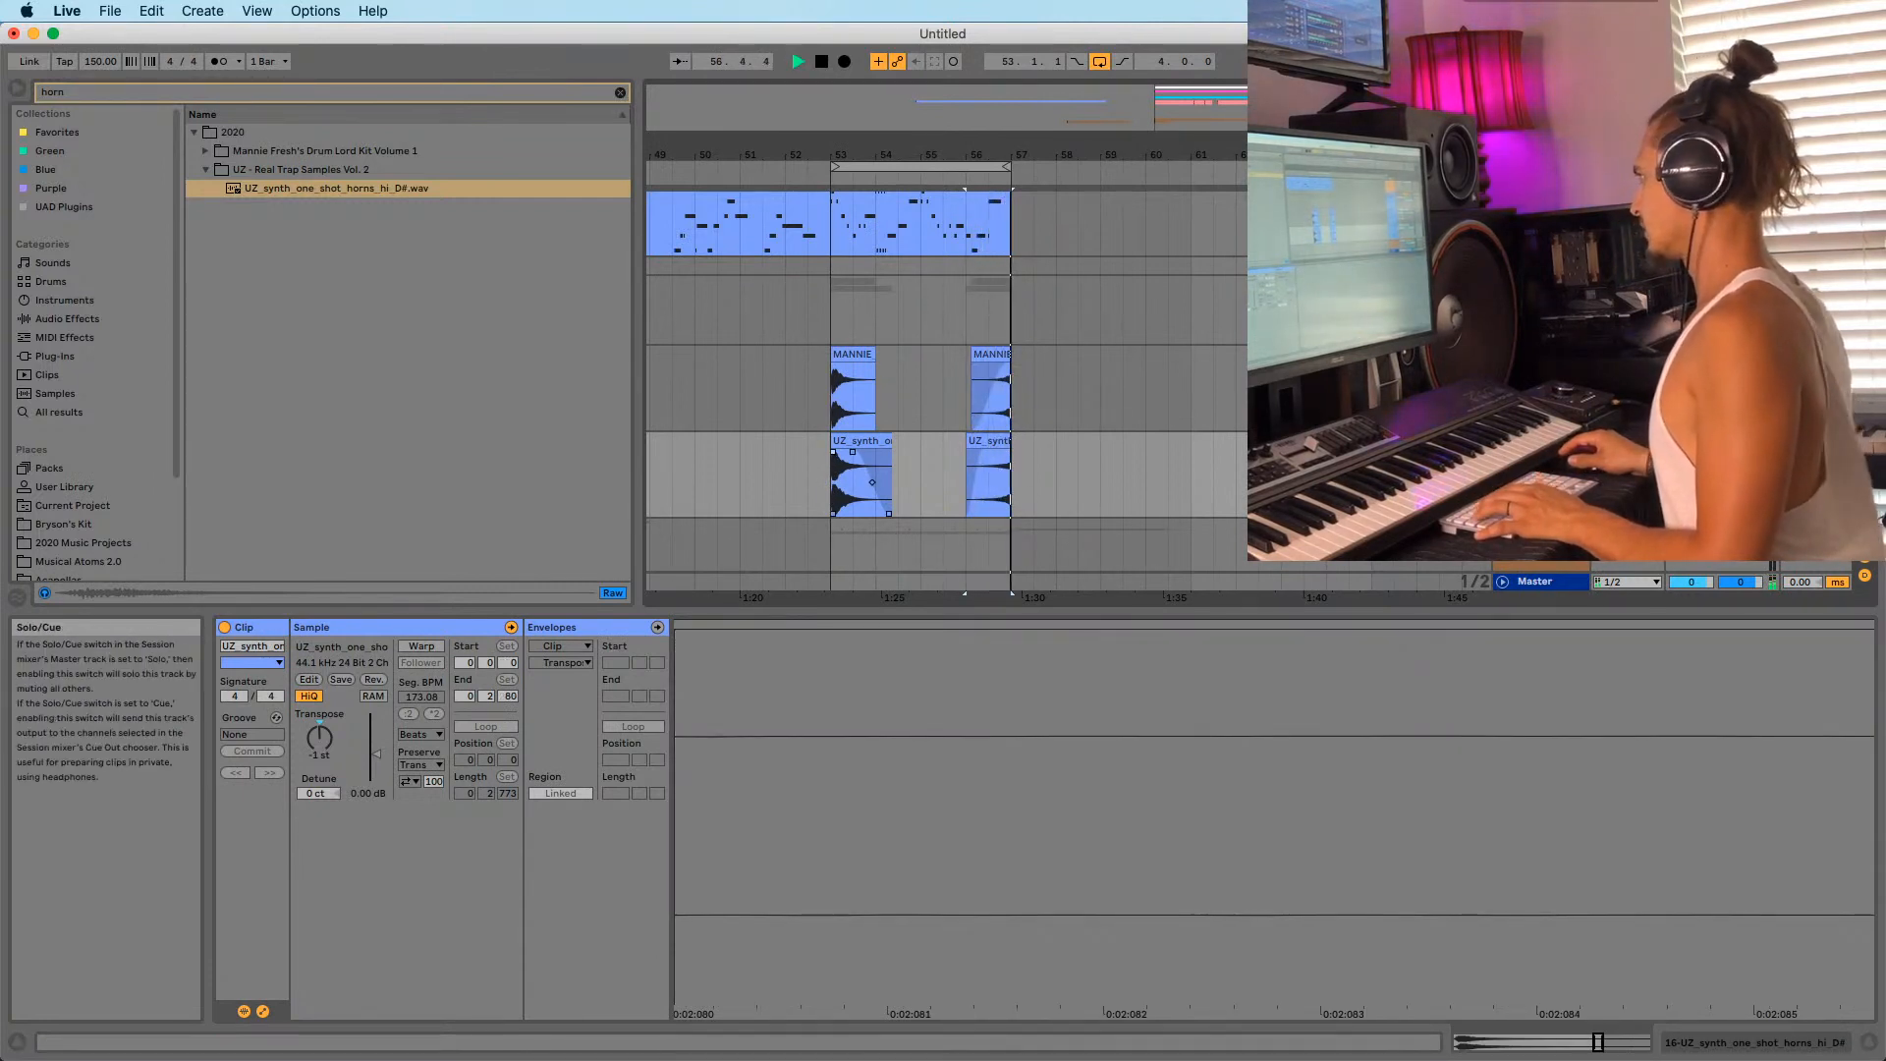
left_click(831, 499)
left_click(1690, 457)
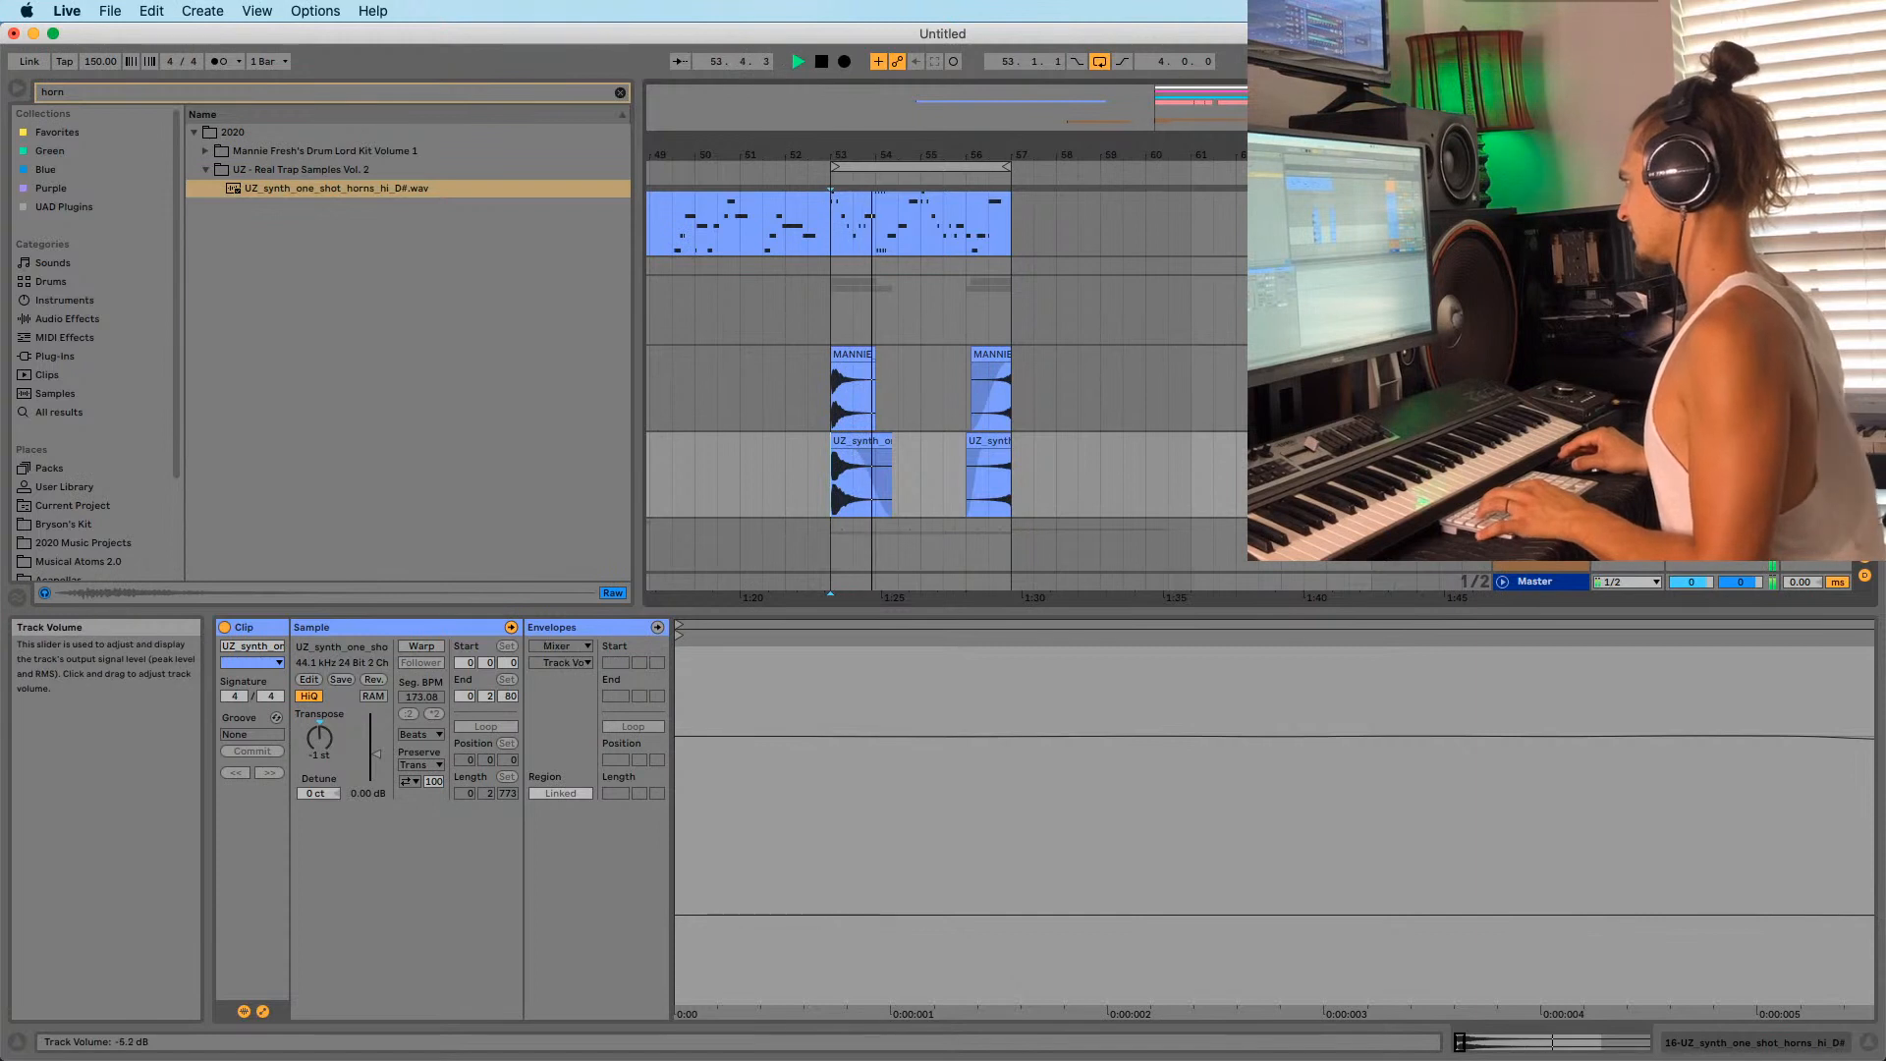
key("space")
key("space")
key("space")
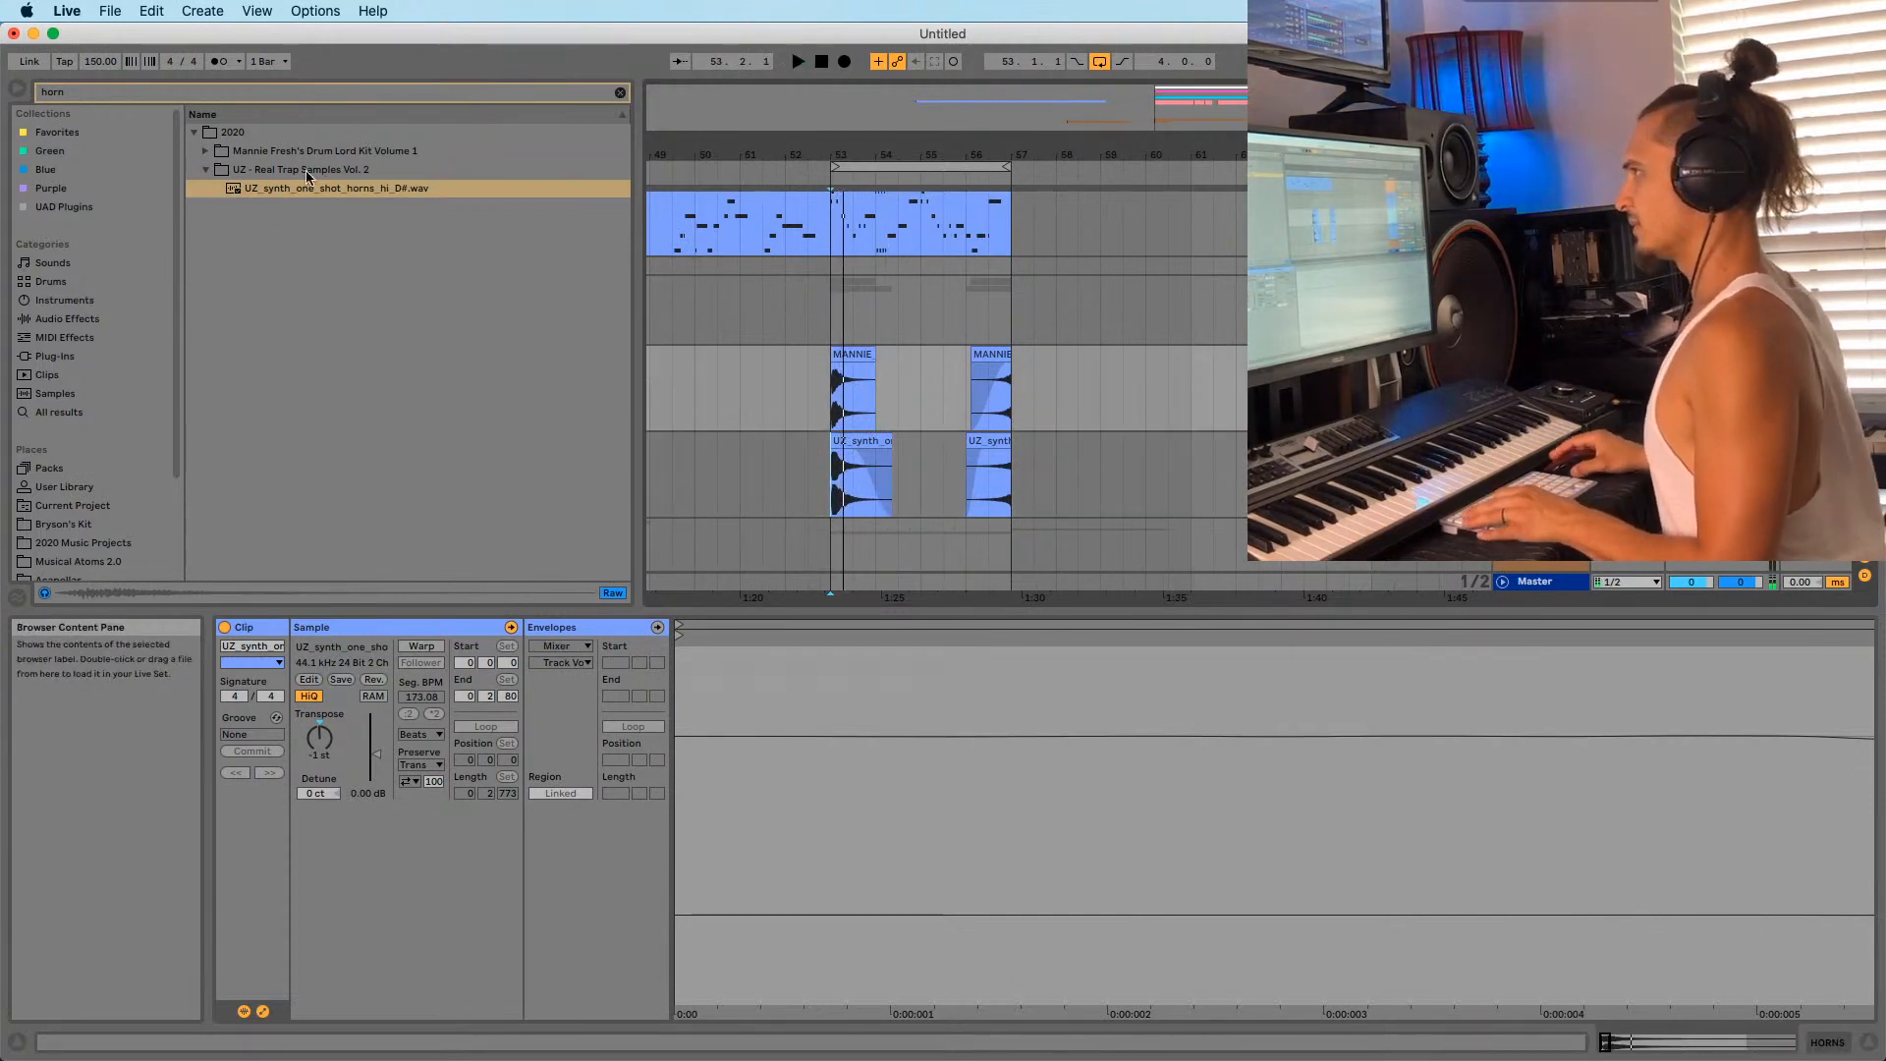
left_click(617, 94)
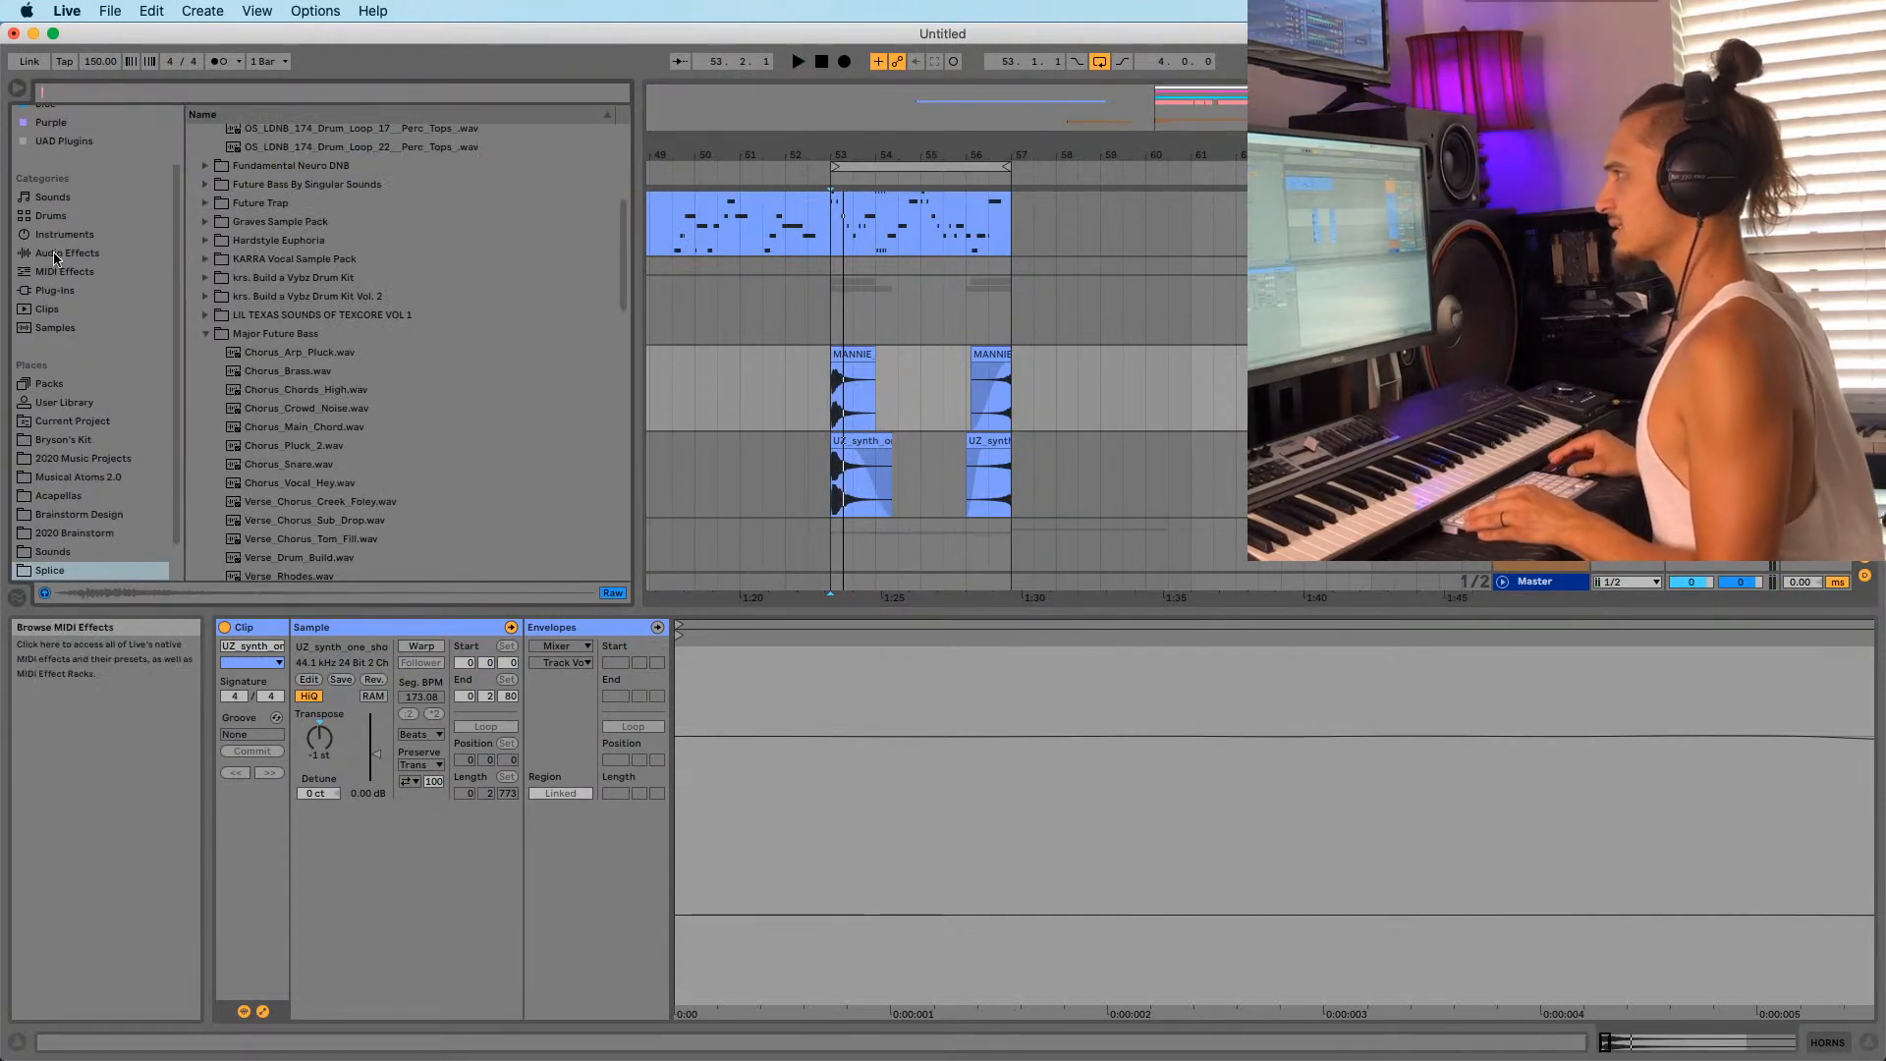
Add EQ Eight to HORNS and dip band 2 near 174 Hz while playing the full mix.
left_click(61, 253)
left_click_drag(224, 313, 805, 393)
key("space")
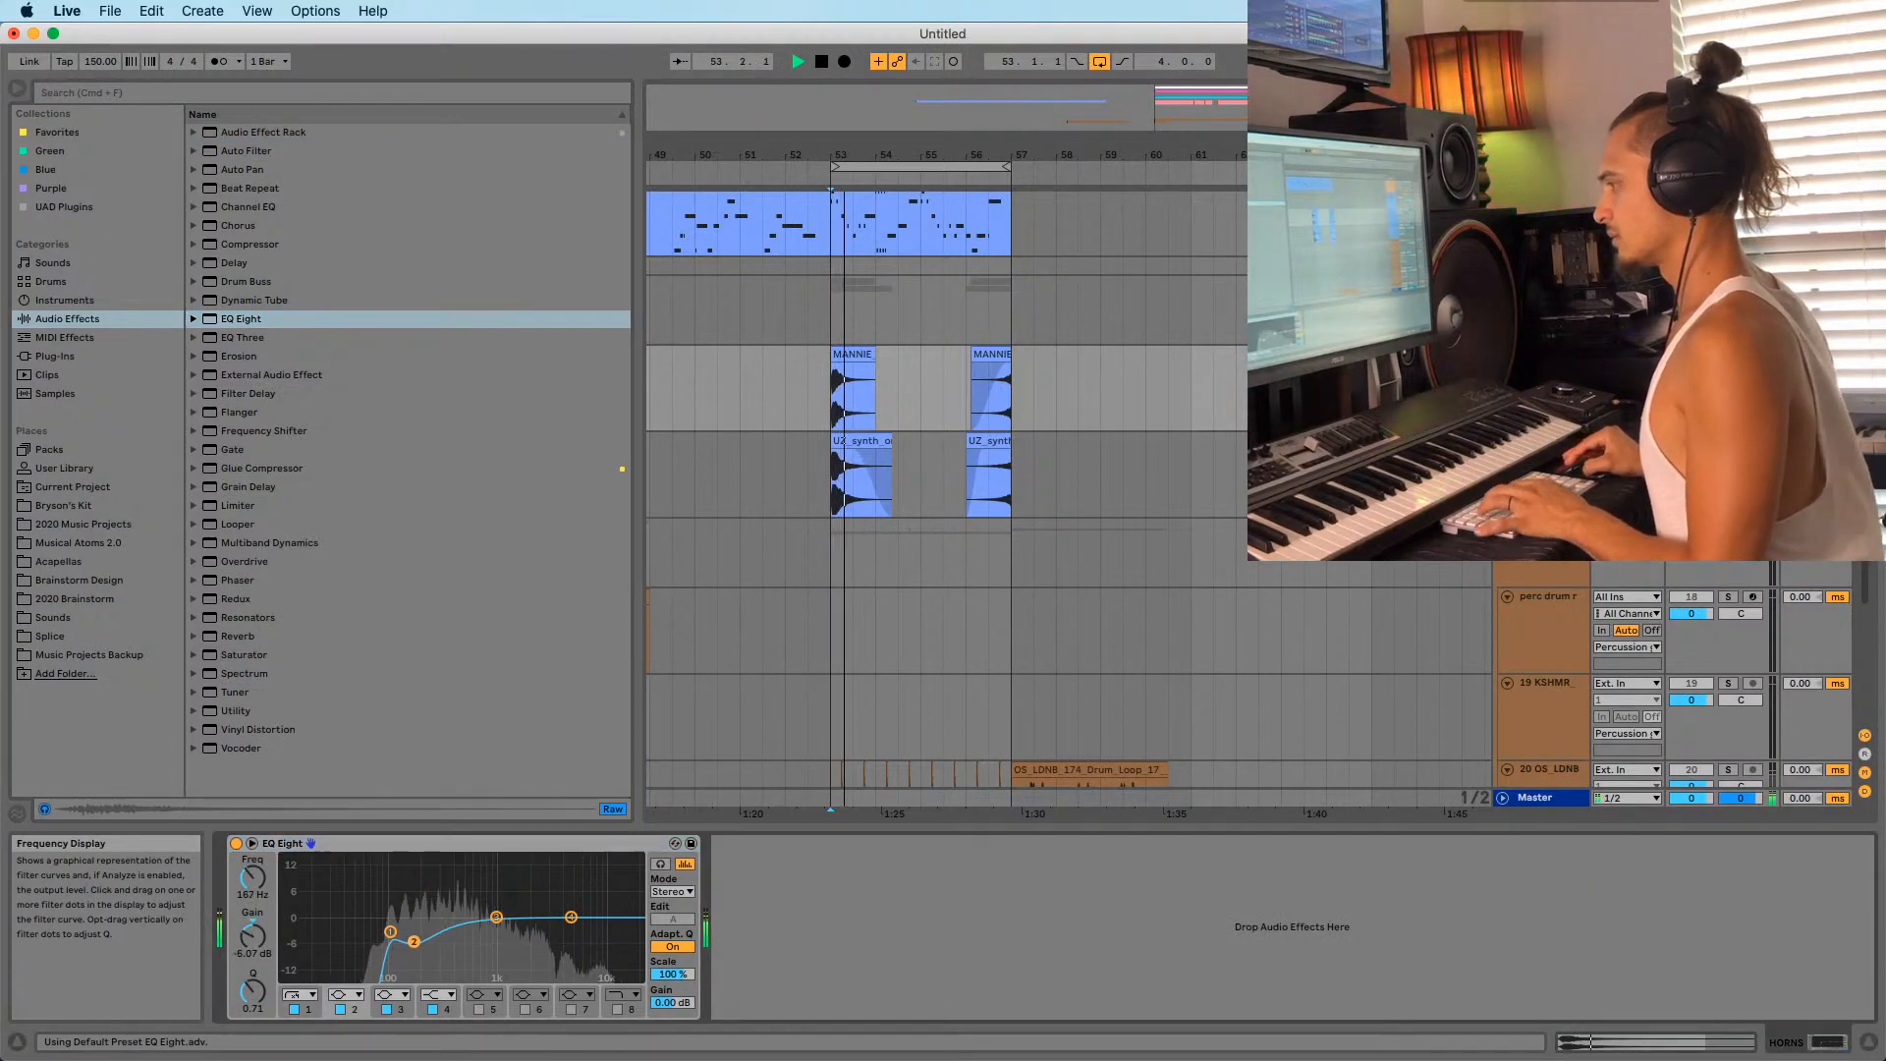
left_click_drag(413, 941, 413, 939)
left_click(1728, 354)
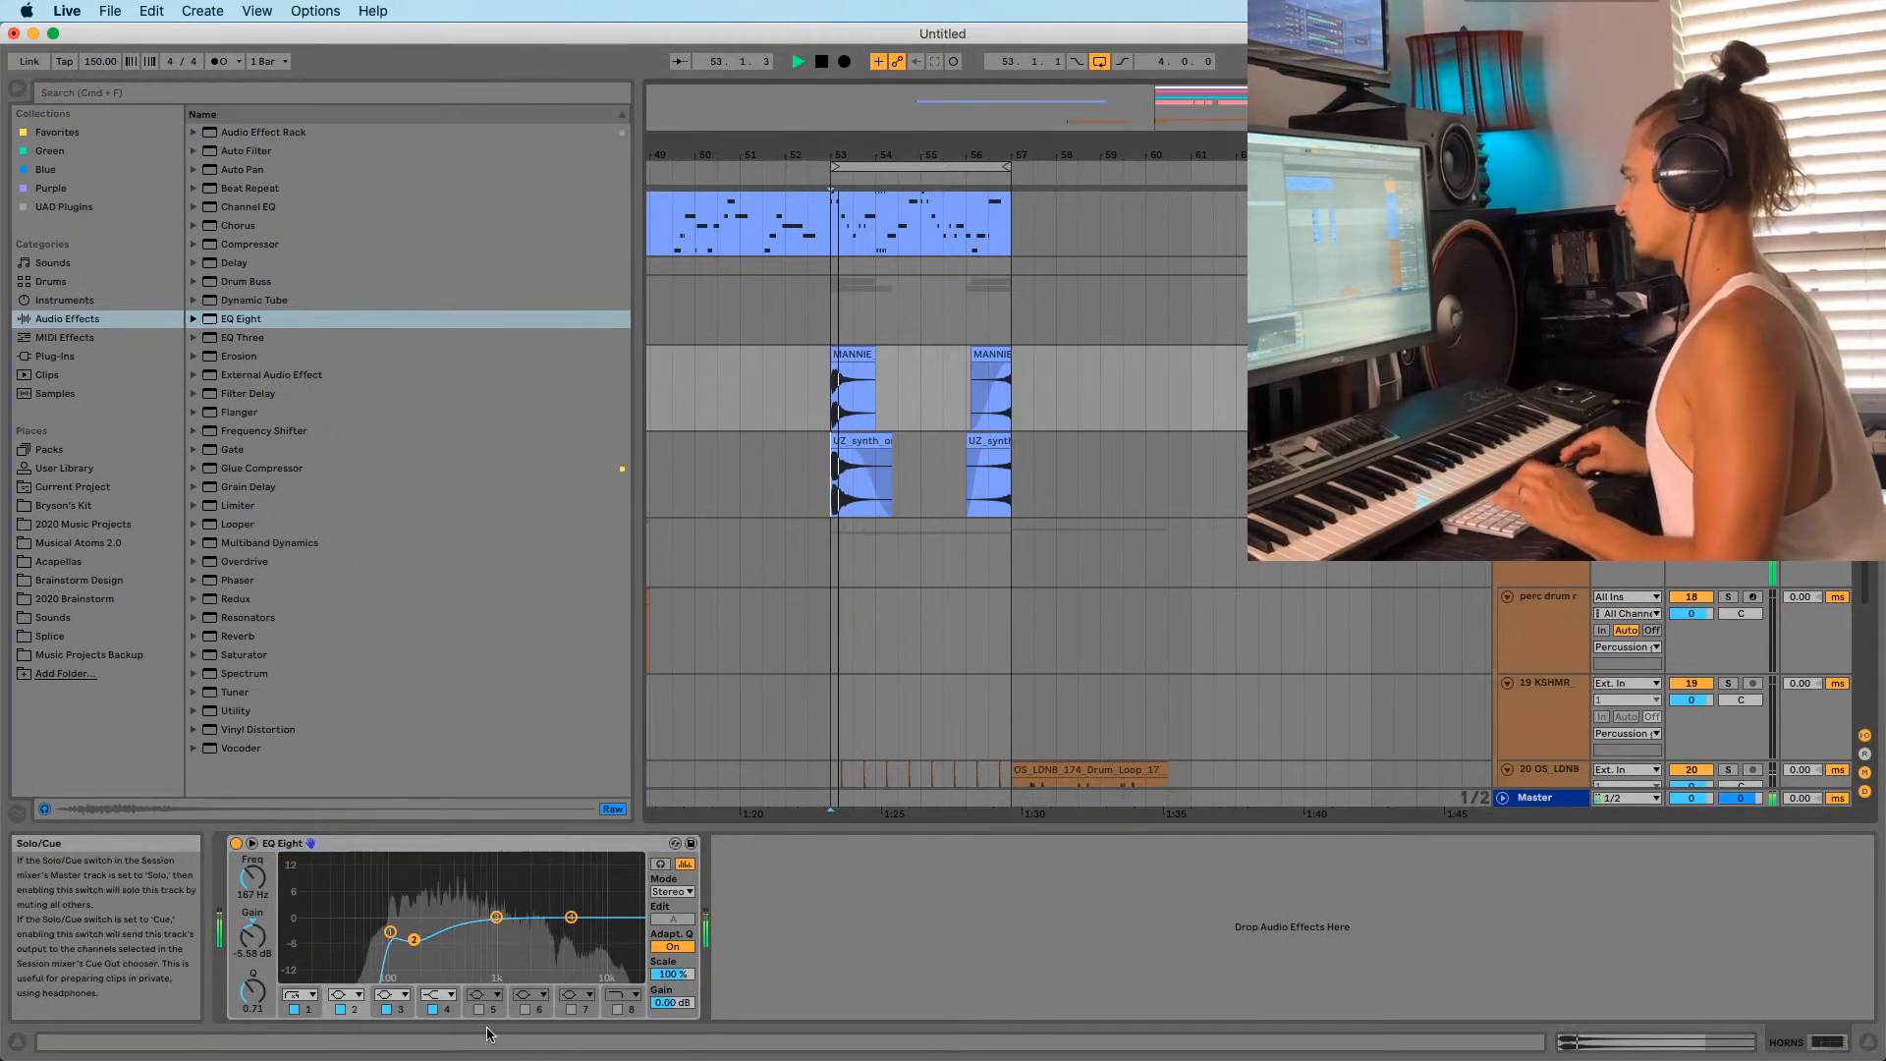
key("space")
key("space")
left_click_drag(414, 940, 416, 949)
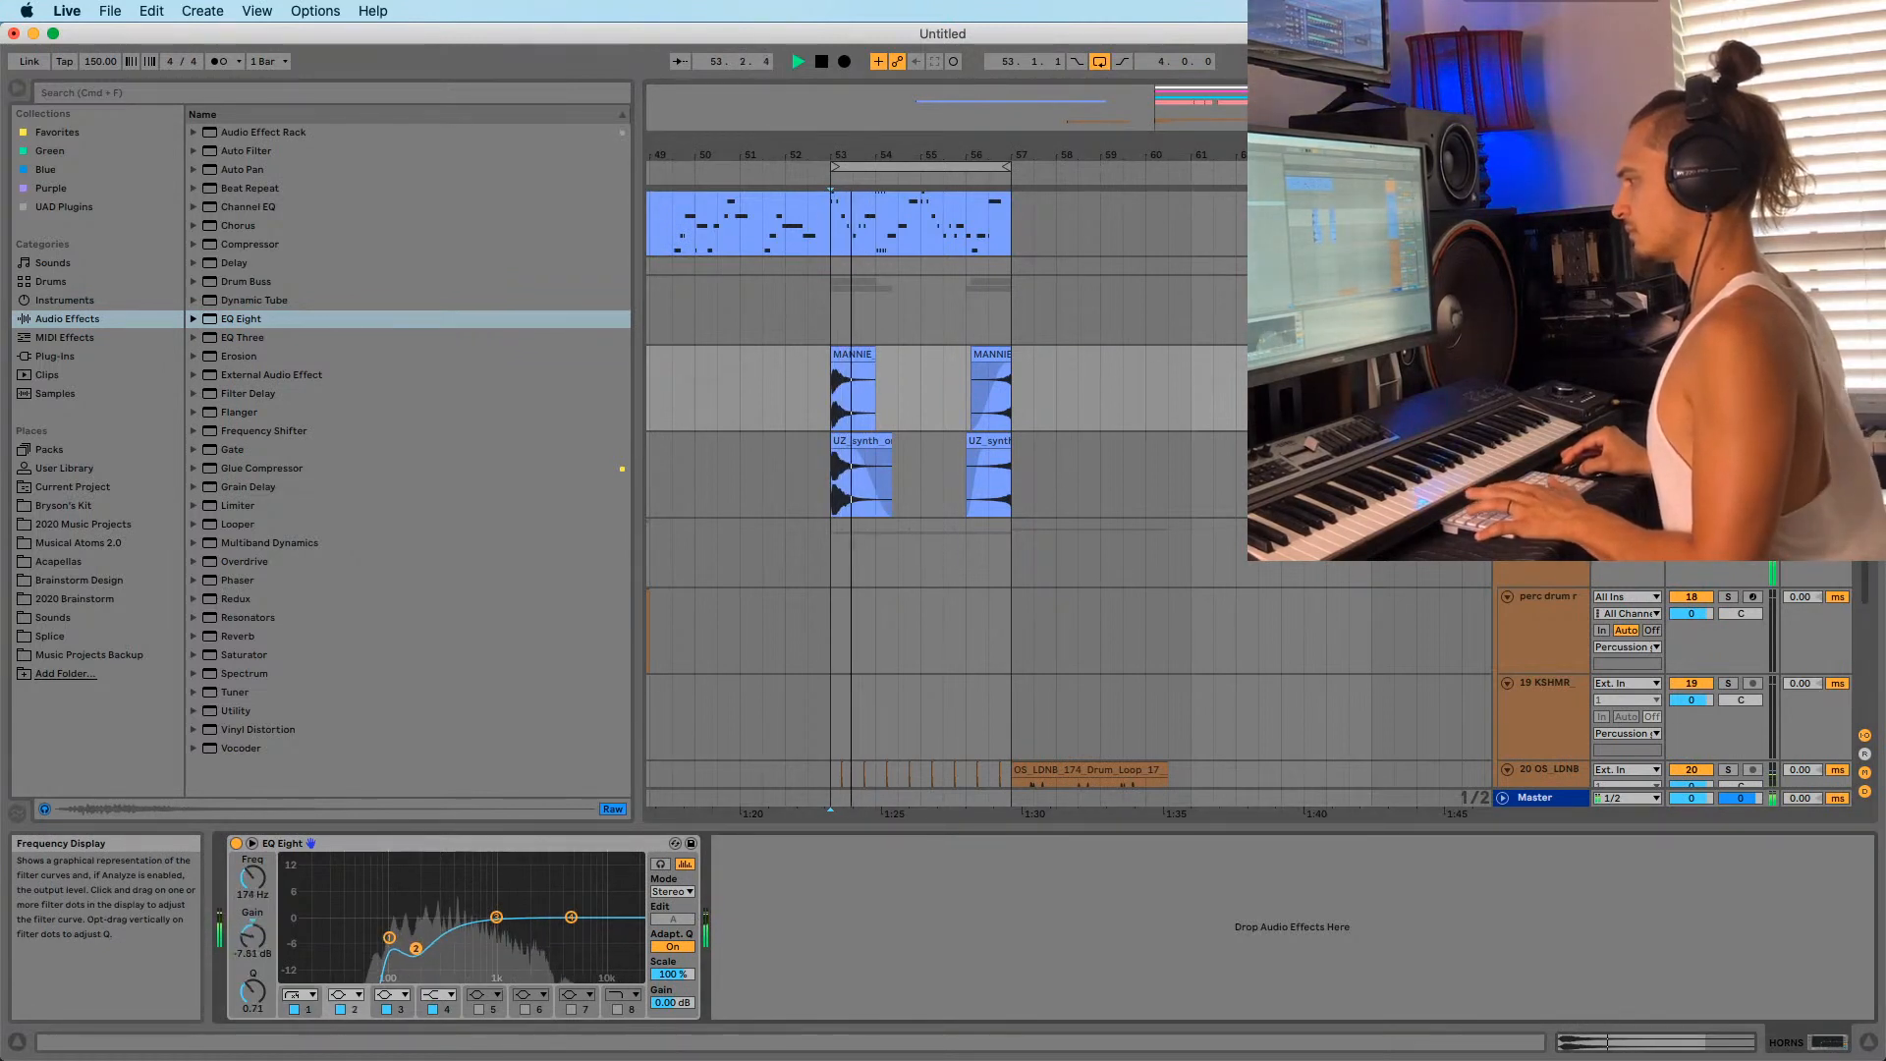
left_click(389, 938)
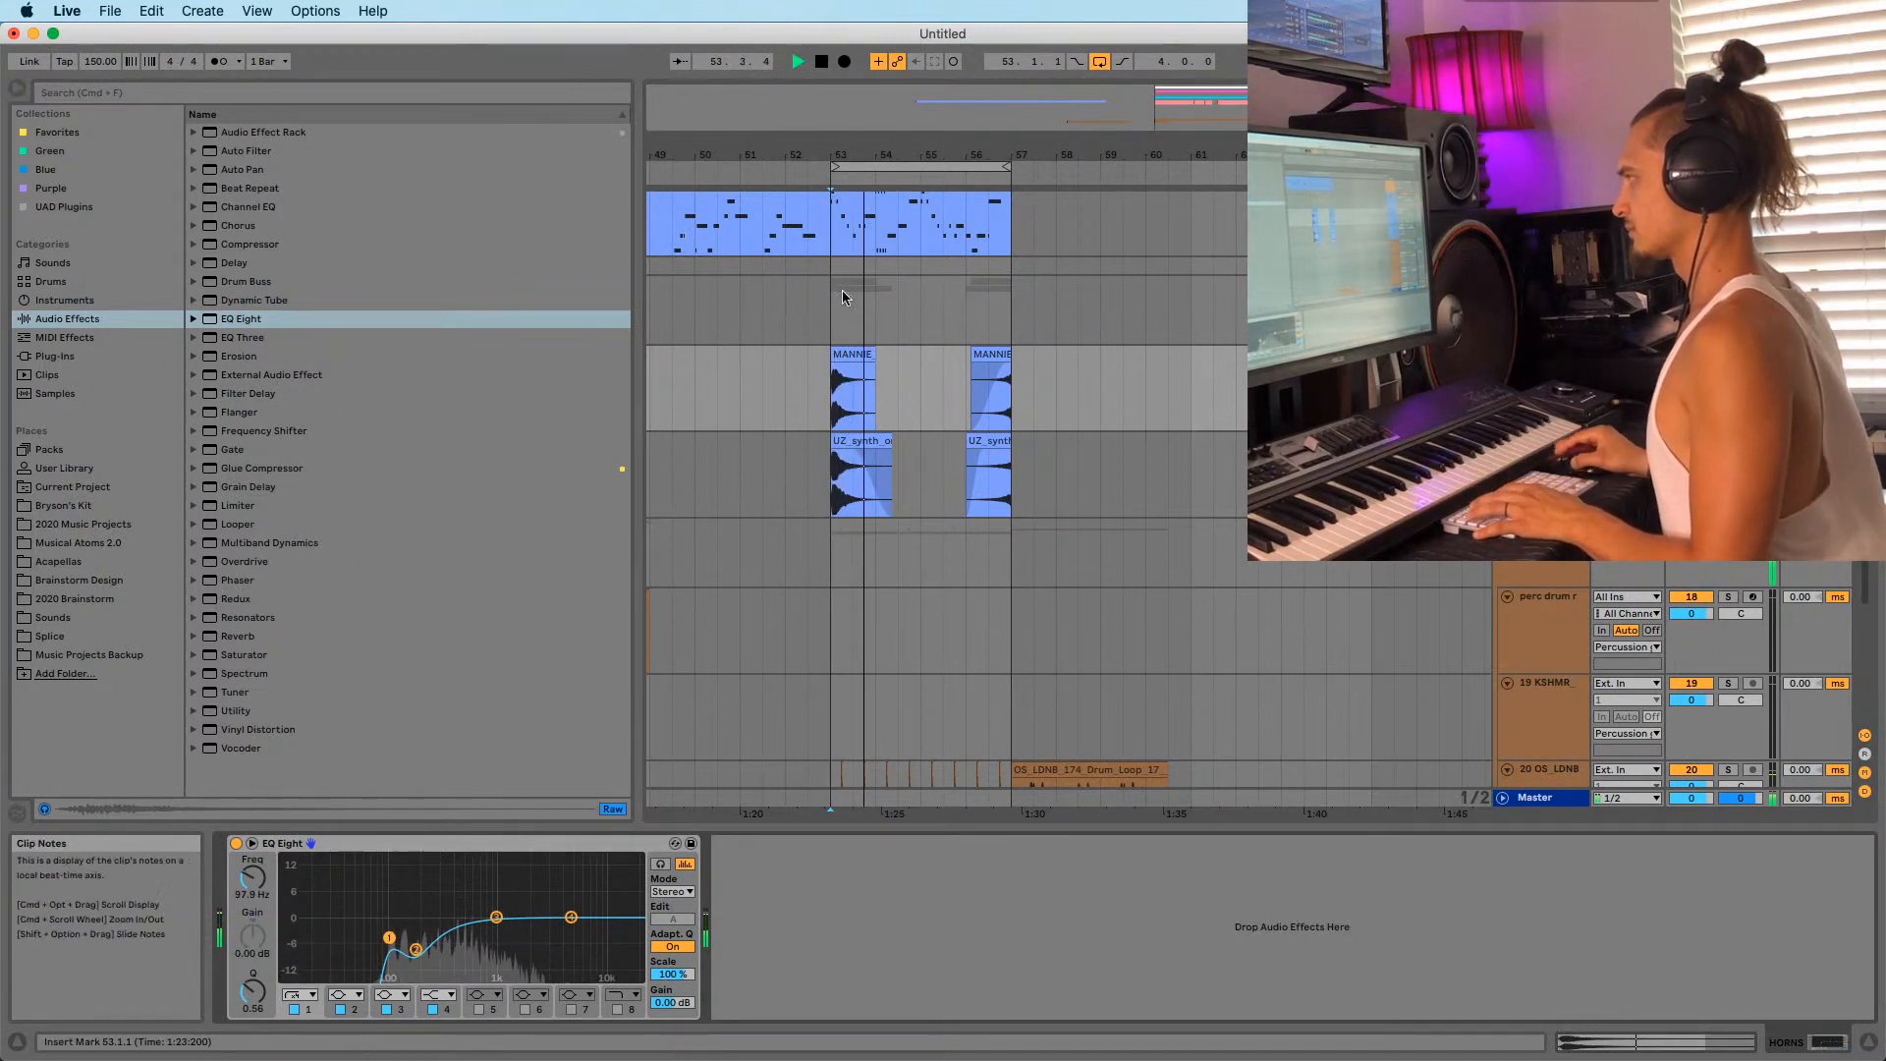
key("space")
key("space")
scroll(888, 400, "down", 1)
key("space")
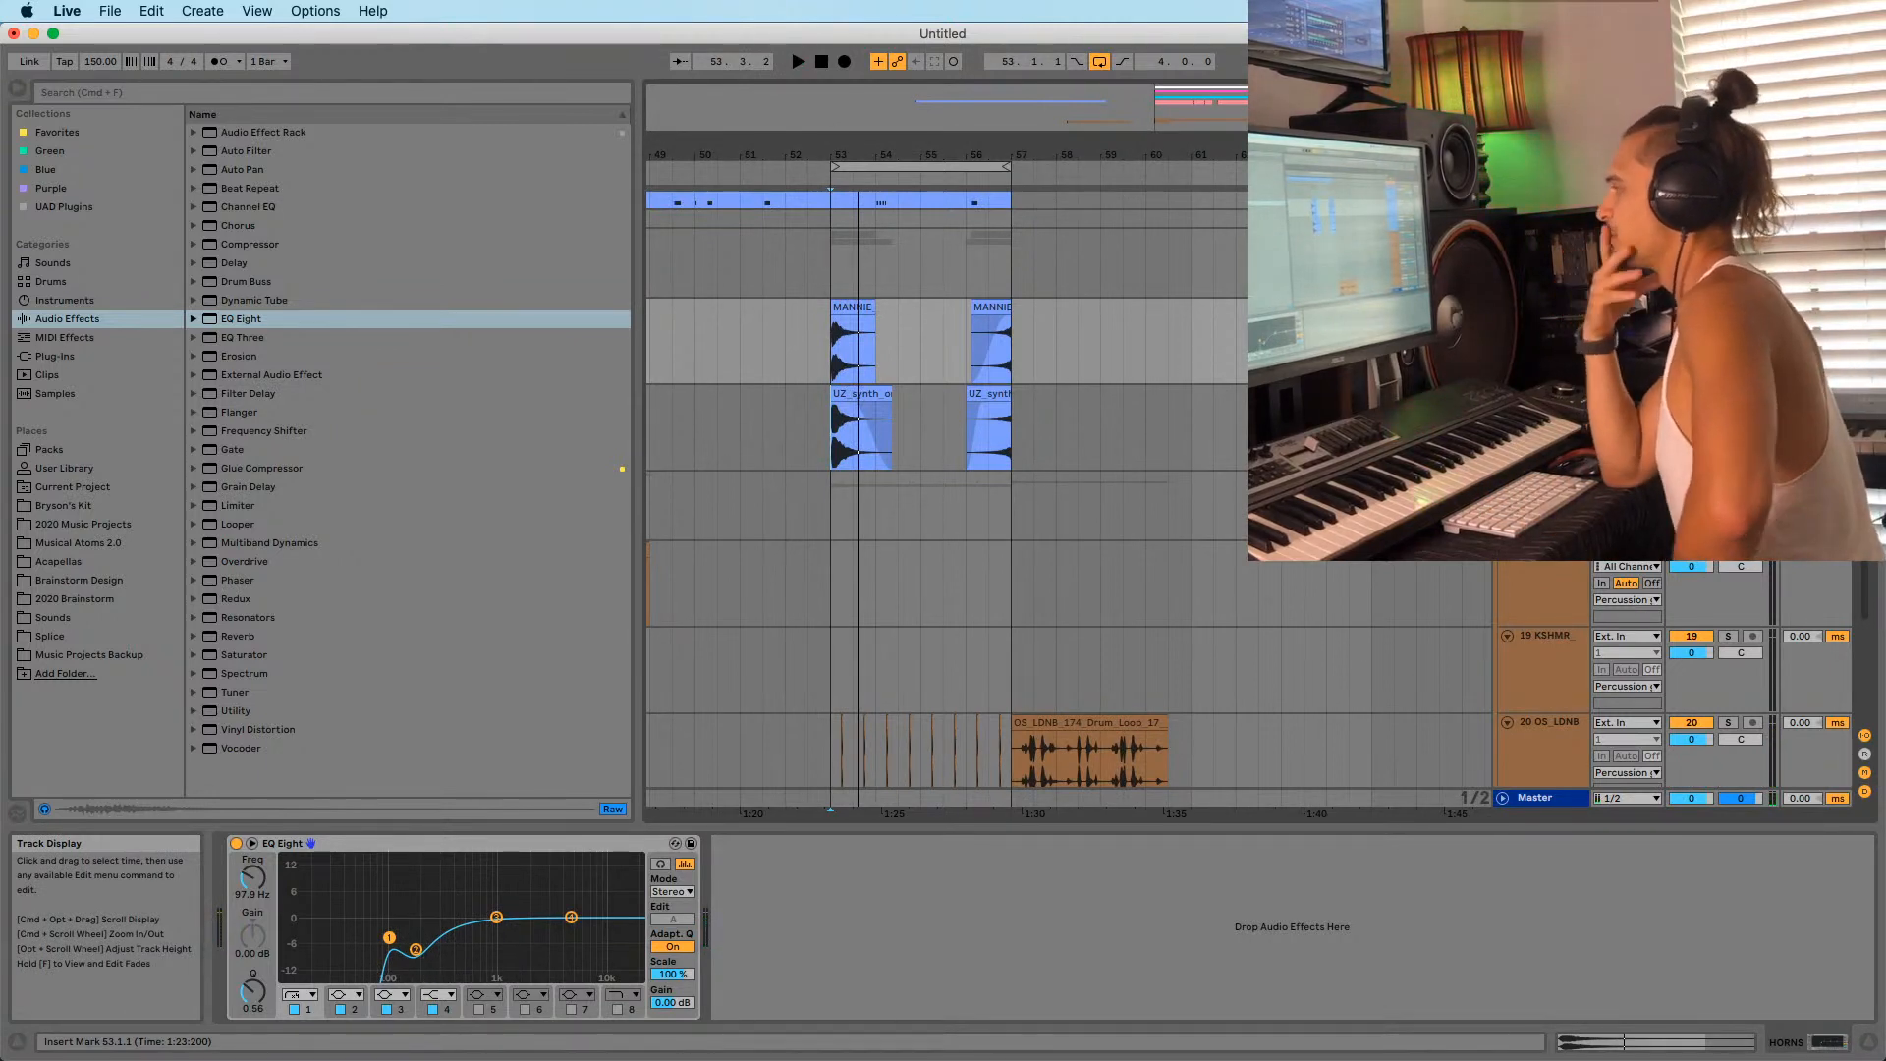
Play from bar 53 while viewing the Serum tracks' device chains, ending on 9-Serum.
scroll(891, 431, "up", 4)
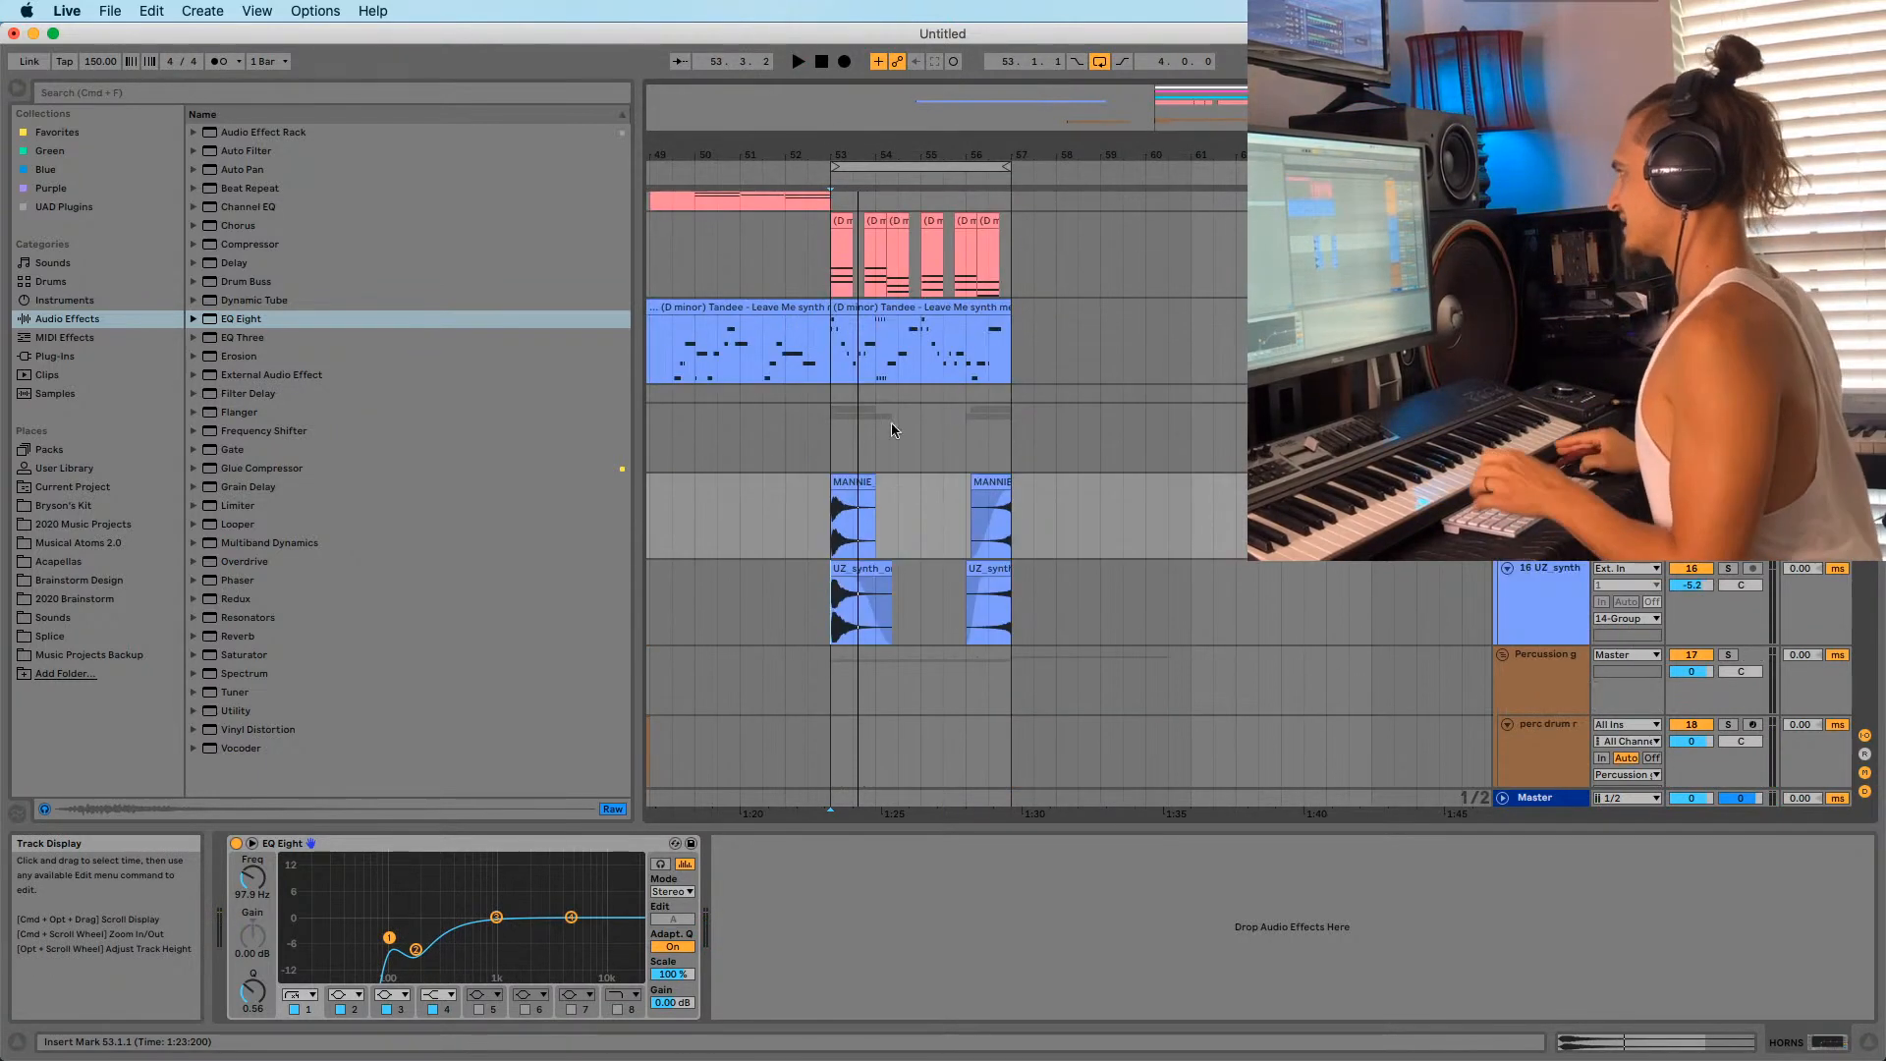
left_click(830, 381)
scroll(1100, 393, "up", 2)
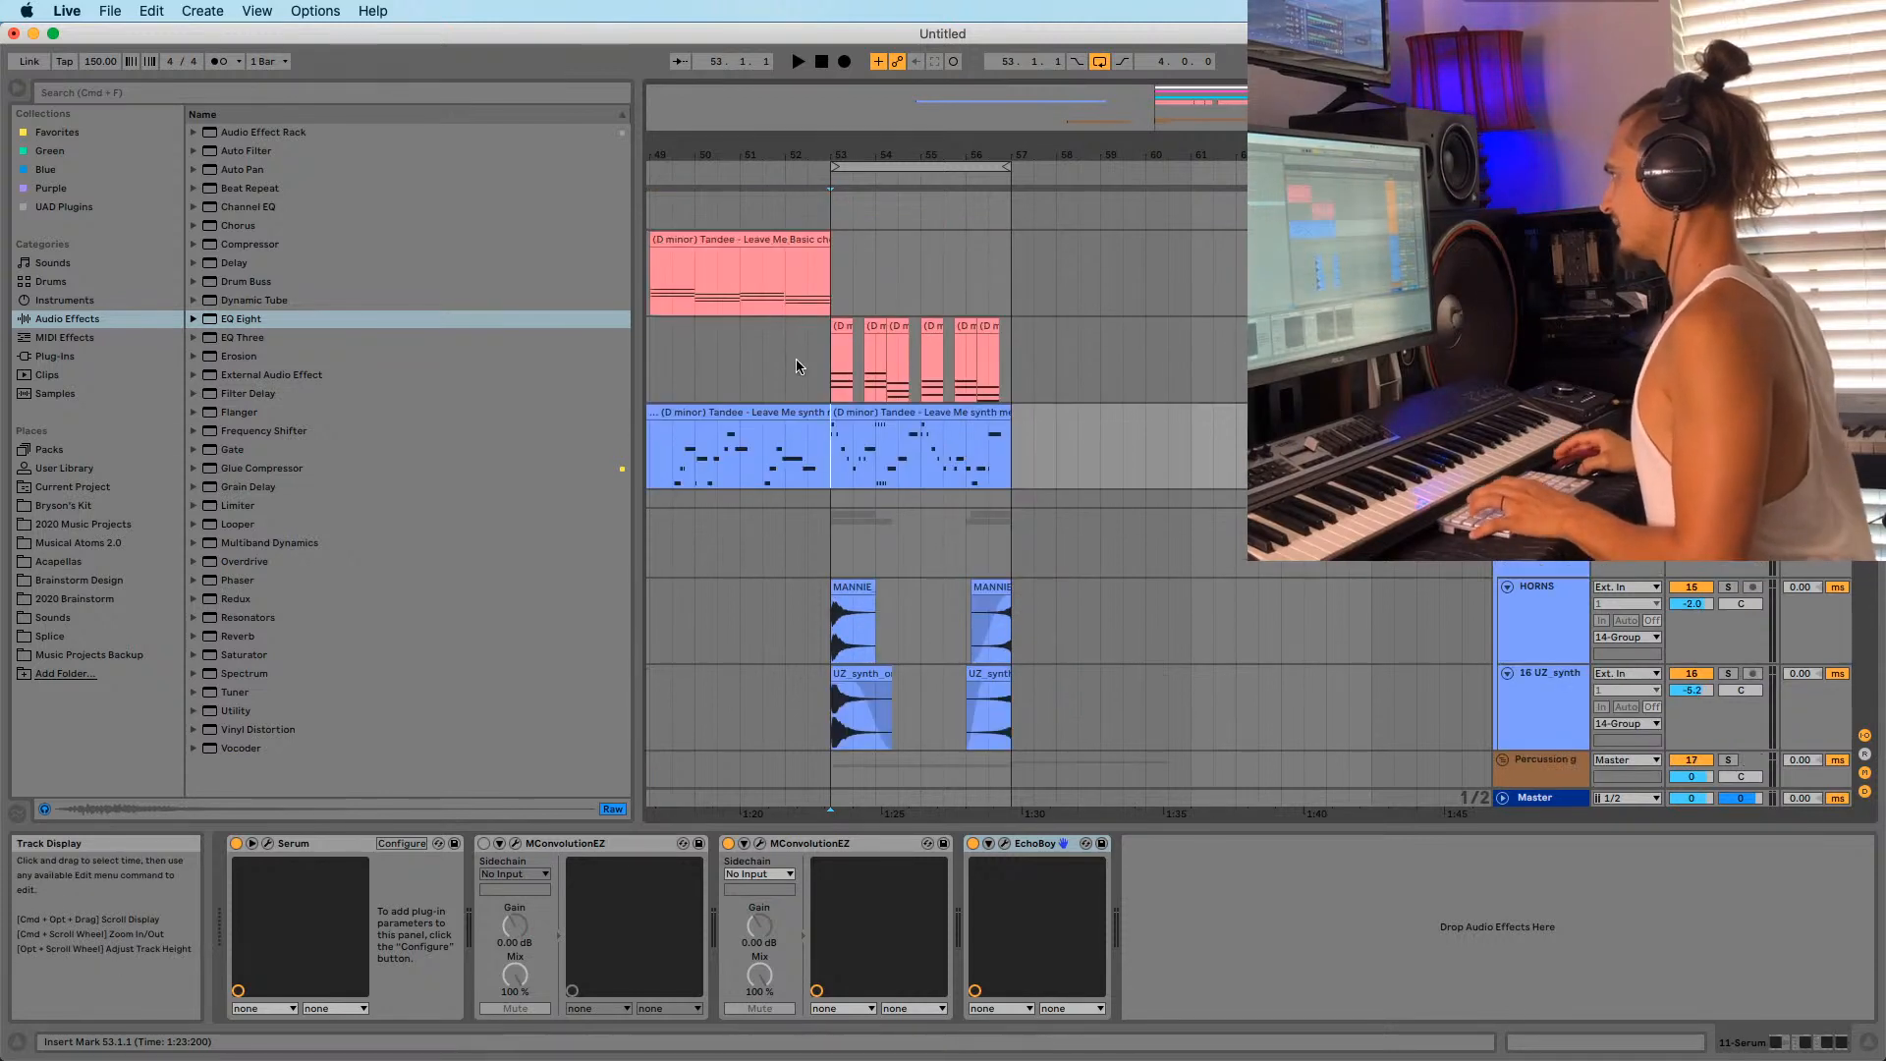
key("space")
left_click(820, 389)
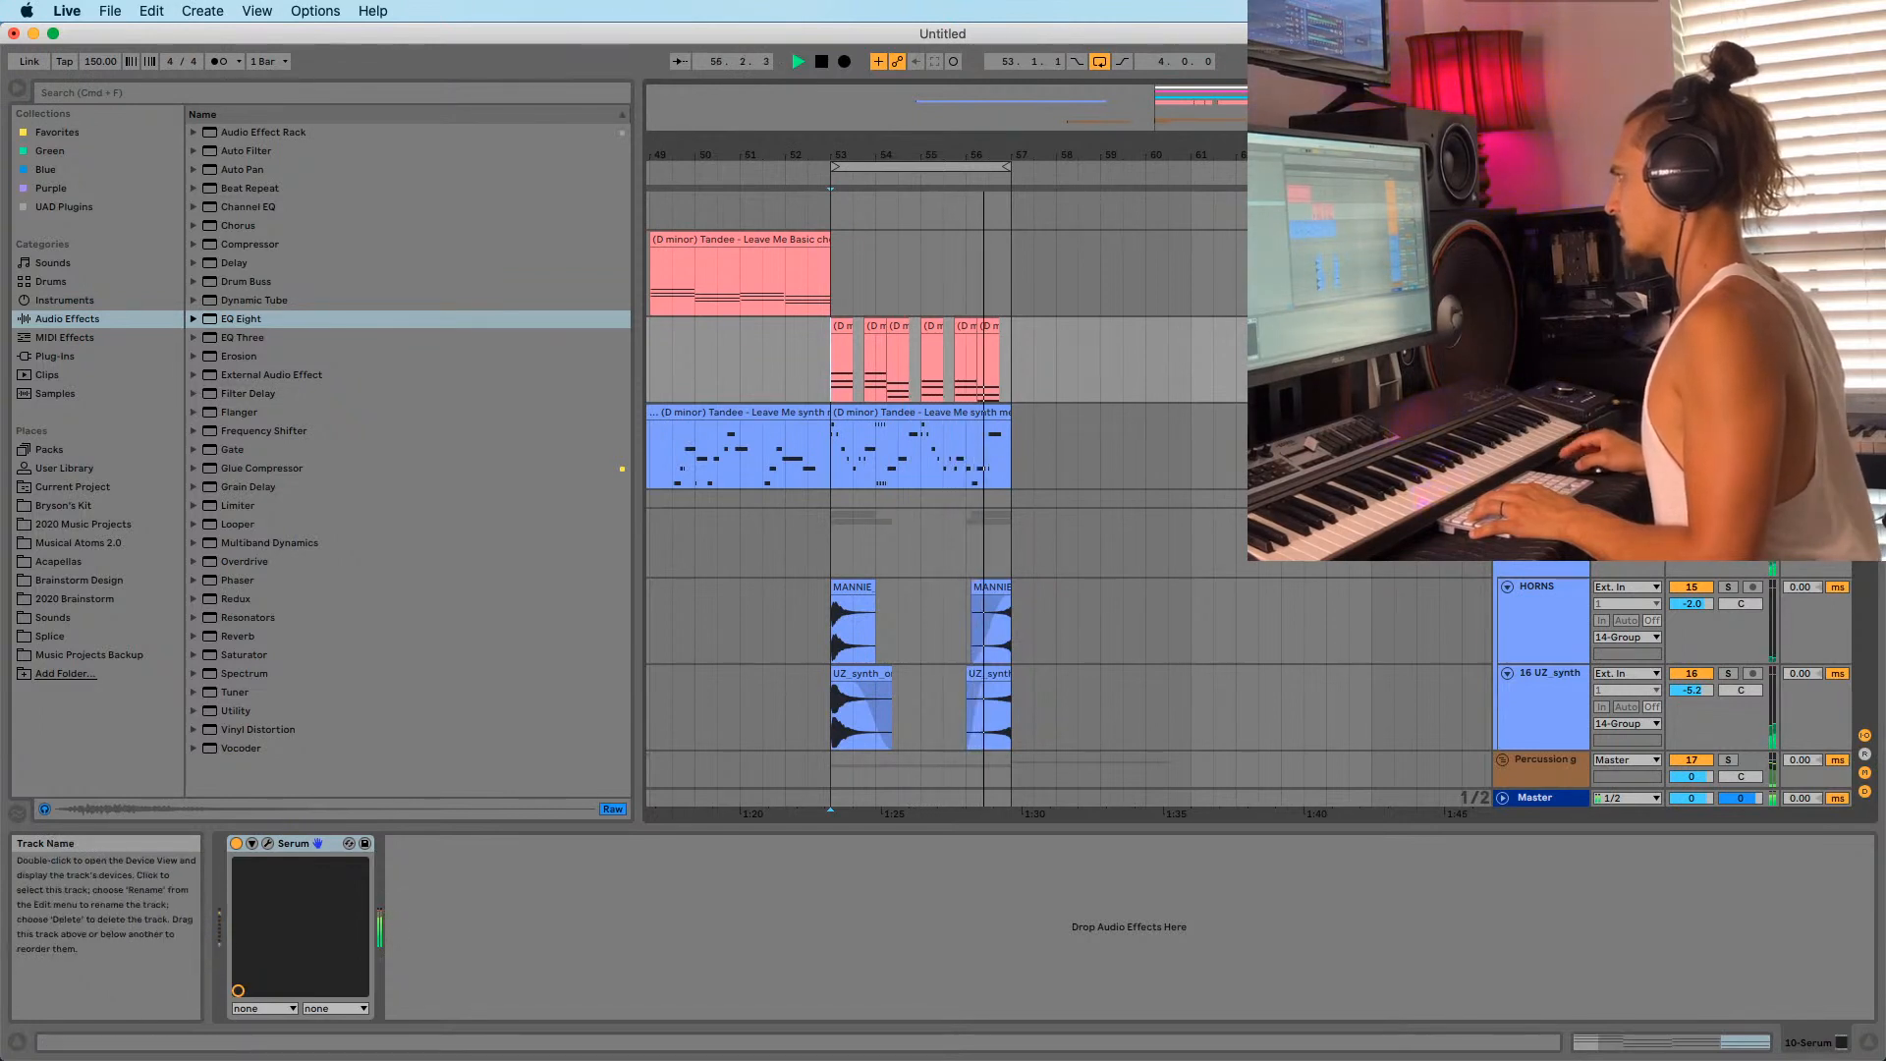
key("space")
left_click(1543, 422)
left_click(1543, 240)
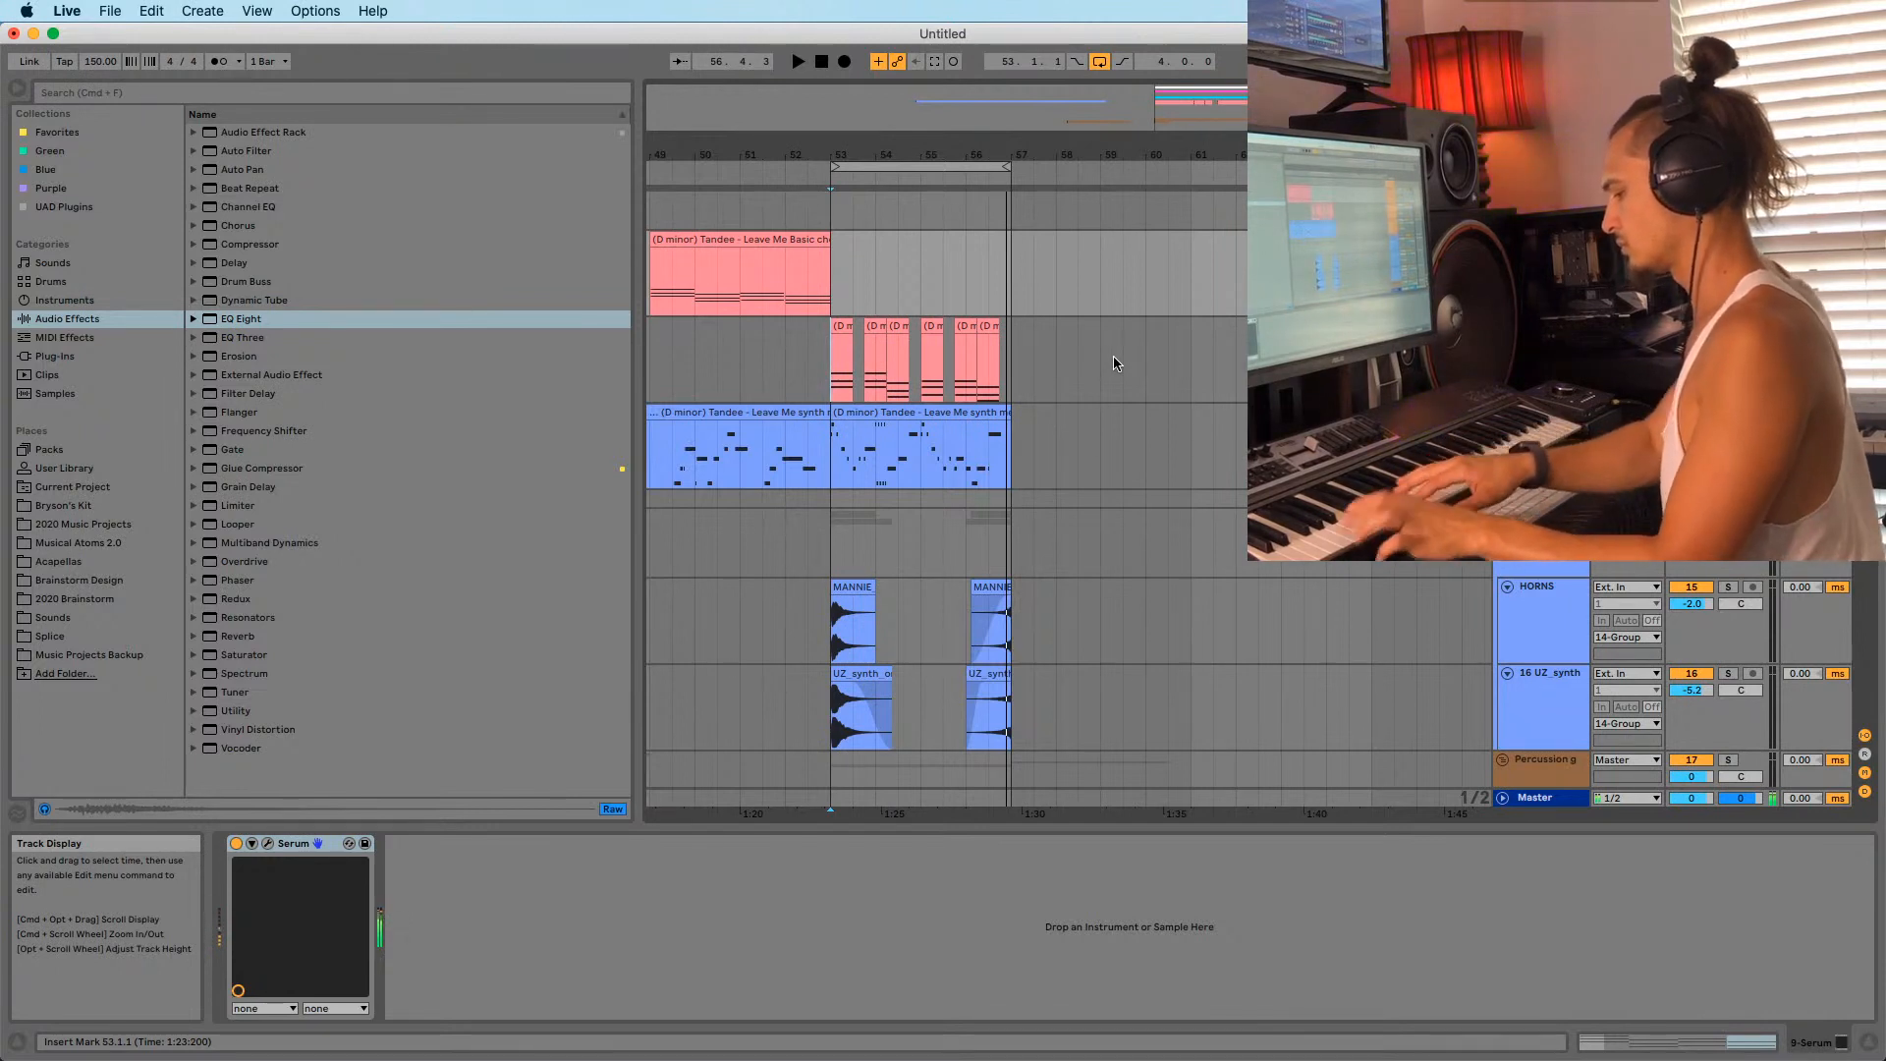
key("space")
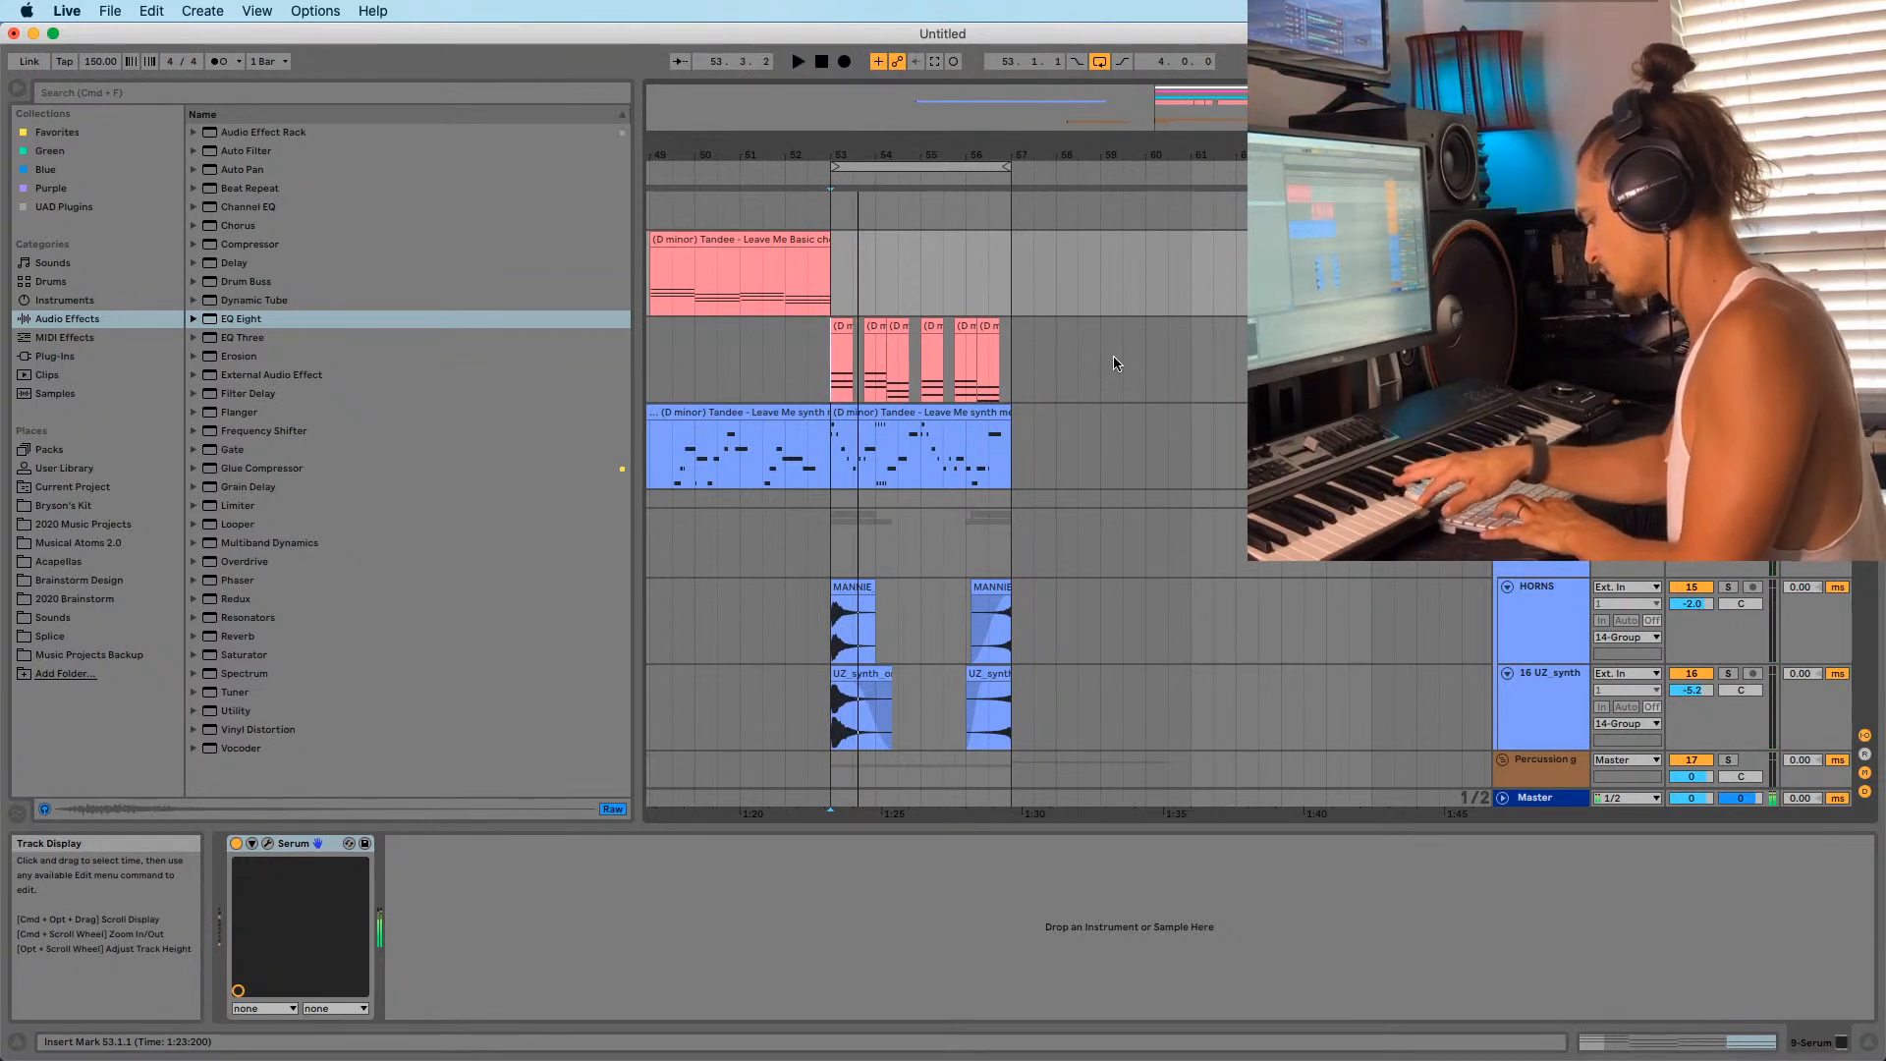
key("space")
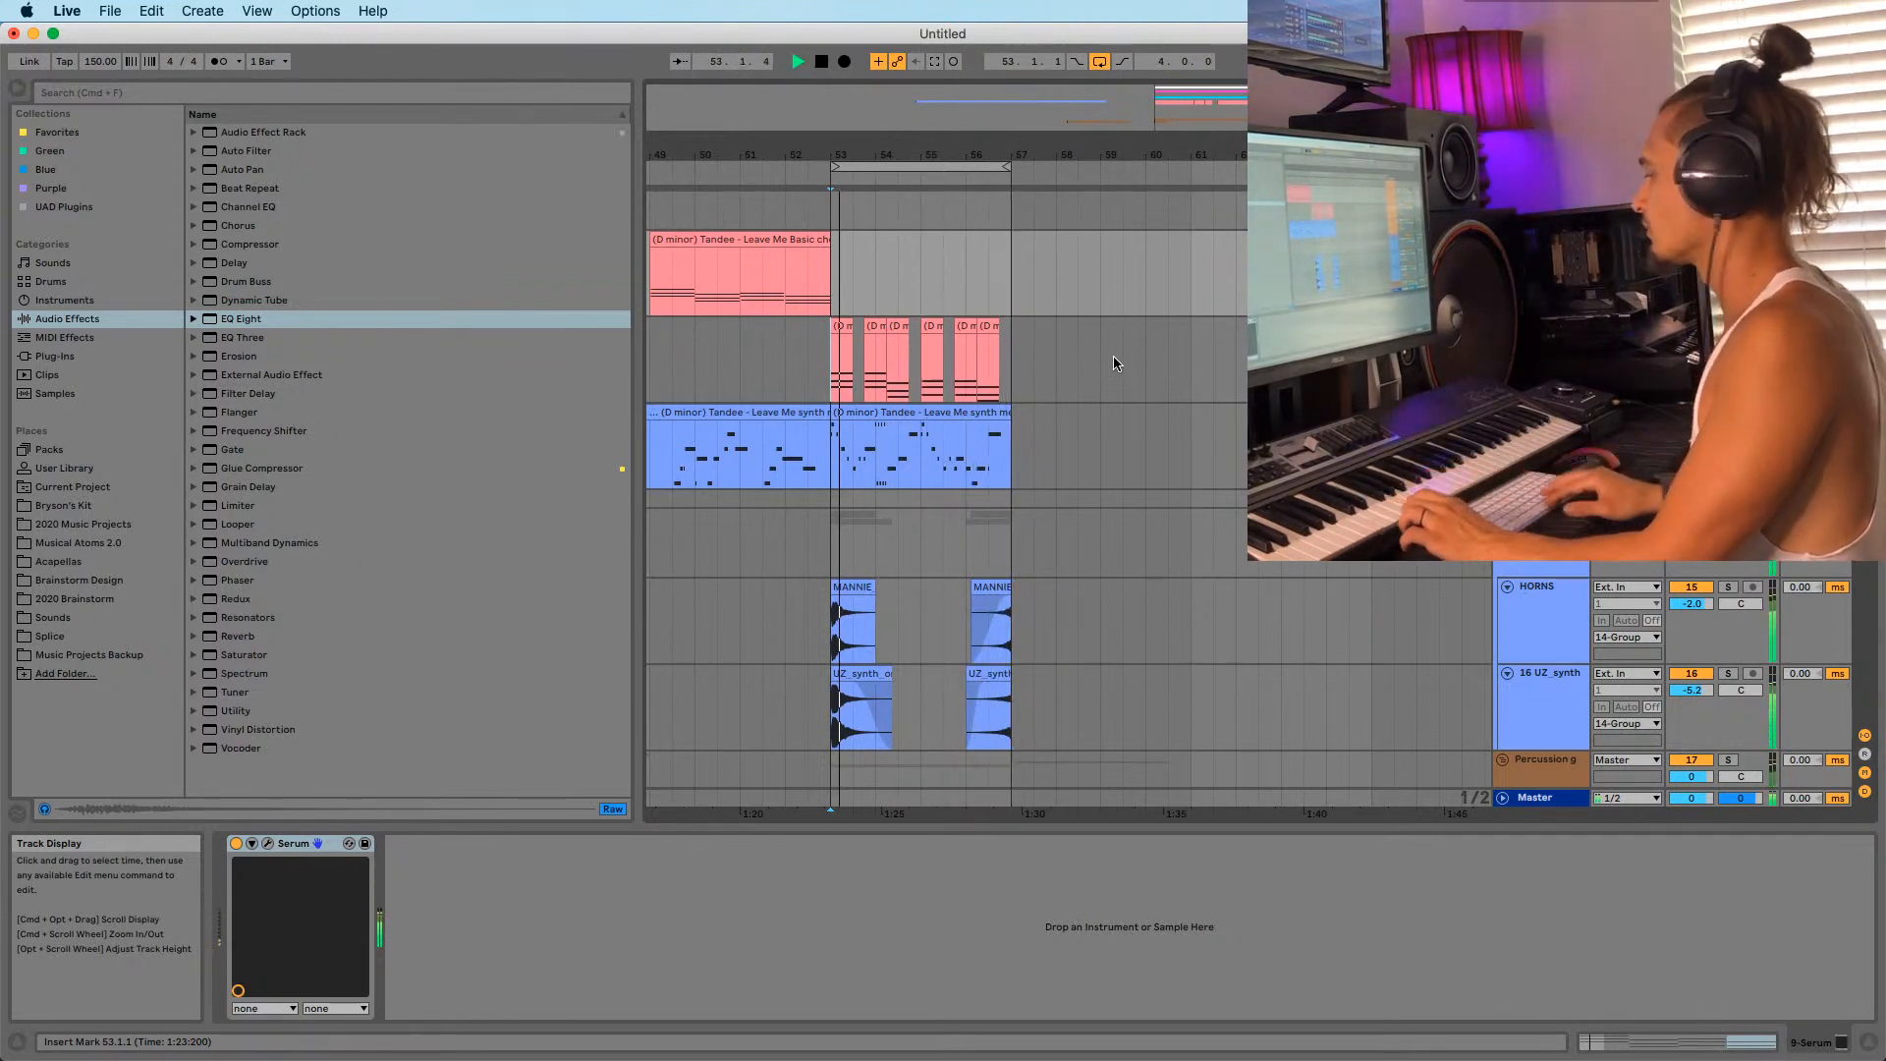
key("space")
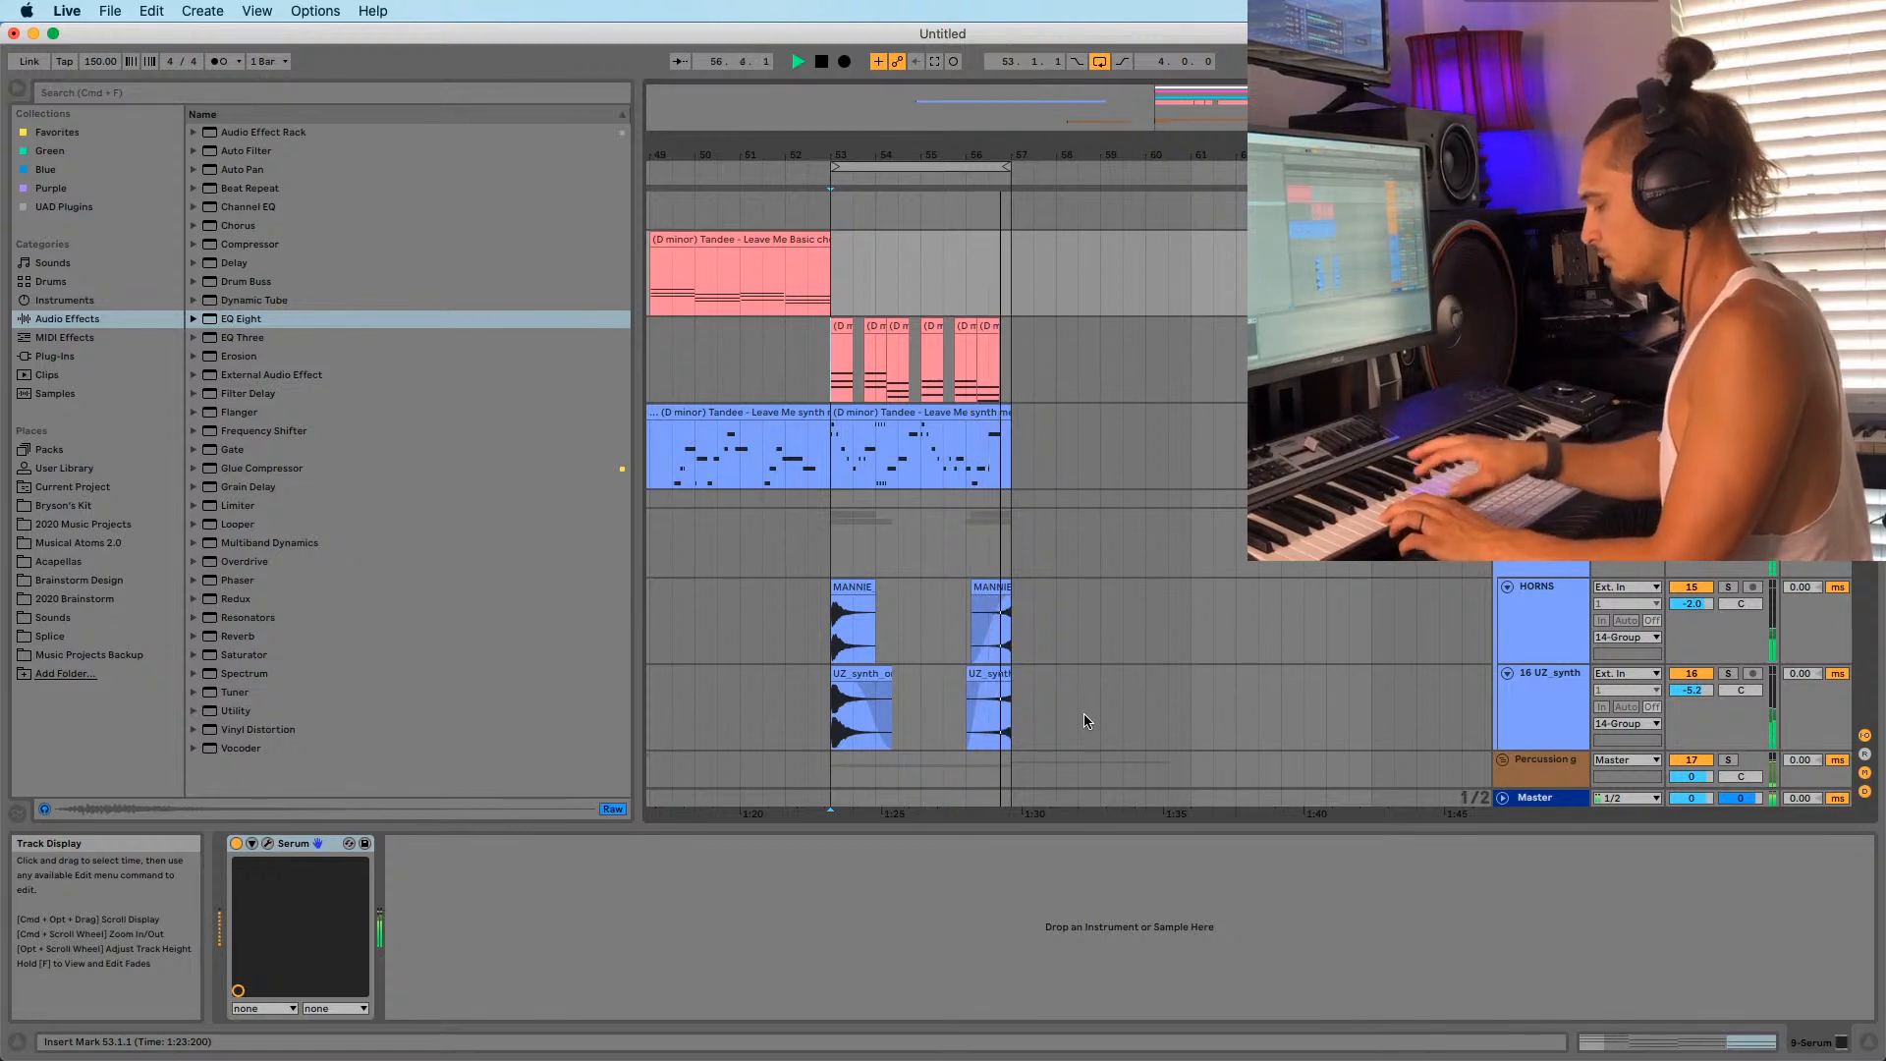
key("space")
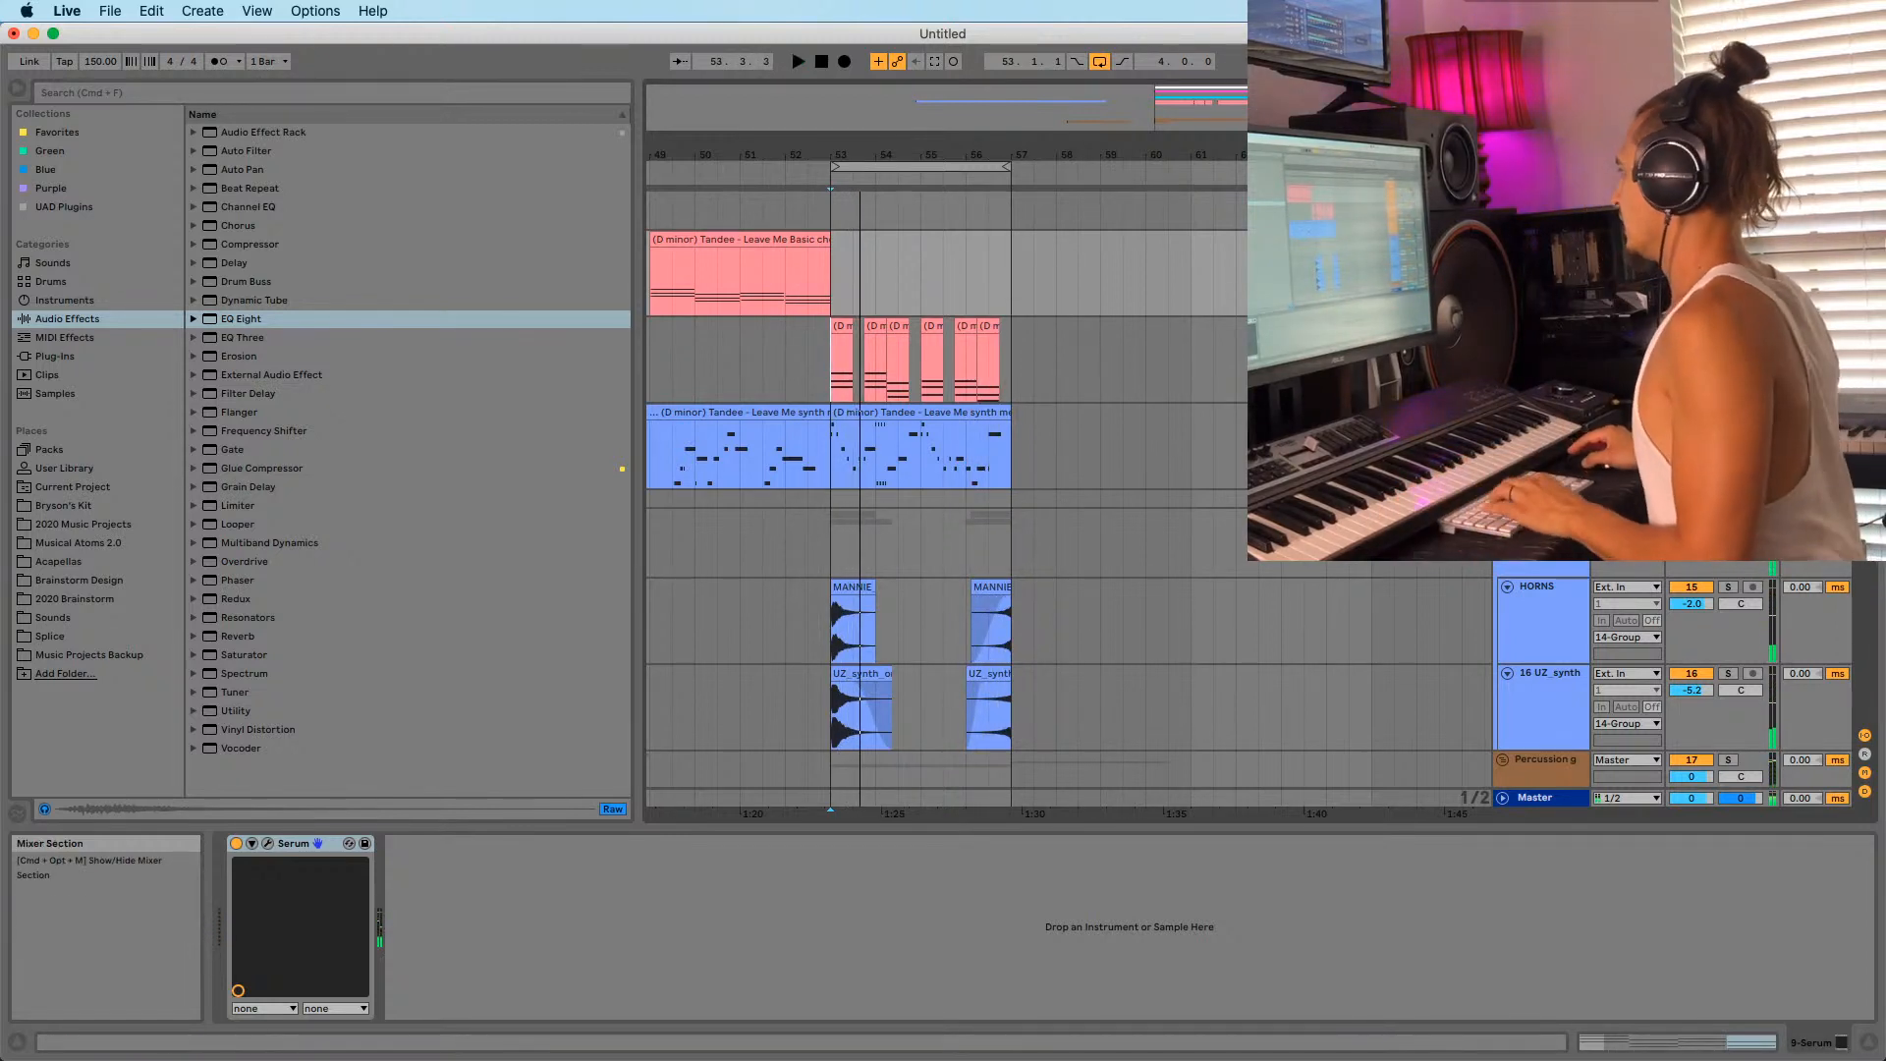
Insert a MIDI track below 11-Serum and load Serum onto it from Favorites.
left_click(1542, 424)
key("super+shift+t")
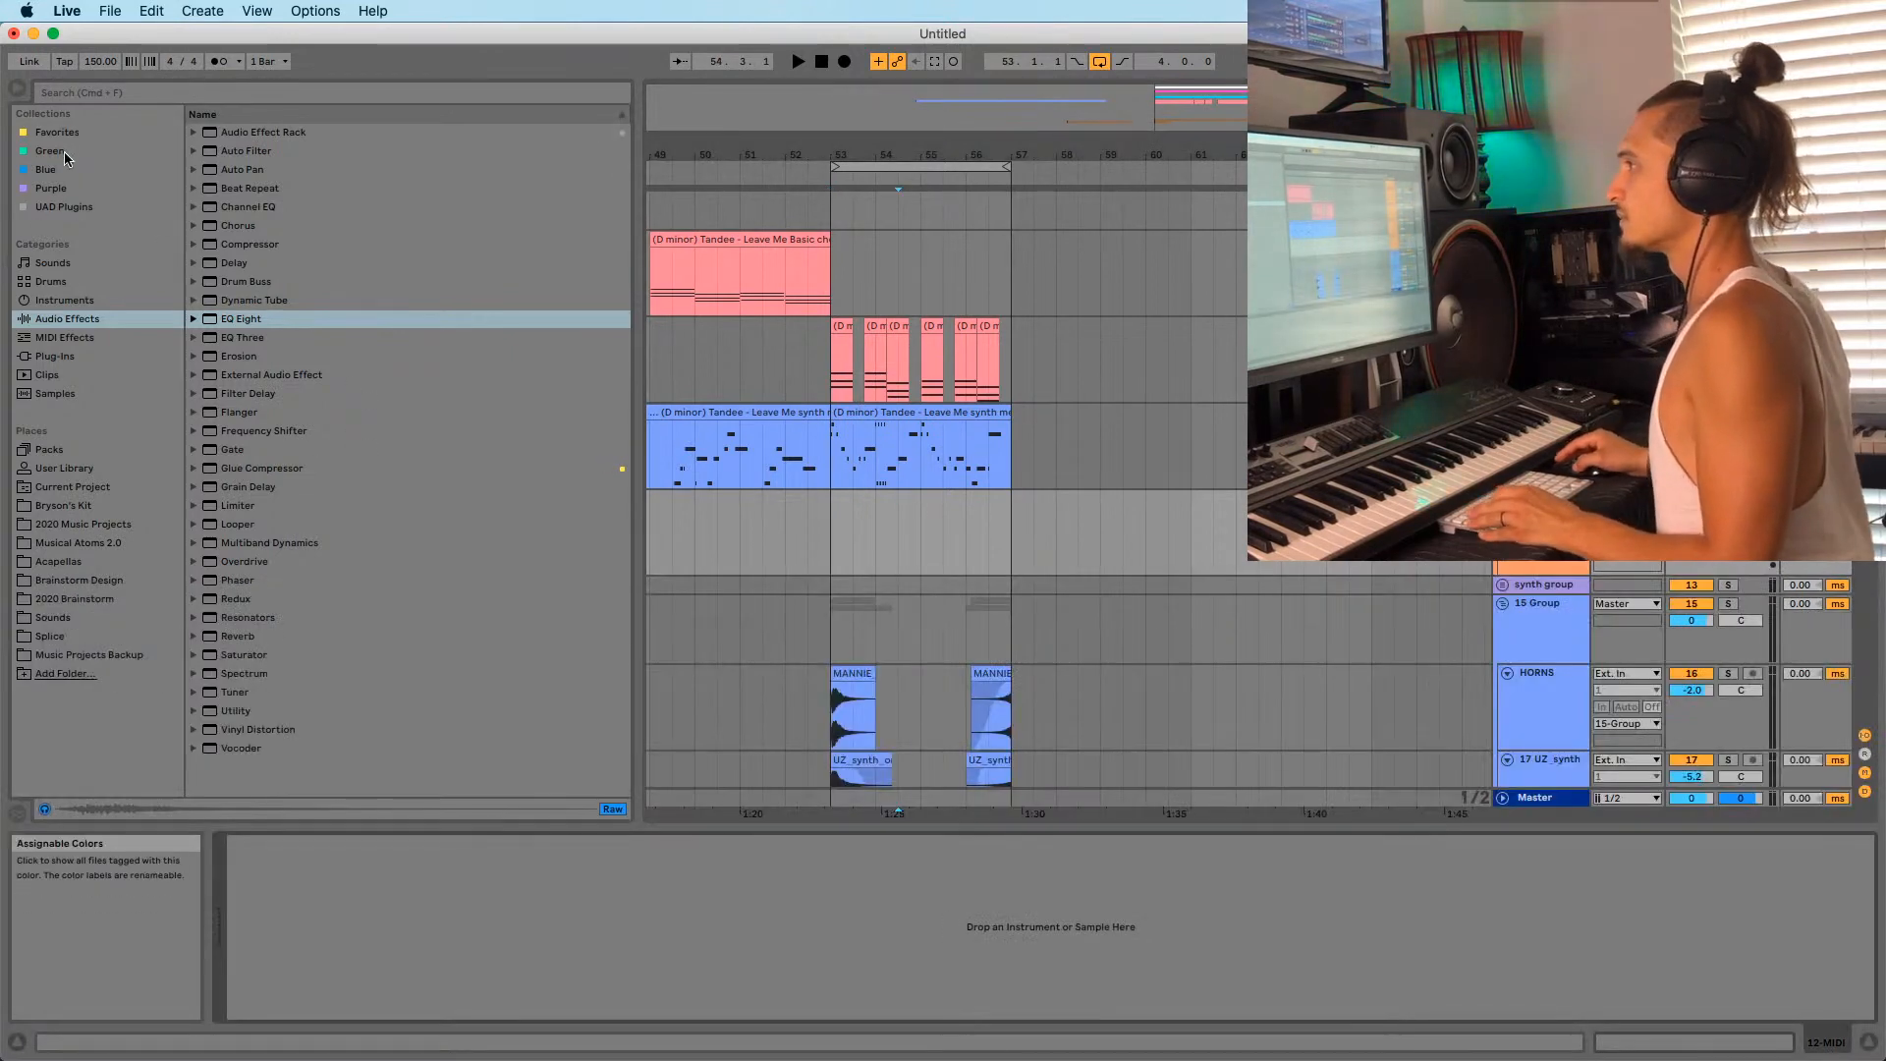
left_click(55, 358)
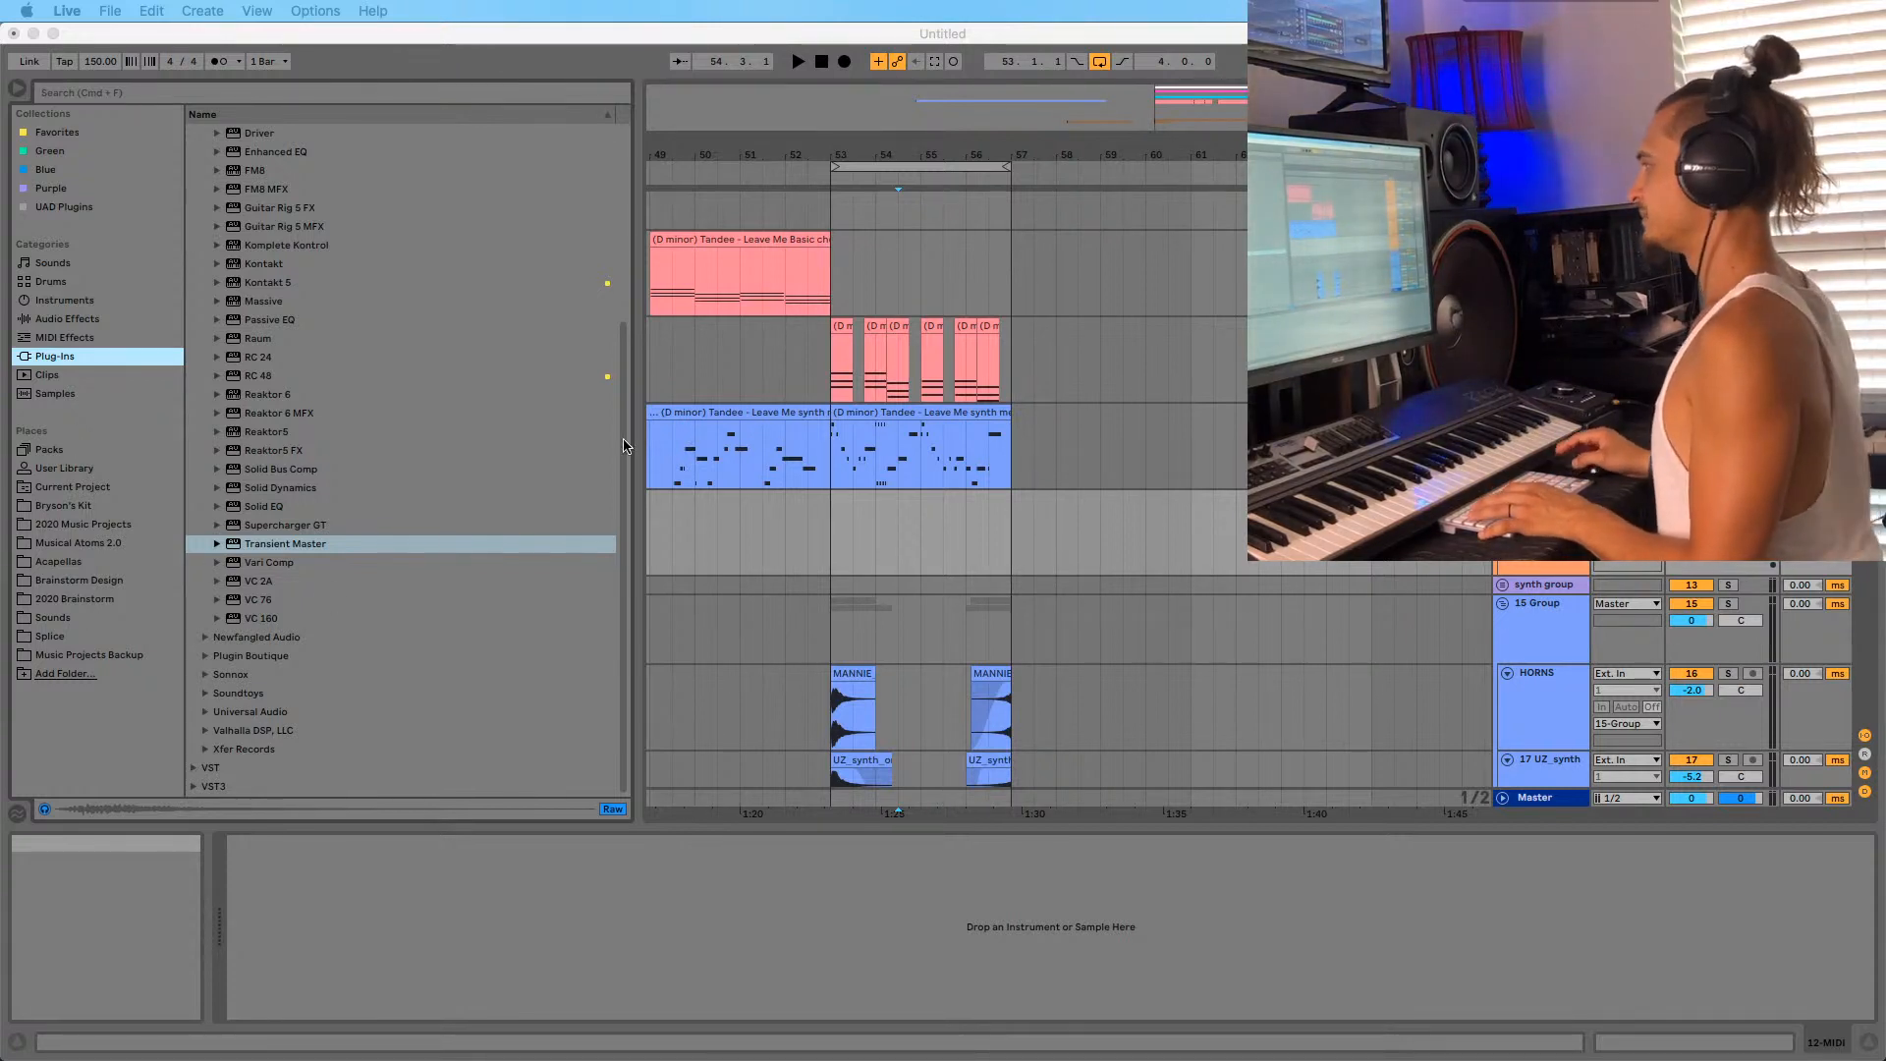
left_click(1080, 565)
left_click(57, 132)
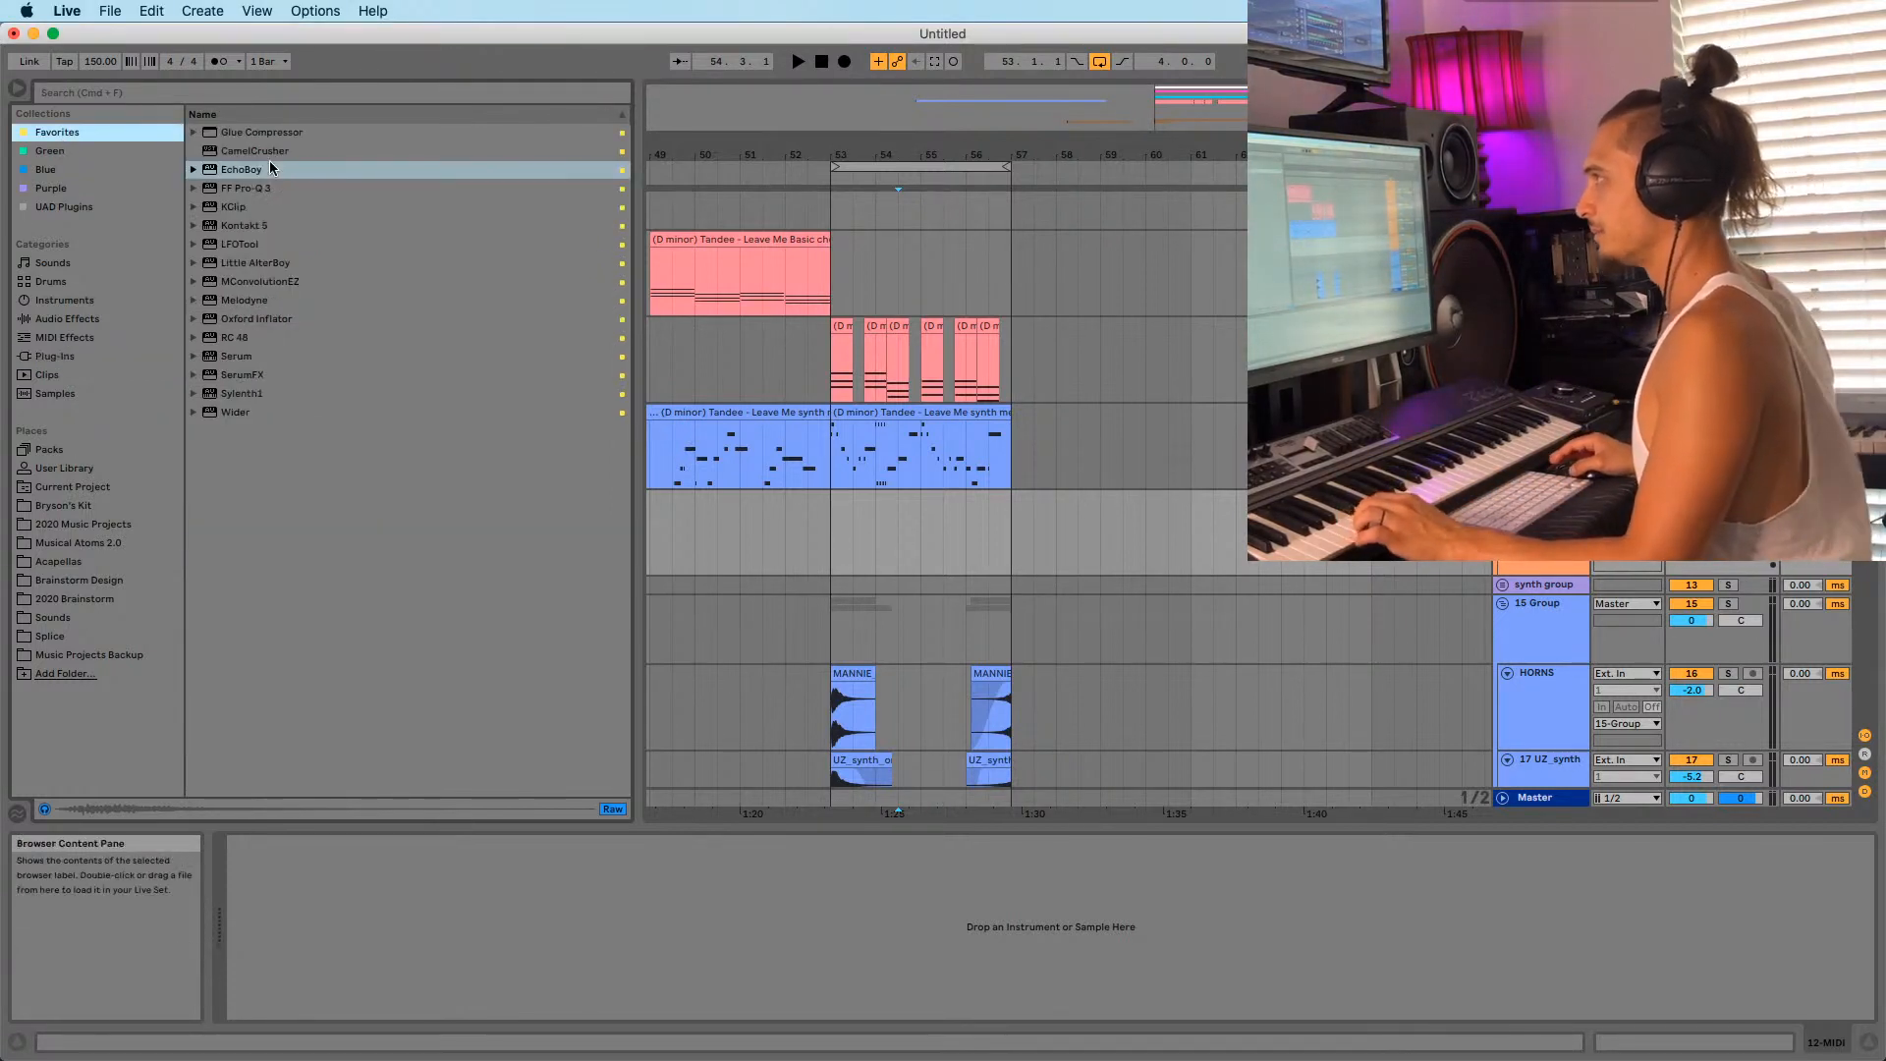
left_click_drag(224, 356, 870, 535)
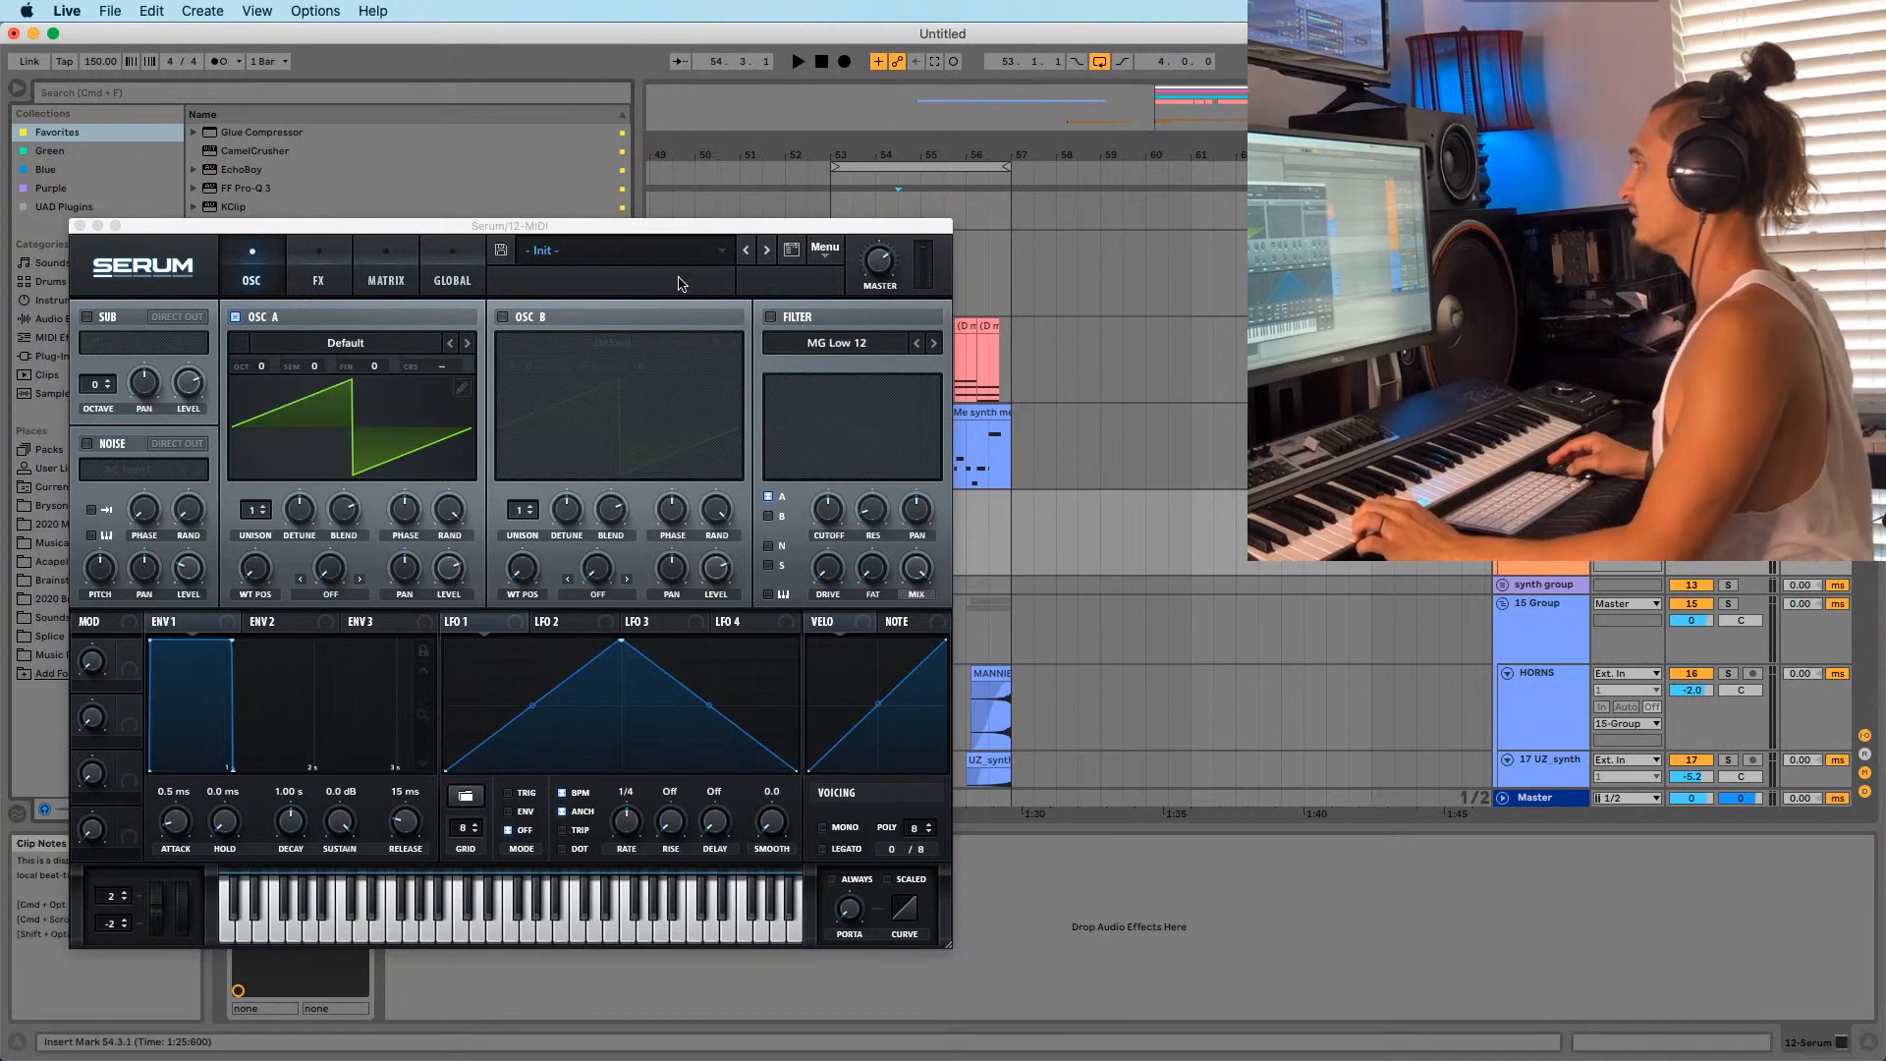
Move the new Serum window aside and close it.
left_click(1057, 538)
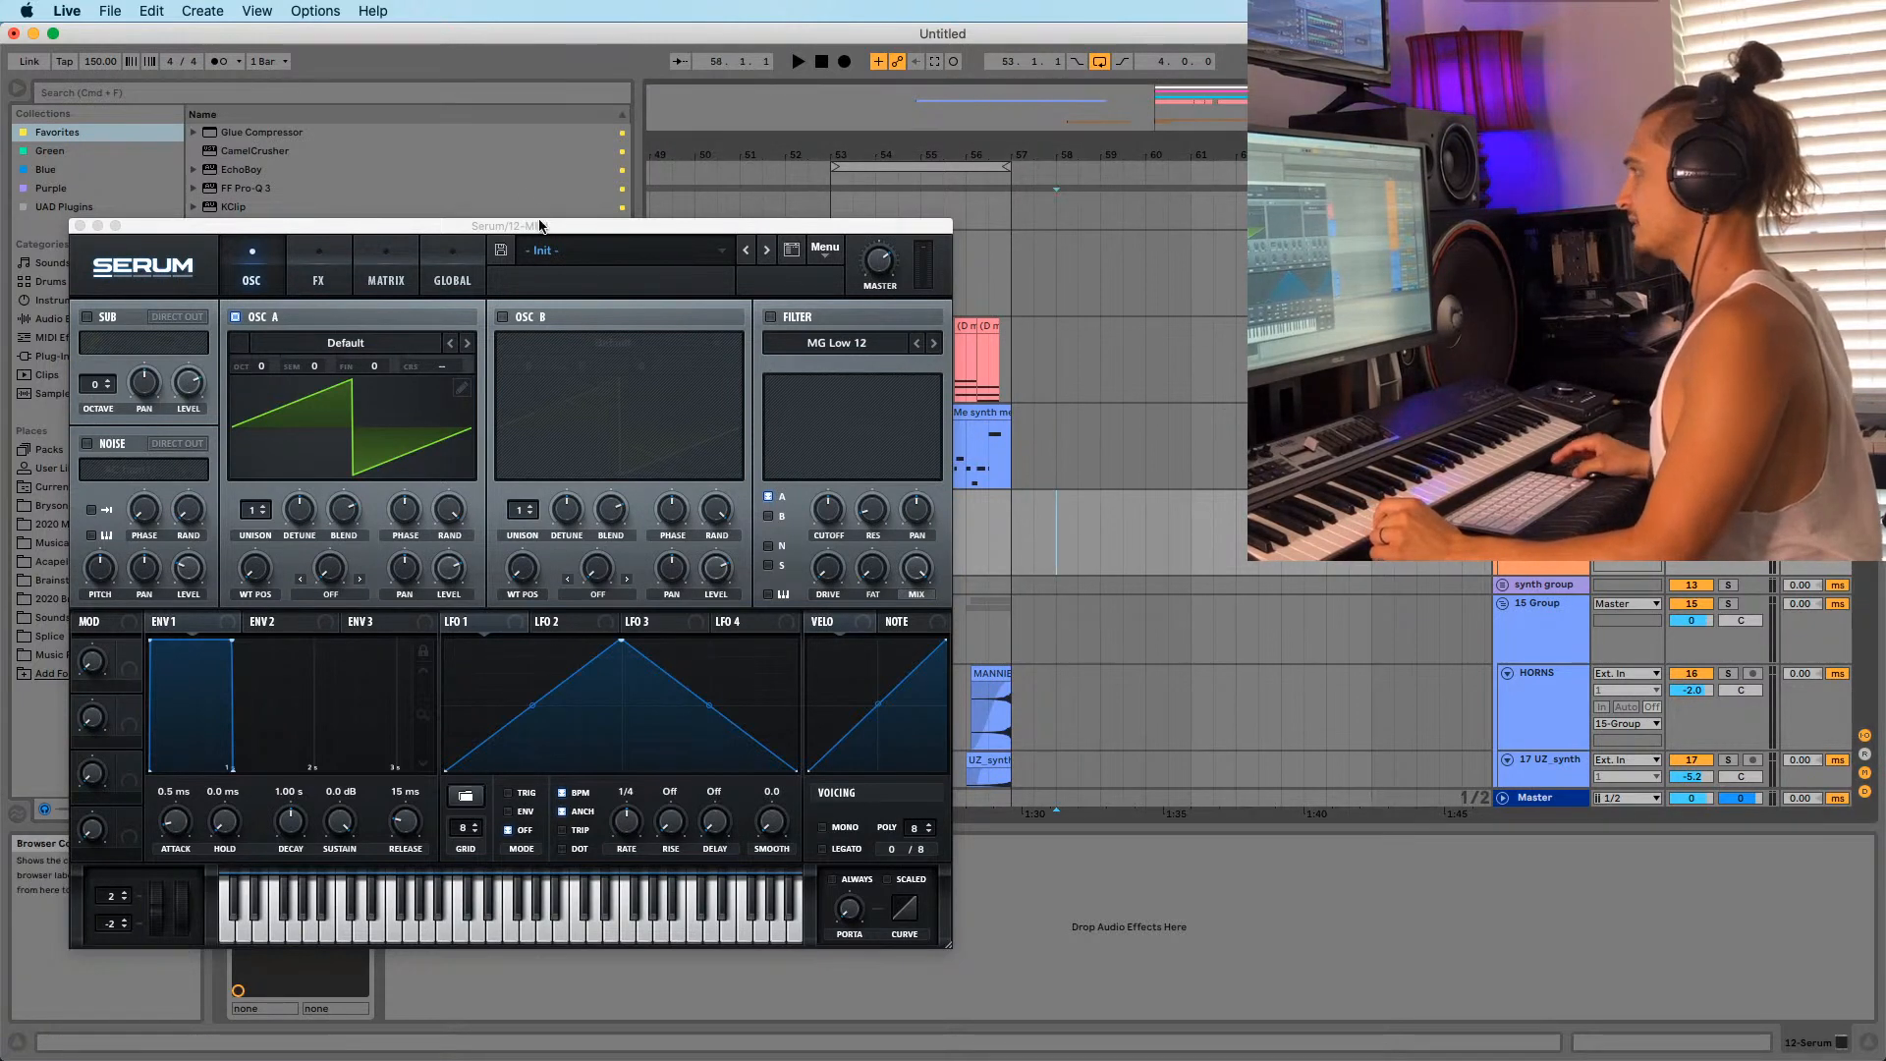
left_click_drag(538, 226, 518, 276)
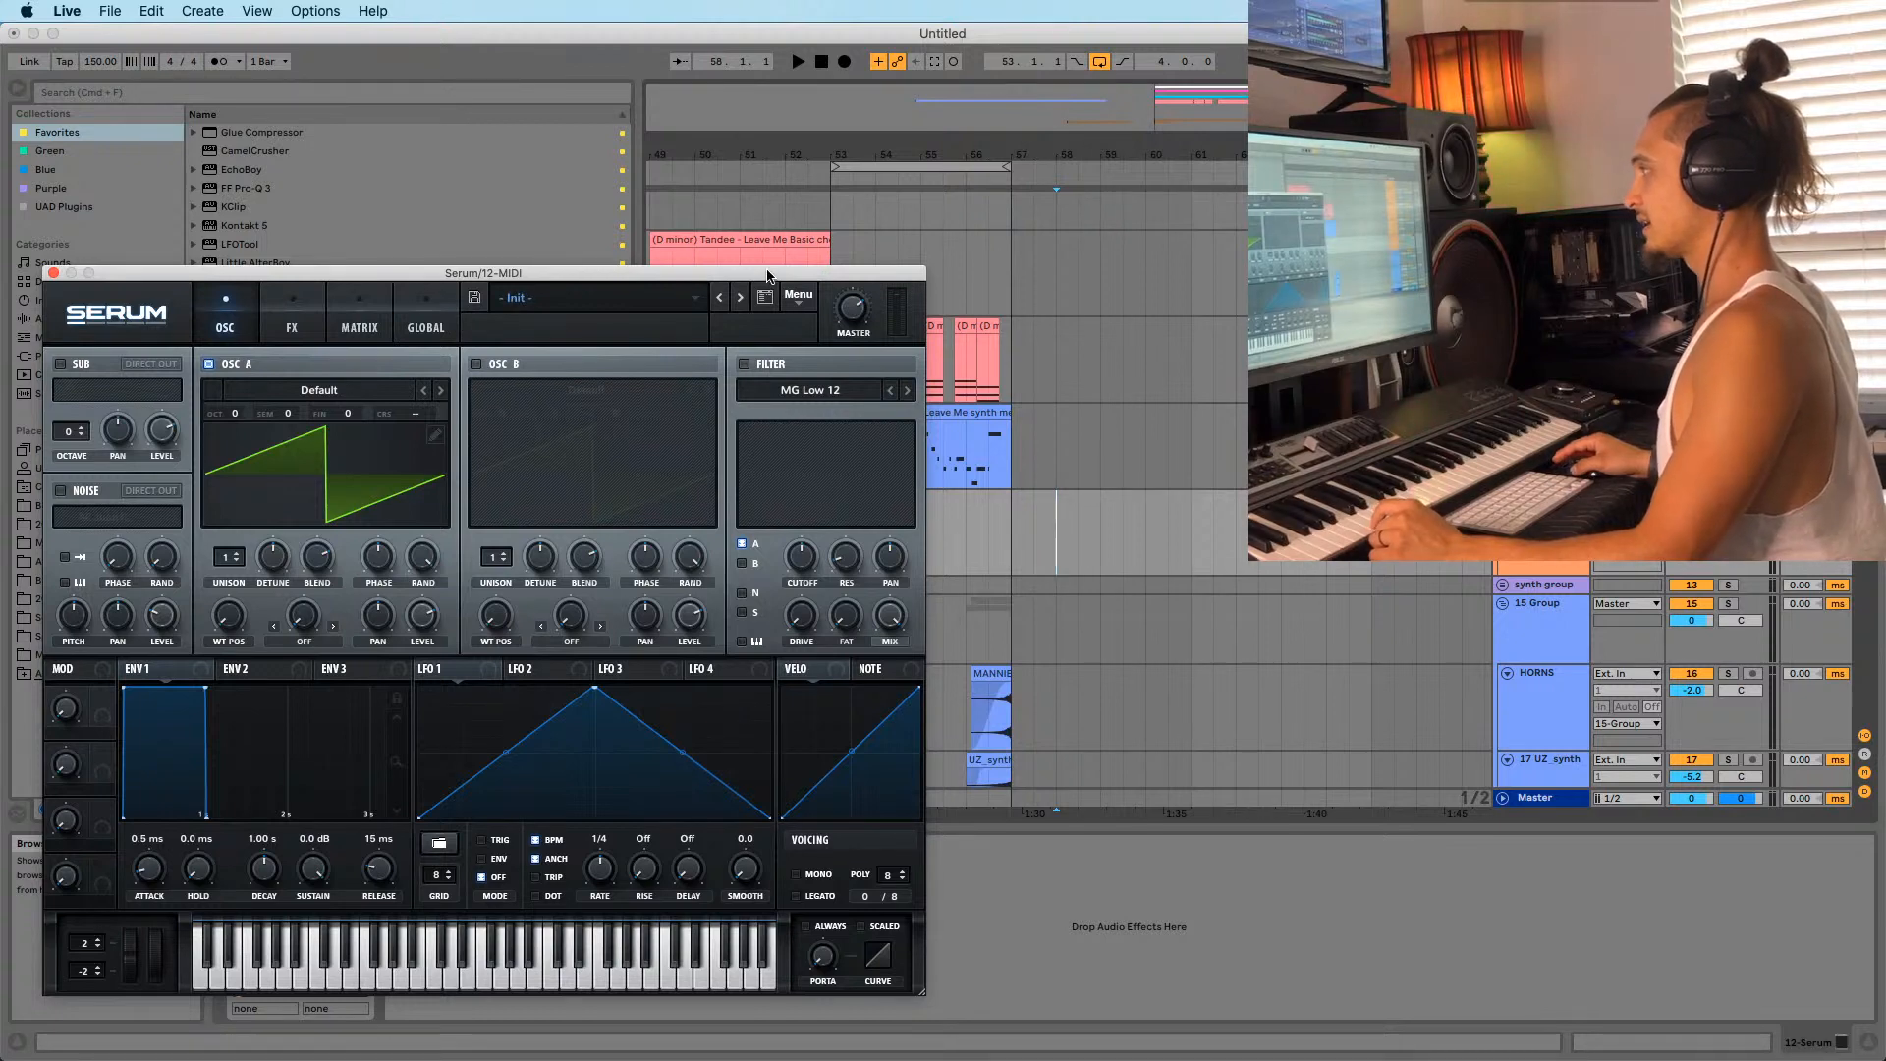
left_click_drag(767, 277, 683, 336)
left_click_drag(132, 324, 349, 321)
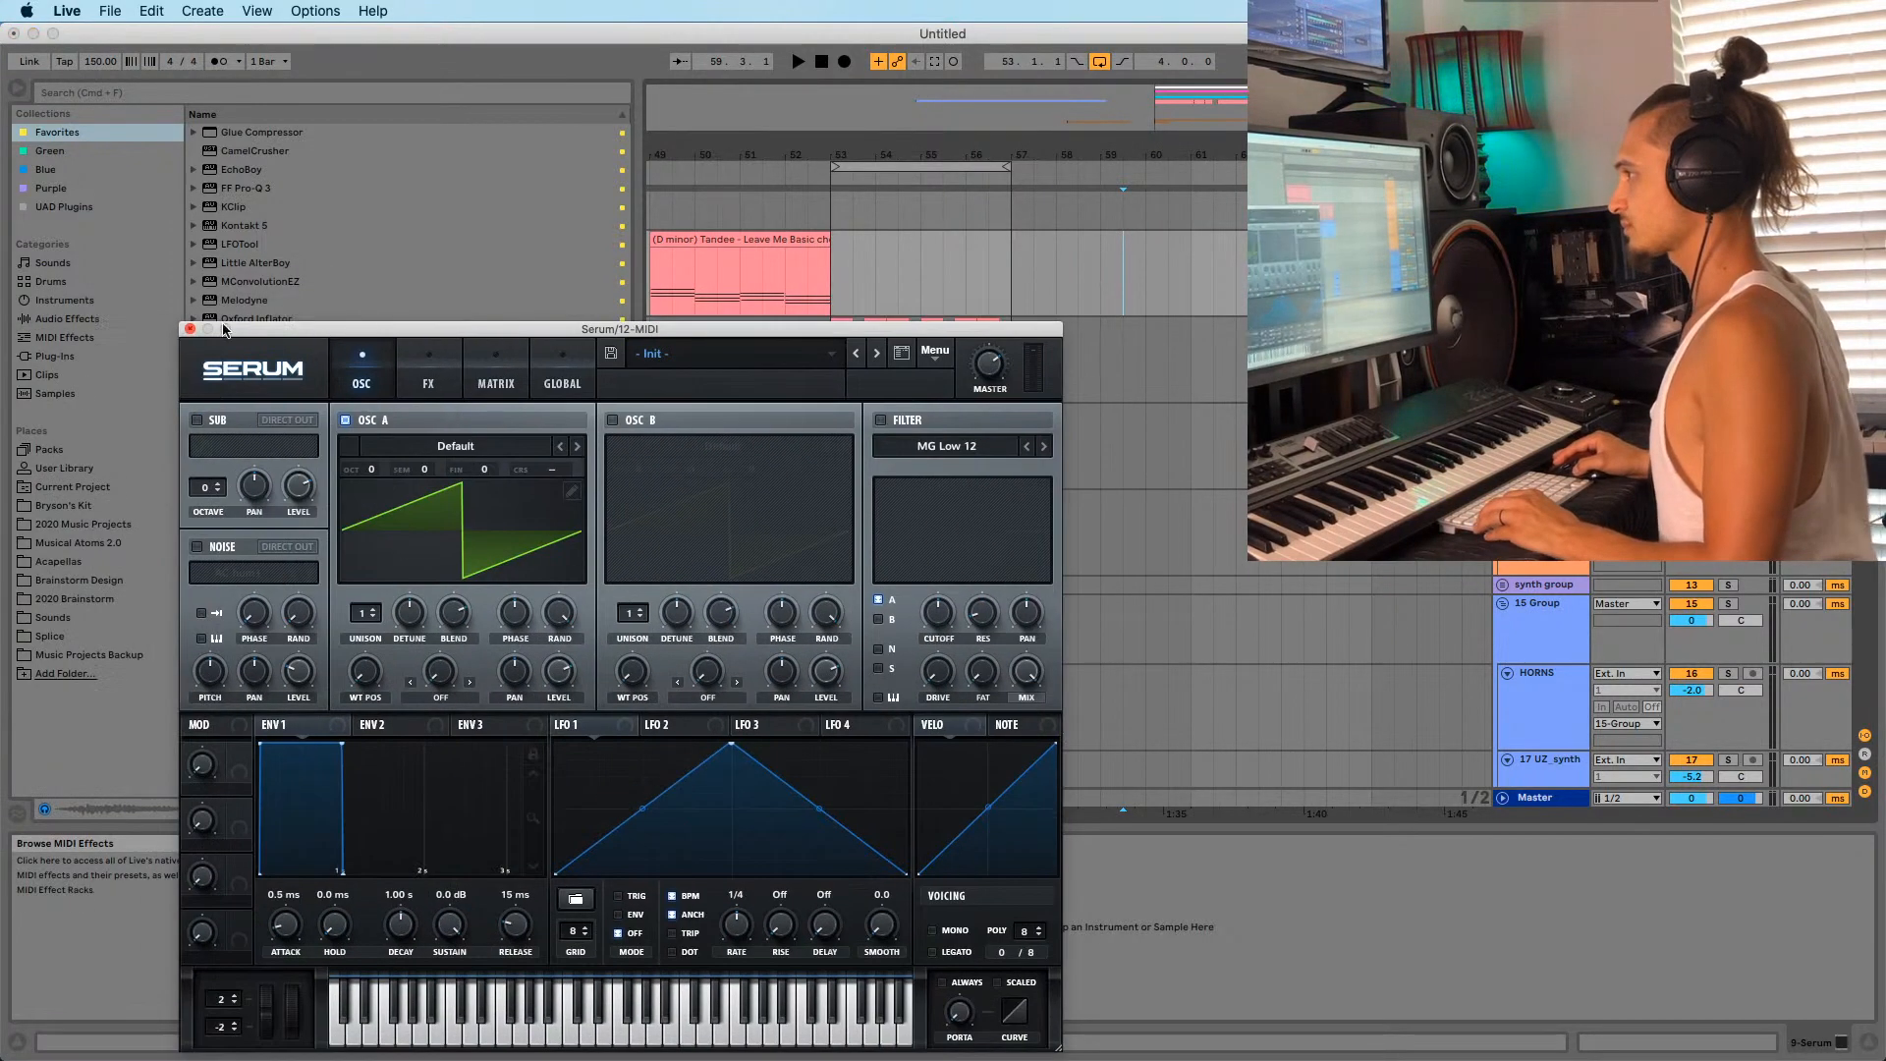
left_click(185, 333)
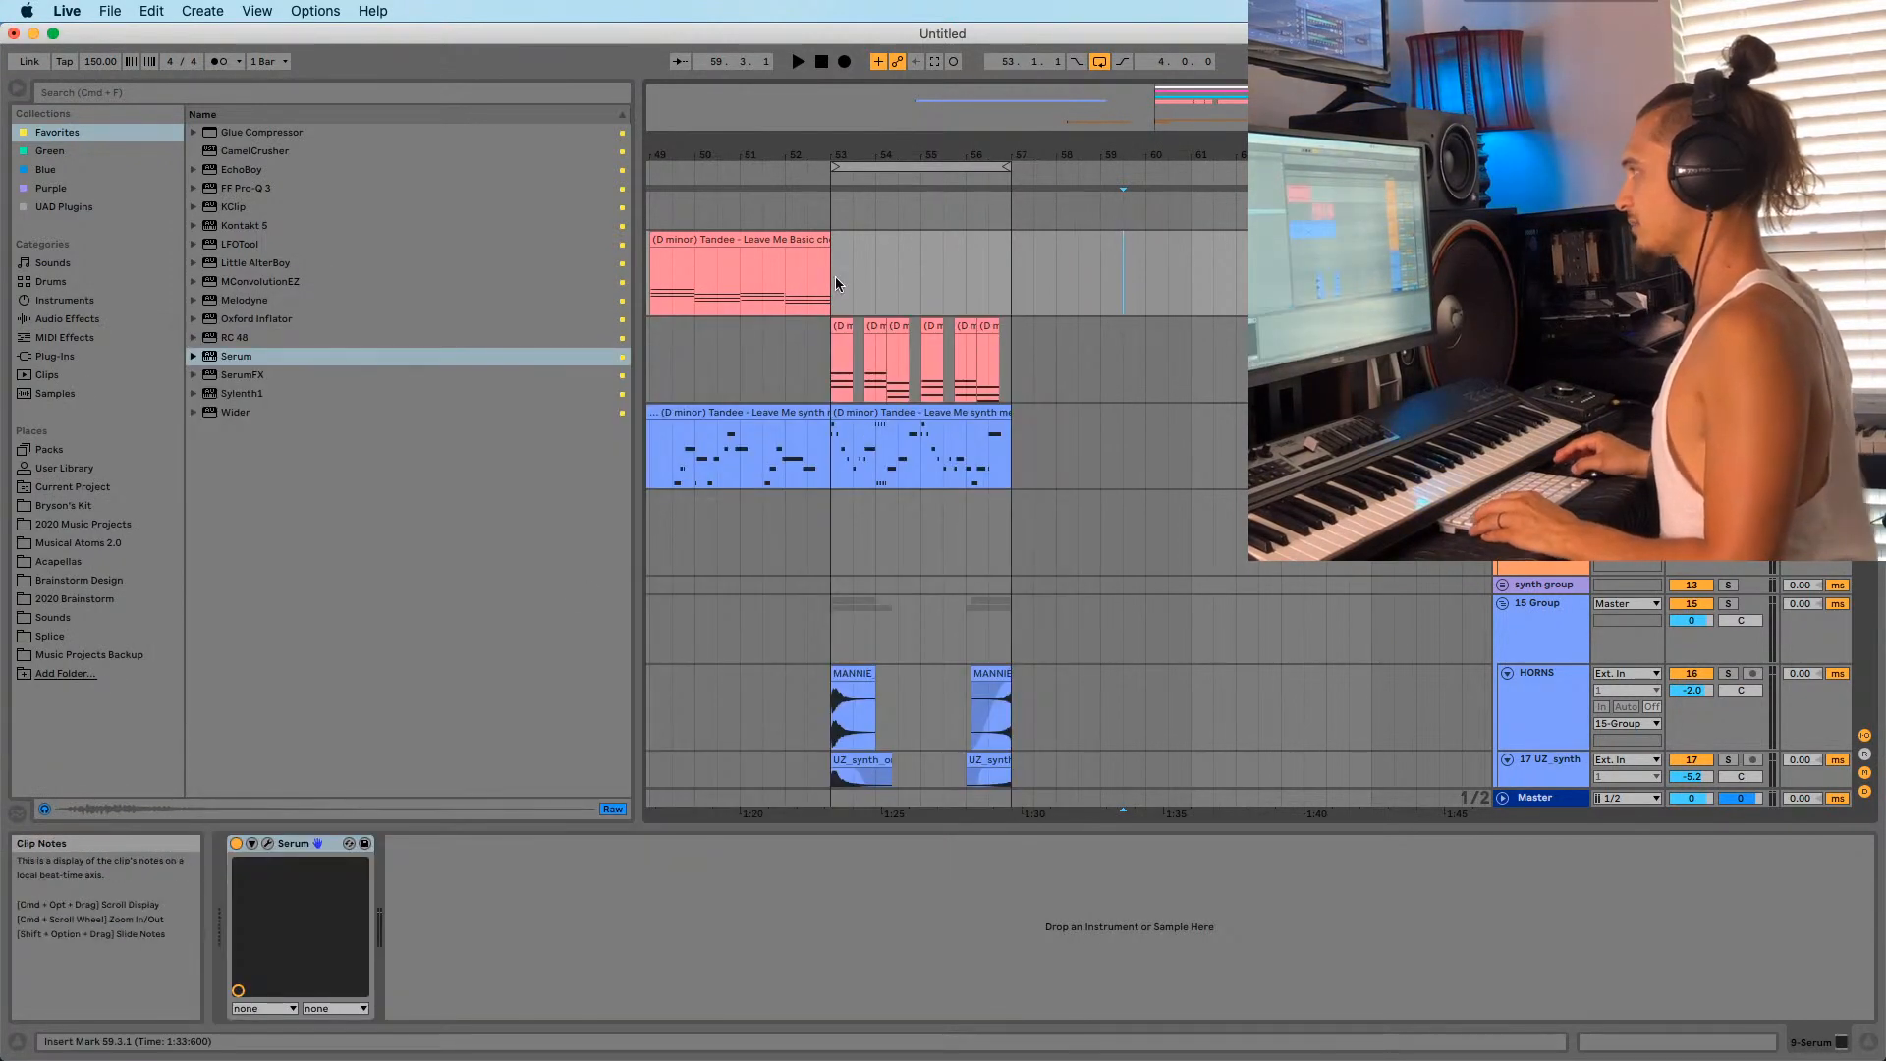
Inspect the existing lead's Serum patch, then play back from bar 53.
left_click(267, 843)
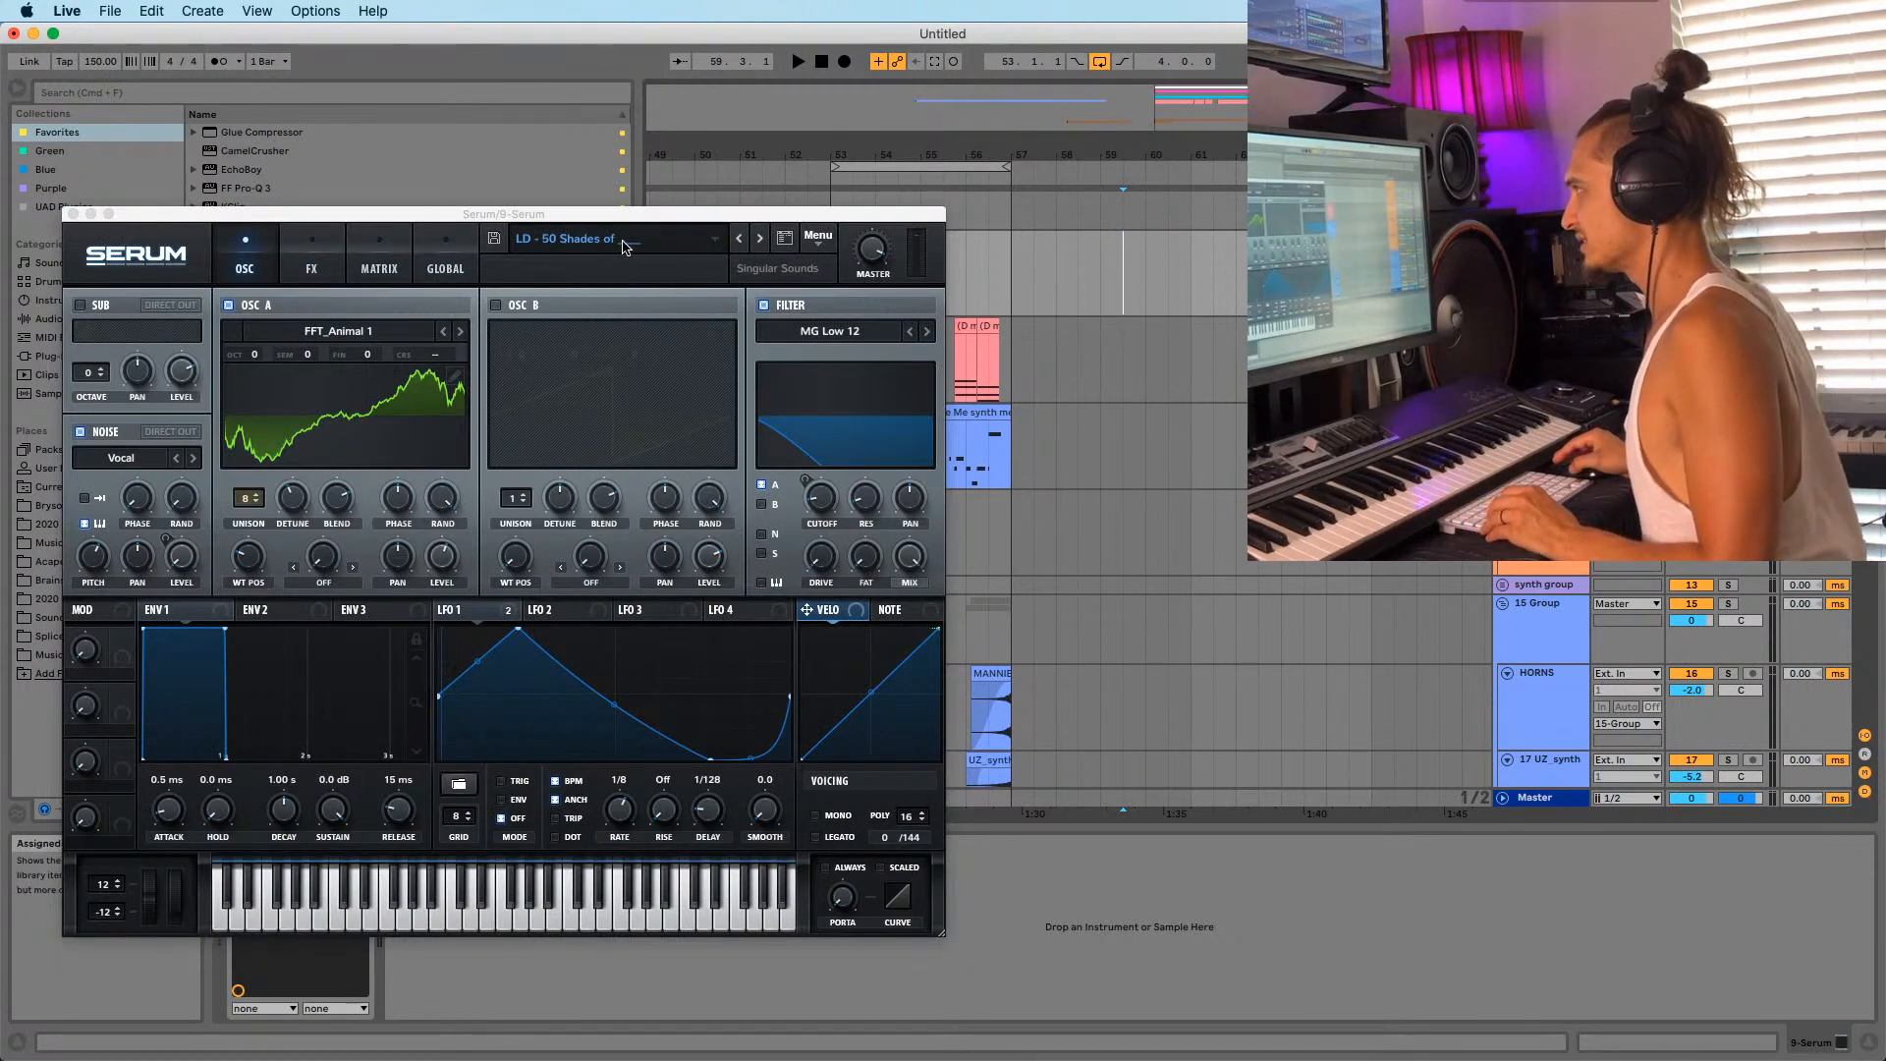
left_click(72, 214)
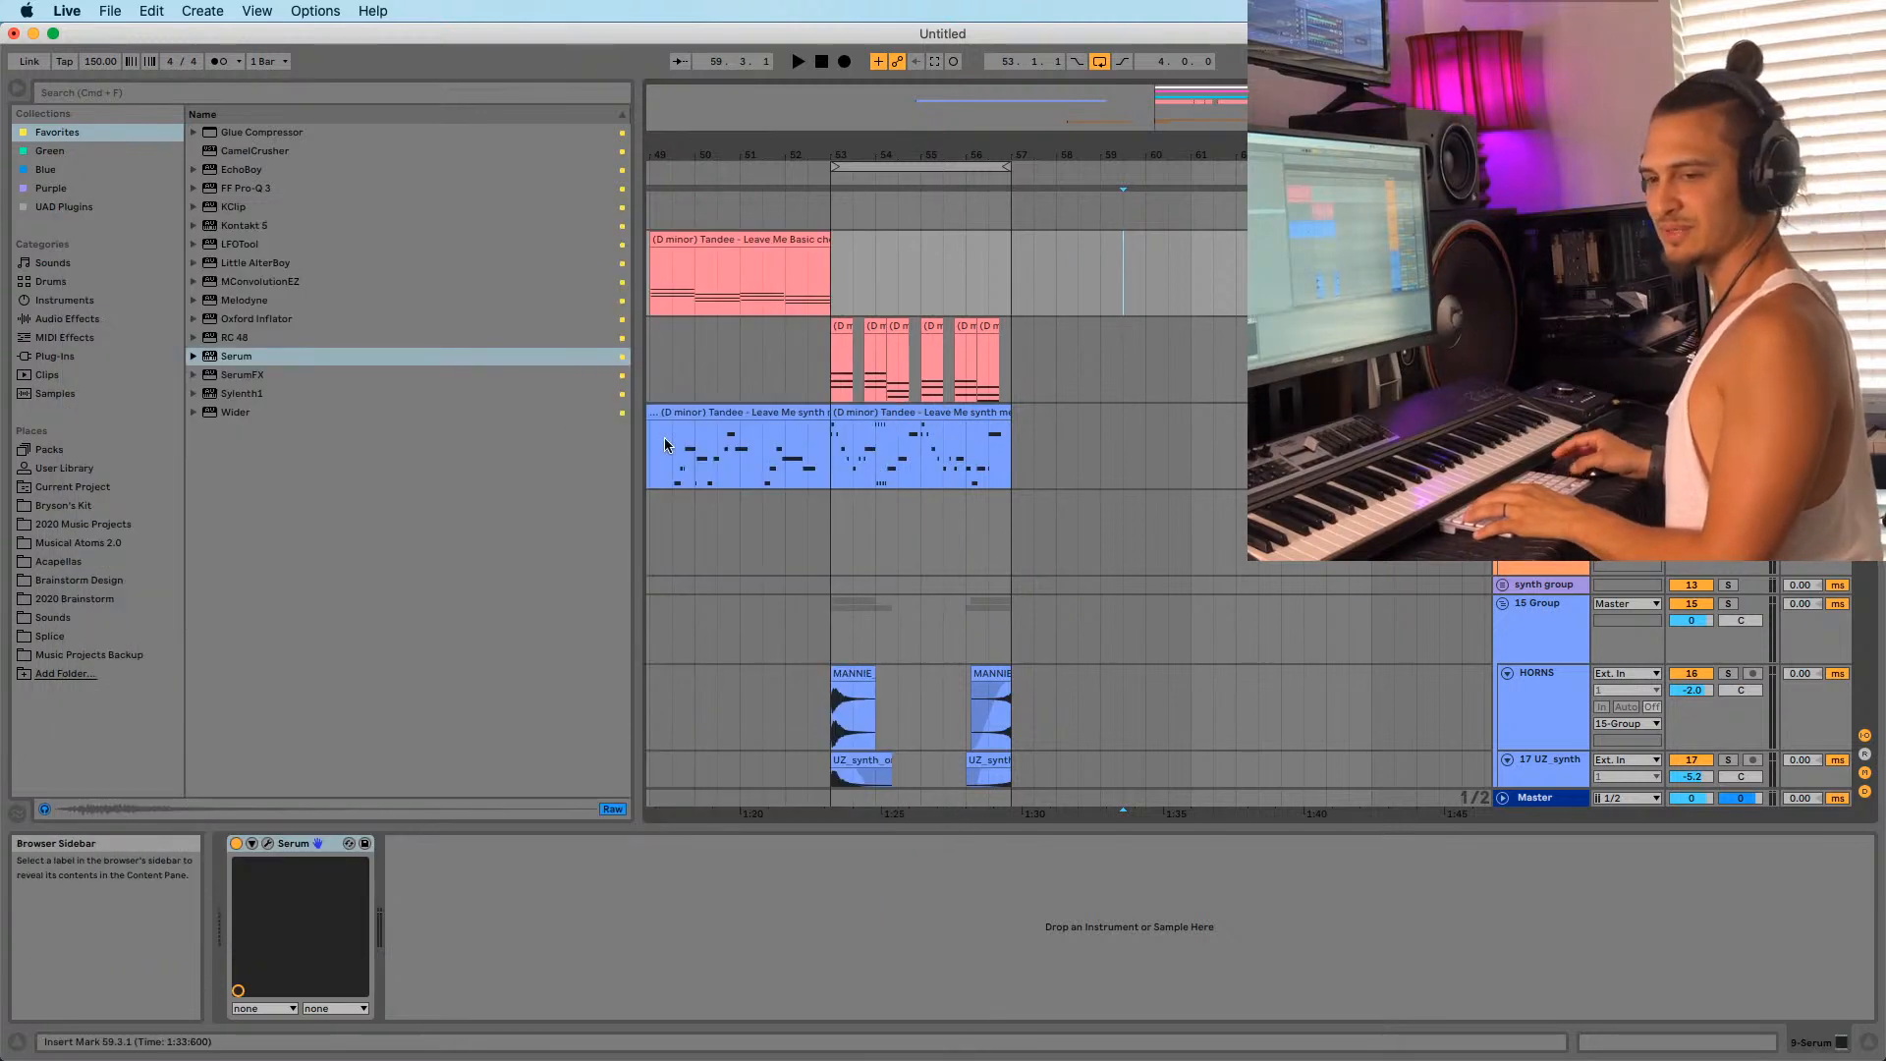
left_click(833, 299)
key("space")
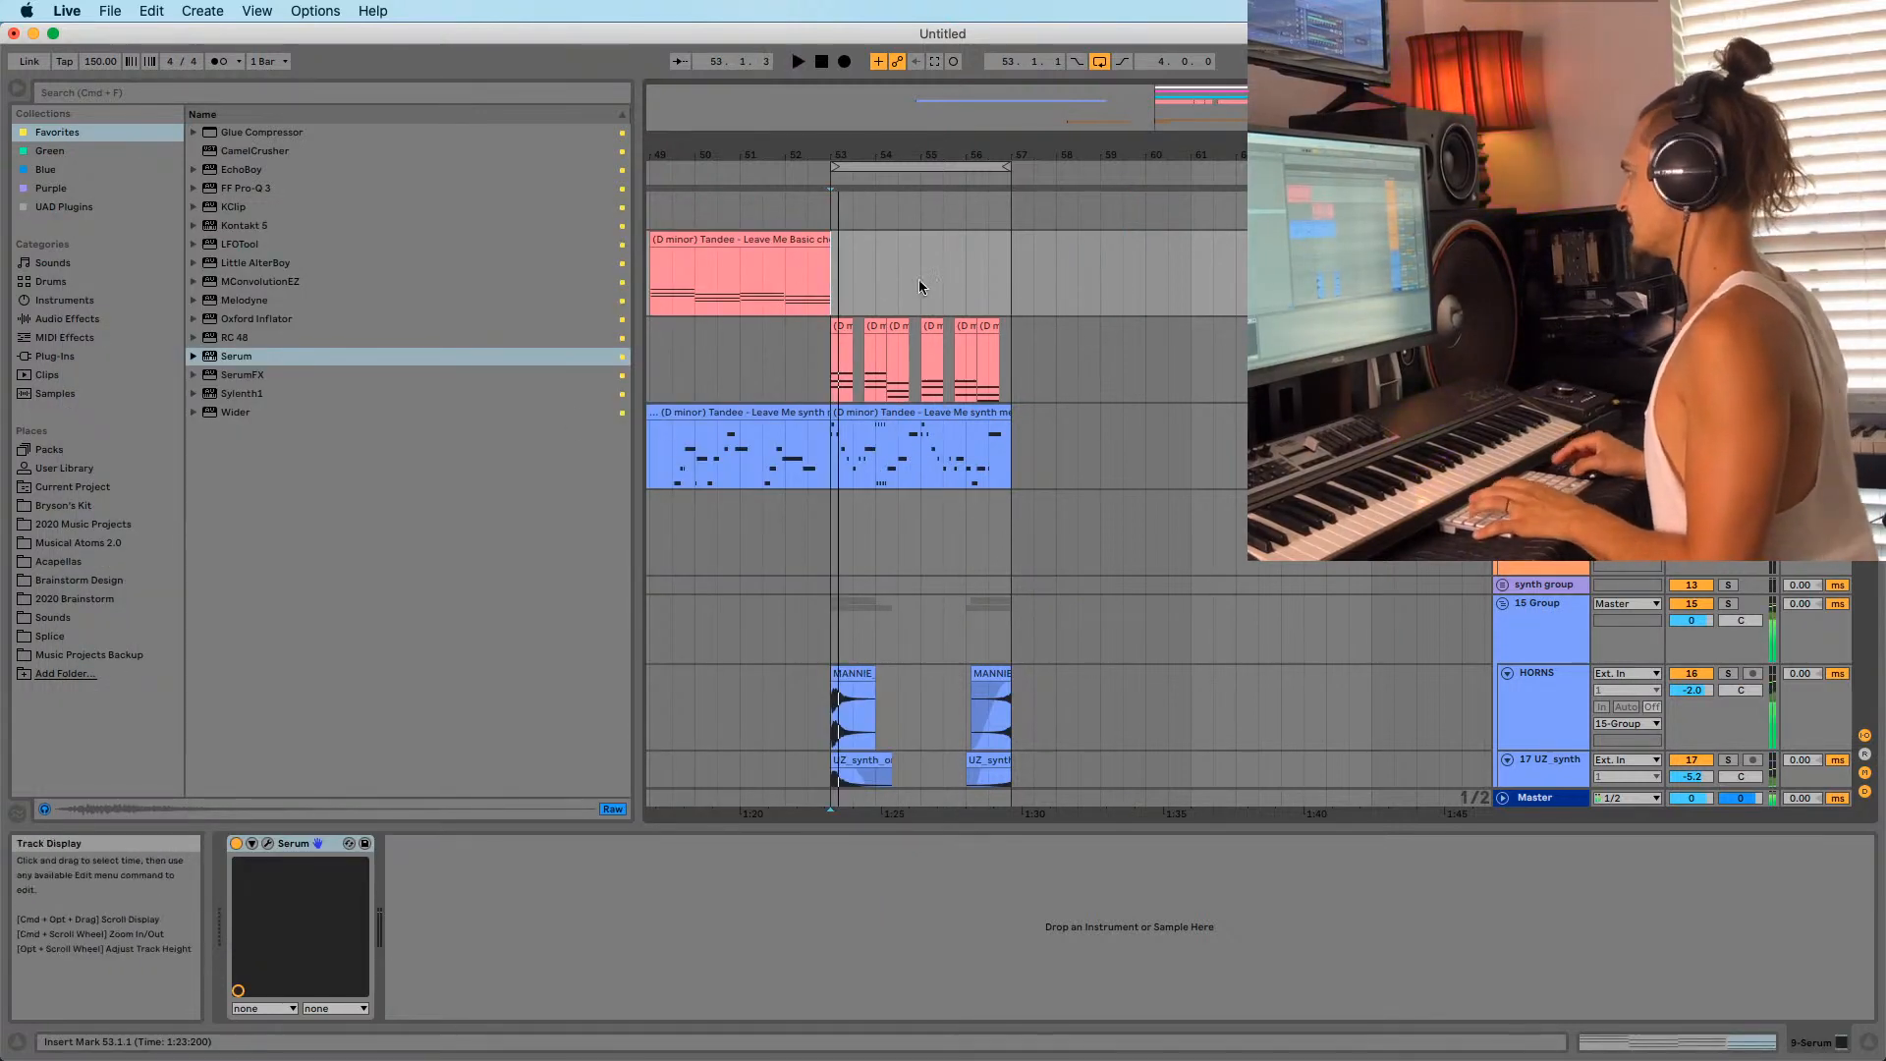
key("space")
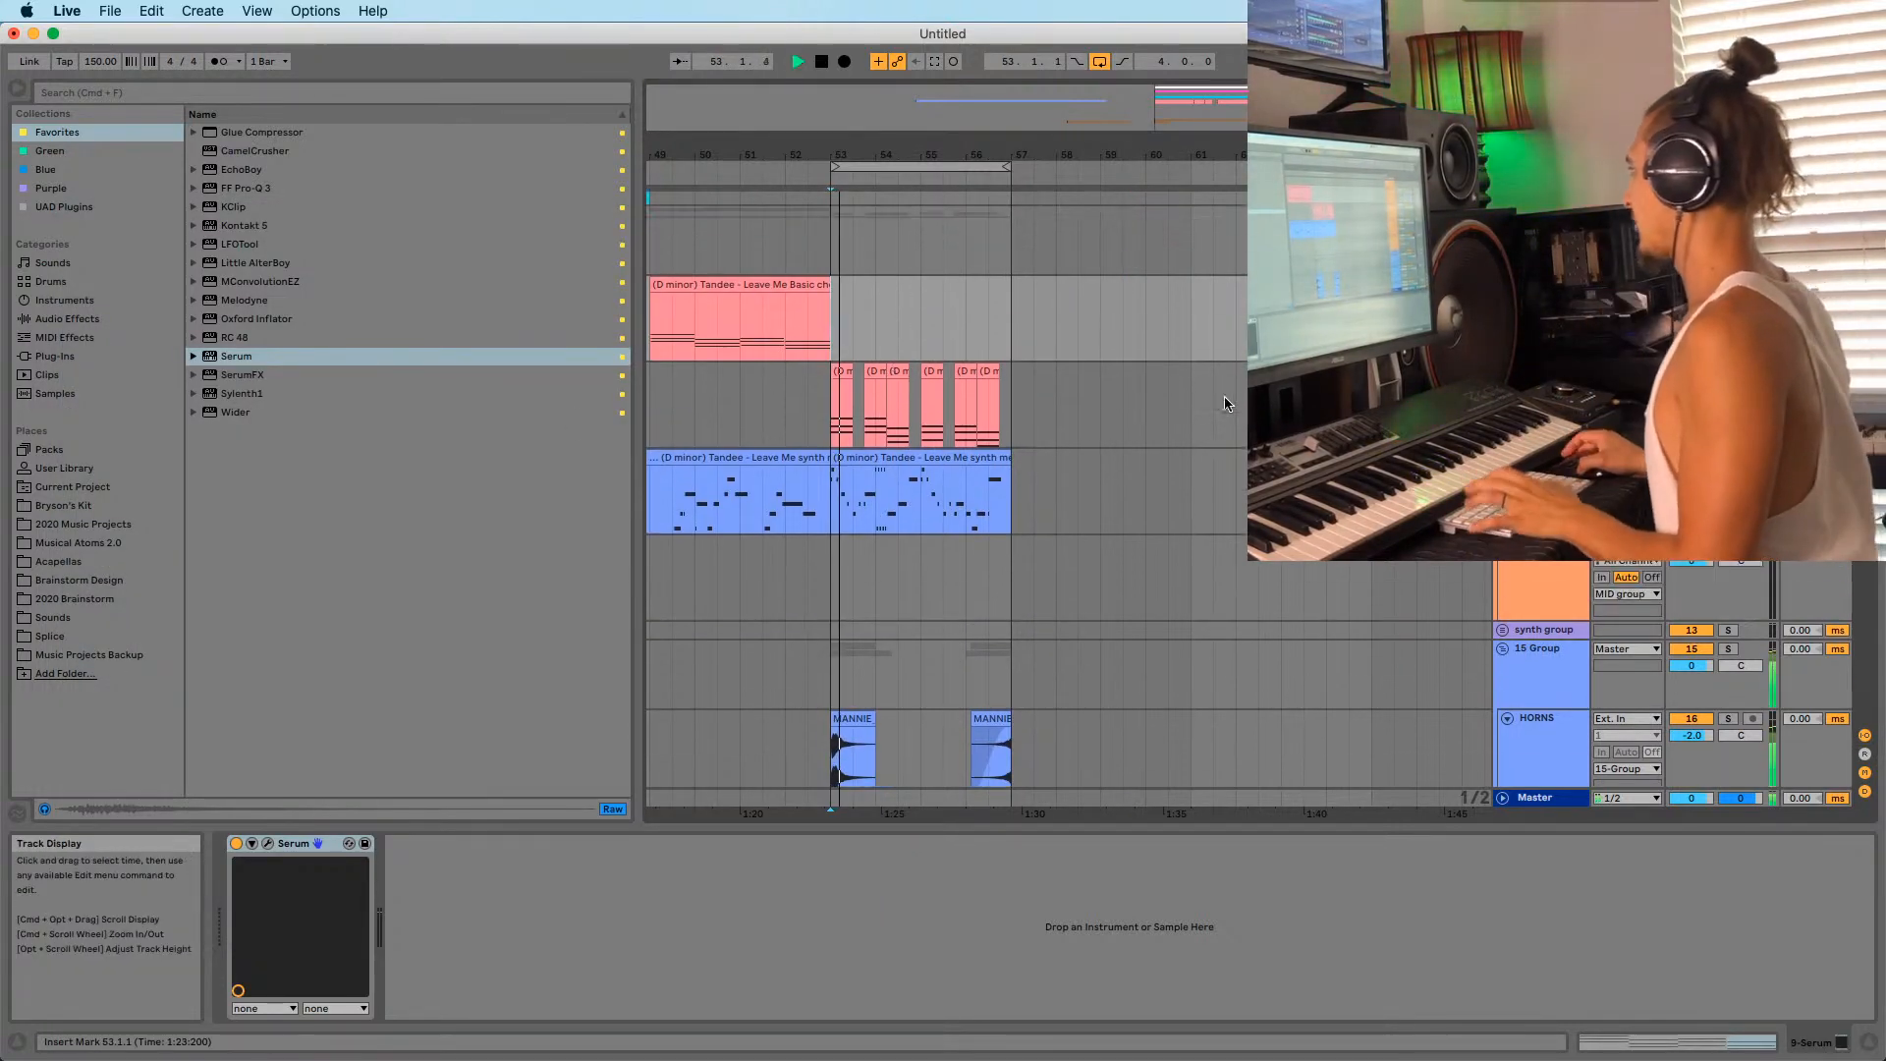
Load the User > Youtube Random > JL LD Virus Hypersaw preset and show Serum's FX page.
left_click(267, 843)
key("space")
left_click(707, 354)
mouse_move(732, 568)
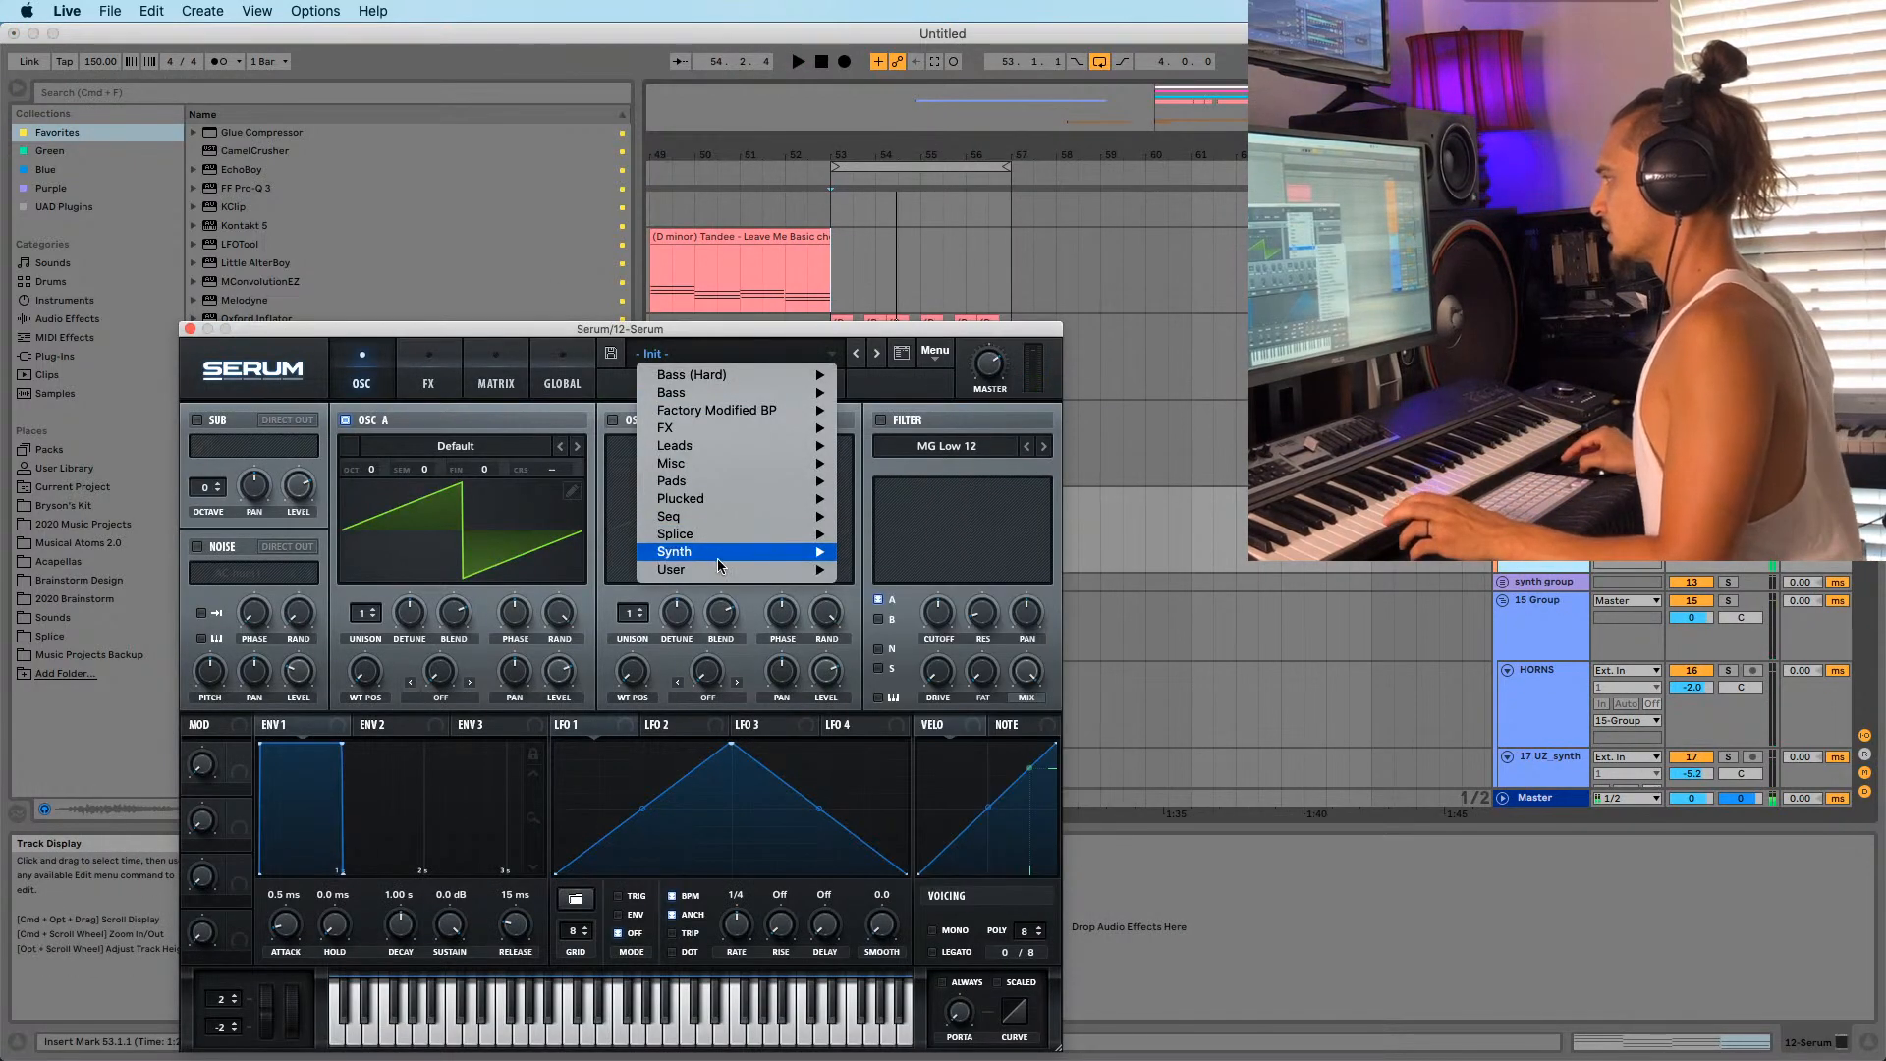
mouse_move(963, 695)
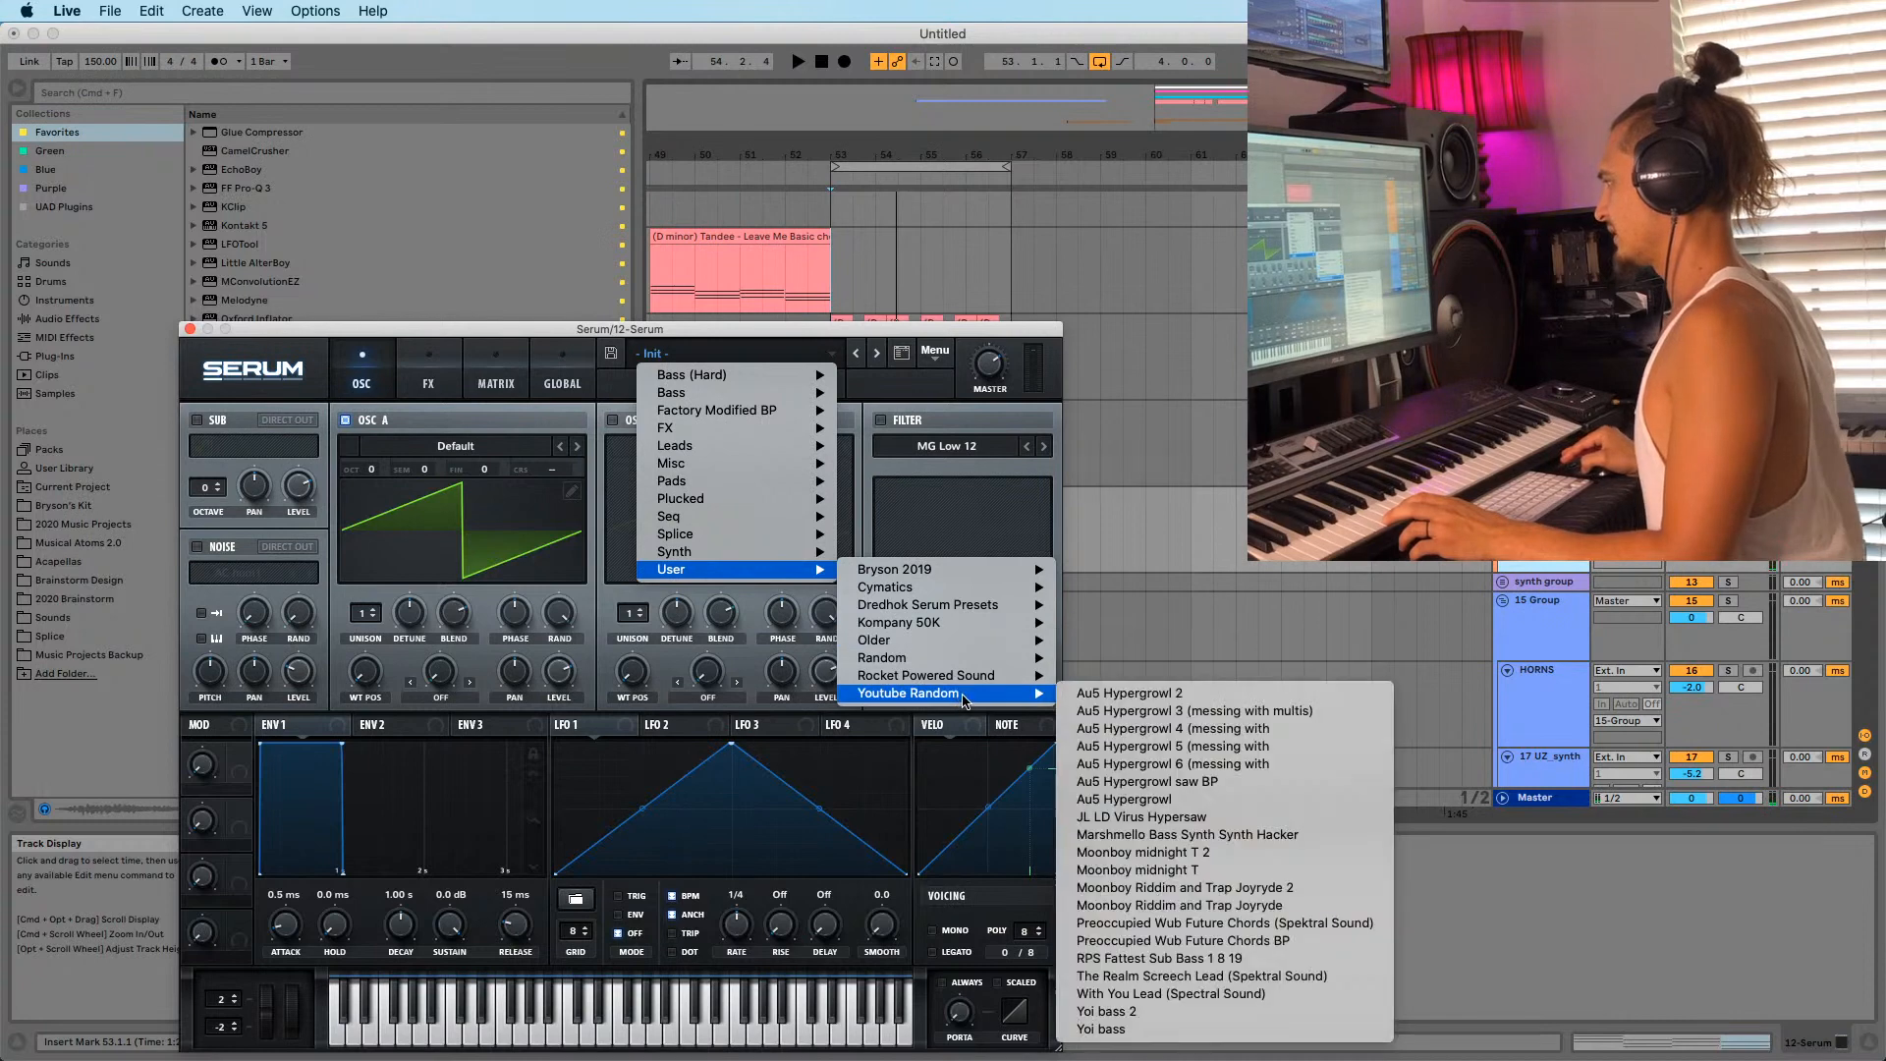
left_click(1174, 816)
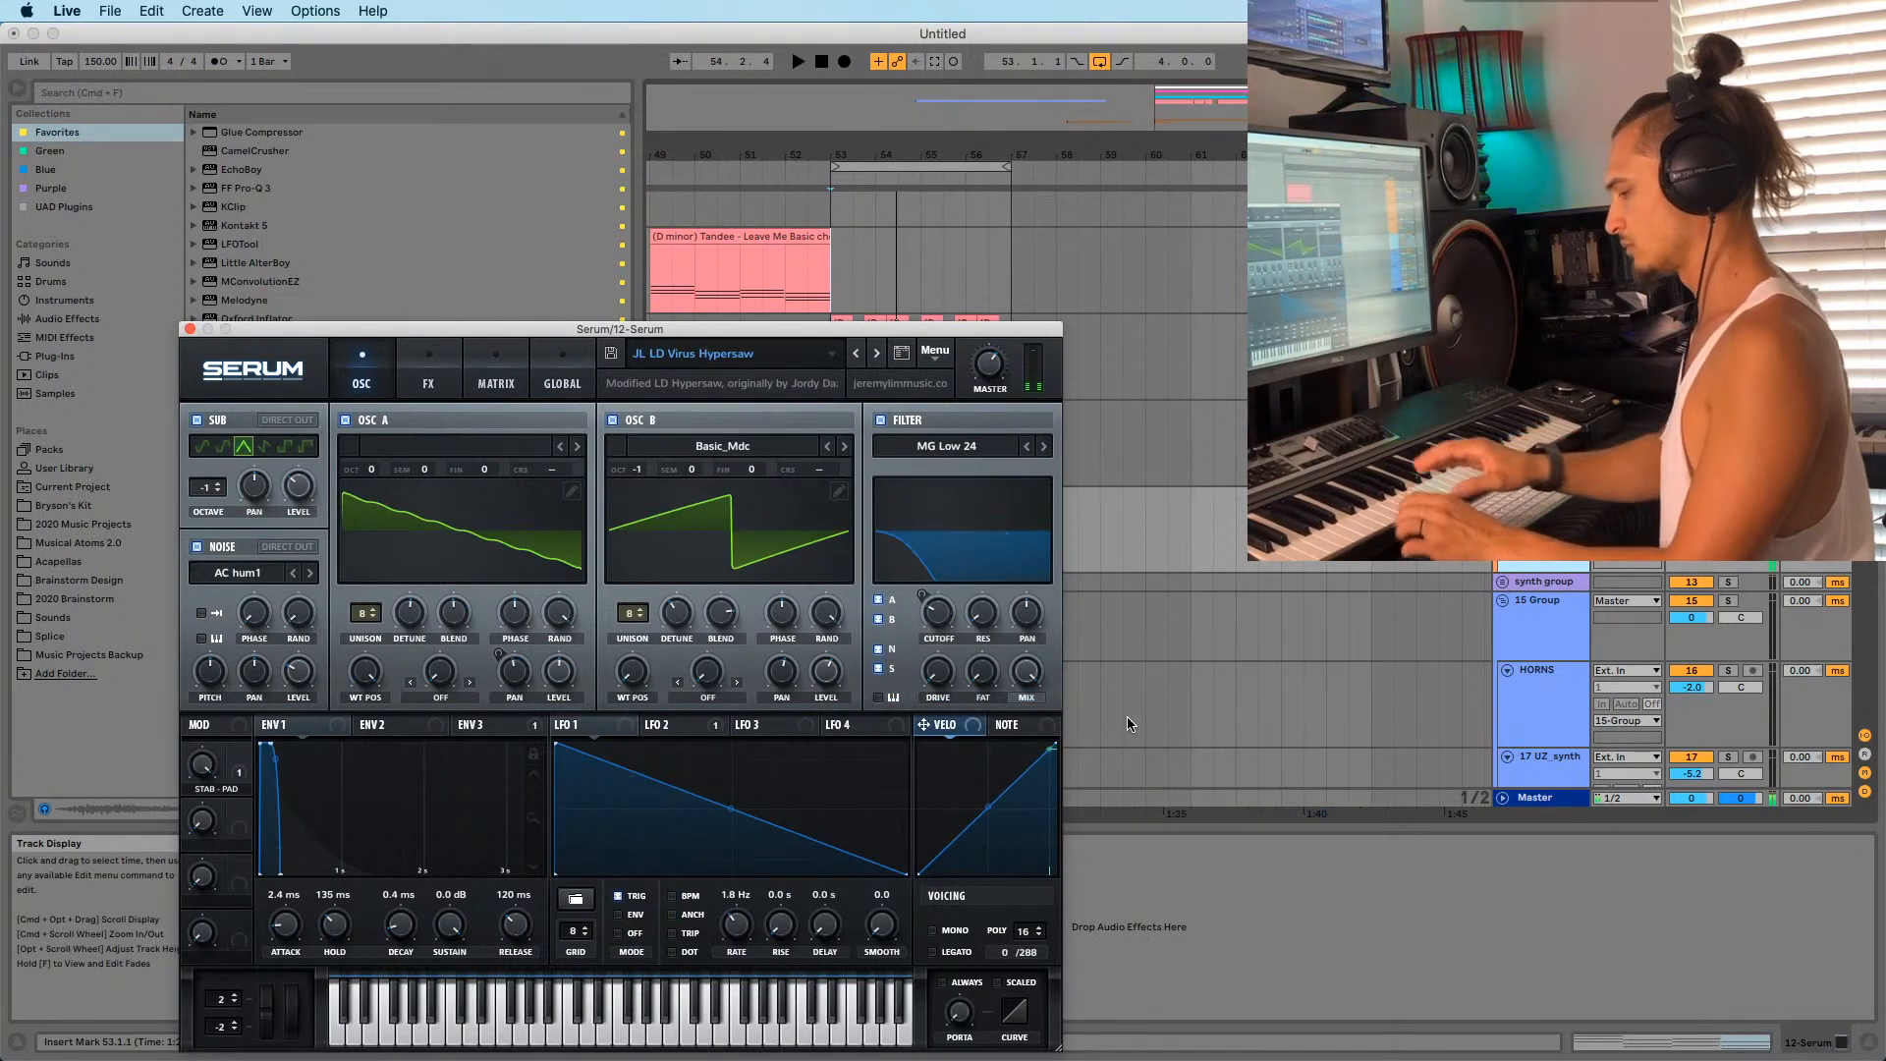
key("space")
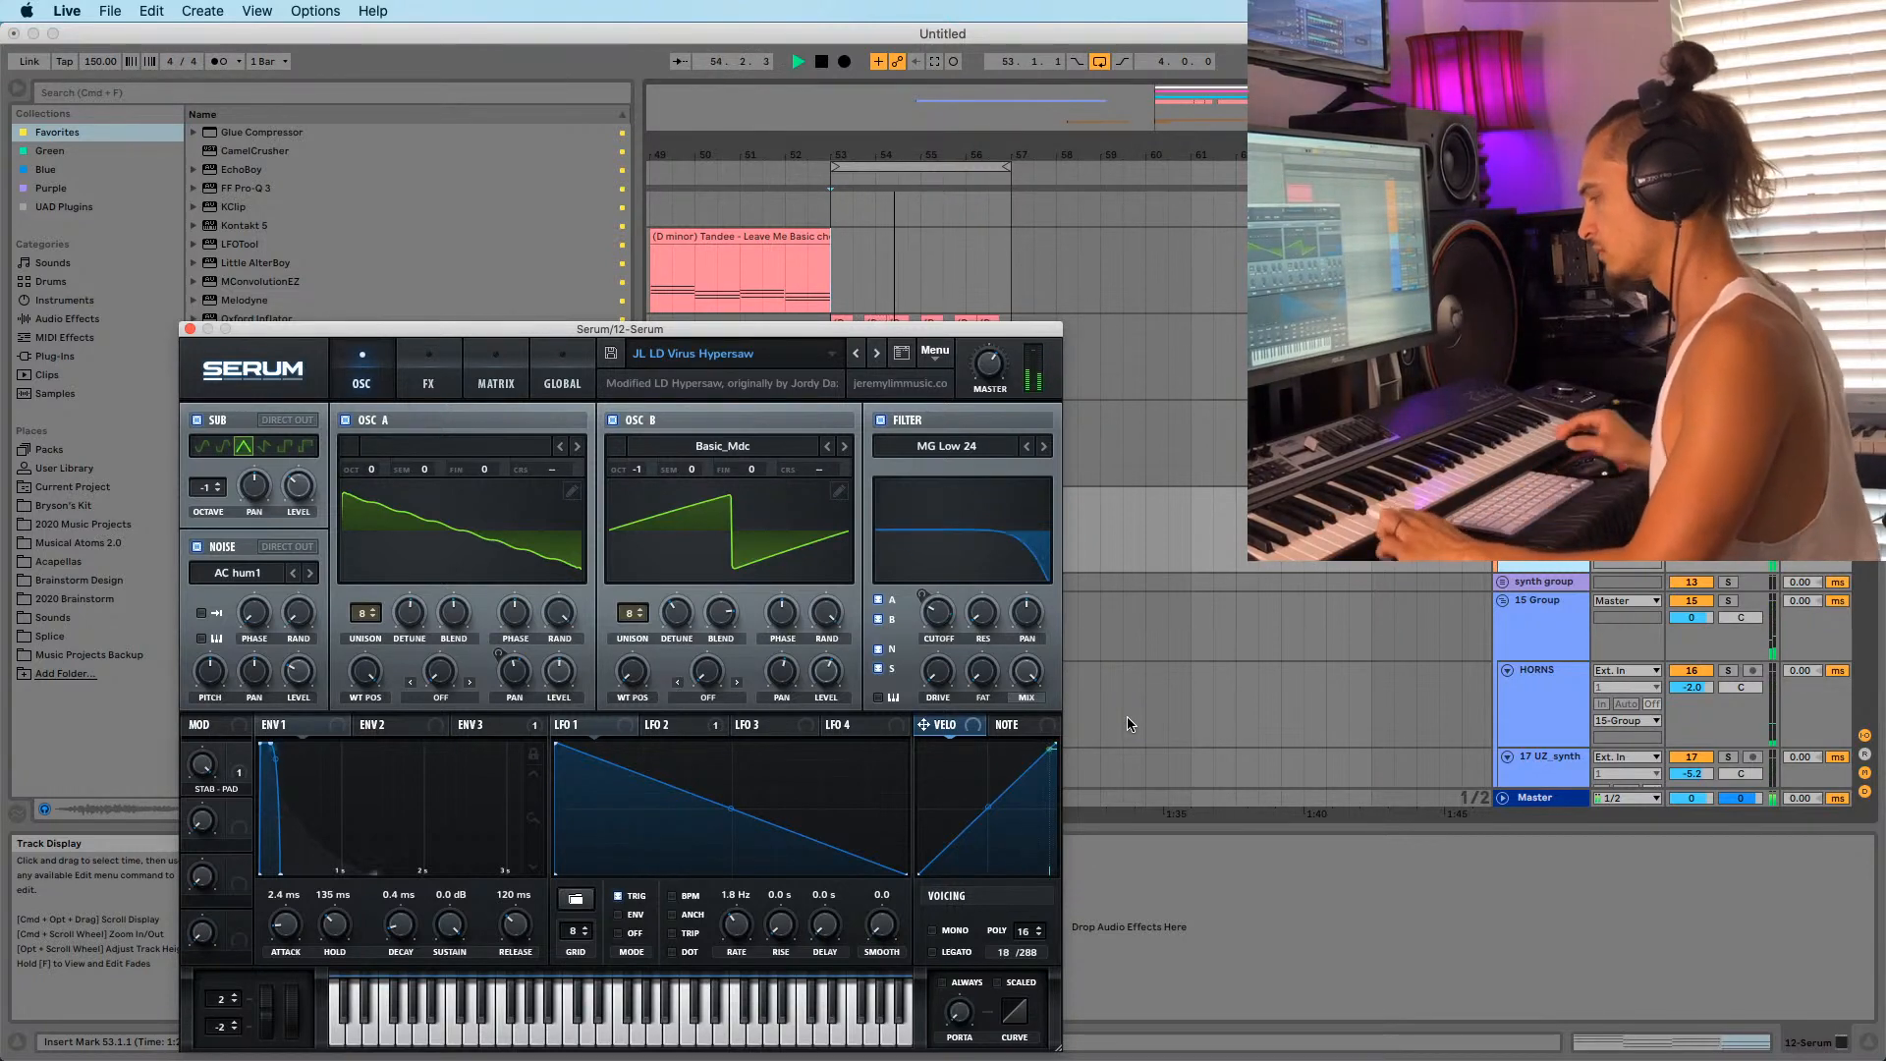
left_click(428, 378)
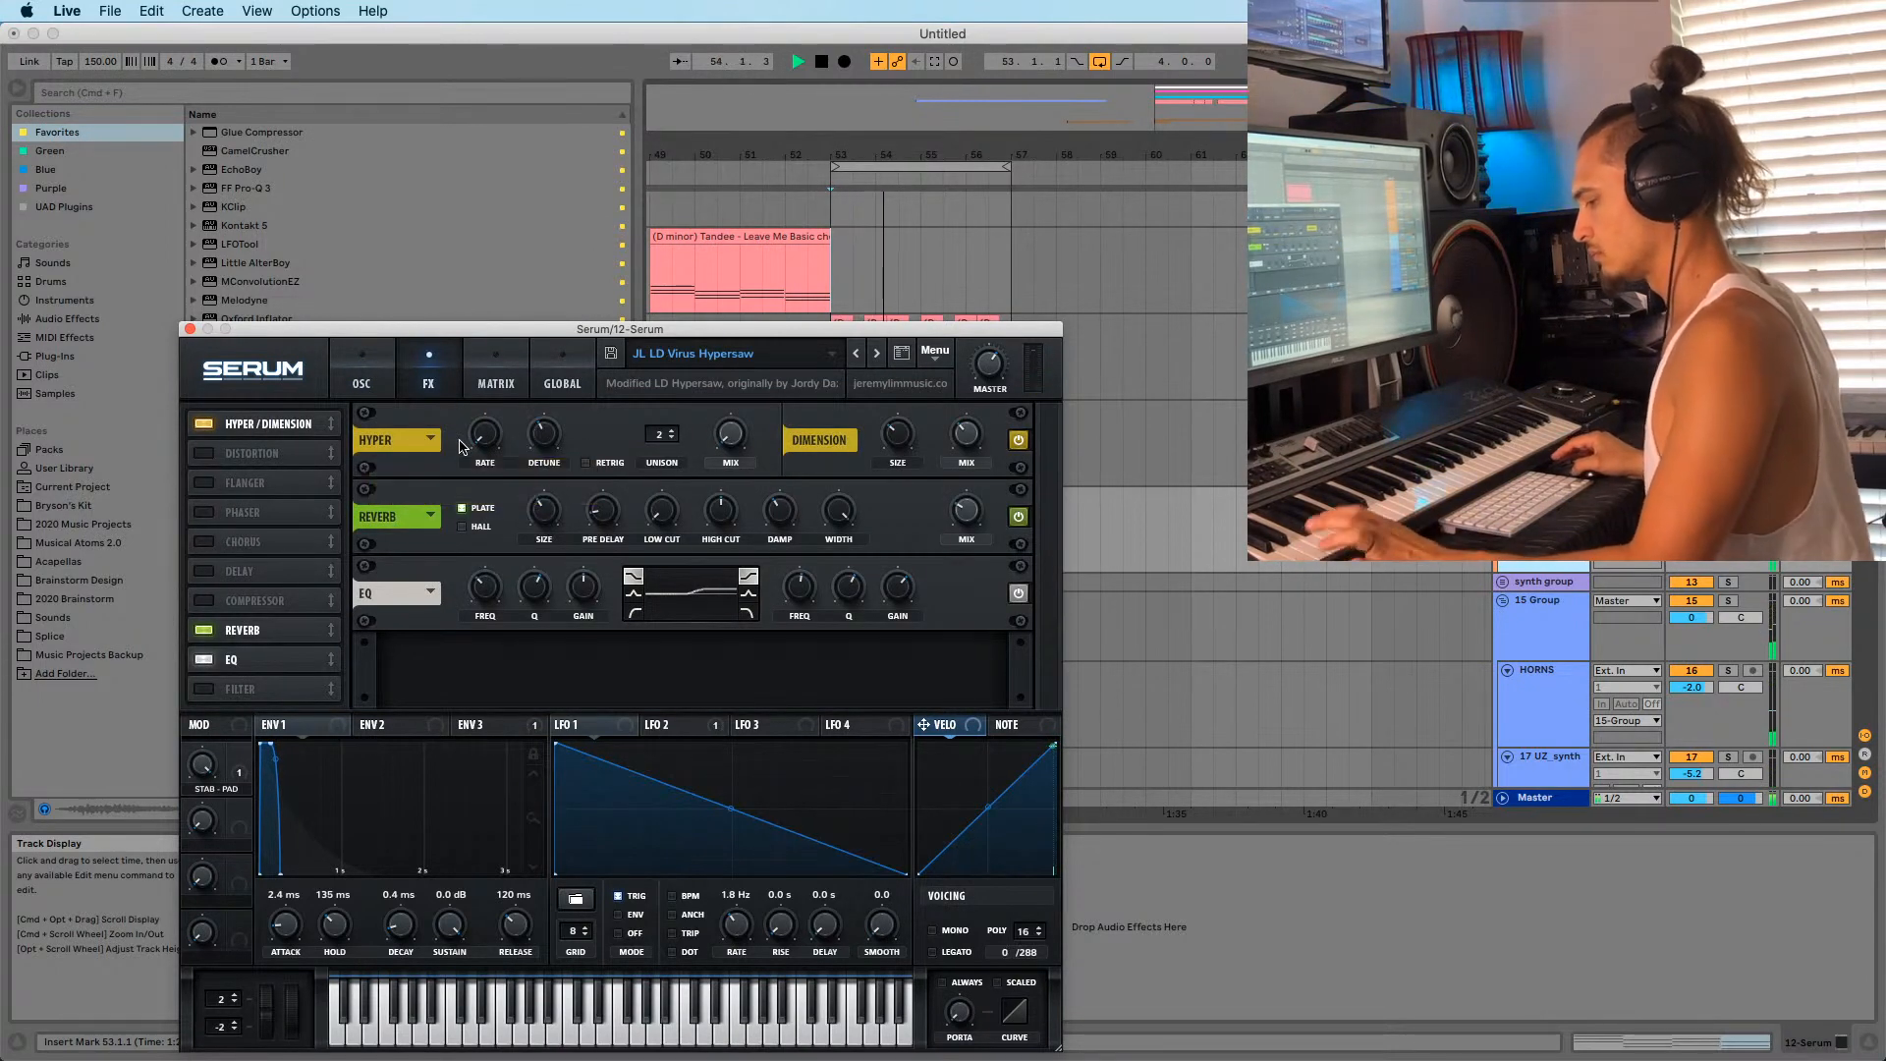
Alt-drag a copy of the top chord clip onto the new Serum track at 57.3.
left_click(189, 329)
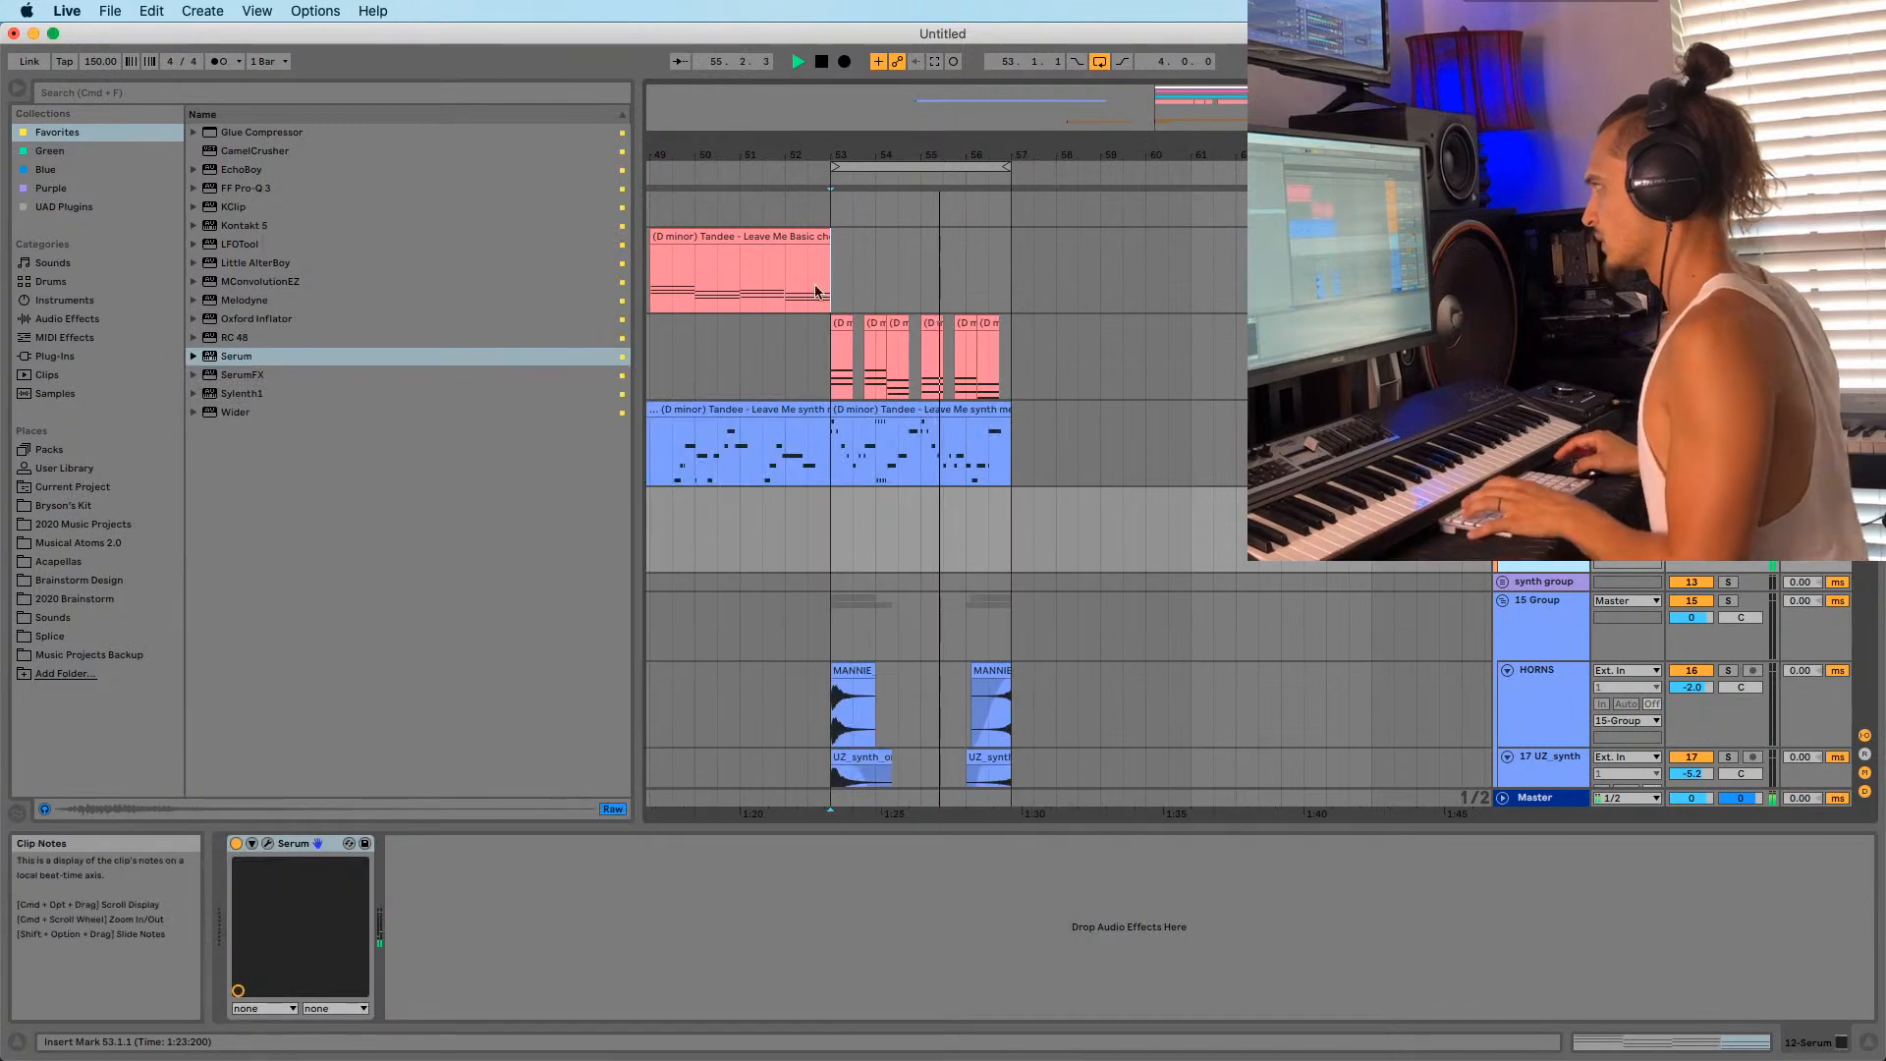
left_click(762, 246)
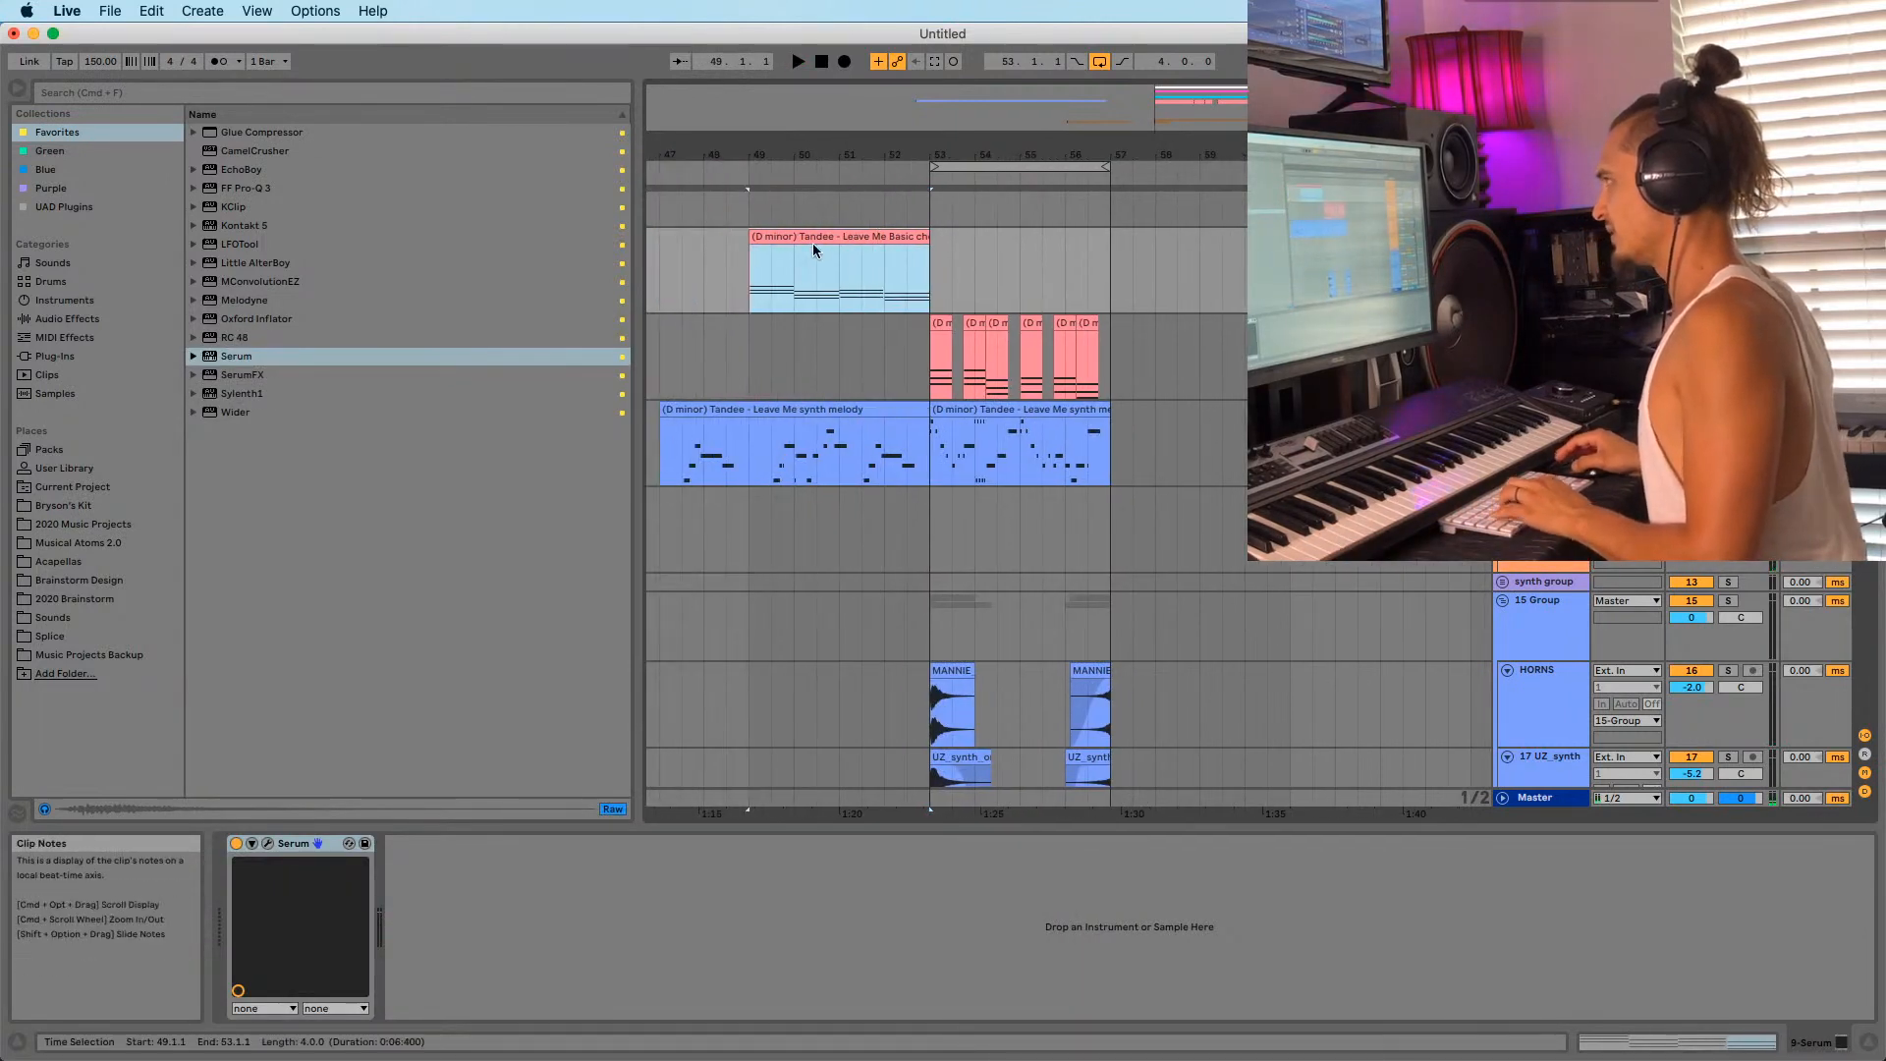
left_click_drag(806, 241, 1188, 529)
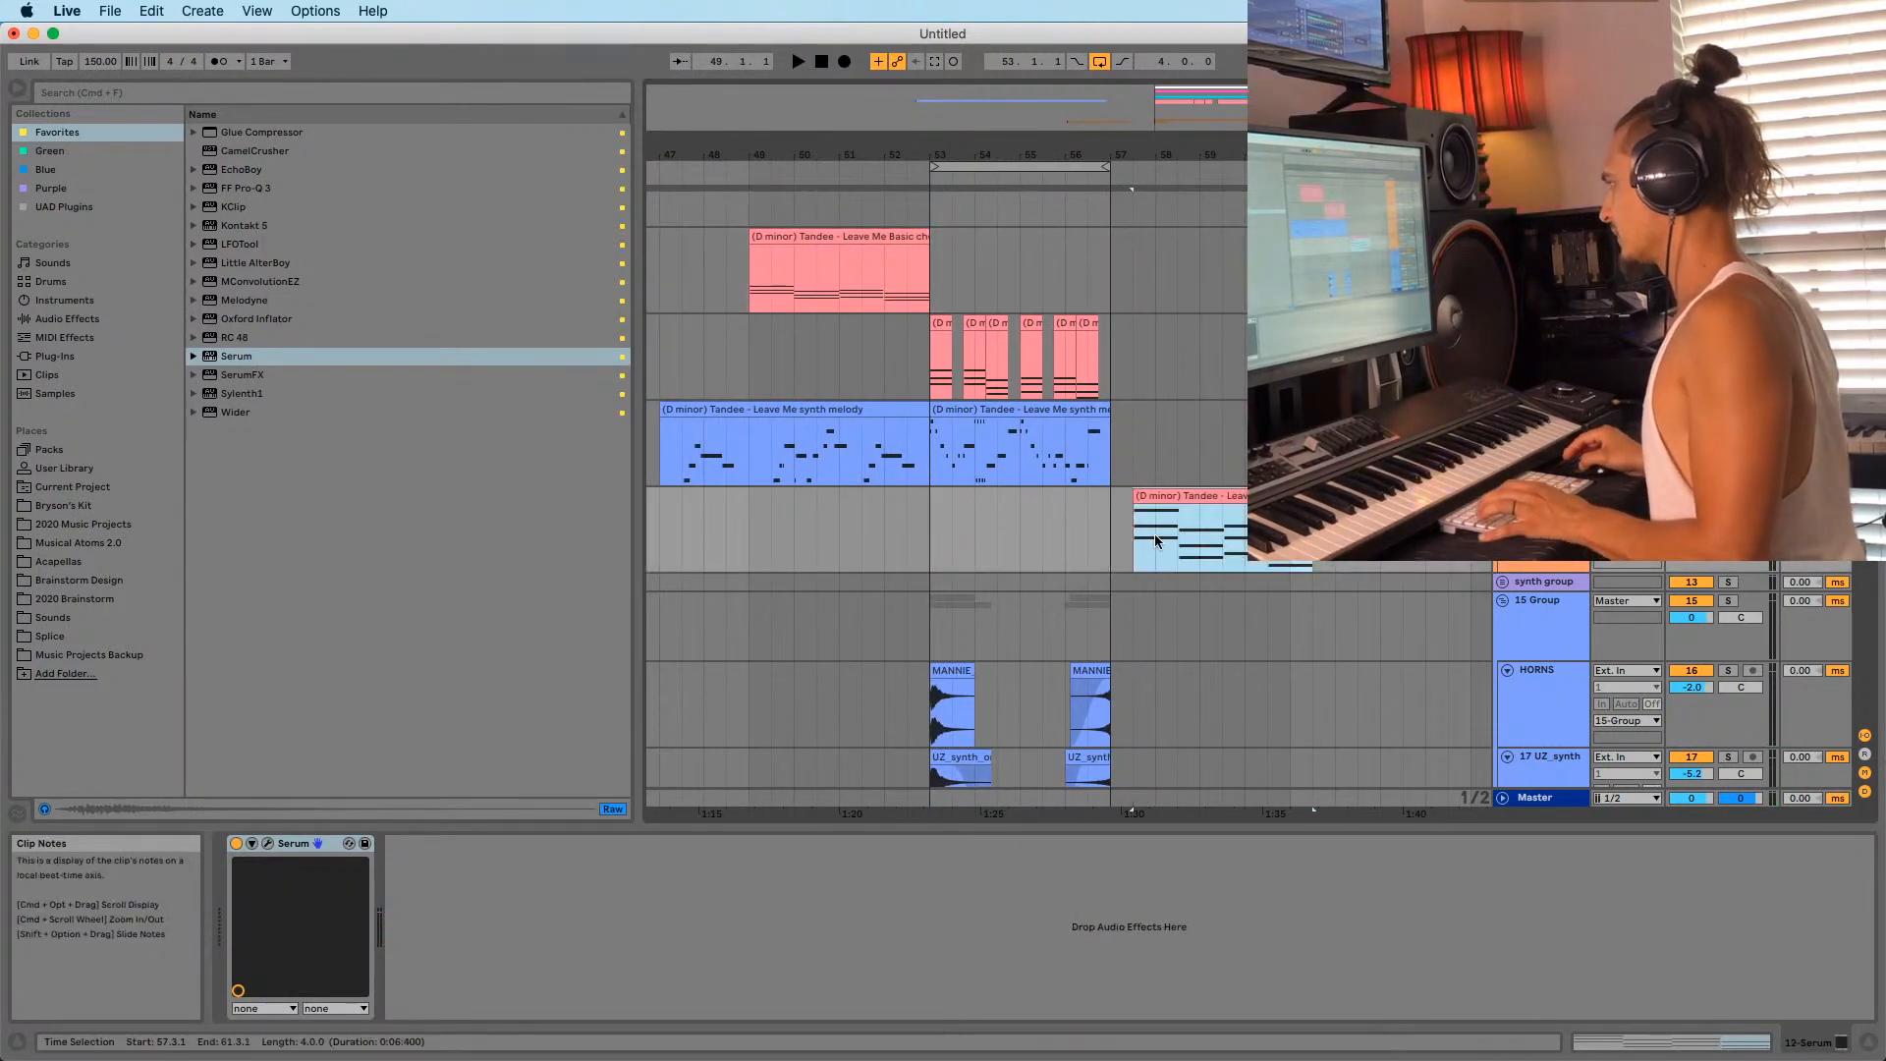
Record a new Serum part on the track starting at bar 53.
left_click(935, 550)
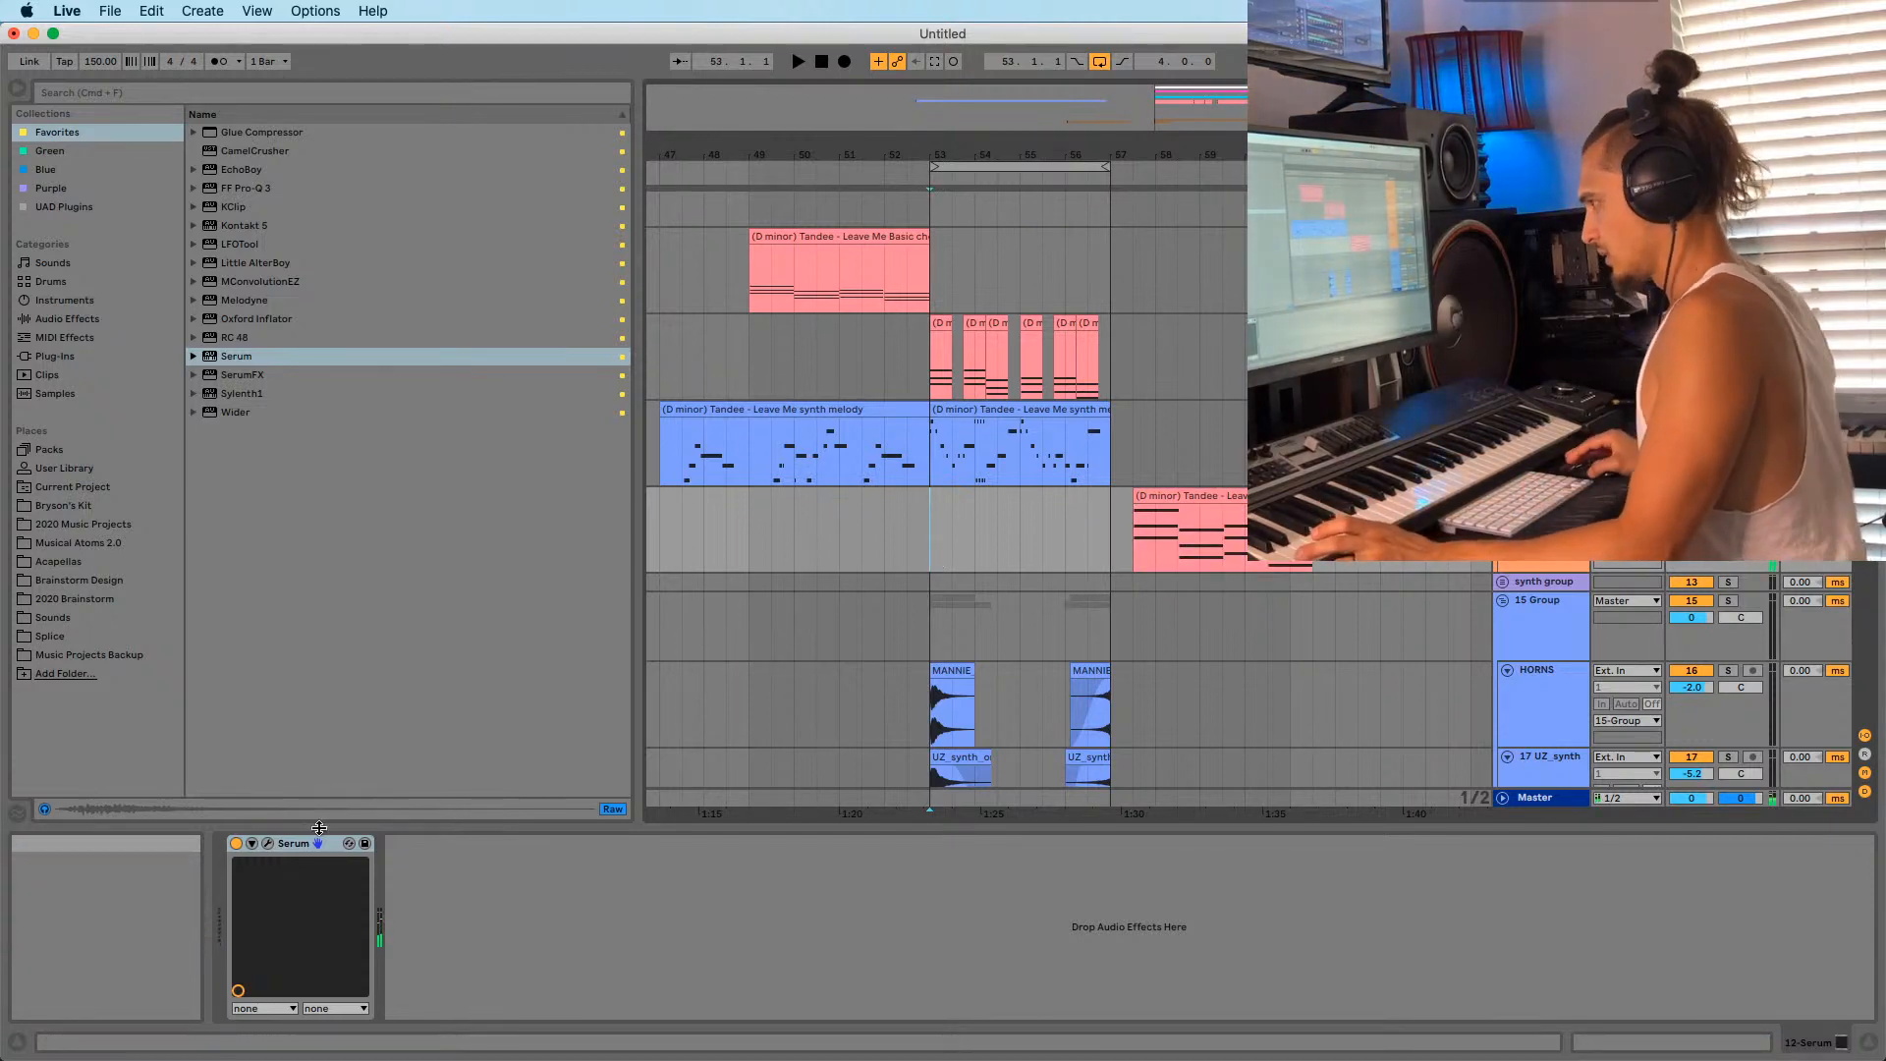
left_click(269, 844)
left_click(431, 374)
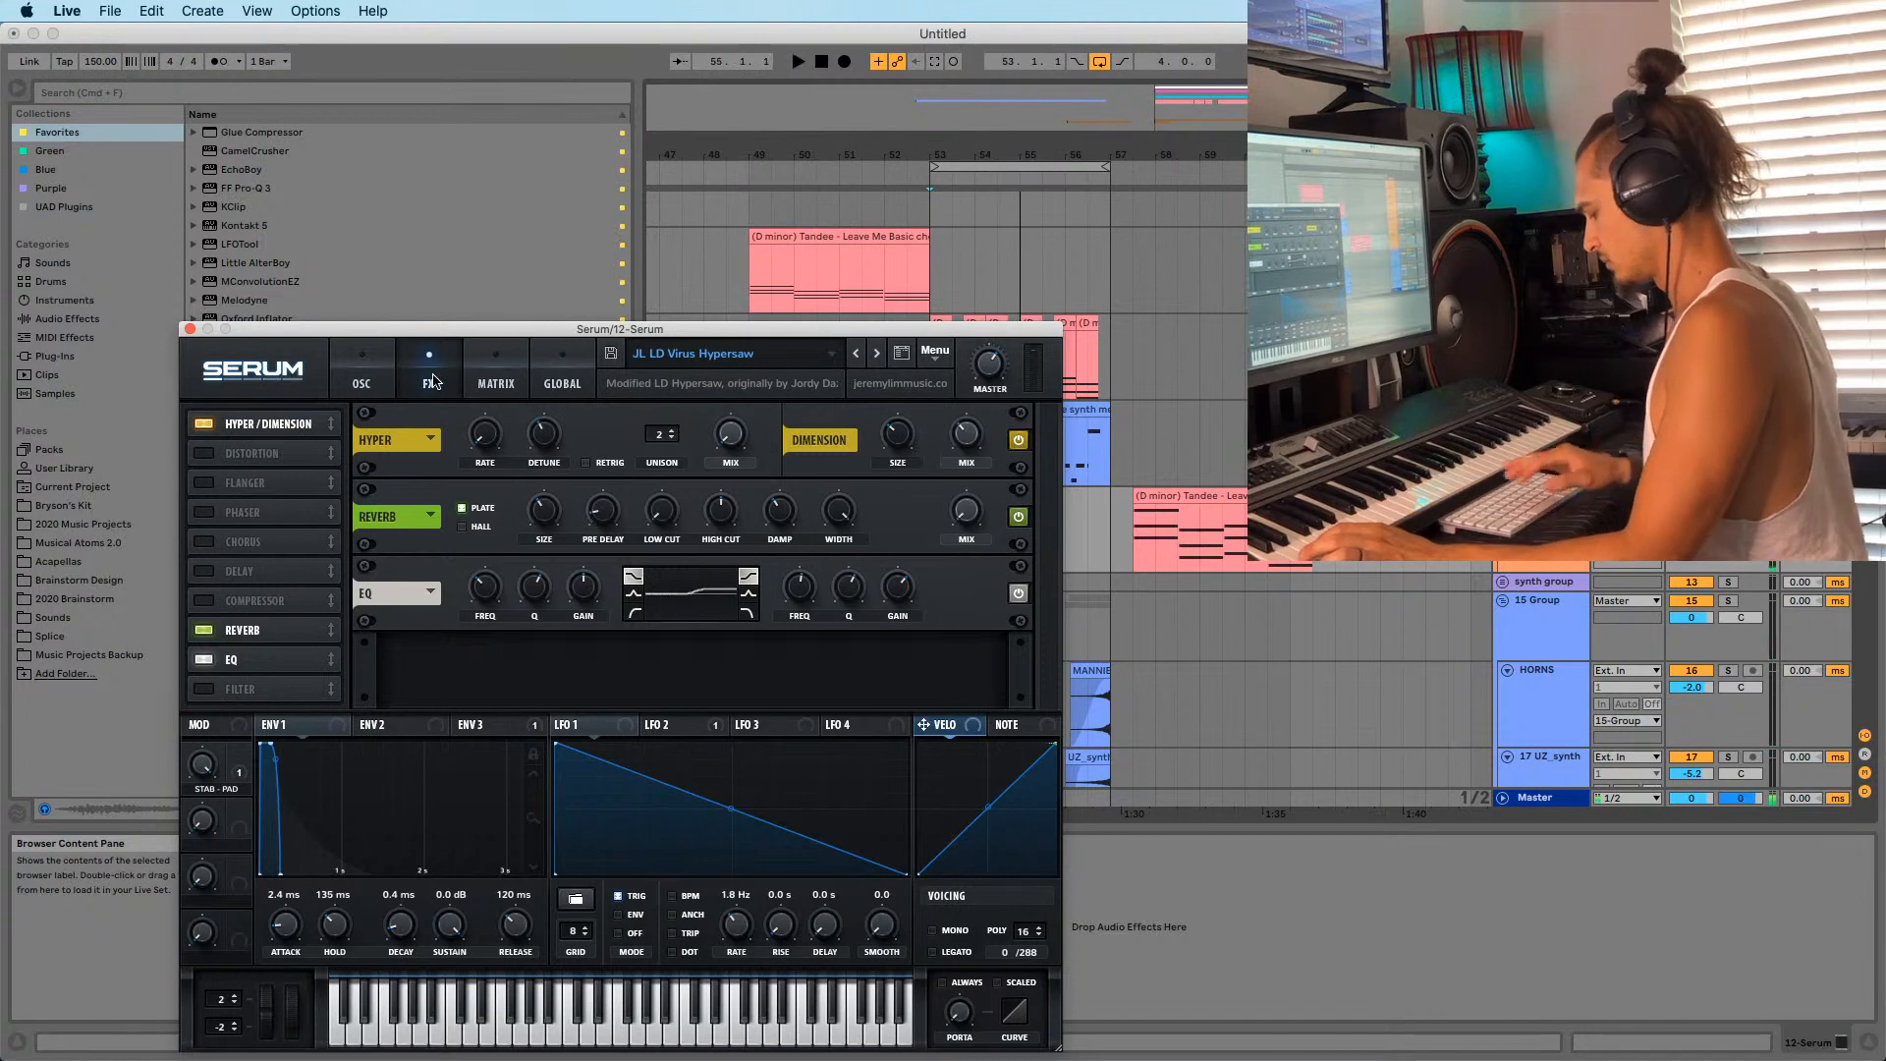
left_click_drag(461, 329, 170, 222)
key("space")
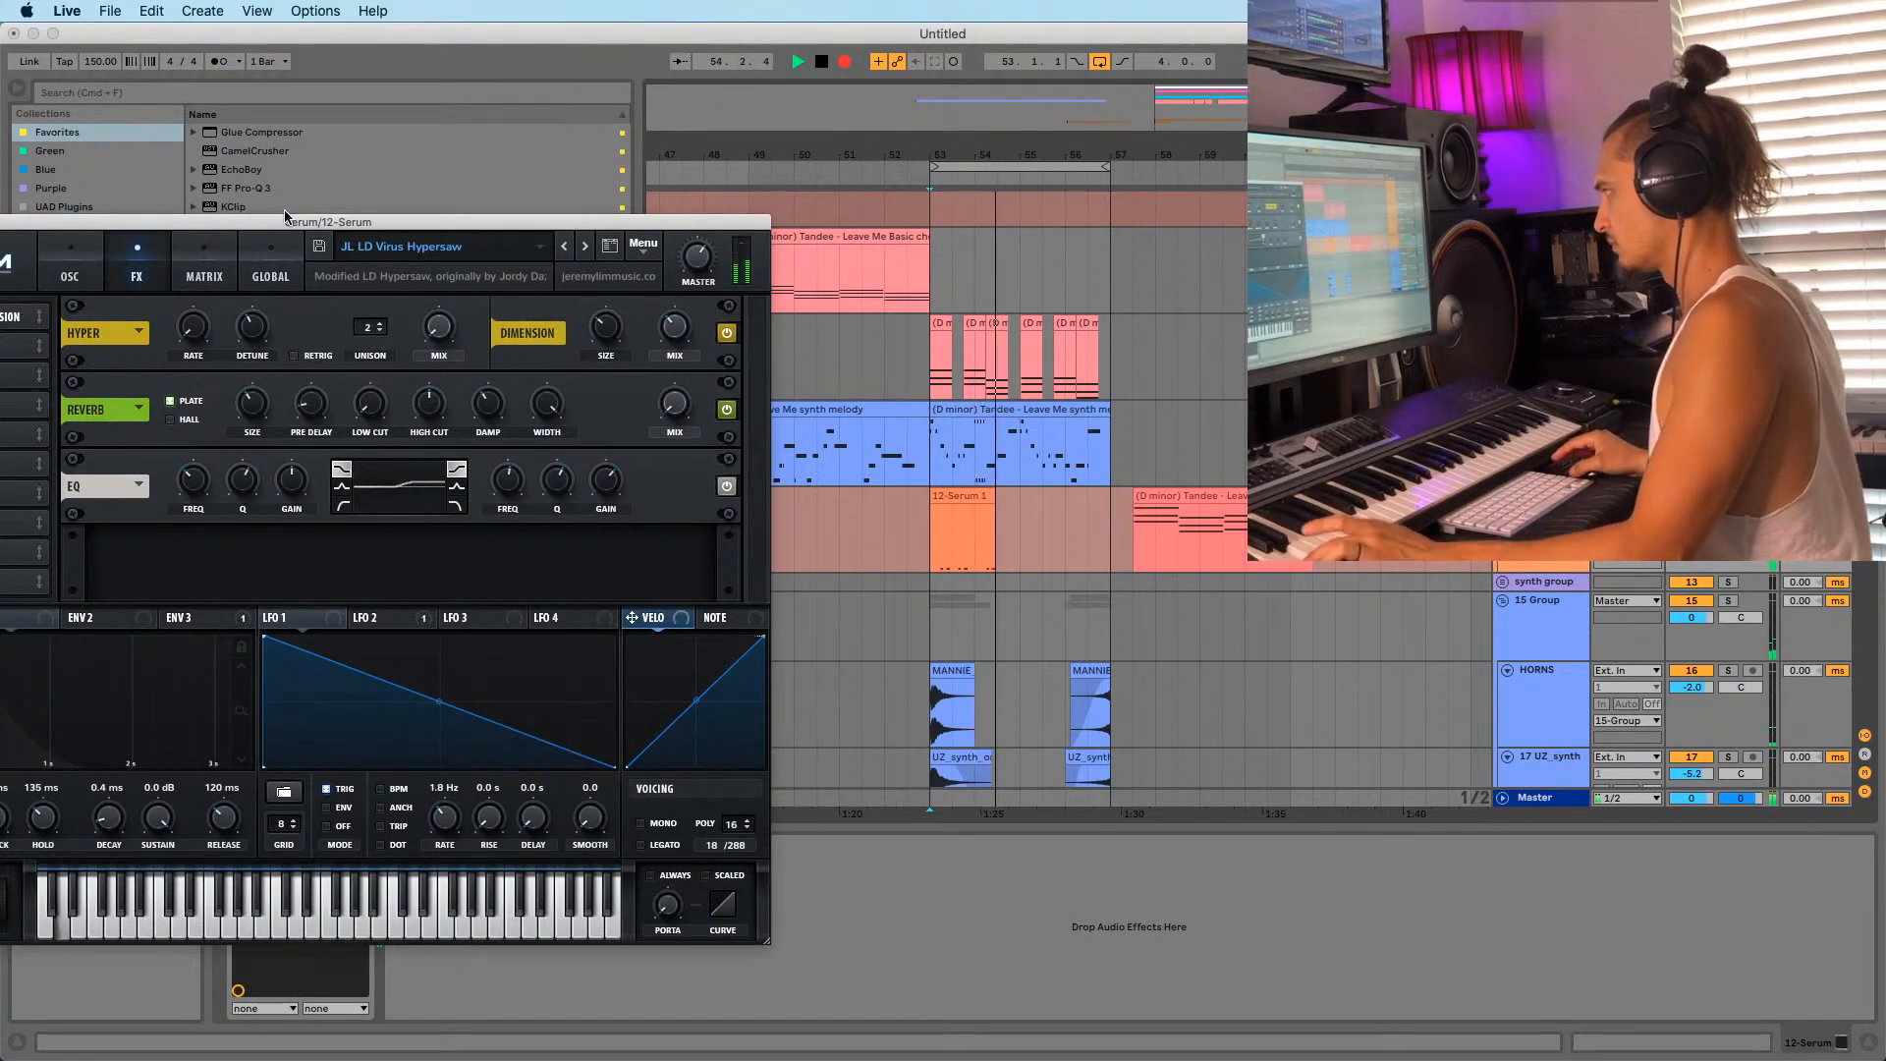
key("space")
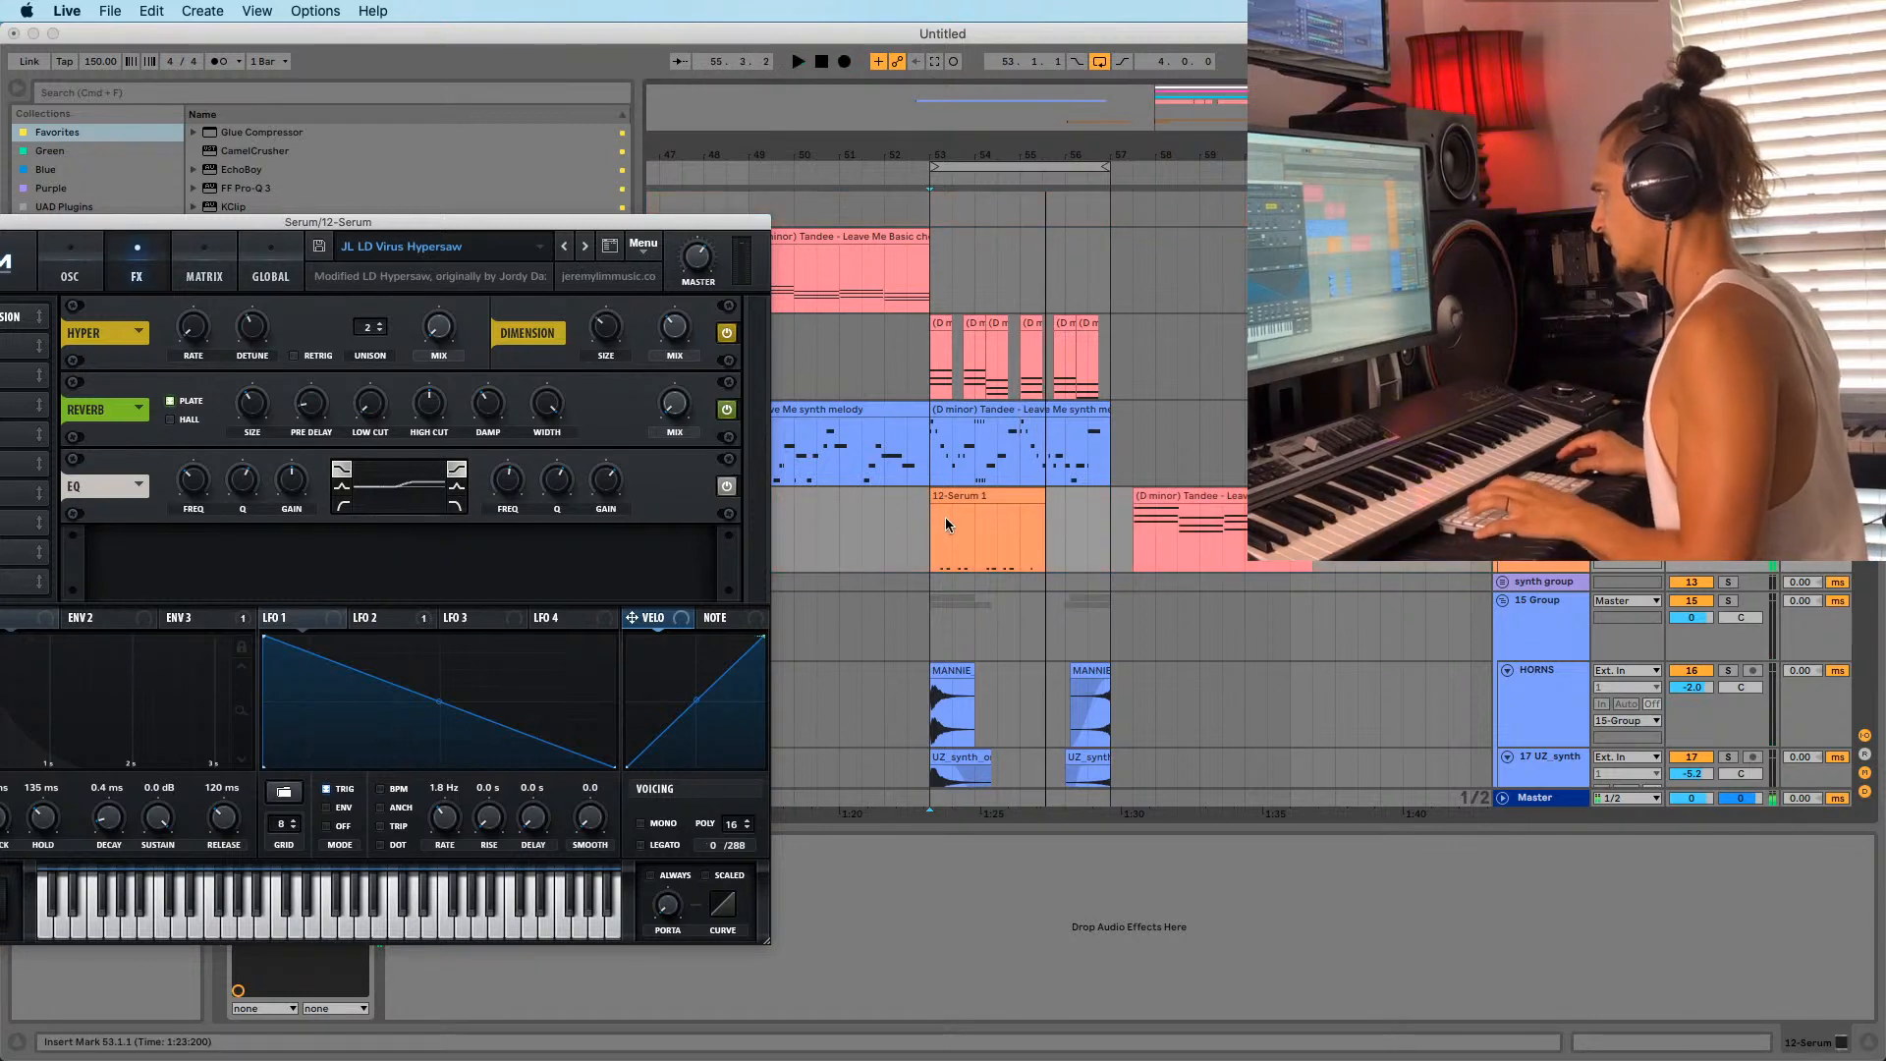
Trim the recorded 12-Serum clip to one bar and repeat it through bar 56.
left_click(950, 512)
left_click_drag(1043, 495, 1000, 507)
left_click_drag(996, 499, 1041, 498)
left_click_drag(1044, 496, 1090, 497)
Open the copied chord clip's notes in the editor and close the Serum window.
double_click(1146, 496)
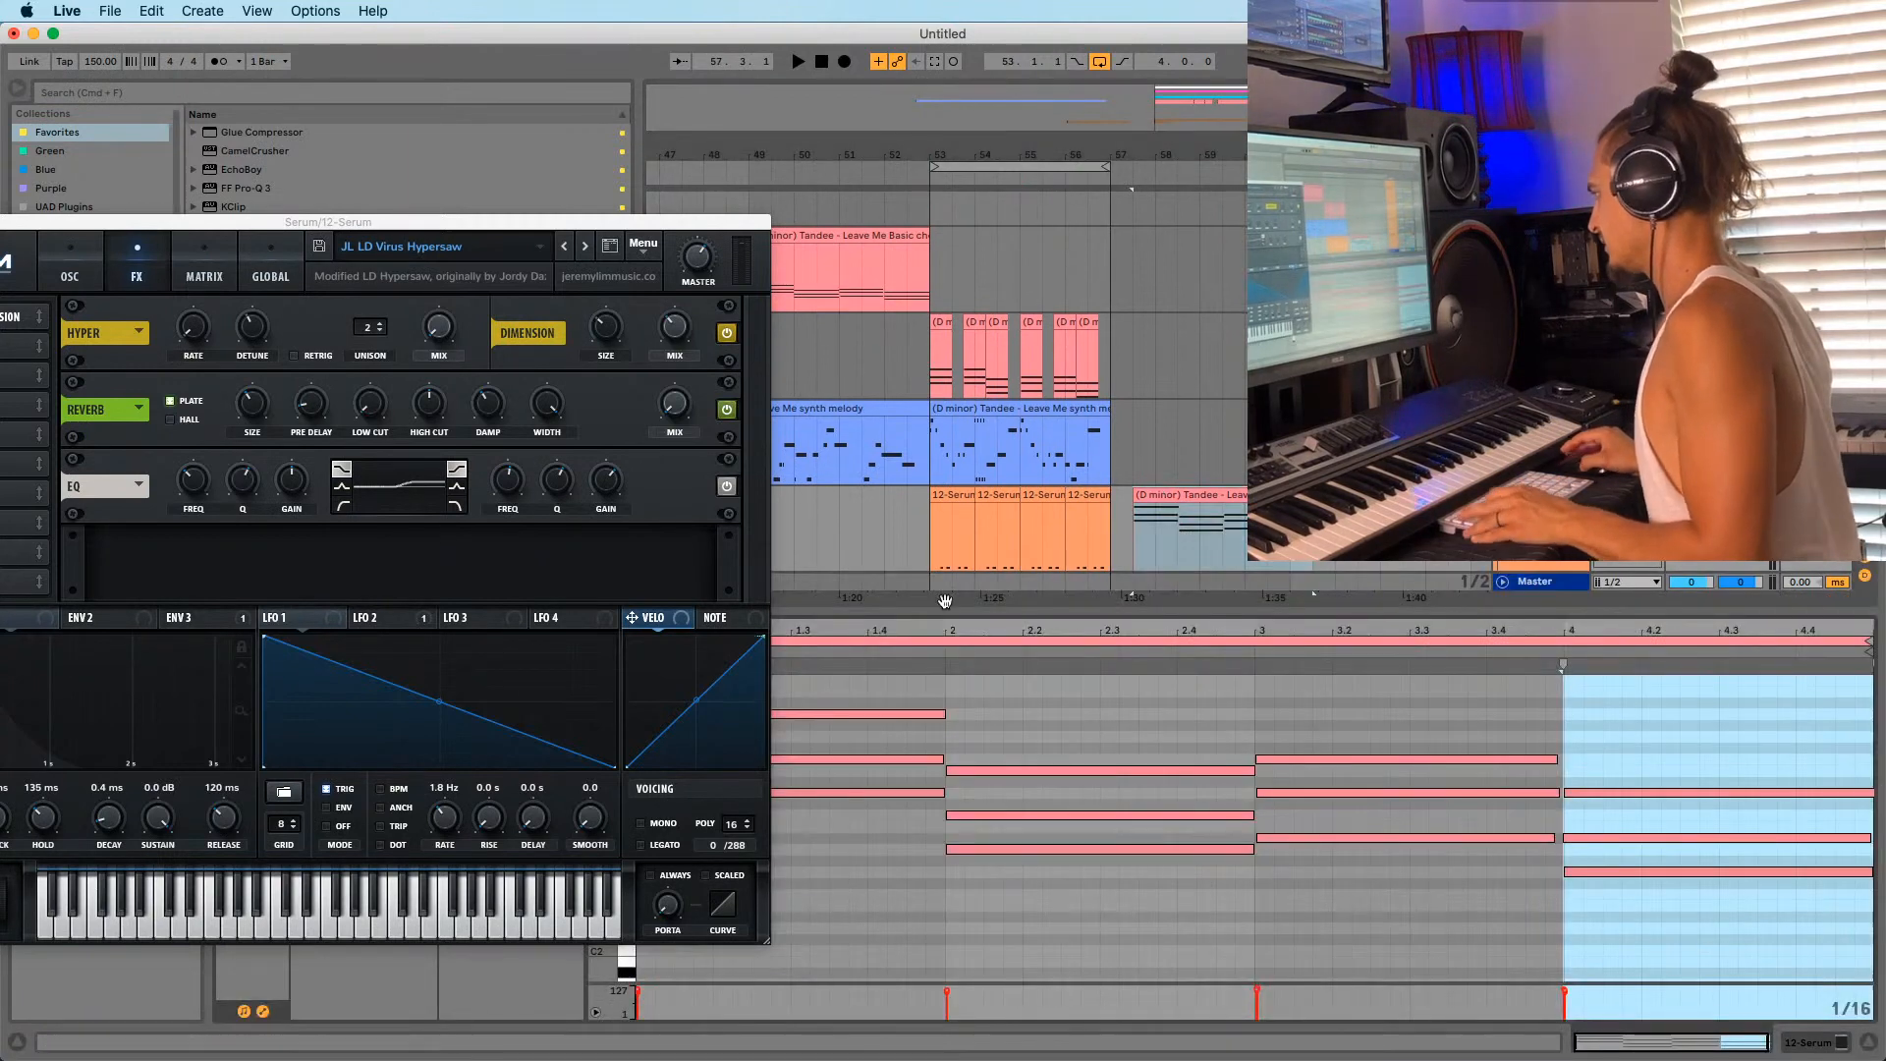
left_click_drag(979, 630, 980, 627)
left_click_drag(252, 222, 595, 223)
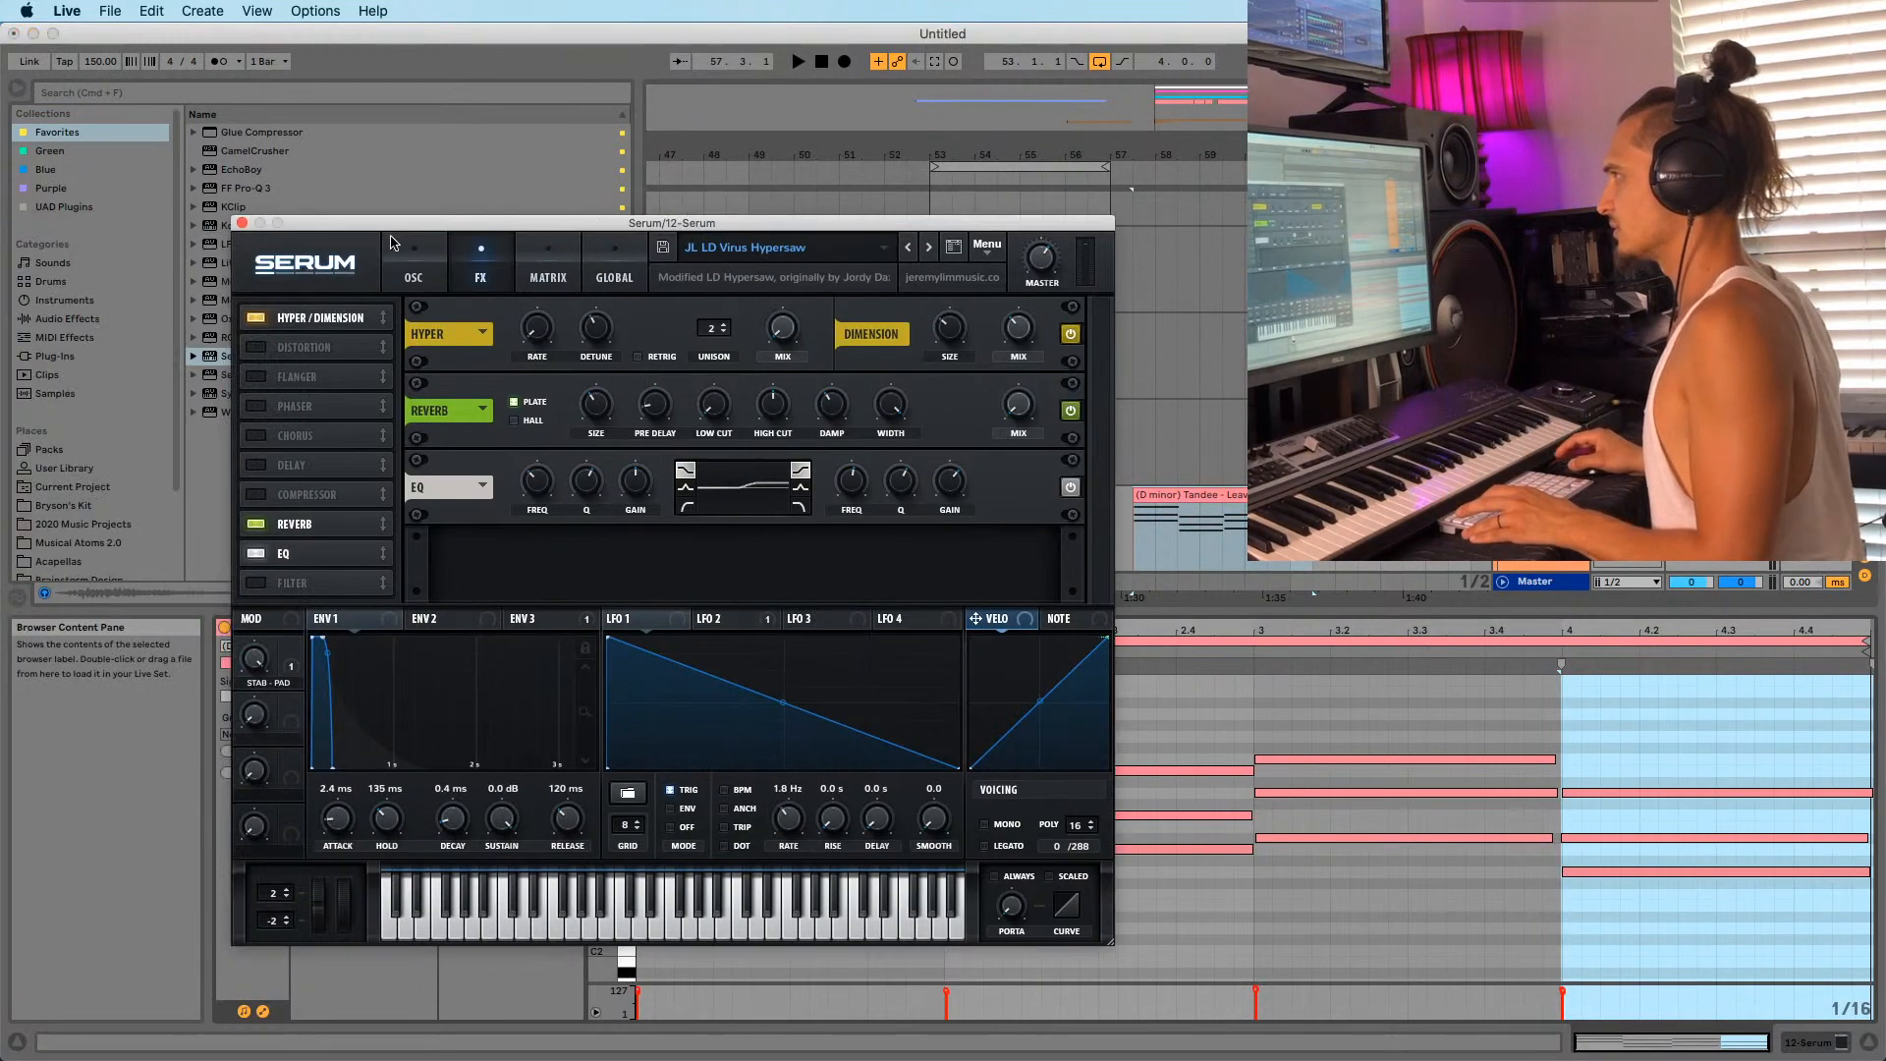
left_click(243, 224)
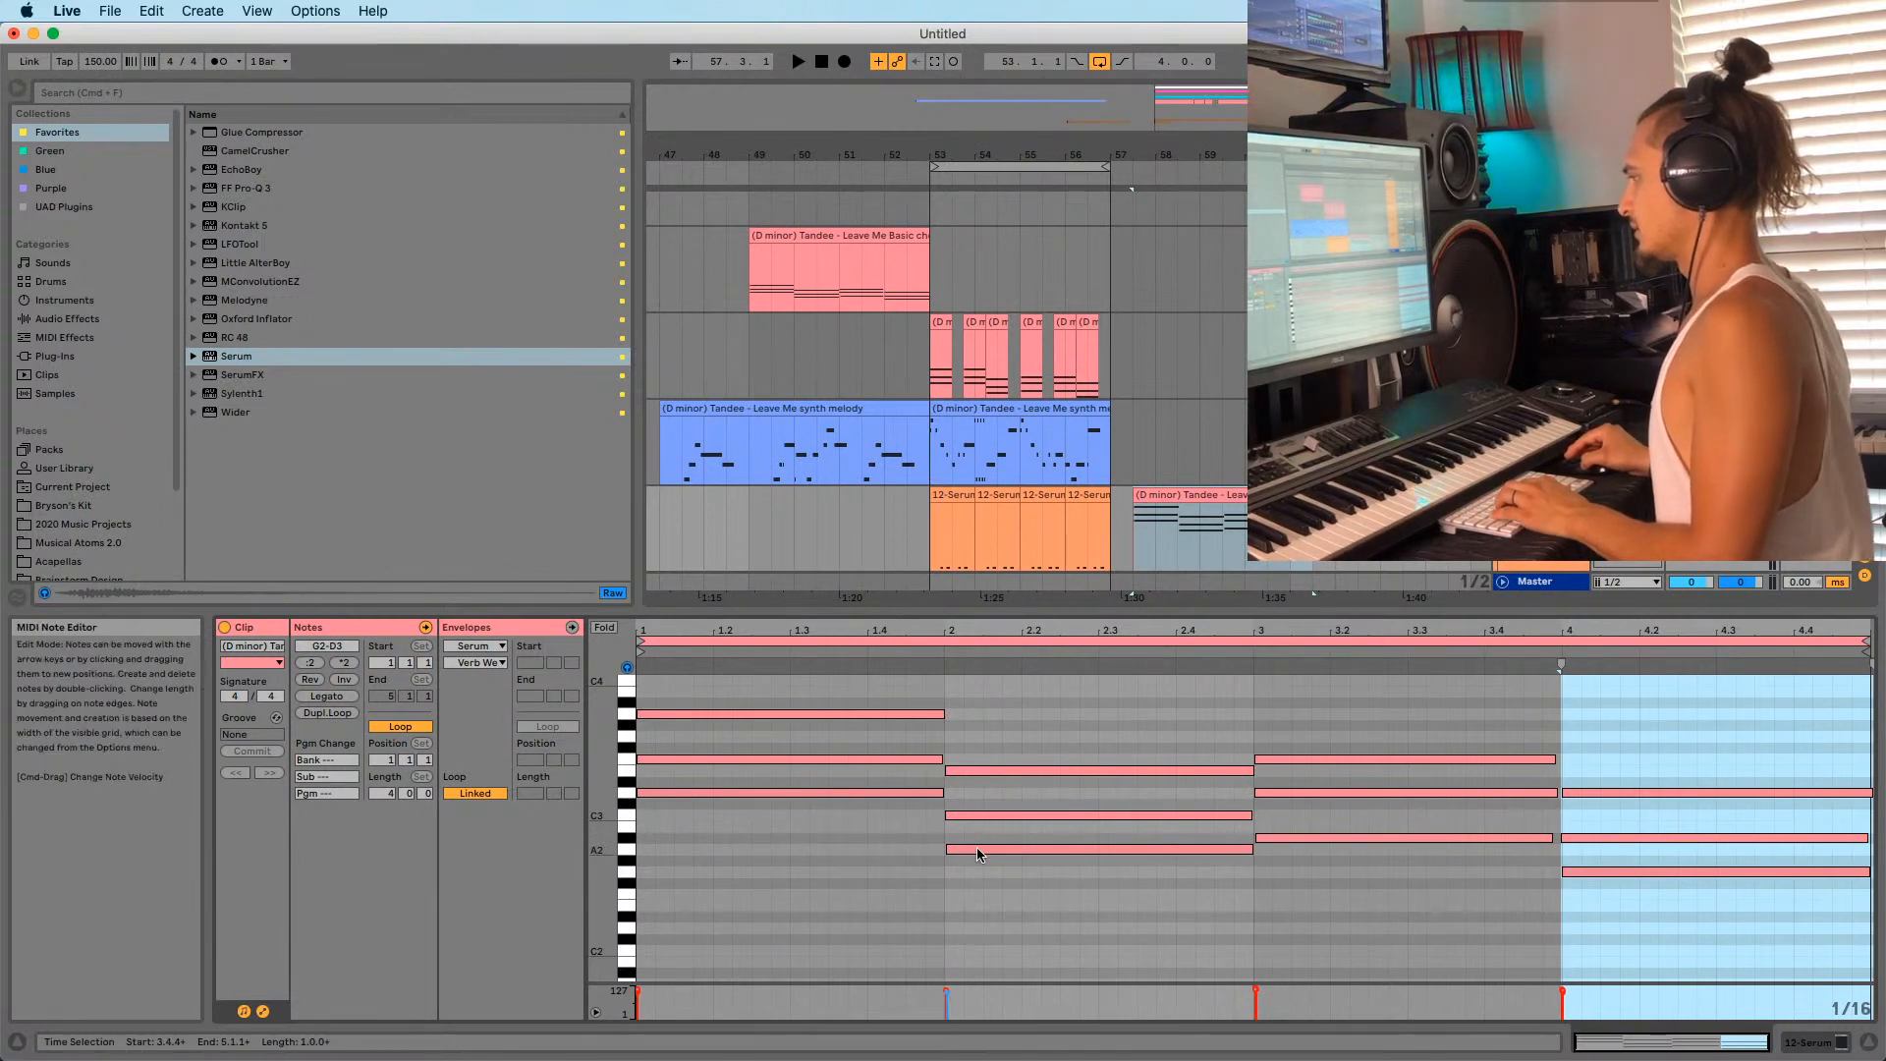
Select the first four D1 notes of the 12-Serum clip and transpose them up.
left_click(994, 520)
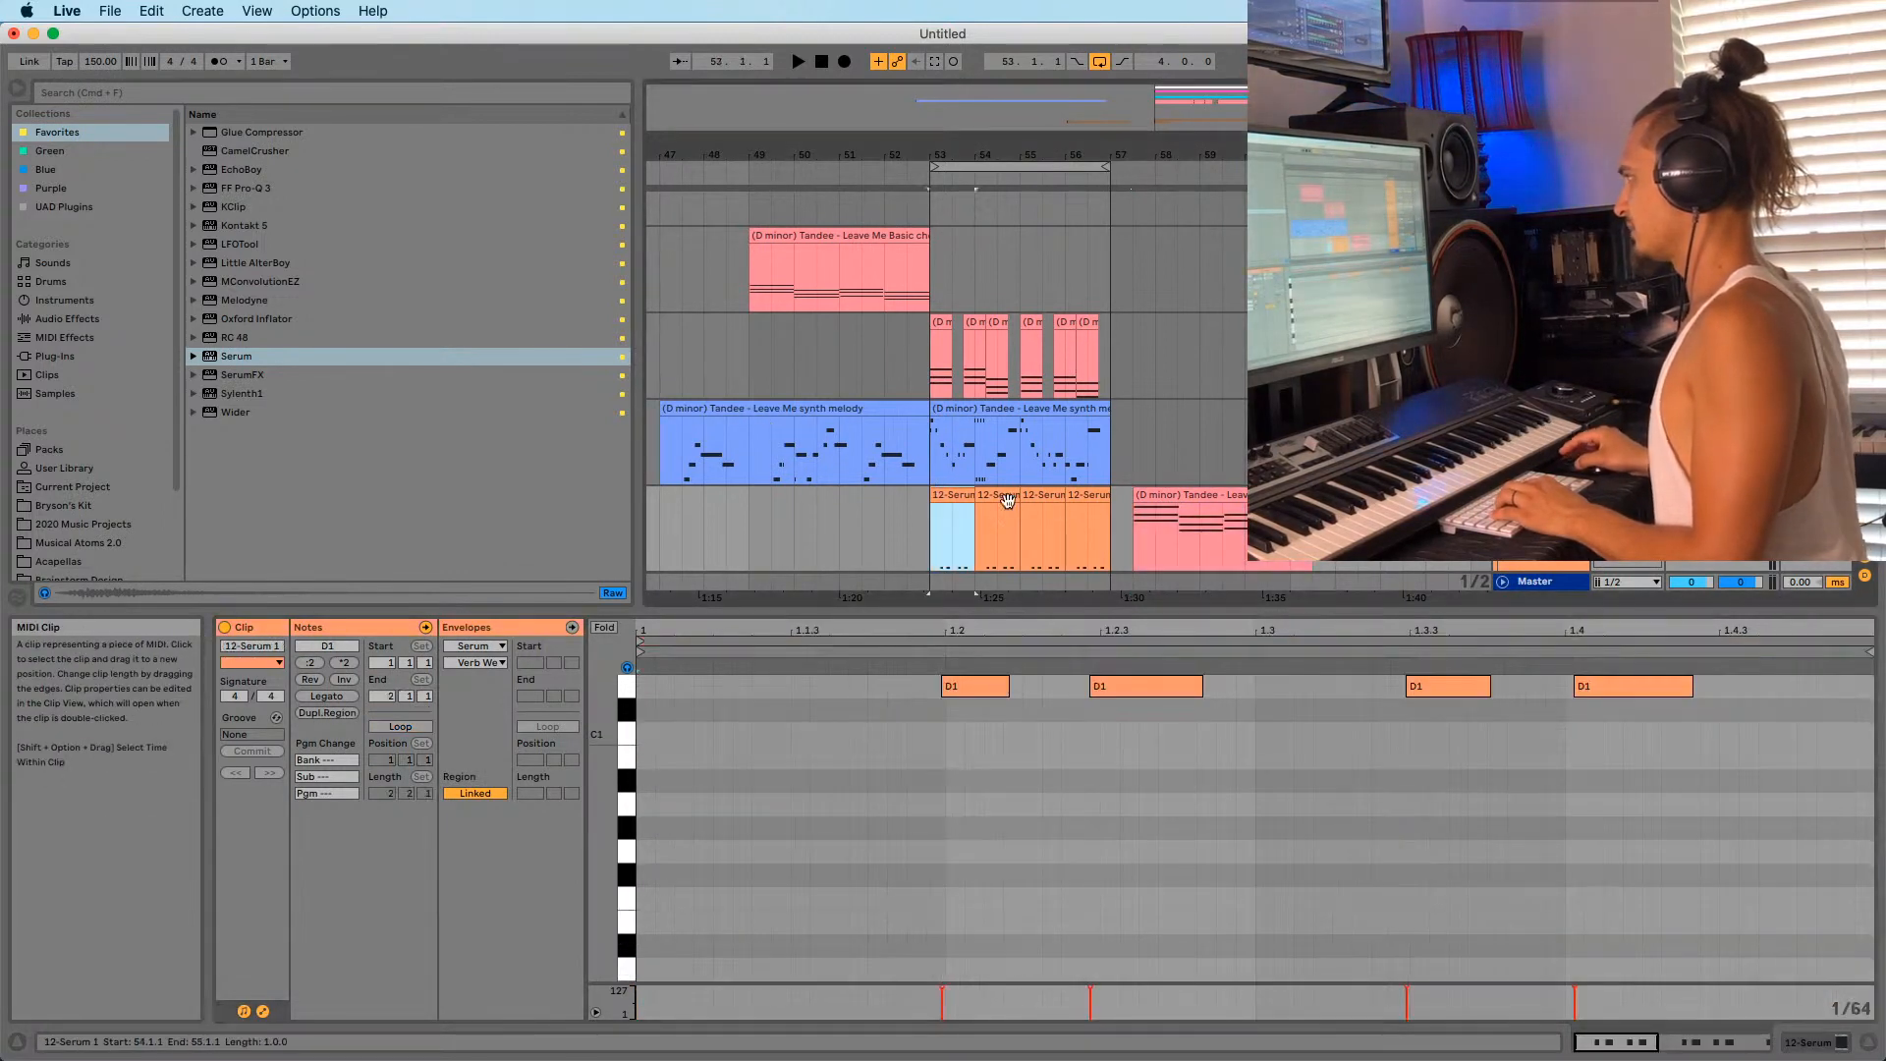
left_click_drag(957, 637, 779, 588)
left_click_drag(754, 751, 1274, 567)
key("Up")
key("Up")
key("Up")
key("Up")
key("Up")
key("Up")
key("Up")
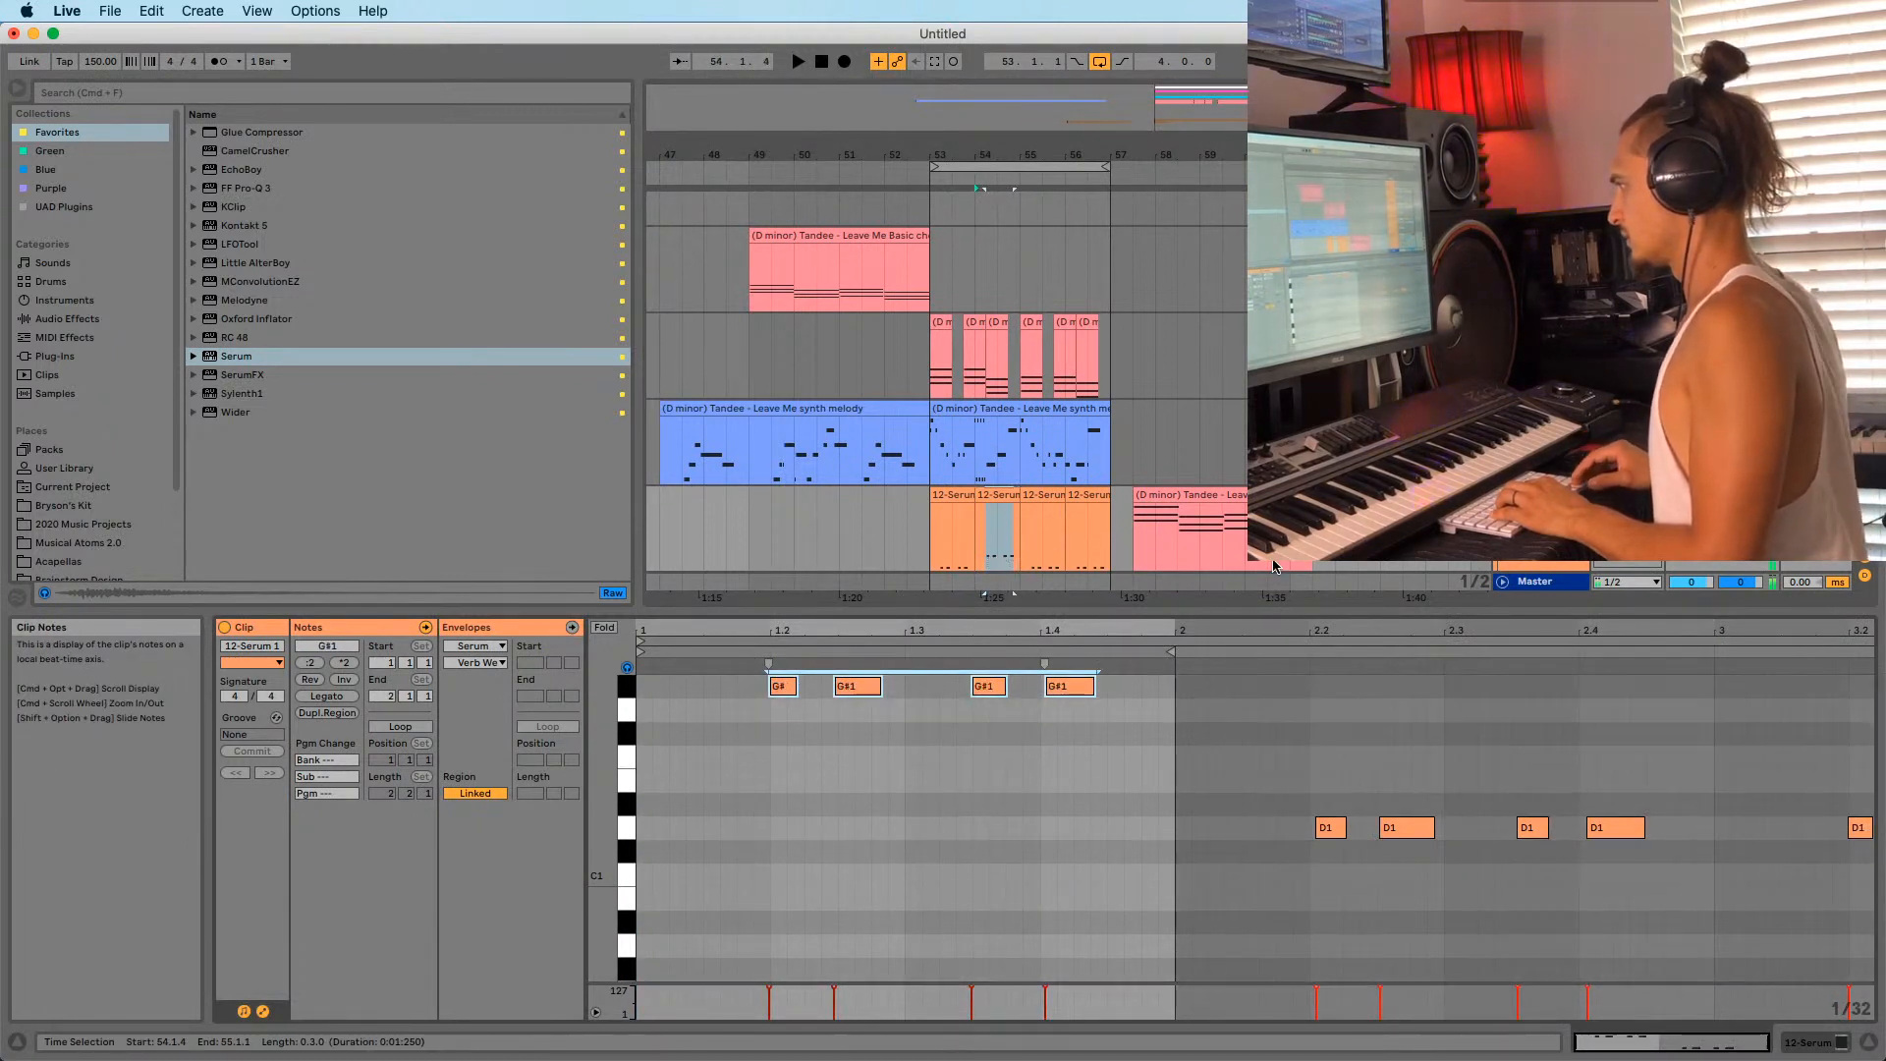
Transpose all notes of the bar-55 Serum clip up to A#1 and play from bar 53.
left_click(1044, 495)
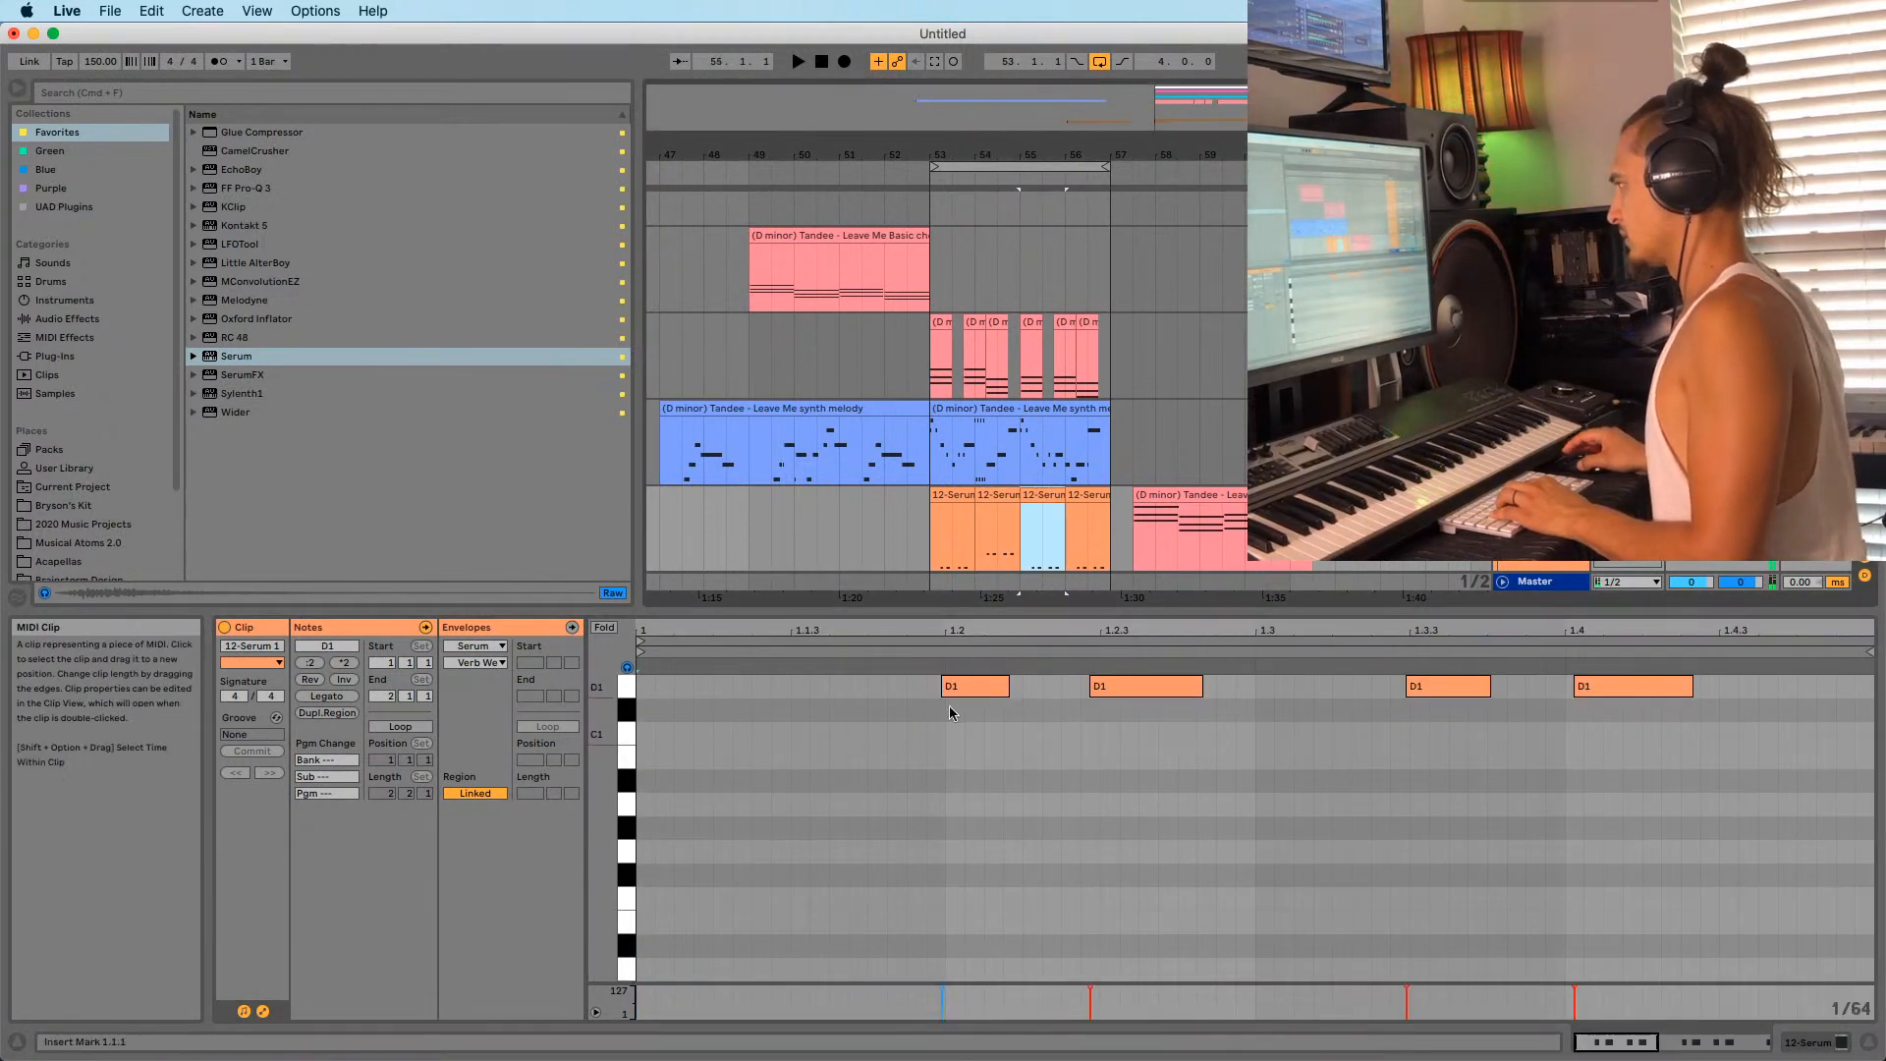
left_click(936, 806)
key("super+a")
key("Up")
key("Up")
key("Up")
key("Up")
key("Up")
key("Up")
key("Up")
key("Up")
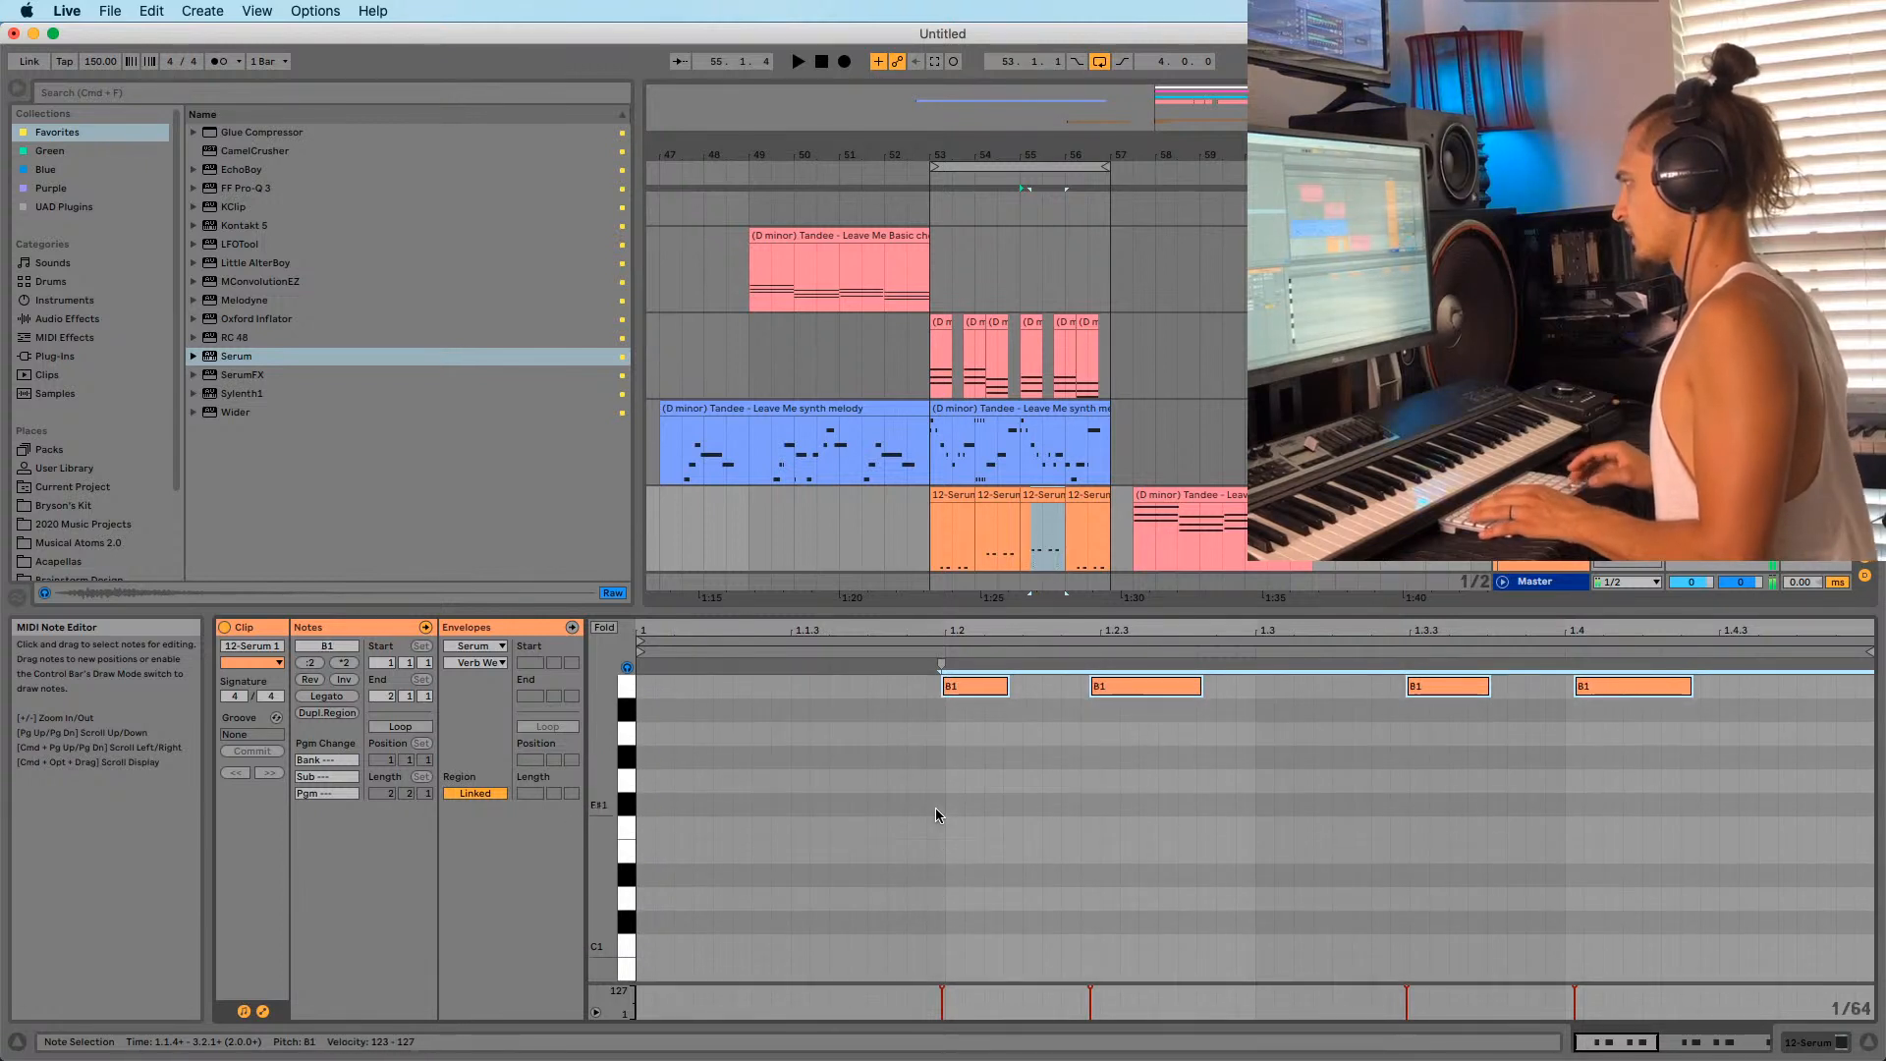
key("space")
left_click(934, 563)
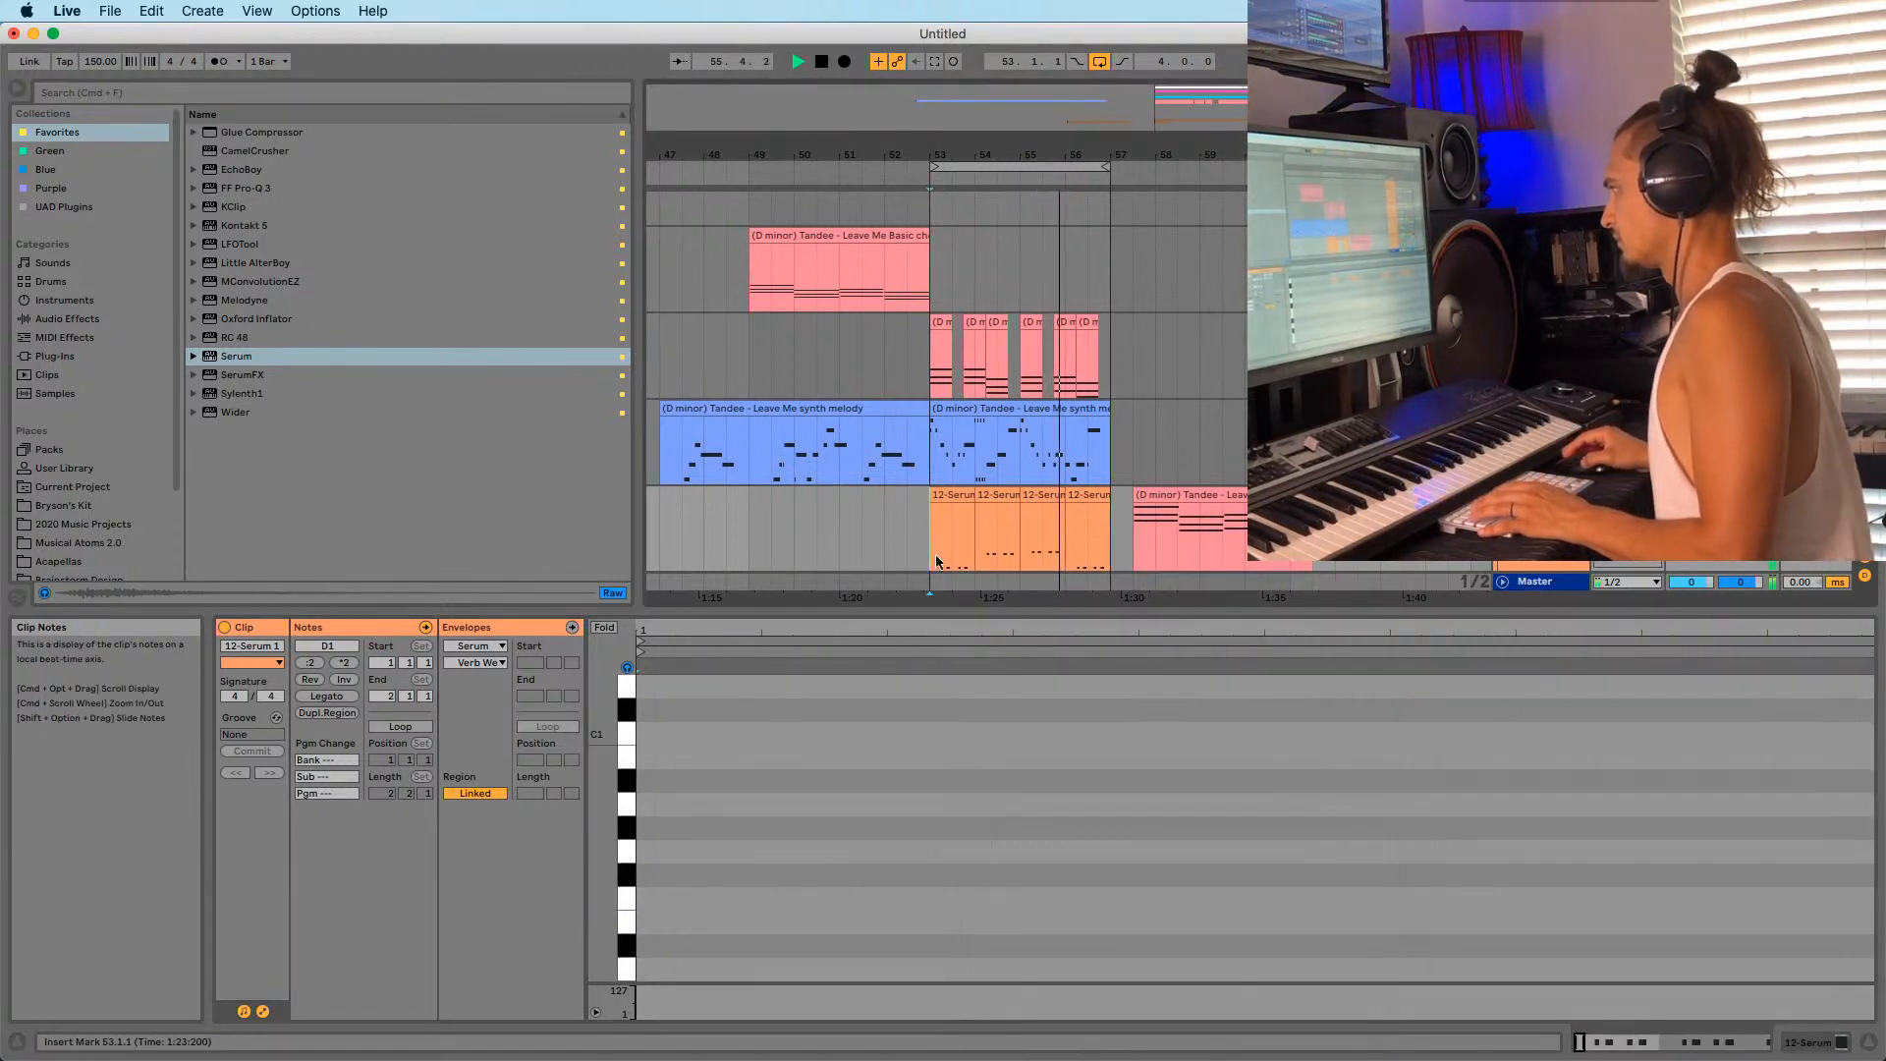
key("space")
key("space")
Transpose the bar-56 Serum clip's four D1 notes up to G1 and play it back.
left_click_drag(1039, 152, 860, 153)
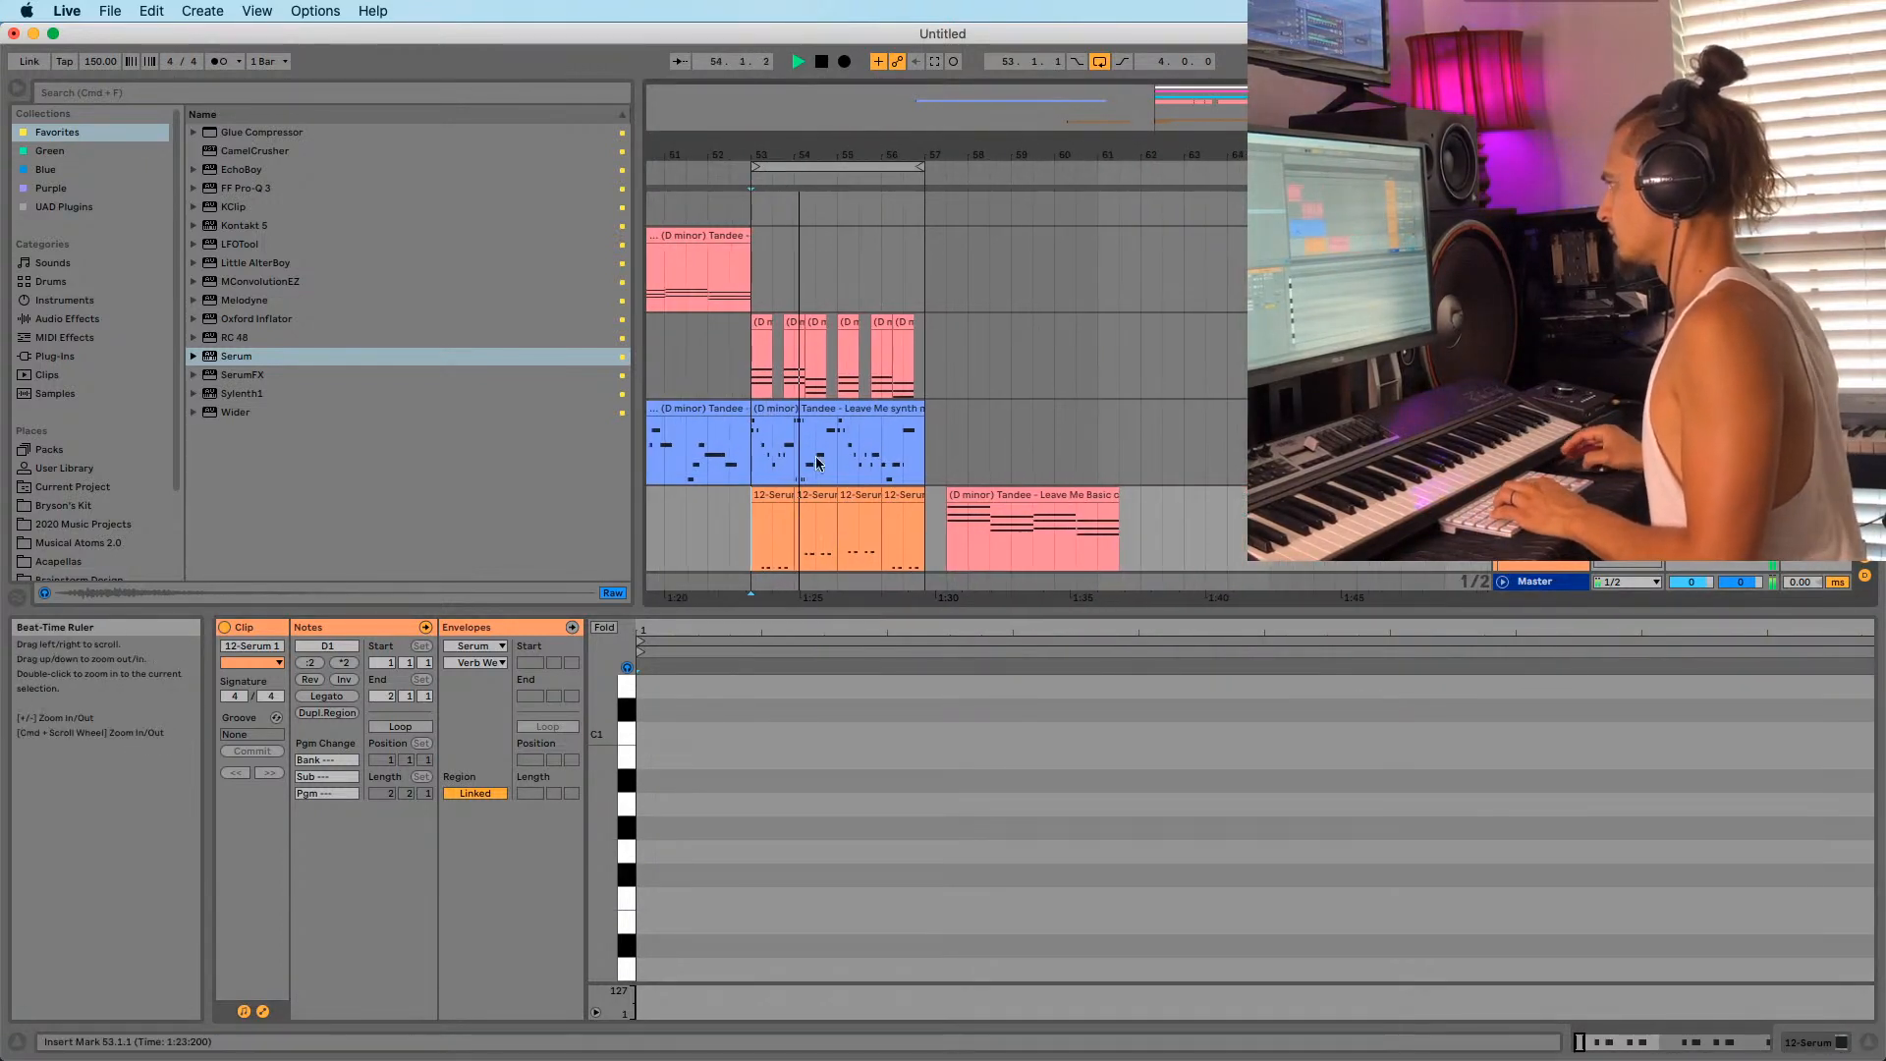
left_click(852, 487)
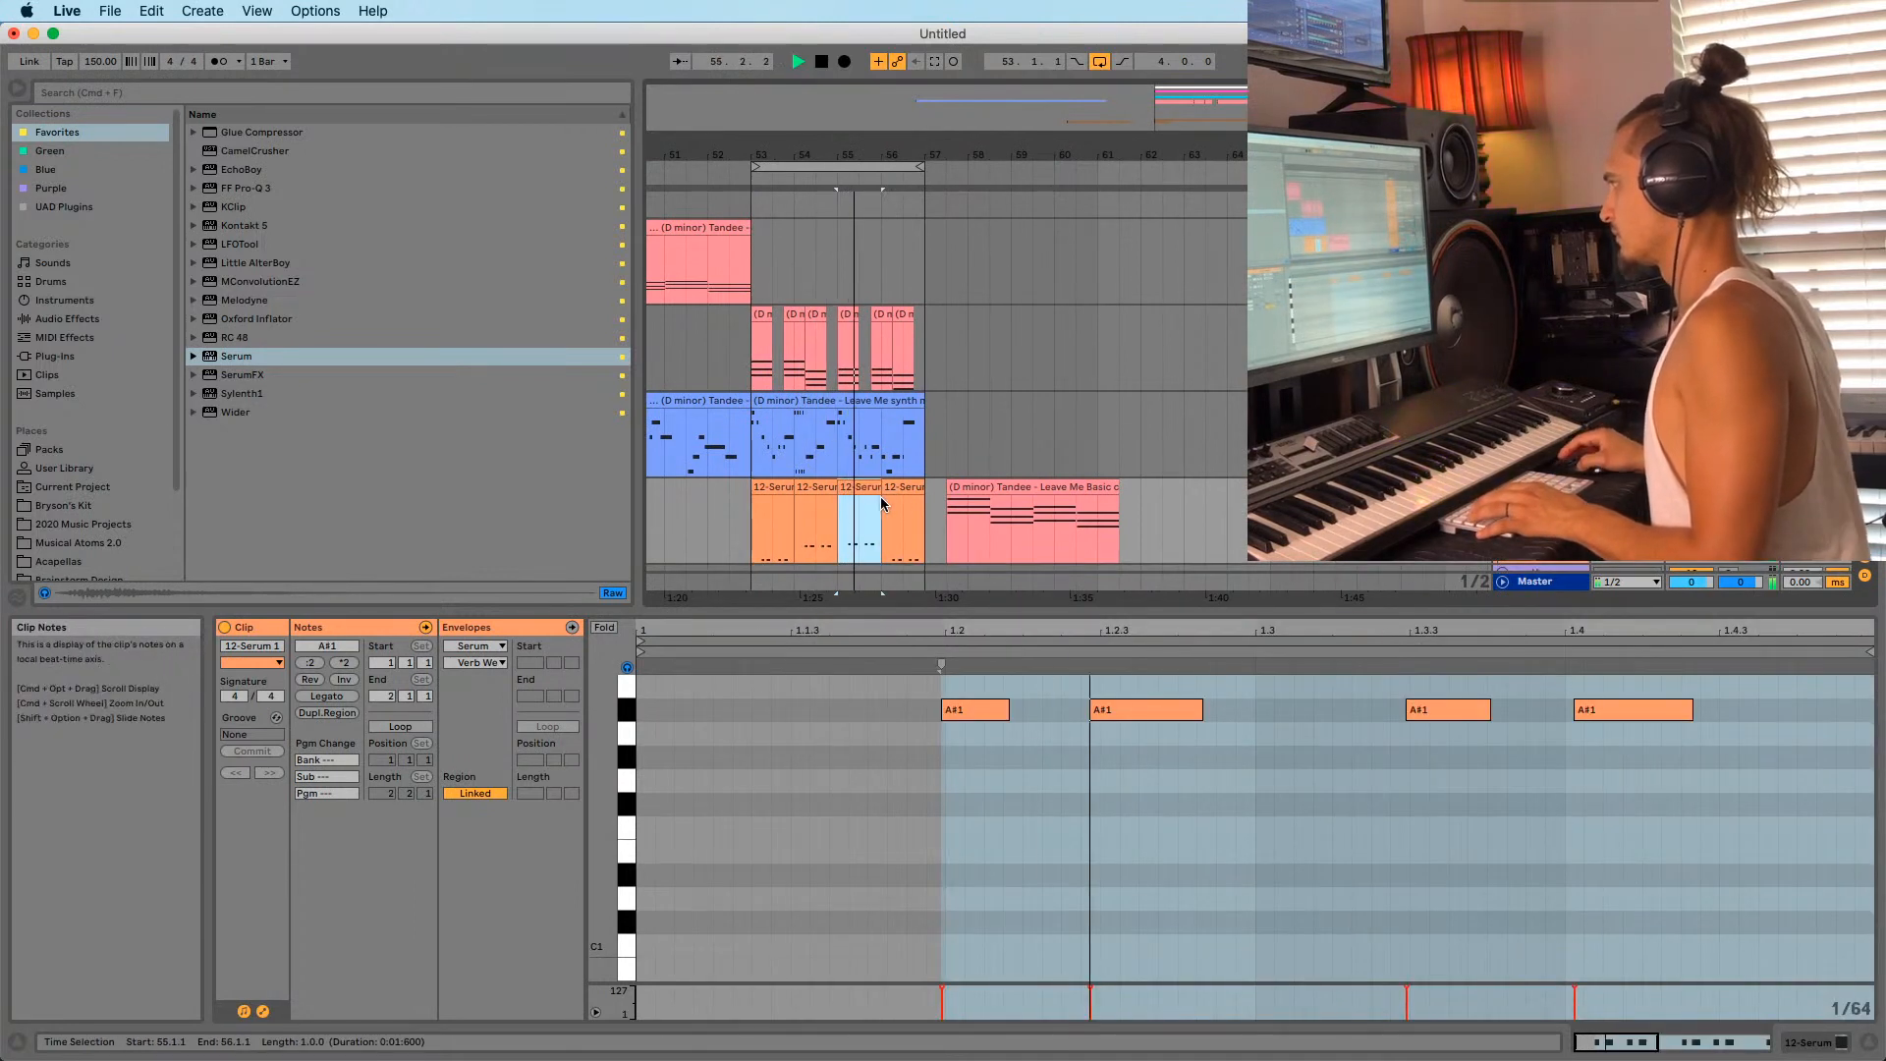
left_click(897, 487)
key("space")
left_click_drag(925, 819, 1873, 674)
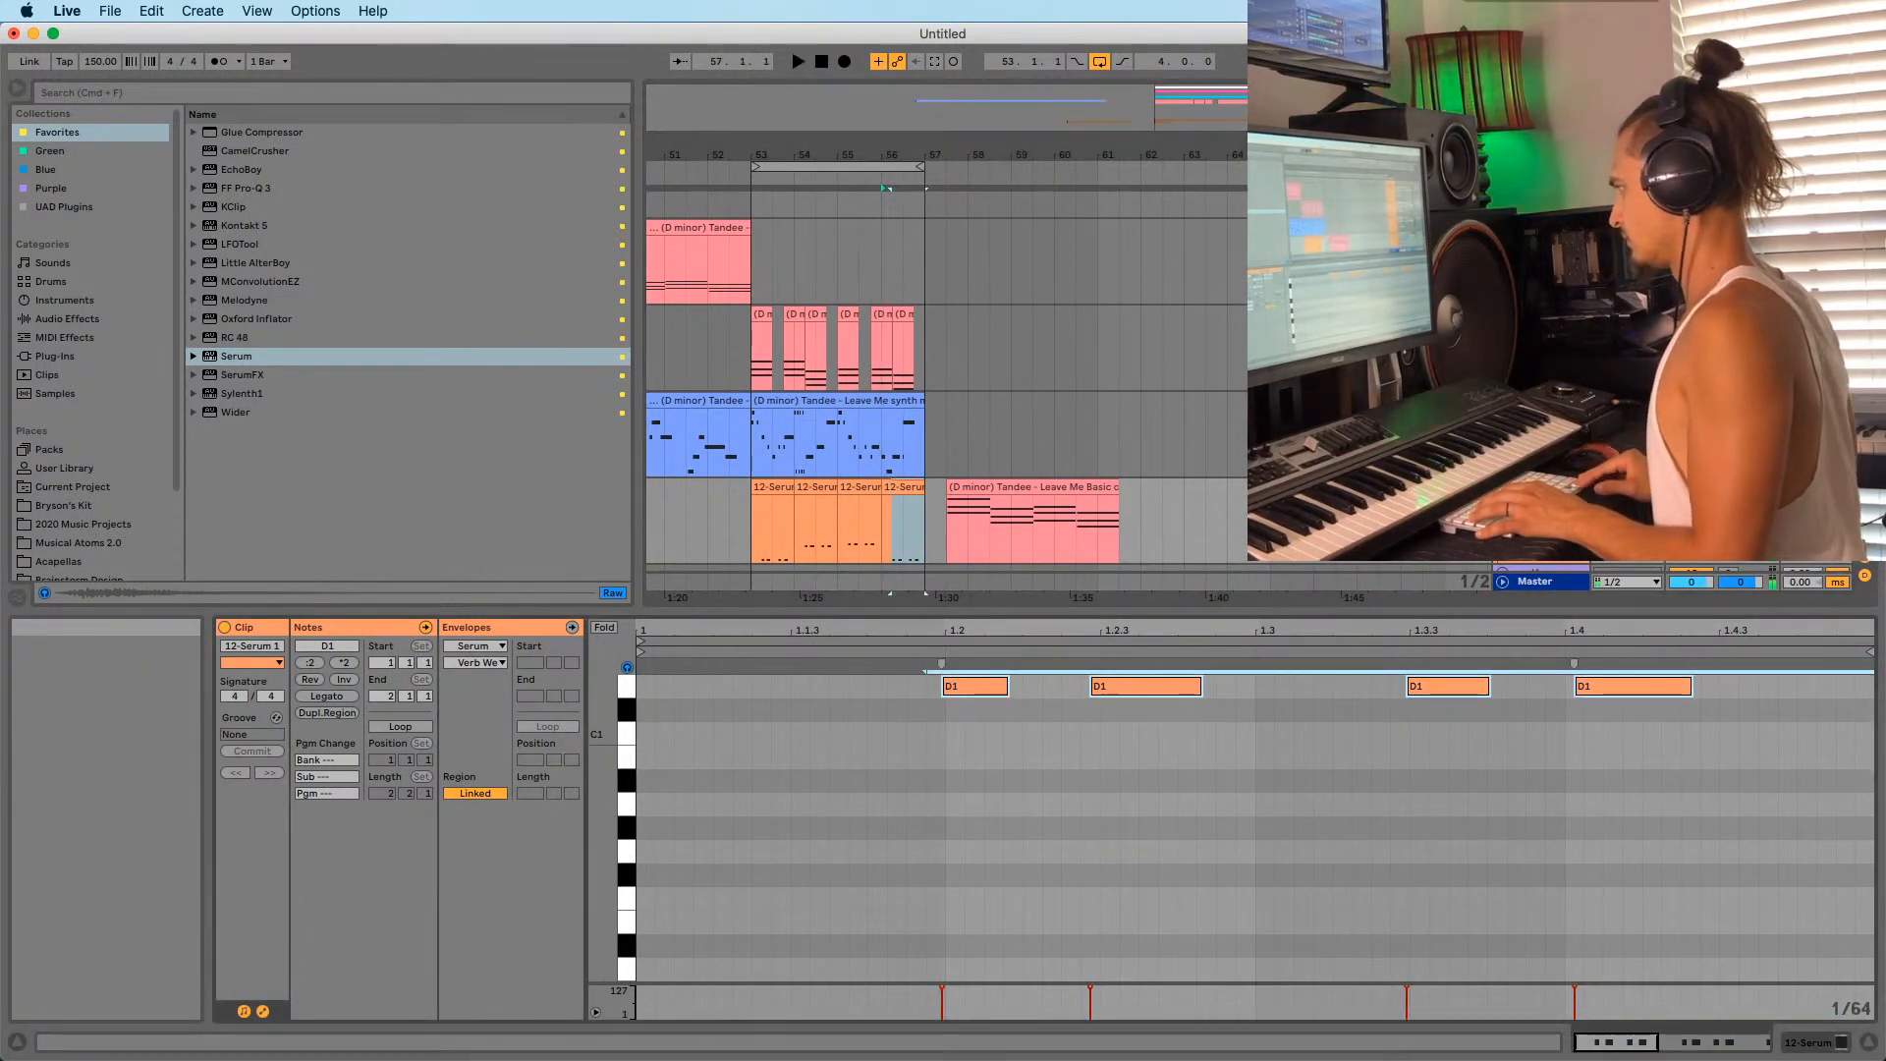
key("Up")
key("Up")
key("Up")
key("Up")
key("Up")
key("space")
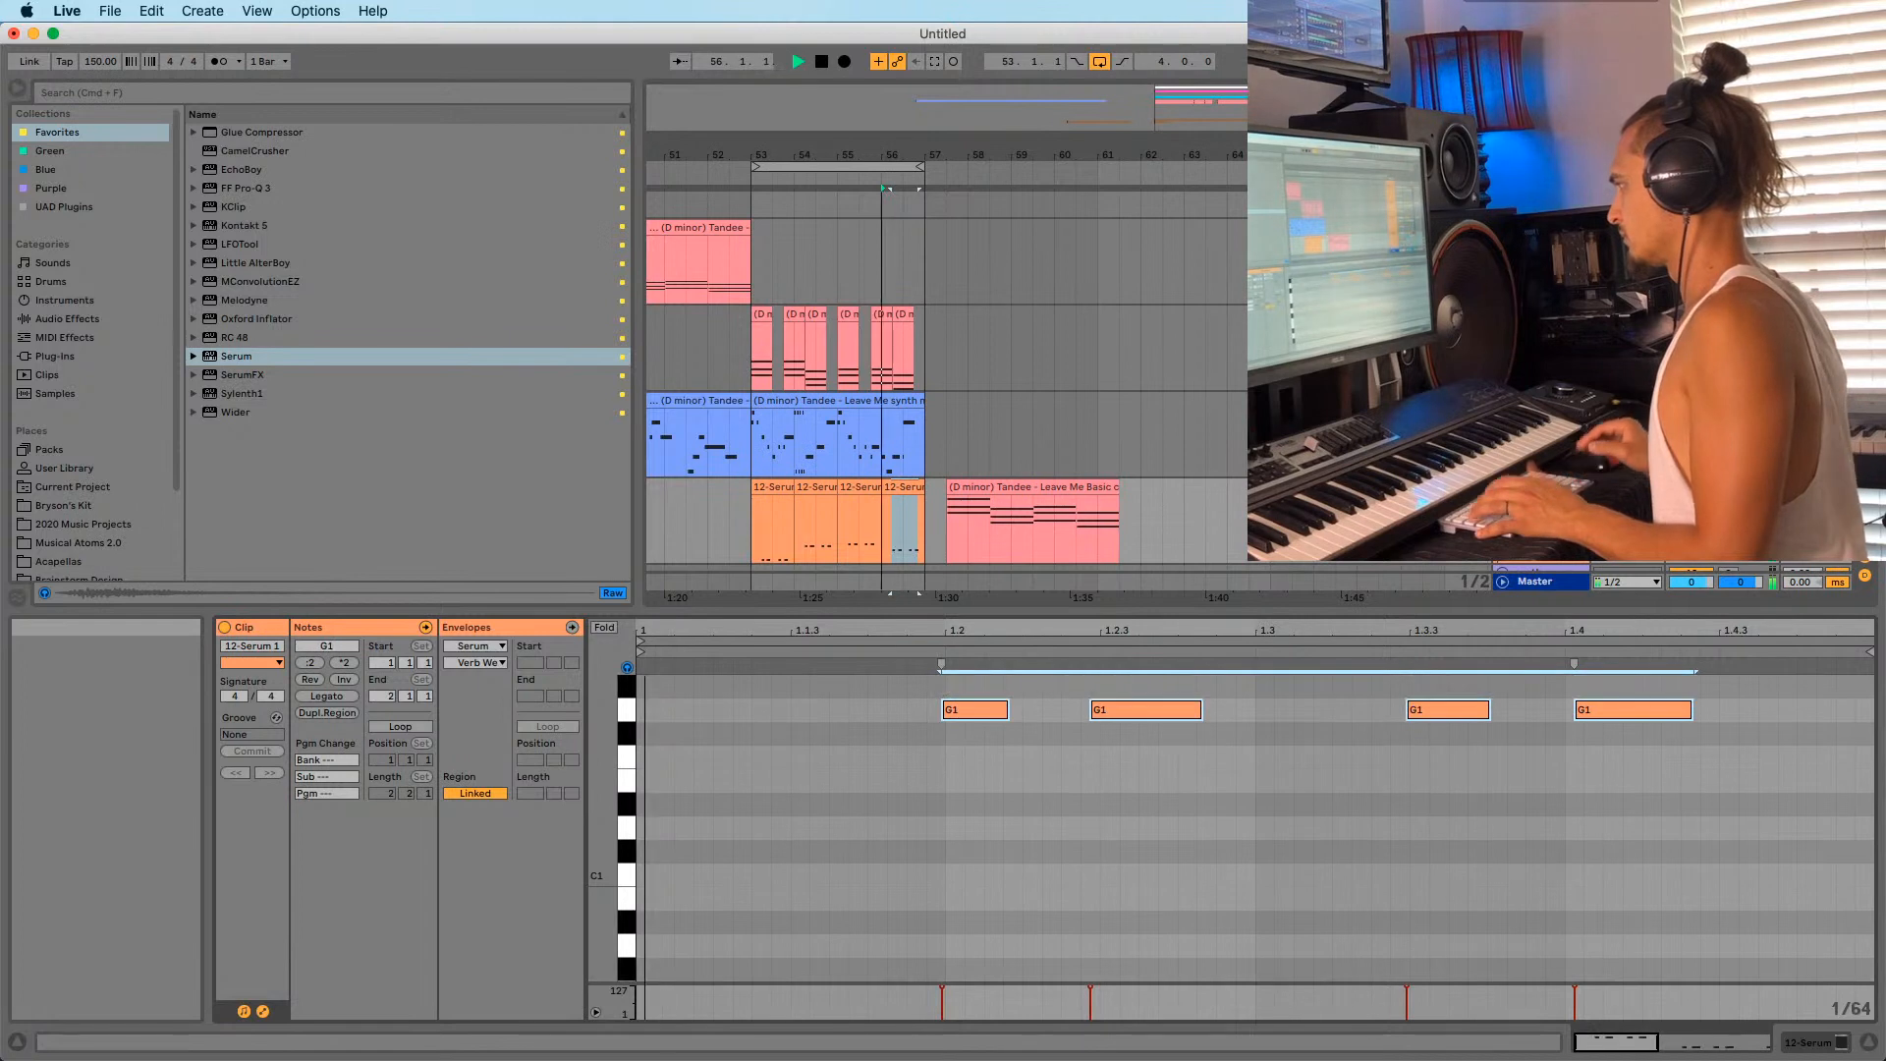
Delete the pink Tandee clip at bar 57.
left_click(758, 535)
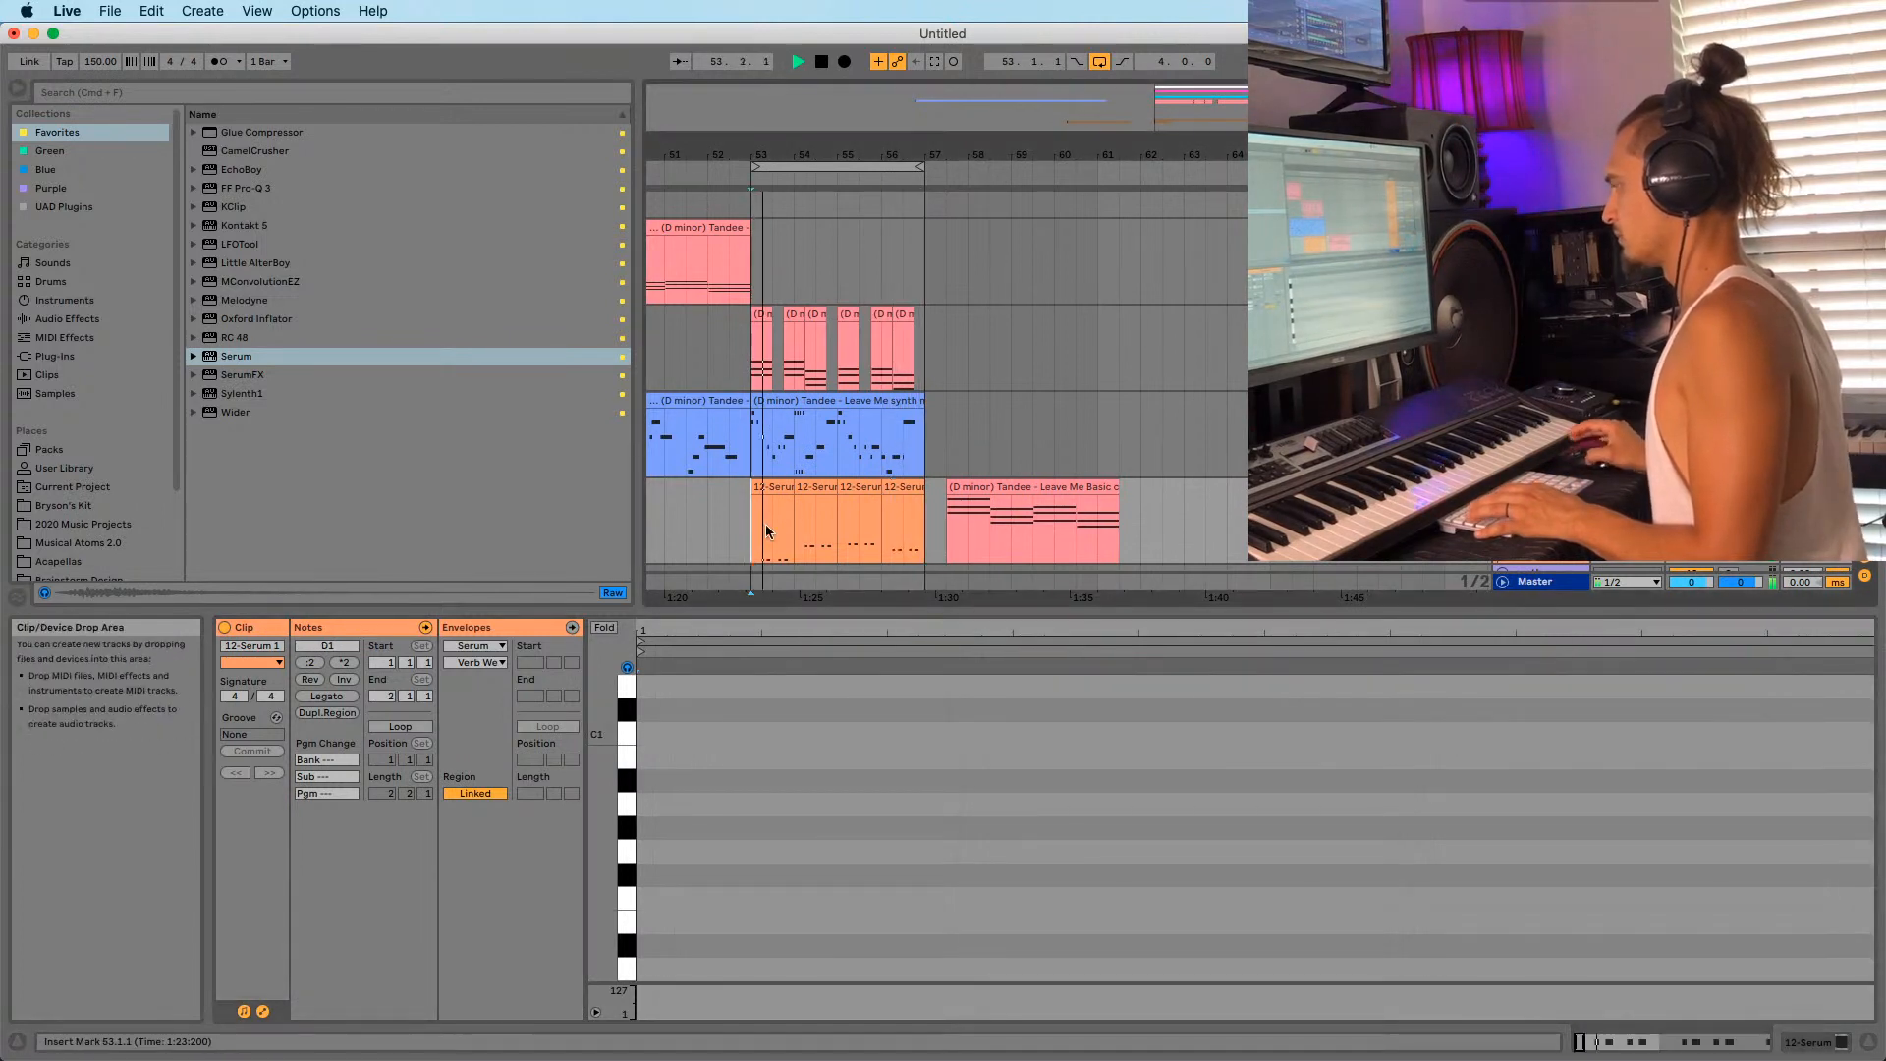
left_click(771, 485)
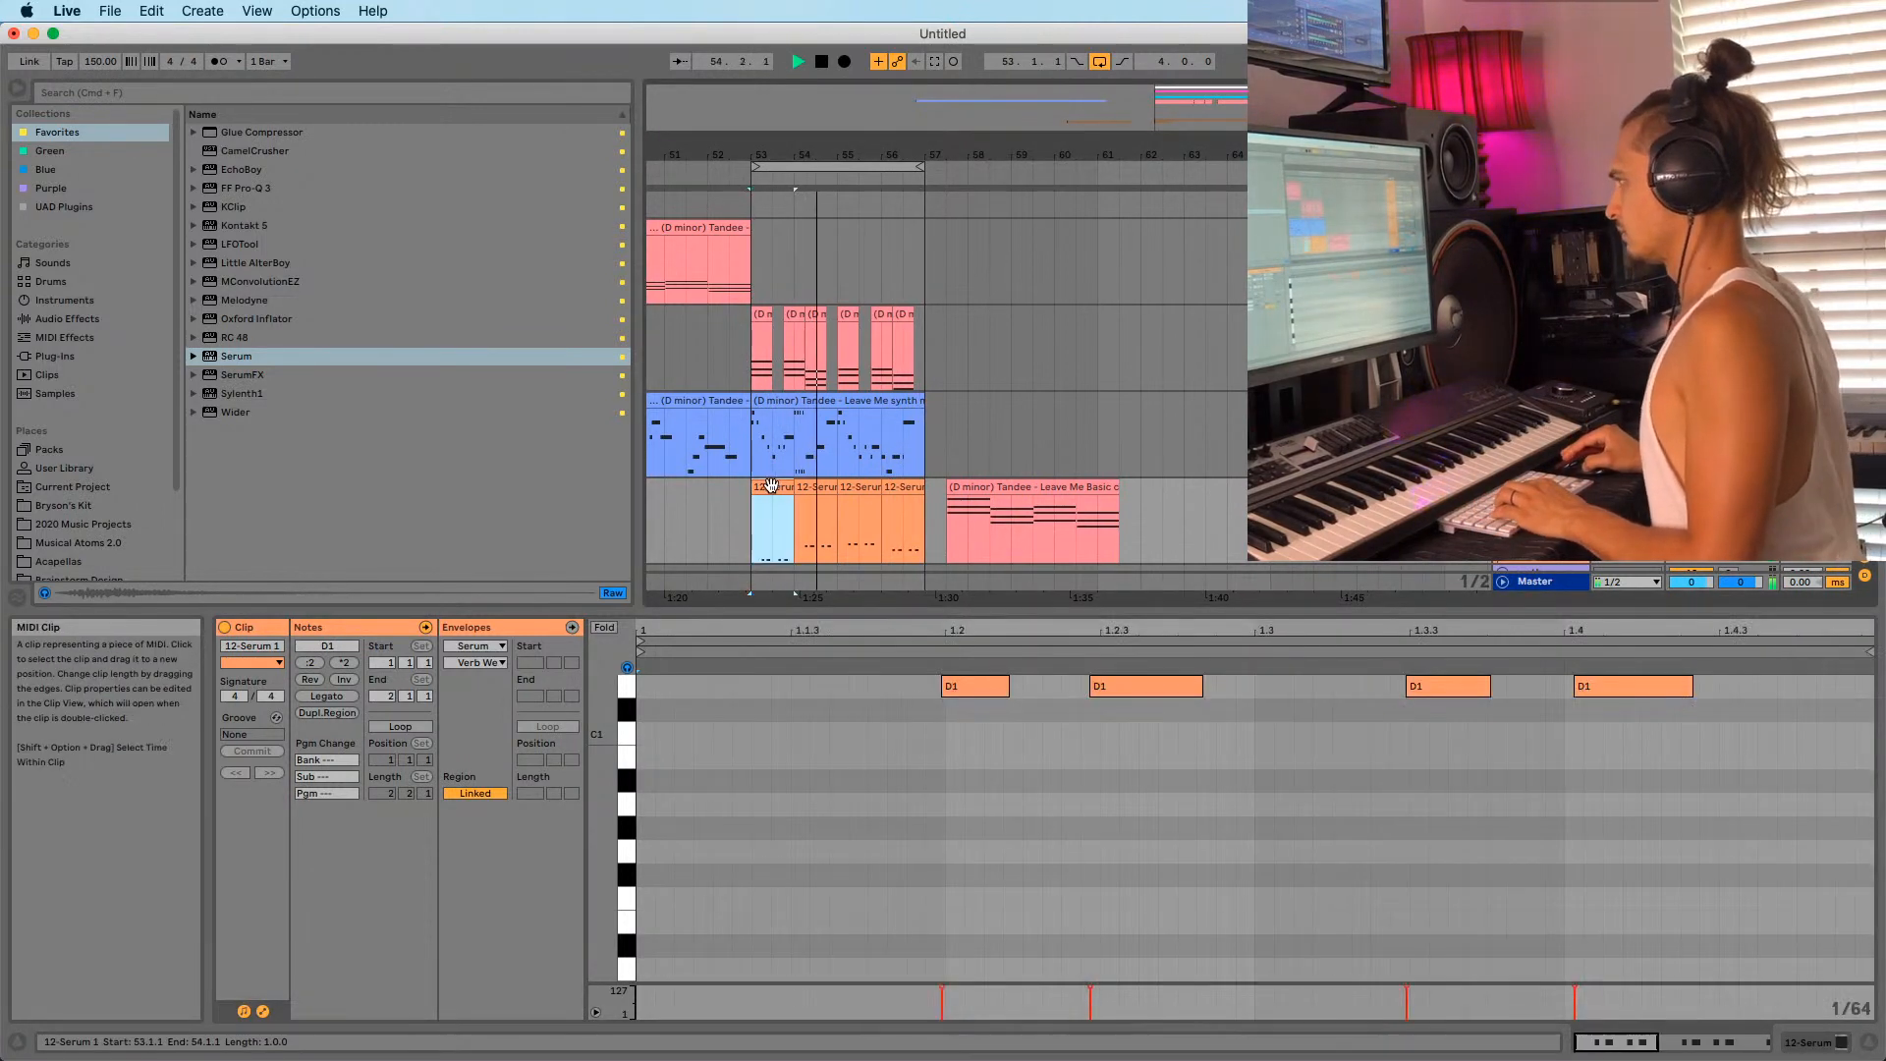
left_click_drag(750, 160, 812, 159)
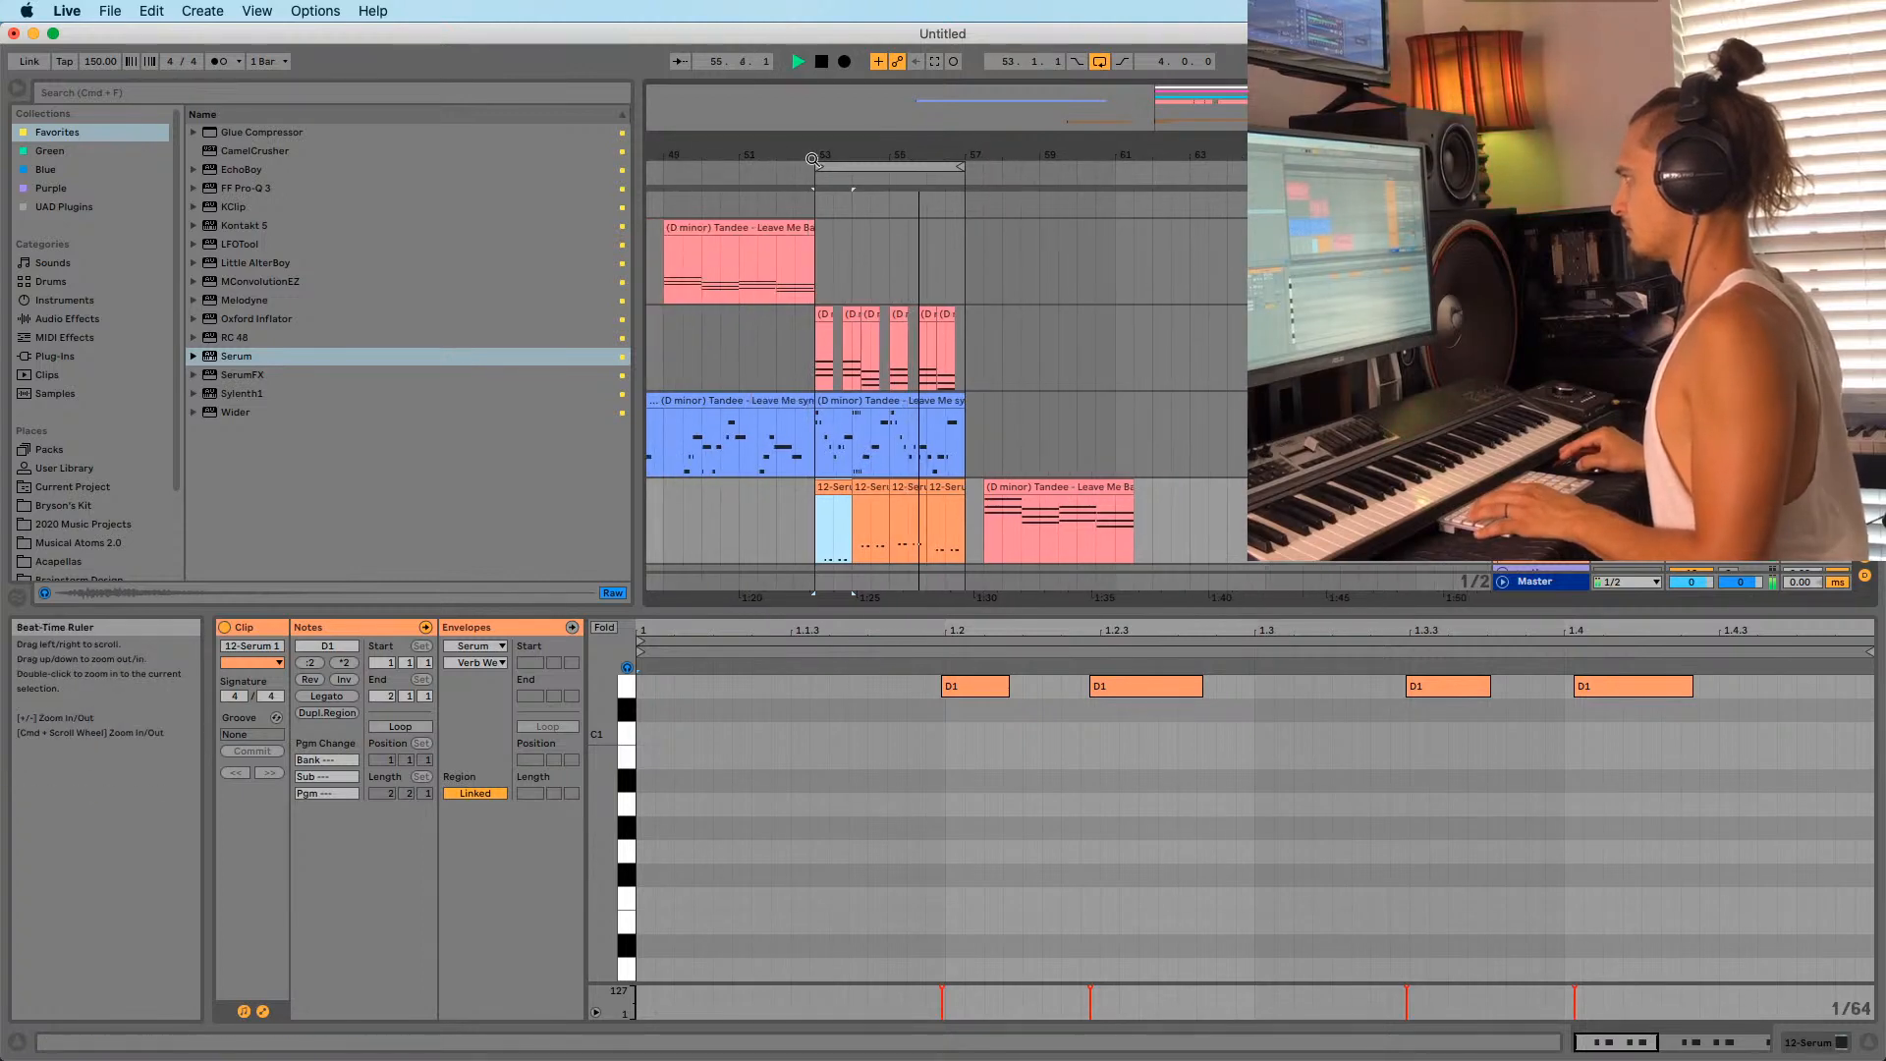
left_click(1056, 525)
key("Delete")
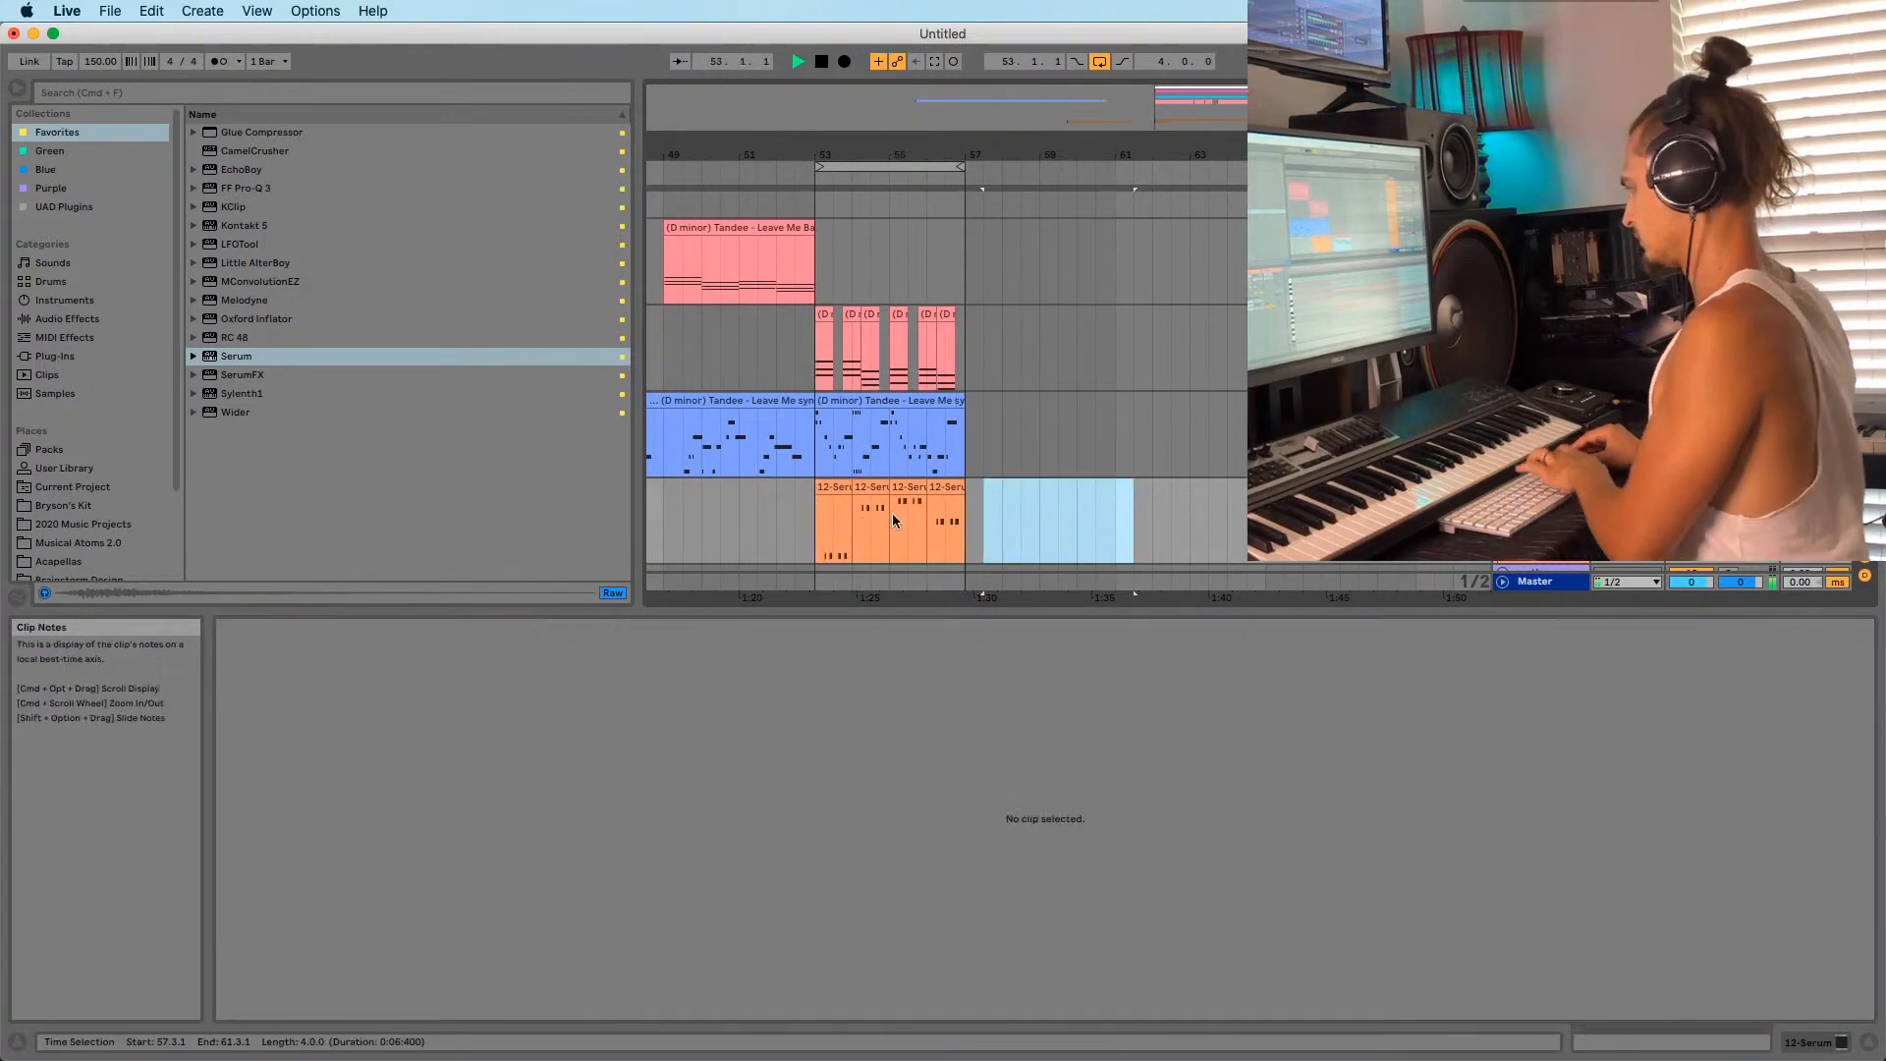
Move the four Serum clips together to bar 57.
left_click(831, 488)
left_click(949, 488, "shift")
key("space")
mouse_move(827, 492)
left_mouse_down()
mouse_move(994, 496)
mouse_move(978, 496)
left_mouse_up()
left_click(809, 513)
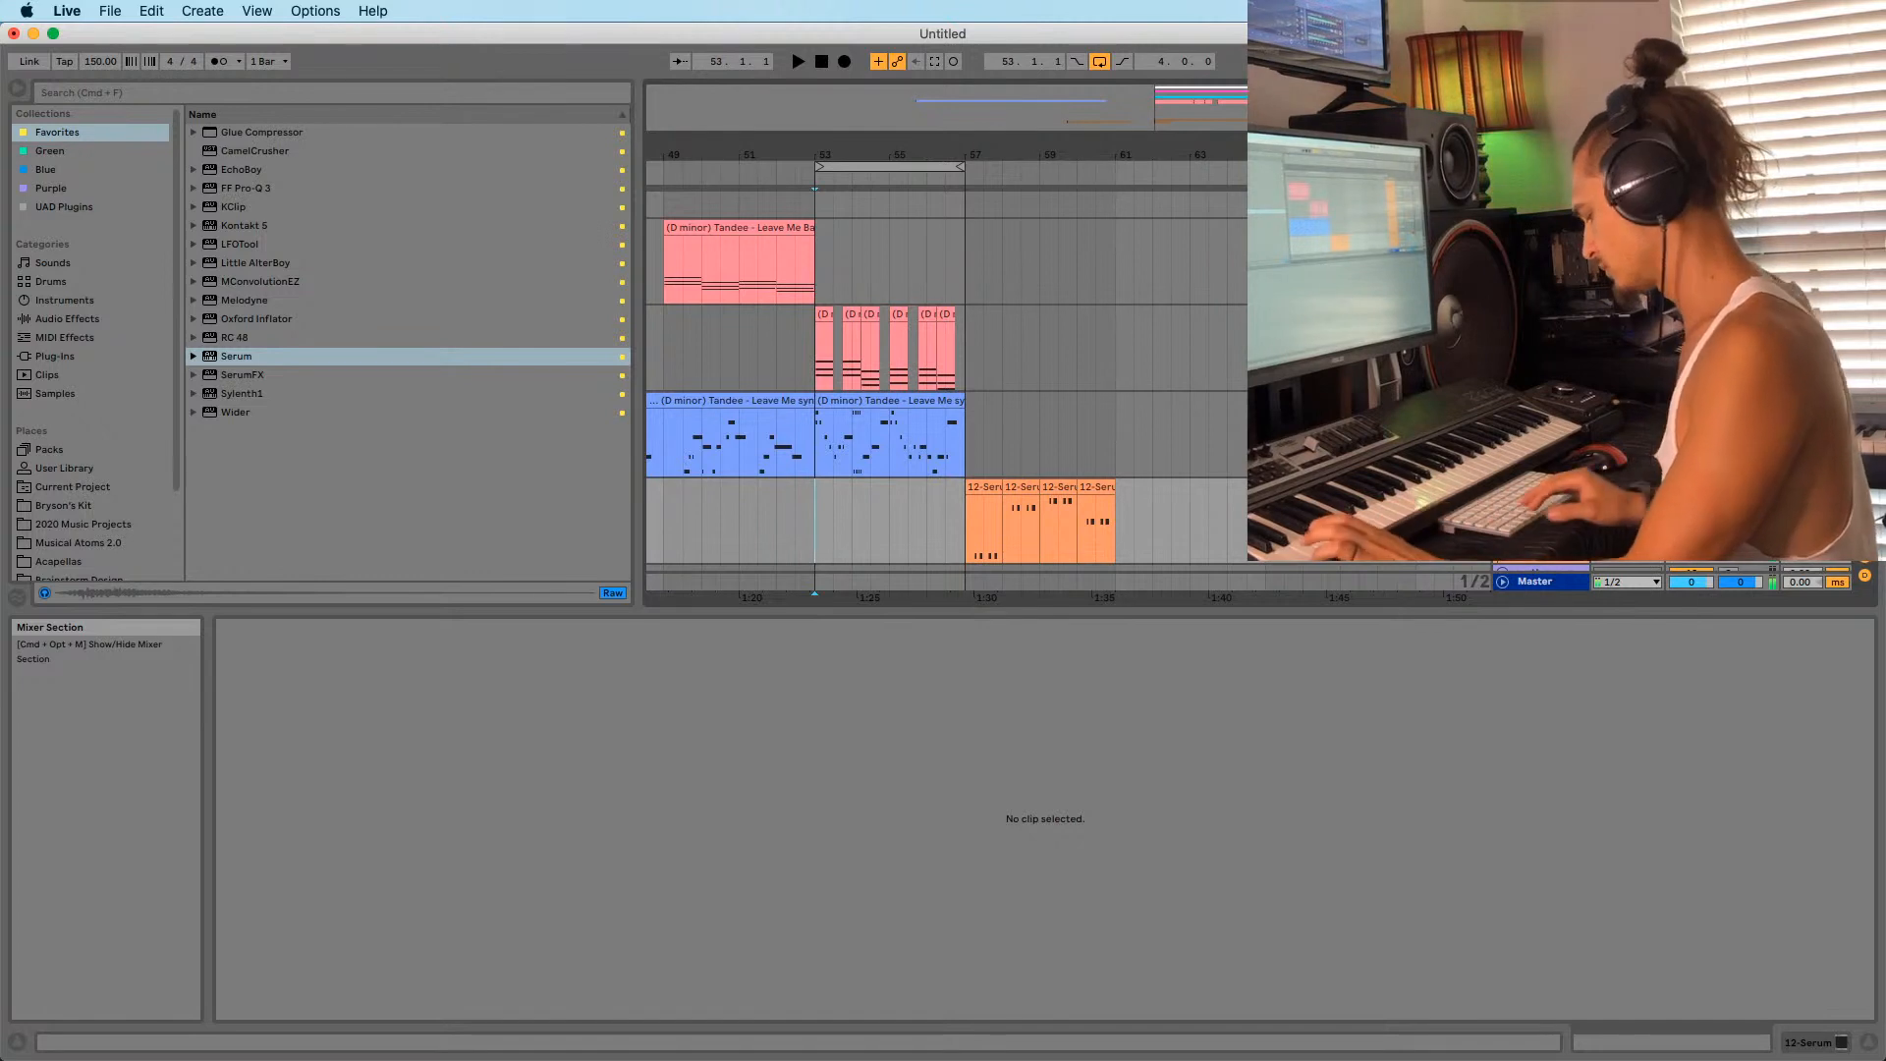
Play the section back from bar 53 to audition the changes.
key("space")
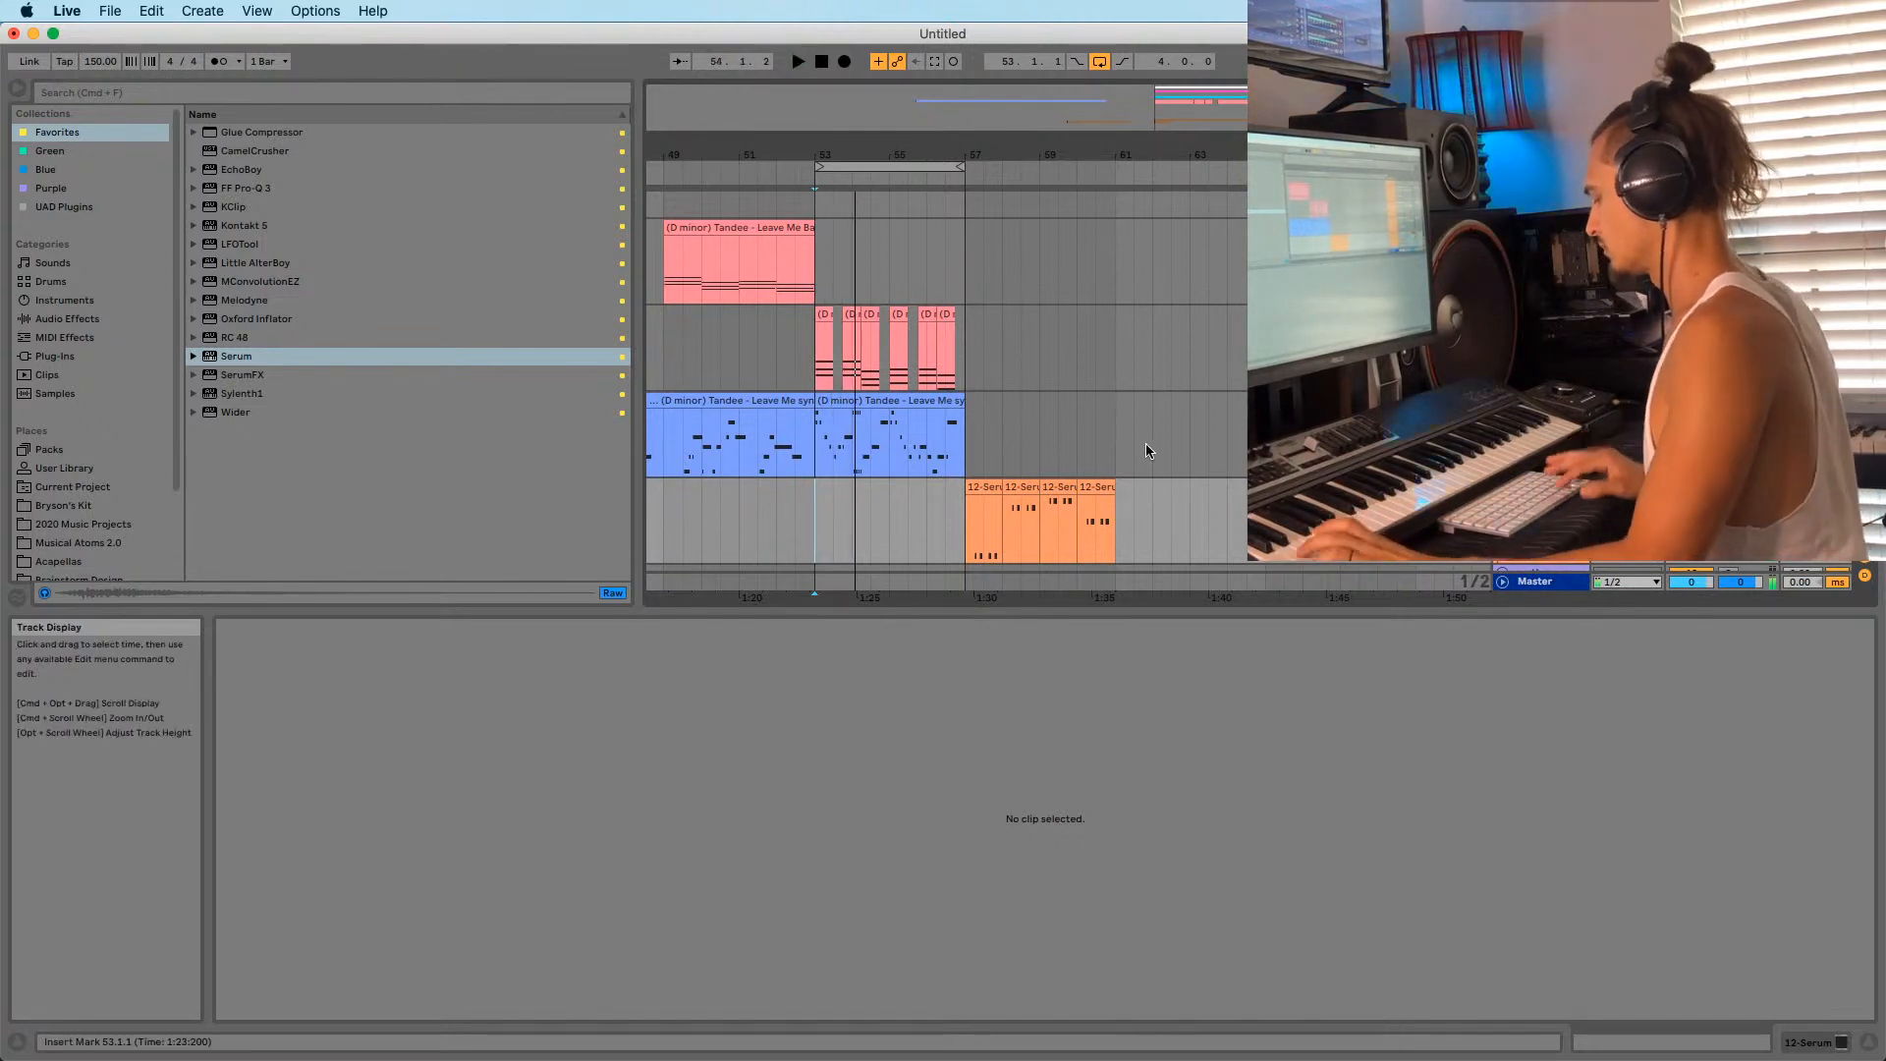
key("space")
key("space")
key("space")
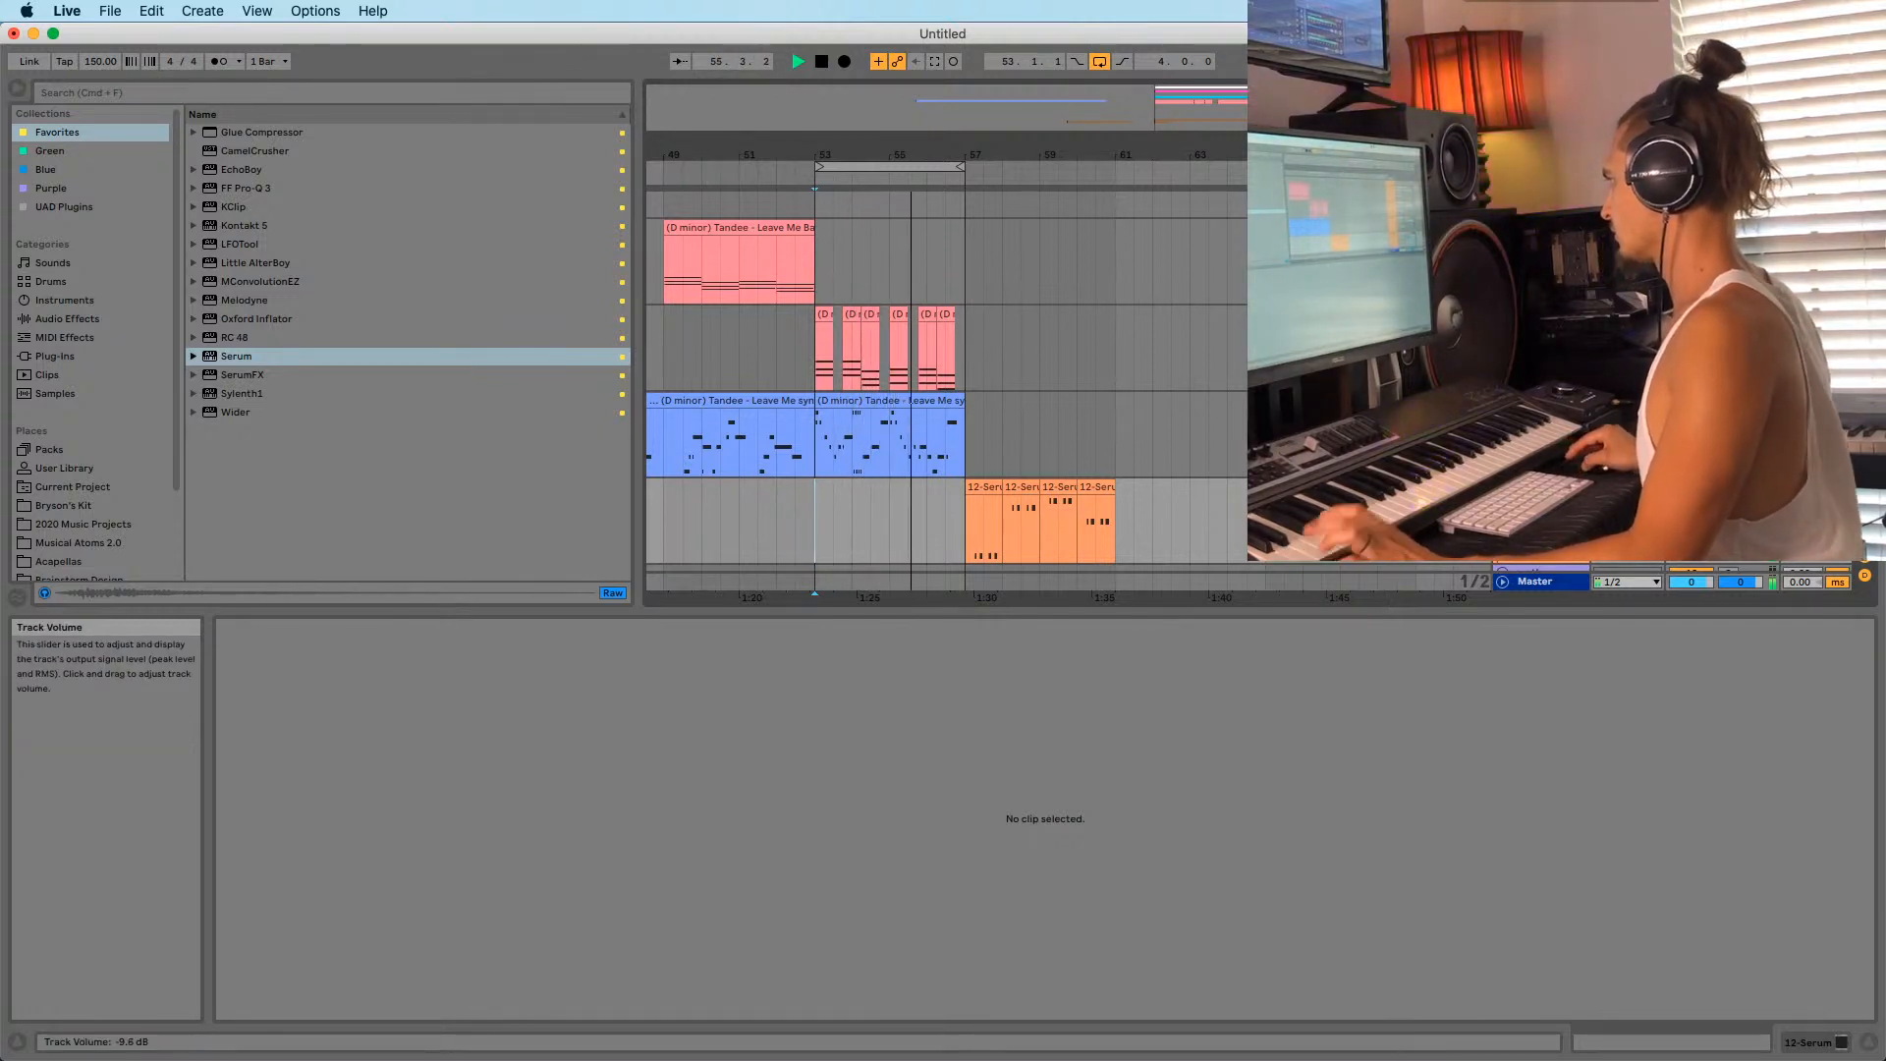
key("space")
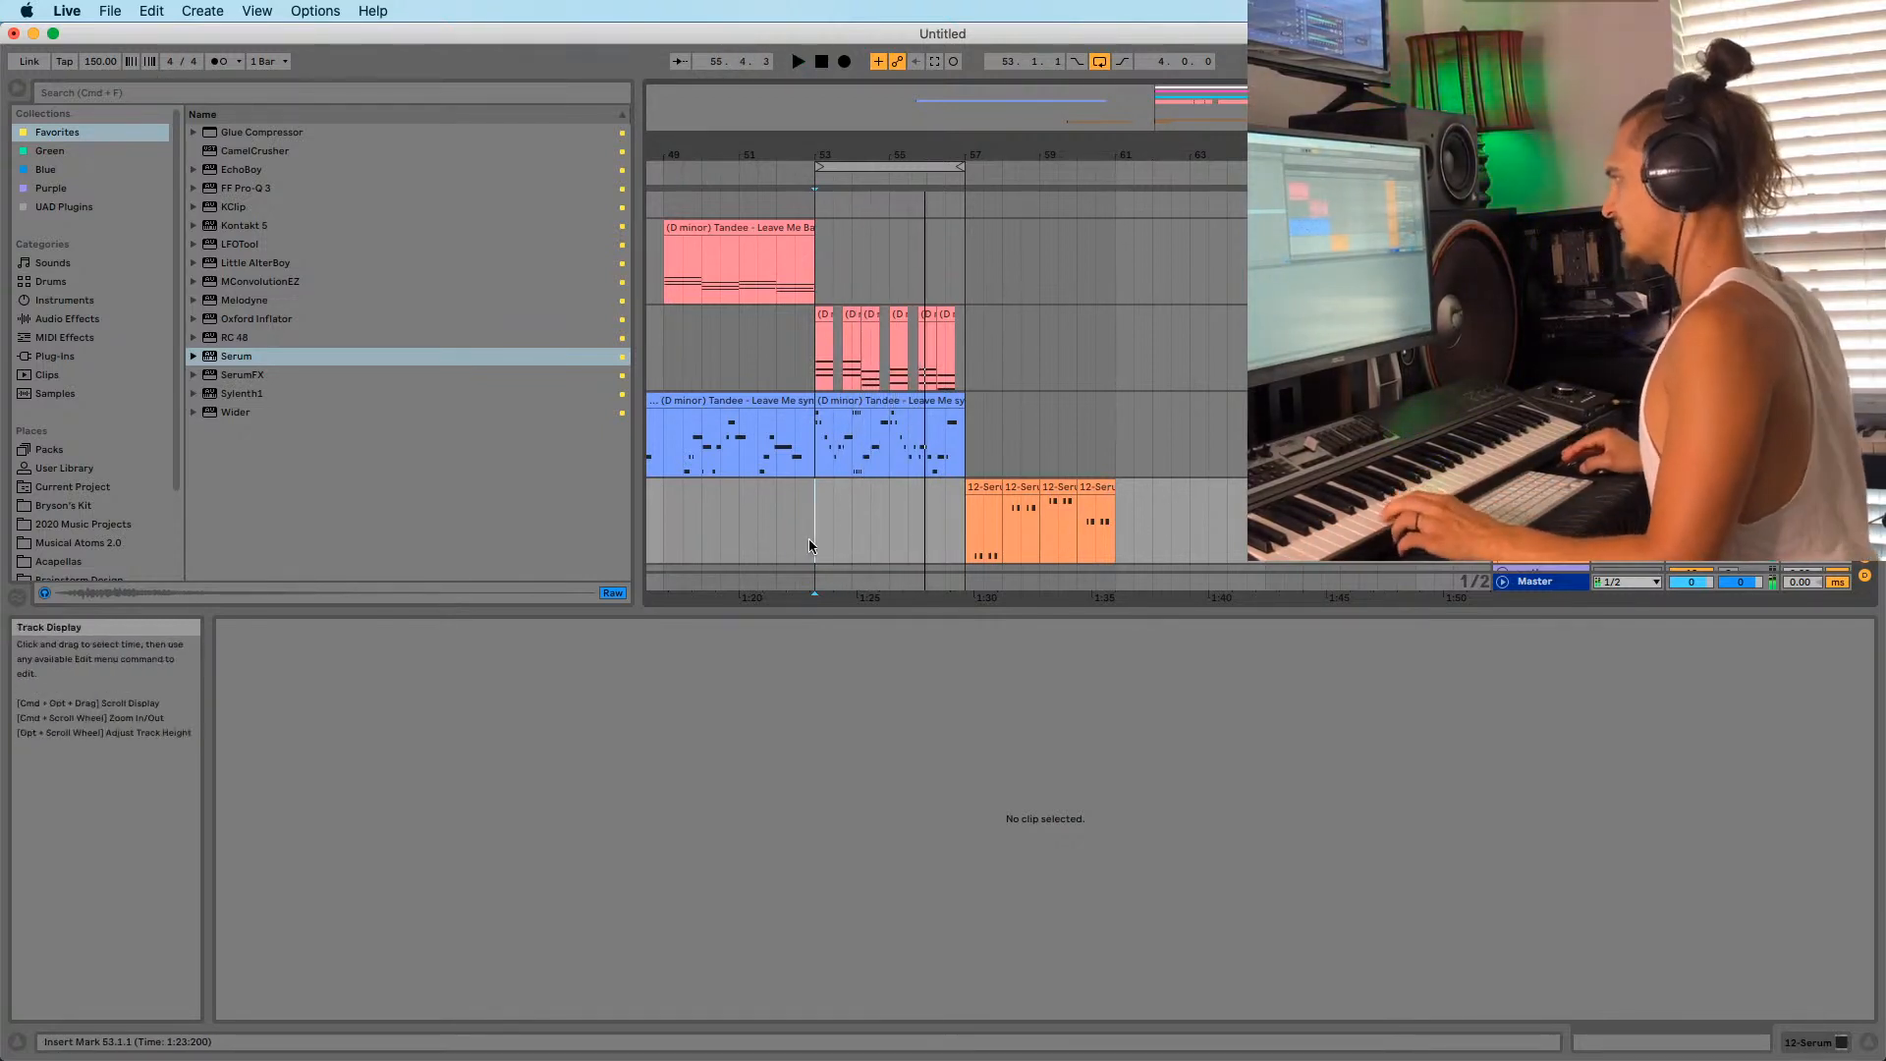
key("shift+Tab")
Load the next Serum preset, the Marshmello bass, and audition it.
left_click(256, 844)
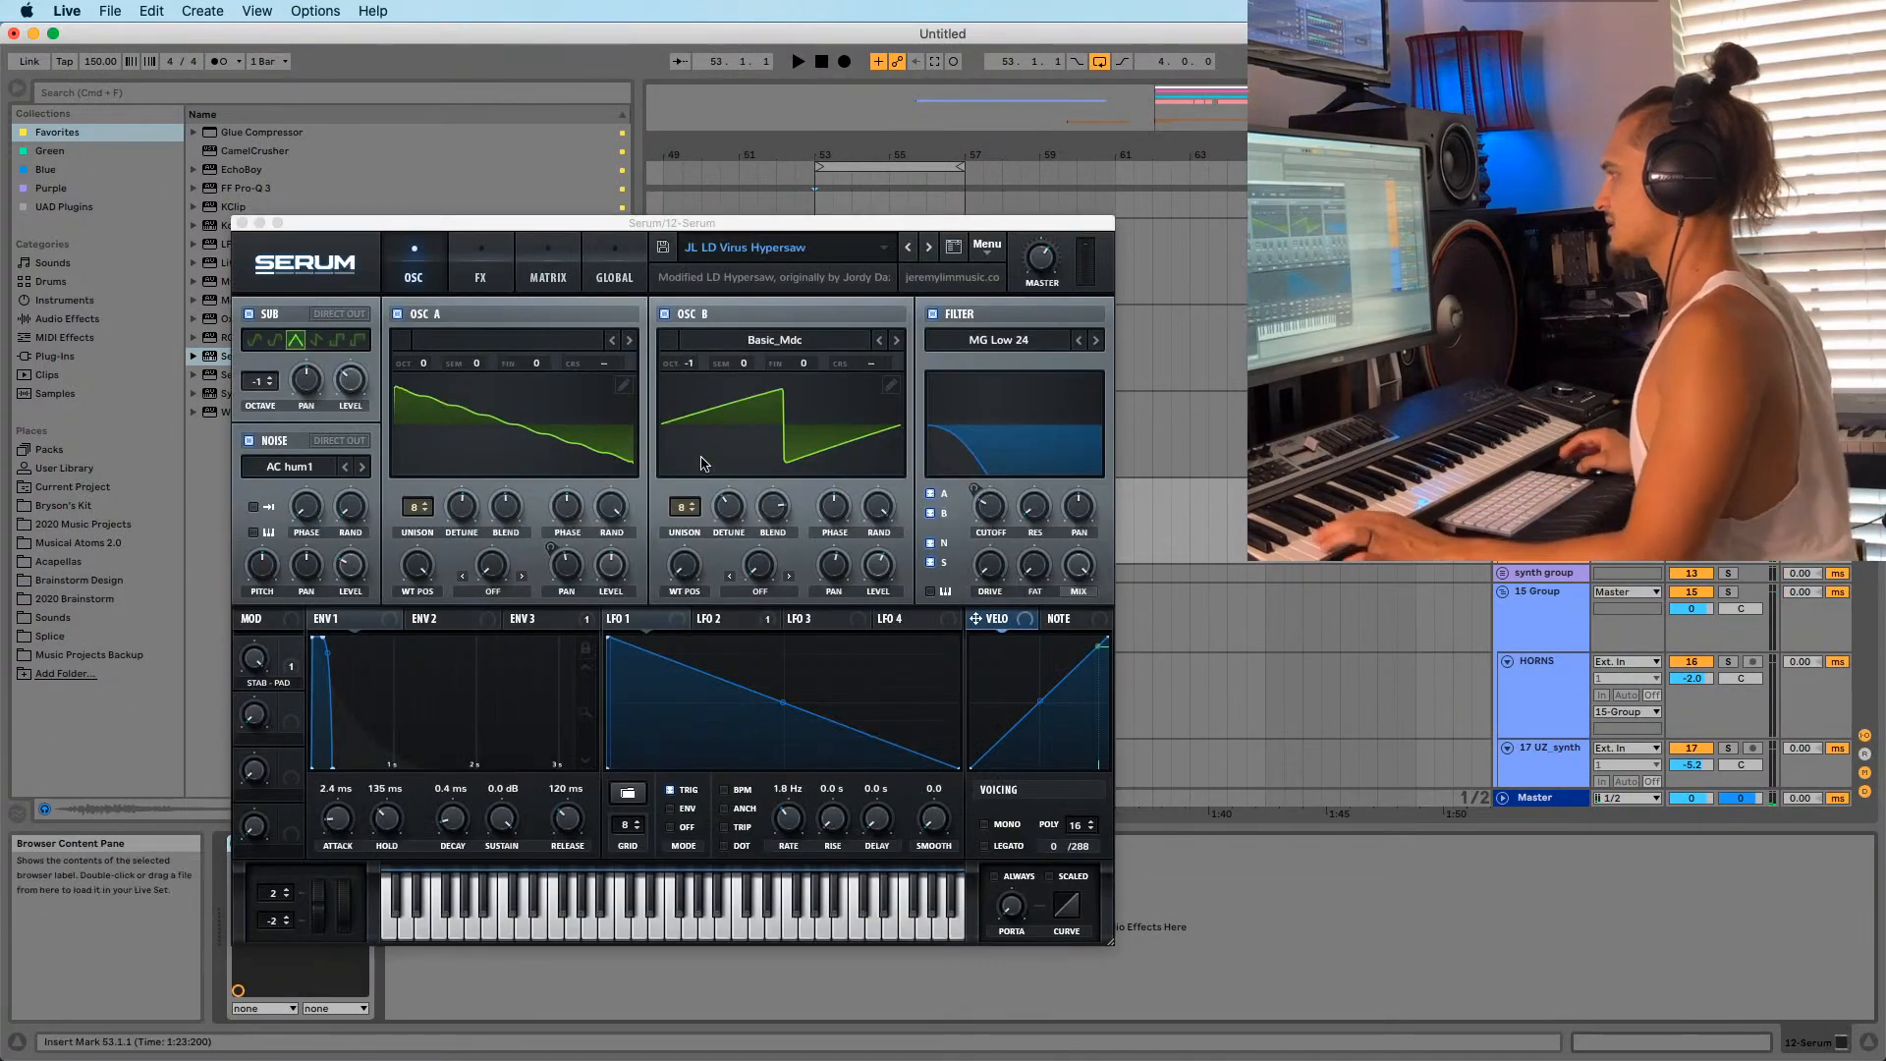
left_click(929, 249)
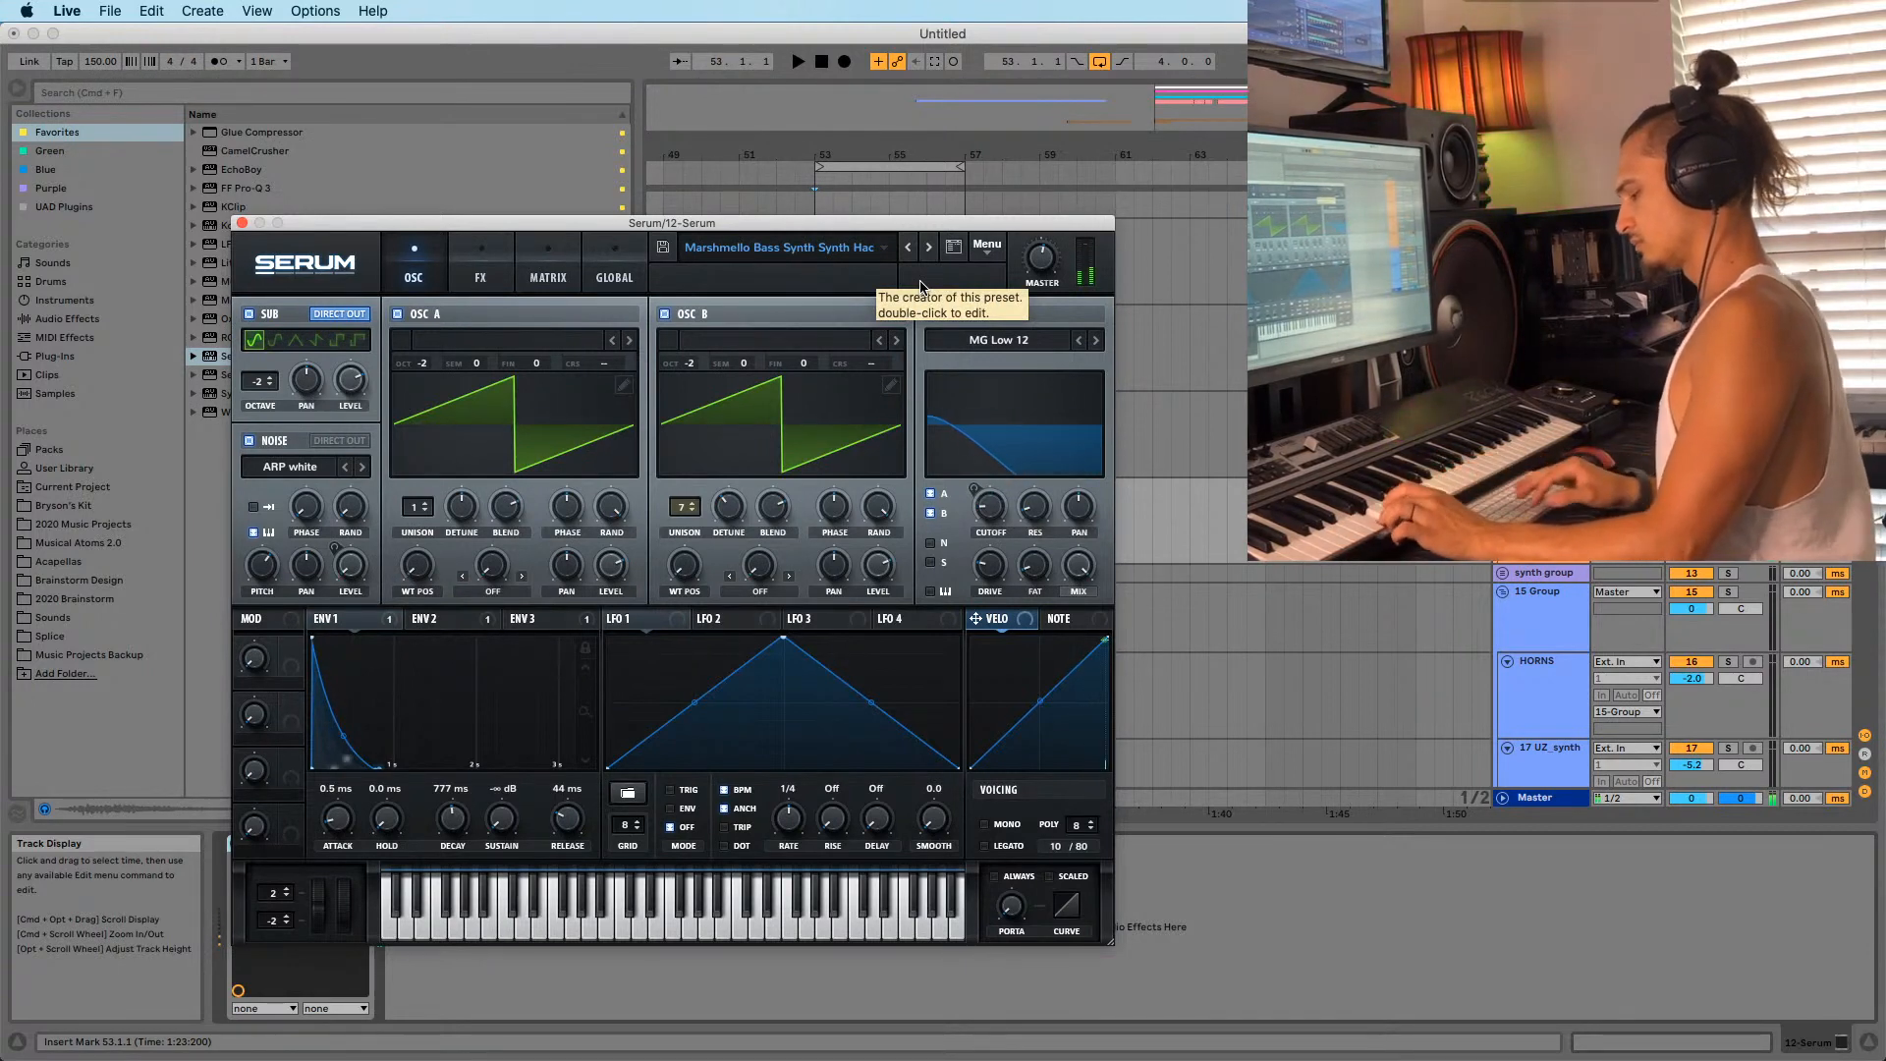
key("space")
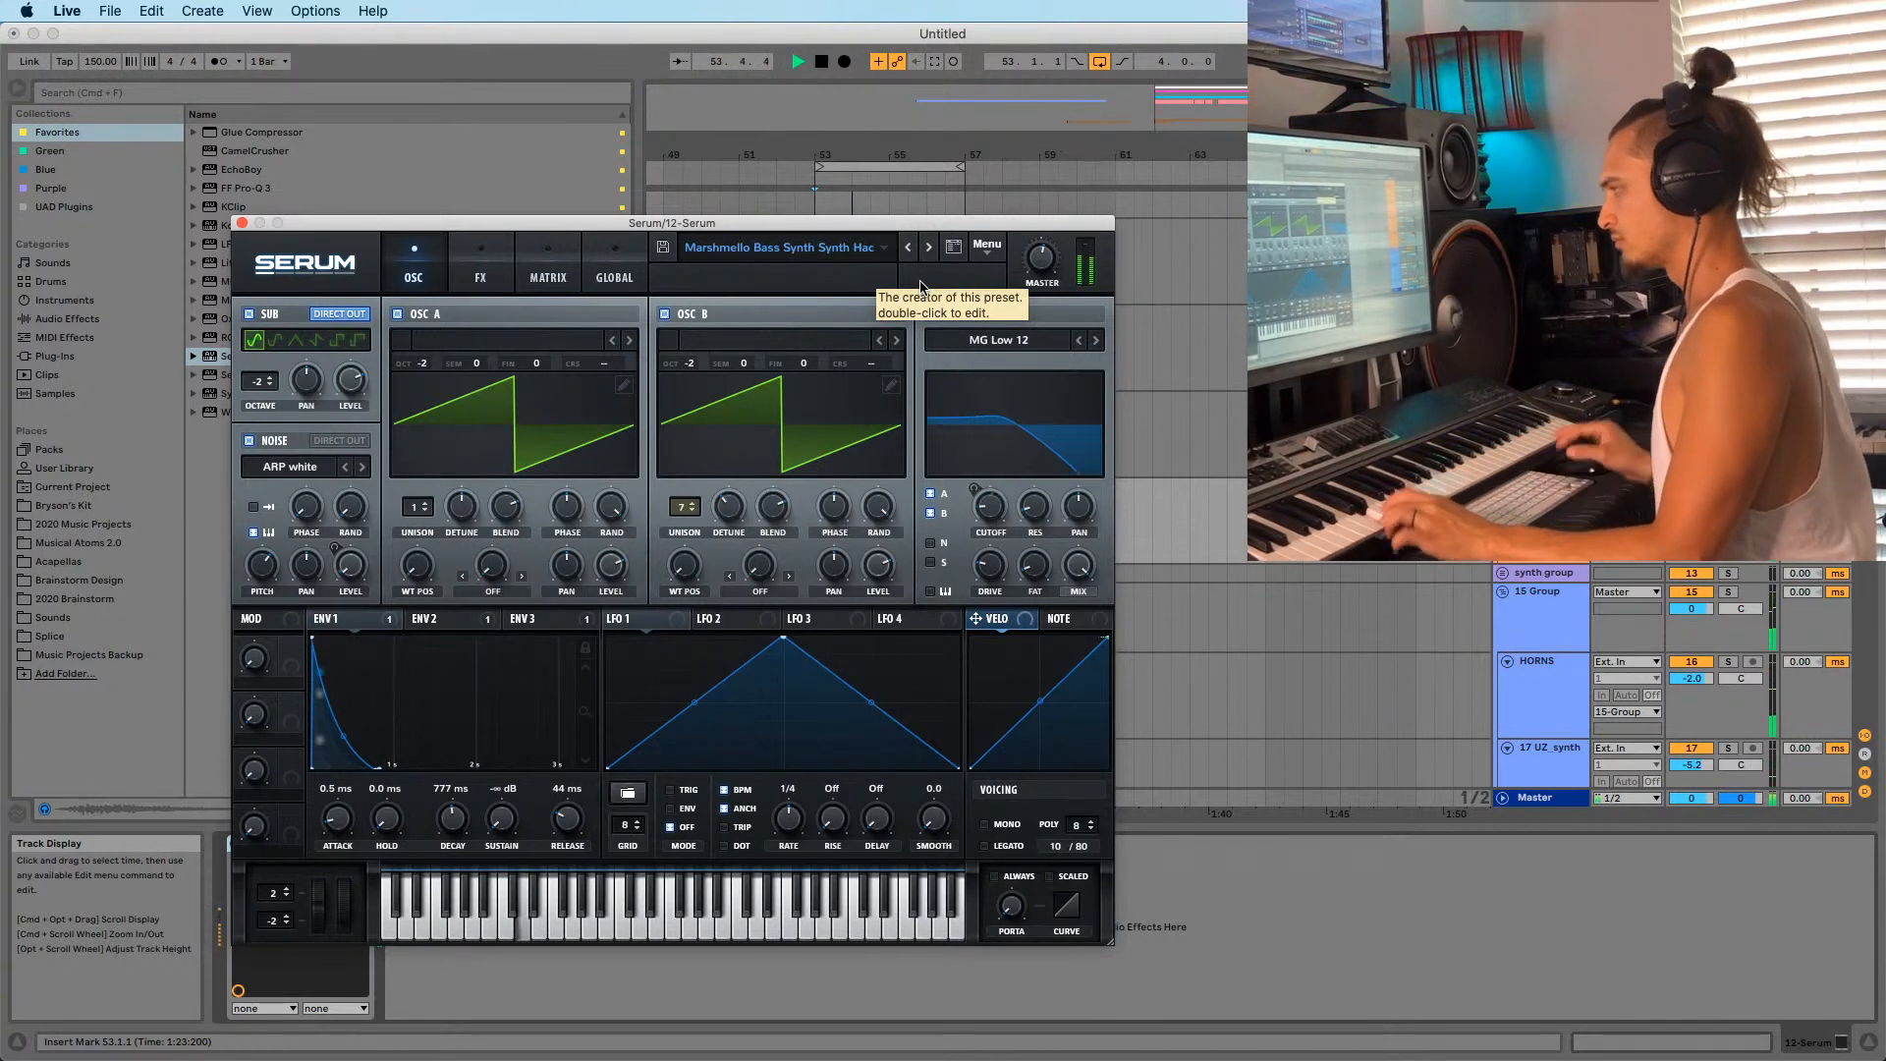
left_click(242, 223)
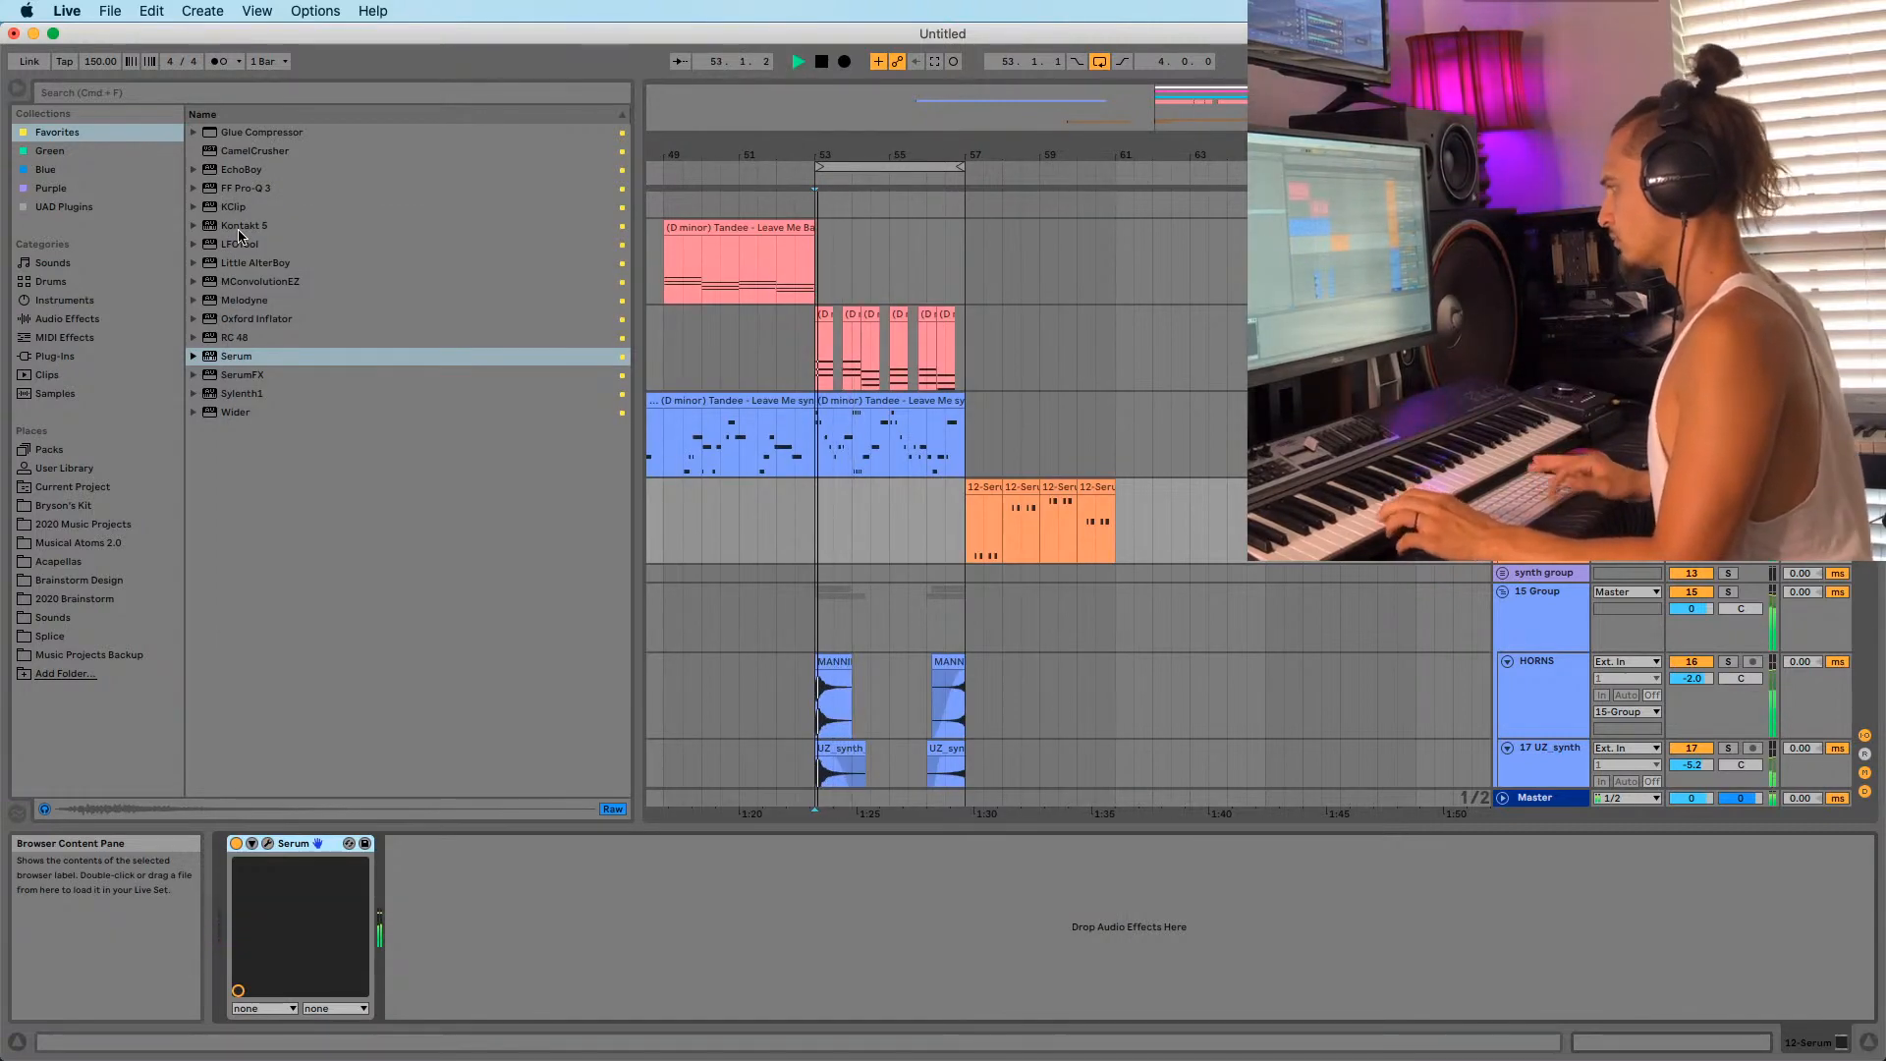
key("space")
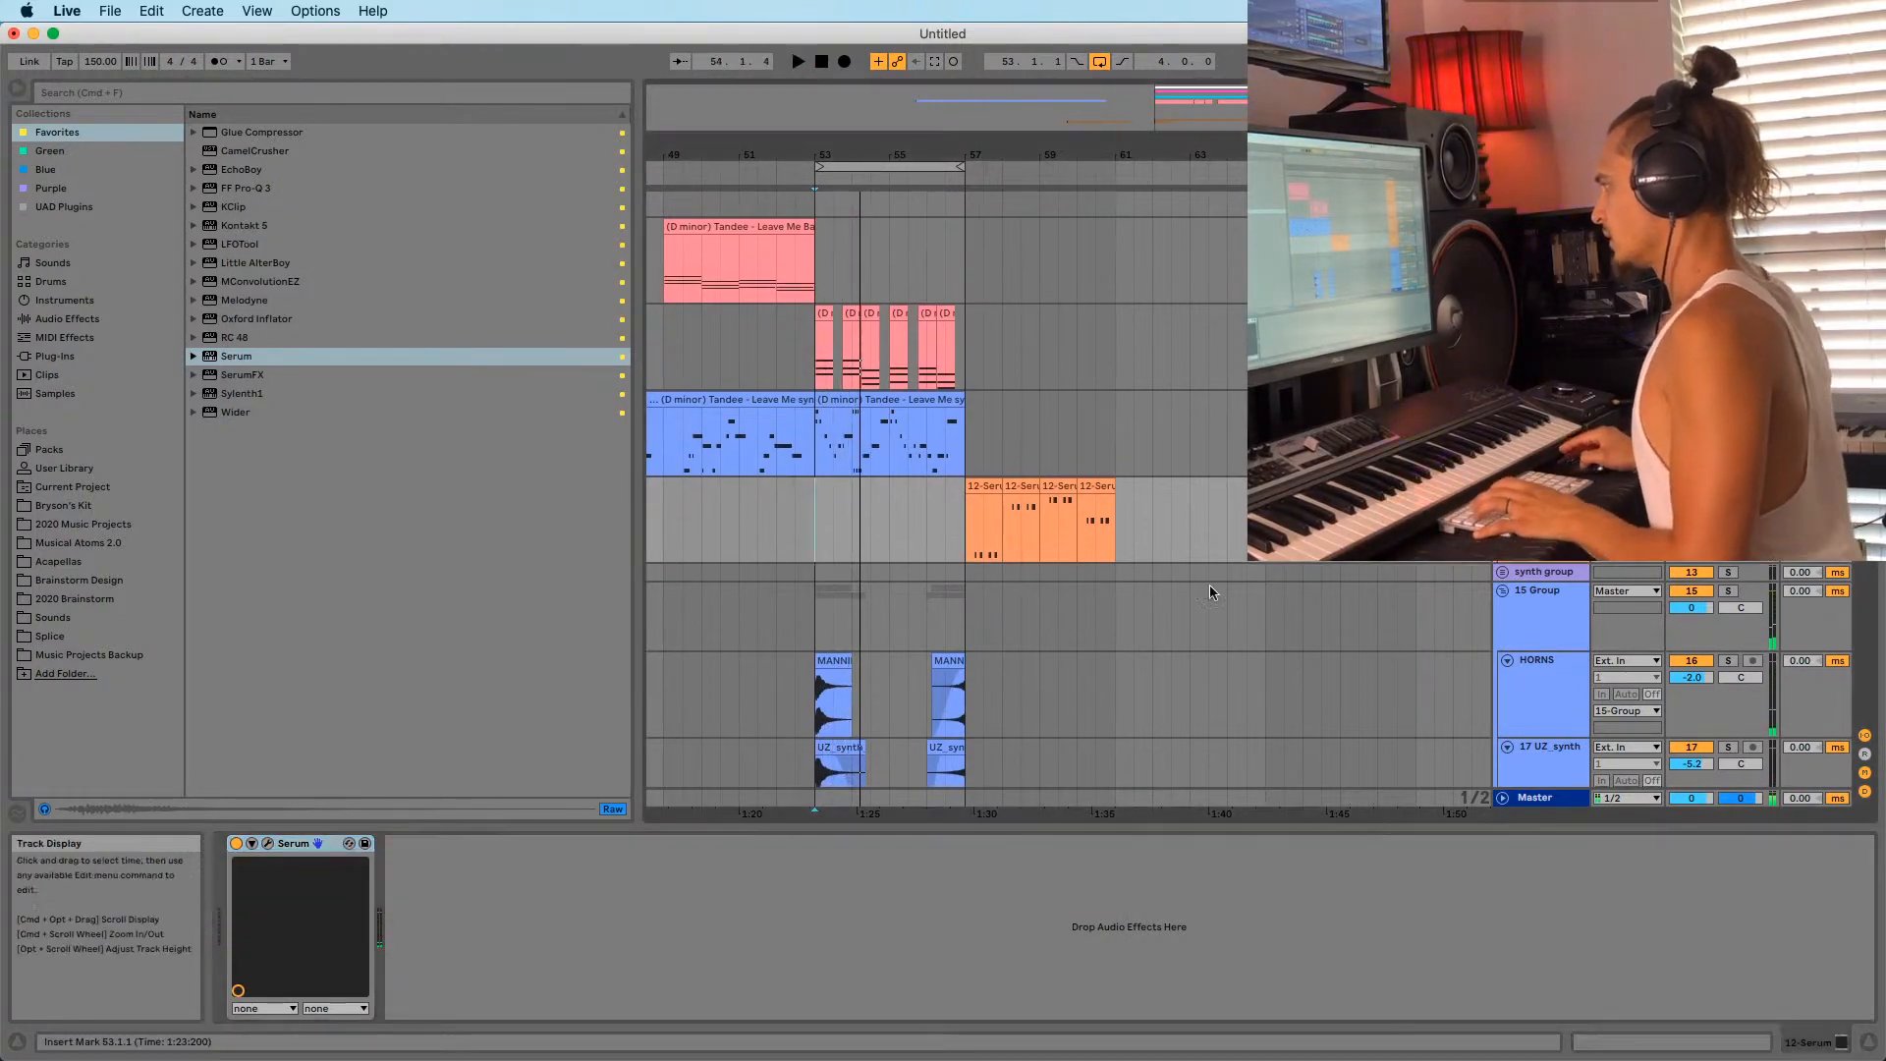
Fold the 15 Group track.
scroll(1218, 593, "down", 3)
left_click(1540, 428)
left_click(1507, 422)
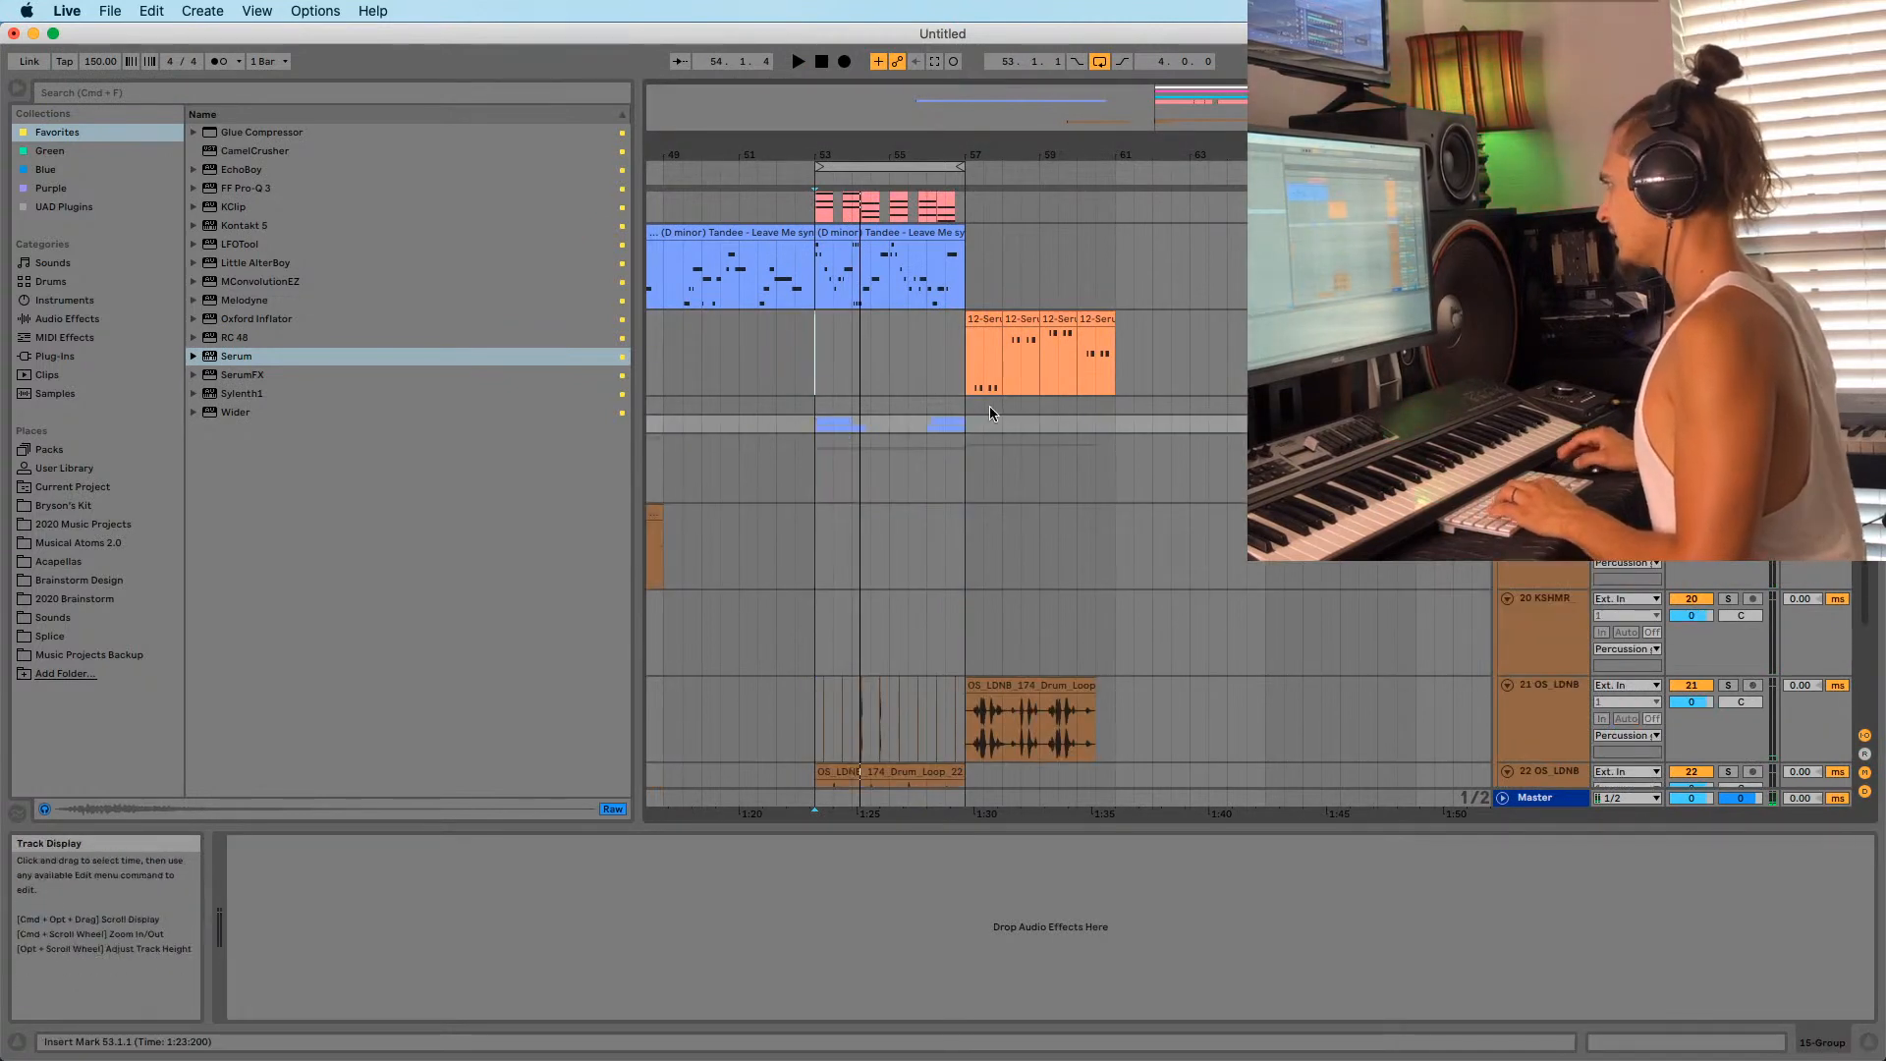
Record a new 12-Serum 2 bass clip starting at bar 53.
left_click(819, 431)
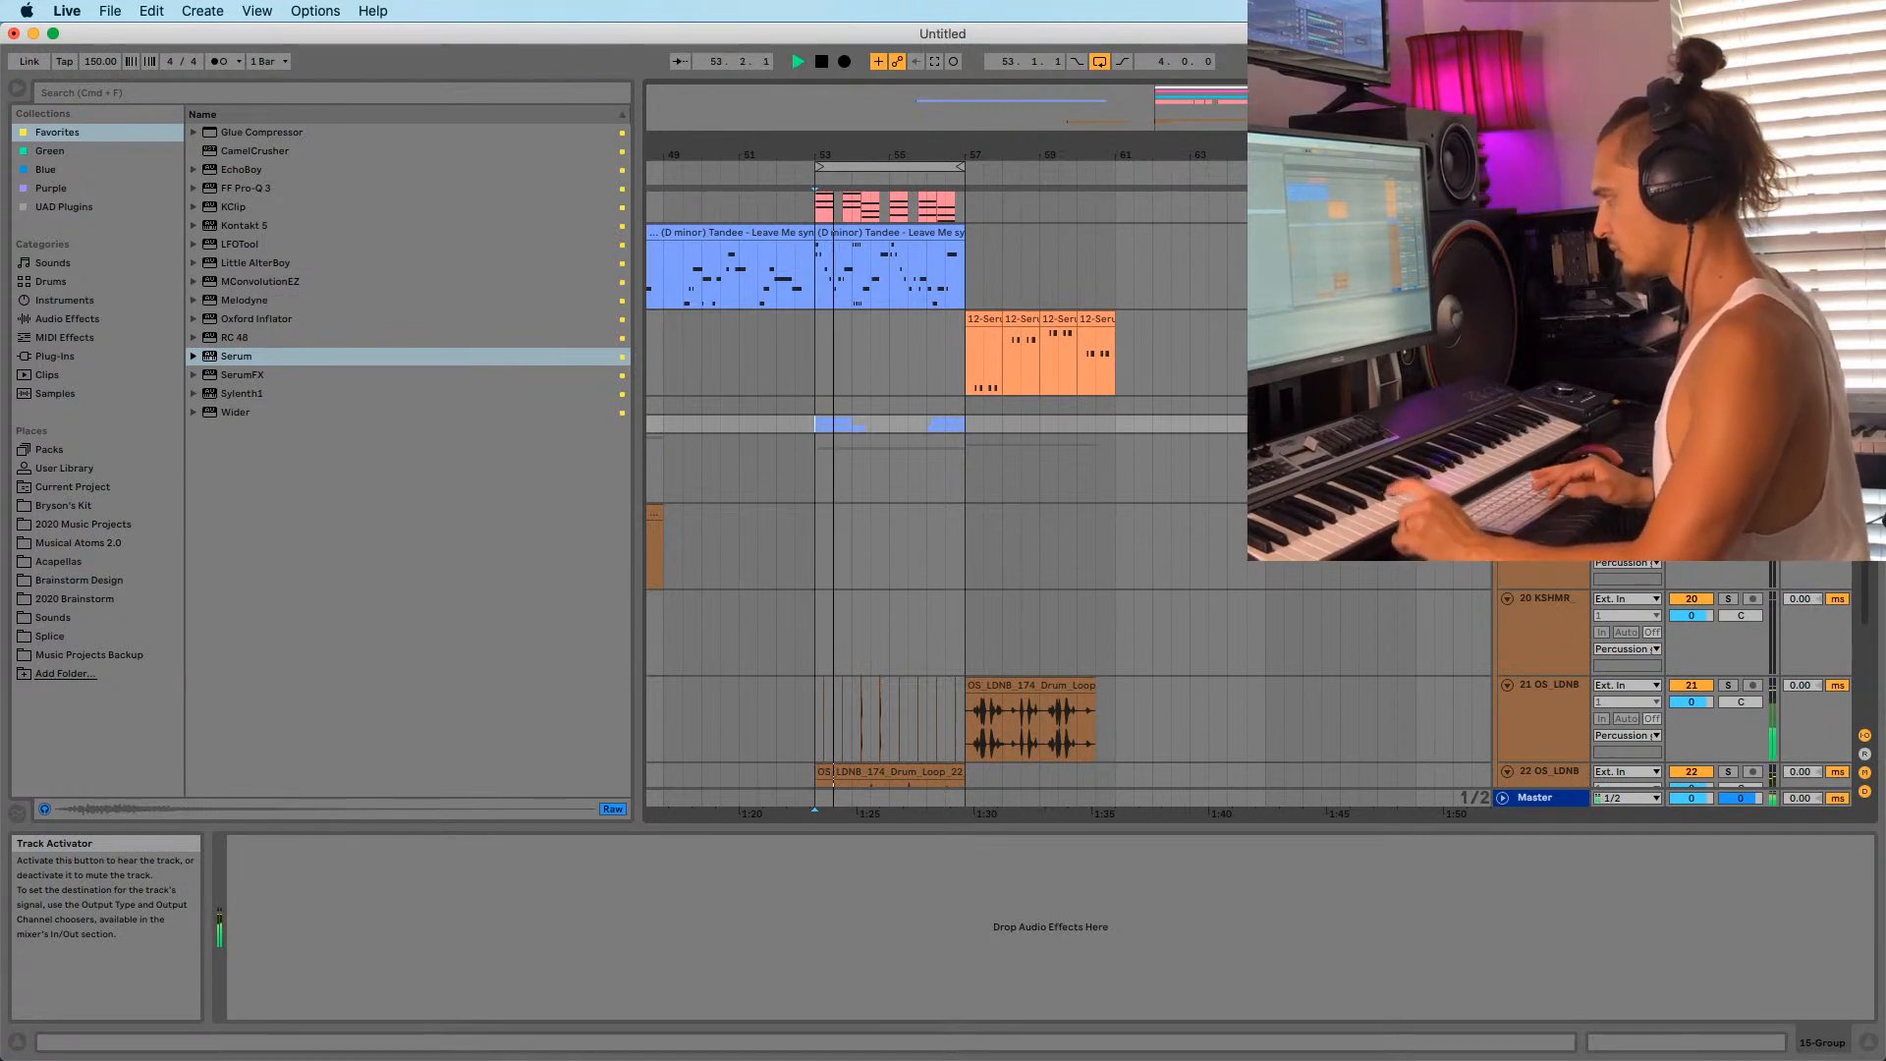
key("space")
key("space")
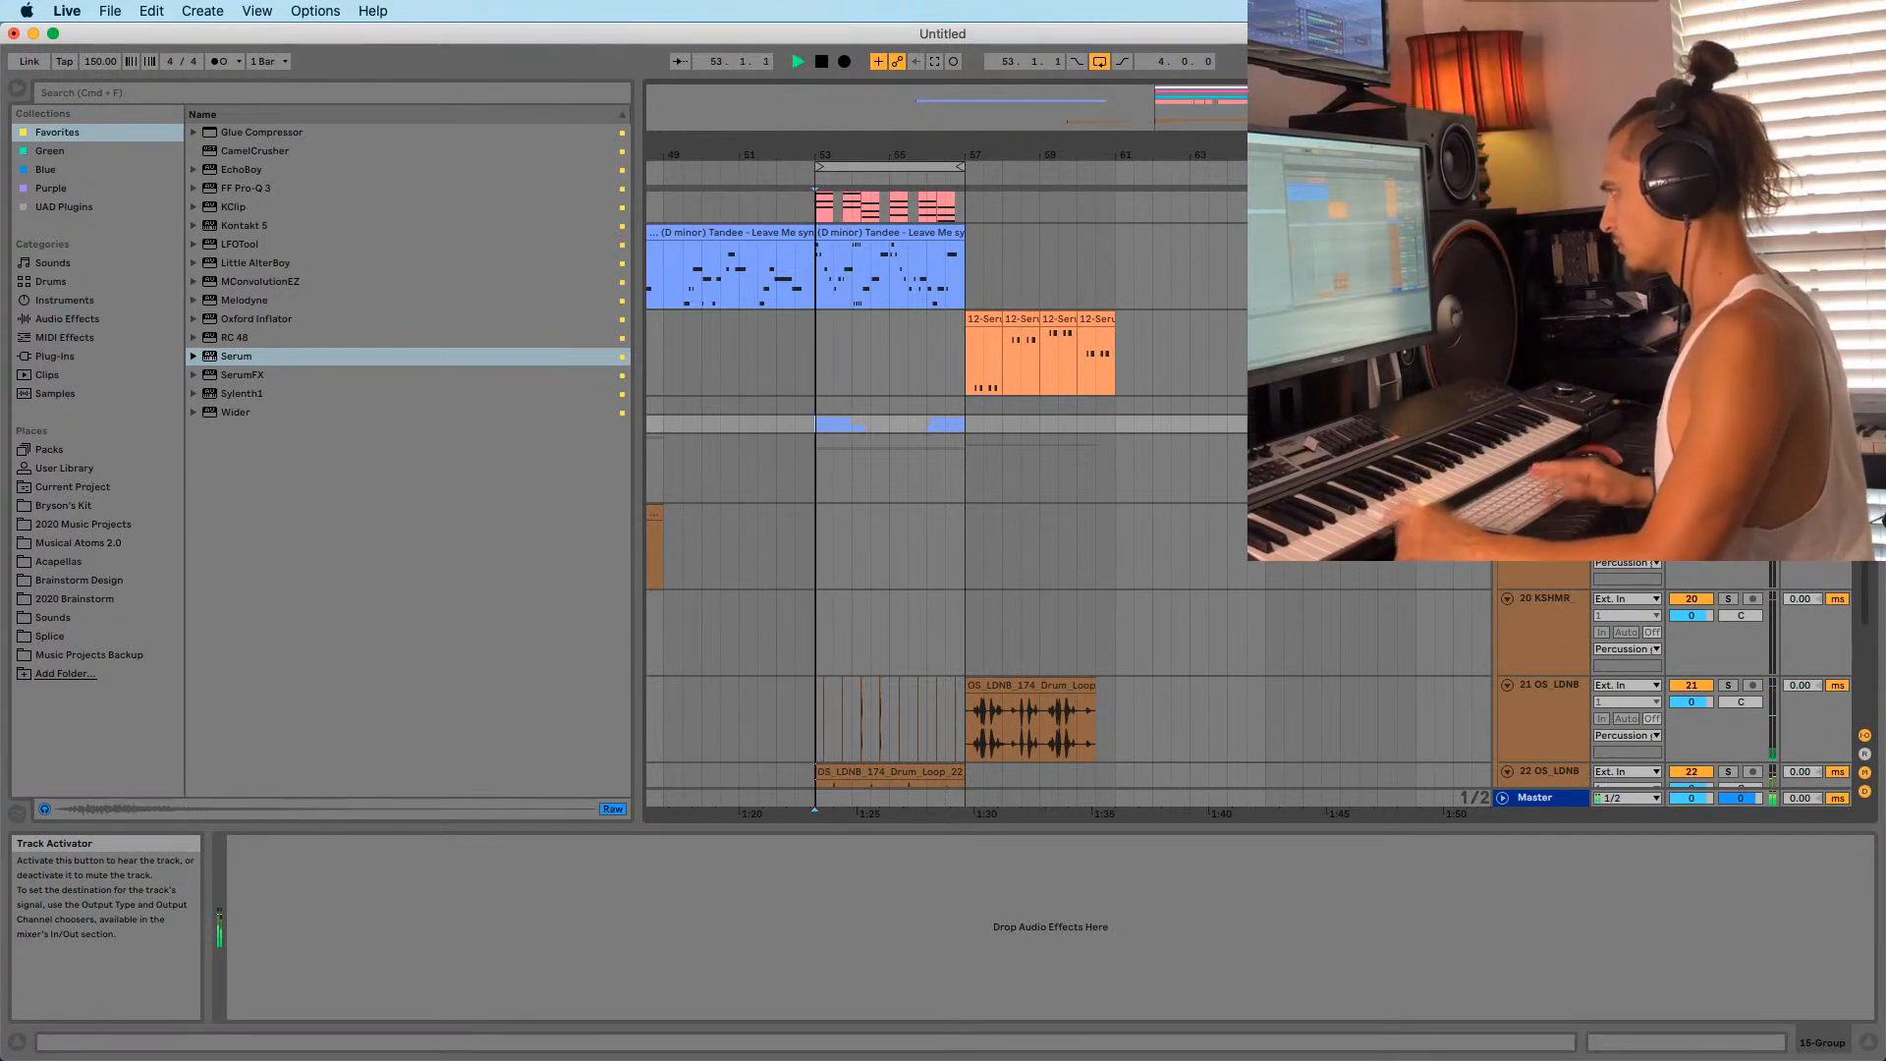
key("space")
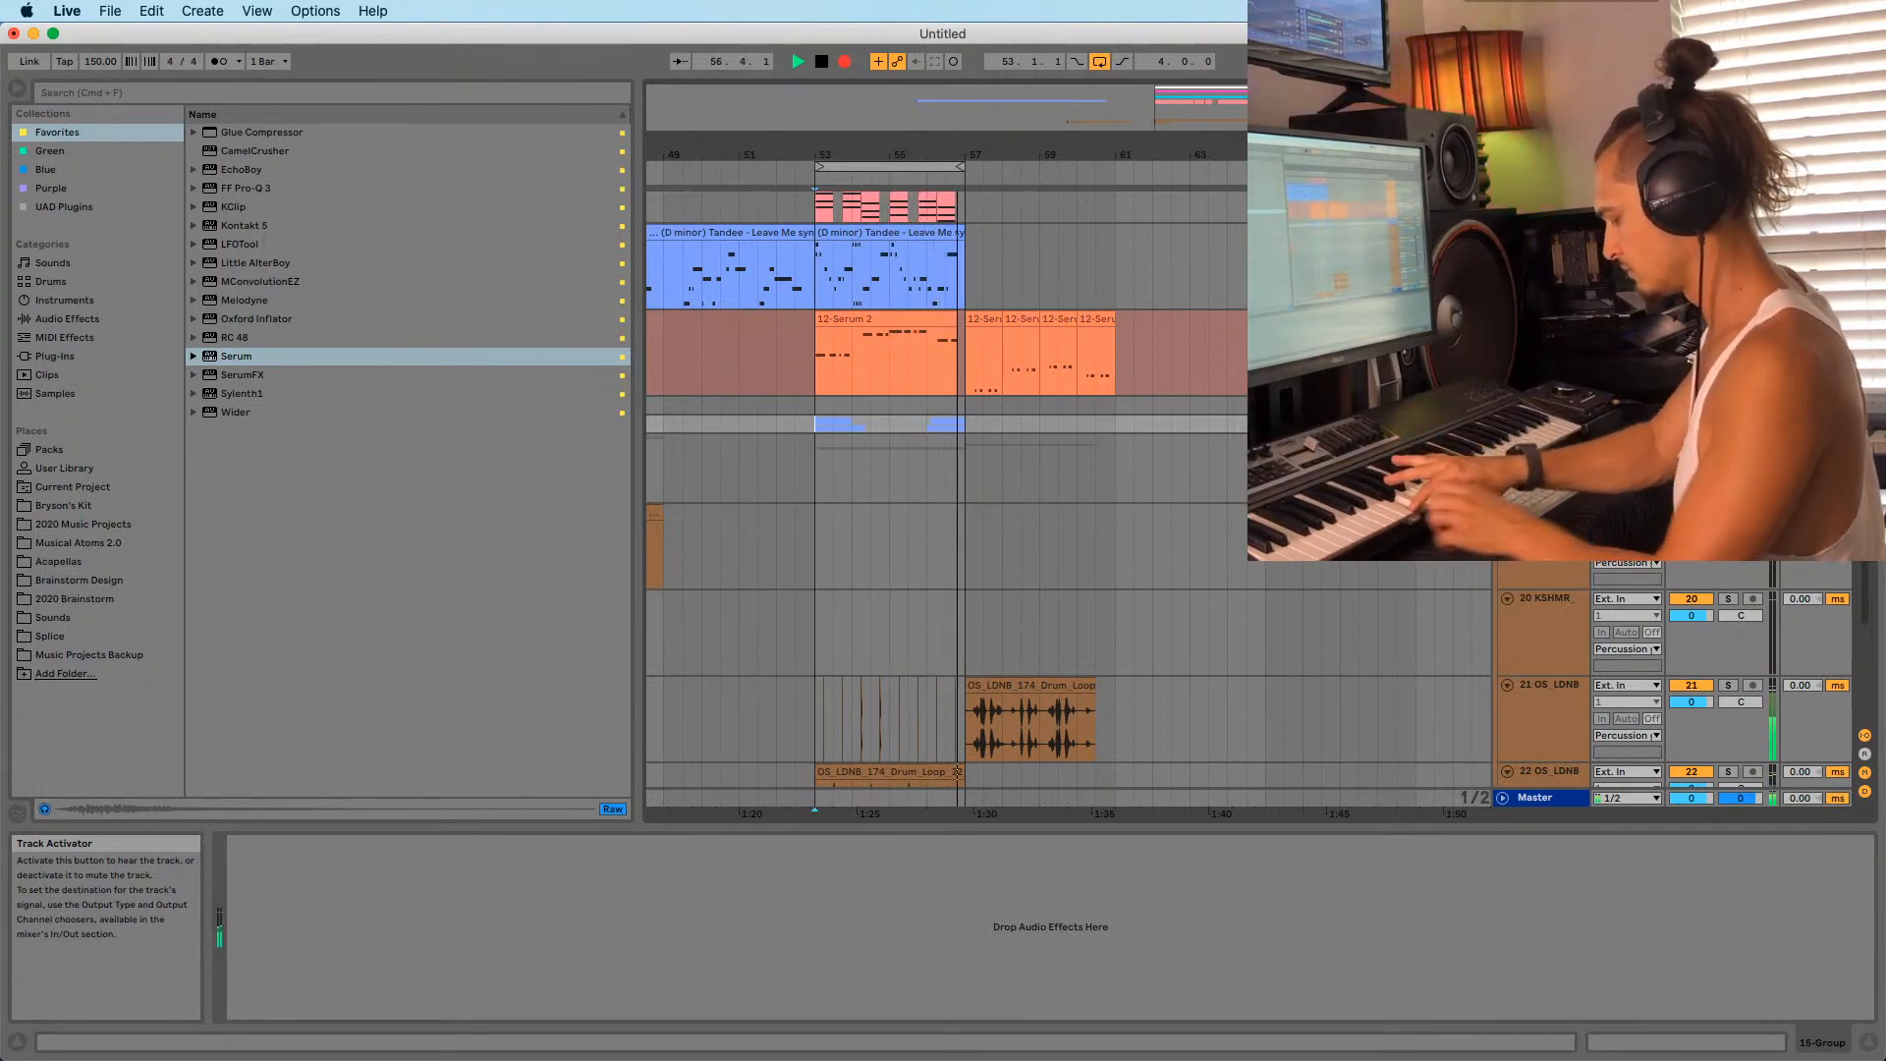
key("F9")
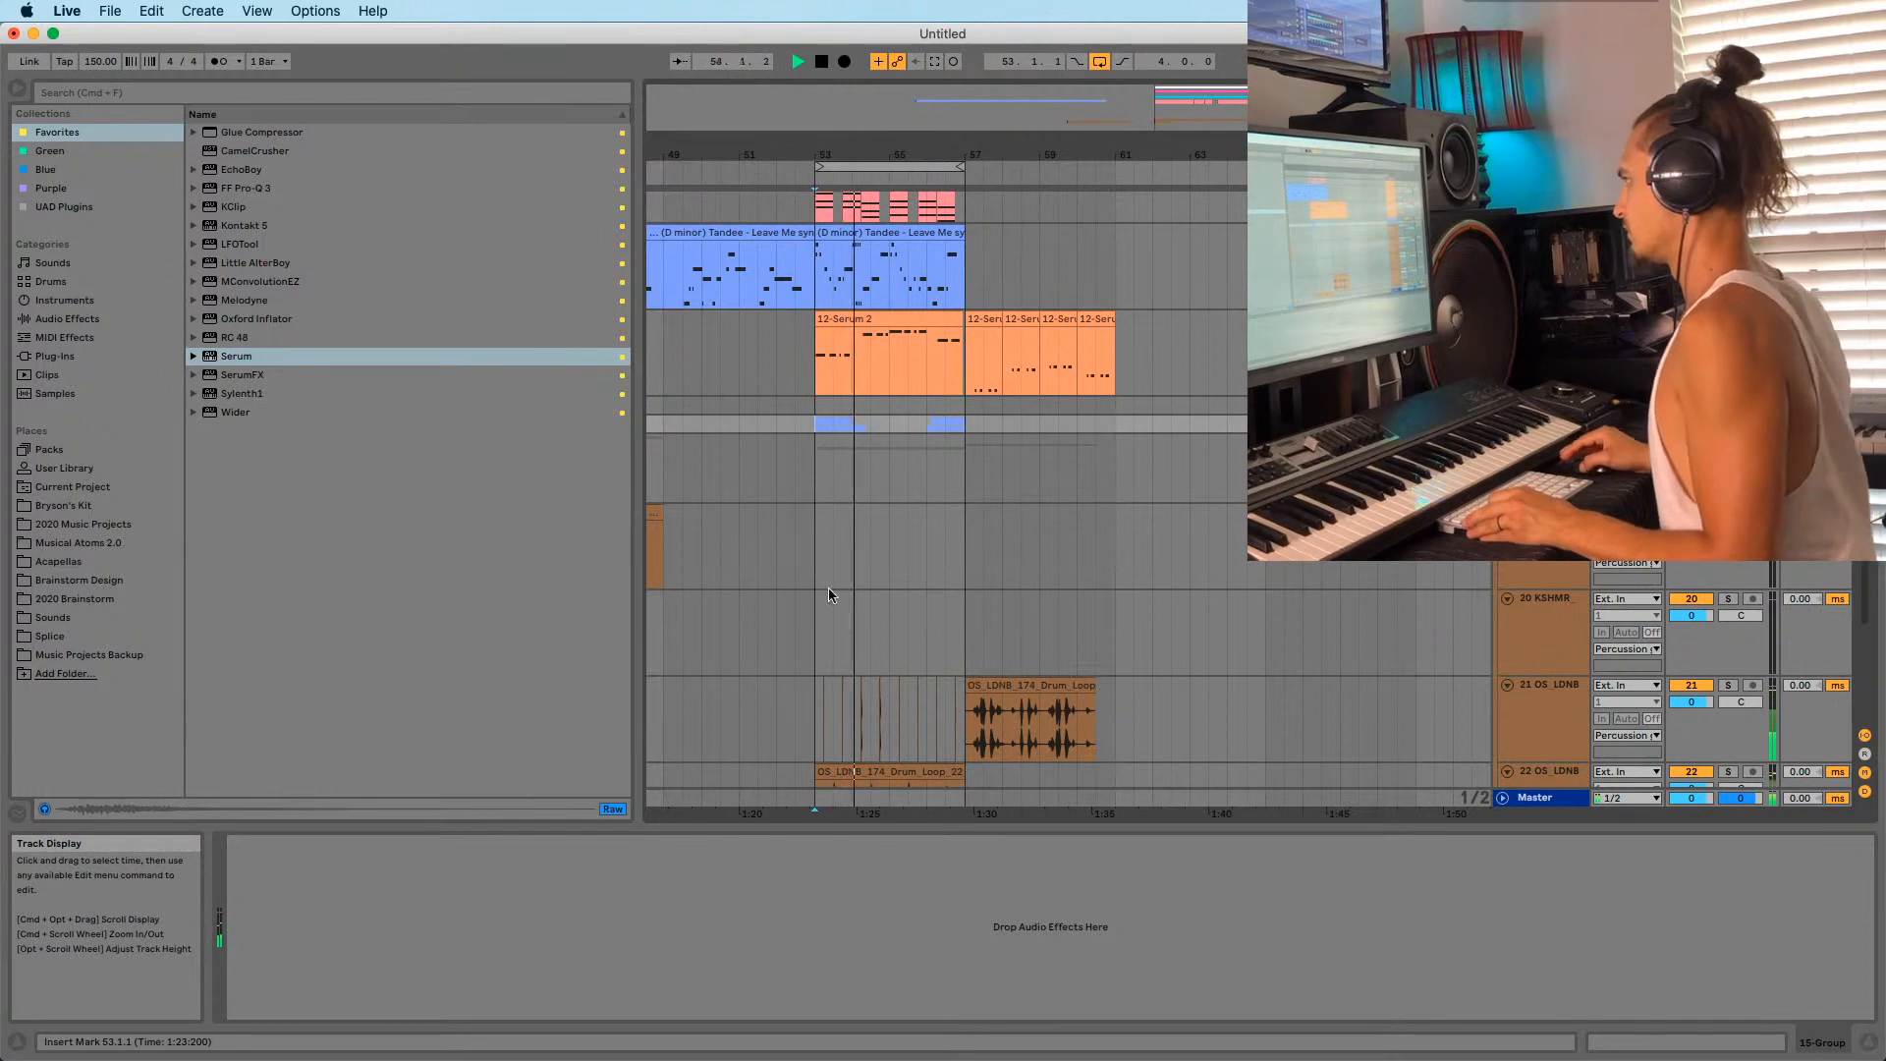
left_click(896, 320)
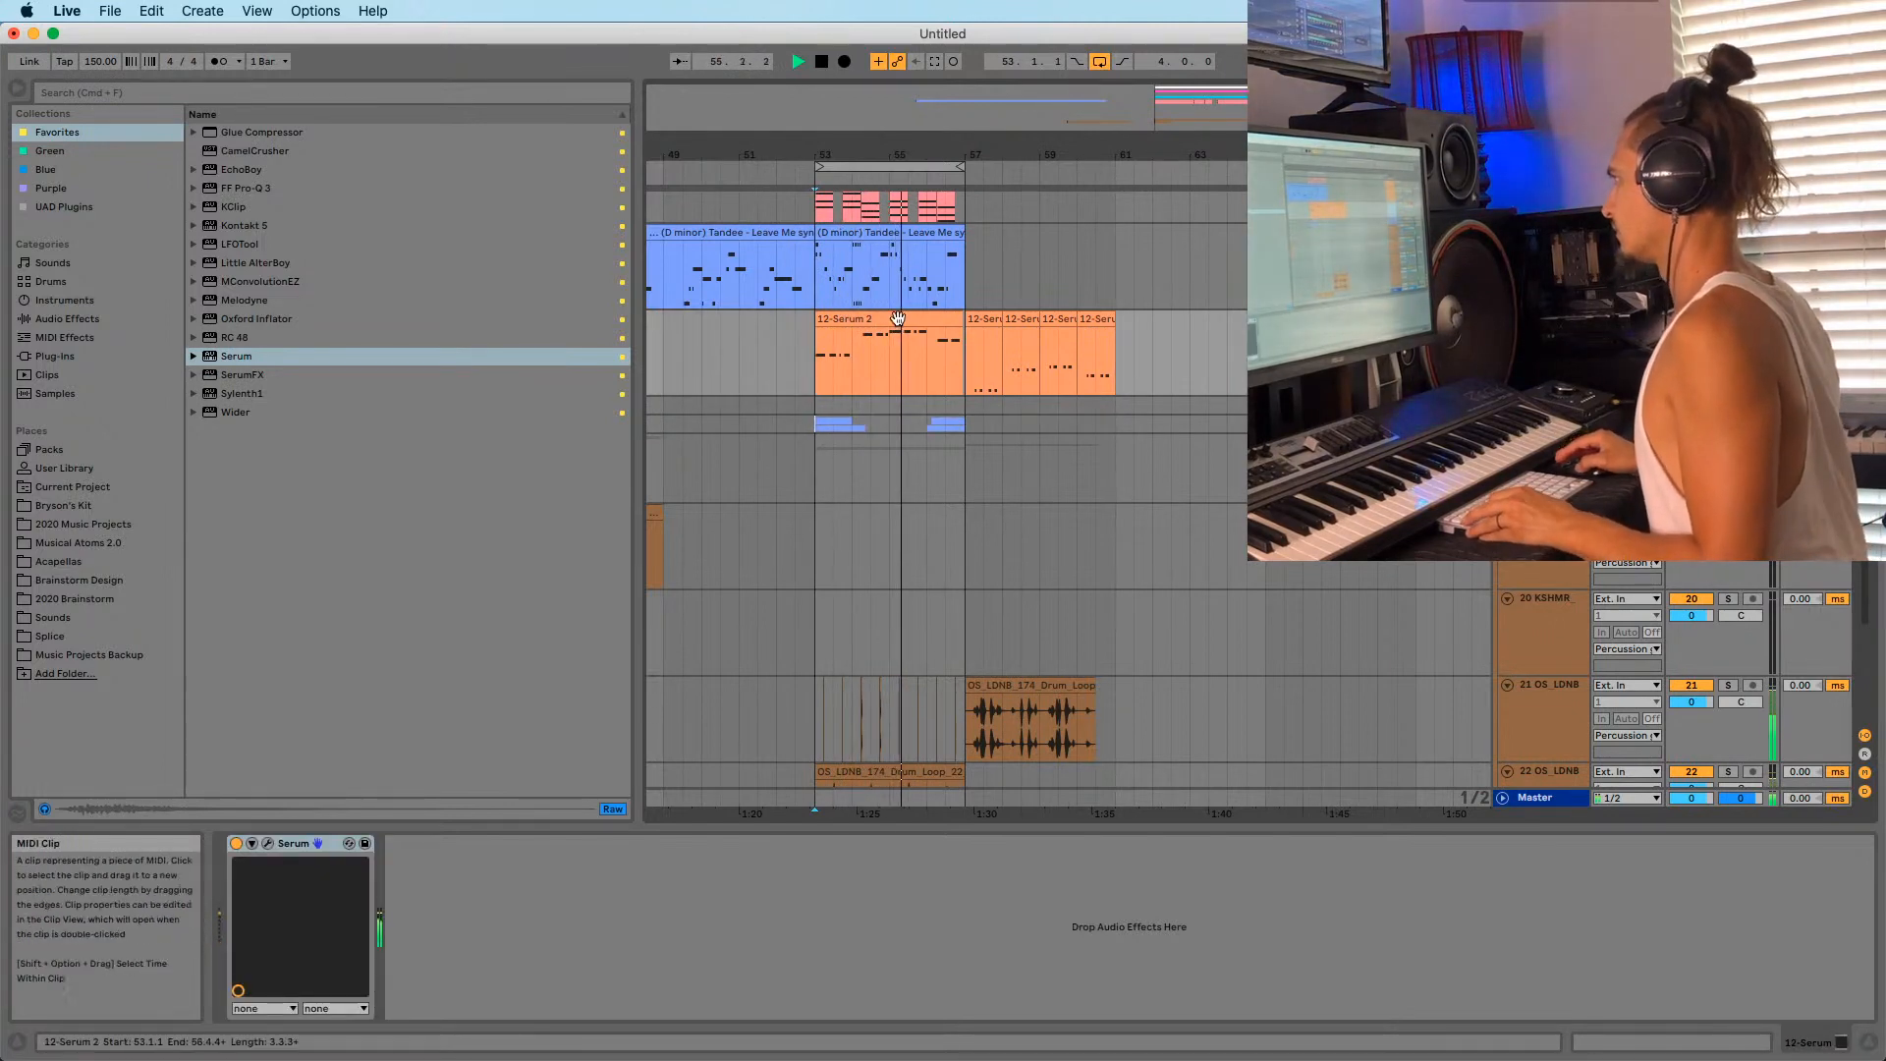
Open the 12-Serum 2 clip's notes, select them all and quantize them.
left_click(898, 319)
key("shift+Tab")
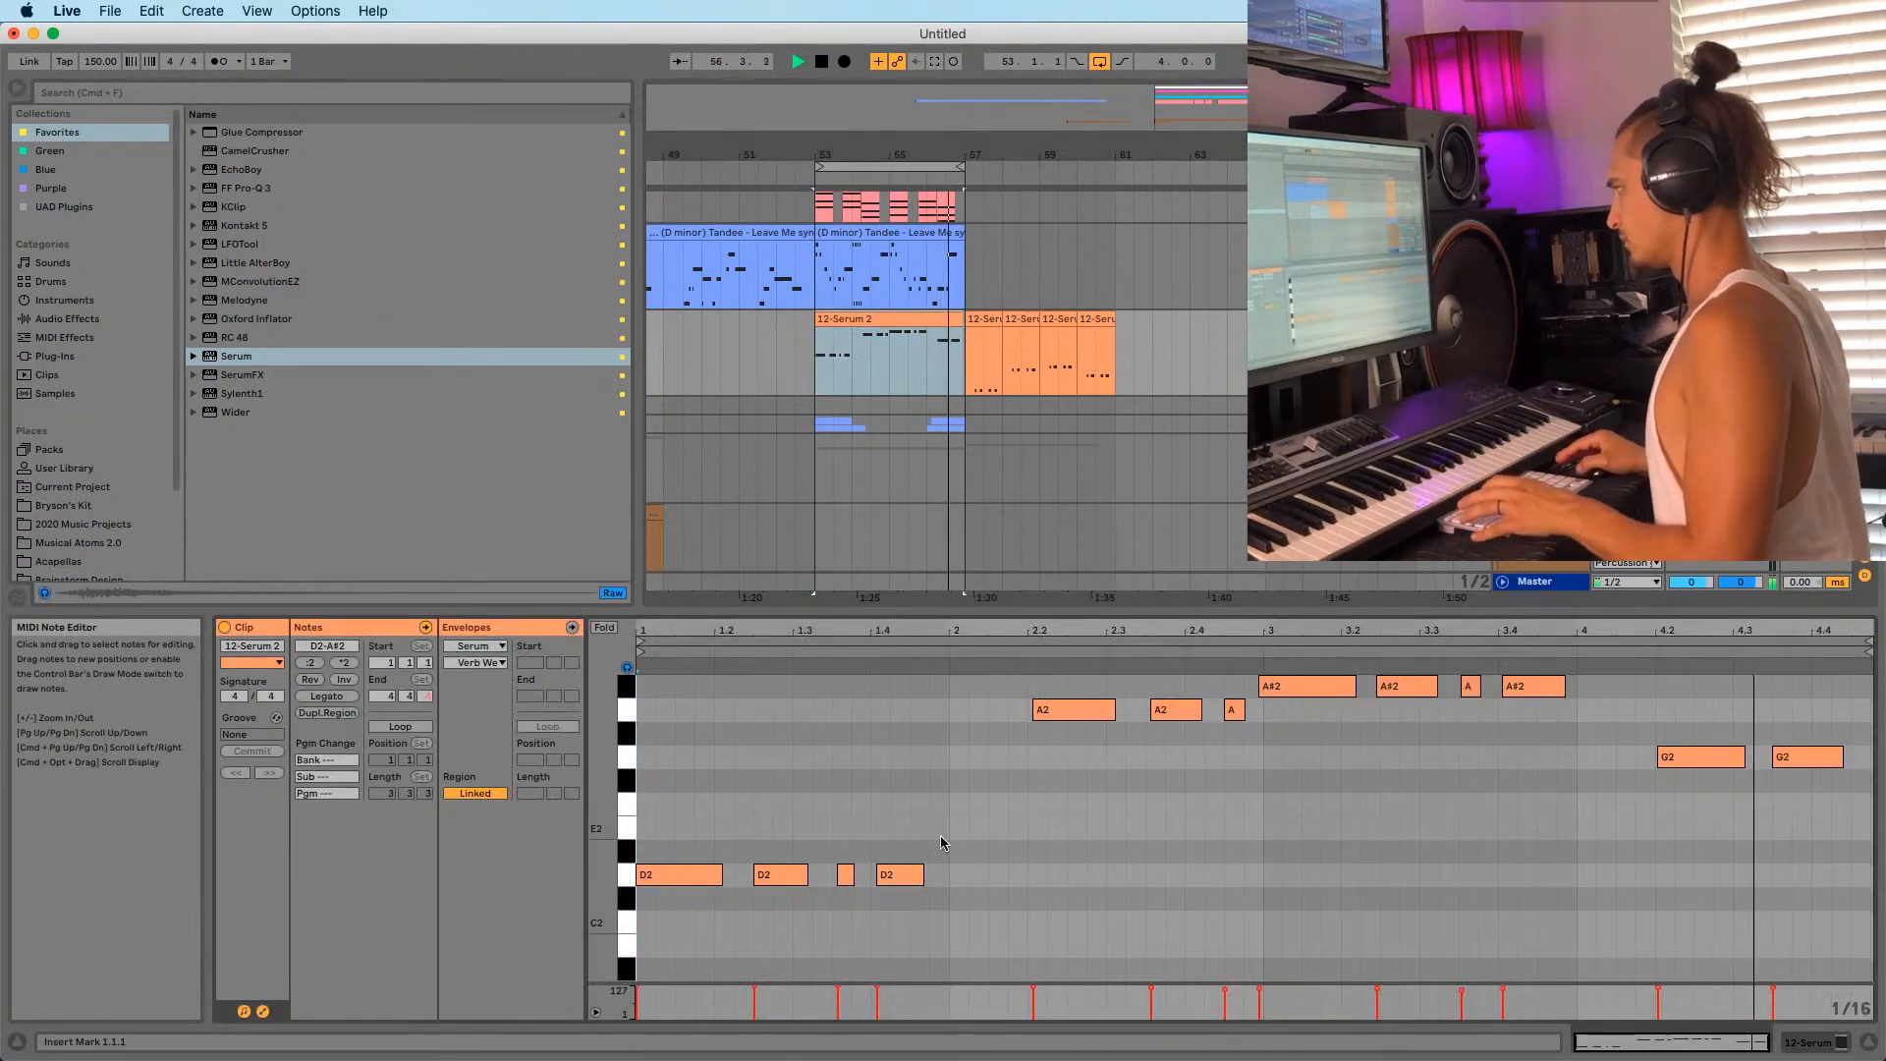
left_click_drag(958, 620, 958, 540)
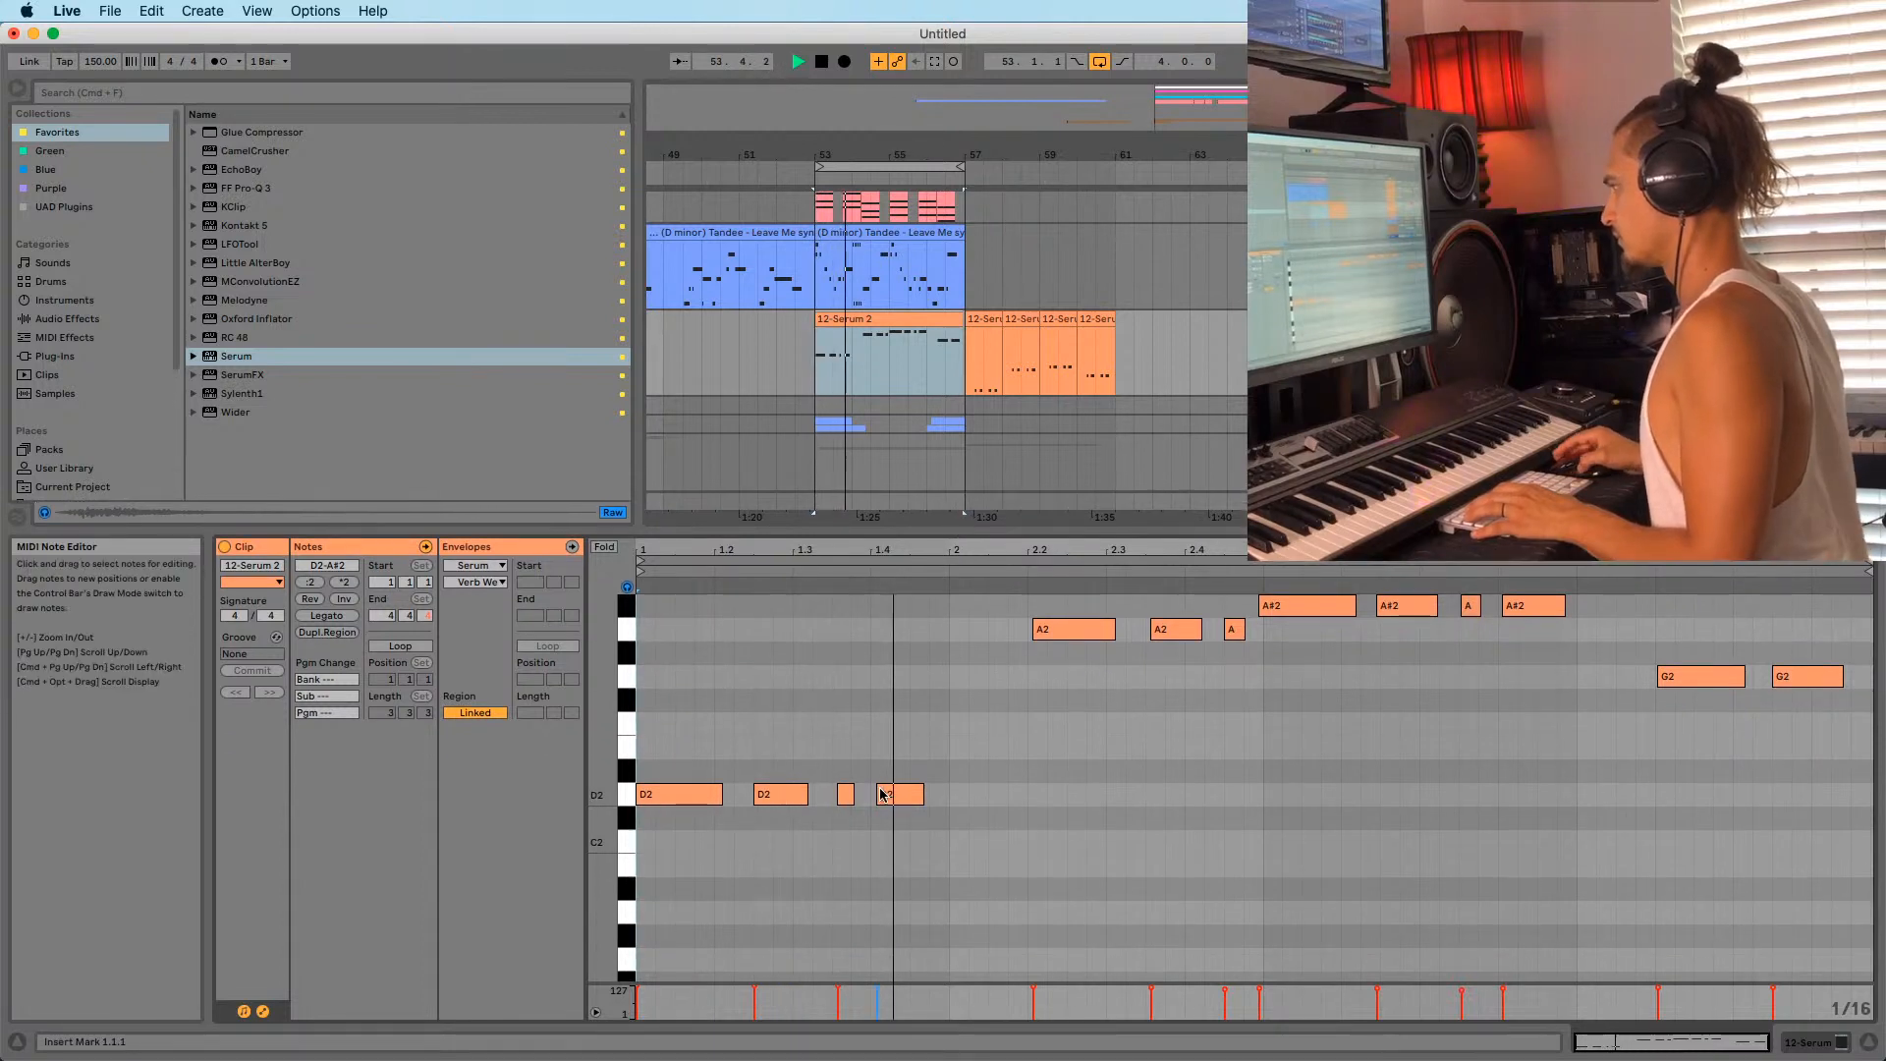
key("space")
key("super+a")
key("super+shift+u")
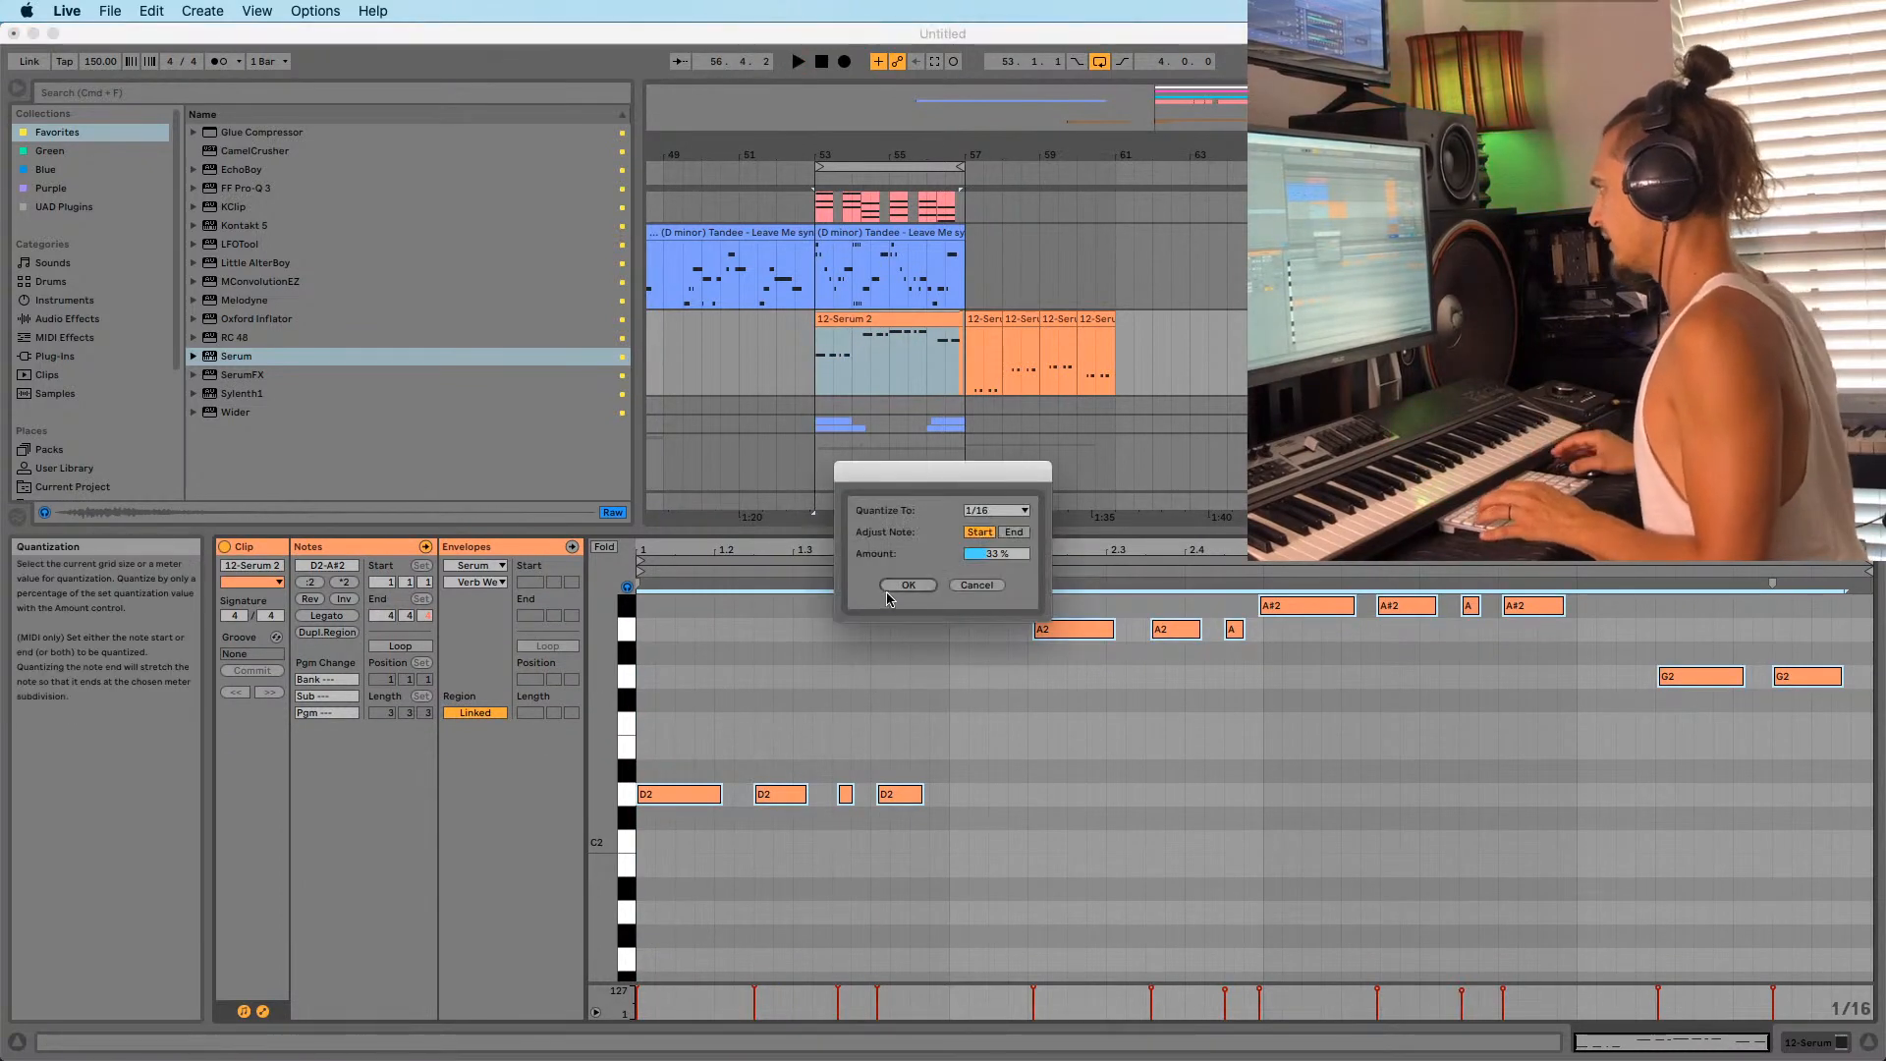
left_click(923, 587)
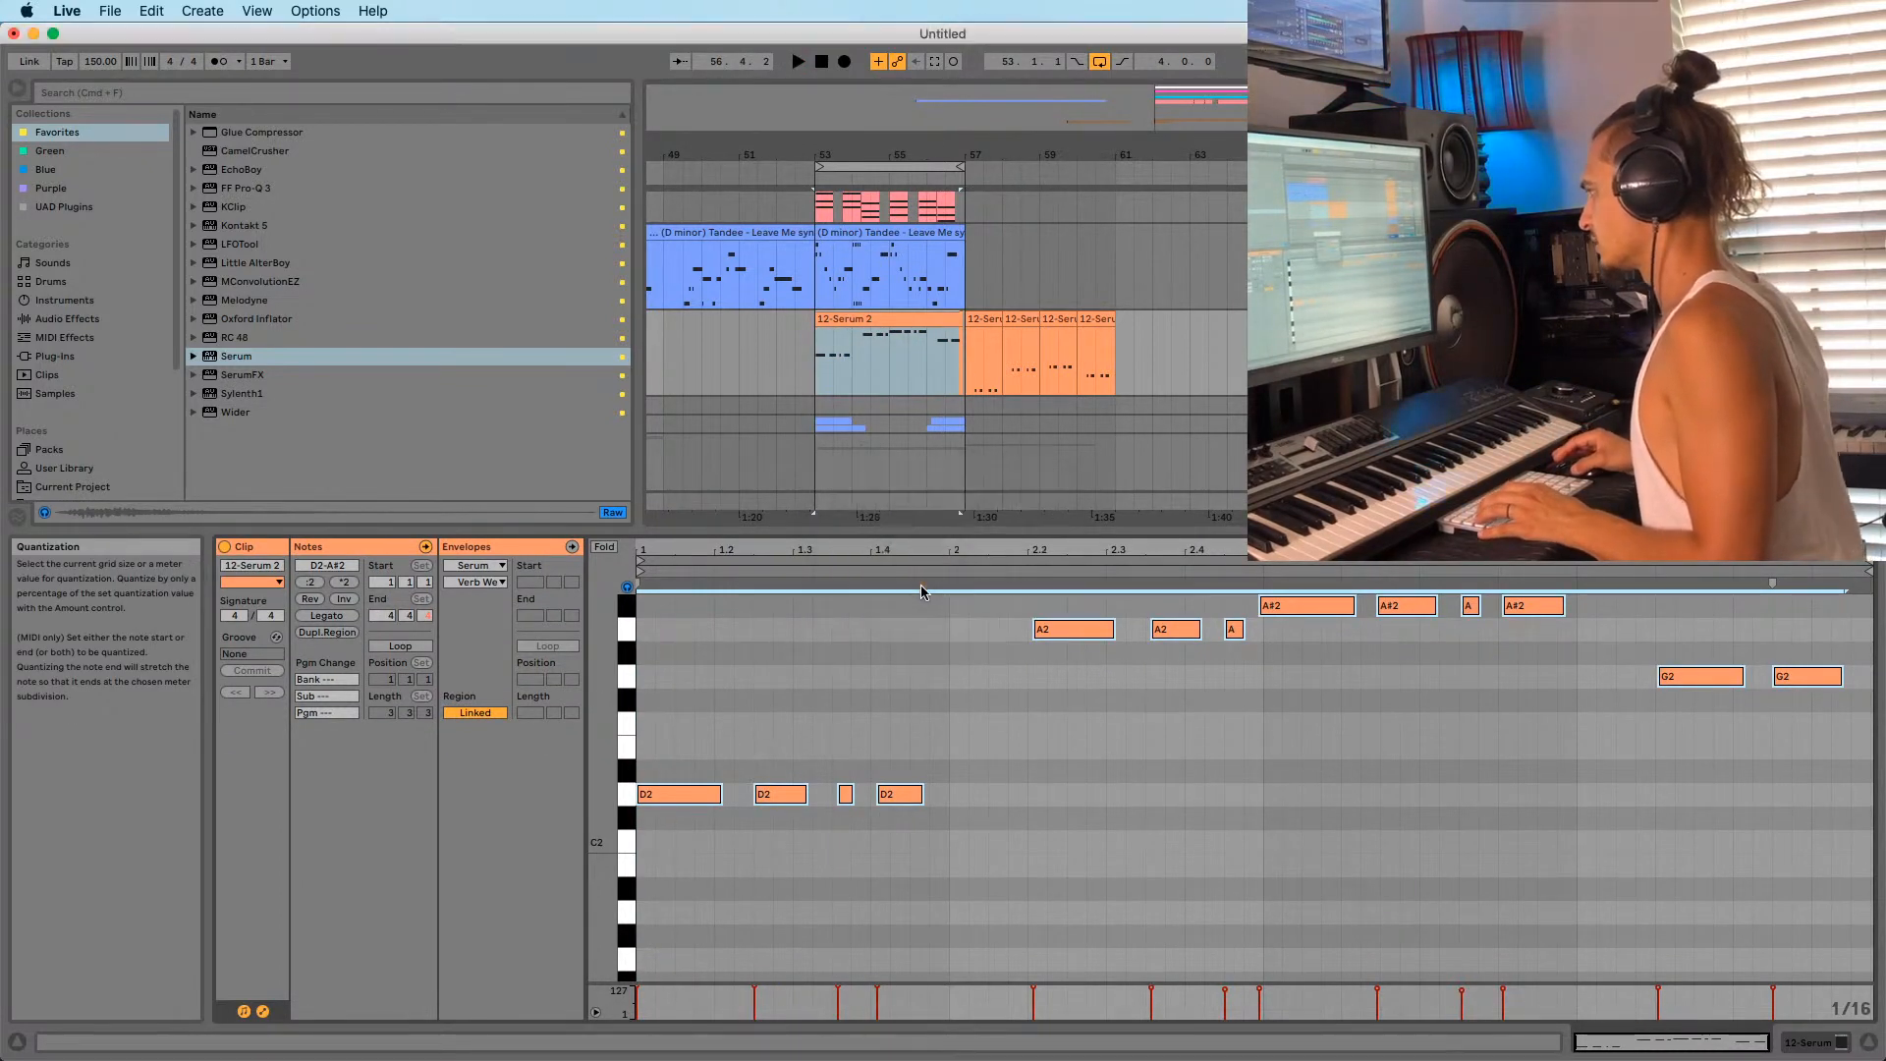
key("space")
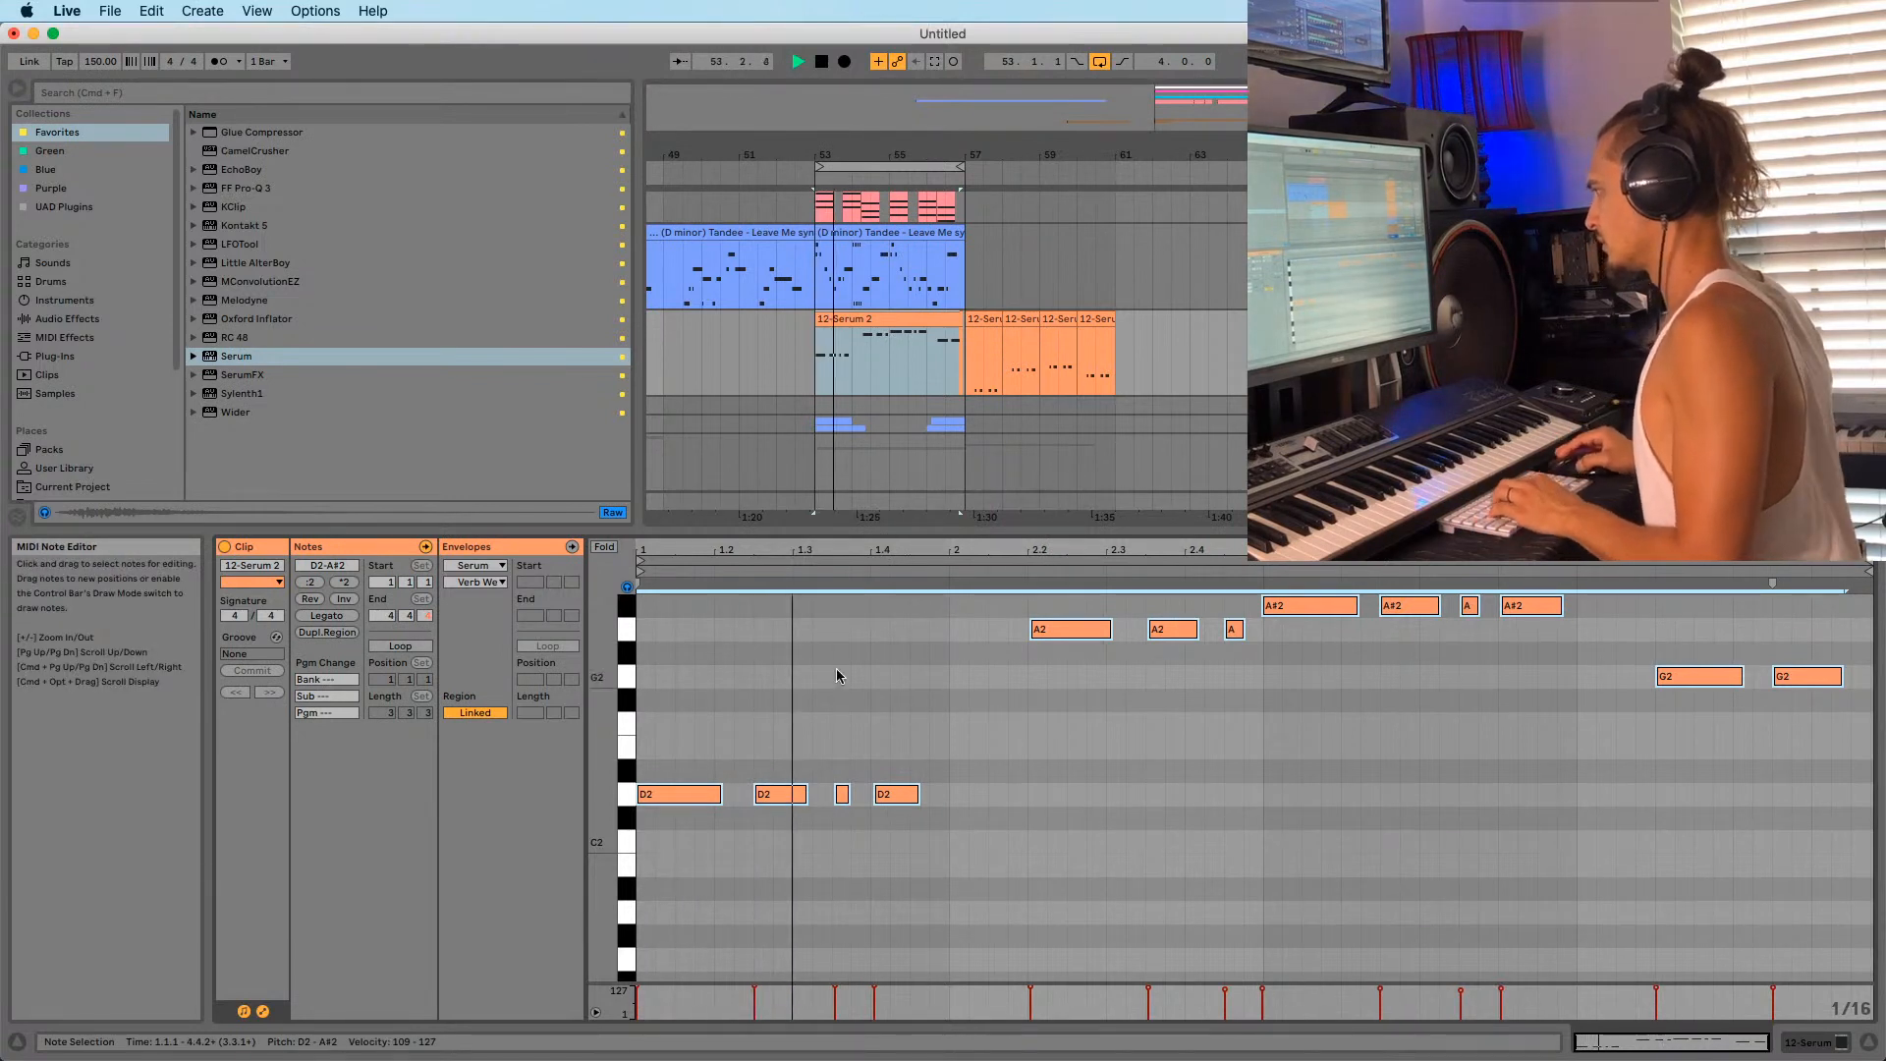
Lengthen the fourth D2 note and audition the A#2 notes zoomed in.
left_click(892, 758)
mouse_move(916, 791)
left_mouse_down()
mouse_move(943, 812)
mouse_move(938, 793)
left_mouse_up()
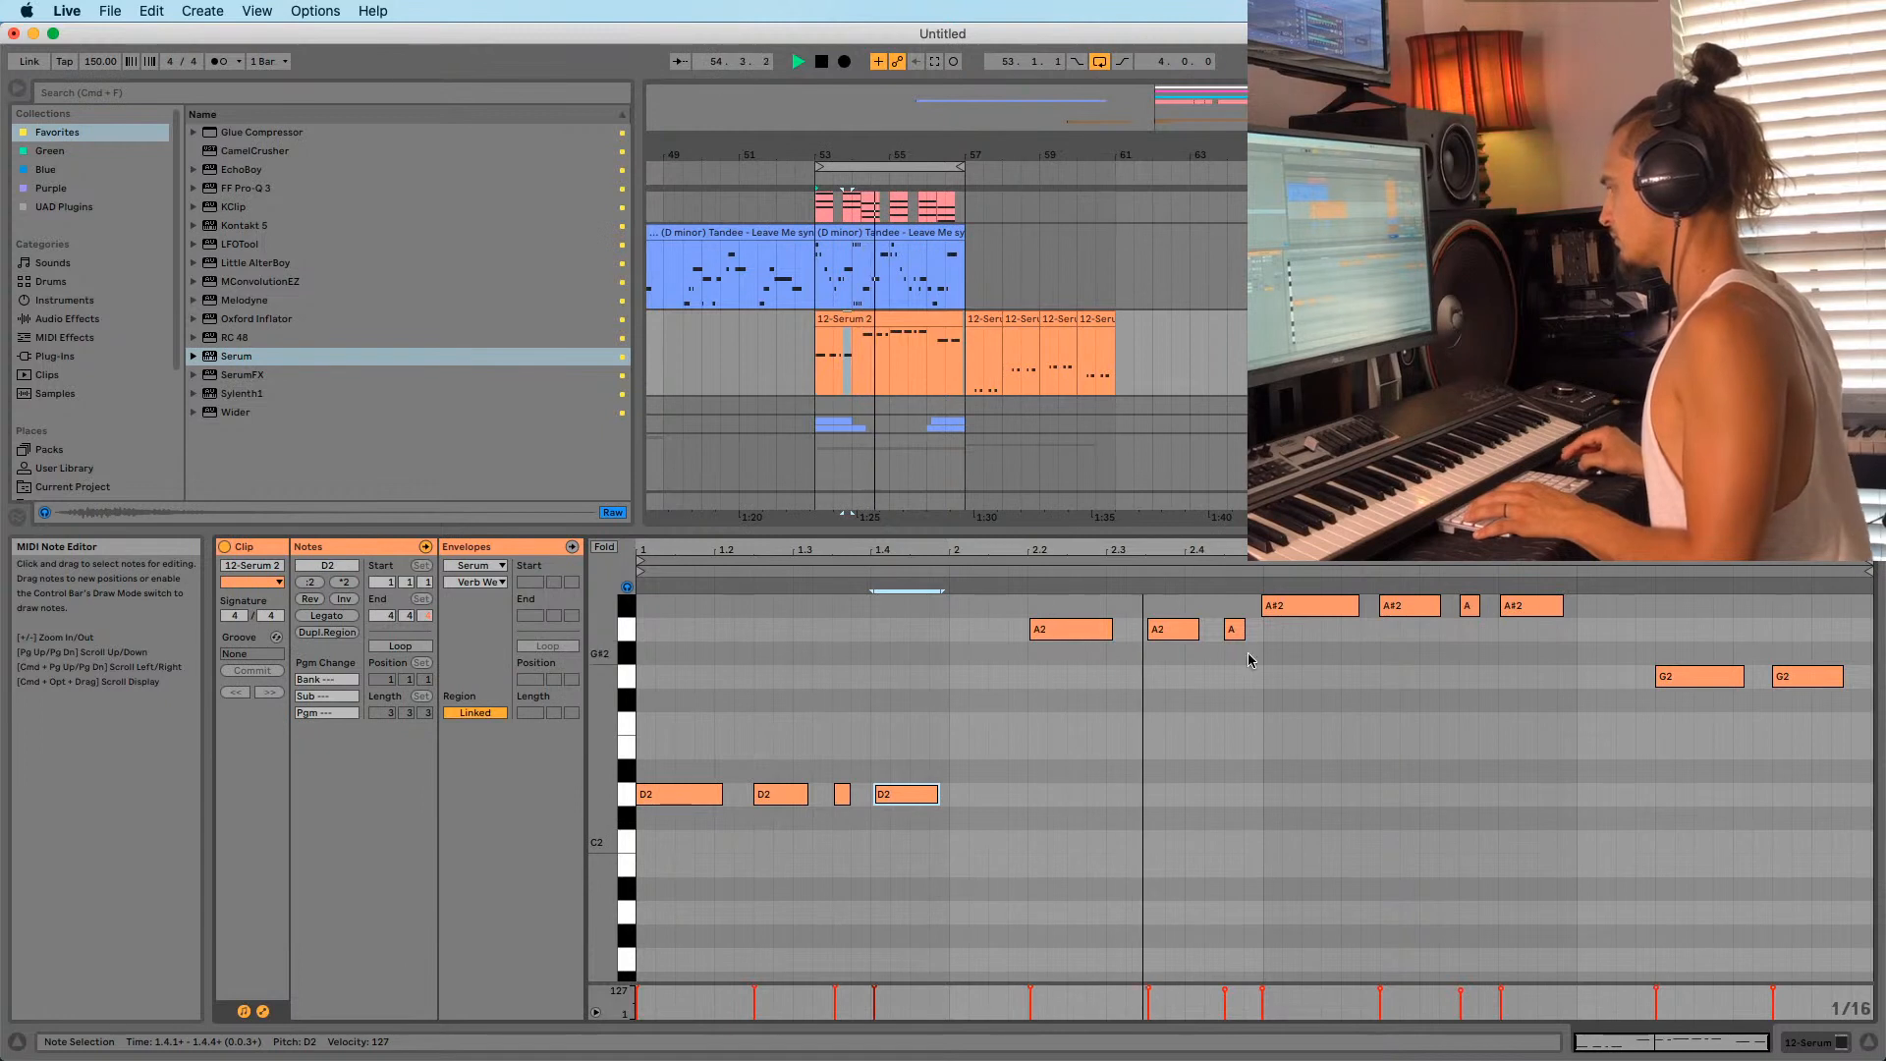
left_click(1307, 605)
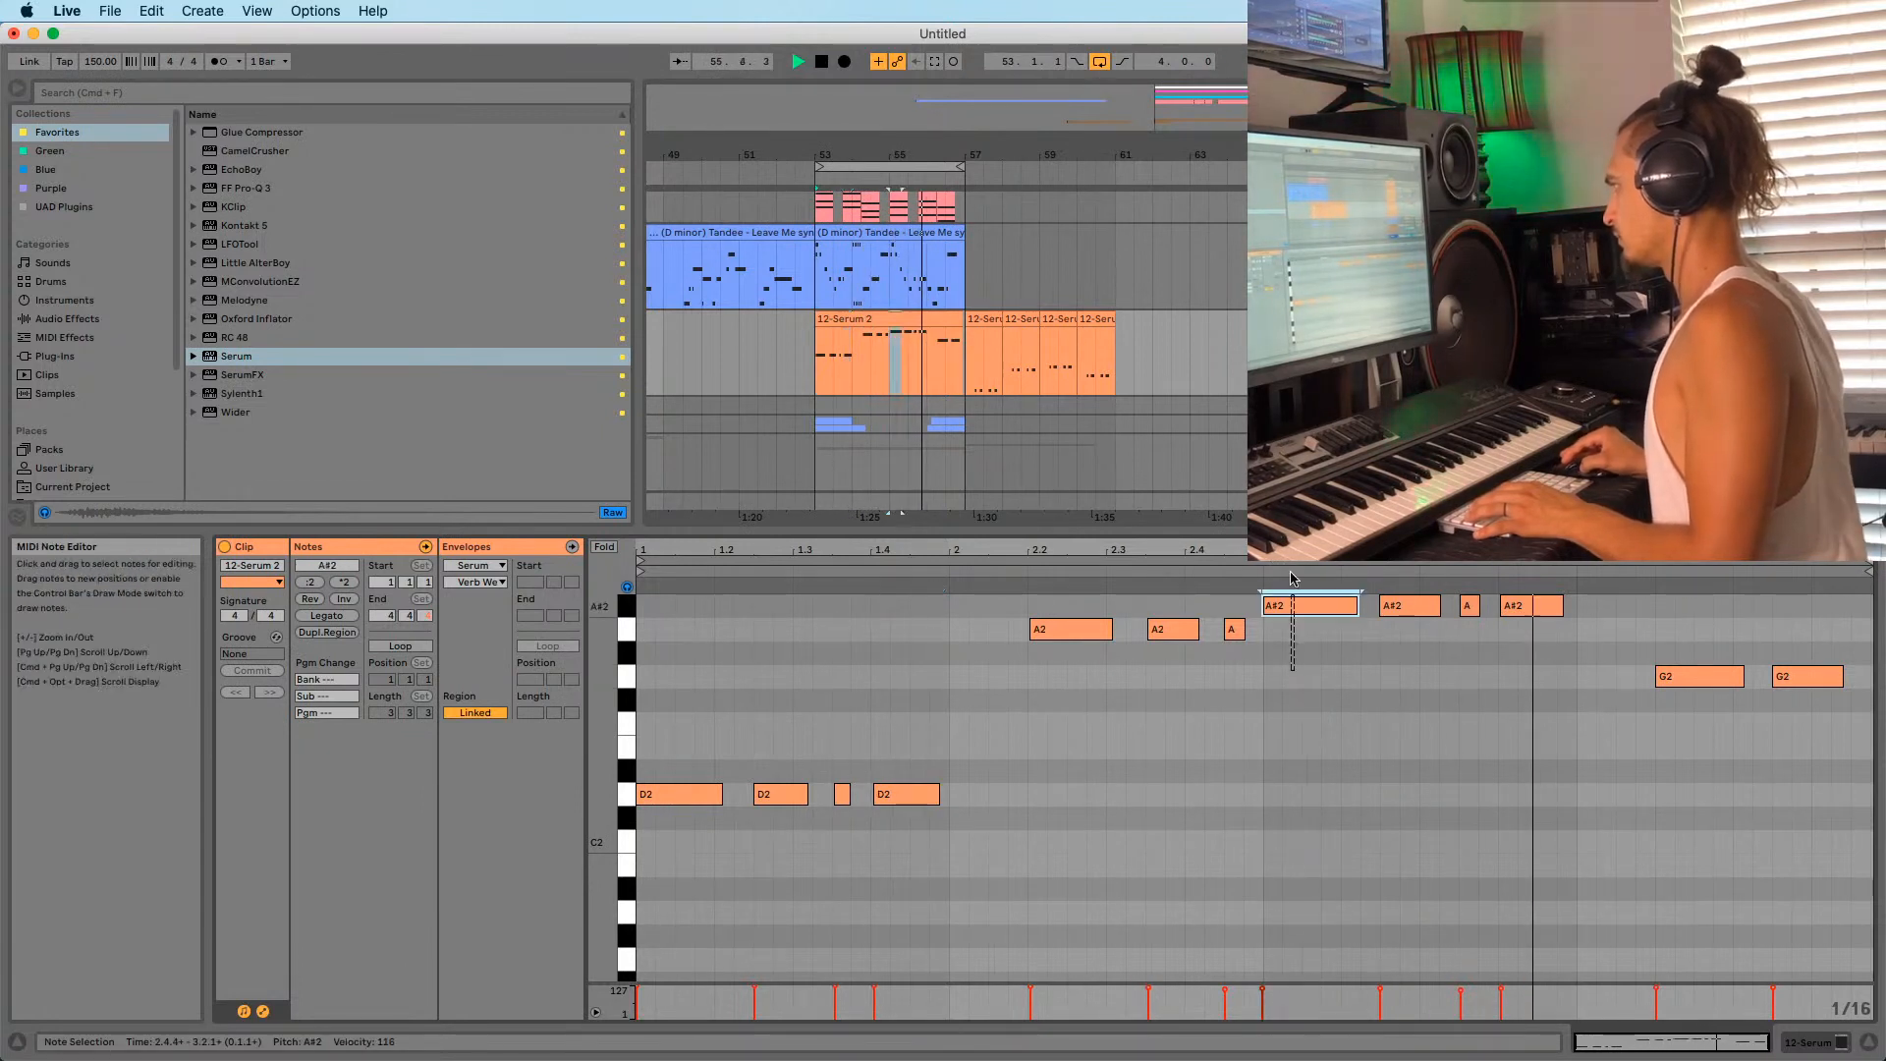
left_click_drag(1520, 550, 1520, 643)
left_click(970, 607)
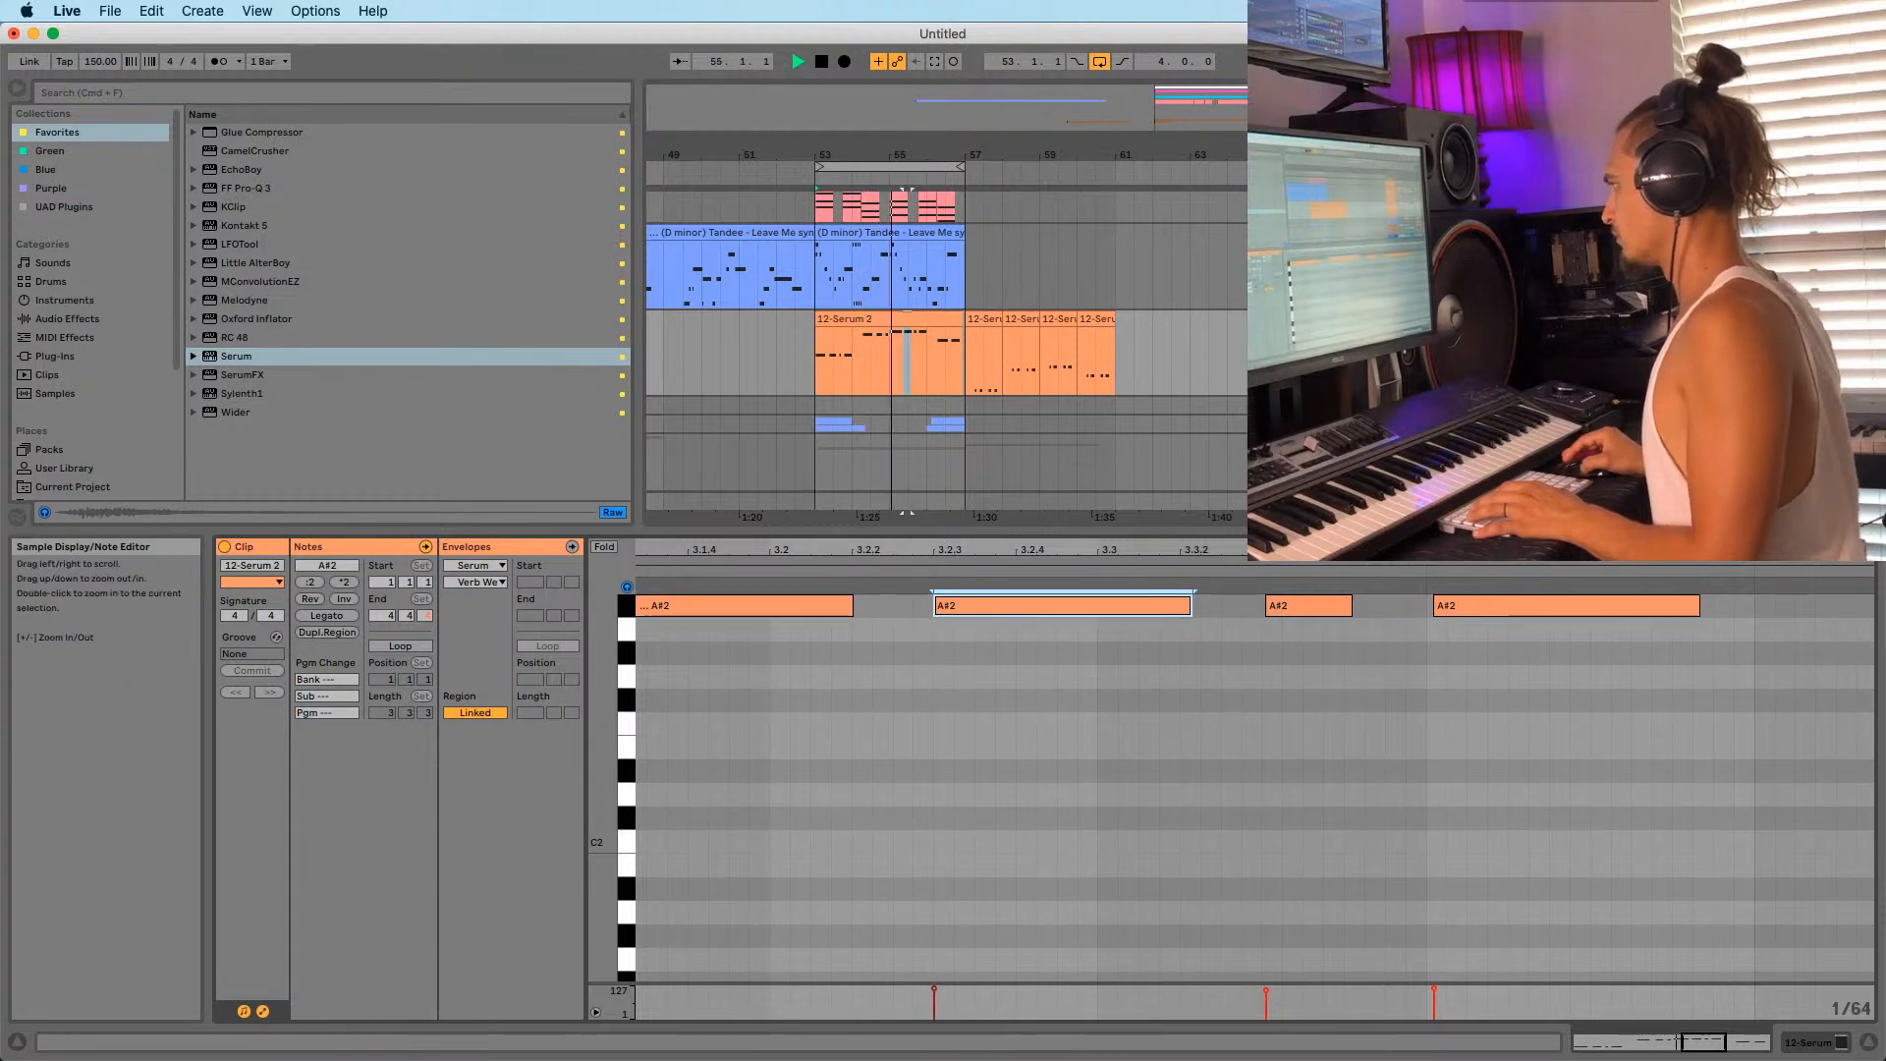
Zoom out to the whole 12-Serum 2 clip and stop playback.
left_click_drag(982, 551, 864, 491)
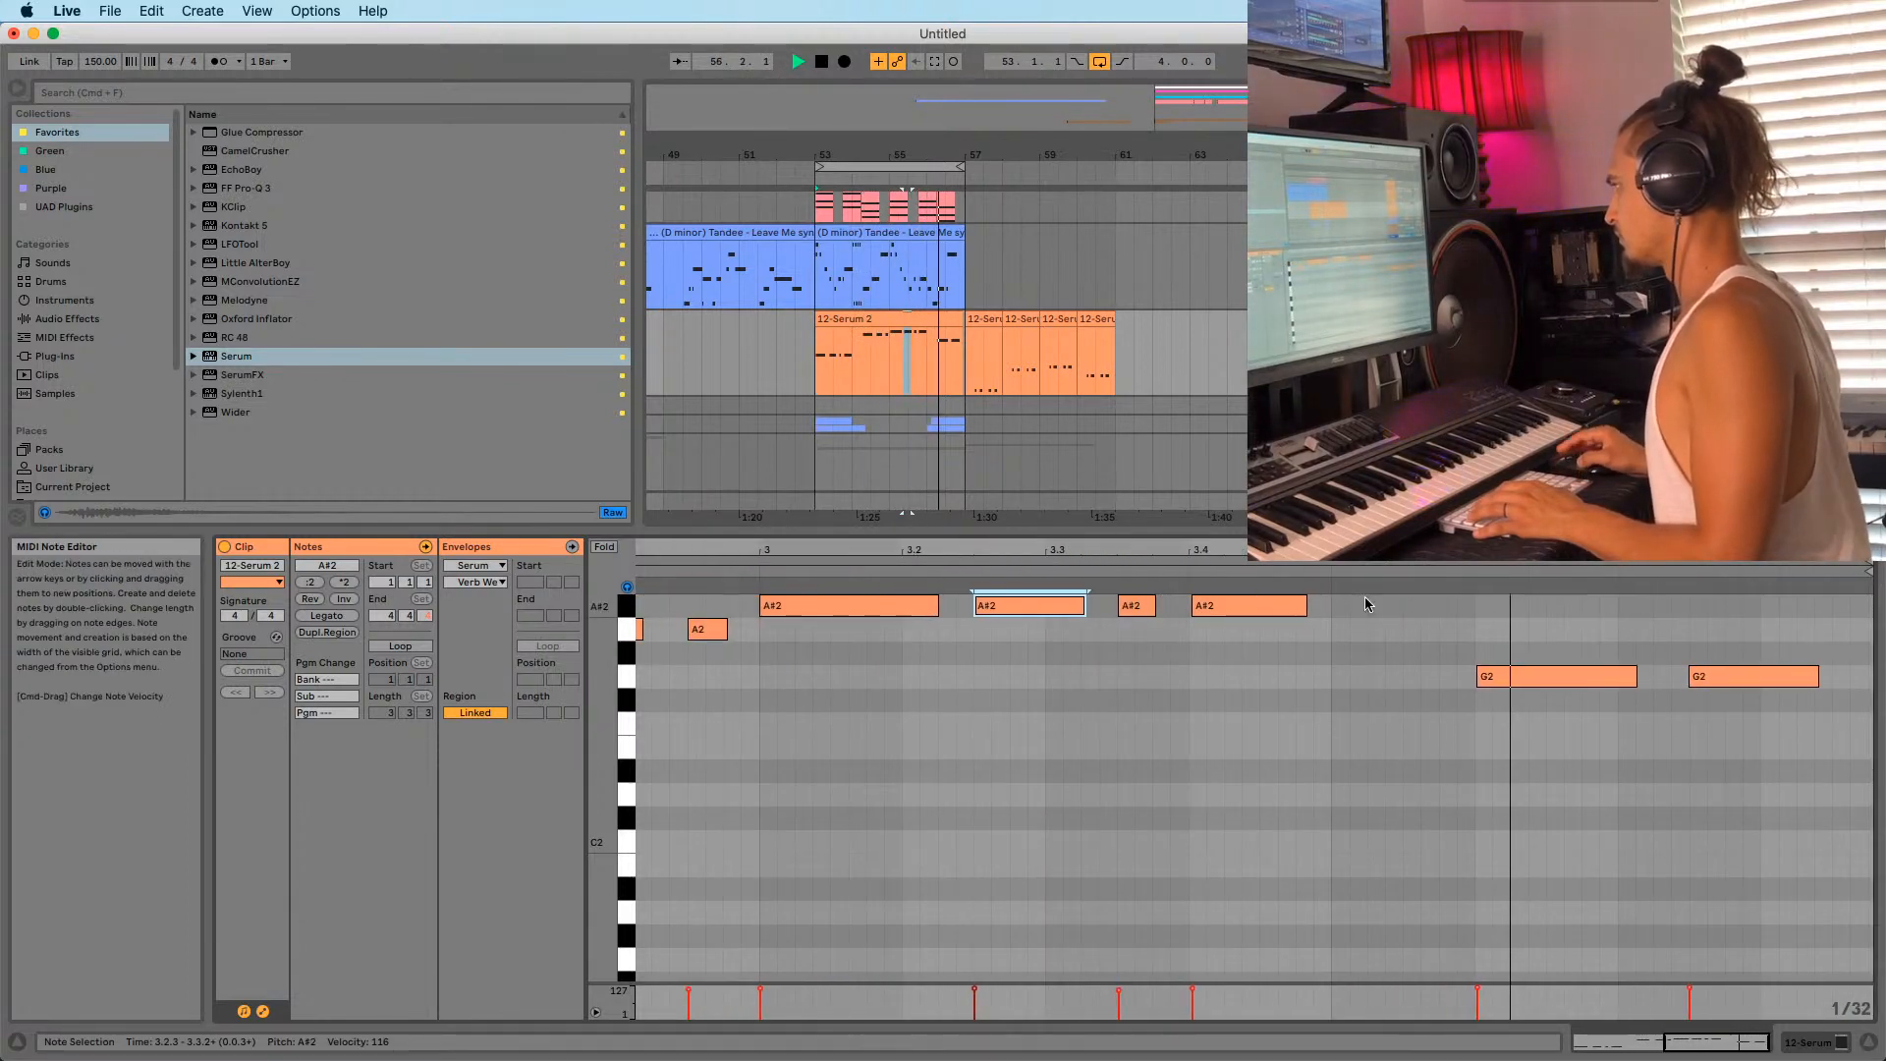
left_click_drag(1709, 558, 1709, 491)
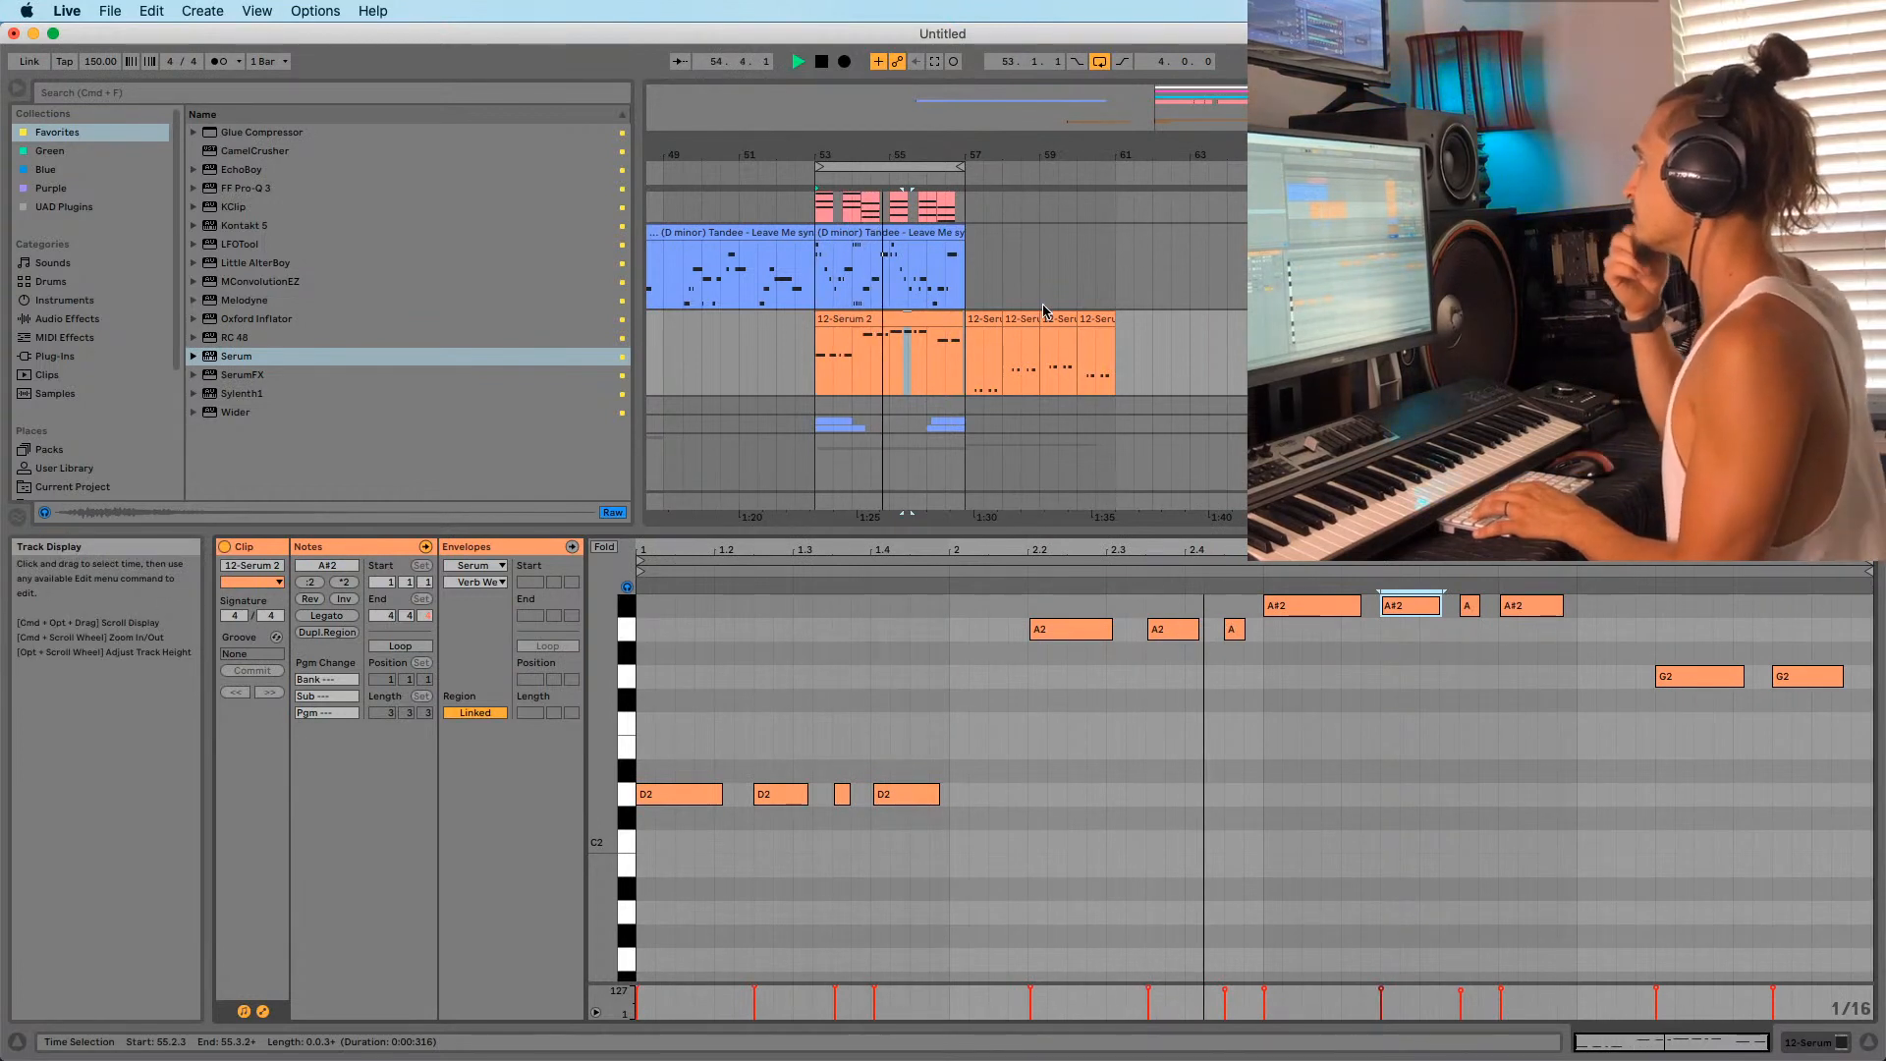
key("space")
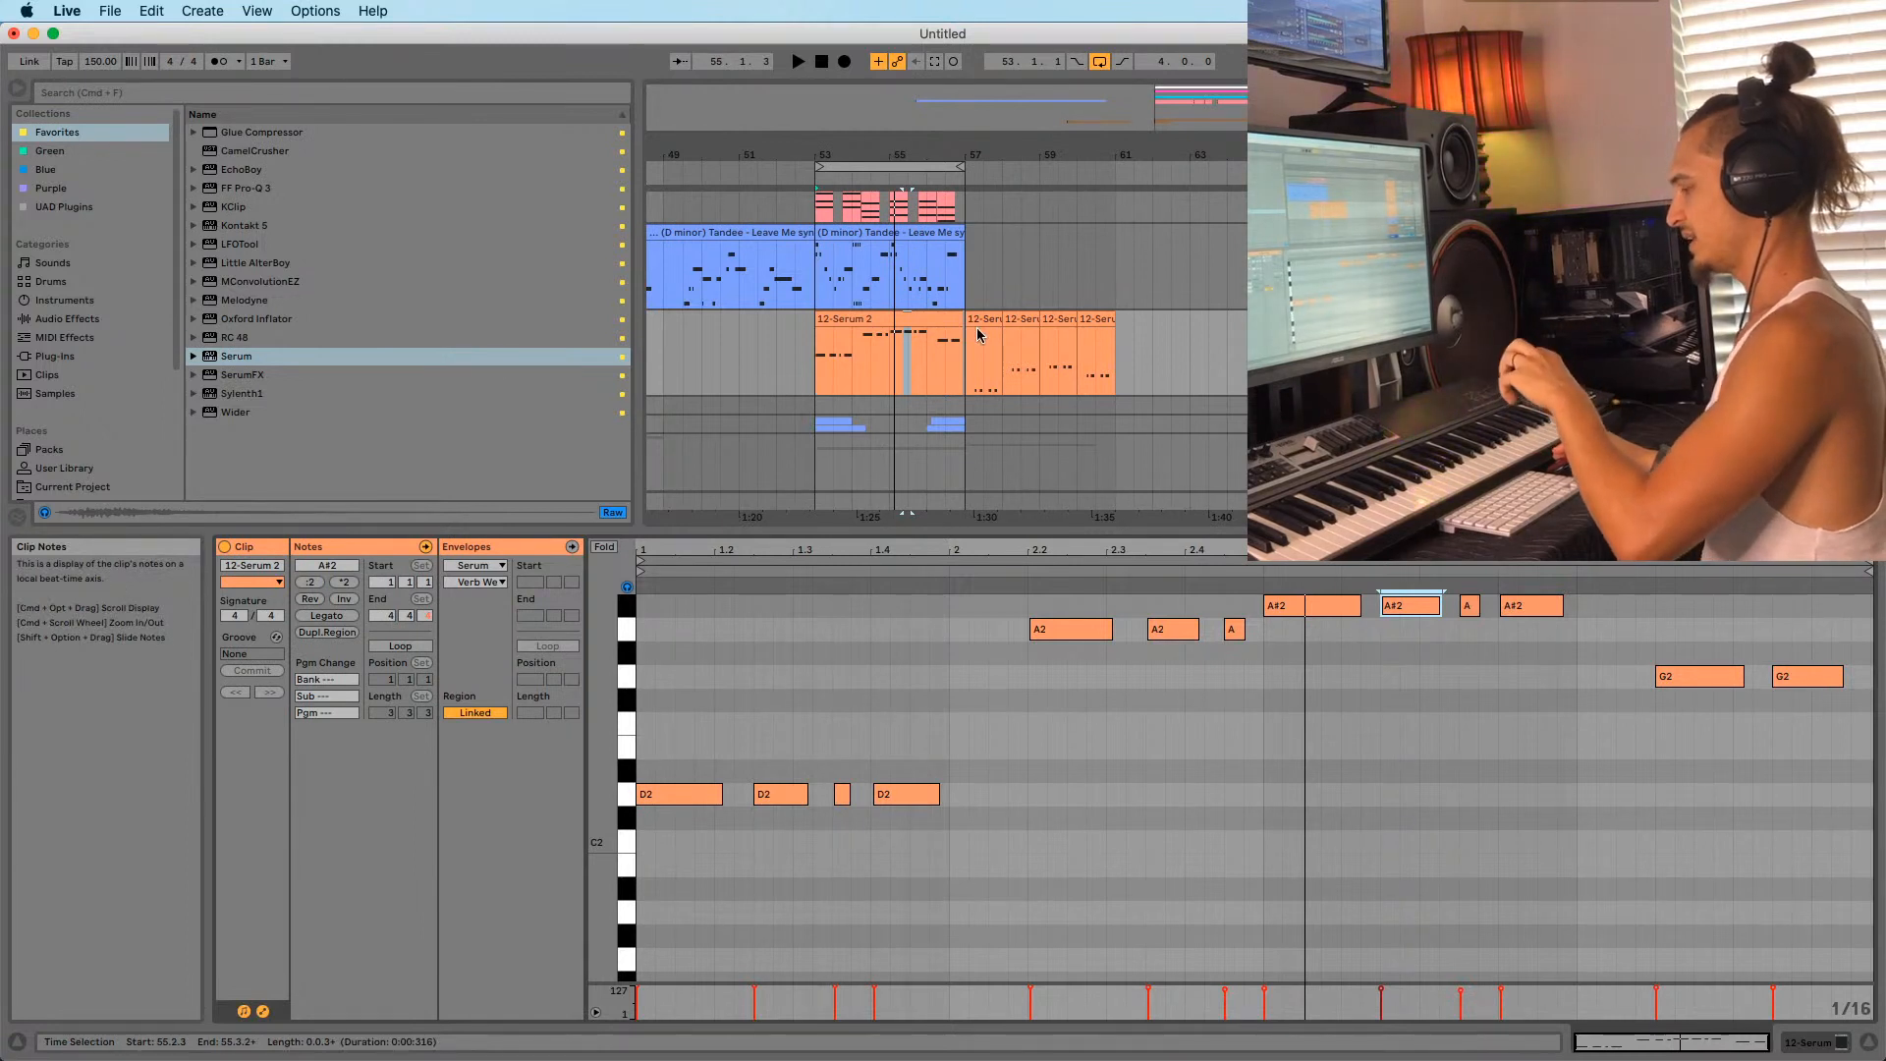
scroll(1001, 329, "up", 3)
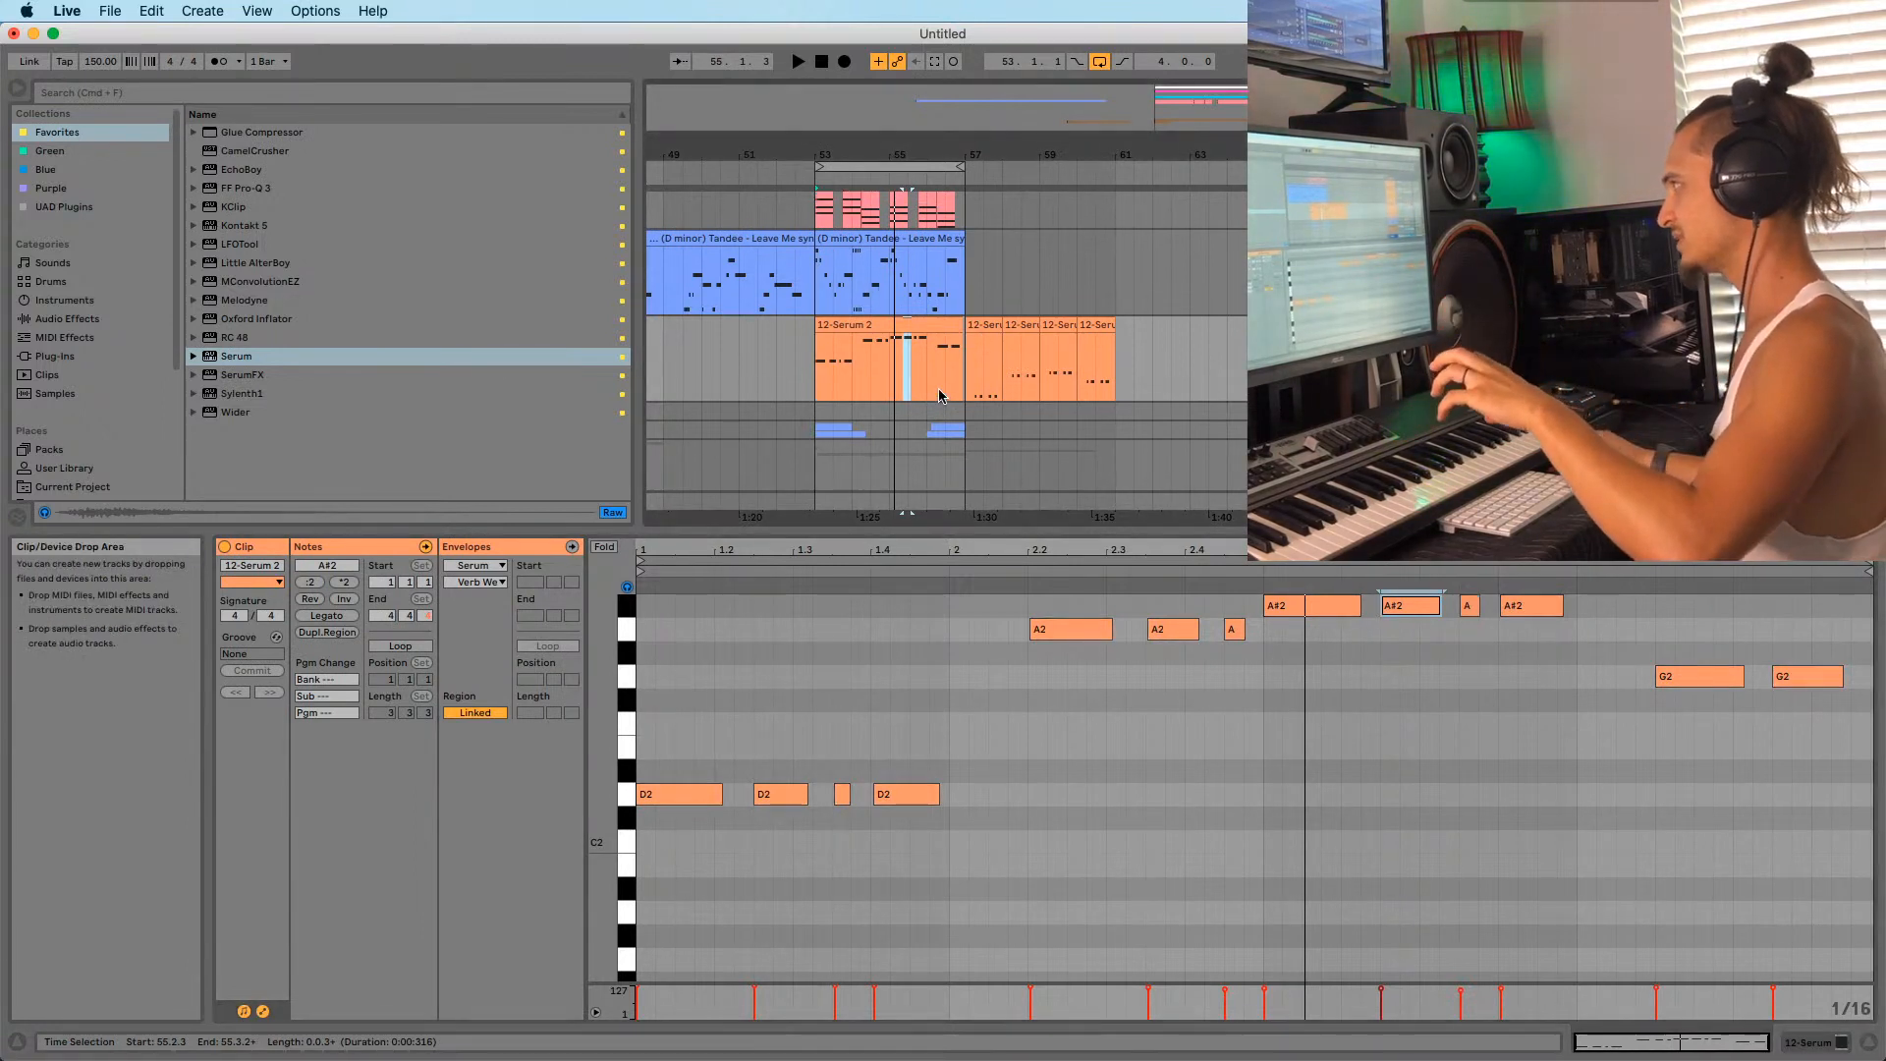
scroll(1020, 324, "up", 1)
Select the 10-Serum track so the Detail View shows no clip selected.
left_click(1284, 332)
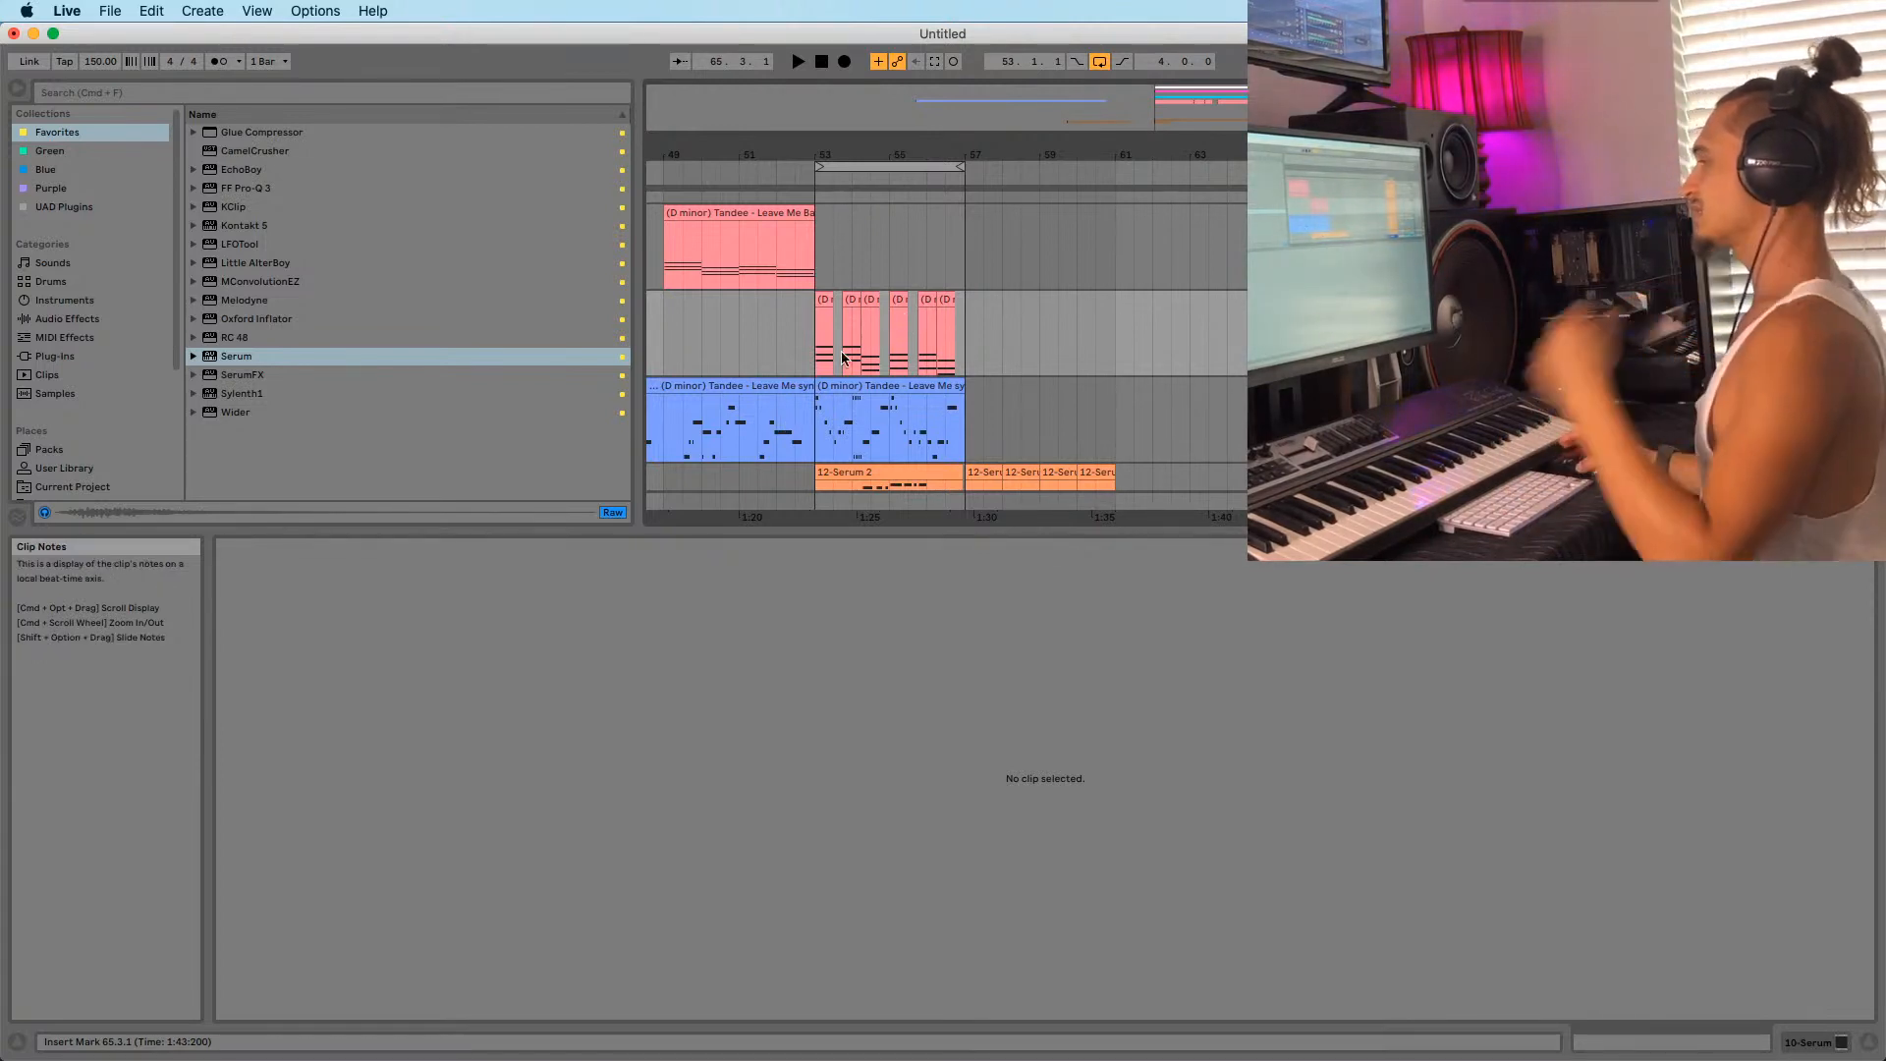
Open the 12-Serum 2 clip and play it from bar 53, zoomed on bars 53–57.
left_click(814, 369)
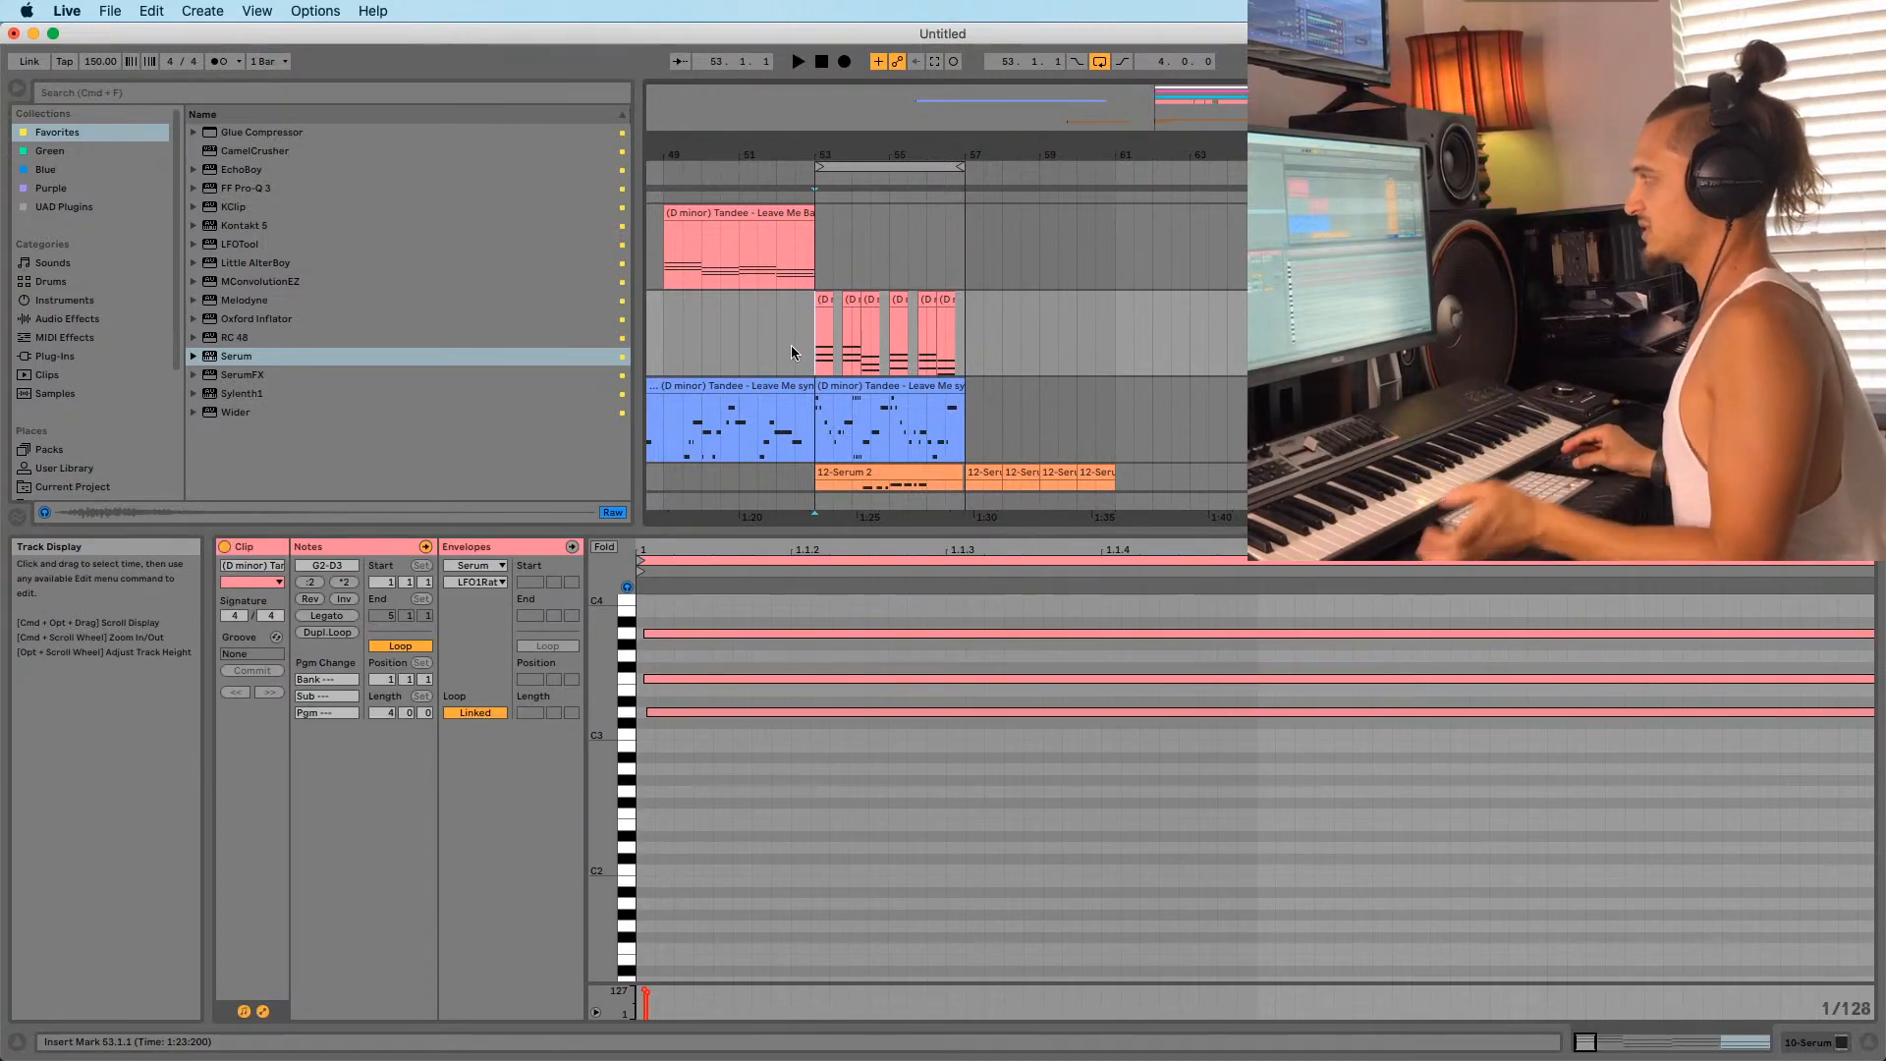
key("space")
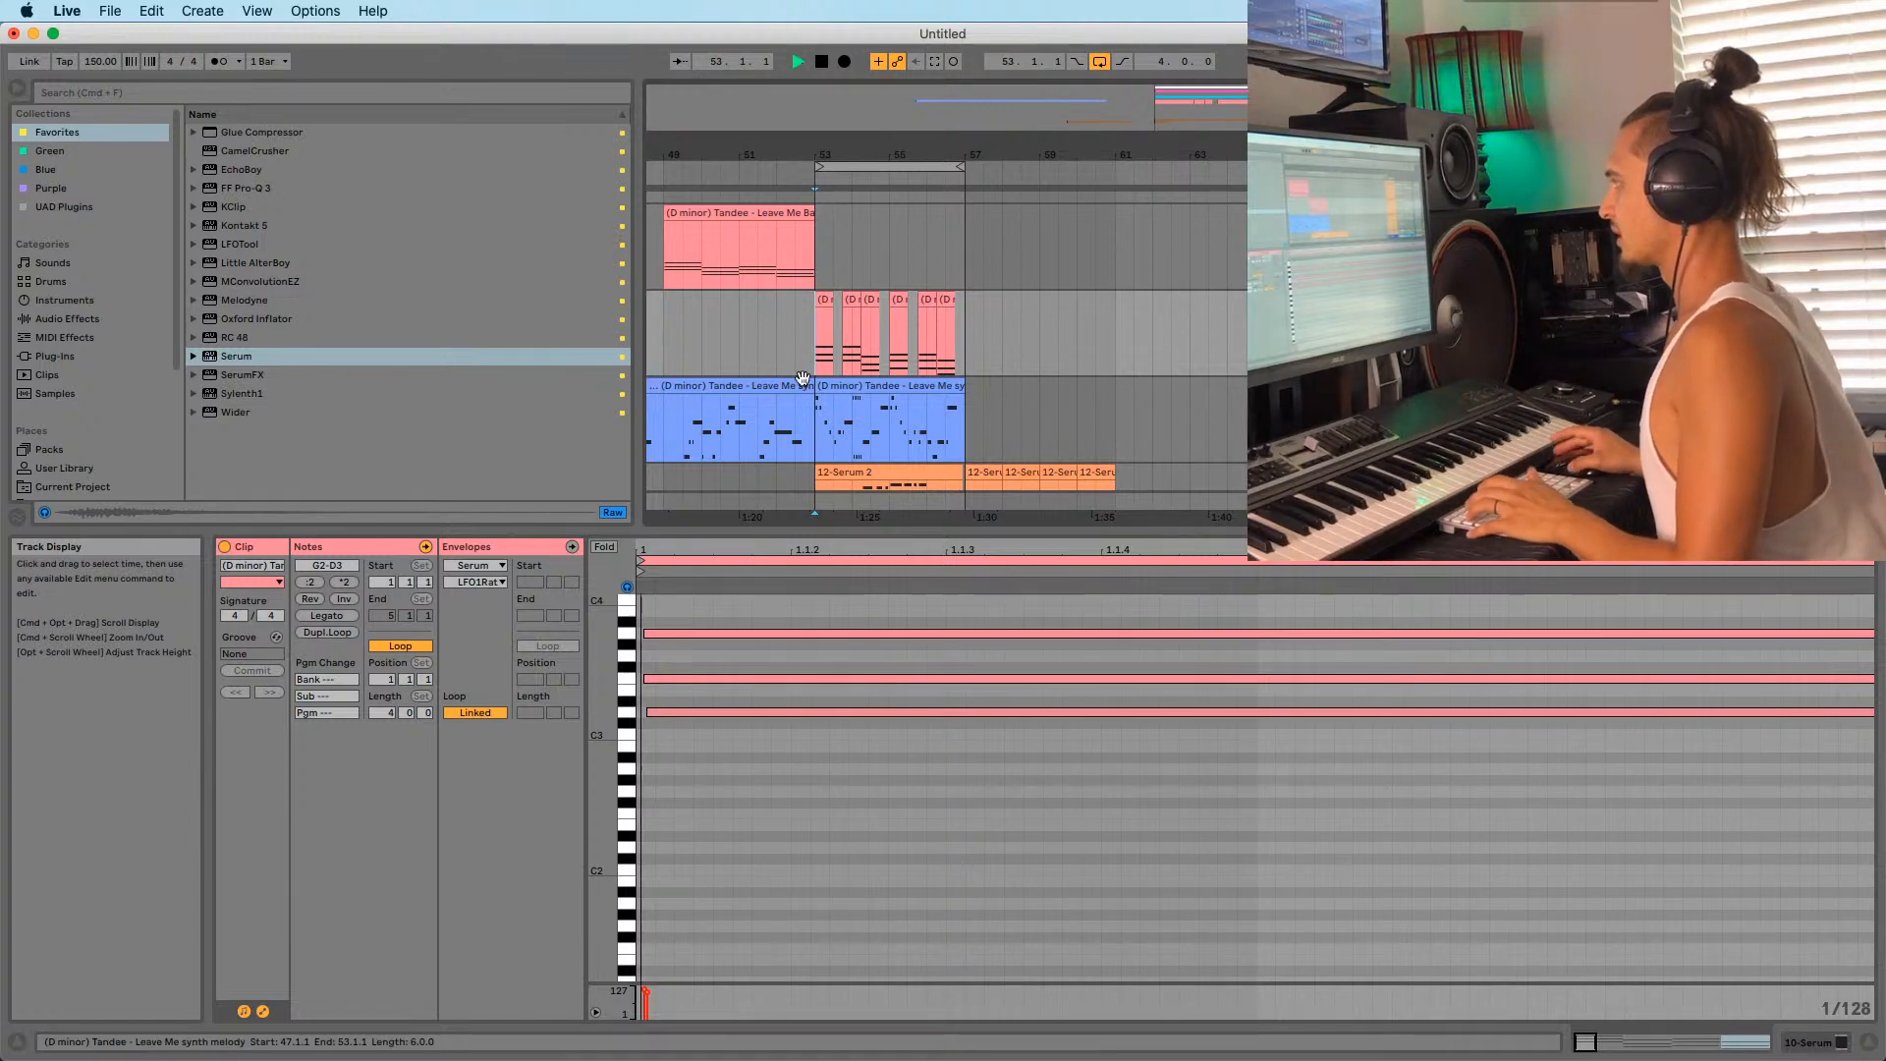
scroll(825, 314, "down", 5)
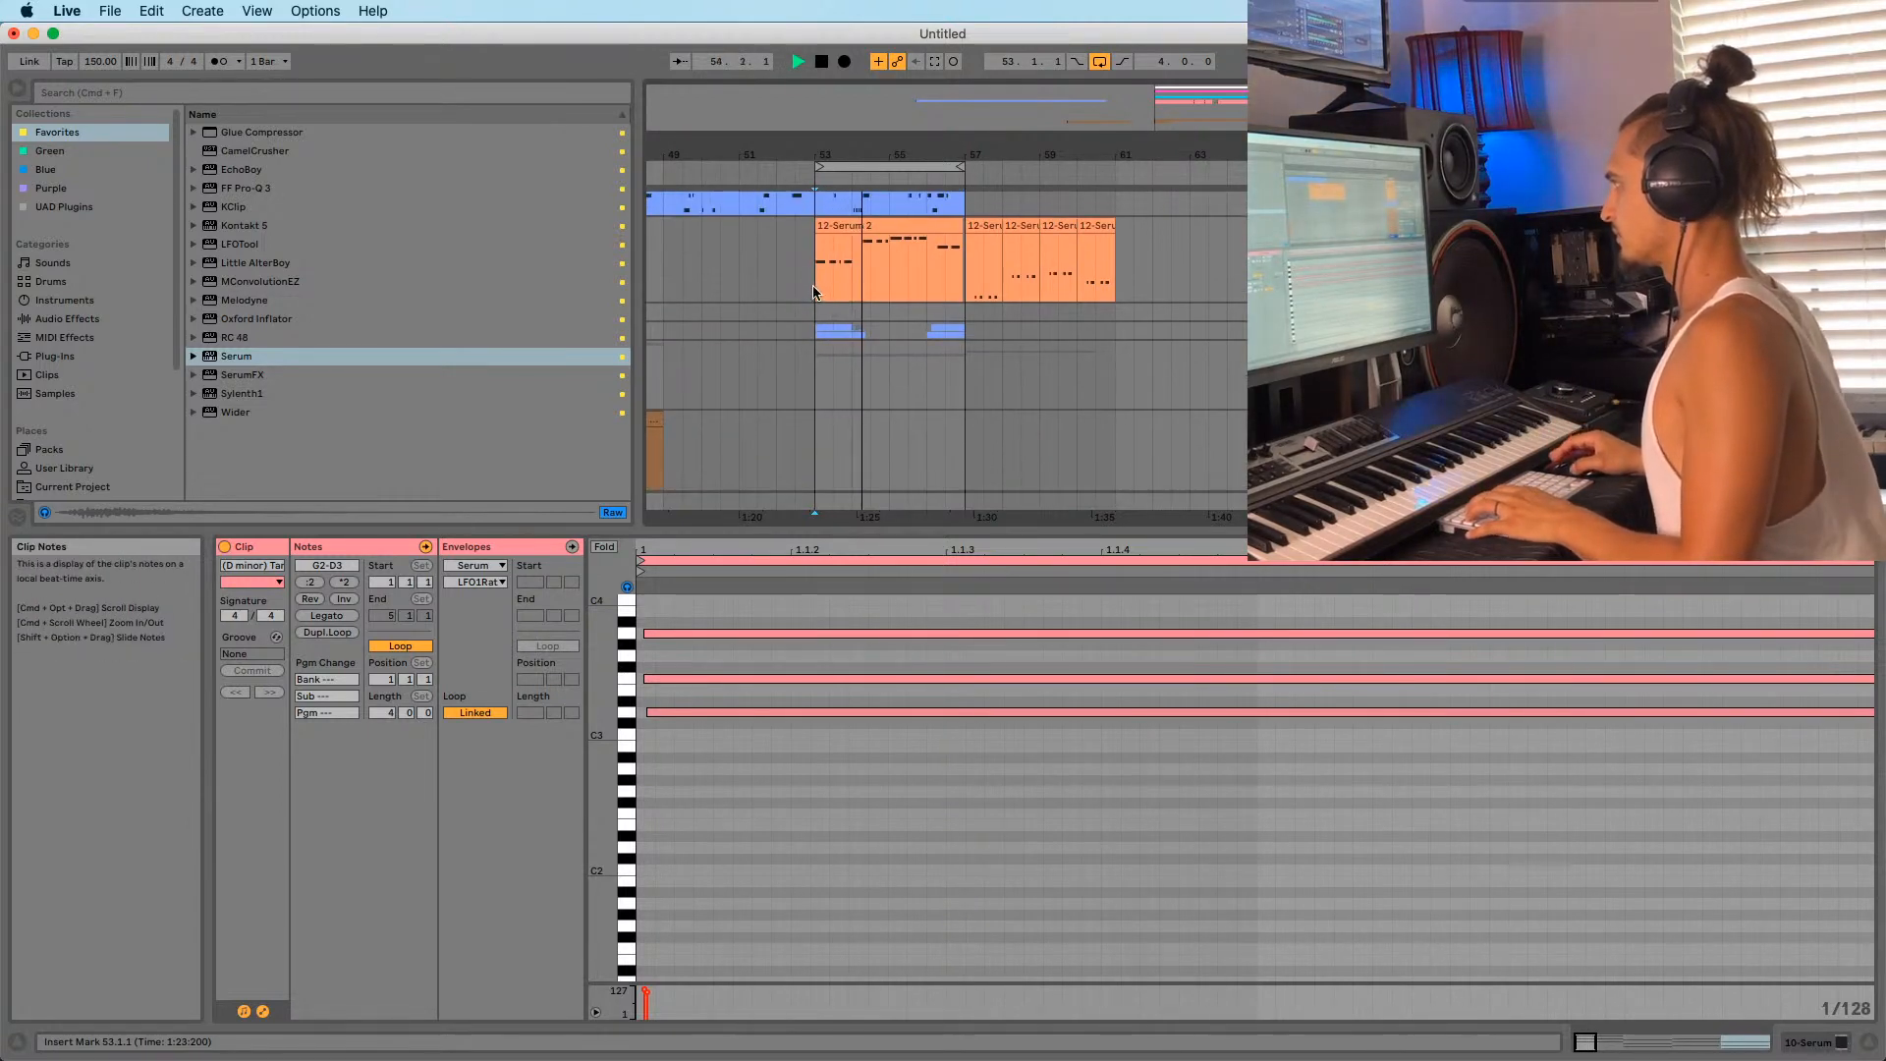
left_click(830, 281)
left_click_drag(868, 154, 870, 216)
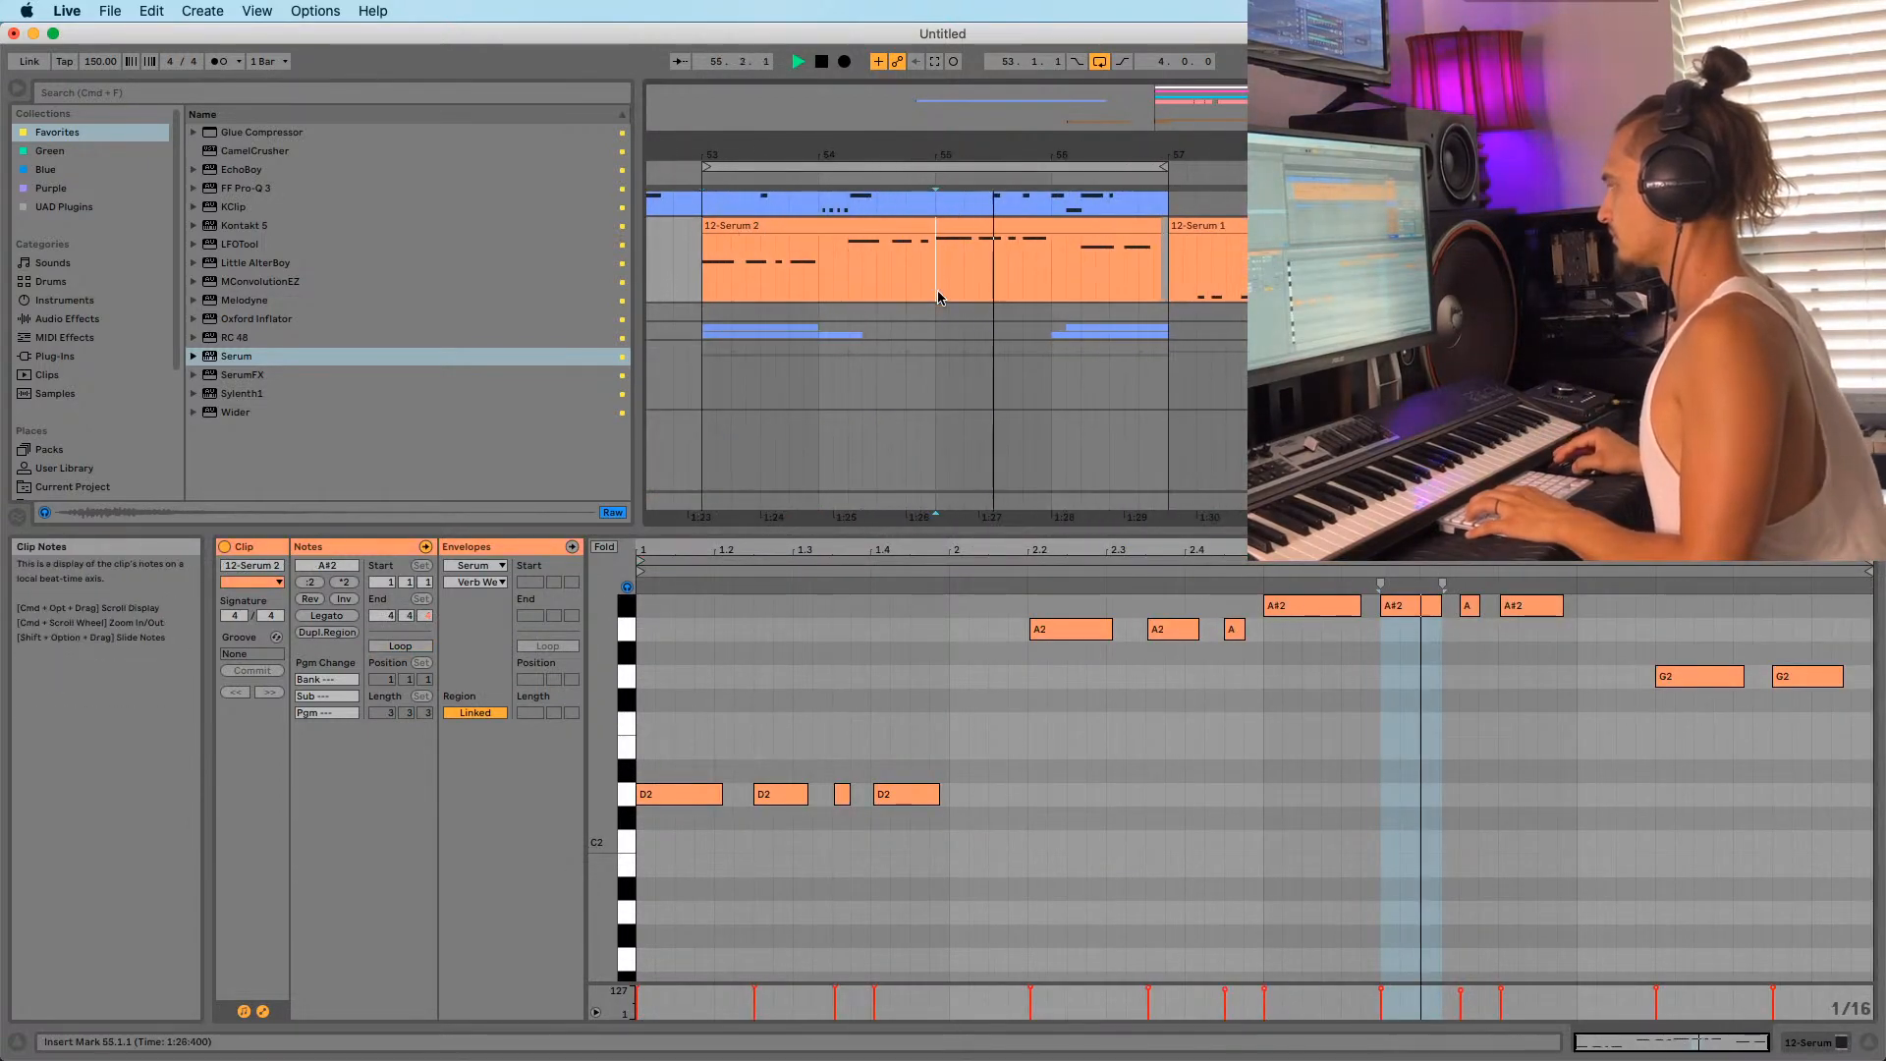
left_click(921, 276)
mouse_move(944, 160)
left_mouse_down()
mouse_move(945, 120)
mouse_move(871, 204)
left_mouse_up()
left_click(821, 283)
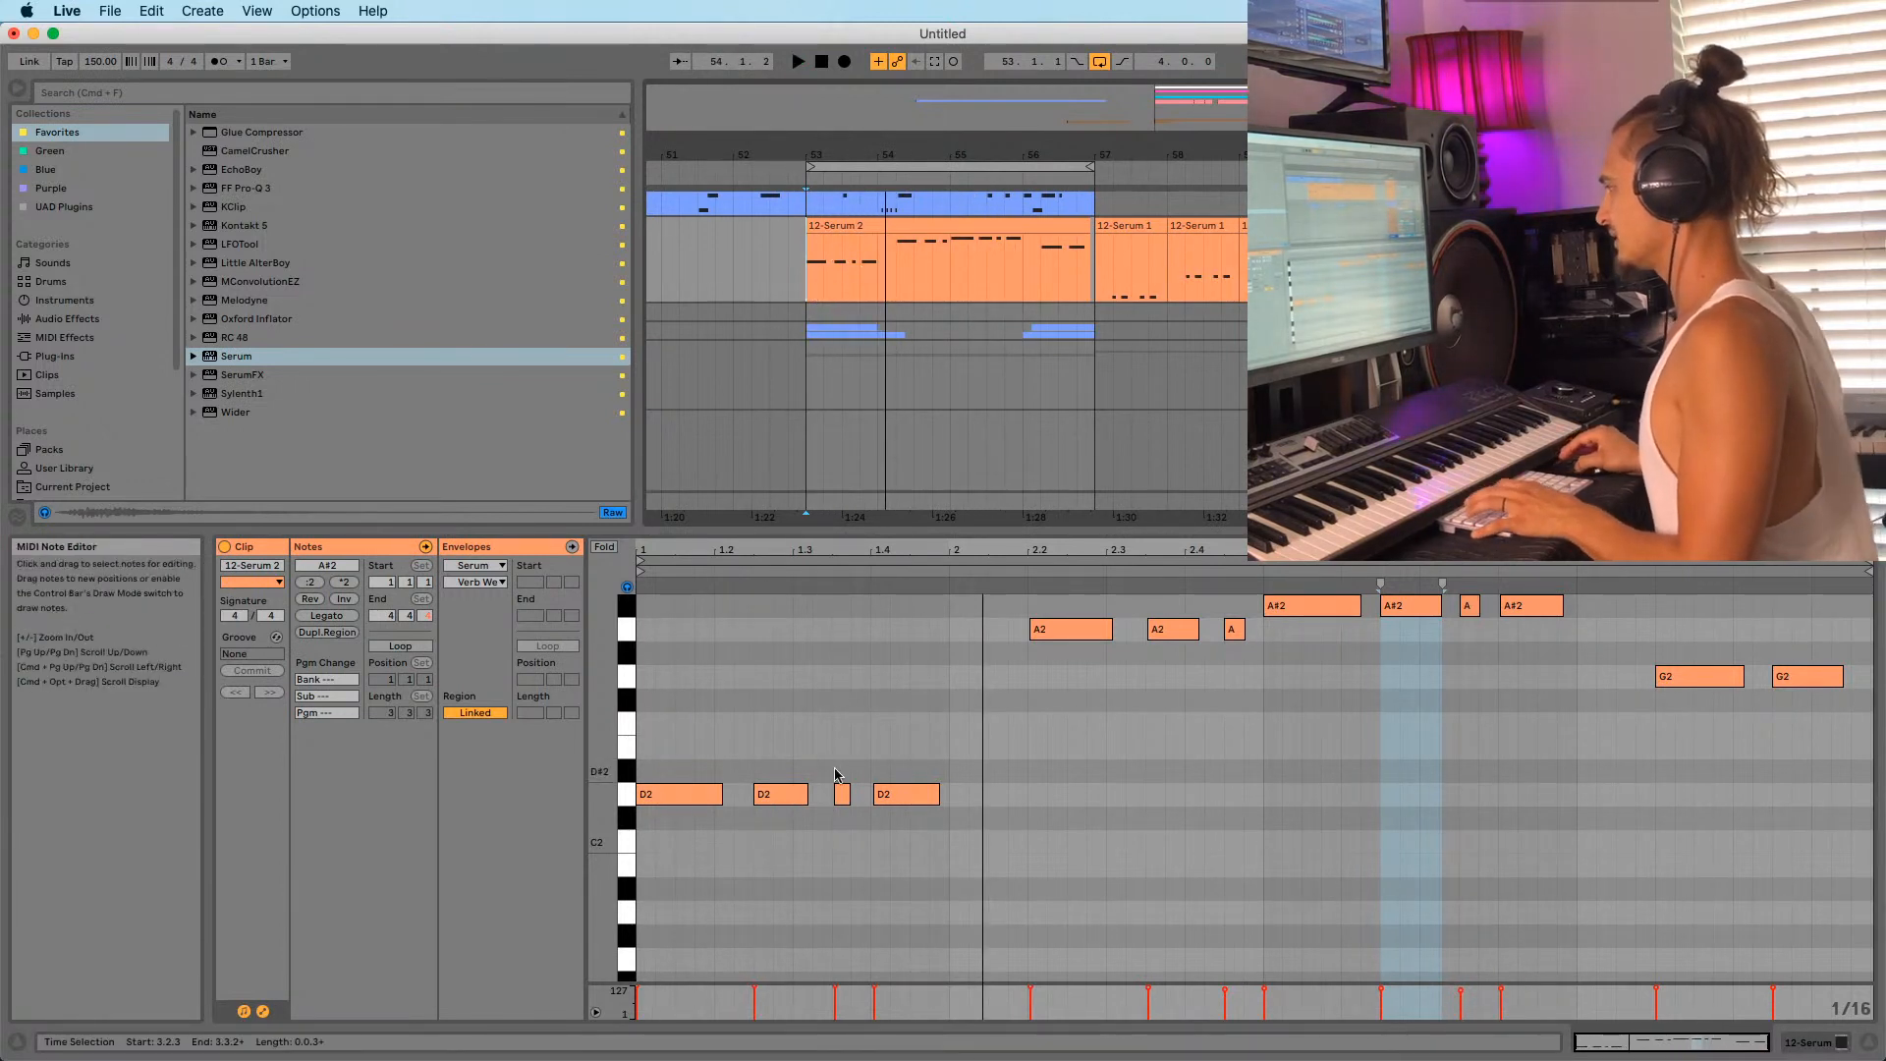
Lengthen the short D2, A2 and A#2 notes slightly in the piano roll.
left_click_drag(825, 550, 952, 629)
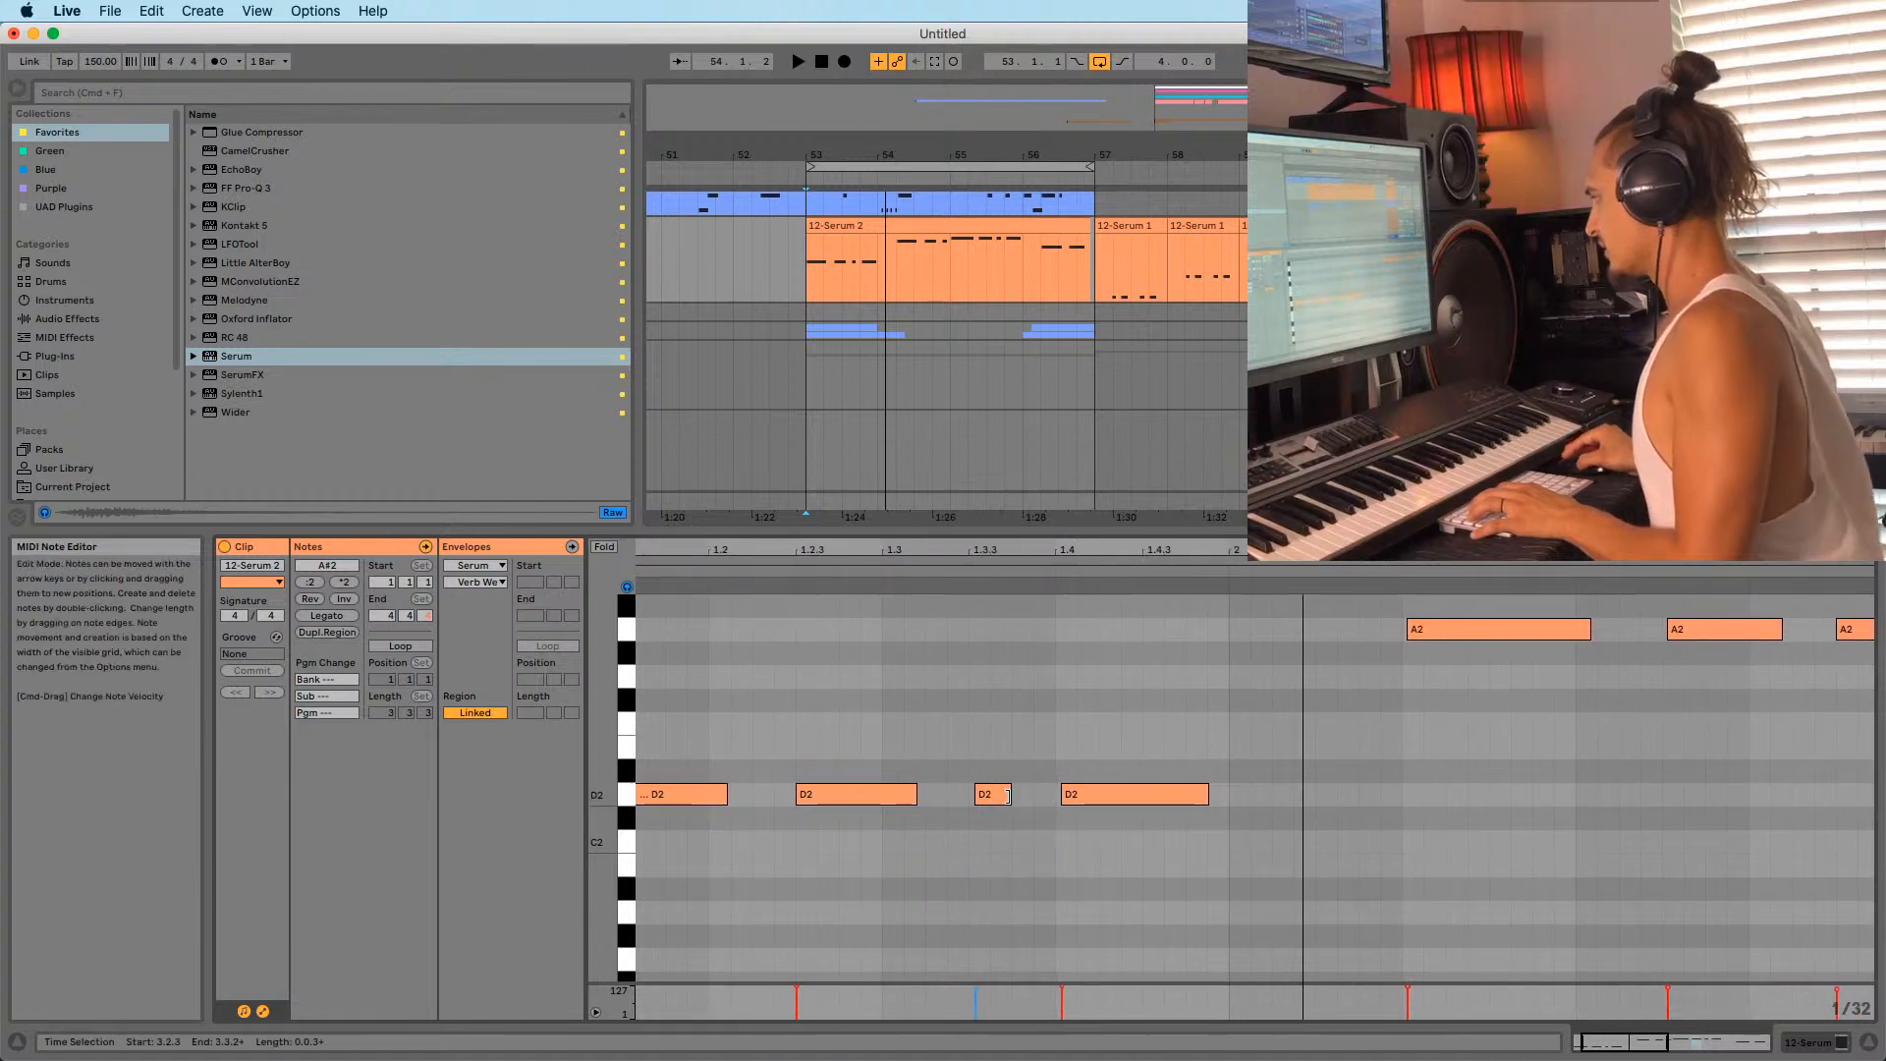
left_click_drag(1009, 796, 1030, 797)
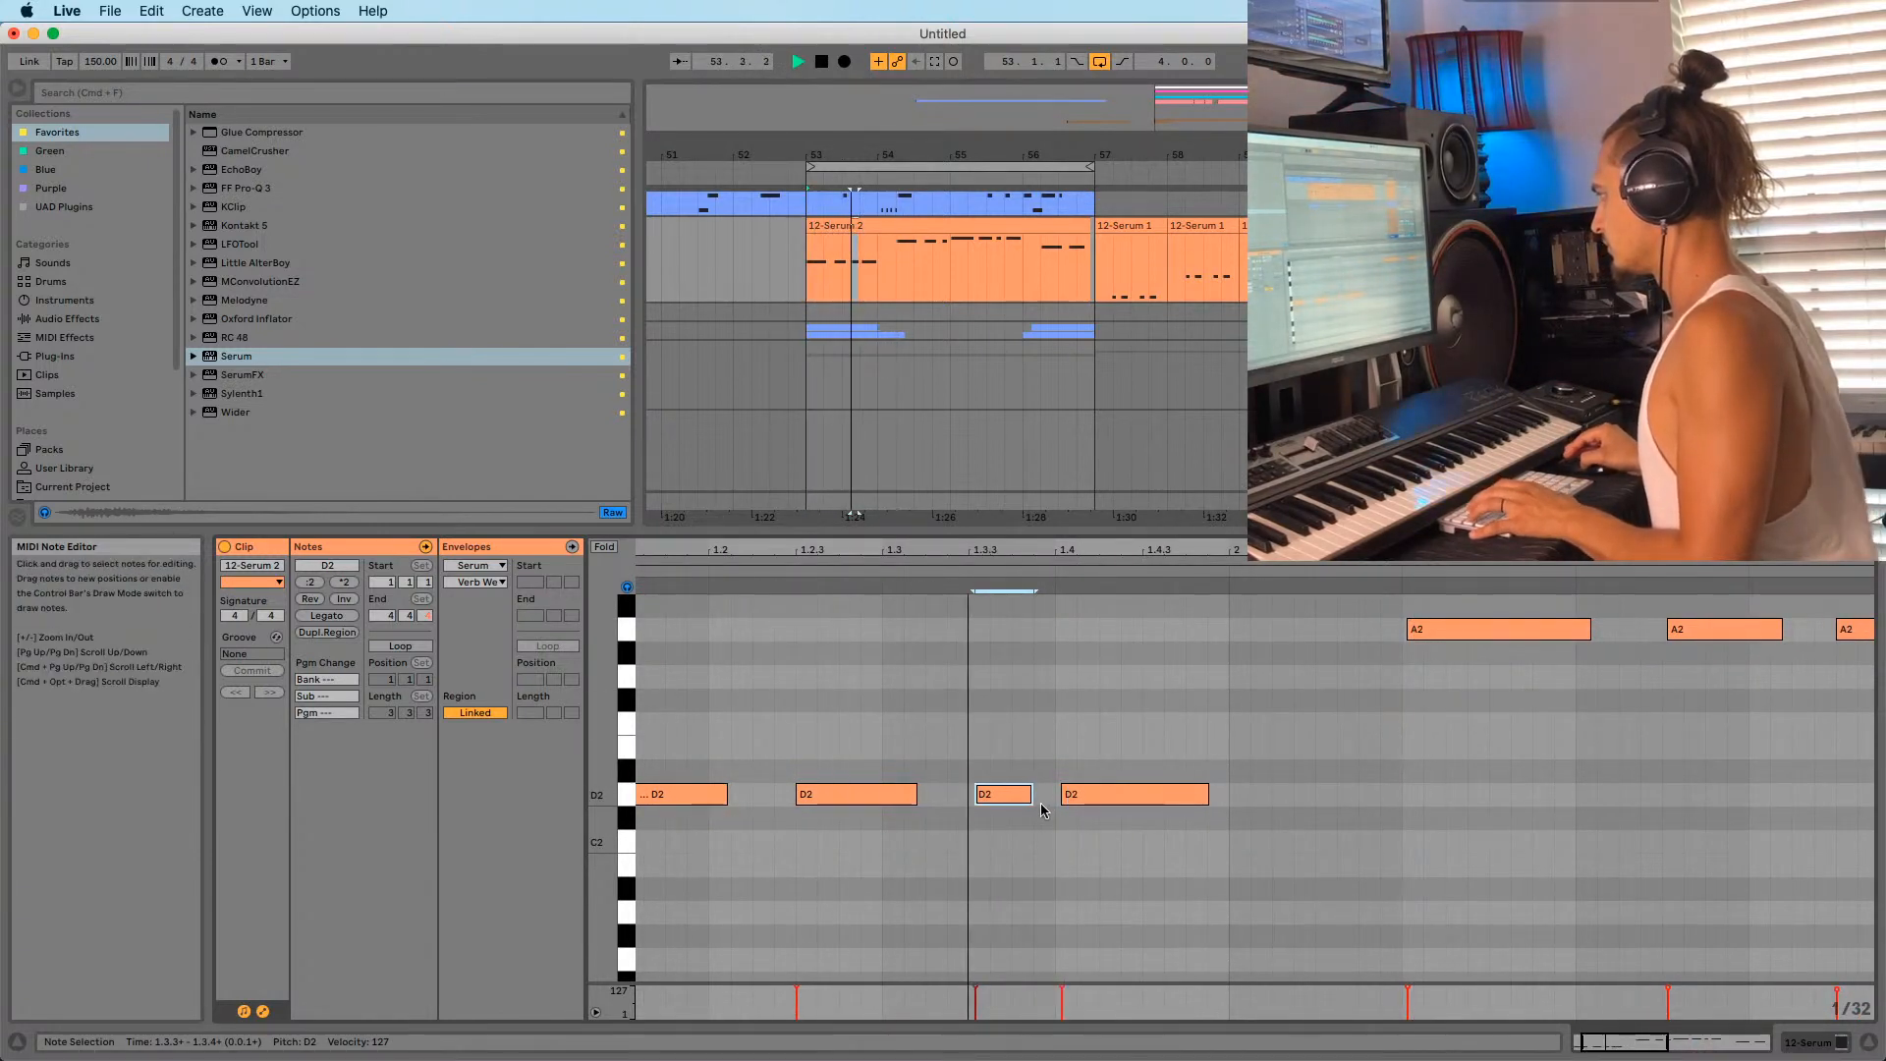
left_click_drag(1030, 798, 1035, 798)
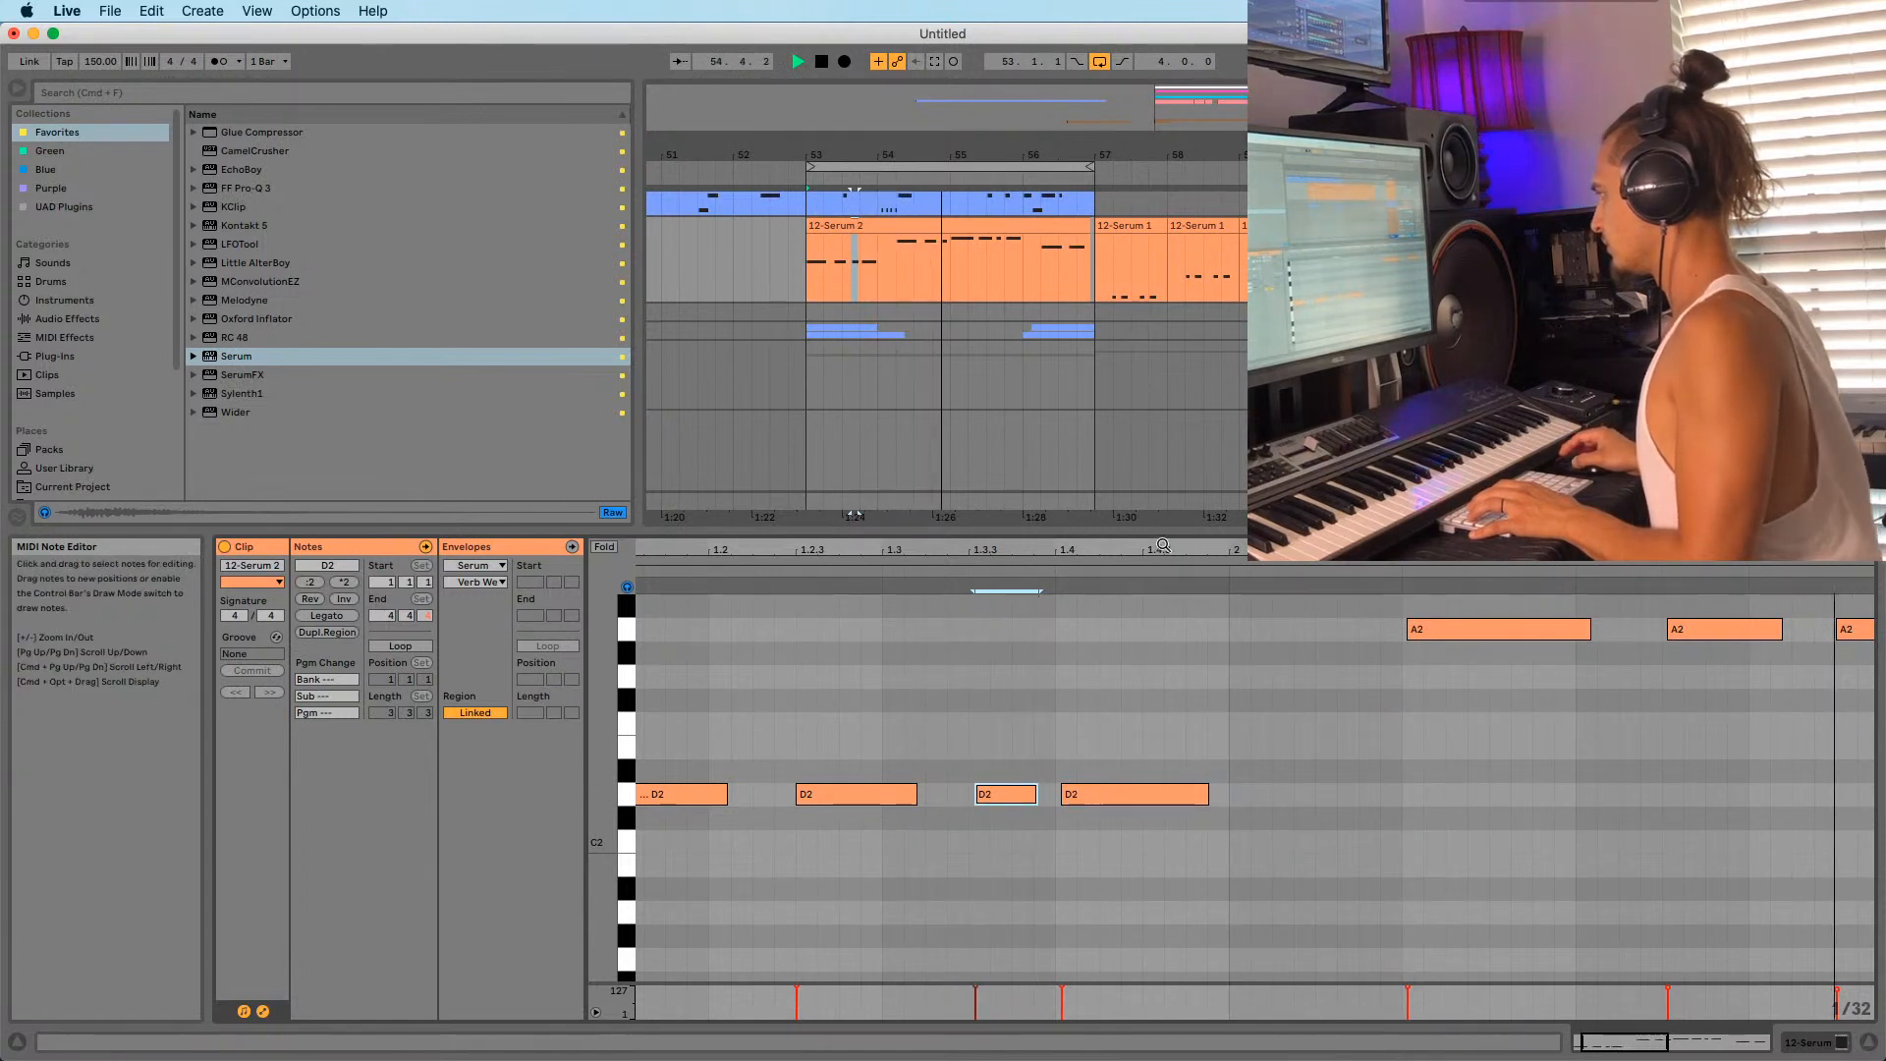
left_click_drag(1145, 551, 833, 528)
left_click_drag(1366, 631, 1372, 632)
left_click_drag(1743, 613, 1756, 612)
left_click_drag(1793, 551, 1311, 538)
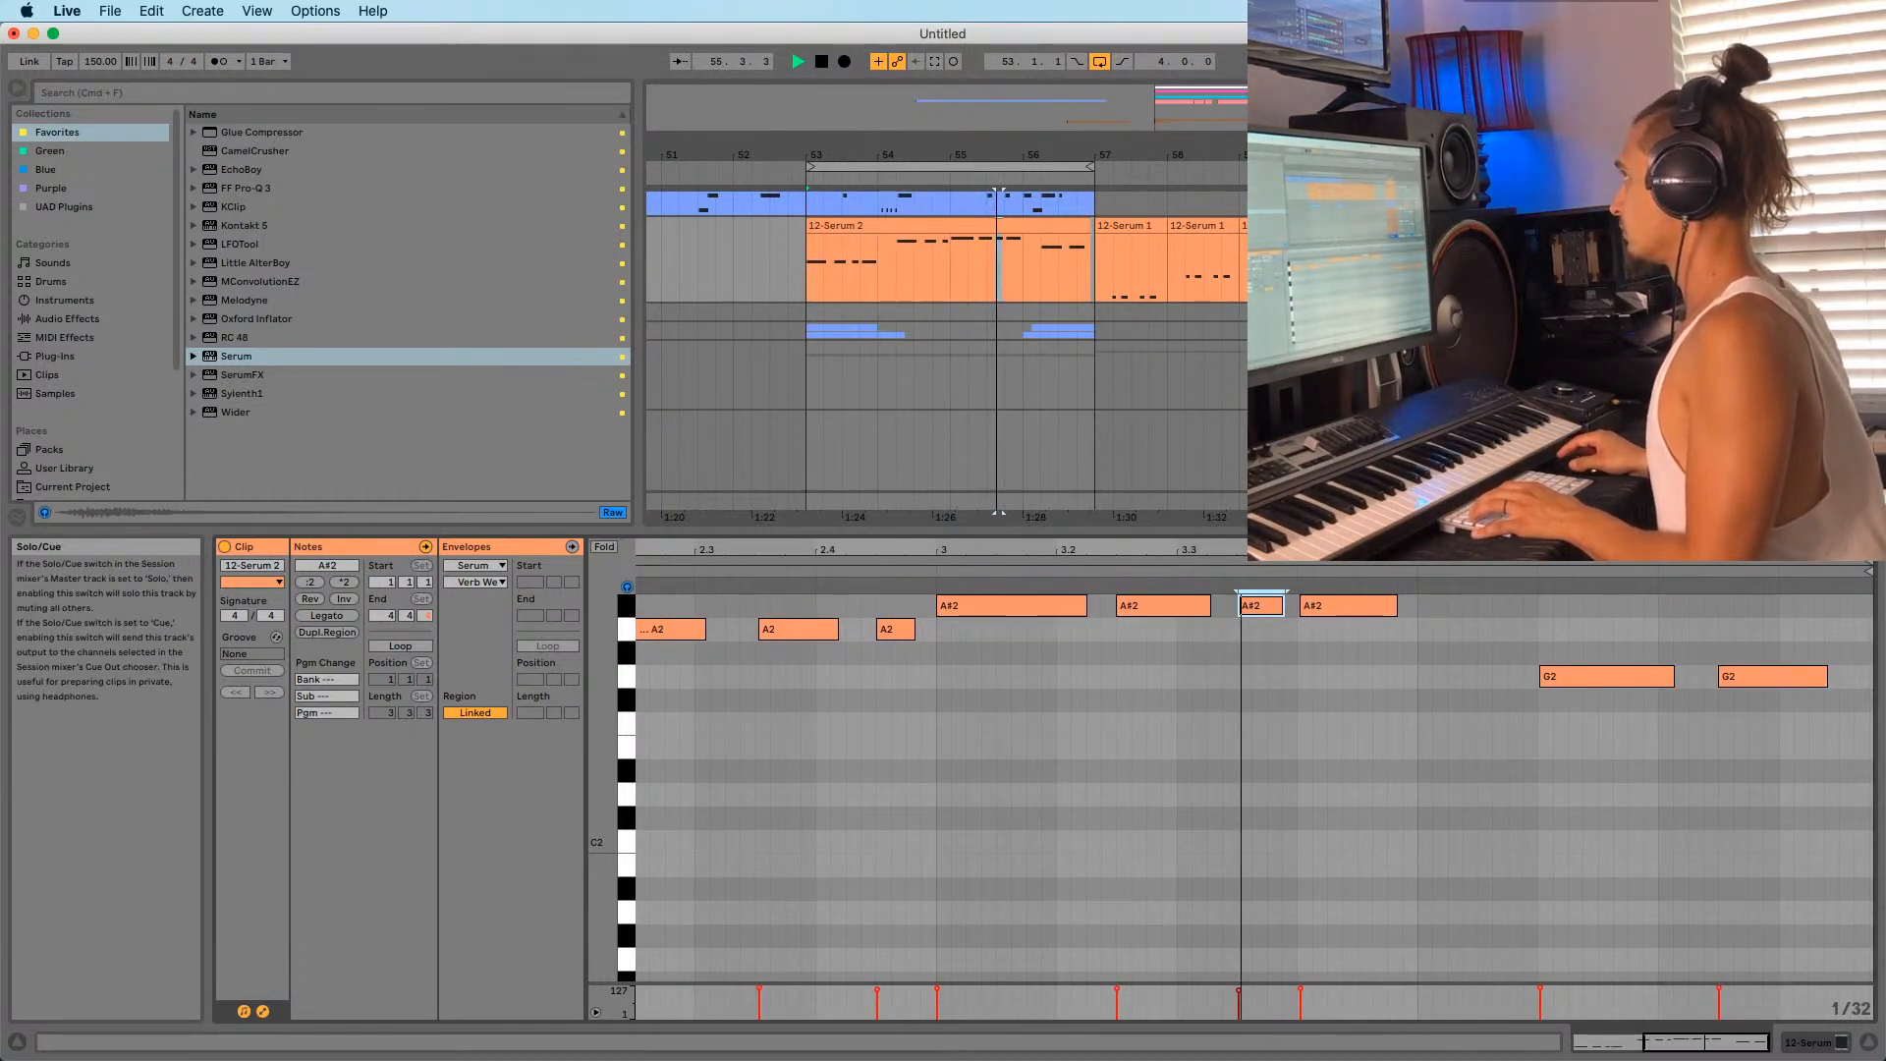
Replay the loop from its start to hear the lengthened notes.
key("space")
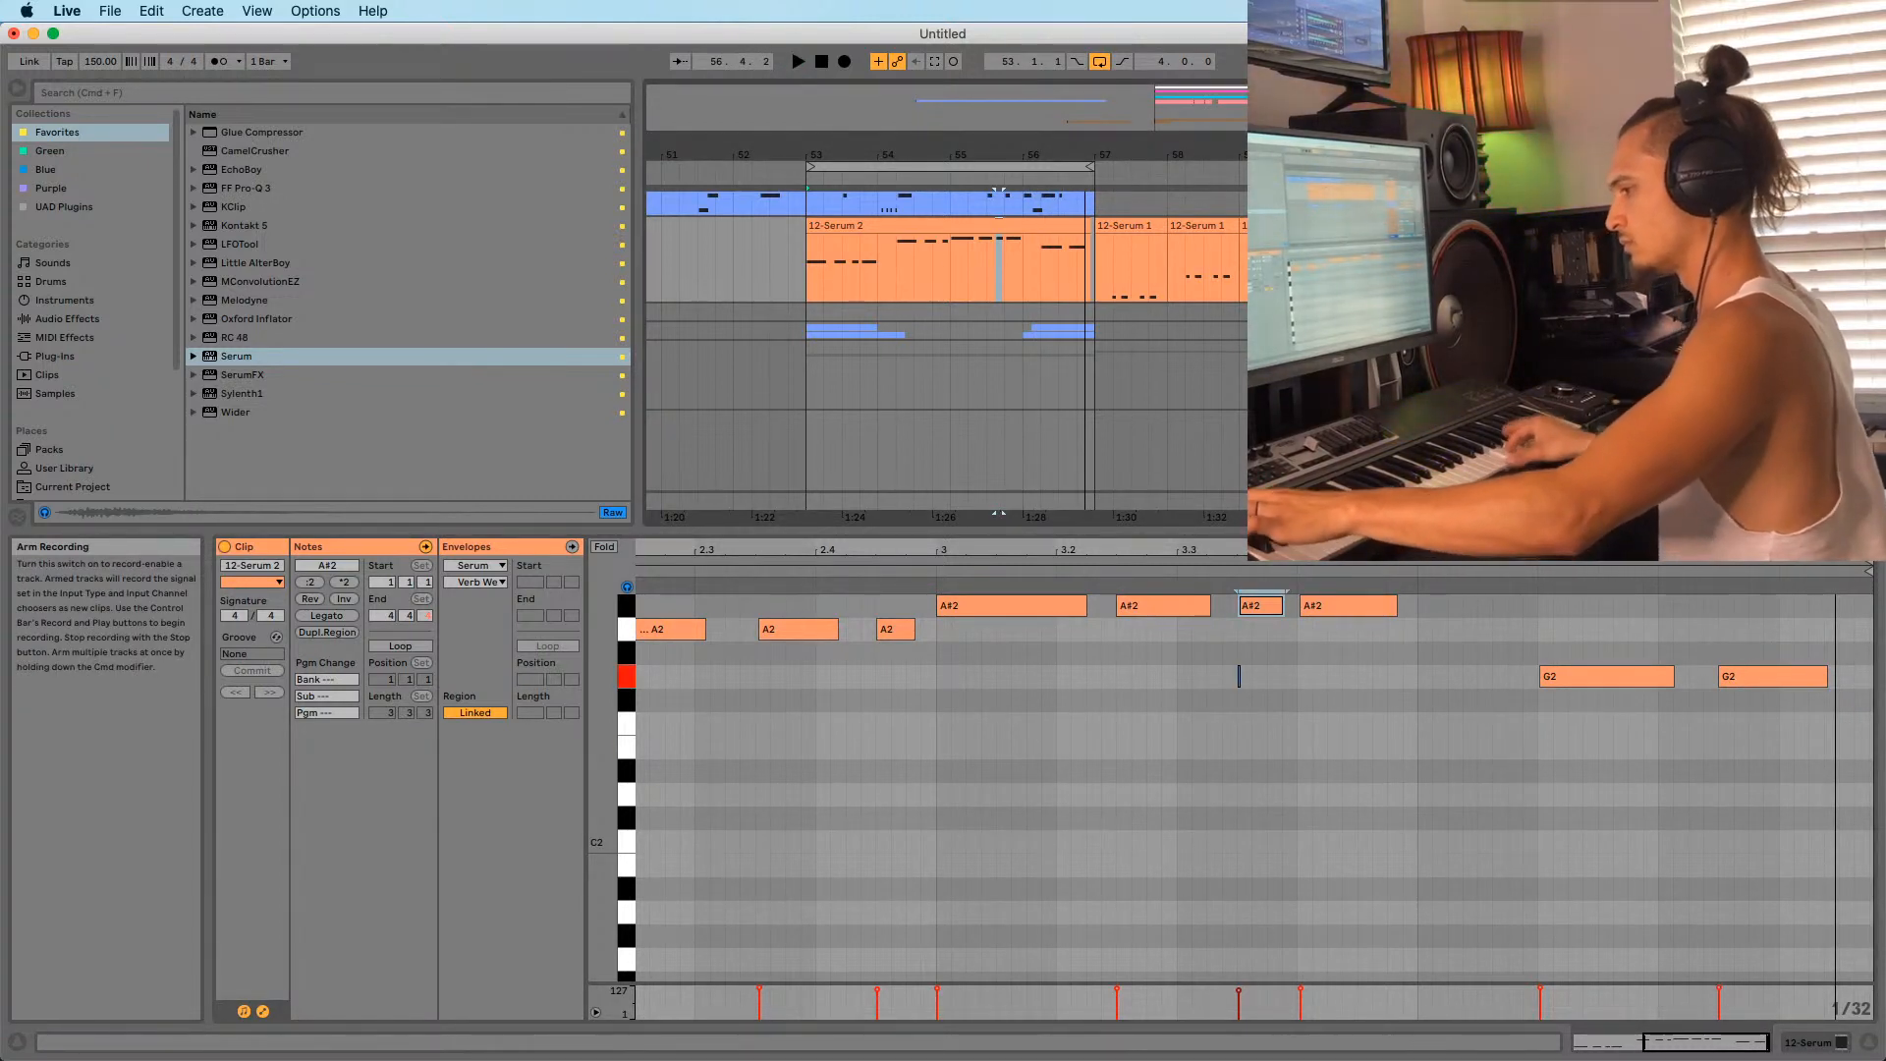
key("space")
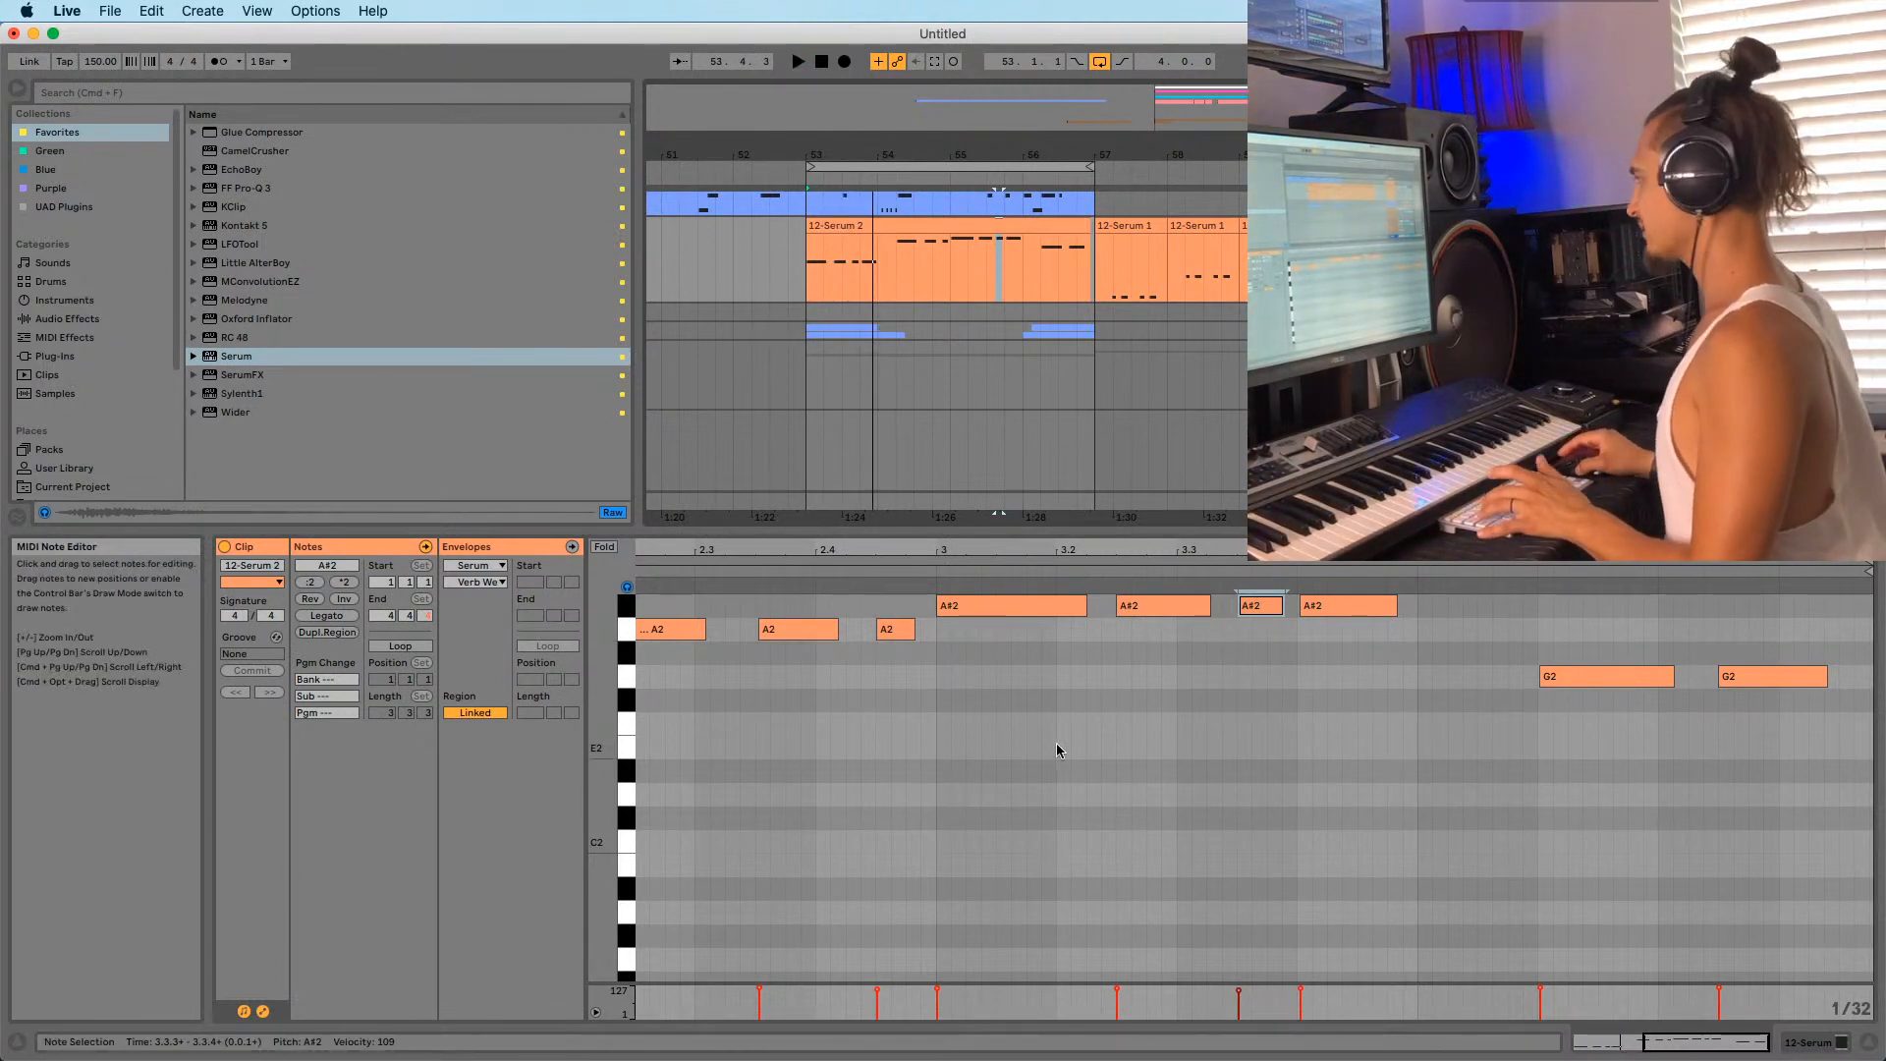
key("space")
key("space")
key("space")
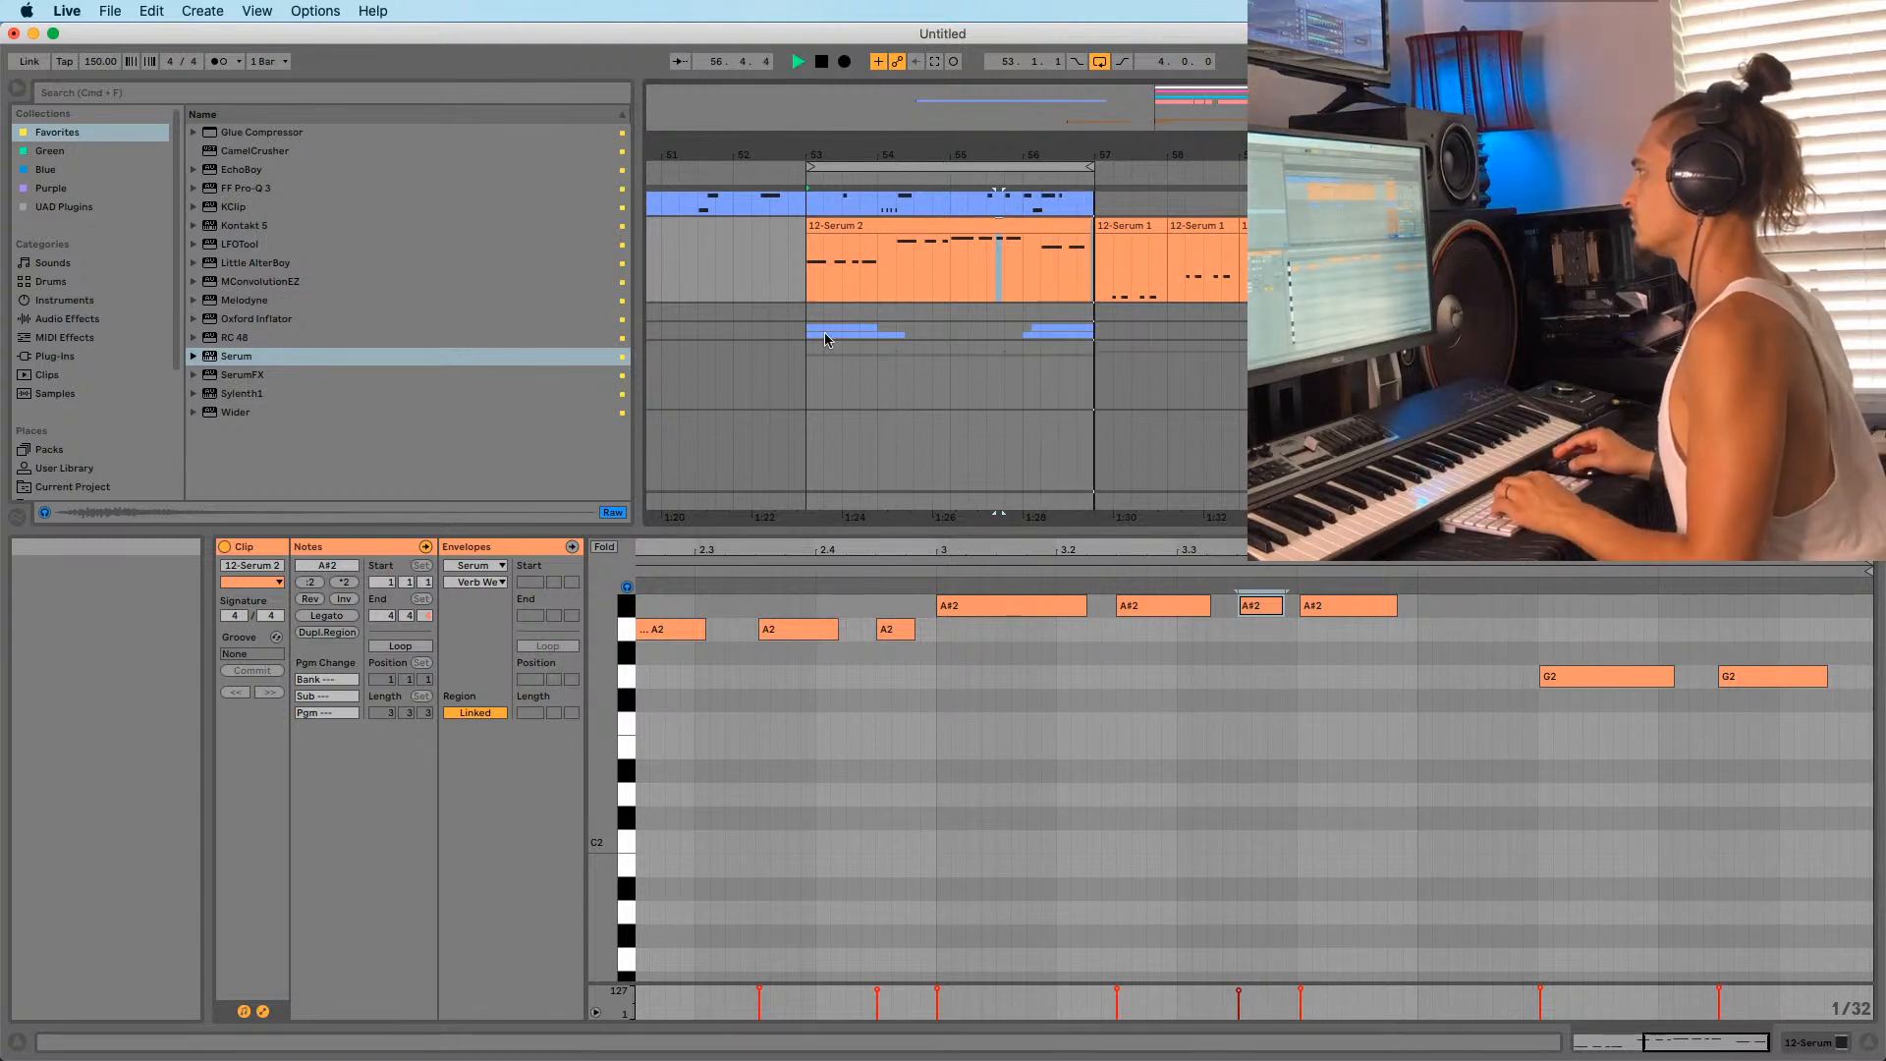
left_click_drag(1087, 147, 1036, 113)
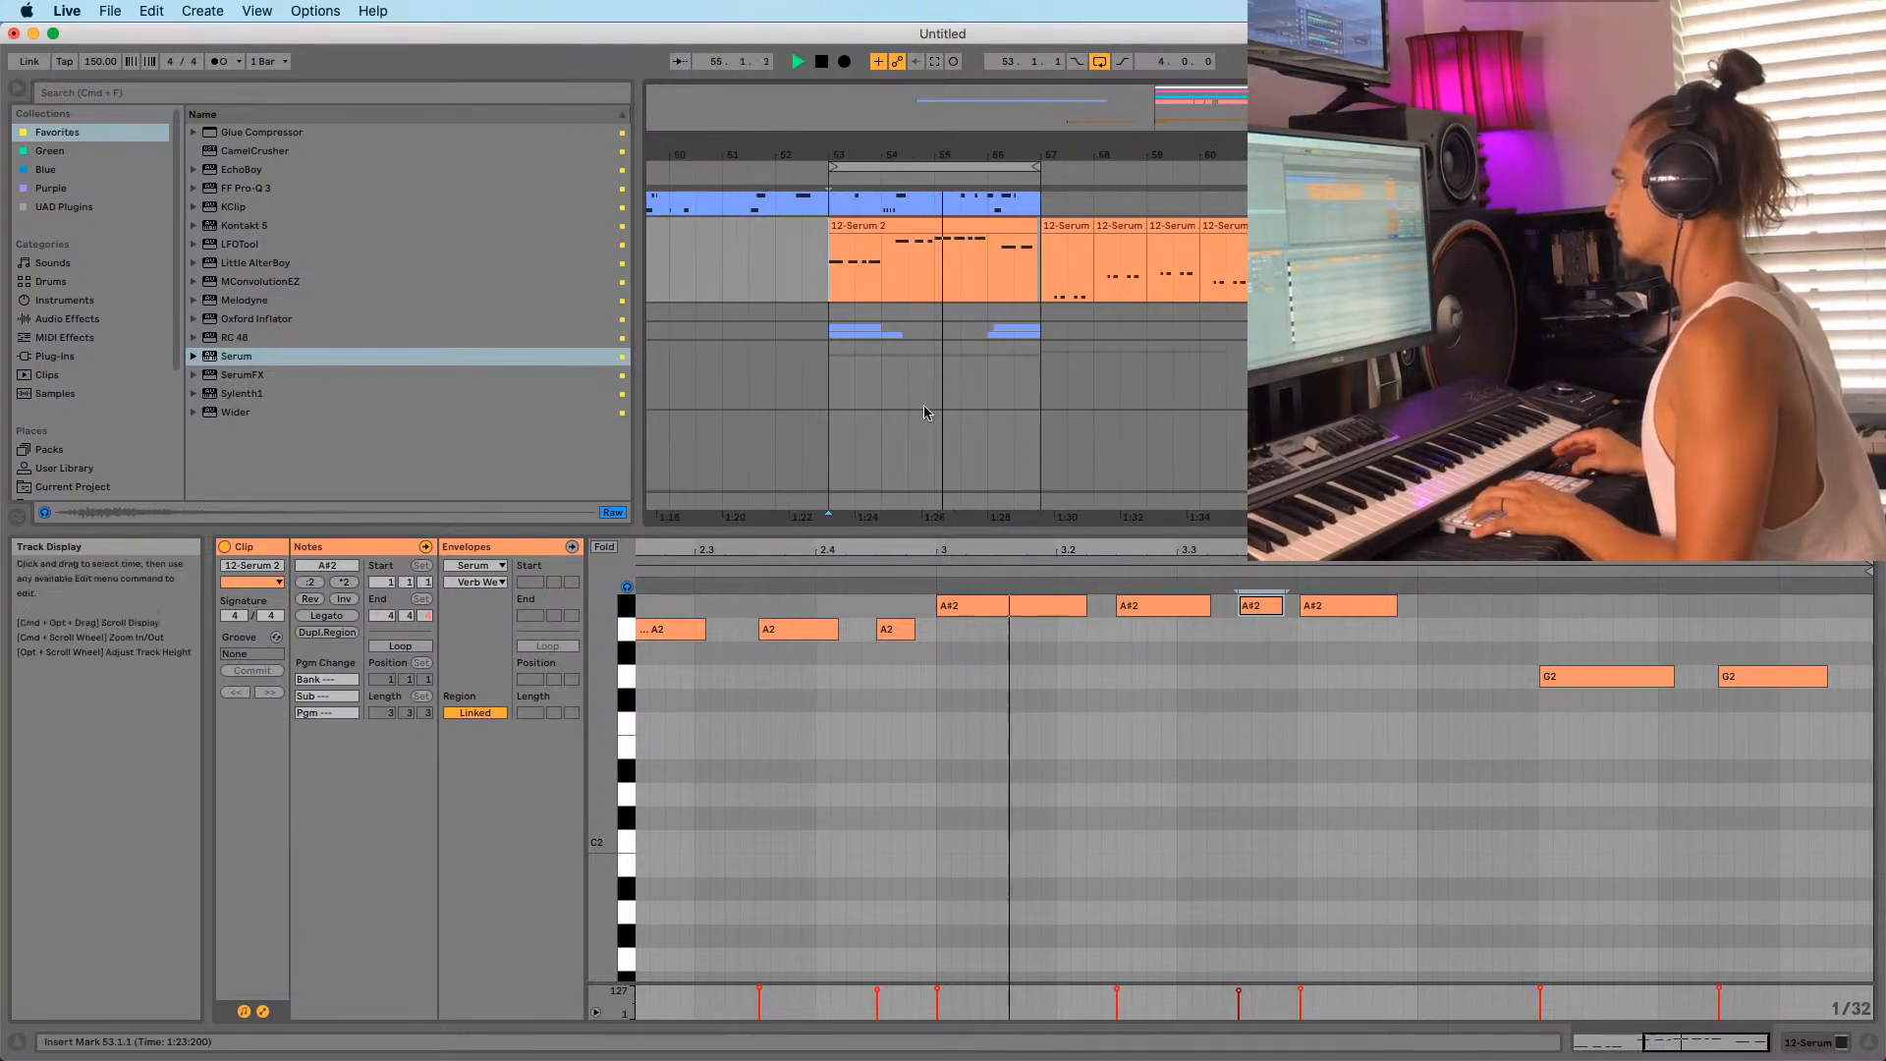
Add a new audio track below Drum Loop 22 and group it.
left_click(836, 331)
scroll(852, 338, "down", 10)
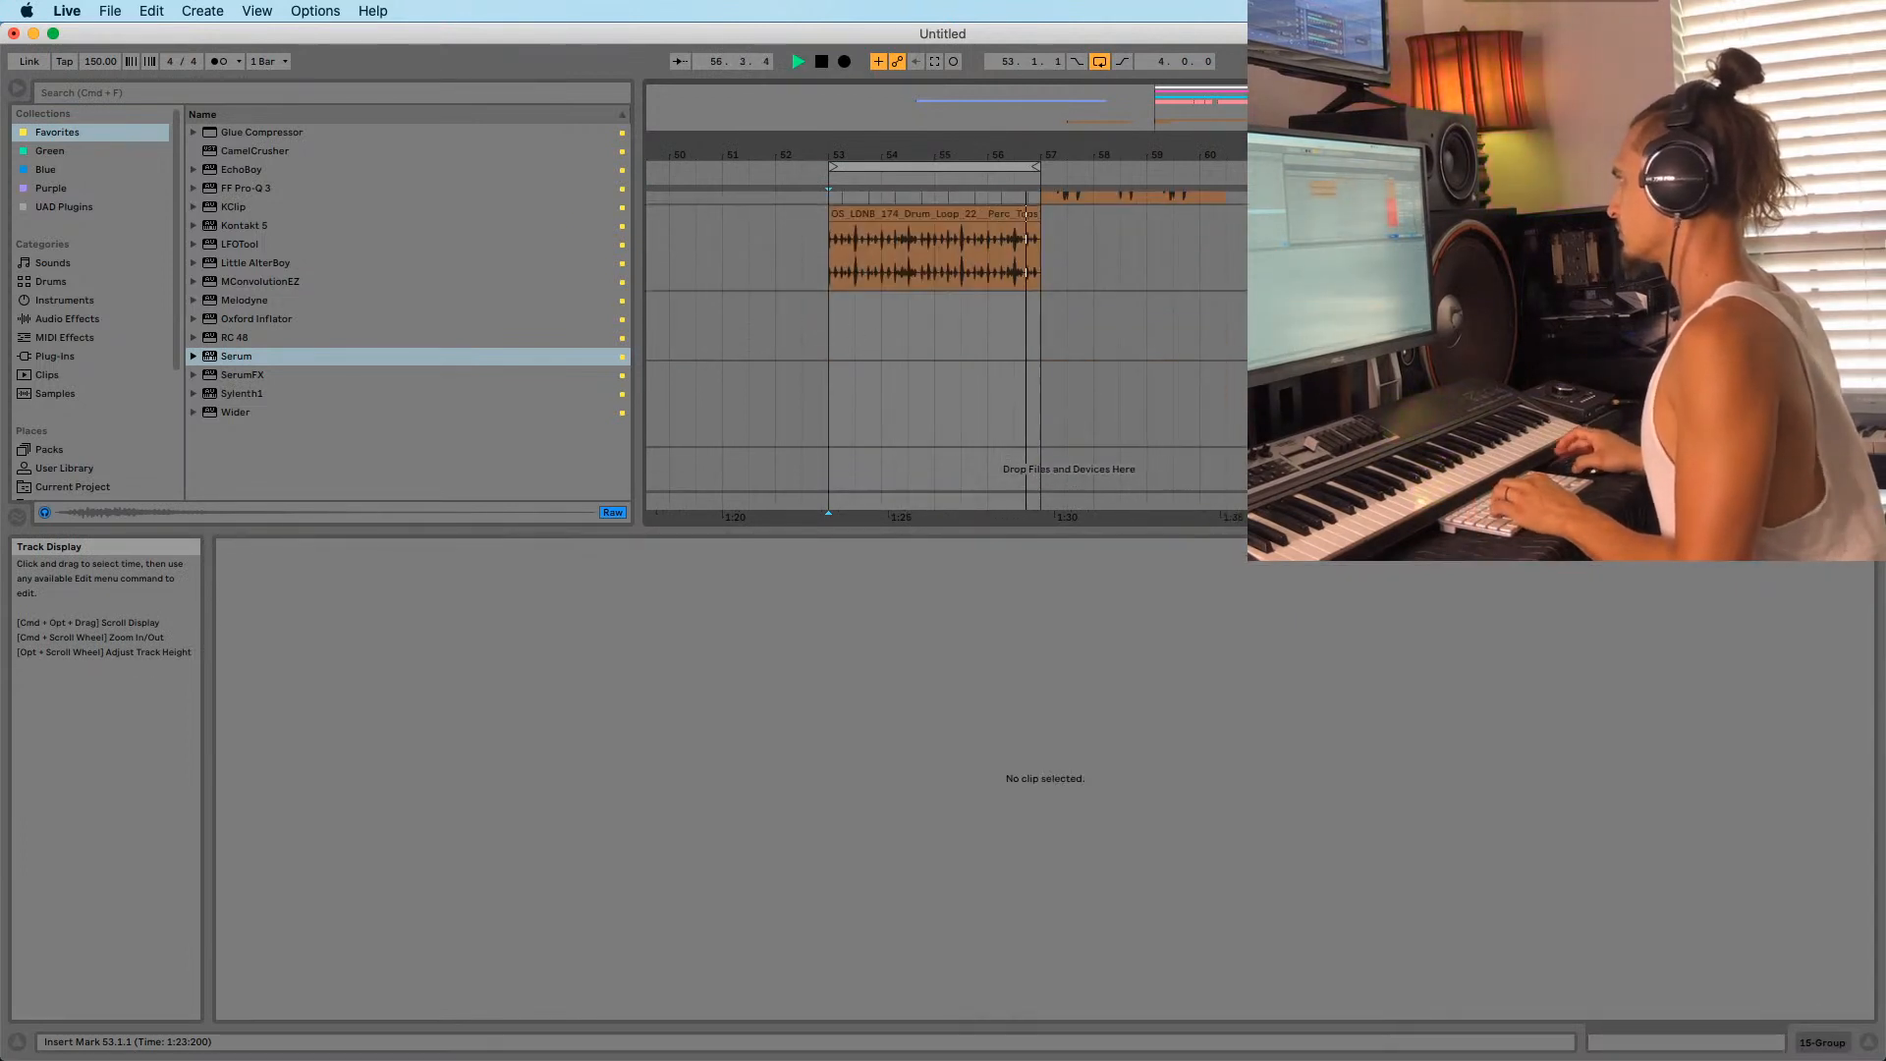
scroll(947, 351, "up", 1)
left_click(1532, 222)
scroll(1532, 222, "down", 1)
scroll(1532, 222, "up", 5)
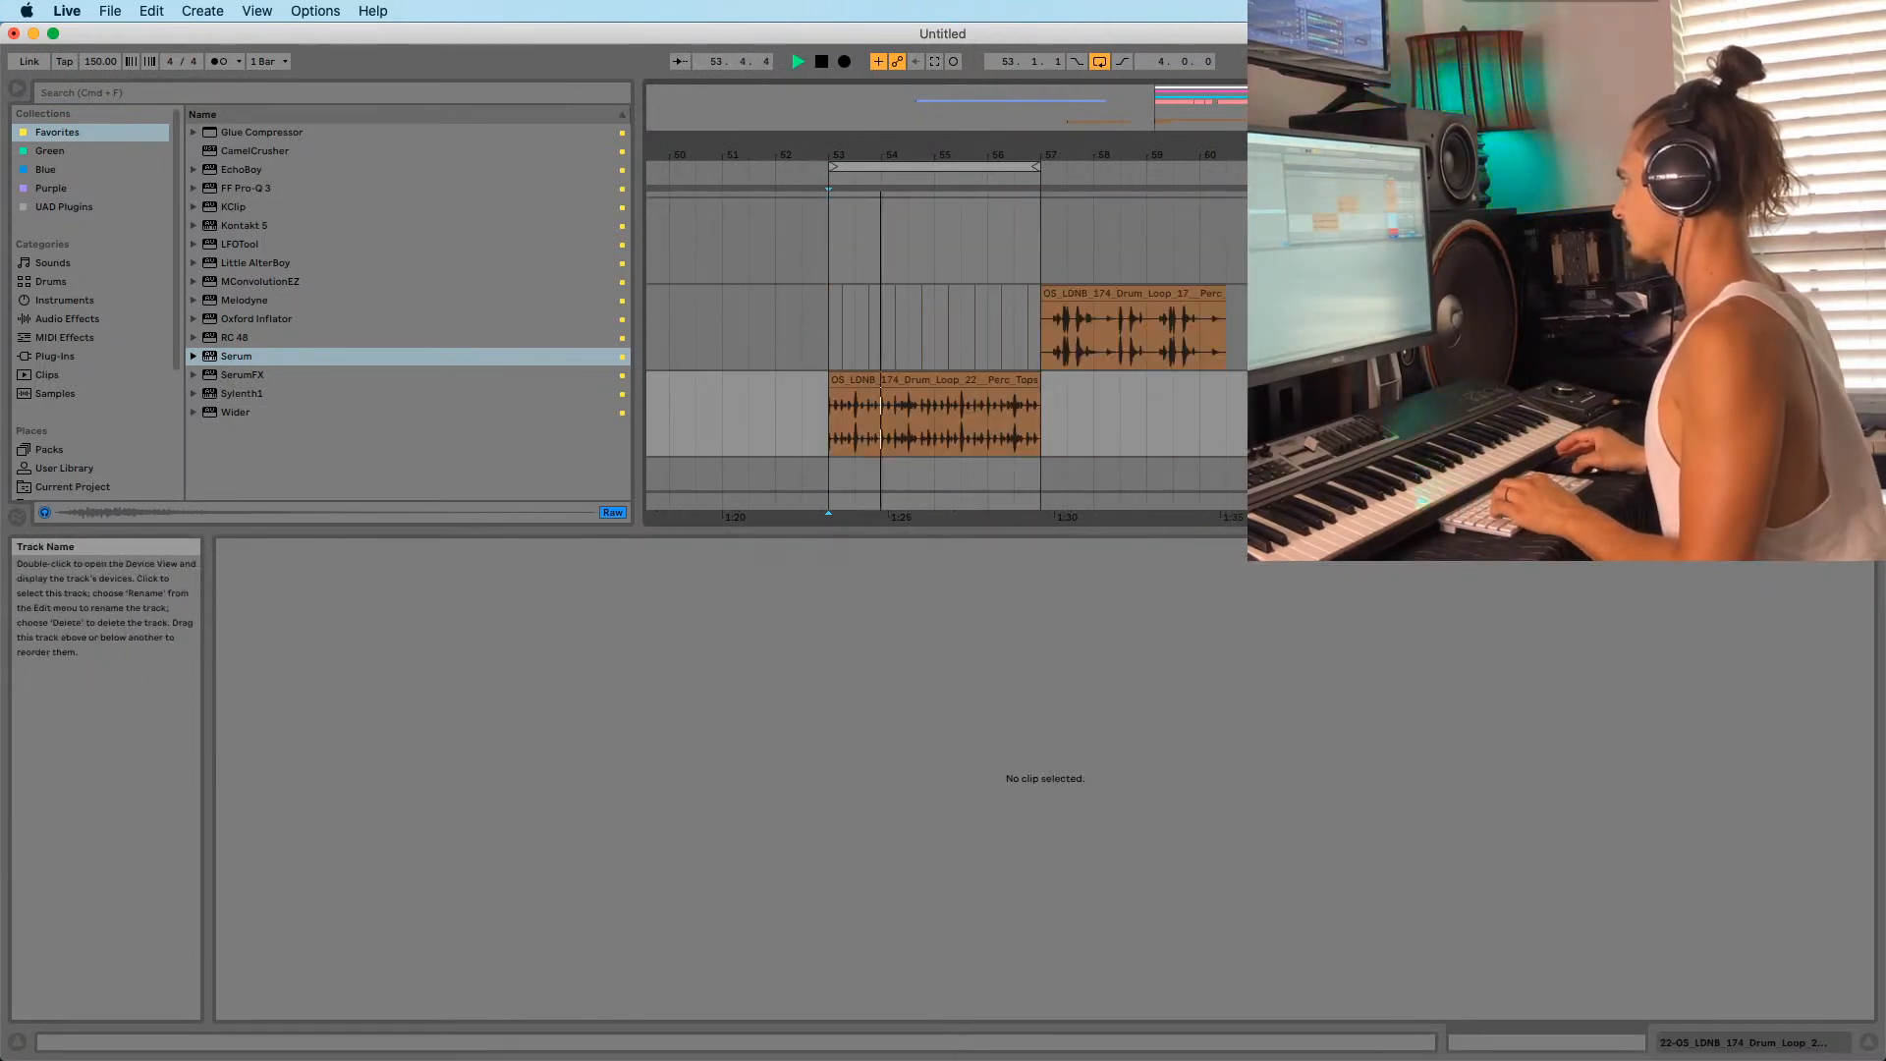
scroll(947, 351, "down", 2)
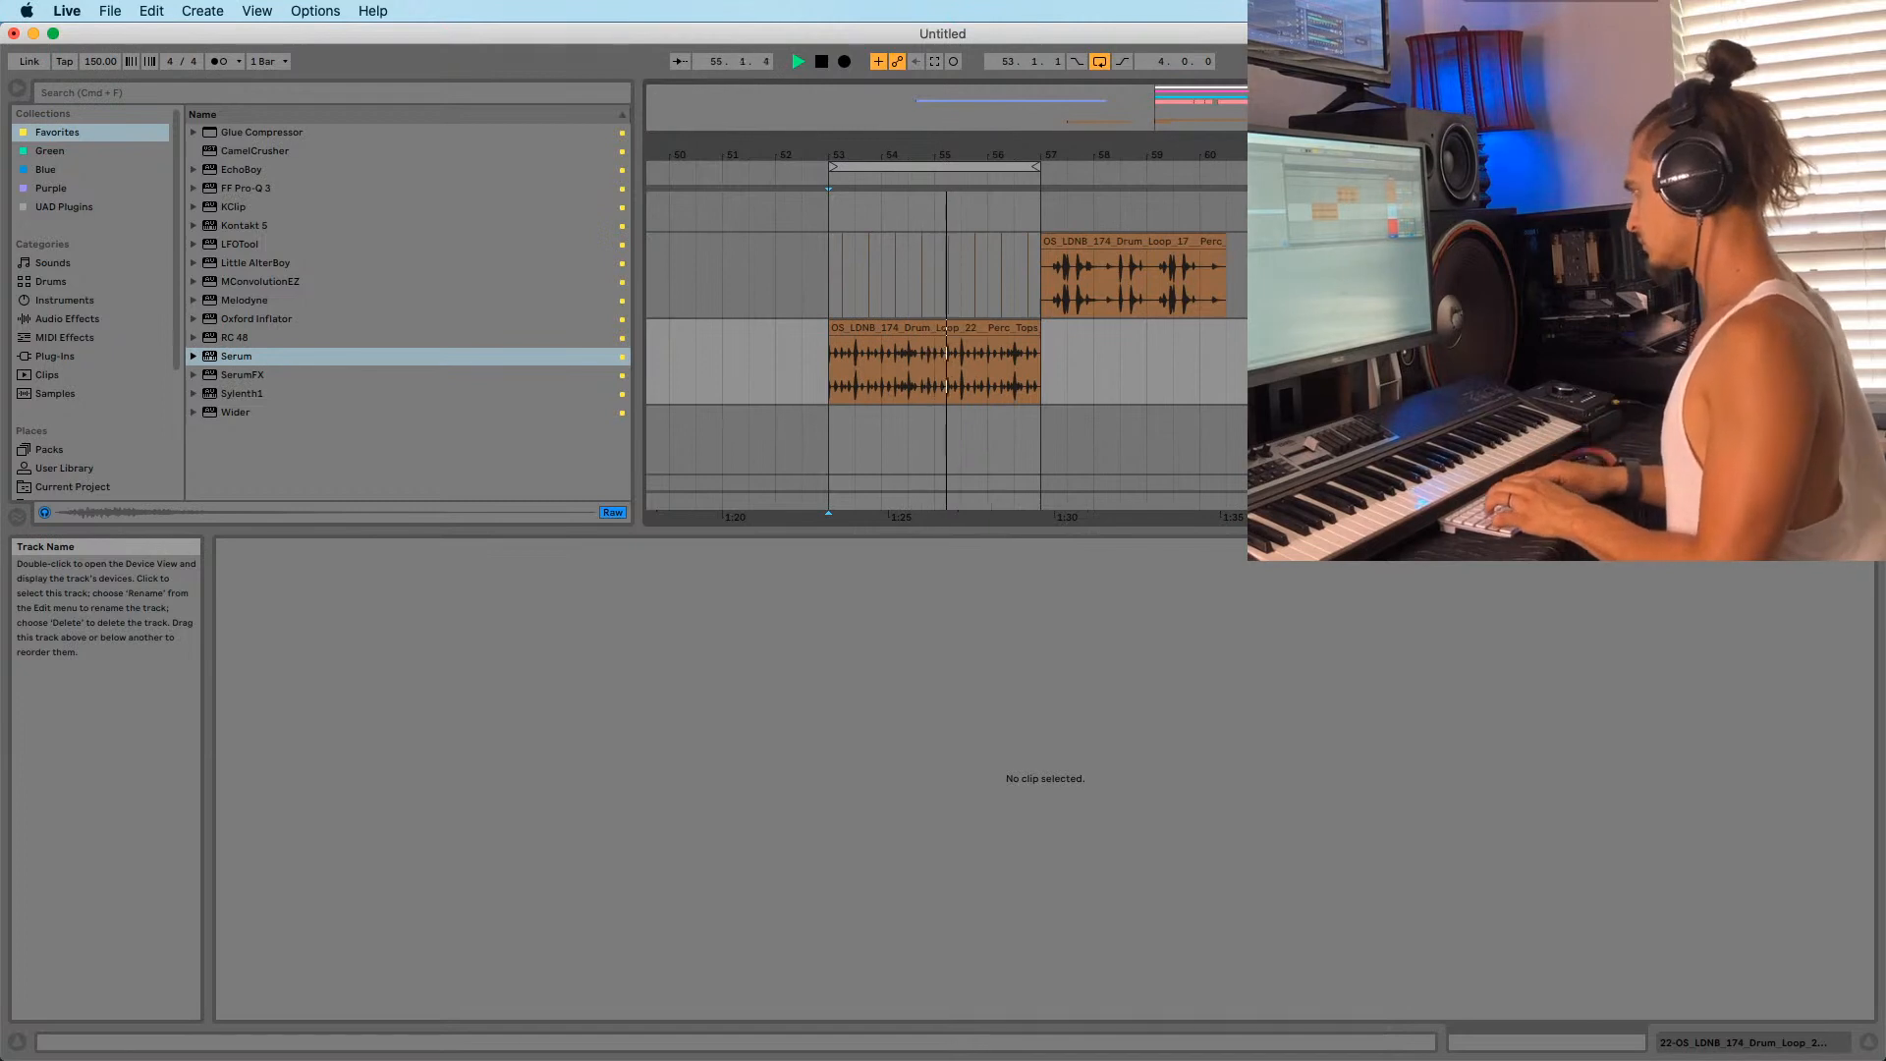
key("space")
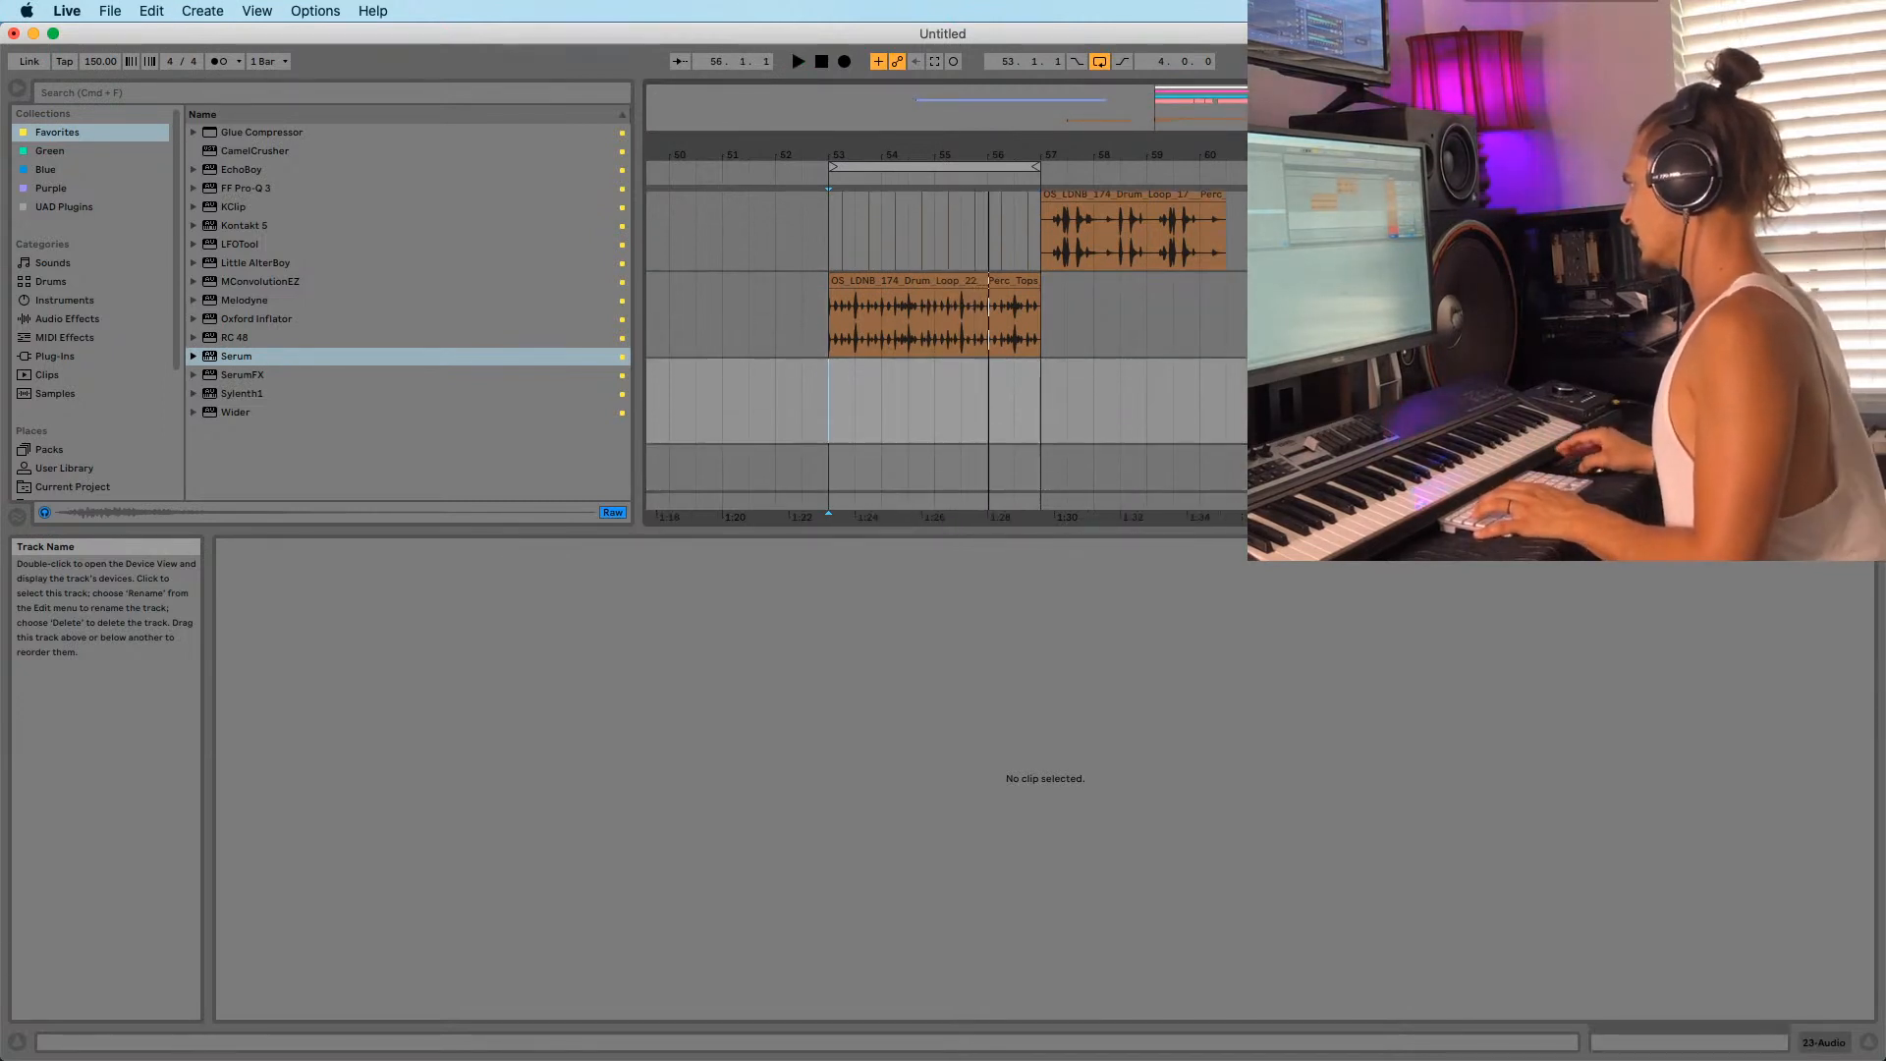
key("super+g")
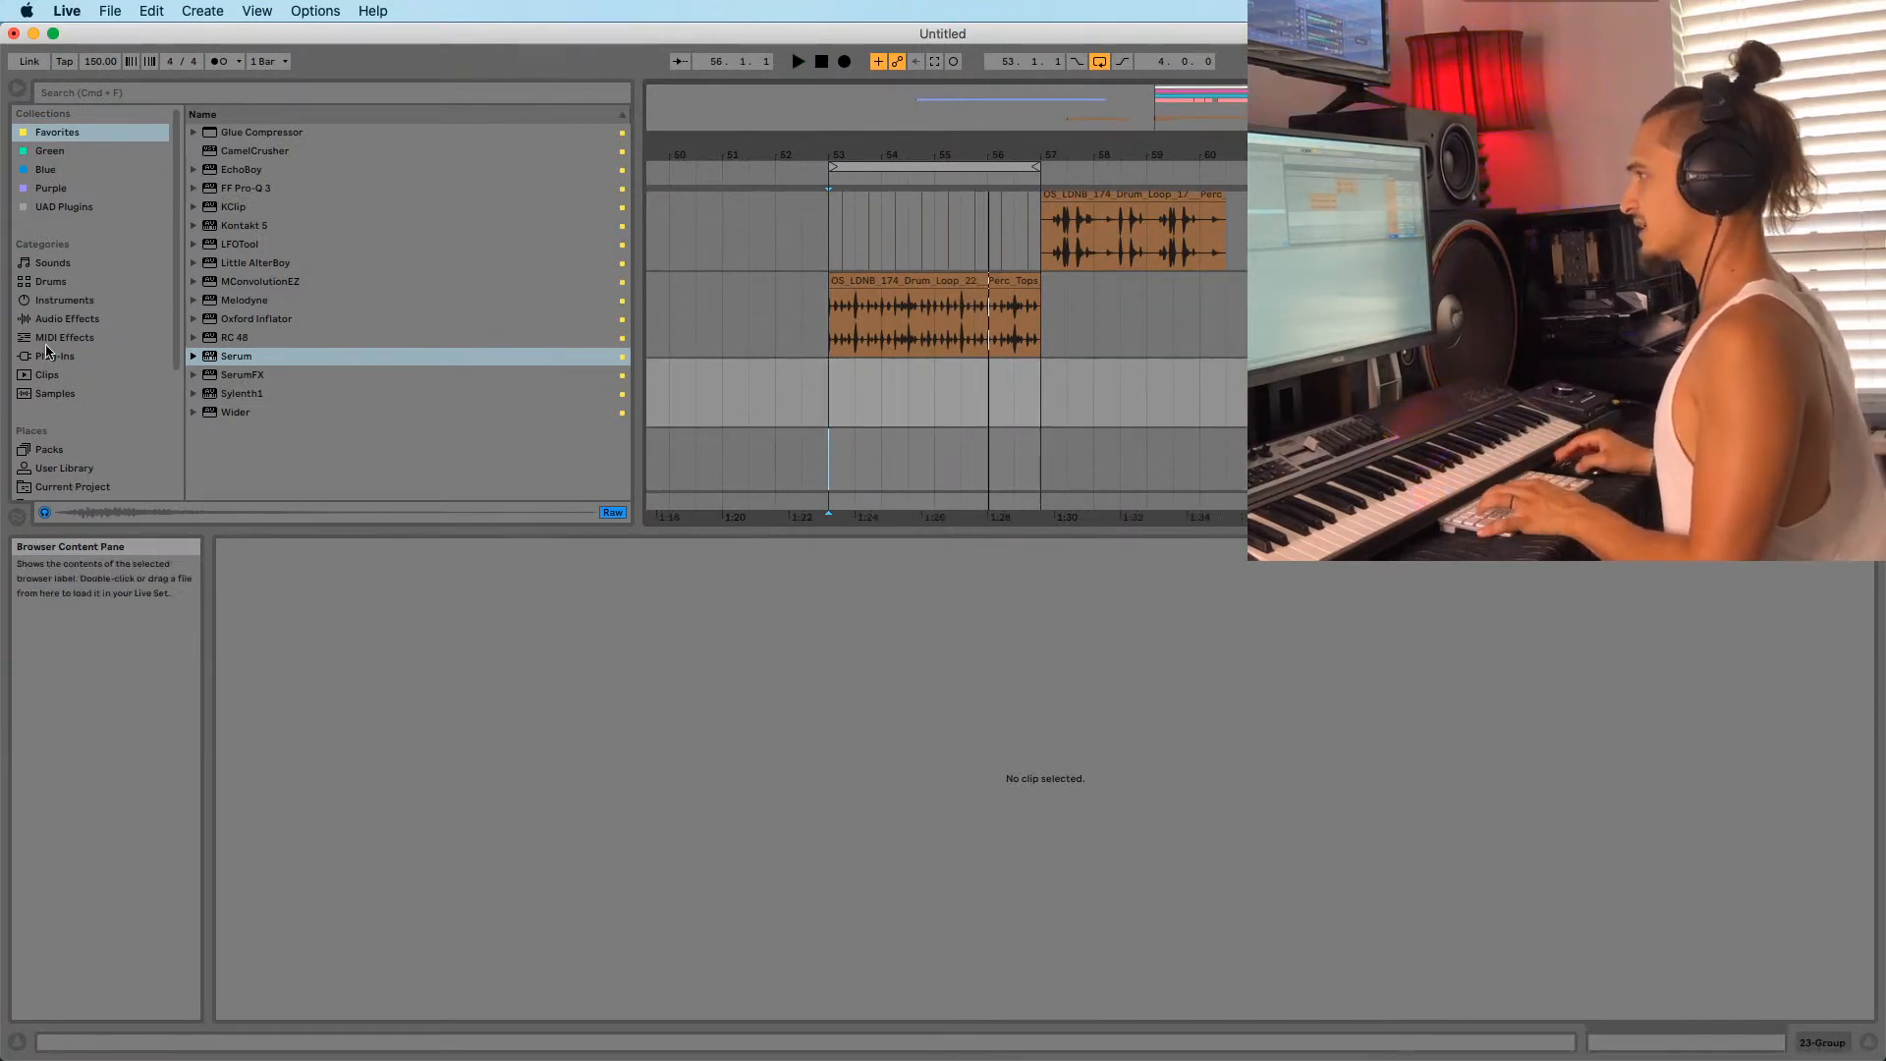
Browse Sounds into 2014 - 2020 > Brazilian Funk > Faça seu funk remix By bode.
scroll(835, 349, "down", 5)
scroll(63, 447, "down", 4)
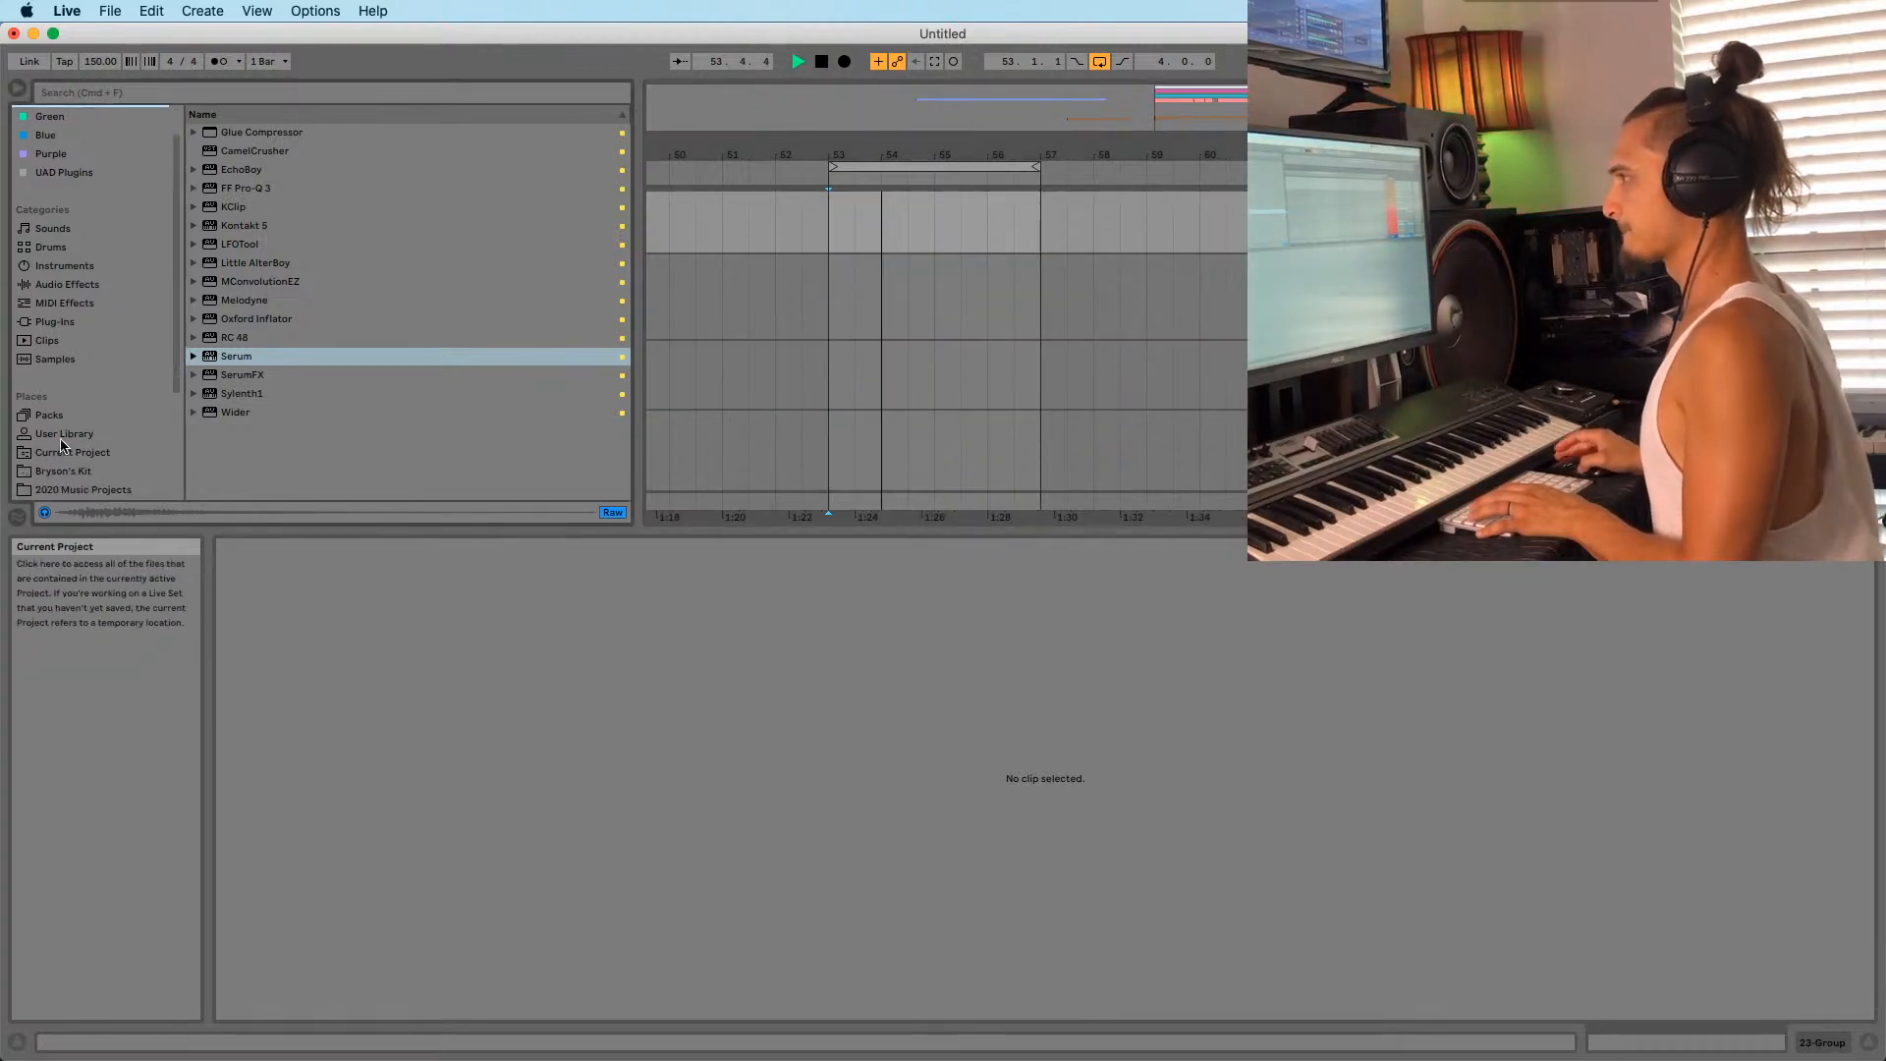
scroll(919, 424, "up", 3)
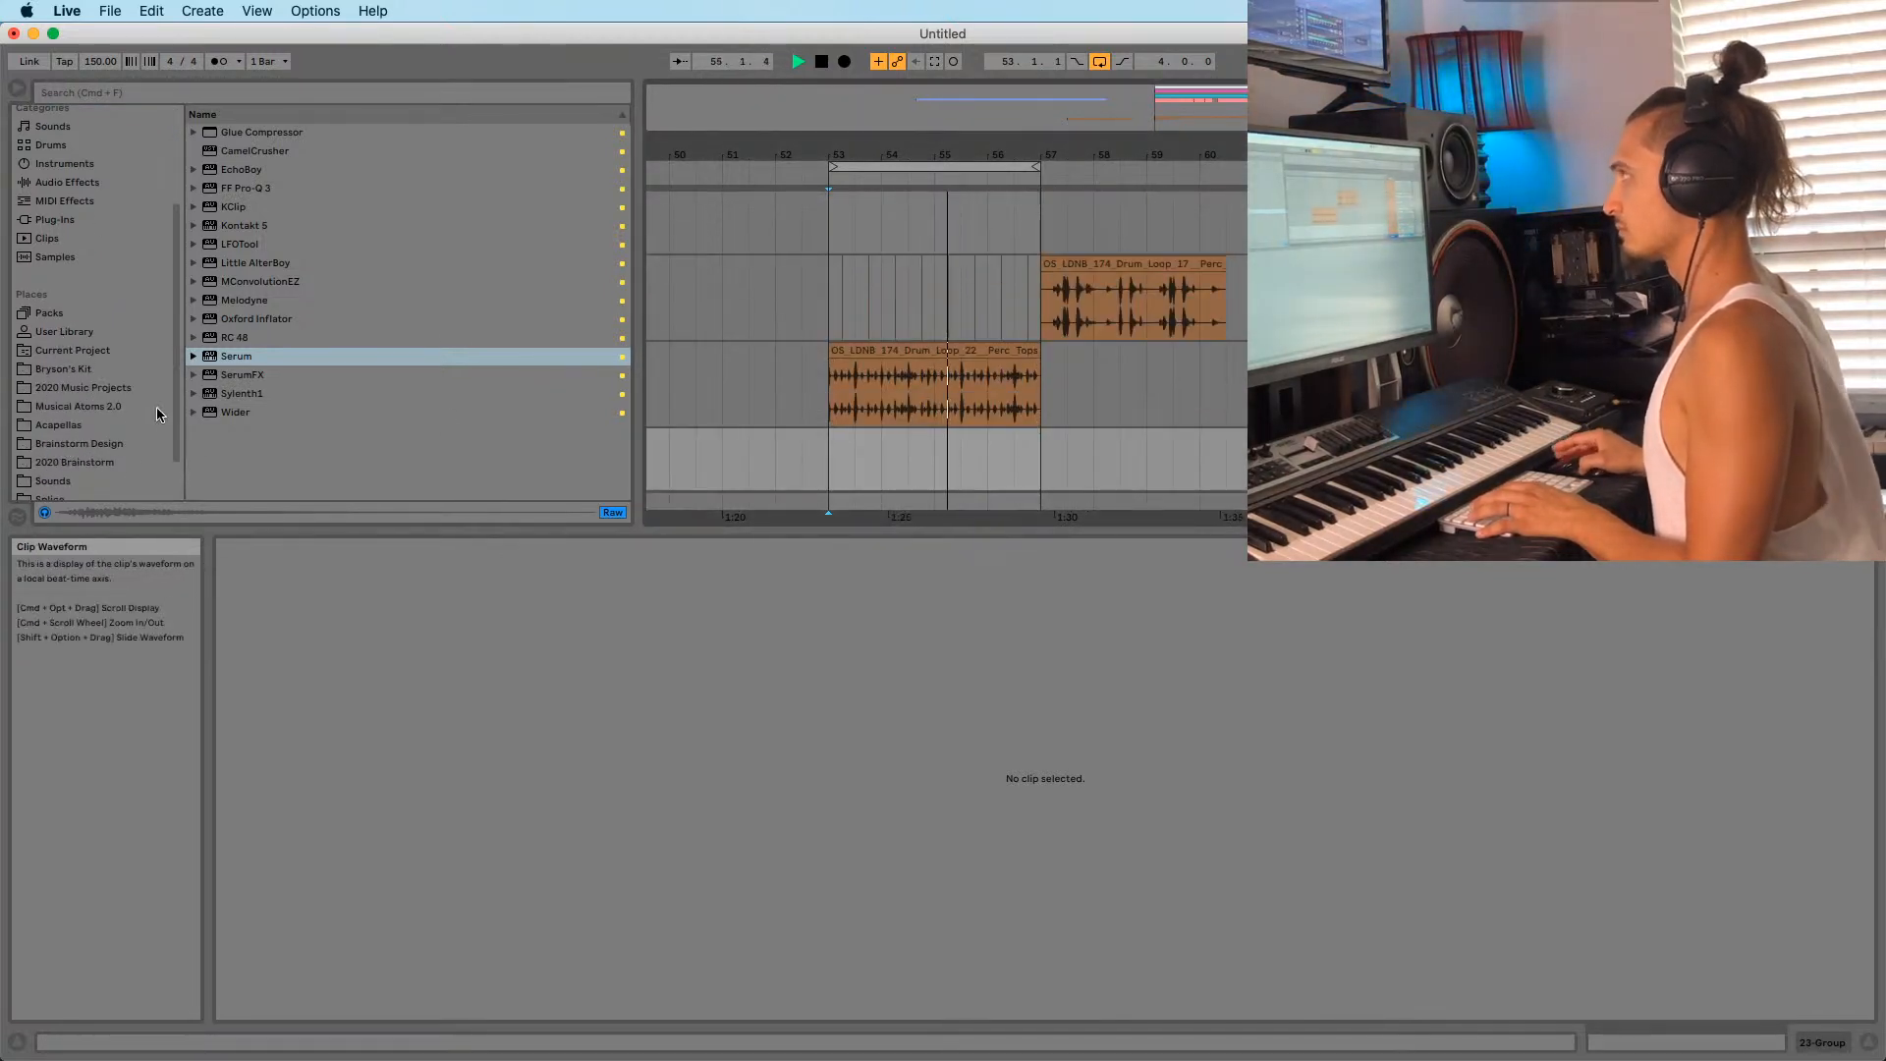
scroll(81, 424, "down", 2)
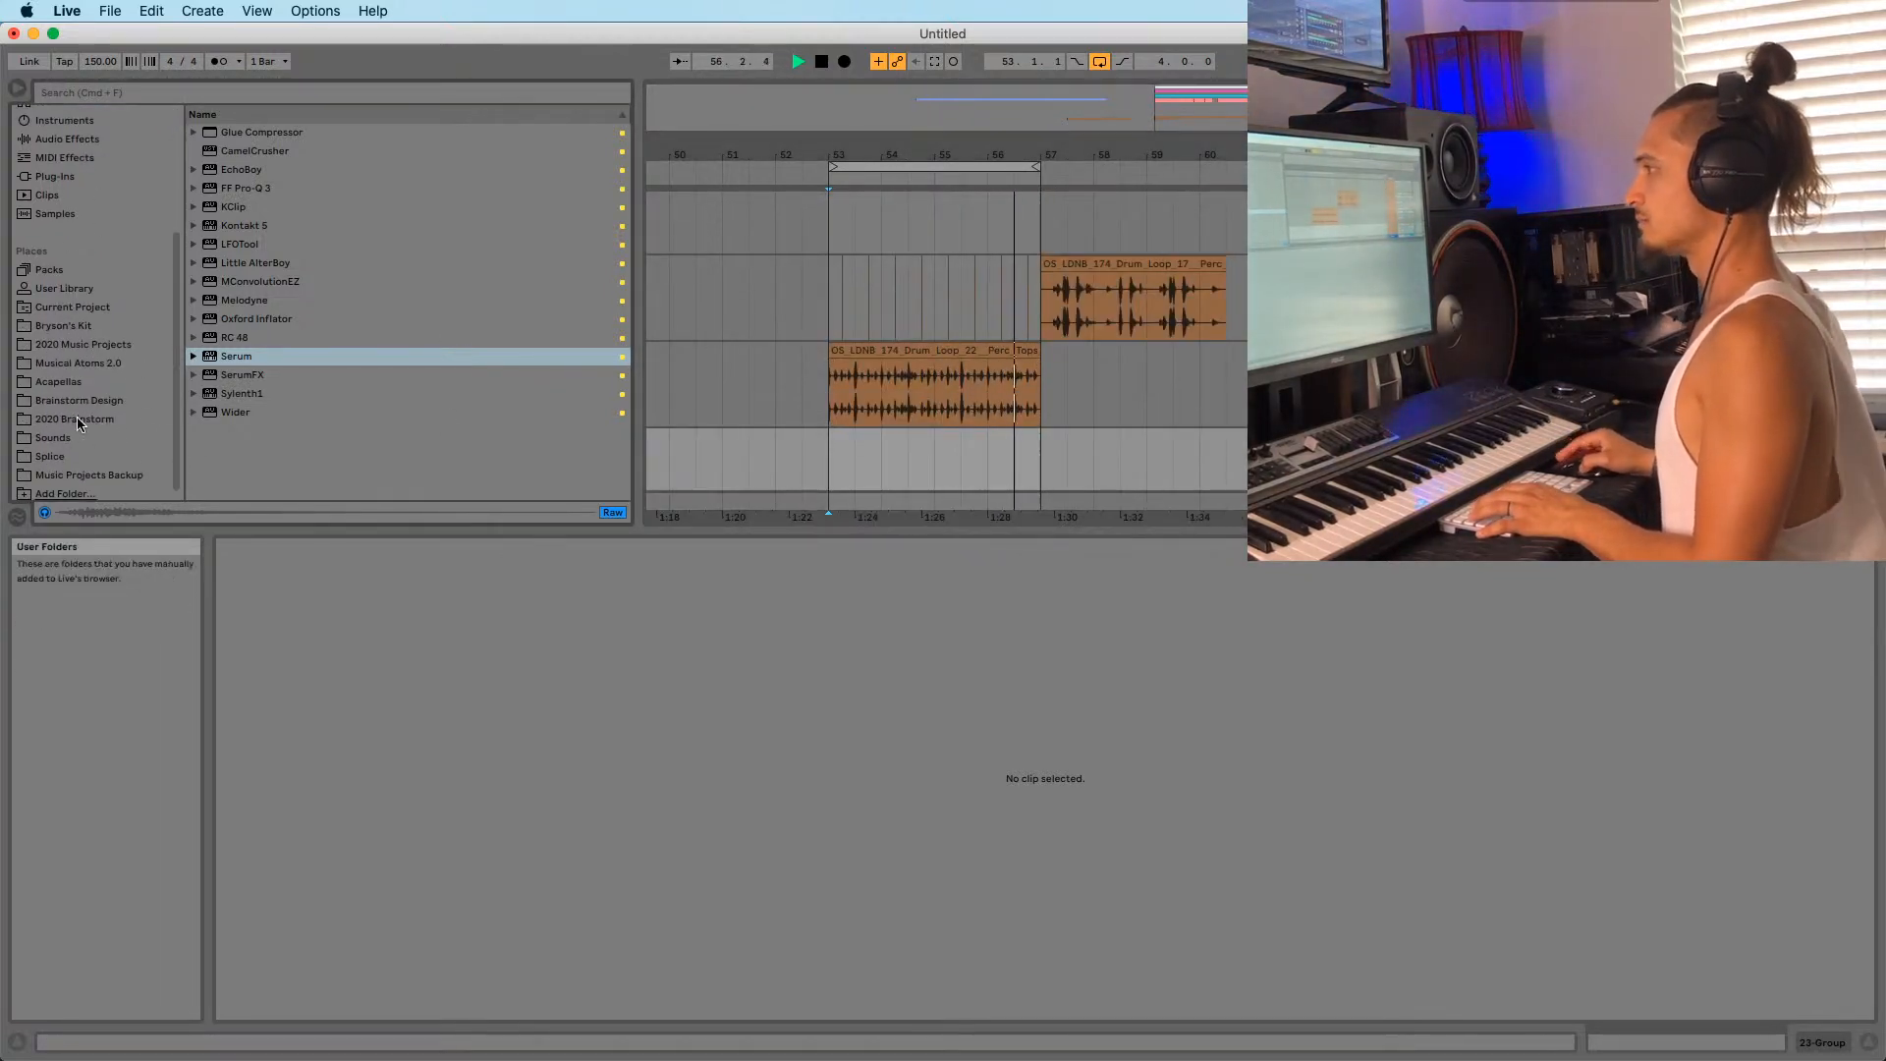
left_click(61, 436)
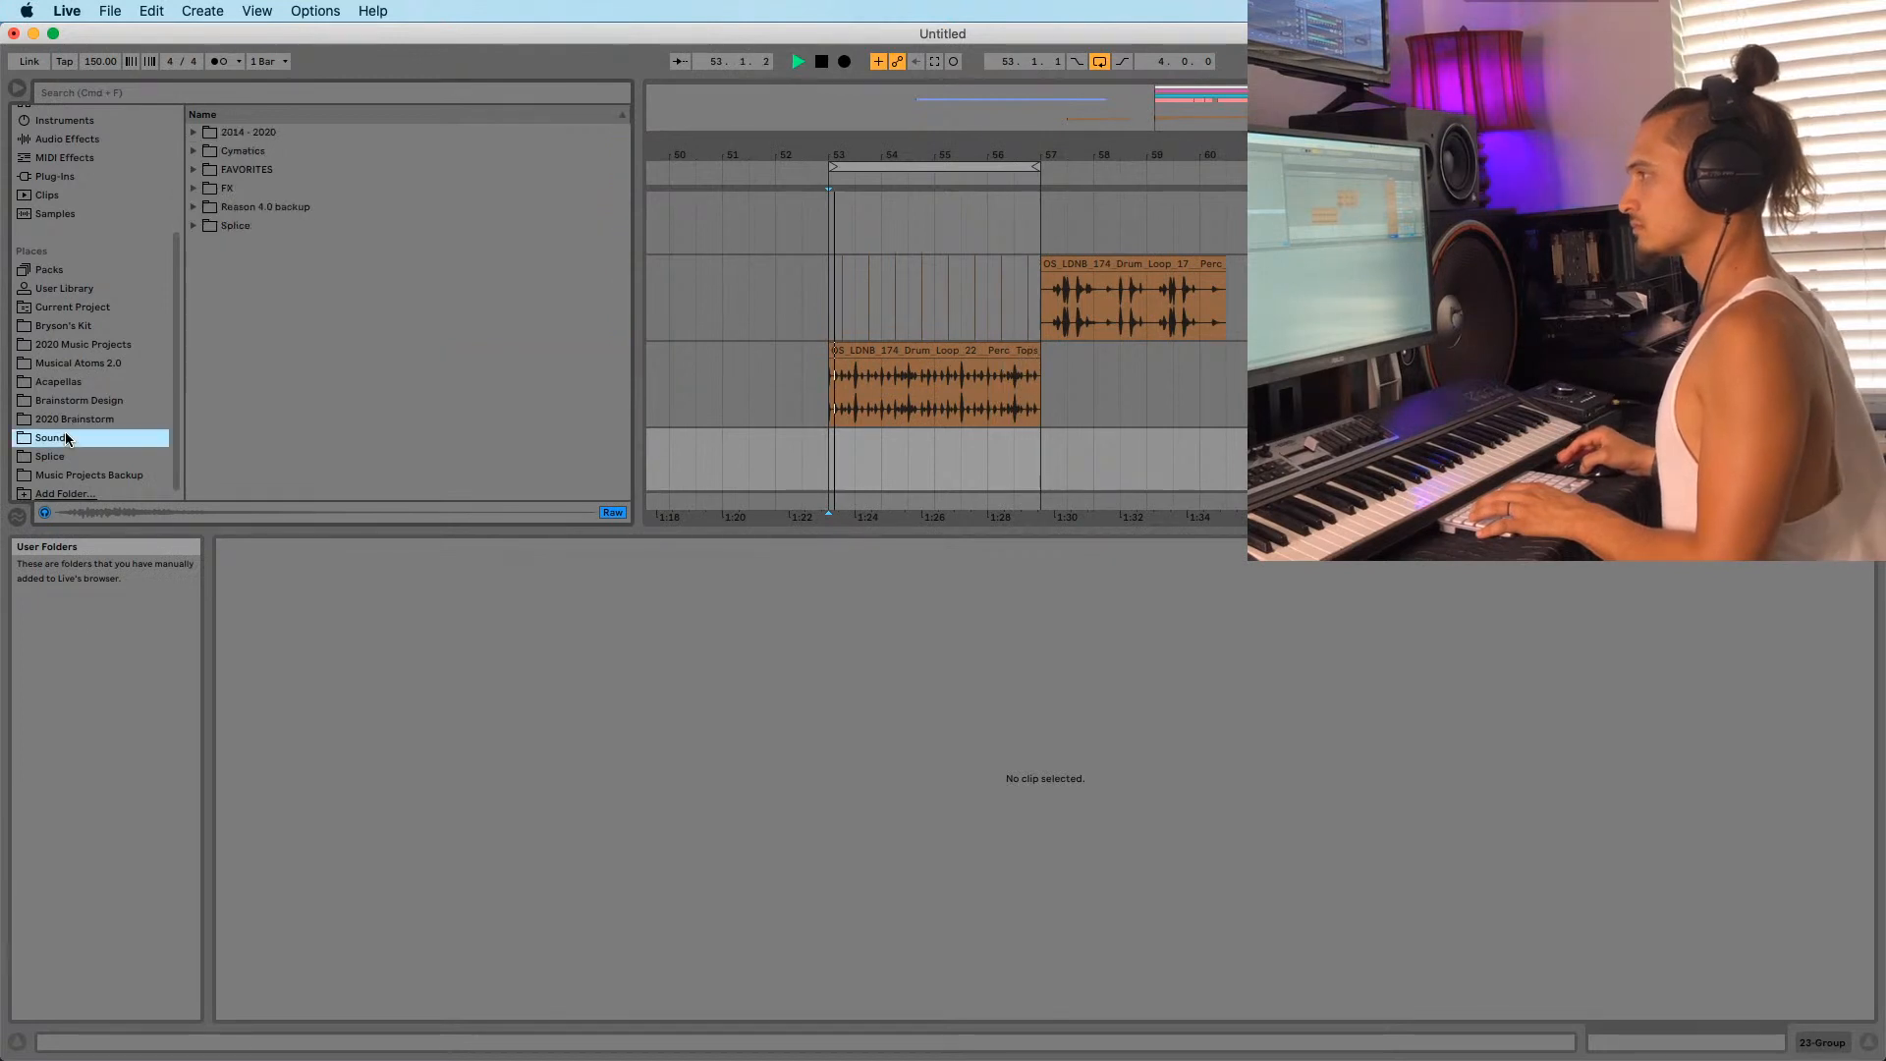
left_click(195, 133)
scroll(236, 285, "down", 1)
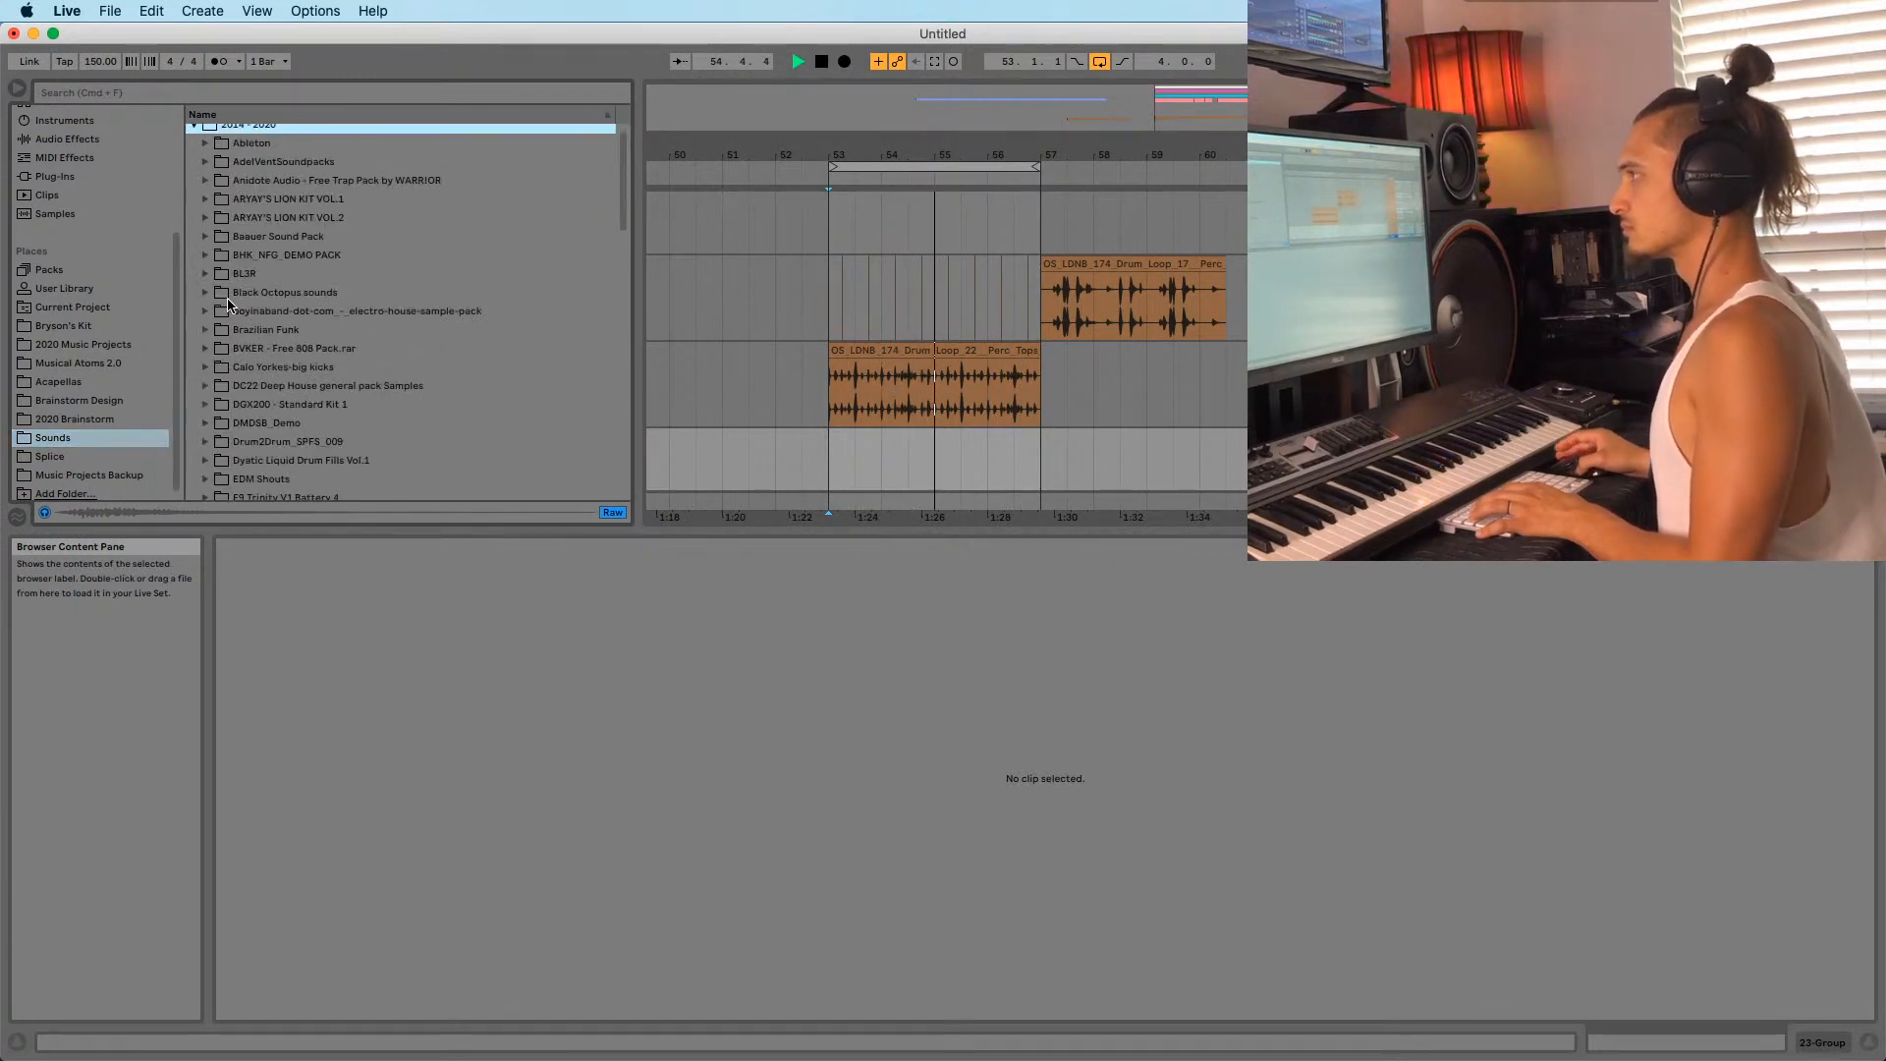
scroll(218, 301, "down", 1)
left_click(206, 322)
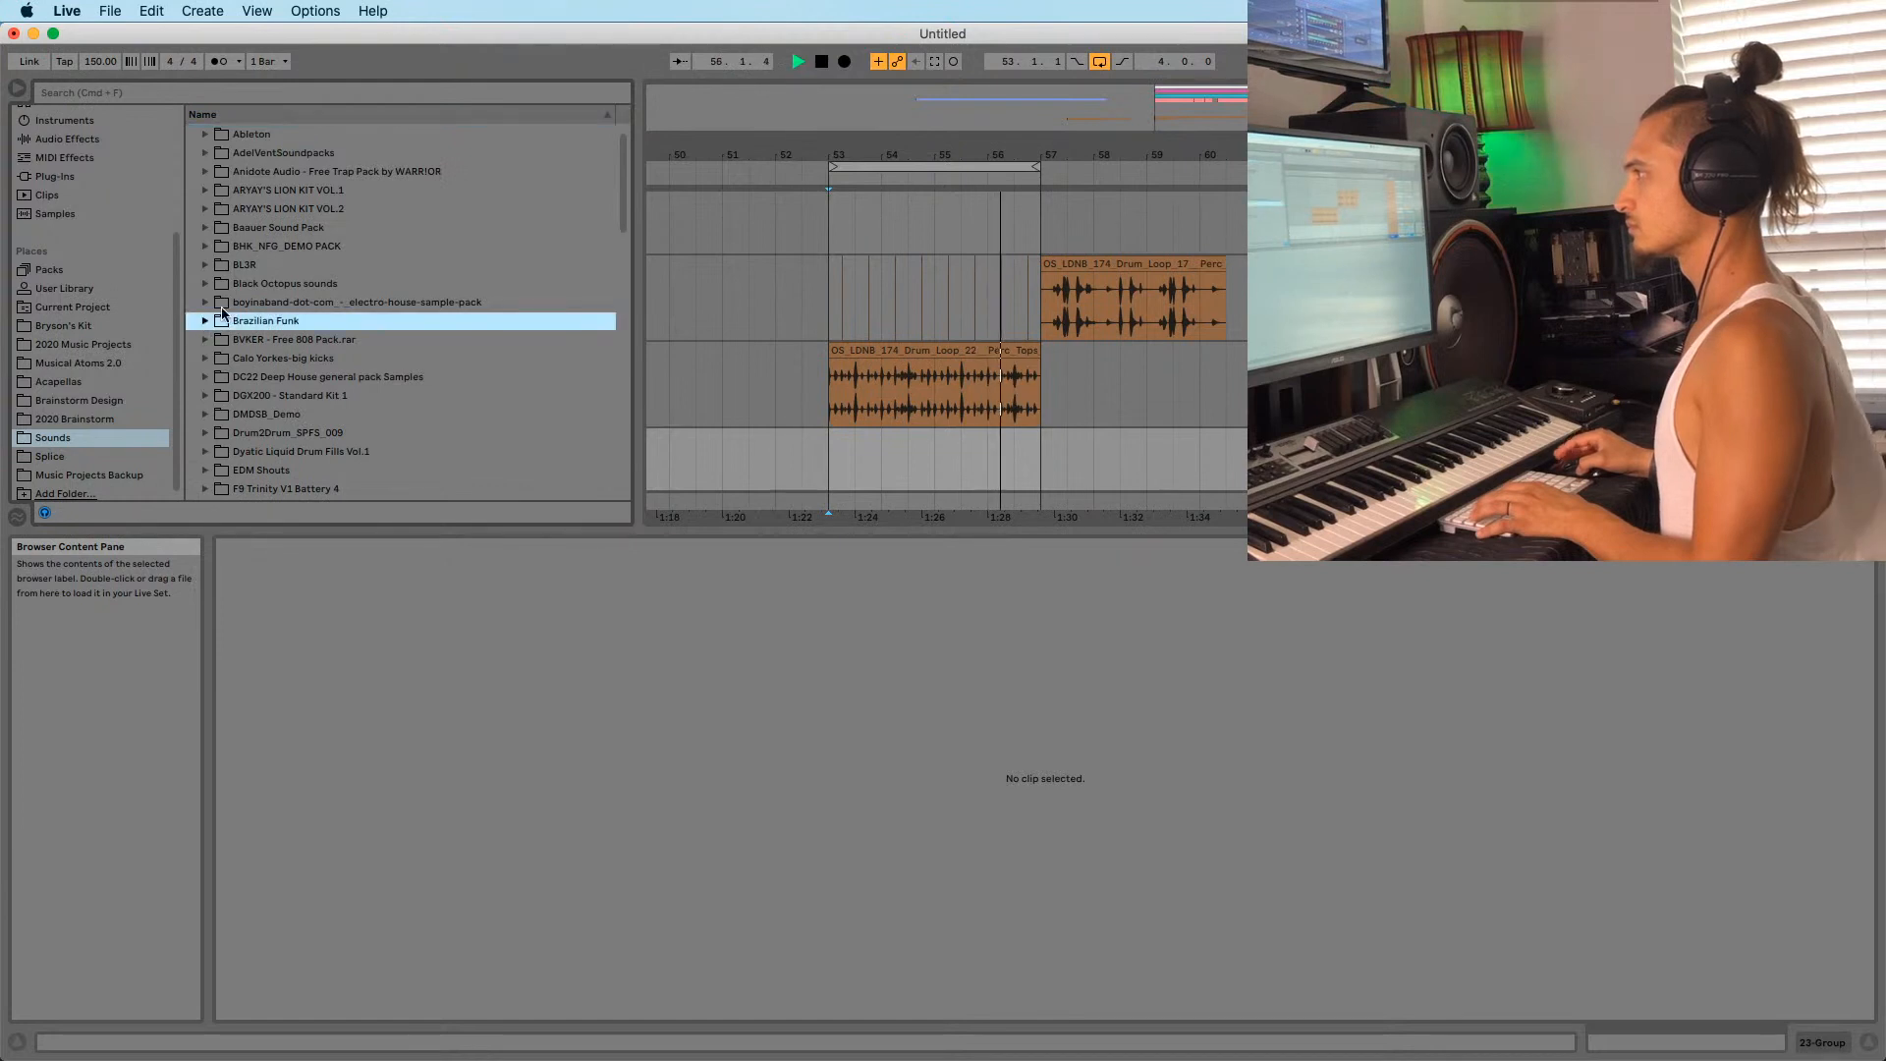
scroll(208, 295, "down", 4)
scroll(224, 202, "down", 3)
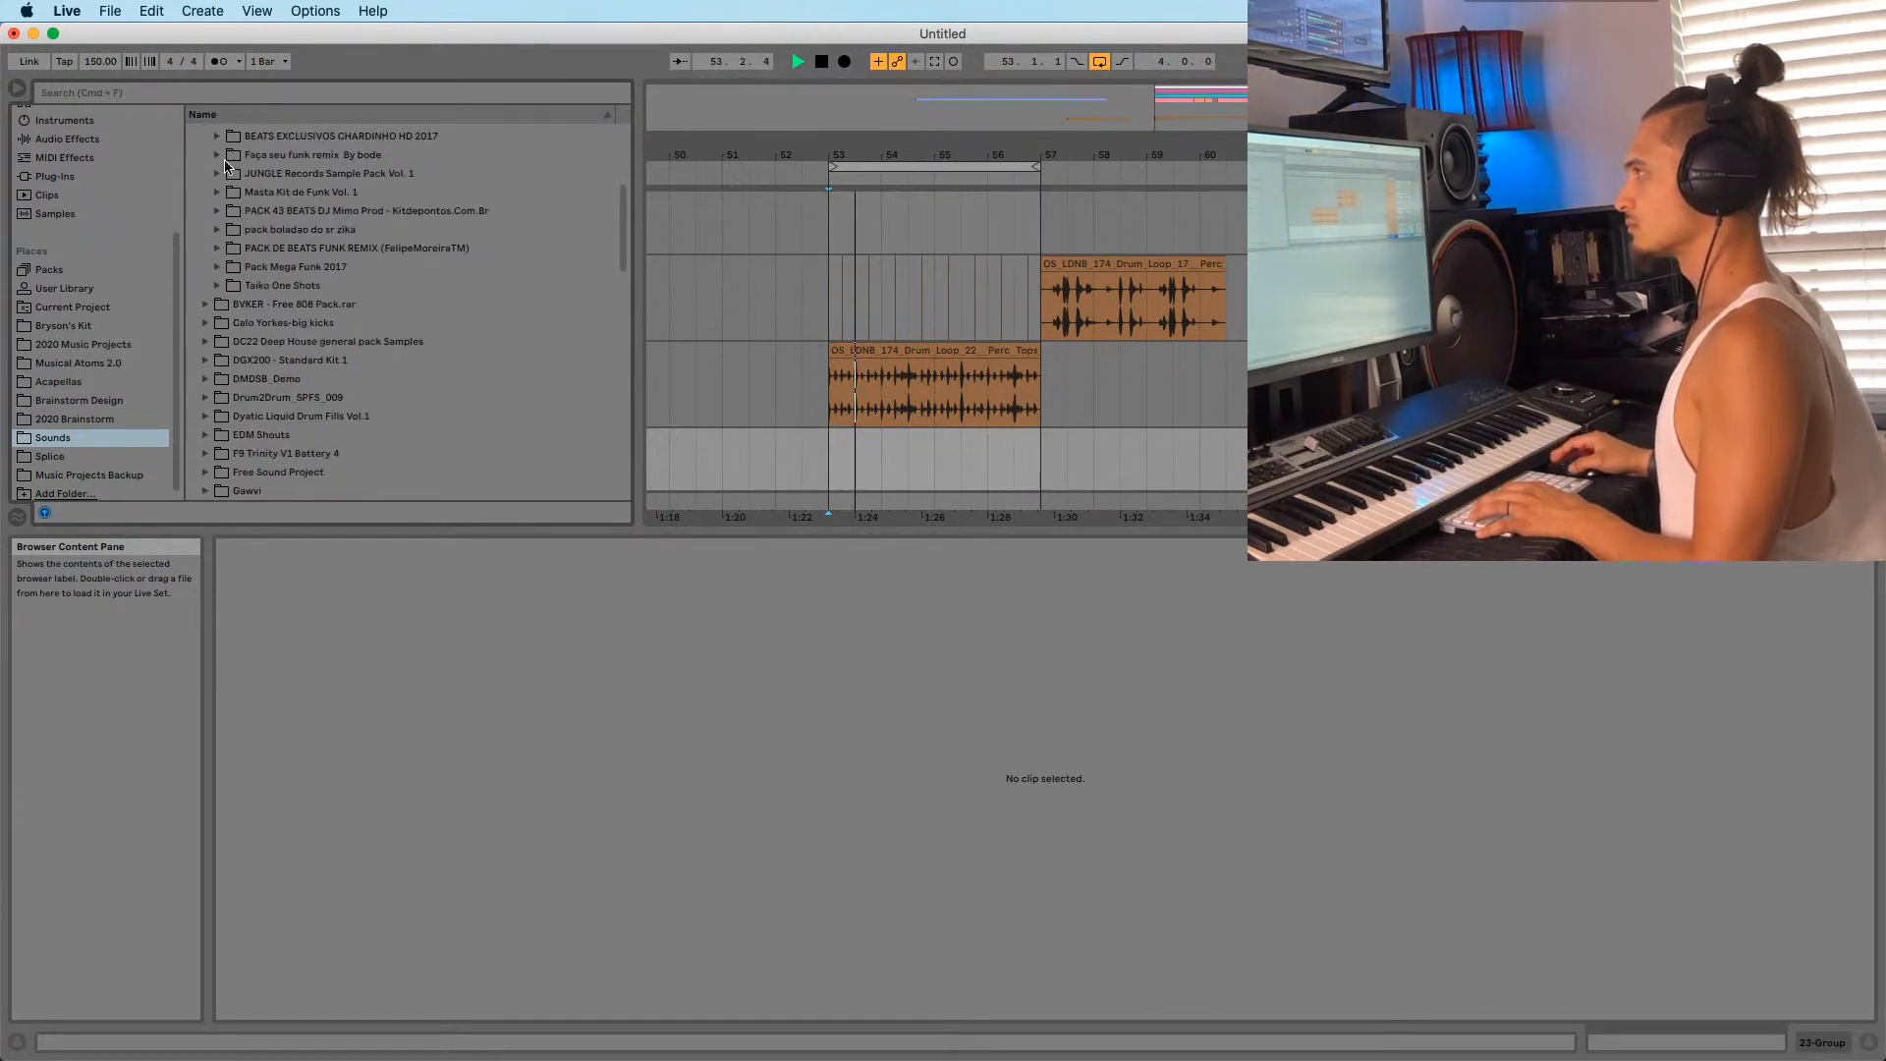
left_click(220, 157)
Open JUNGLE Records Sample Pack Vol. 1 > Masta Kit de Funk Vol. 1 > Bongos e Congas.
left_click(218, 174)
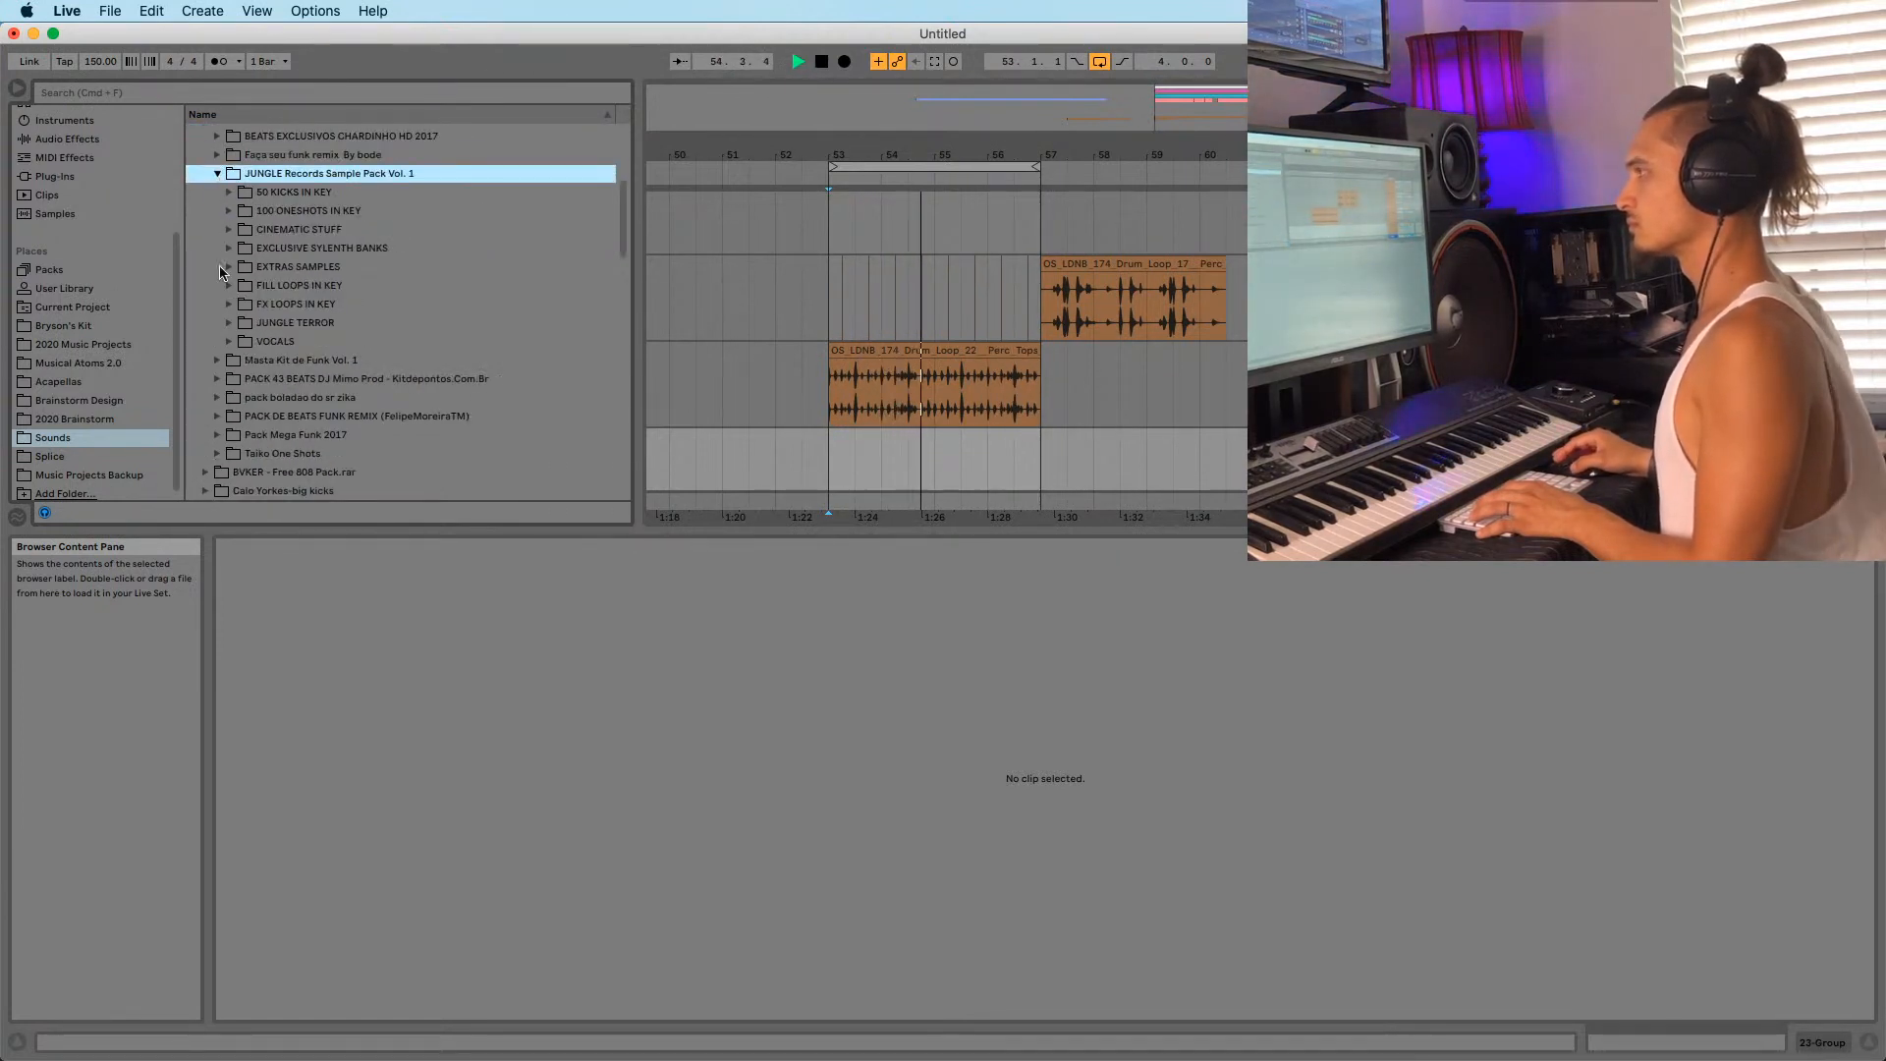
scroll(260, 324, "down", 5)
left_click(219, 251)
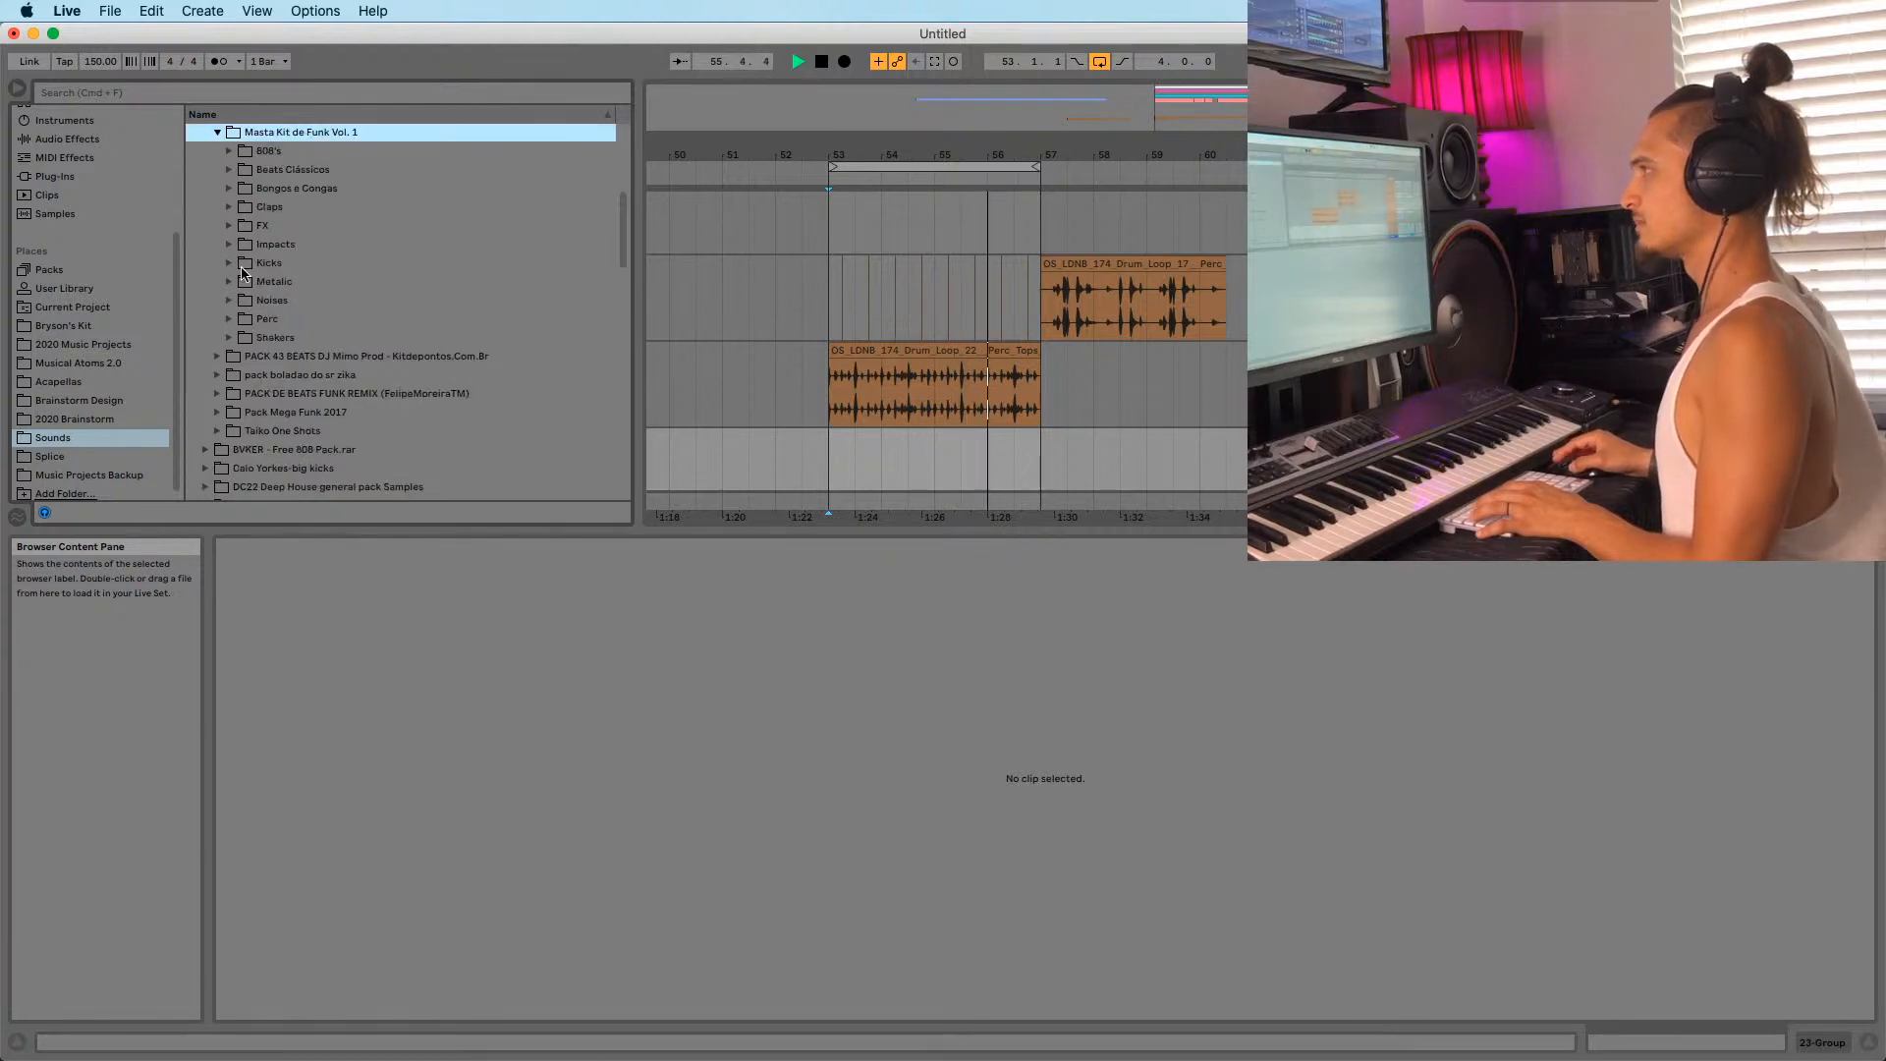
left_click(230, 188)
Preview the bongo and conga one-shots, comparing Masta - Conga 6 and Conga 8.
left_click(277, 246)
scroll(278, 248, "down", 2)
left_click(282, 307)
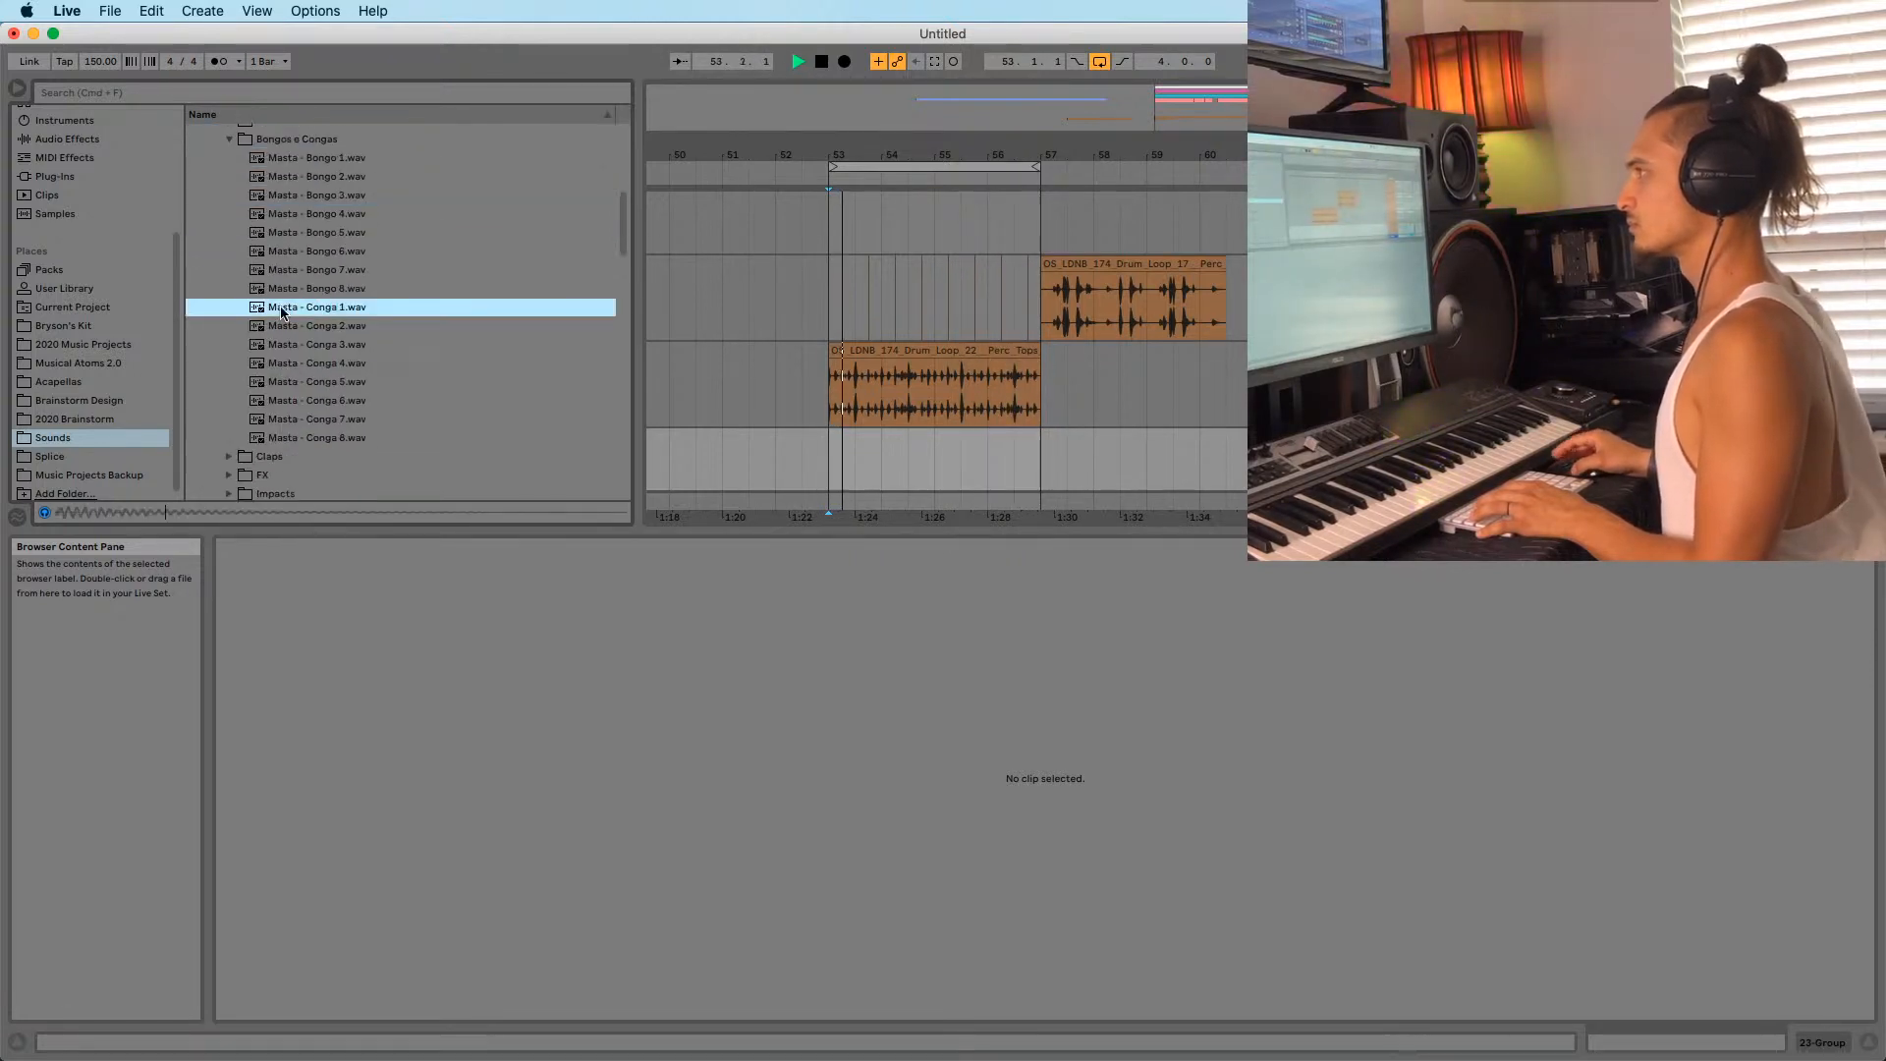
scroll(282, 310, "down", 2)
left_click(283, 317)
left_click(292, 391)
left_click(297, 355)
left_click(311, 394)
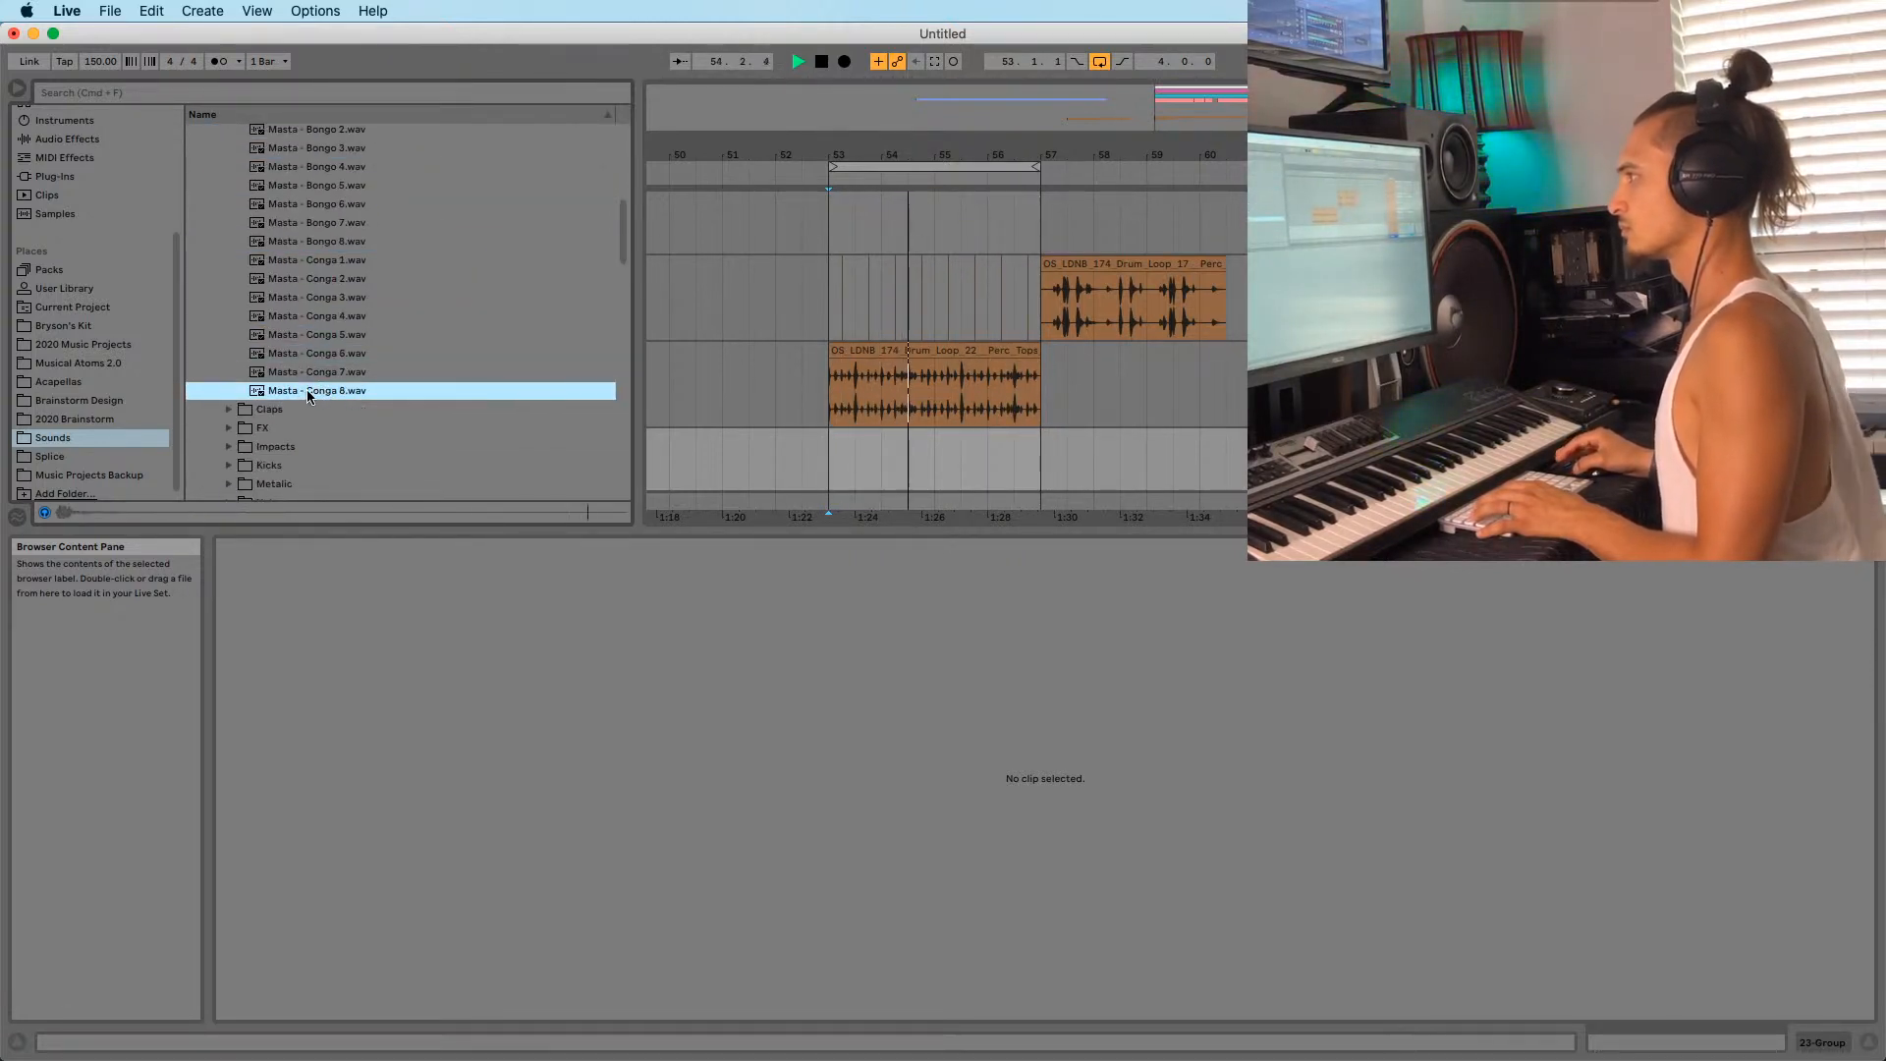
Insert a new audio track and drop the Masta - Conga 8 sample onto it.
left_click_drag(1012, 453, 1019, 450)
key("super+t")
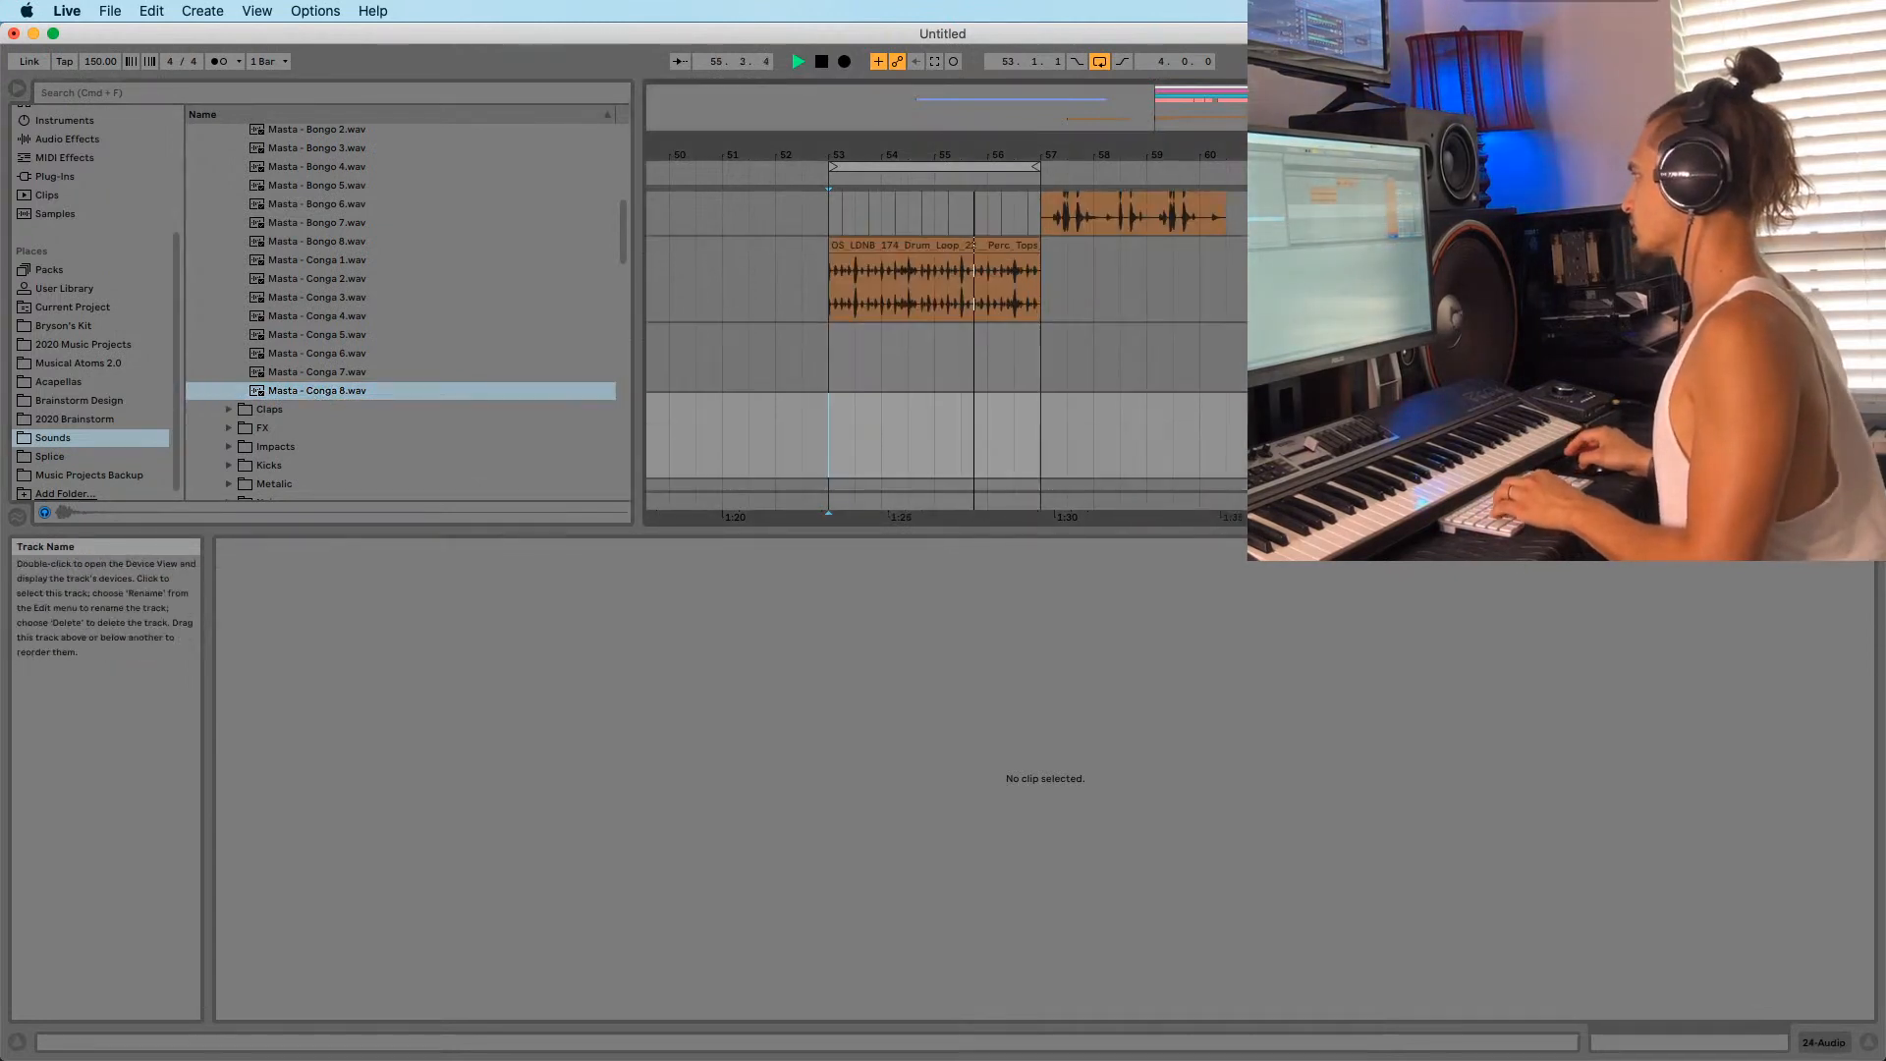
left_click_drag(359, 390, 363, 394)
left_click_drag(1016, 430, 1018, 429)
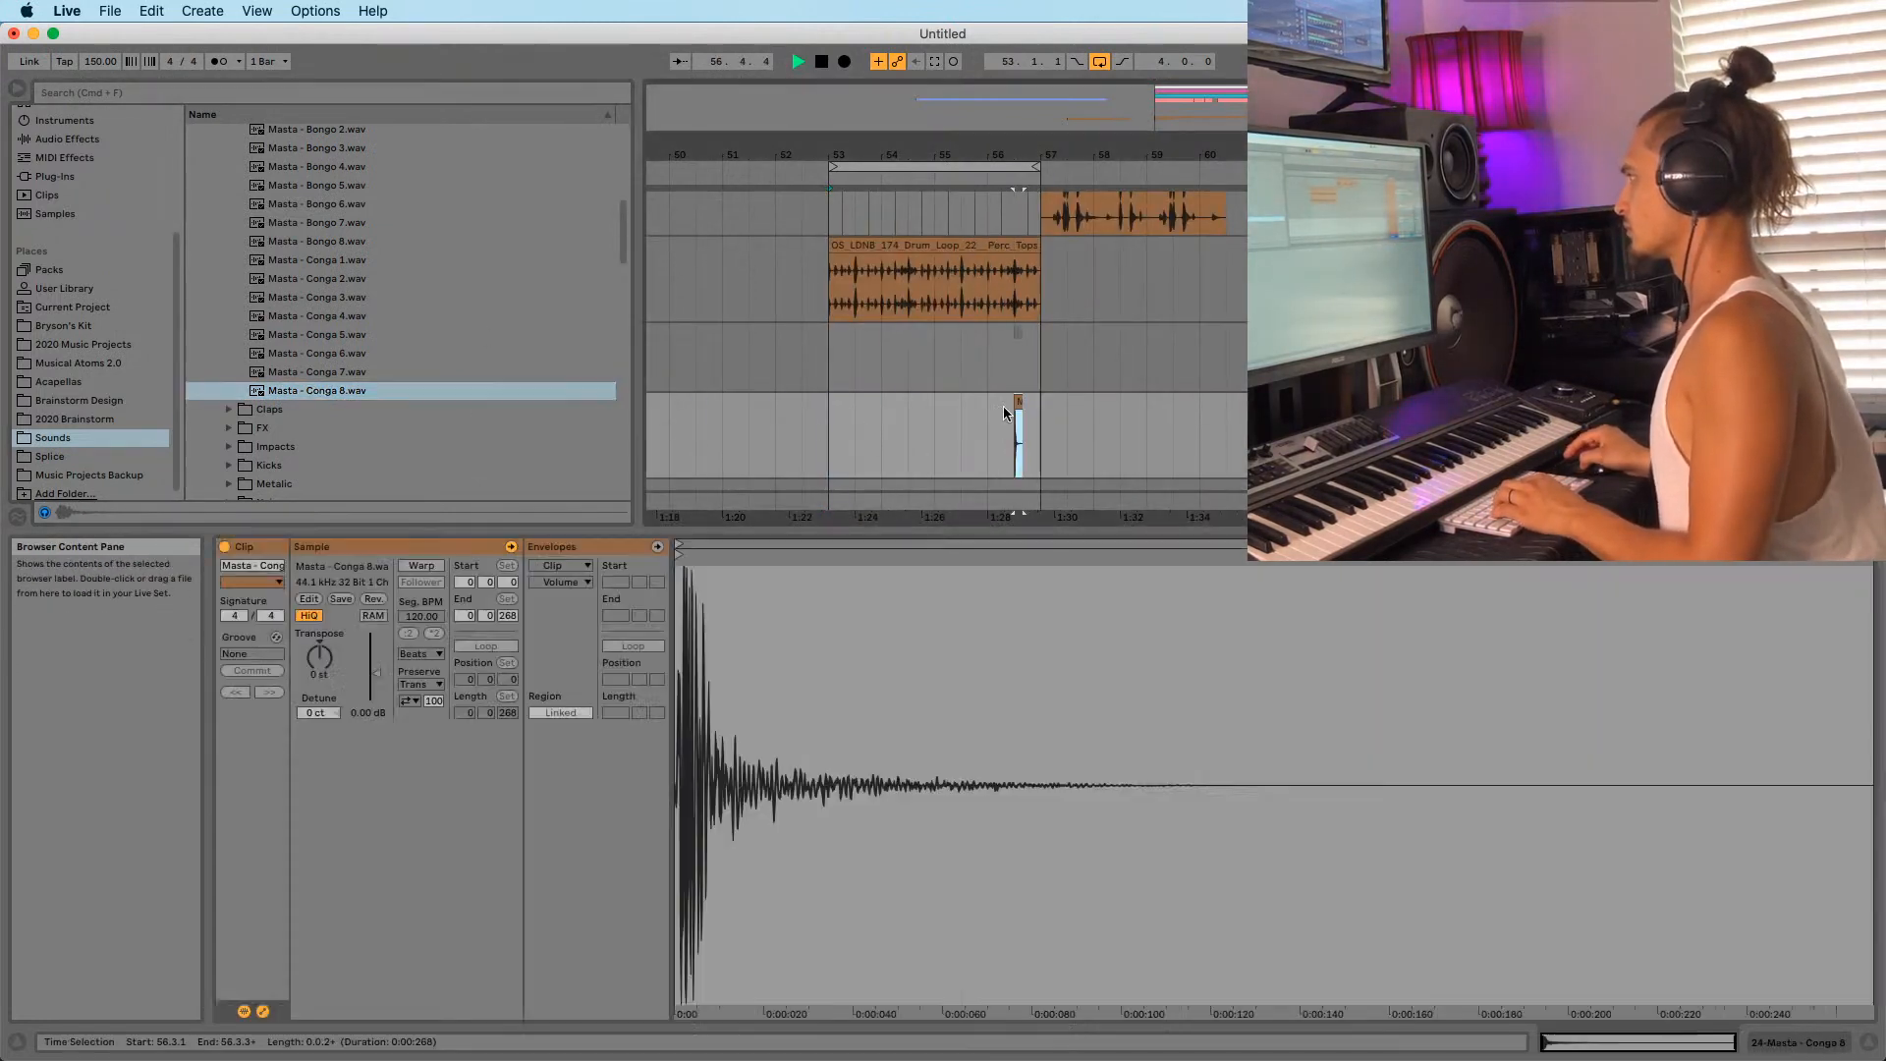
Position the conga clip at 56.2.3 in bar 56.
left_click_drag(1021, 156, 1022, 285)
left_click_drag(1007, 402, 926, 414)
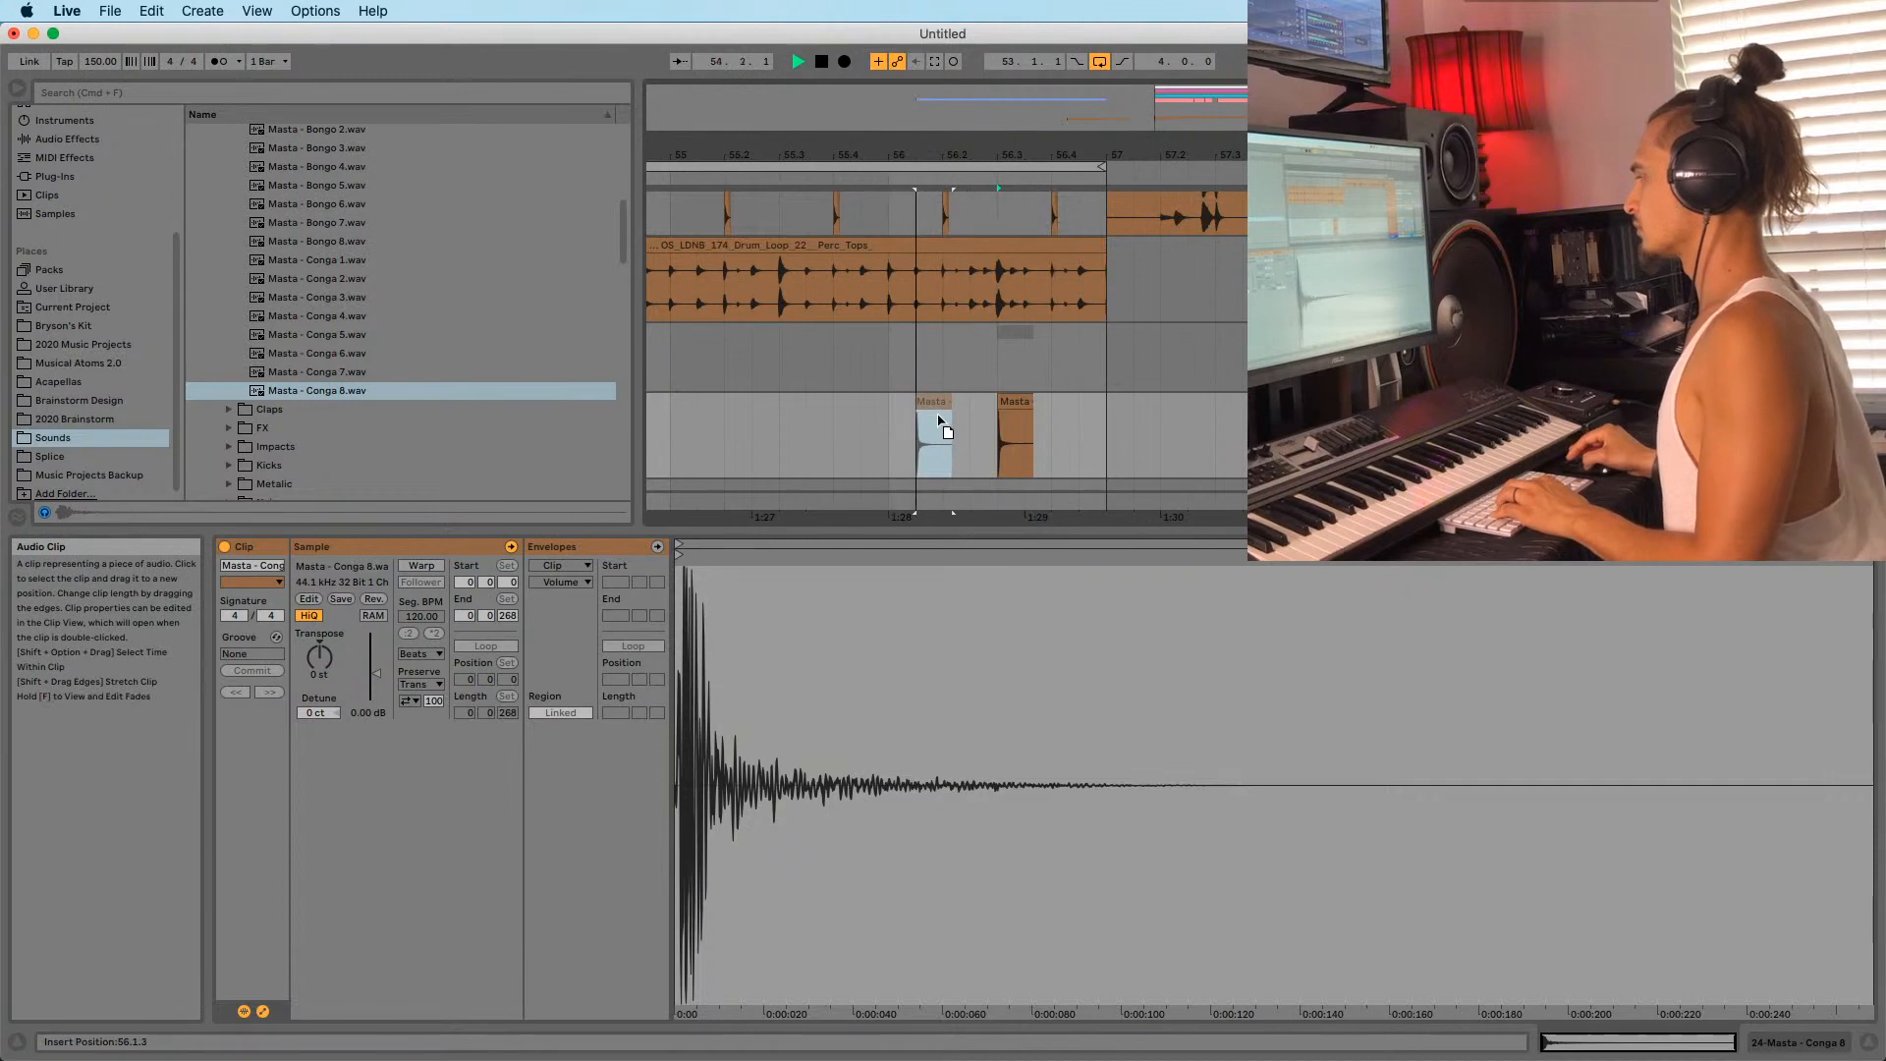
left_click_drag(933, 161, 936, 294)
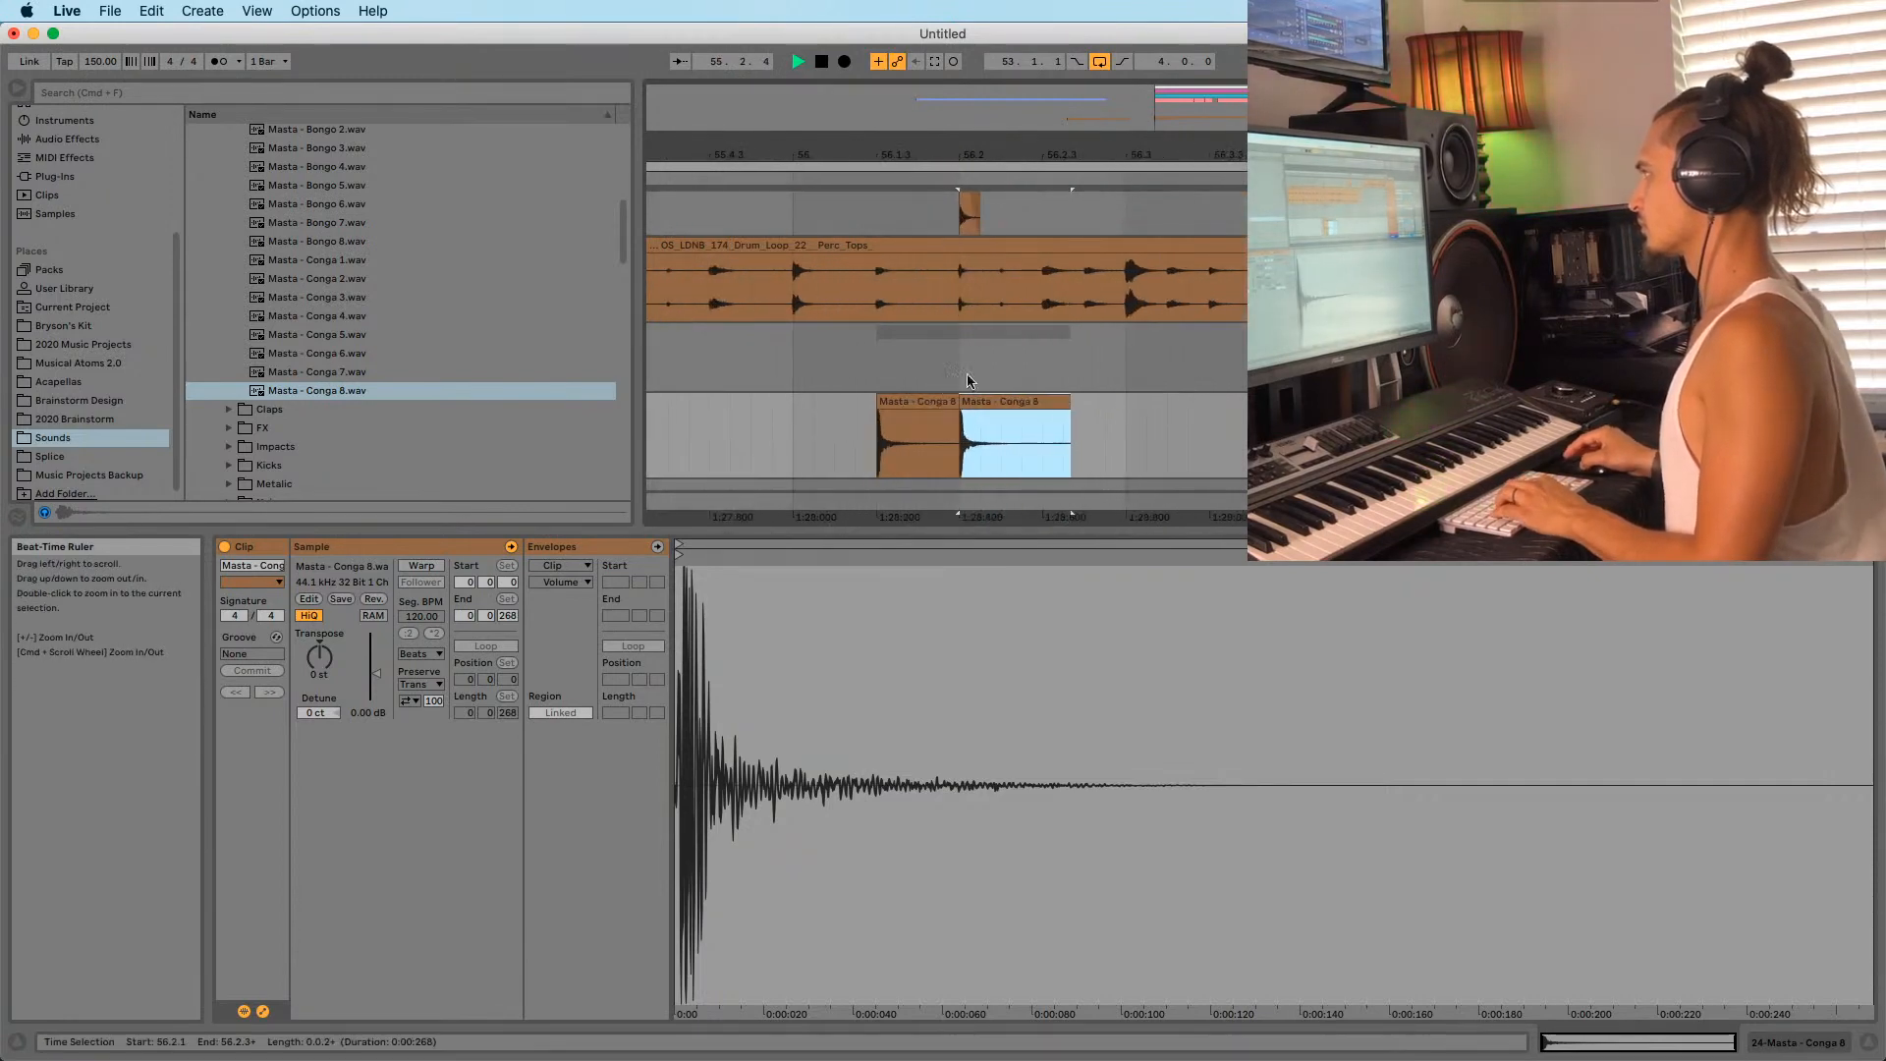
left_click_drag(987, 404, 1064, 401)
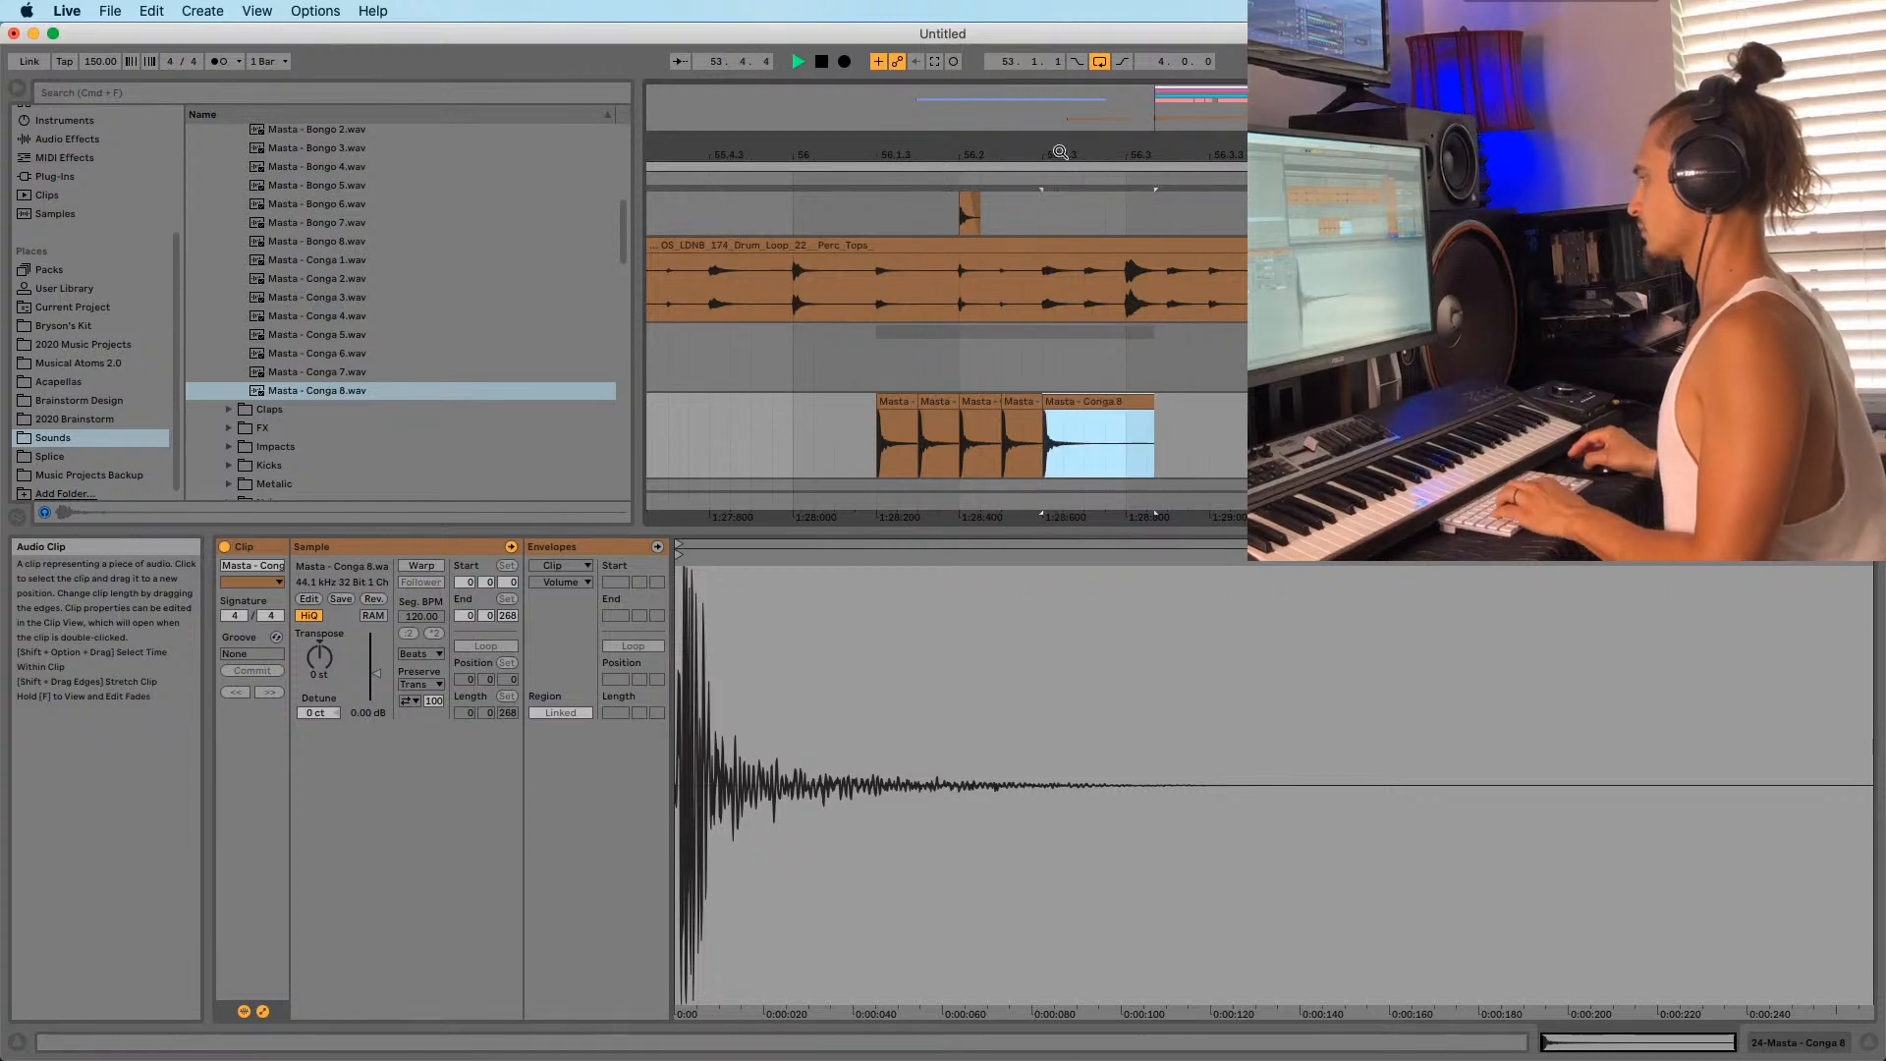
left_click_drag(1077, 154, 936, 98)
Copy the conga hit along bar 56, trim the last to bar 57, and add an empty audio track.
left_click_drag(950, 400, 1098, 402)
left_click(1026, 402)
key("Delete")
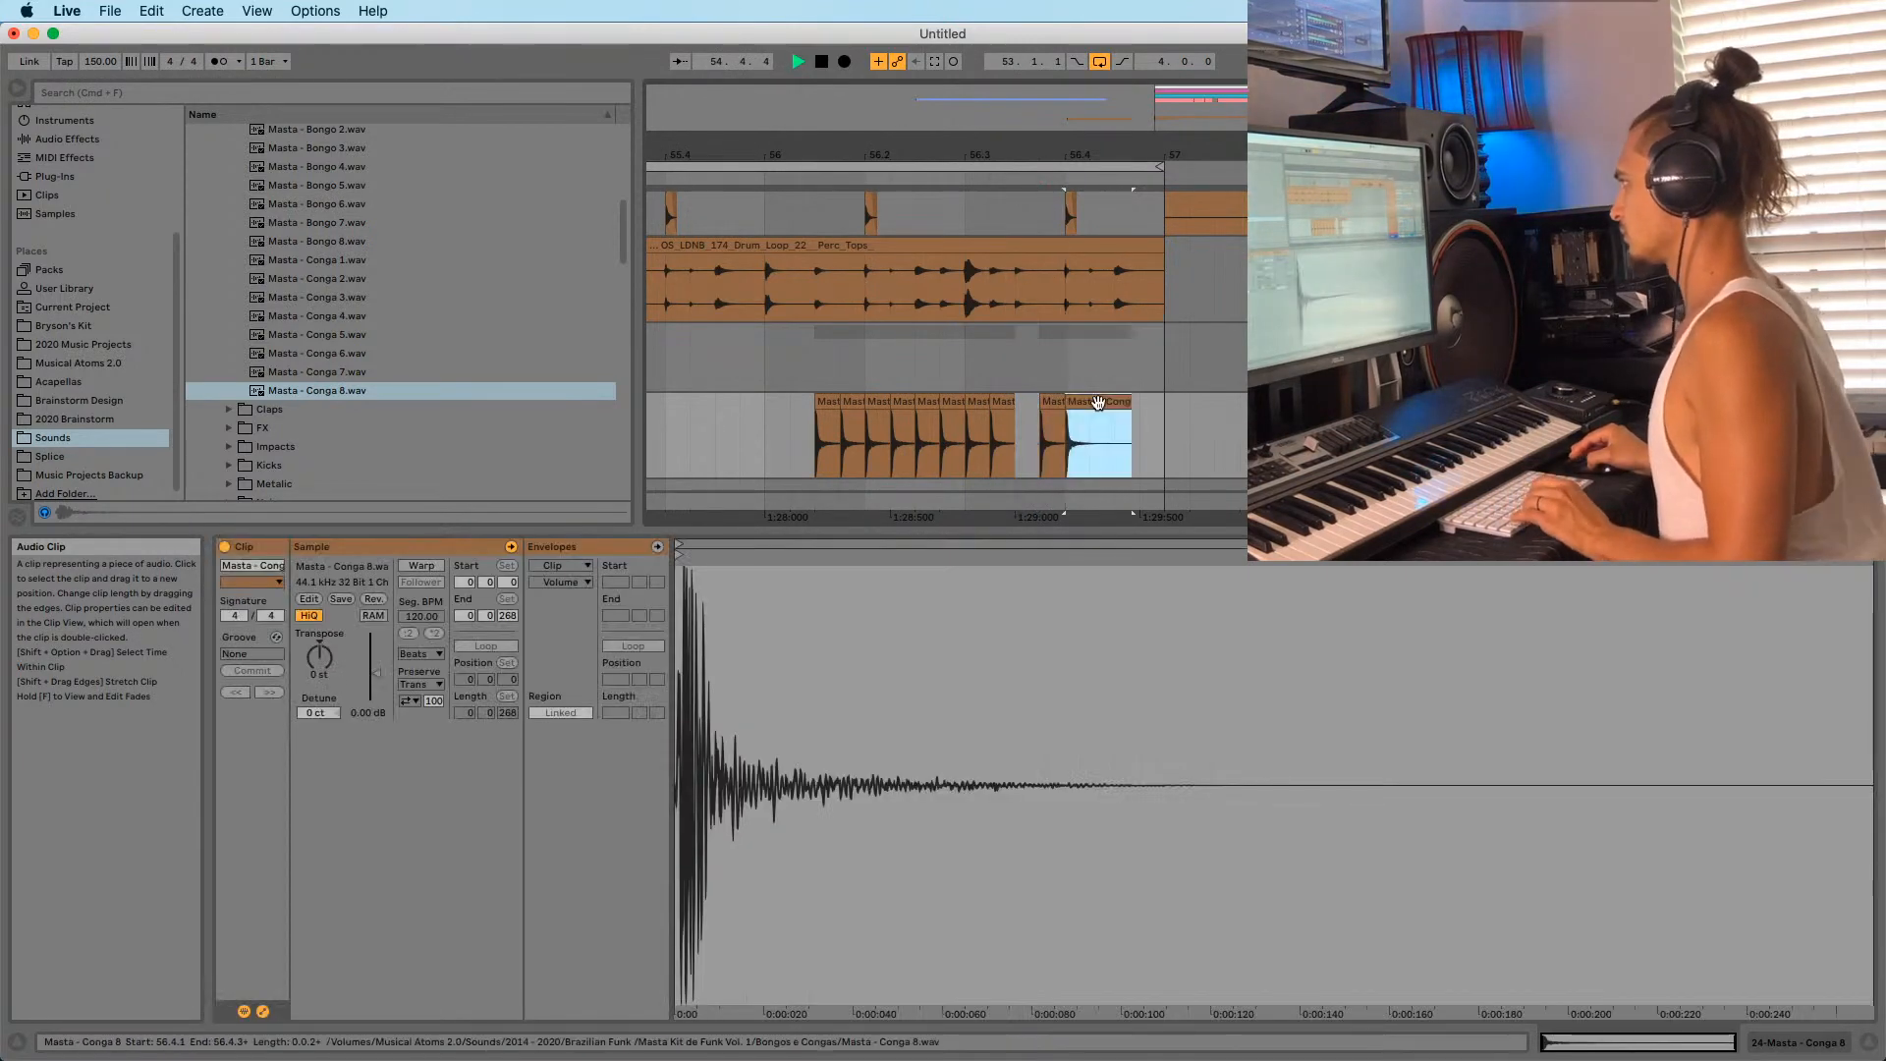
key("super+d")
key("super+d")
key("super+d")
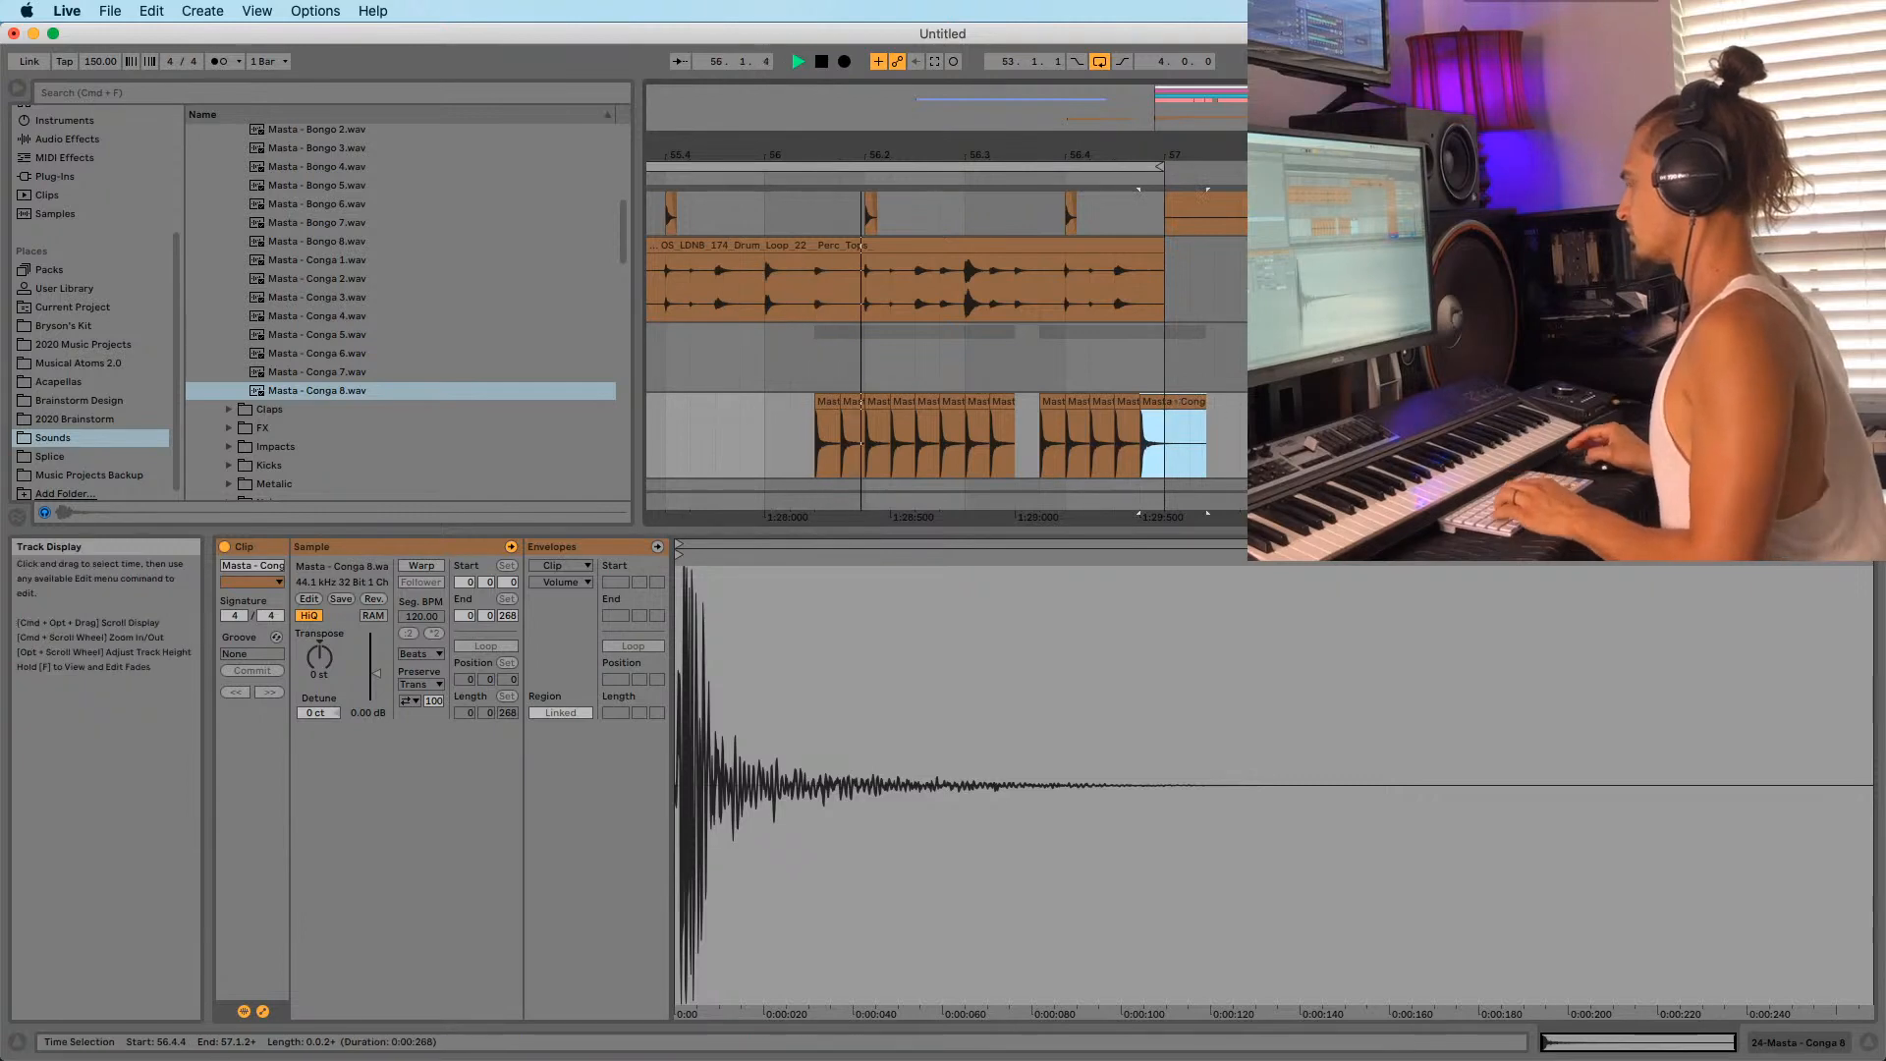
left_click_drag(1207, 413, 1163, 418)
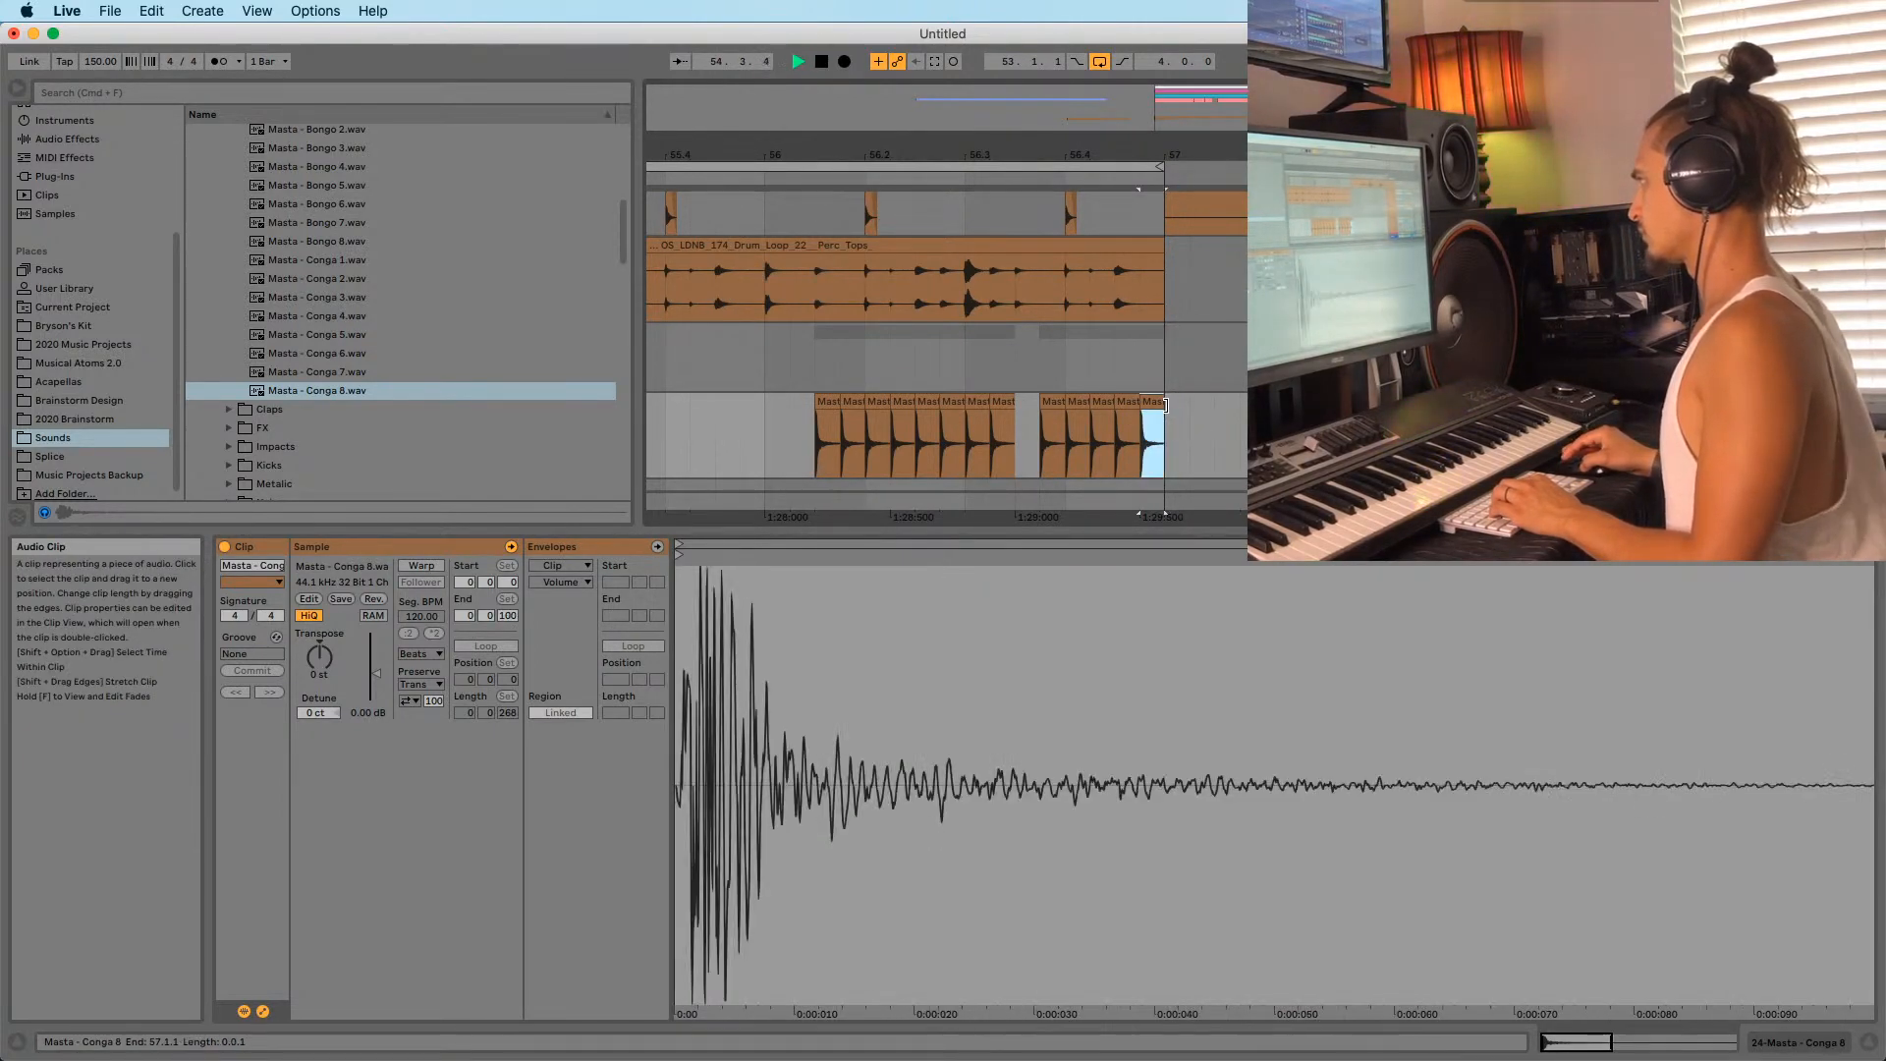
key("super+t")
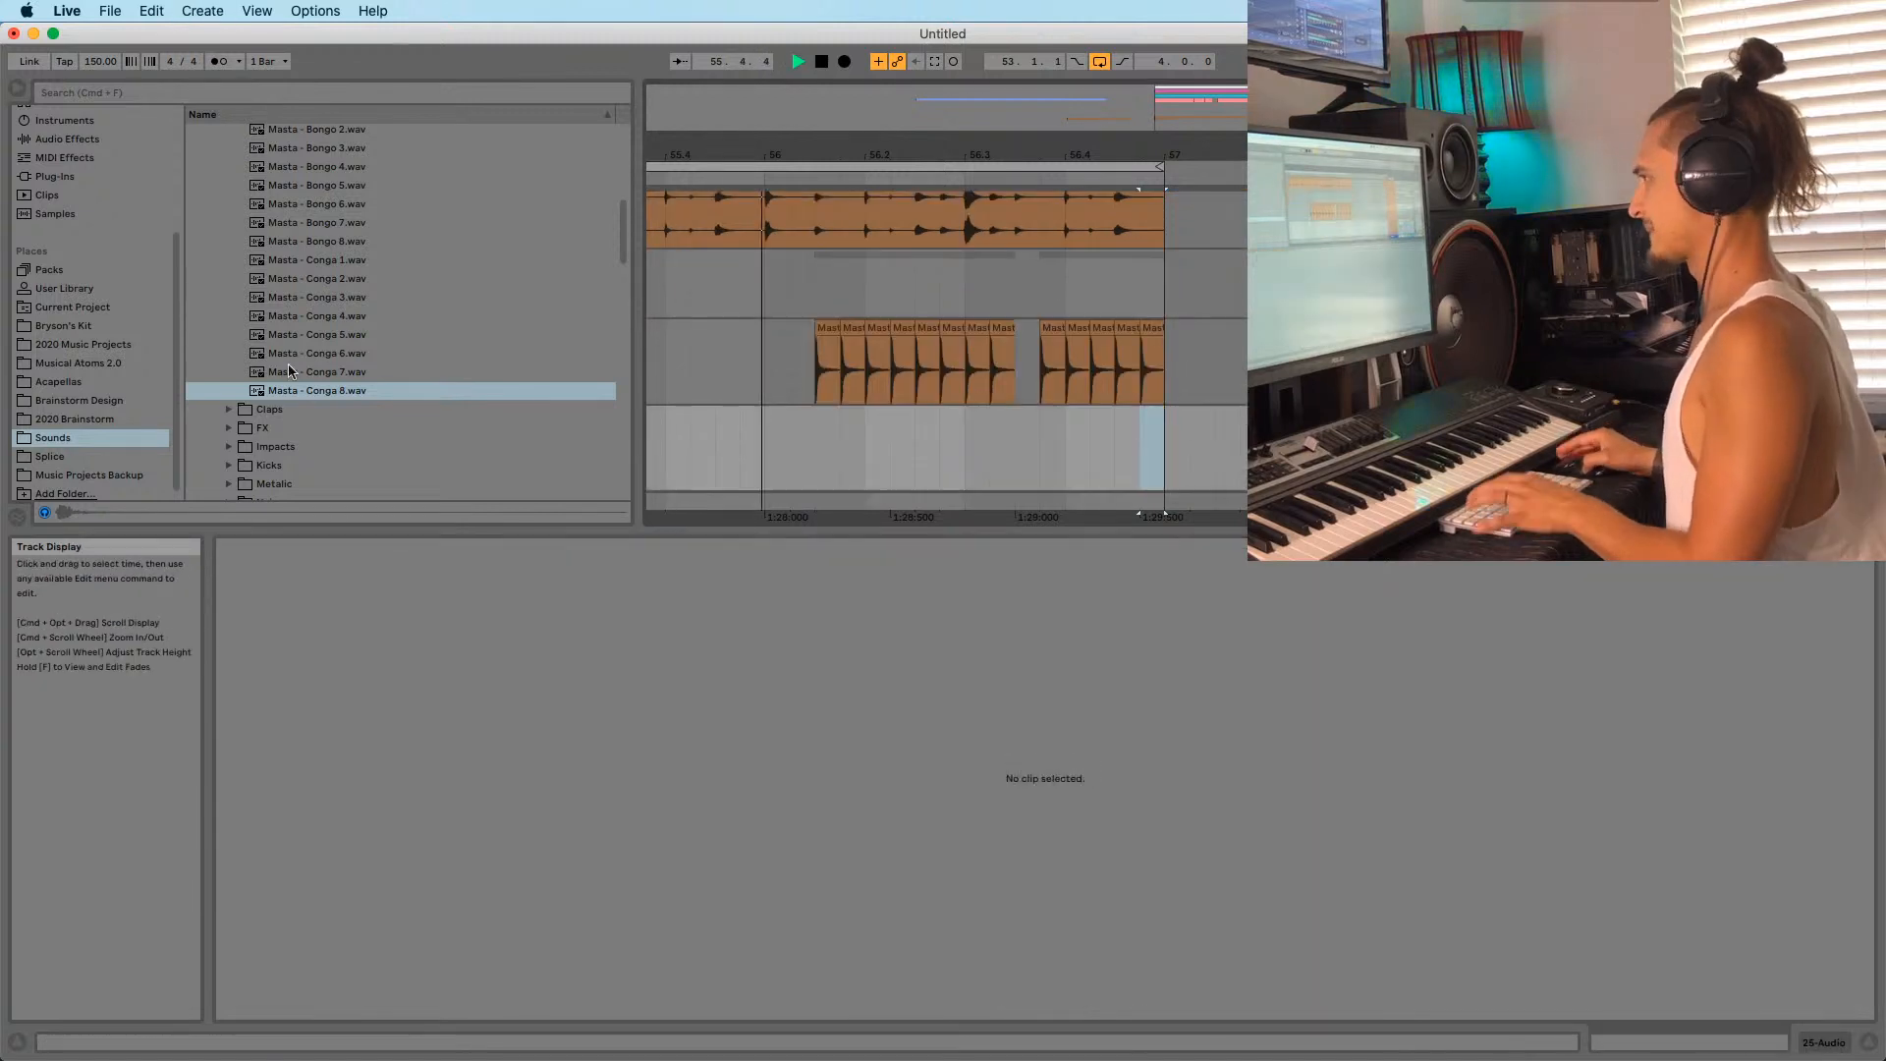
Stop playback and preview the Masta - Bongo one-shots, including Bongo 3, 4 and 7.
scroll(379, 383, "up", 2)
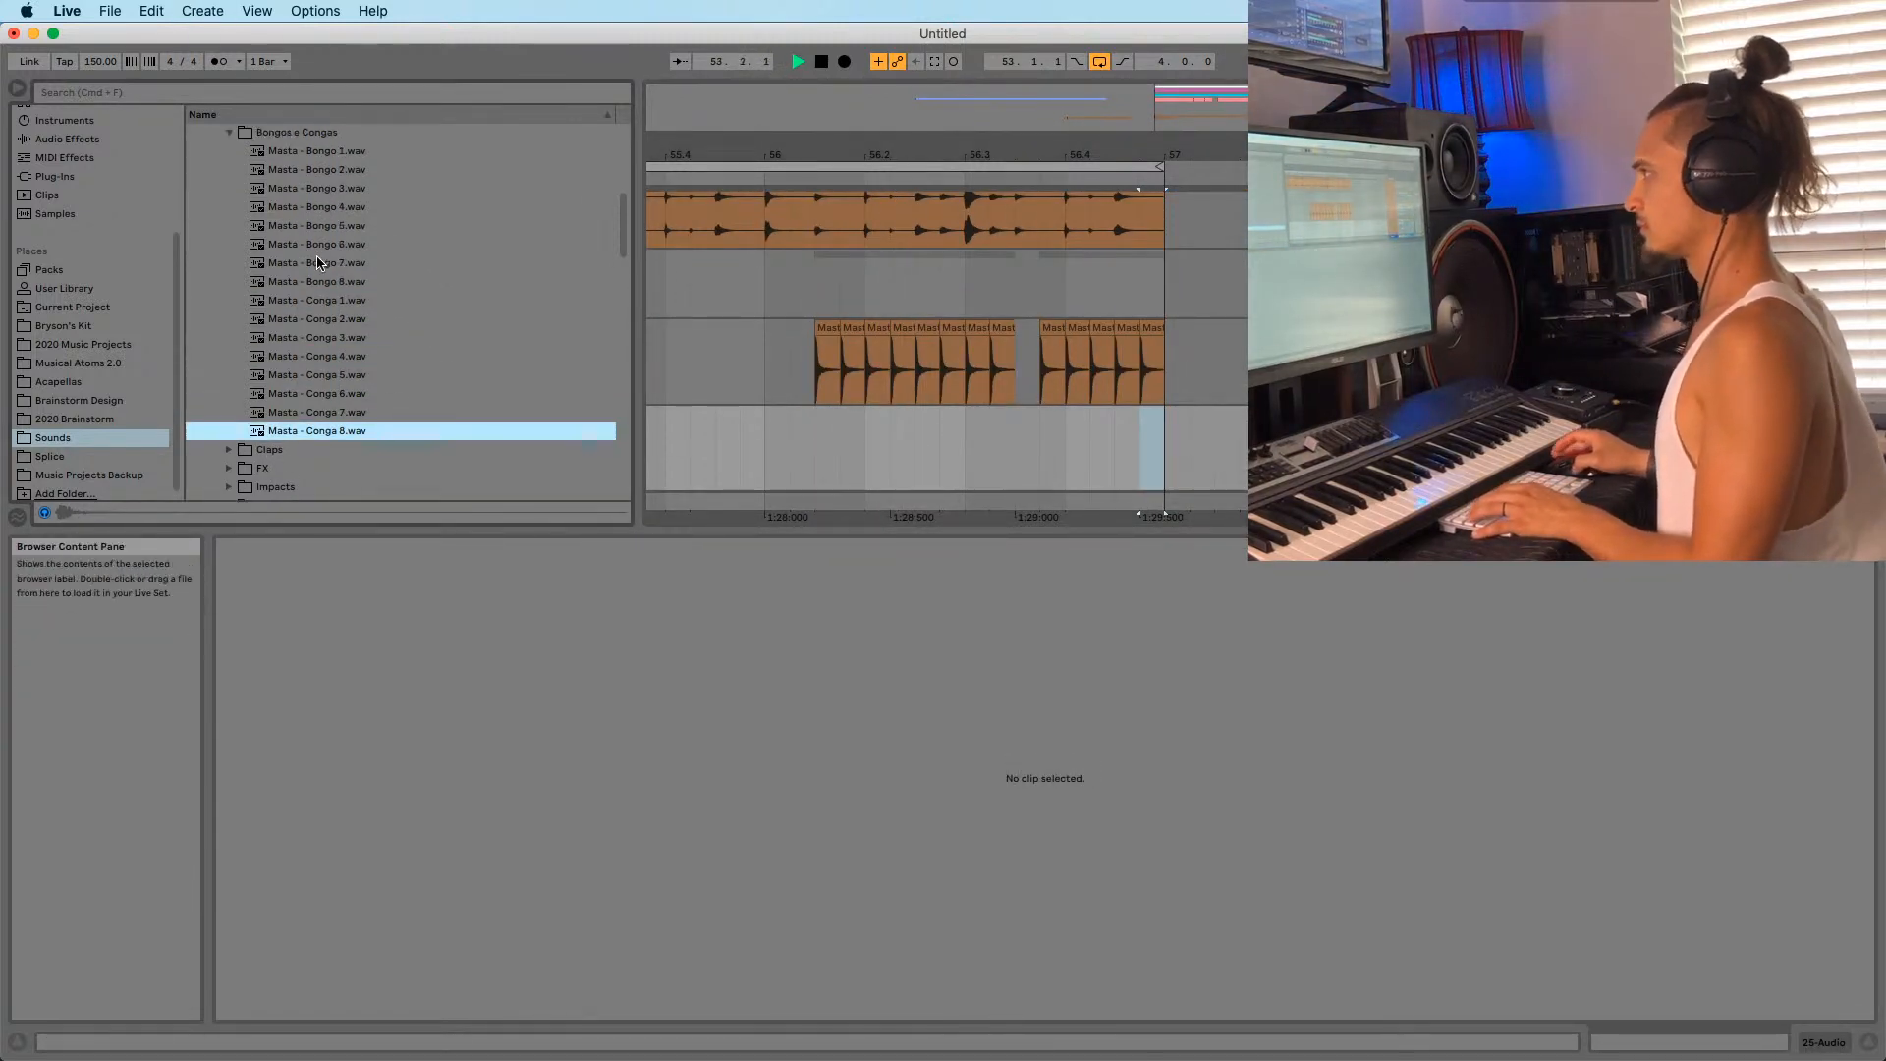
key("space")
left_click(295, 263)
left_click(298, 224)
left_click(303, 191)
left_click(309, 209)
left_click(298, 259)
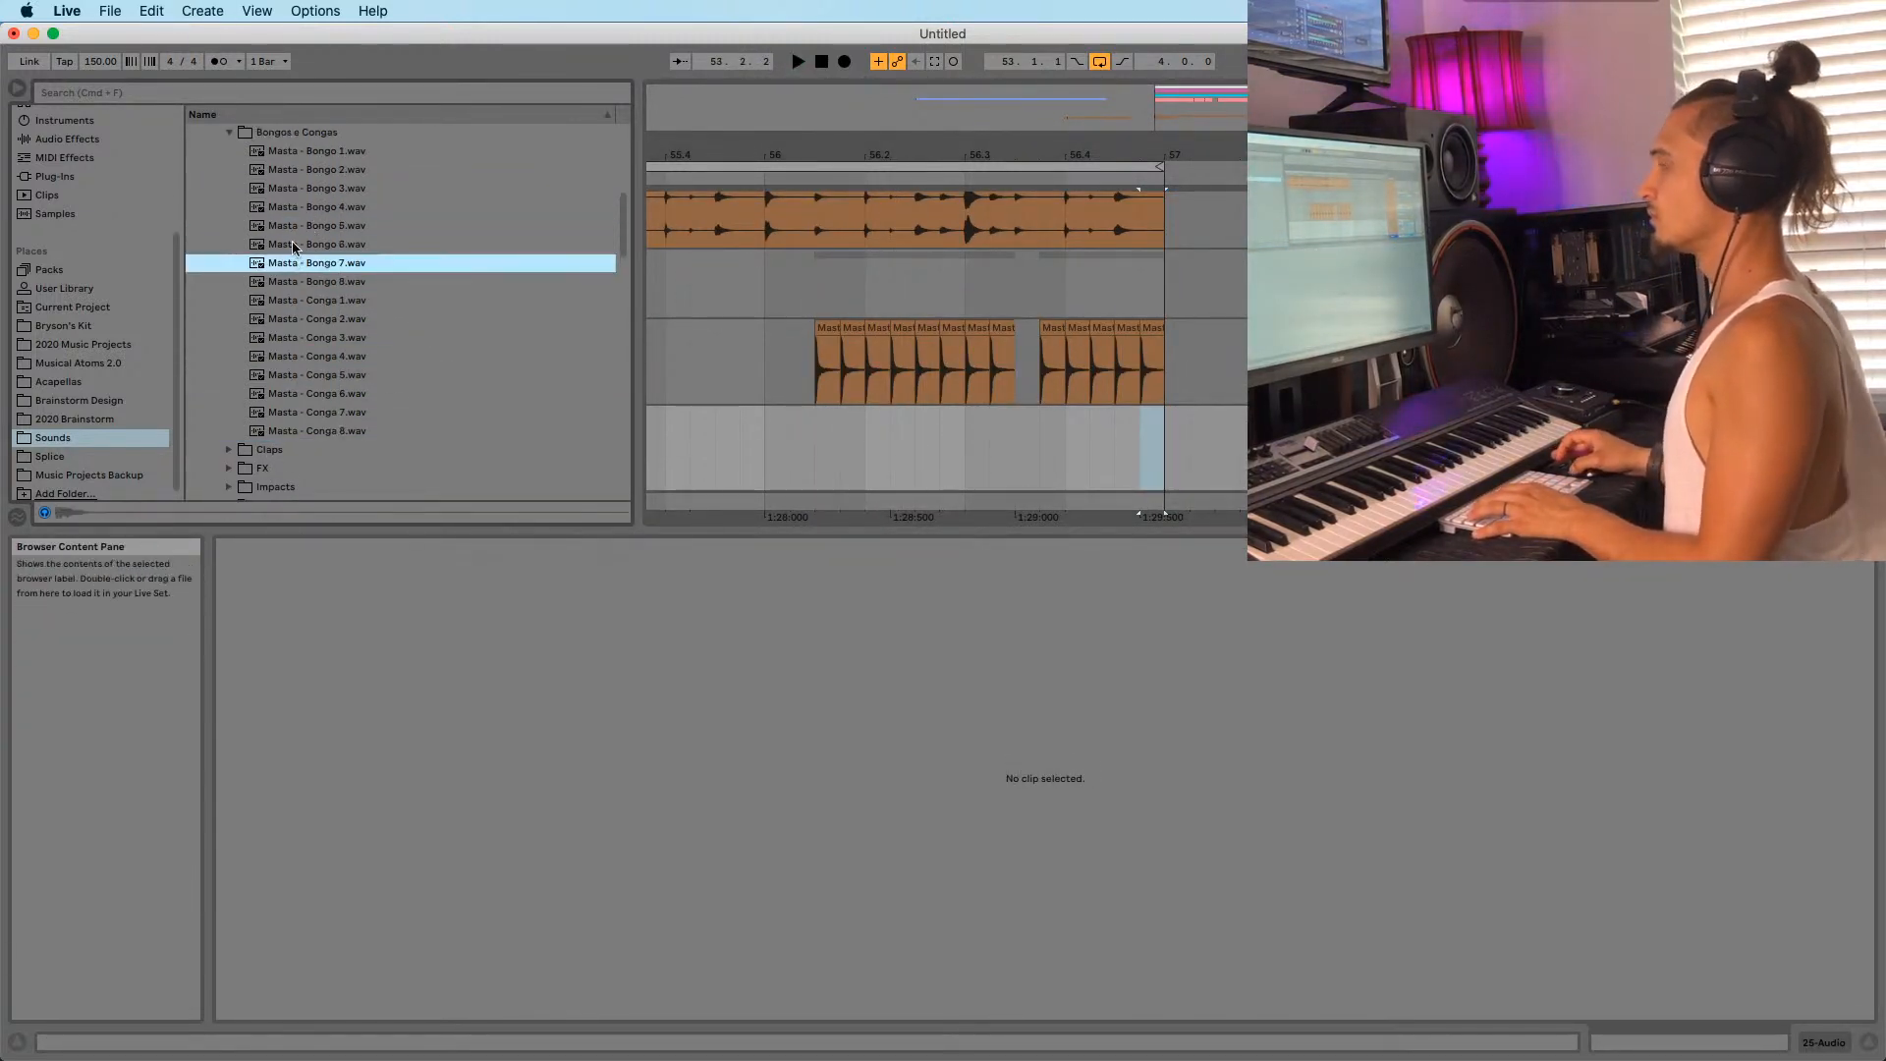
left_click(260, 205)
Collapse Bongos e Congas, open Beats Clássicos and preview the Masta - Beat Tamborzão loop.
scroll(252, 199, "up", 1)
left_click(239, 146)
scroll(239, 158, "up", 1)
left_click(231, 186)
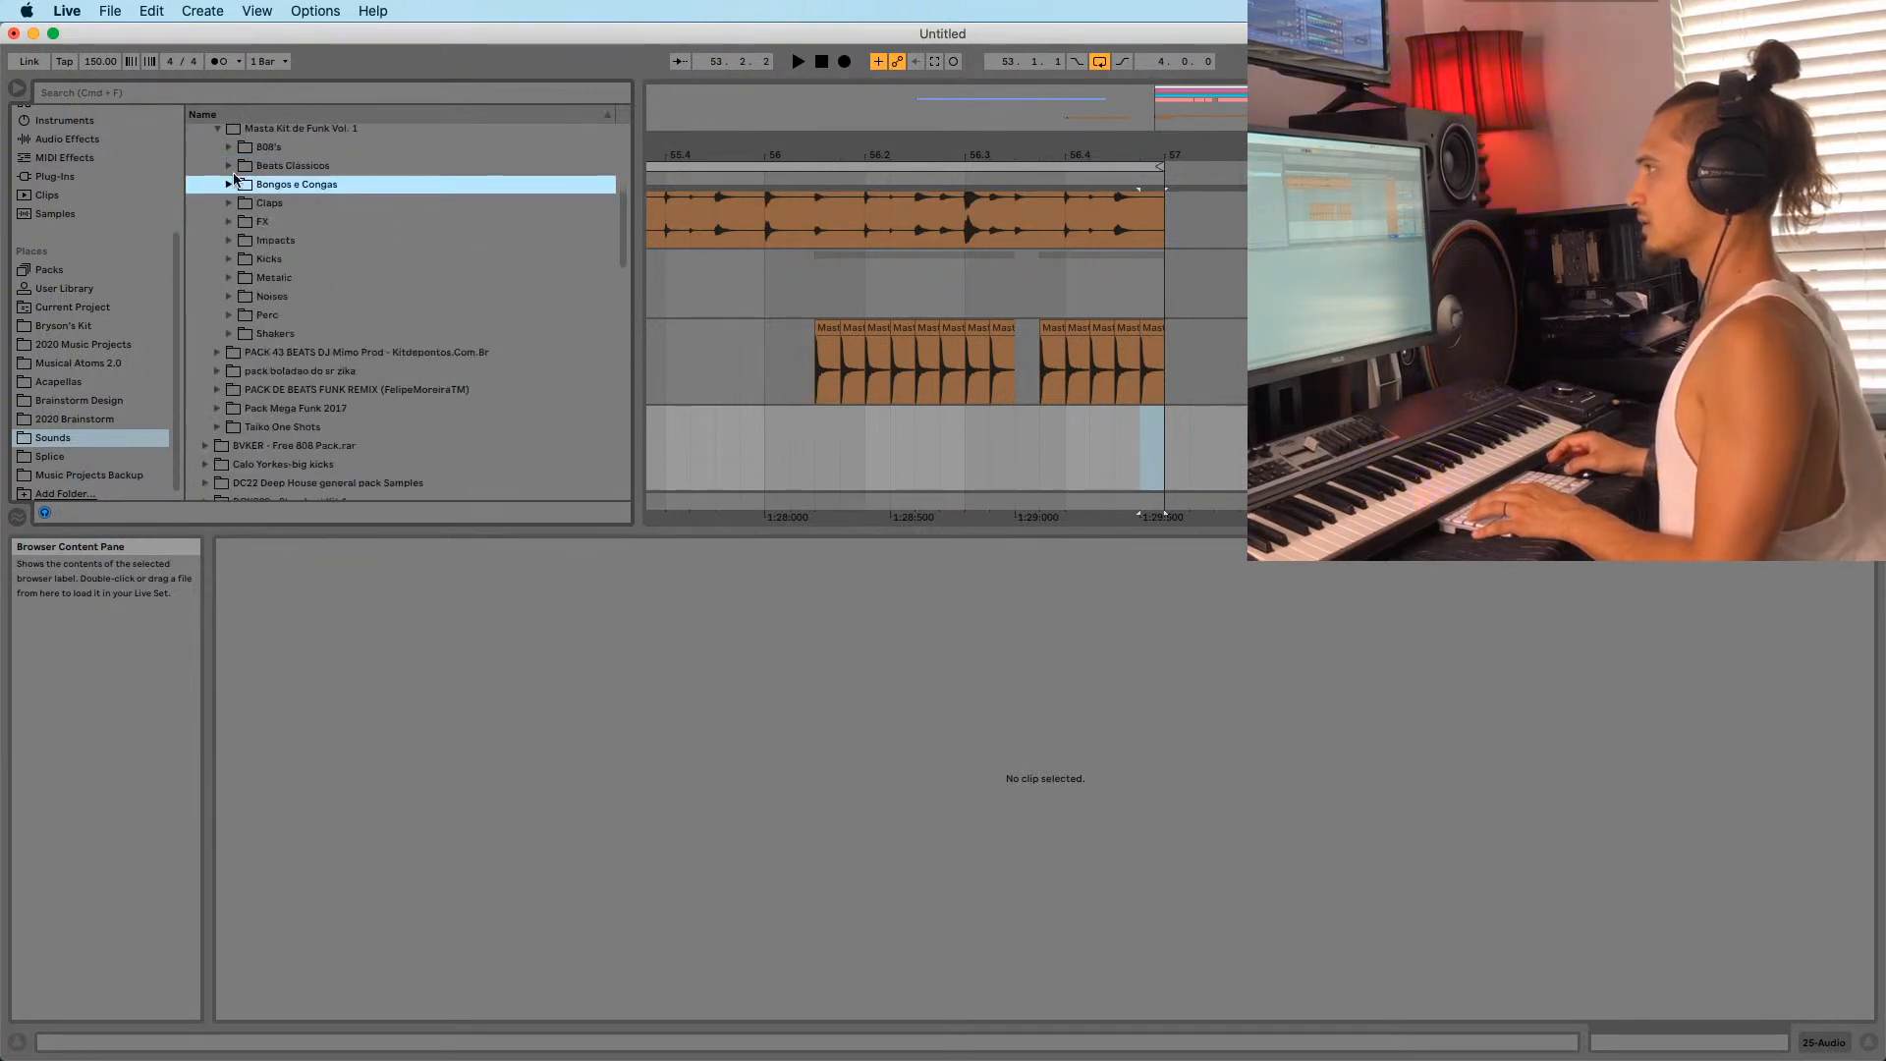
left_click(230, 167)
left_click(302, 225)
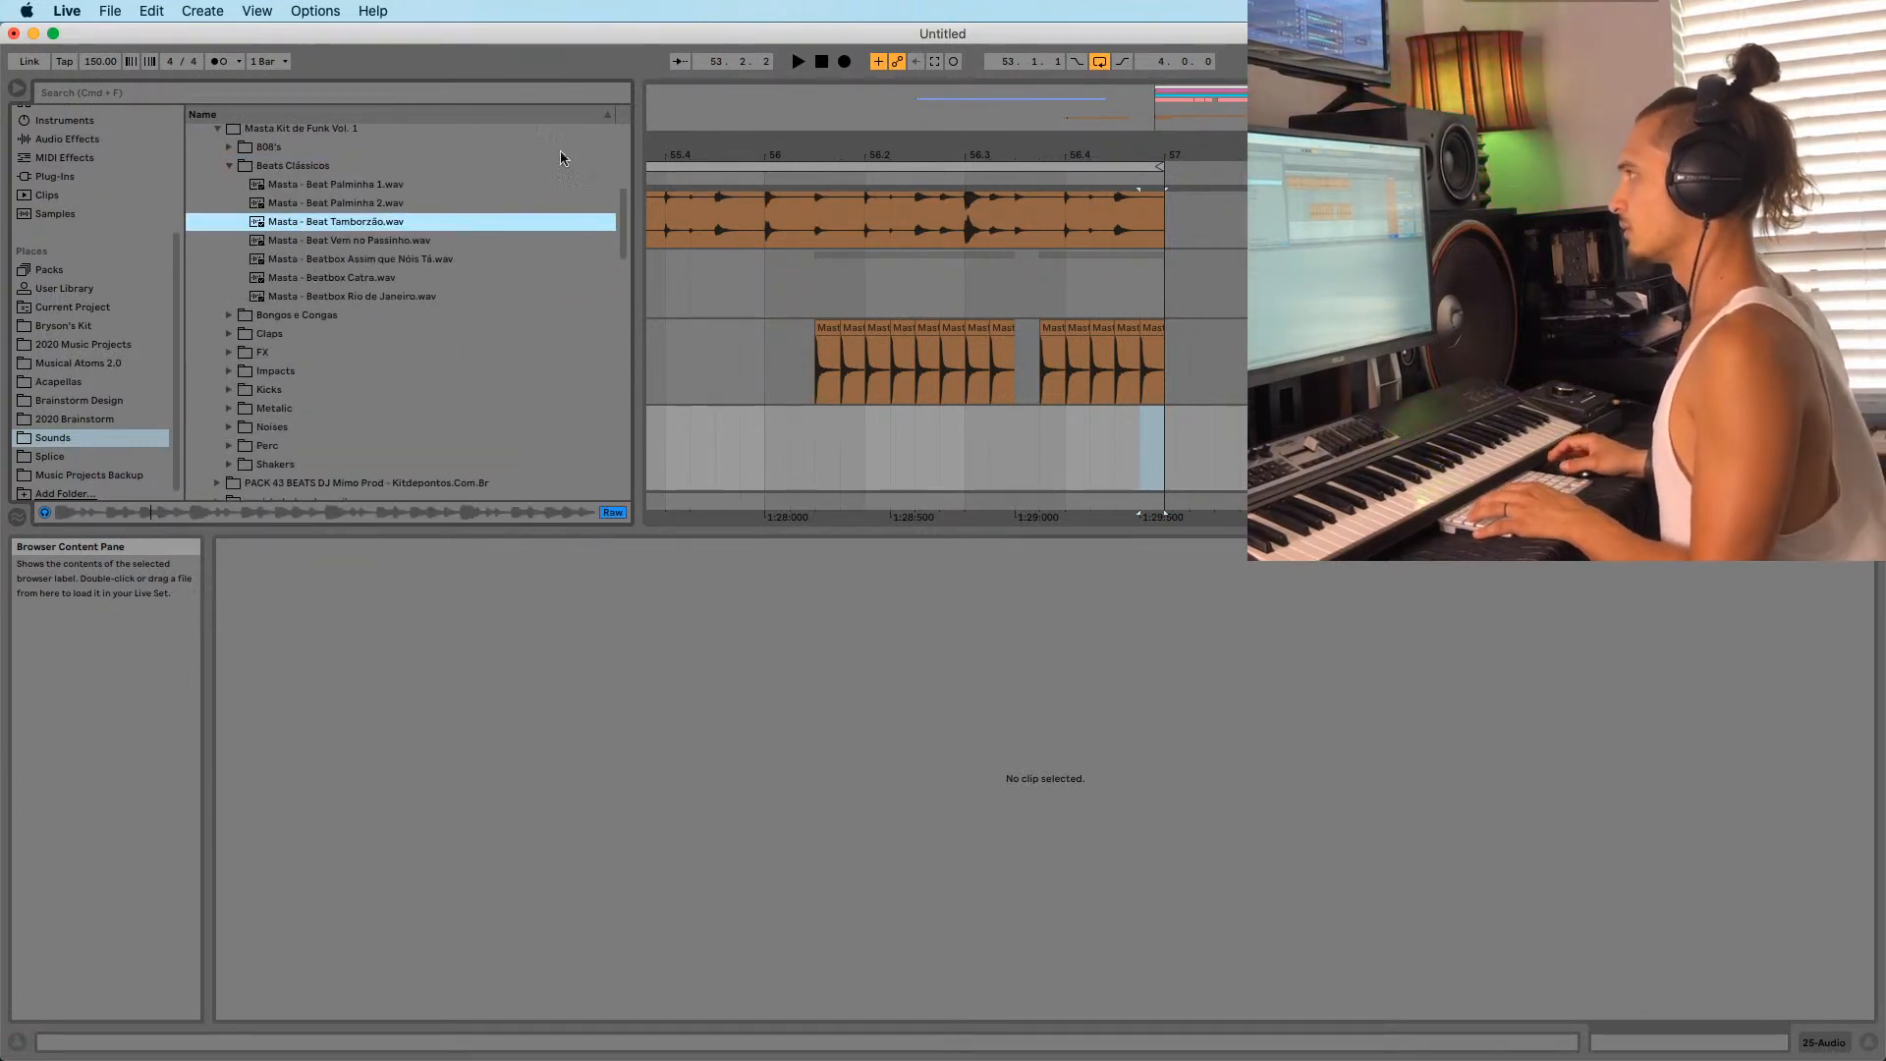
Preview the Vem no Passinho and Assim que Nóis Tá loops, then place Beatbox Catra on the empty track.
left_click_drag(938, 133, 940, 103)
left_click_drag(785, 125, 1023, 96)
left_click(310, 241)
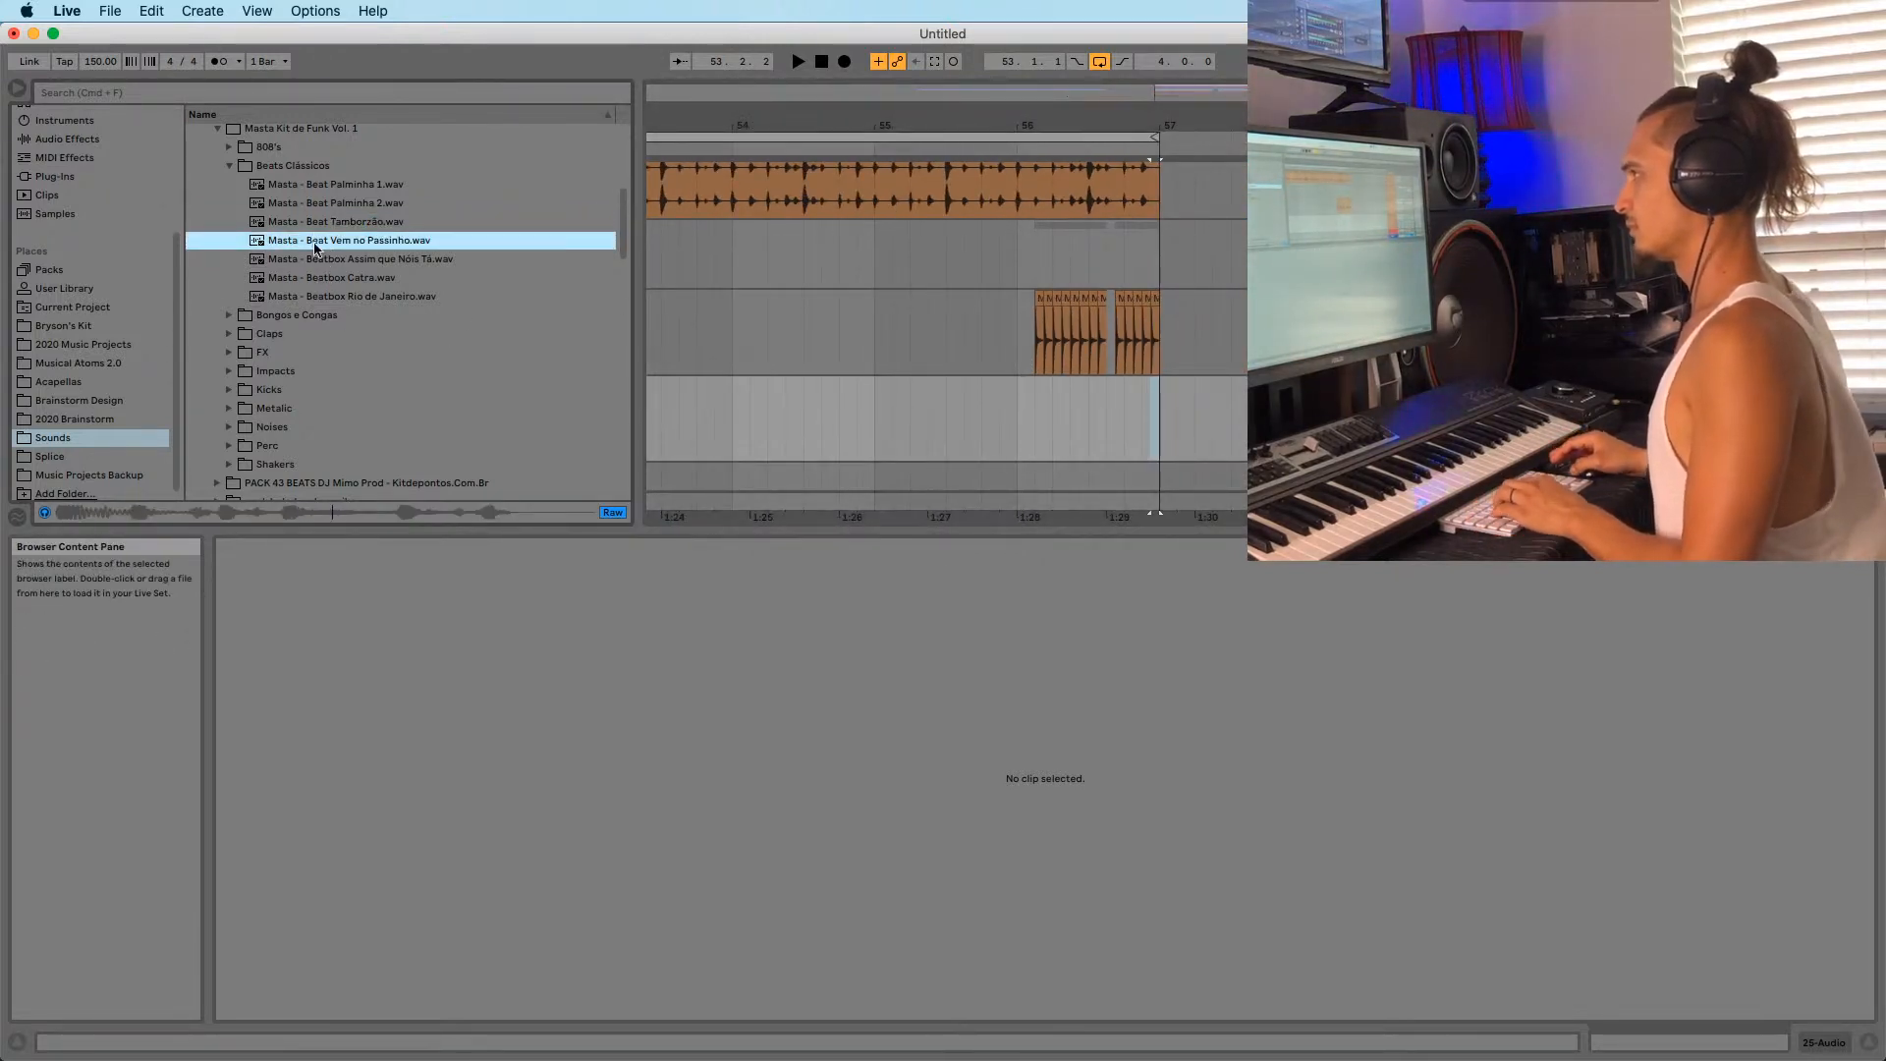
left_click(308, 259)
left_click(313, 278)
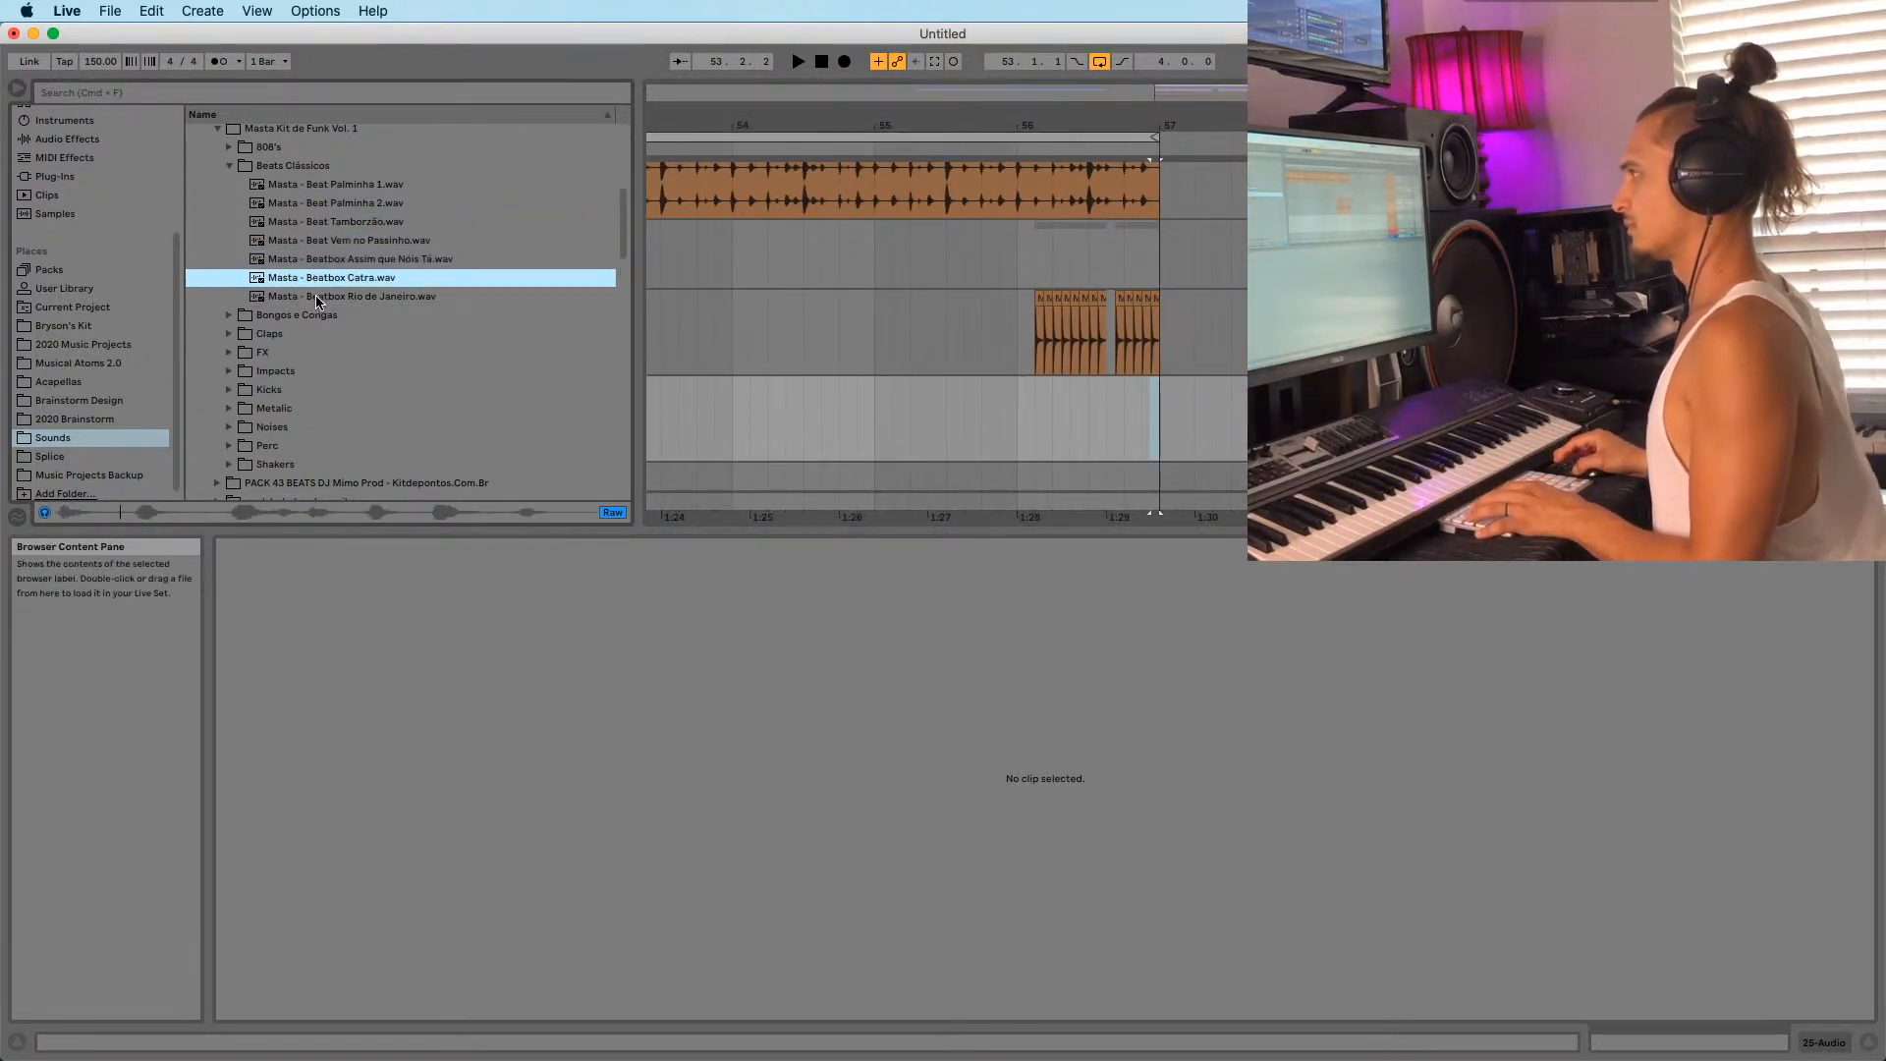
left_click_drag(378, 294, 865, 442)
Set the Beatbox Catra clip's Seg. BPM to 130 and play the retimed loop.
key("space")
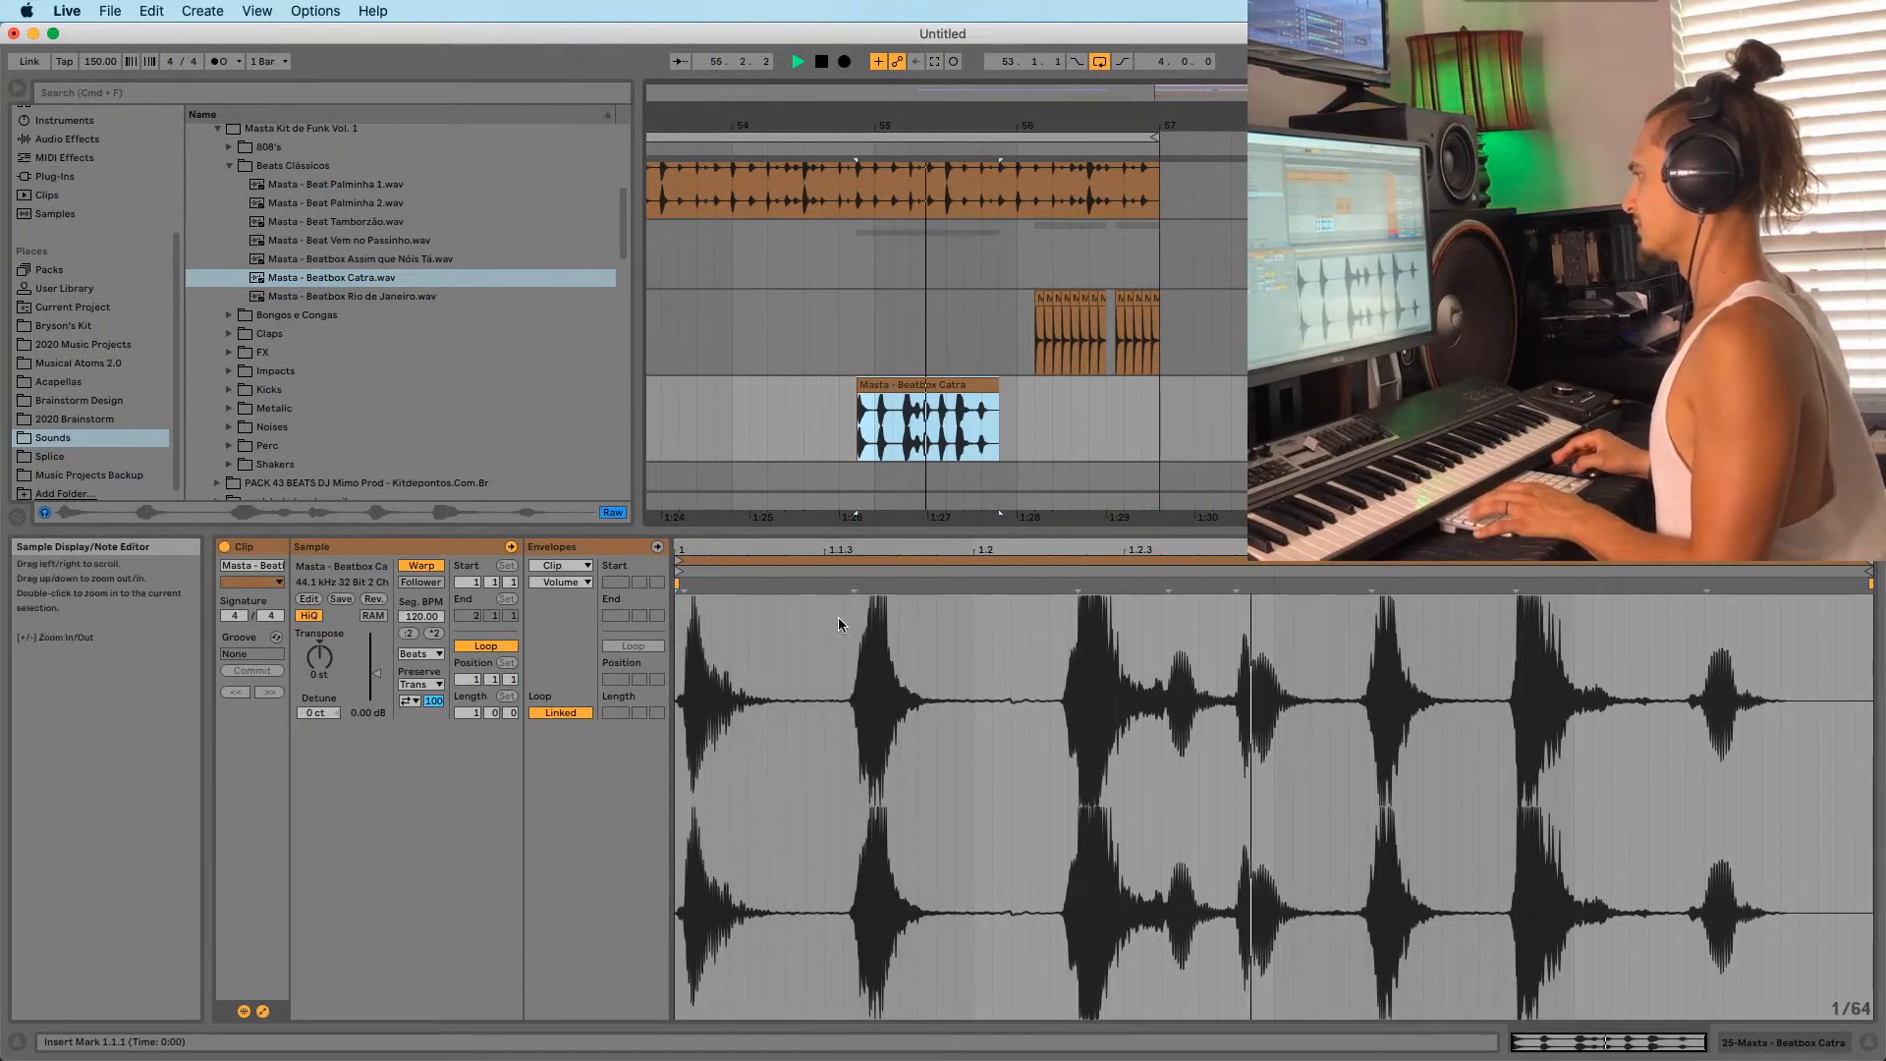
key("space")
left_click(420, 618)
type("130")
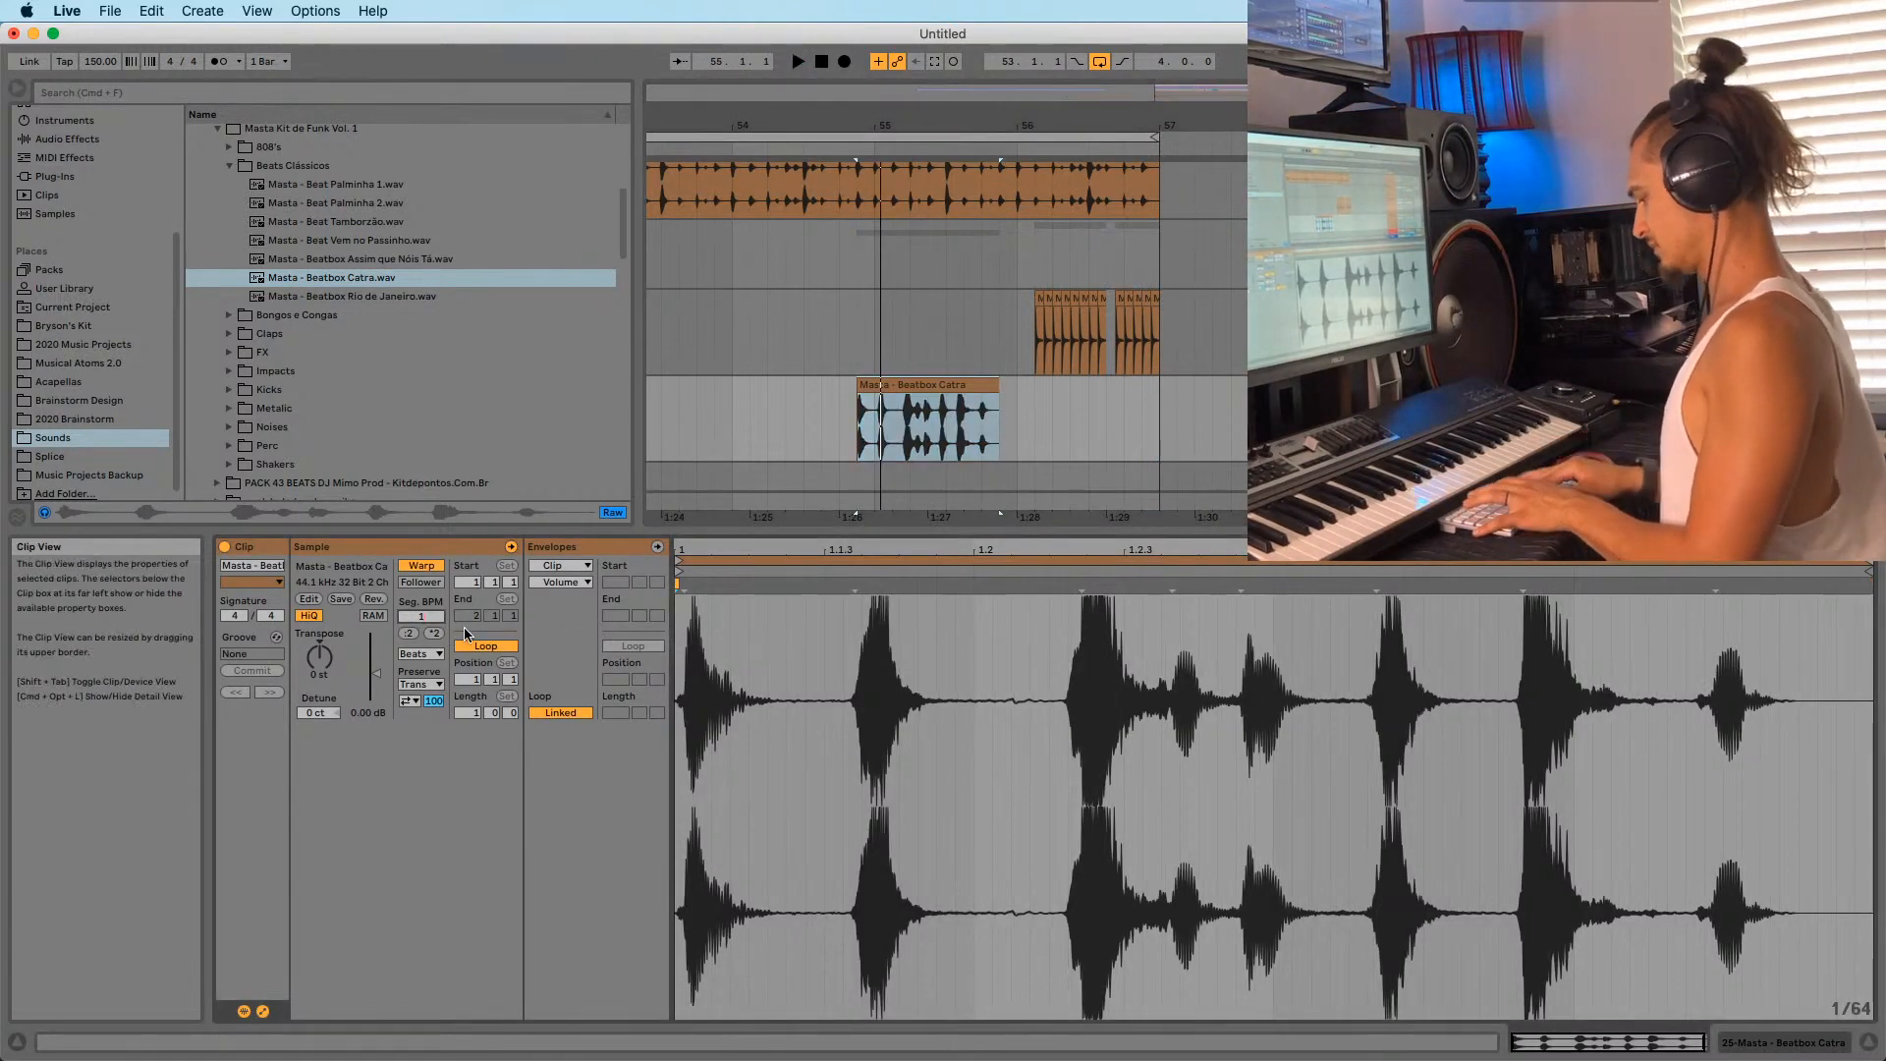
key("Return")
key("space")
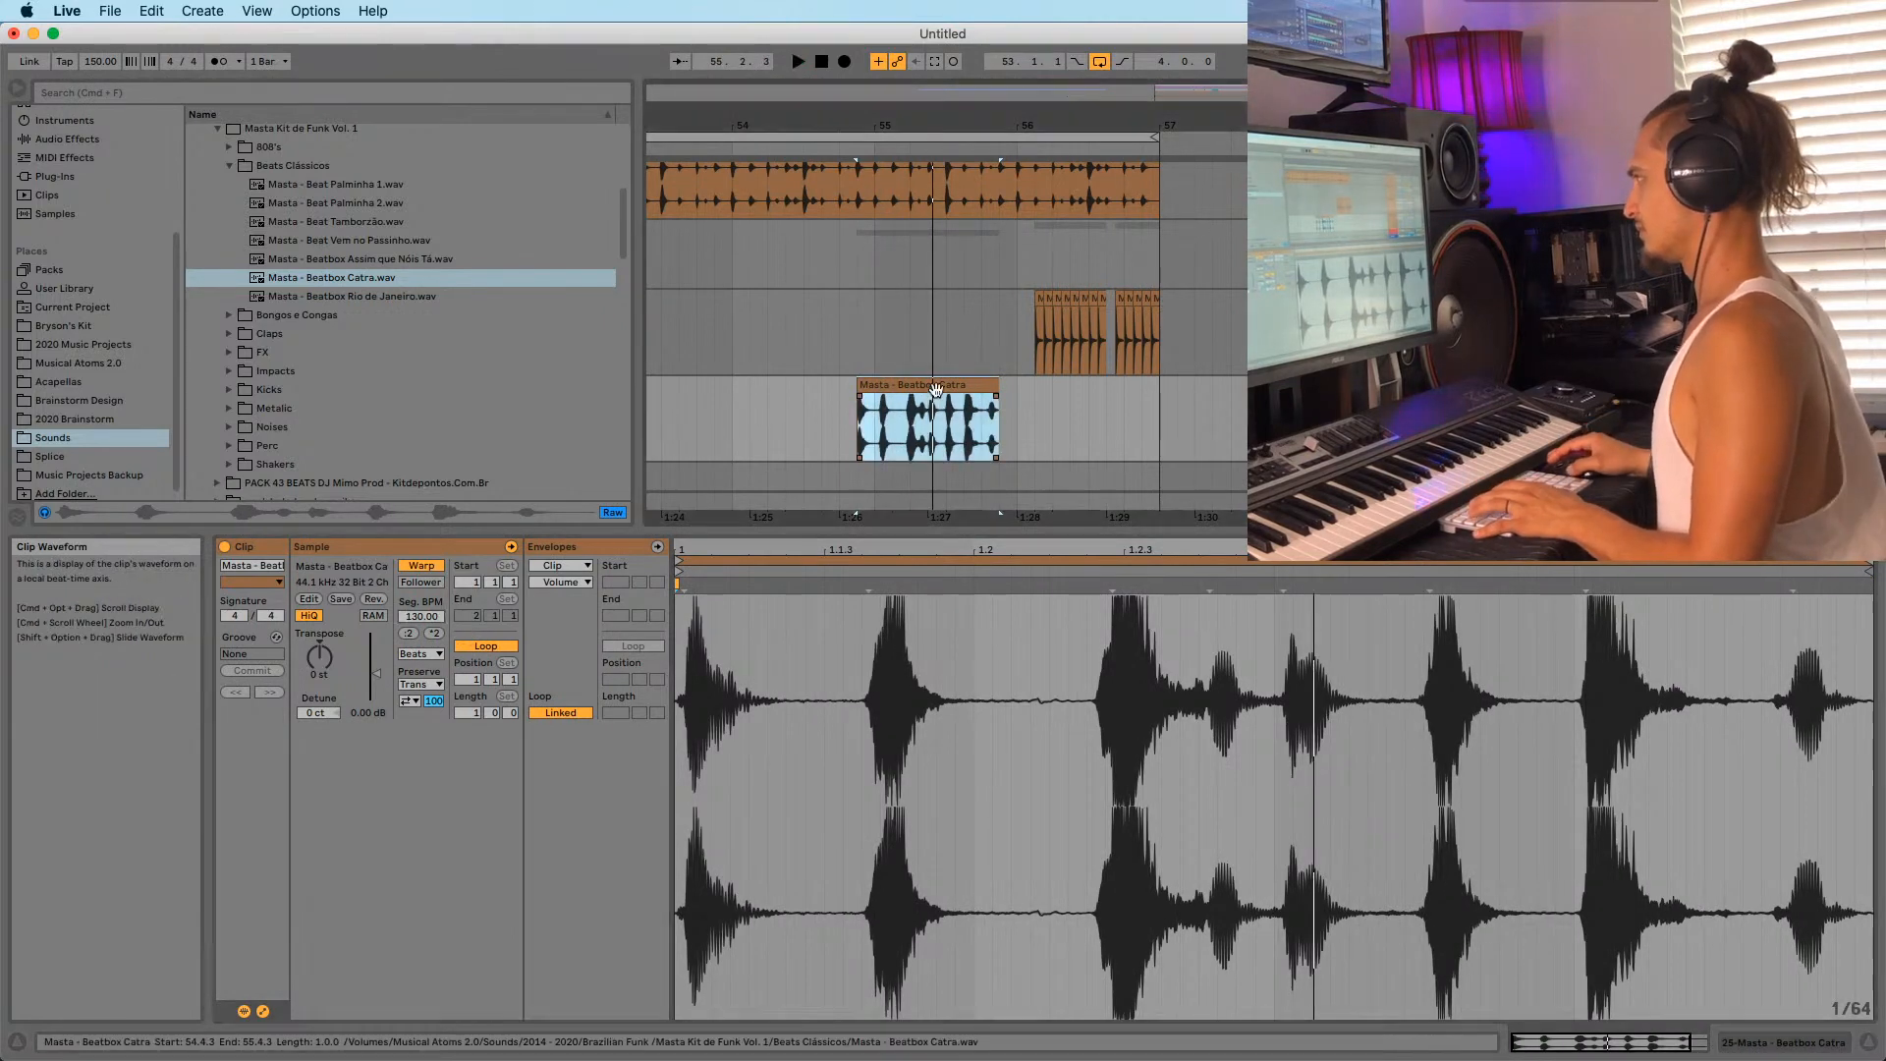
Move the Beatbox Catra clip to bar 53 and duplicate it through bar 56.
left_click_drag(936, 405, 954, 406)
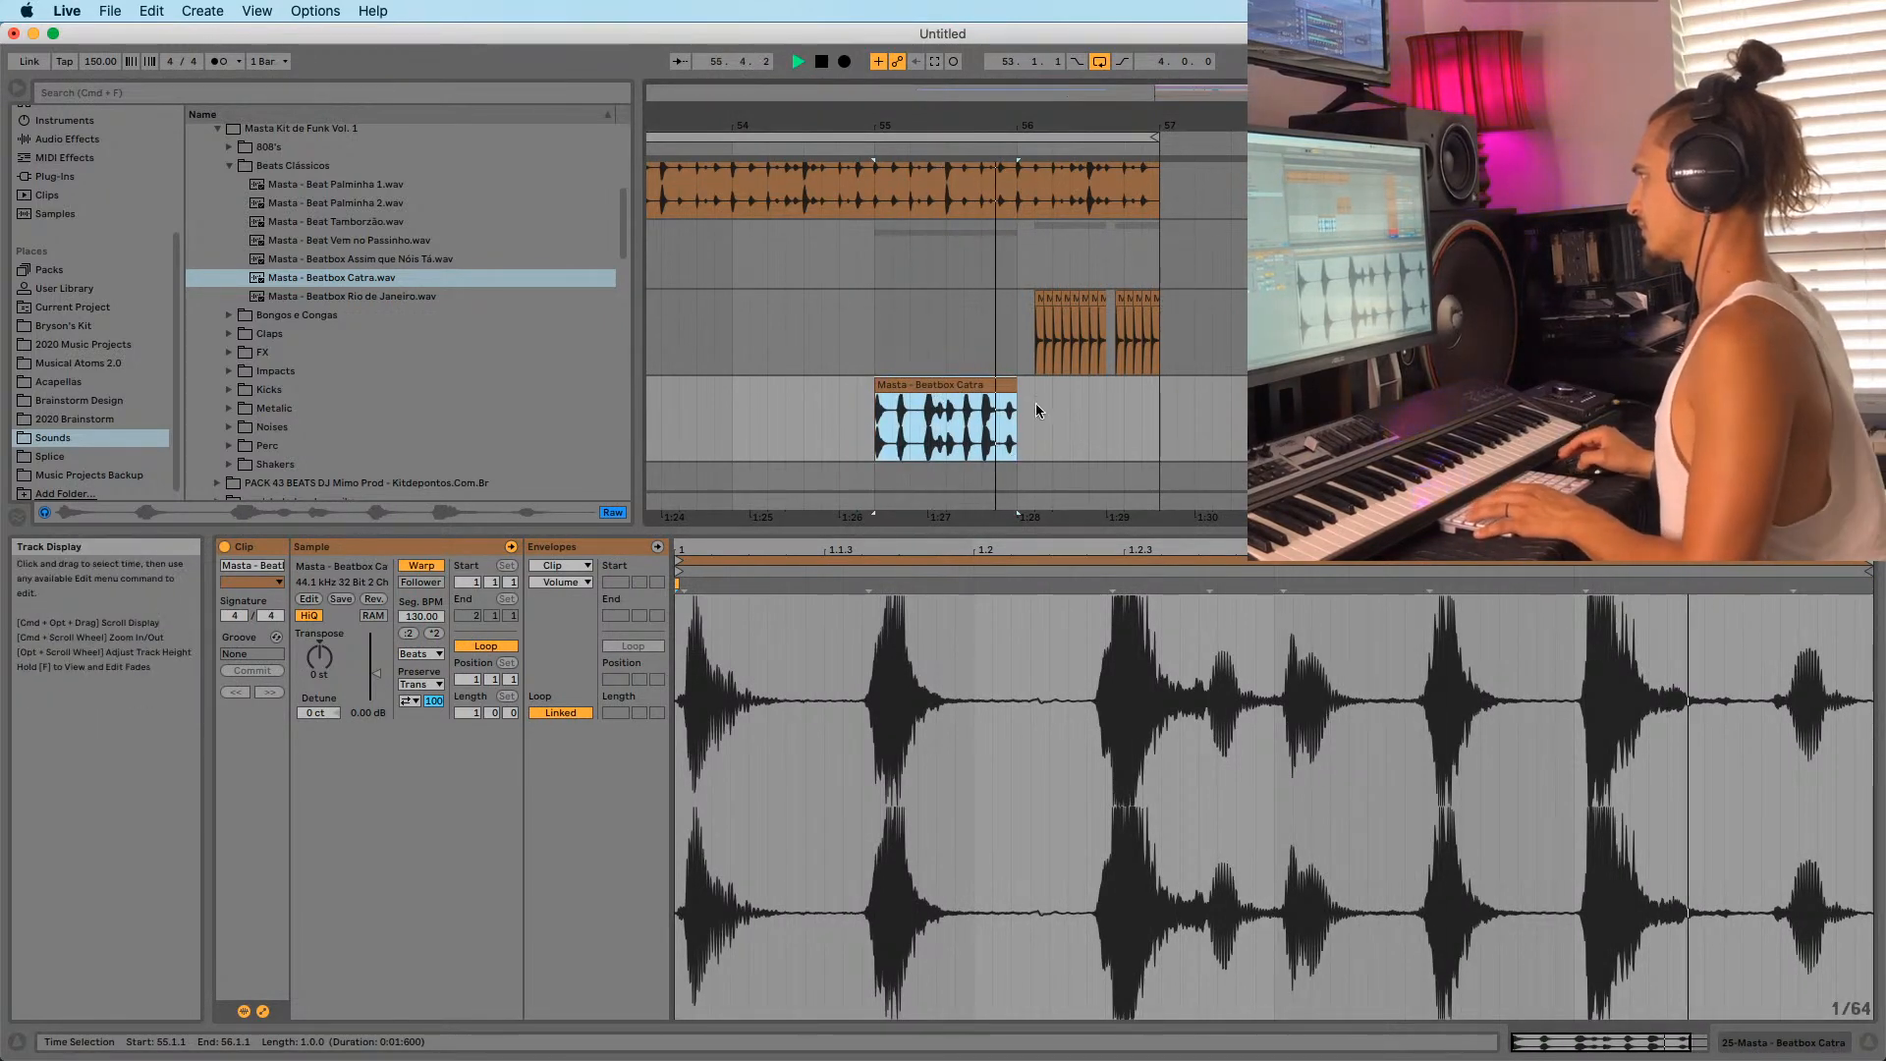
left_click_drag(971, 126, 1137, 84)
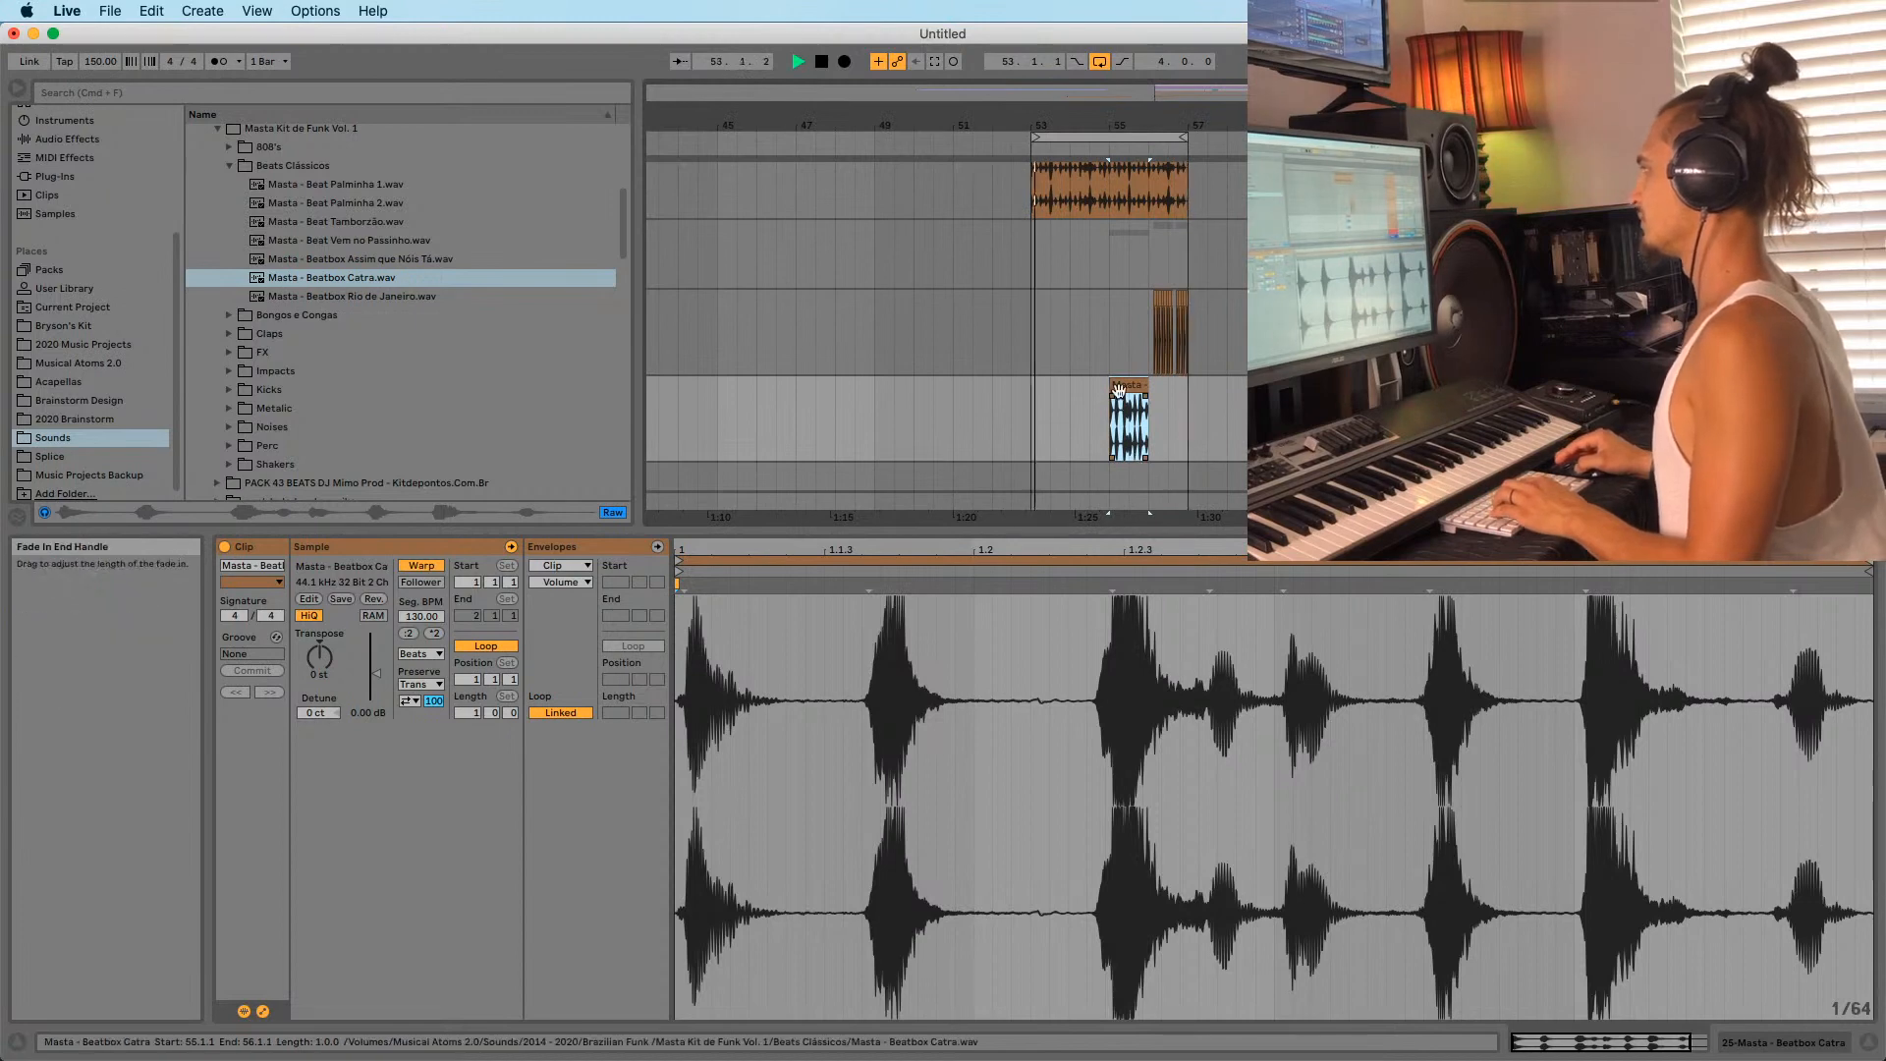
left_click_drag(1118, 389, 1039, 390)
key("super+d")
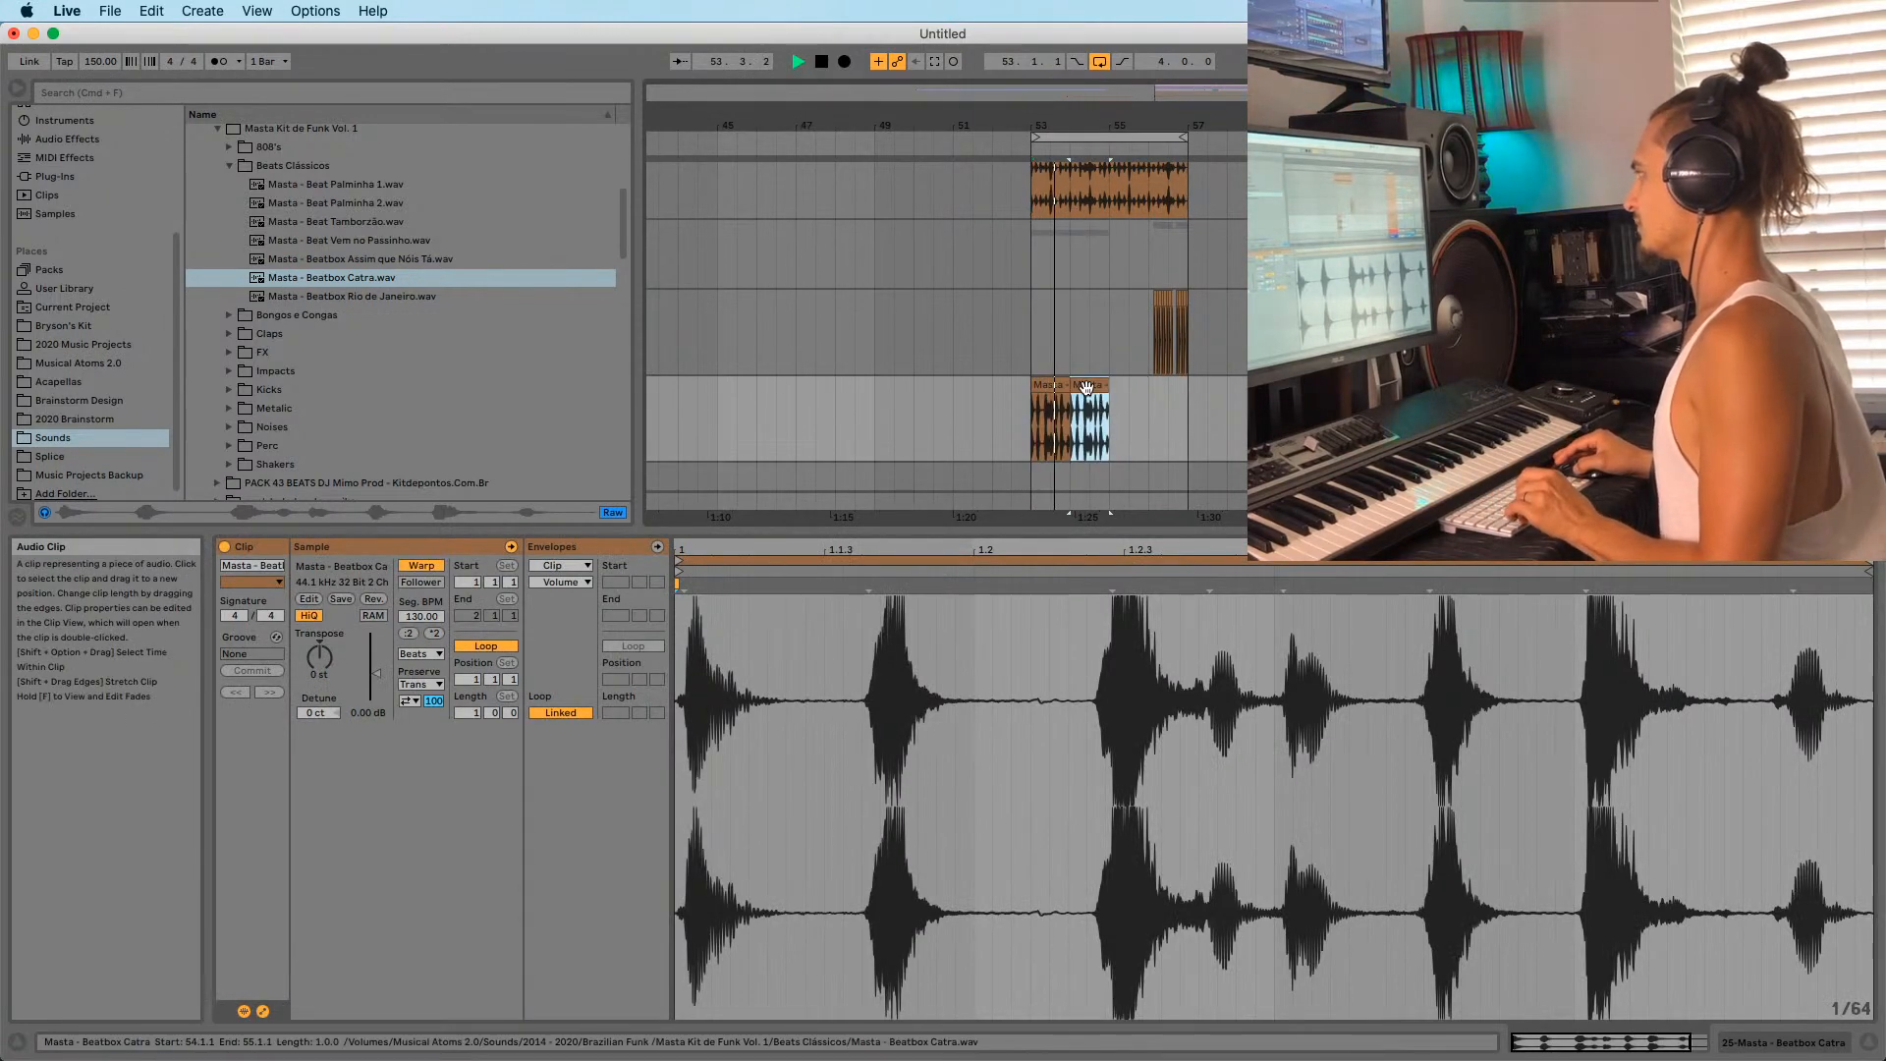
key("super+d")
key("super+d")
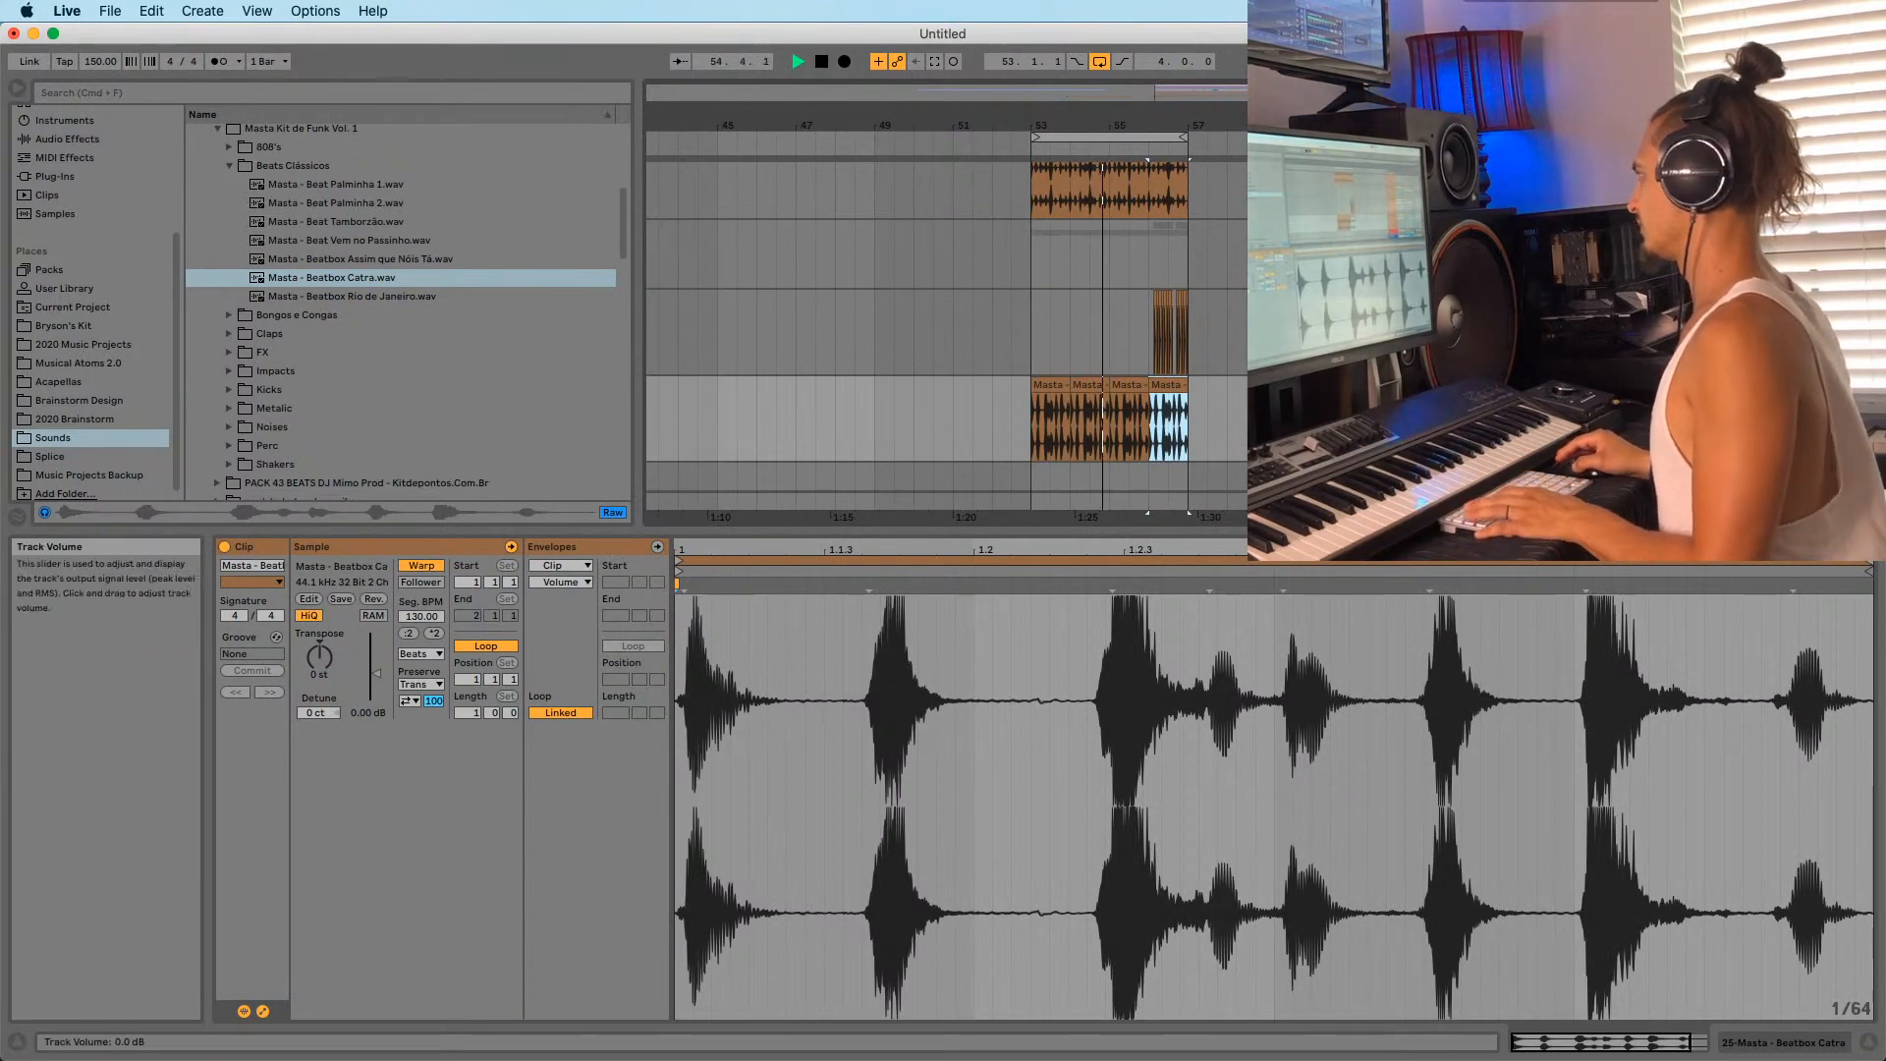
Preview the Masta - Beatbox Rio de Janeiro and Masta - Beat Tamborzão loops.
scroll(744, 373, "down", 2)
scroll(1087, 396, "down", 3)
scroll(1188, 391, "up", 3)
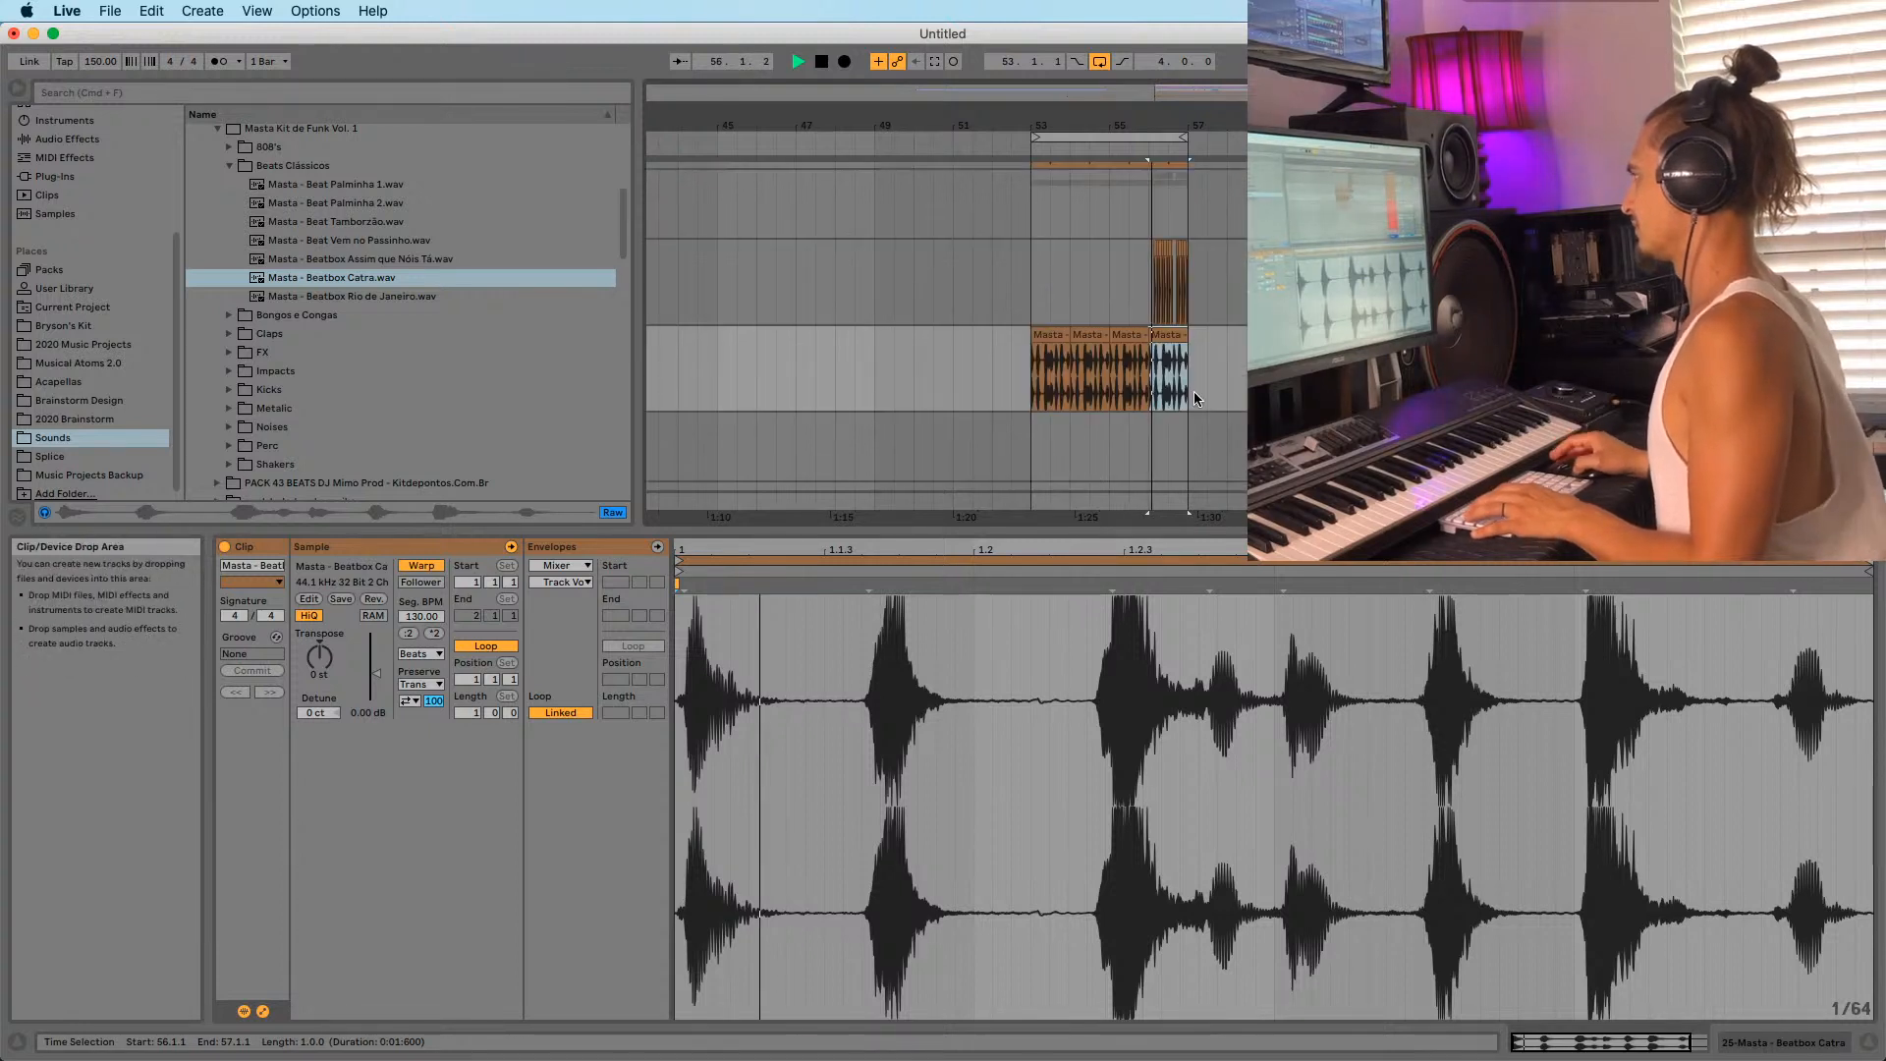
left_click_drag(1176, 128, 1098, 118)
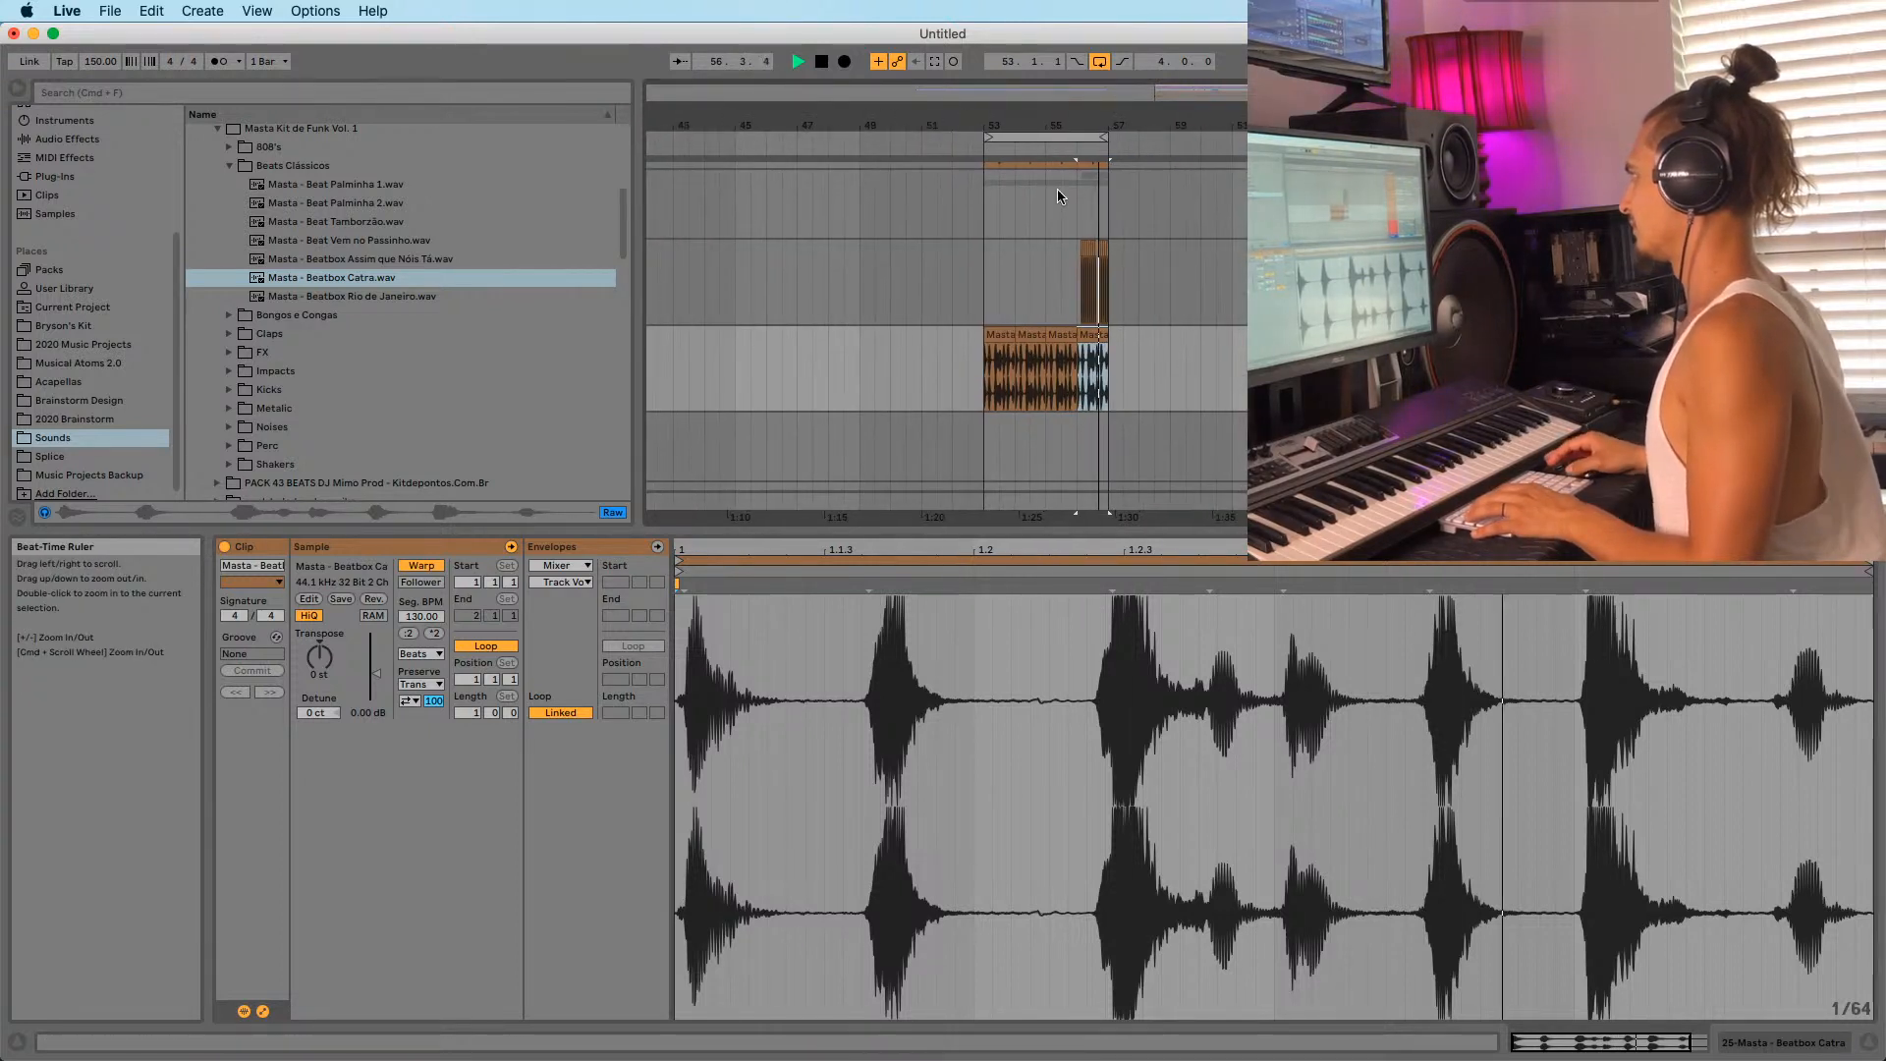
left_click(294, 291)
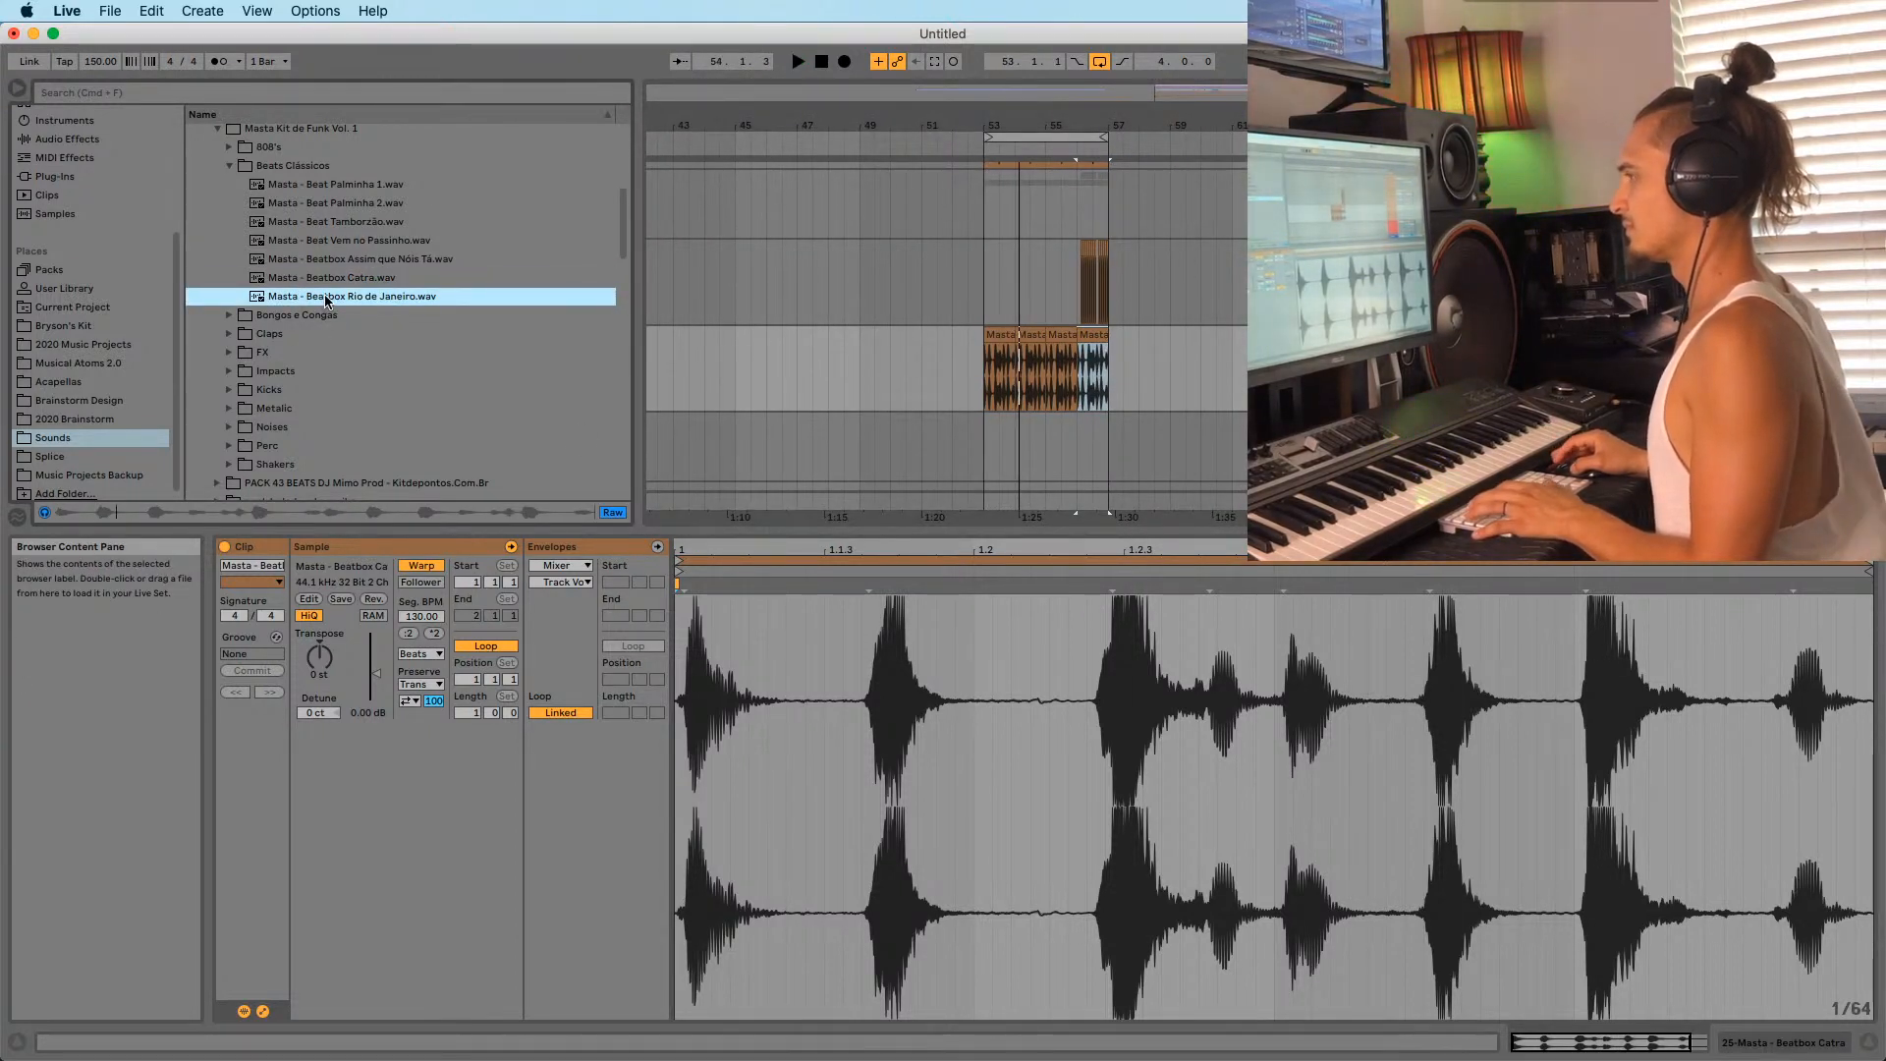
left_click(321, 222)
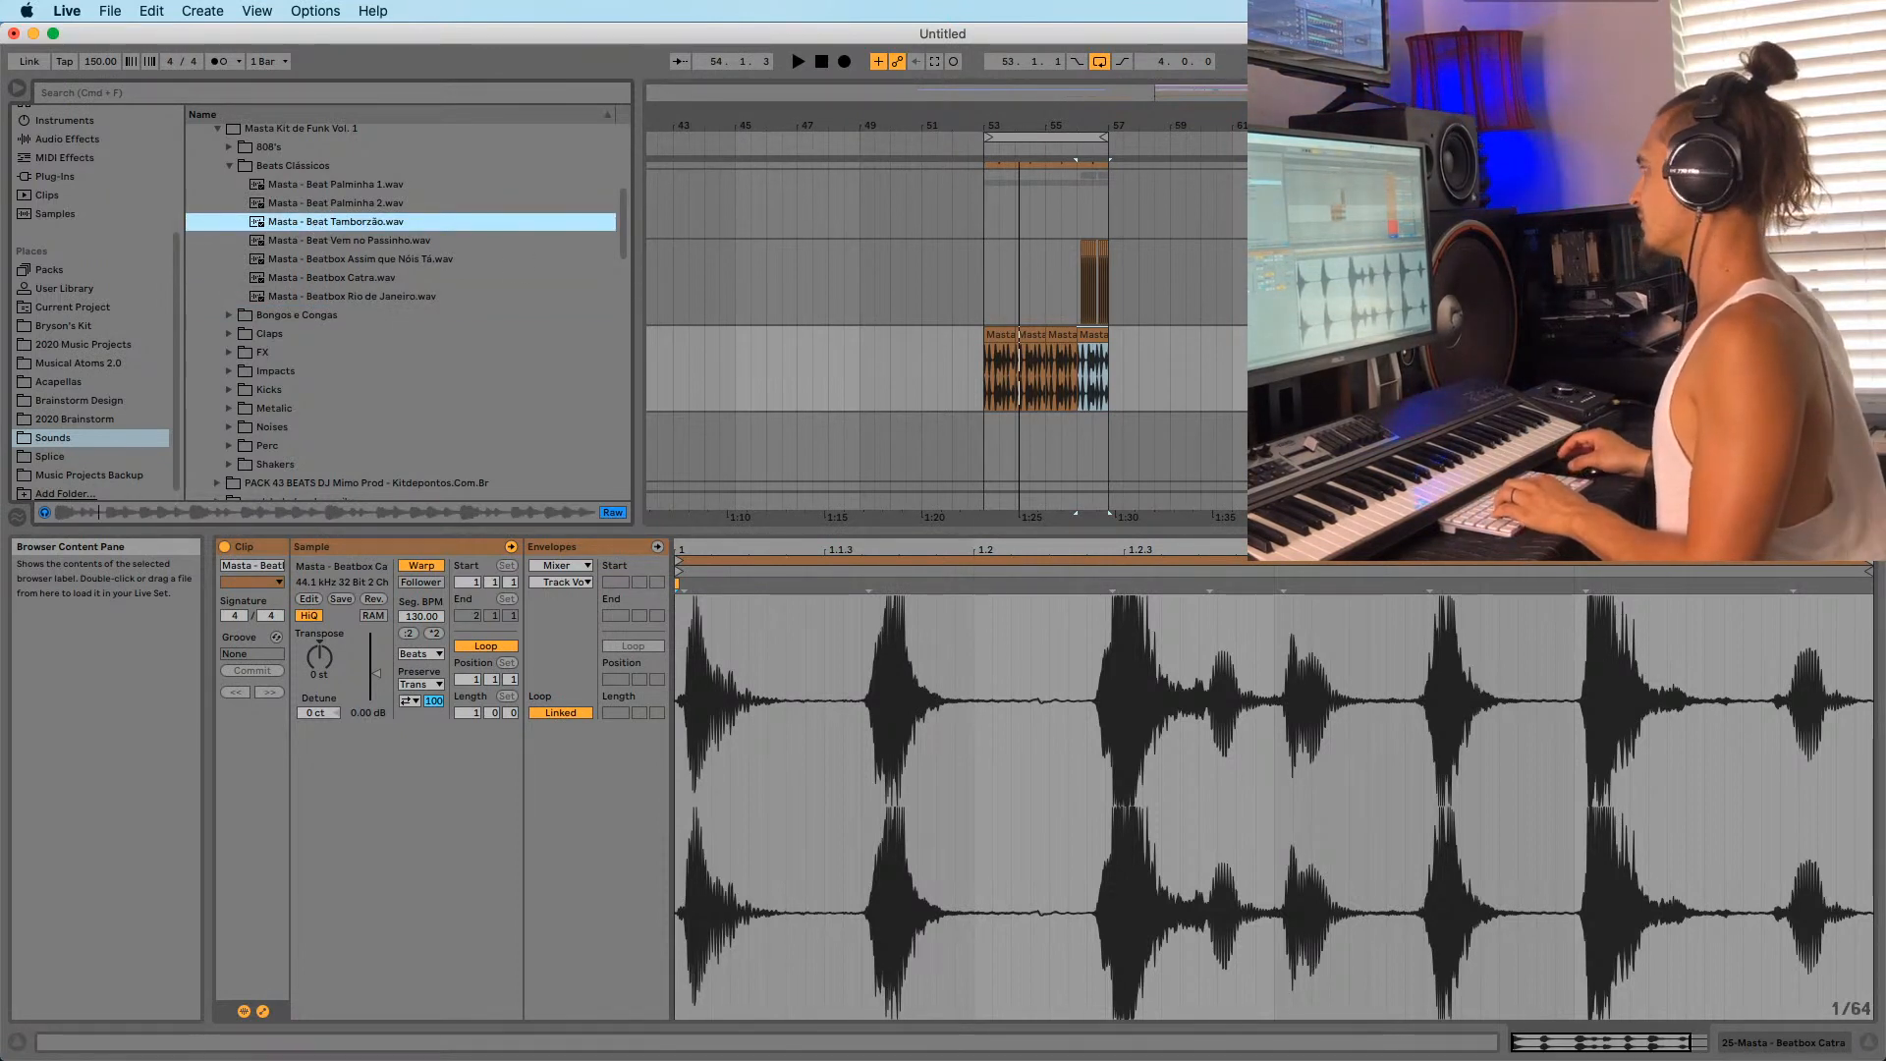
Place Masta - Beat Tamborzão.wav on a new track starting at bar 53.
left_click(705, 385)
left_click_drag(334, 222, 1012, 447)
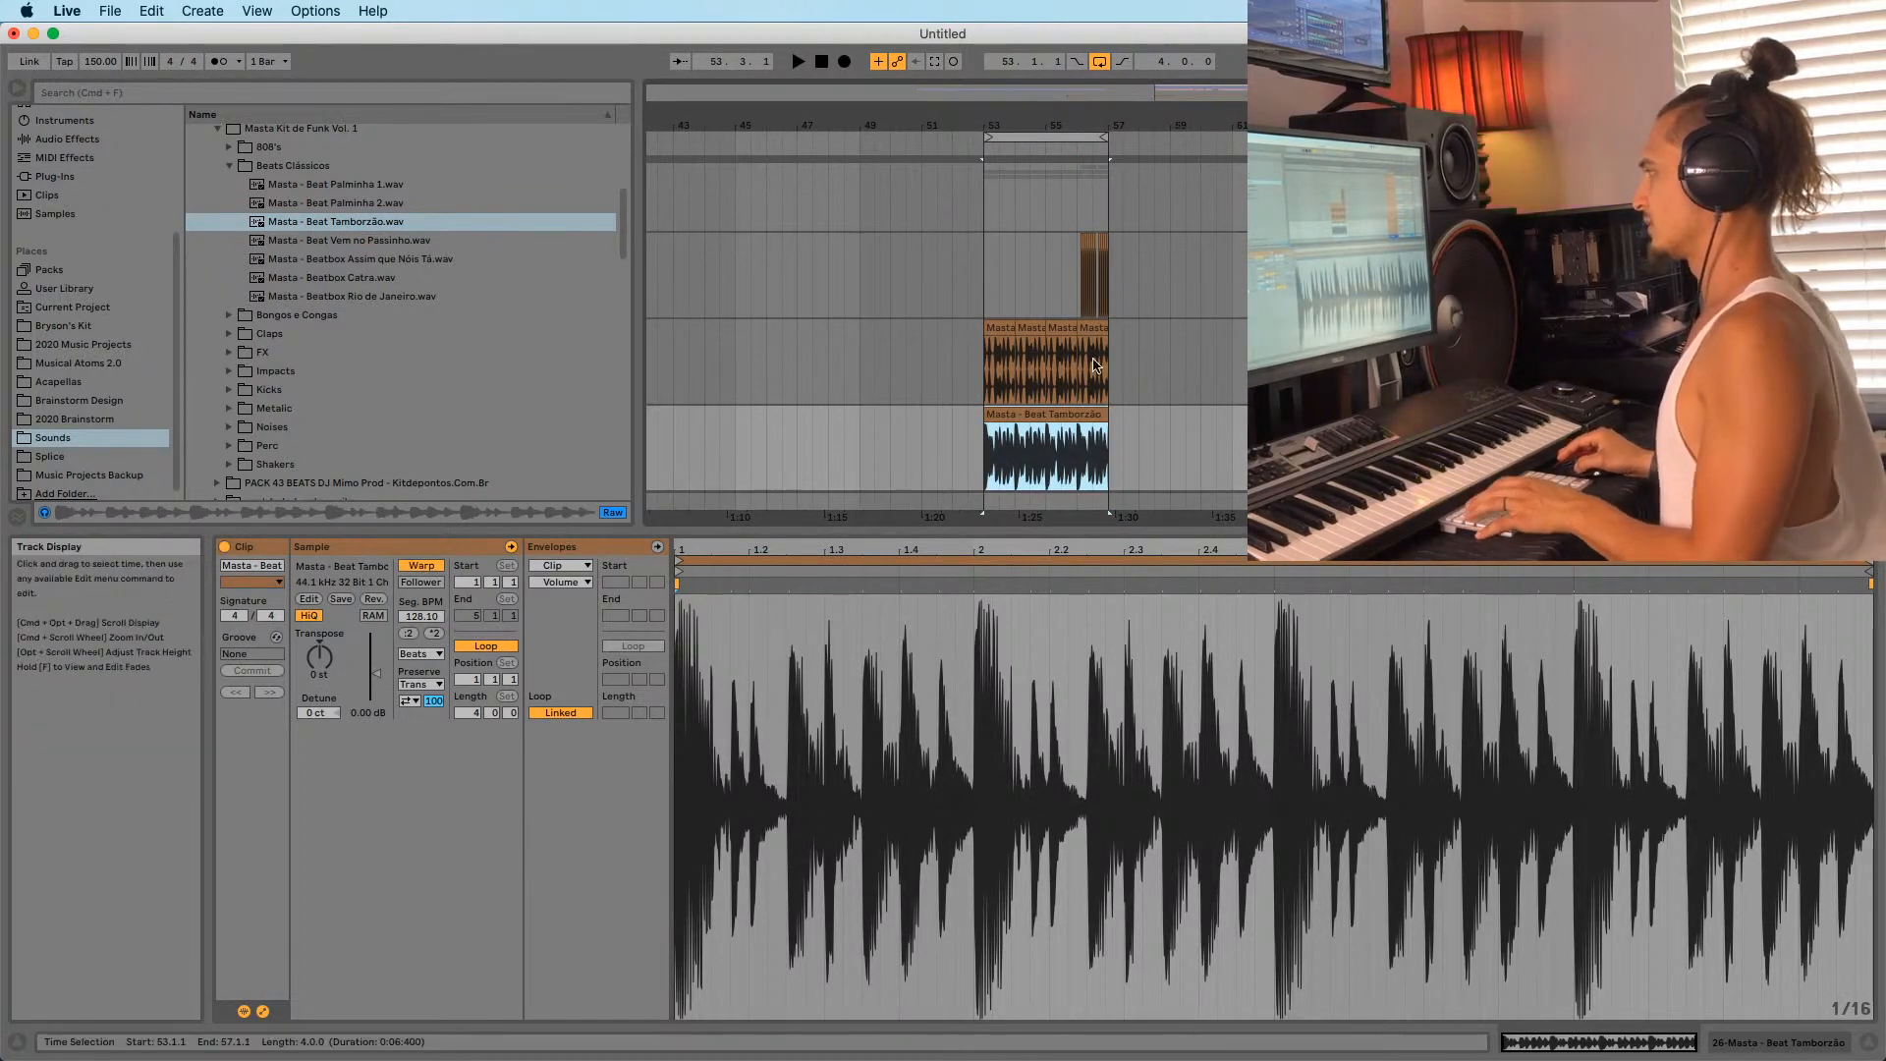
left_click_drag(1093, 124, 1081, 265)
Add an EQ Eight from Audio Effects to the Beat Tamborzão track.
left_click(60, 139)
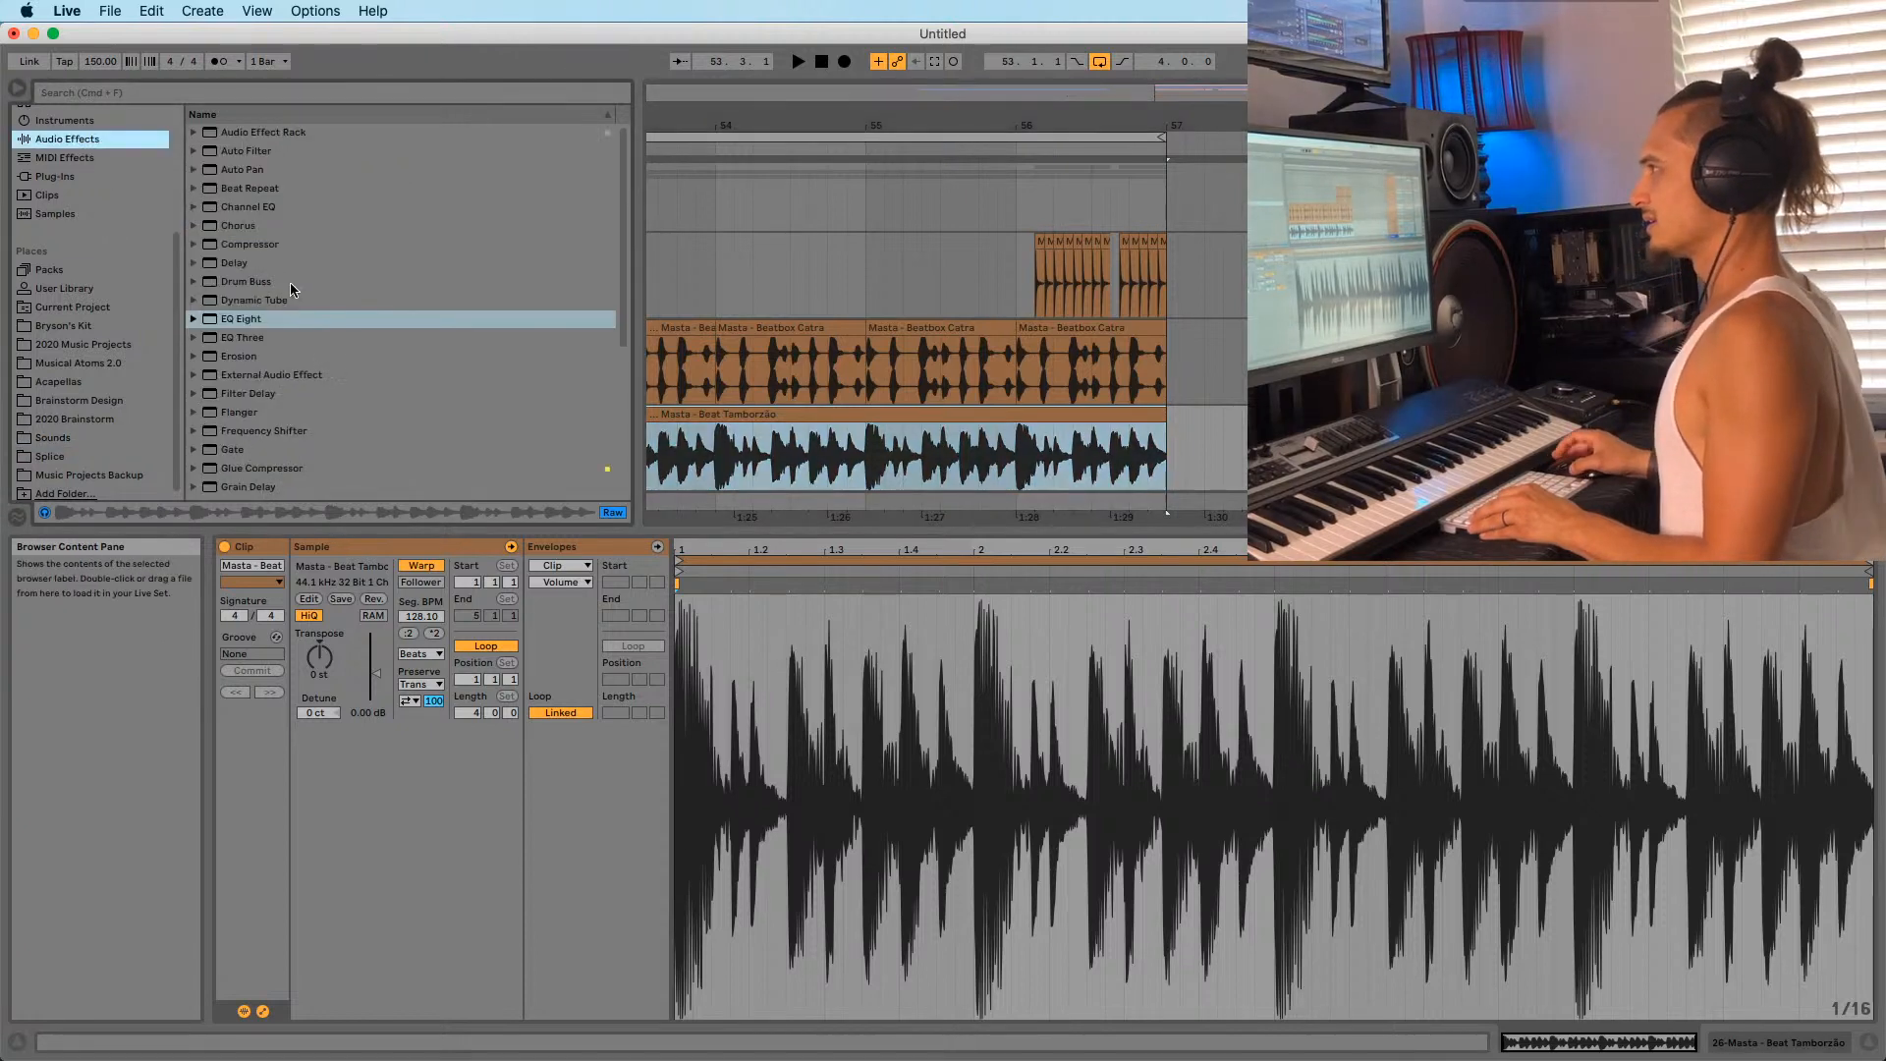
left_click_drag(560, 320, 564, 339)
left_click_drag(740, 478, 740, 478)
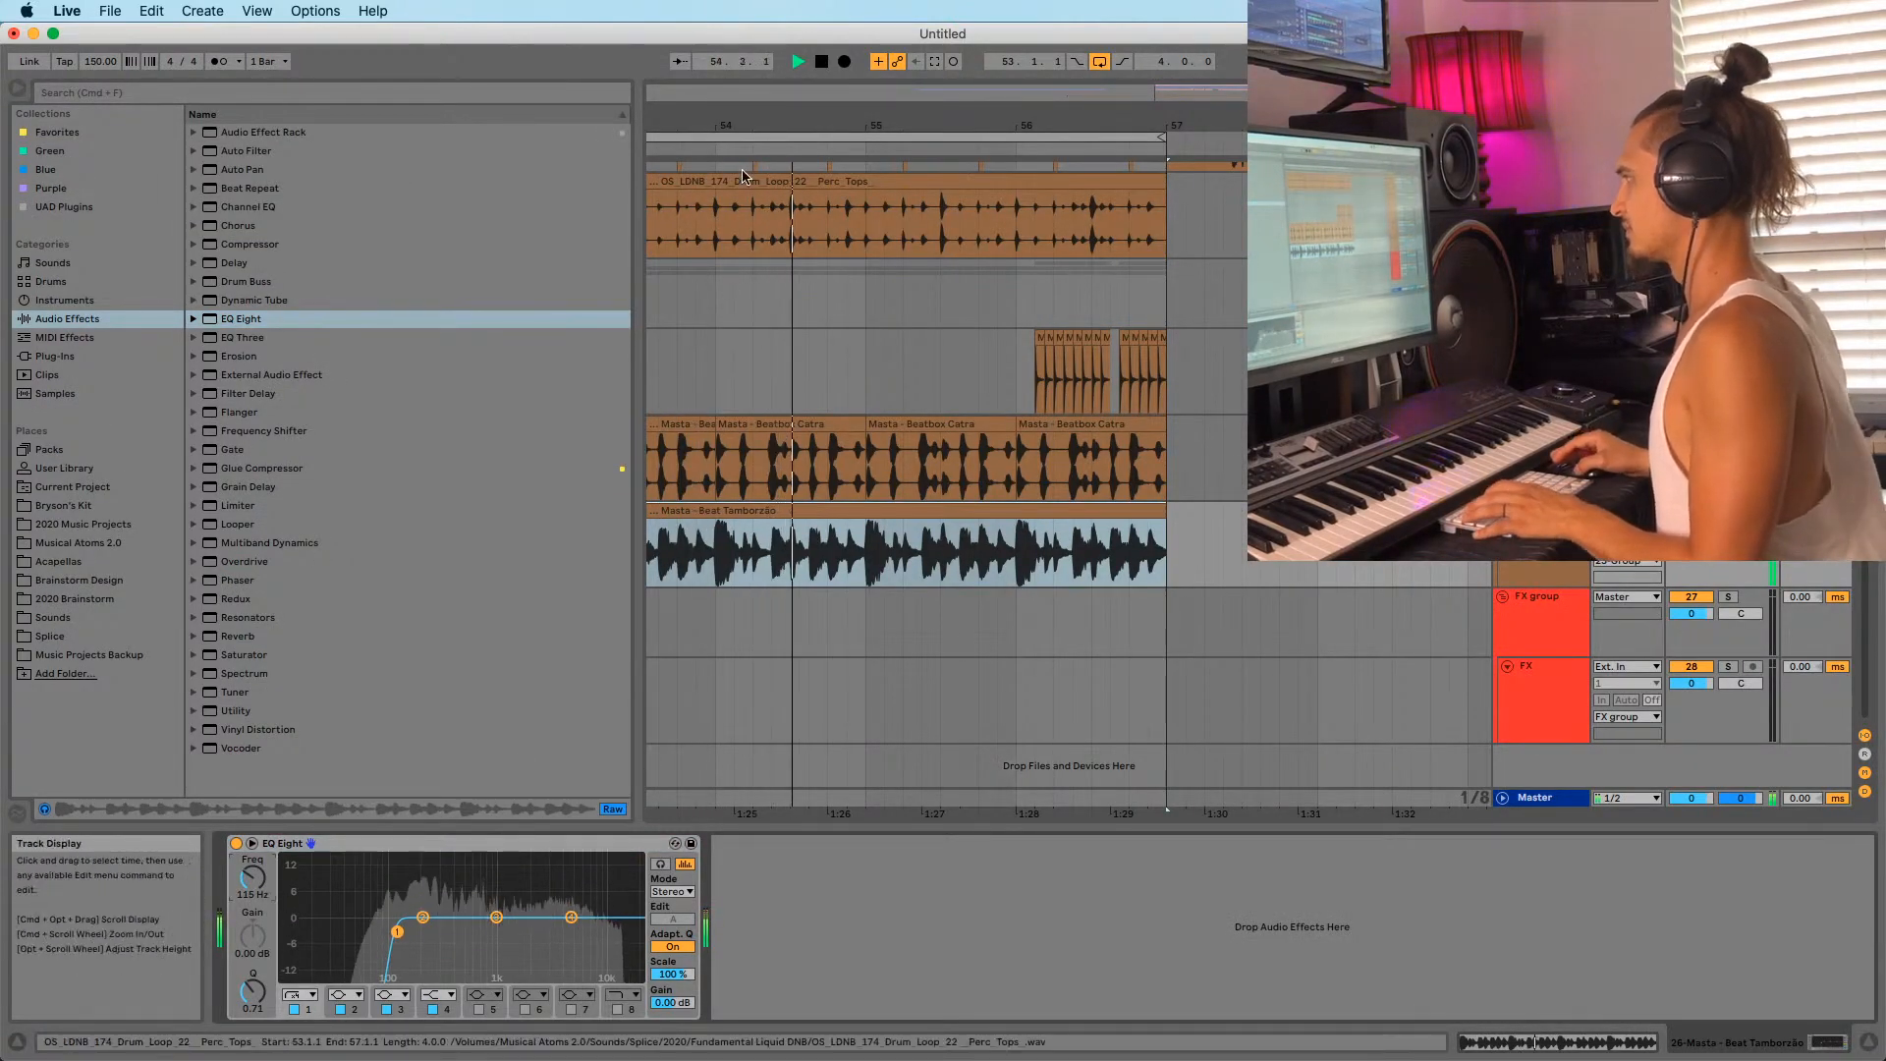
Trim the Beat Tamborzão clip's start to 53.1.3 and split it at 53.2.3 and 54.2.3.
left_click_drag(759, 124, 875, 184)
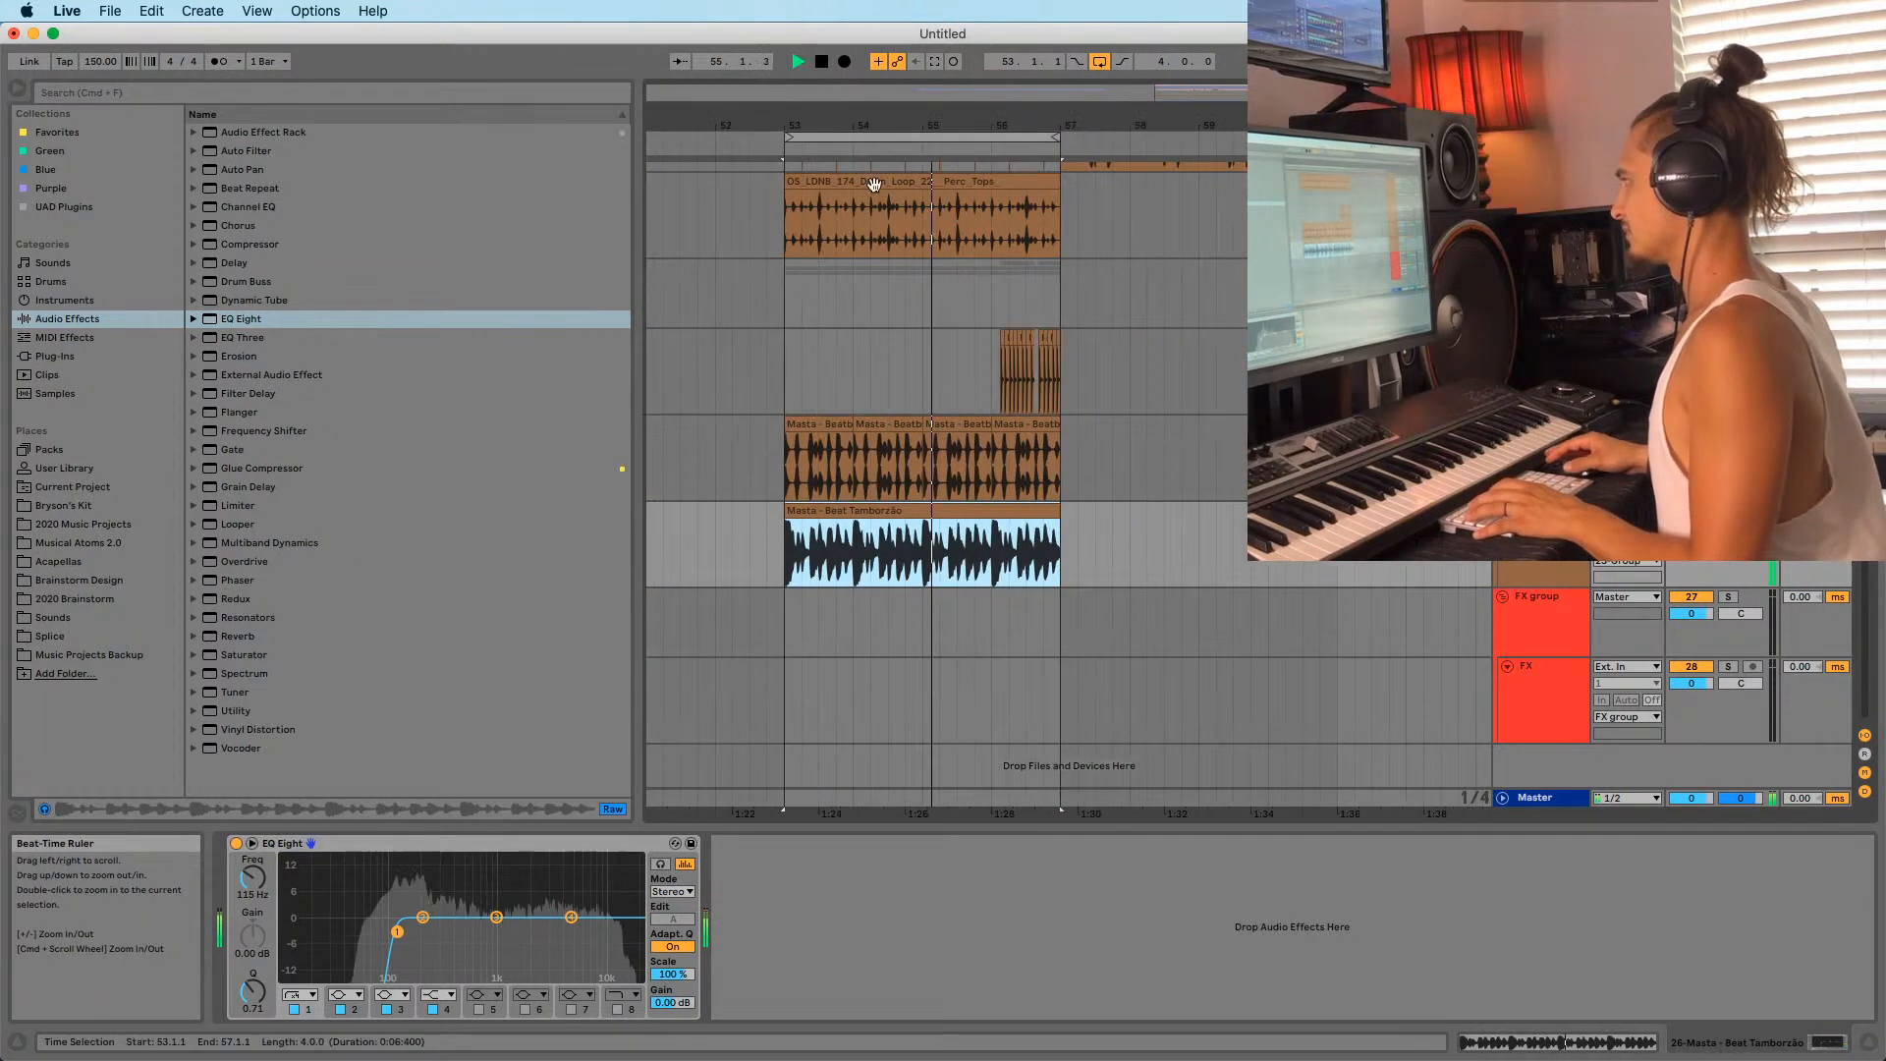
left_click(776, 565)
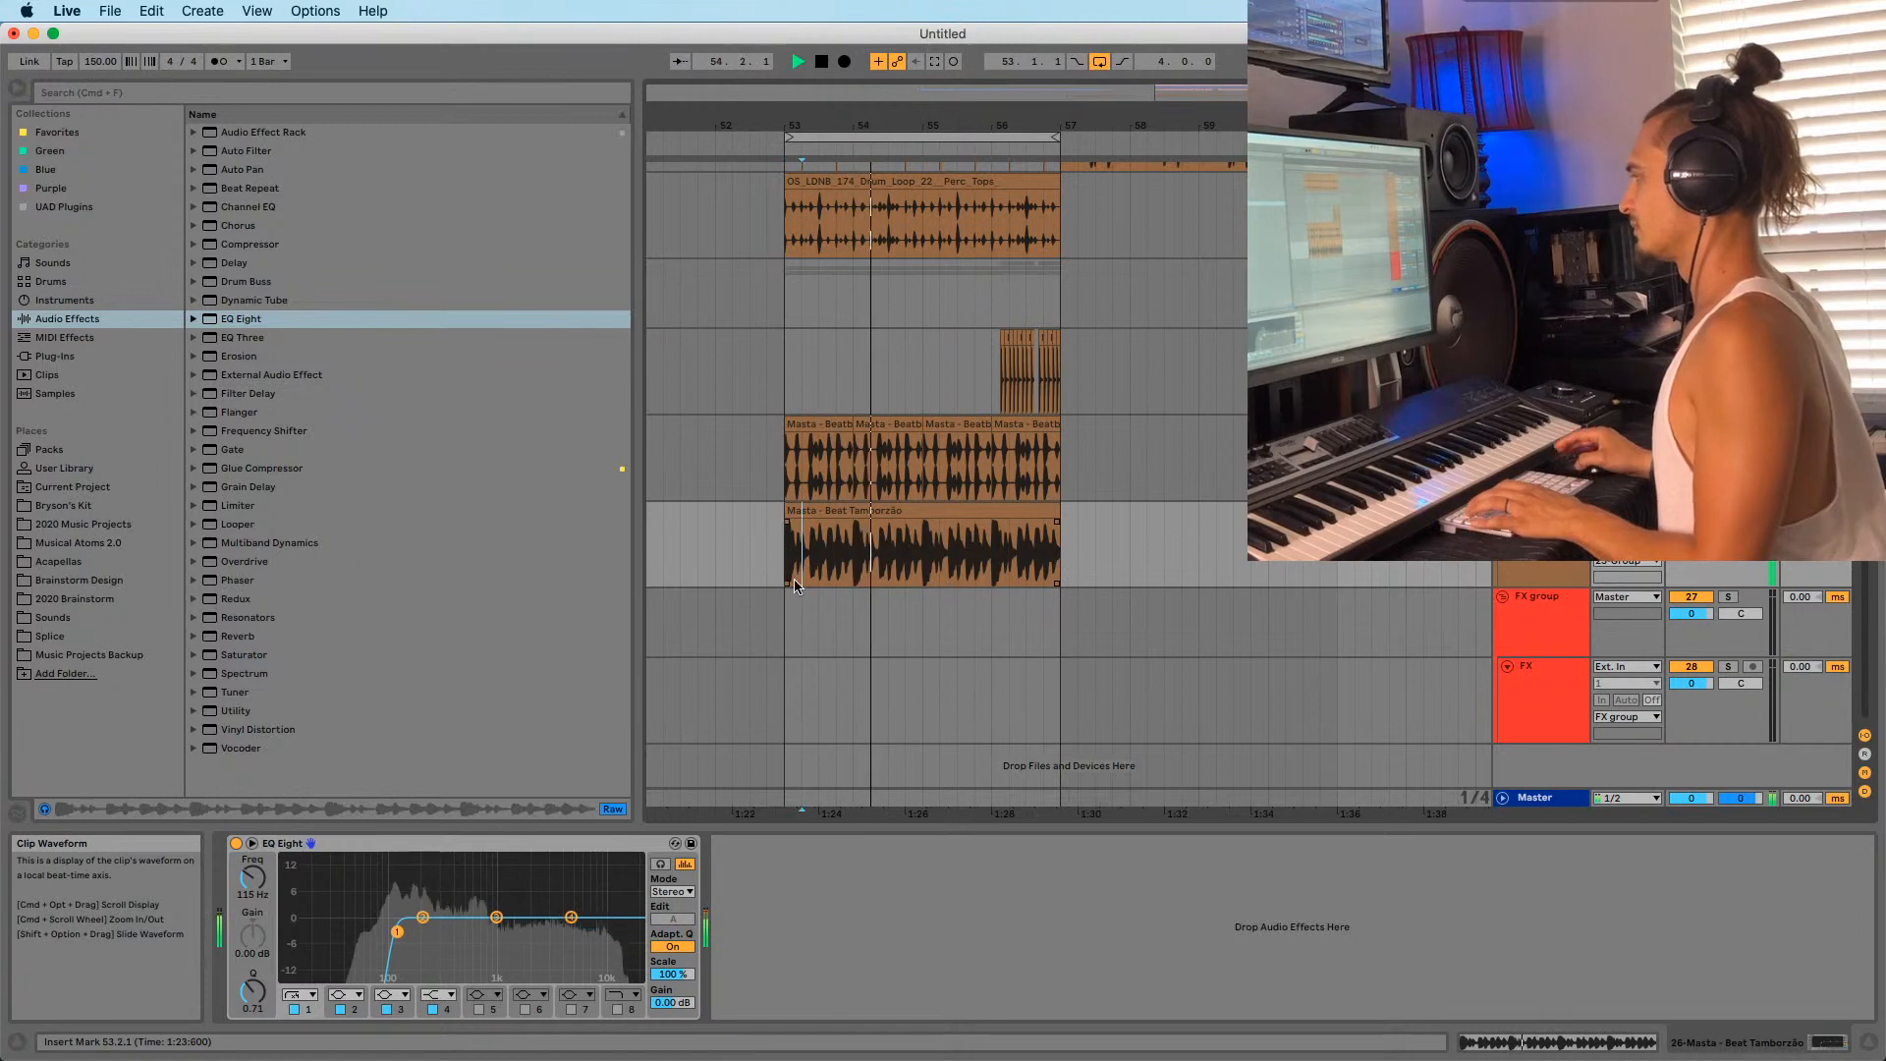
left_click_drag(856, 128, 856, 186)
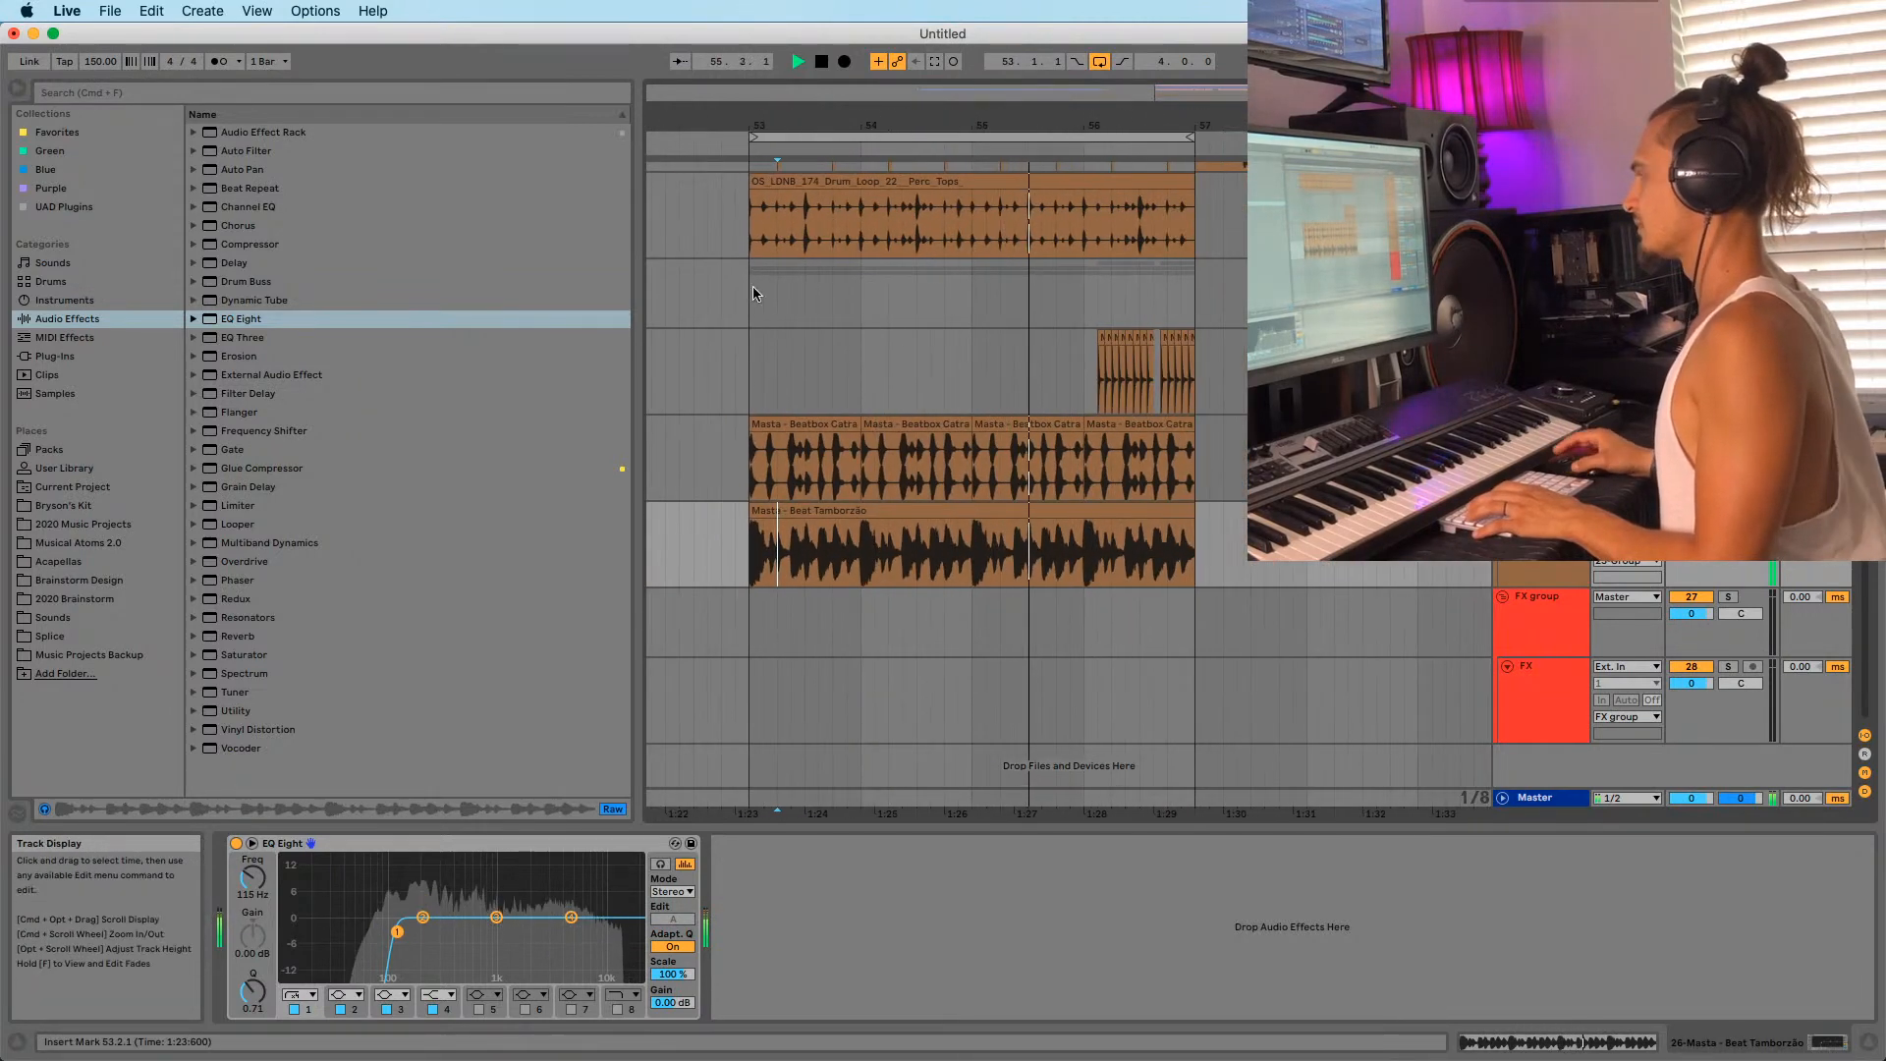
left_click(779, 513)
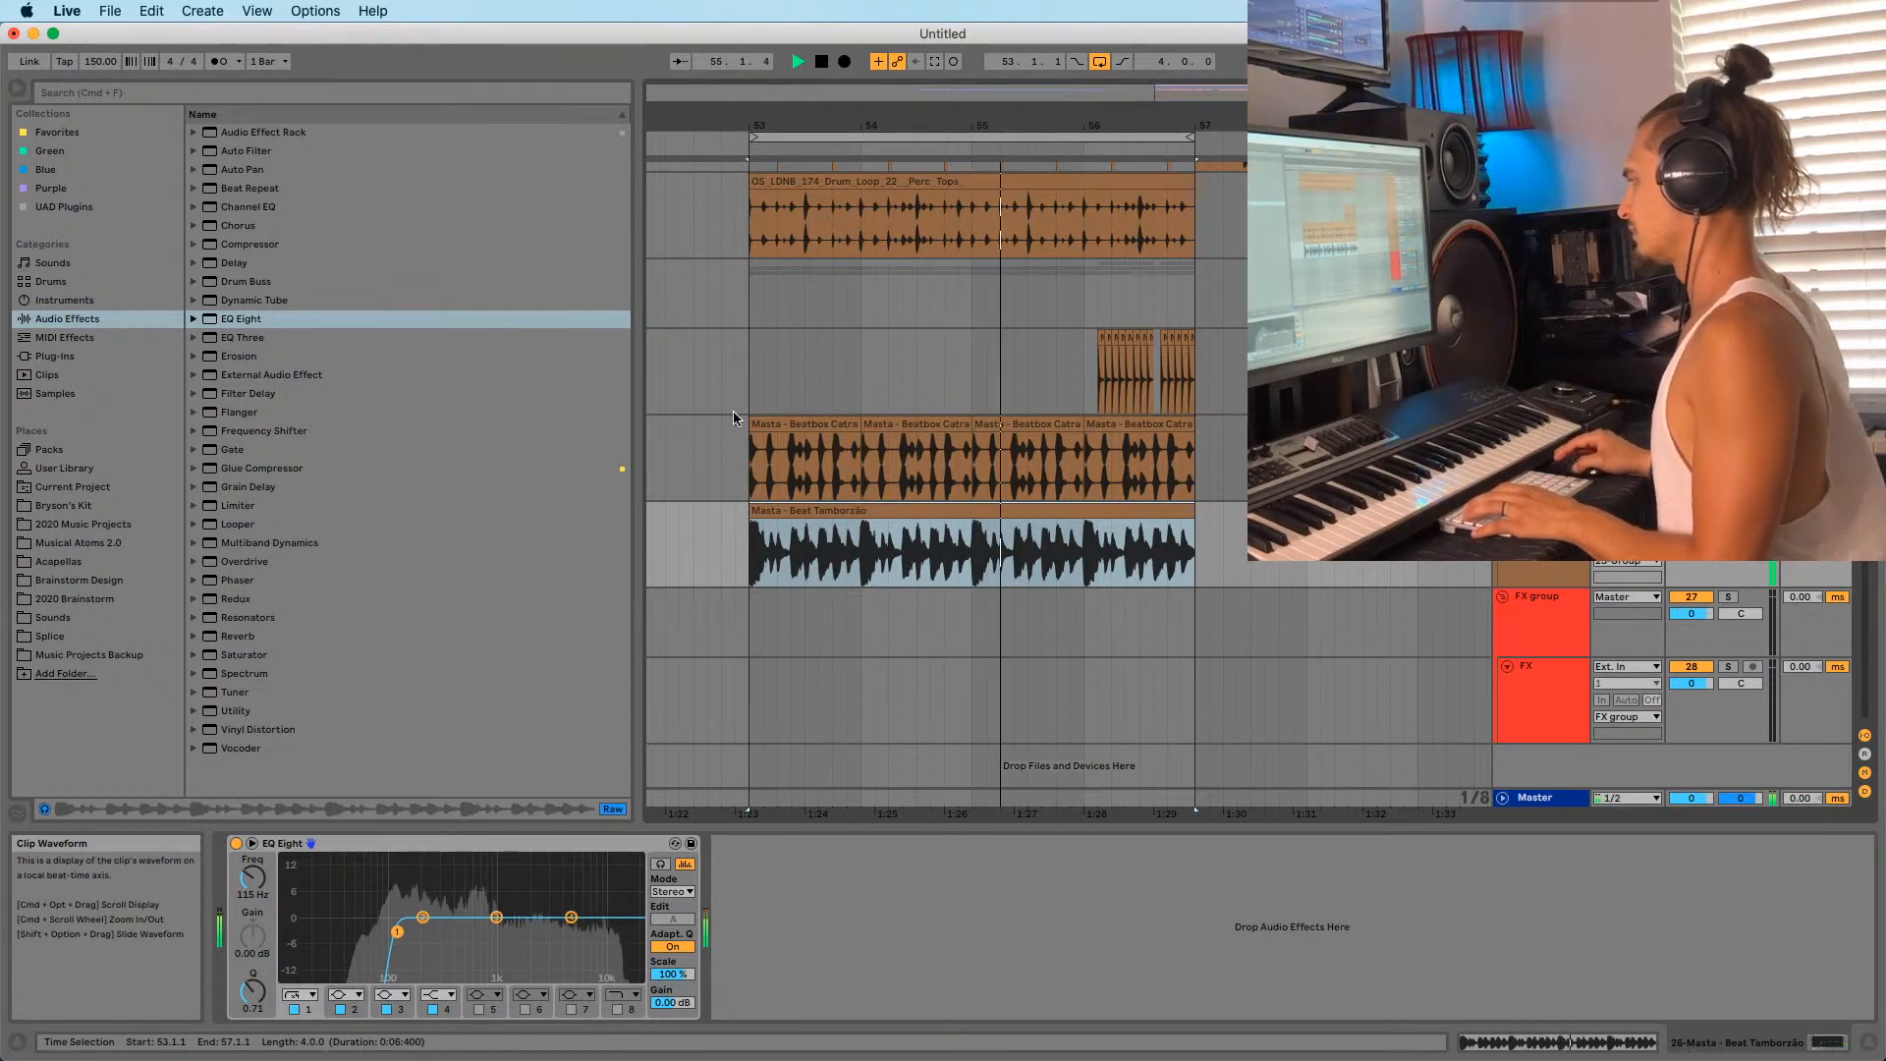
scroll(743, 471, "up", 5)
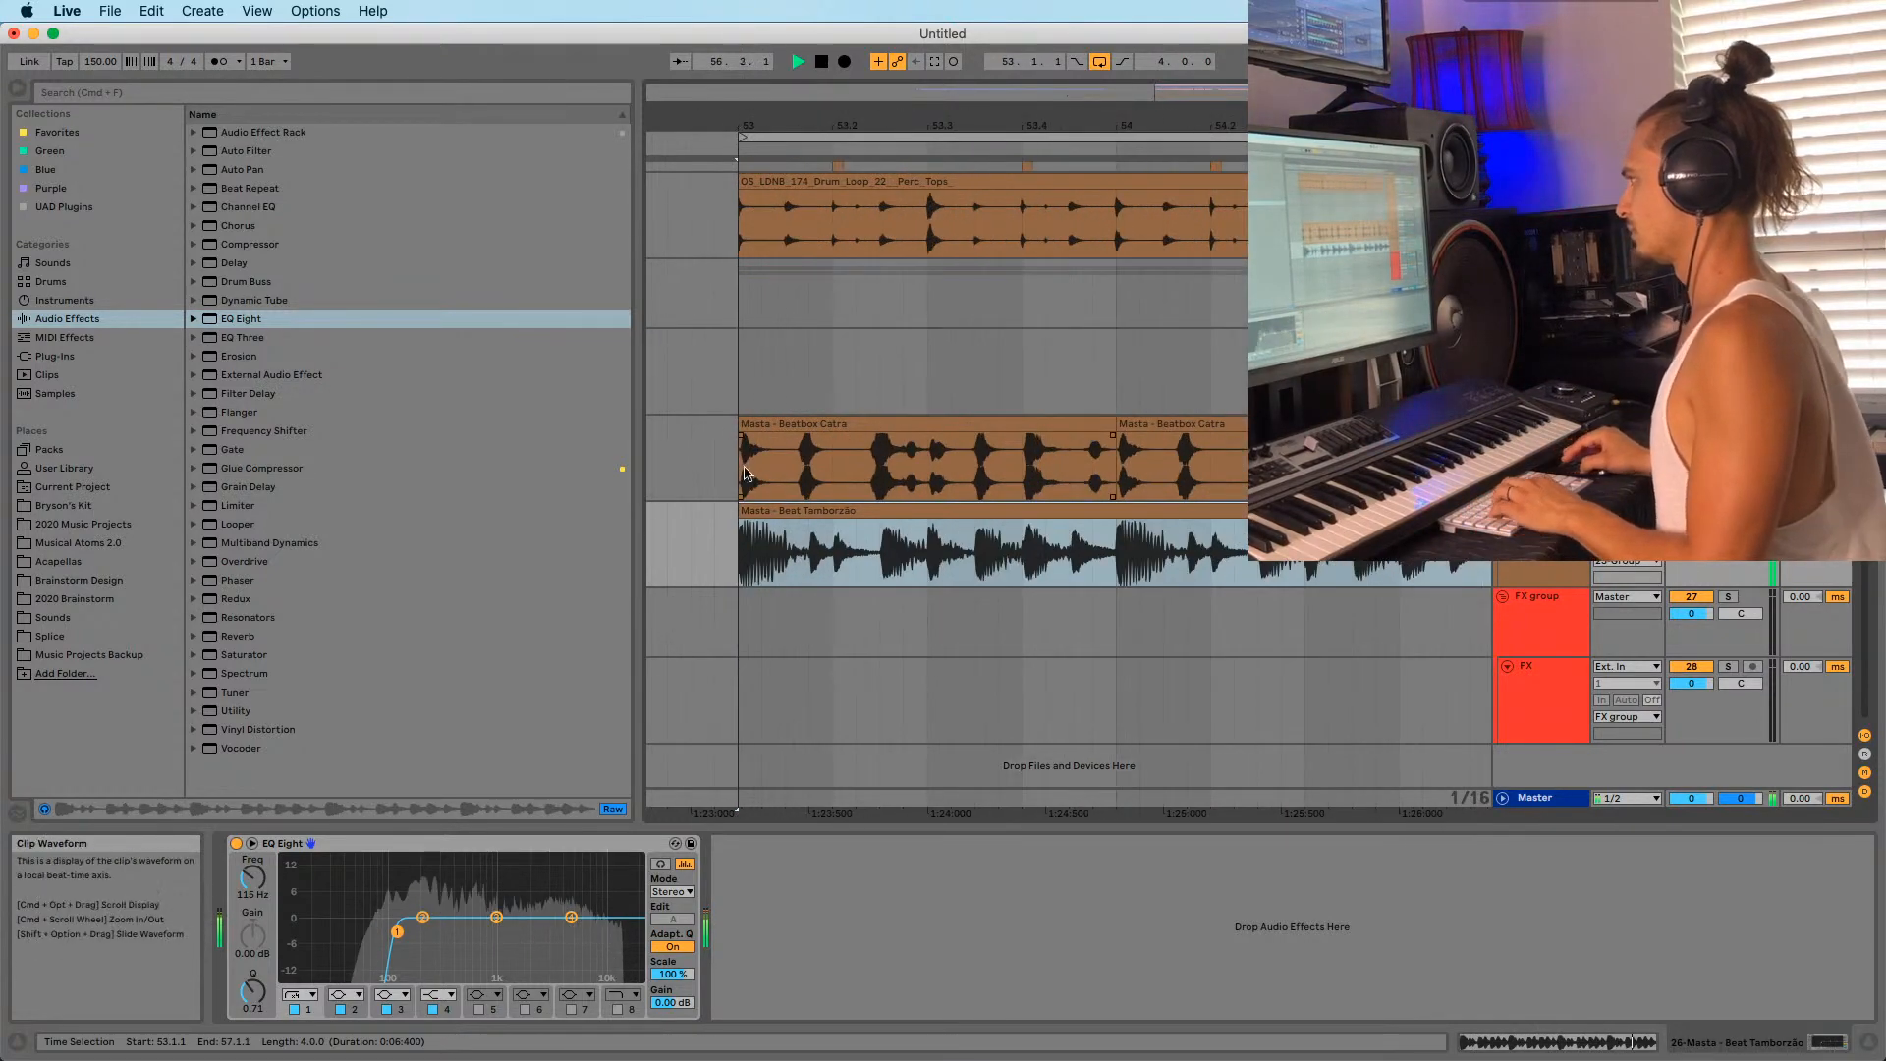
left_click_drag(739, 513, 1168, 511)
left_click(877, 535)
key("super+e")
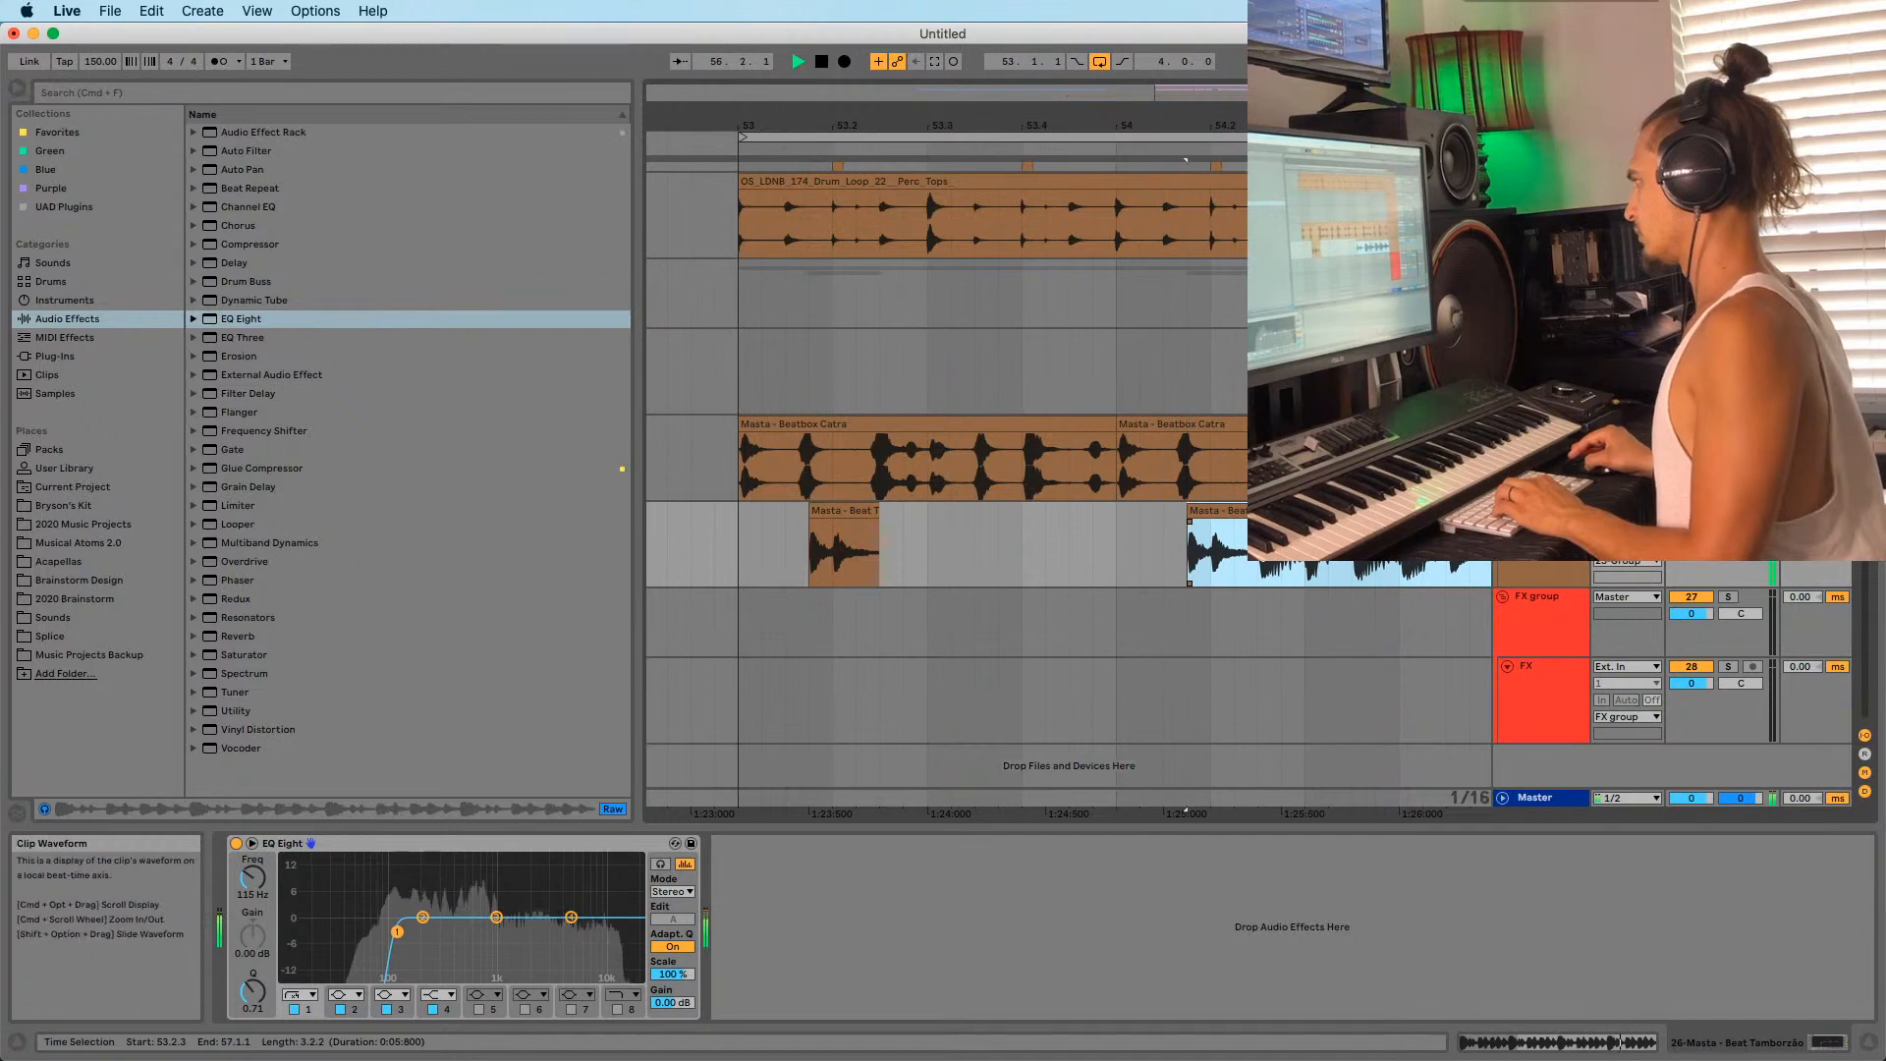
left_click(1258, 539)
key("super+e")
Audition the slices, extending the short slice to 53.3.1 and lengthening the middle slice.
left_click_drag(1444, 125, 1129, 84)
left_click(704, 566)
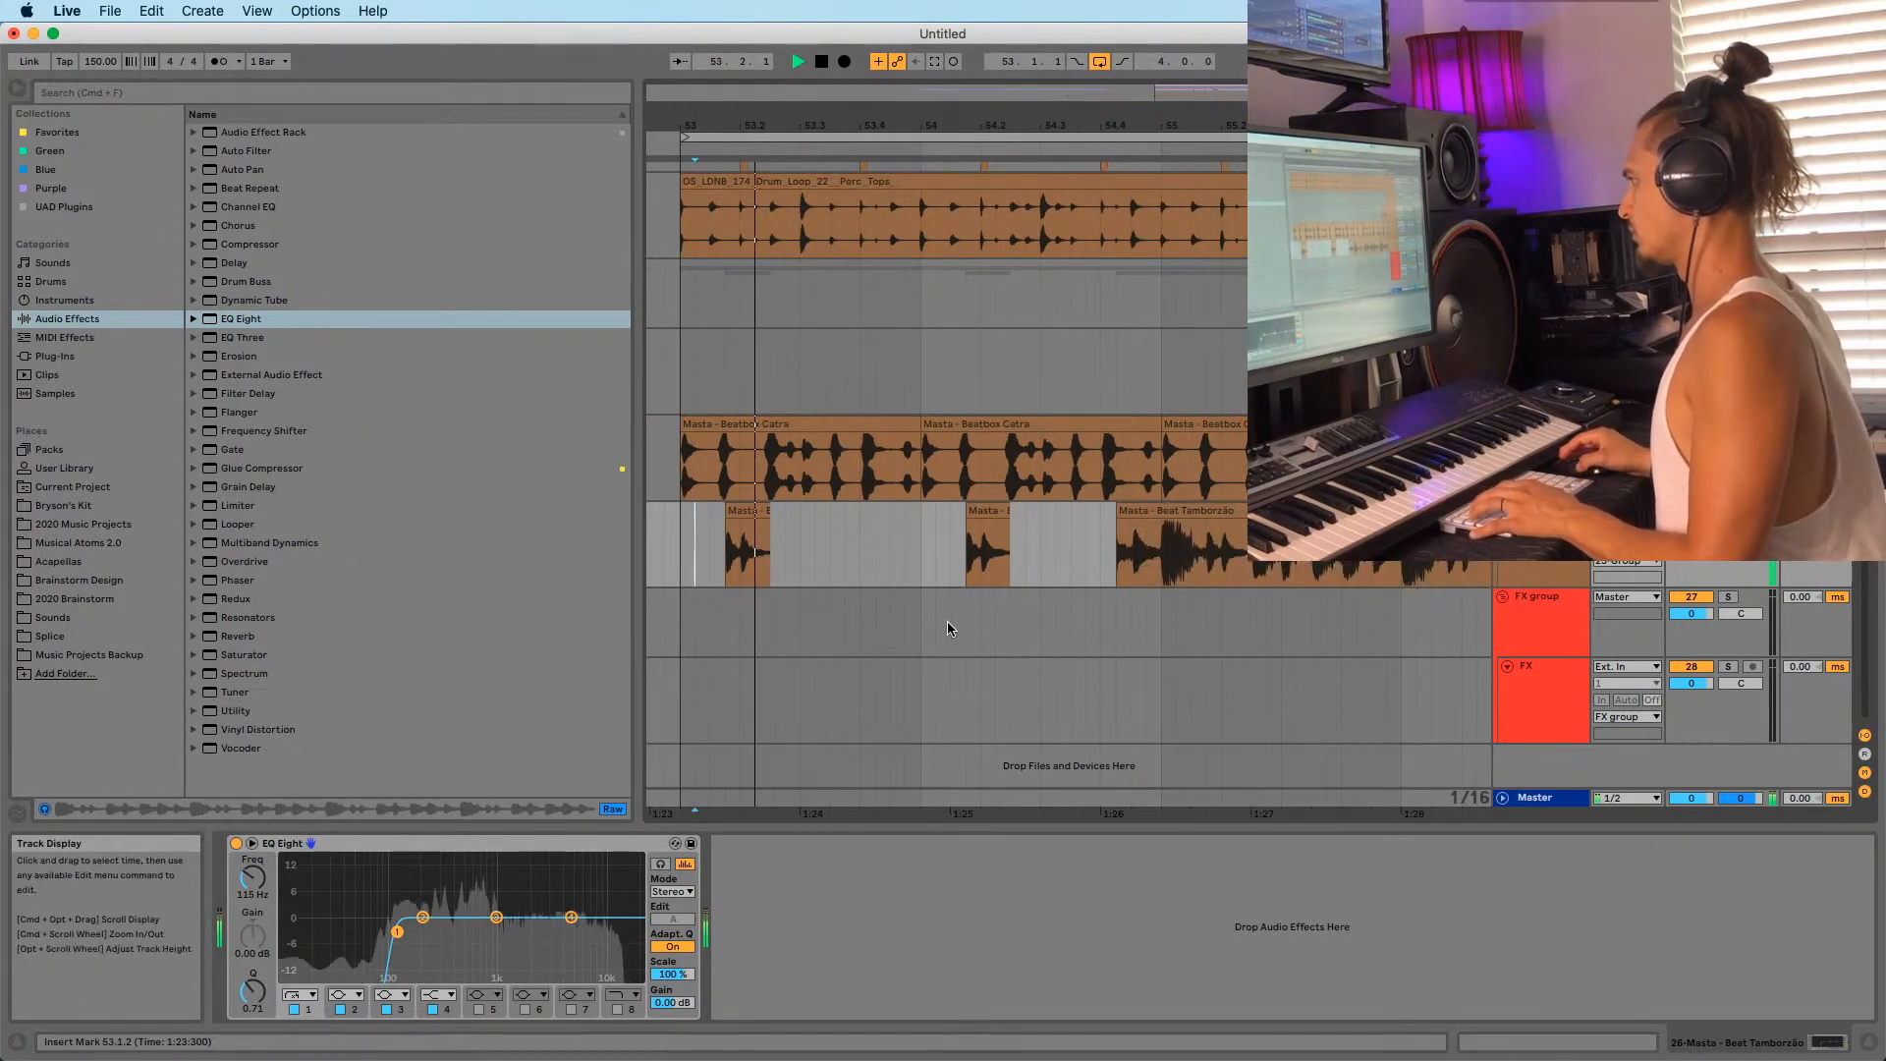
key("space")
left_click(1727, 510)
key("space")
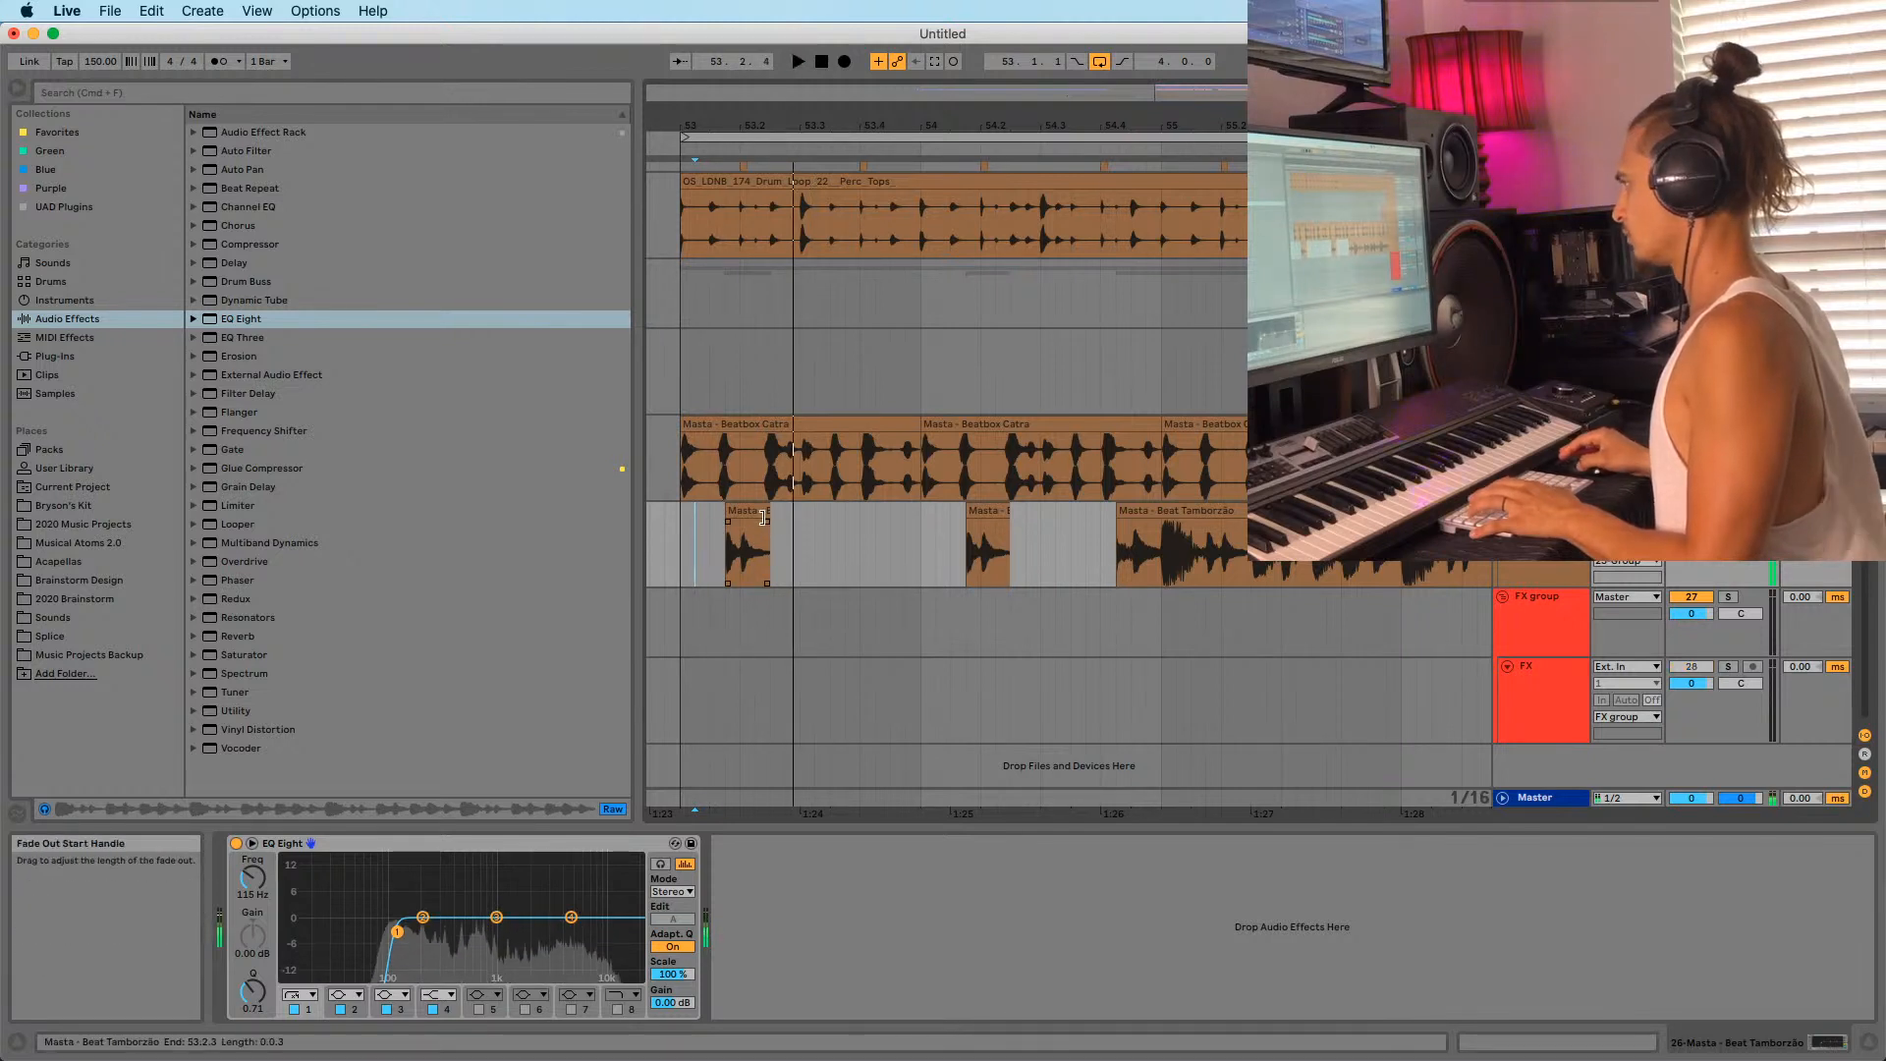
left_click_drag(768, 510, 797, 510)
key("space")
key("space")
key("space")
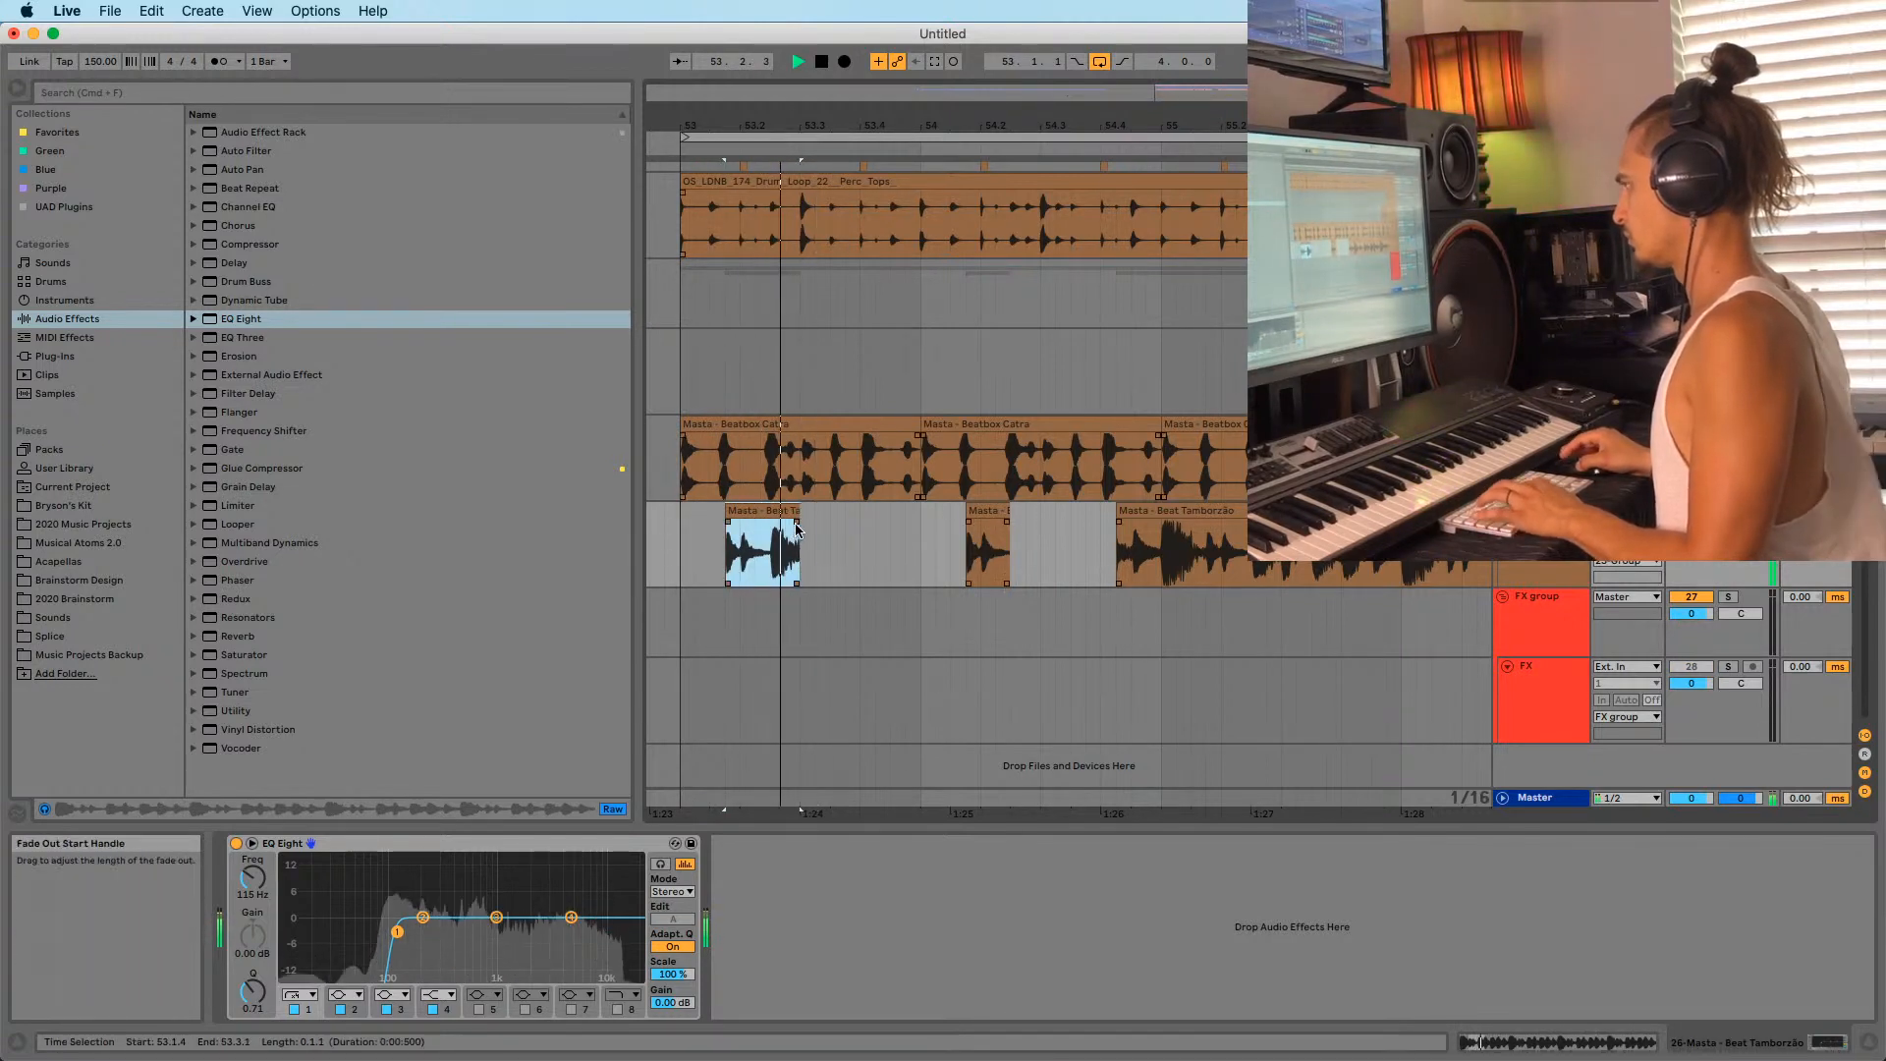
left_click(722, 565)
key("space")
key("space")
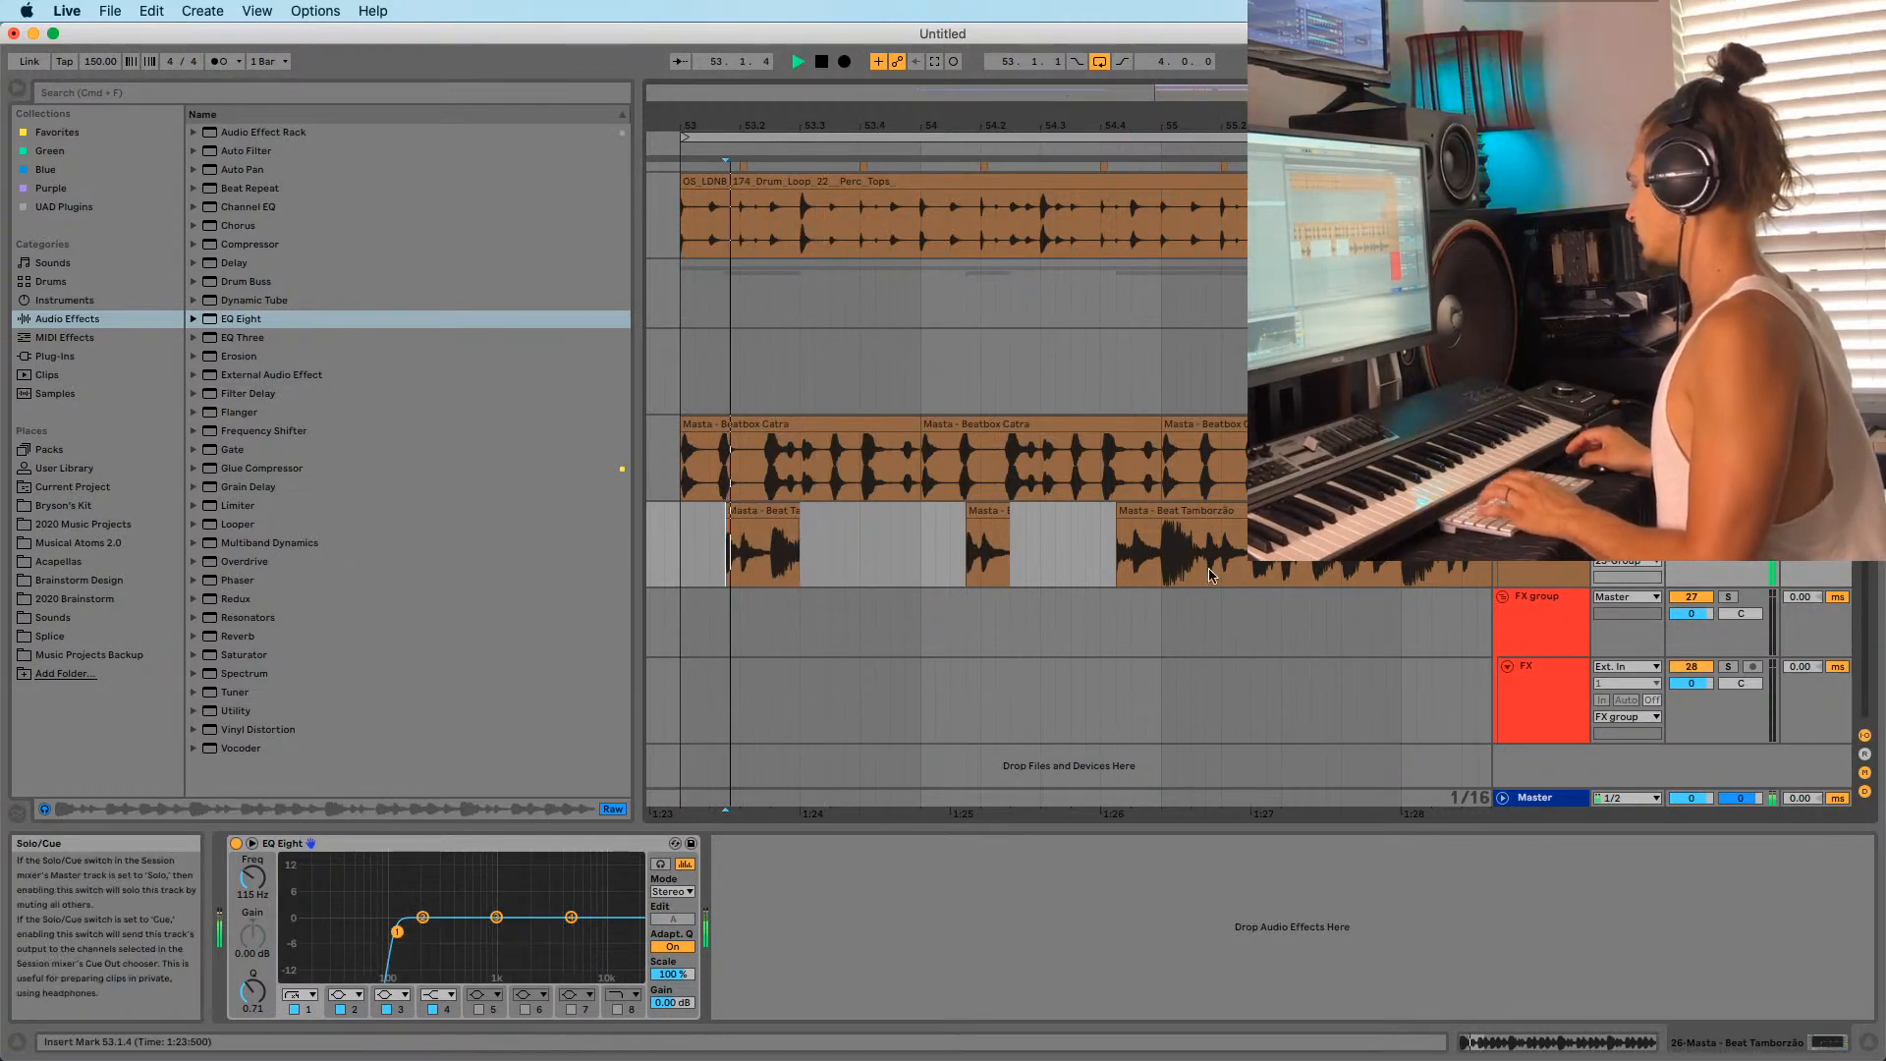
left_click(786, 516)
left_click_drag(1003, 508, 1037, 509)
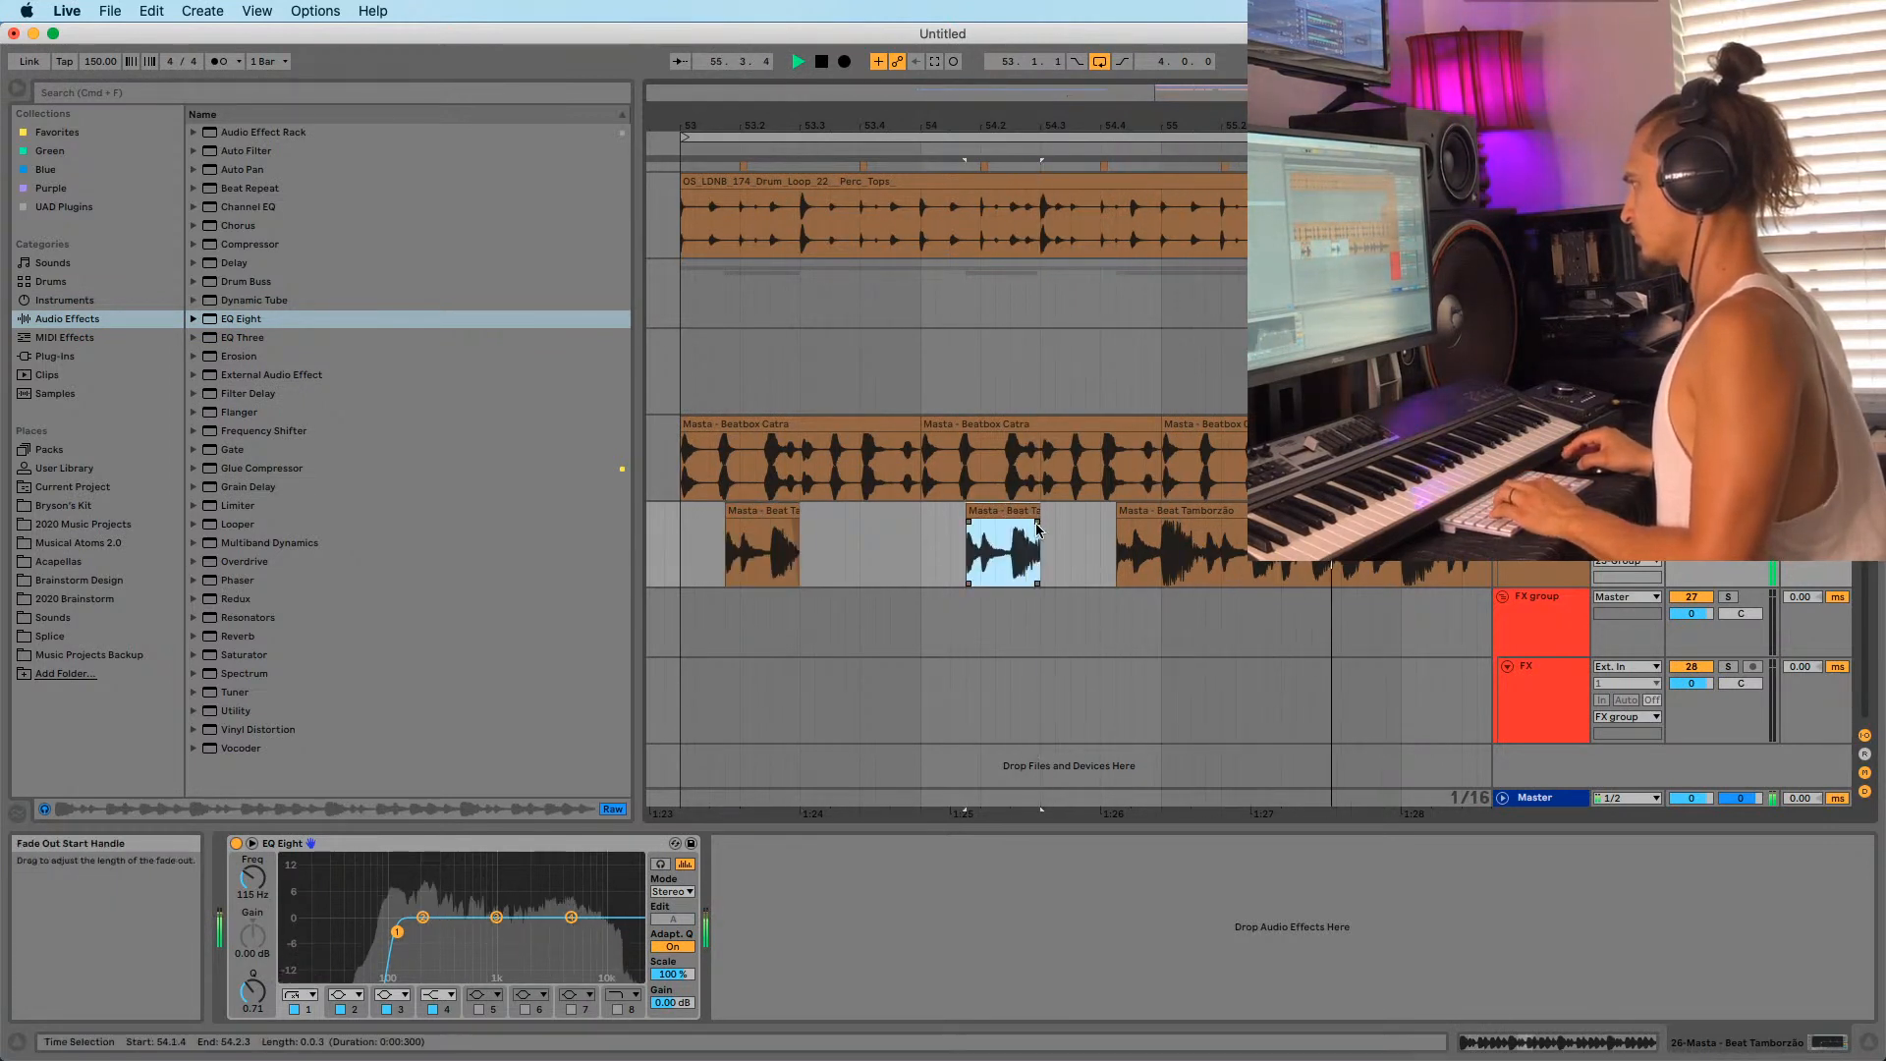
Delete the long leftover tamborzão clip and duplicate the two slices into bars 55–57.
left_click_drag(1101, 126, 791, 93)
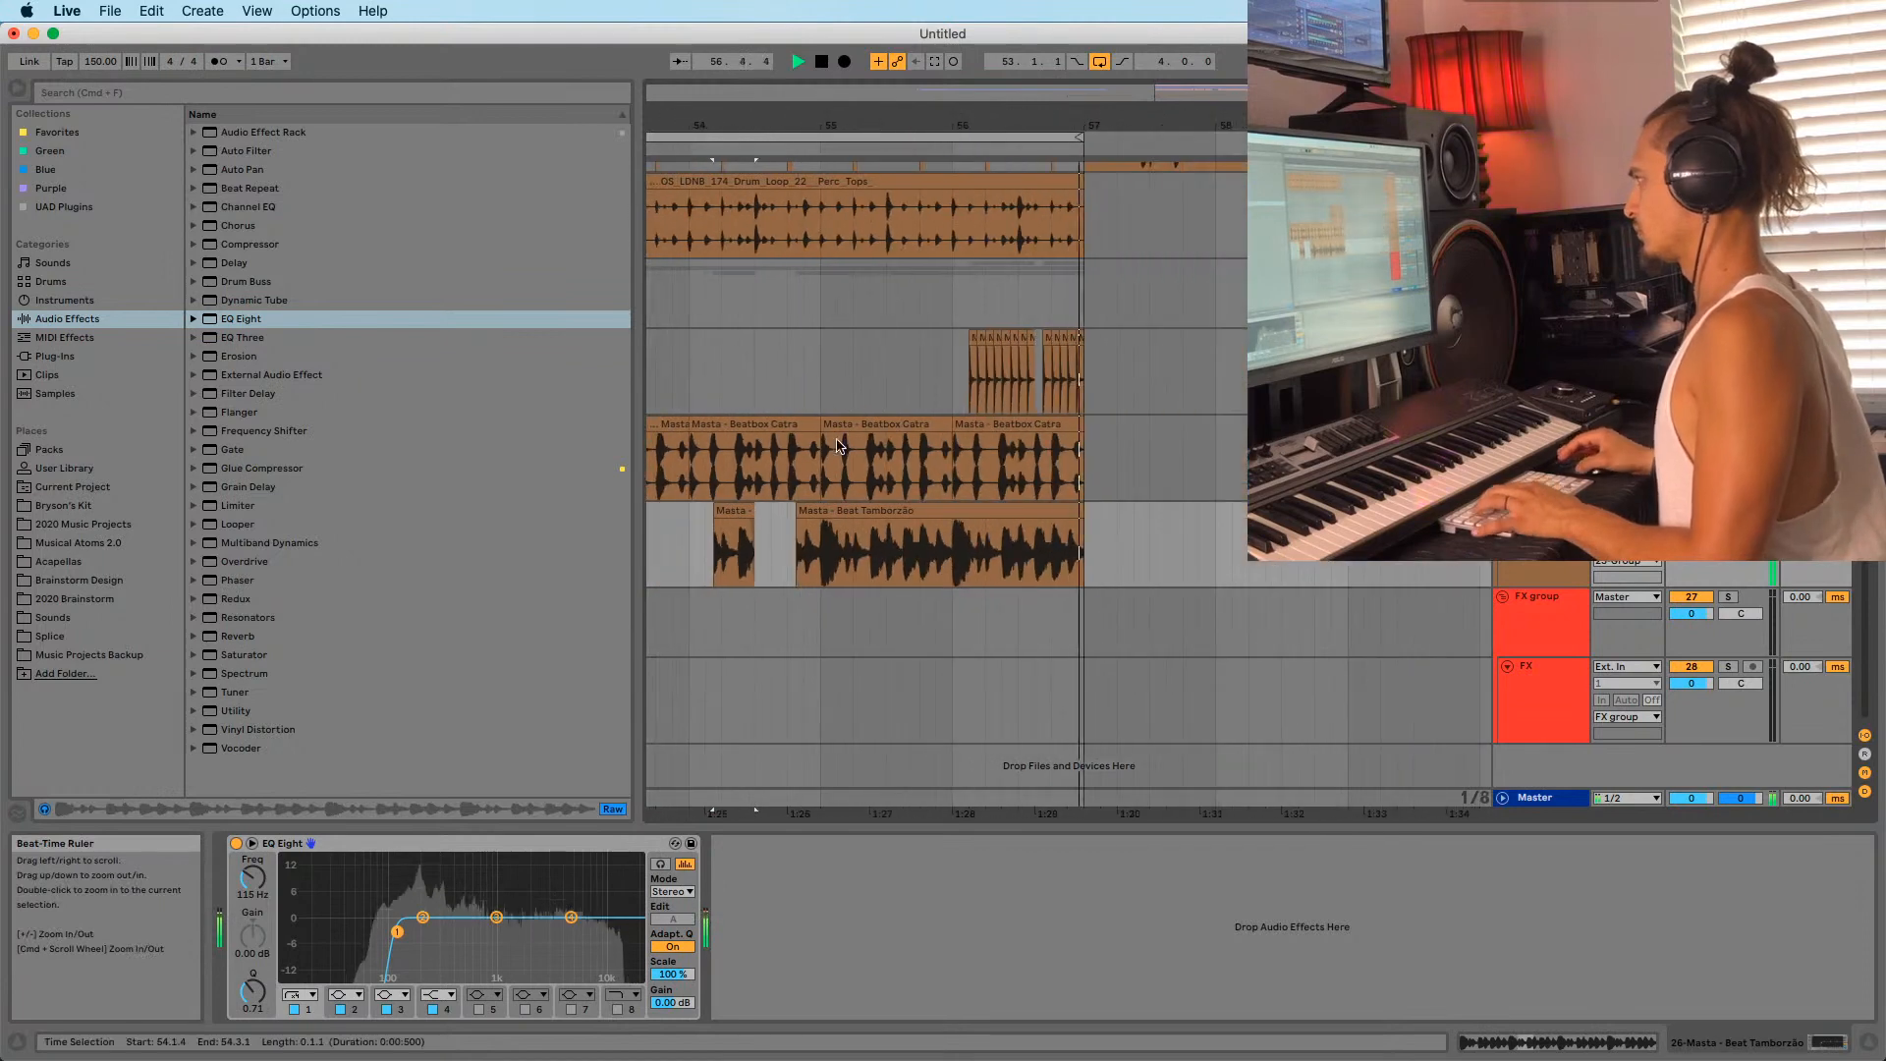
left_click(812, 508)
key("Delete")
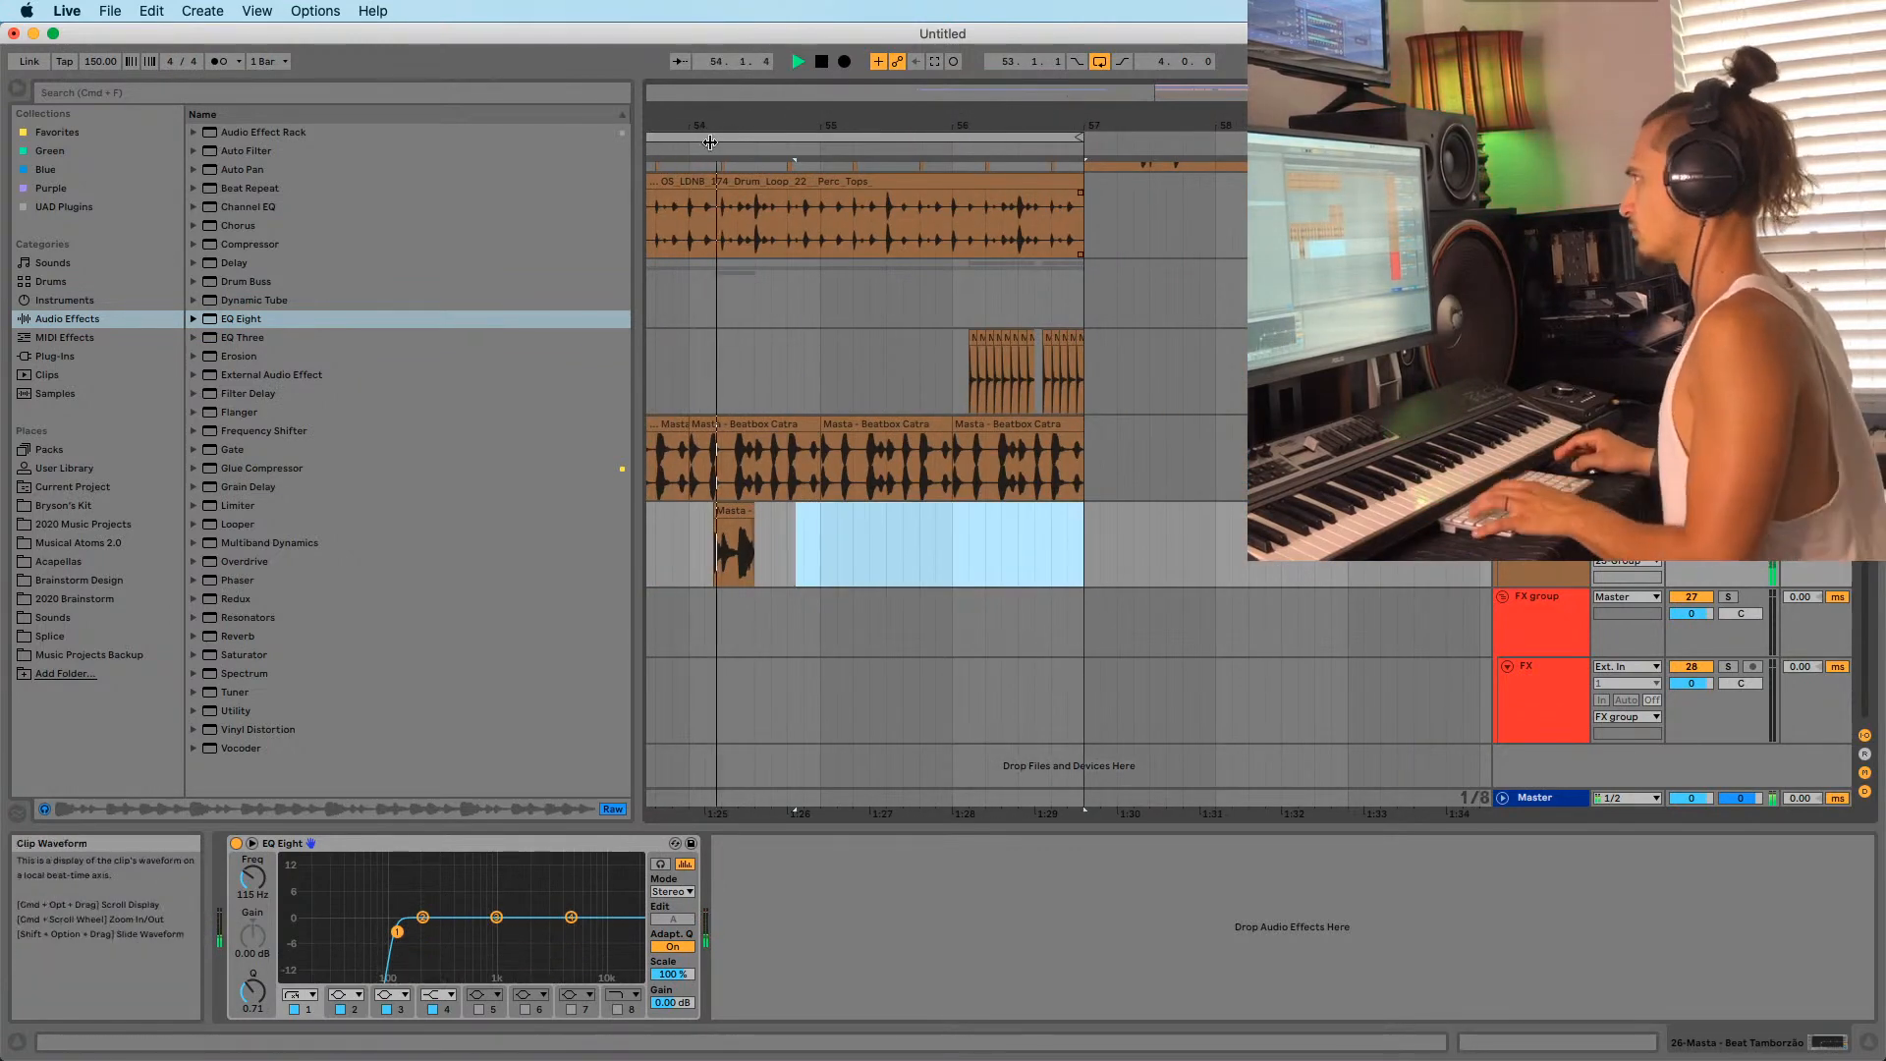
key("minus")
left_click_drag(781, 540, 965, 535)
key("super+d")
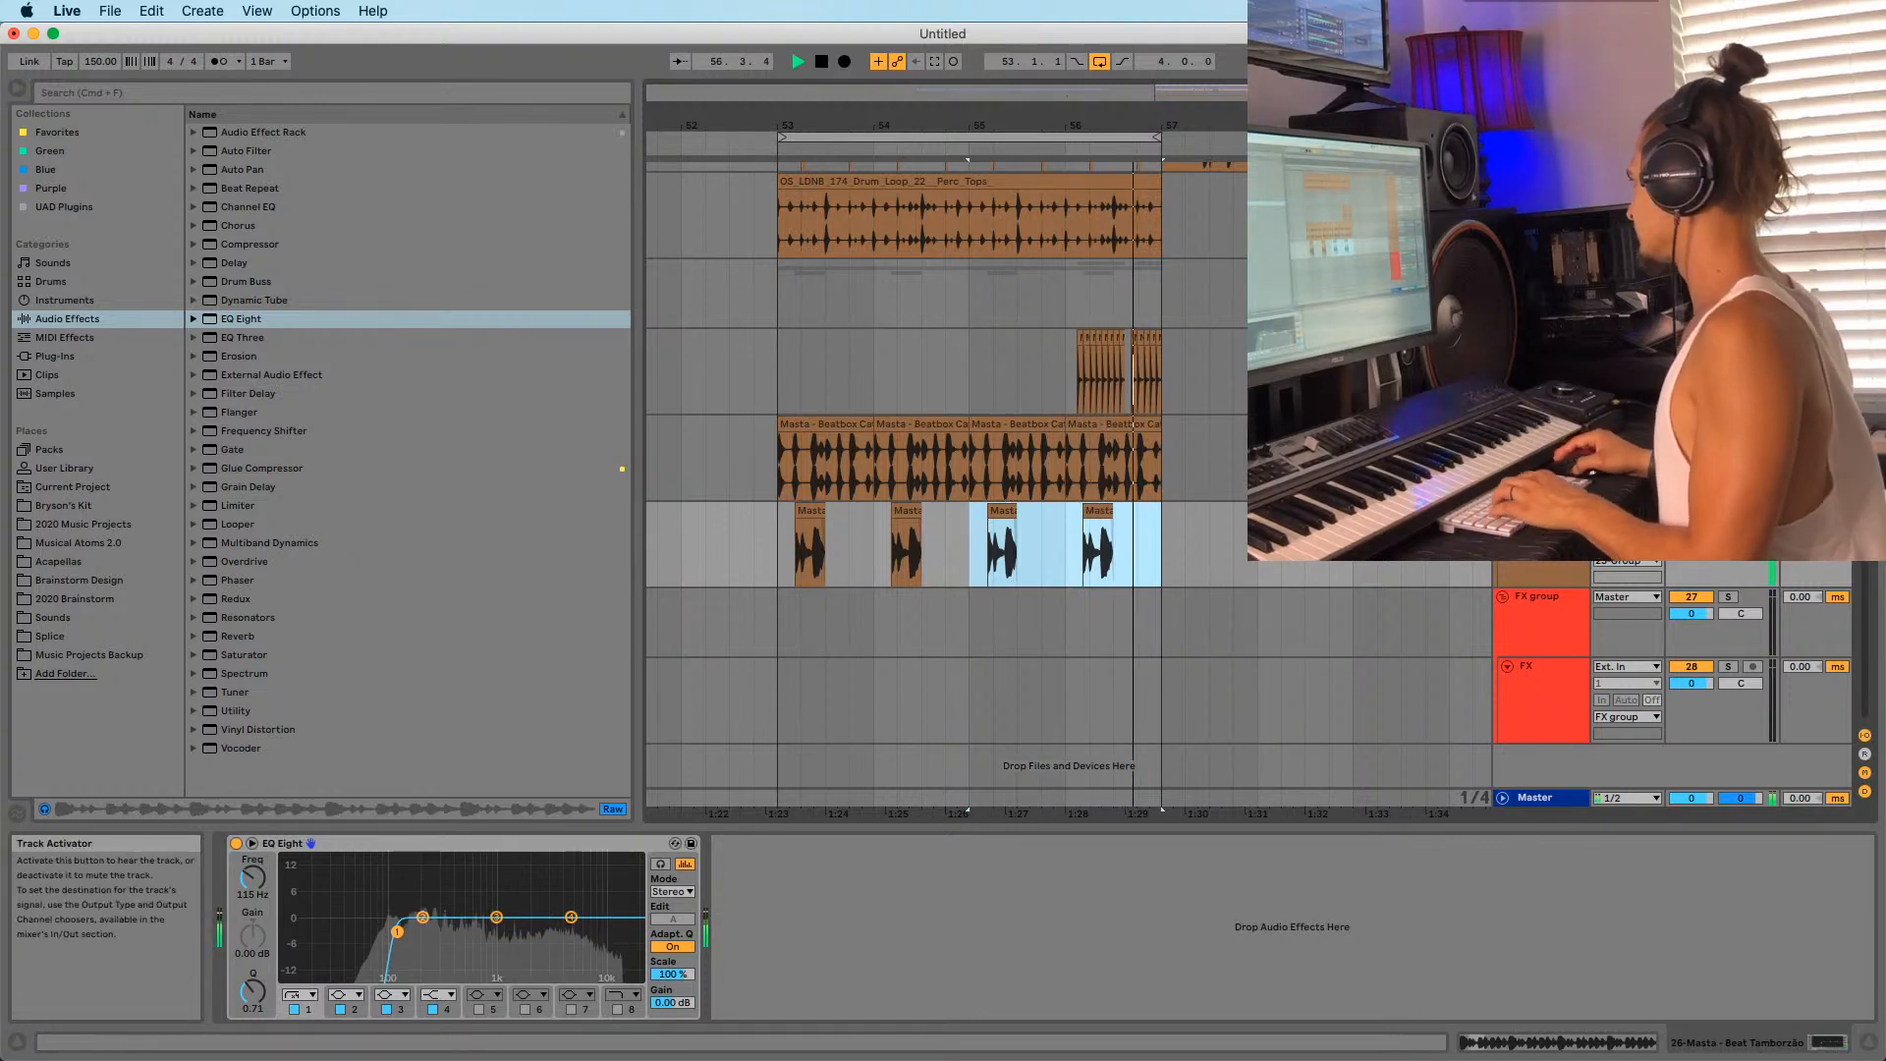
Insert a new empty audio track below track 26.
left_click(1691, 511)
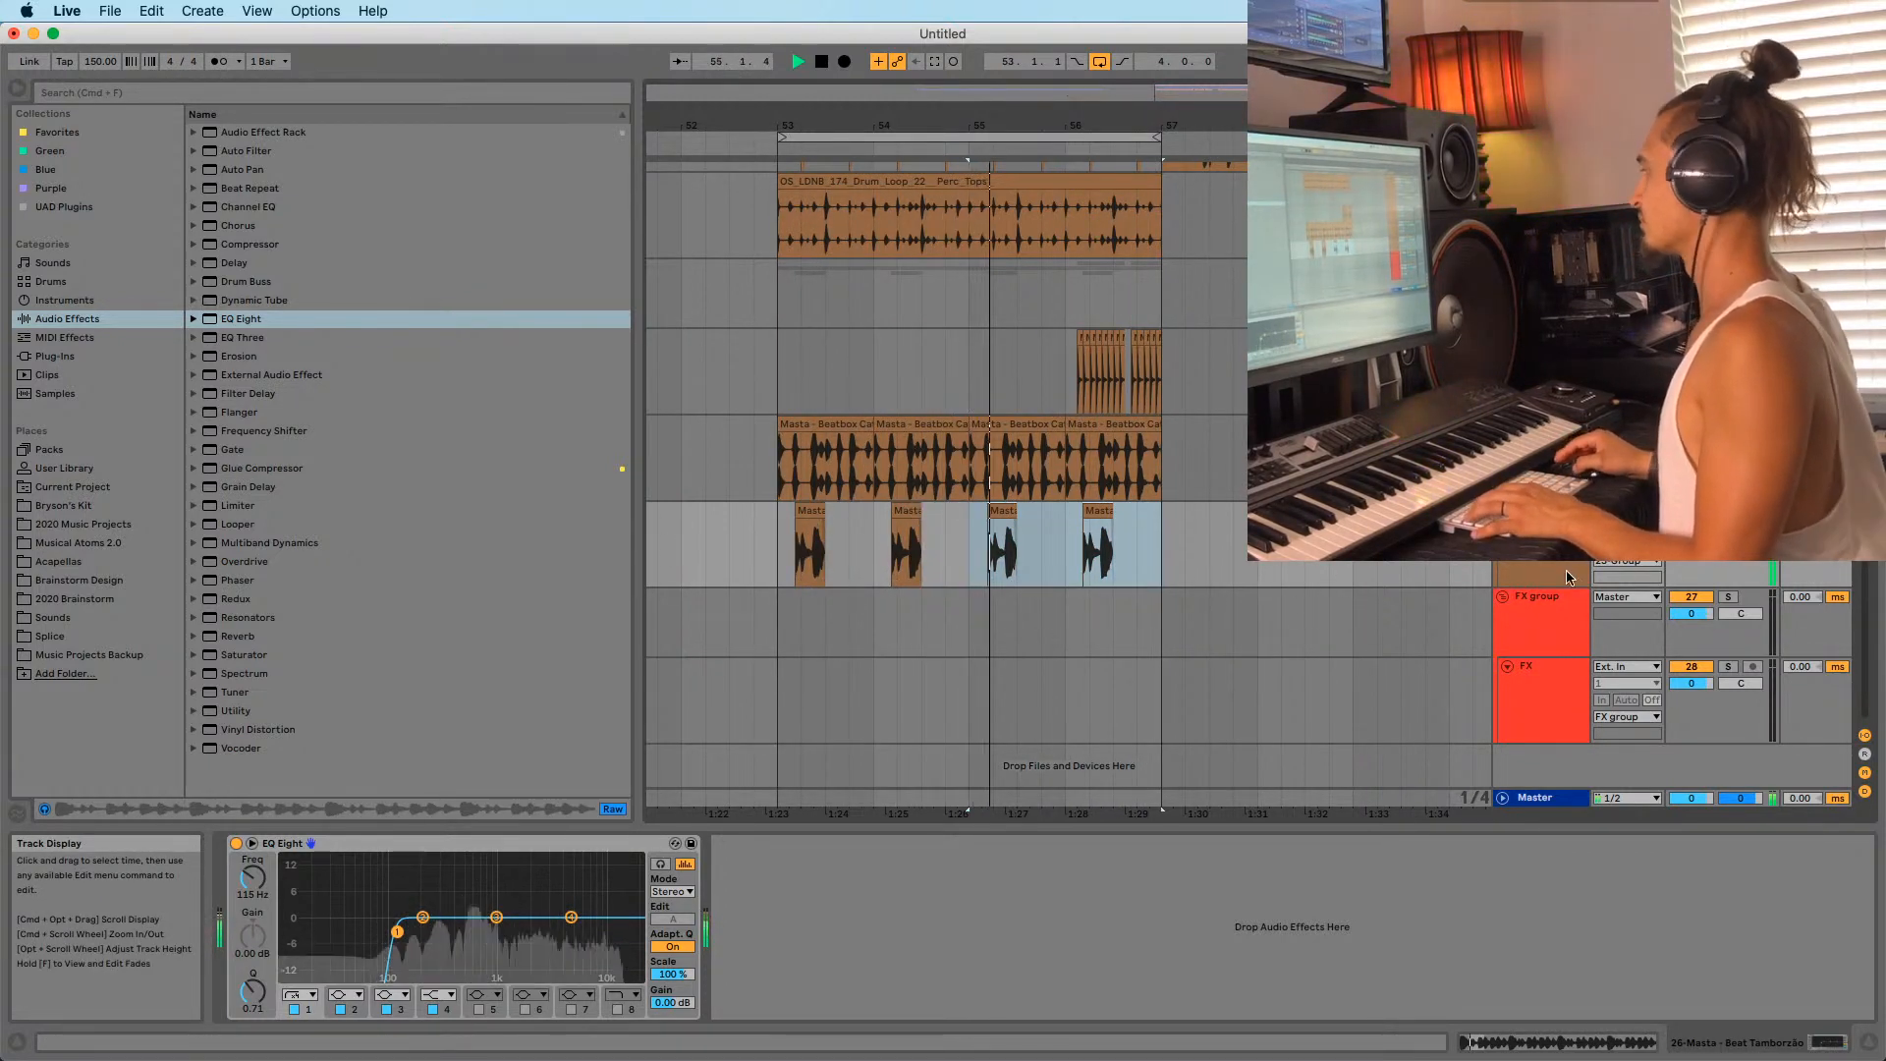
left_click(1540, 510)
key("super+t")
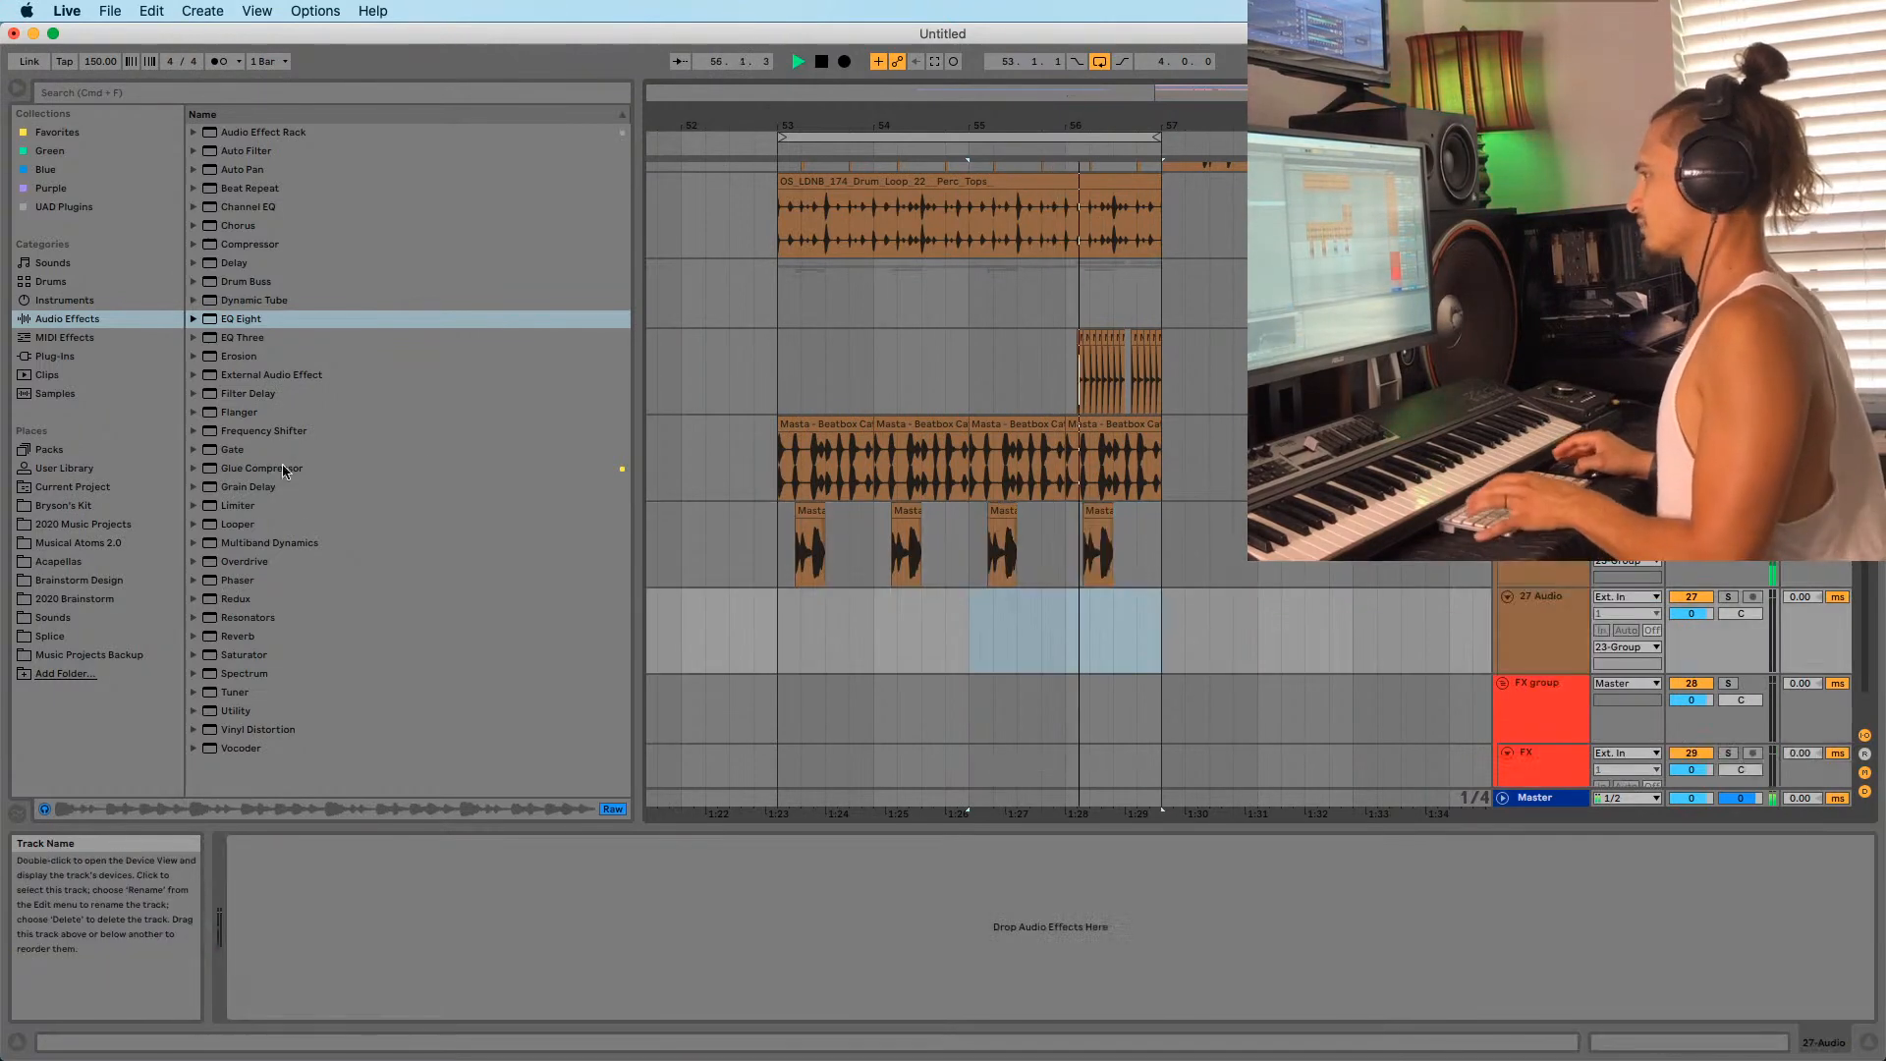
left_click(43, 617)
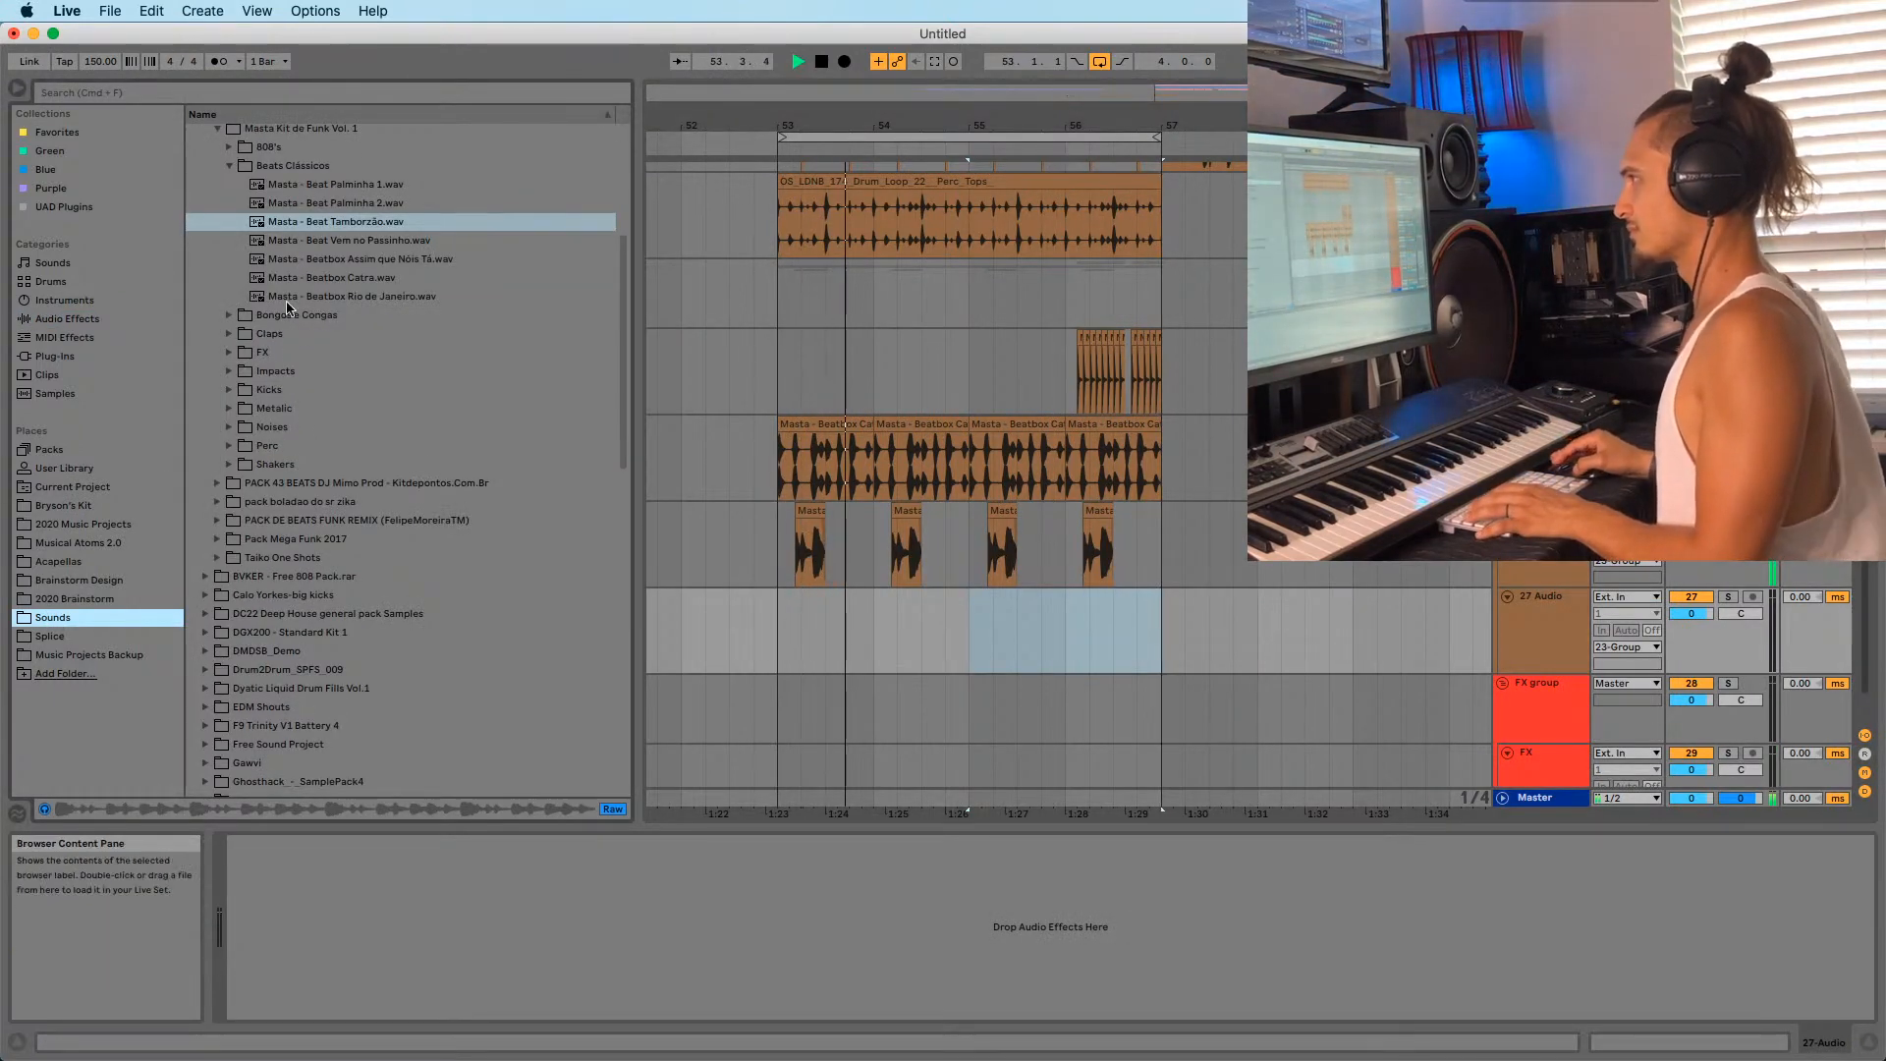
Audition the Noises folder samples, including Pitch Crash Reverse, then collapse the folder.
left_click(228, 428)
left_click(287, 353)
key("space")
left_click(282, 390)
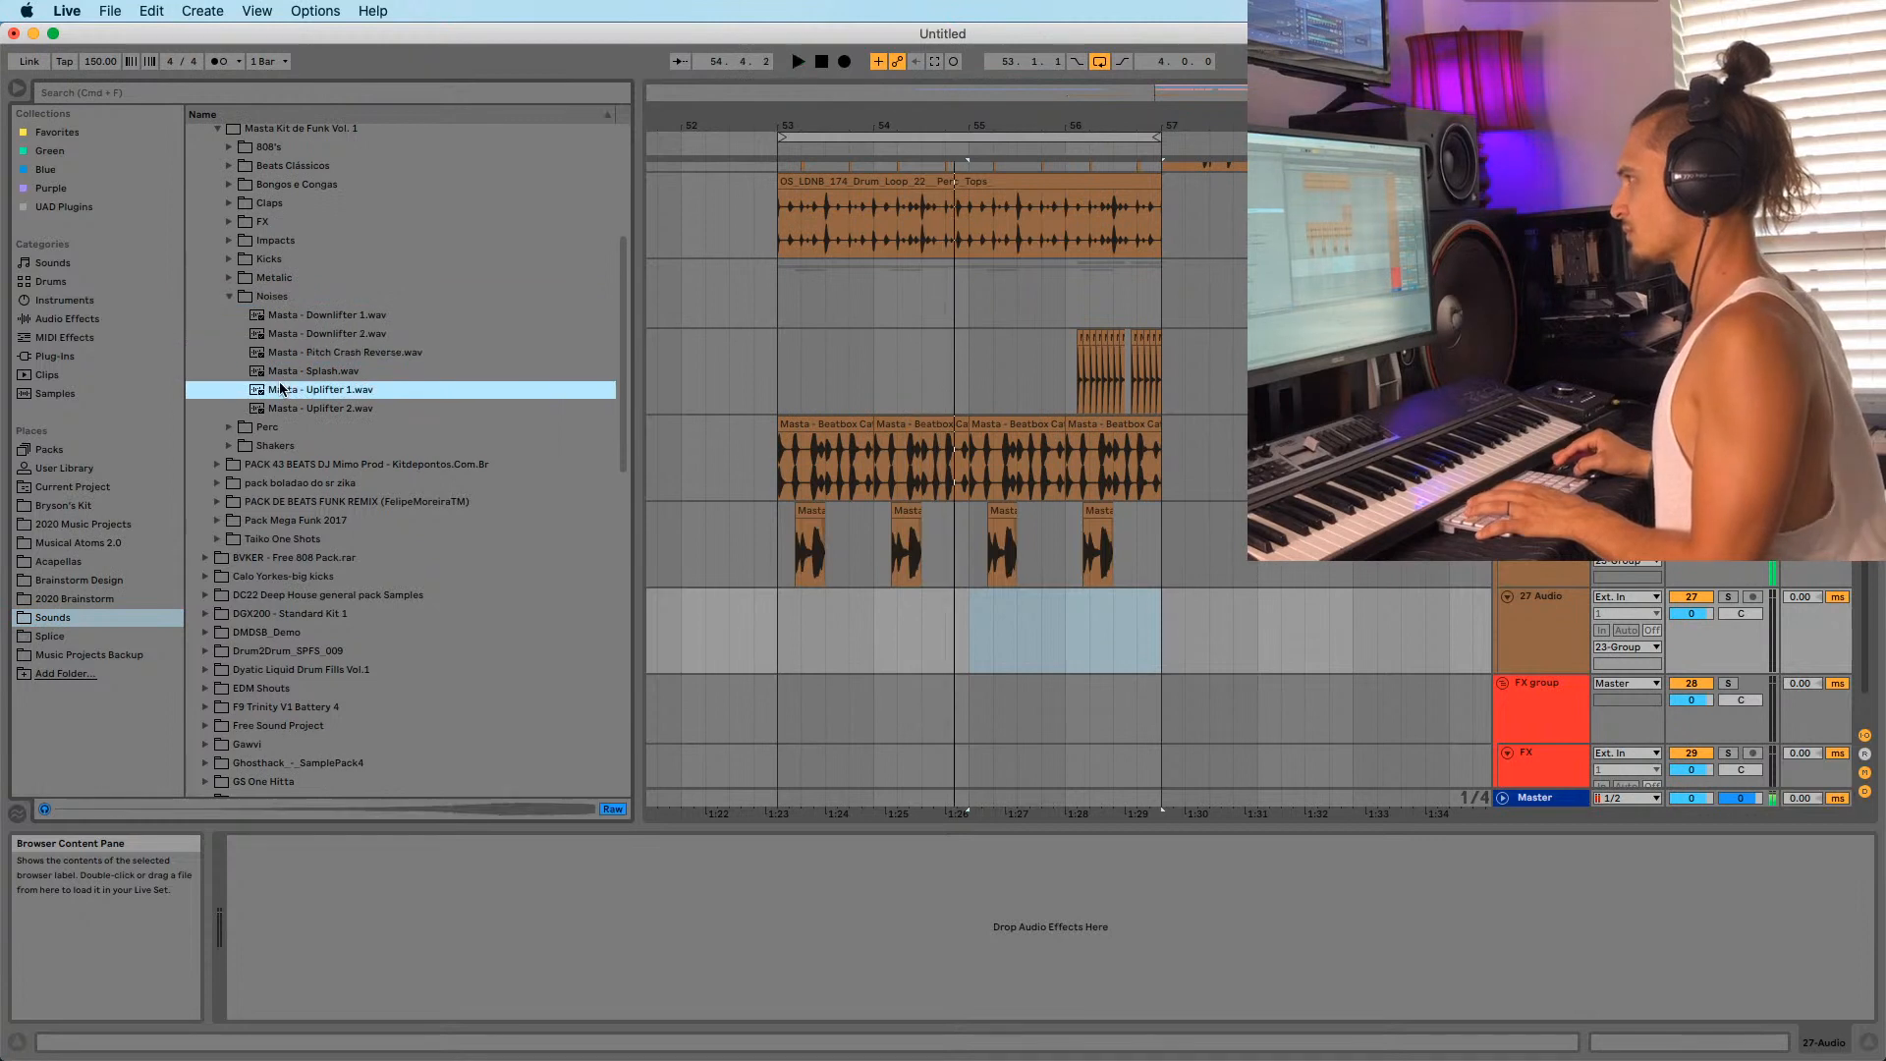
left_click(296, 406)
left_click(299, 352)
left_click(298, 296)
left_click(227, 297)
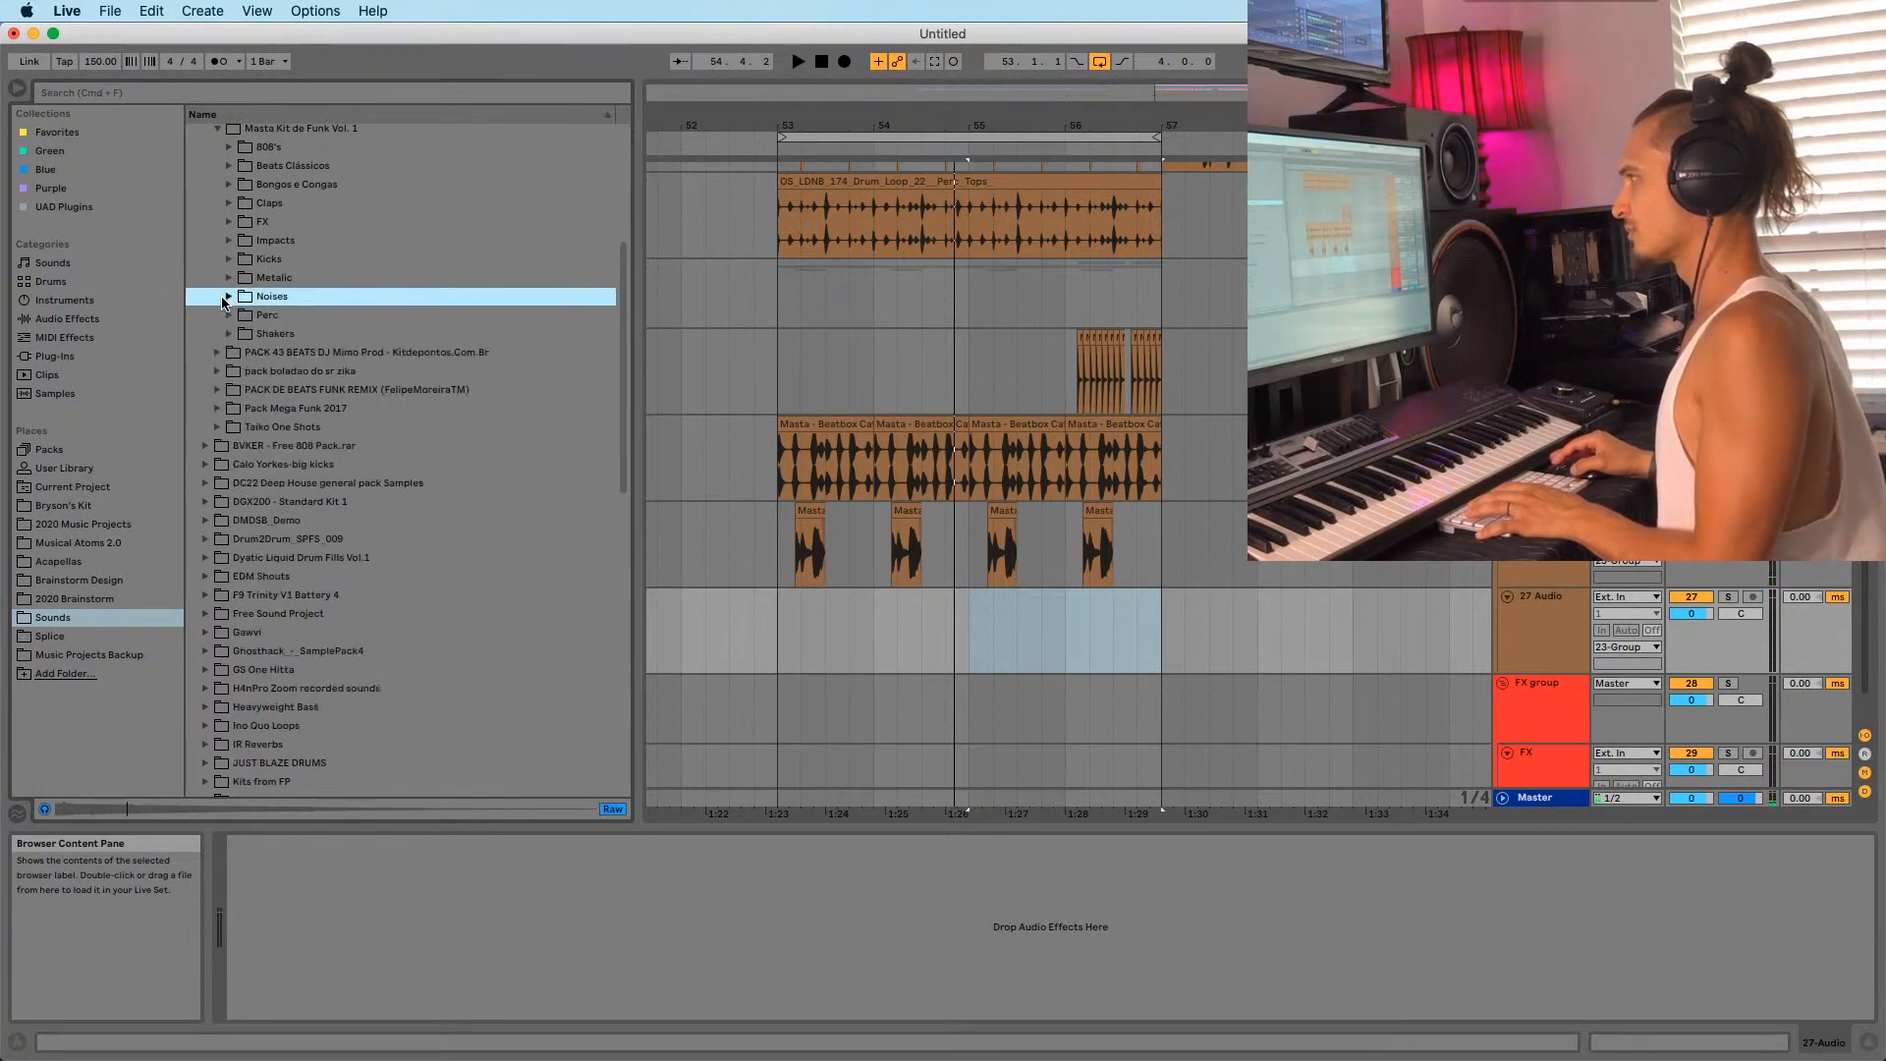
Preview the bass and Kick Pancadão samples in Pack Mega Funk 2017, including BASE BASS TOP 2015.
left_click(217, 408)
left_click(283, 372)
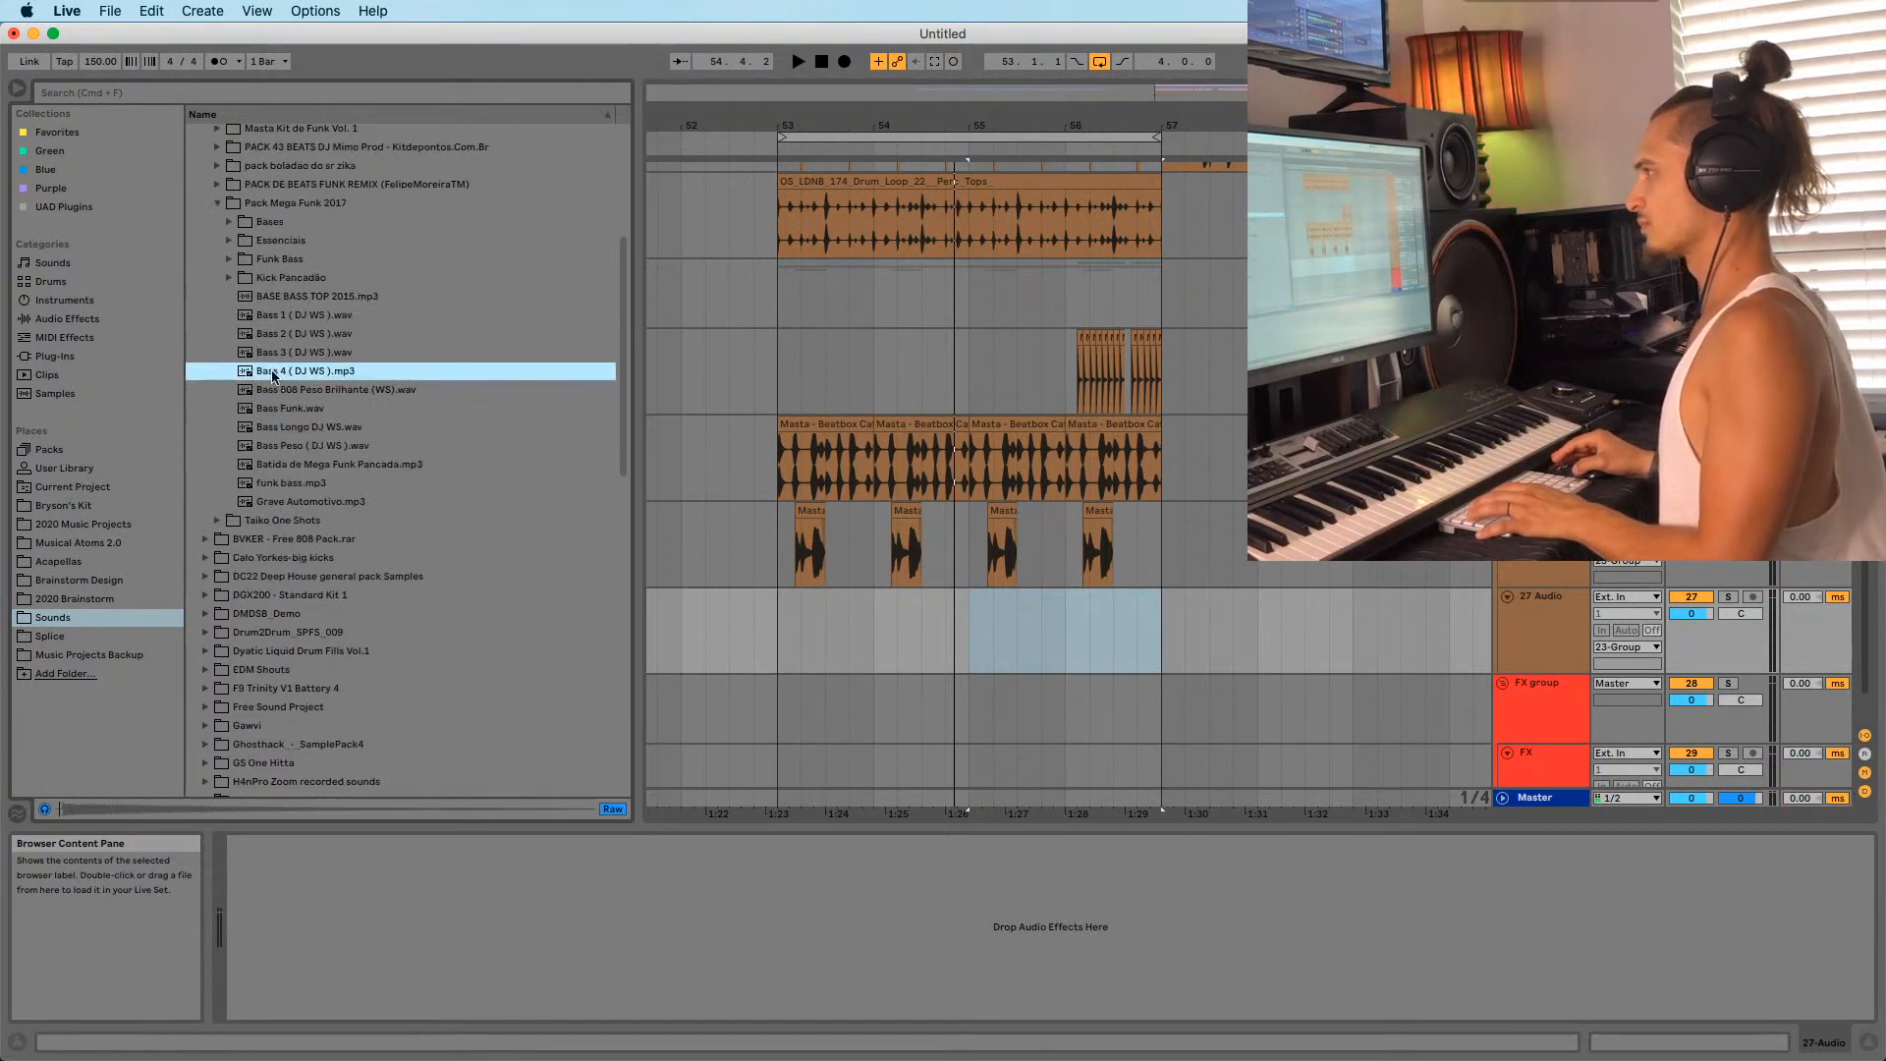
left_click(283, 353)
left_click(283, 317)
left_click(281, 296)
left_click(229, 279)
left_click(262, 296)
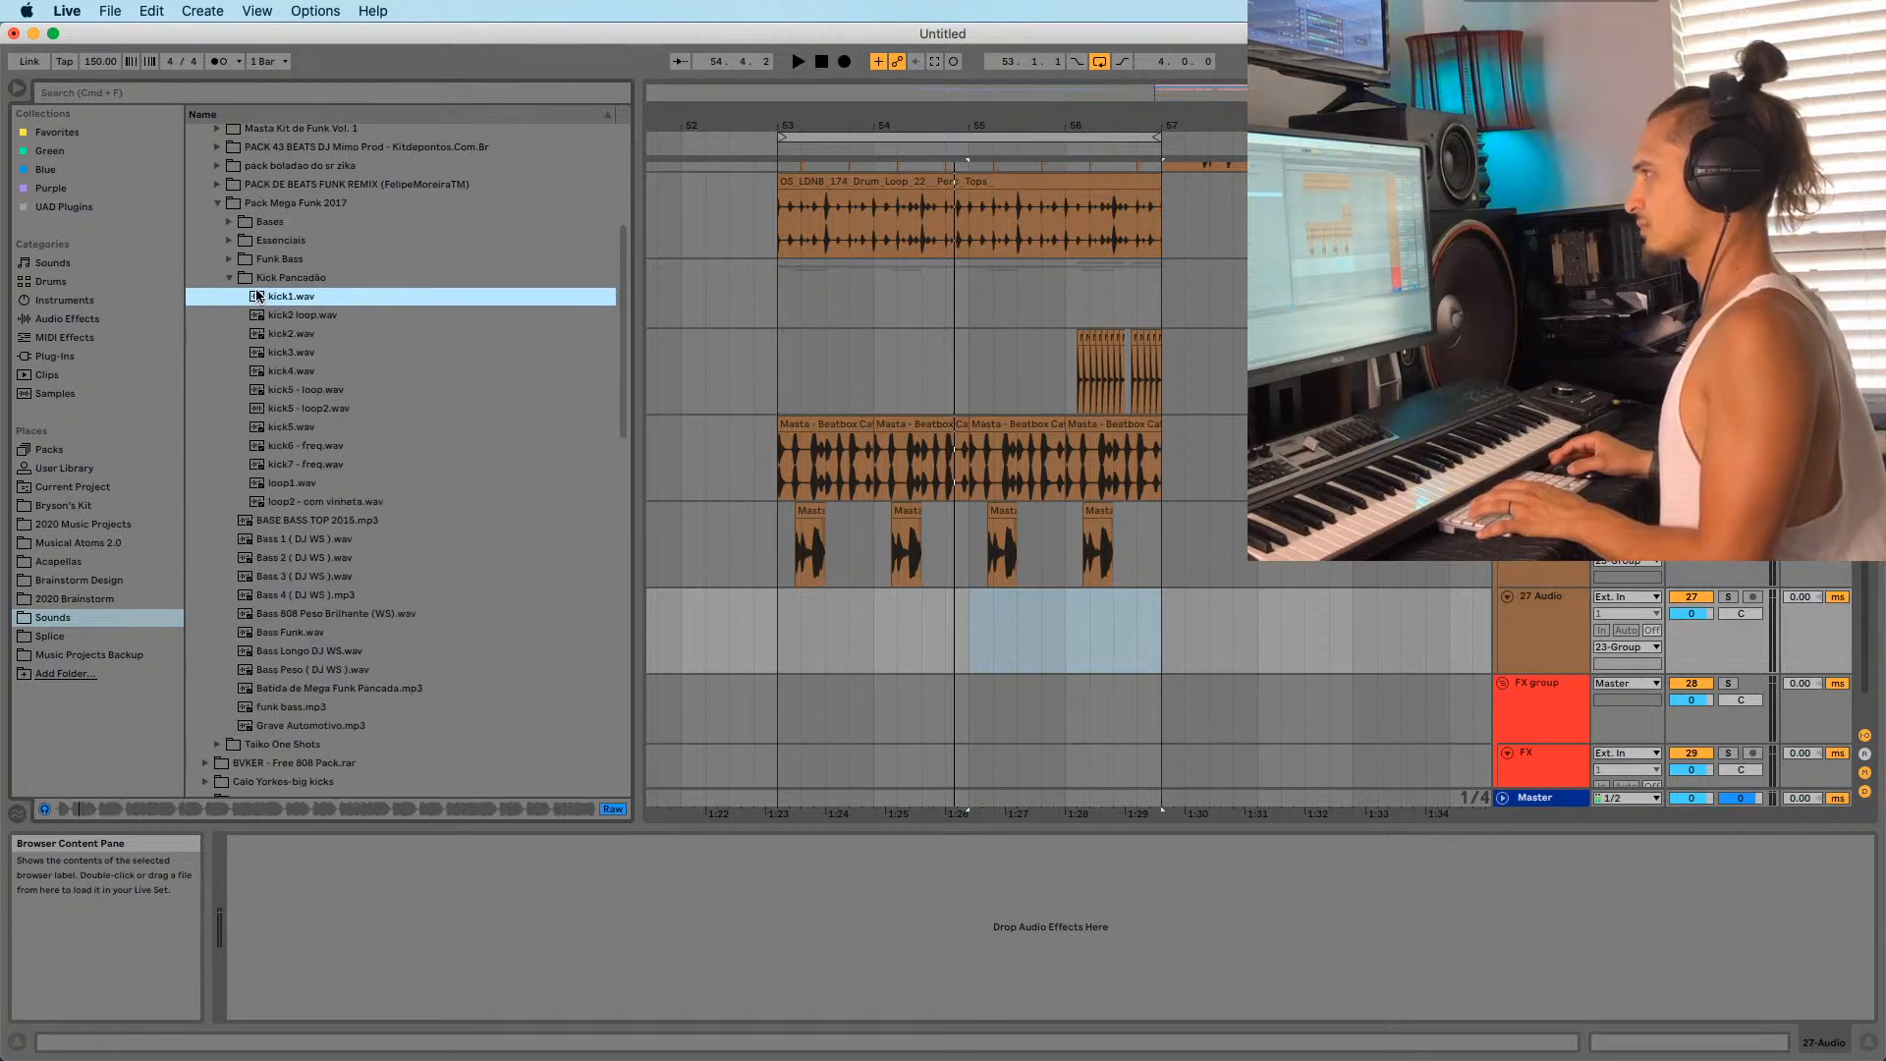
left_click(269, 390)
left_click(229, 278)
left_click(218, 204)
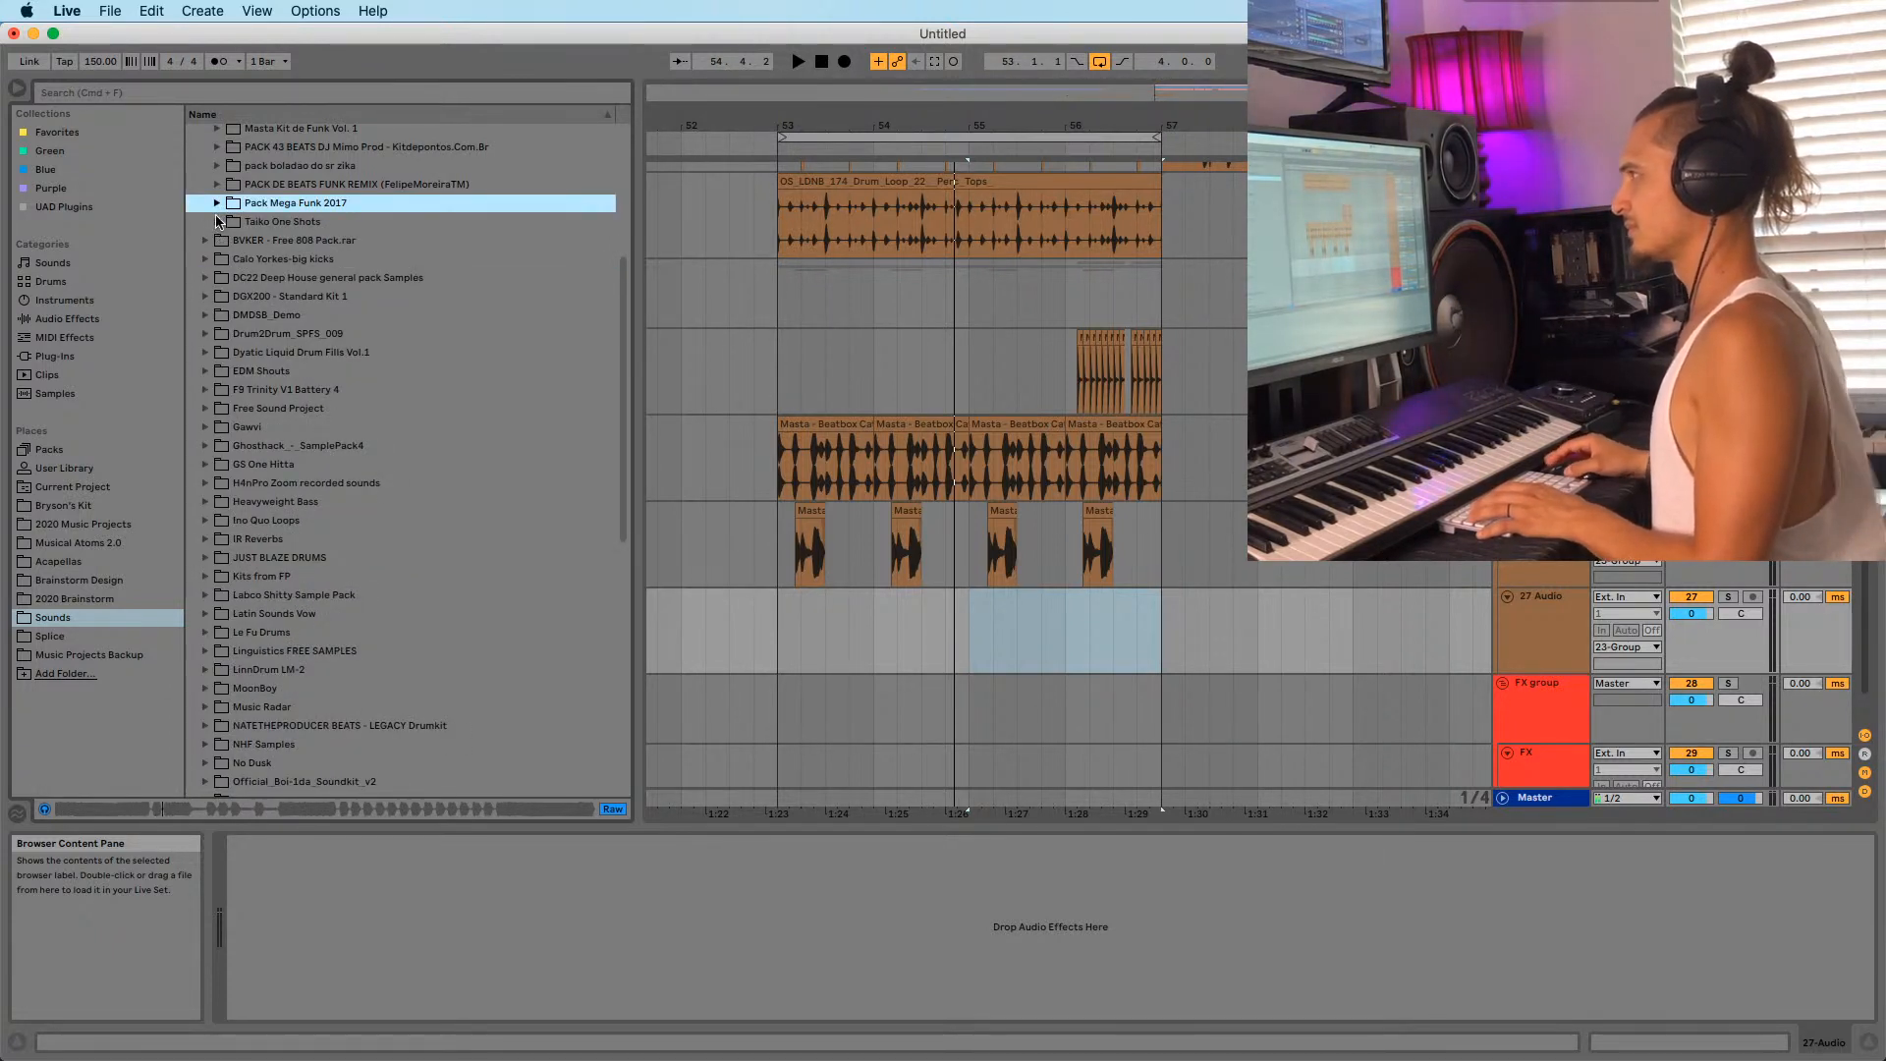
Play from bar 53 and expand the Faça seu funk remix, JUNGLE Records and 300 Pontos De Funk folders.
left_click(757, 633)
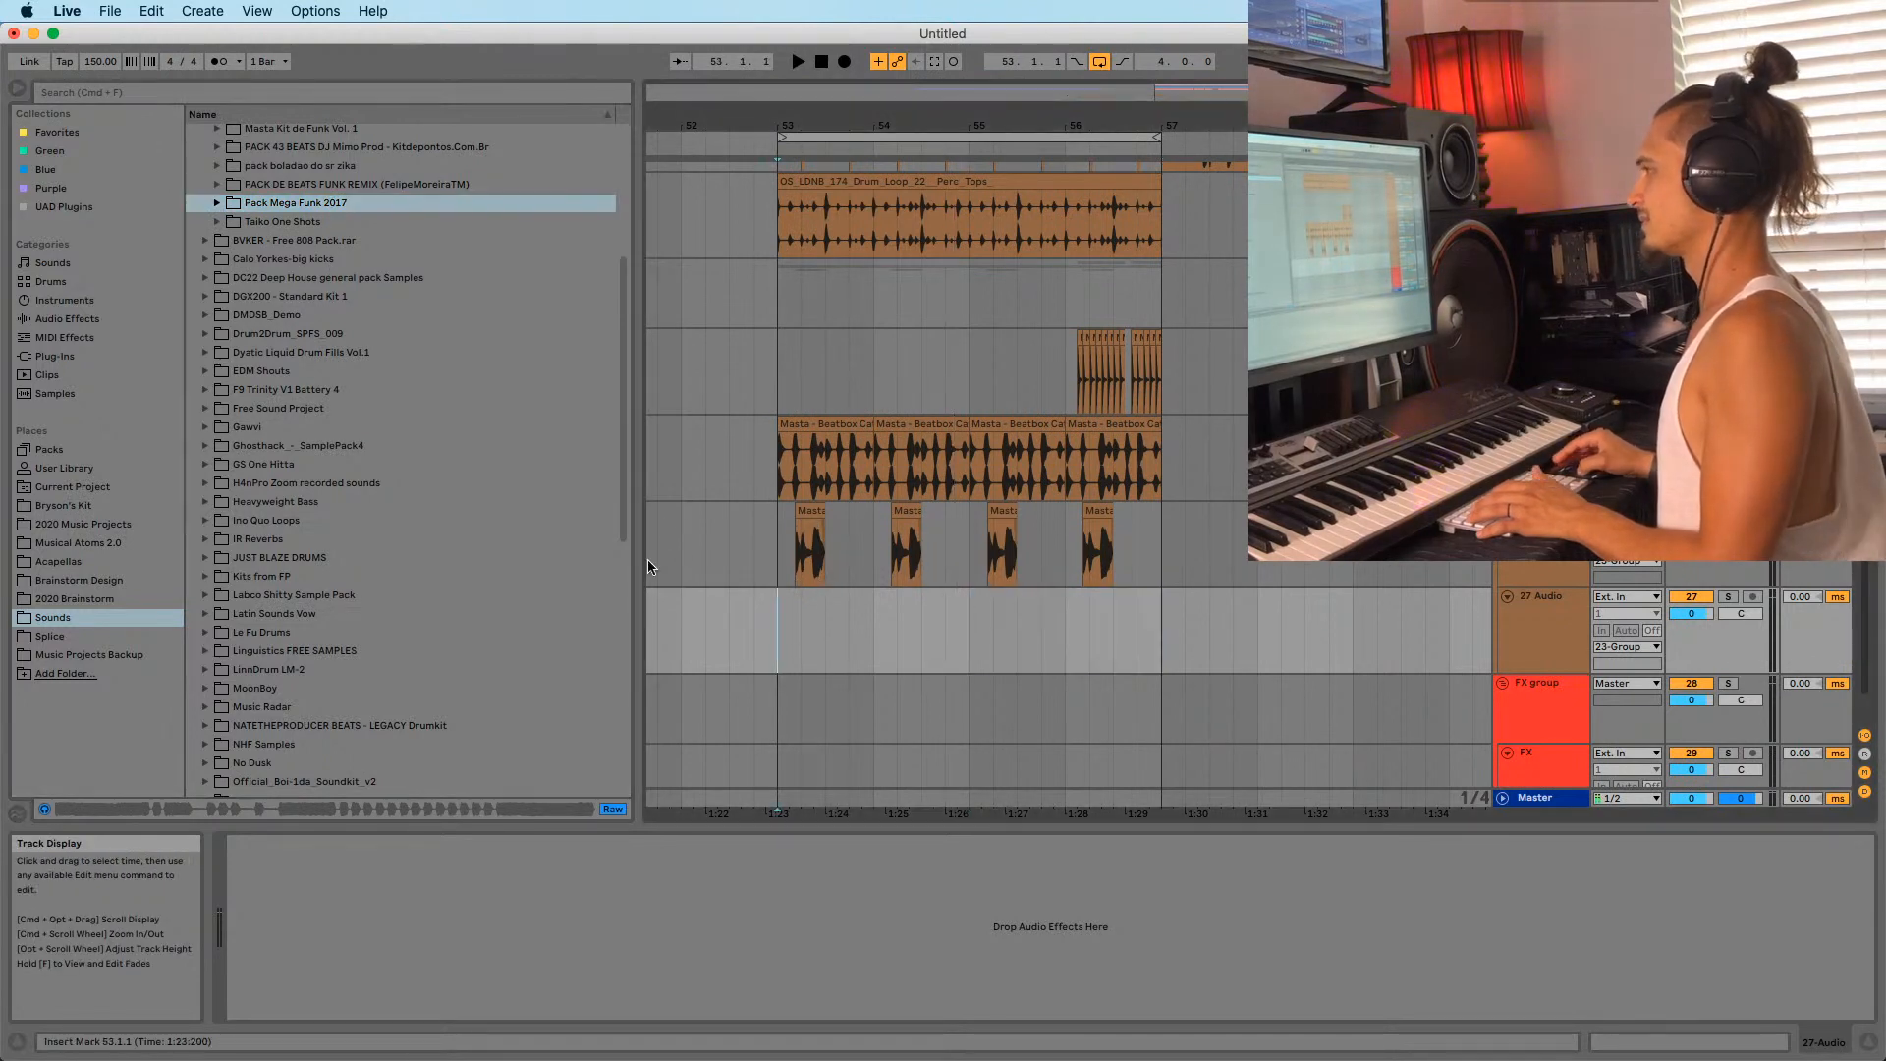
key("space")
left_click(314, 209)
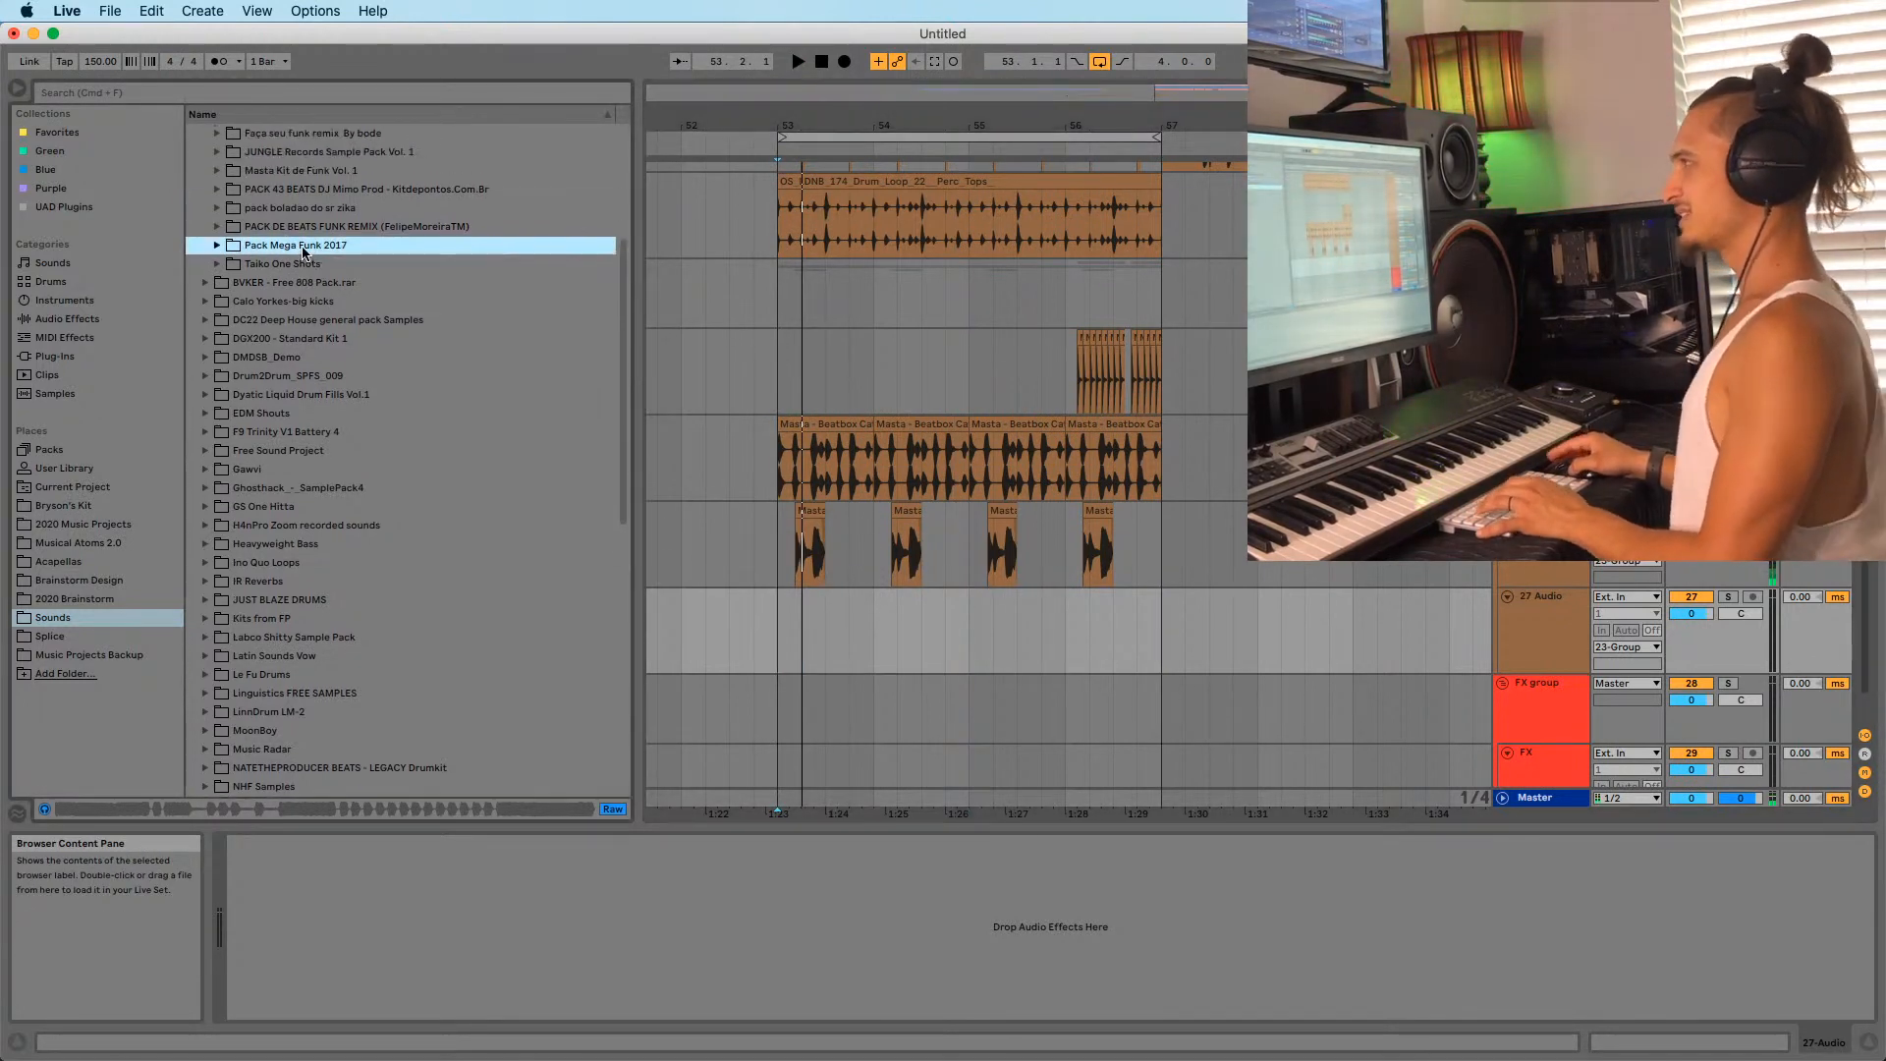
scroll(202, 193, "up", 3)
left_click(217, 185)
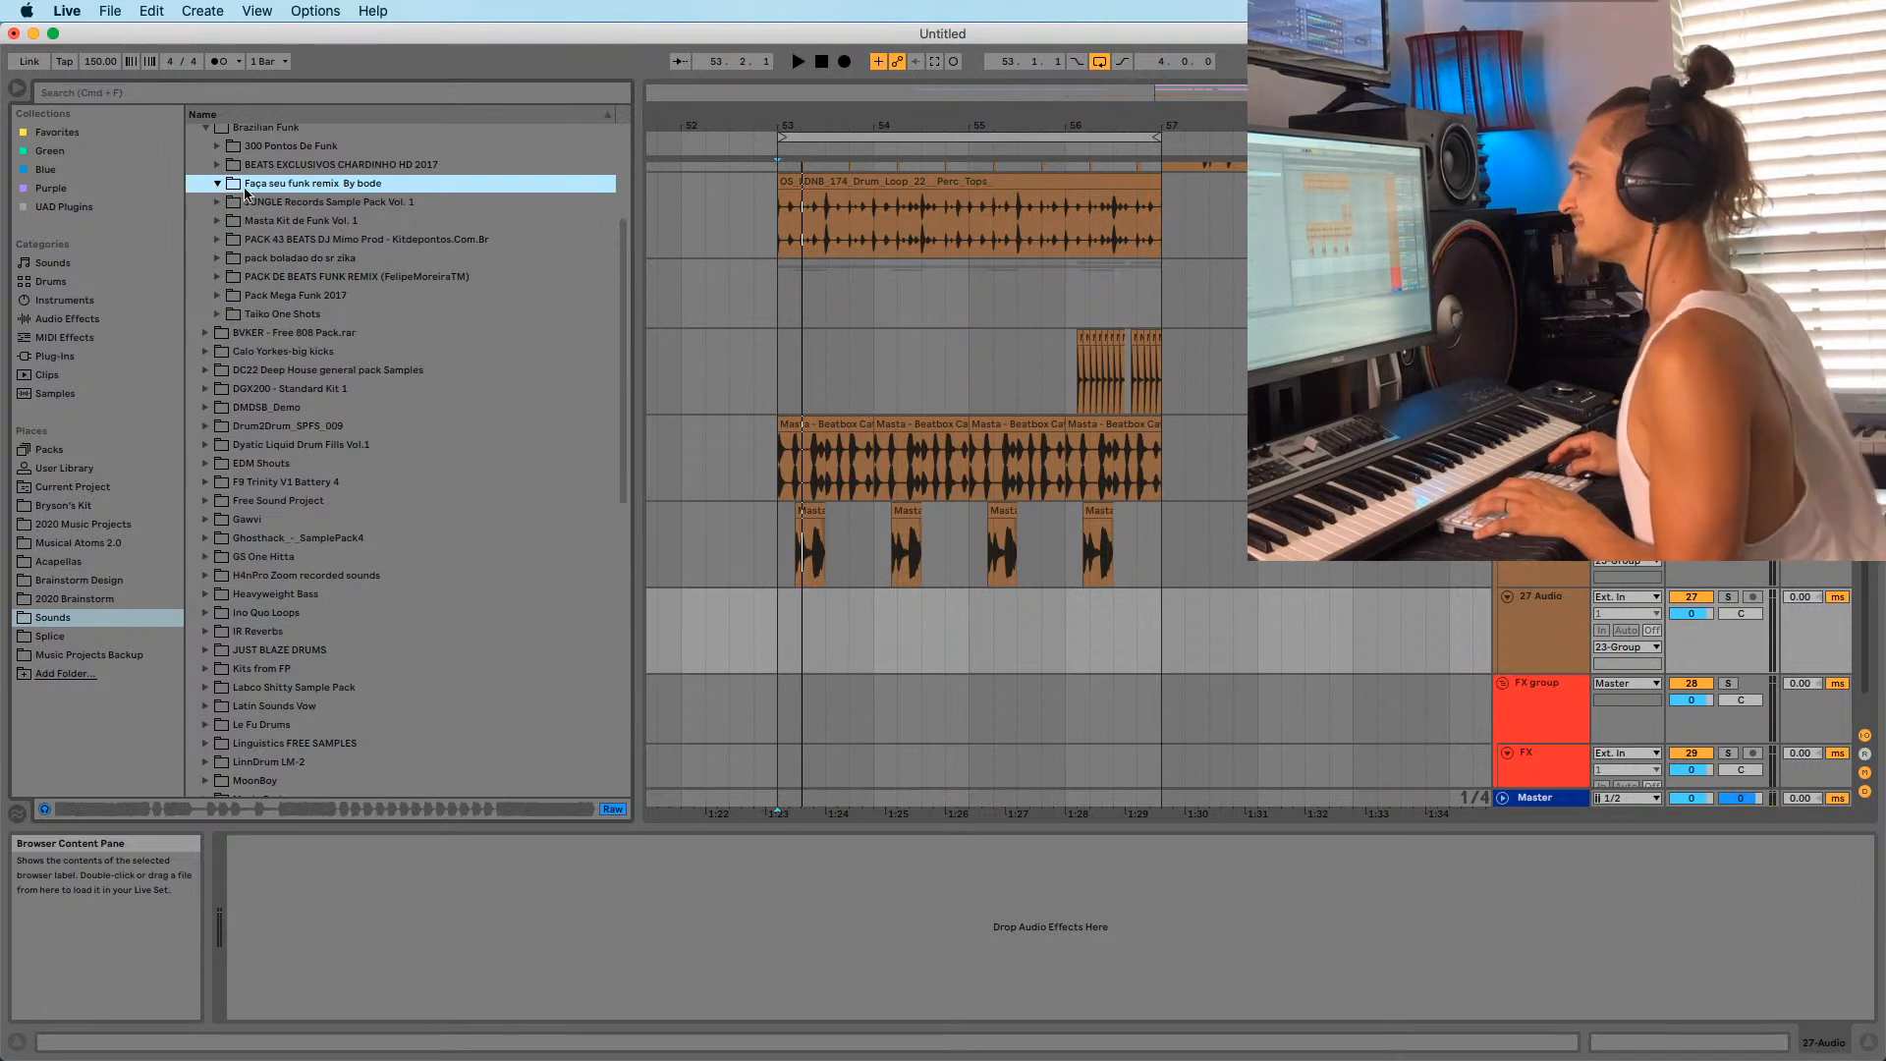
left_click(218, 202)
left_click(293, 244)
scroll(226, 179, "up", 1)
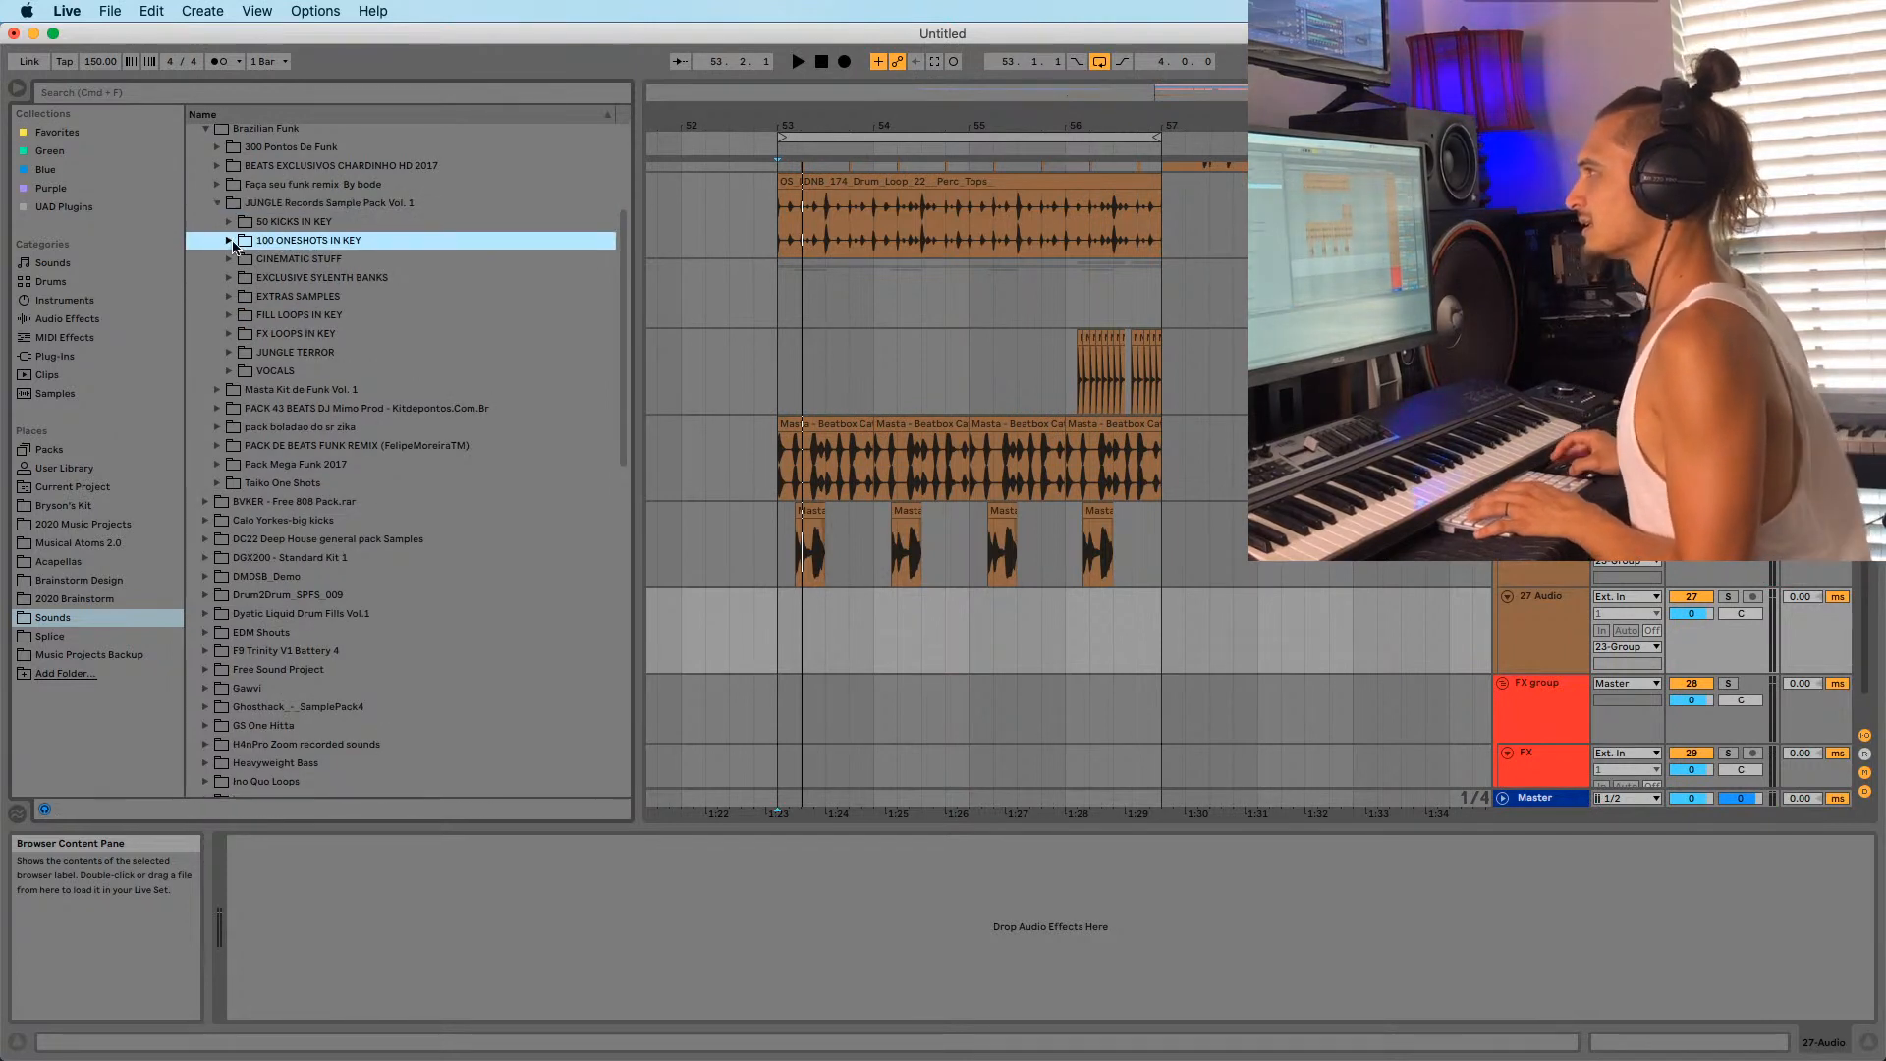
left_click(217, 150)
Preview the Acapella, B1, B3 and bases - 0002 samples.
left_click(296, 224)
left_click(297, 355)
left_click(297, 393)
scroll(294, 396, "down", 2)
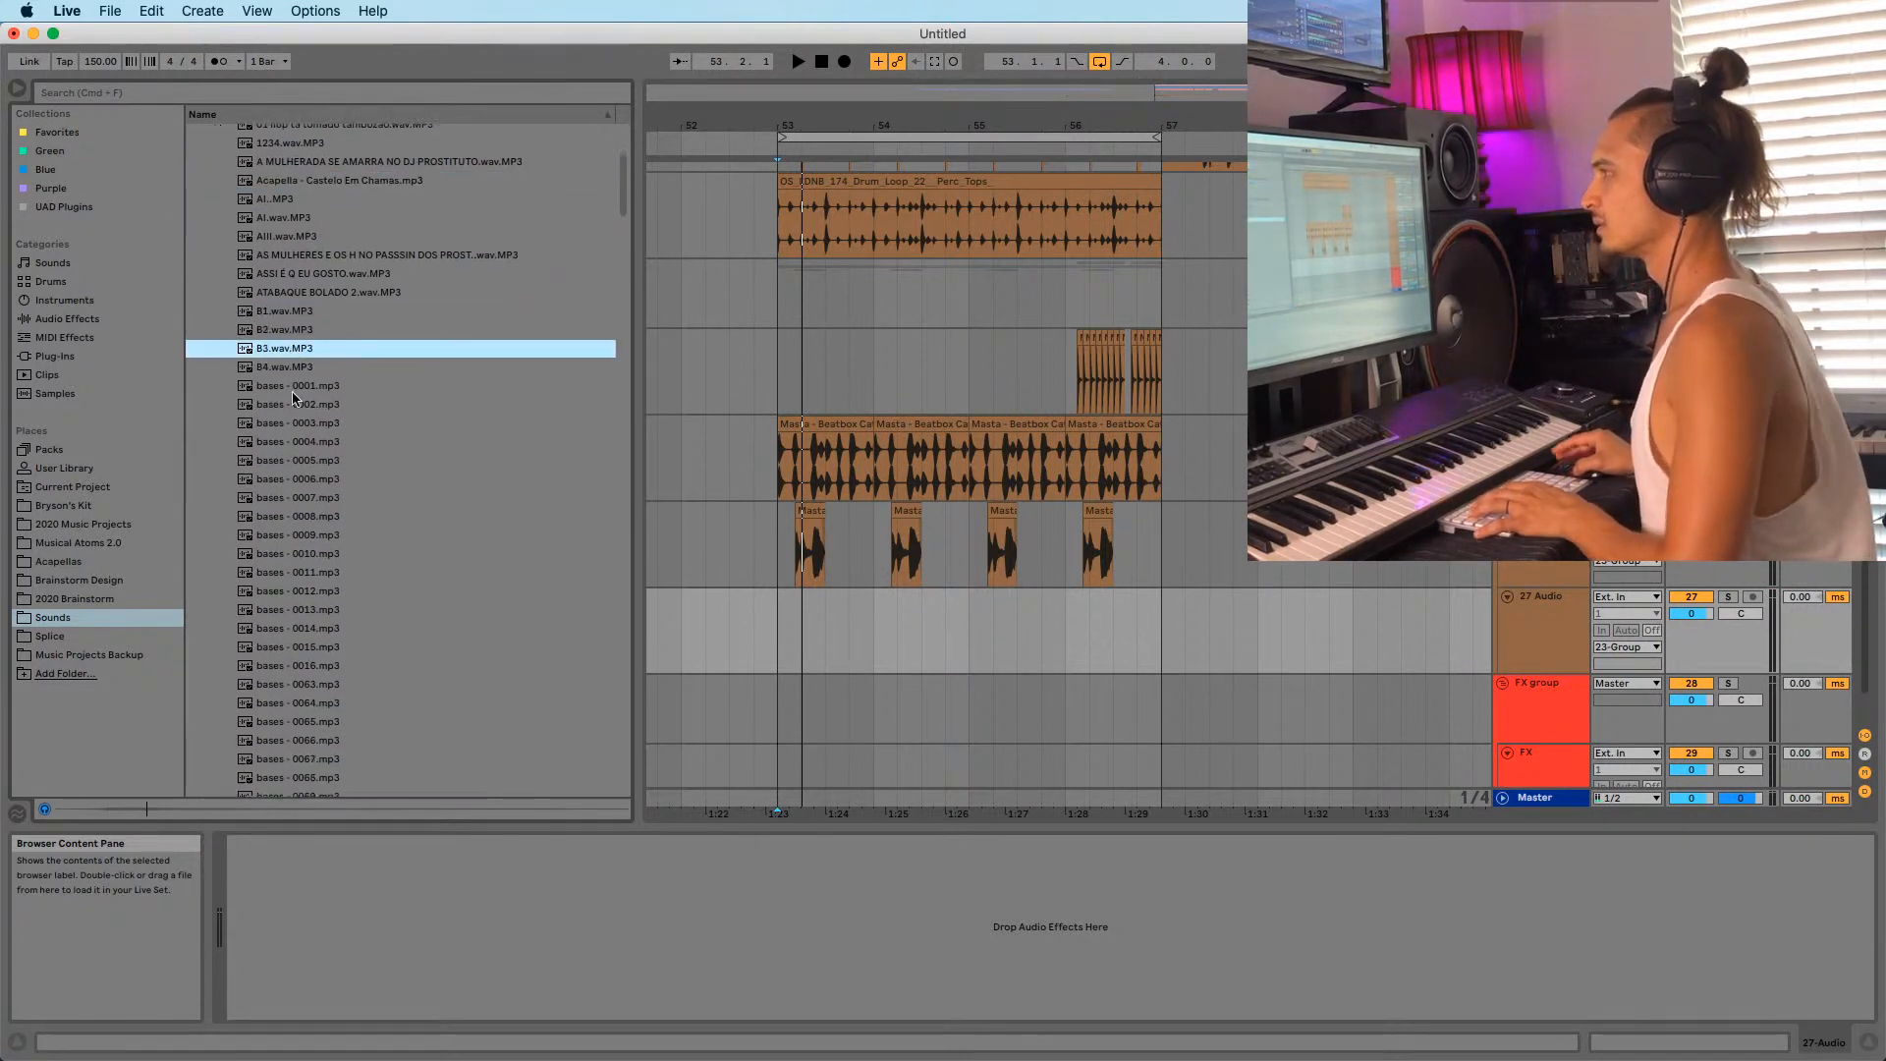
left_click(292, 403)
left_click(294, 351)
Audition the bases loops through bases - 0015, then the Batuque 42 sample.
scroll(295, 353, "down", 2)
scroll(301, 393, "down", 1)
left_click(302, 409)
scroll(303, 410, "down", 2)
left_click(302, 411)
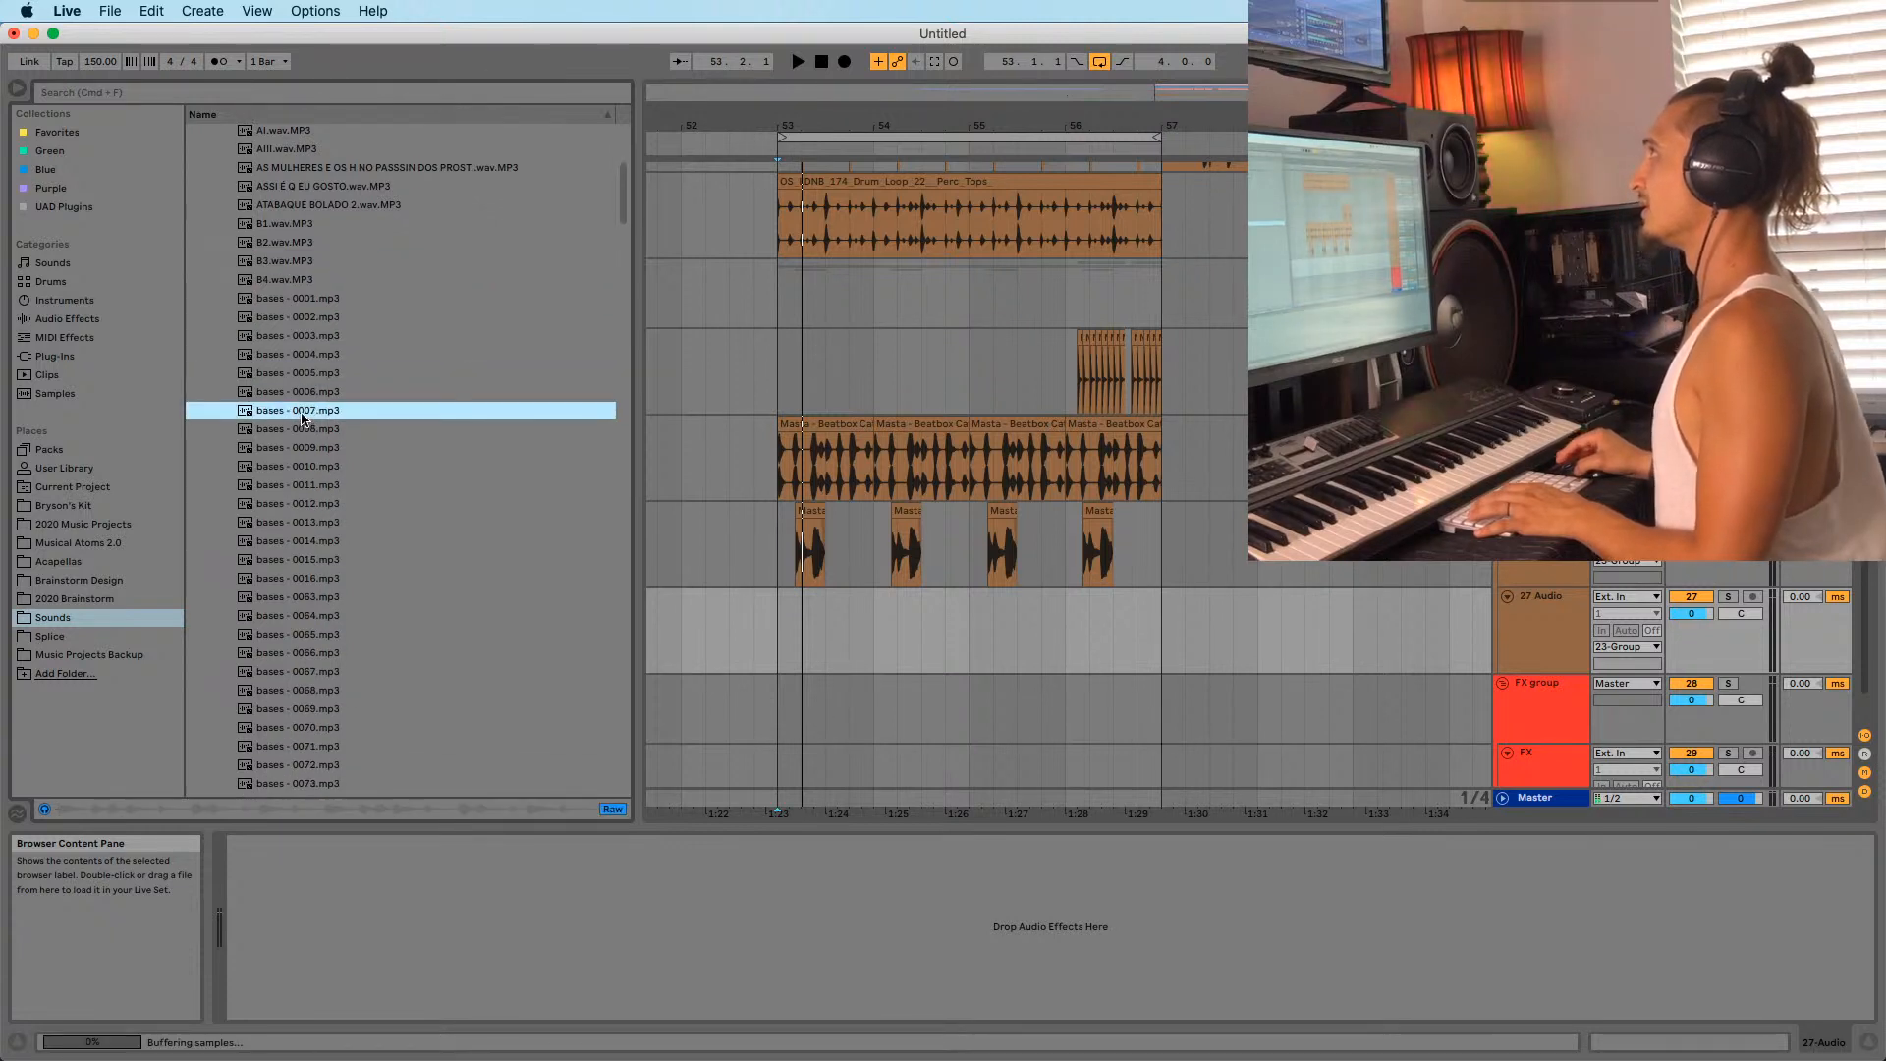
scroll(304, 414, "down", 4)
left_click(304, 416)
scroll(305, 417, "down", 3)
left_click(293, 368)
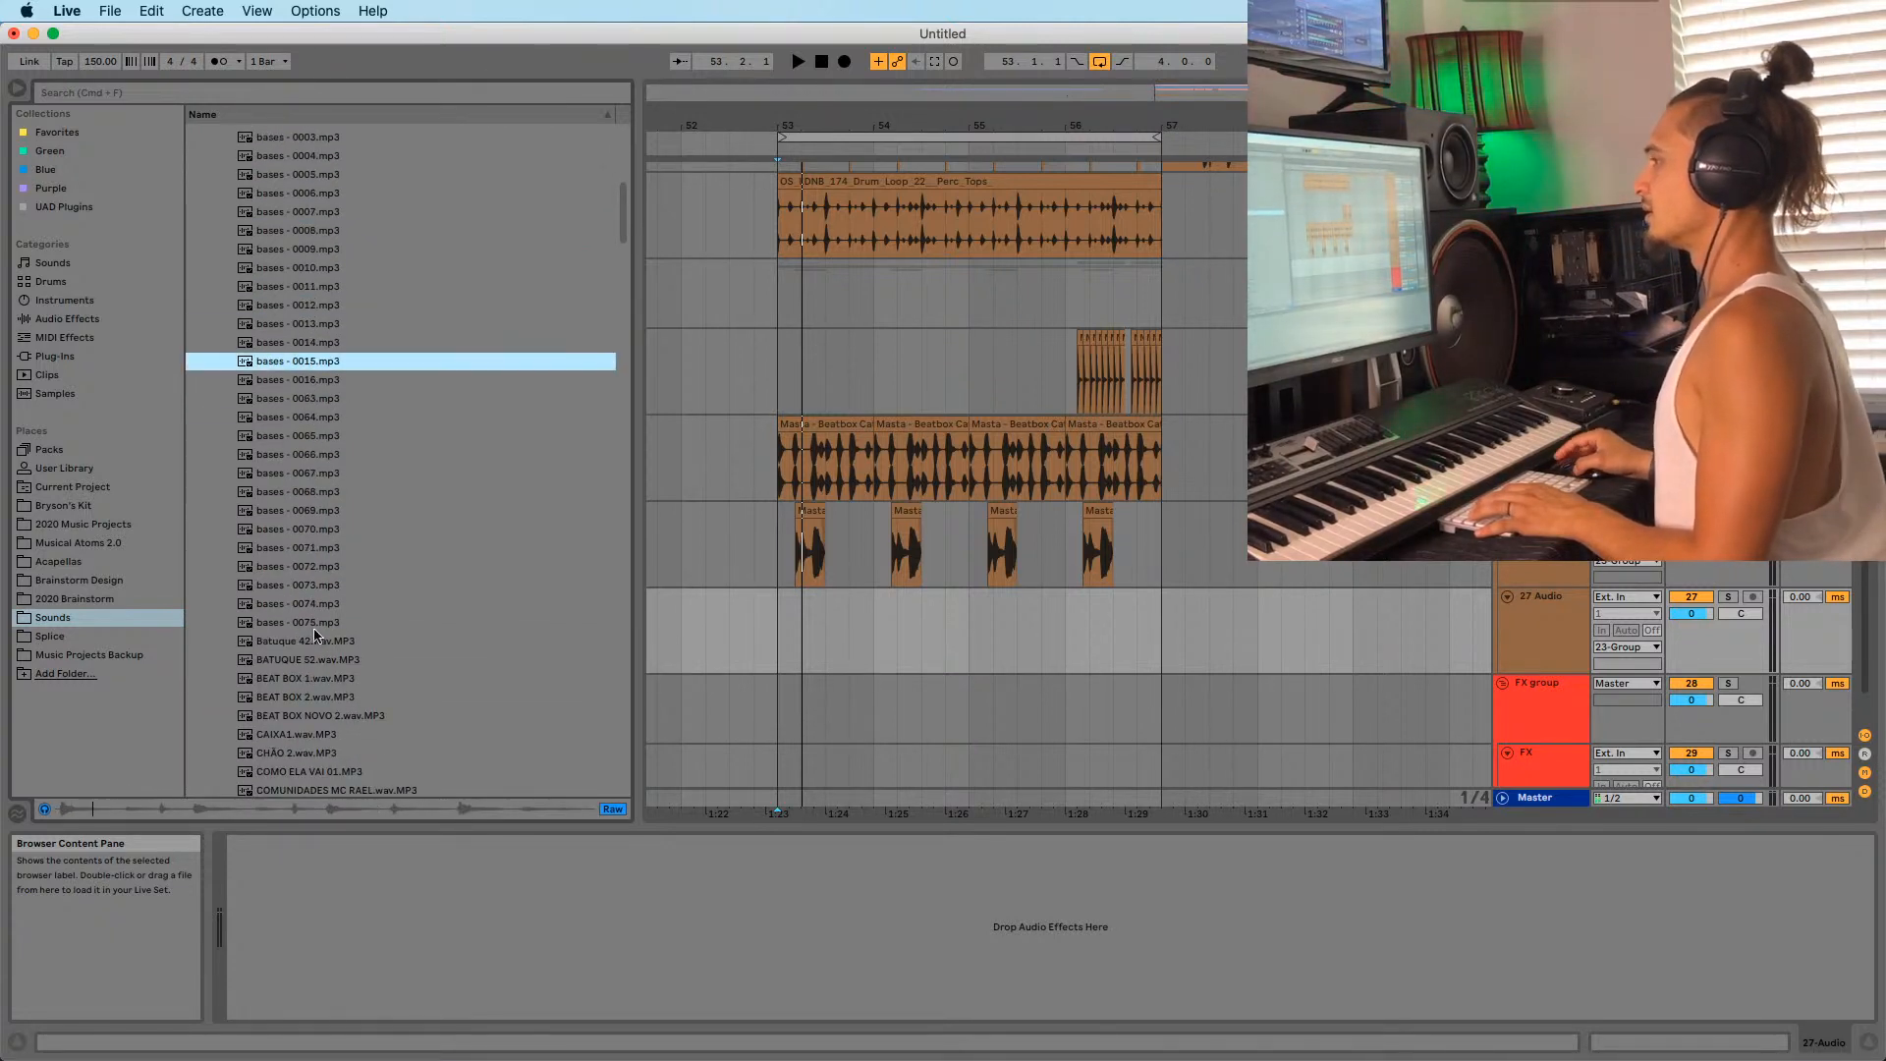
left_click(307, 640)
left_click(615, 905)
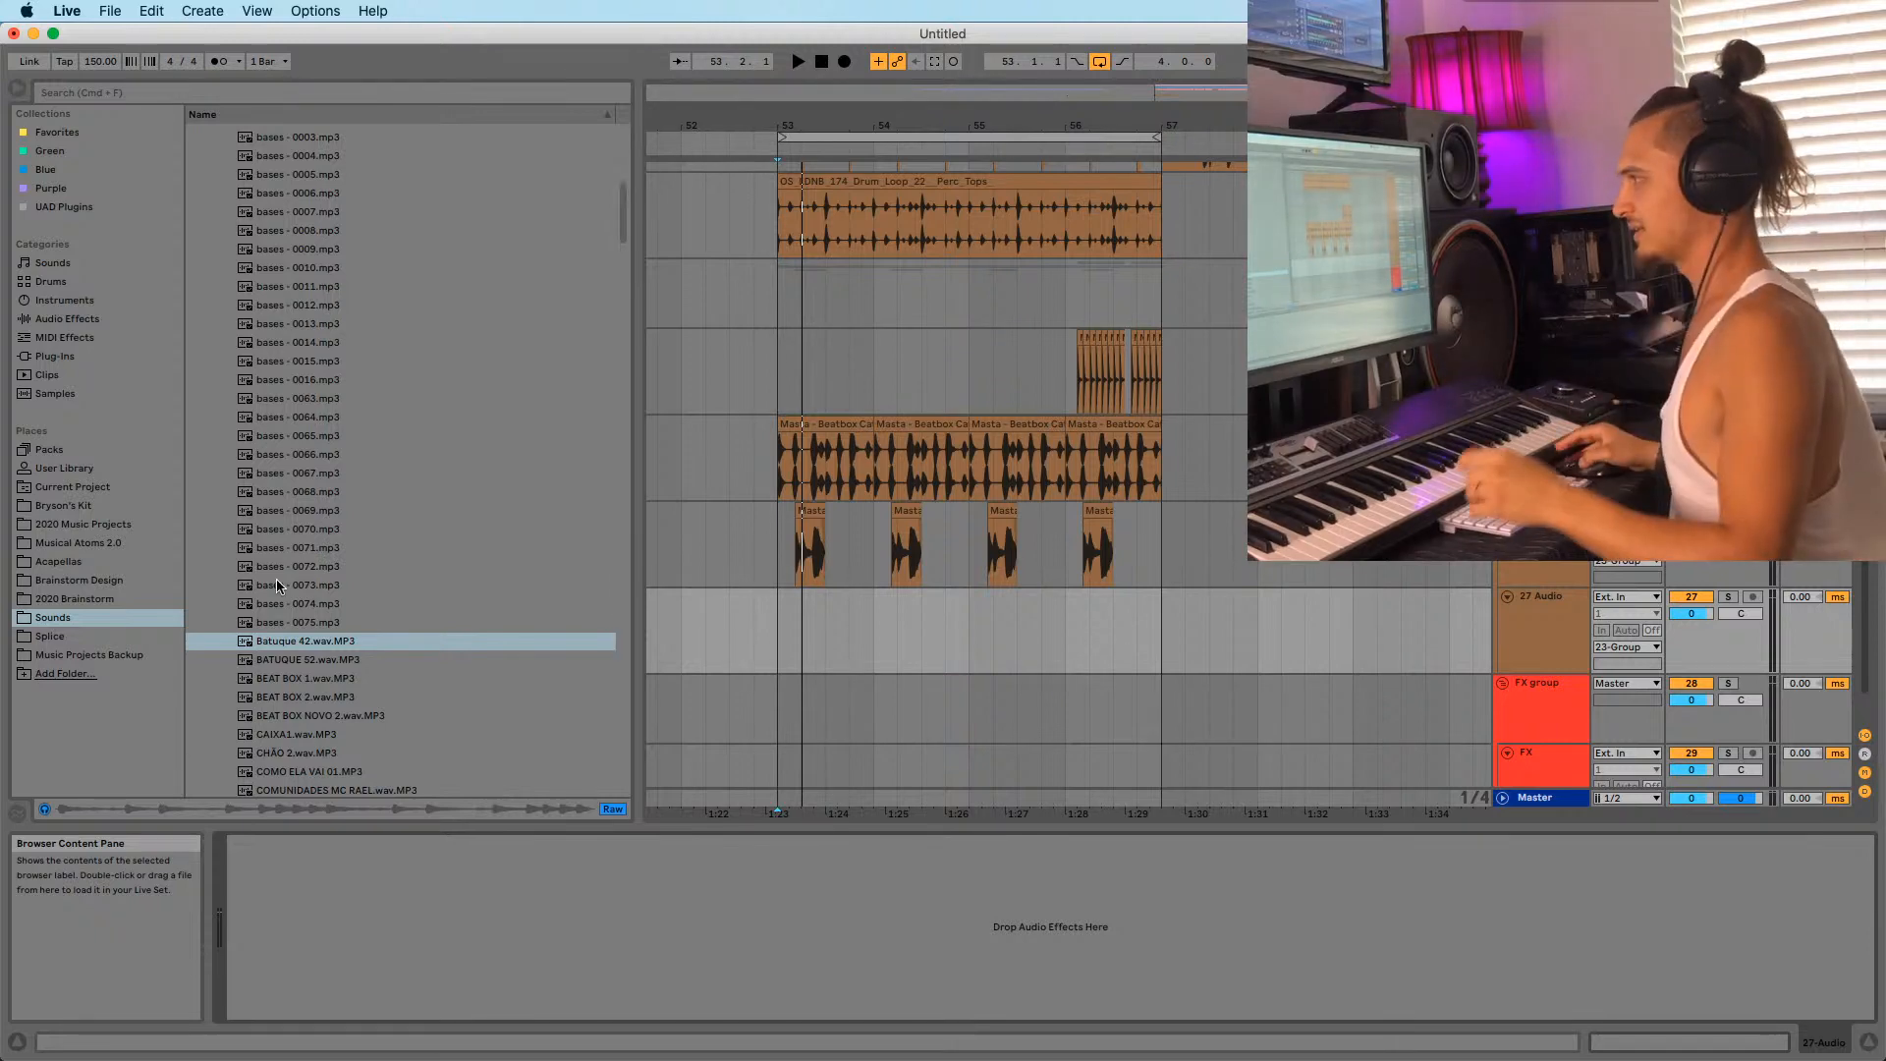
Preview the ESTA NOITE, Grave, GRAVE1, HEI HEI, HEI HEI 2 and IIIII.wav samples.
scroll(289, 569, "down", 2)
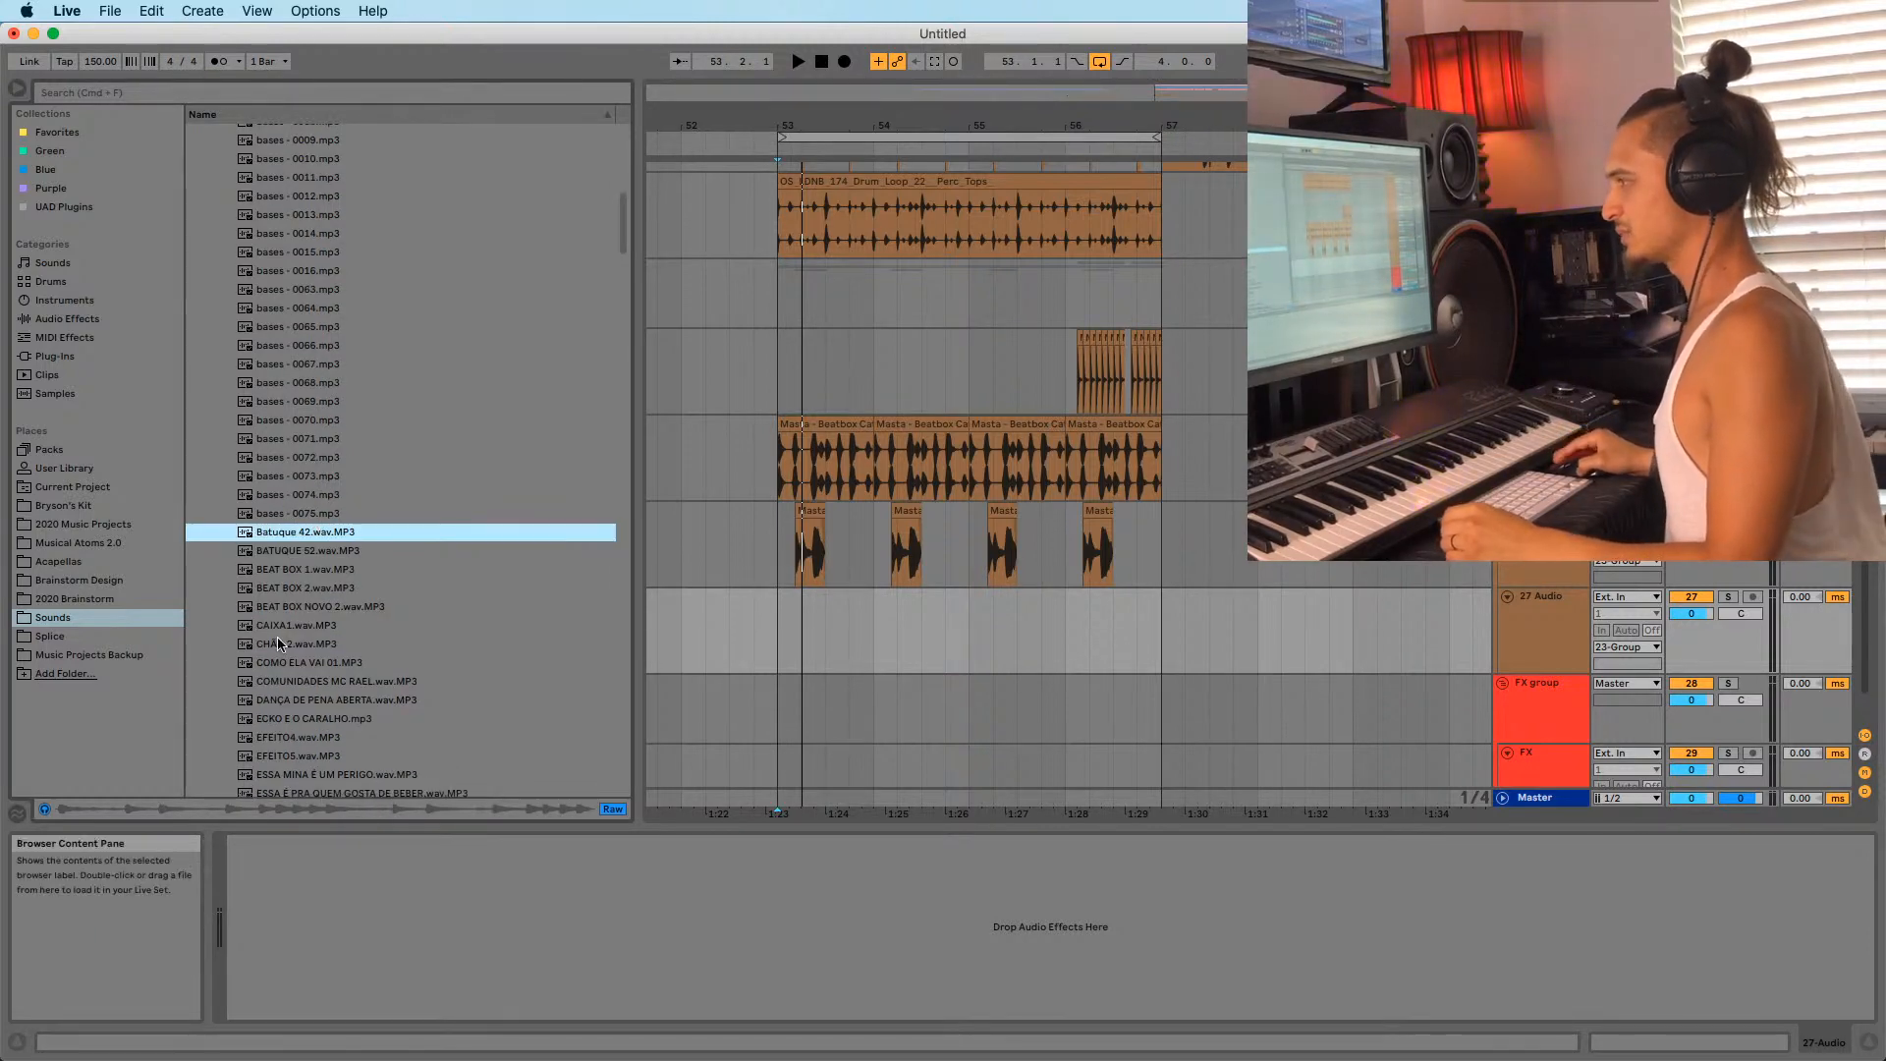
scroll(280, 644, "down", 5)
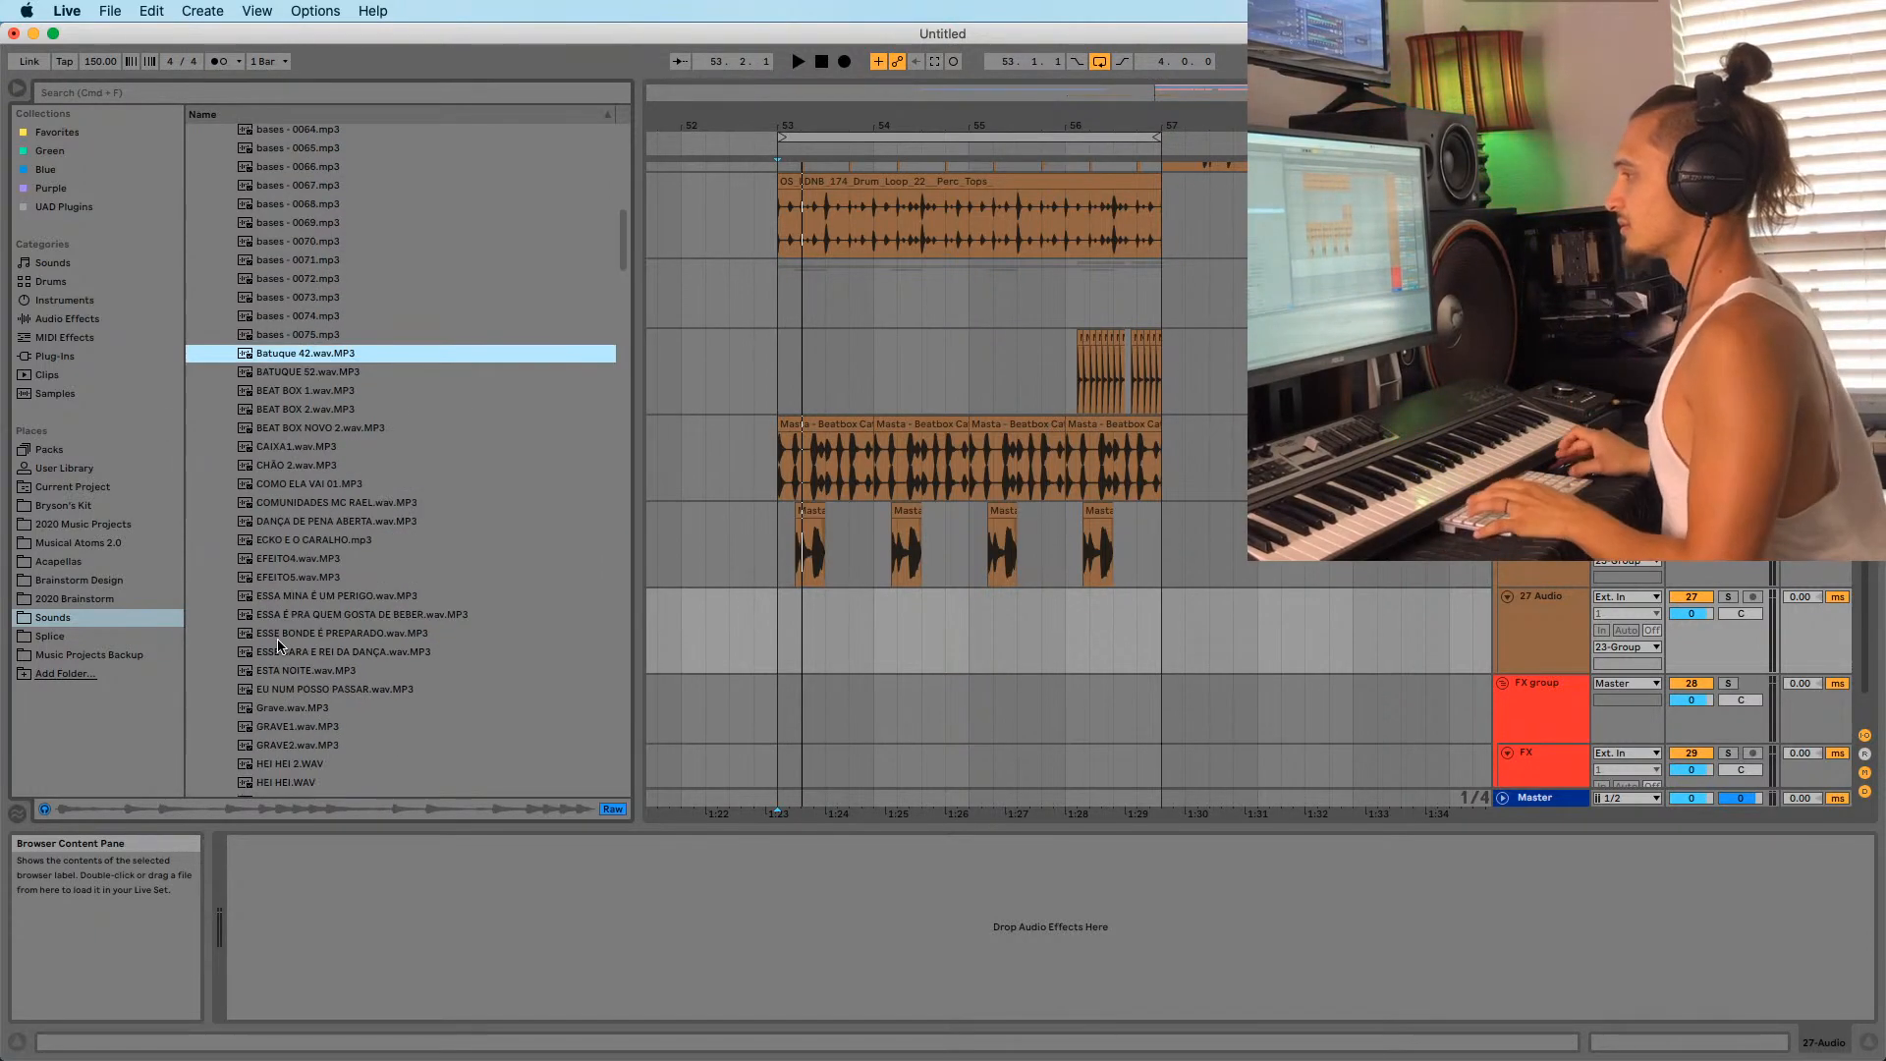
left_click(279, 637)
scroll(289, 619, "down", 3)
left_click(296, 570)
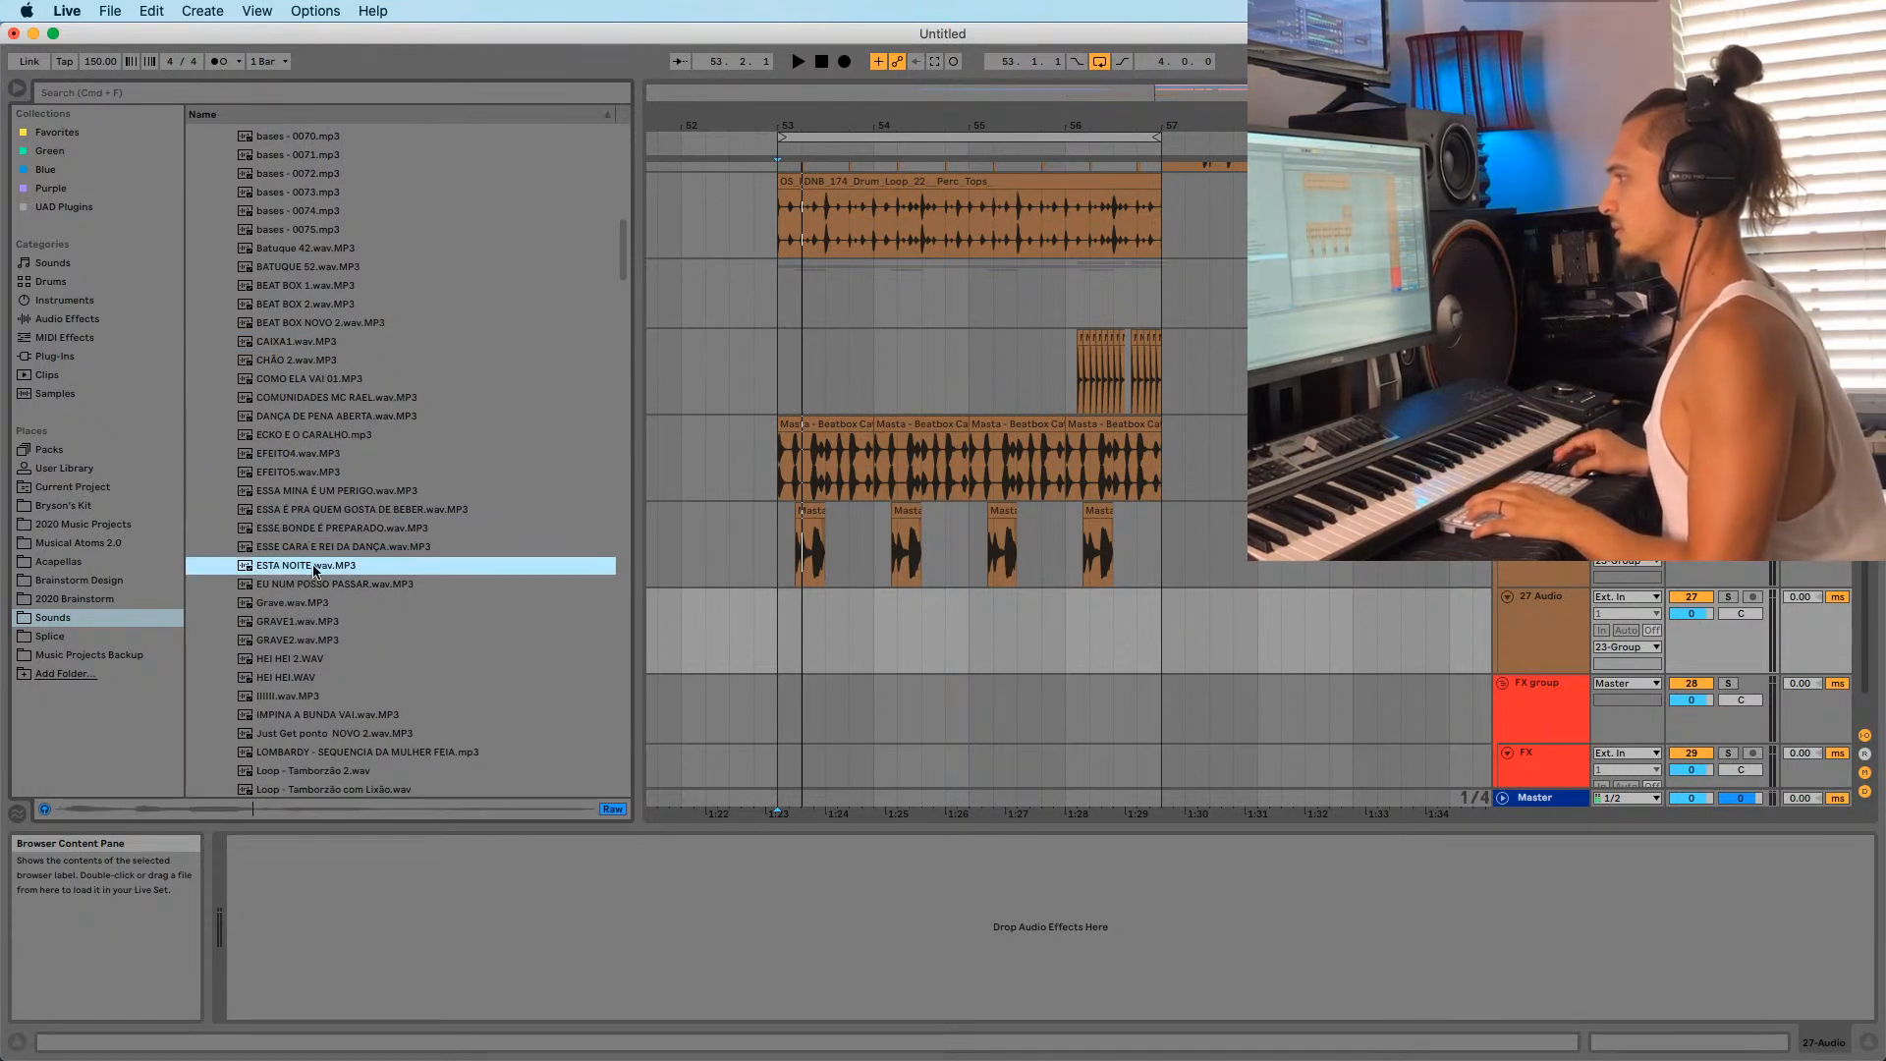
left_click(297, 602)
left_click(290, 621)
scroll(291, 629, "down", 3)
left_click(291, 632)
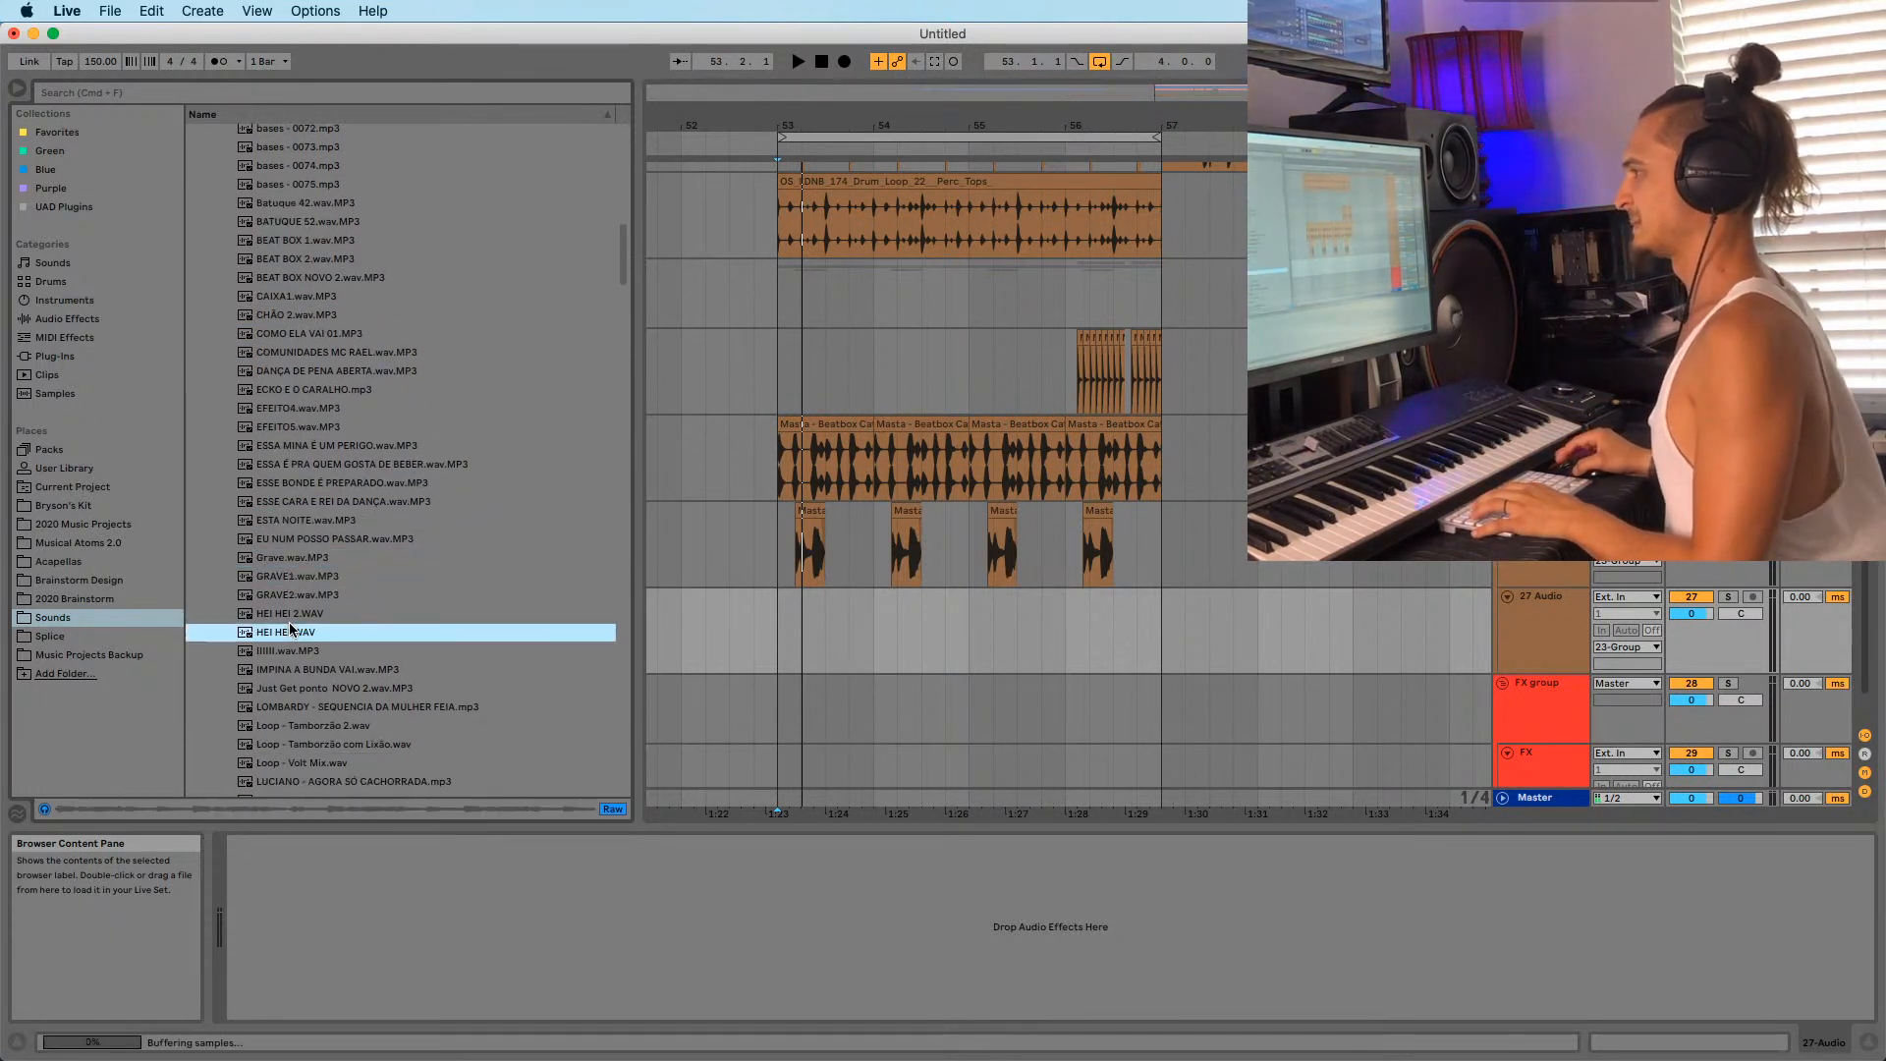
left_click(297, 613)
left_click(291, 650)
Compare Just Get ponto NOVO 2, LOMBARDY and the Tamborzão loops, settling on Loop - Tamborzão 2.wav.
scroll(291, 629, "down", 8)
left_click(285, 513)
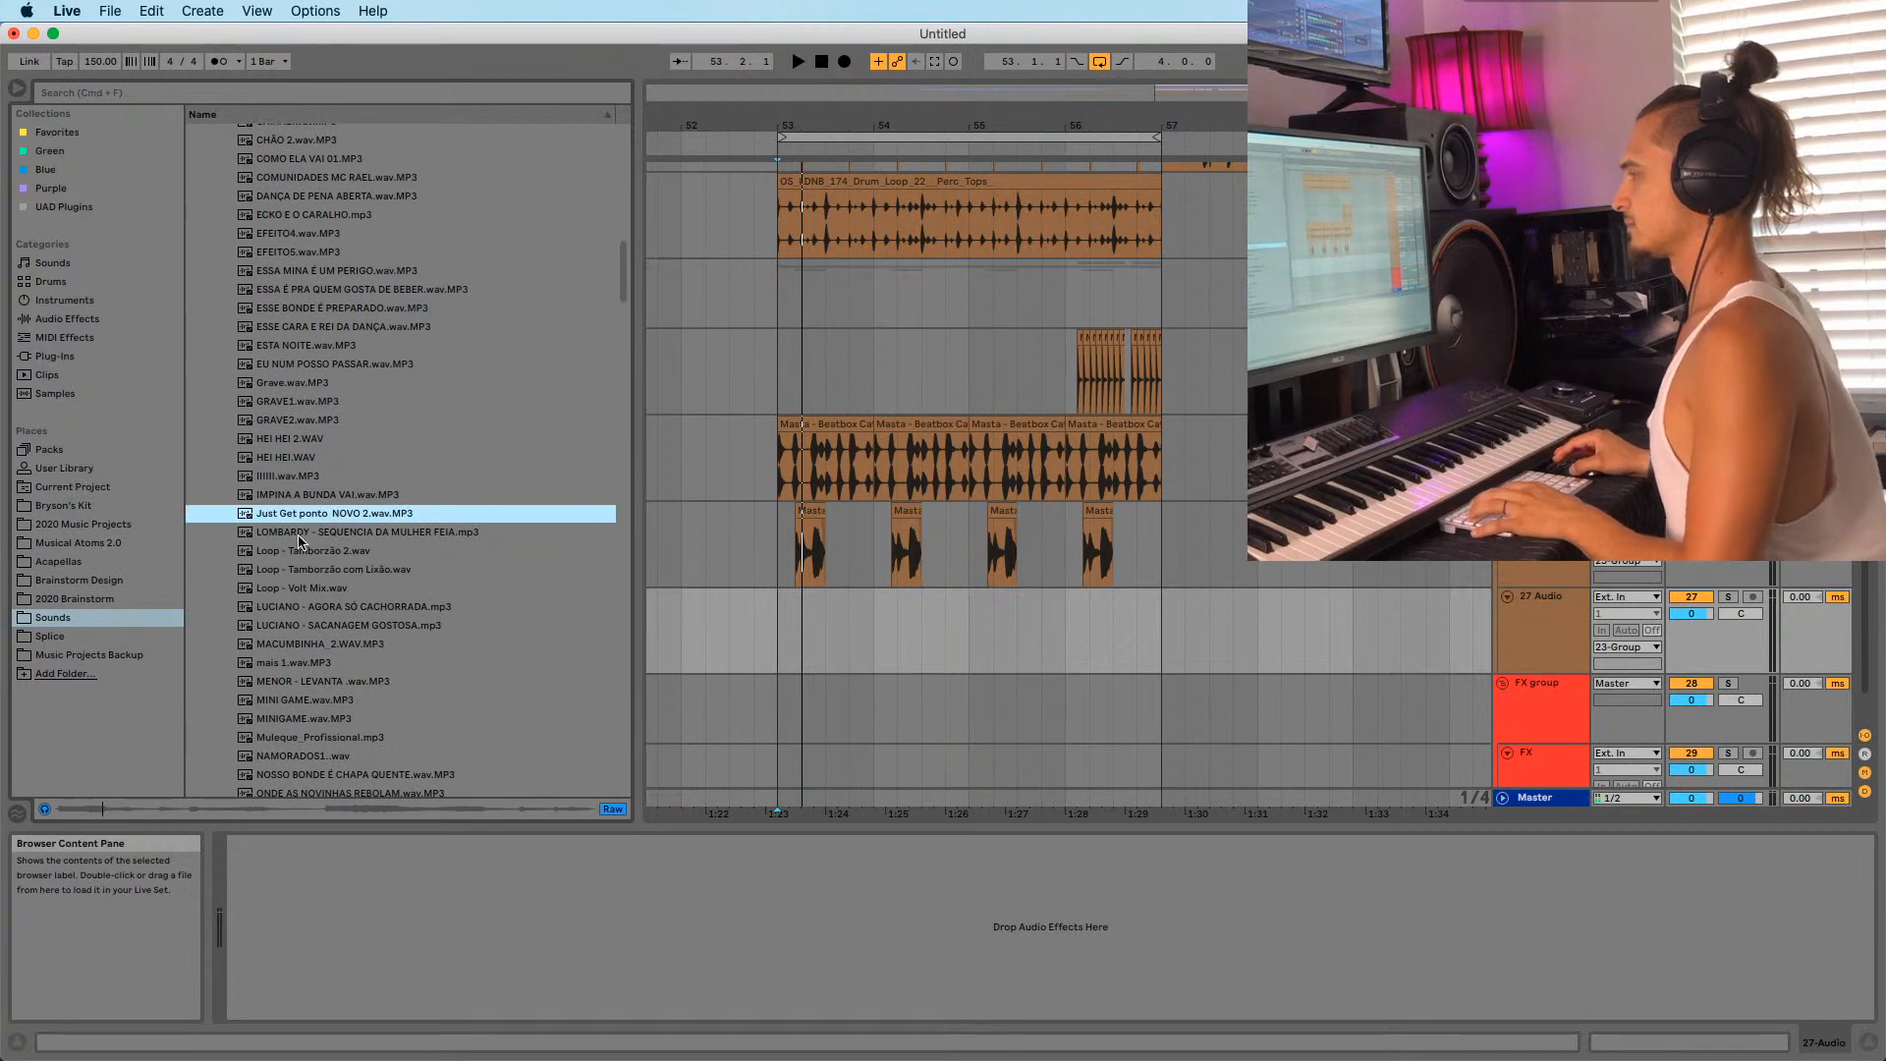
left_click(297, 536)
scroll(297, 540, "down", 3)
scroll(296, 512, "down", 2)
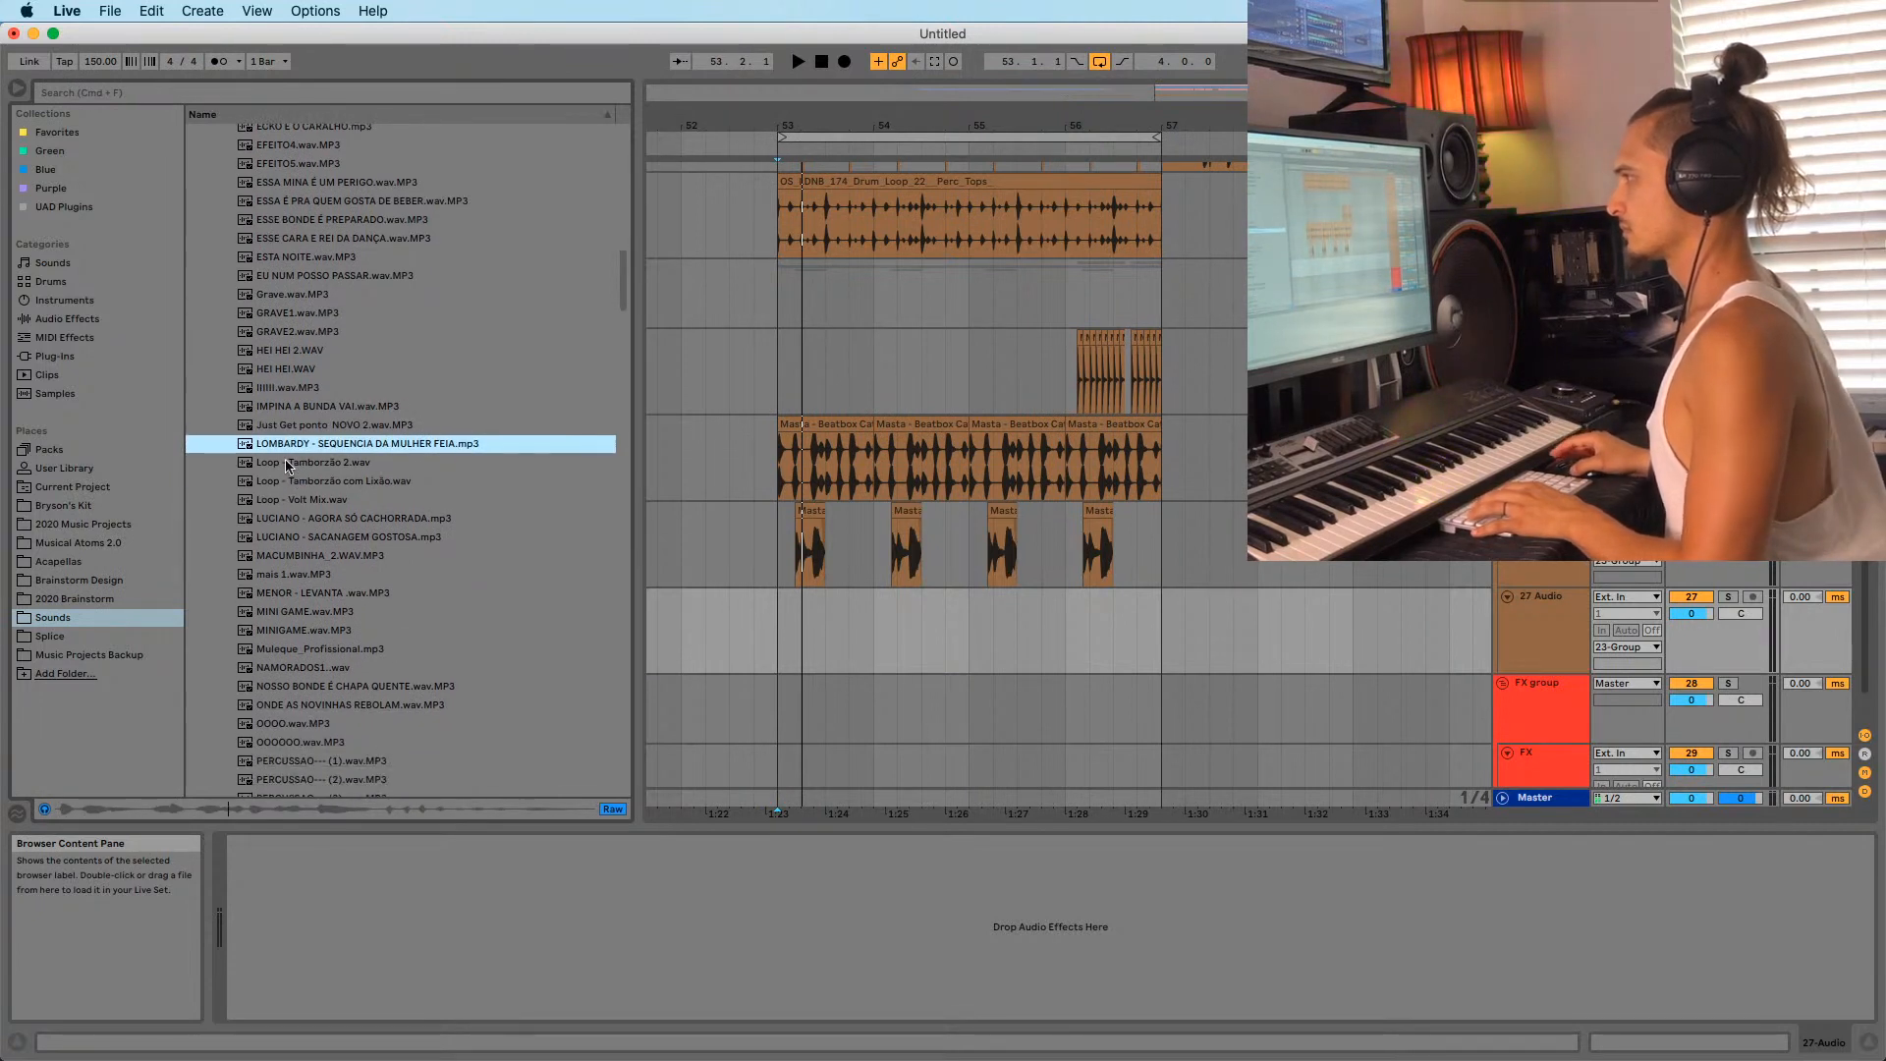
left_click(294, 467)
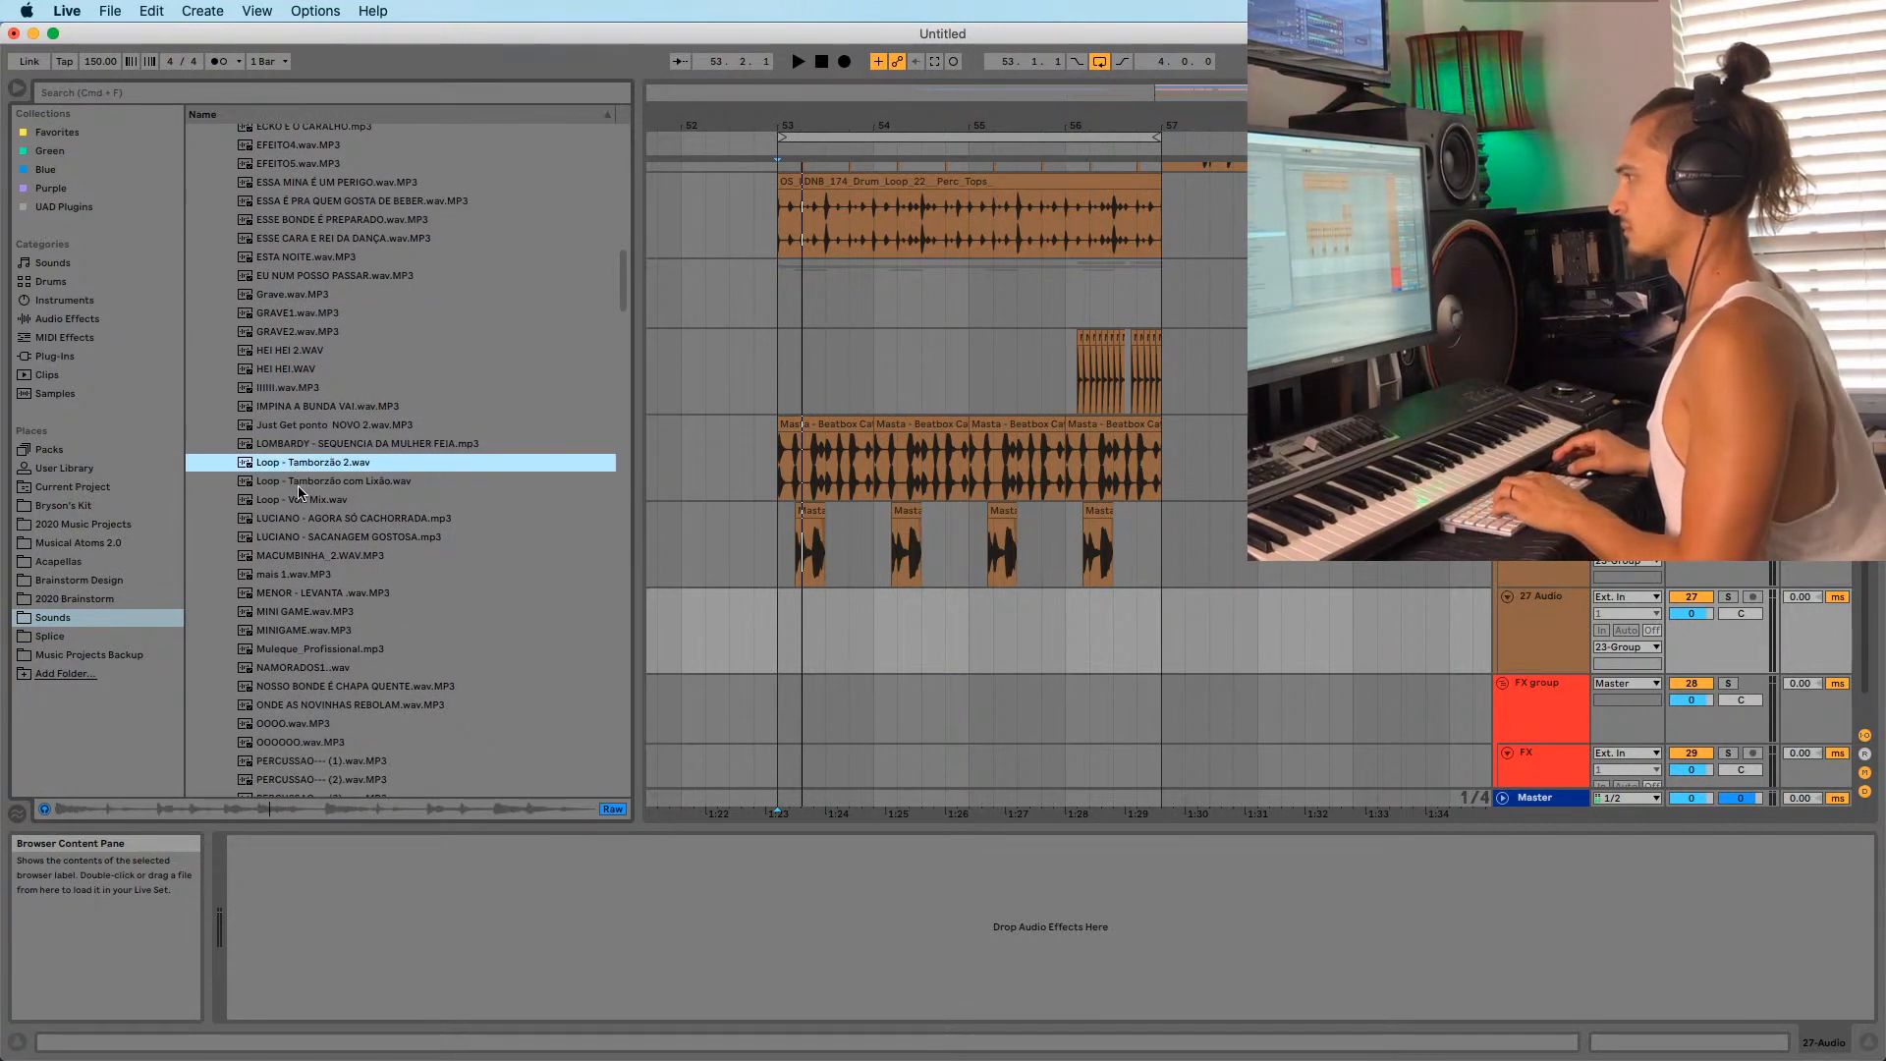
left_click(294, 484)
left_click(288, 466)
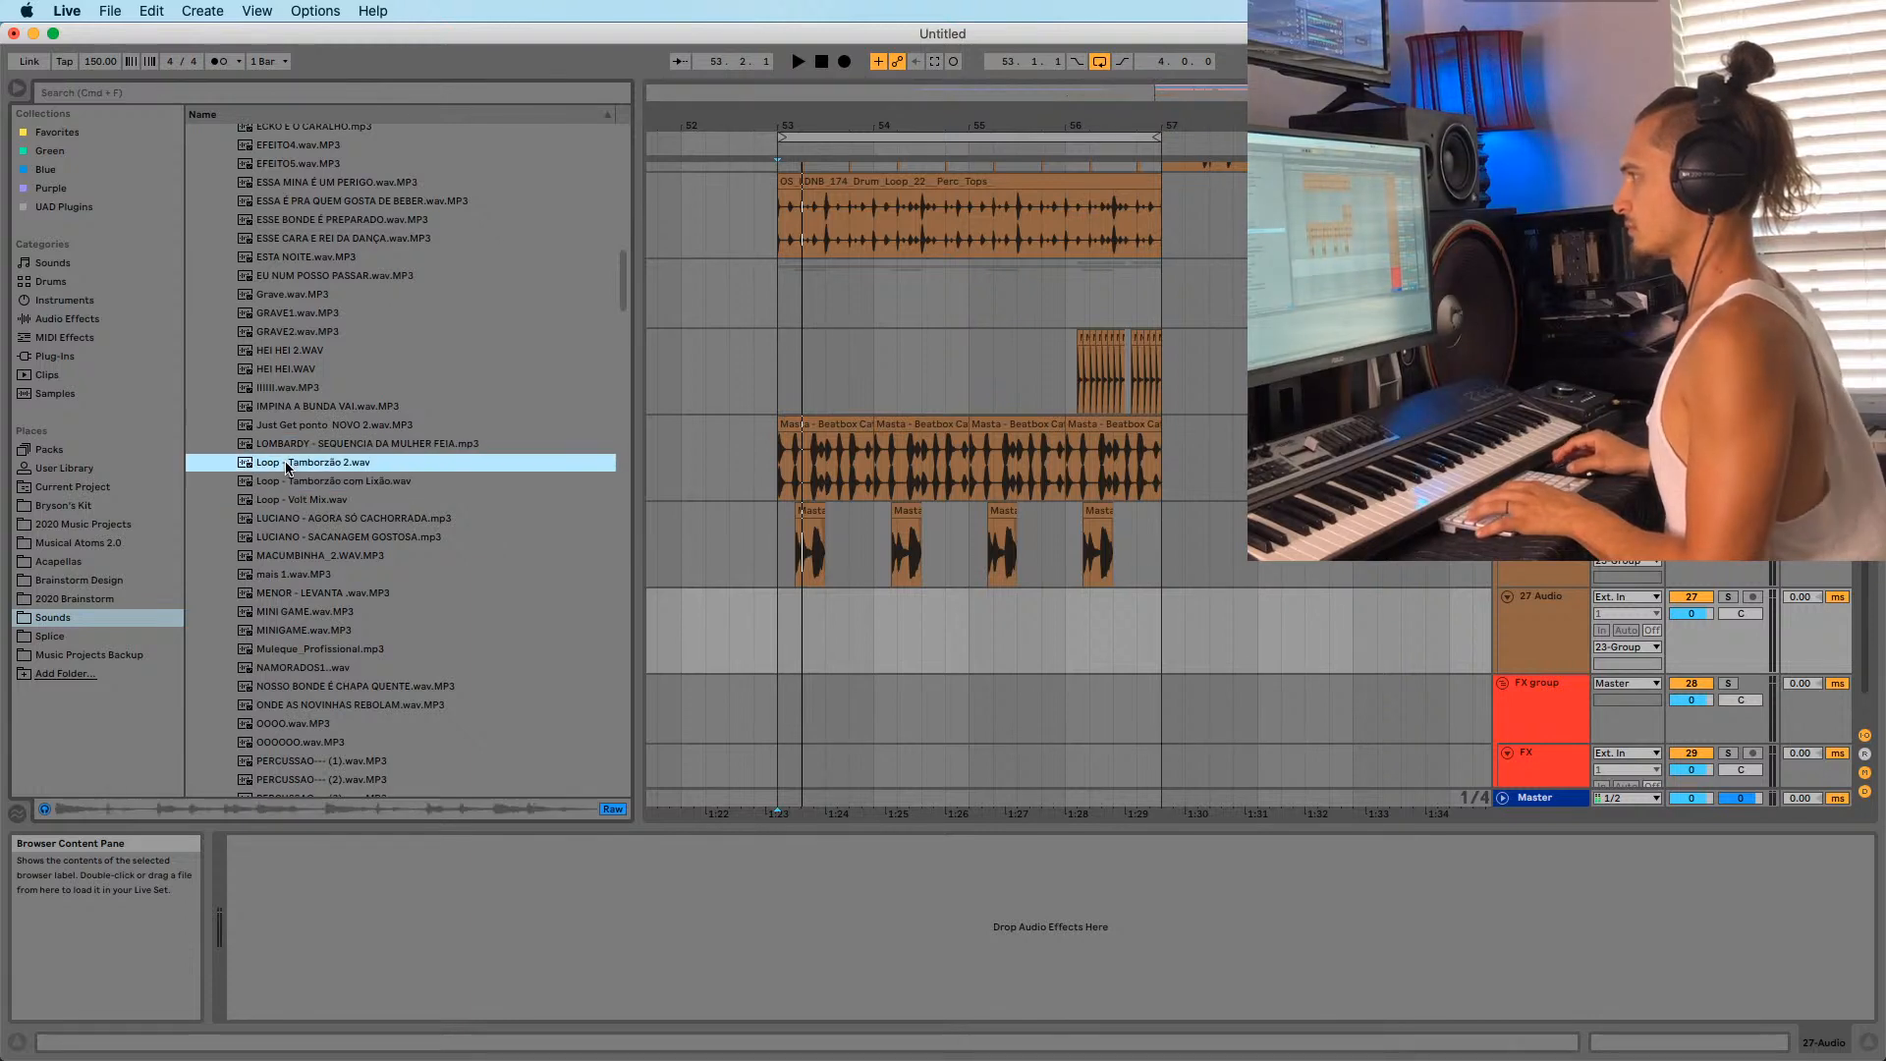
Place Loop - Tamborzão 2.wav on the empty track at bar 53 and listen to it.
left_click_drag(577, 524, 778, 629)
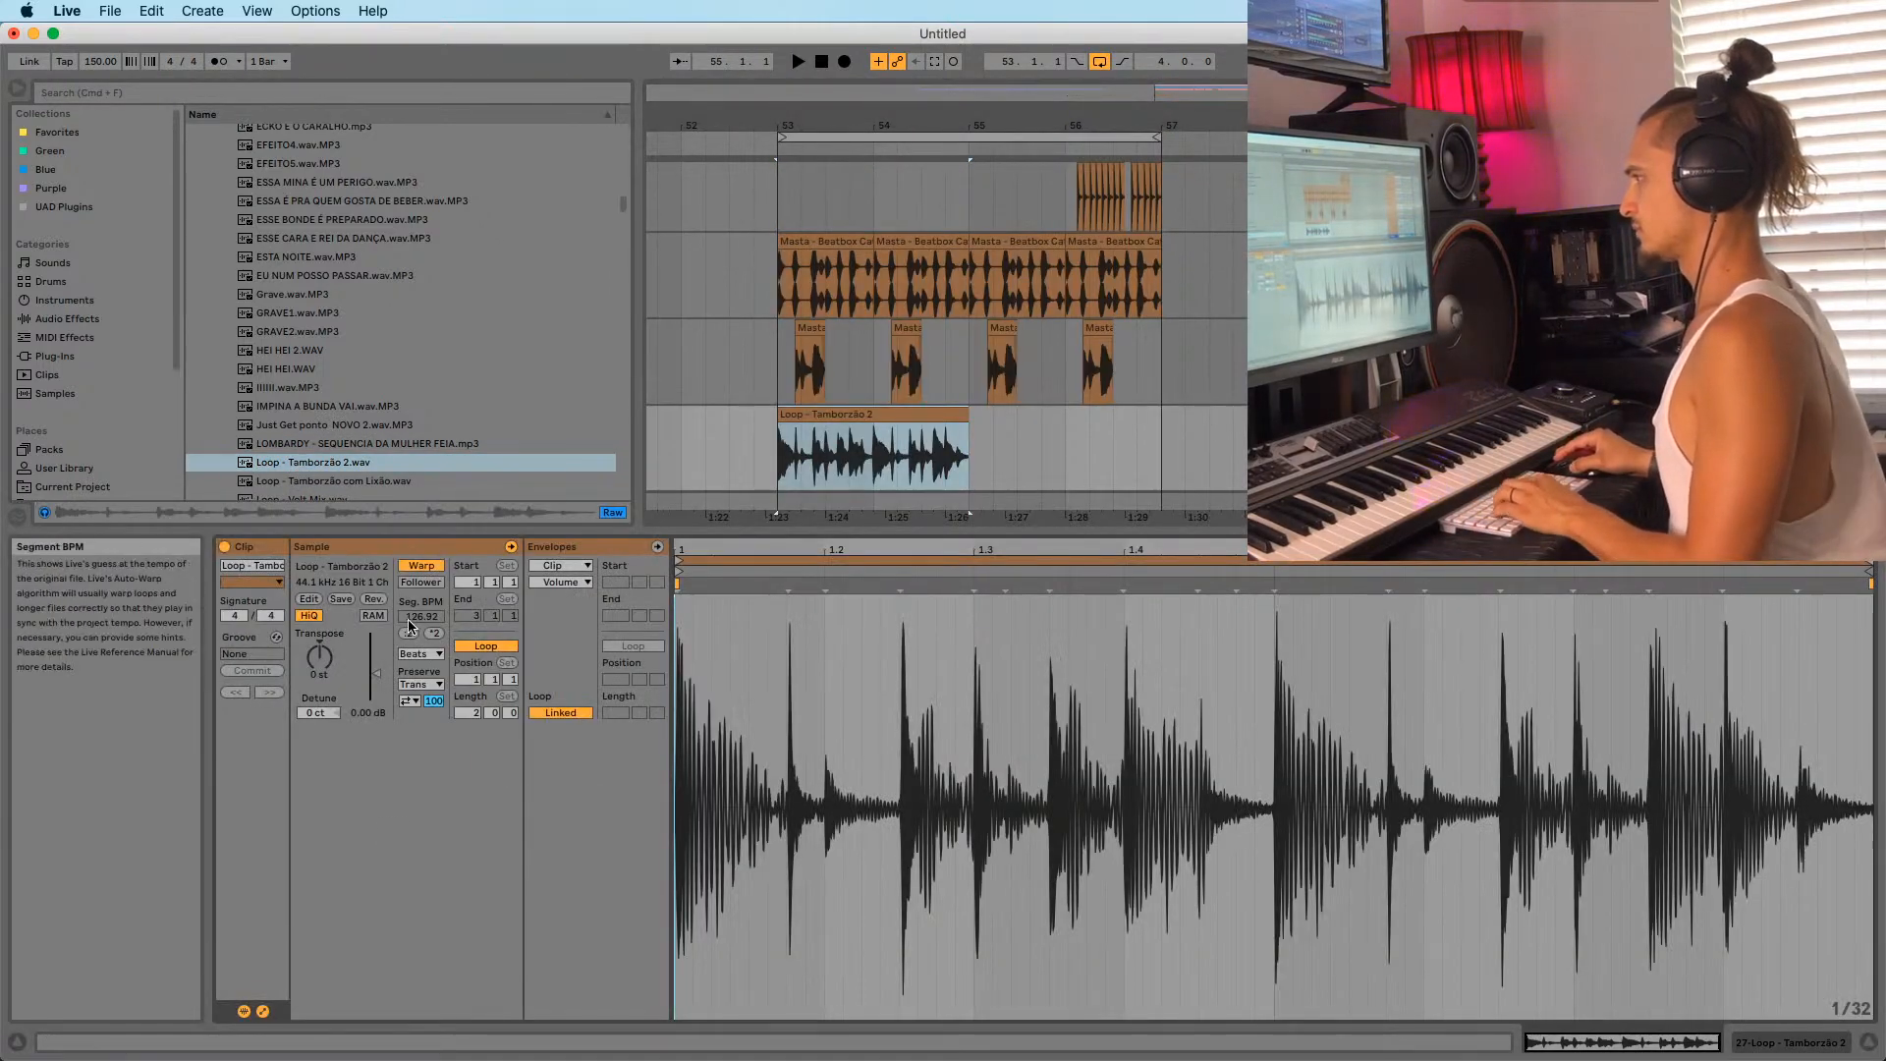
key("space")
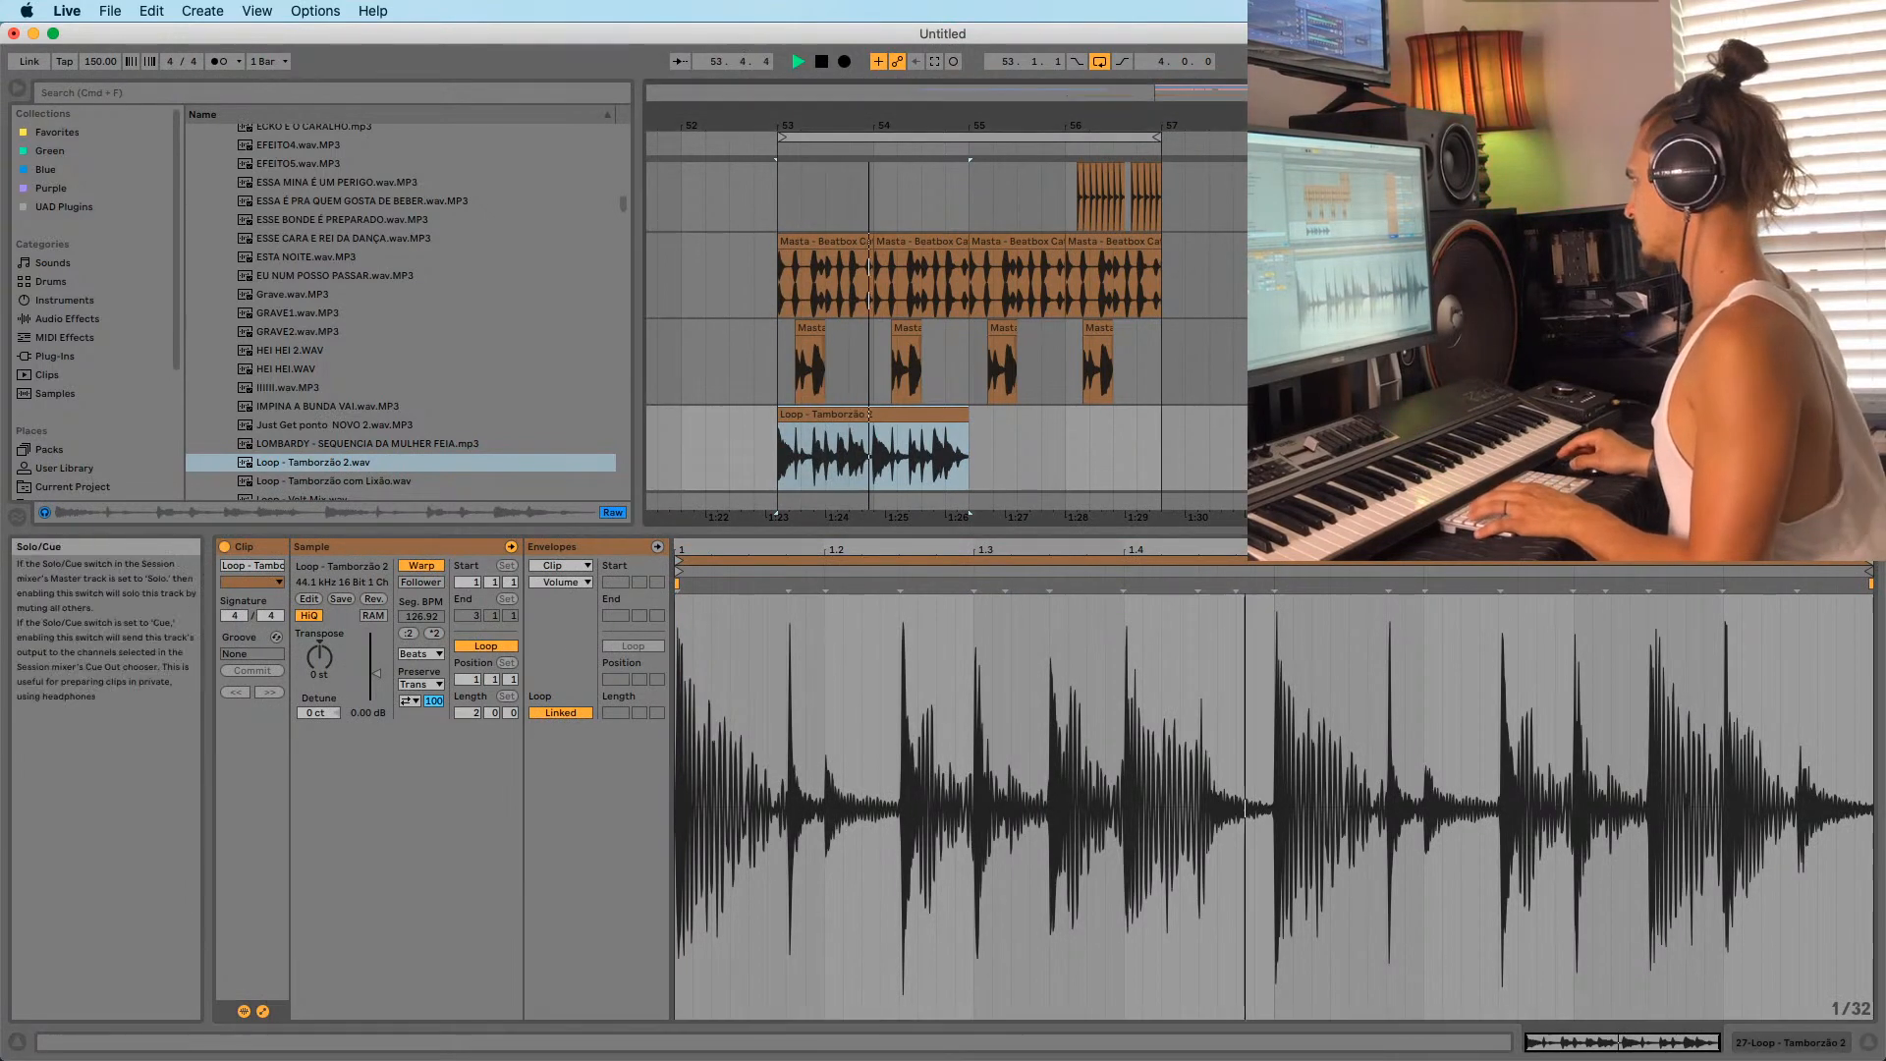
key("space")
key("space")
mouse_move(792, 125)
left_mouse_down()
mouse_move(792, 196)
mouse_move(850, 197)
left_mouse_up()
key("space")
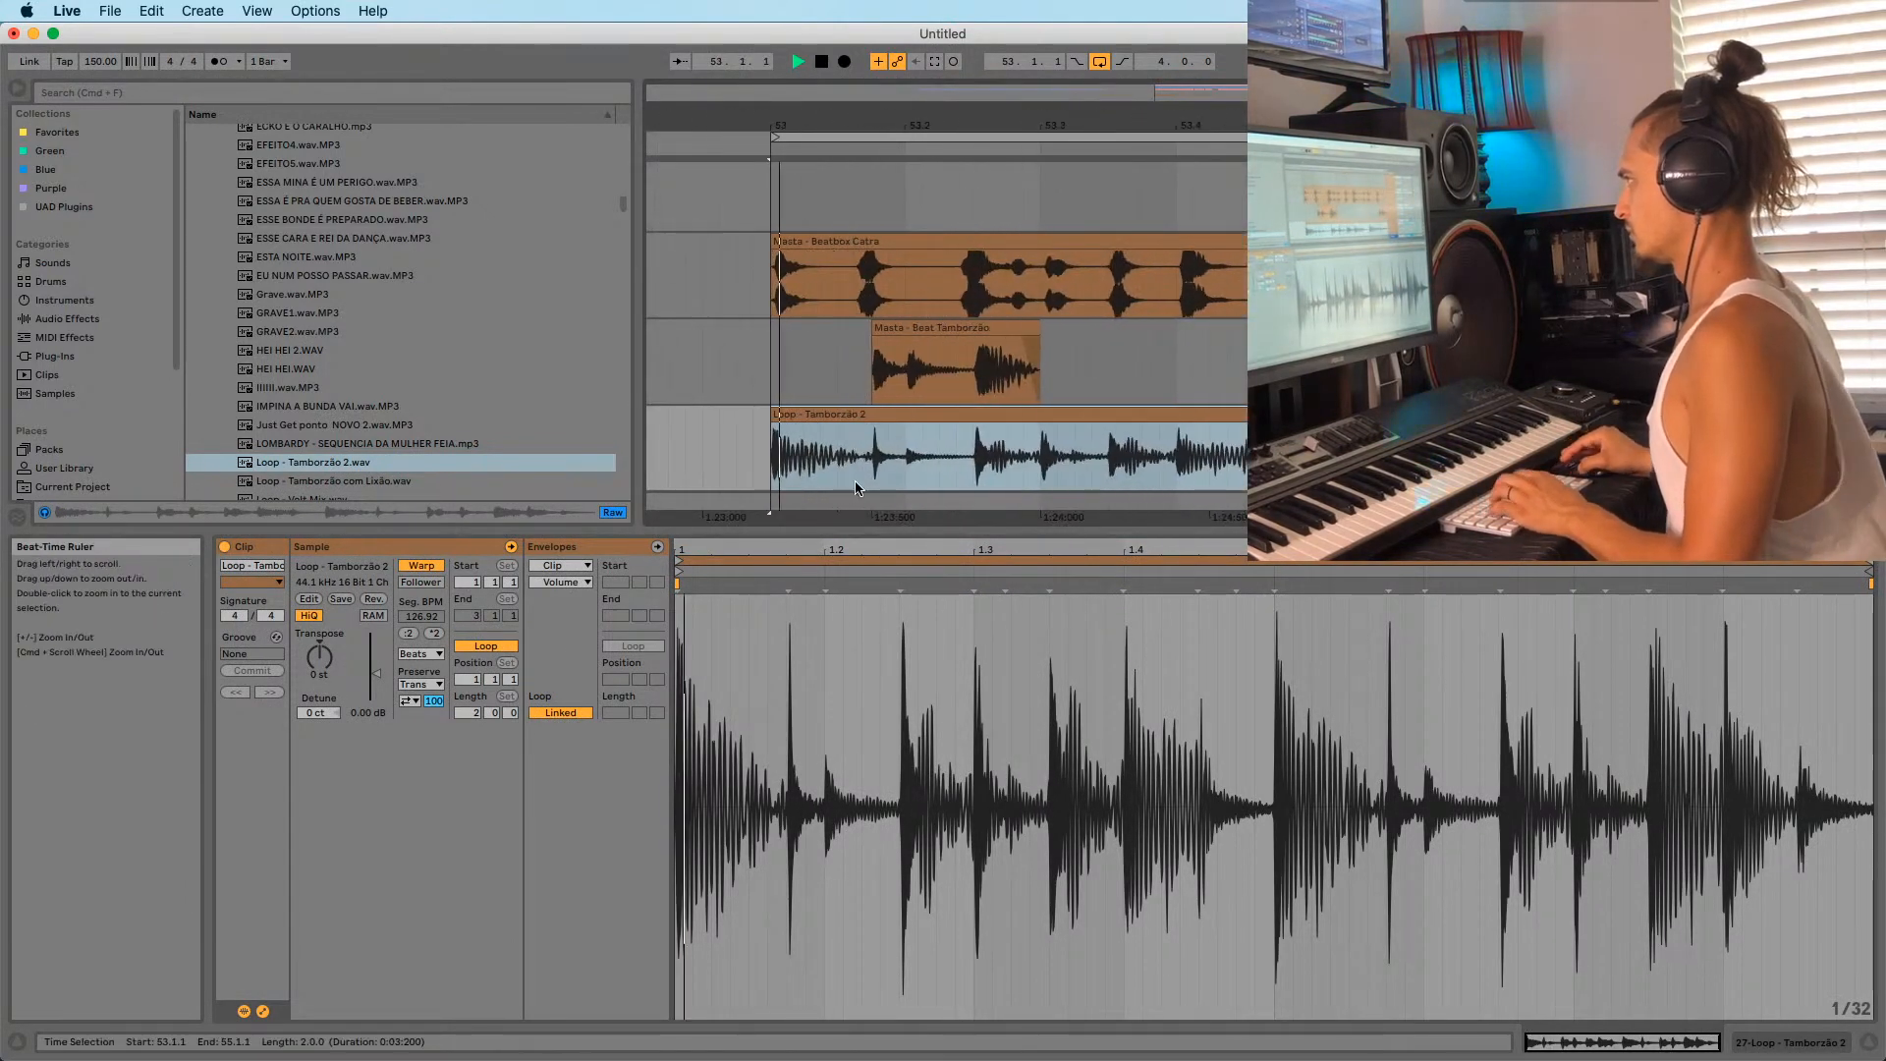
Split the loop at 53.1.4 and 53.3, remove the leading piece, and trim the right piece to 53.3.3.
left_click(872, 462)
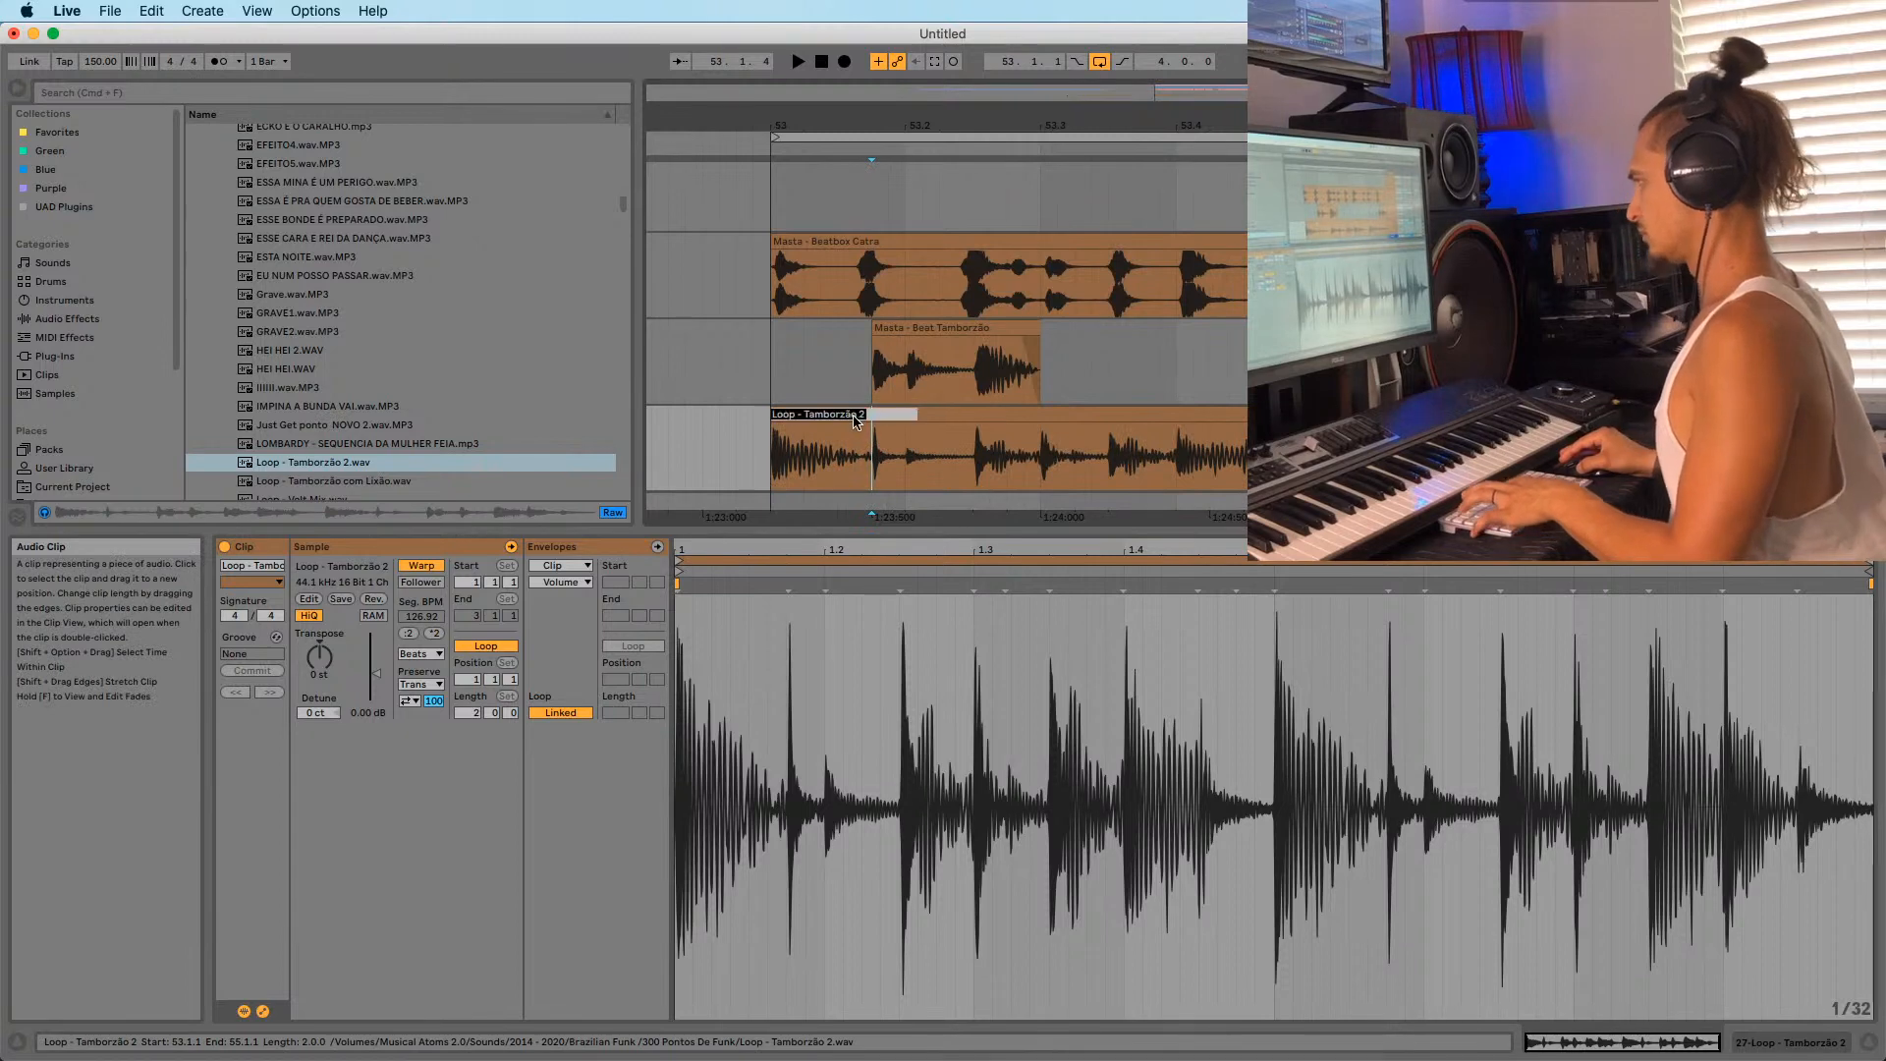
key("super+e")
left_click(850, 419)
key("Delete")
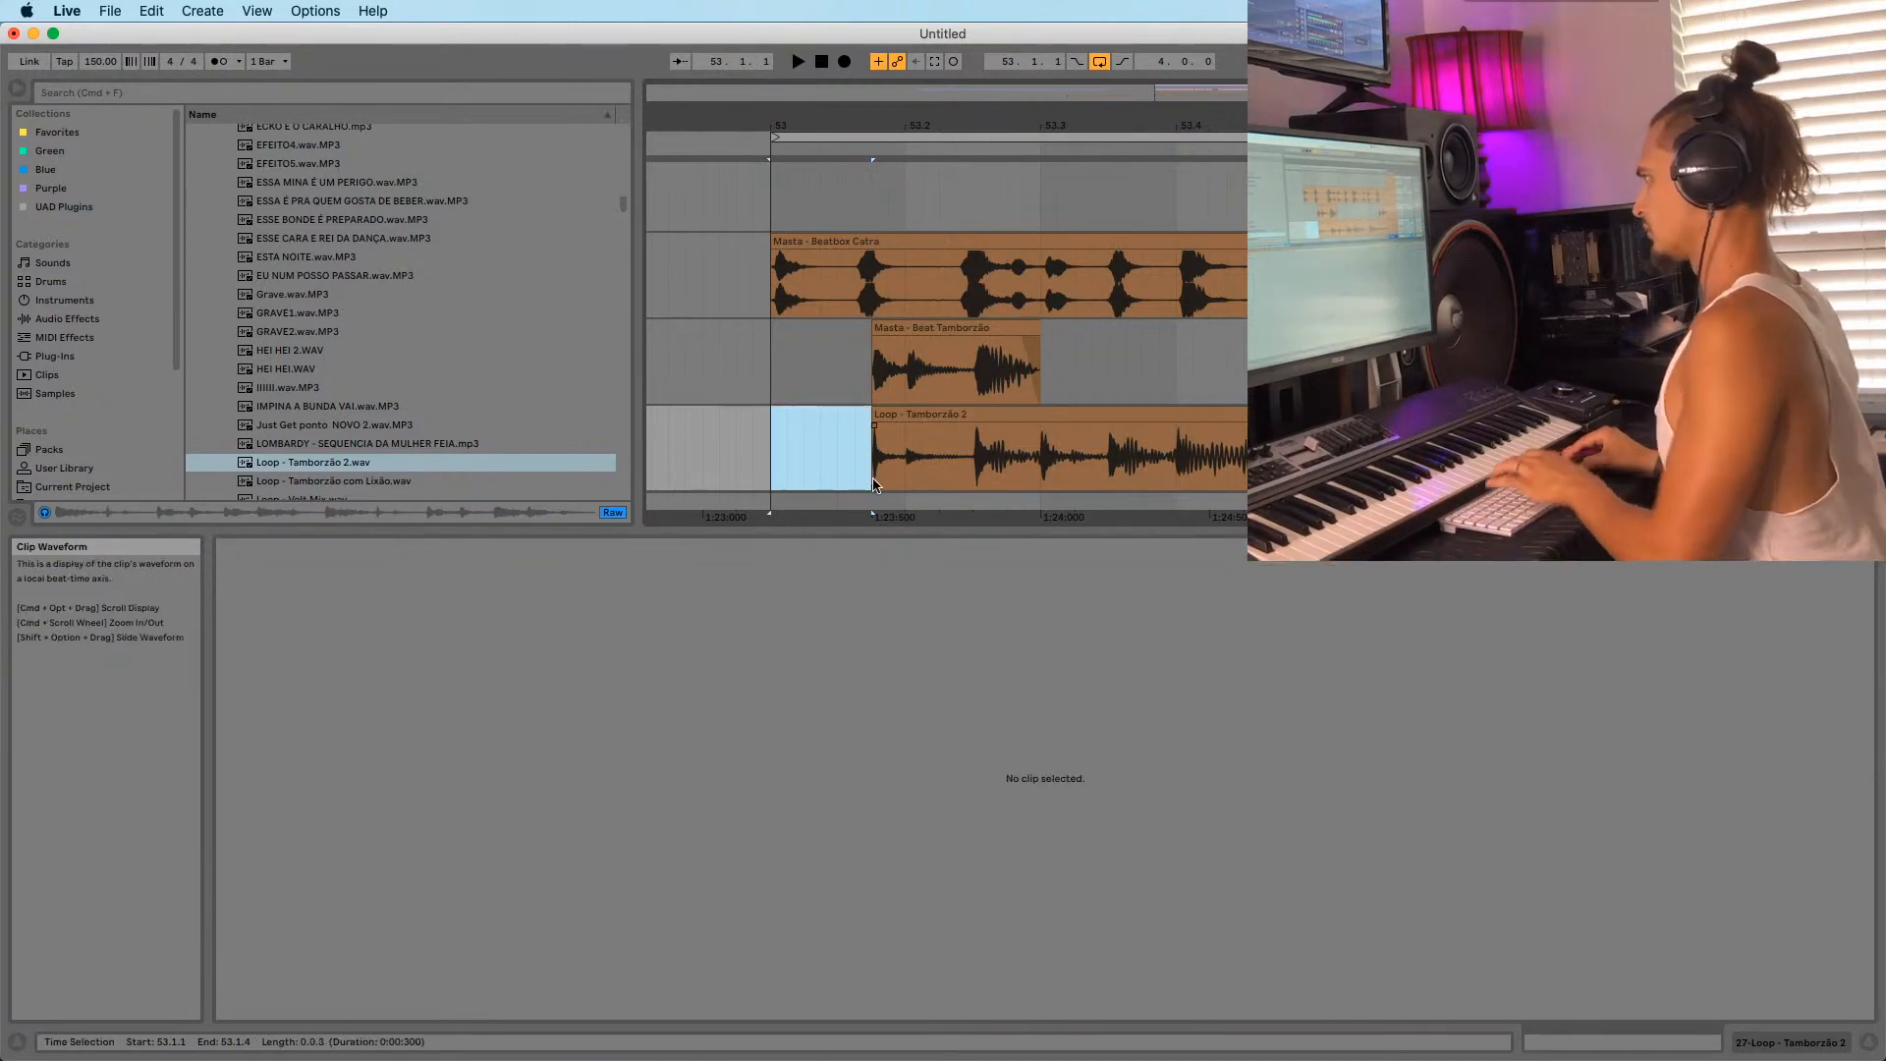
left_click(874, 469)
key("space")
left_click(1044, 460)
key("super+e")
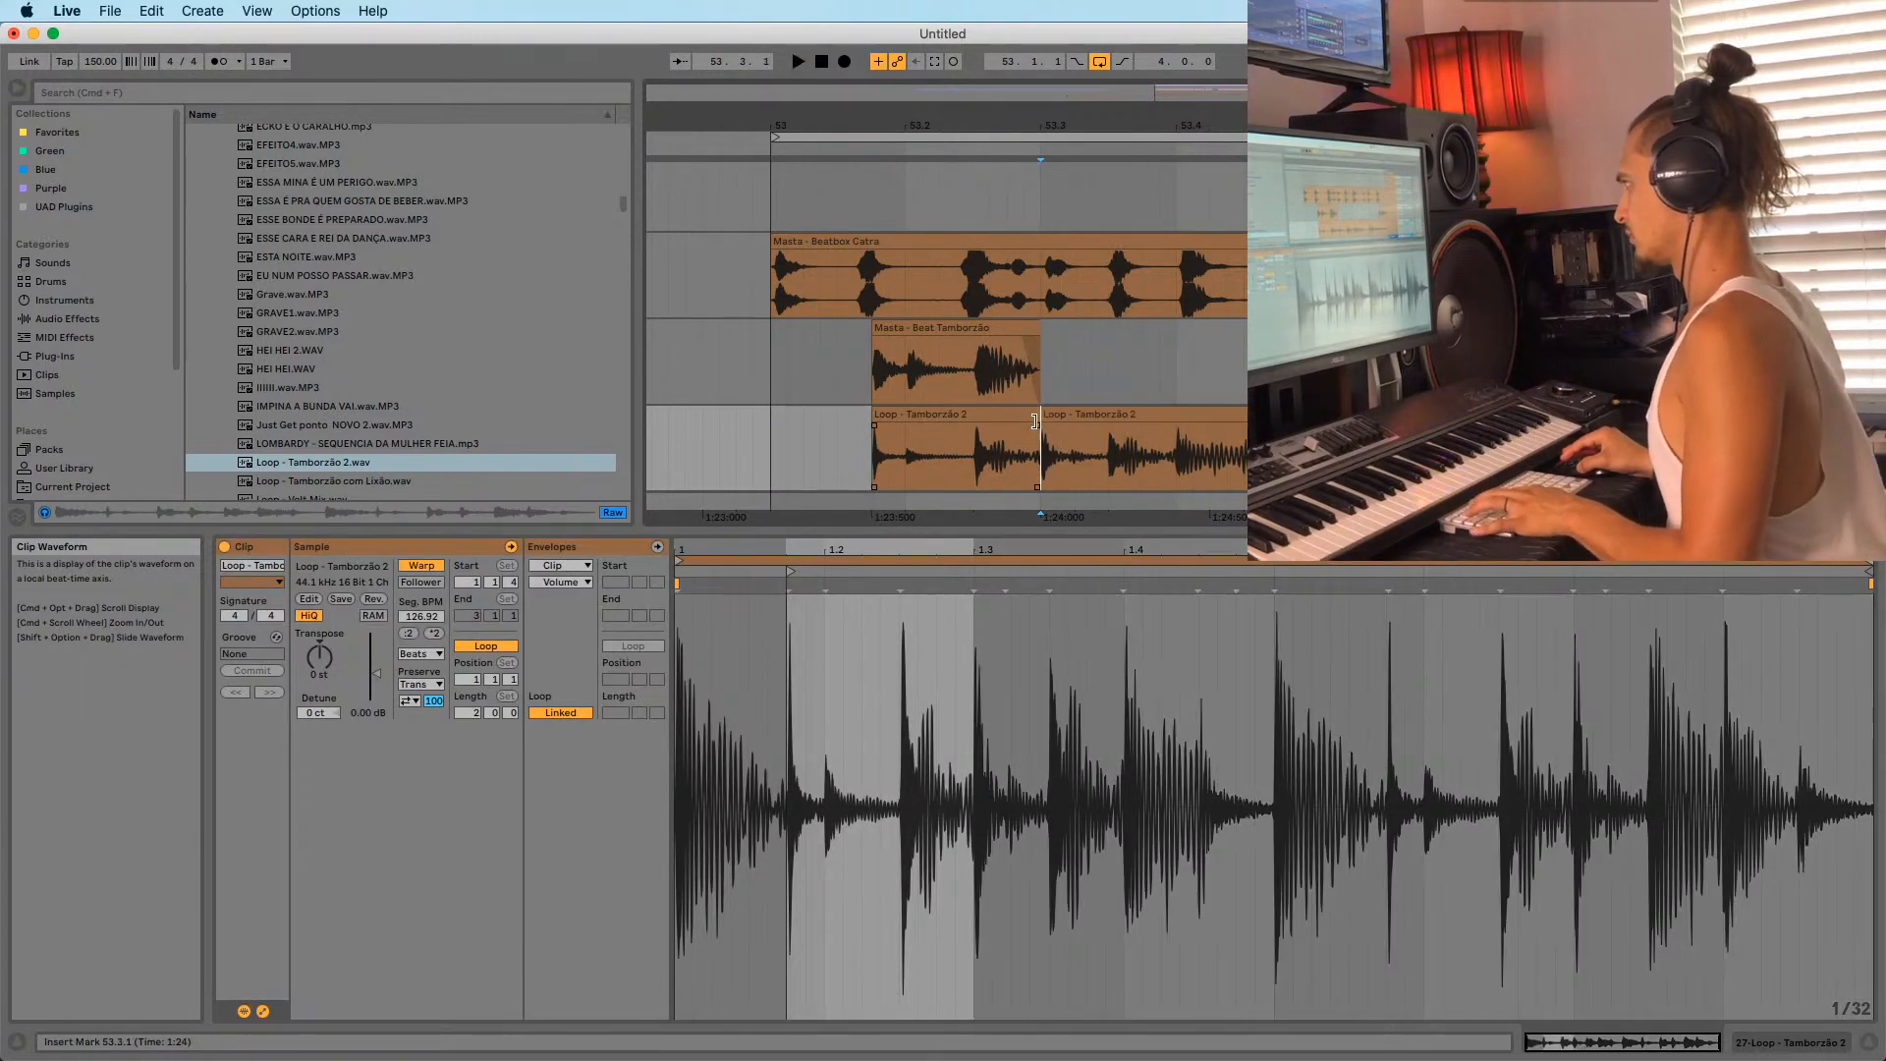
left_click_drag(1044, 415, 1121, 416)
left_click_drag(1049, 126, 965, 90)
key("space")
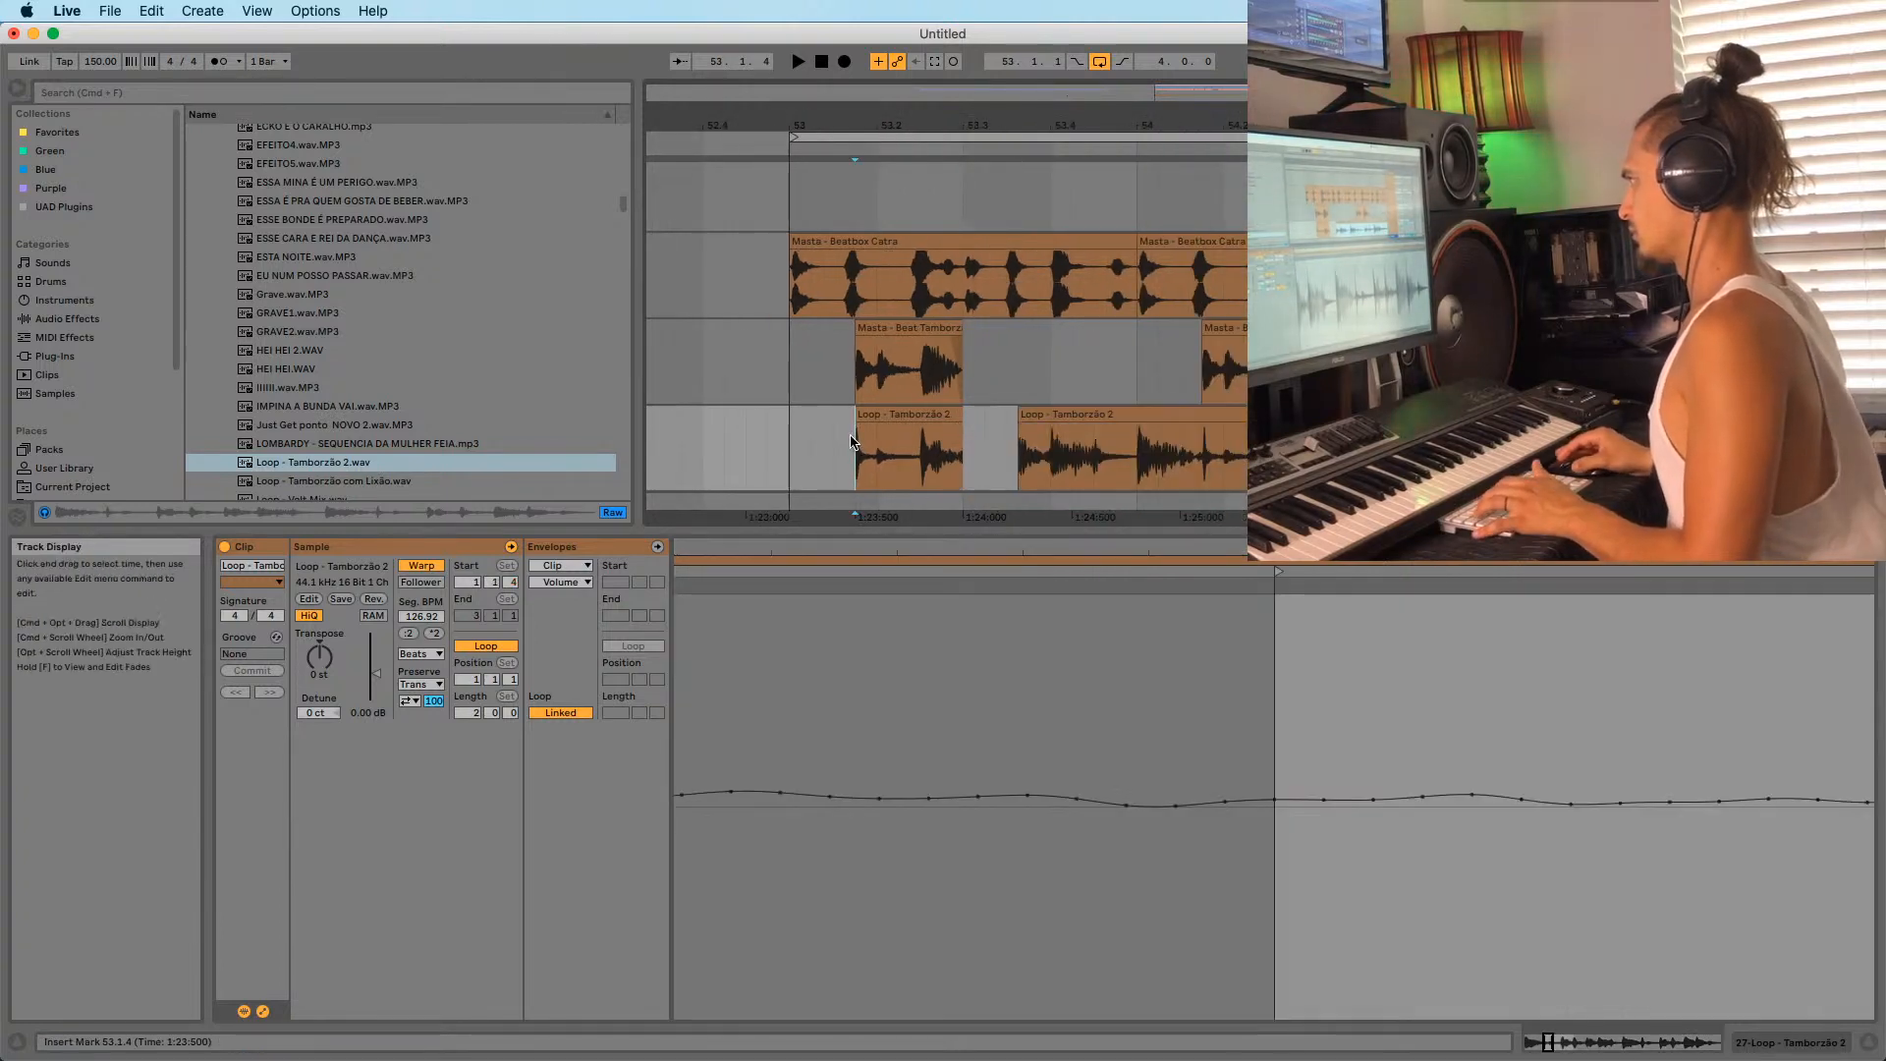
Delete the short piece at 53.3.3 and everything after a split at 54.3.1.
left_click(1196, 427)
left_click(1182, 414)
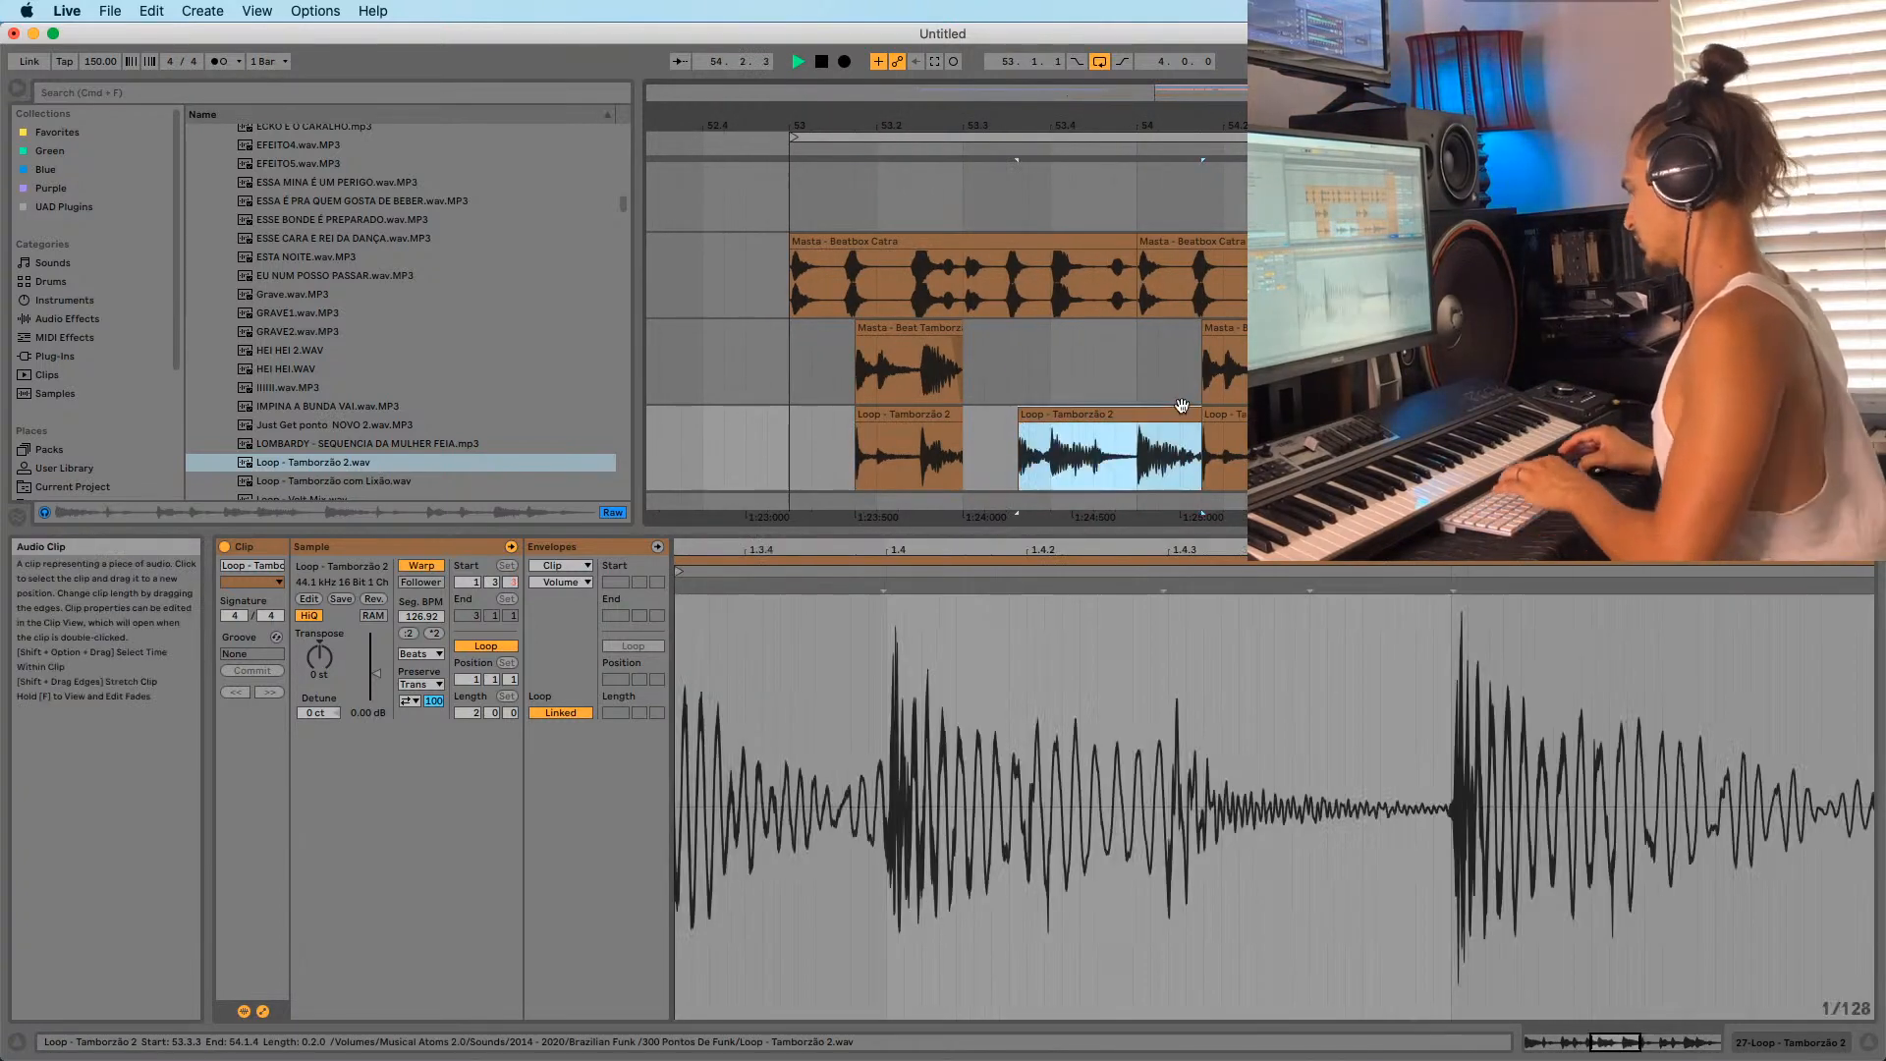
key("Delete")
key("space")
left_click(1311, 432)
key("super+e")
left_click(1375, 413)
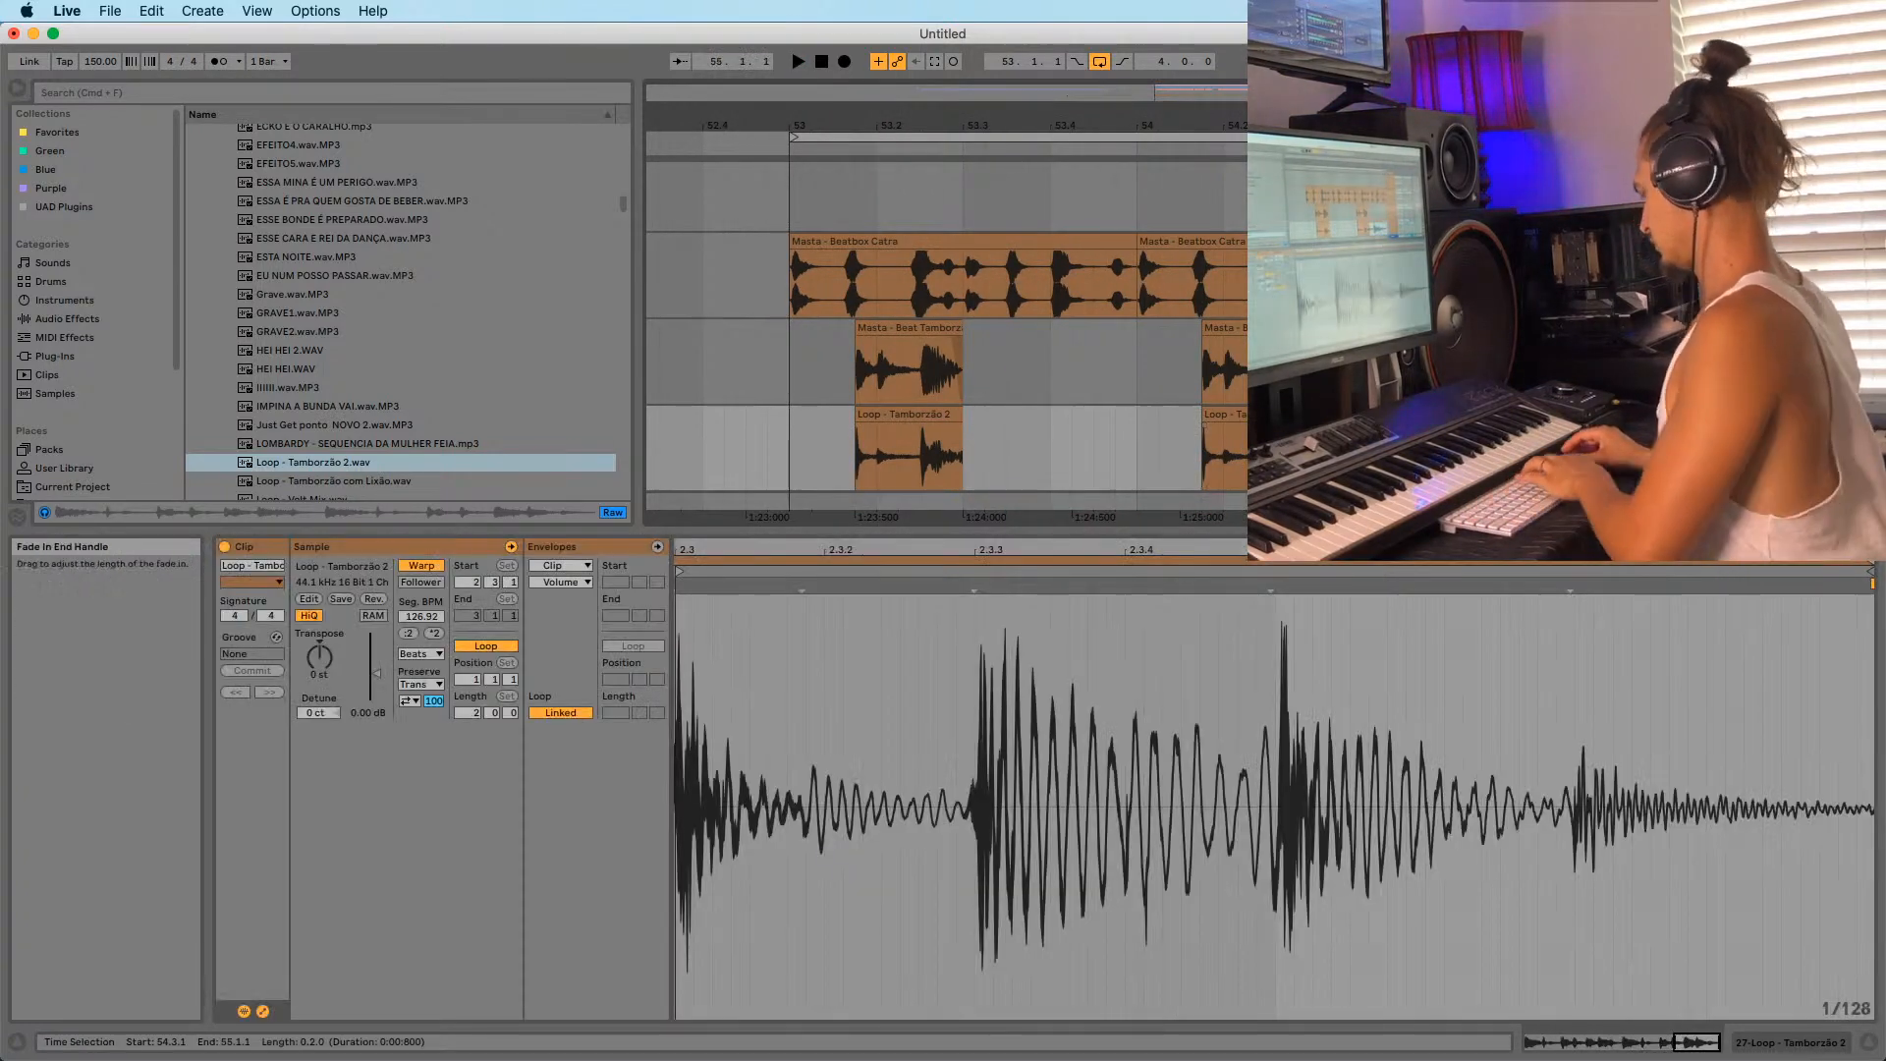
key("Delete")
left_click_drag(1141, 126, 1047, 75)
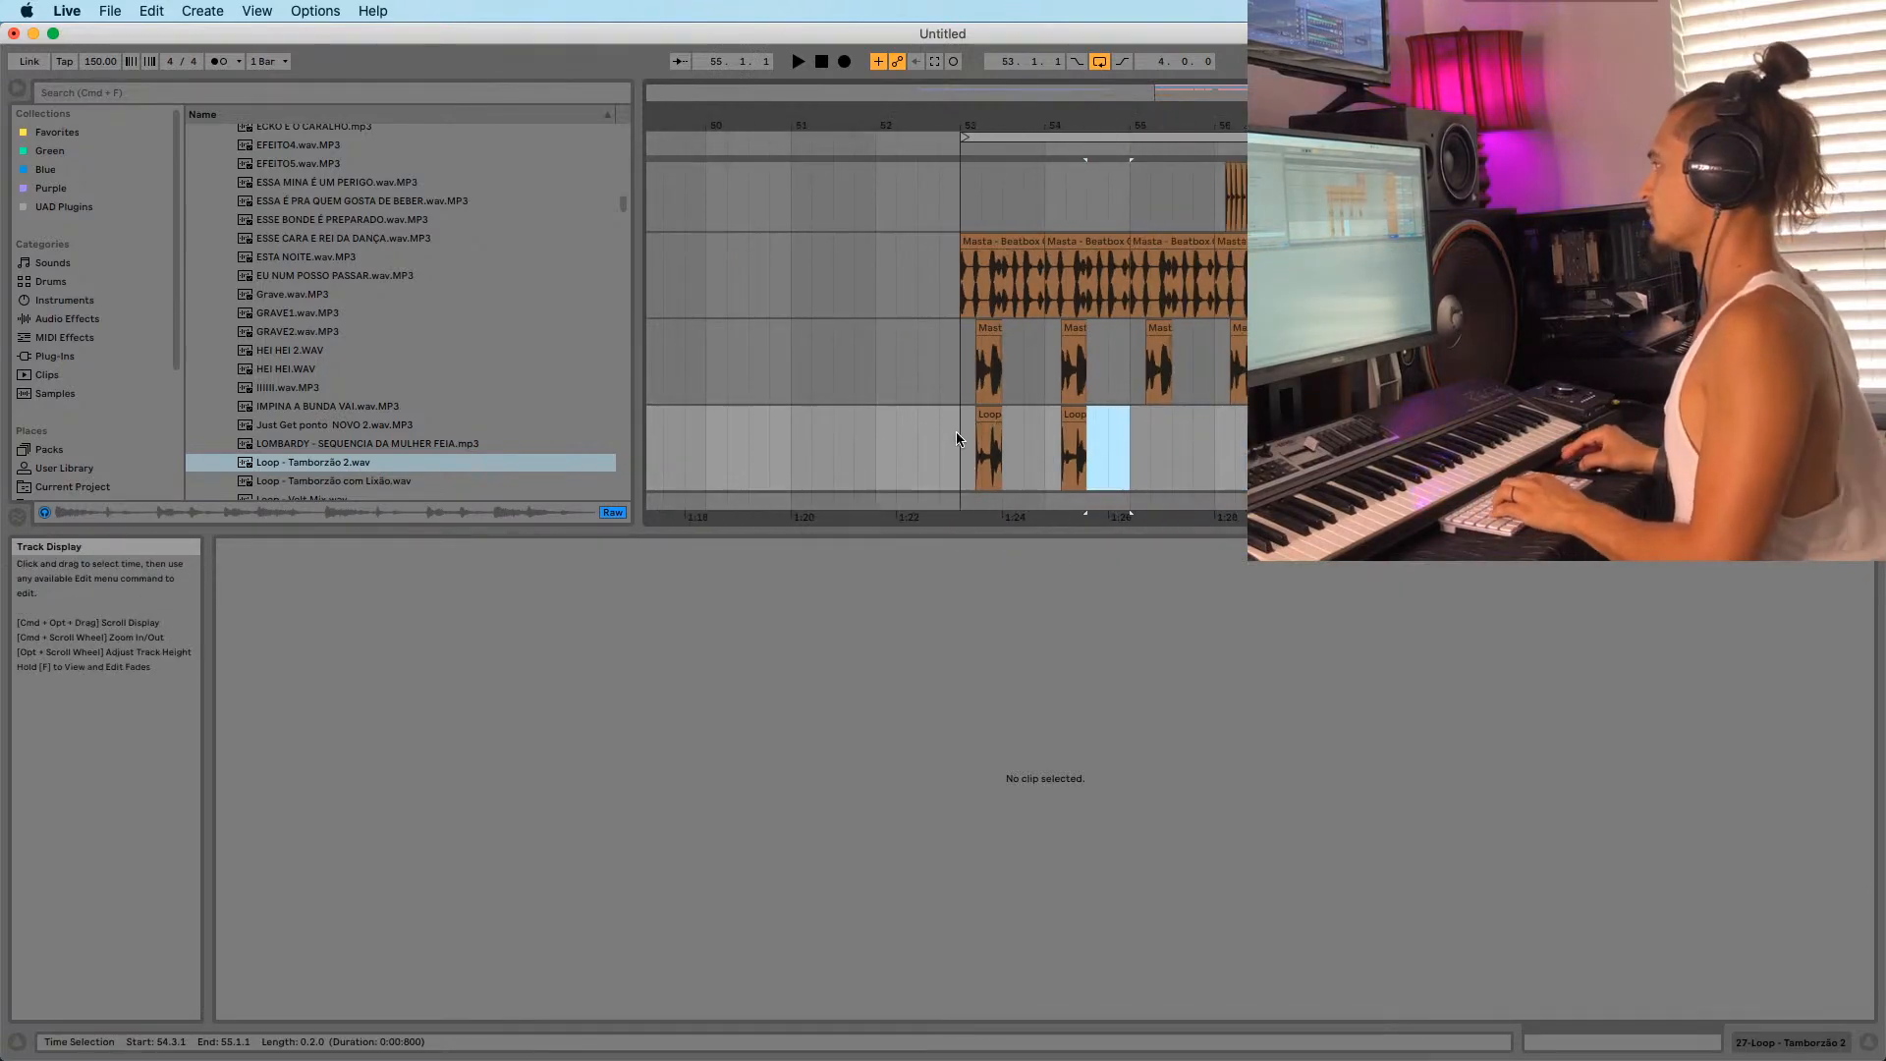
Duplicate the two-bar chopped phrase from bar 53 to bar 55 and play it back.
left_click_drag(1131, 418, 1133, 417)
key("super+d")
left_click(960, 449)
key("space")
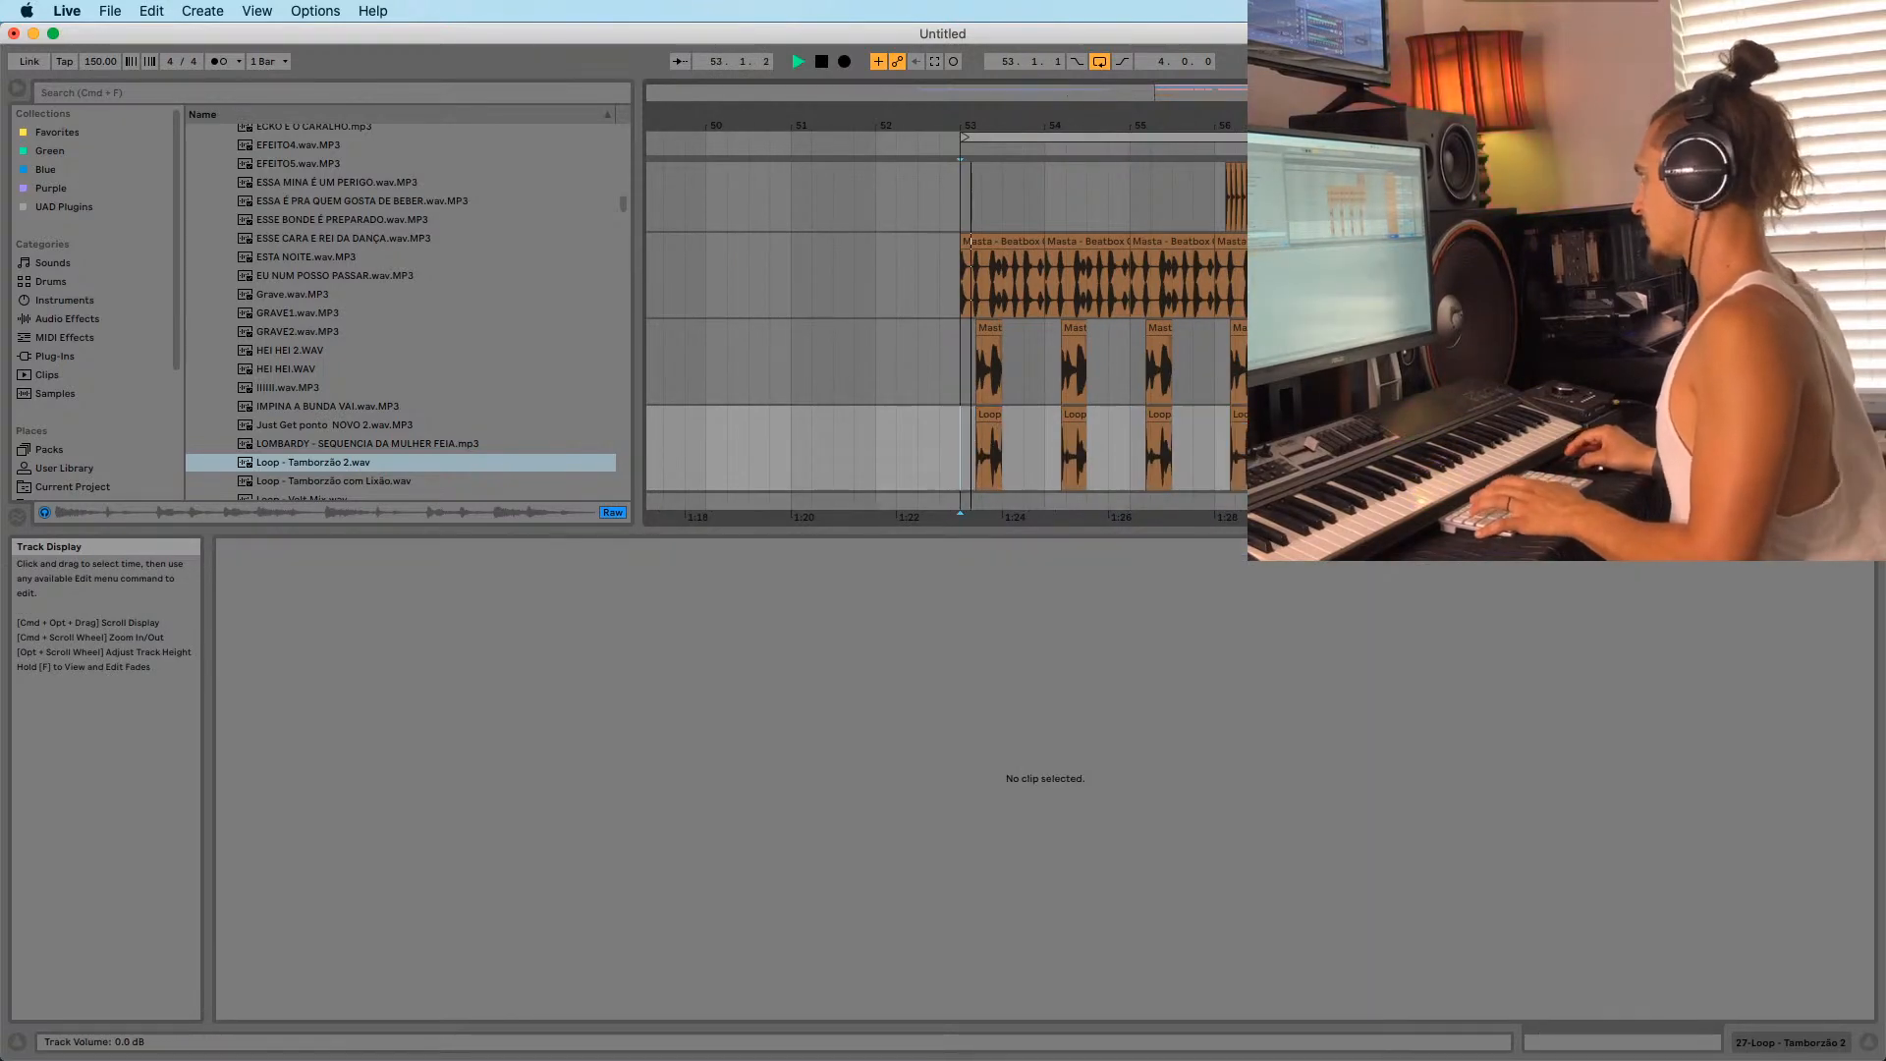
key("space")
left_click_drag(1070, 126, 987, 116)
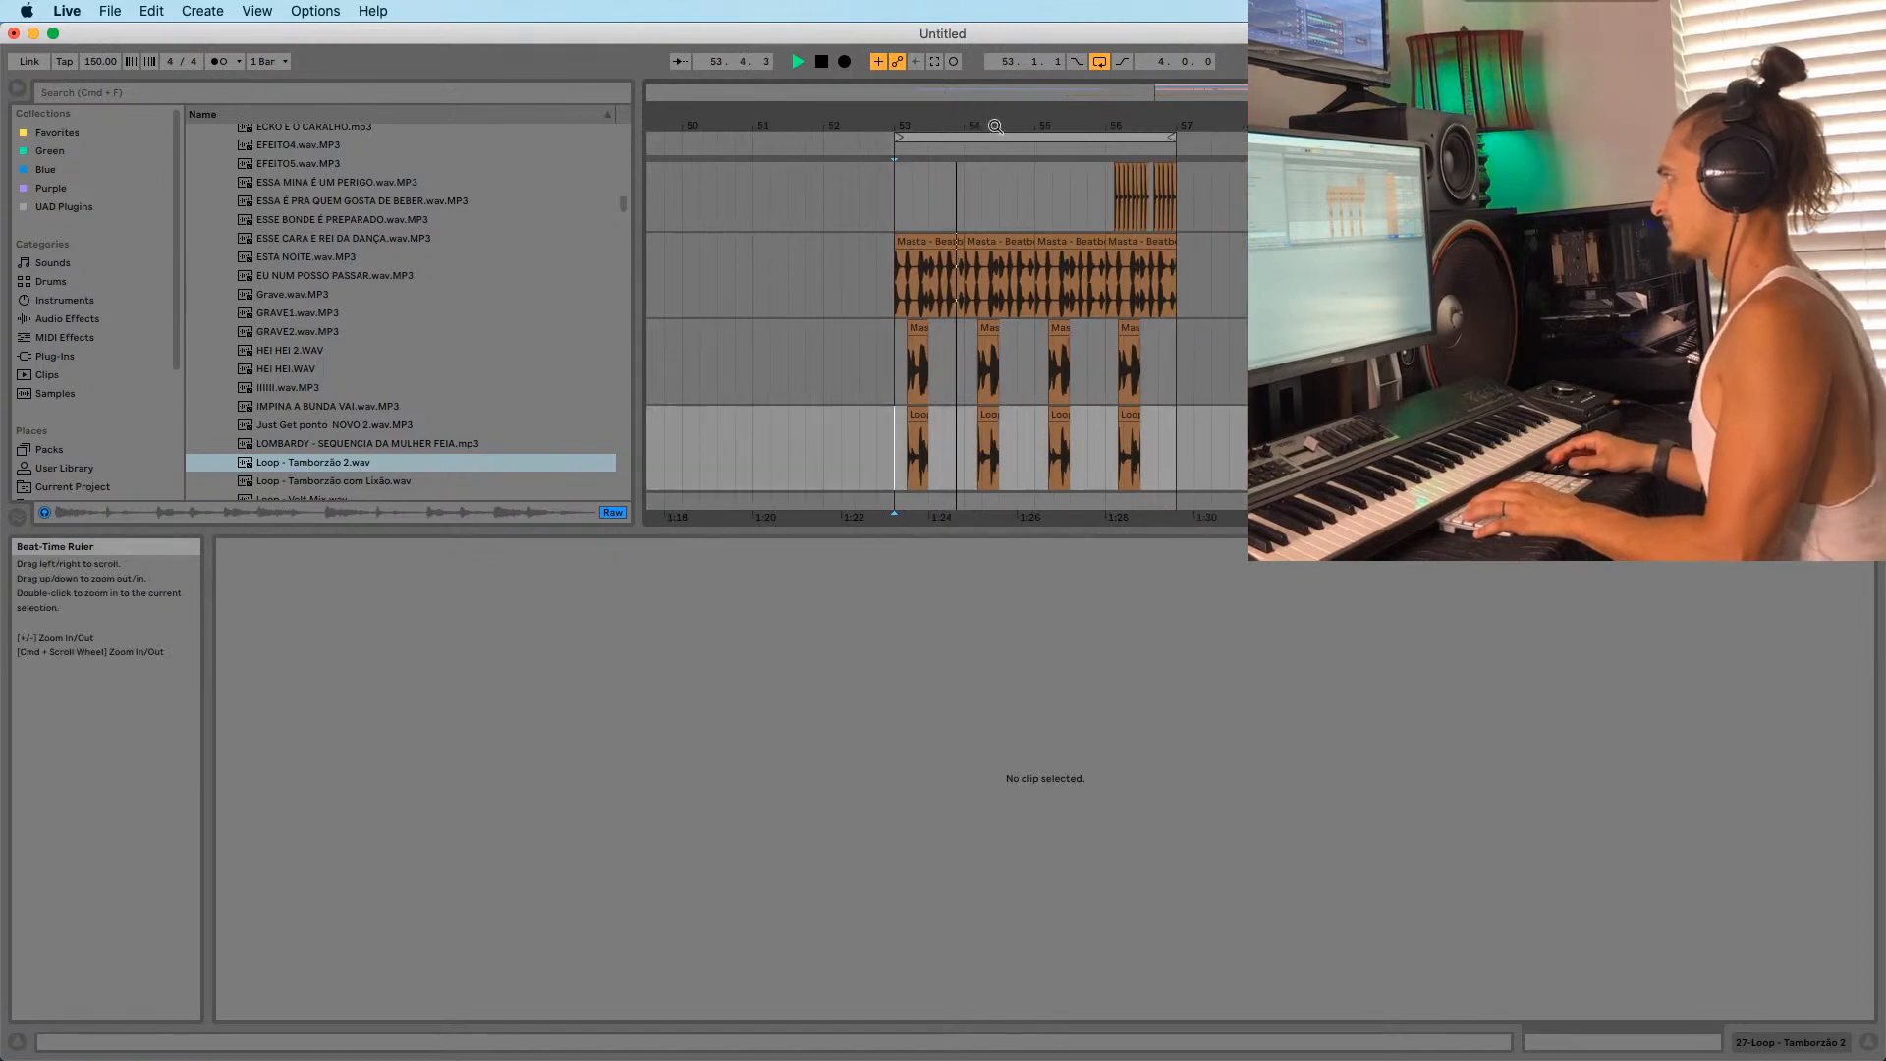
Compare the OOOO.wav.MP3 and OOOOOO.wav.MP3 shouts, pick OOOO.wav.MP3, and insert a new audio track.
scroll(291, 278, "down", 6)
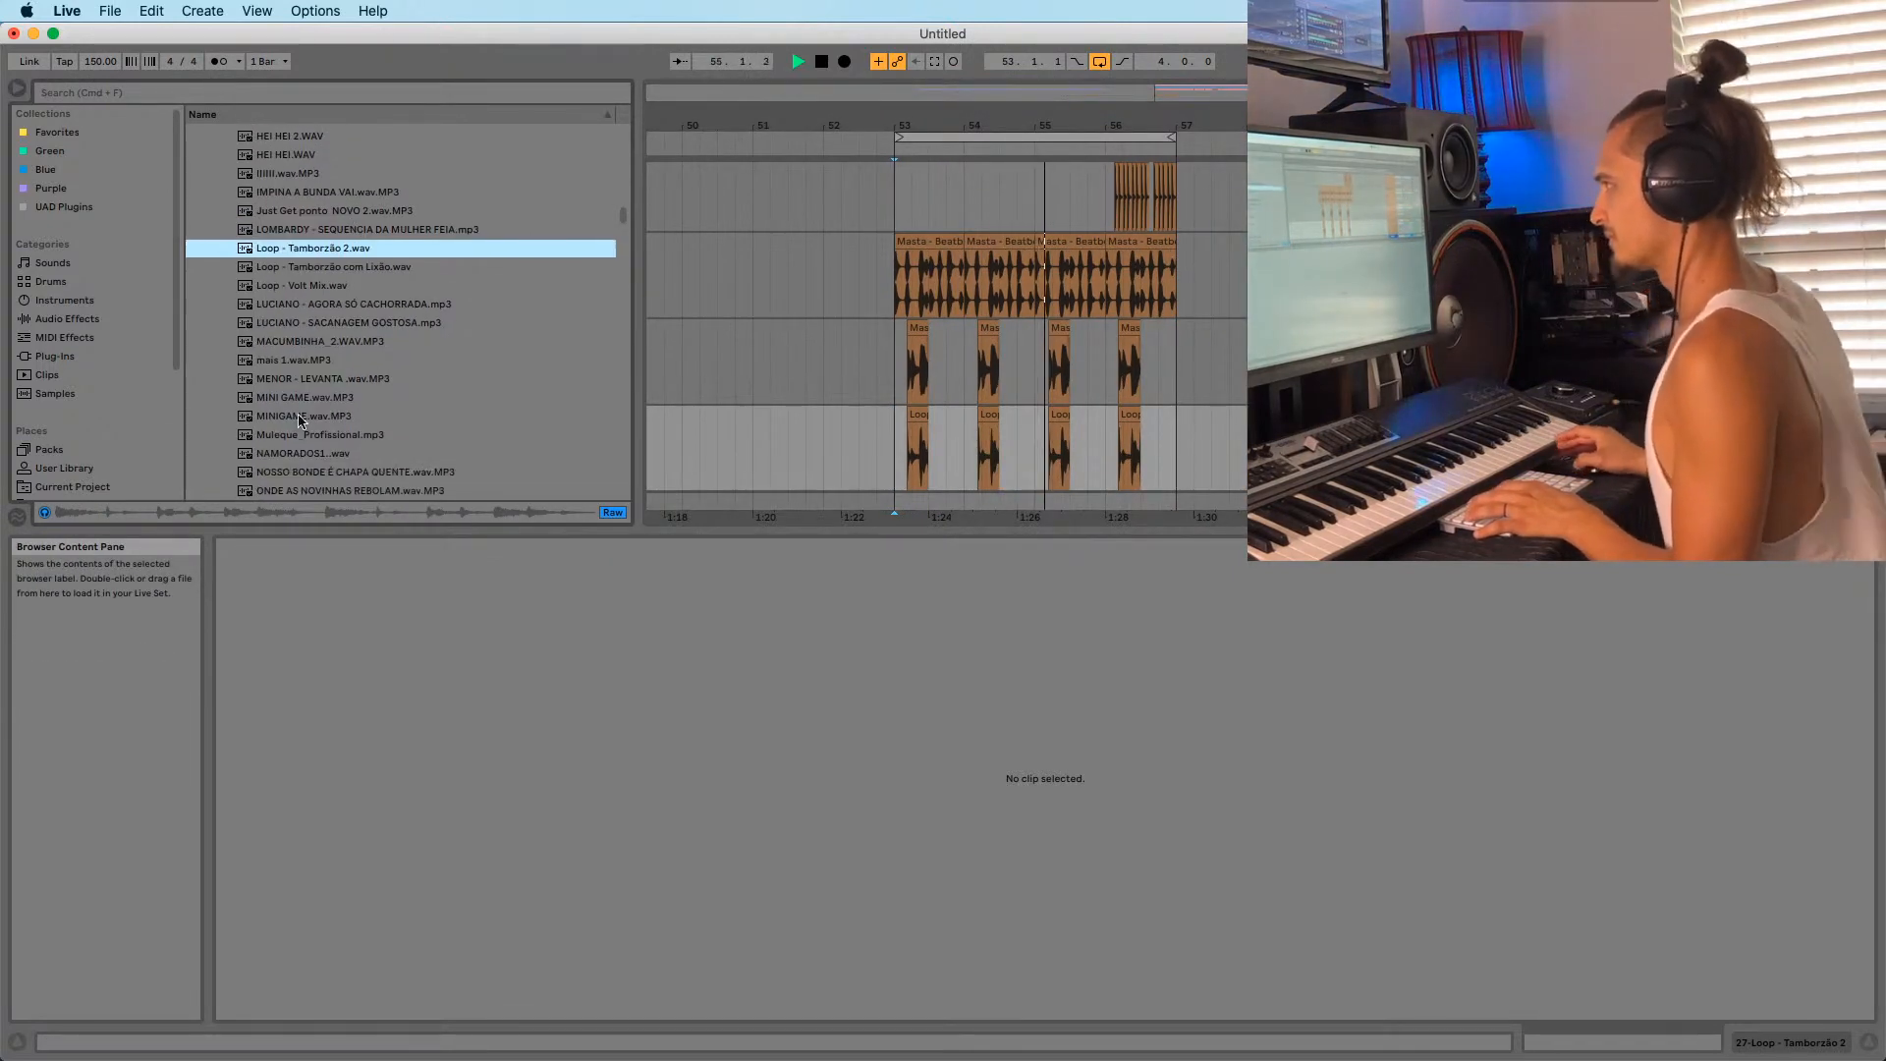
scroll(300, 403, "down", 4)
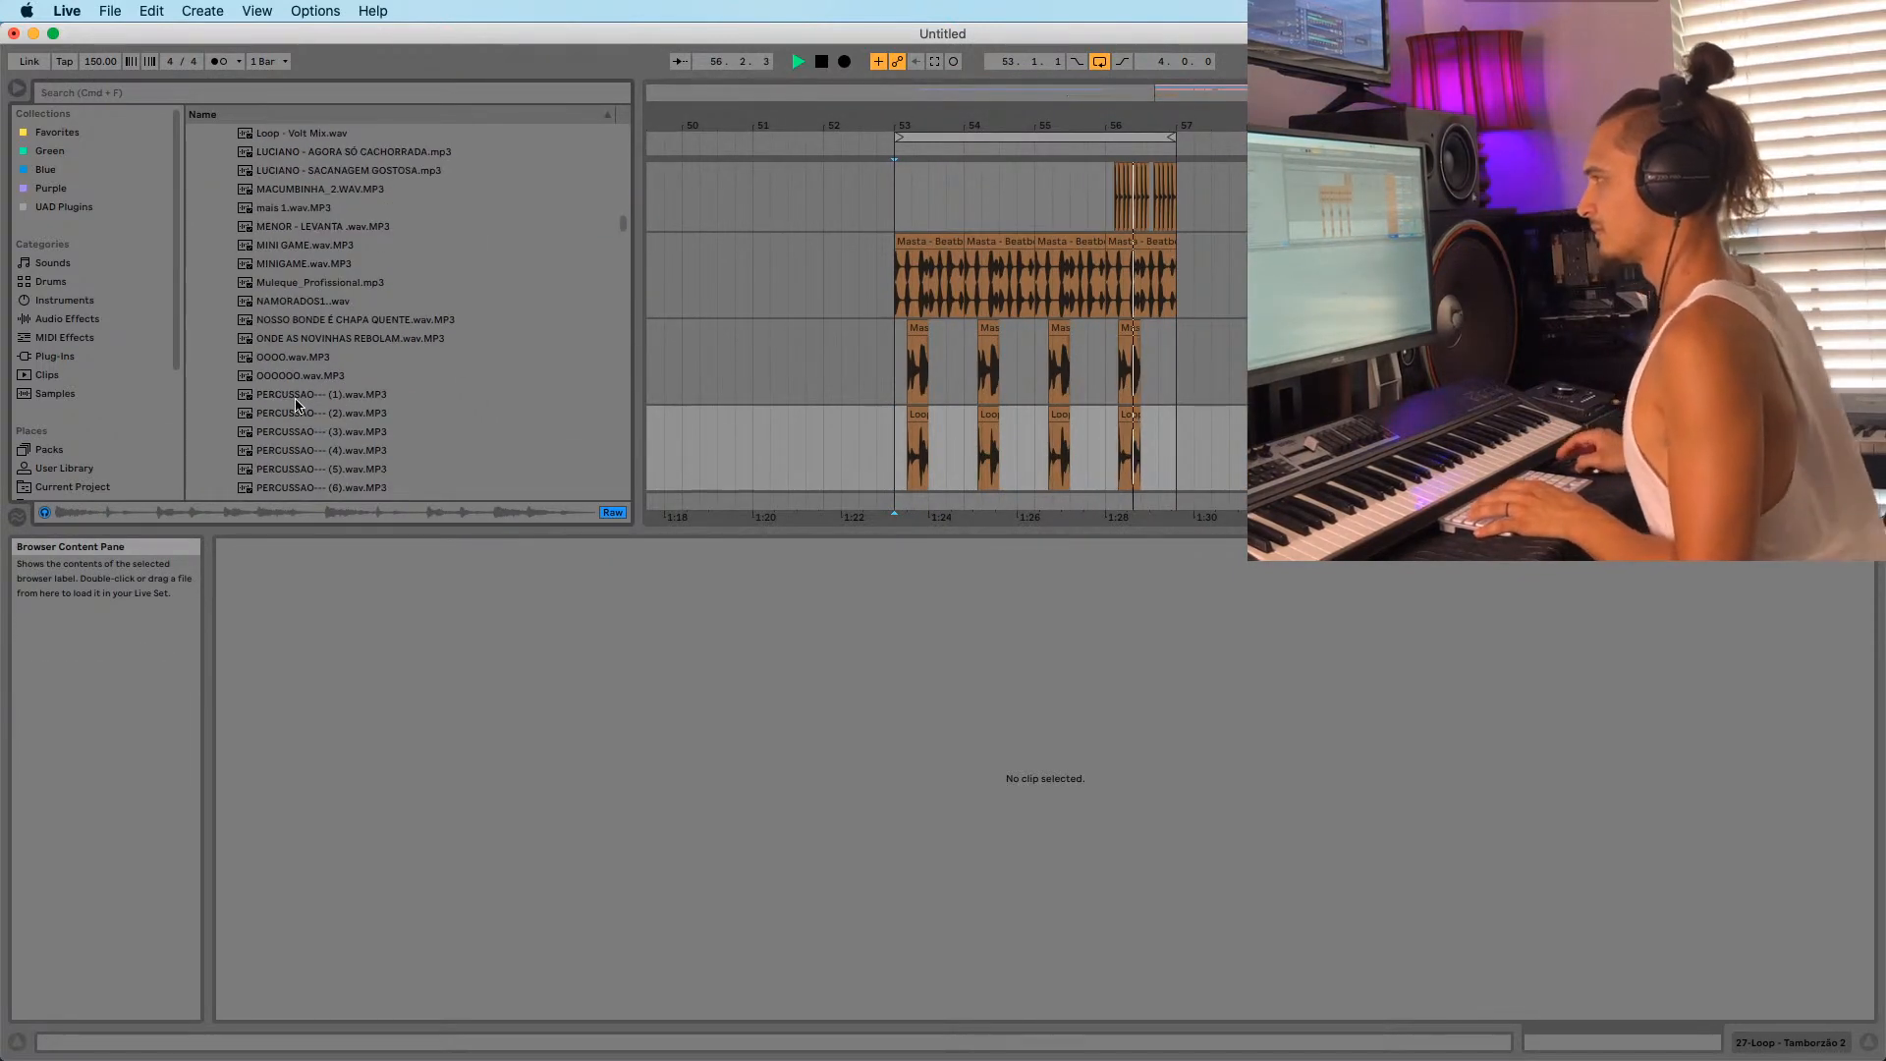
left_click(299, 359)
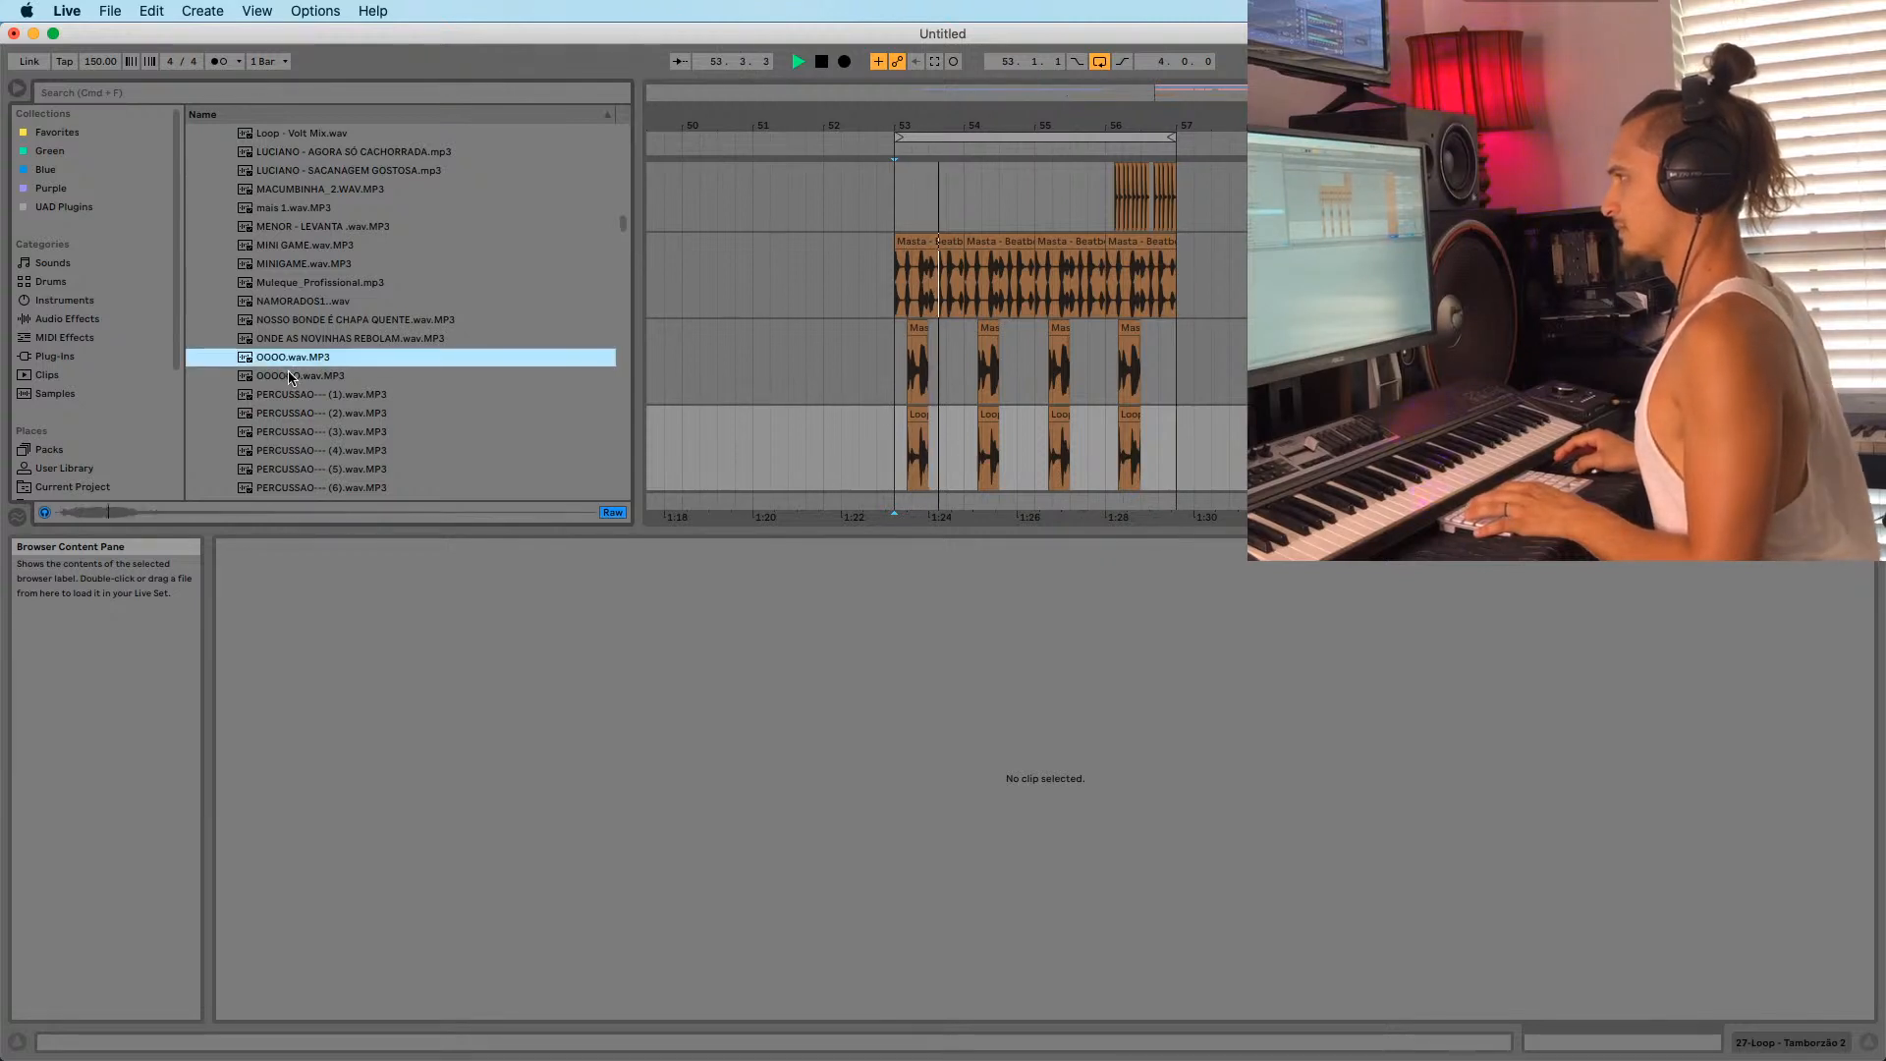
left_click(295, 378)
left_click(292, 358)
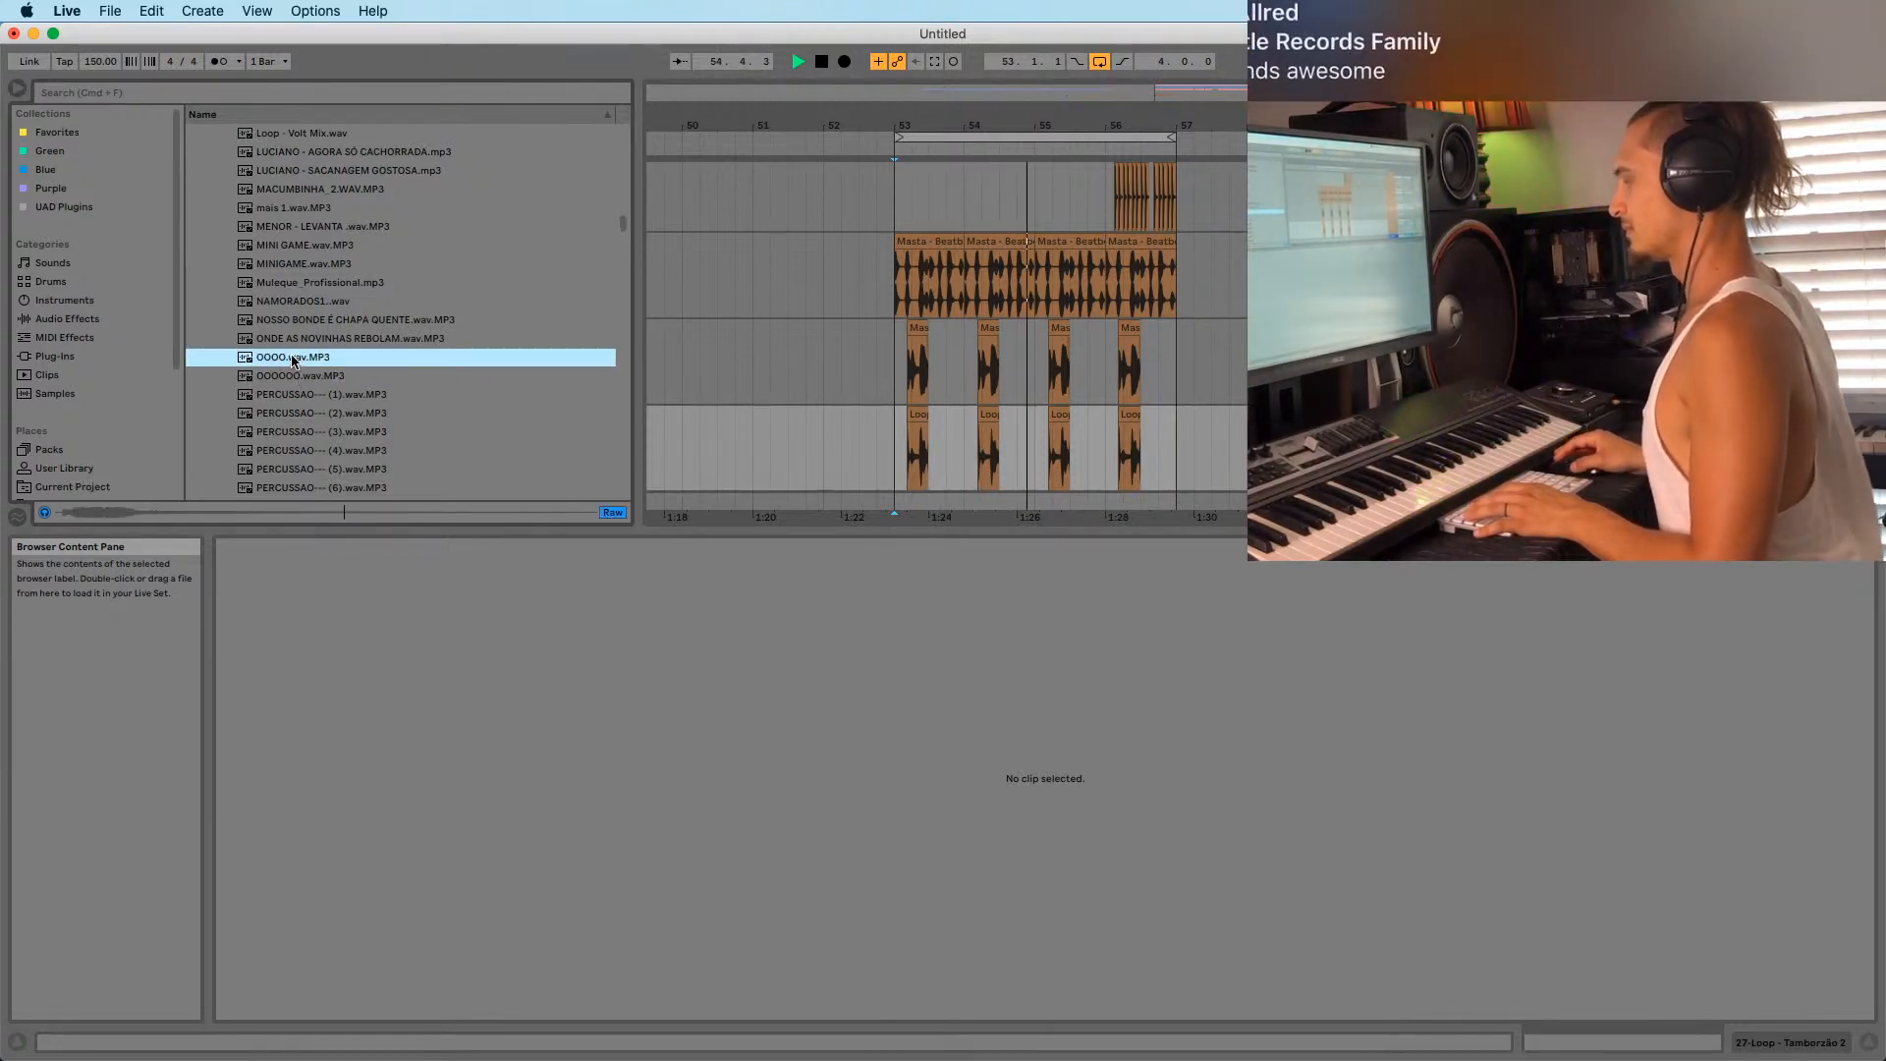
scroll(766, 403, "down", 3)
key("super+t")
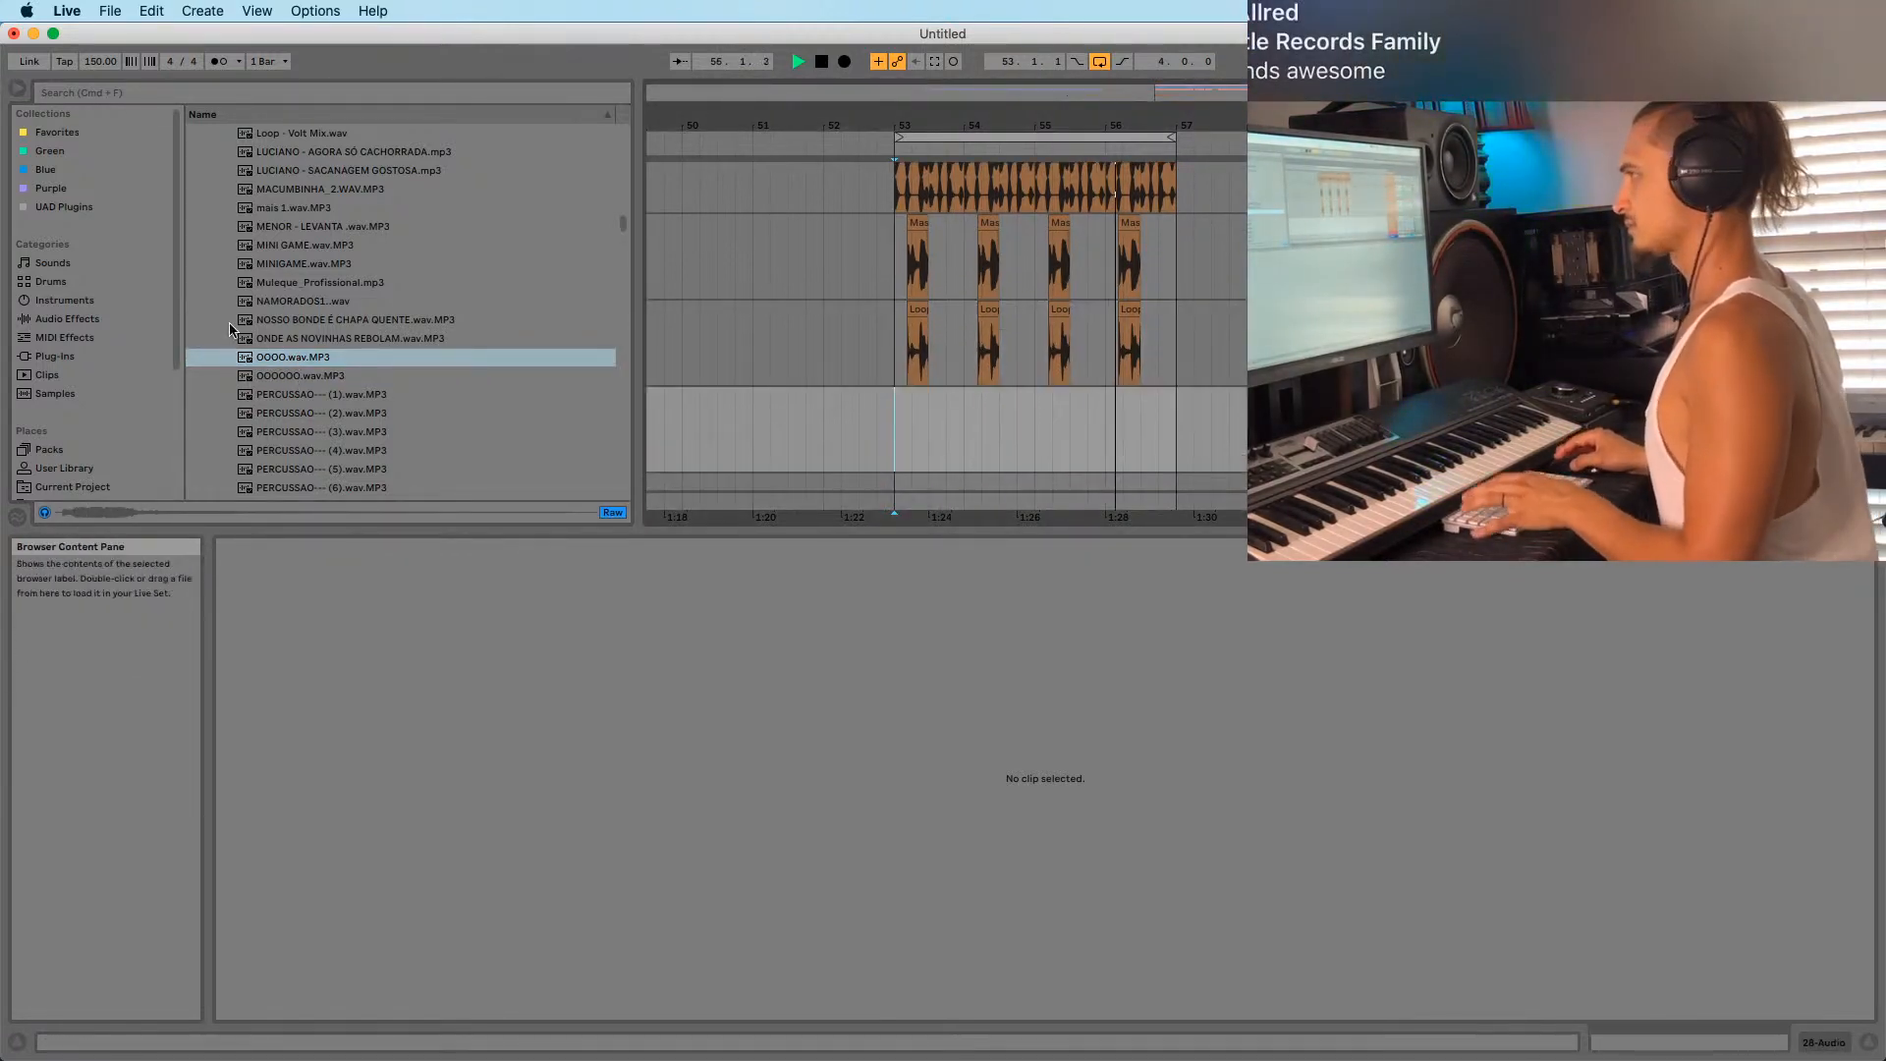
Place the OOOO shout on the new track at 53.2.1 and play from bar 53.
left_click_drag(285, 358, 476, 385)
left_click_drag(911, 416, 982, 424)
left_click(898, 413)
key("space")
key("space")
Duplicate the pair of OOOO shout clips with Cmd+D and play back from bar 53.
left_click(943, 406)
left_click(980, 406)
key("super+d")
key("super+d")
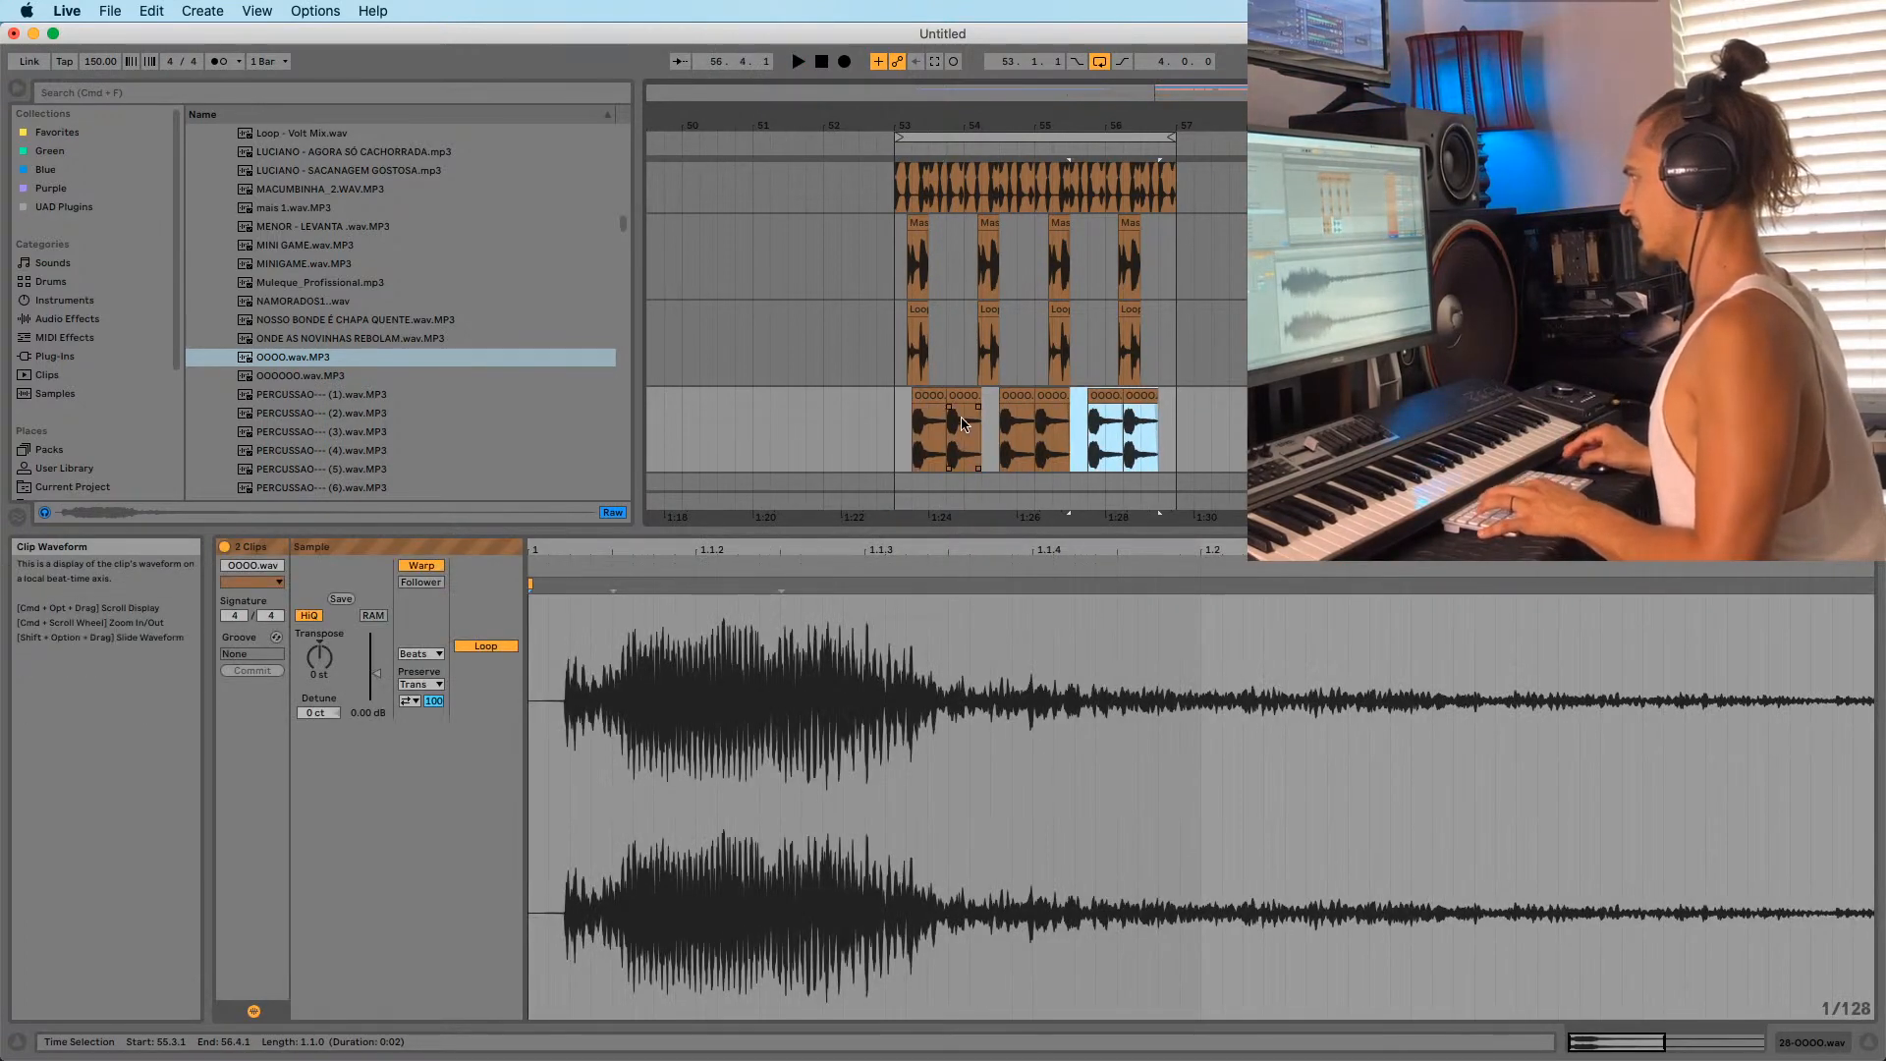
left_click(891, 429)
key("space")
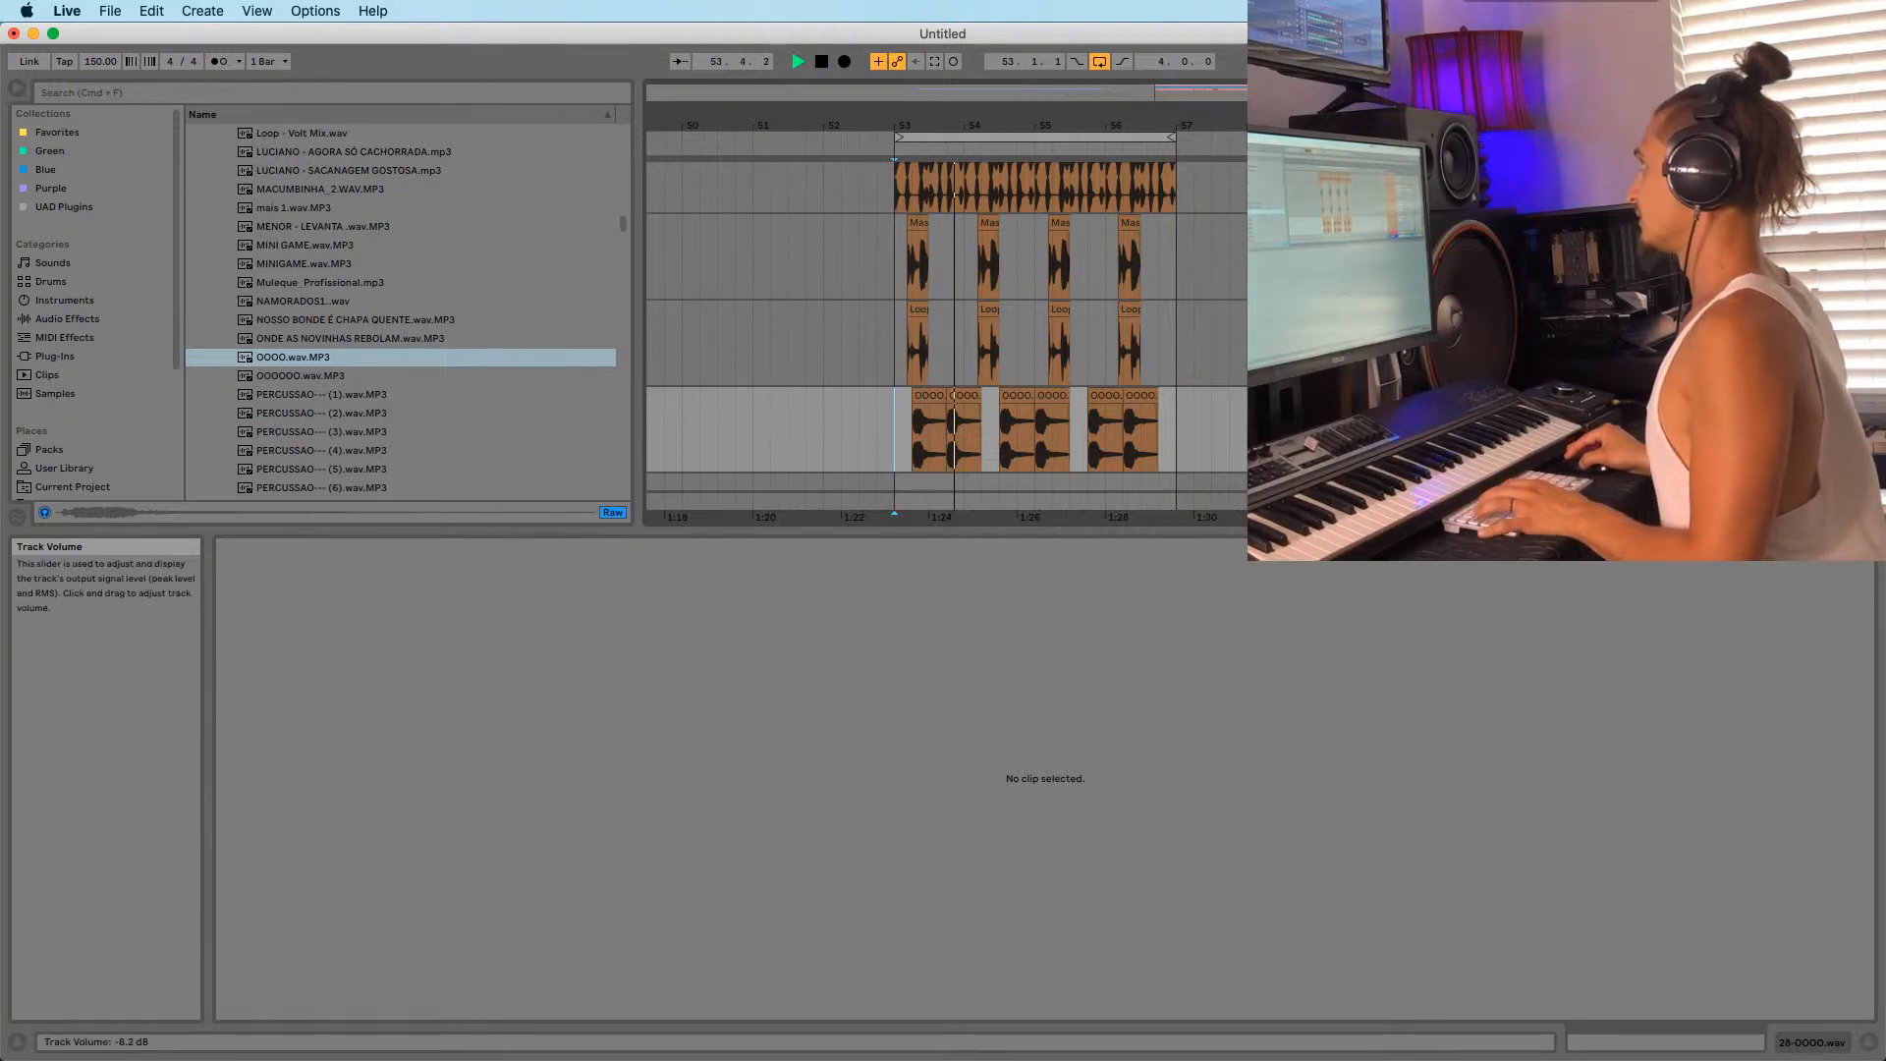
key("space")
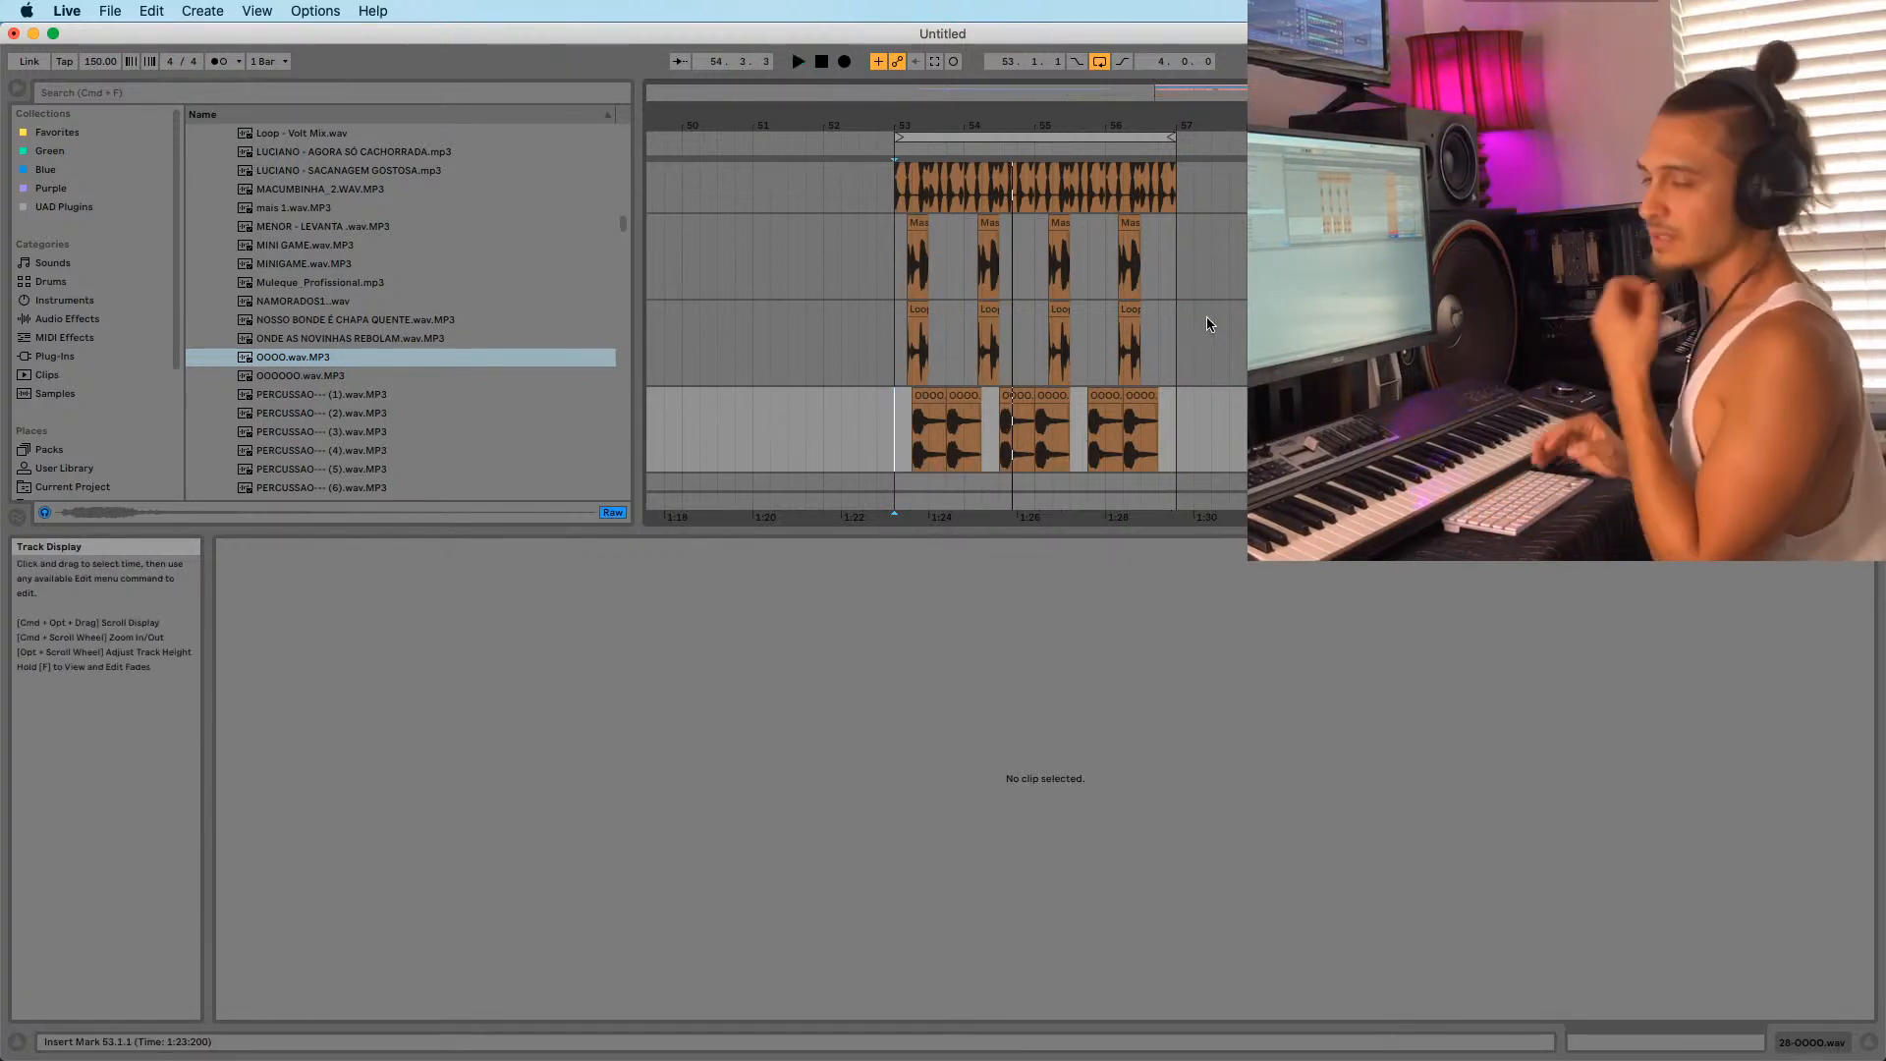
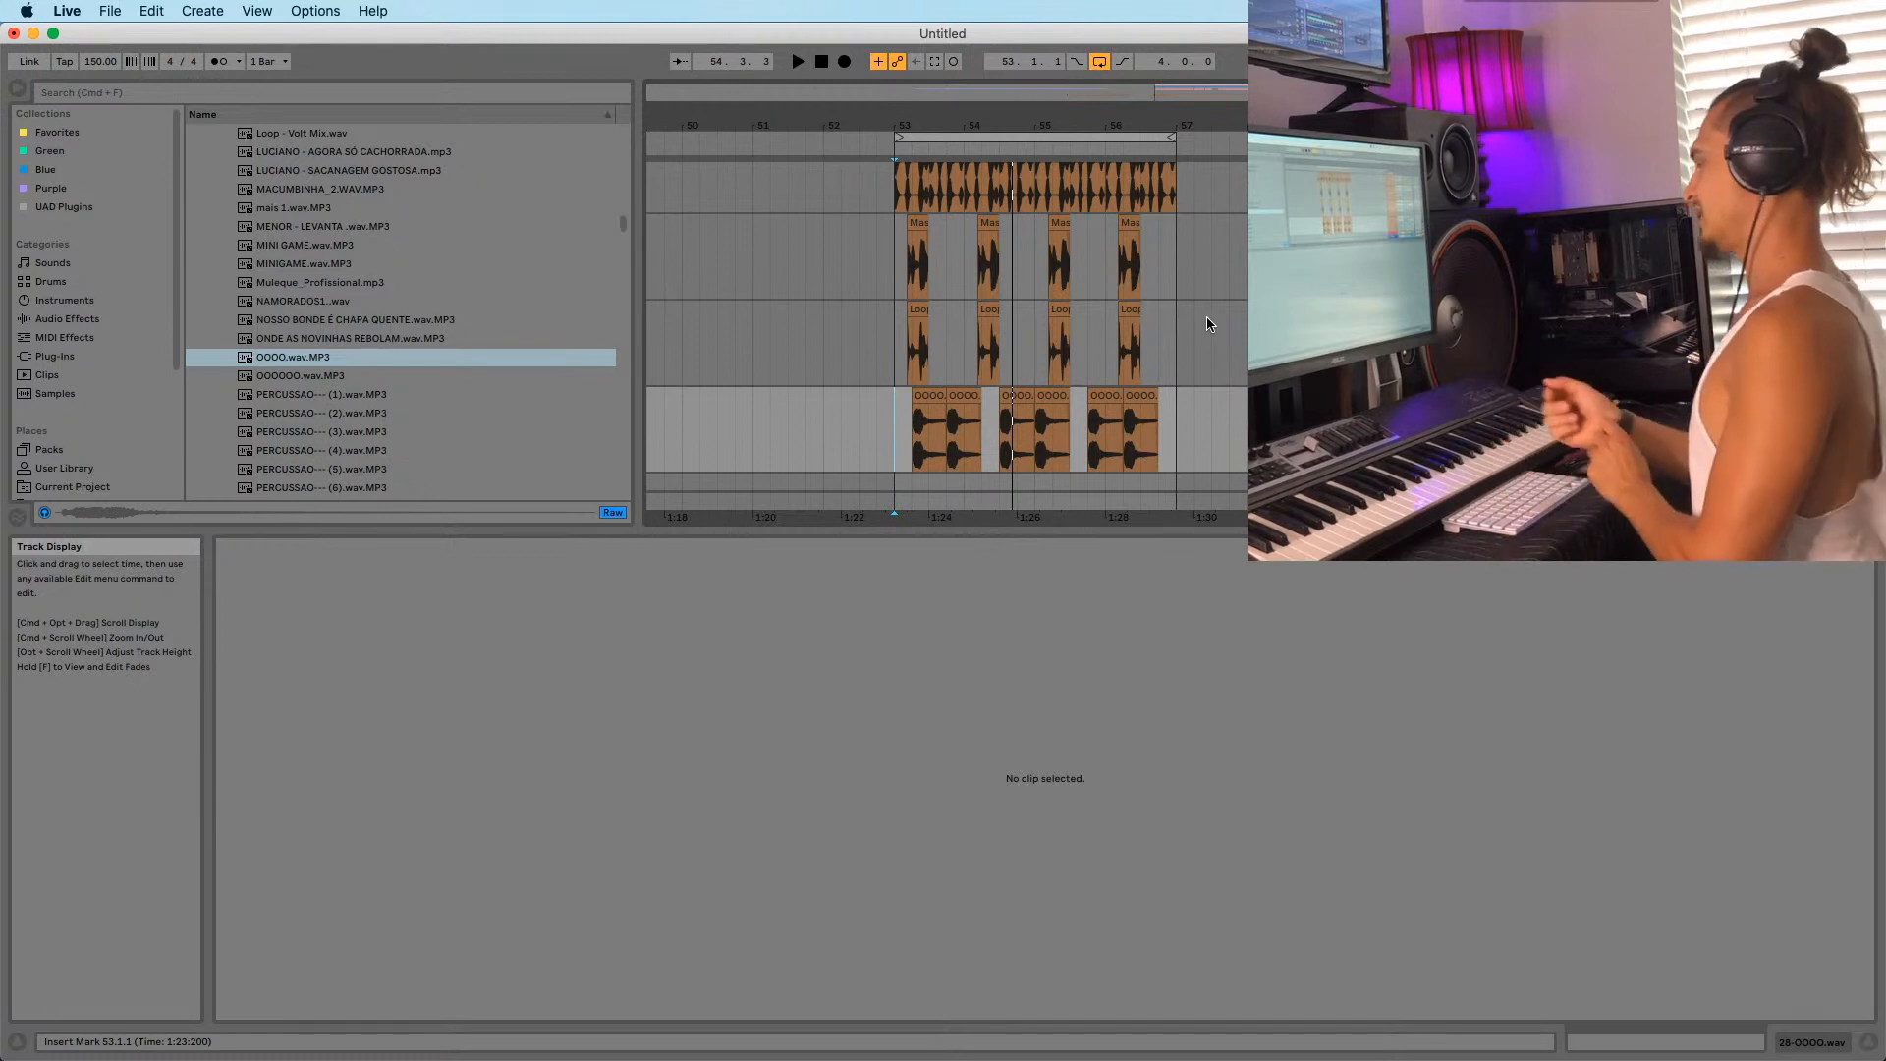
Zoom in around bar 53 and shift the selected OOOO.wav clips earlier.
left_click_drag(913, 119, 914, 169)
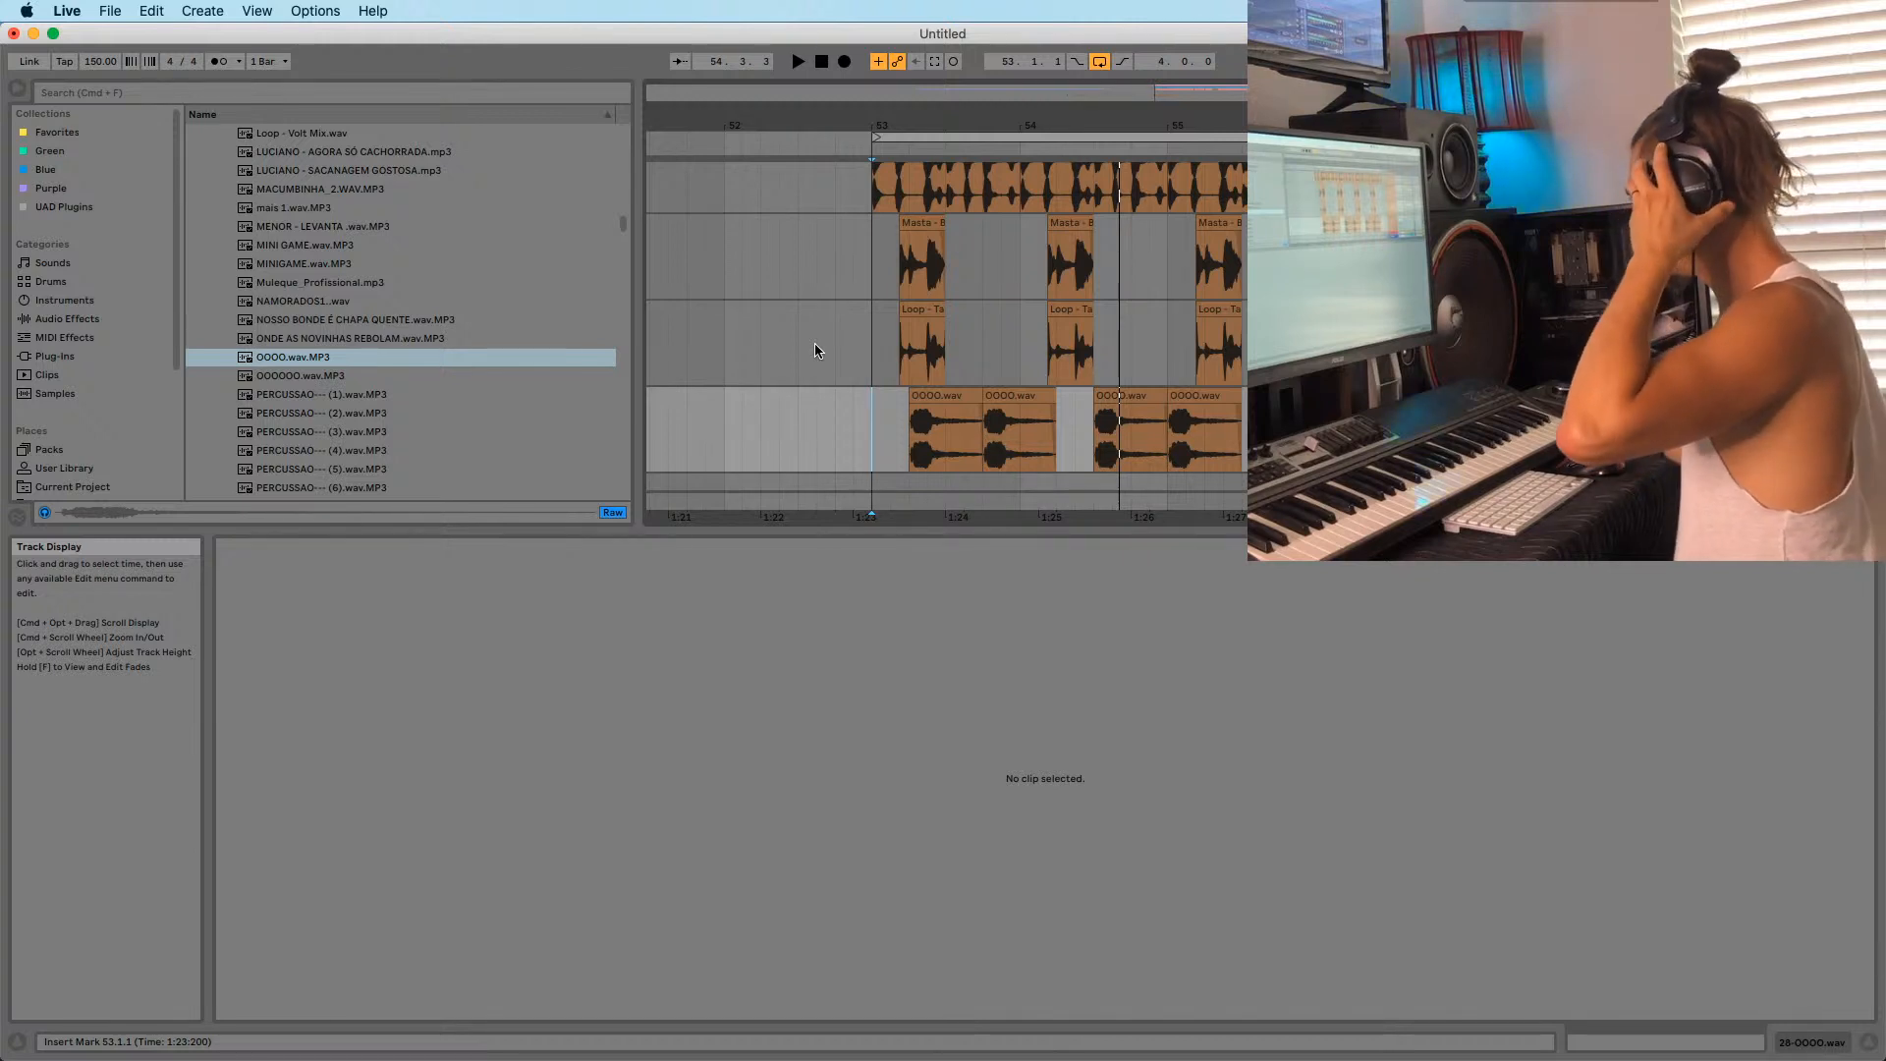
left_click(1124, 397)
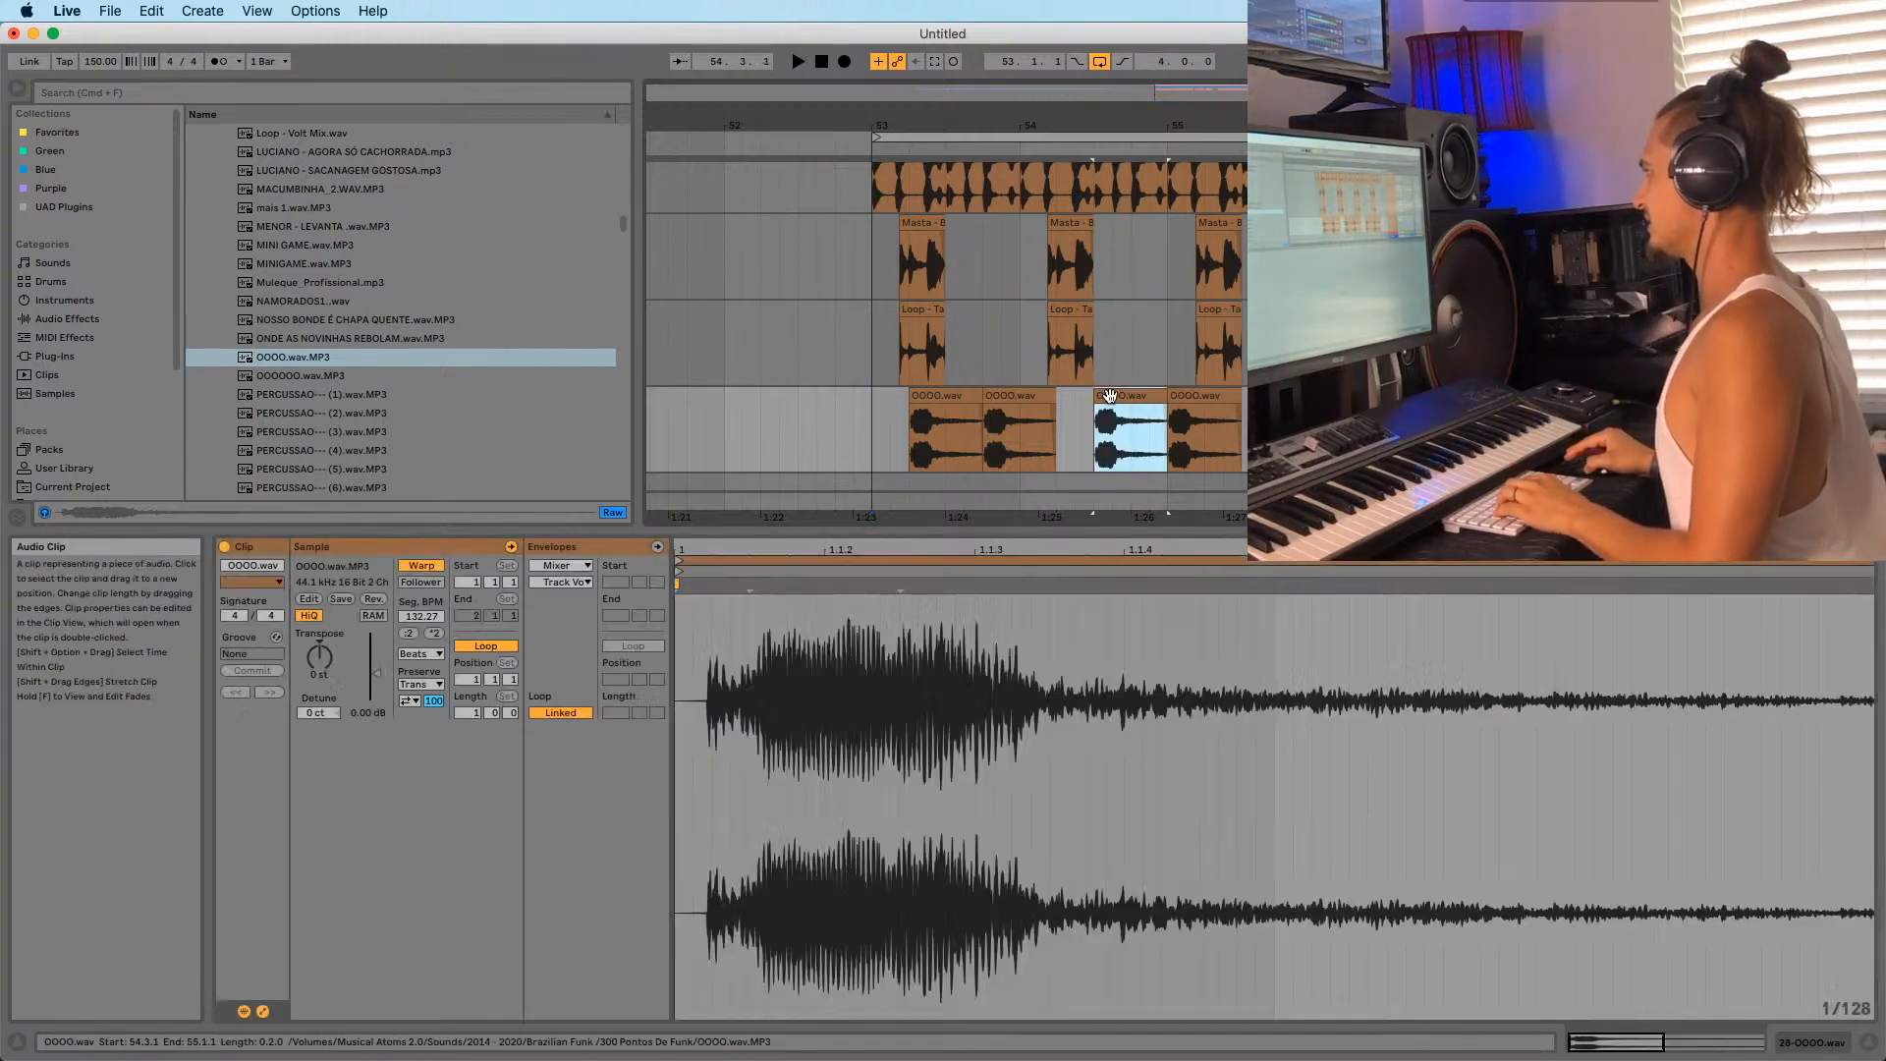
left_click(1385, 397, "shift")
left_click_drag(1123, 398, 1085, 416)
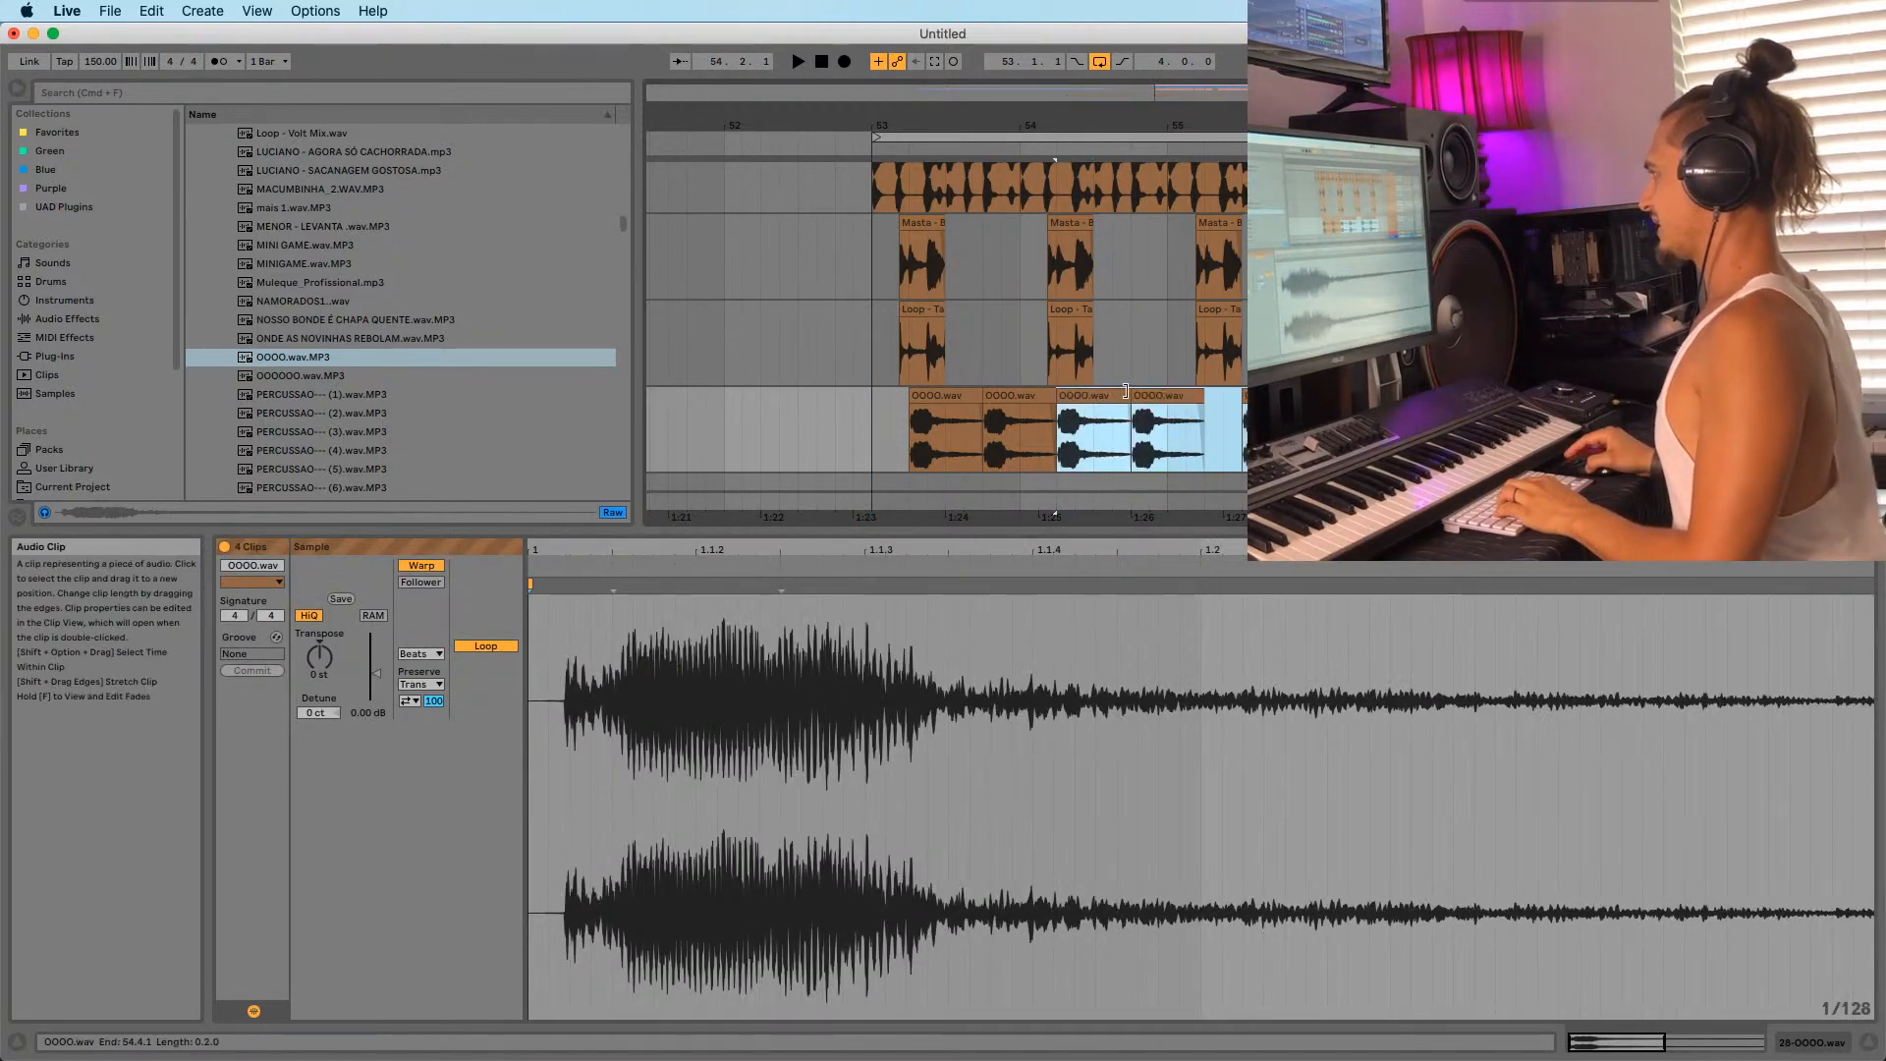
left_click(1139, 395)
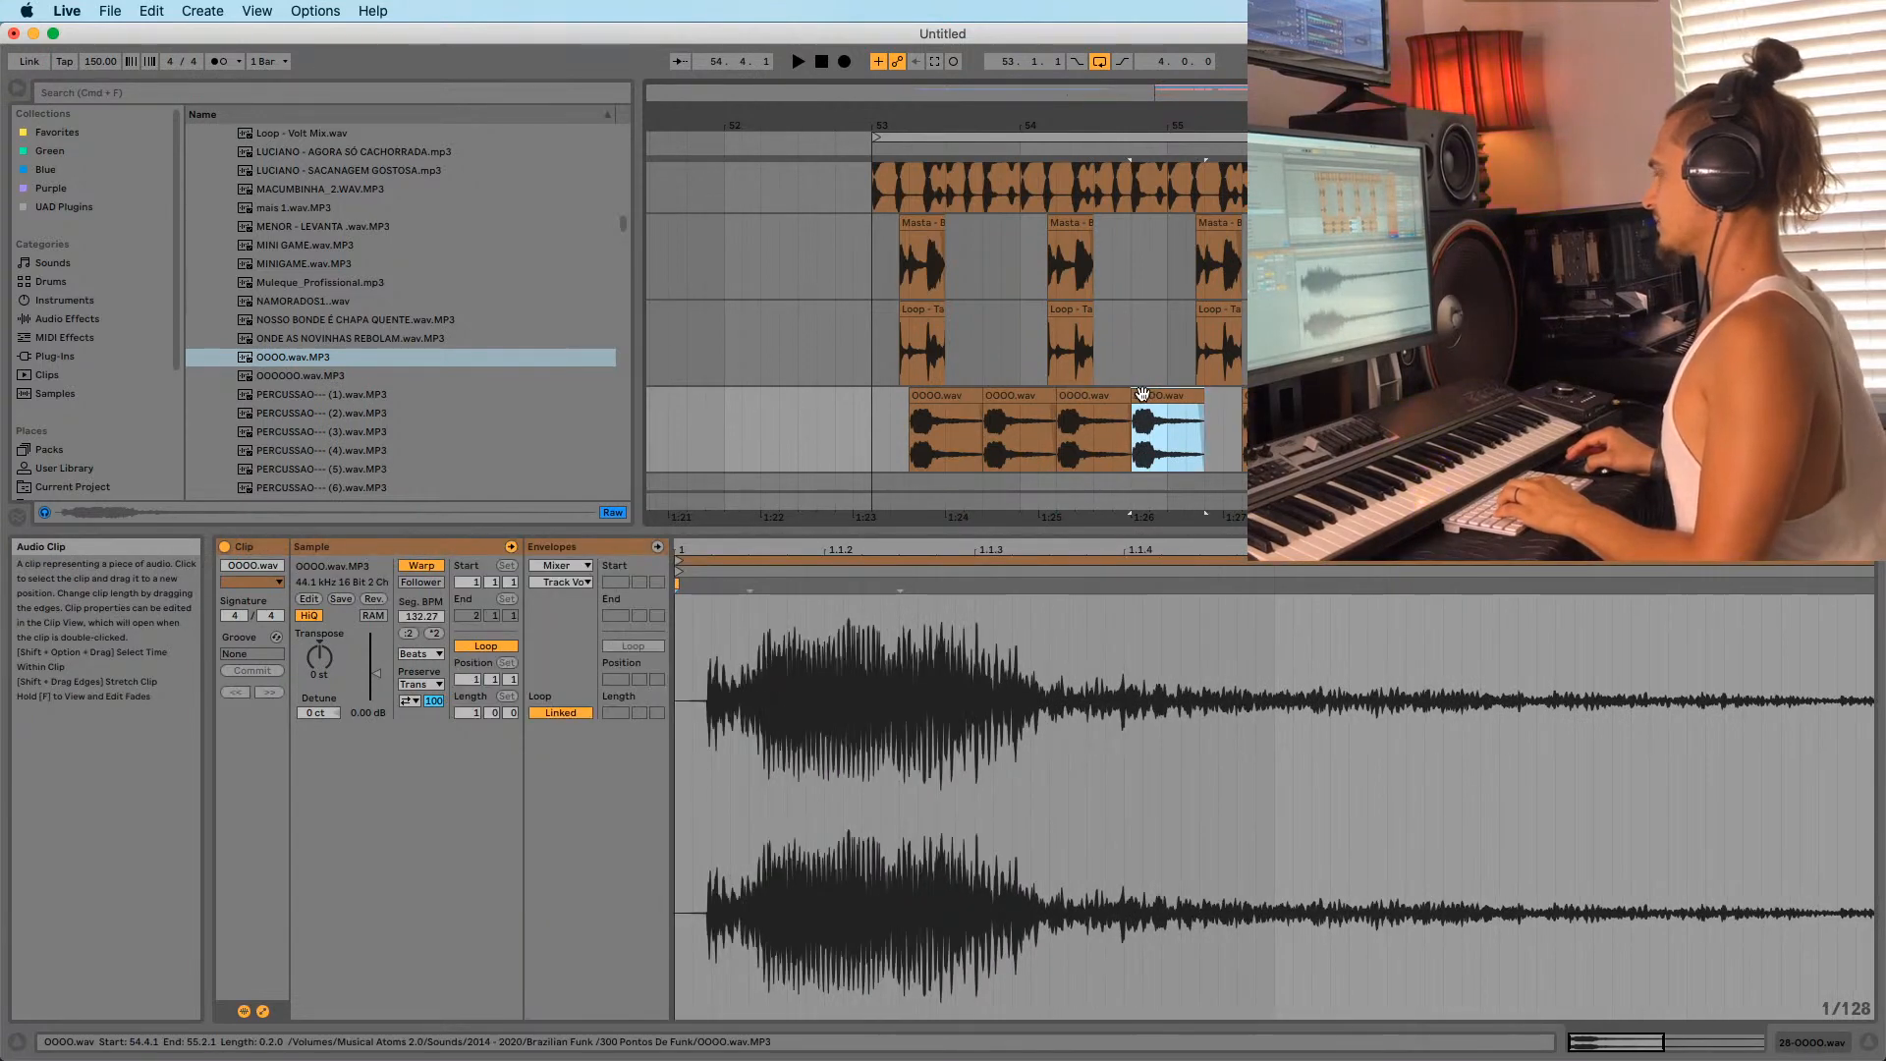
left_click(926, 396)
left_click_drag(880, 410, 893, 411)
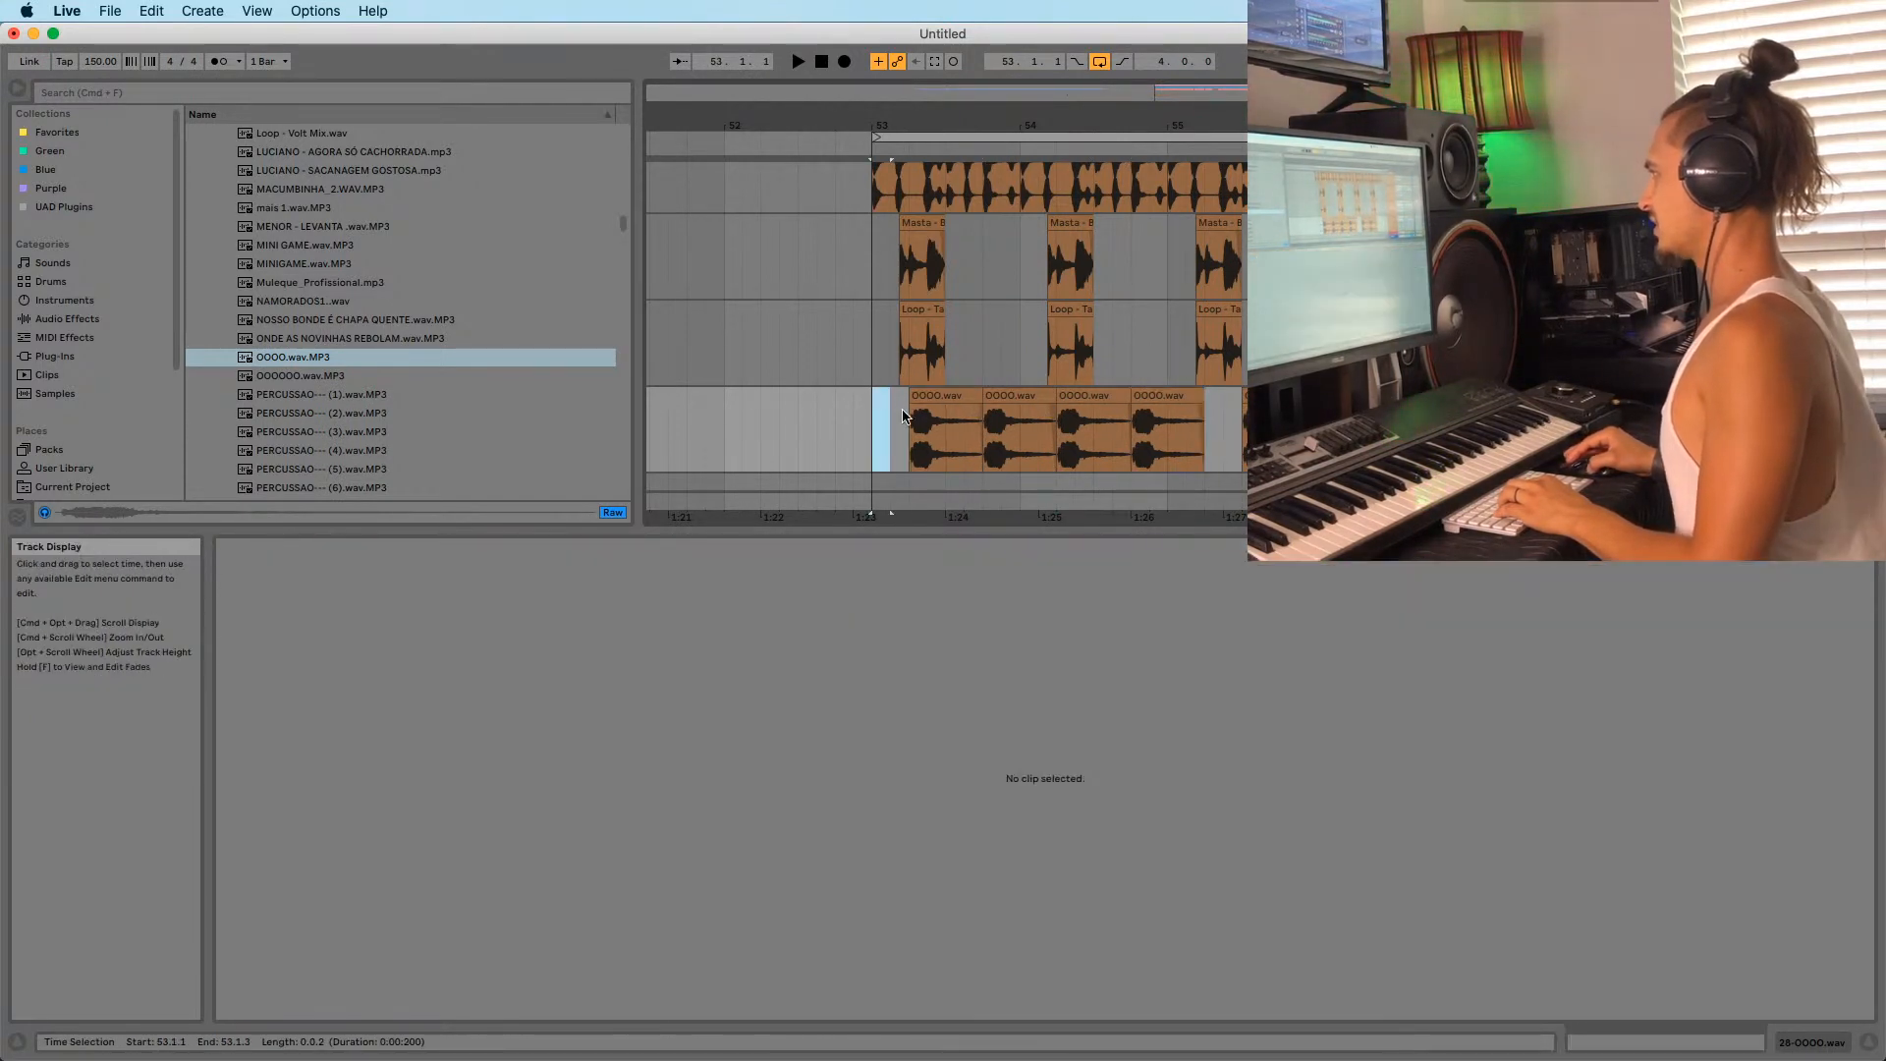
left_click(919, 396)
left_click(881, 411)
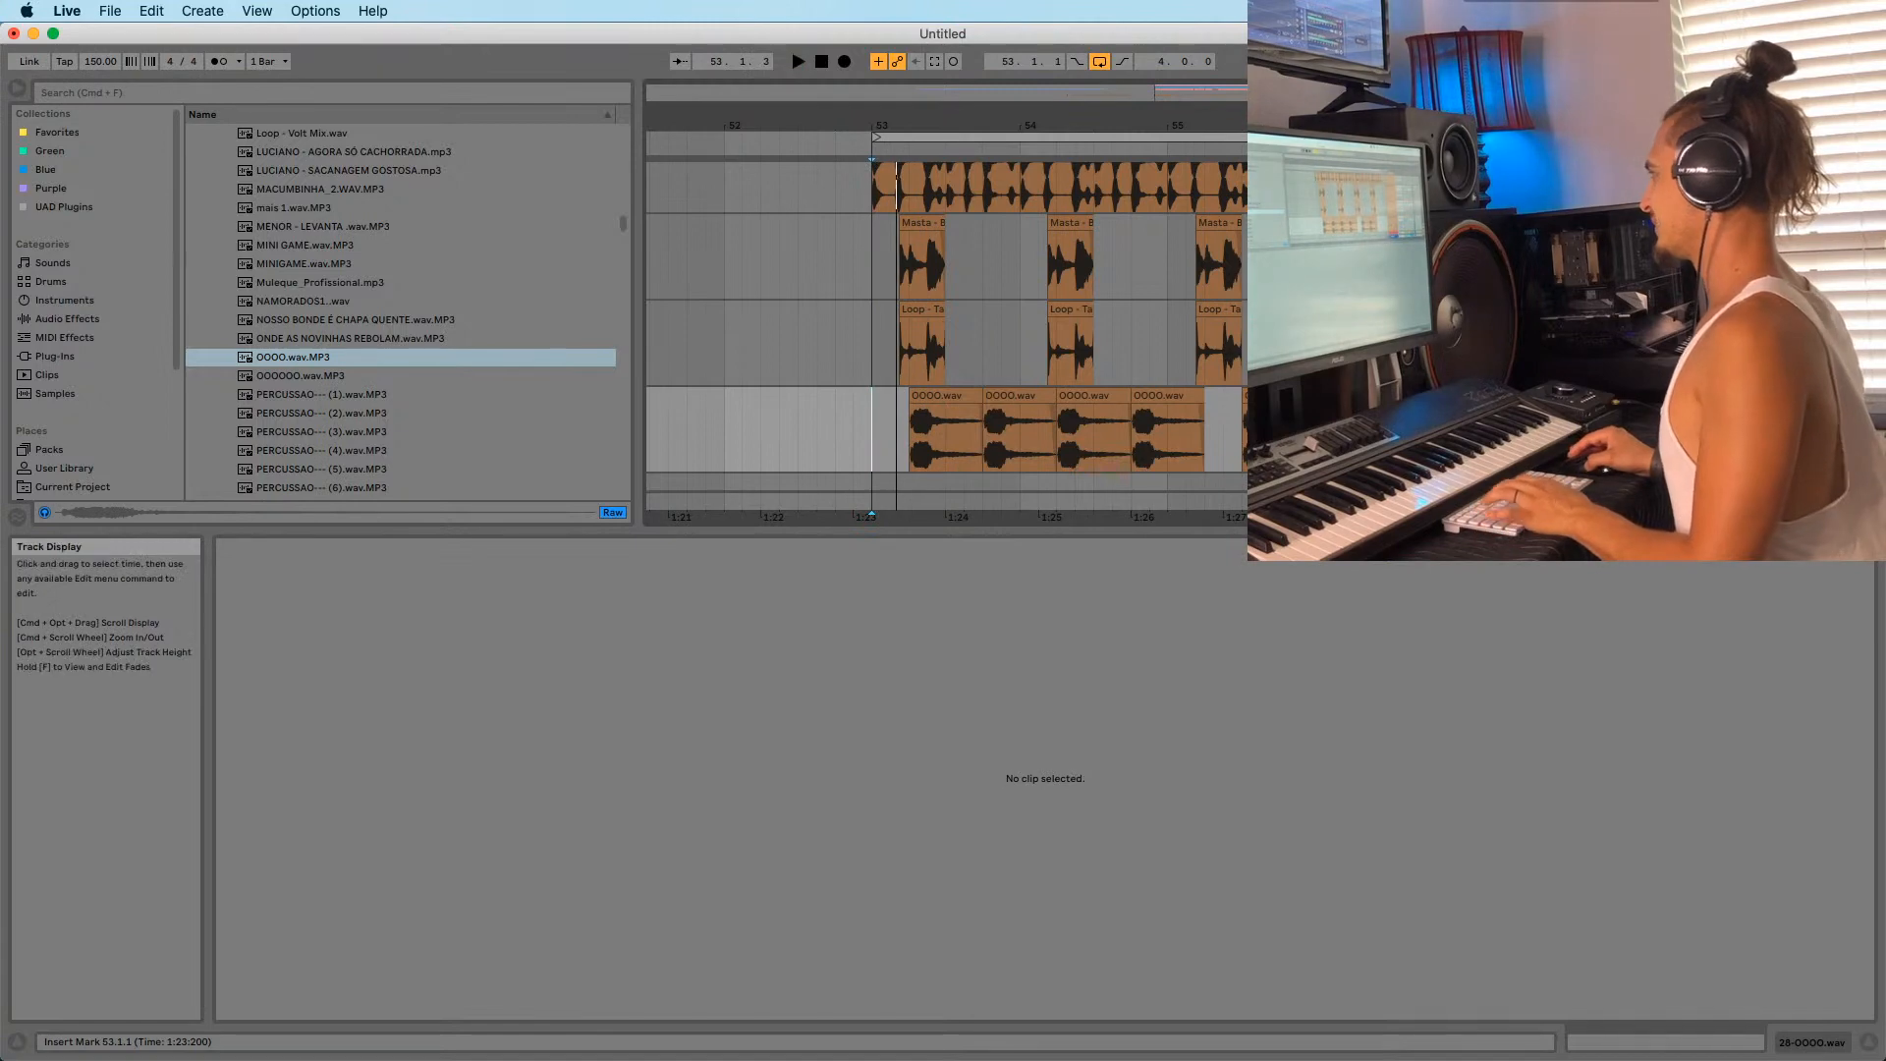
Move the two later OOOO.wav clips one beat earlier to 55.2.1 and listen back.
left_click(1275, 396)
left_click(1347, 396, "shift")
left_click_drag(1348, 396, 1310, 396)
key("space")
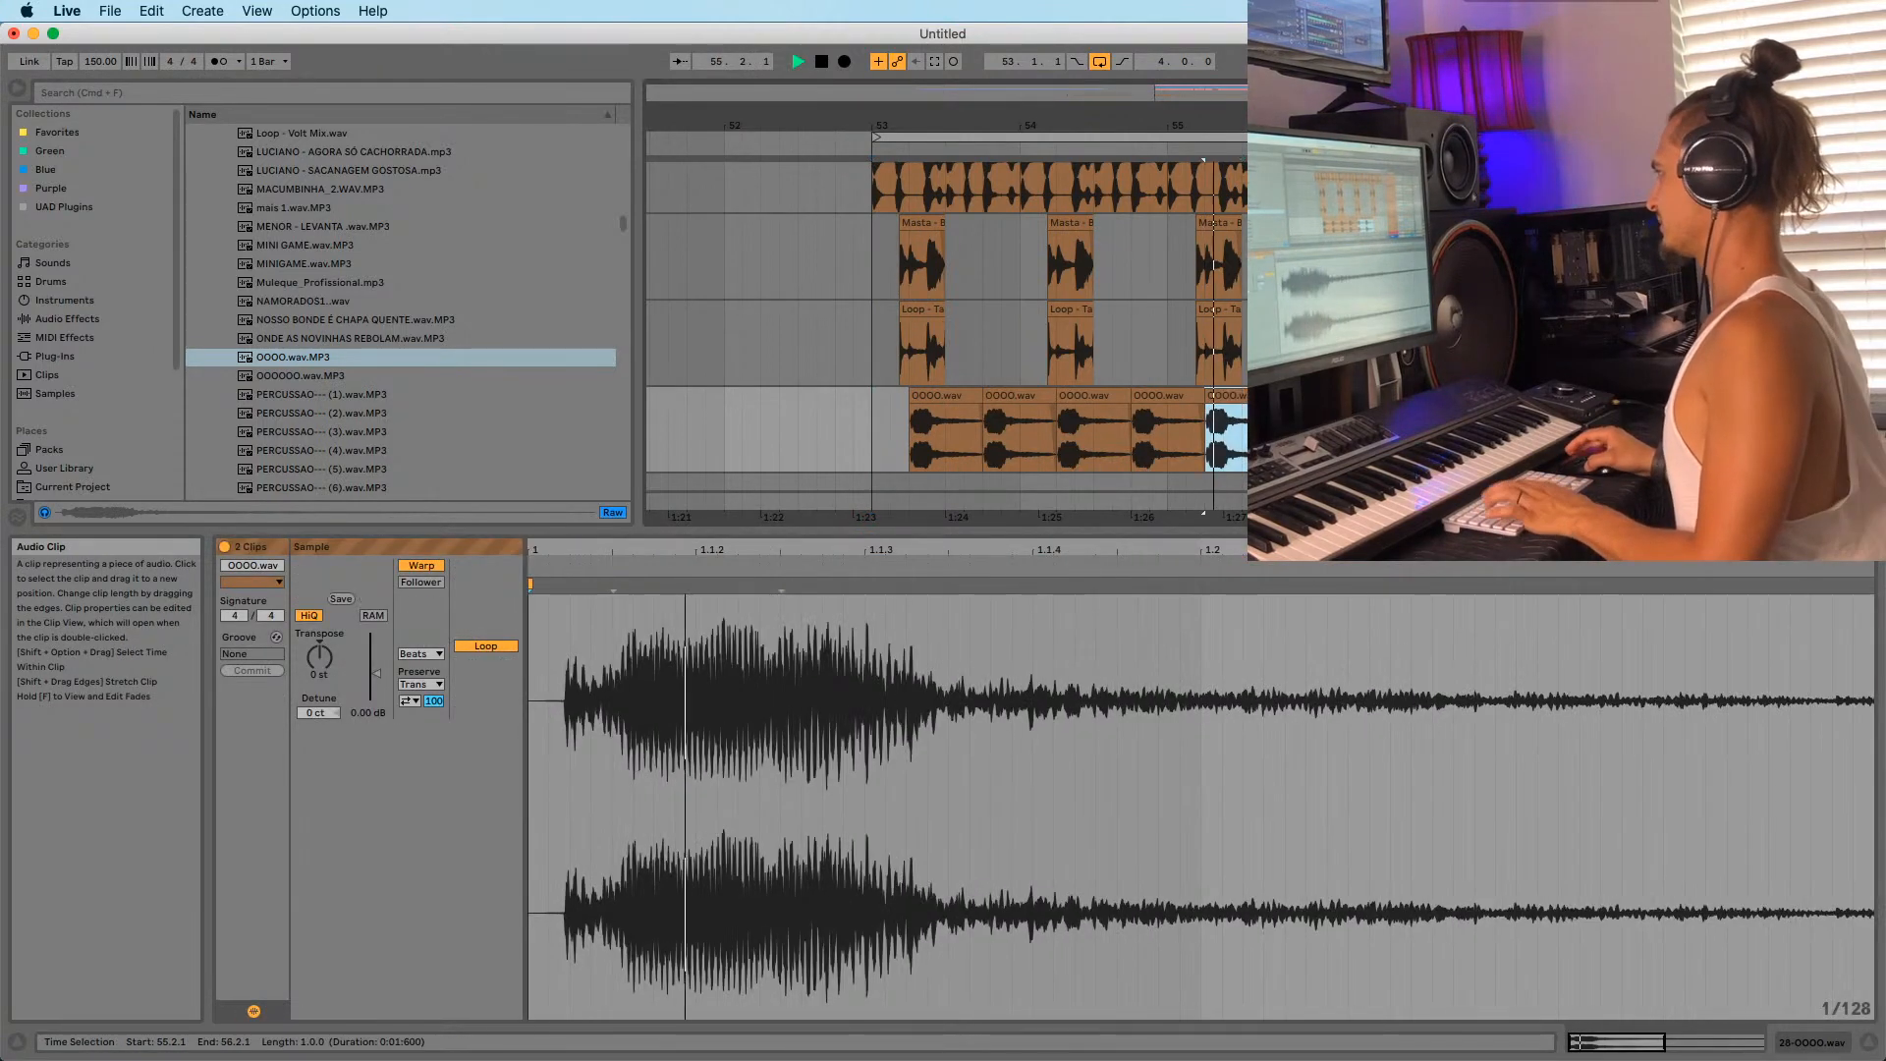
left_click(1314, 395)
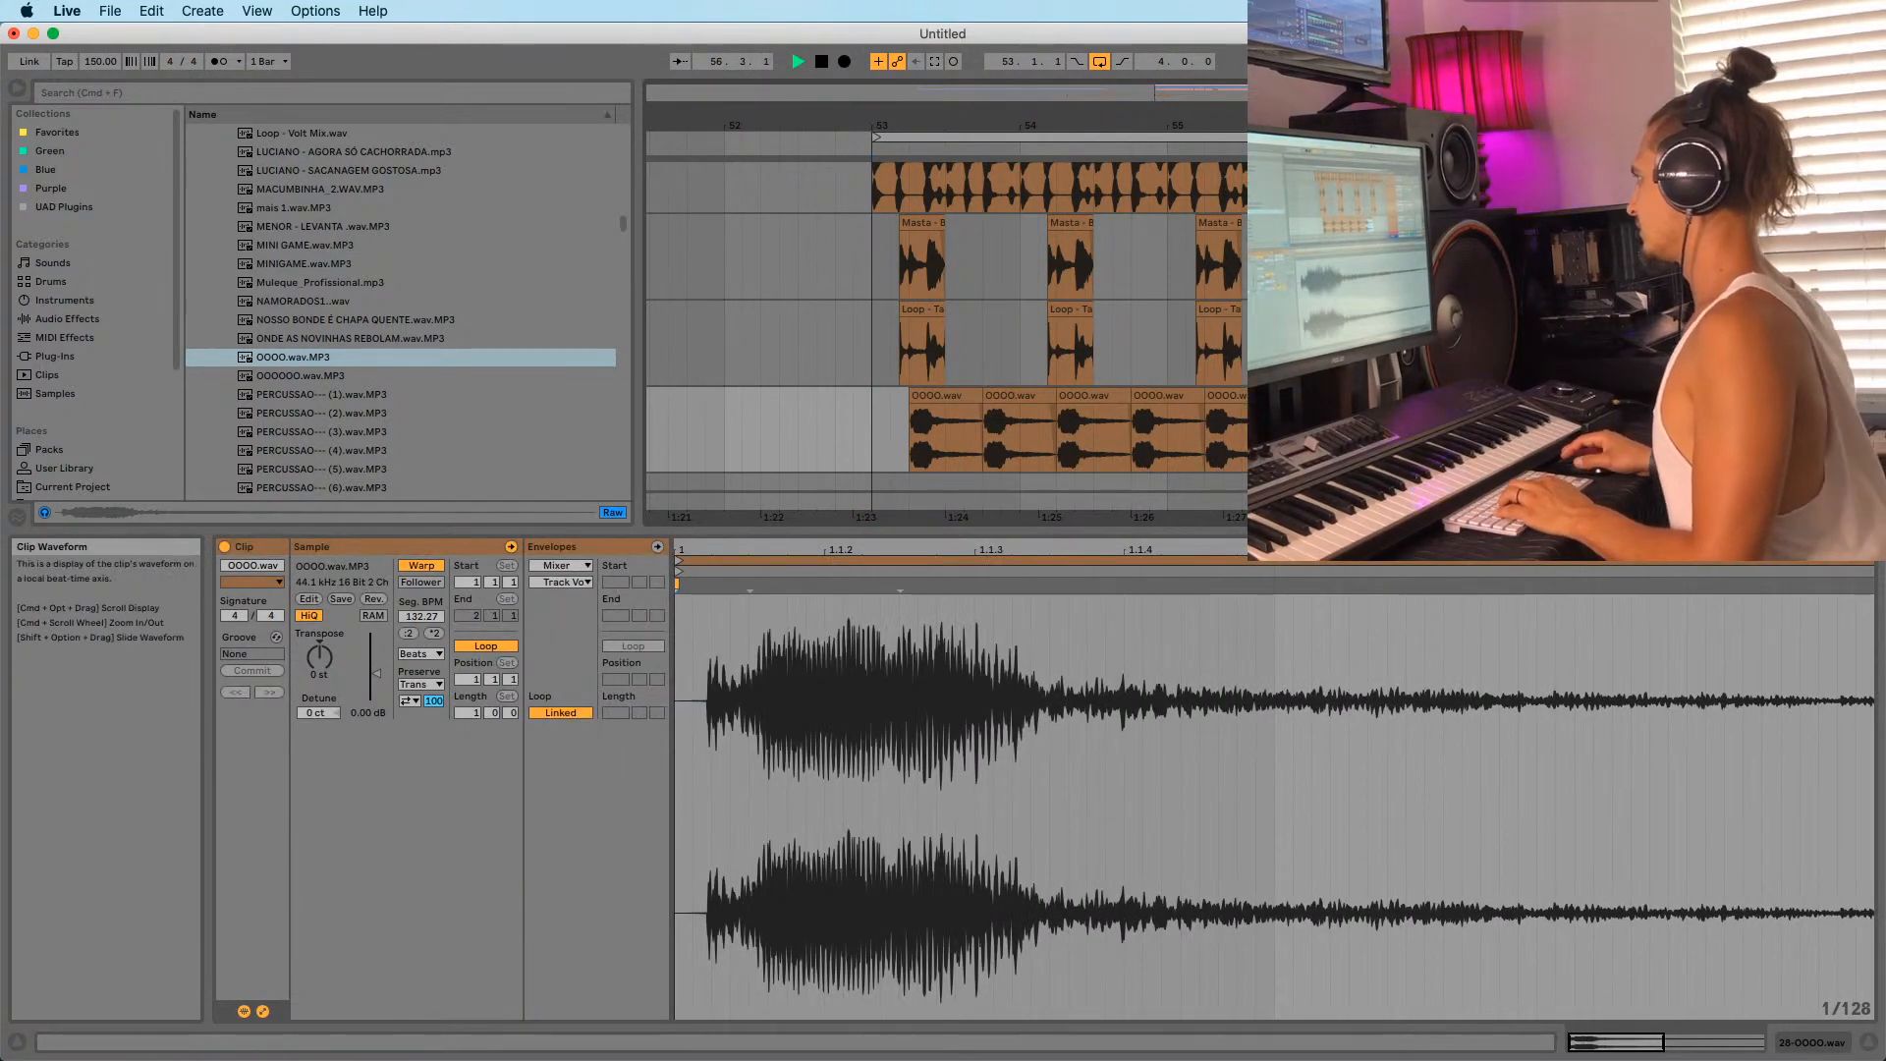
key("space")
Preview from 56.1.4, then duplicate the last OOOO.wav clip to its right.
mouse_move(1290, 125)
left_mouse_down()
mouse_move(1290, 216)
mouse_move(1289, 126)
left_mouse_up()
left_click(1371, 437)
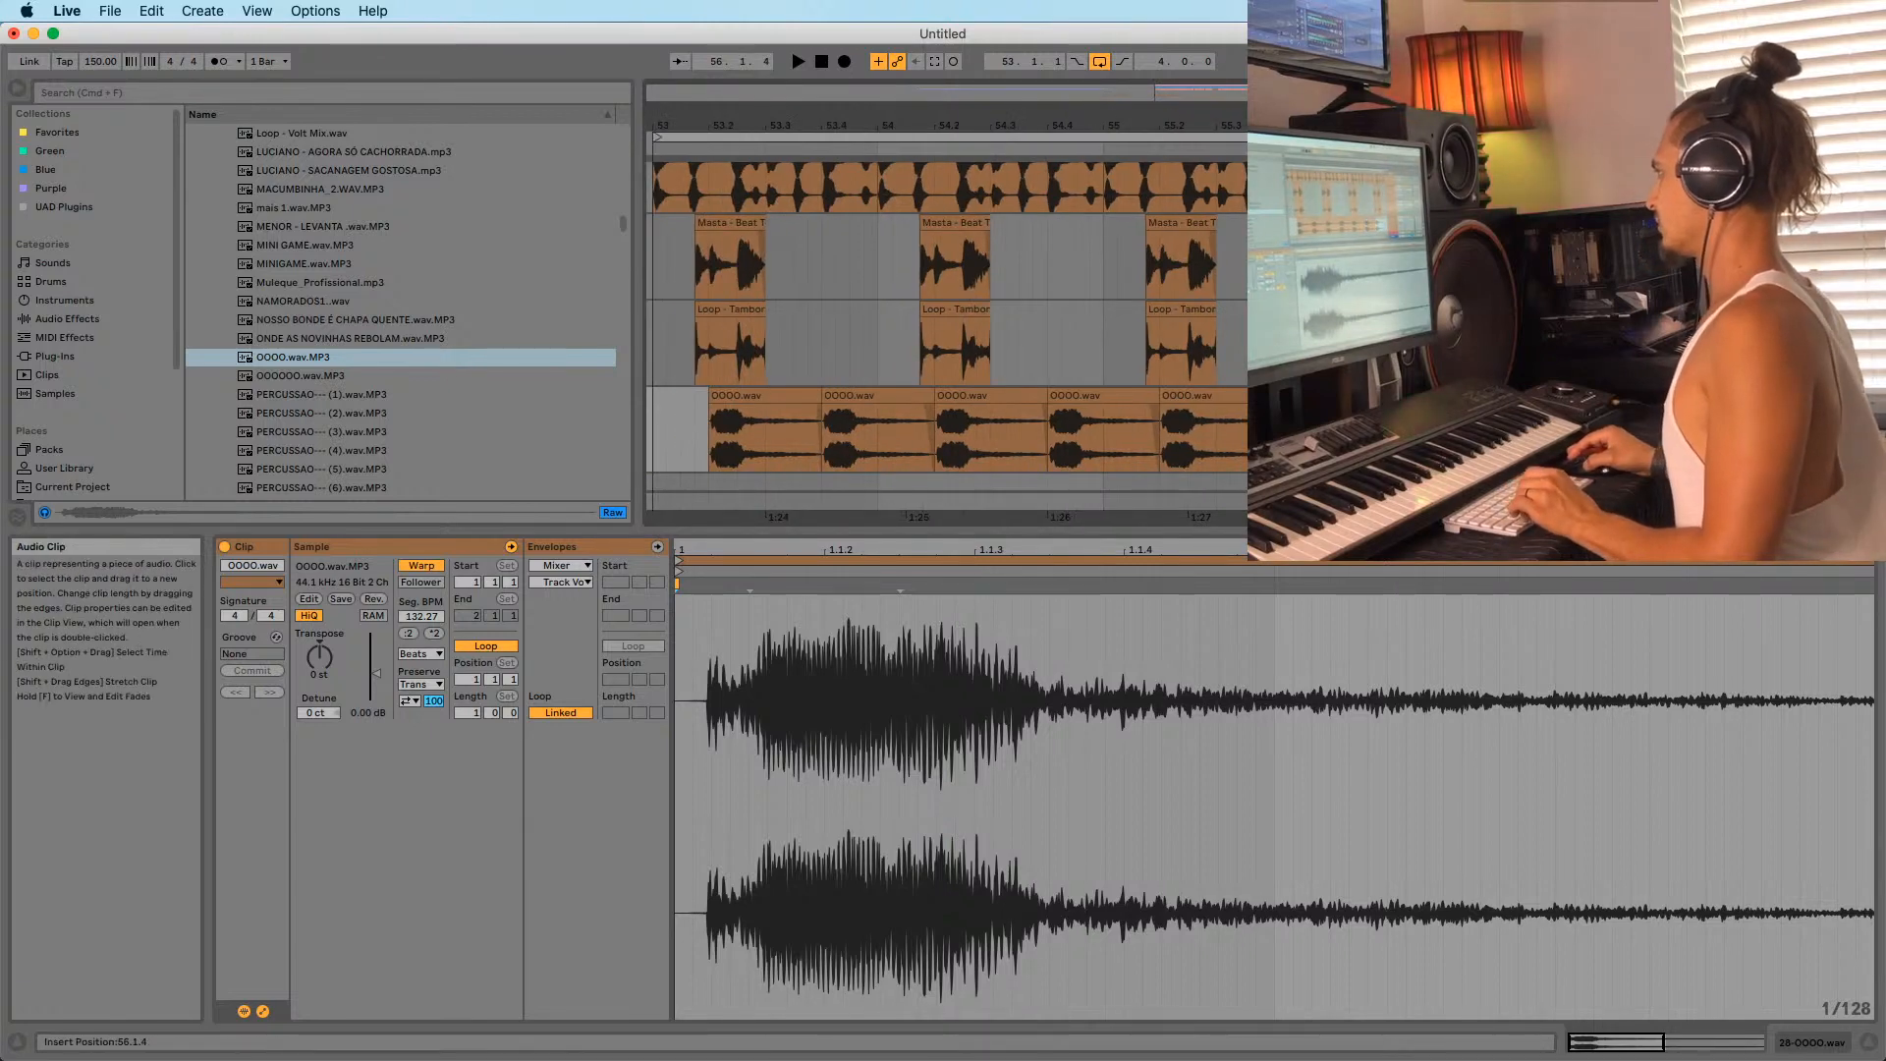
key("space")
left_click_drag(1404, 125, 1145, 98)
left_click(1162, 395)
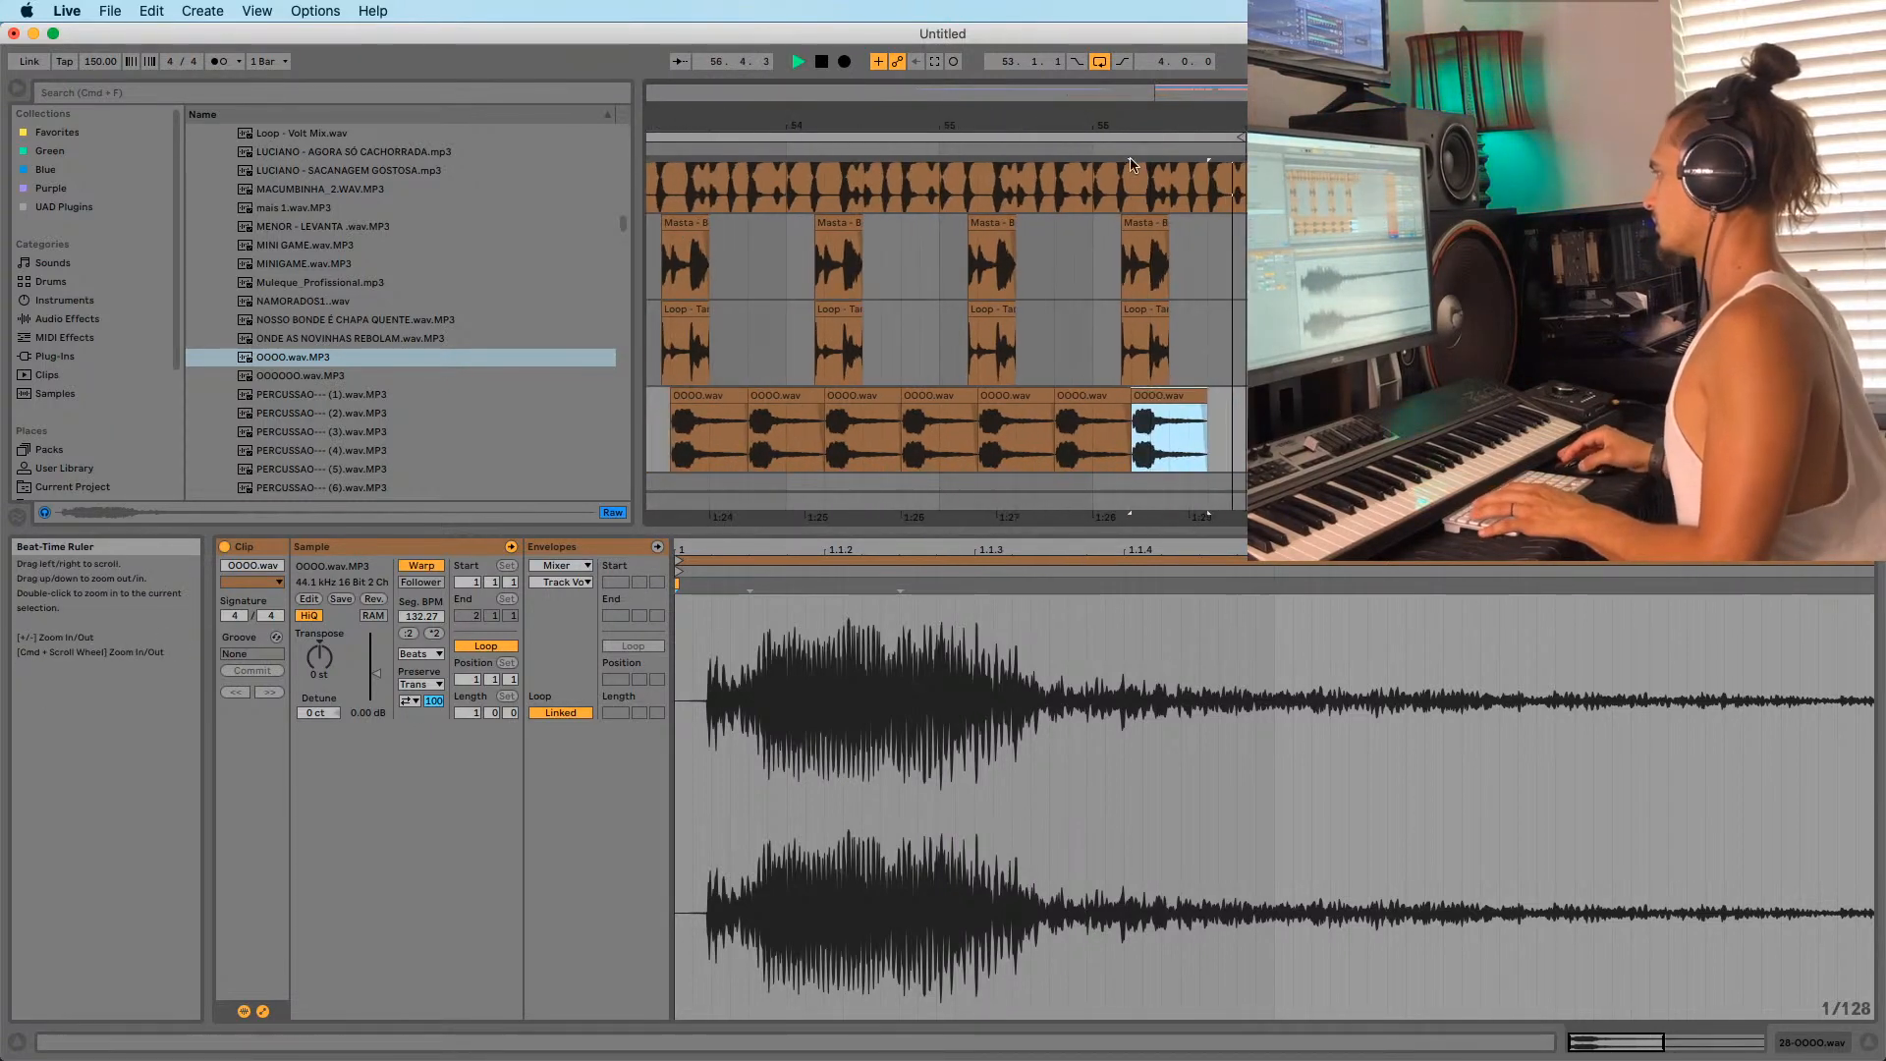
key("cmd+d")
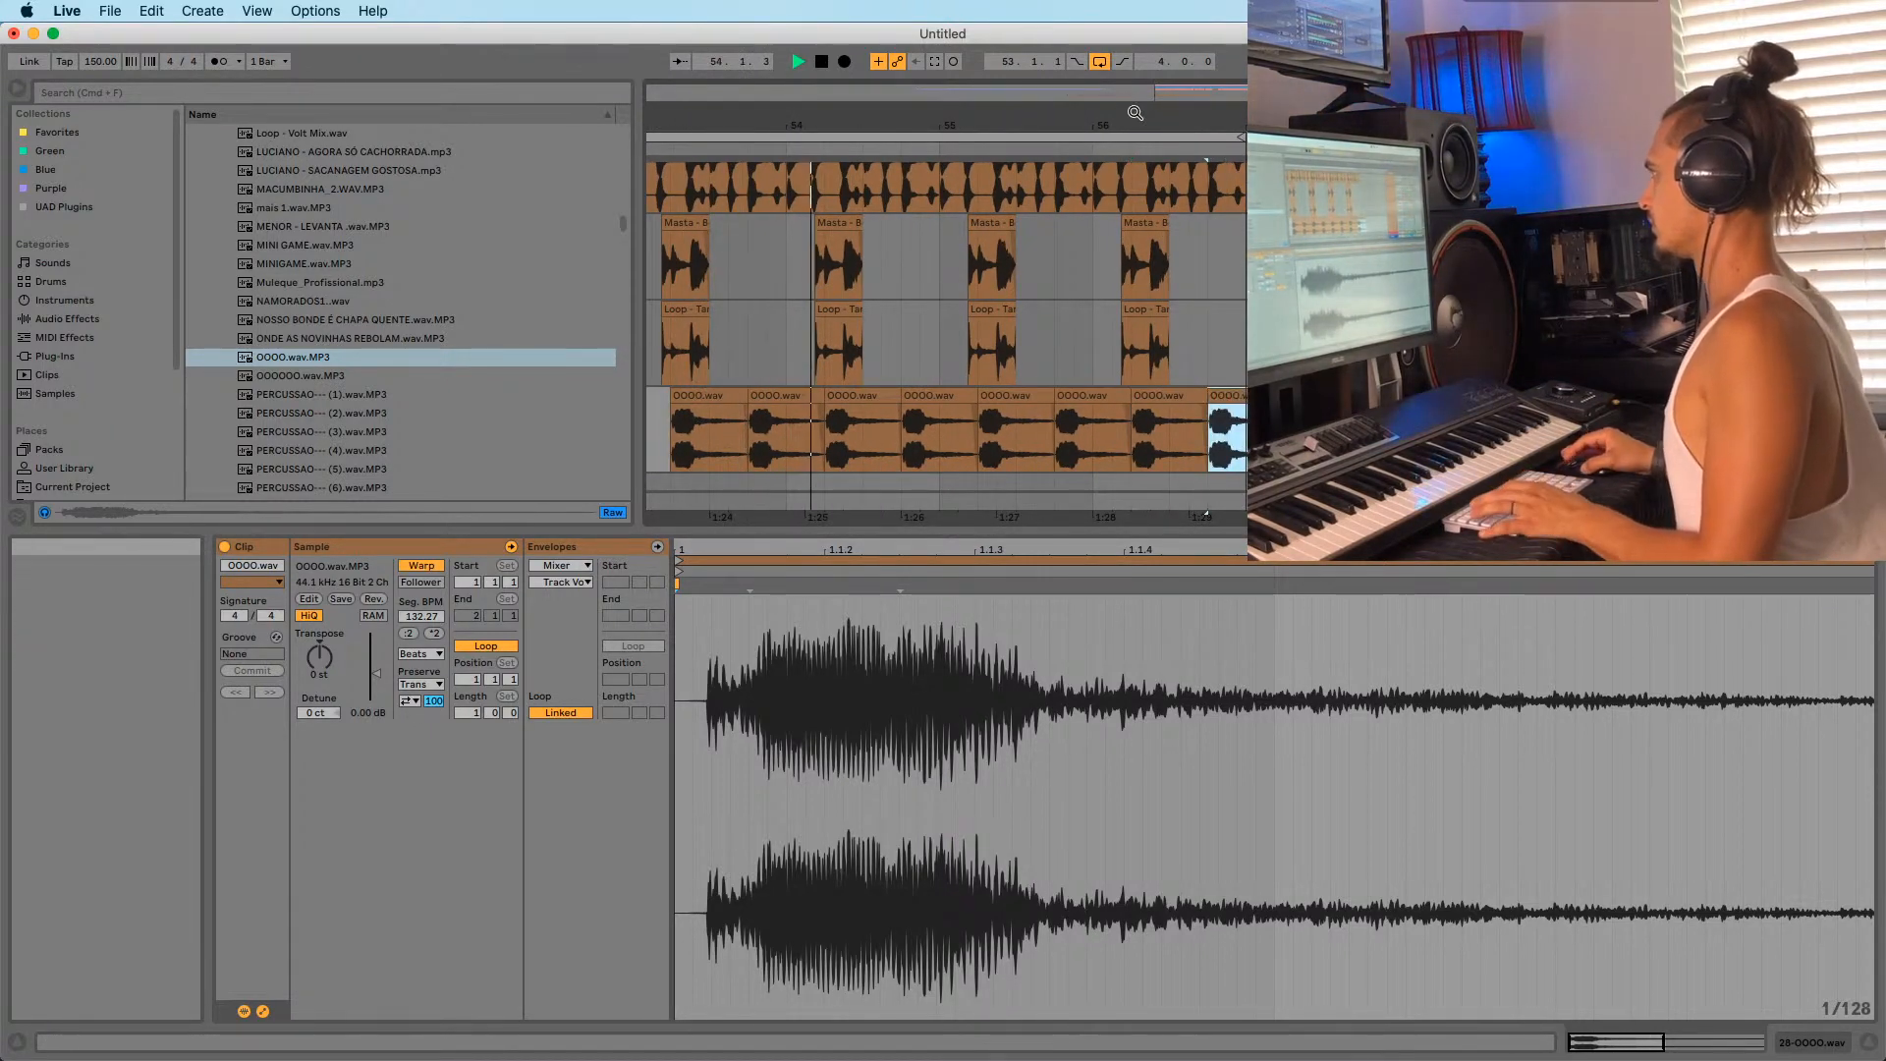
Select all the OOOO.wav clips on the lower track and delete them.
left_click_drag(1163, 123, 1268, 97)
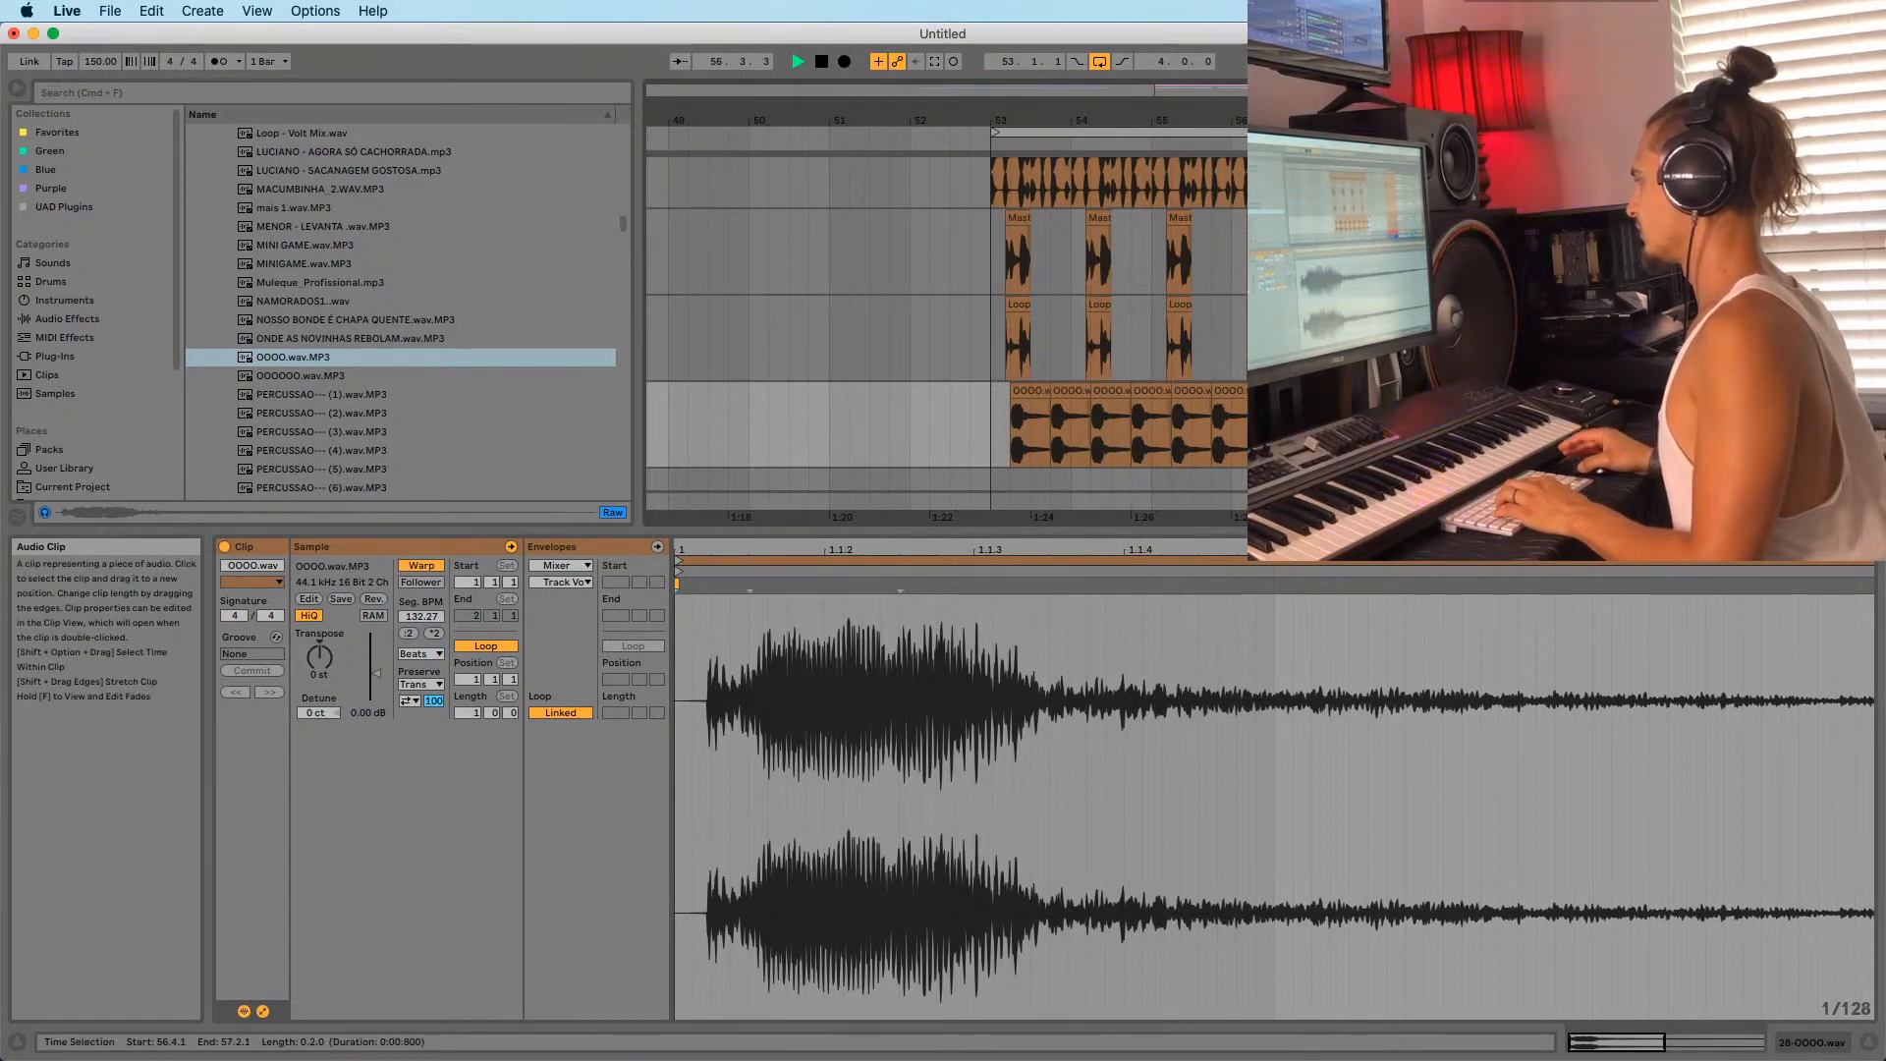
left_click(1024, 386)
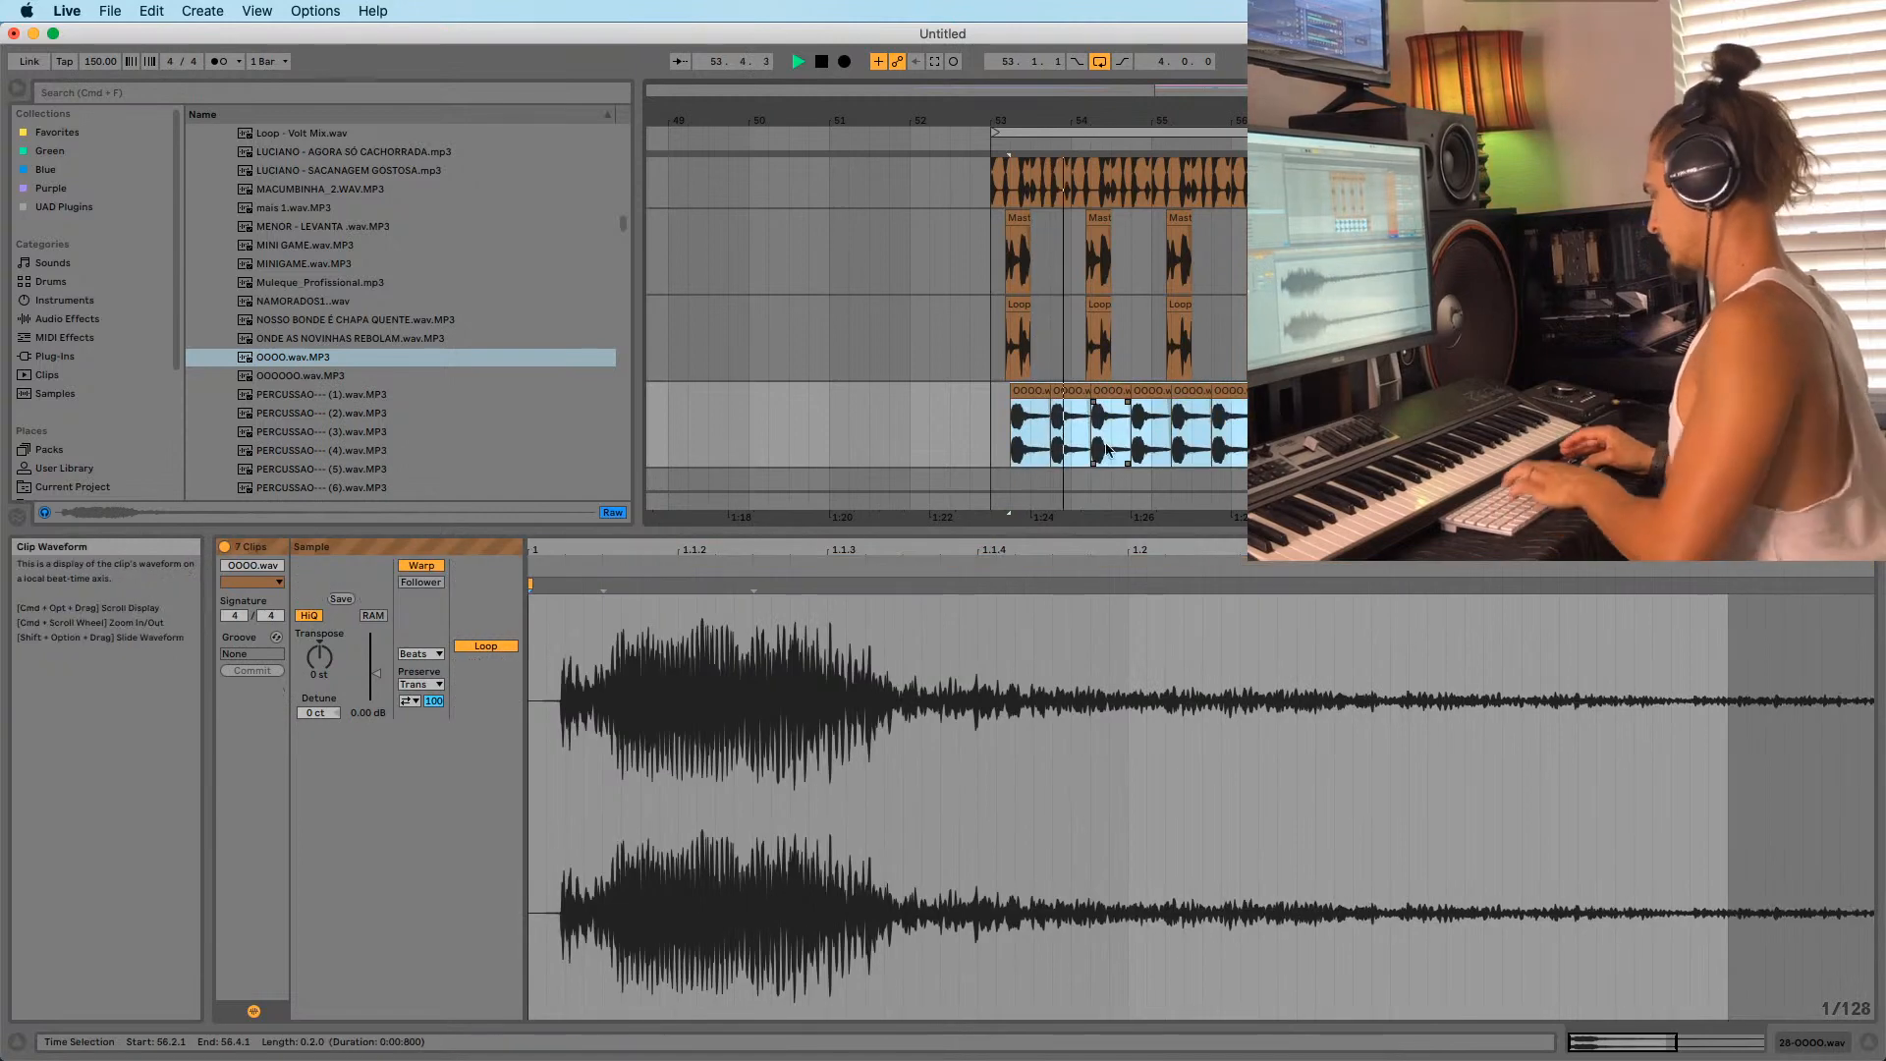
key("Delete")
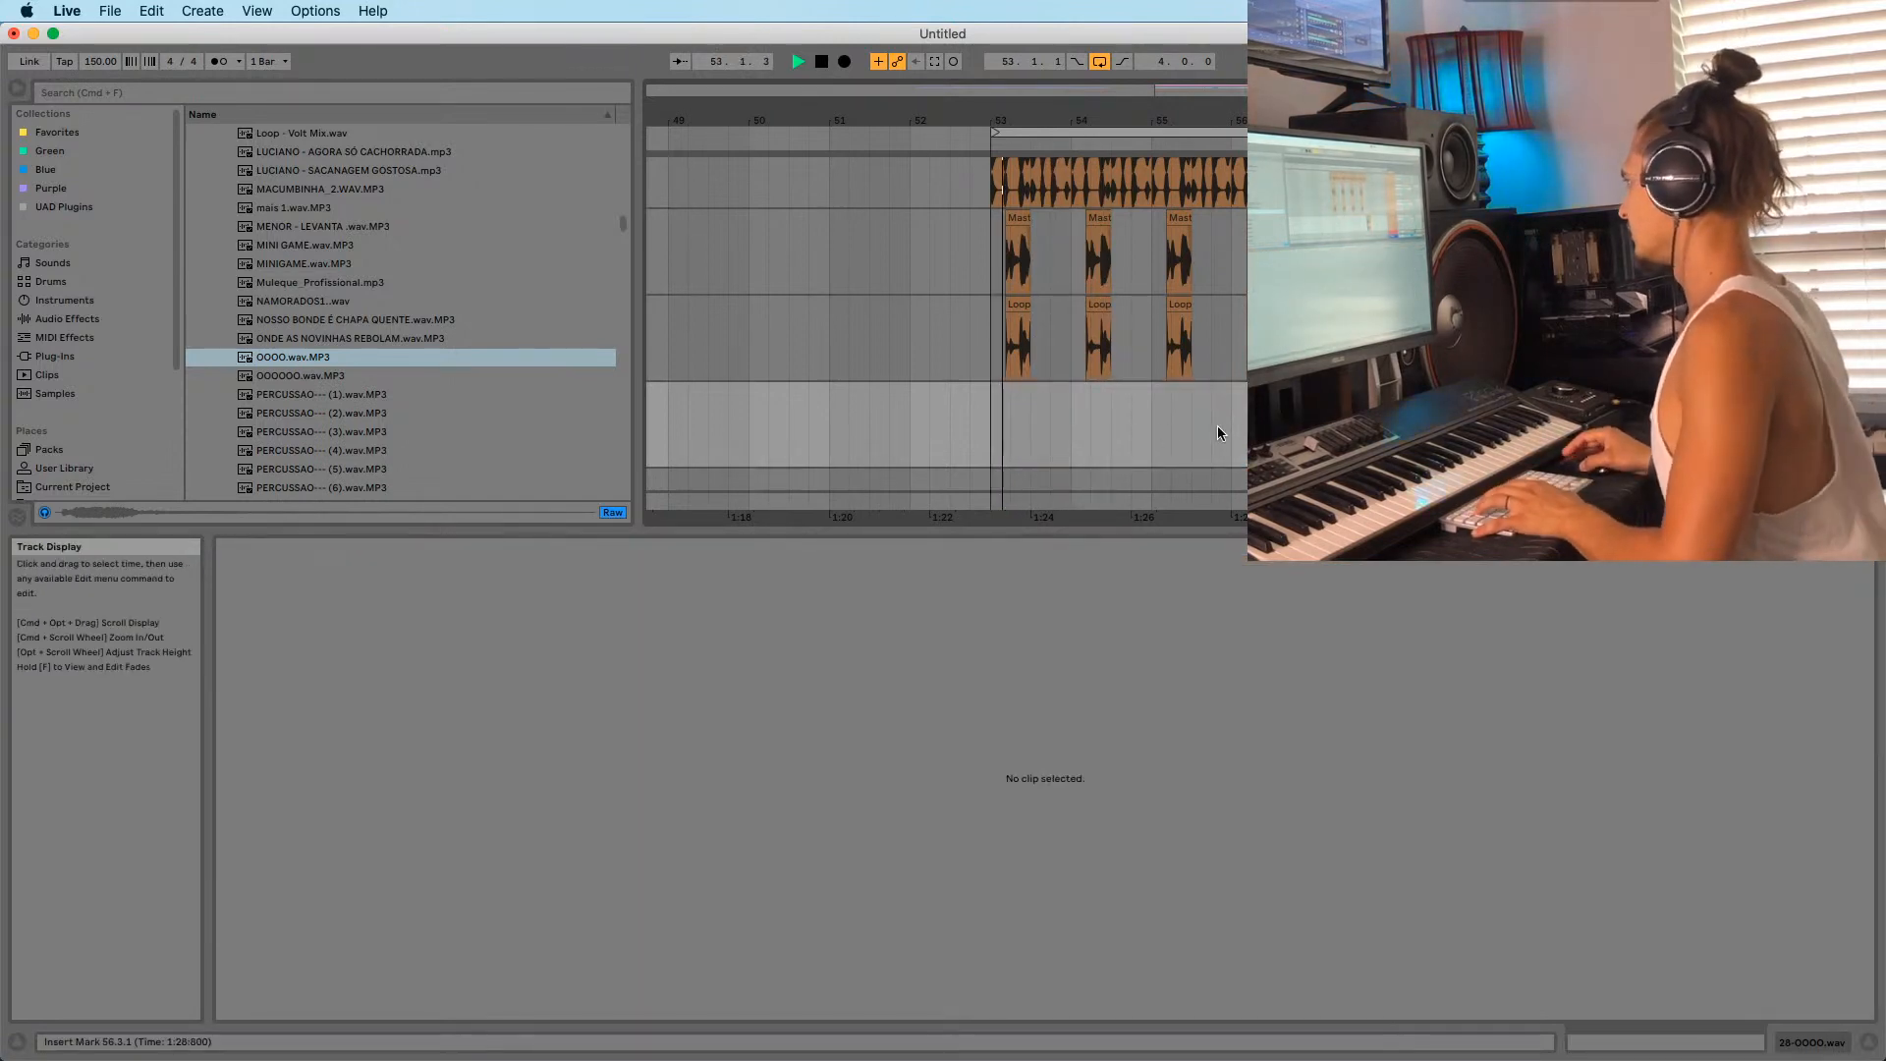
Insert a new audio track and audition the PERCUSSAO (5) and PERCUSSAO (7) samples.
key("super+t")
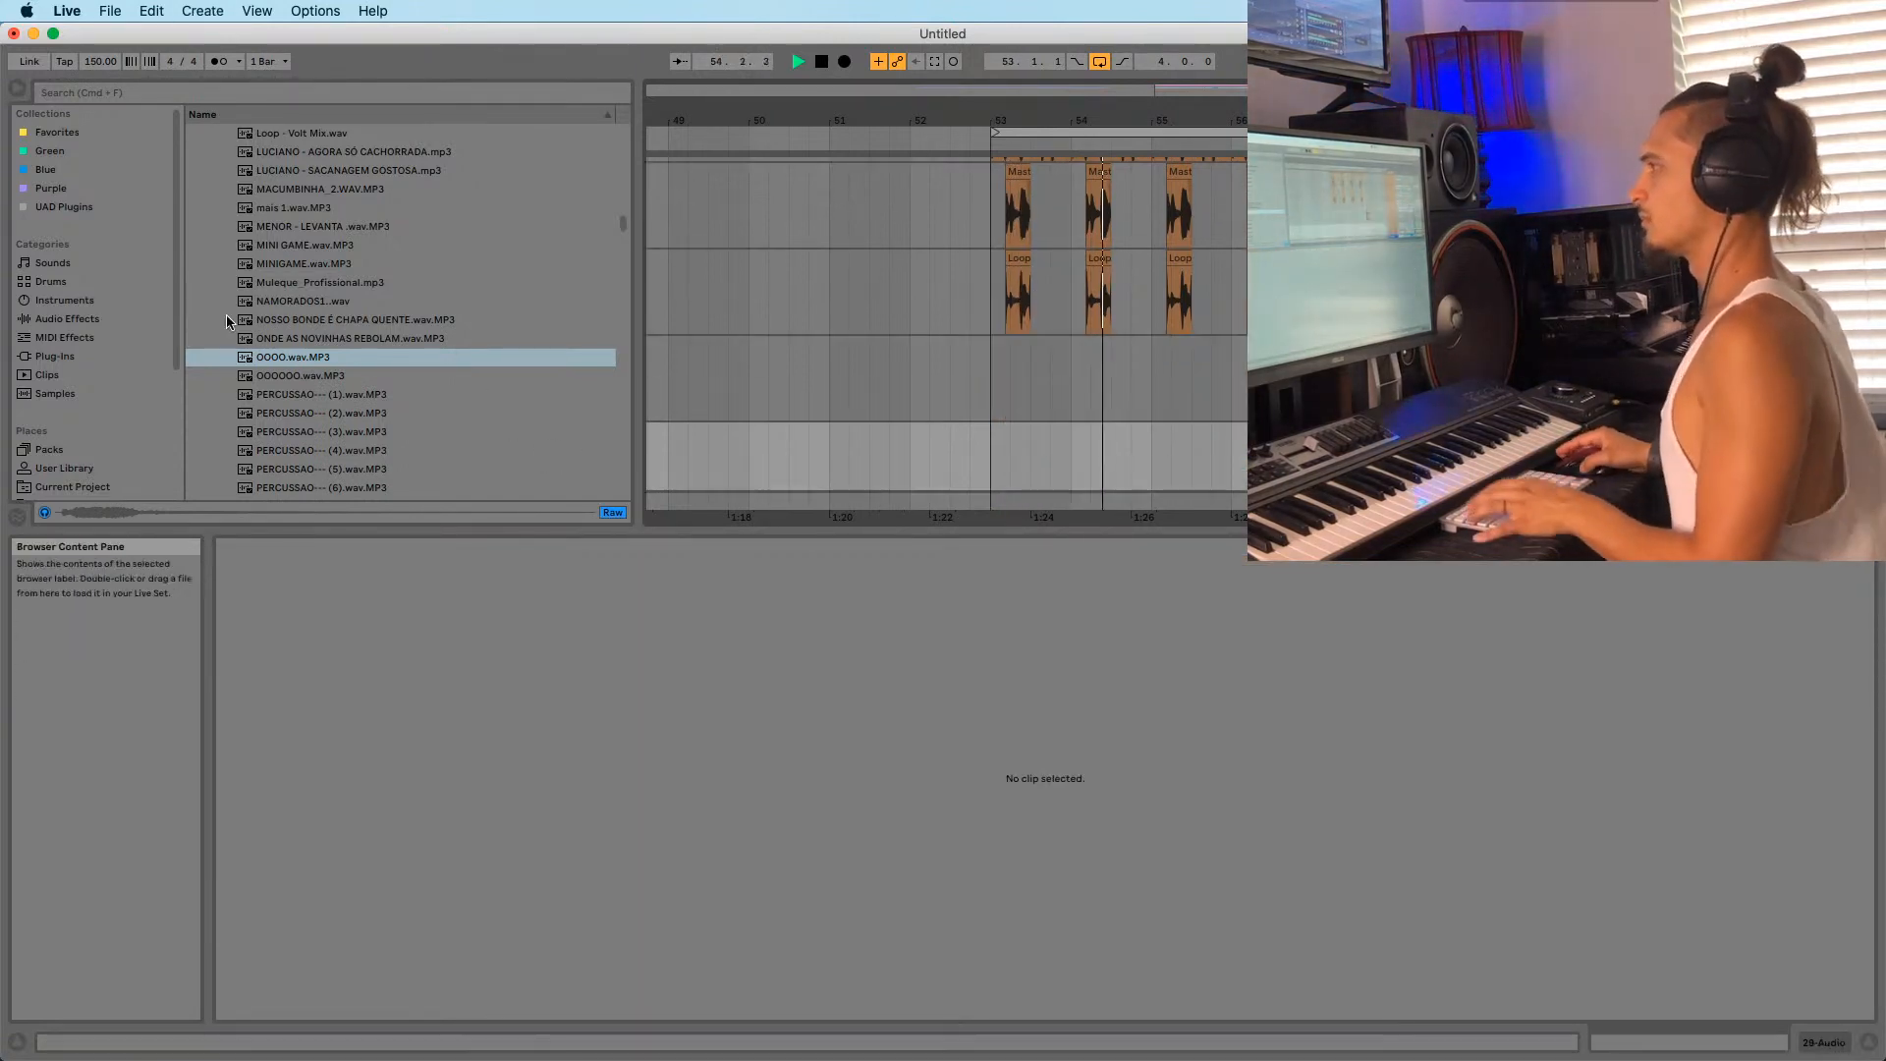
scroll(300, 422, "down", 2)
key("space")
left_click(315, 380)
left_click(316, 418)
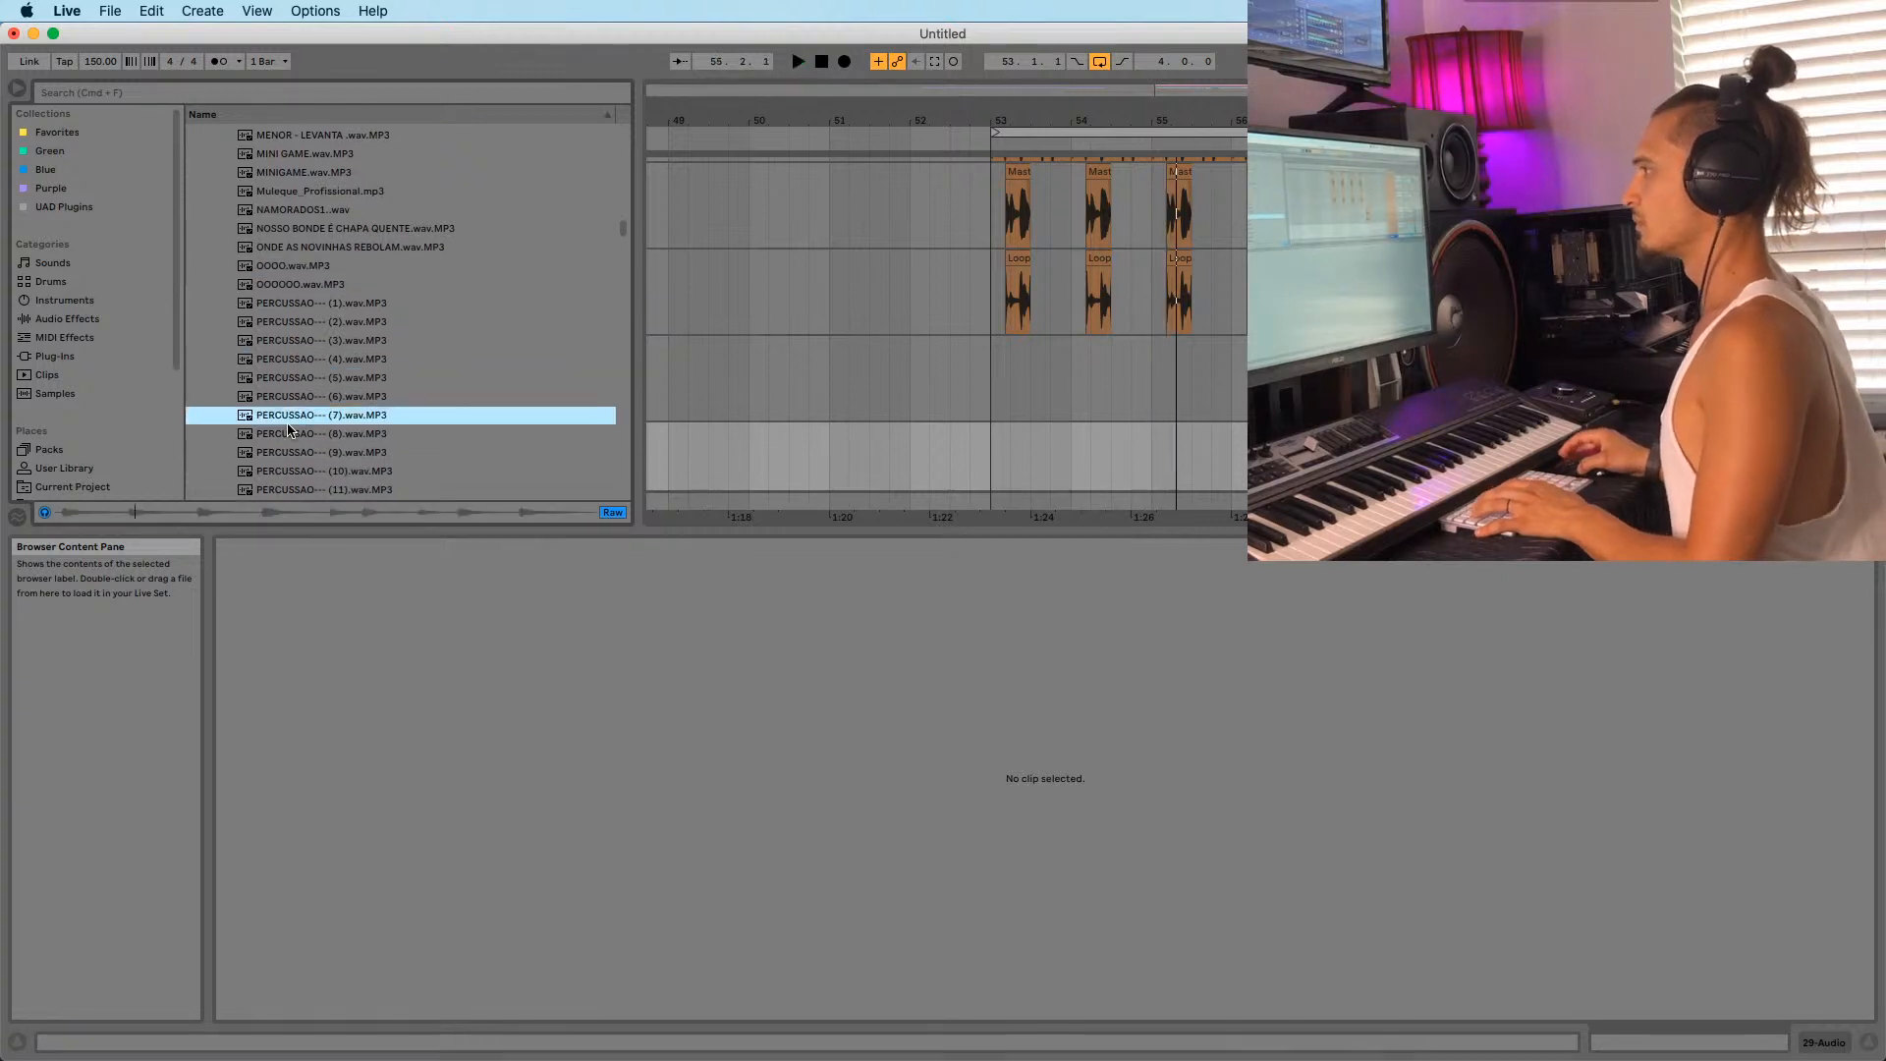
scroll(318, 356, "down", 1)
scroll(318, 360, "down", 6)
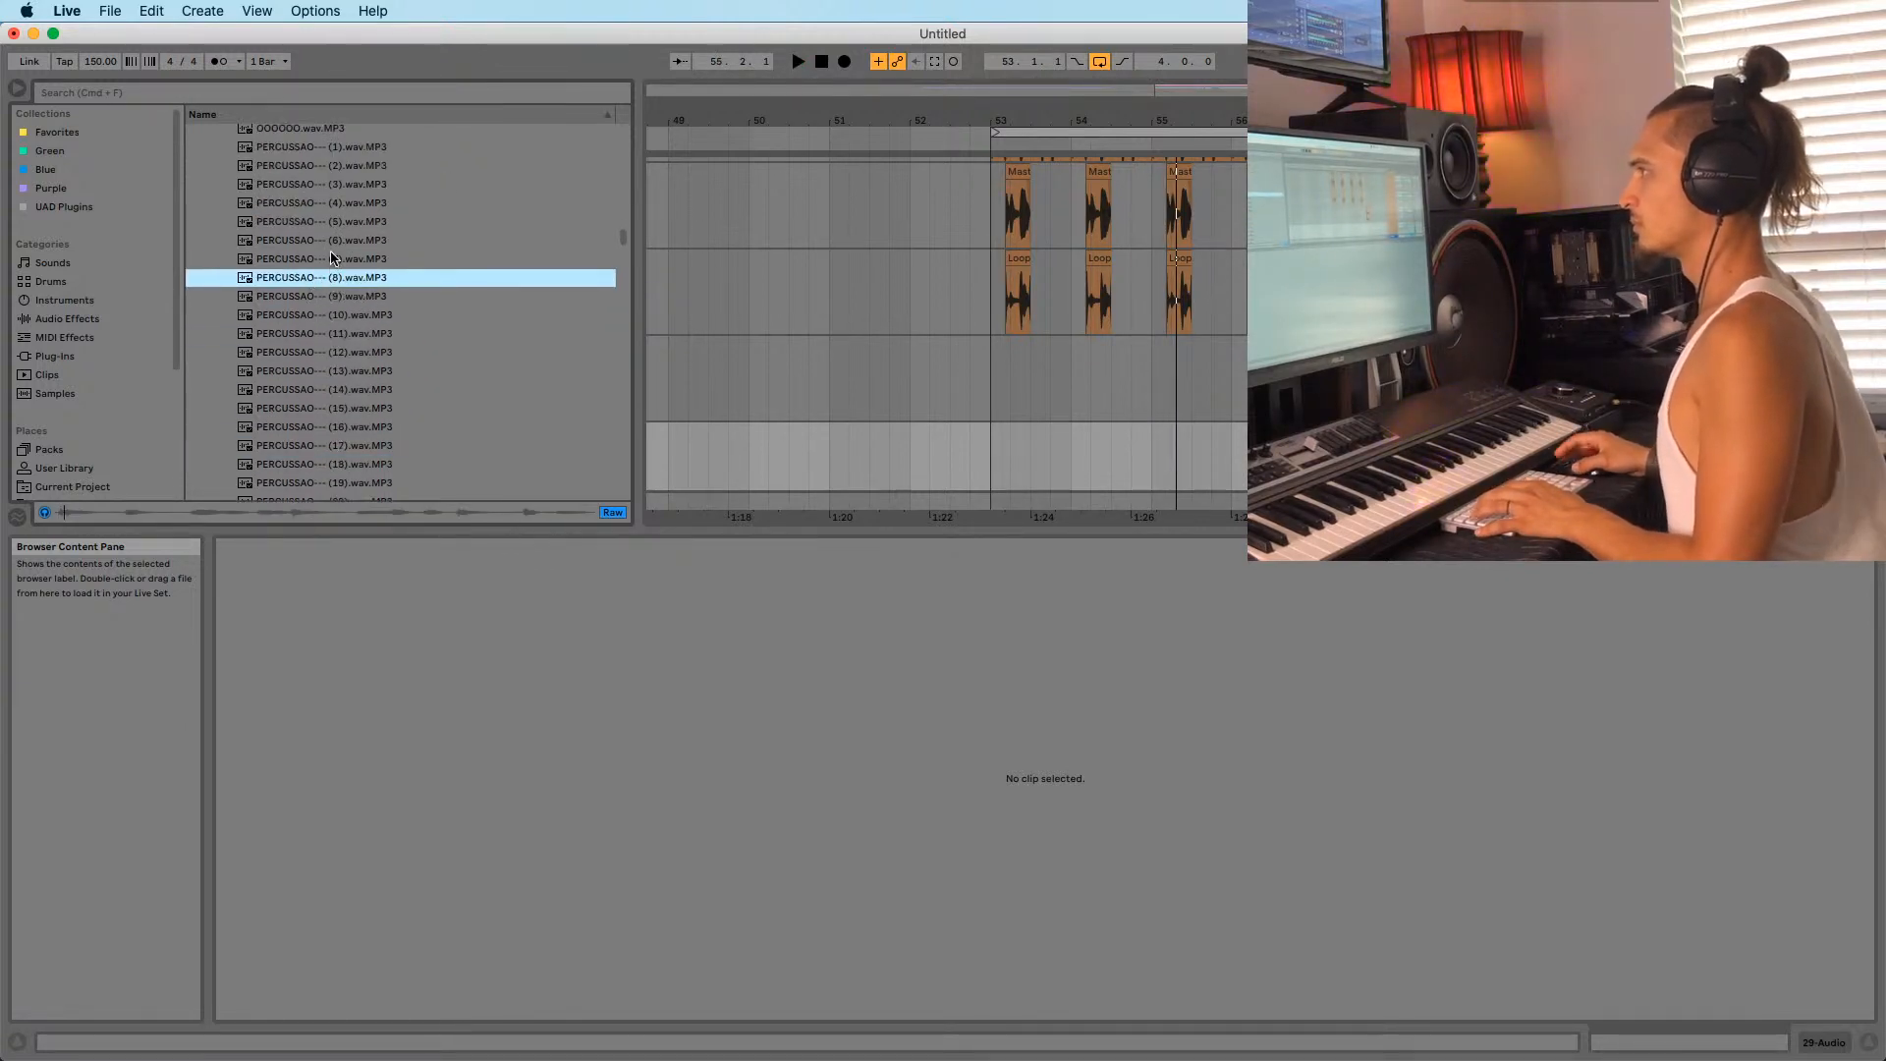
scroll(946, 324, "up", 7)
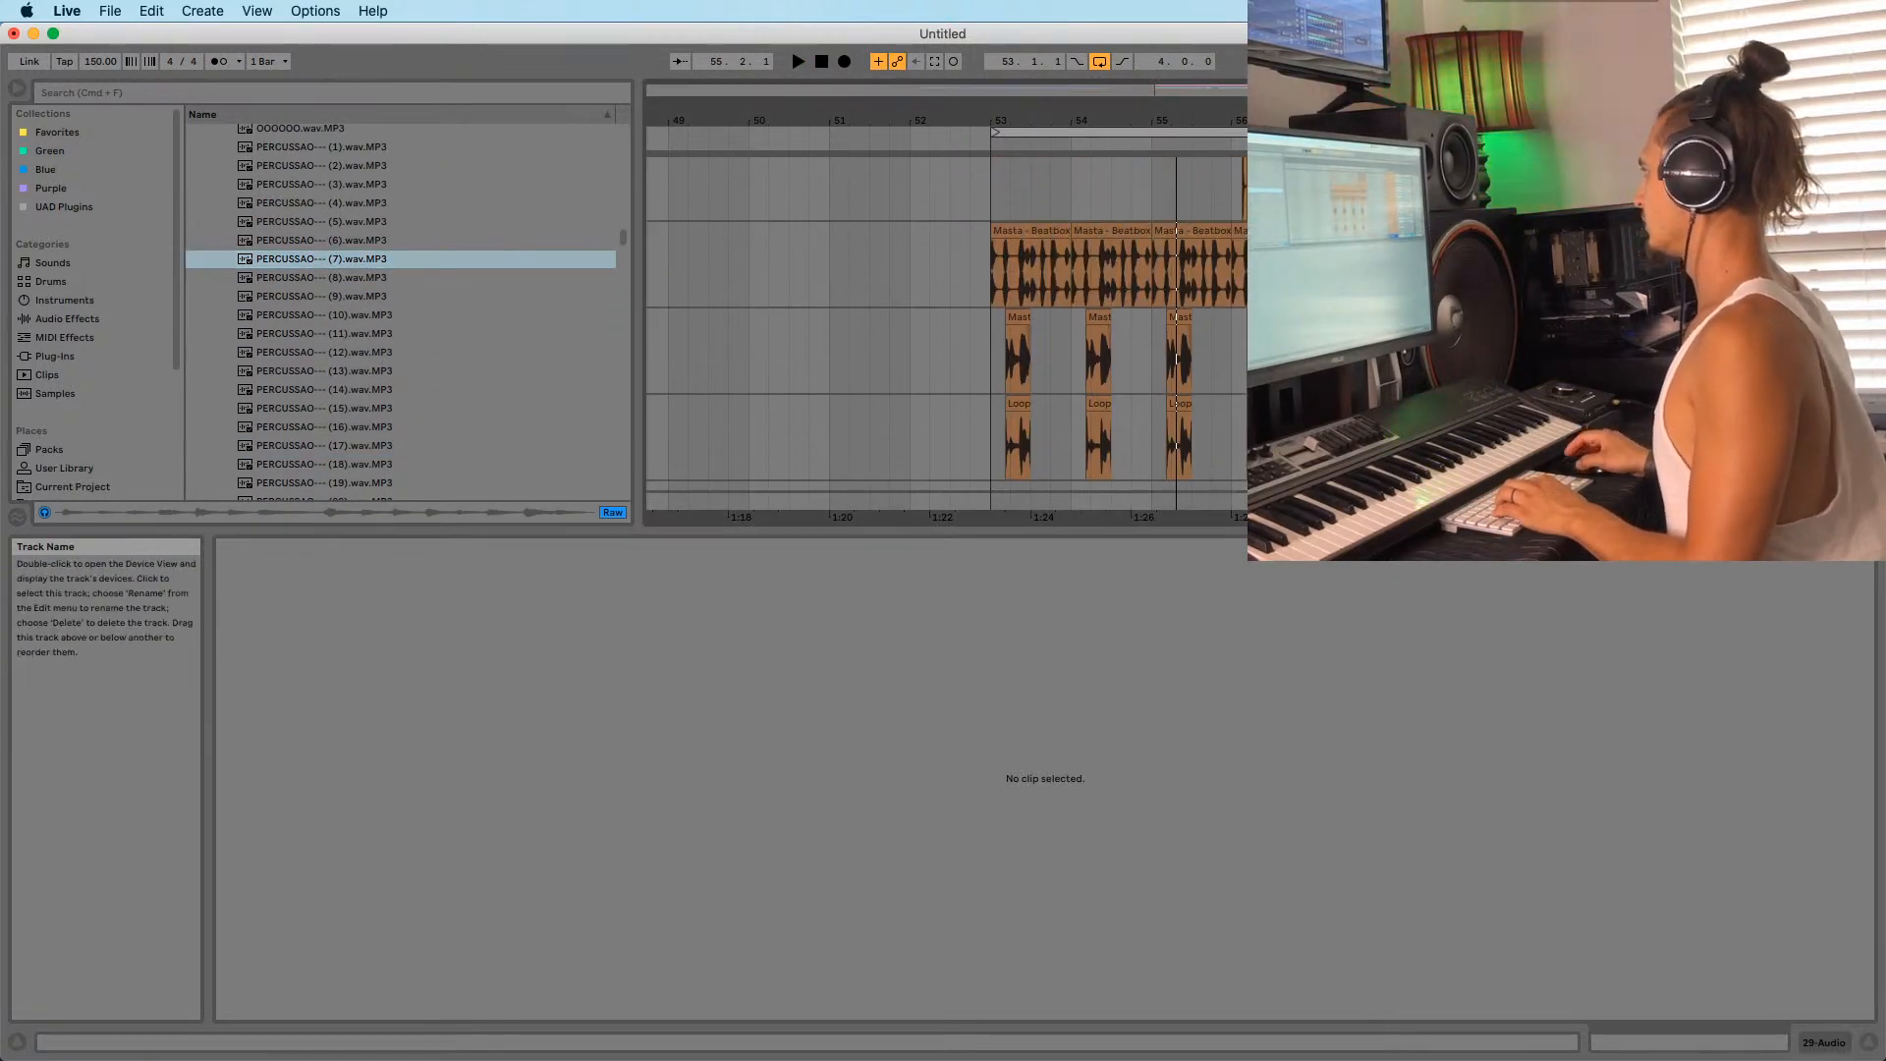
scroll(946, 324, "down", 3)
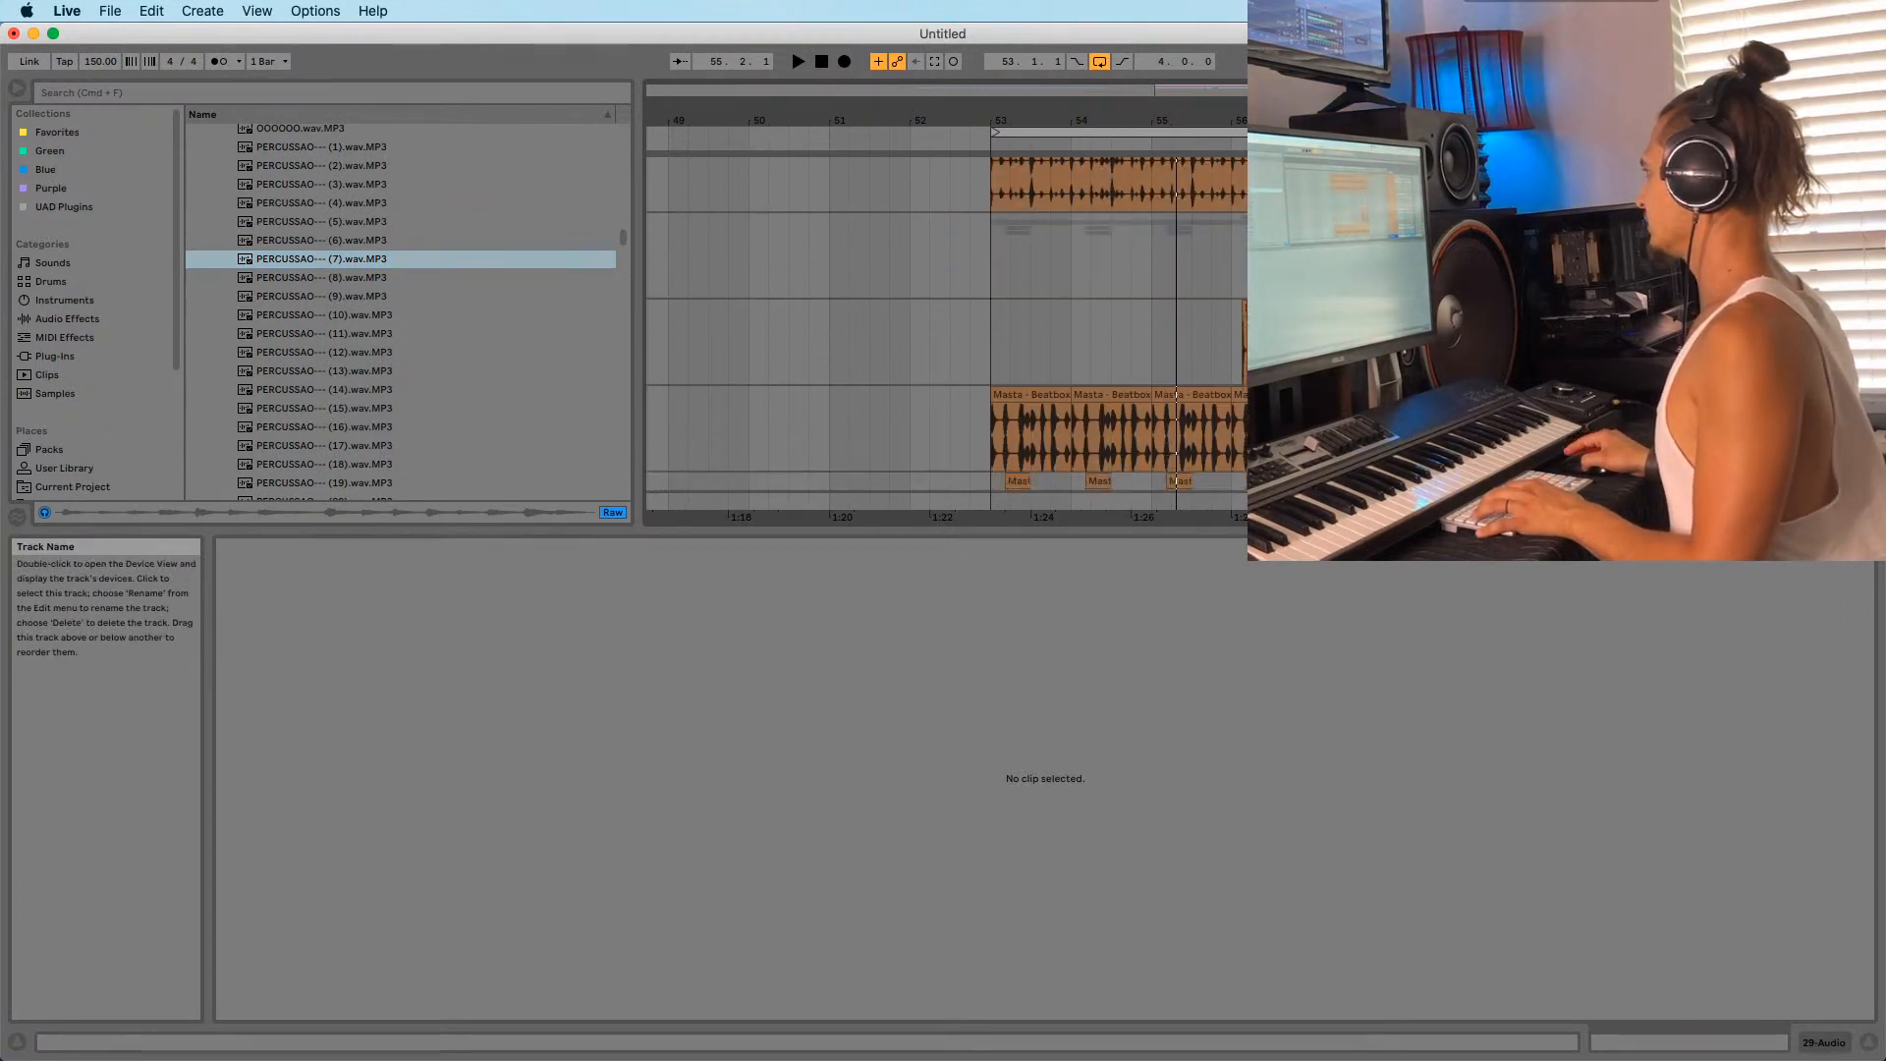
scroll(946, 324, "down", 10)
Drop the PERCUSSAO (7) sample into the empty lane at bar 53.
left_click(1273, 428)
key("space")
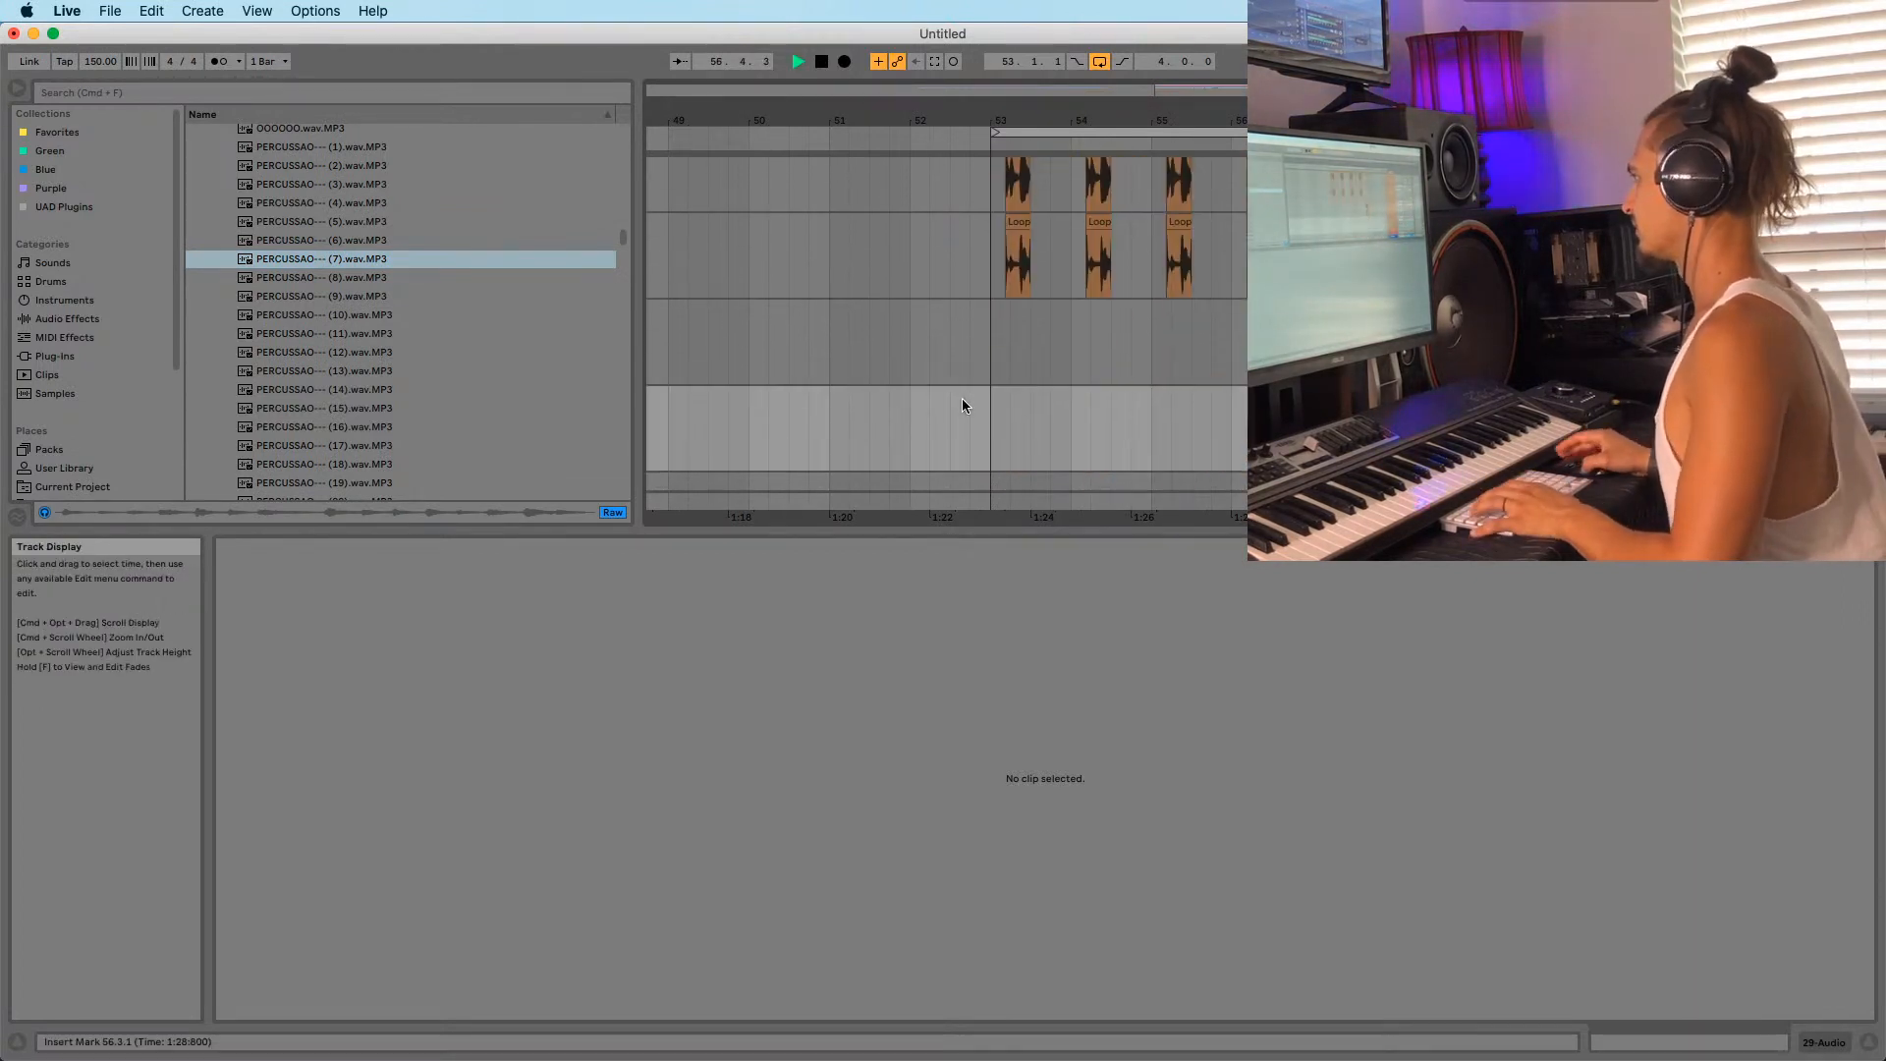
left_click(977, 451)
left_click(294, 261)
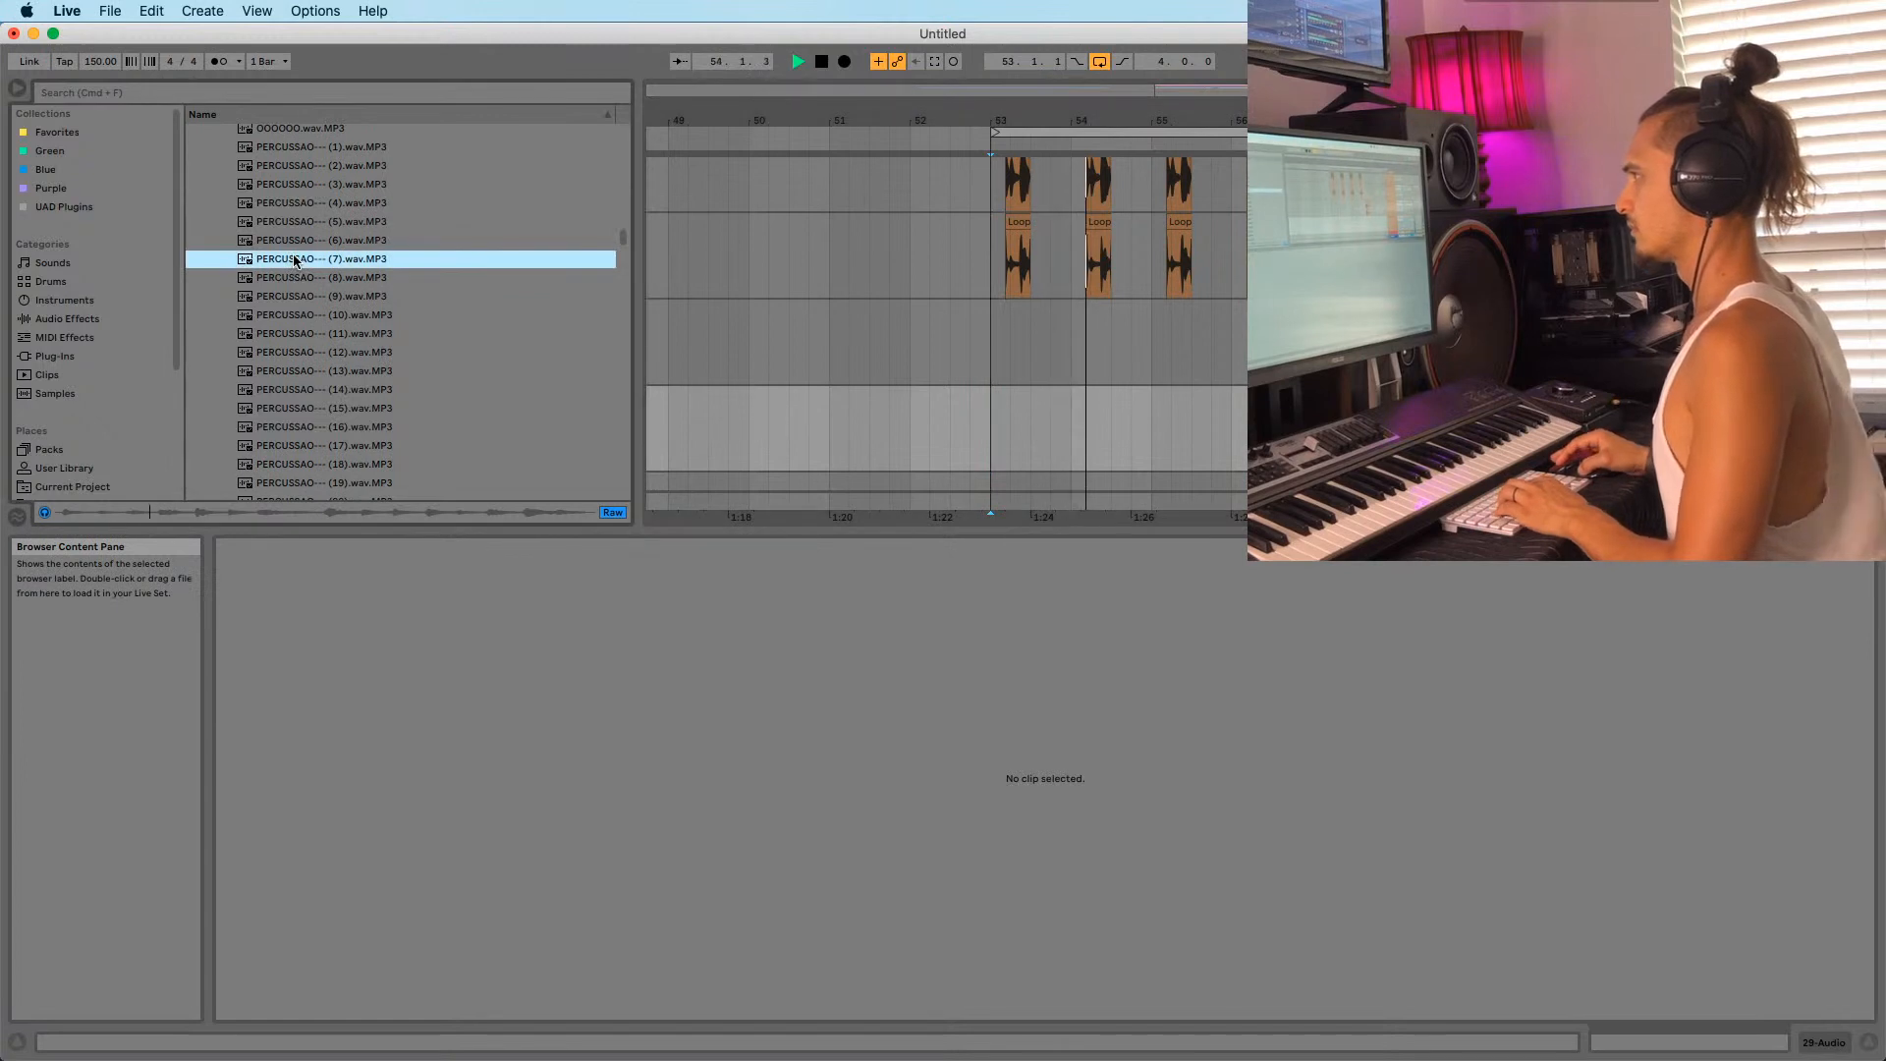
left_click_drag(297, 263, 994, 432)
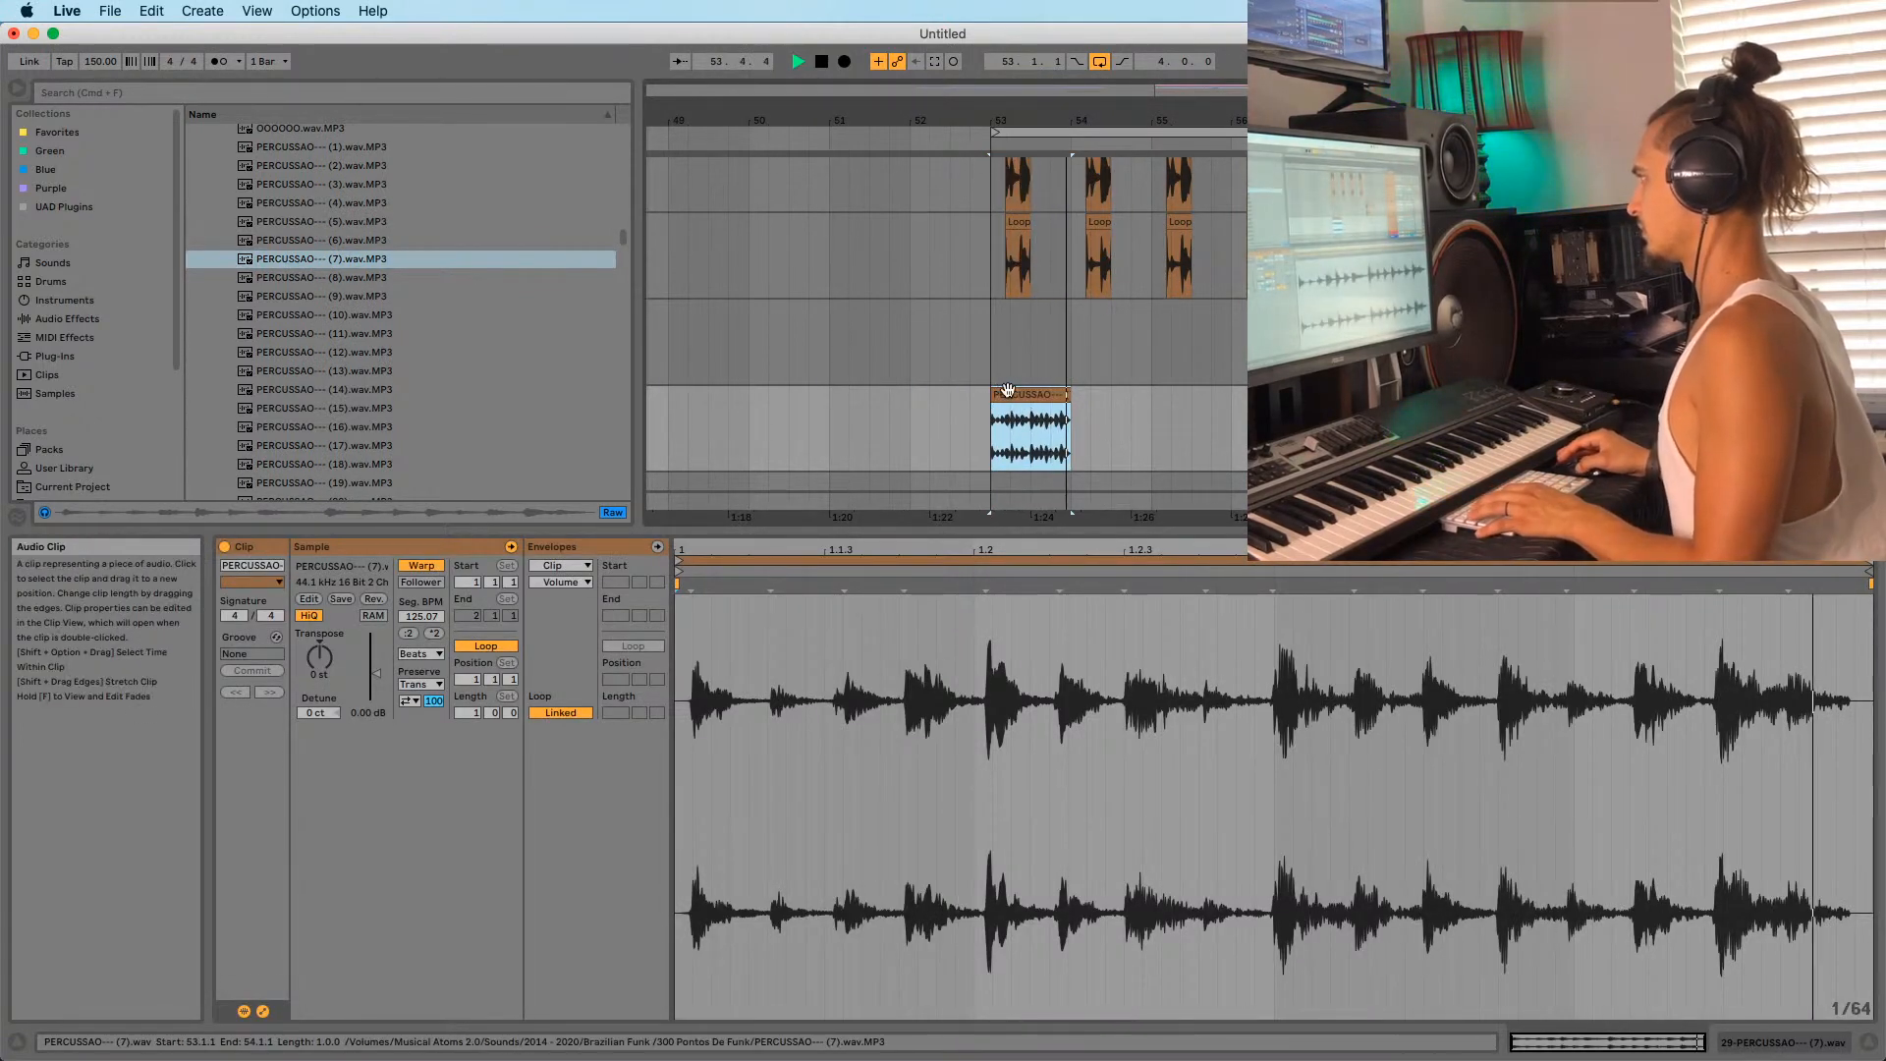
Move the percussion clip later, split it at 56.3.1, delete the tail, play from 56.1.1.
left_click_drag(1018, 395, 1259, 395)
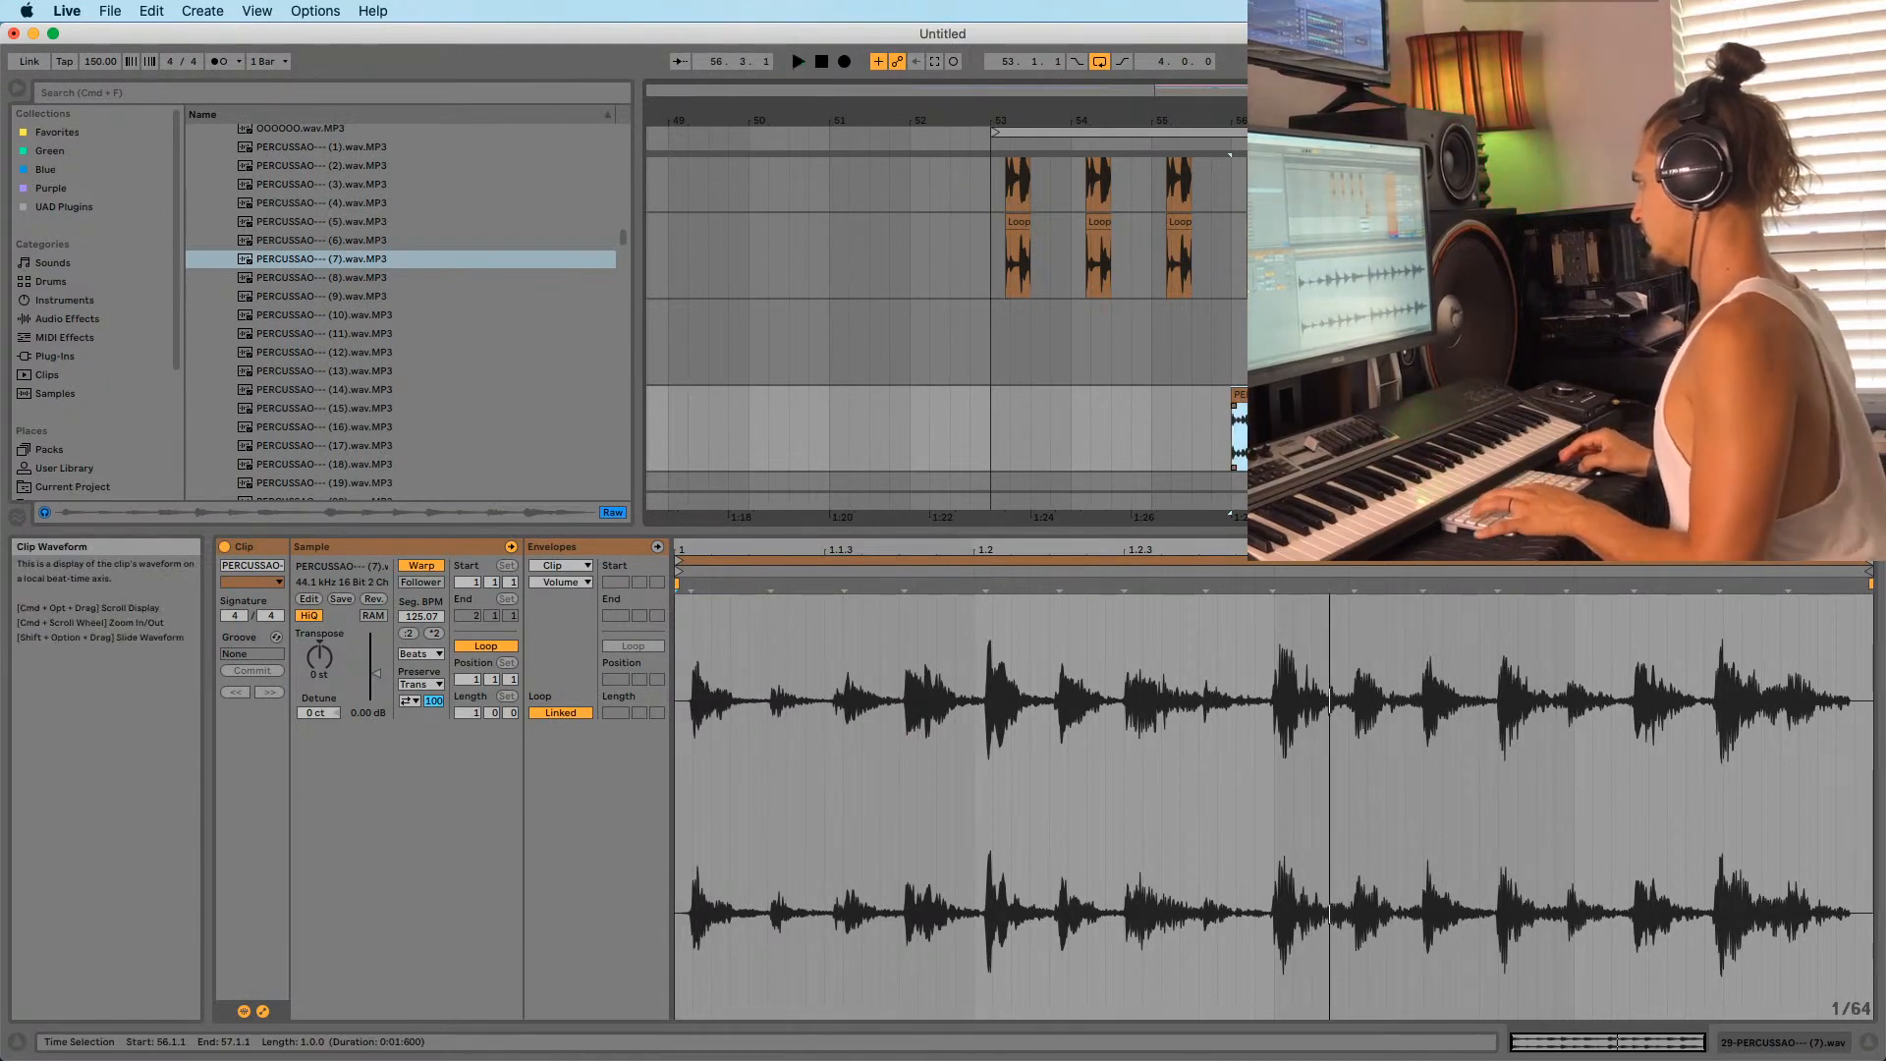
left_click(1272, 437)
key("super+e")
left_click(1291, 395)
key("Delete")
left_click(1236, 437)
key("space")
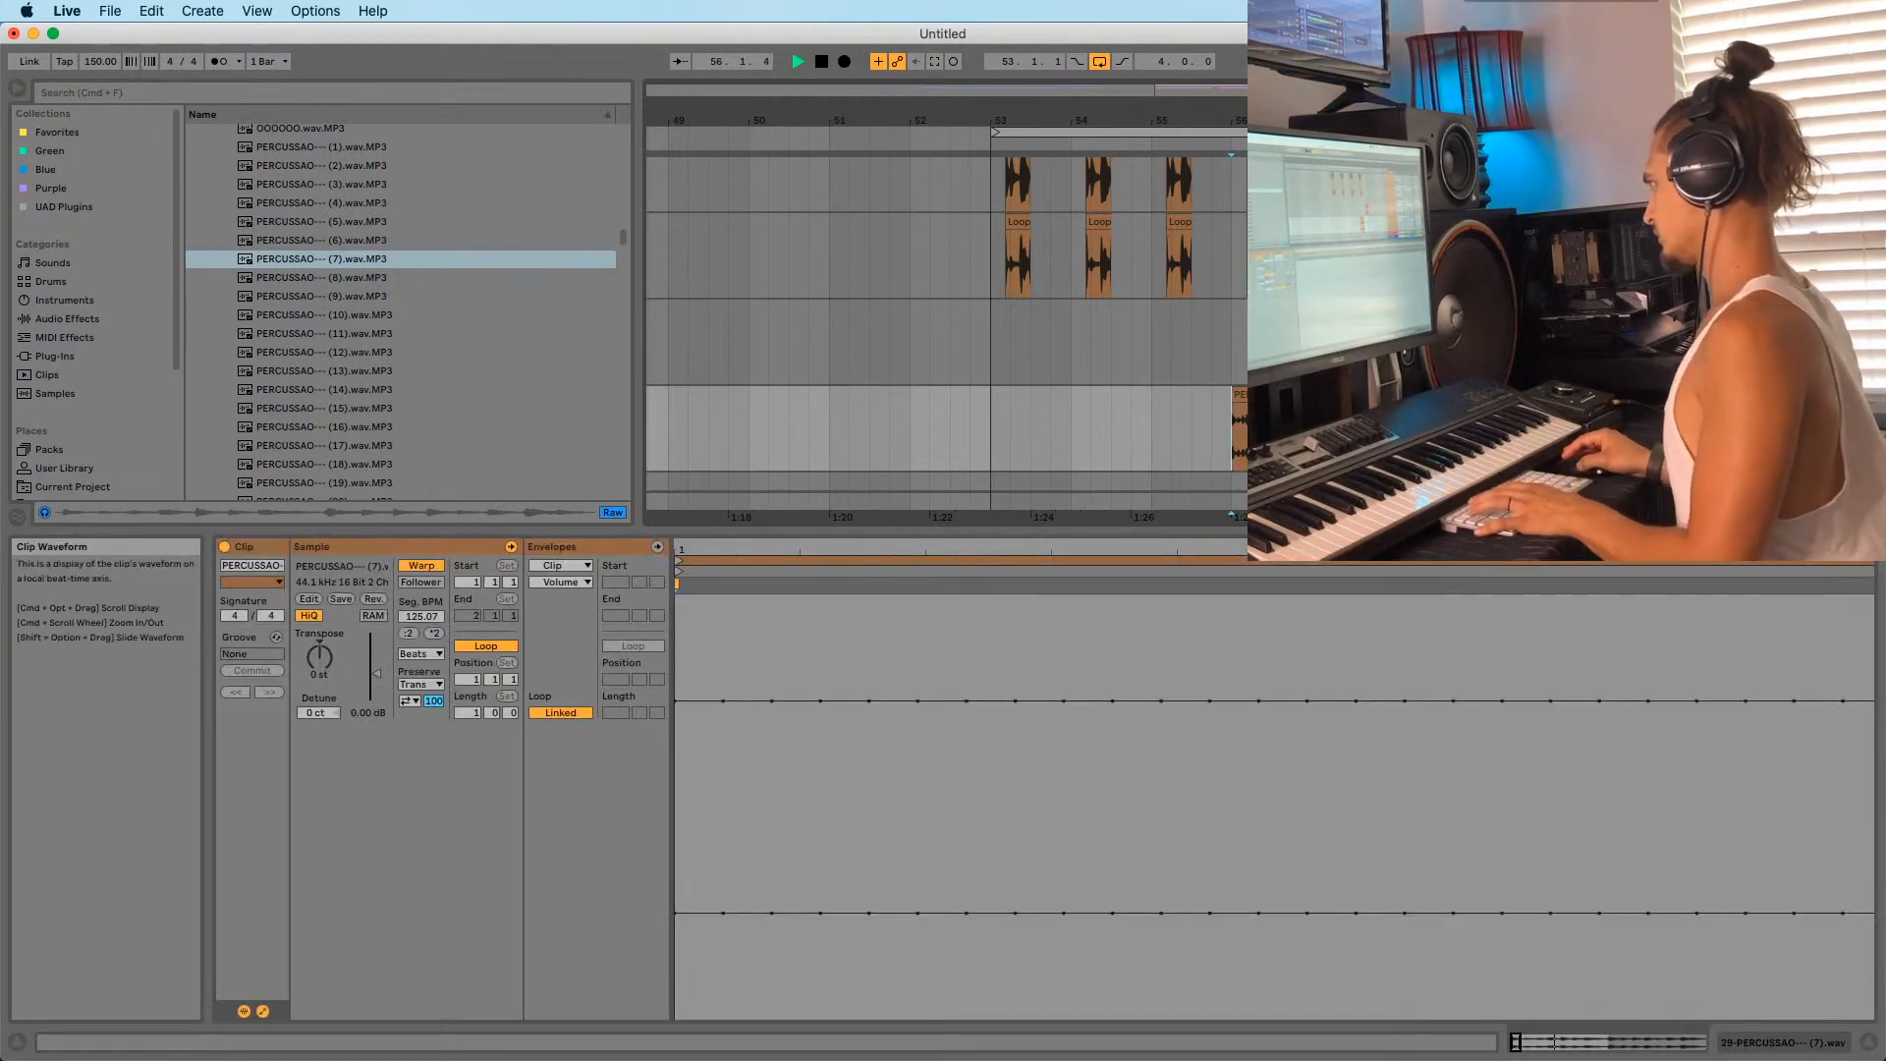
key("space")
key("space")
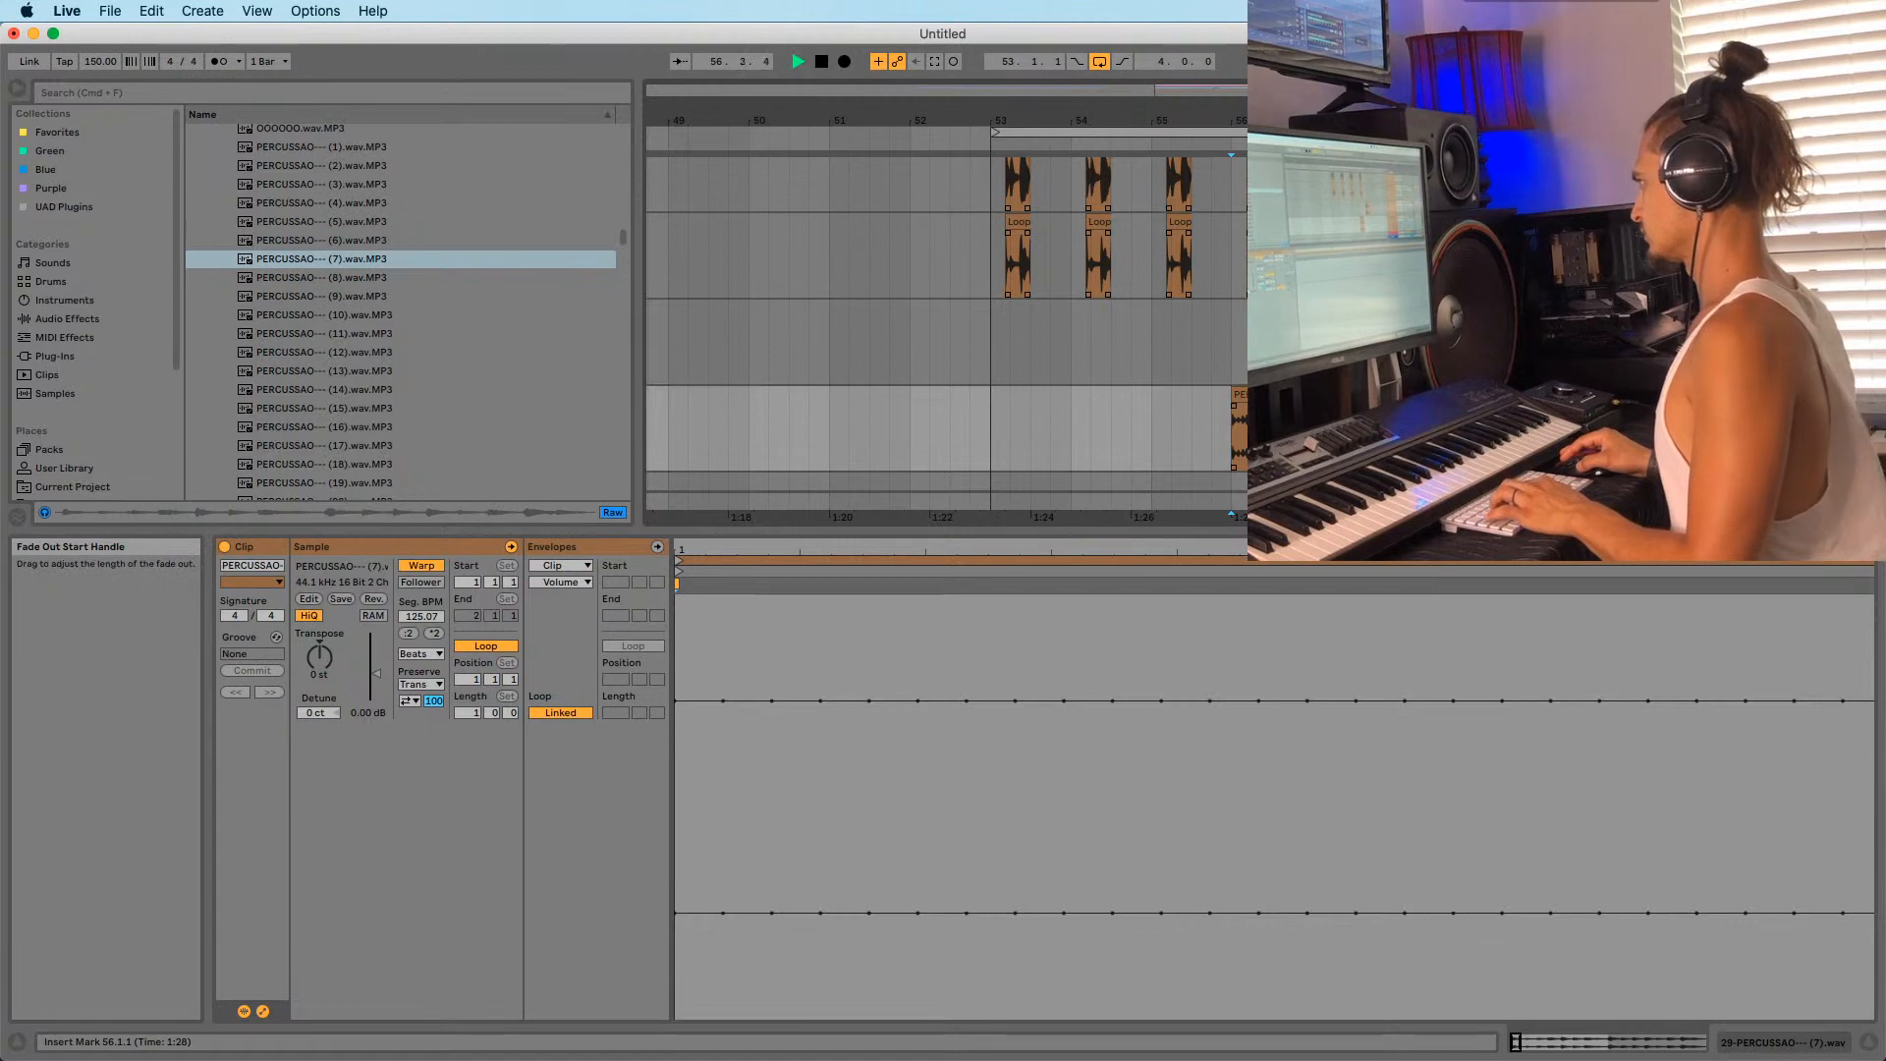
Audition the PERCUSSAO (19), PERCUSSAO (23) and Ponto - Lixão samples in the browser.
left_click(326, 411)
scroll(319, 404, "down", 3)
left_click(298, 373)
scroll(297, 373, "down", 3)
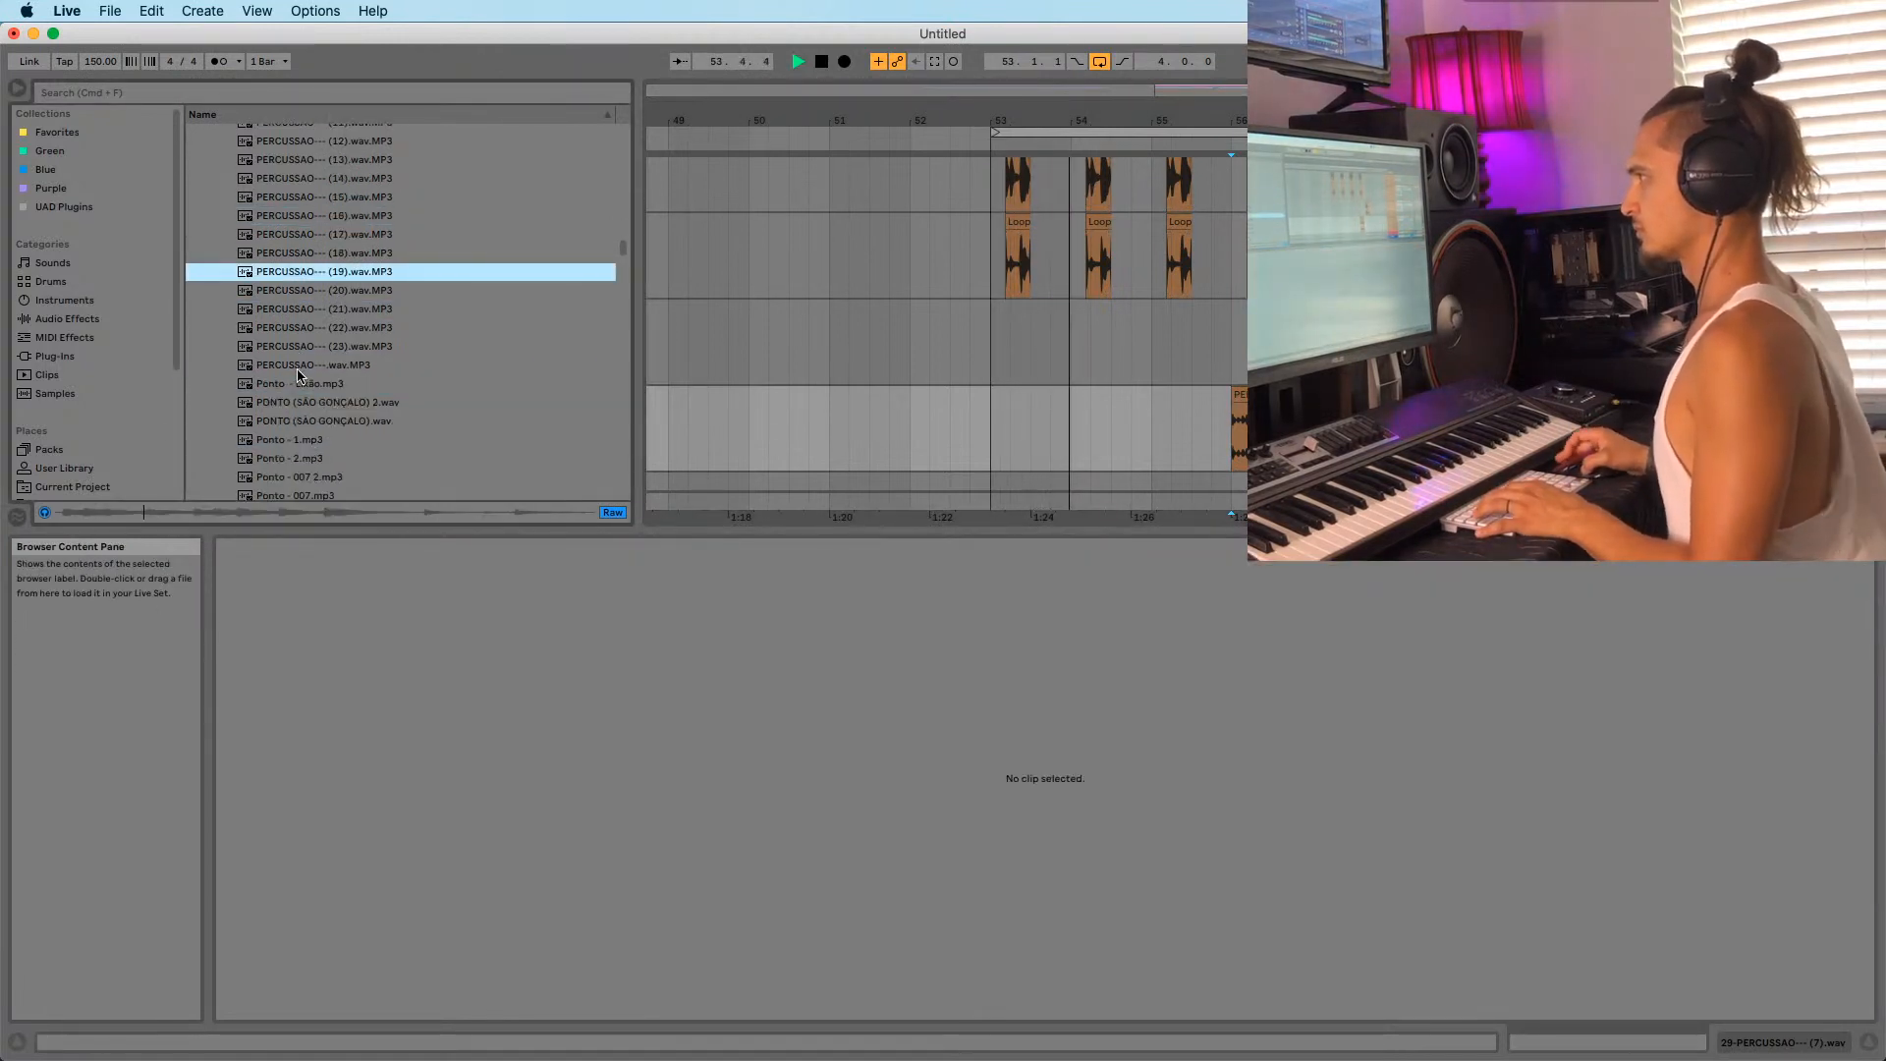
key("space")
left_click(298, 348)
left_click(298, 385)
scroll(324, 378, "down", 3)
Preview Ponto samples such as SÃO GONÇALO, BOX Sabrina, PONTO AKON and ponto brasil.
left_click(325, 312)
scroll(299, 313, "down", 2)
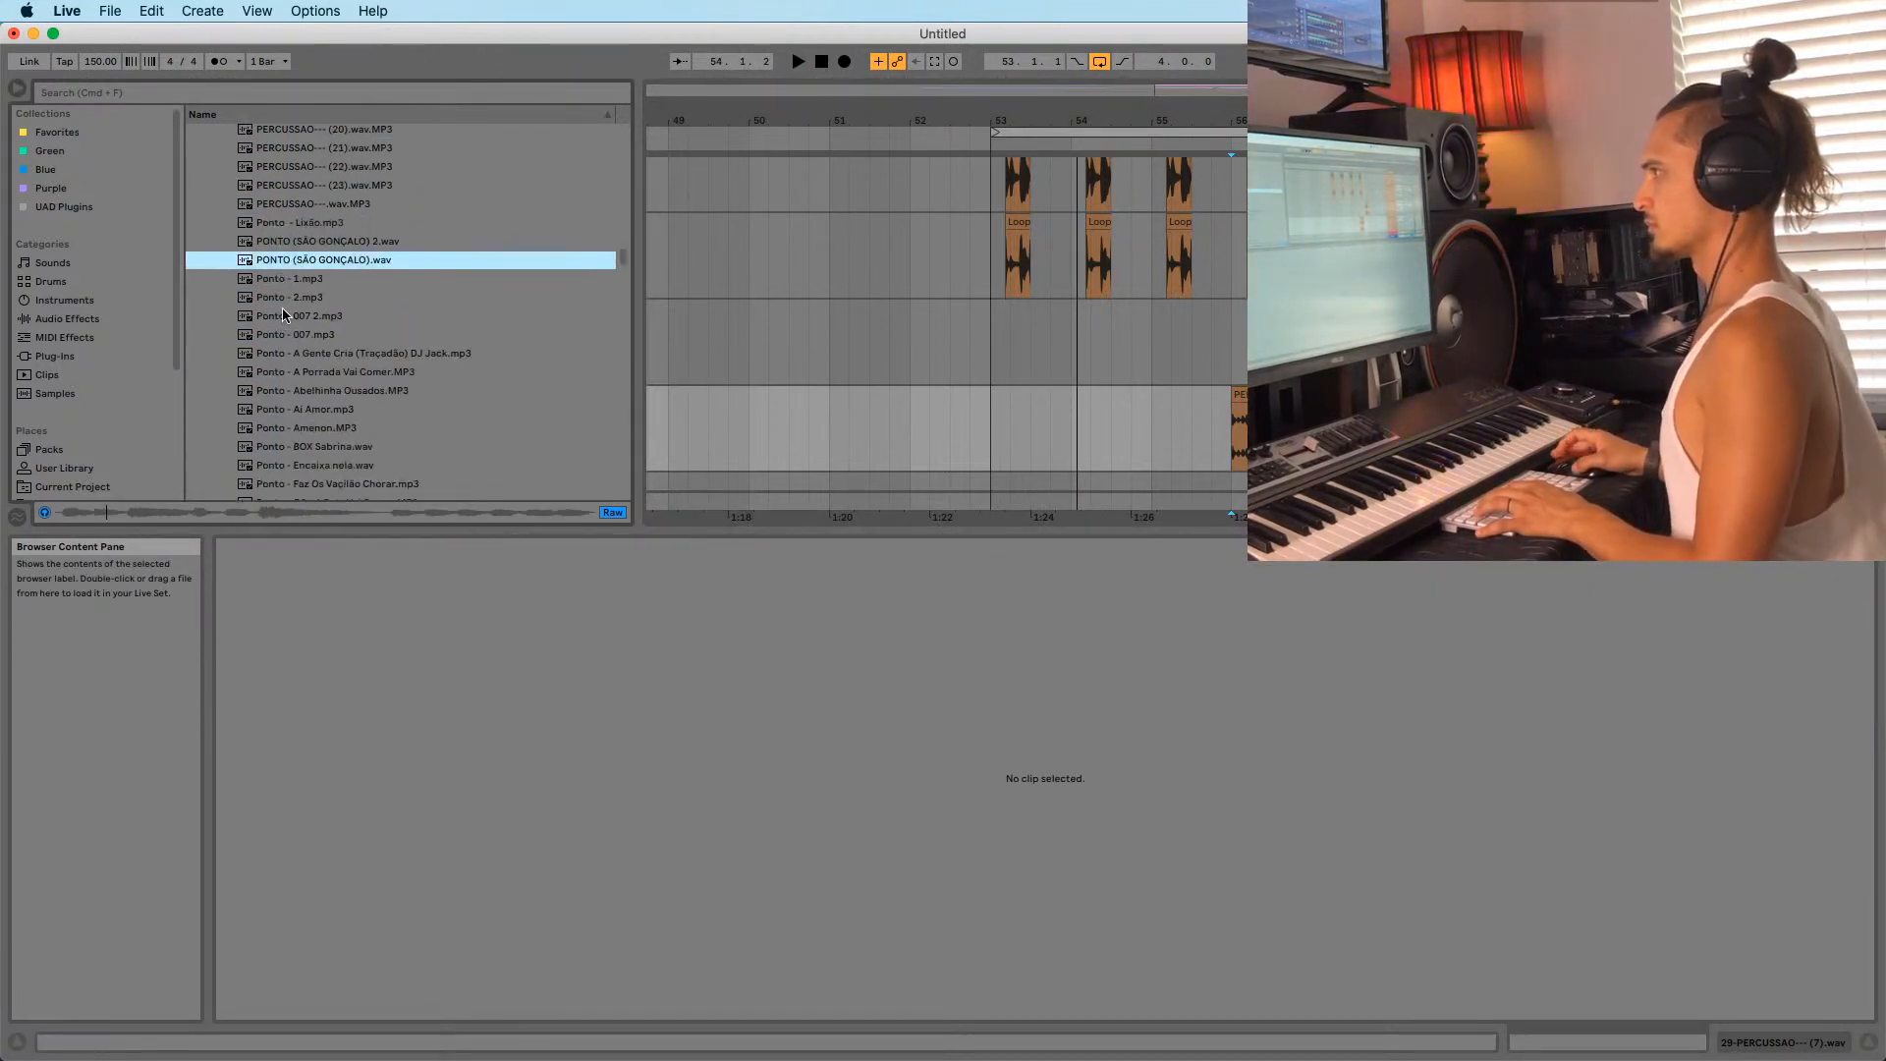
left_click(283, 311)
scroll(283, 308, "down", 3)
left_click(282, 304)
scroll(282, 303, "down", 6)
left_click(299, 280)
scroll(300, 283, "down", 2)
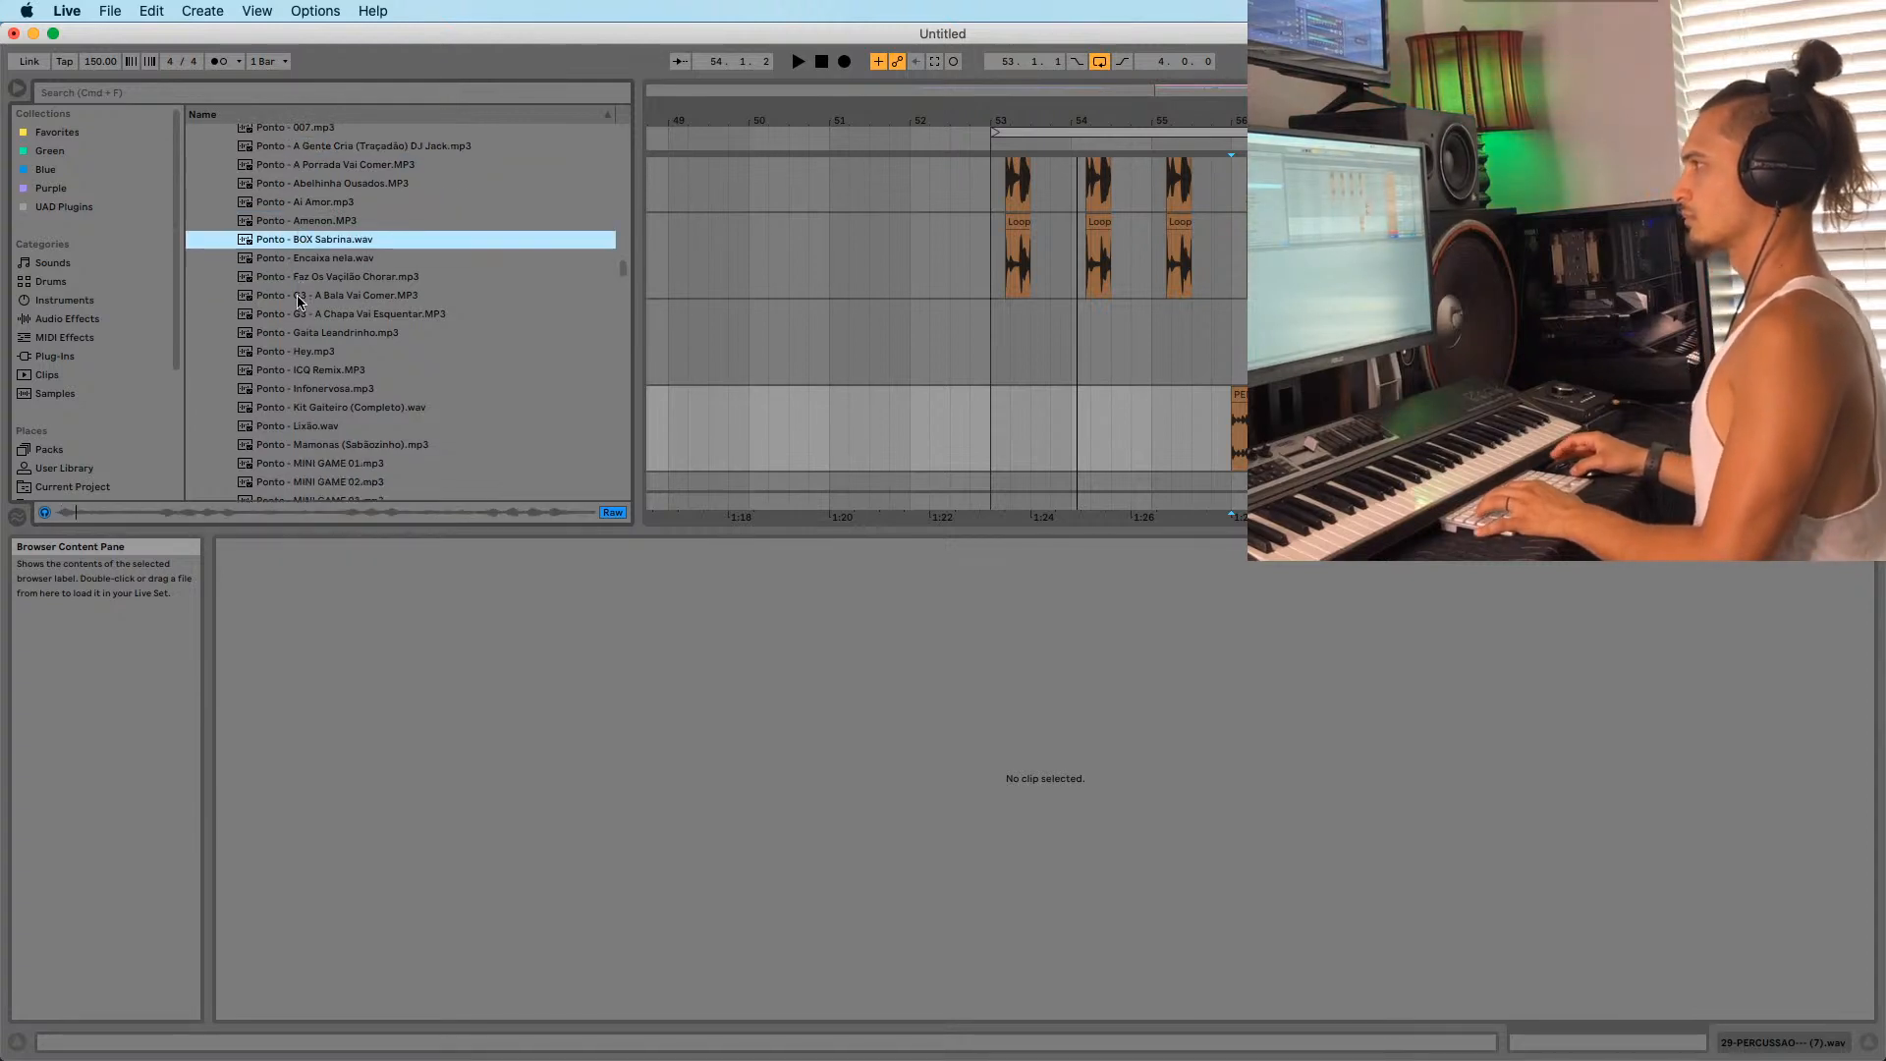
left_click(297, 298)
scroll(297, 299, "down", 3)
left_click(299, 285)
scroll(299, 285, "down", 3)
left_click(299, 285)
scroll(298, 287, "down", 2)
left_click(298, 288)
scroll(299, 288, "down", 3)
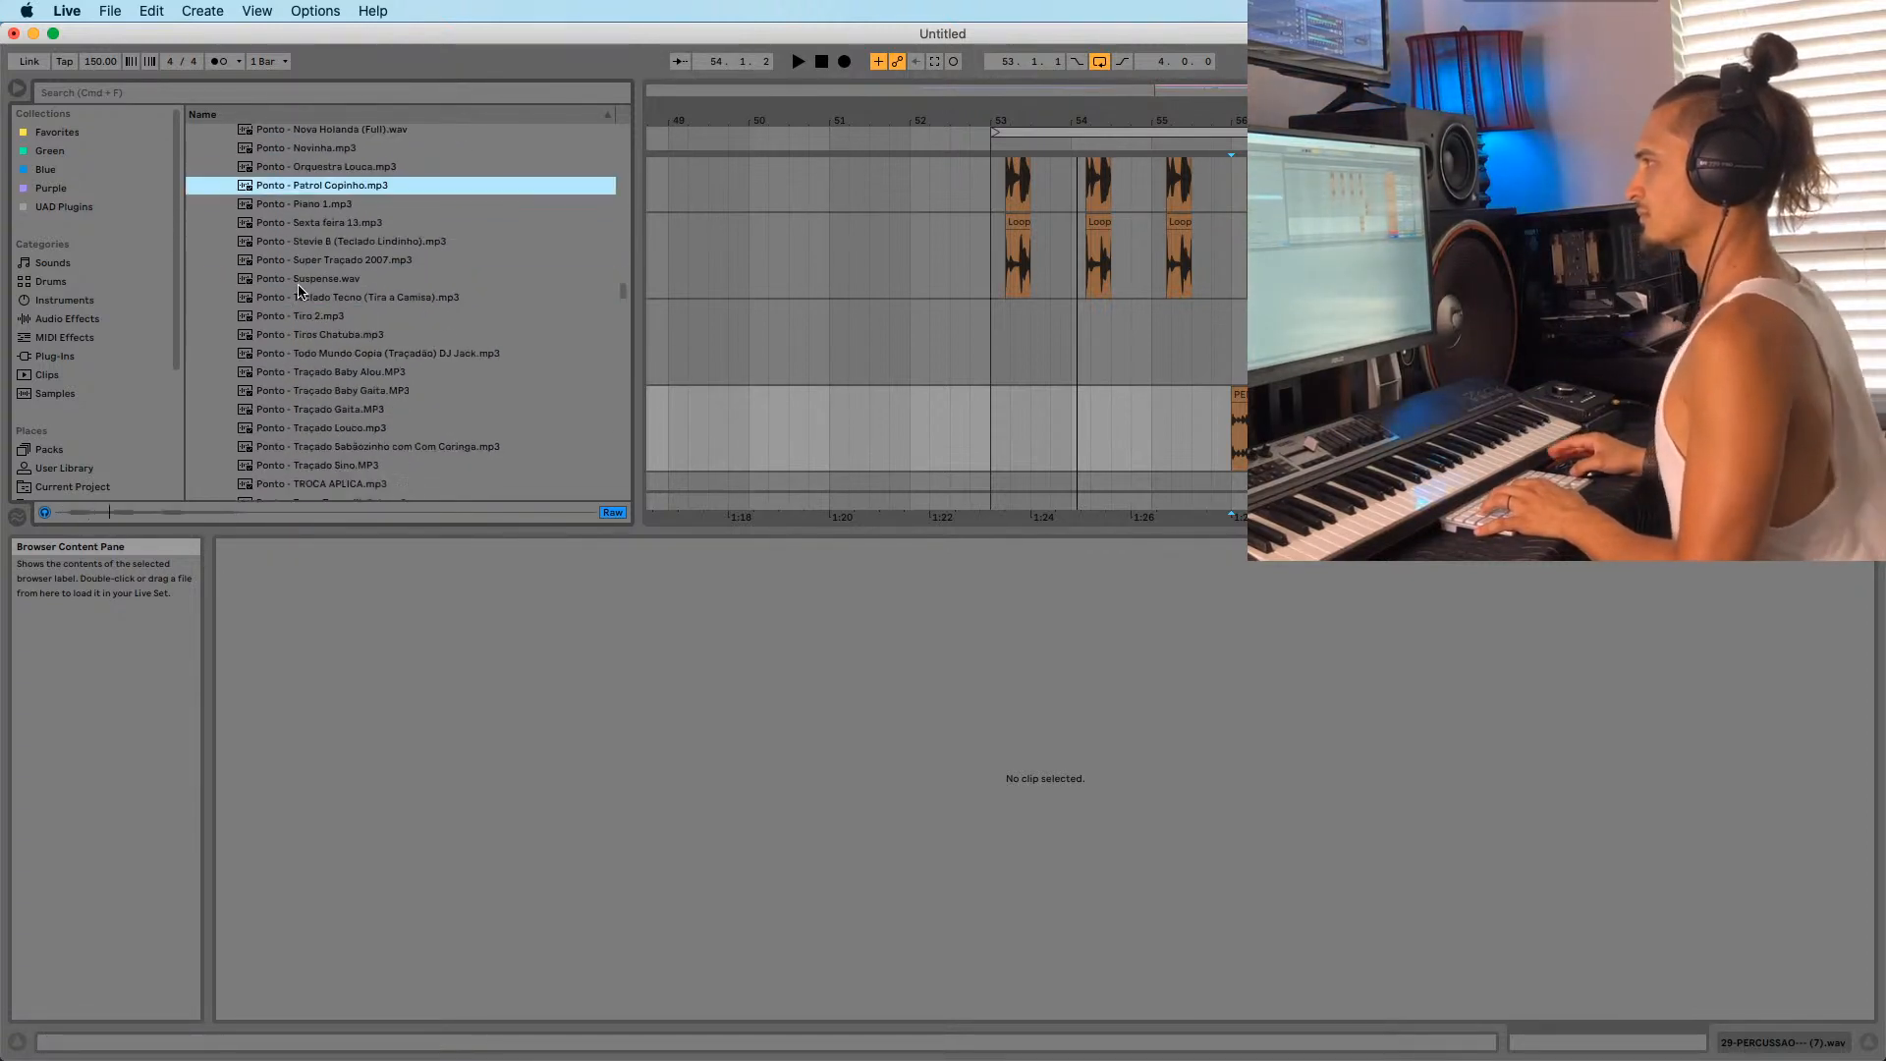
left_click(299, 285)
scroll(298, 285, "down", 5)
left_click(299, 285)
scroll(299, 287, "down", 3)
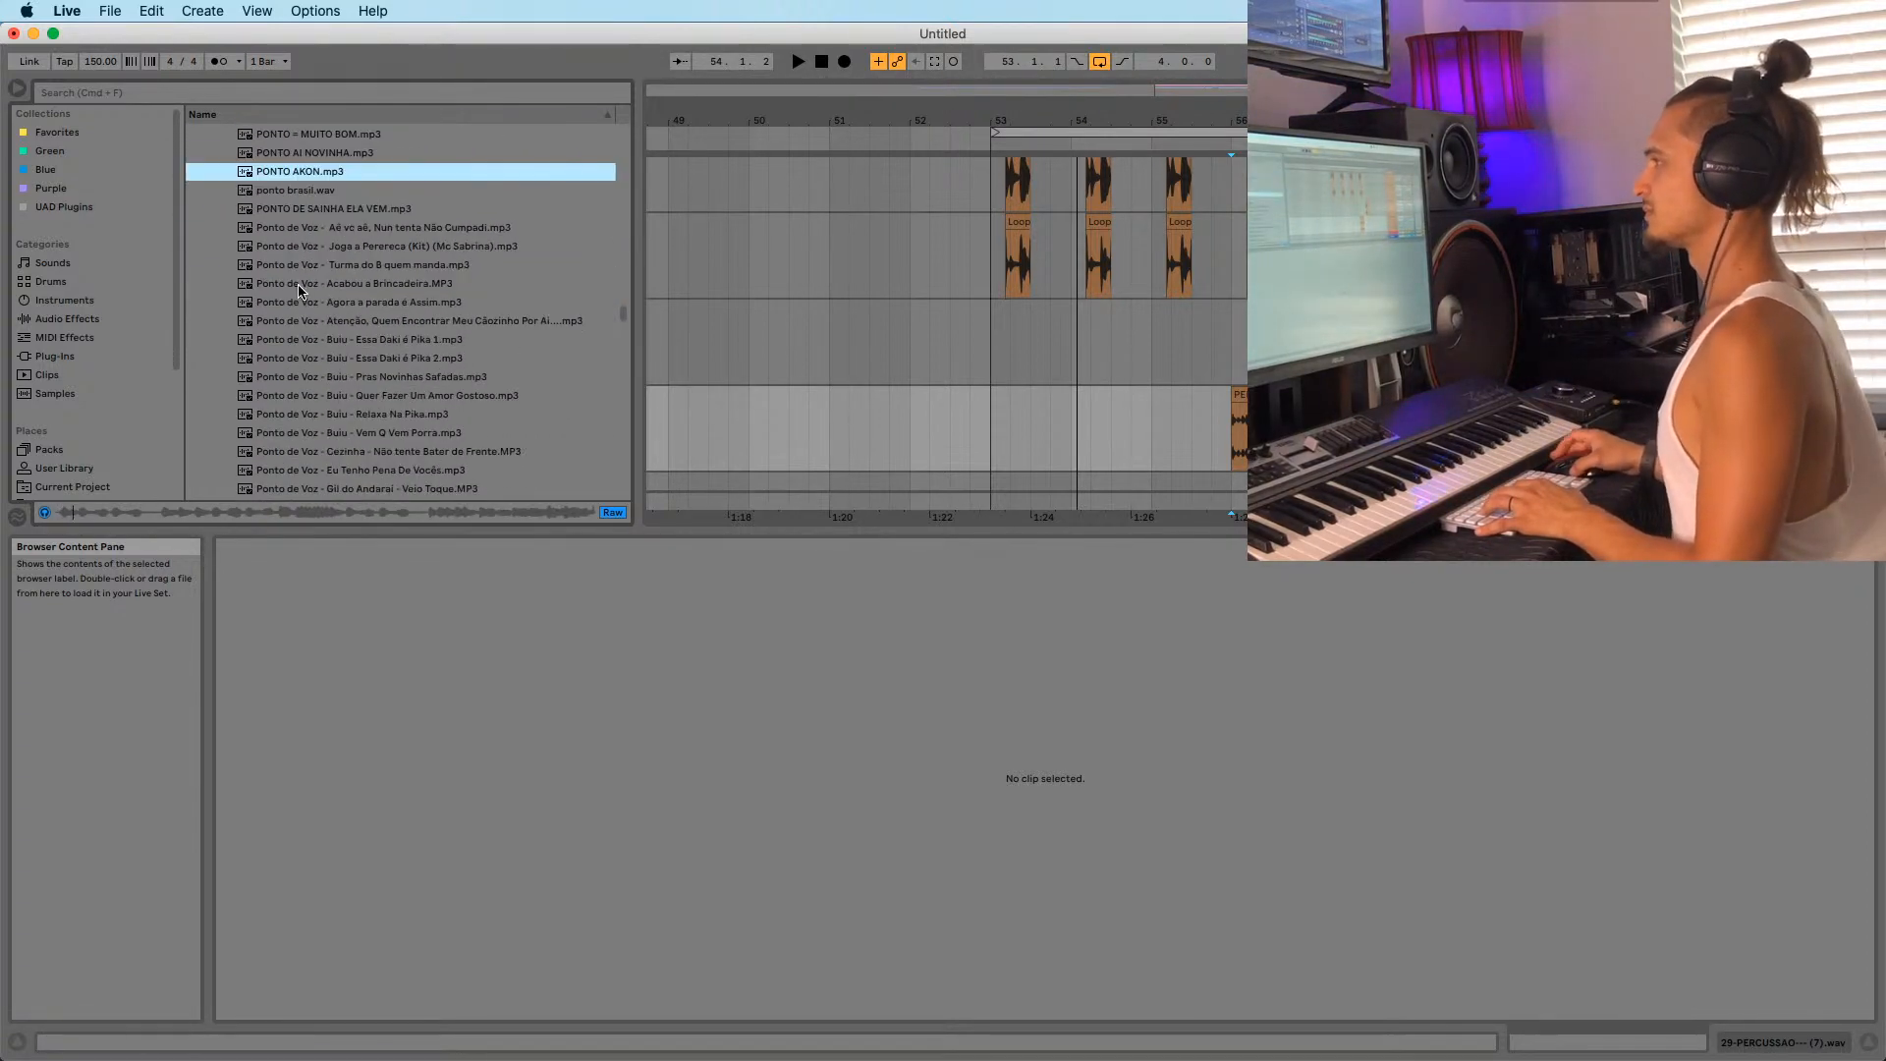
left_click(308, 227)
key("Up")
key("Up")
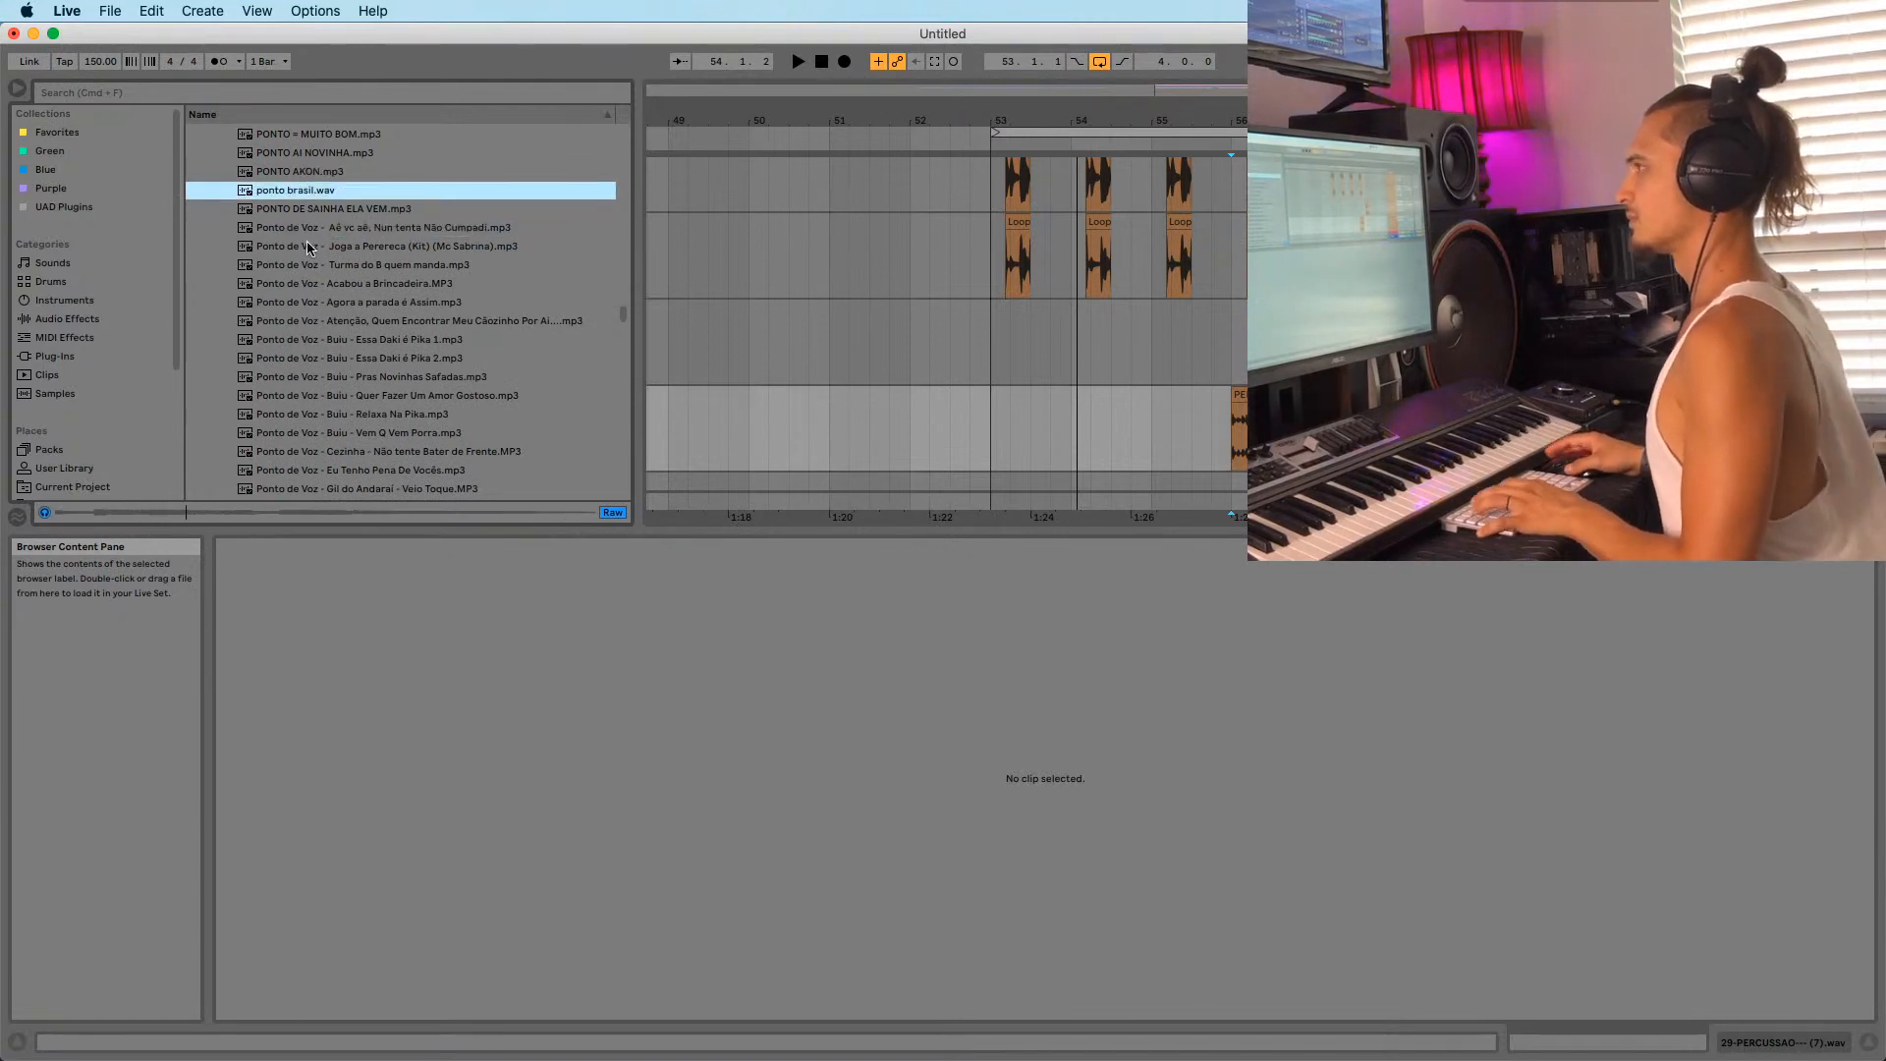
scroll(308, 247, "down", 4)
left_click(329, 279)
scroll(328, 277, "down", 5)
scroll(307, 263, "up", 3)
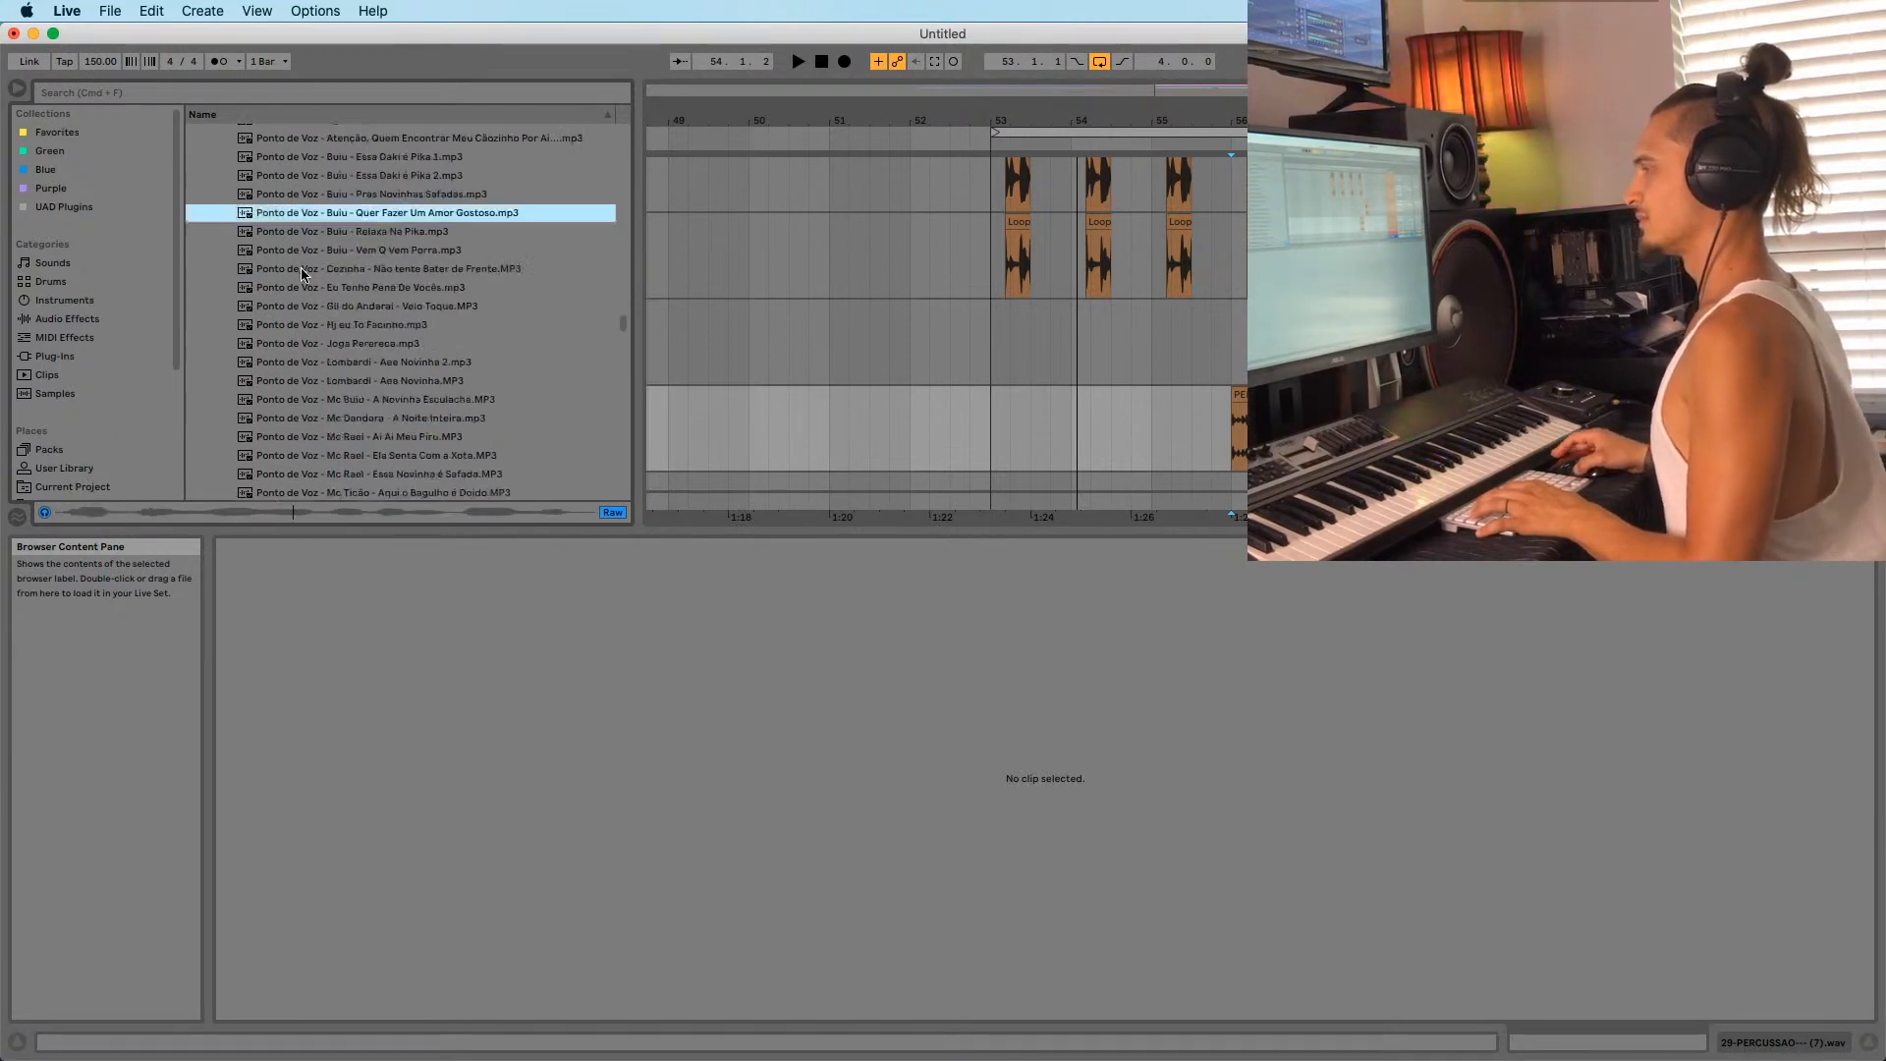
scroll(302, 273, "up", 3)
Preview vocal samples including Buiu, Cezinha, Mc Ticão, PONTO DO HOU and PONTO GAITINHA.
left_click(324, 295)
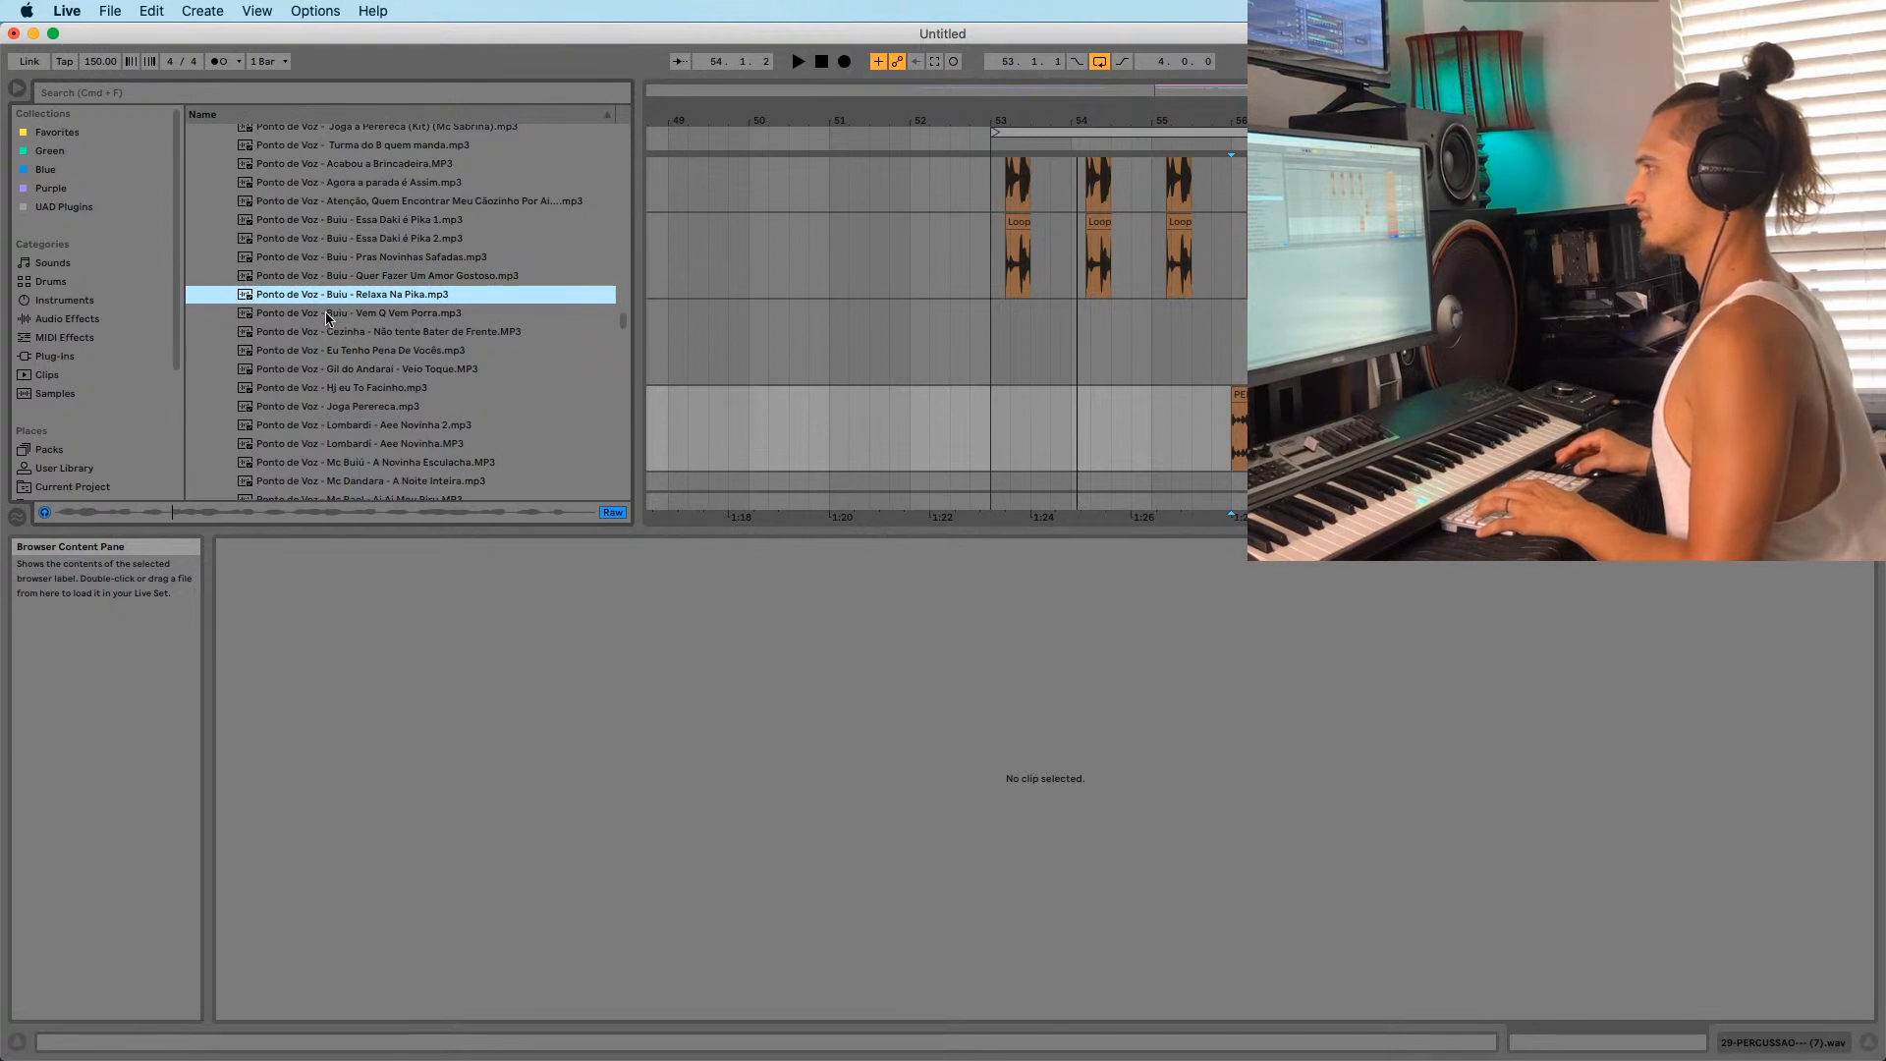
left_click(327, 315)
left_click(325, 331)
scroll(325, 330, "down", 3)
left_click(326, 319)
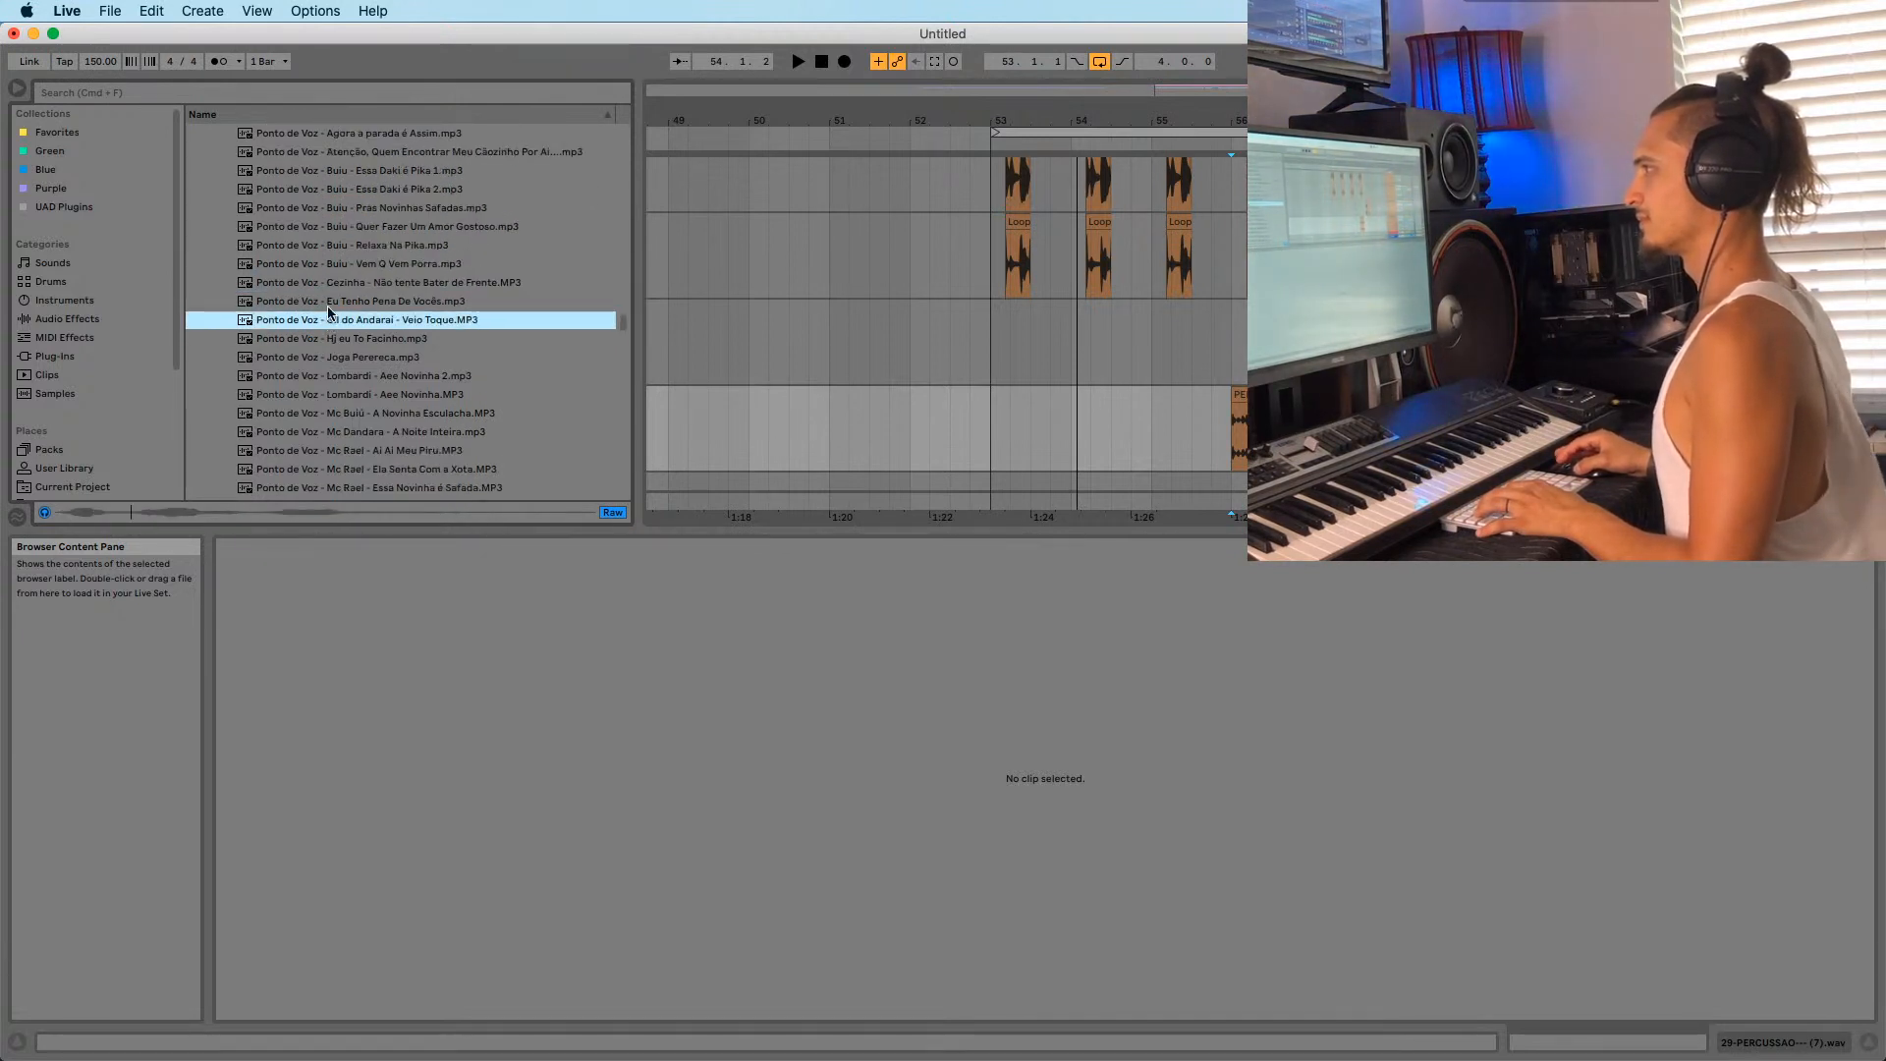
left_click(329, 340)
scroll(328, 338, "down", 2)
left_click(328, 330)
left_click(327, 319)
scroll(325, 345, "down", 2)
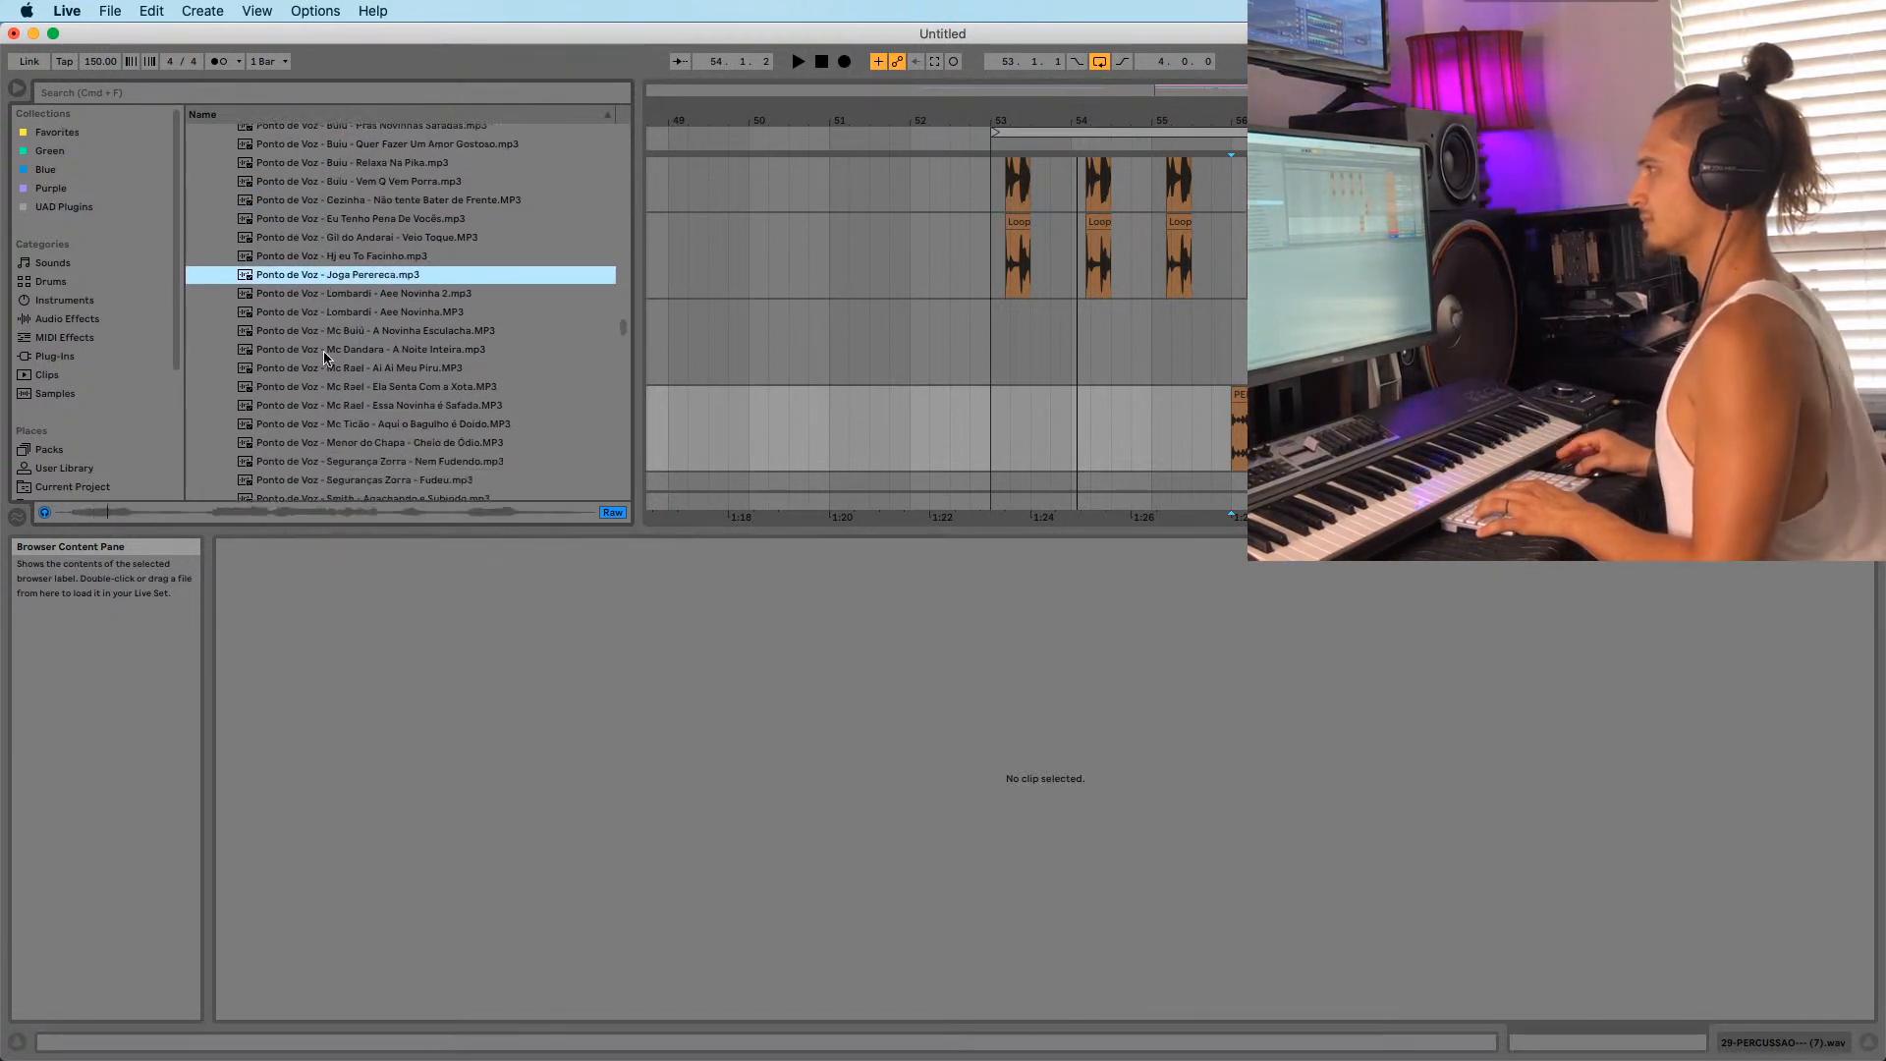
left_click(310, 315)
scroll(310, 316, "down", 2)
scroll(310, 321, "down", 2)
left_click(312, 325)
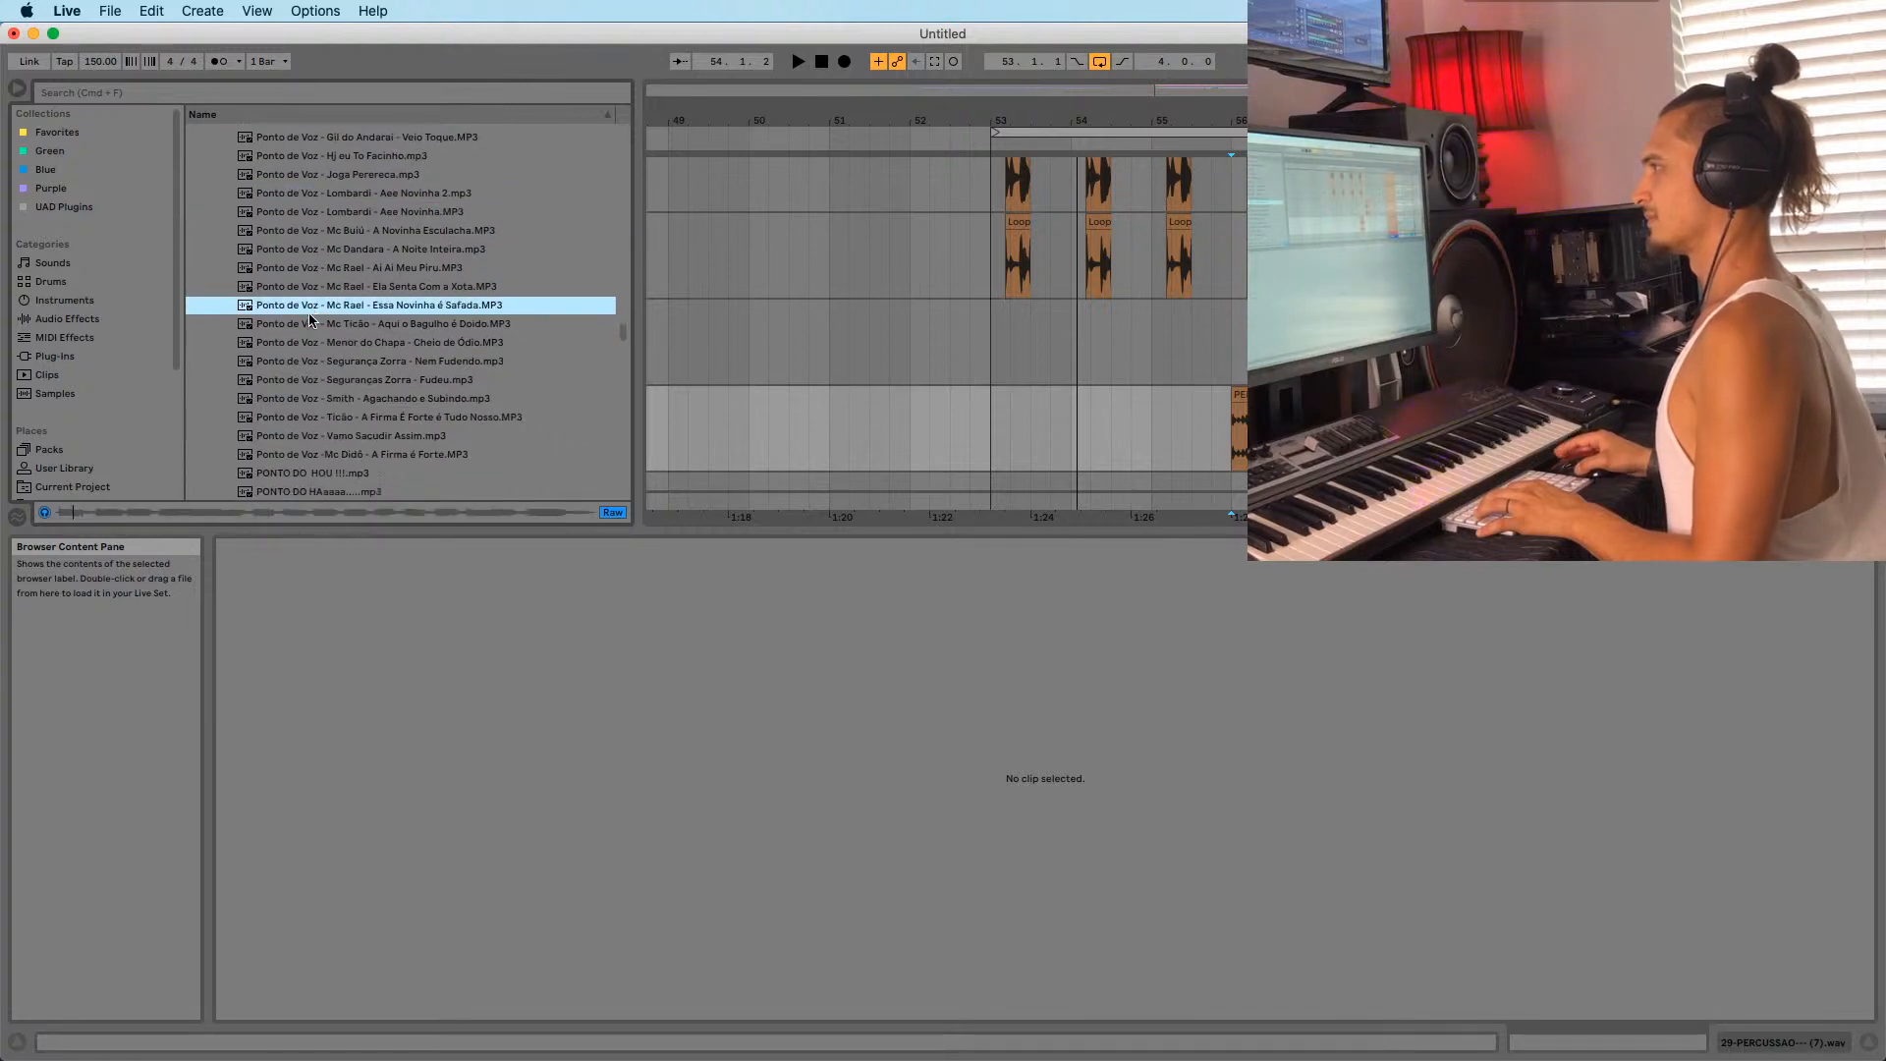
left_click(313, 324)
left_click(318, 361)
scroll(318, 361, "down", 2)
left_click(317, 373)
left_click(316, 430)
scroll(314, 428, "down", 4)
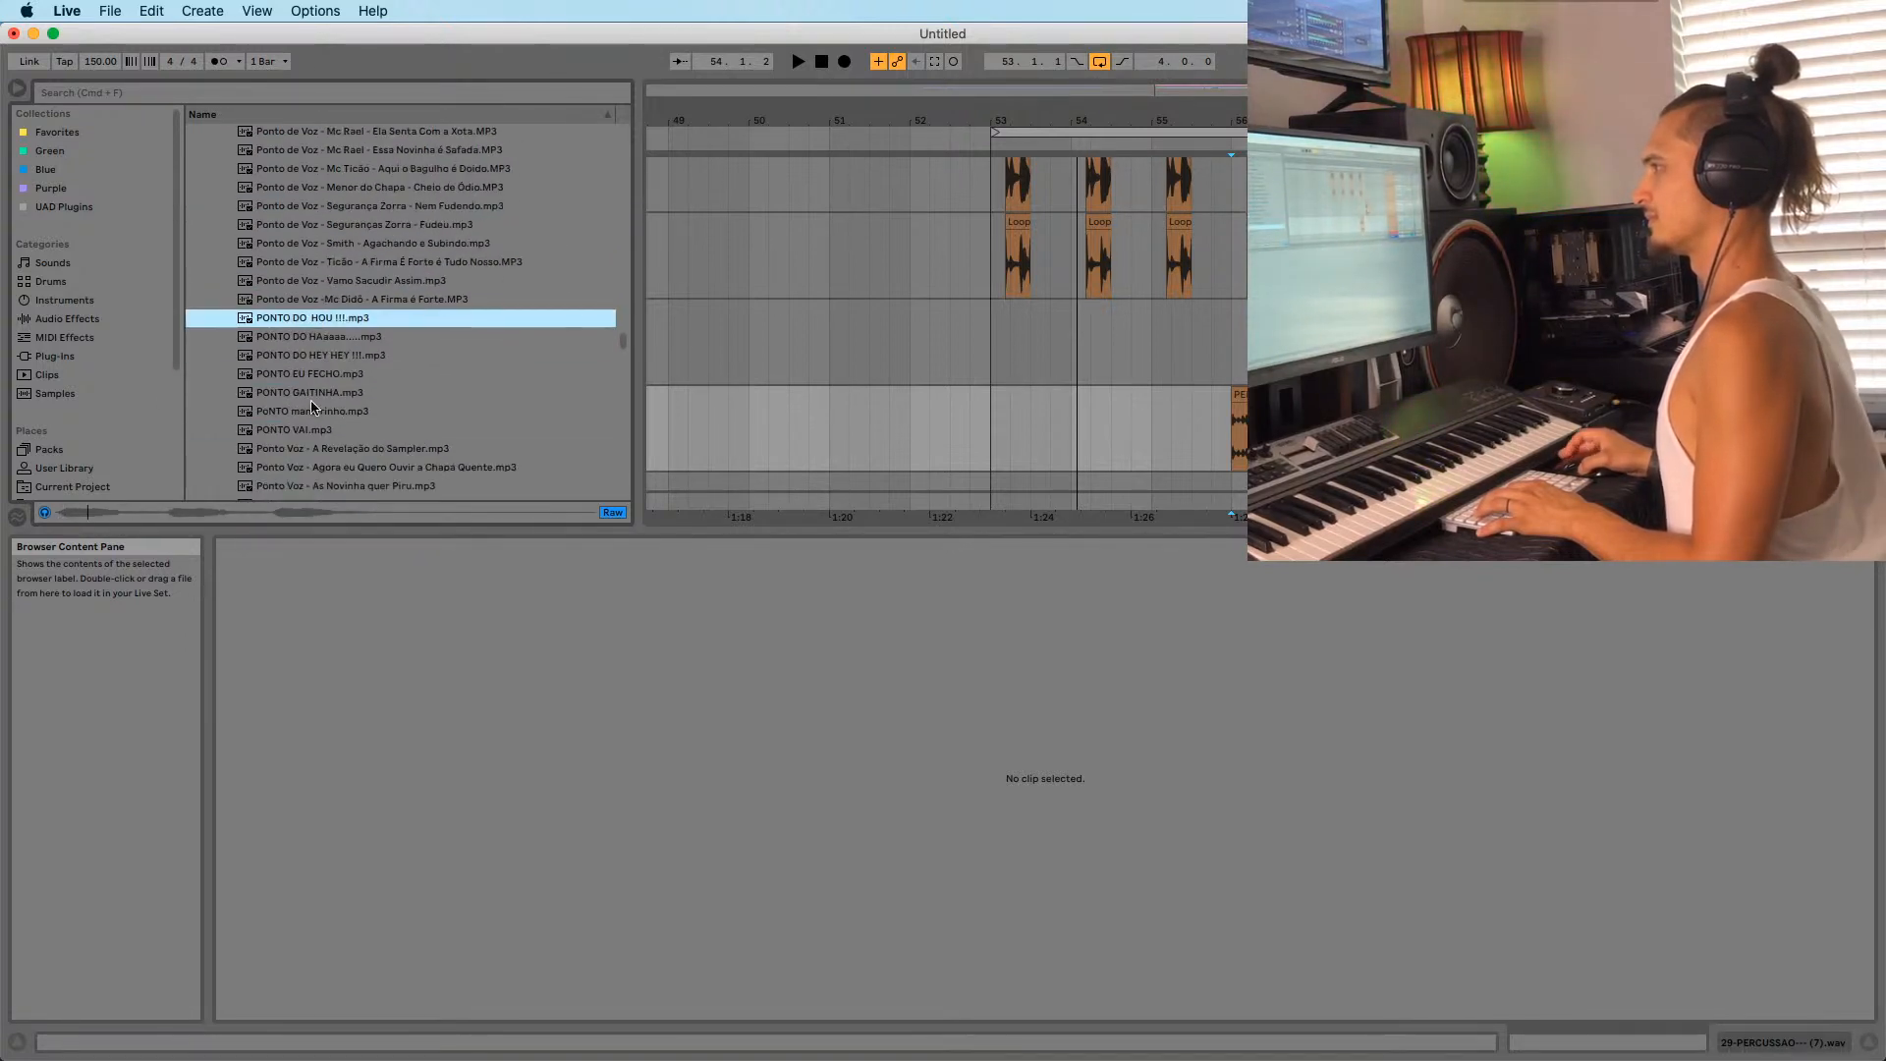
left_click(308, 338)
left_click(304, 319)
left_click(311, 359)
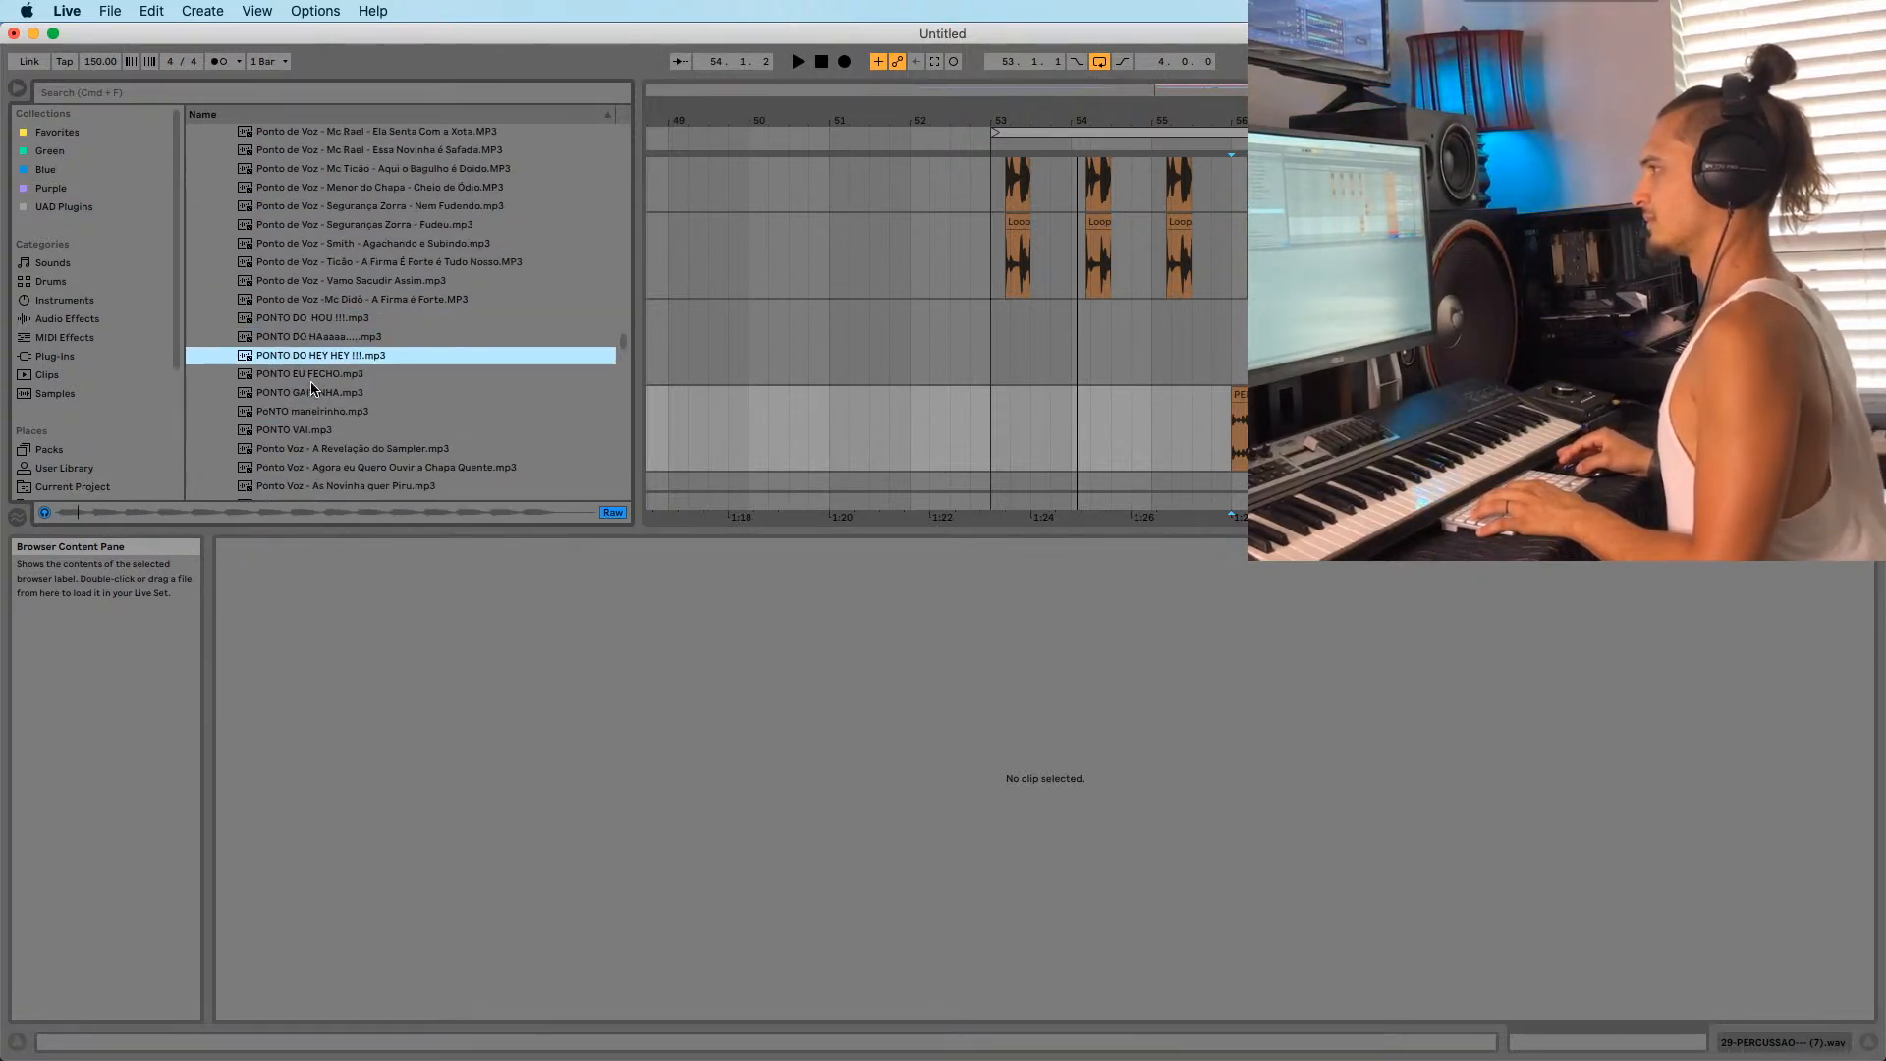
left_click(313, 378)
left_click(310, 392)
scroll(307, 393, "down", 2)
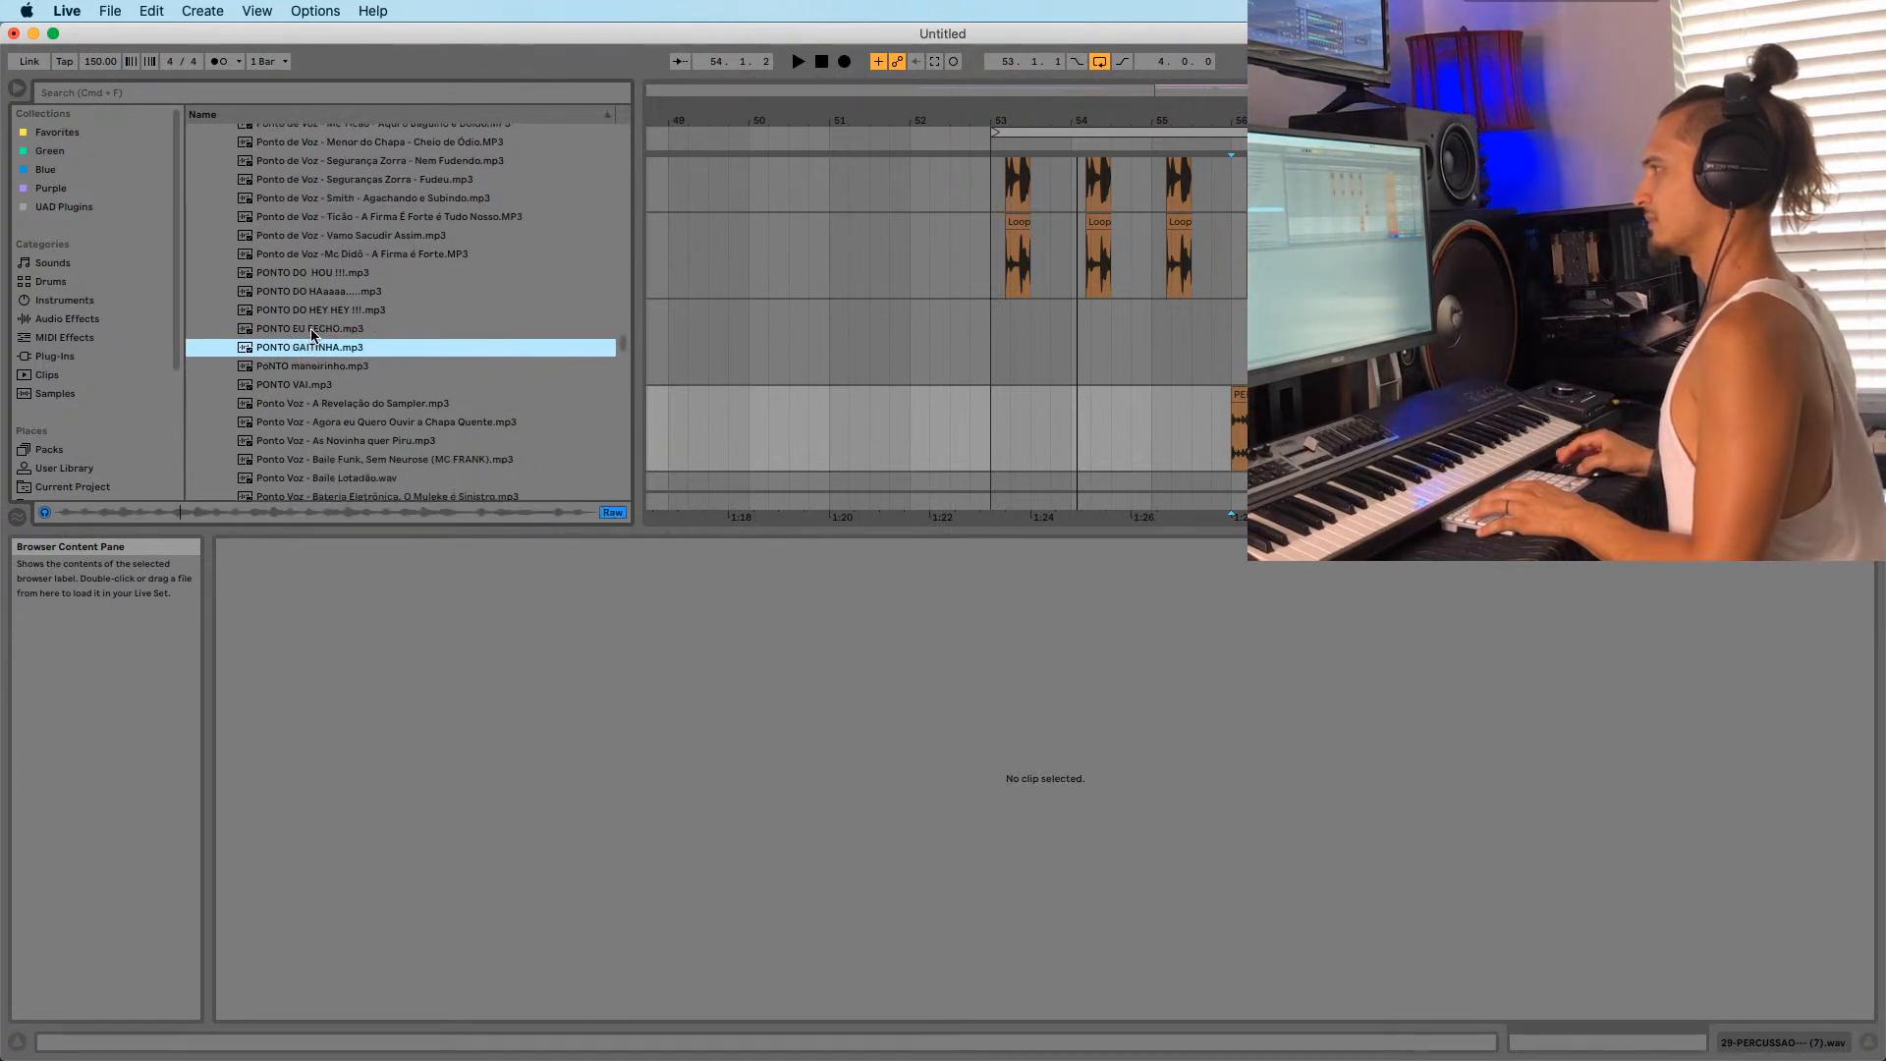
Create a new audio track, place PONTO GAITINHA at bar 53, and play from there.
left_click(990, 443)
key("space")
scroll(393, 354, "down", 2)
left_click(298, 306)
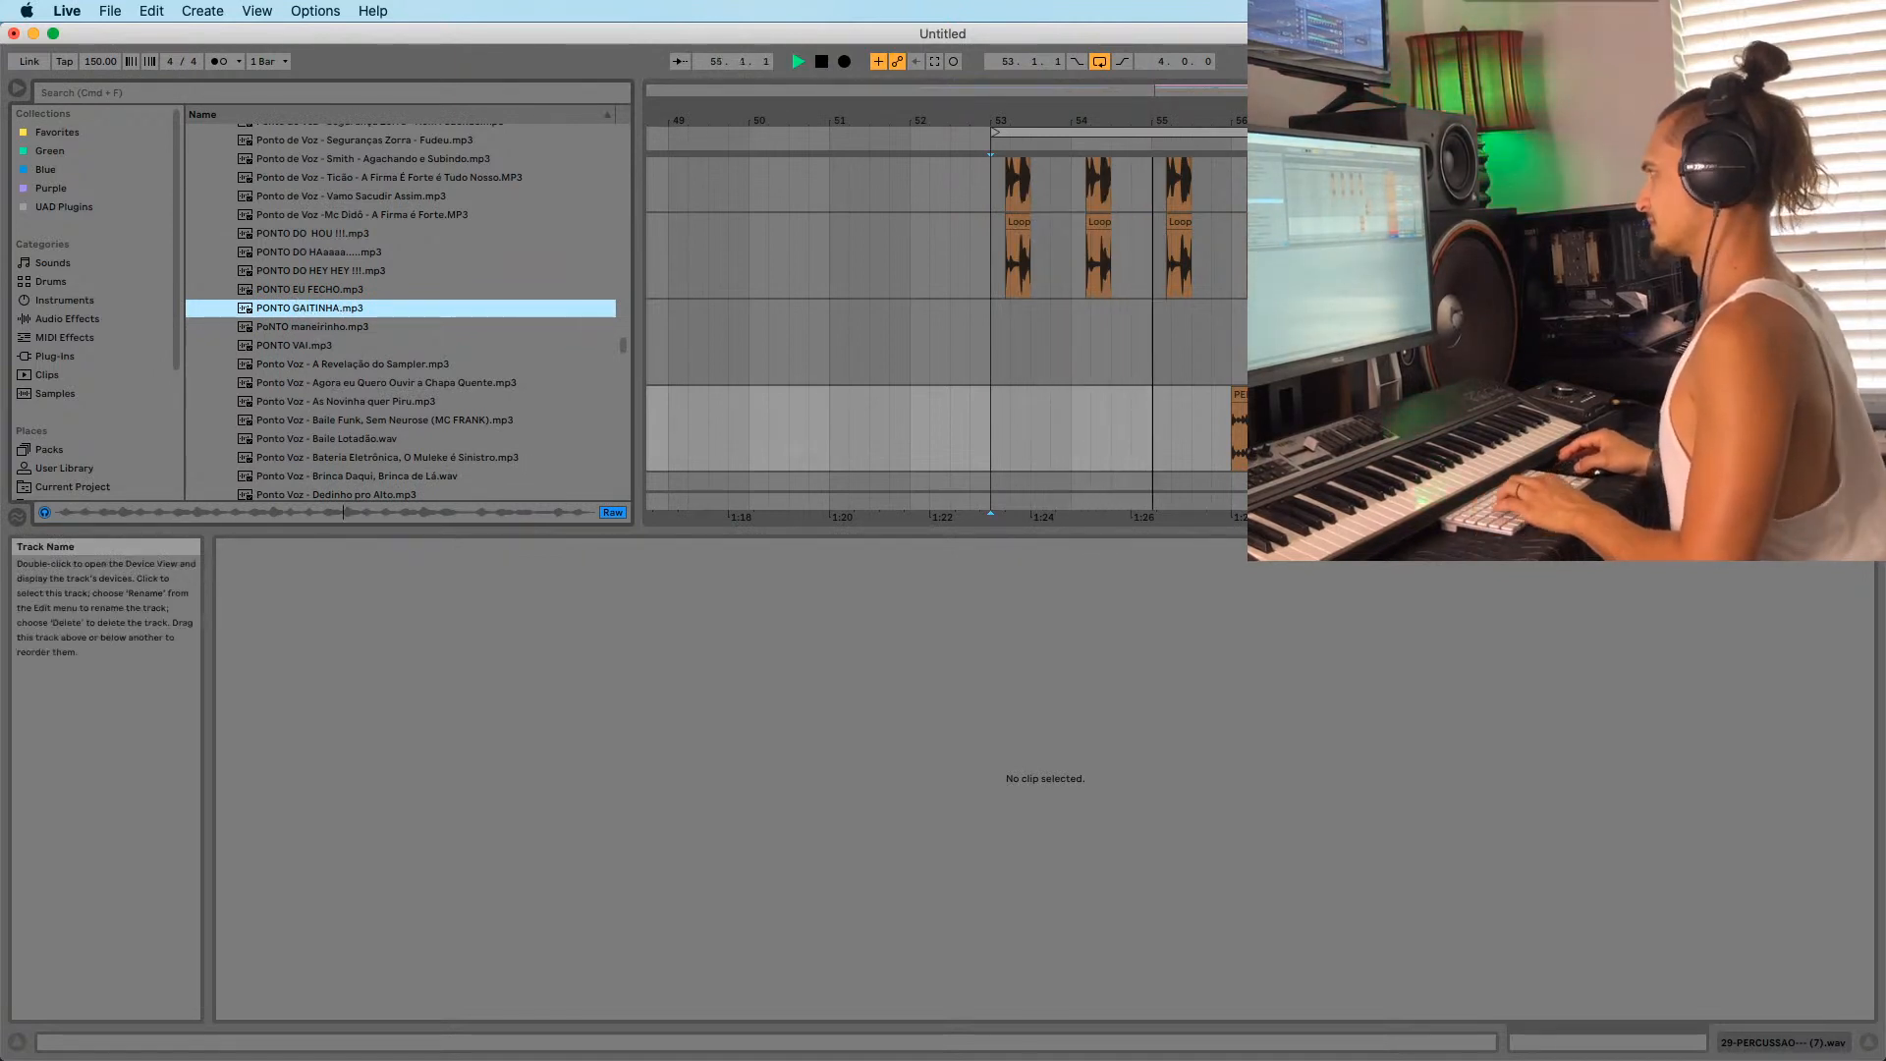
key("super+t")
left_click_drag(337, 309, 982, 442)
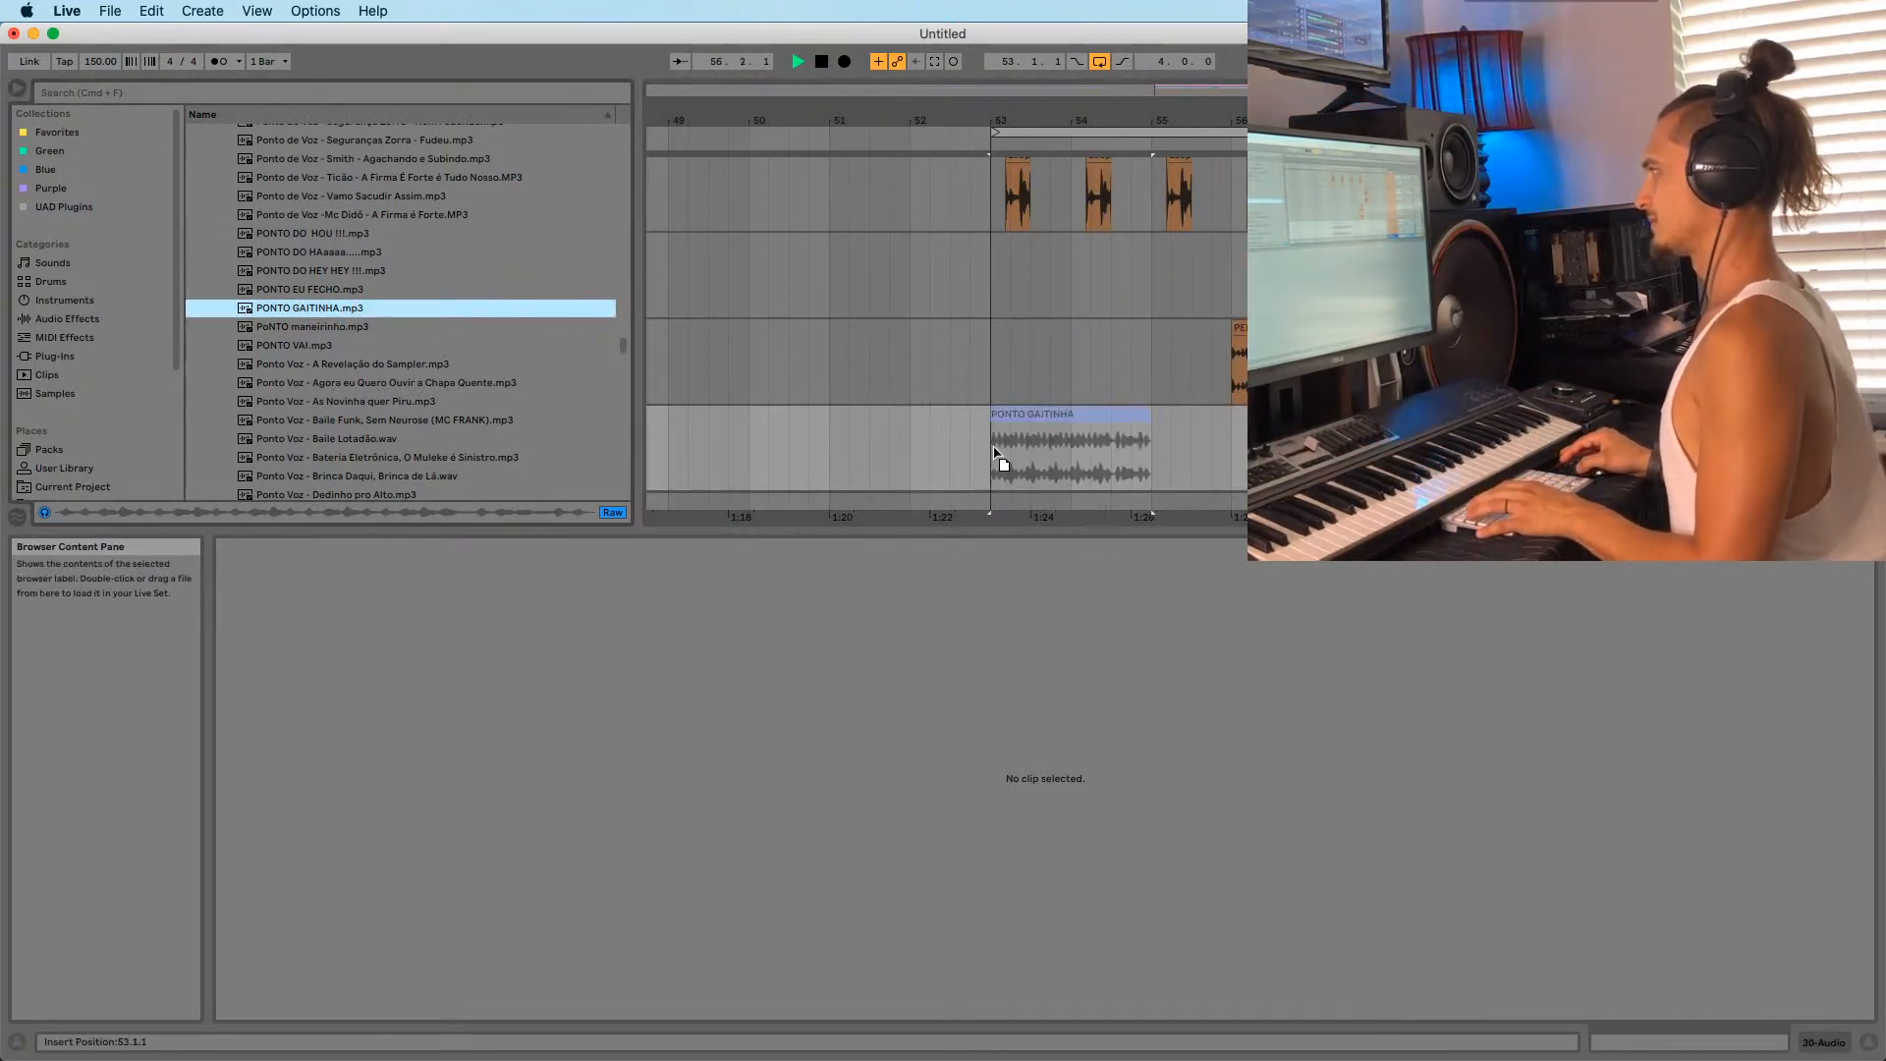
key("space")
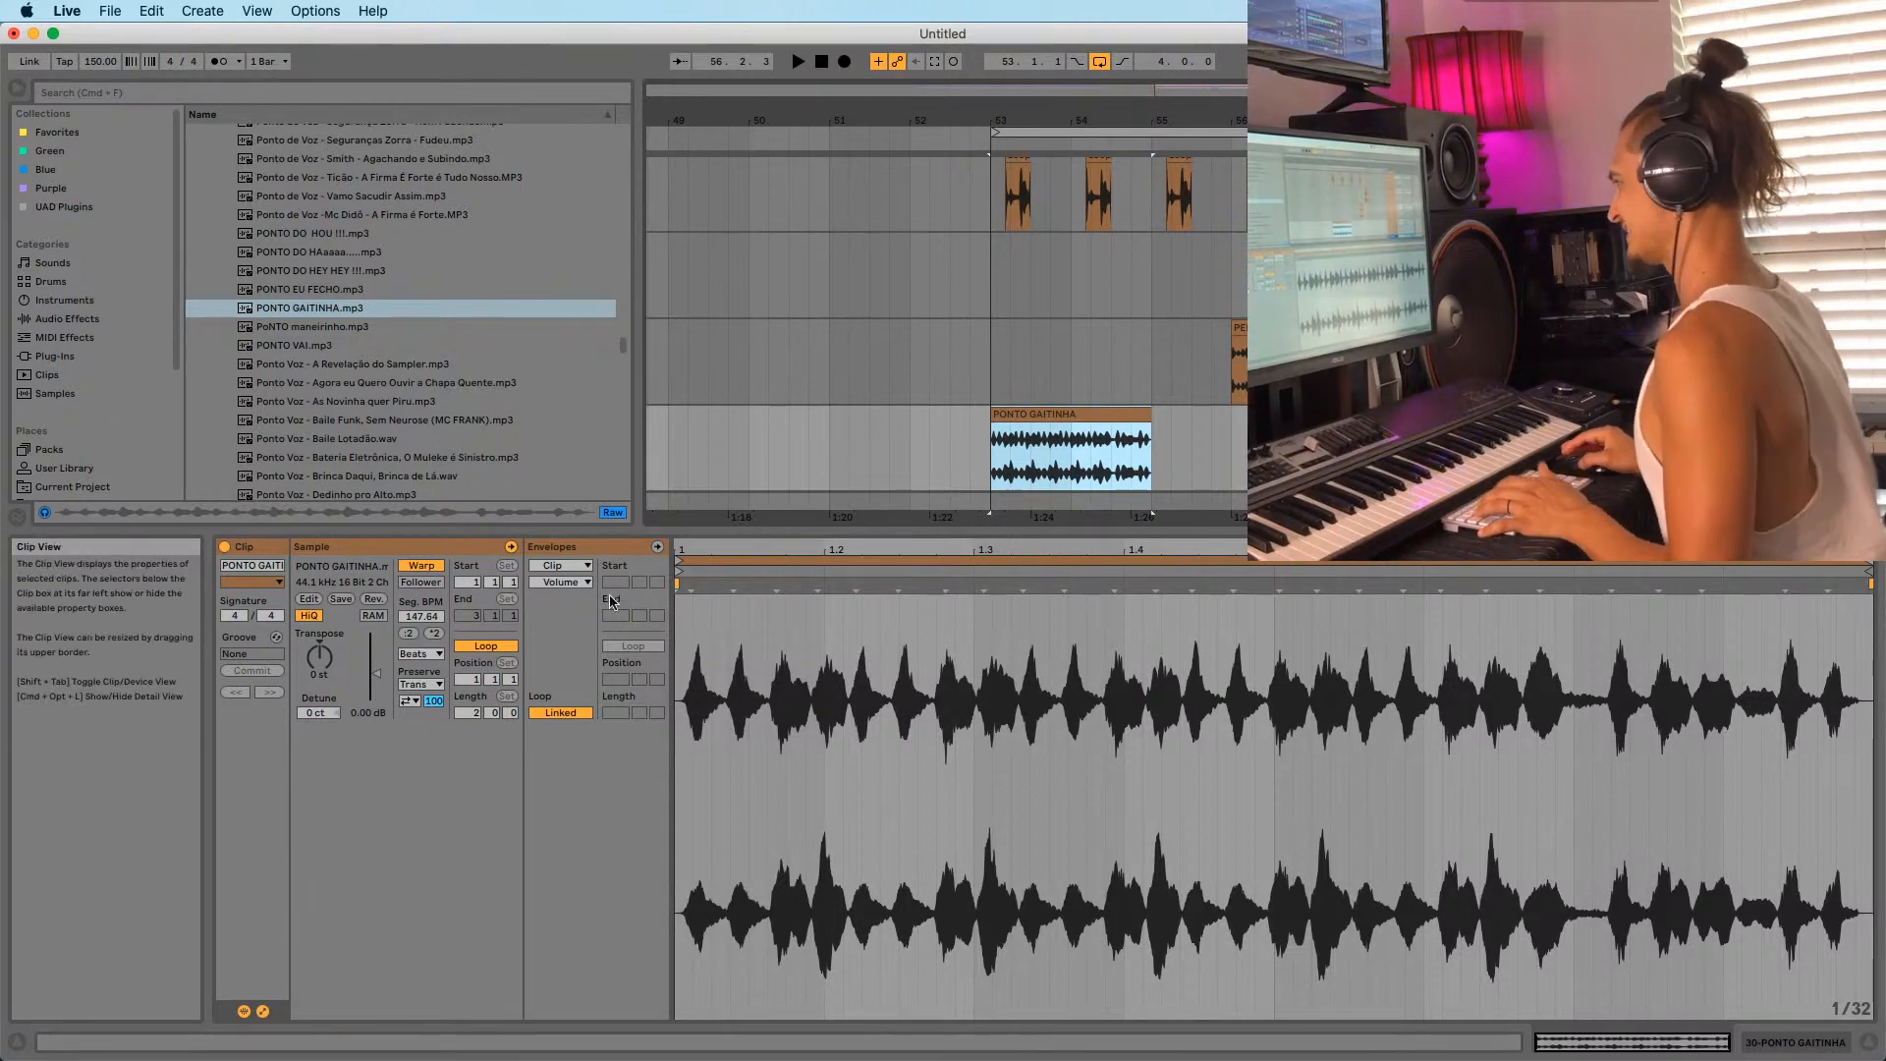
key("space")
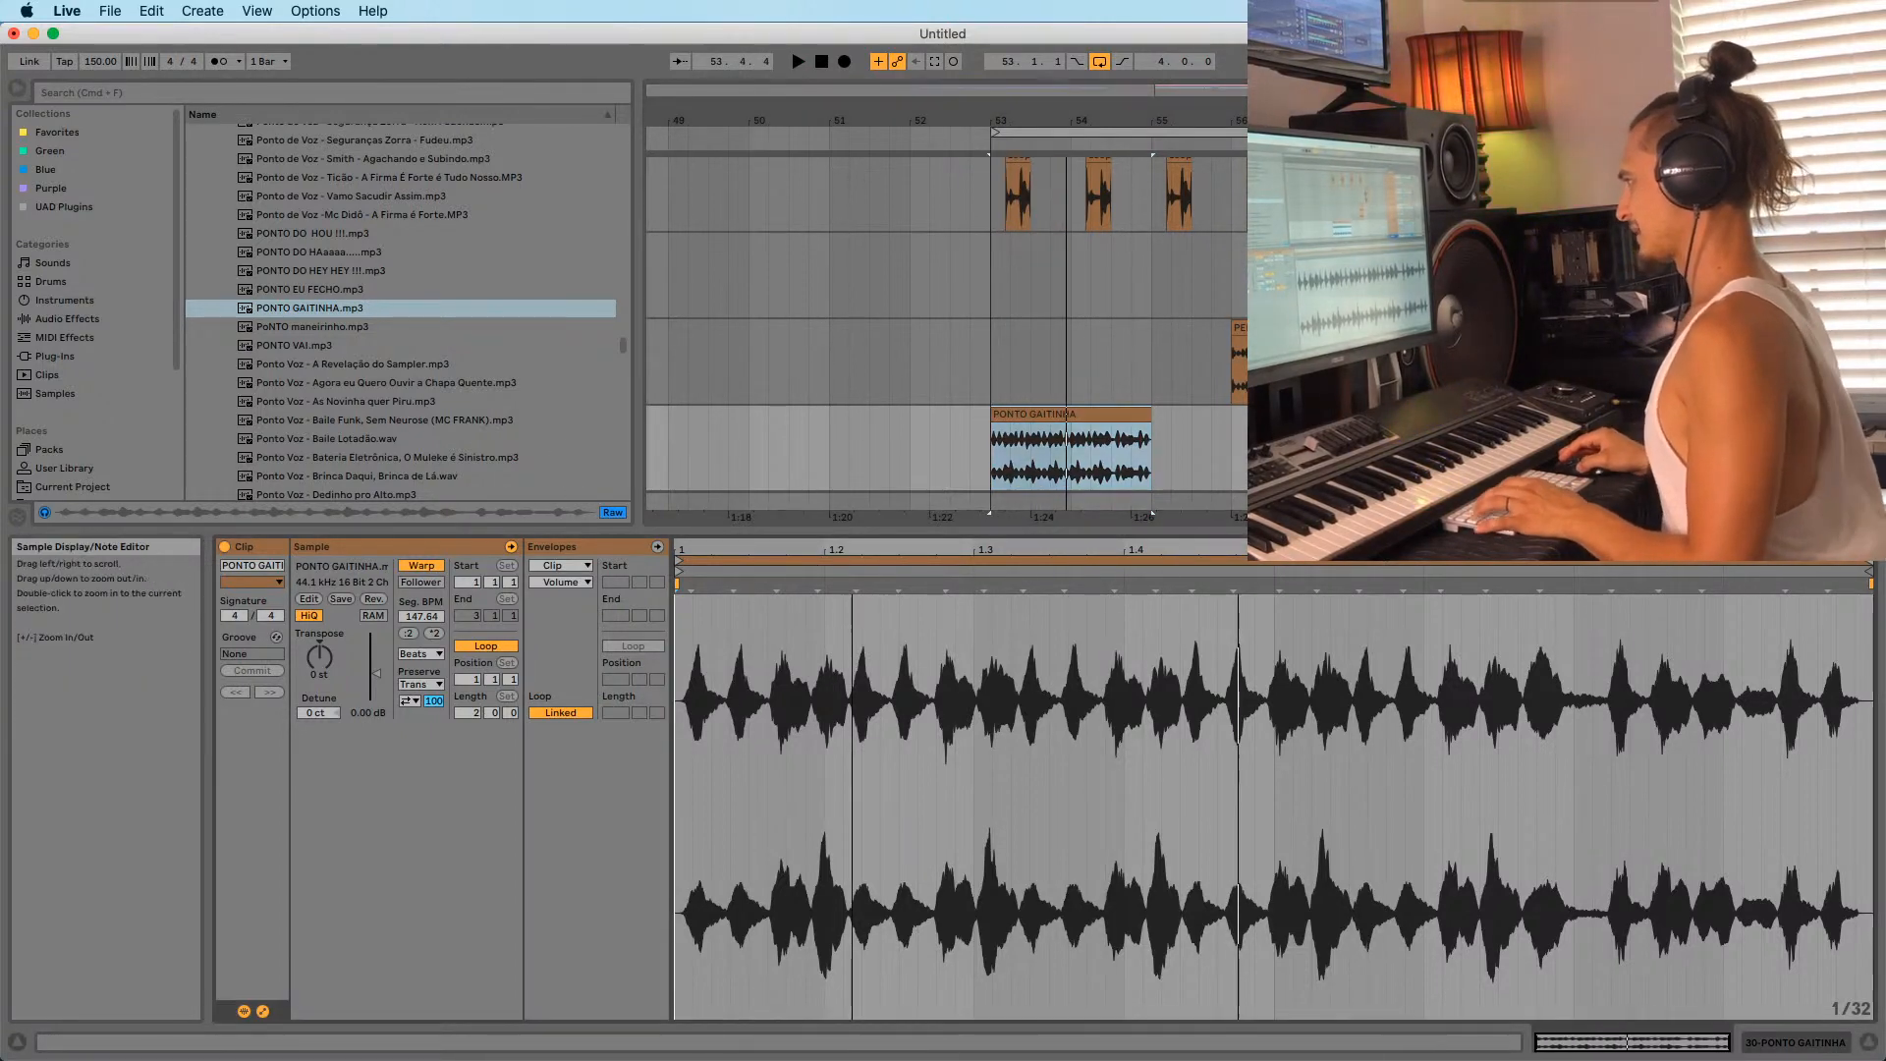
Pin a PONTO GAITINHA transient to beat 1.3 as a warp marker, removing a later marker.
key("space")
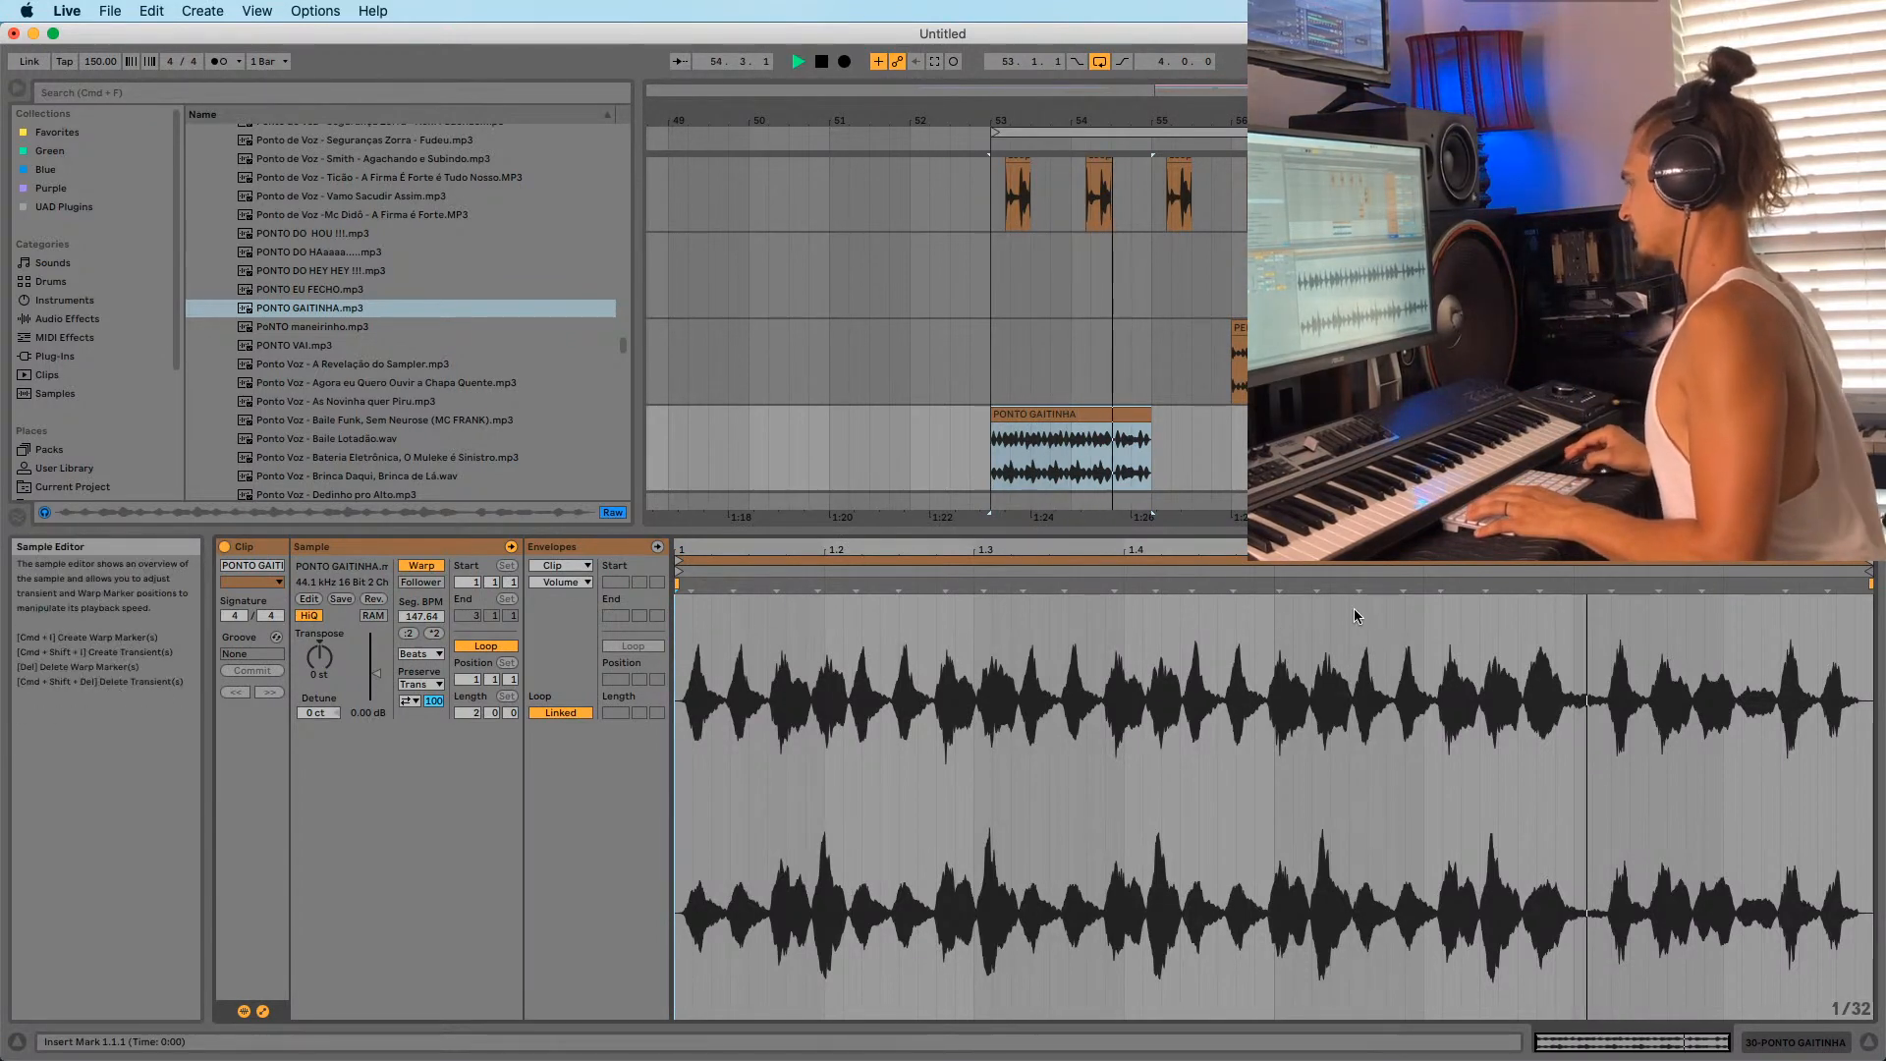
mouse_move(1453, 550)
left_mouse_down()
mouse_move(1434, 619)
mouse_move(1434, 570)
left_mouse_up()
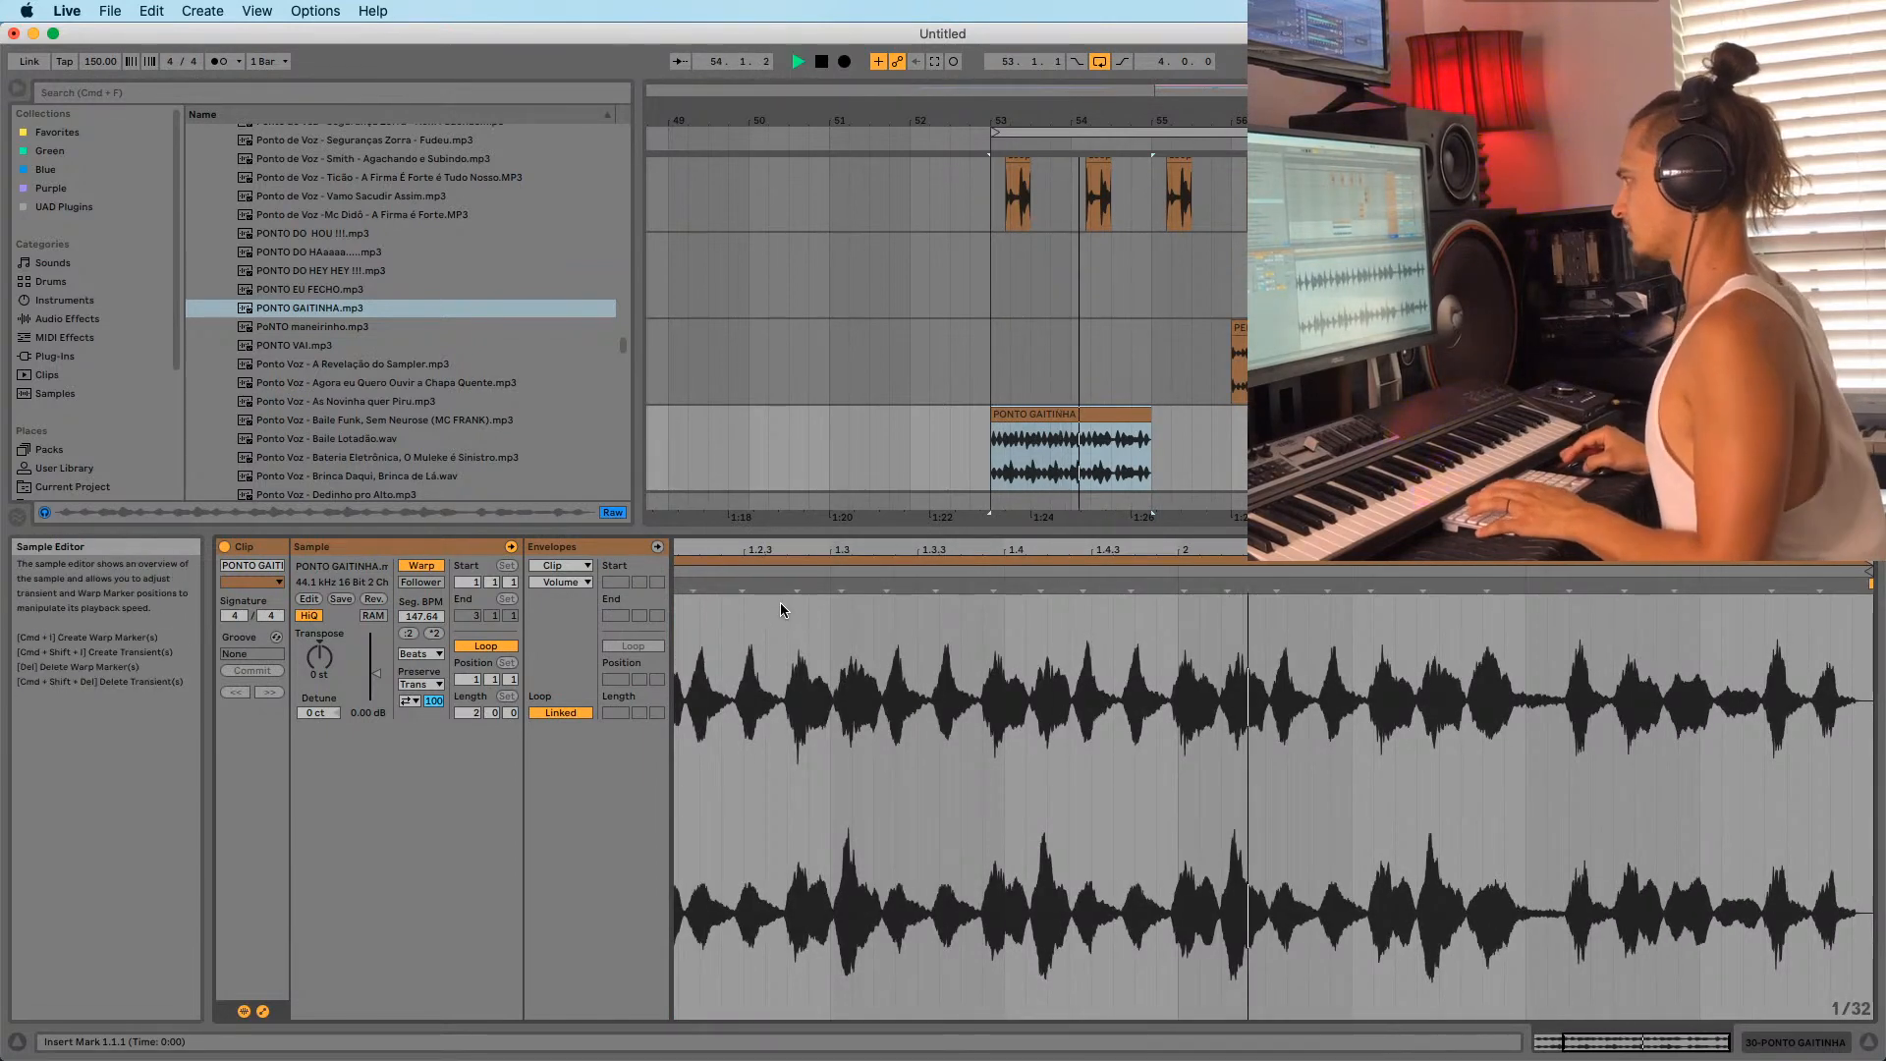
key("space")
left_click_drag(797, 587, 831, 586)
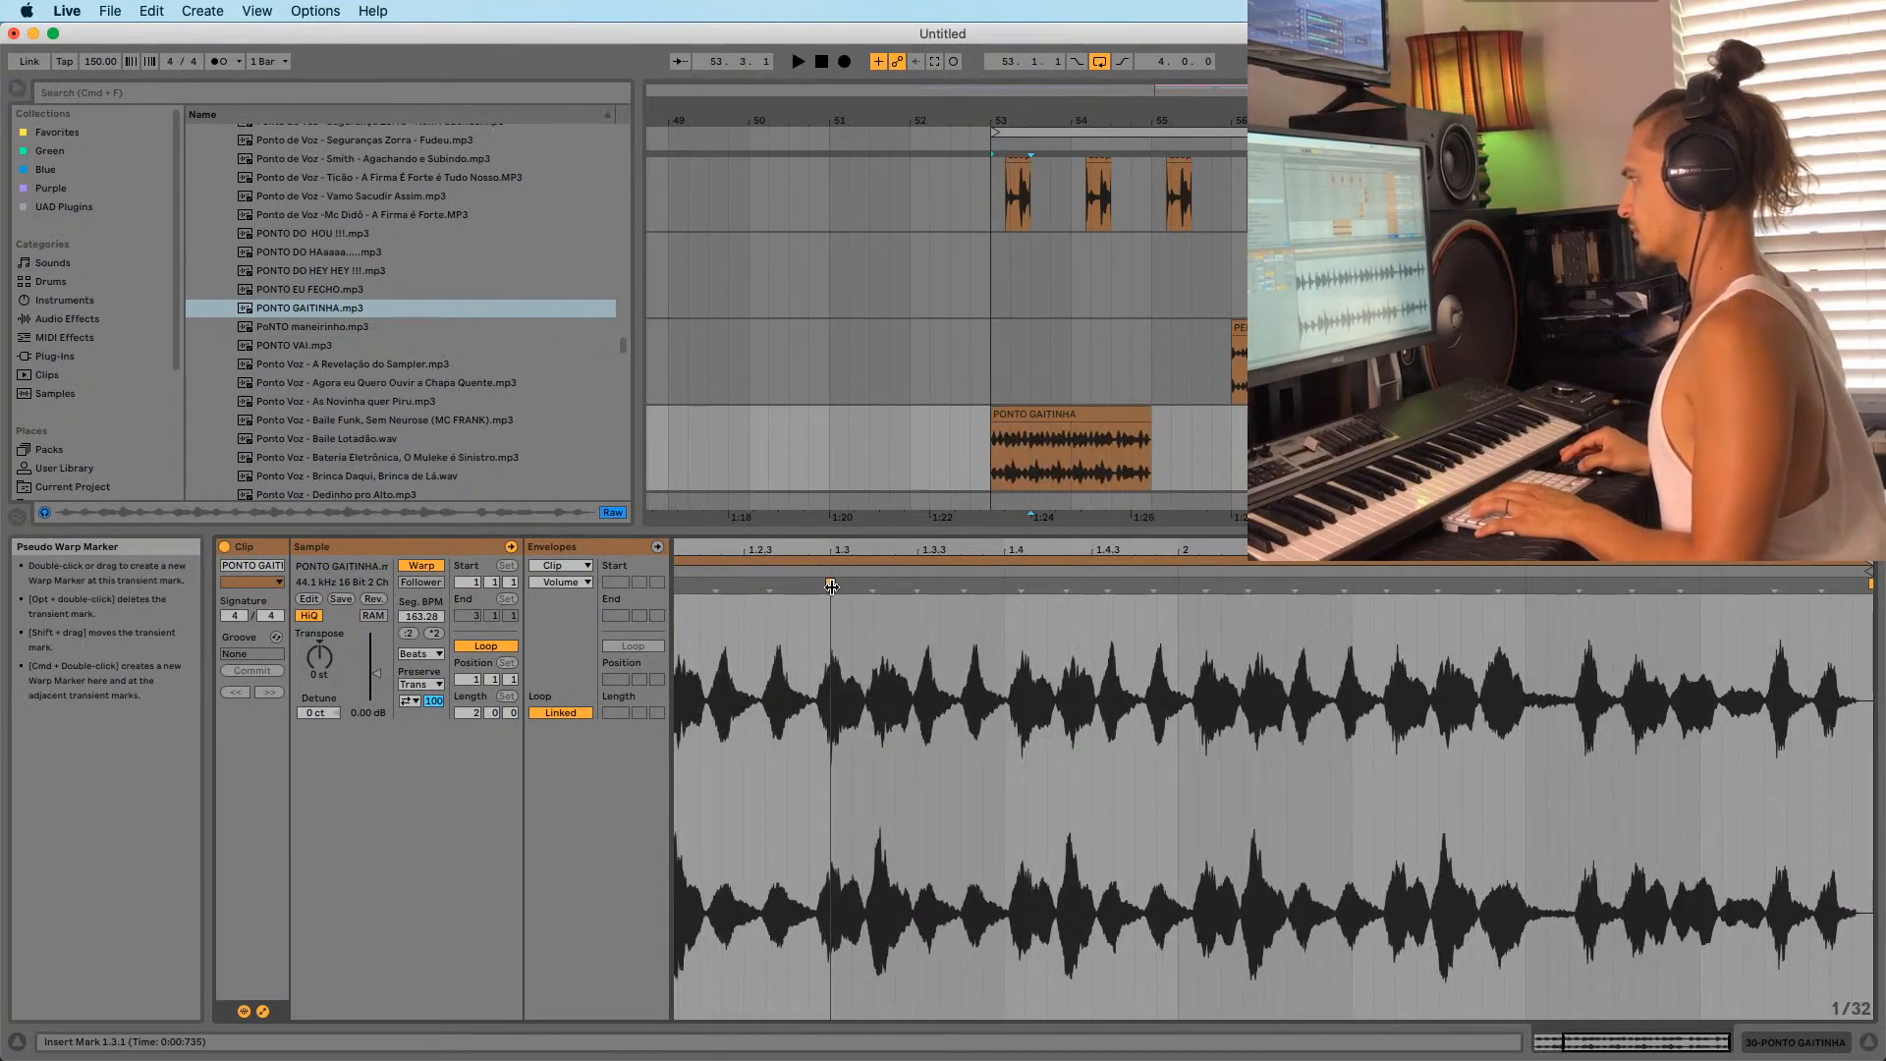
key("space")
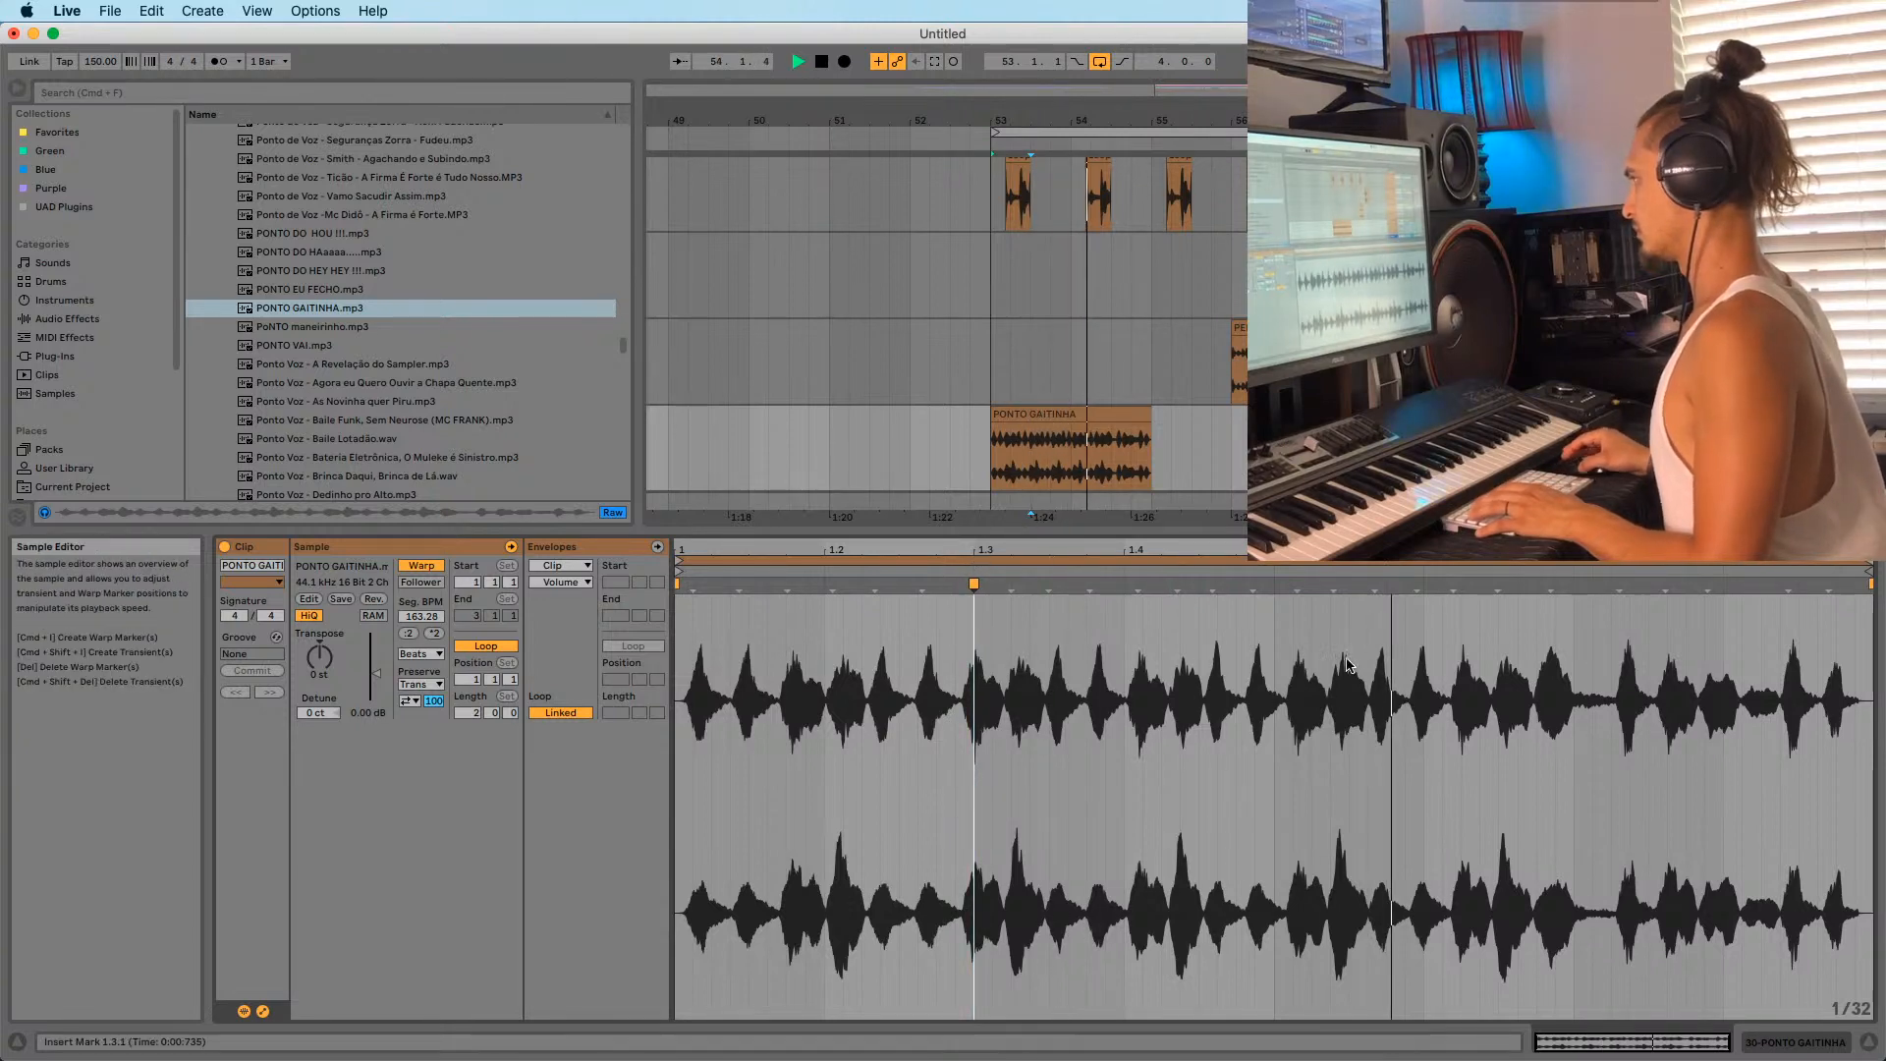
left_click_drag(1619, 594, 1577, 602)
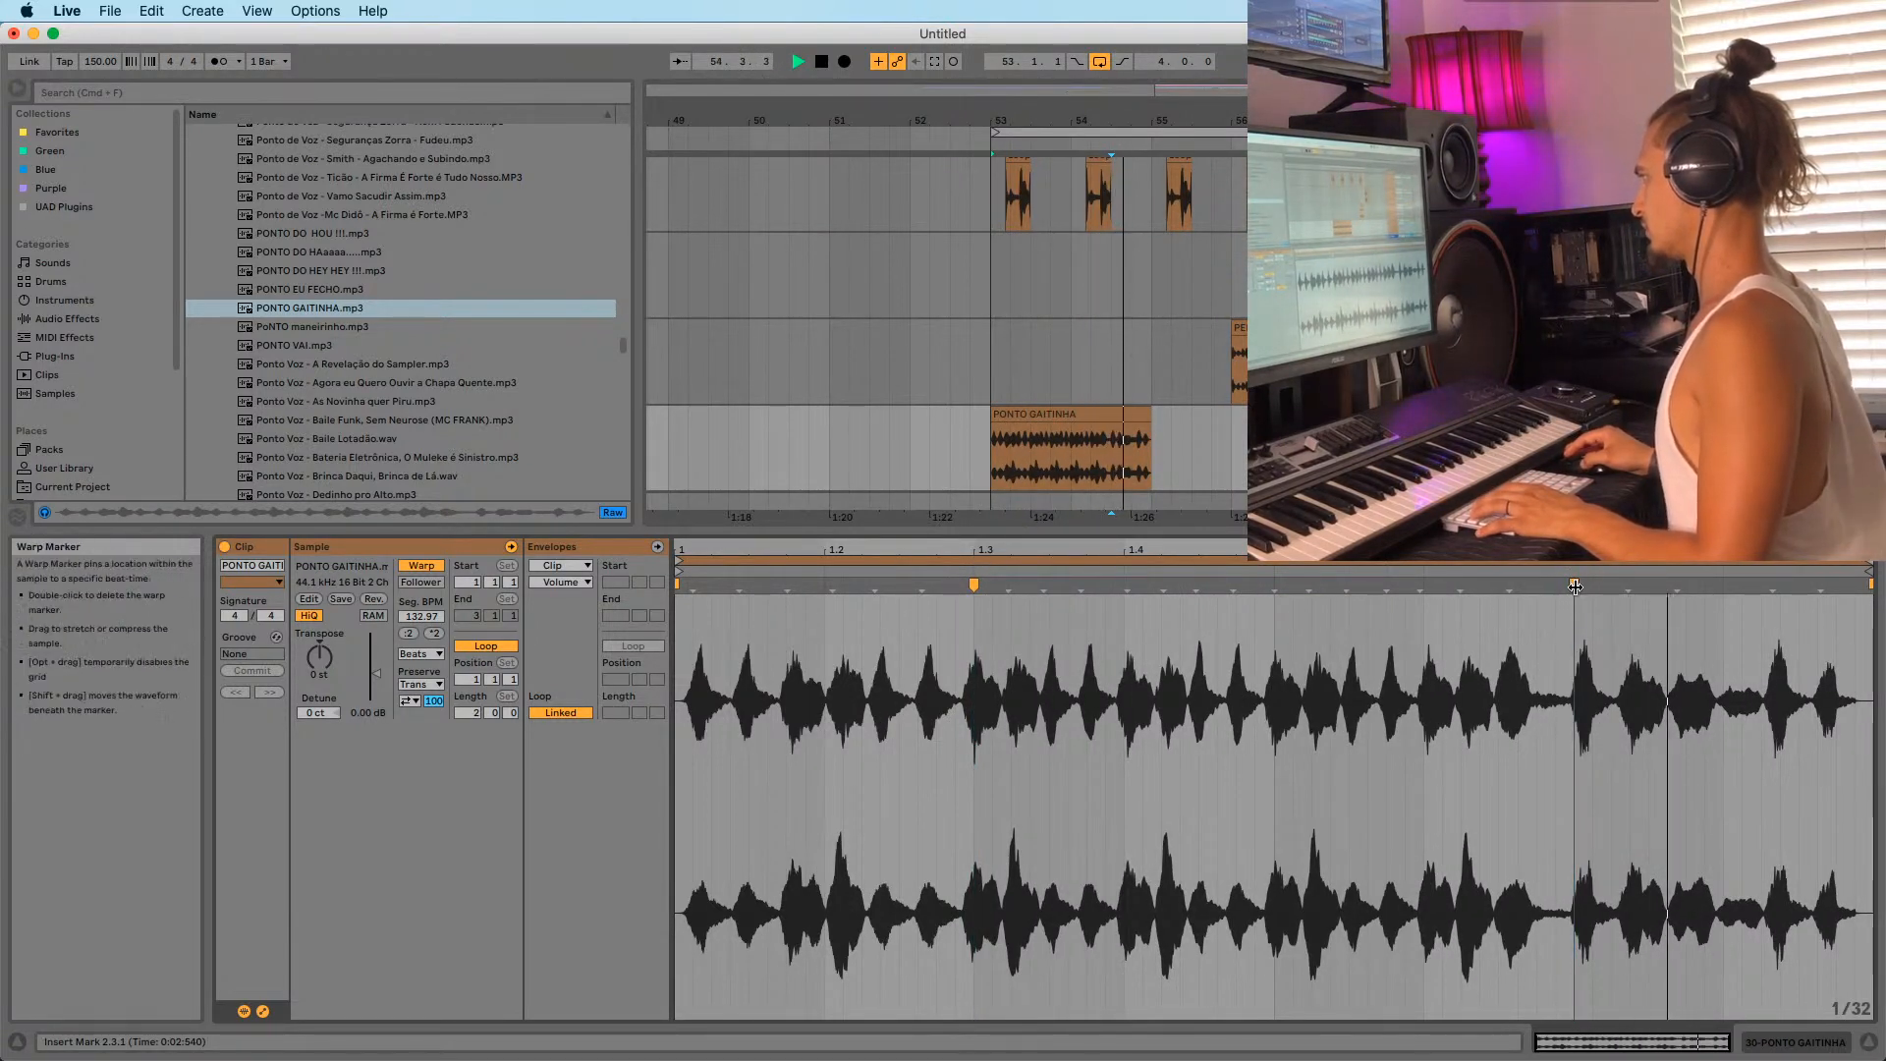
double_click(1574, 583)
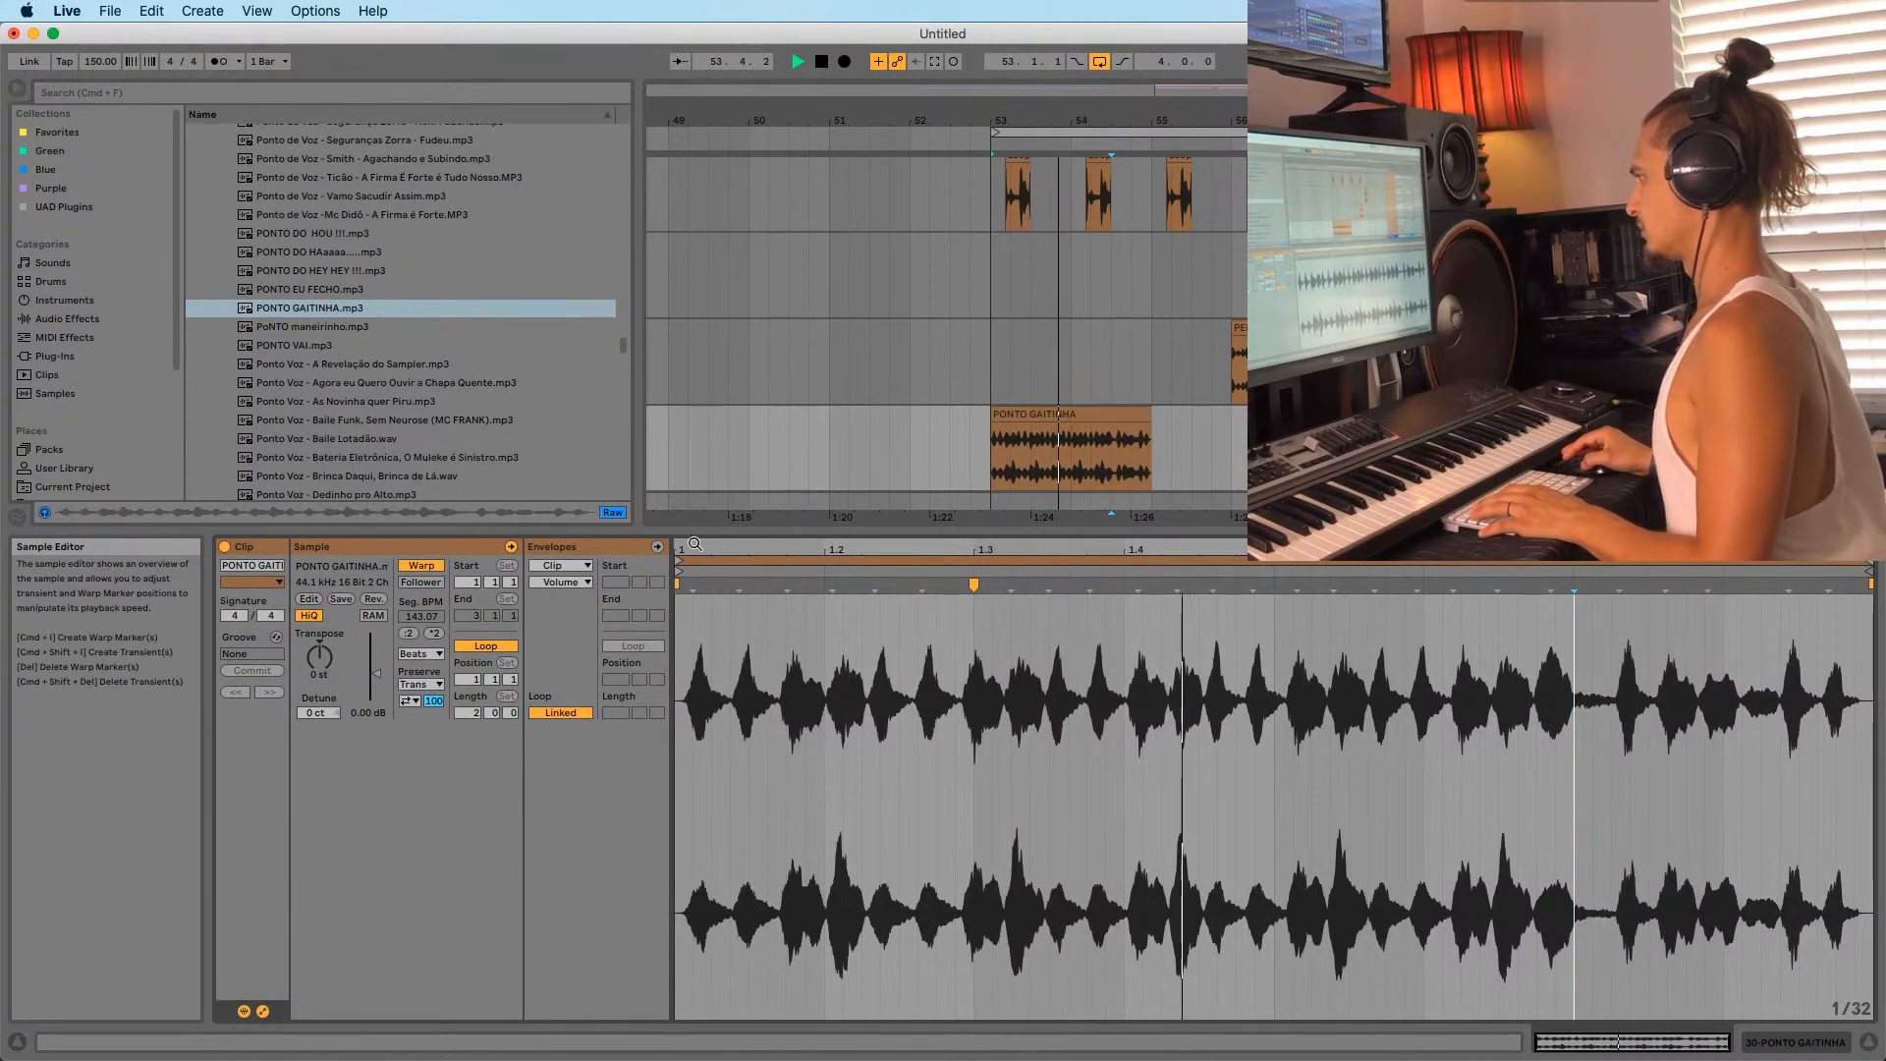
Select the PONTO GAITINHA clip in the arrangement and delete it.
left_click(1052, 416)
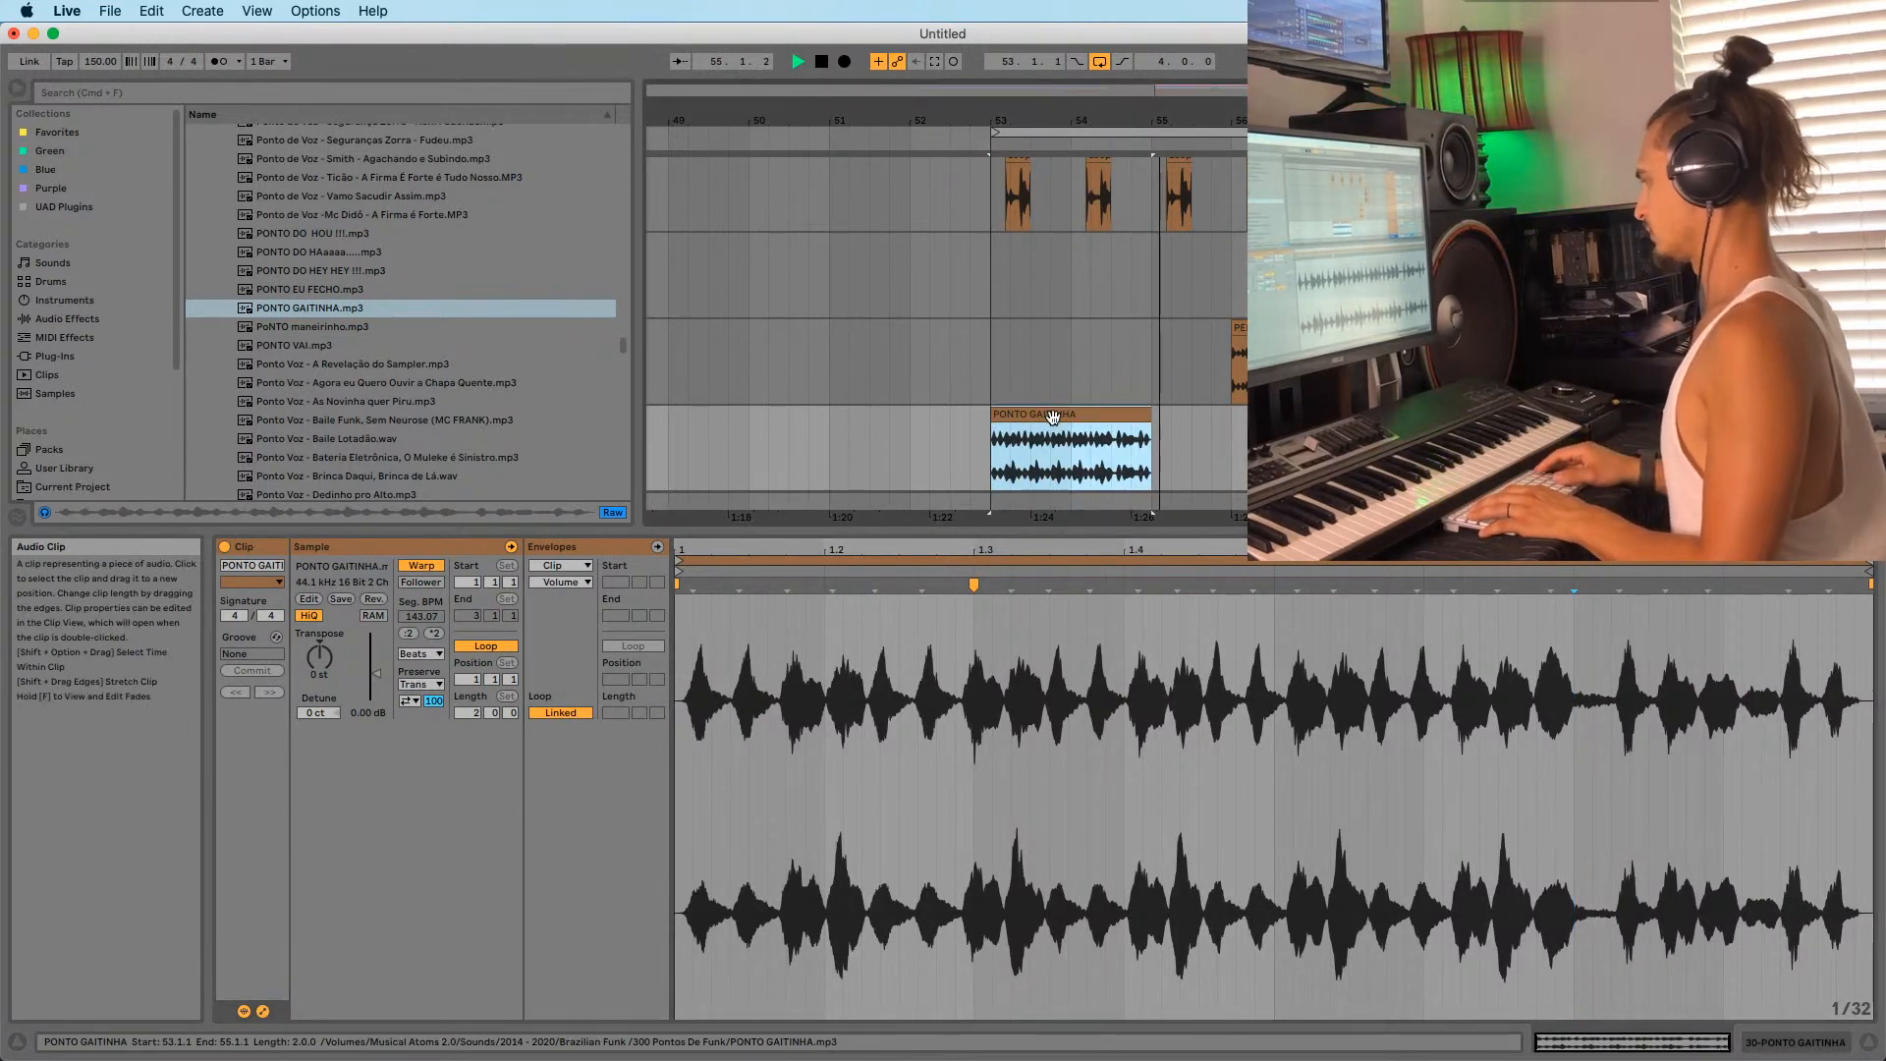
key("space")
key("space")
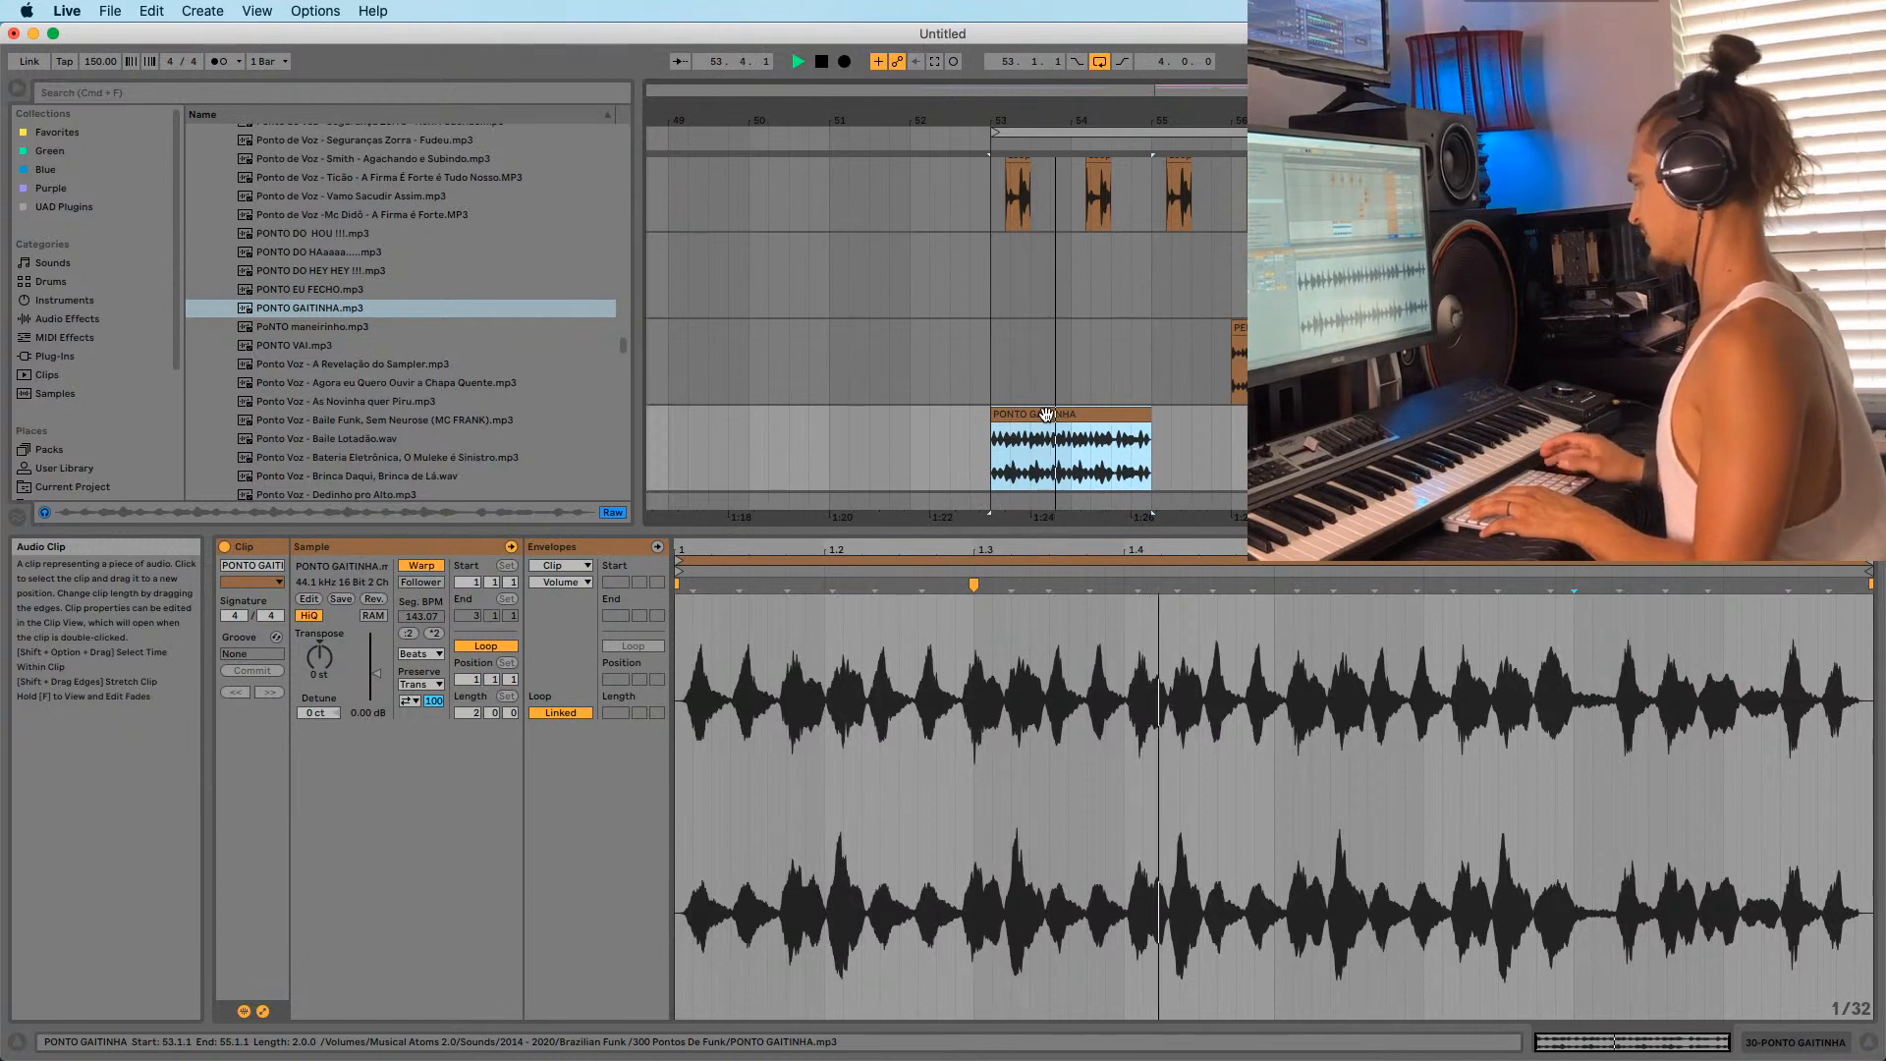
key("Delete")
Audition the Ponto, Baile Funk, Brinca Daqui and Revelação samples, ending on PONTO VAI.
left_click(340, 327)
key("Down")
key("Down")
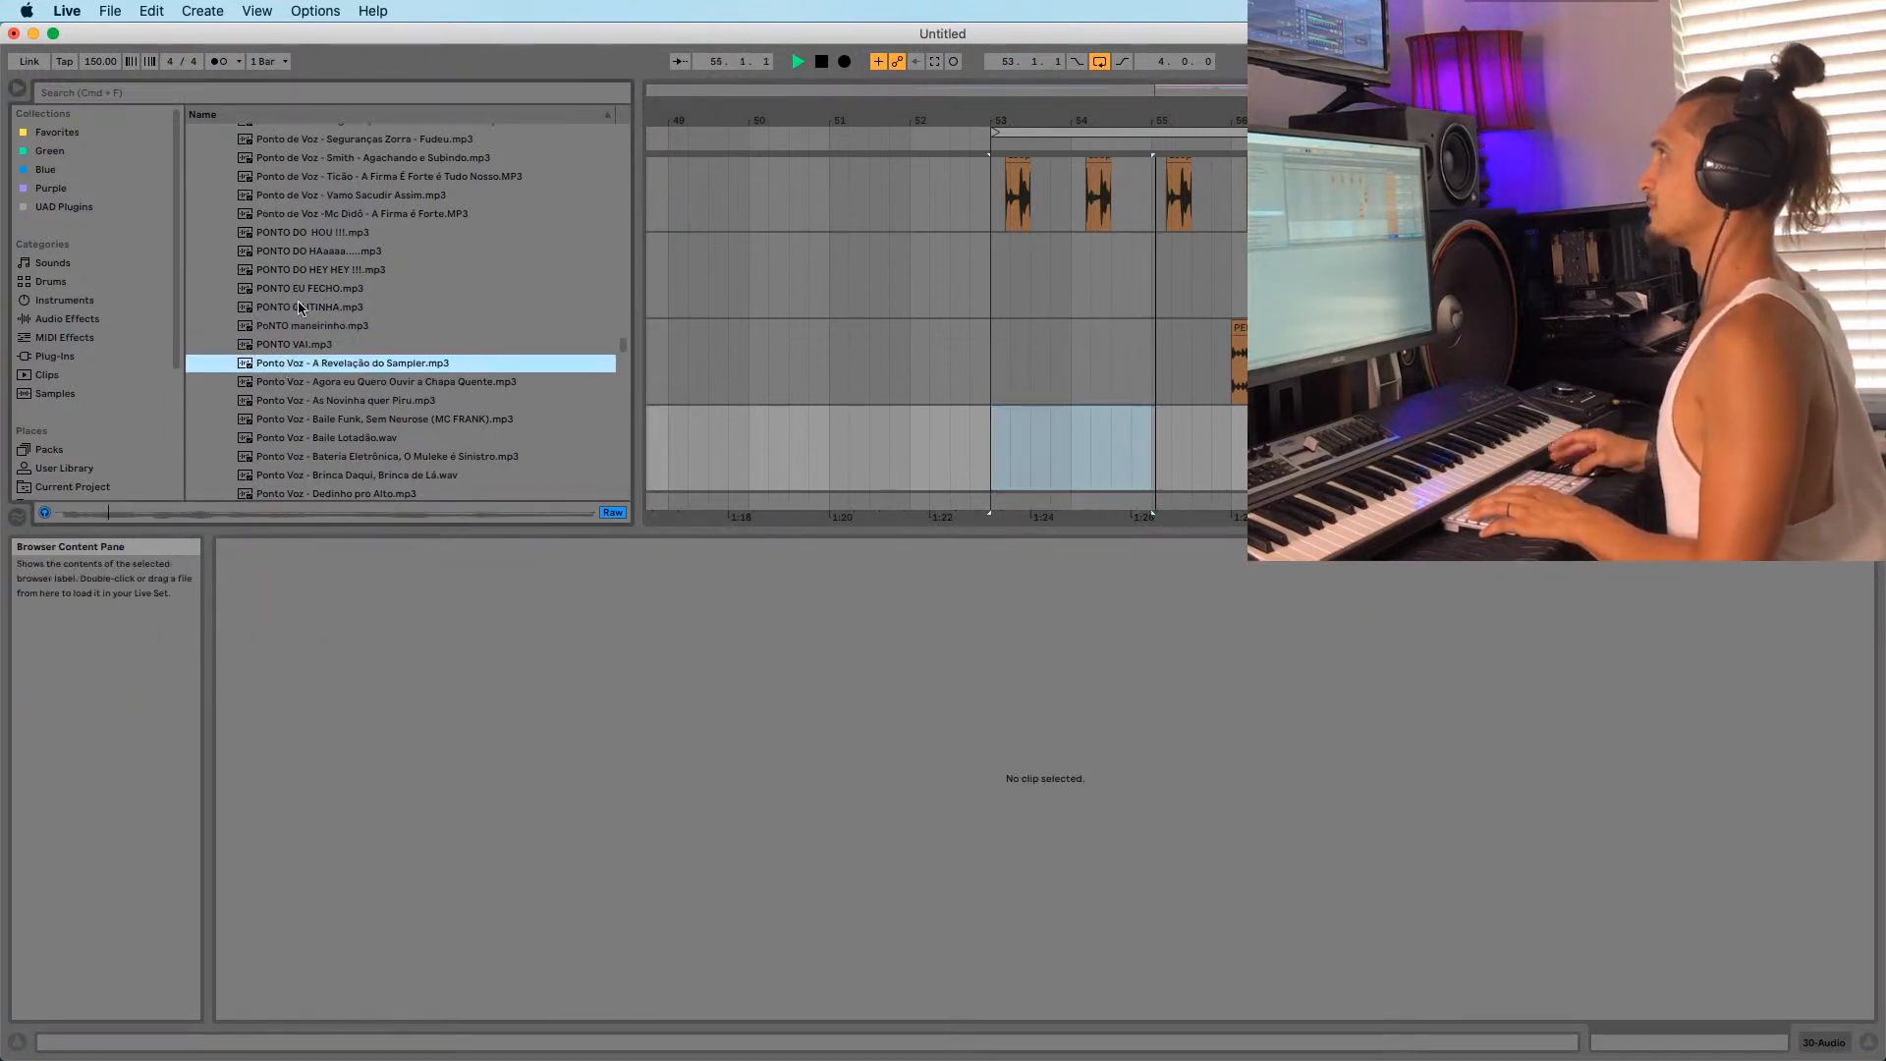
scroll(305, 324, "down", 2)
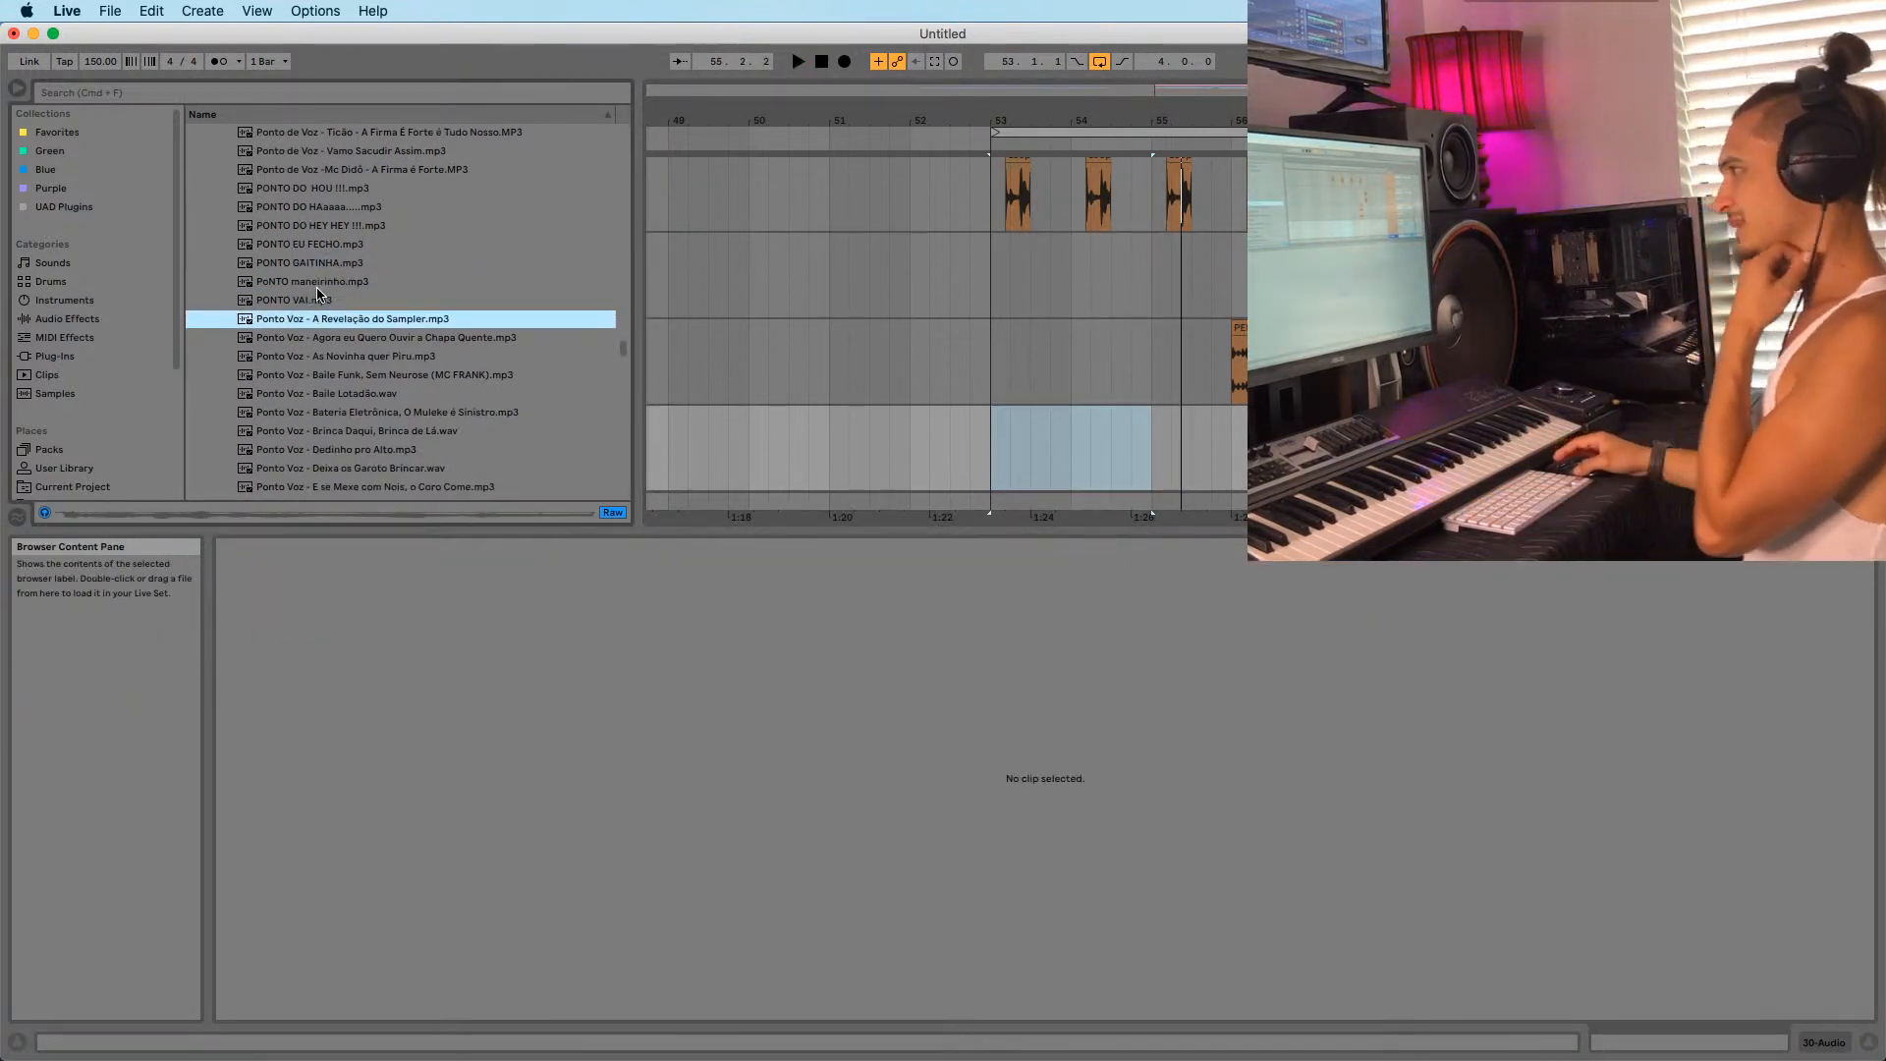
left_click(328, 340)
left_click(315, 299)
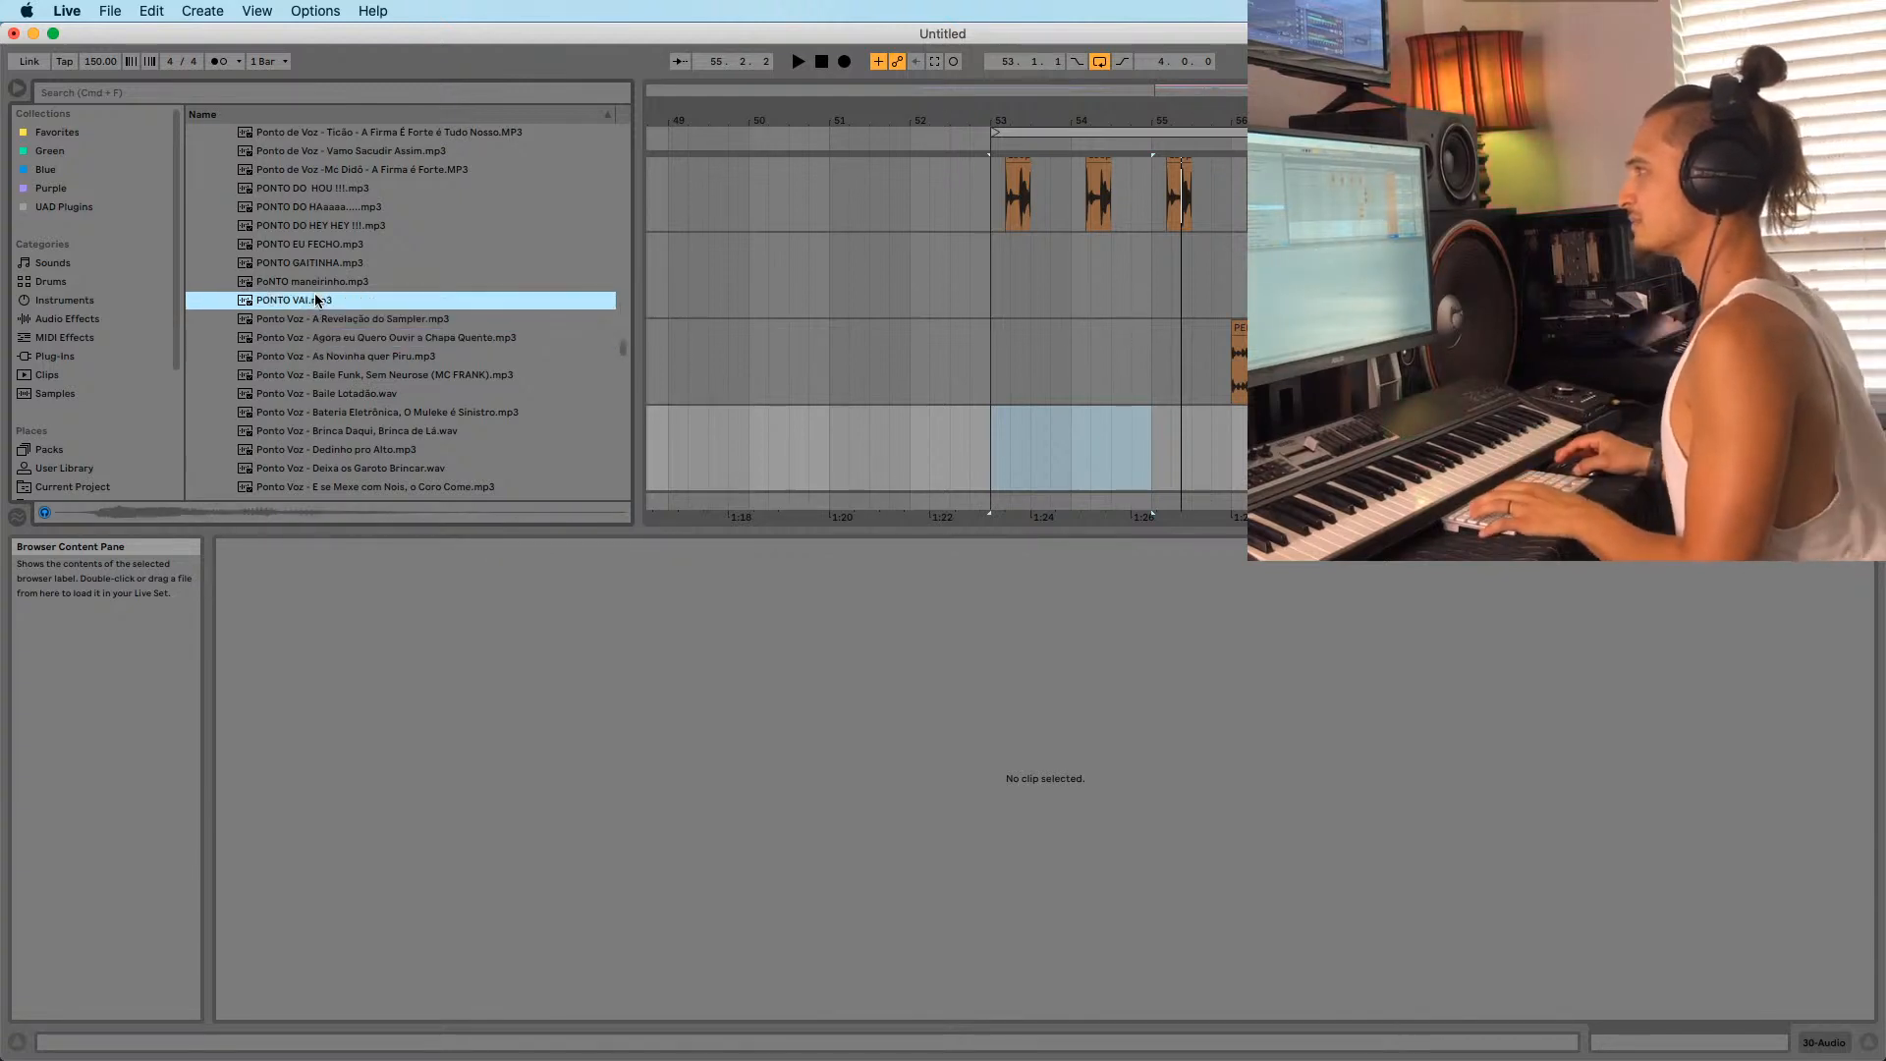
scroll(316, 301, "down", 2)
left_click(307, 330)
scroll(293, 353, "down", 2)
left_click(293, 341)
left_click(282, 230)
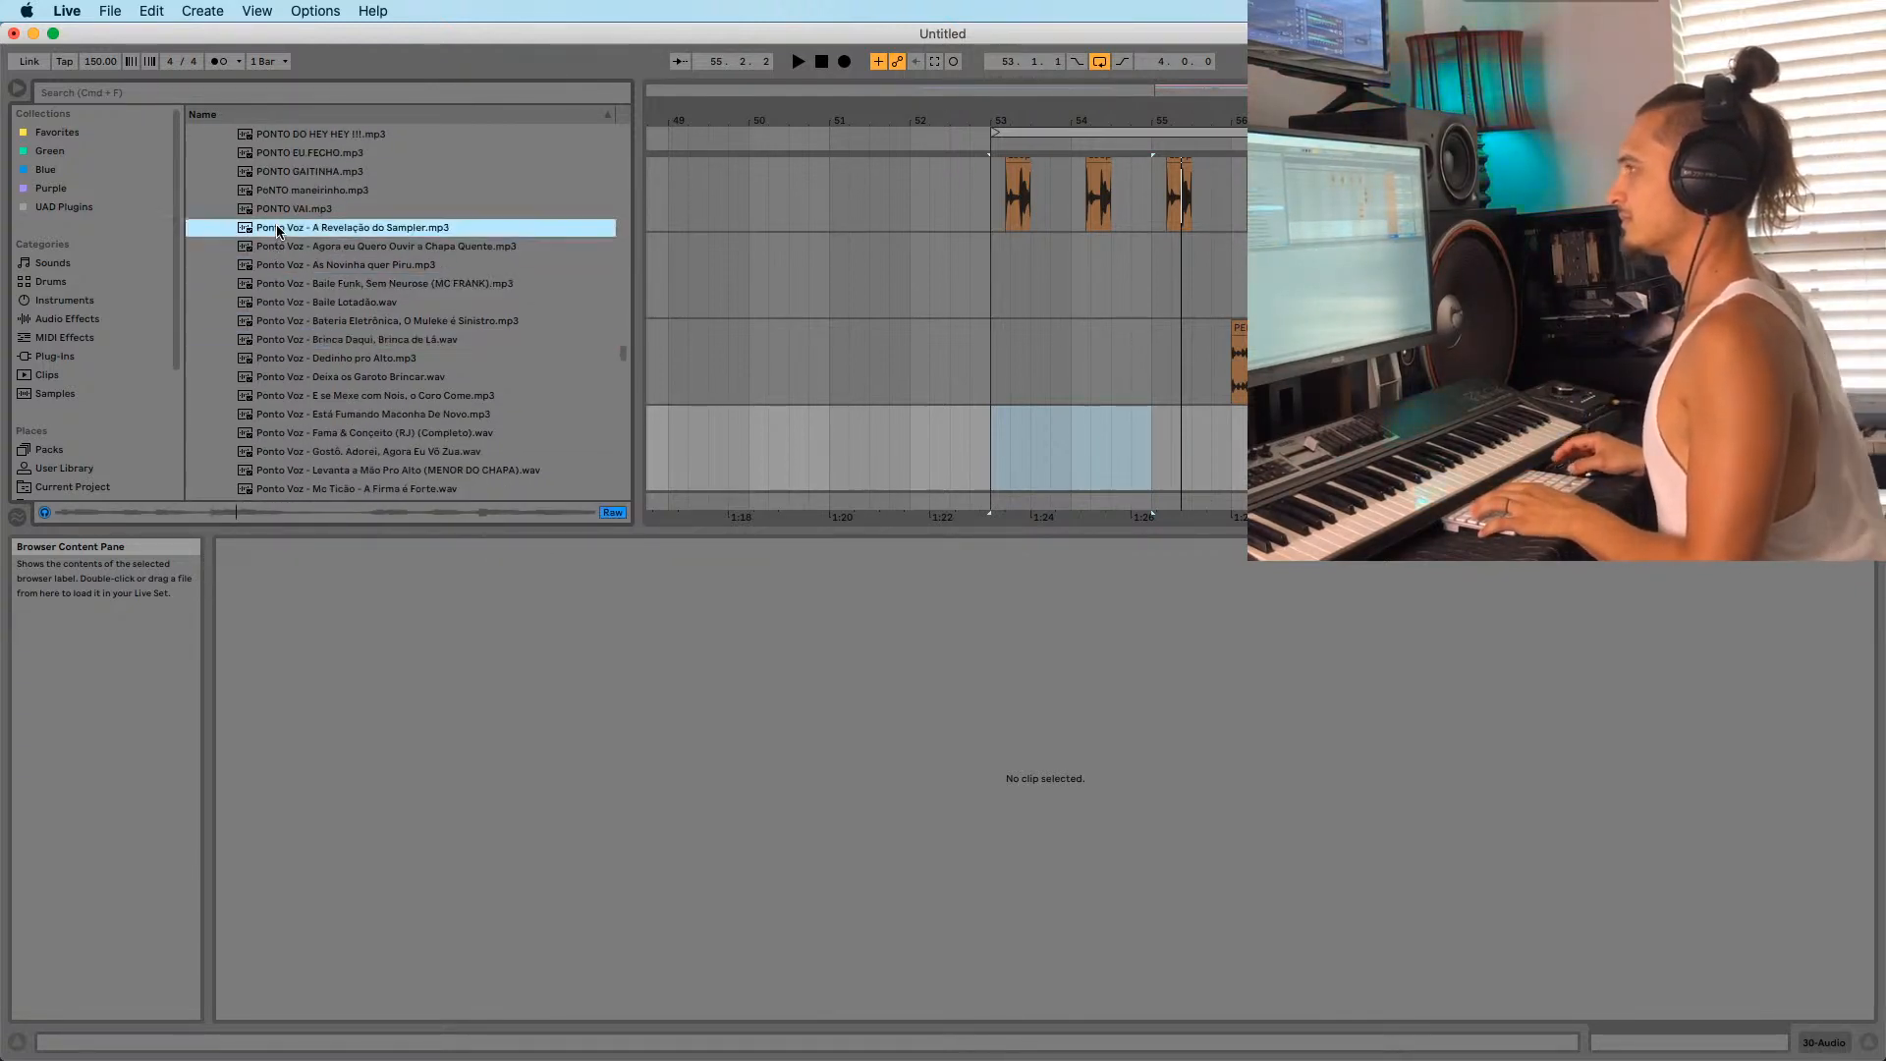
left_click(282, 211)
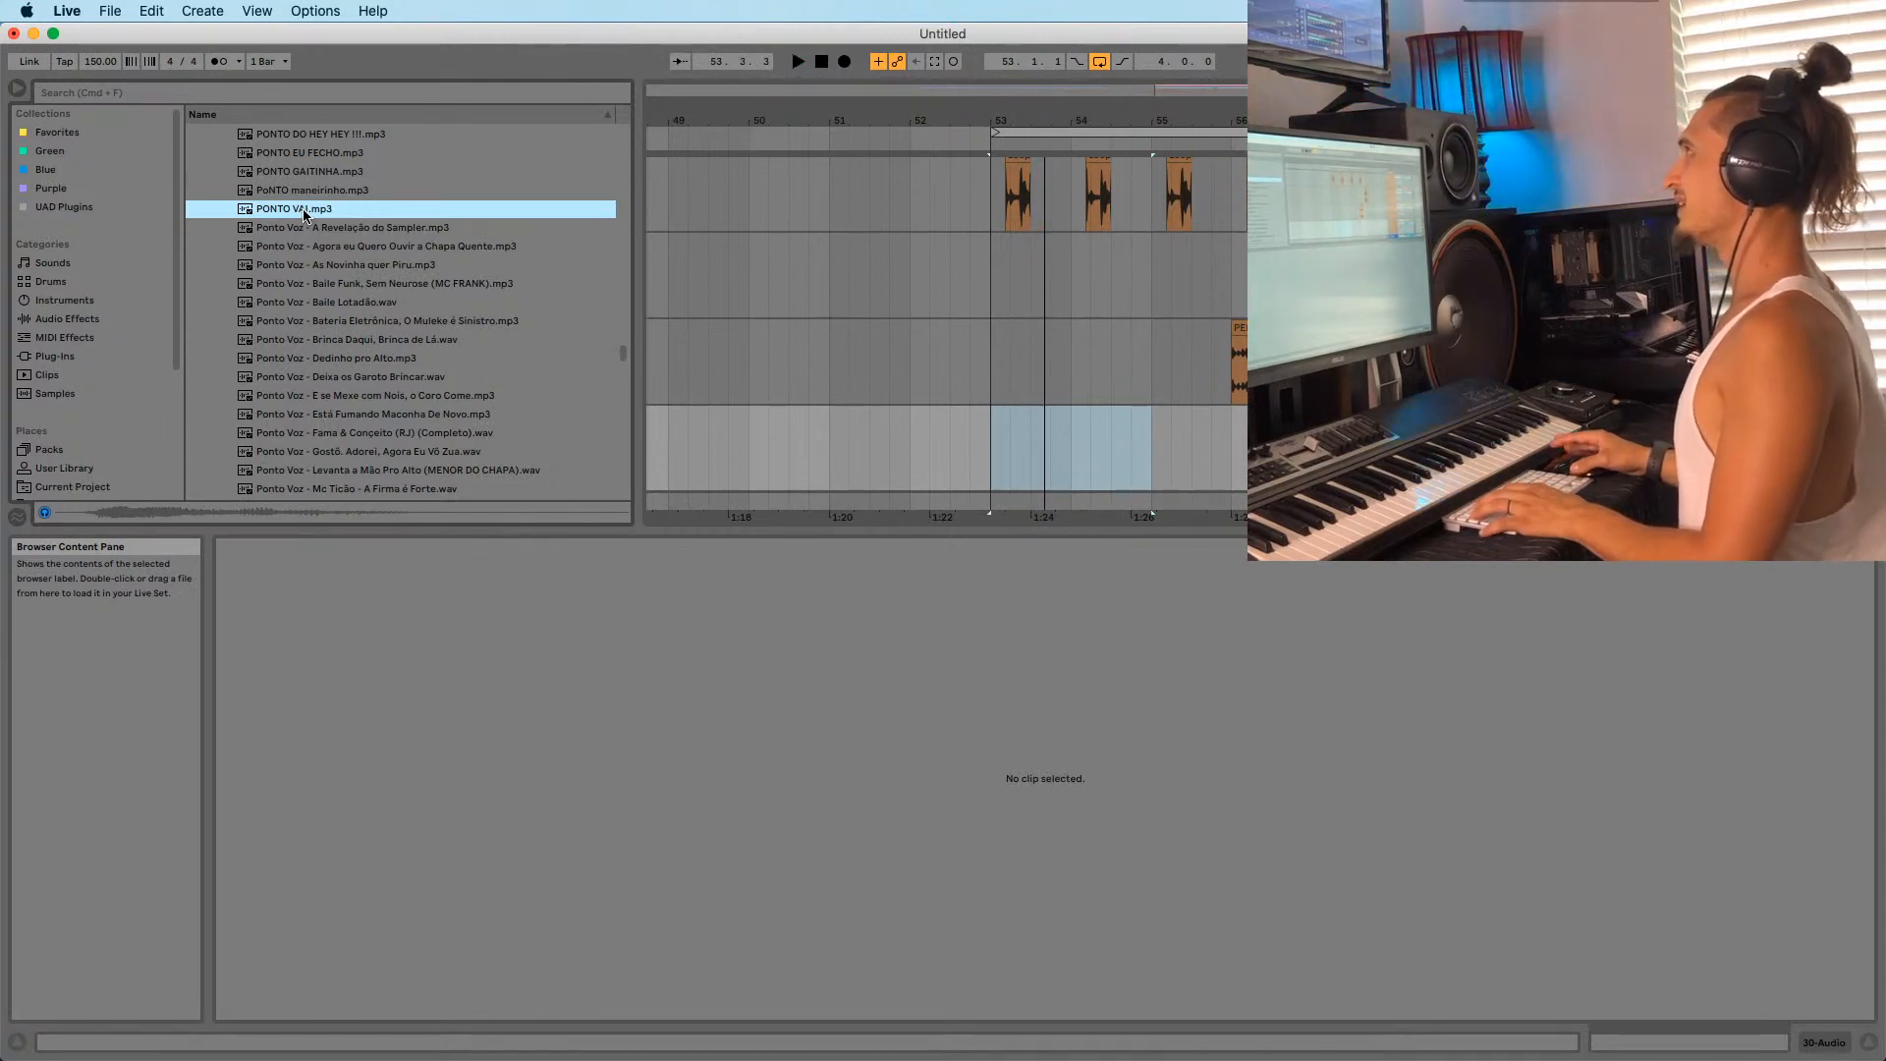
scroll(324, 245, "up", 5)
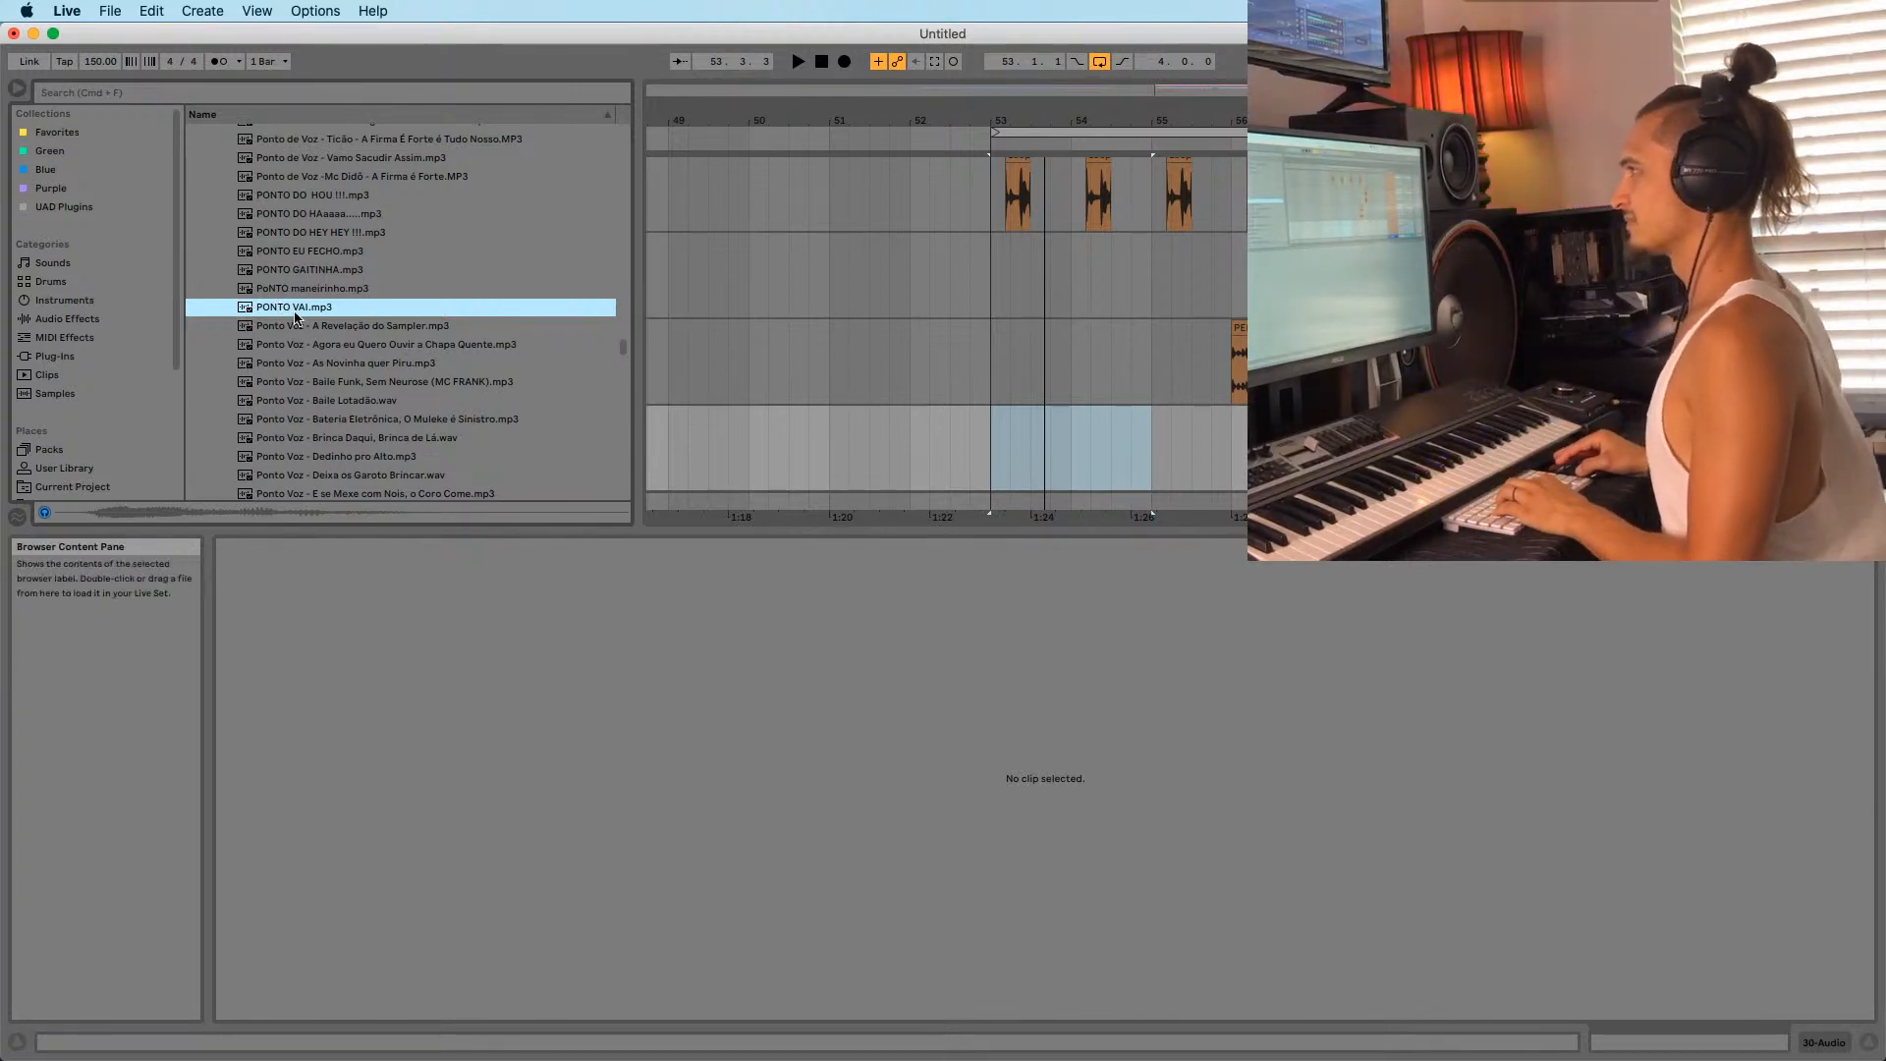
Select the PONTO VAI clip, play it, and raise its clip gain to 1.50 dB.
left_click(1312, 447)
left_click(1279, 241)
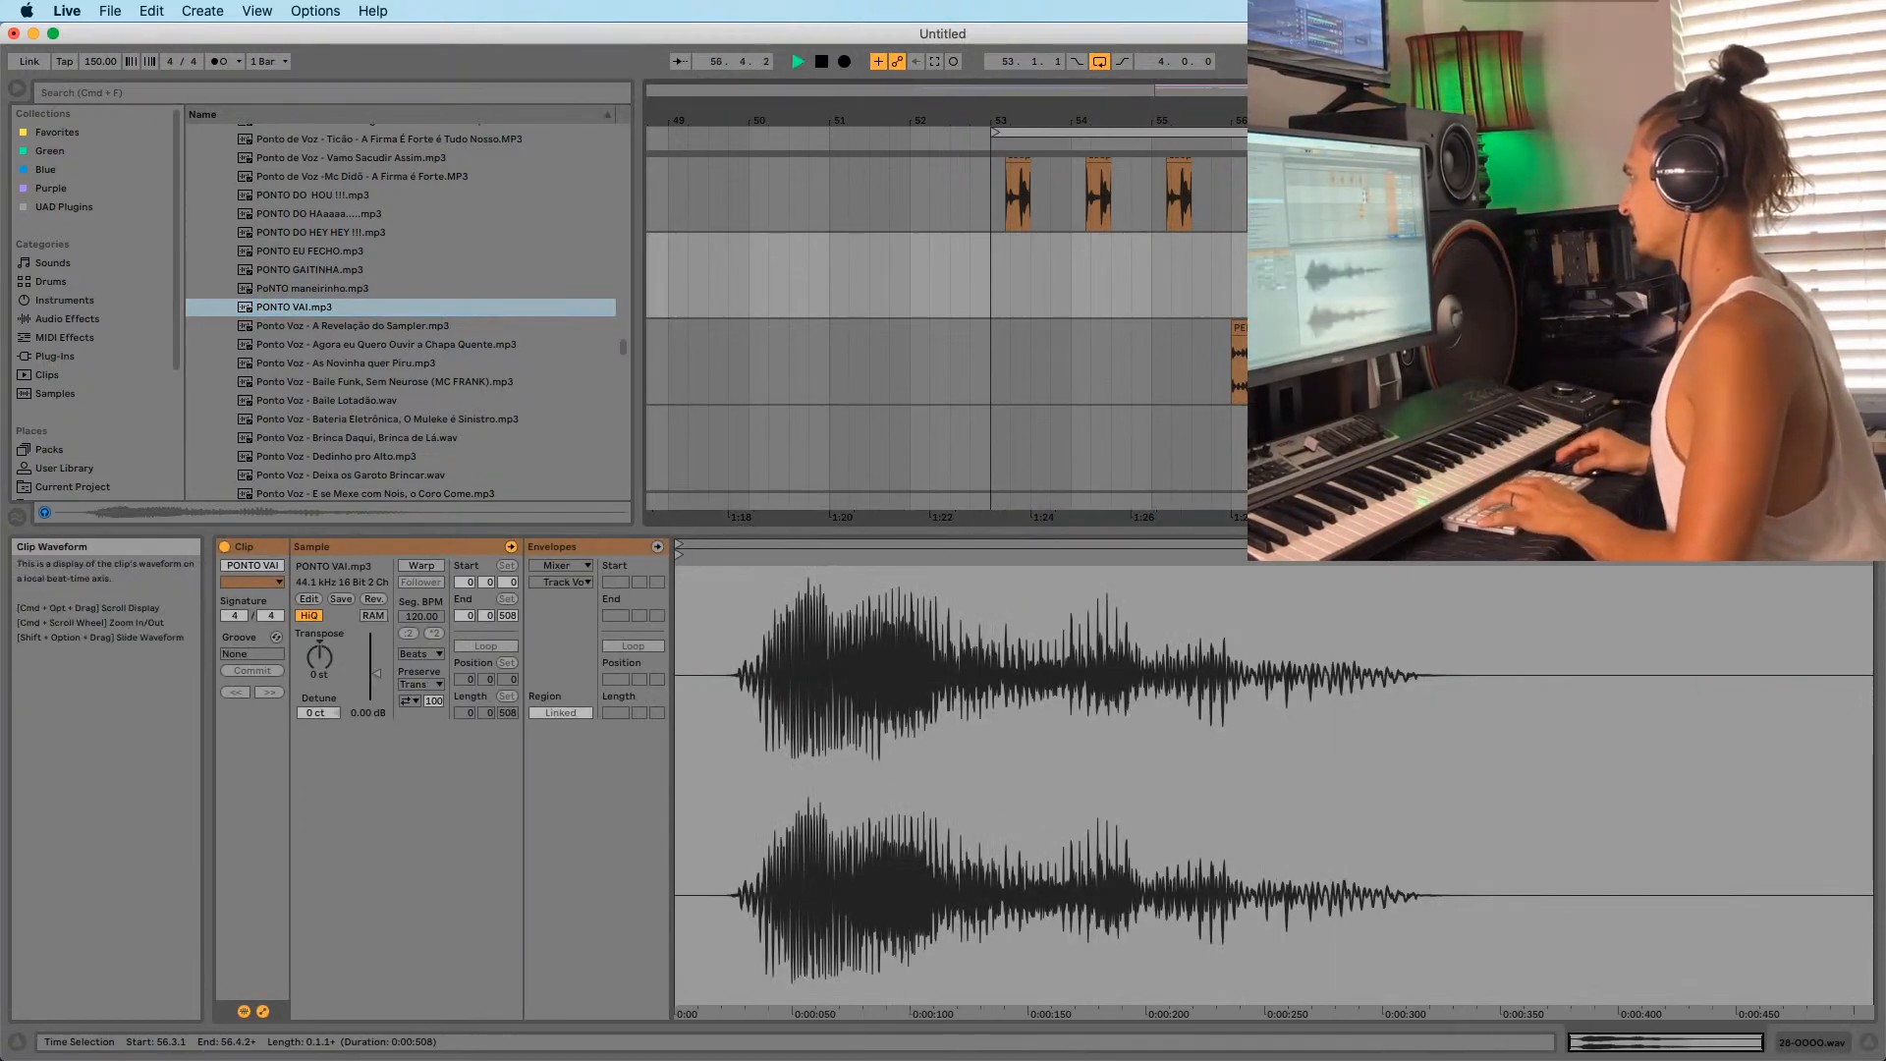
left_click(1299, 240)
left_click(1280, 240)
key("space")
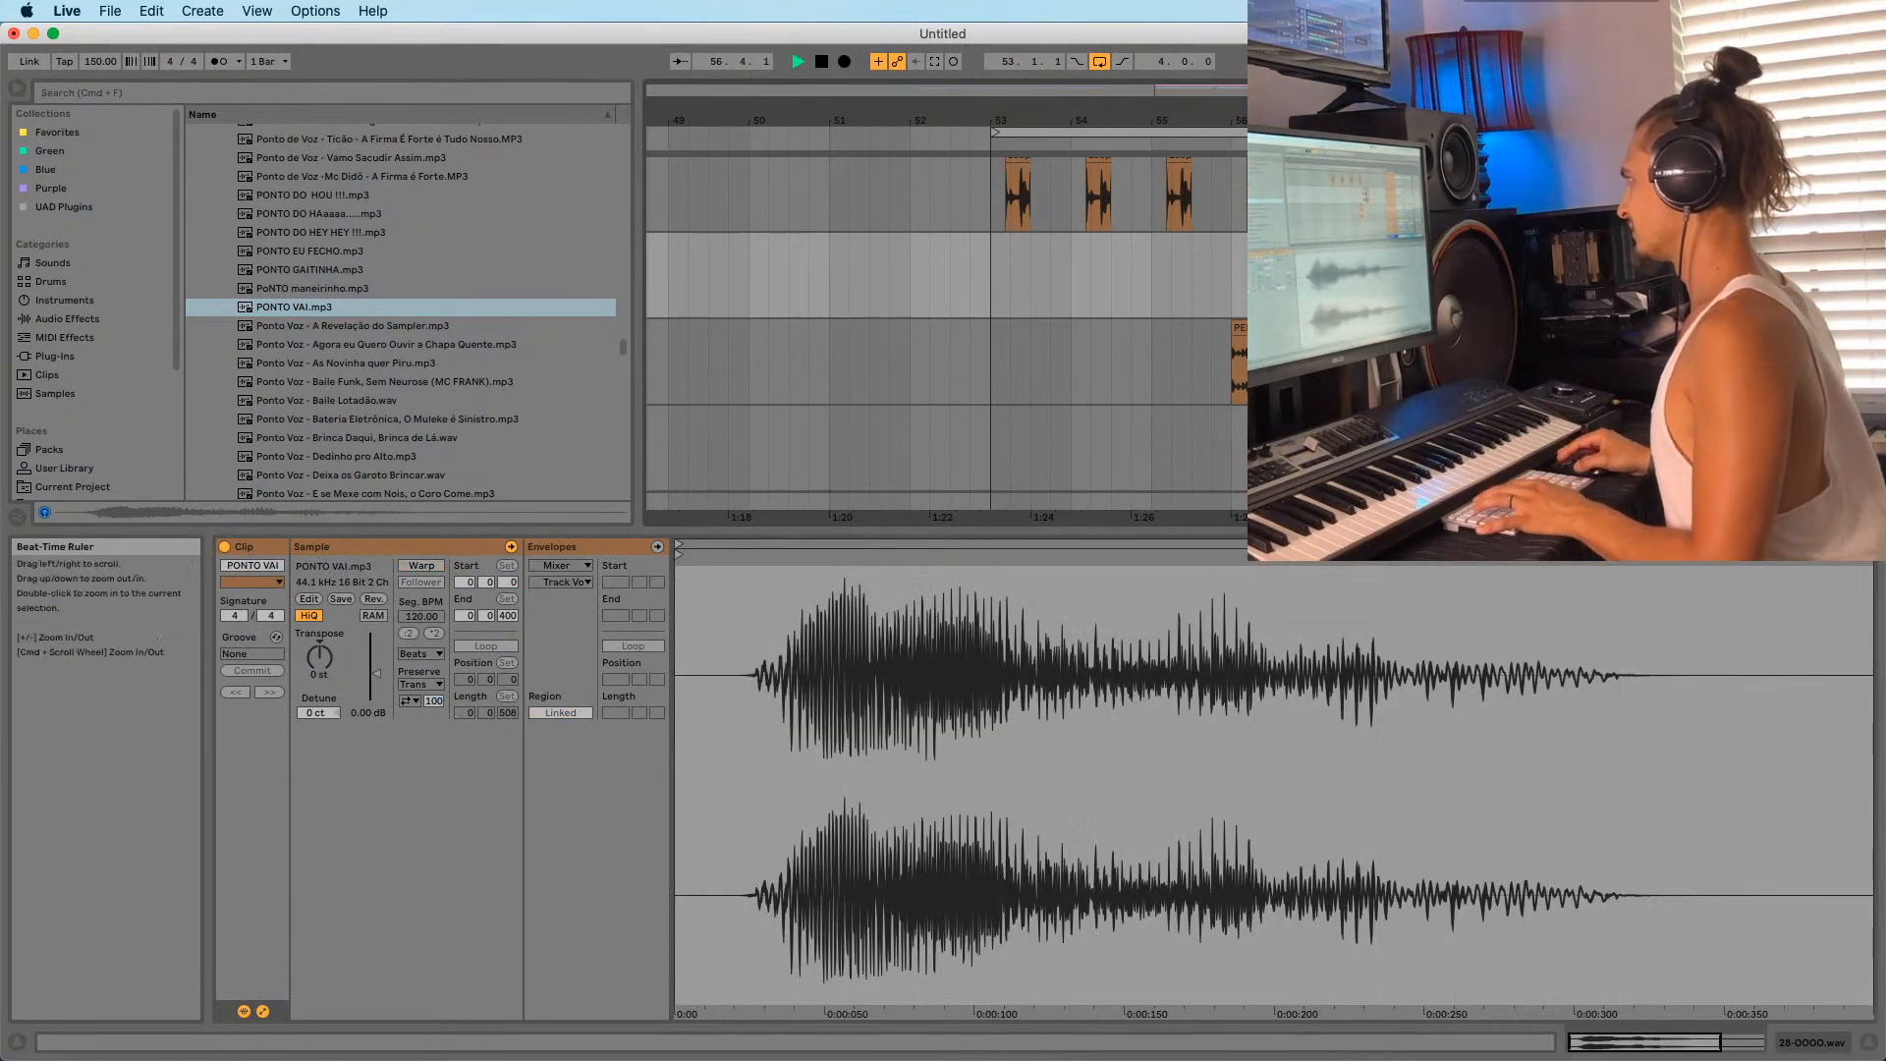
left_click_drag(1258, 120, 1184, 296)
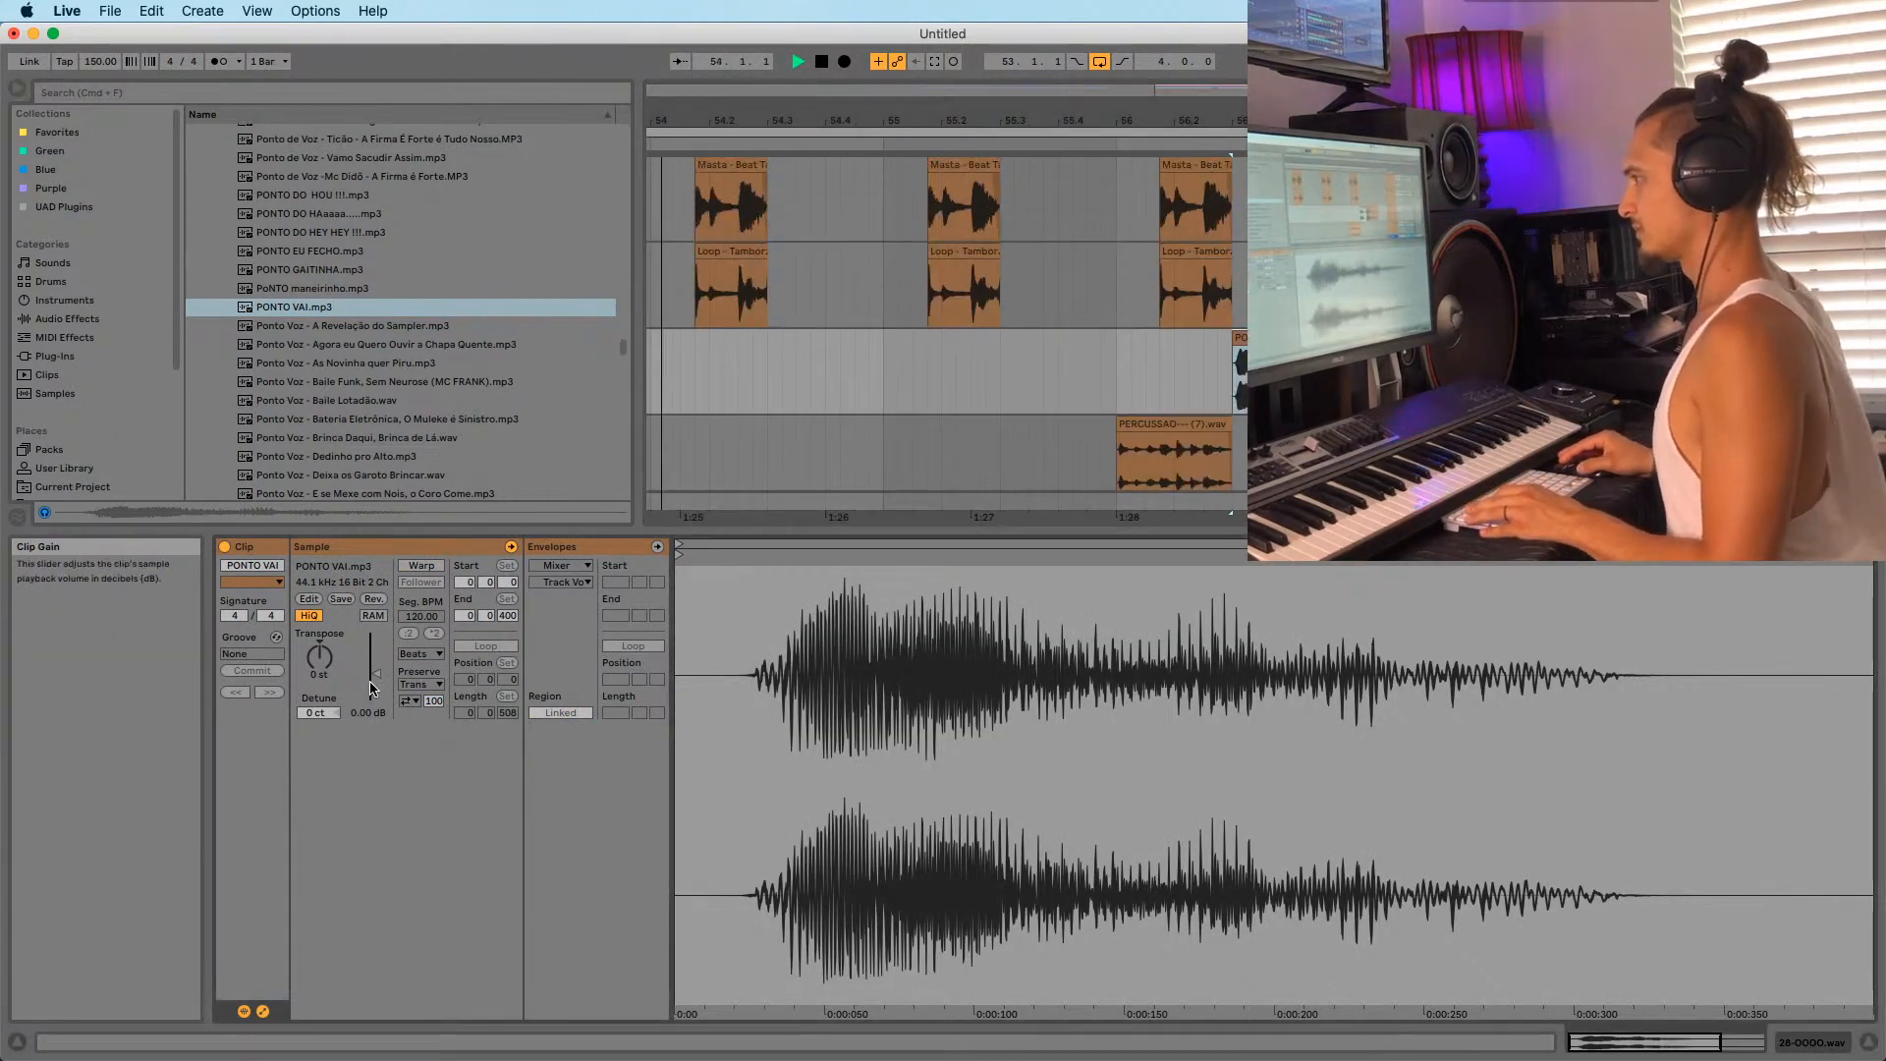
left_click_drag(375, 676, 375, 666)
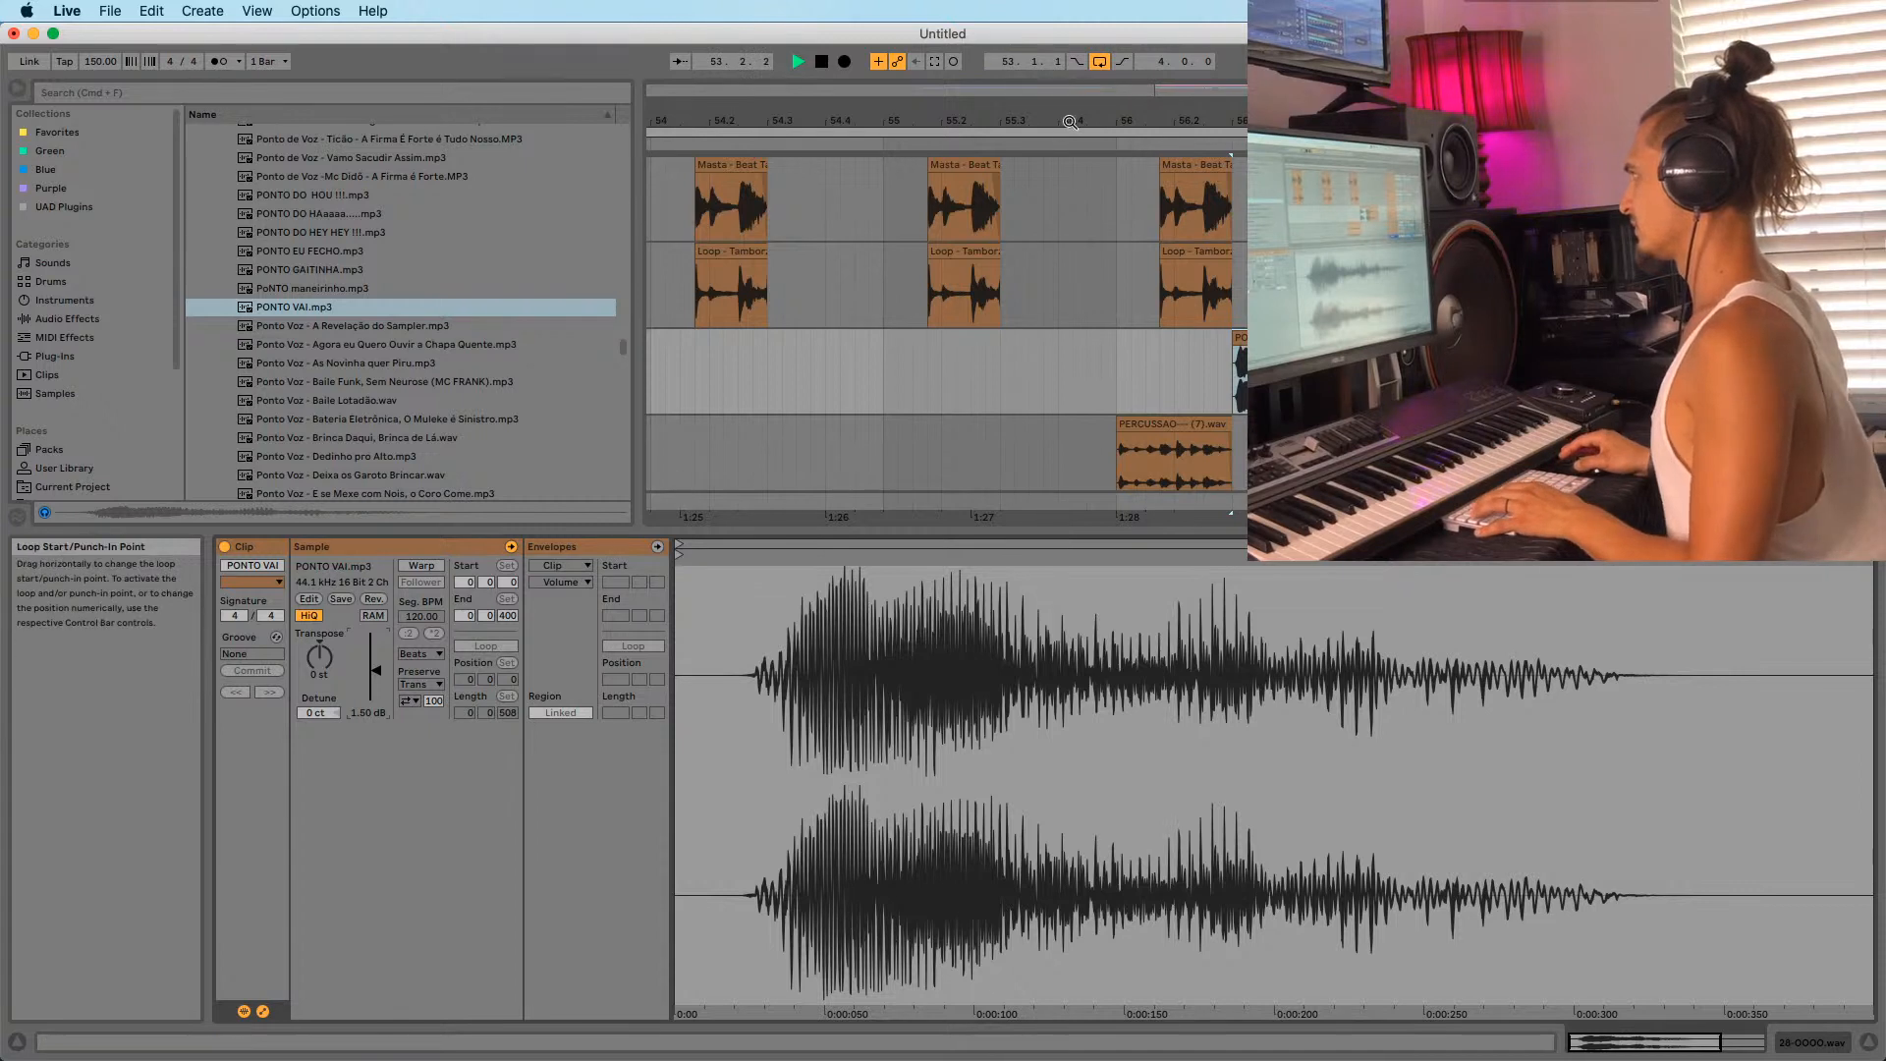
left_click_drag(1069, 120, 1068, 49)
scroll(1006, 273, "down", 2)
Audition Baile Funk Sem Neurose, Agora eu Quero Ouvir, Baile Lotadão and Bateria Eletrônica samples.
left_click(885, 423)
left_click(337, 381)
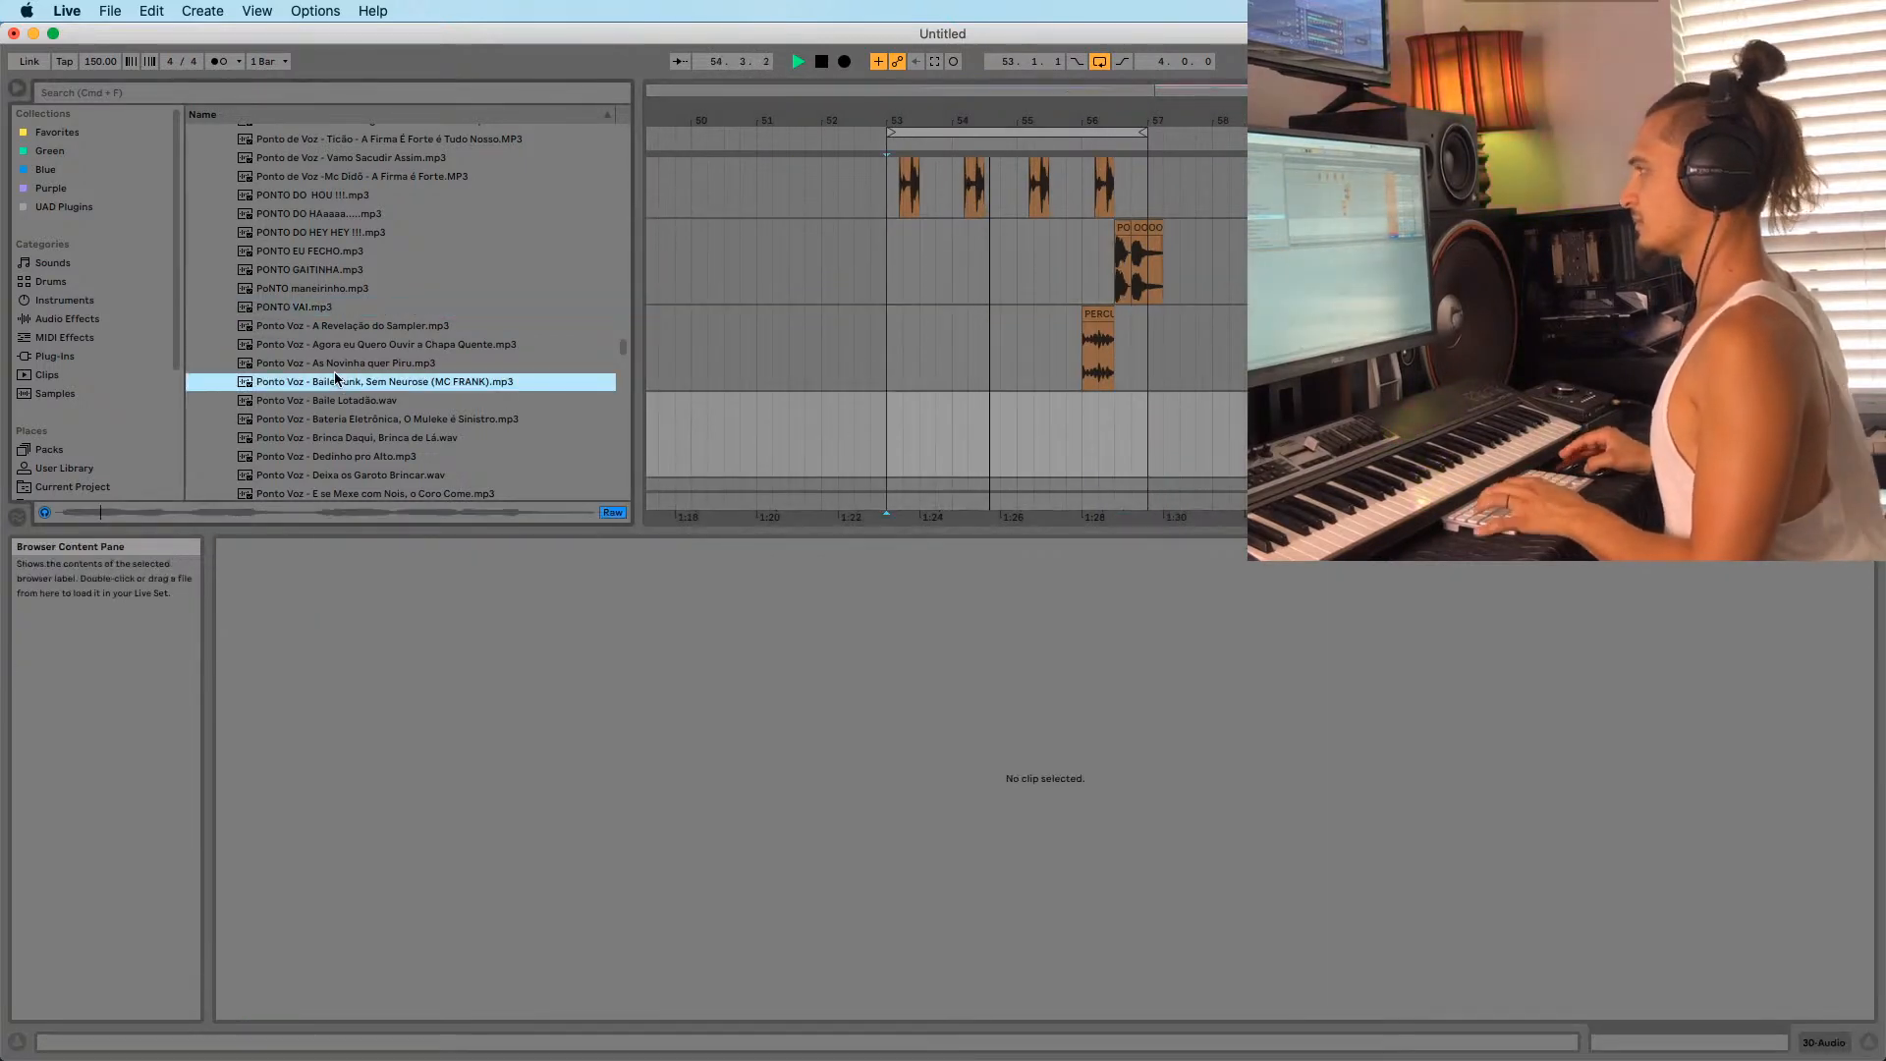
left_click(323, 345)
scroll(331, 334, "down", 1)
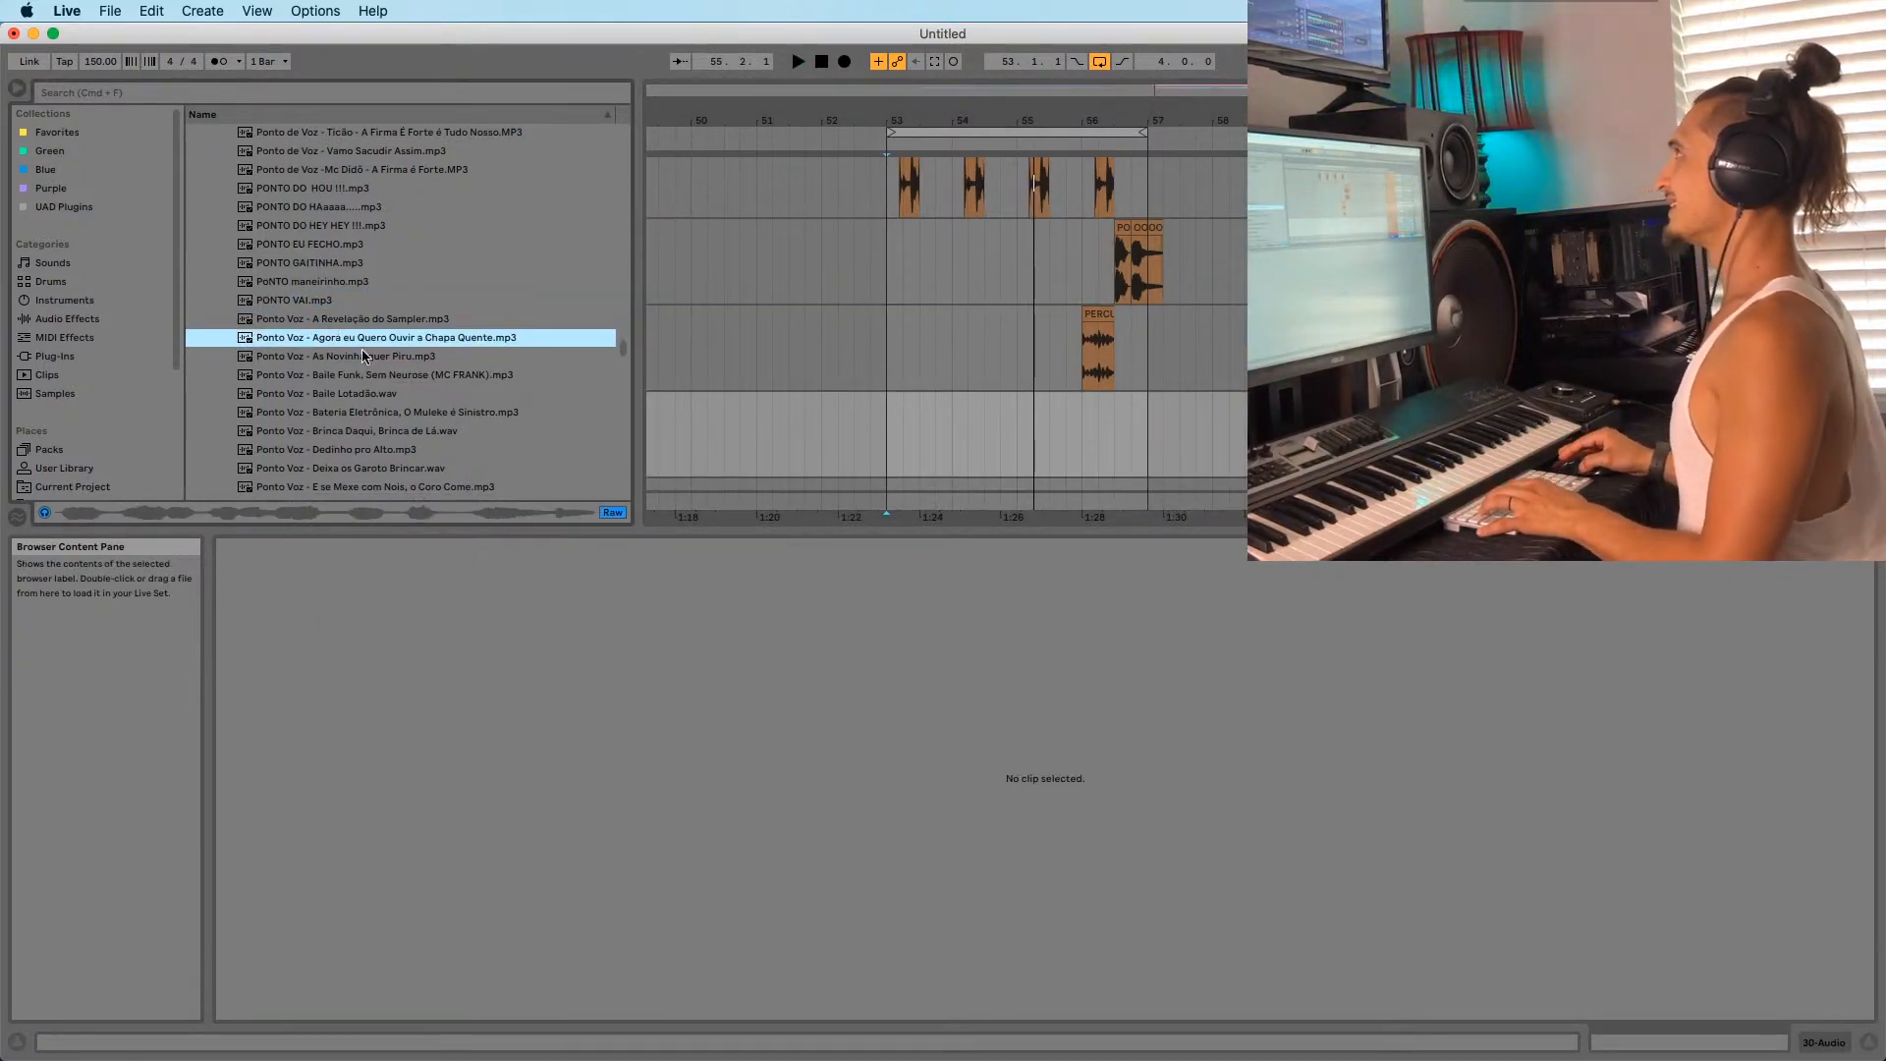
scroll(319, 381, "down", 1)
left_click(317, 374)
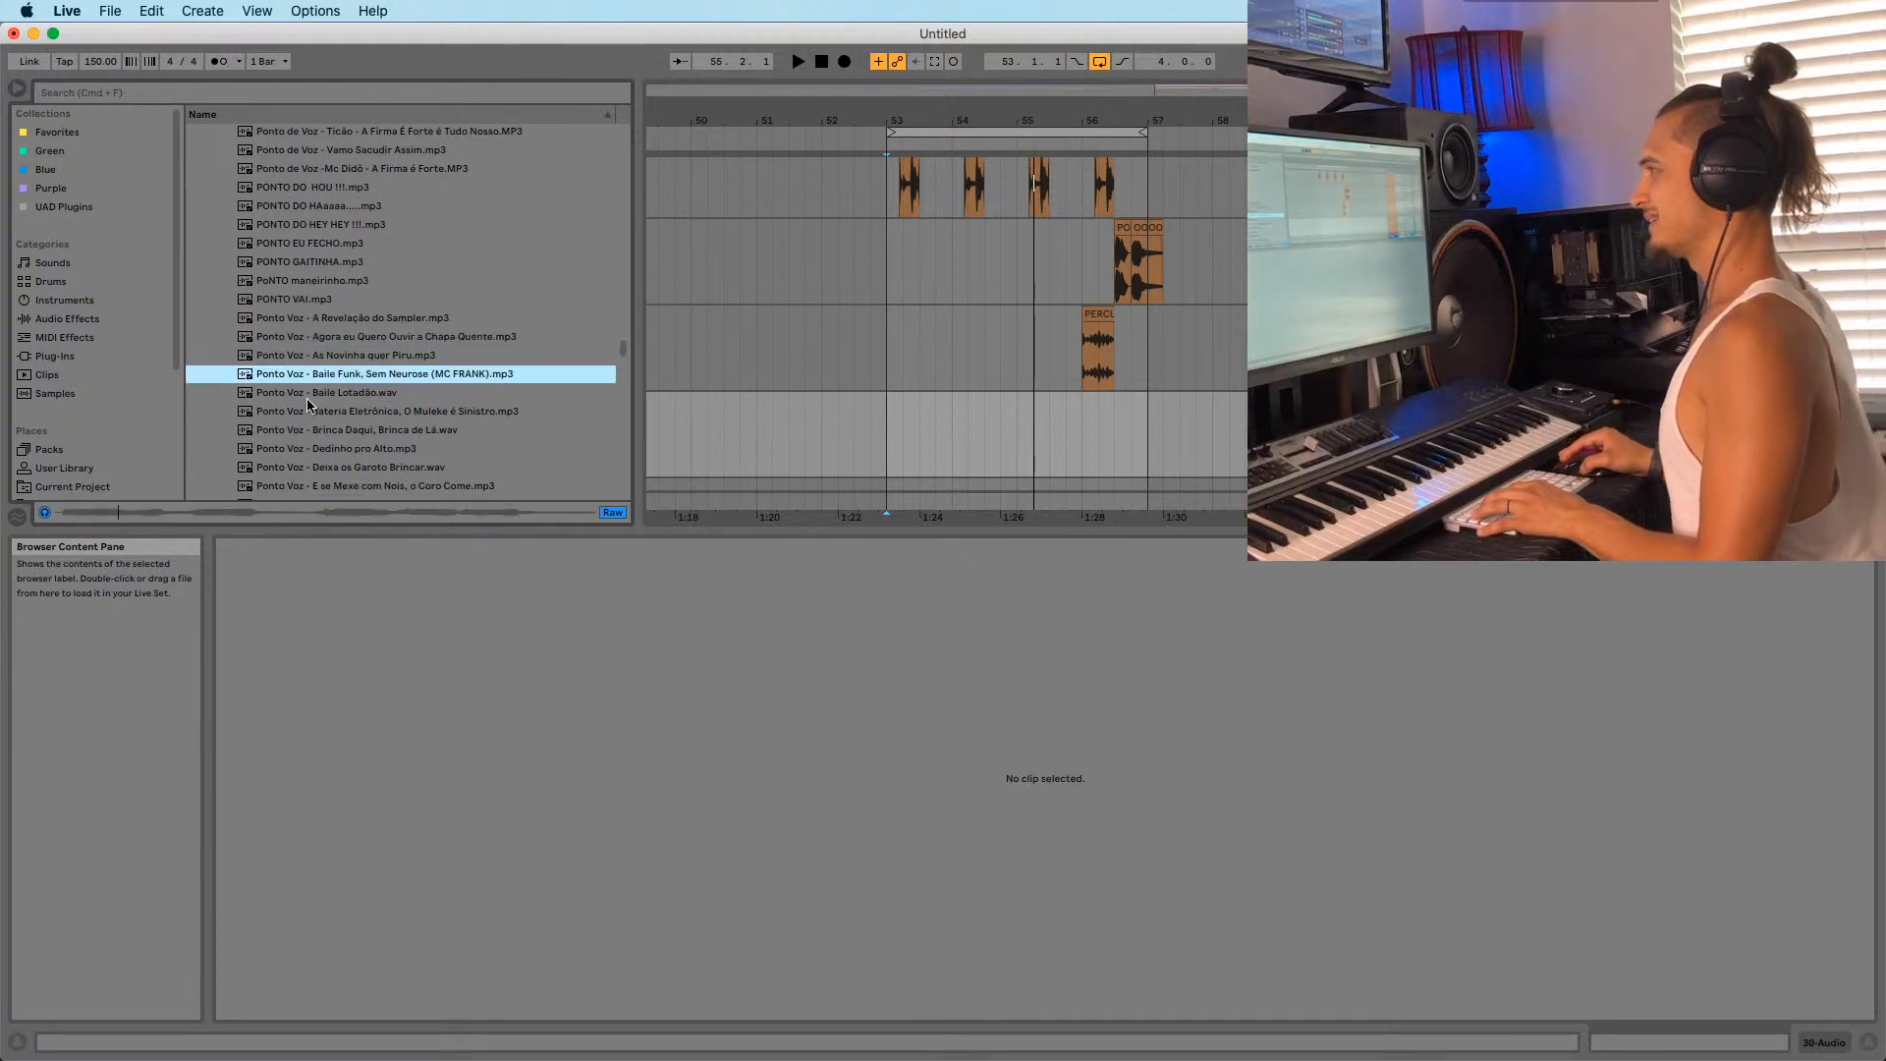
left_click(323, 393)
left_click(317, 375)
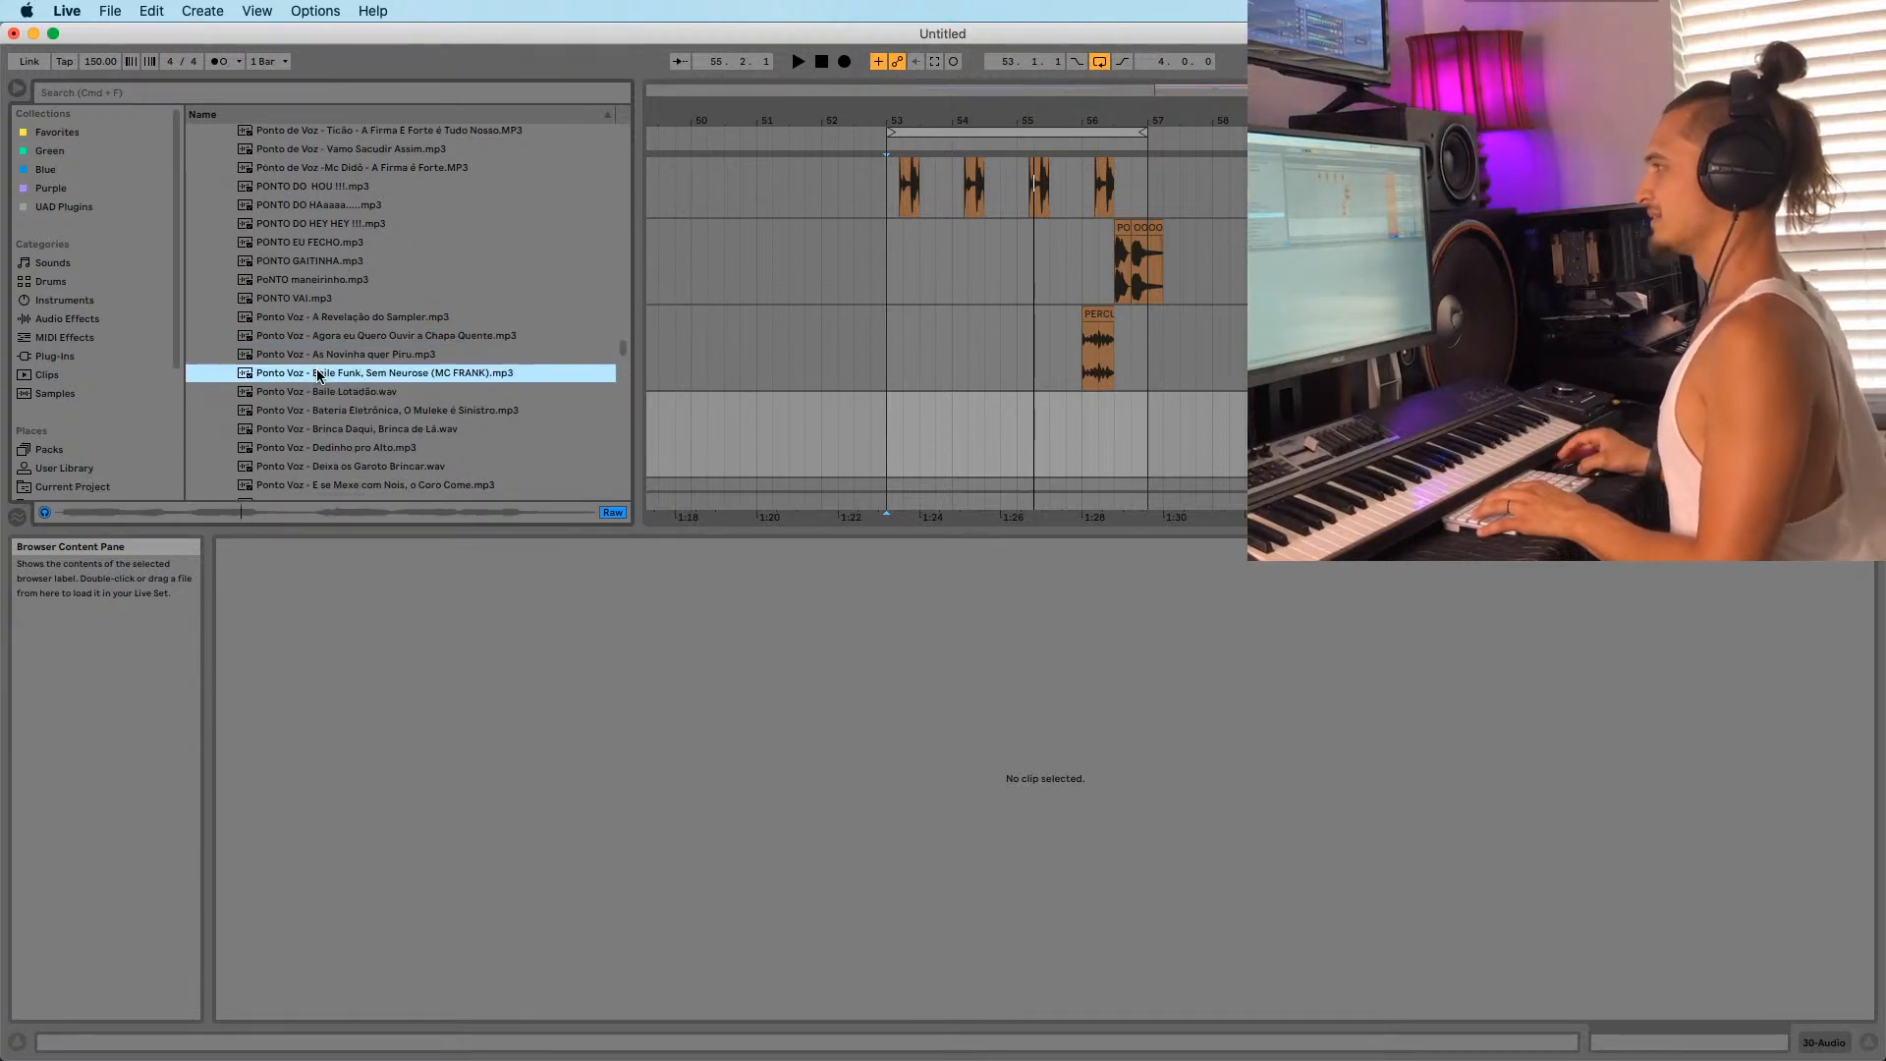
left_click(337, 354)
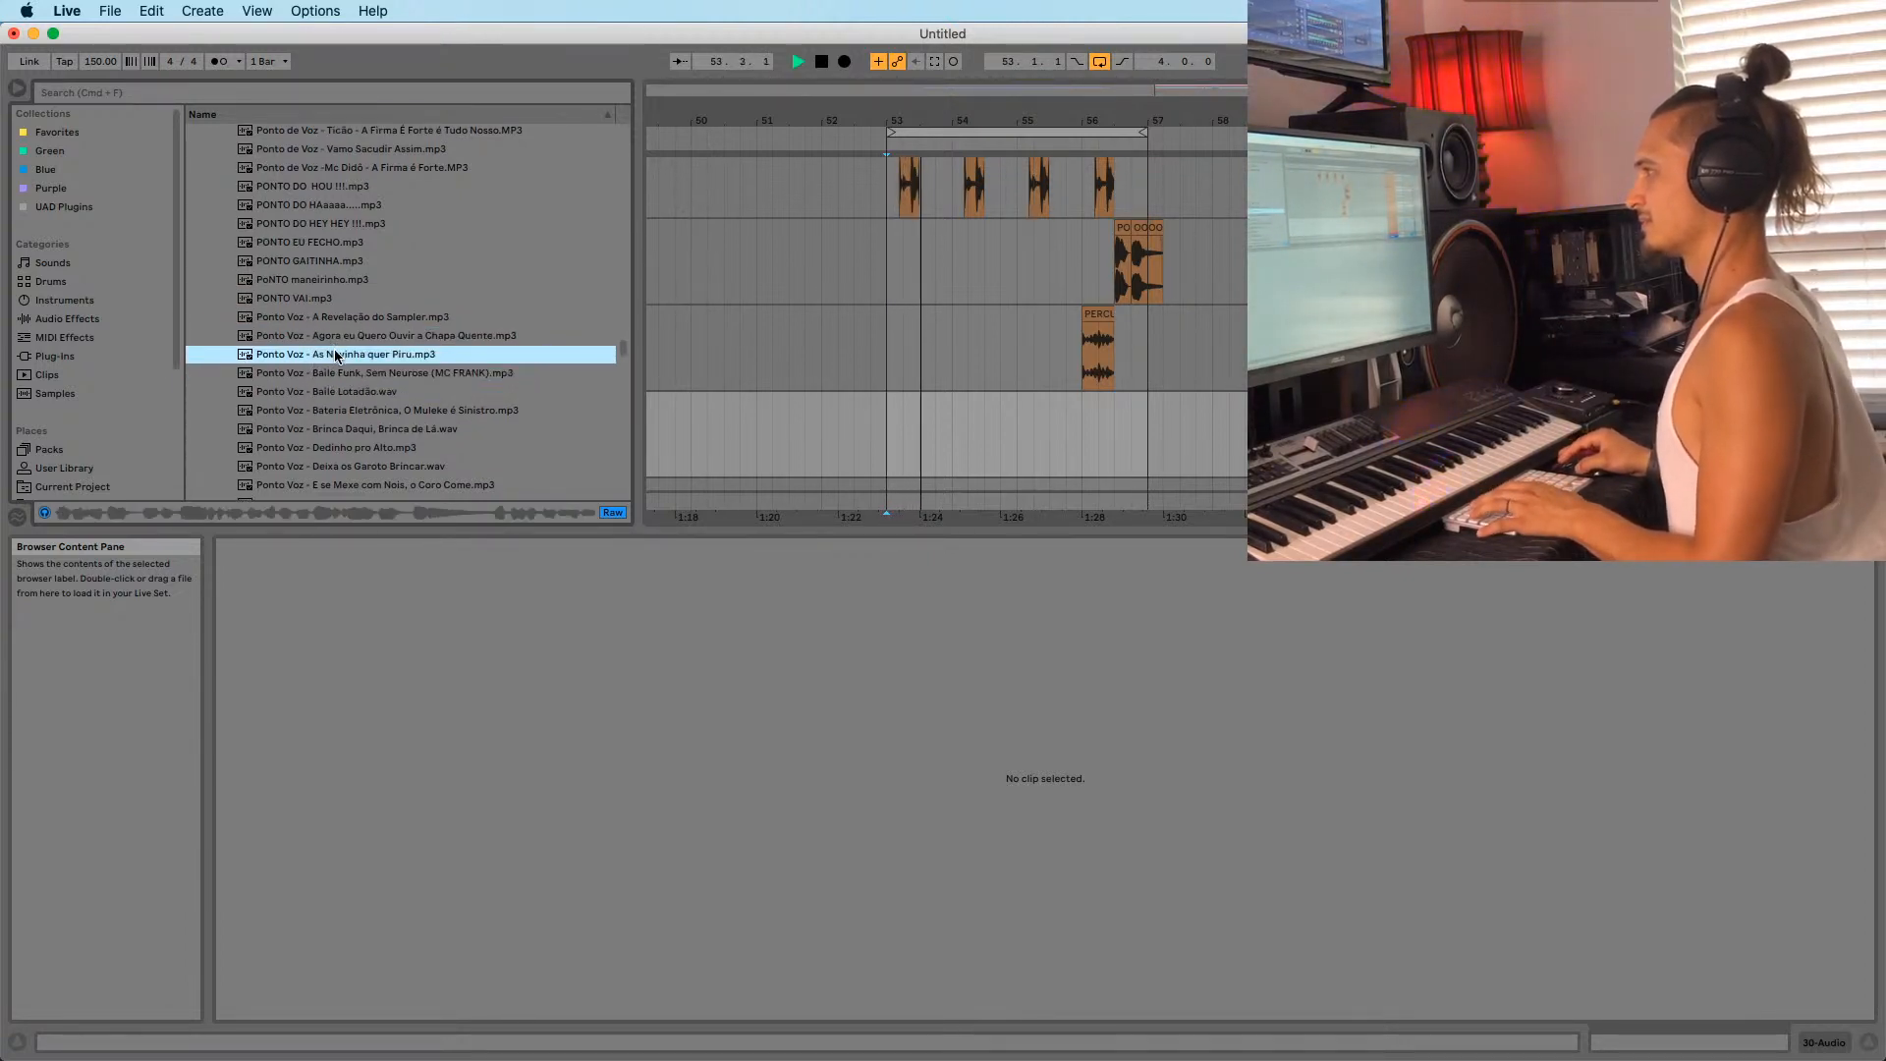
left_click(339, 372)
left_click(332, 337)
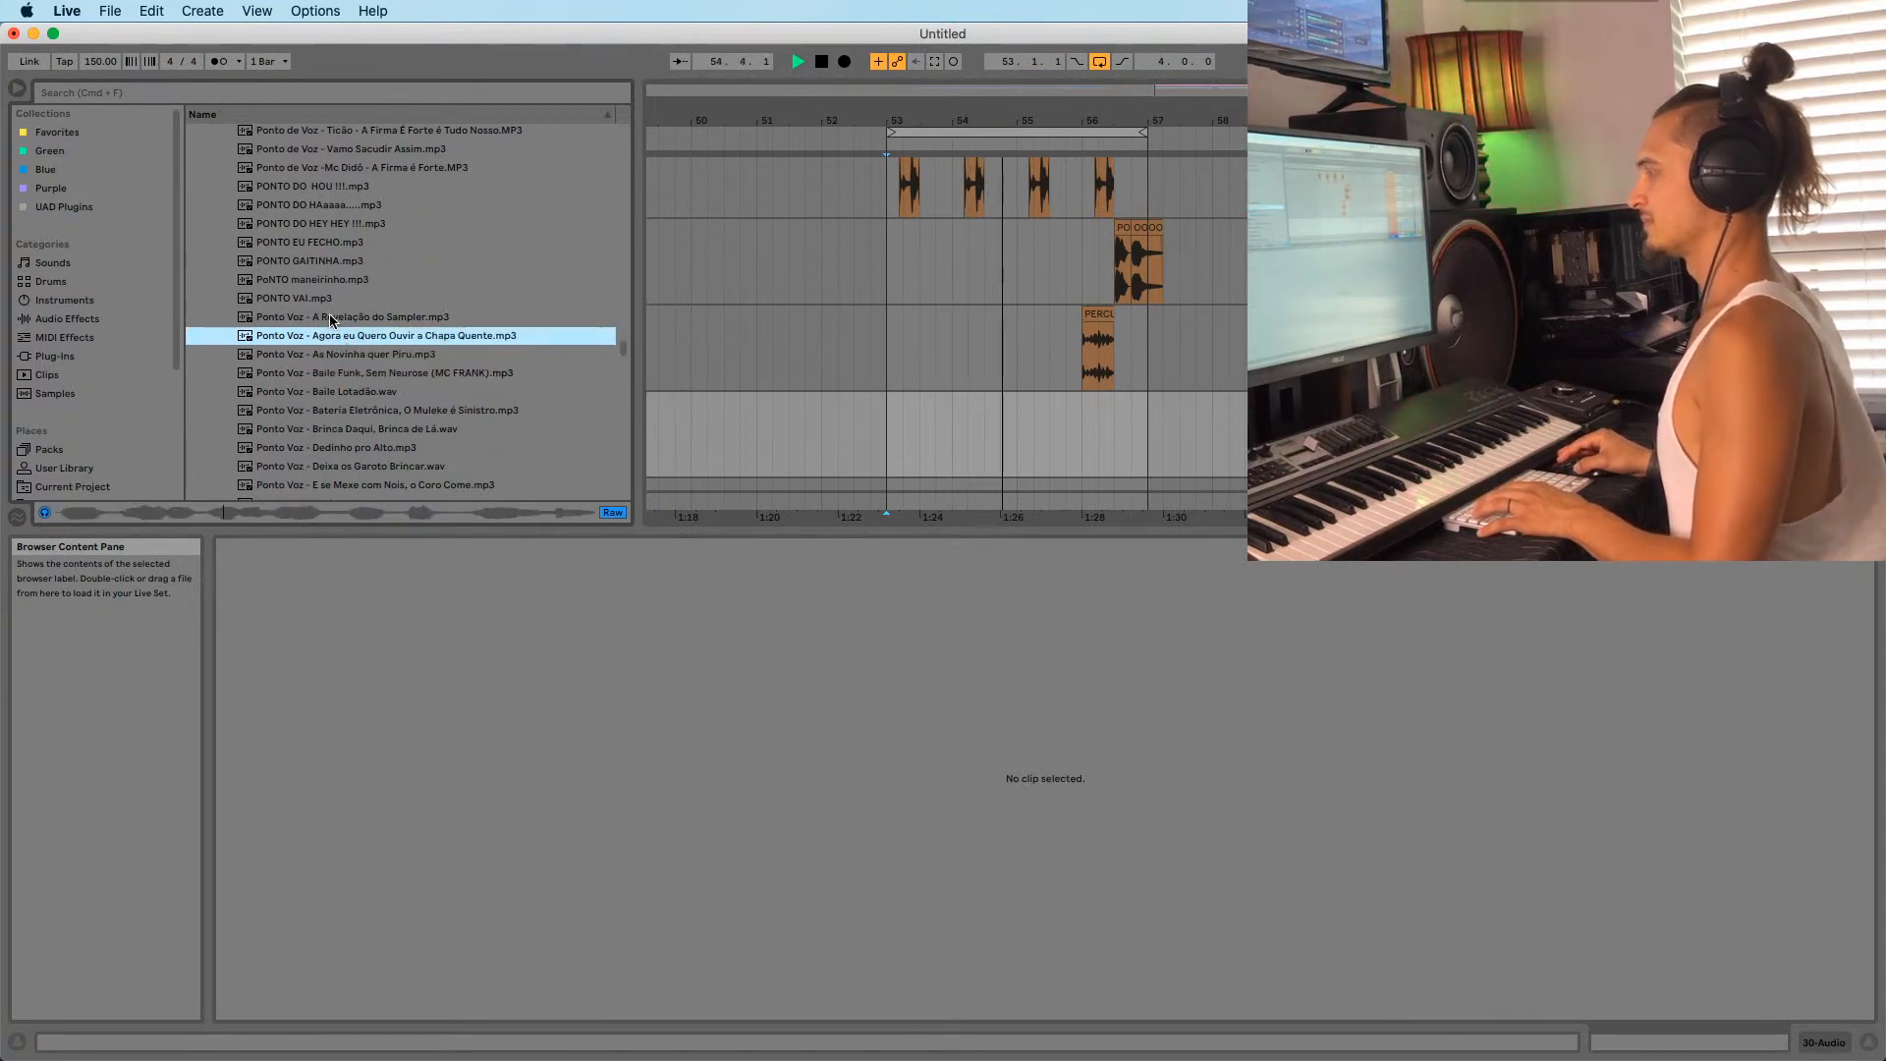
left_click(330, 319)
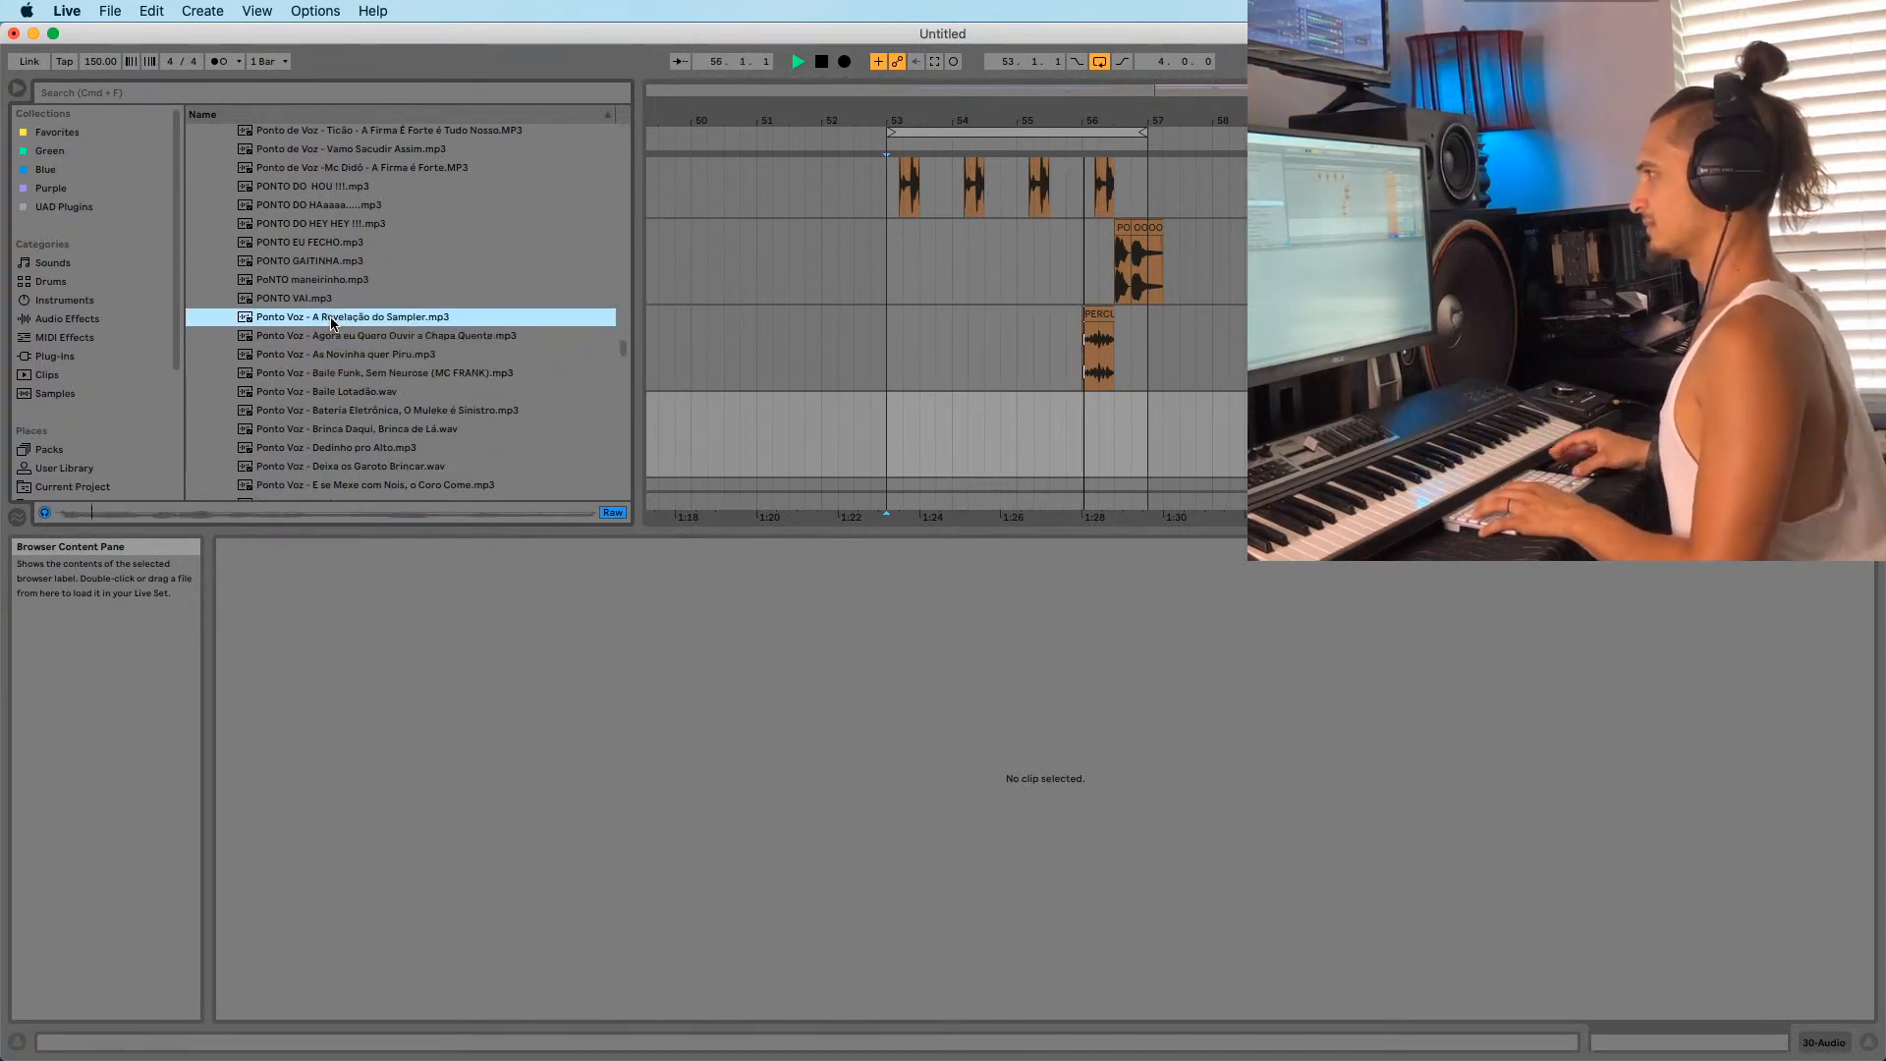
left_click(327, 392)
left_click(325, 411)
Audition Dedinho pro Alto, Deixa os Garoto Brincar, O Tamborzão Rola, Sacode esse baile and Vai Morrer.
scroll(324, 412, "down", 3)
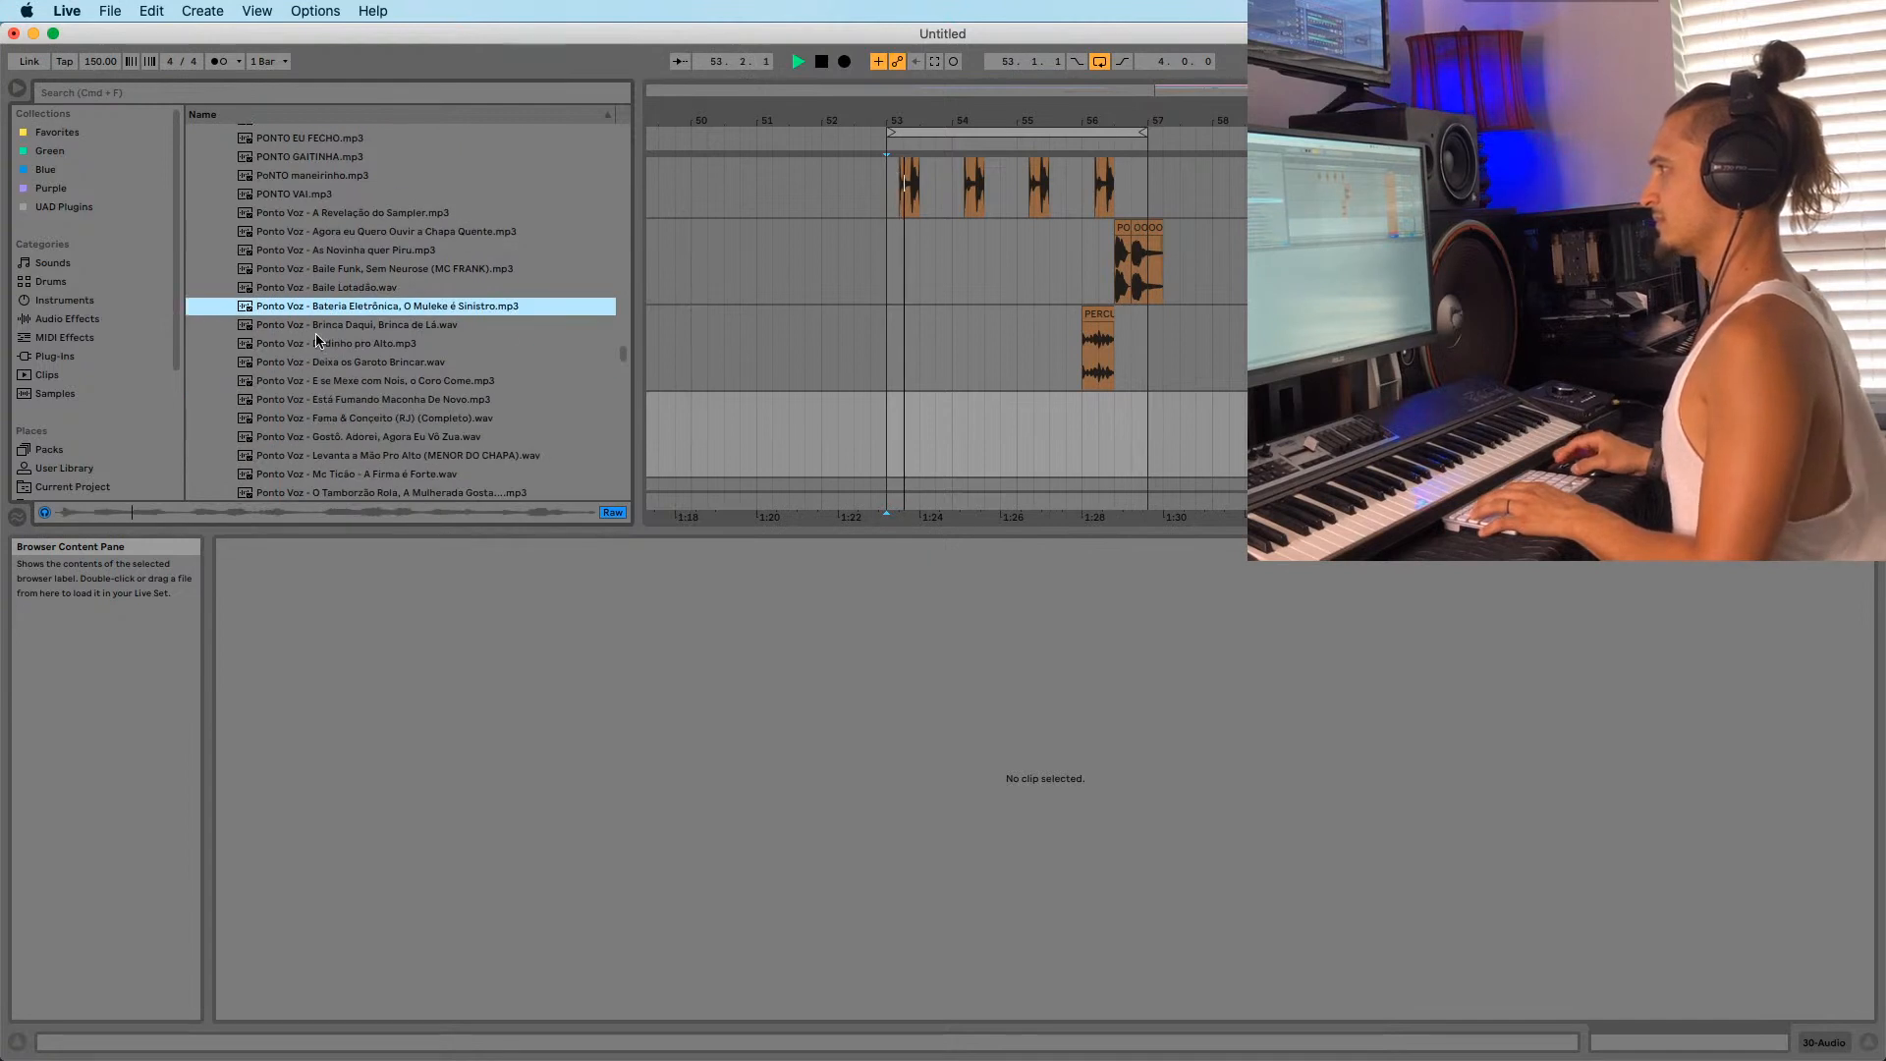
left_click(316, 344)
left_click(317, 361)
left_click(317, 345)
scroll(316, 366, "down", 1)
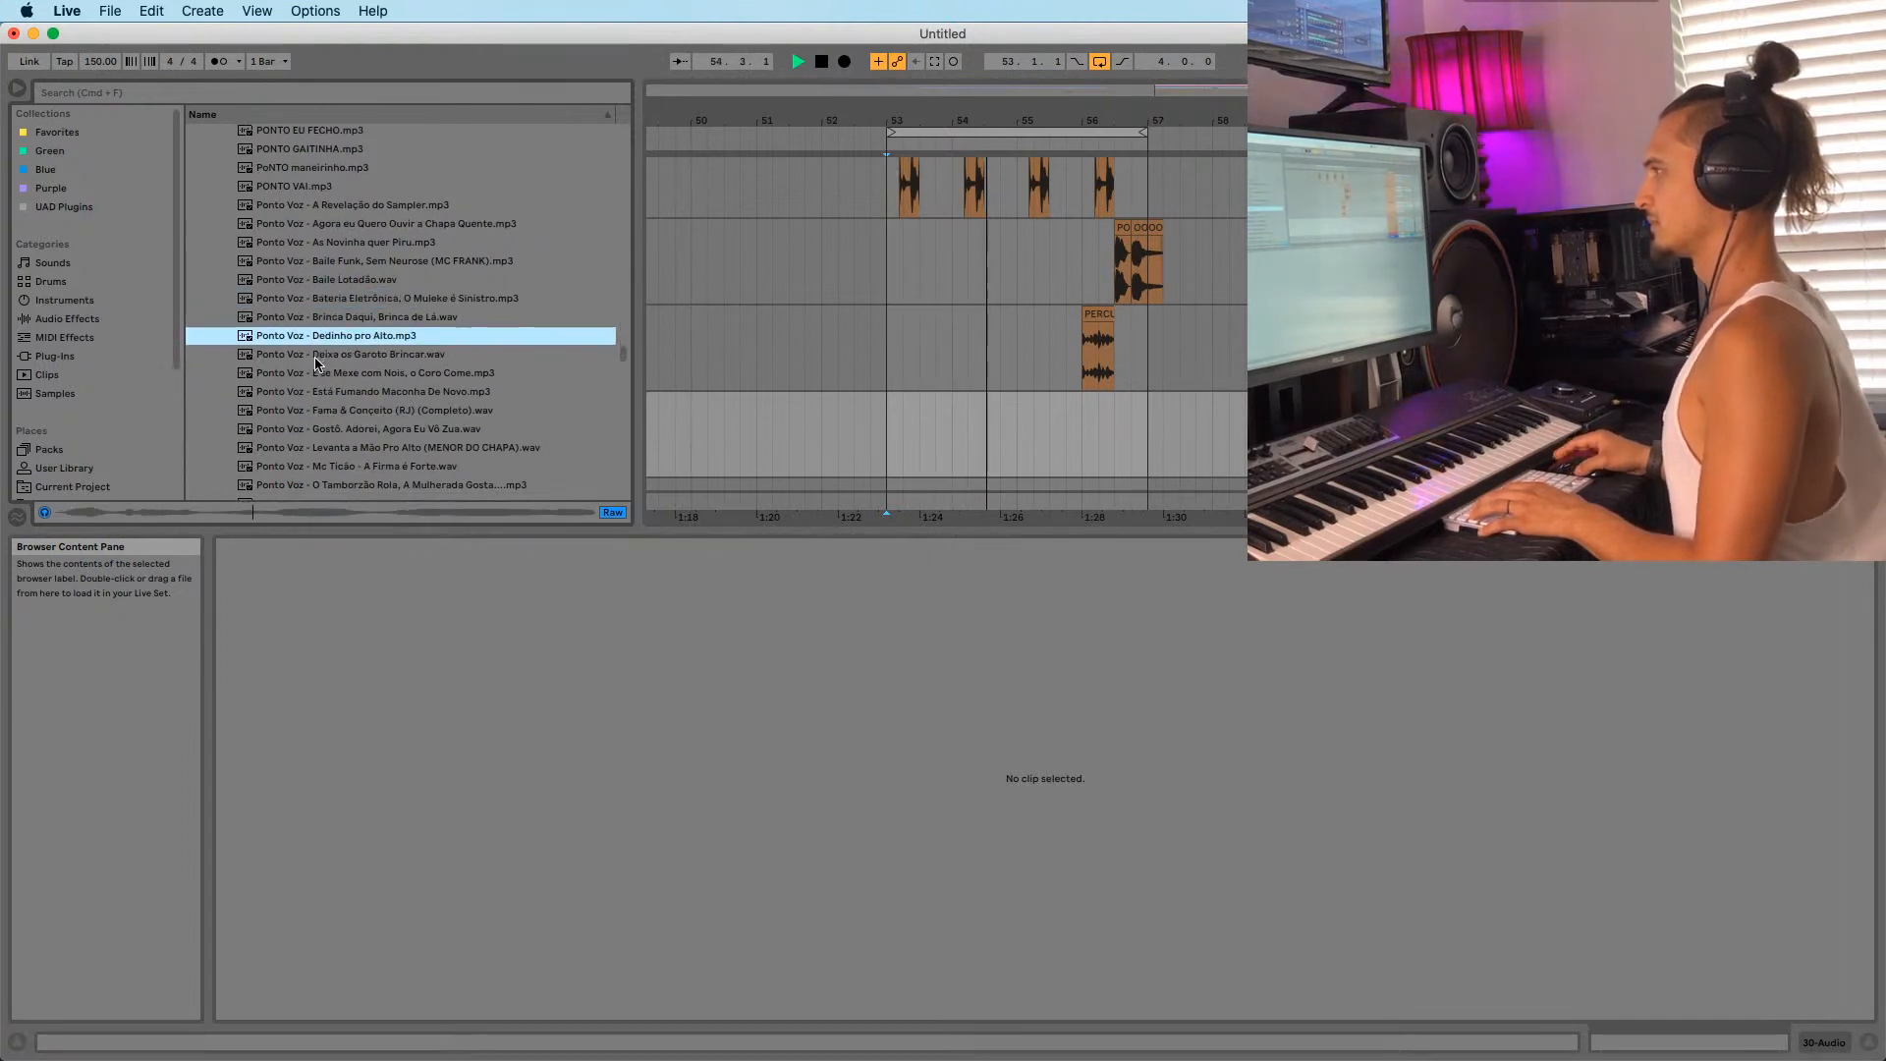
left_click(316, 359)
scroll(317, 357, "down", 2)
scroll(324, 320, "down", 2)
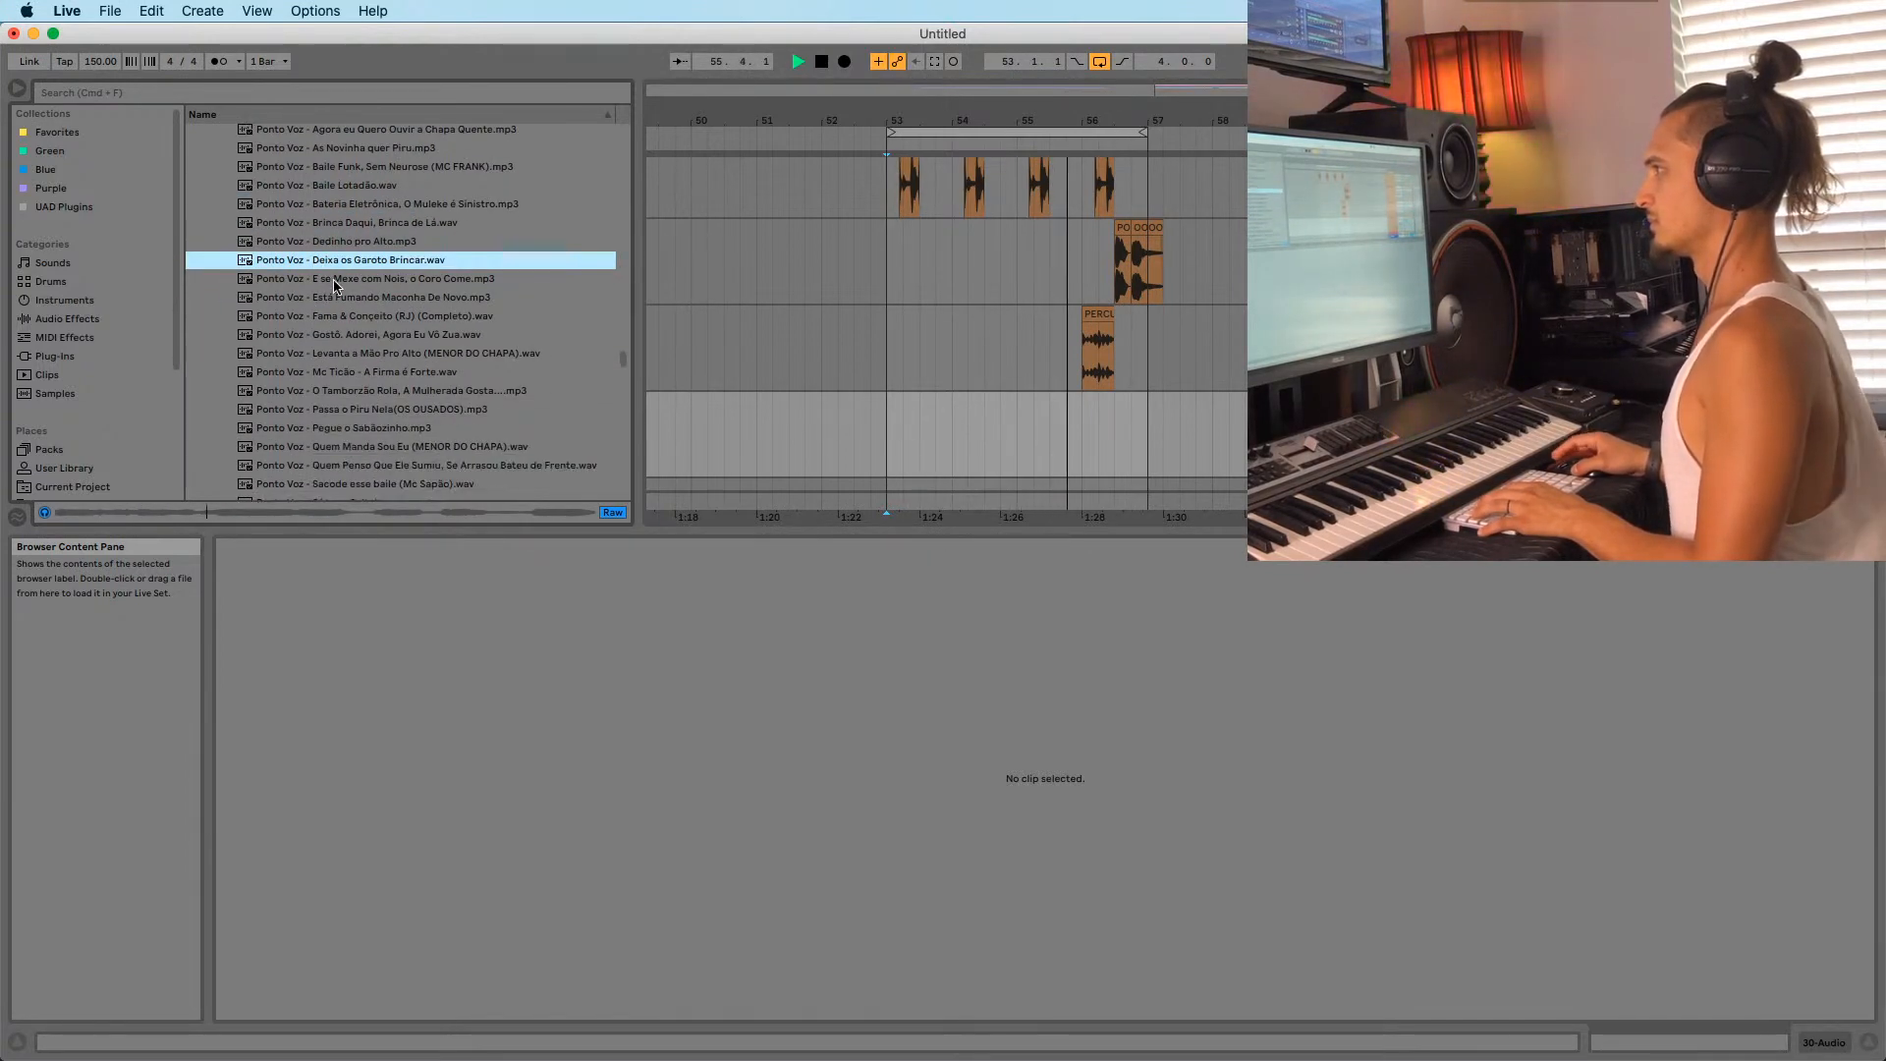
key("Down")
key("Down")
key("Down")
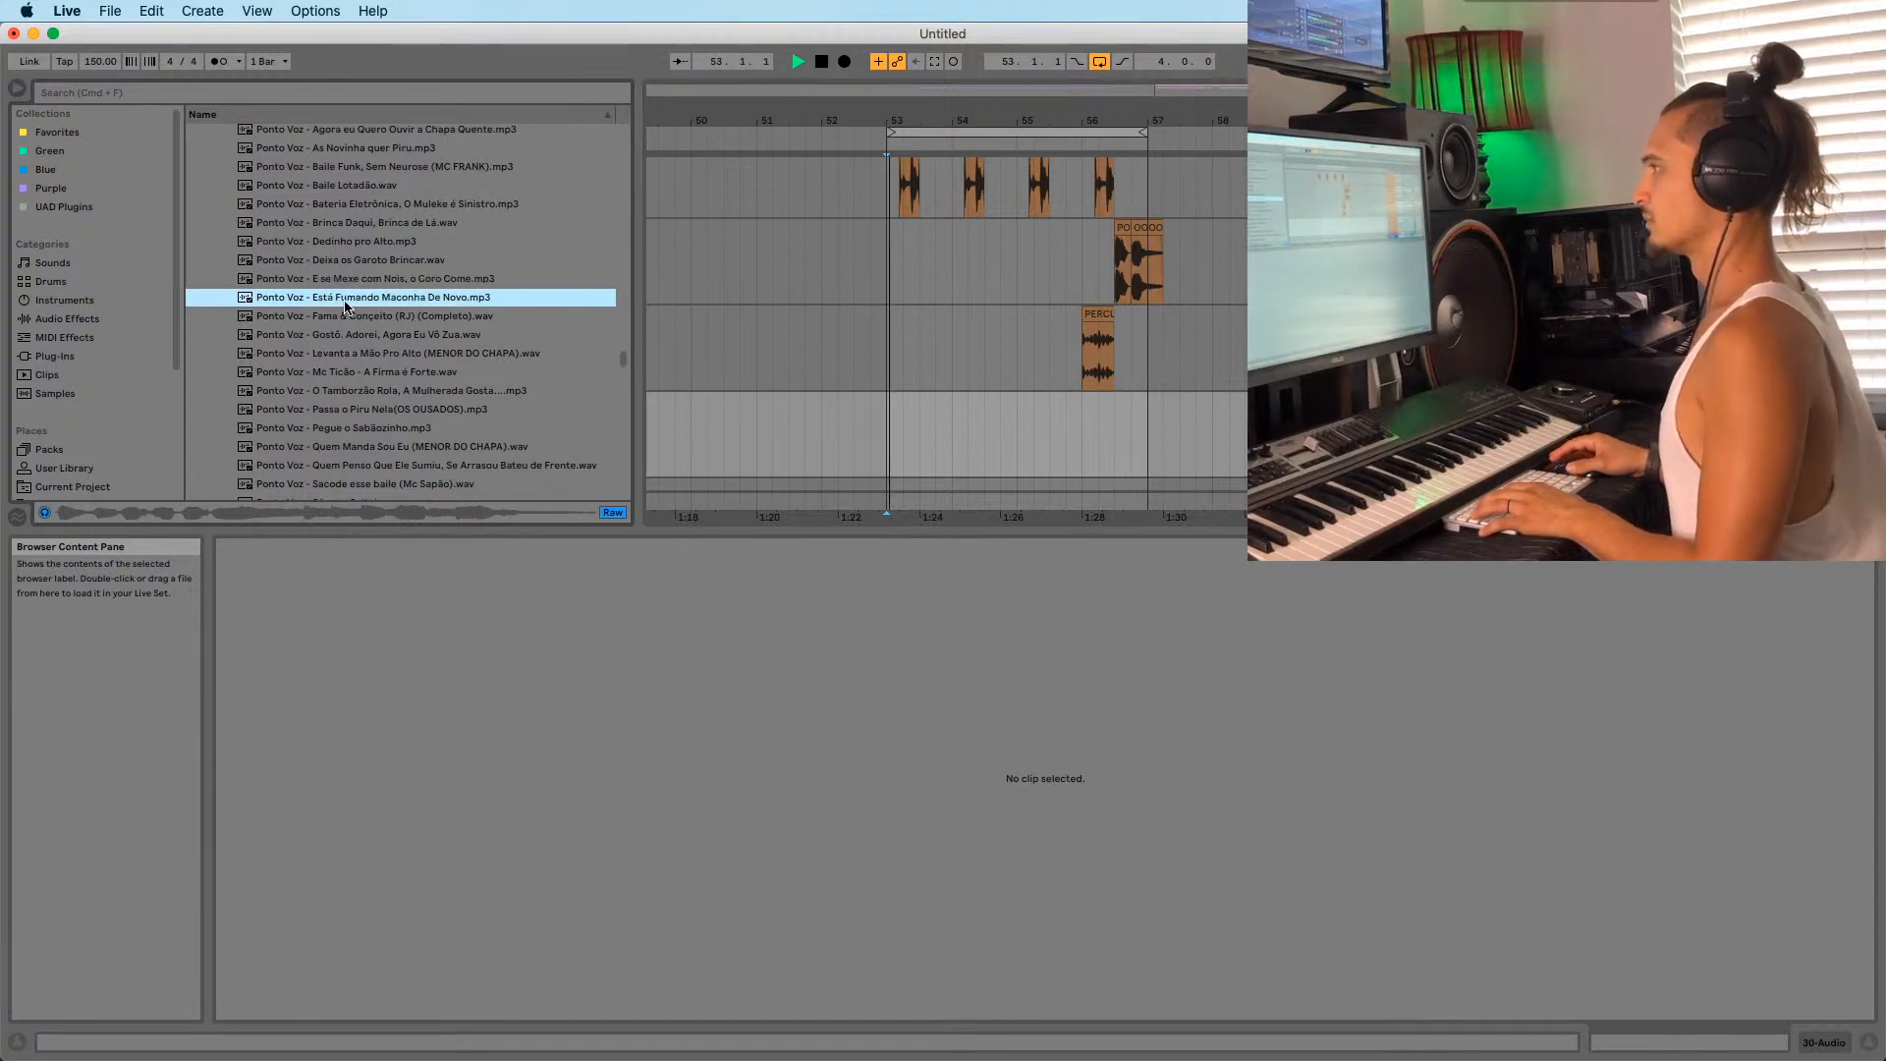
scroll(329, 314, "down", 3)
key("Down")
left_click(326, 337)
scroll(325, 339, "down", 5)
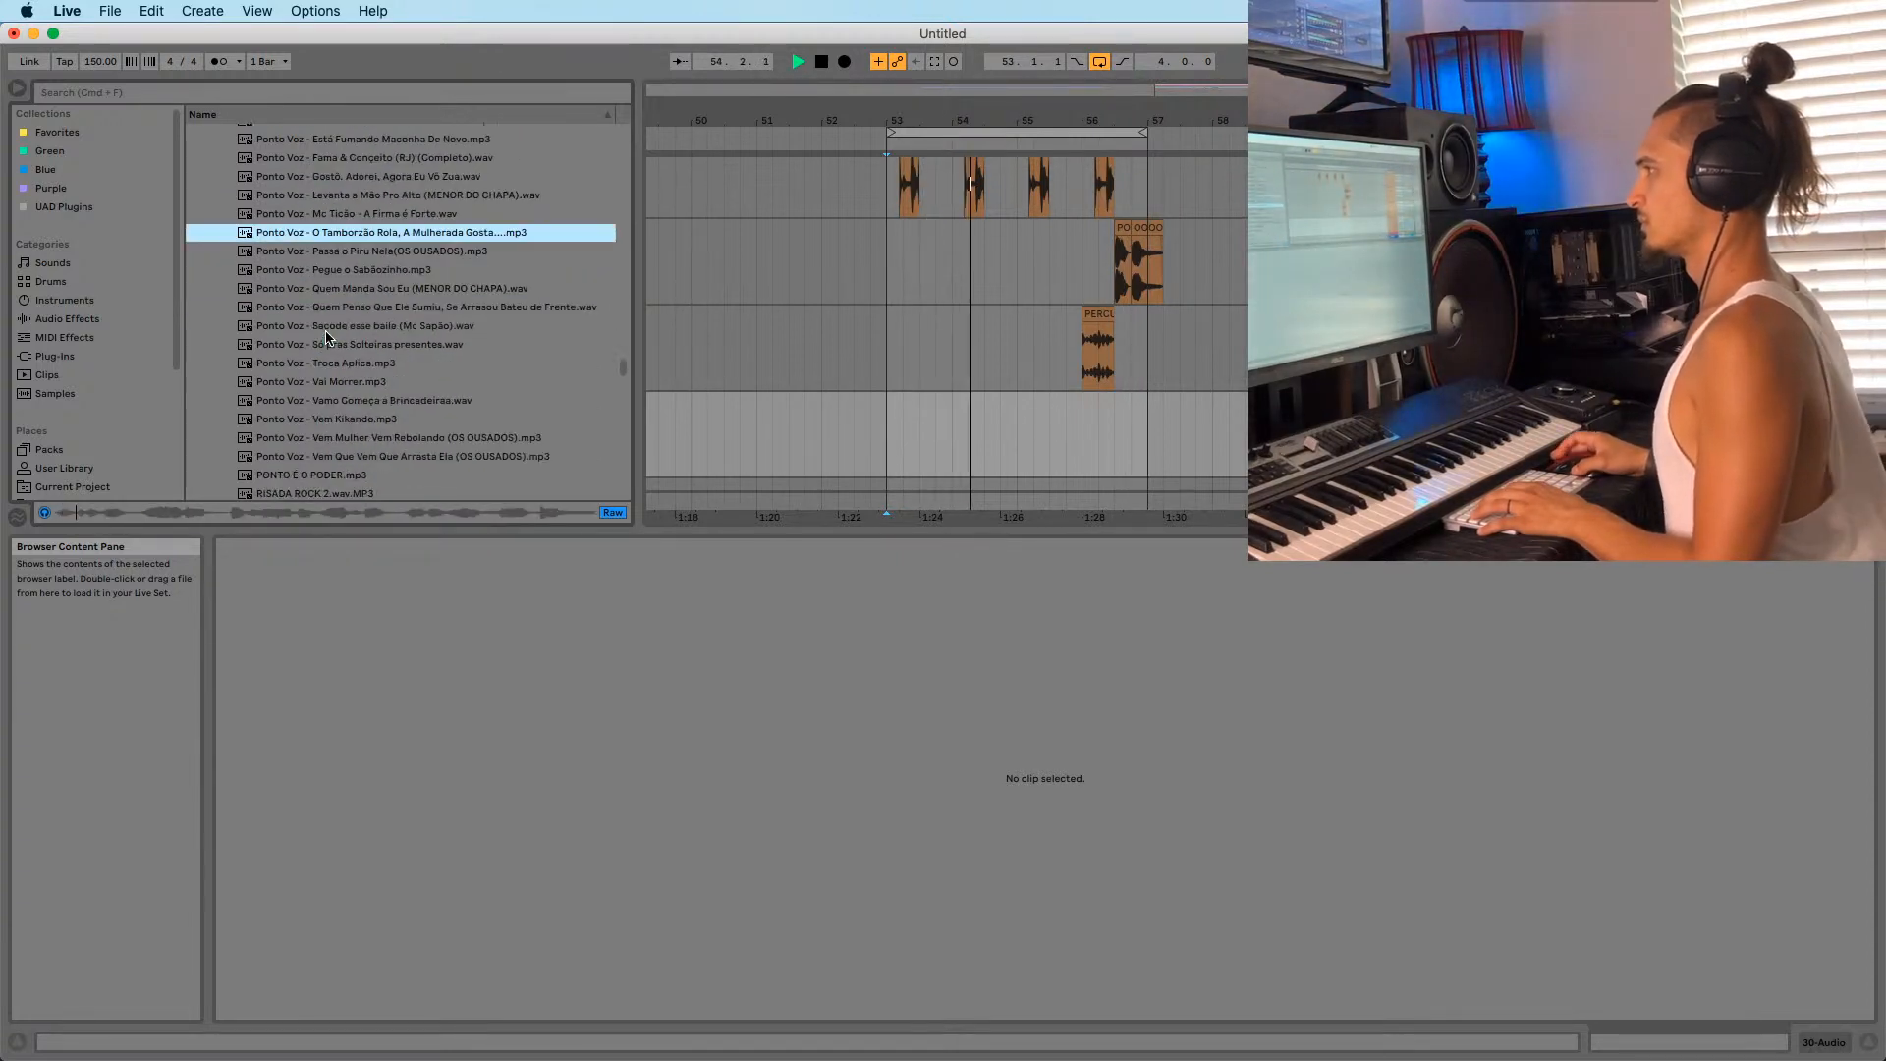
left_click(323, 329)
left_click(311, 379)
scroll(310, 375, "down", 5)
Audition the samples from Quem Penso Que Ele Sumiu through PONTO É O PODER and RISADA ROCK 2.
left_click(336, 202)
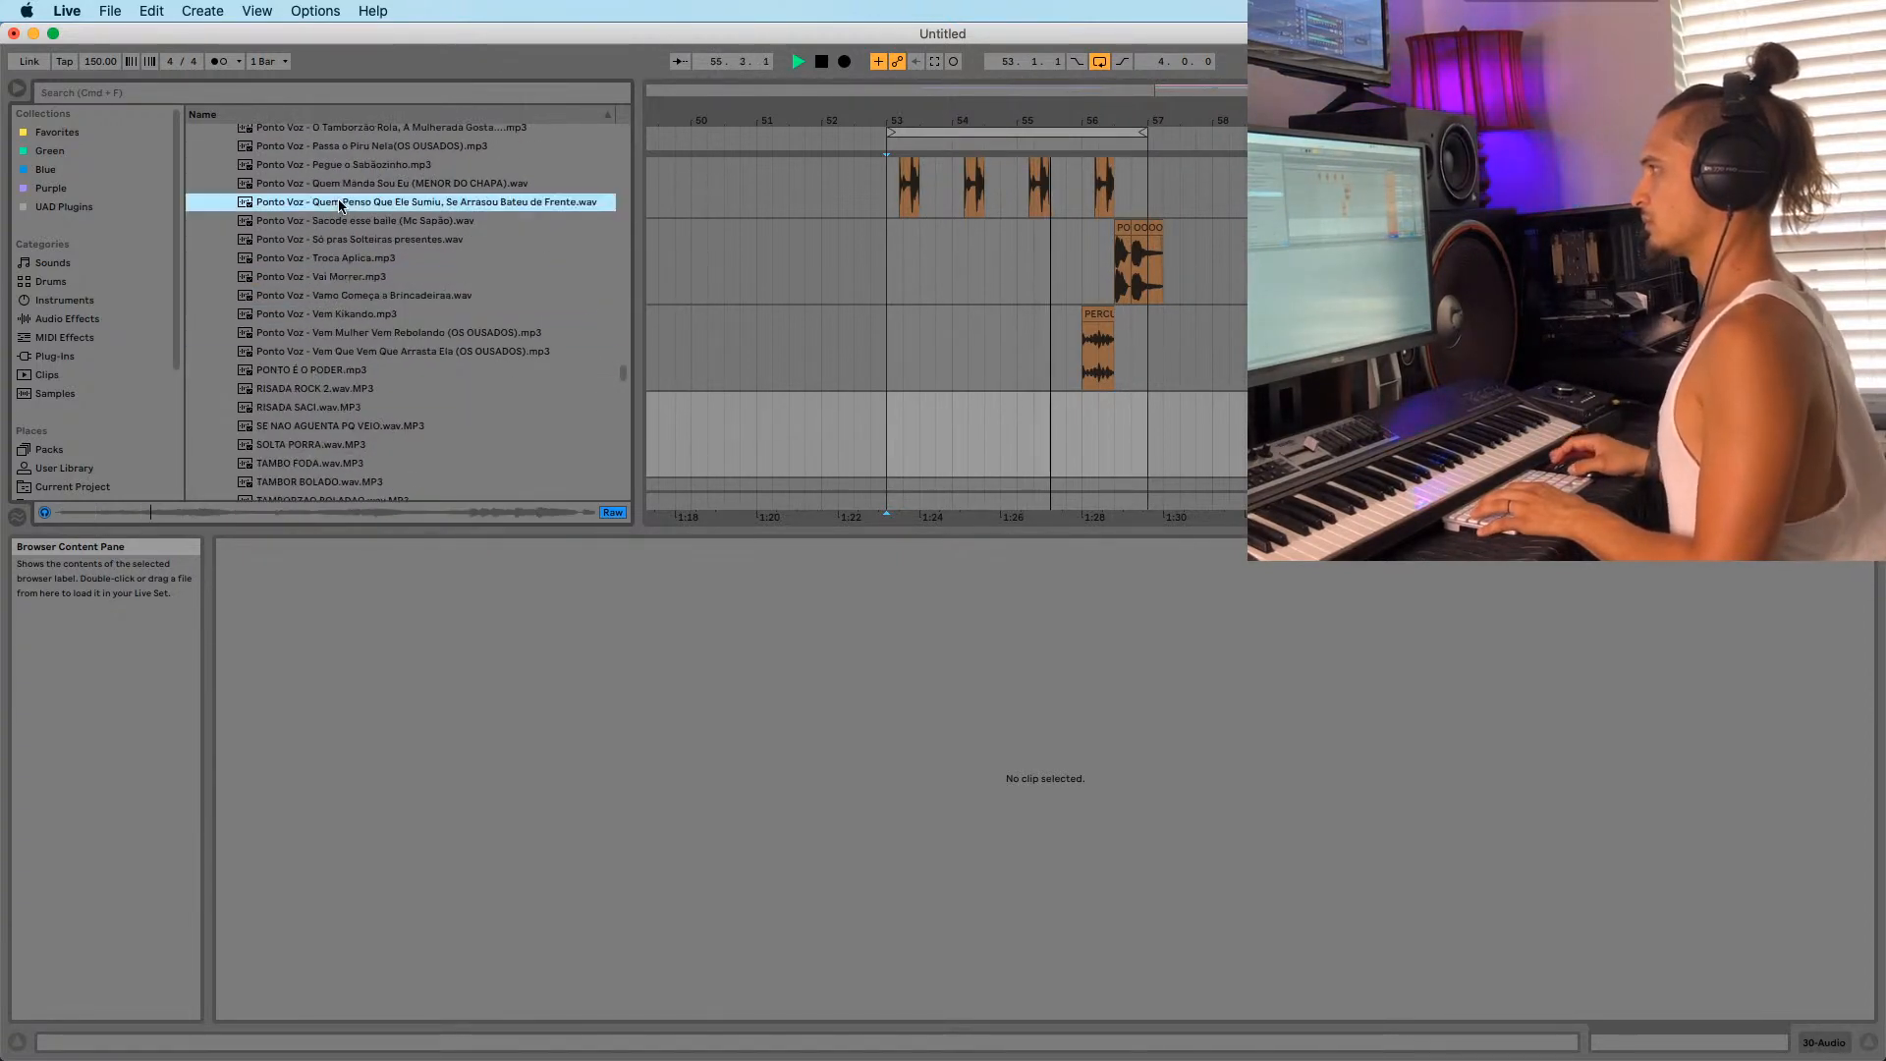
left_click(329, 221)
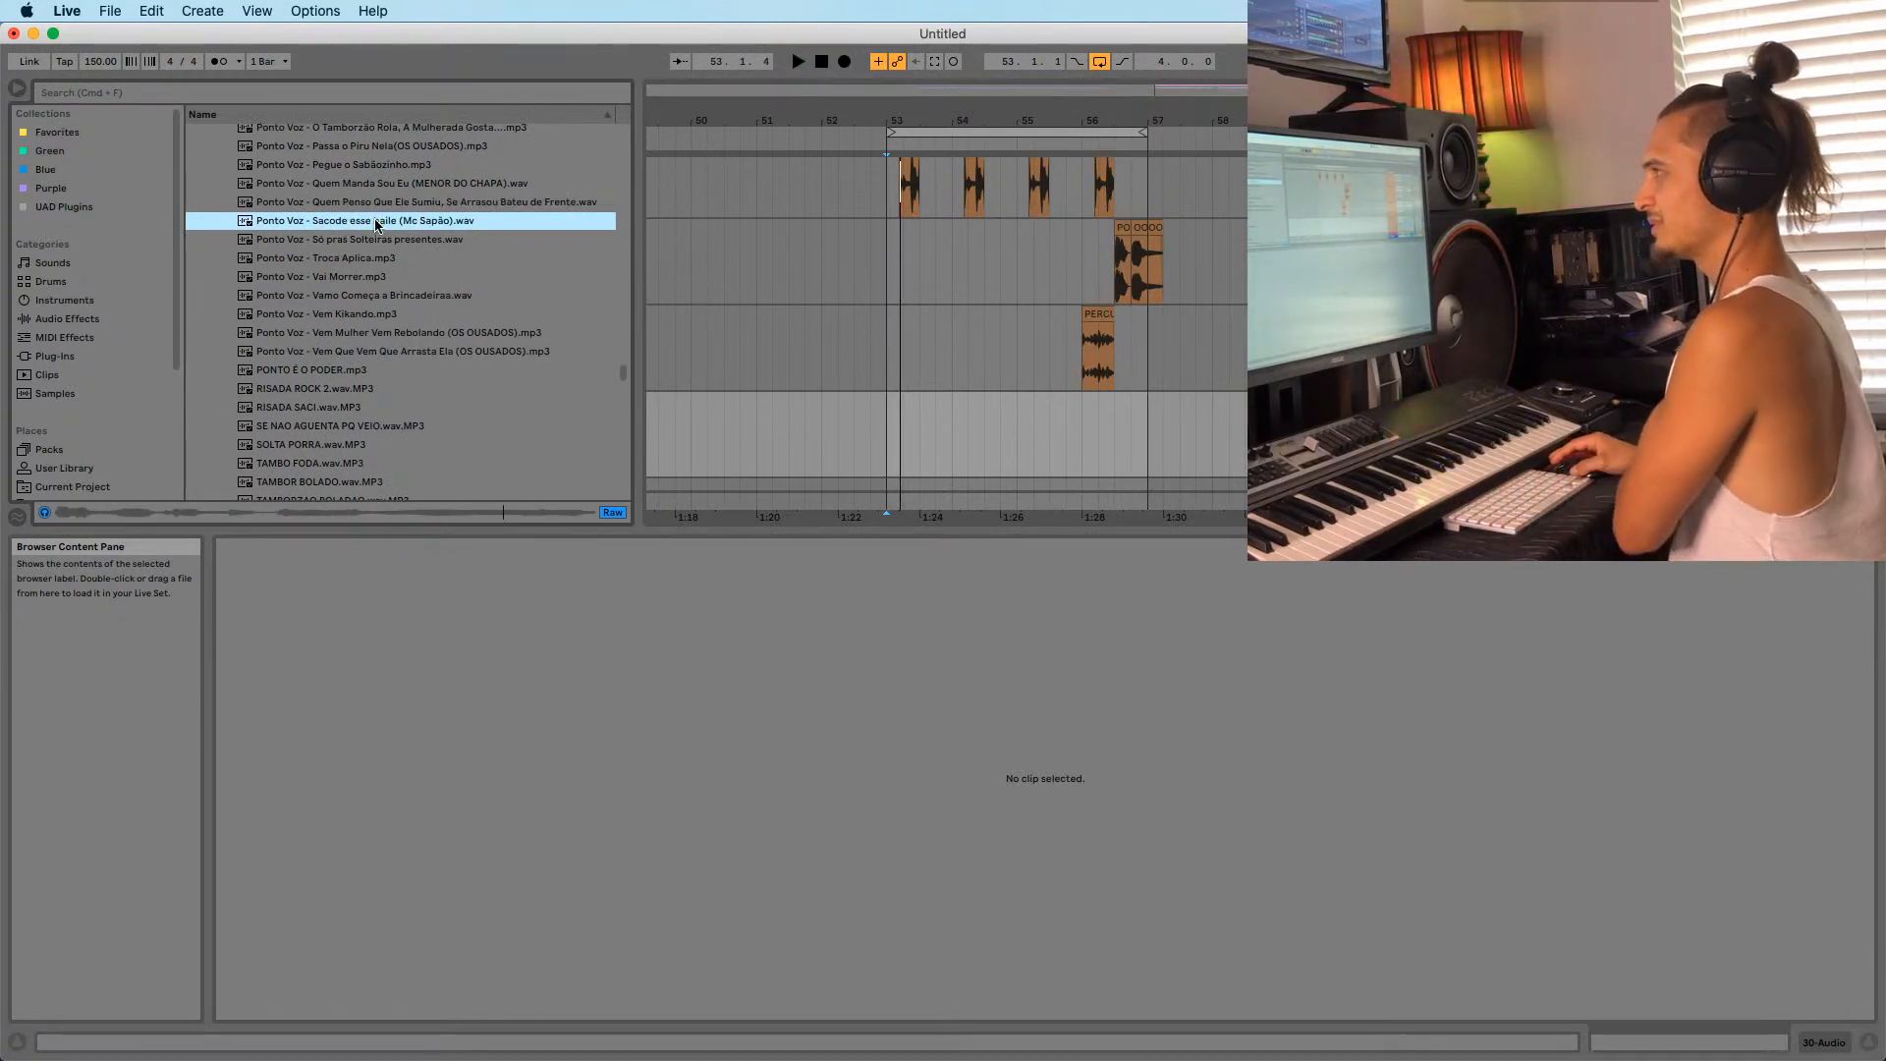
left_click(324, 239)
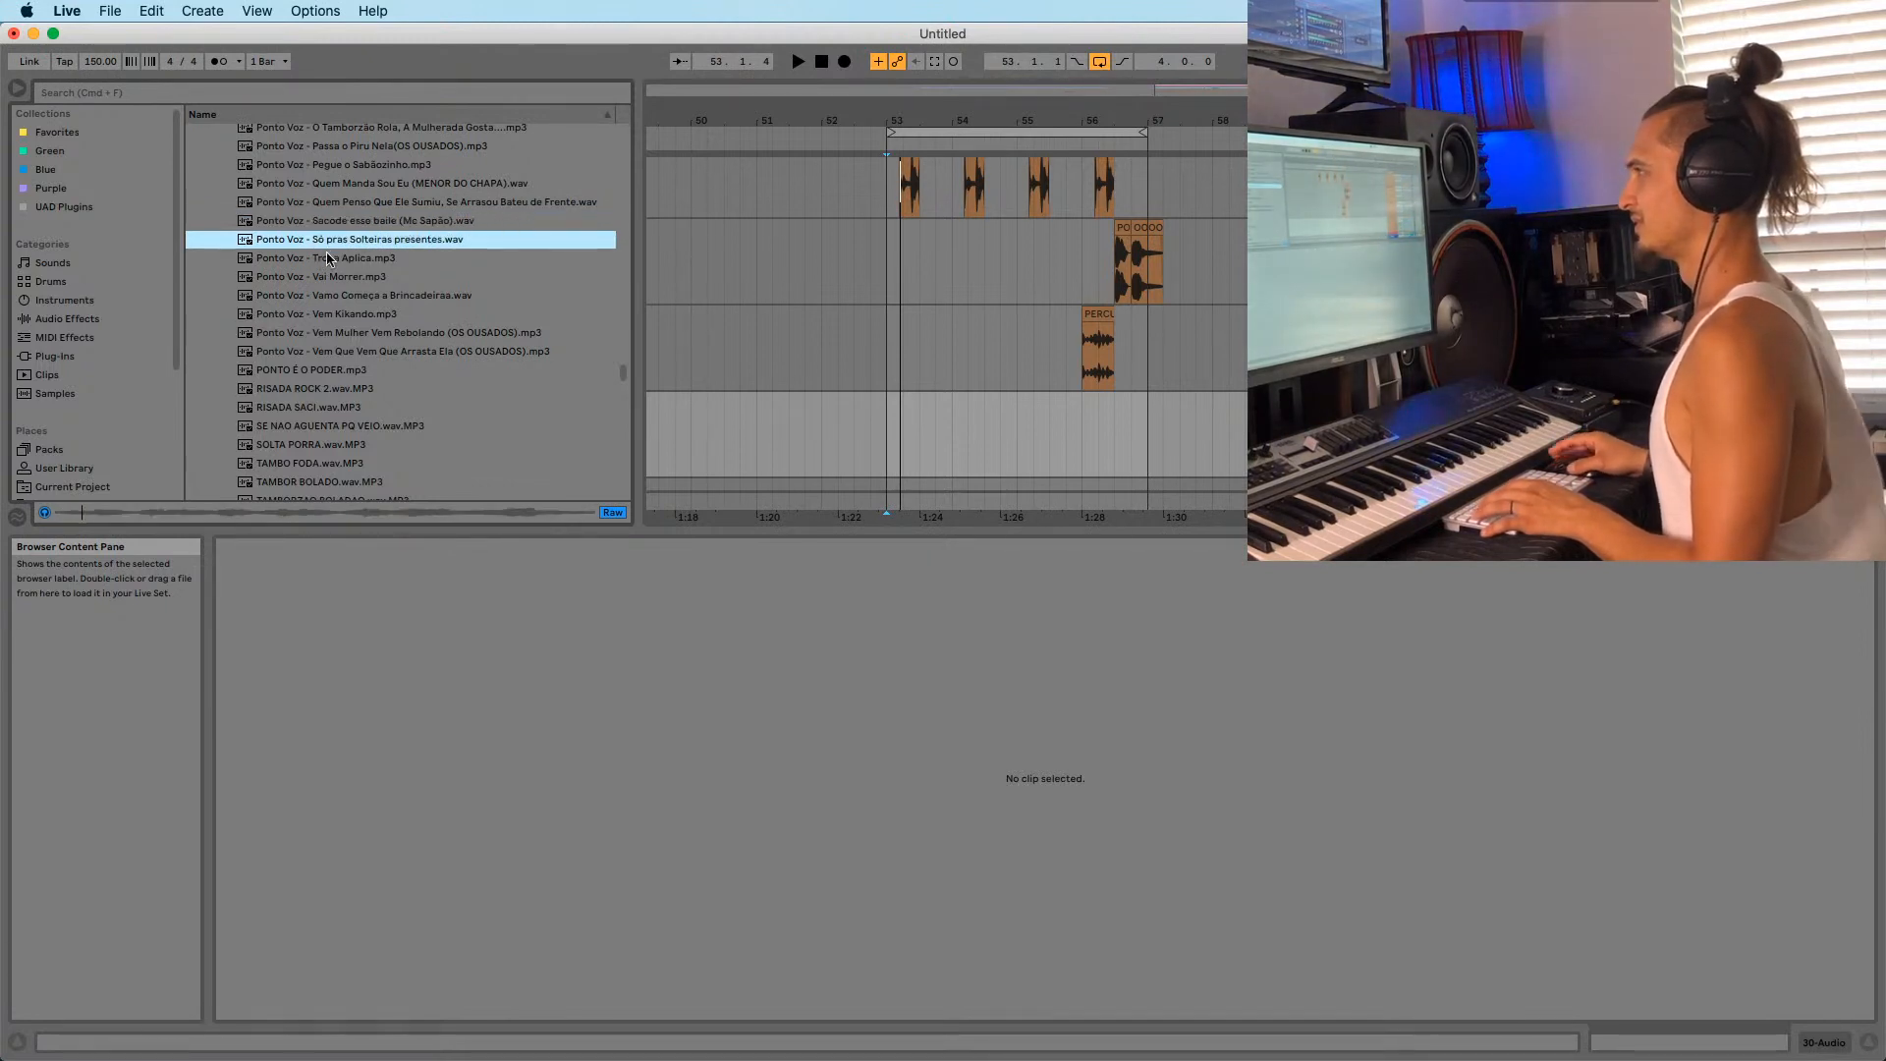
left_click(324, 258)
left_click(312, 295)
left_click(303, 332)
left_click(296, 356)
left_click(307, 370)
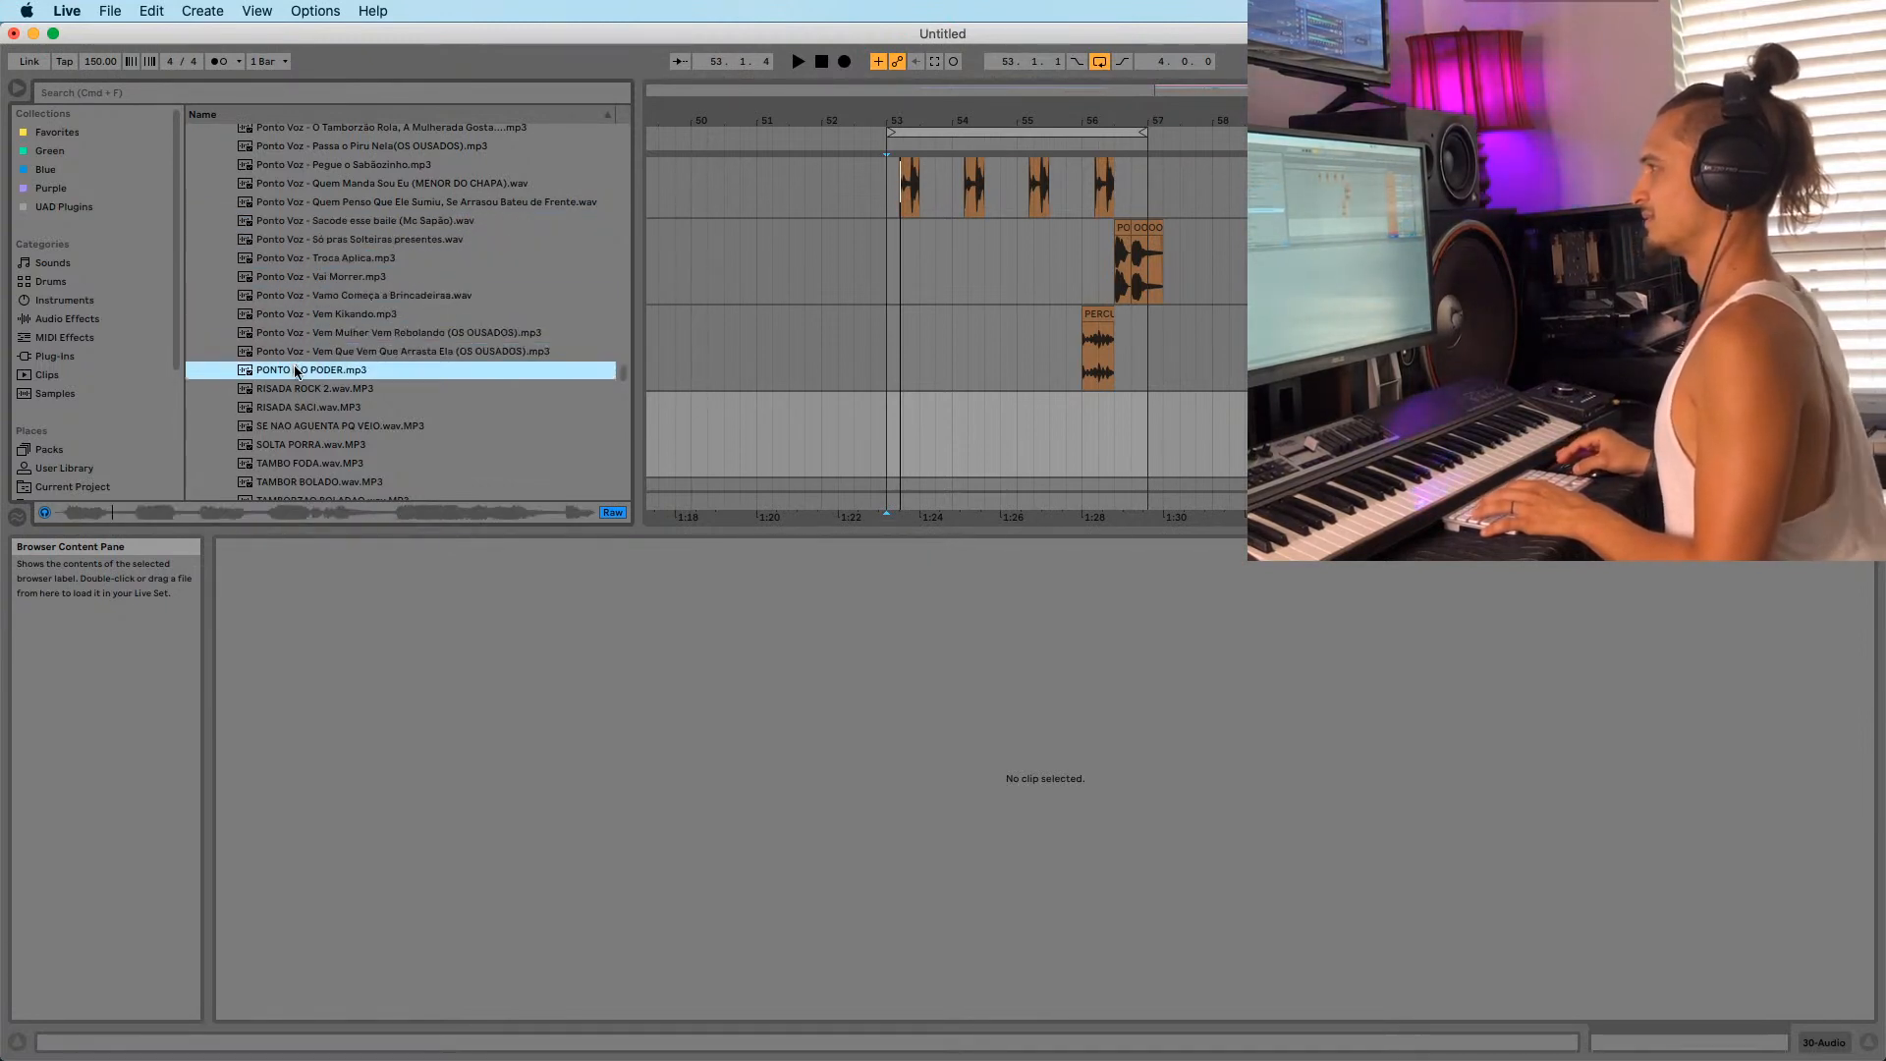
scroll(288, 349, "down", 2)
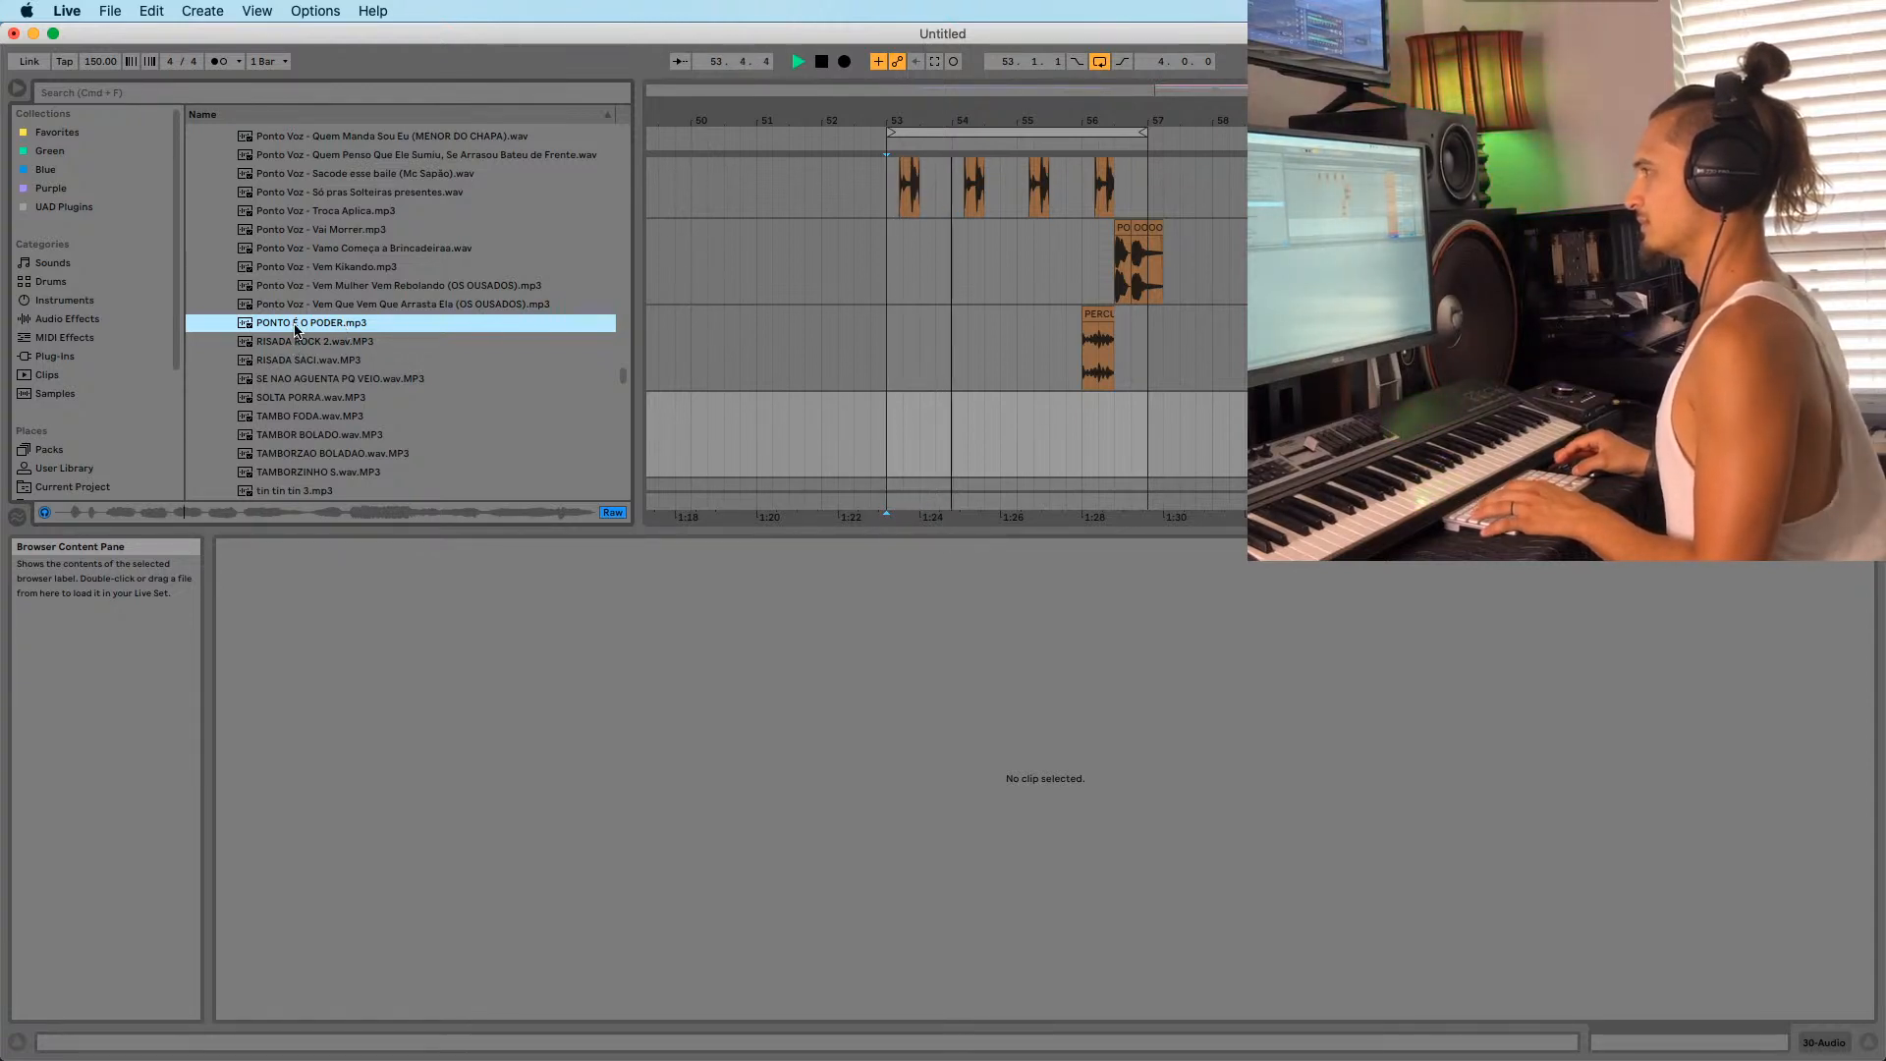
left_click(299, 336)
scroll(300, 331, "down", 2)
Audition RISADA SACI, SOLTA PORRA, TAMBOR BOLADO, TAMBORZINHO, violão com hu and VIRADA GILBERTO DJ.
left_click(295, 318)
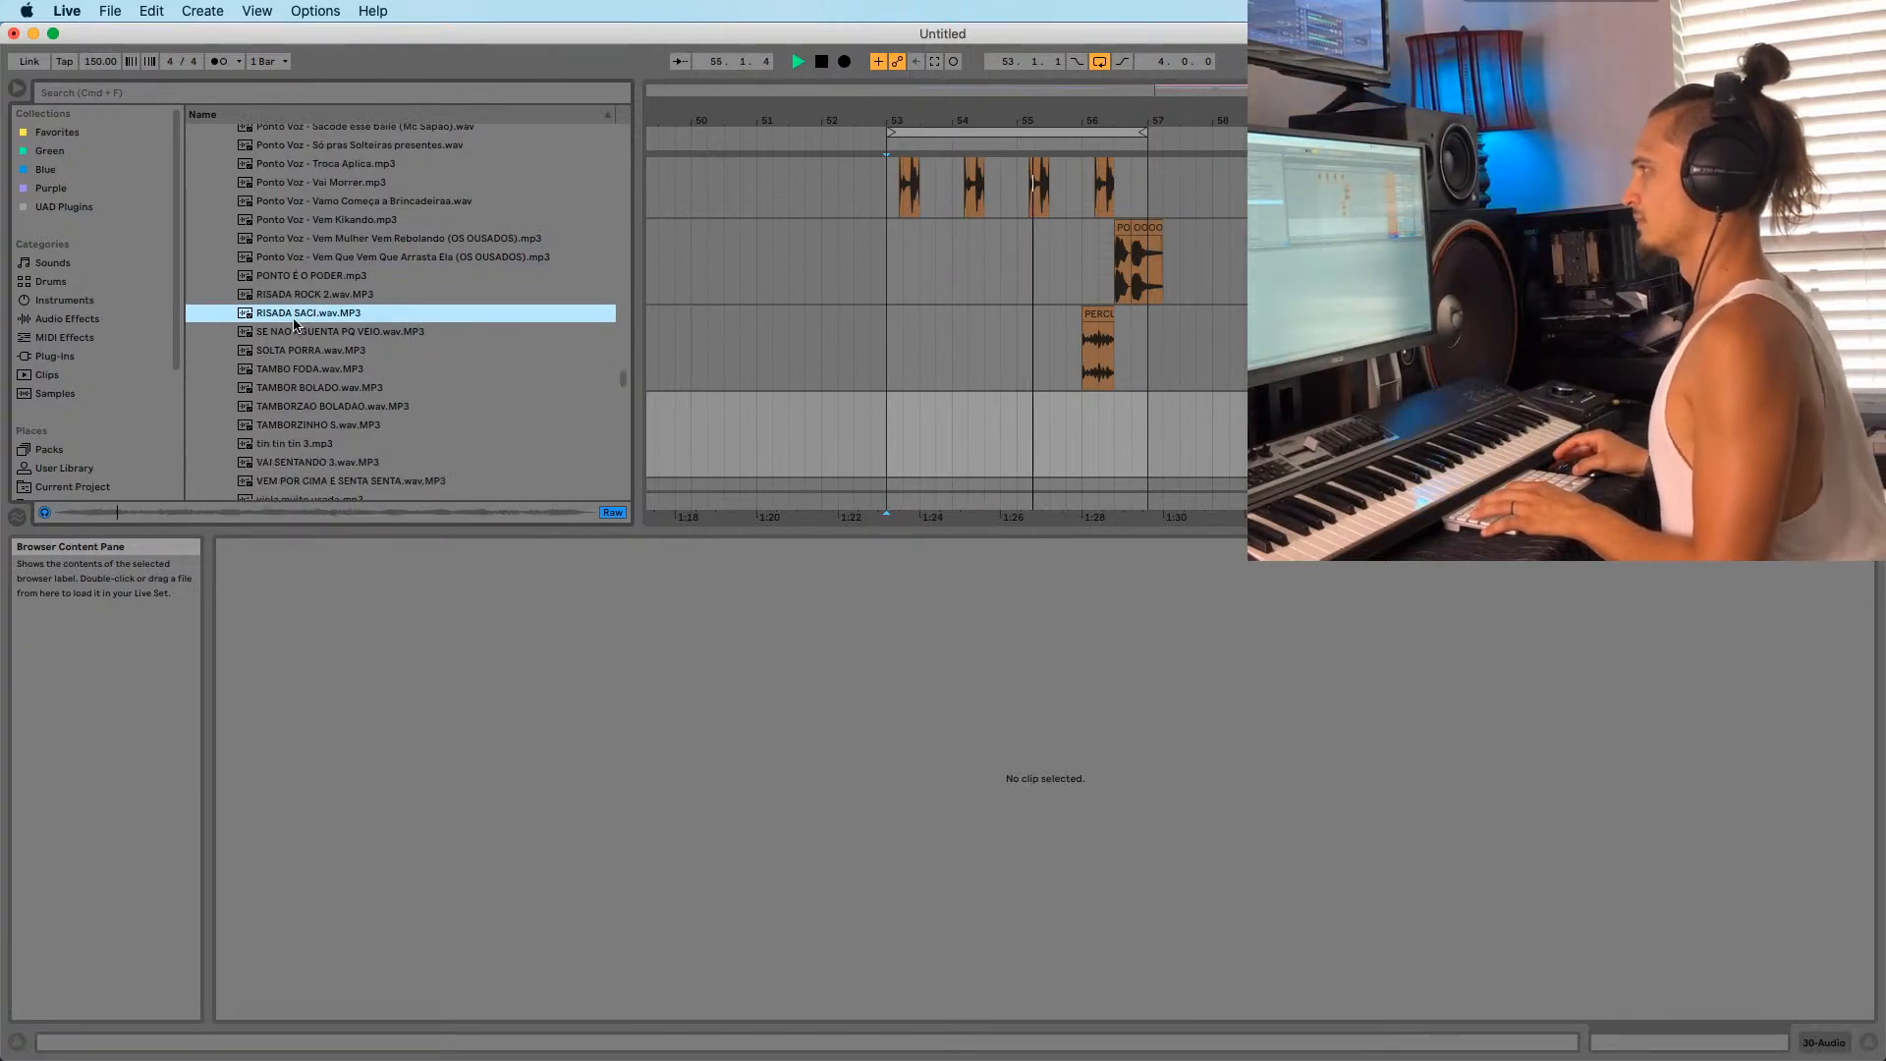
left_click(295, 326)
scroll(295, 326, "down", 2)
left_click(295, 311)
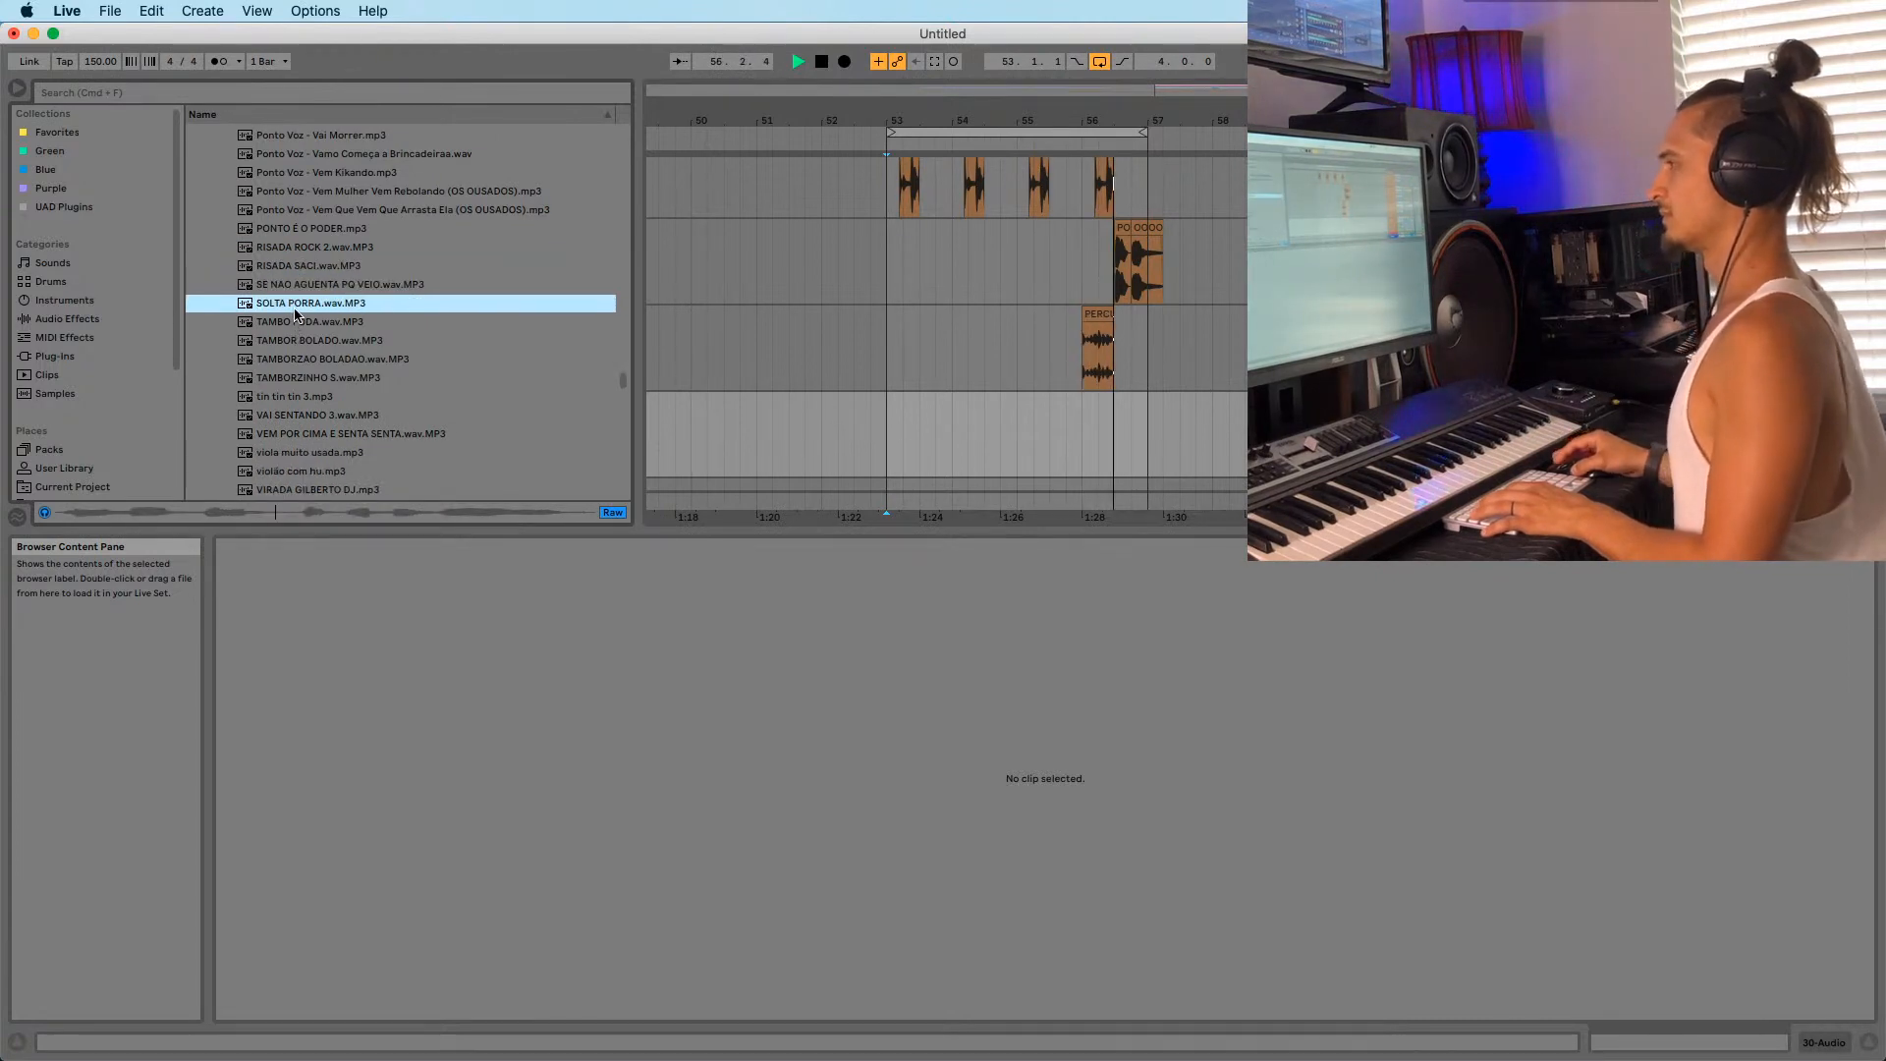
scroll(295, 312, "down", 2)
left_click(295, 300)
scroll(295, 301, "down", 2)
left_click(292, 288)
left_click(289, 326)
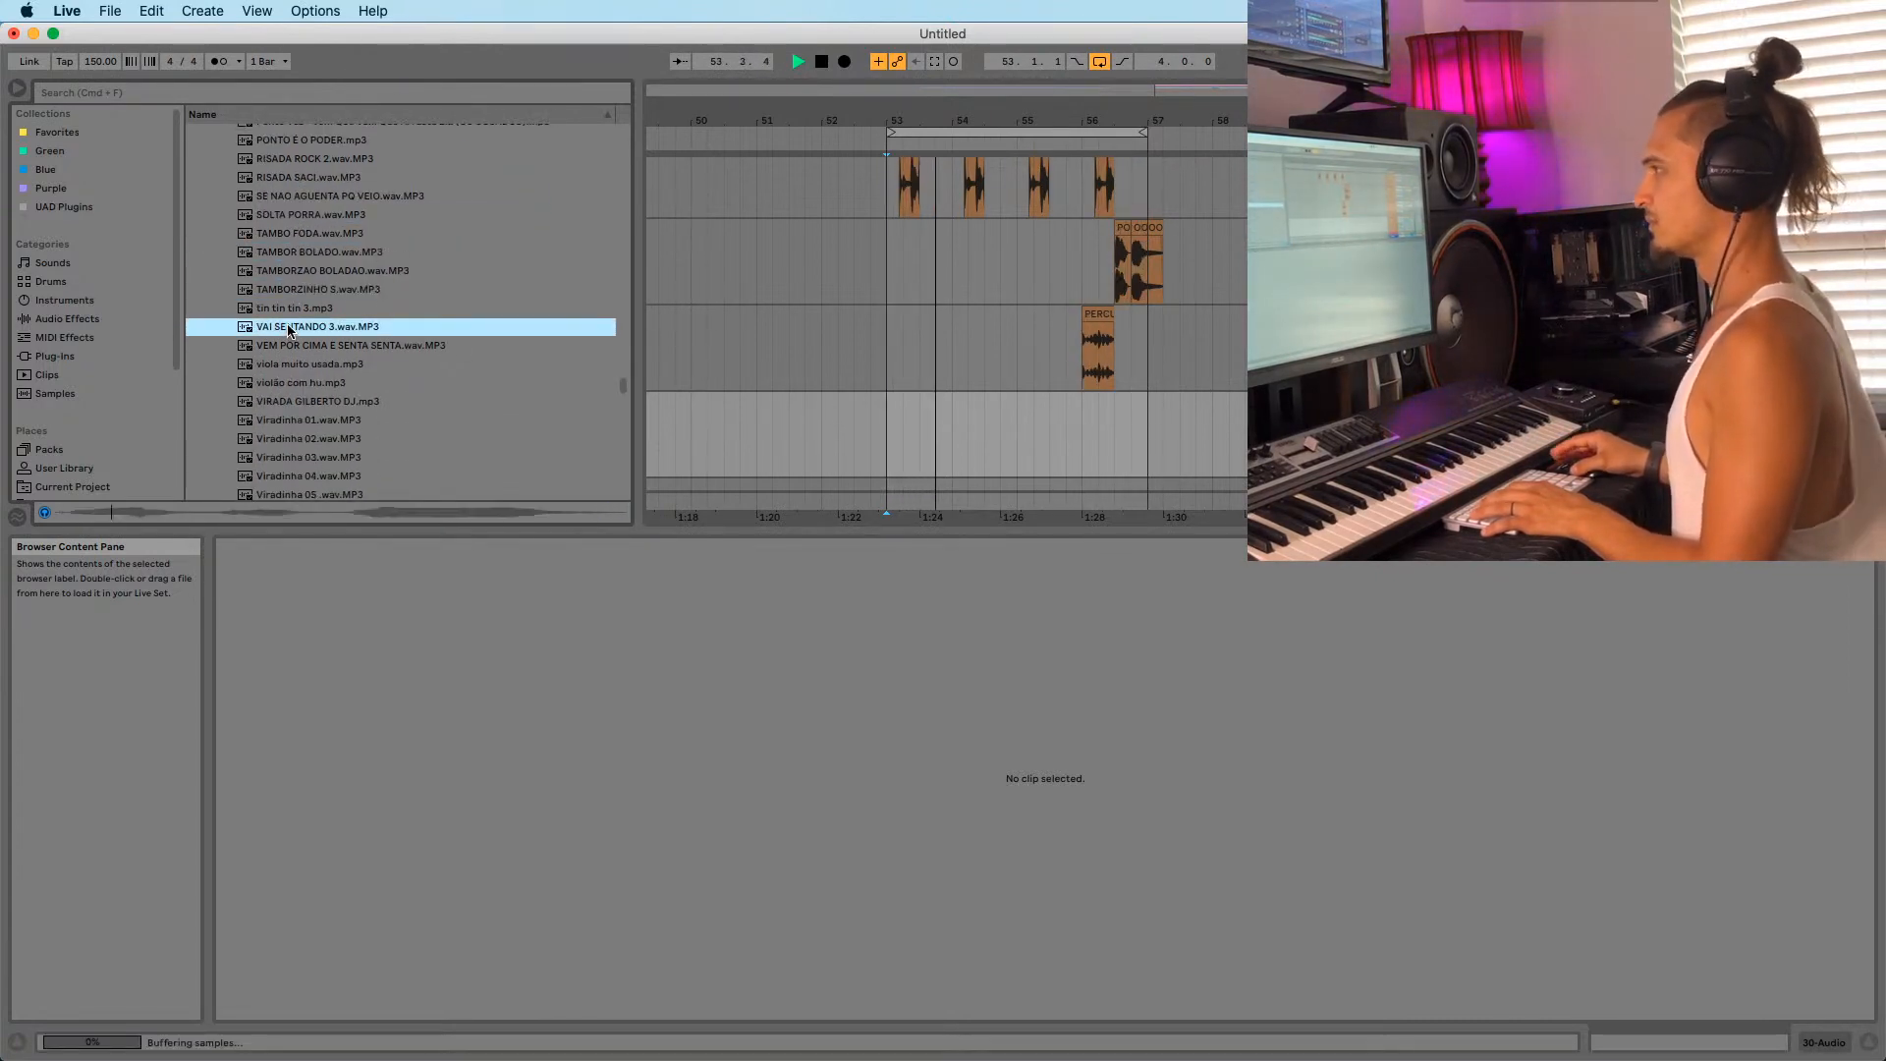
left_click(283, 381)
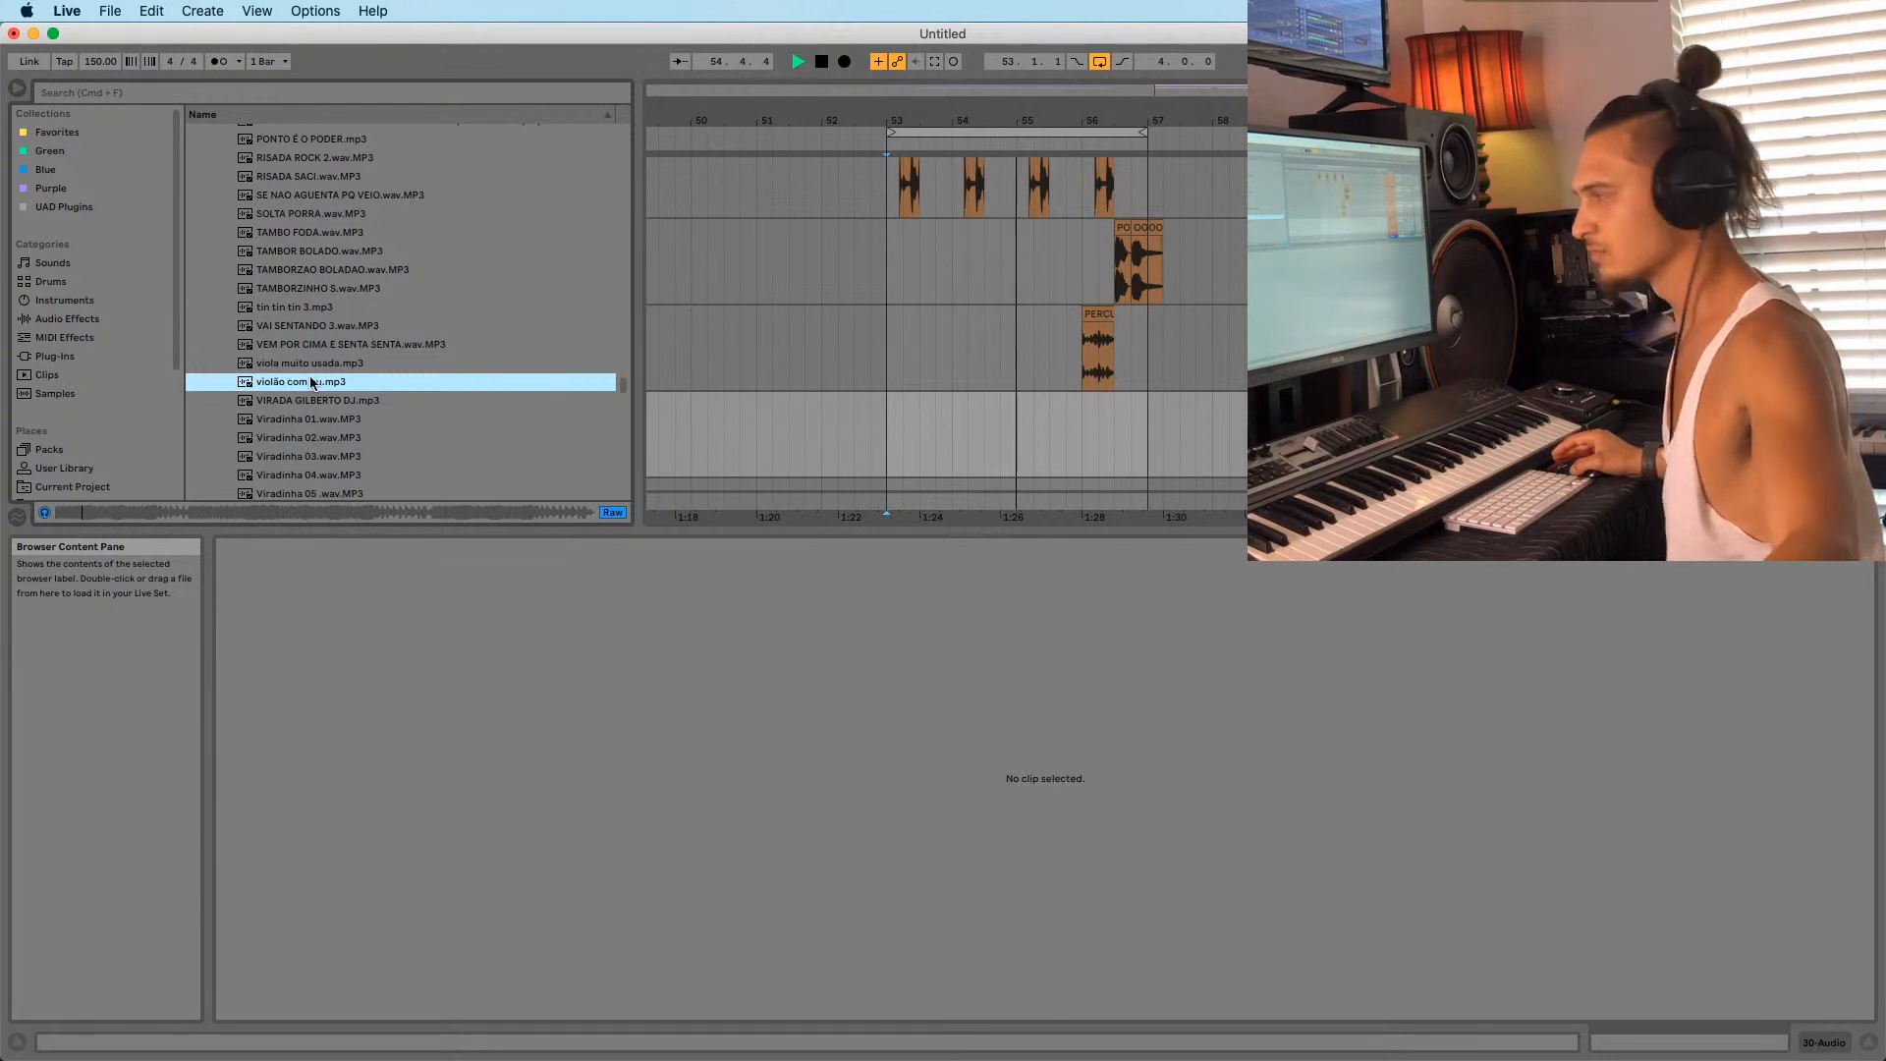
left_click(299, 400)
scroll(294, 397, "down", 2)
Audition the Viradinha 02, 03, 04, 08, 09 and 10 samples.
left_click(290, 390)
left_click(287, 405)
scroll(286, 399, "down", 2)
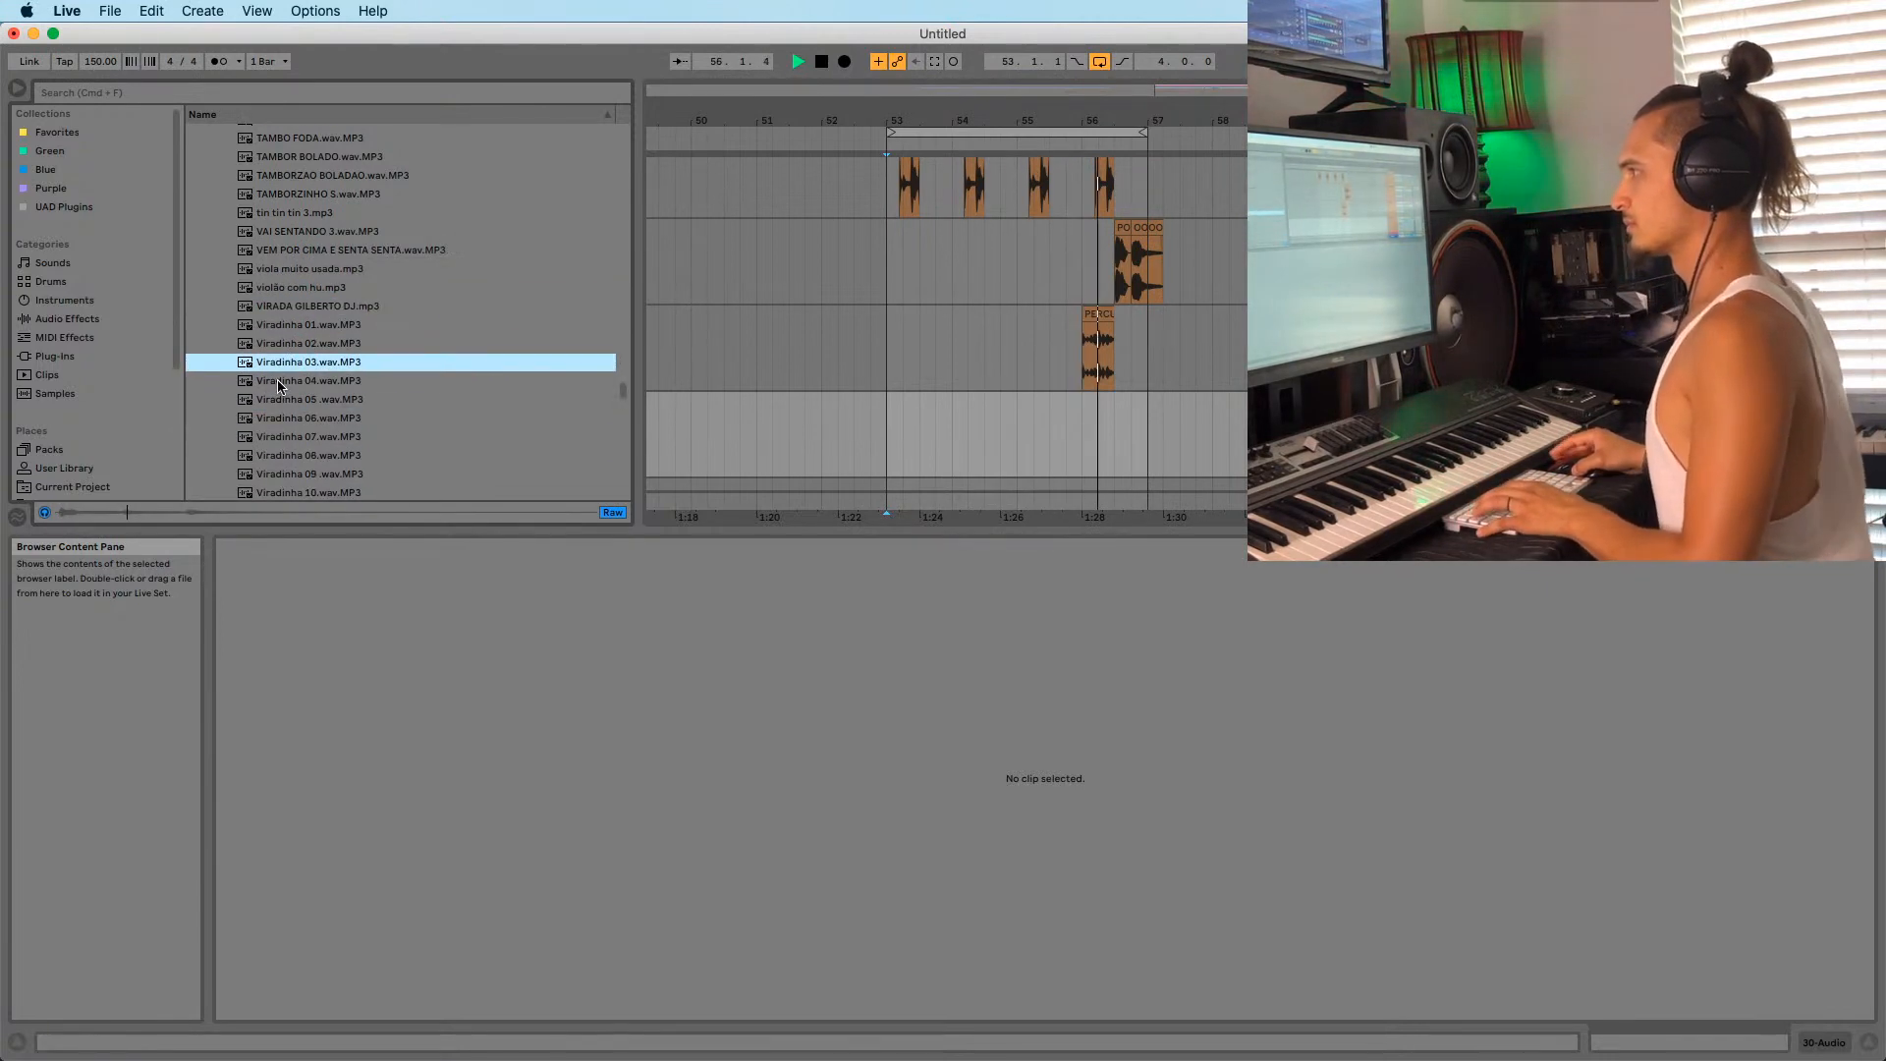
left_click(278, 383)
scroll(278, 384, "down", 4)
left_click(278, 368)
left_click(279, 354)
left_click(283, 386)
scroll(279, 359, "down", 2)
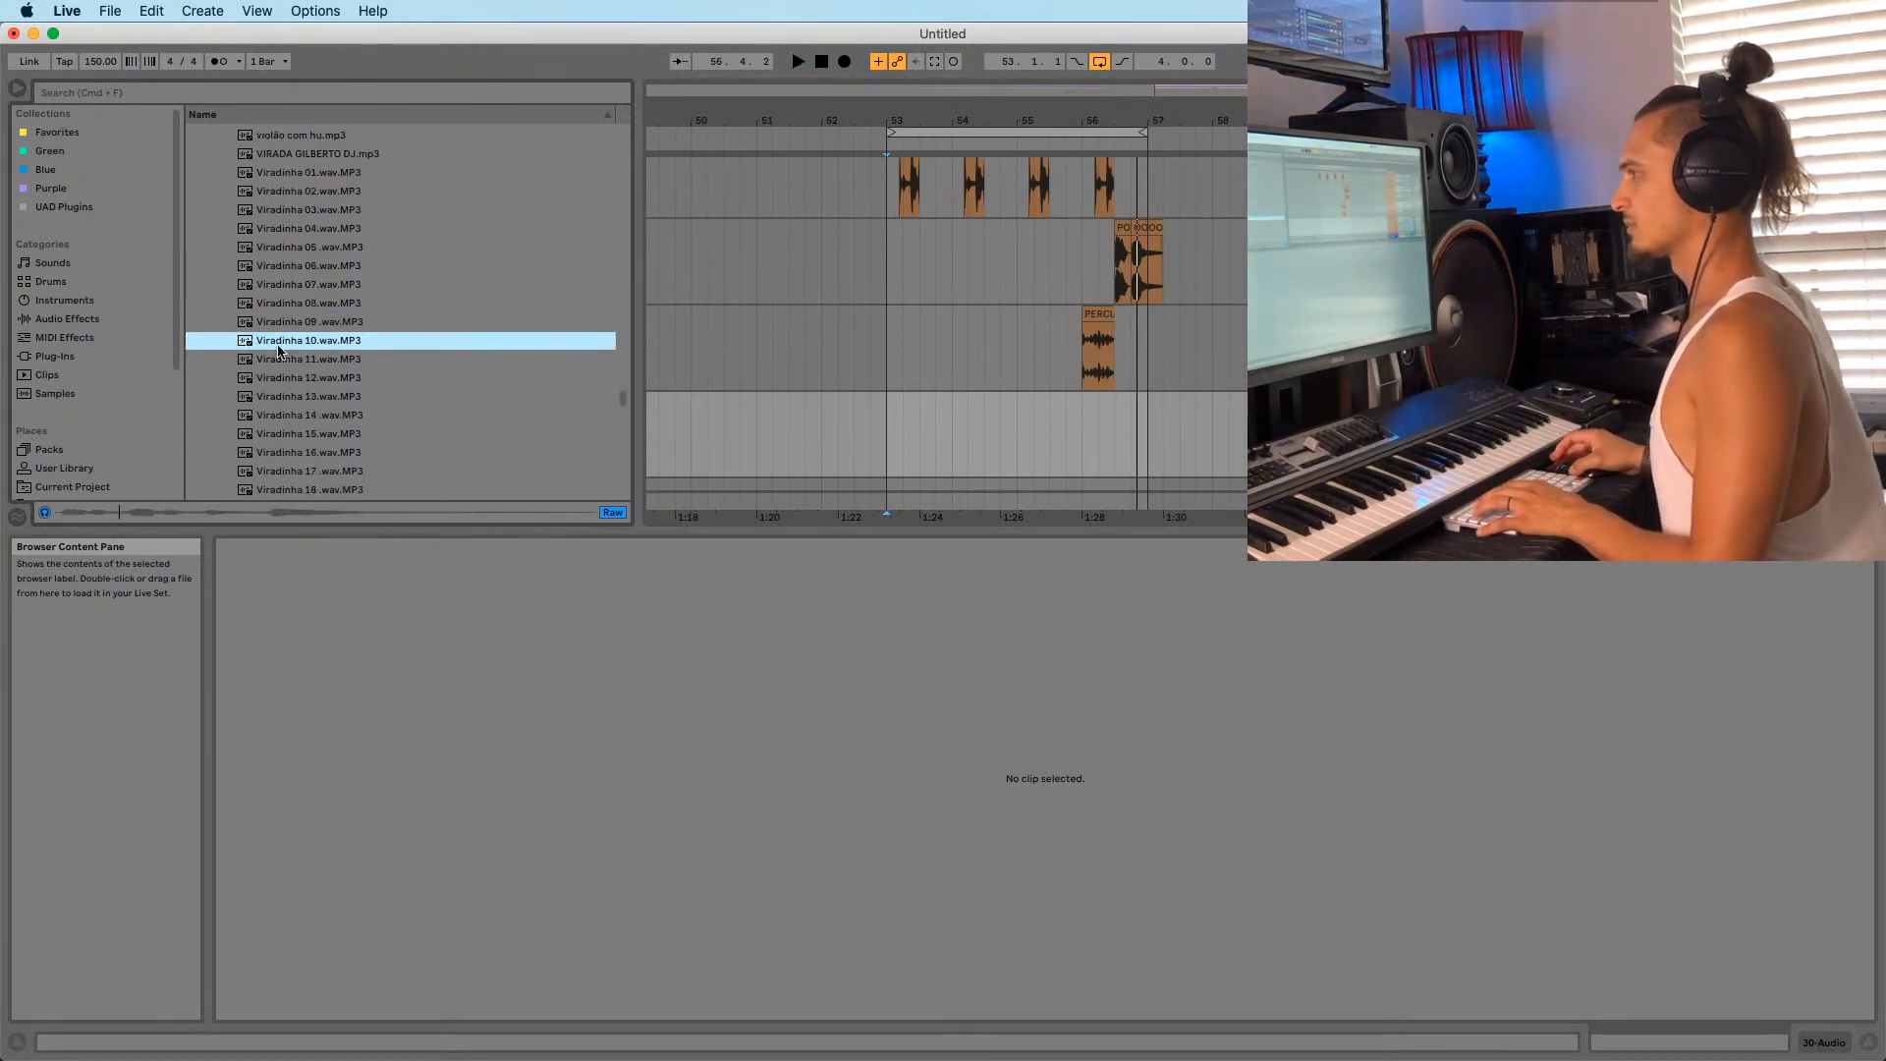
Place Viradinha 07 on the bottom audio track at bar 56 and play it.
left_click(285, 284)
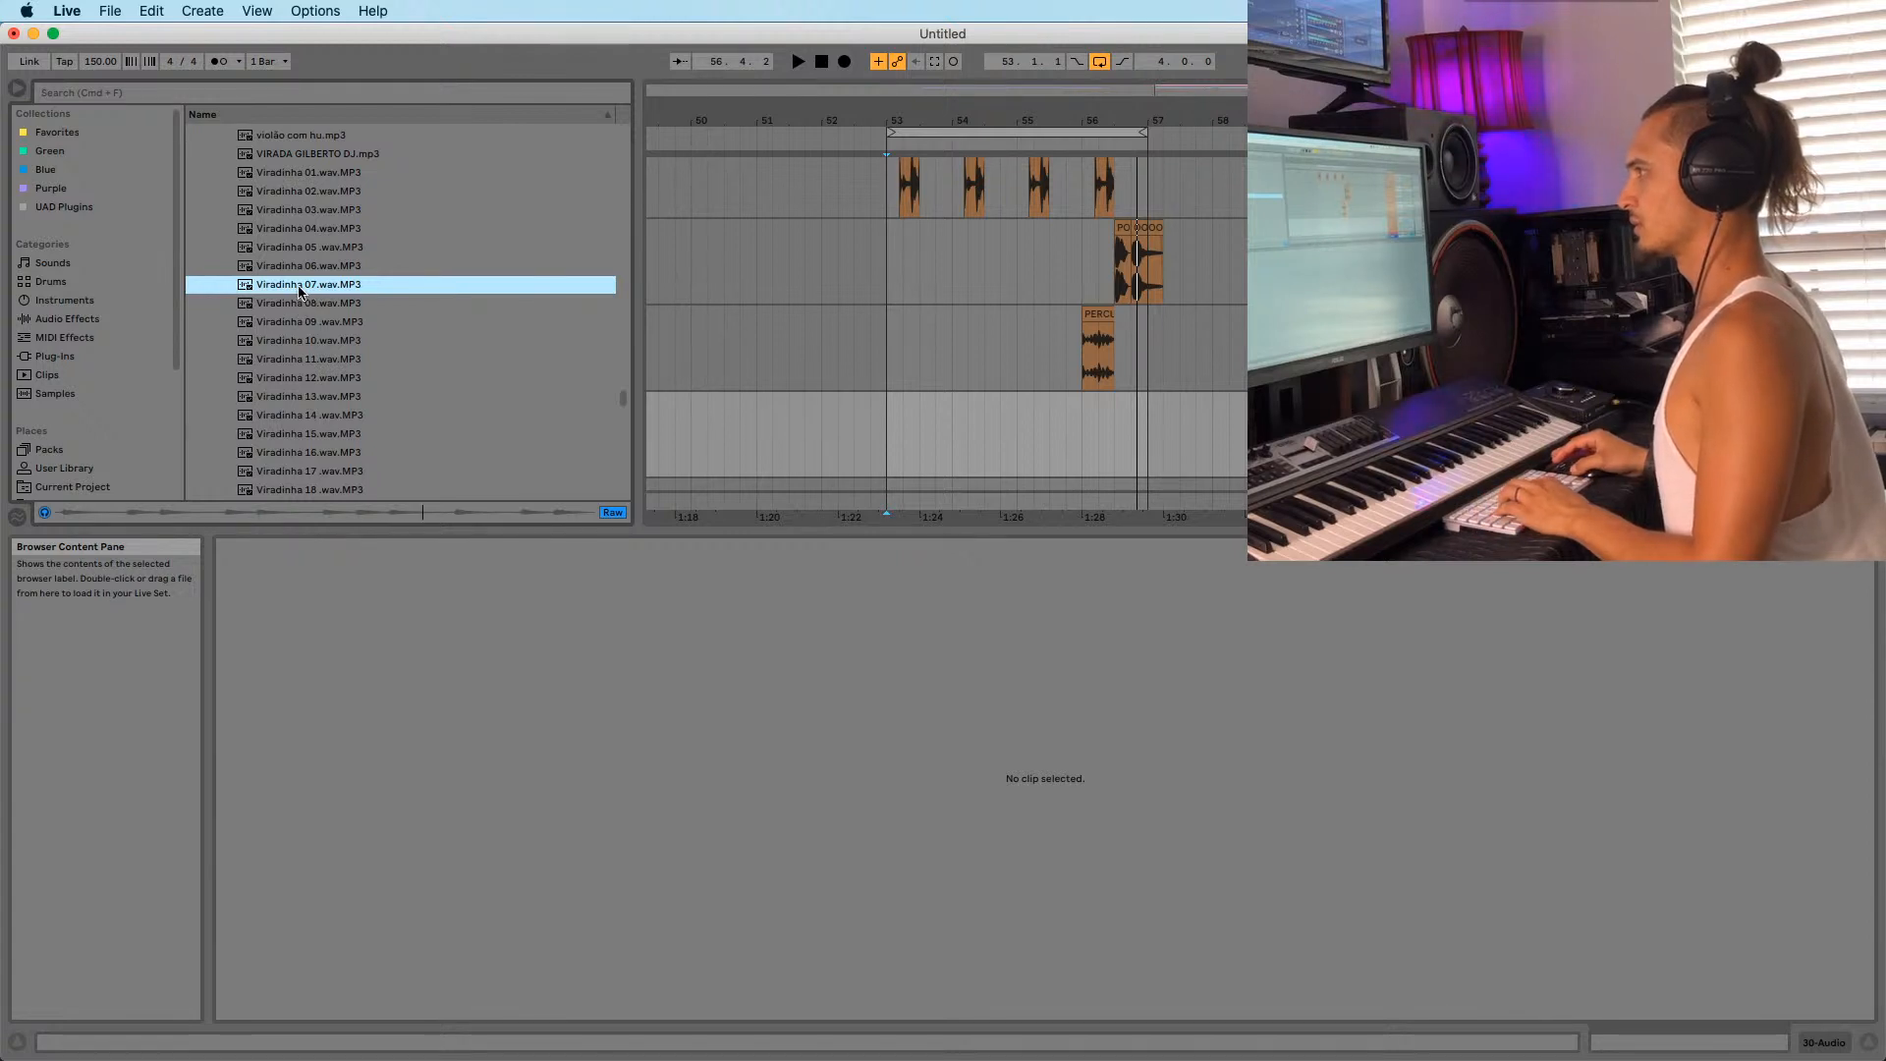
left_click_drag(1073, 432, 1109, 444)
key("space")
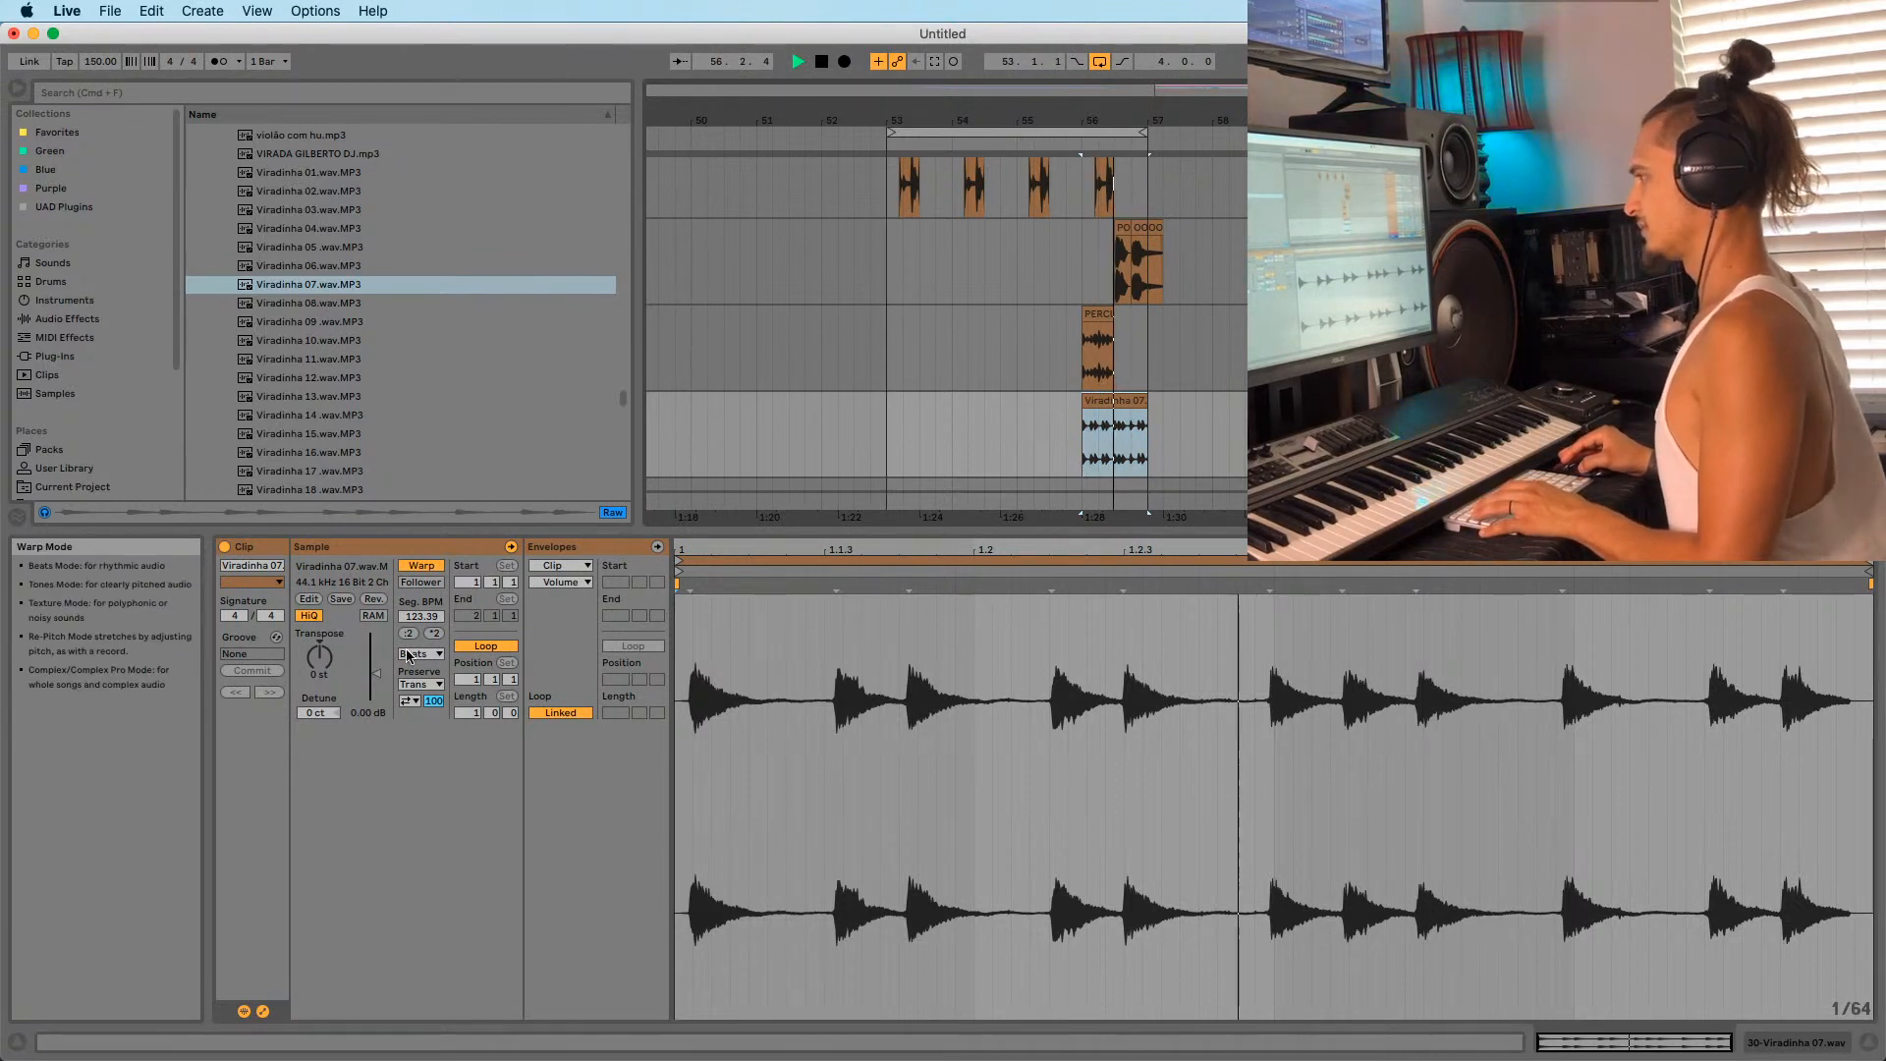
Boost the Viradinha 07 clip gain to 6.00 dB and replay it from bar 56.
key("space")
key("space")
left_click_drag(376, 674, 376, 663)
key("space")
key("space")
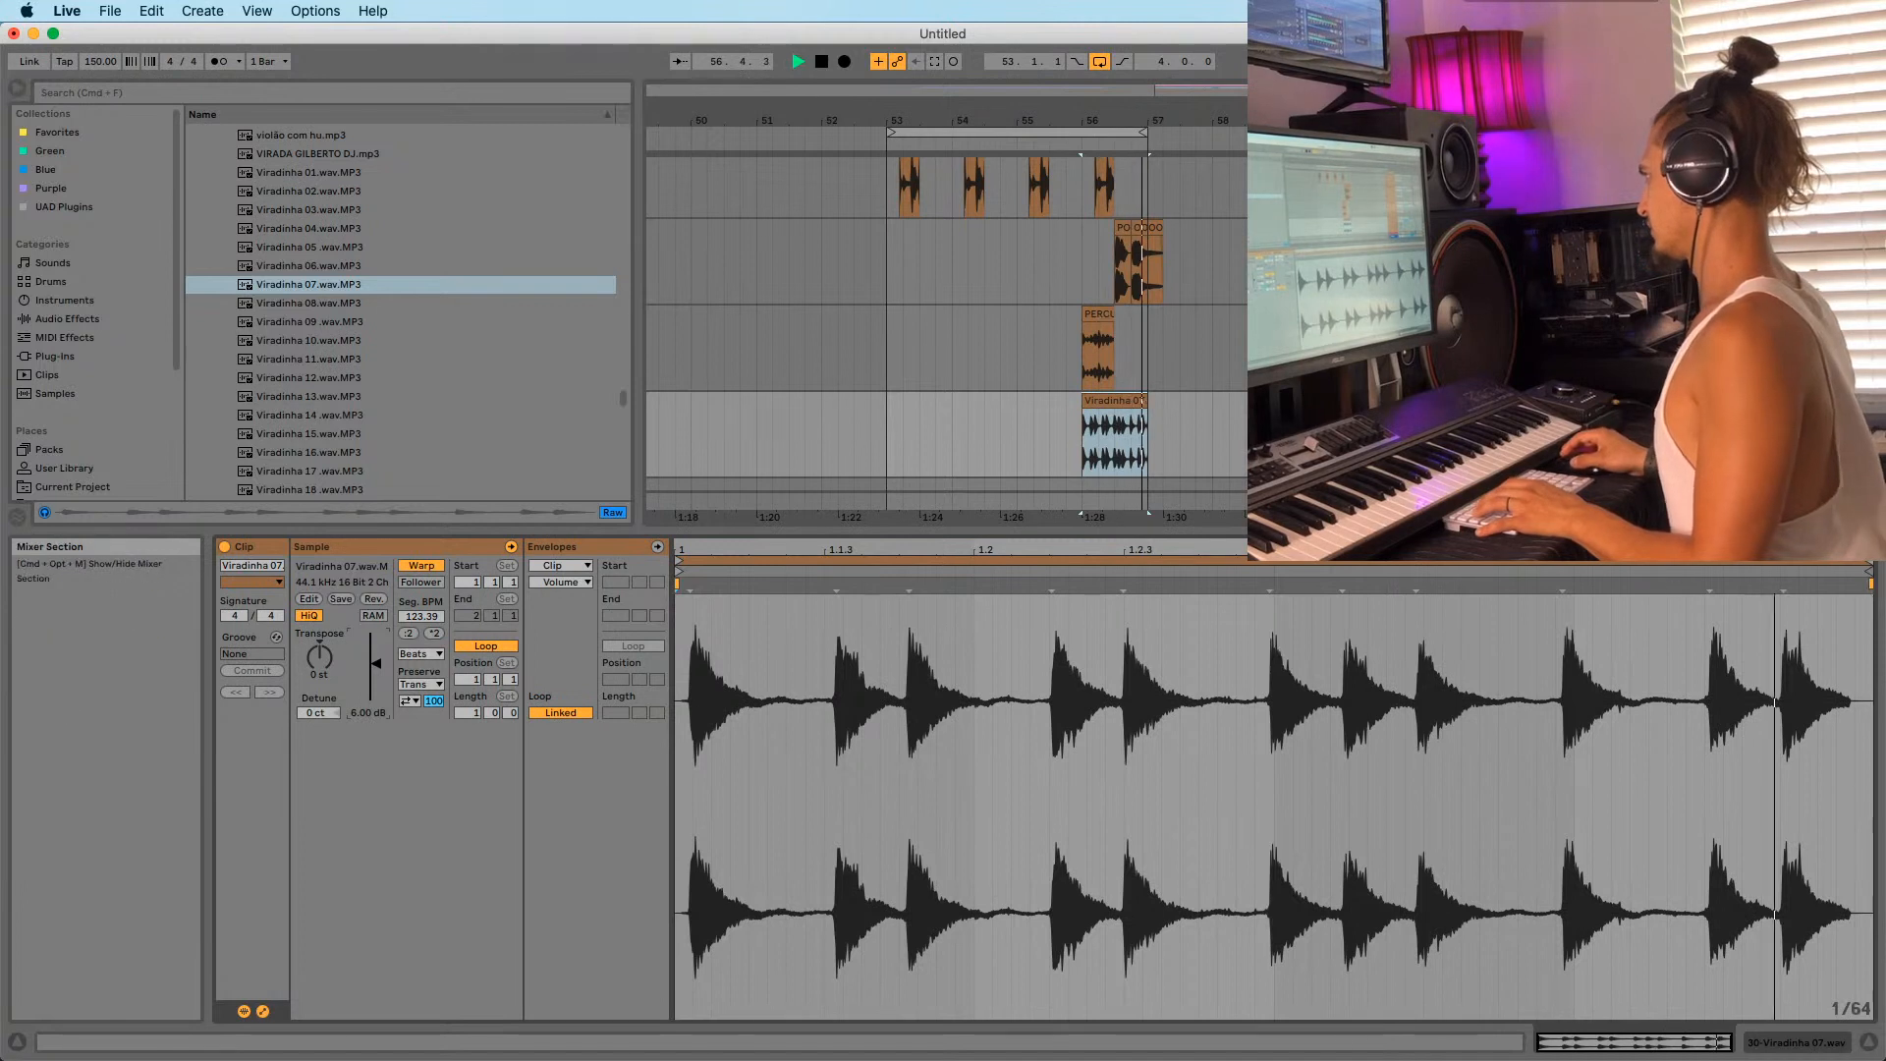
key("space")
key("space")
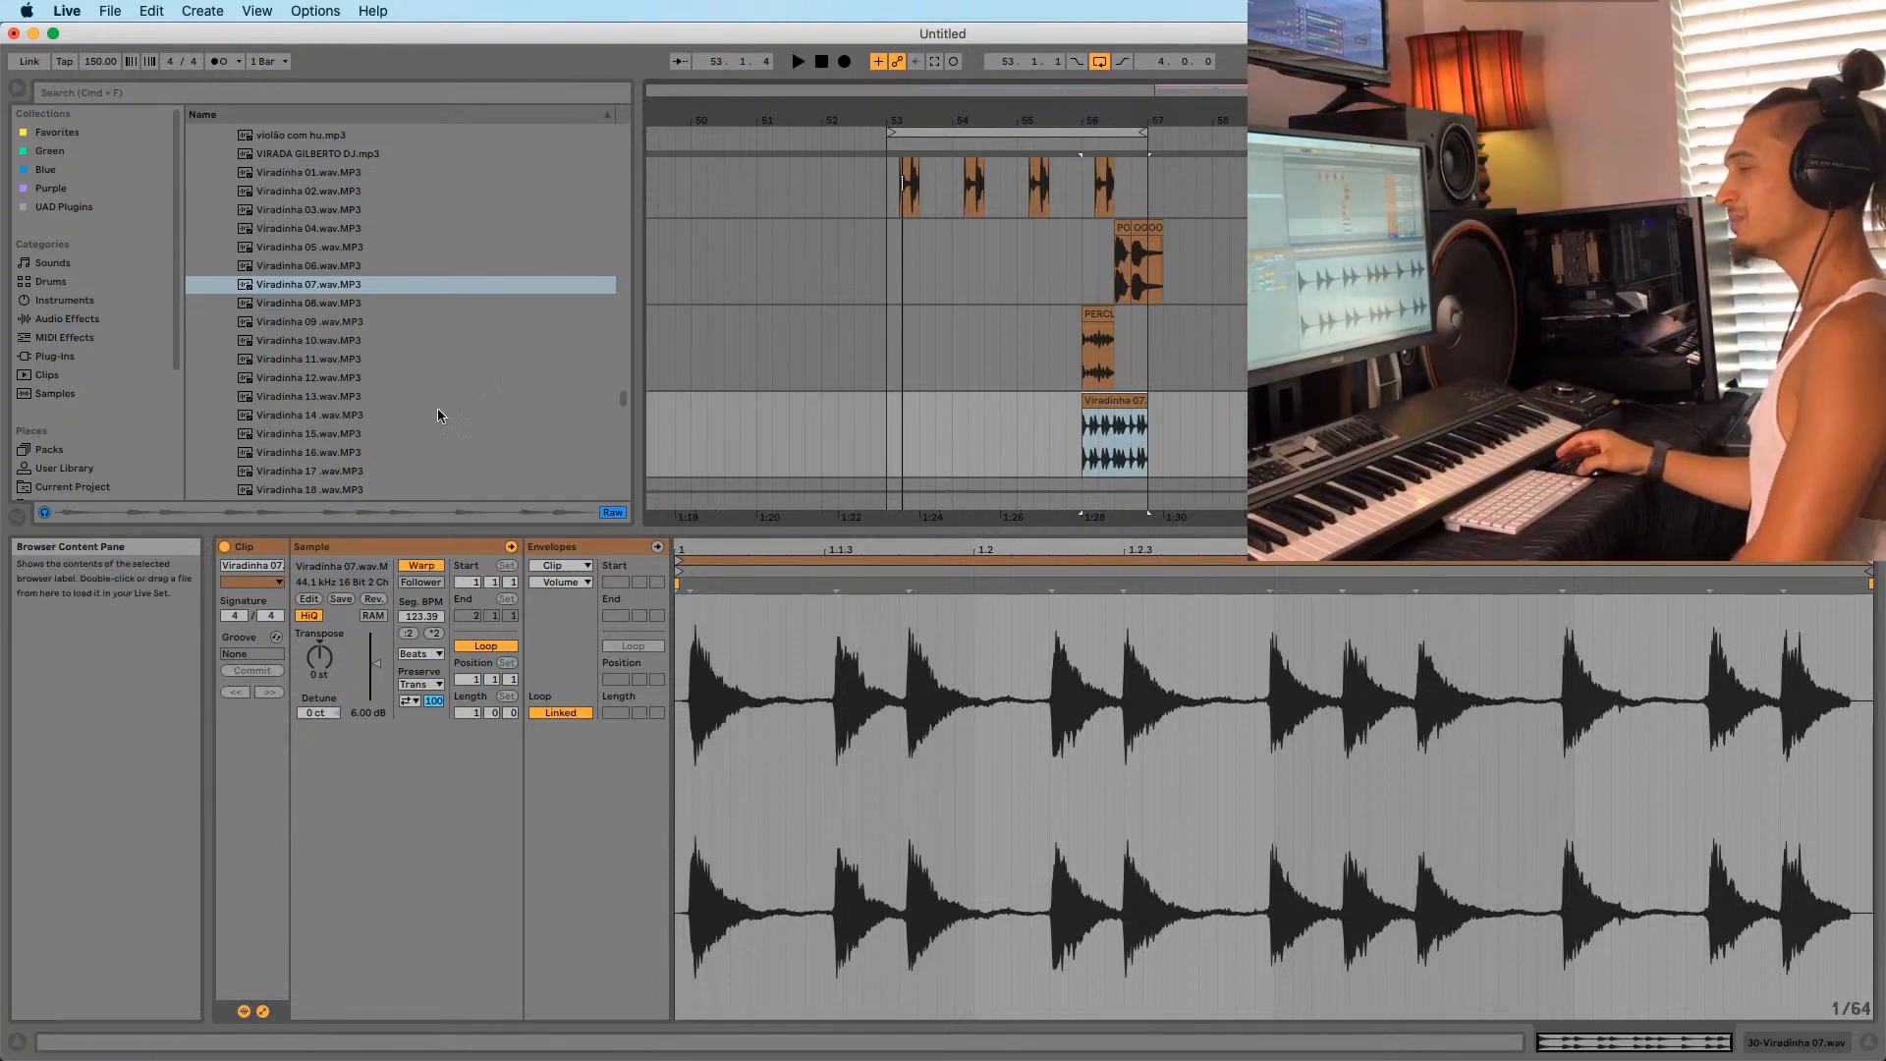
scroll(314, 393, "up", 1)
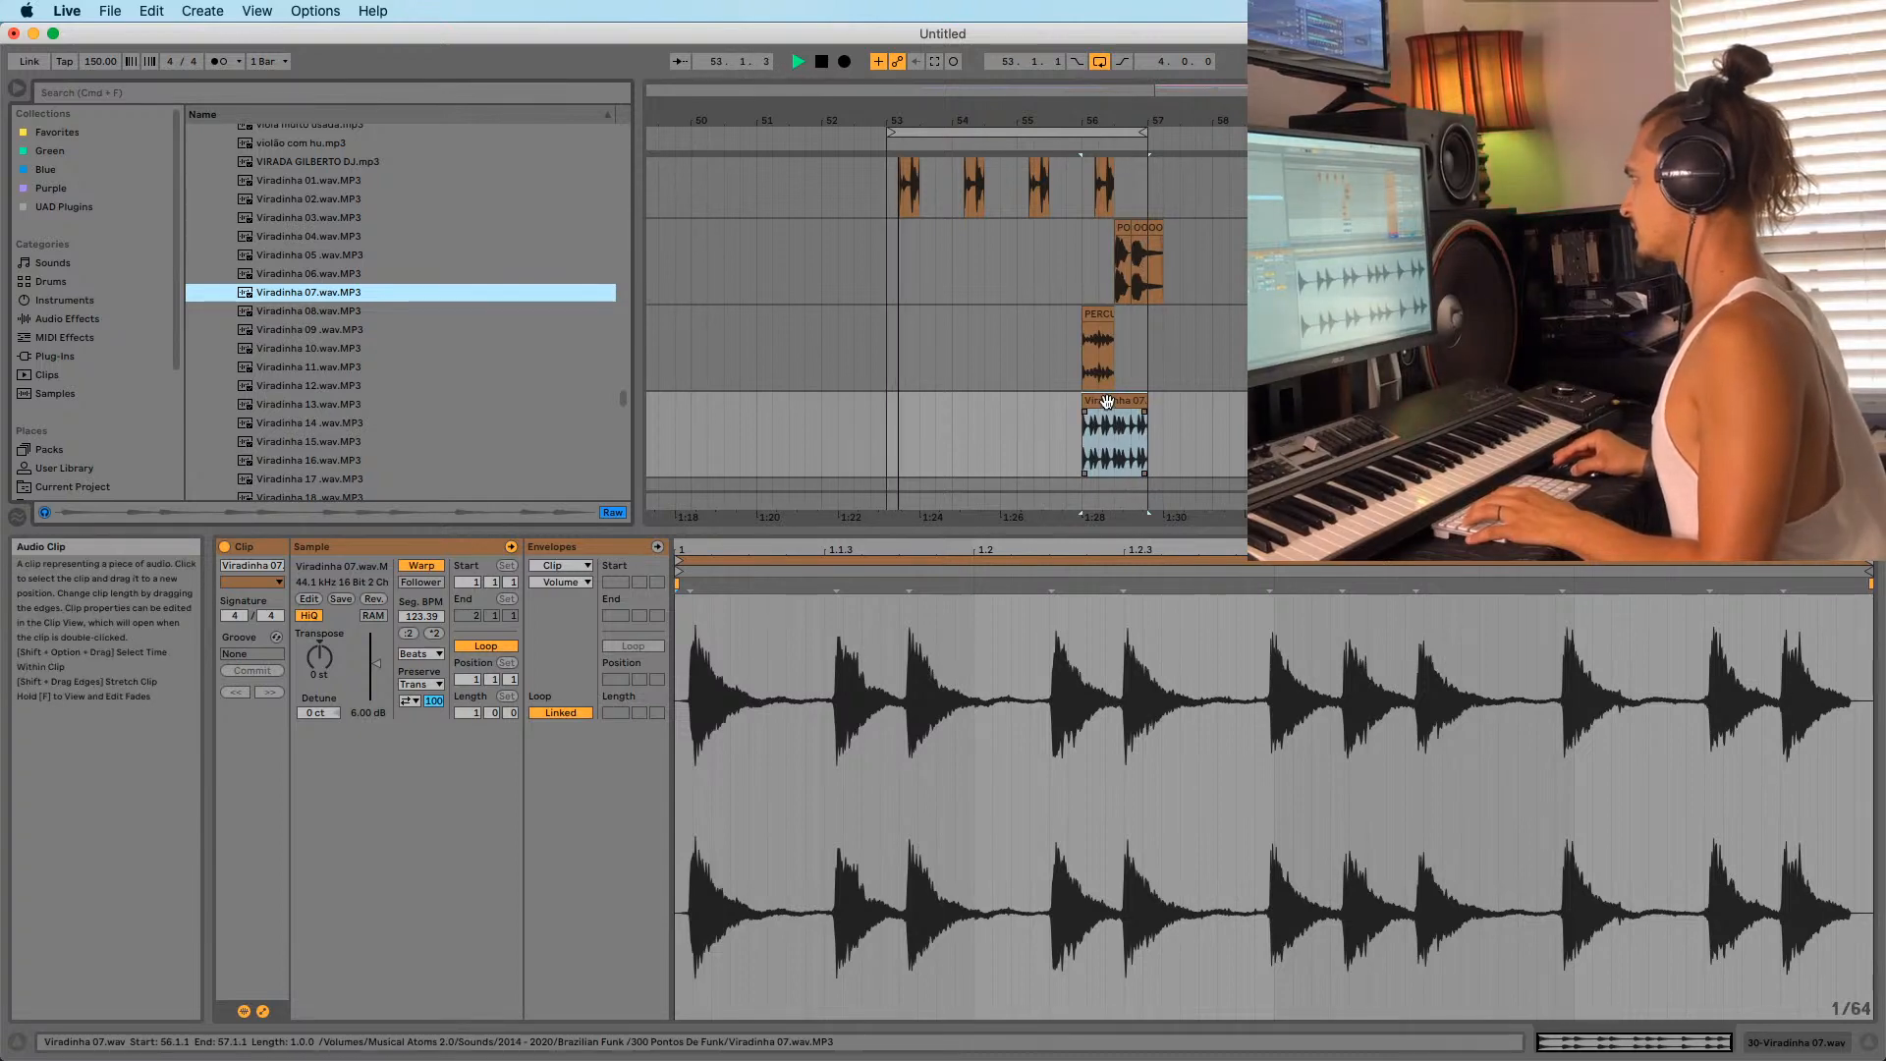
Audition Viradinha 08 and 09, then drop Viradinha 09 into the arrangement at 56.3.
left_click_drag(1099, 420, 1049, 412)
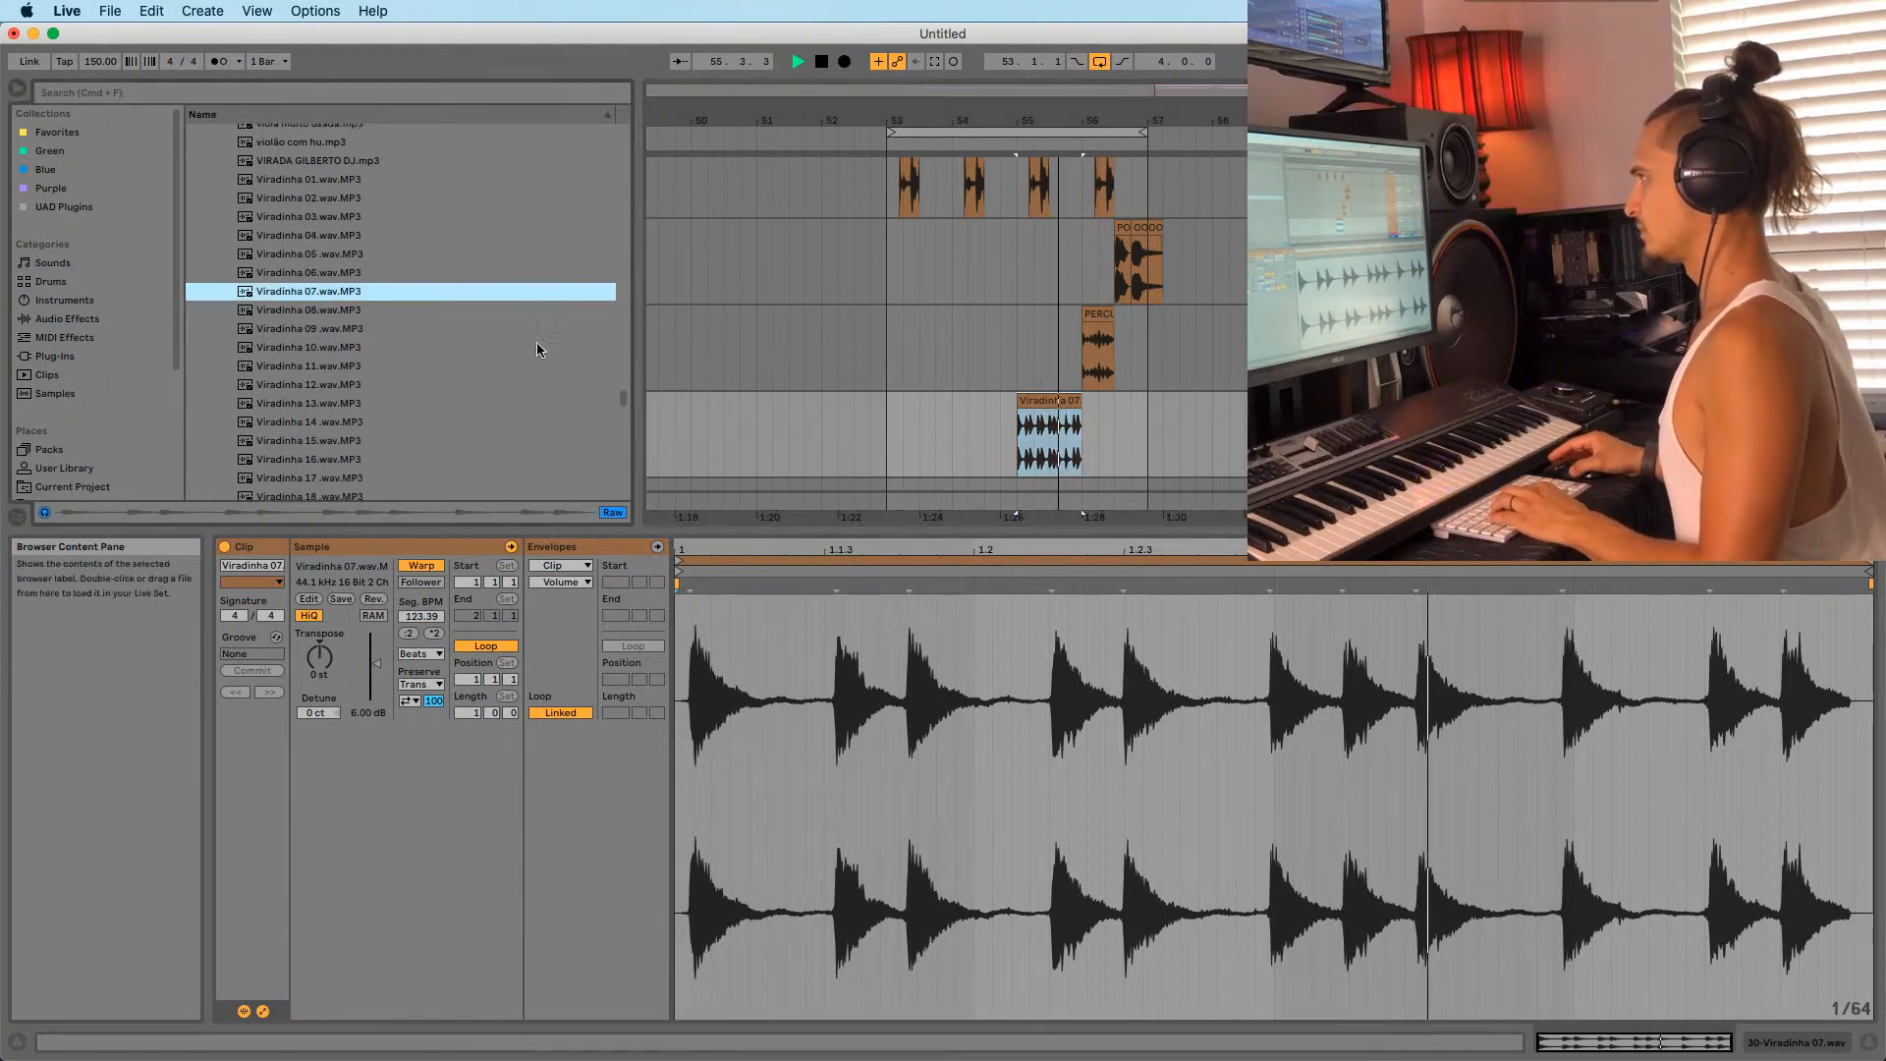
scroll(1221, 467, "down", 2)
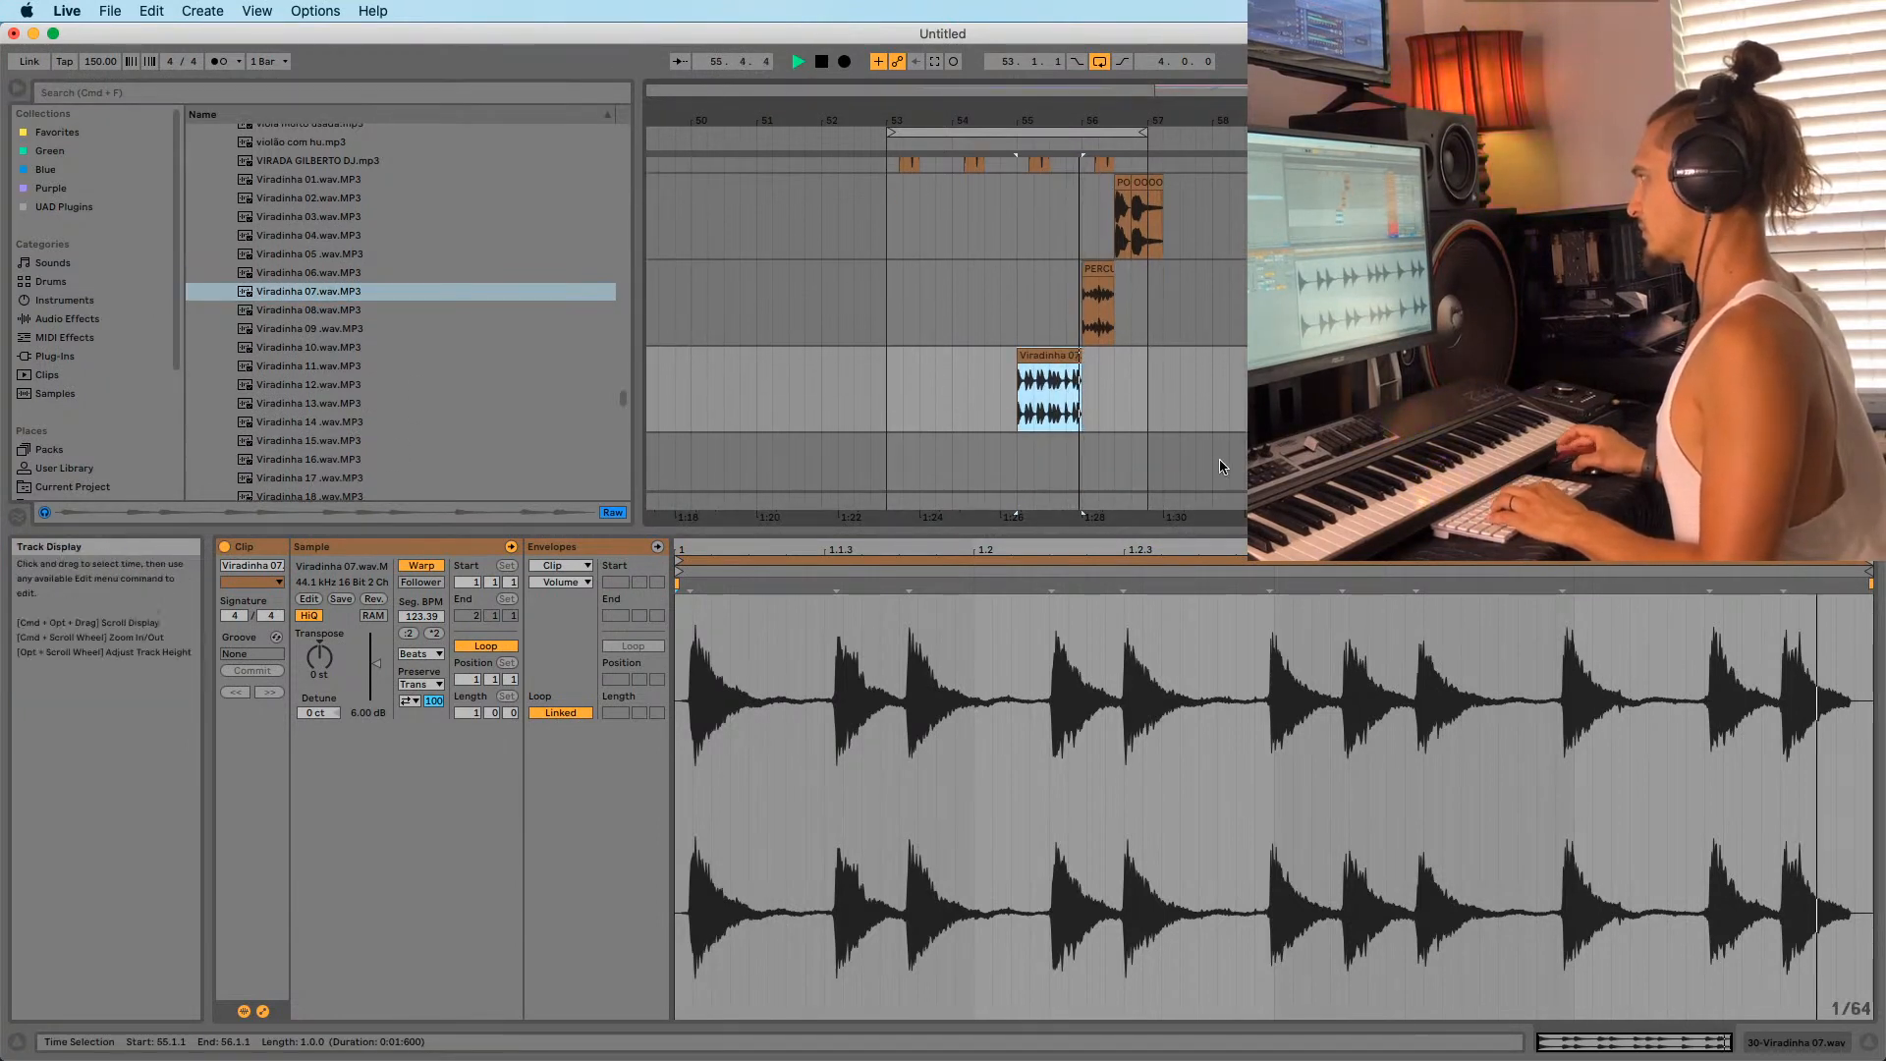
key("space")
left_click(471, 349)
left_click(297, 314)
left_click(293, 330)
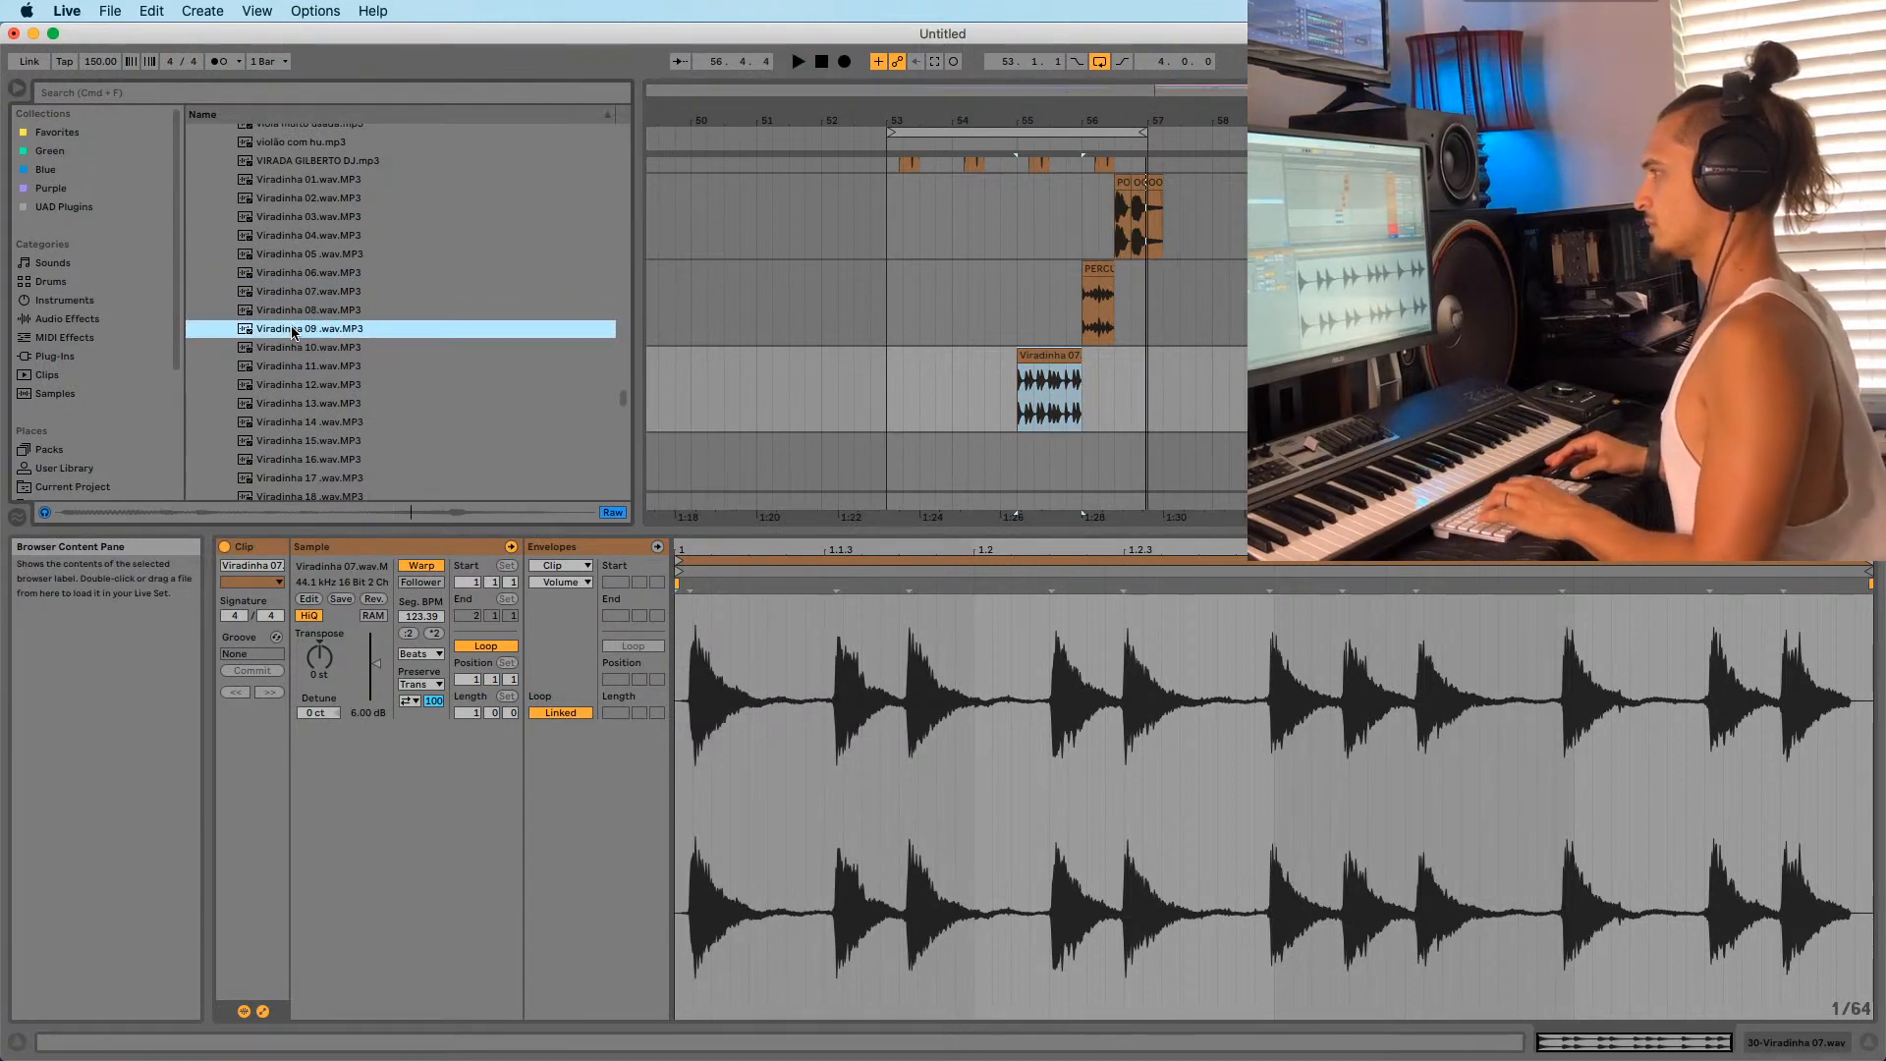
left_click_drag(483, 334, 1135, 374)
key("space")
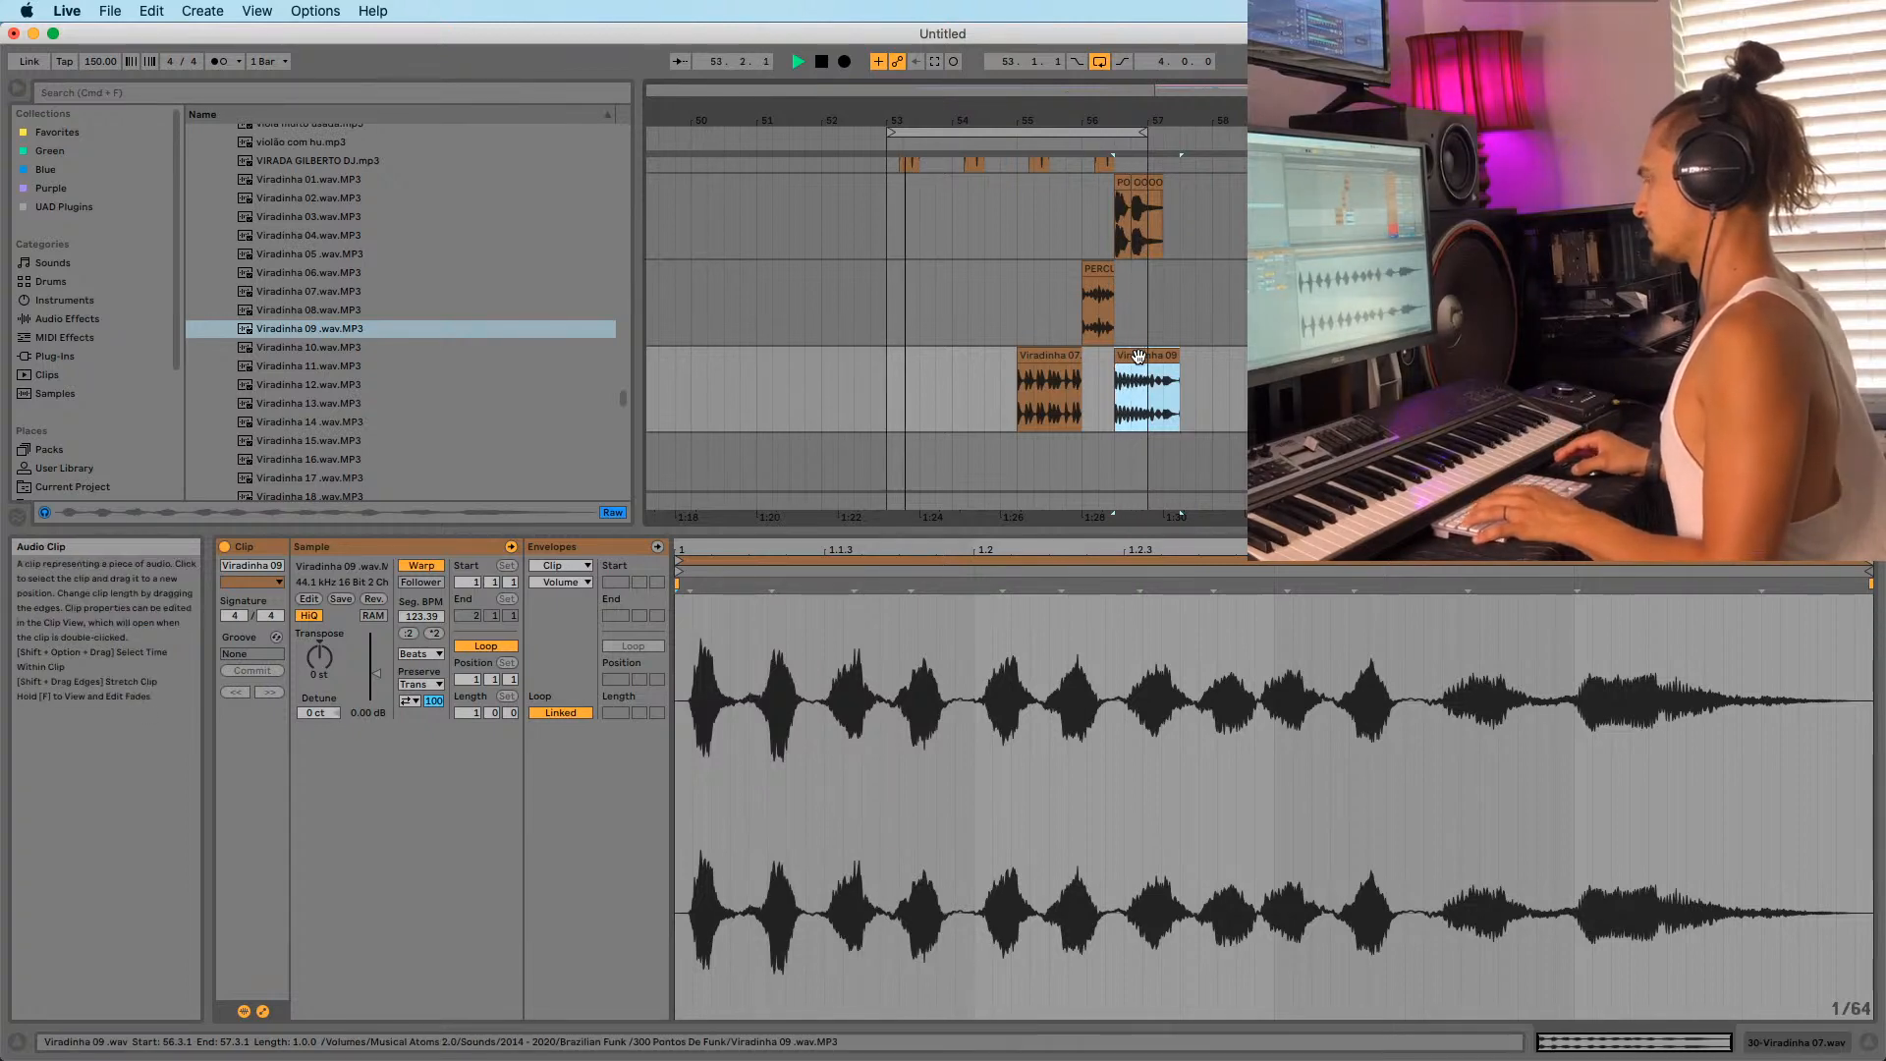
key("space")
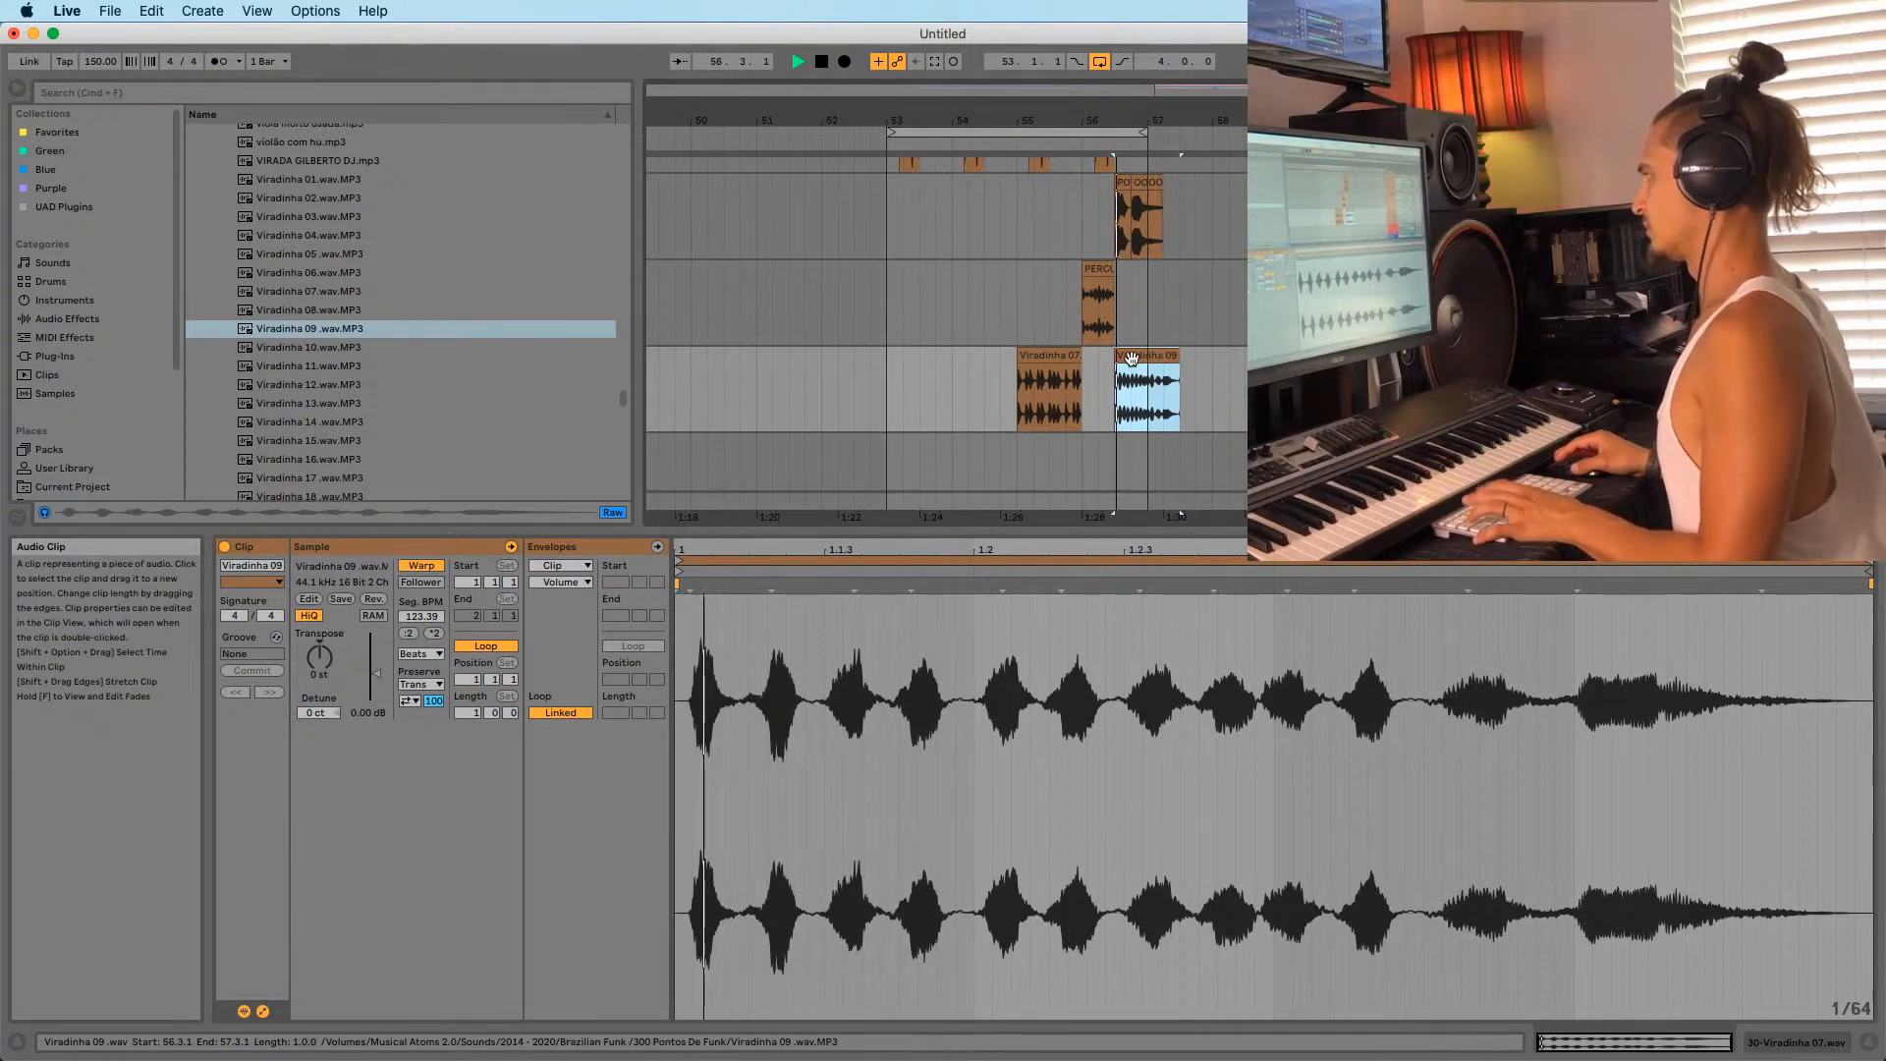
Move the Viradinha 09 clip to 52.2.1, just before bar 53, and play from there.
left_click_drag(1153, 357, 877, 357)
key("space")
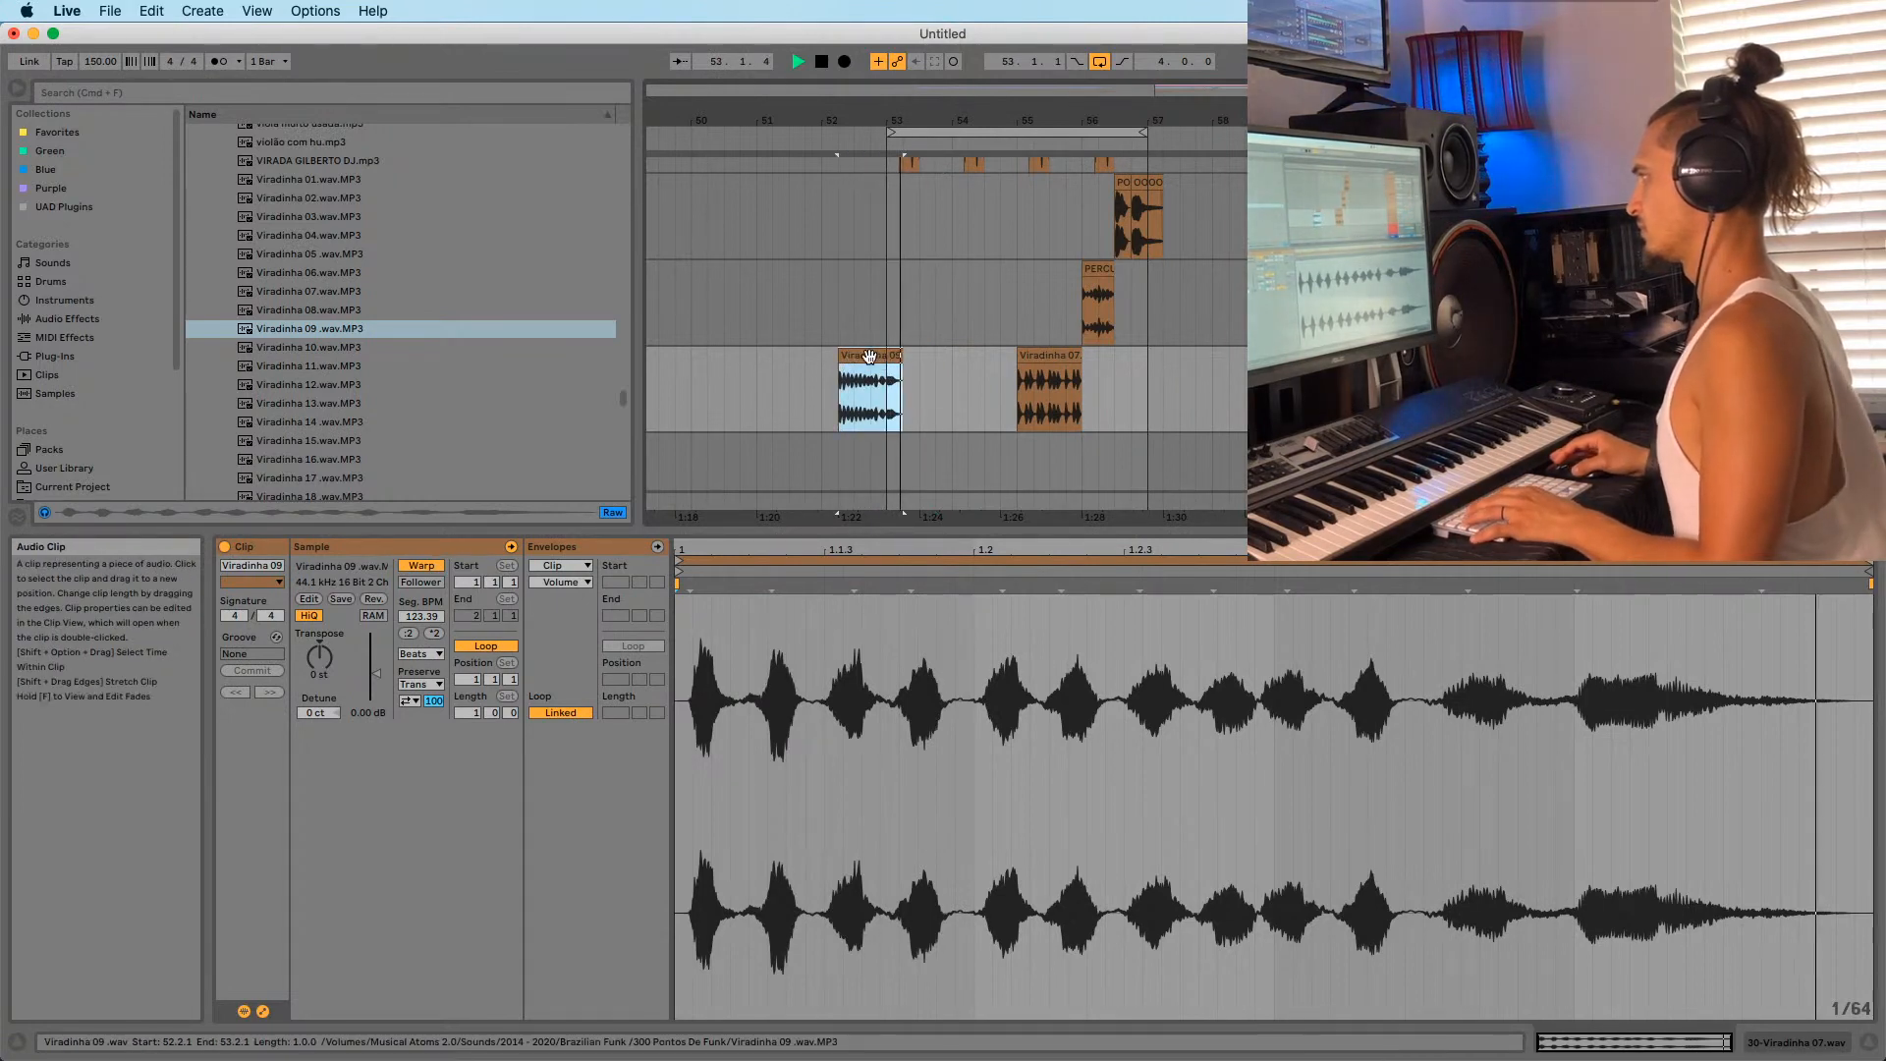
left_click(840, 407)
scroll(894, 412, "down", 5)
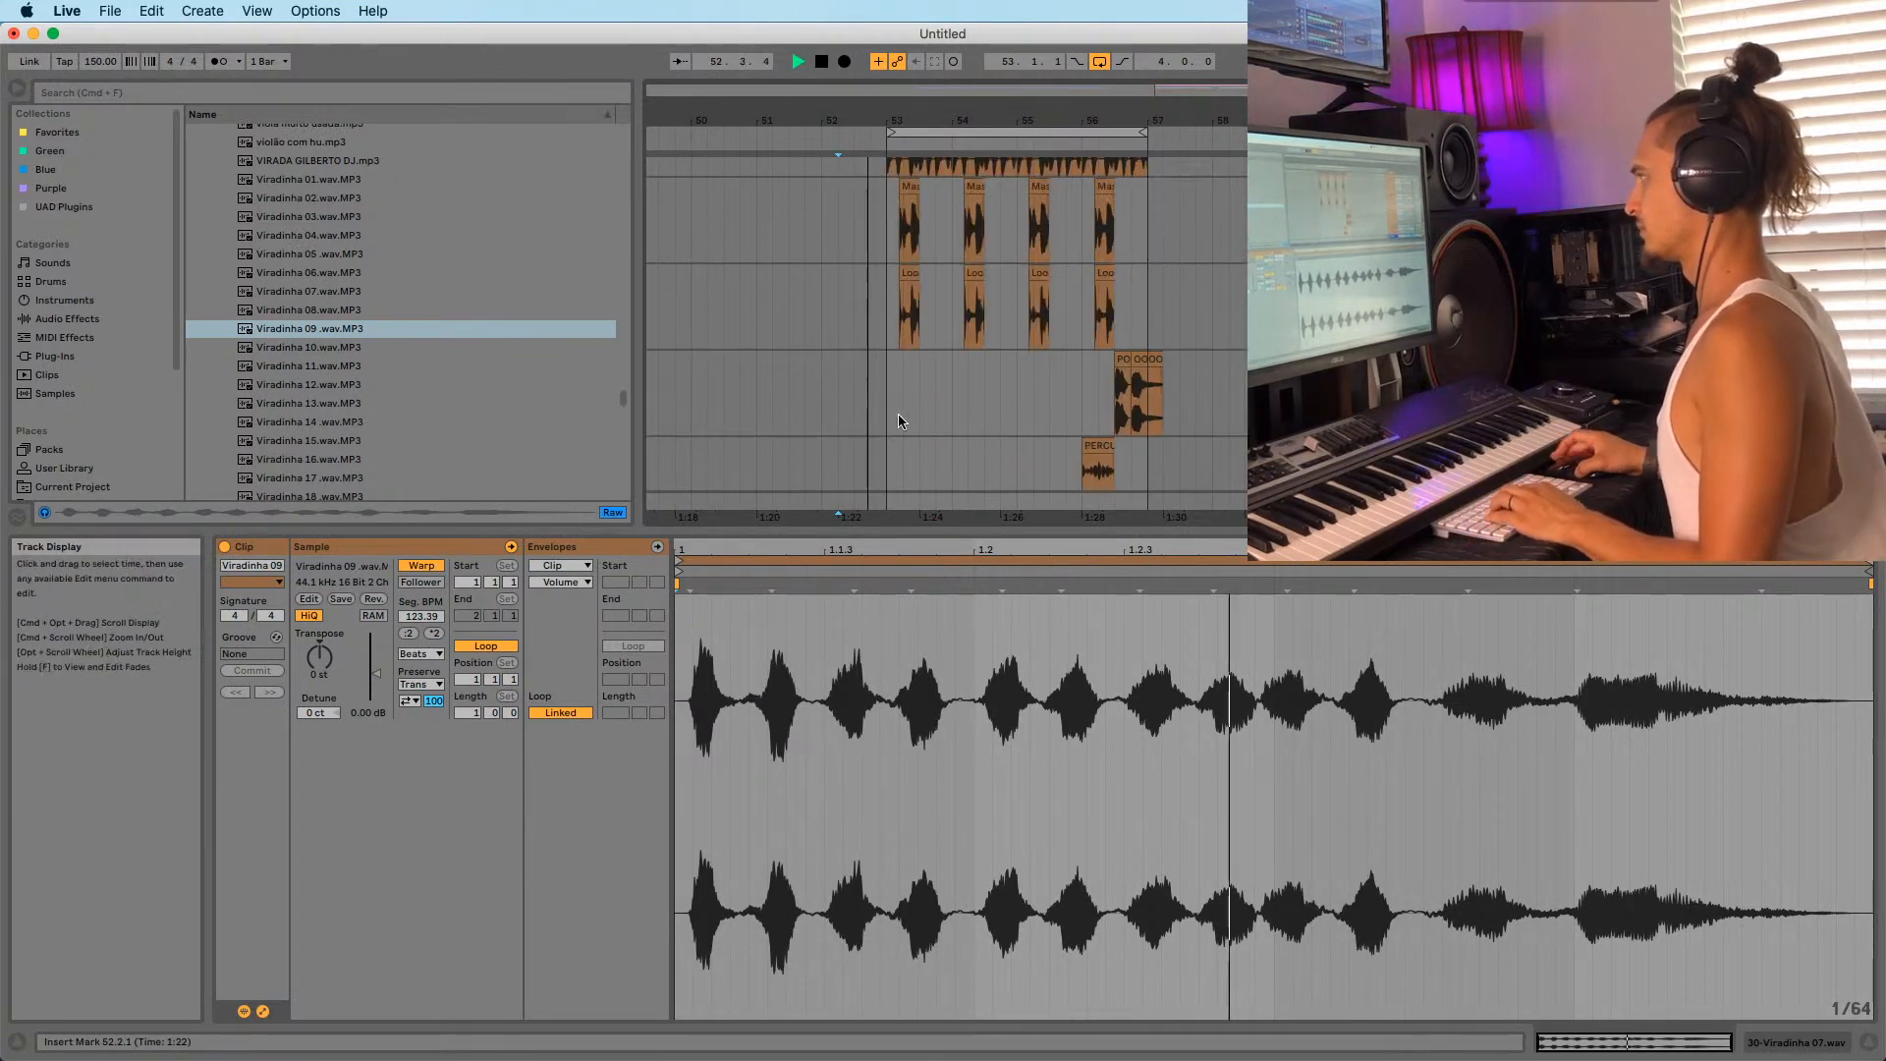
scroll(886, 417, "down", 10)
key("space")
key("space")
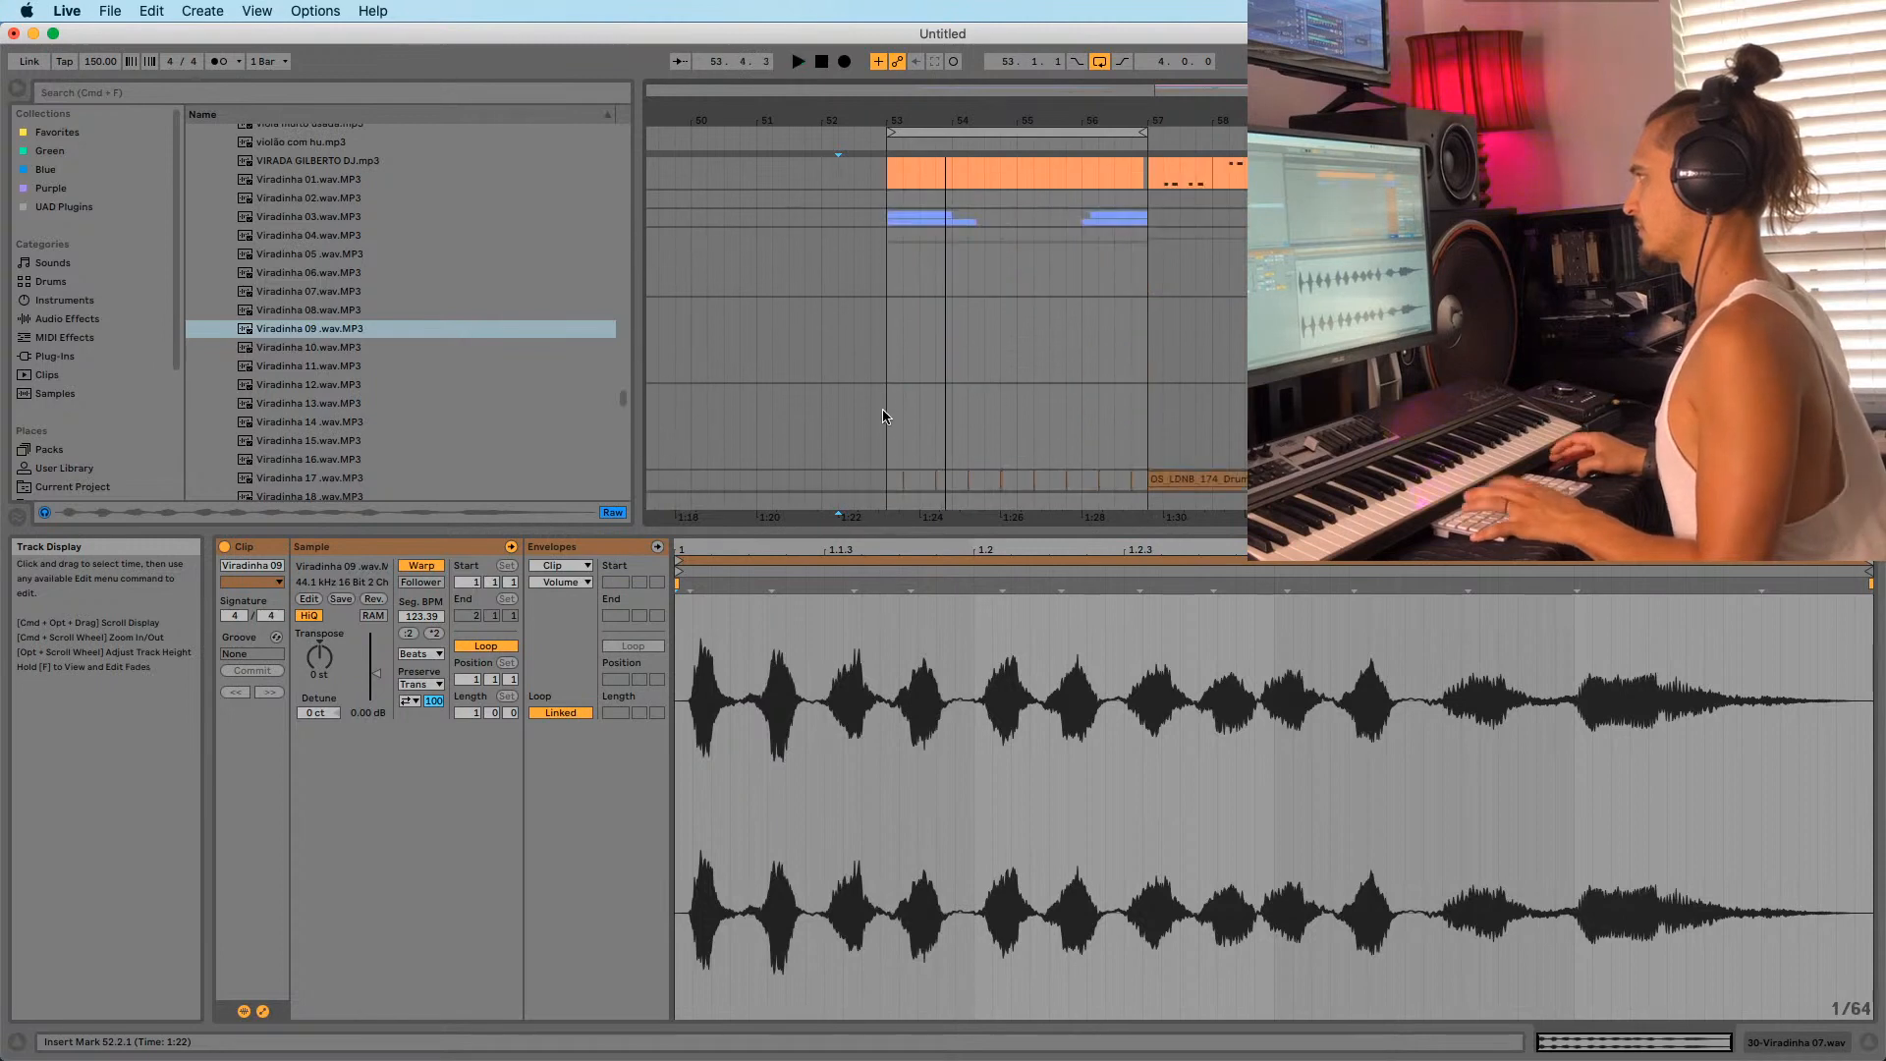
scroll(877, 447, "up", 12)
key("space")
scroll(863, 442, "up", 10)
scroll(865, 432, "down", 2)
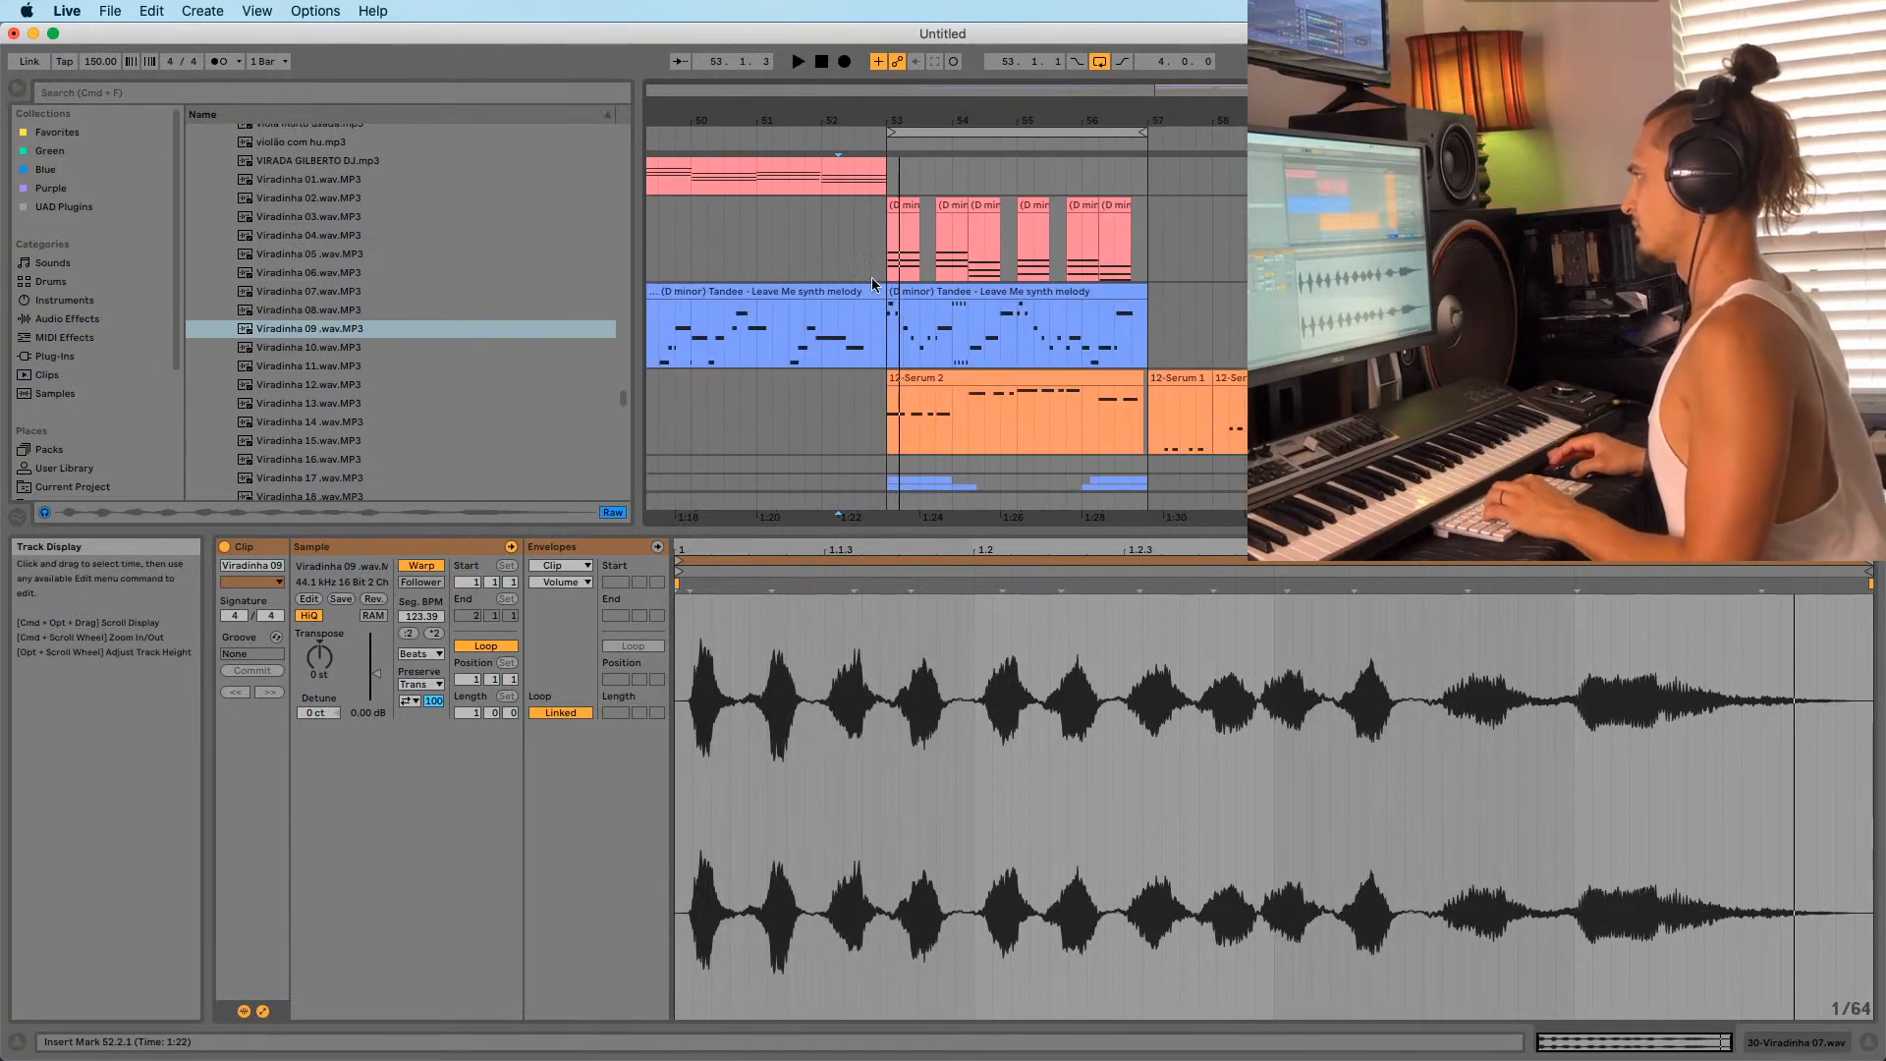
Shorten the synth melody and chords clips so they end earlier, leaving a gap.
left_click(873, 290)
left_click_drag(874, 291, 805, 310)
scroll(897, 167, "up", 1)
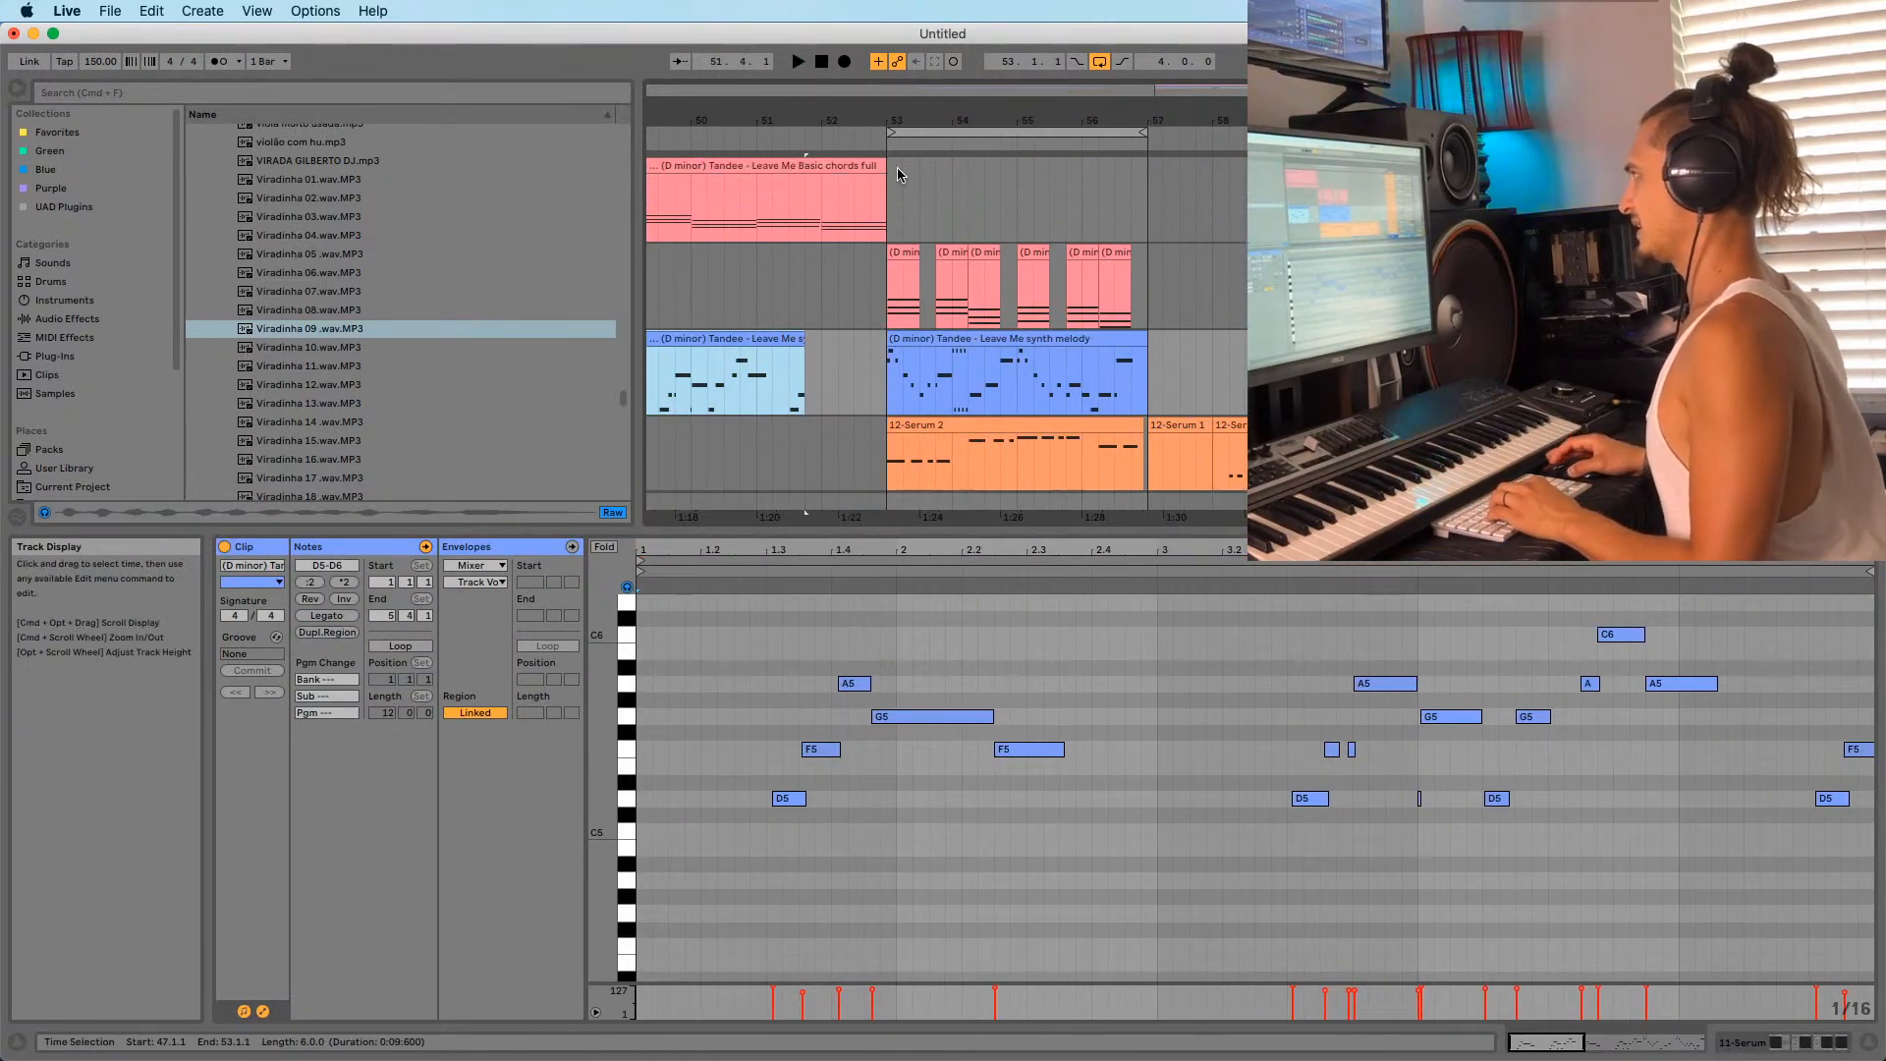
left_click_drag(884, 186, 822, 198)
left_click(808, 286)
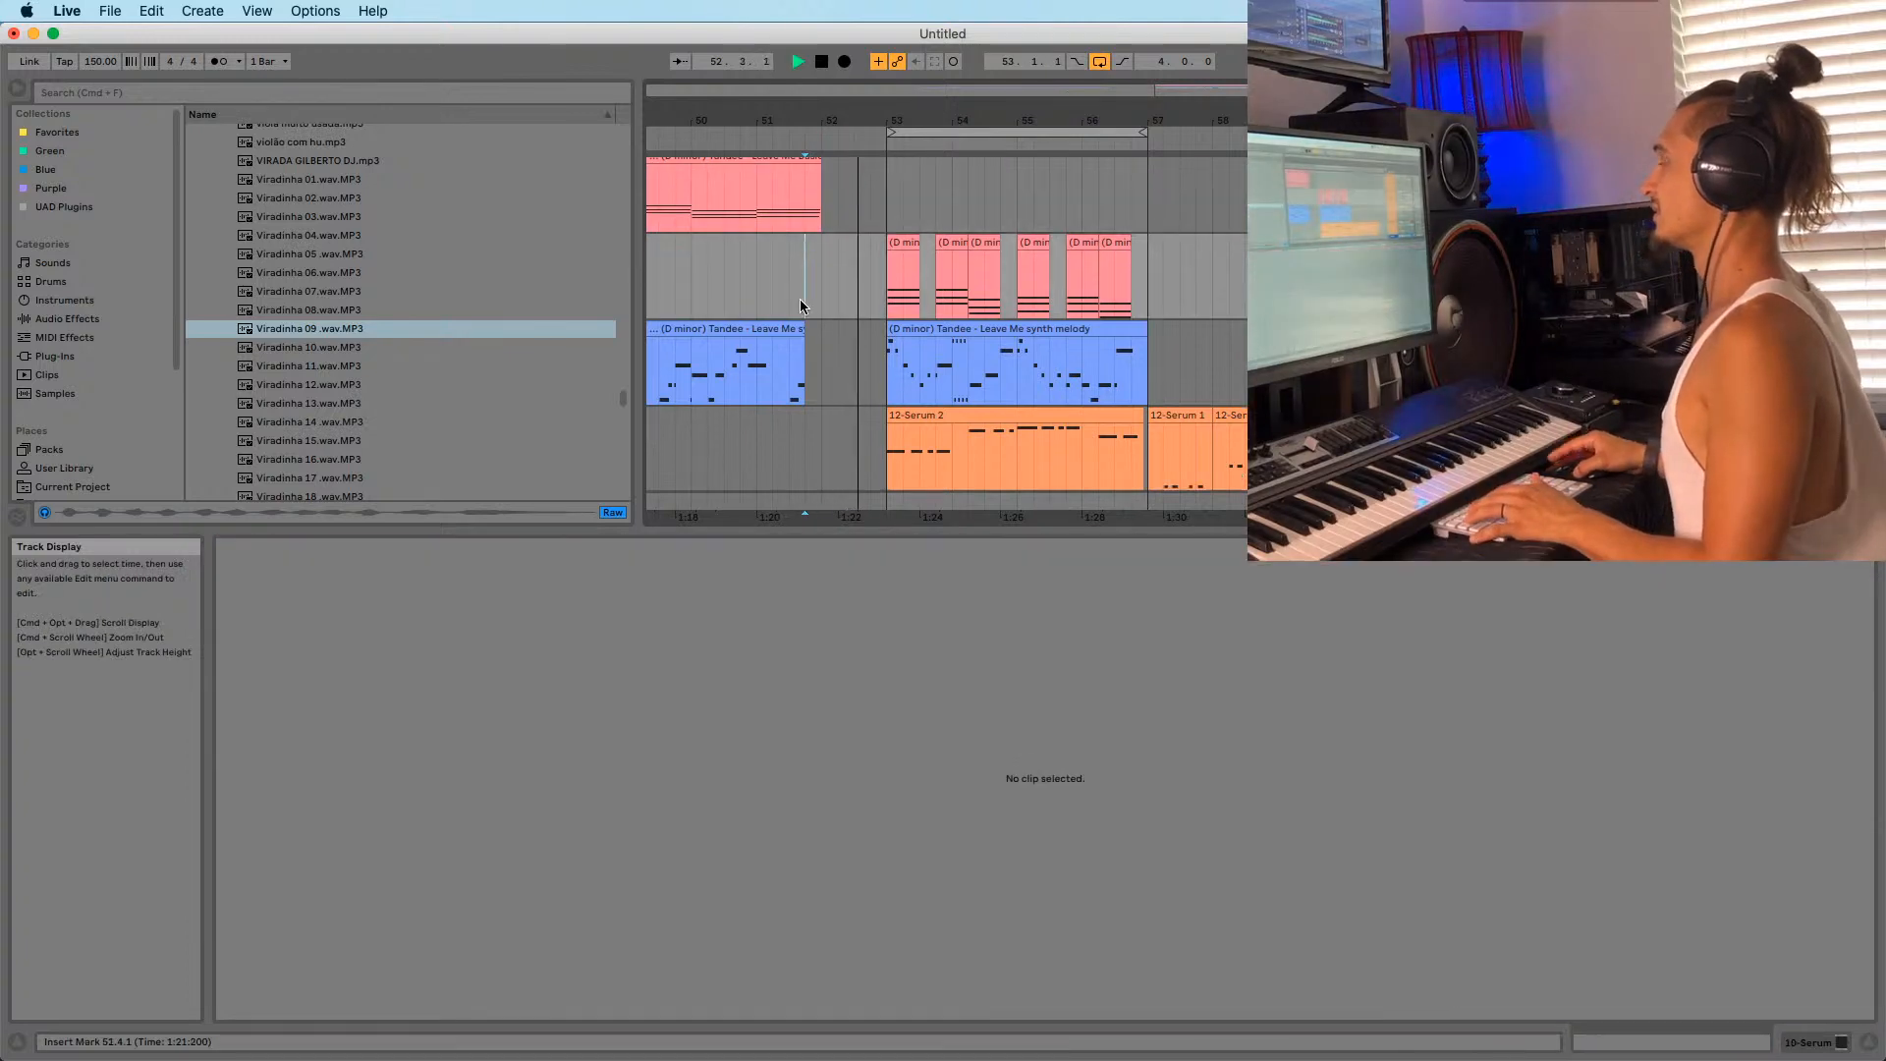
scroll(821, 304, "down", 2)
scroll(858, 294, "up", 3)
scroll(868, 309, "down", 3)
scroll(874, 338, "down", 8)
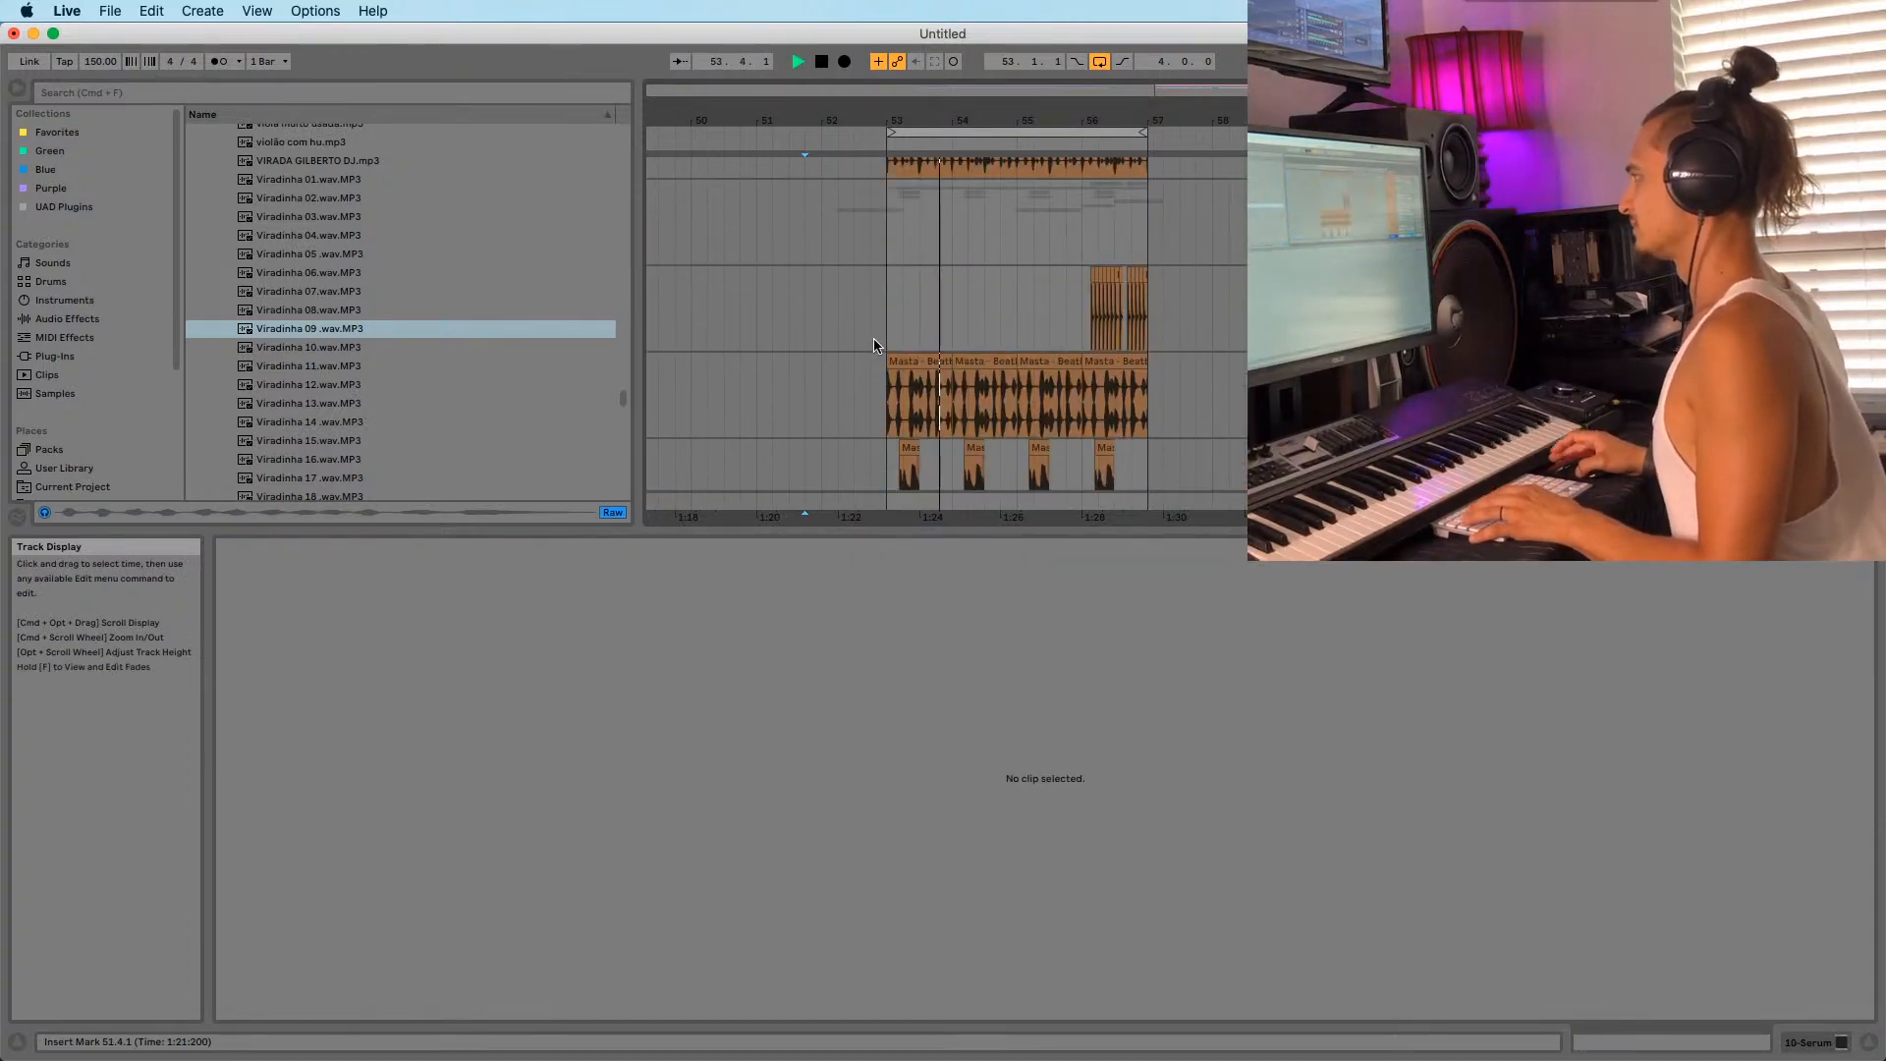
Split the Viradinha 09 clip at 52.4 and delete its second half.
left_click_drag(874, 119, 848, 217)
left_click(869, 271)
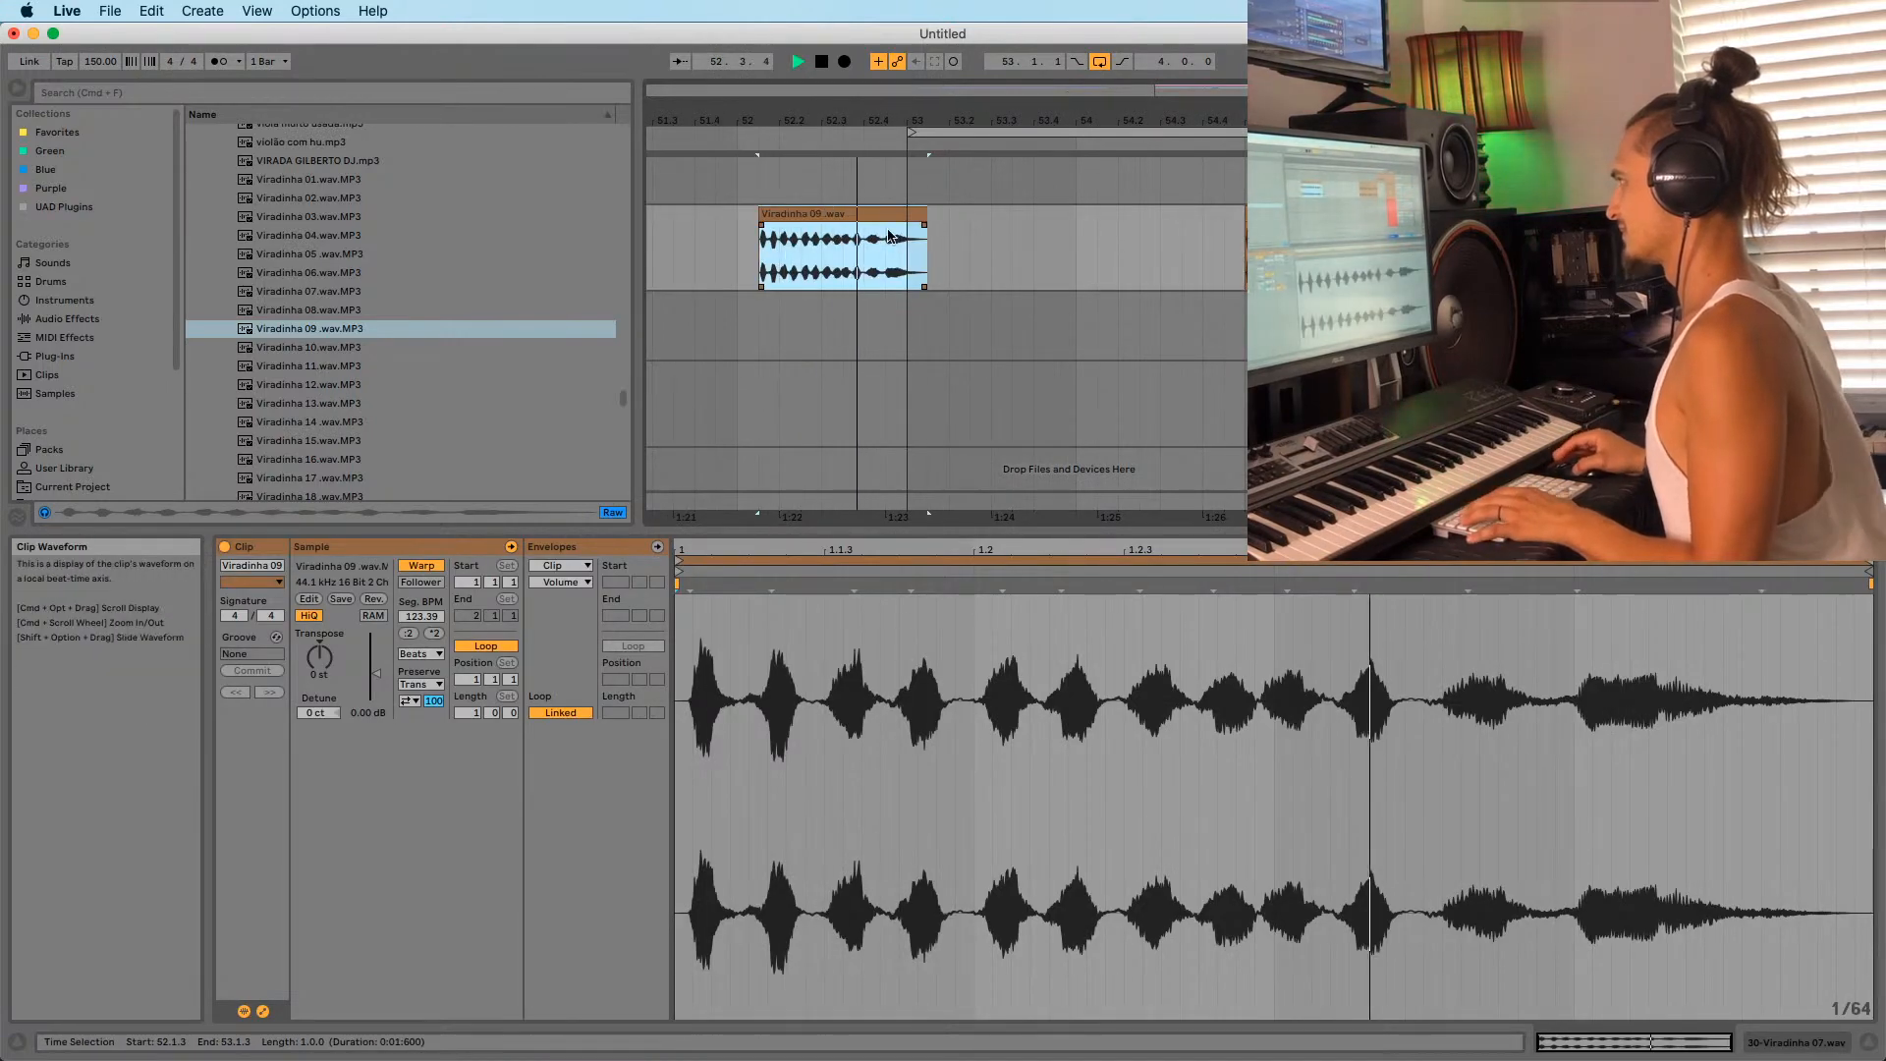
left_click(867, 268)
key("space")
key("space")
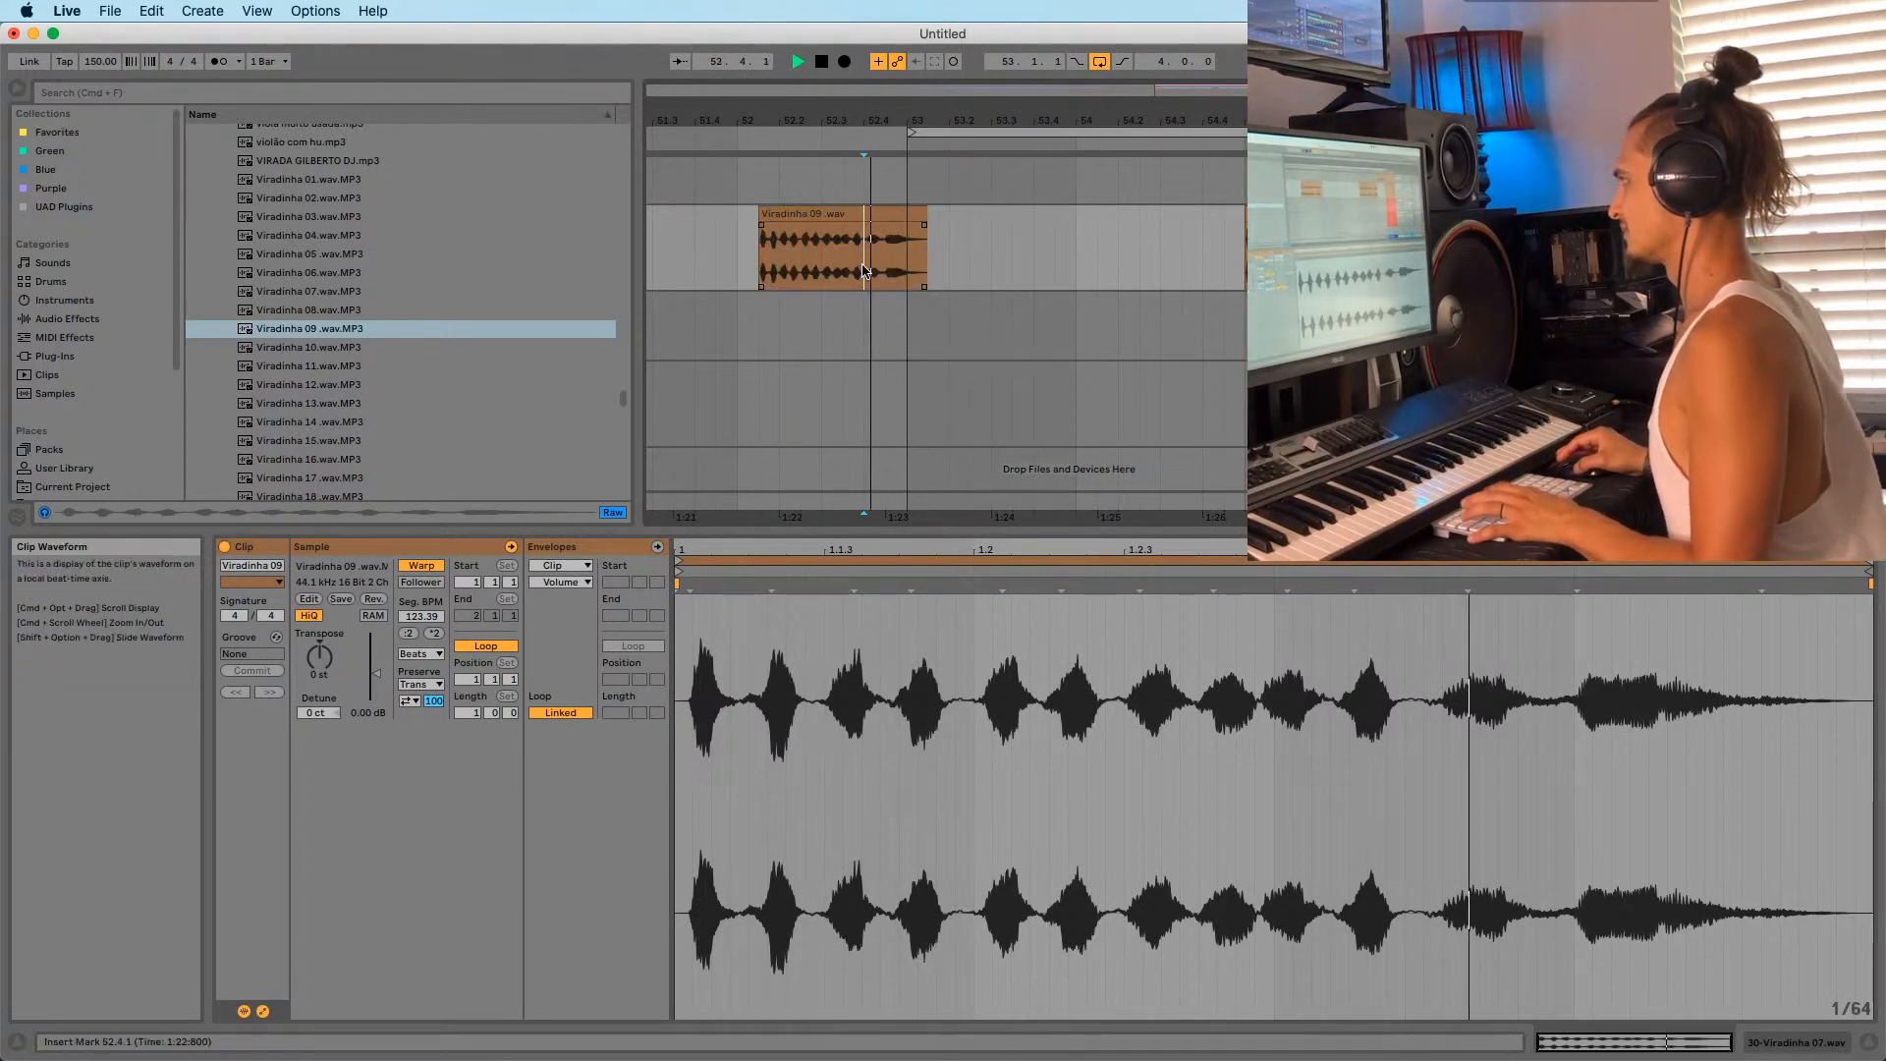
key("space")
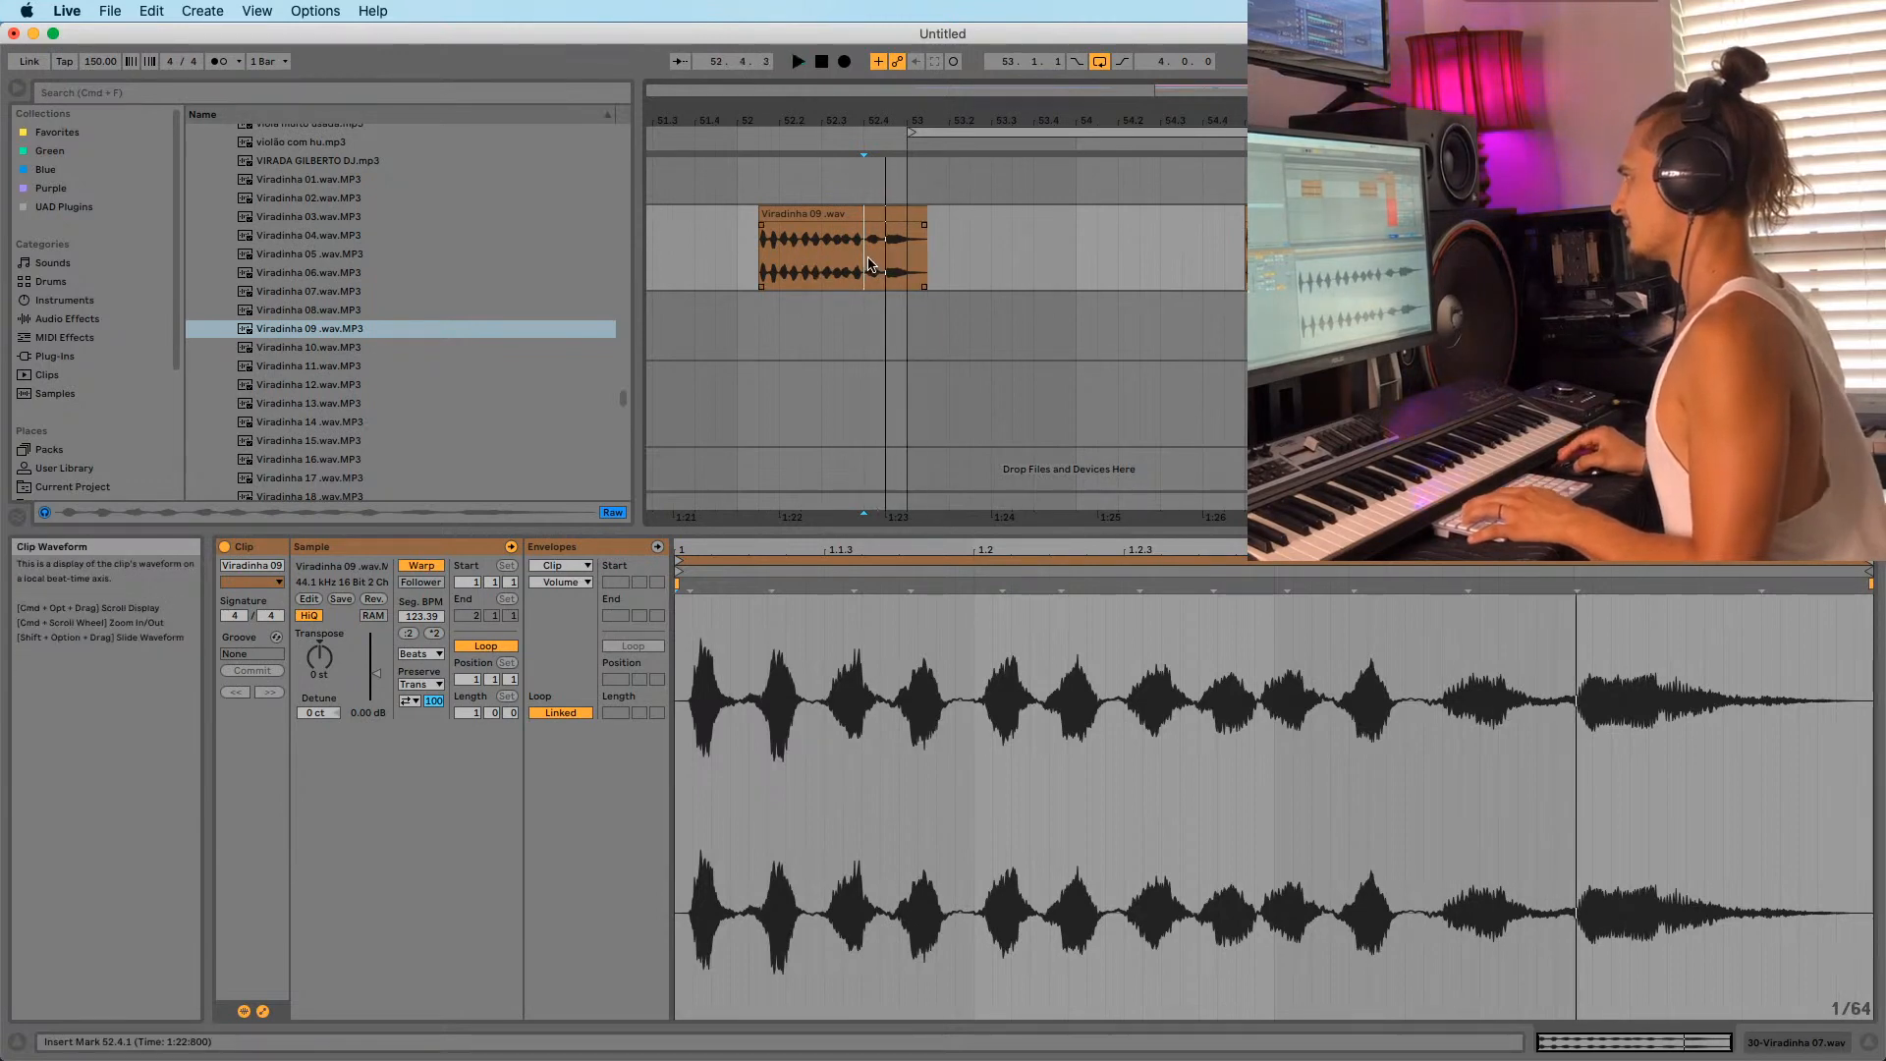
key("super+e")
left_click(882, 220)
left_click(876, 212)
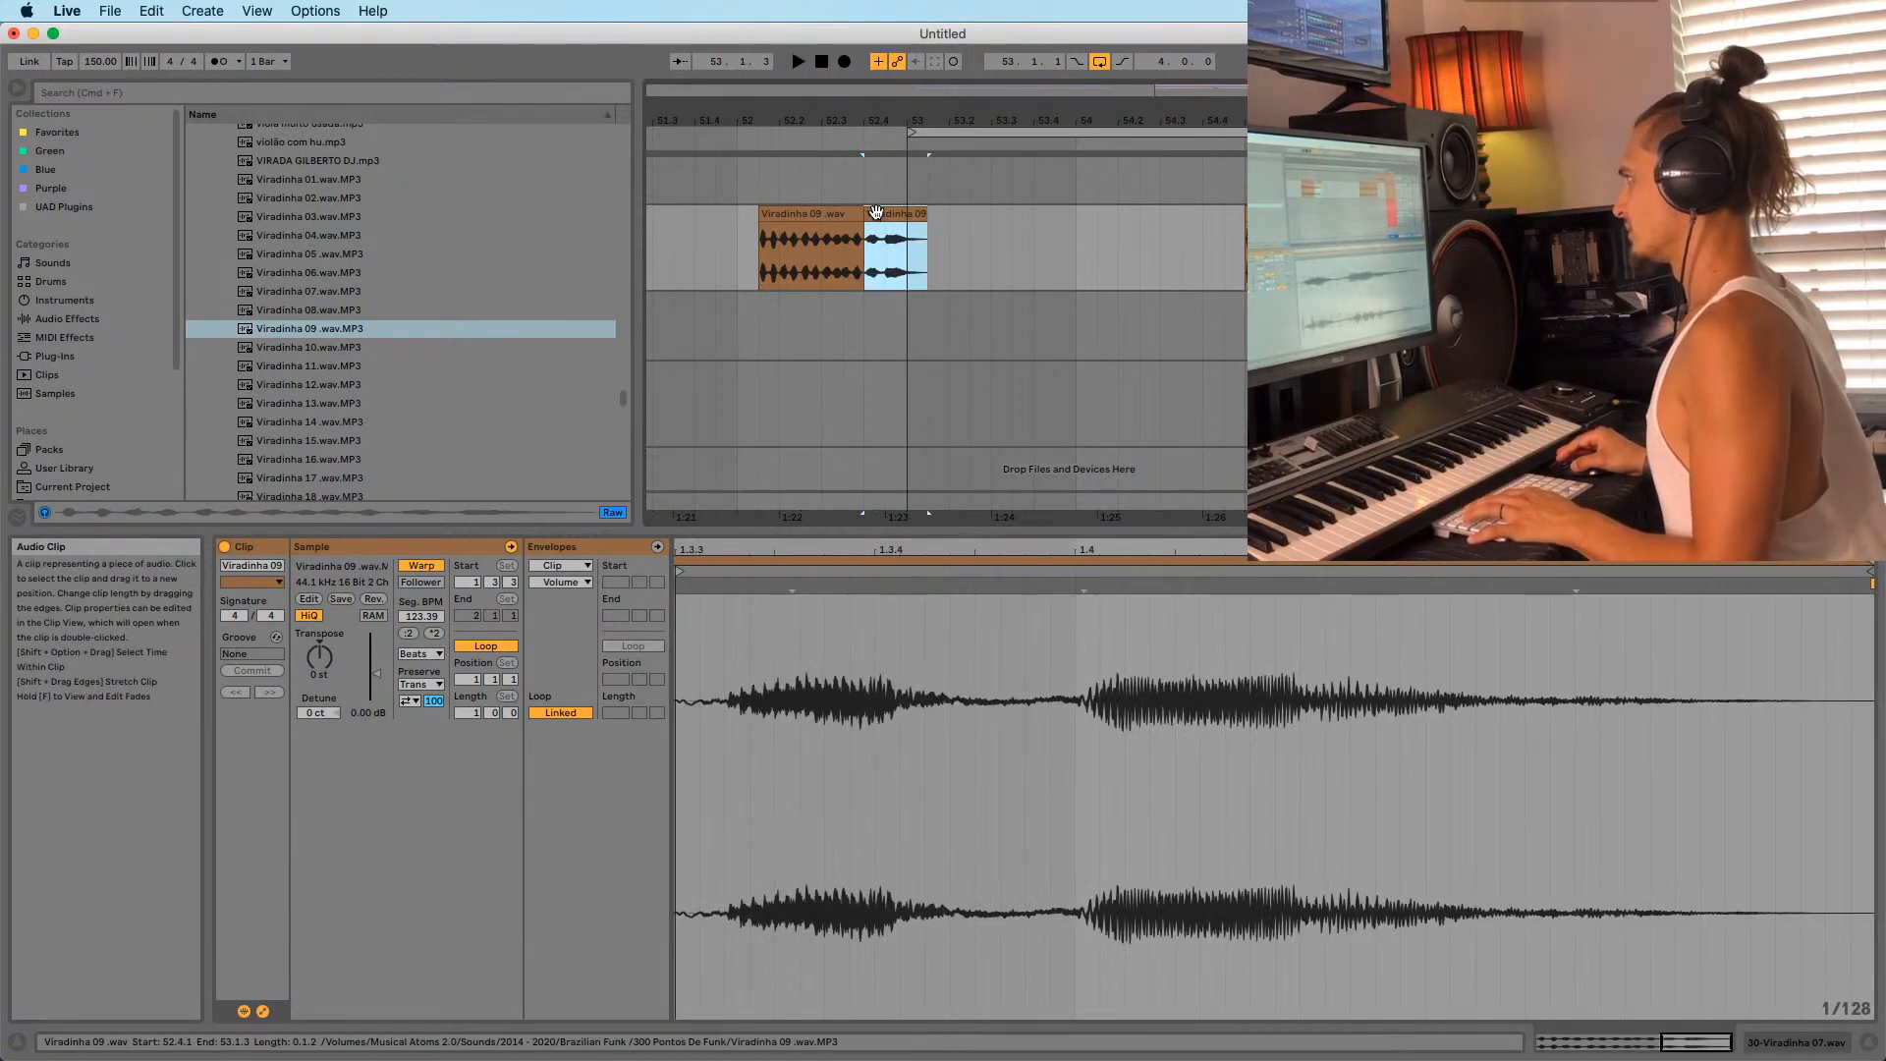
key("Delete")
Move the remaining Viradinha 09 clip toward bar 53 and audition it from its start.
left_click_drag(832, 213, 873, 225)
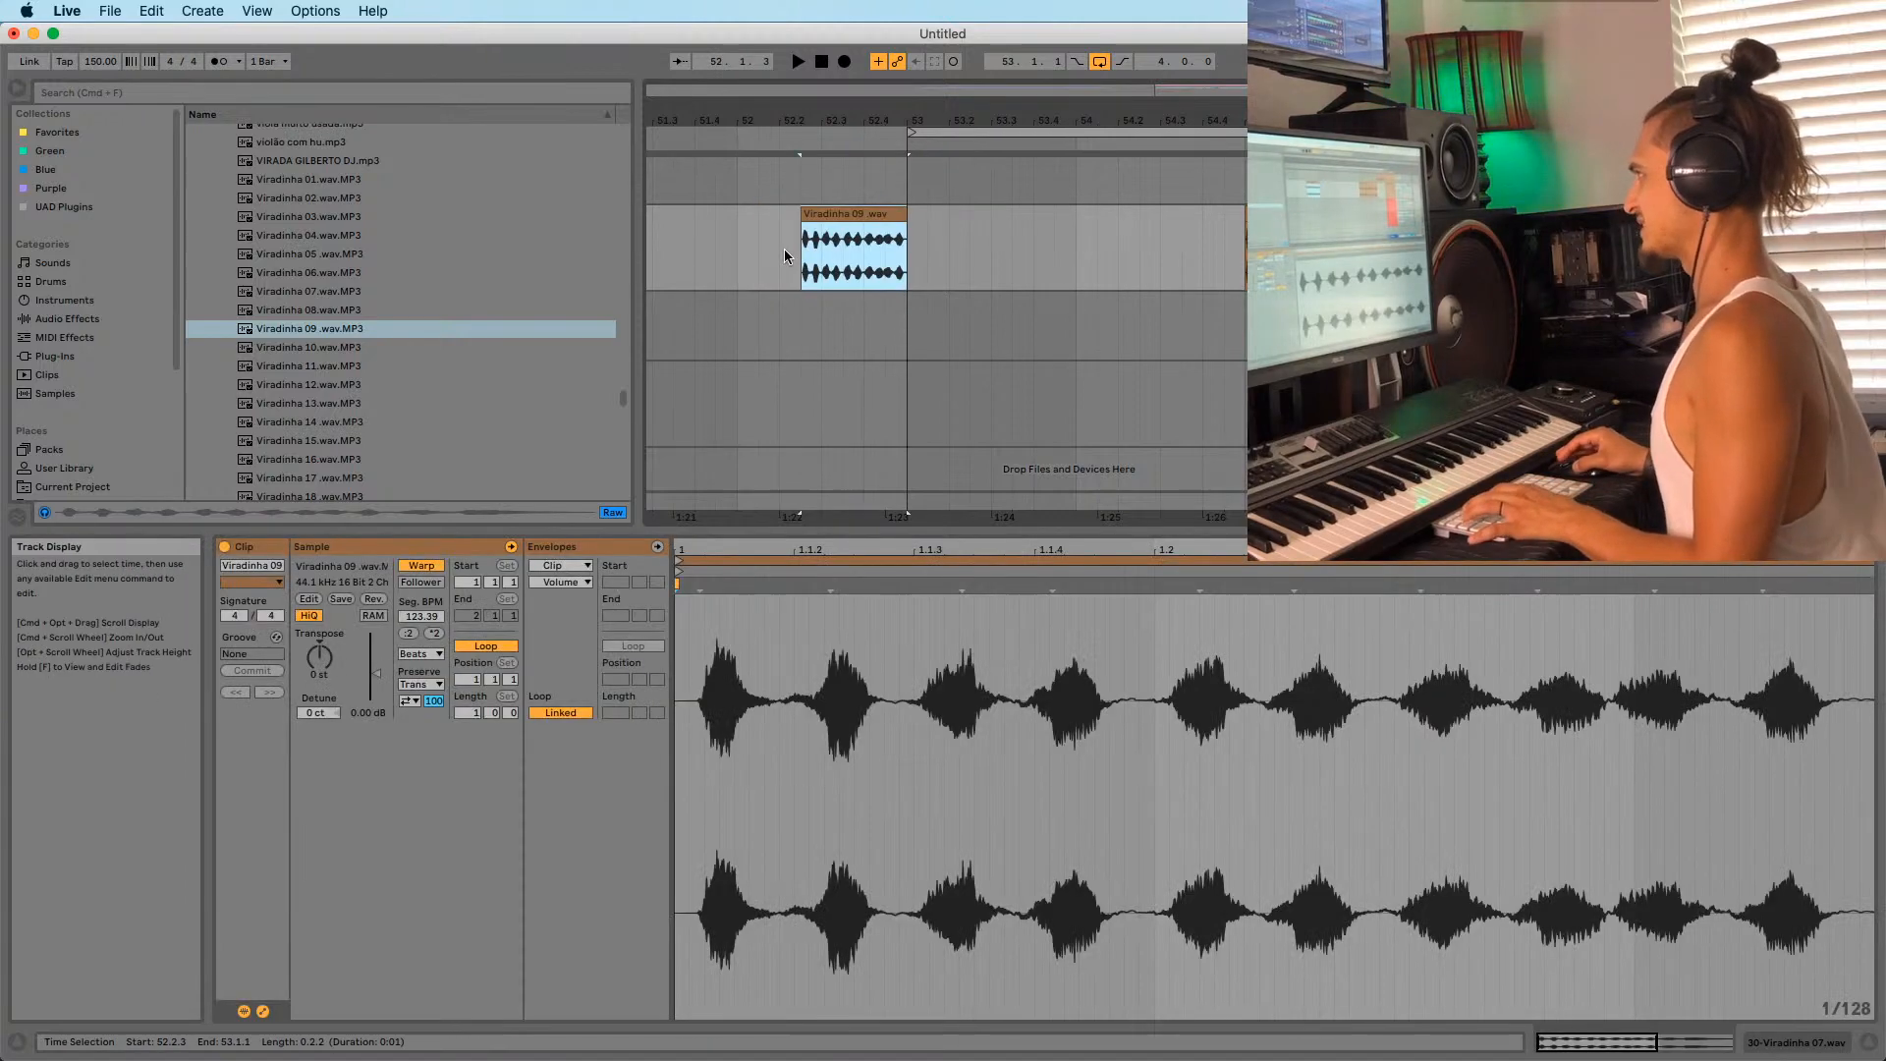
left_click(799, 258)
left_click(841, 214)
key("space")
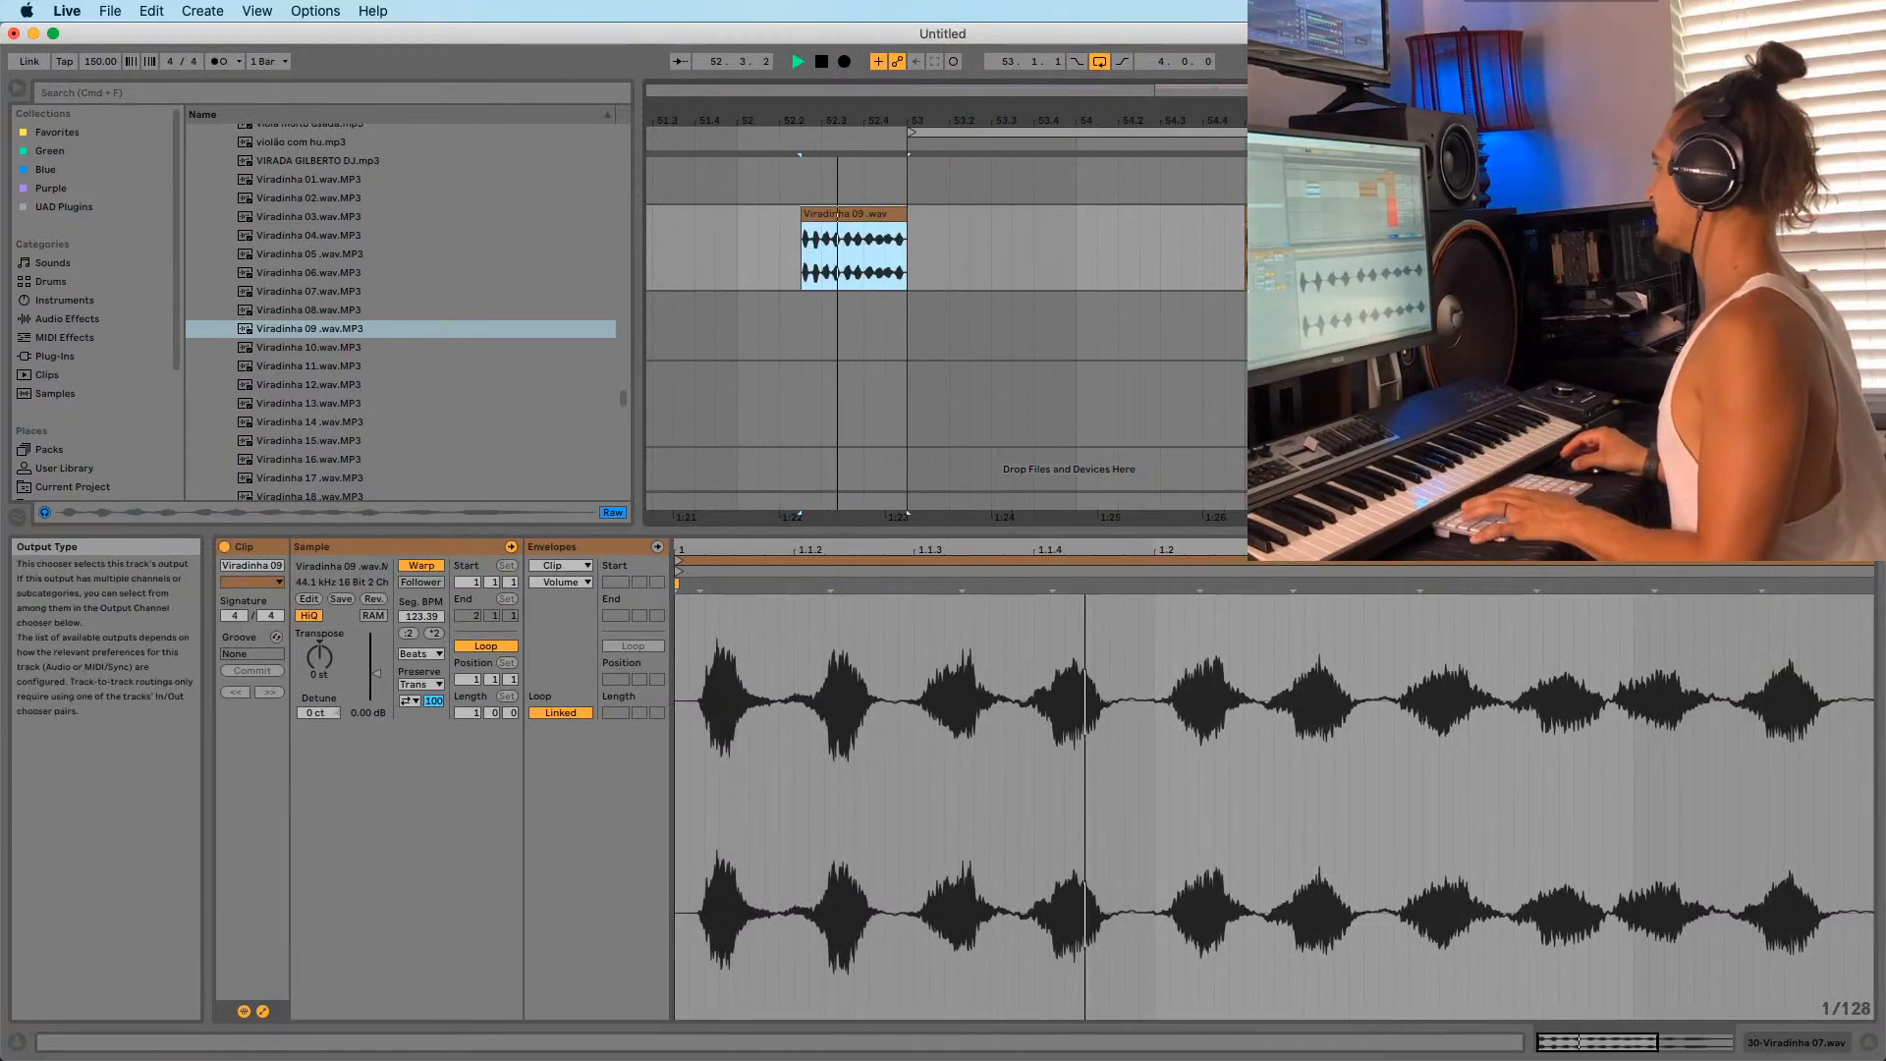
key("space")
key("space")
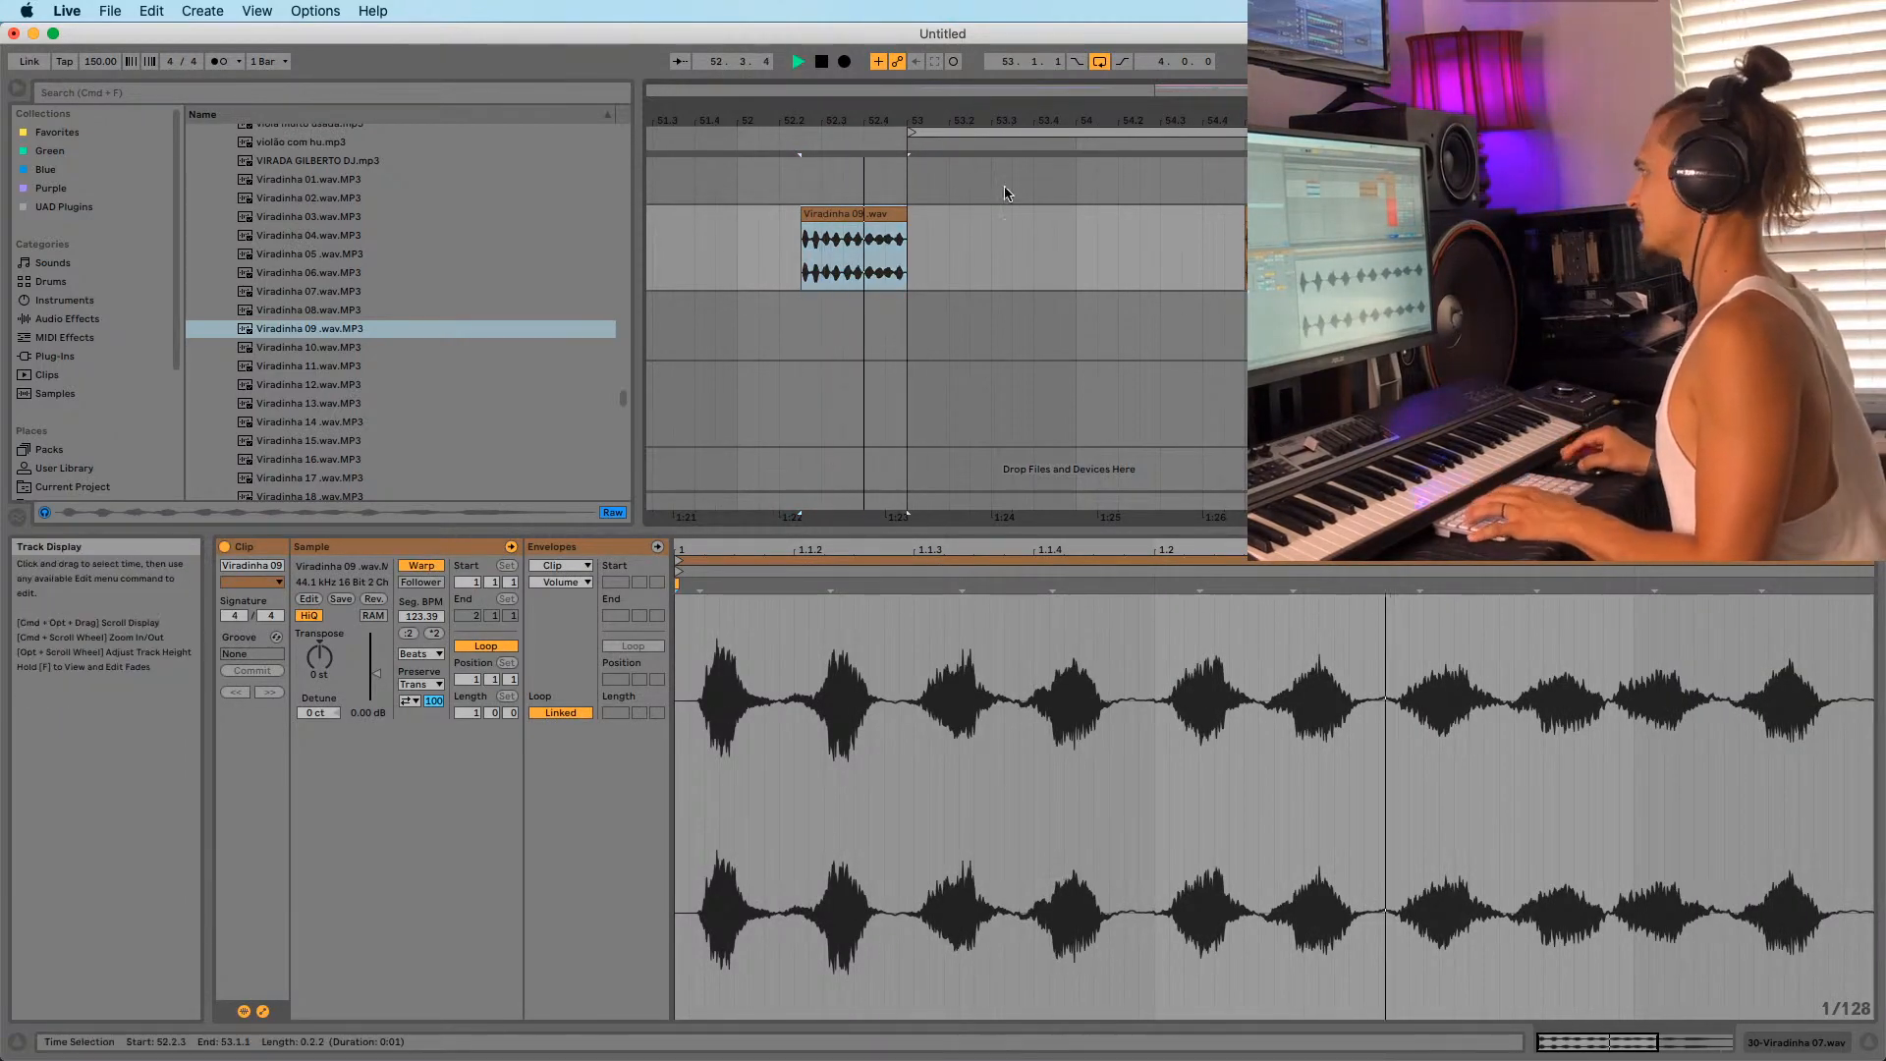
Fine-tune Viradinha 09's position so it ends right on bar 53, then play it back.
key("space")
left_click_drag(918, 120, 918, 211)
left_click_drag(792, 214, 850, 221)
key("space")
left_click_drag(846, 122, 888, 118)
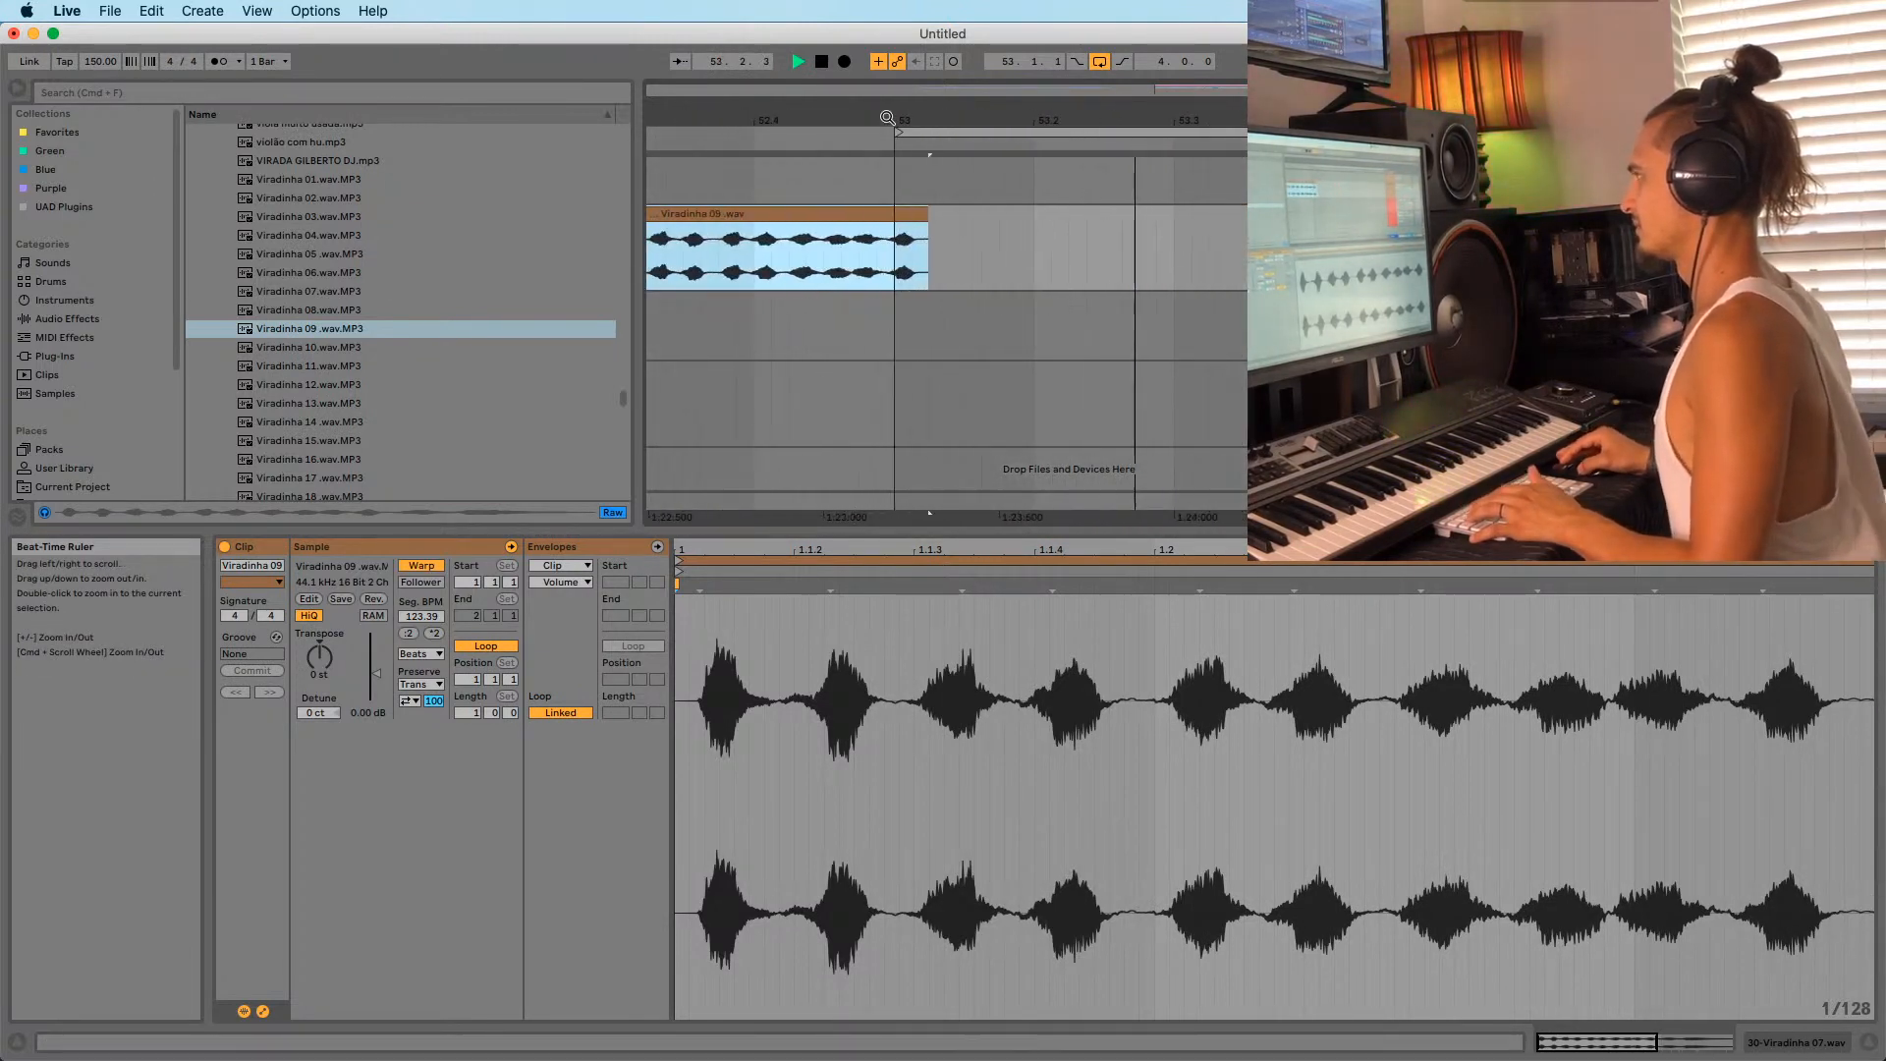
key("space")
key("space")
key("space")
left_click_drag(819, 212, 888, 245)
key("space")
key("space")
key("space")
key("space")
key("space")
key("space")
key("space")
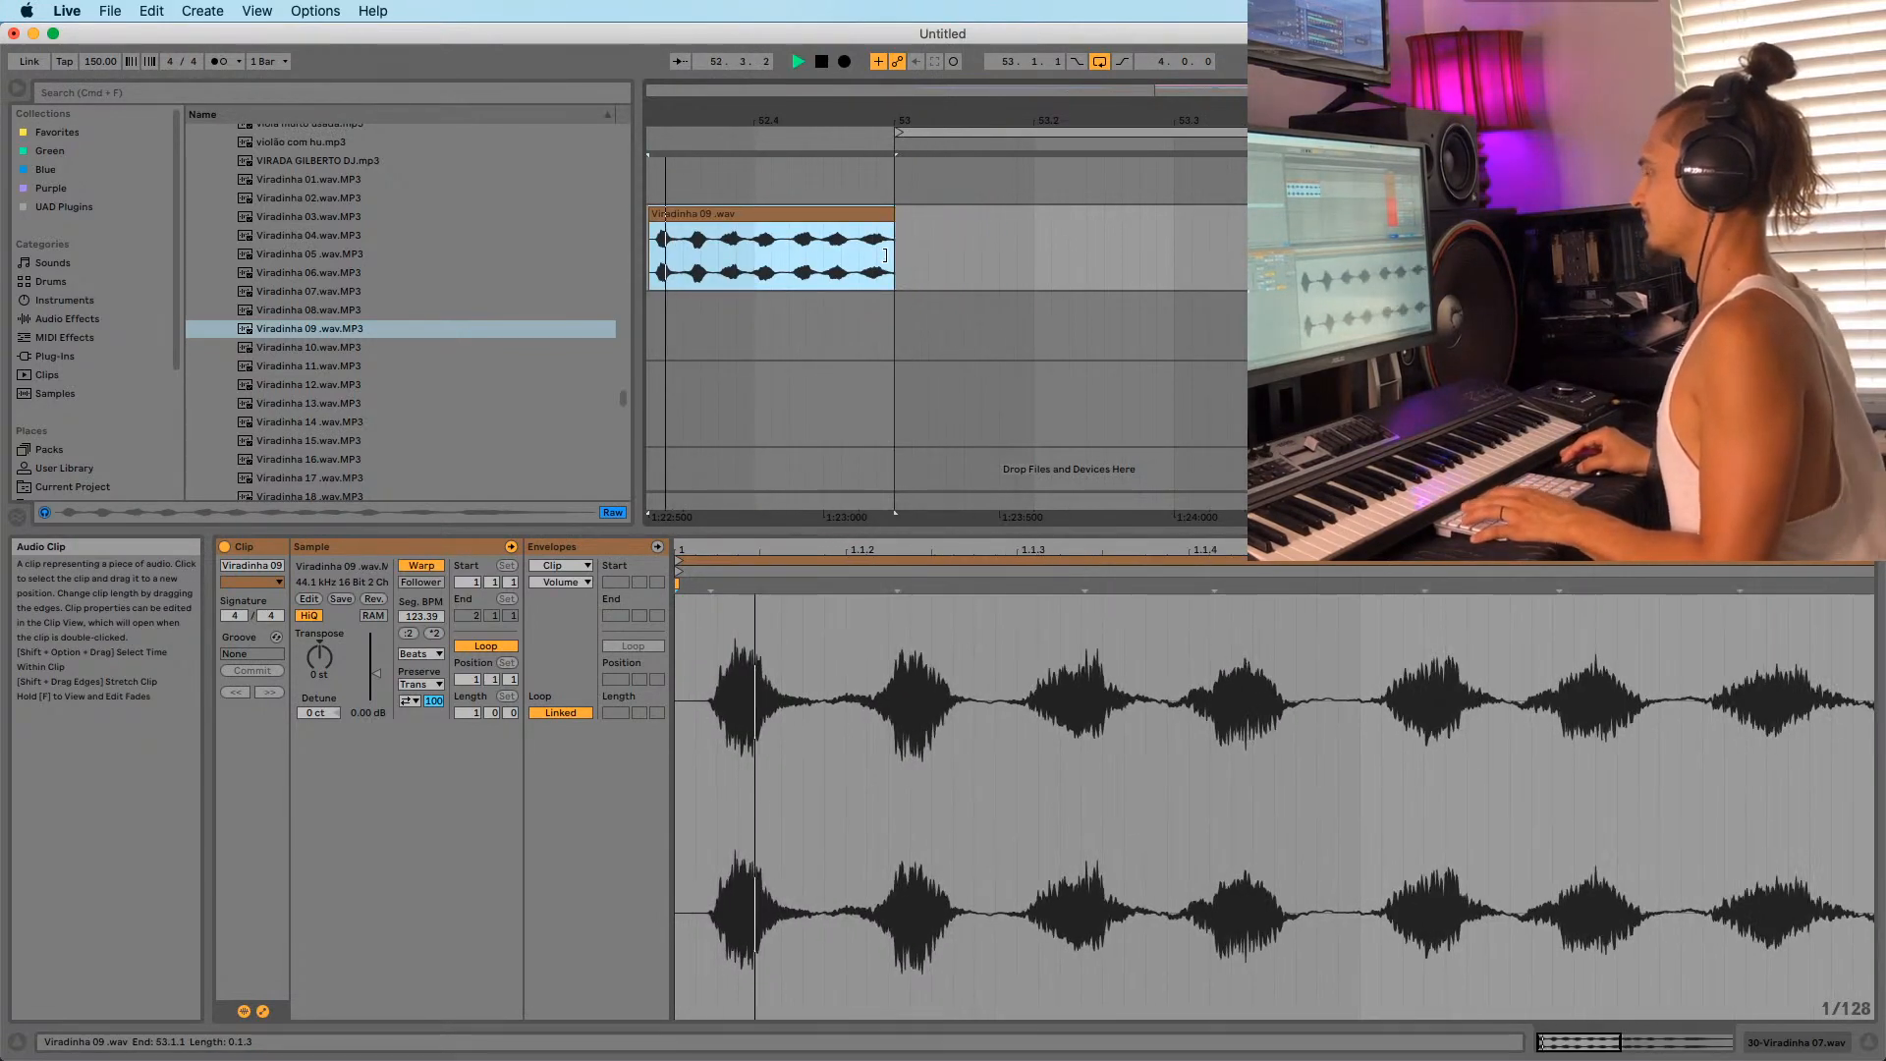
key("space")
key("space")
mouse_move(823, 125)
left_mouse_down()
mouse_move(956, 118)
mouse_move(839, 131)
left_mouse_up()
left_click(936, 235)
left_click(949, 214)
key("space")
key("space")
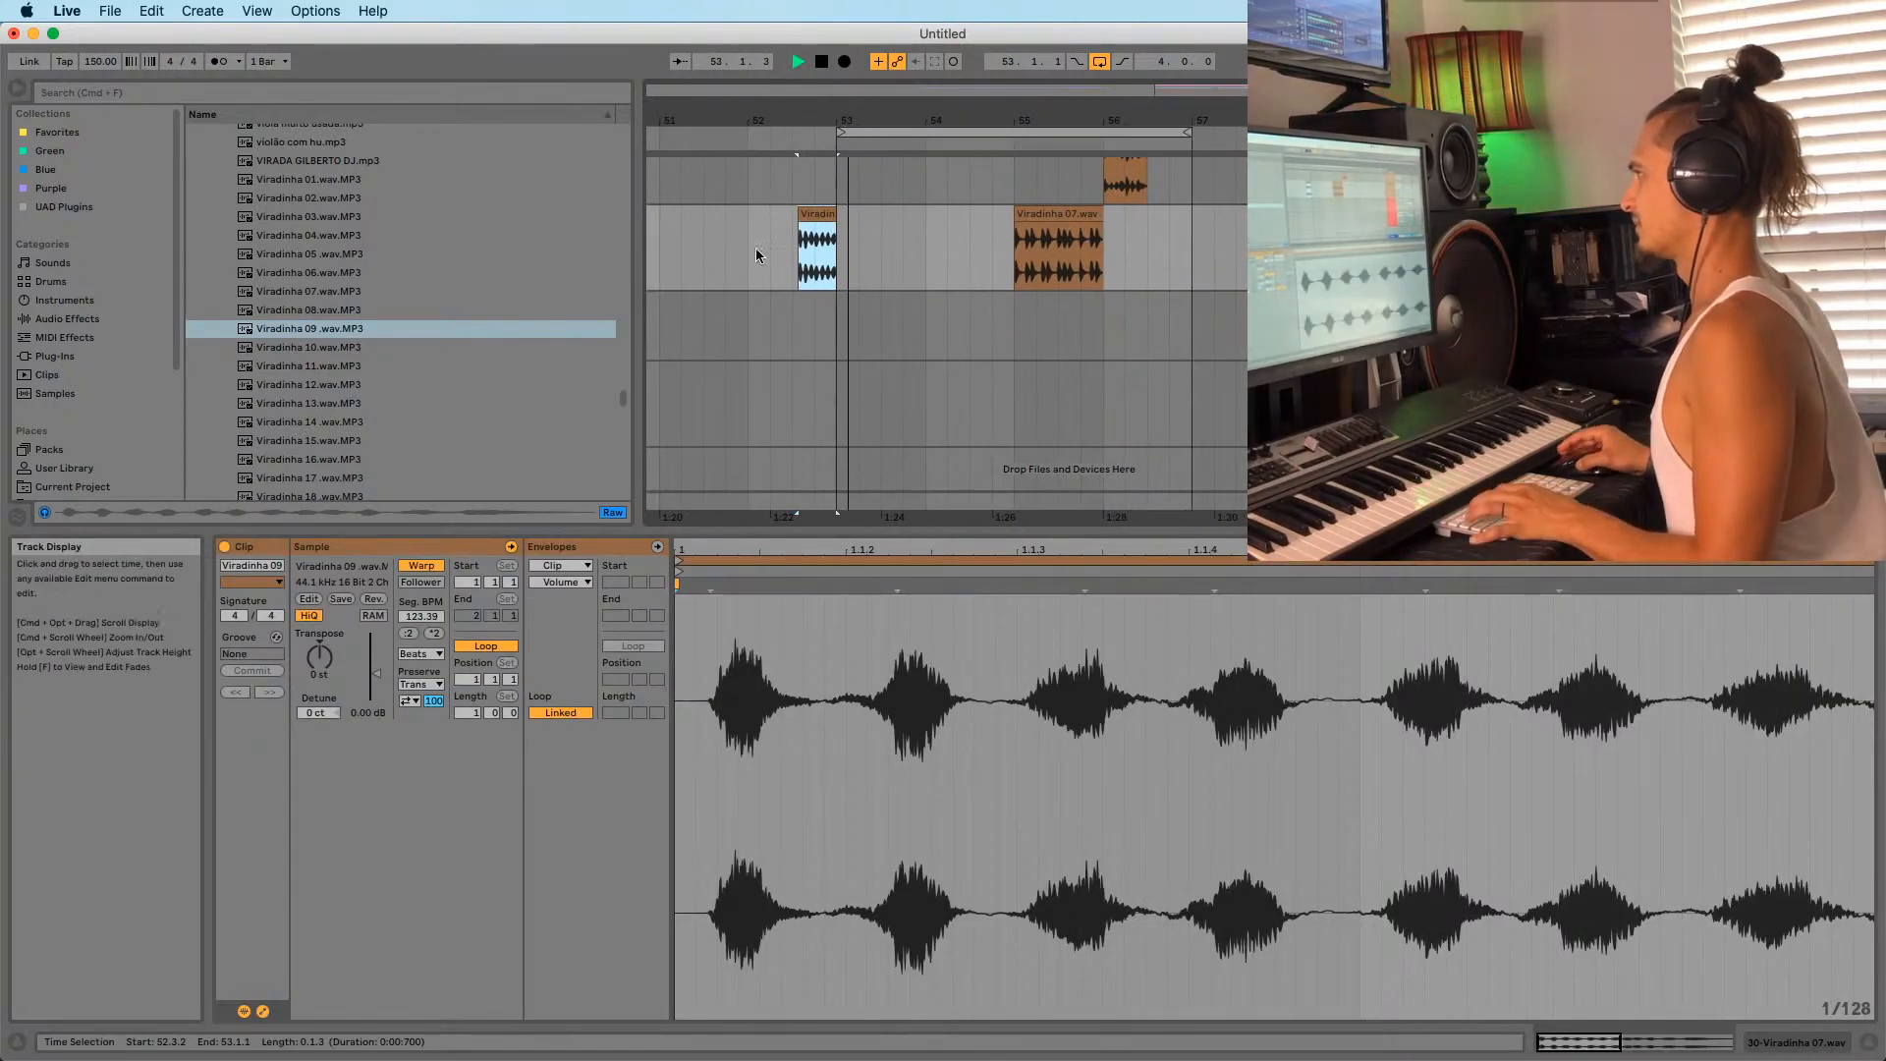
Preview the Viradinha 09–12 samples in the browser, settling on Viradinha 11.
left_click(296, 344)
scroll(298, 324, "down", 3)
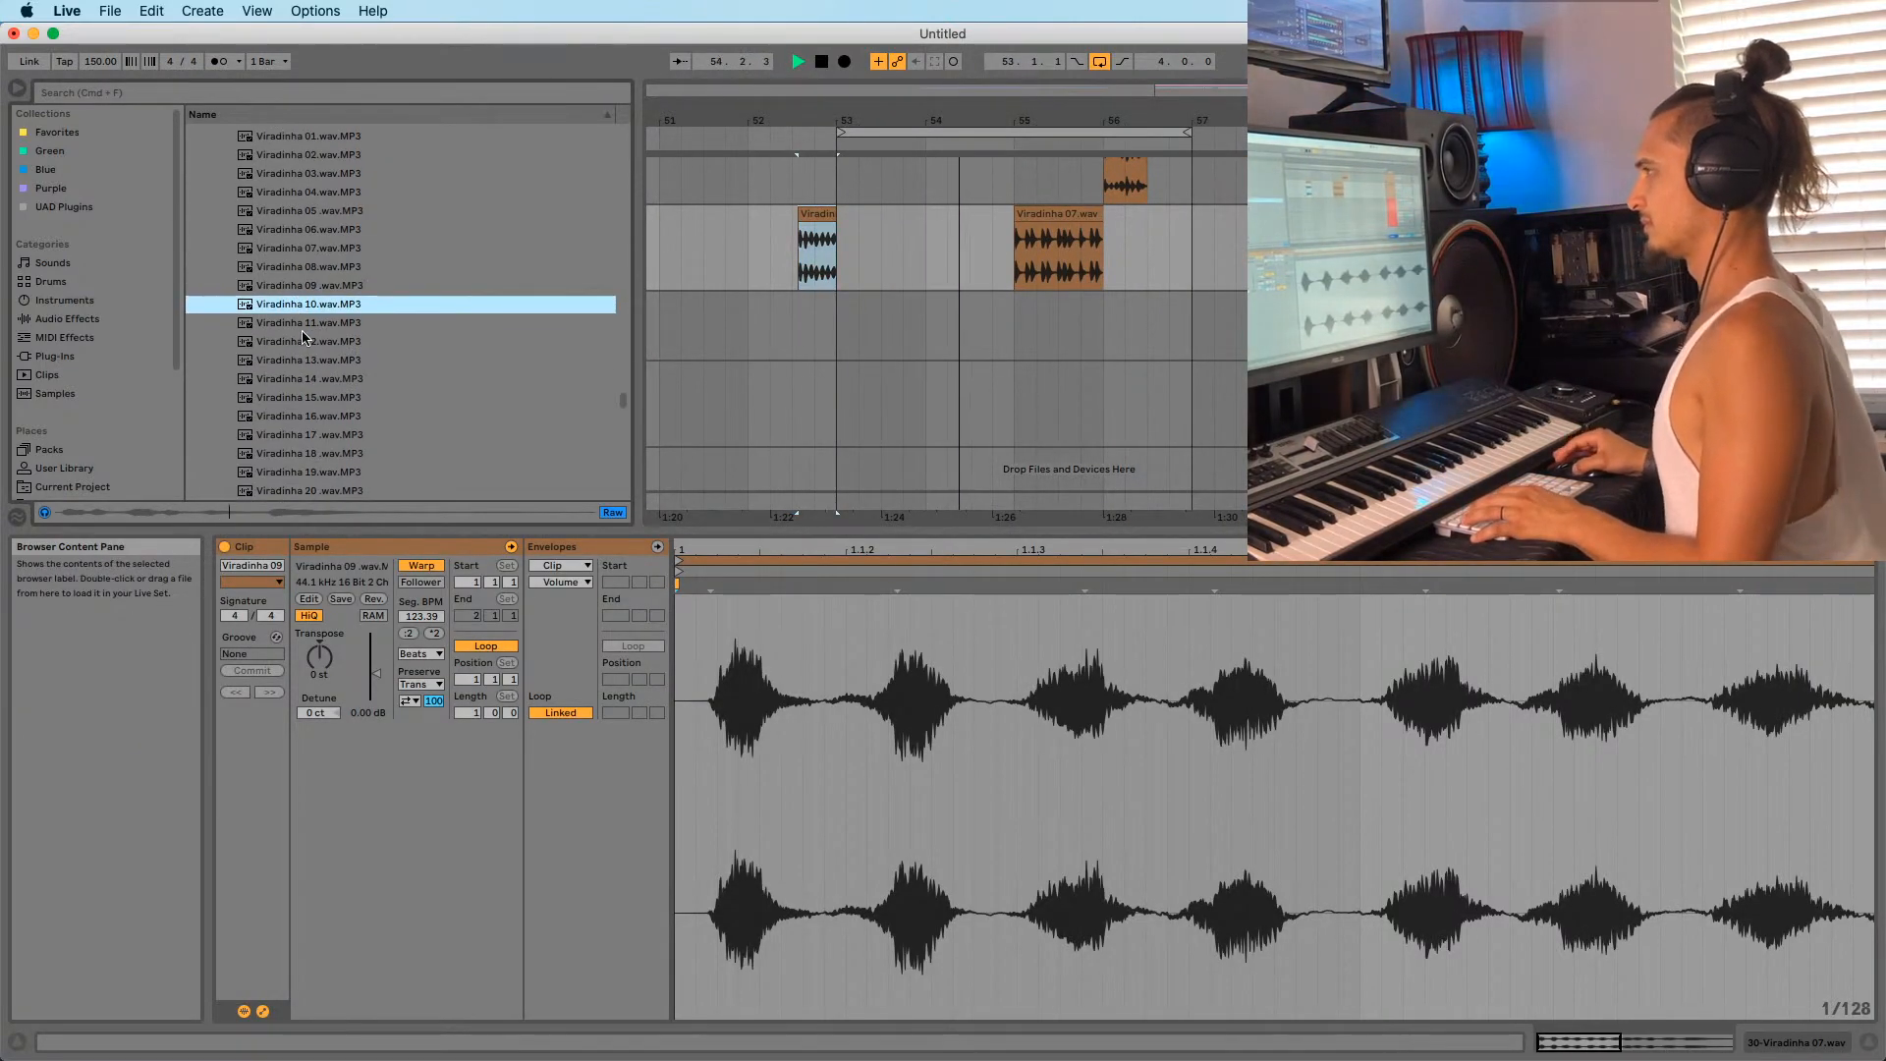
key("space")
scroll(298, 306, "down", 2)
left_click(299, 275)
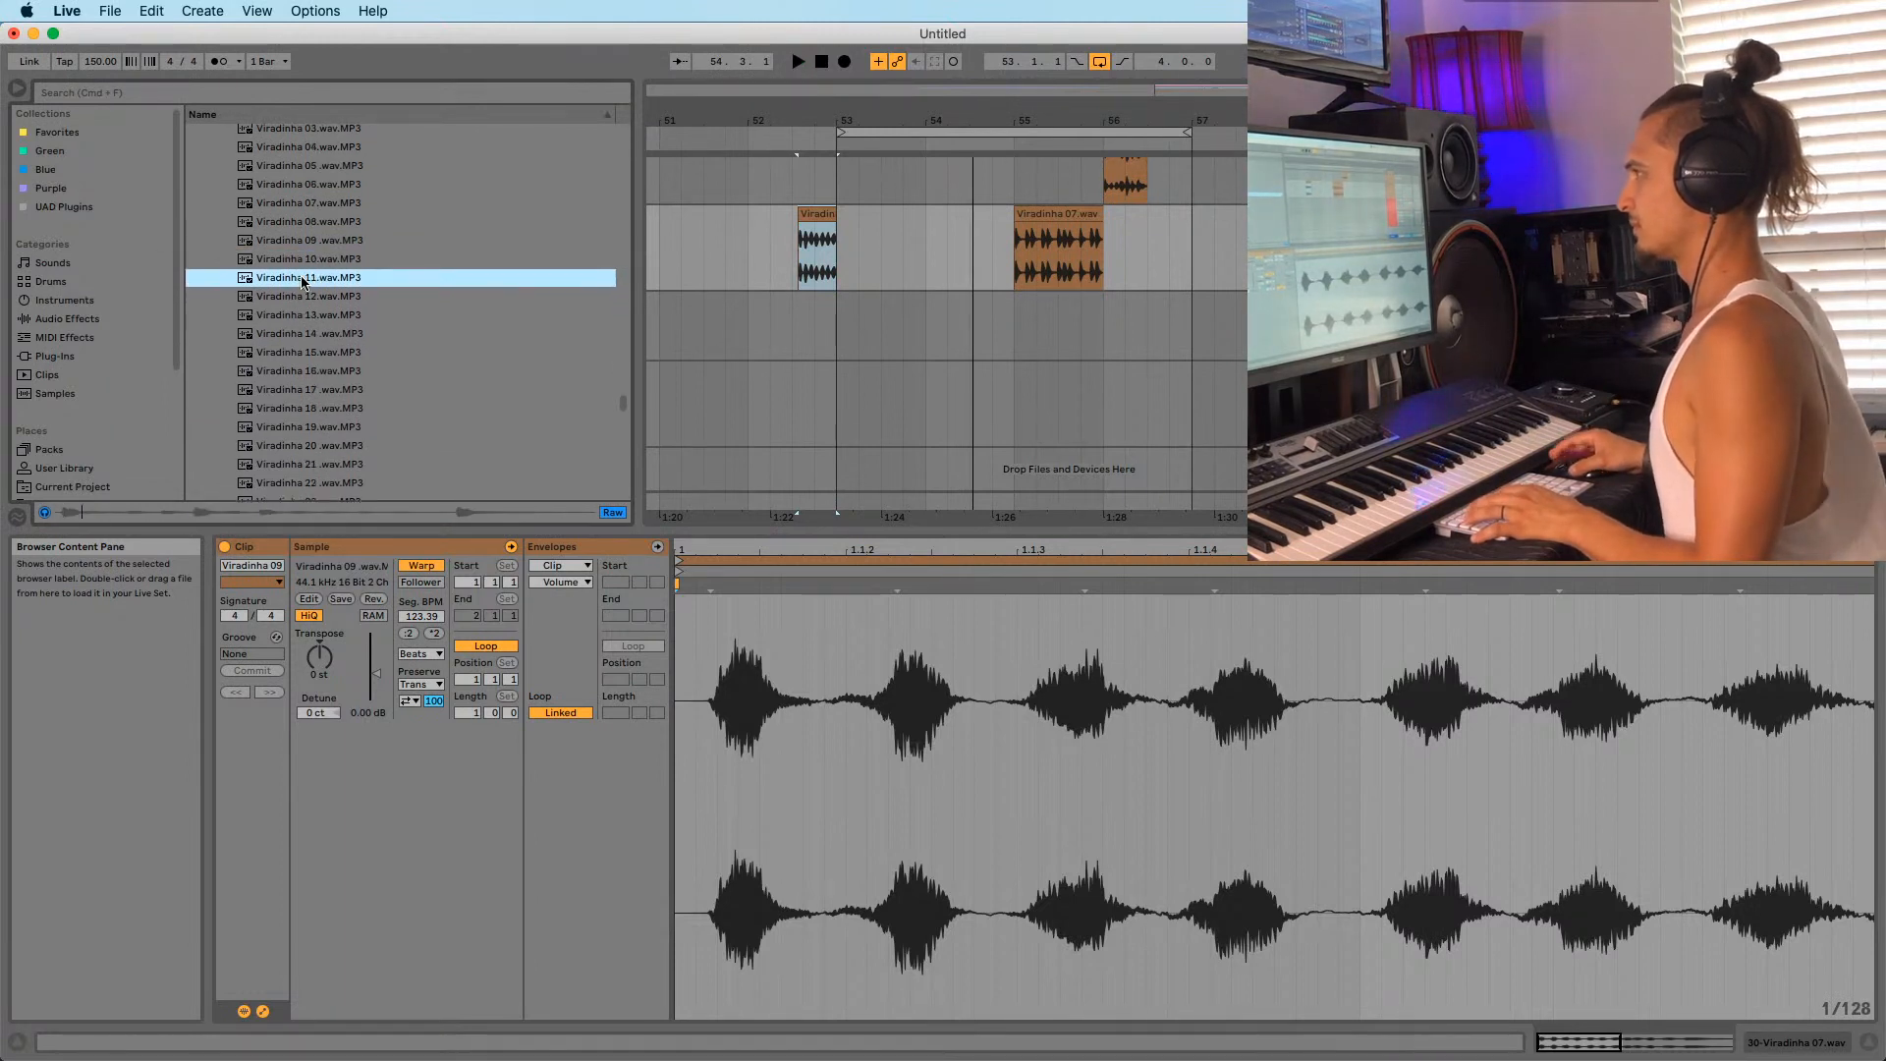
left_click(300, 258)
left_click(283, 242)
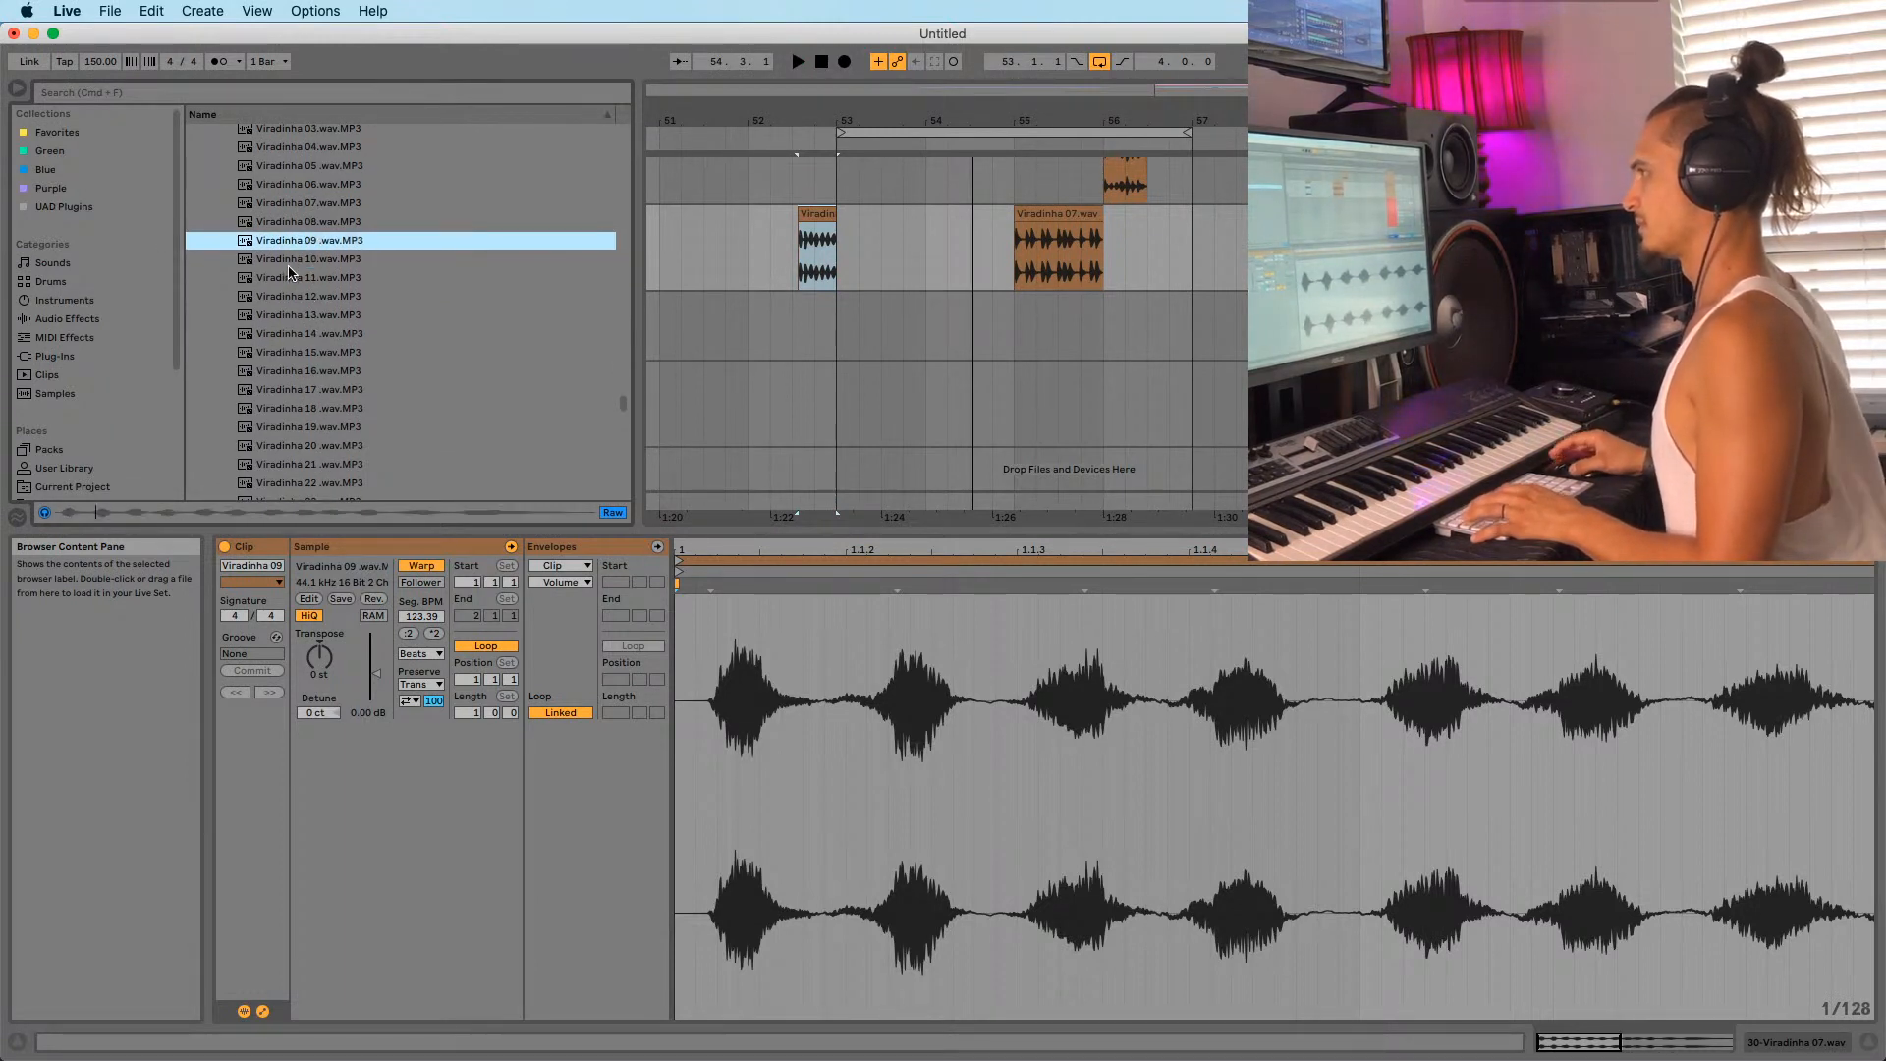
left_click(285, 260)
left_click(285, 292)
left_click(285, 276)
scroll(285, 272, "down", 1)
left_click(295, 292)
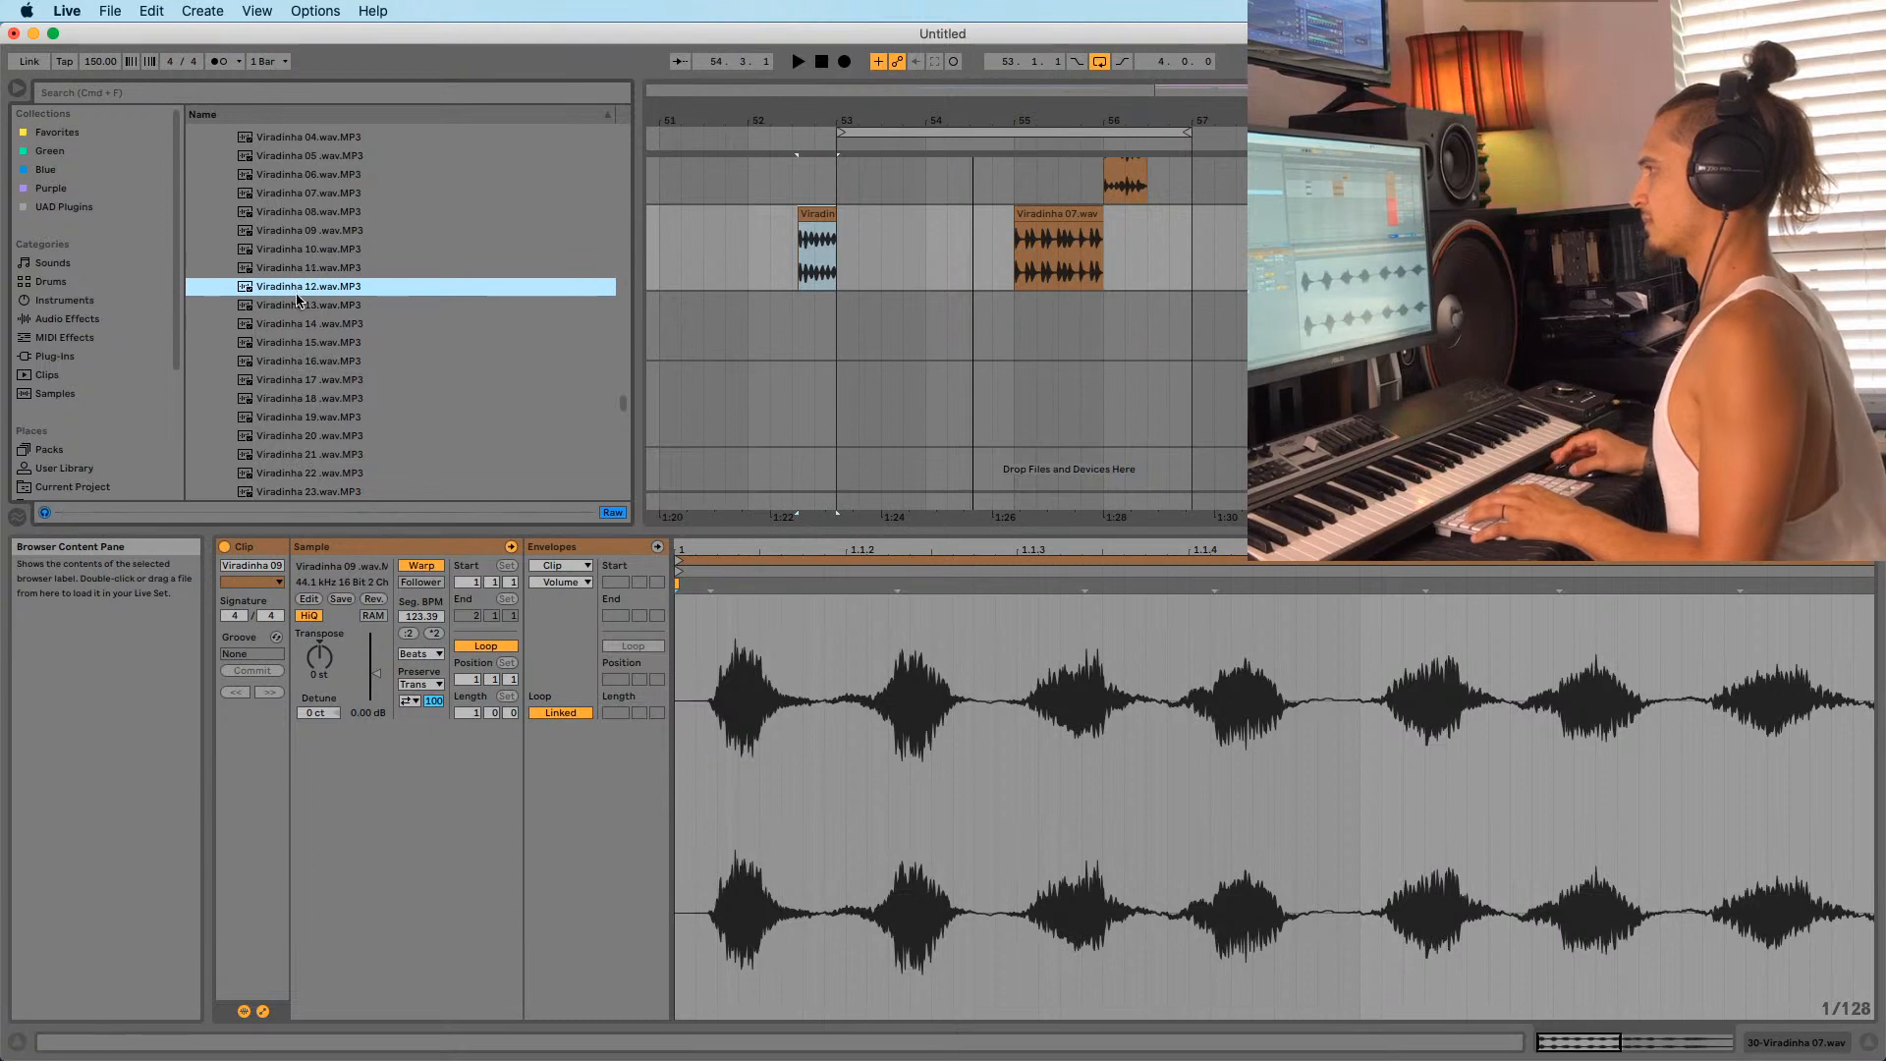
left_click(242, 274)
Drag Viradinha 11 into the arrangement near 56.3 and turn off its warping.
left_click_drag(317, 267, 1182, 269)
key("space")
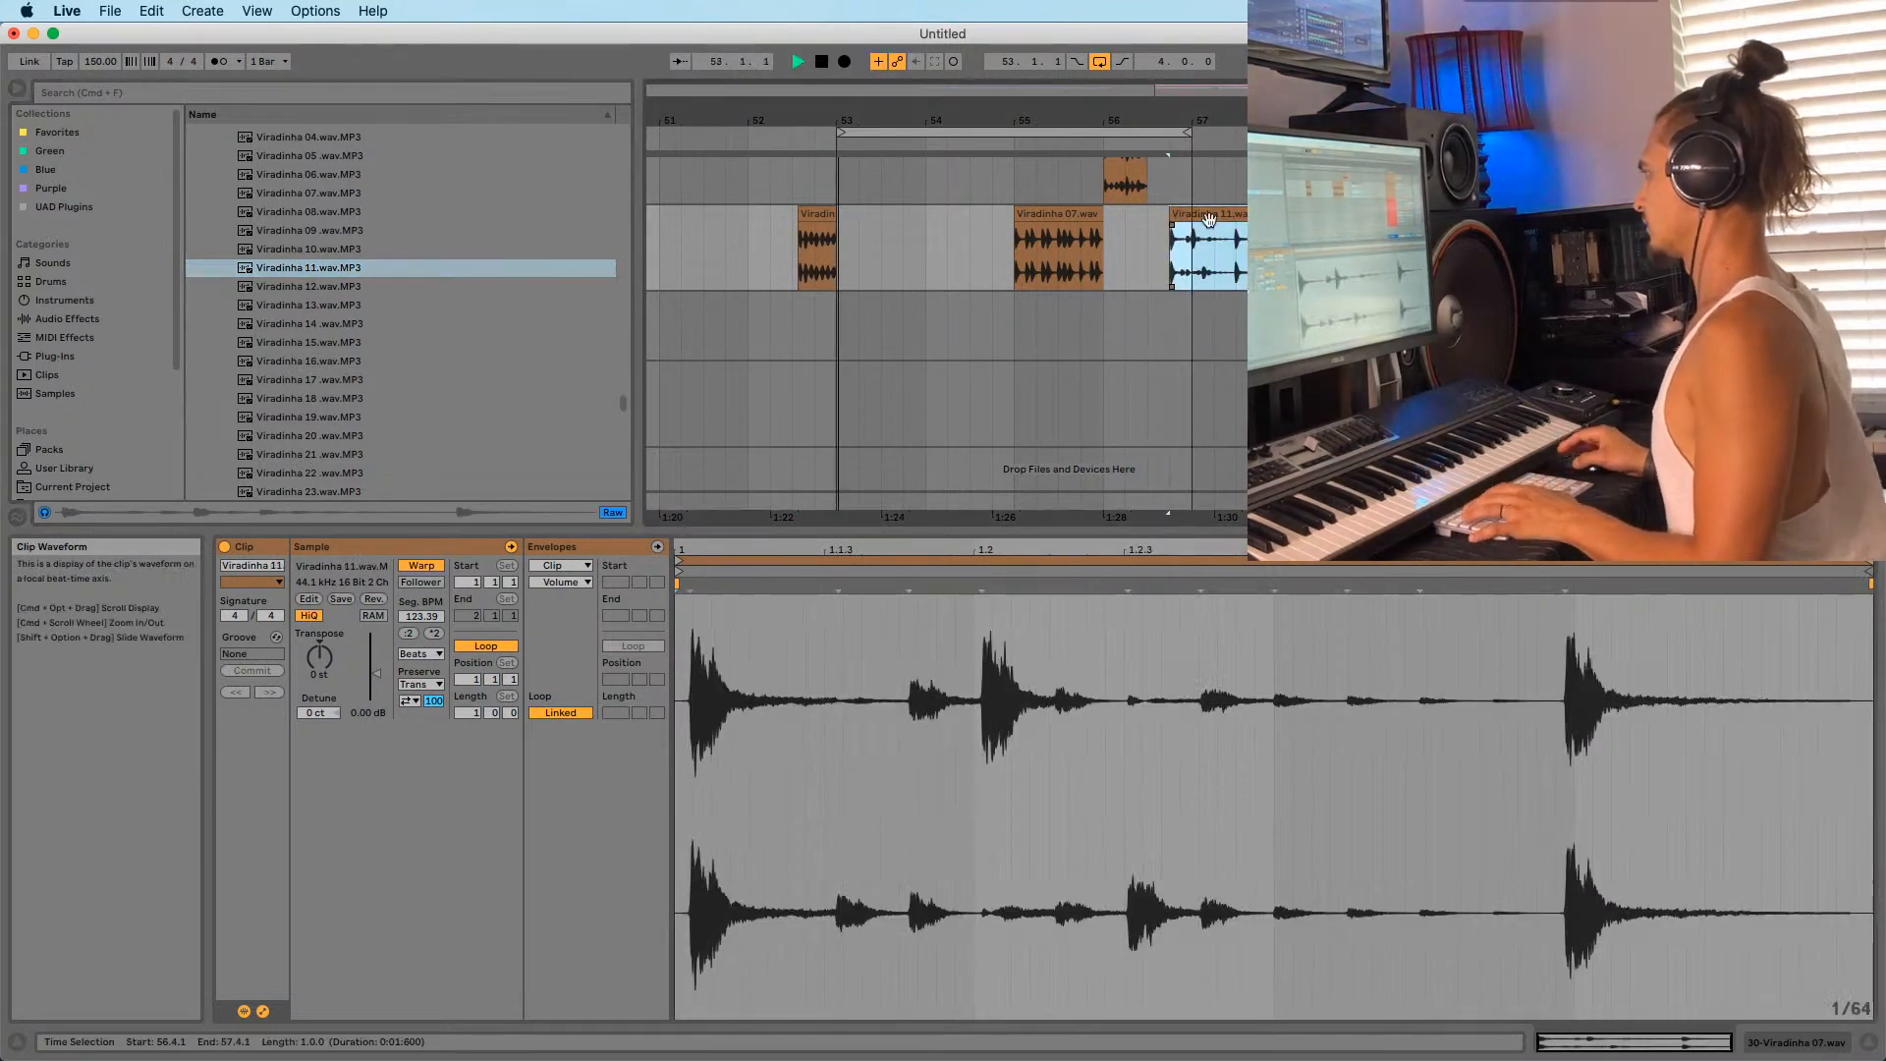
left_click_drag(1201, 120, 1201, 147)
key("space")
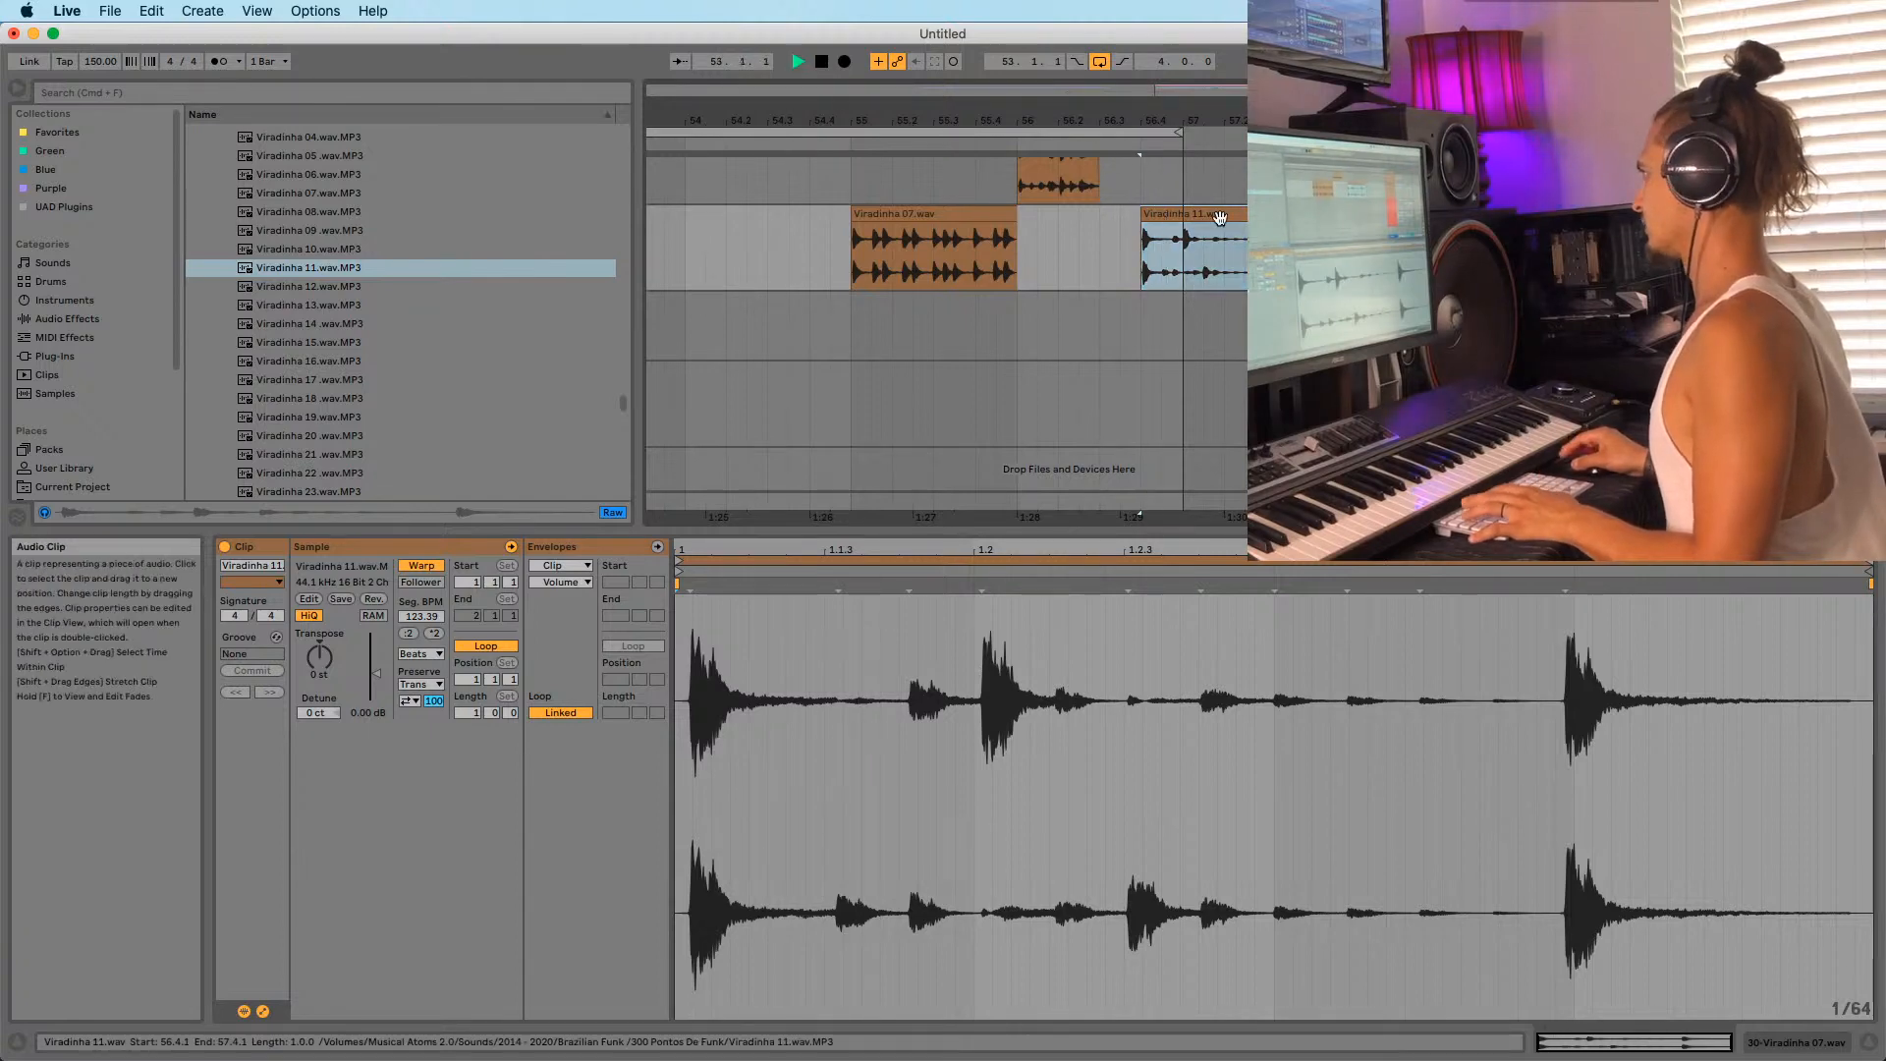
left_click_drag(1162, 285, 1144, 290)
key("space")
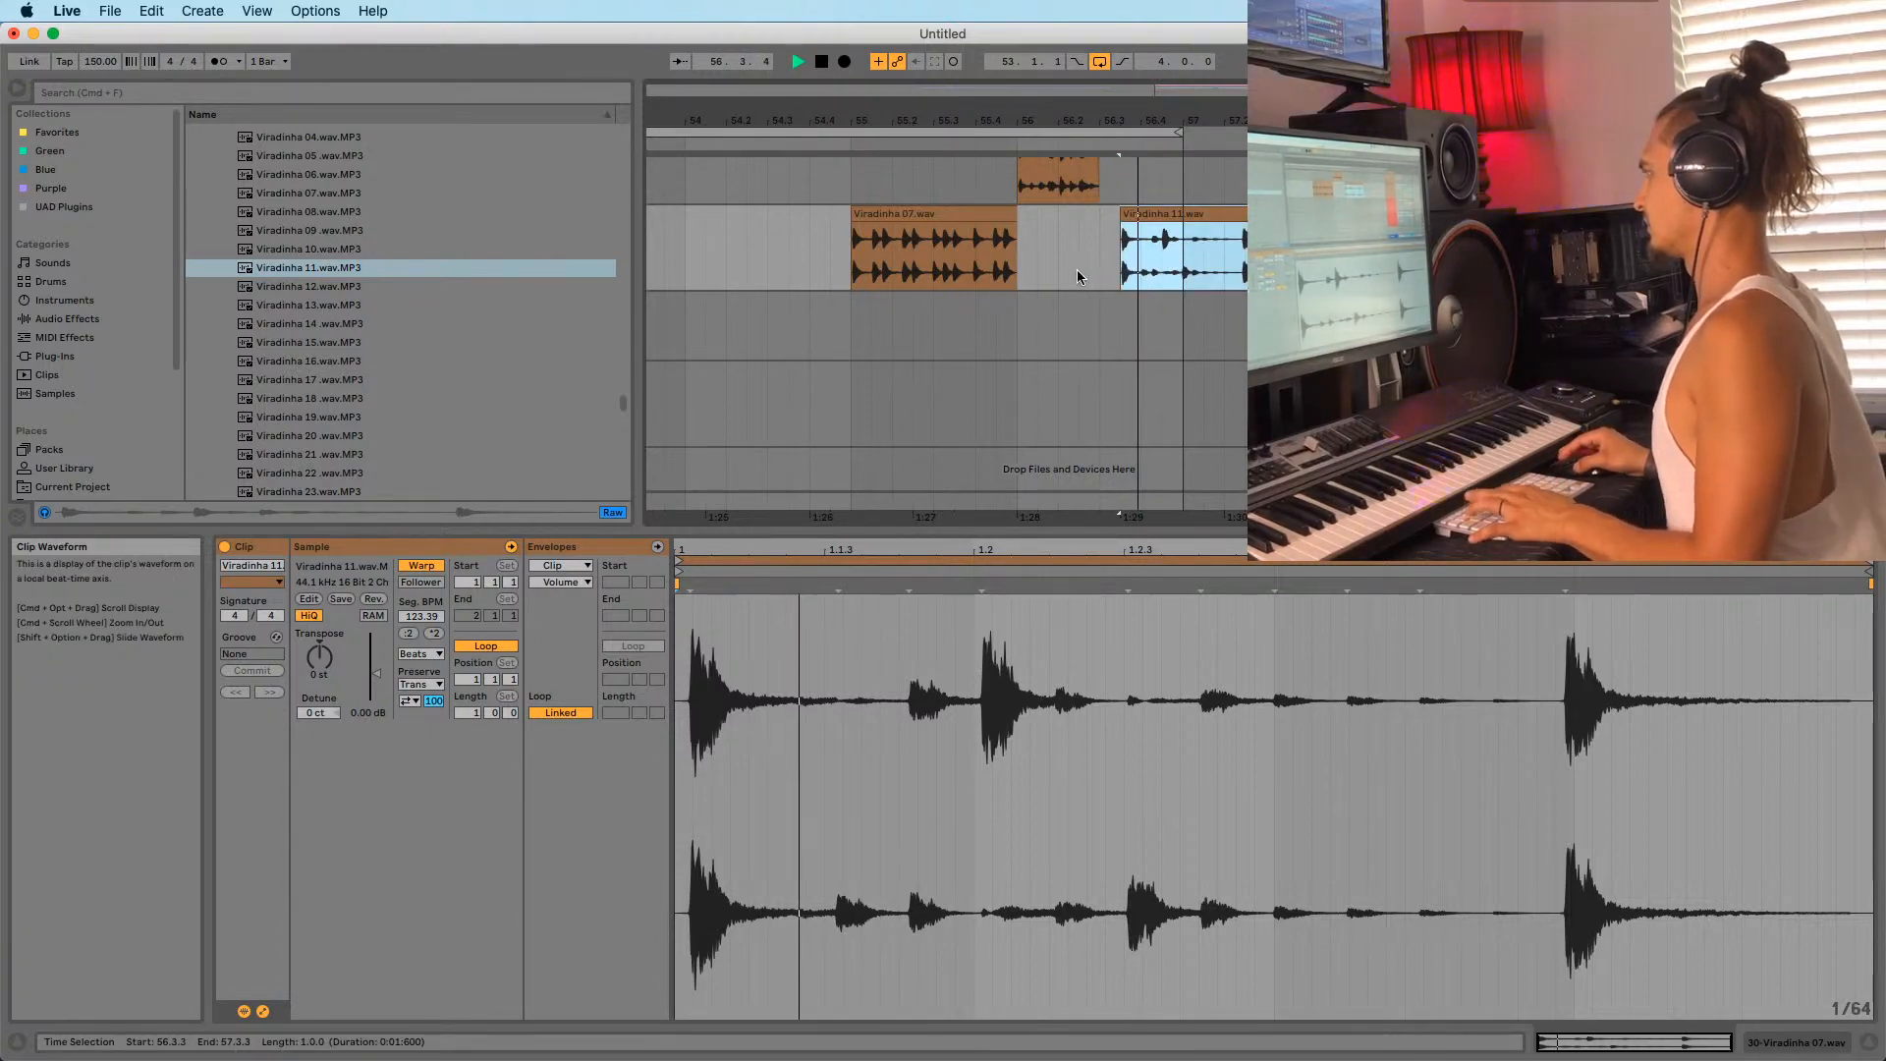
left_click(413, 568)
key("space")
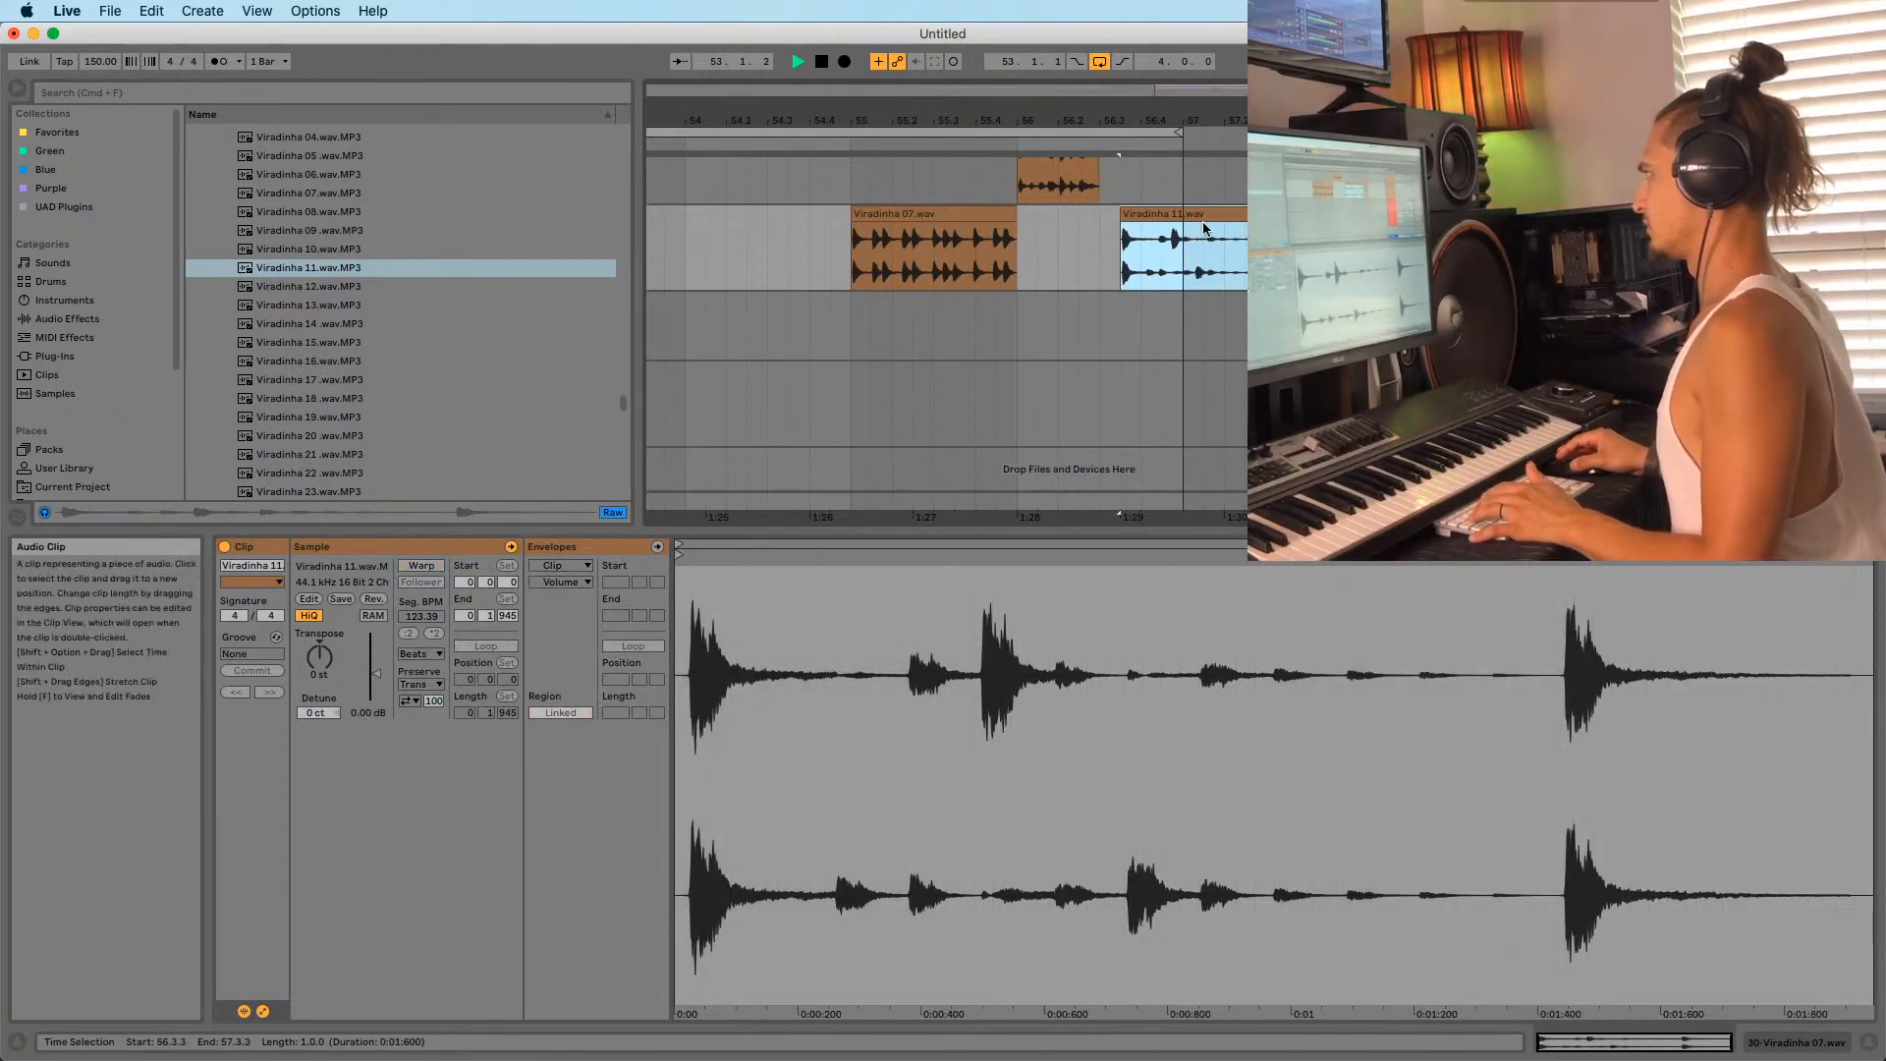
key("space")
key("space")
Adjust Viradinha 11's timing until it sits at 56.4.
mouse_move(1208, 215)
left_mouse_down()
mouse_move(1172, 216)
mouse_move(1192, 216)
left_mouse_up()
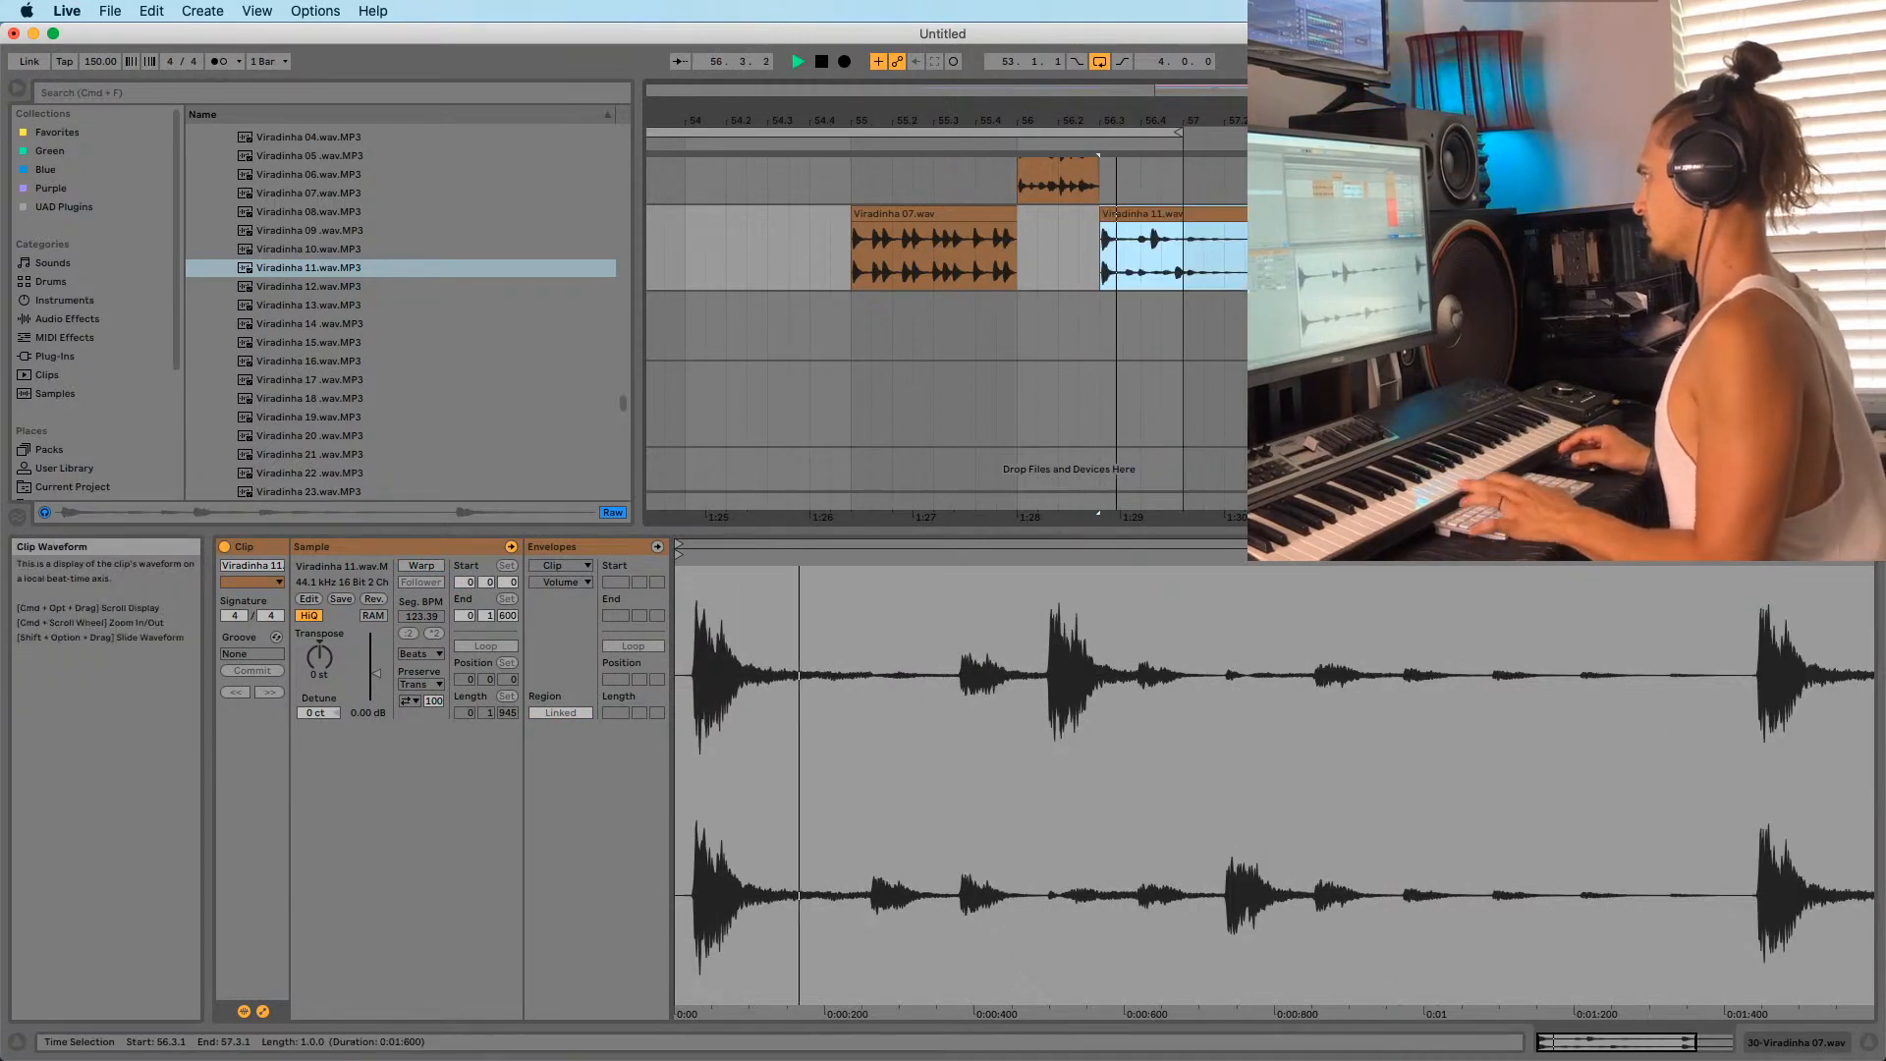
key("space")
key("space")
left_click_drag(1142, 120, 1121, 123)
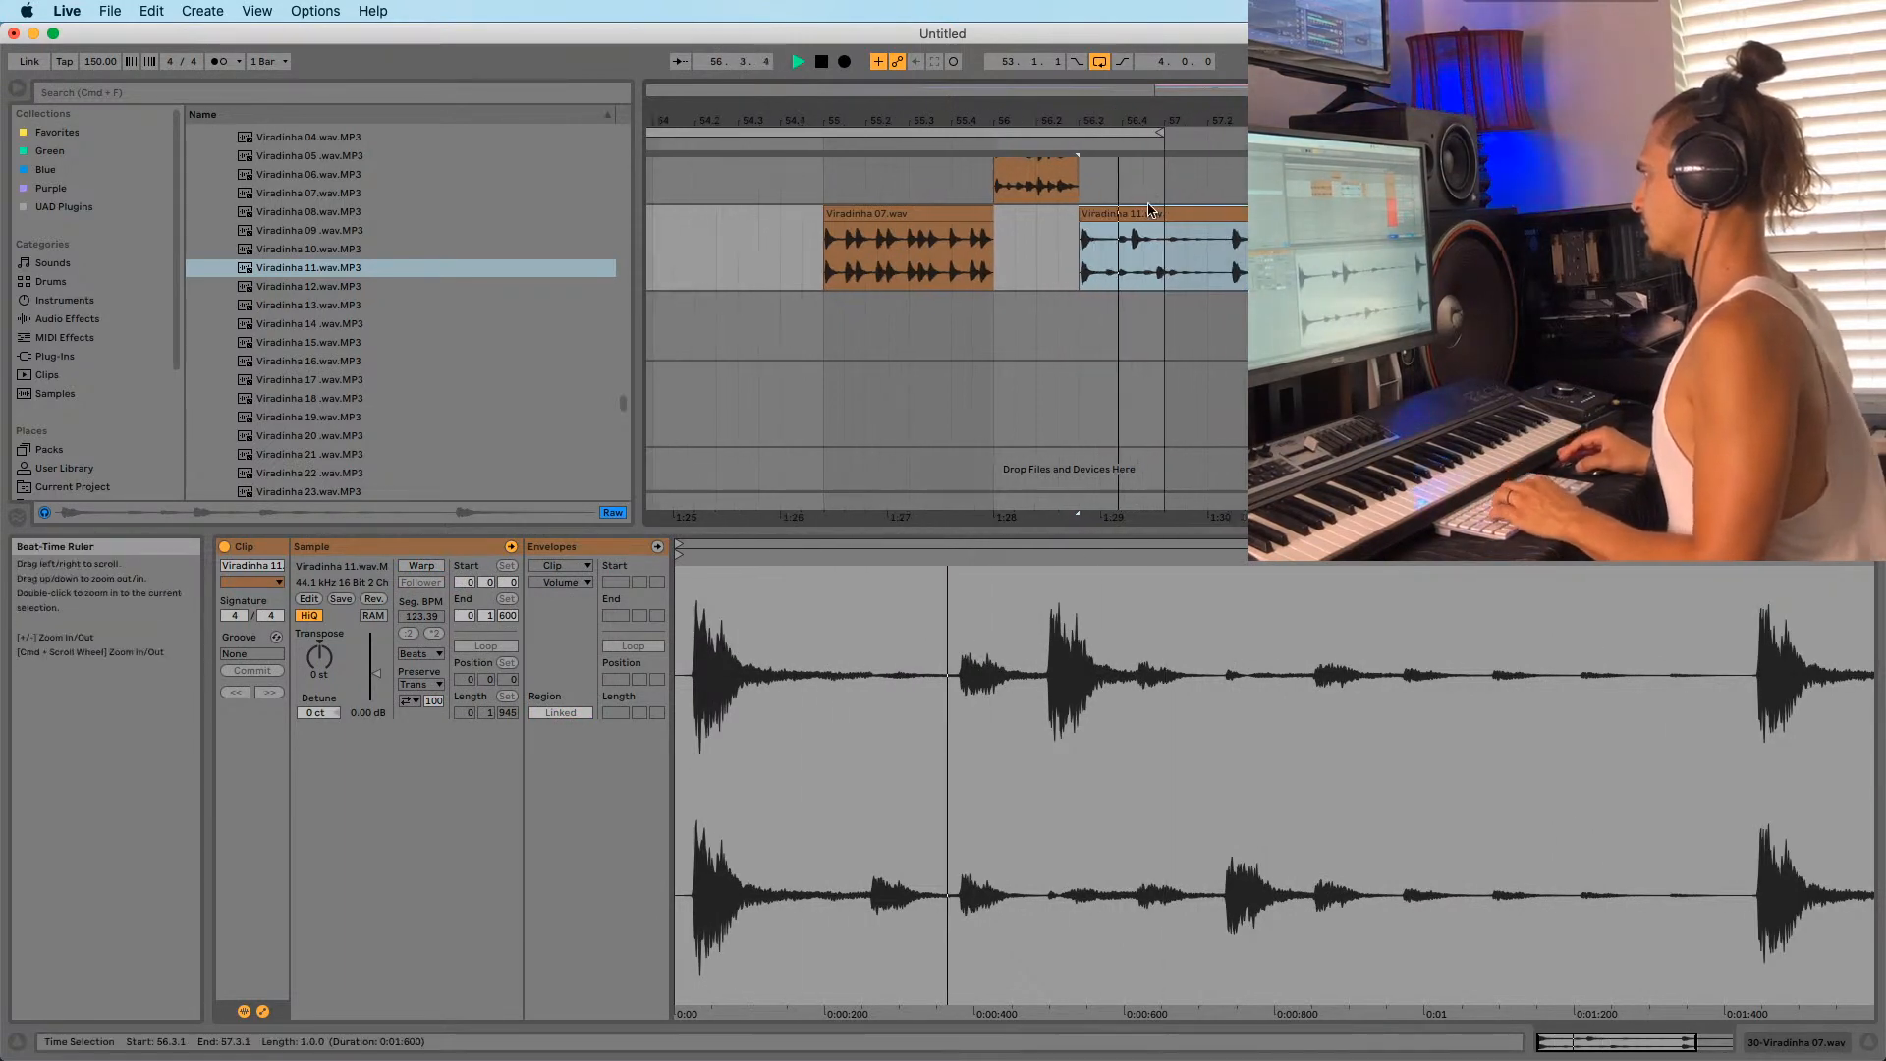
key("space")
left_click_drag(1125, 217, 1164, 218)
key("space")
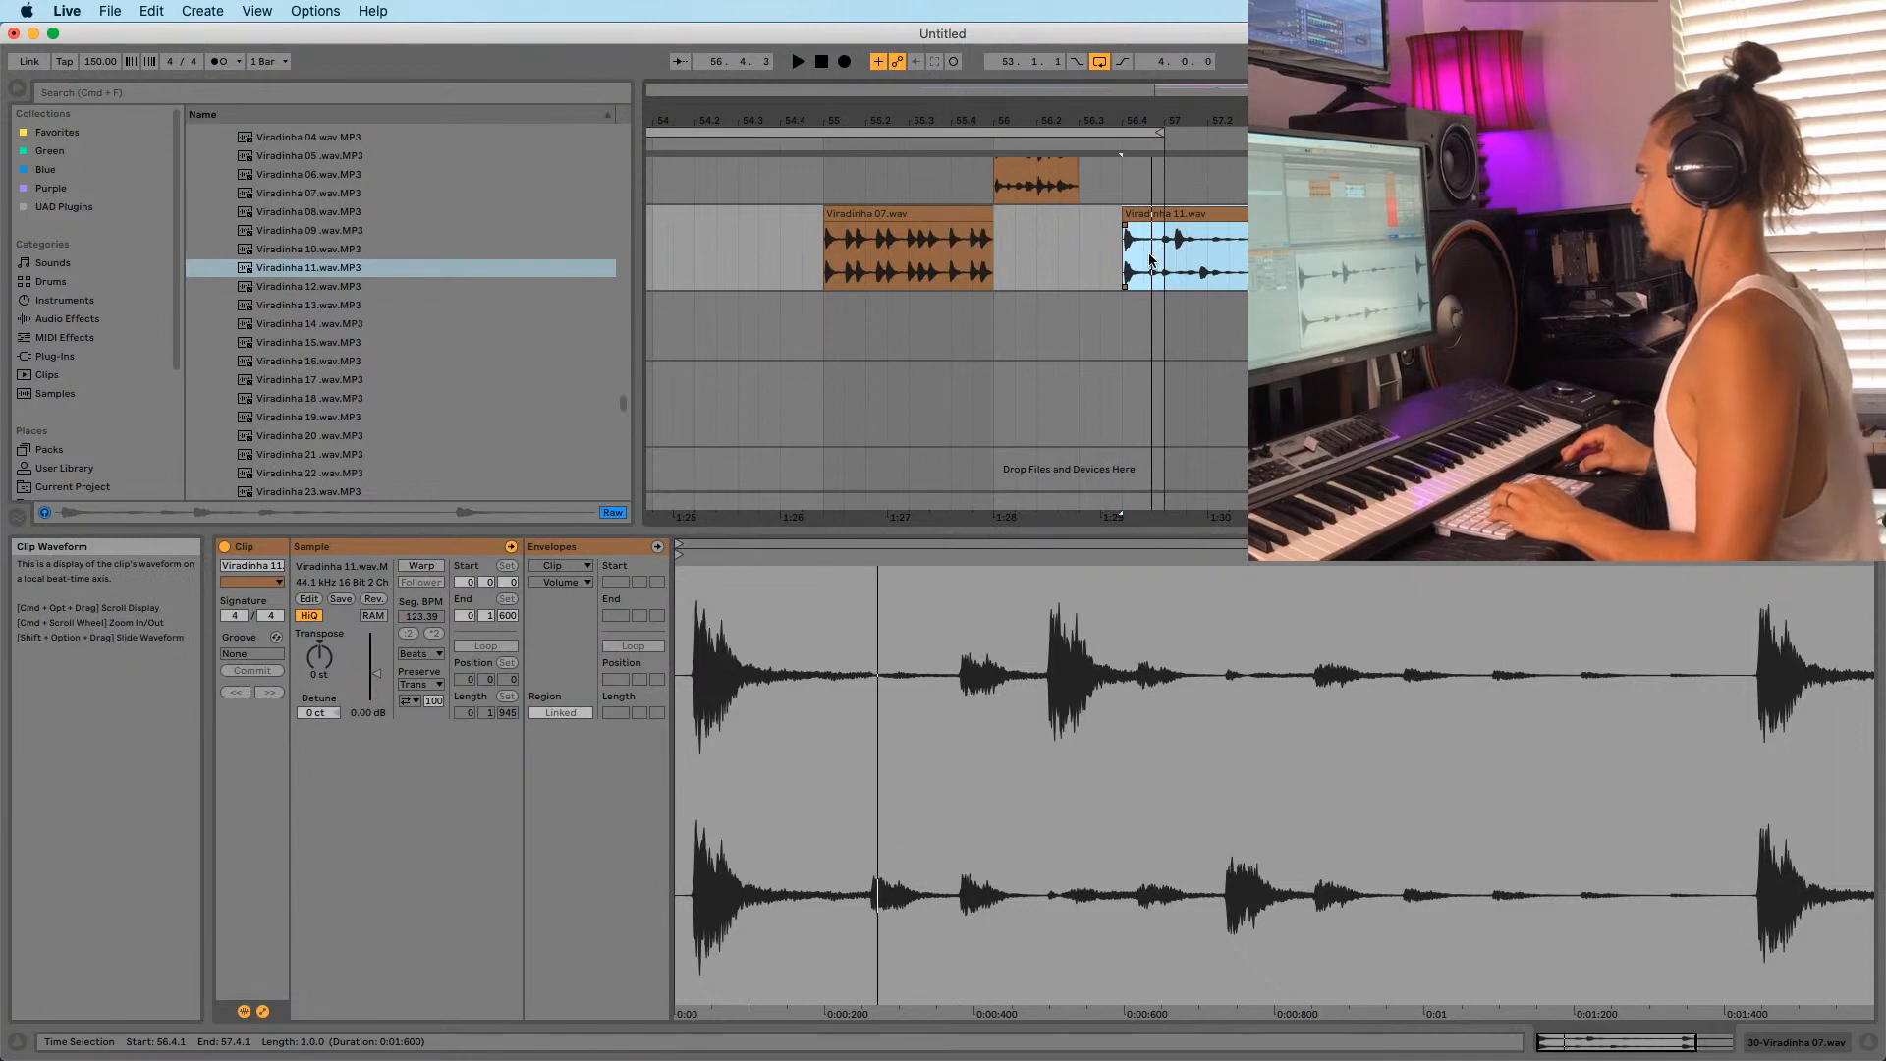
Move Viradinha 11 onto a new audio track and trim it to a short hit.
key("super+t")
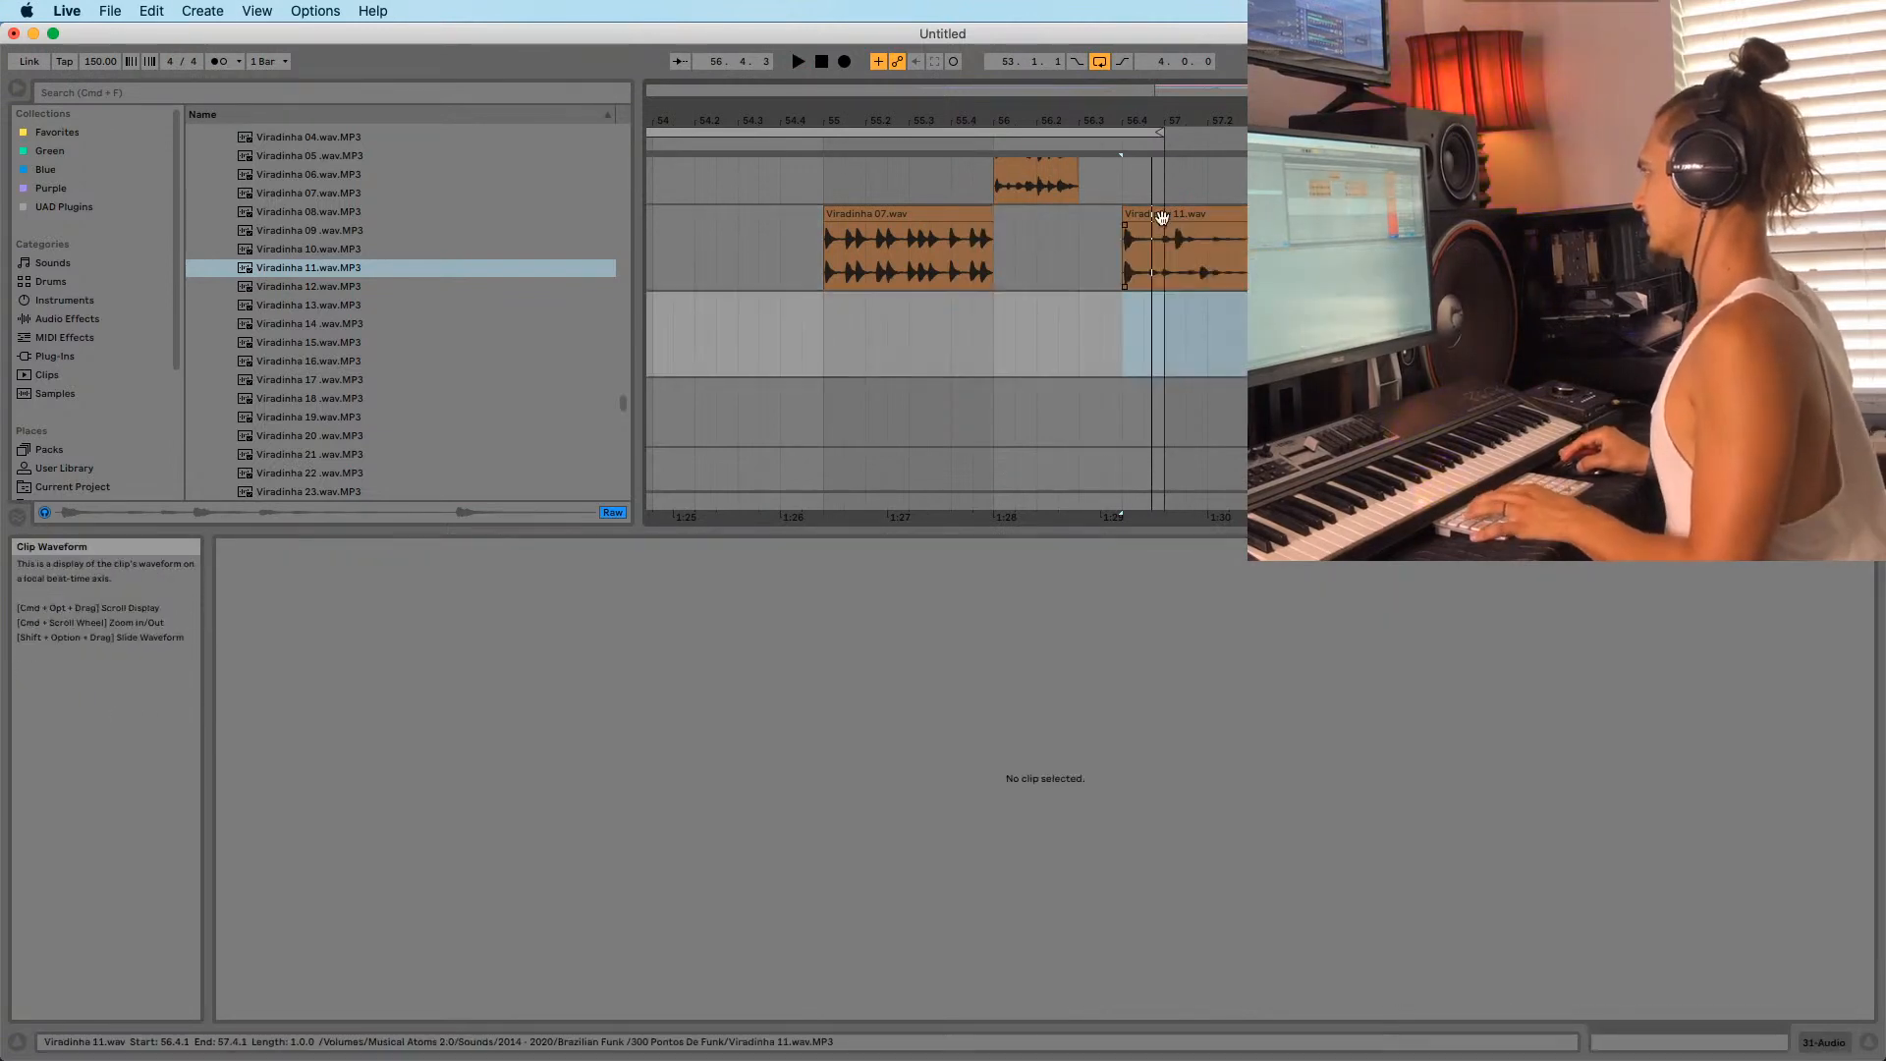
left_click_drag(1161, 217, 1161, 303)
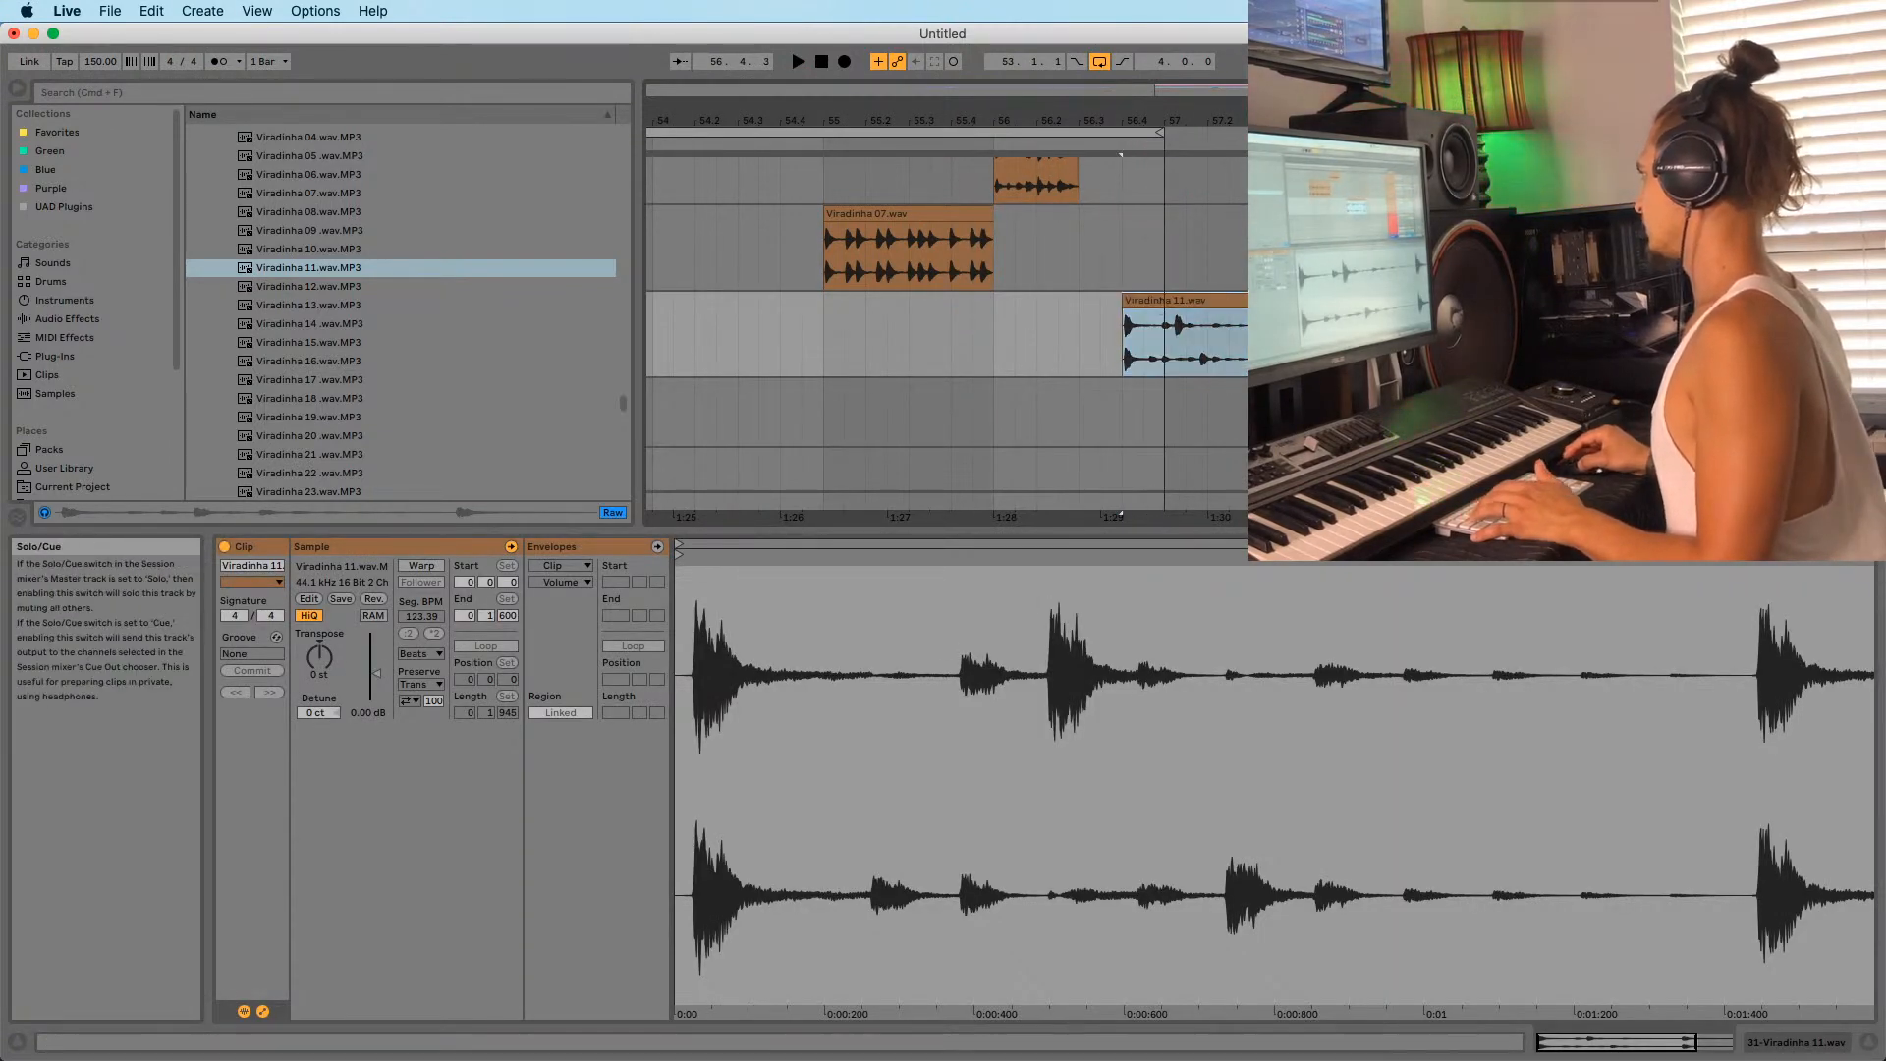
left_click_drag(1290, 302, 1163, 304)
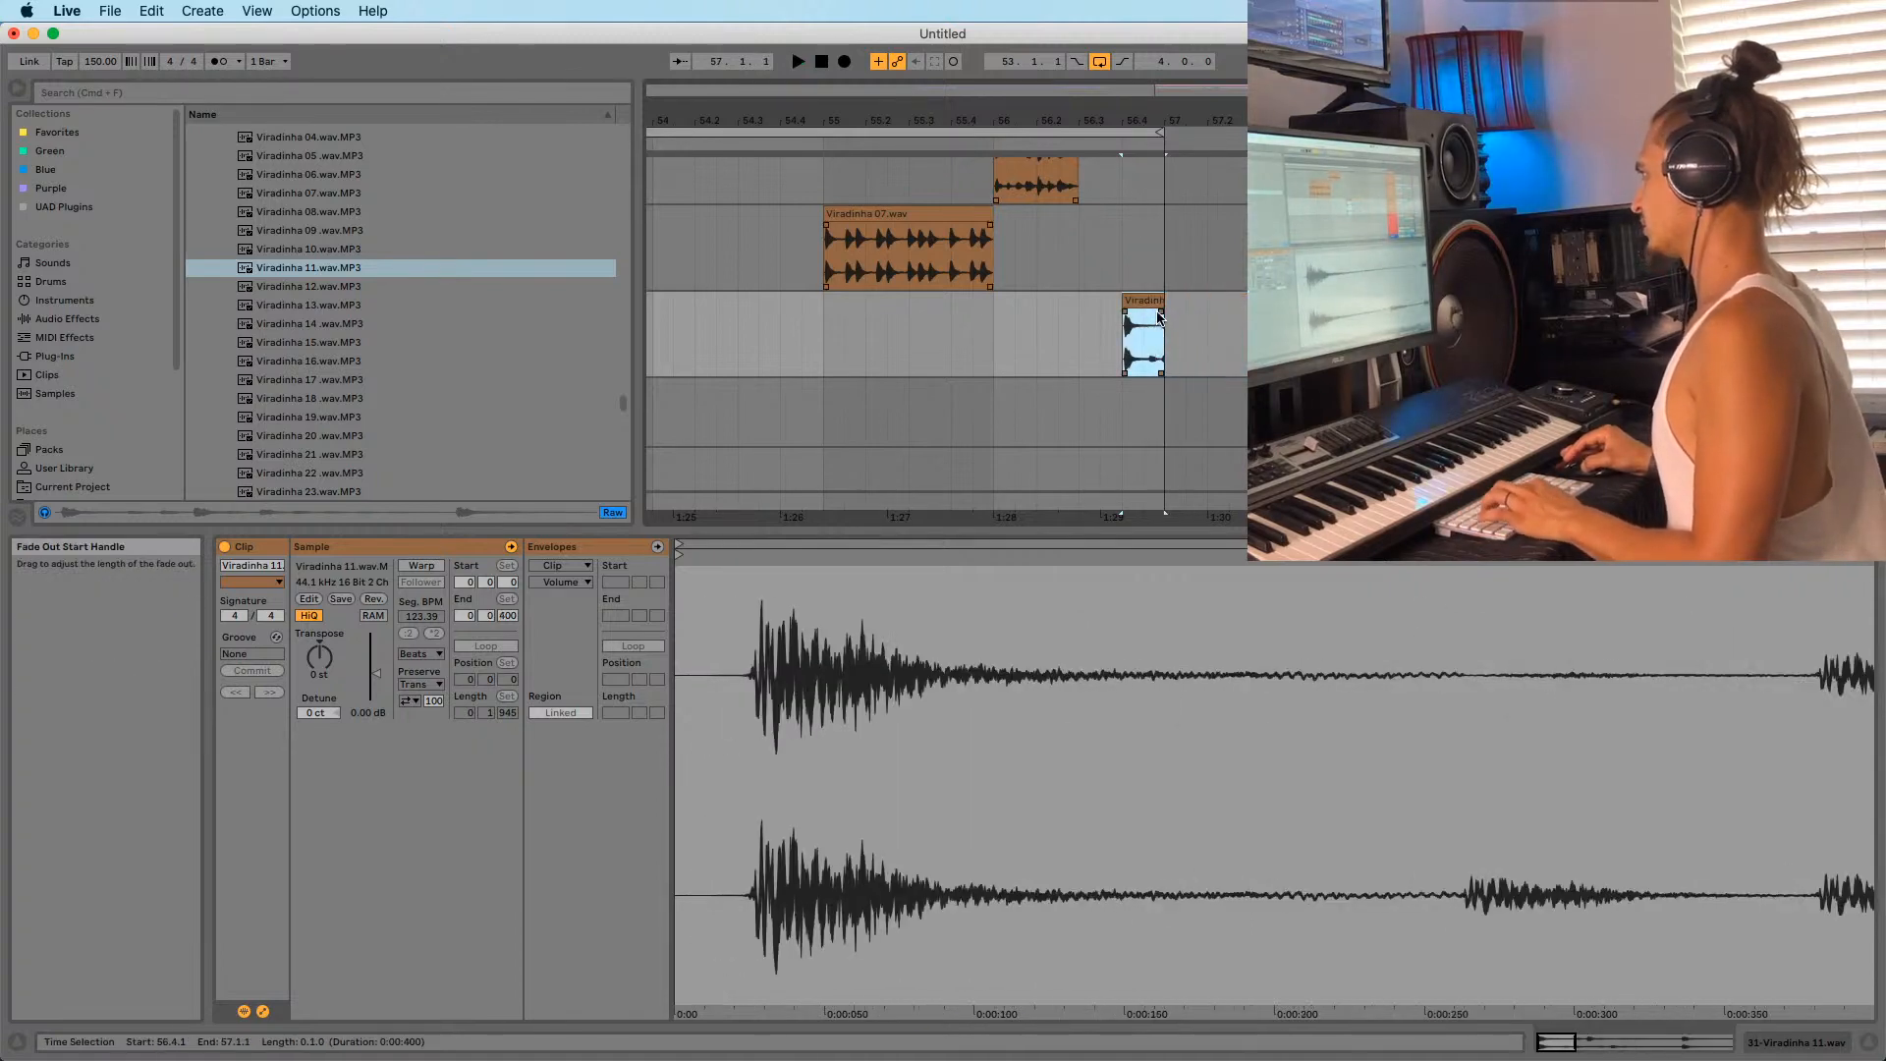
left_click(1146, 303)
left_click_drag(1157, 120, 1169, 224)
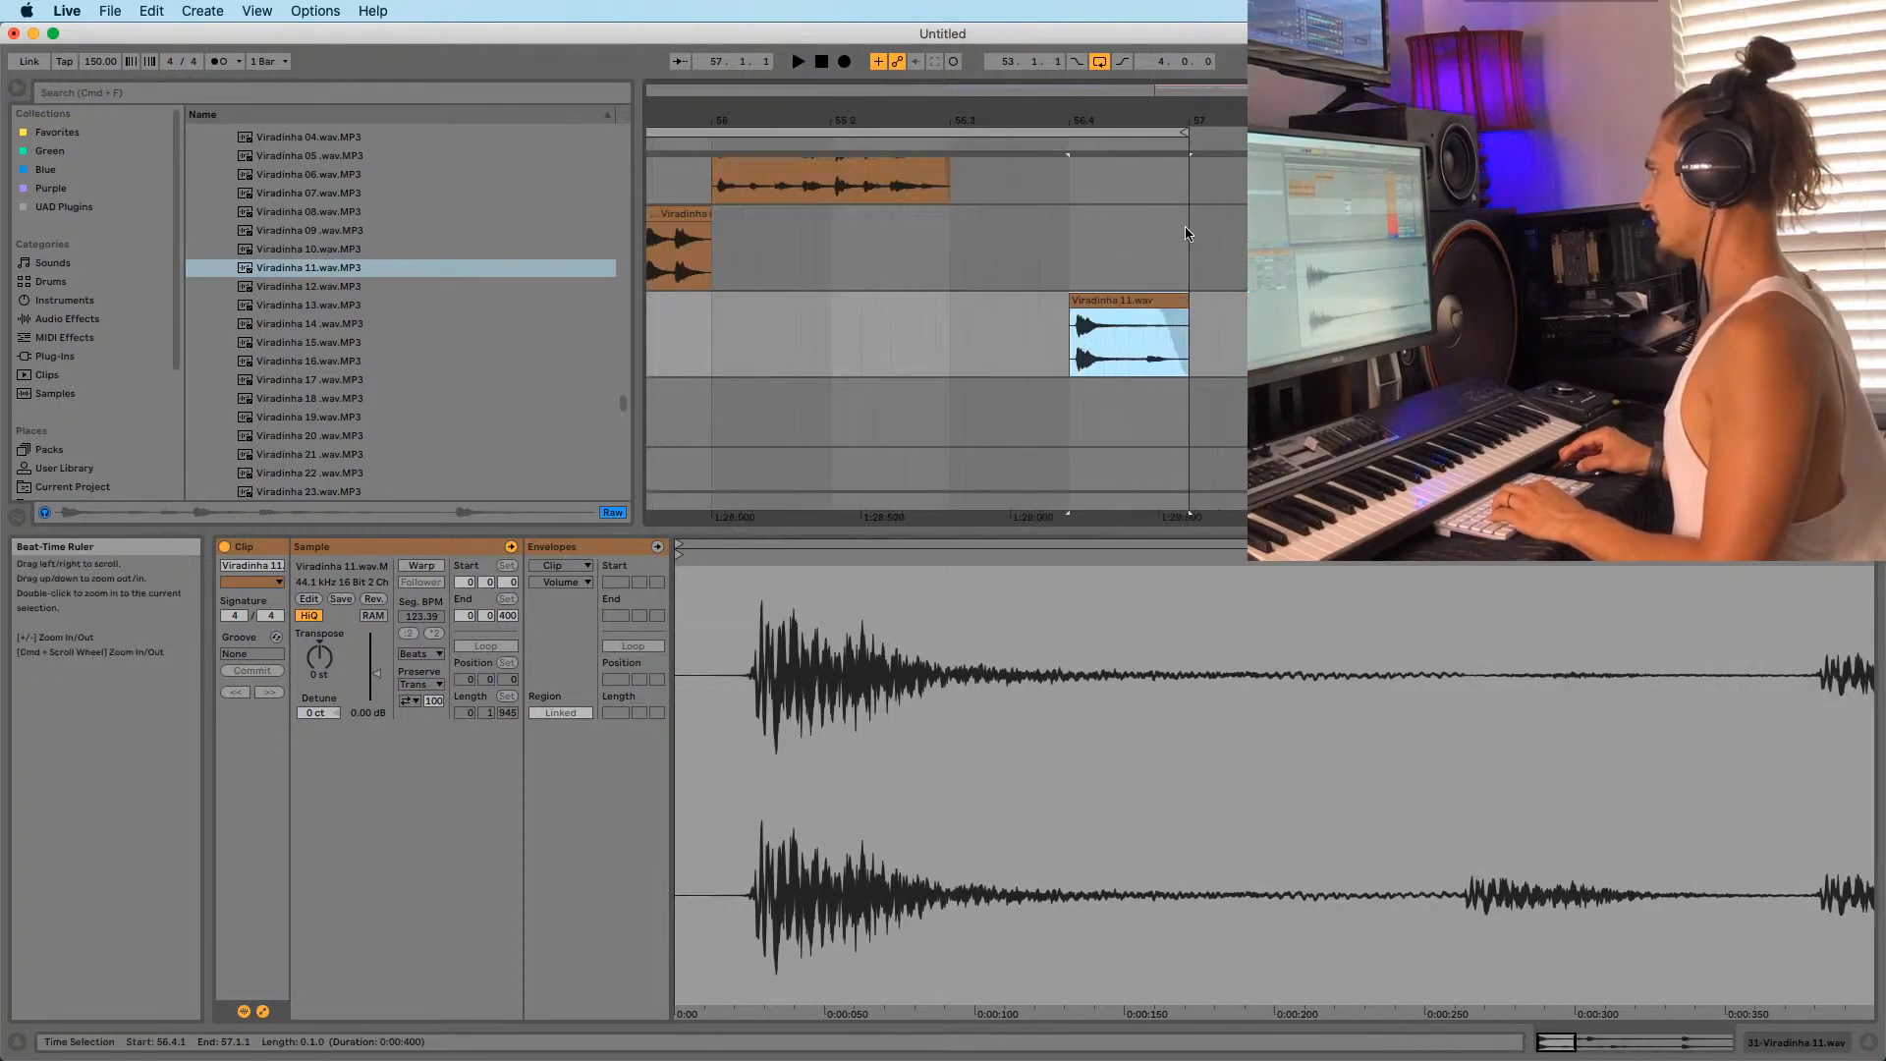
left_click_drag(1178, 298, 1129, 299)
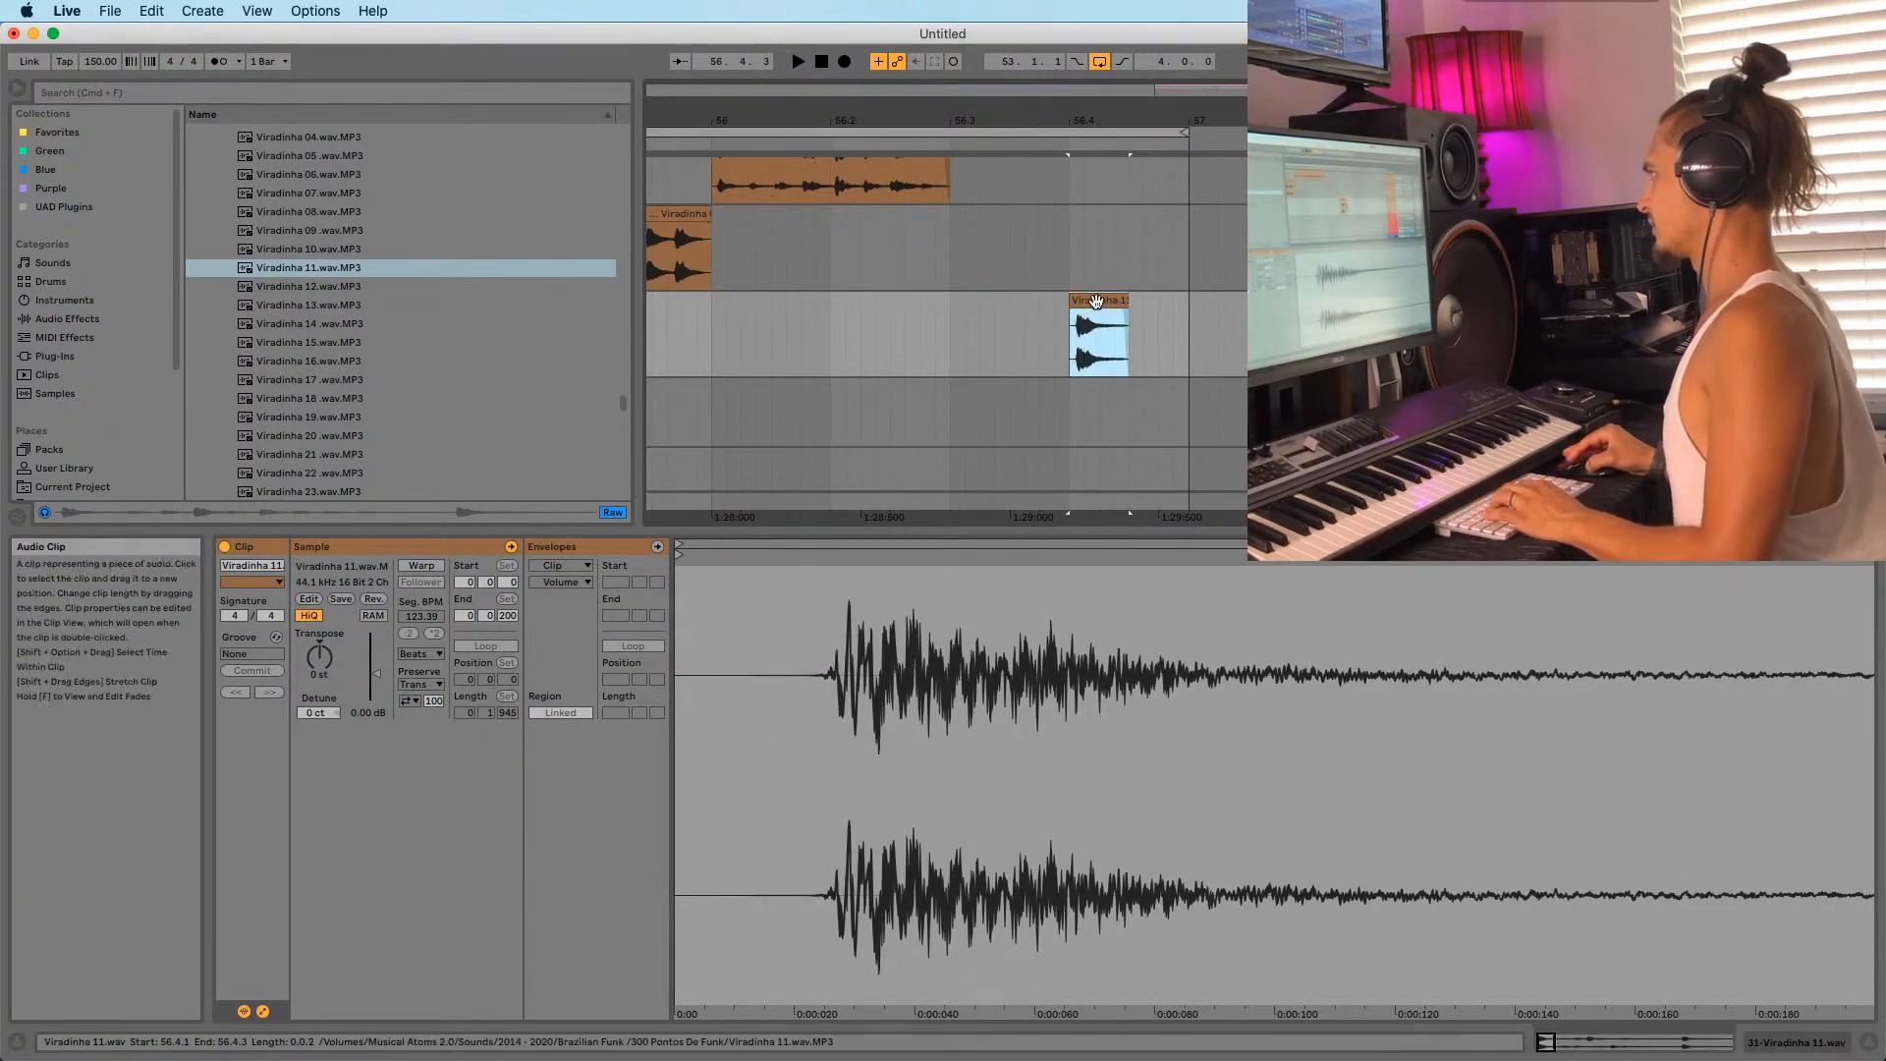
left_click_drag(1078, 122, 1079, 226)
left_click_drag(1109, 300, 1044, 311)
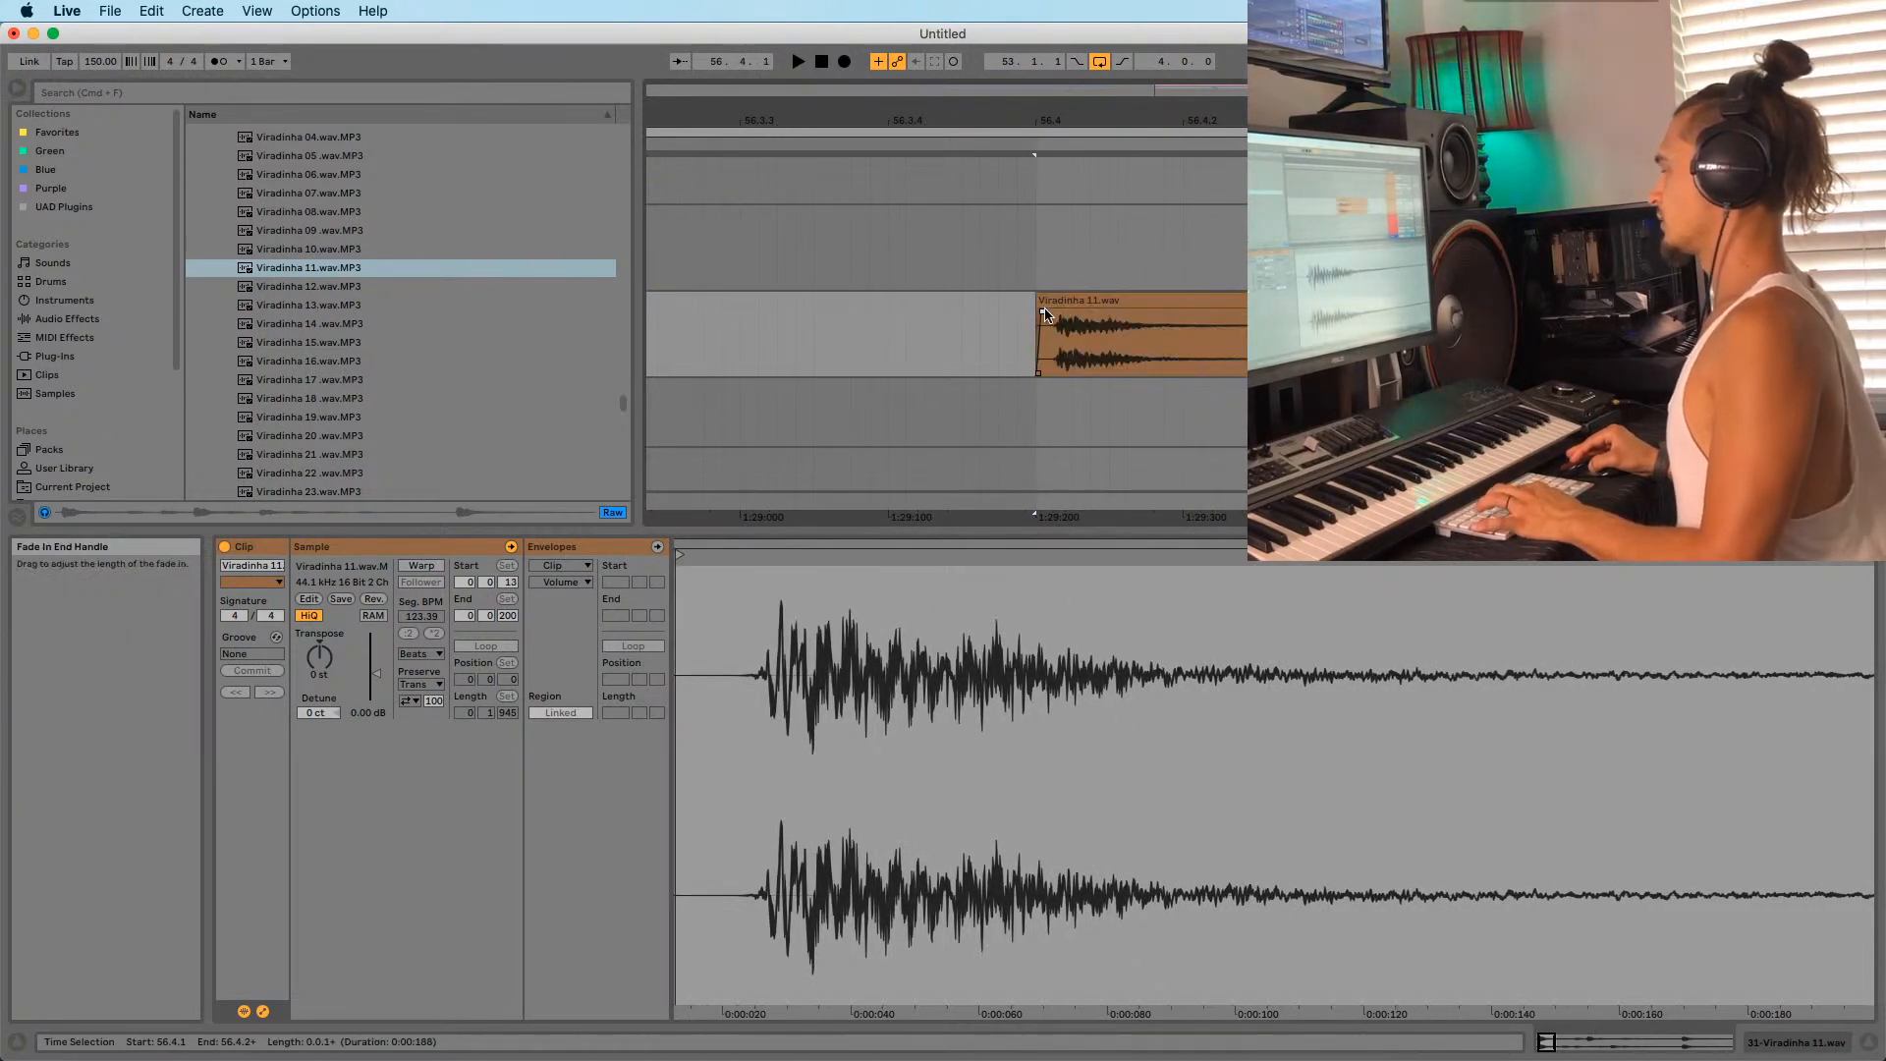
Give Viradinha 11 a short fade-in and a longer, outward-curved fade-out.
left_click(1056, 300)
key("space")
key("space")
left_click_drag(1165, 121, 1165, 96)
key("space")
key("space")
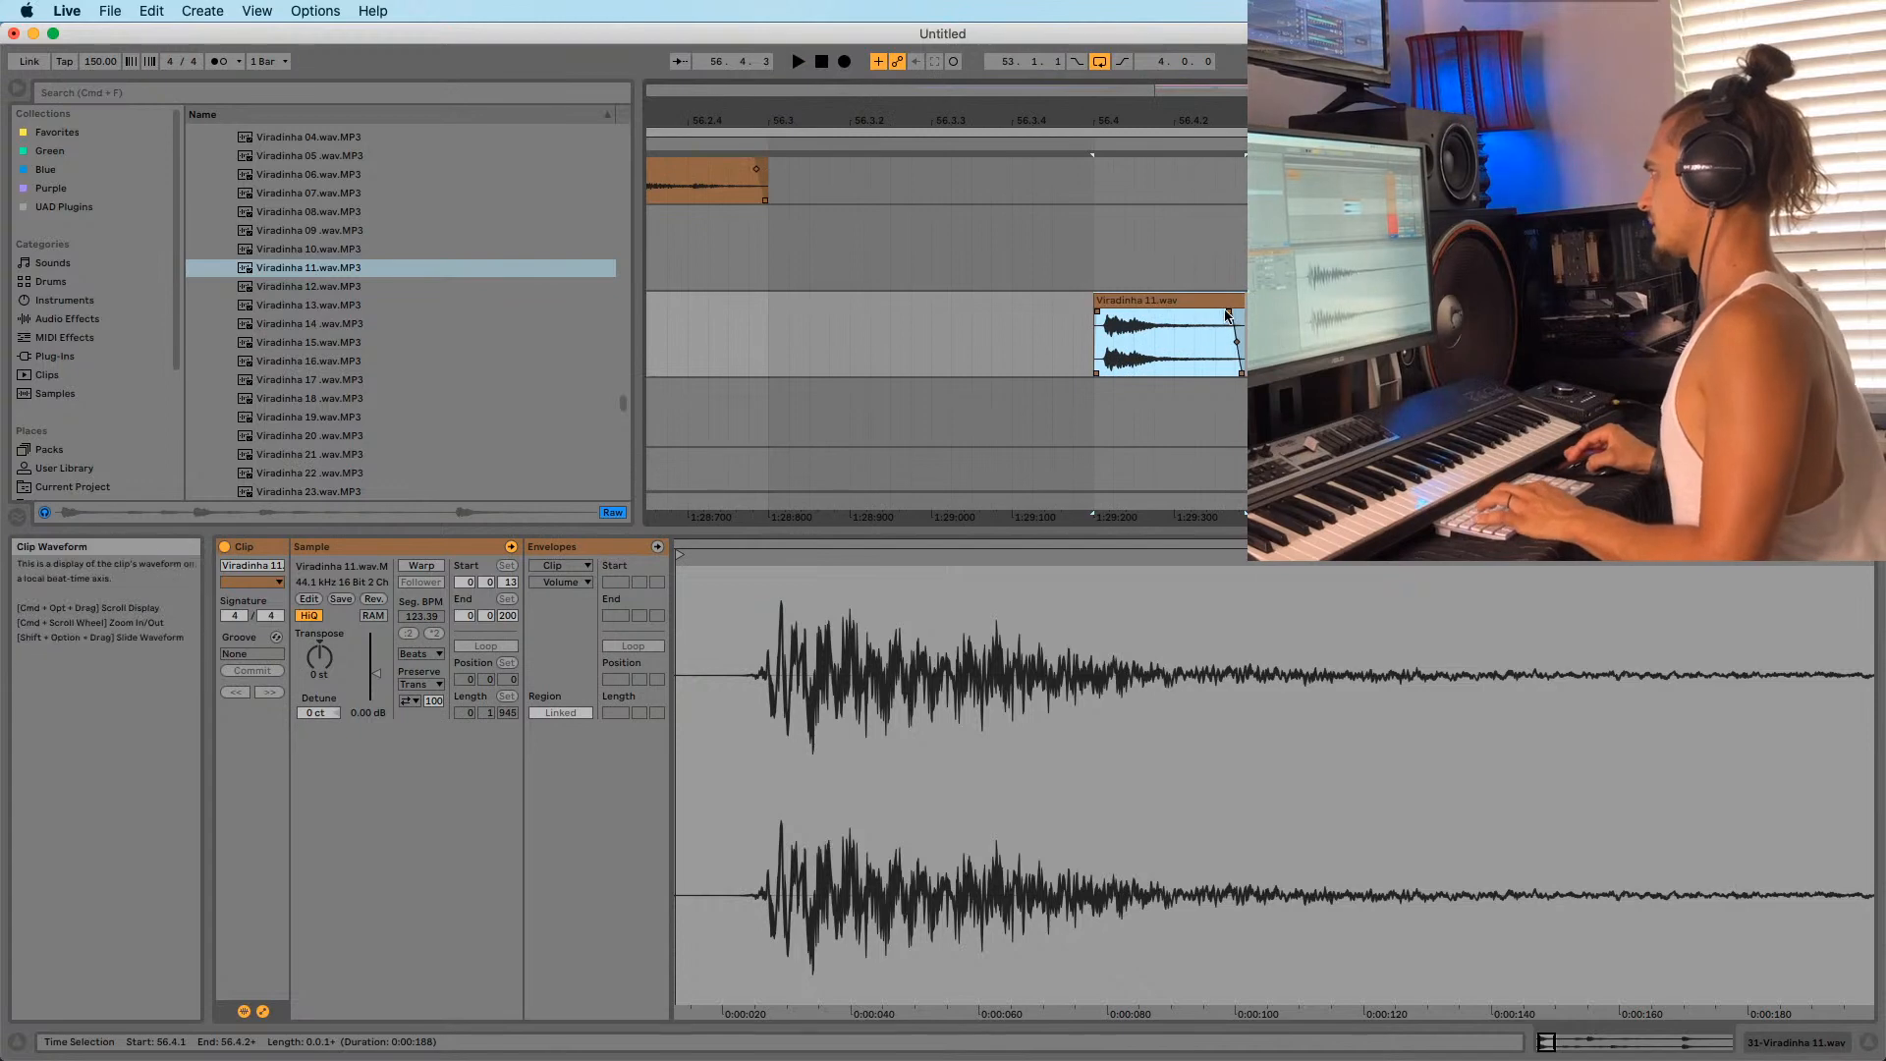
left_click_drag(1230, 311, 1174, 315)
key("z")
left_click_drag(1138, 123, 1138, 94)
left_click(1189, 307)
left_click(1156, 342)
left_click_drag(1156, 344, 1163, 334)
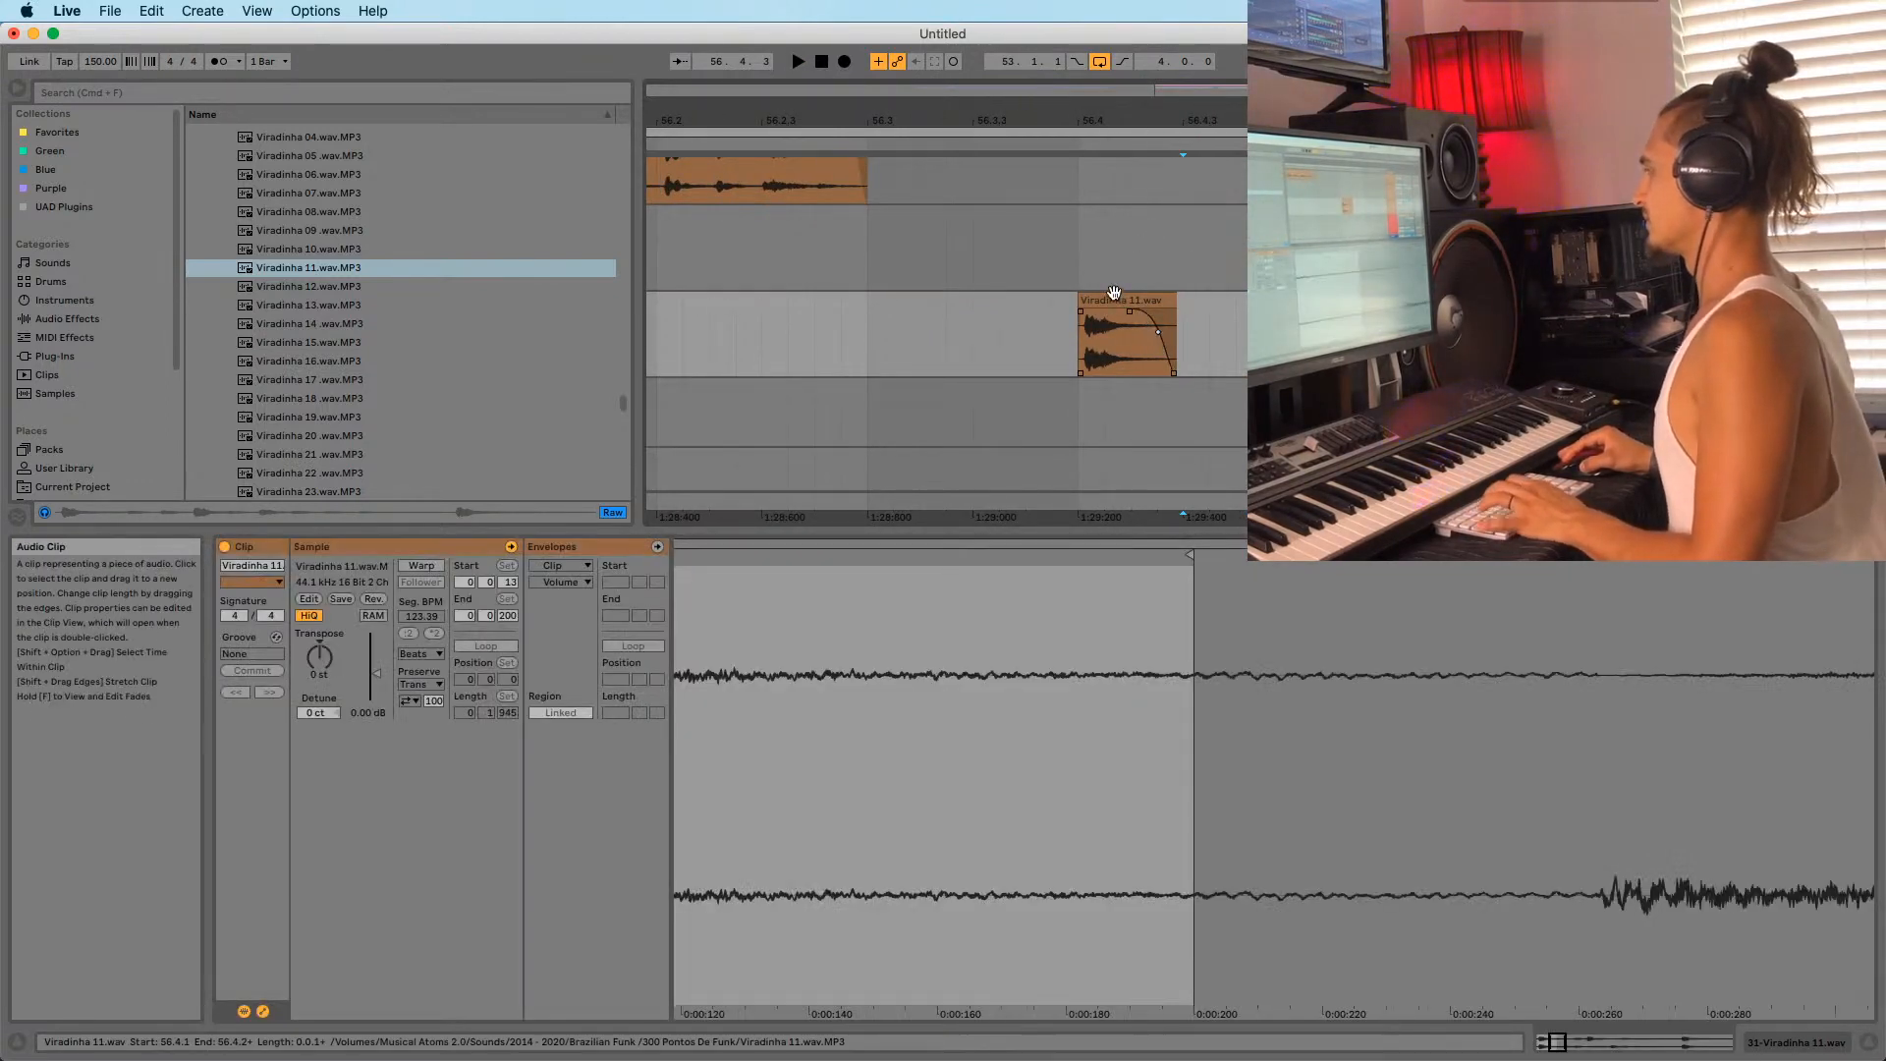
left_click(1113, 299)
key("space")
key("space")
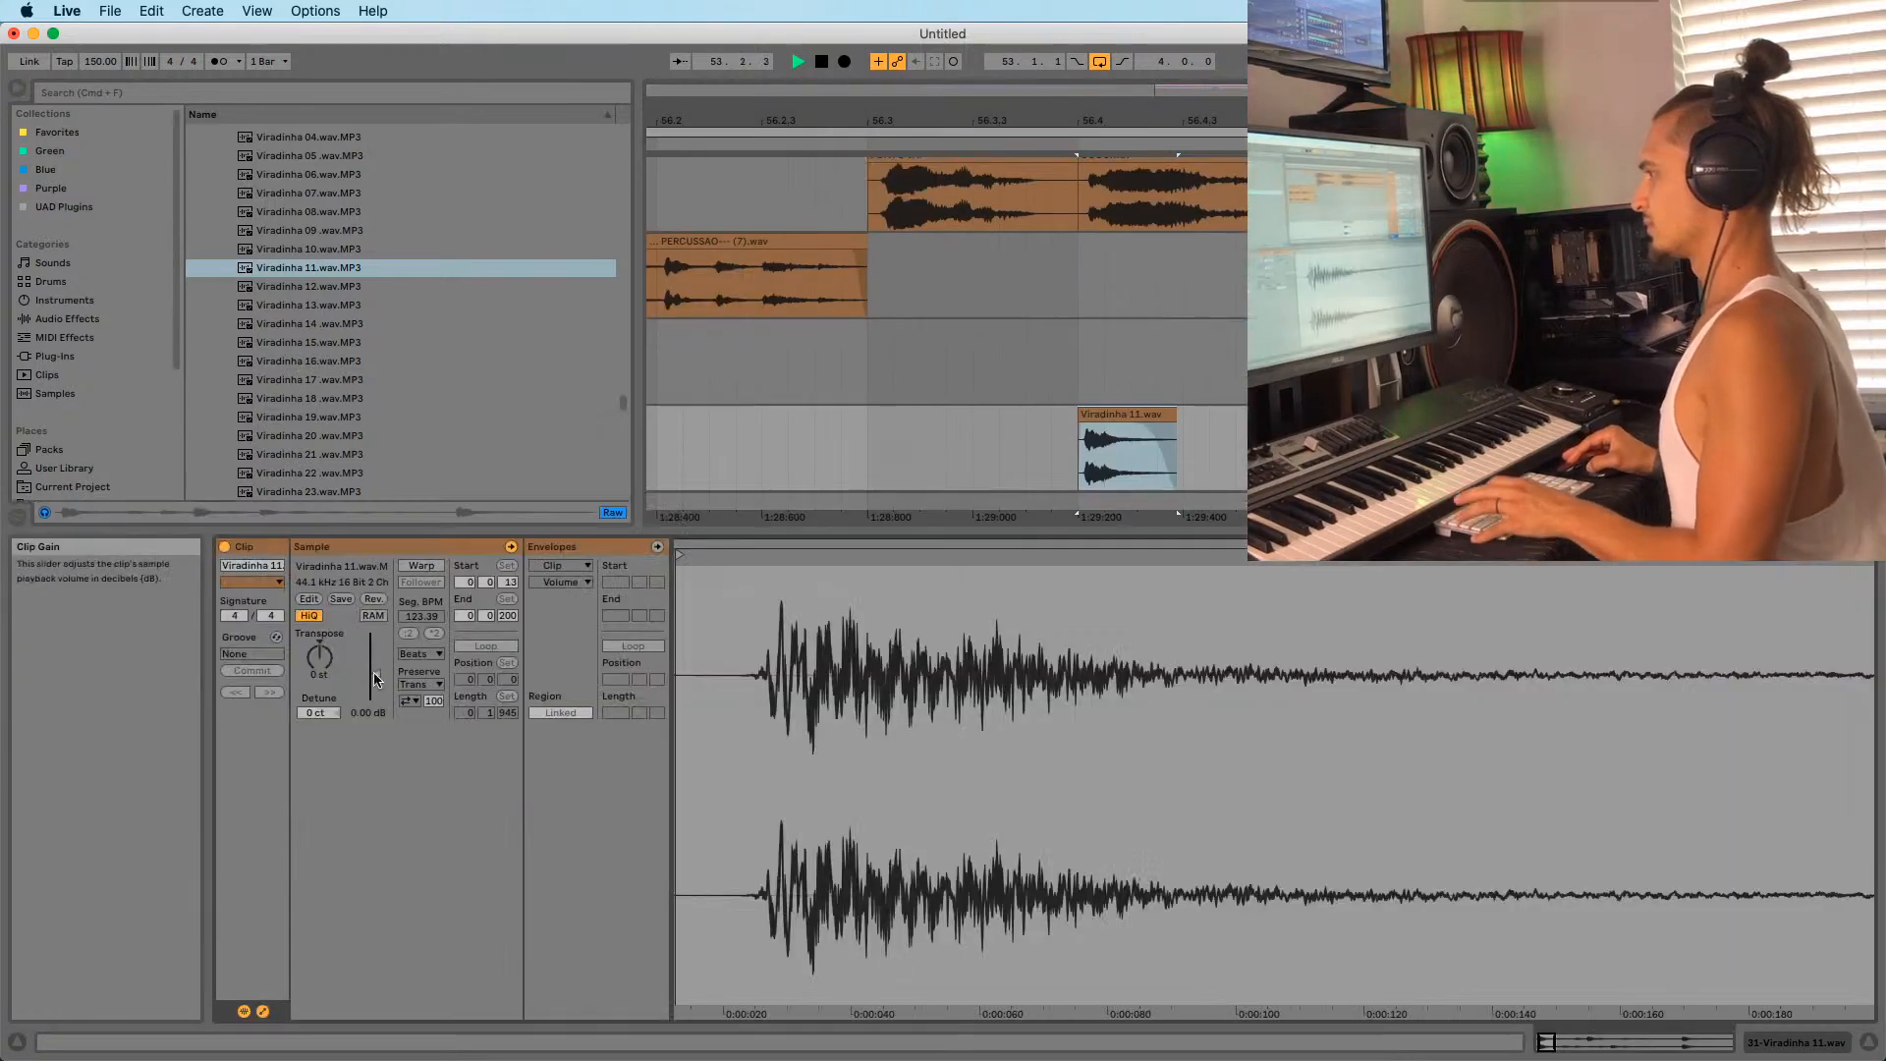
Raise Viradinha 11's clip gain to 3.38 dB and group its track.
left_click_drag(374, 672, 373, 648)
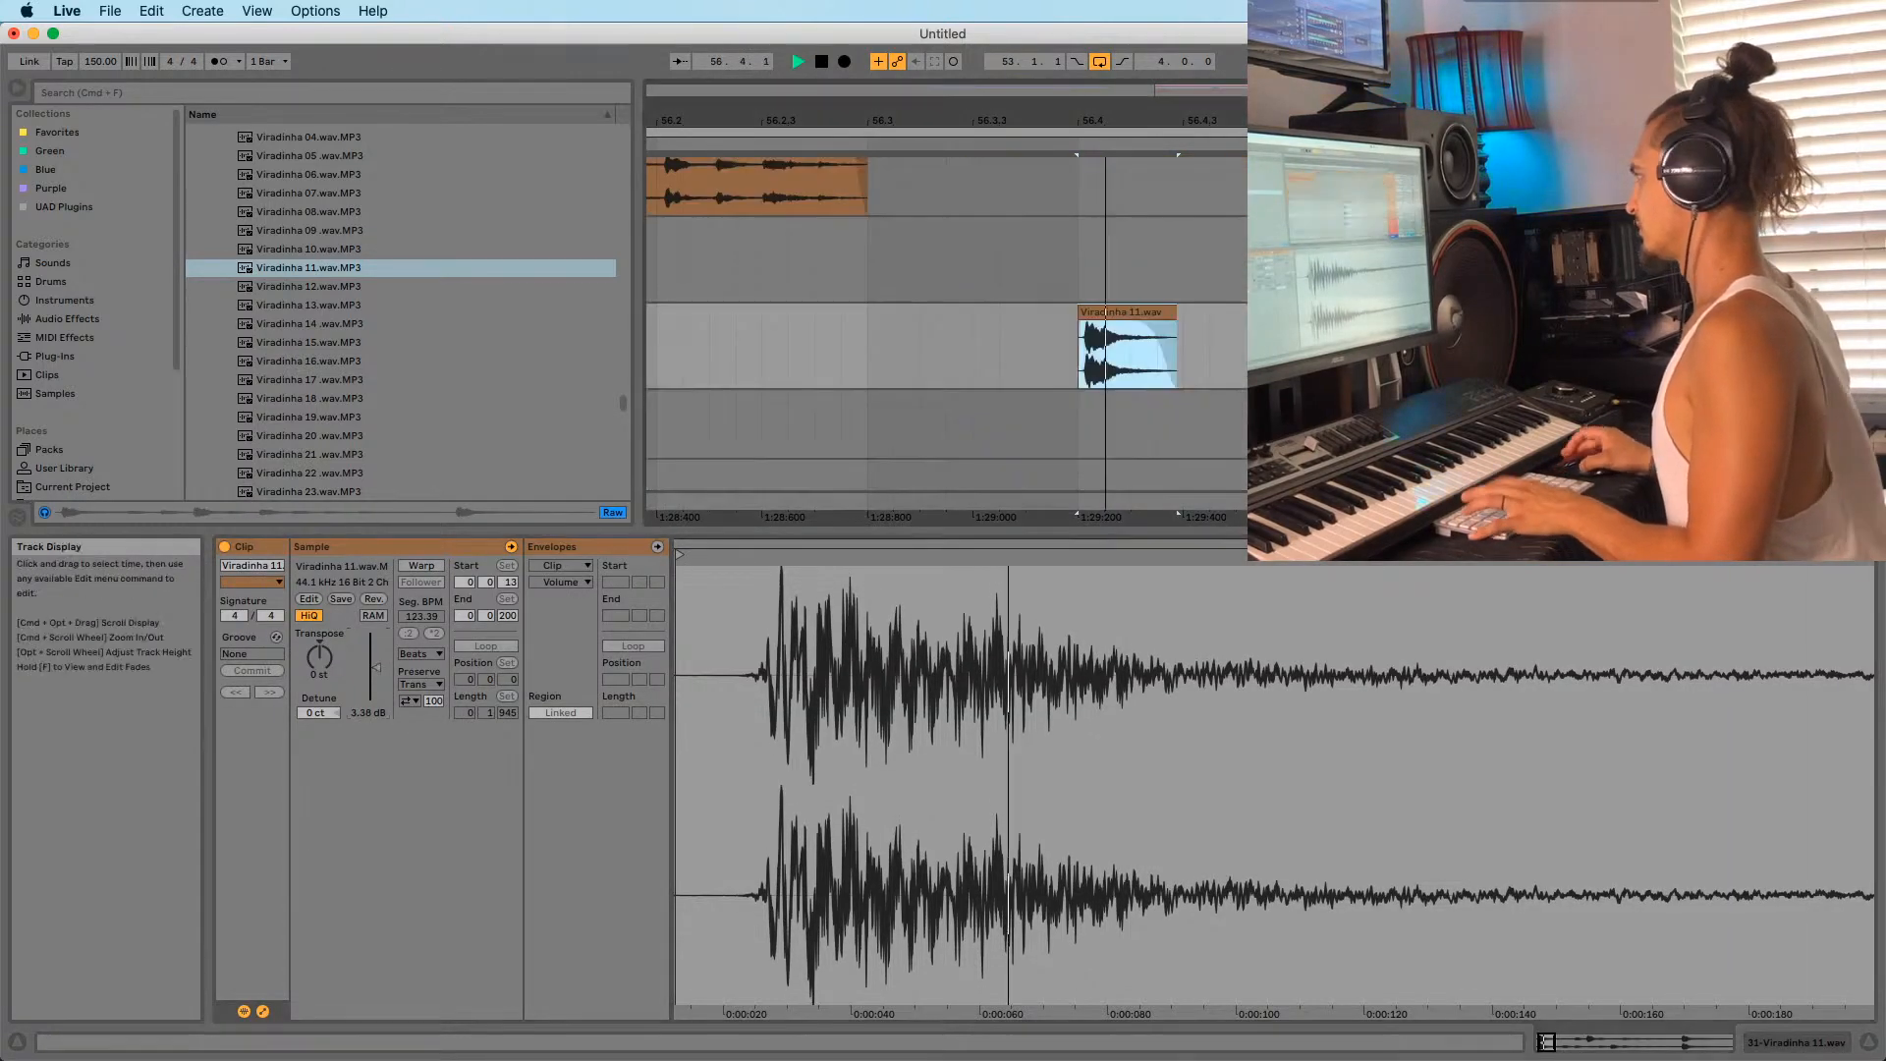
key("space")
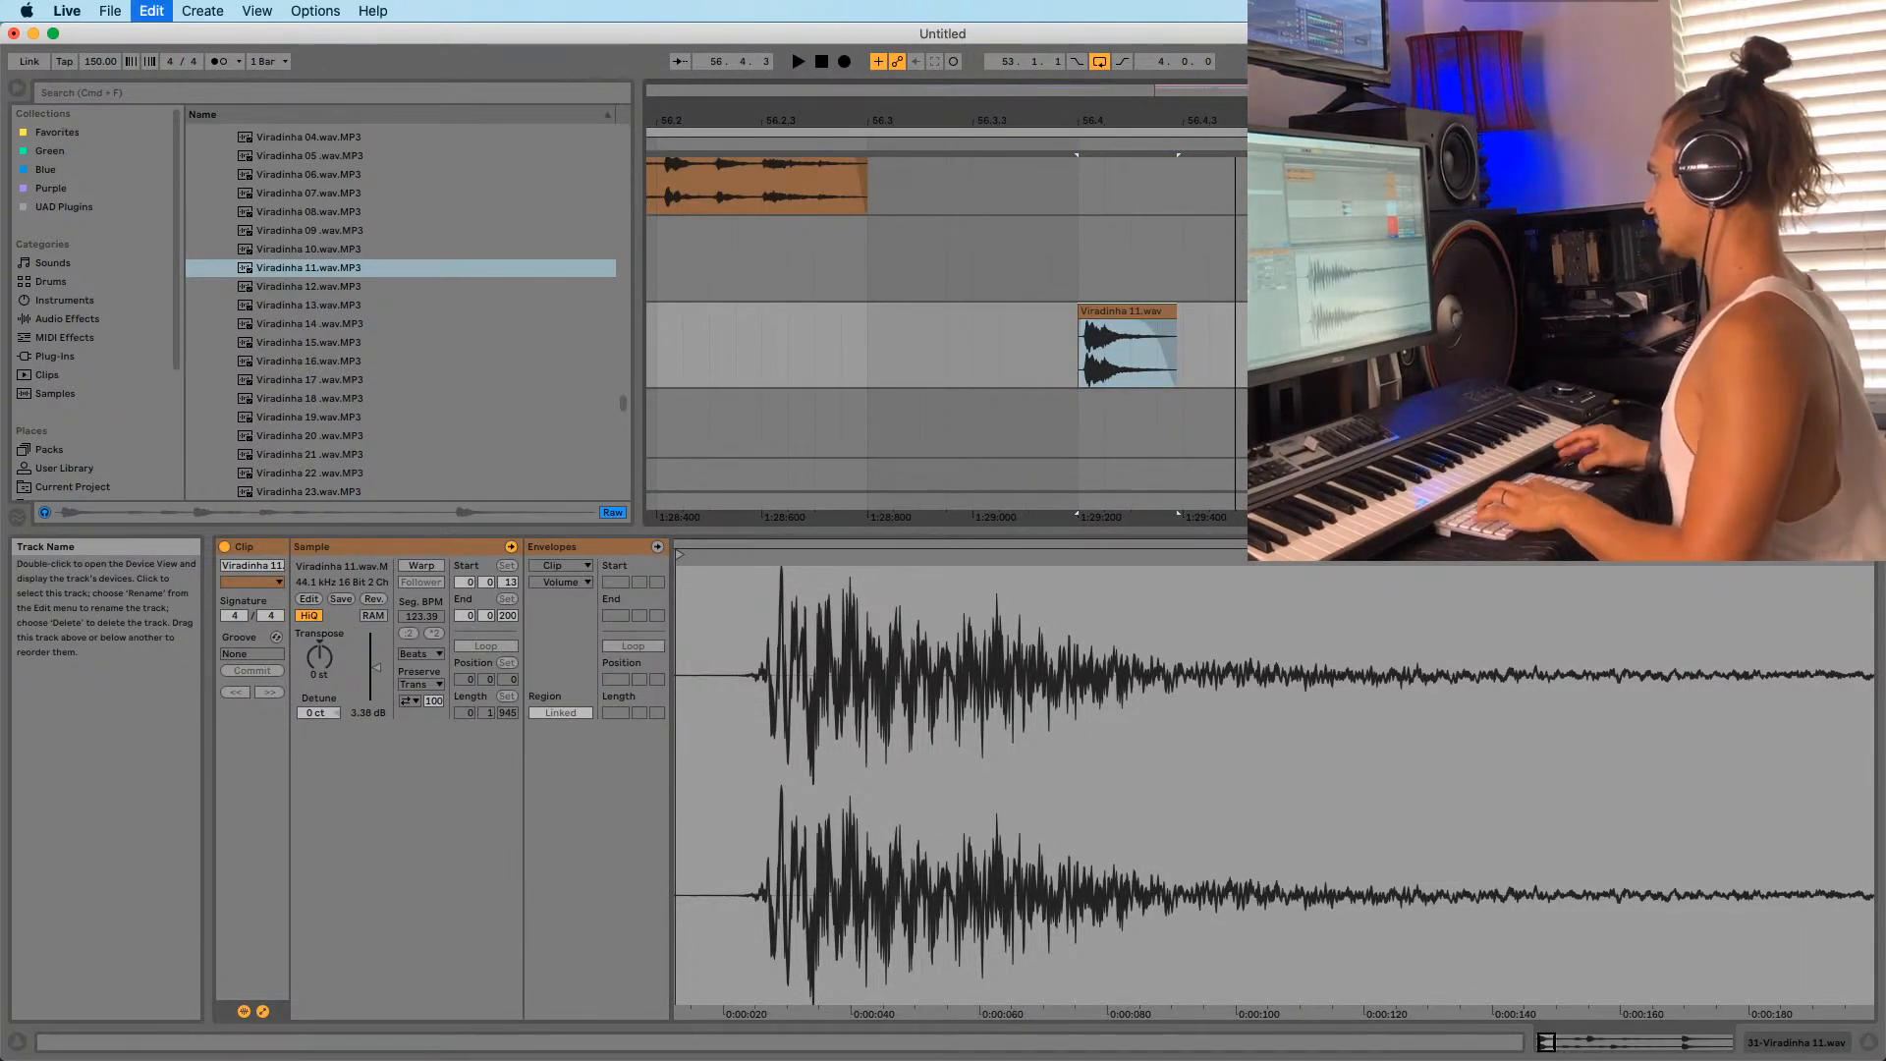
key("super+g")
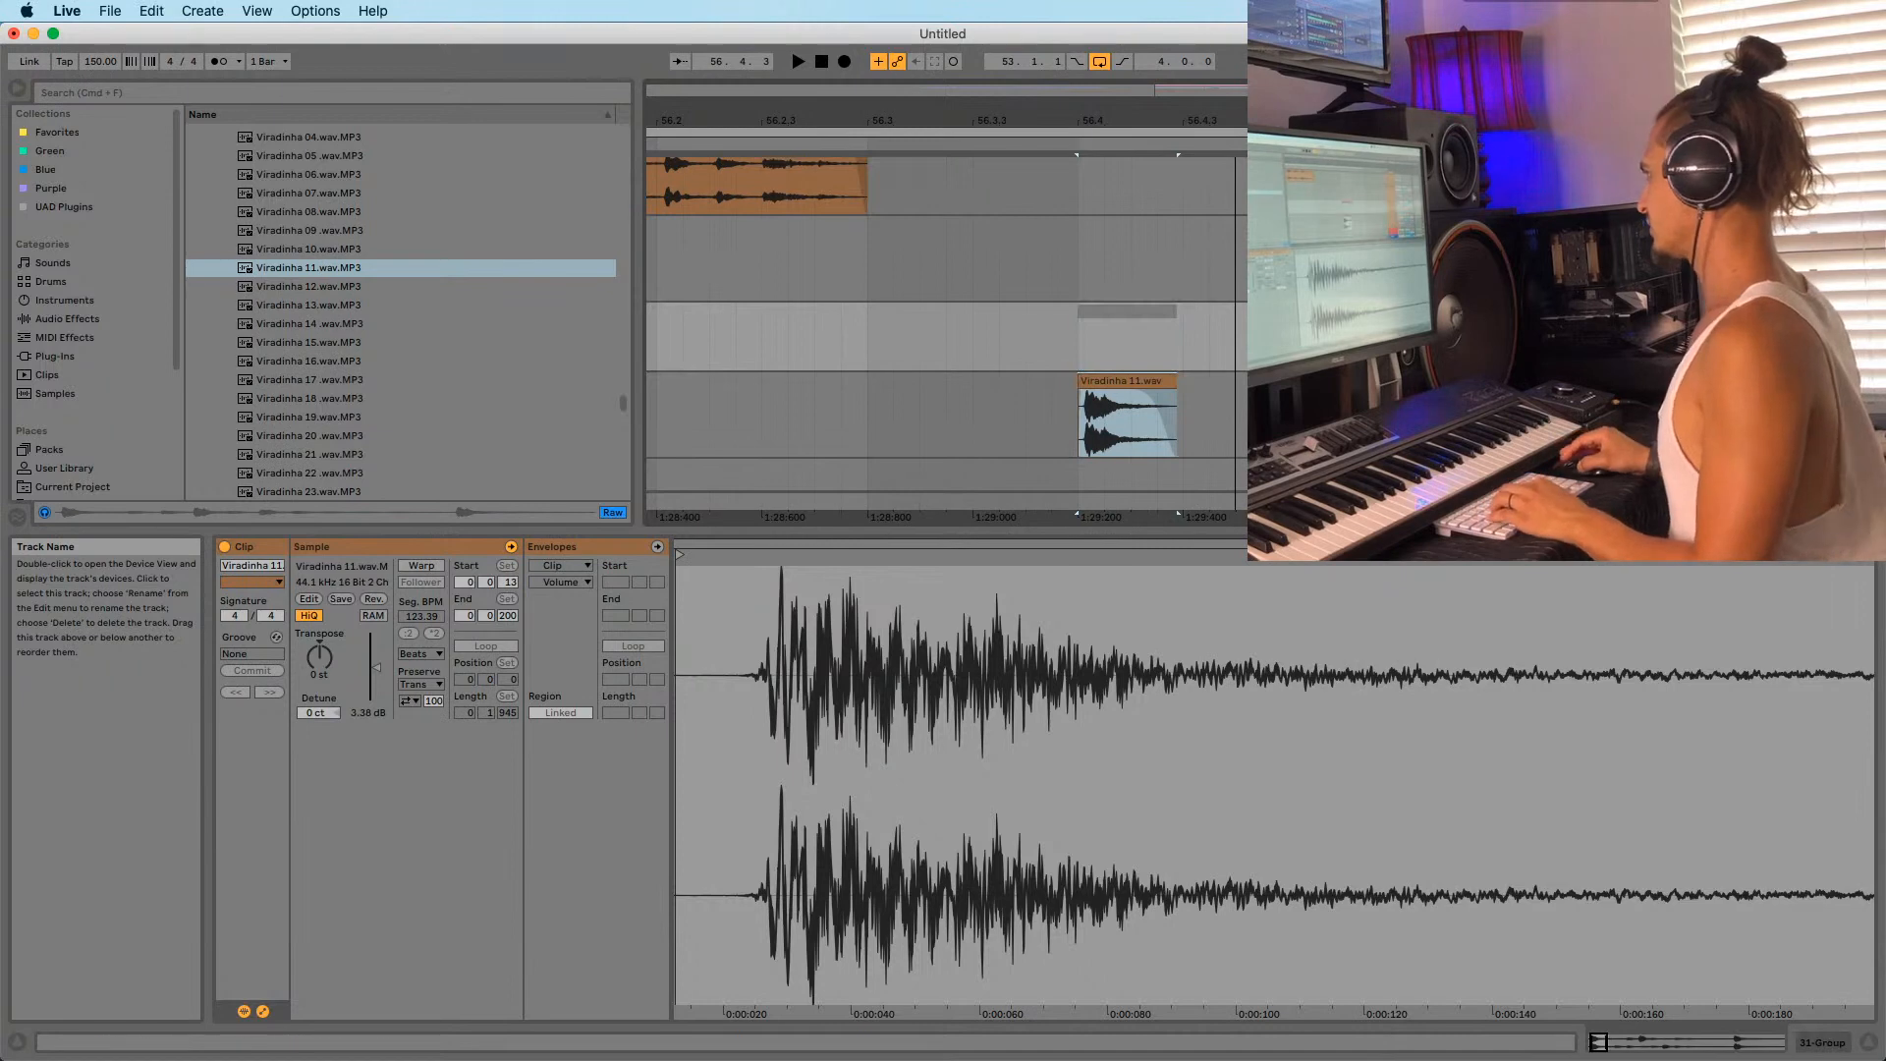
Add EQ Eight to the group with a 122 Hz low cut and +5.58 dB at 8.25 kHz.
left_click(53, 319)
left_click_drag(235, 316, 993, 346)
key("space")
key("space")
key("space")
key("space")
key("space")
key("space")
key("space")
left_click_drag(252, 877, 252, 869)
left_click_drag(424, 918, 593, 896)
Add a Saturator after the EQ with its waveshape set to Sinoid Fold.
left_click_drag(235, 655, 798, 923)
key("space")
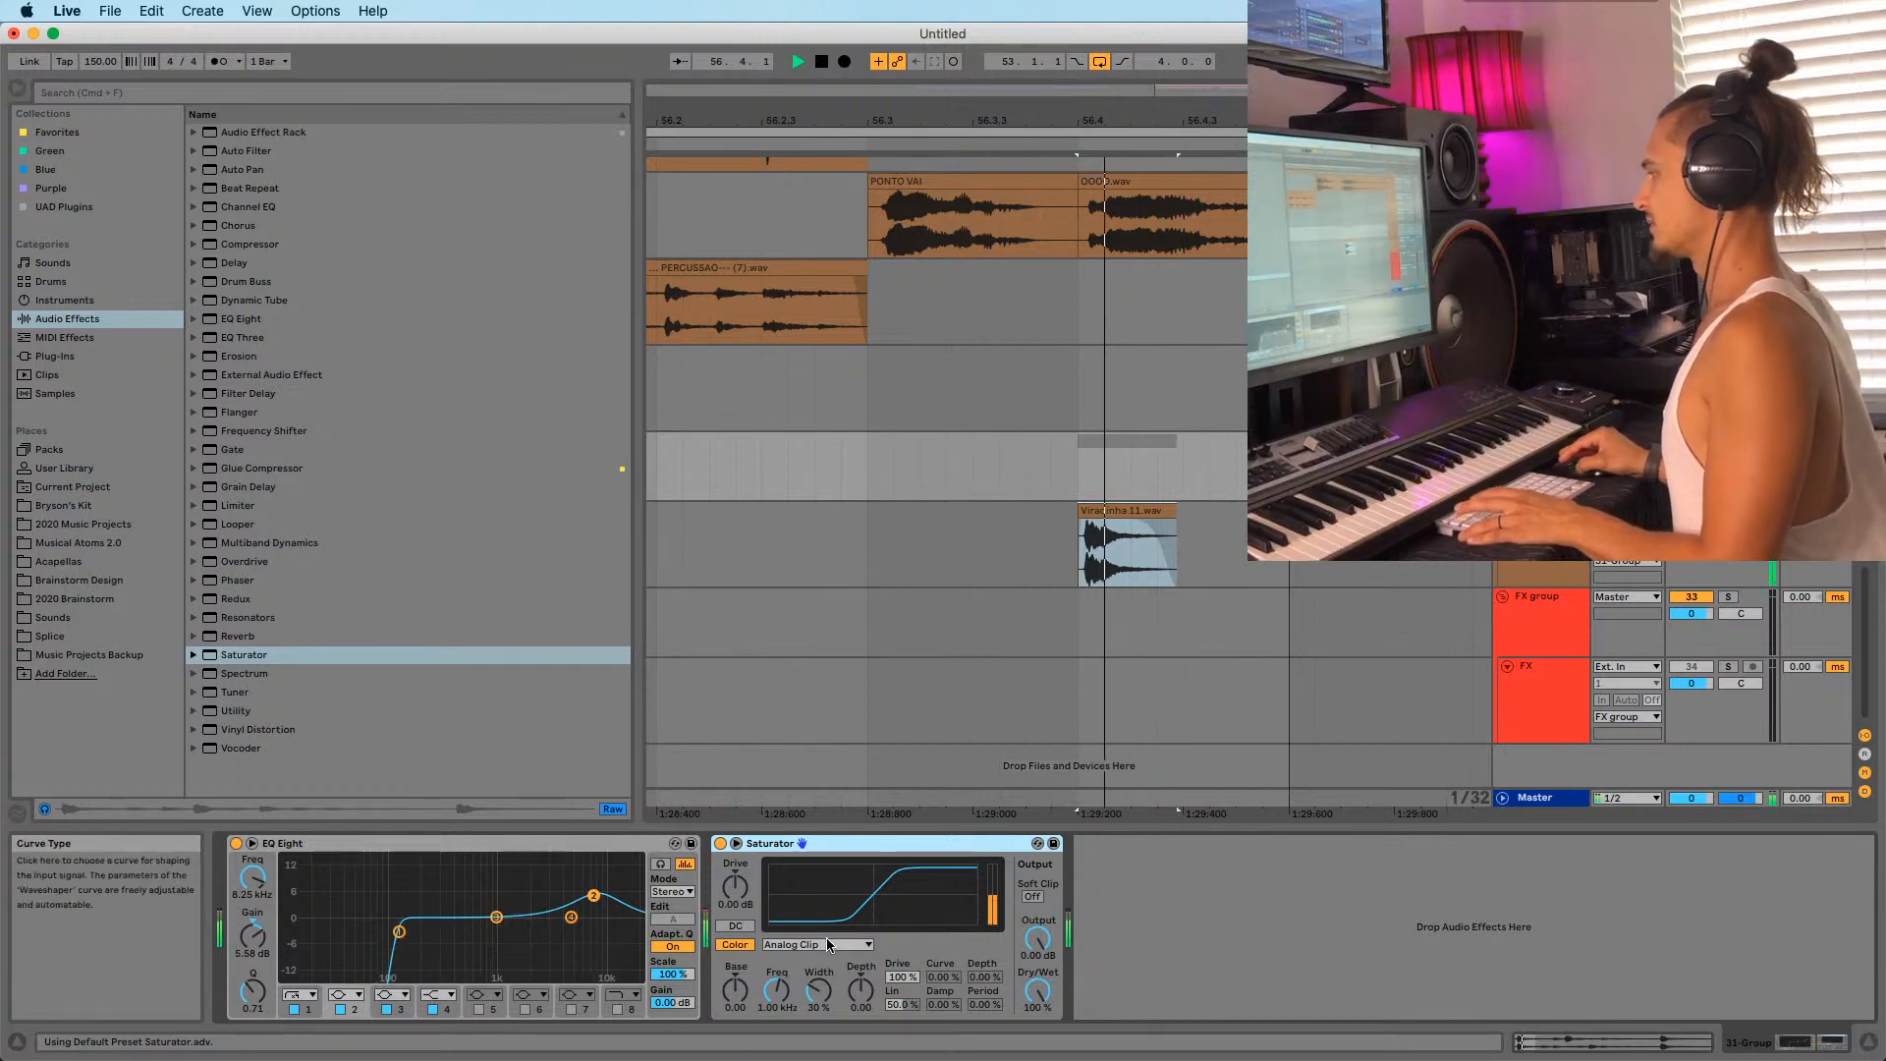
left_click(818, 944)
left_click(790, 1017)
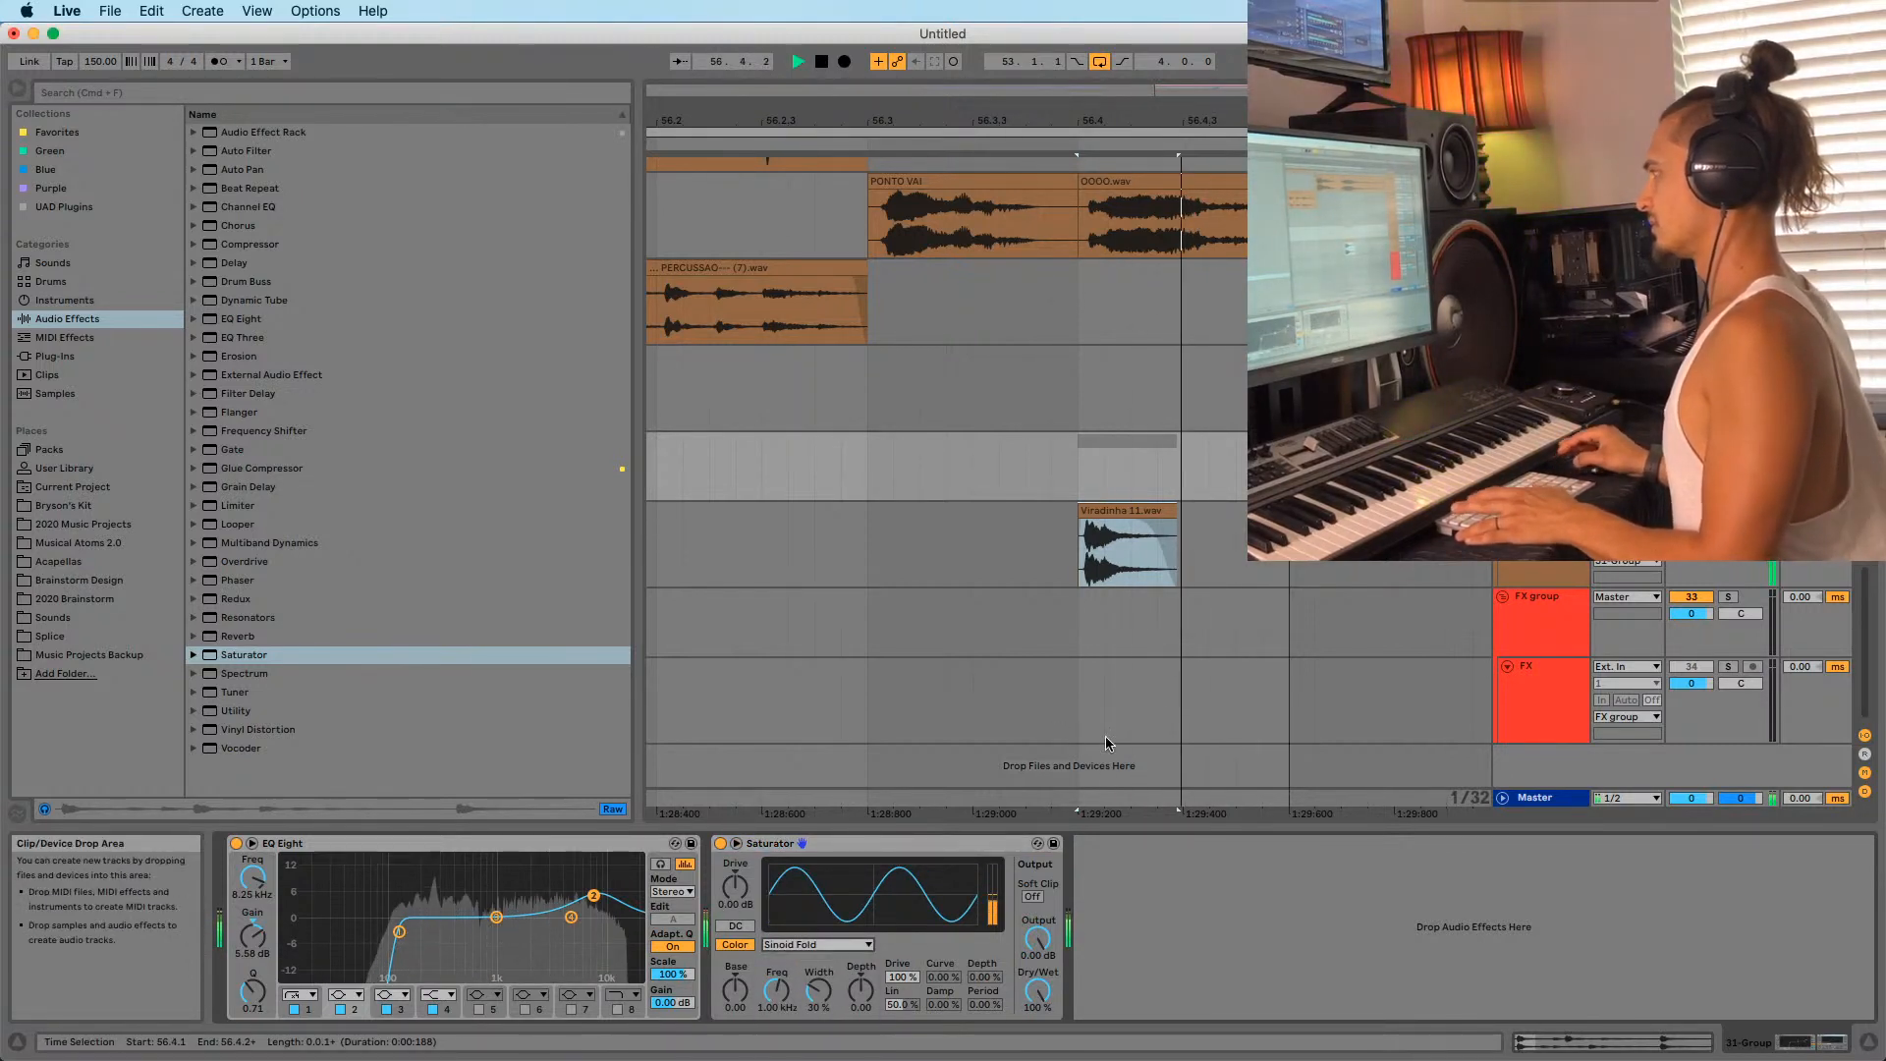
key("space")
Play the Viradinha track from 56.3 to hear the processed clip.
left_click(867, 550)
left_click(1542, 526)
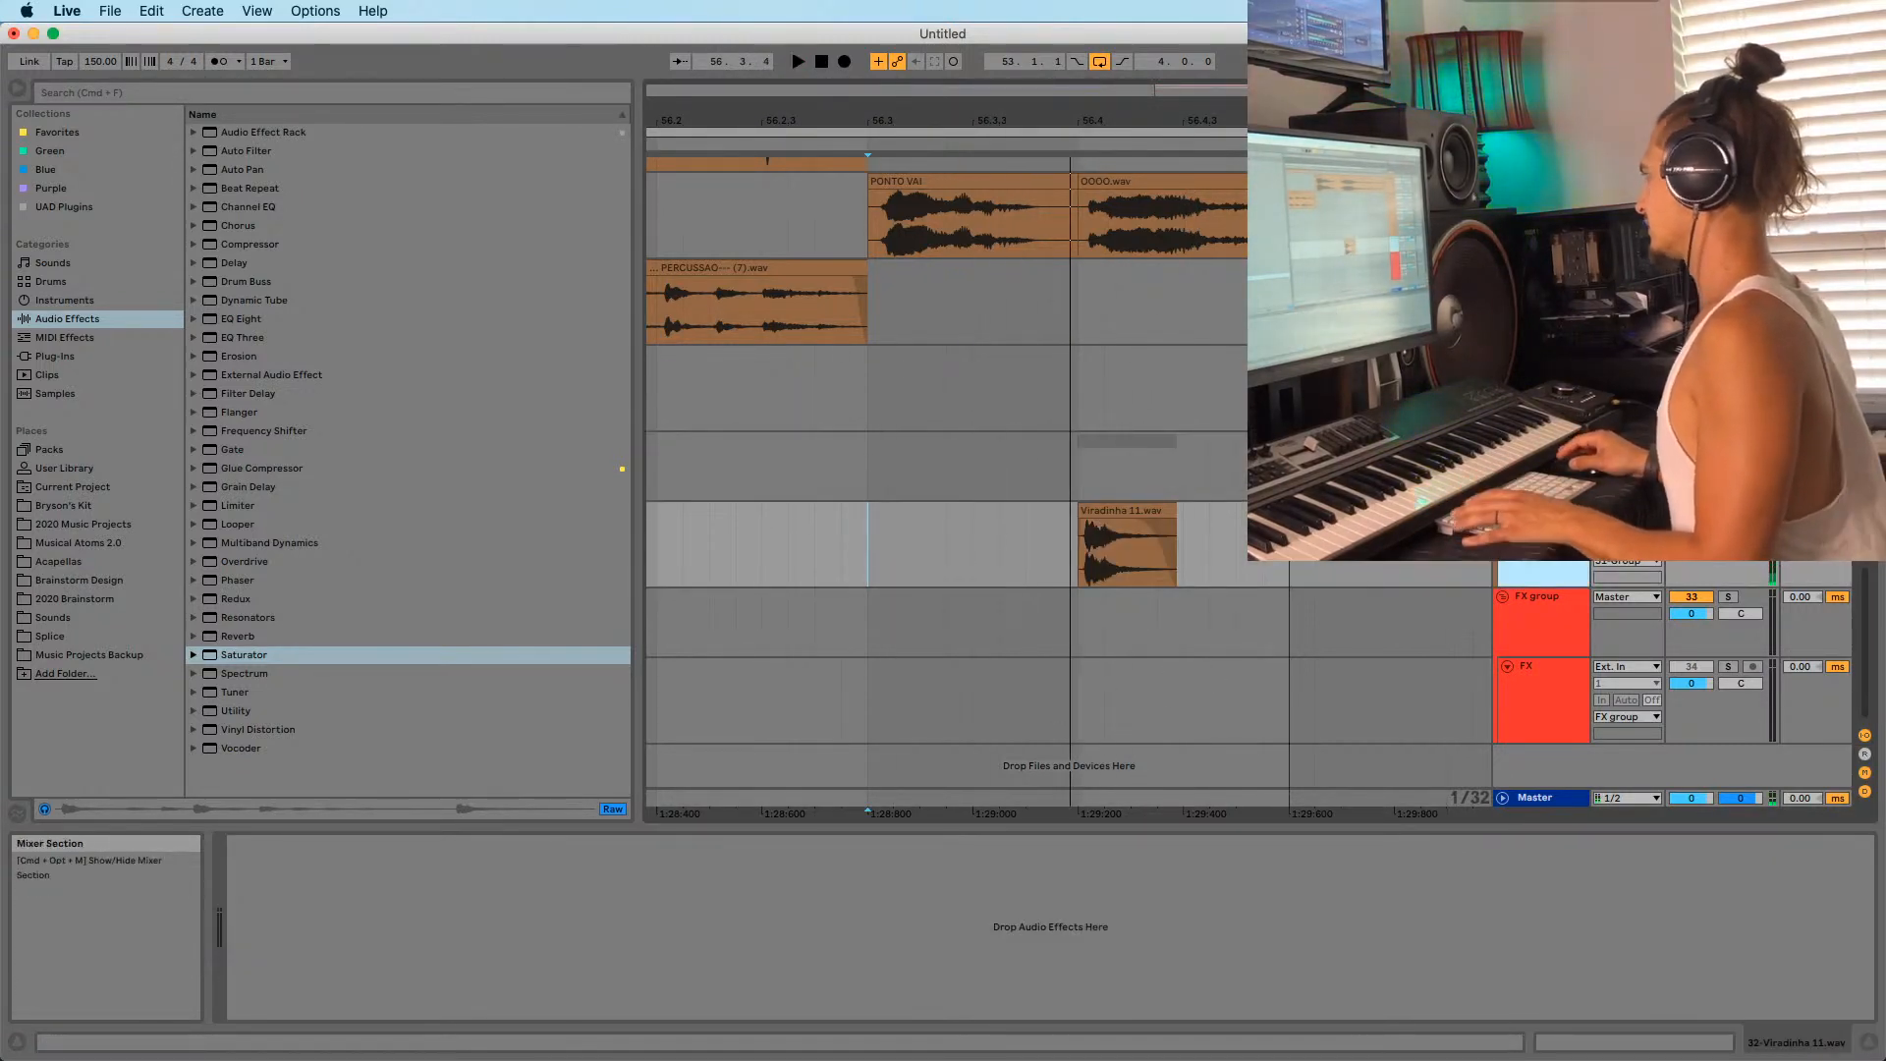
key("space")
key("space")
mouse_move(1071, 120)
left_mouse_down()
mouse_move(1071, 79)
mouse_move(1088, 121)
left_mouse_up()
Preview Viradinha samples in the Sounds folder and place Viradinha 18 near bar 52.
left_click(50, 637)
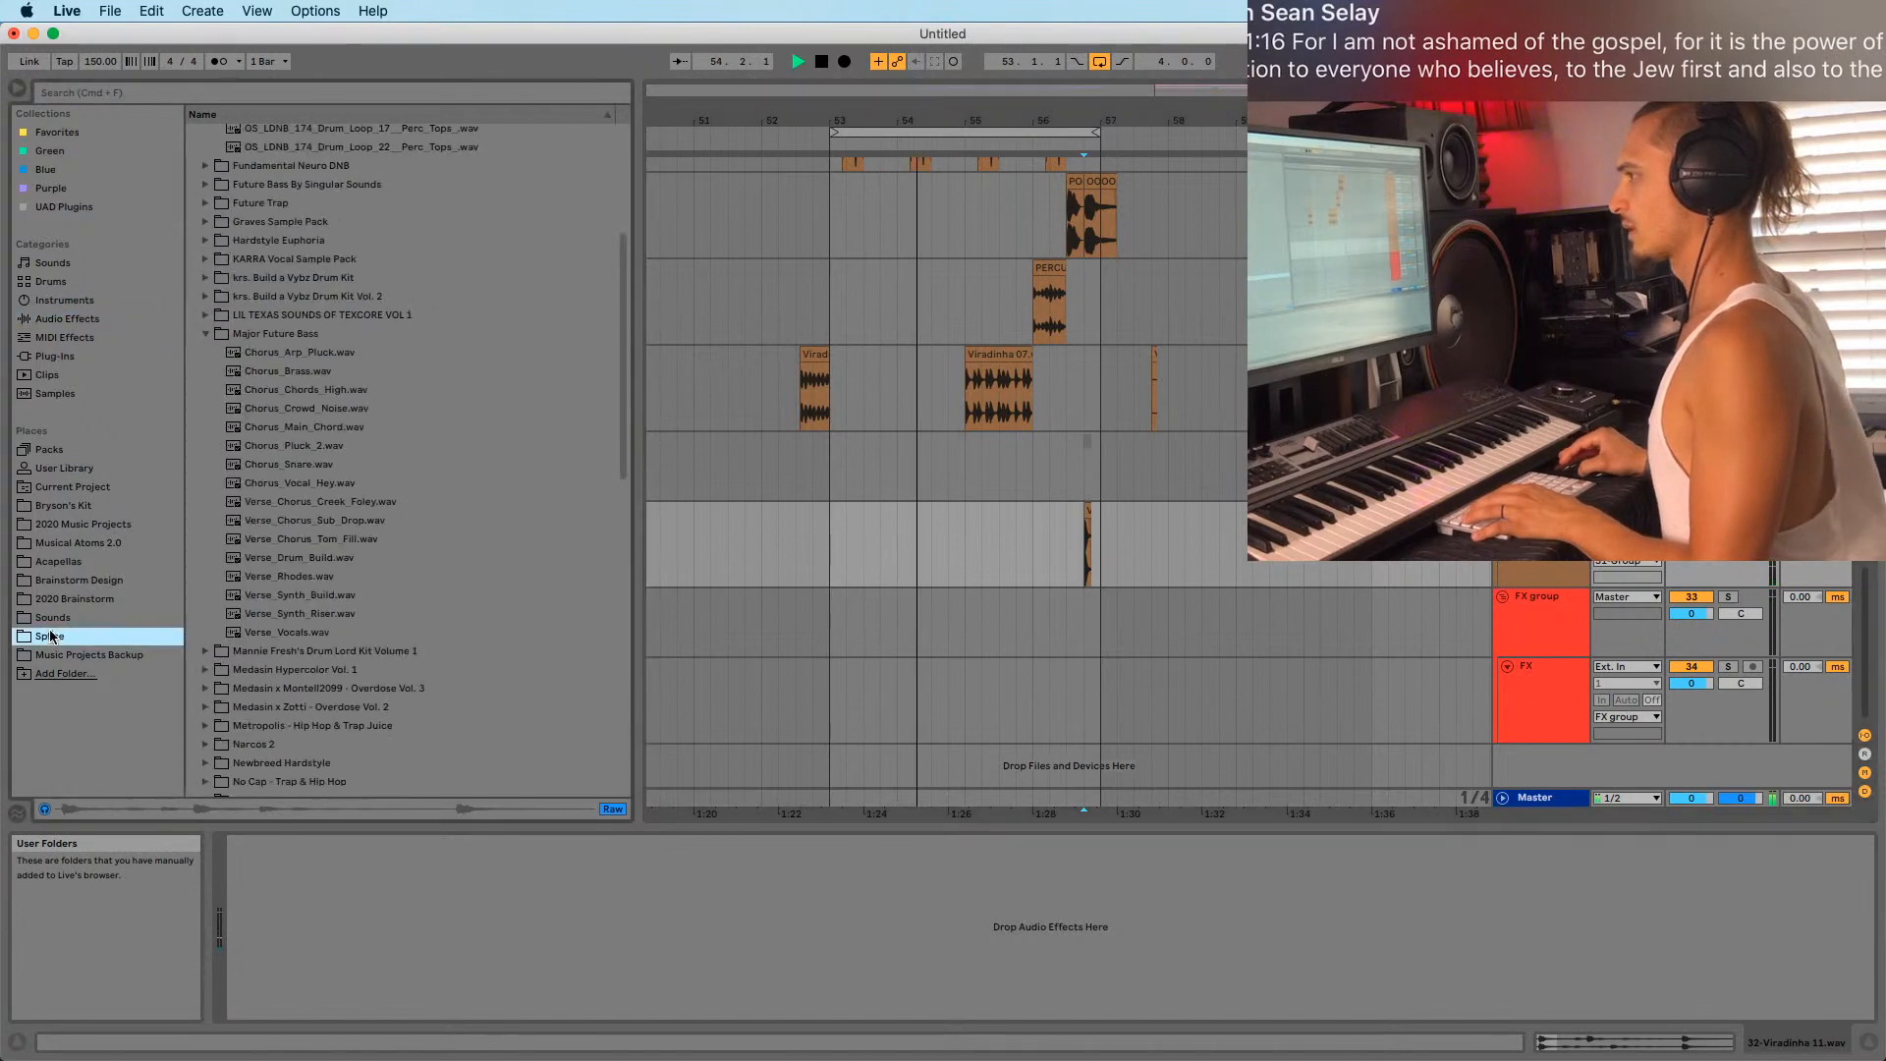
left_click(51, 619)
left_click(255, 453)
key("space")
left_click(266, 399)
left_click(274, 366)
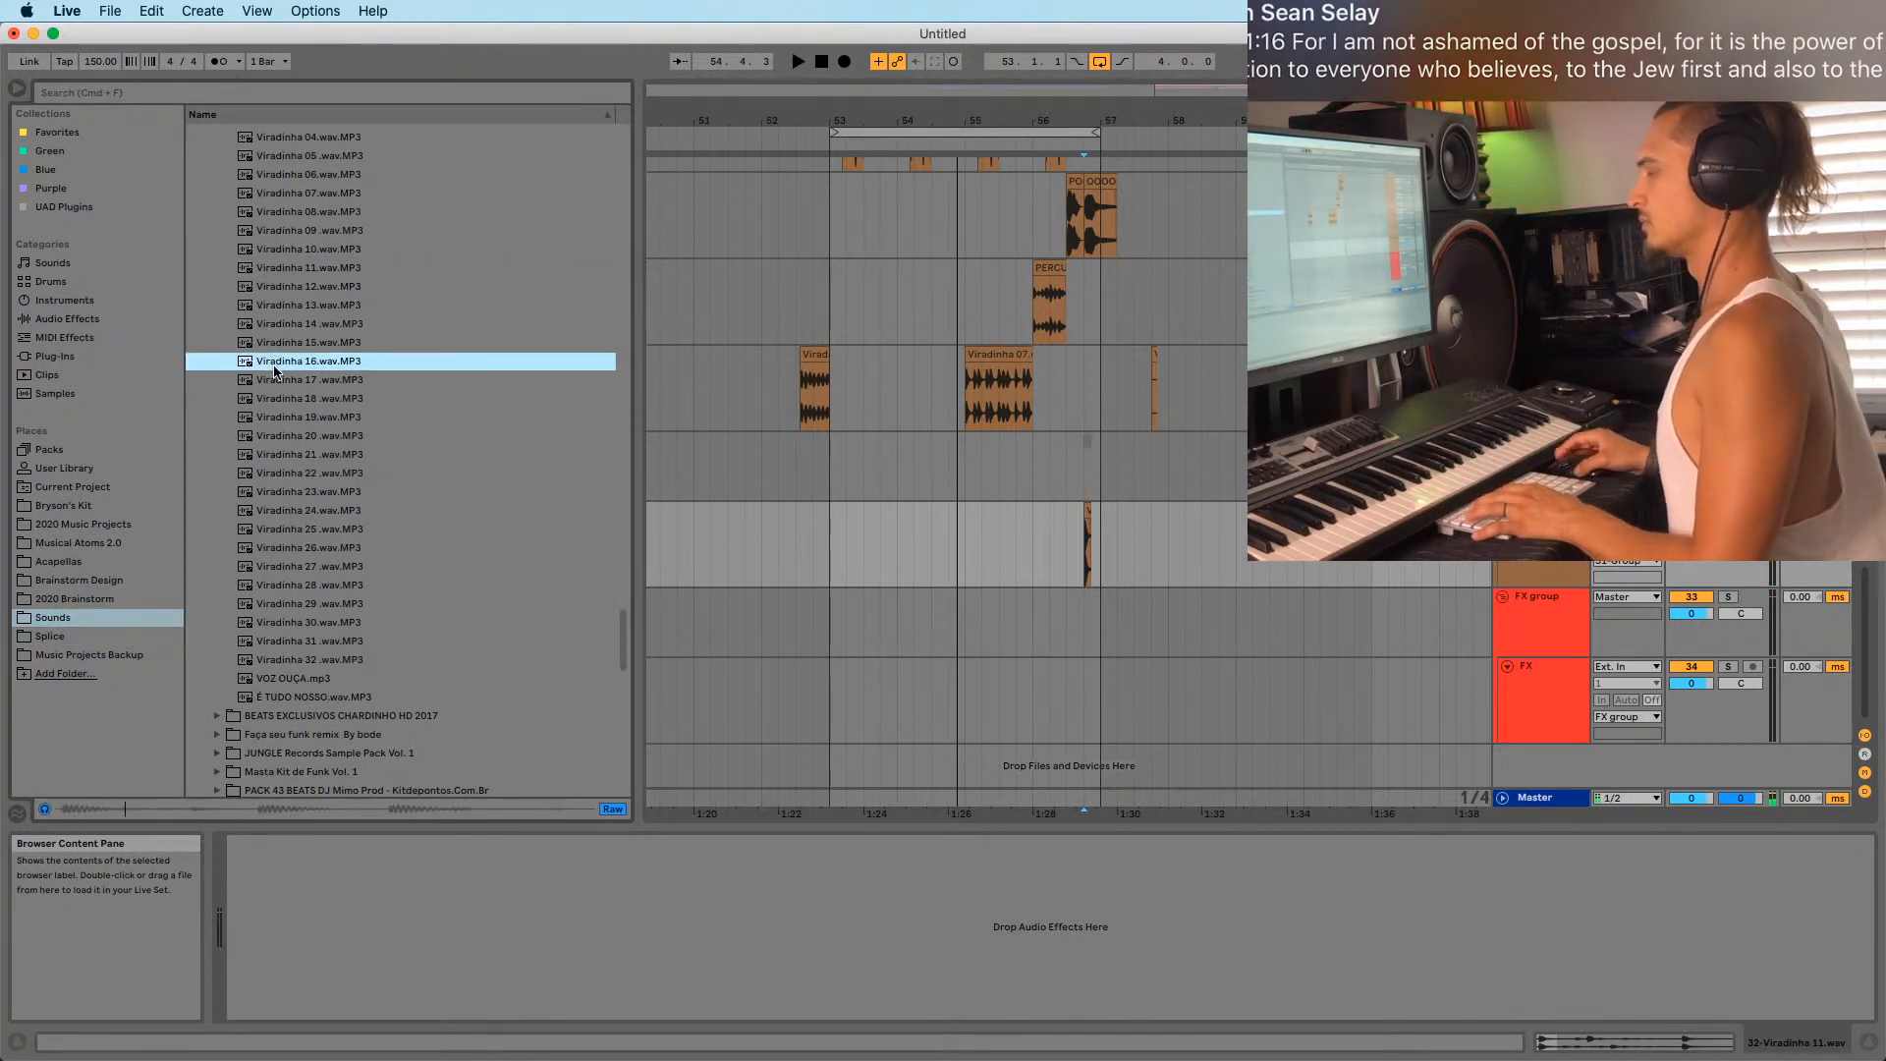
left_click(276, 416)
left_click(279, 402)
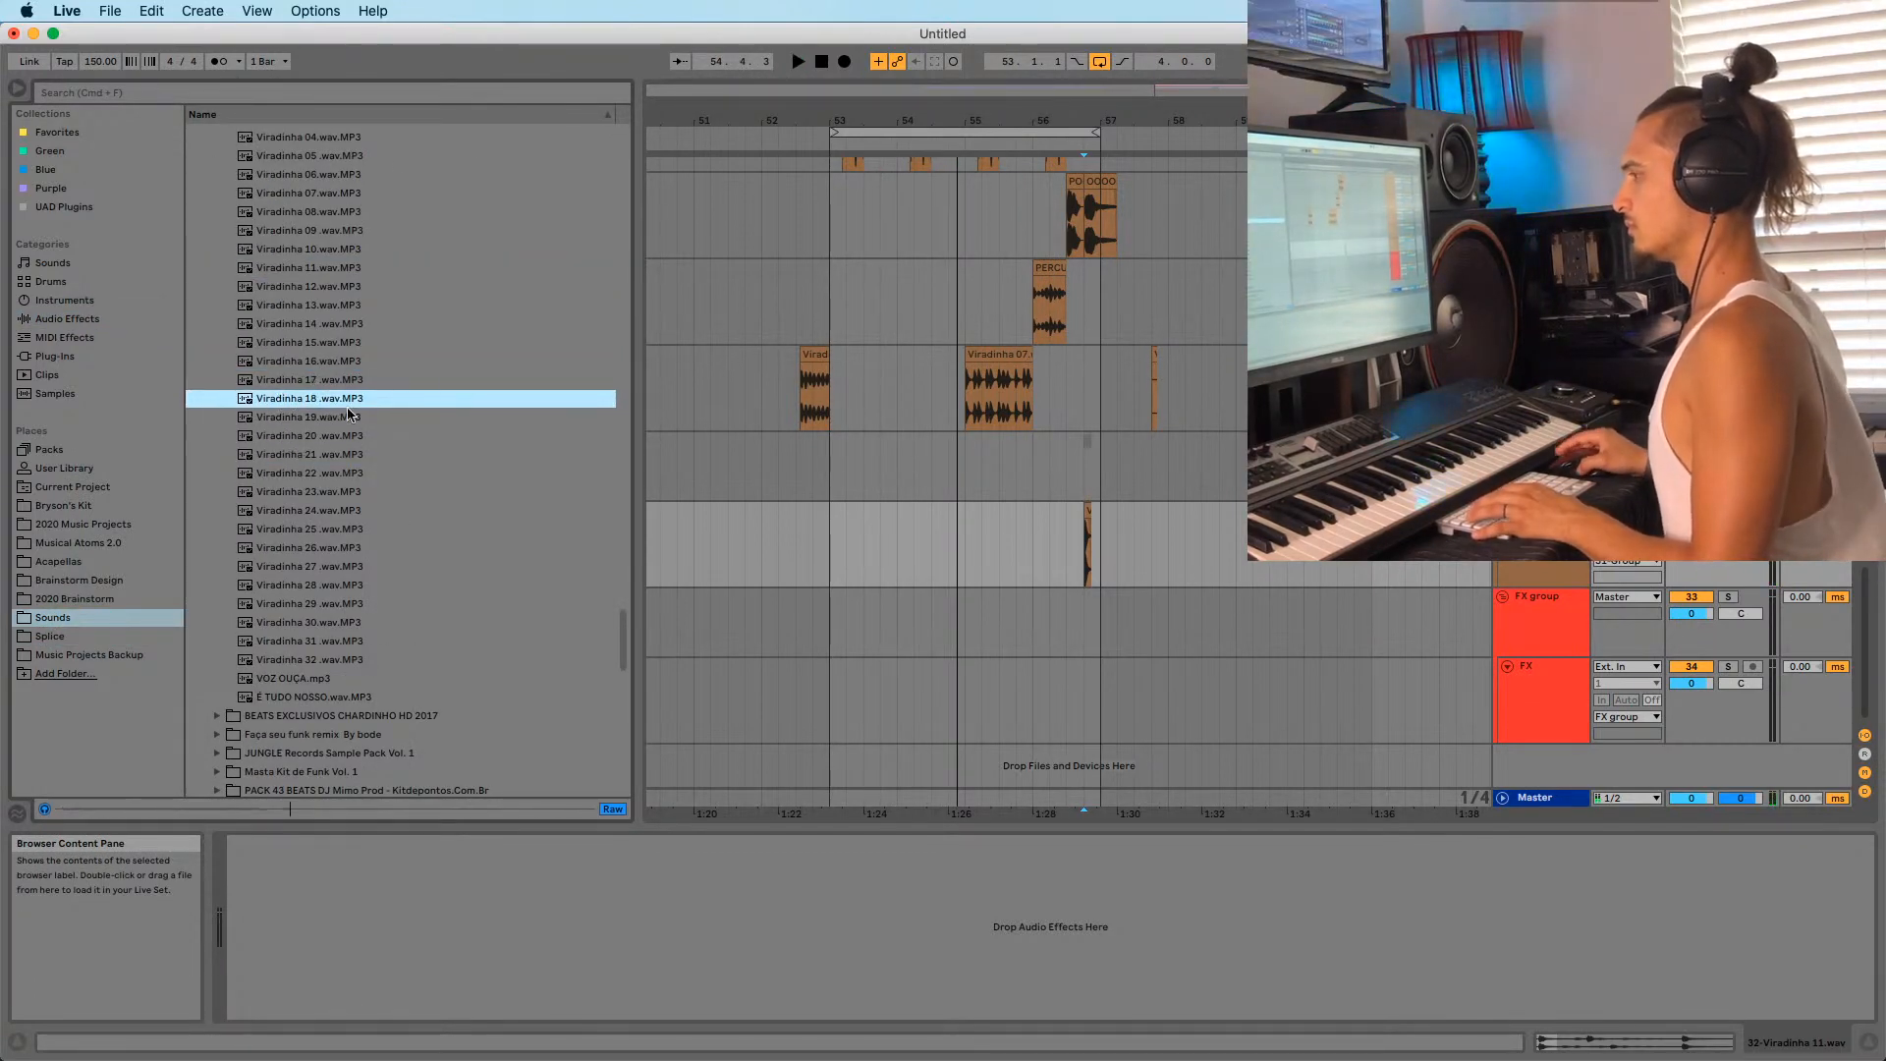
left_click_drag(314, 403, 831, 534)
Audition Viradinha 22–31 plus the VOZ OUÇA and É TUDO NOSSO samples.
left_click(261, 471)
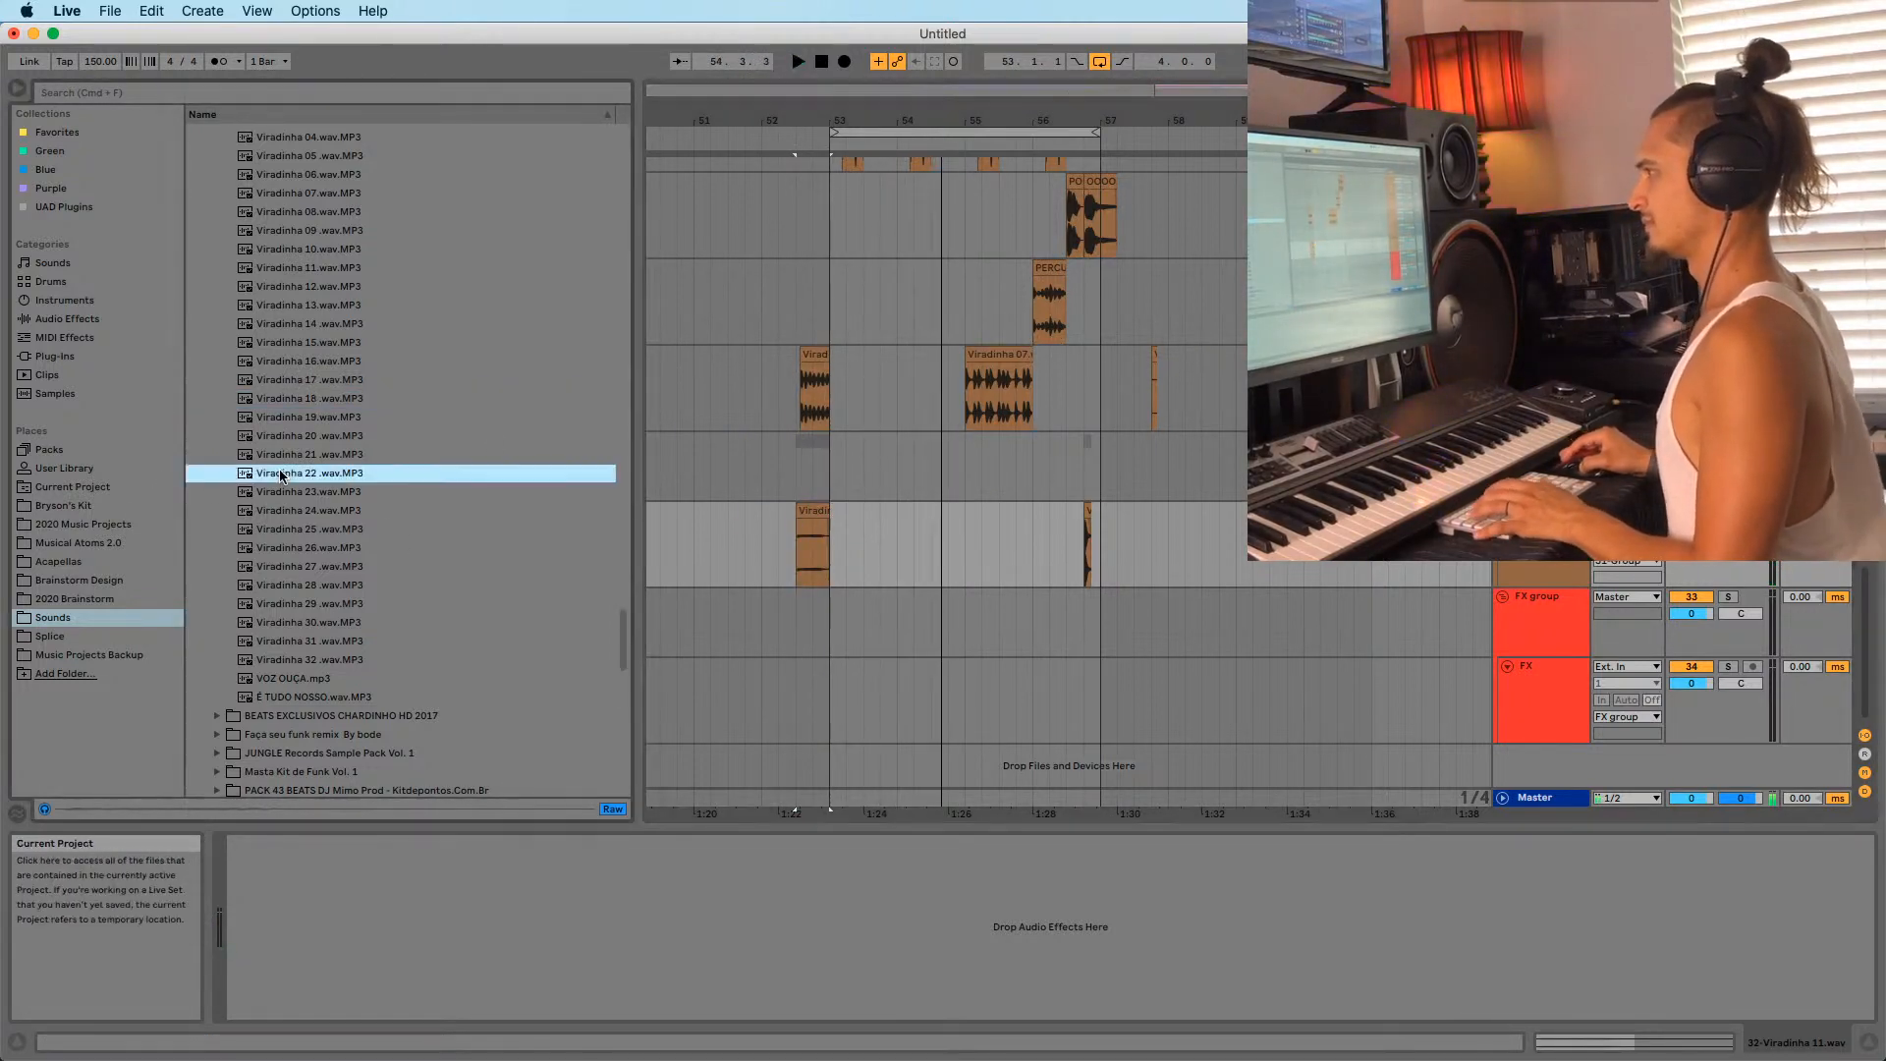
key("Down")
key("Down")
key("Down")
left_click(290, 492)
left_click(295, 475)
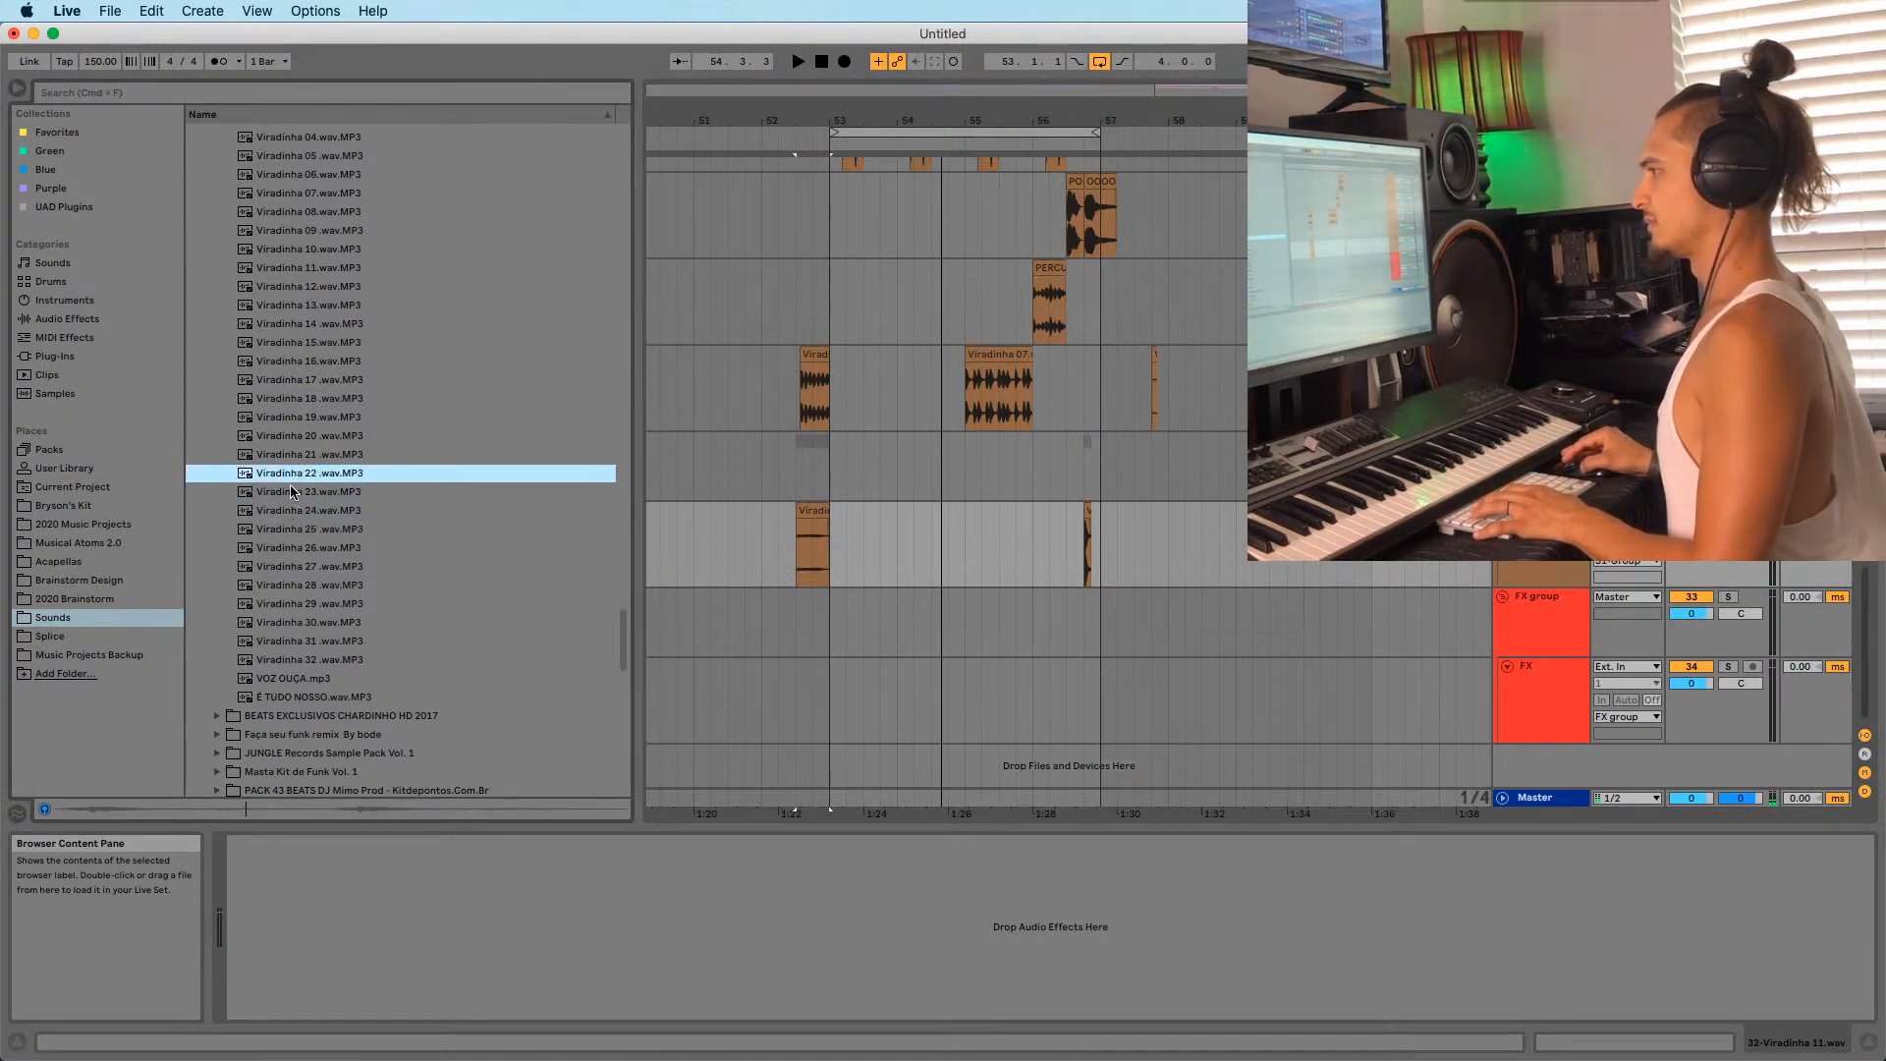
left_click(294, 493)
left_click(292, 530)
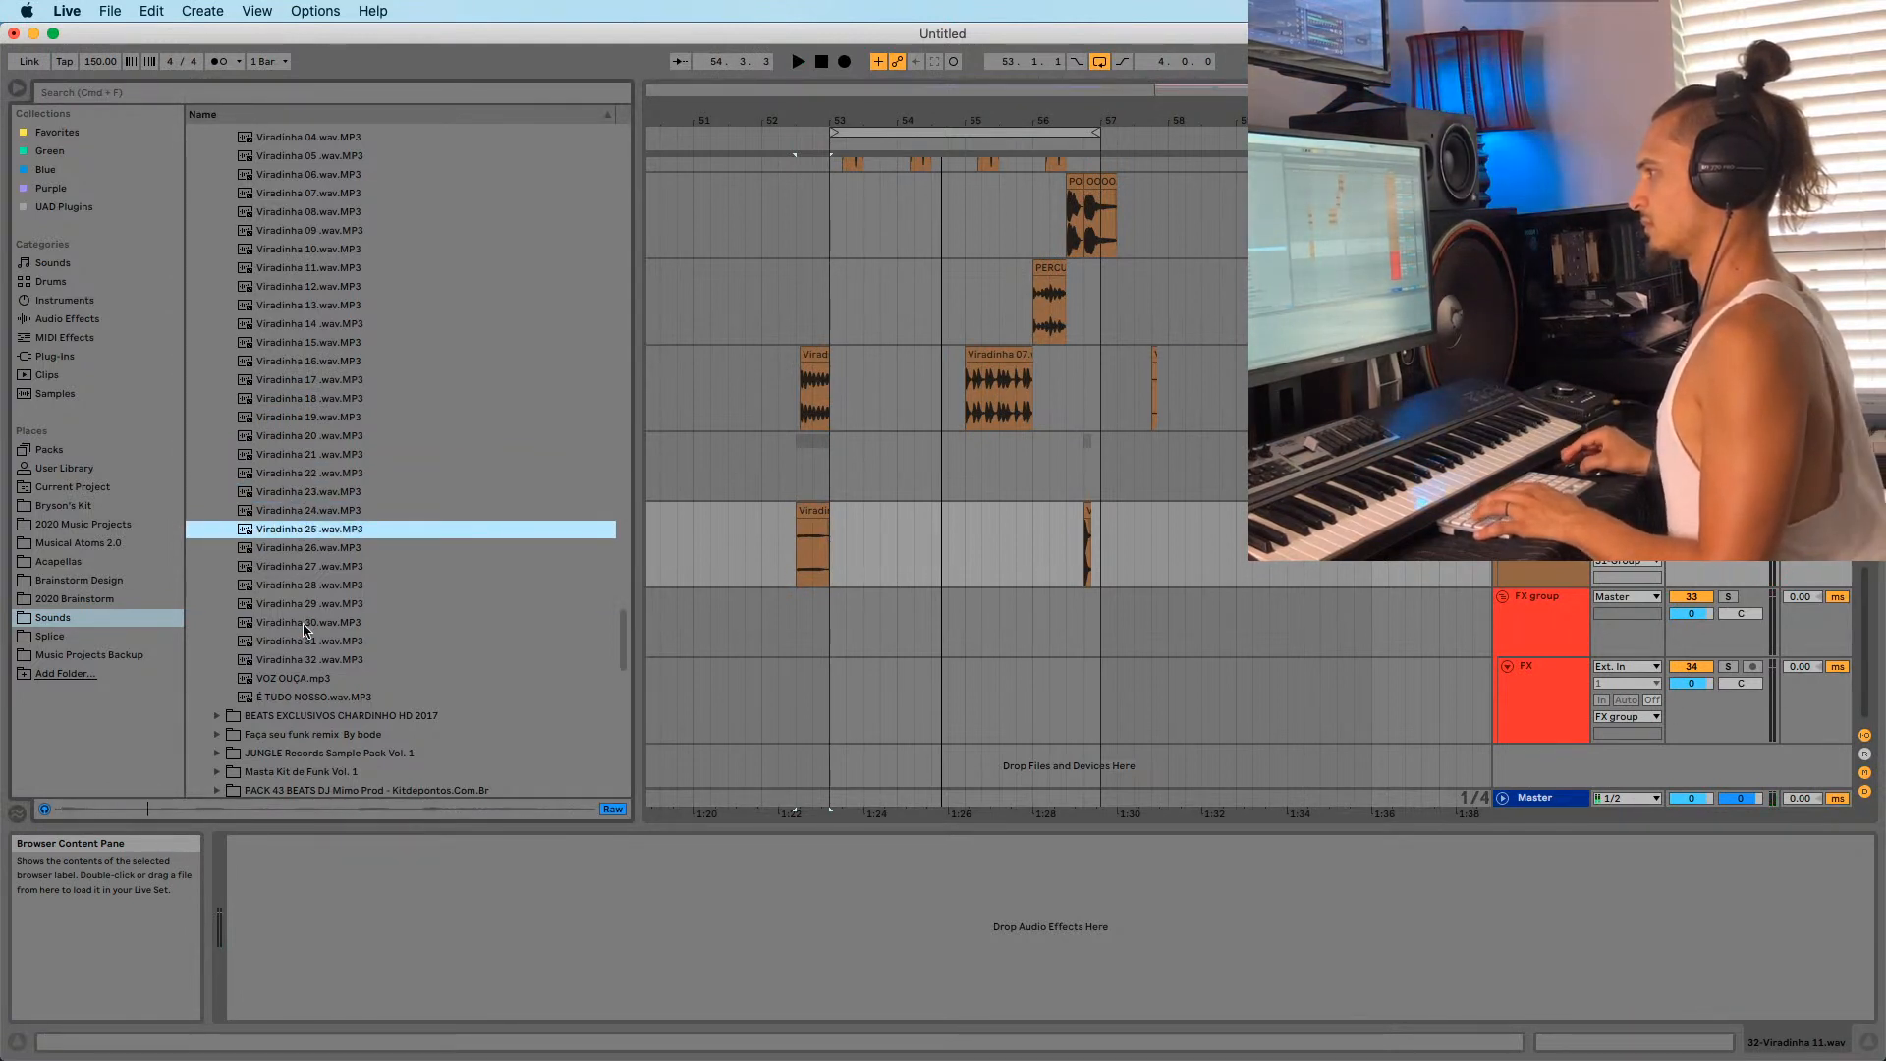
left_click(300, 621)
left_click(311, 680)
left_click(302, 697)
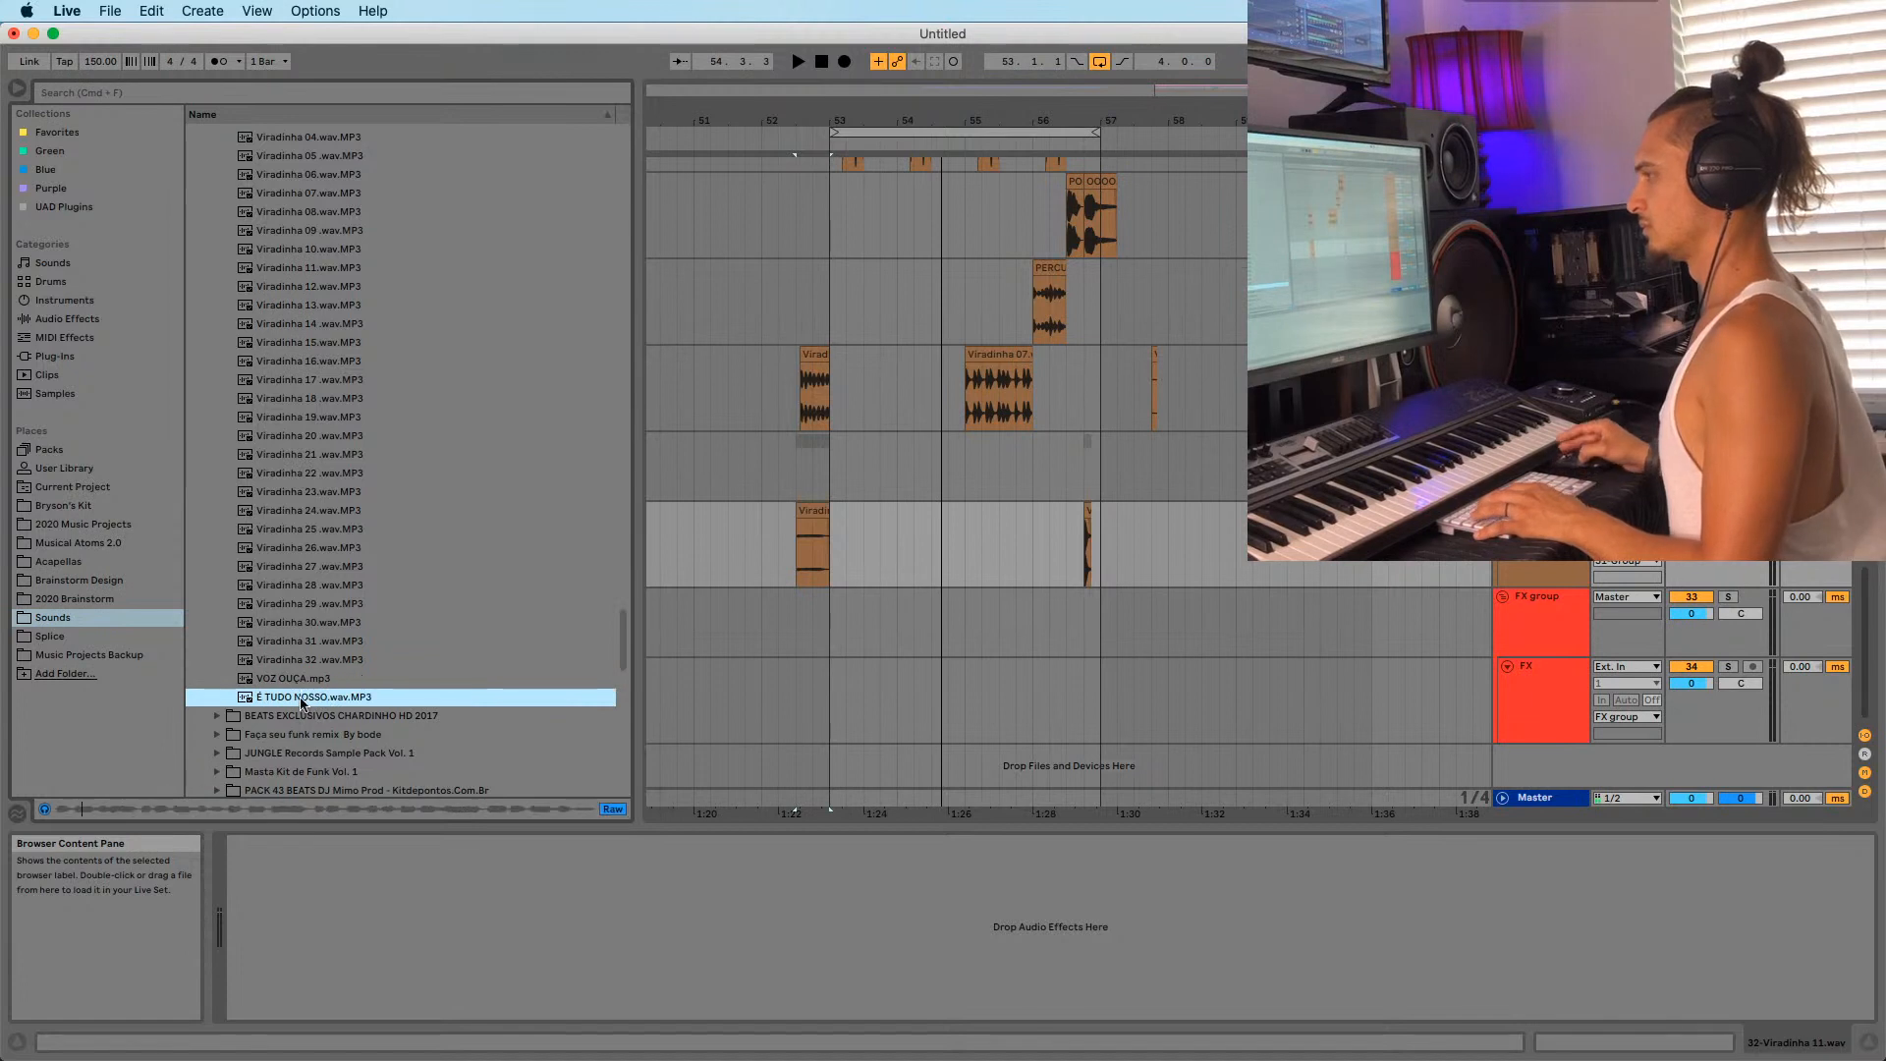
left_click(312, 643)
Place Viradinha 31 on the track before bar 52, then add a new audio track.
scroll(267, 607, "up", 2)
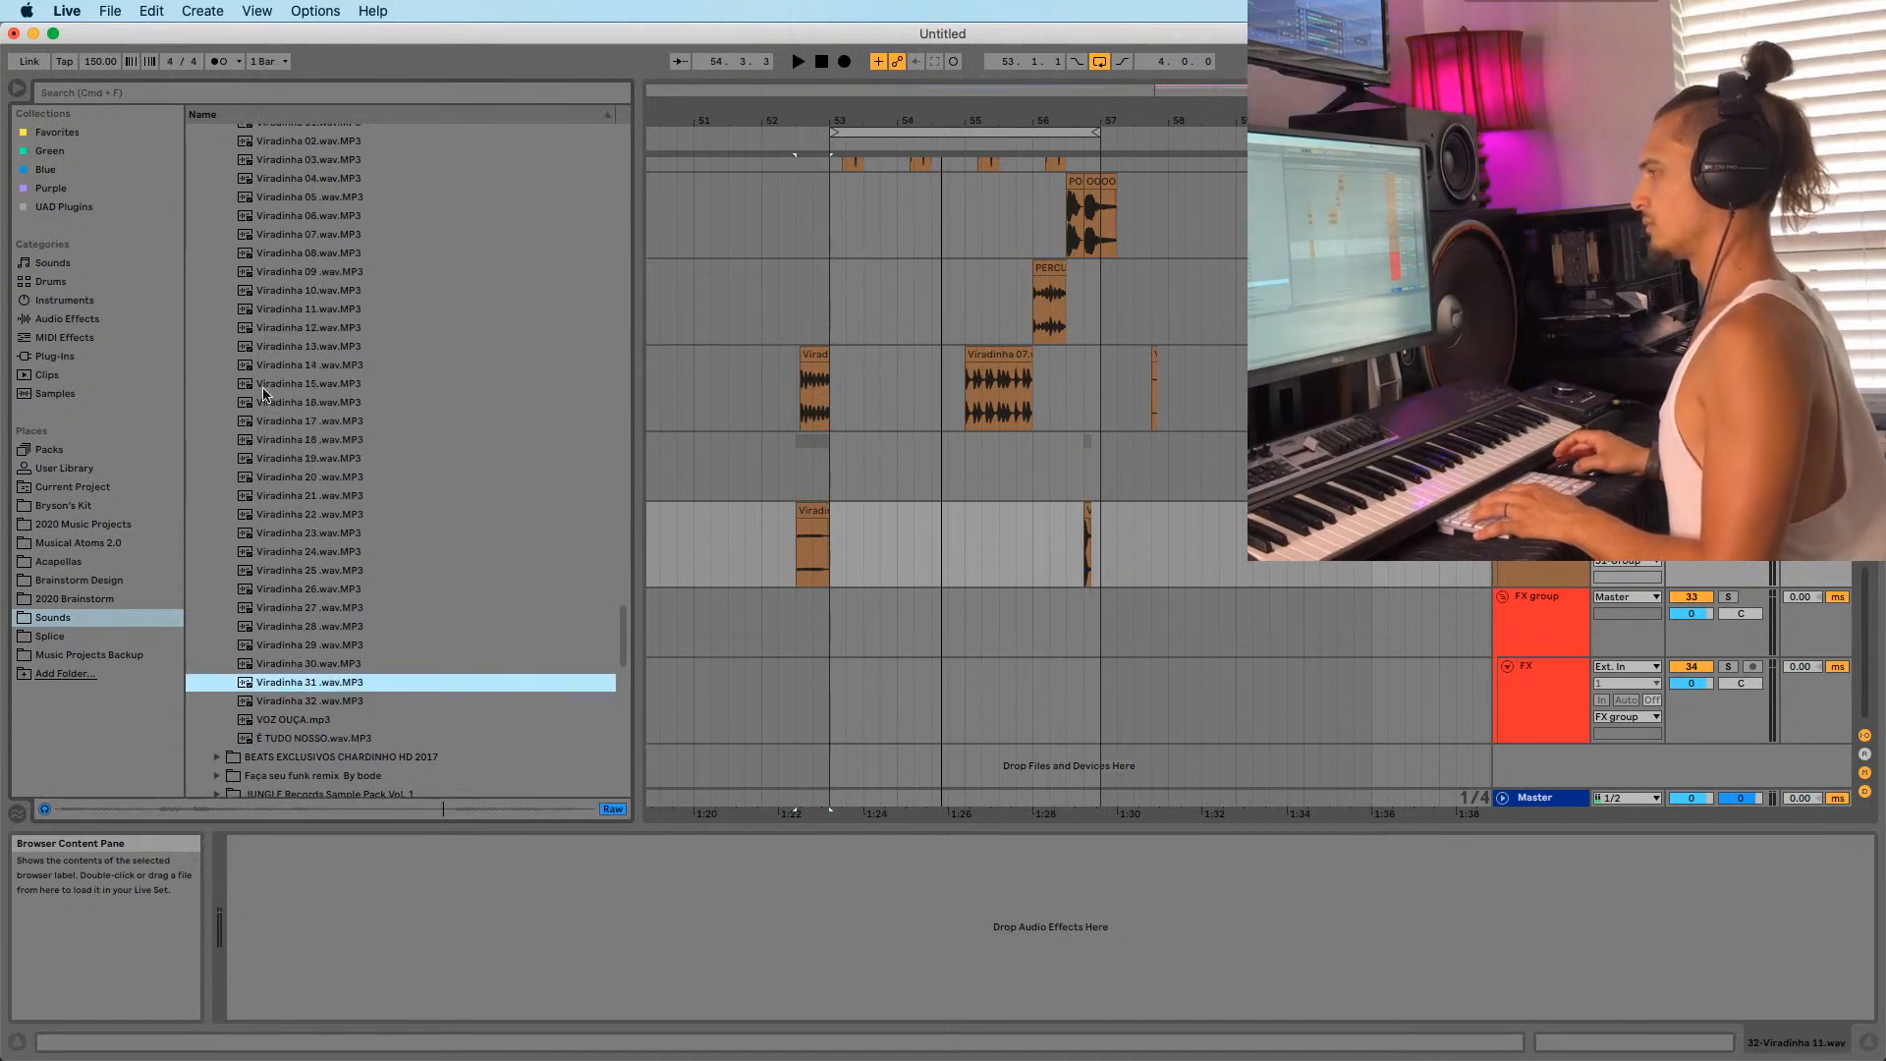
scroll(337, 717, "down", 2)
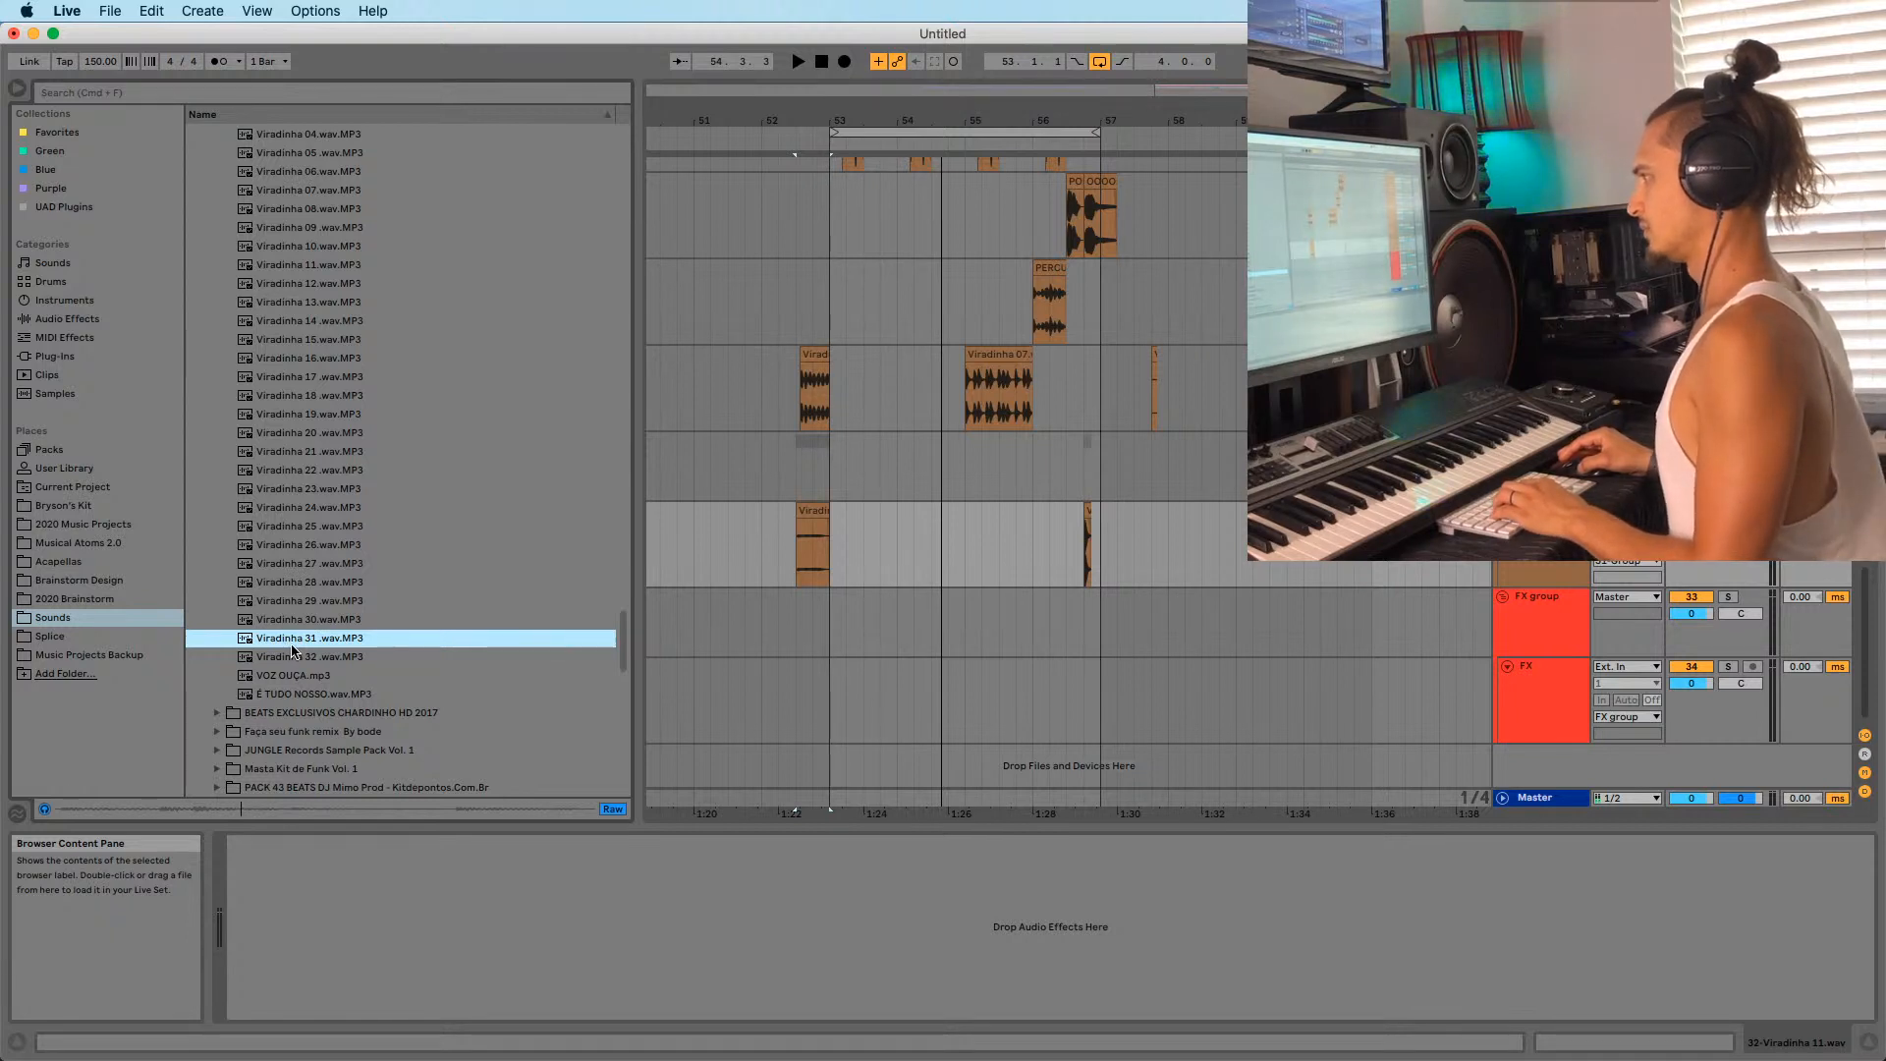
left_click_drag(625, 679, 669, 587)
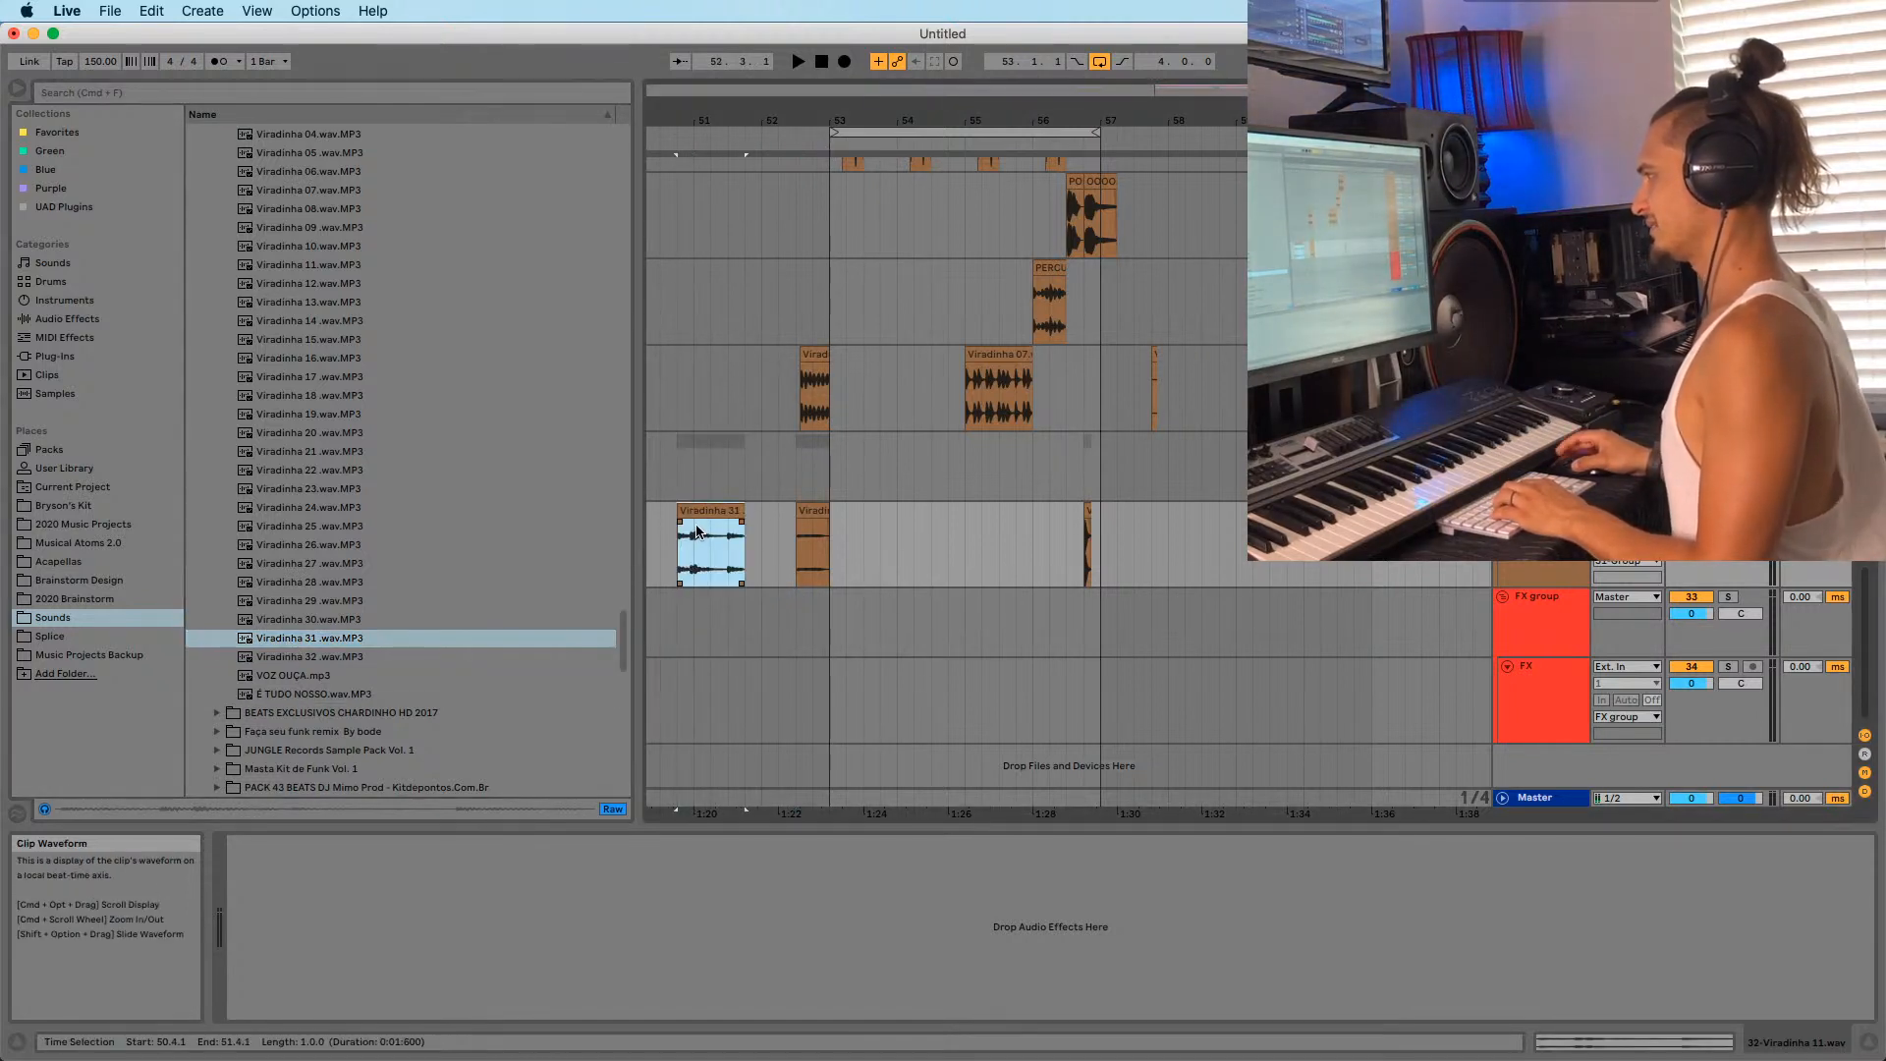
key("space")
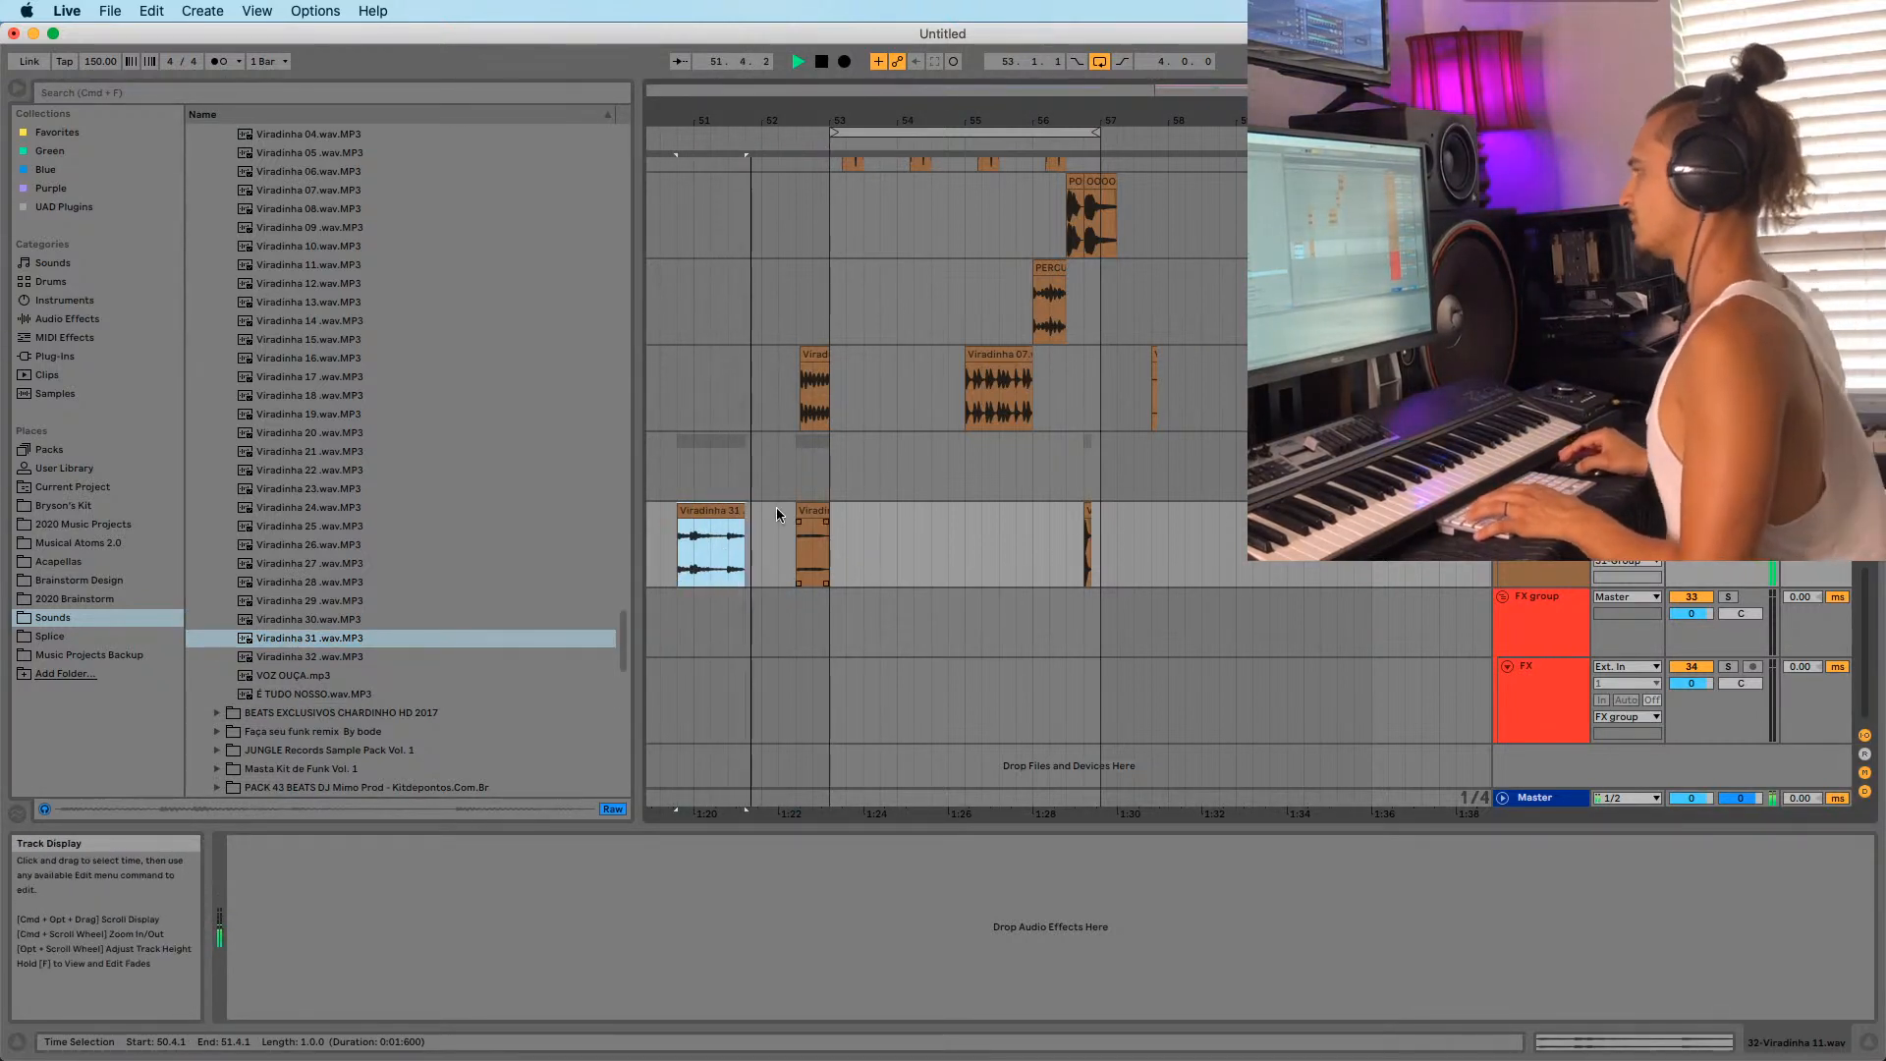
left_click(800, 530)
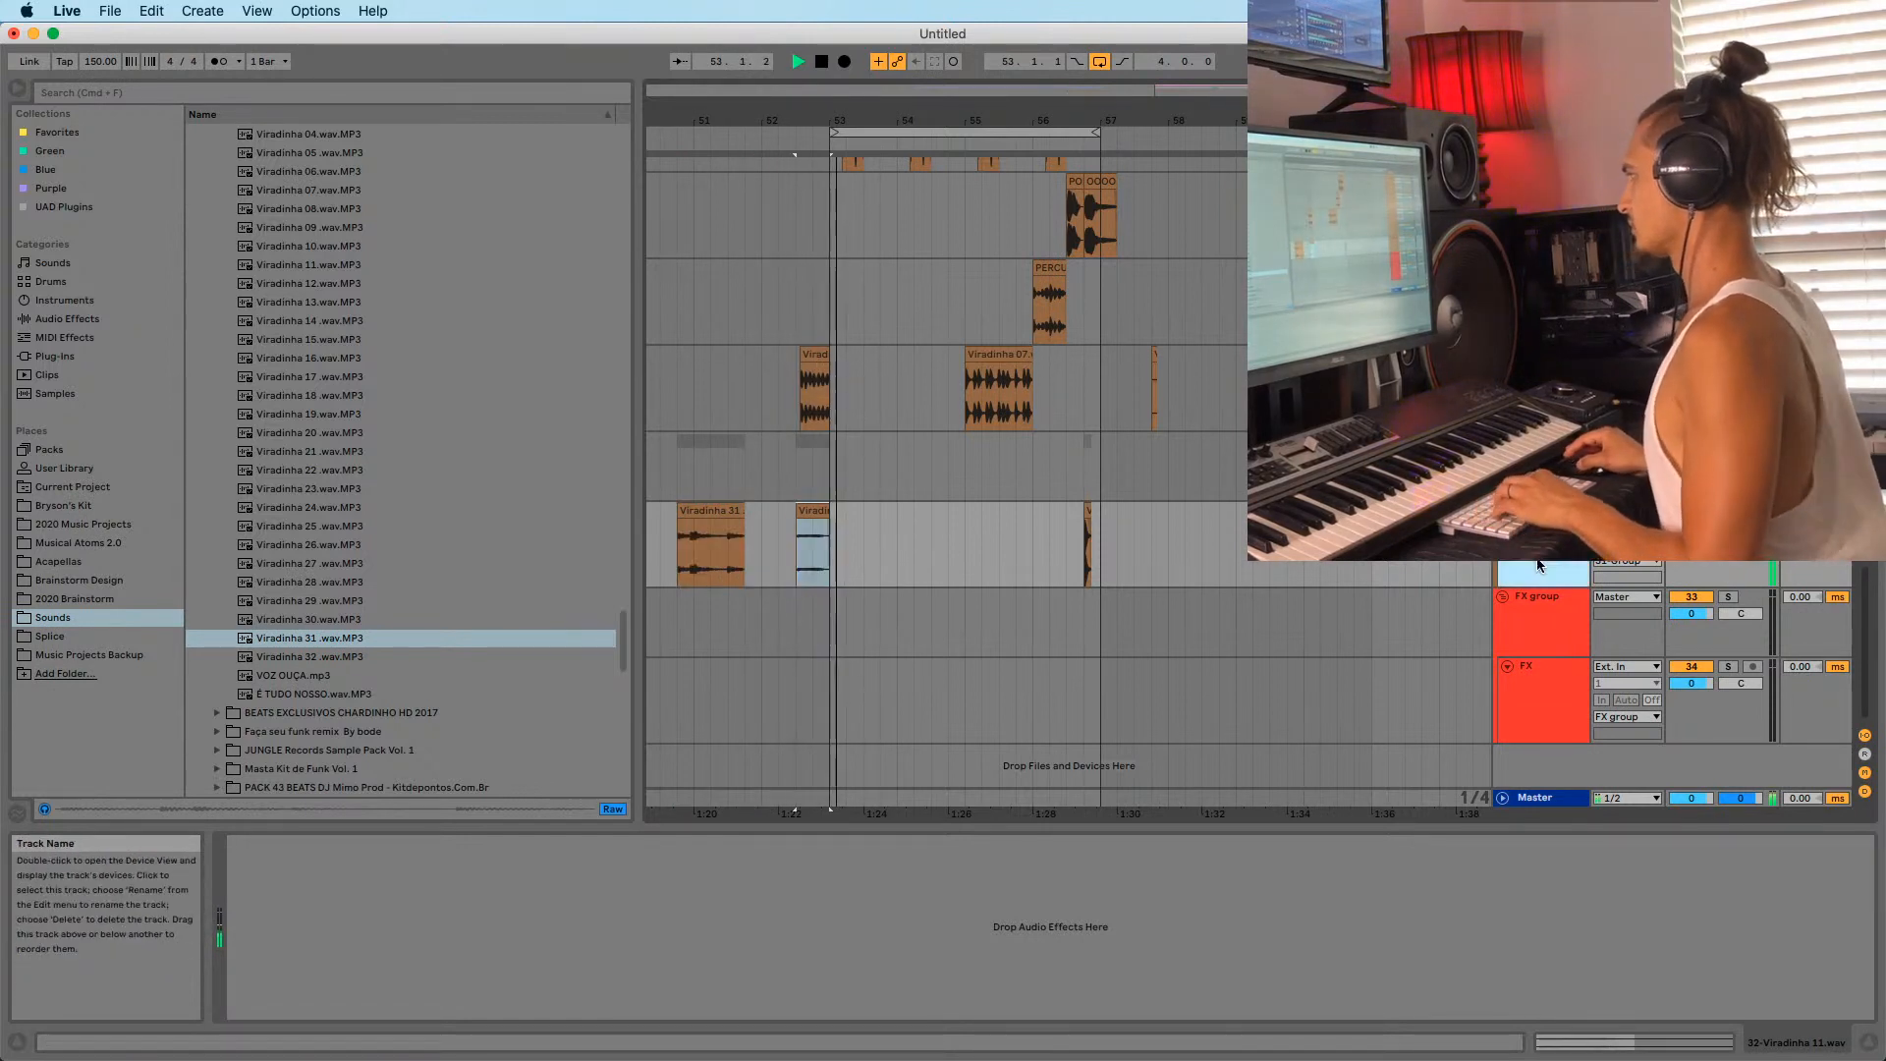
key("super+t")
Move the short Viradinha clip to the new track and Viradinha 31 to bar 61.
left_click_drag(805, 540, 806, 628)
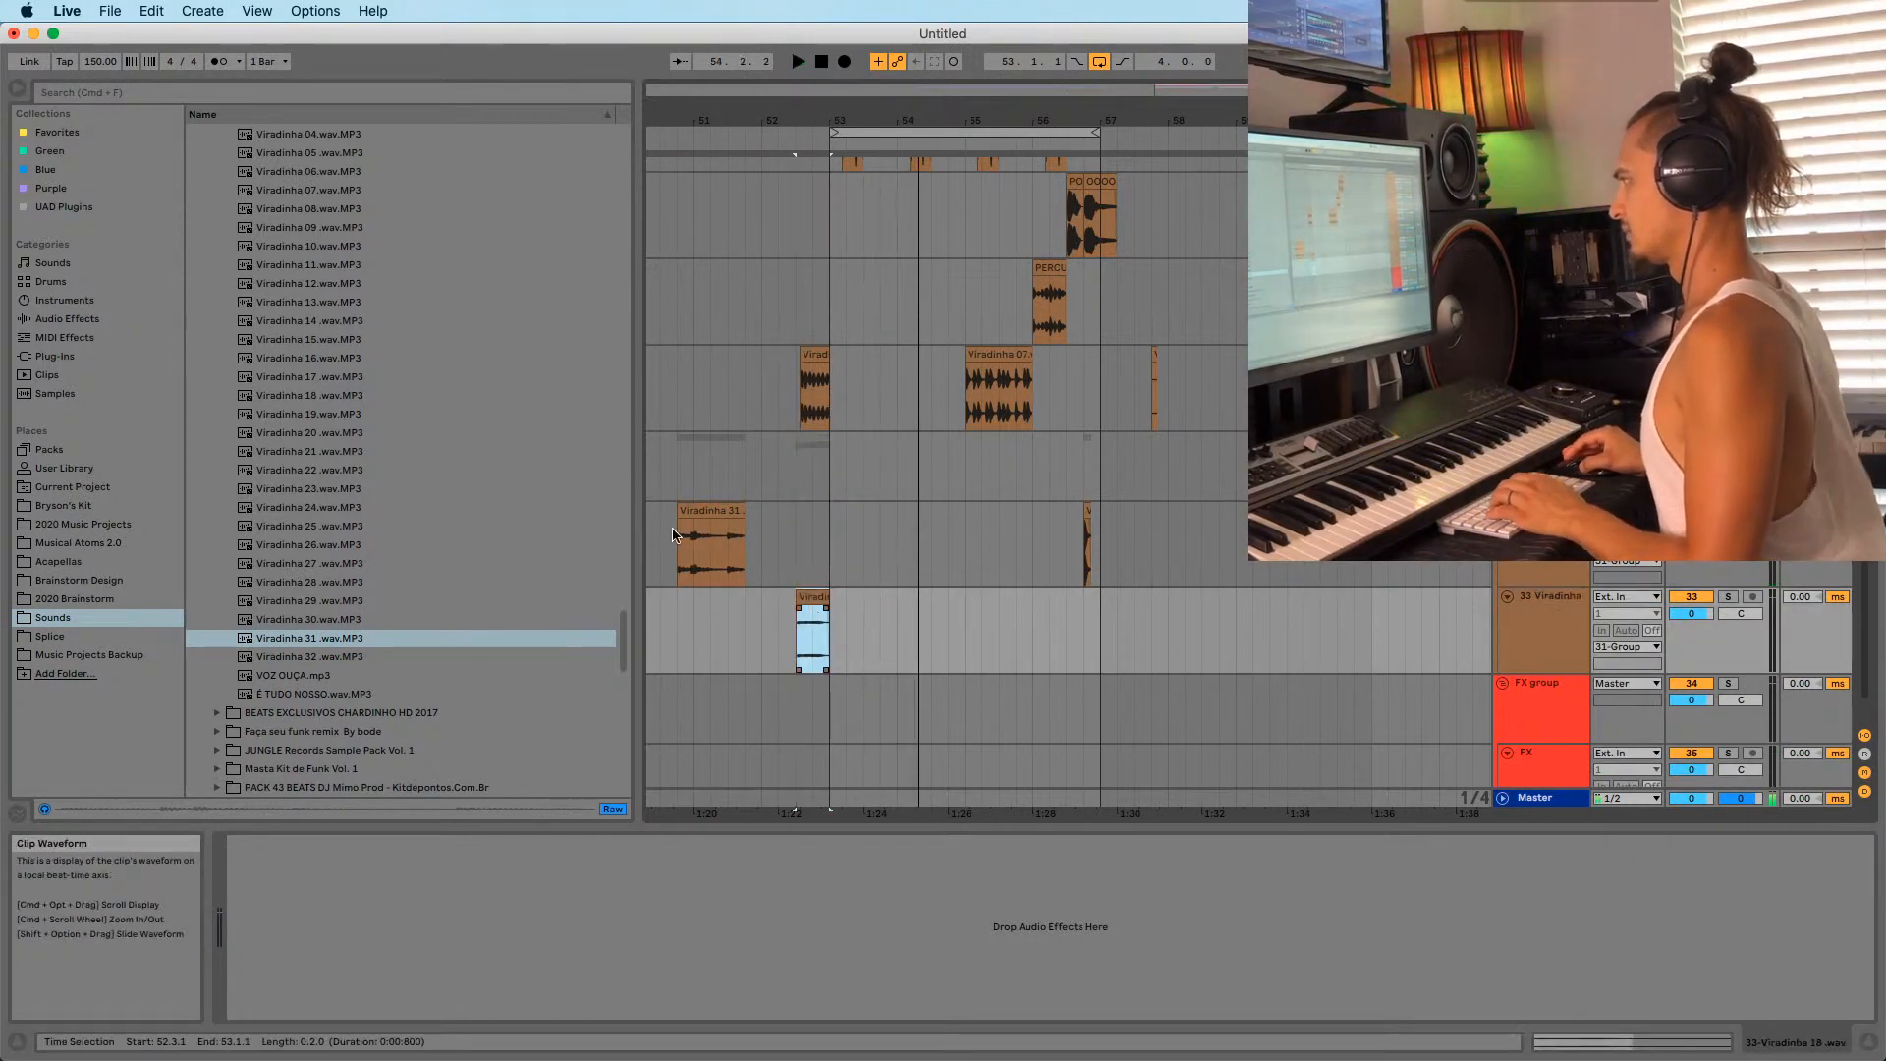
left_click_drag(700, 511, 1395, 619)
left_click(1384, 601)
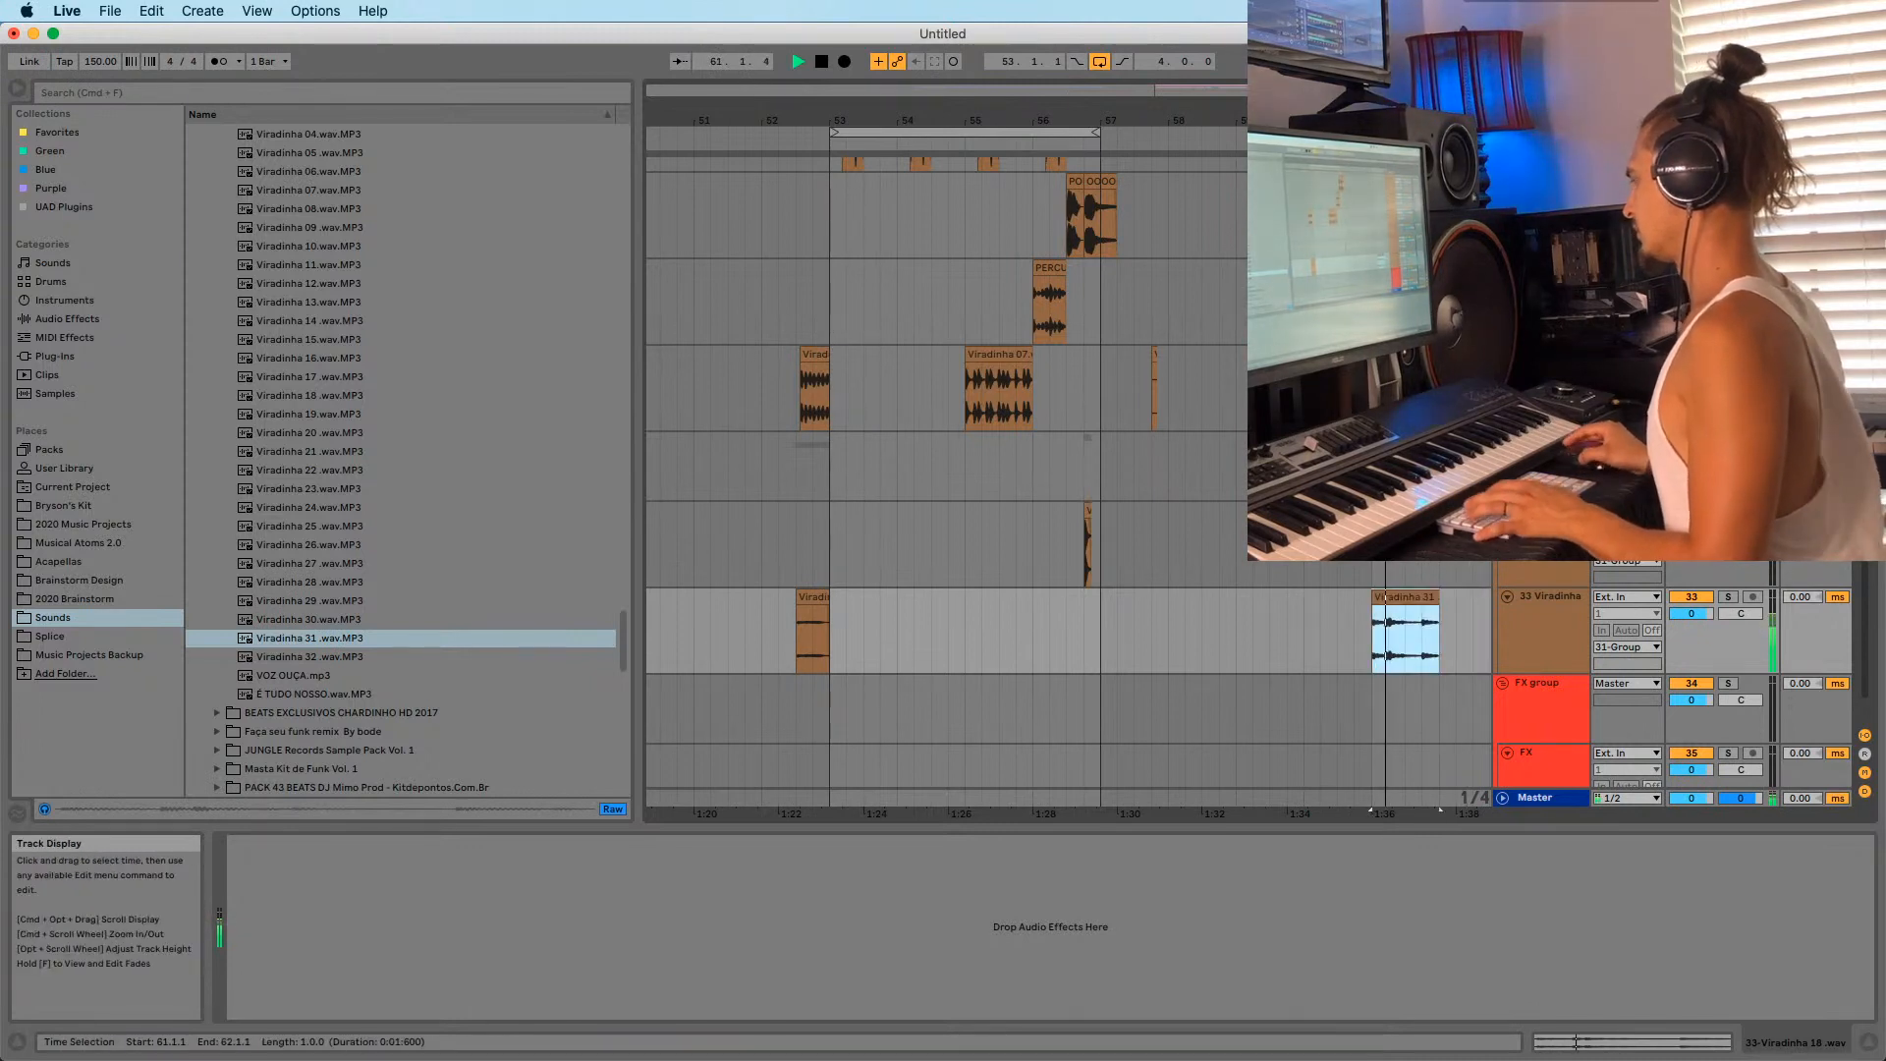
left_click(828, 544)
key("space")
key("space")
left_click(1395, 596)
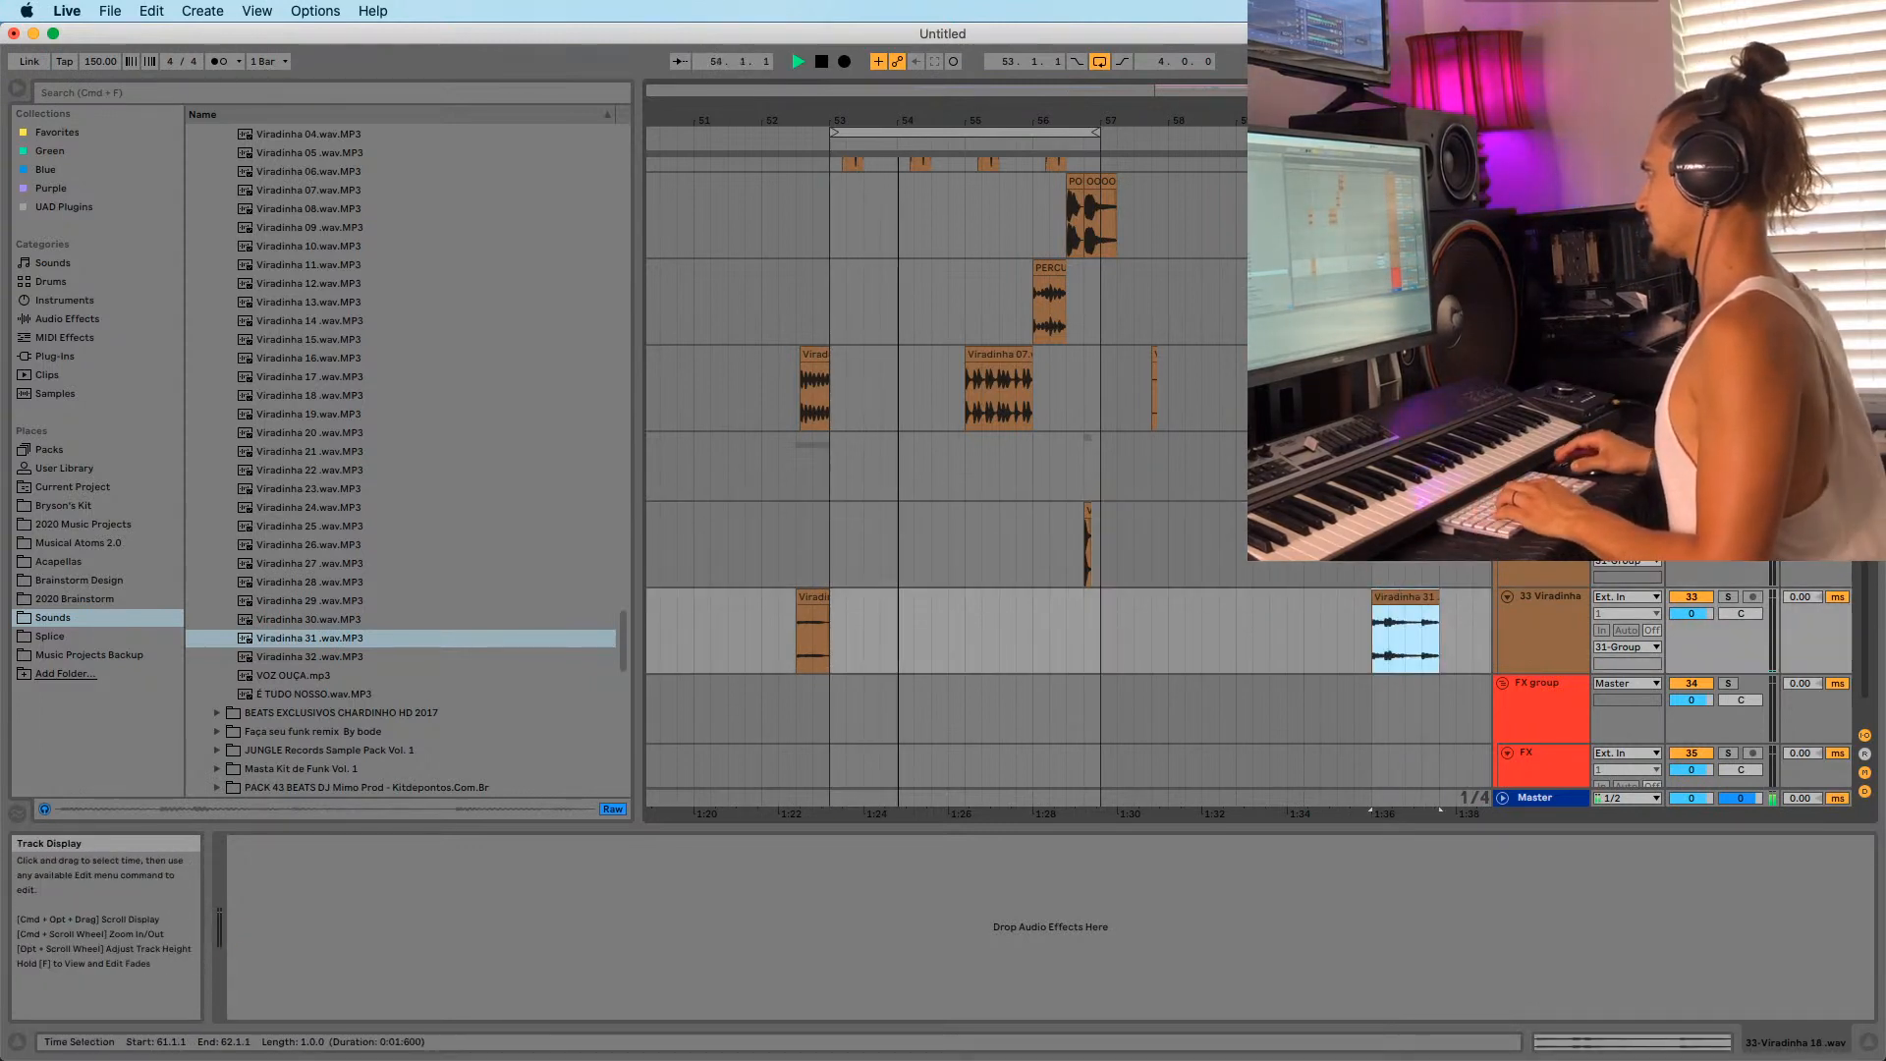
left_click(1372, 633)
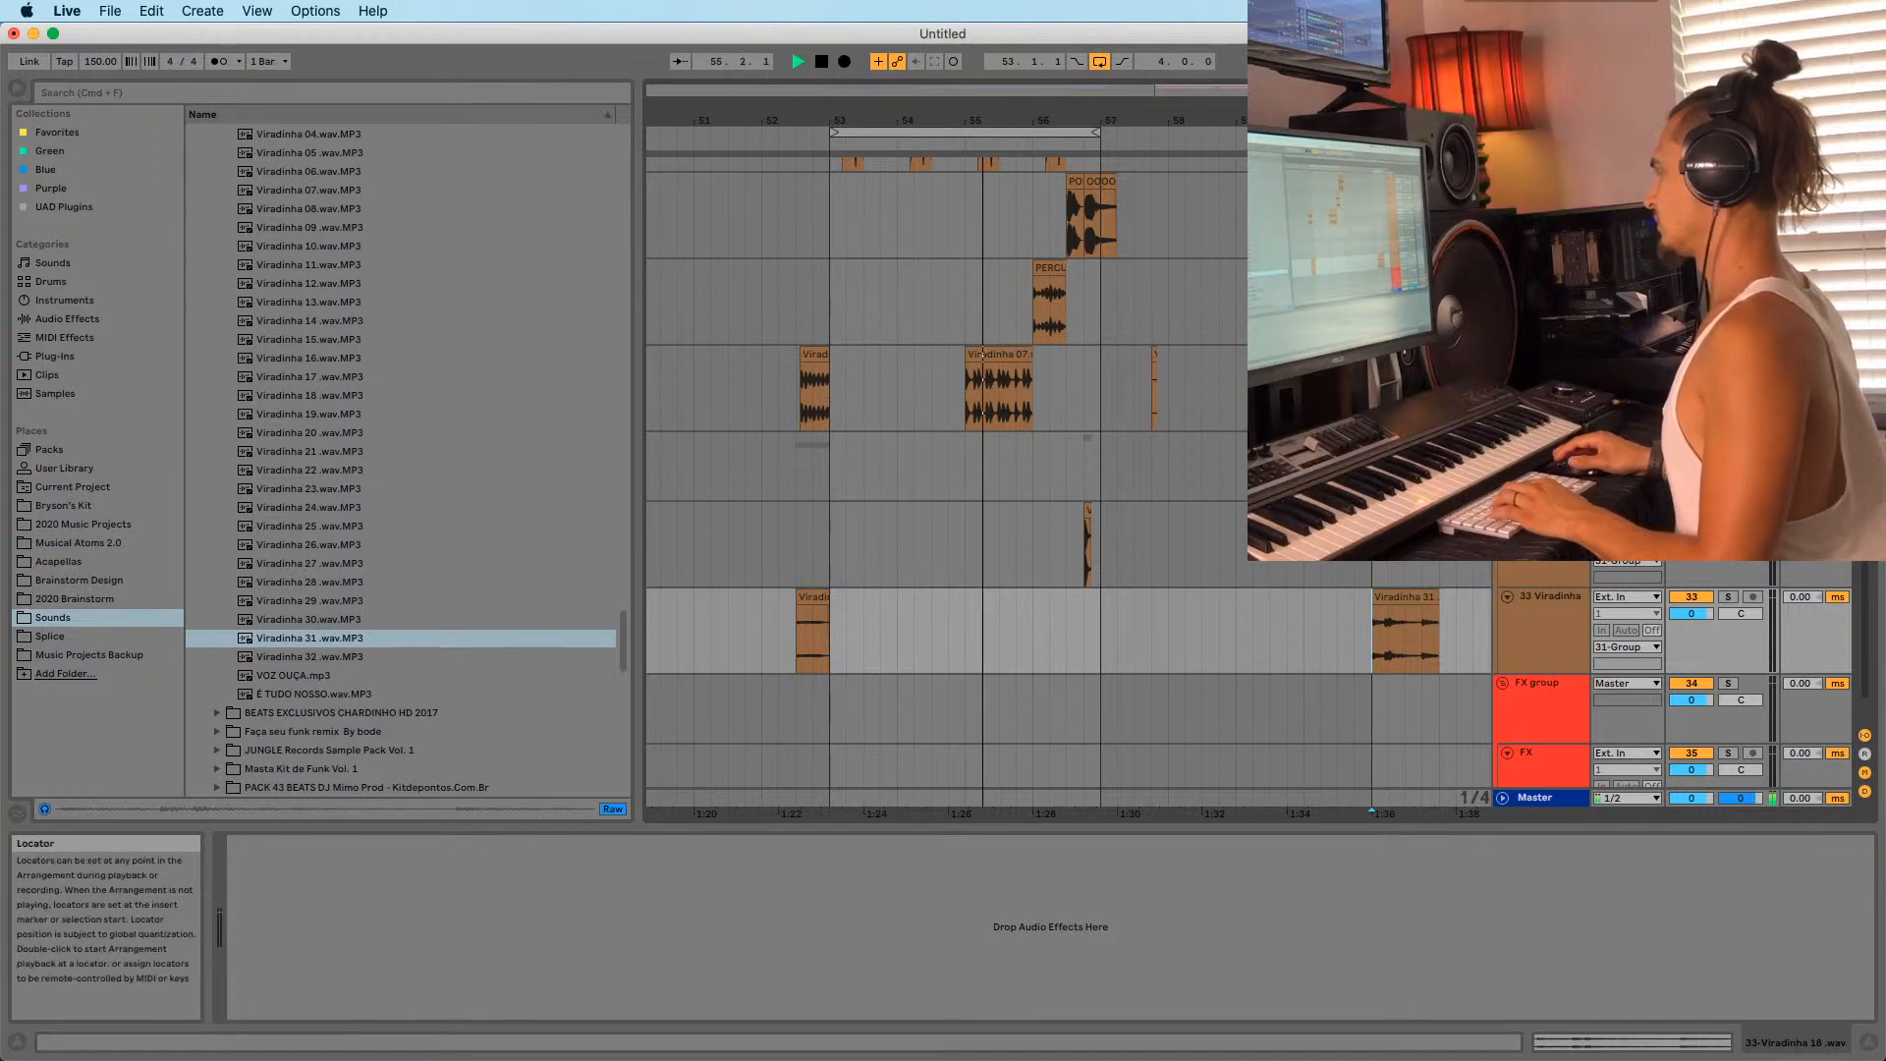
key("space")
key("space")
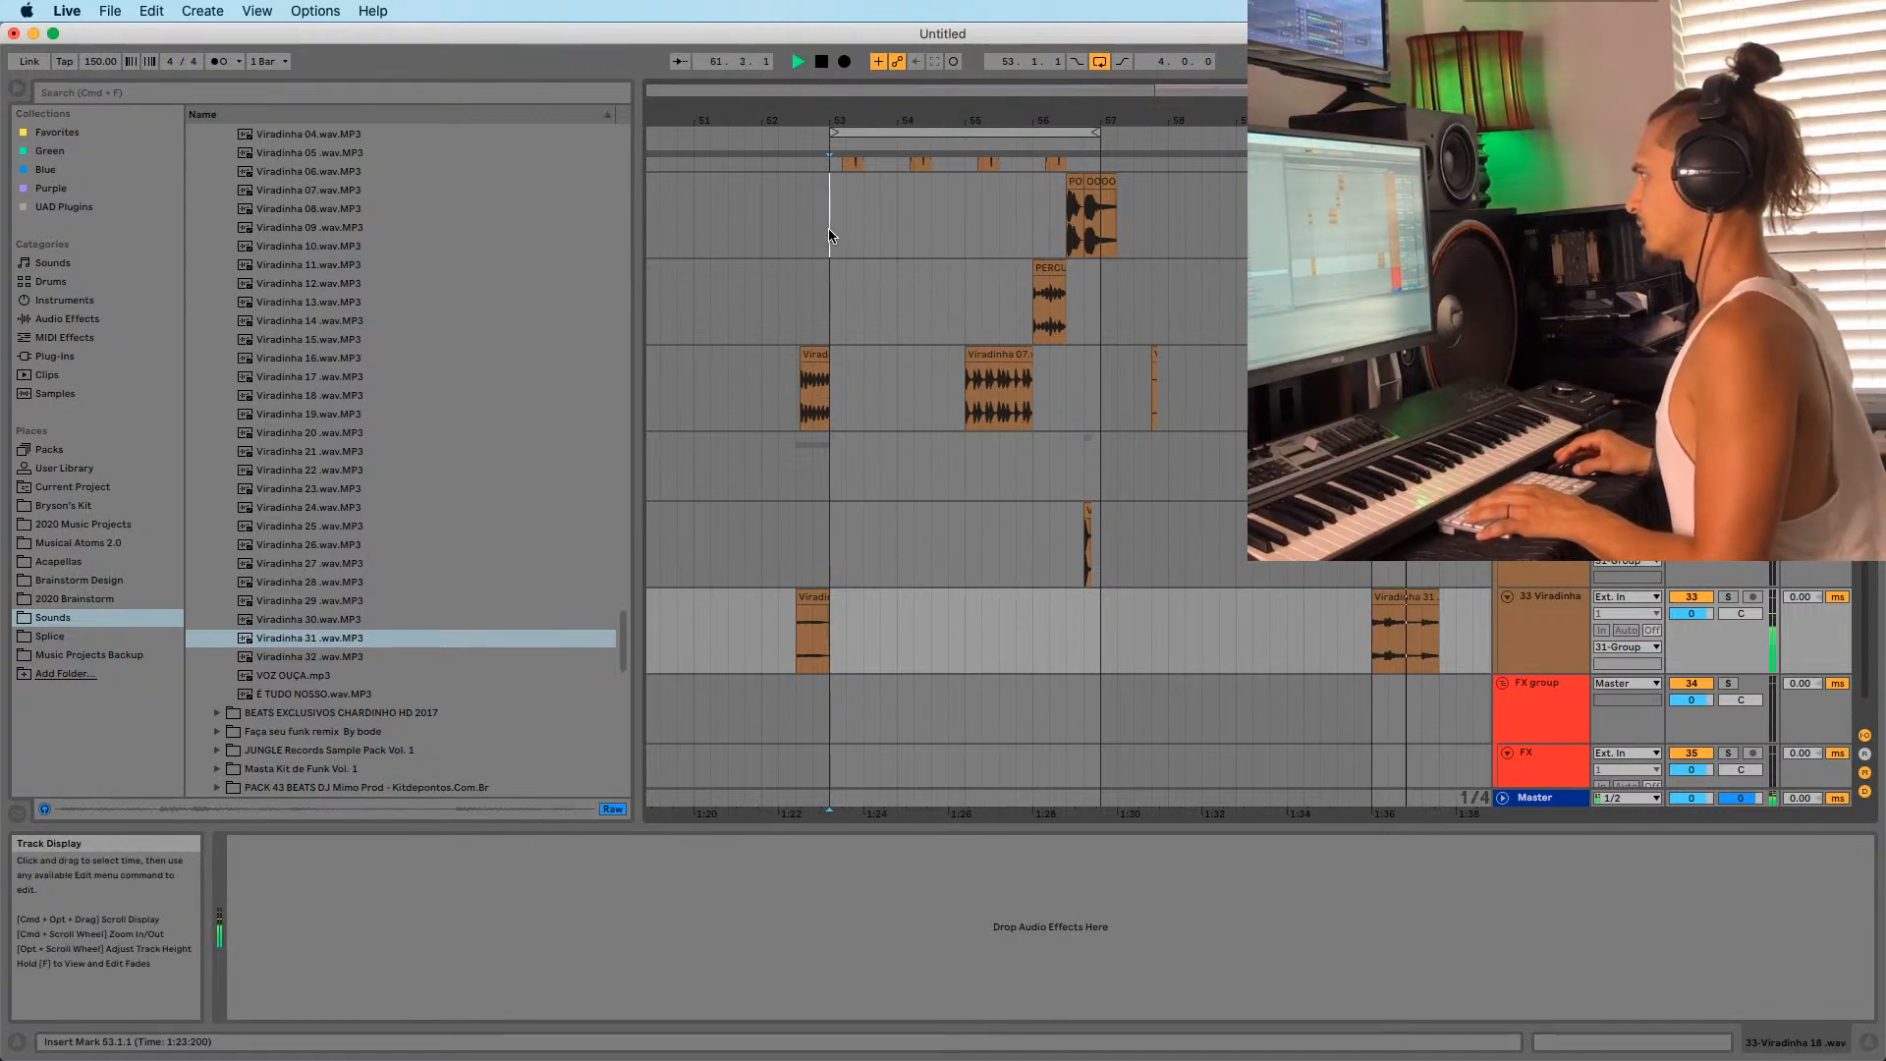
Play the arrangement from bar 53 and audition the short Viradinha clip at bar 52.
left_click(828, 236)
key("space")
key("space")
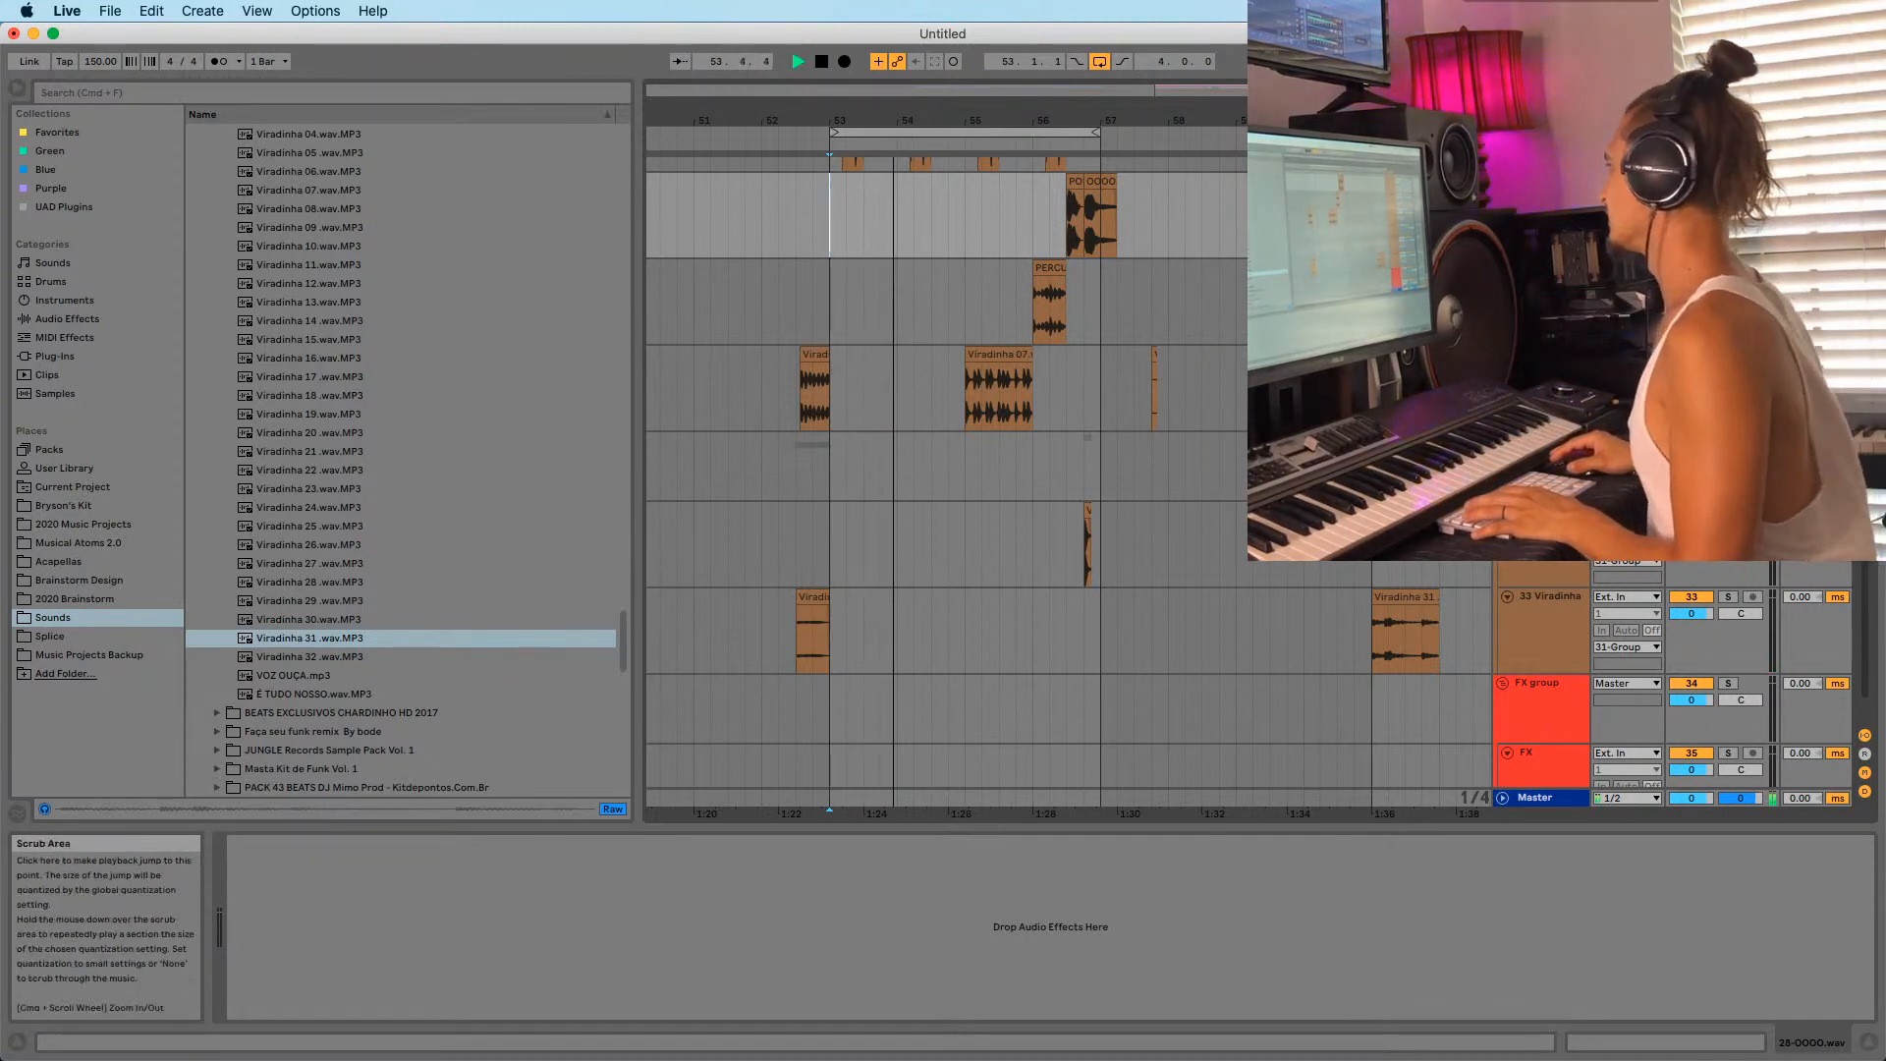
key("space")
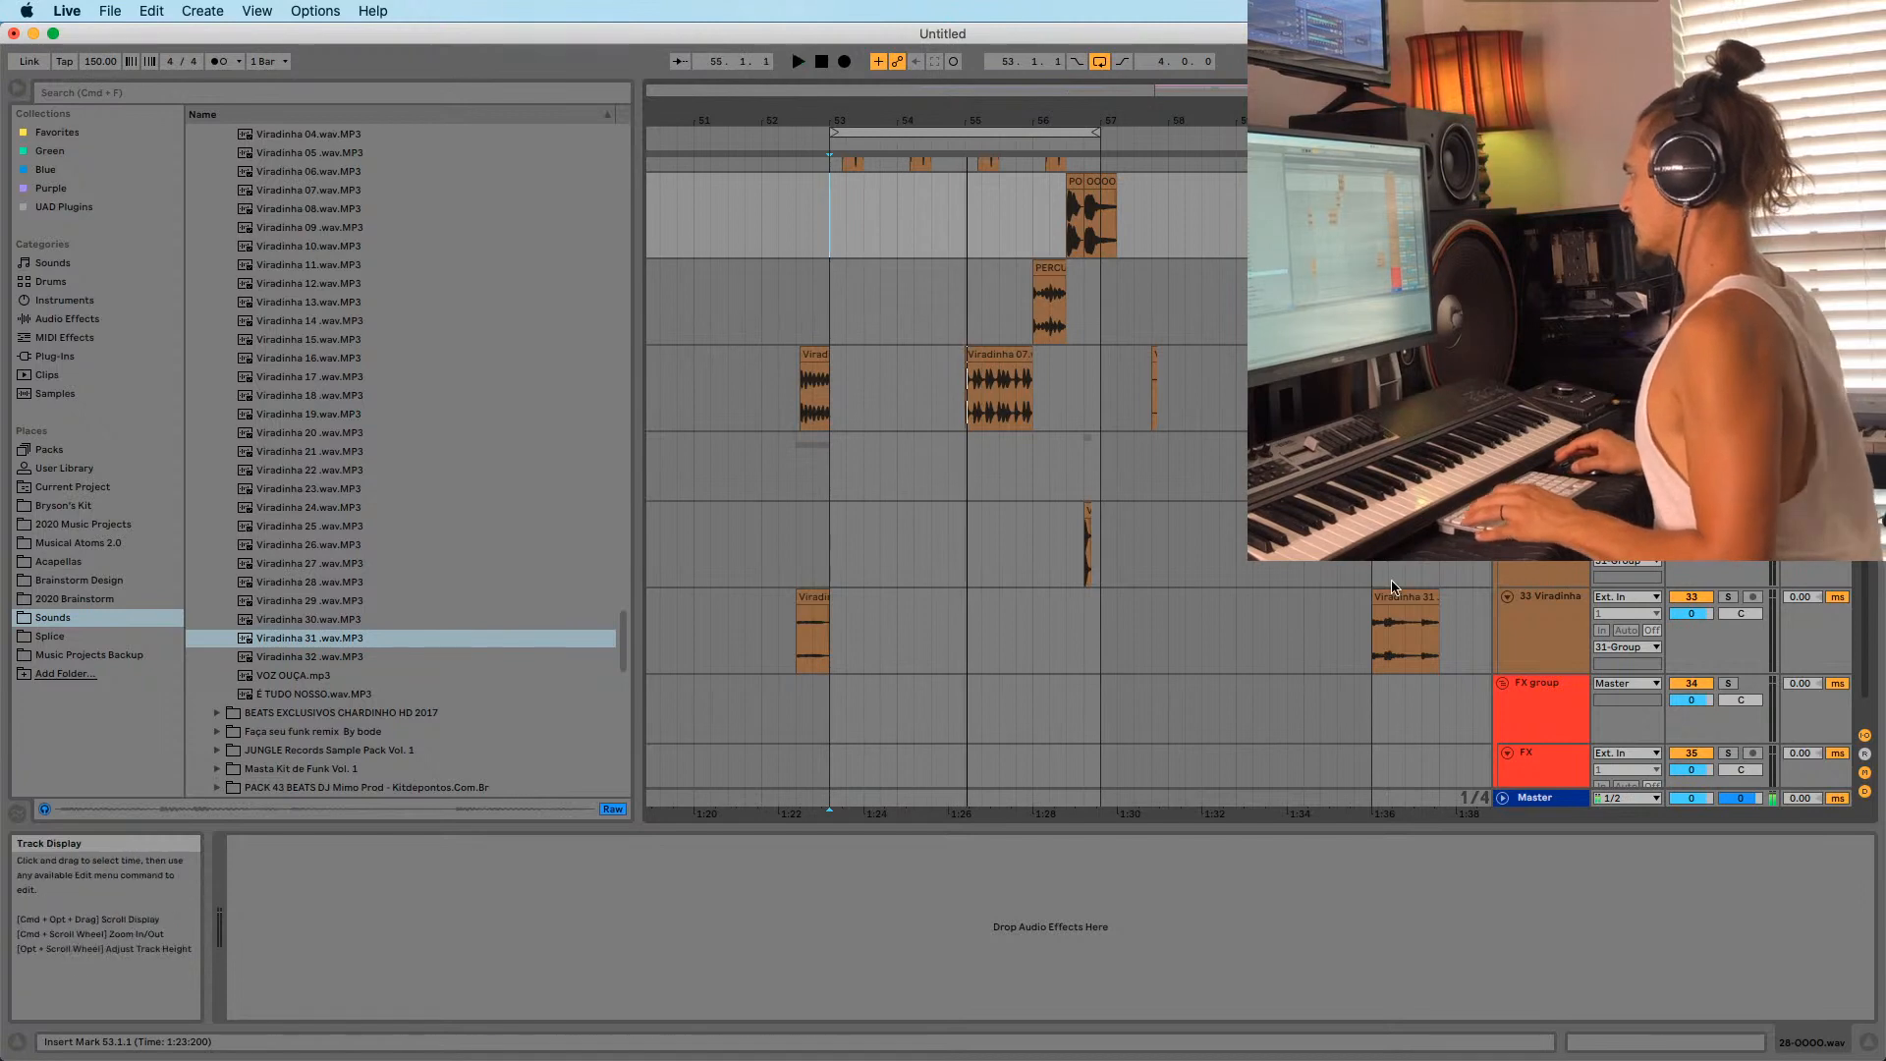
double_click(1398, 595)
key("shift+Tab")
left_click(825, 533)
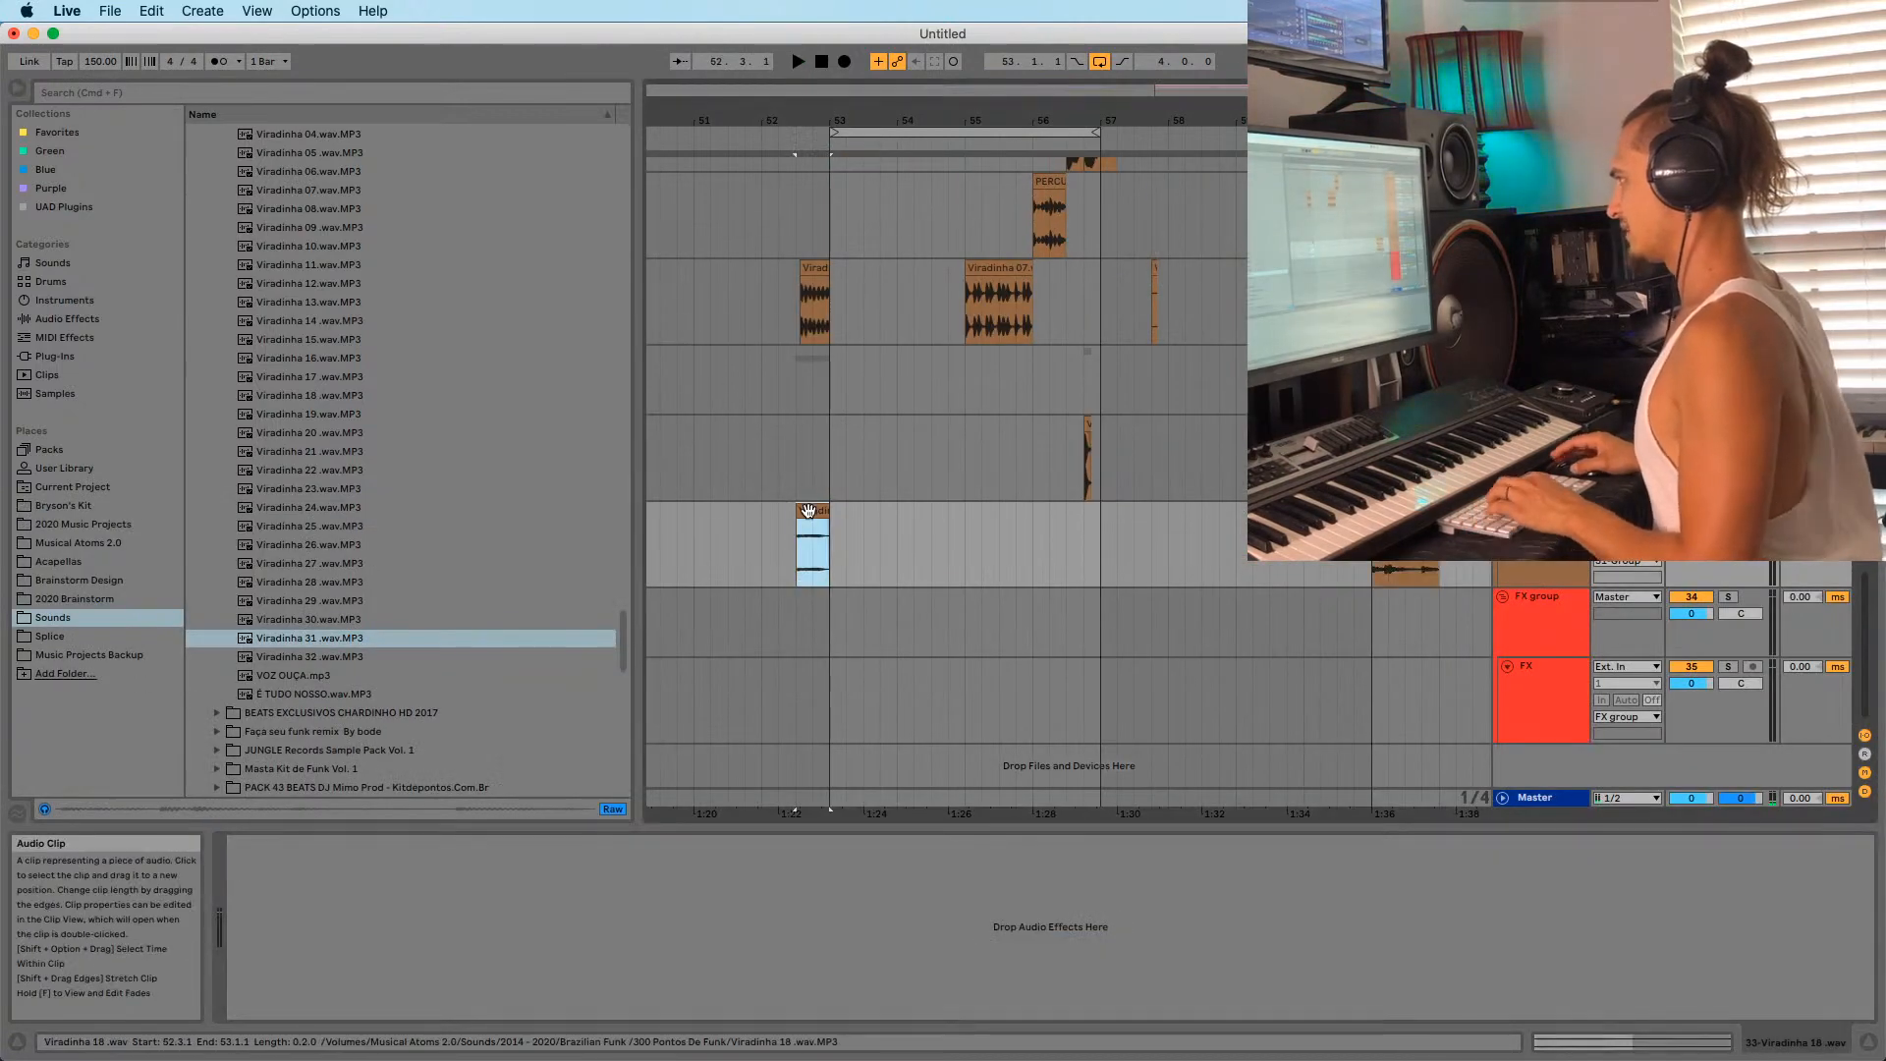
key("space")
key("space")
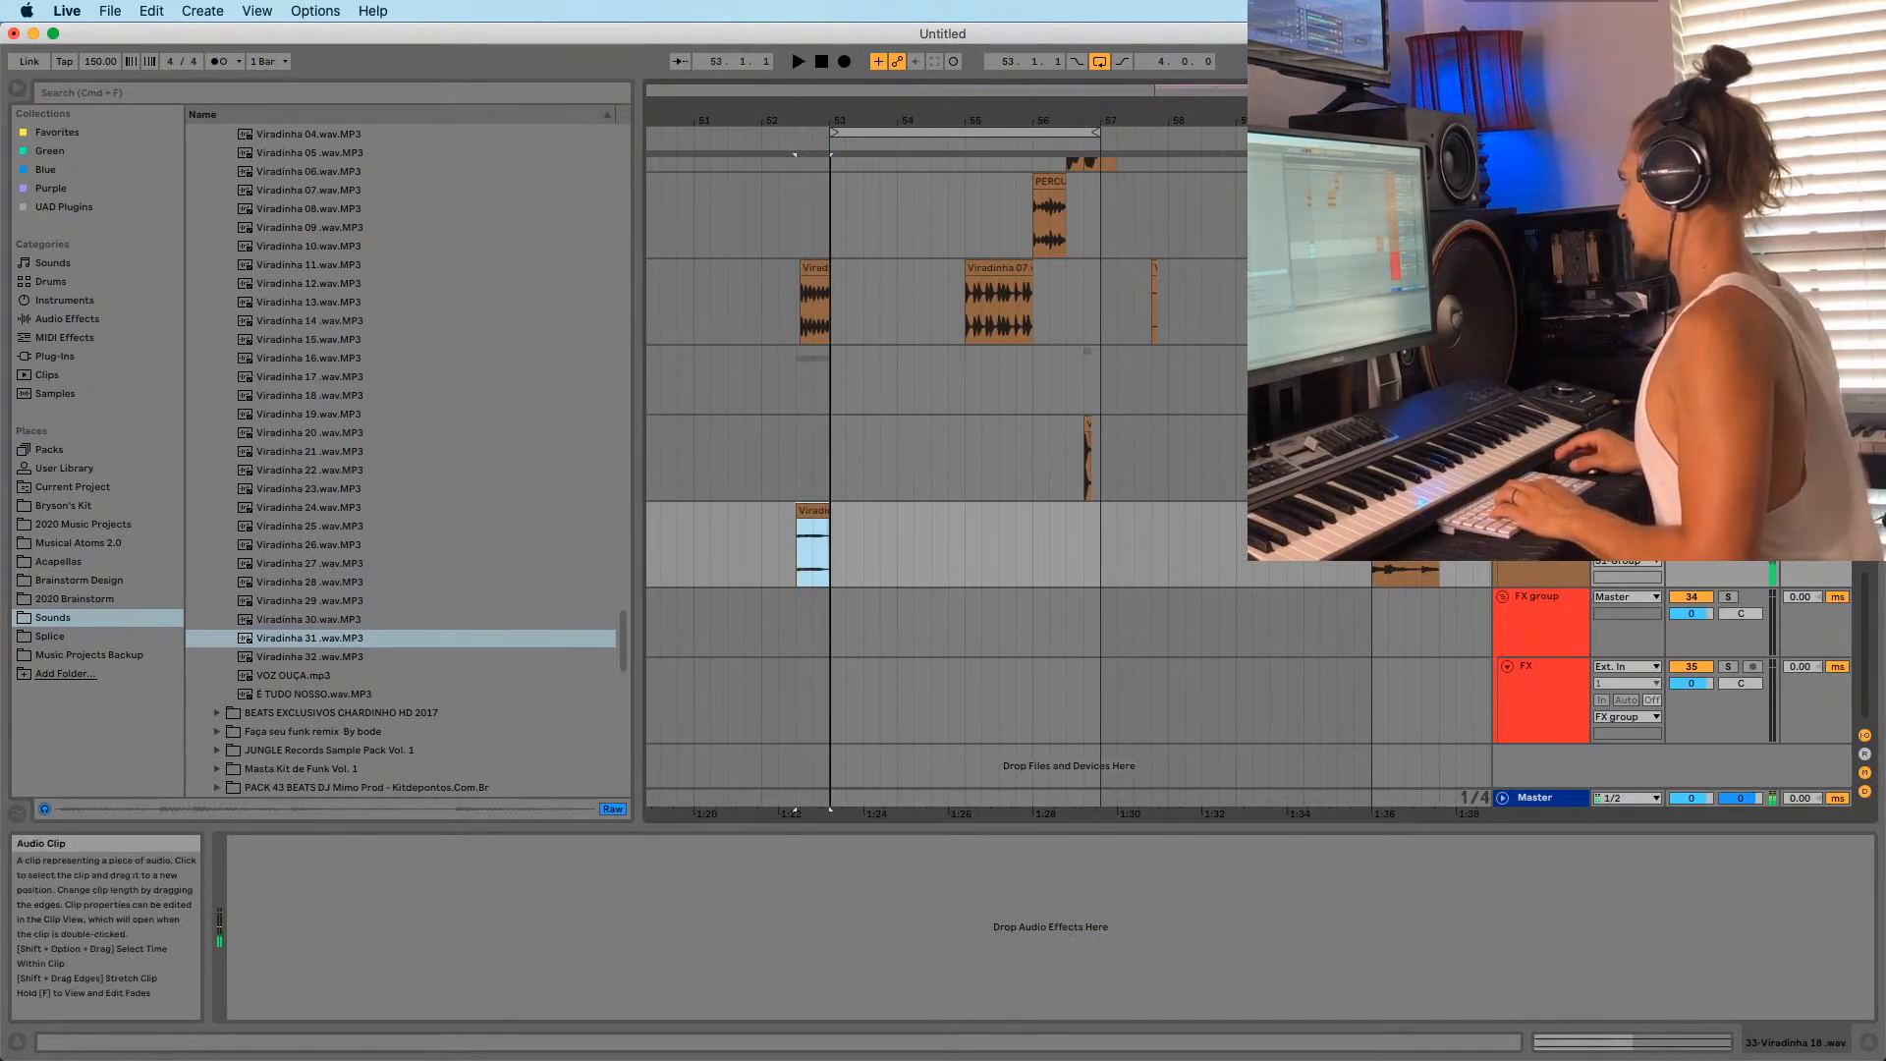
Put Viradinha 31 on new audio track 34 and open its clip details.
left_click(1541, 530)
key("super+t")
left_click_drag(1409, 514, 1411, 603)
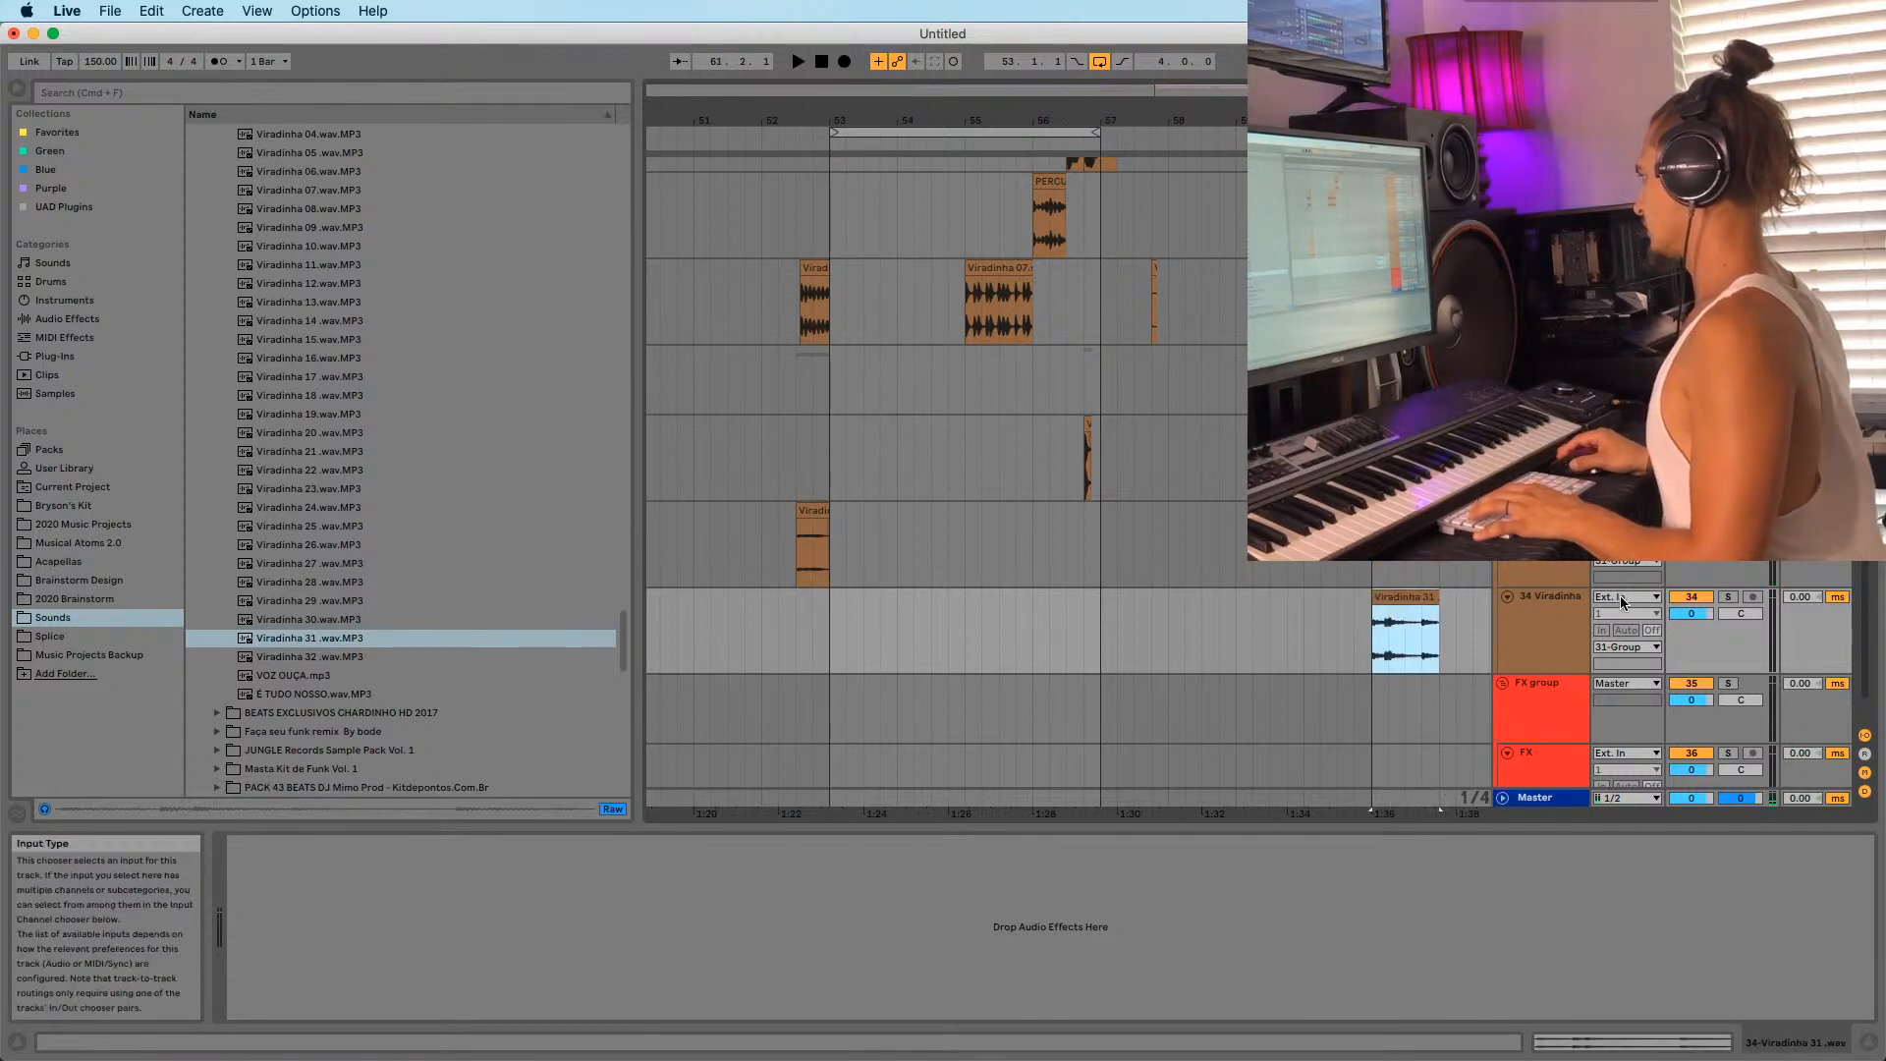
key("space")
key("shift+Tab")
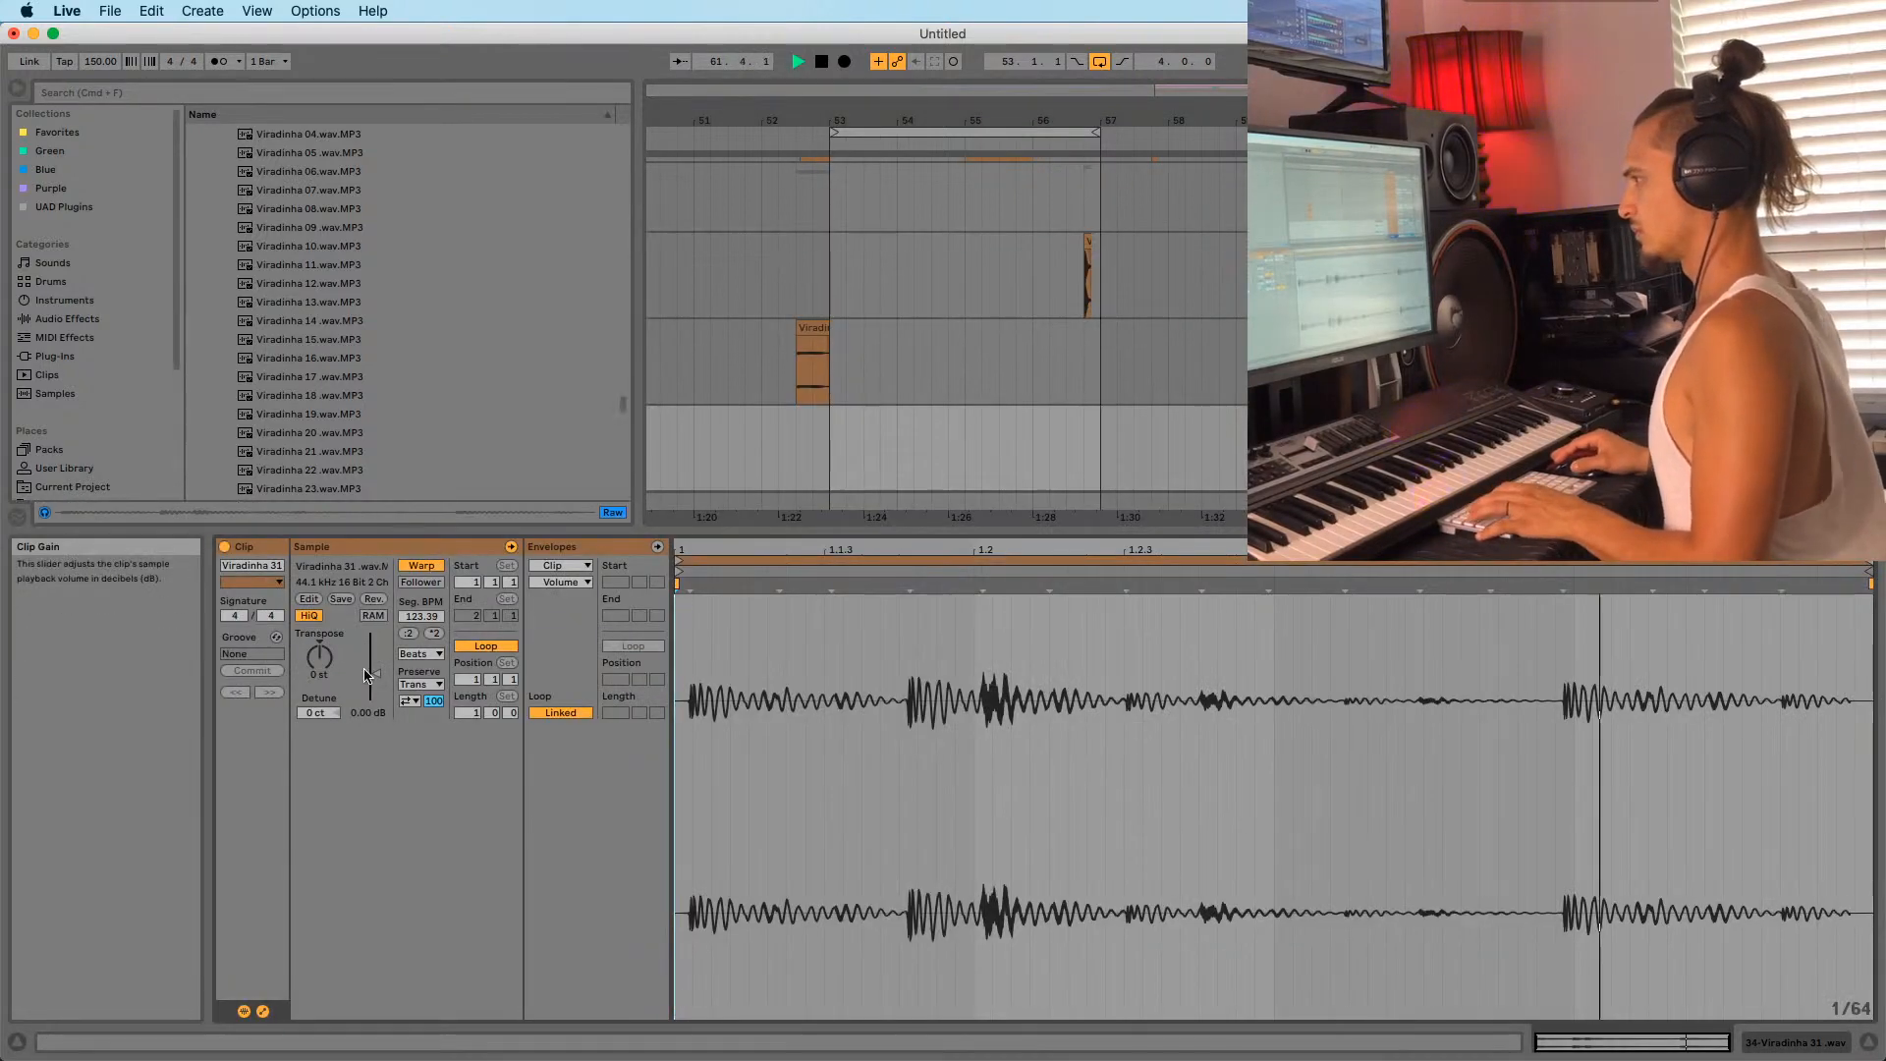
Raise Viradinha 31's Clip Gain to 8.63 dB and audition the louder clip.
left_click_drag(377, 671, 377, 658)
key("space")
key("space")
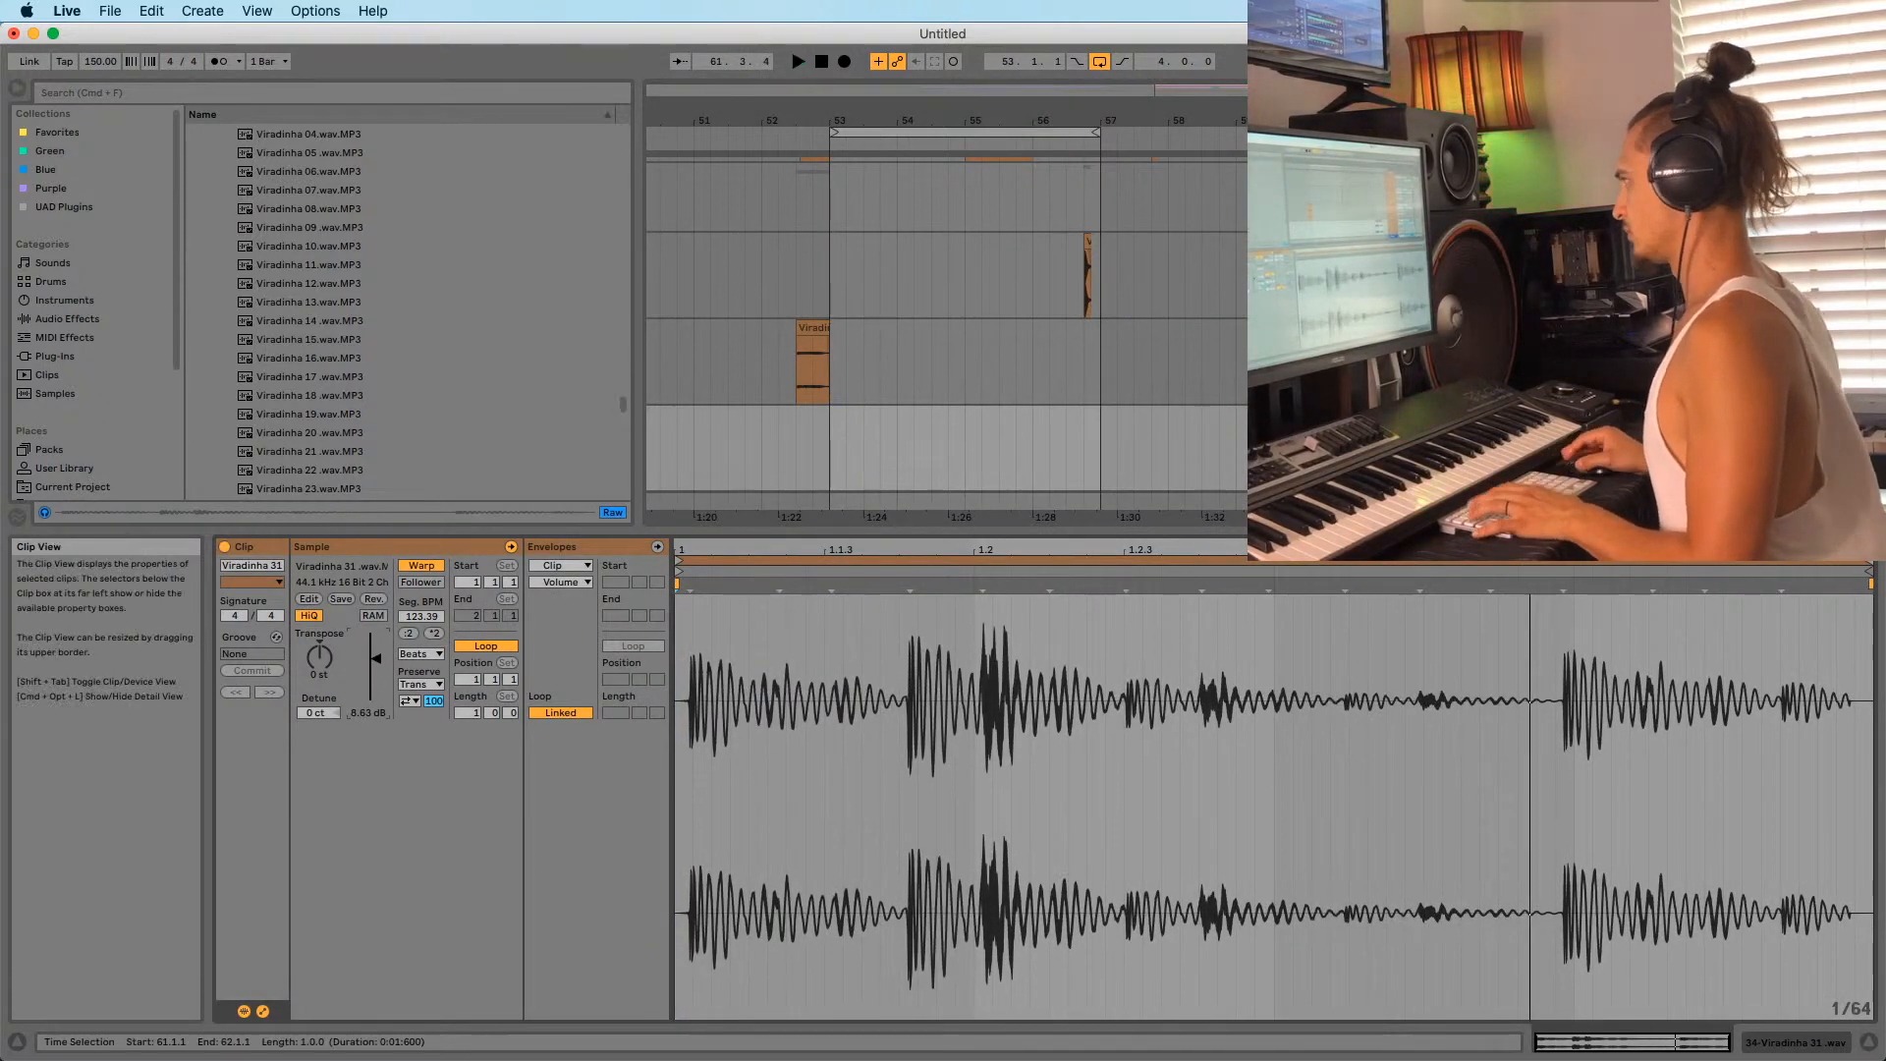
key("space")
scroll(1411, 432, "down", 3)
key("space")
key("space")
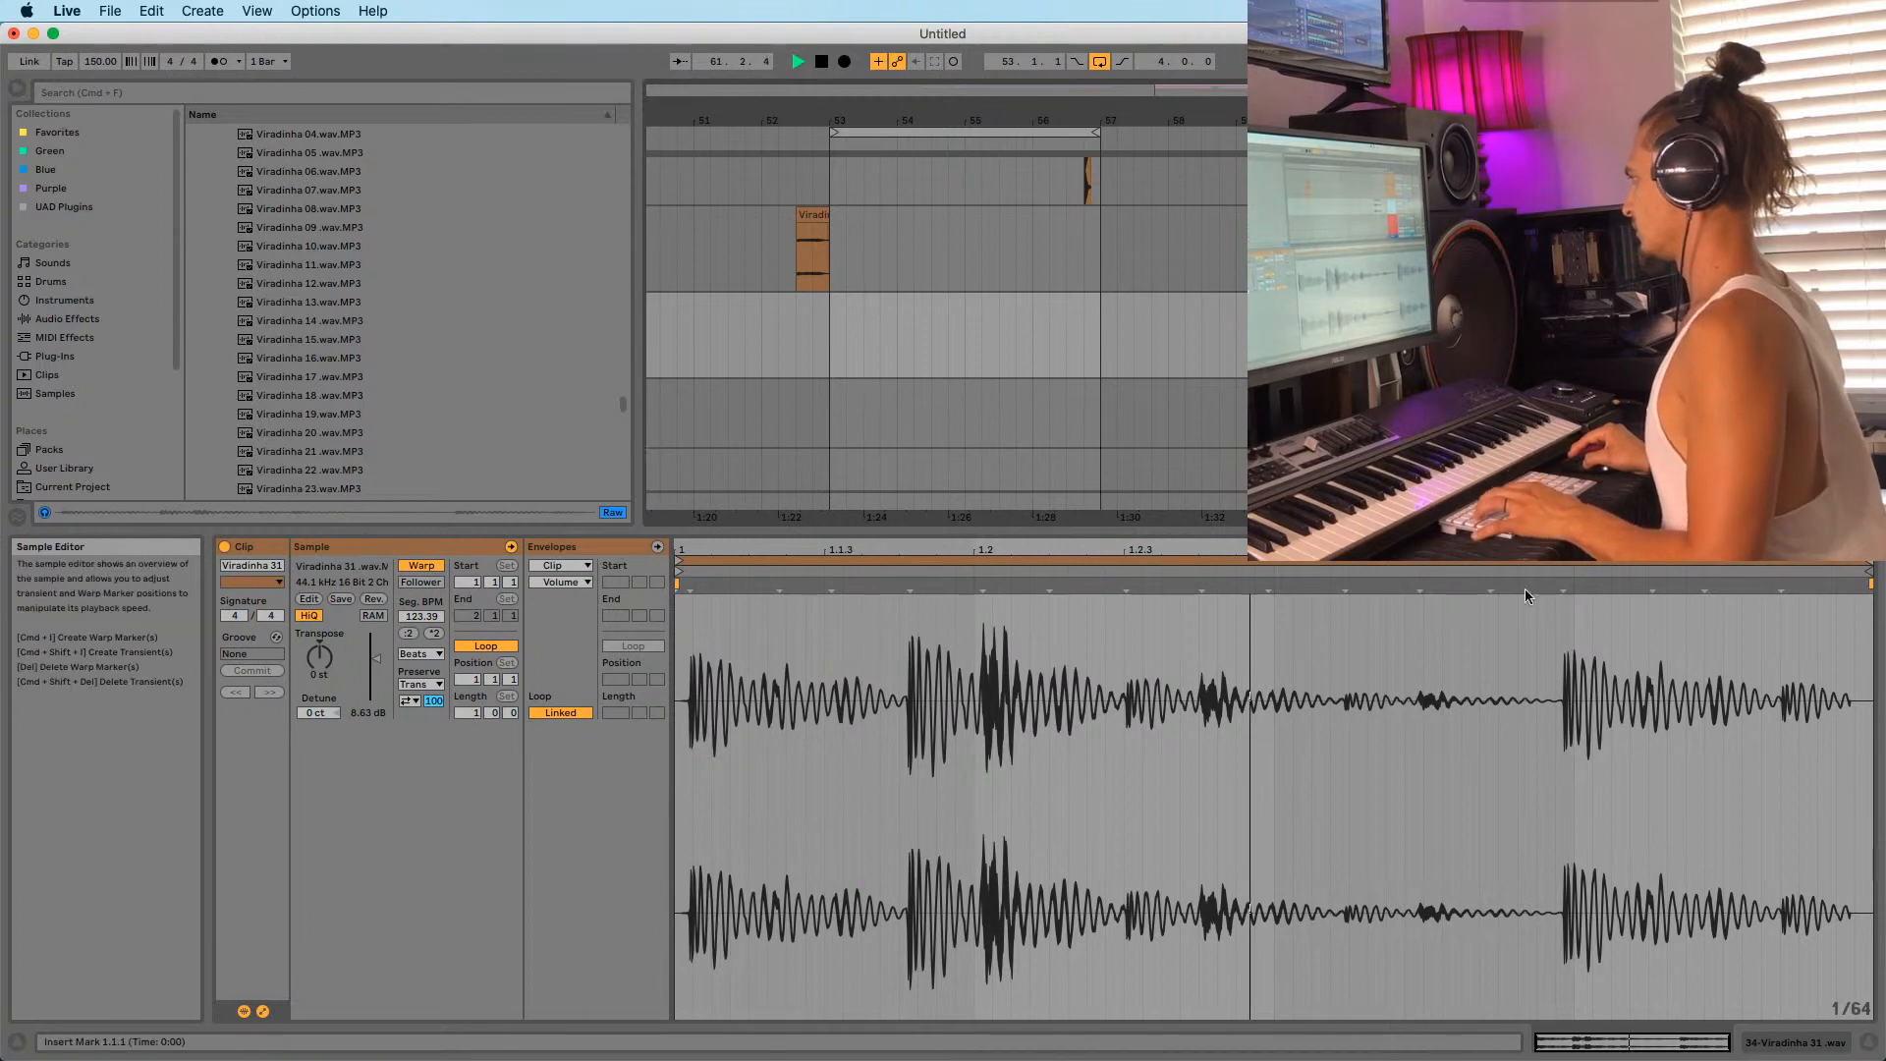
key("space")
Pin the first transient as beat 1.1.1 with Set 1.1.1 Here and Warp From Here.
left_click(681, 613)
key("plus")
key("plus")
key("plus")
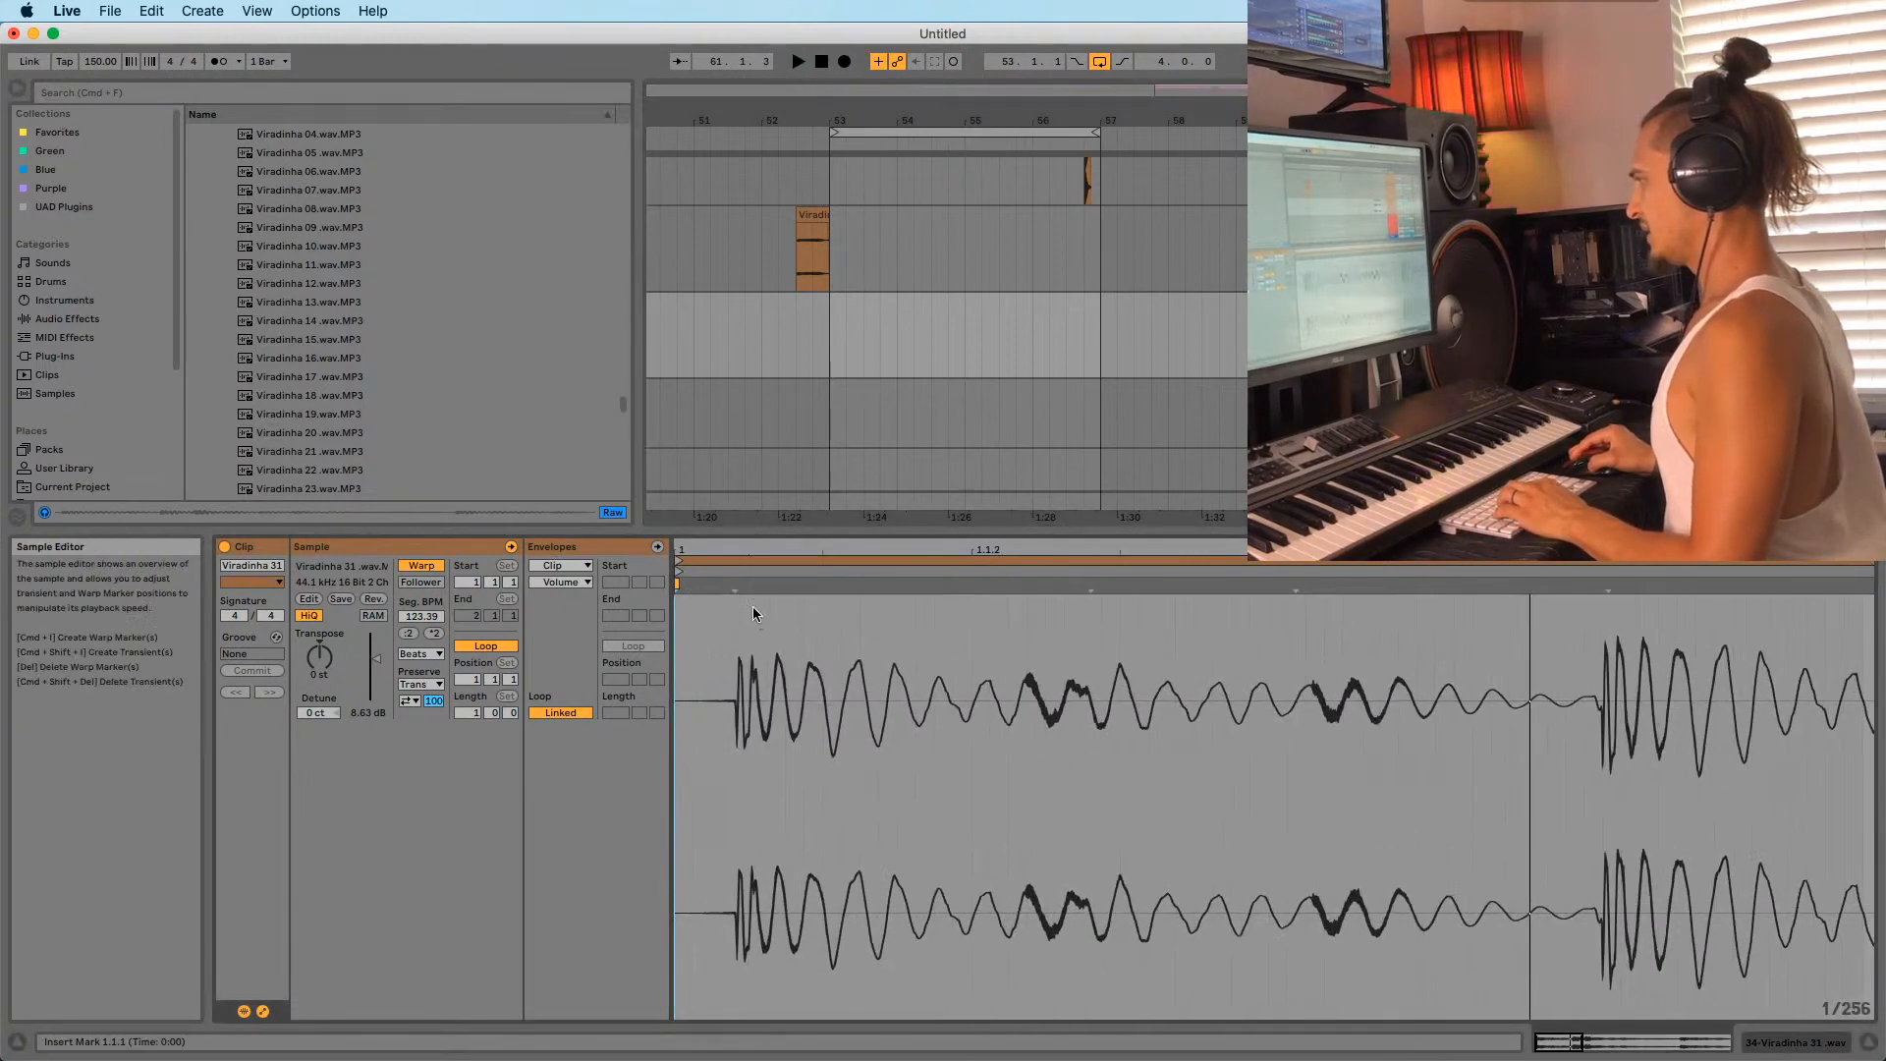
key("plus")
key("plus")
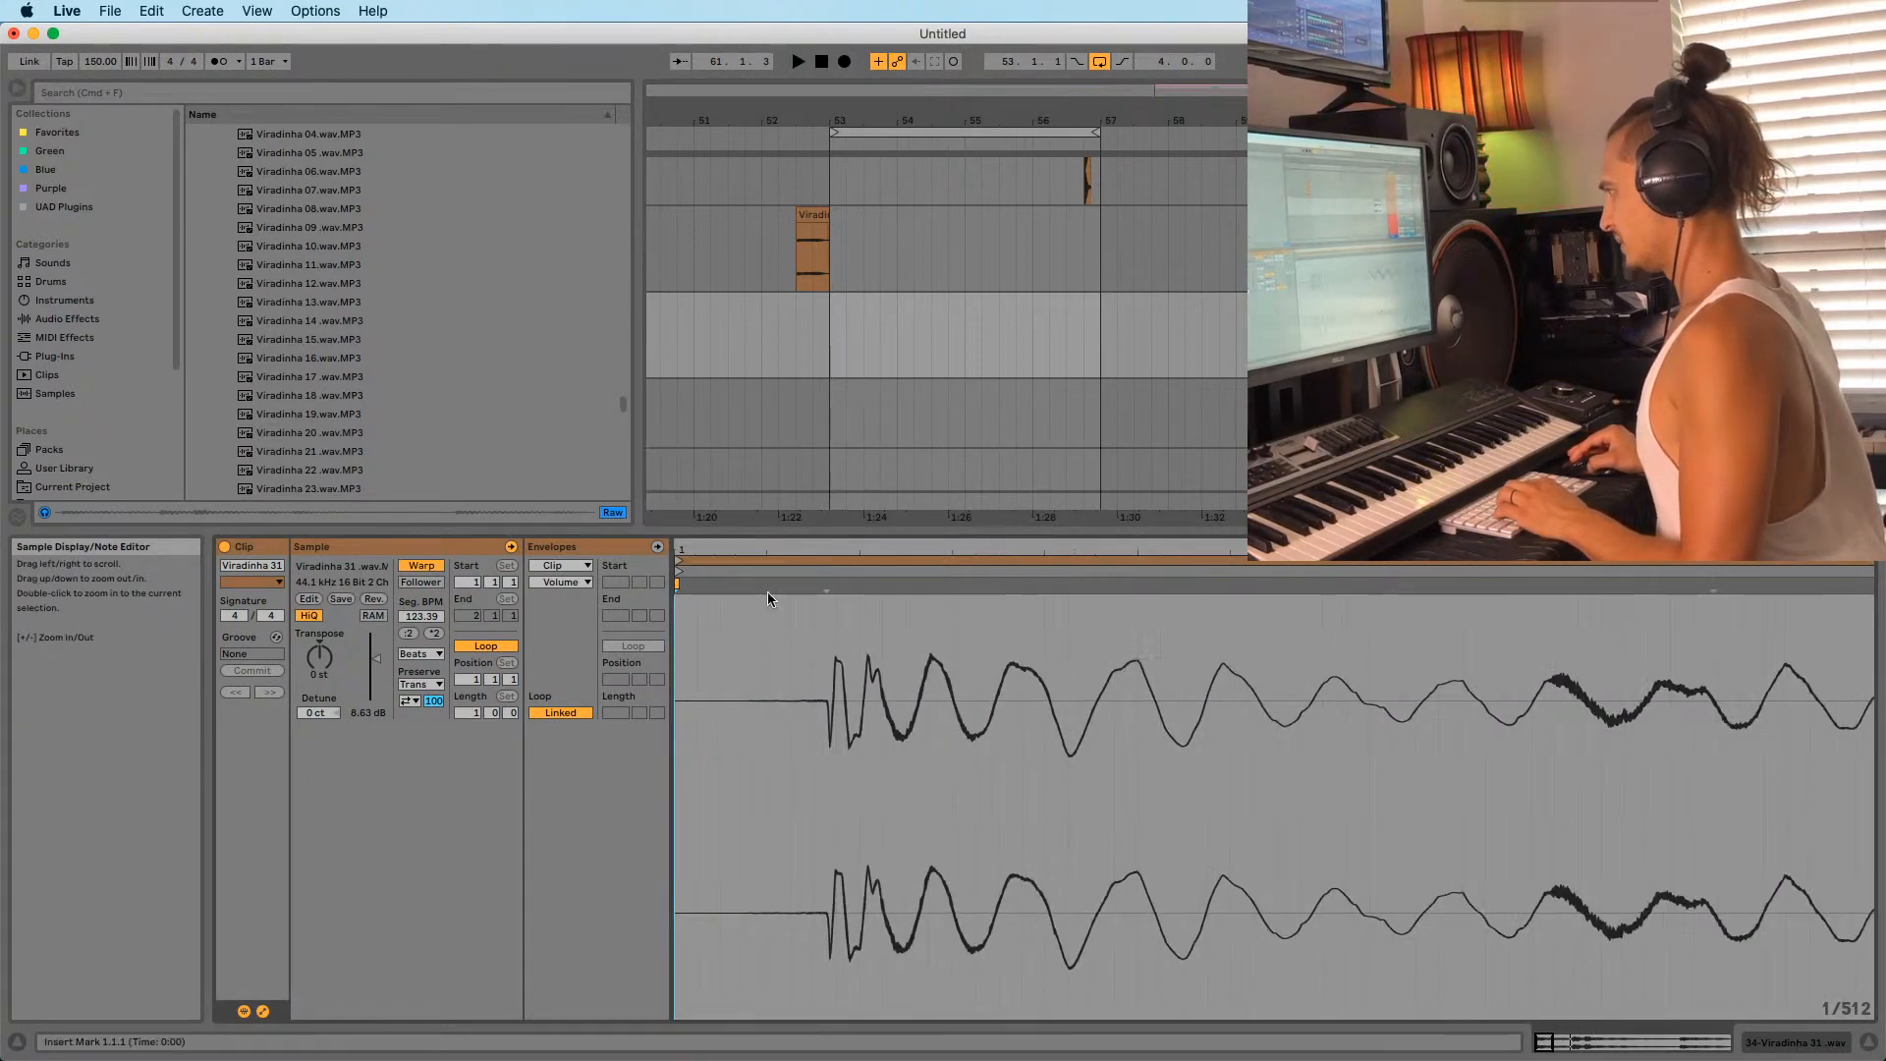
right_click(821, 587)
left_click(878, 35)
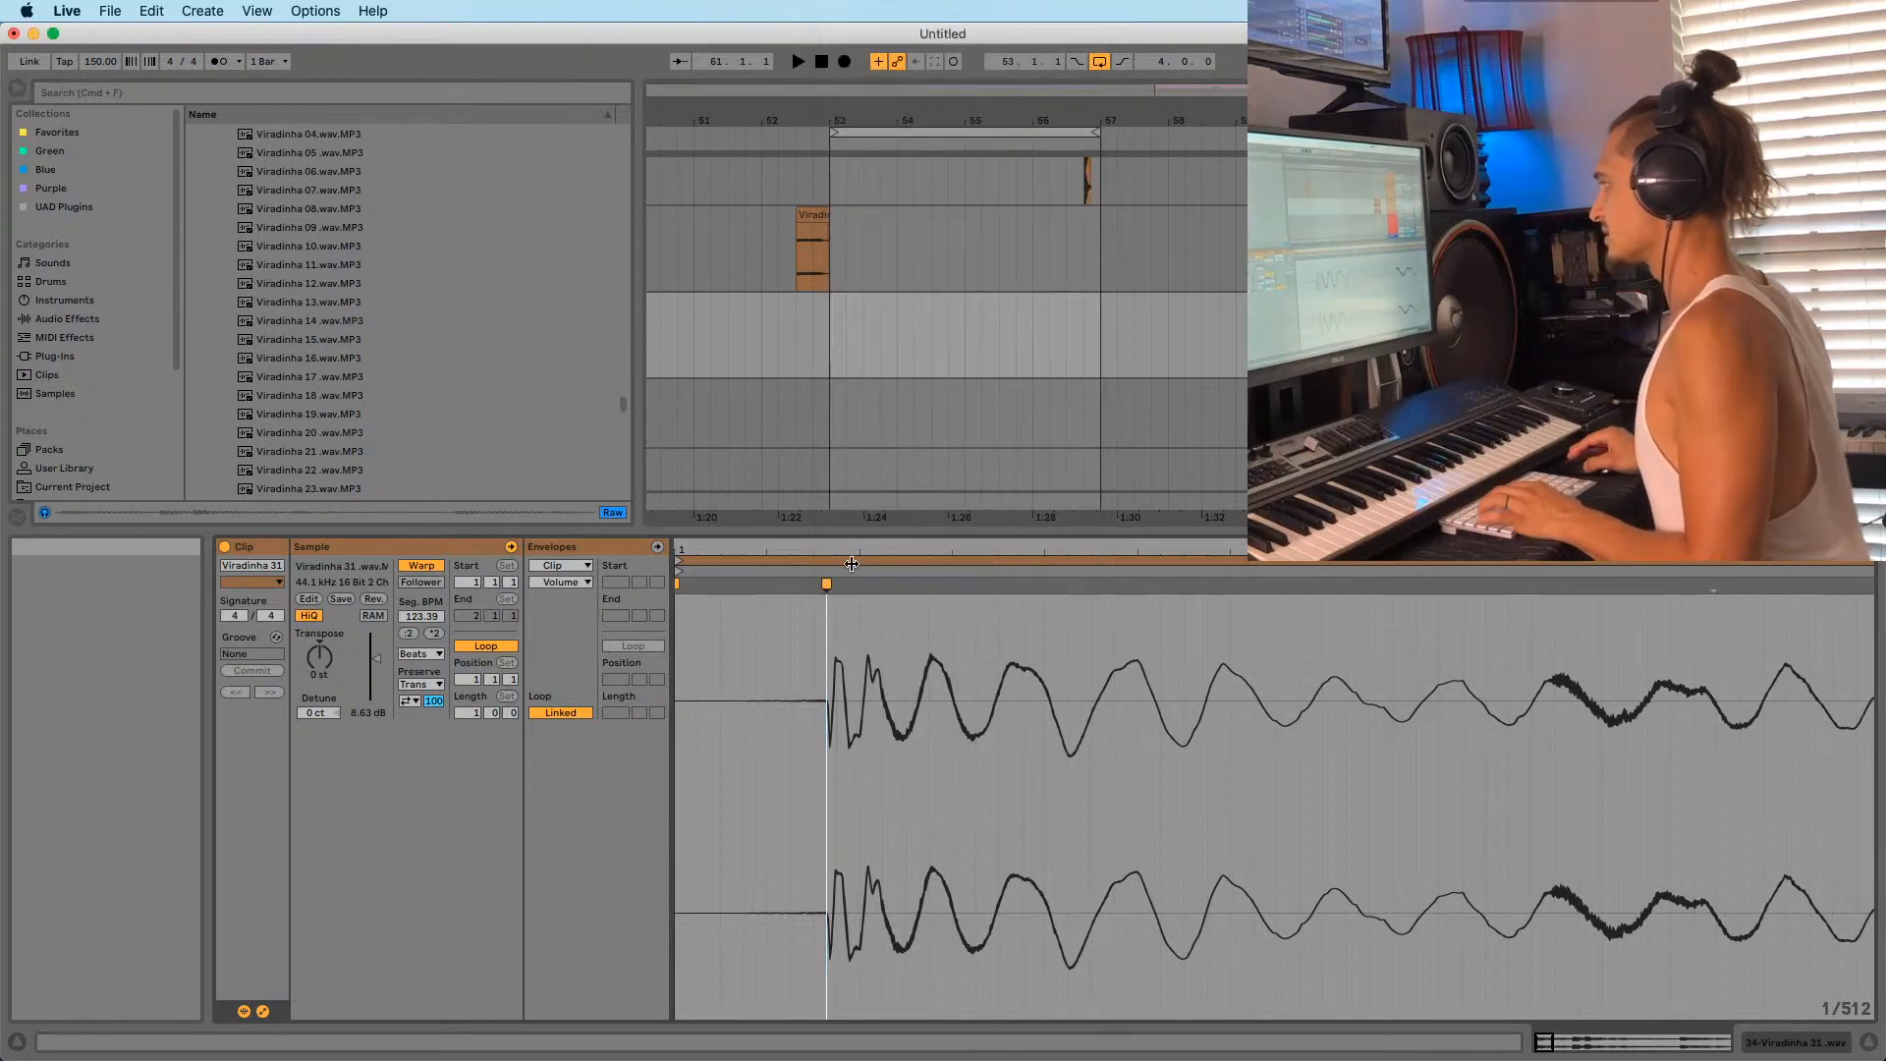
right_click(827, 584)
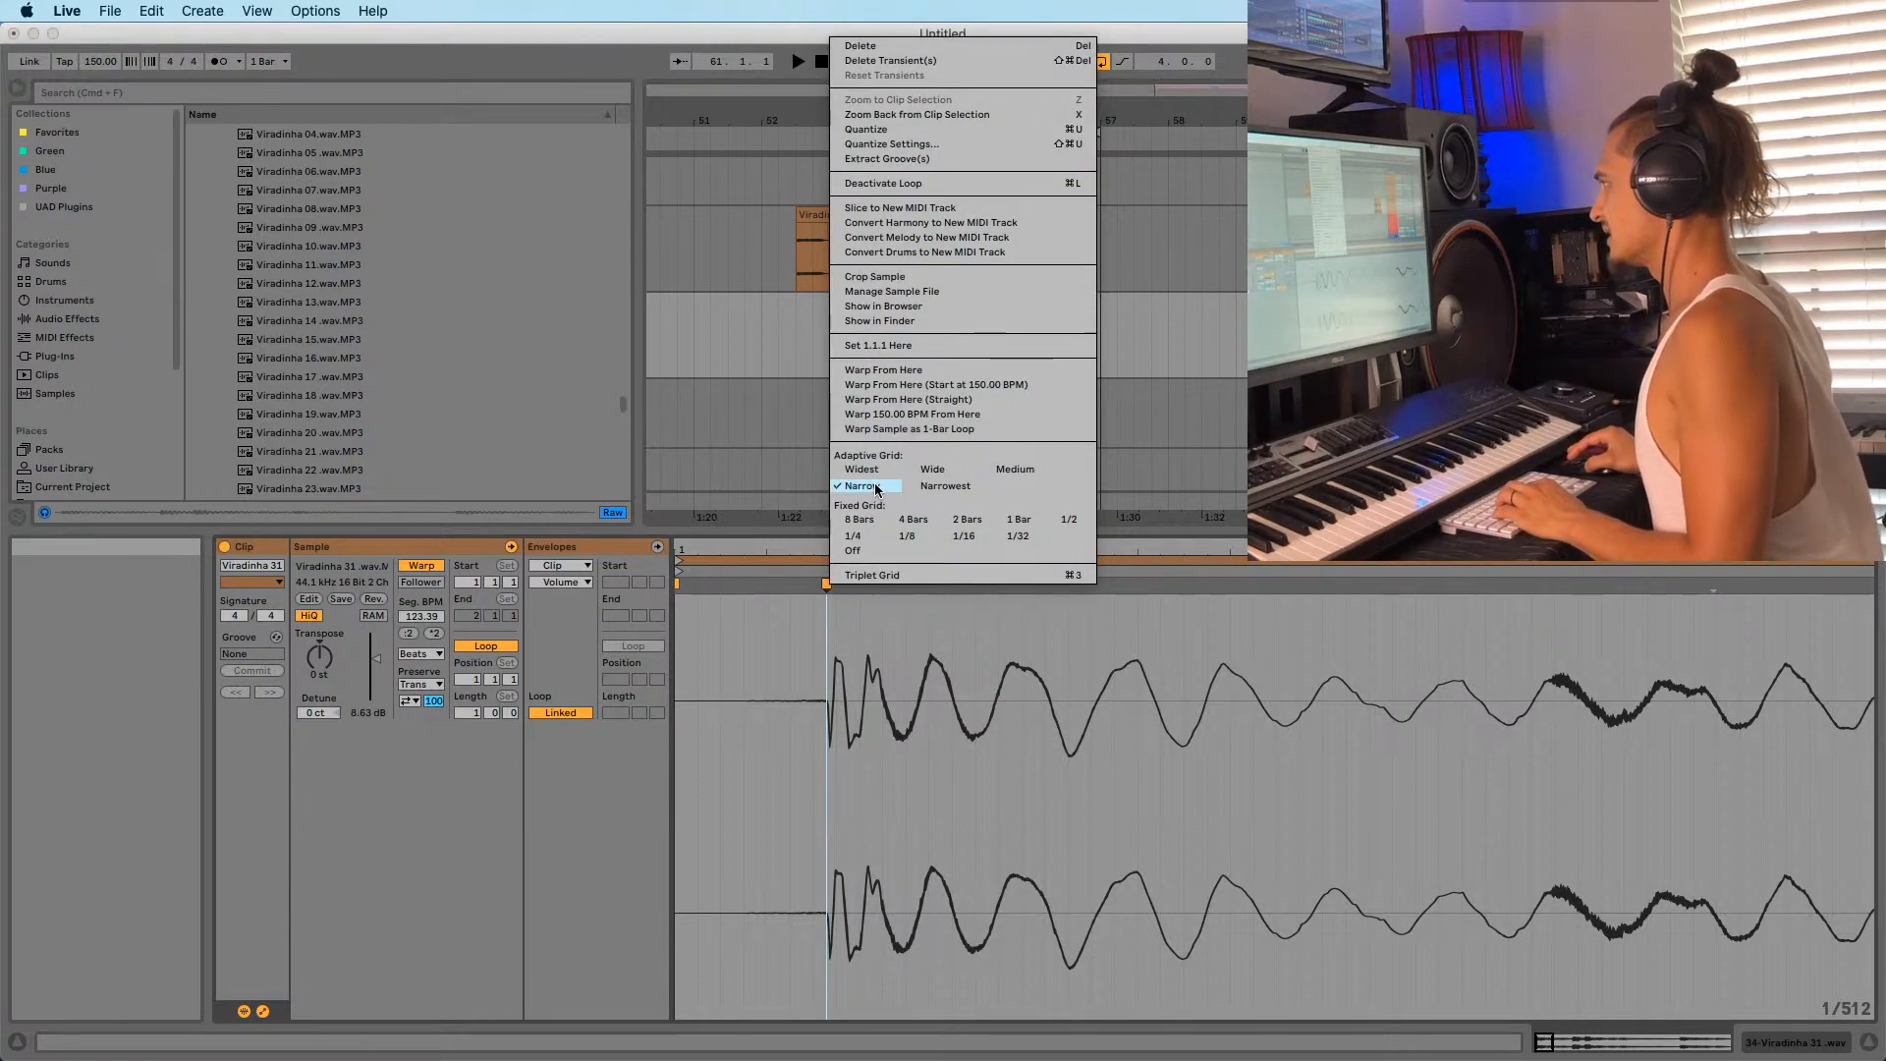
left_click(878, 348)
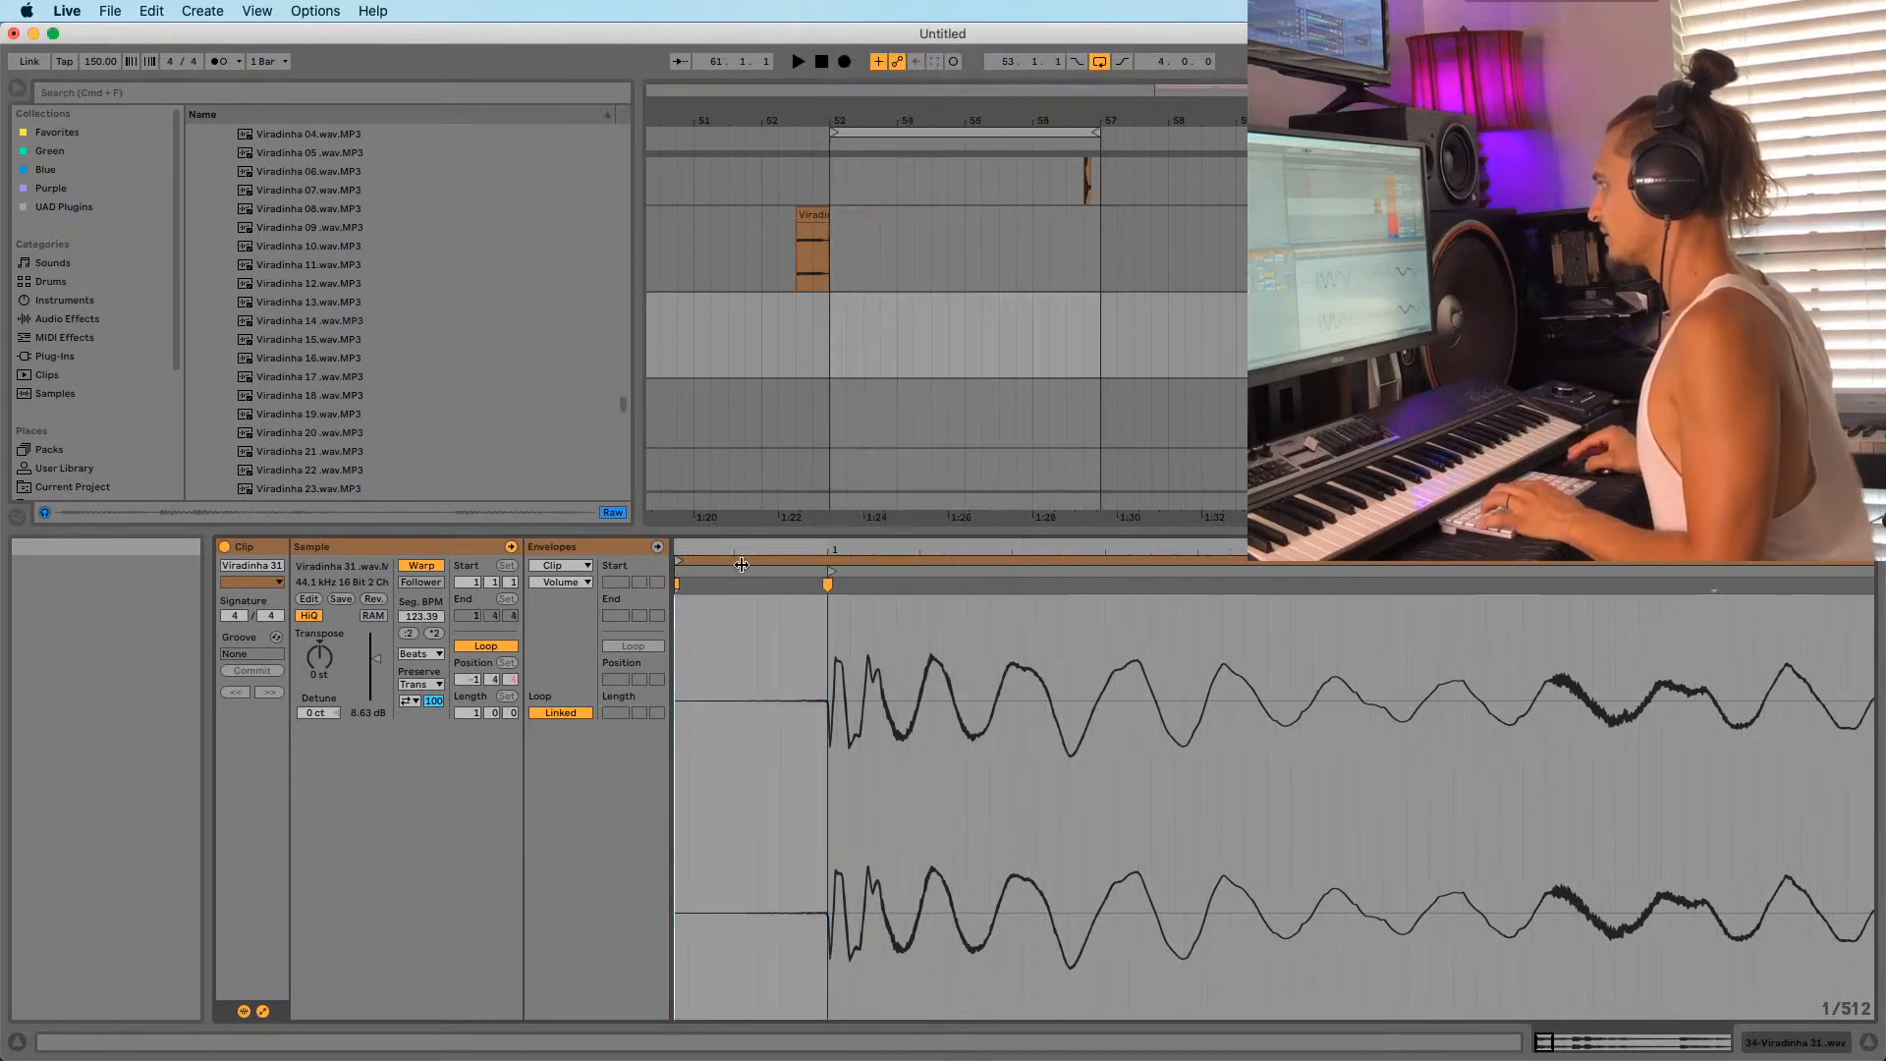
right_click(833, 574)
left_click(909, 638)
Stretch the second hit onto beat 1.2 and check it against the metronome.
left_click_drag(910, 550, 909, 393)
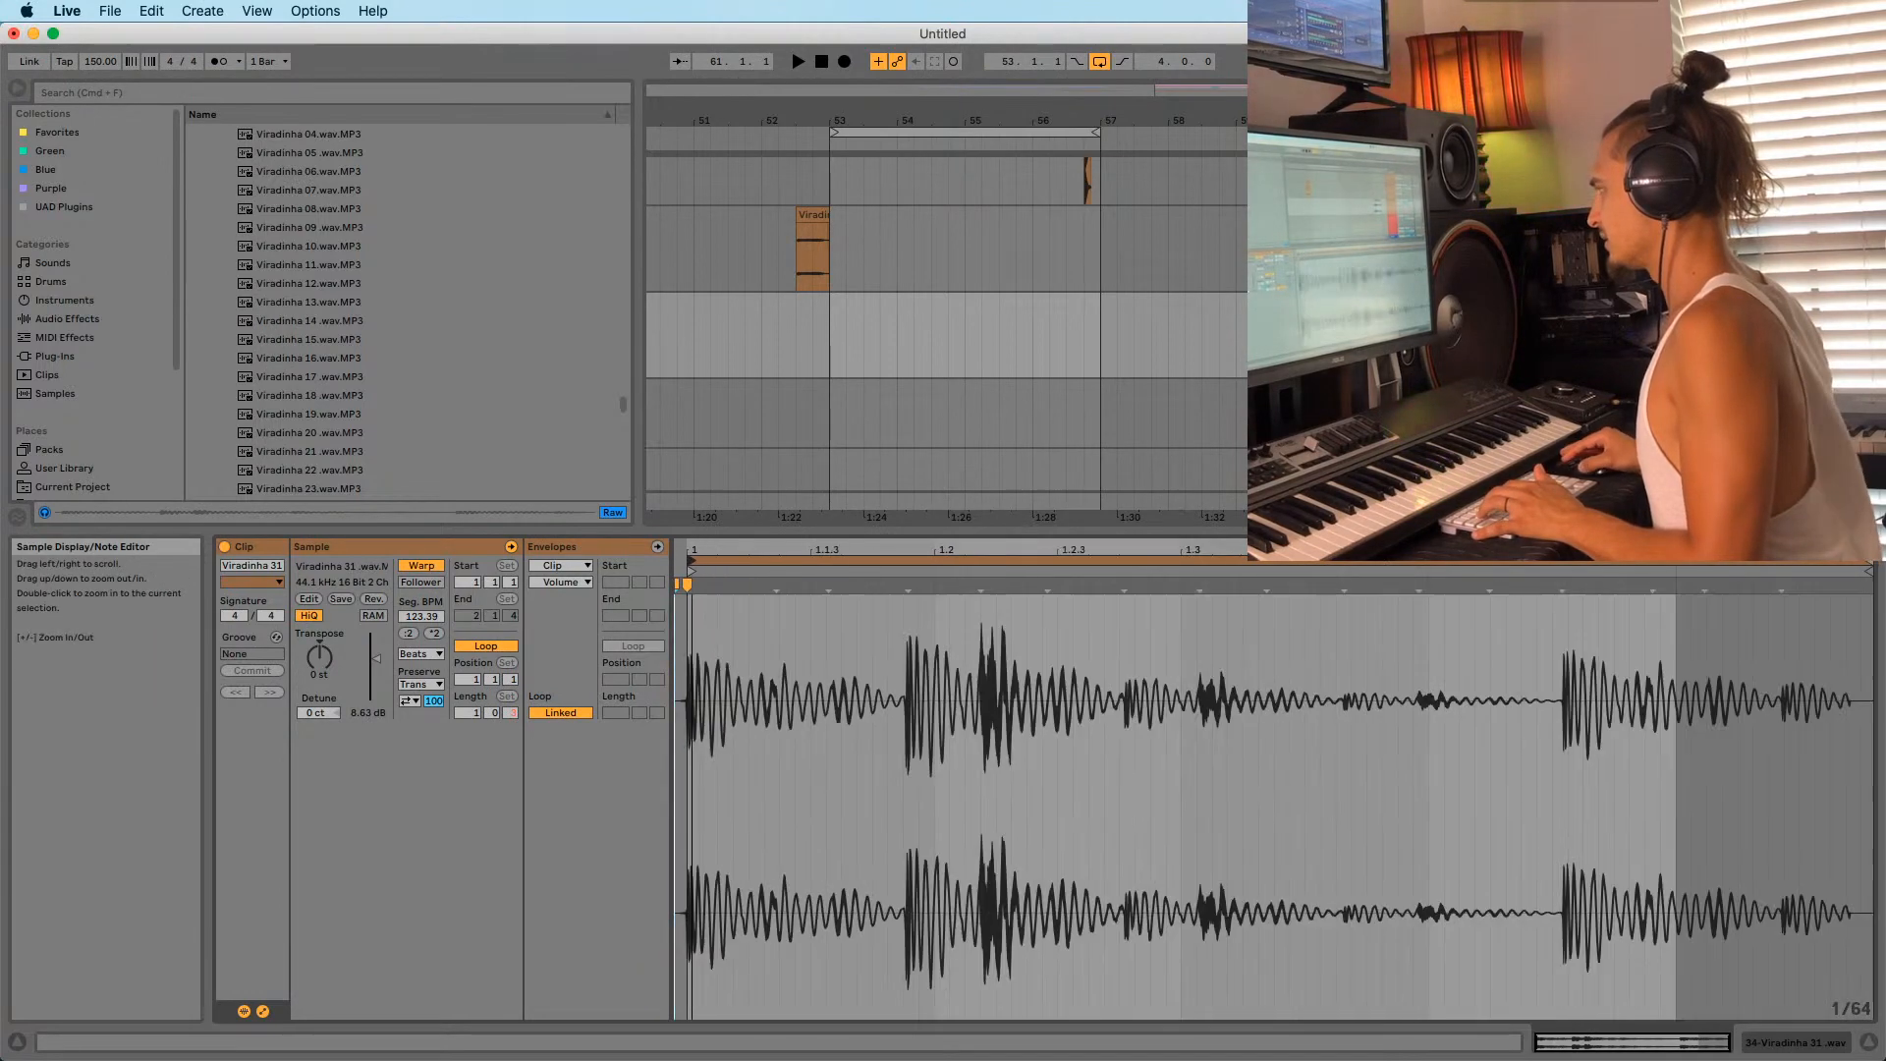
key("space")
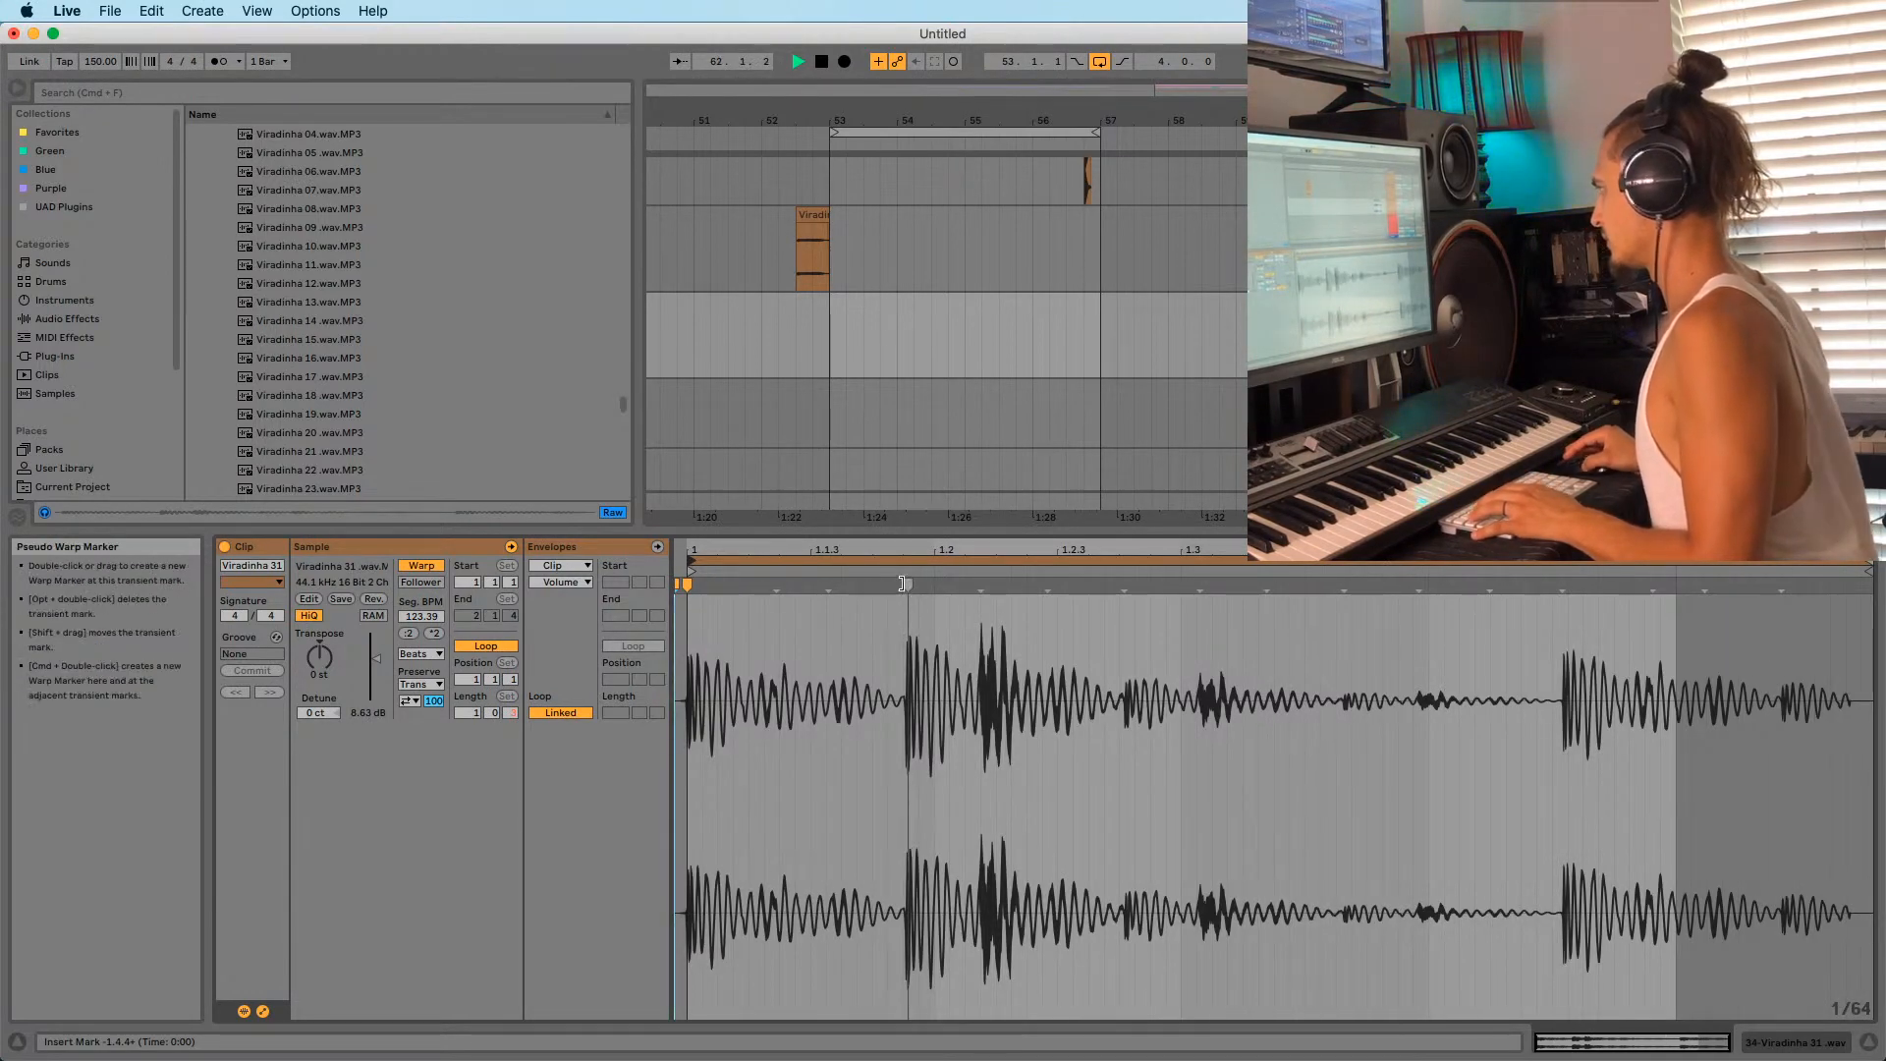
mouse_move(904, 584)
left_mouse_down()
mouse_move(1053, 587)
mouse_move(923, 587)
left_mouse_up()
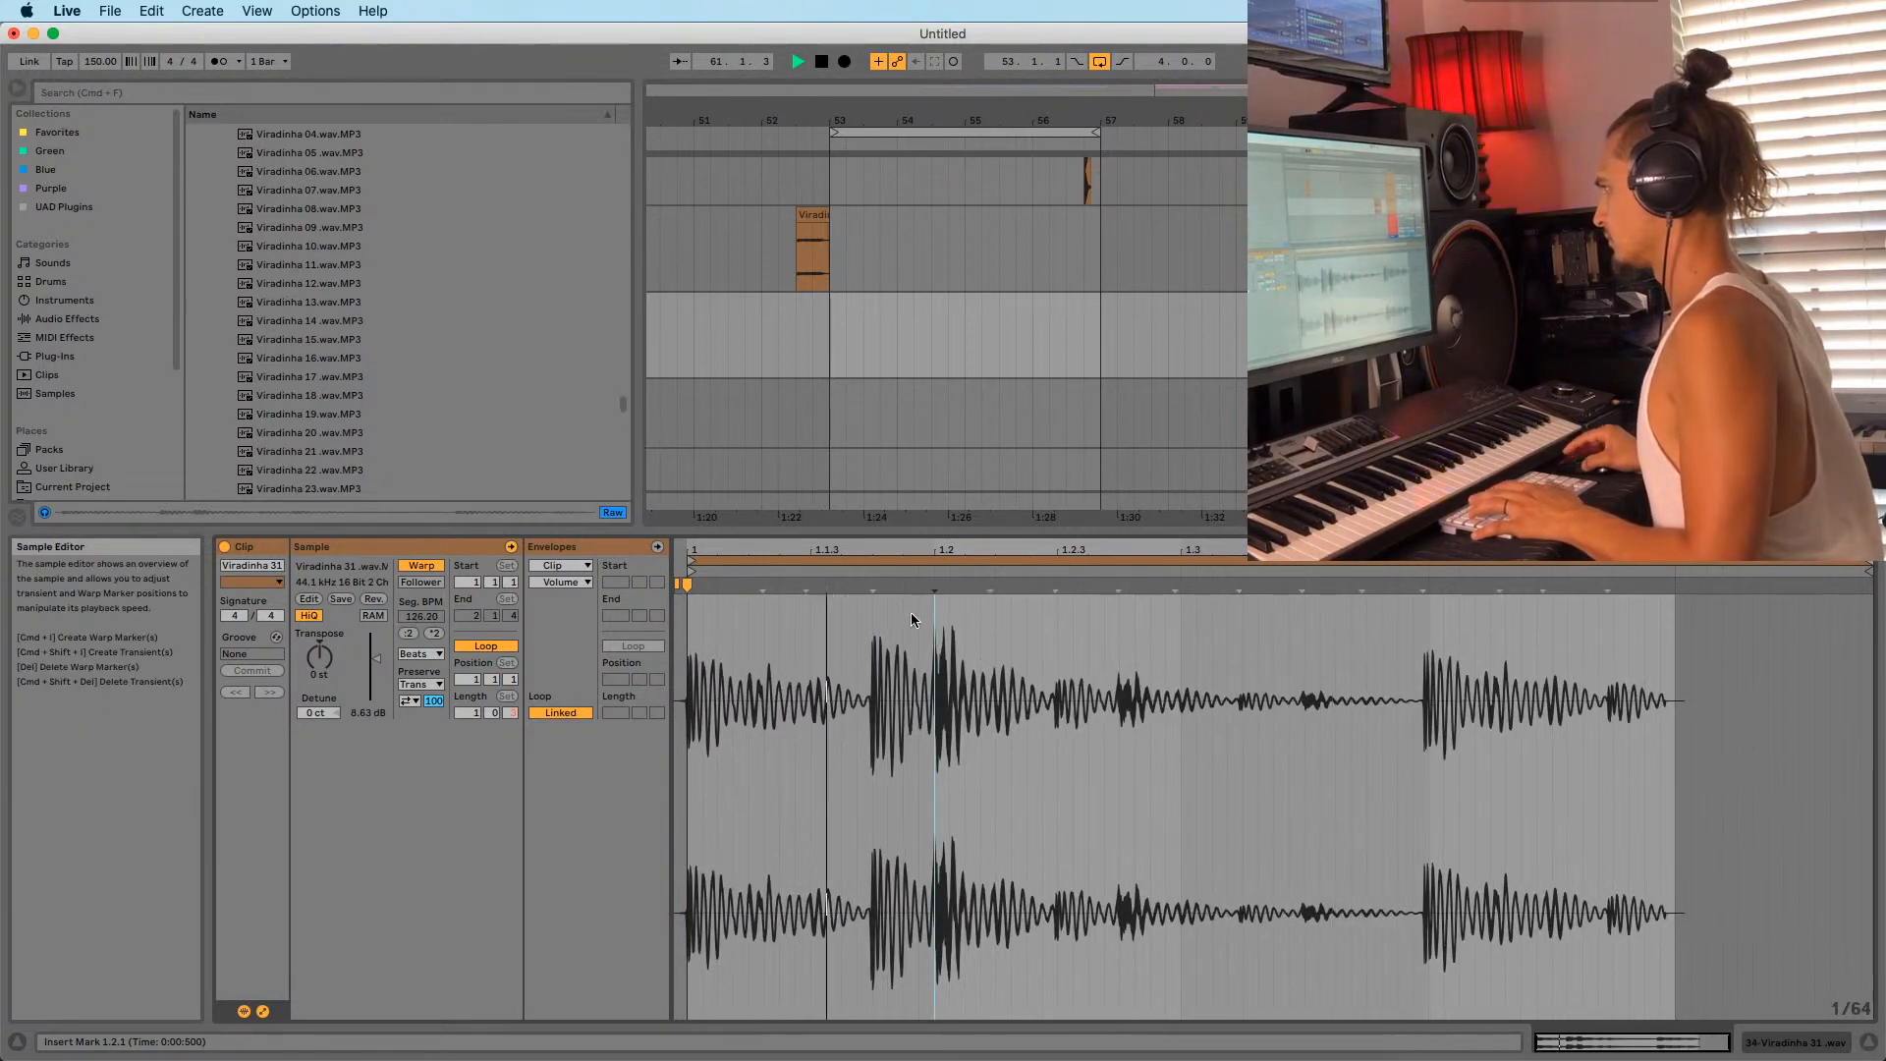
left_click_drag(1324, 120, 857, 218)
key("space")
left_click(222, 63)
key("space")
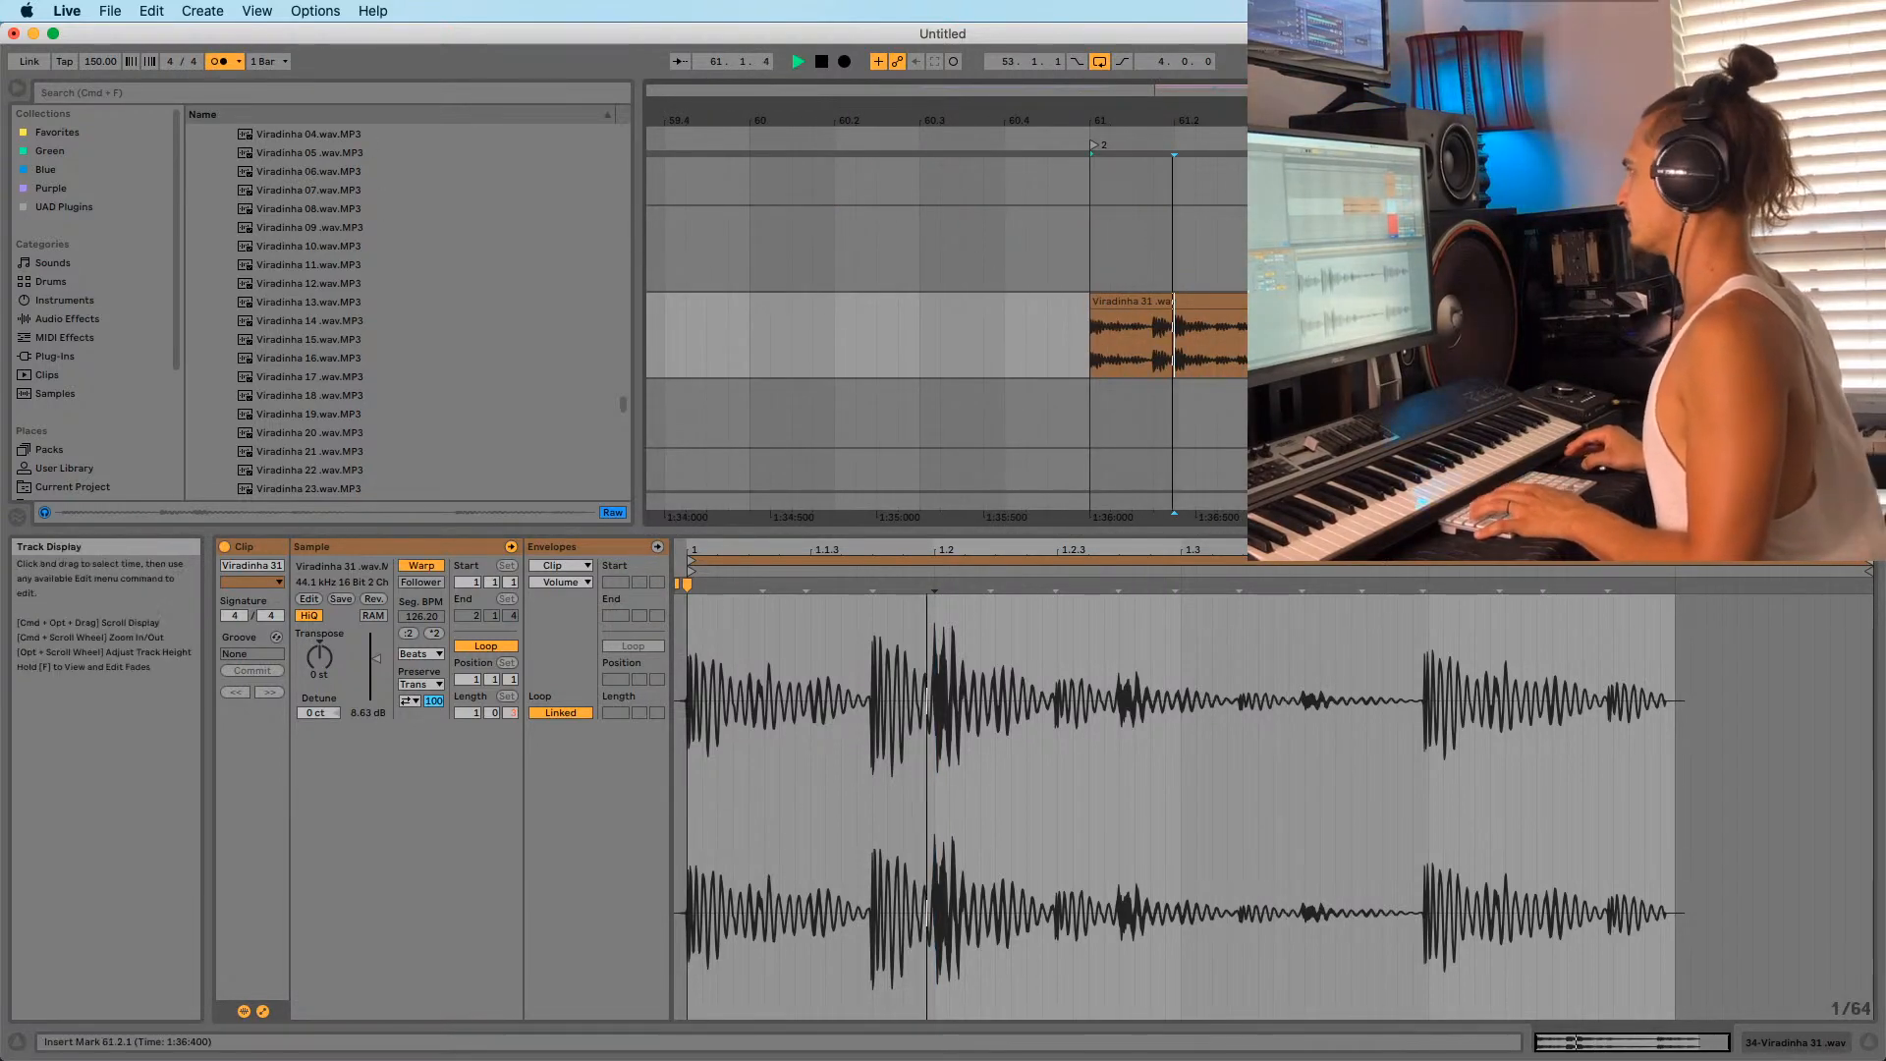
Nudge a later hit's warp marker so that segment's tempo becomes 127.11 BPM.
left_click_drag(1218, 120, 1117, 118)
key("space")
key("space")
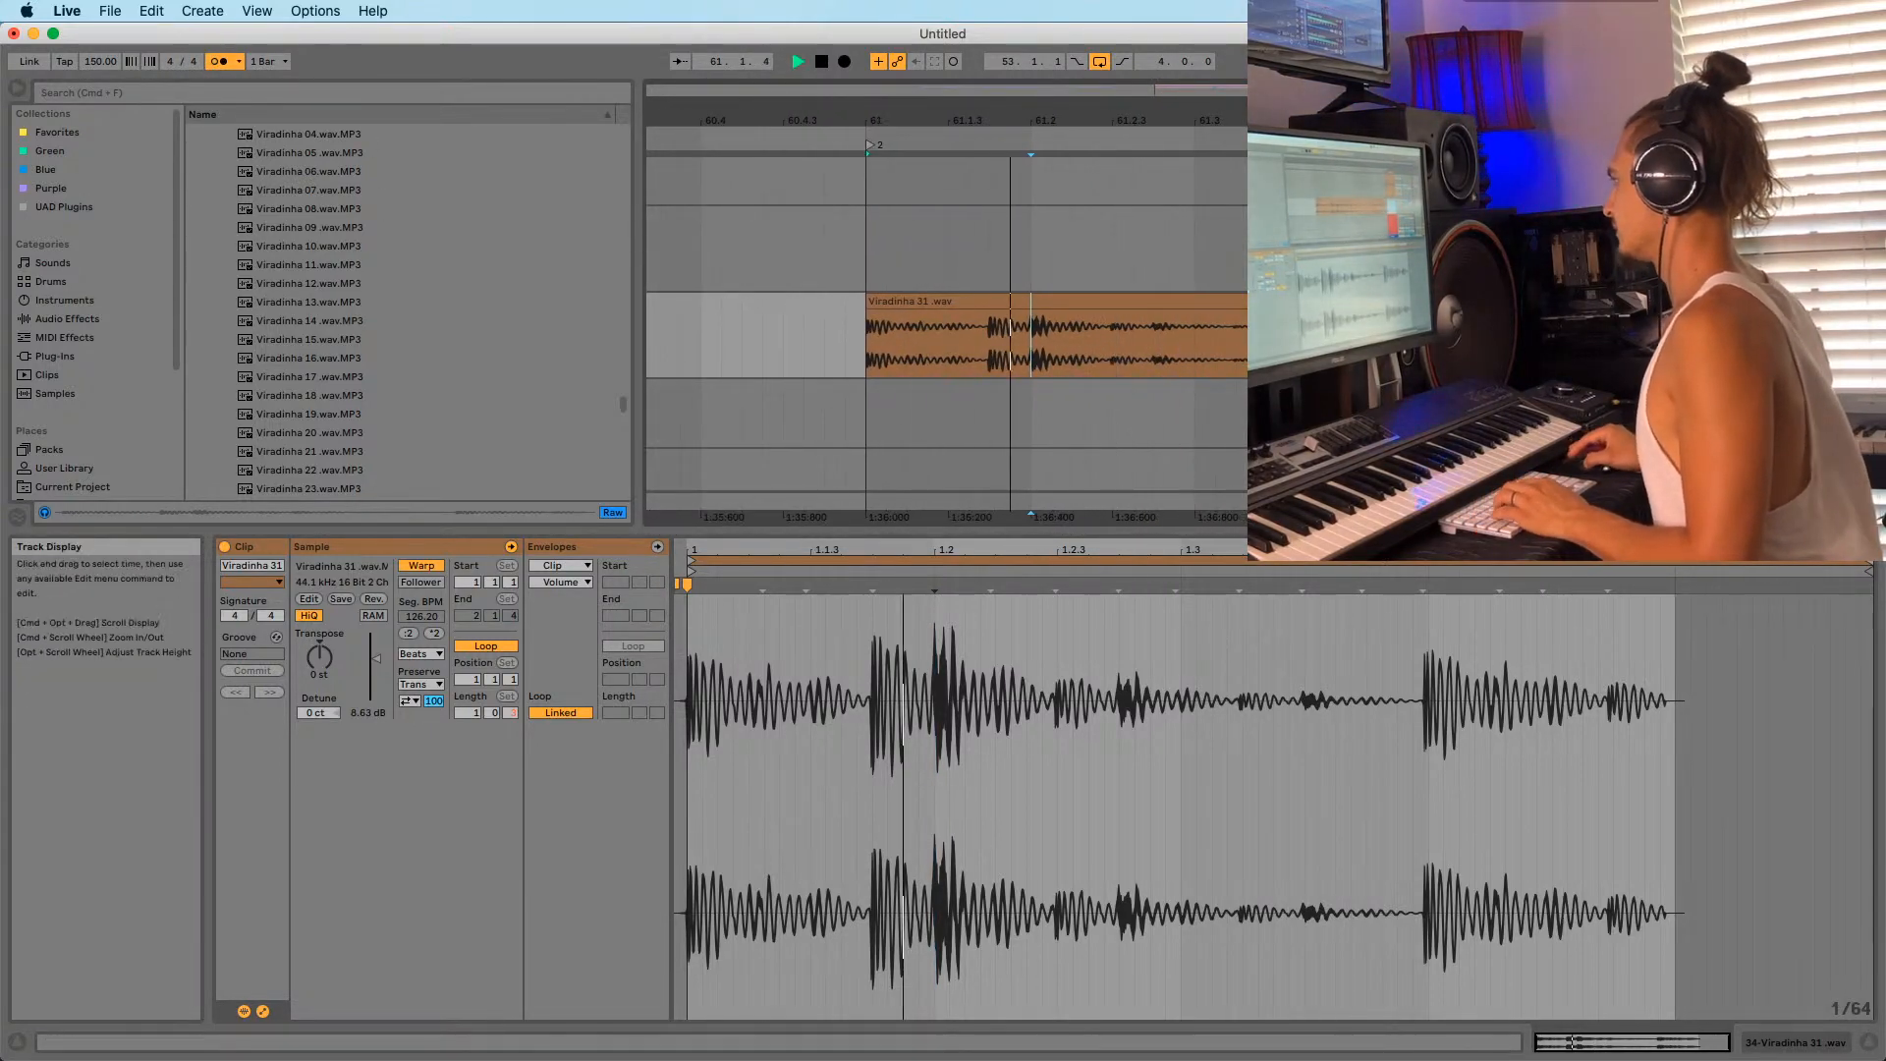
key("space")
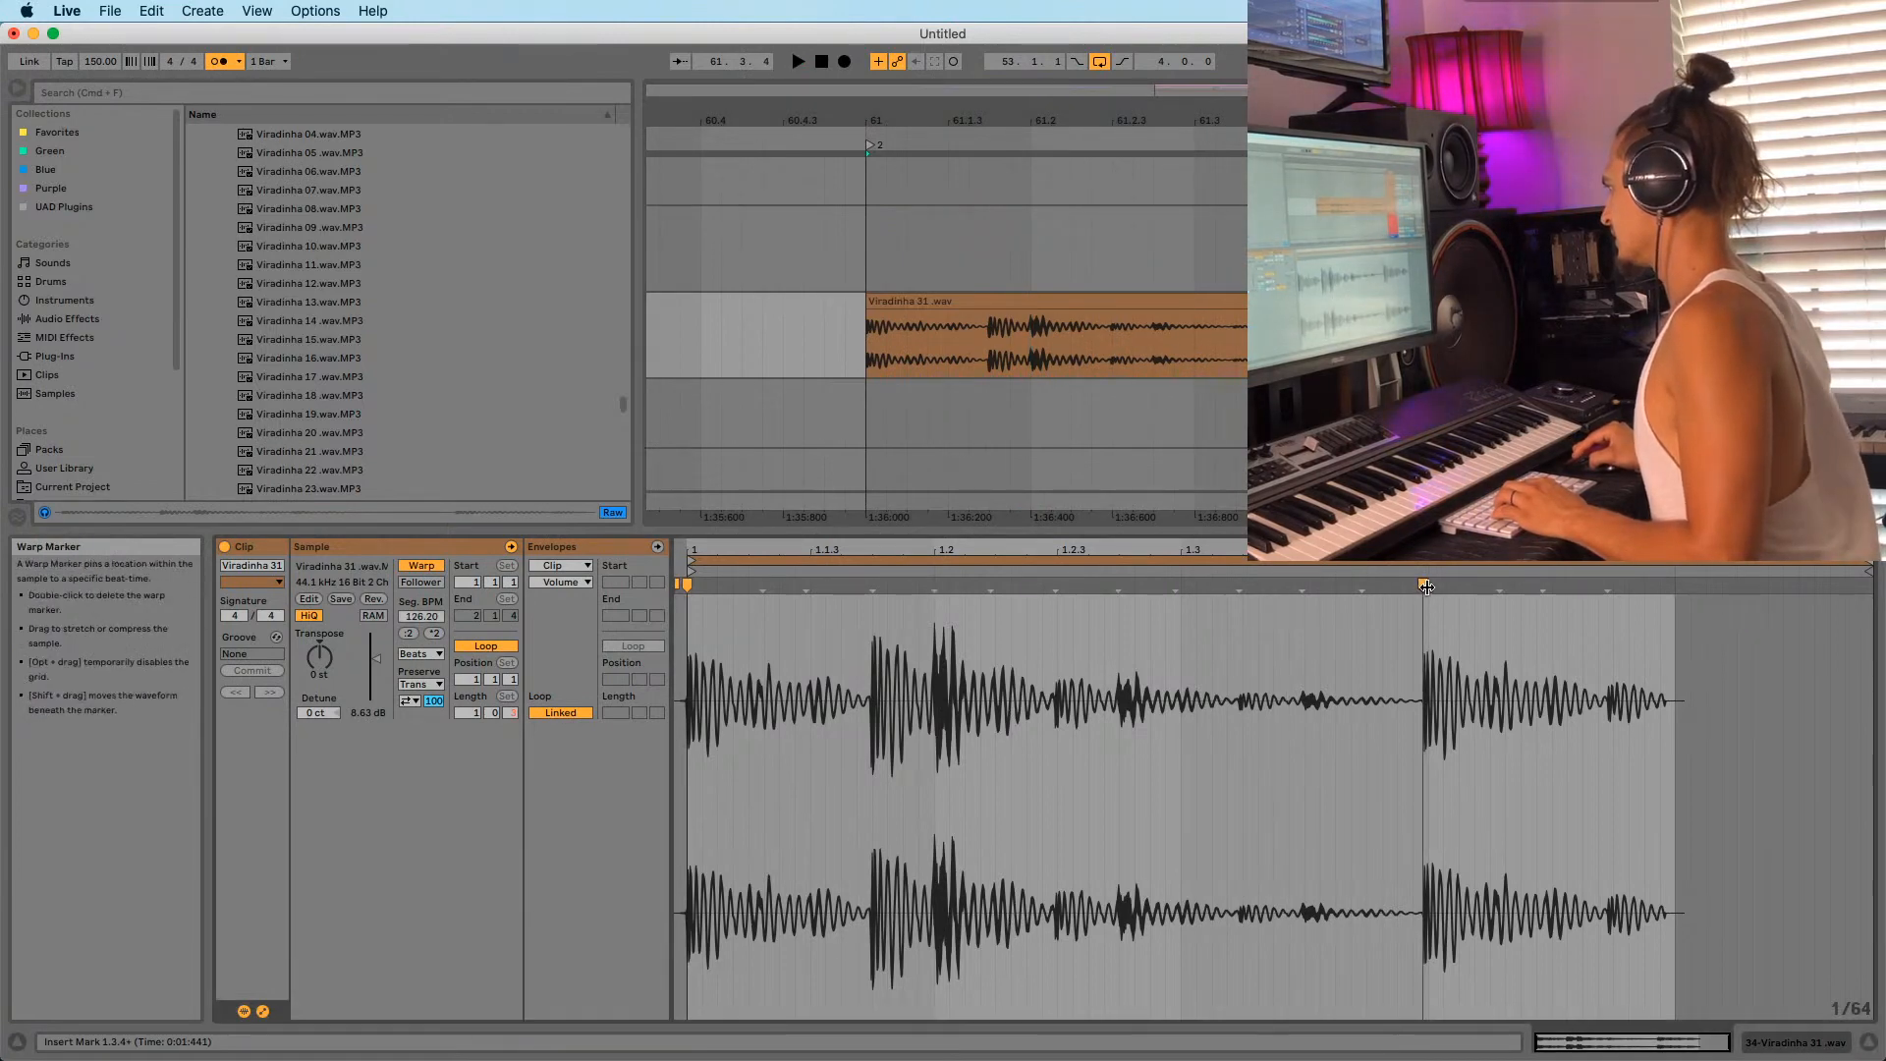
left_click_drag(1424, 587, 1429, 587)
key("space")
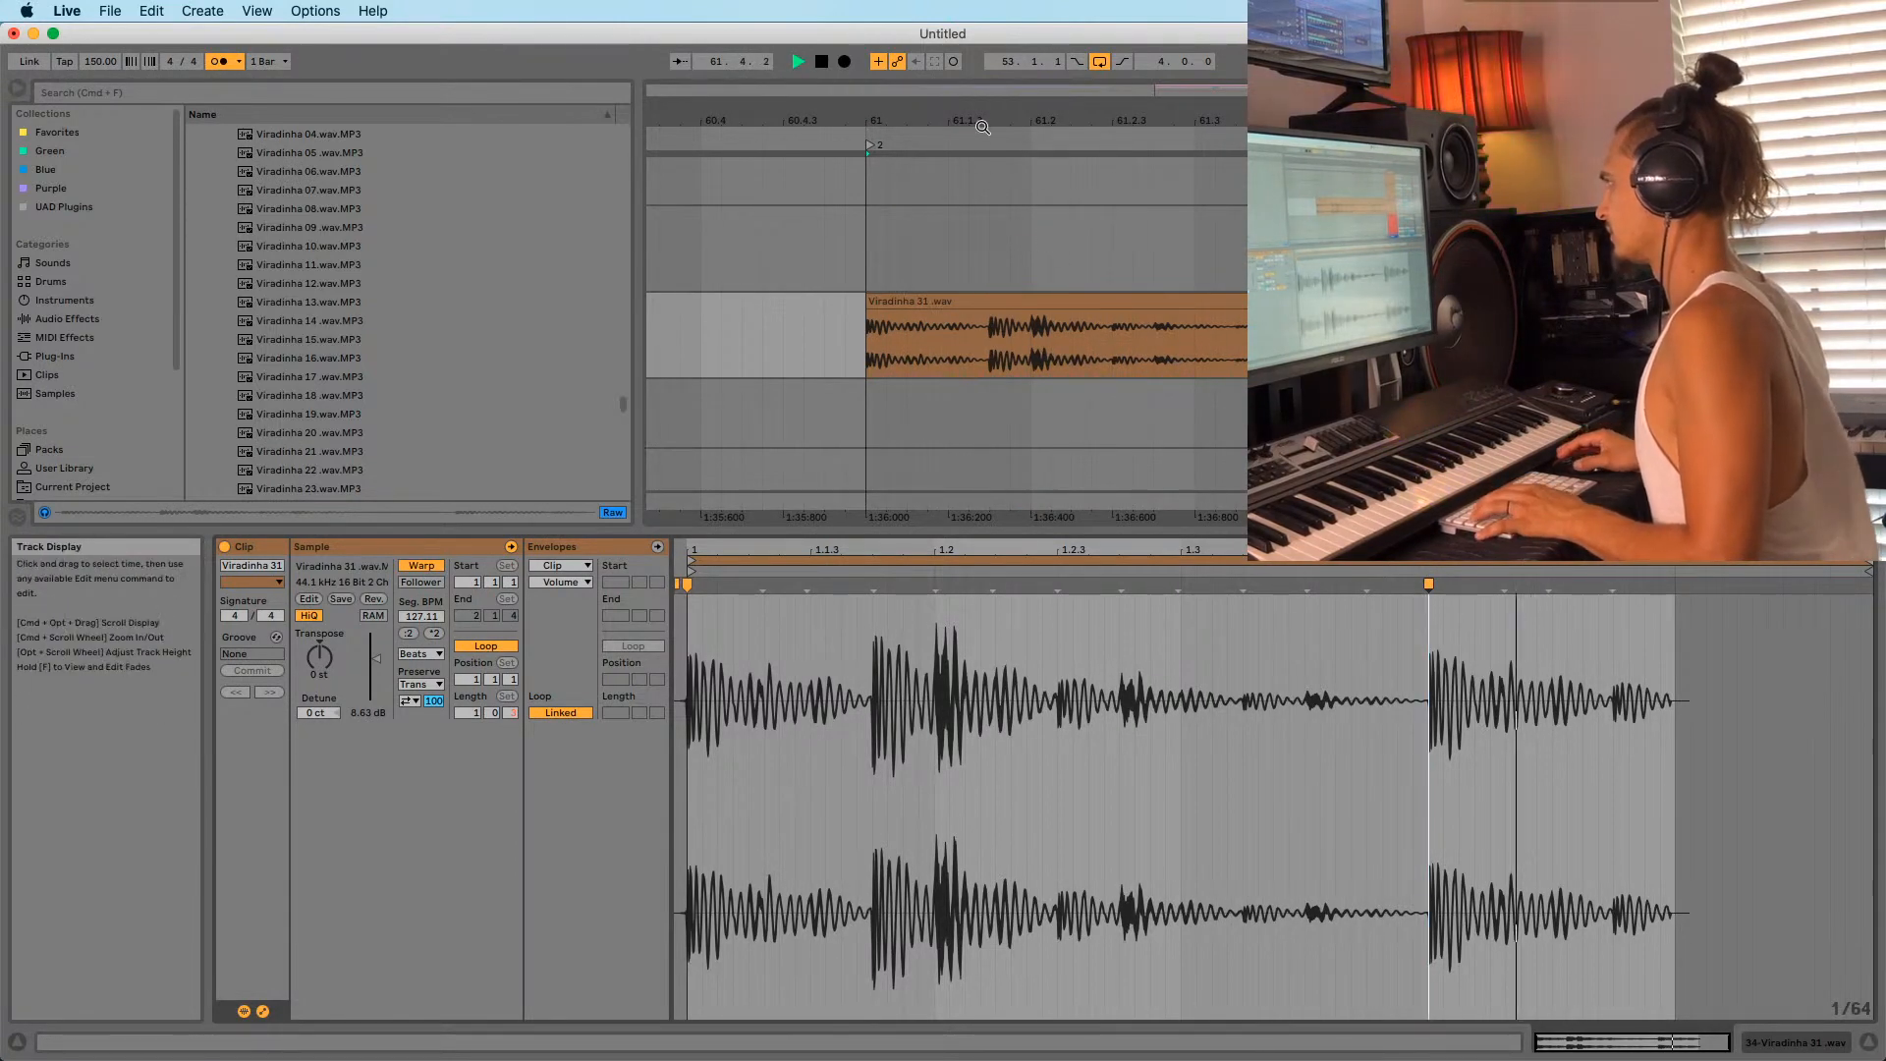
key("space")
Split the clip at 61.4.1 and delete the piece after the cut.
mouse_move(994, 121)
left_mouse_down()
mouse_move(994, 201)
mouse_move(994, 120)
left_mouse_up()
key("space")
key("space")
key("space")
left_click(1211, 351)
key("space")
key("super+e")
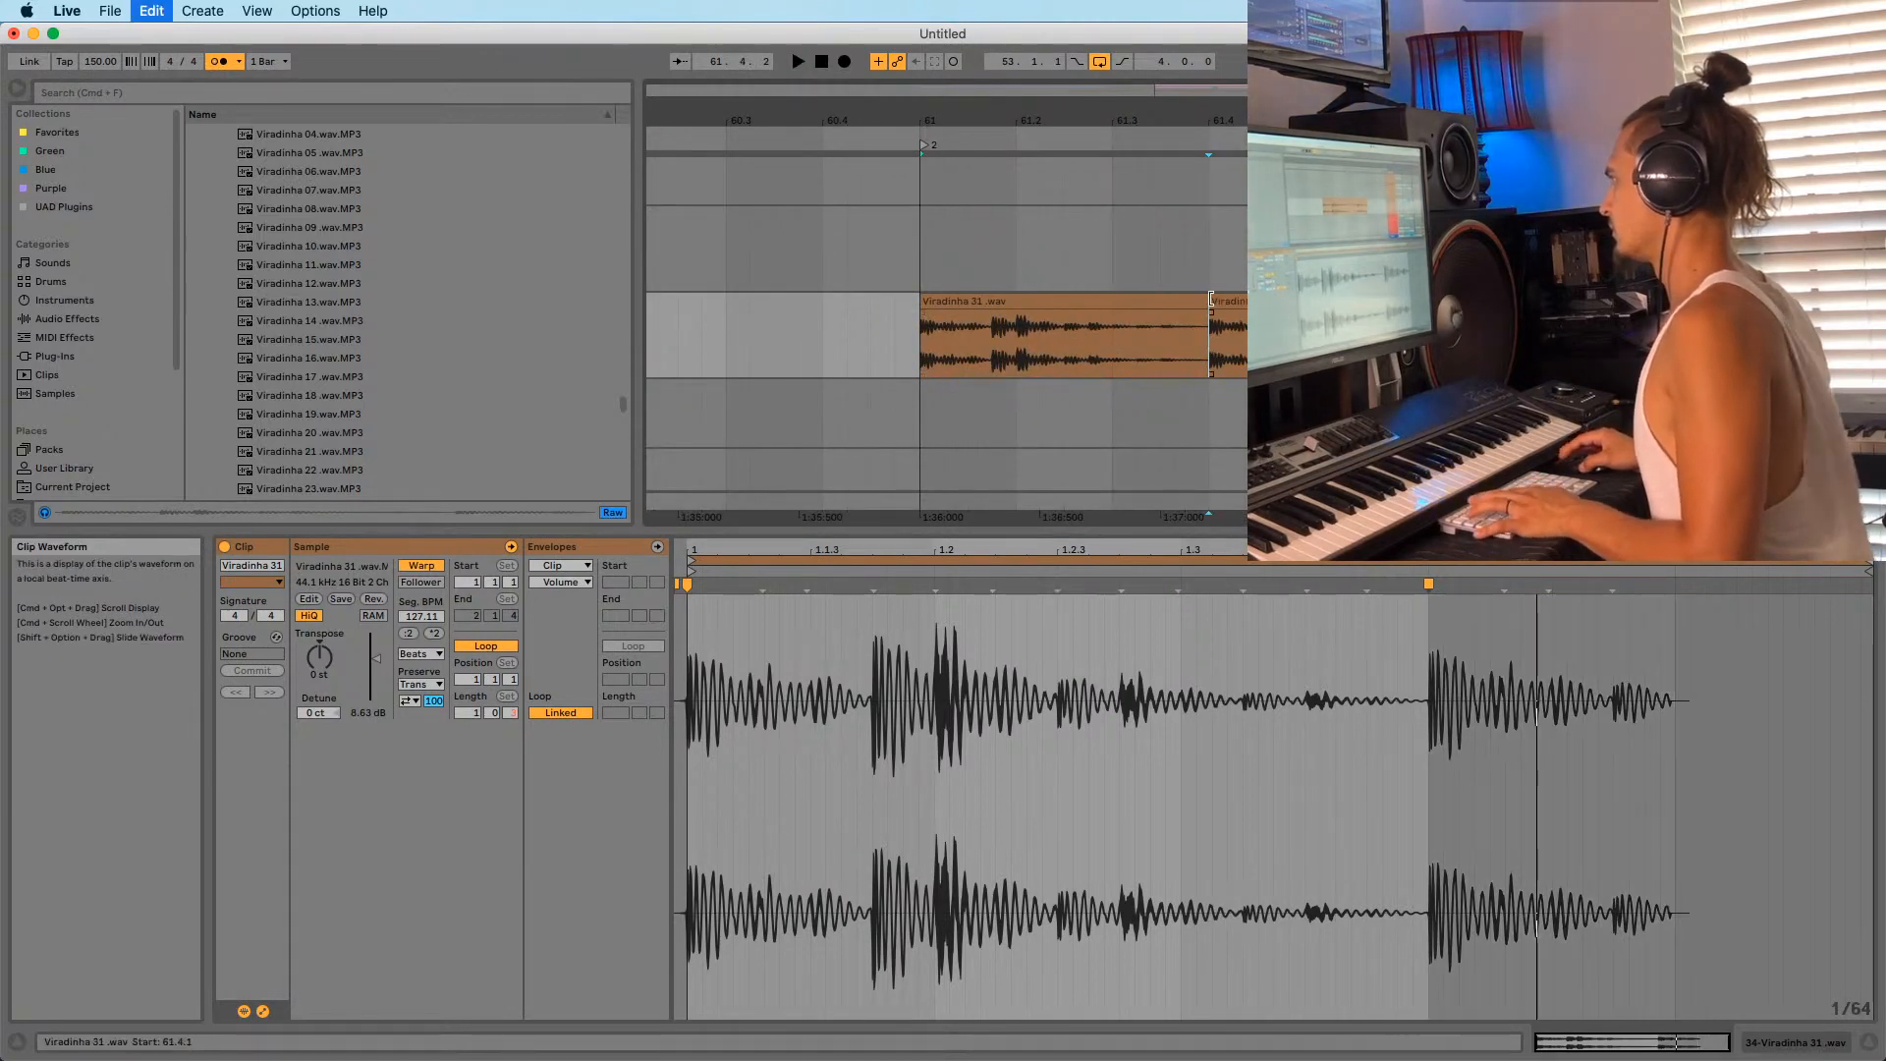
left_click(1218, 300)
key("Delete")
Copy the clips in bars 53–57 across all tracks and paste them at bar 65.
left_click_drag(1006, 113, 1118, 41)
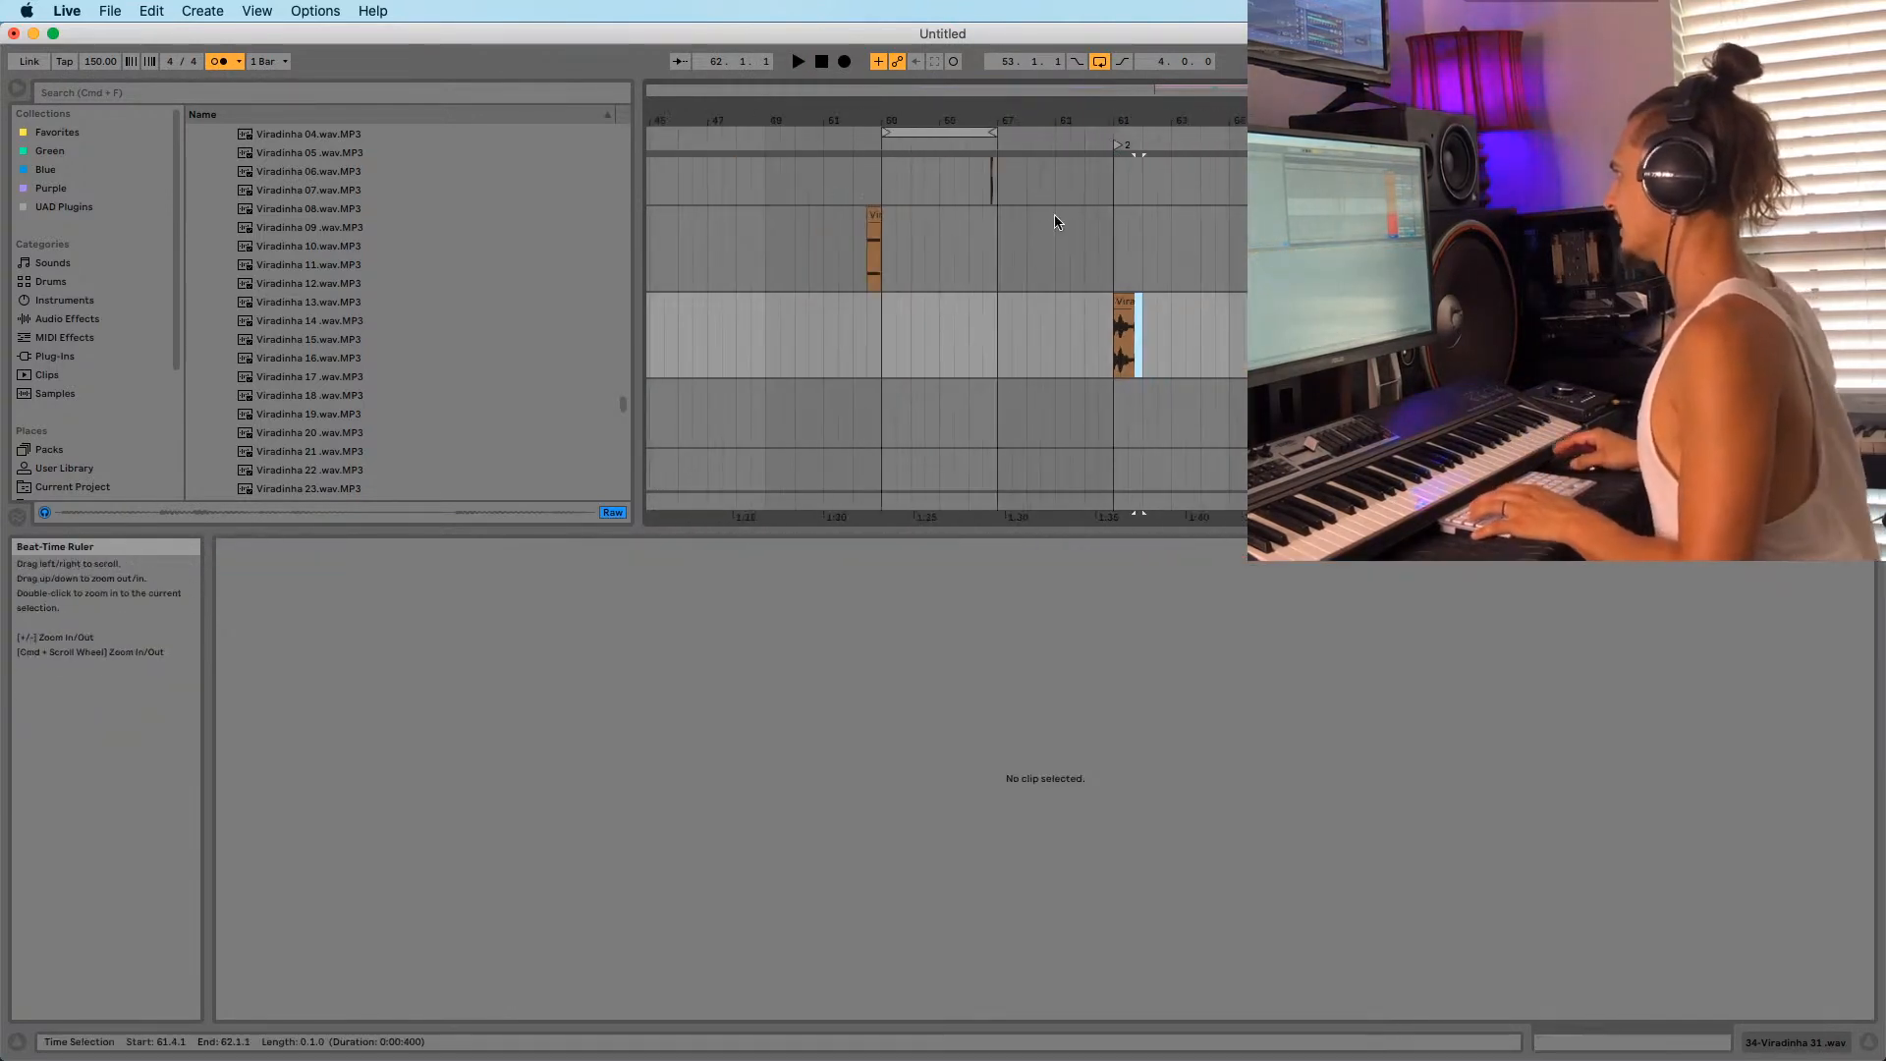
left_click(915, 133)
left_click(928, 131)
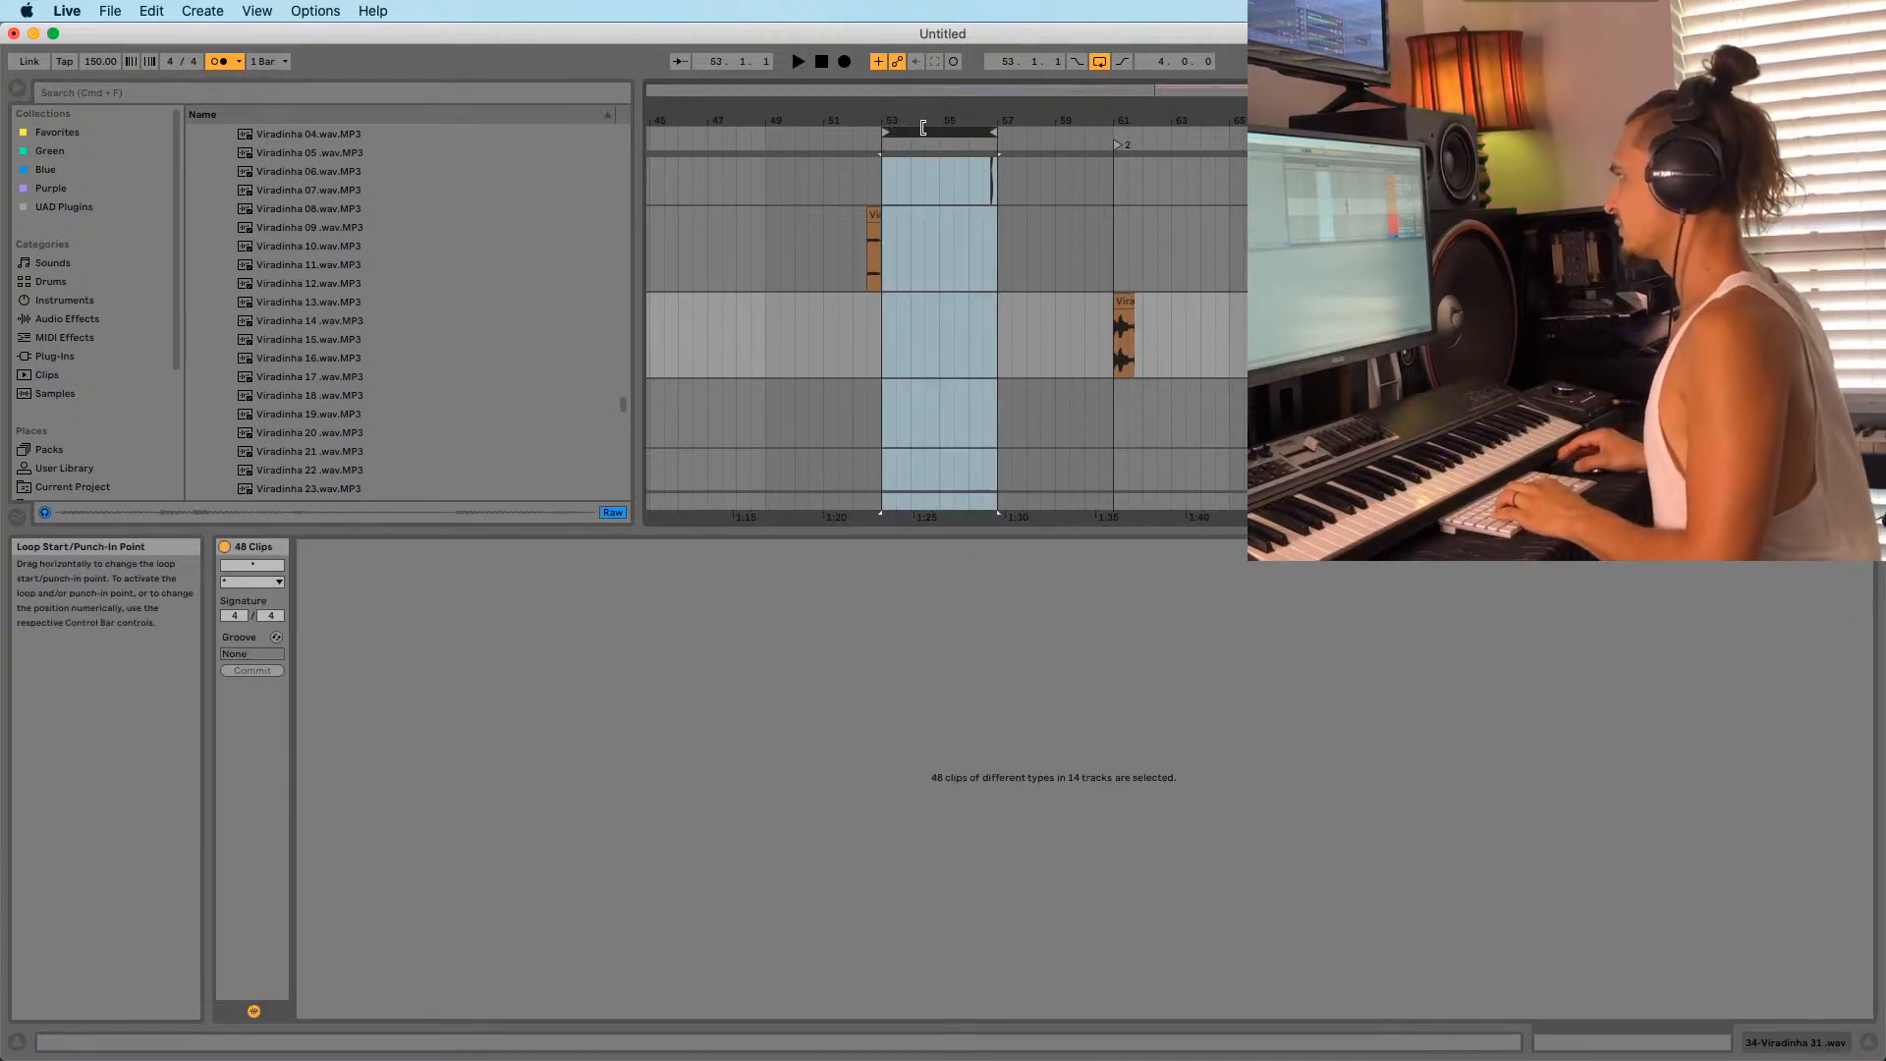
key("super+c")
scroll(990, 329, "up", 12)
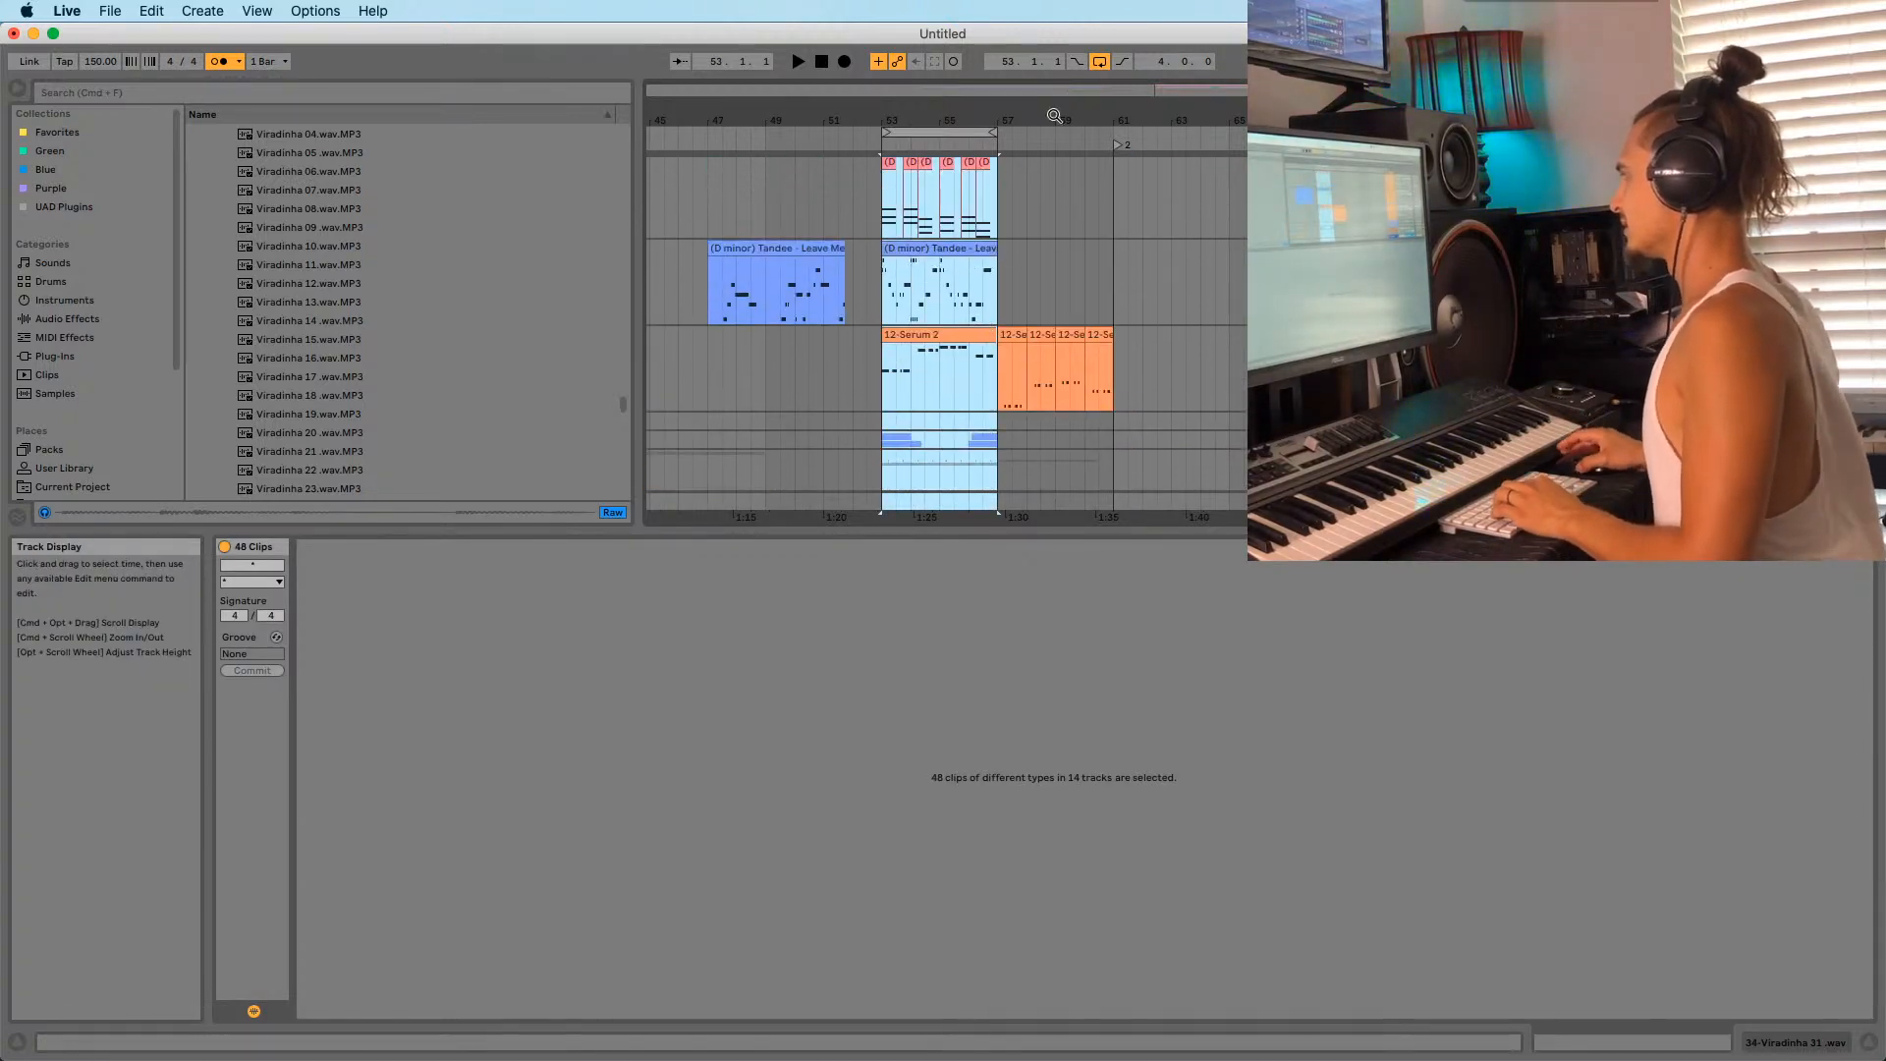
left_click_drag(1051, 111, 1085, 108)
scroll(1070, 295, "up", 10)
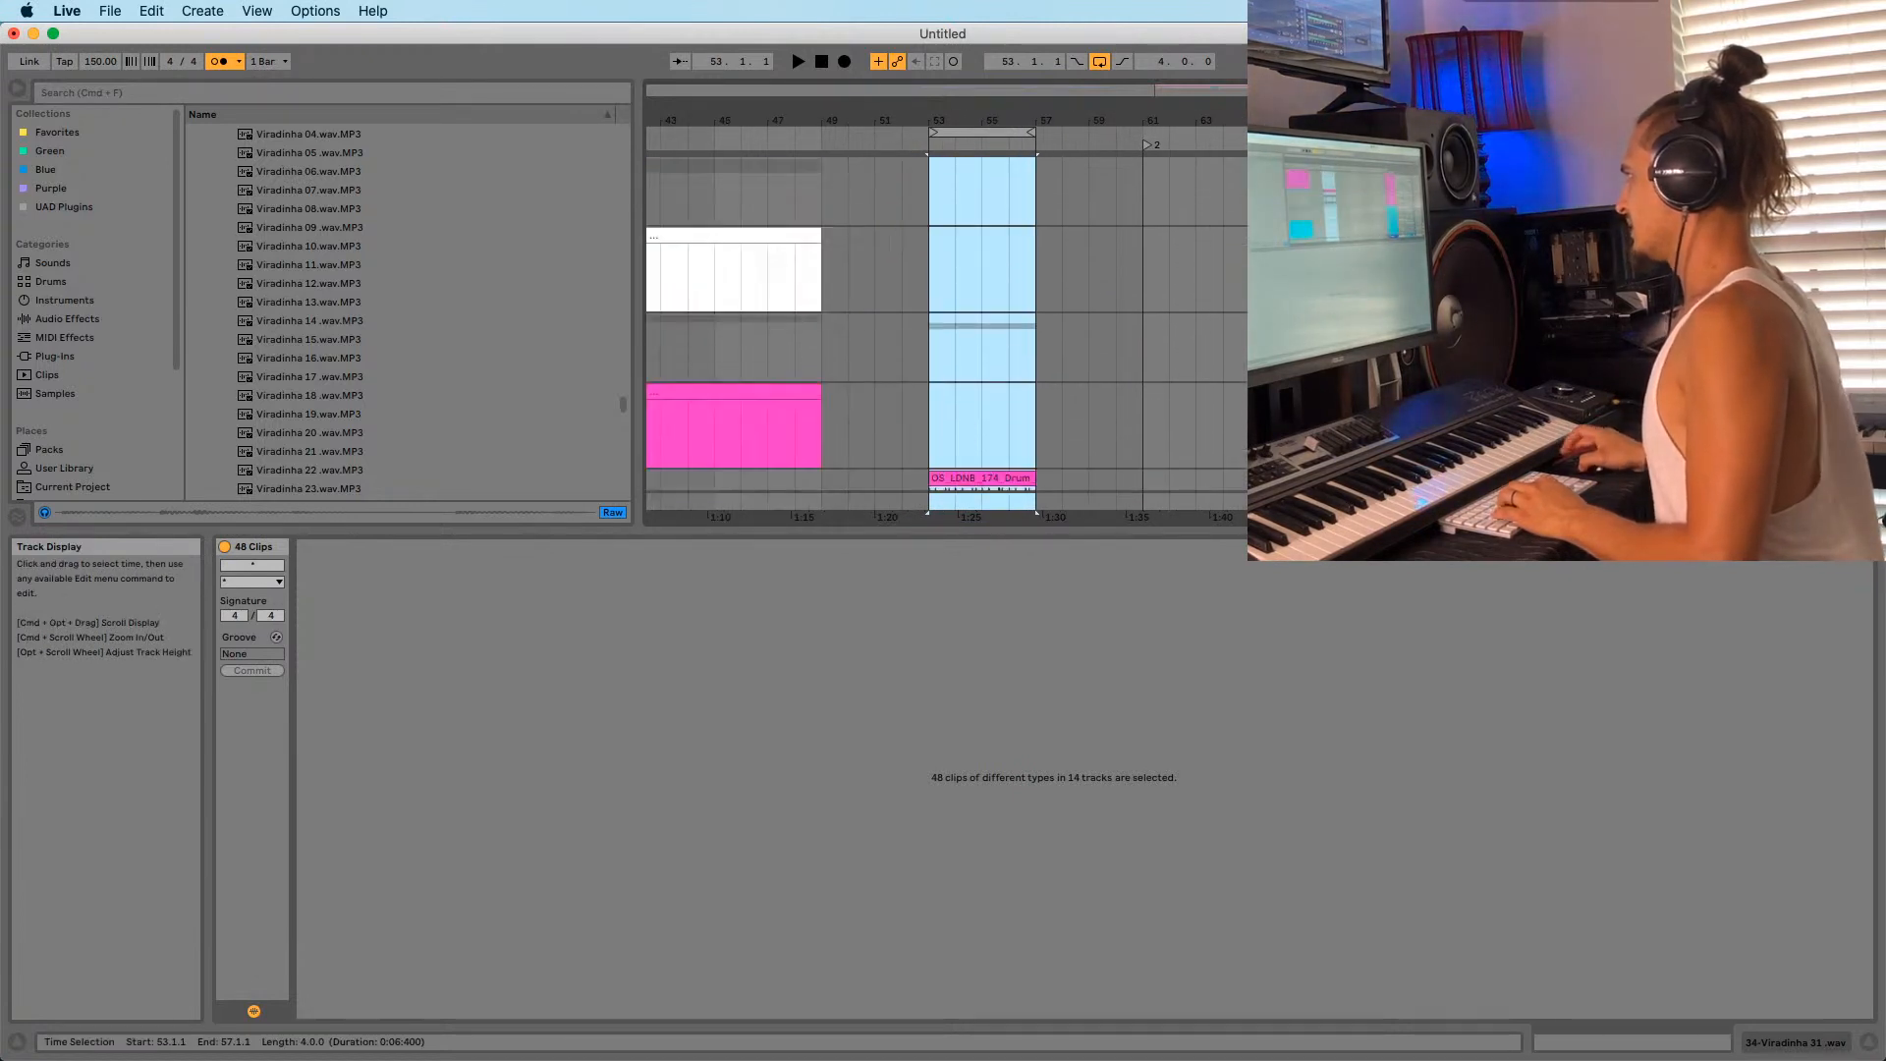
left_click(1253, 192)
key("super+v")
Drag the Viradinha 31 clip from bar 61 to bar 69.
scroll(1192, 350, "down", 20)
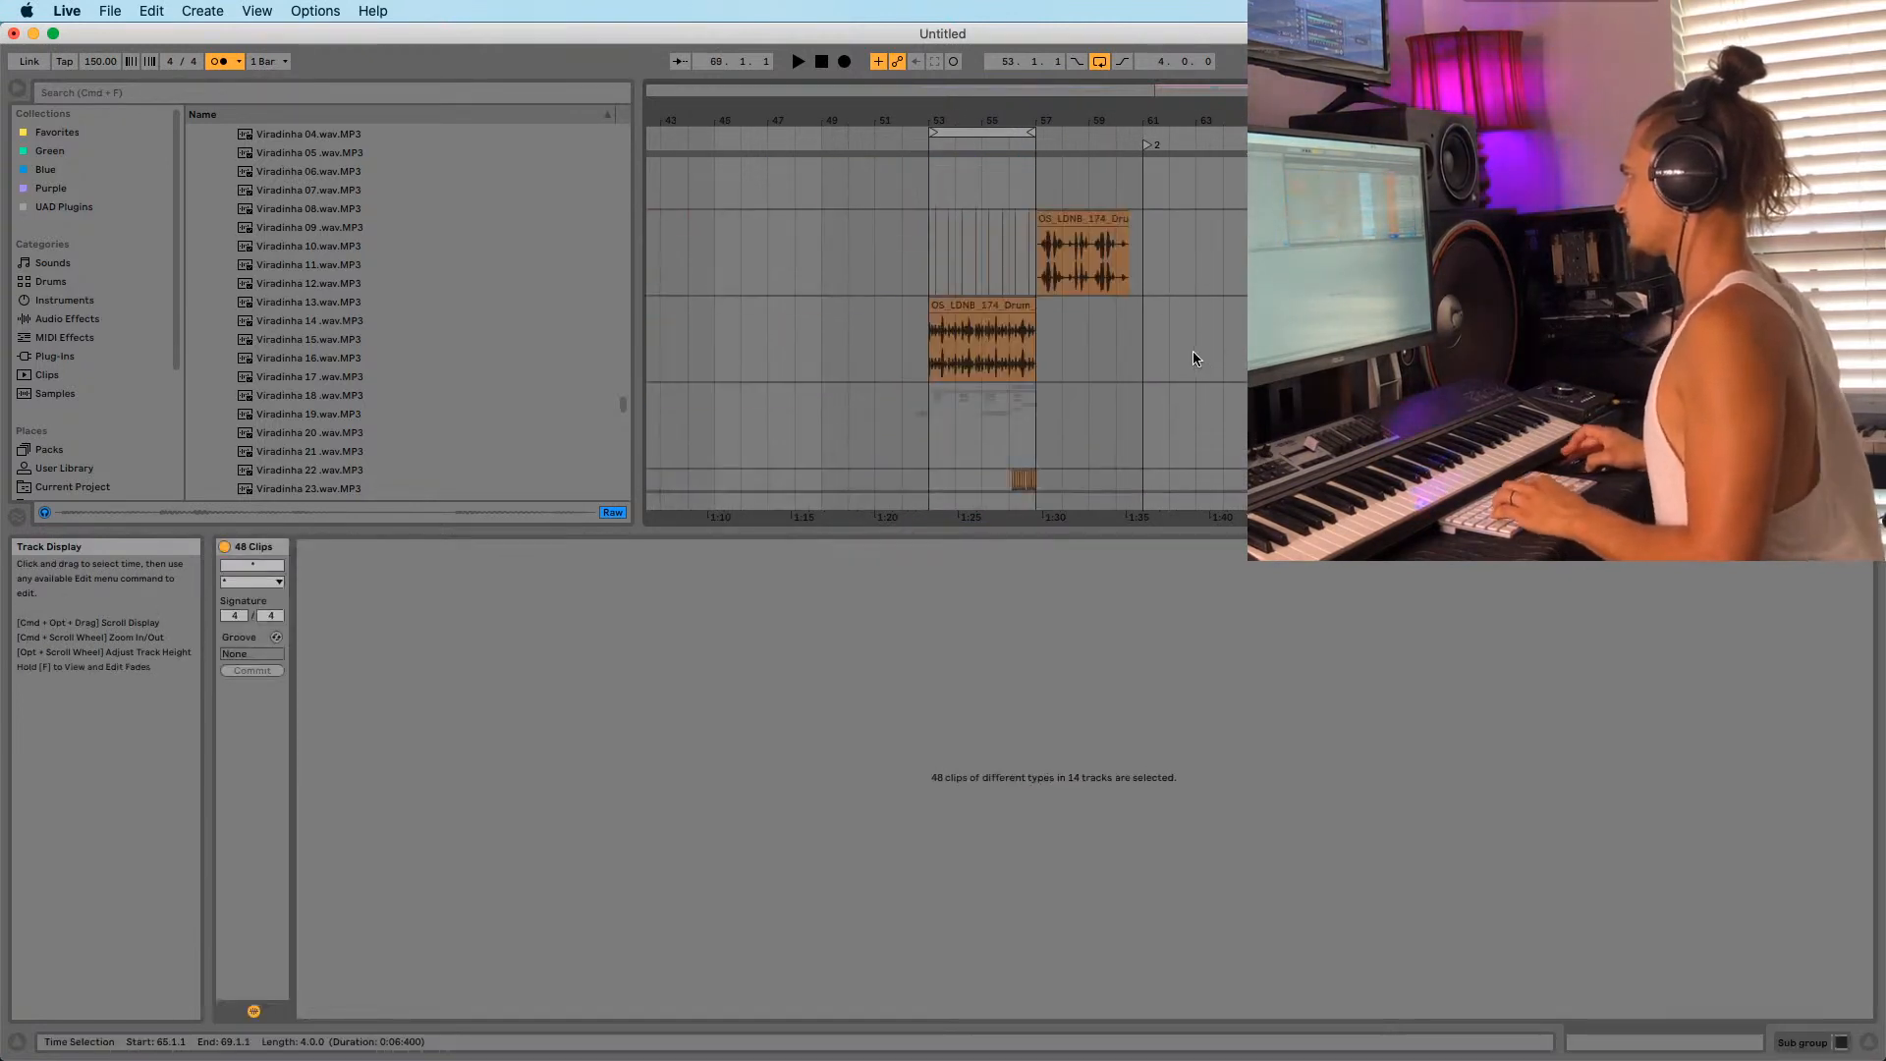
scroll(1165, 341, "down", 10)
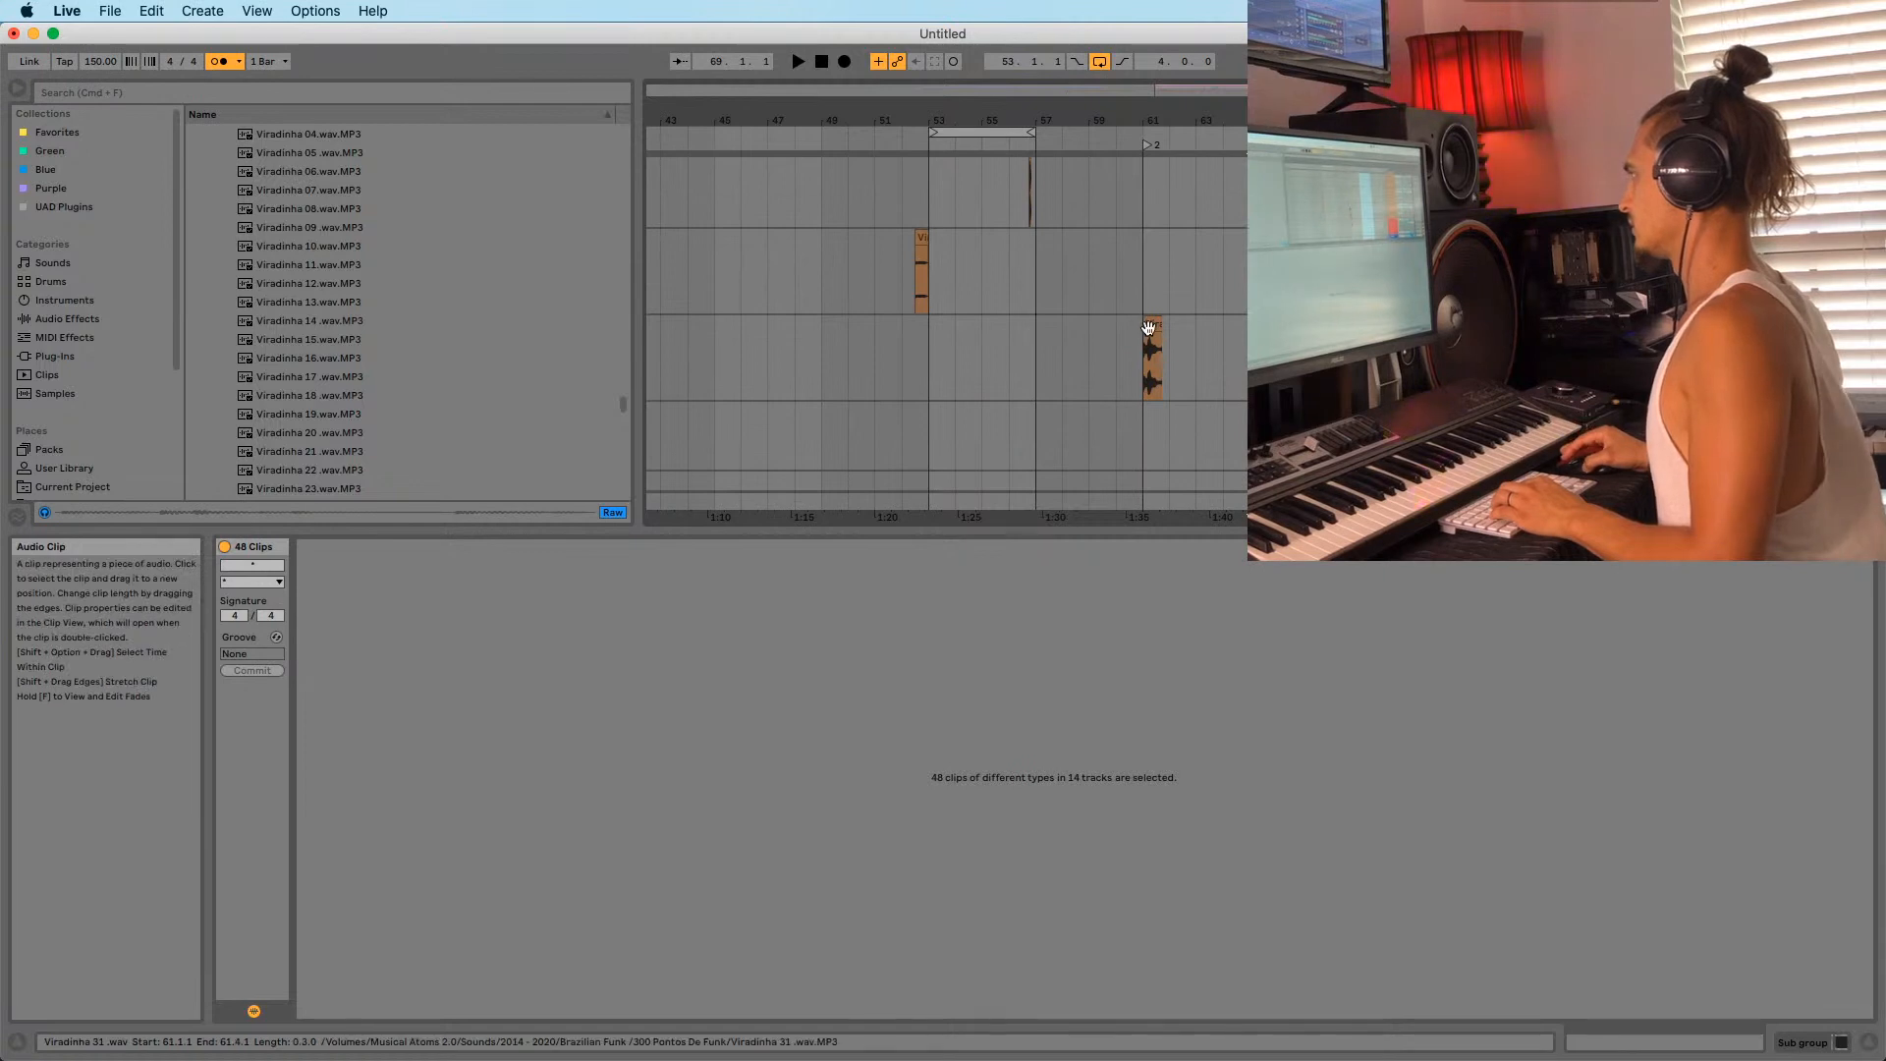
left_click_drag(1148, 325, 1361, 325)
left_click_drag(941, 131, 918, 186)
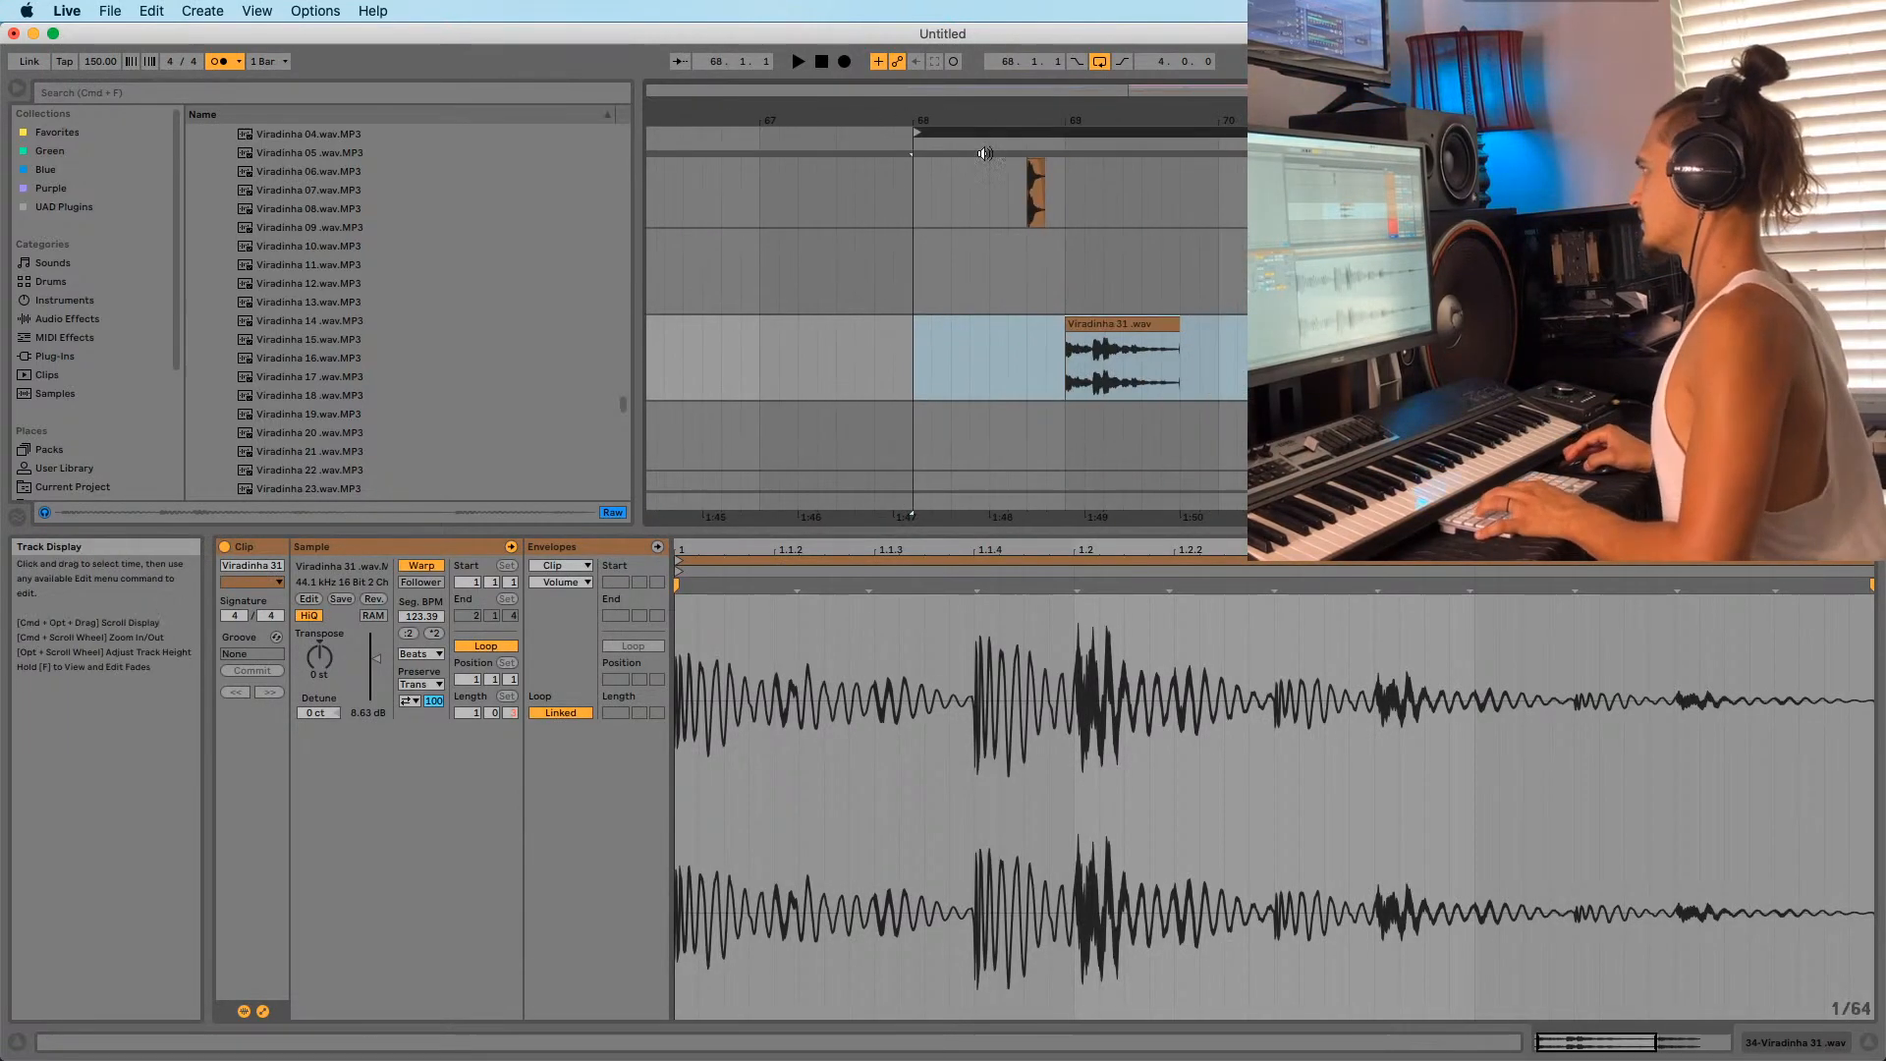
Loop a short span at bar 68, try moving Viradinha 31 into it, then undo.
key("space")
left_click_drag(922, 120, 921, 106)
left_click_drag(1325, 132, 953, 130)
left_click(967, 132)
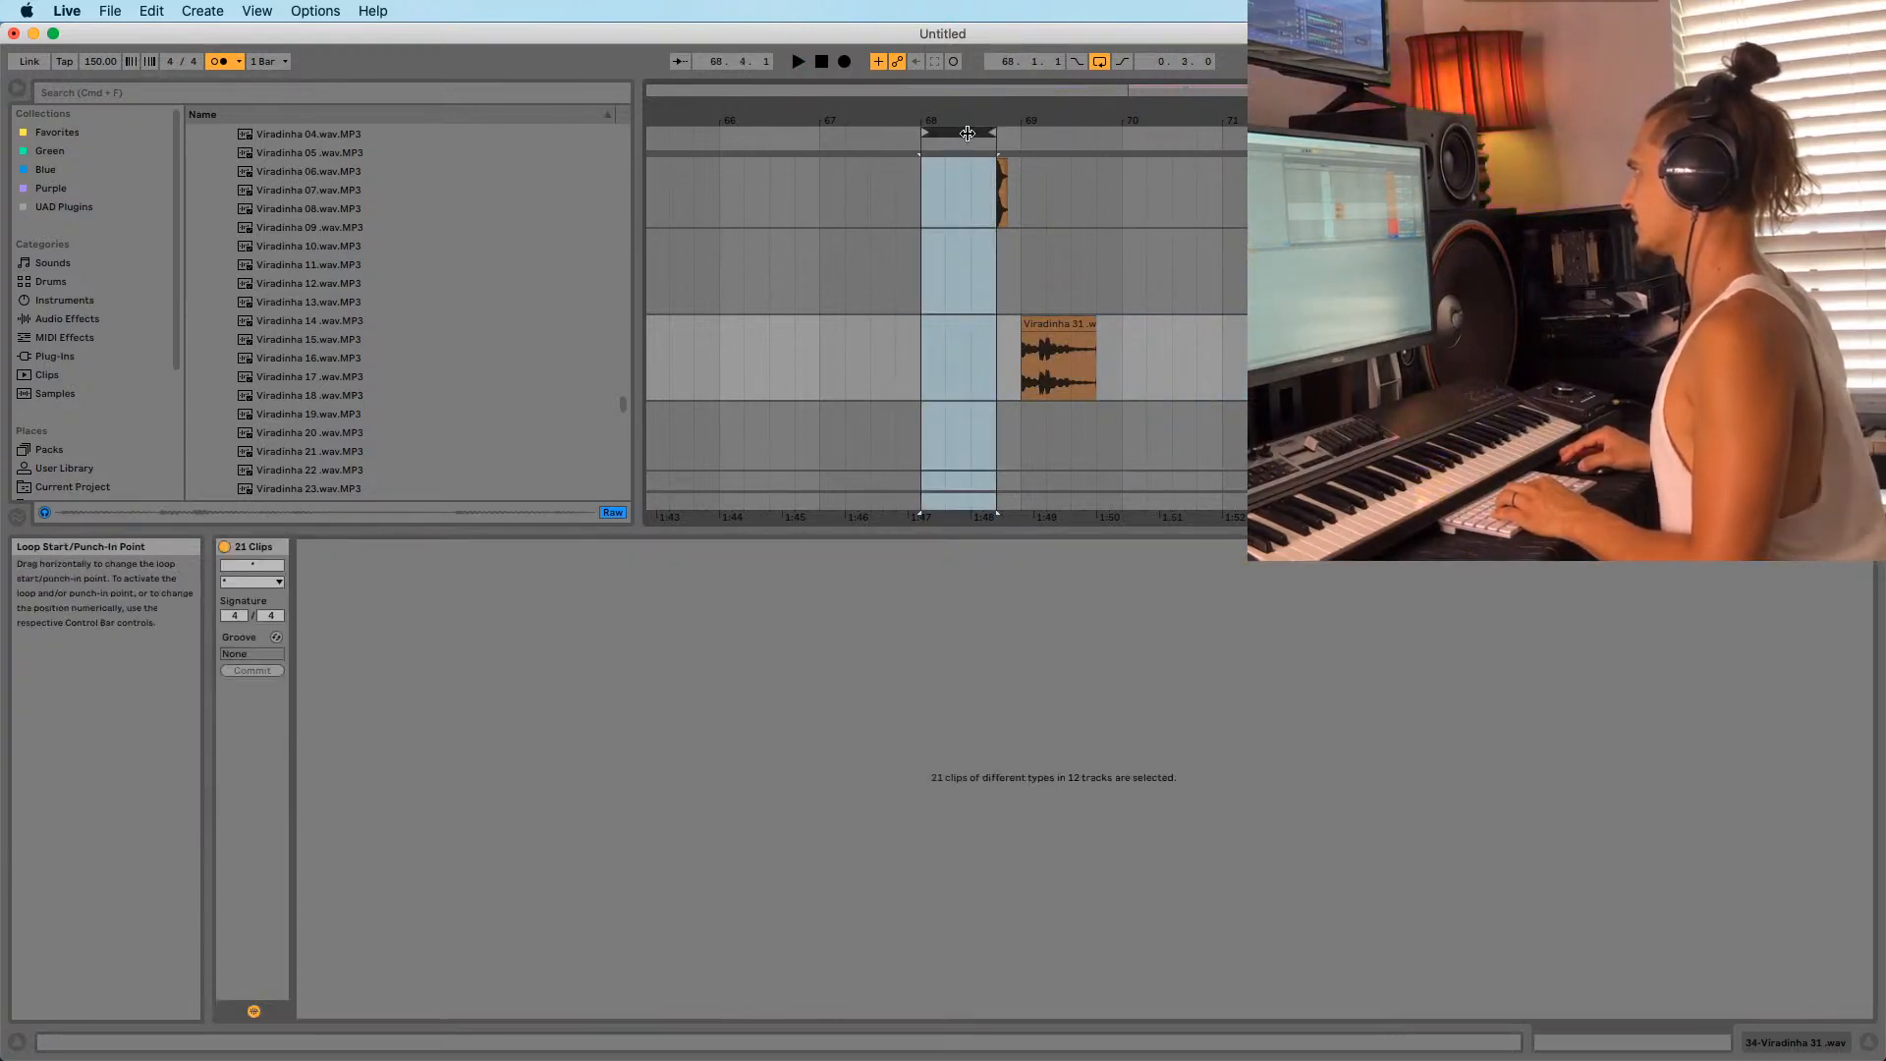
left_click_drag(1054, 346, 953, 346)
key("space")
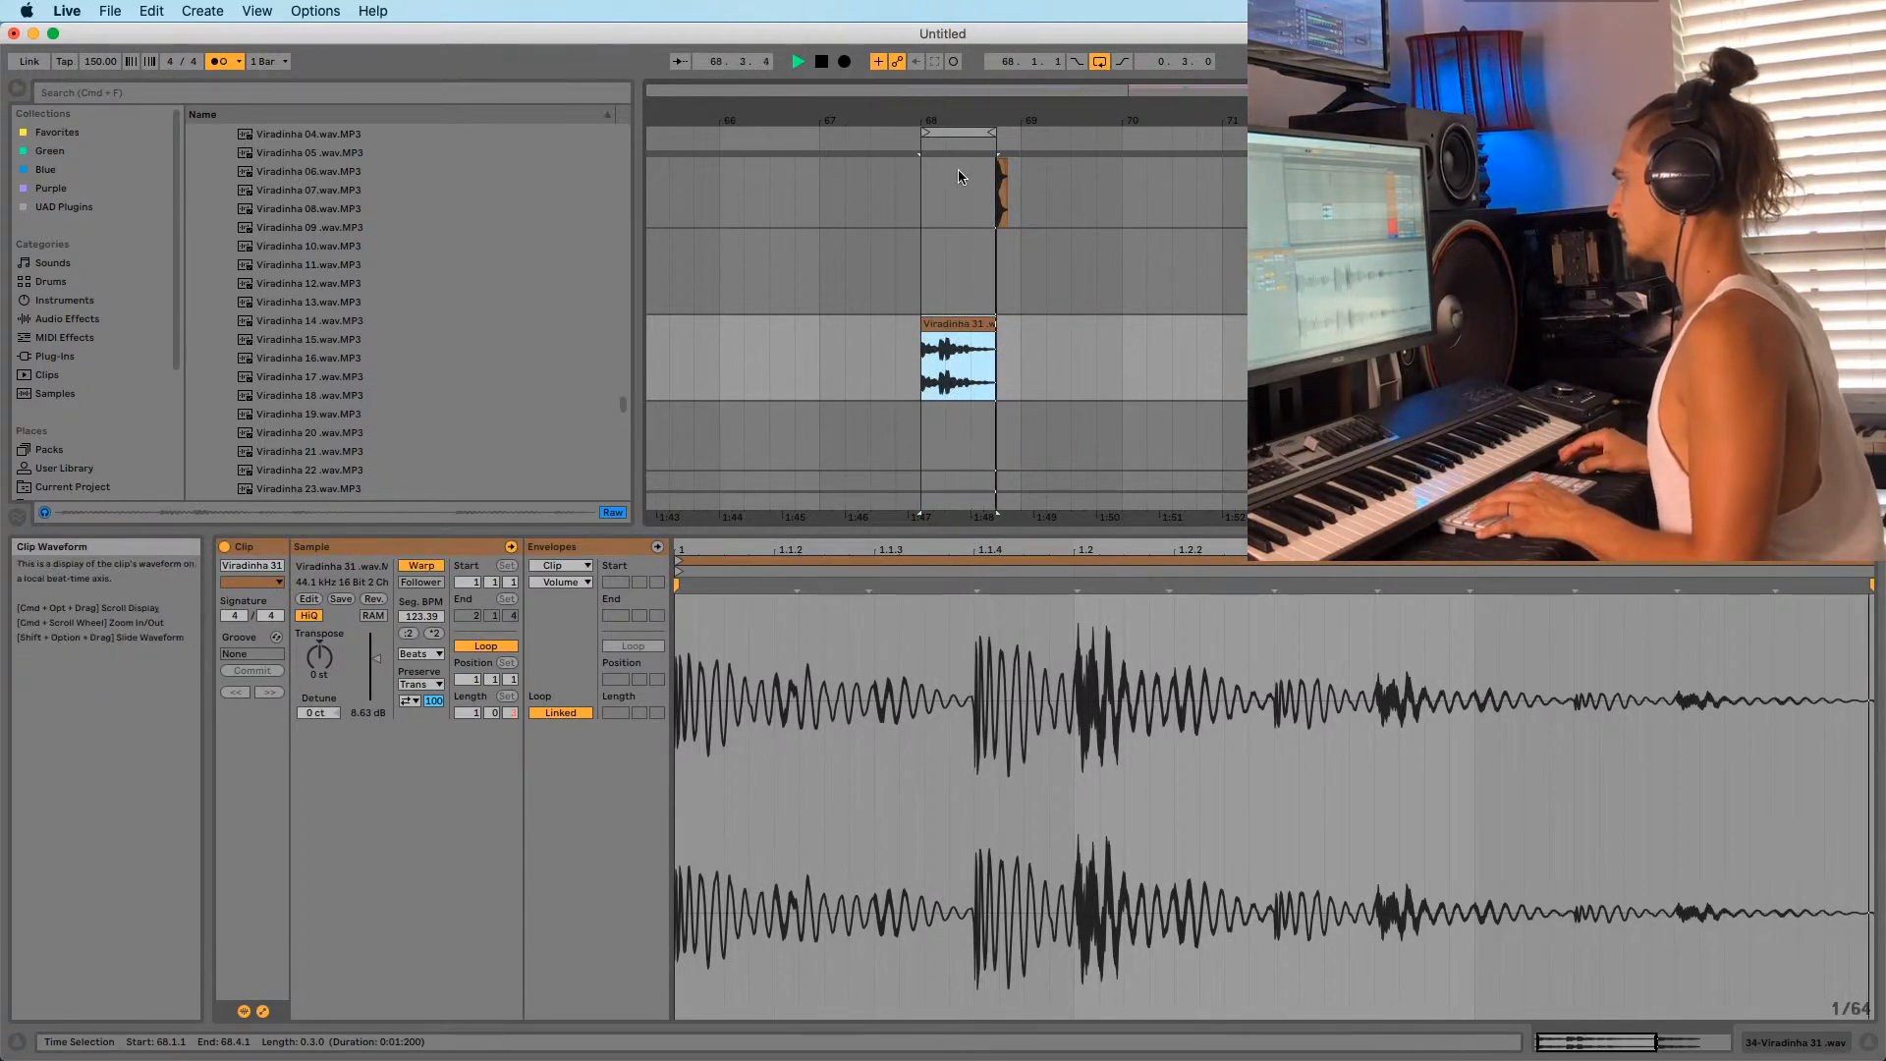
left_click_drag(968, 120, 970, 111)
key("space")
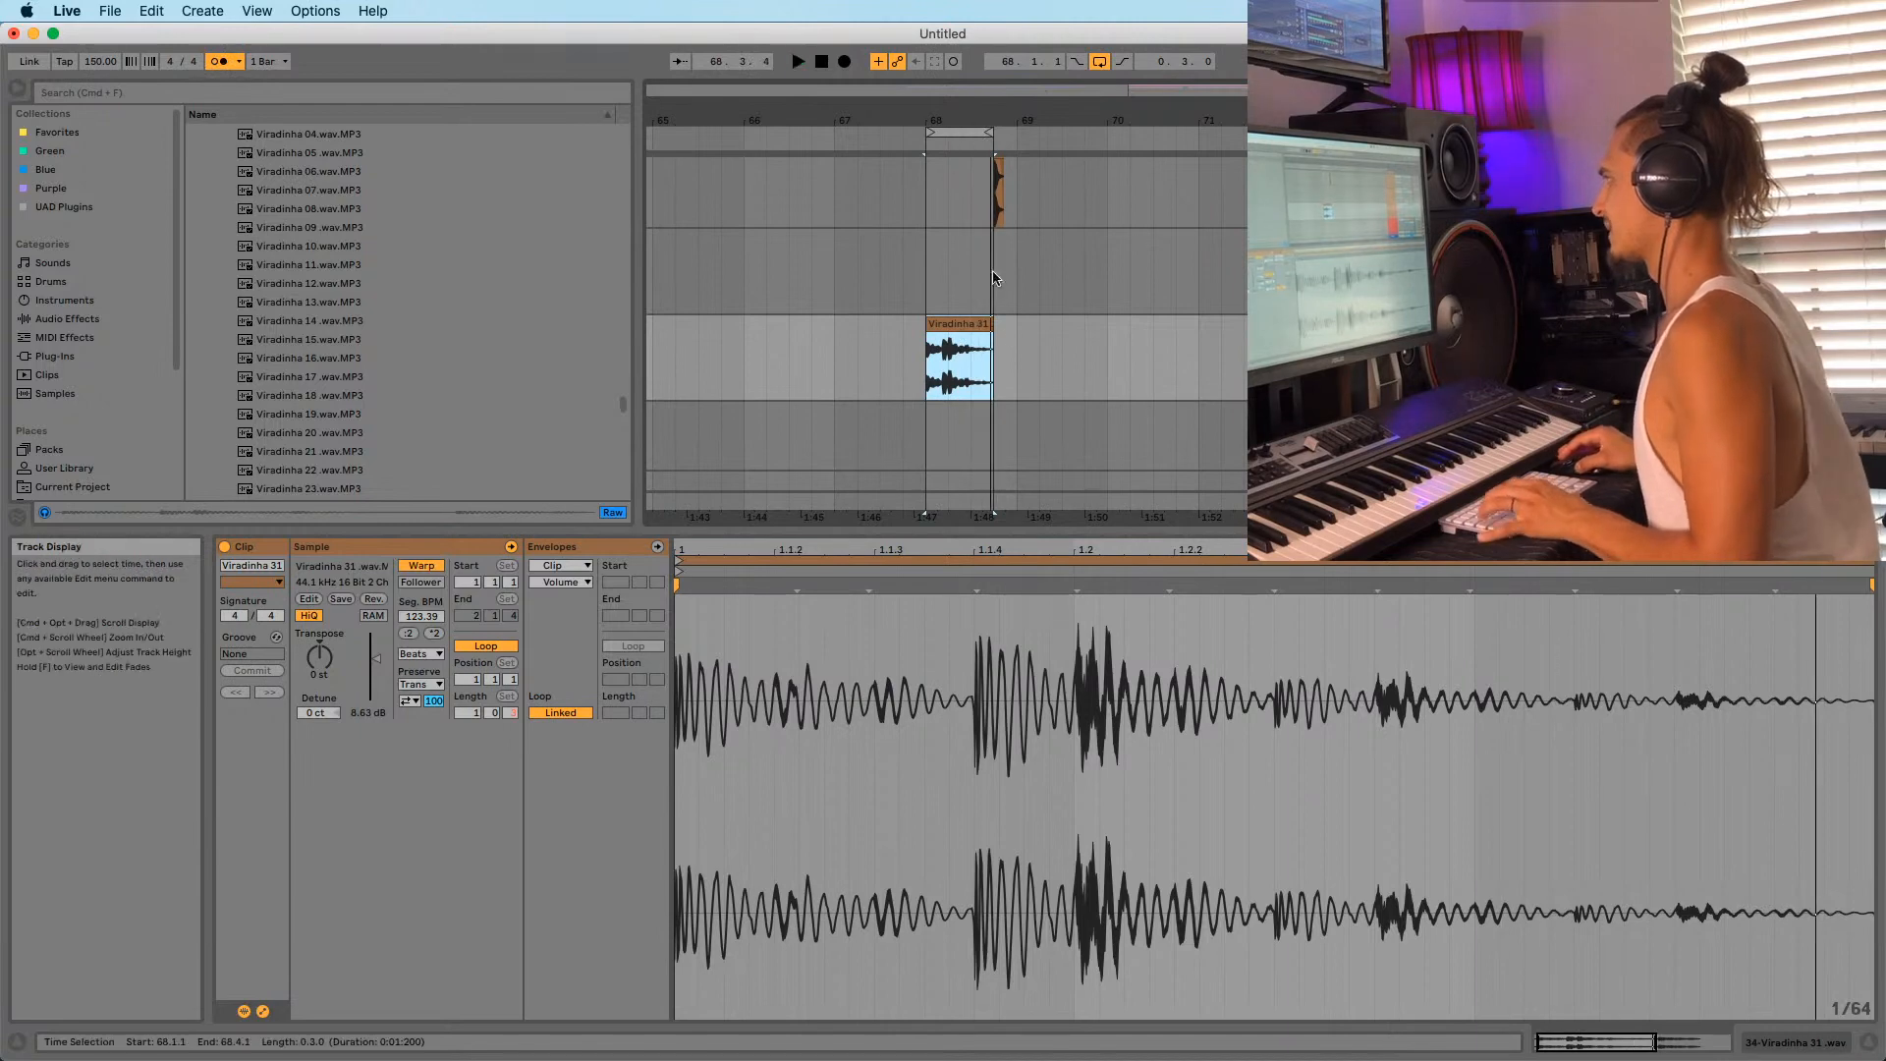
key("super+z")
key("super+z")
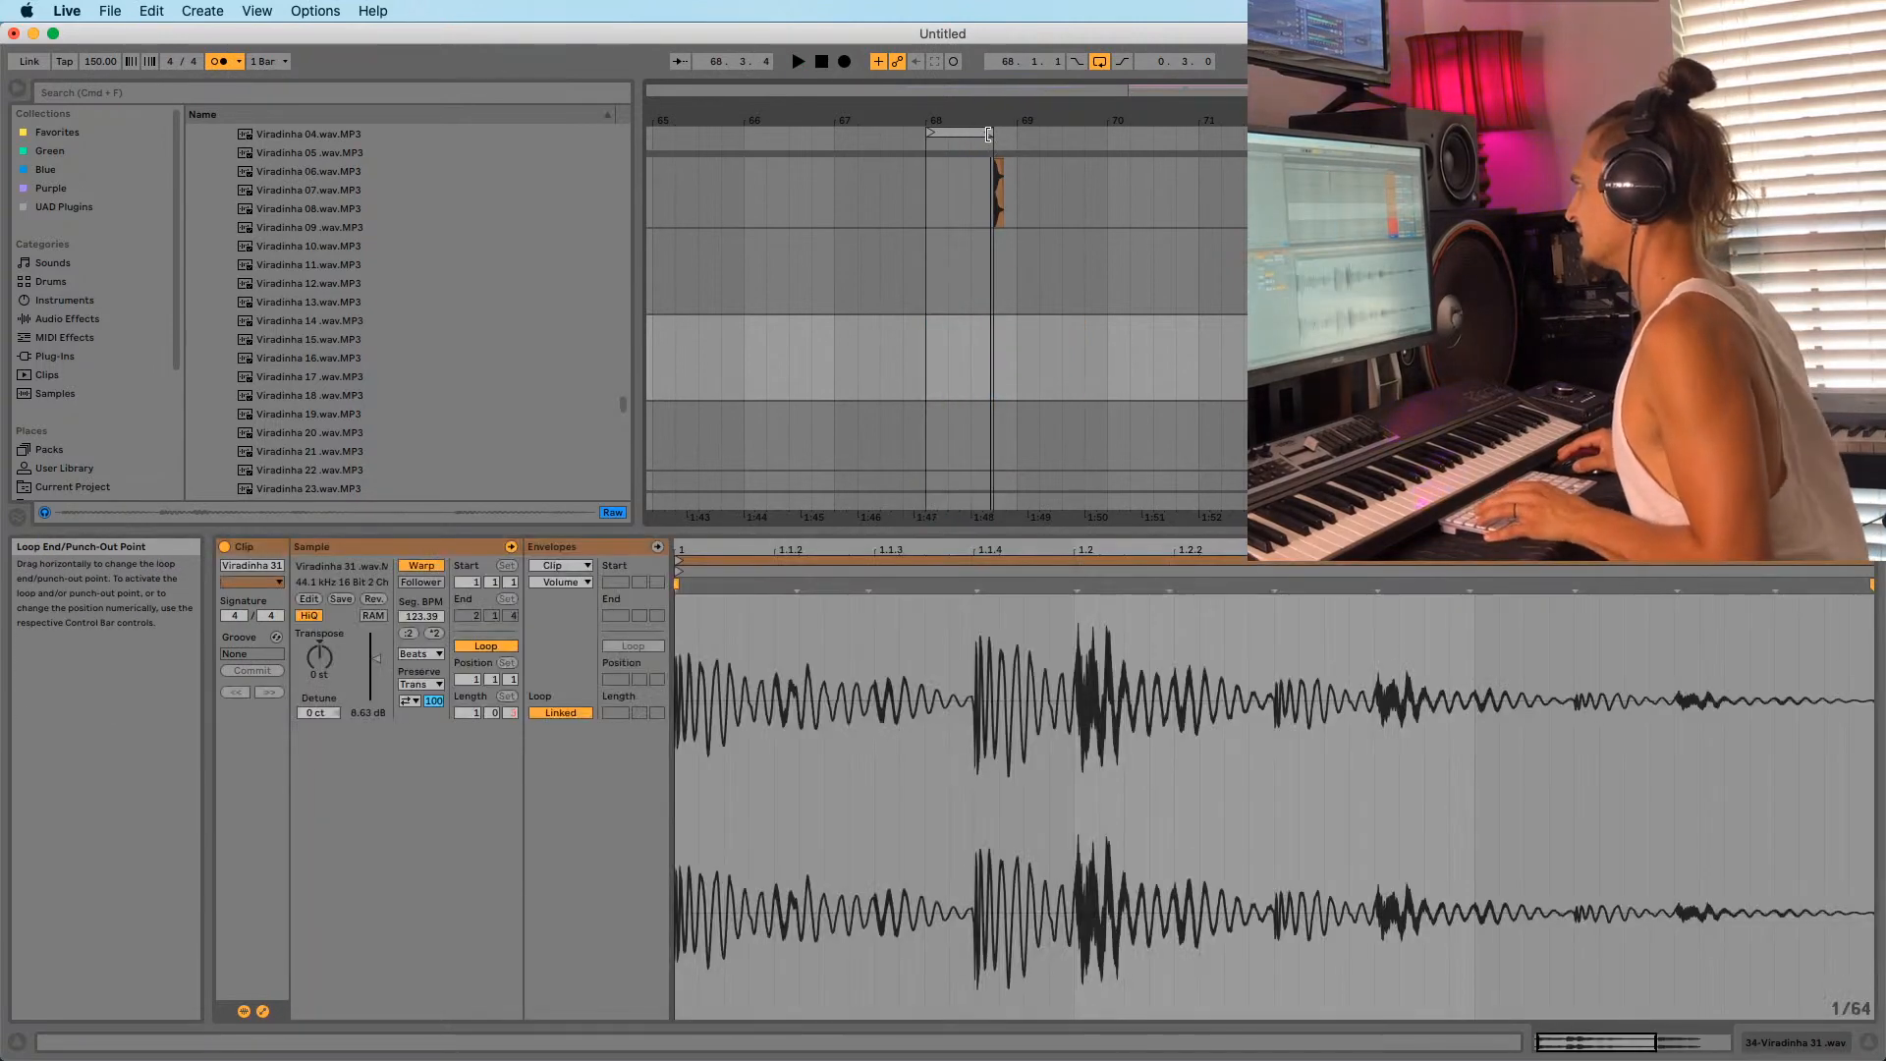
Place Viradinha 31 at 68.1.1 with the loop ending near 68.4, and adjust its fade-out.
left_click_drag(991, 119, 970, 234)
key("super+shift+z")
left_click(935, 341)
key("space")
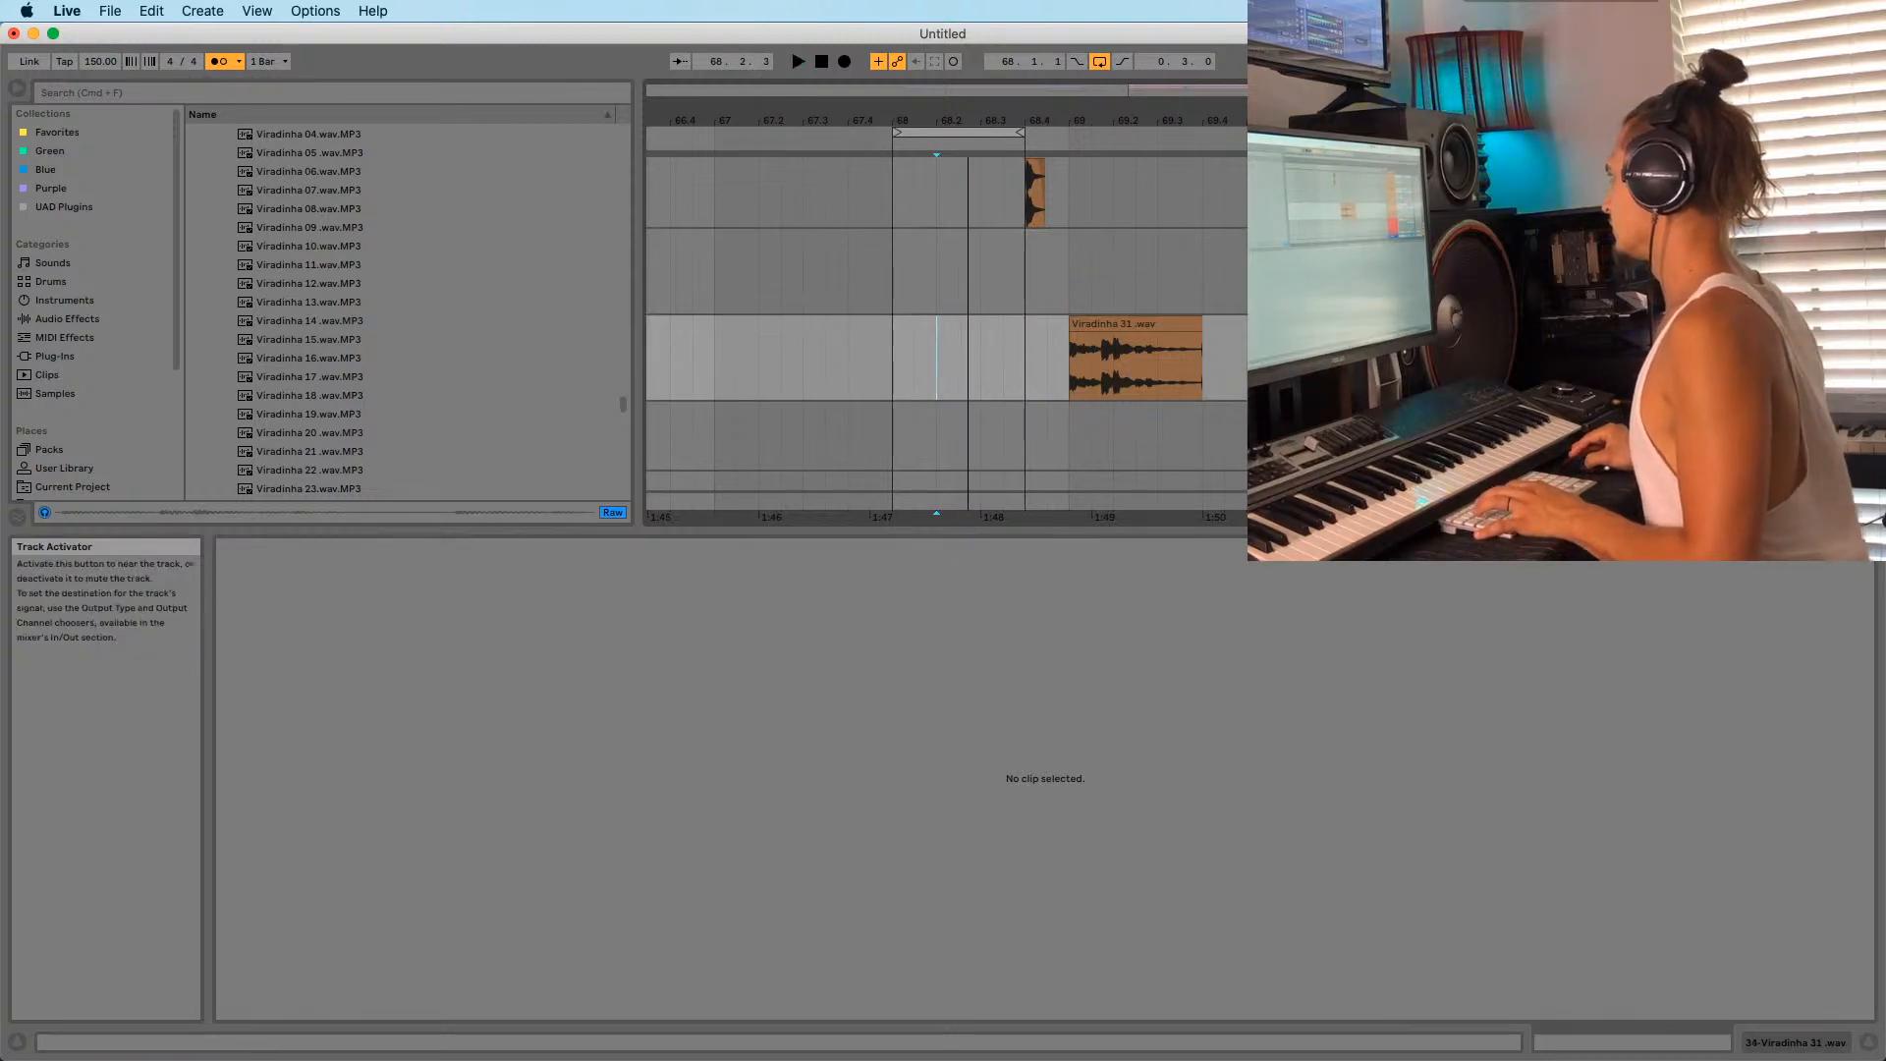
key("space")
left_click_drag(1014, 133, 990, 145)
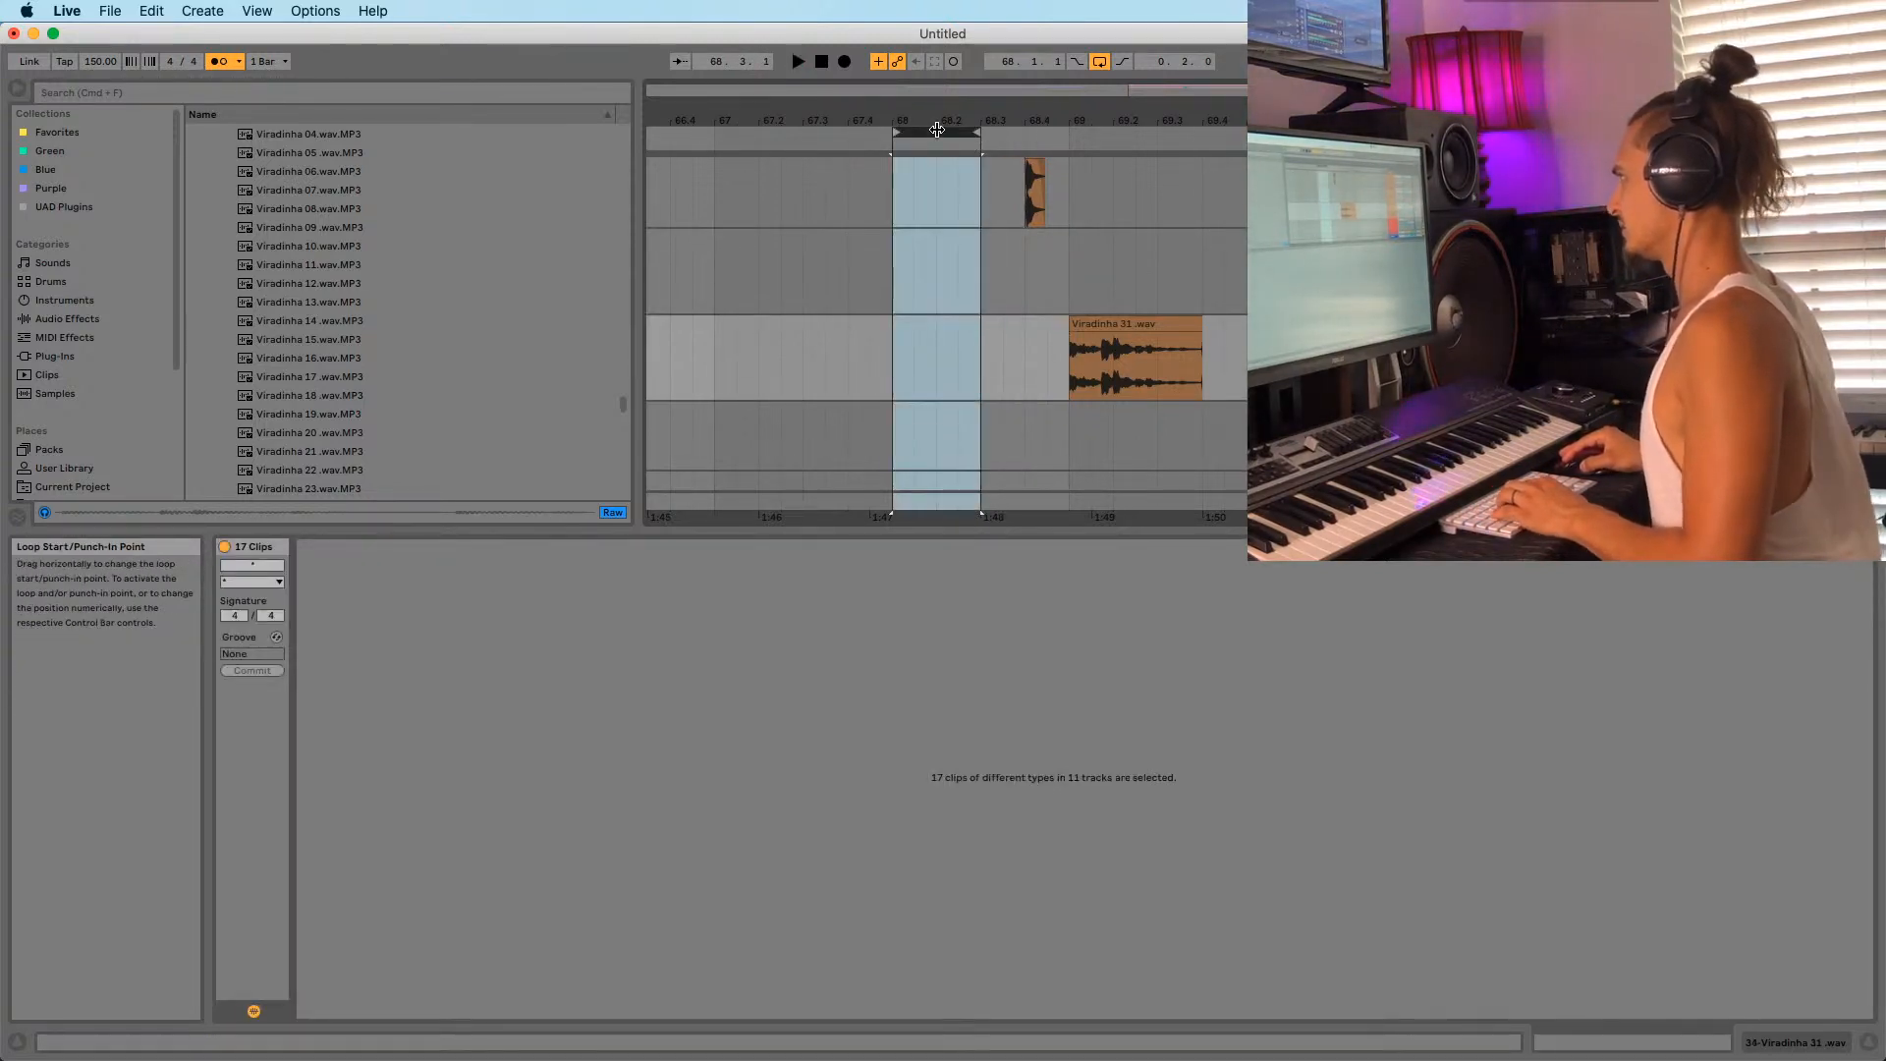
key("super+v")
left_click_drag(961, 351, 961, 350)
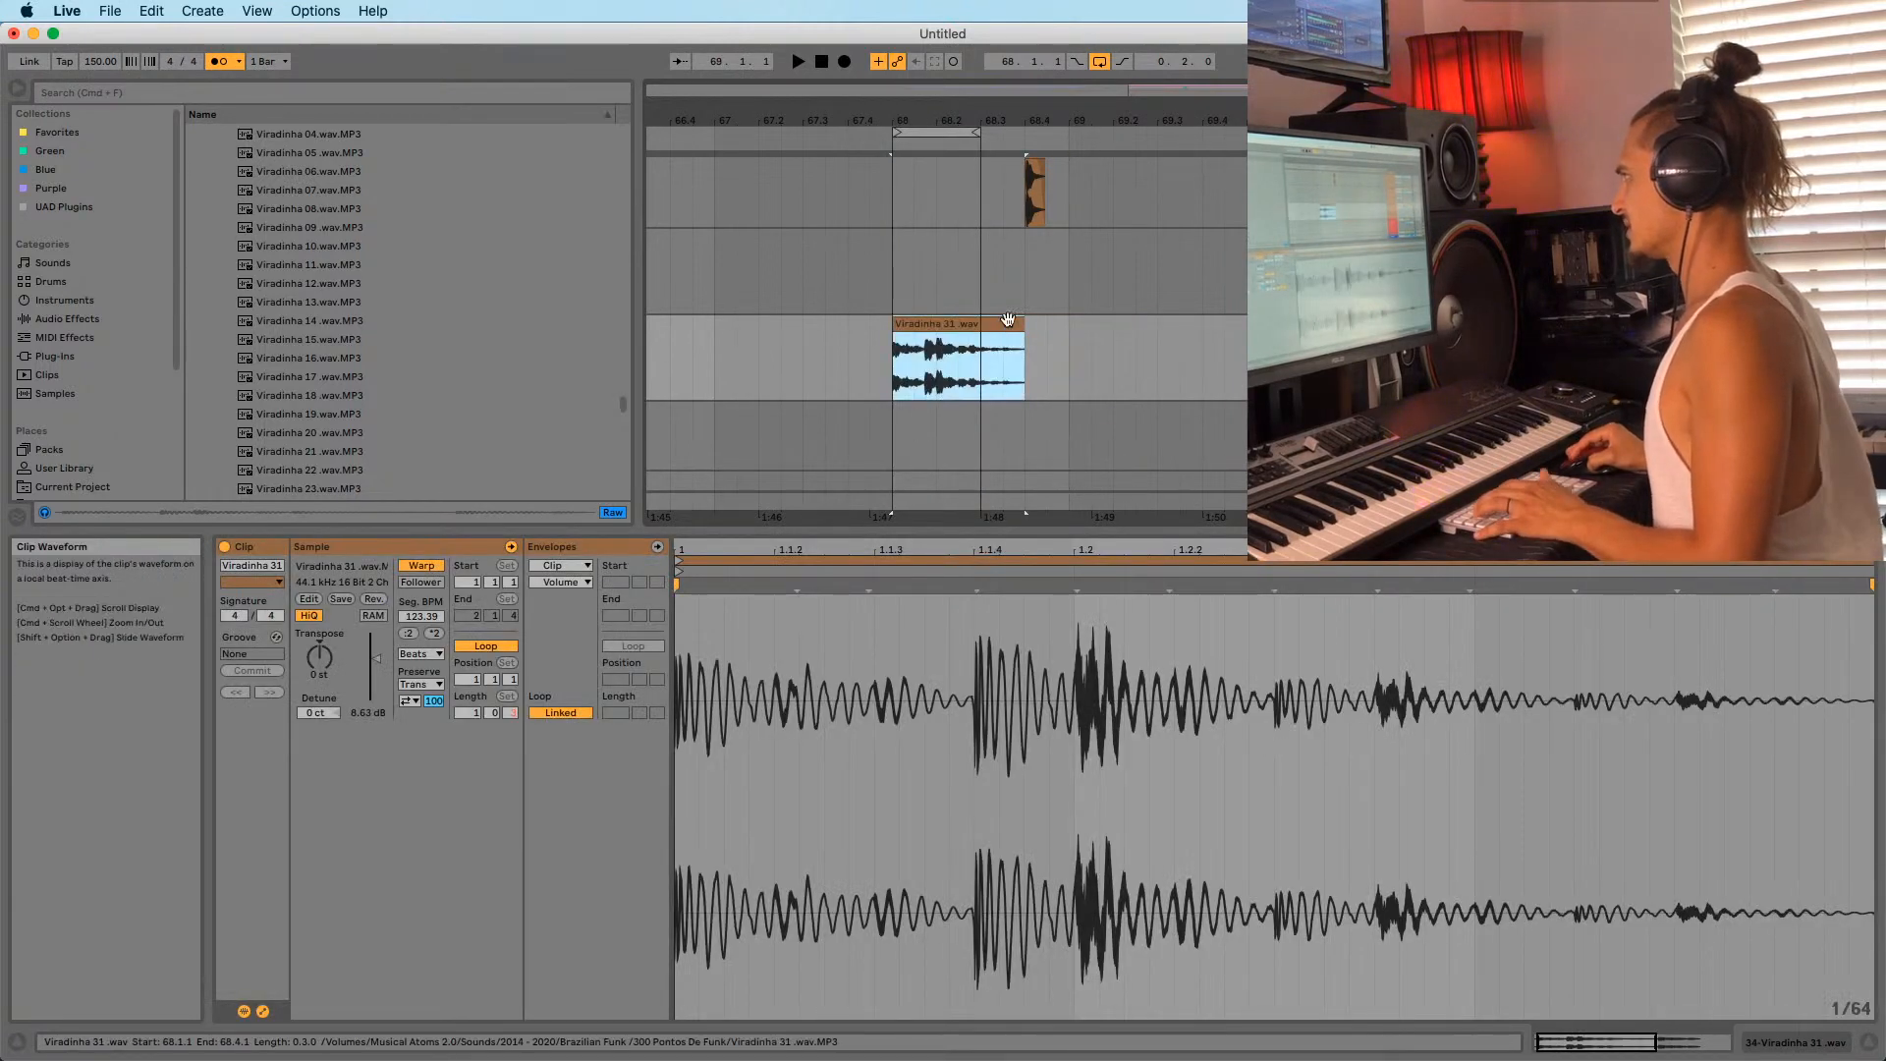
left_click_drag(980, 132, 1023, 71)
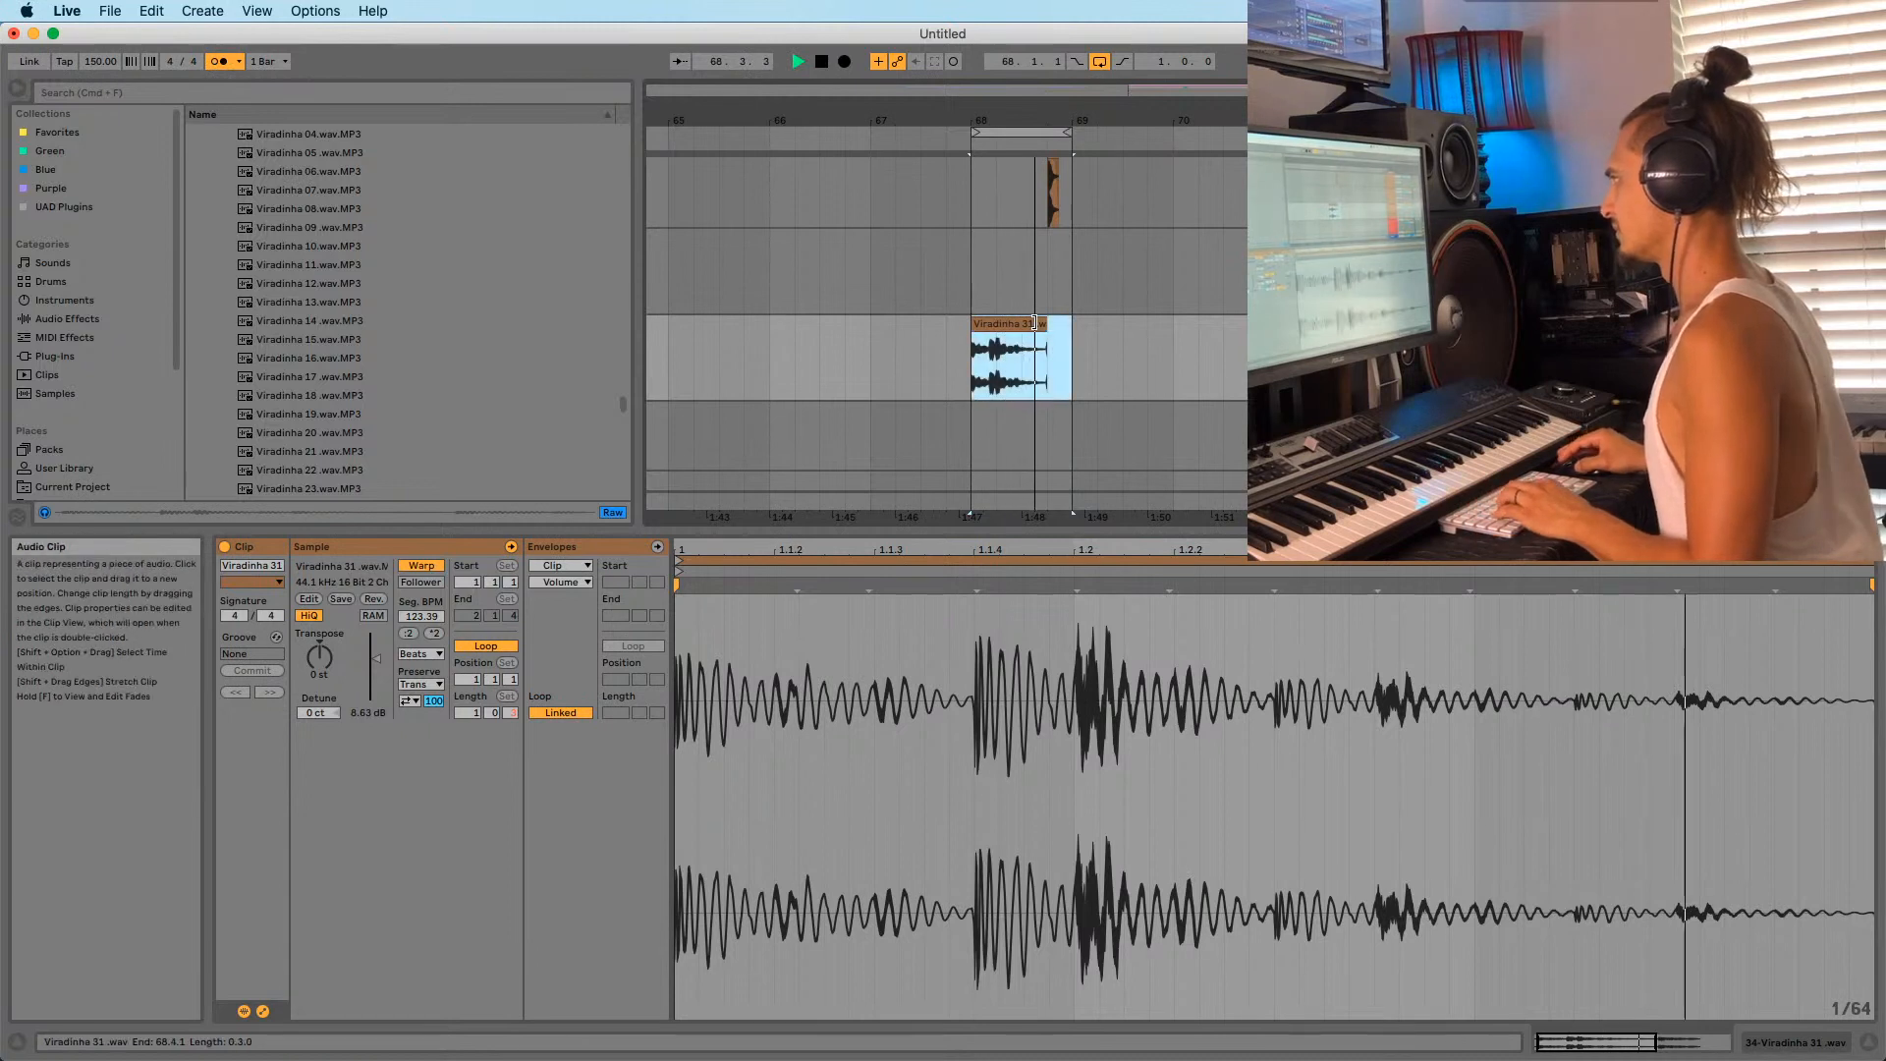
left_click_drag(1043, 338, 1041, 340)
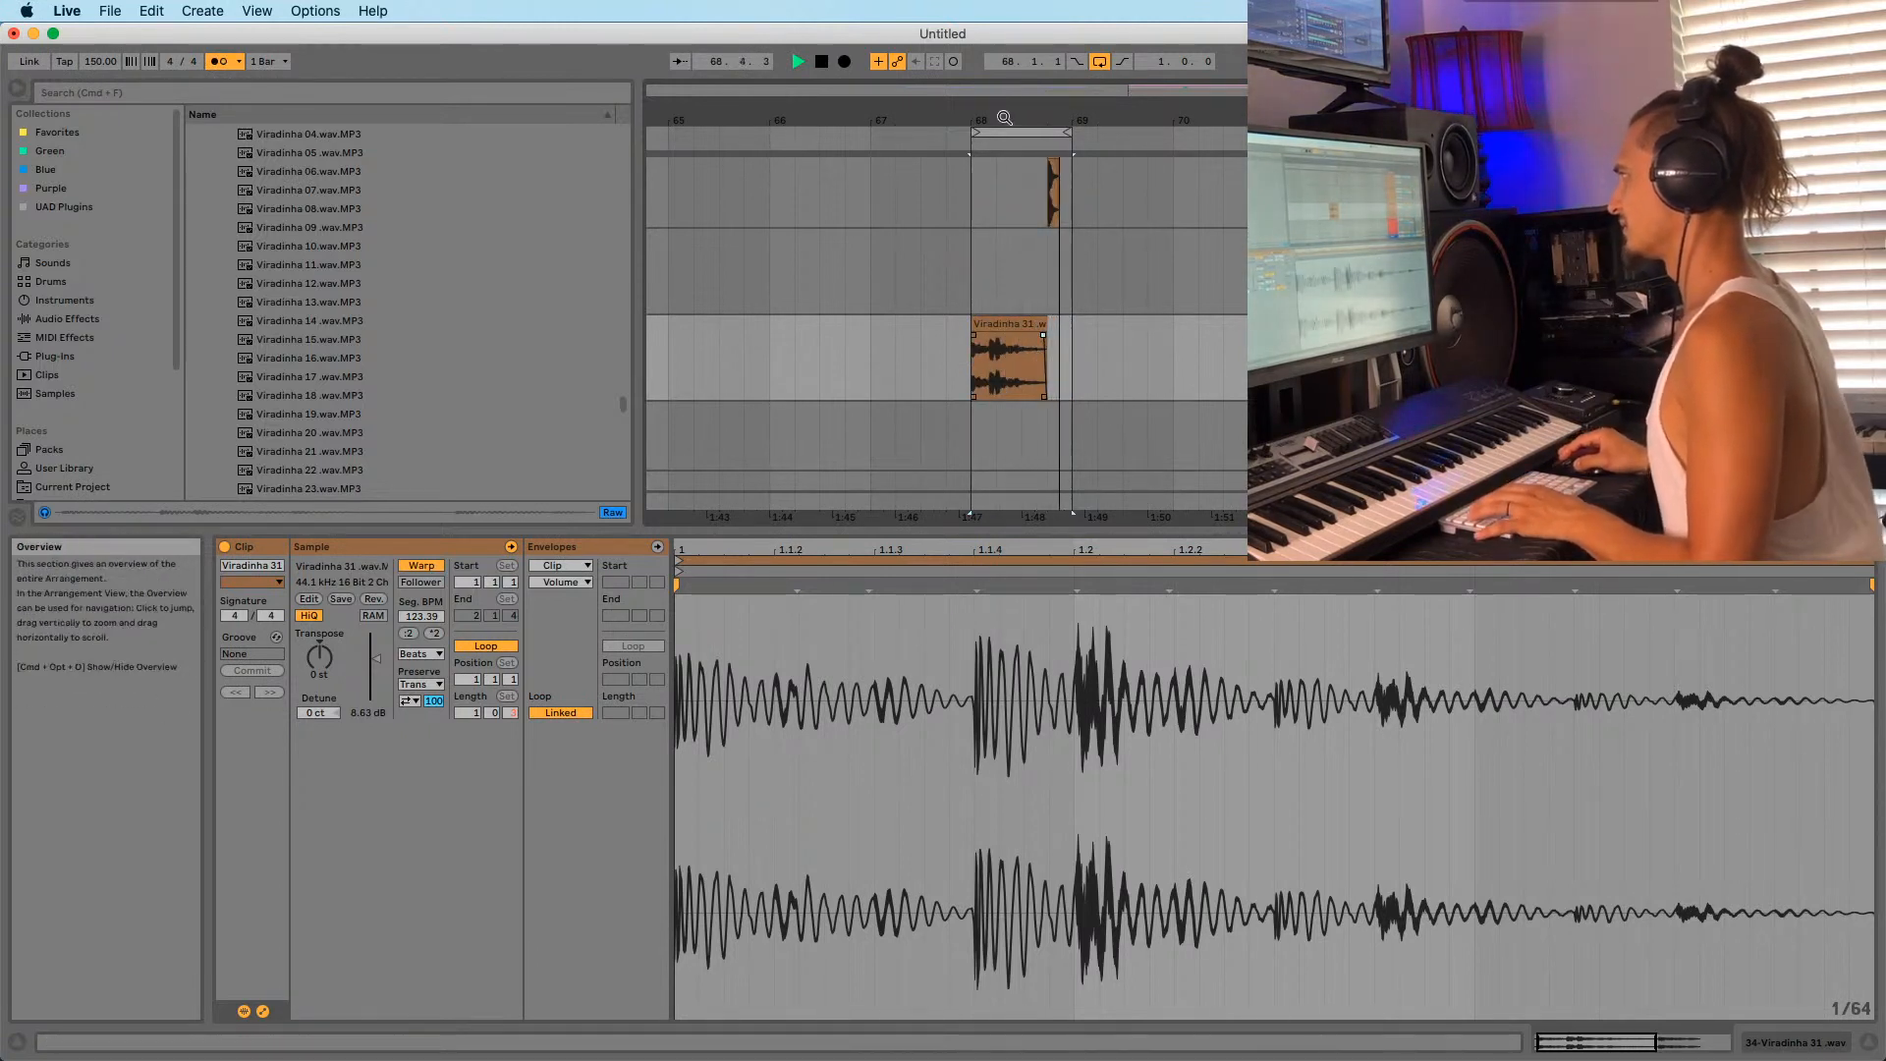
Set the arrangement loop to bars 65–69 and play it from bar 65.
key("space")
left_click_drag(1004, 121, 743, 240)
key("space")
left_click_drag(744, 122, 1018, 134)
key("space")
left_click(1013, 276)
key("space")
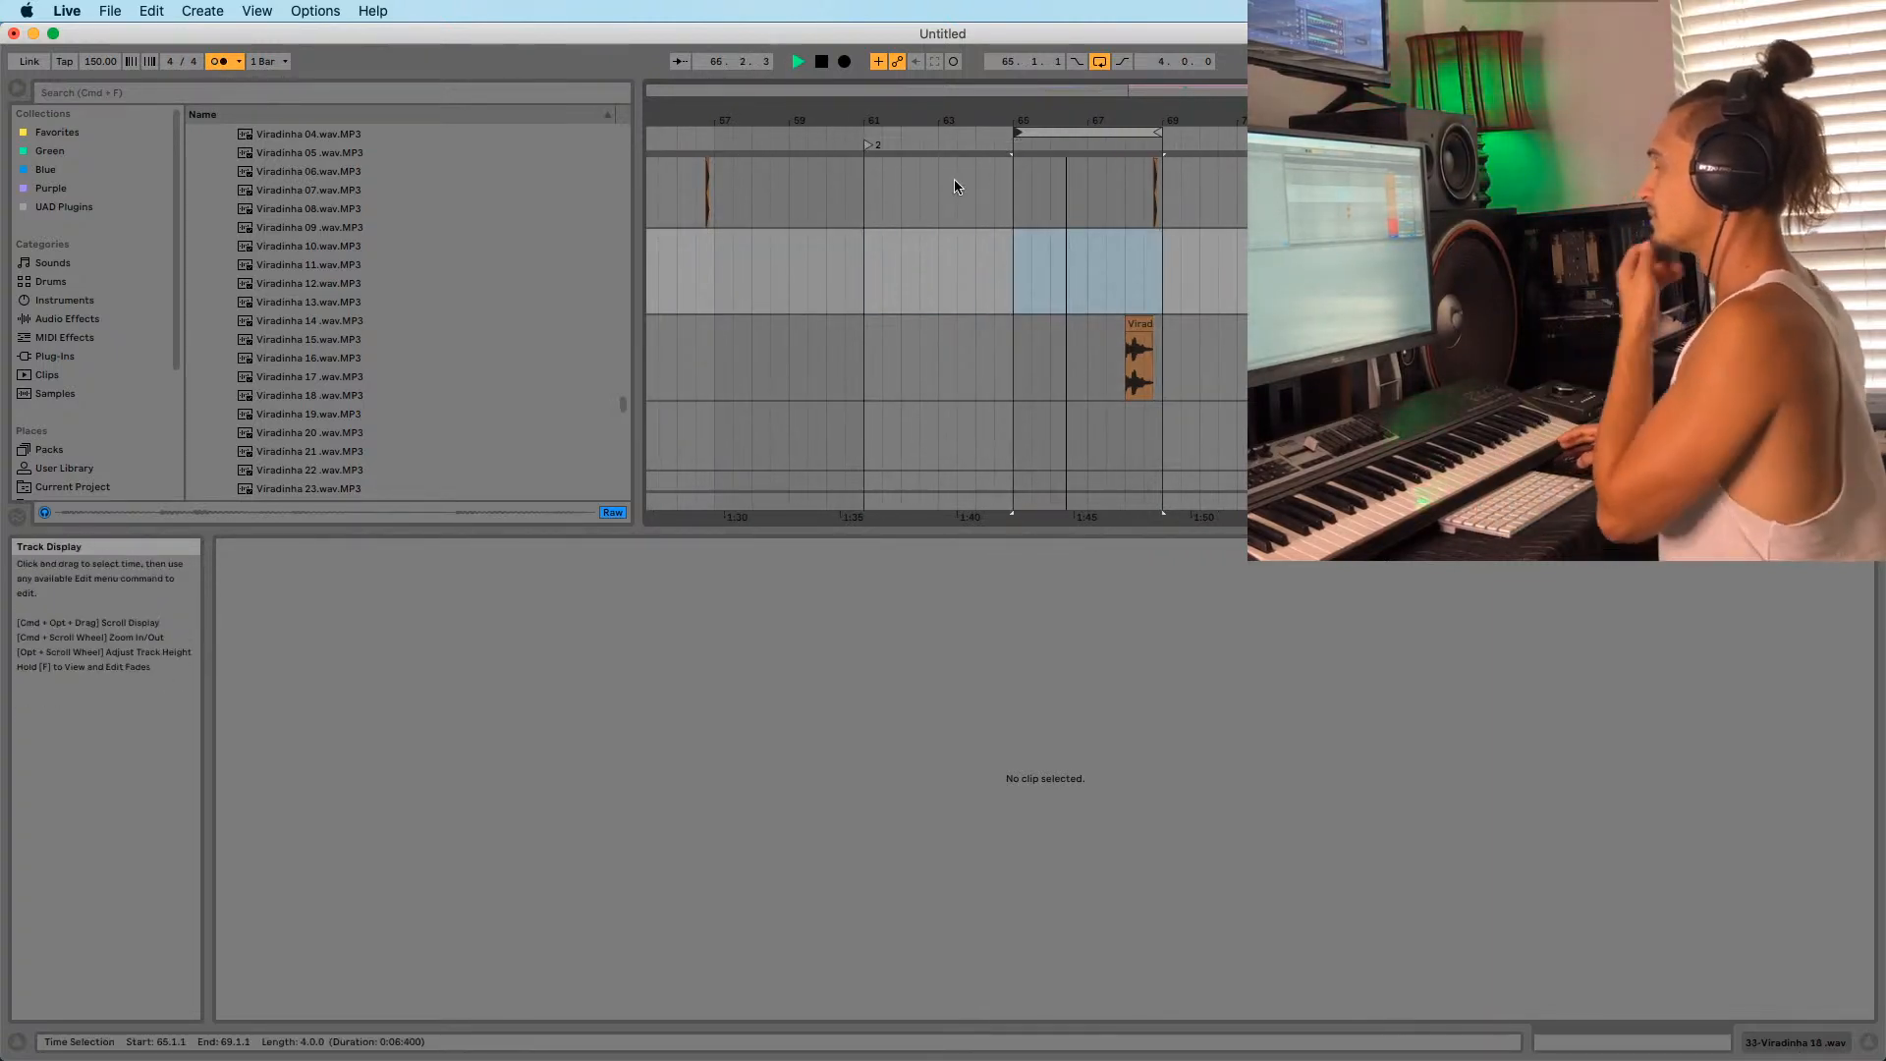
double_click(1108, 119)
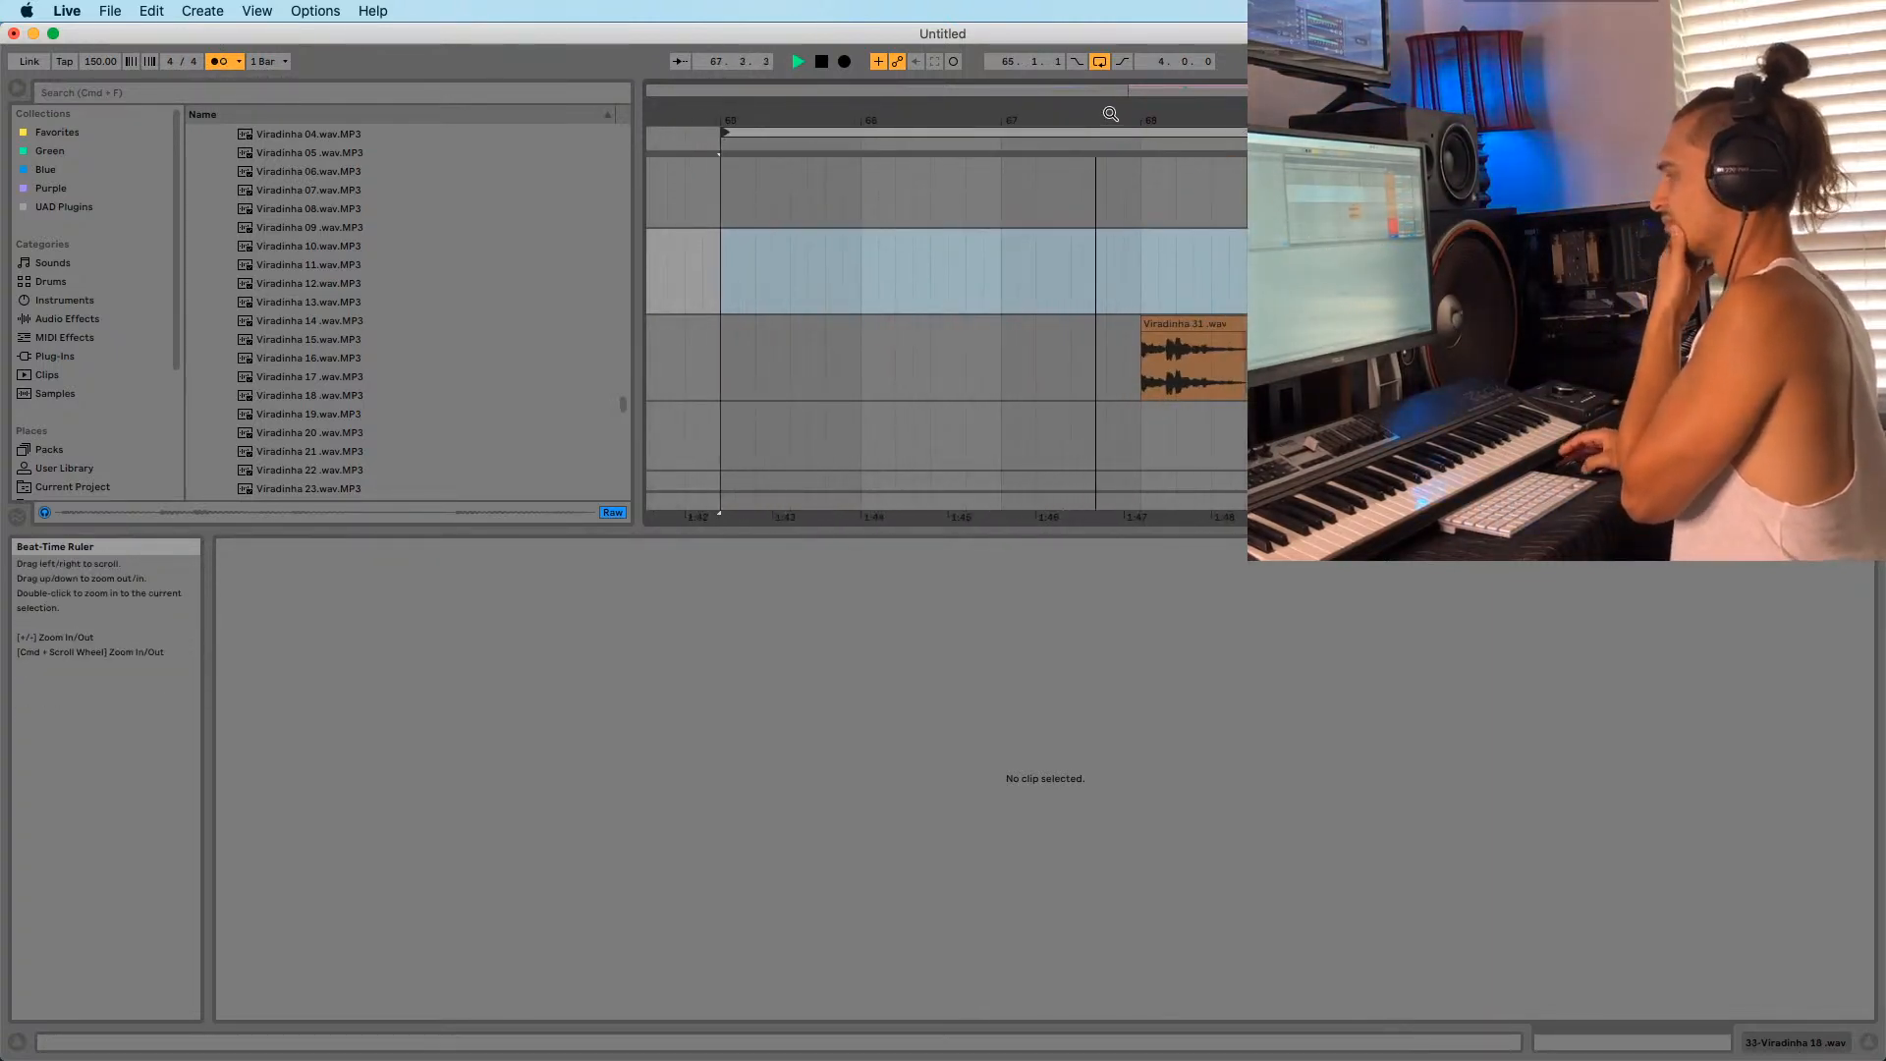
left_click_drag(1151, 119, 1111, 114)
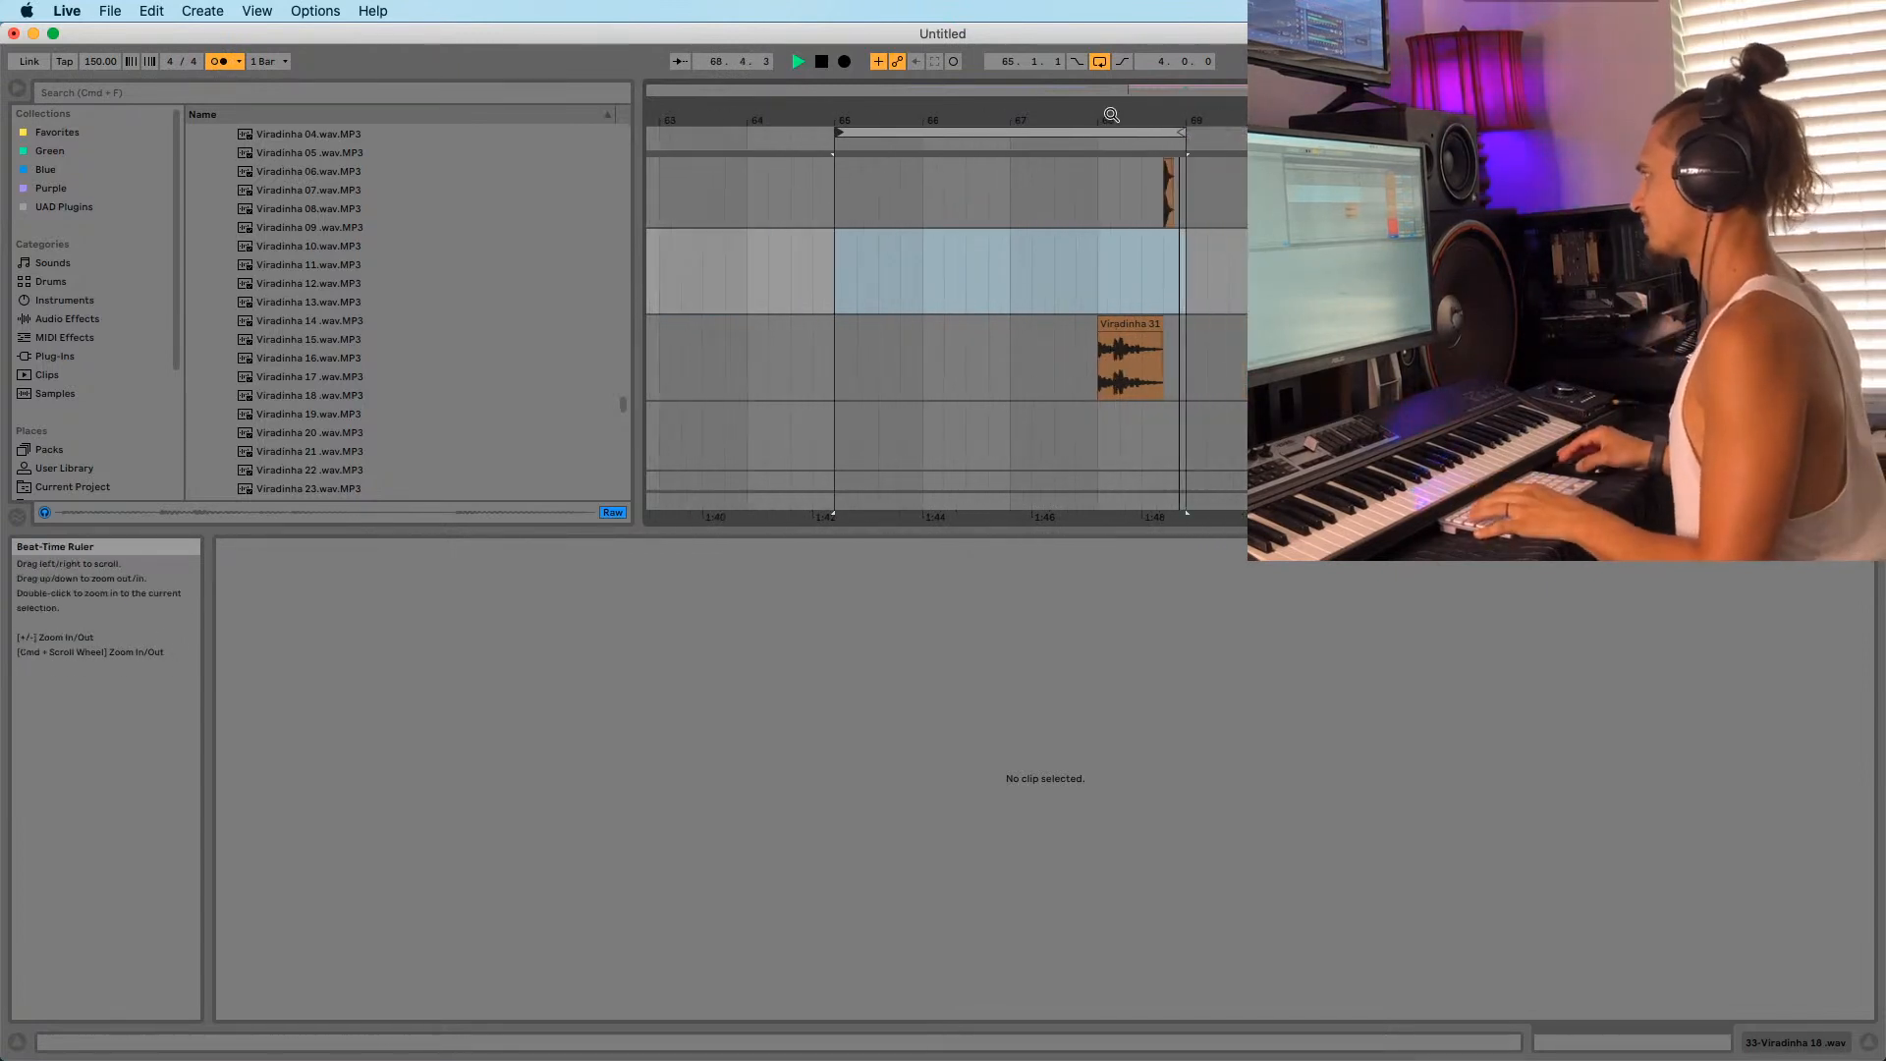
scroll(1095, 320, "up", 5)
scroll(1093, 318, "up", 5)
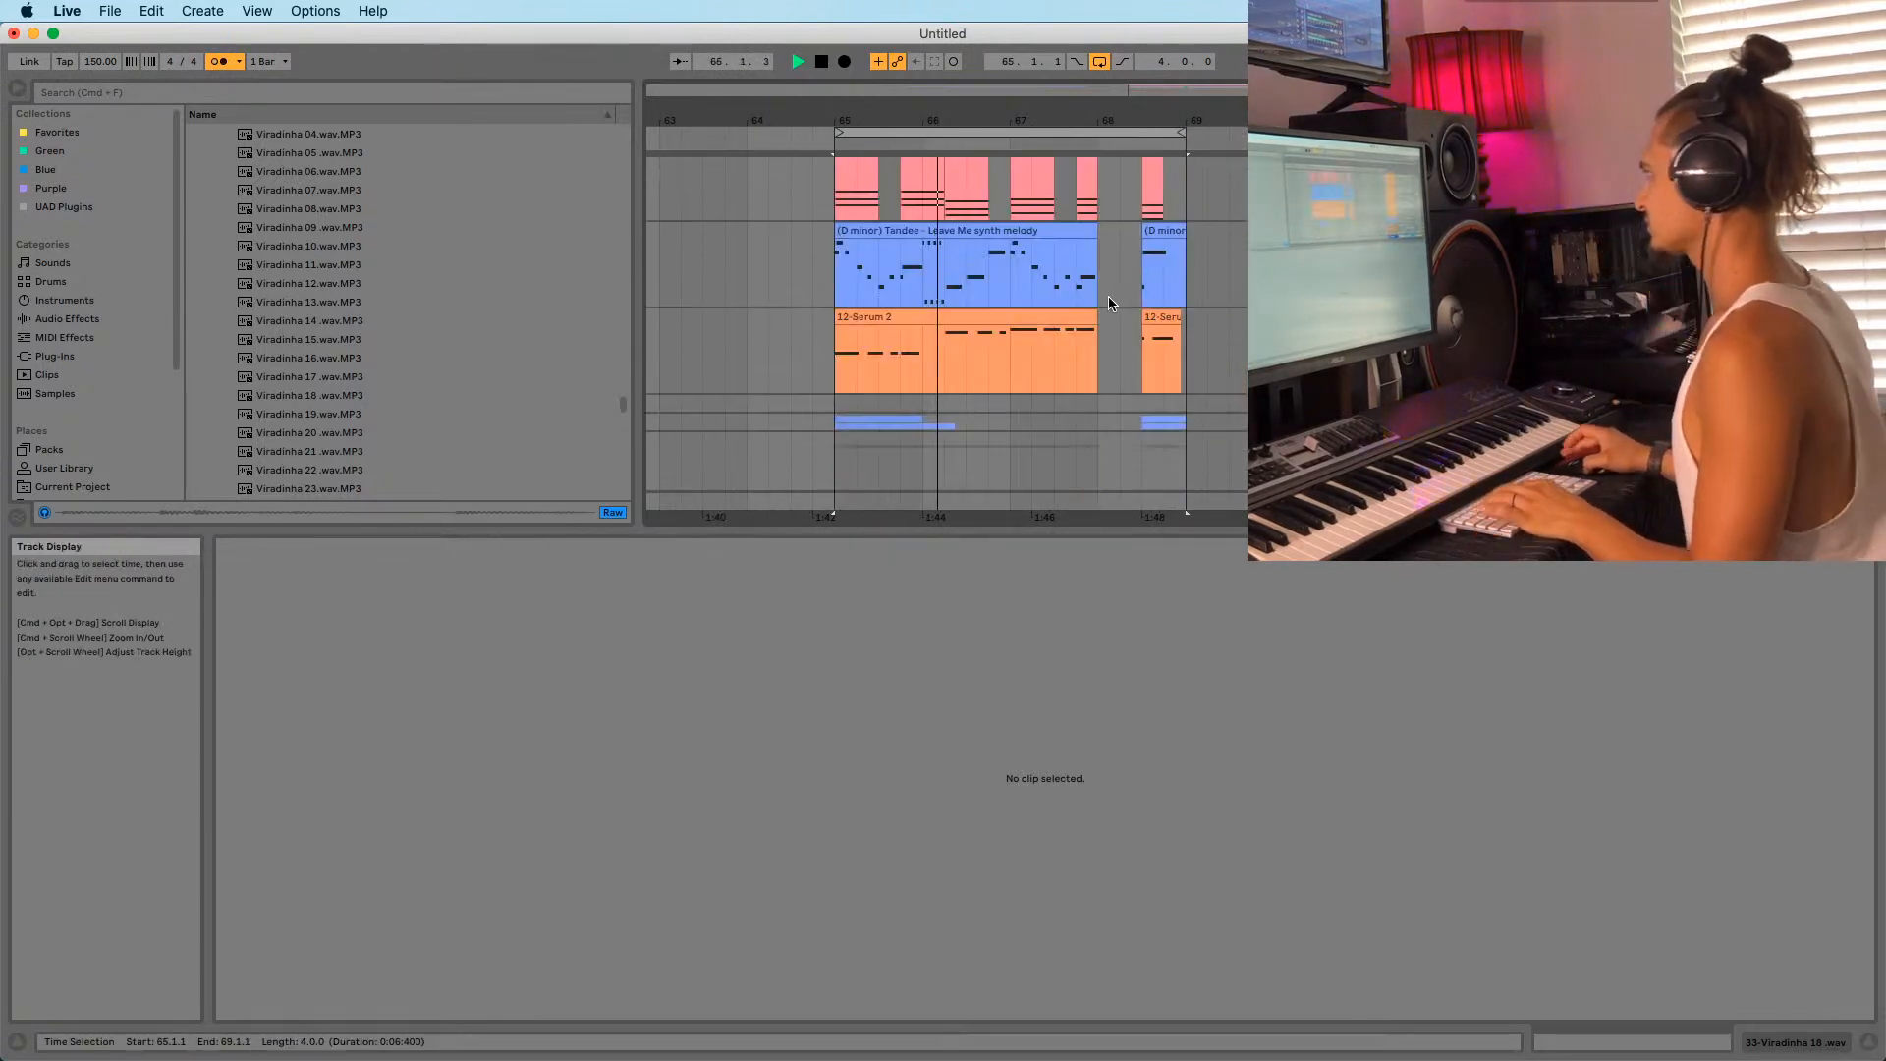
left_click(1562, 317)
scroll(1093, 319, "up", 5)
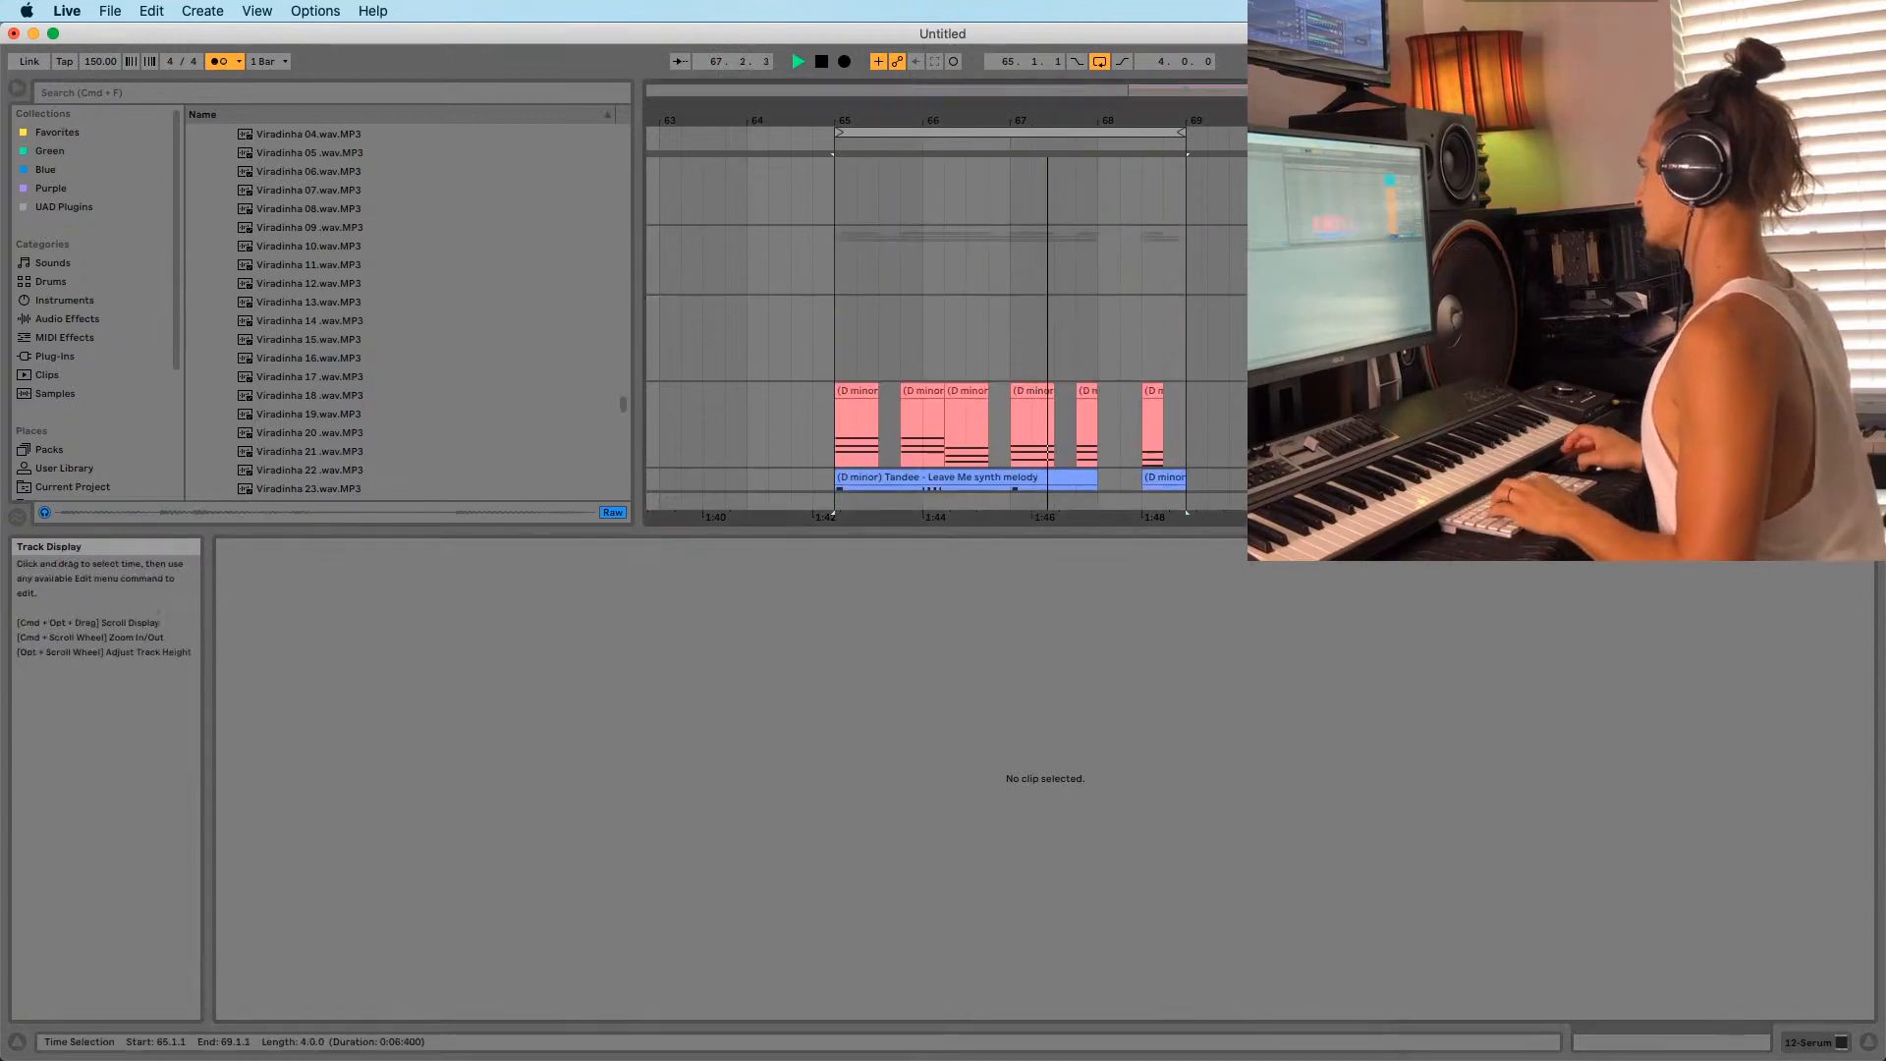
Add a Utility device before KClip on the MID group track.
left_click(1562, 283)
key("shift+Tab")
key("shift+Tab")
key("shift+Tab")
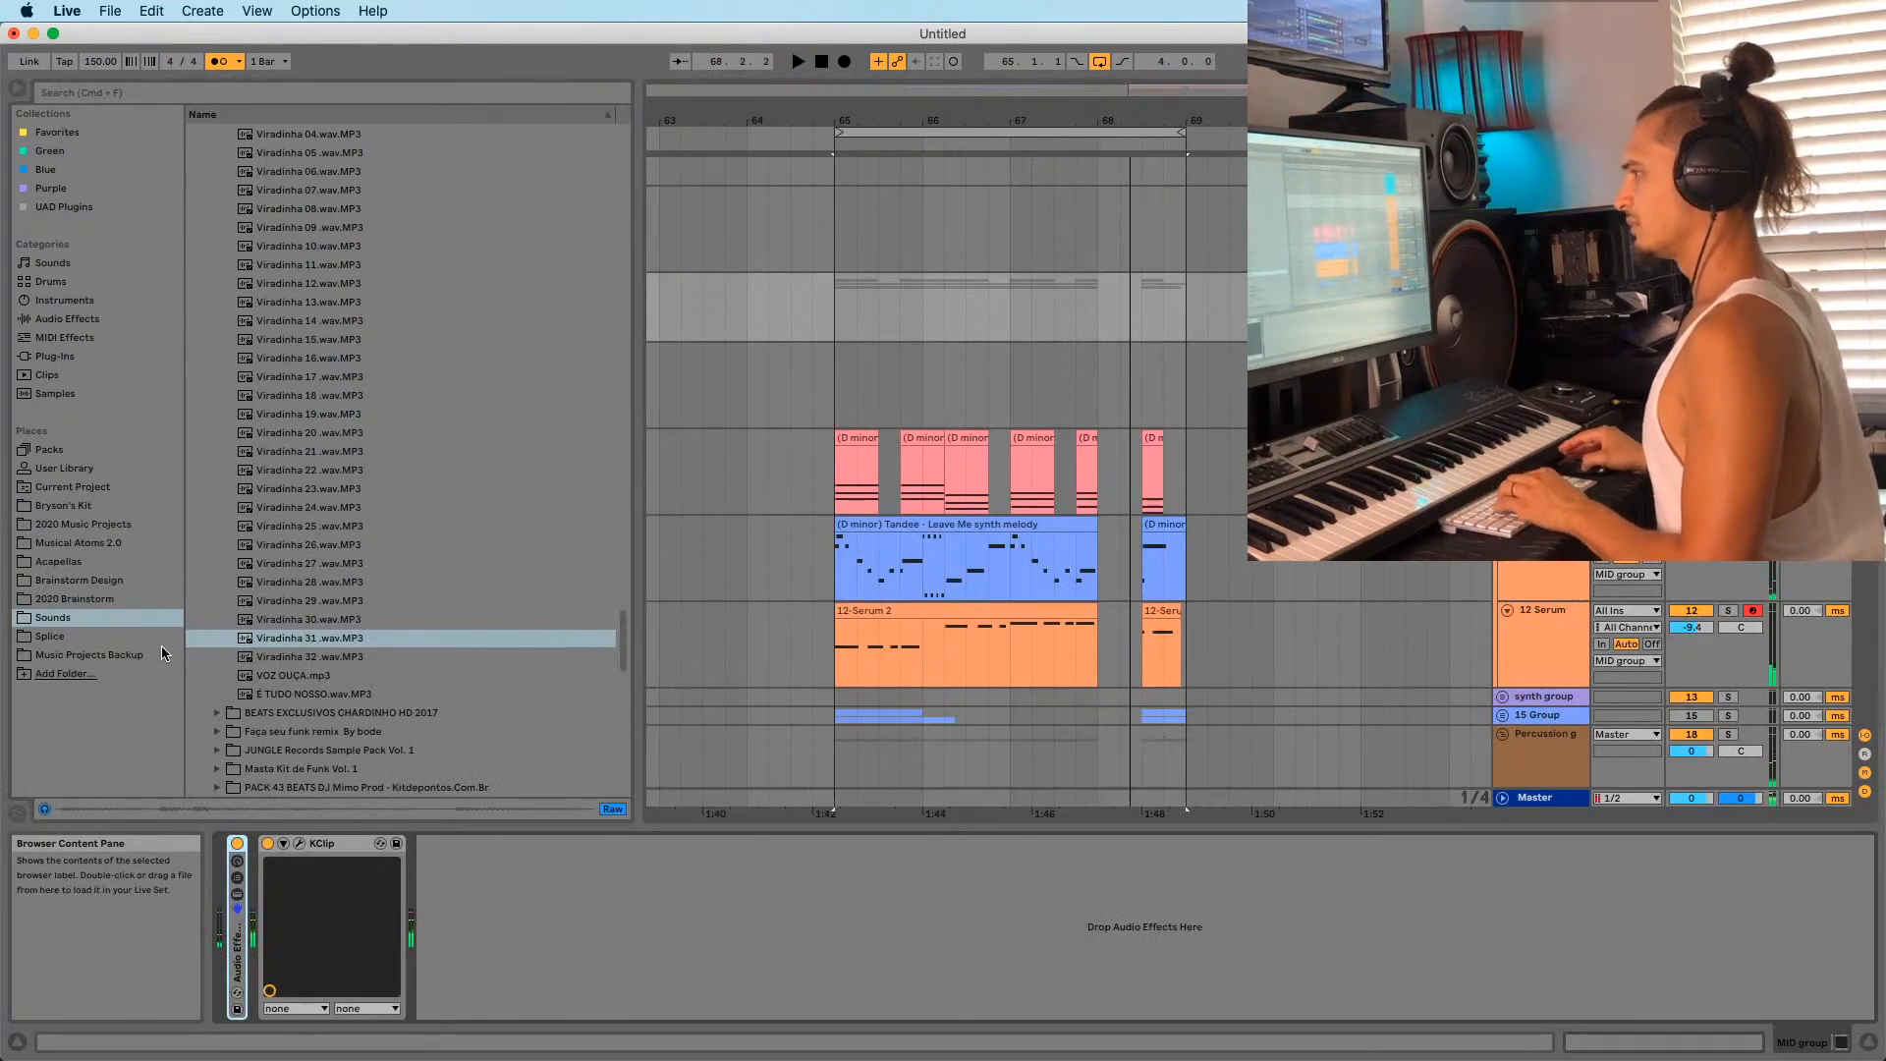
left_click(59, 357)
left_click(68, 320)
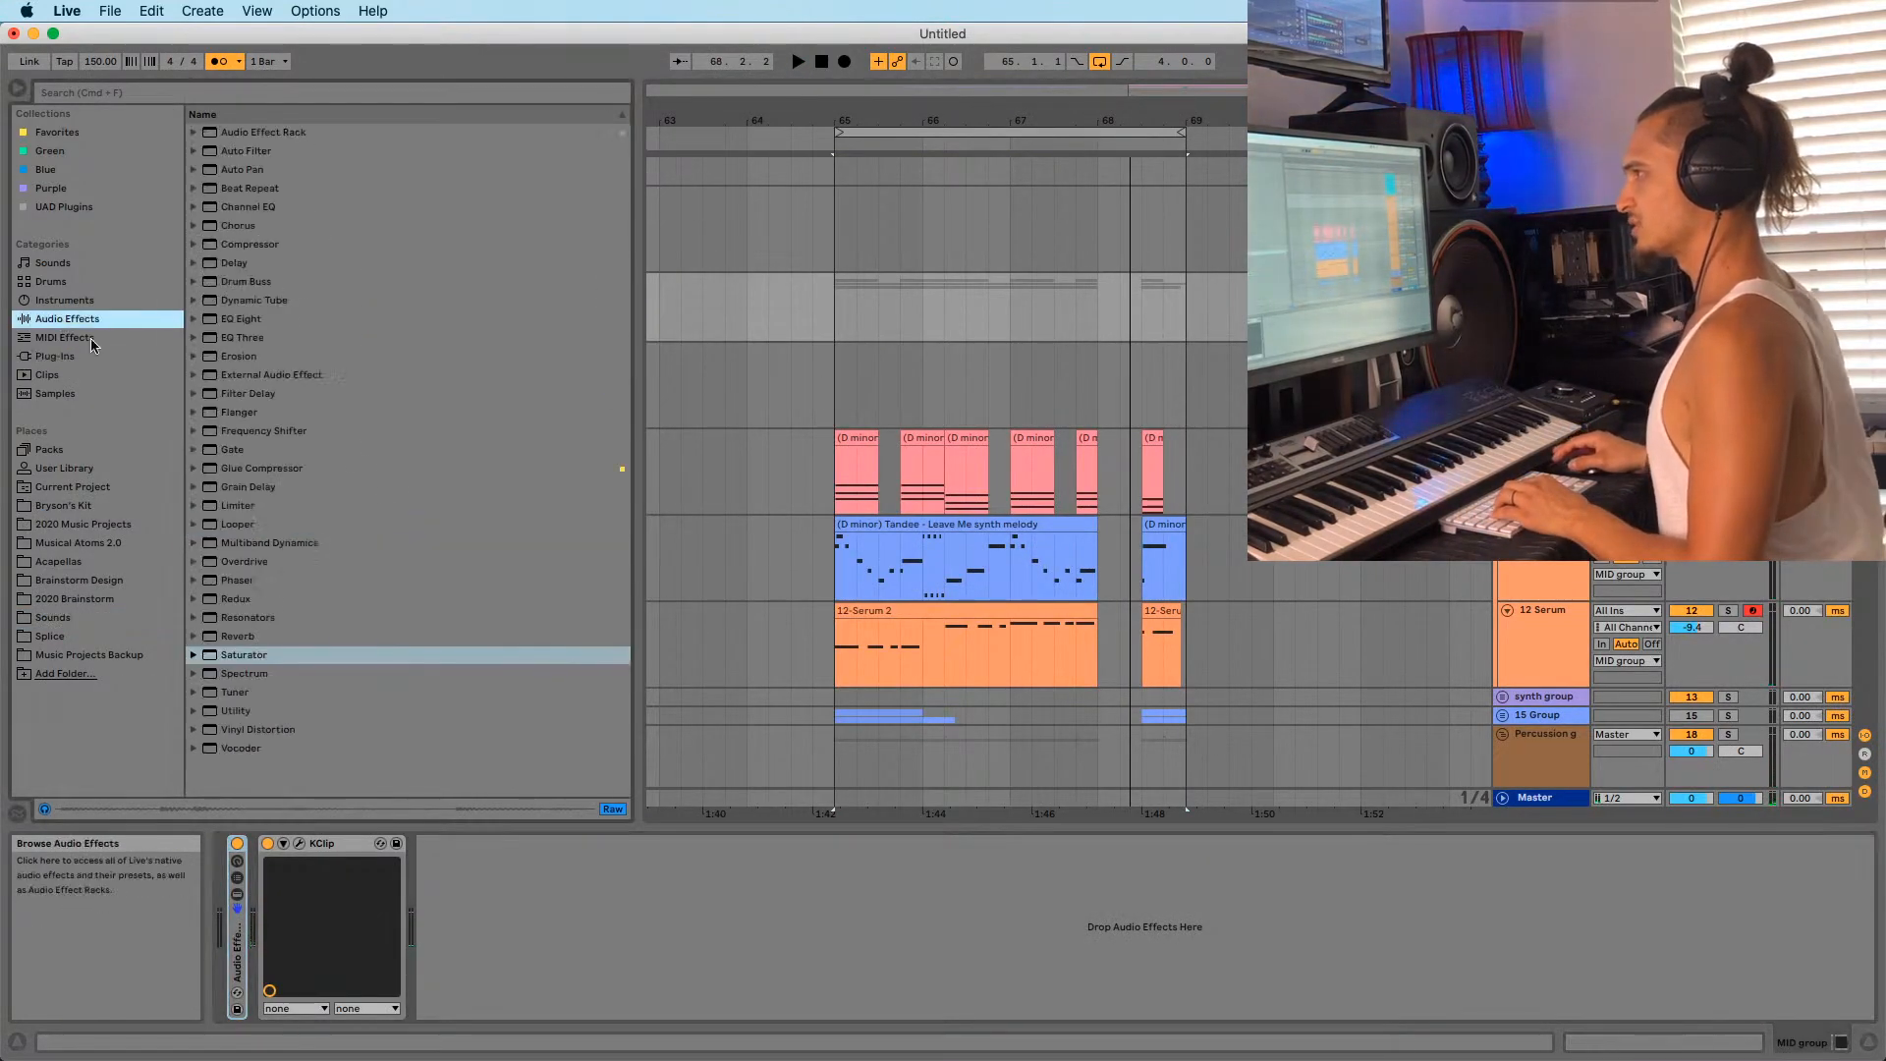
left_click_drag(235, 714, 345, 970)
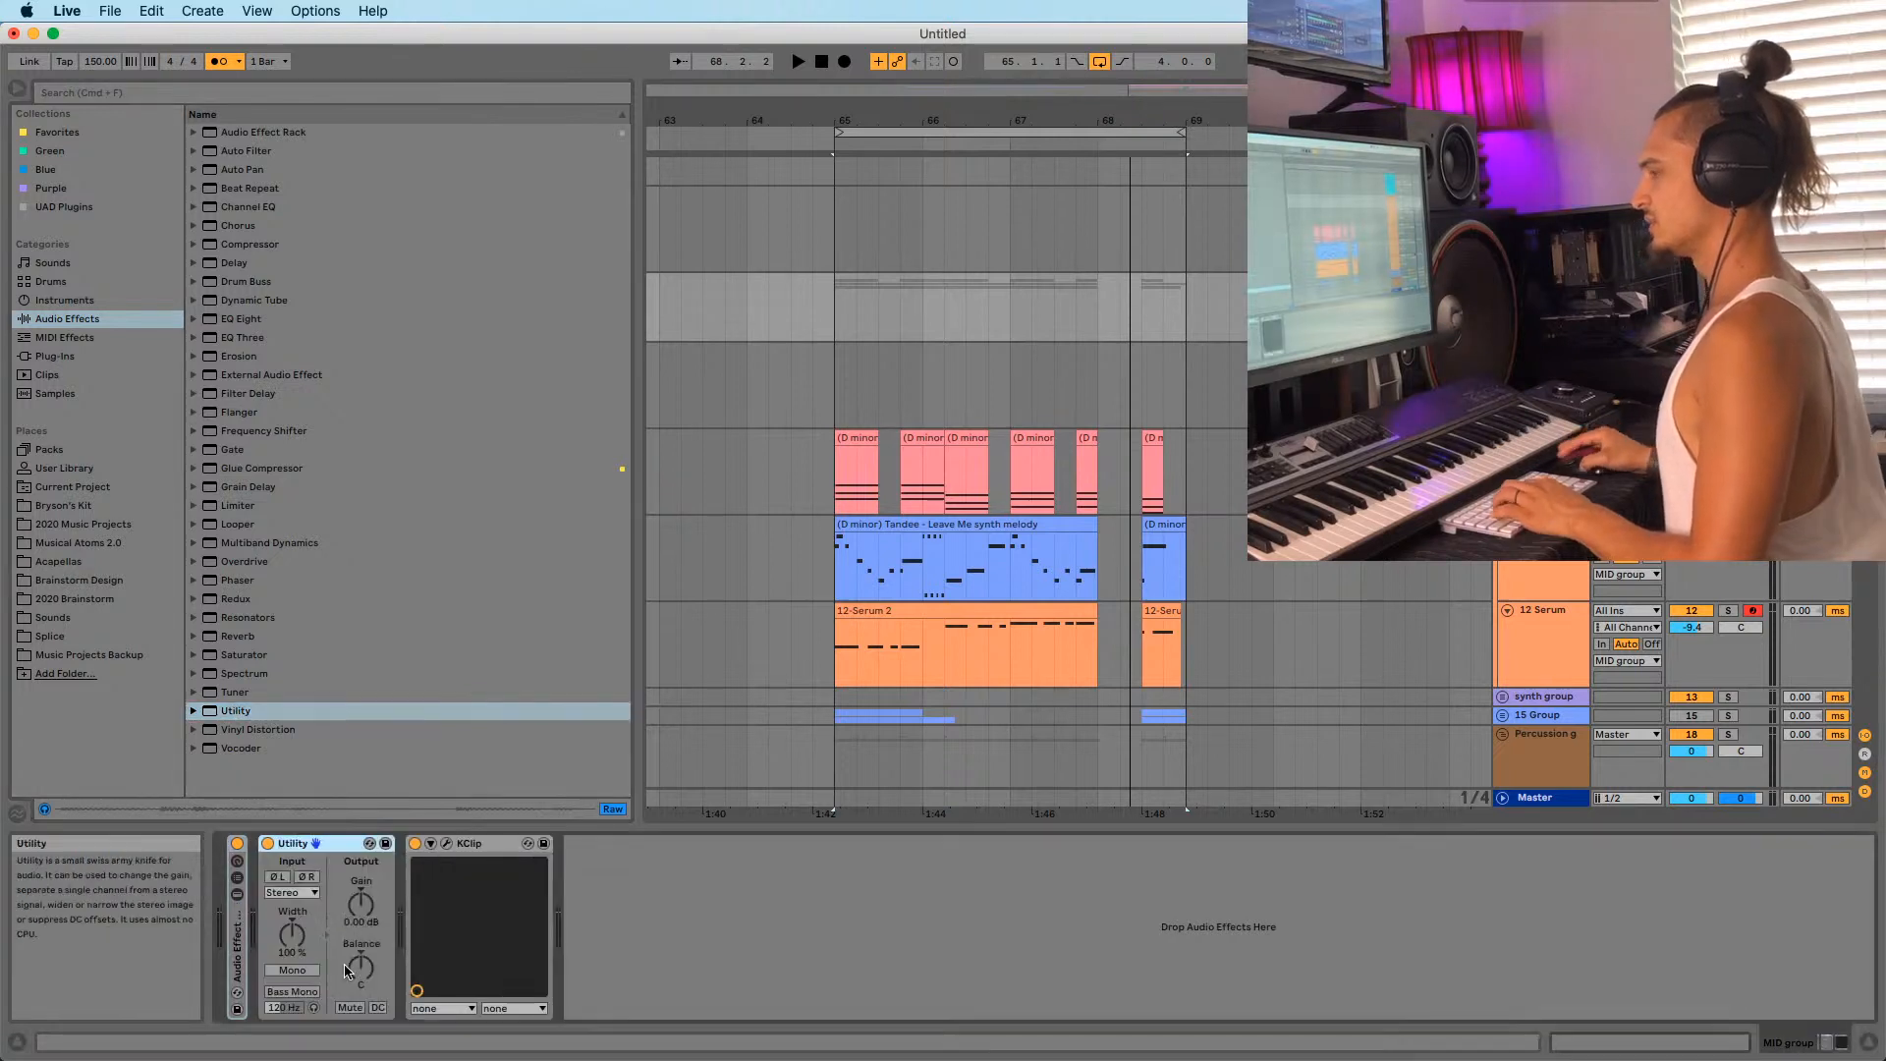
Show Utility's Gain automation and draw a dip to about -27 dB at bar 68.
right_click(363, 919)
left_click(442, 934)
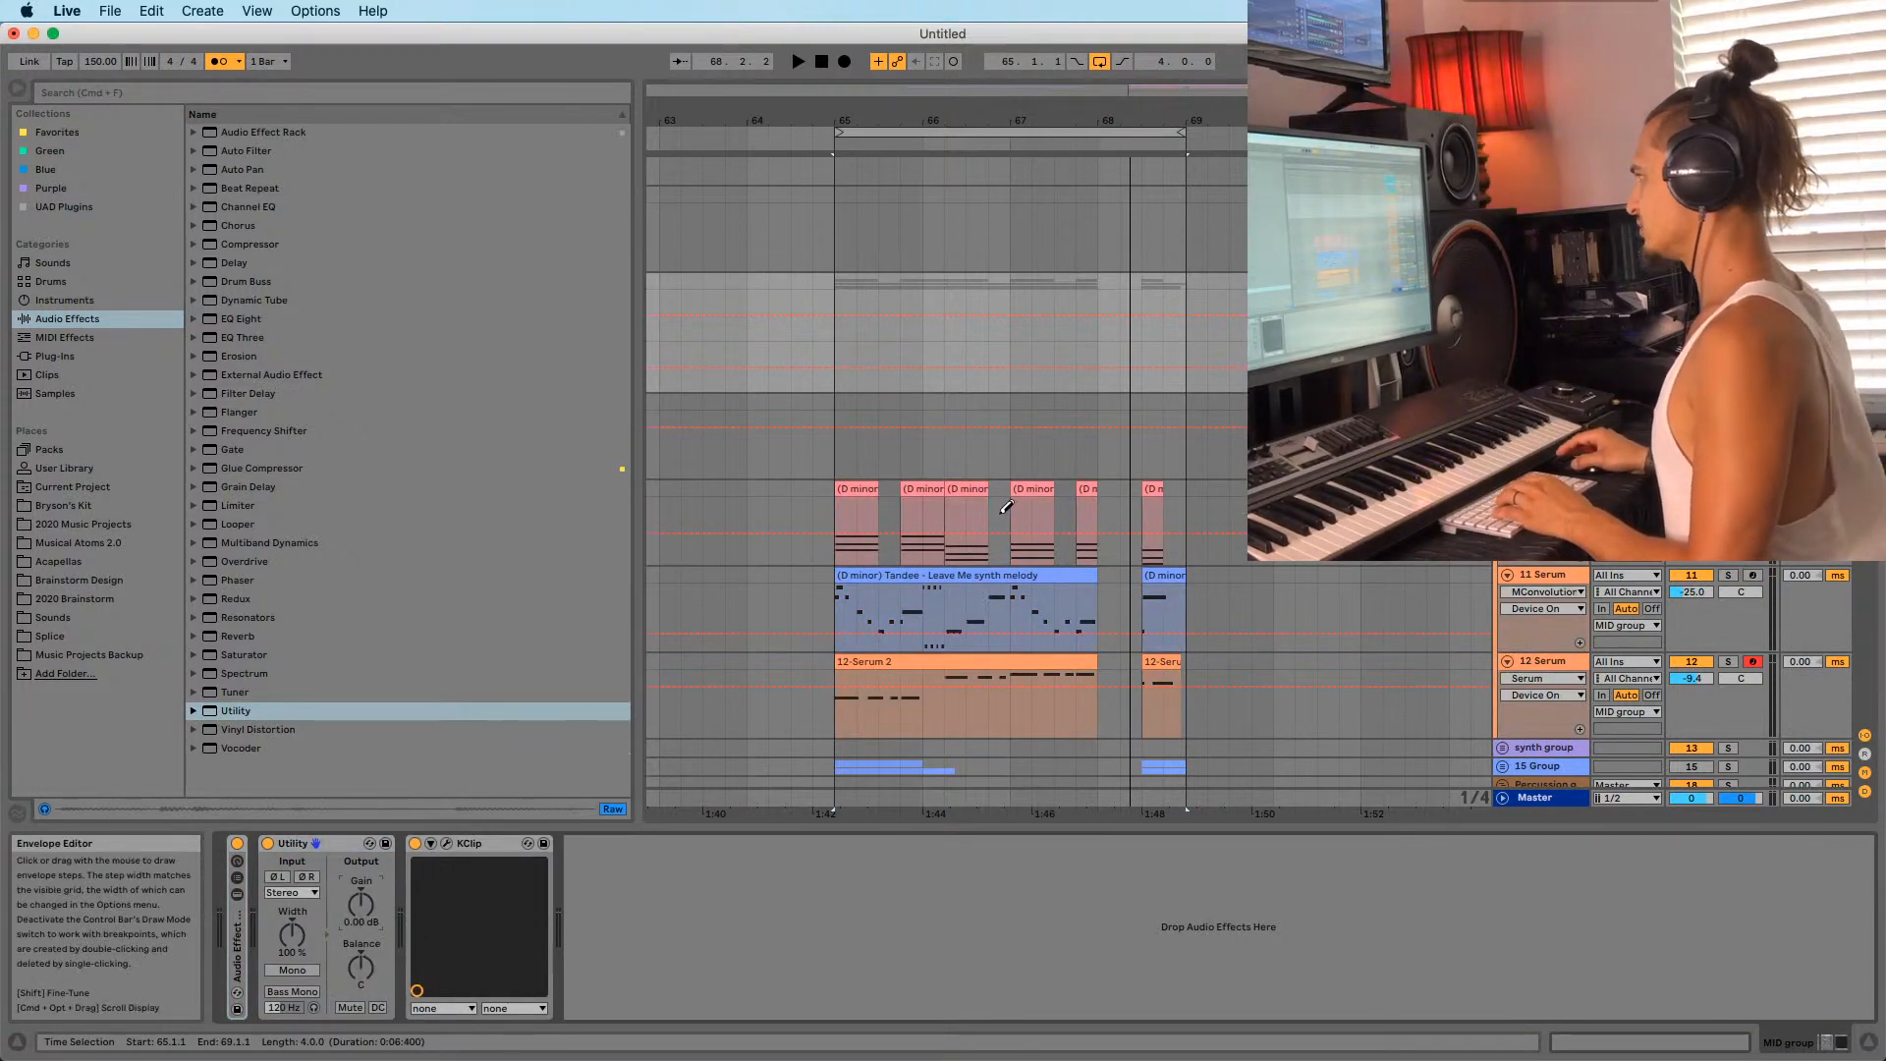
left_click(1113, 383)
key("space")
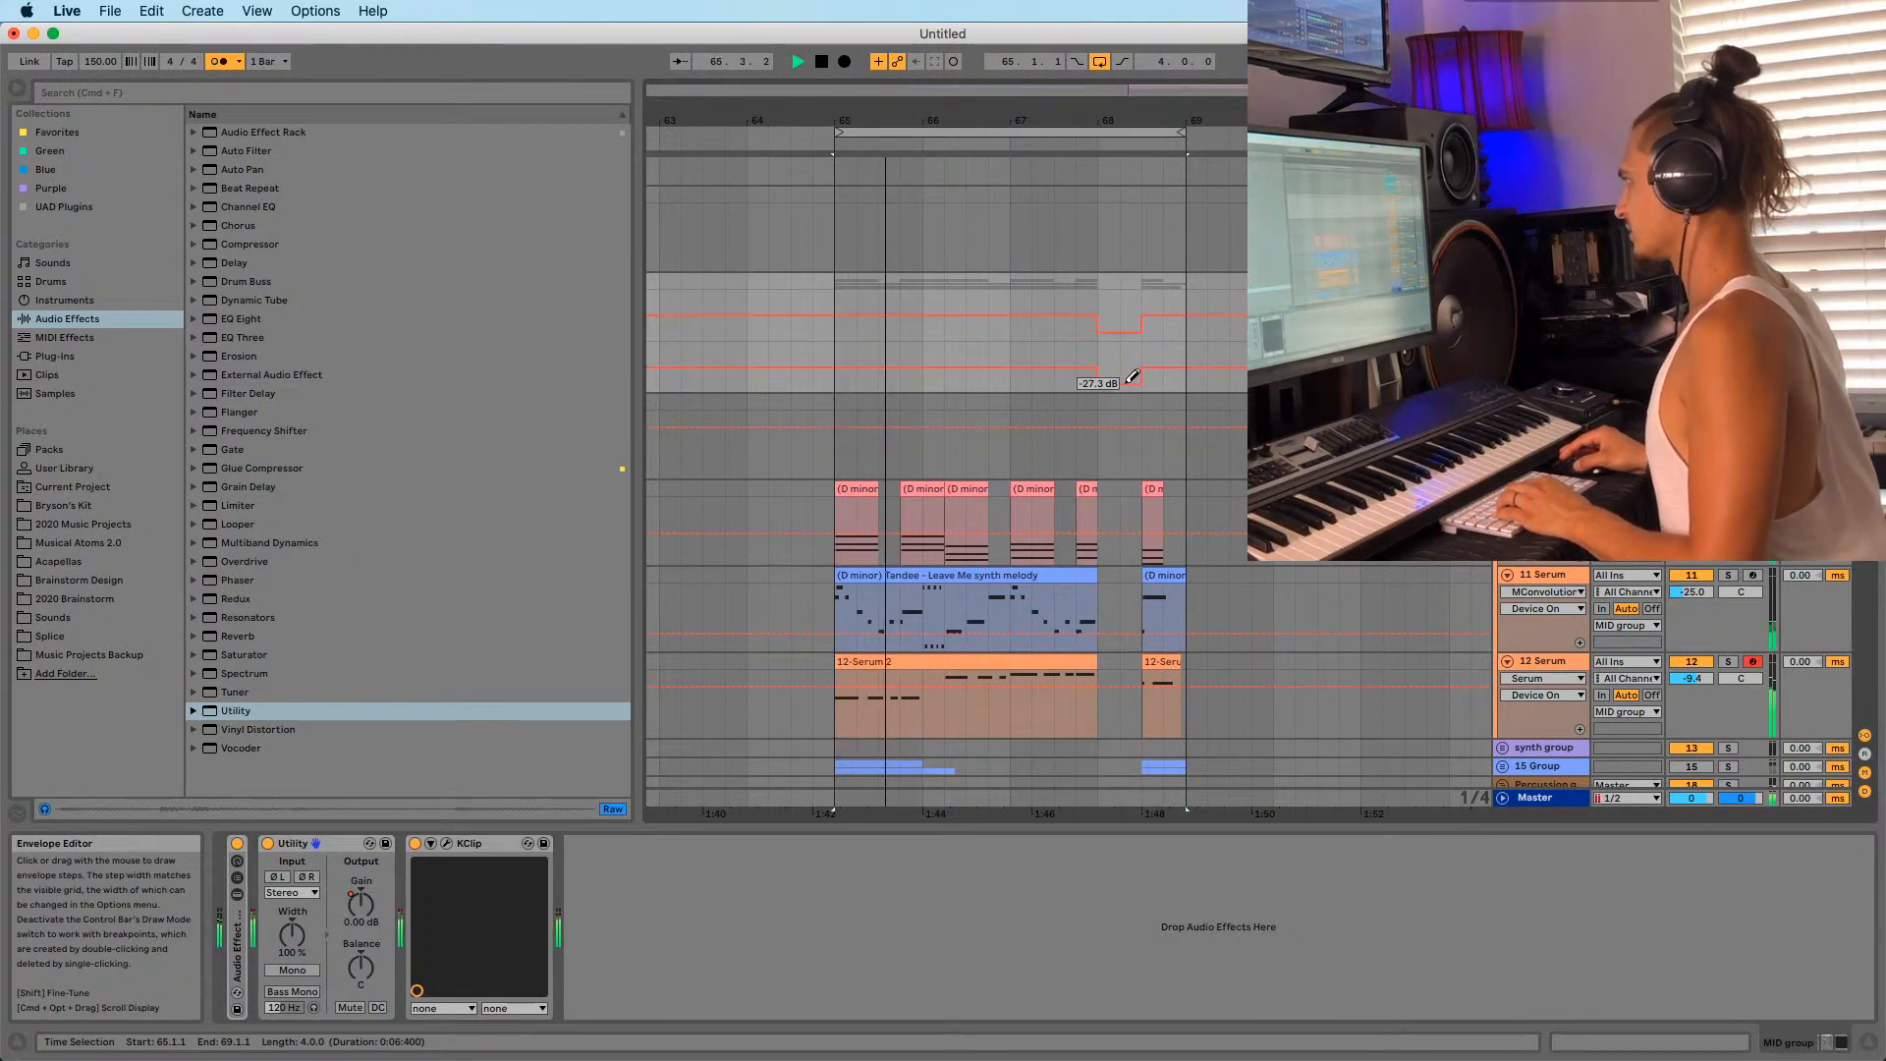
scroll(1110, 309, "down", 2)
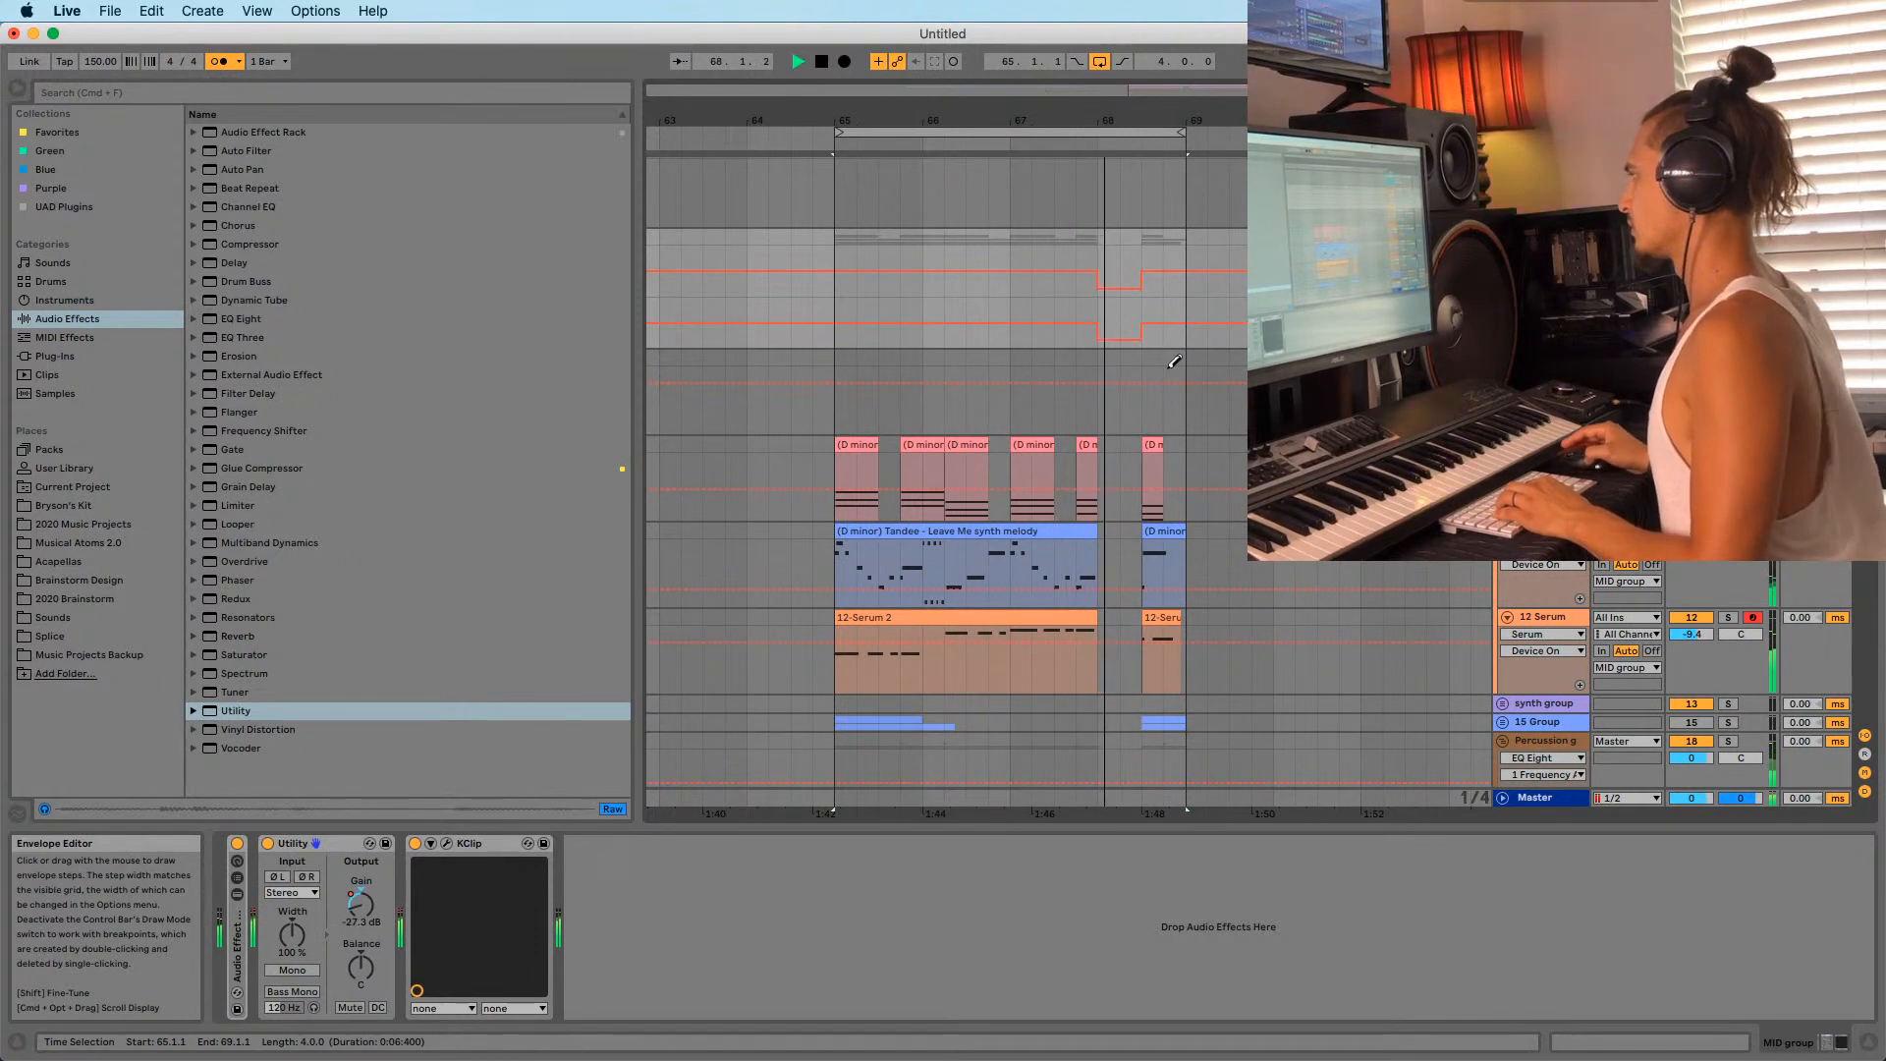
scroll(1105, 334, "down", 2)
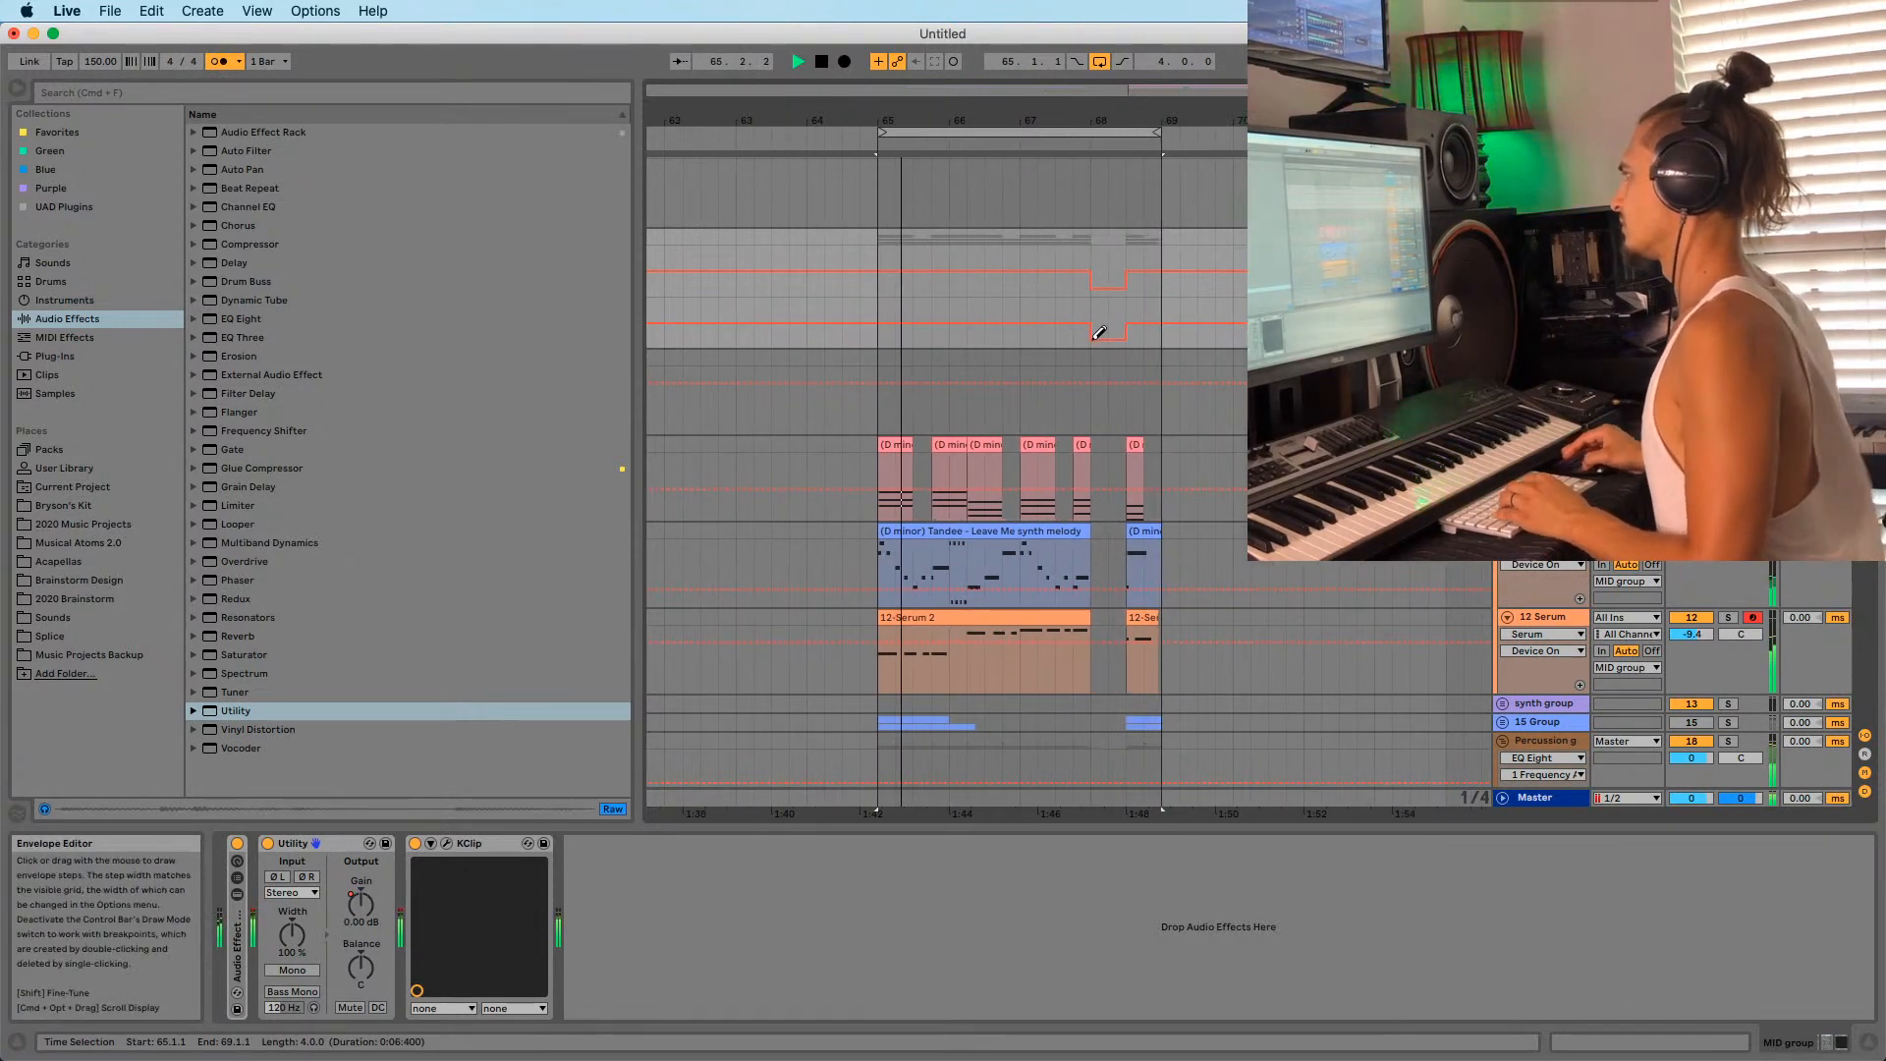
left_click_drag(1103, 120, 1055, 101)
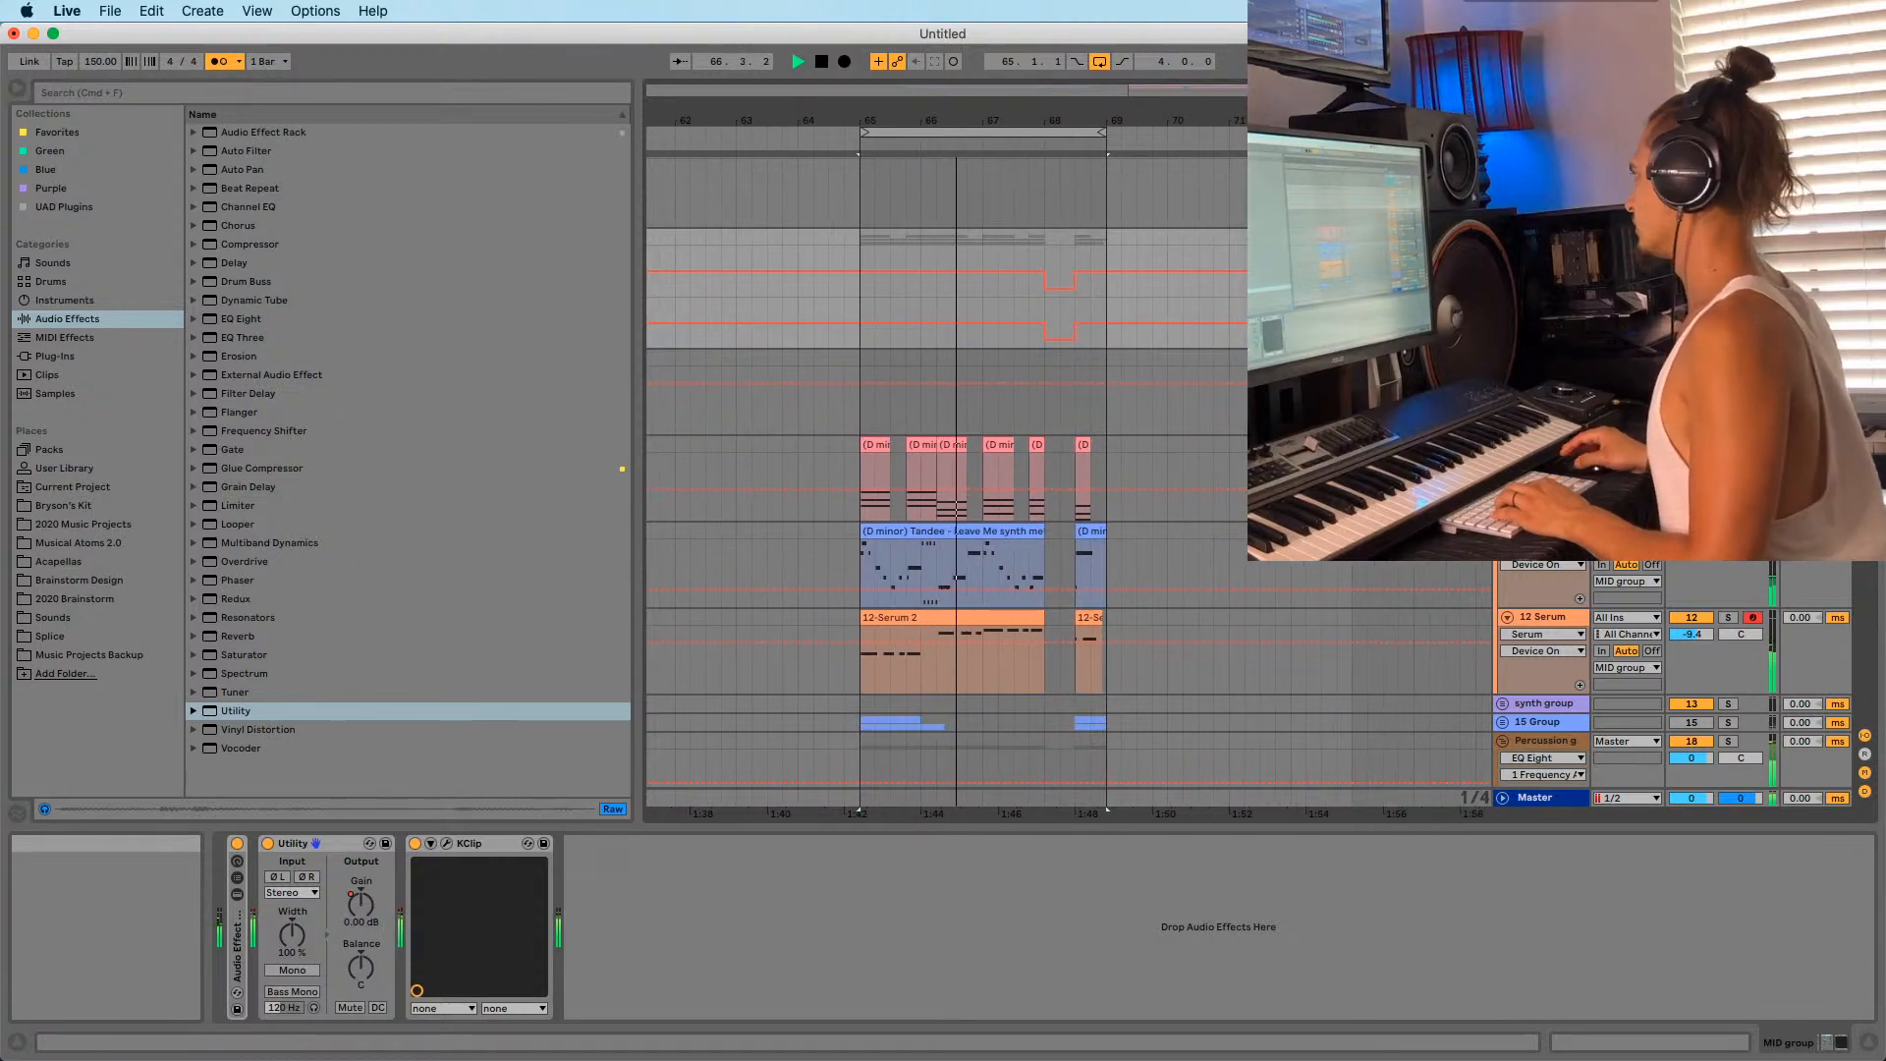
scroll(1206, 499, "down", 5)
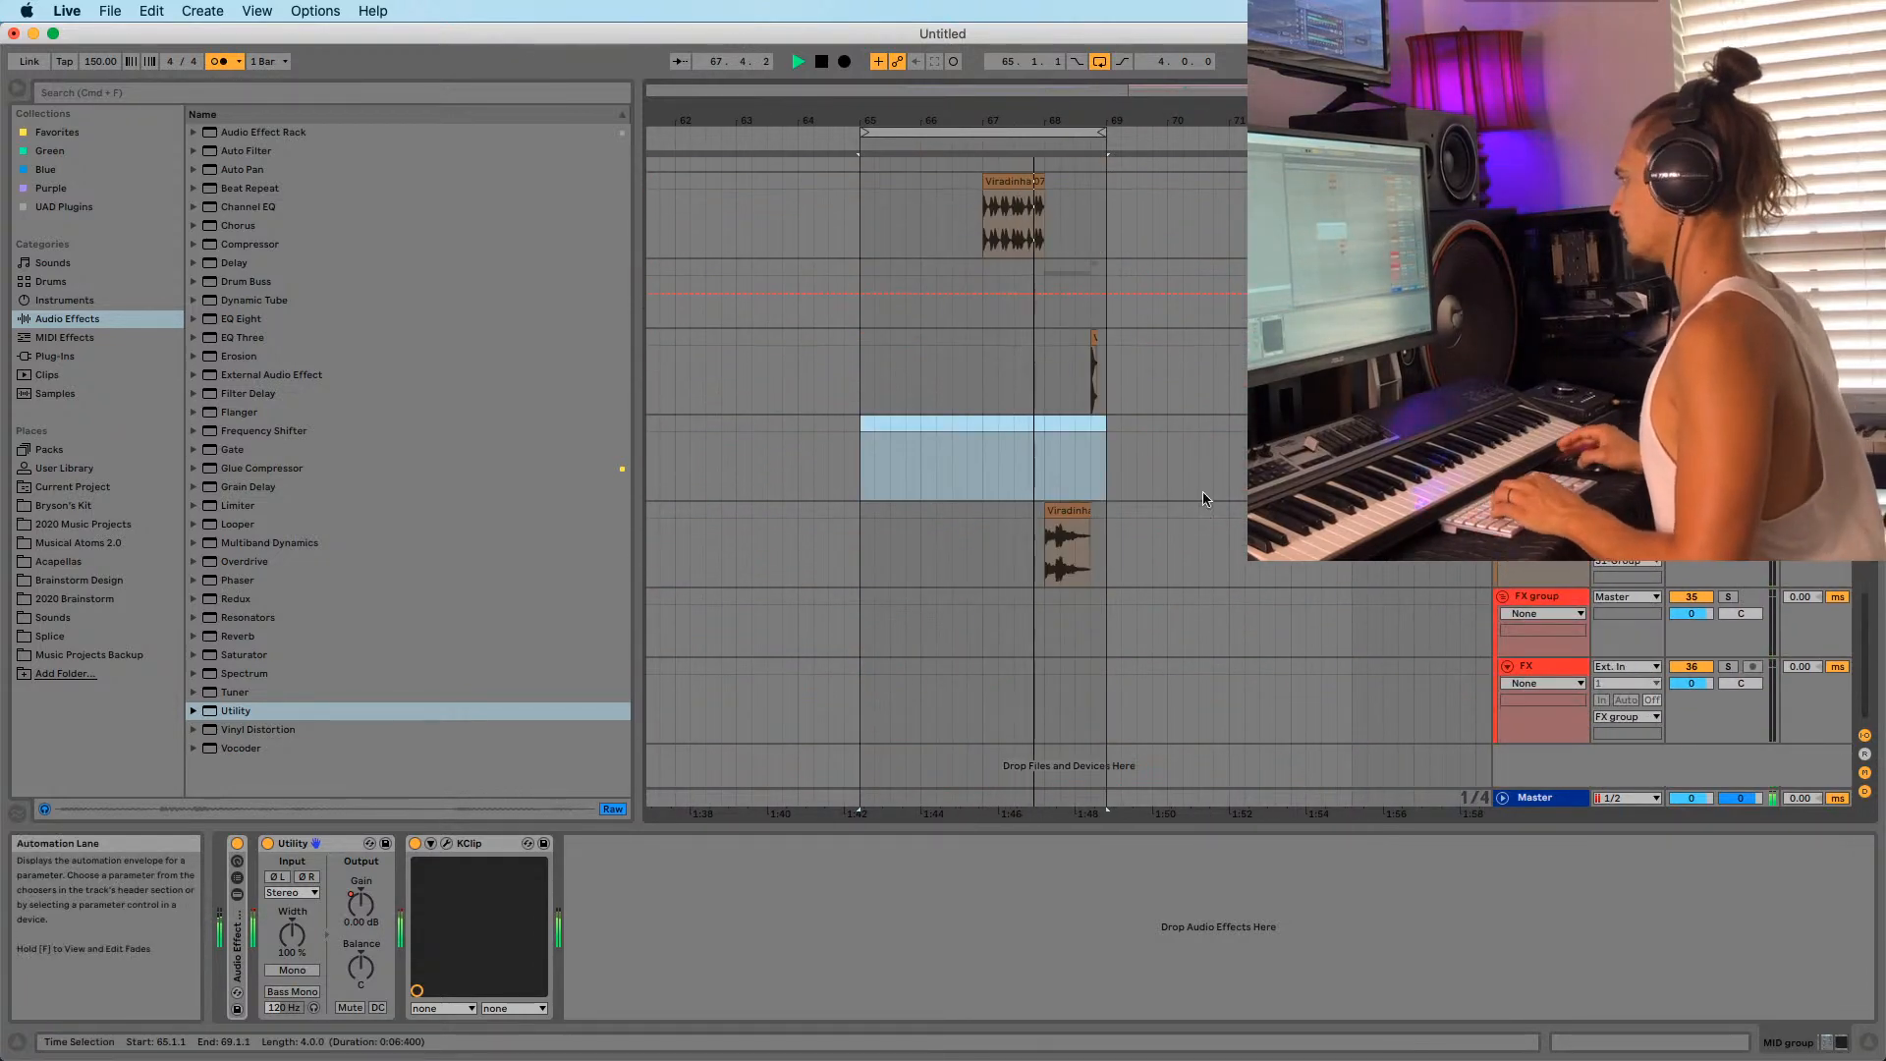
Raise the Viradinha 31 clip's gain slightly and extend the drum loop clip to 68.1.3.
double_click(1066, 550)
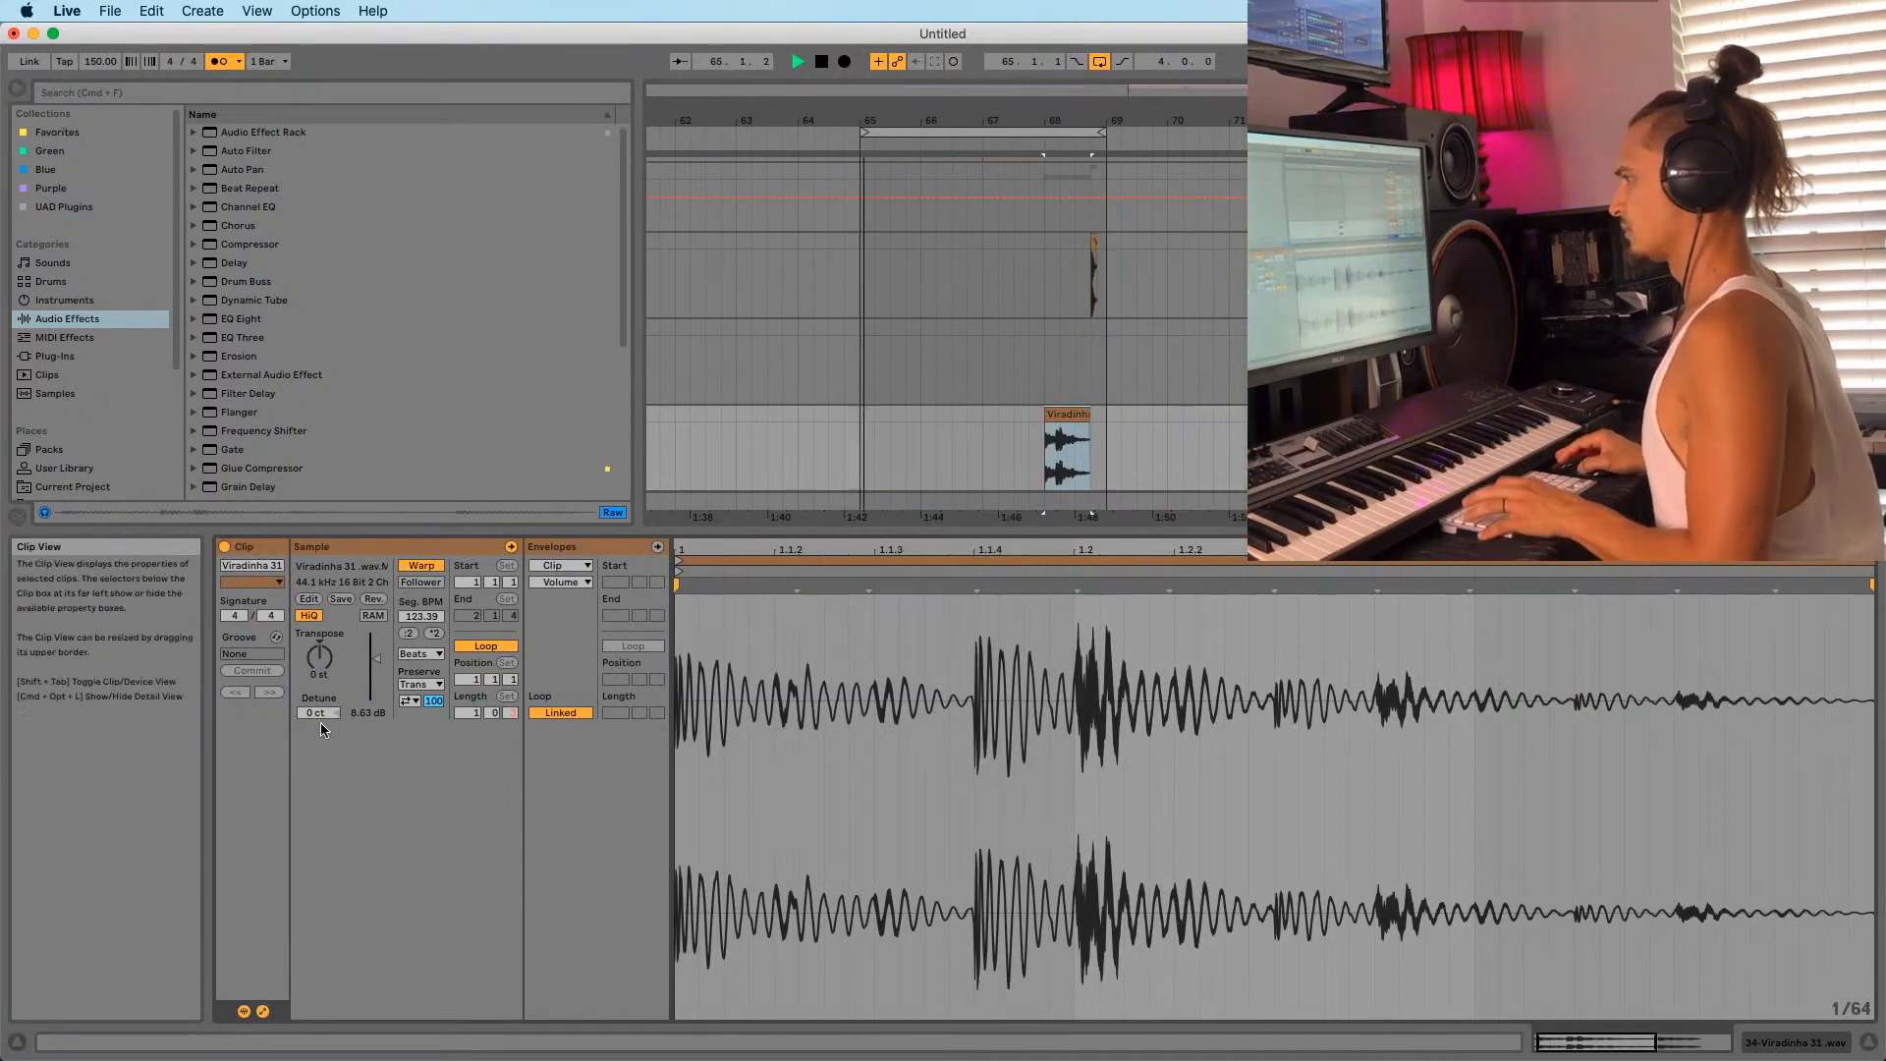
left_click_drag(377, 662, 377, 654)
scroll(924, 254, "up", 5)
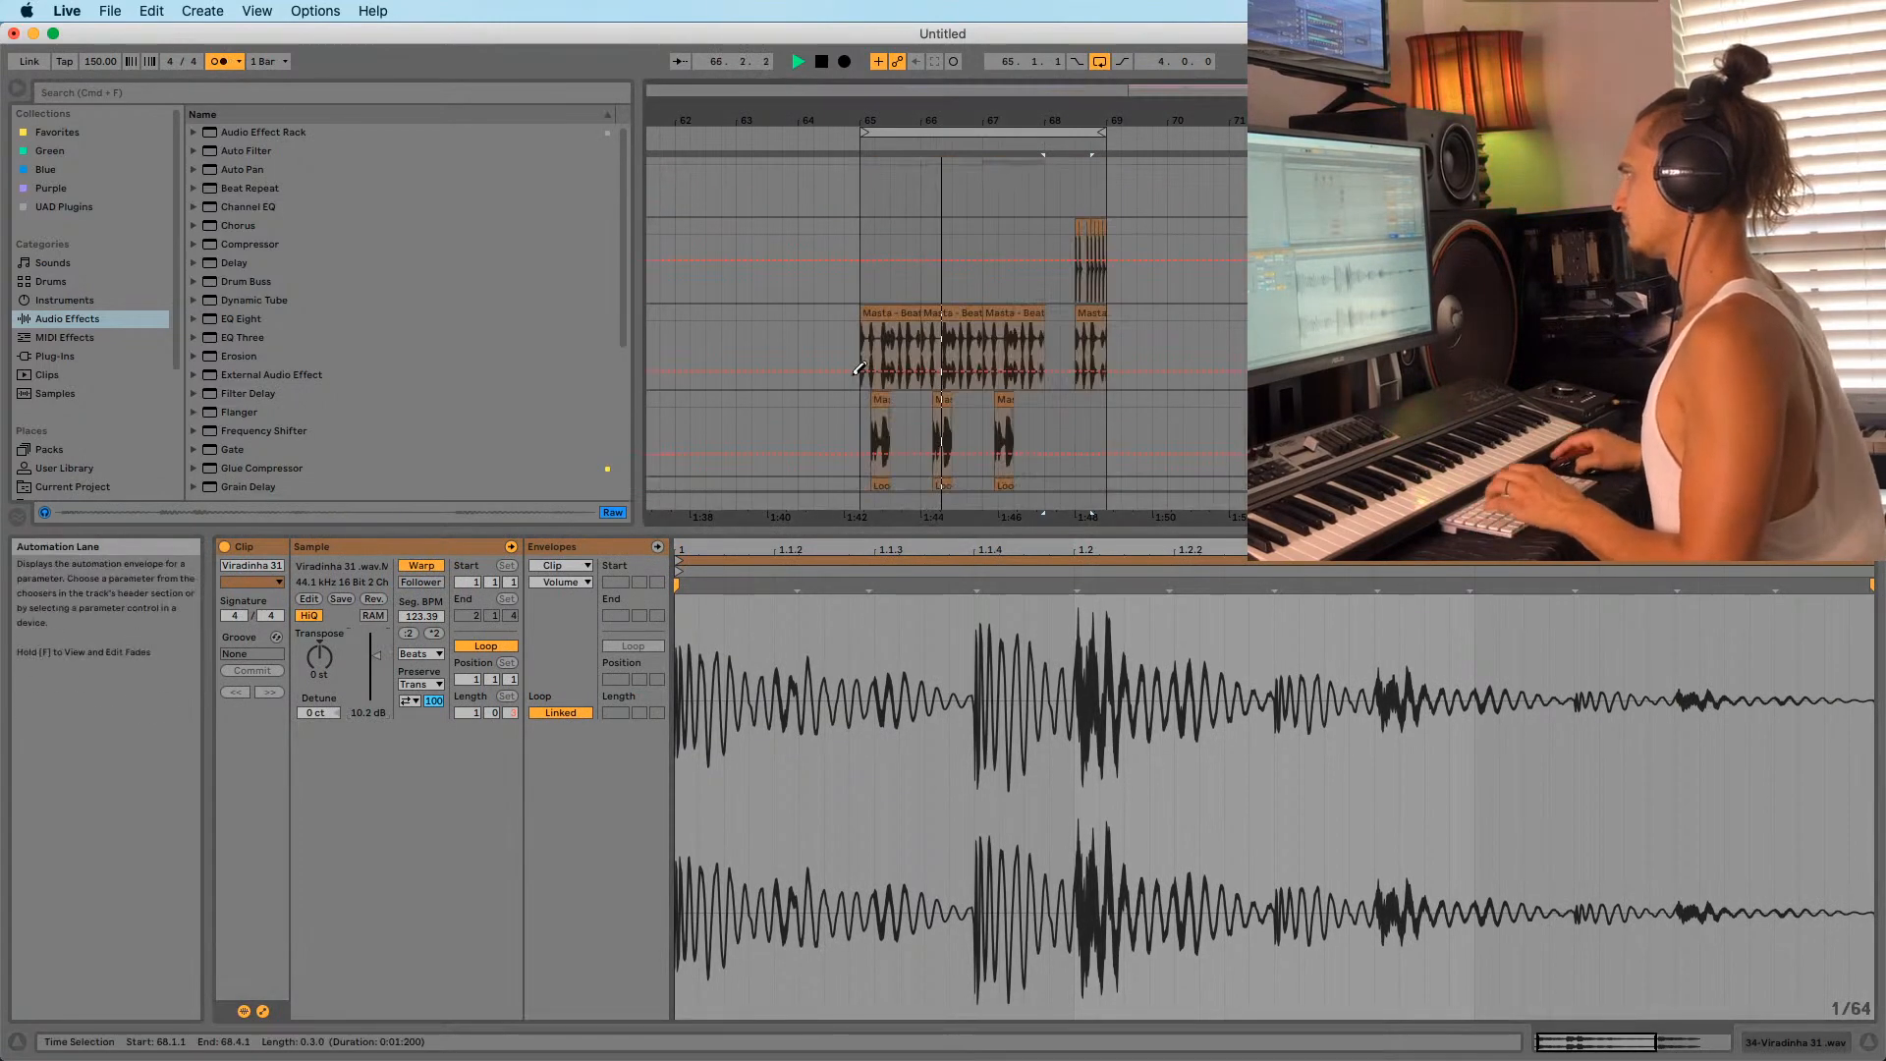
scroll(880, 348, "up", 10)
scroll(880, 340, "up", 5)
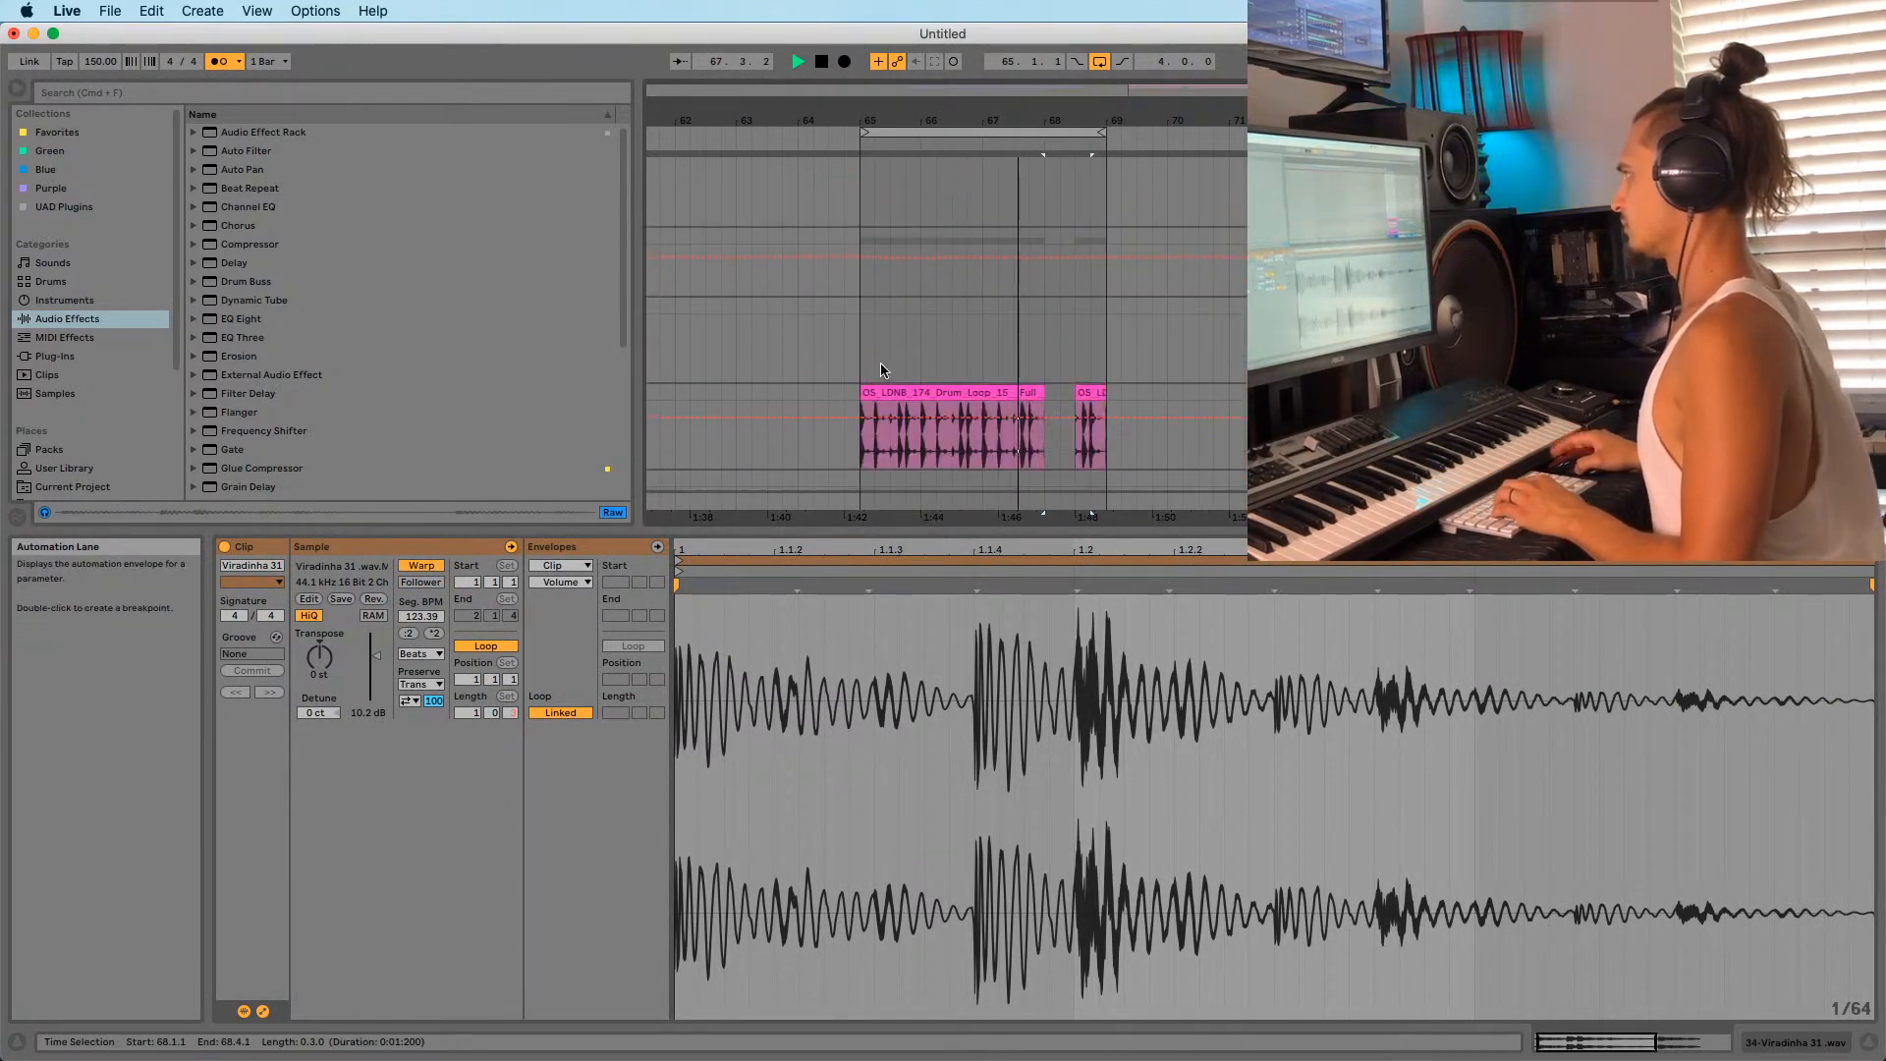
left_click_drag(1045, 117, 1047, 245)
key("space")
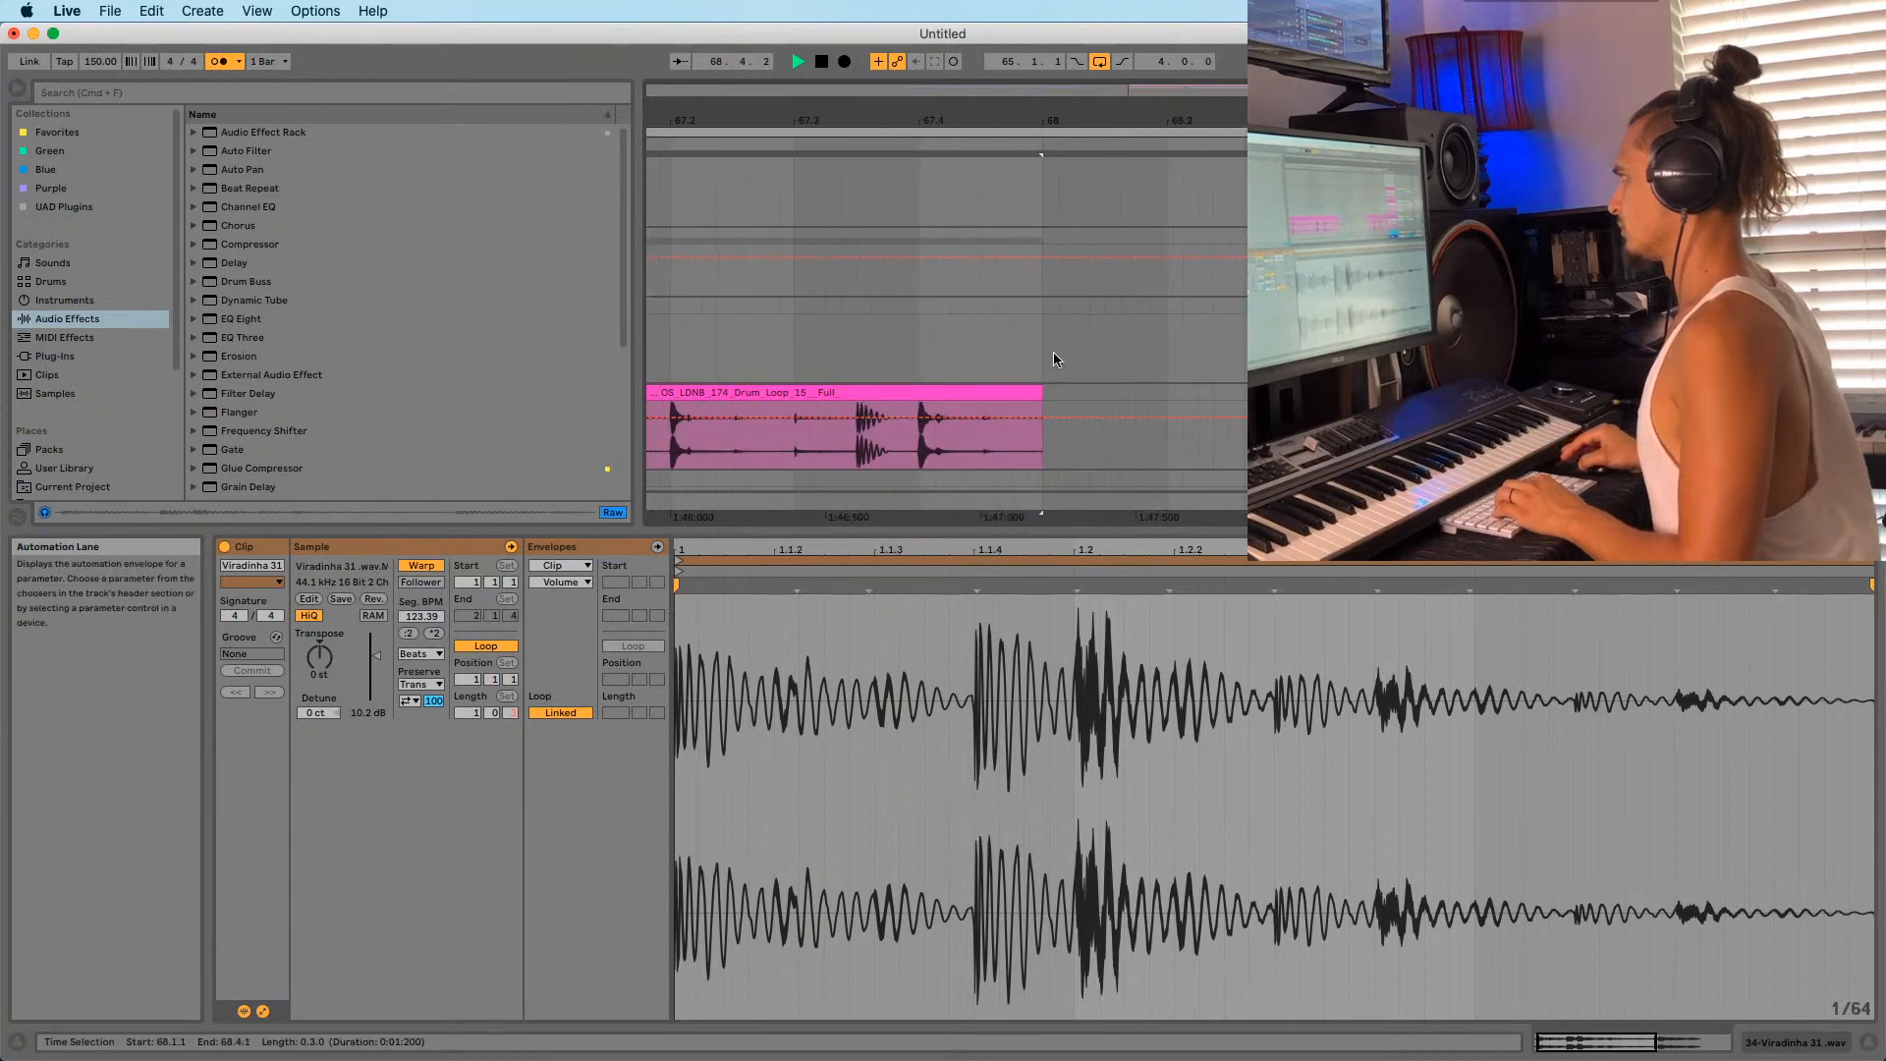
left_click_drag(1038, 401, 1296, 393)
left_click(1057, 458)
key("space")
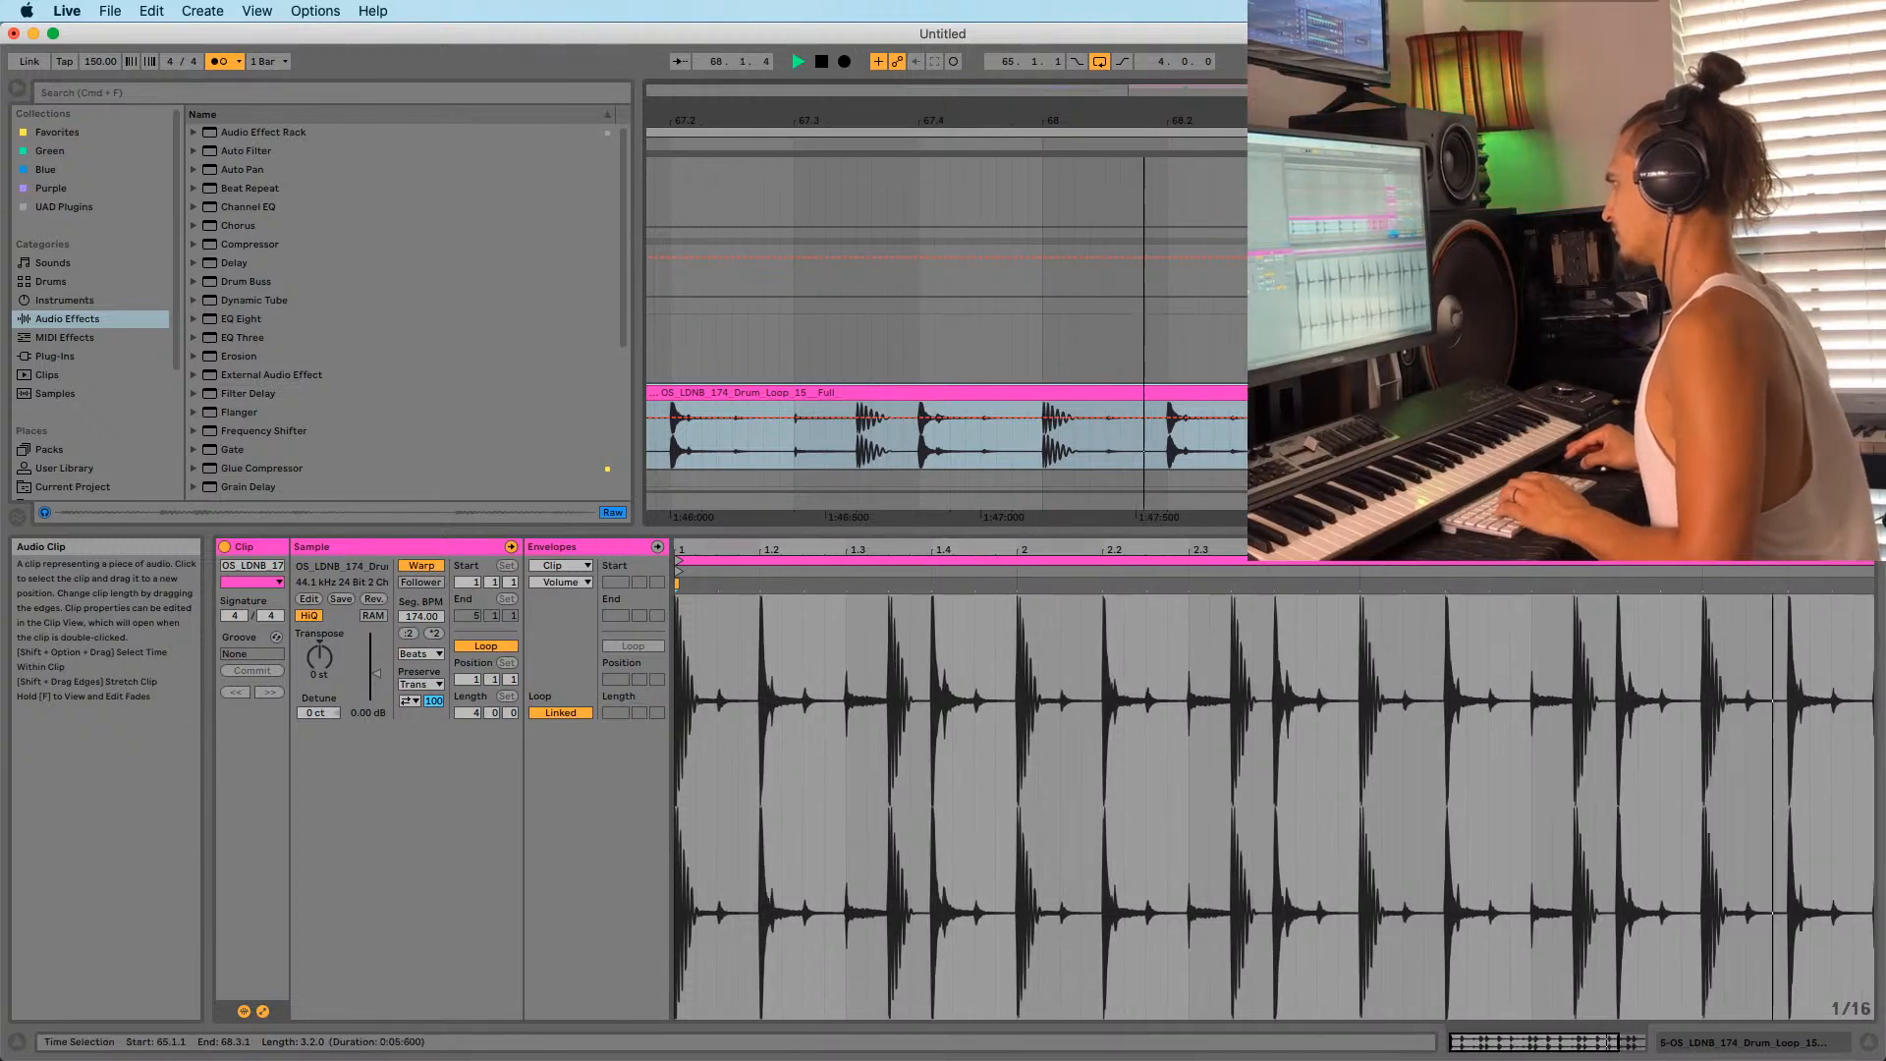
Deactivate the later synth melody clip near bar 68 with 0.
left_click_drag(1171, 121, 1062, 102)
scroll(1062, 344, "down", 10)
scroll(1063, 341, "up", 3)
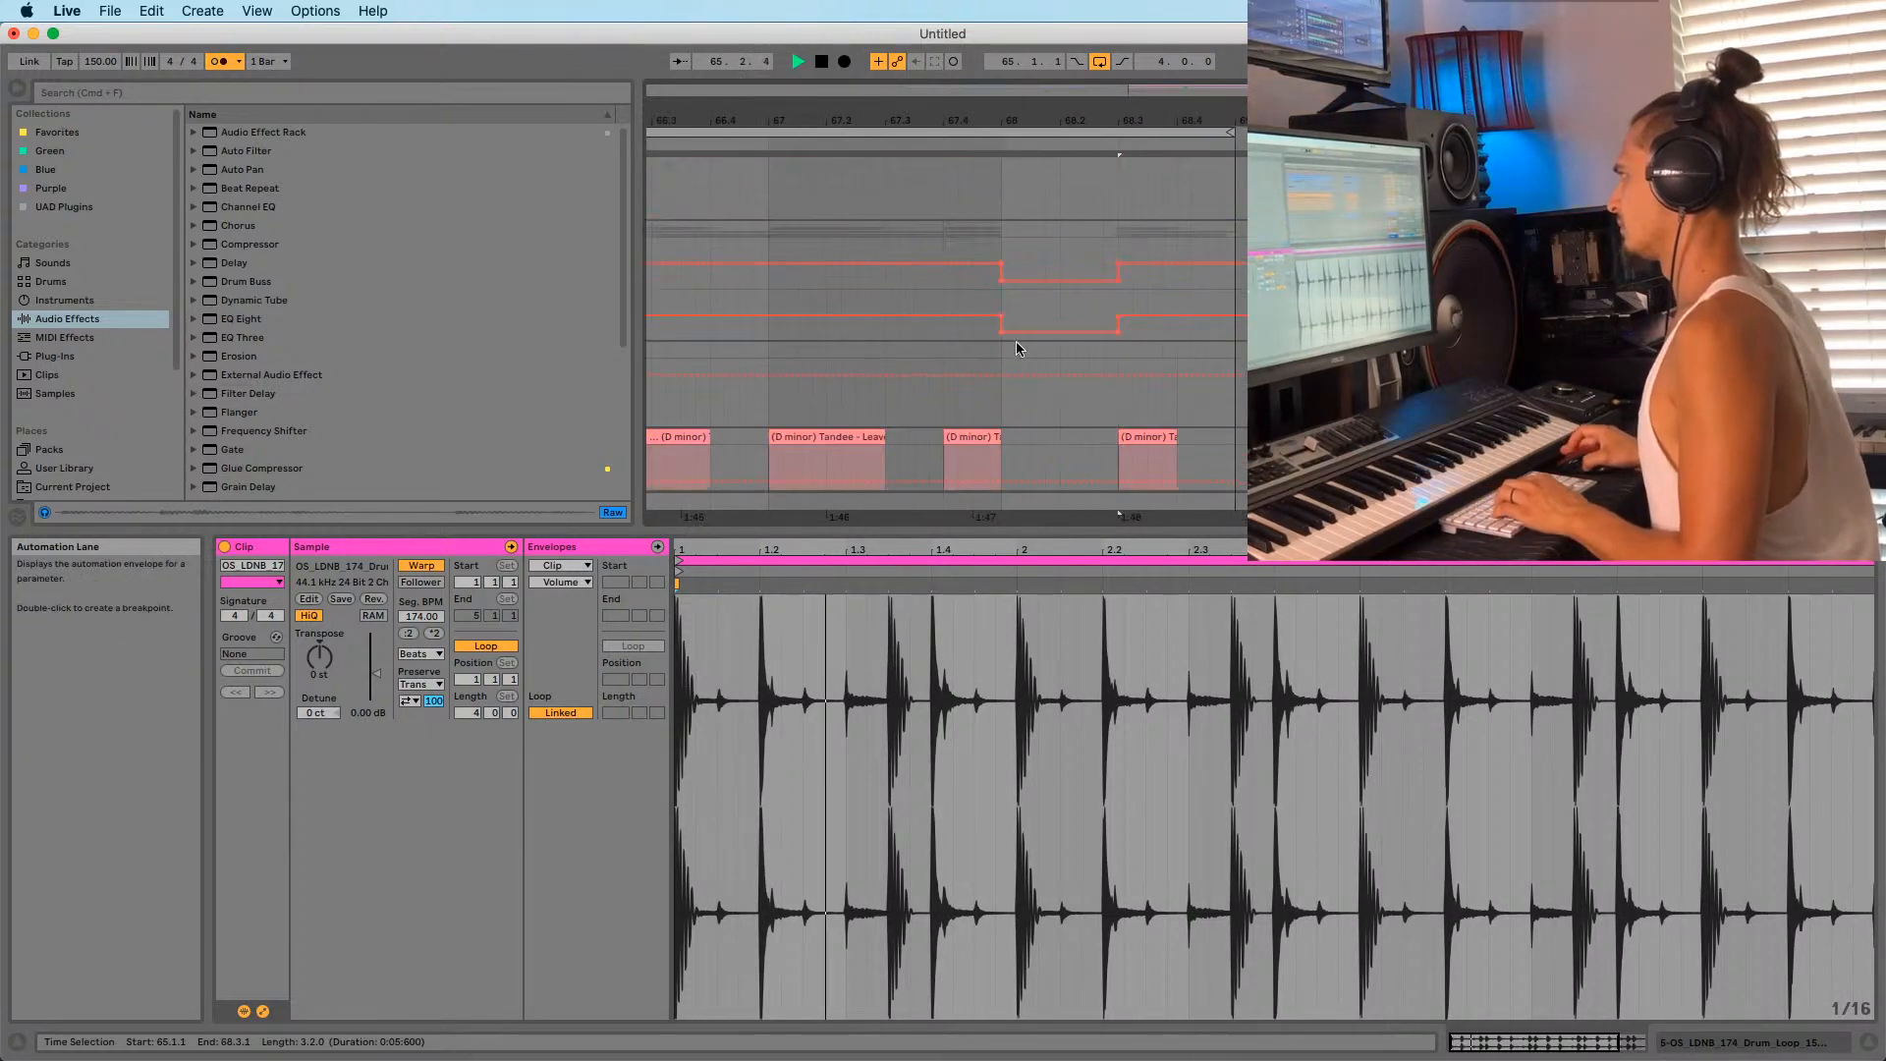
scroll(957, 291, "down", 6)
scroll(1025, 353, "down", 5)
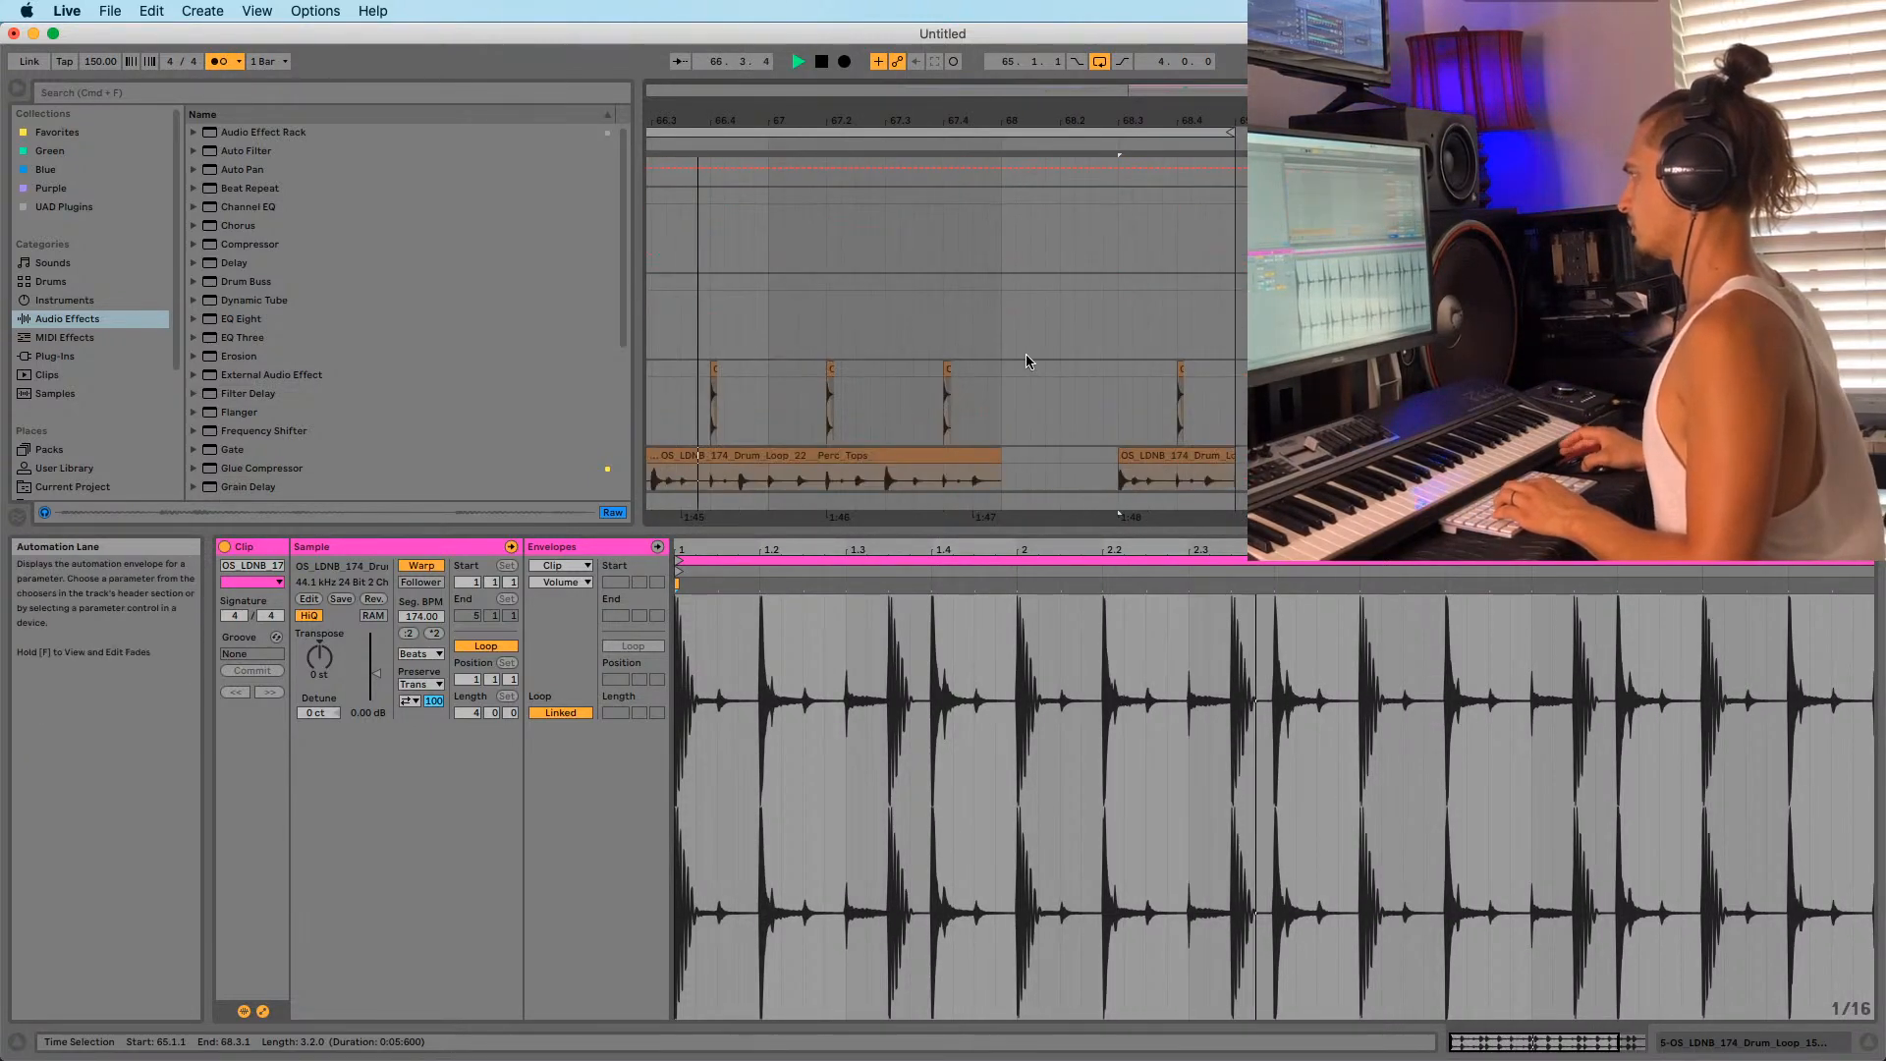
scroll(1147, 313, "up", 6)
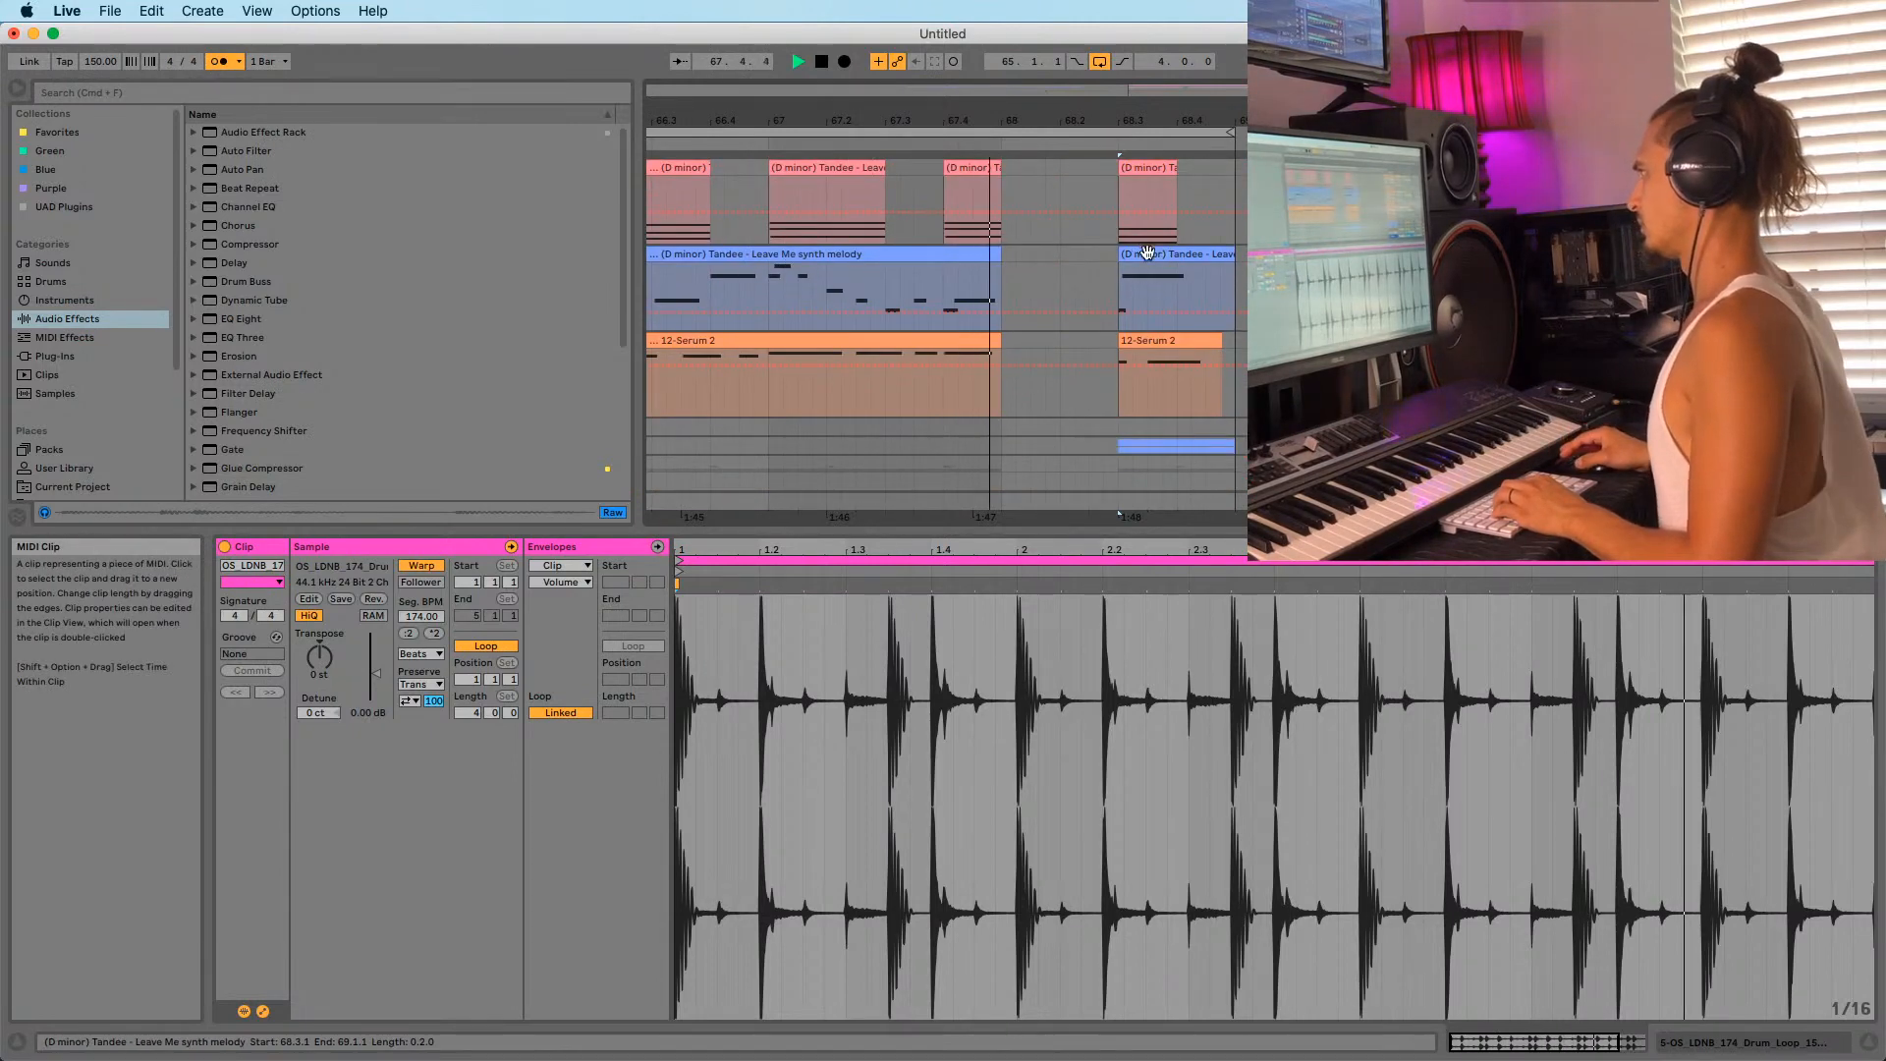
left_click(1147, 315)
key("0")
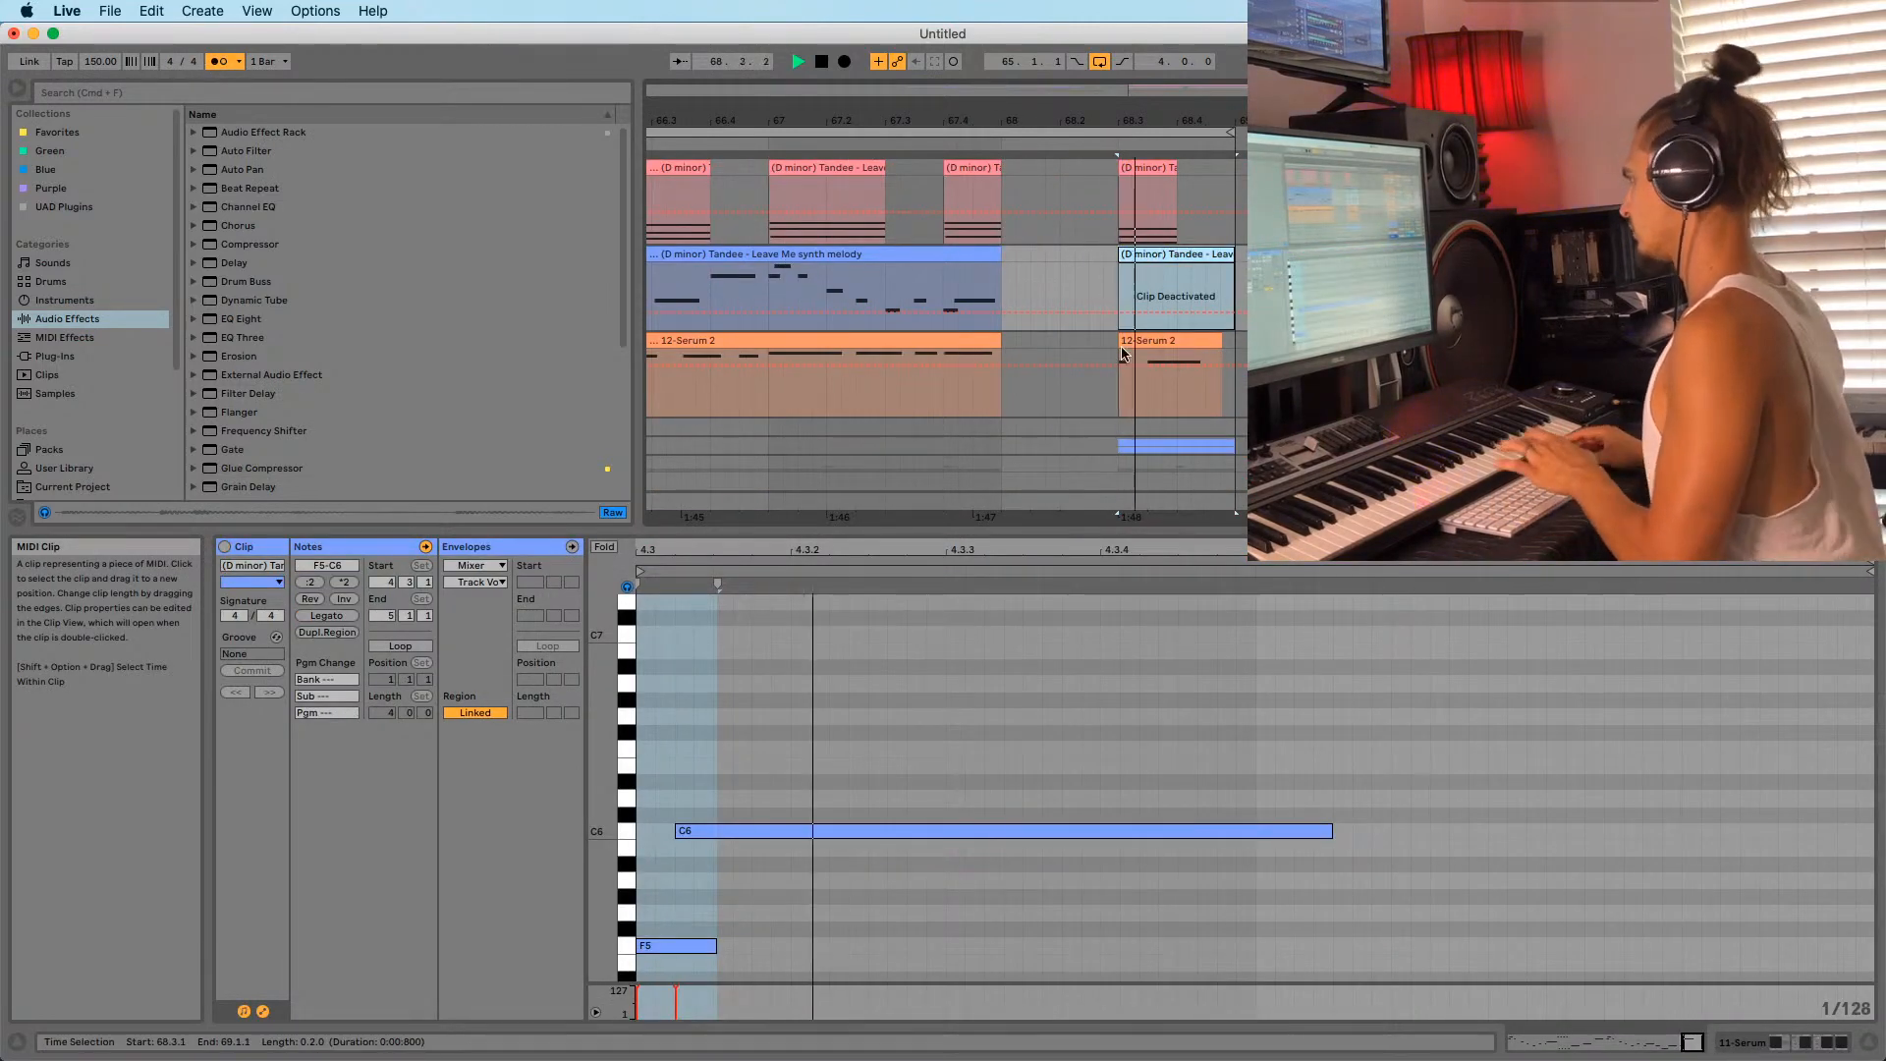
Check the synth melody and pink chord clips' notes and set playback start at bar 68.
left_click(1002, 284)
left_click(908, 187)
left_click_drag(933, 122, 935, 103)
left_click(982, 191)
key("space")
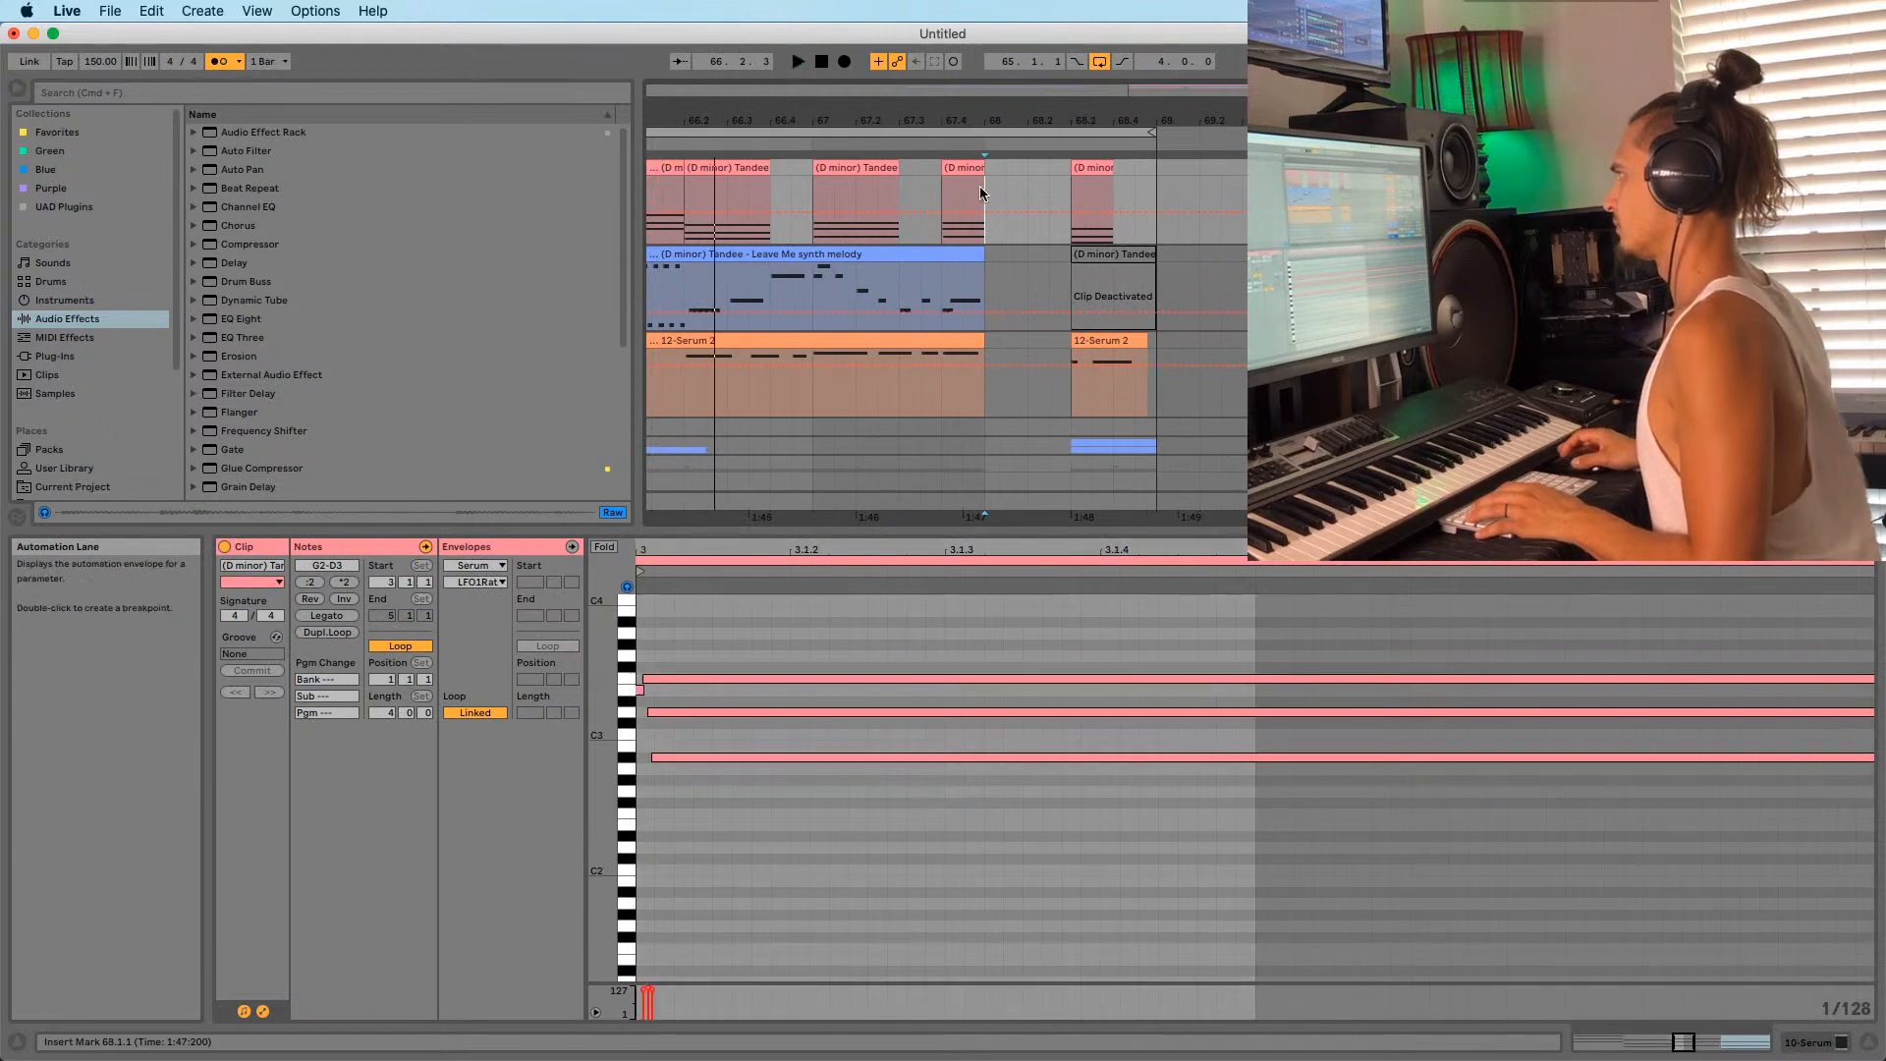
scroll(1012, 295, "up", 10)
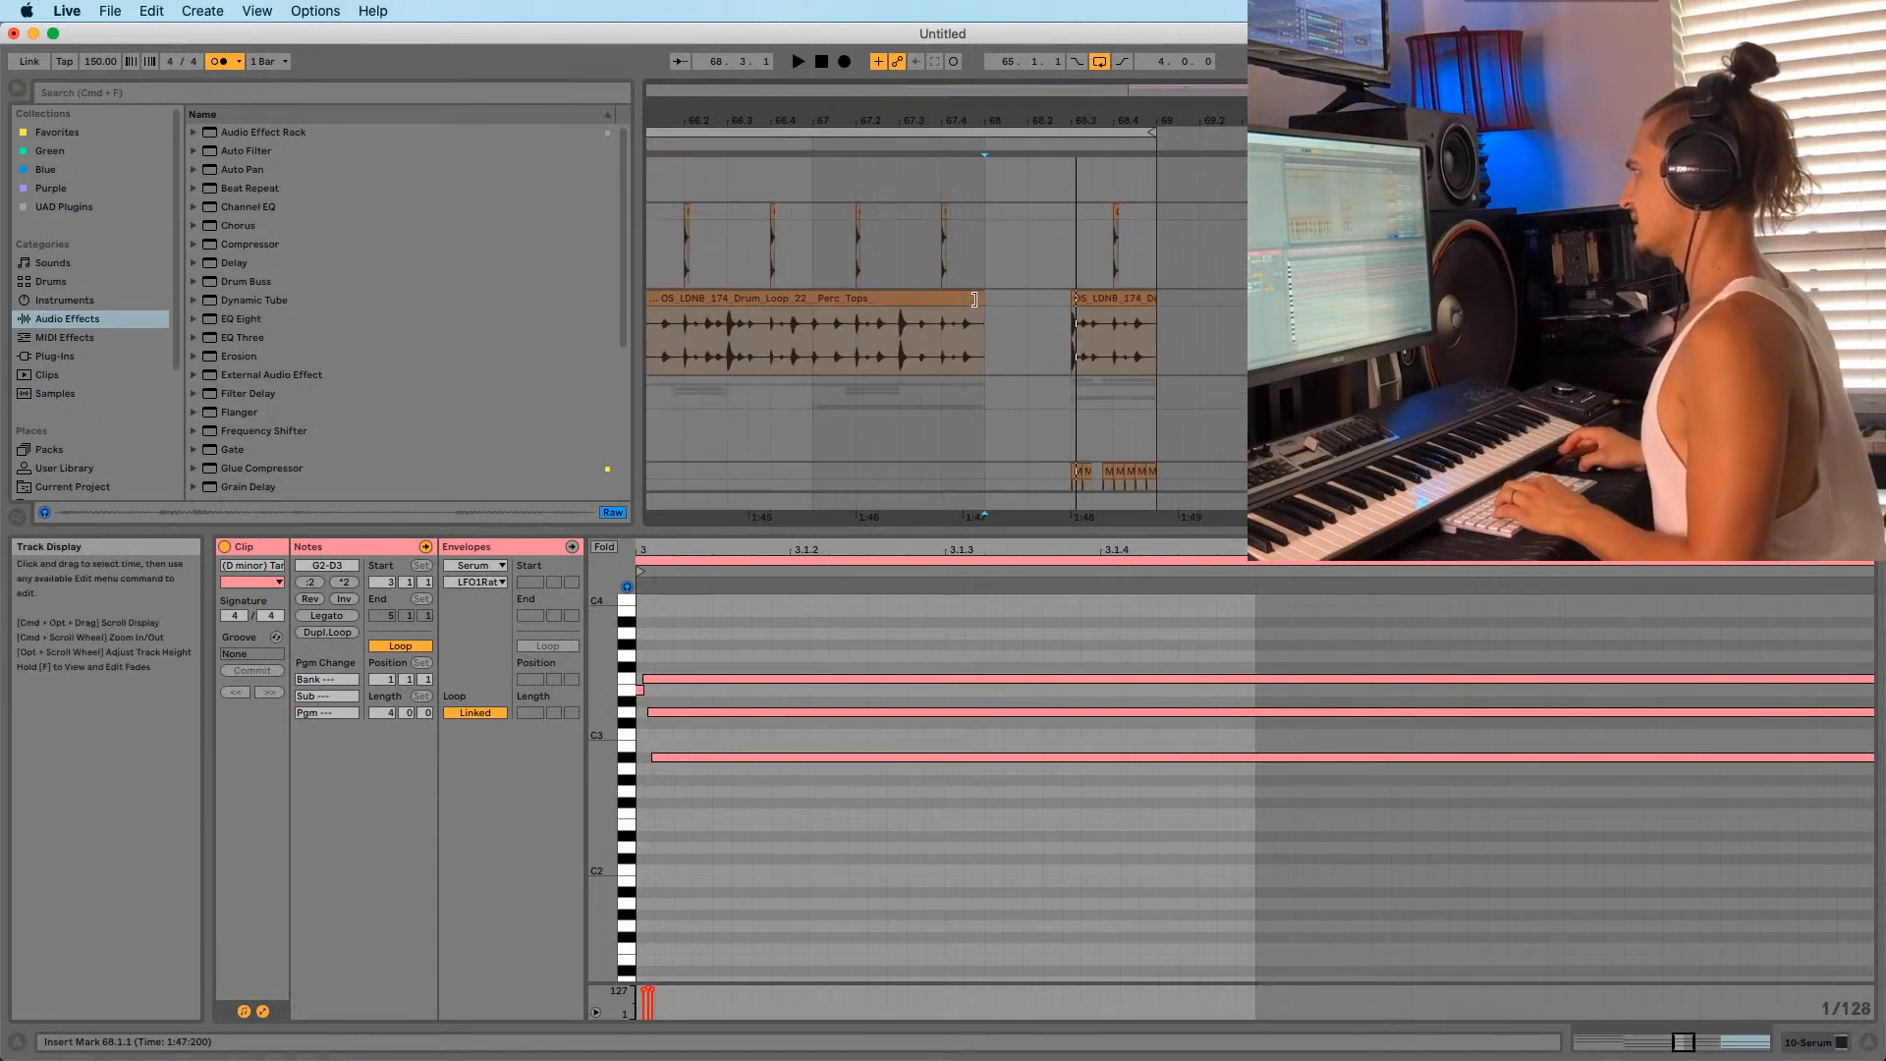
Extend the Perc Tops drum loop across the gap, split it near 68.2.4, and delete the leftover.
left_click_drag(973, 298, 1071, 297)
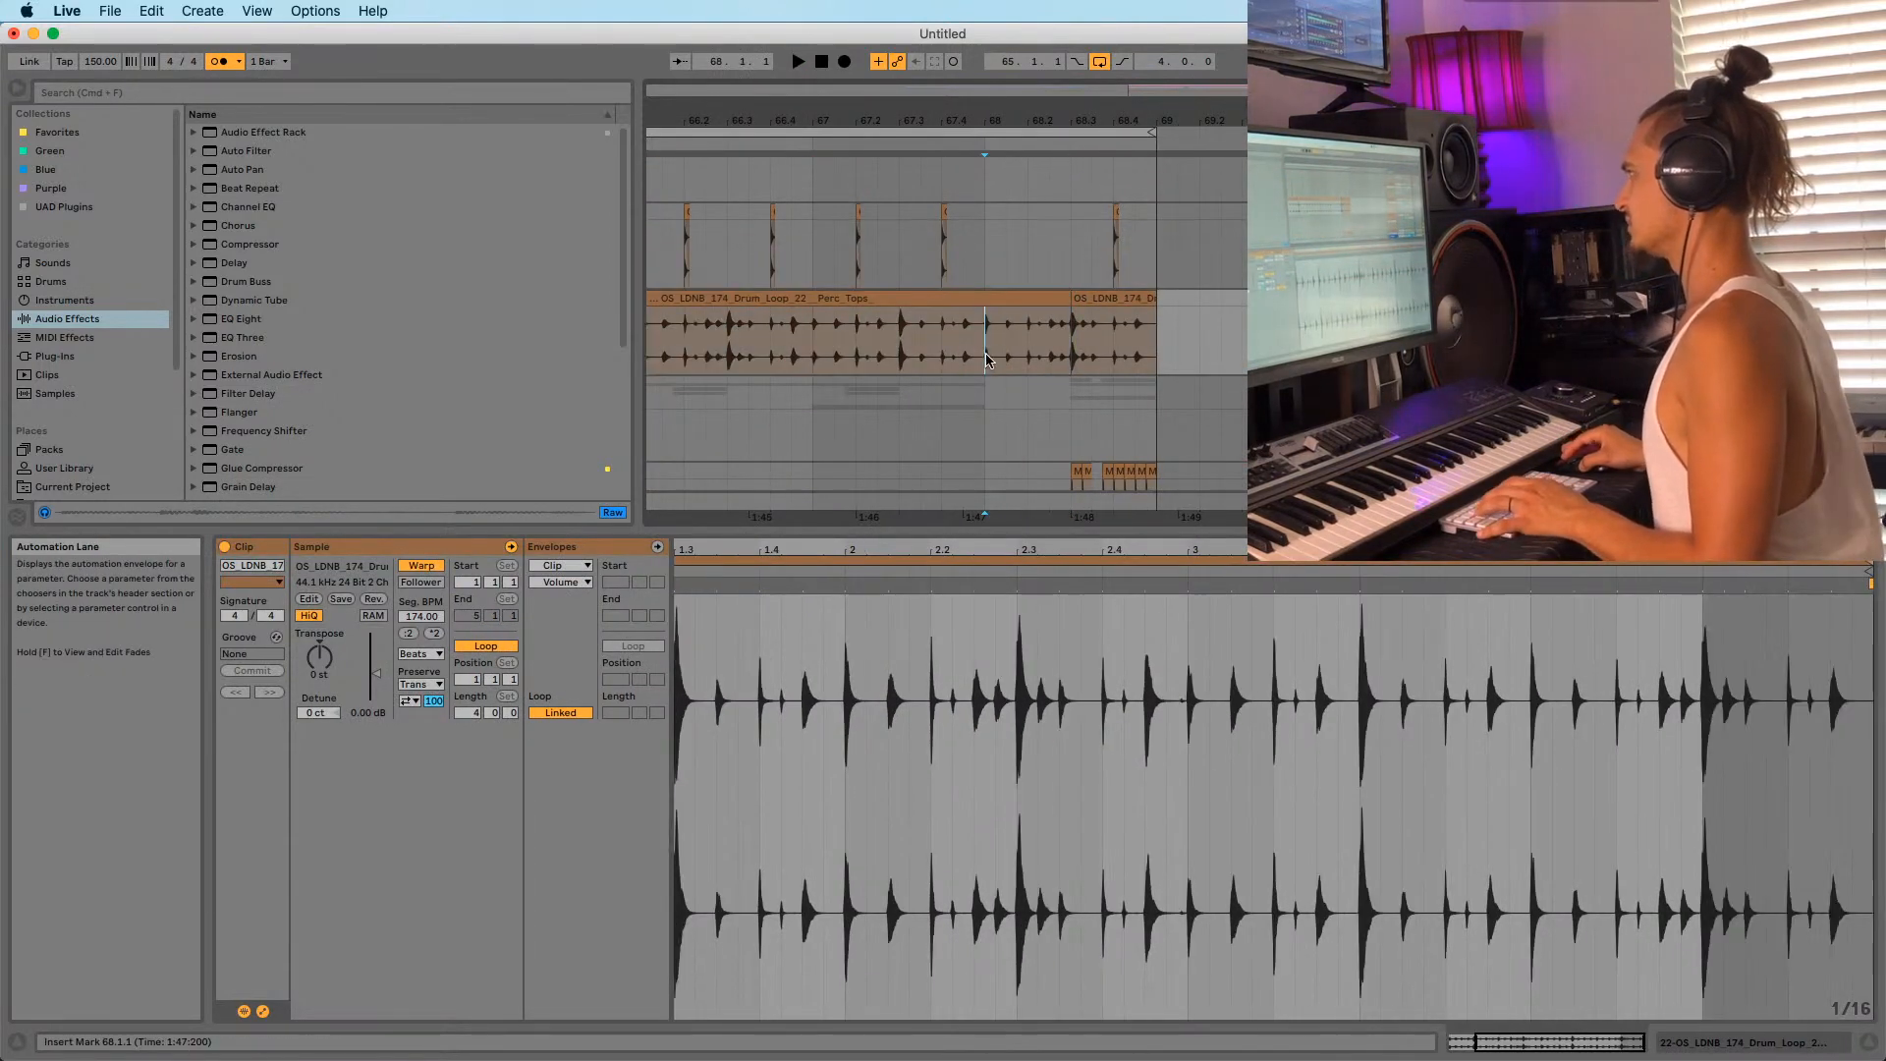
key("space")
left_click_drag(1060, 117, 1062, 186)
left_click(1064, 349)
key("super+e")
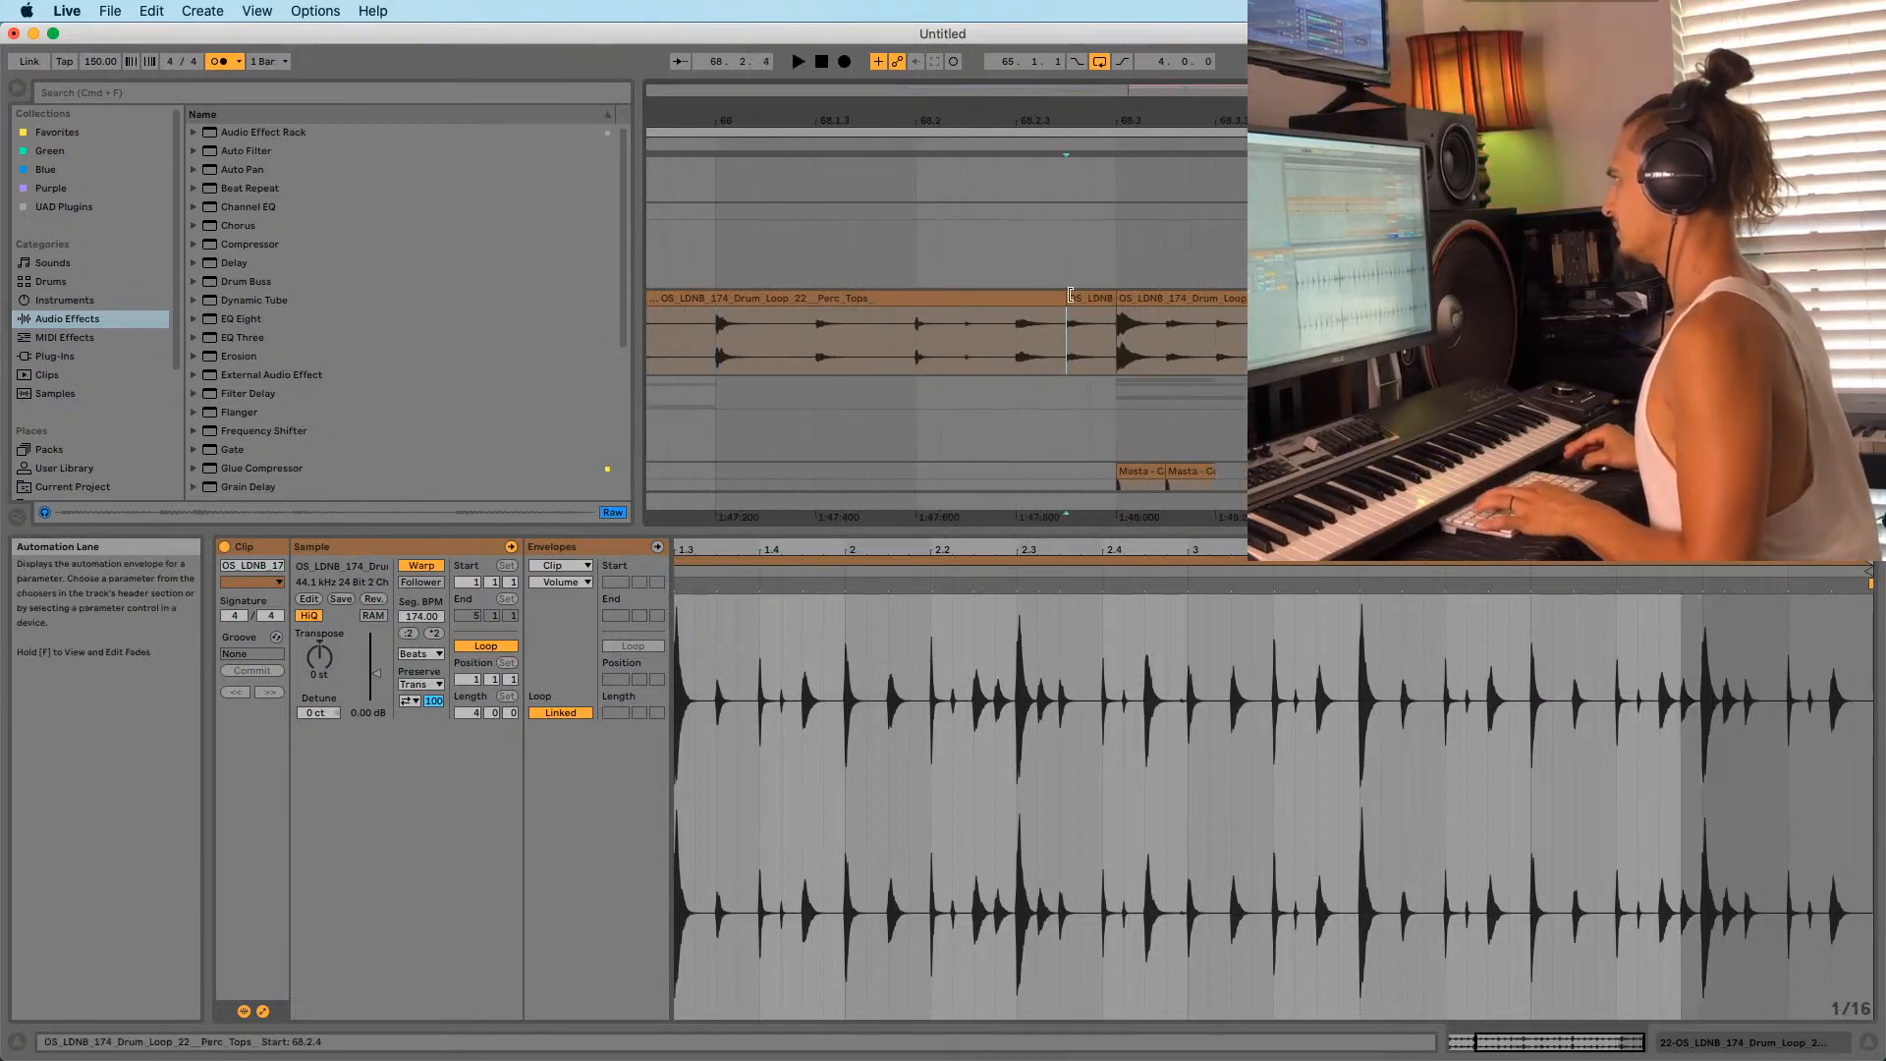
left_click(1077, 299)
key("Delete")
Play from 67.4.3, undo the Masta - Beatbox Catra clip's extension past bar 68, and replay from bar 68.
mouse_move(1043, 119)
left_mouse_down()
mouse_move(1065, 116)
mouse_move(1078, 54)
left_mouse_up()
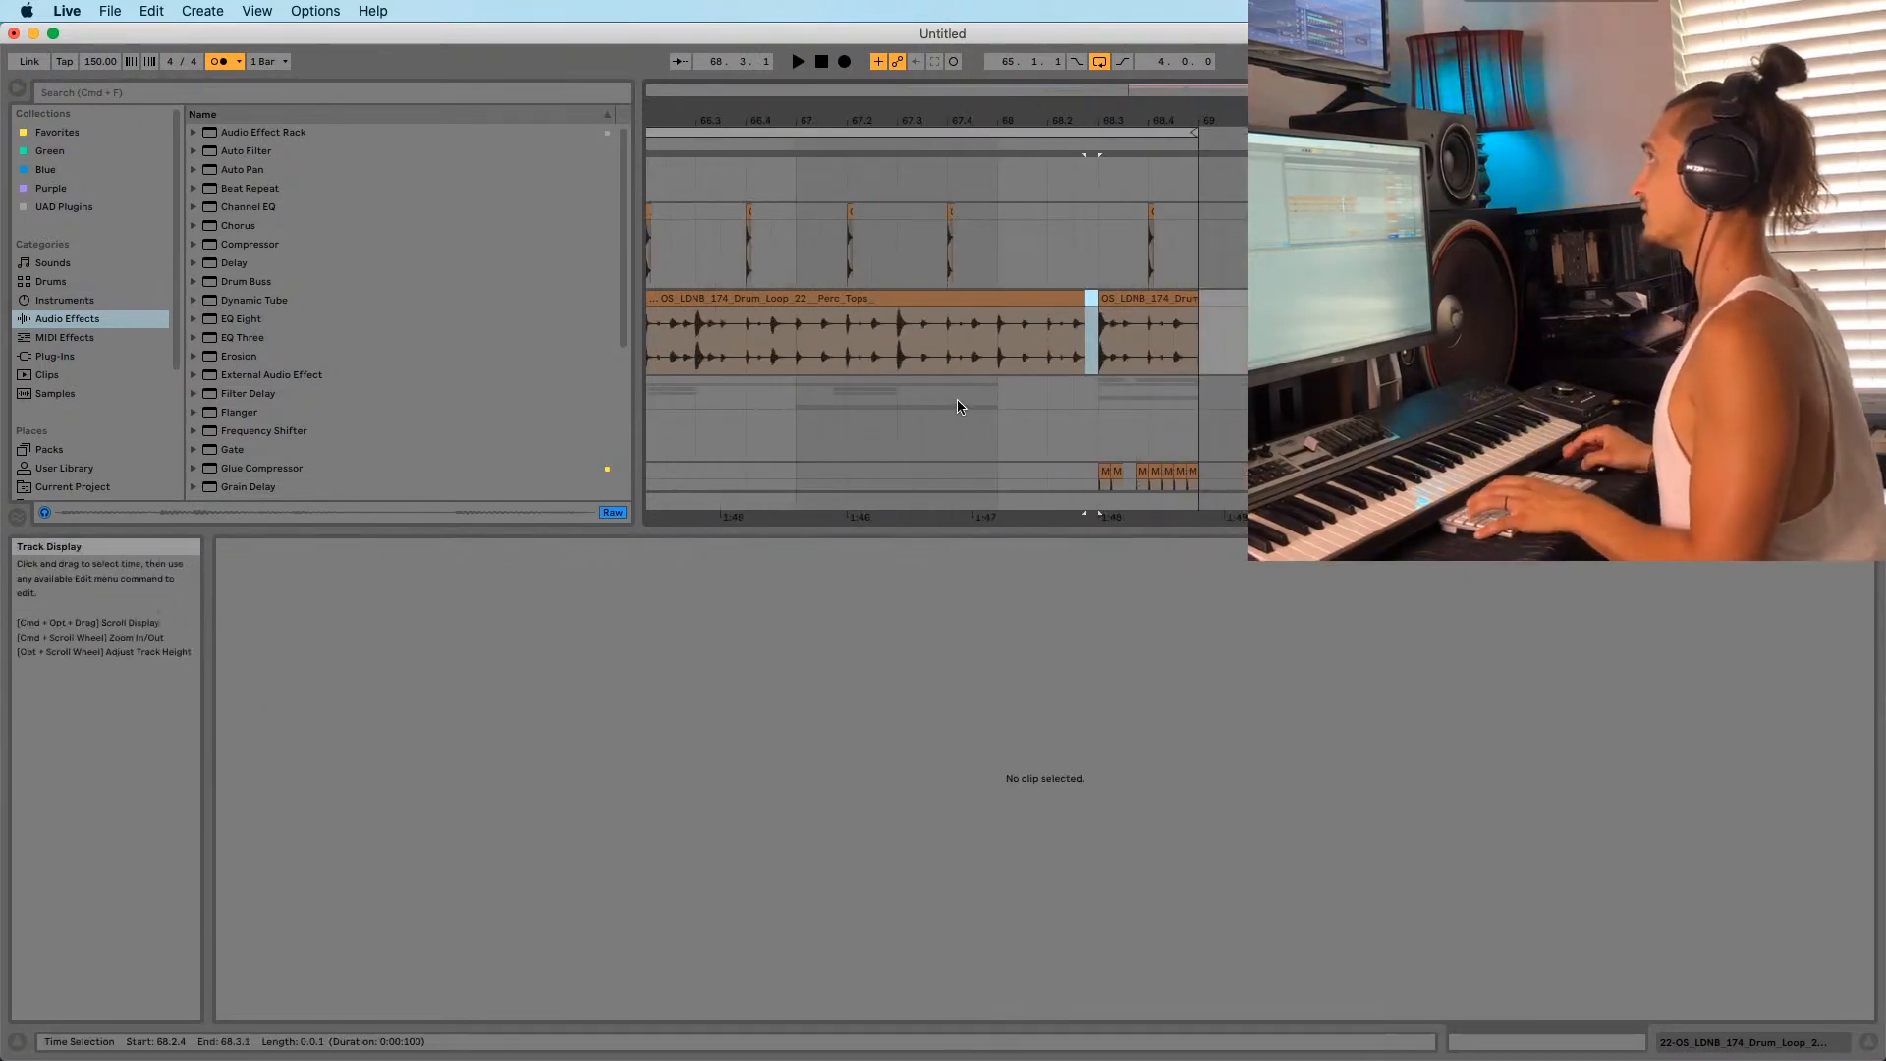
left_click(972, 350)
key("space")
scroll(1047, 347, "down", 4)
scroll(1049, 343, "down", 4)
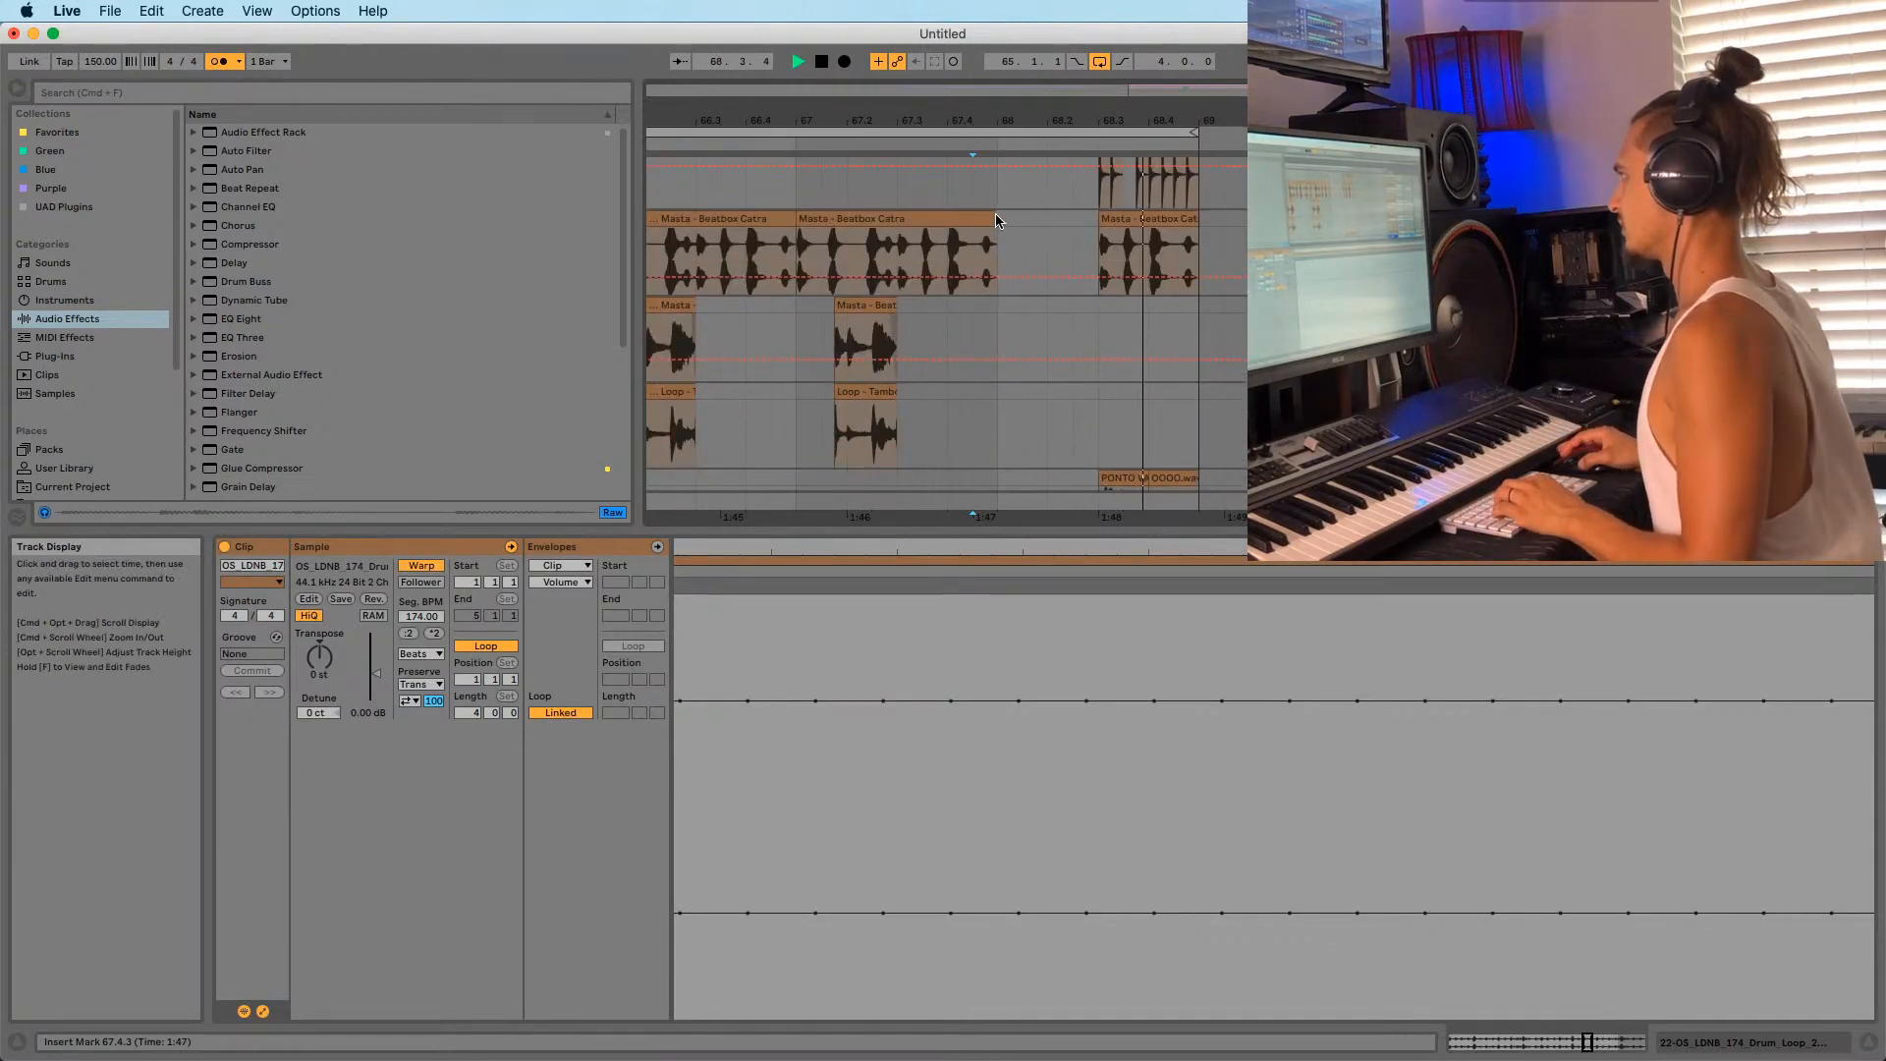
left_click(994, 214)
key("space")
left_click(1105, 236)
key("super+z")
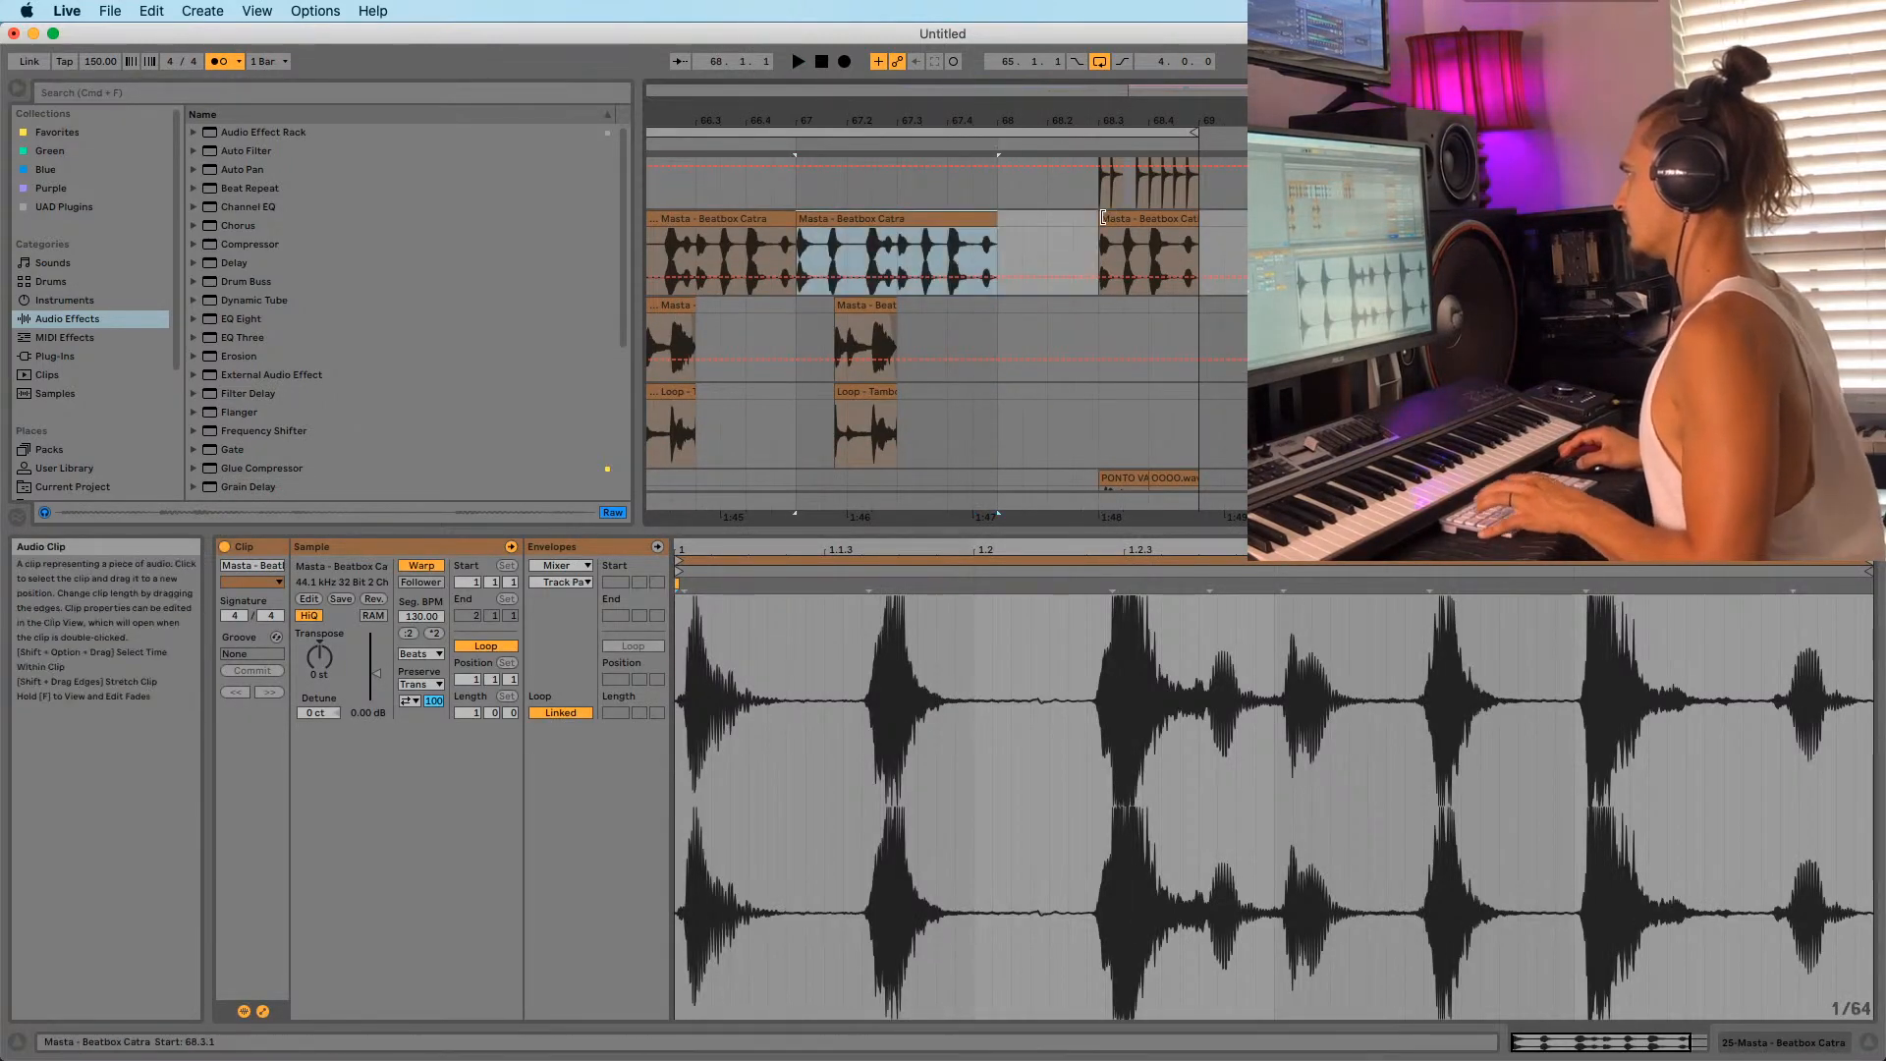
left_click(1002, 201)
key("space")
Zoom the arrangement out to bars 53–69, clear the clip selection, and stop playback.
scroll(994, 246, "up", 5)
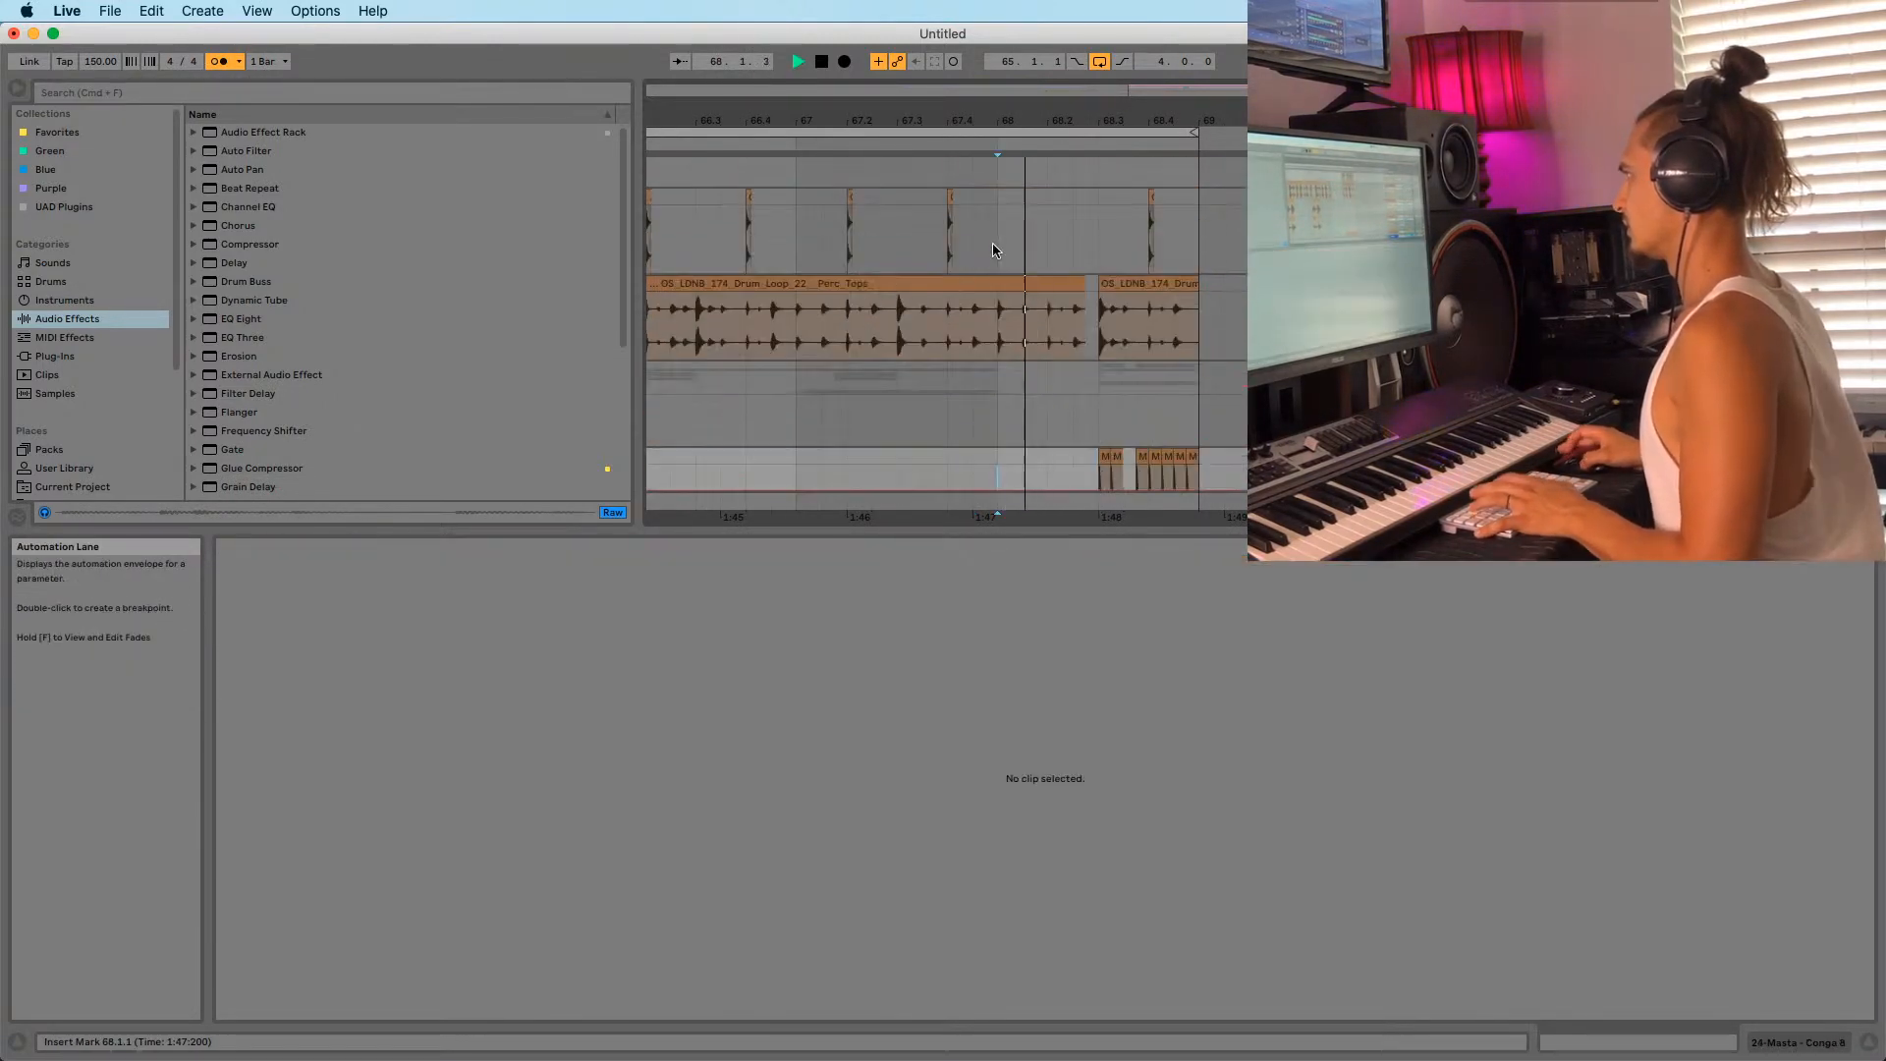
left_click(822, 333)
scroll(1090, 341, "down", 3)
scroll(1090, 341, "down", 6)
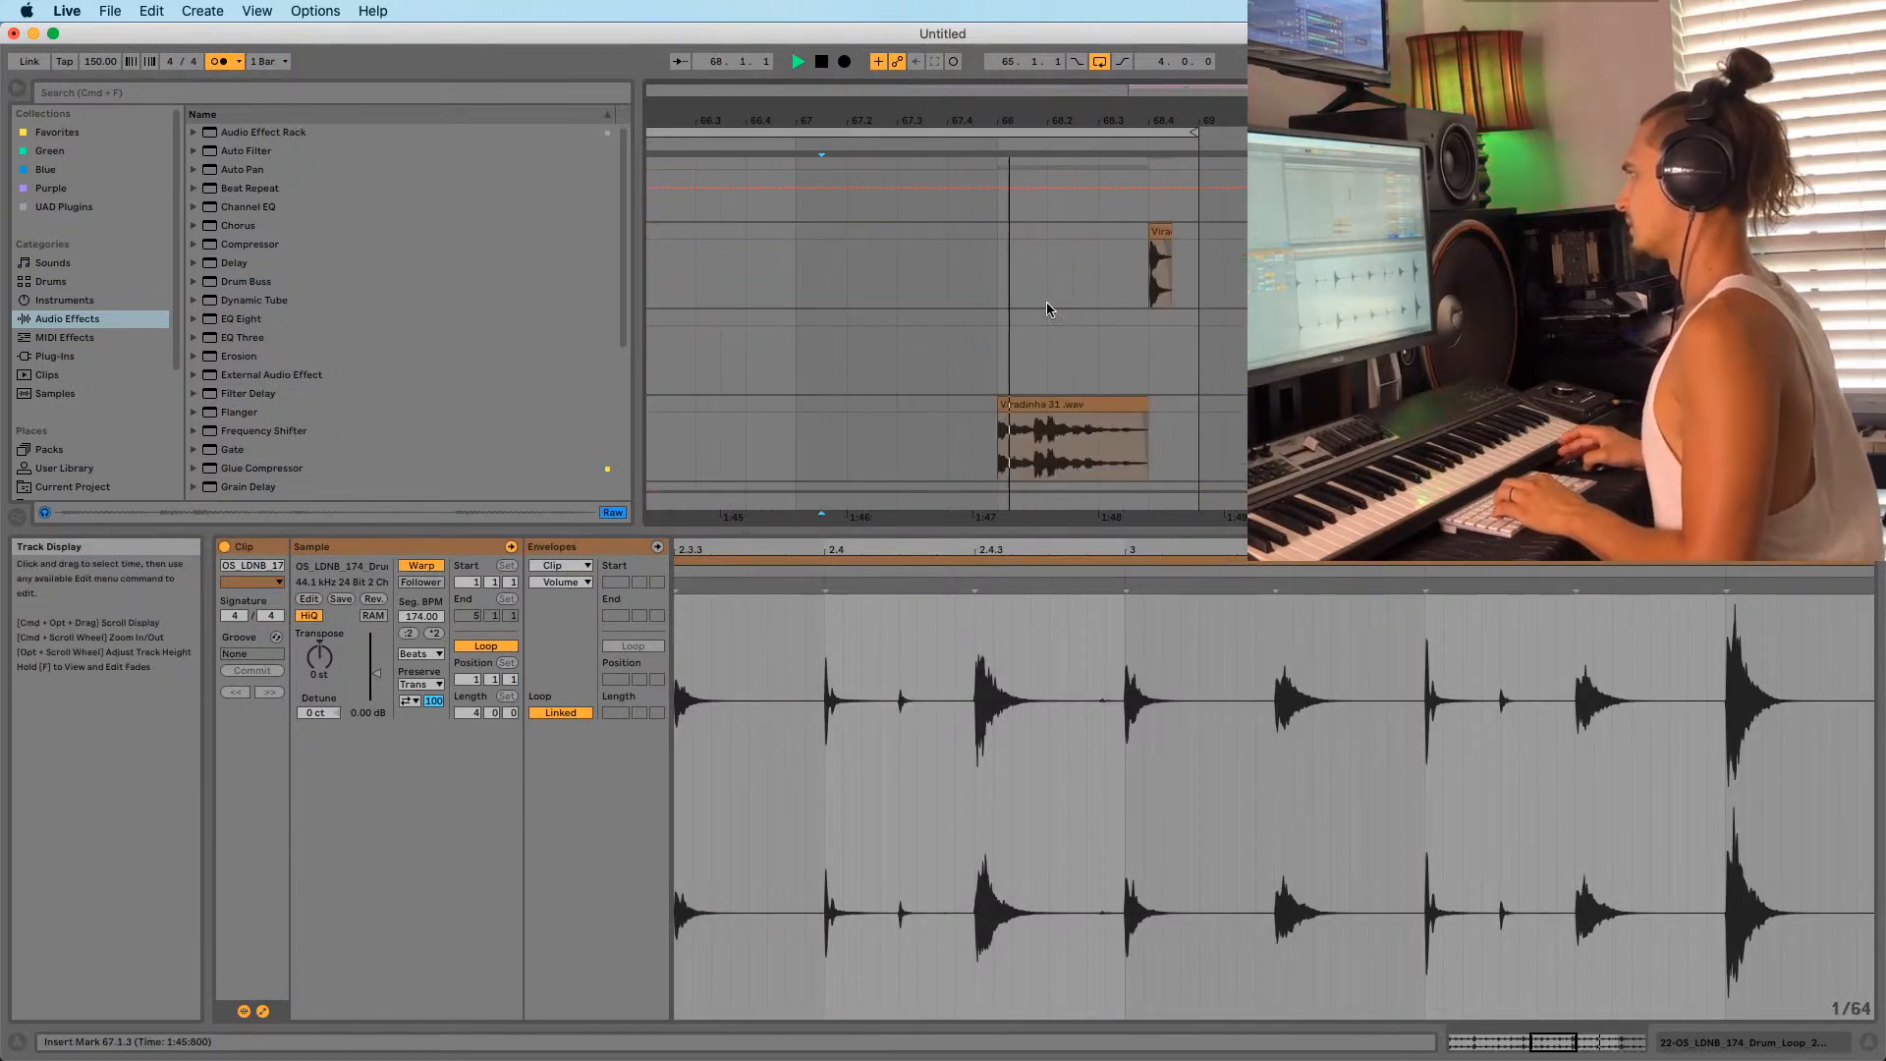
left_click_drag(1082, 119, 1116, 55)
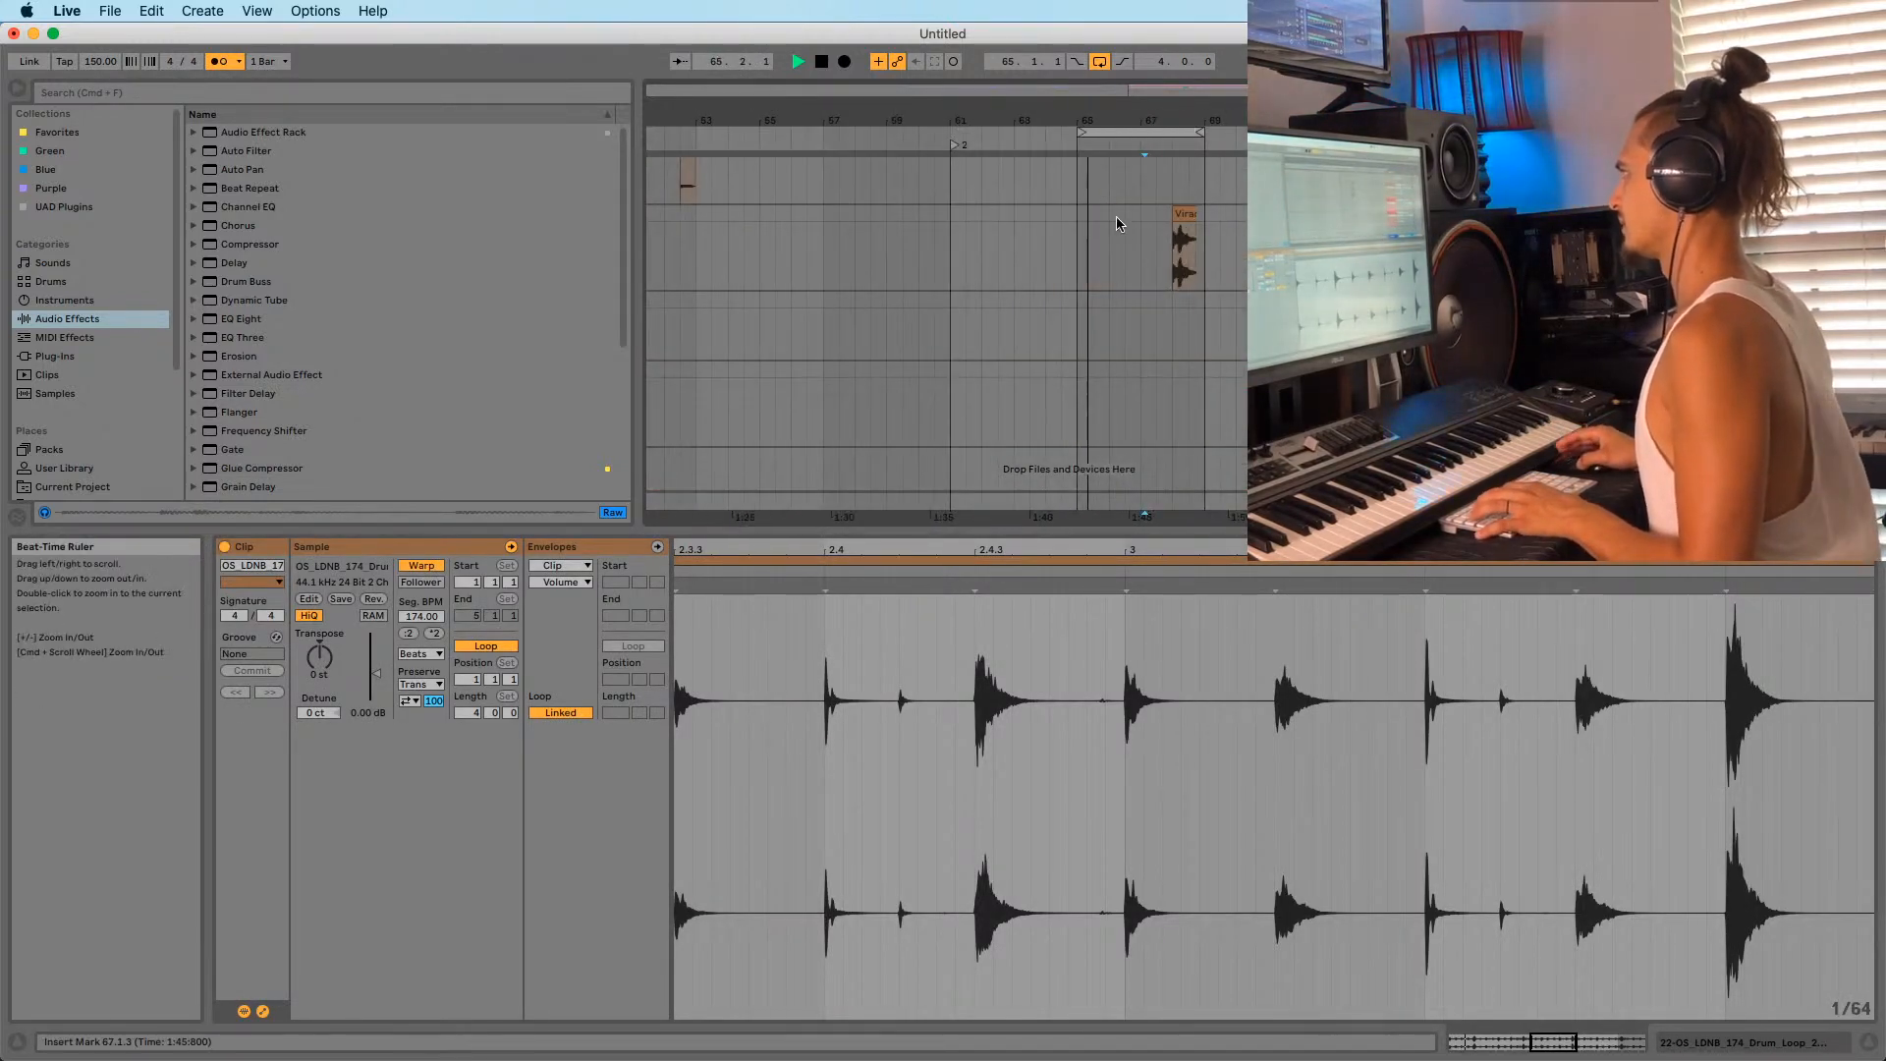
left_click(1064, 277)
left_click_drag(1070, 119, 966, 131)
scroll(1151, 279, "up", 5)
key("space")
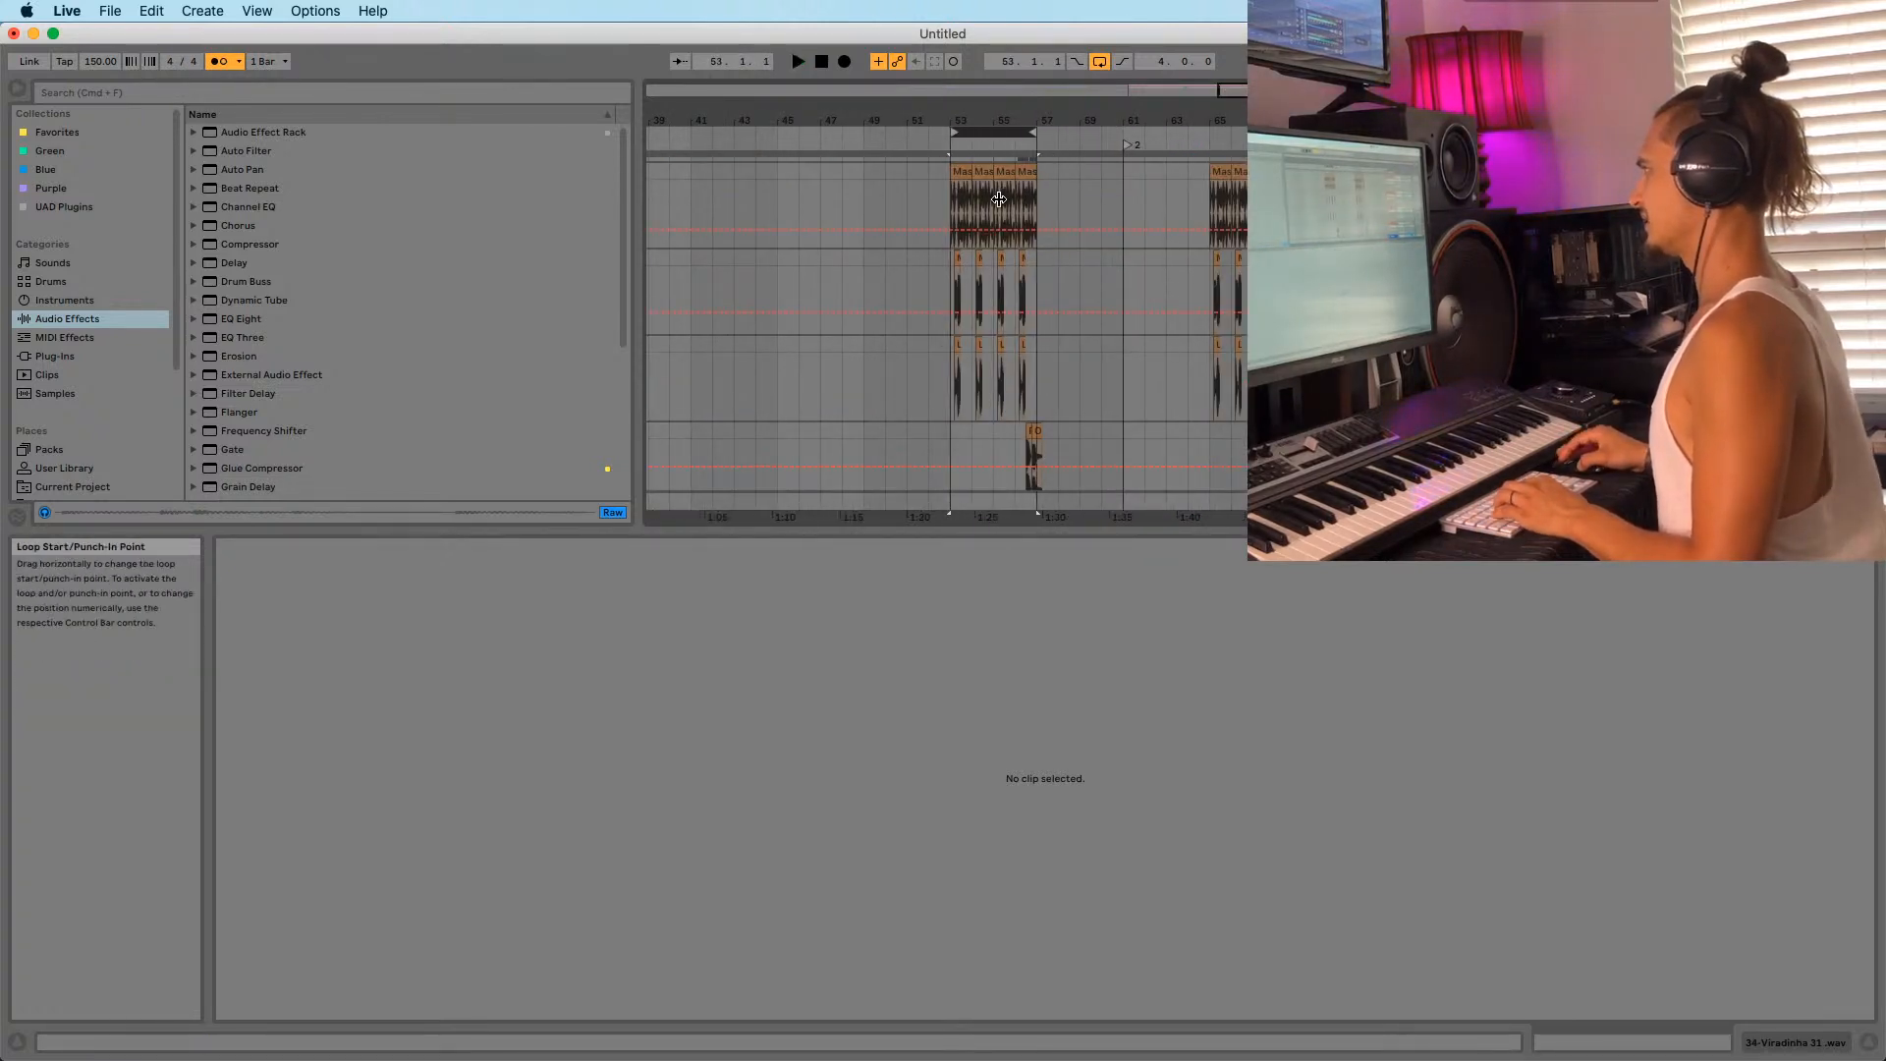
right_click(1214, 141)
left_click(1234, 152)
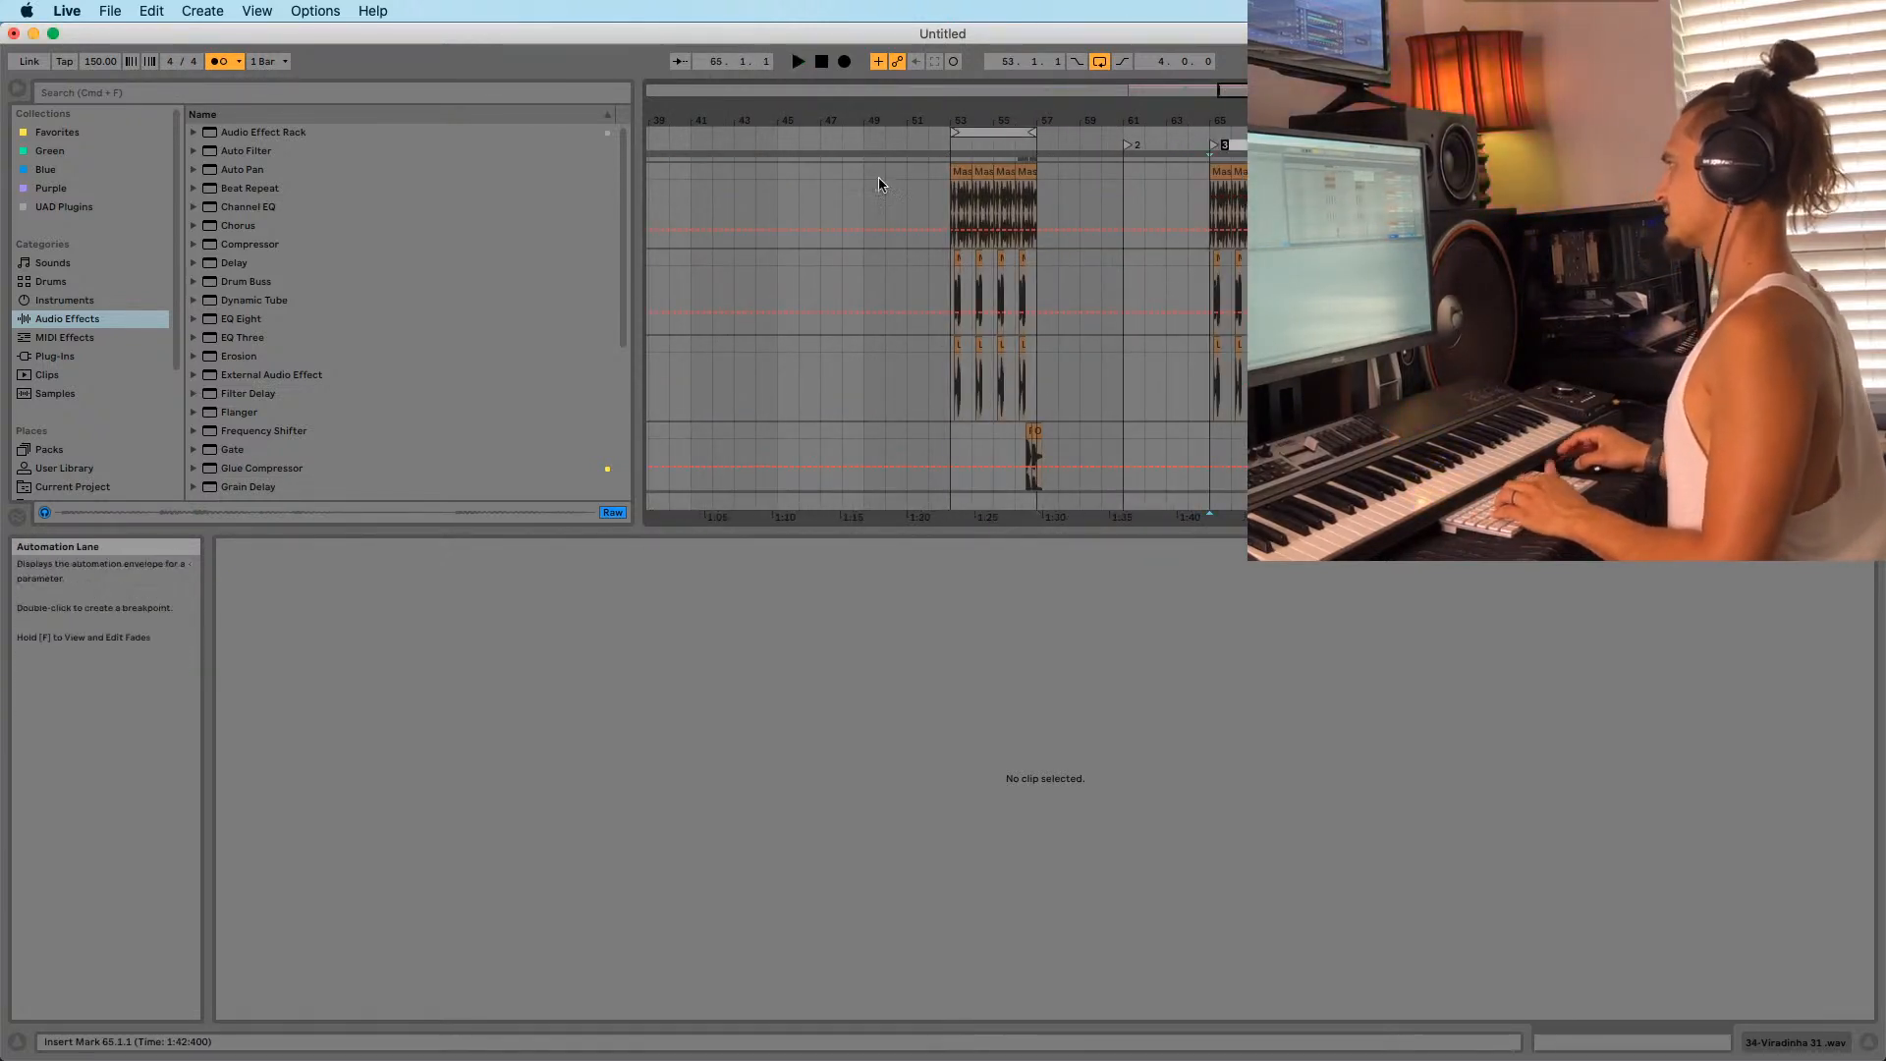
left_click(941, 194)
key("space")
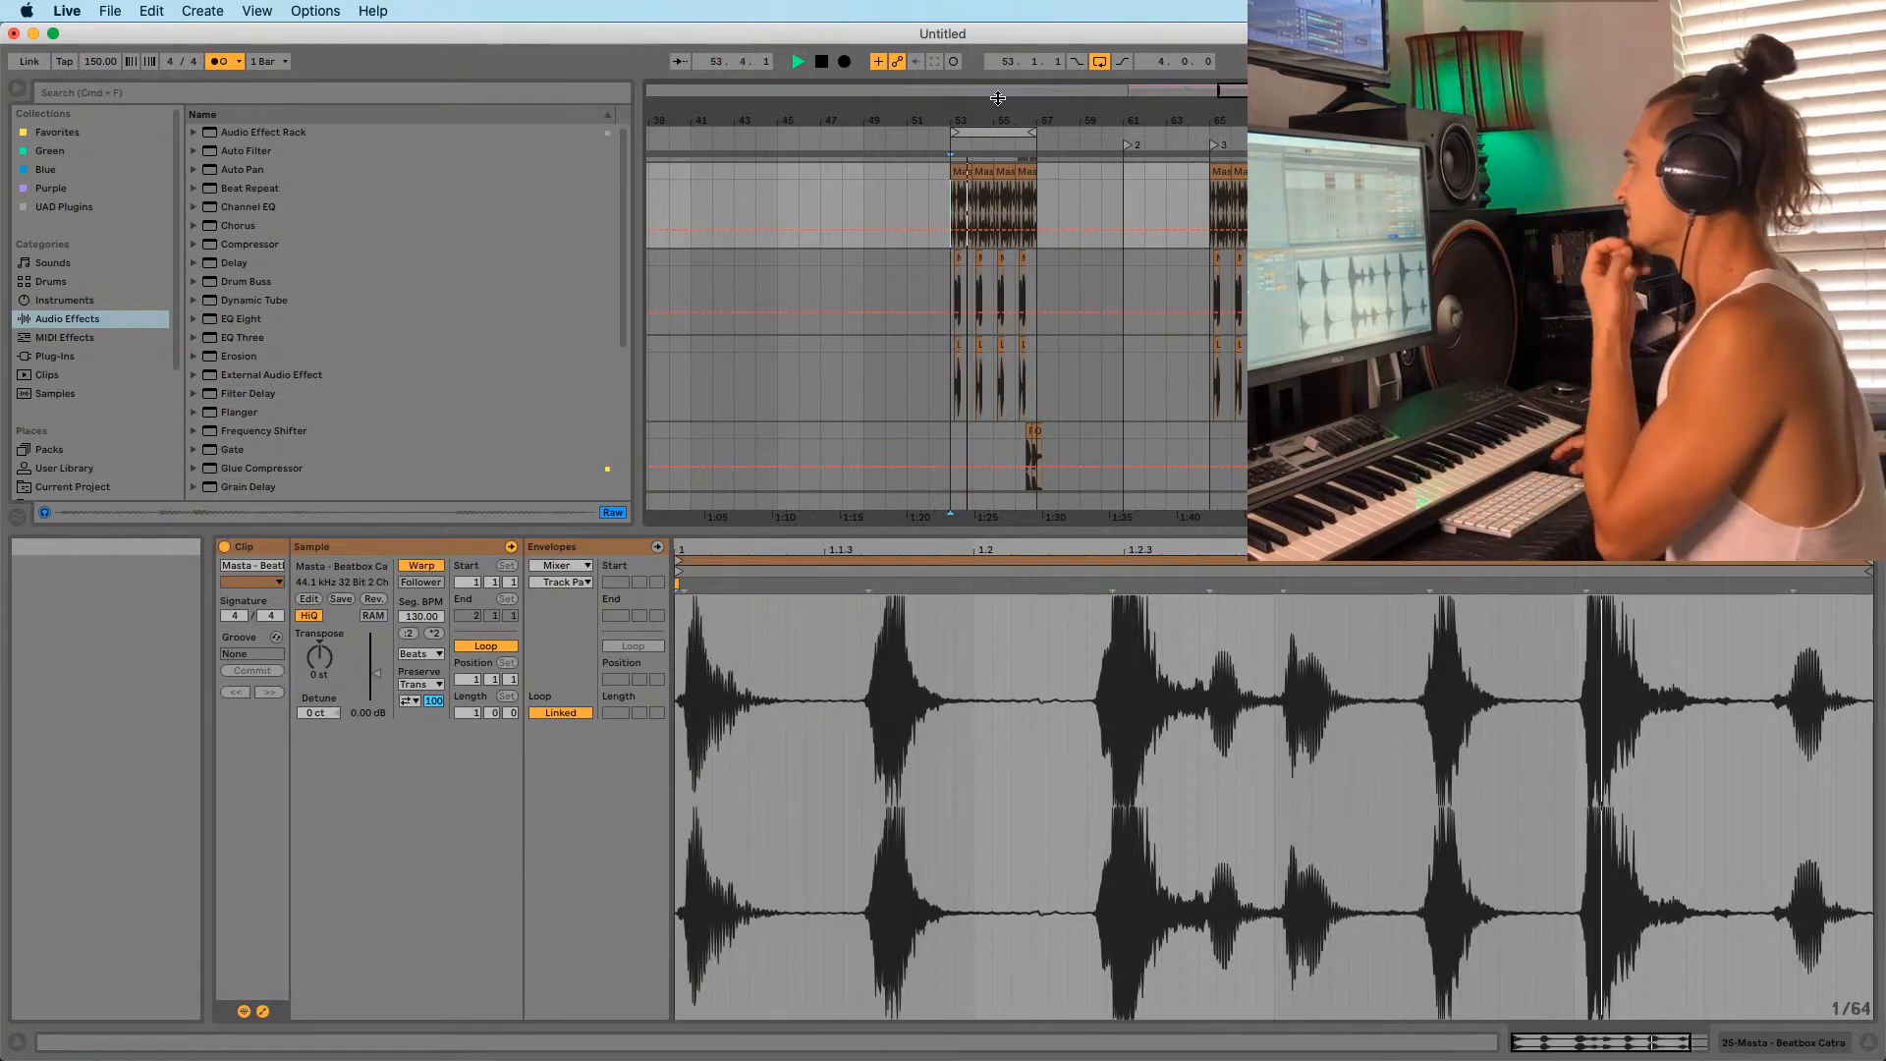
left_click_drag(997, 119, 1019, 226)
scroll(982, 303, "down", 10)
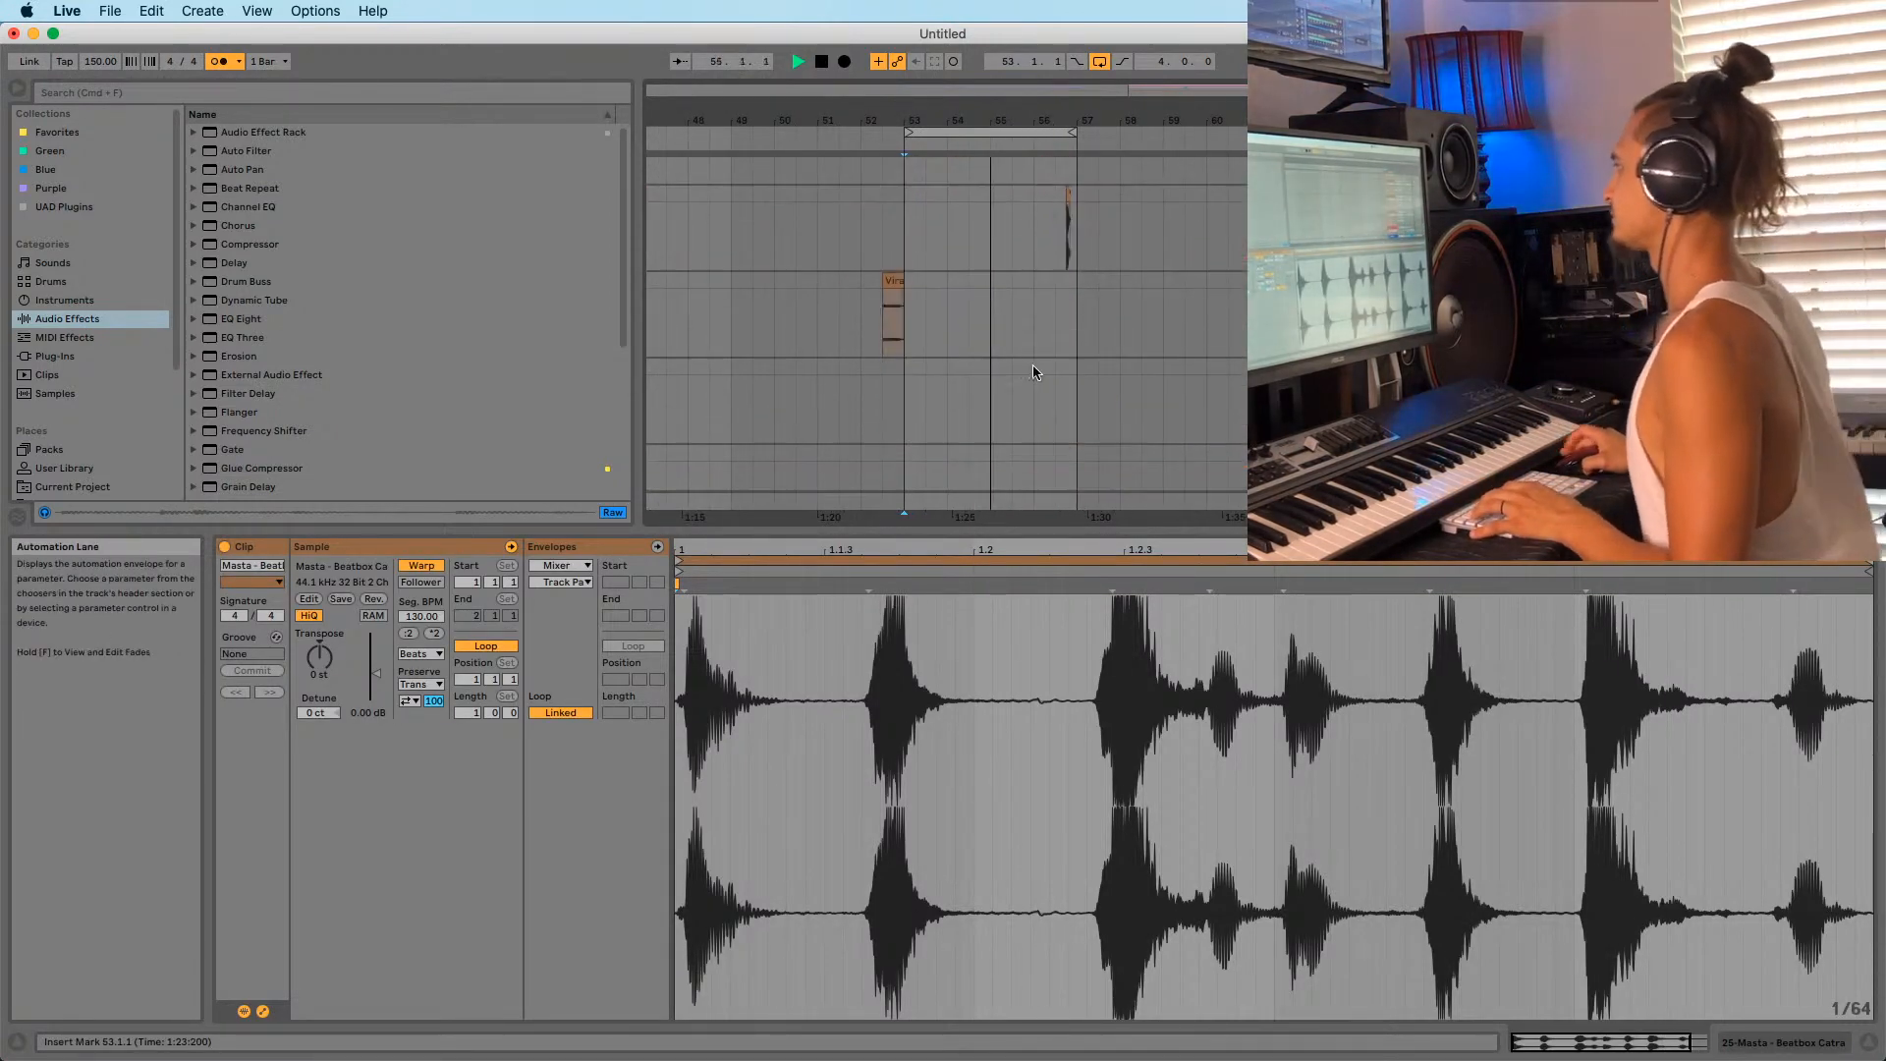
scroll(1108, 369, "up", 5)
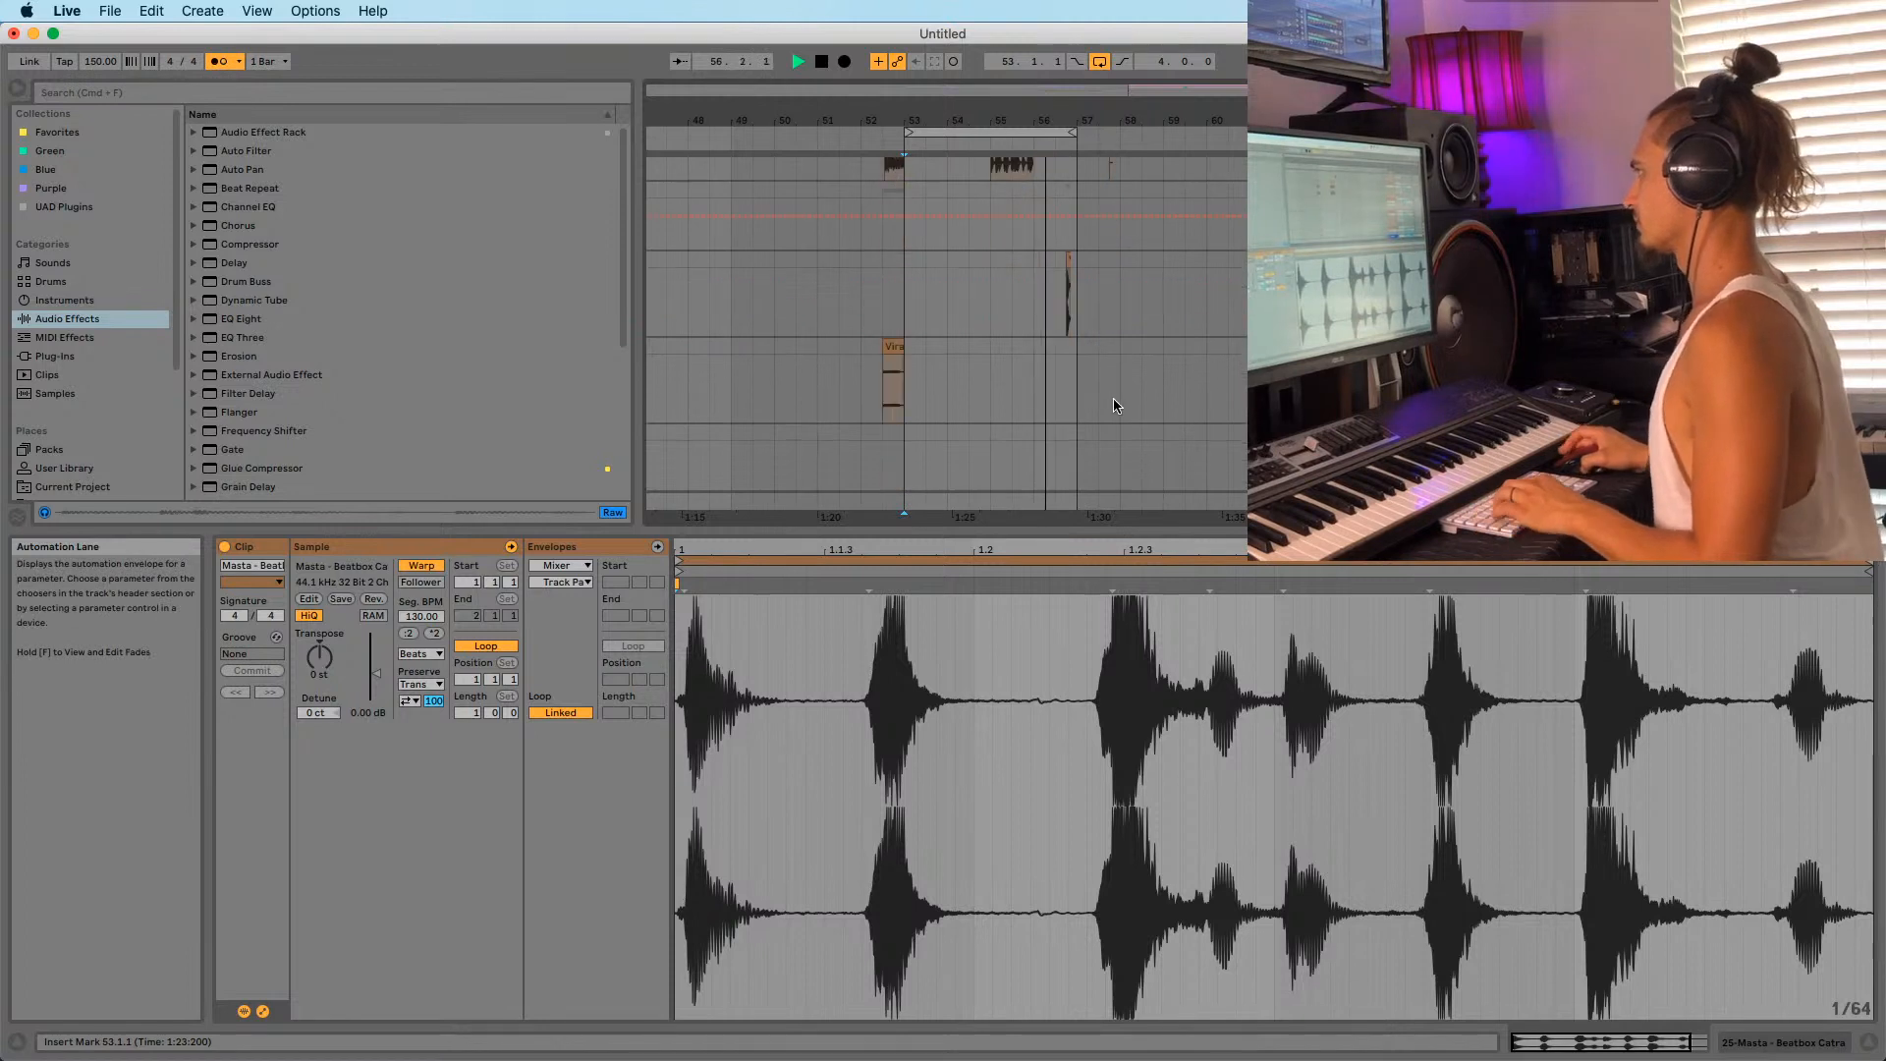
left_click_drag(1103, 122, 1016, 93)
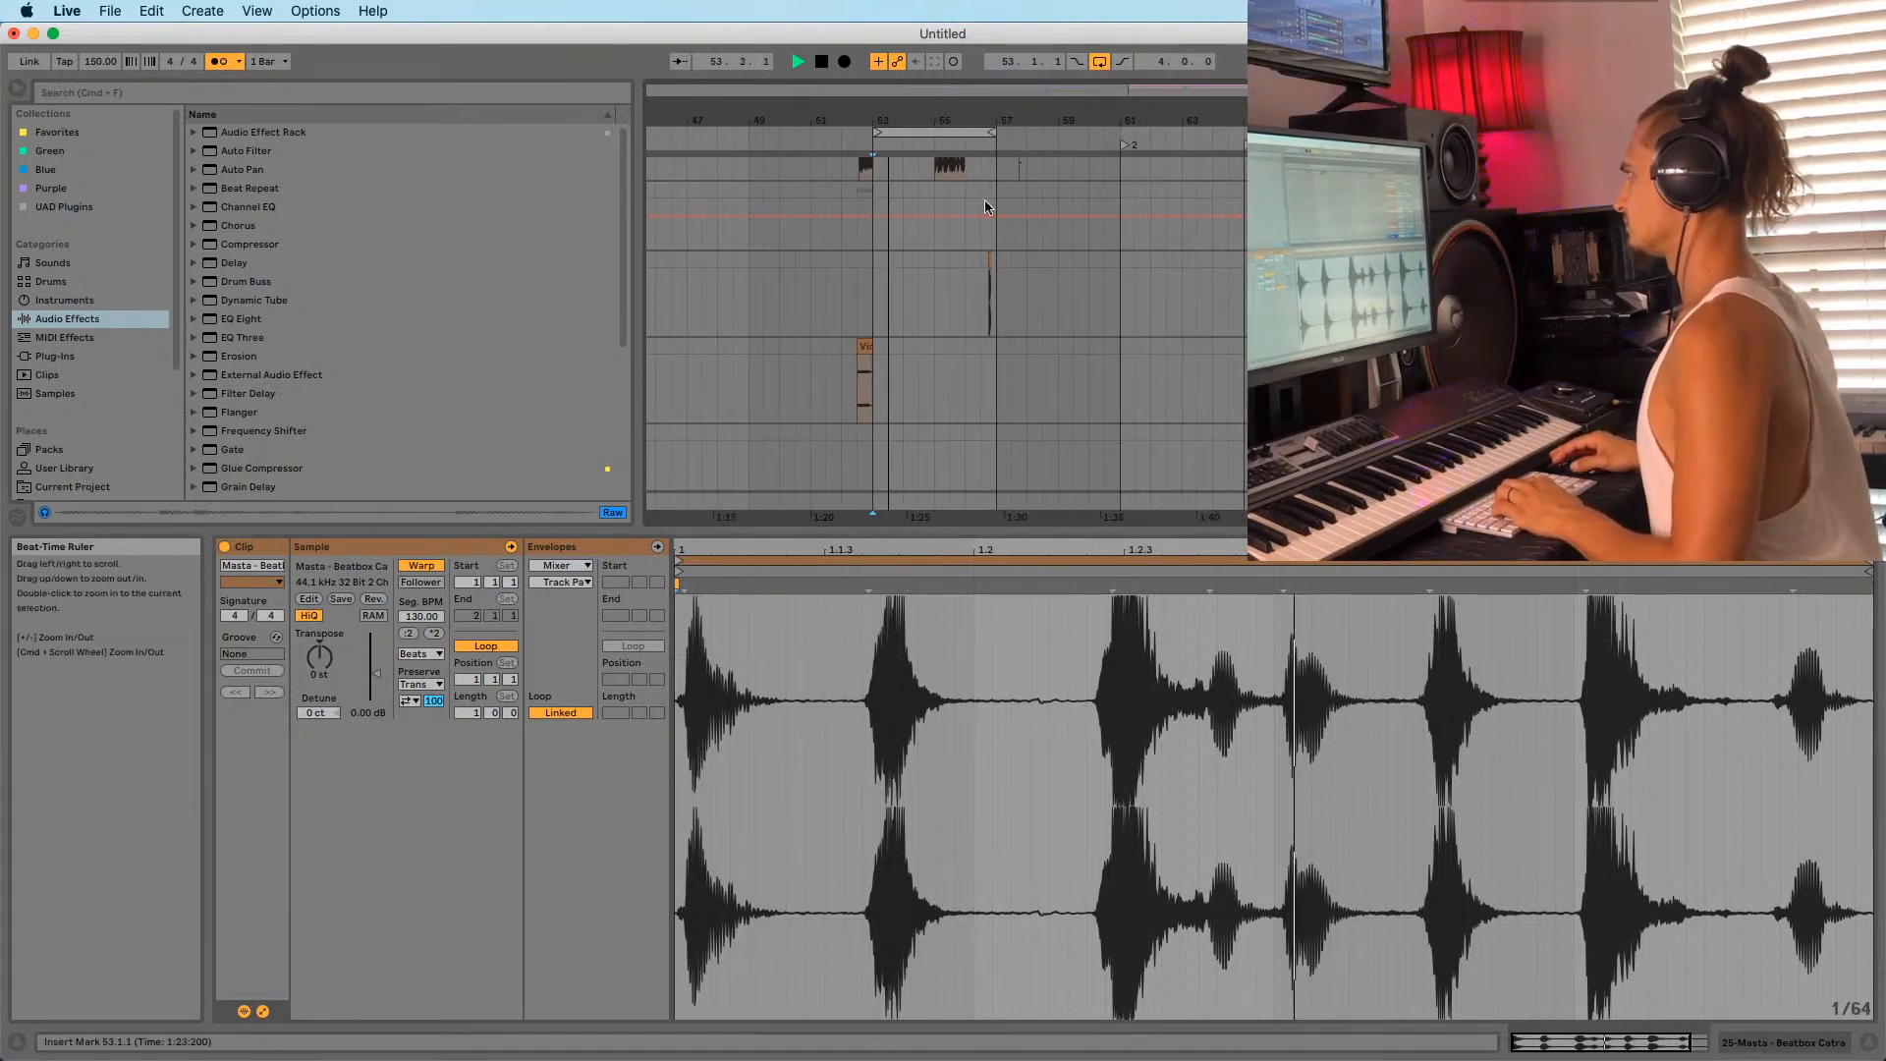
scroll(985, 205, "up", 4)
left_click(950, 208)
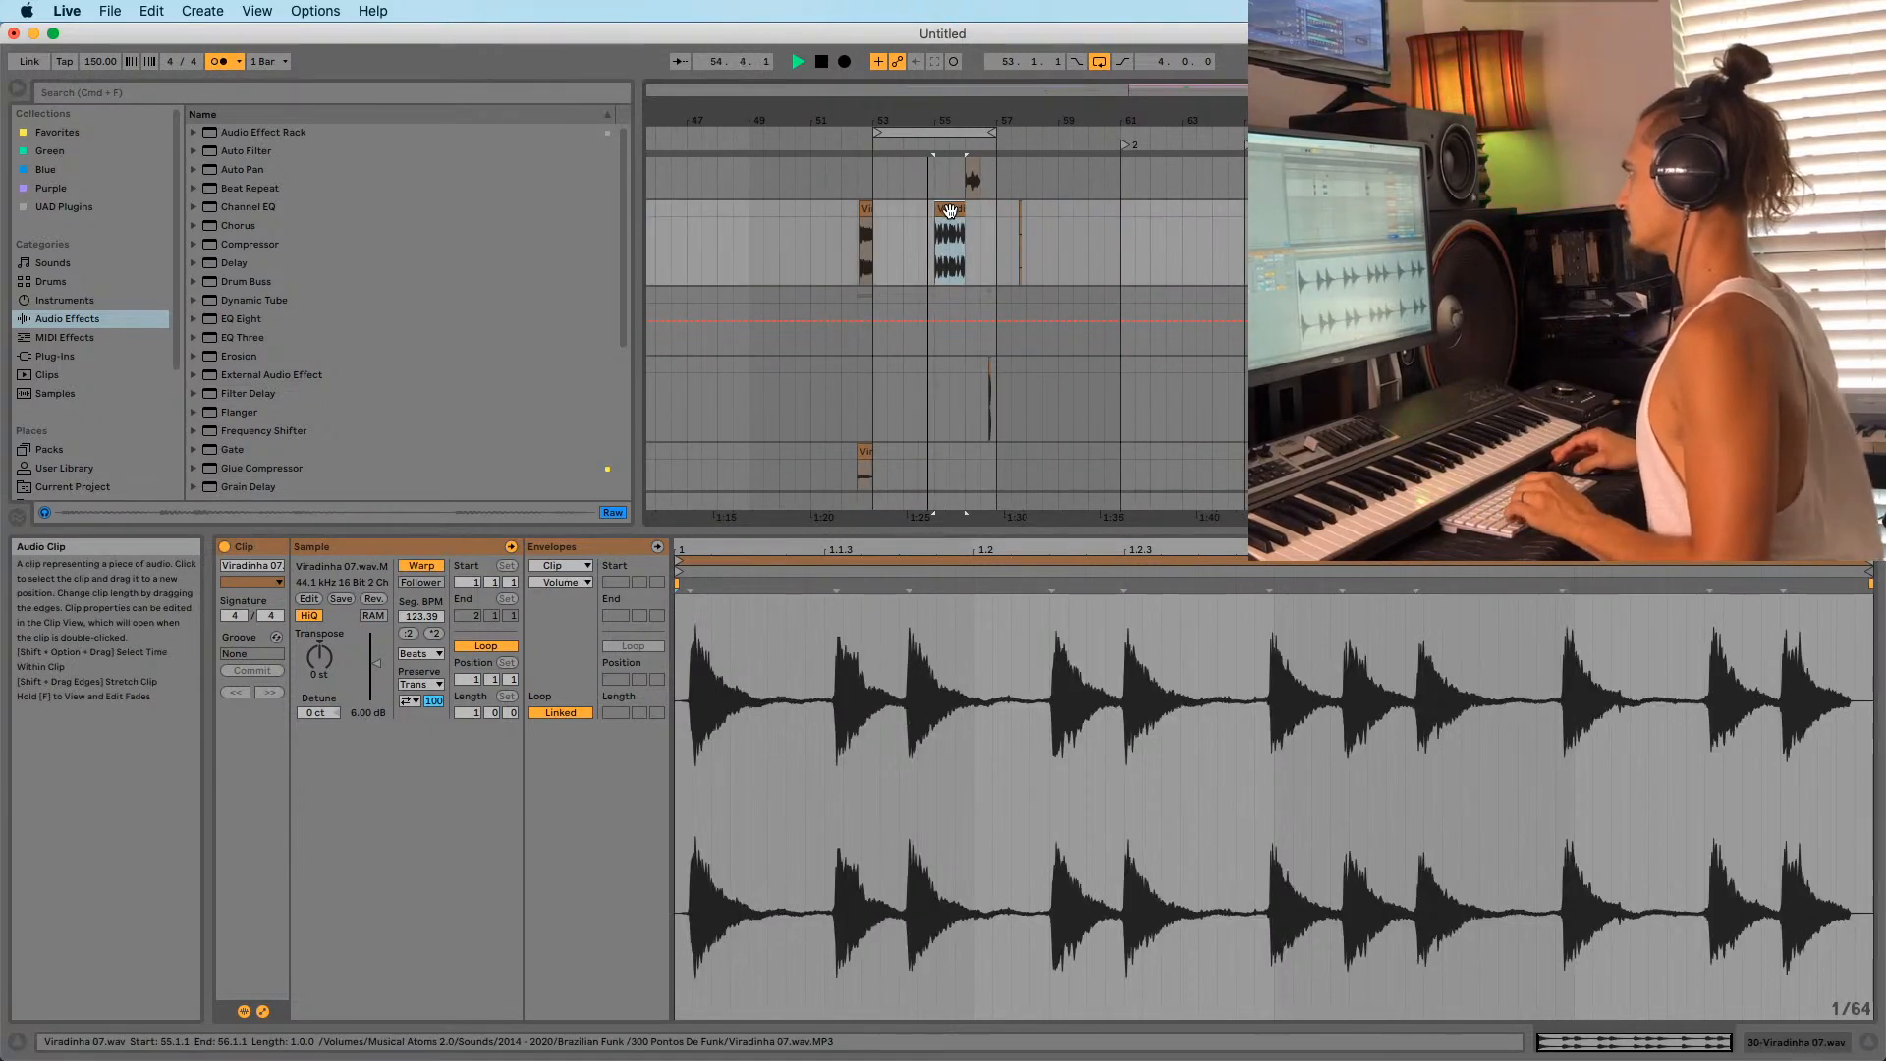
left_click_drag(950, 210, 1380, 236)
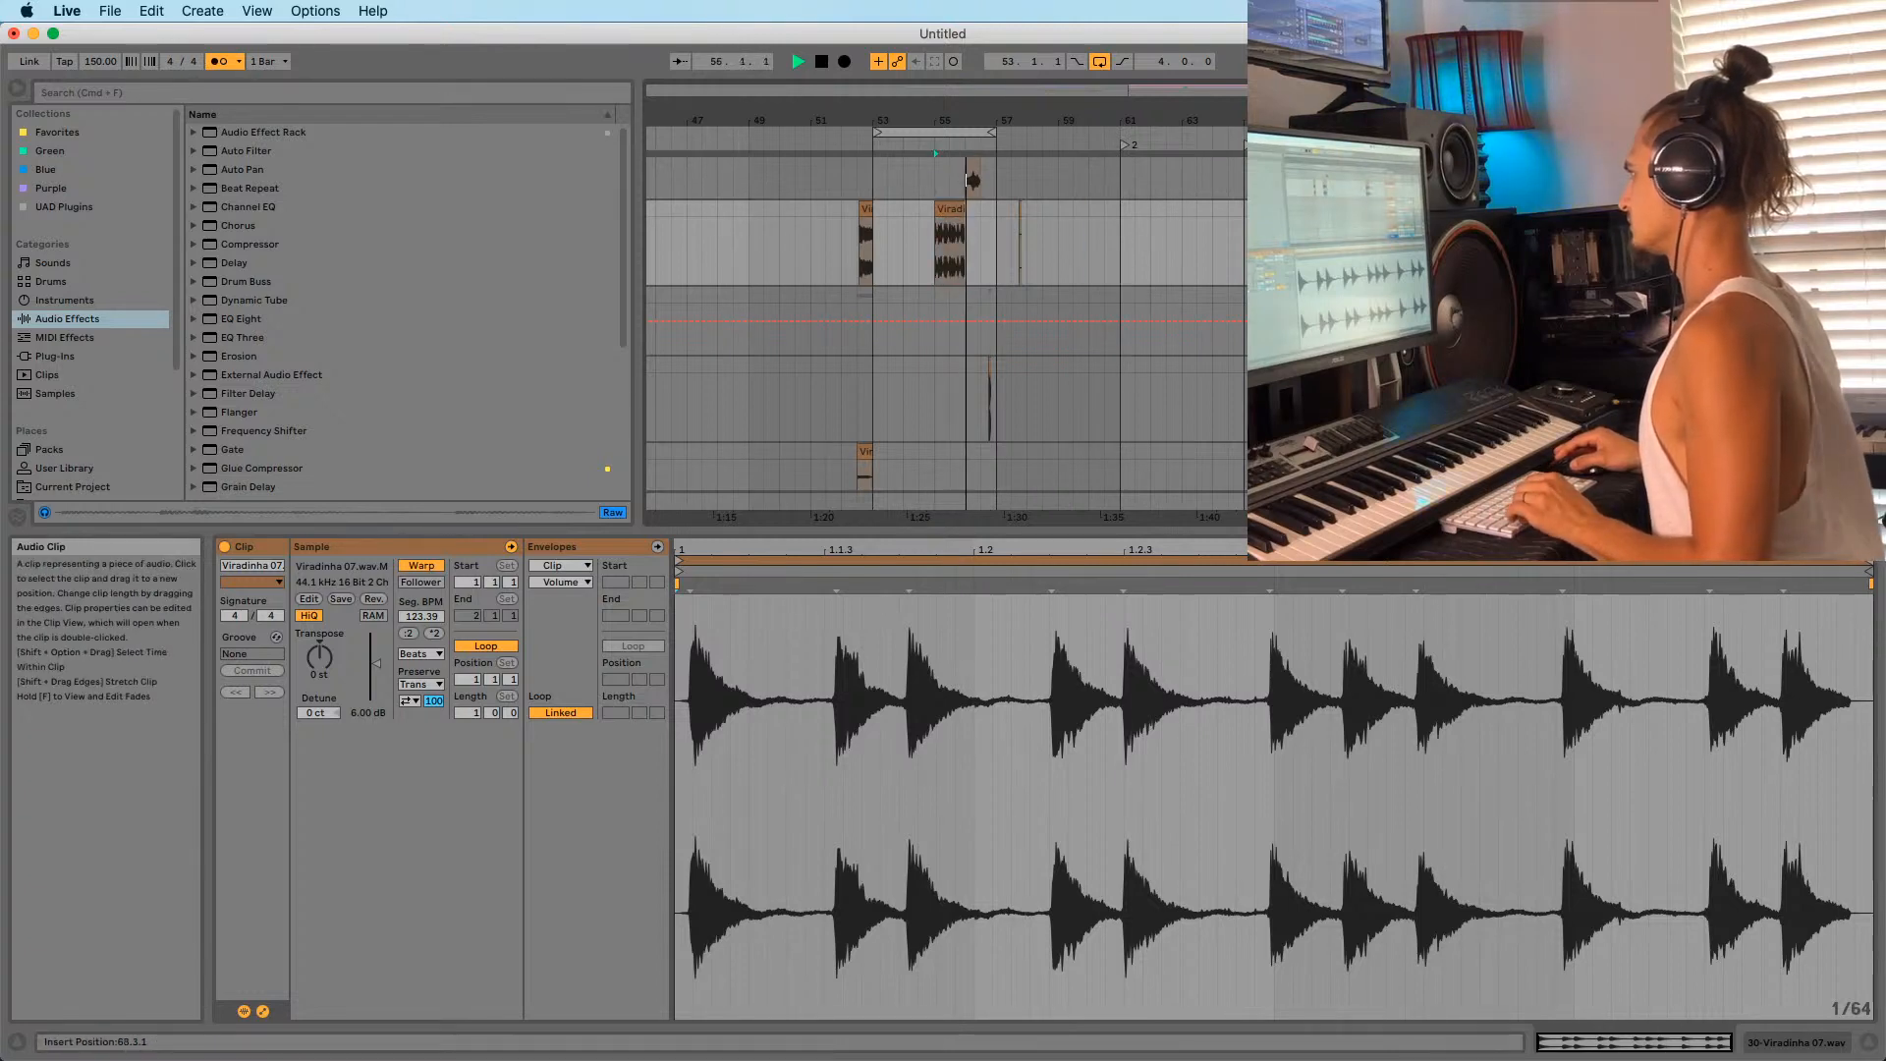
key("space")
key("space")
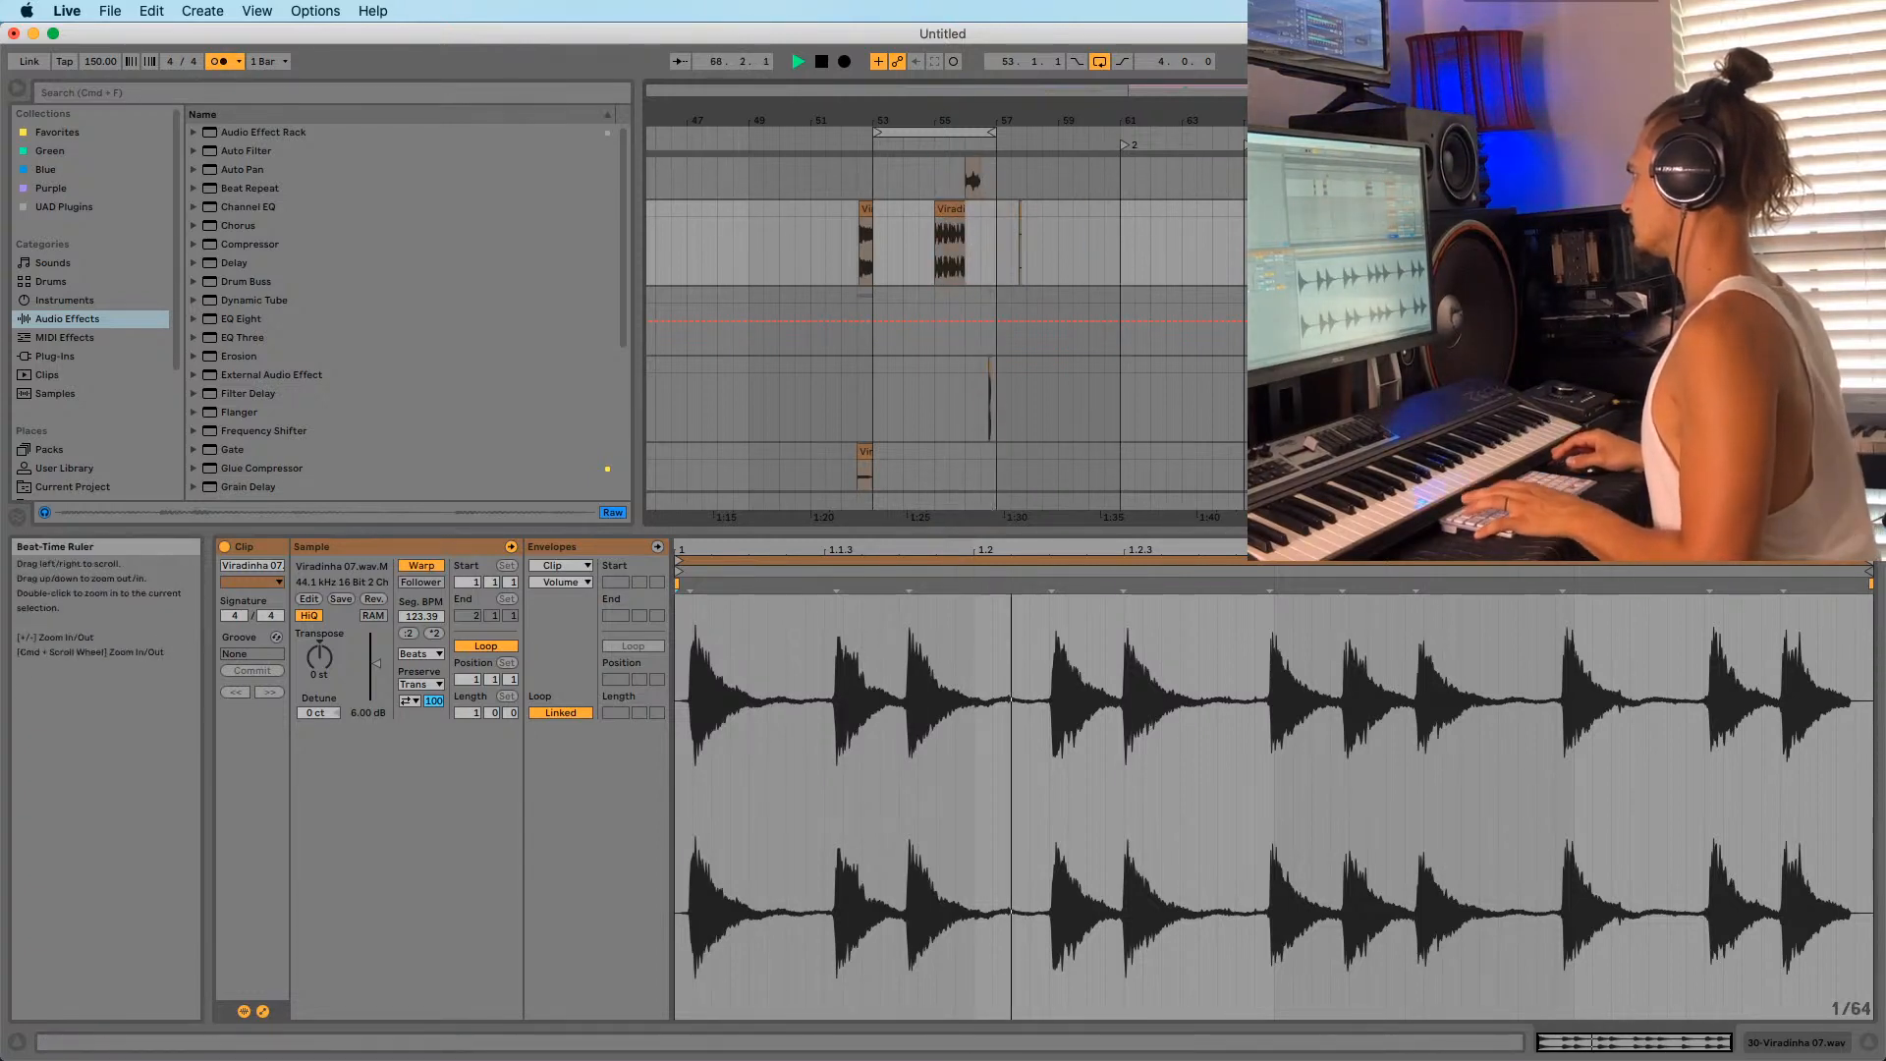
left_click_drag(1358, 122, 1358, 169)
left_click_drag(1297, 251, 1338, 253)
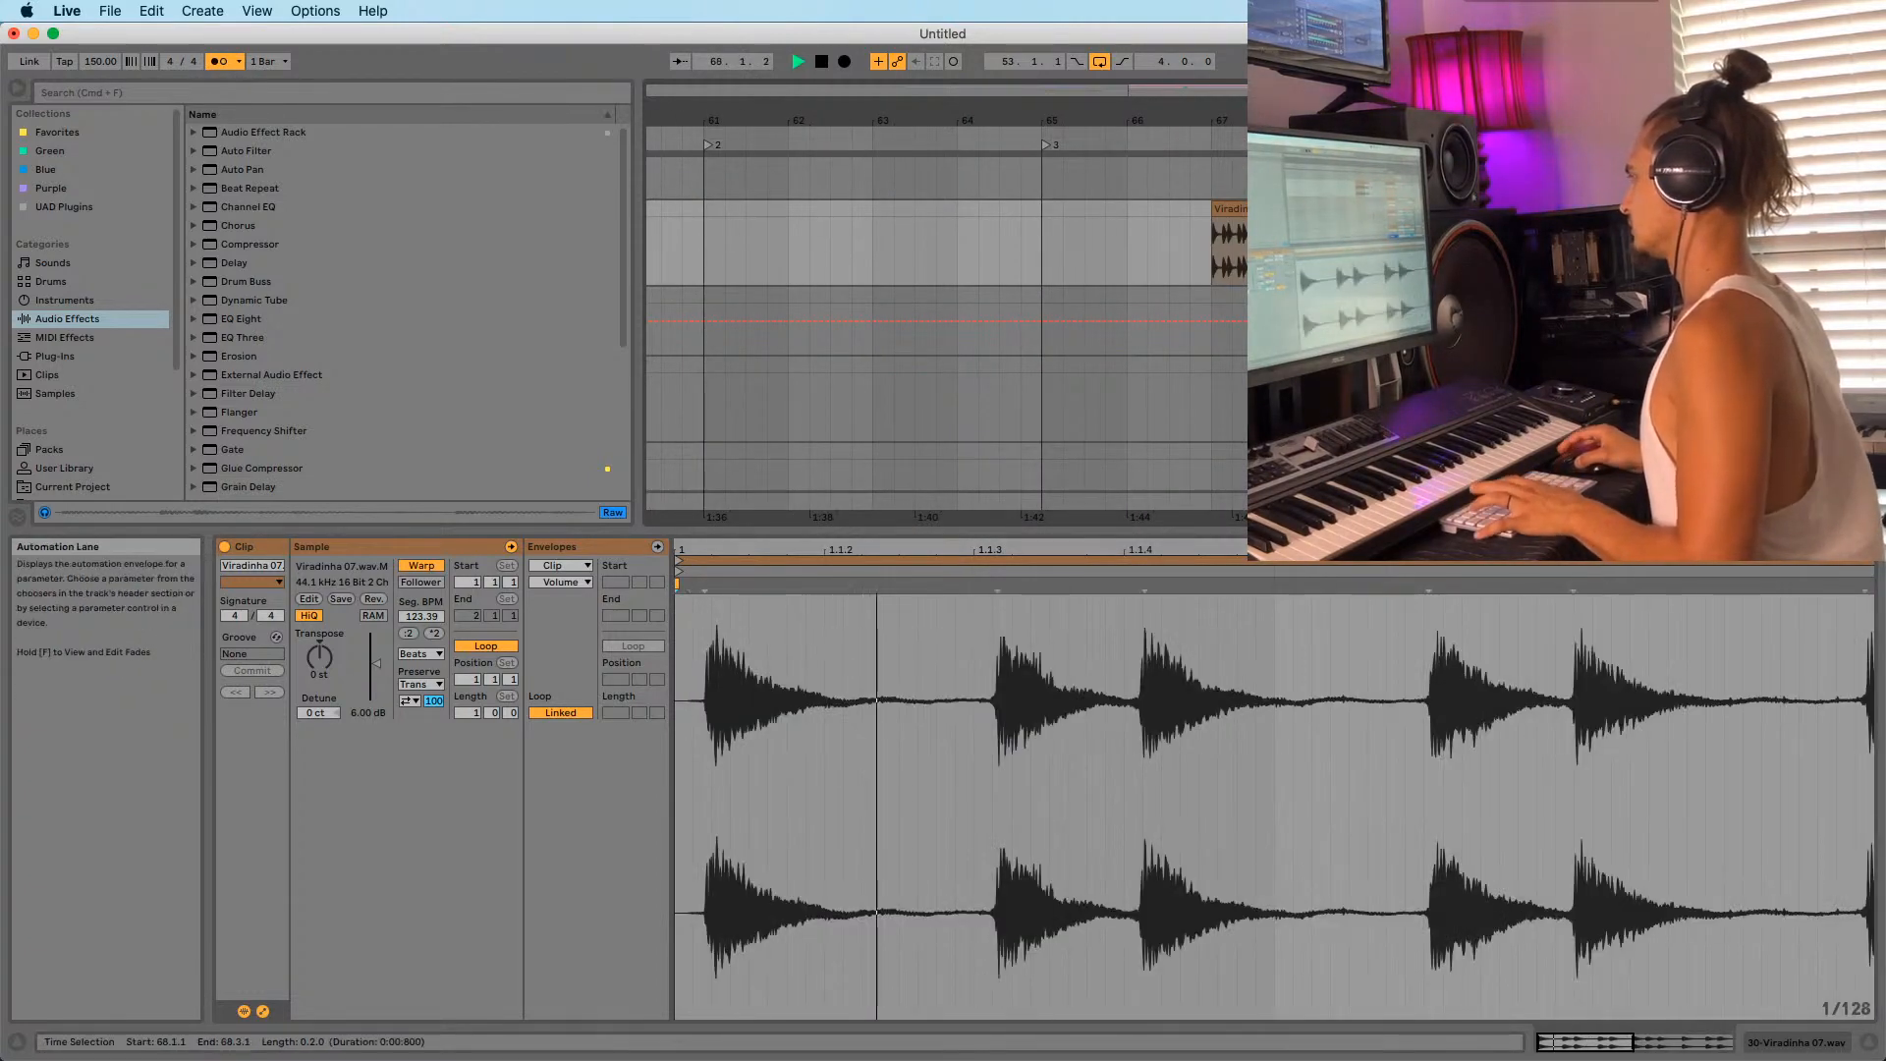
left_click_drag(1334, 122, 1334, 169)
left_click_drag(1380, 254, 1346, 253)
key("Delete")
left_click_drag(1315, 121, 1398, 209)
left_click(1200, 209)
left_click(1181, 142)
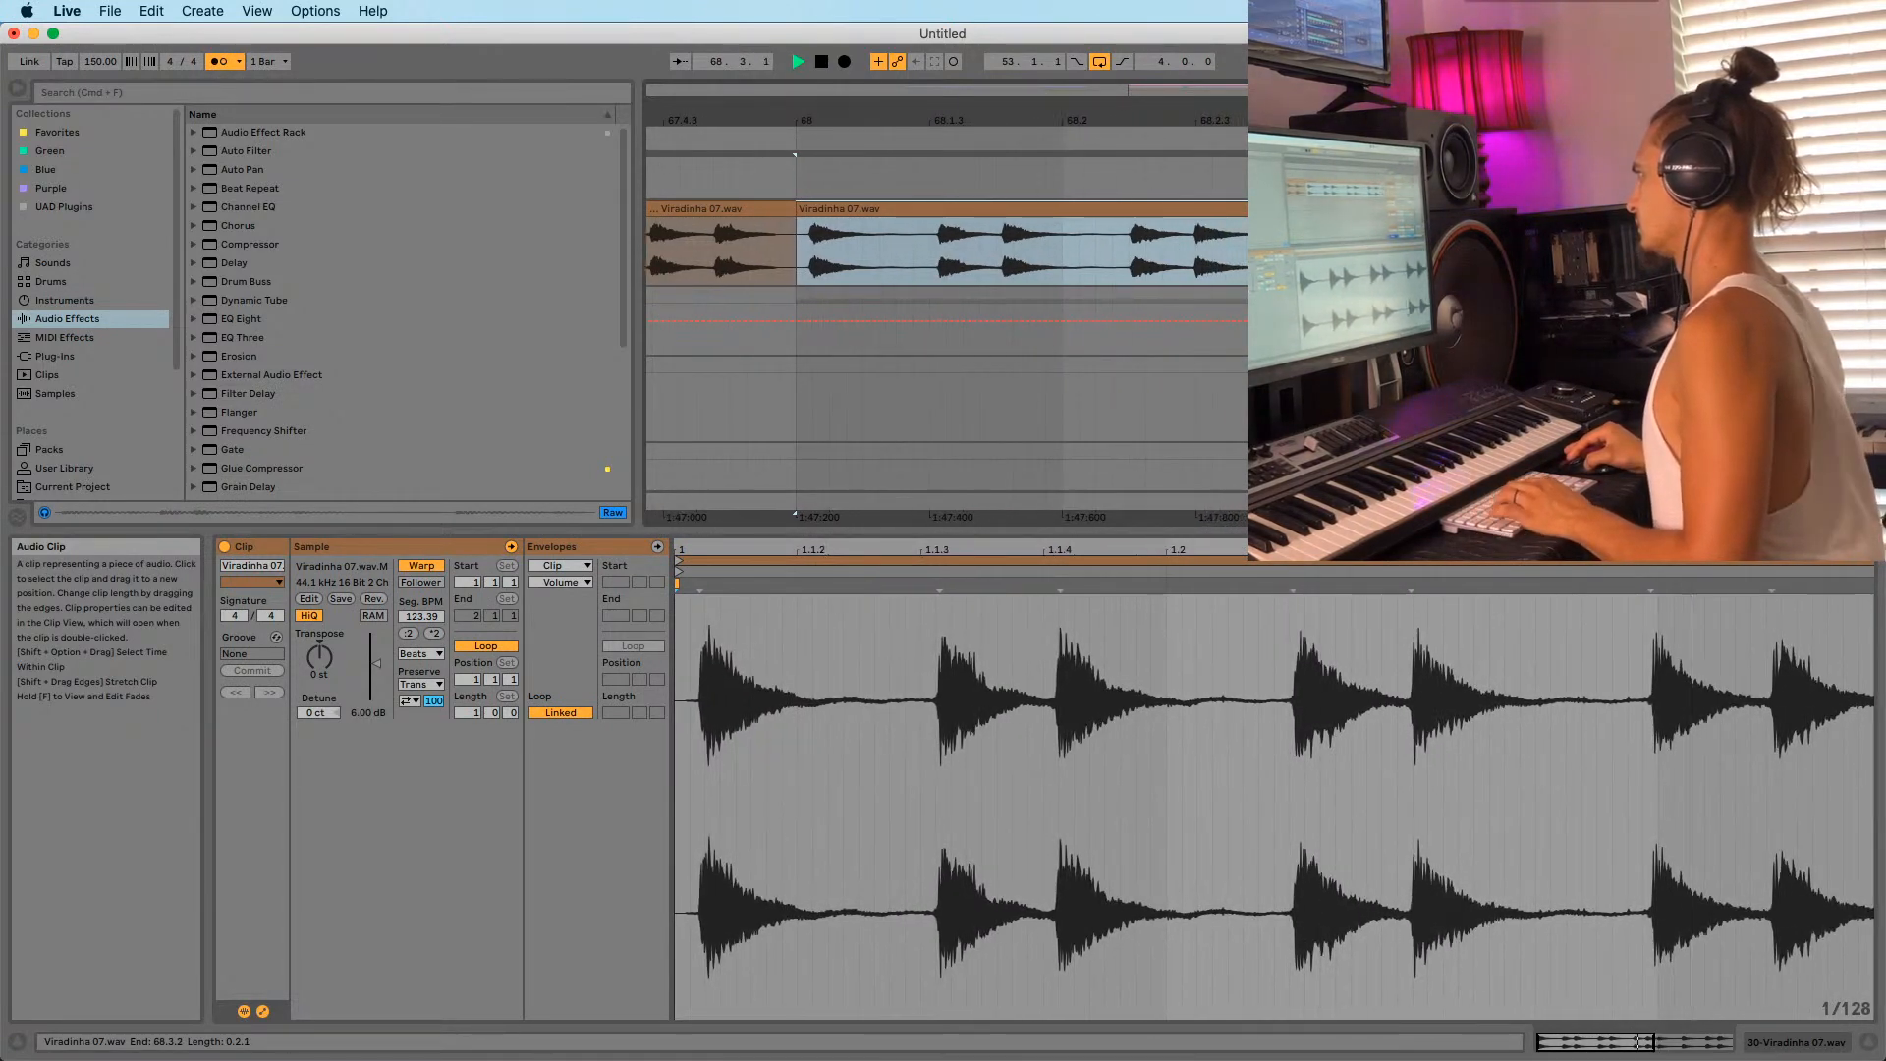
left_click_drag(1277, 121, 1221, 94)
key("space")
key("space")
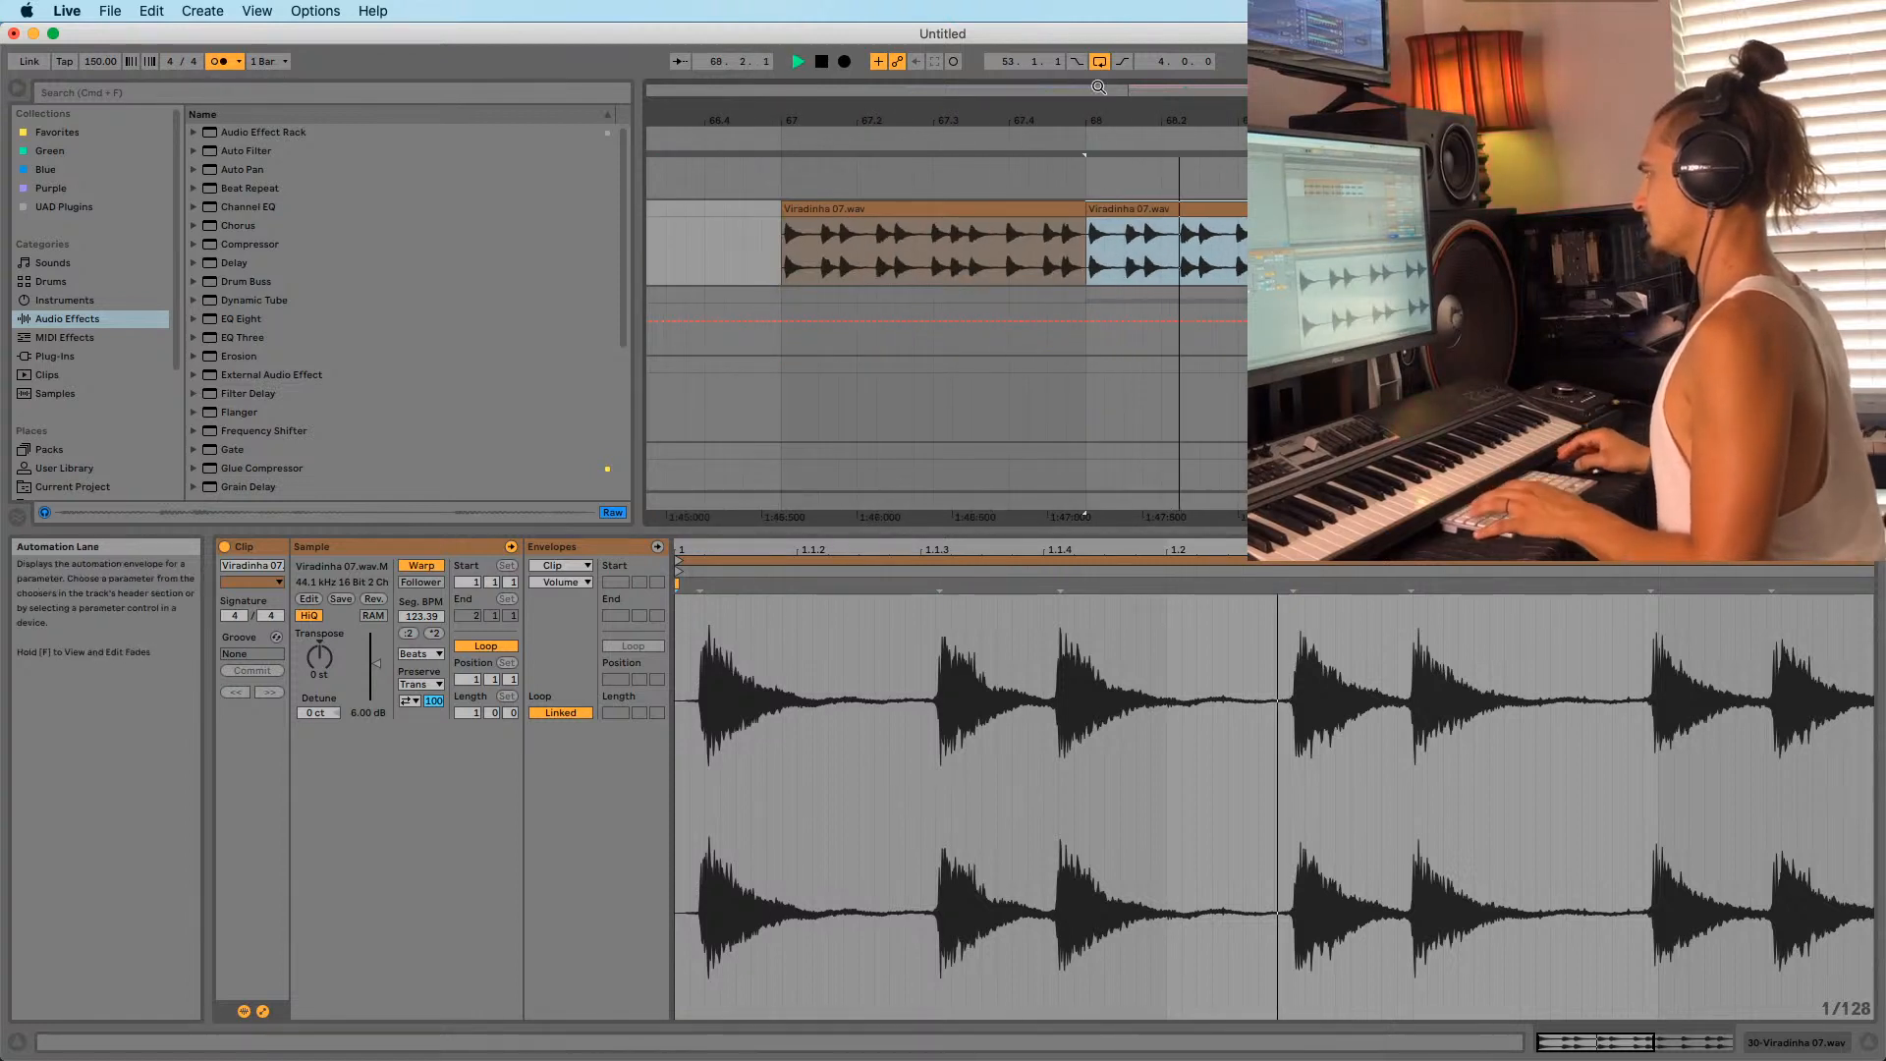
left_click_drag(1101, 122, 1101, 84)
key("space")
key("space")
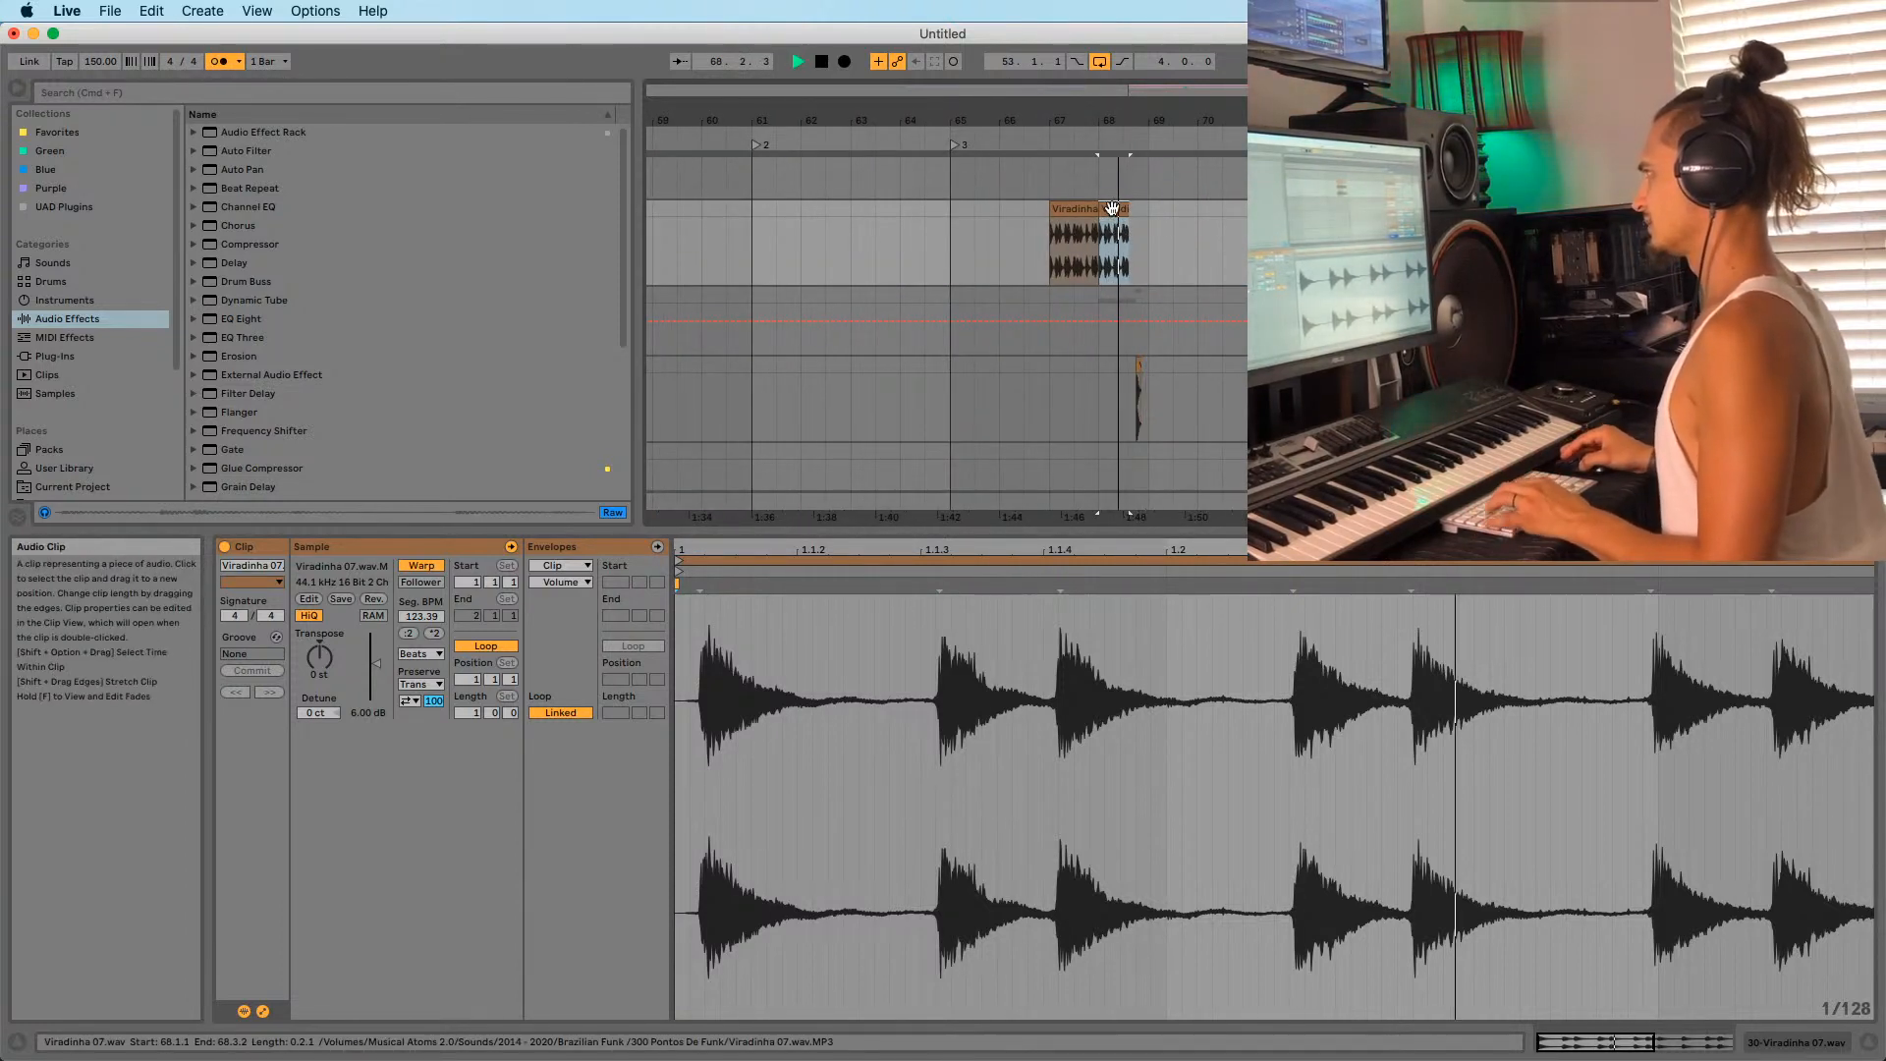
key("space")
left_click_drag(376, 664, 376, 668)
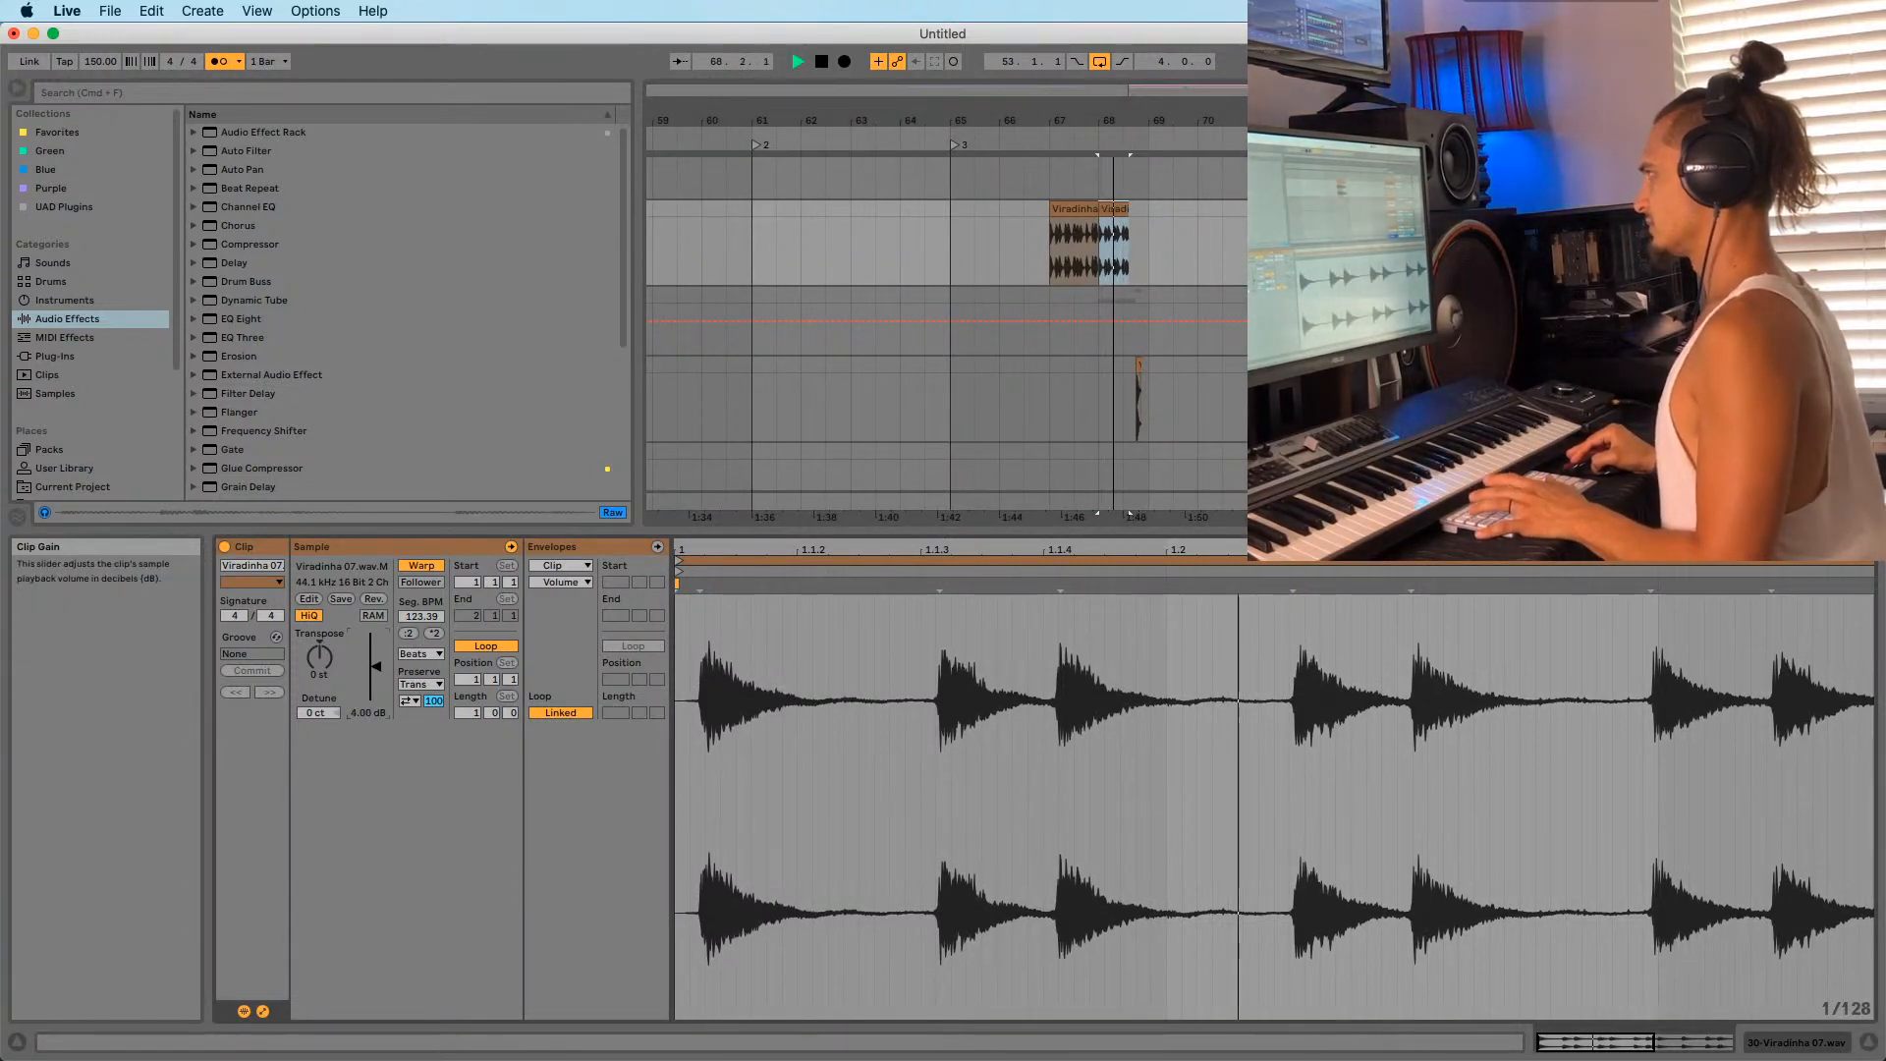
left_click_drag(807, 118, 1092, 145)
left_click(992, 268)
left_click(980, 294)
key("space")
key("space")
scroll(1063, 309, "down", 5)
scroll(1063, 308, "down", 2)
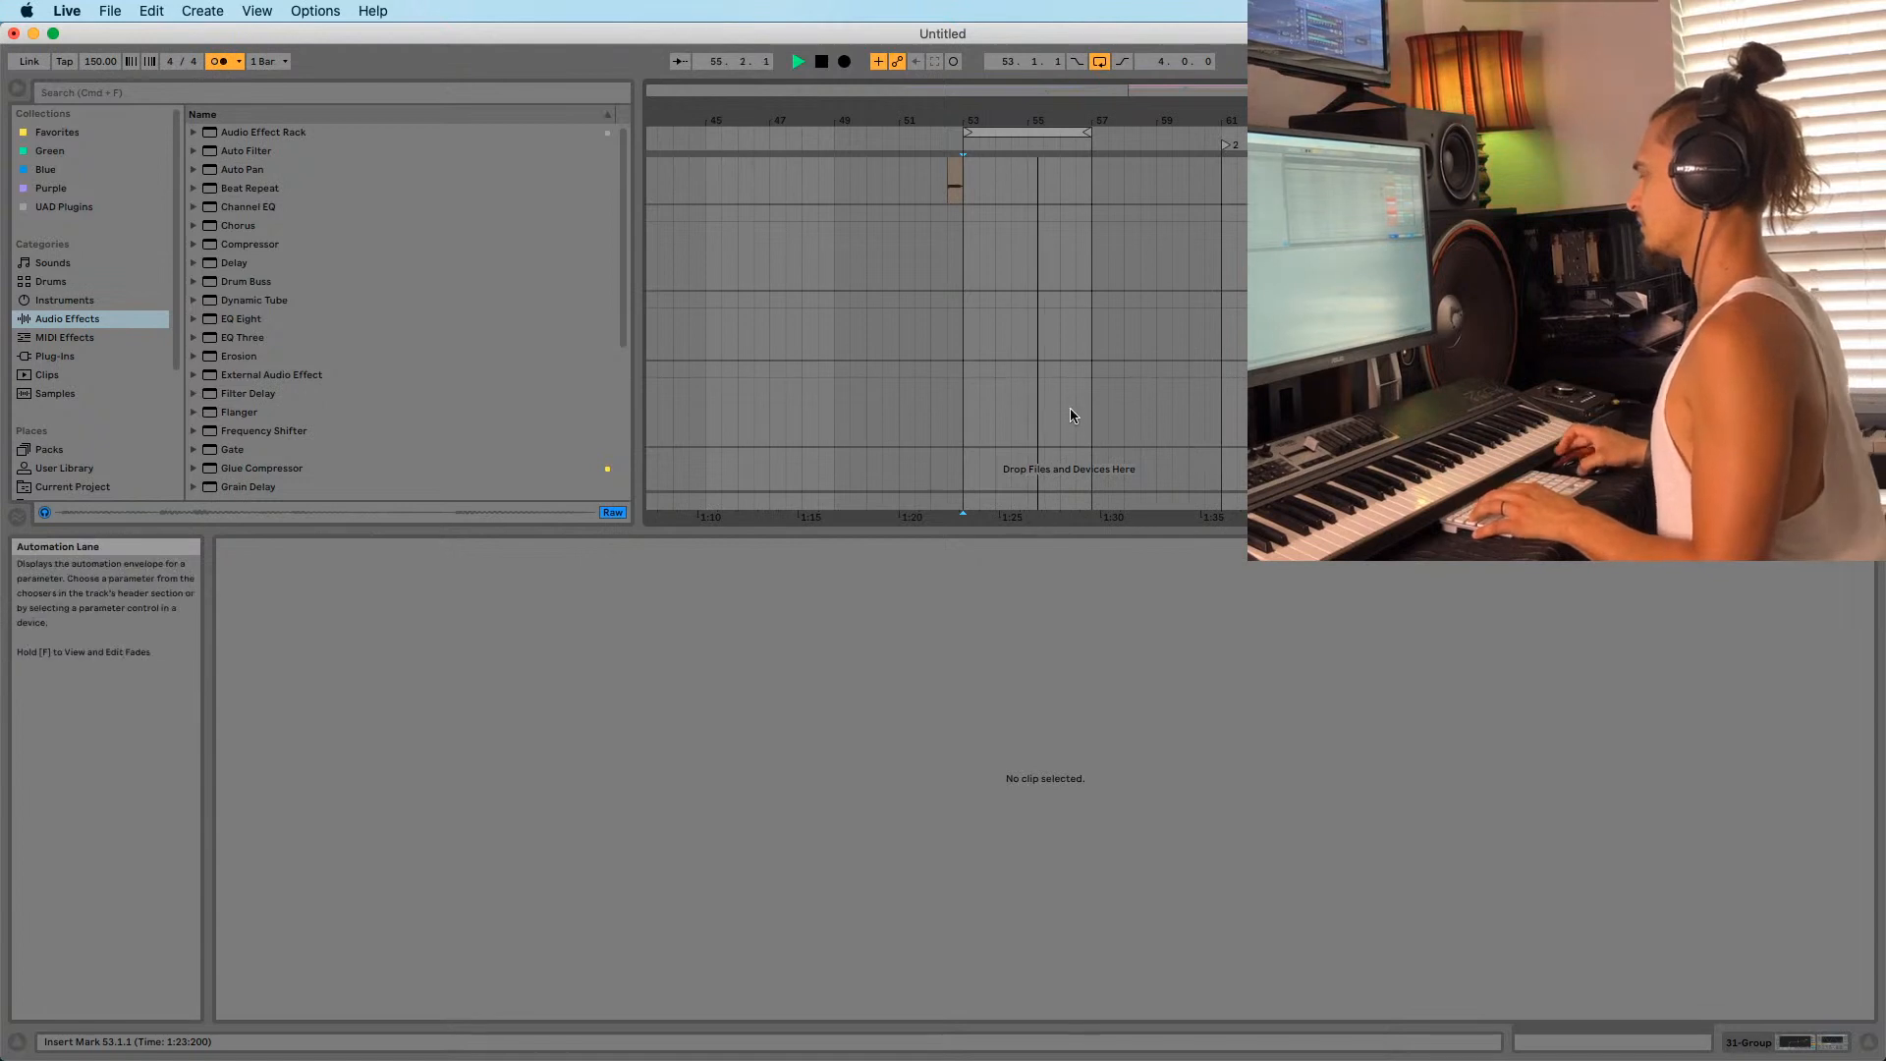
scroll(1069, 409, "up", 4)
scroll(1070, 413, "down", 2)
left_click(1052, 328)
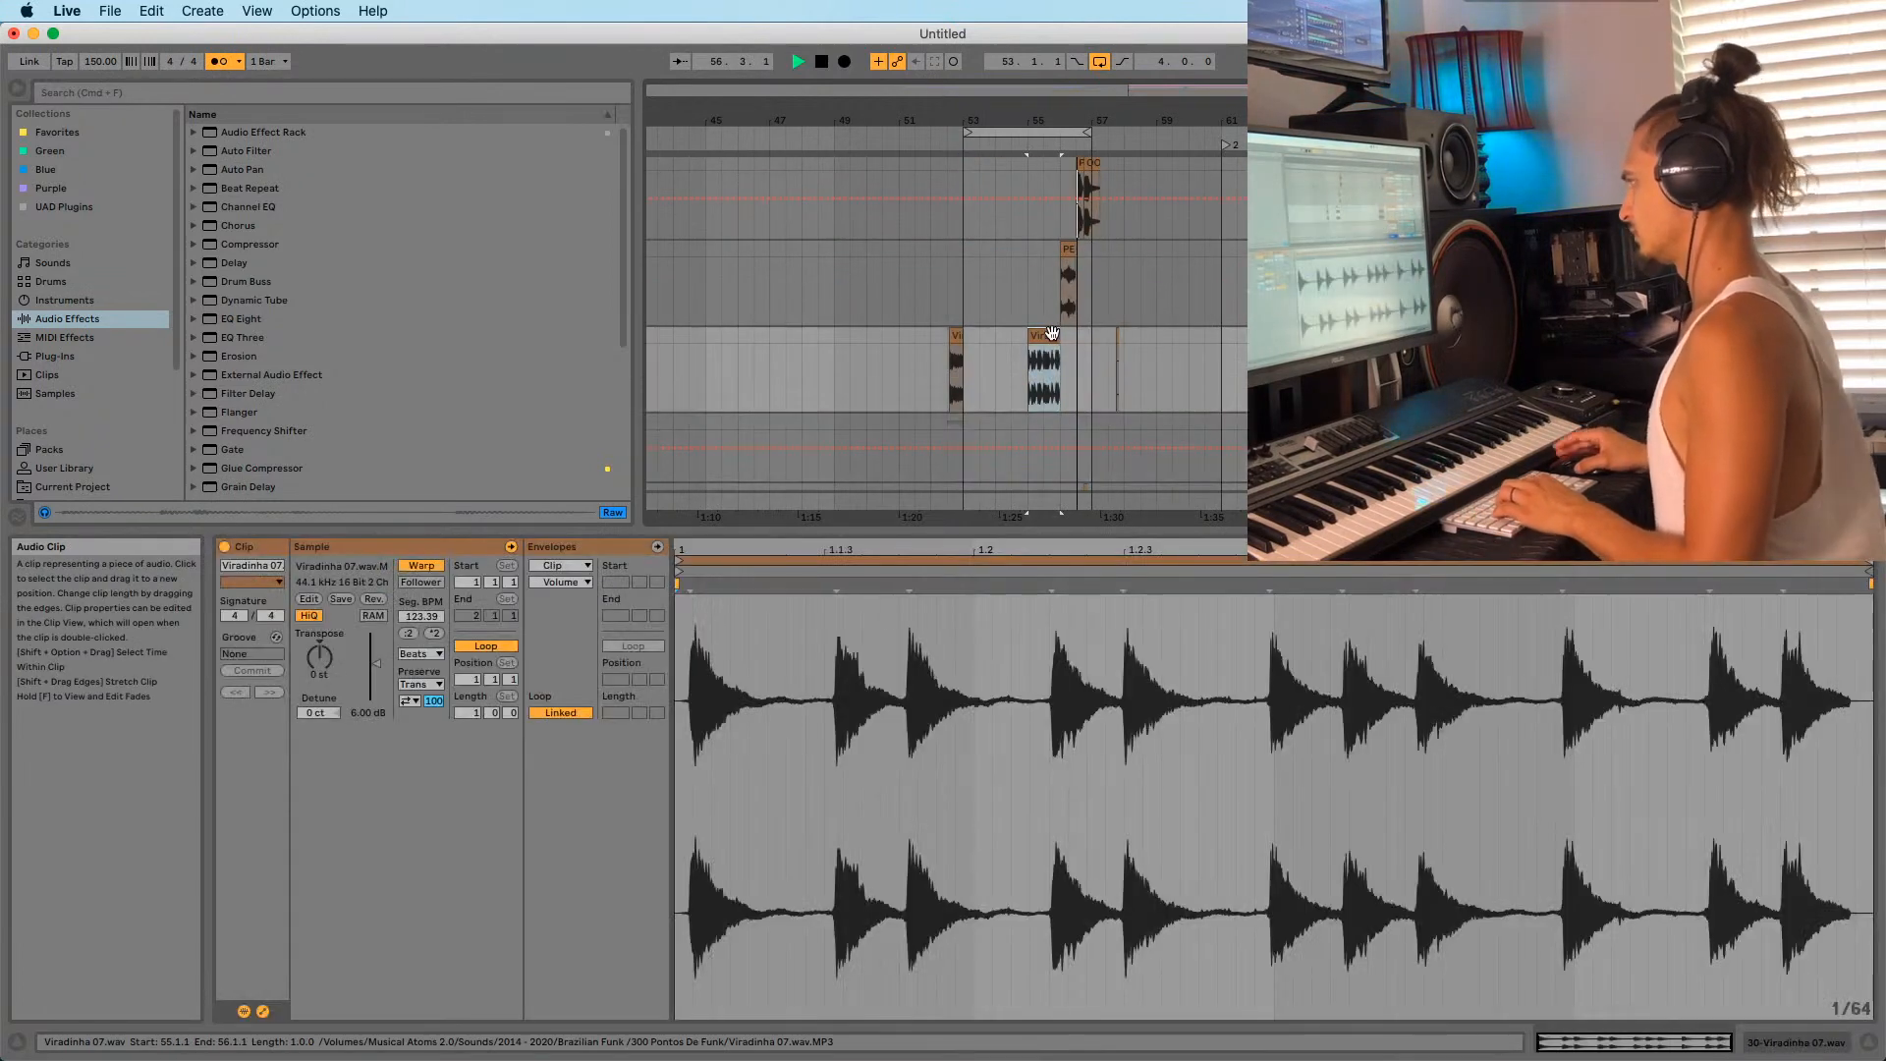
left_click(977, 397)
scroll(1045, 284, "down", 9)
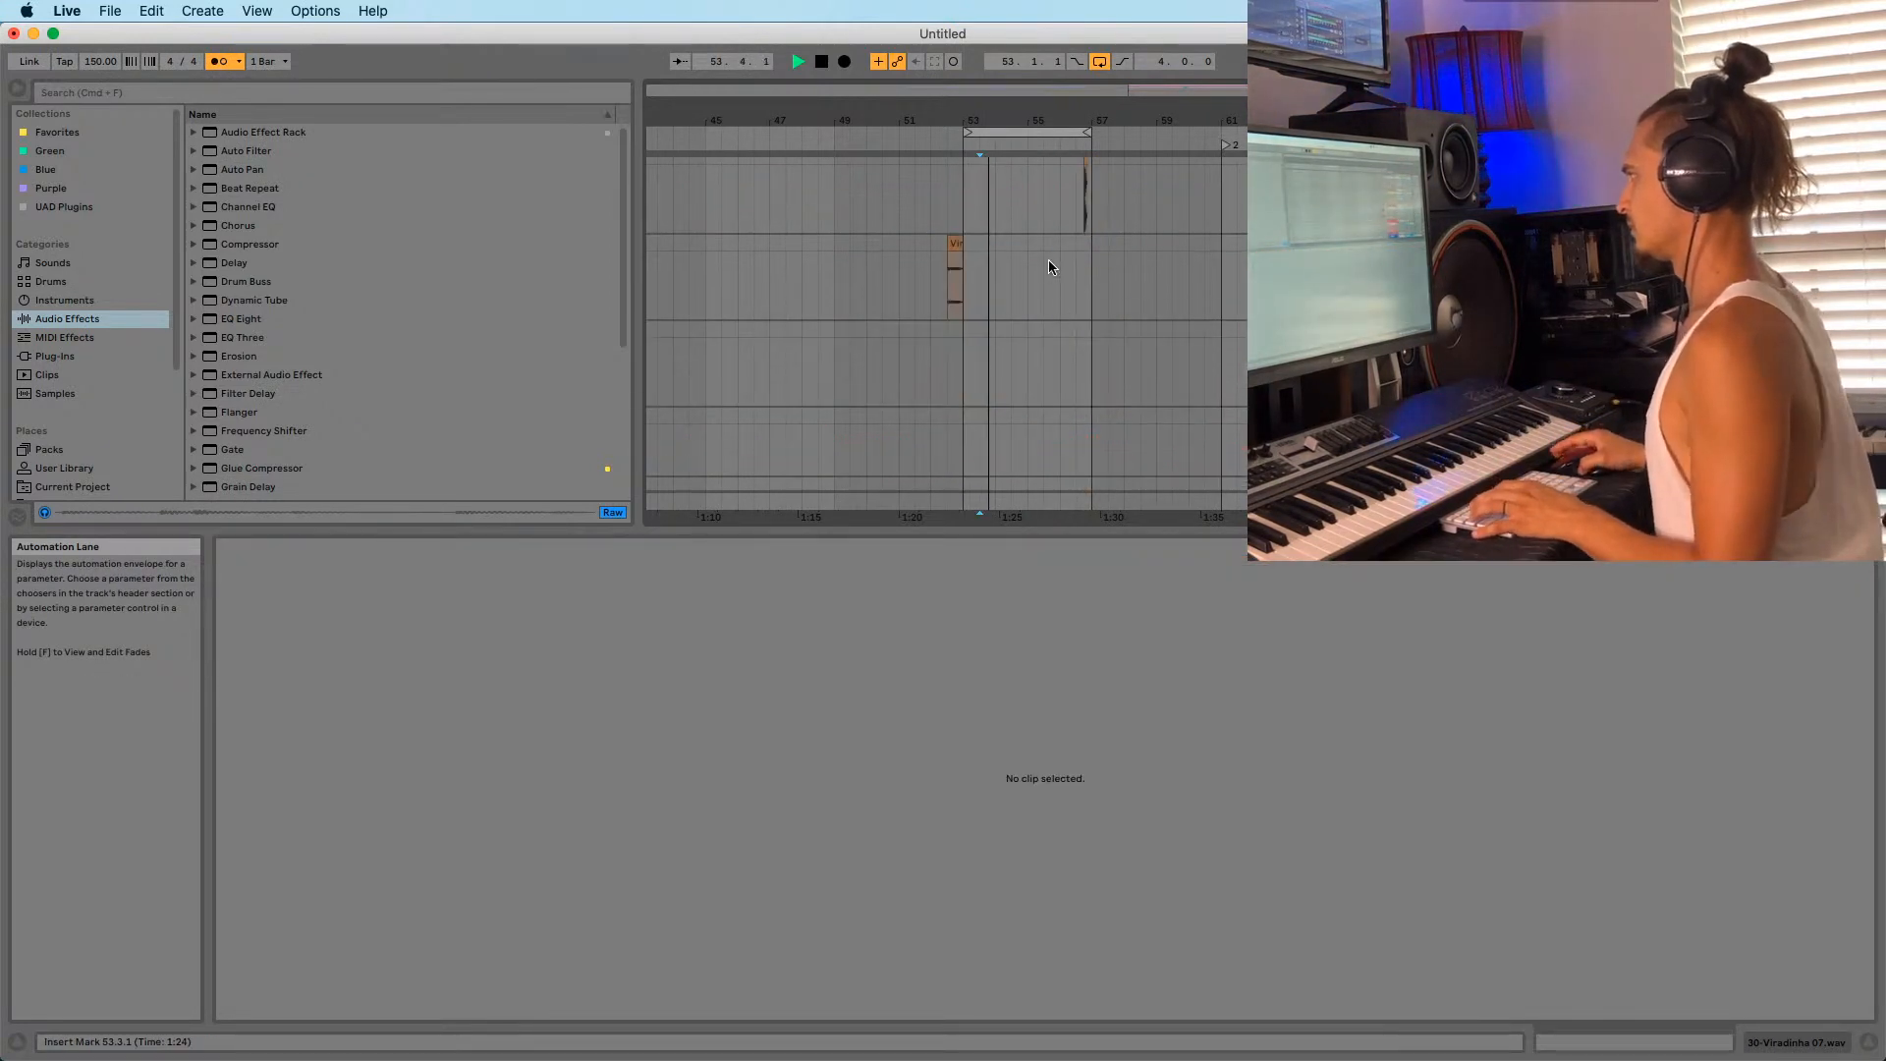
scroll(1080, 415, "up", 10)
scroll(1058, 436, "up", 4)
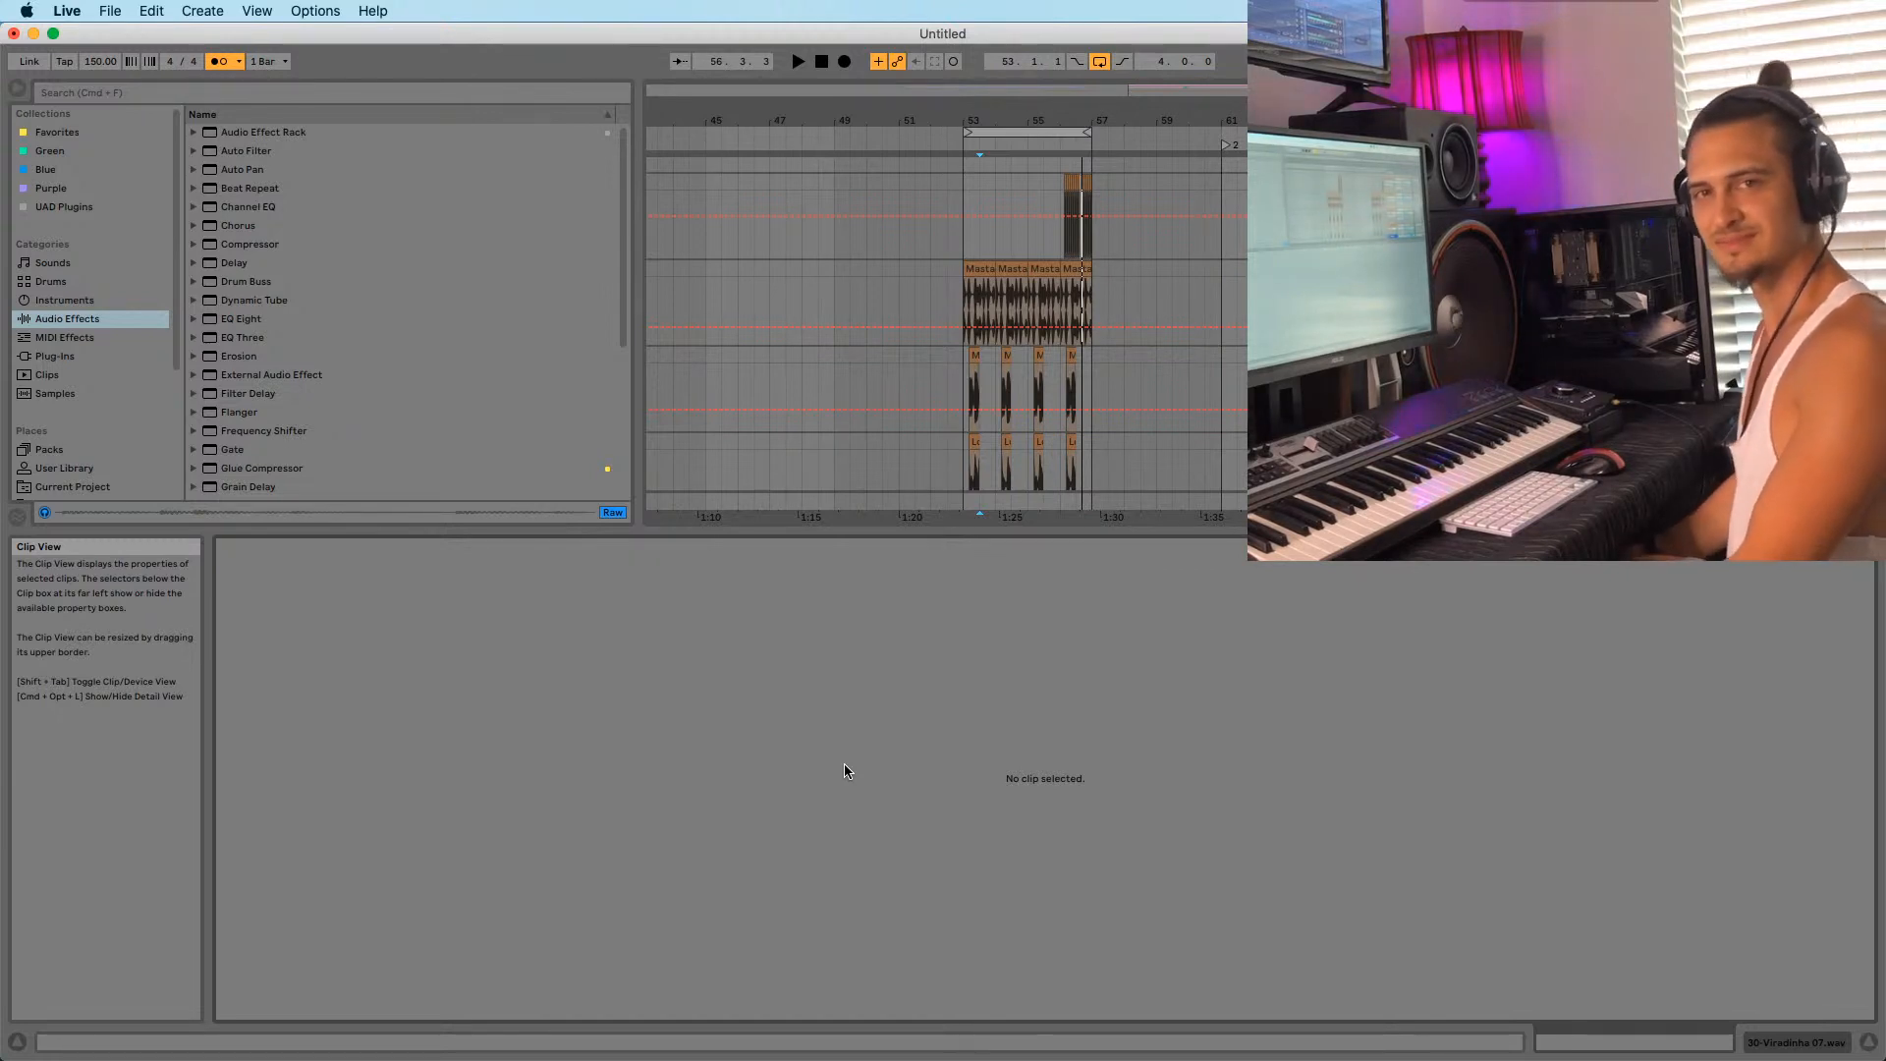
Select the Masta beatbox clip at bar 53 and play the arrangement from its start.
left_click(962, 272)
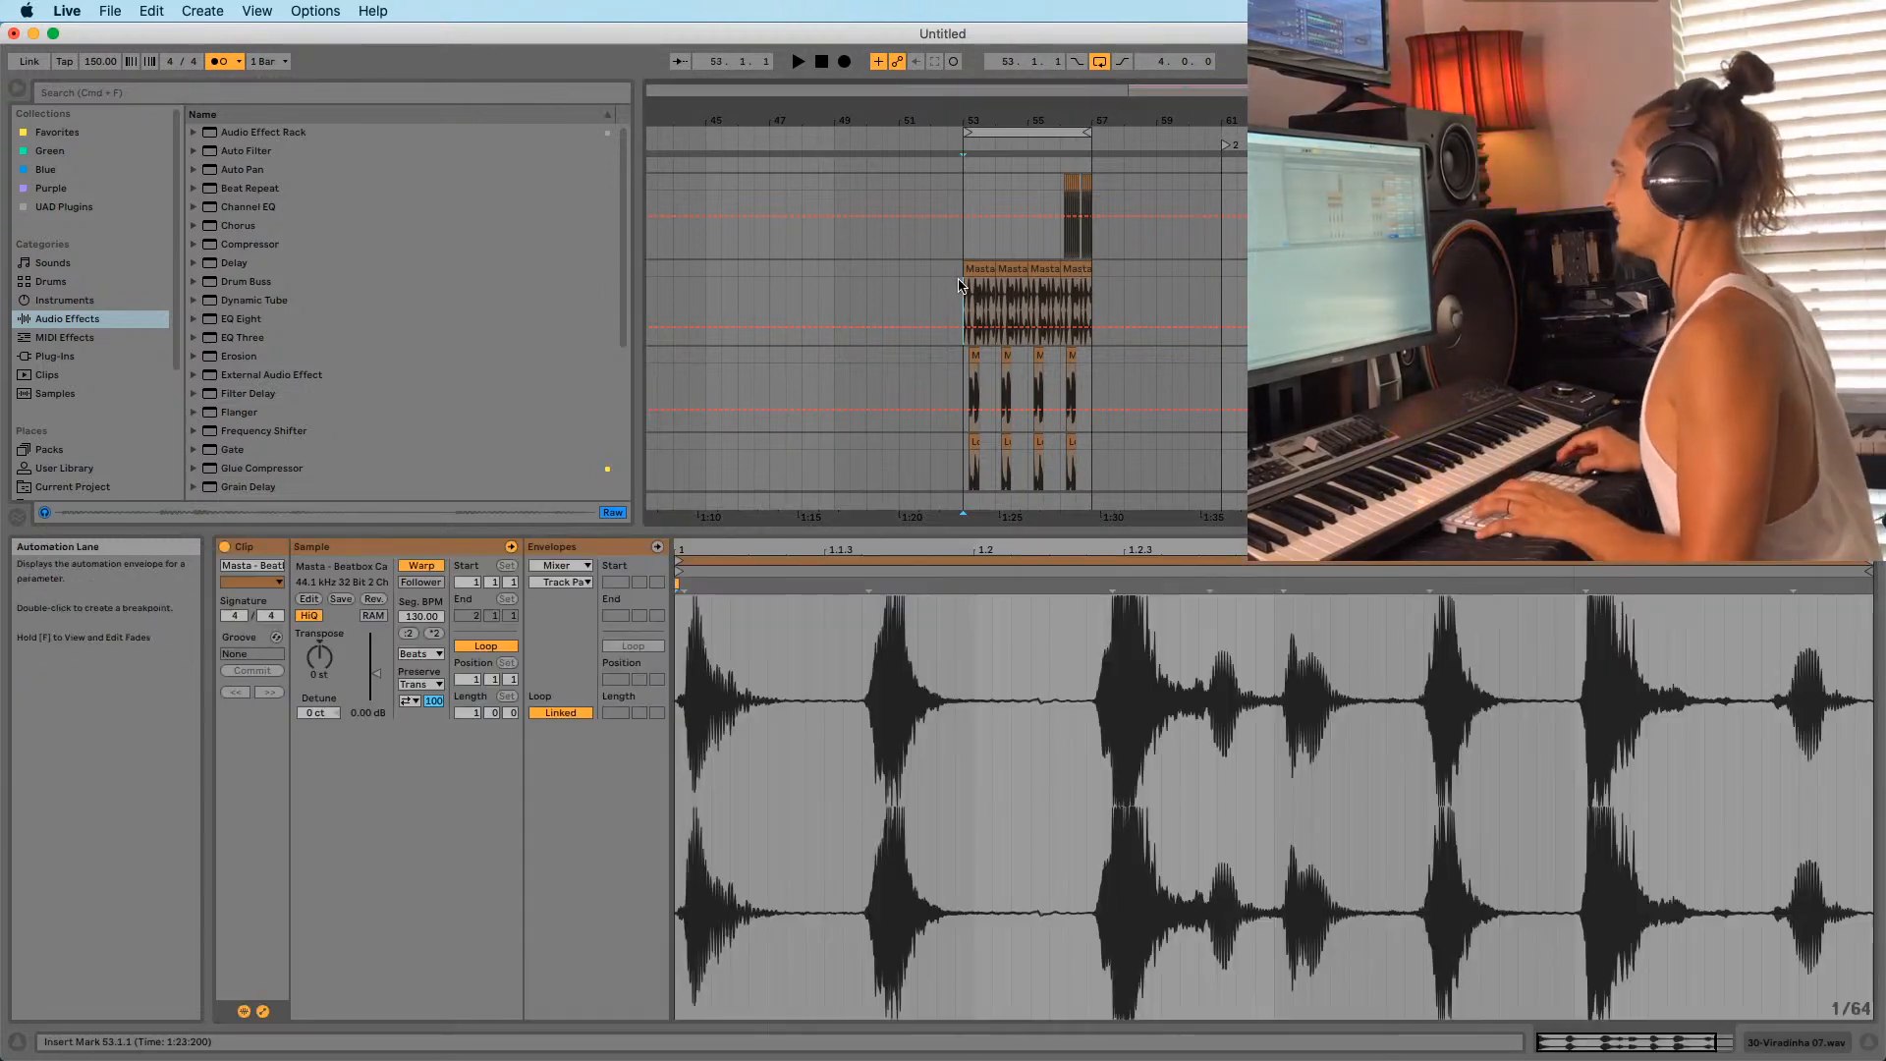
key("space")
scroll(1129, 363, "down", 10)
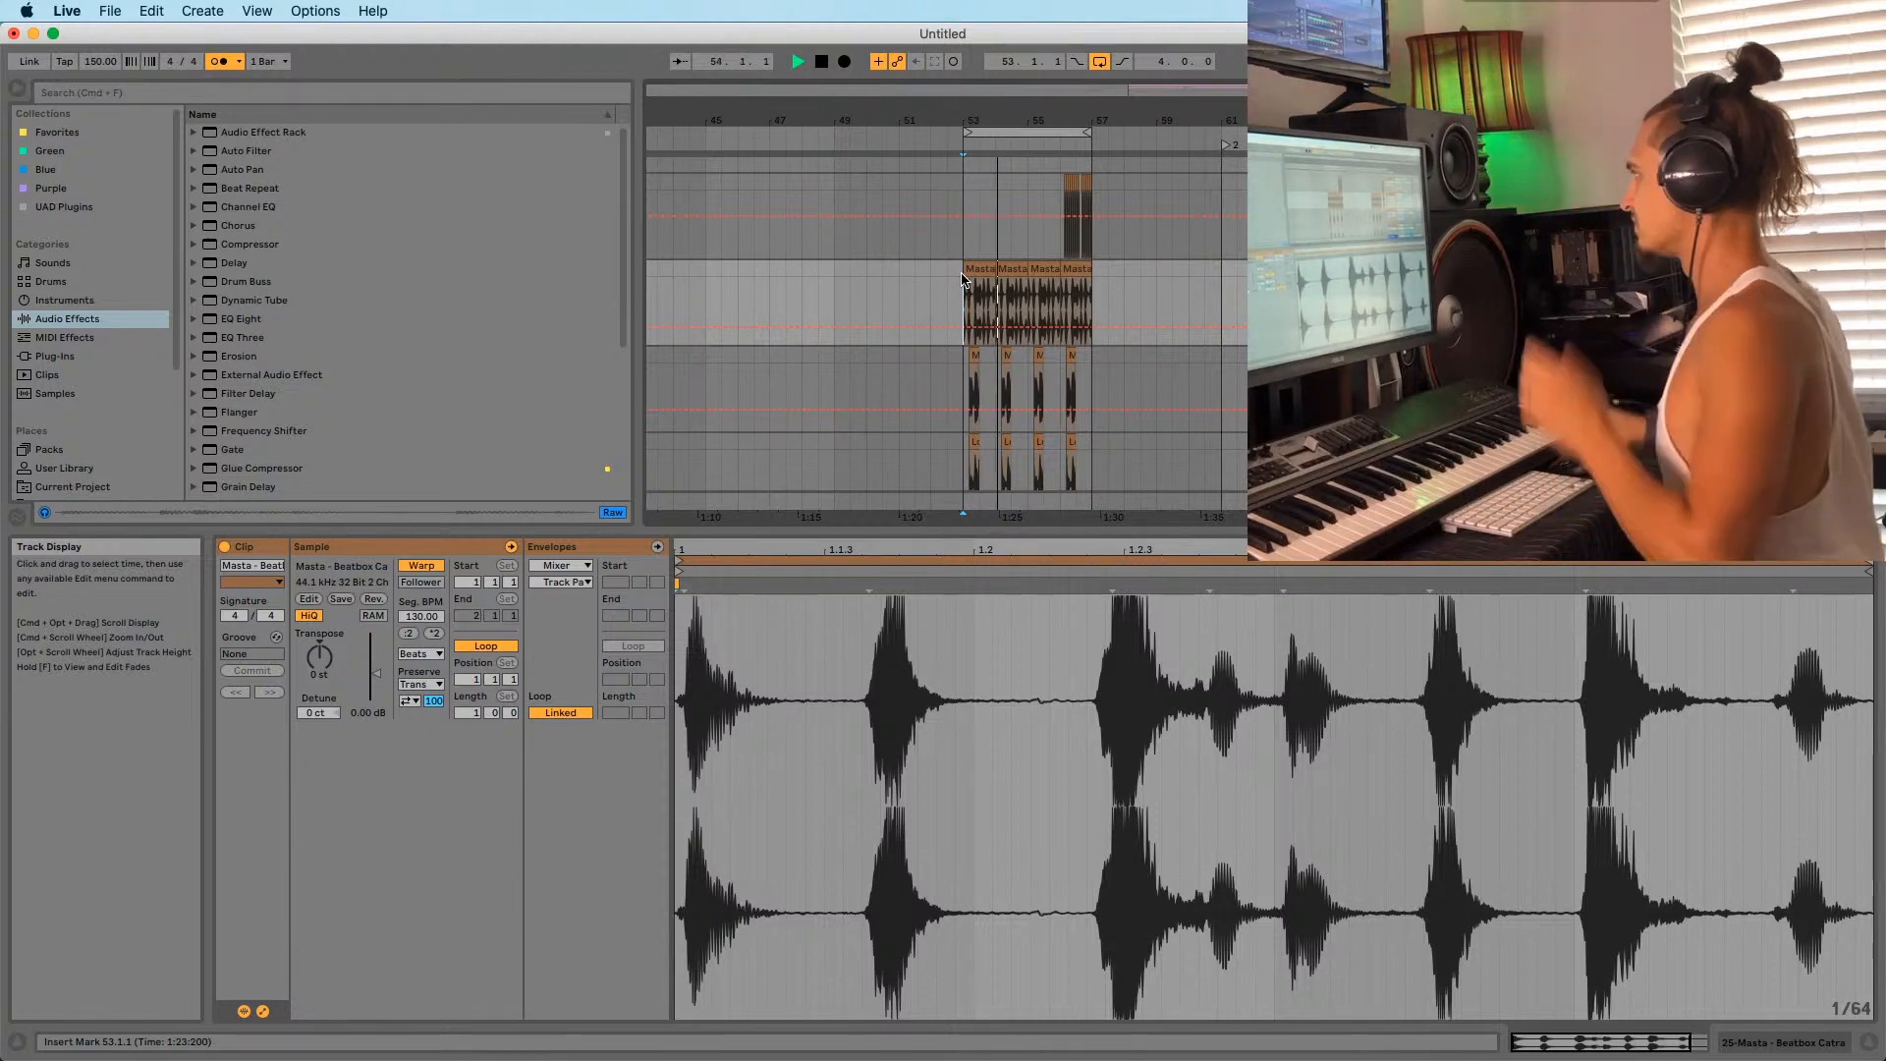
scroll(1097, 378, "up", 3)
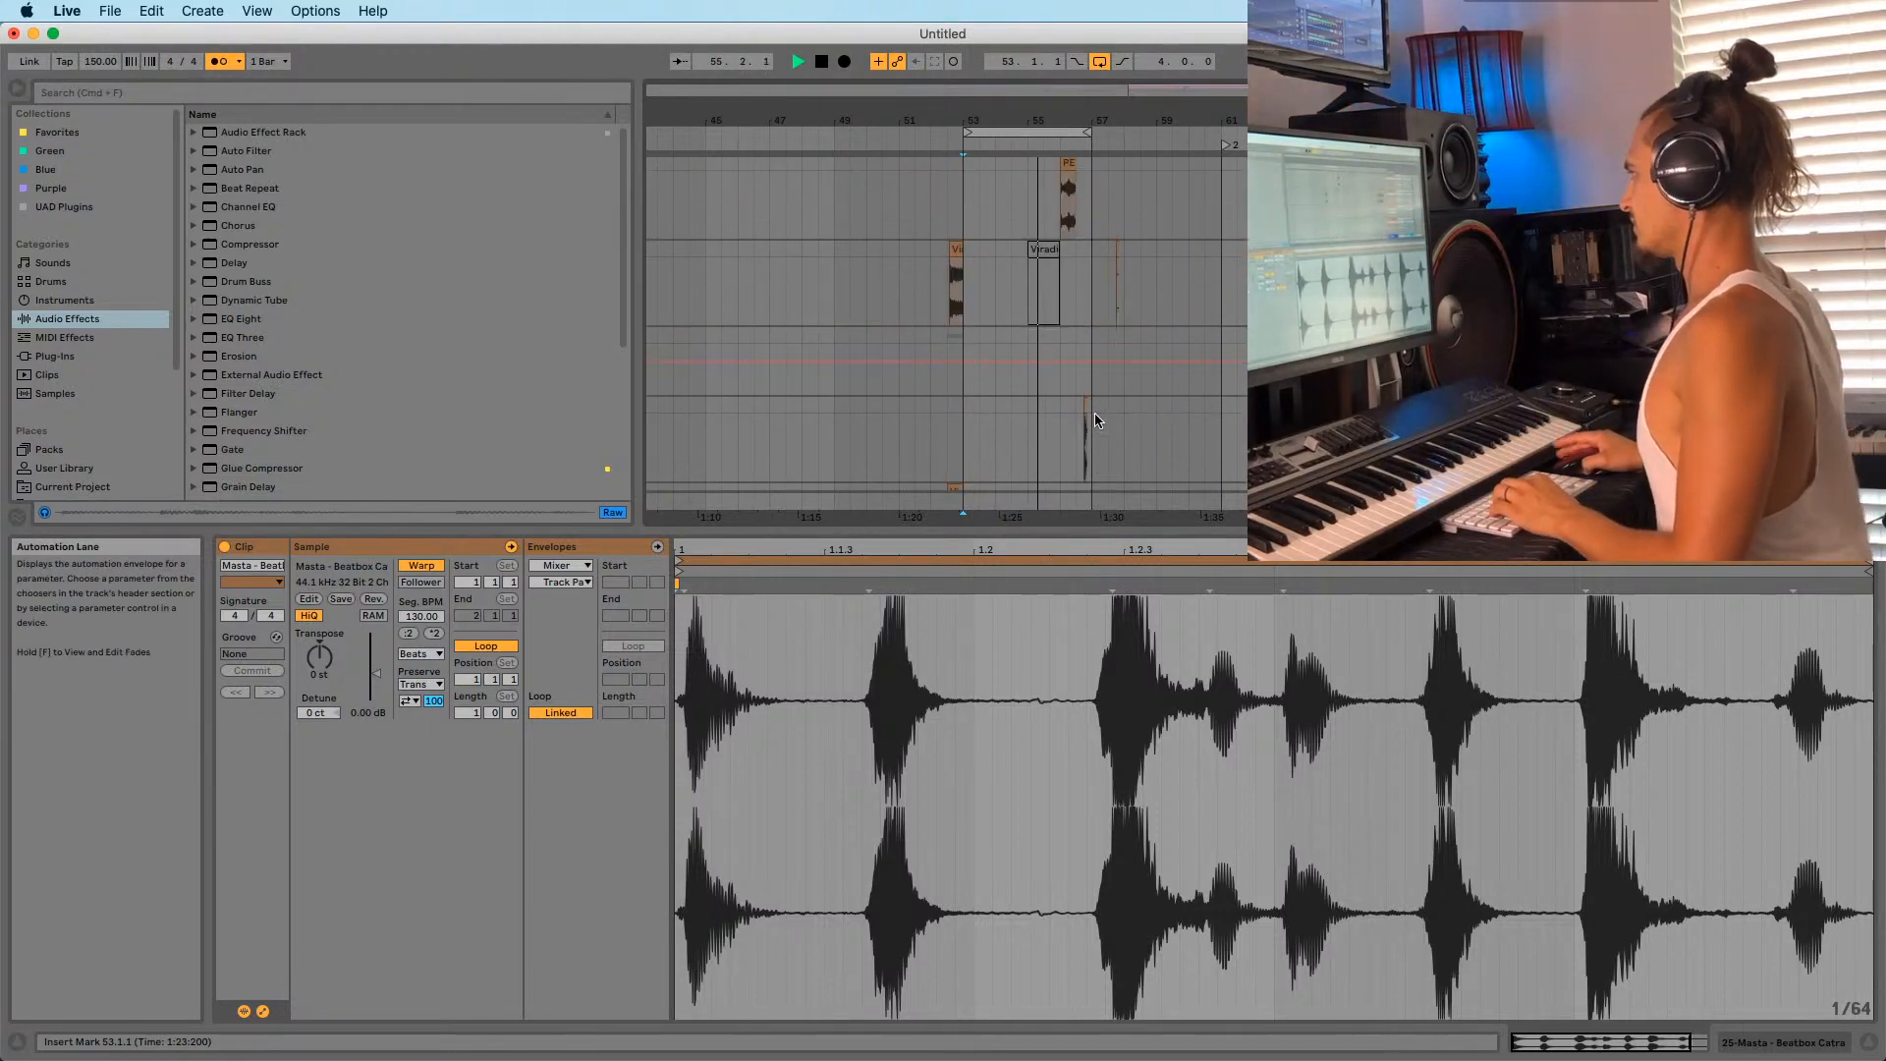
scroll(1092, 413, "up", 6)
scroll(1066, 418, "down", 8)
scroll(52, 413, "down", 5)
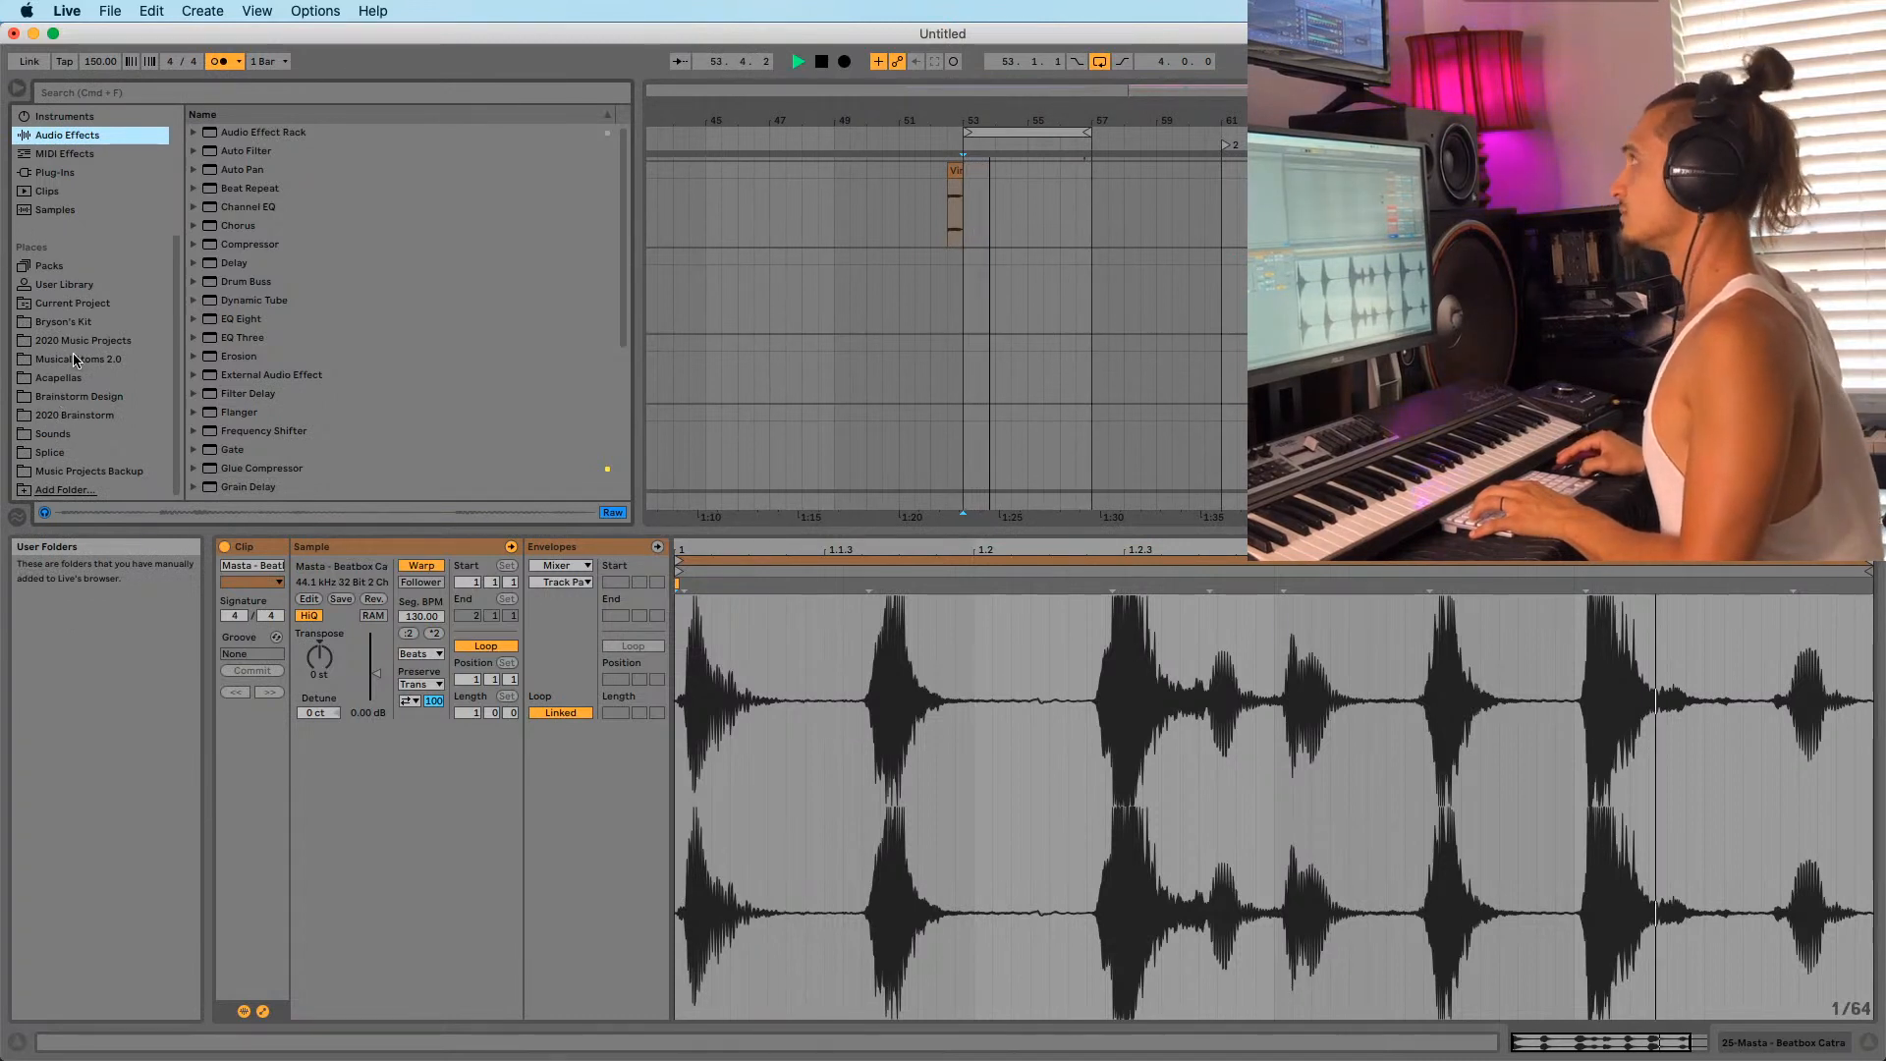
Set the insert point at bar 53 and open the Sounds sample folder in the browser.
left_click(963, 297)
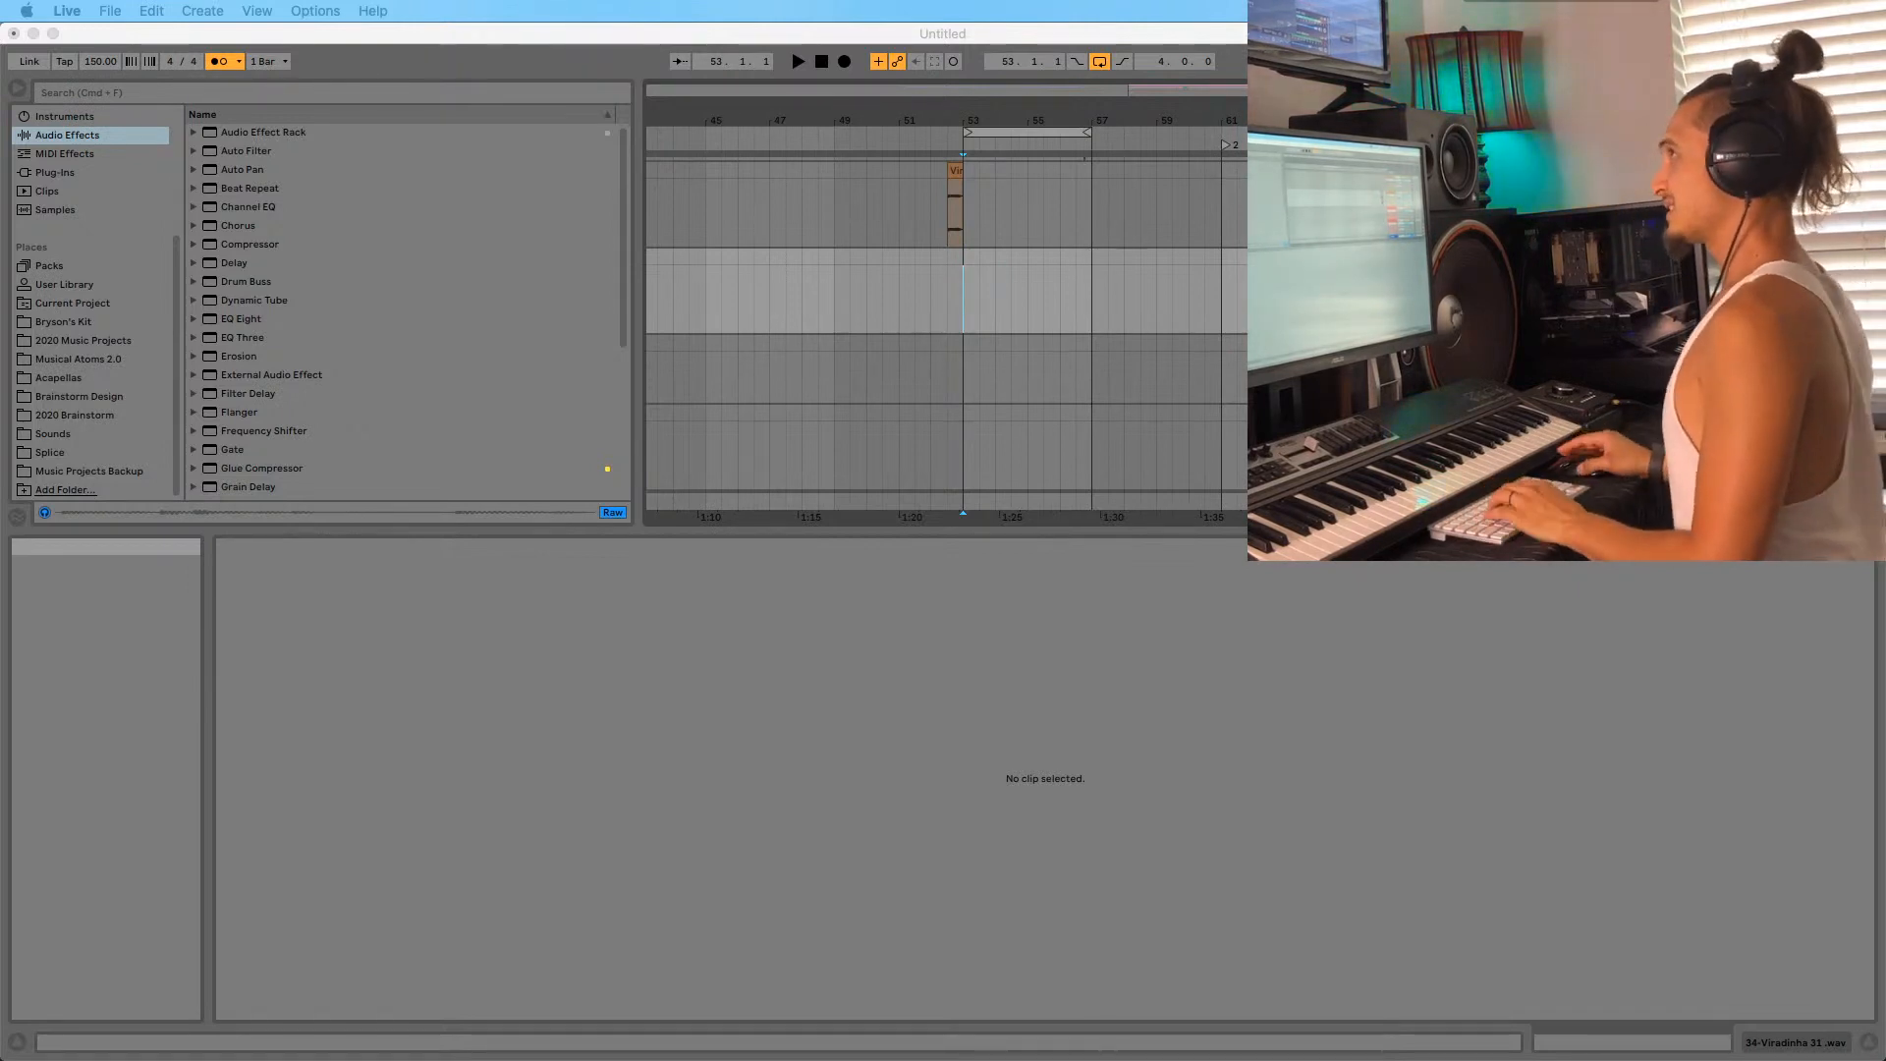
left_click(876, 840)
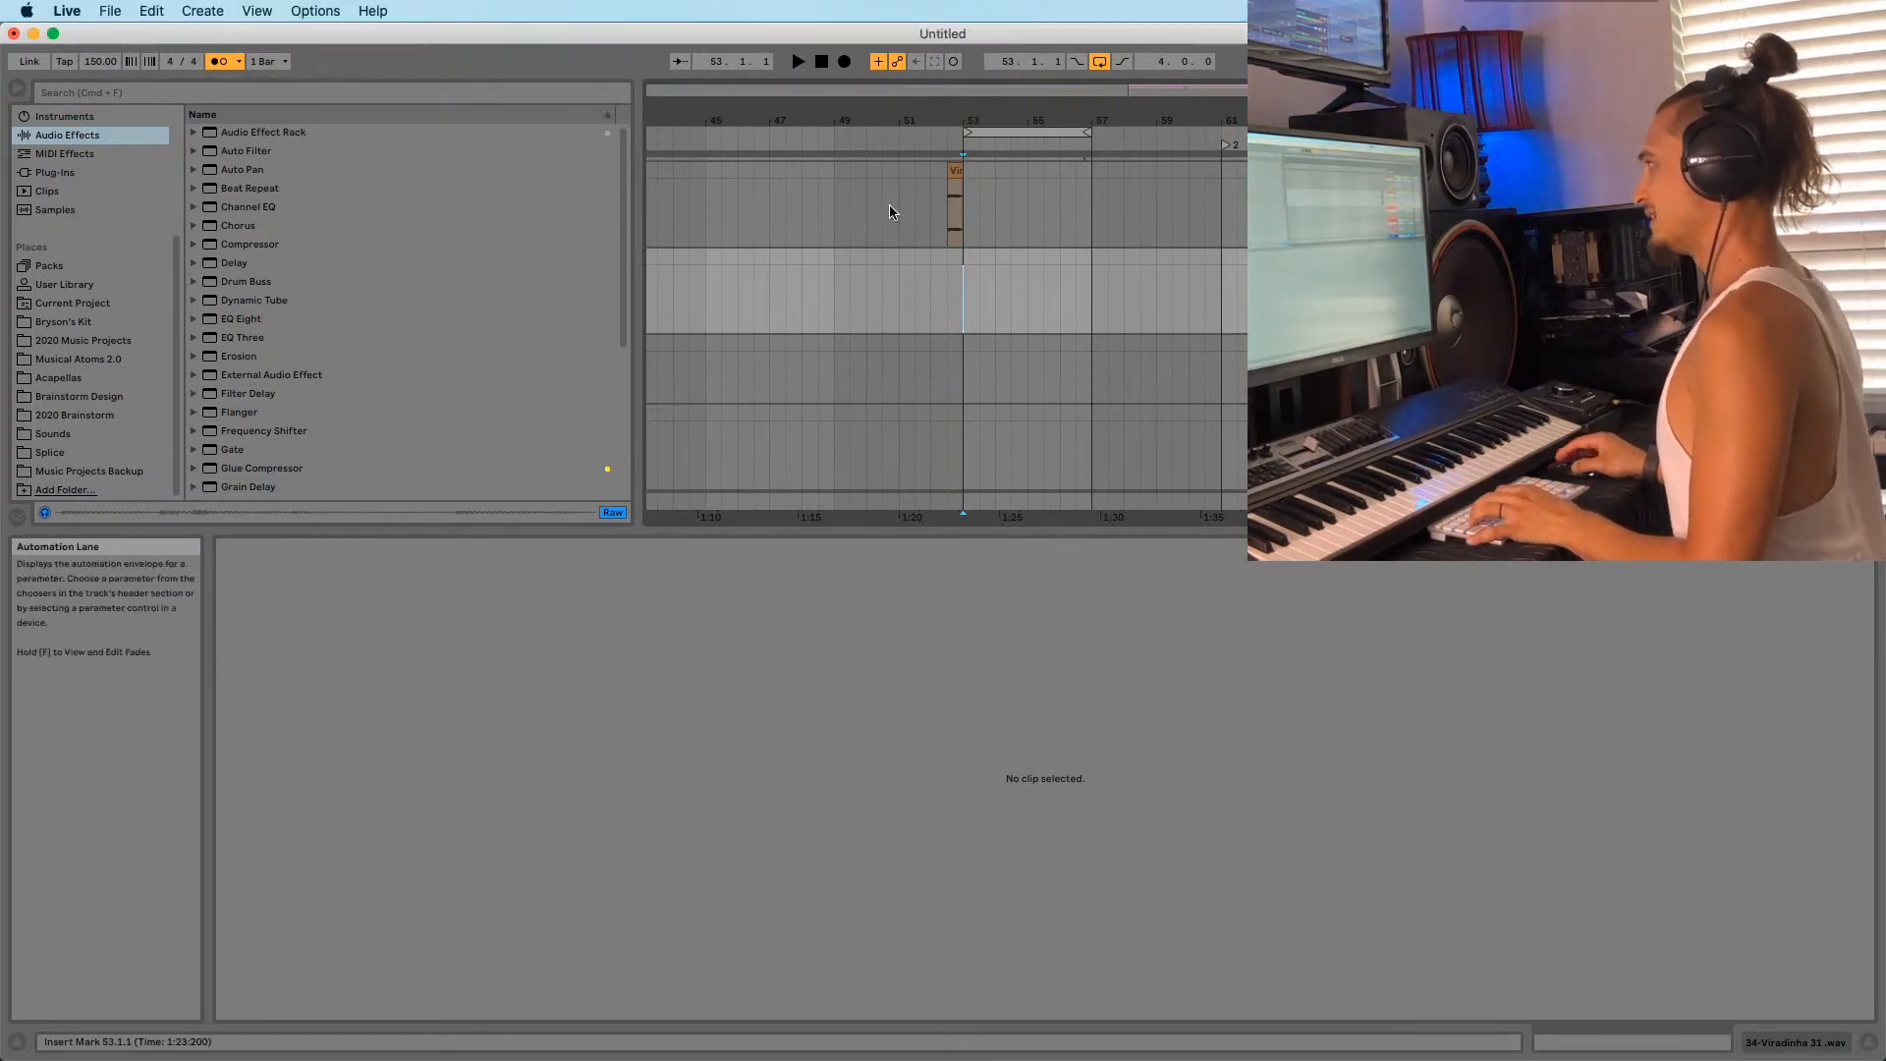
left_click_drag(947, 121, 940, 121)
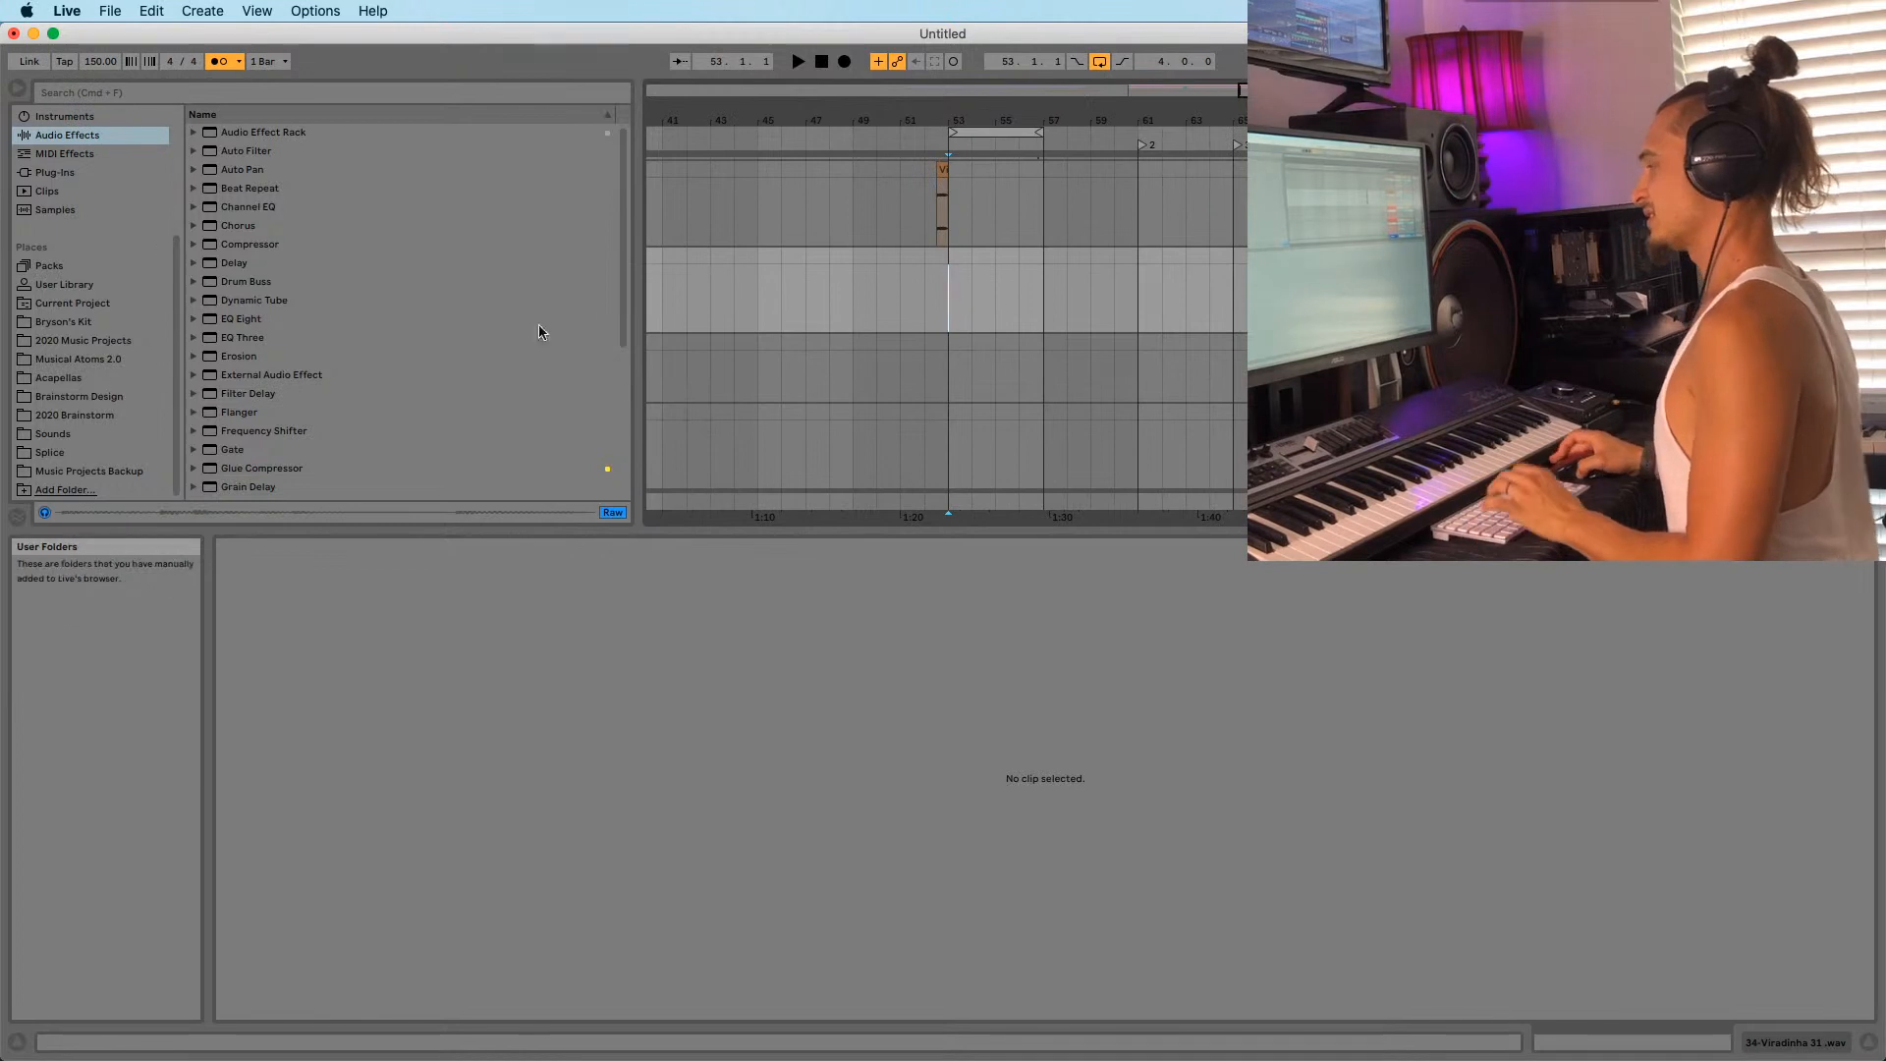
scroll(918, 291, "down", 2)
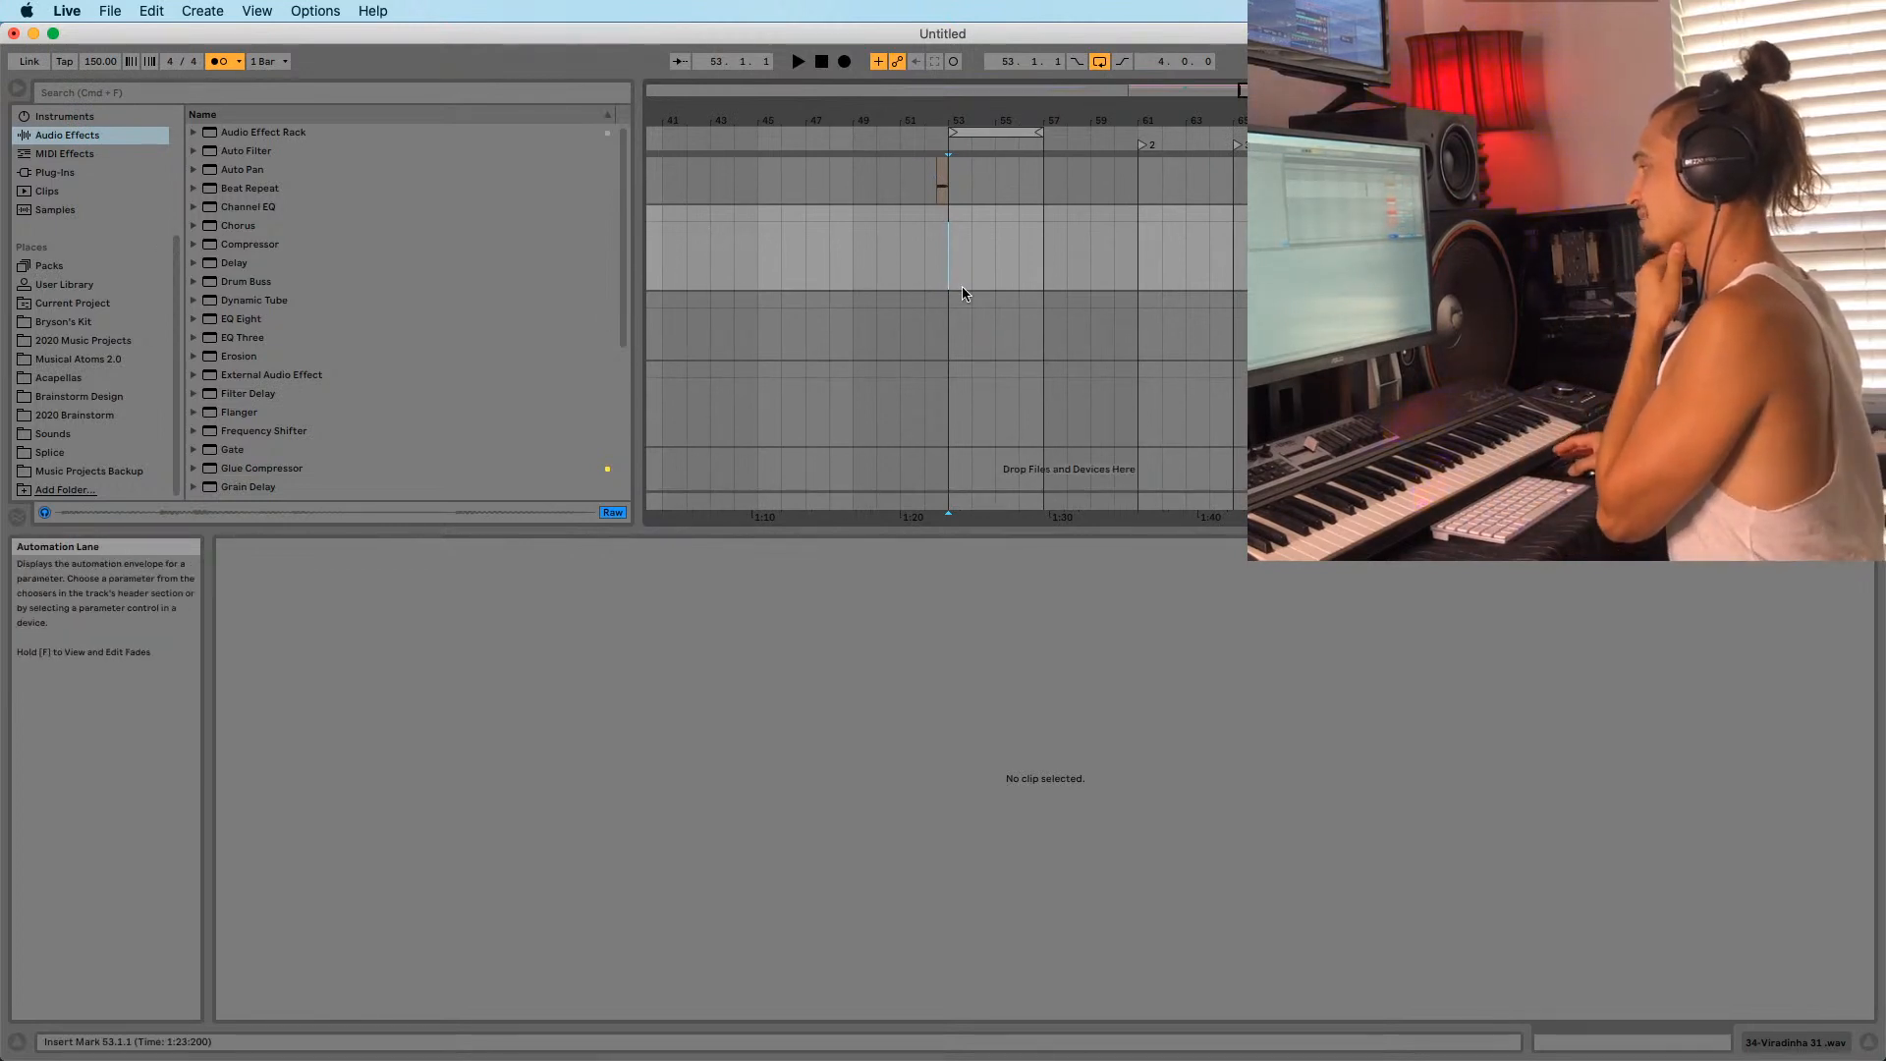
scroll(949, 361, "up", 8)
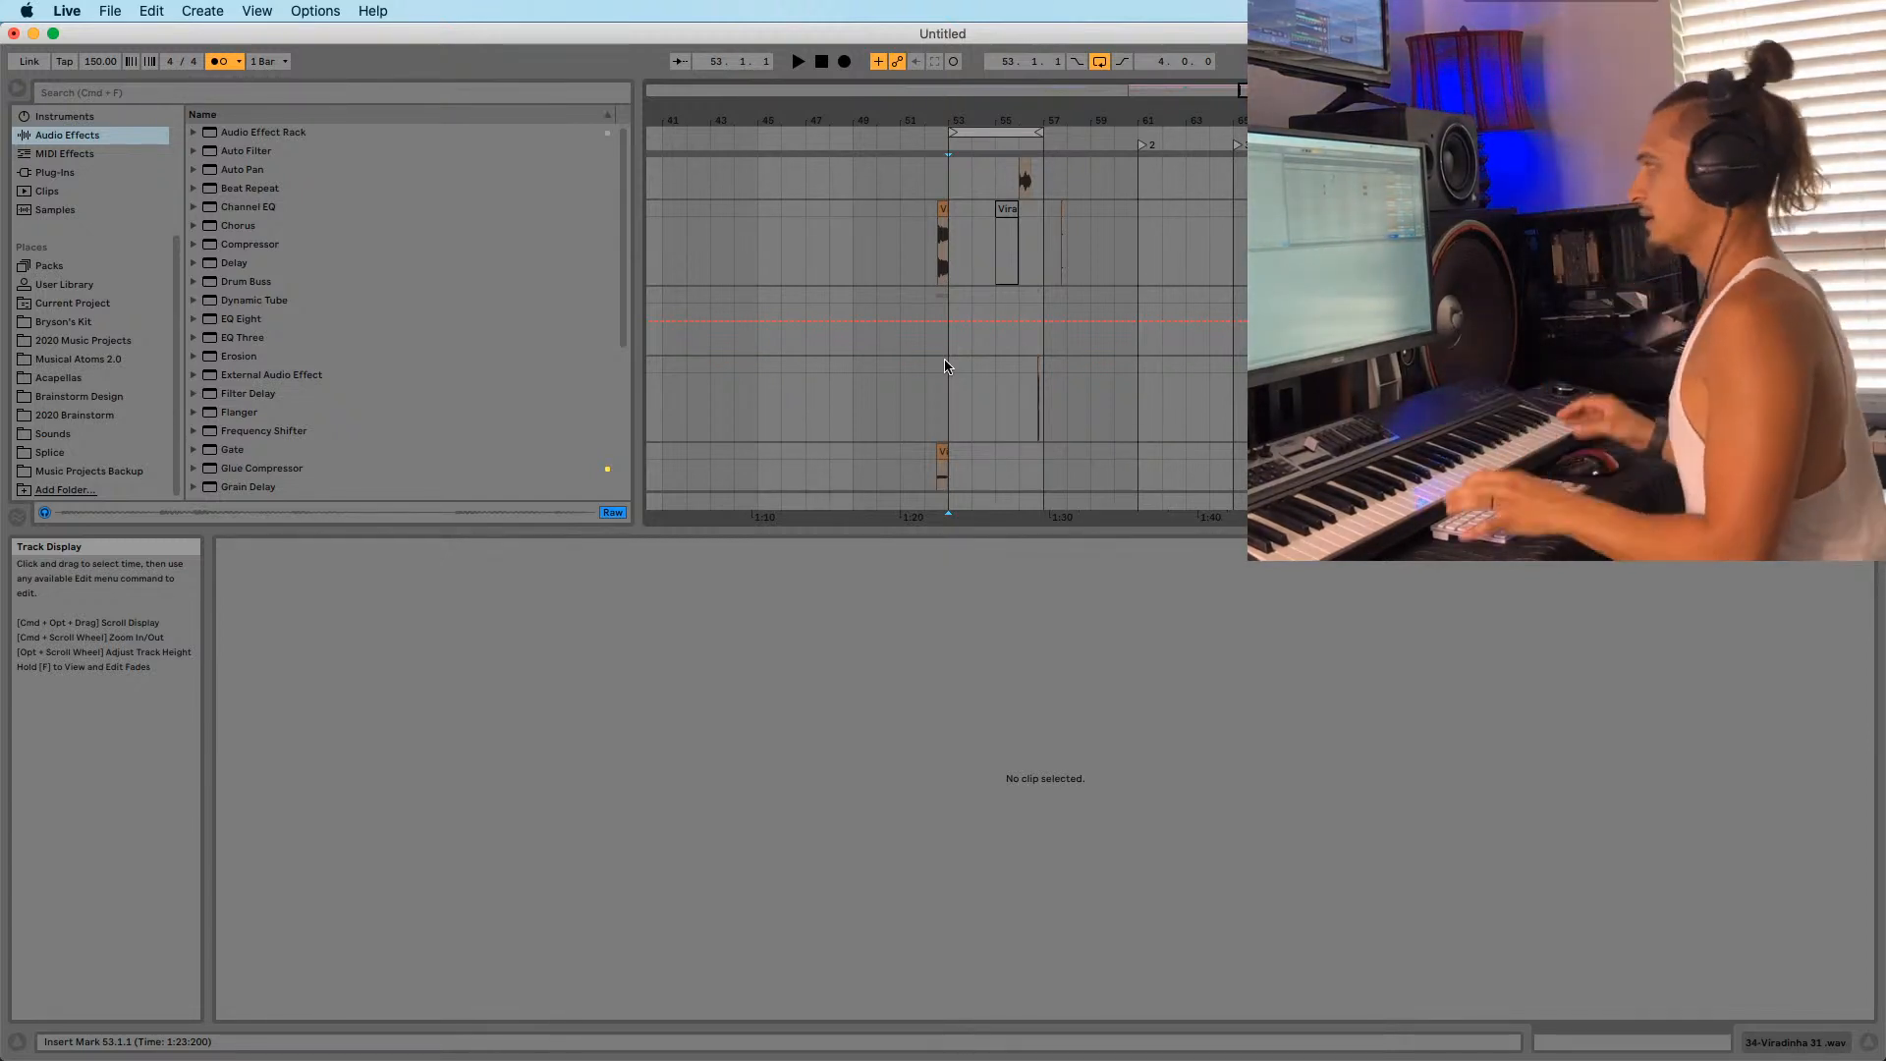
left_click(54, 433)
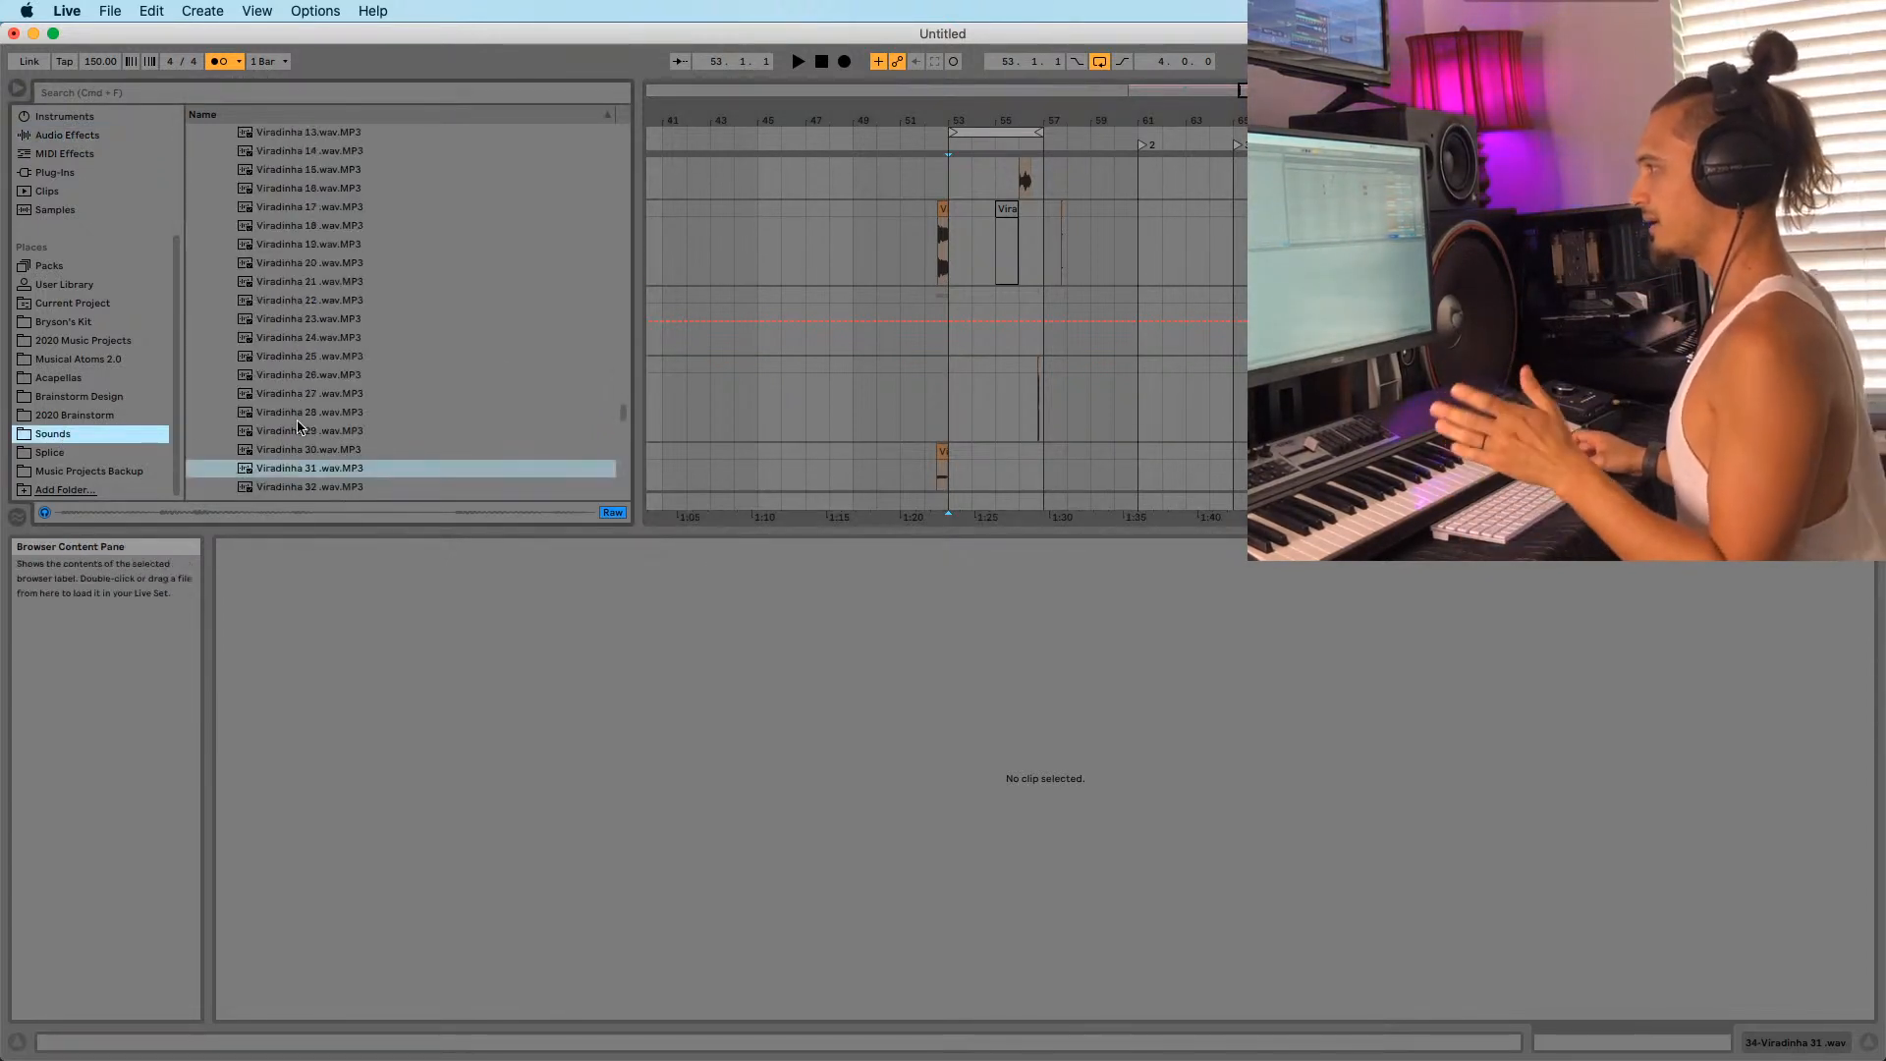
scroll(293, 427, "down", 4)
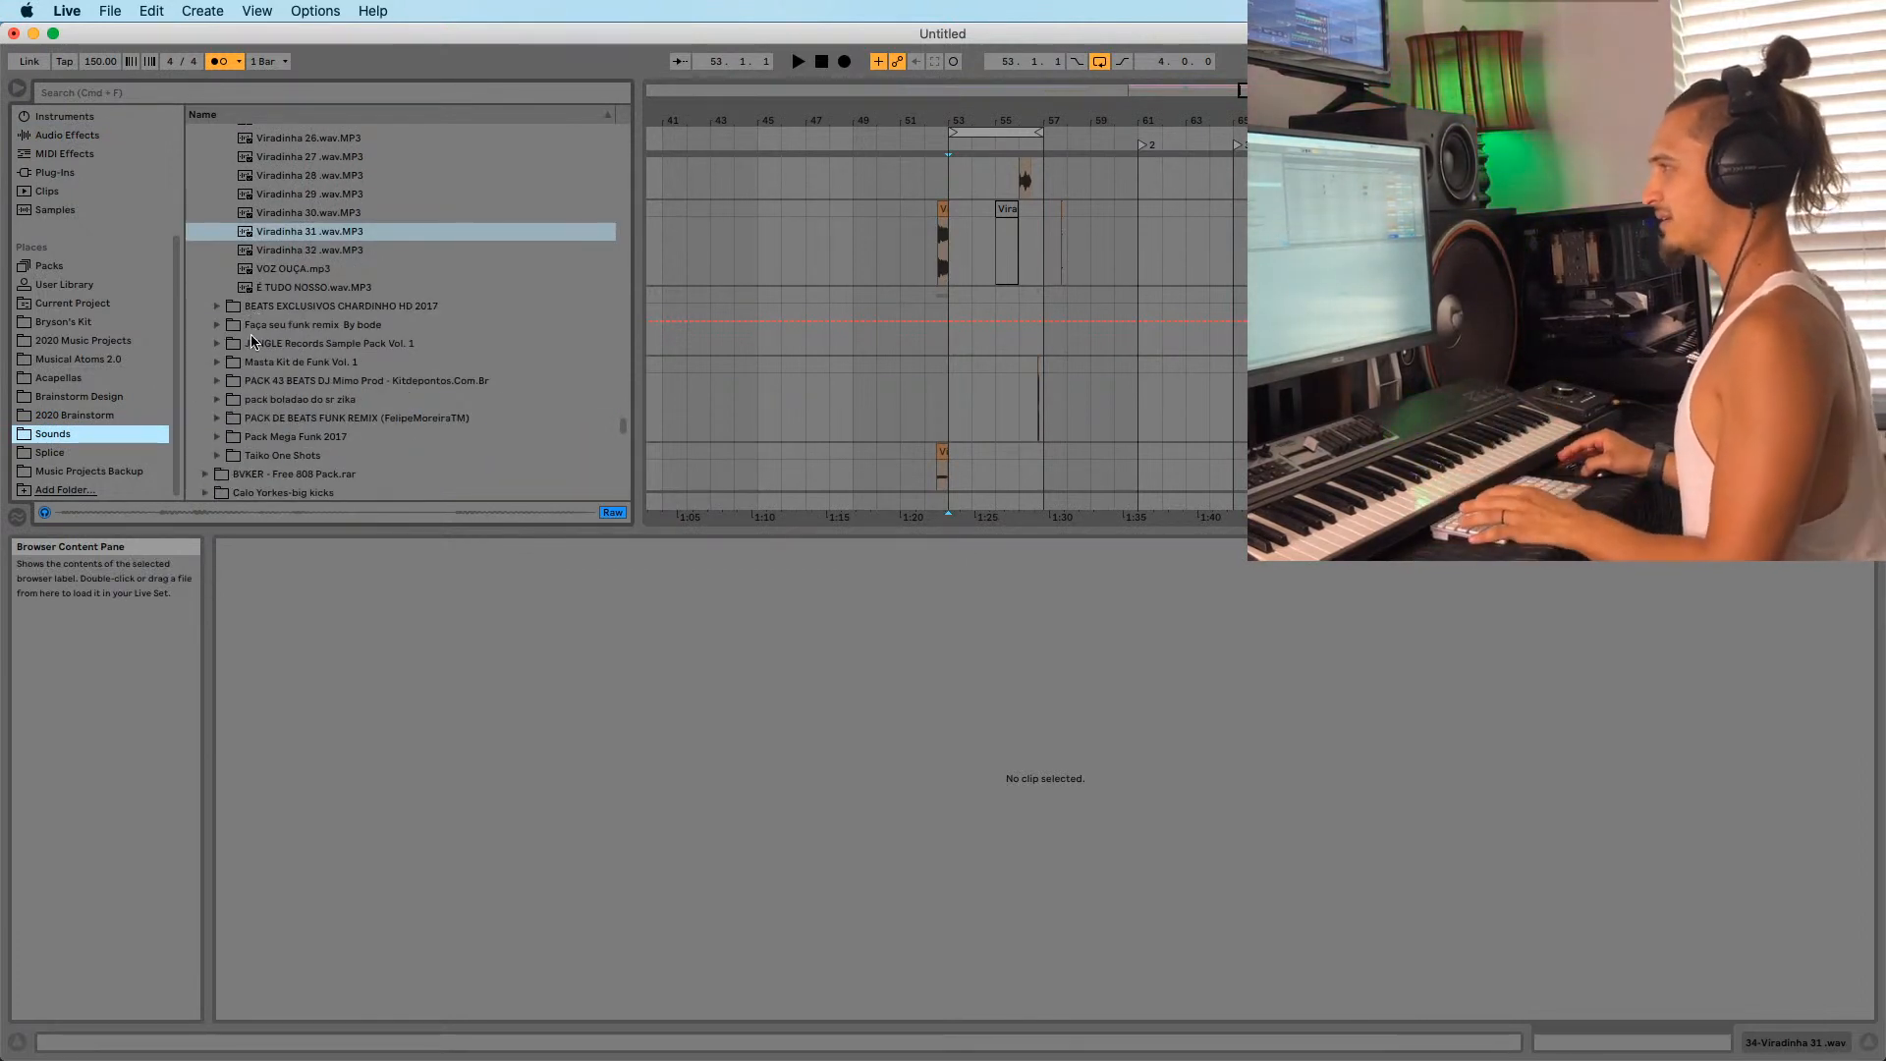
Preview the E TUDO NOSSO and VOZ OUÇA samples and the #3, #2 and #8 GRAVES beats.
left_click(247, 285)
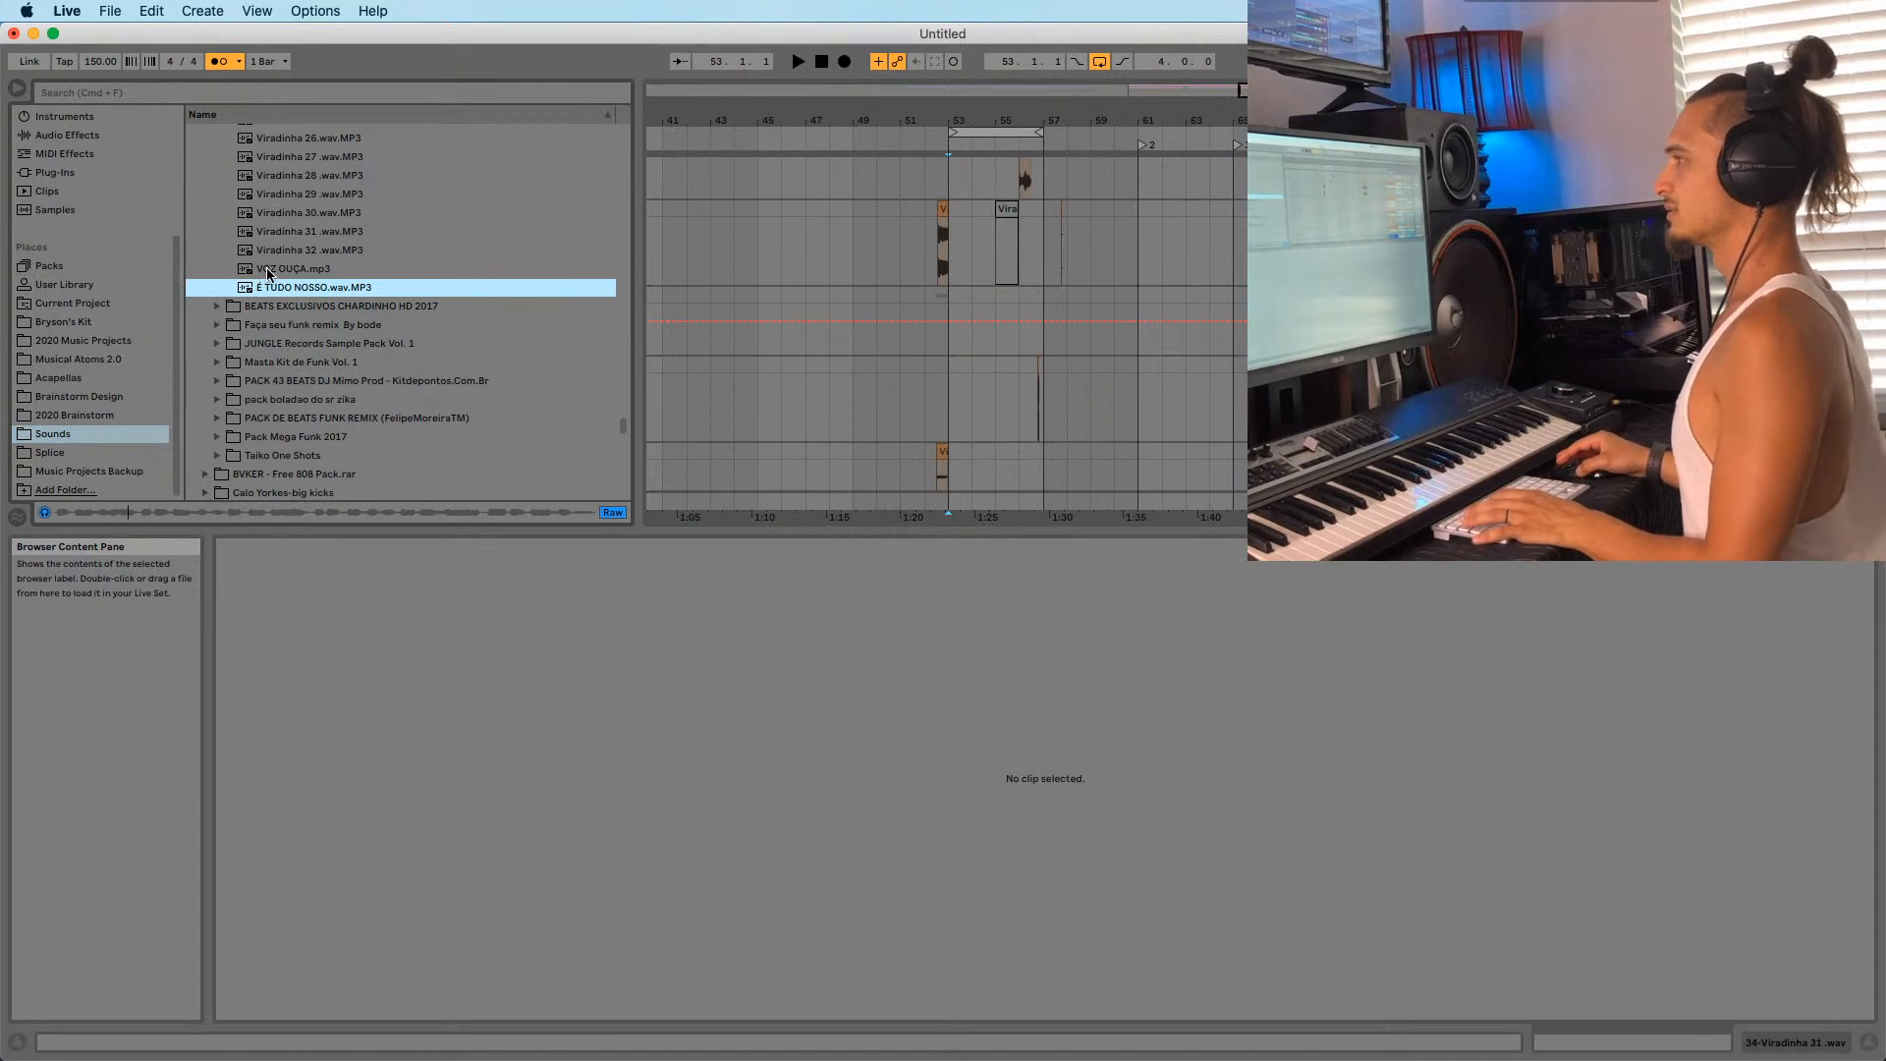
left_click(263, 269)
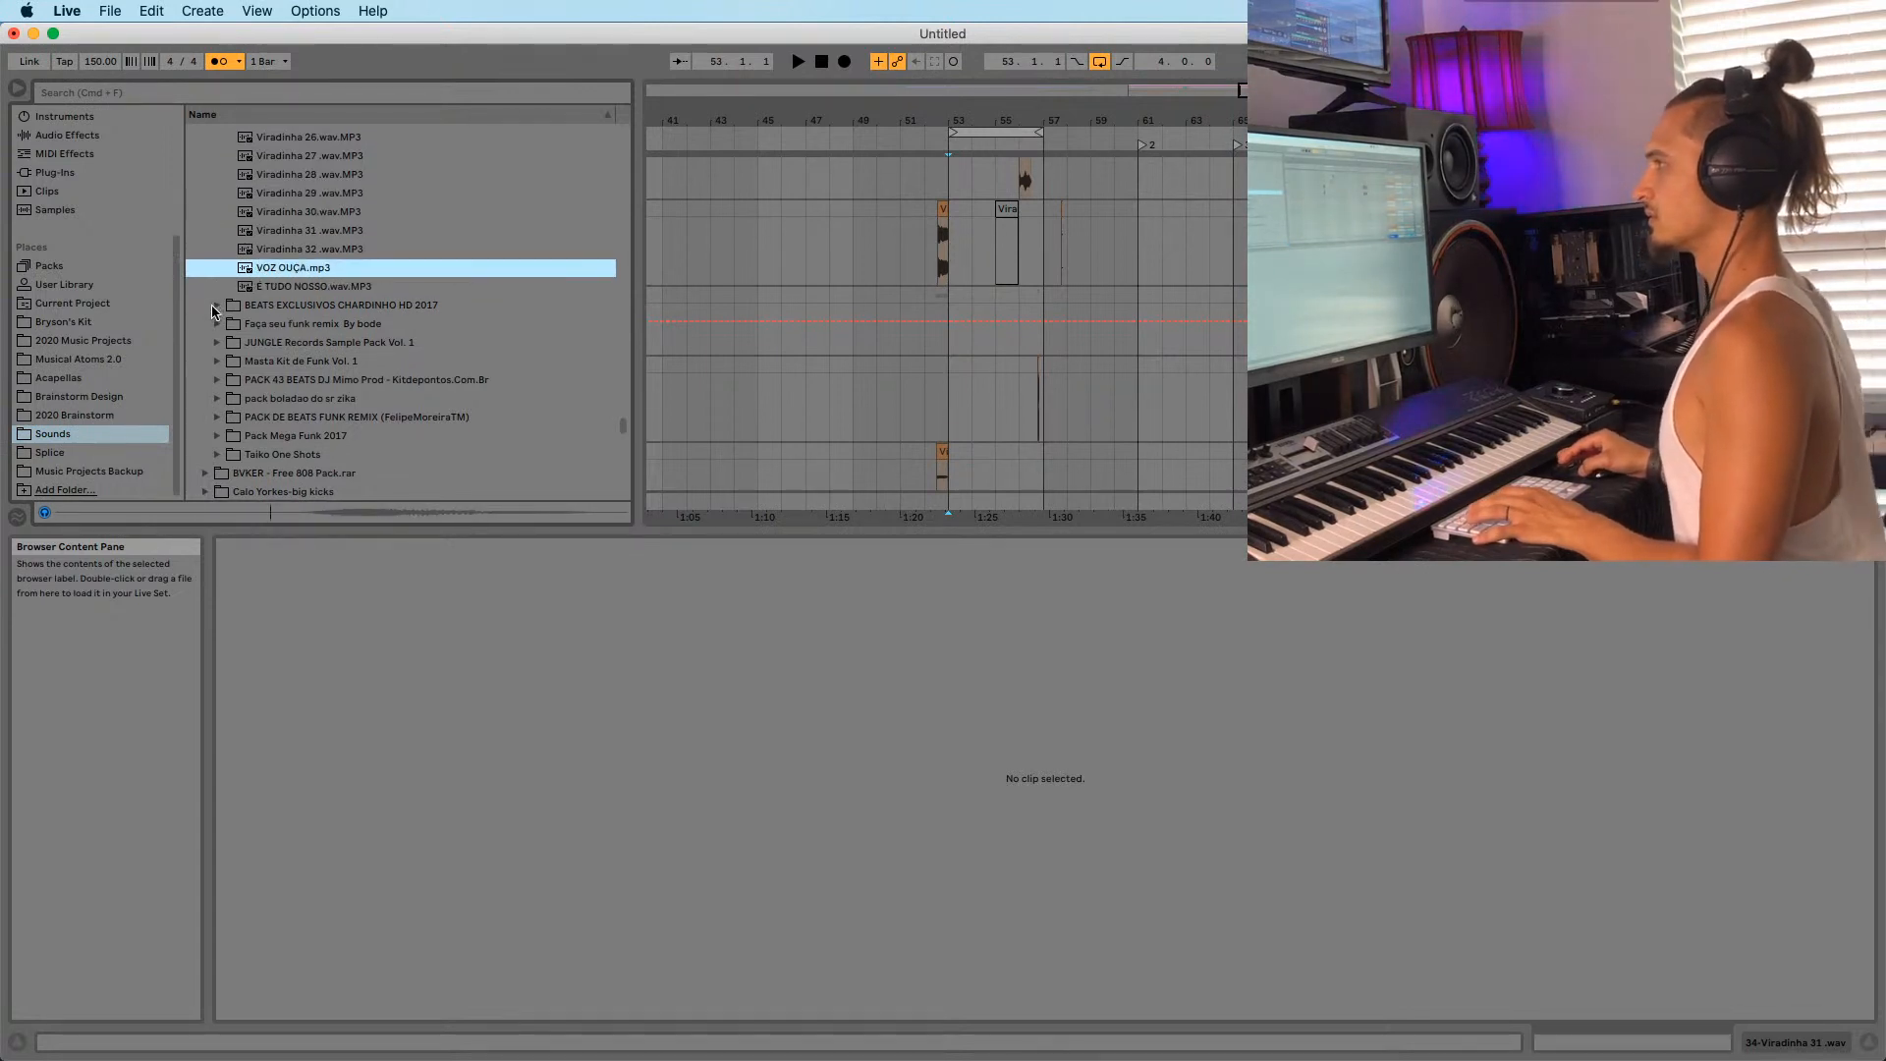
left_click(218, 308)
left_click(324, 224)
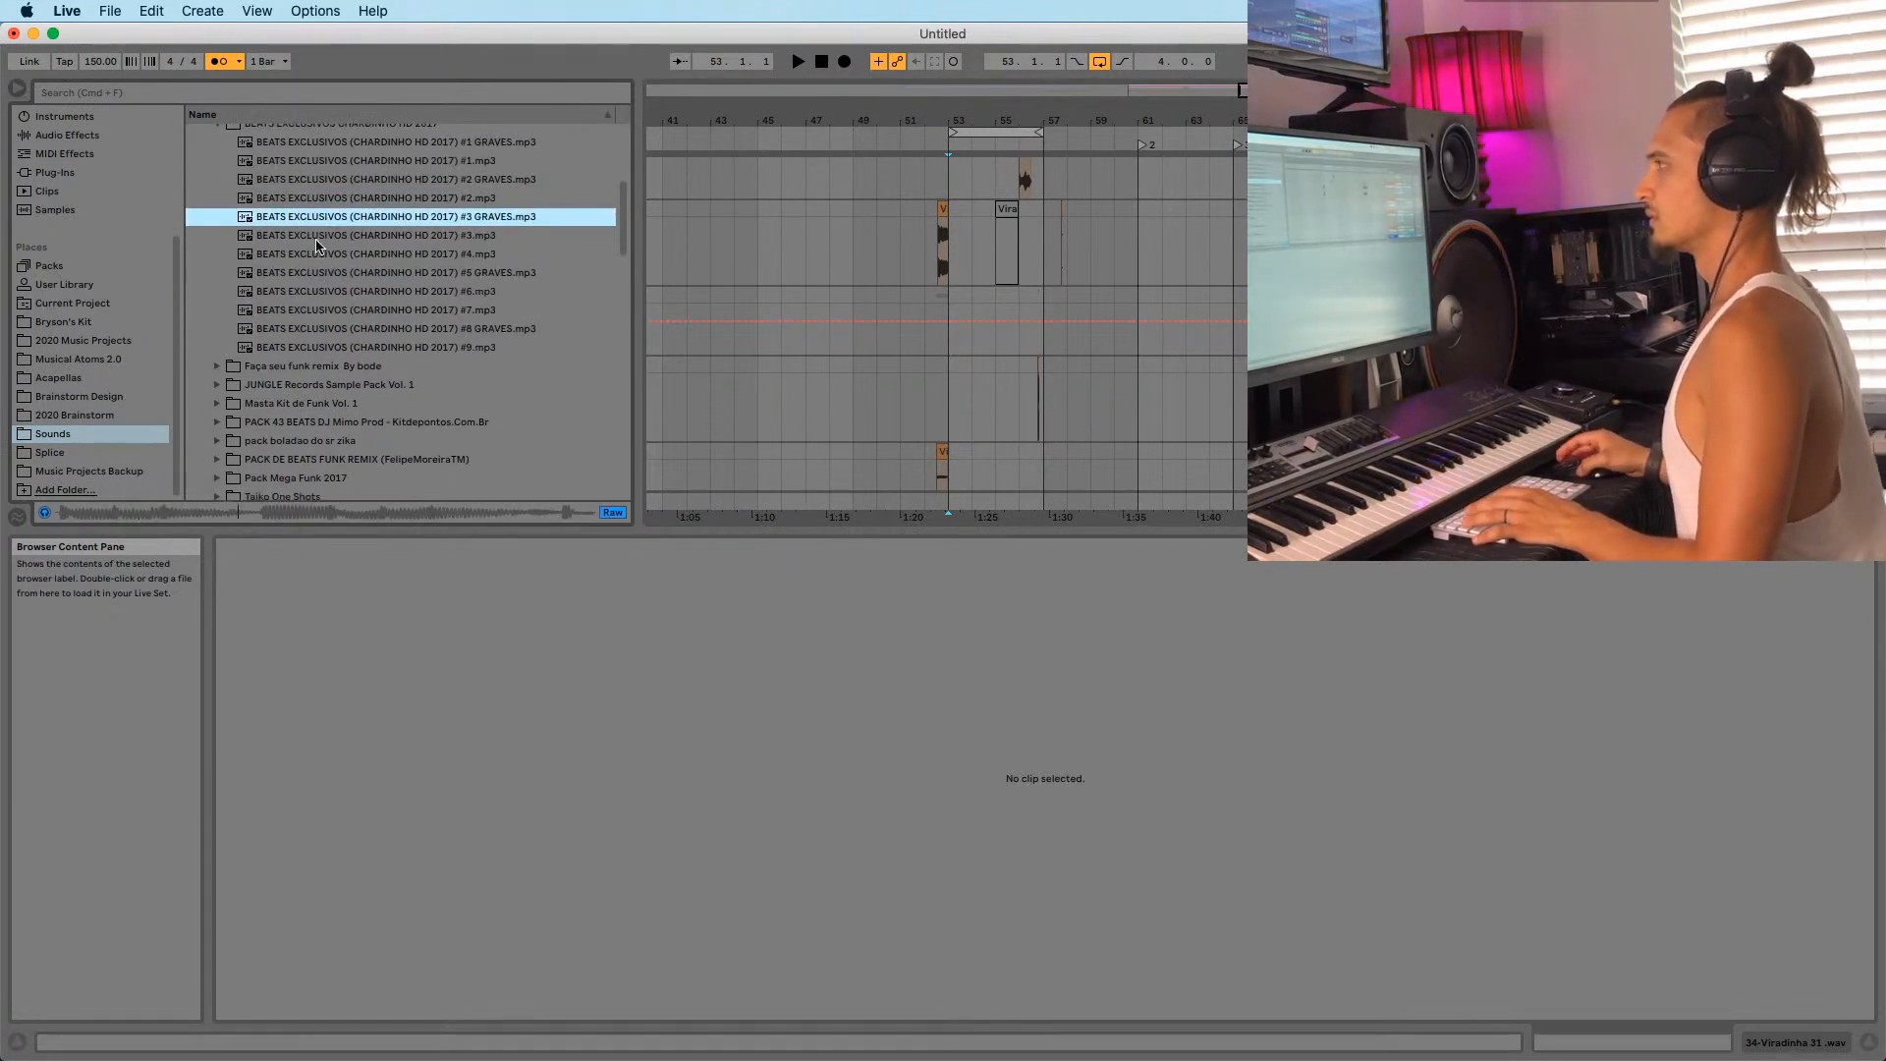
left_click(330, 186)
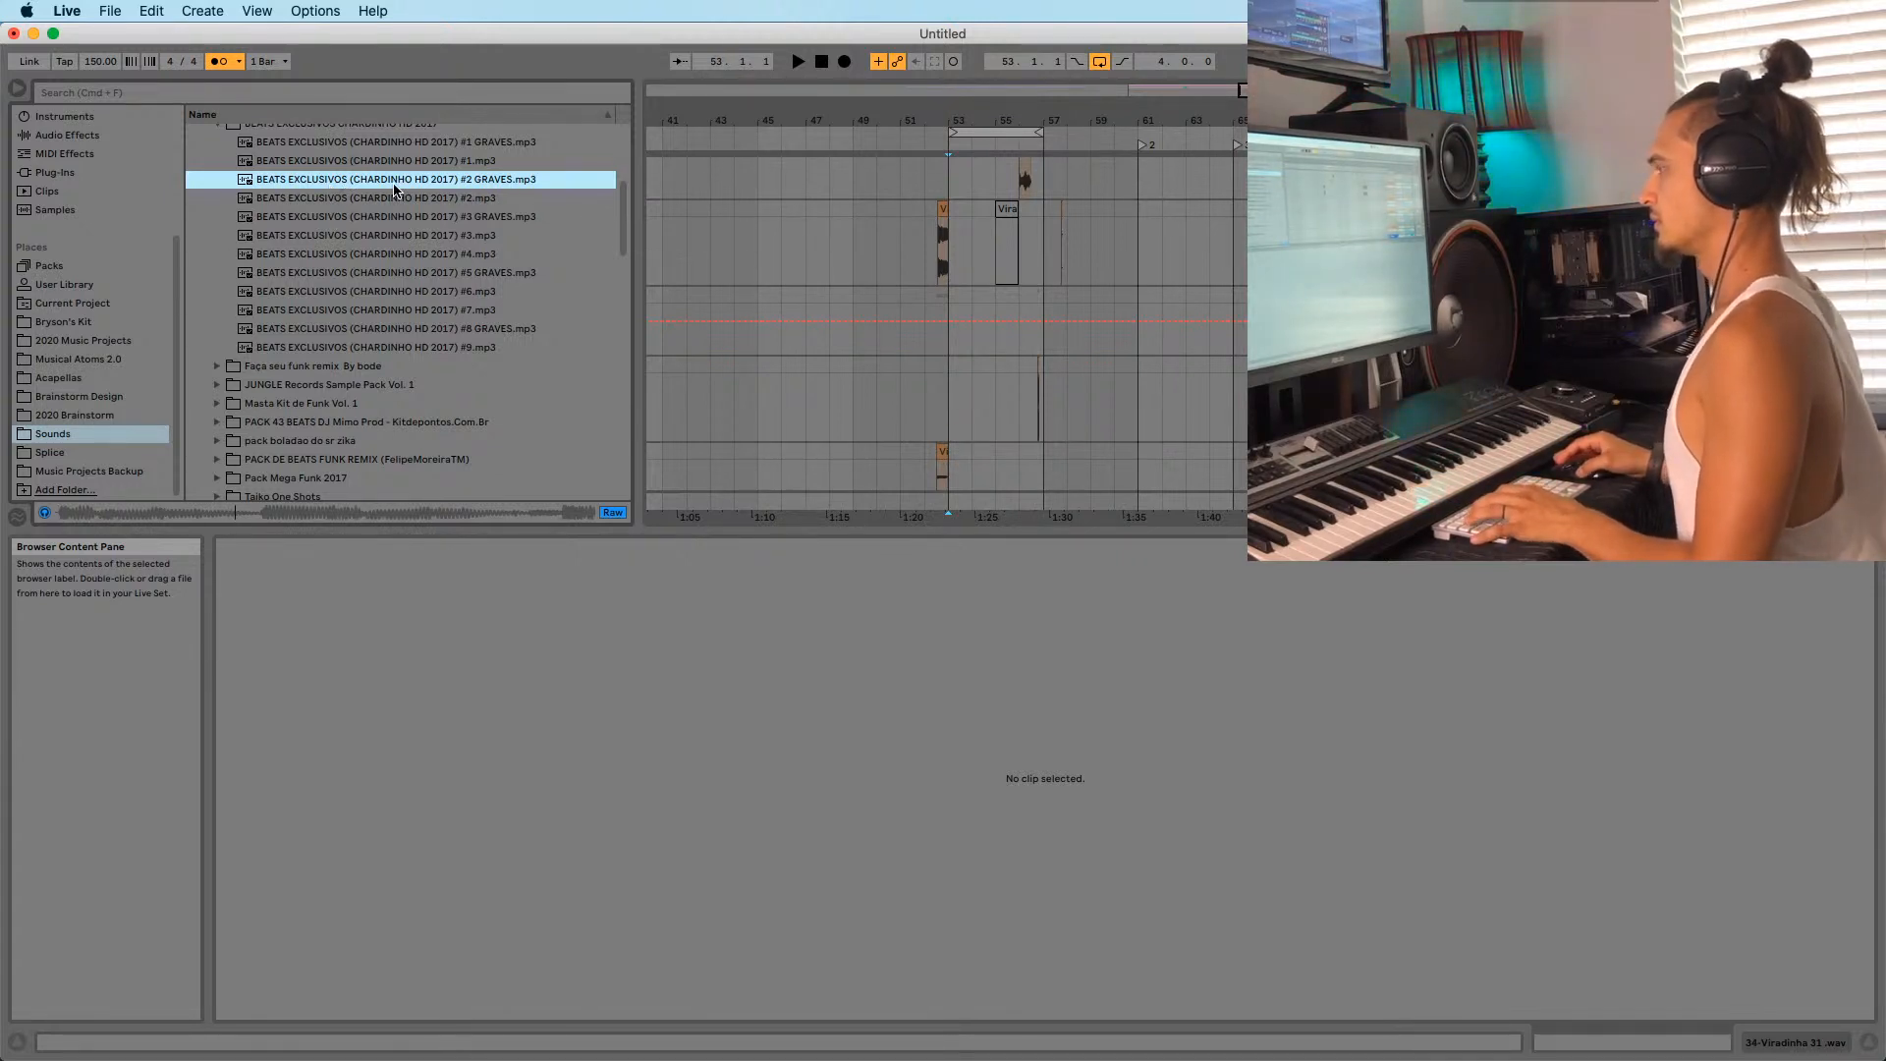
scroll(317, 215, "down", 2)
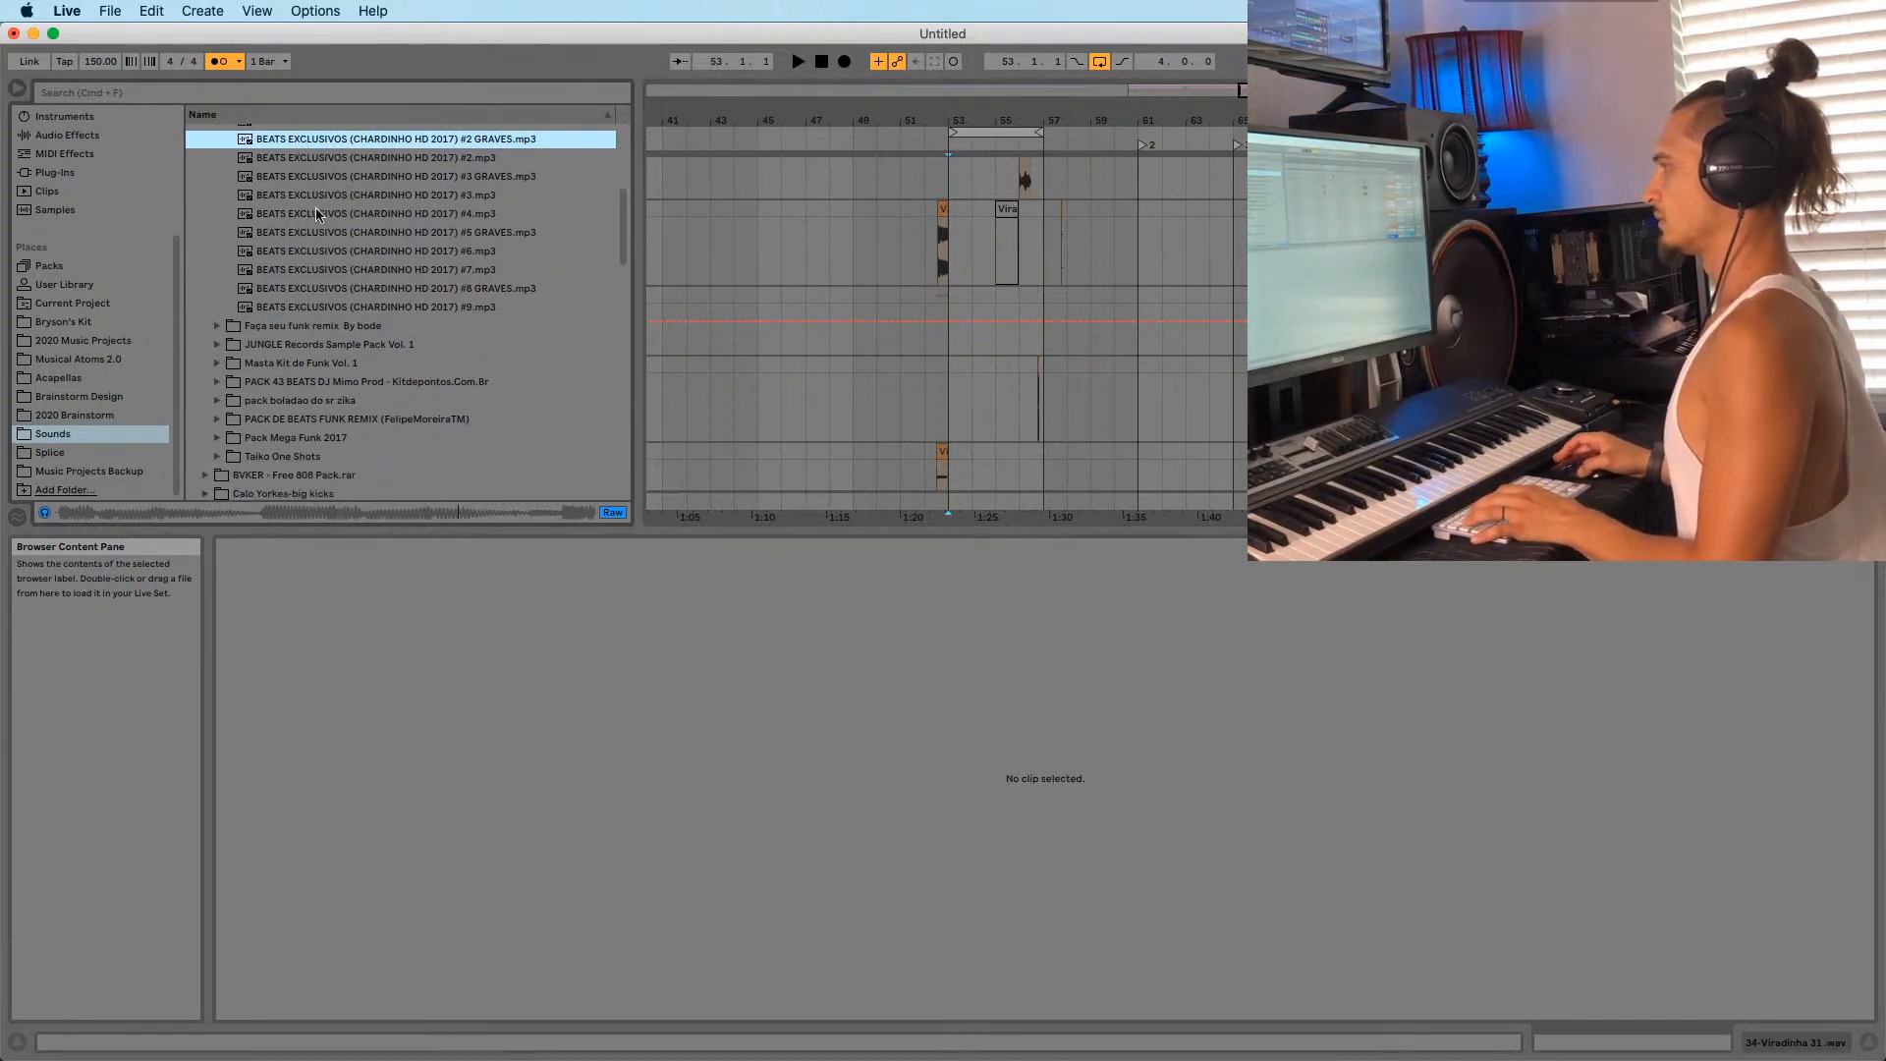
left_click(333, 286)
scroll(335, 265, "down", 2)
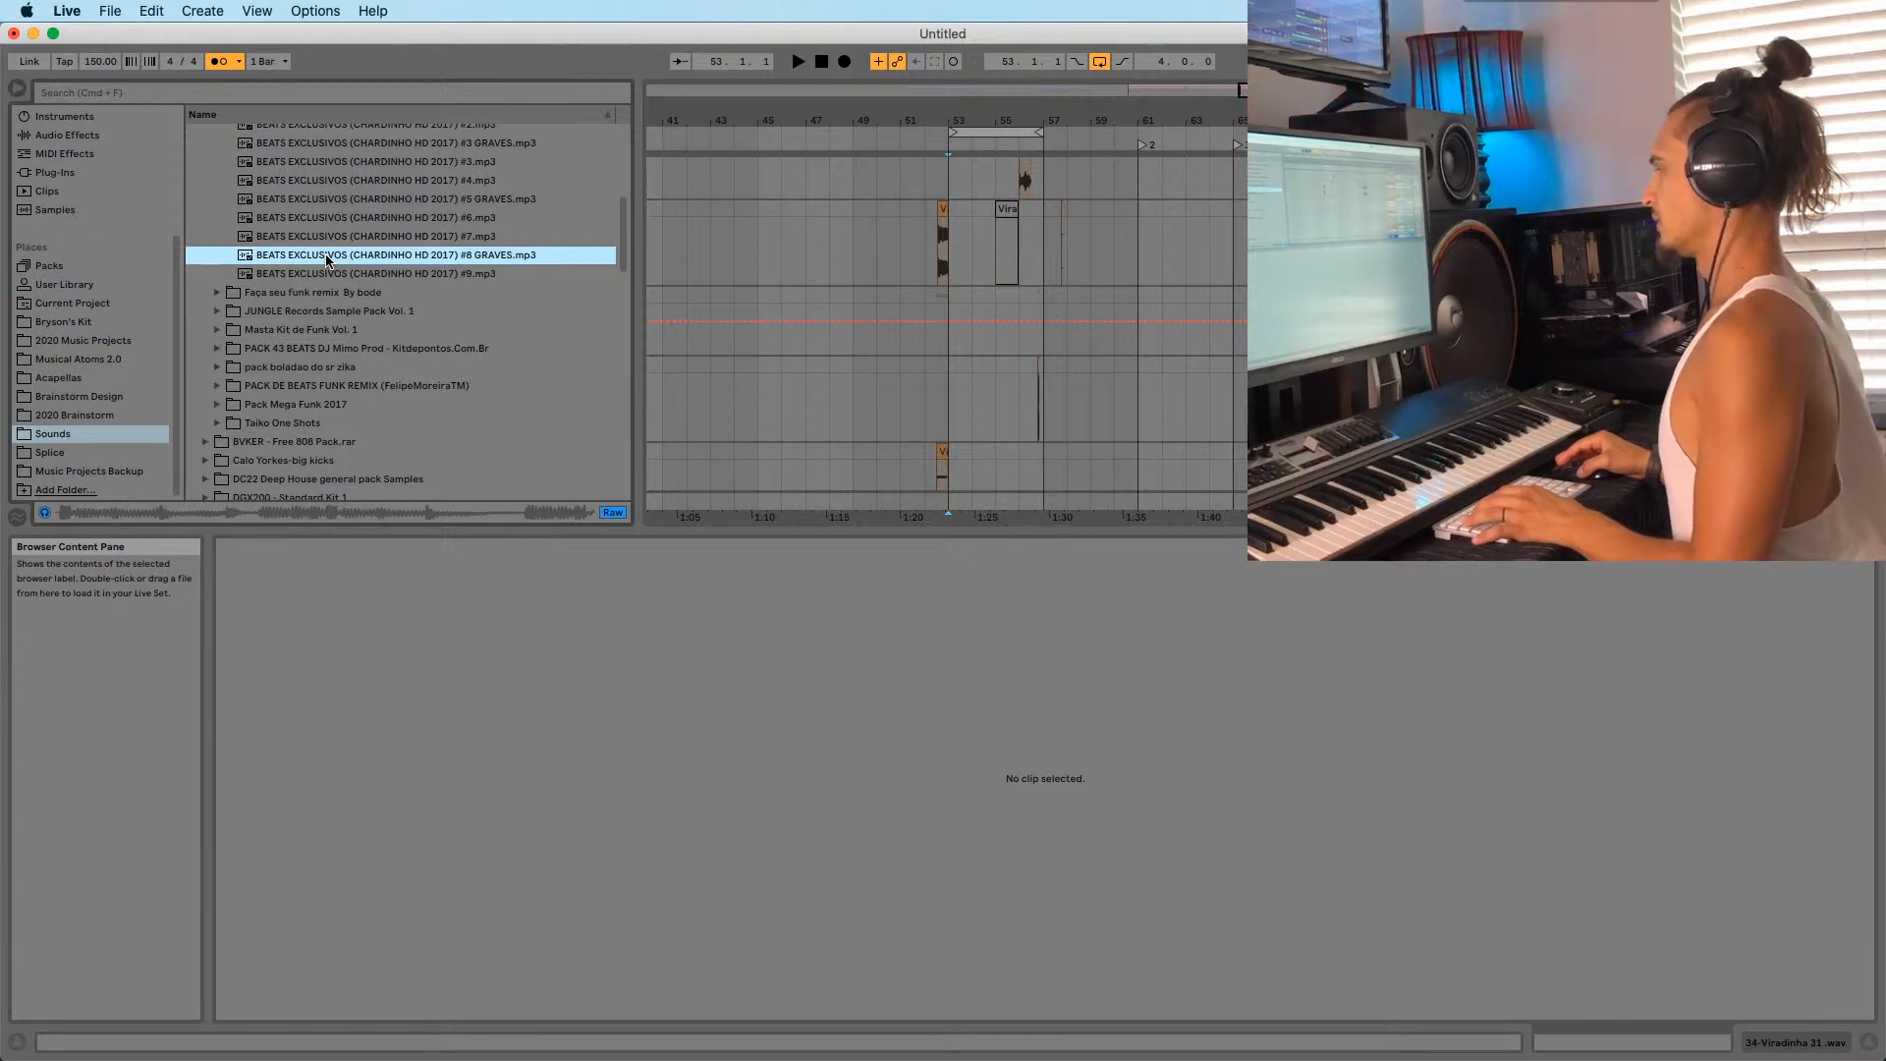
In Masta Kit de Funk Vol. 1 > Beats Clássicos, audition the Palminha and Tamborzão beats, then play from bar 53.
left_click(217, 329)
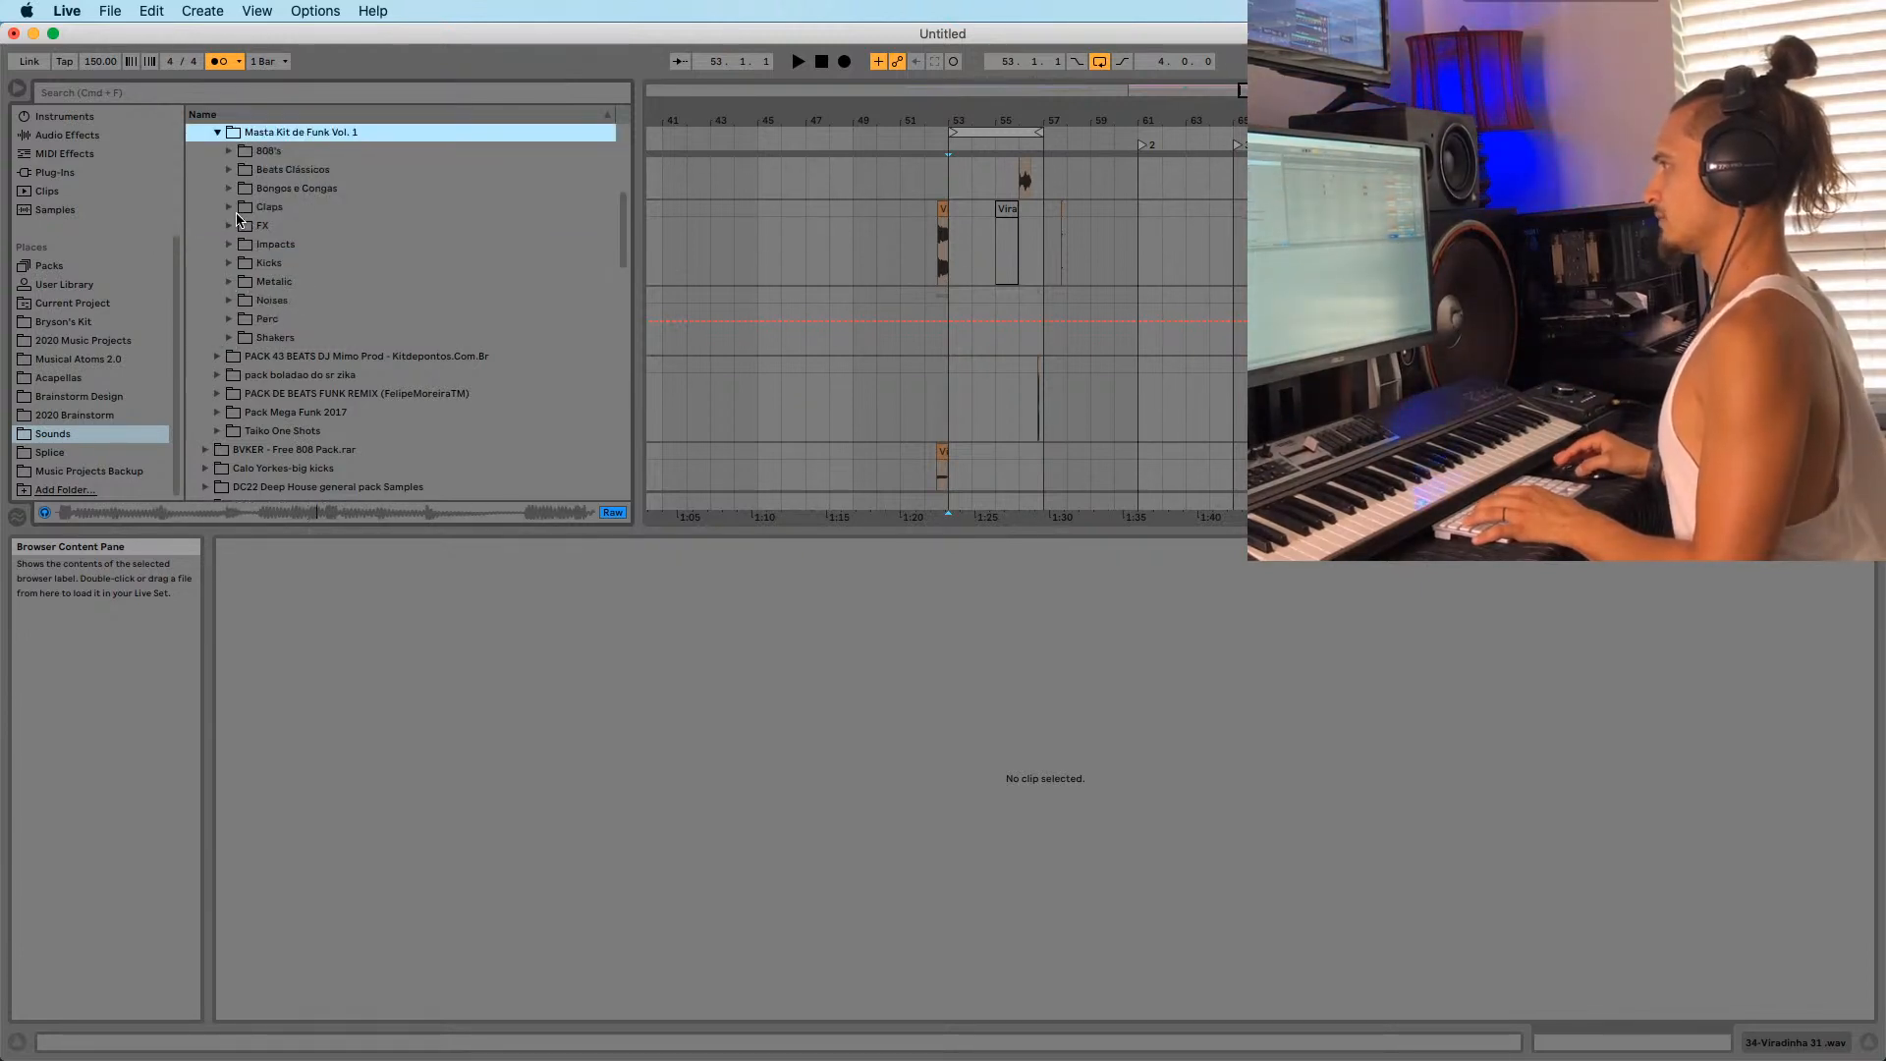
left_click(229, 169)
left_click(295, 206)
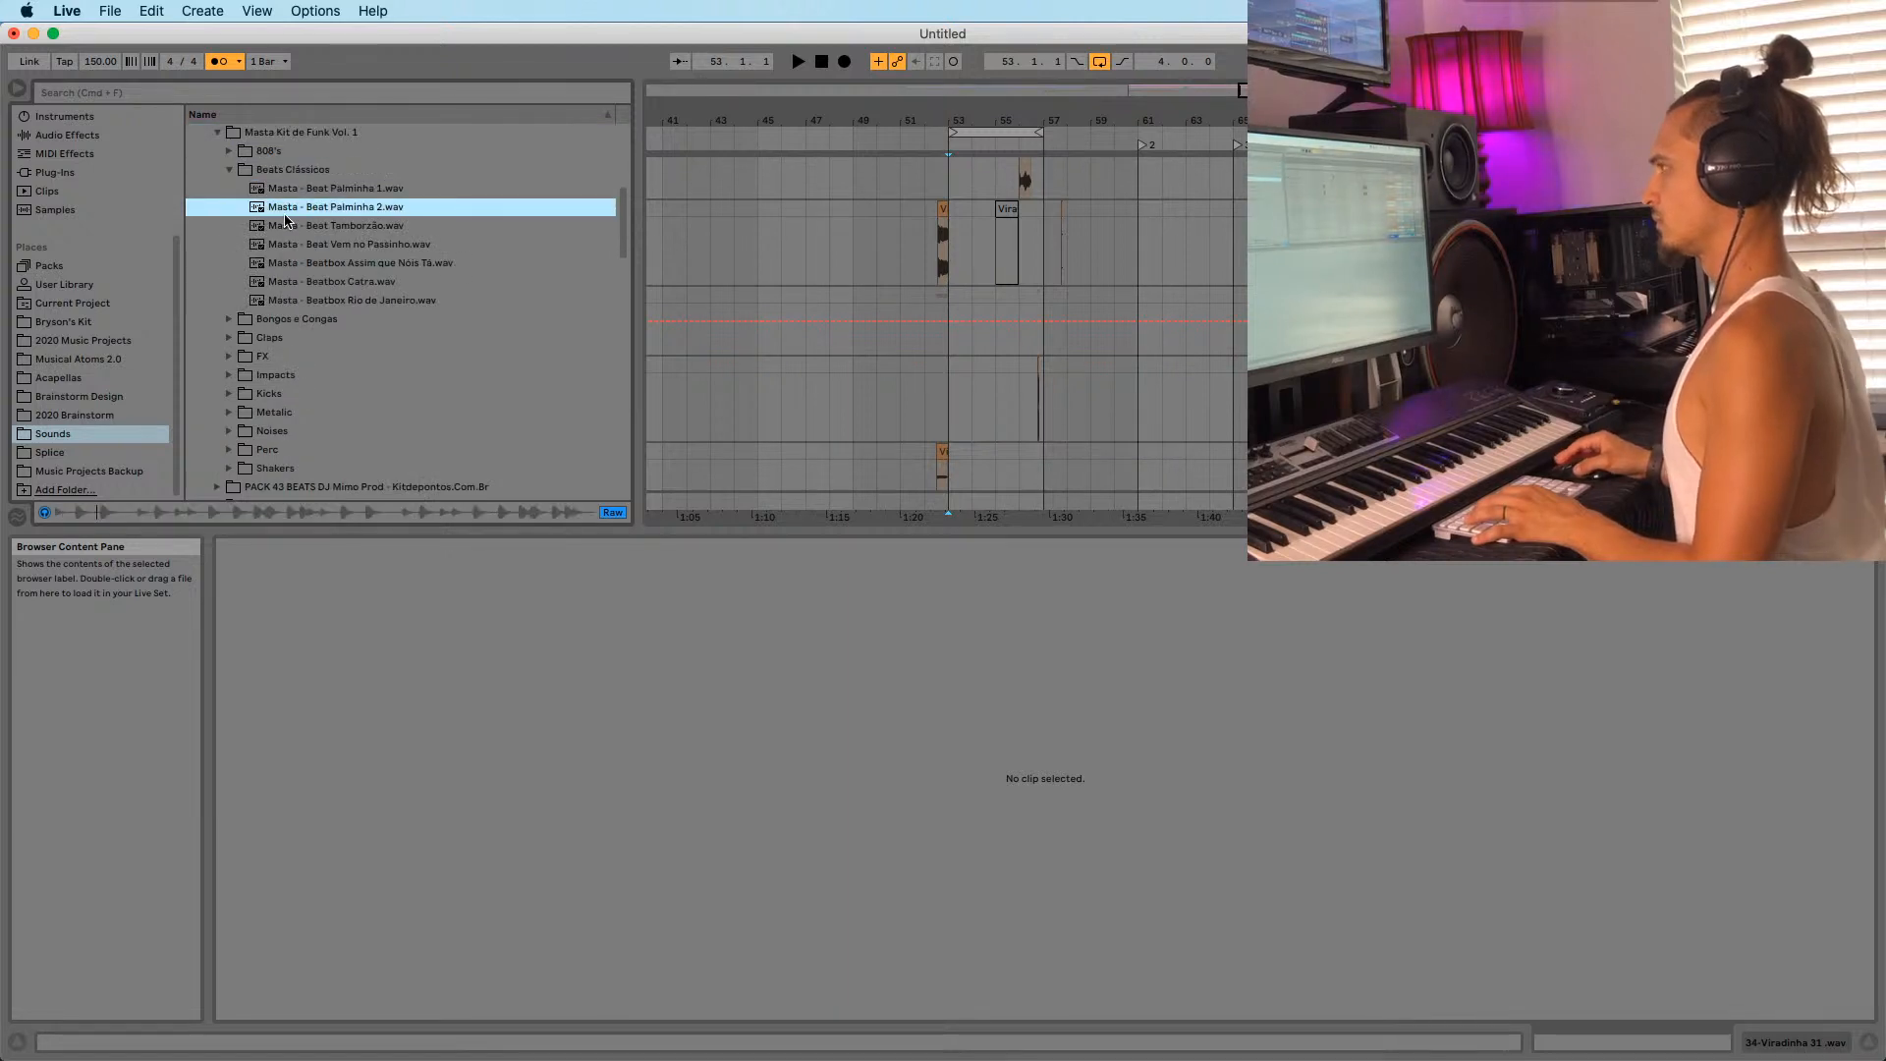
left_click(287, 227)
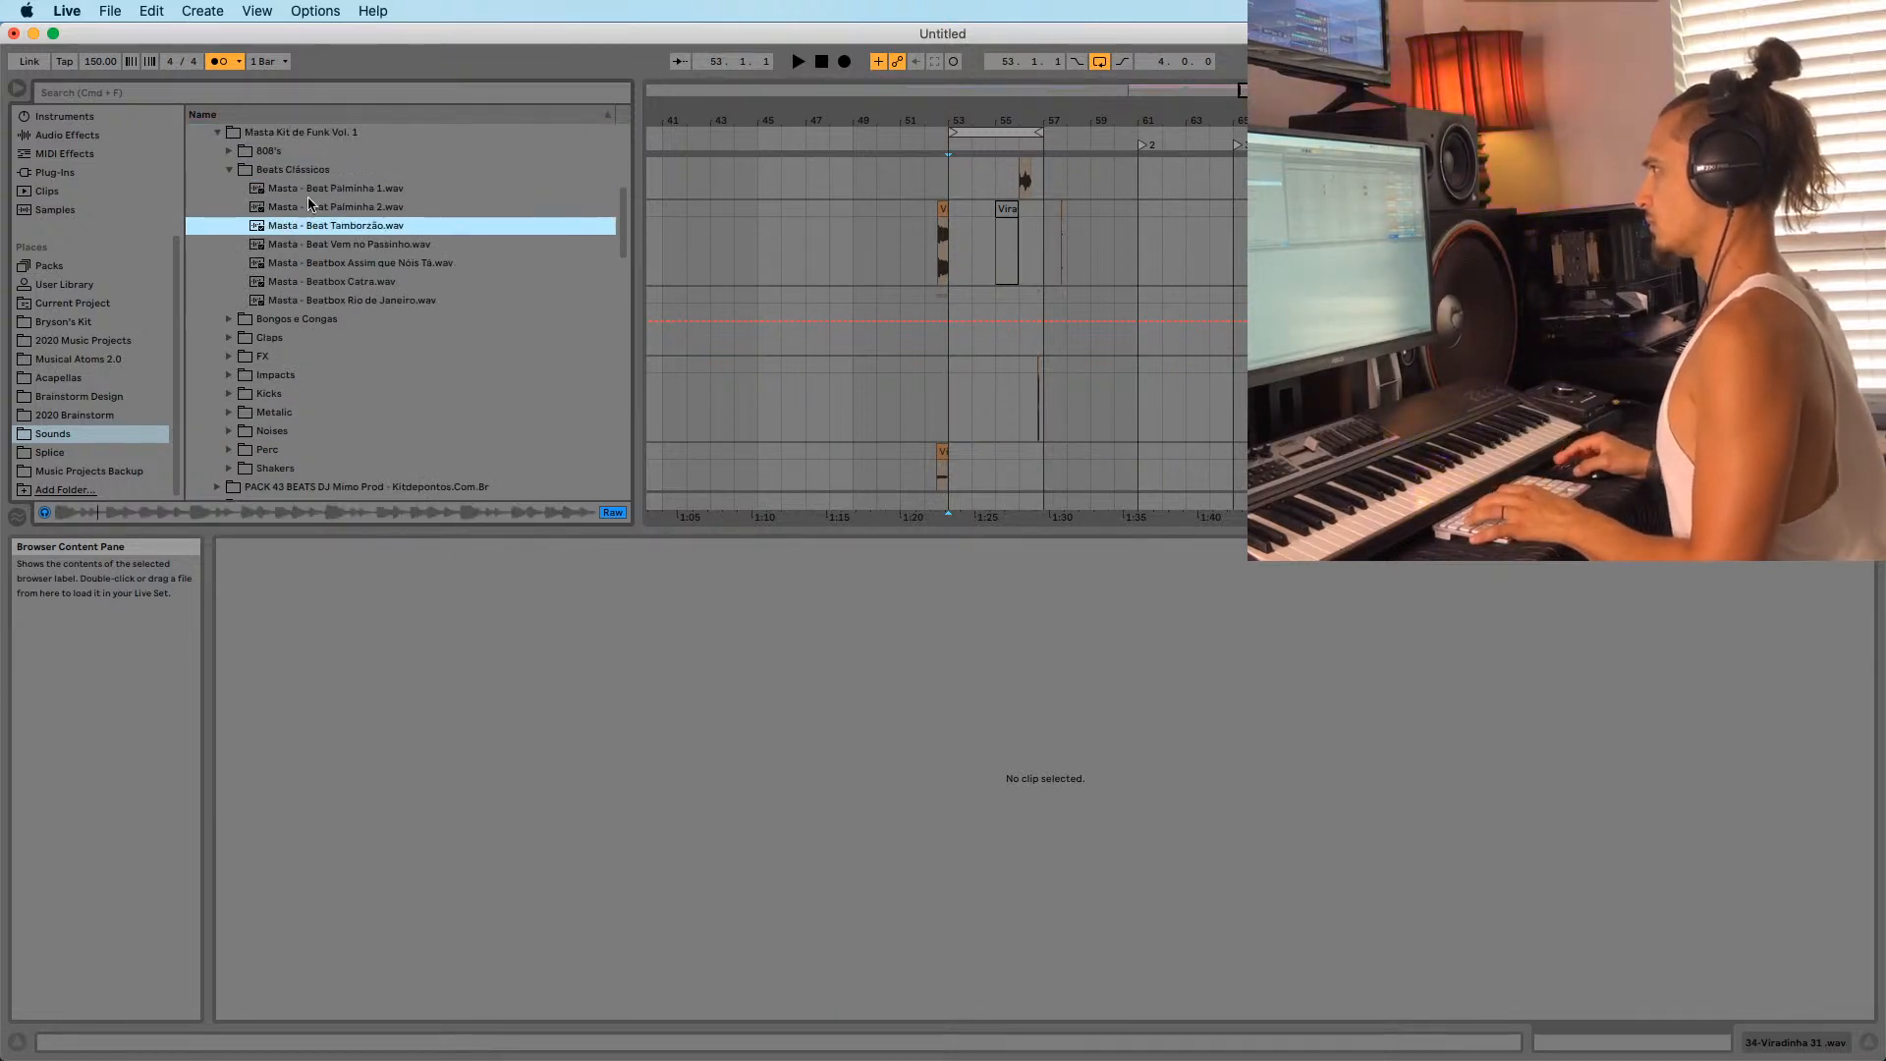
key("Up")
key("Up")
left_click(311, 208)
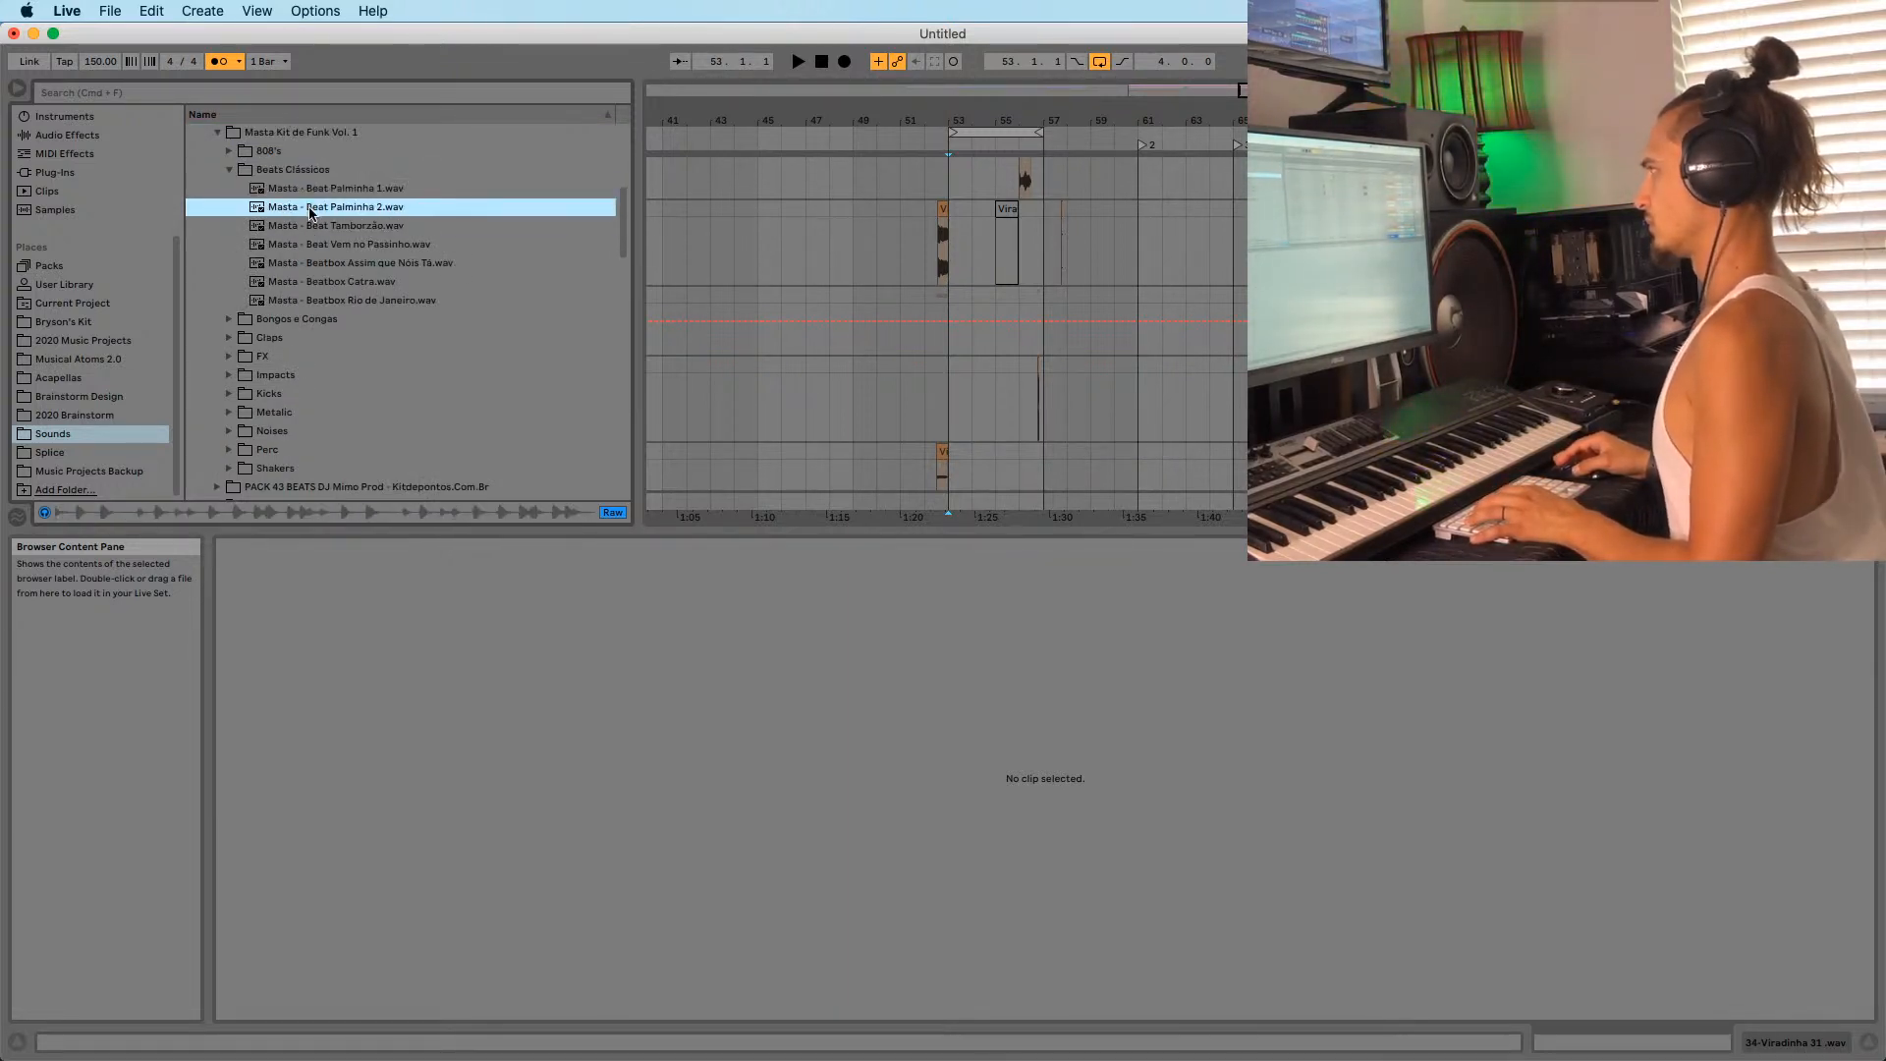
left_click(946, 293)
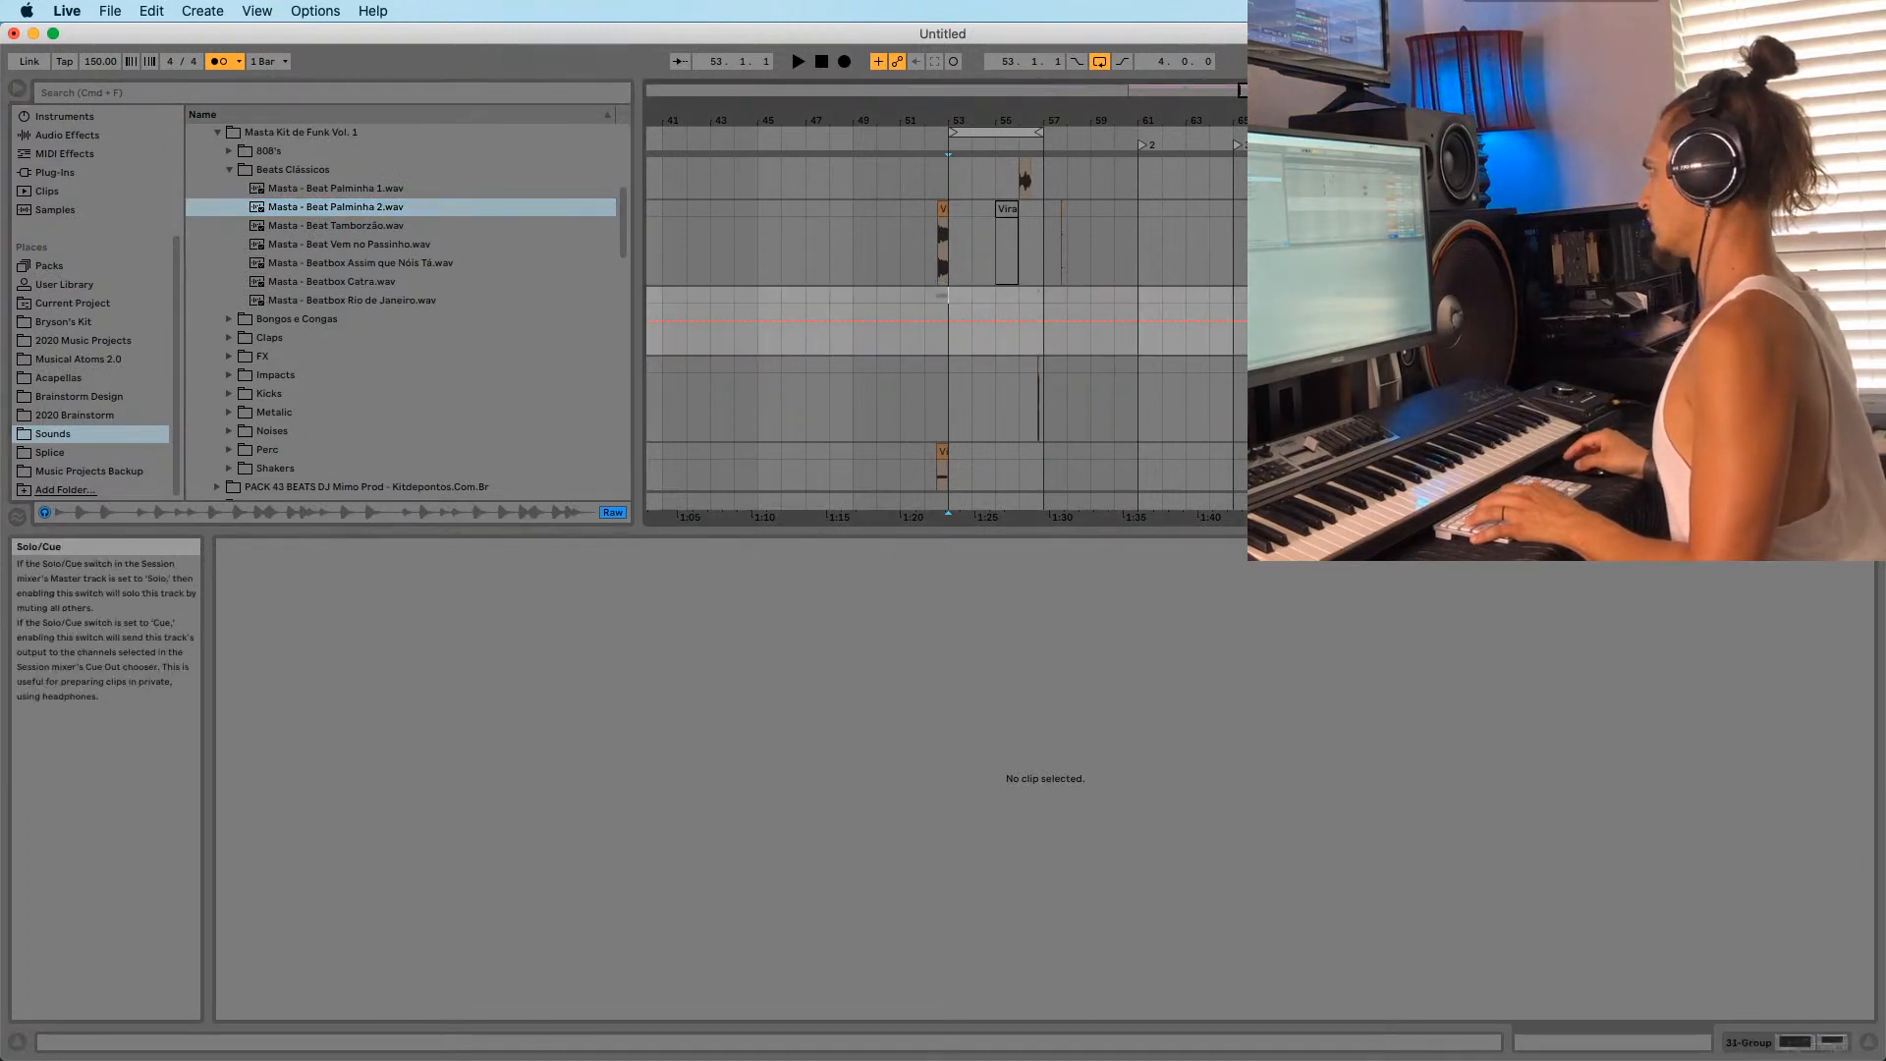
key("space")
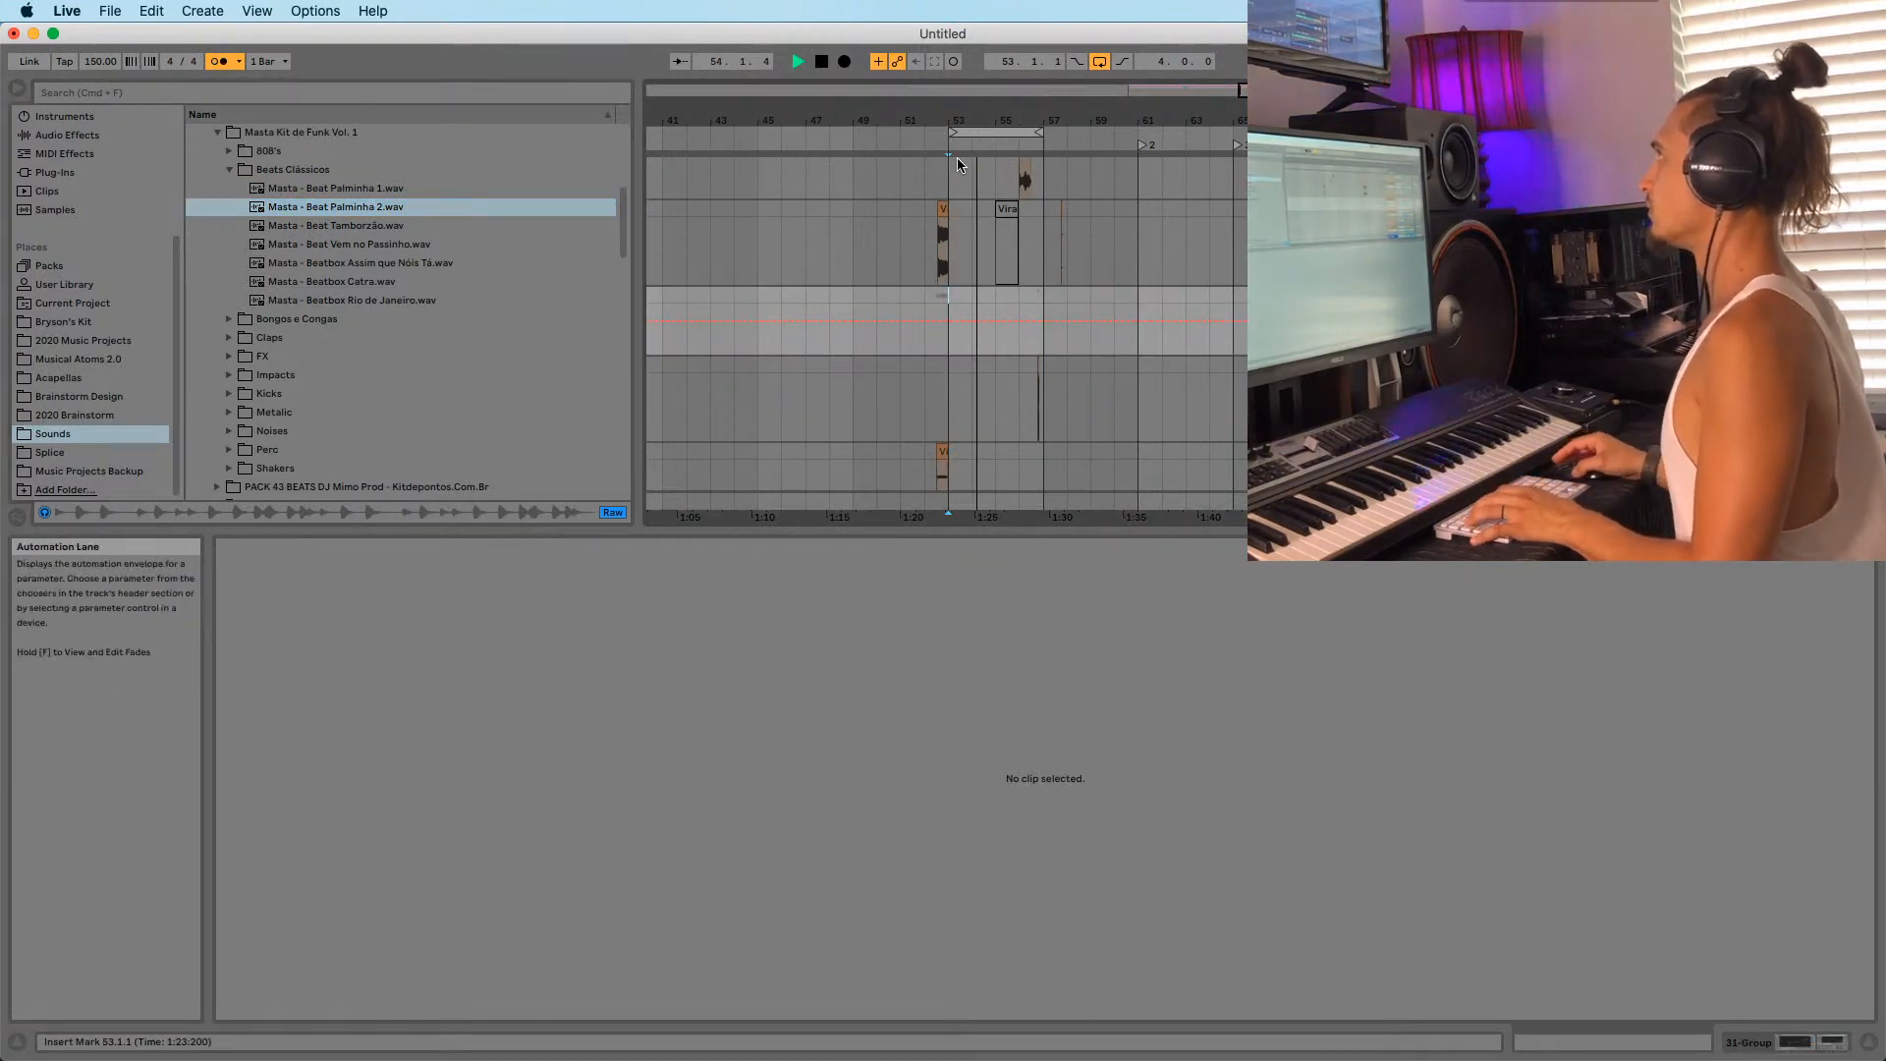
Stop playback, select the Viradinha 09 clip, and hide the automation envelopes with A.
key("space")
left_click_drag(980, 112, 980, 115)
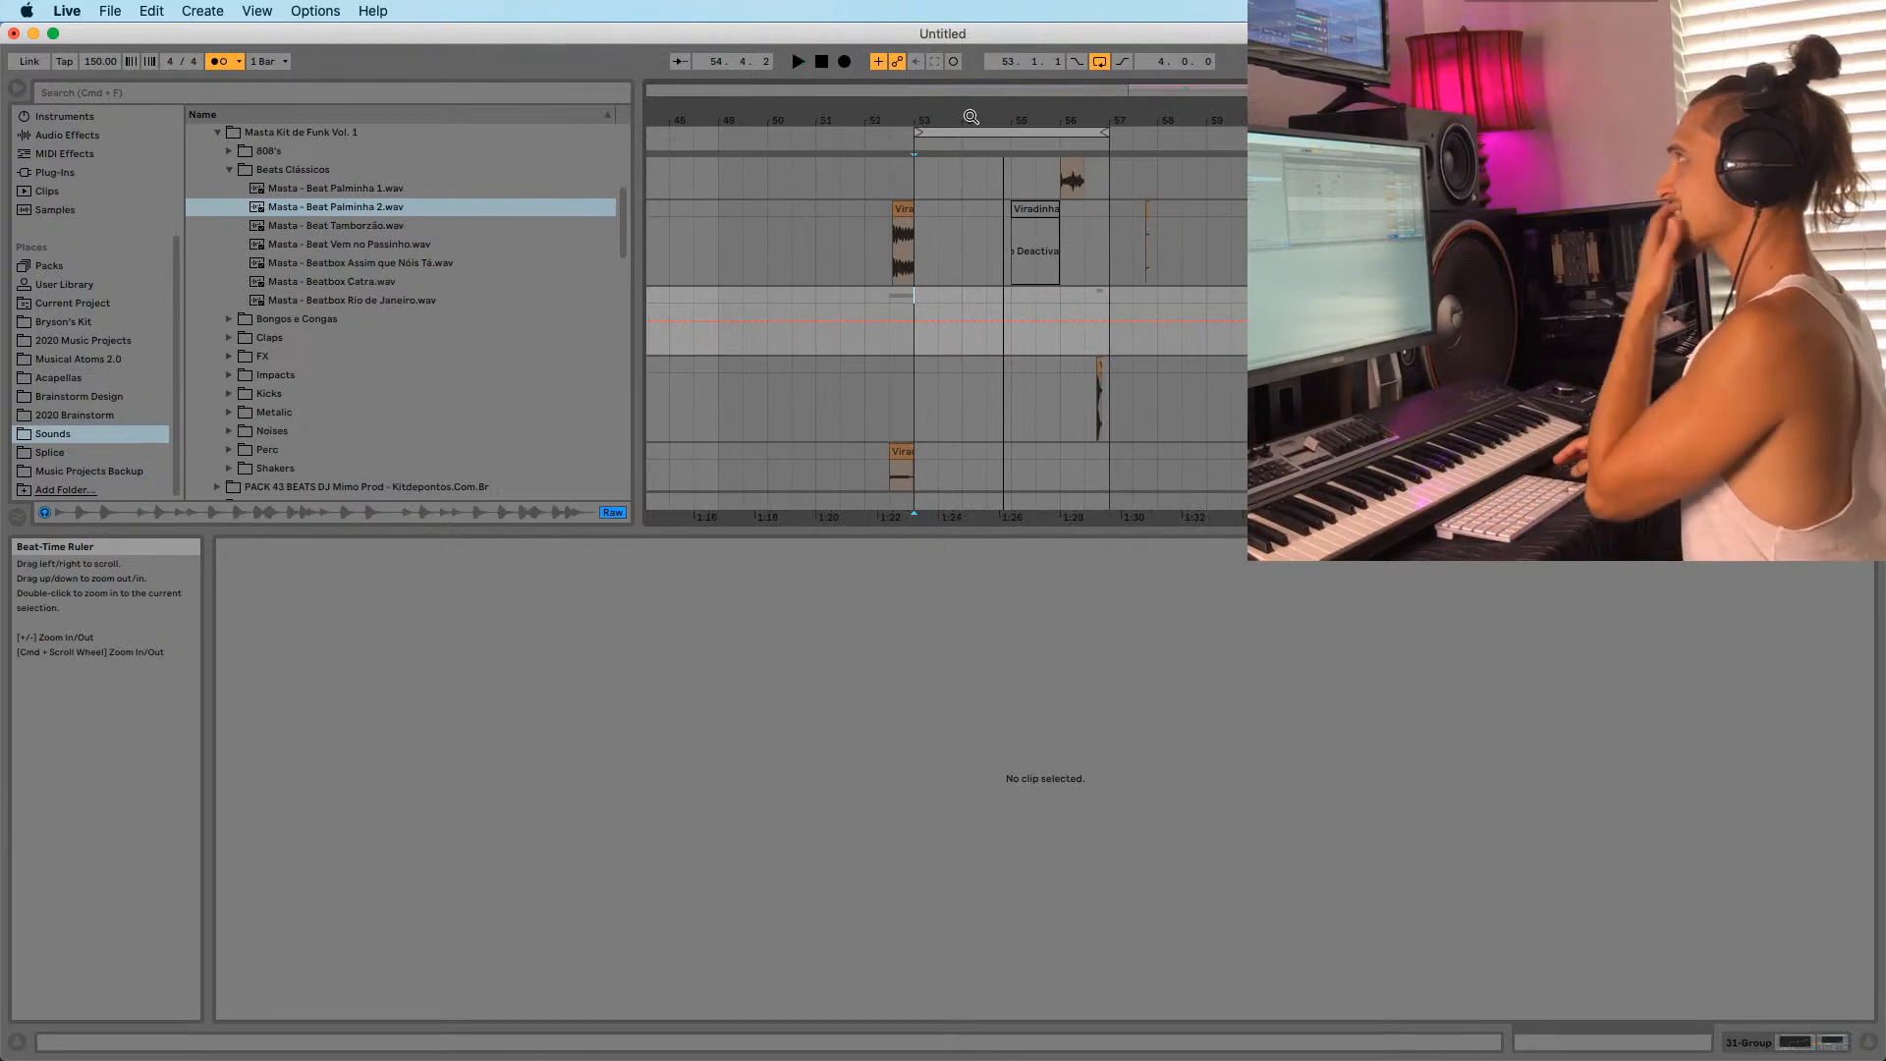
left_click(928, 280)
left_click(911, 253)
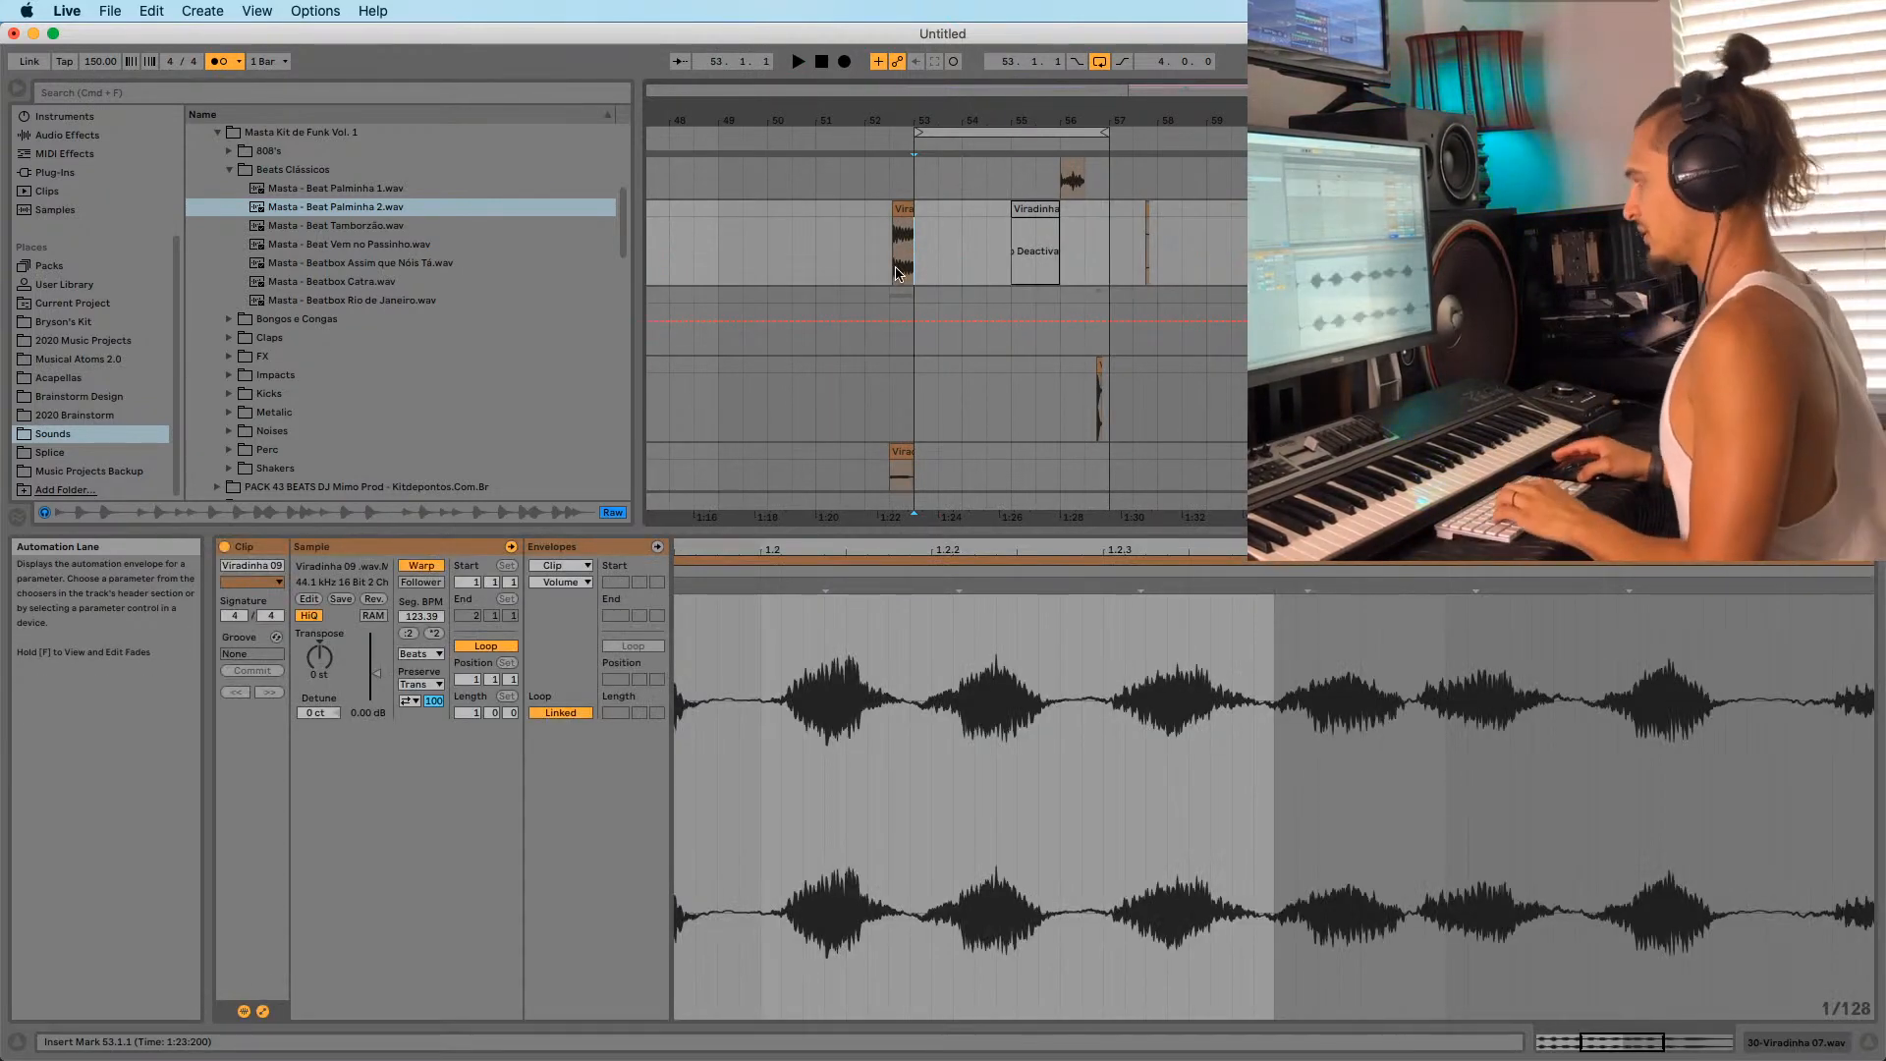
key("a")
left_click_drag(914, 119, 862, 88)
left_click(865, 180)
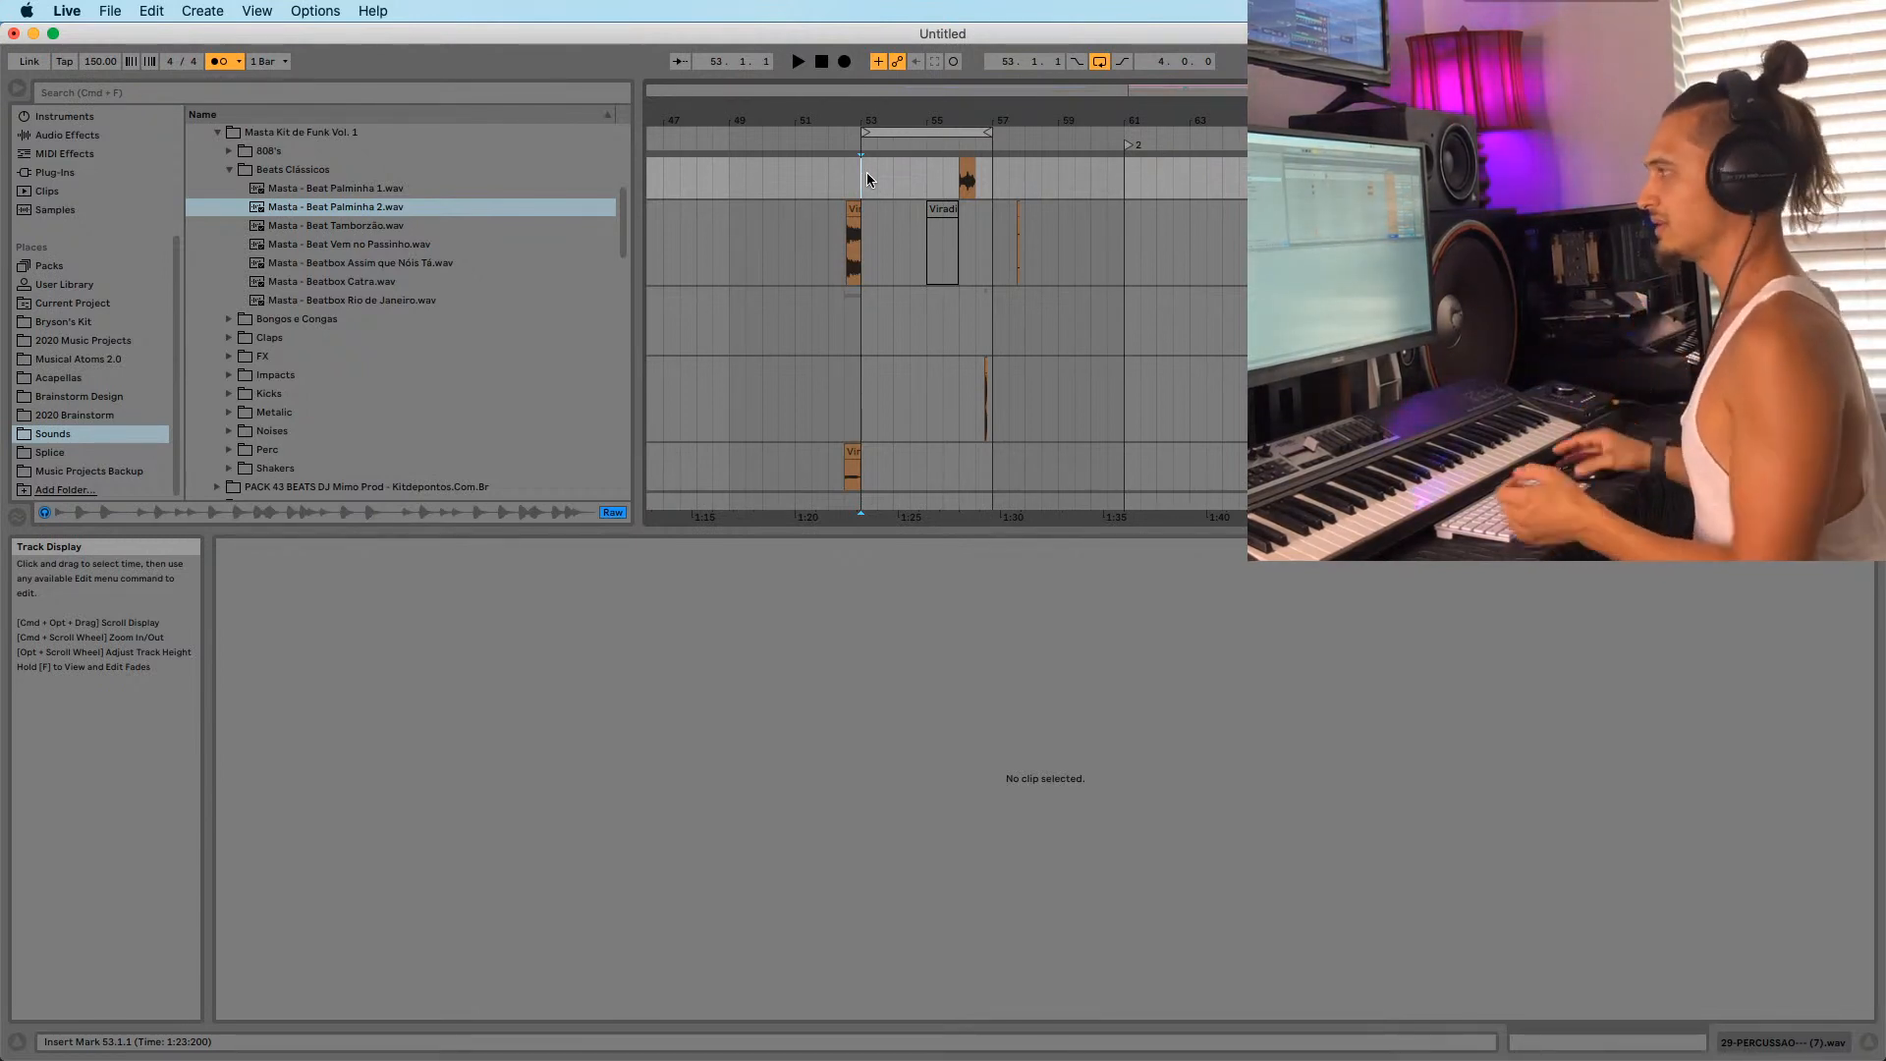
Zoom in around bar 53, reselect the Viradinha 09 clip, and preview the Beatbox Catra sample.
left_click(869, 250)
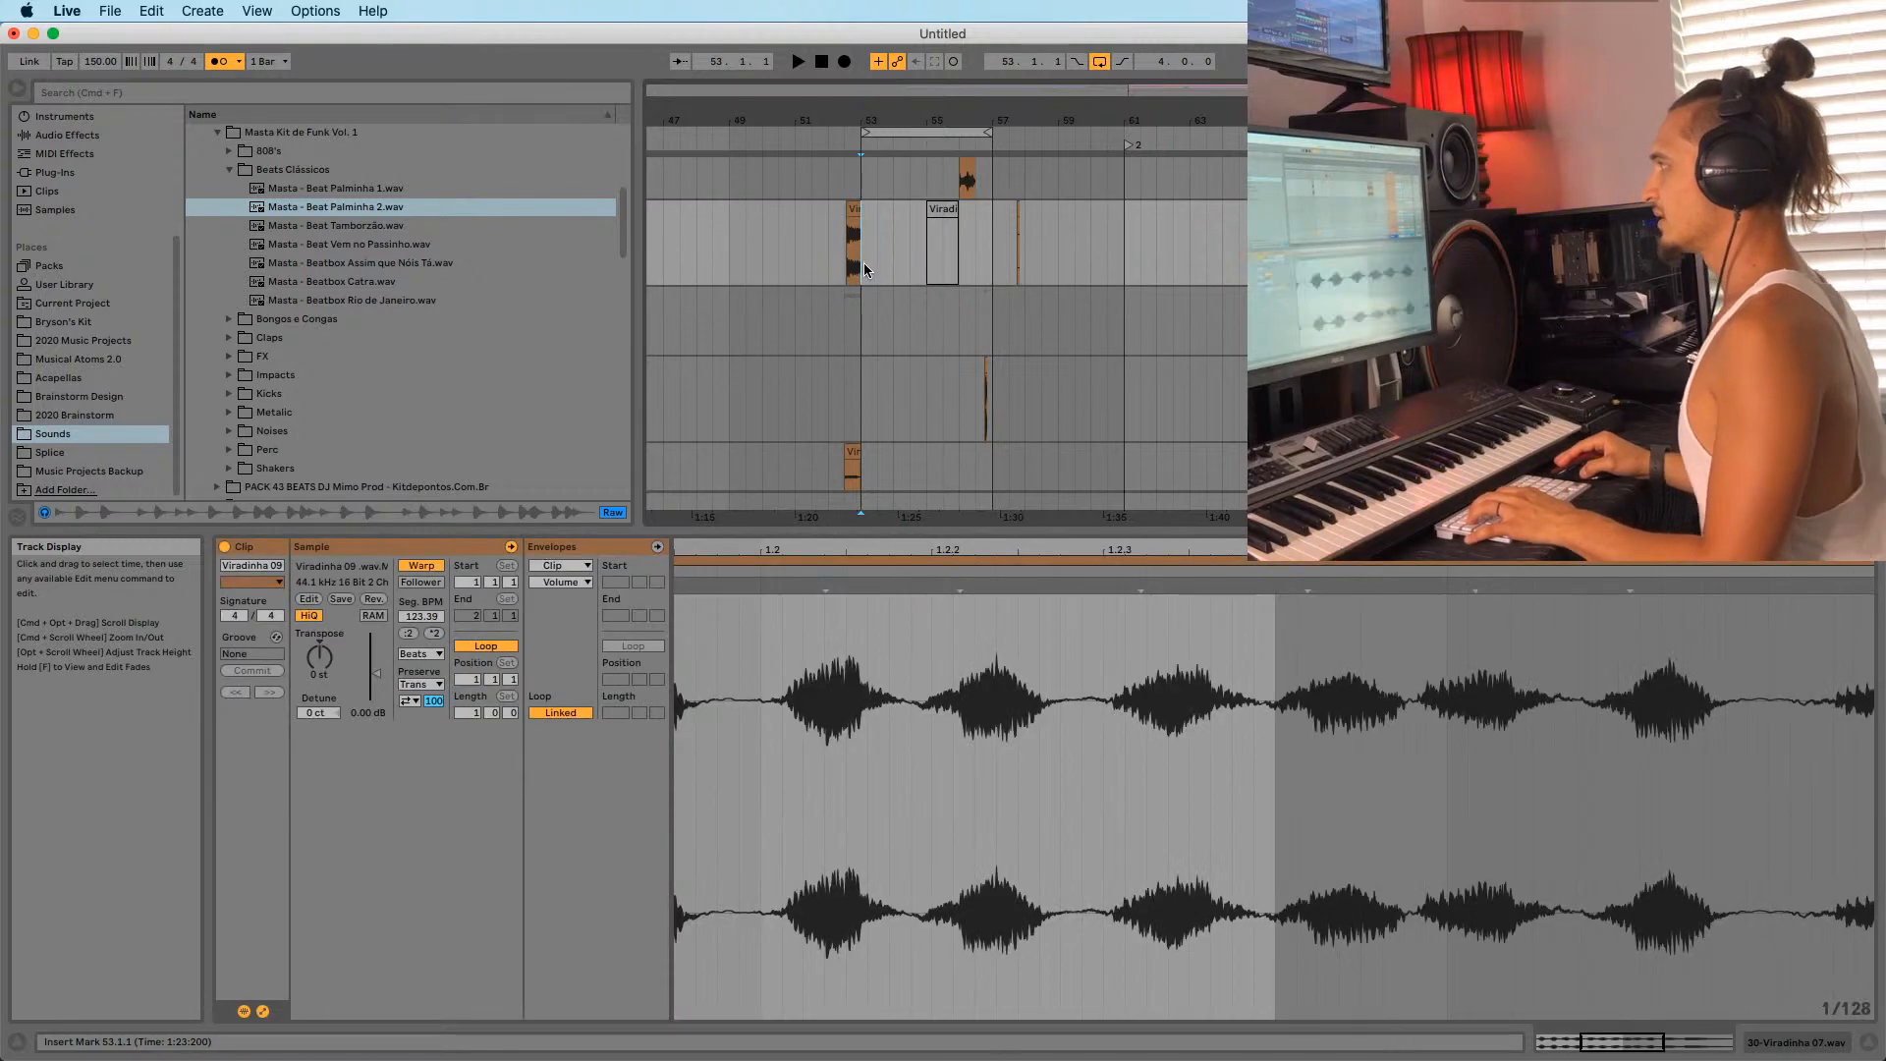
left_click(860, 181)
left_click_drag(868, 110, 804, 245)
left_click(806, 245)
left_click(322, 281)
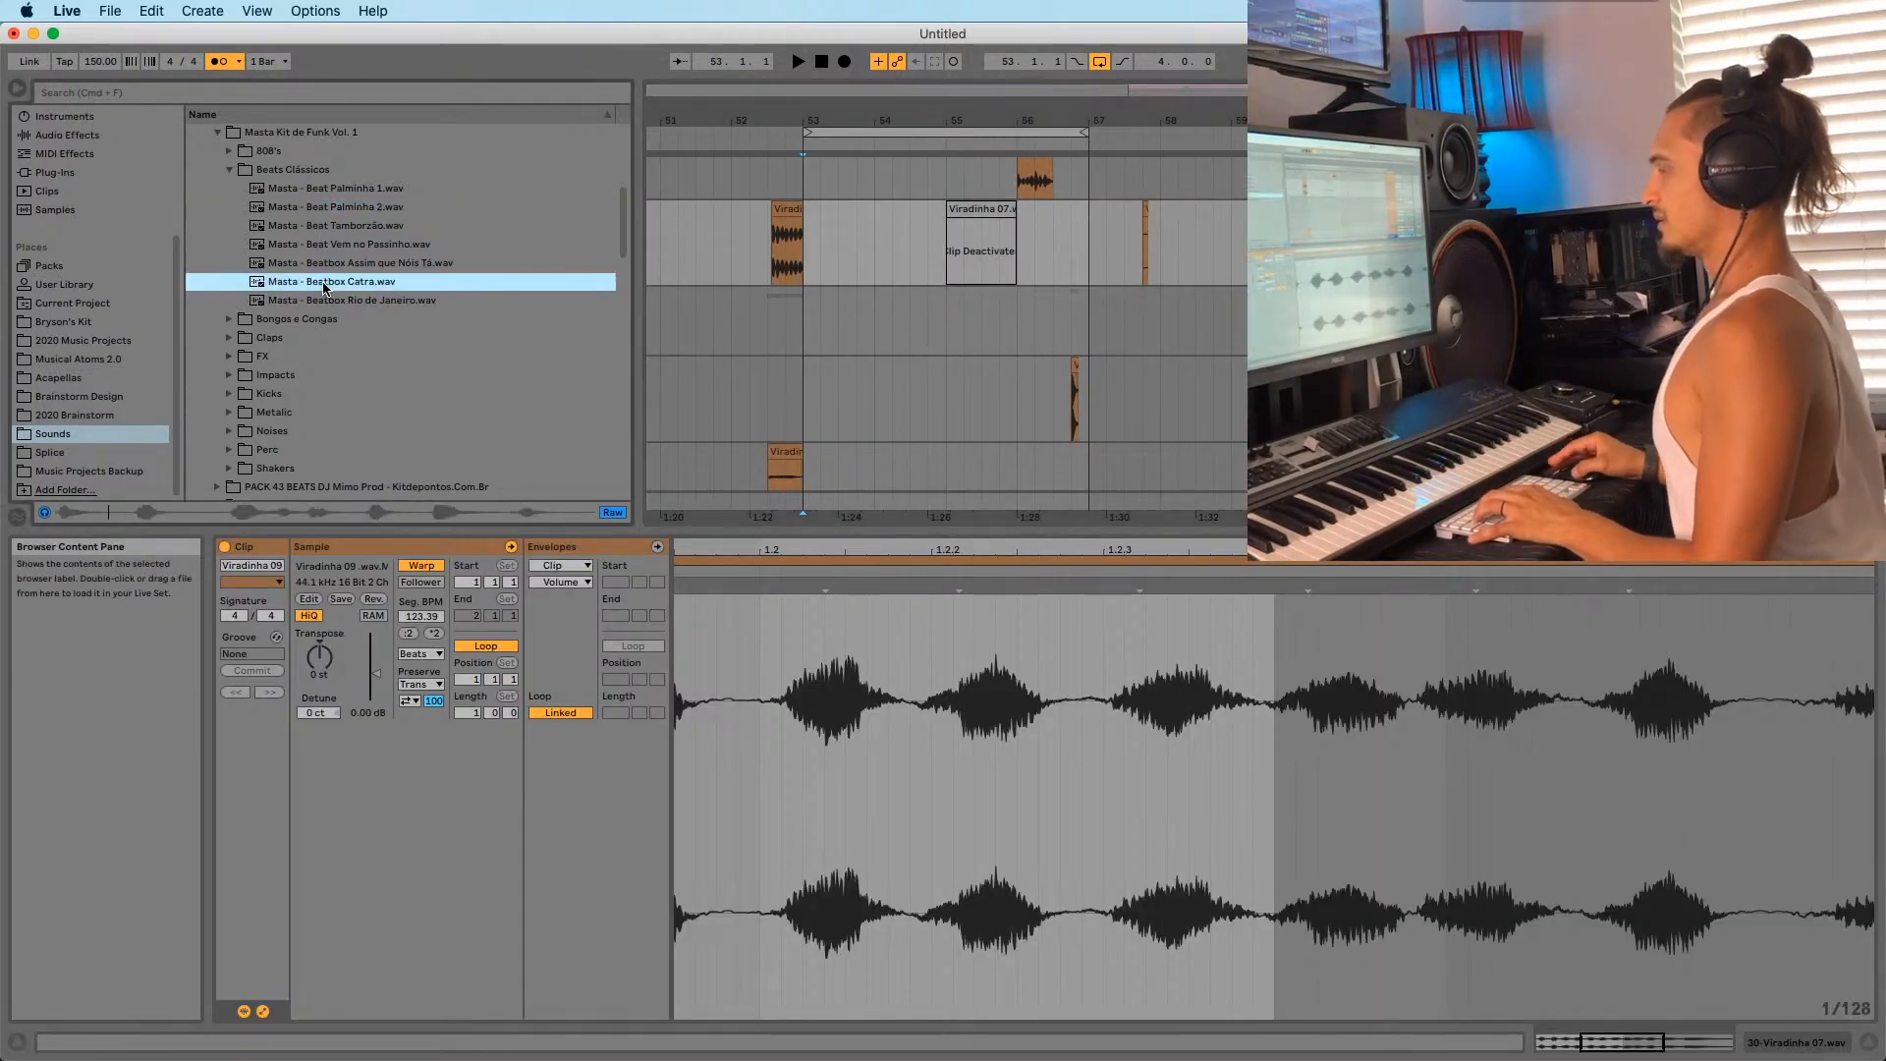
Audition the Beatbox Rio de Janeiro sample and Claps 4, 10, 12 and 15 in the browser.
left_click(322, 299)
left_click(229, 338)
left_click(275, 282)
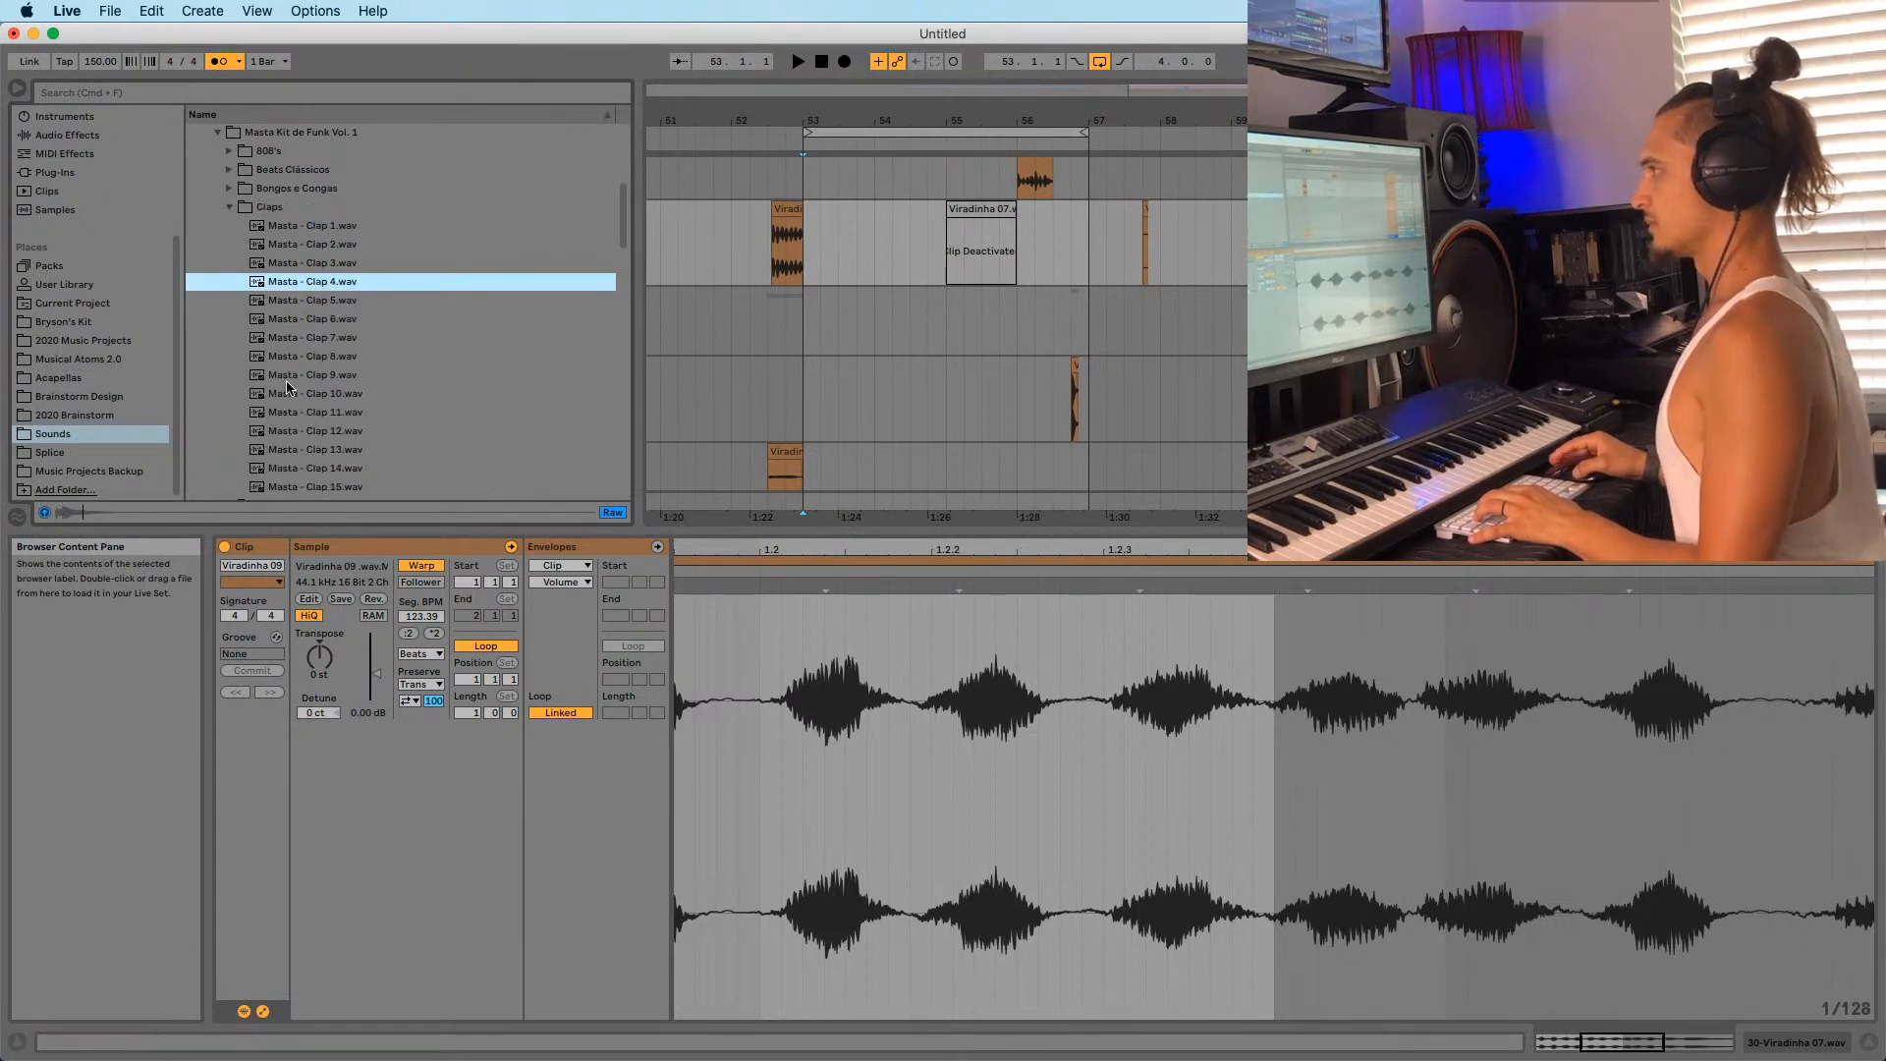
left_click(288, 392)
scroll(289, 391, "down", 2)
left_click(289, 386)
scroll(291, 393, "down", 2)
left_click(295, 395)
left_click(287, 340)
scroll(280, 373, "down", 2)
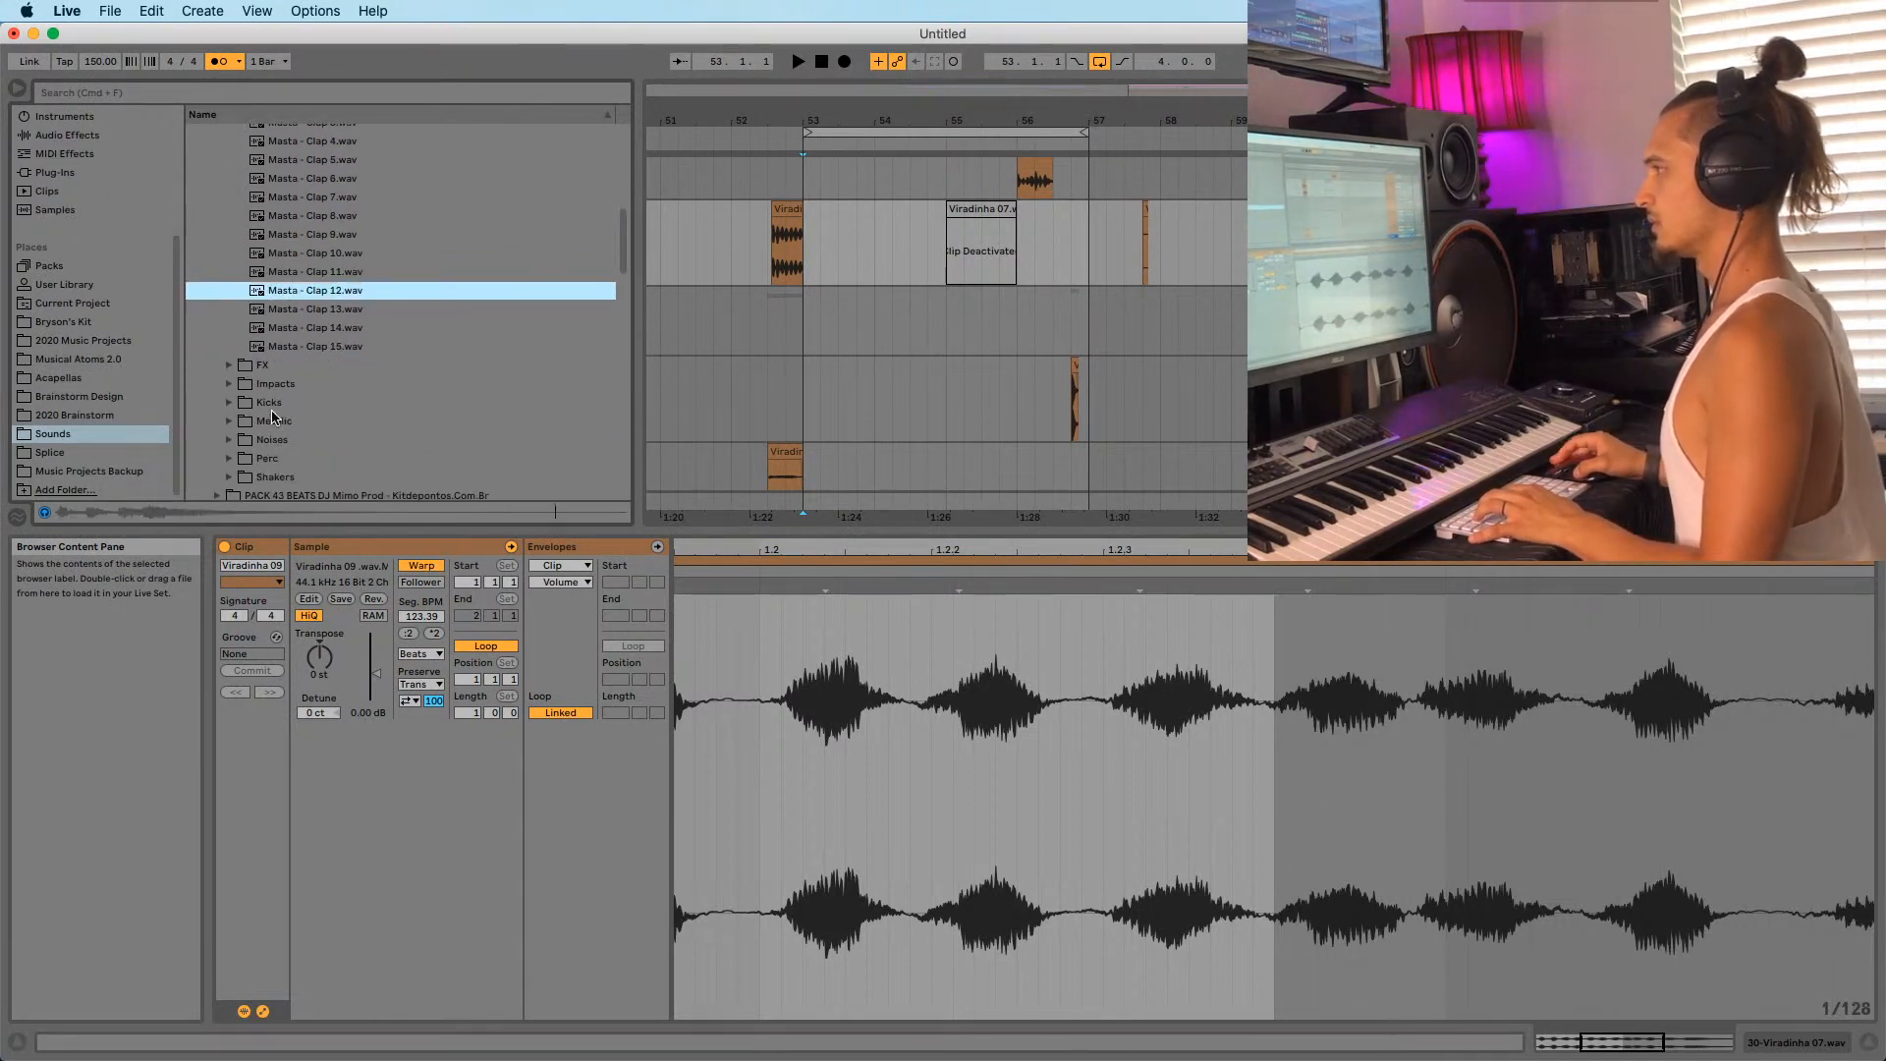
Audition the Pitch Crash Reverse and Uplifter 2 noises, then Perc 5, 9 and 11.
left_click(231, 441)
left_click(288, 215)
left_click(283, 272)
left_click(229, 290)
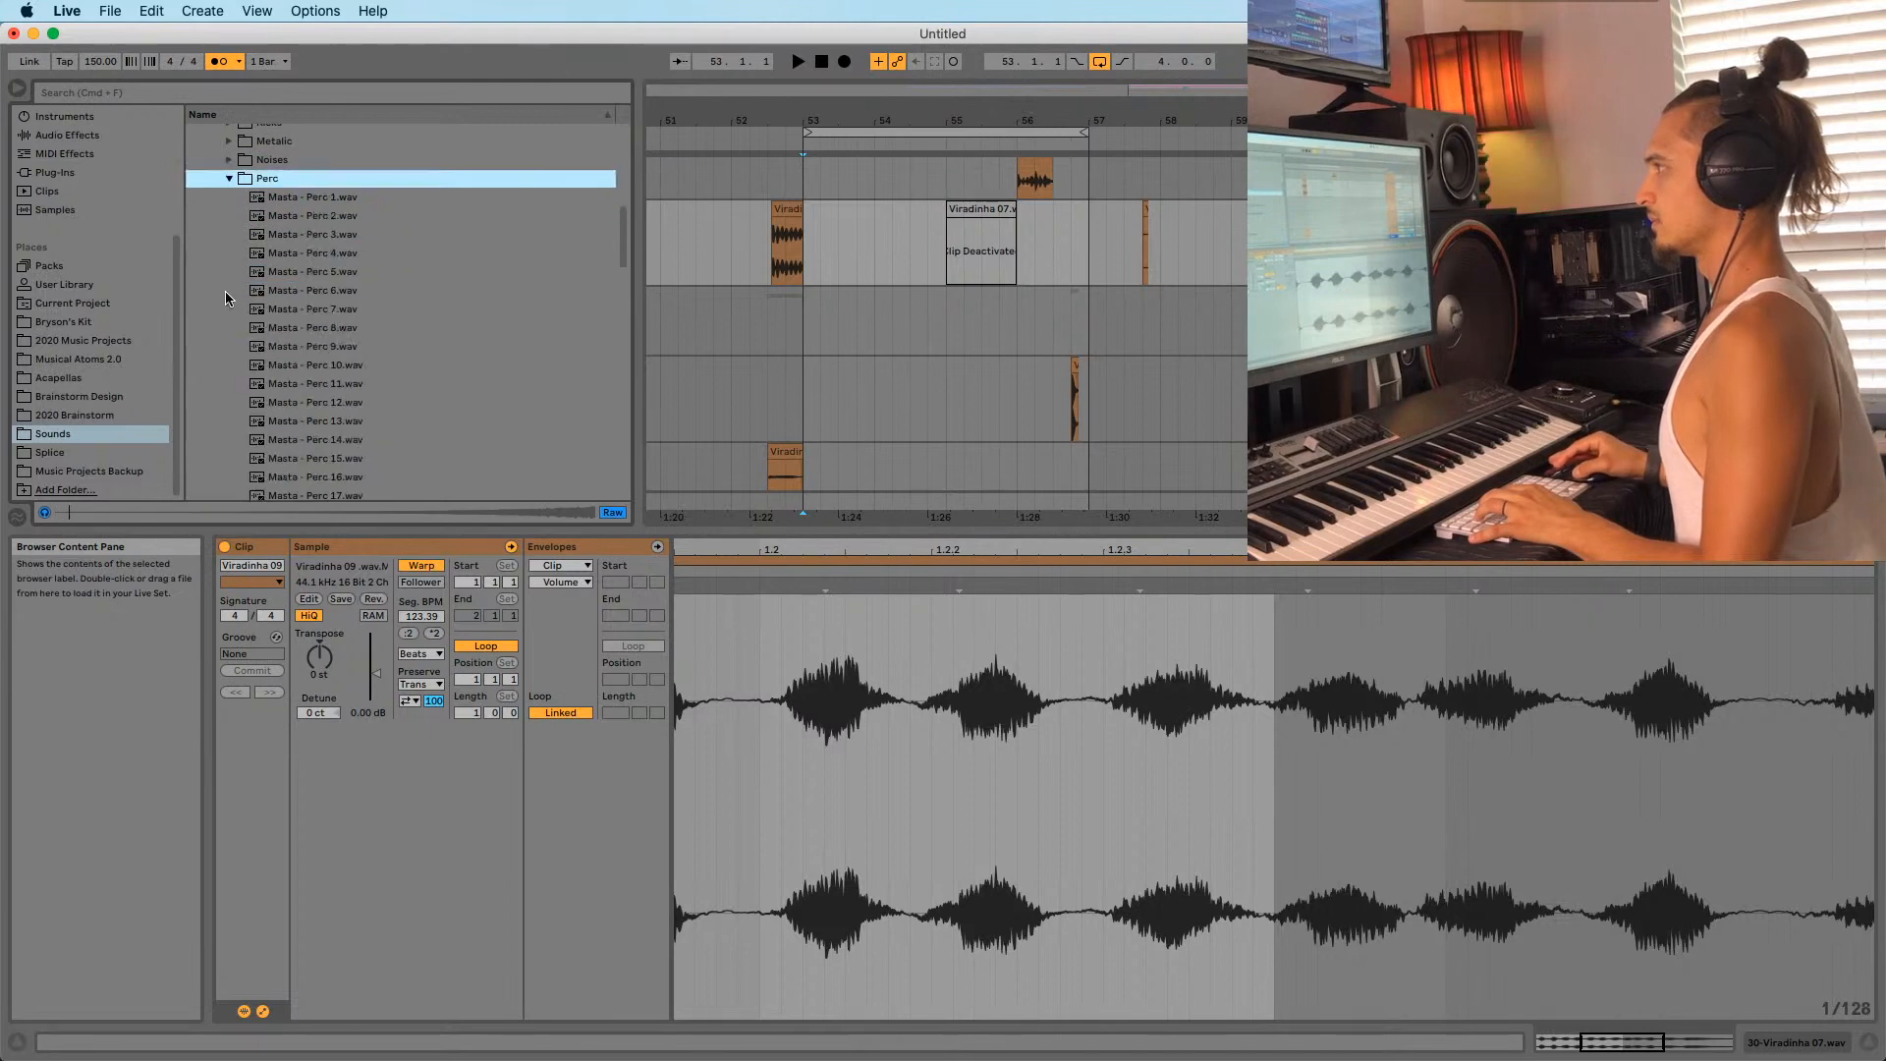
left_click(285, 271)
scroll(285, 275, "down", 2)
left_click(285, 297)
scroll(285, 298, "down", 2)
left_click(293, 288)
left_click(297, 251)
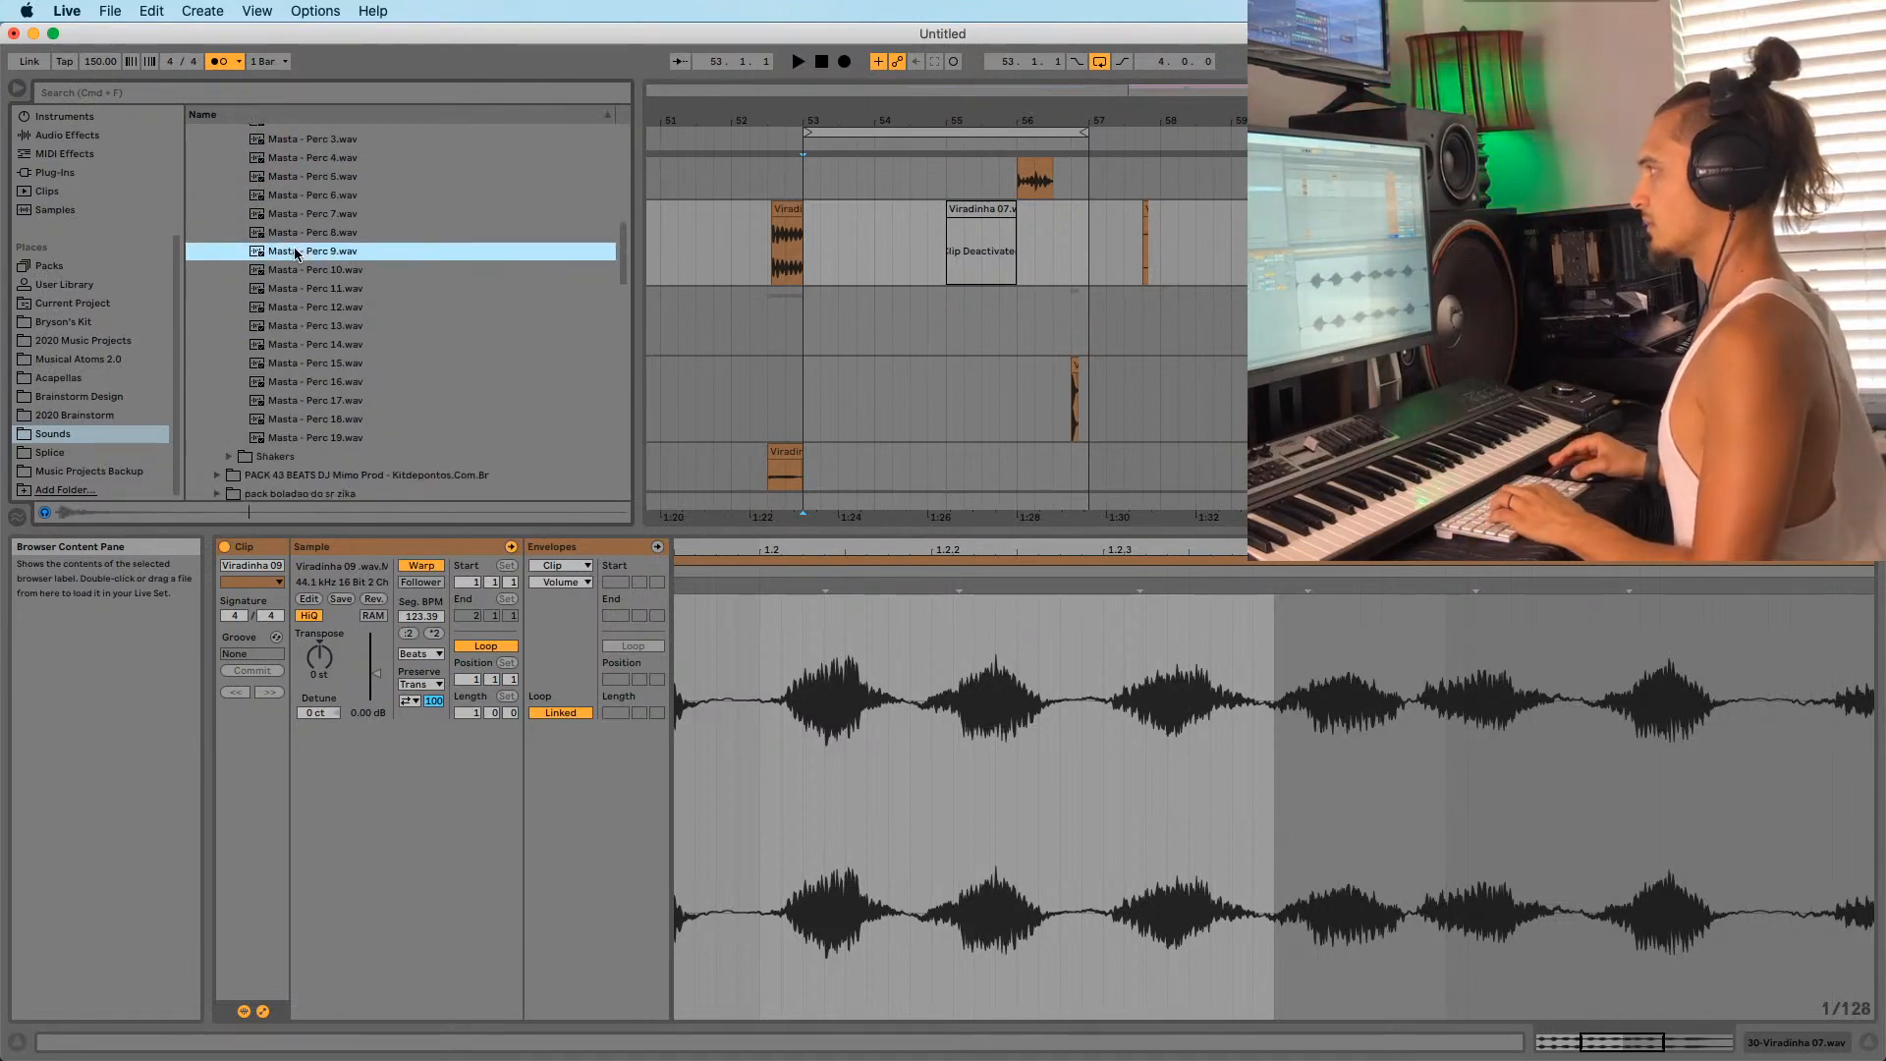
scroll(1049, 333, "up", 10)
scroll(1049, 335, "down", 3)
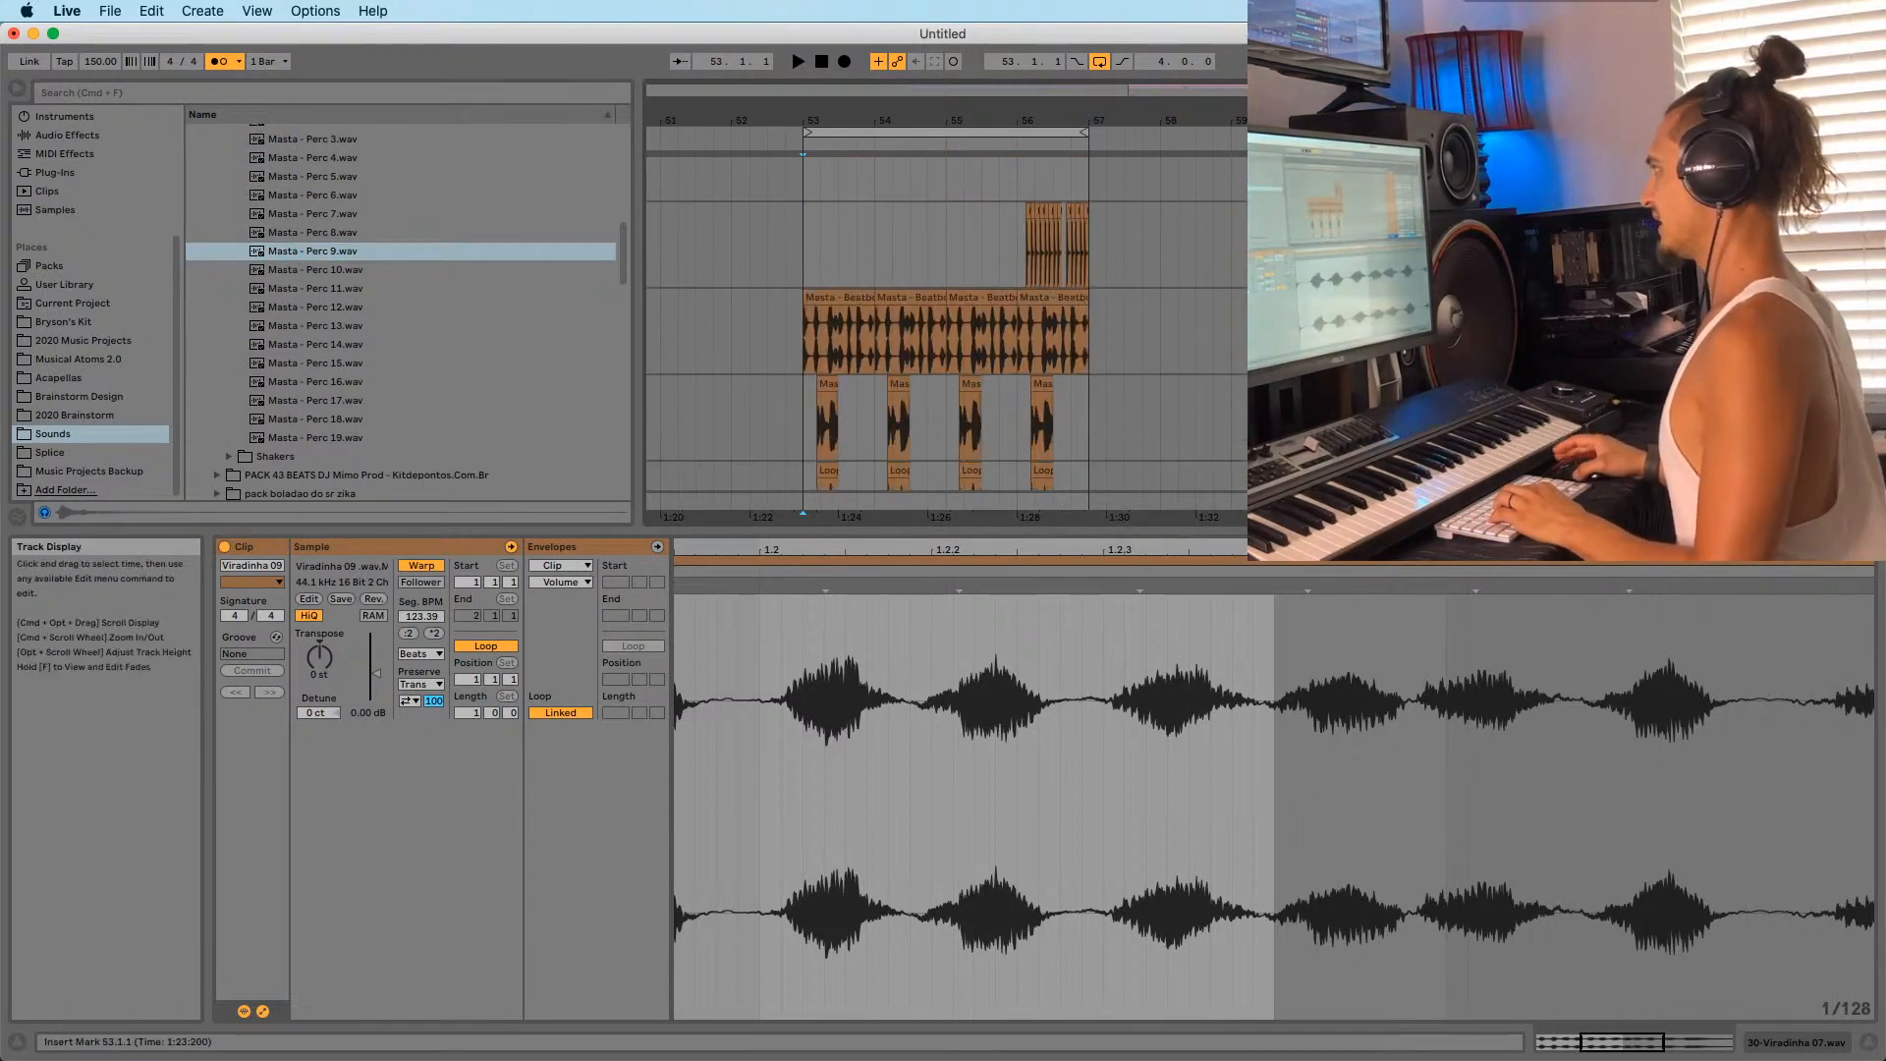
Add Masta - Perc 9 to the empty track at 53.2 and play it from bar 53.
left_click_drag(324, 257, 837, 299)
scroll(798, 297, "up", 5)
left_click(798, 297)
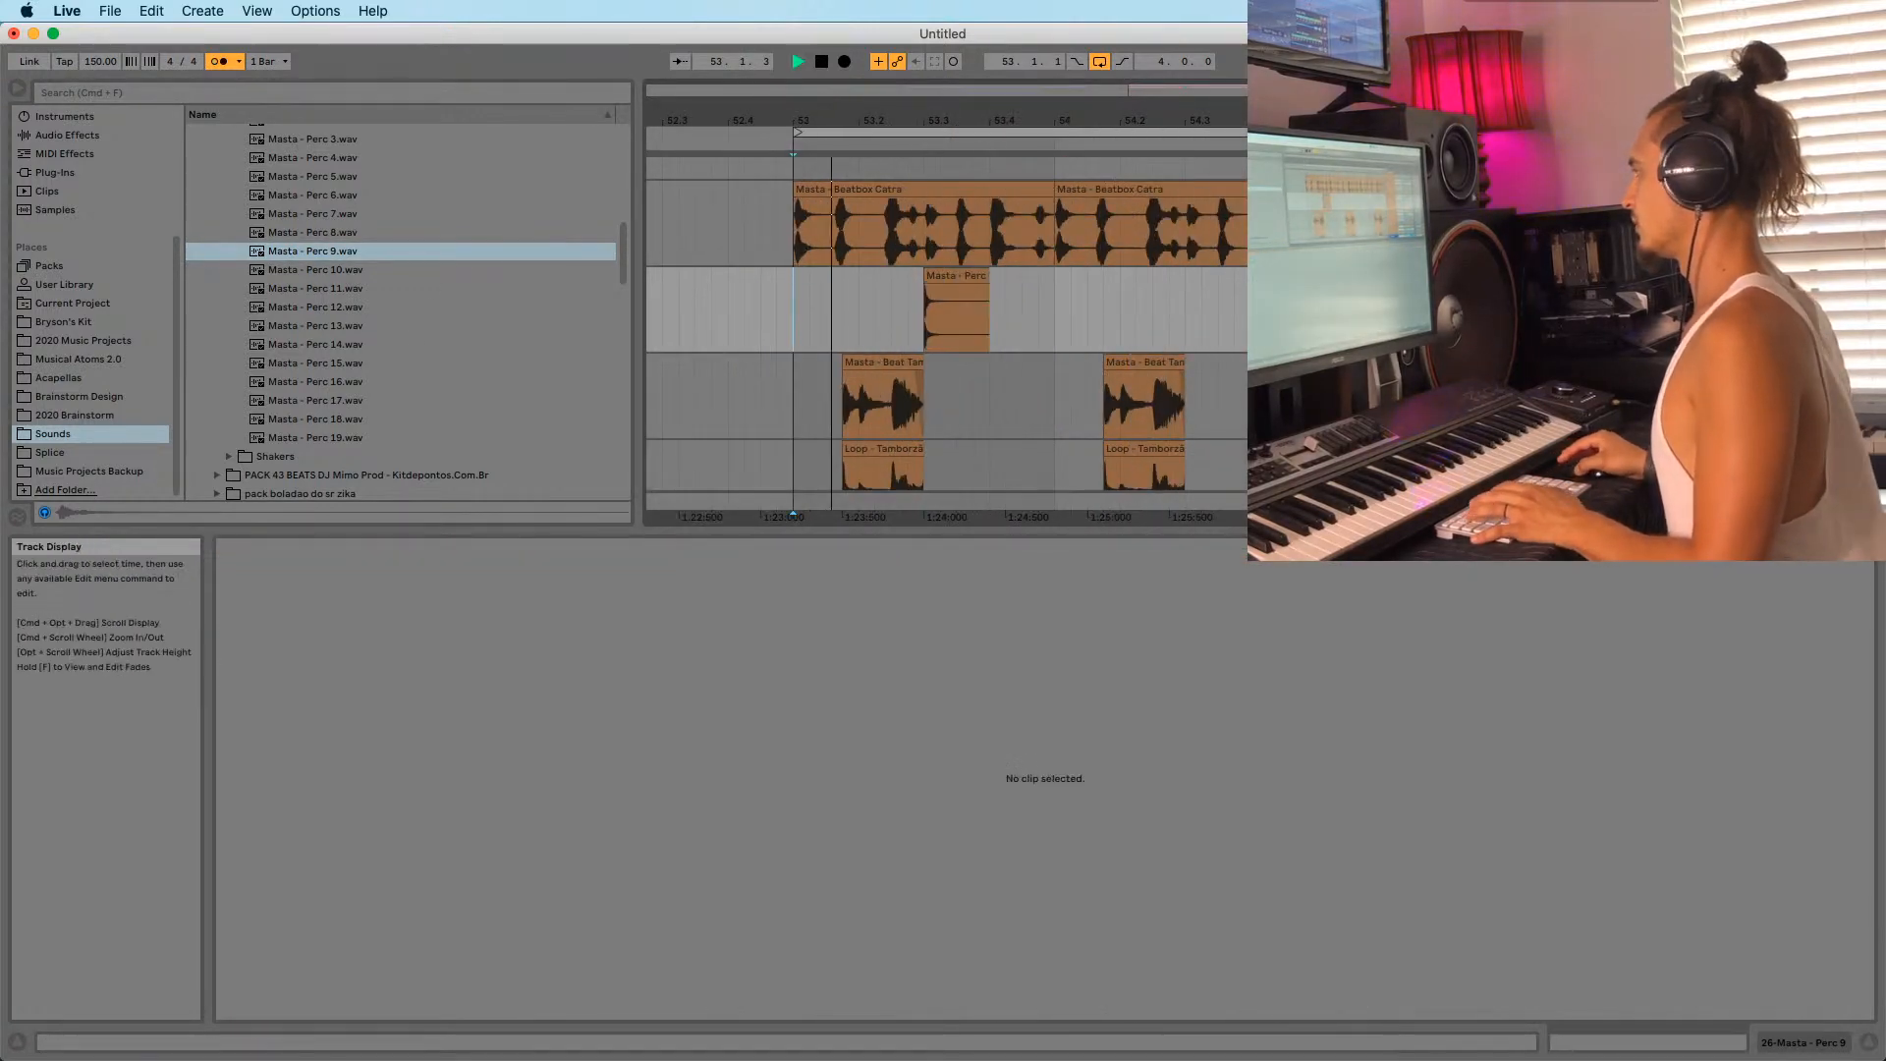
left_click_drag(948, 274, 865, 297)
left_click(792, 326)
key("space")
key("space")
left_click(803, 301)
key("space")
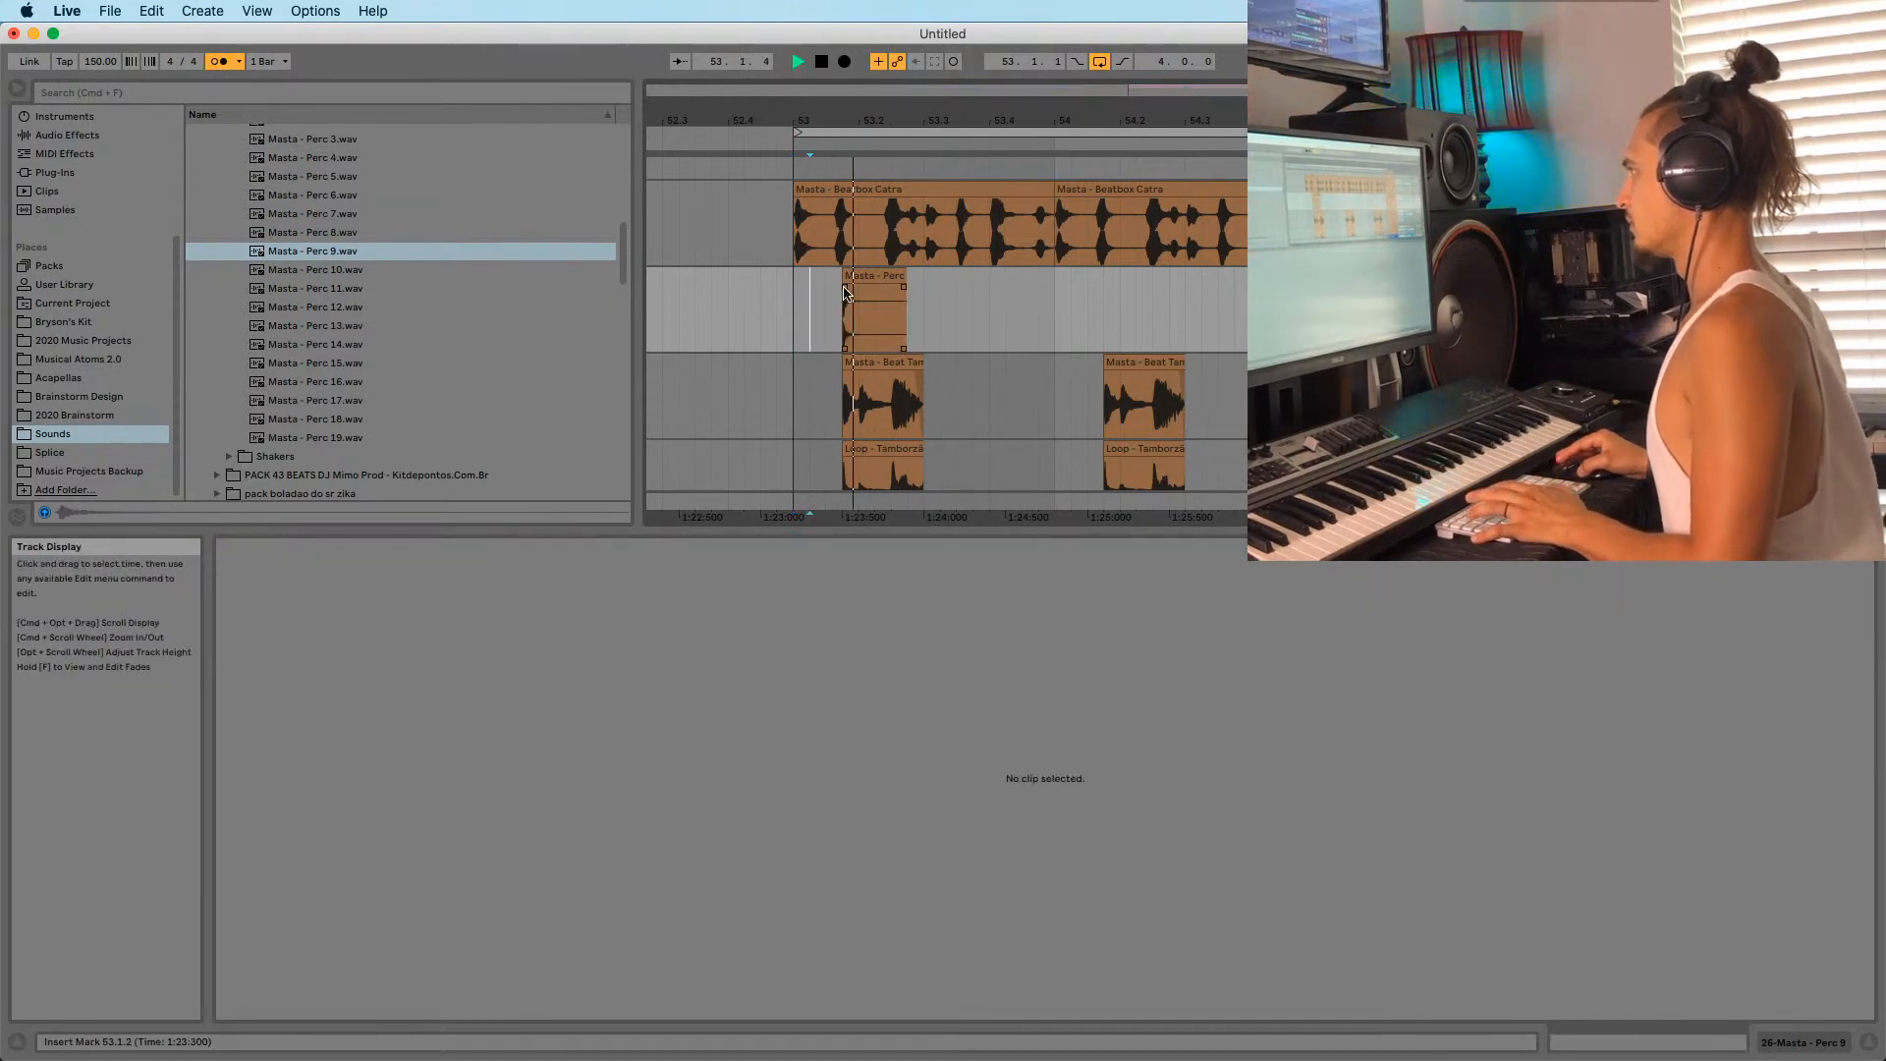
key("space")
Copy the Perc 9 hit to 53.4 and one bar later.
left_click(870, 309)
key("super+d")
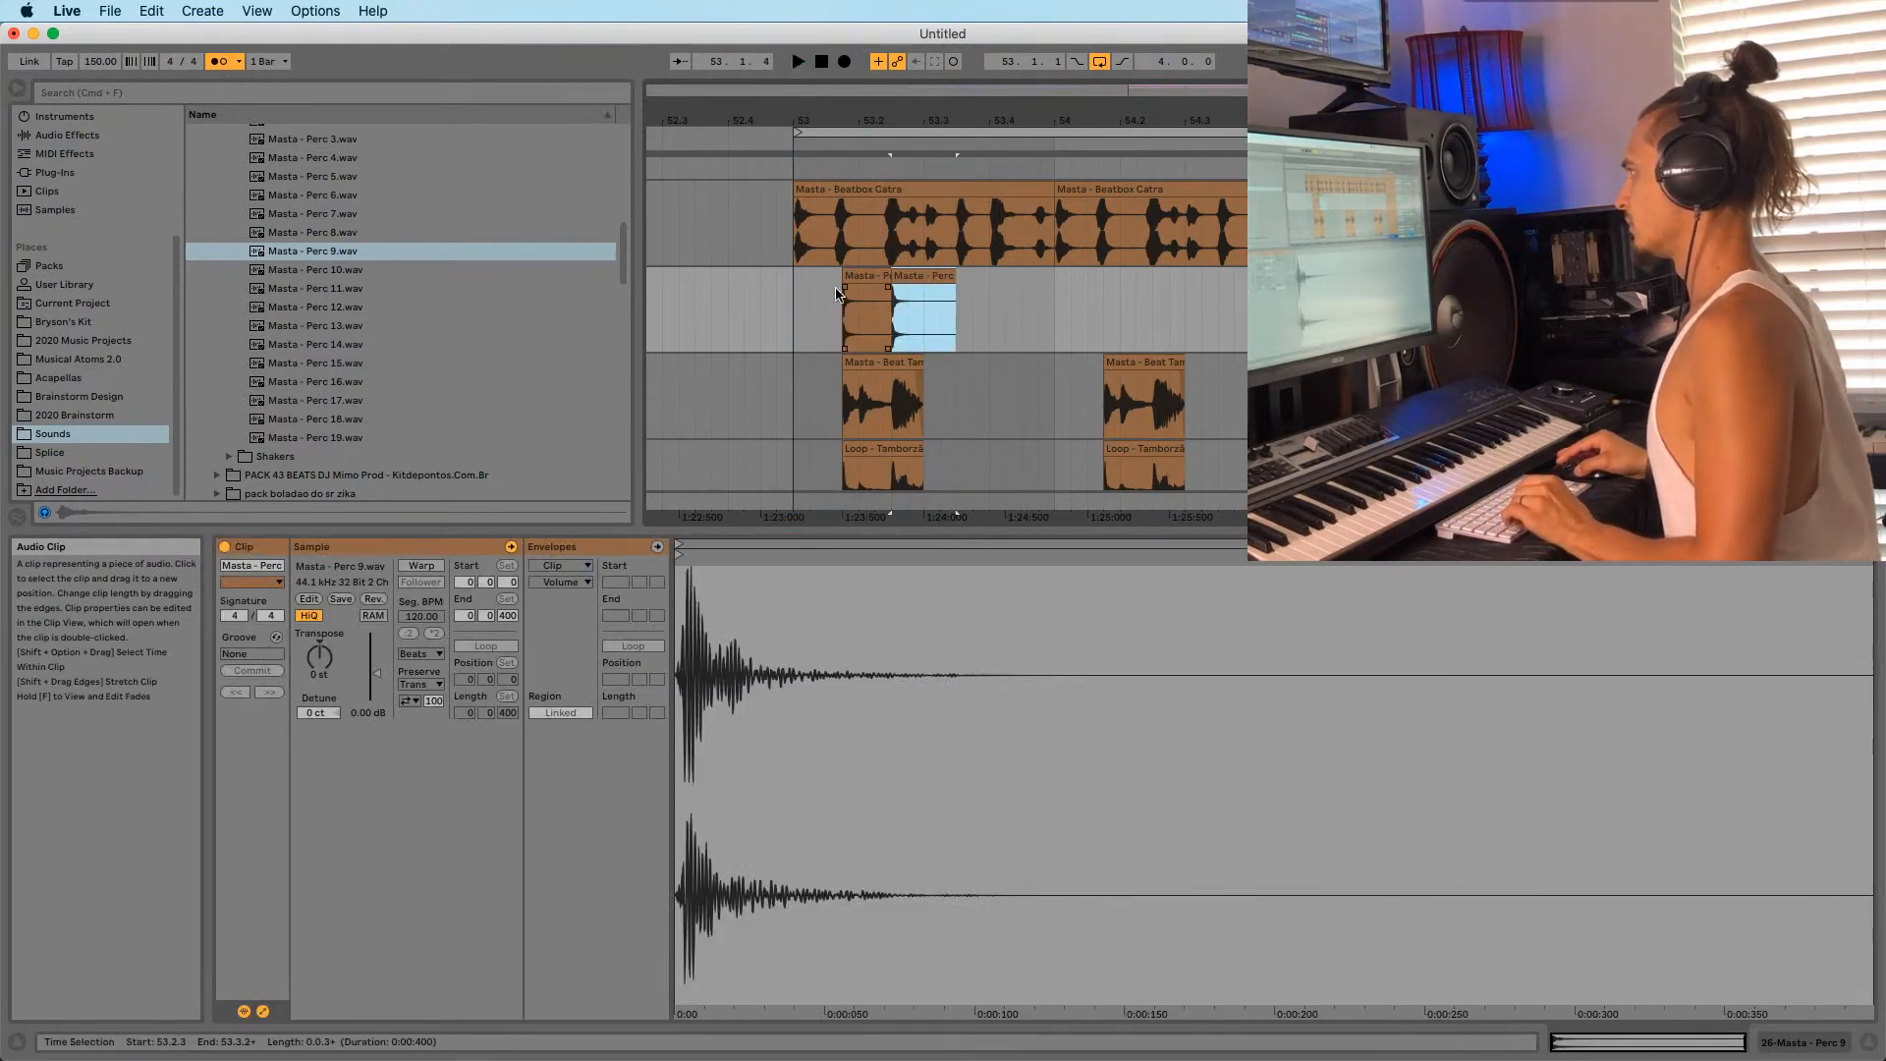
left_click(798, 318)
key("space")
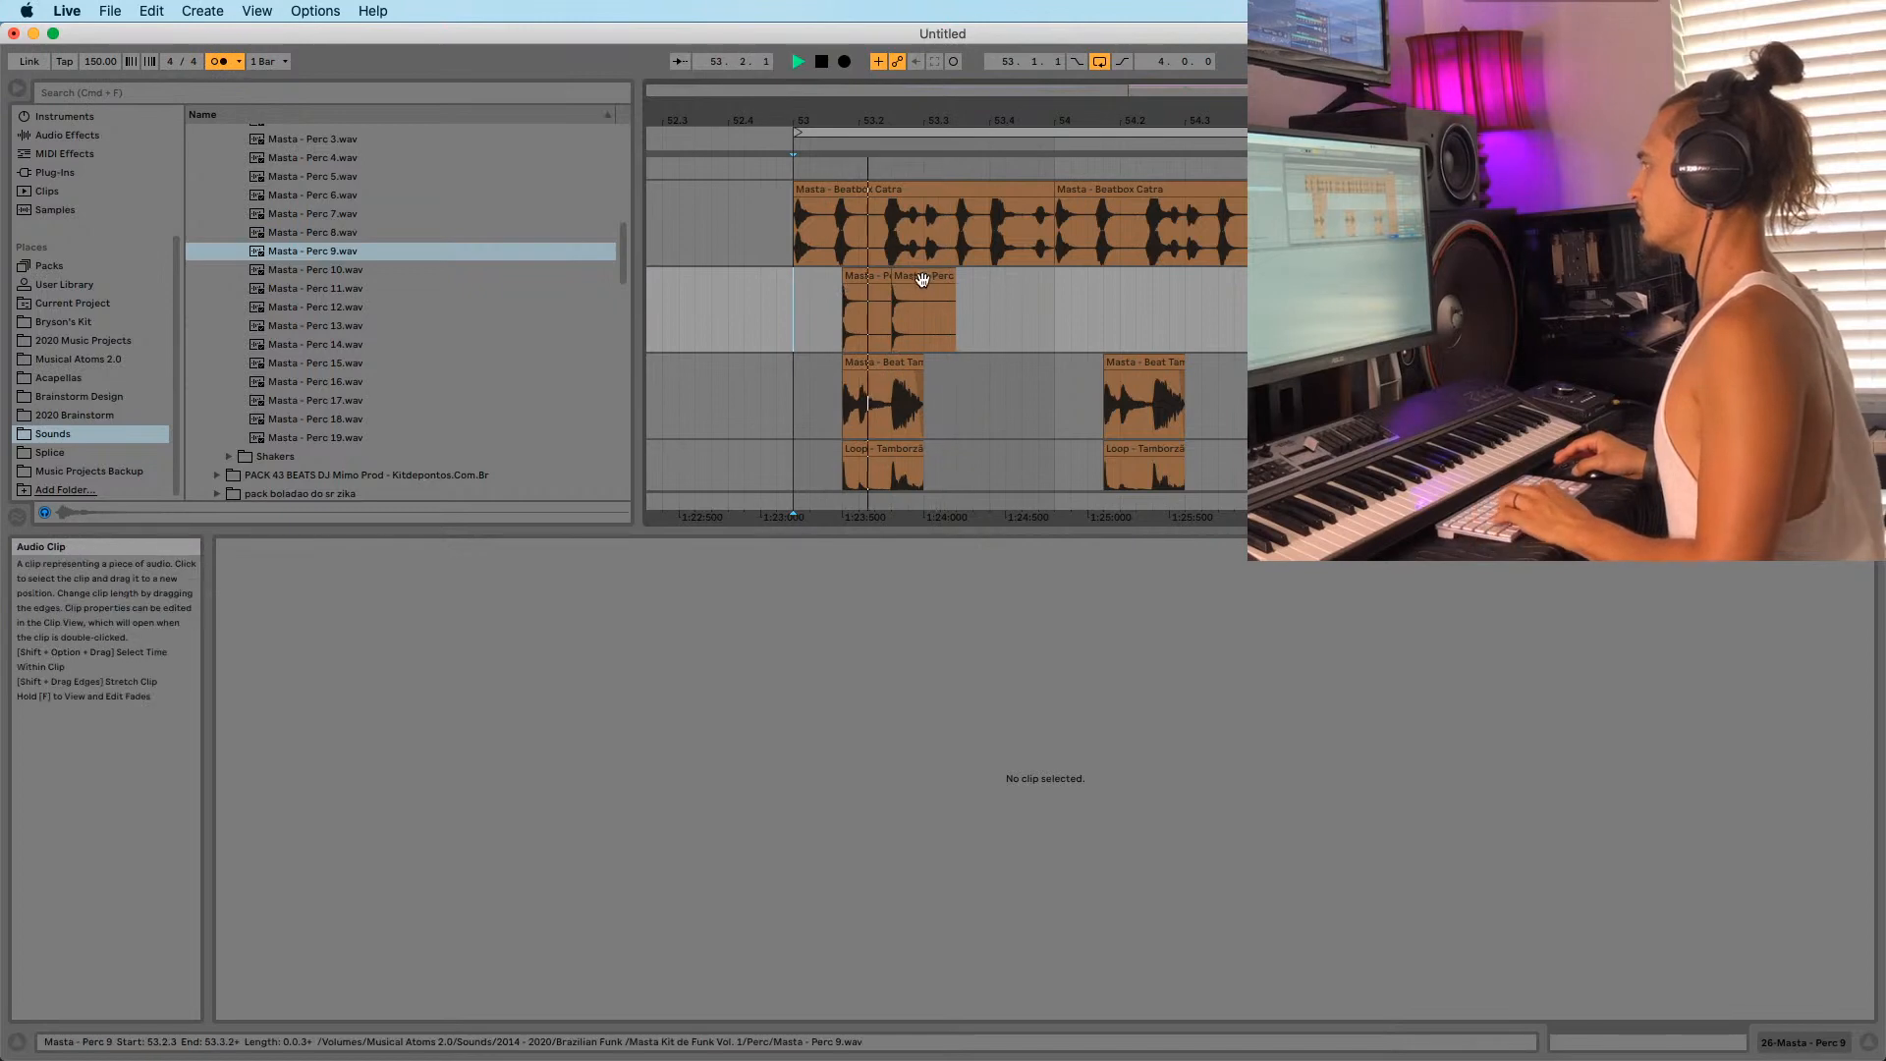
left_click_drag(929, 287, 1140, 303)
left_click(804, 321)
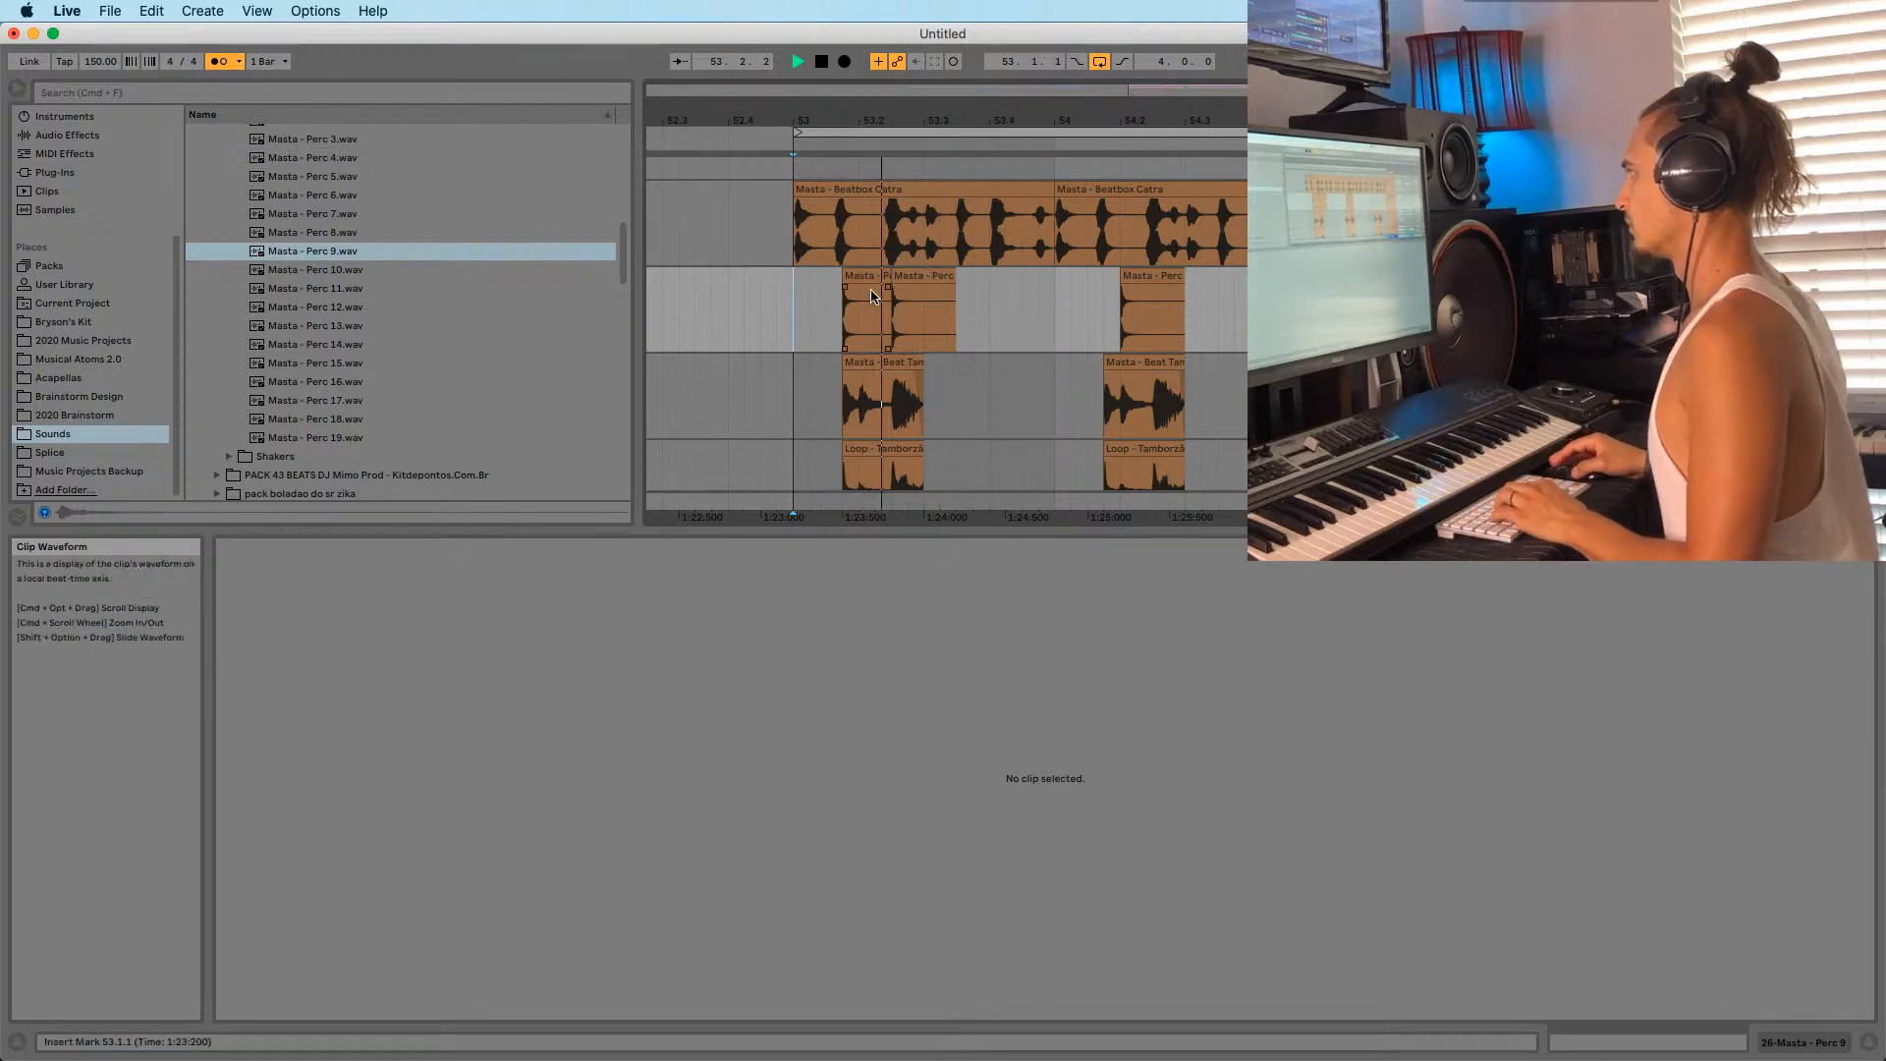
left_click(911, 277)
left_click_drag(911, 277, 1172, 284)
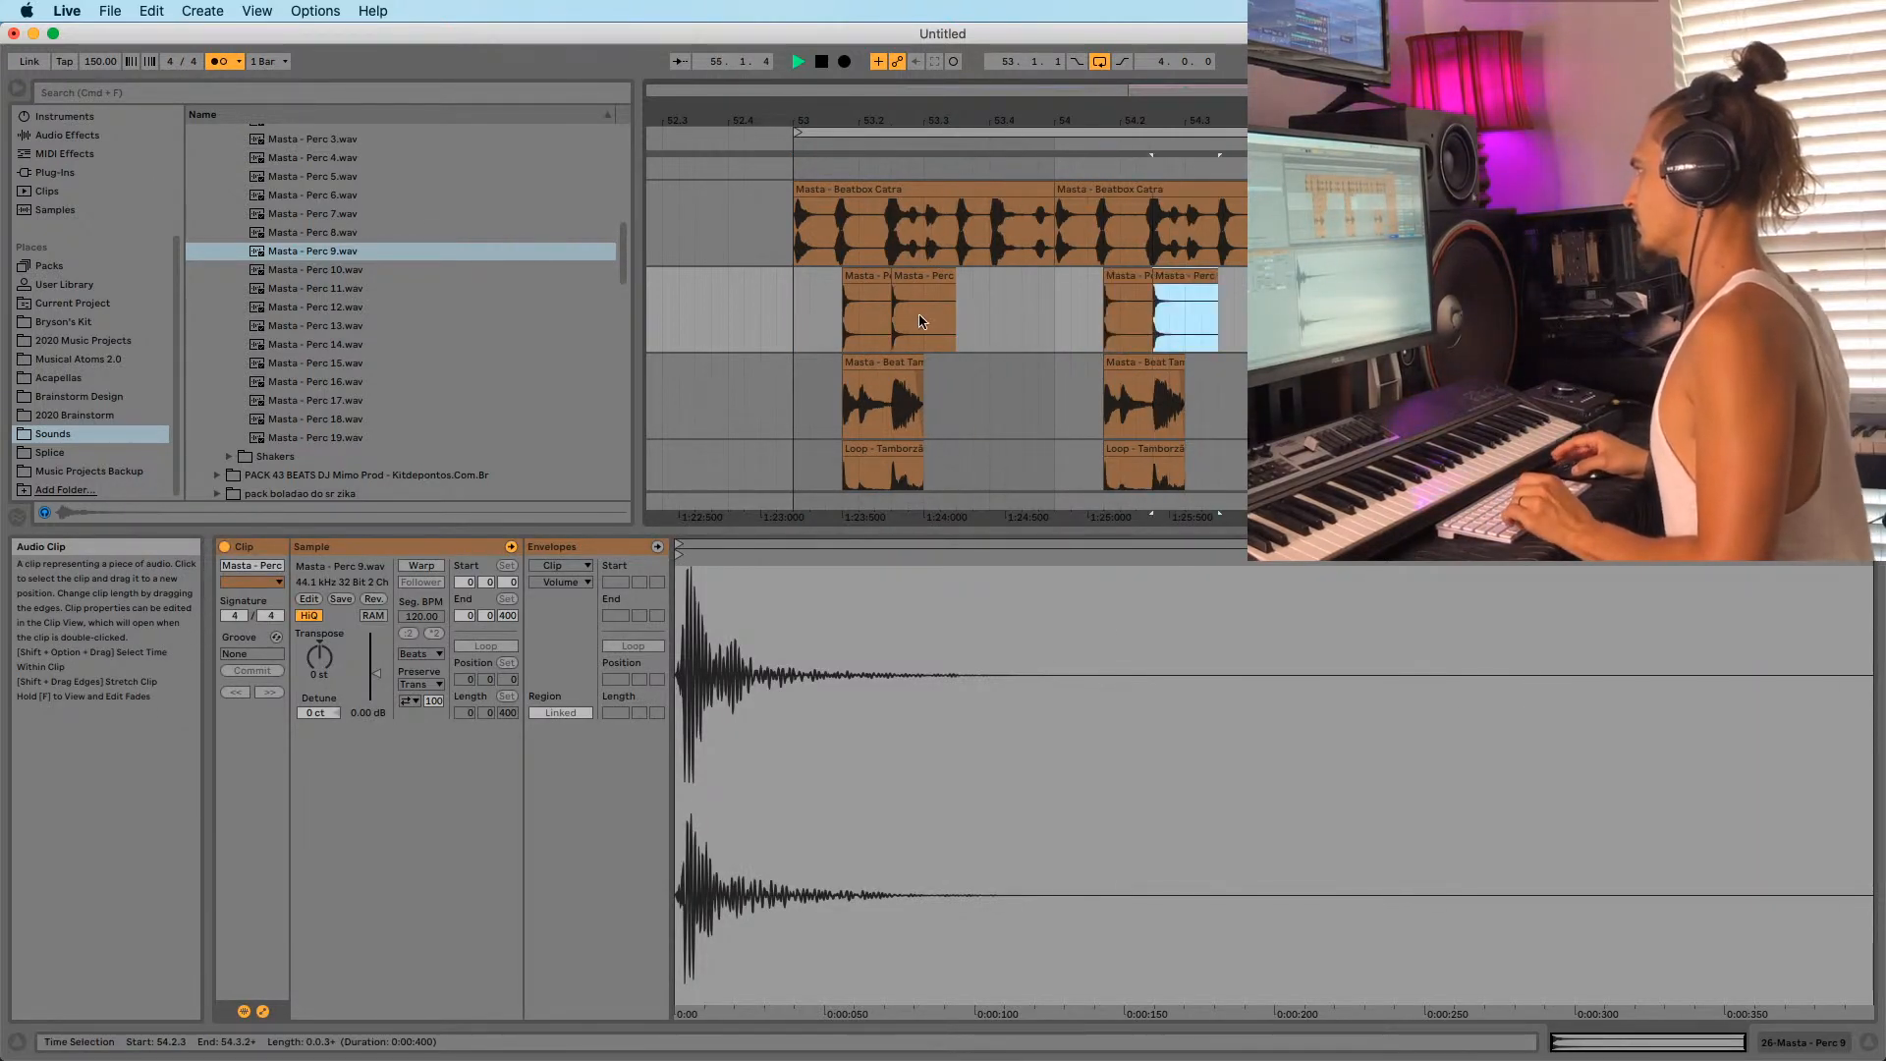
left_click(791, 357)
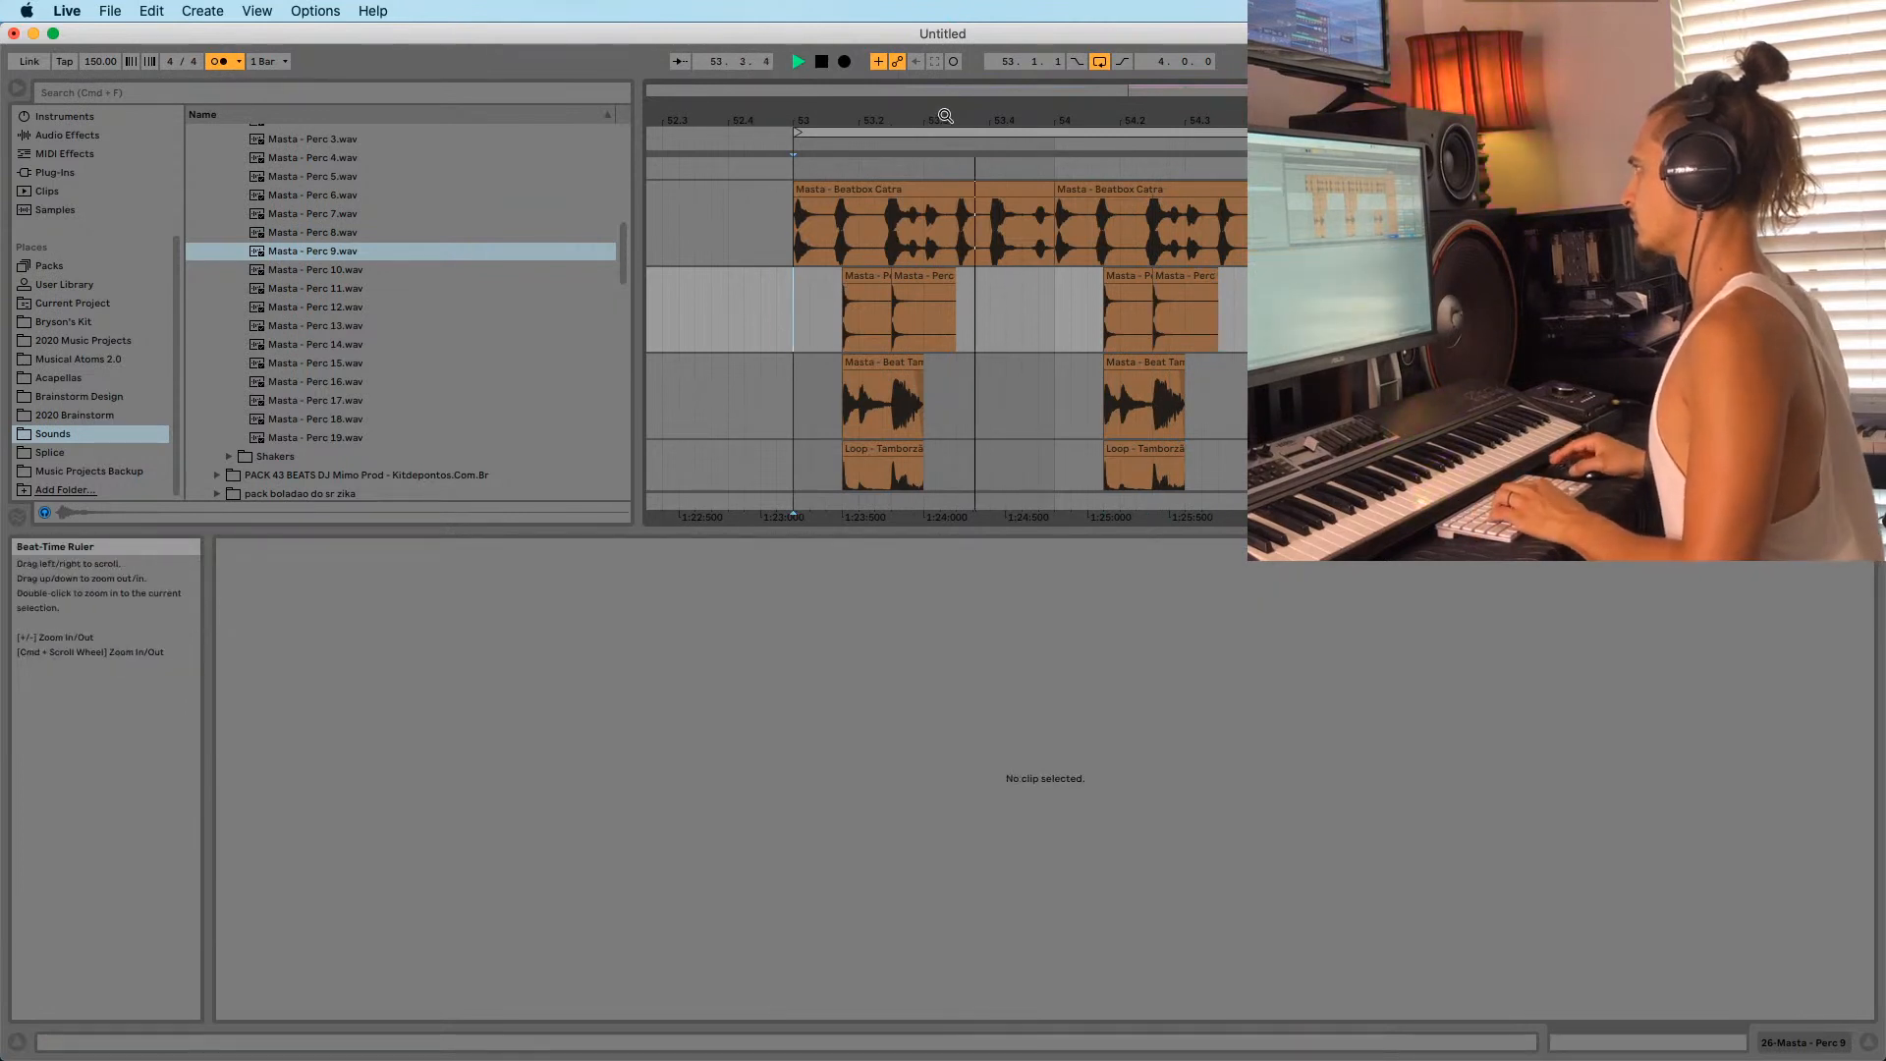
Duplicate the selected Perc 9 range into bars 55–57.
key("minus")
left_click_drag(791, 297, 1000, 287)
key("super+d")
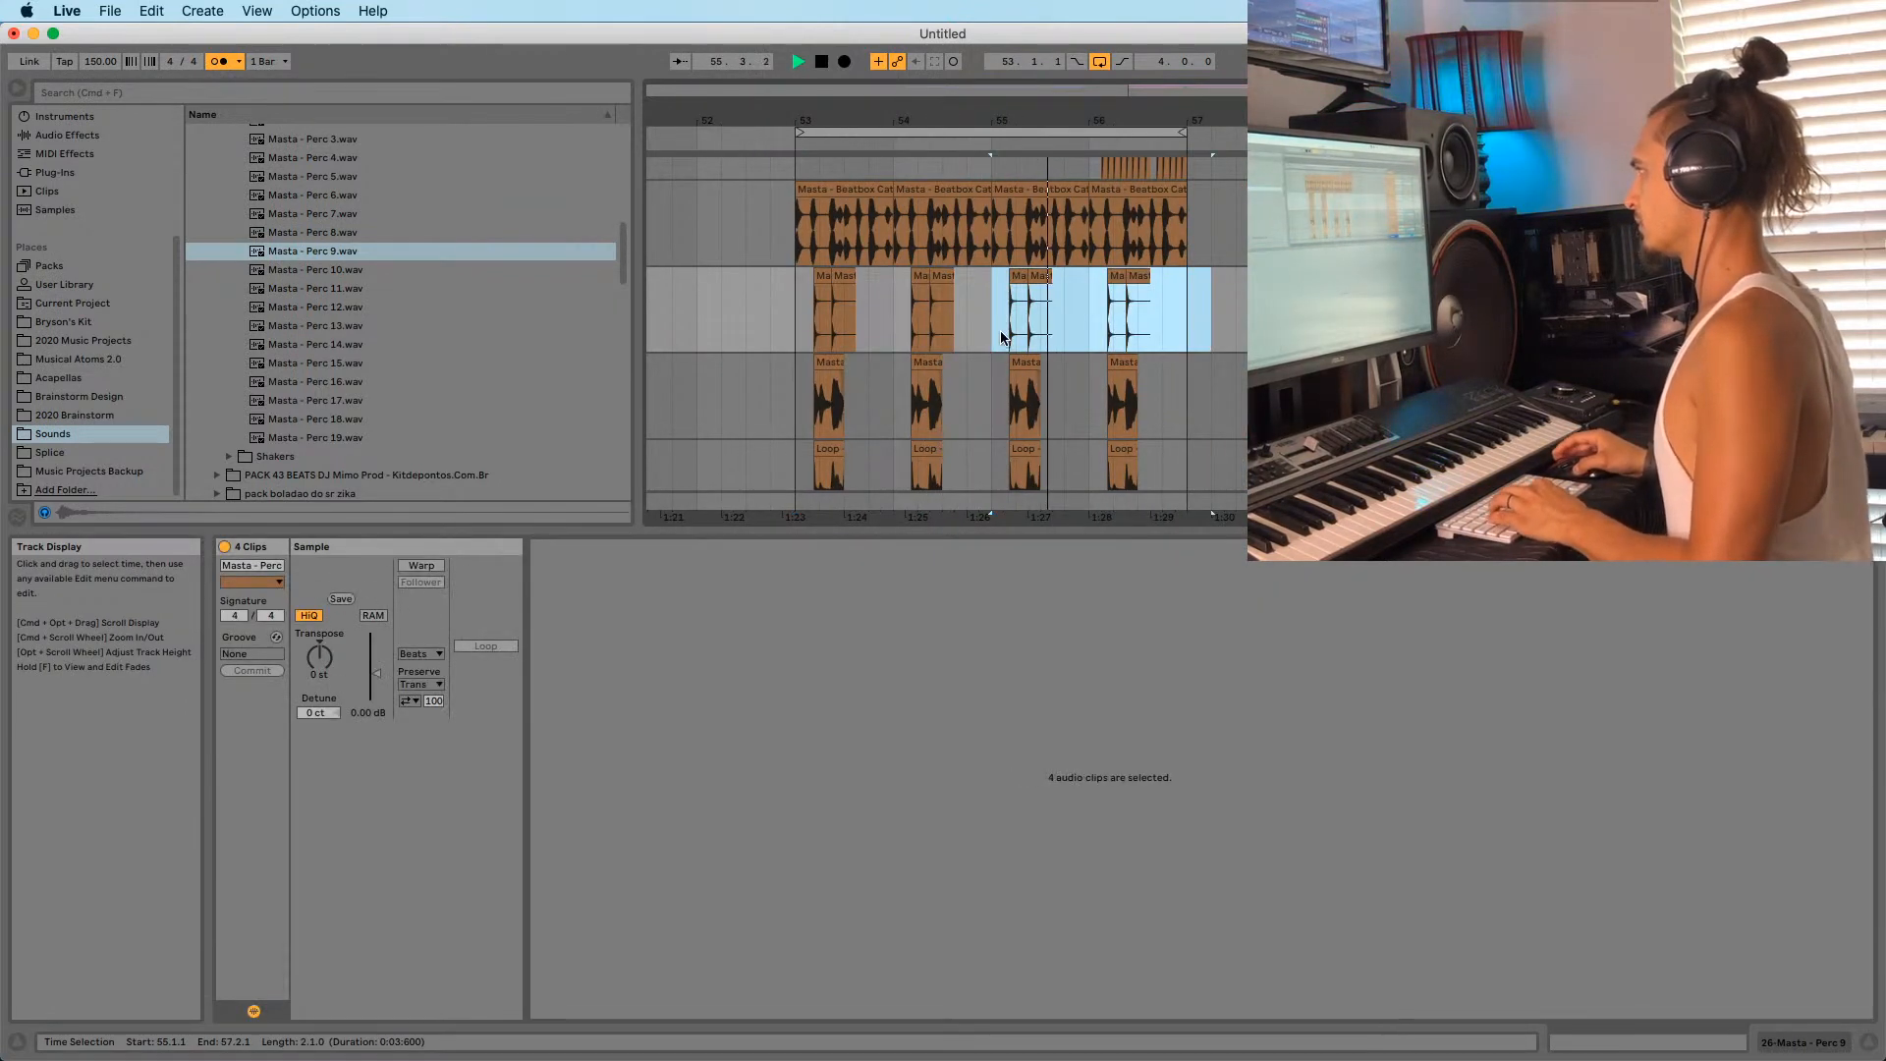
left_click(787, 282)
key("plus")
key("space")
Add Perc 9 copies at 53.3.3 and 53.4.1 and play from bar 53.
left_click_drag(852, 276, 901, 281)
left_click_drag(908, 280, 933, 282)
left_click(786, 323)
key("space")
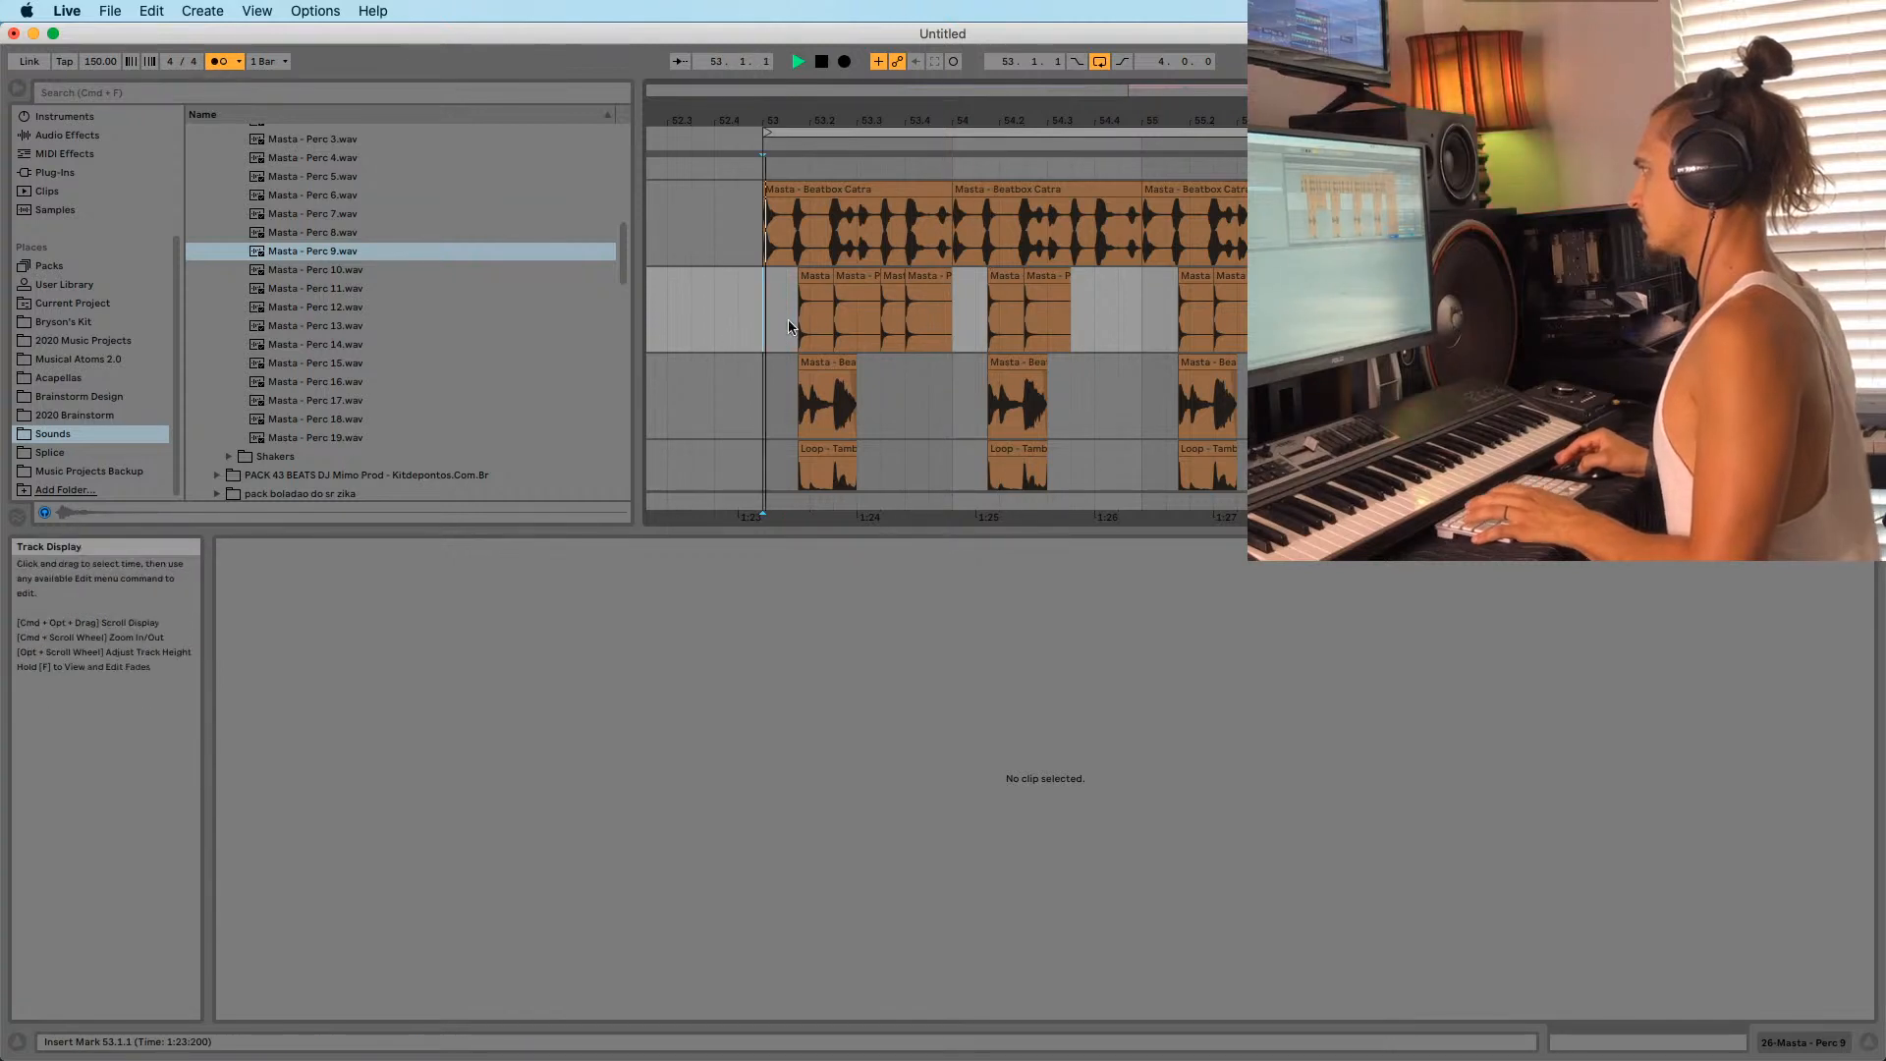
Duplicate the four-hit Perc 9 pattern of bar 53 into bars 54, 55 and 56.
left_click(952, 300, "shift")
key("super+d")
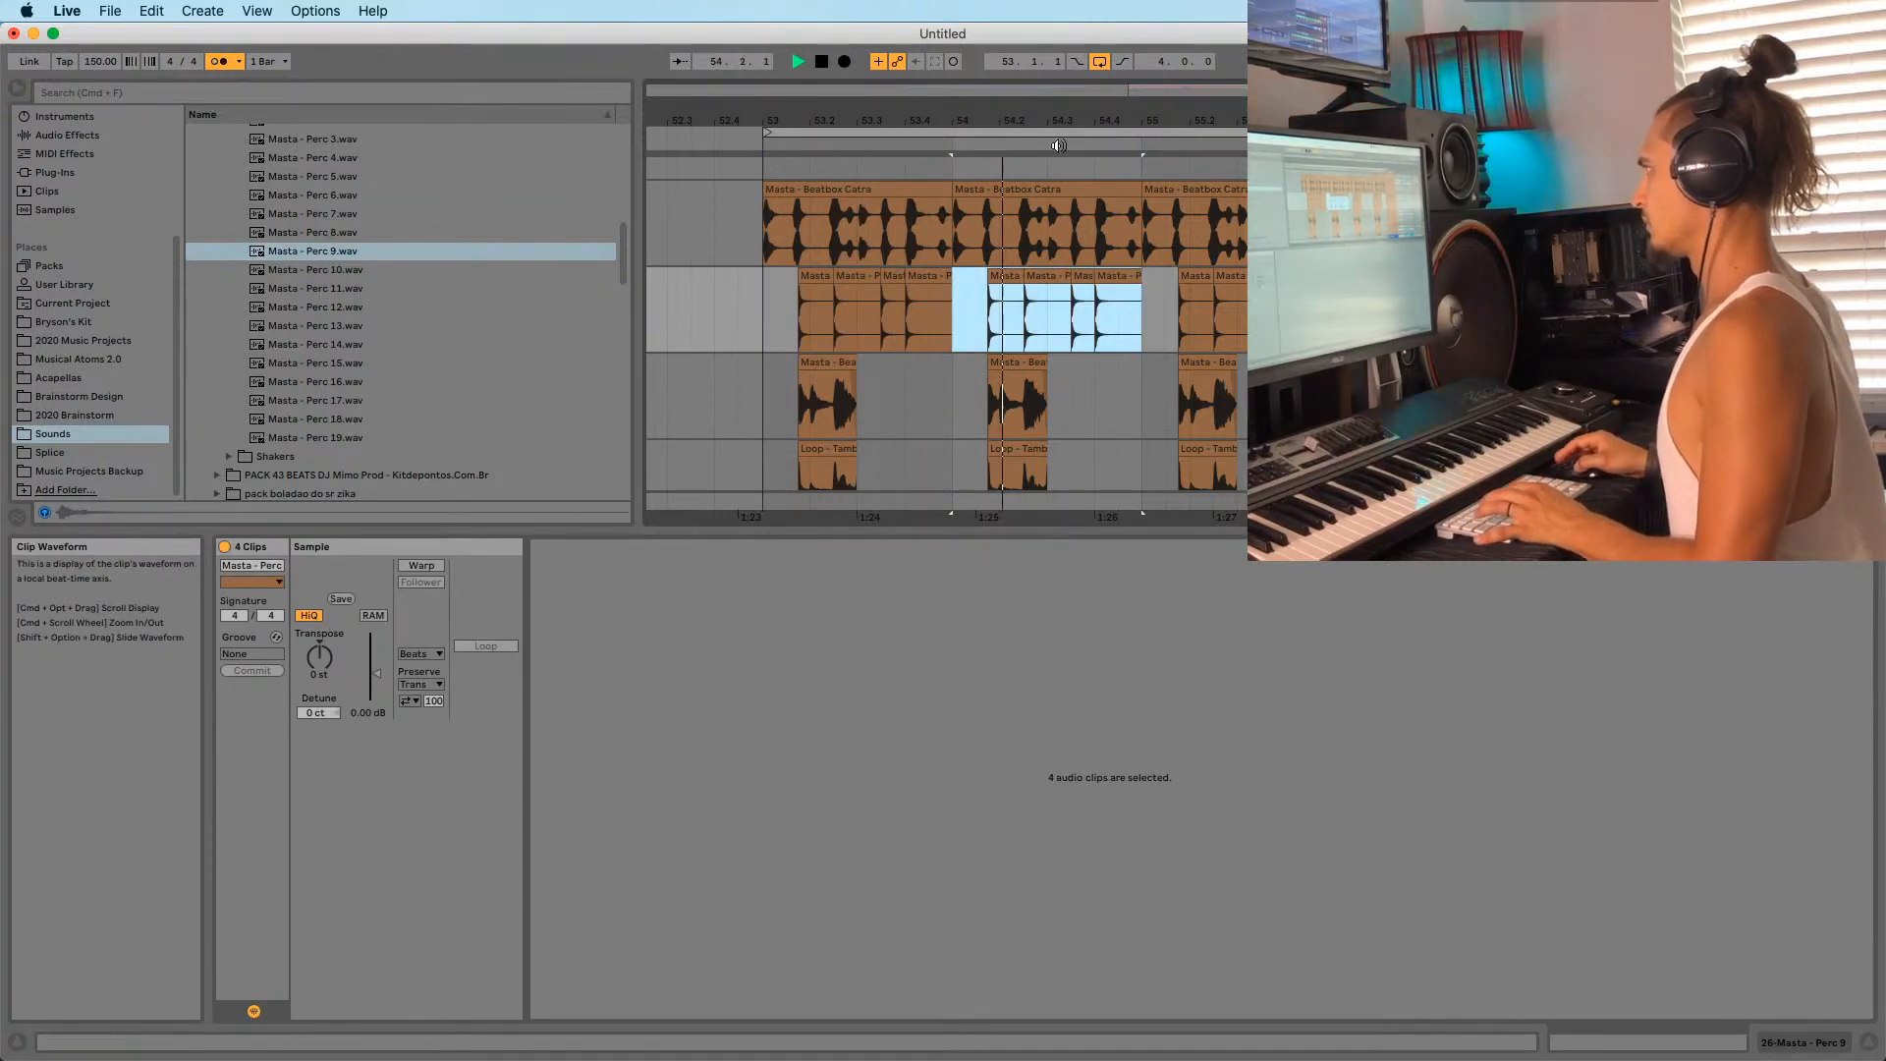
scroll(1059, 145, "right", 3)
key("super+d")
left_click_drag(1066, 120, 1073, 100)
key("super+d")
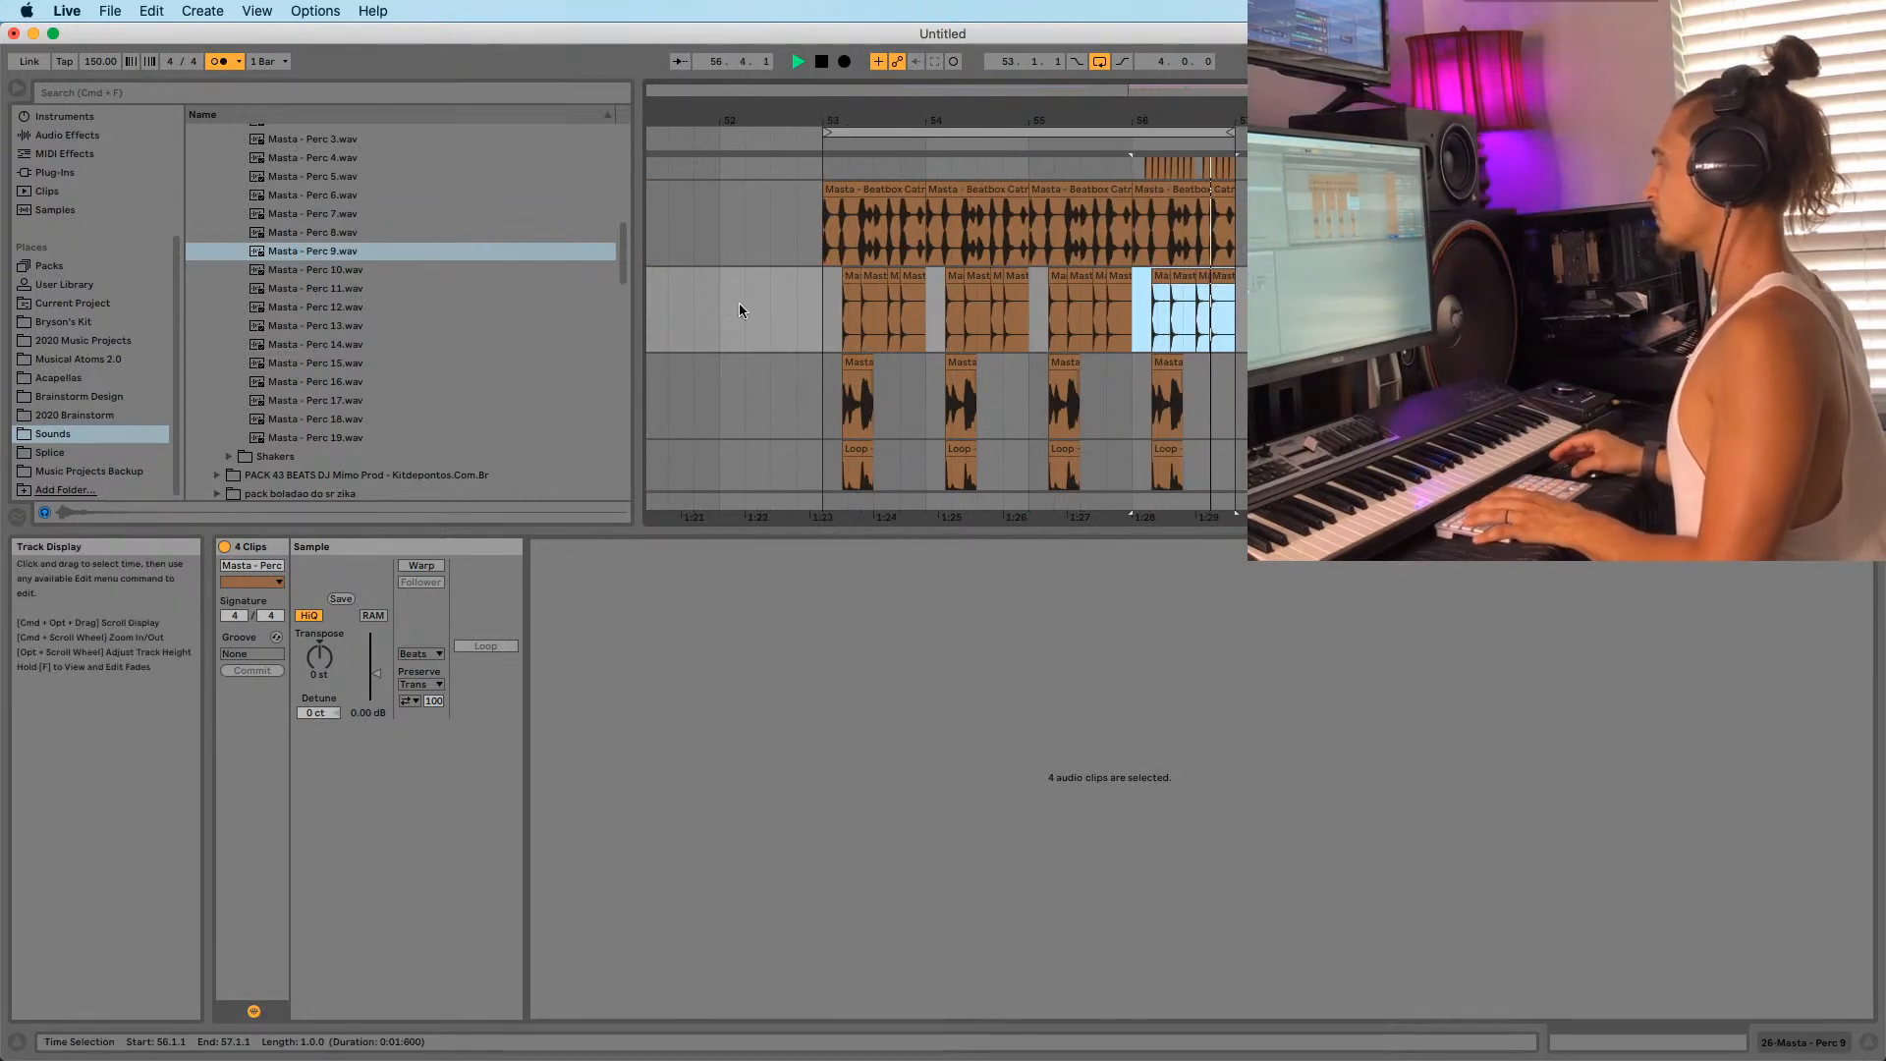
left_click(824, 328)
left_click(311, 252)
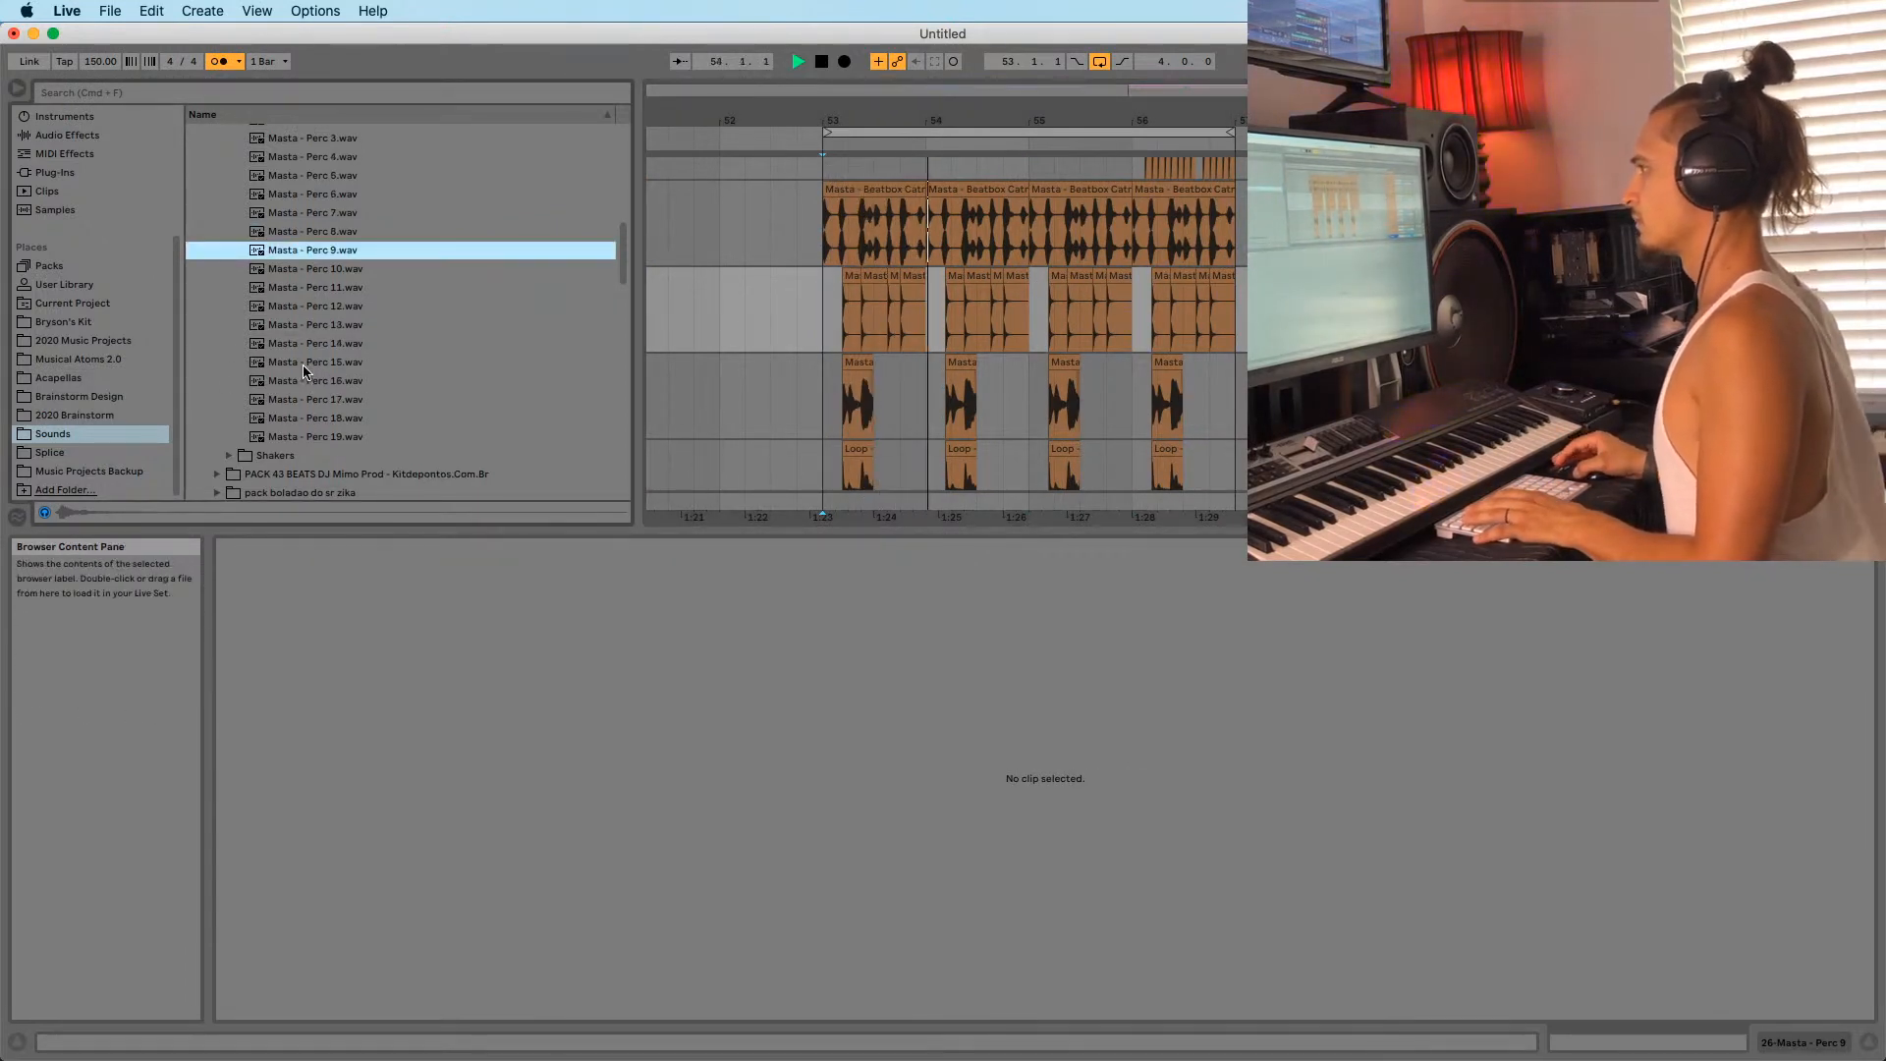
Audition Perc 15, 13, 17 and 18 in the browser.
left_click(287, 362)
key("space")
left_click(296, 327)
left_click(311, 397)
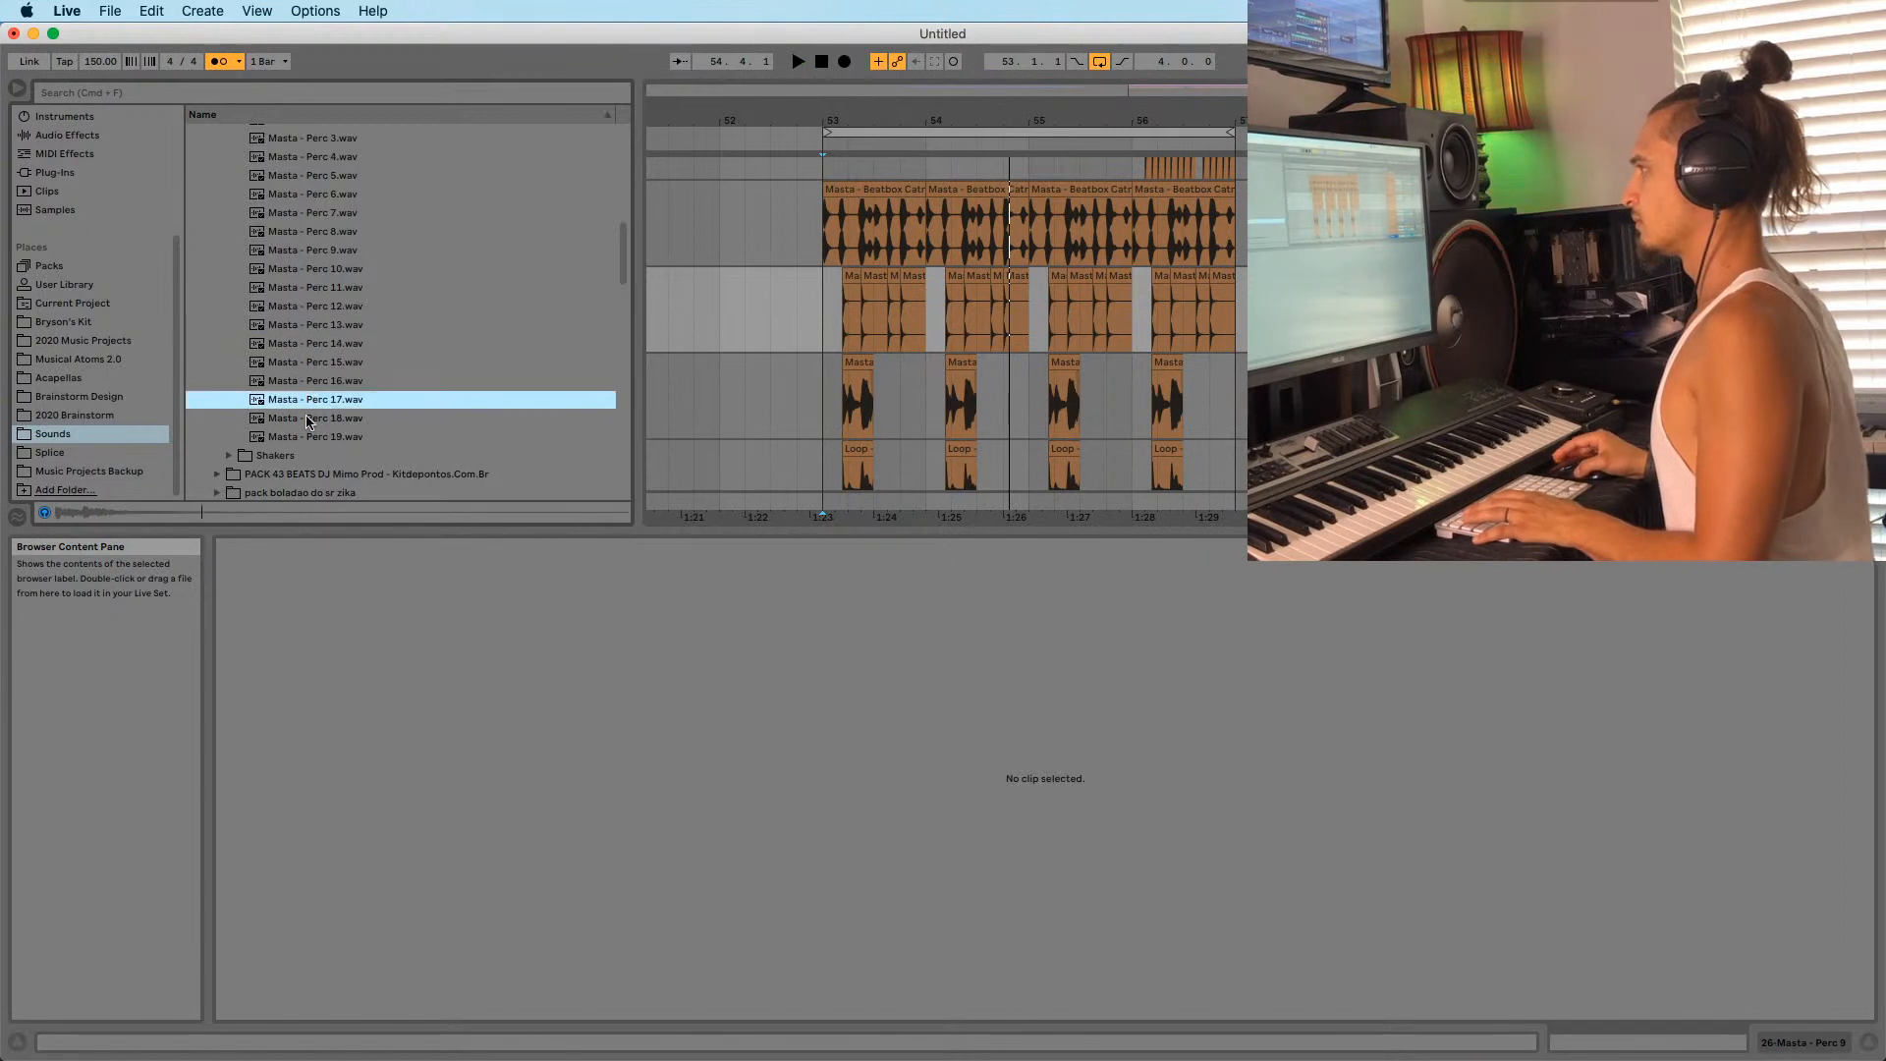
left_click(306, 419)
Place Masta - Perc 18 hits on the third track at 53.1.4, 53.2.3, 53.3.3 and 53.4.
left_click_drag(310, 424, 850, 398)
left_click_drag(880, 120, 904, 216)
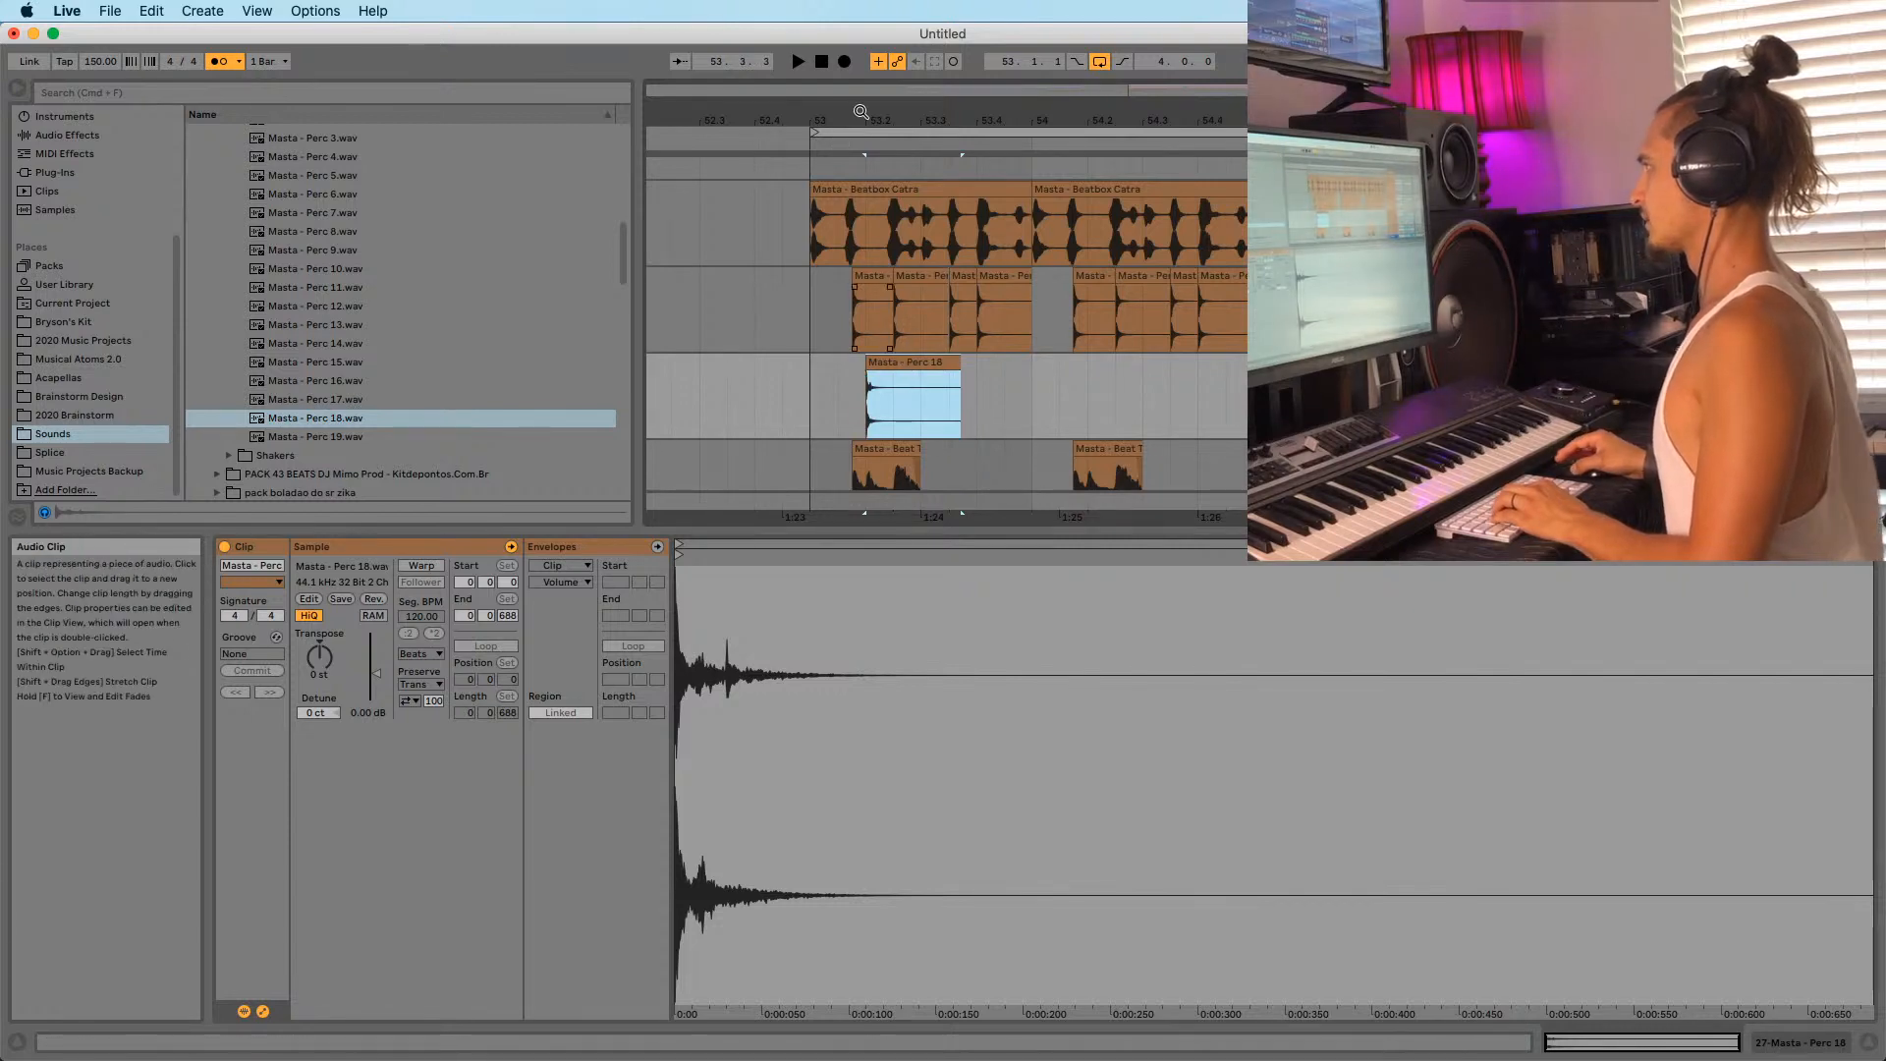
left_click_drag(861, 118, 864, 197)
left_click_drag(914, 364, 883, 367)
left_click_drag(883, 366, 957, 368)
left_click_drag(956, 367, 1055, 364)
left_click_drag(1054, 364, 1106, 364)
left_click(761, 413)
key("space")
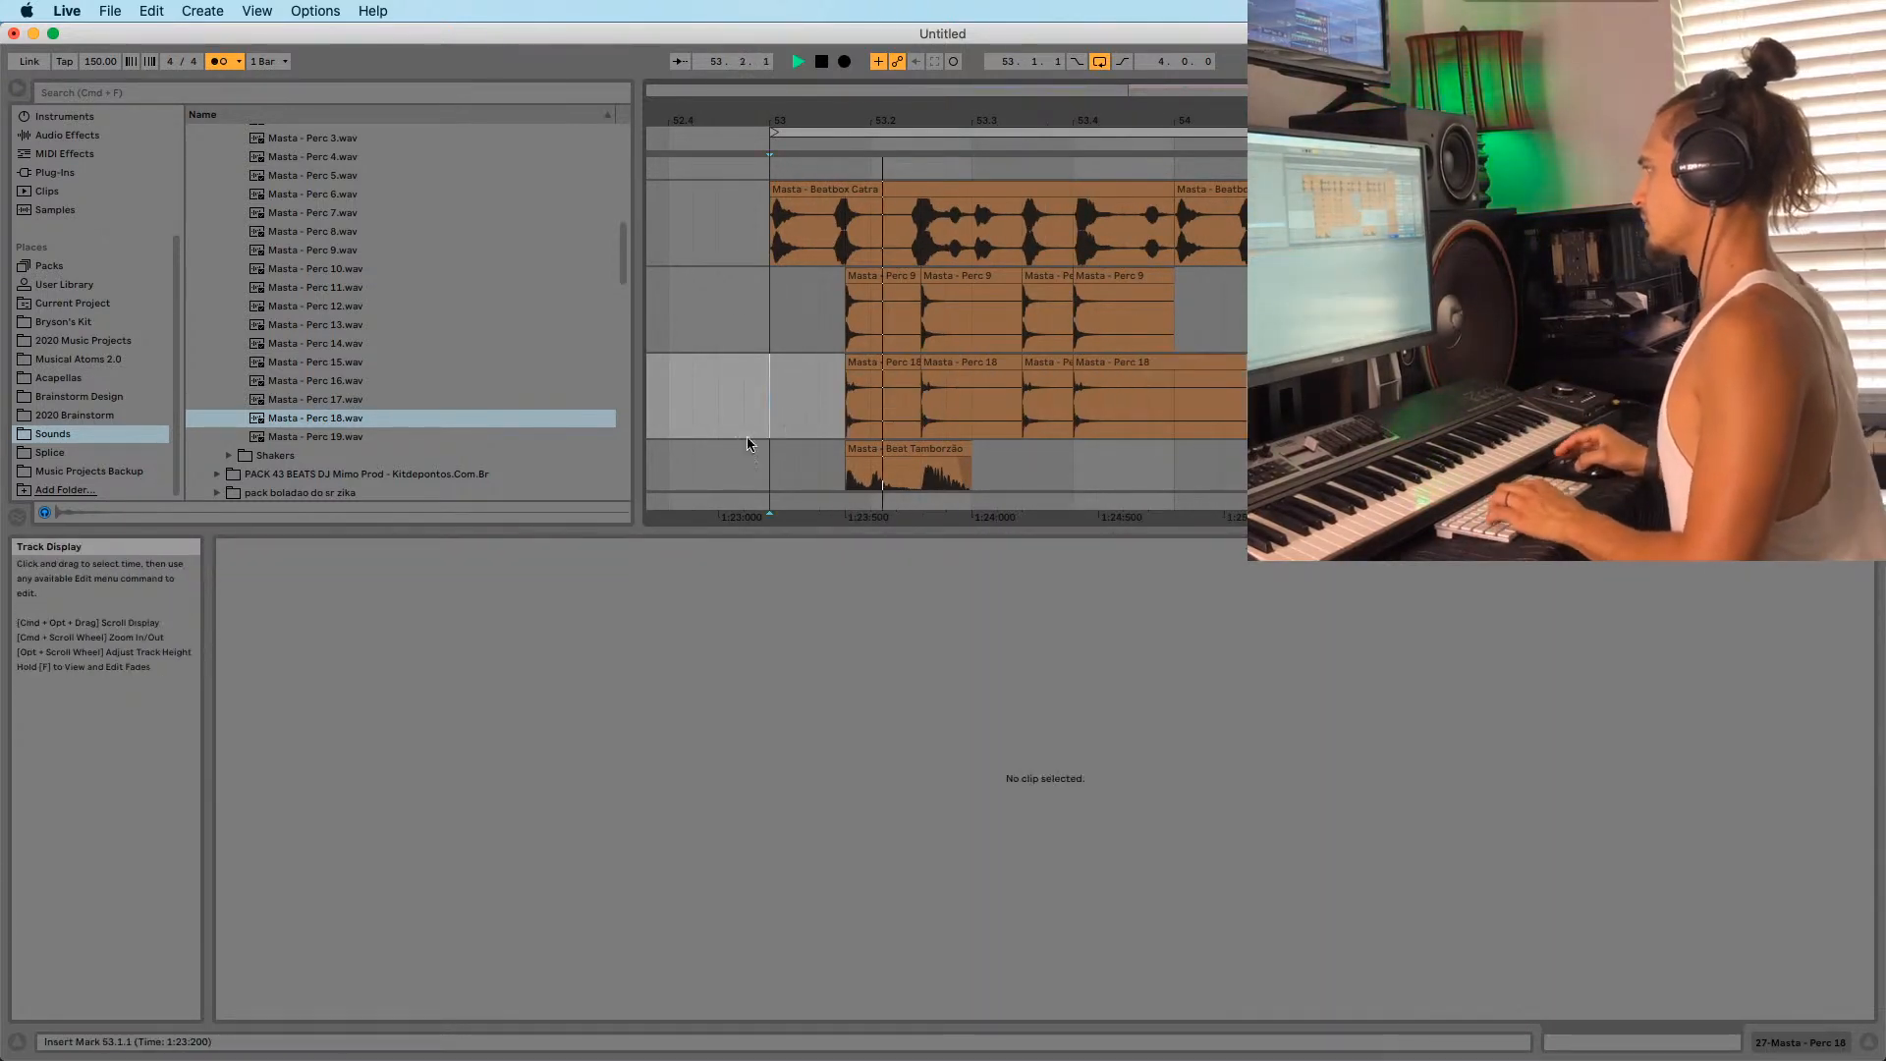
Duplicate the Perc 18 pattern from bar 53 across the following bars to bar 57.
left_click_drag(1088, 119, 1072, 84)
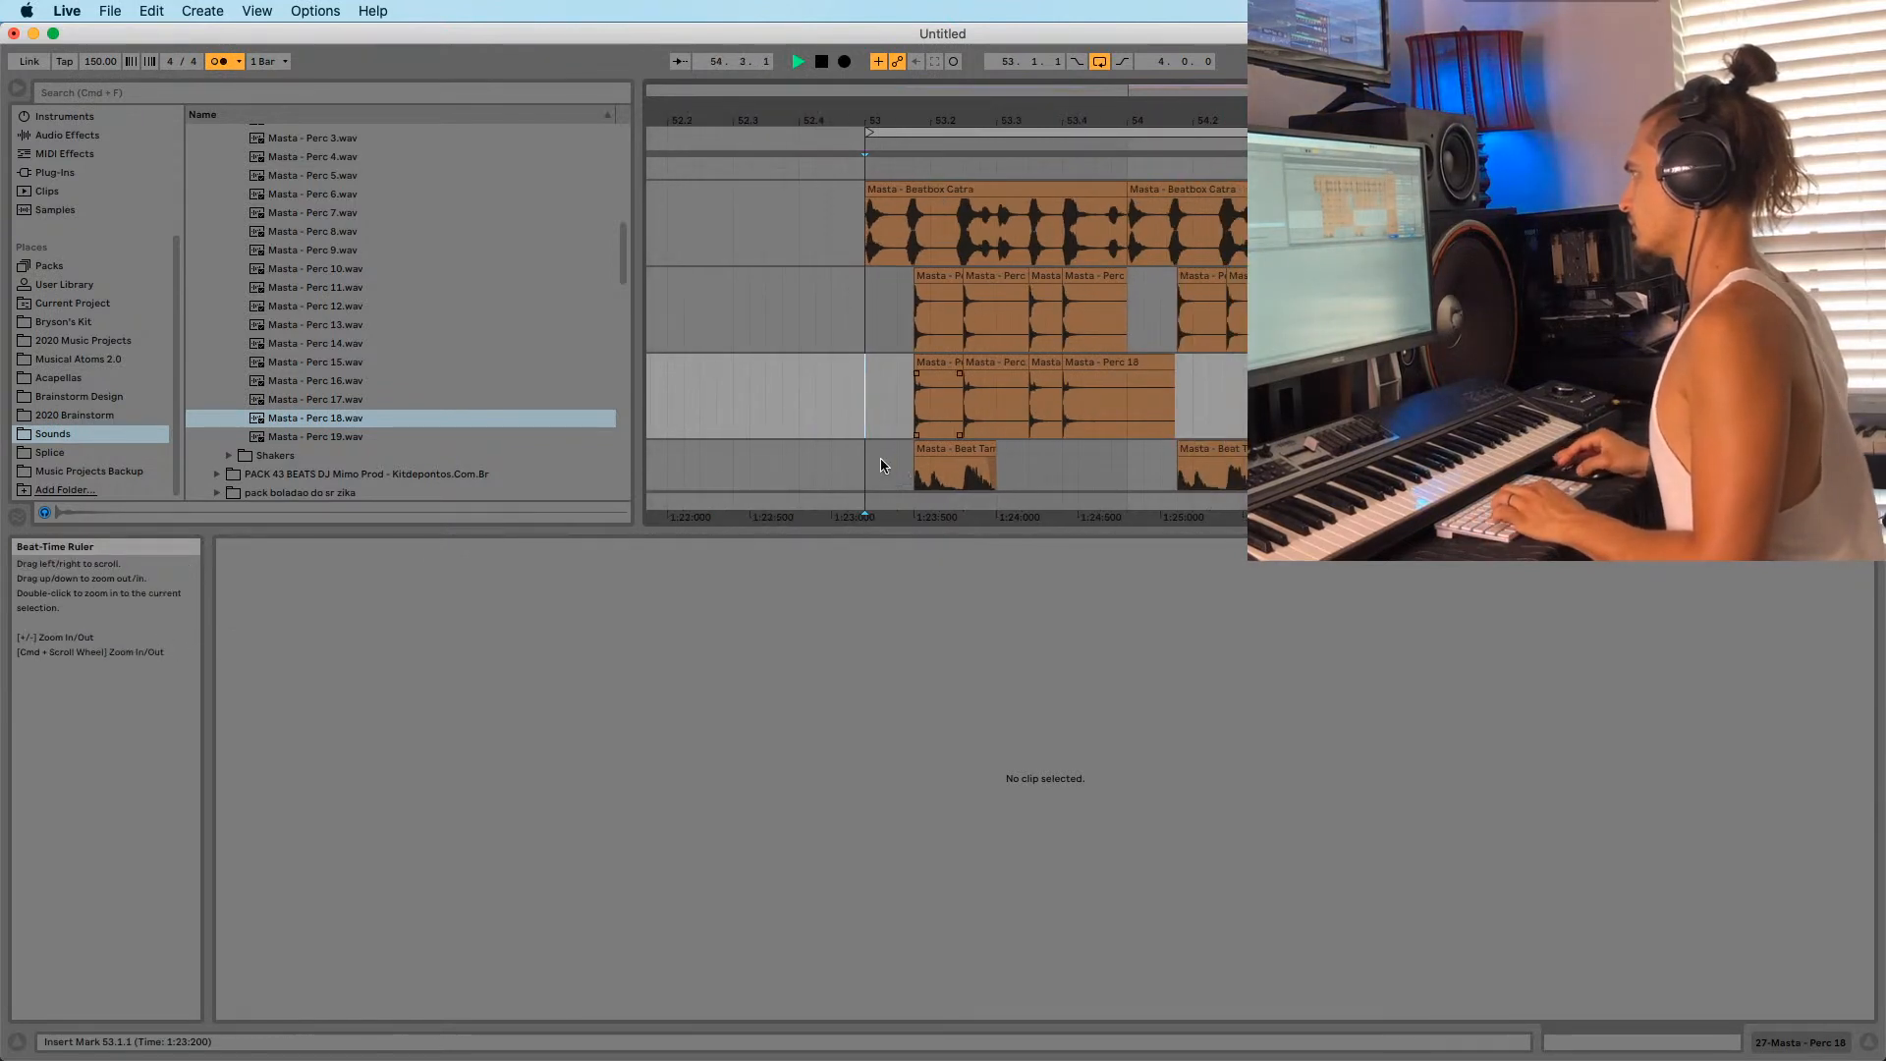
left_click_drag(866, 411, 1052, 401)
key("super+d")
key("super+d")
key("super+d")
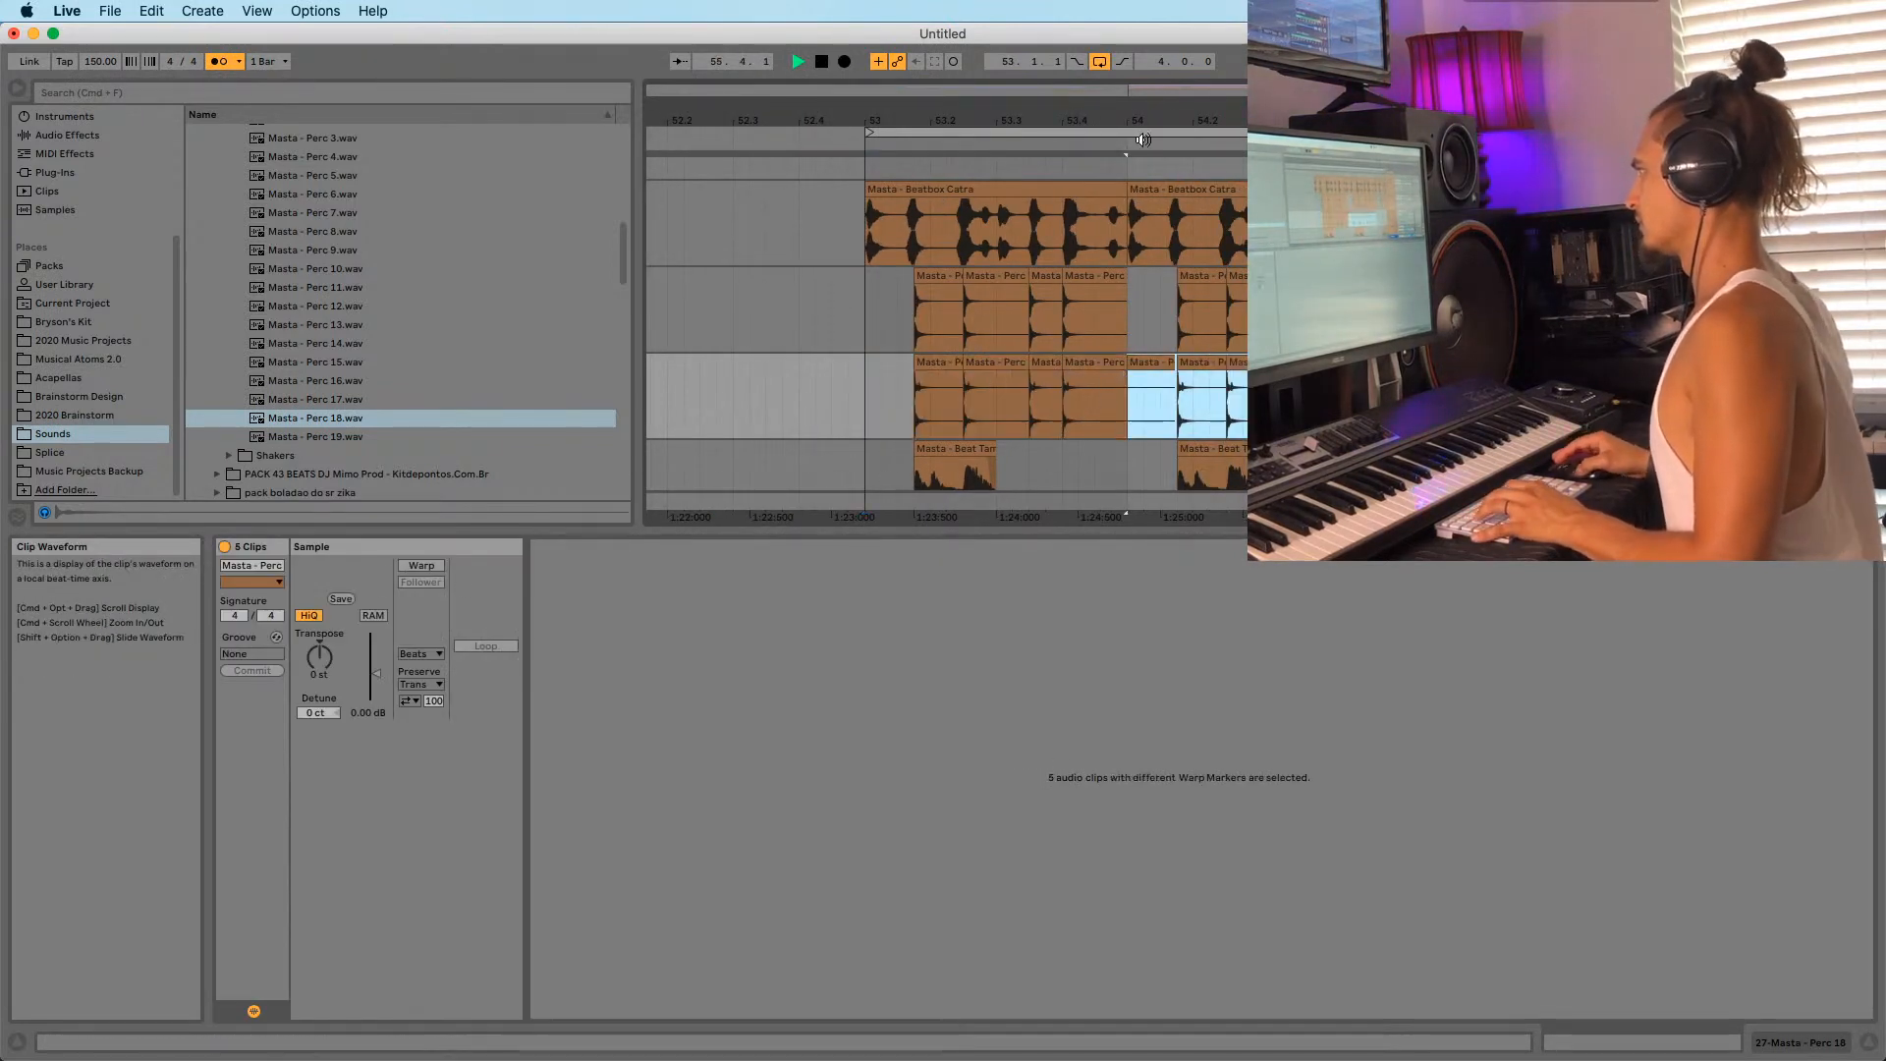
left_click_drag(1153, 118, 1071, 96)
left_click_drag(965, 121, 1051, 110)
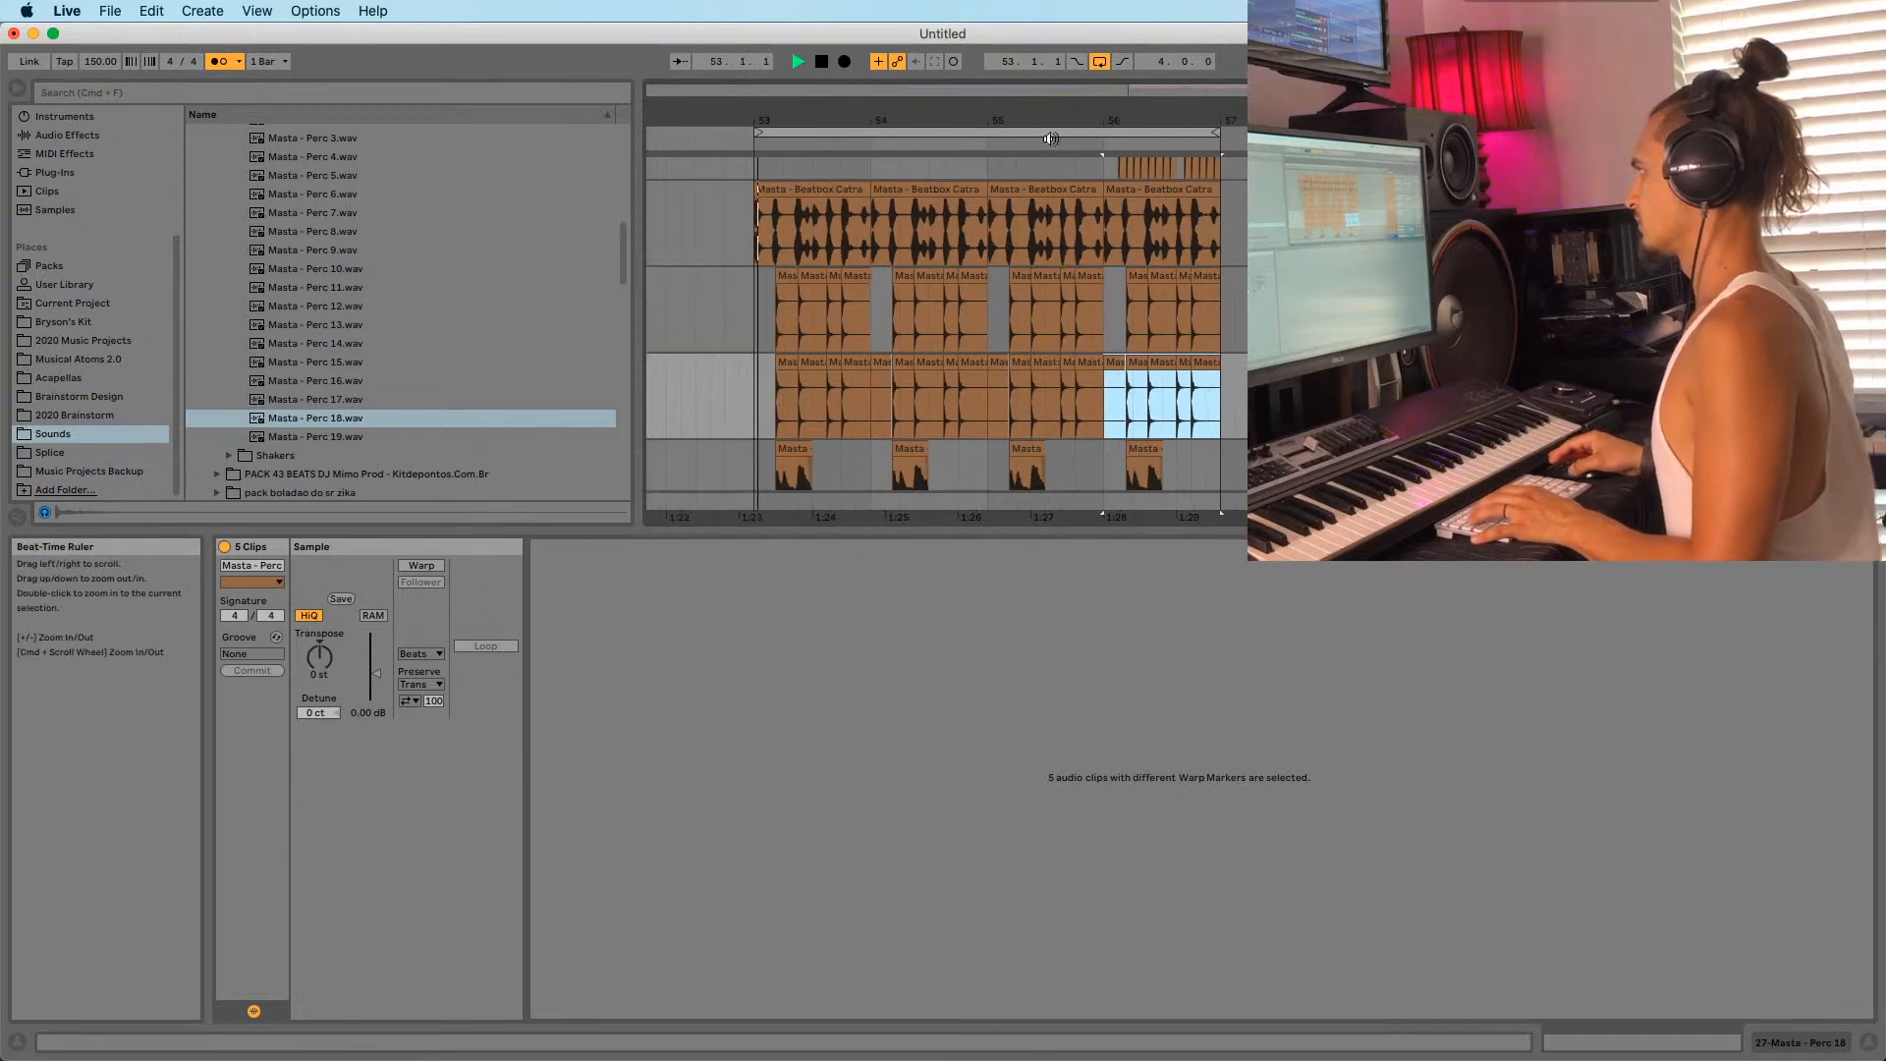
scroll(786, 329, "down", 2)
left_click(753, 348)
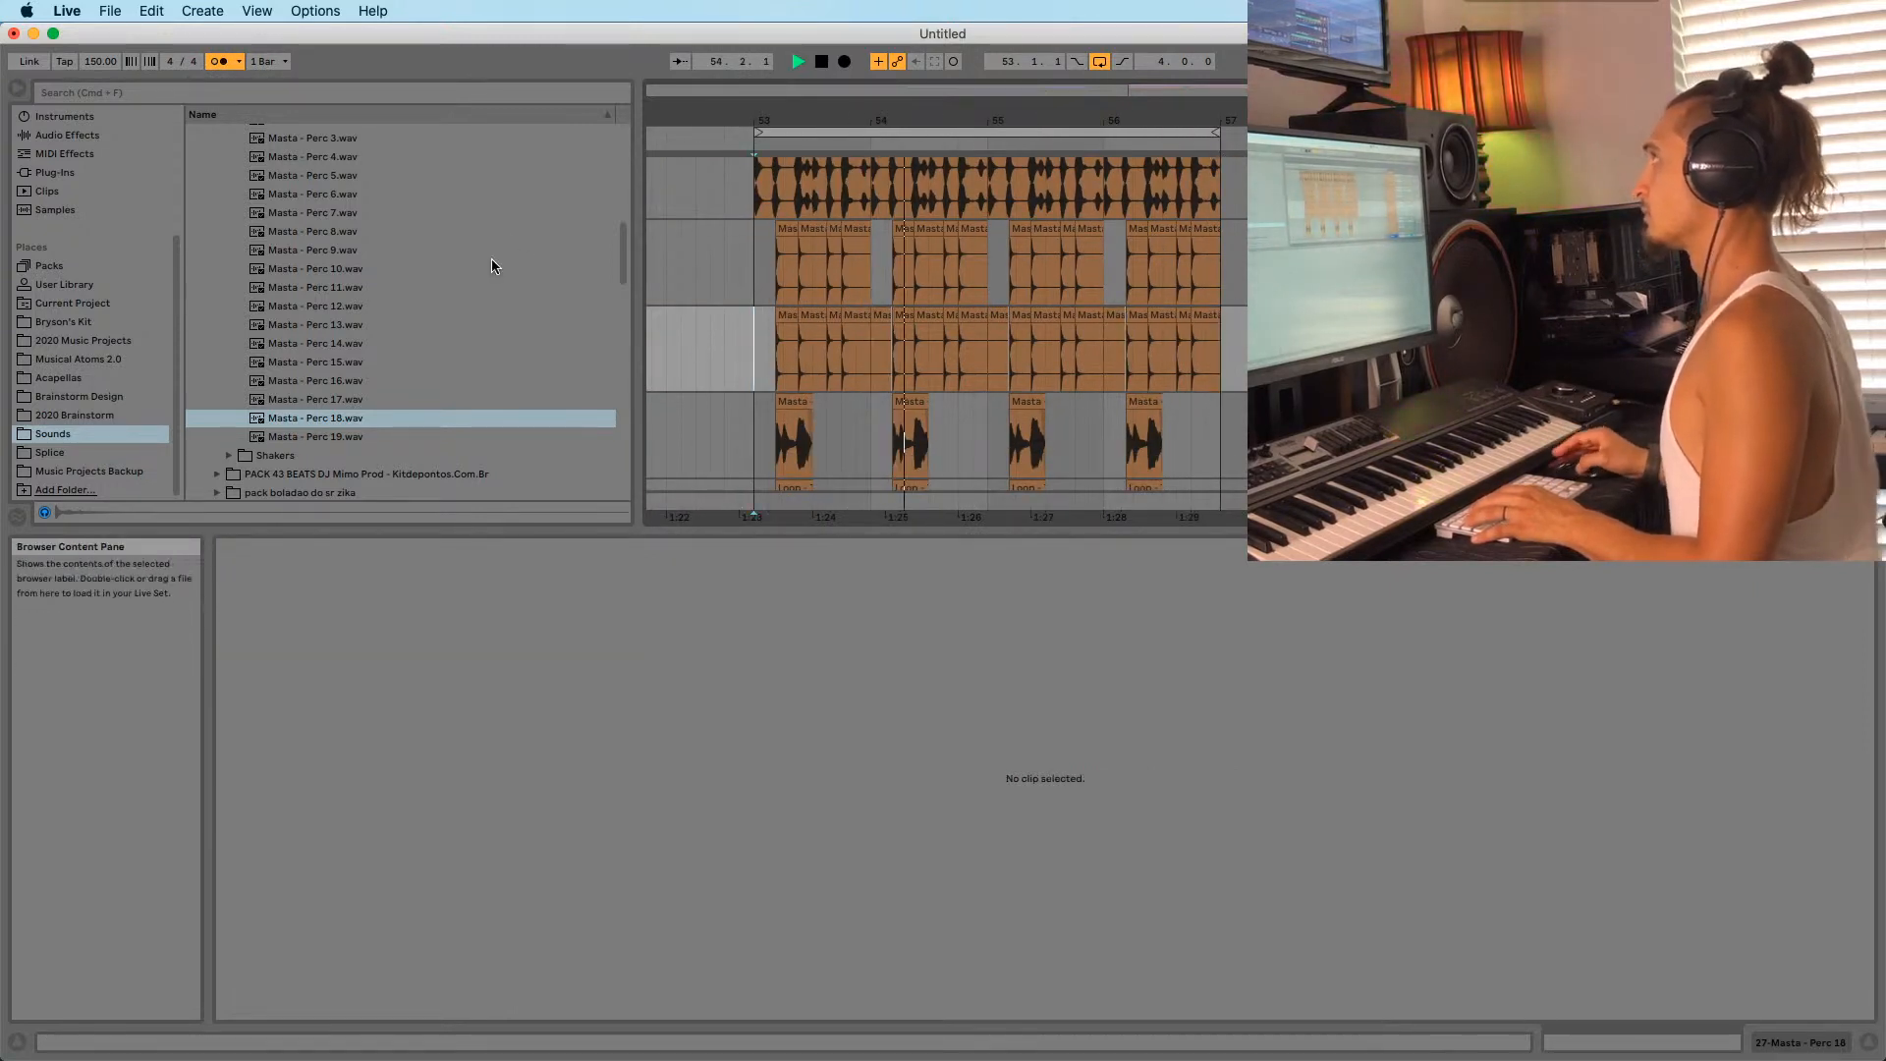
scroll(294, 295, "up", 3)
Audition Perc 1, 2, 3 and 4 in the browser.
left_click(296, 268)
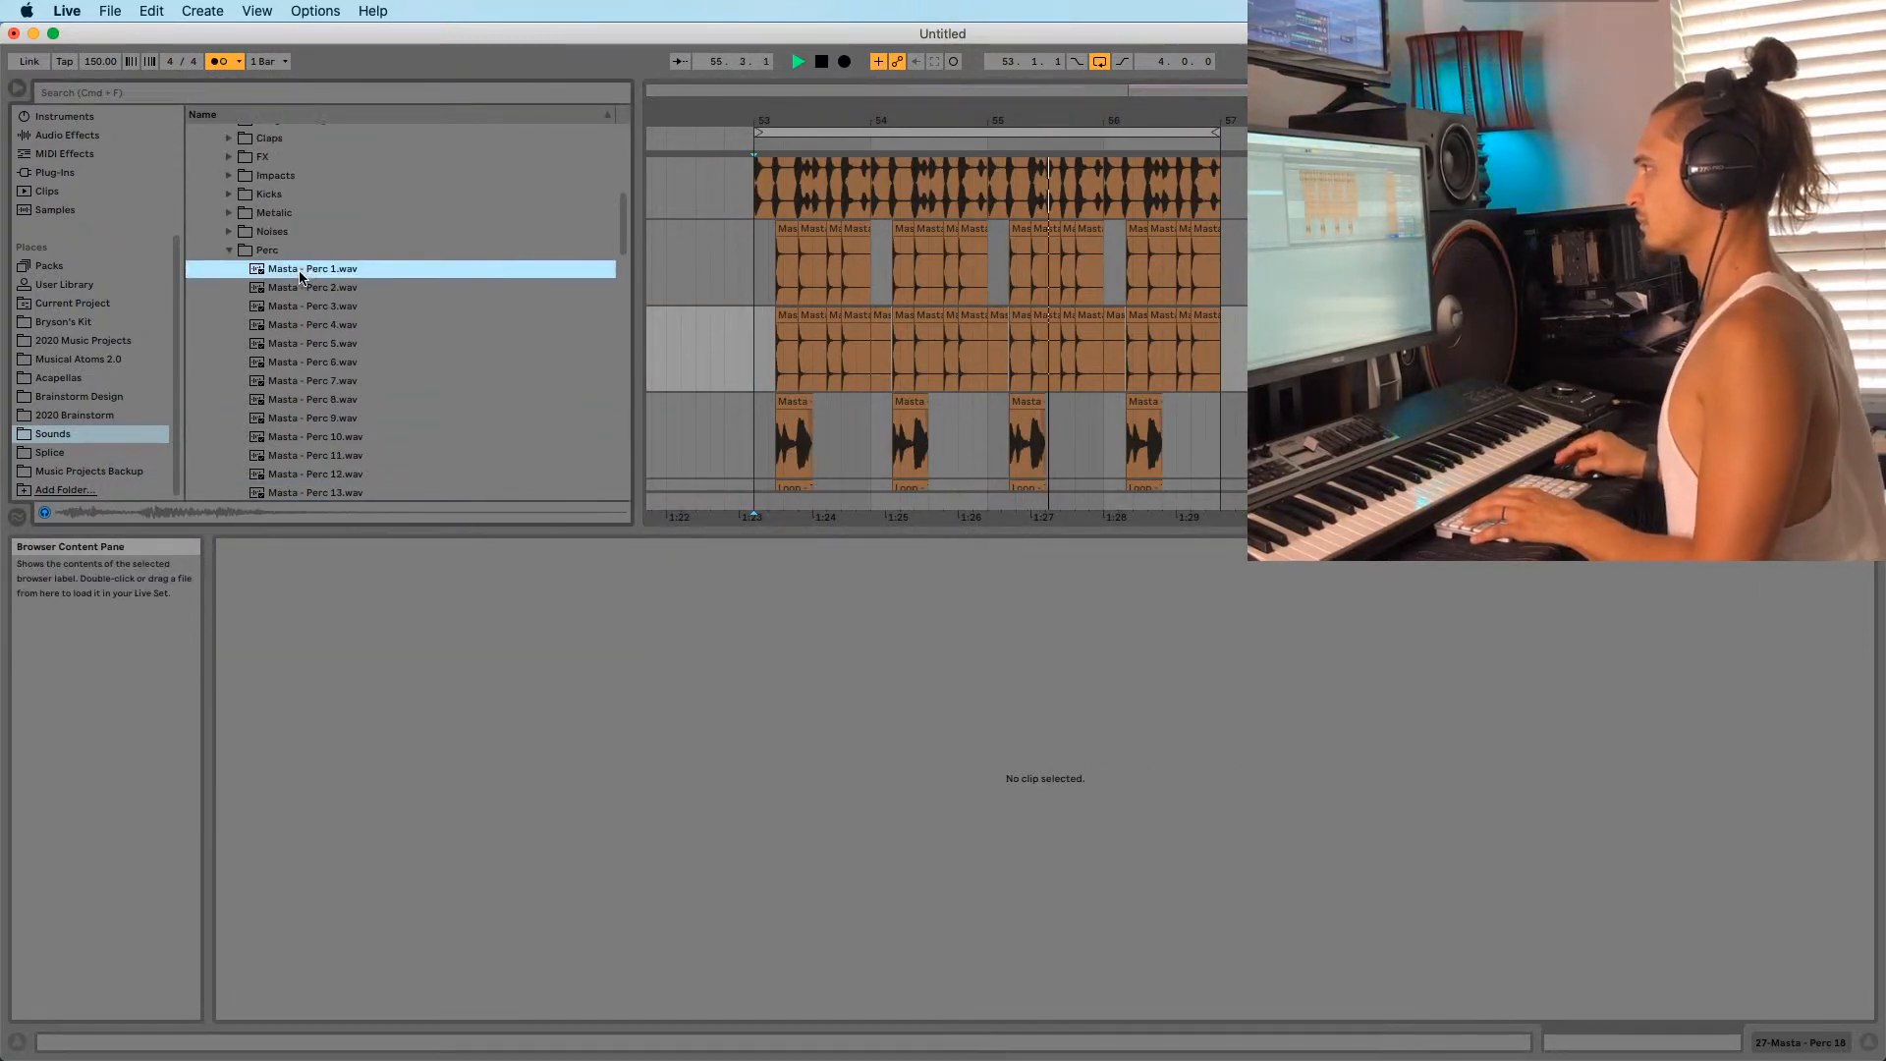
key("space")
left_click(287, 287)
left_click(289, 270)
left_click(288, 287)
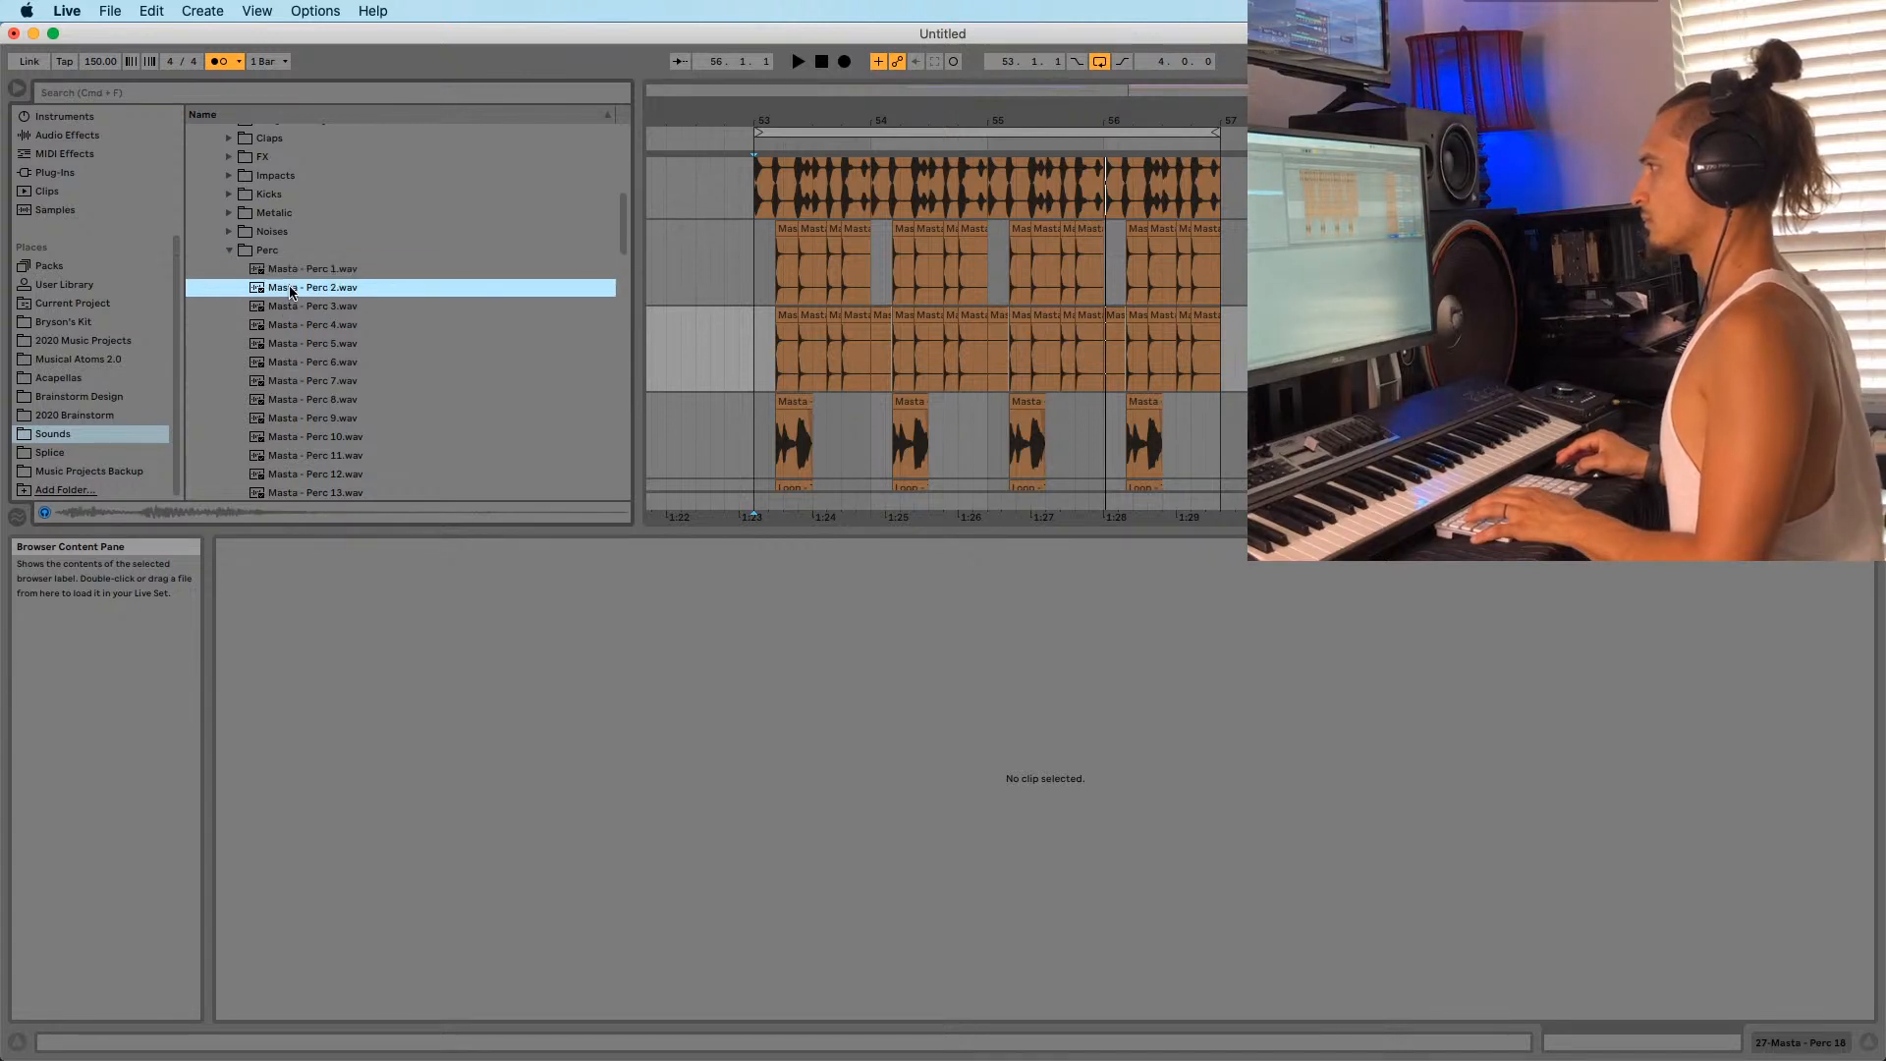
left_click(300, 307)
left_click(304, 324)
left_click(309, 308)
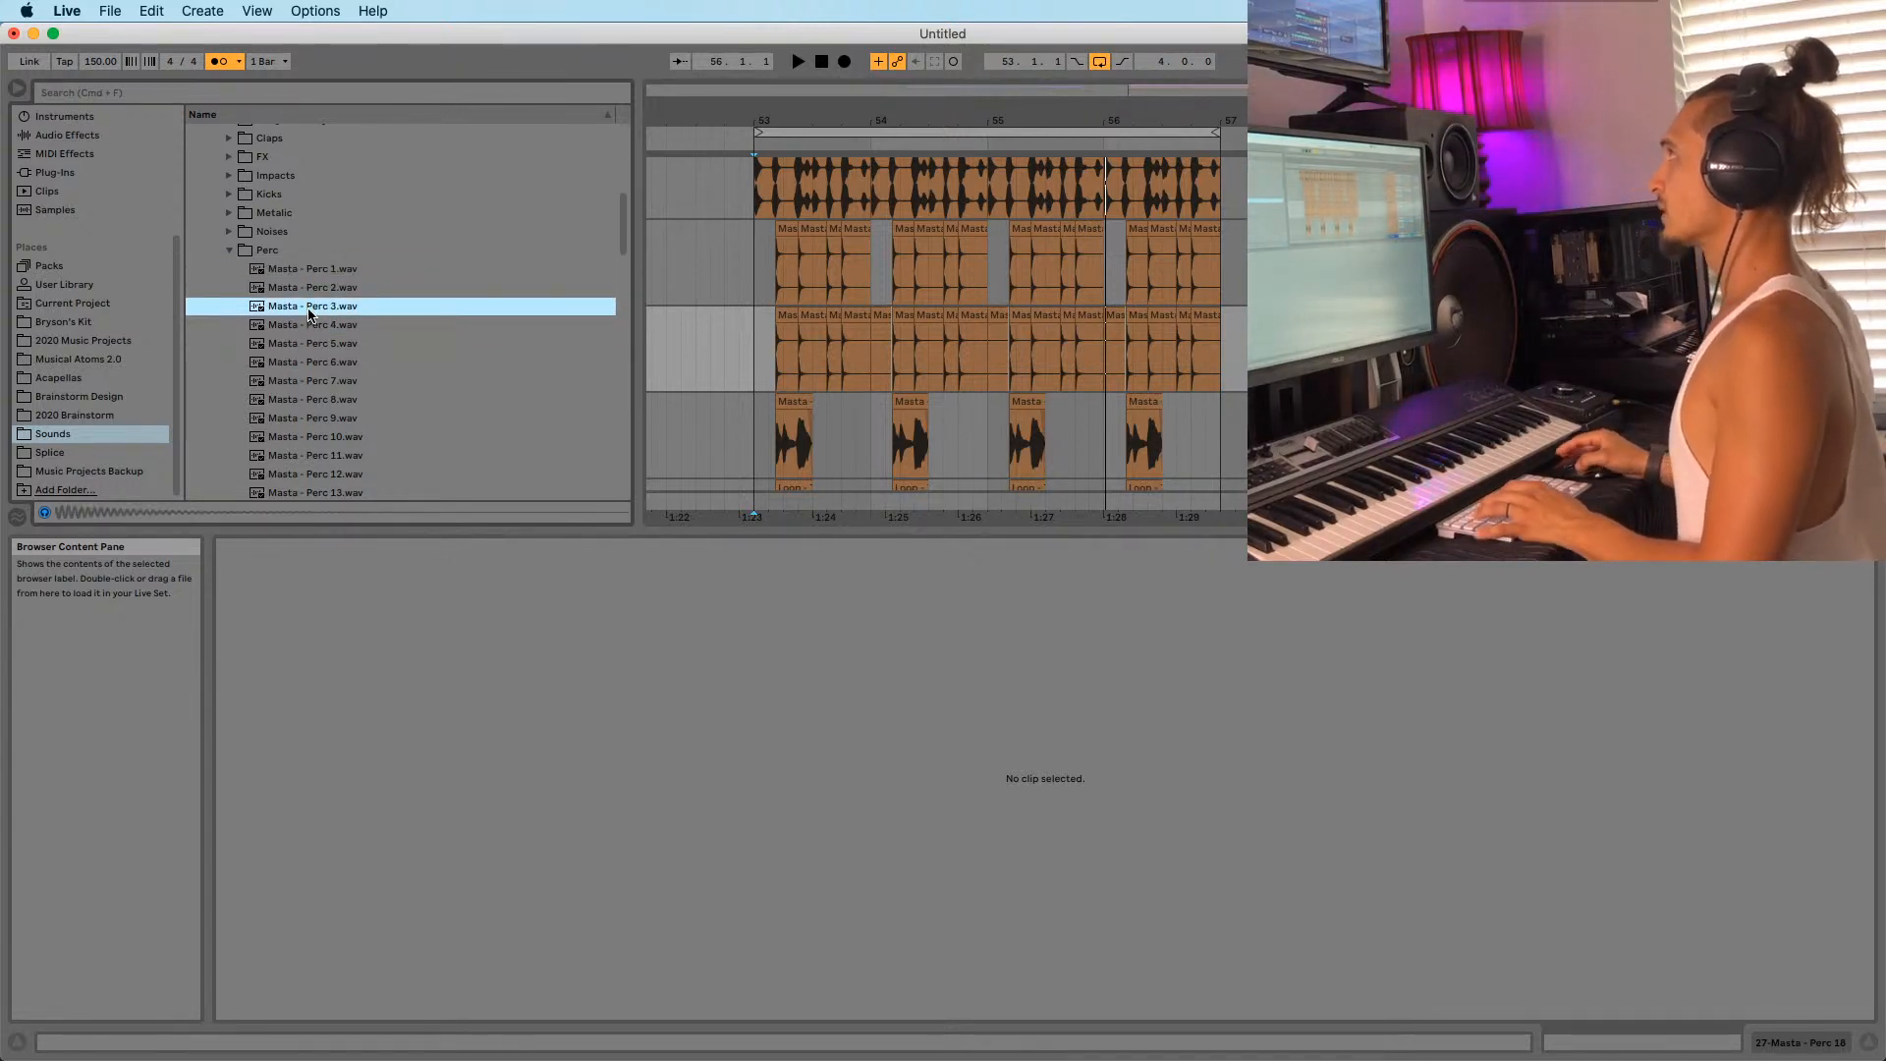
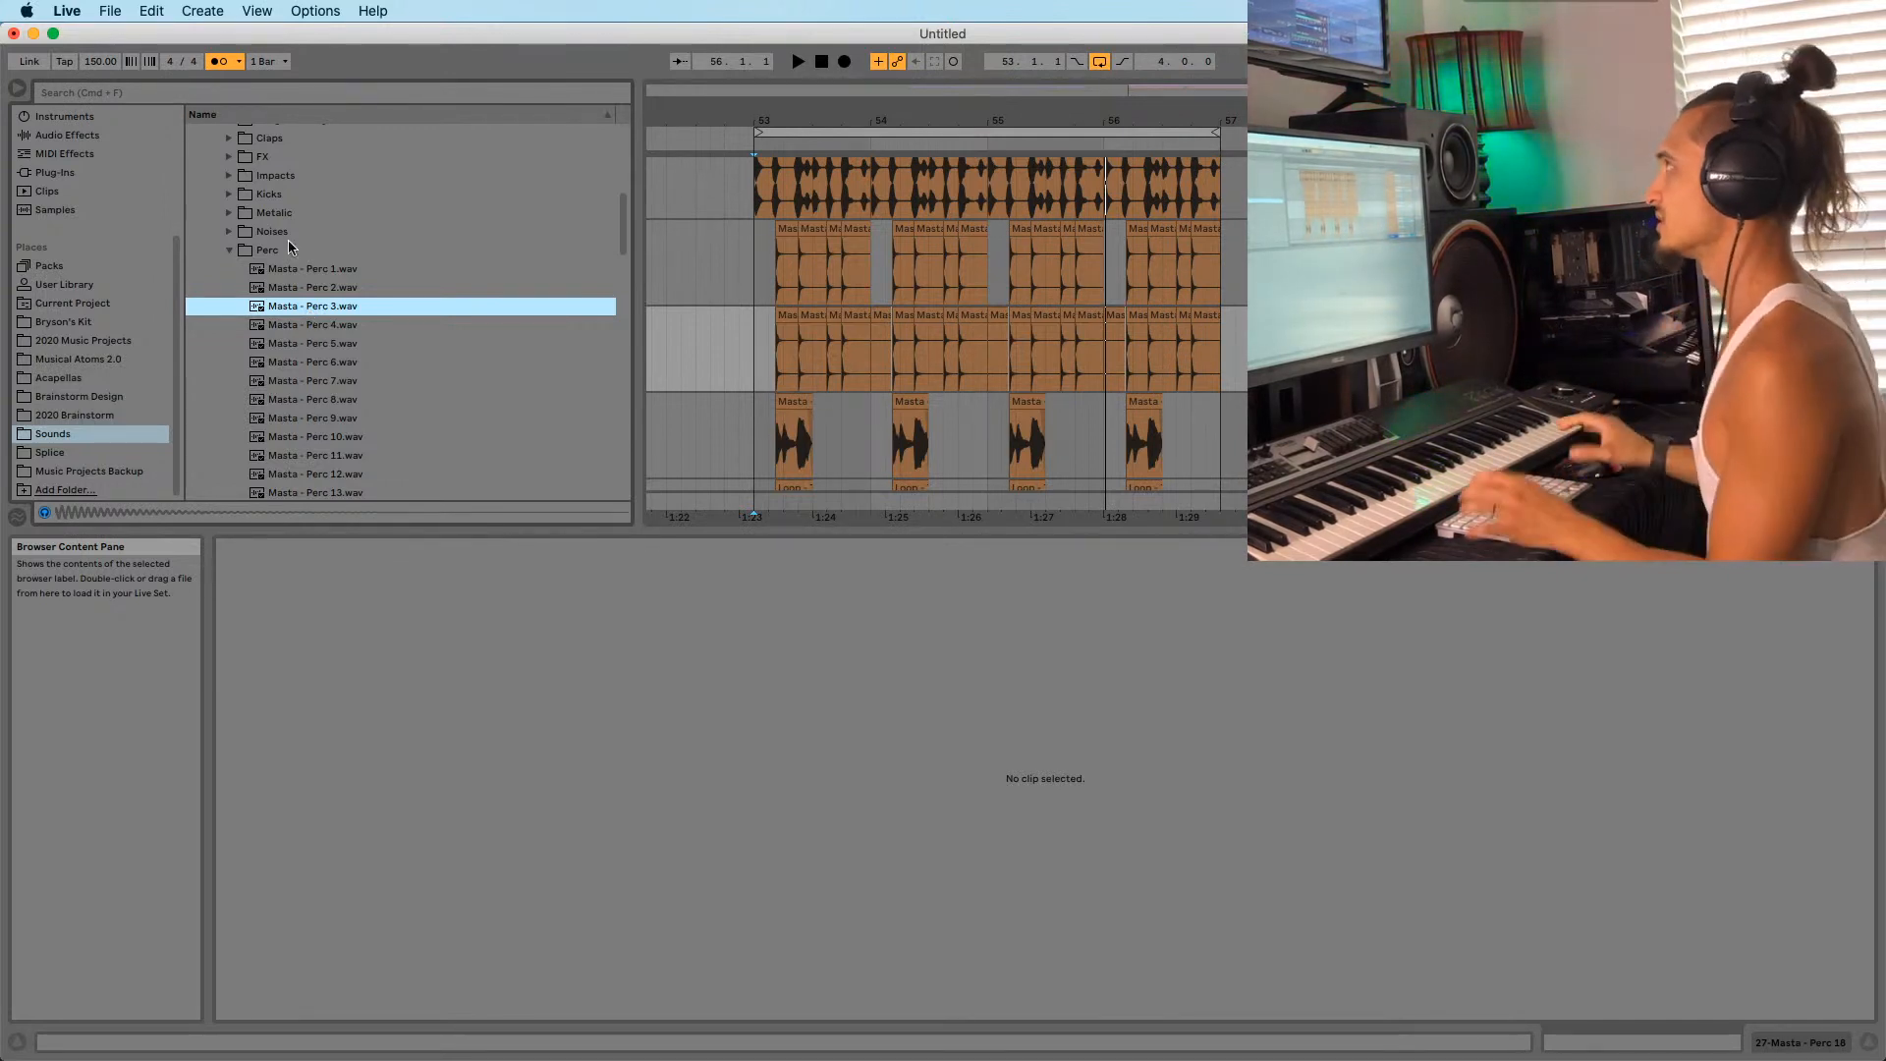
Play the arrangement from bar 53, zoomed out around the drop.
left_click(739, 348)
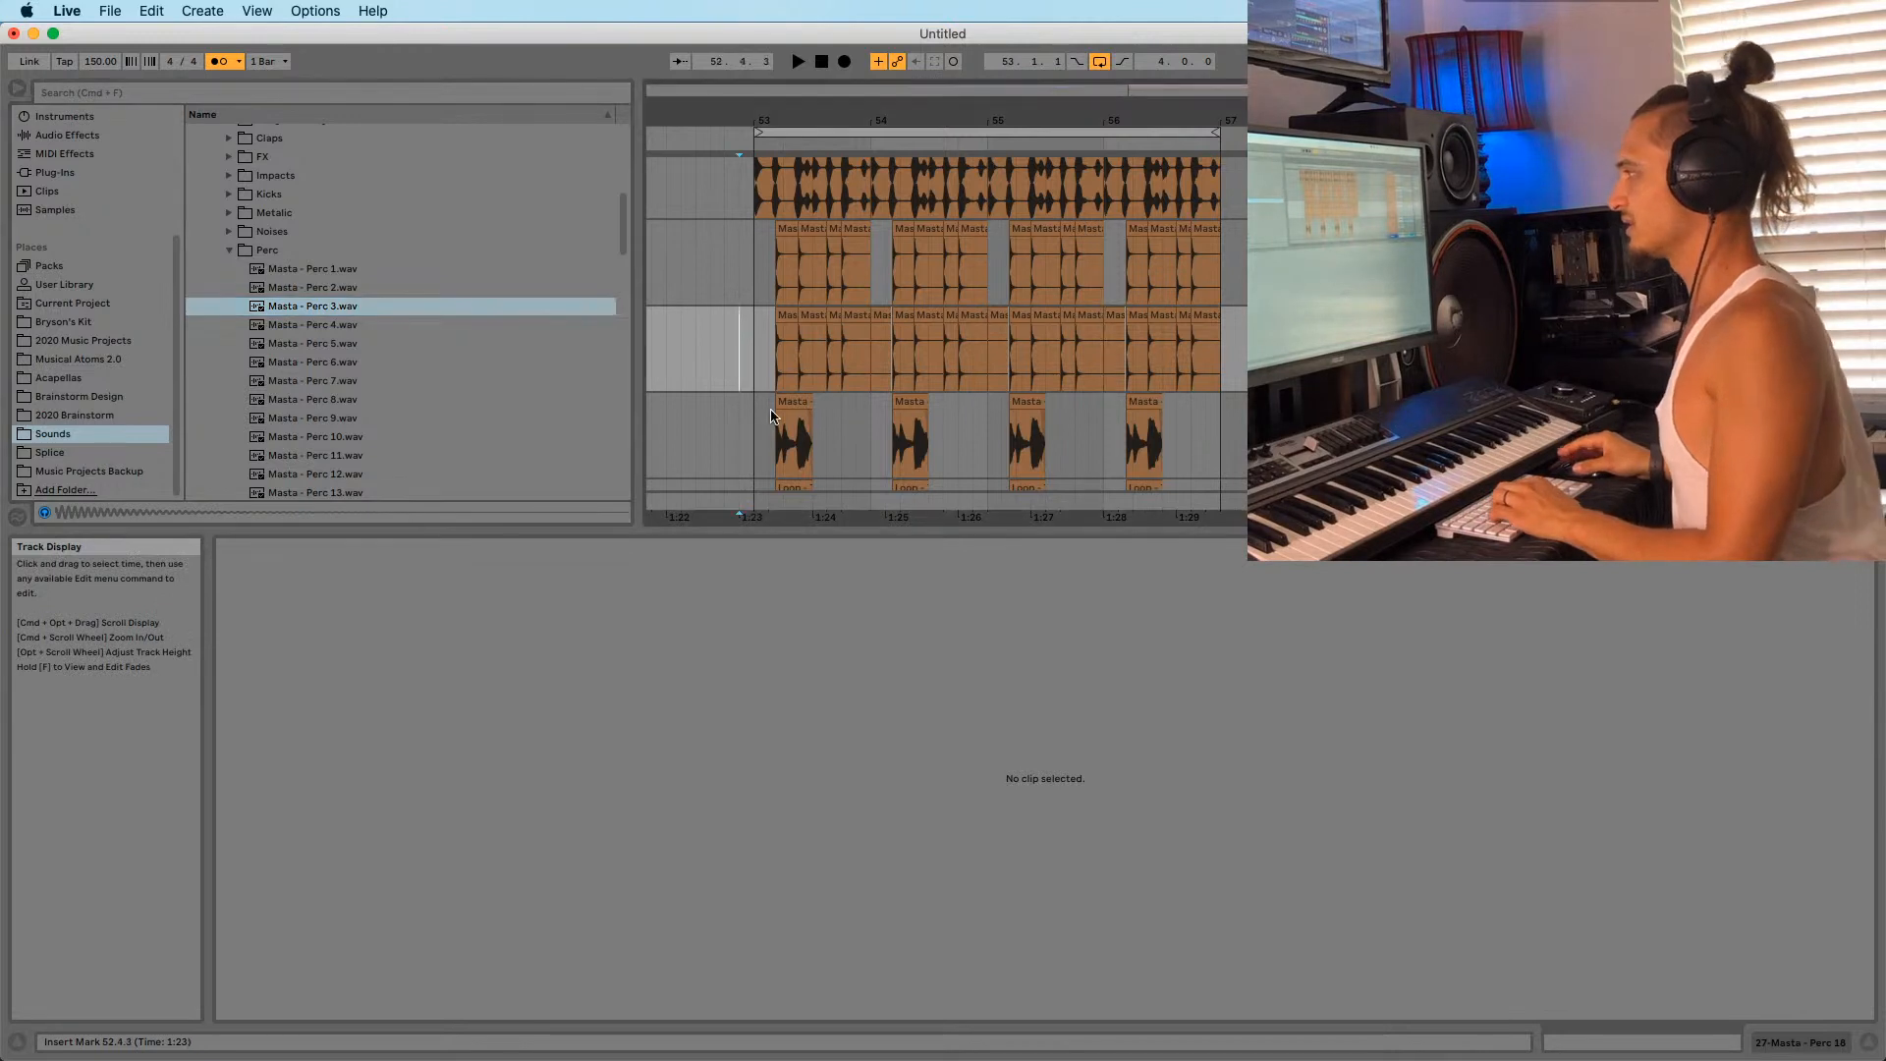
left_click(750, 347)
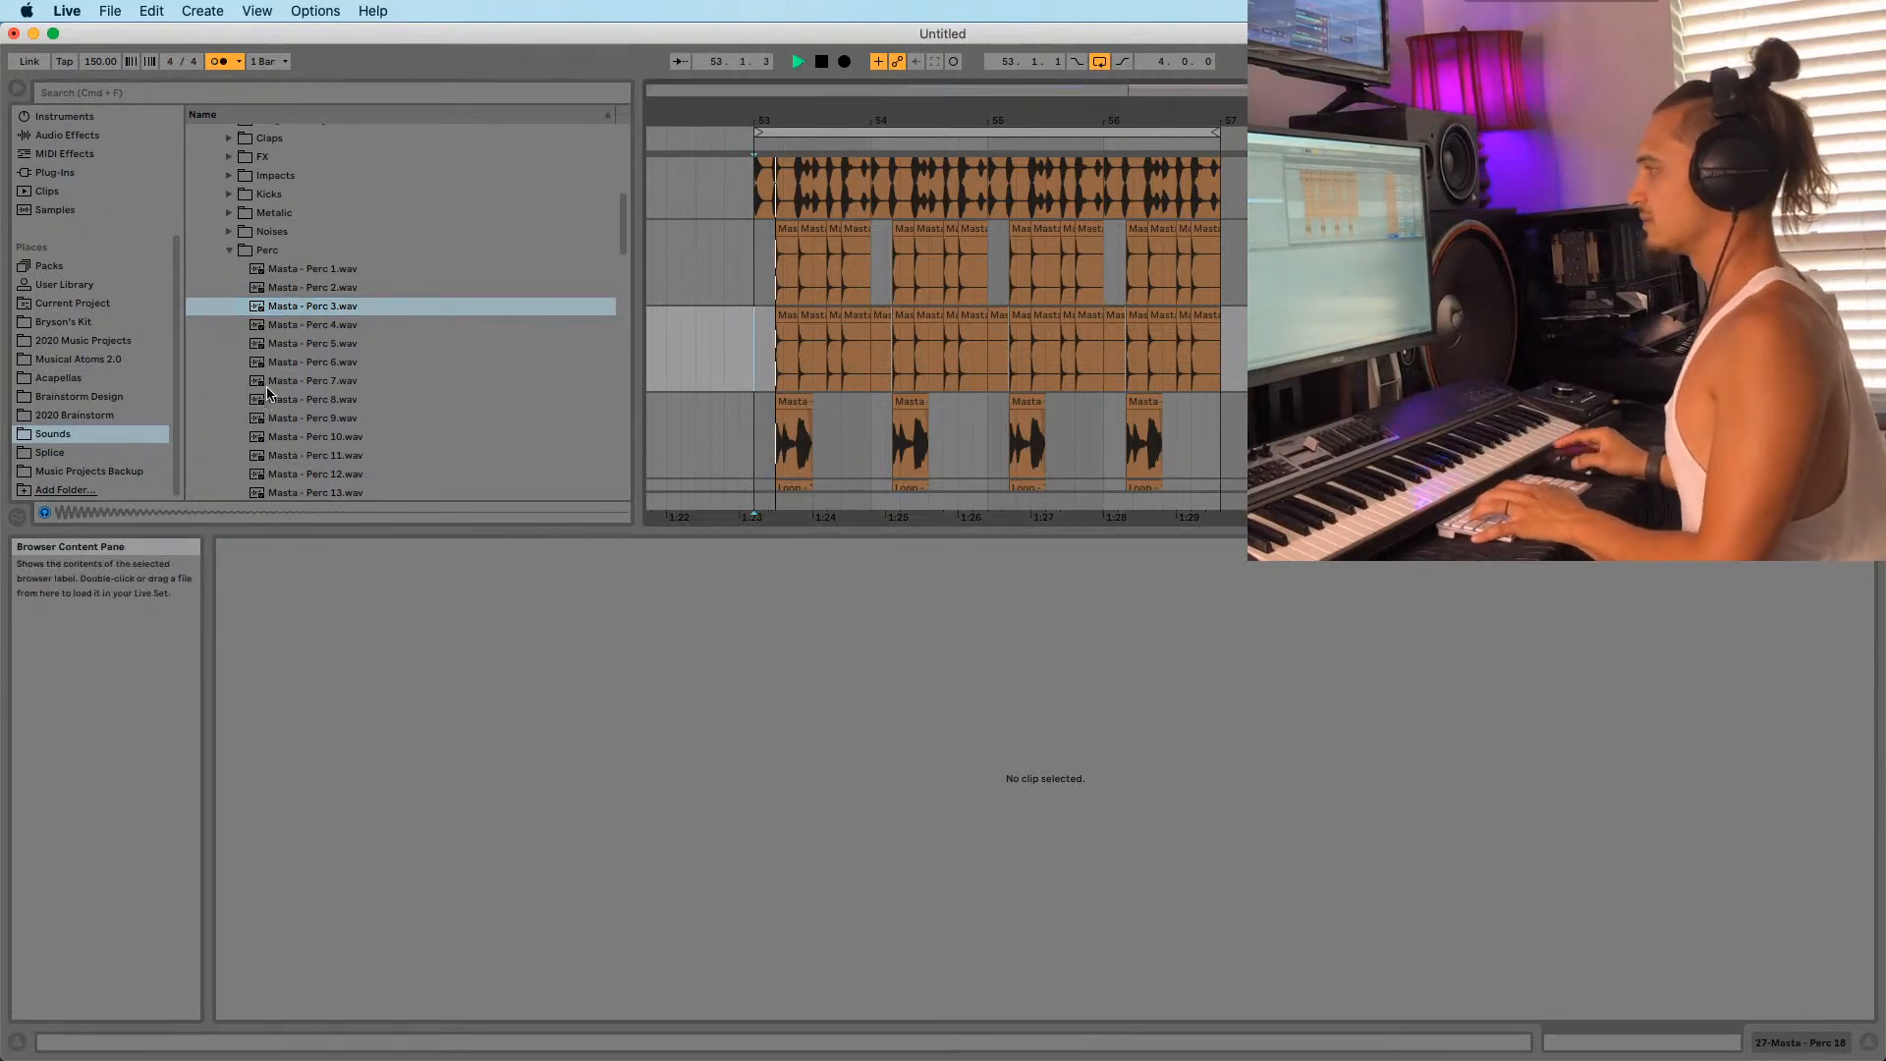
scroll(324, 413, "down", 1)
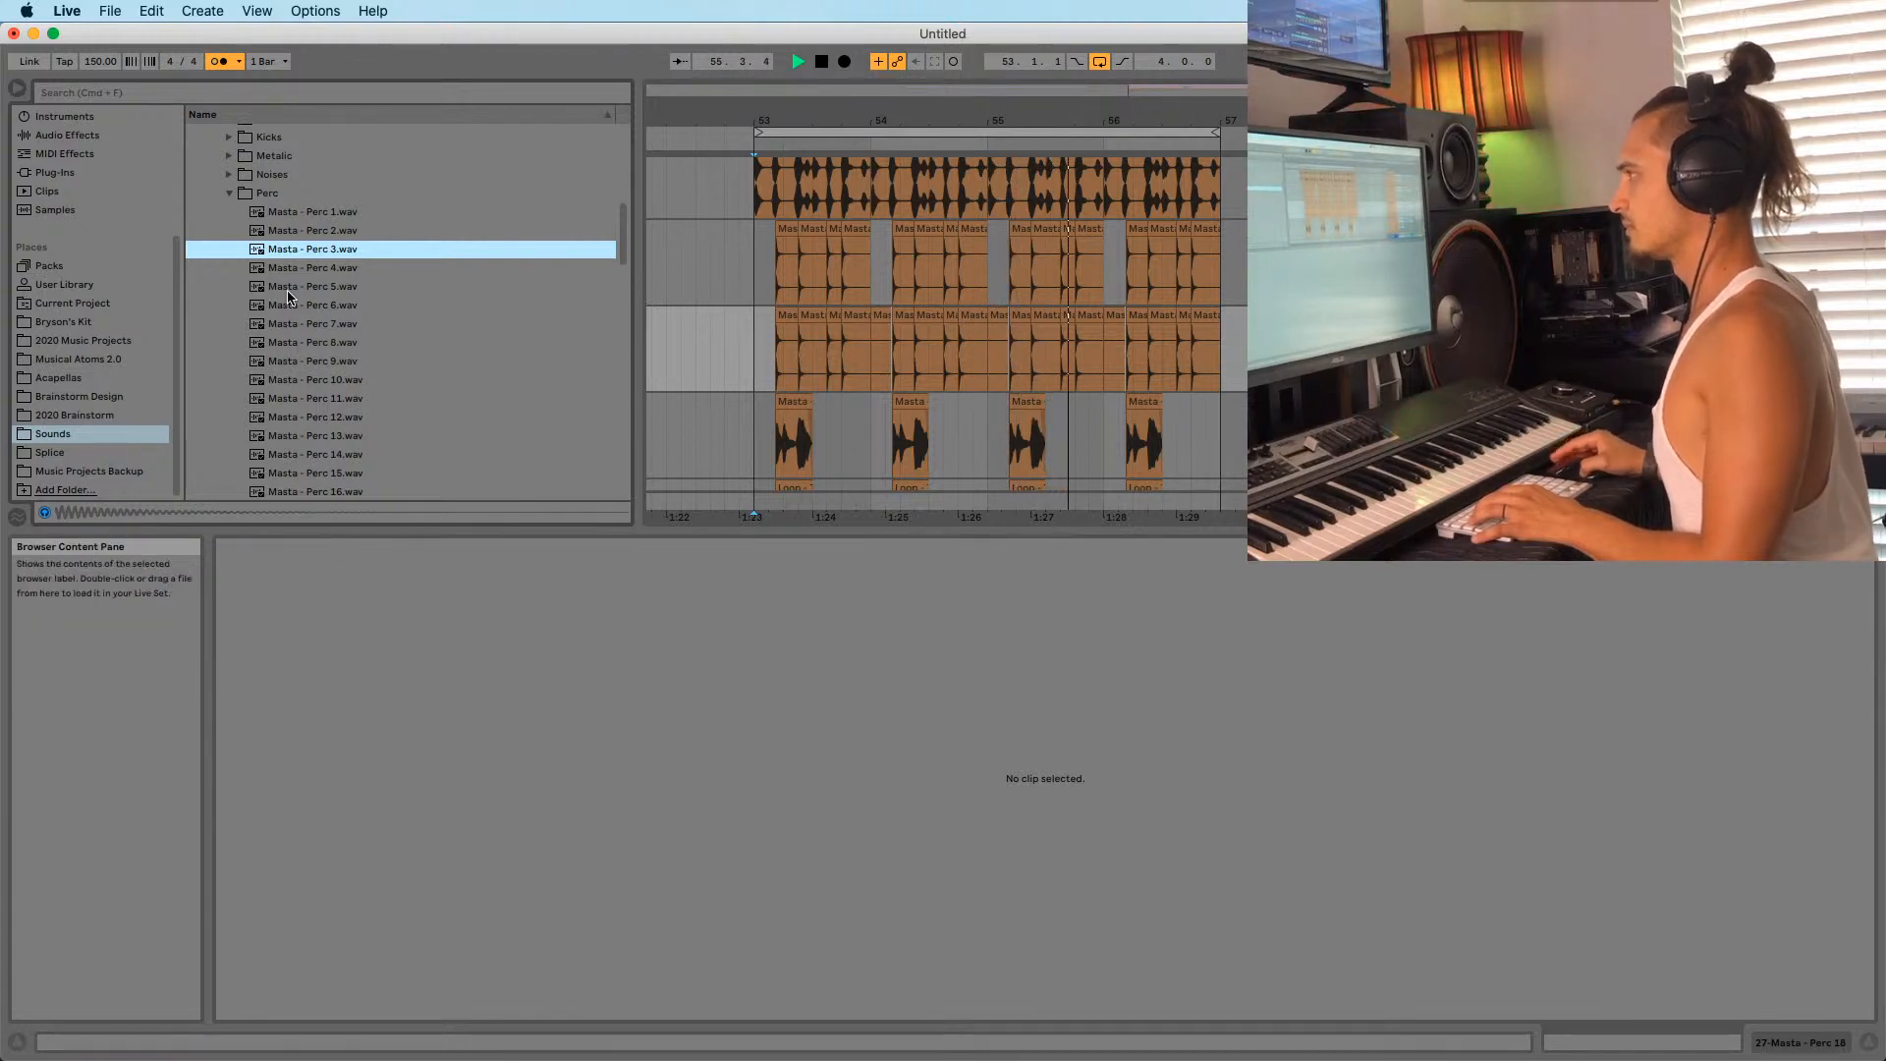
left_click_drag(761, 110, 797, 61)
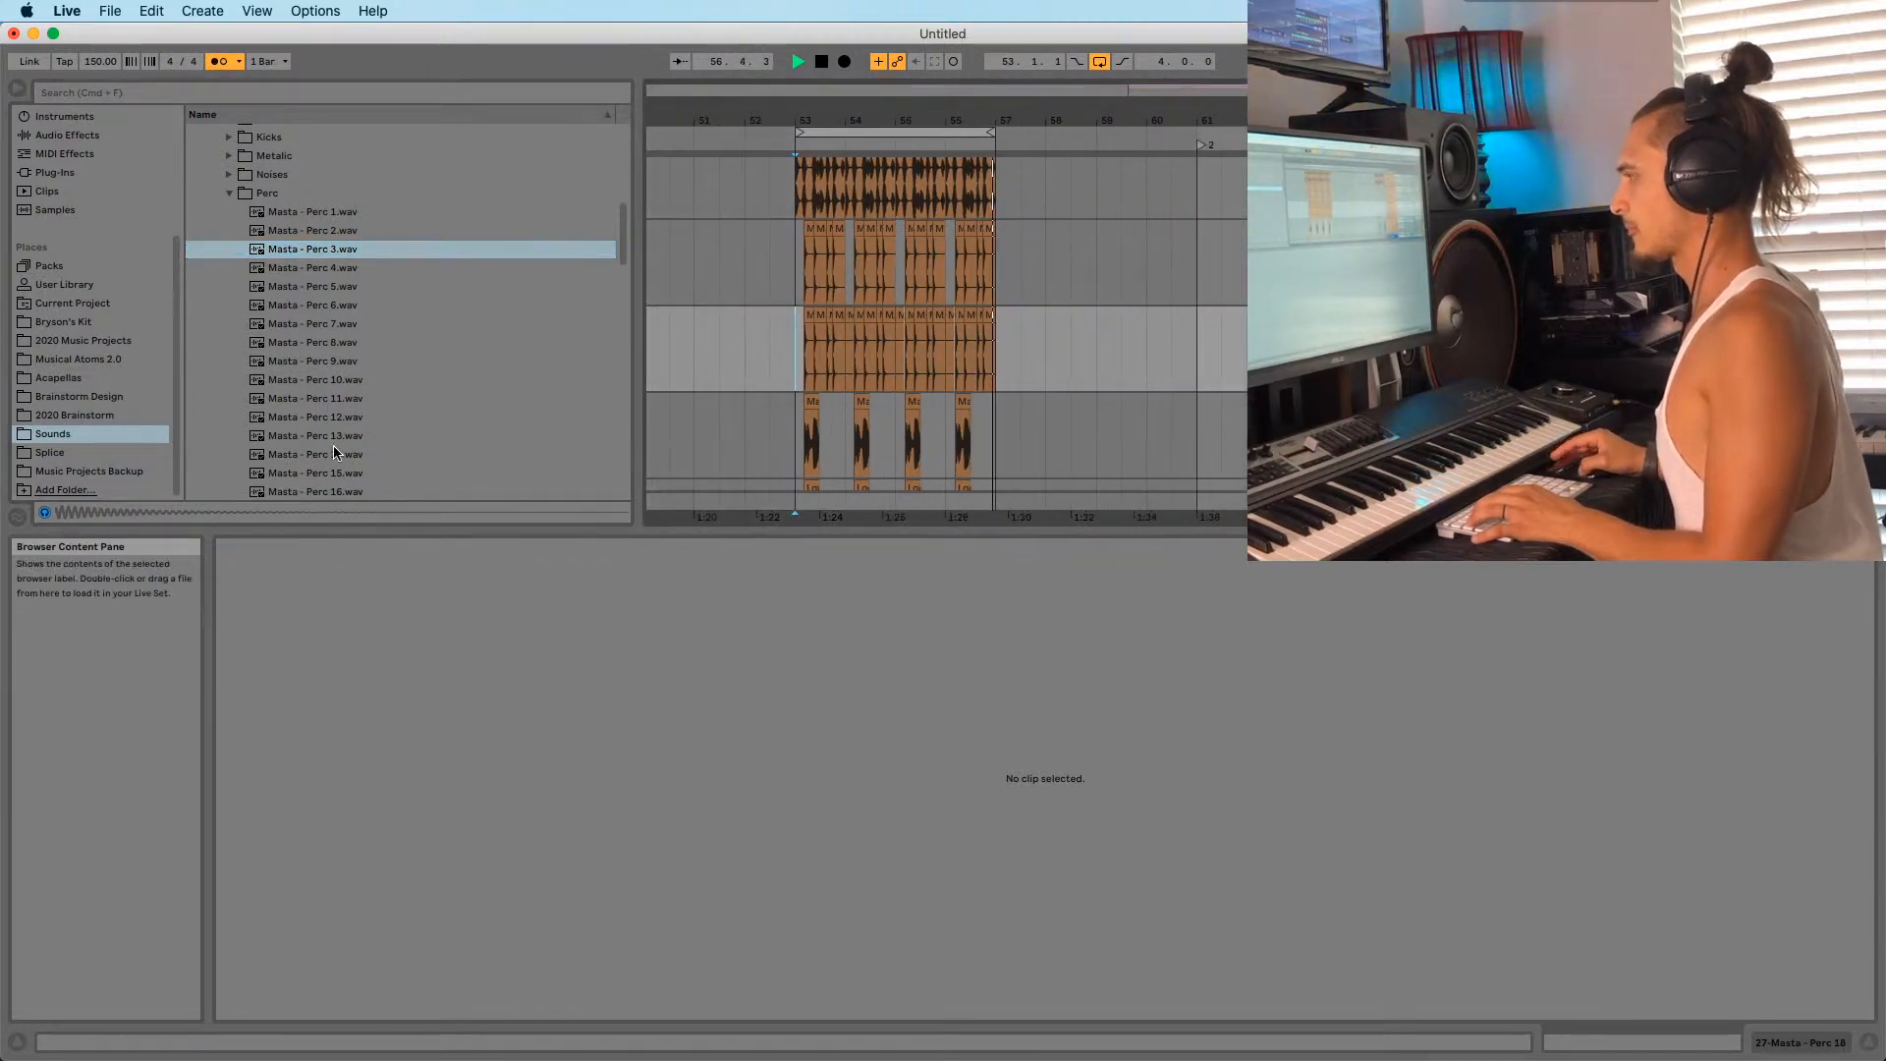
scroll(500, 381, "down", 1)
scroll(804, 322, "down", 5)
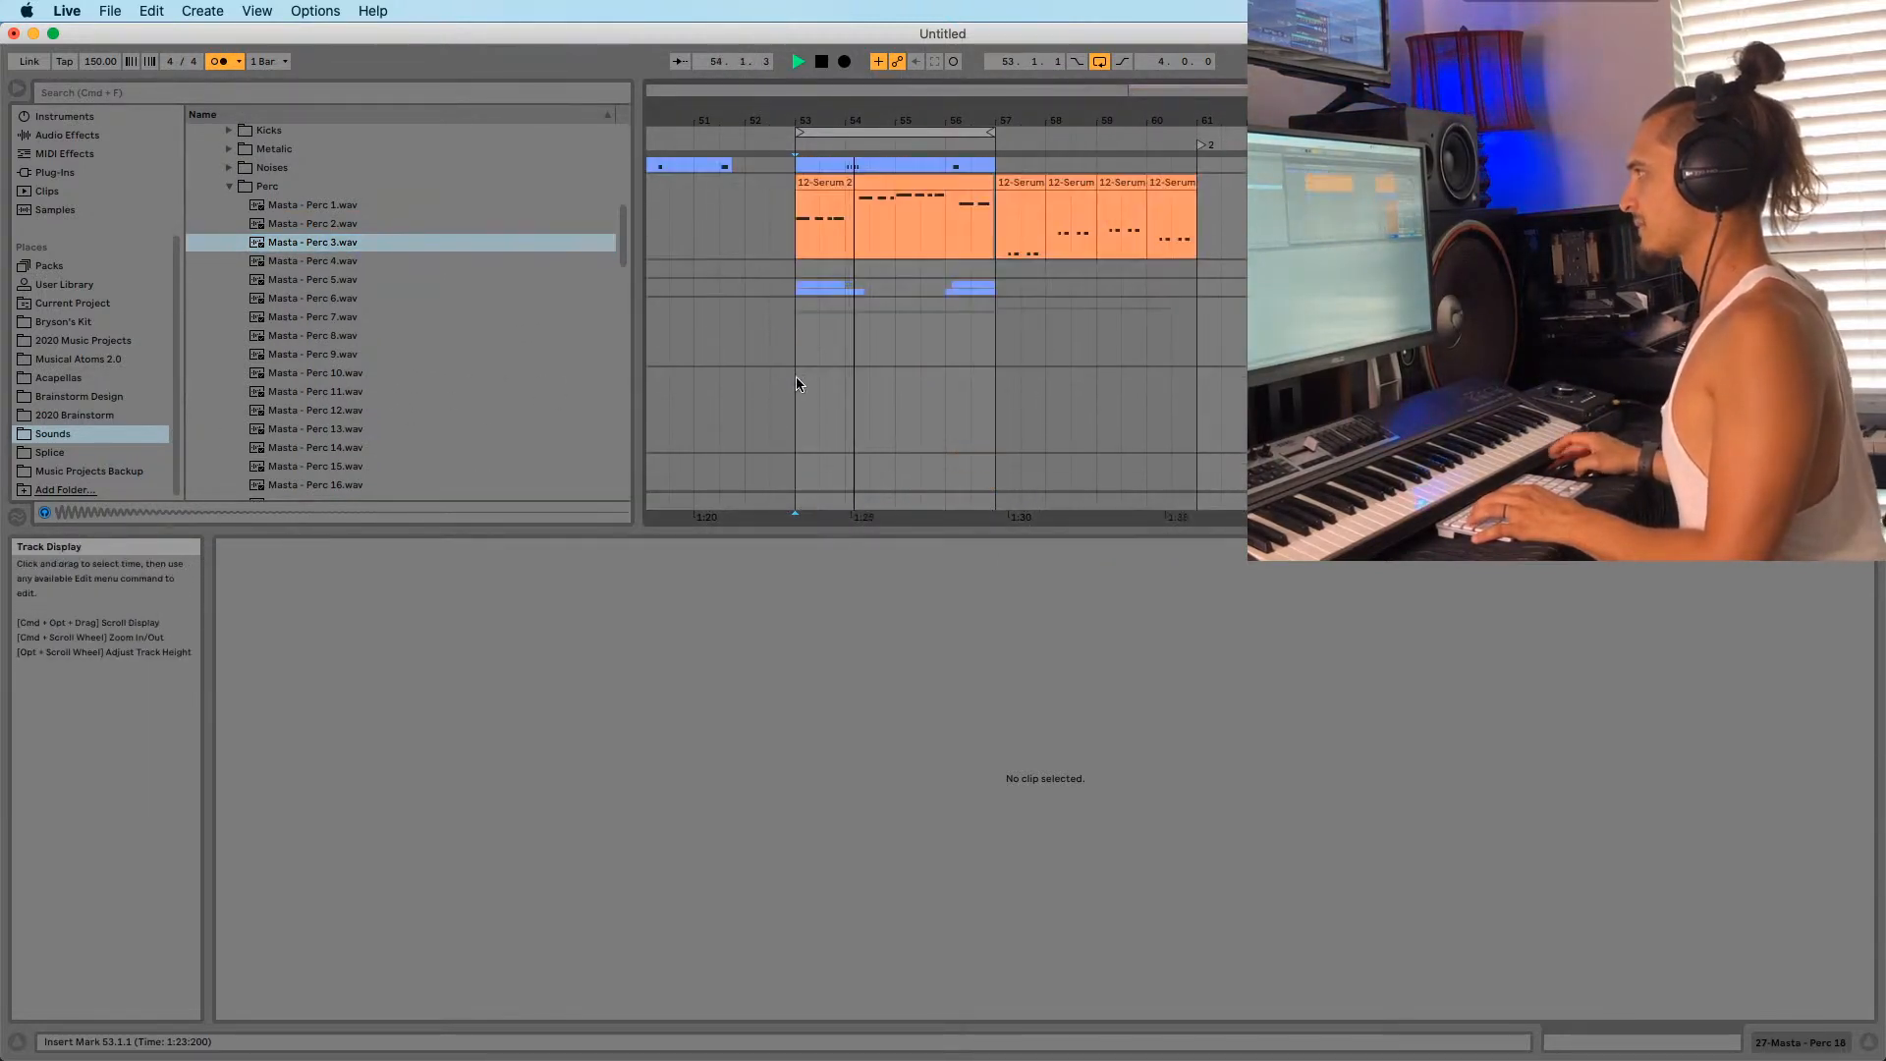
scroll(803, 381, "up", 5)
Stop playback and select the Kick drum rack track.
key("space")
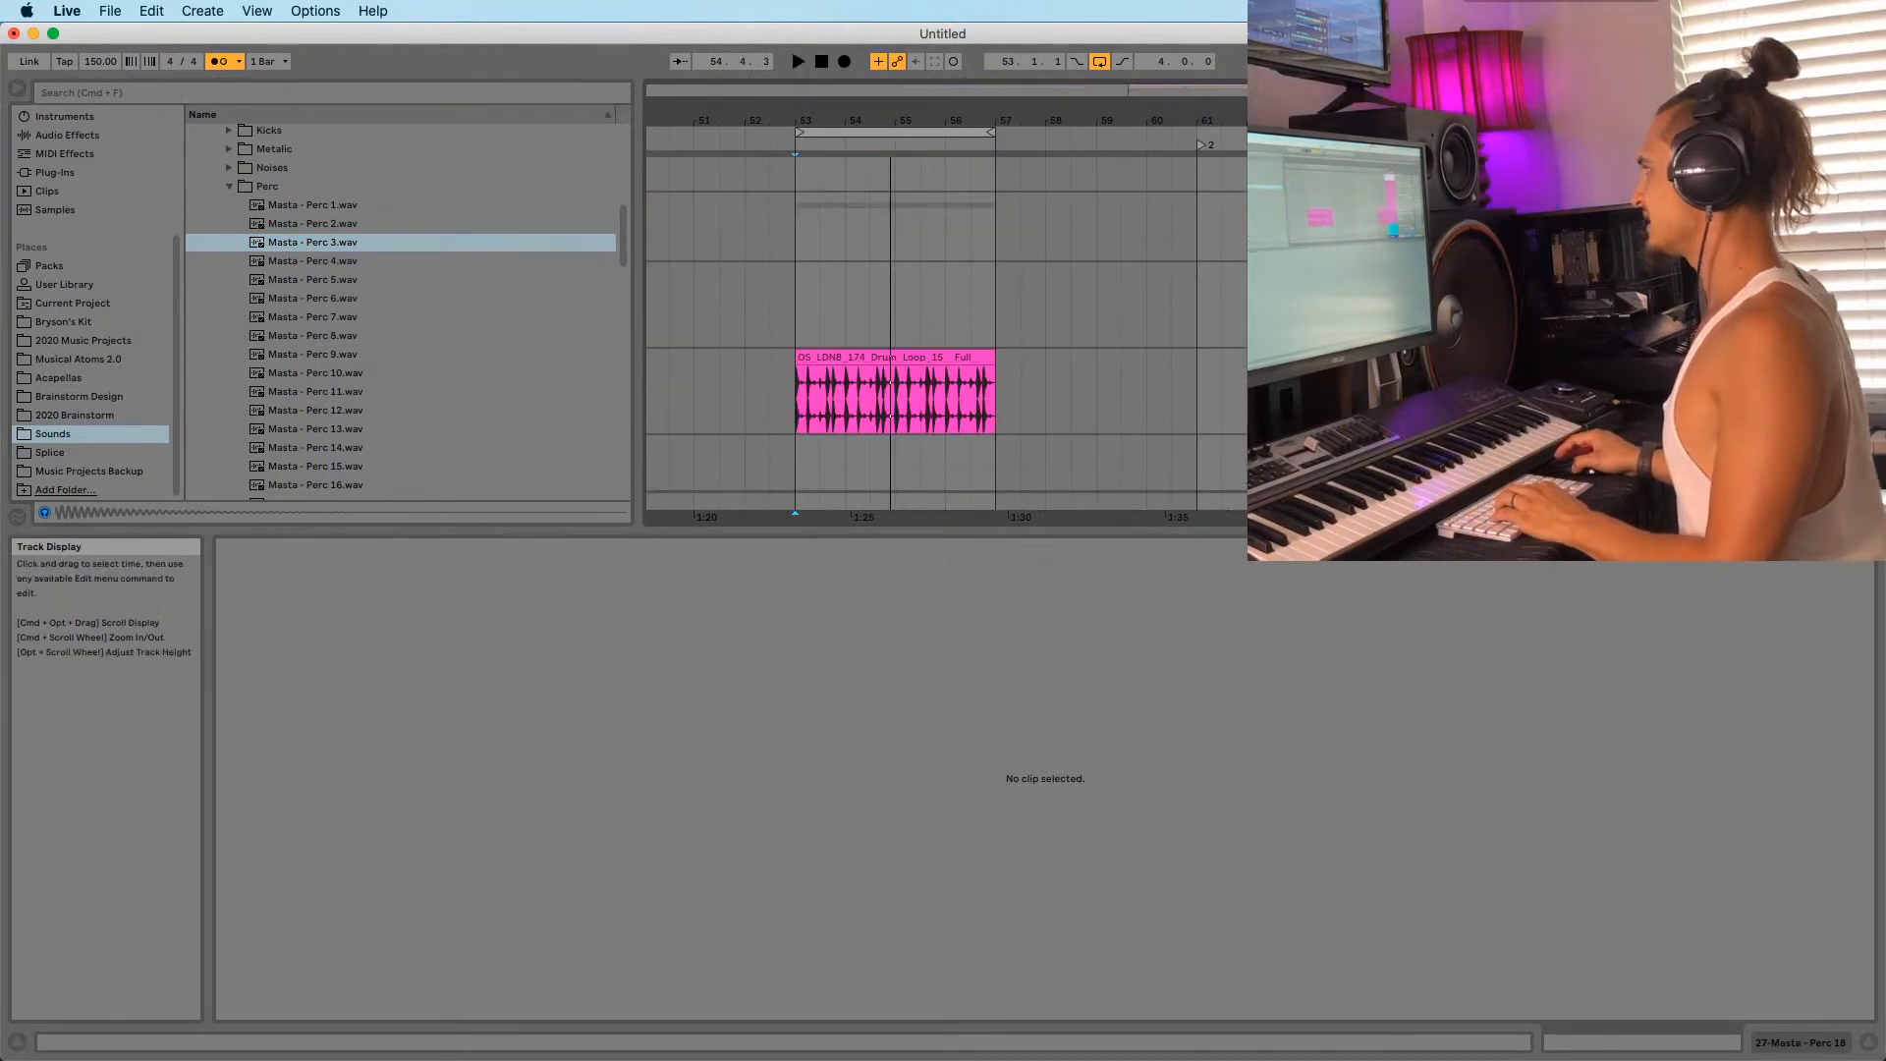
left_click(1540, 363)
left_click(1540, 294)
Show the kick track's Drum Rack and browse to Splice > 2017 - 2019 > Kicks.
key("shift+Tab")
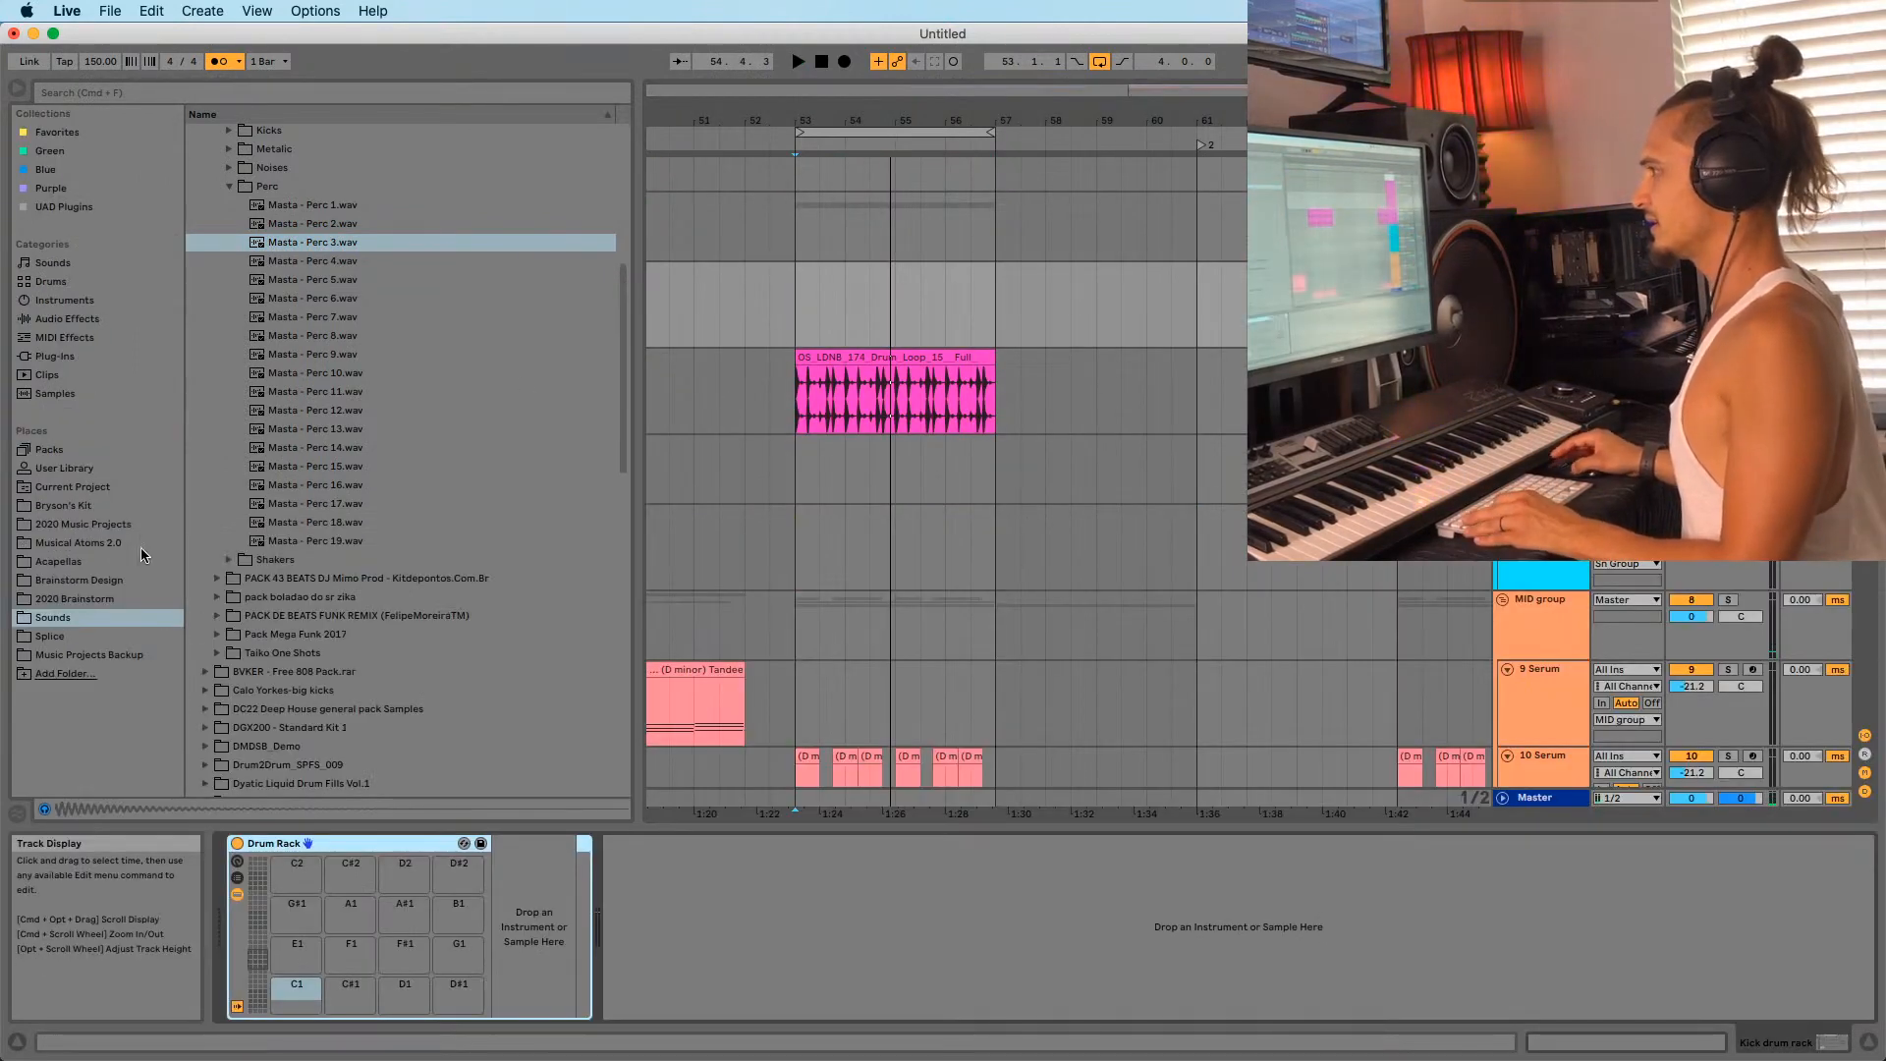
left_click(61, 638)
left_click(63, 620)
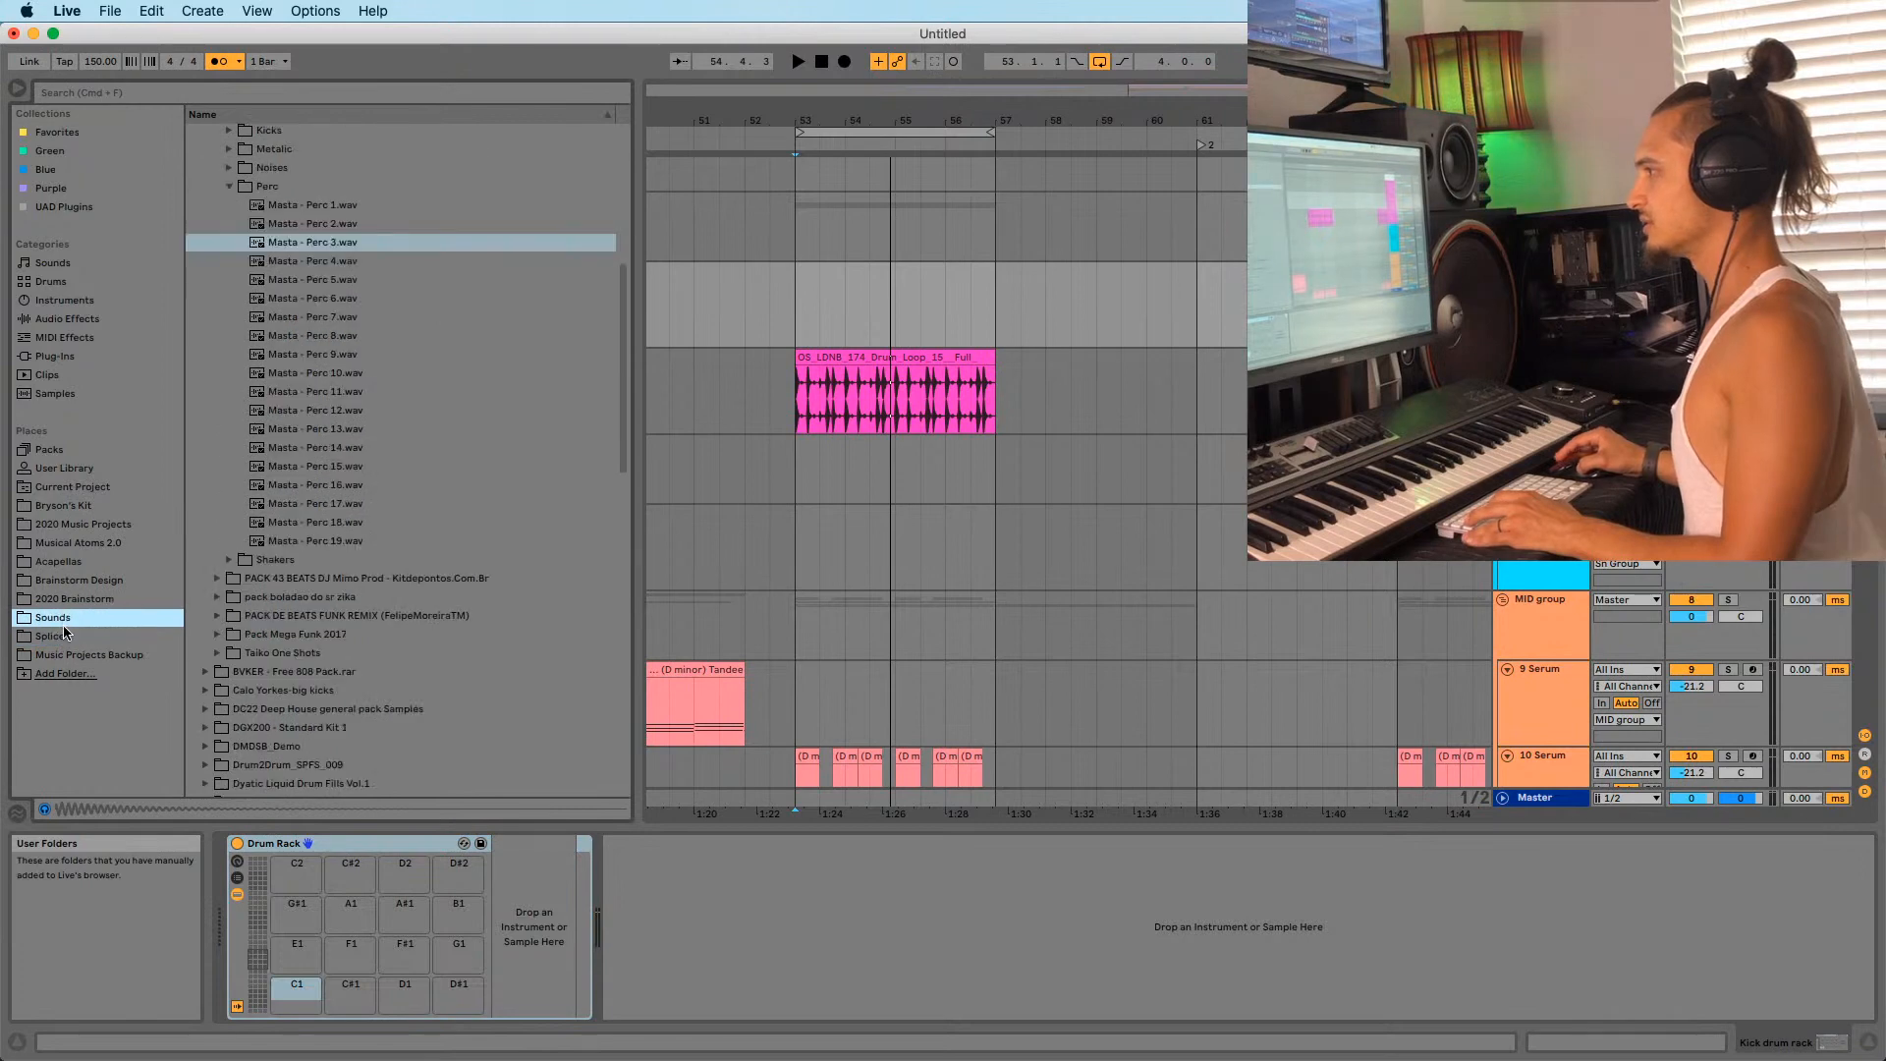
left_click(63, 636)
scroll(292, 454, "down", 6)
scroll(293, 454, "up", 10)
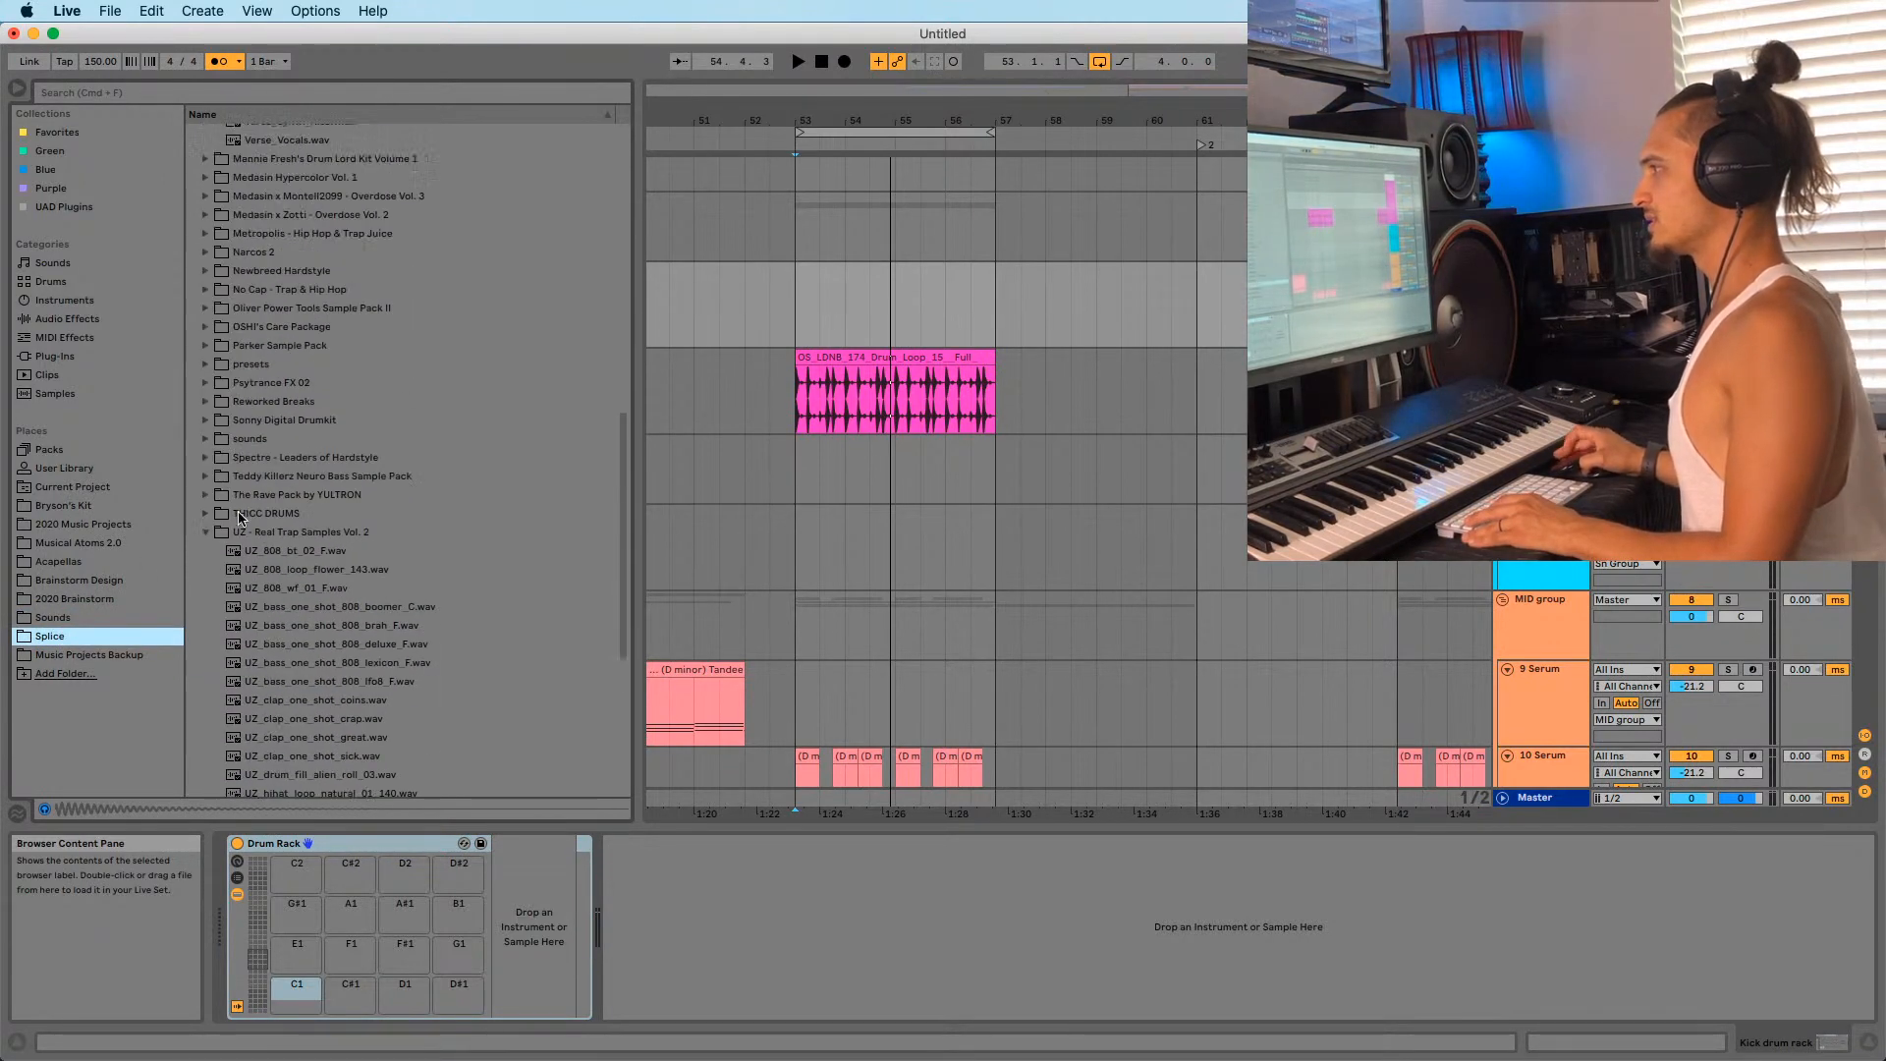
left_click(194, 151)
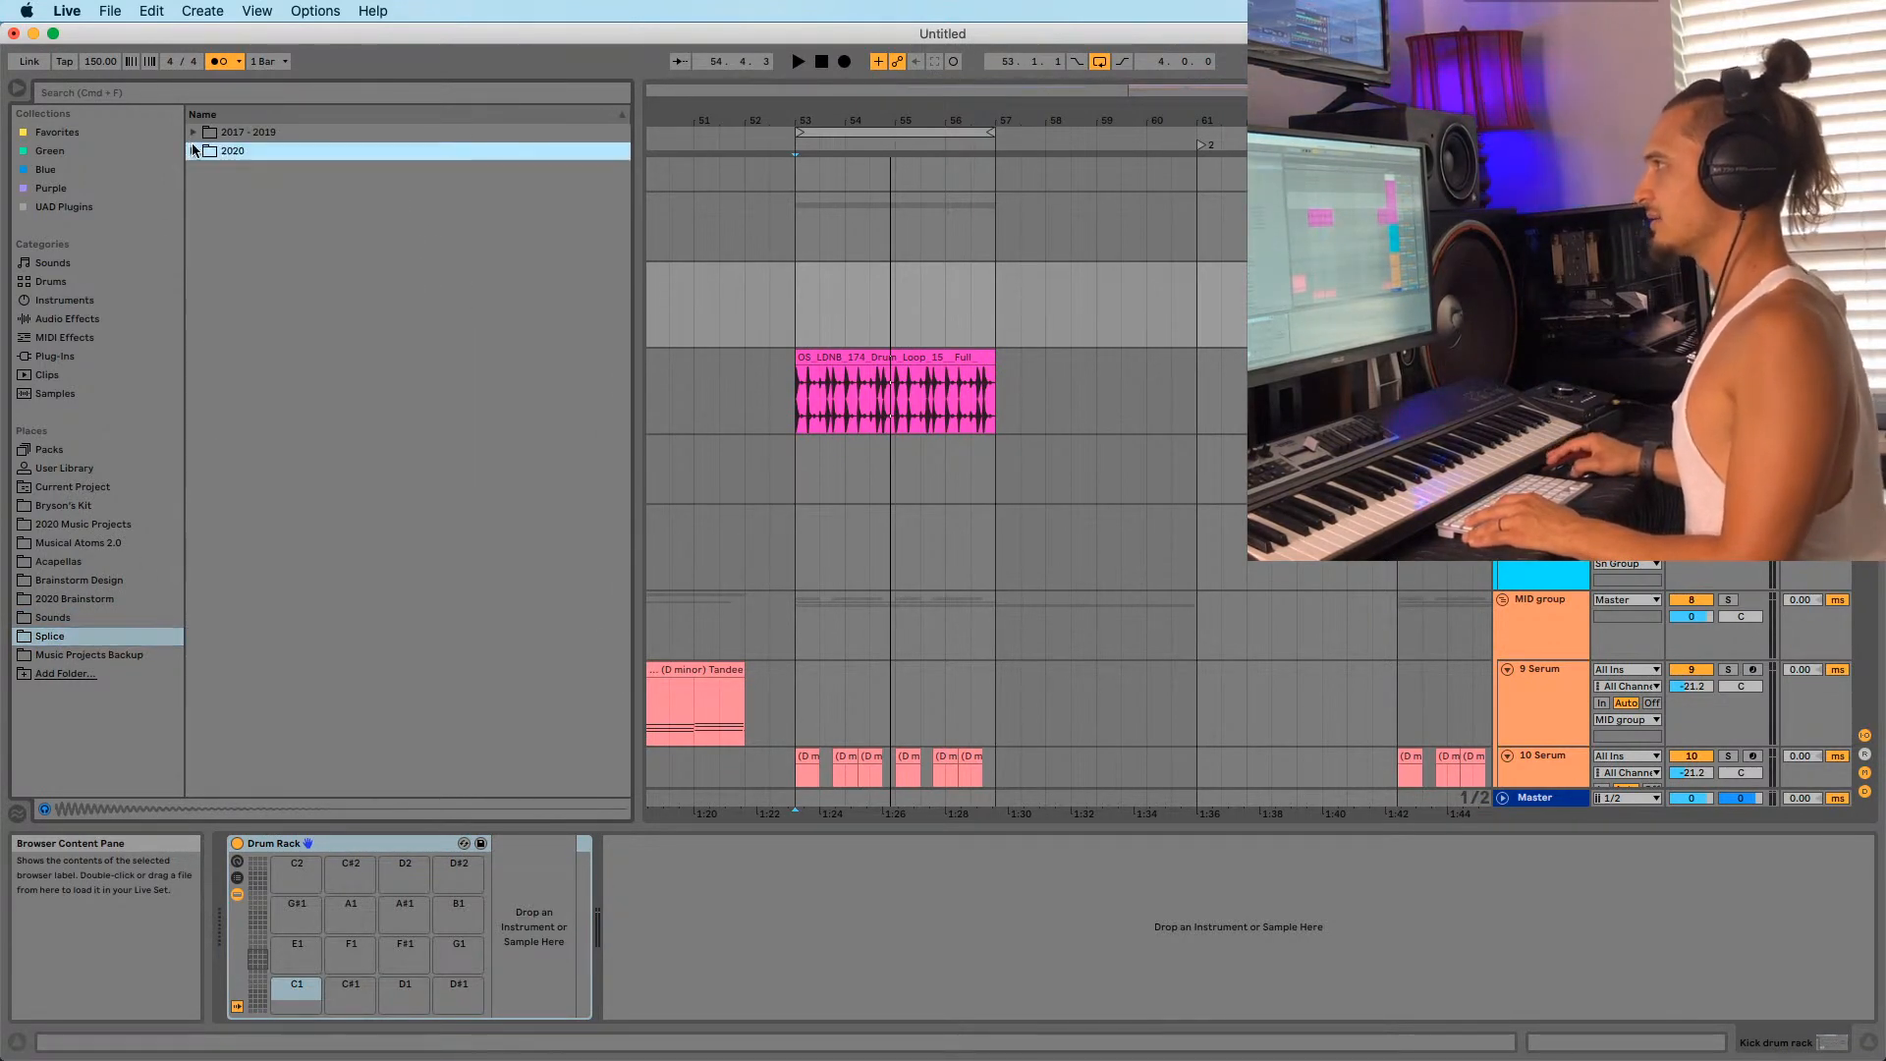
left_click(193, 131)
scroll(276, 374, "down", 5)
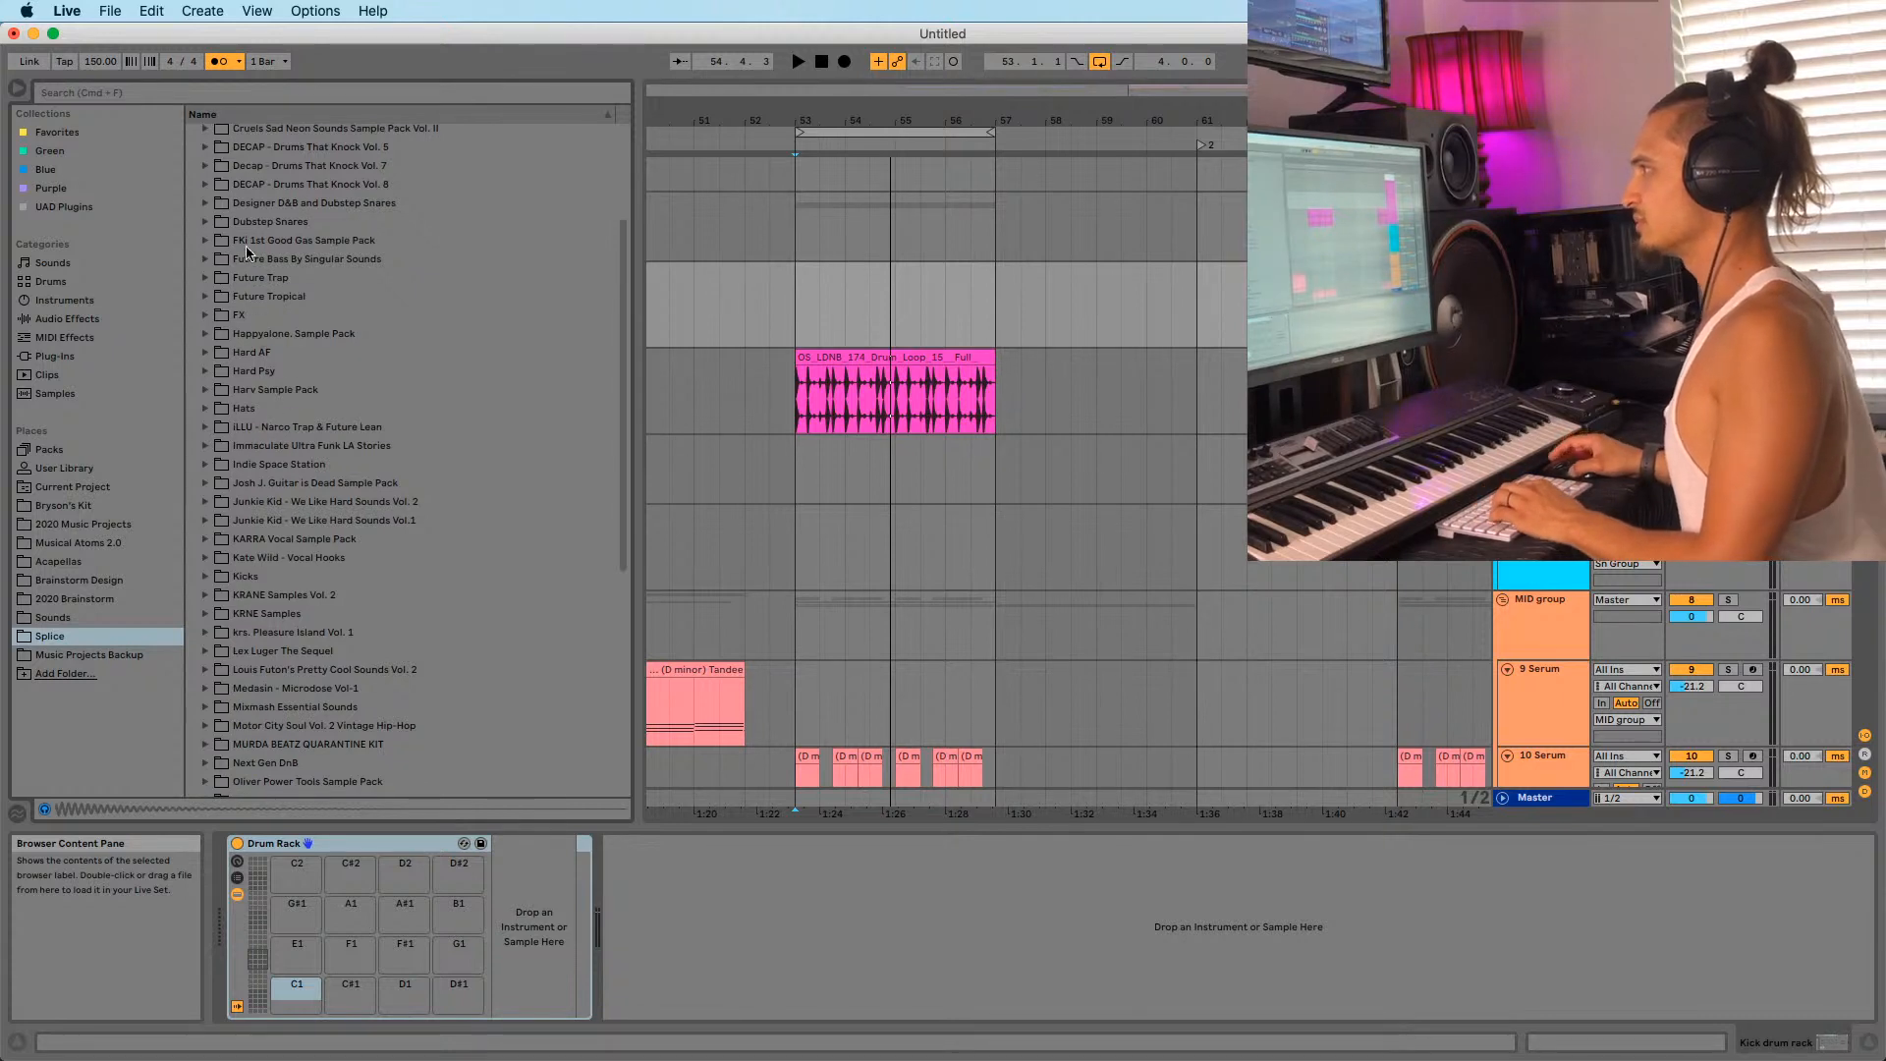
left_click(246, 576)
Audition kick samples, including MARNIK_Kick_Shiva and the RADIOLOGY kick.
key("Right")
key("Down")
key("Down")
key("Down")
key("Down")
key("Down")
key("Down")
key("Down")
key("Down")
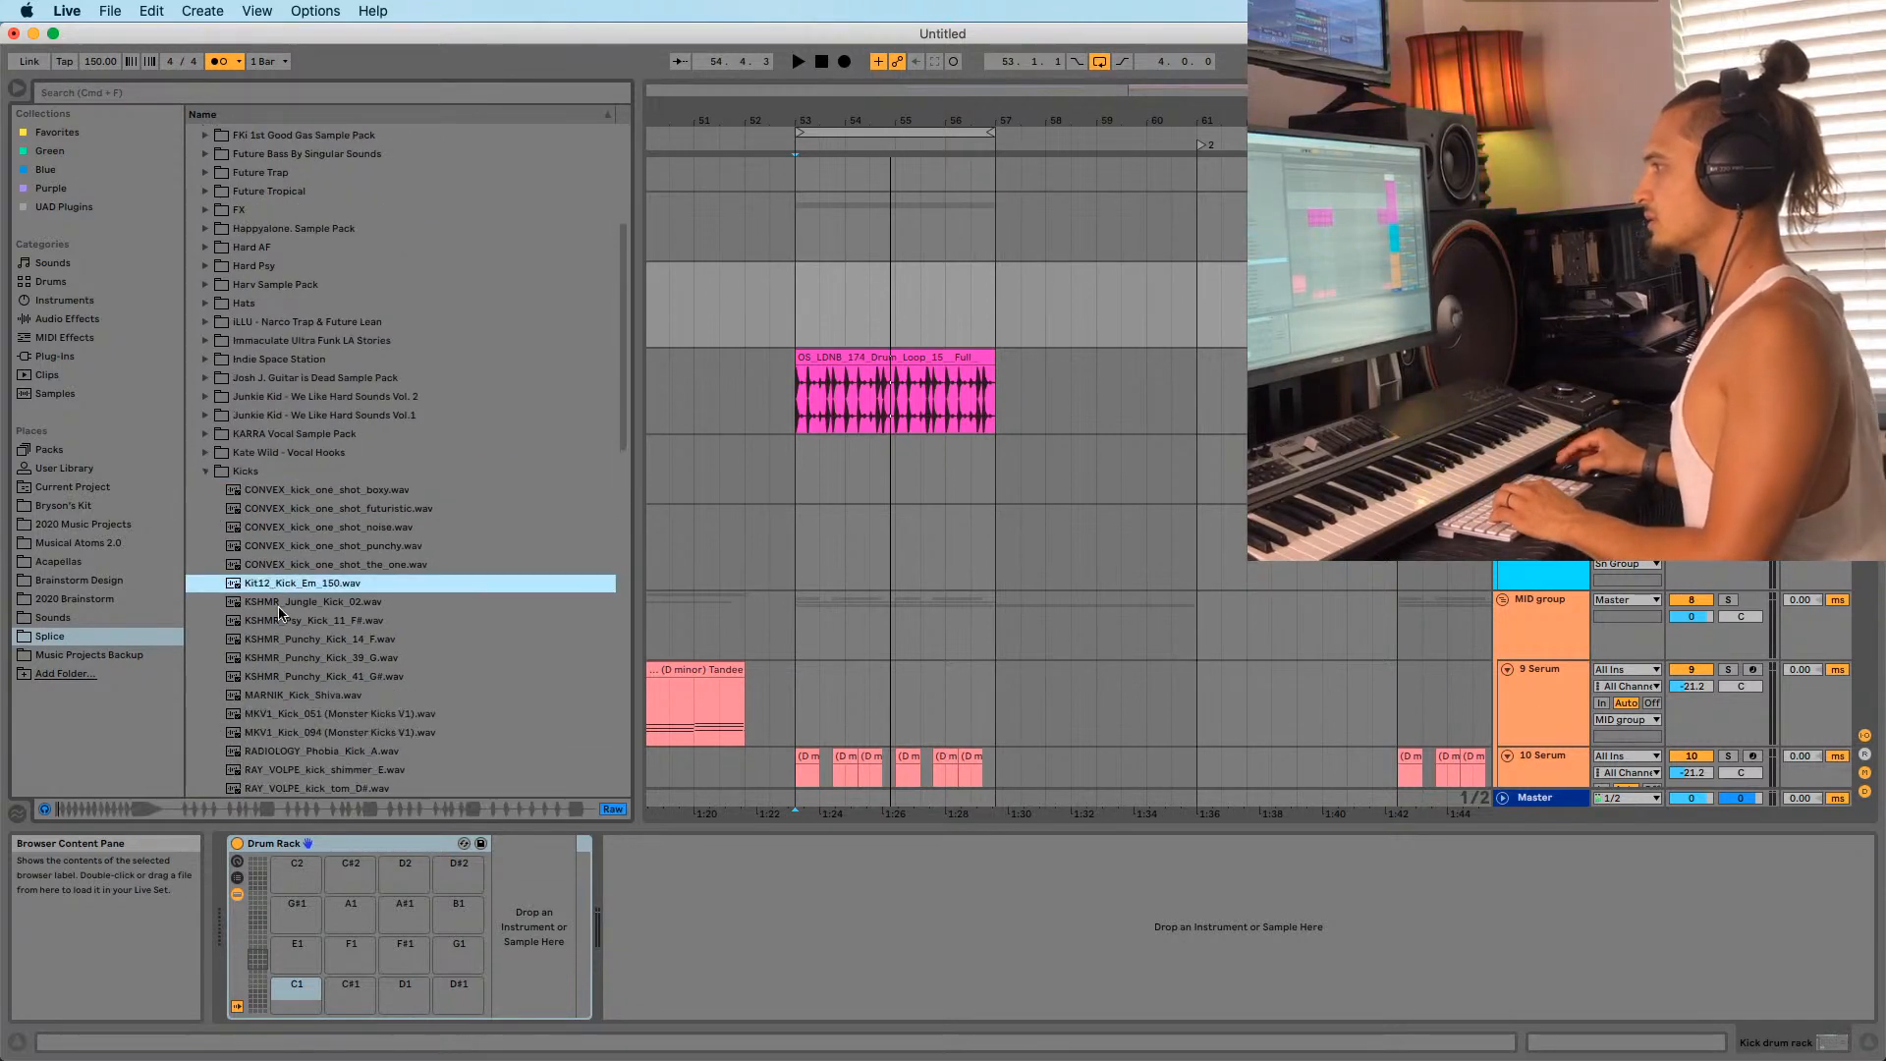
key("Down")
key("Down")
key("Down")
key("Up")
key("Up")
key("Up")
key("Up")
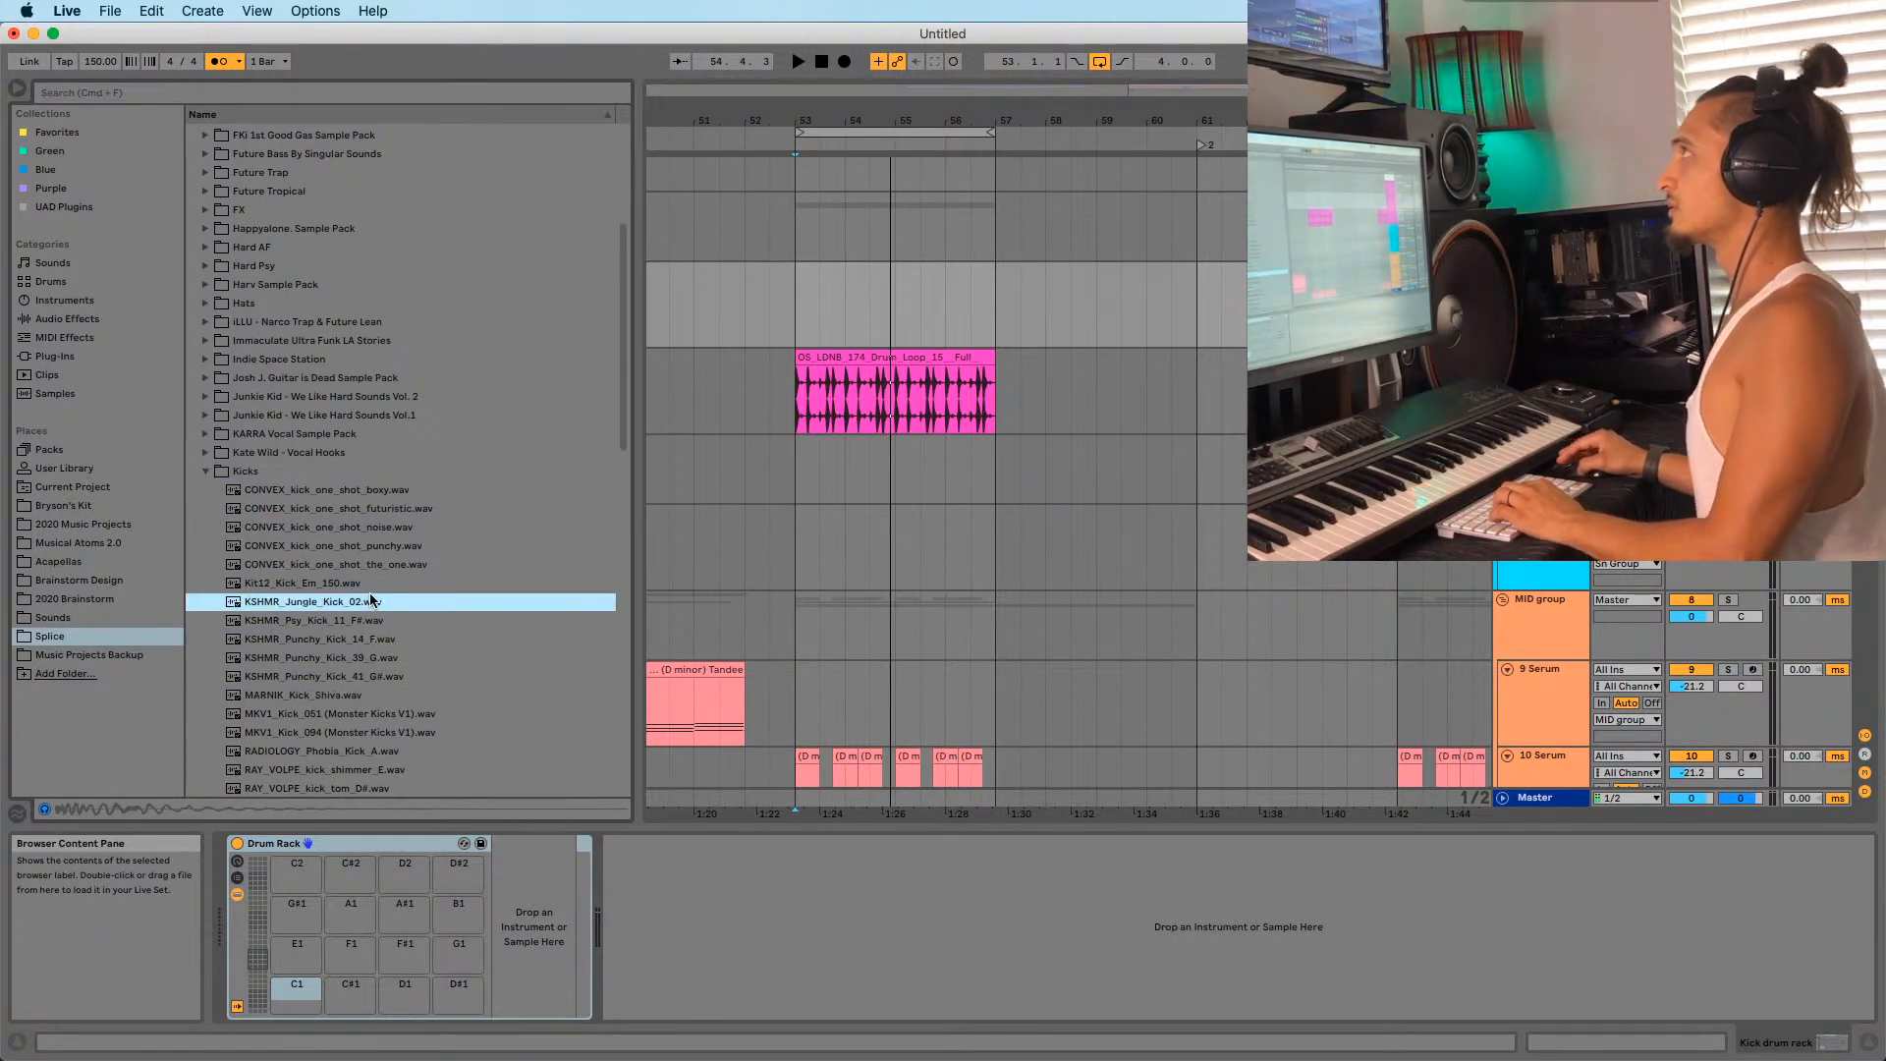
scroll(360, 656, "up", 2)
left_click(359, 656)
scroll(360, 656, "down", 1)
left_click(349, 704)
Load RAY_VOLPE_kick_tom_D# onto pad C1 and mark bars 53 onward on the kick track.
left_click(340, 742)
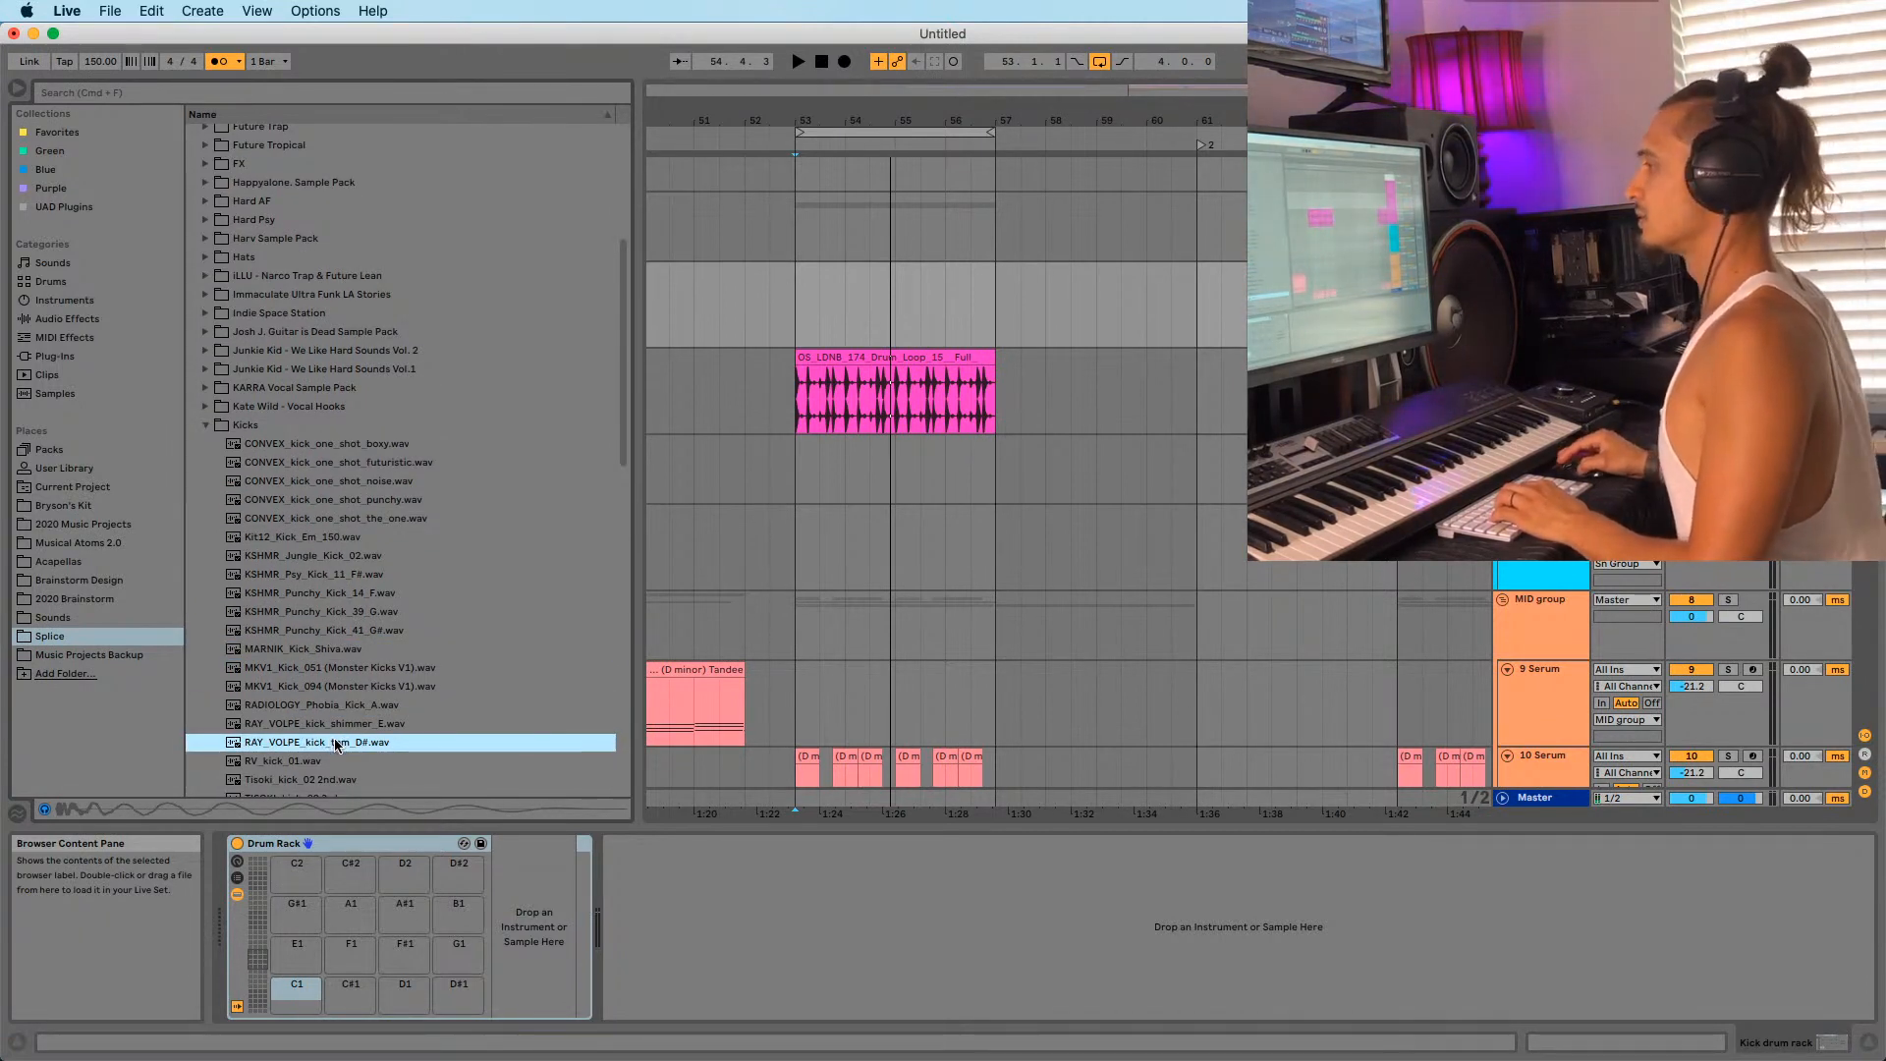
left_click_drag(287, 999, 287, 1000)
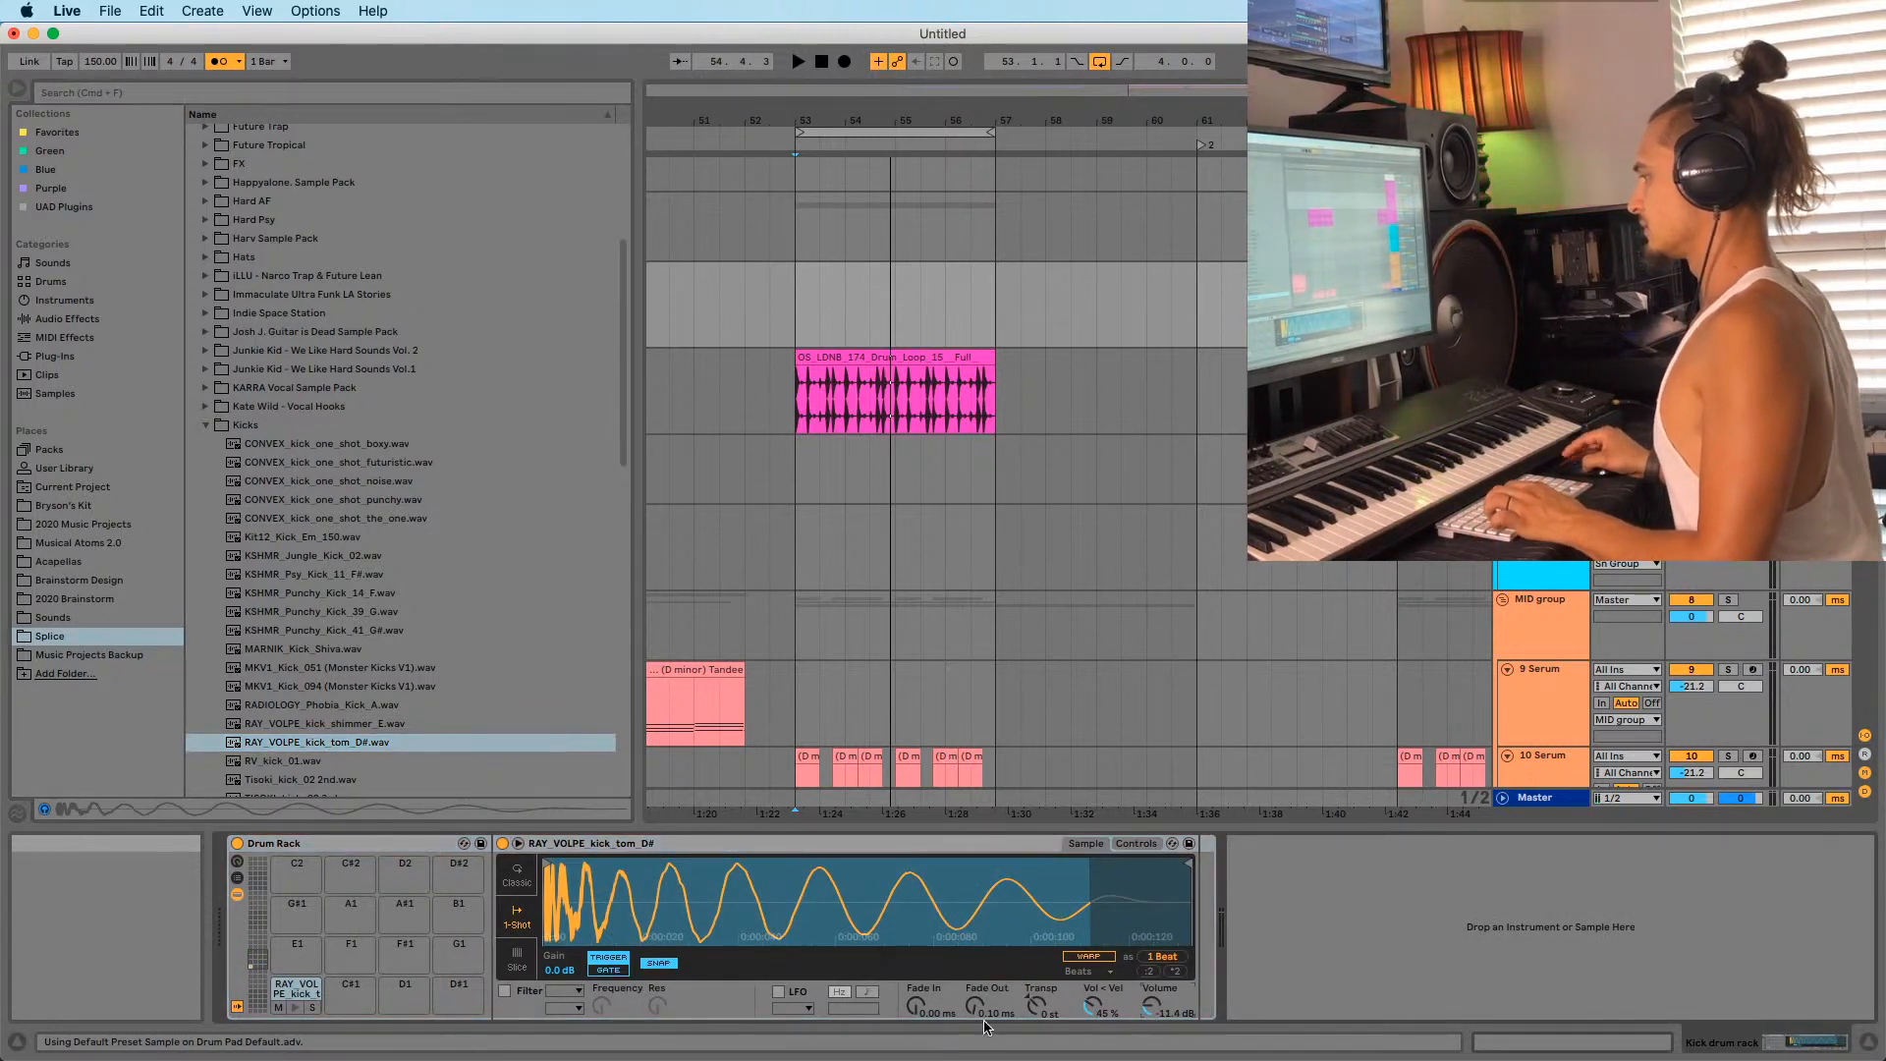
left_click_drag(796, 305, 928, 319)
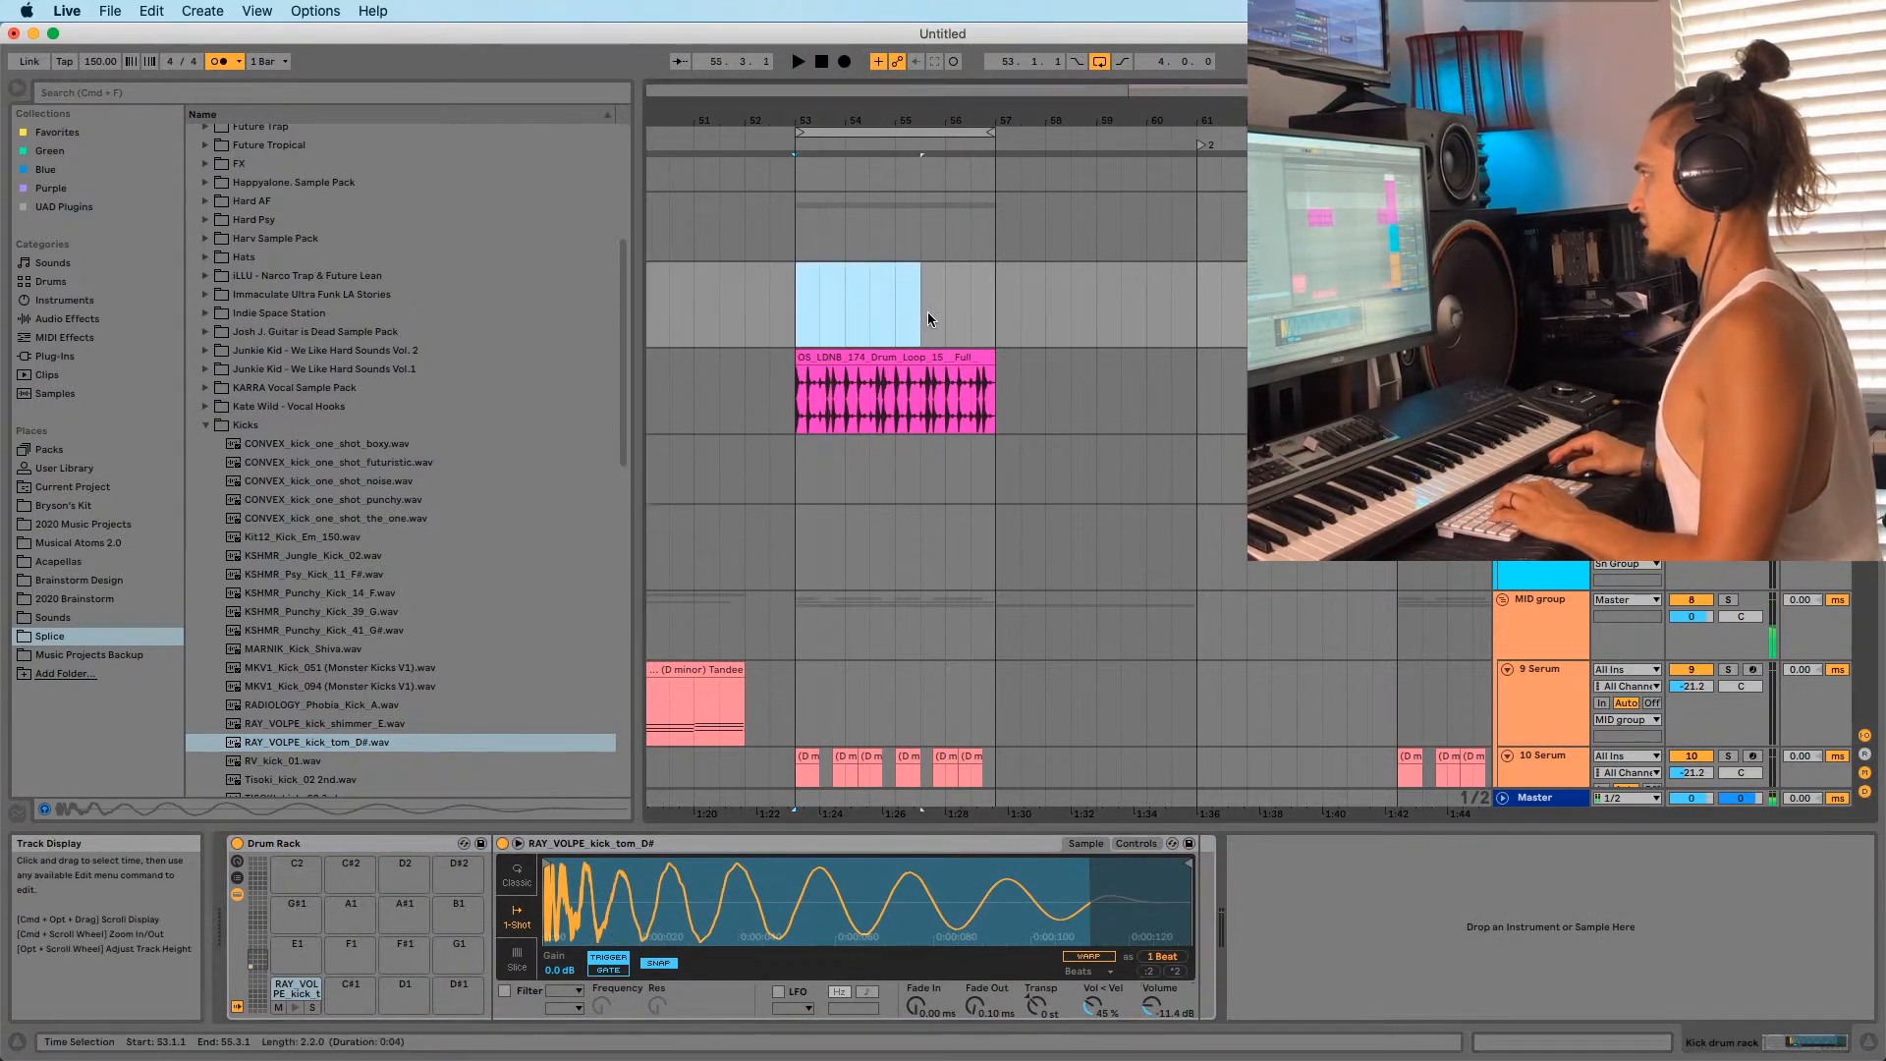
Create a MIDI clip at bar 53 with one C1 kick note and audition it.
key("super+shift+m")
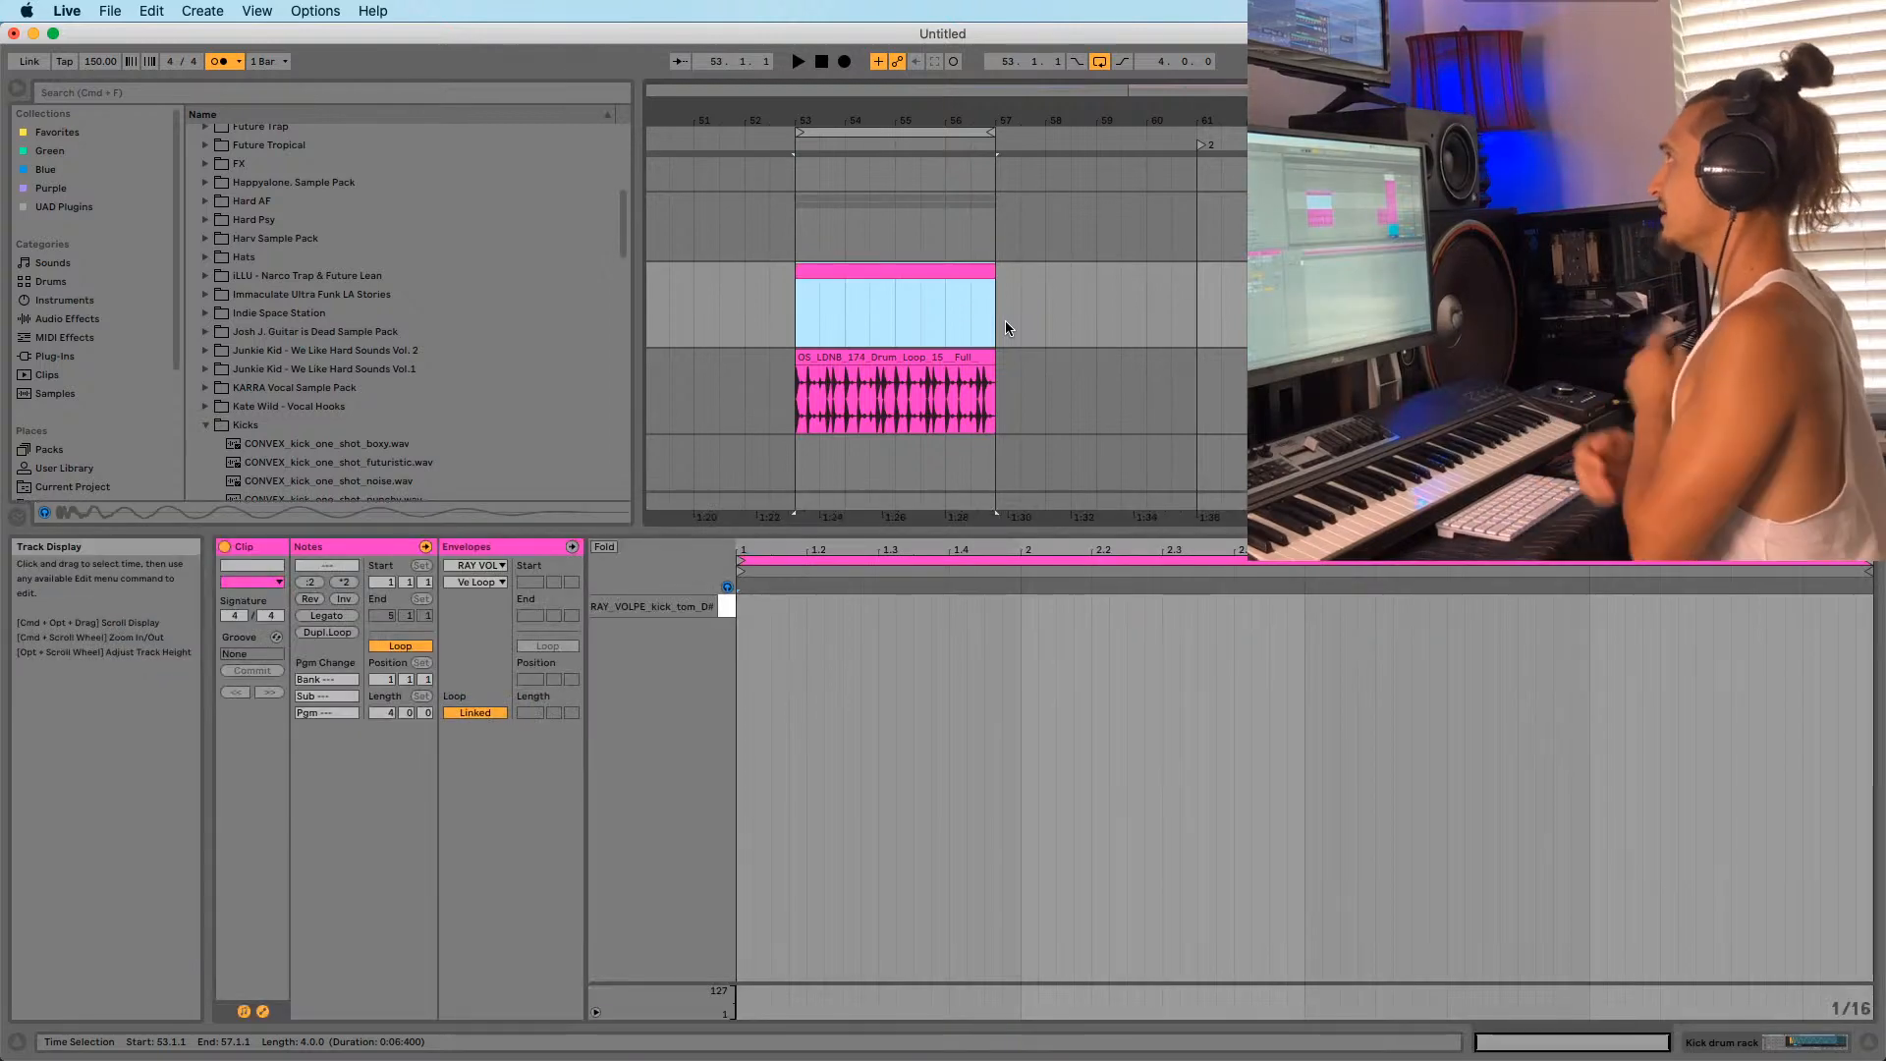
double_click(744, 605)
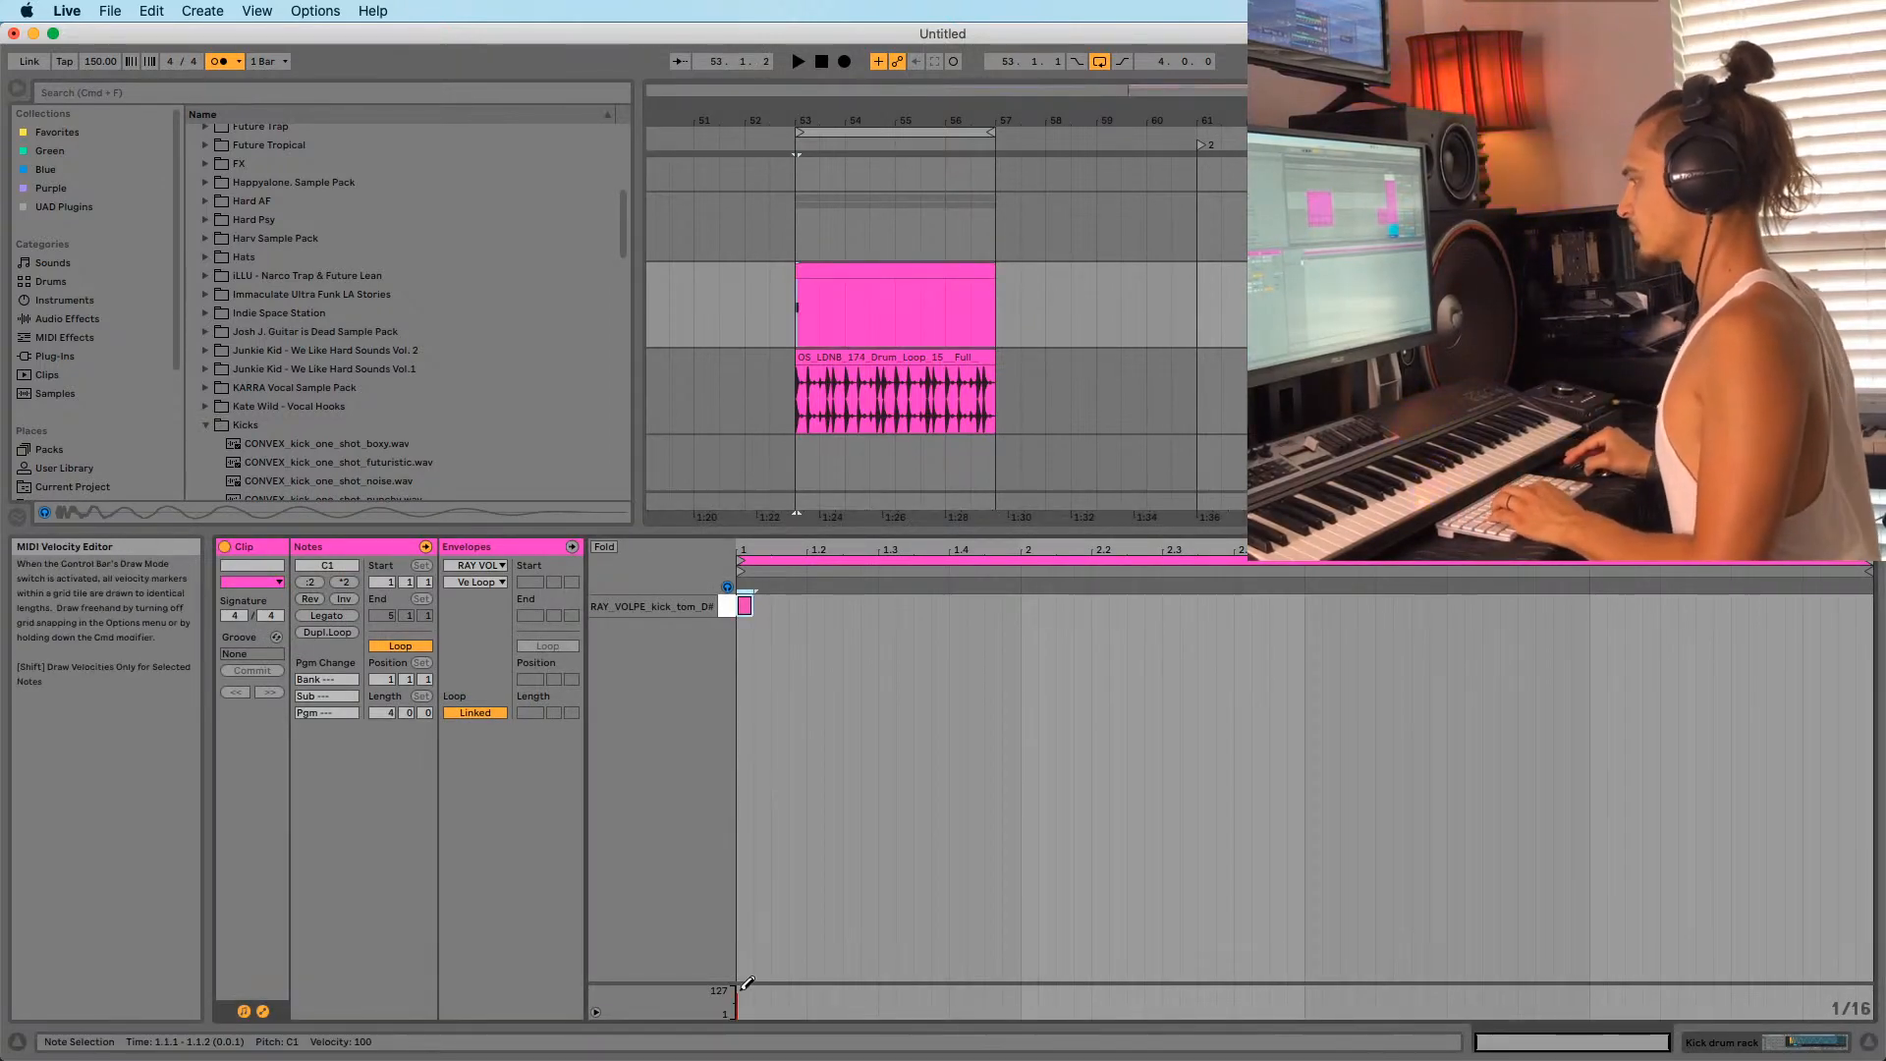
key("space")
left_click_drag(811, 120, 888, 262)
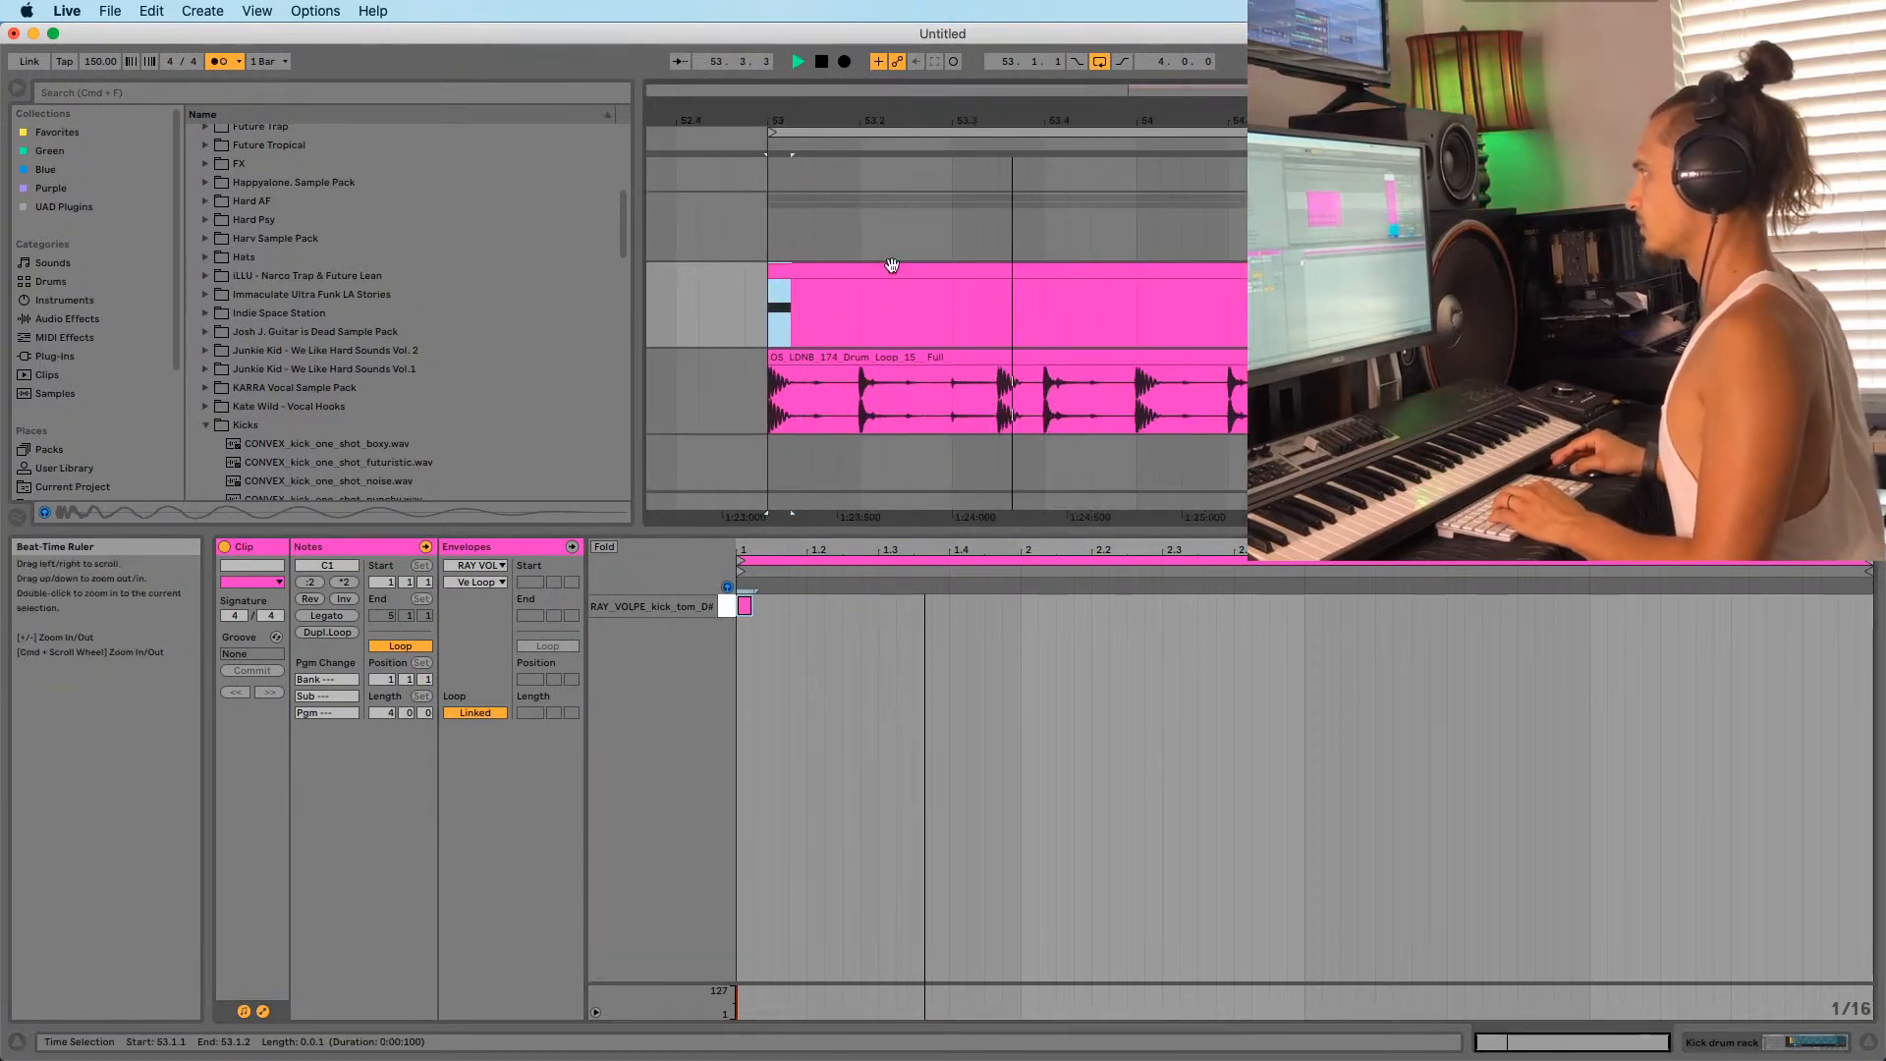
key("space")
key("space")
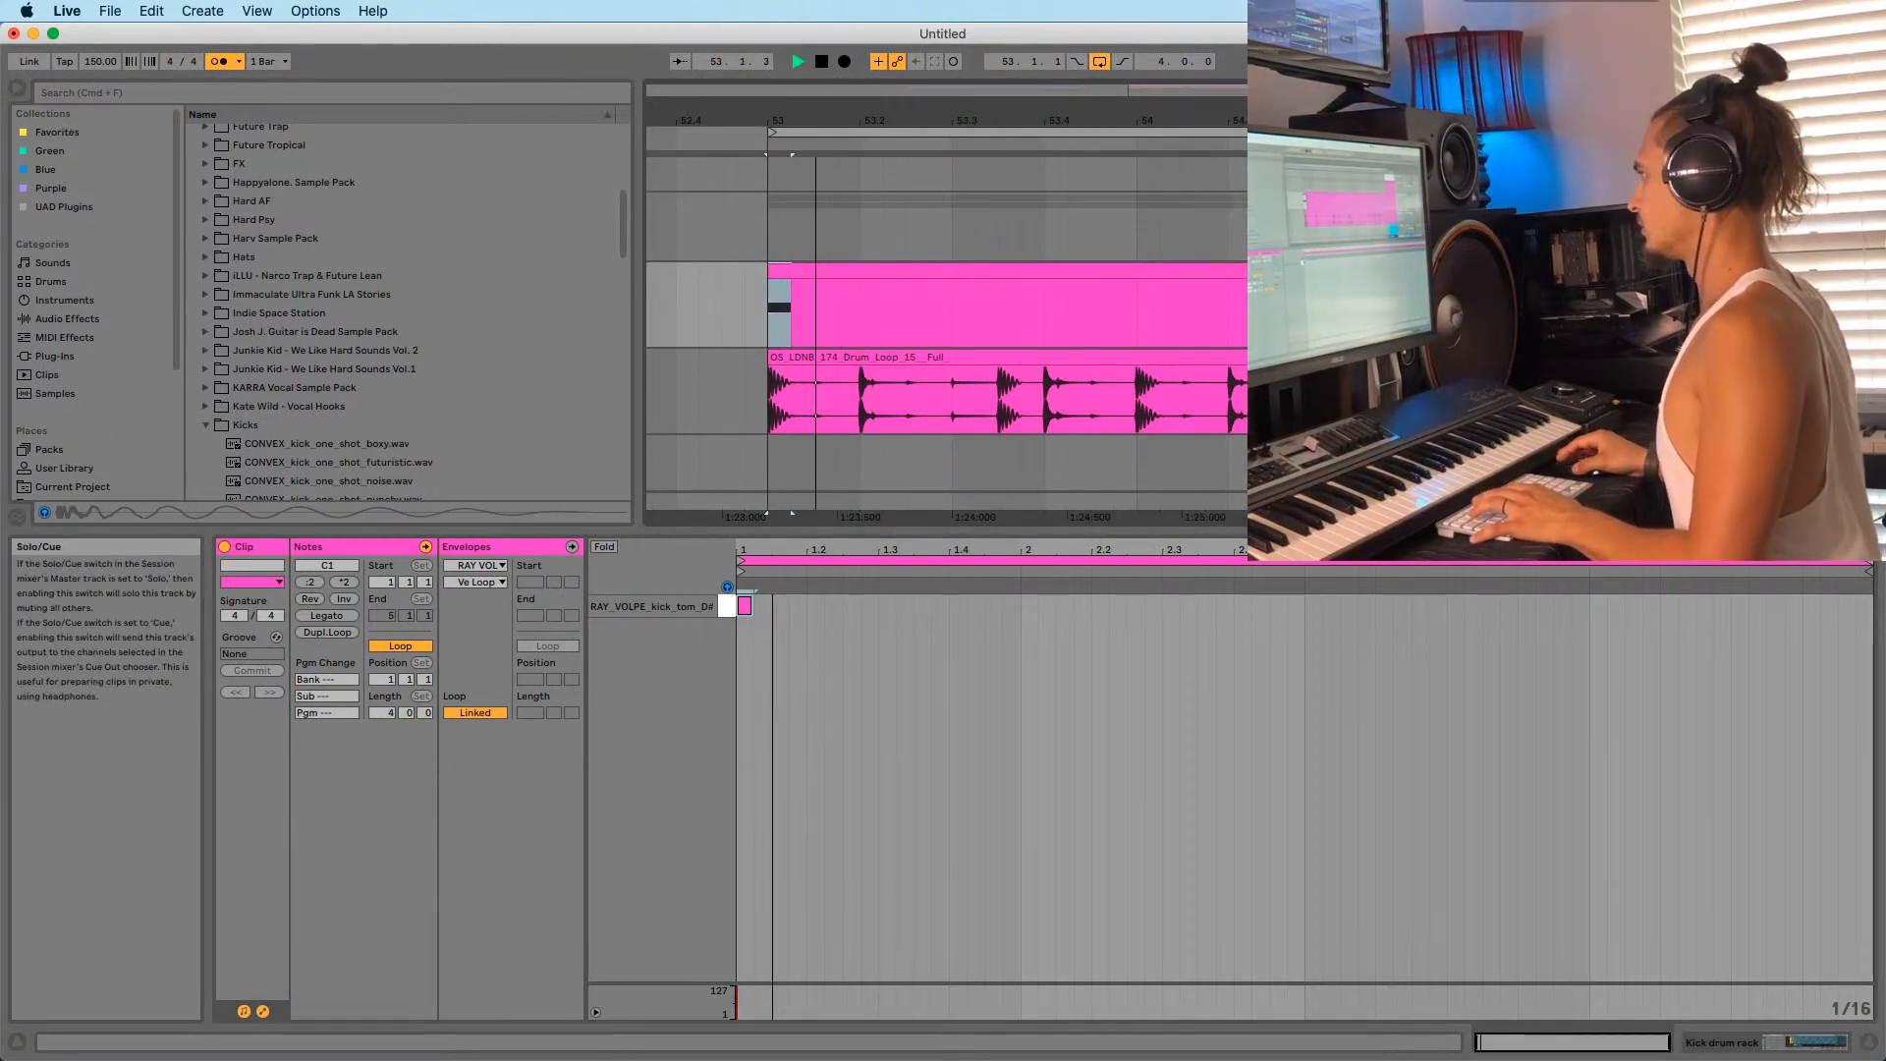
key("space")
key("space")
left_click(776, 358)
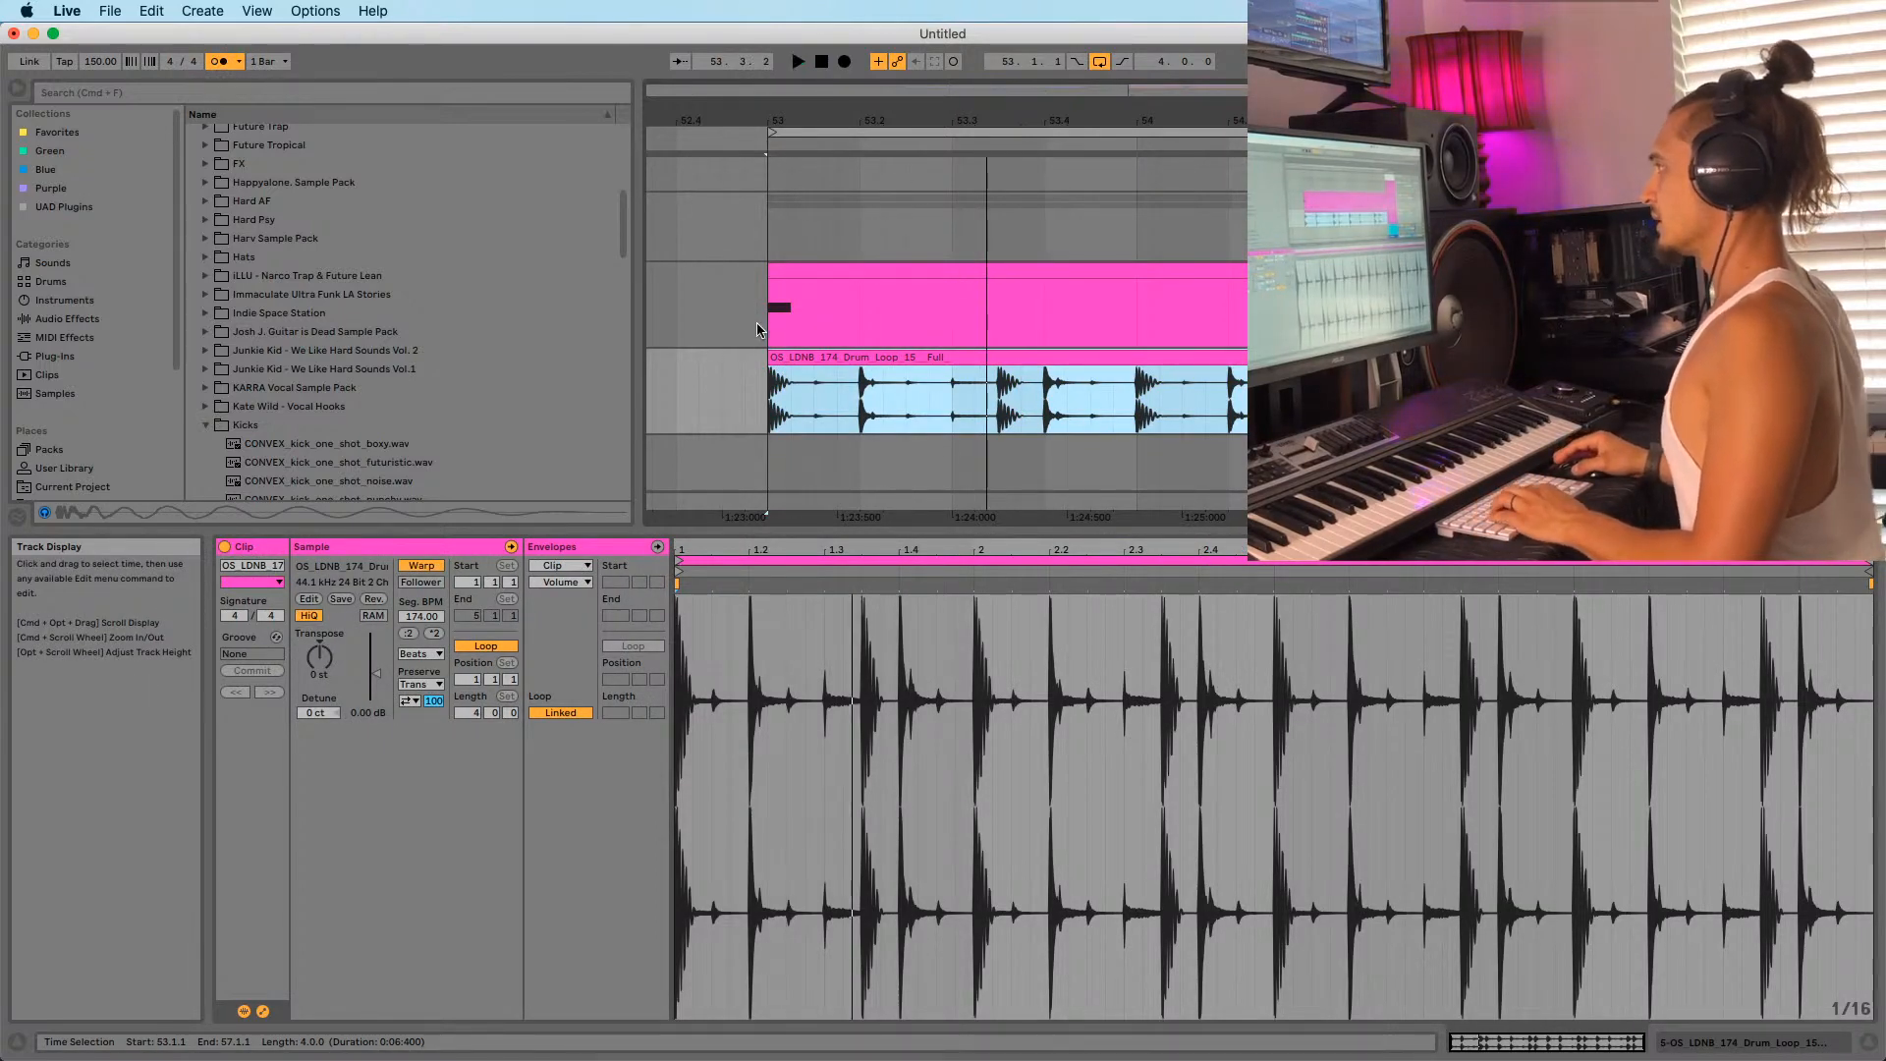
left_click(770, 320)
key("space")
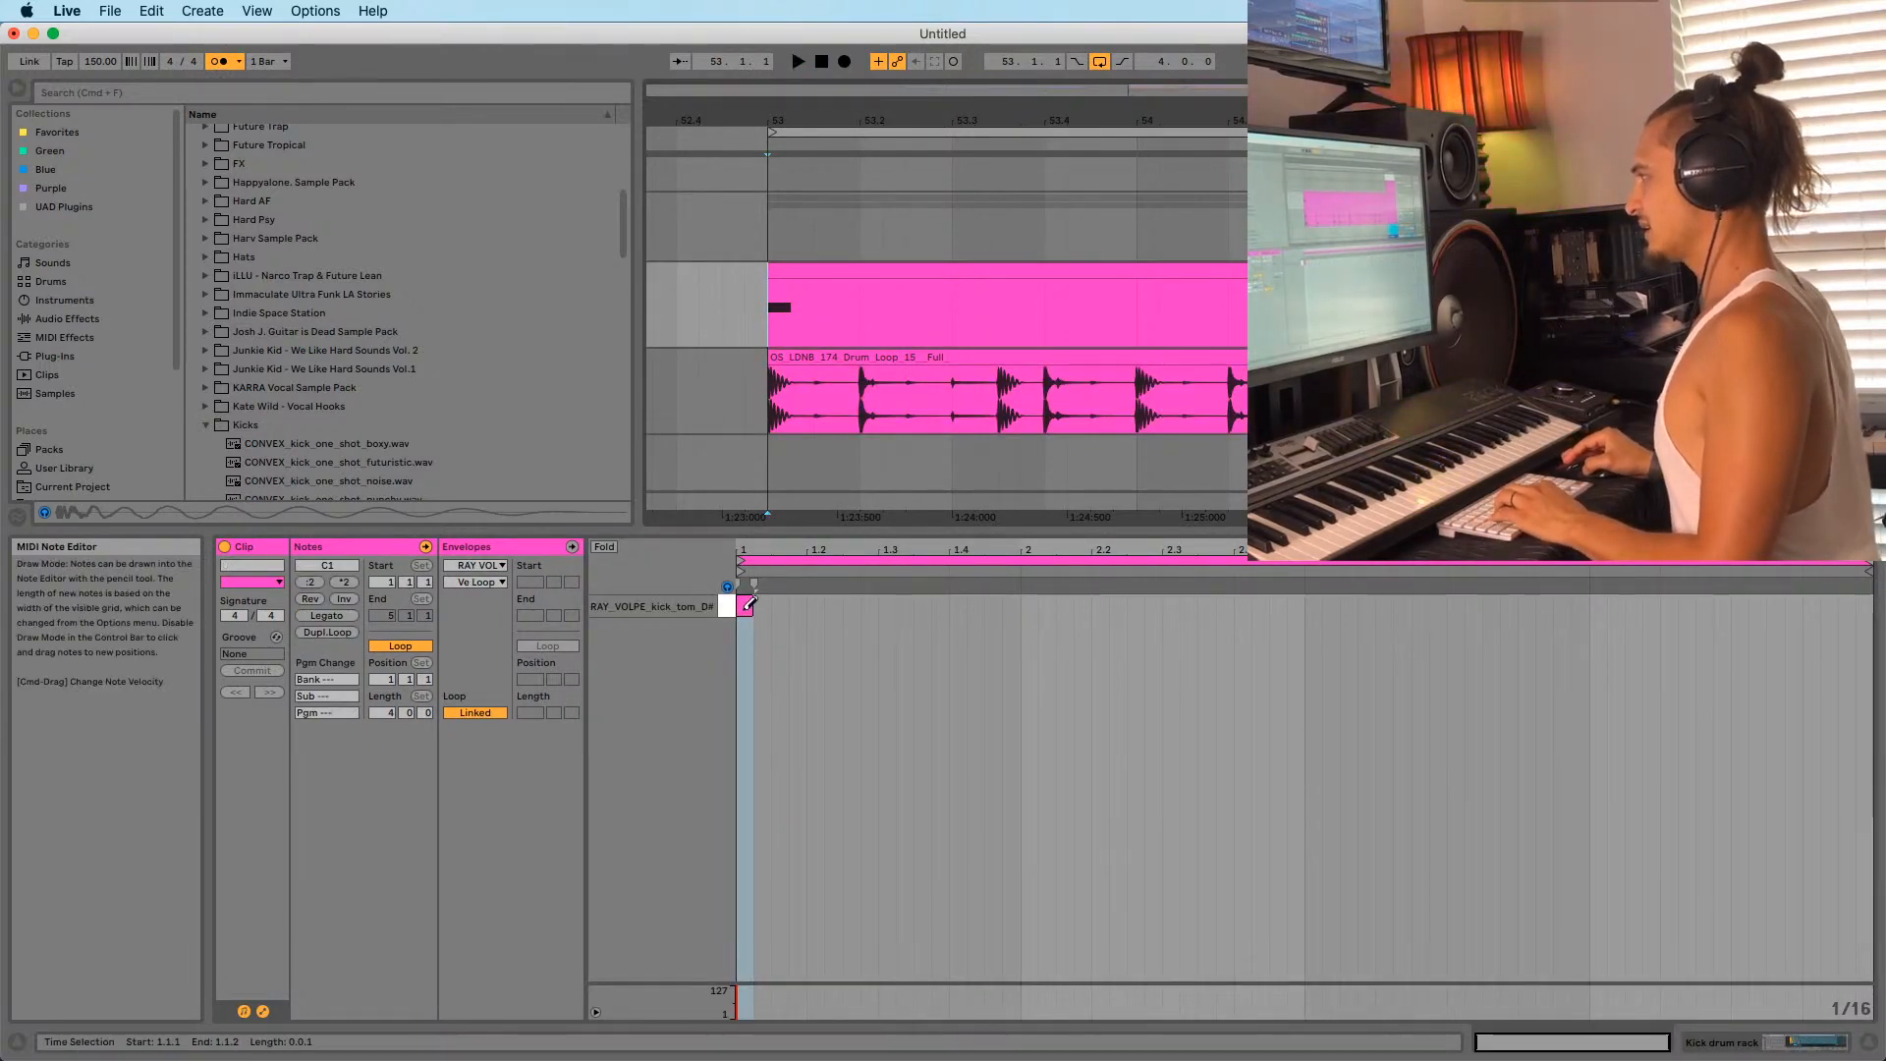
Copy the C1 note into a four-hit pattern and duplicate it into the next bar.
key("b")
left_click(788, 613)
left_click_drag(744, 608, 918, 609)
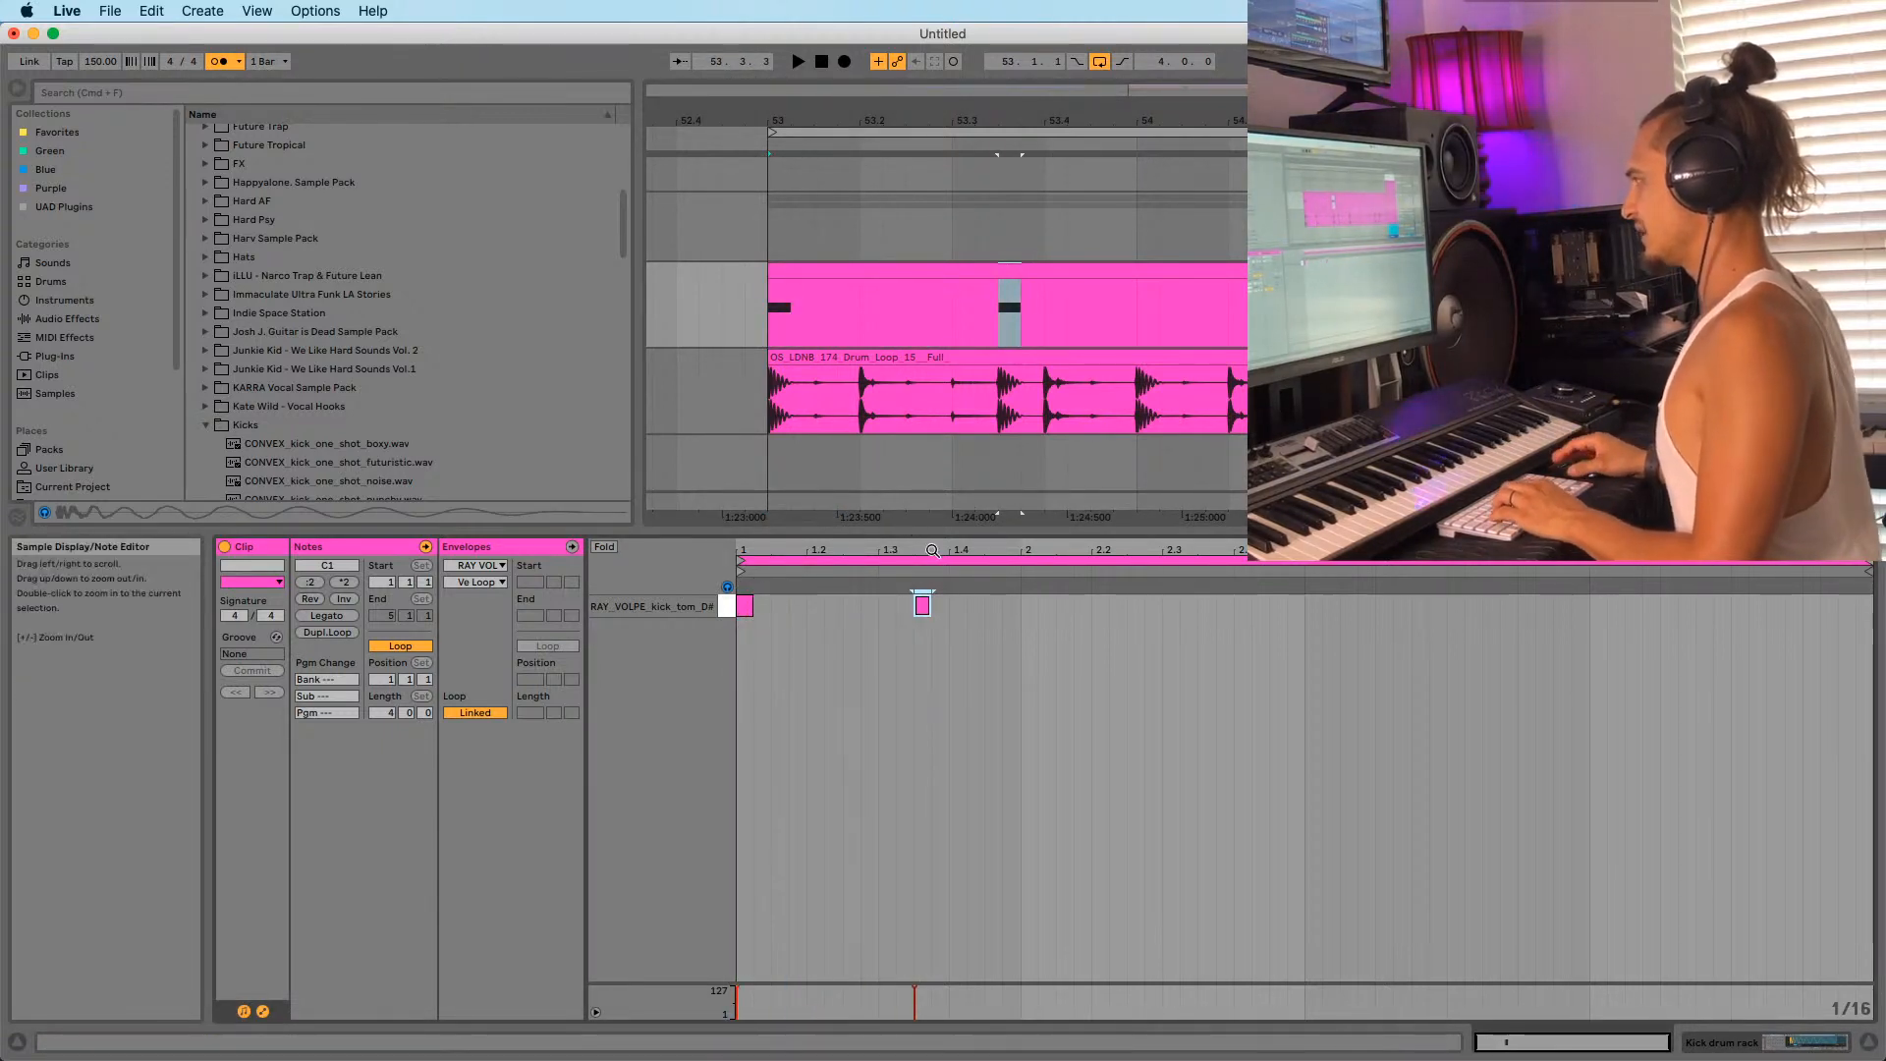
left_click_drag(923, 611, 1202, 622)
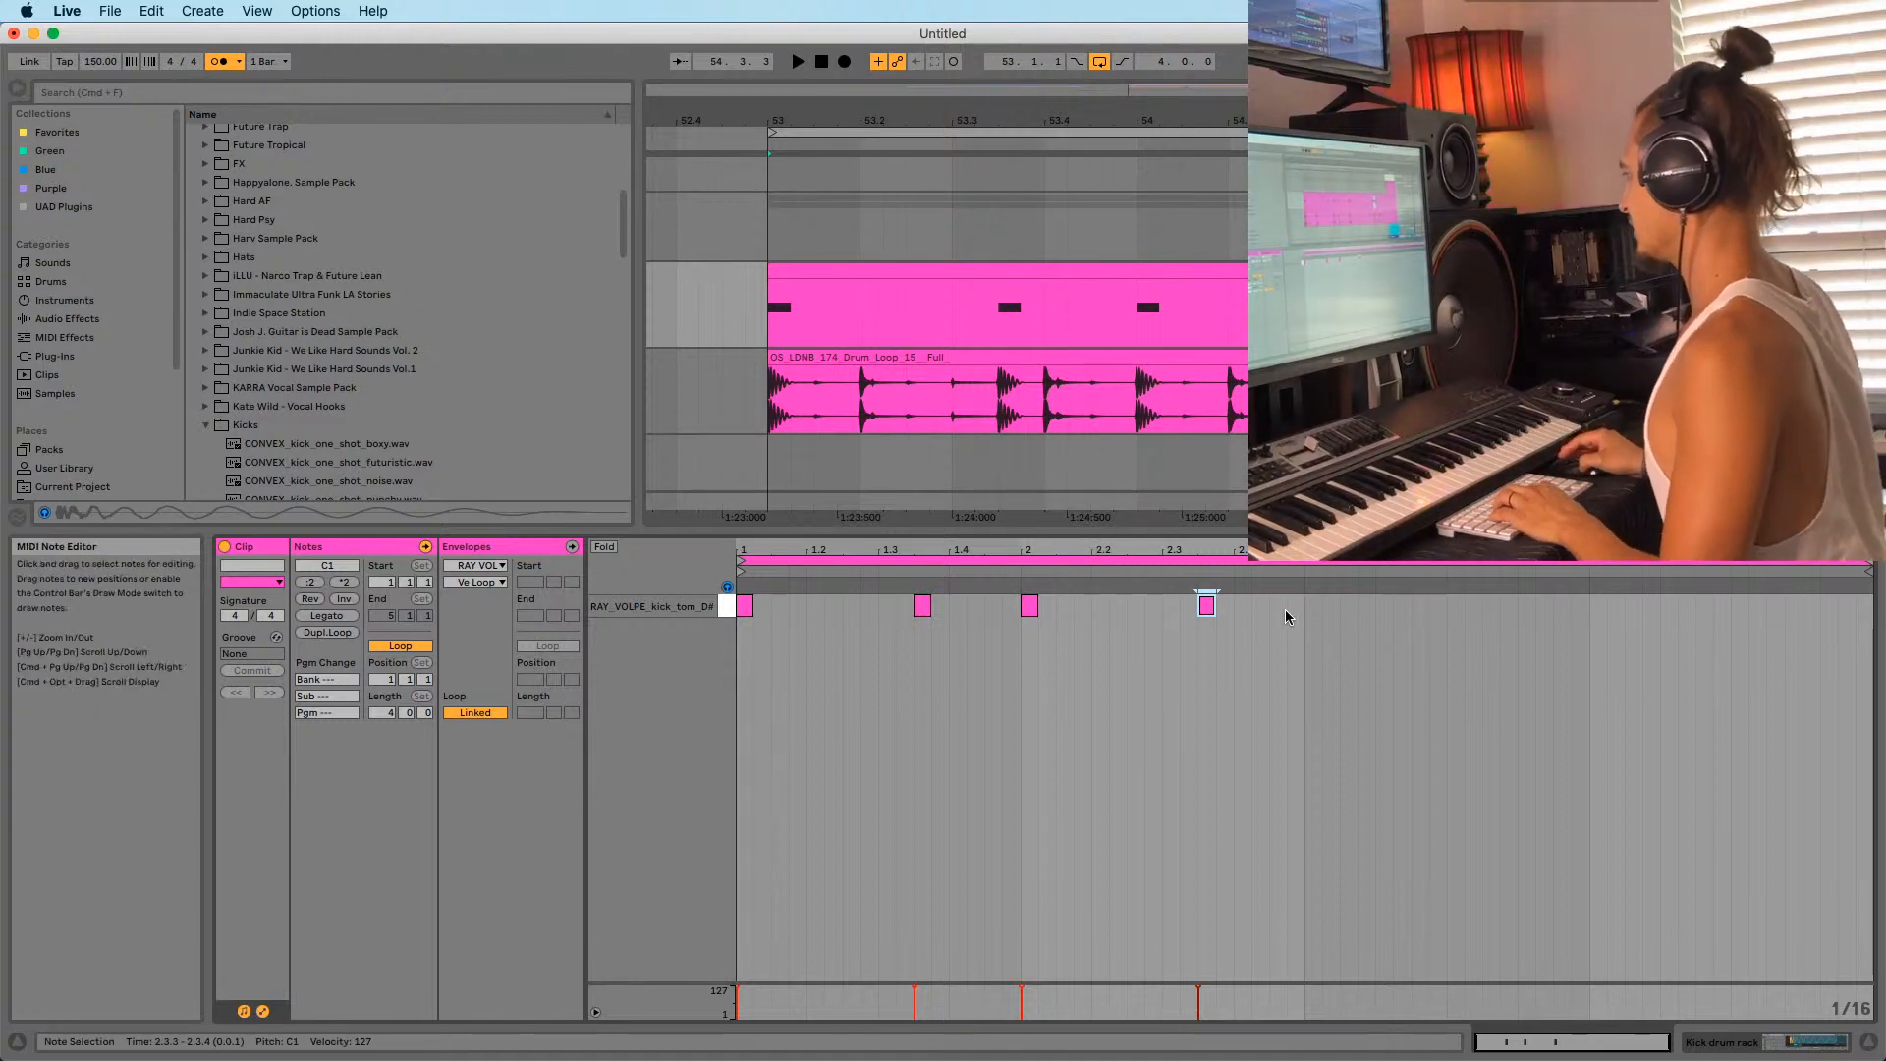
left_click_drag(1285, 608, 739, 633)
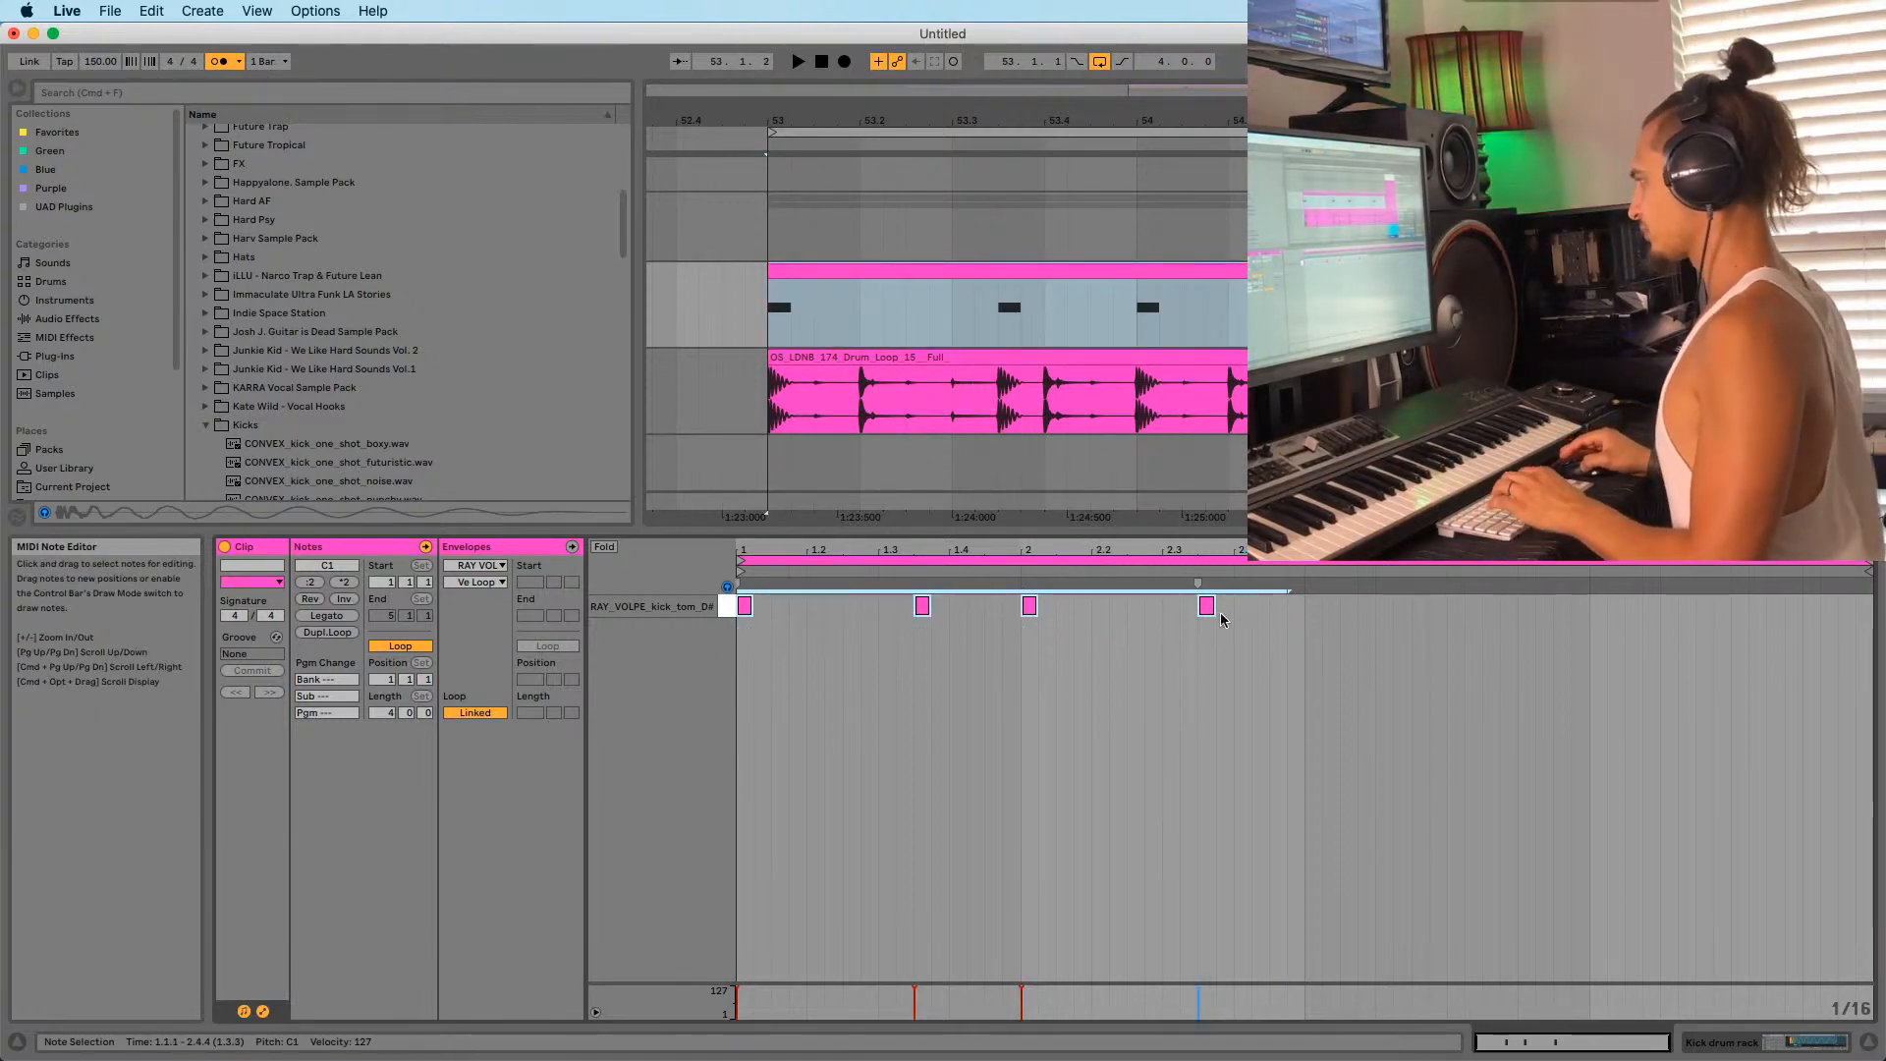
key("super+d")
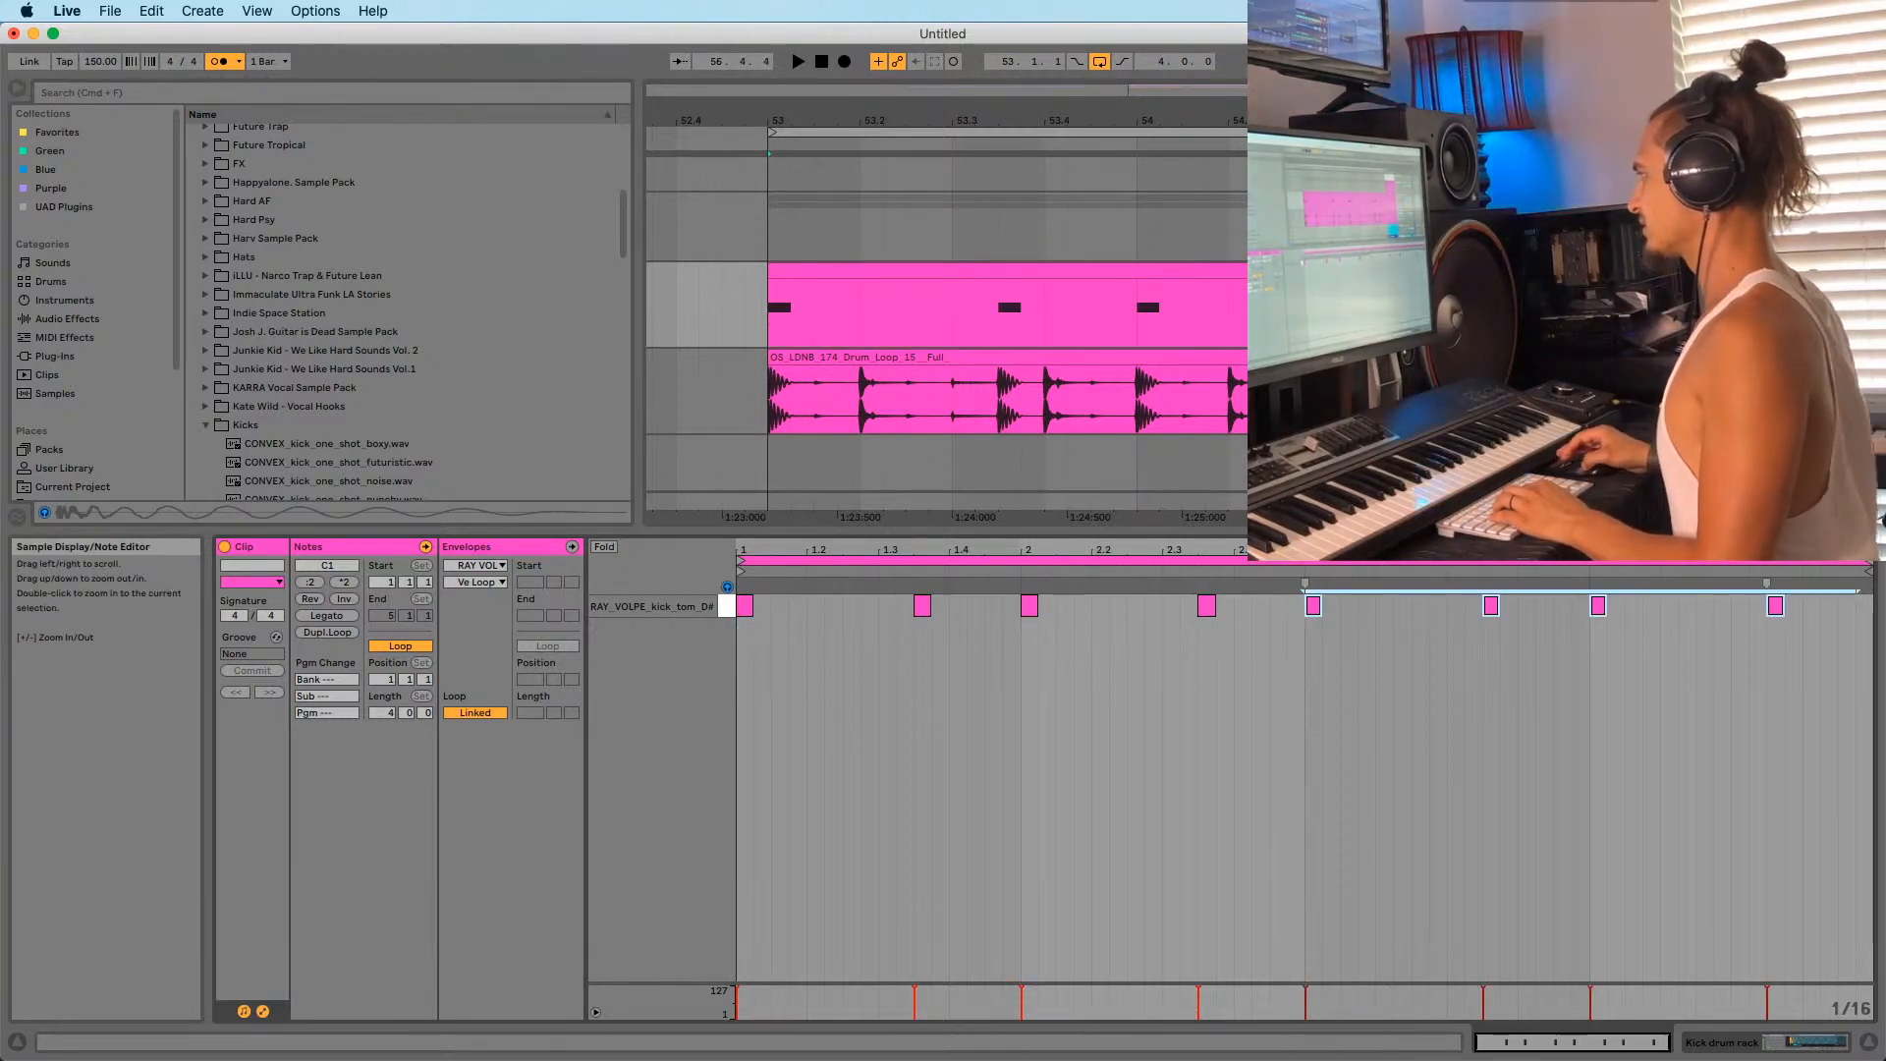
Zoom in on bar 53 and play the kick clip from the loop start.
left_click_drag(1179, 120, 1012, 59)
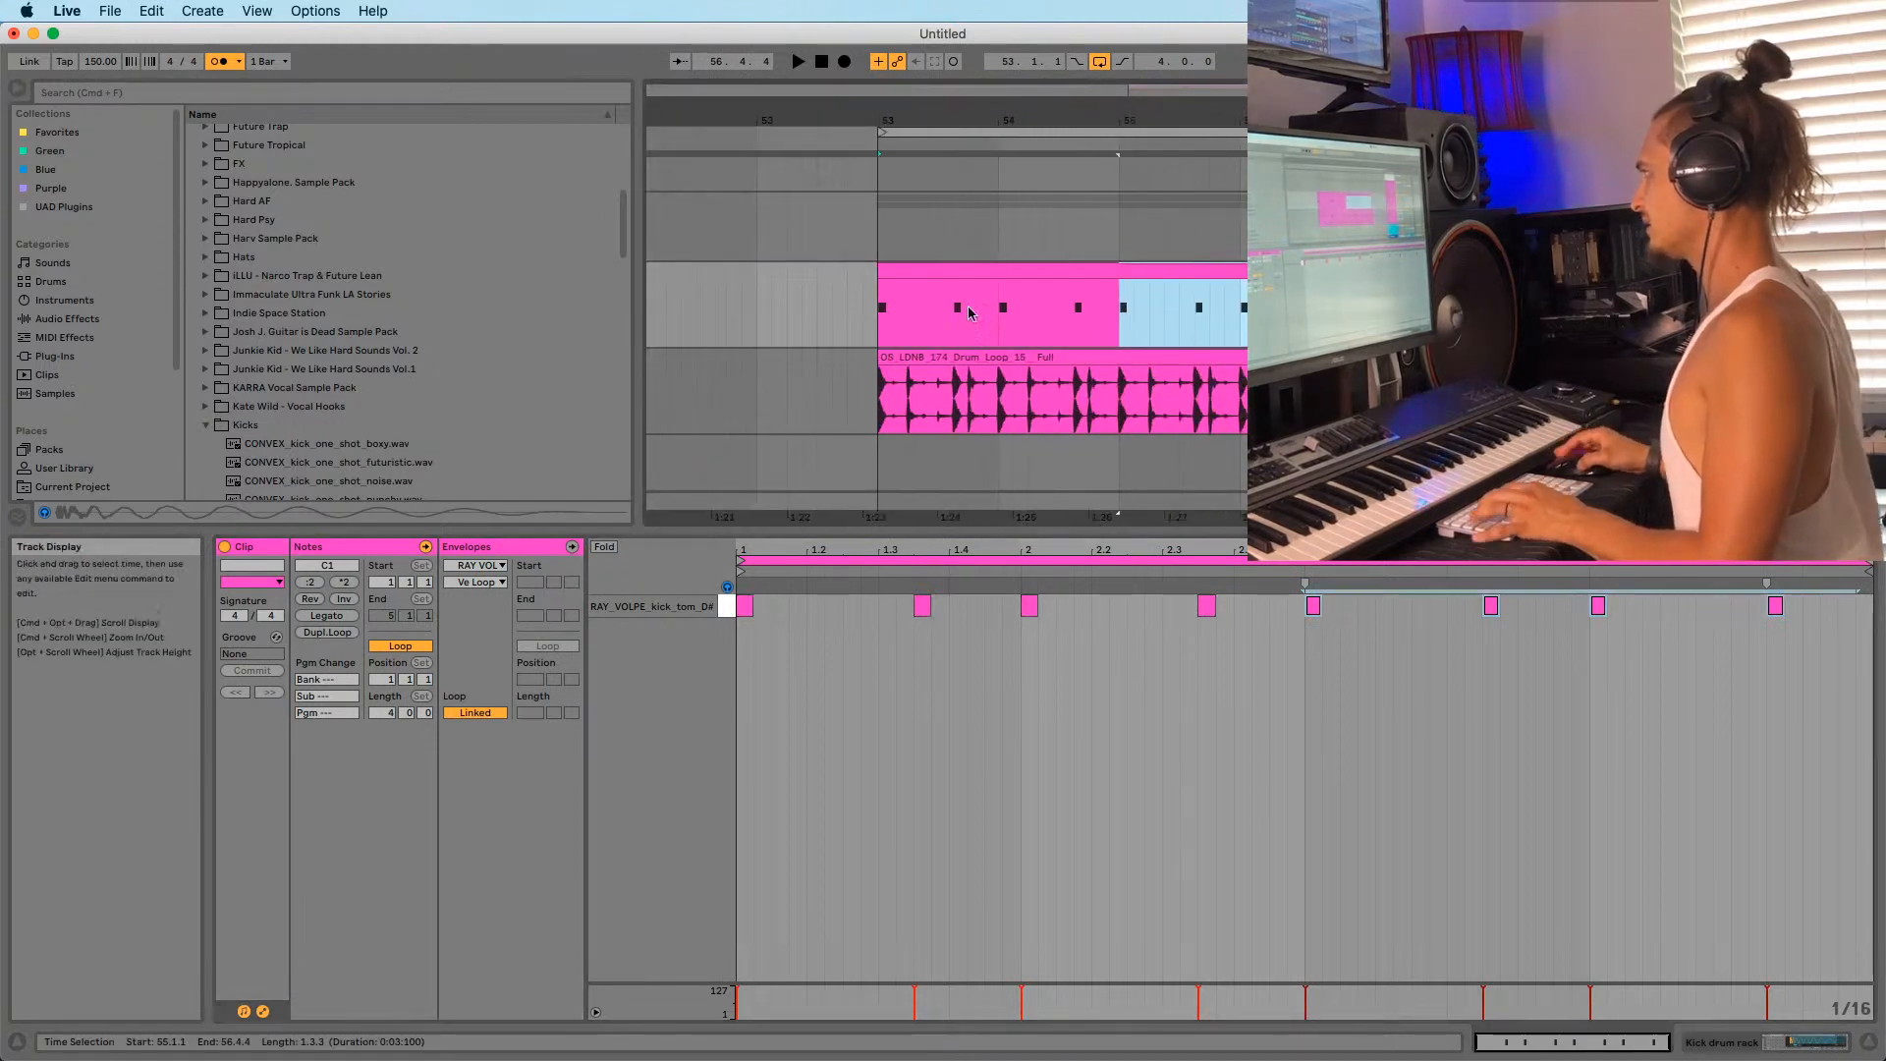
left_click(884, 324)
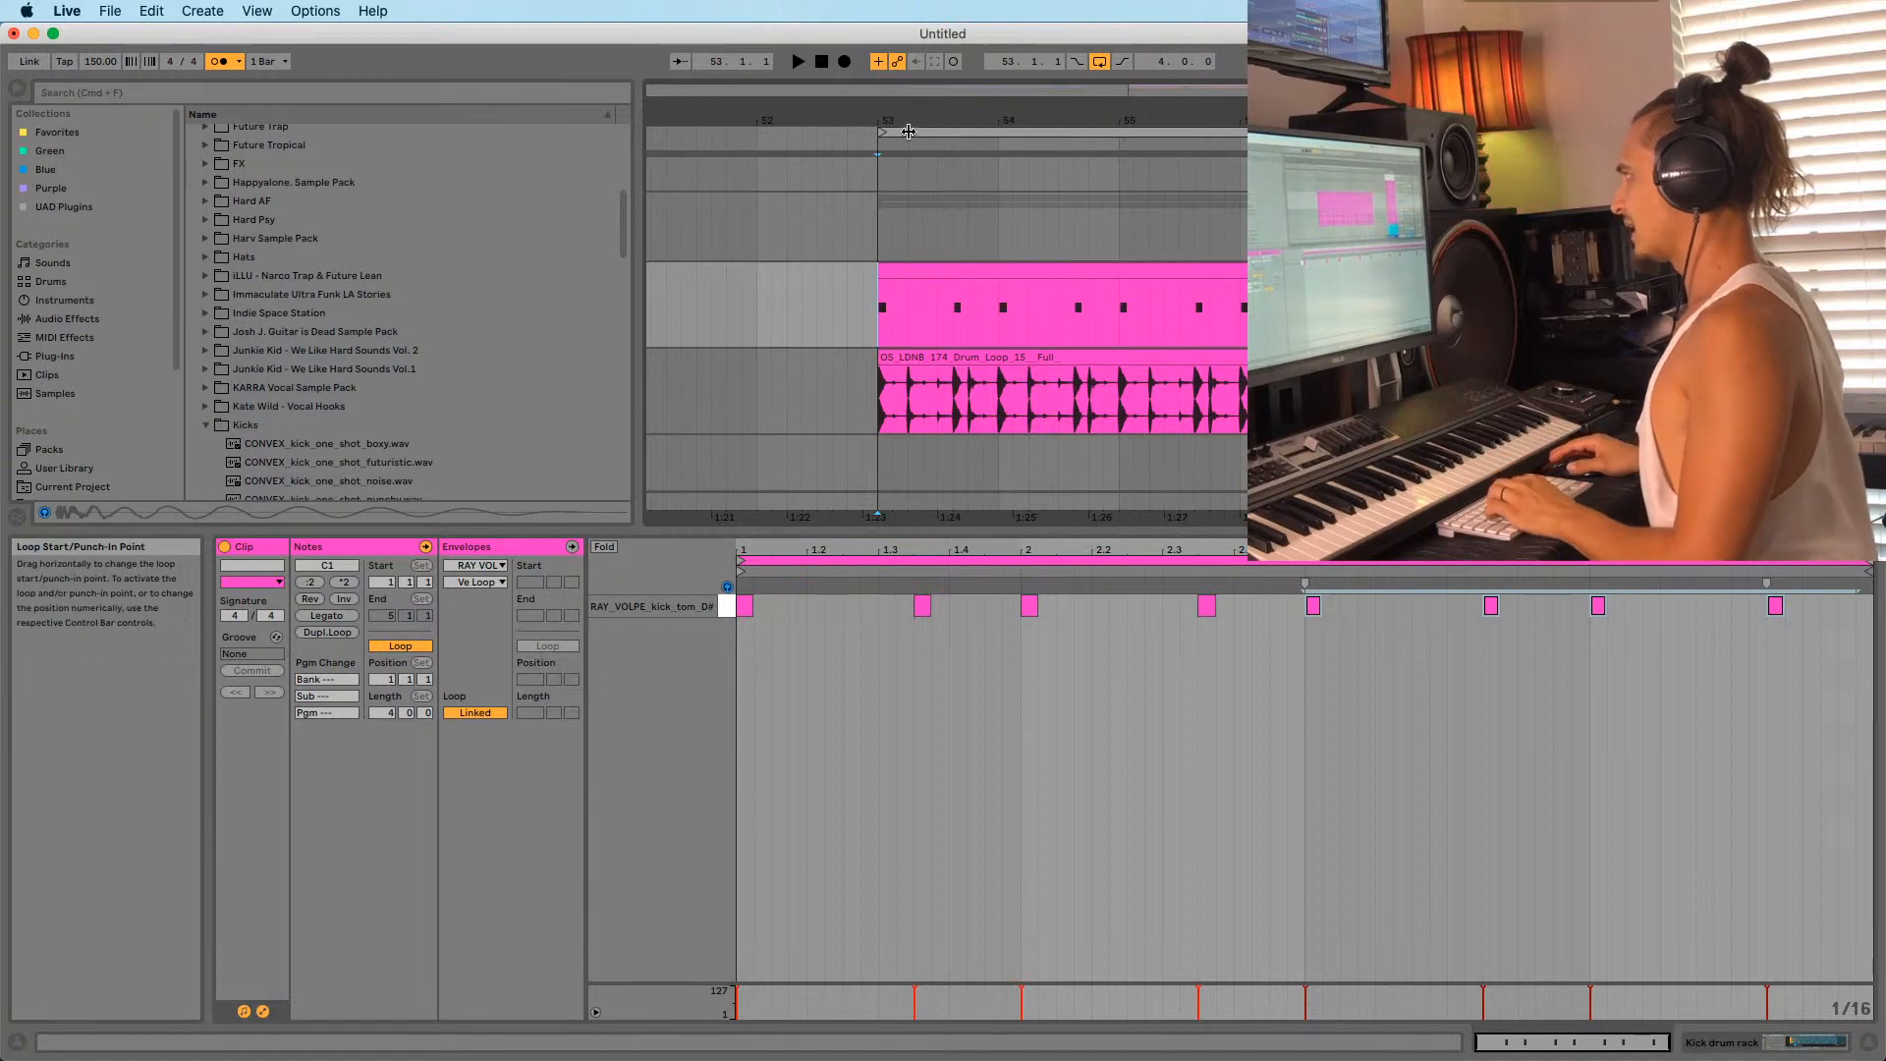
left_click_drag(911, 119, 683, 144)
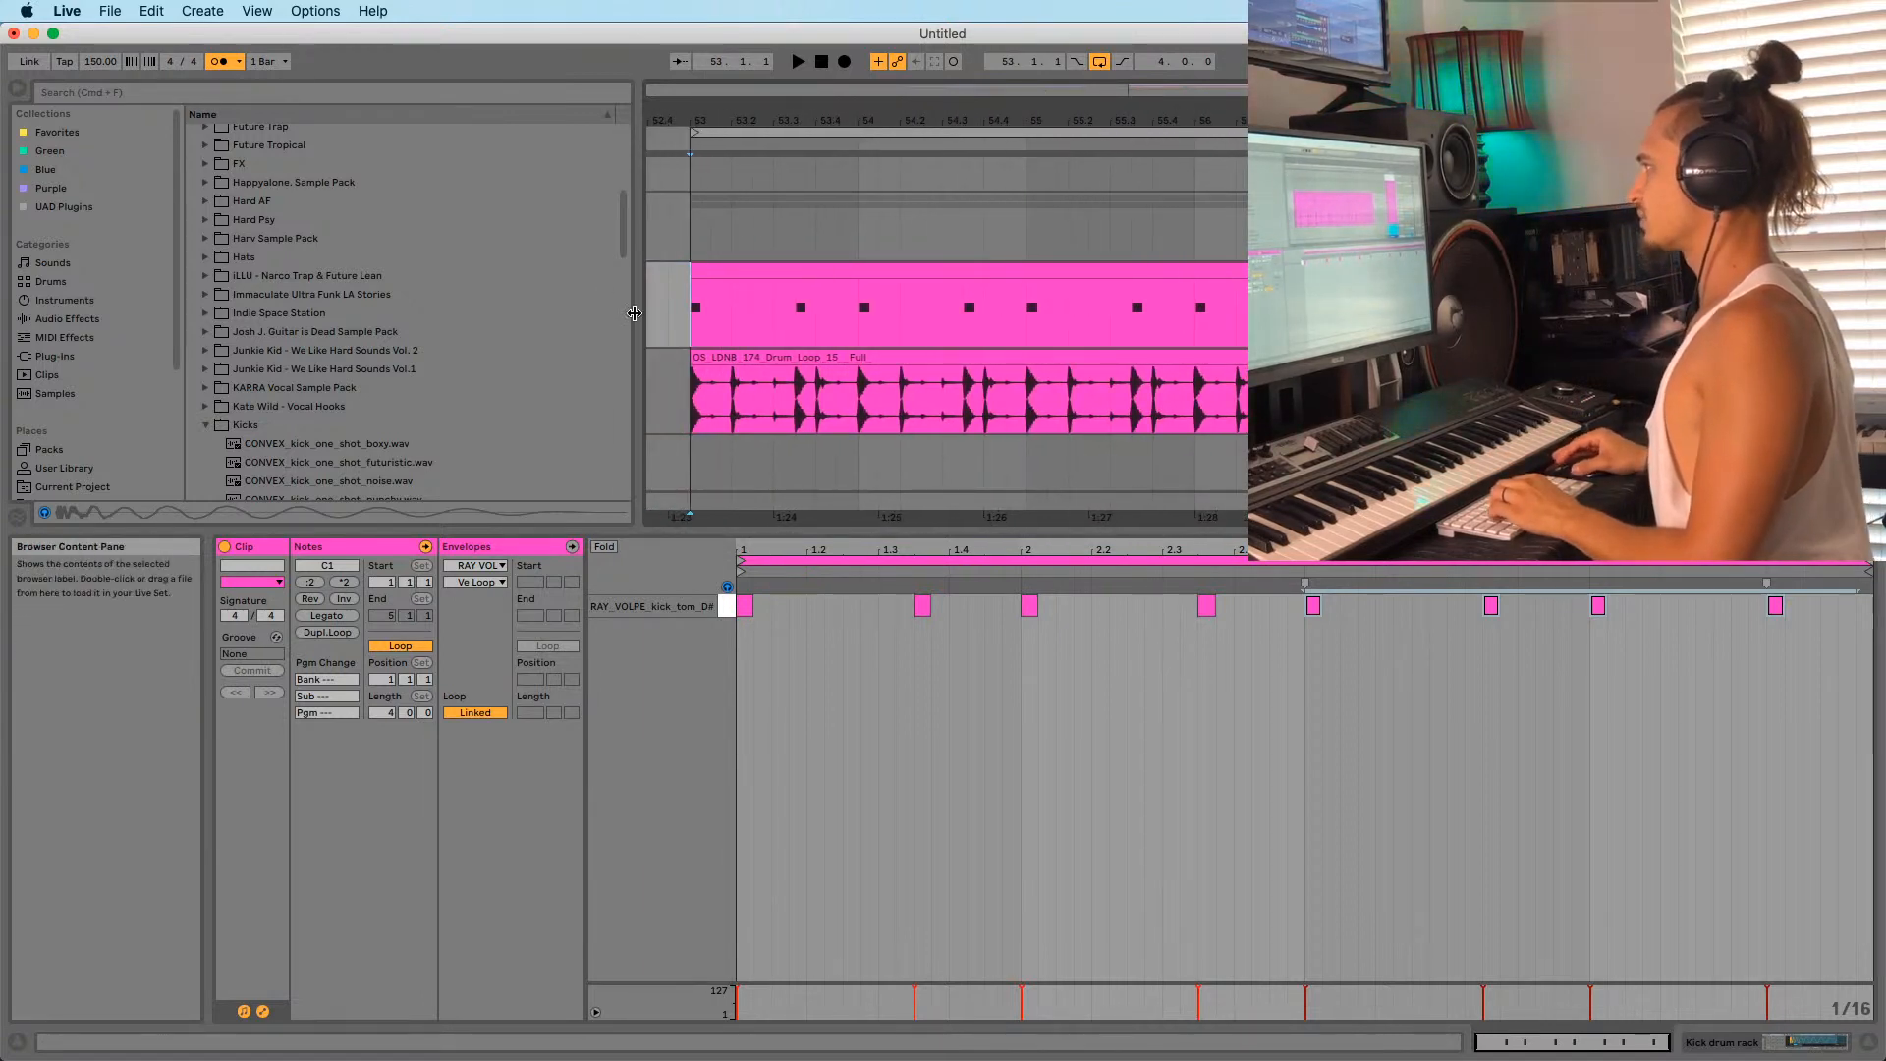
left_click_drag(636, 315, 412, 334)
left_click_drag(449, 99, 518, 123)
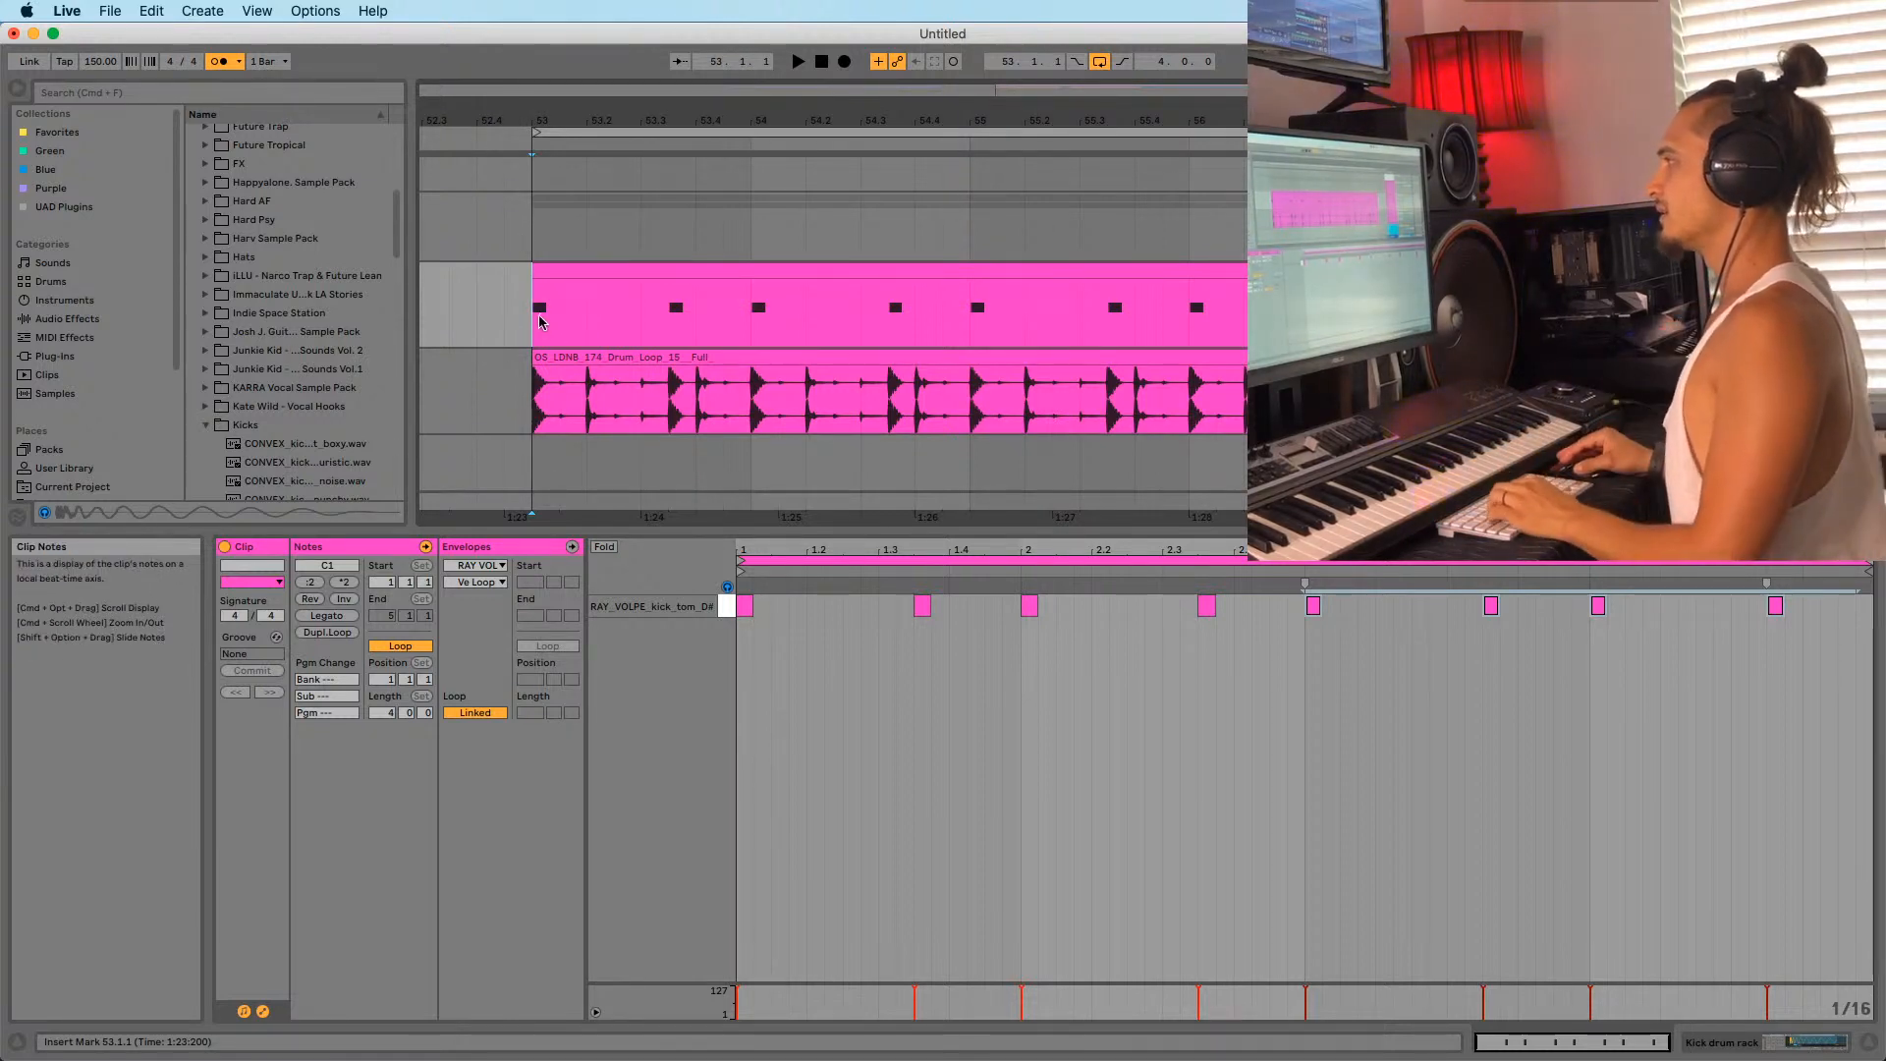
left_click_drag(536, 121, 536, 112)
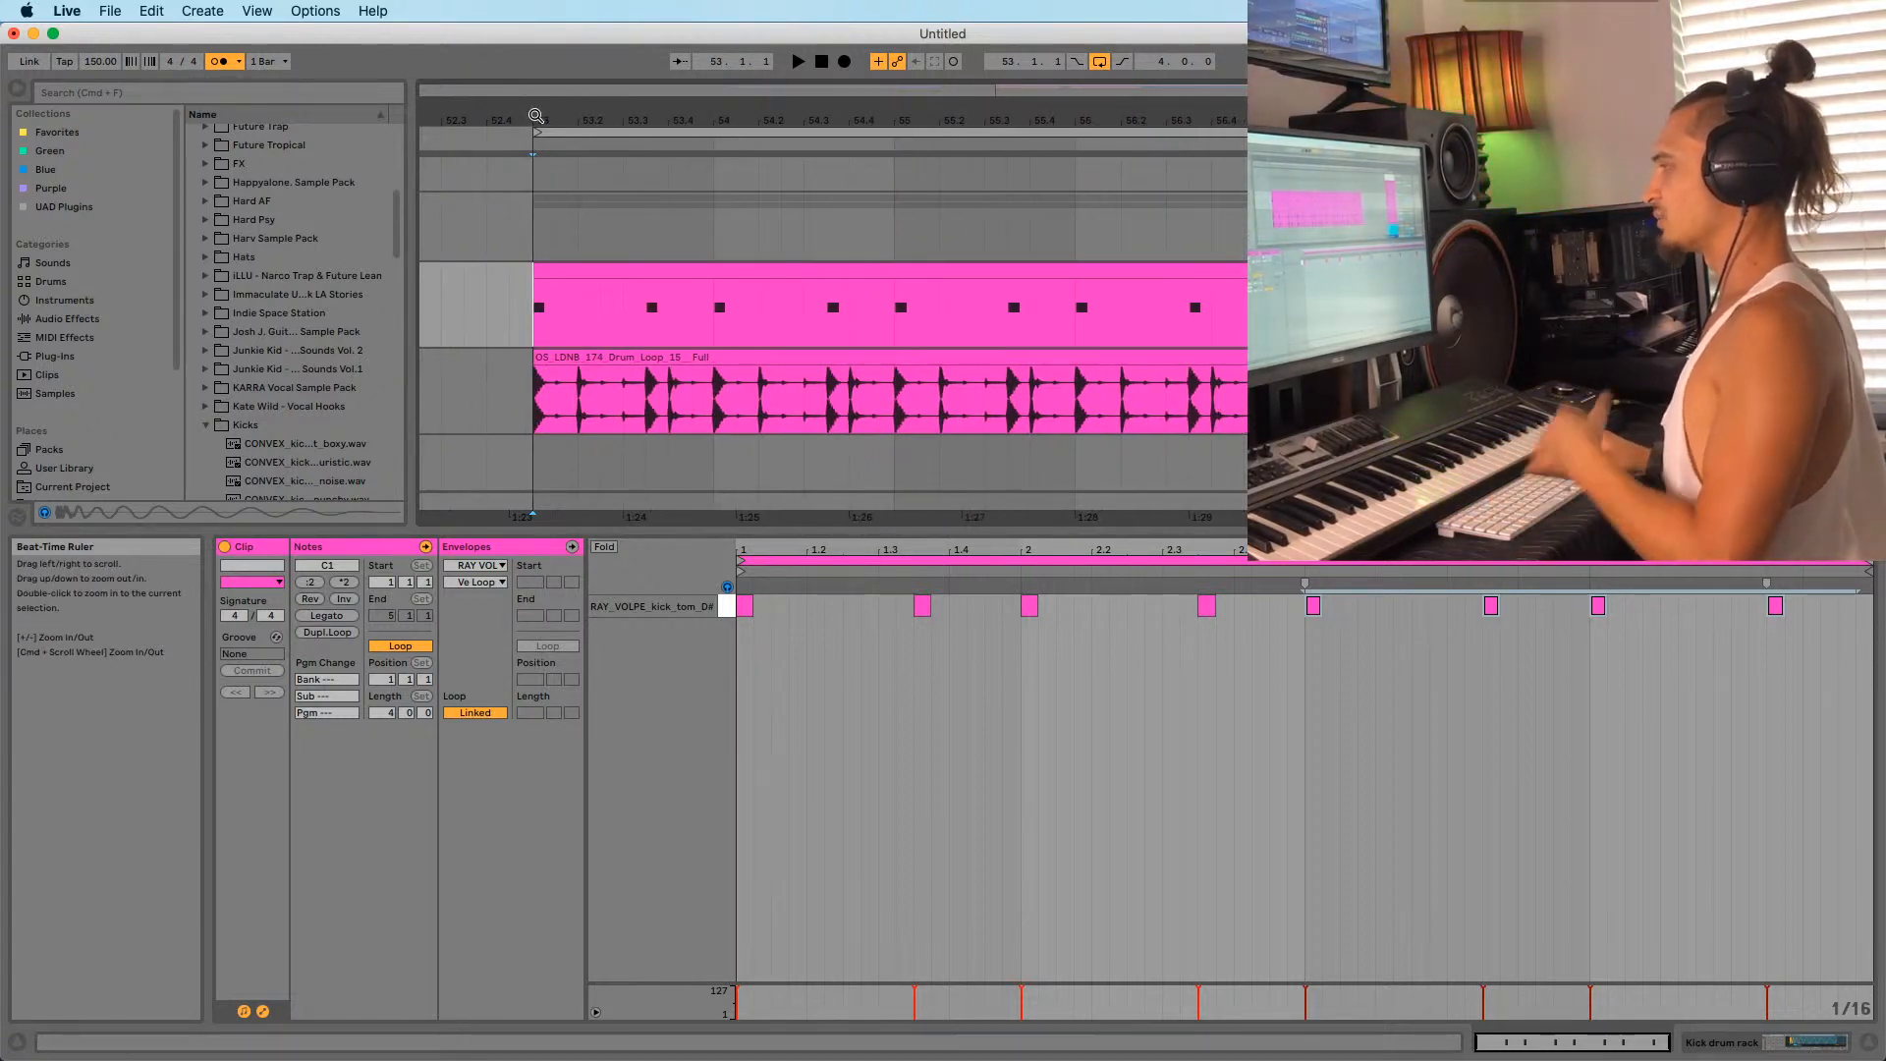
key("space")
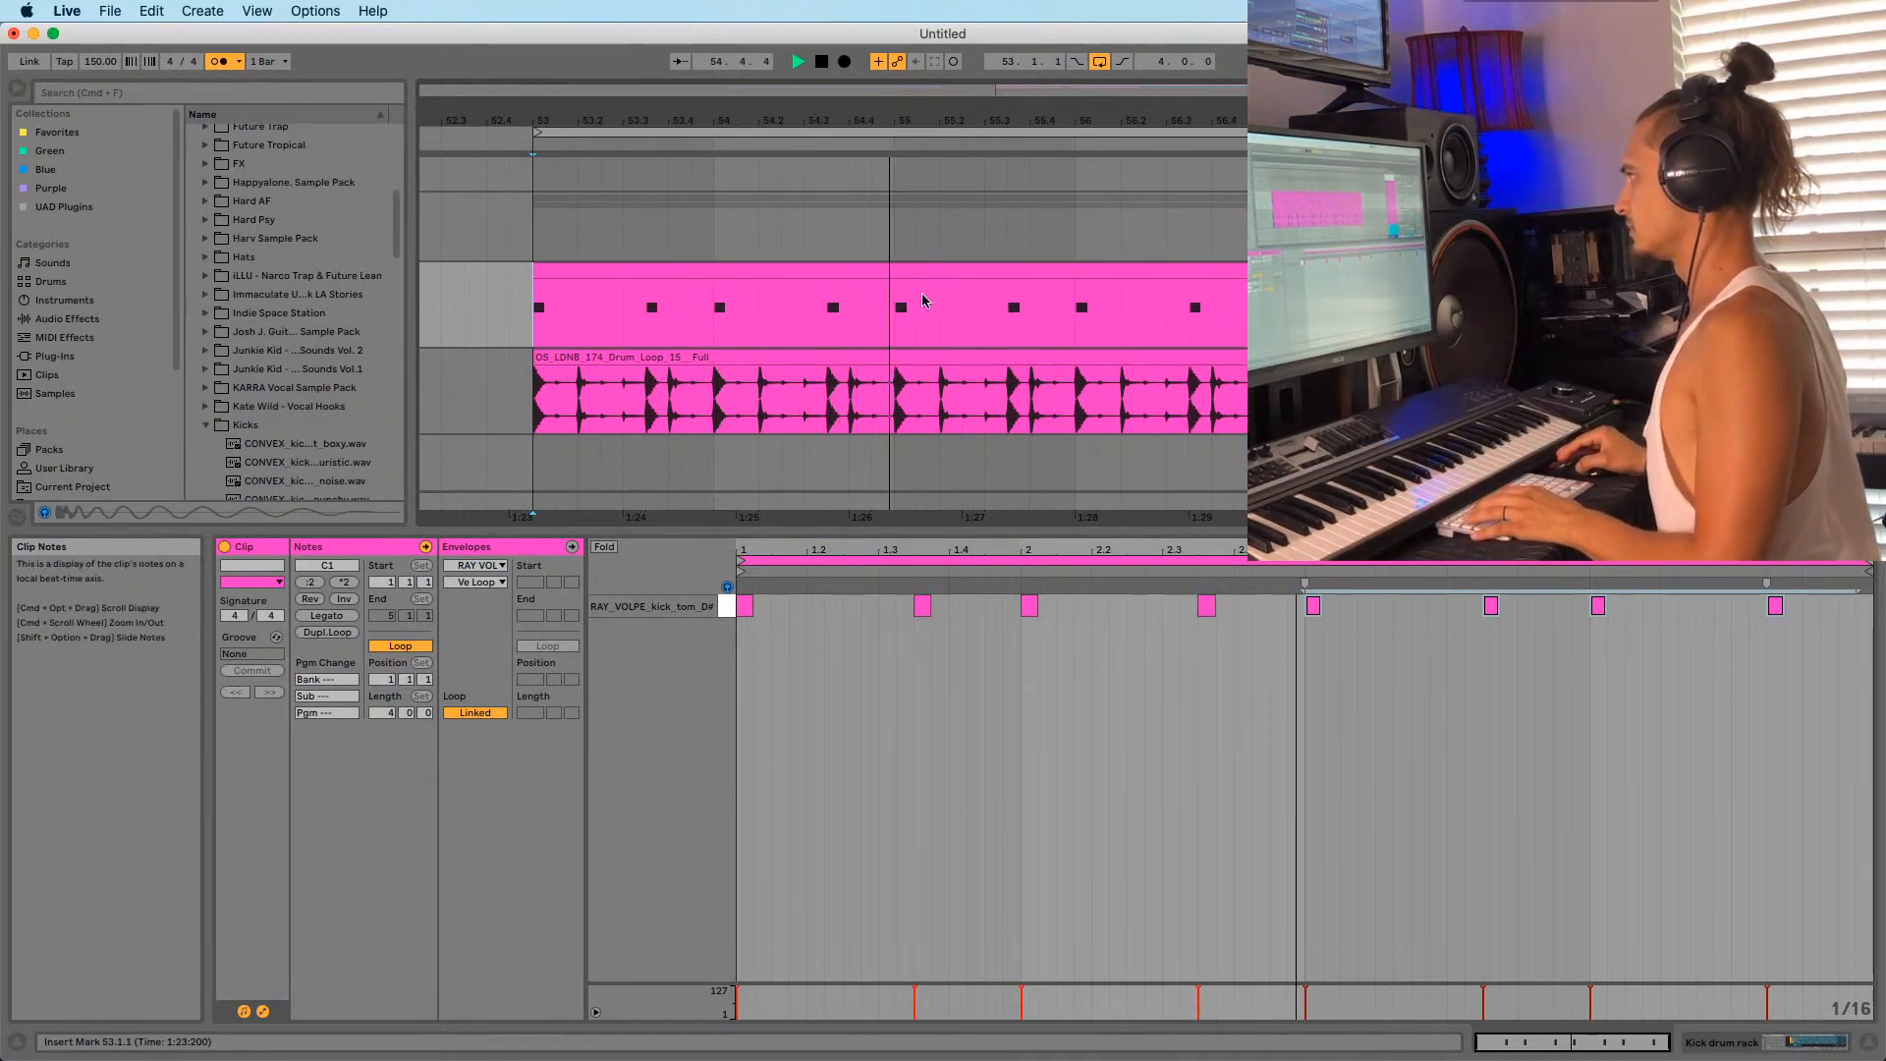
left_click(788, 545)
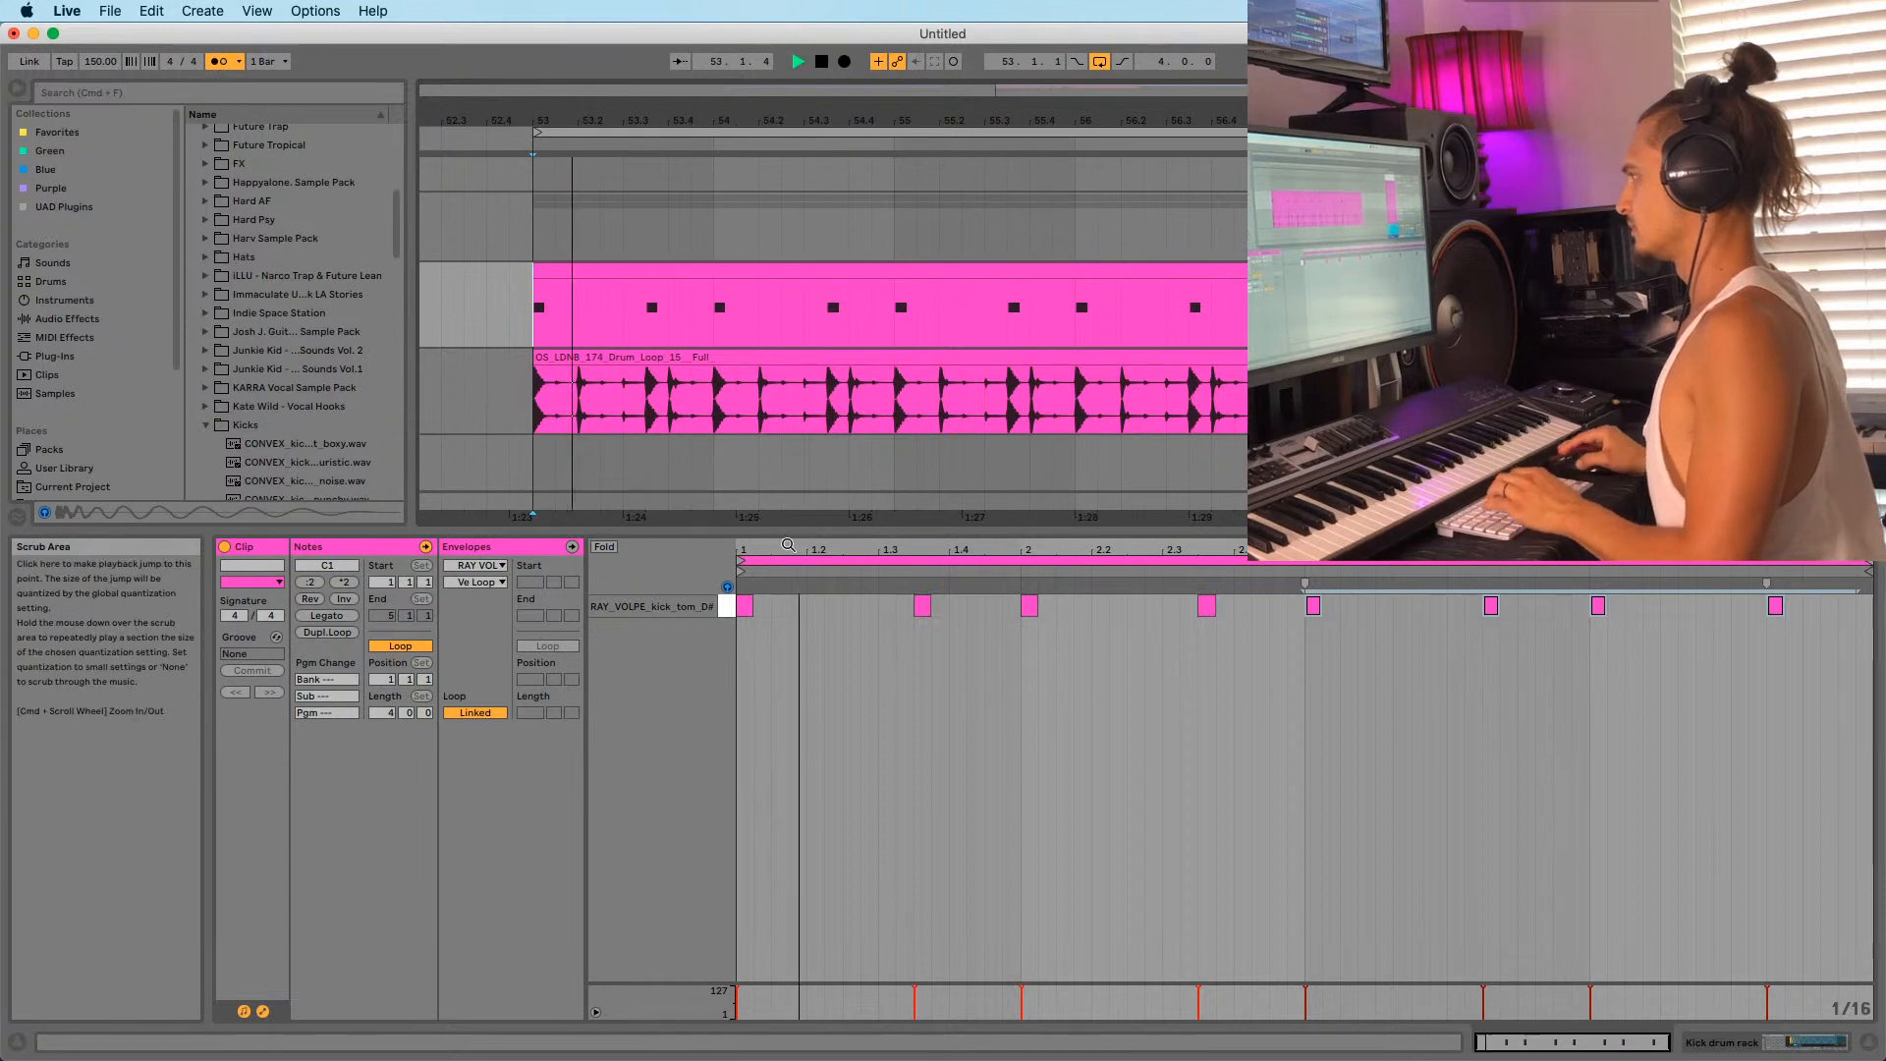
key("space")
key("space")
left_click_drag(890, 544, 892, 551)
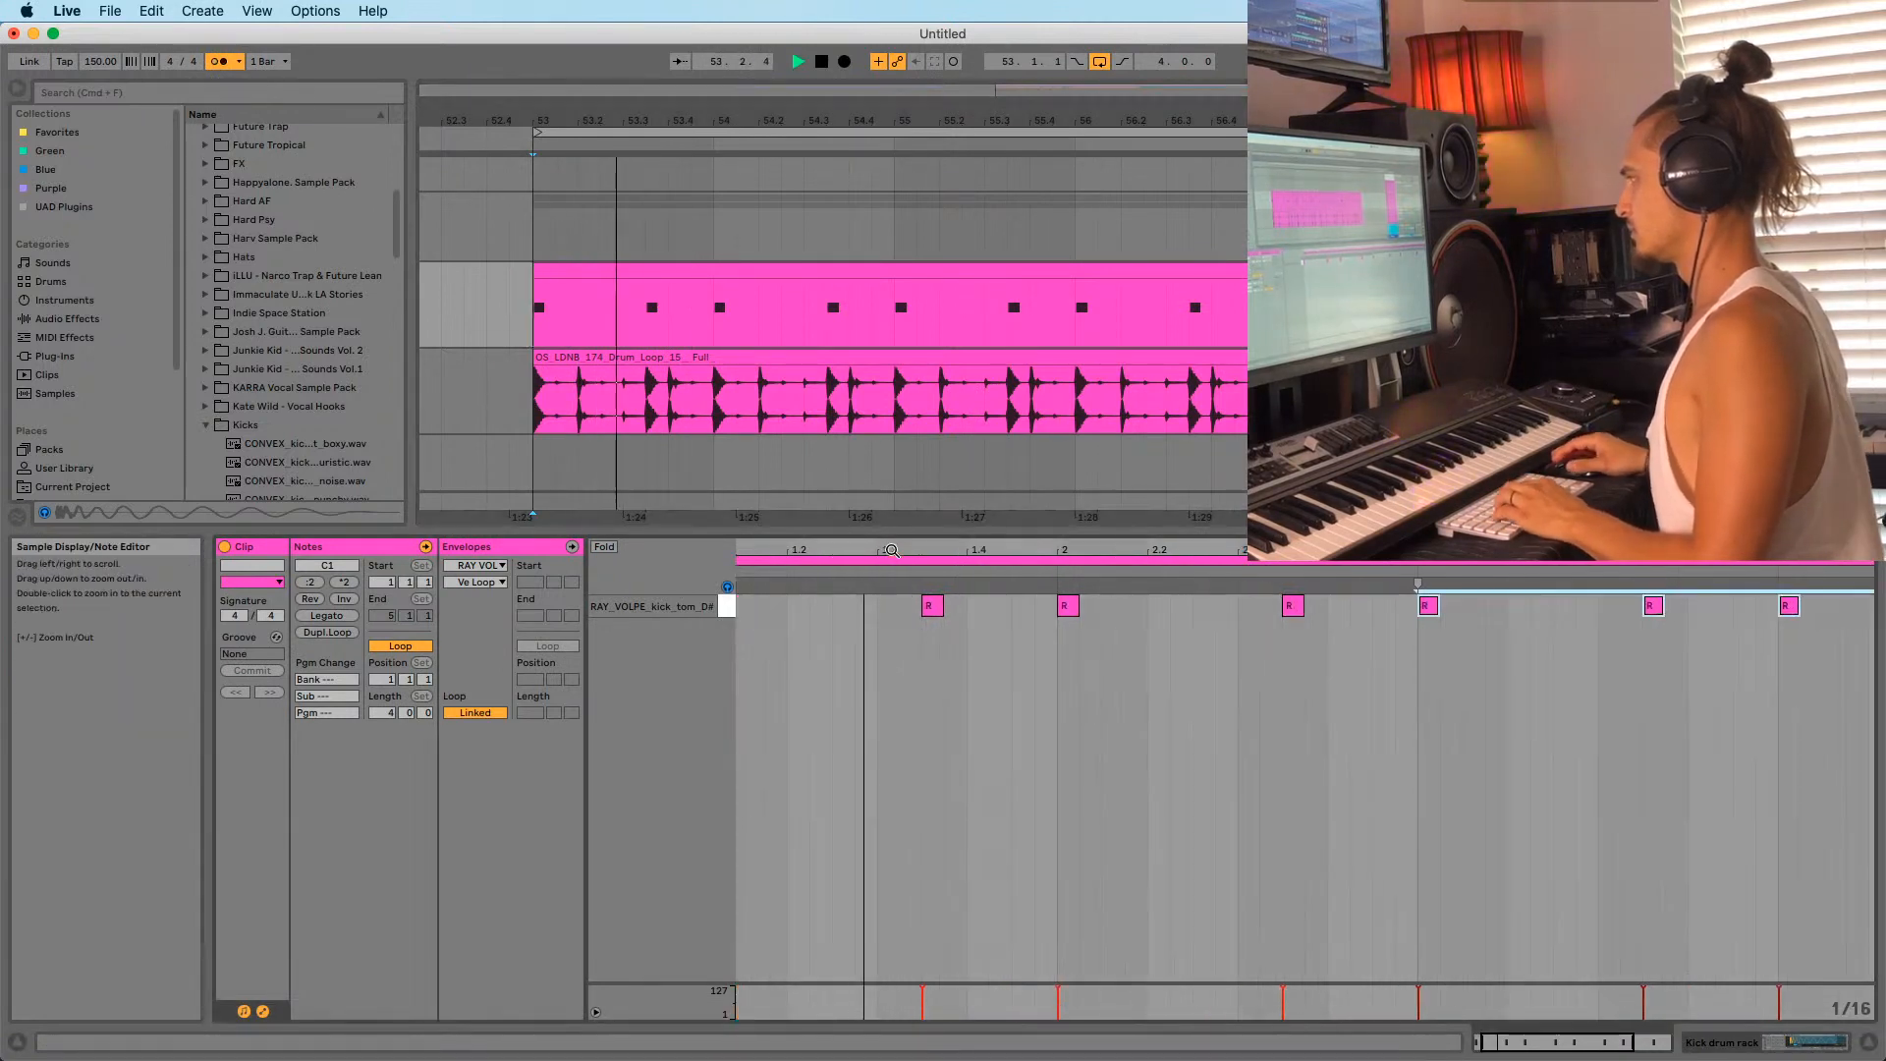
Add a kick note at 1.2.3, and try one at 1.4.3 before removing it.
double_click(837, 606)
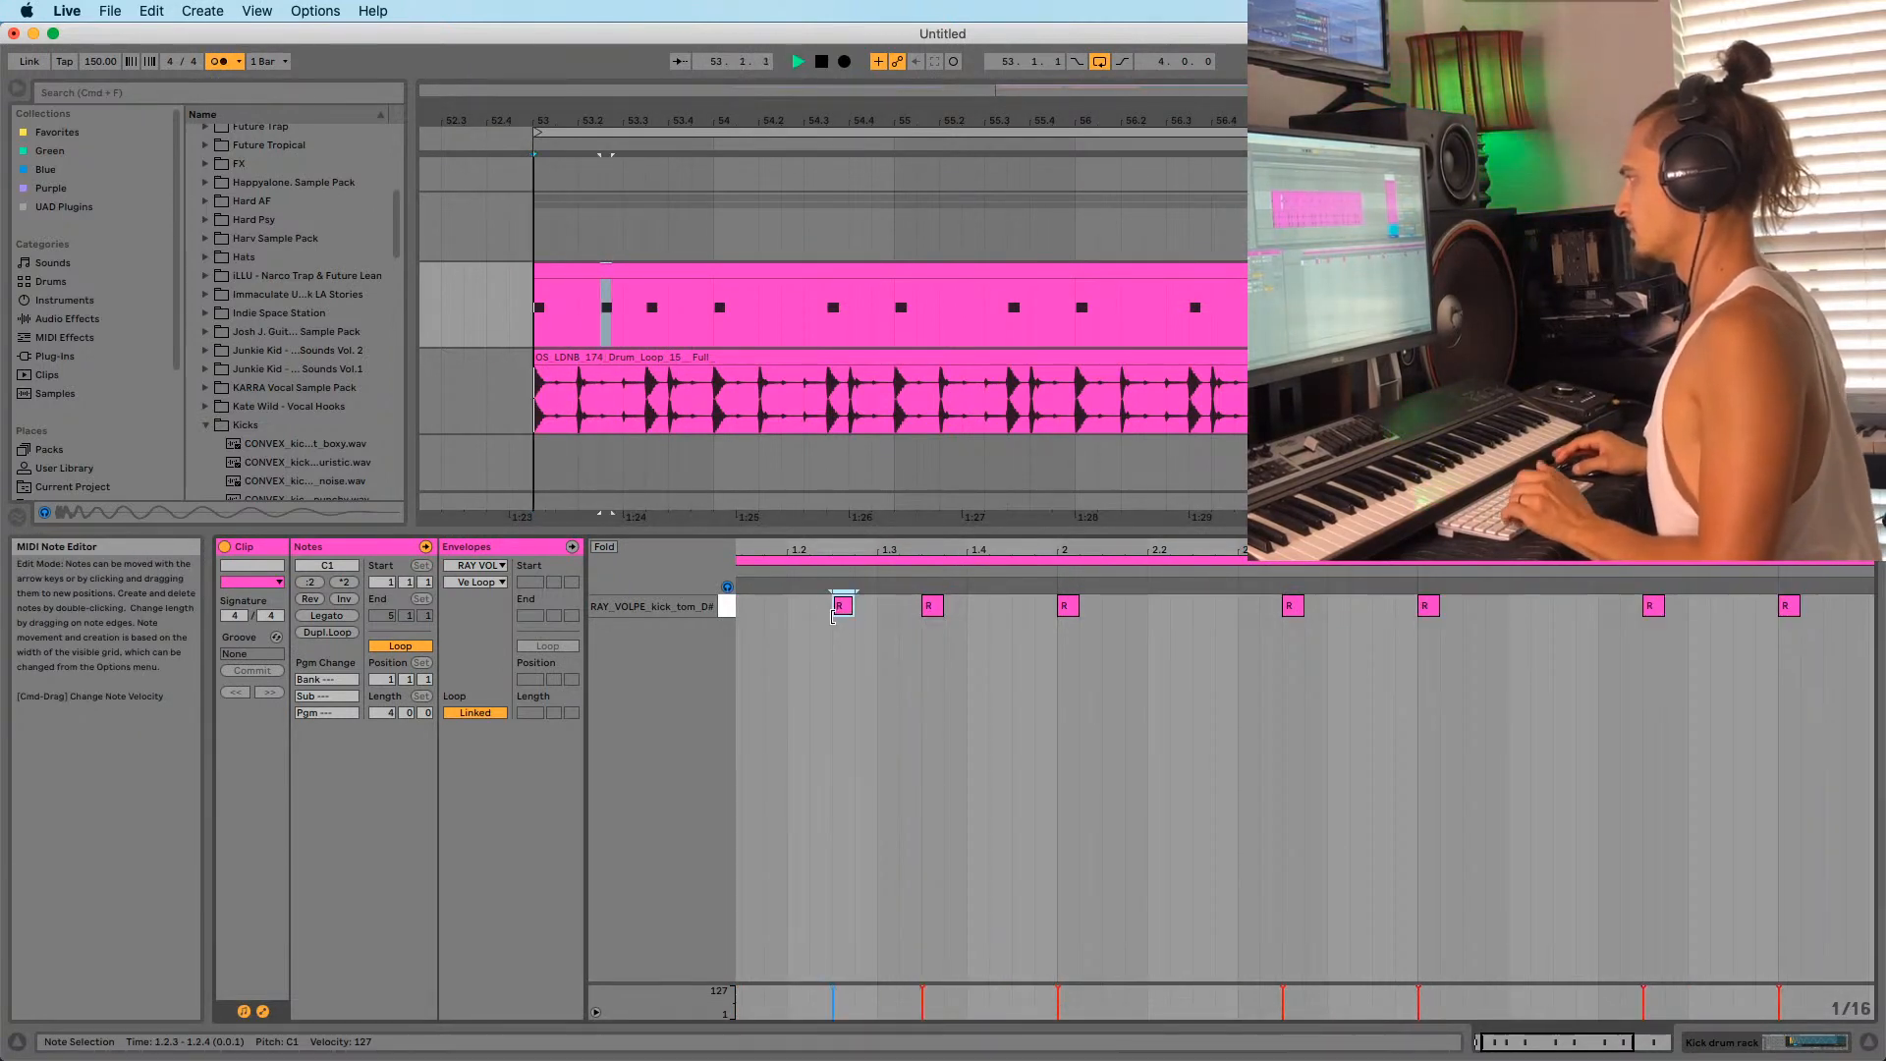
left_click_drag(846, 551, 853, 538)
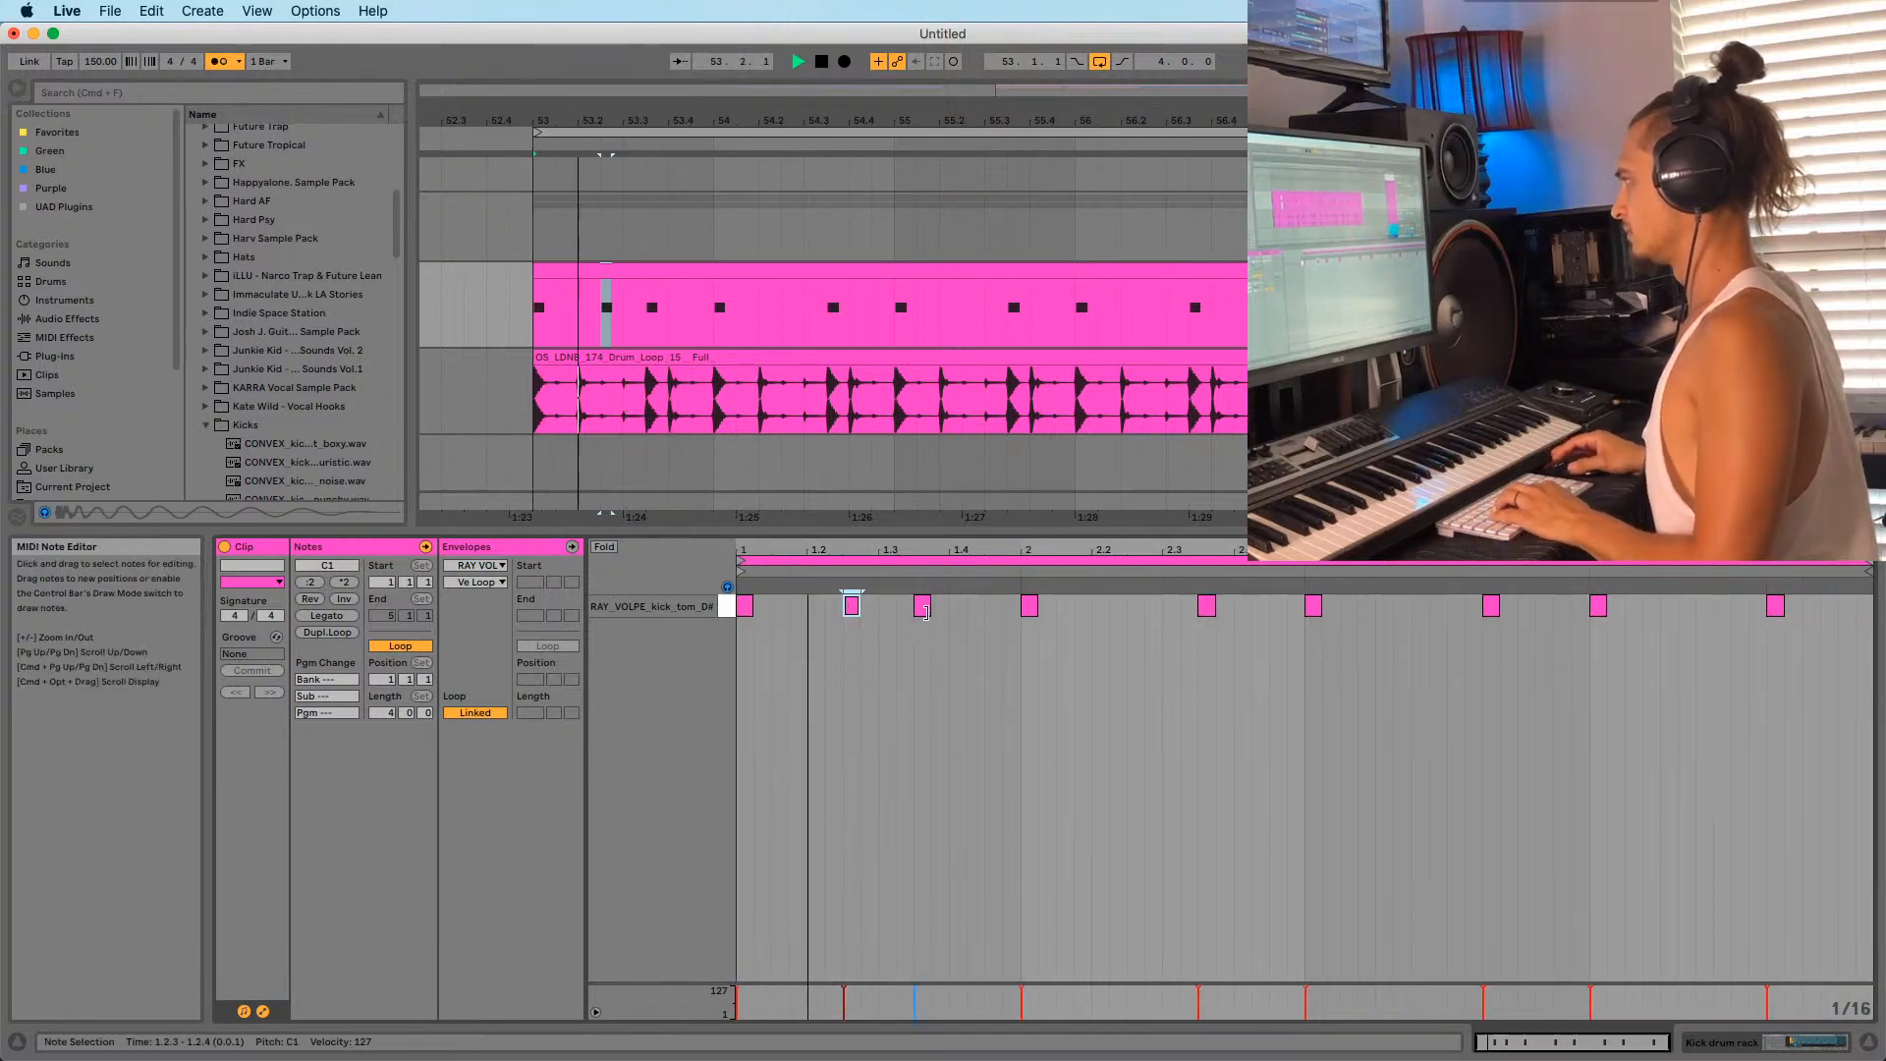
double_click(958, 605)
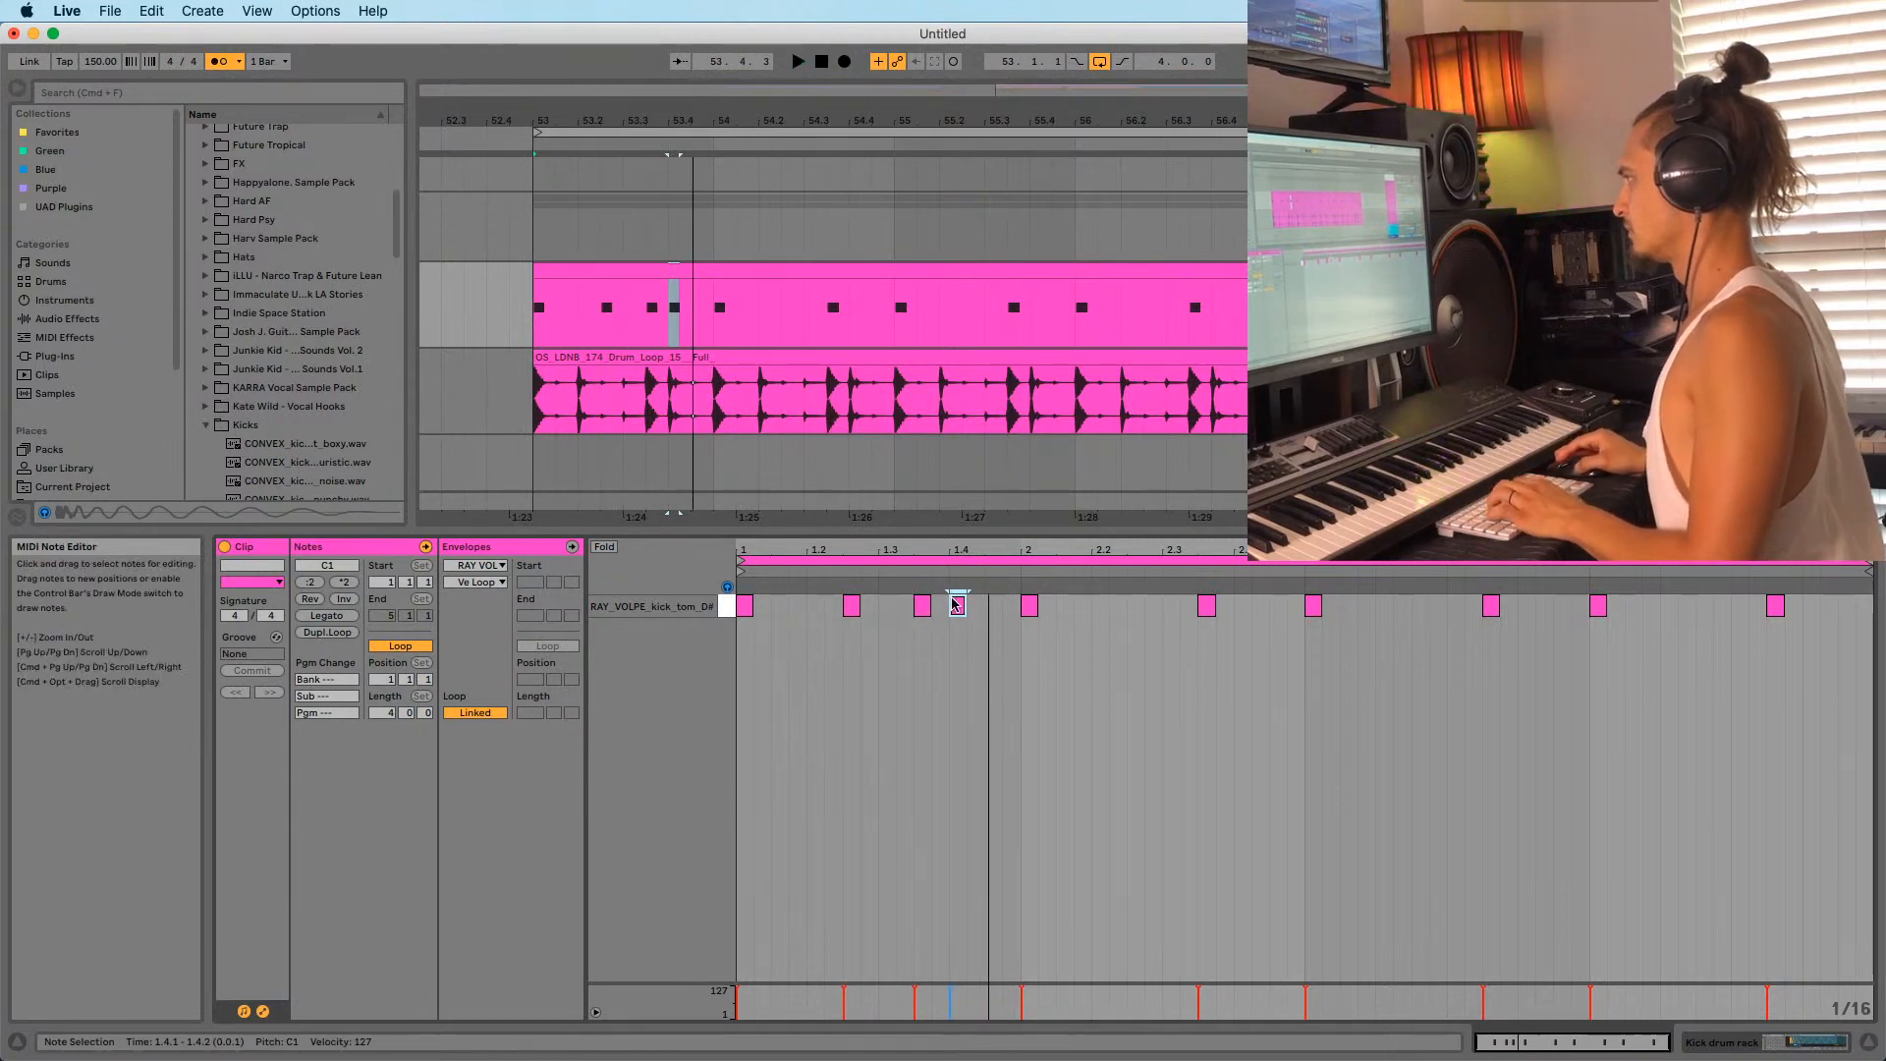
left_click_drag(955, 603, 992, 607)
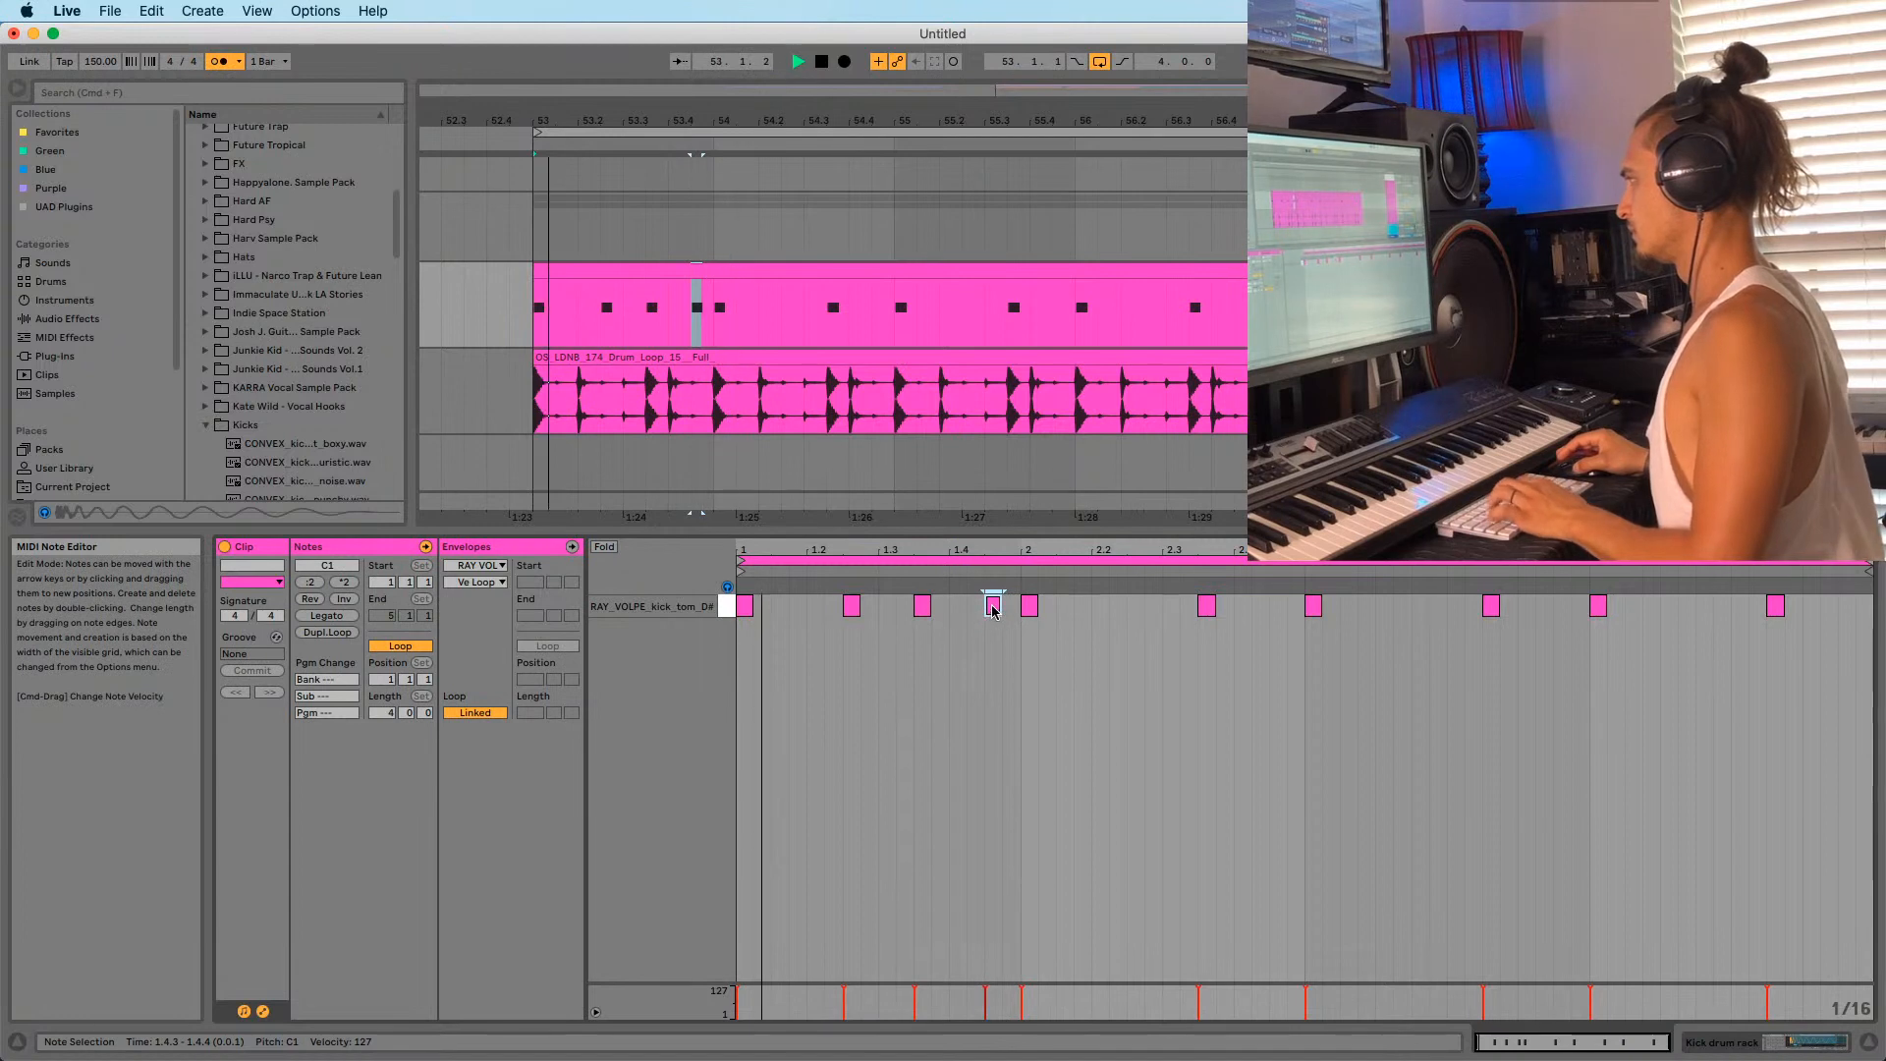
double_click(993, 607)
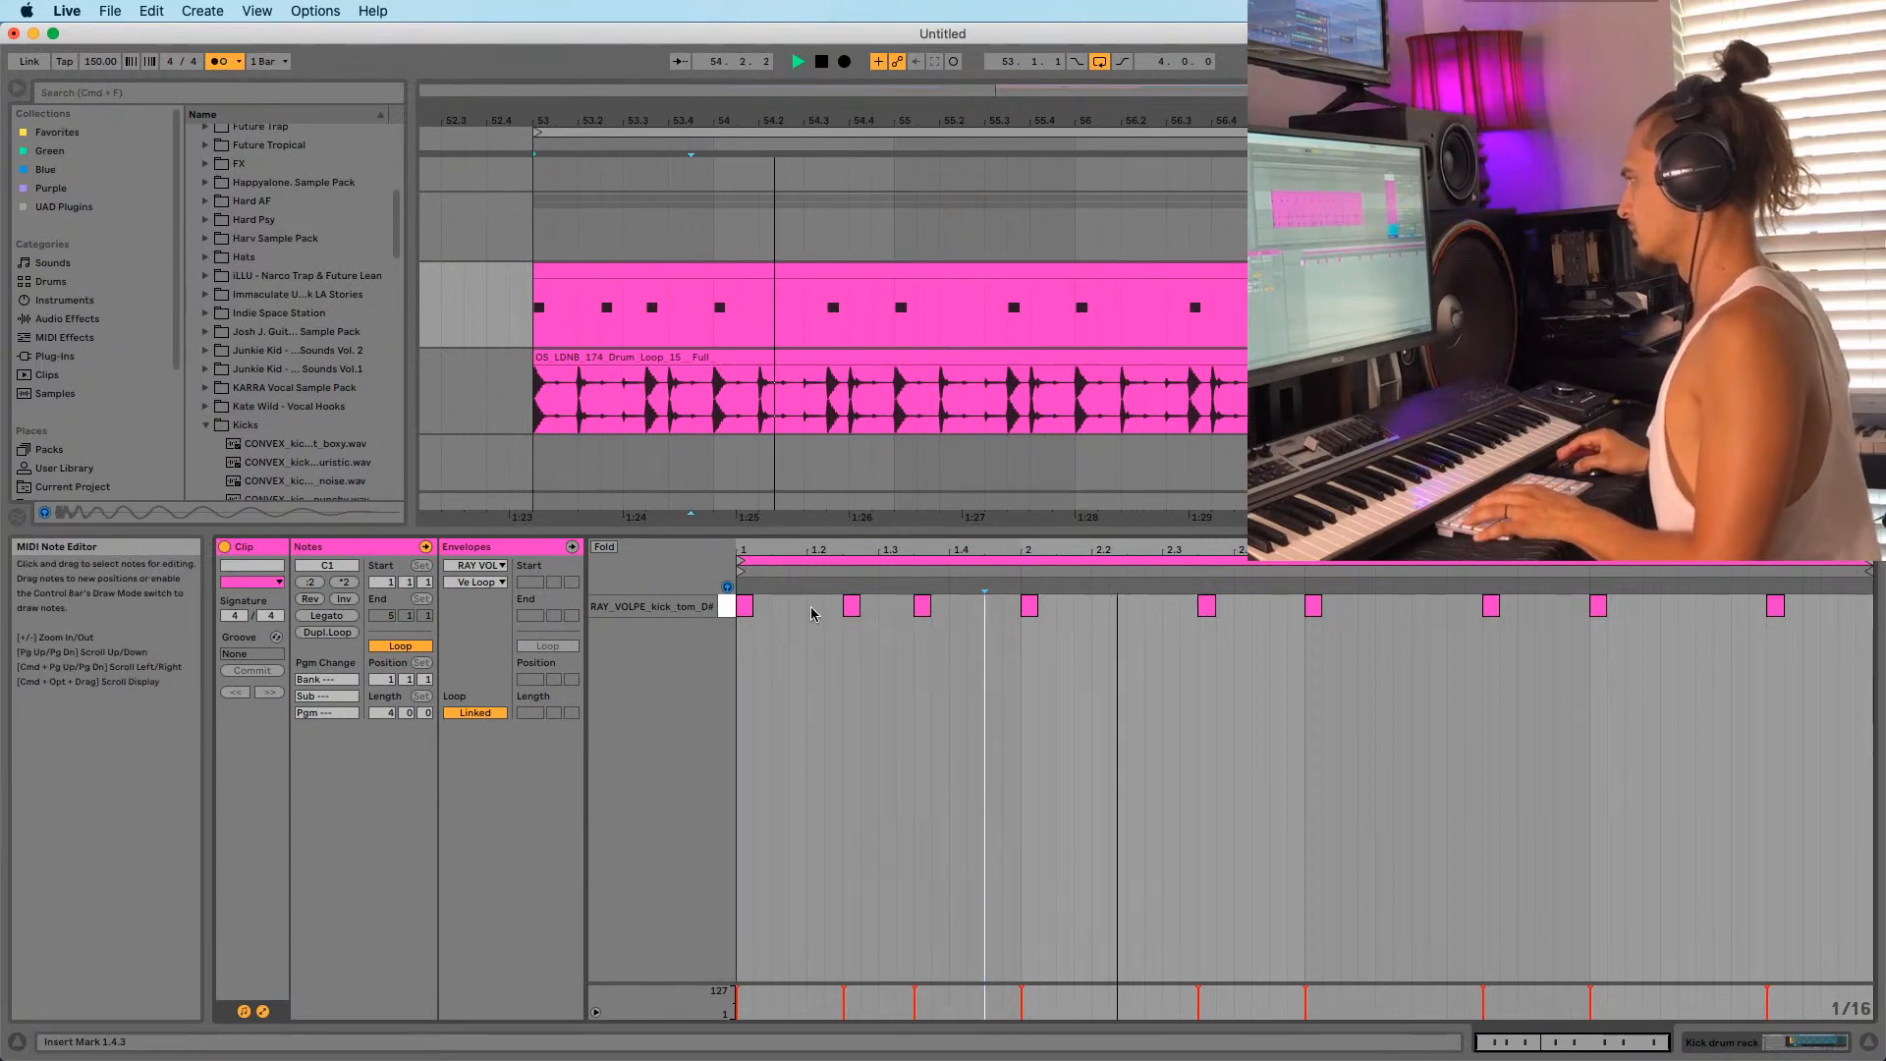
key("space")
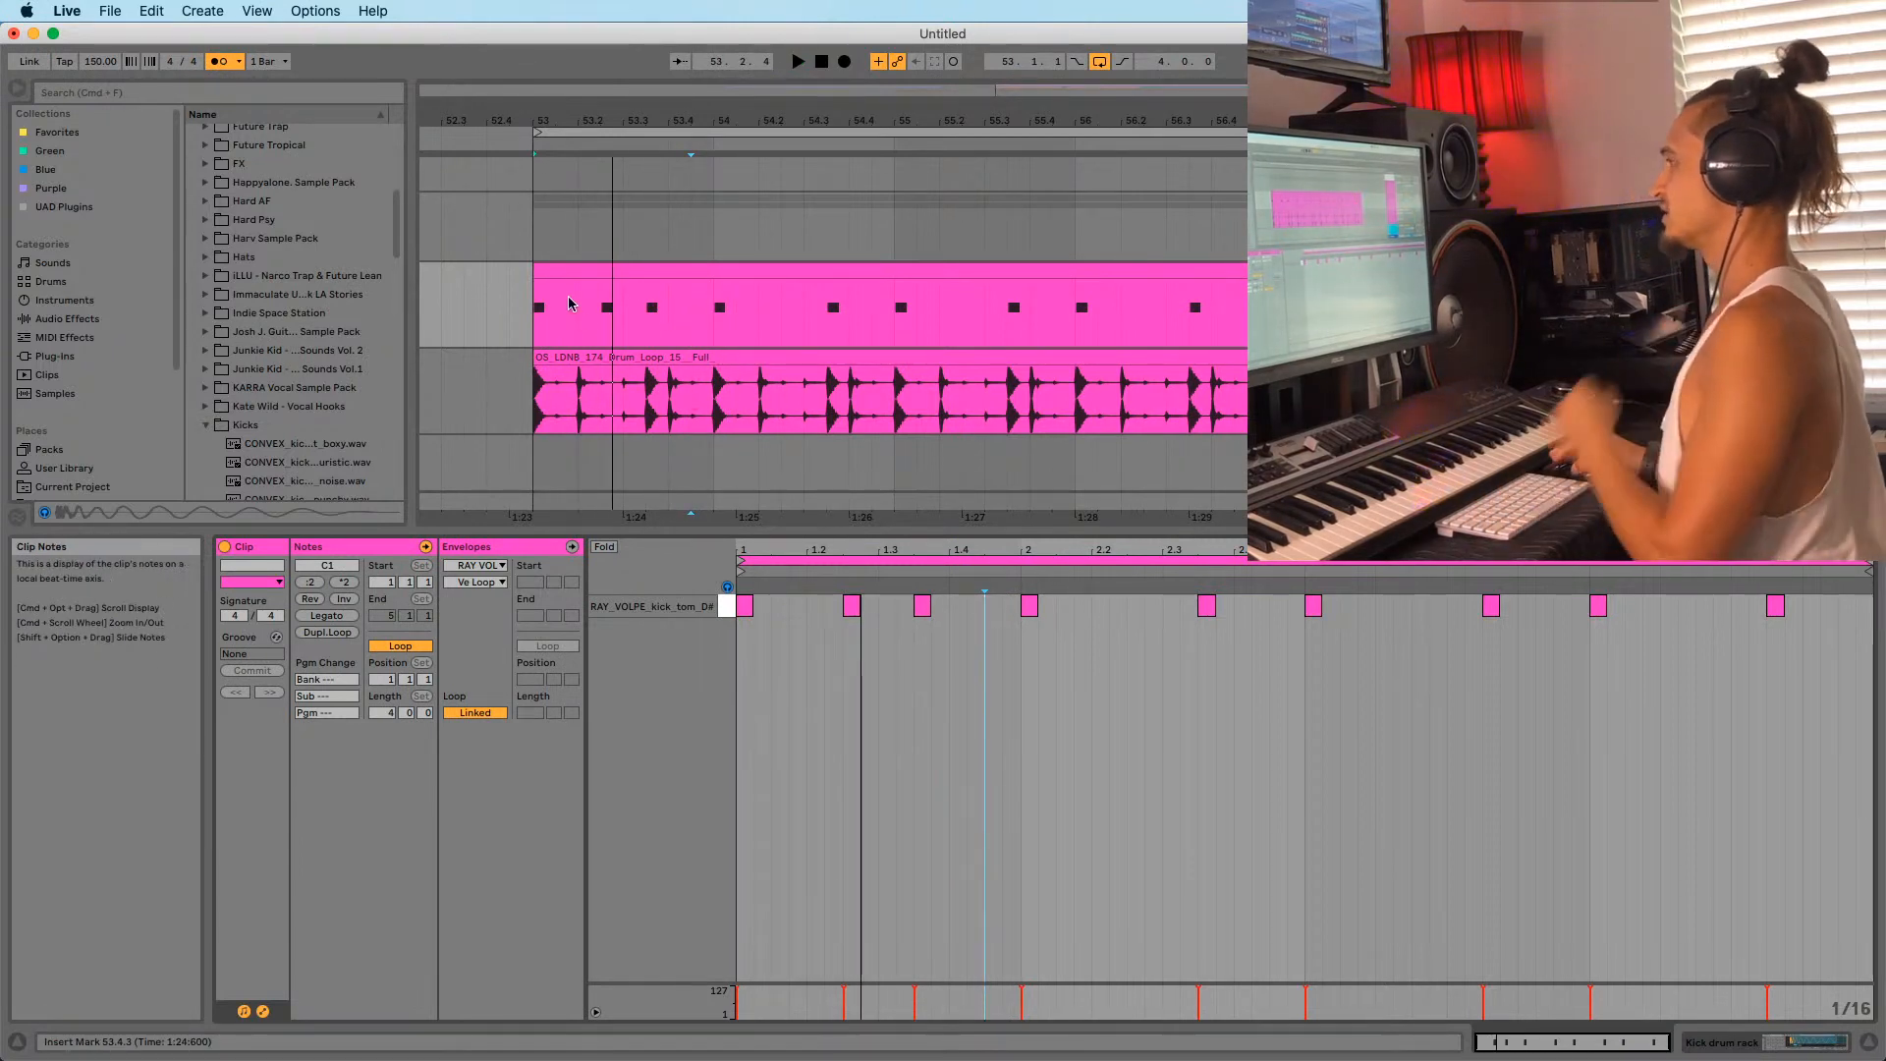
Play the four-bar kick clip across bars 53–57 alongside the drum loop.
left_click(592, 271)
key("space")
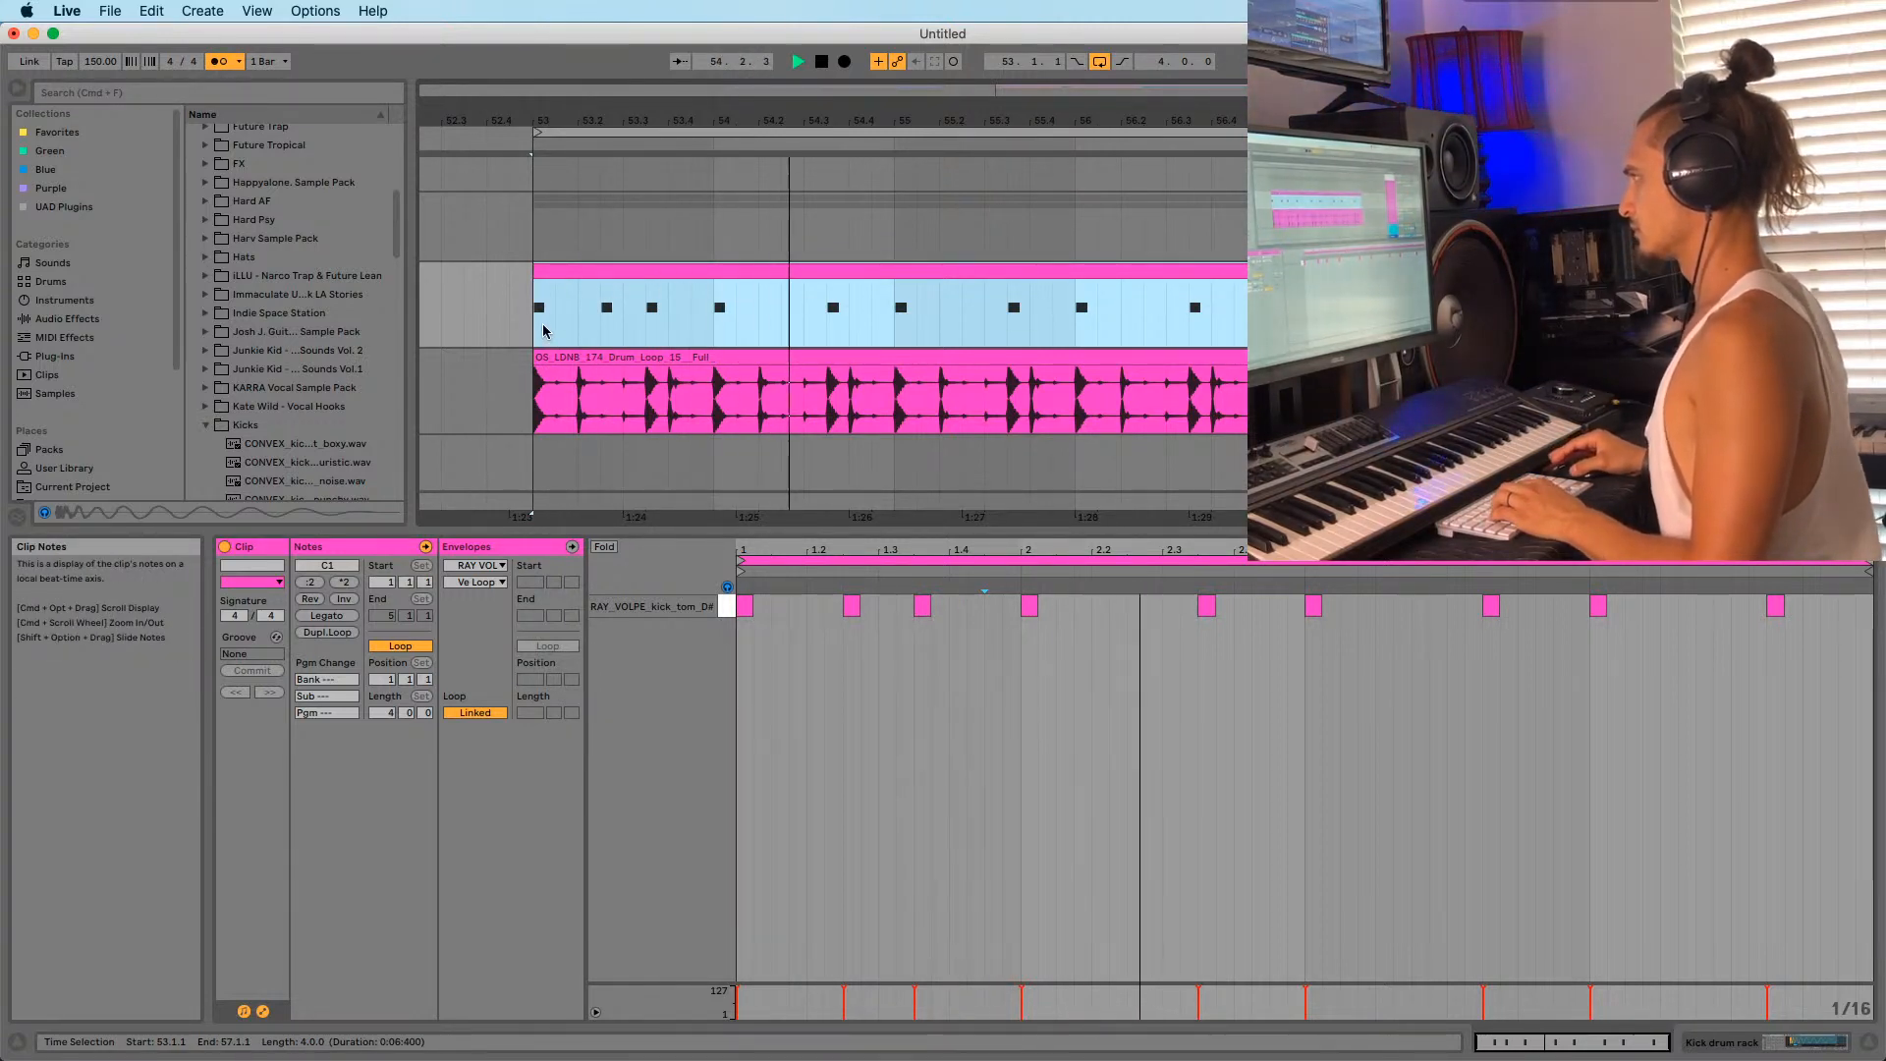
left_click_drag(538, 316, 716, 317)
key("Right")
key("Right")
key("Right")
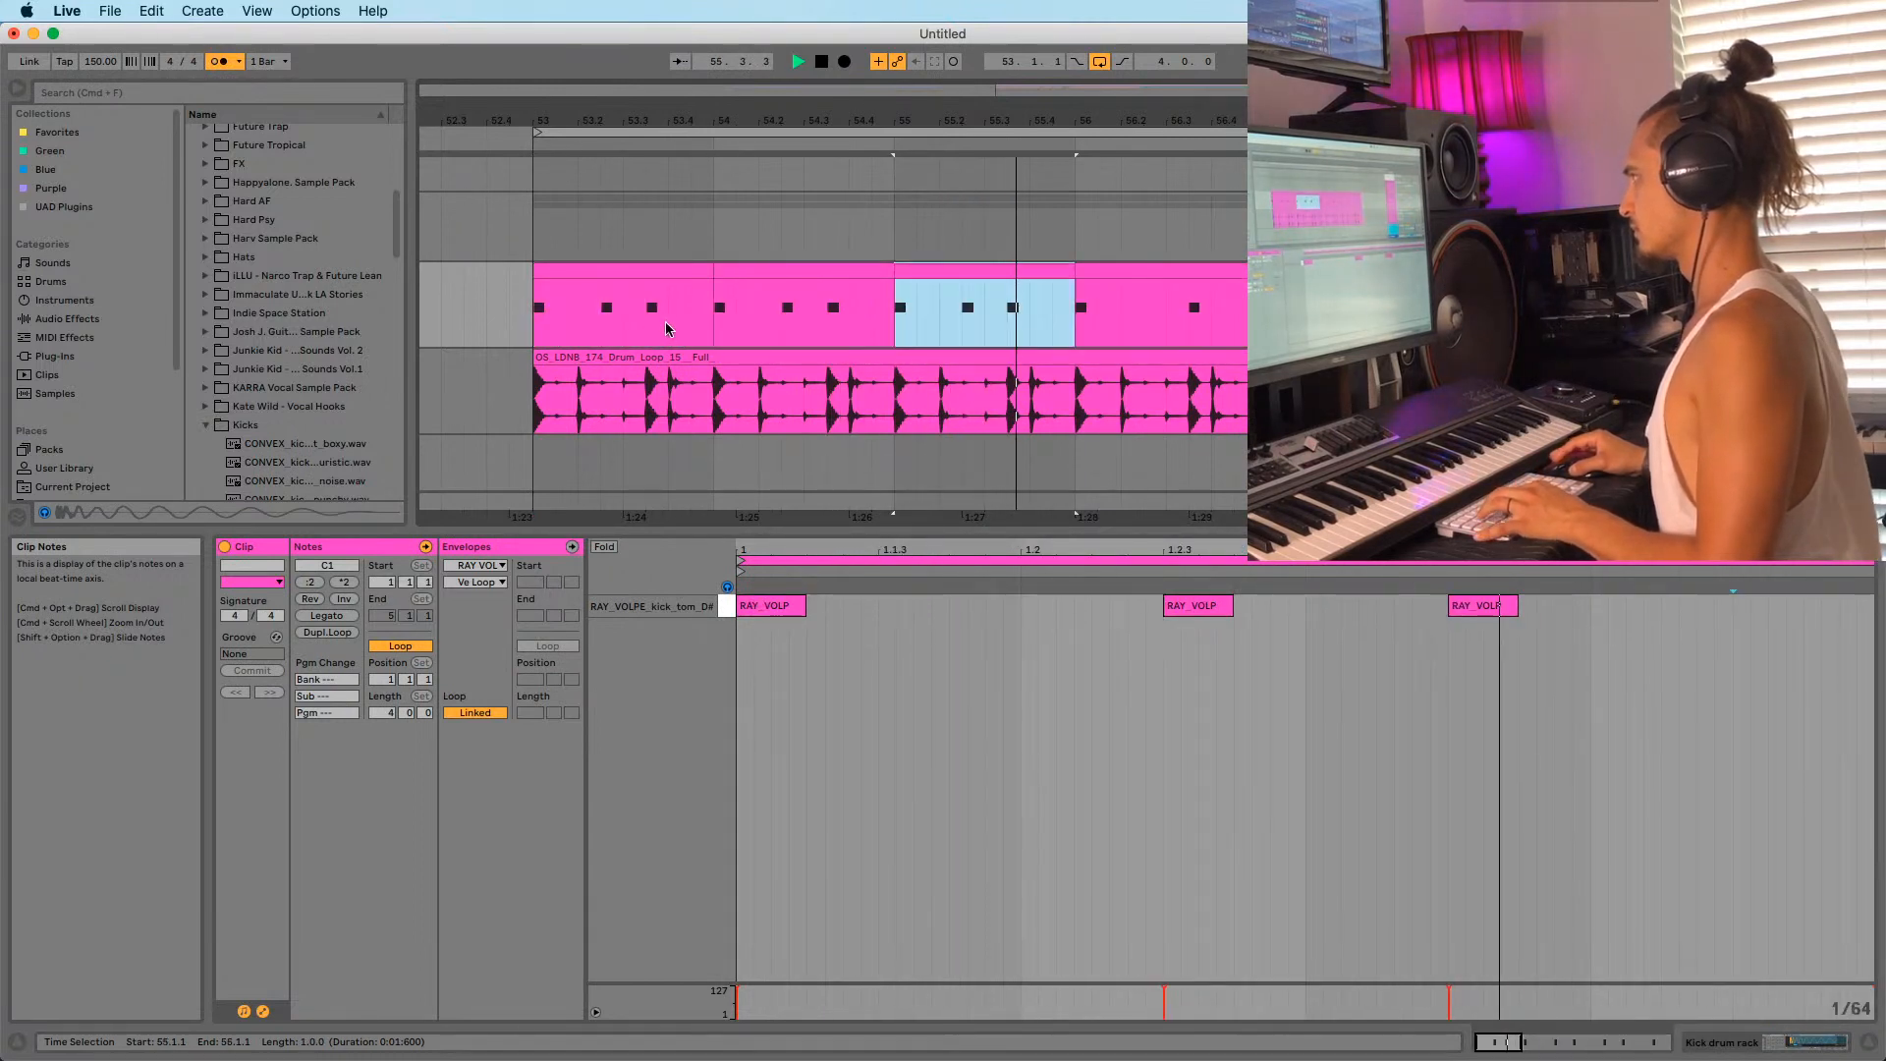
left_click(538, 328)
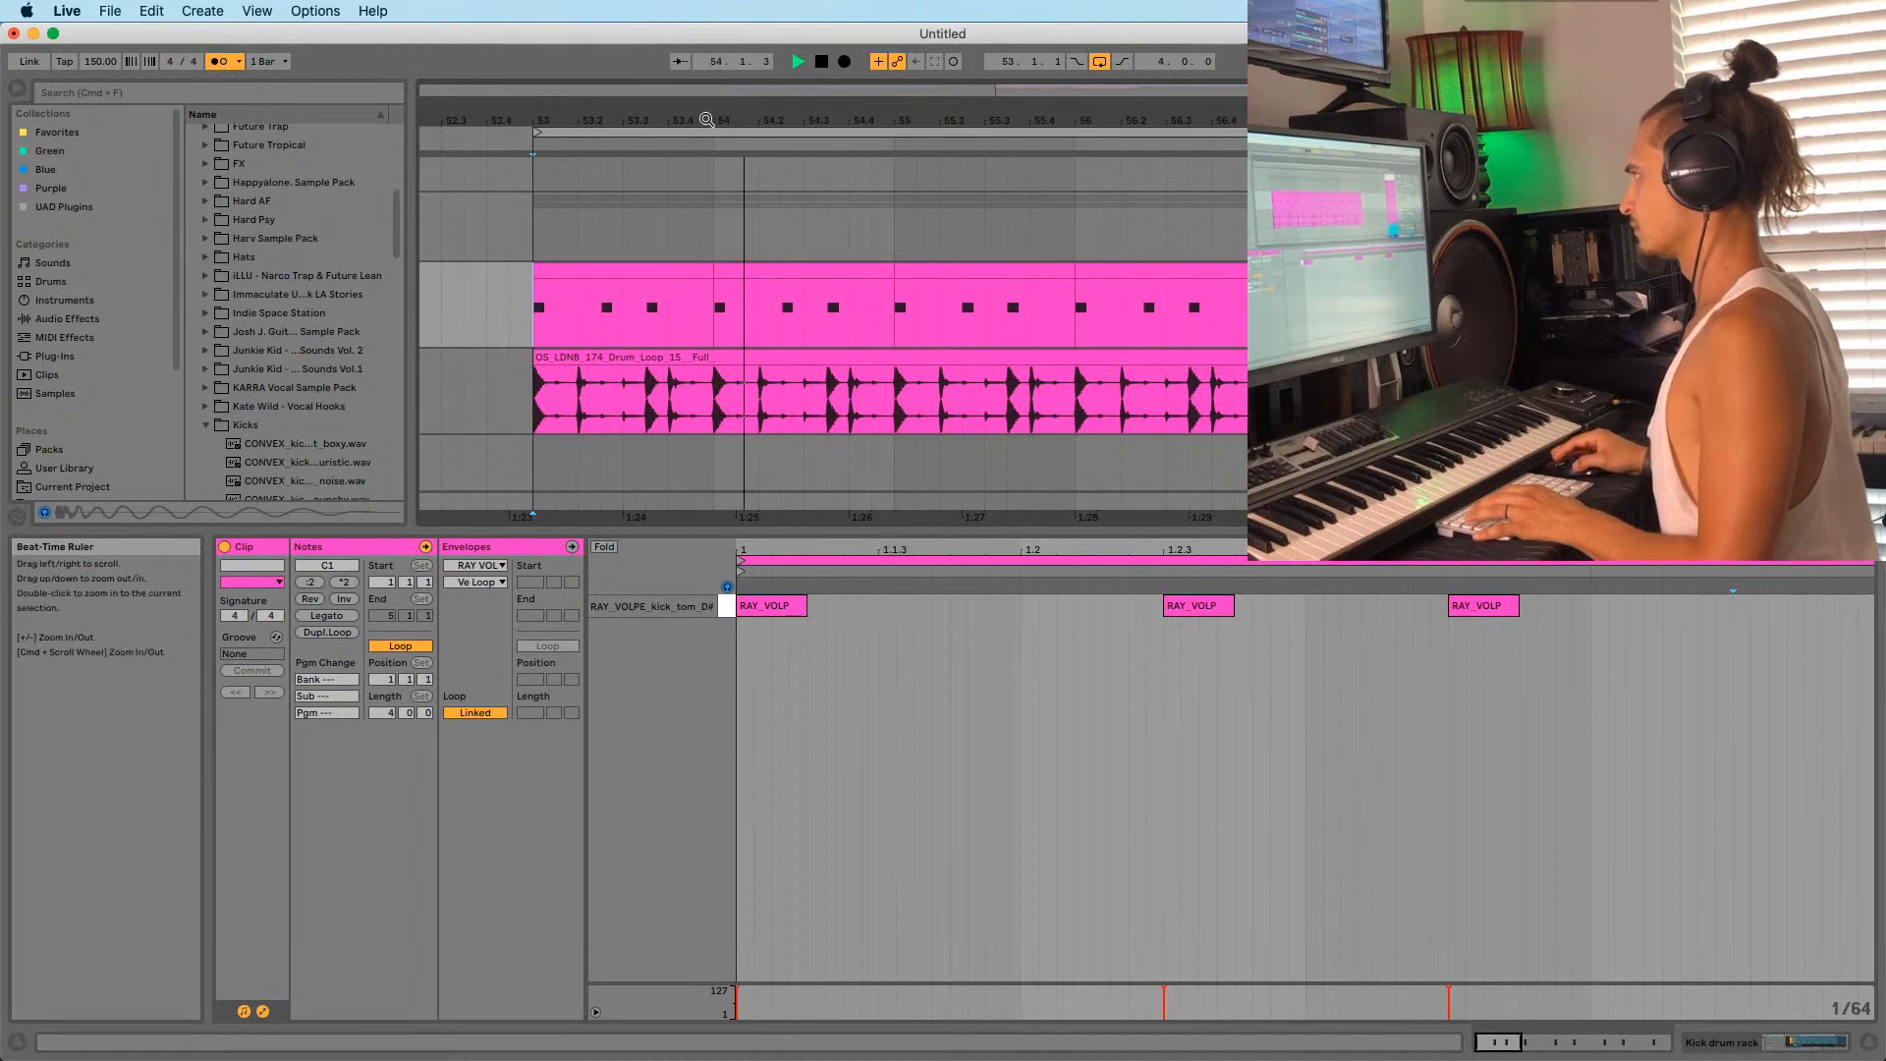
left_click_drag(701, 127, 700, 124)
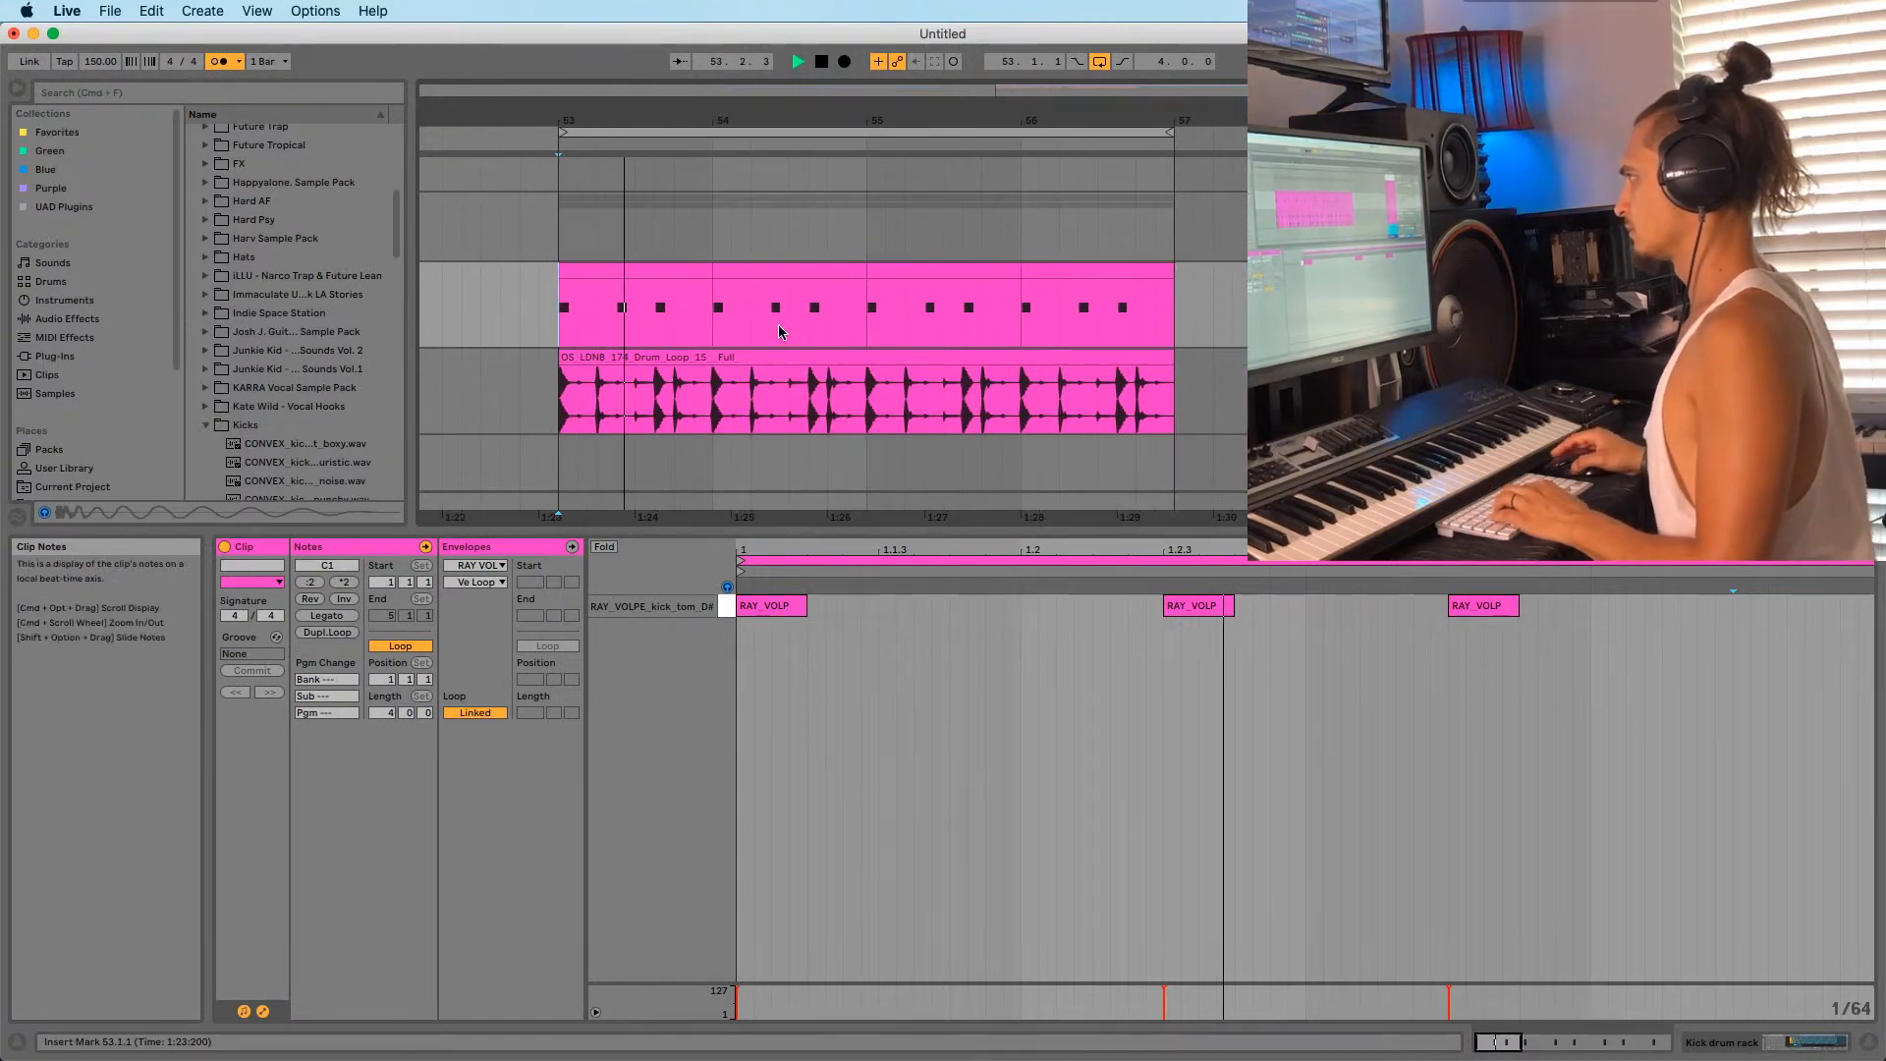
left_click(592, 125)
left_click_drag(593, 125, 629, 245)
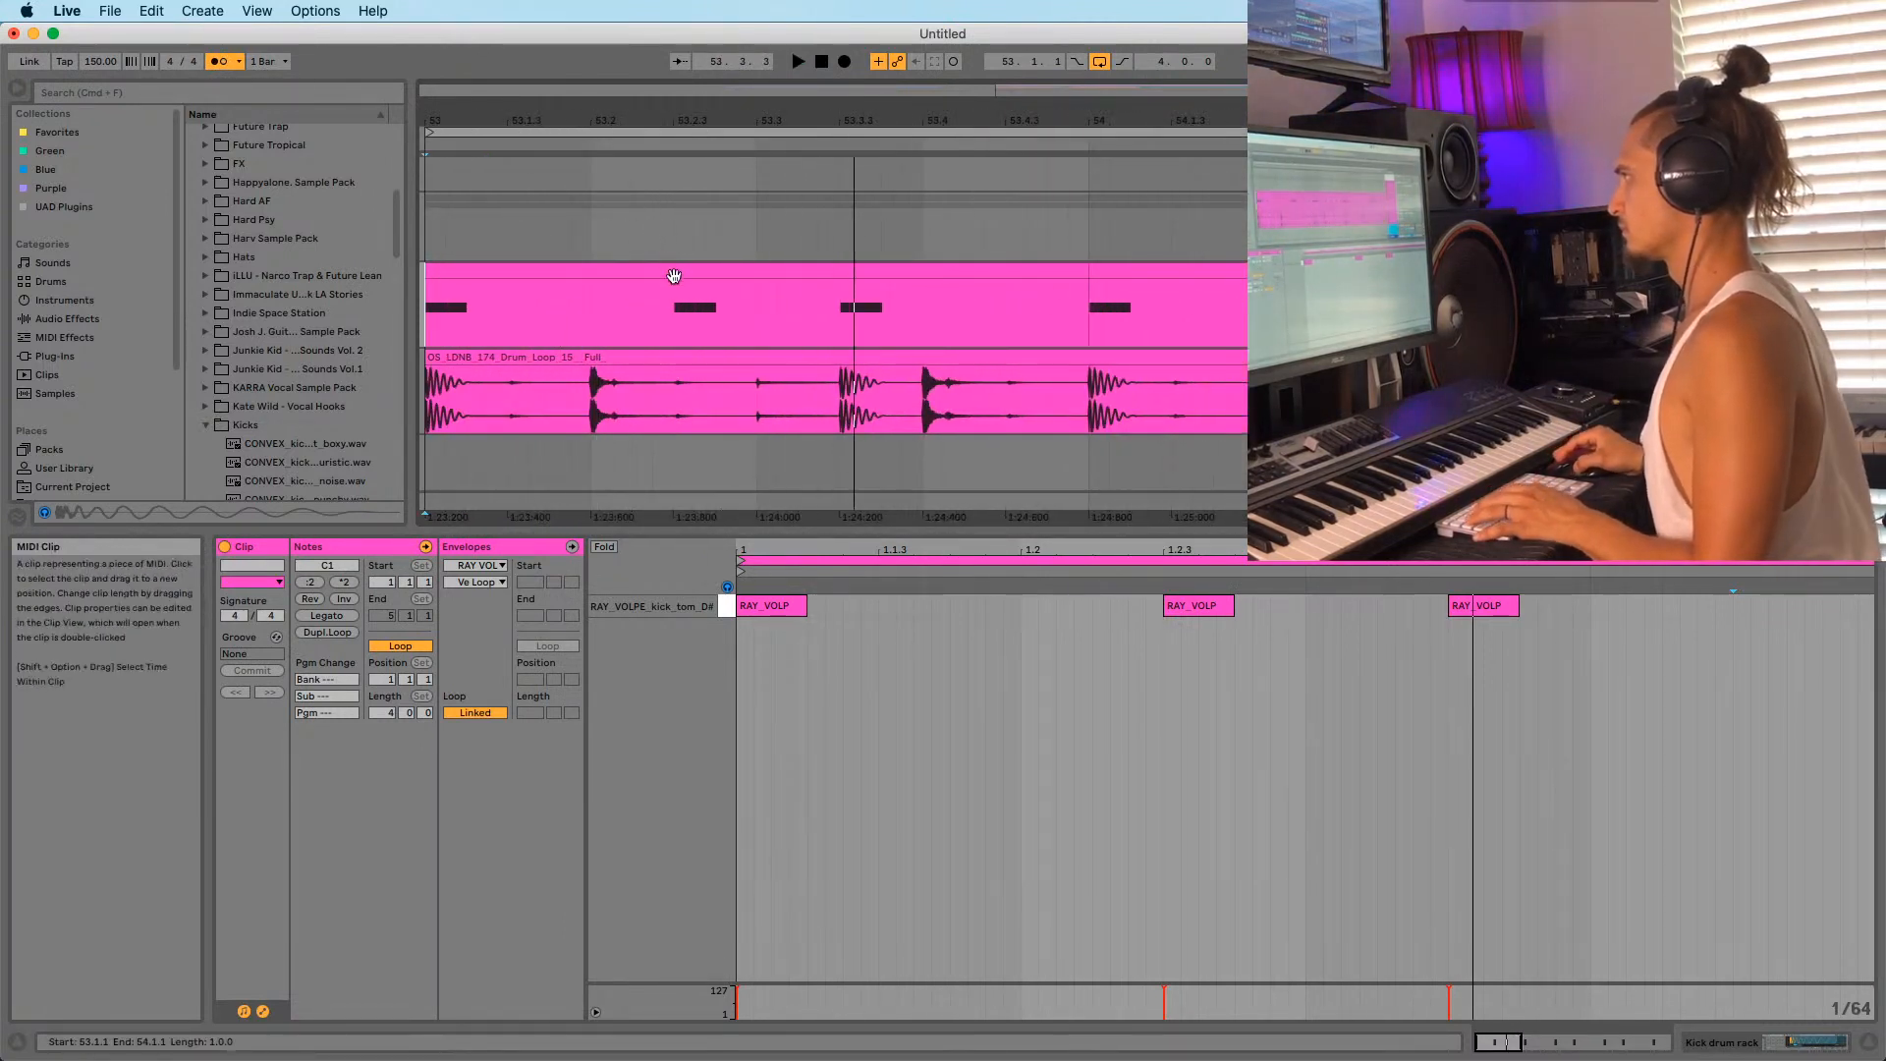
key("space")
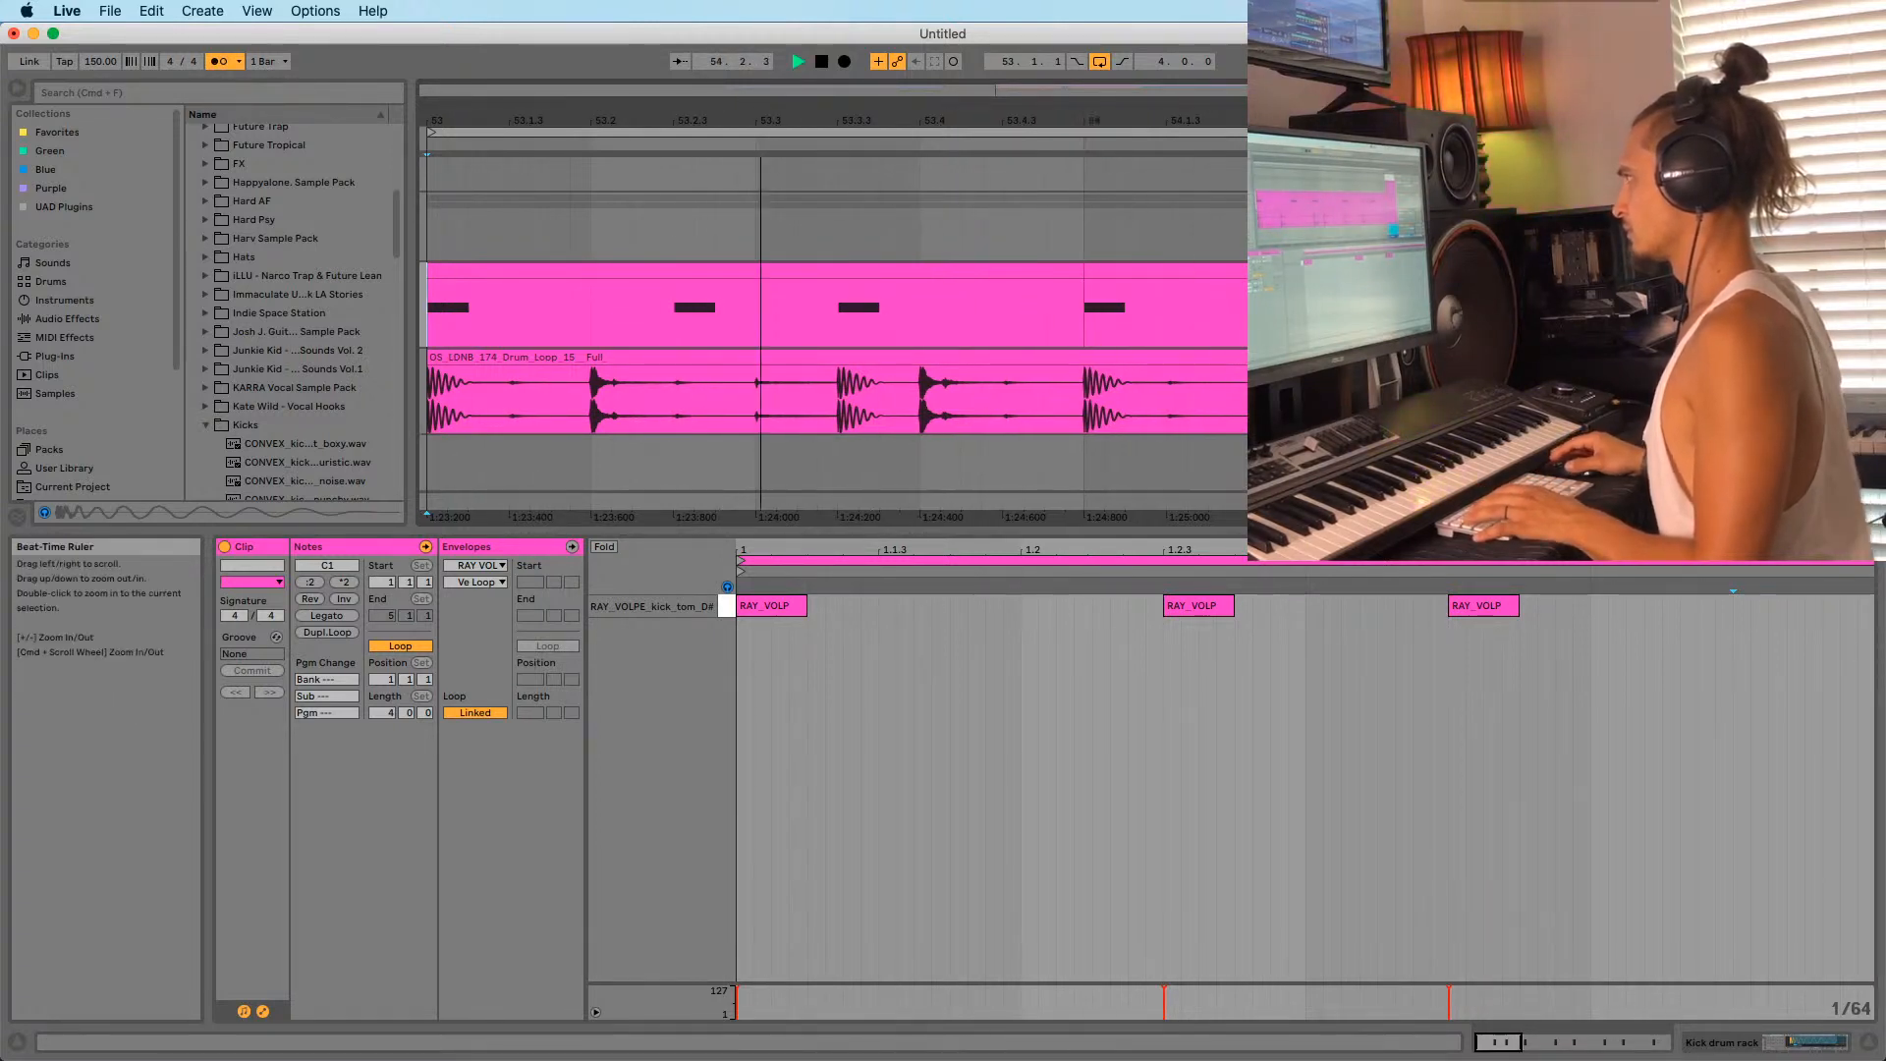
left_click_drag(754, 120, 749, 39)
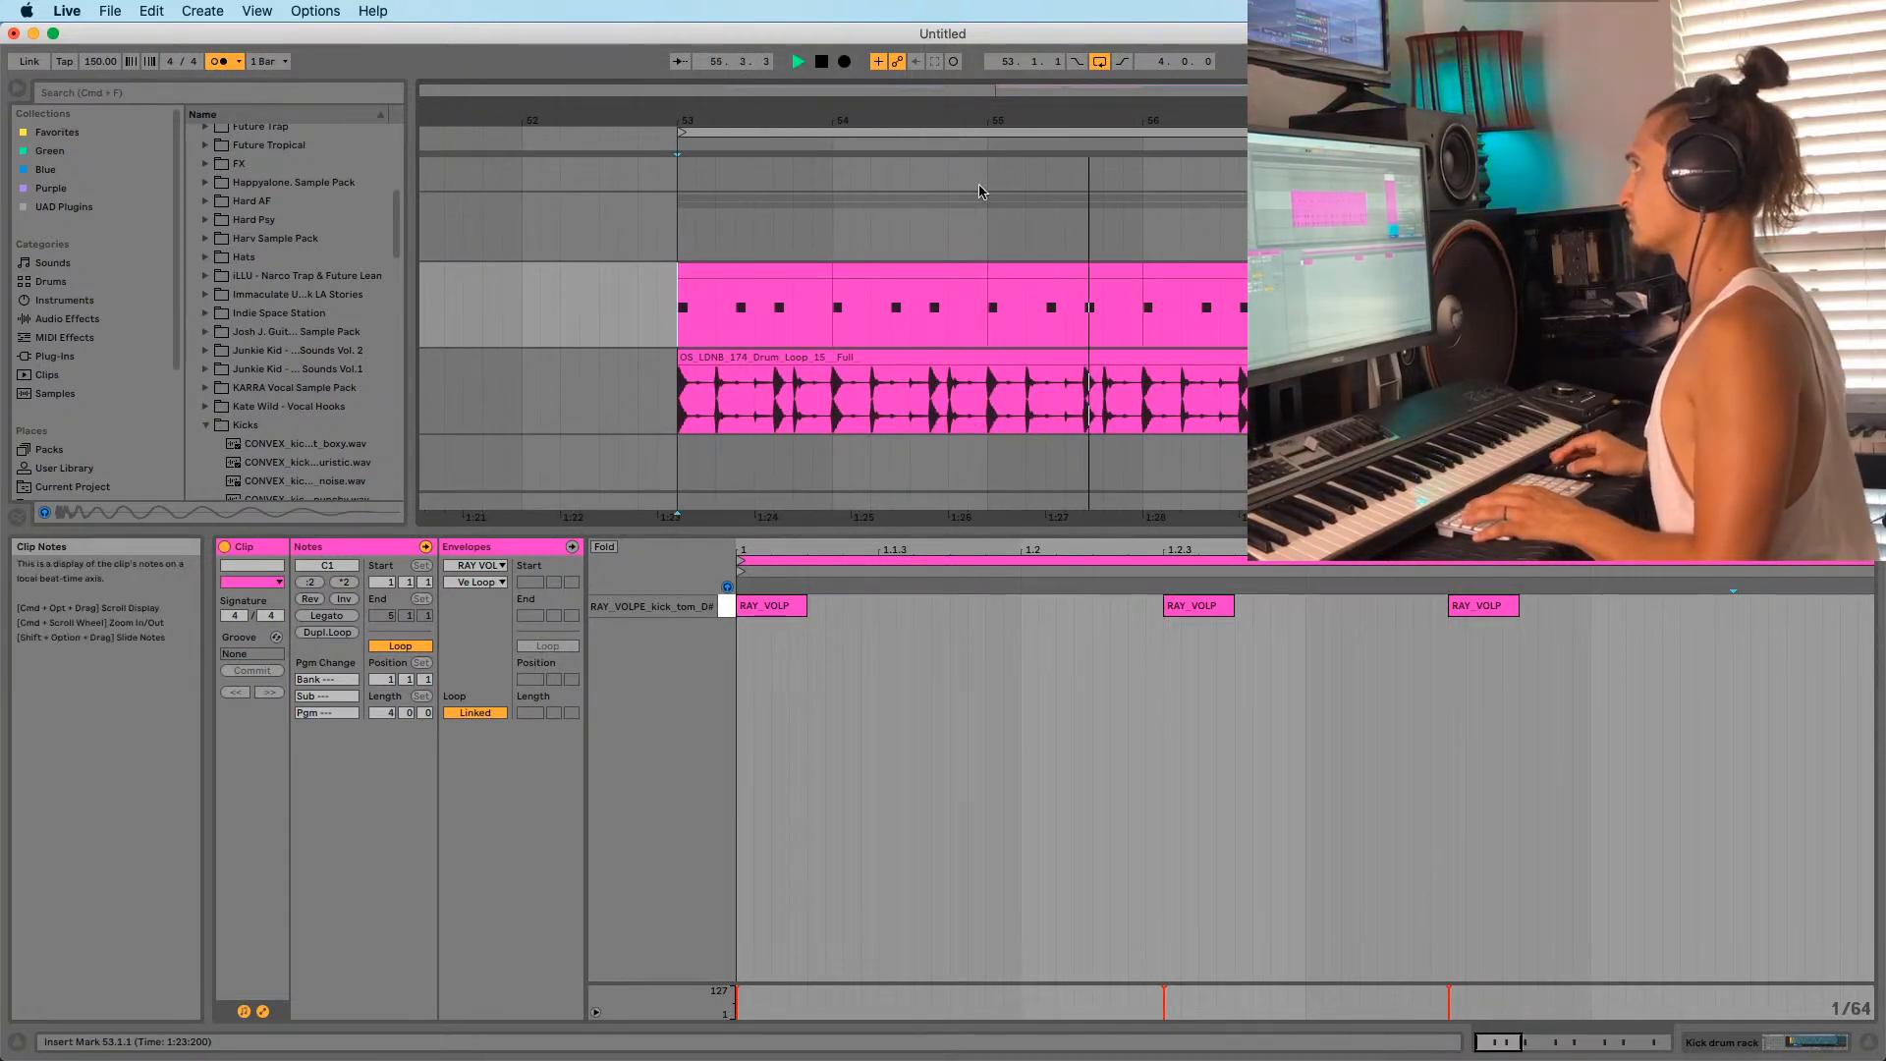
left_click_drag(1085, 121, 1088, 68)
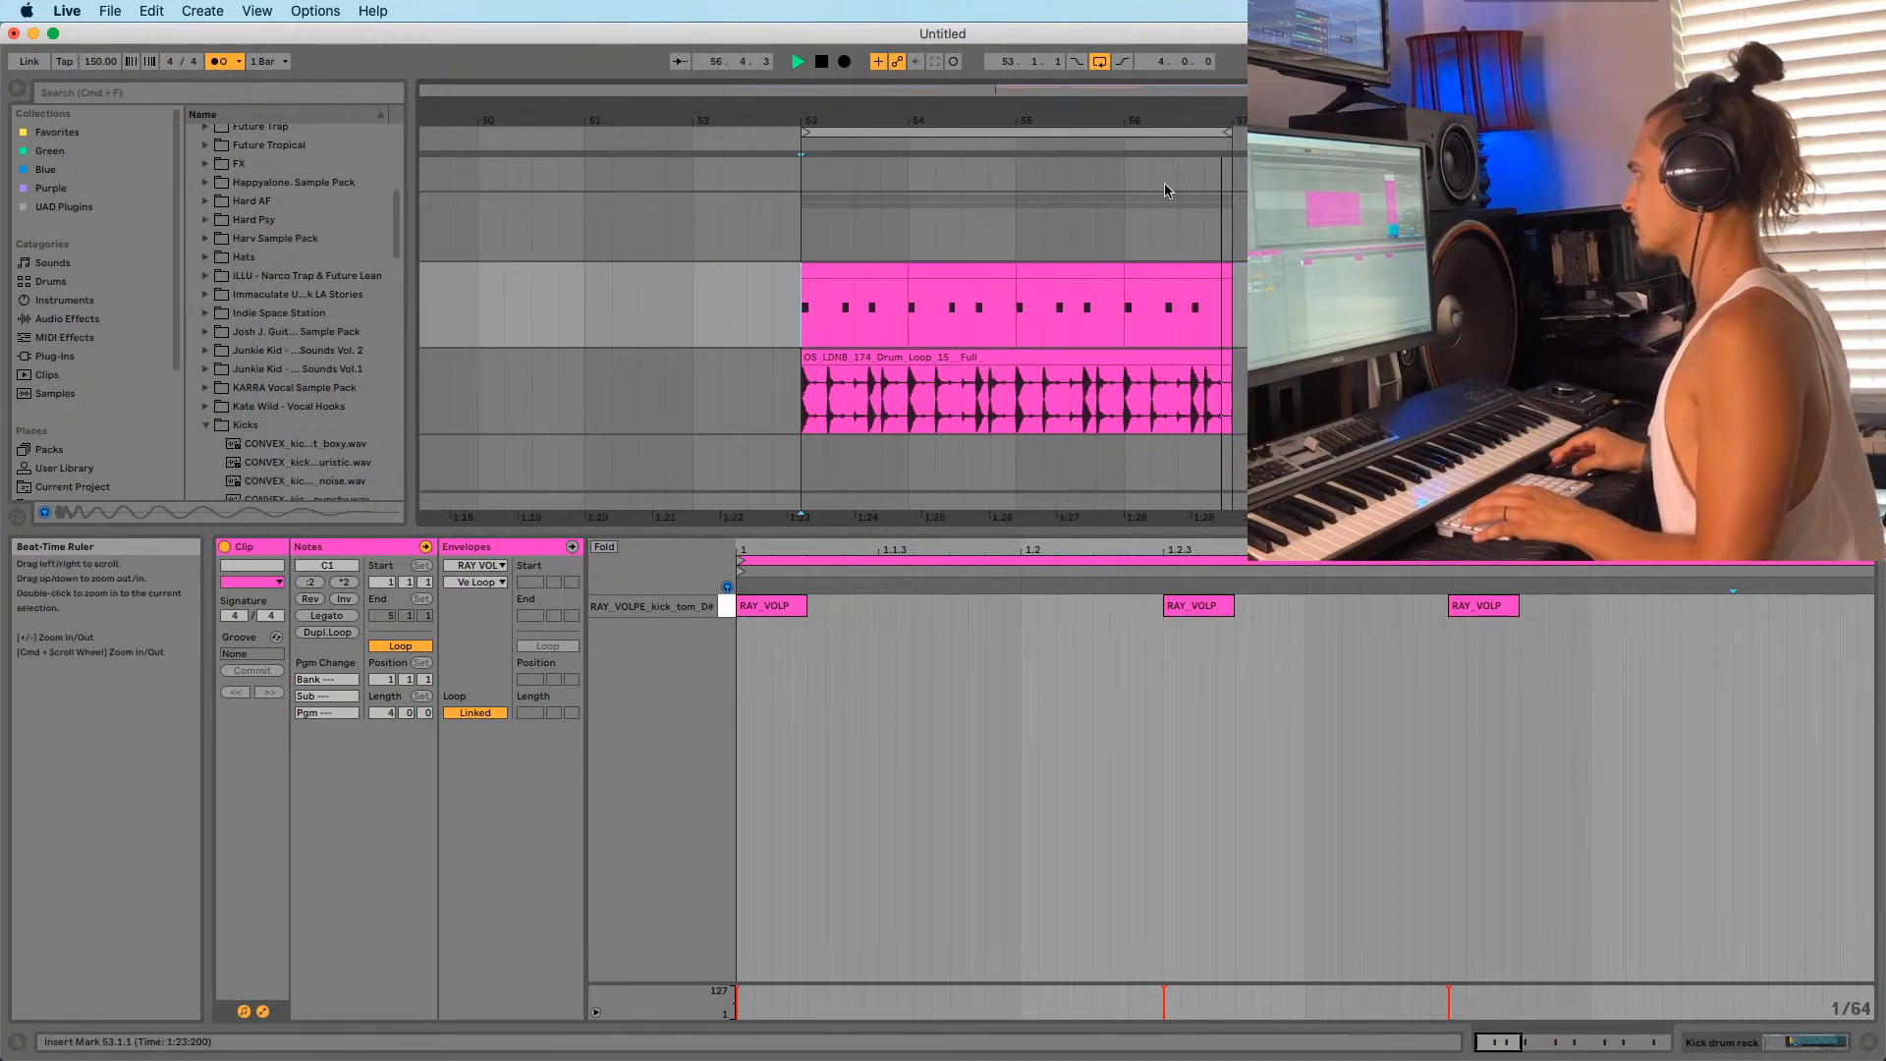
scroll(1021, 245, "down", 8)
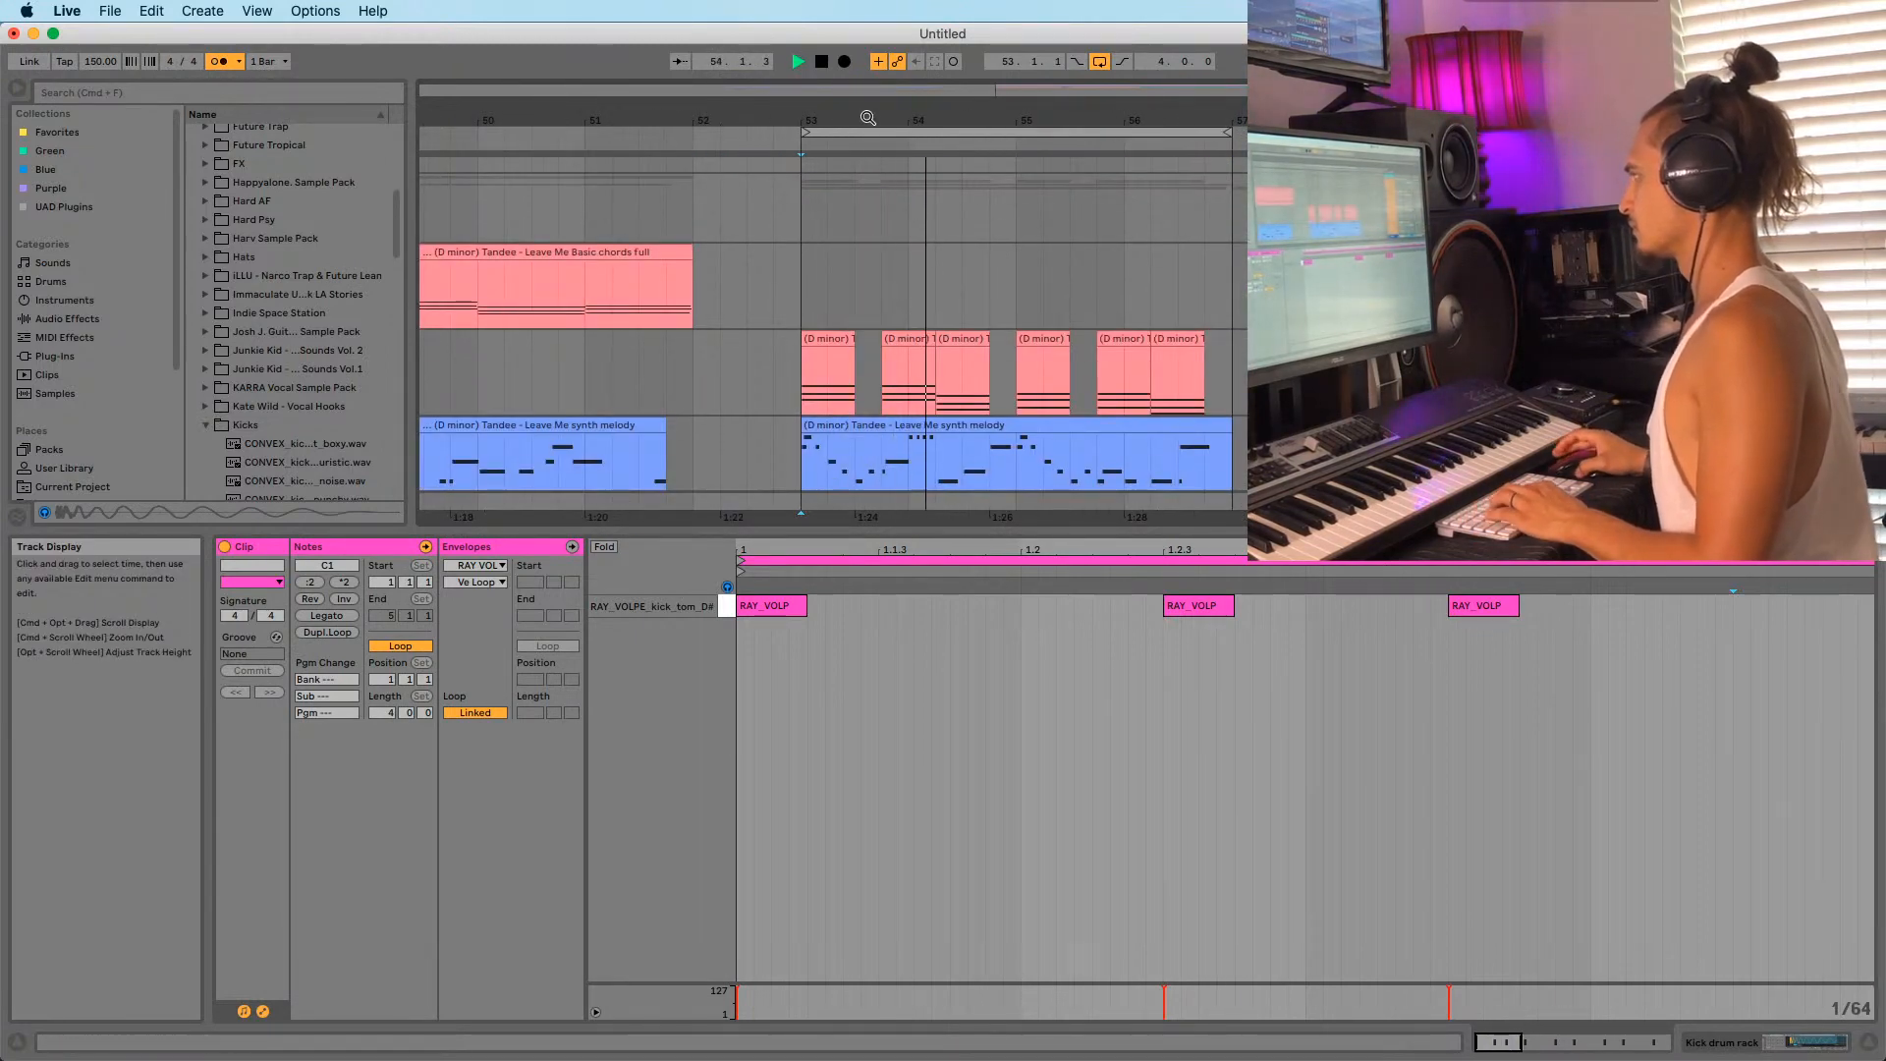
left_click_drag(902, 119, 894, 54)
scroll(850, 275, "down", 5)
scroll(855, 295, "down", 5)
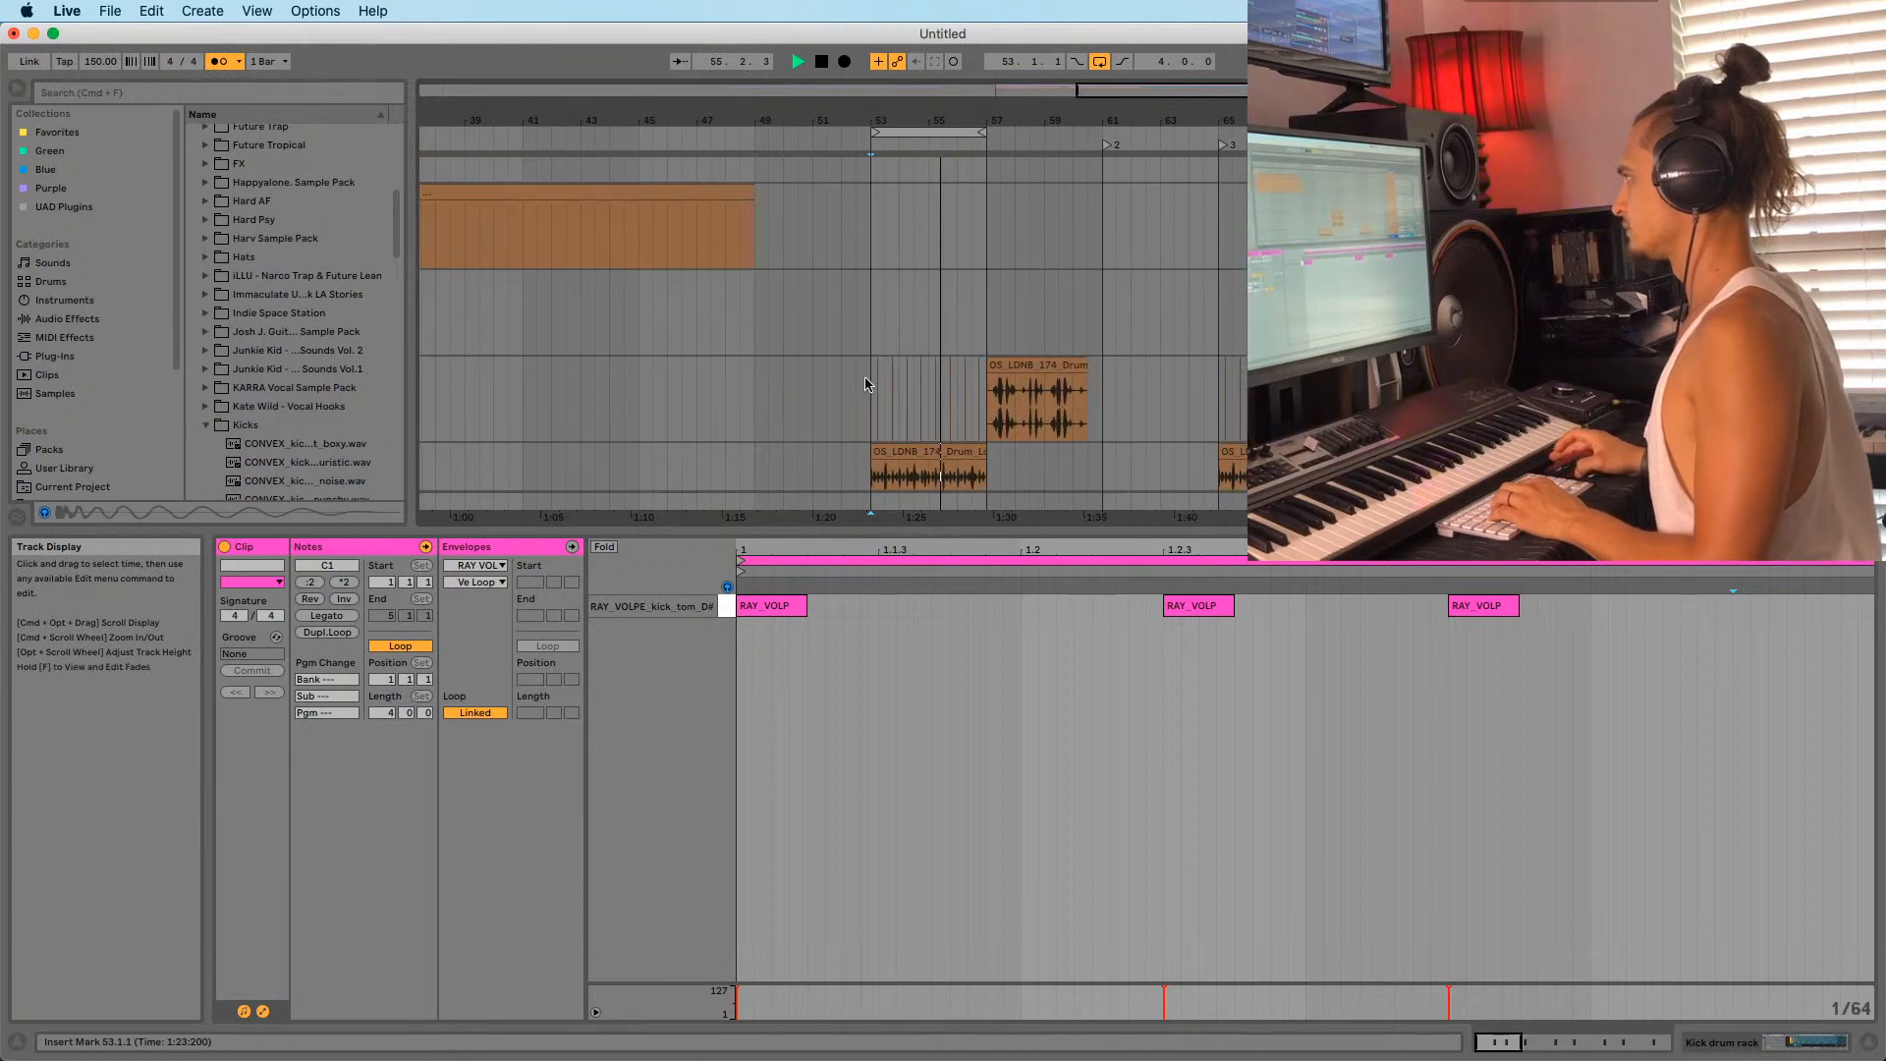
scroll(866, 381, "up", 12)
scroll(862, 317, "down", 5)
scroll(861, 310, "up", 6)
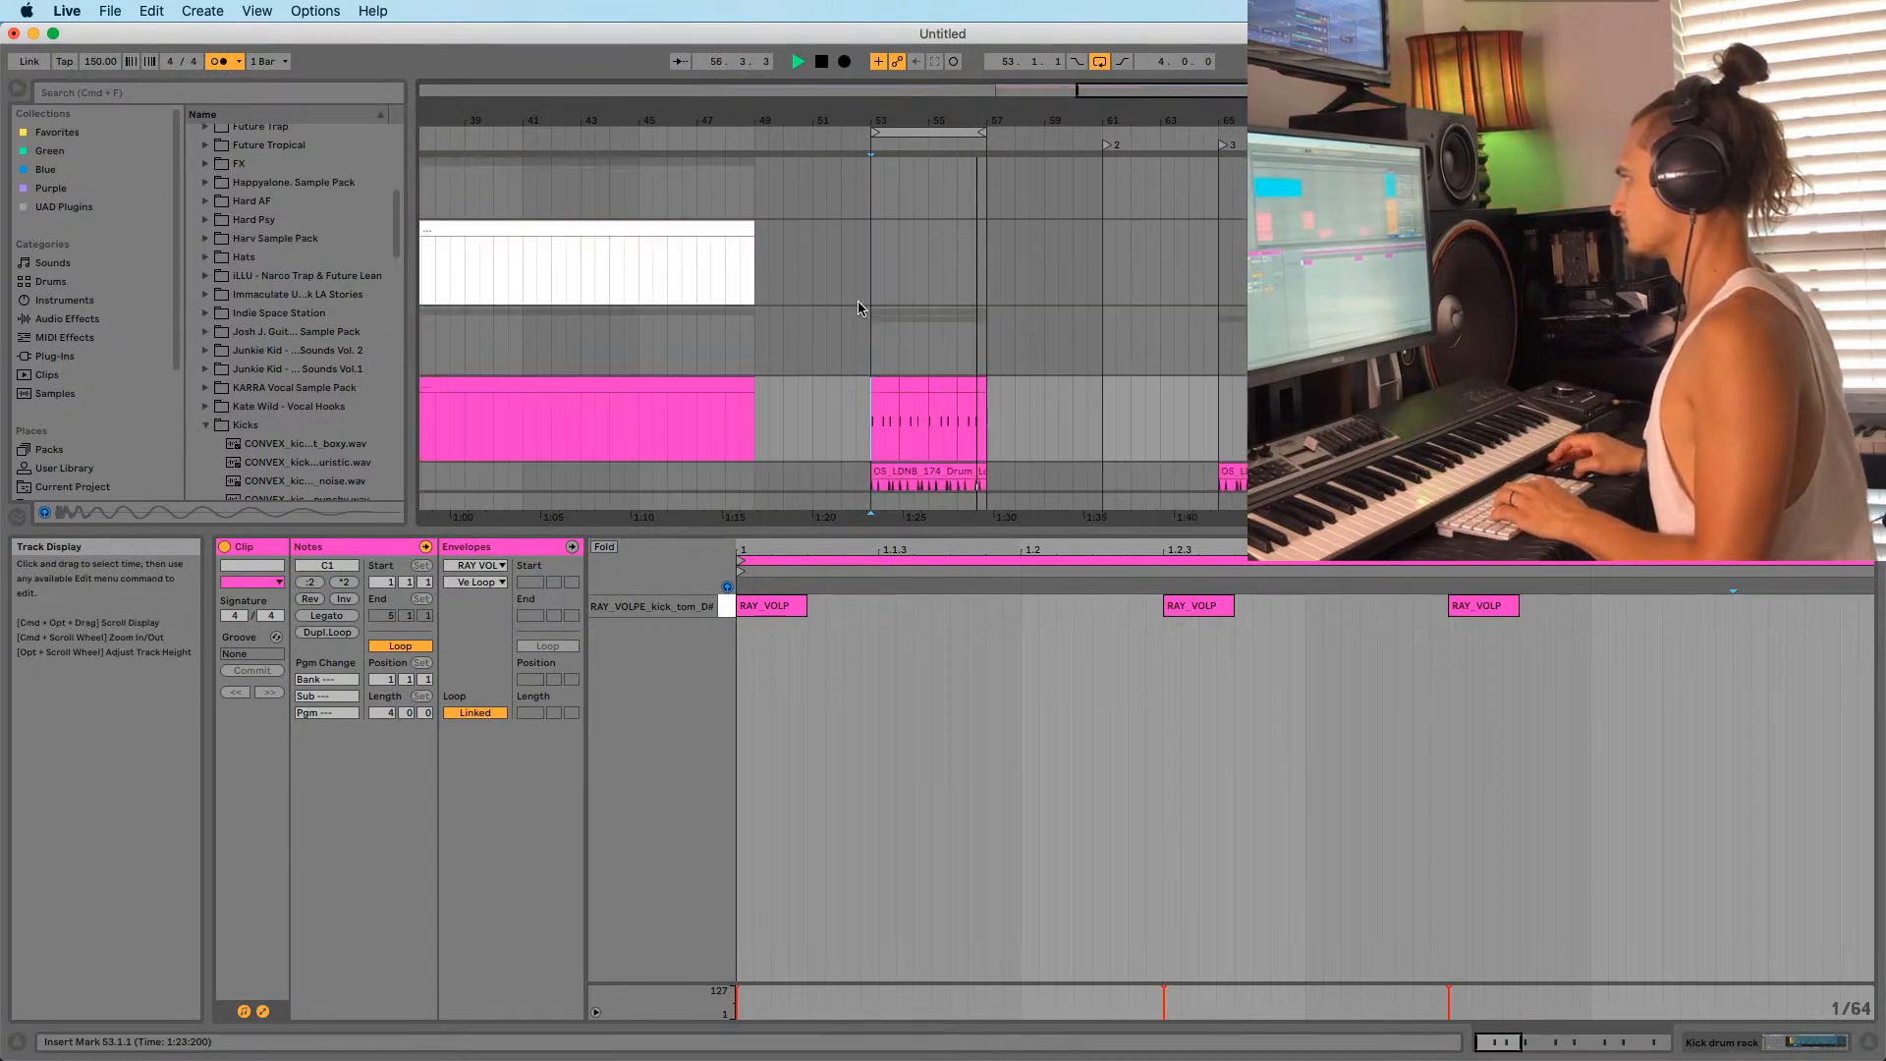
scroll(875, 316, "down", 6)
key("space")
left_click_drag(934, 120, 882, 108)
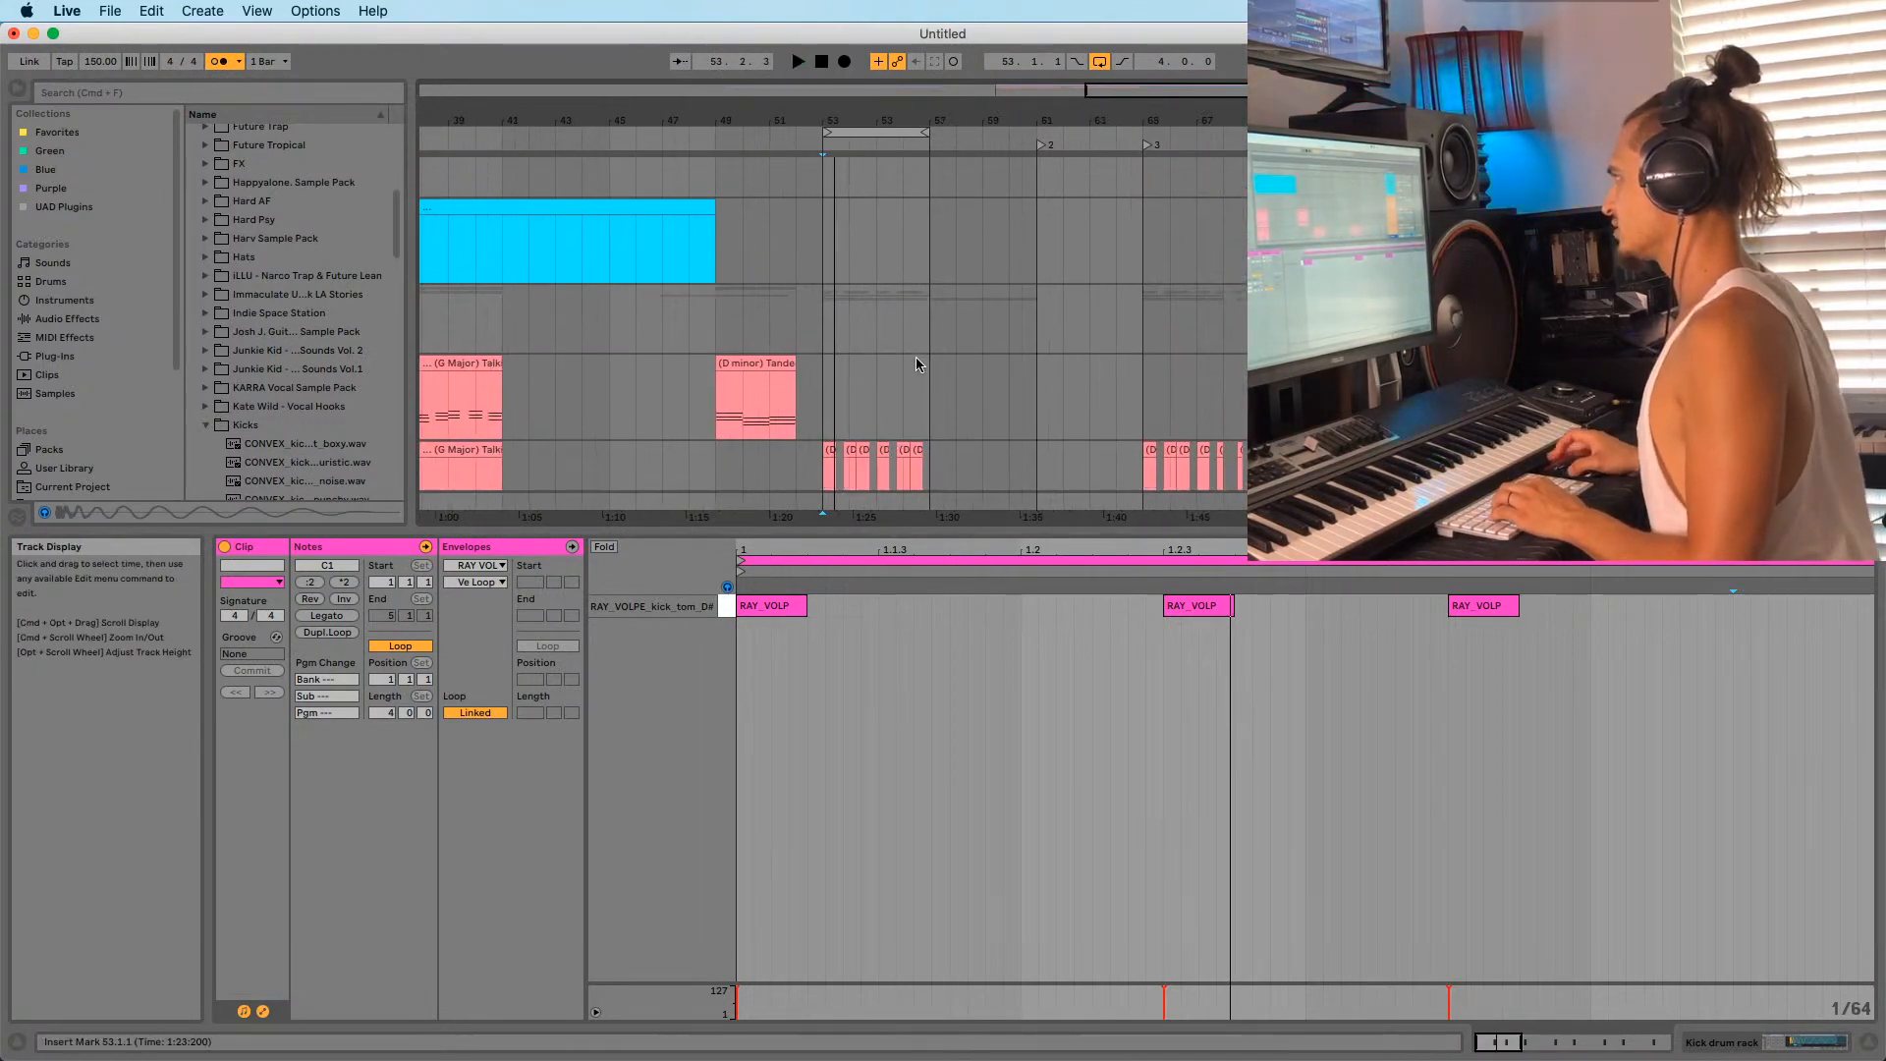
scroll(915, 356, "up", 4)
left_click(867, 131)
Add locator 4 at bar 57 and loop bars 57–61 to hear the (D minor) Tandee clip.
scroll(902, 195, "up", 3)
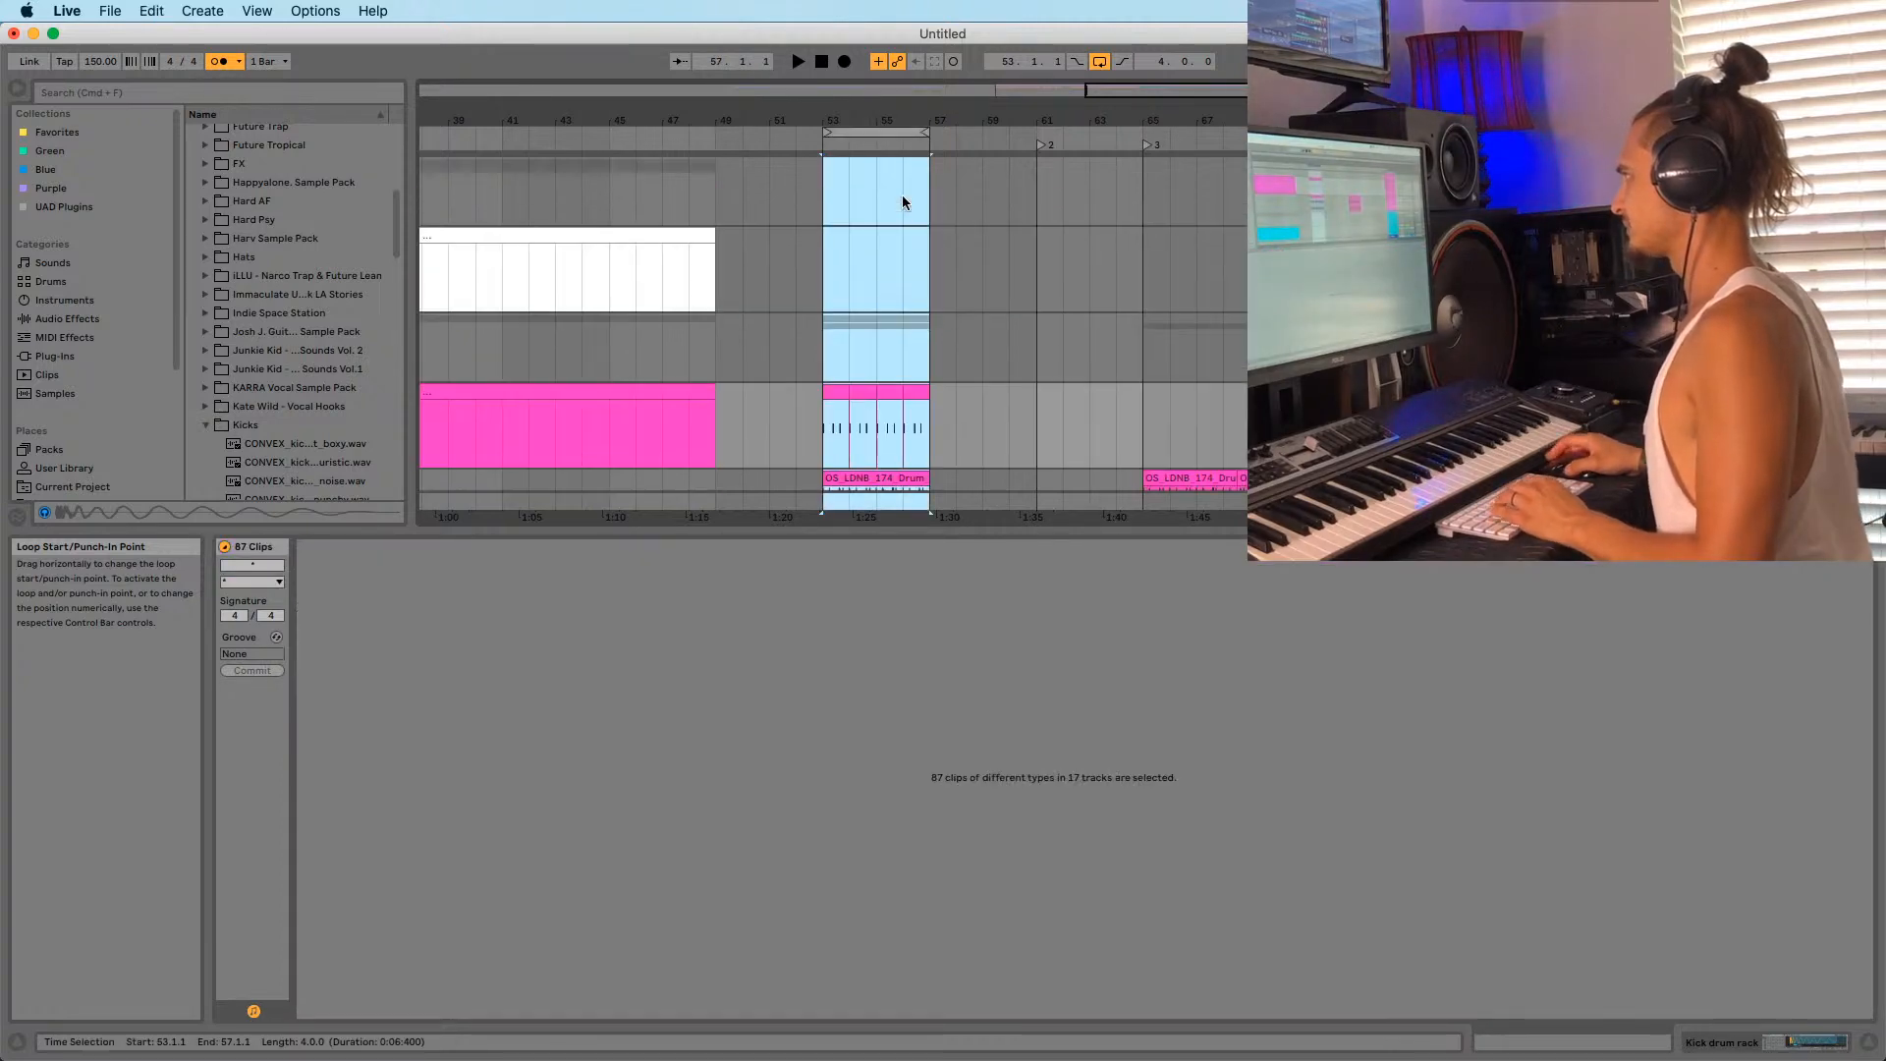
right_click(928, 146)
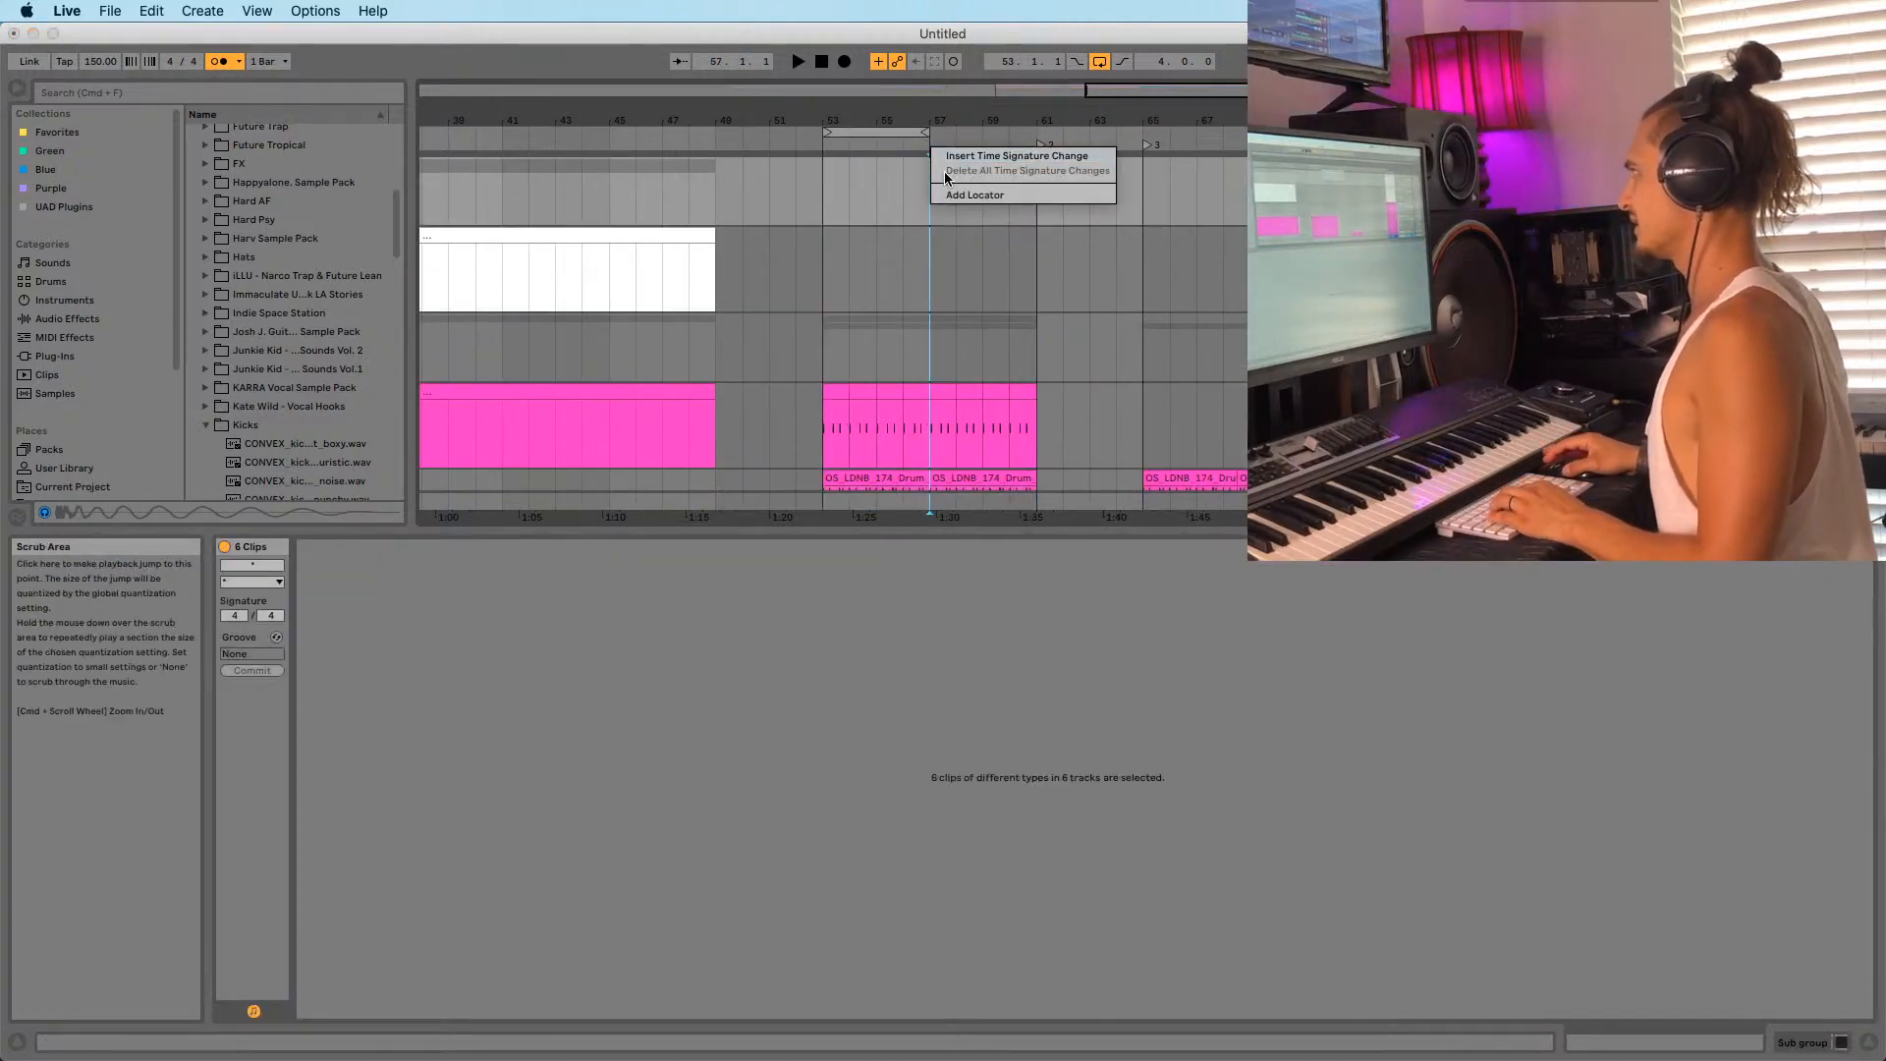
left_click(948, 194)
left_click_drag(868, 130, 968, 165)
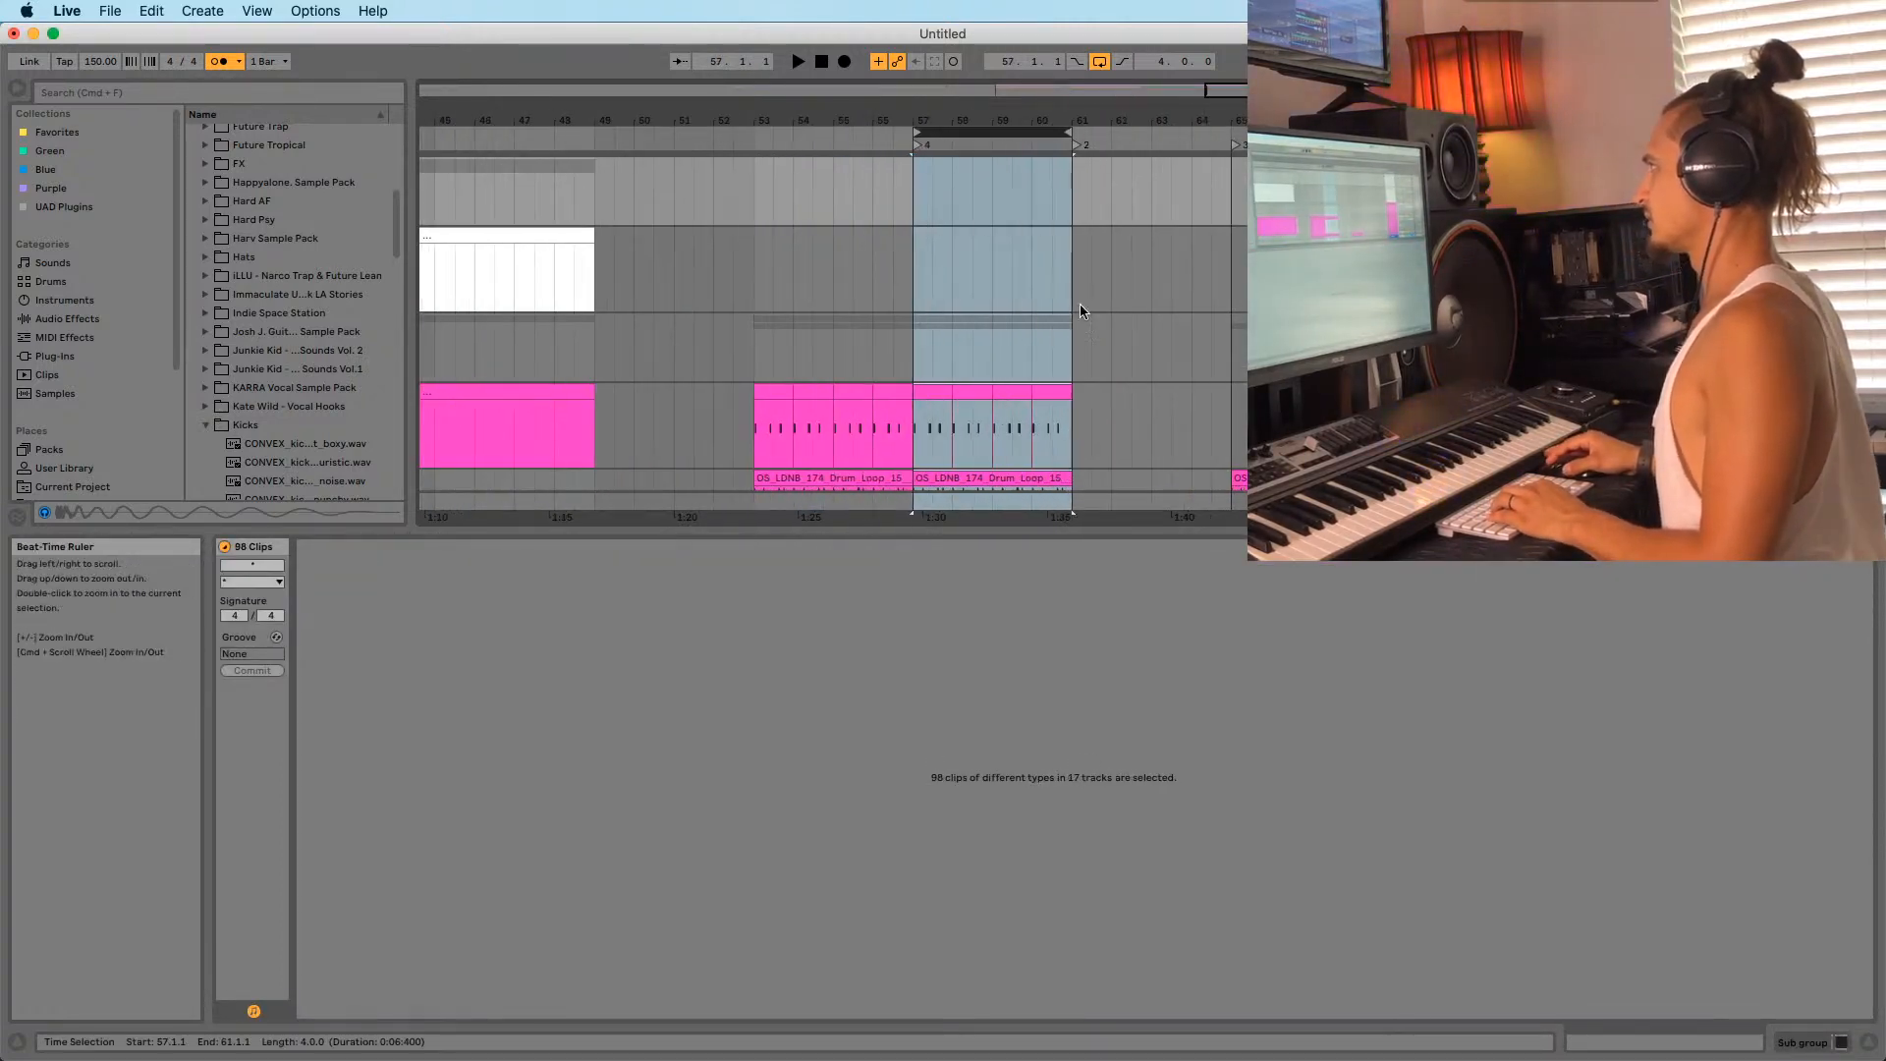
scroll(1061, 298, "down", 12)
left_click(964, 186)
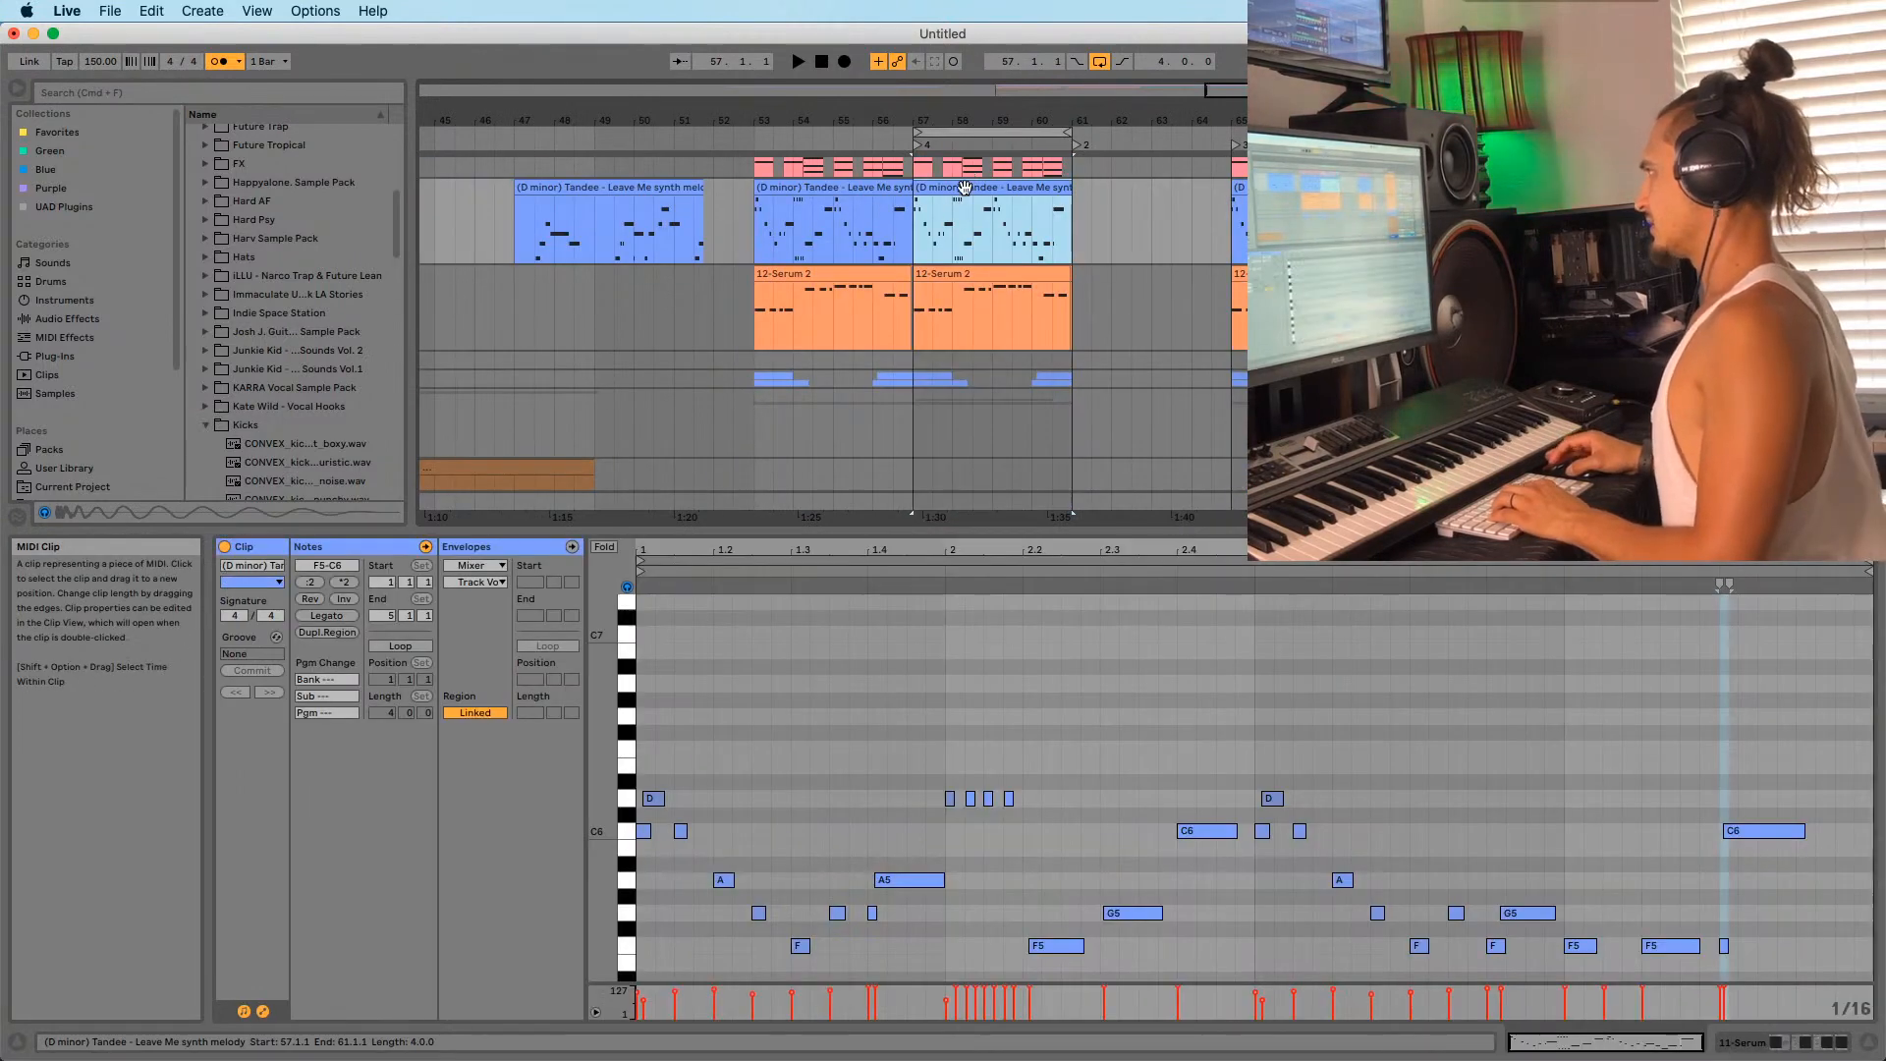
key("space")
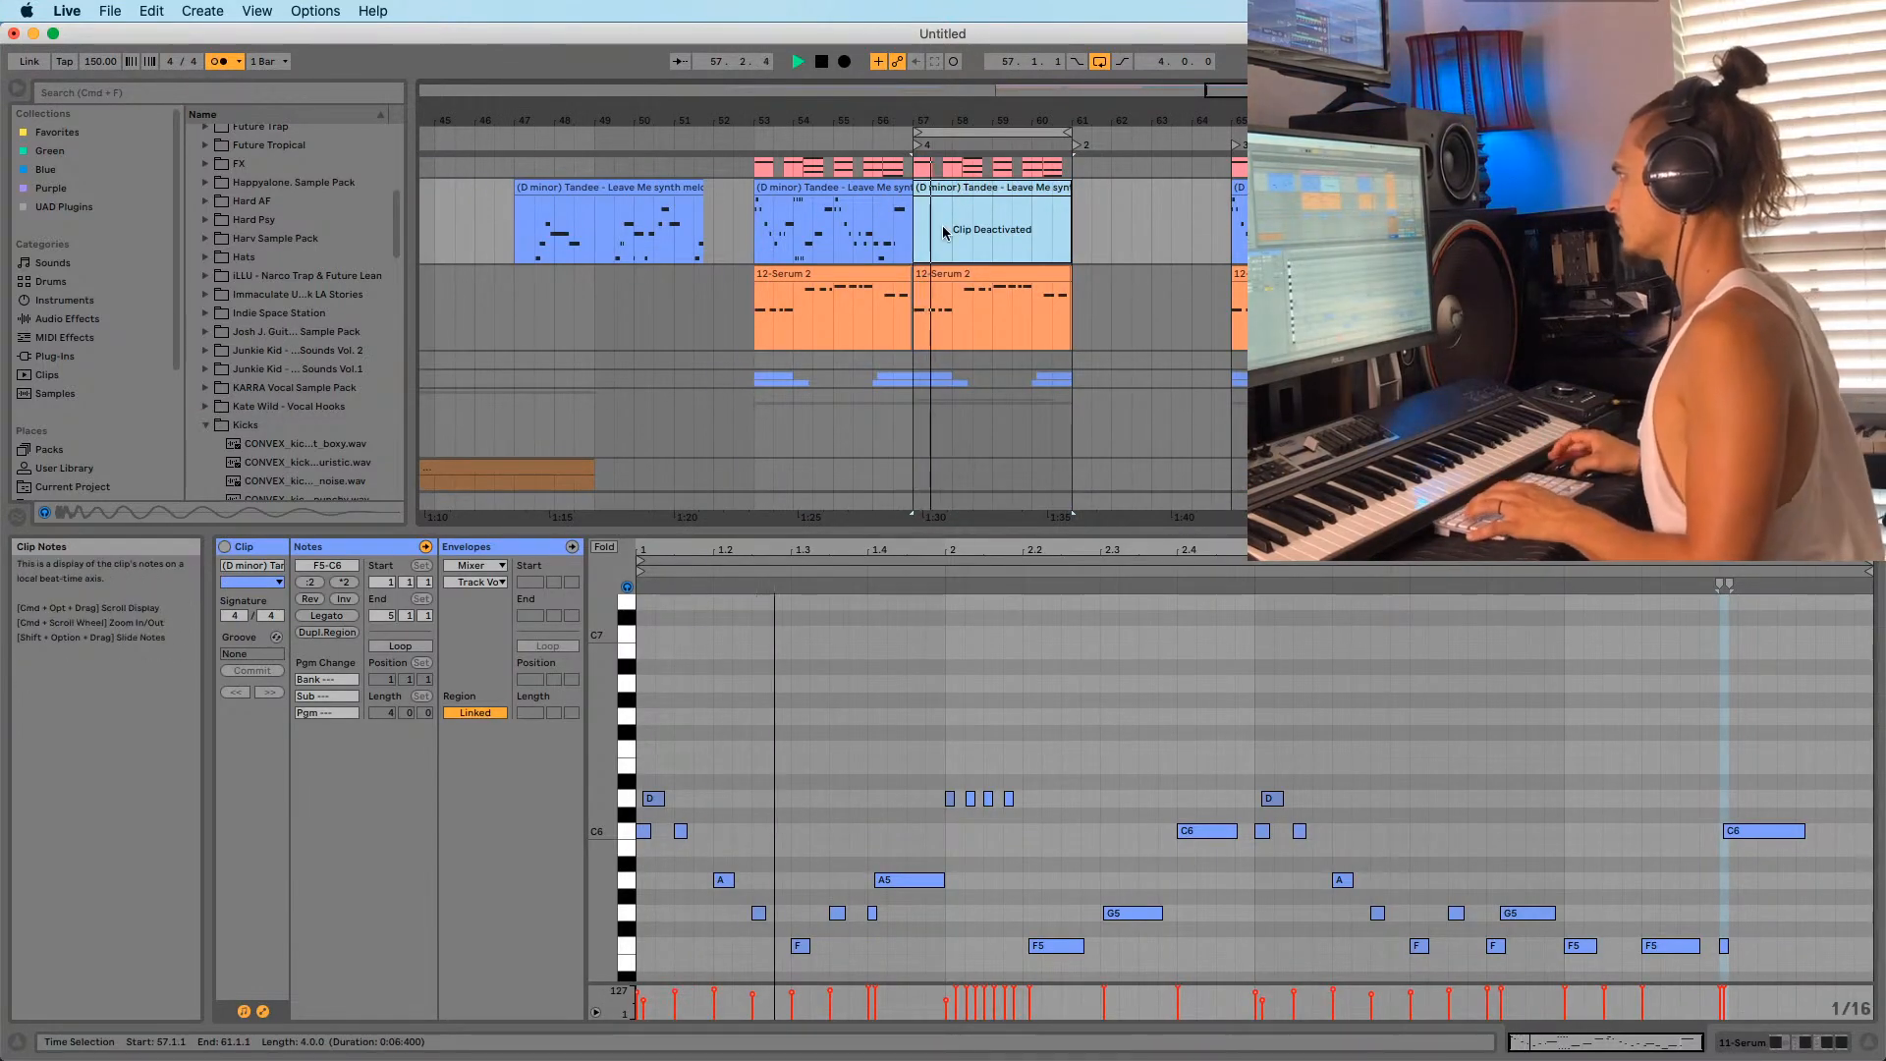
scroll(943, 231, "up", 10)
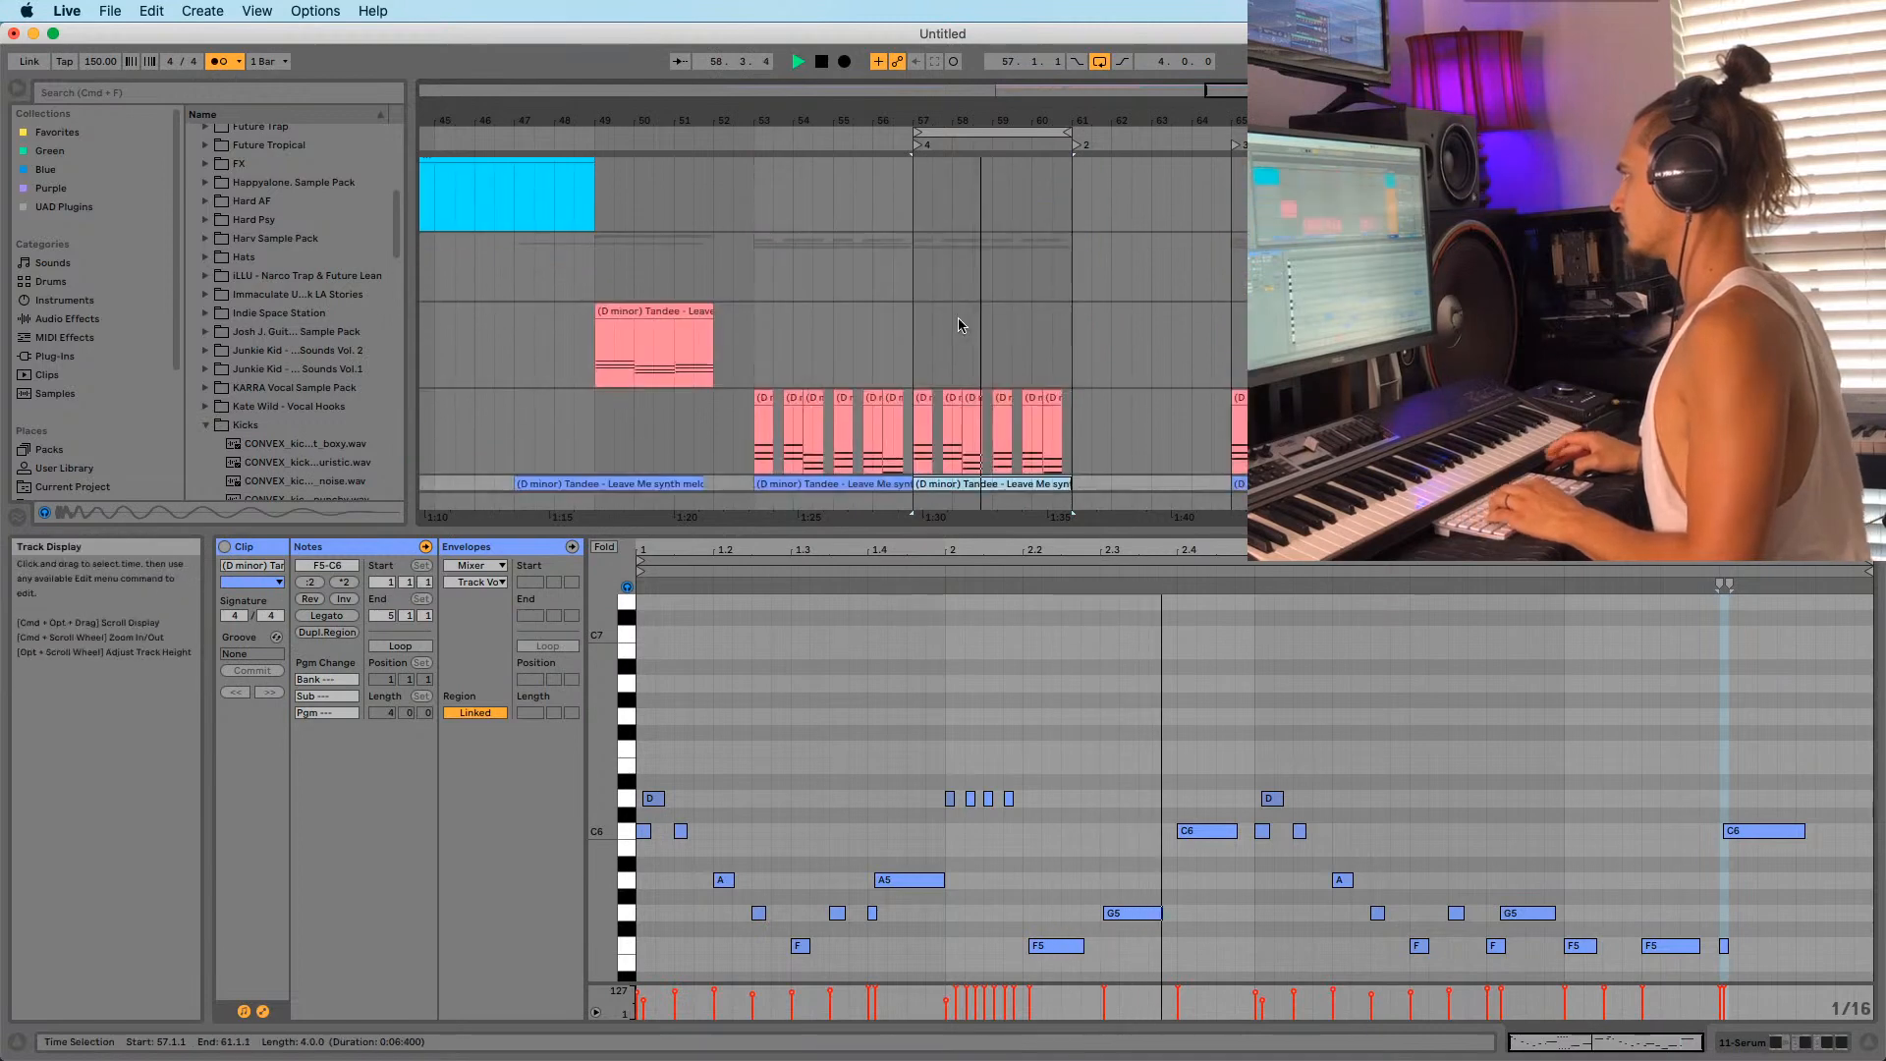
scroll(958, 316, "up", 10)
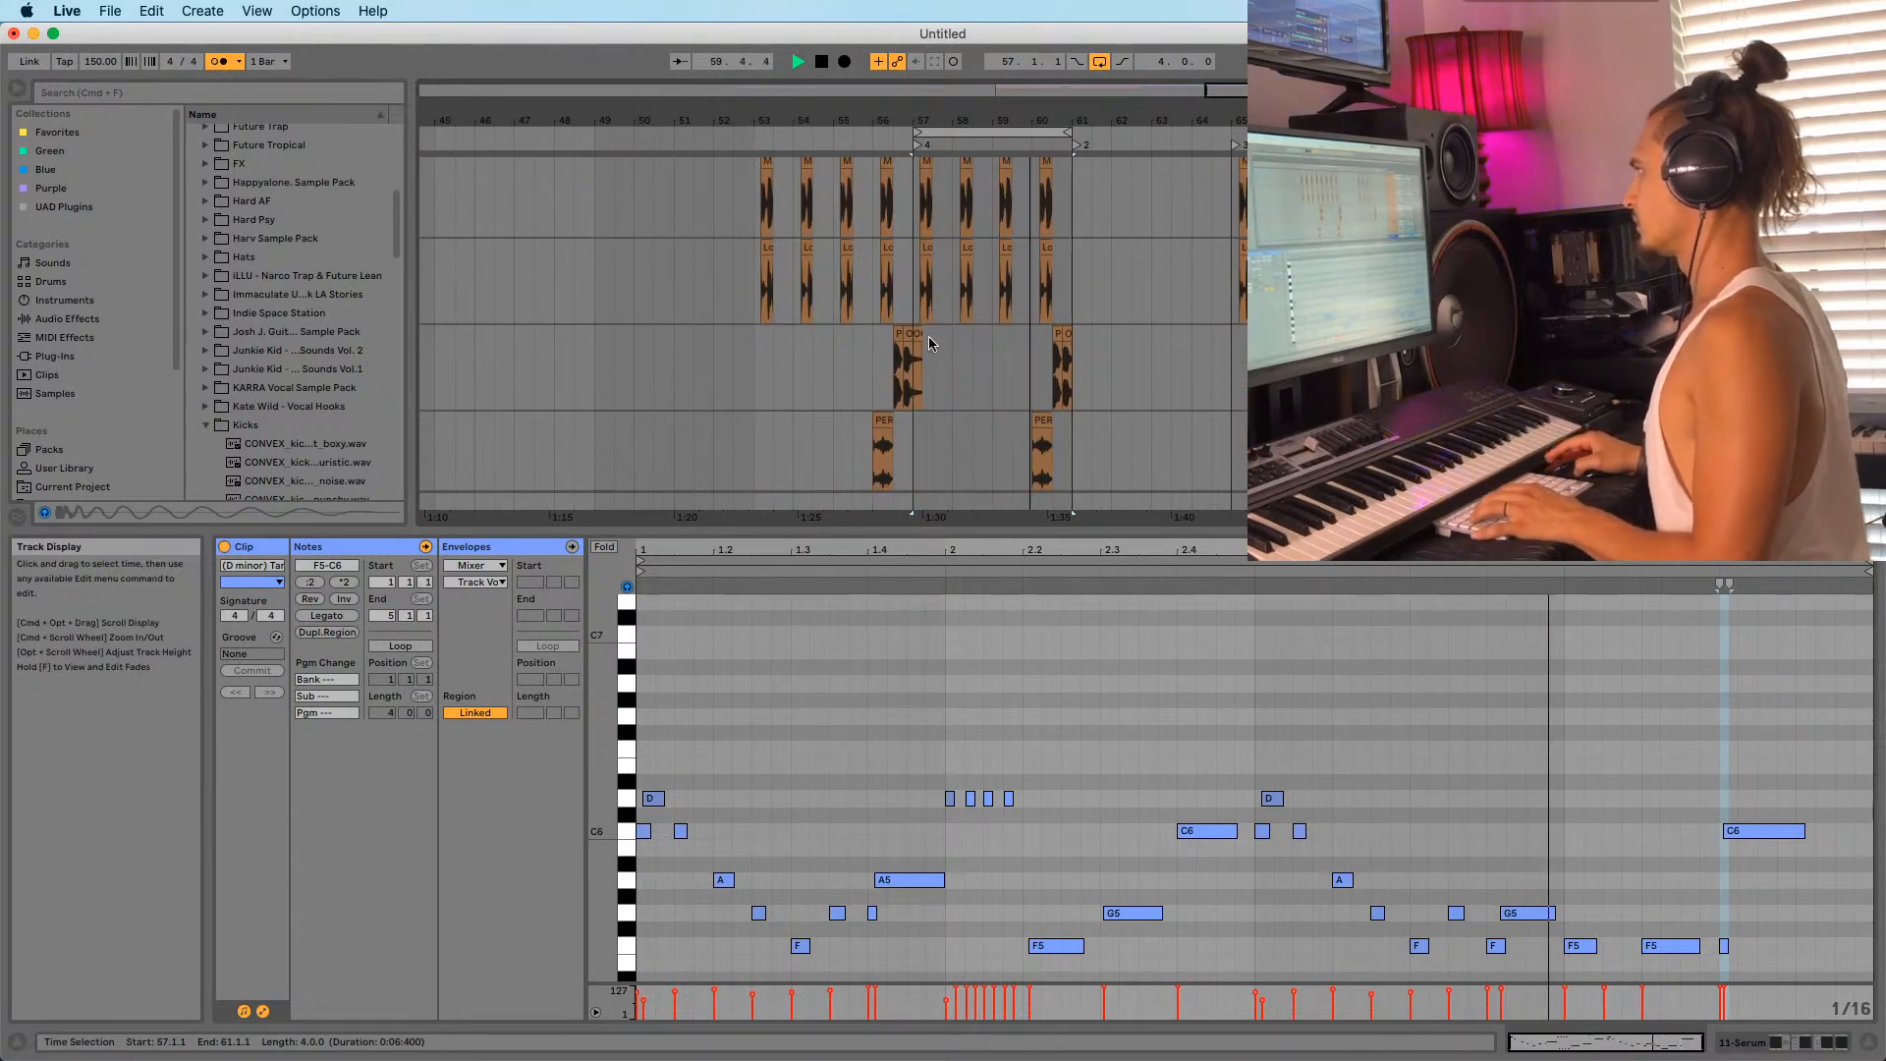
left_click(913, 386)
key("space")
Undo the duplicated clips, then delete the small audio clip and drum loop after bar 57.
key("super+z")
scroll(940, 395, "down", 6)
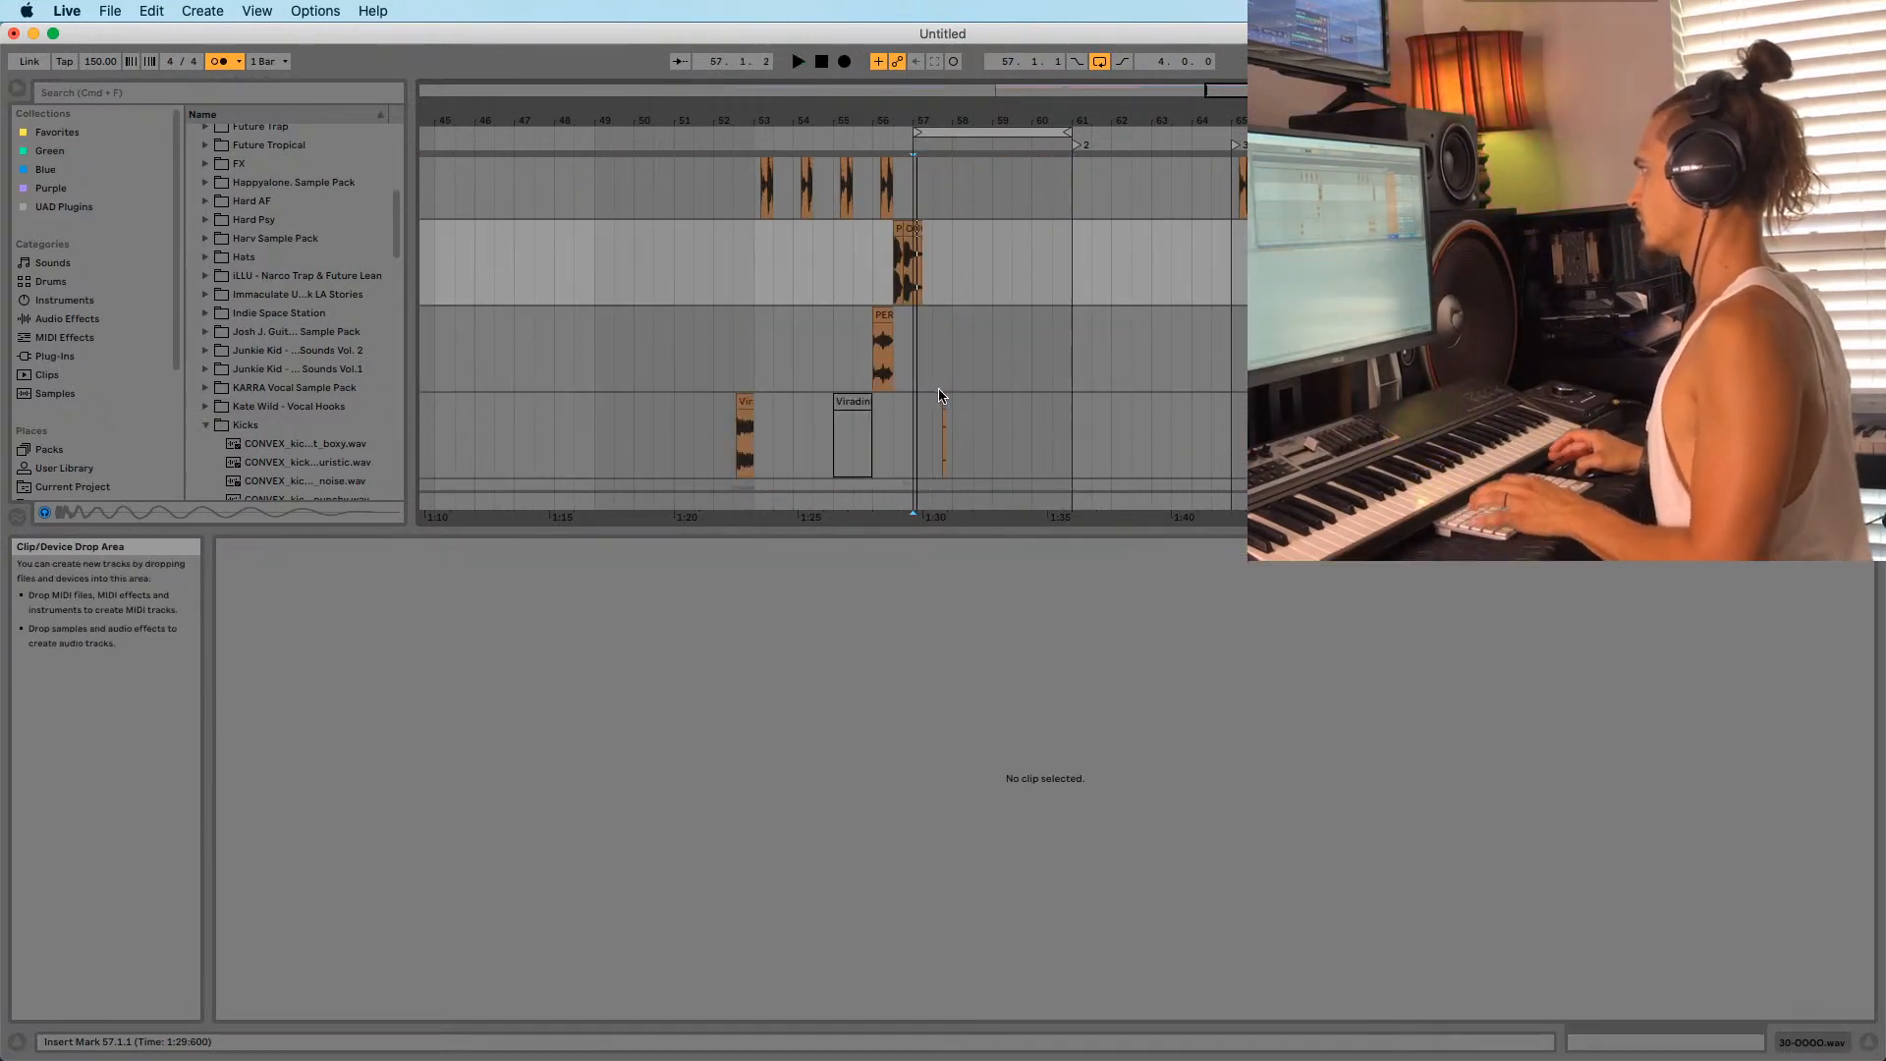
left_click_drag(932, 257, 1051, 250)
key("Delete")
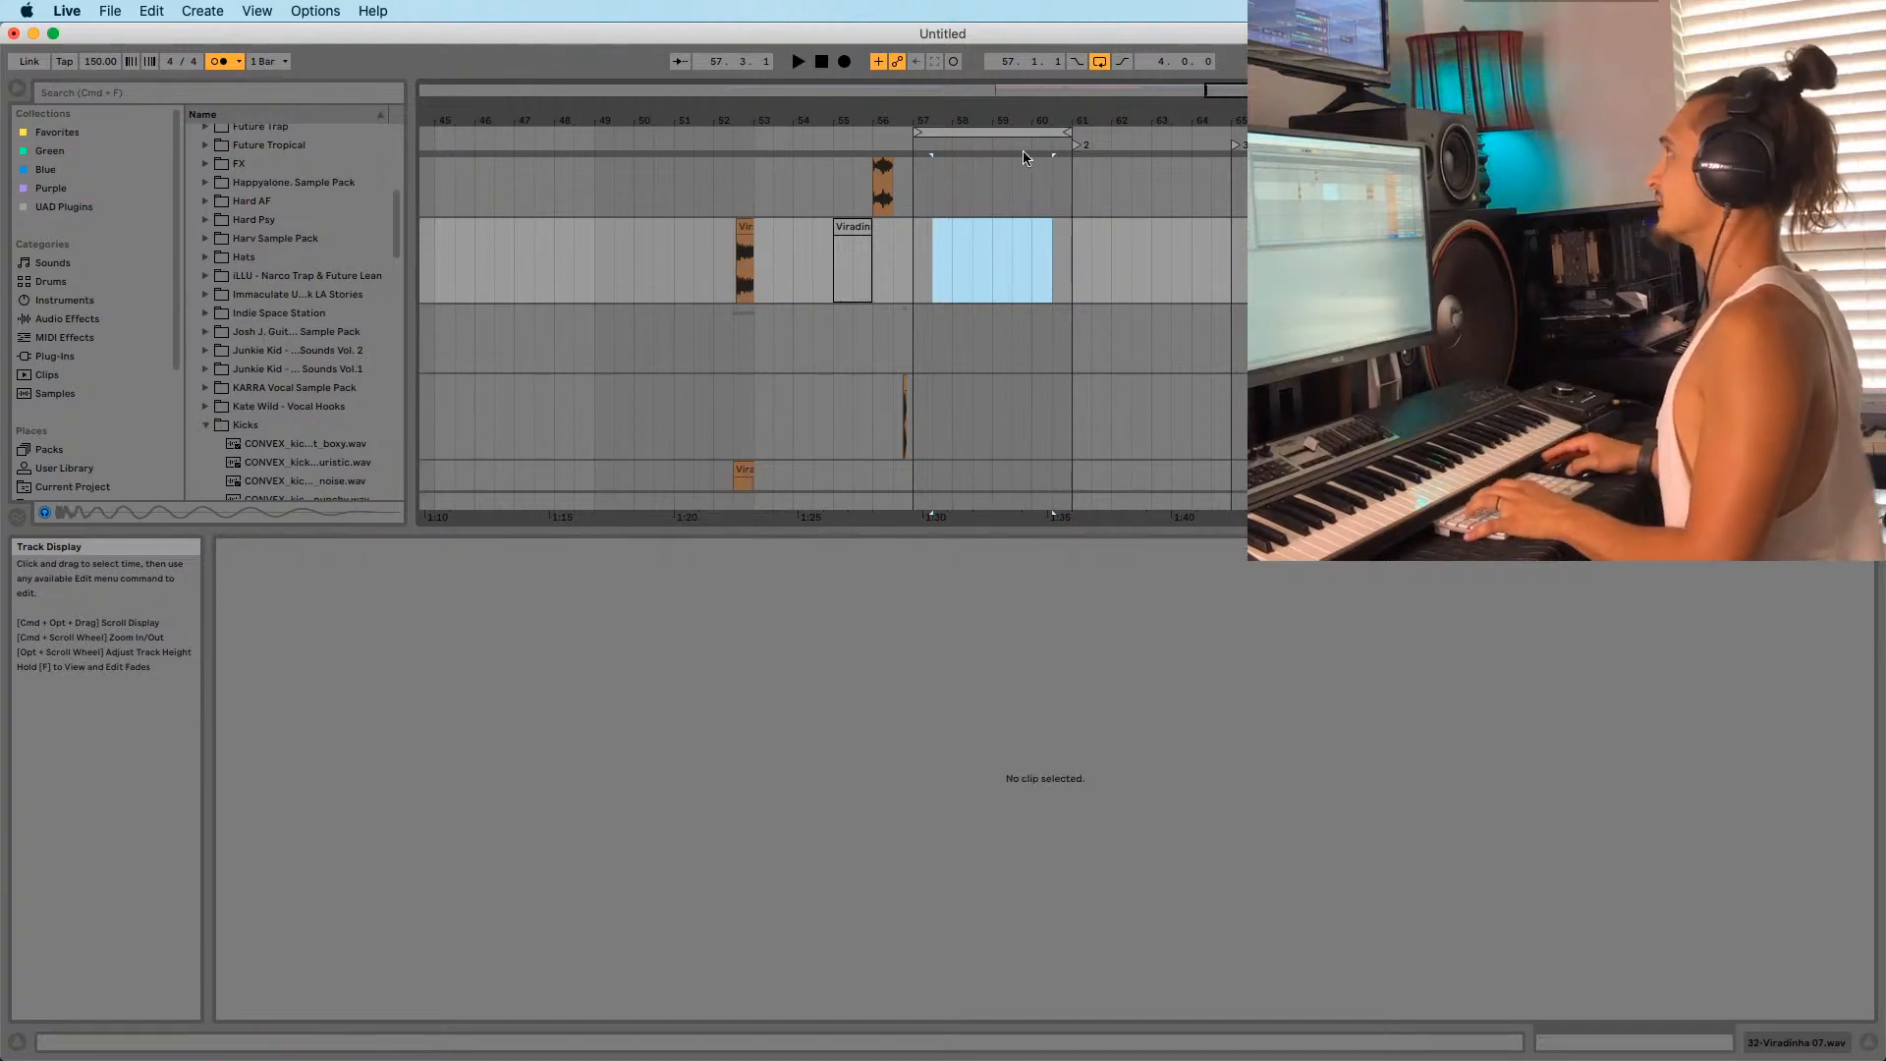
scroll(922, 326, "up", 6)
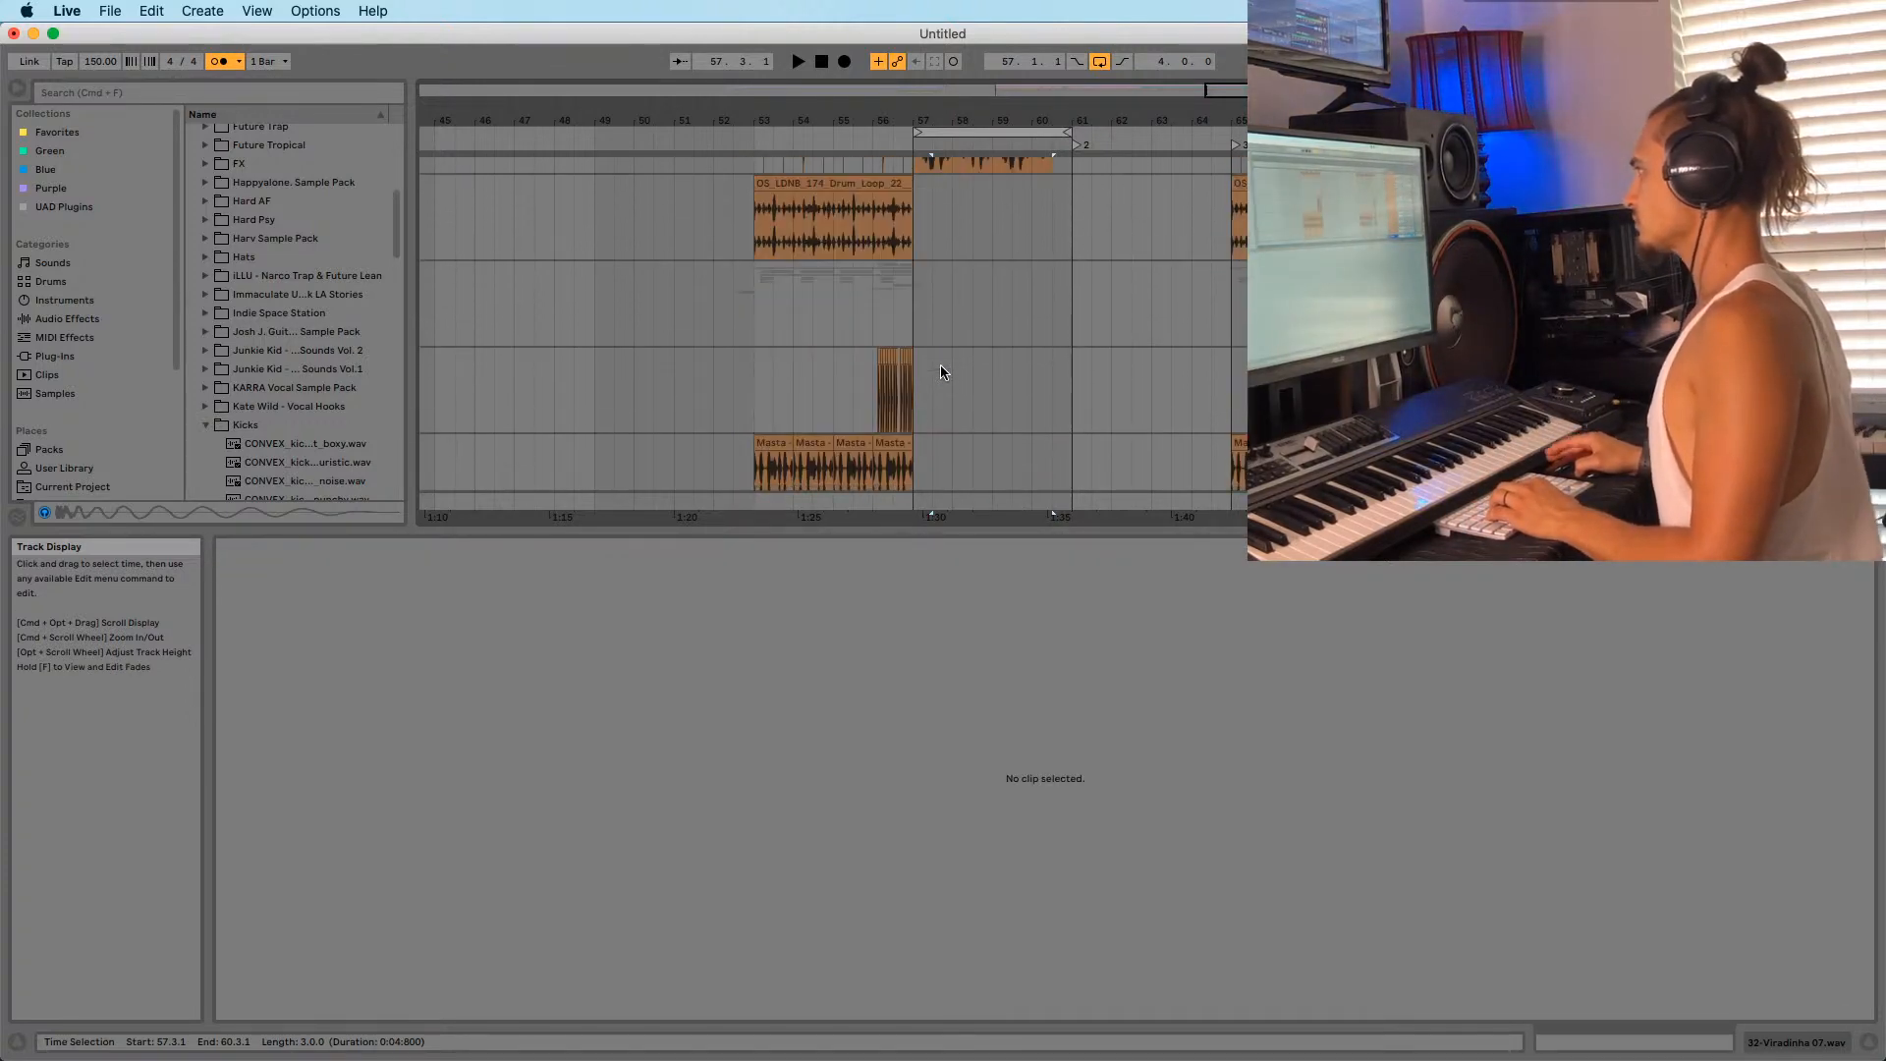
scroll(940, 371, "up", 5)
left_click(950, 314)
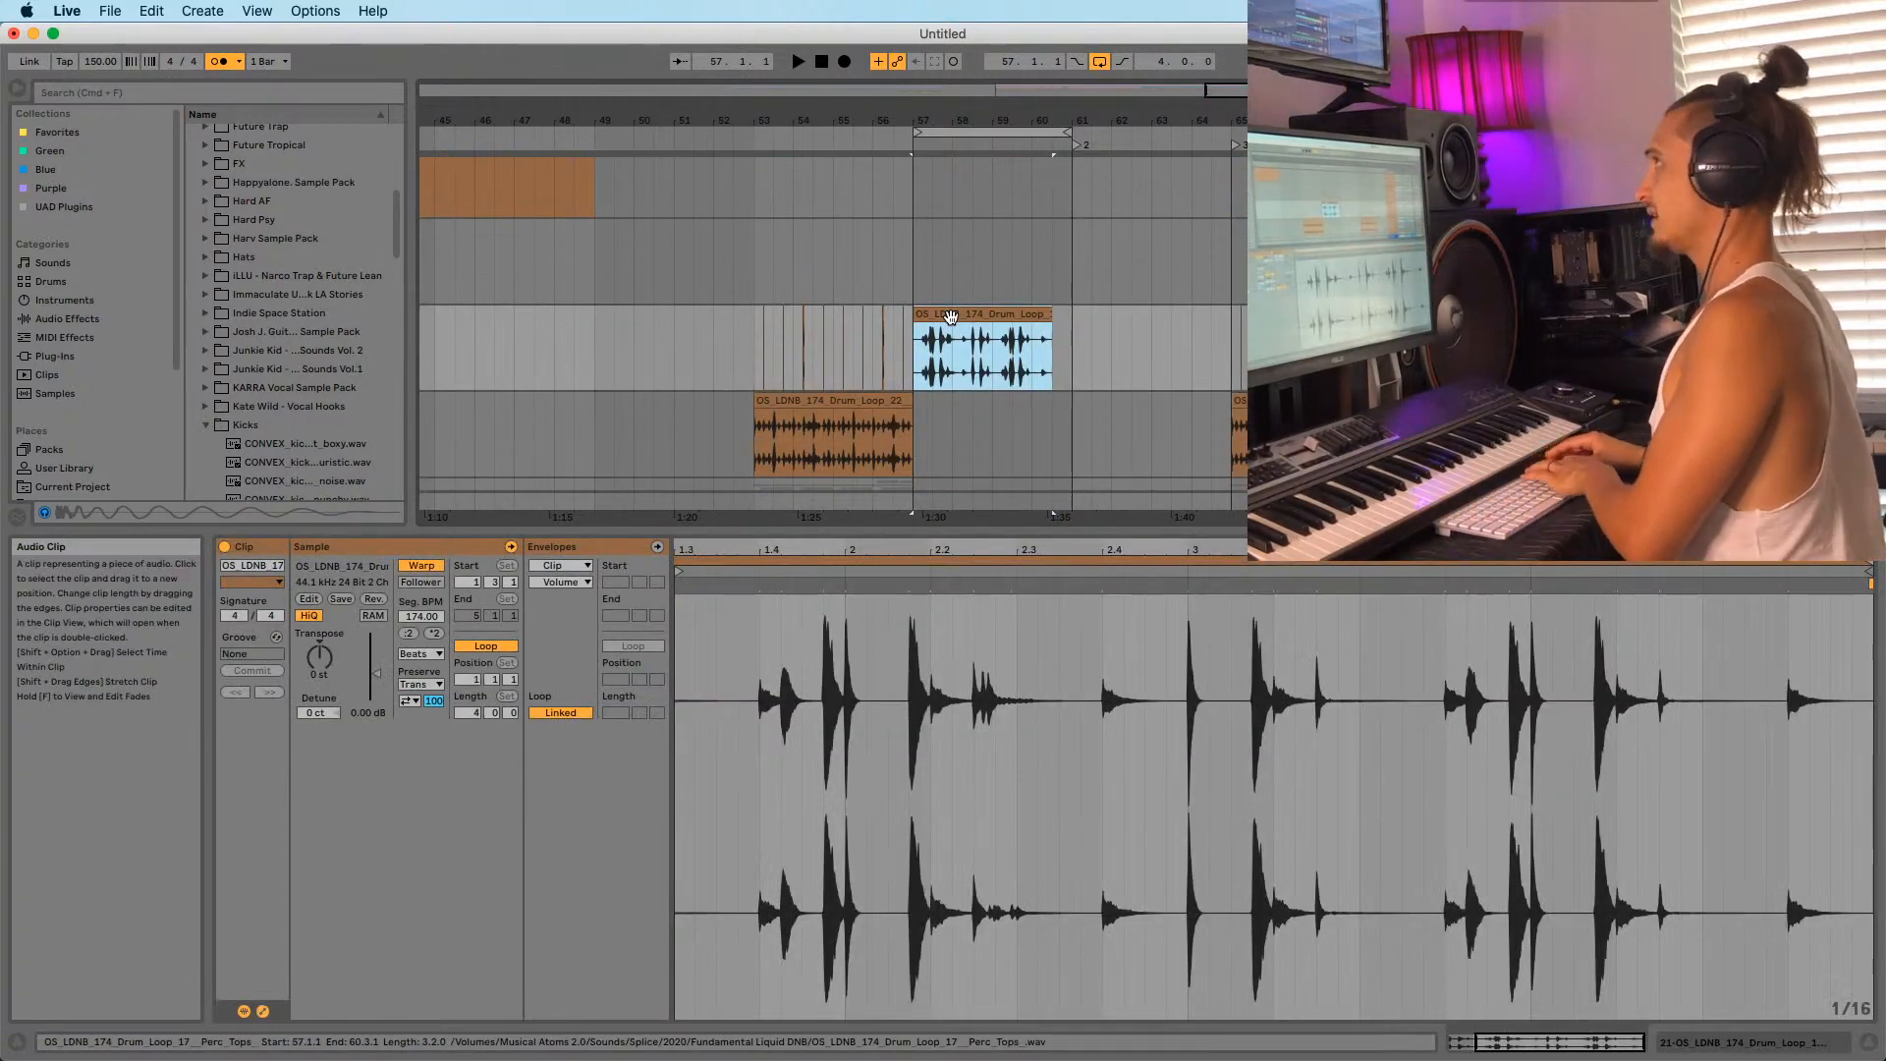
key("Delete")
Delete the four 12-Serum clips after bar 57.
left_click(918, 338)
scroll(920, 261, "up", 5)
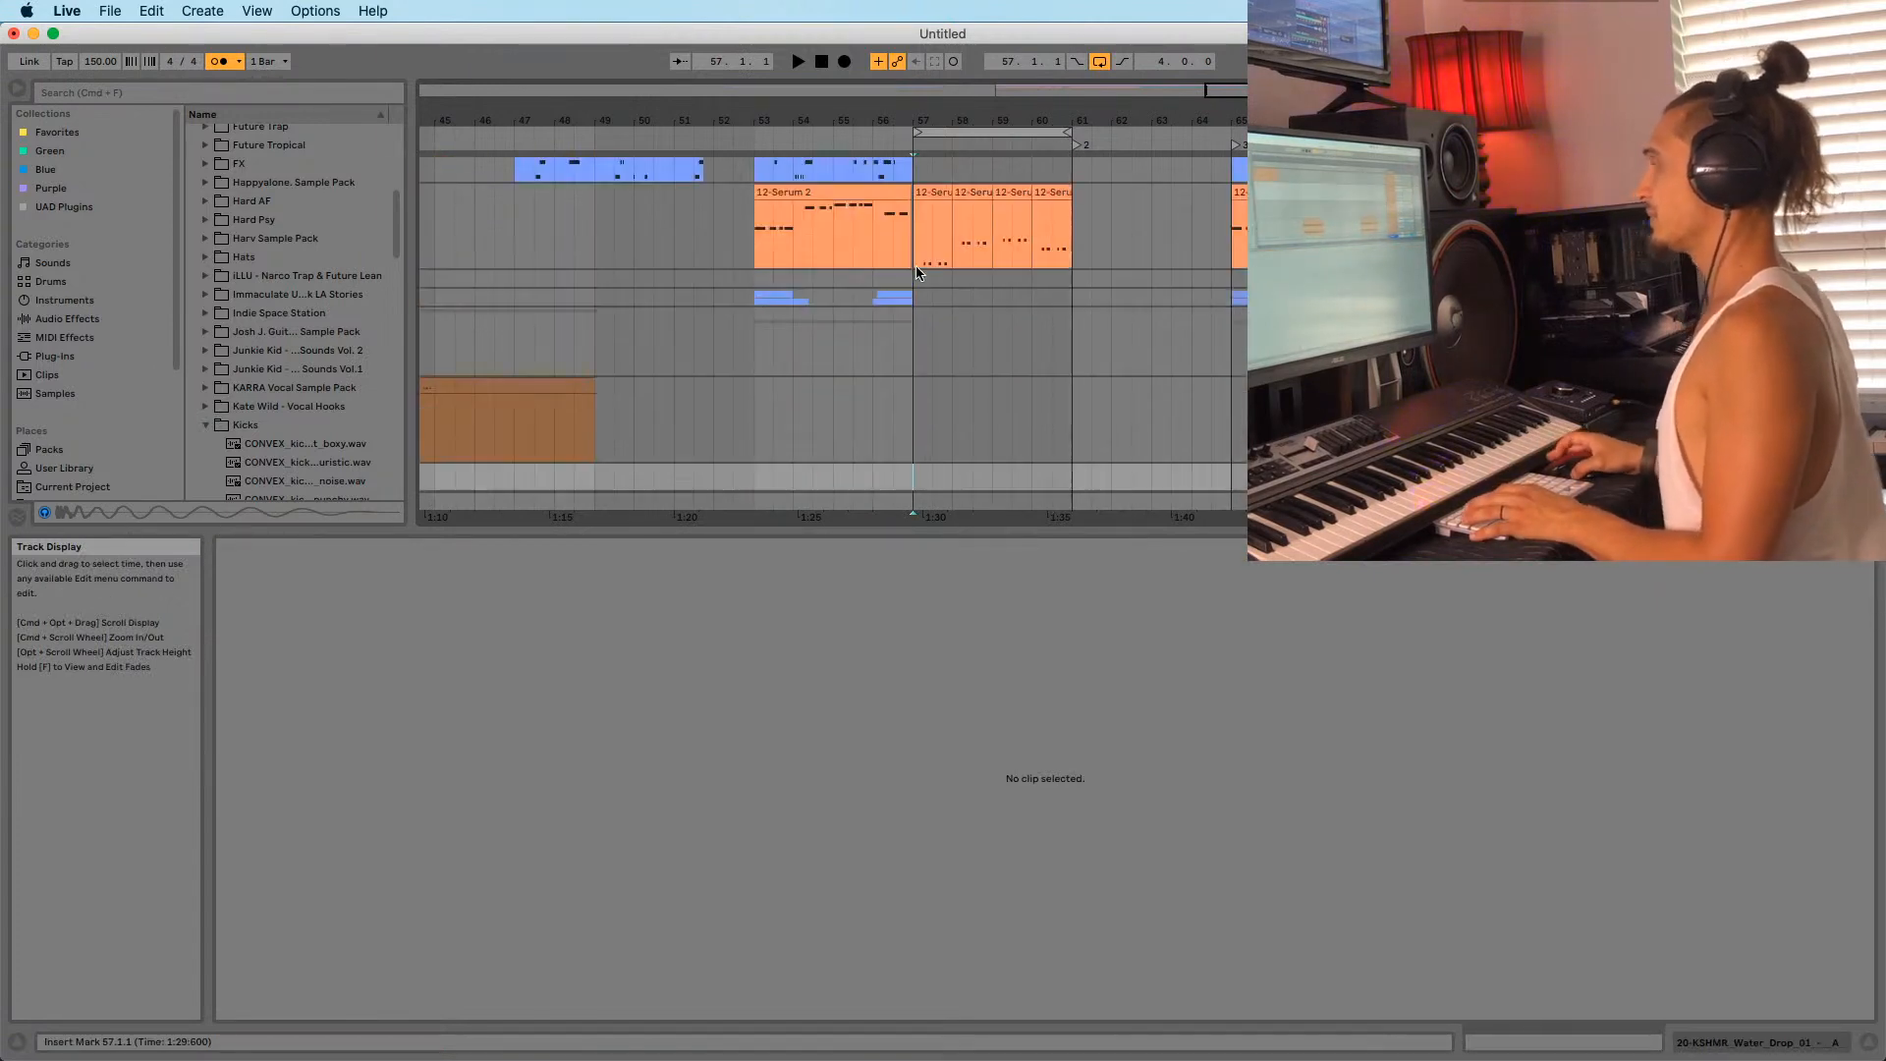
scroll(918, 273, "up", 3)
left_click(934, 290)
left_click(1055, 290, "shift")
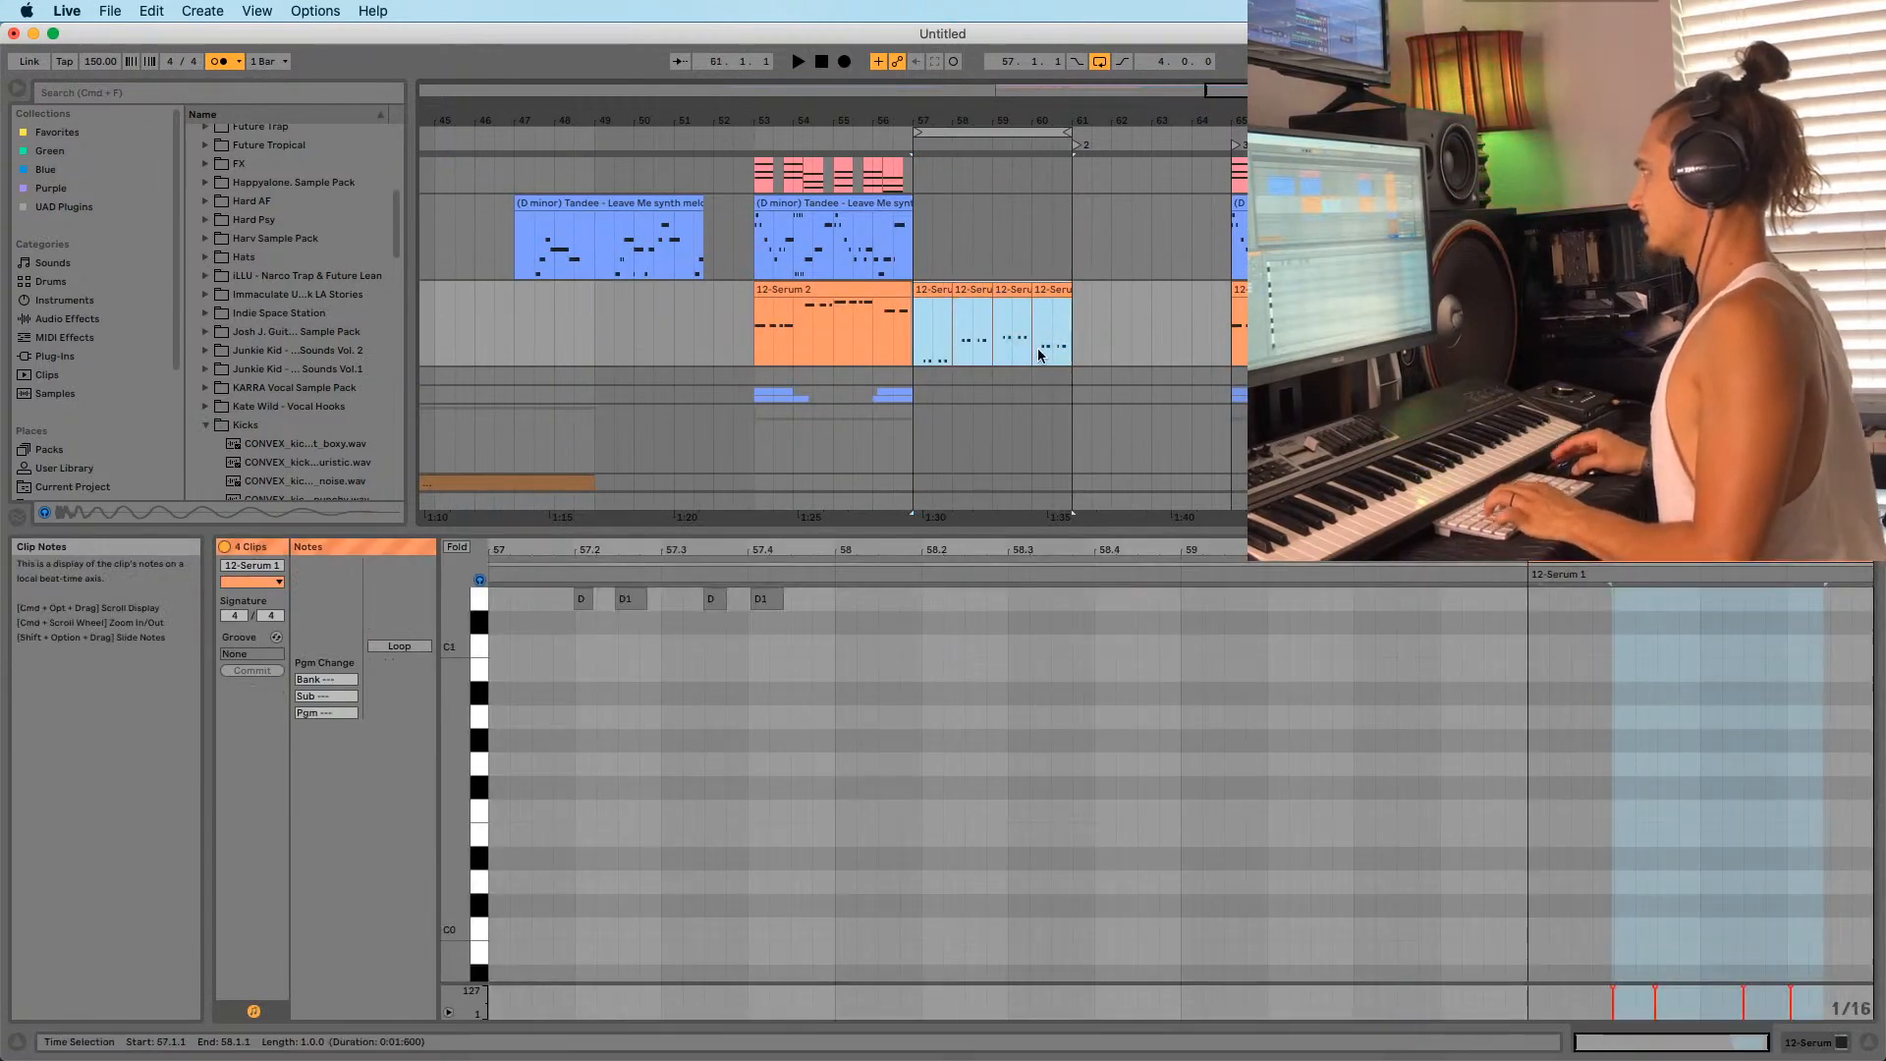
key("minus")
Scroll up the track list, selecting the melody, MIDI and empty rows at bar 57.
key("Delete")
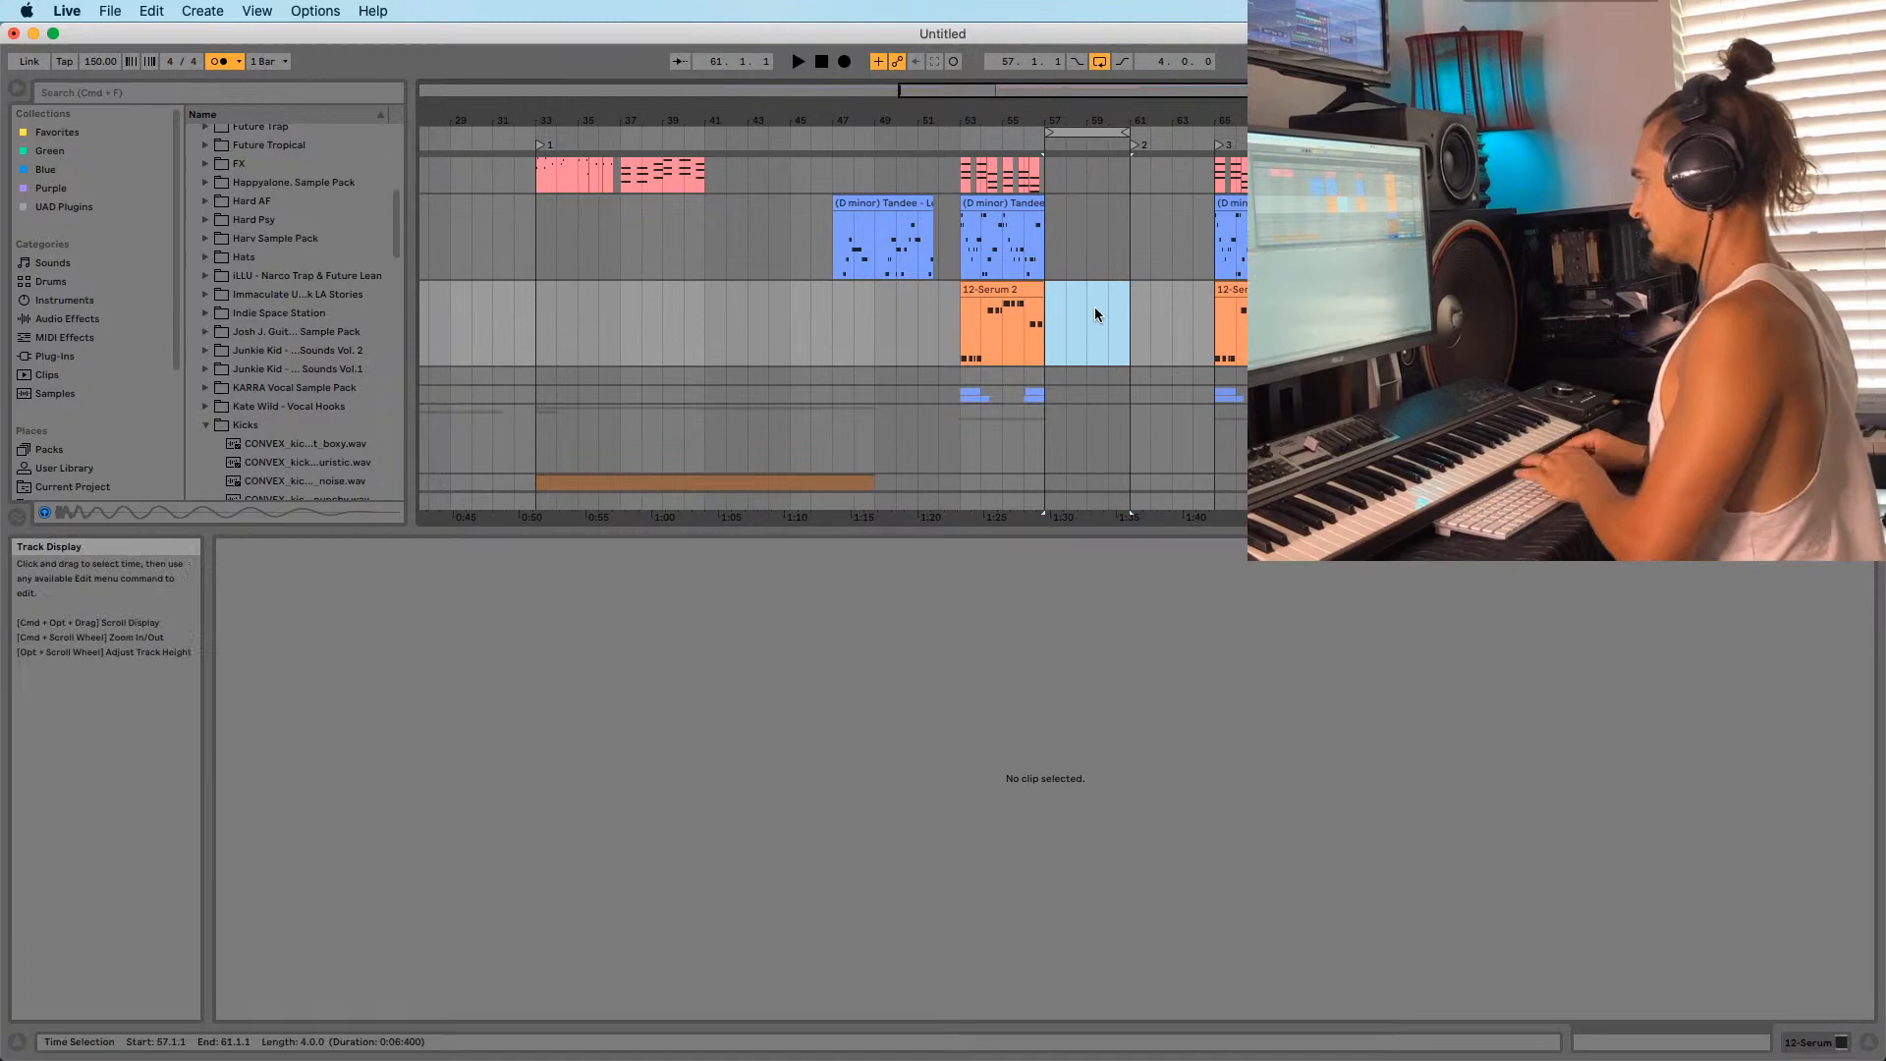
left_click(1049, 335)
scroll(1049, 335, "up", 3)
left_click(1049, 334)
scroll(1049, 335, "up", 5)
left_click(1049, 335)
scroll(1049, 340, "up", 6)
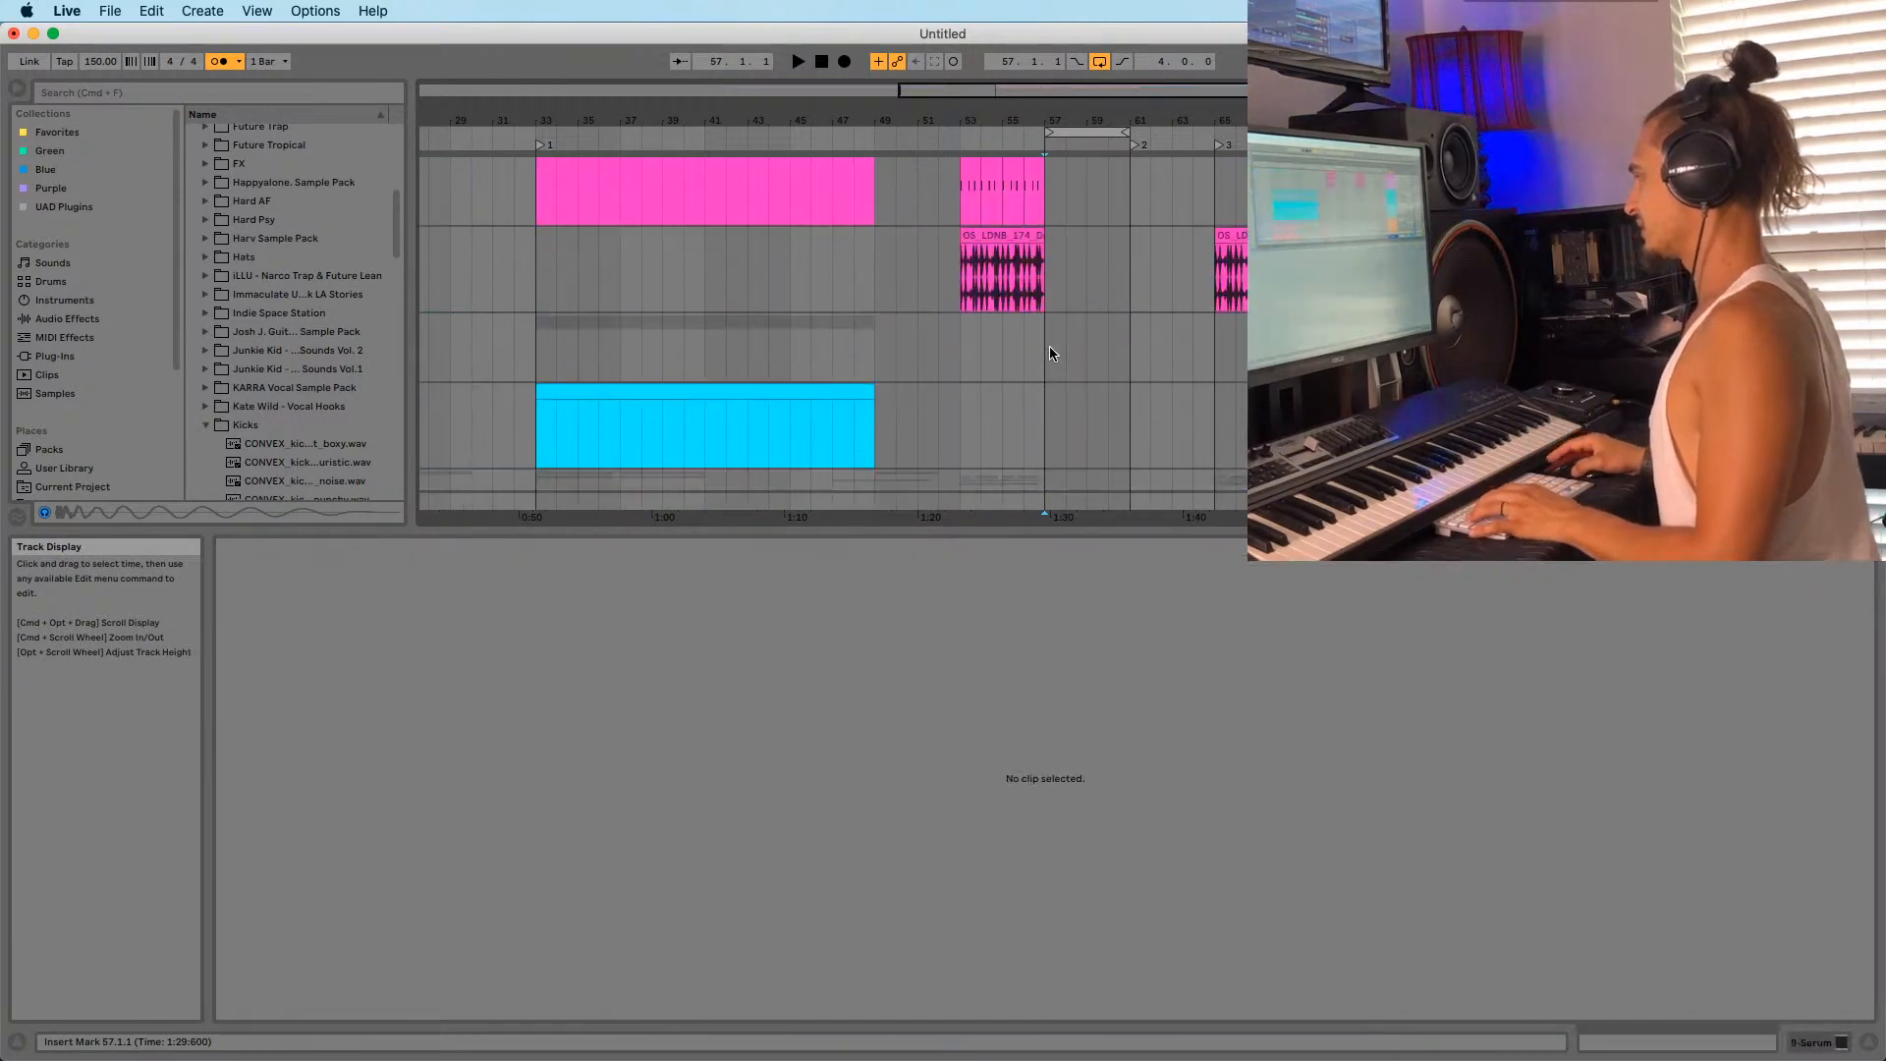
left_click(1046, 354)
scroll(1045, 358, "up", 3)
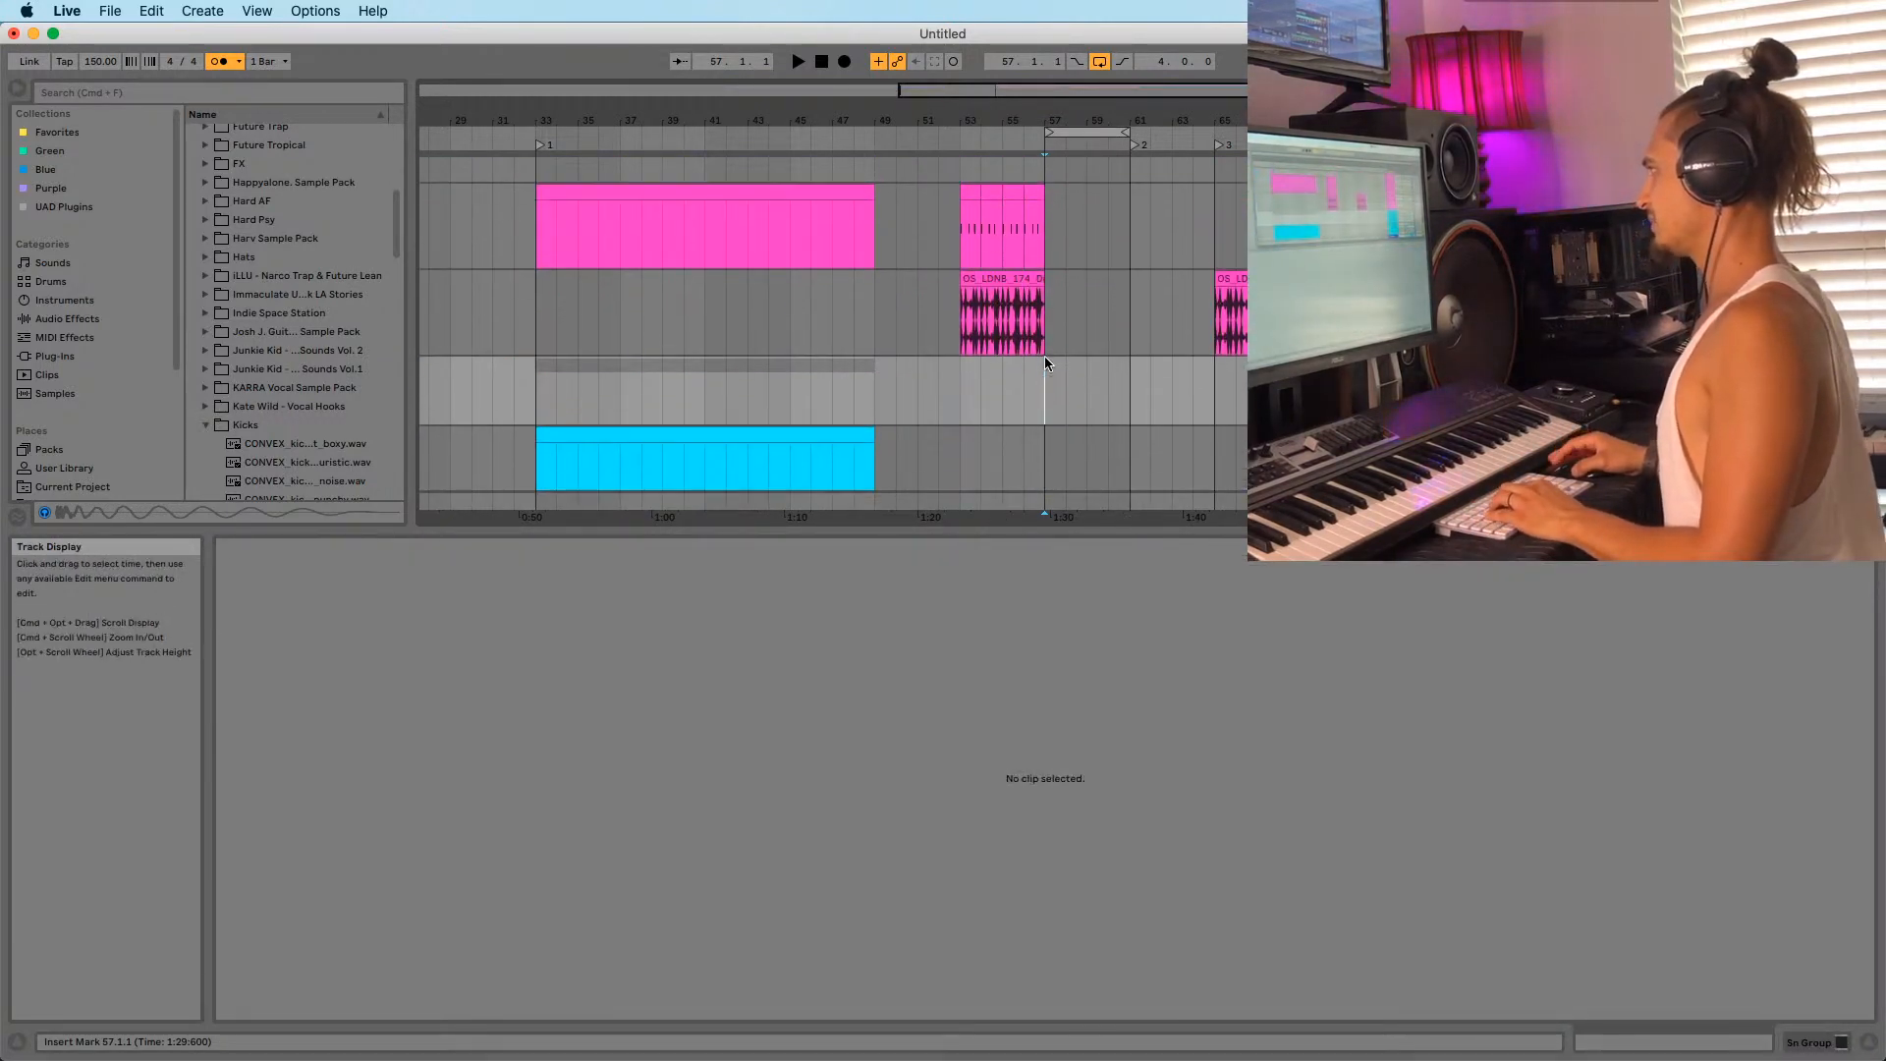
left_click(1046, 257)
scroll(1043, 246, "up", 6)
left_click(1040, 239)
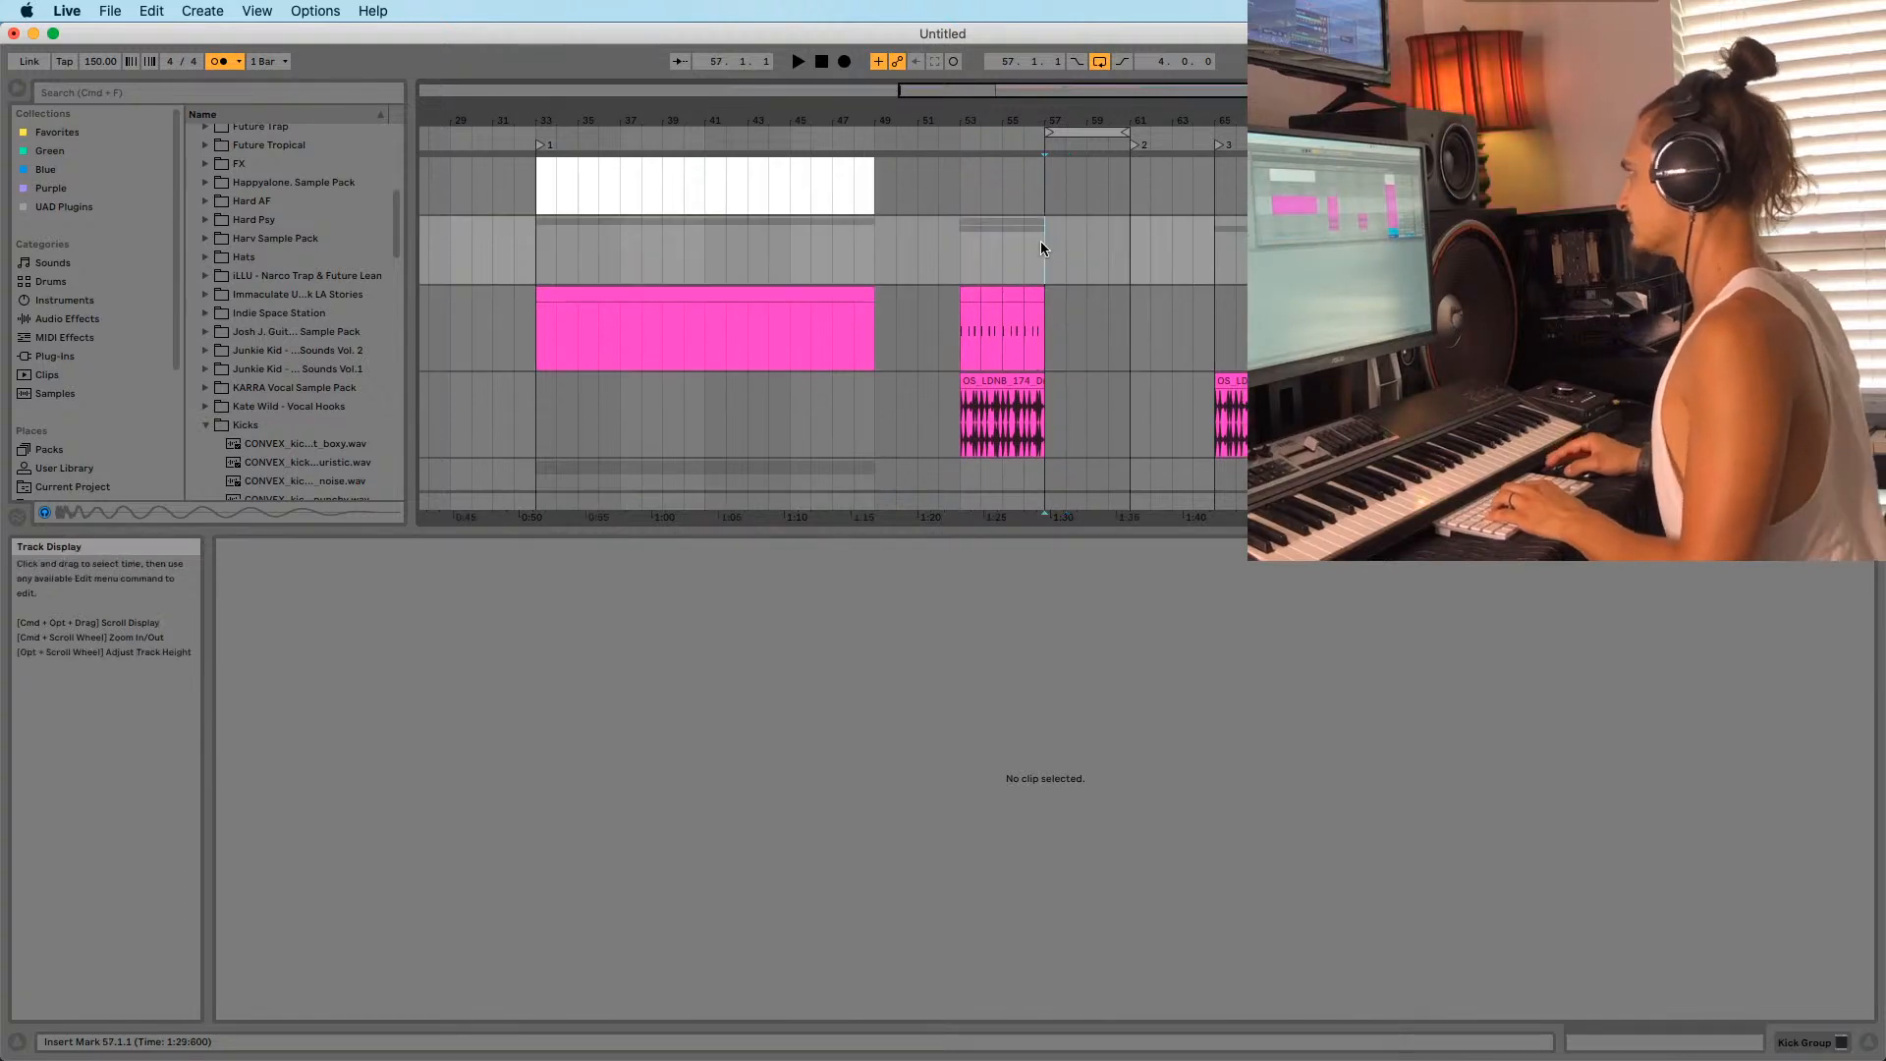
scroll(1040, 241, "up", 3)
Fold the Kick group, the MID group and two neighbouring groups into thin rows.
left_click(1464, 272)
scroll(1464, 272, "up", 3)
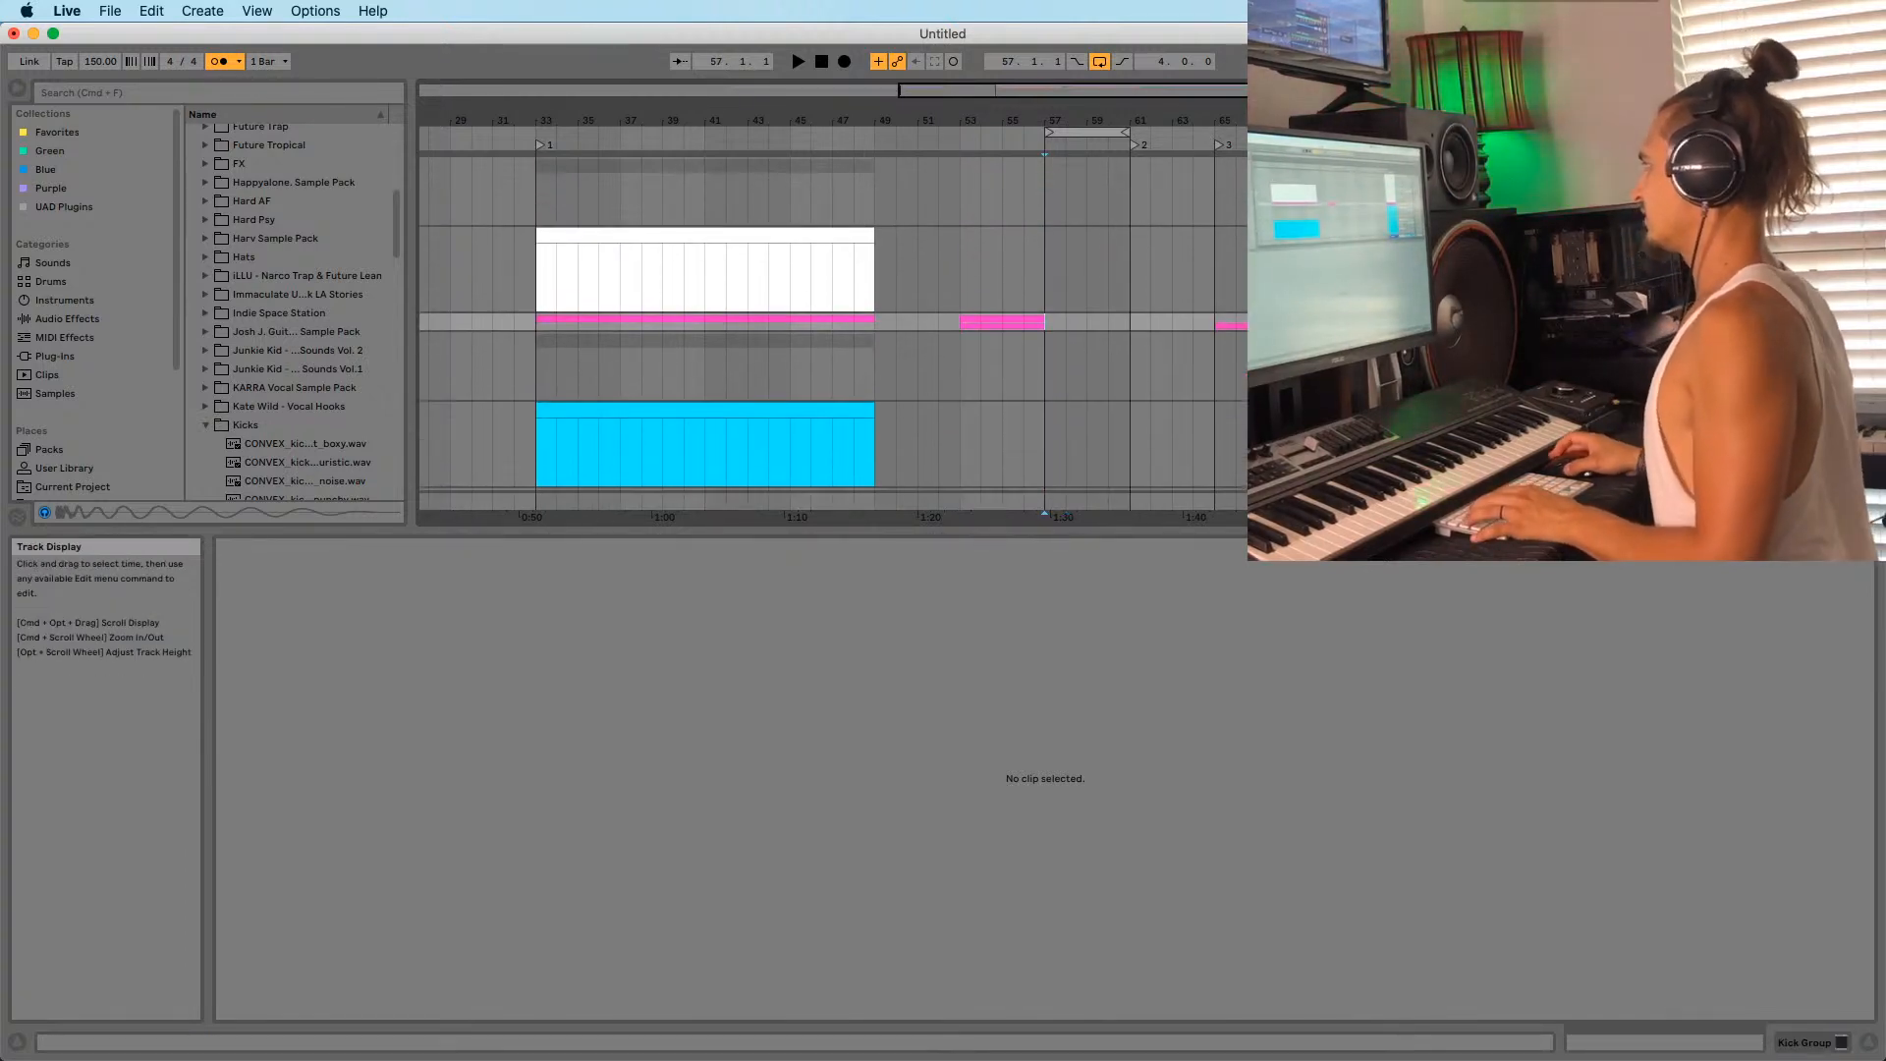
left_click(1474, 168)
left_click(1463, 167)
left_click(1478, 204)
left_click(1464, 203)
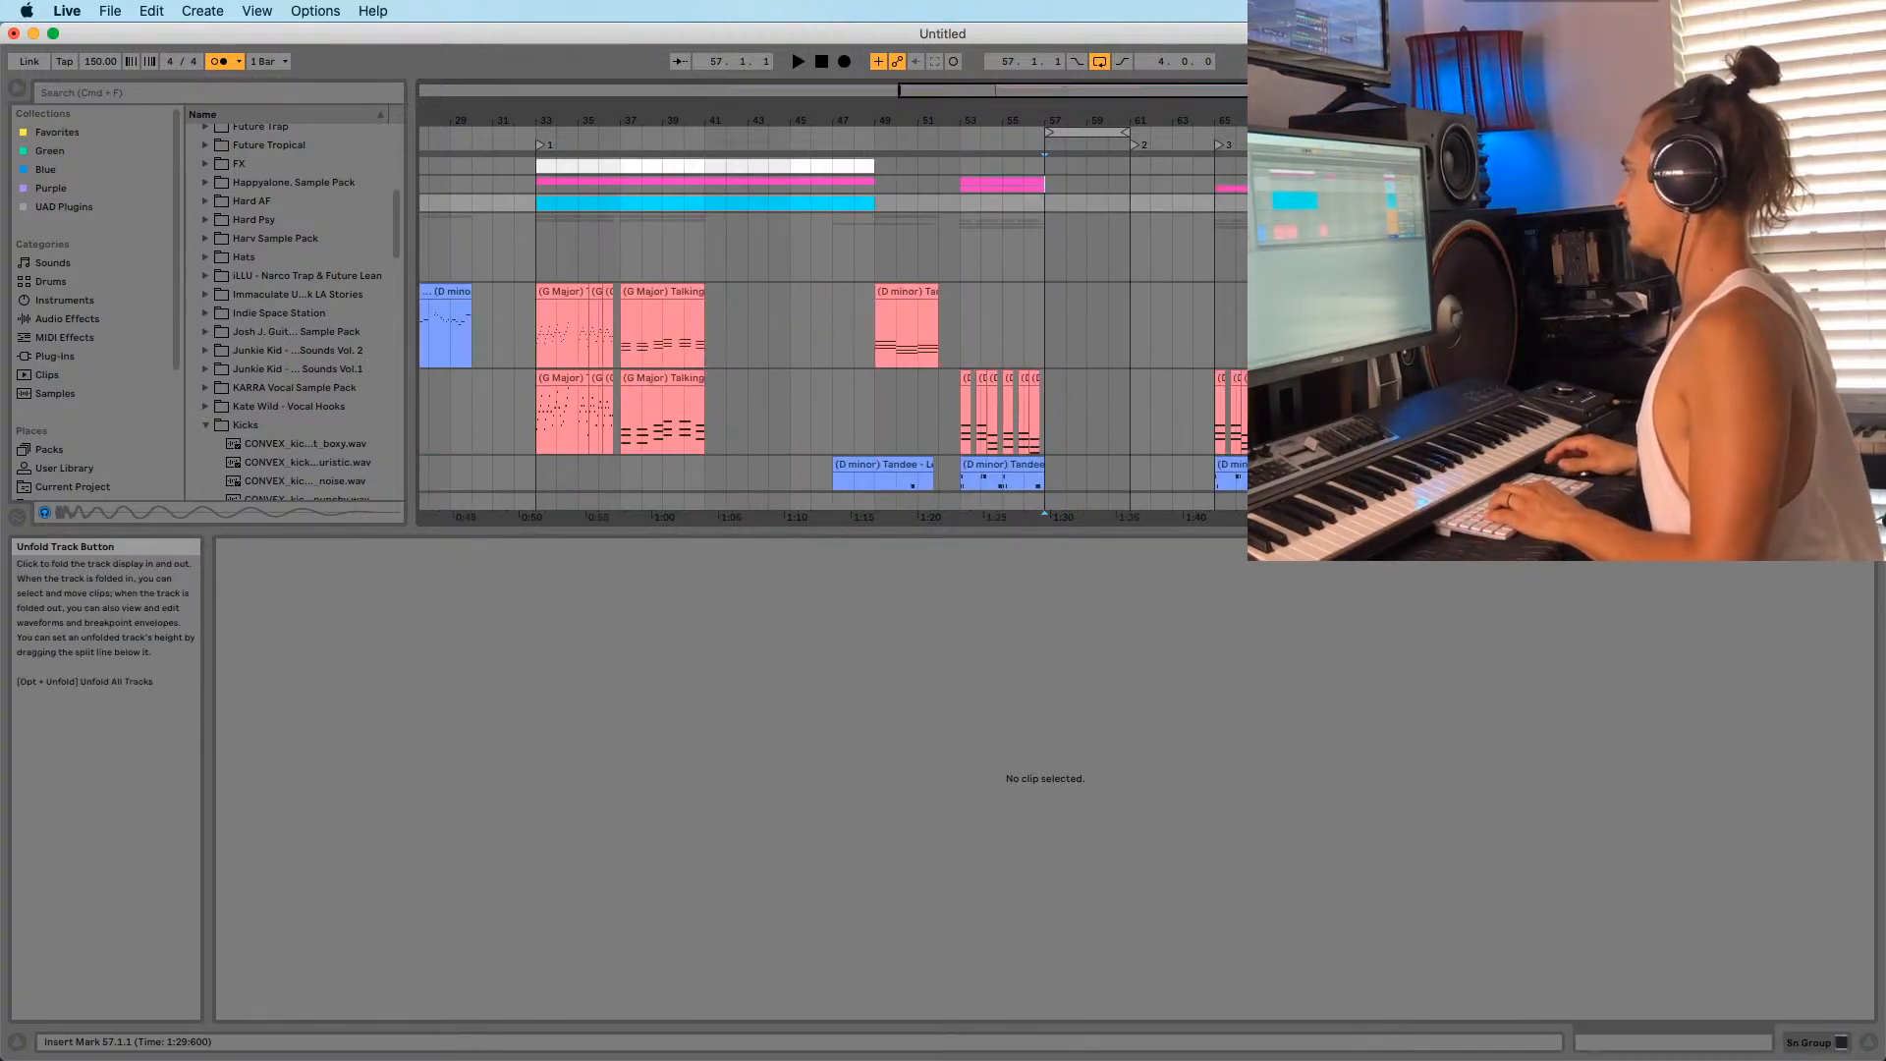
left_click(1478, 222)
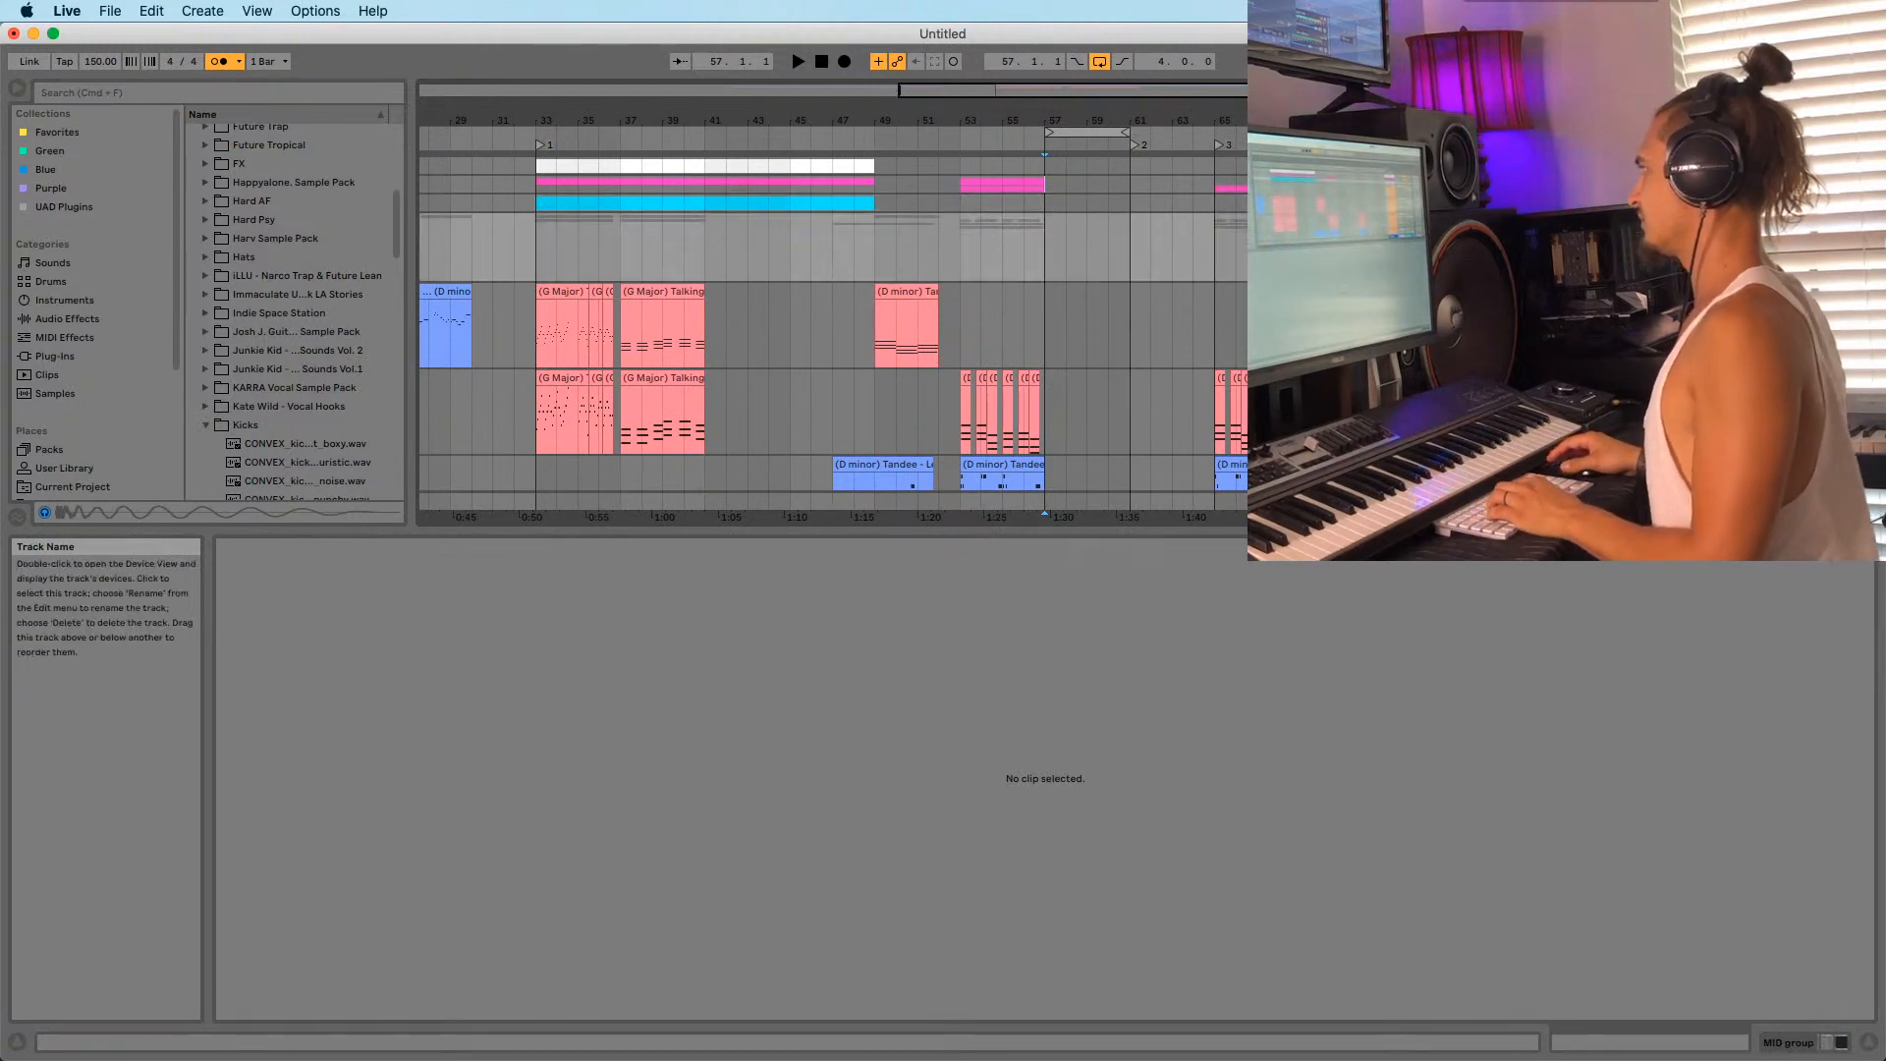
left_click(1463, 222)
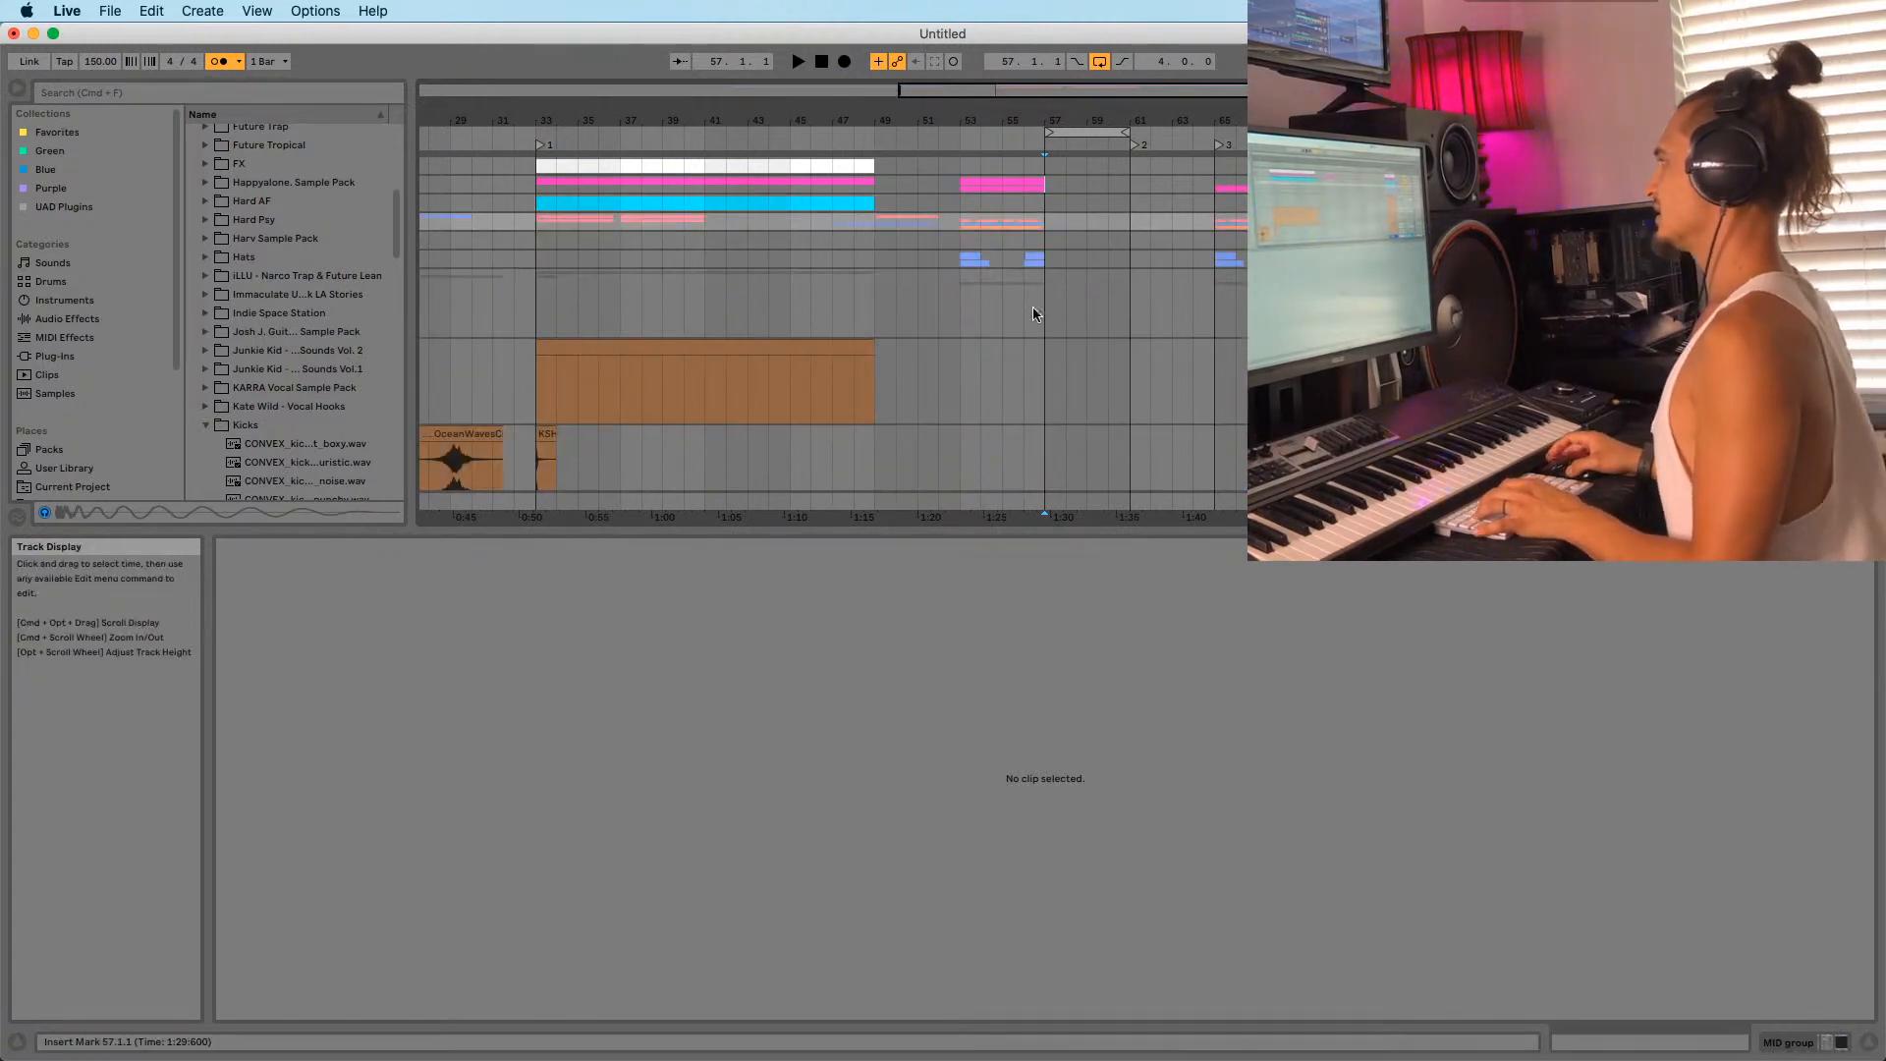
Zoom in around bar 57 and adjust the end of the OOOO.wav clip.
left_click_drag(1081, 119, 1026, 183)
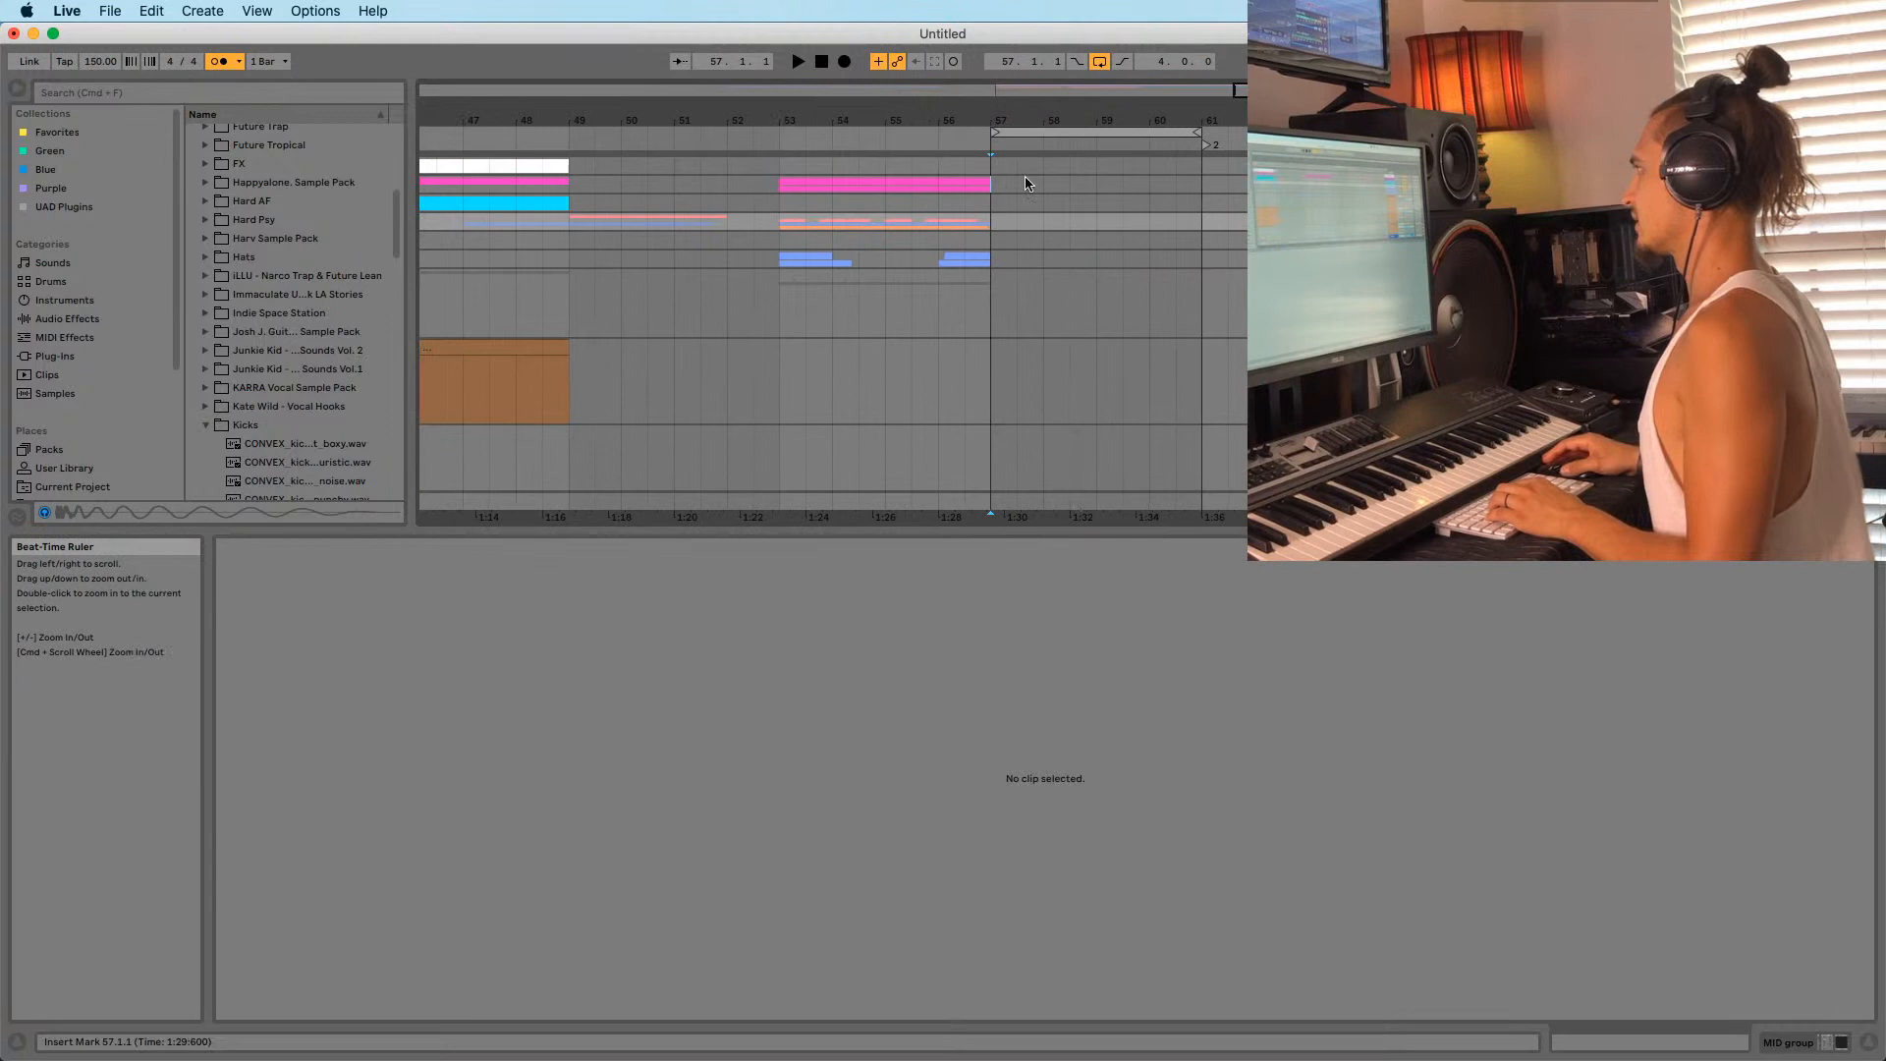
left_click(992, 257)
left_click_drag(1064, 112, 875, 118)
left_click(809, 322)
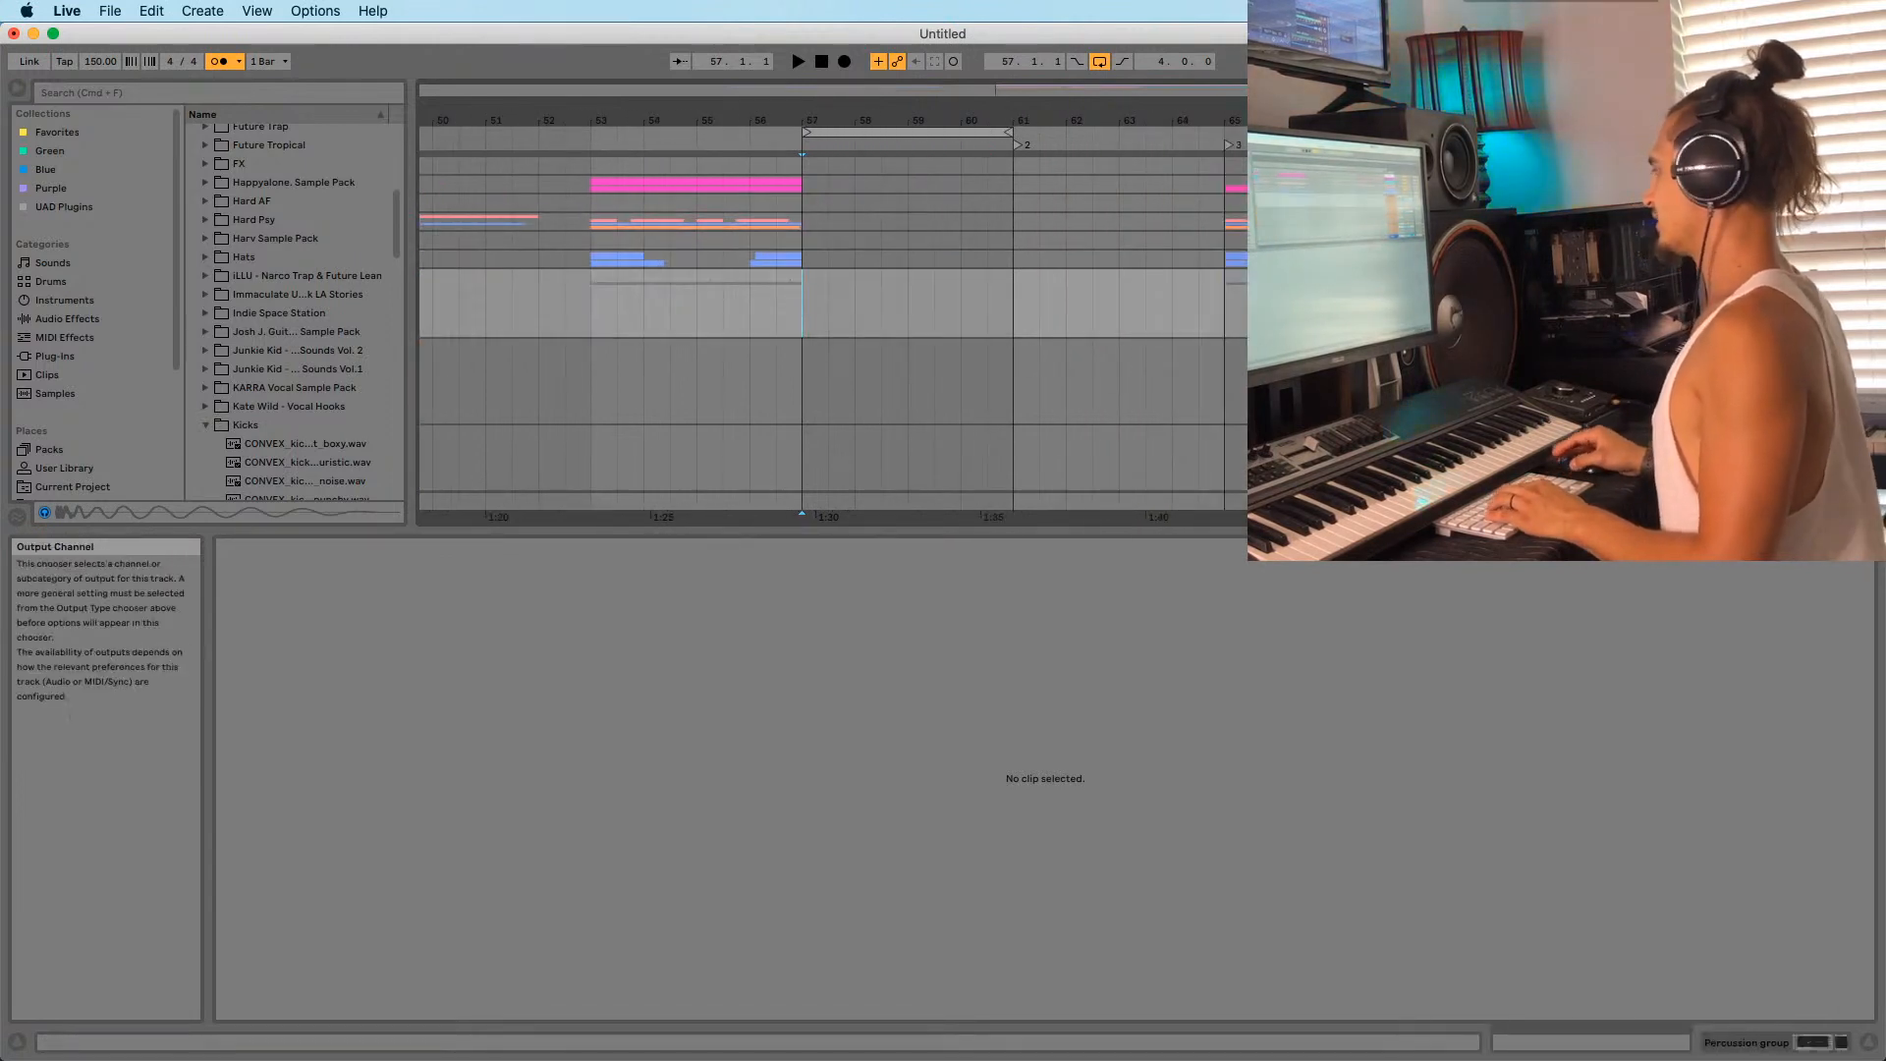
scroll(833, 324, "down", 10)
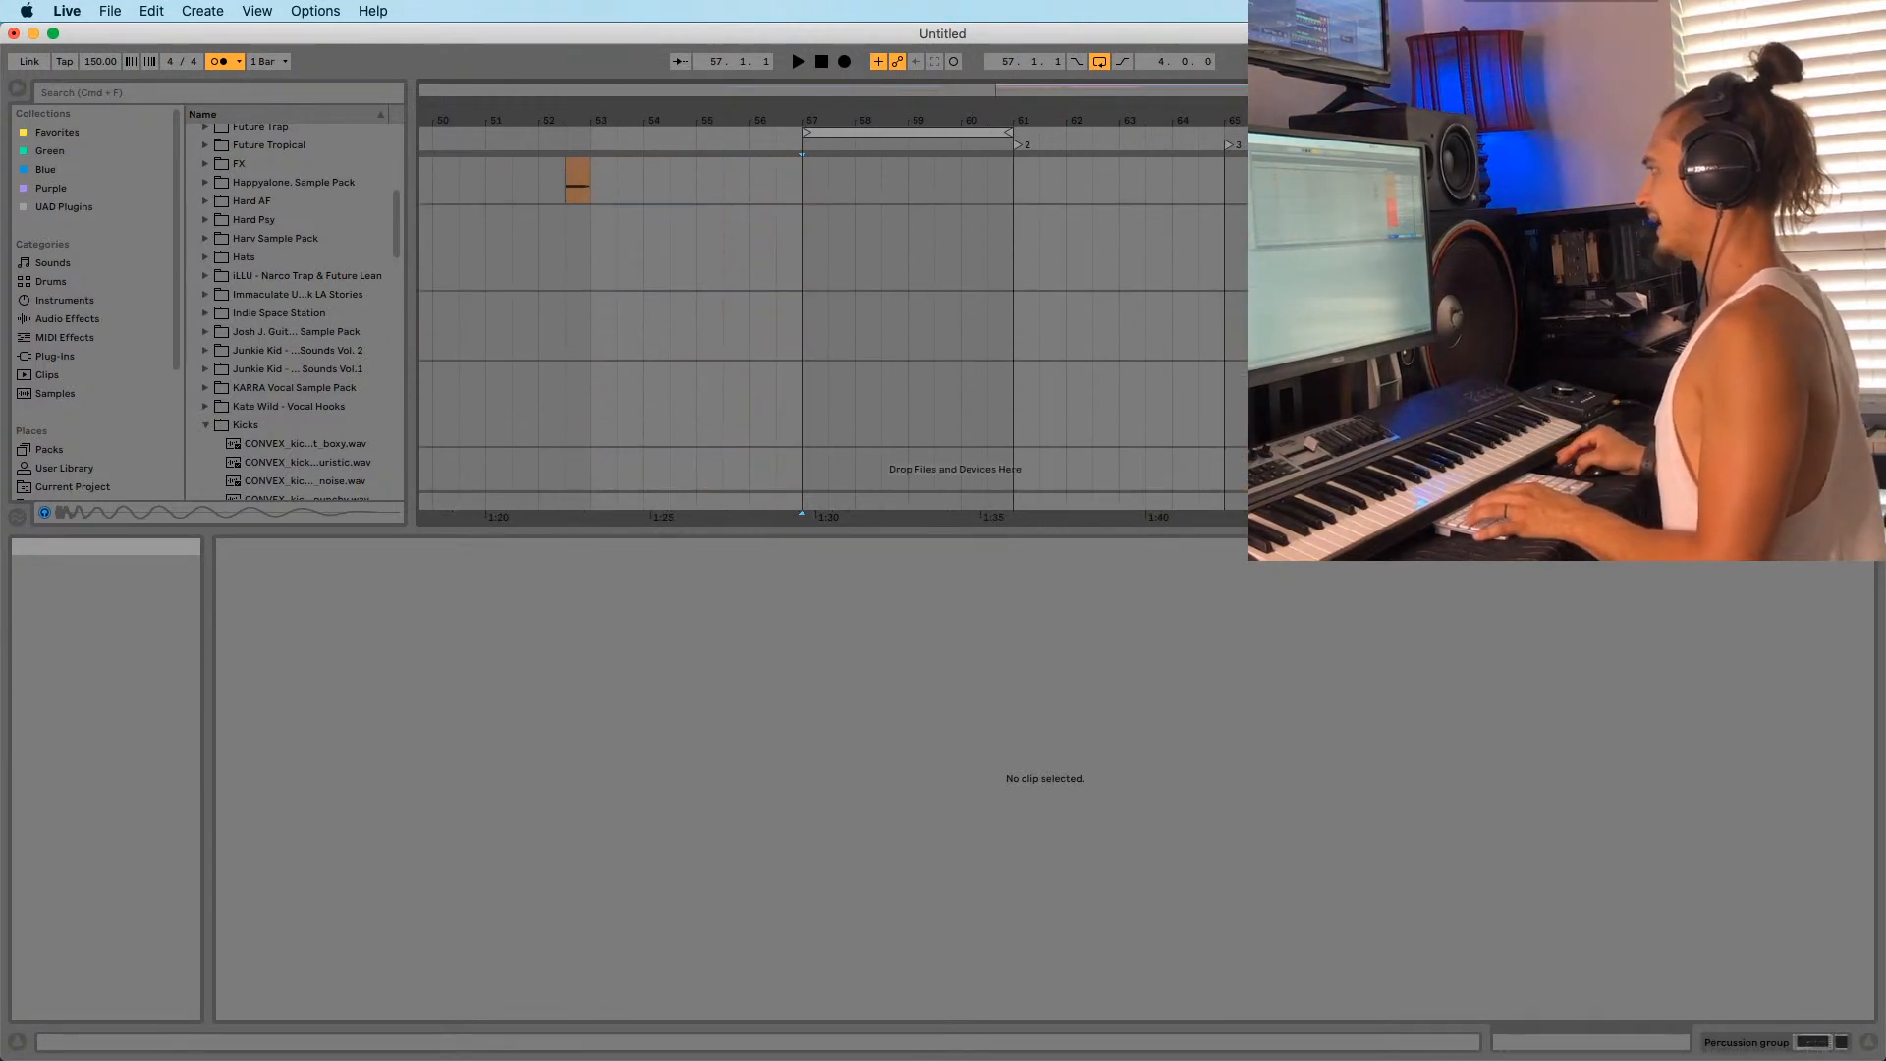
scroll(833, 325, "up", 6)
scroll(1070, 294, "up", 2)
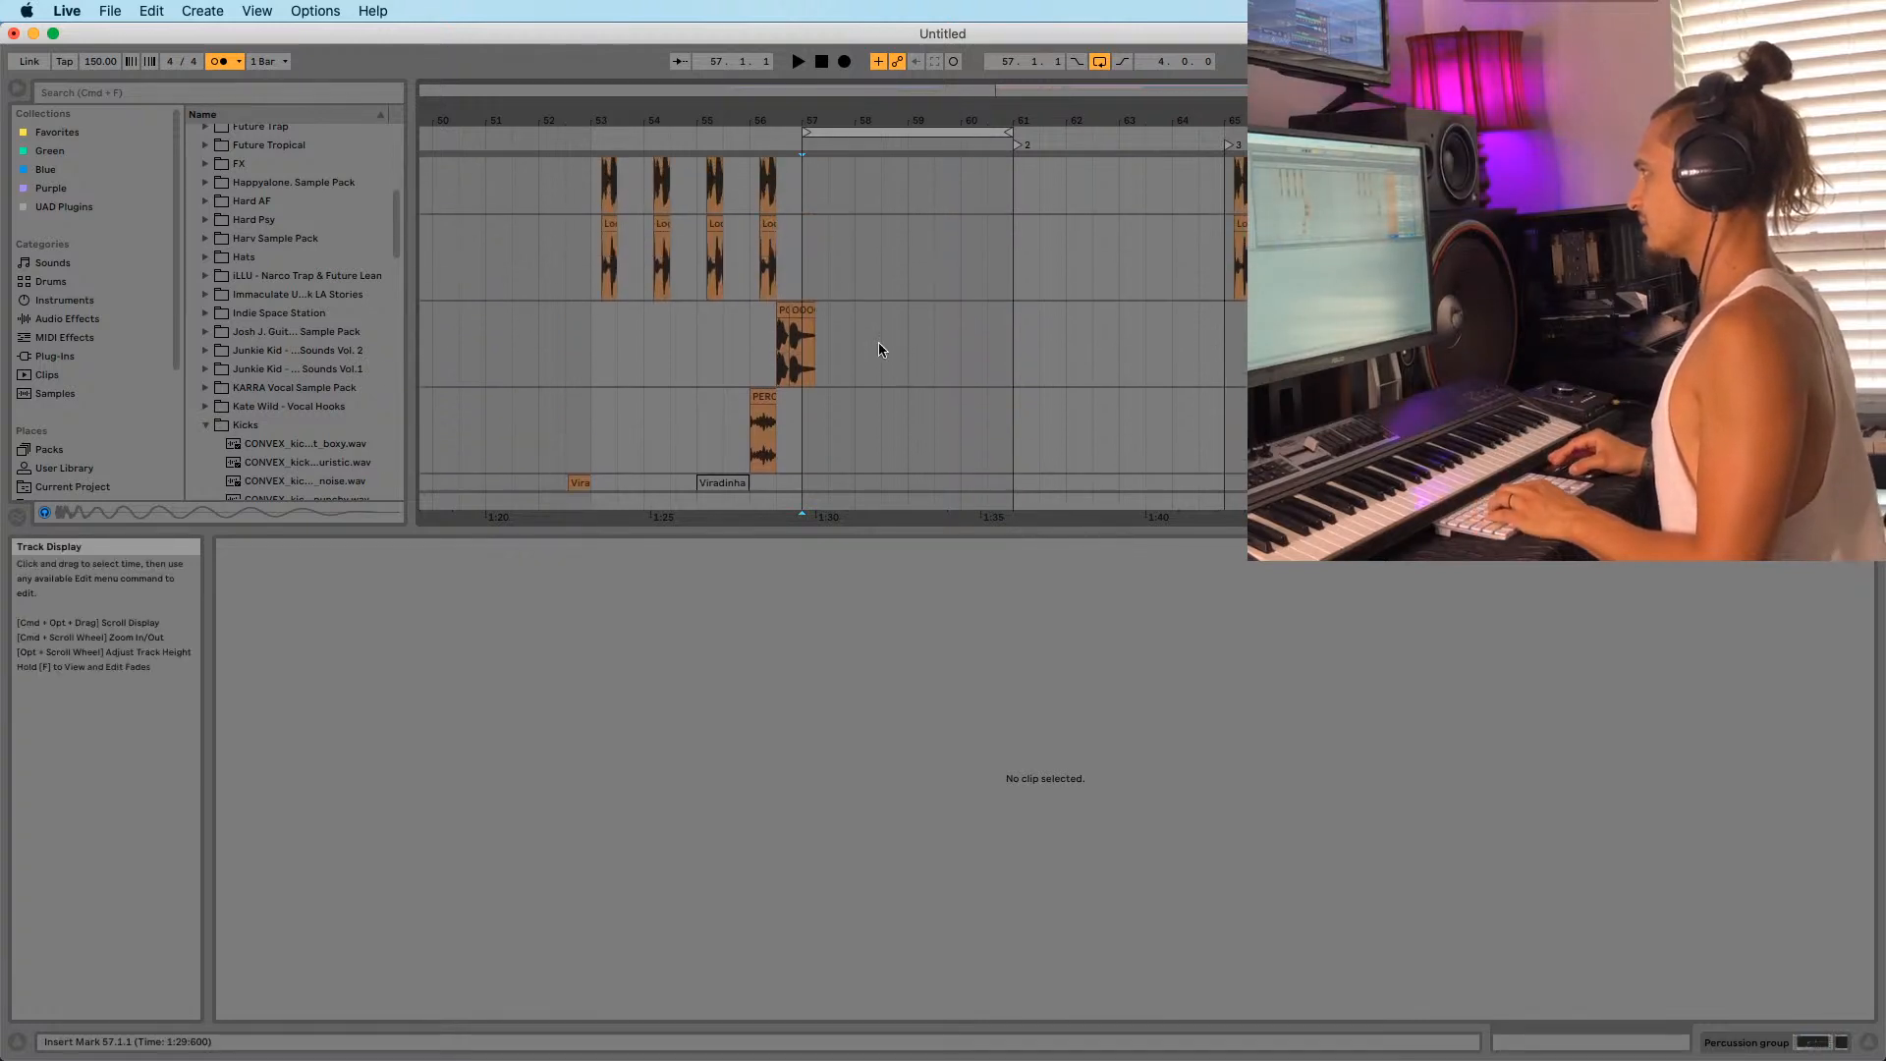
left_click_drag(794, 118, 776, 256)
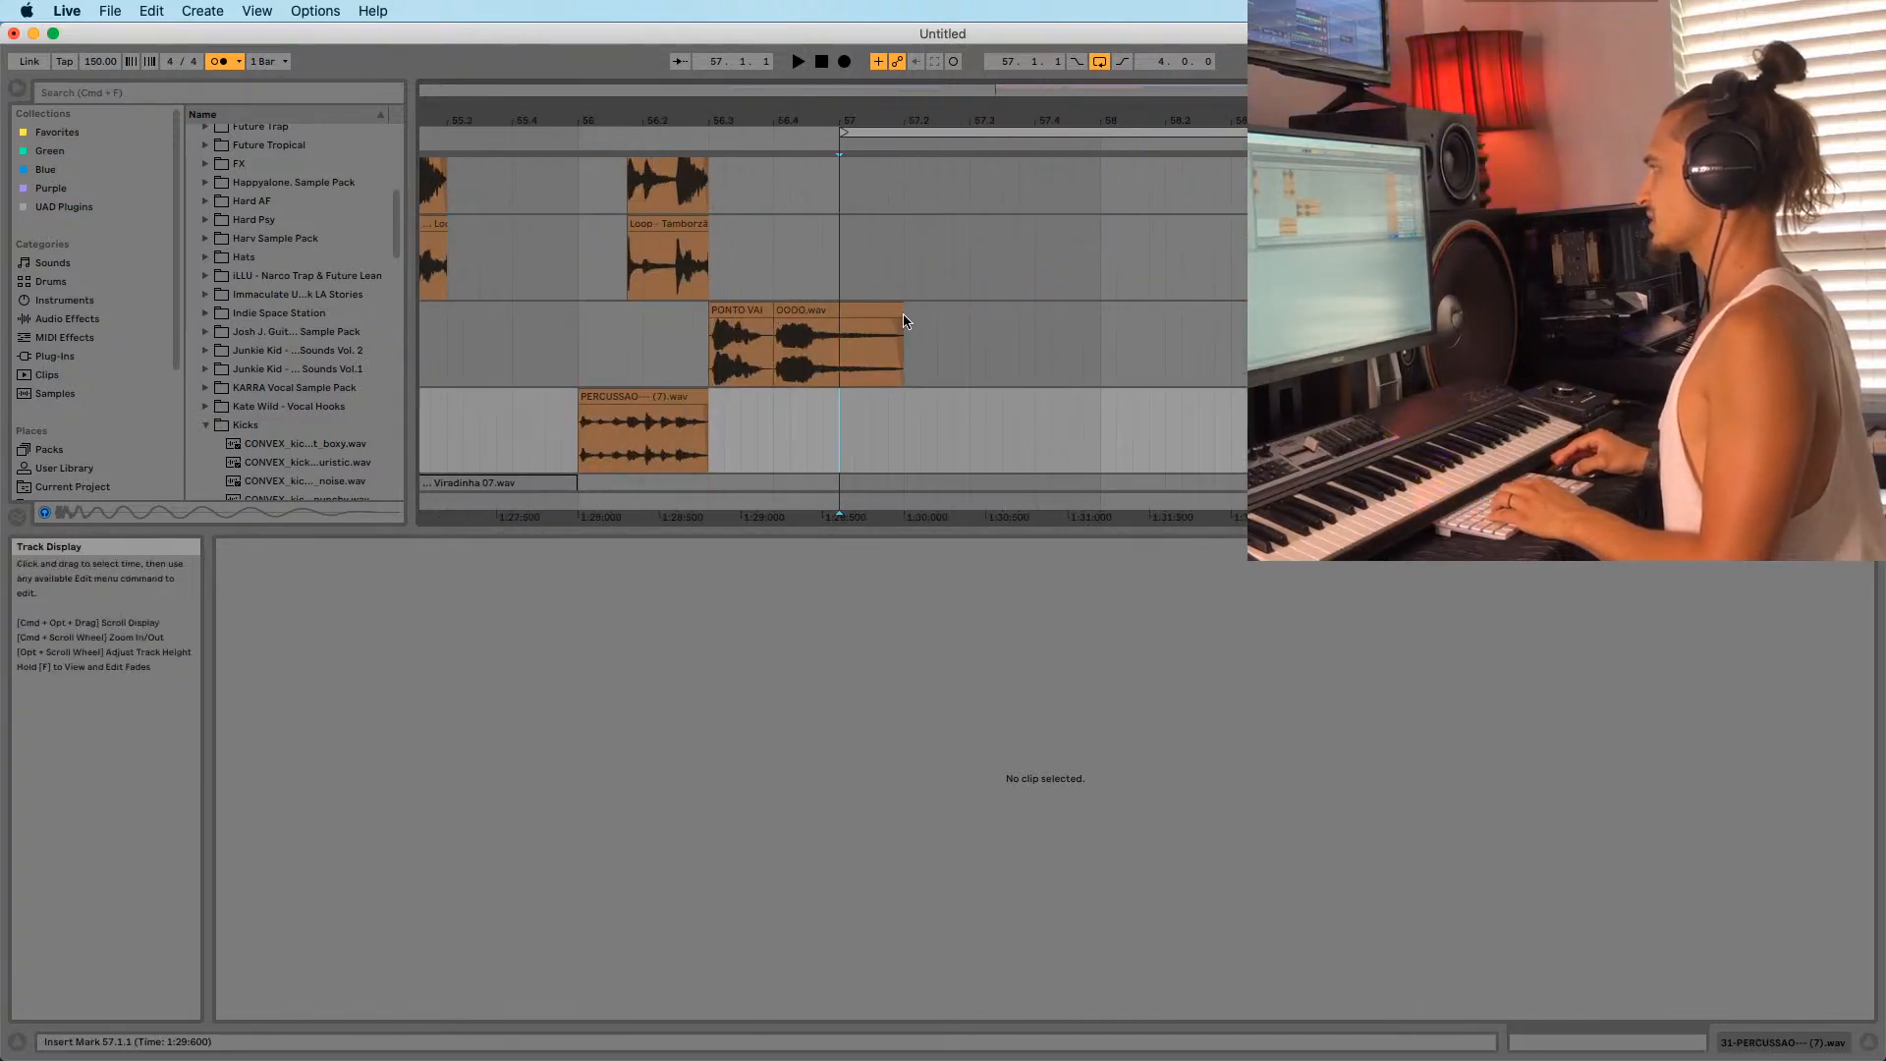
mouse_move(896, 315)
left_mouse_down()
mouse_move(870, 314)
mouse_move(898, 314)
left_mouse_up()
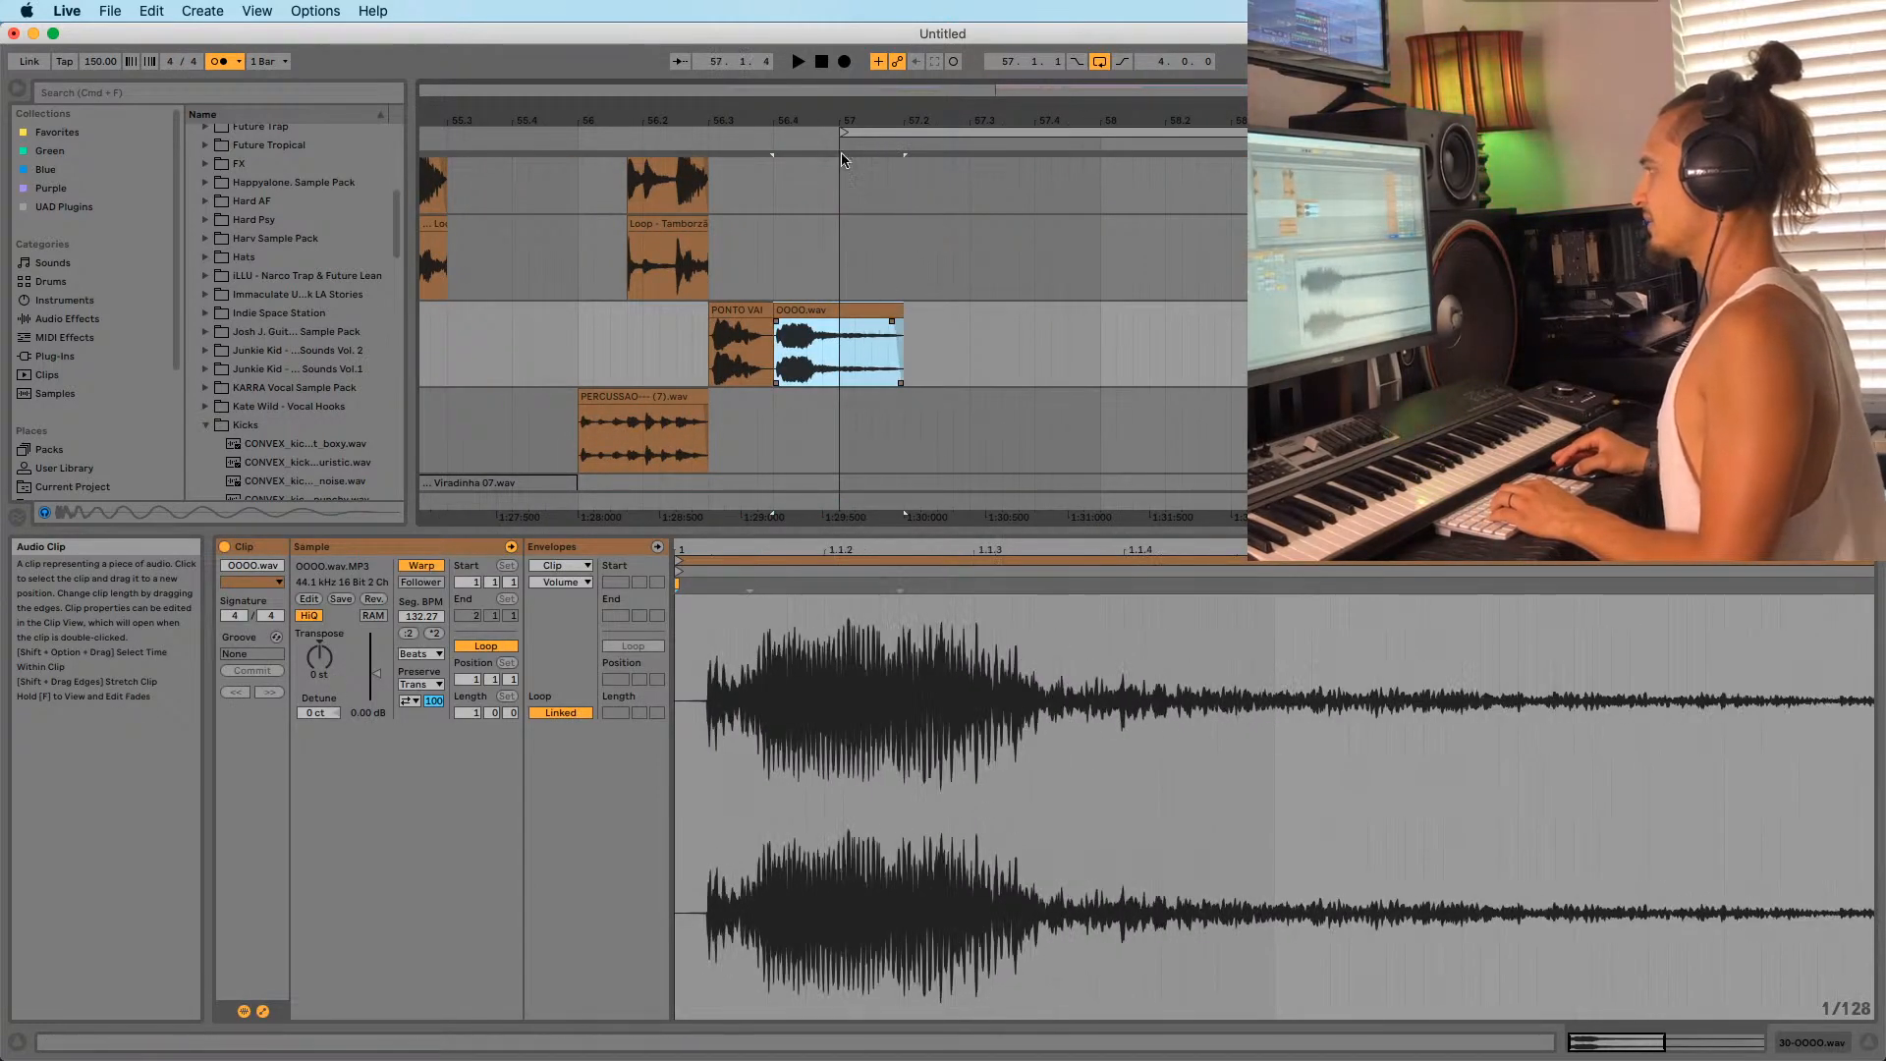
left_click_drag(856, 119, 675, 132)
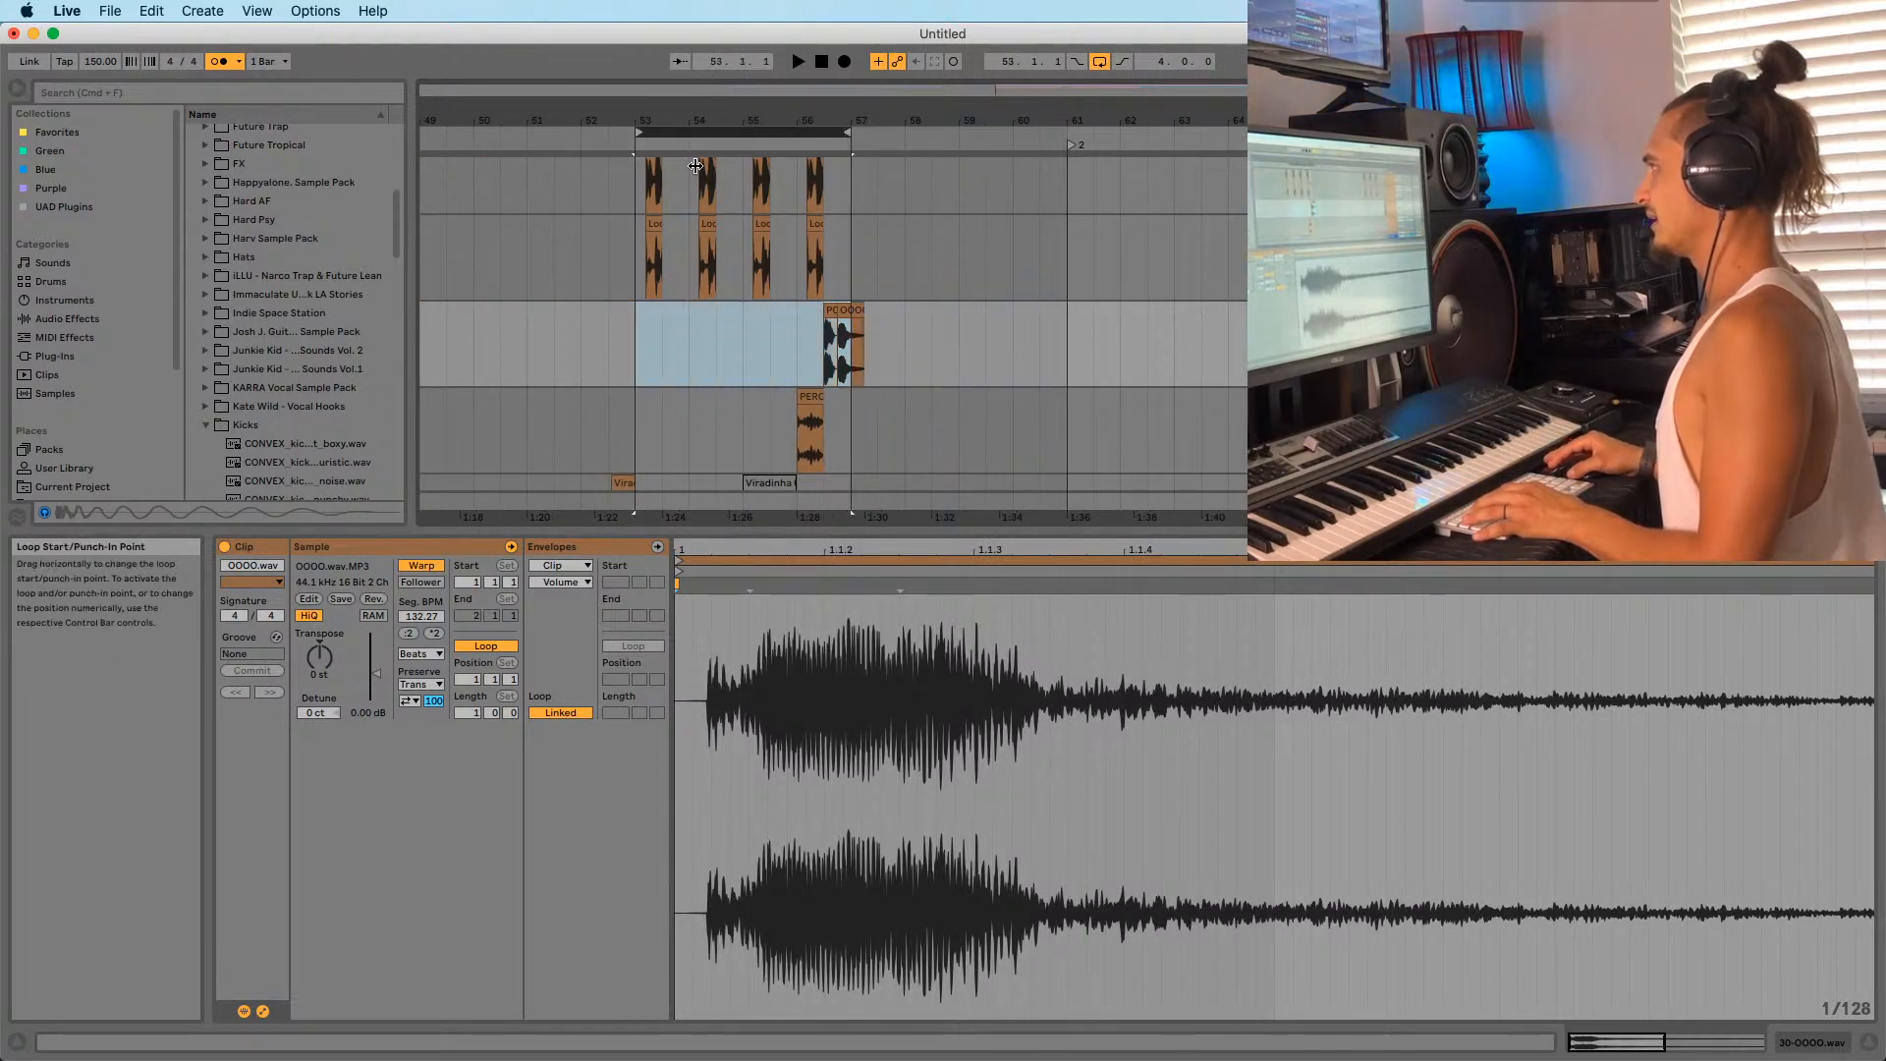
scroll(761, 331, "up", 2)
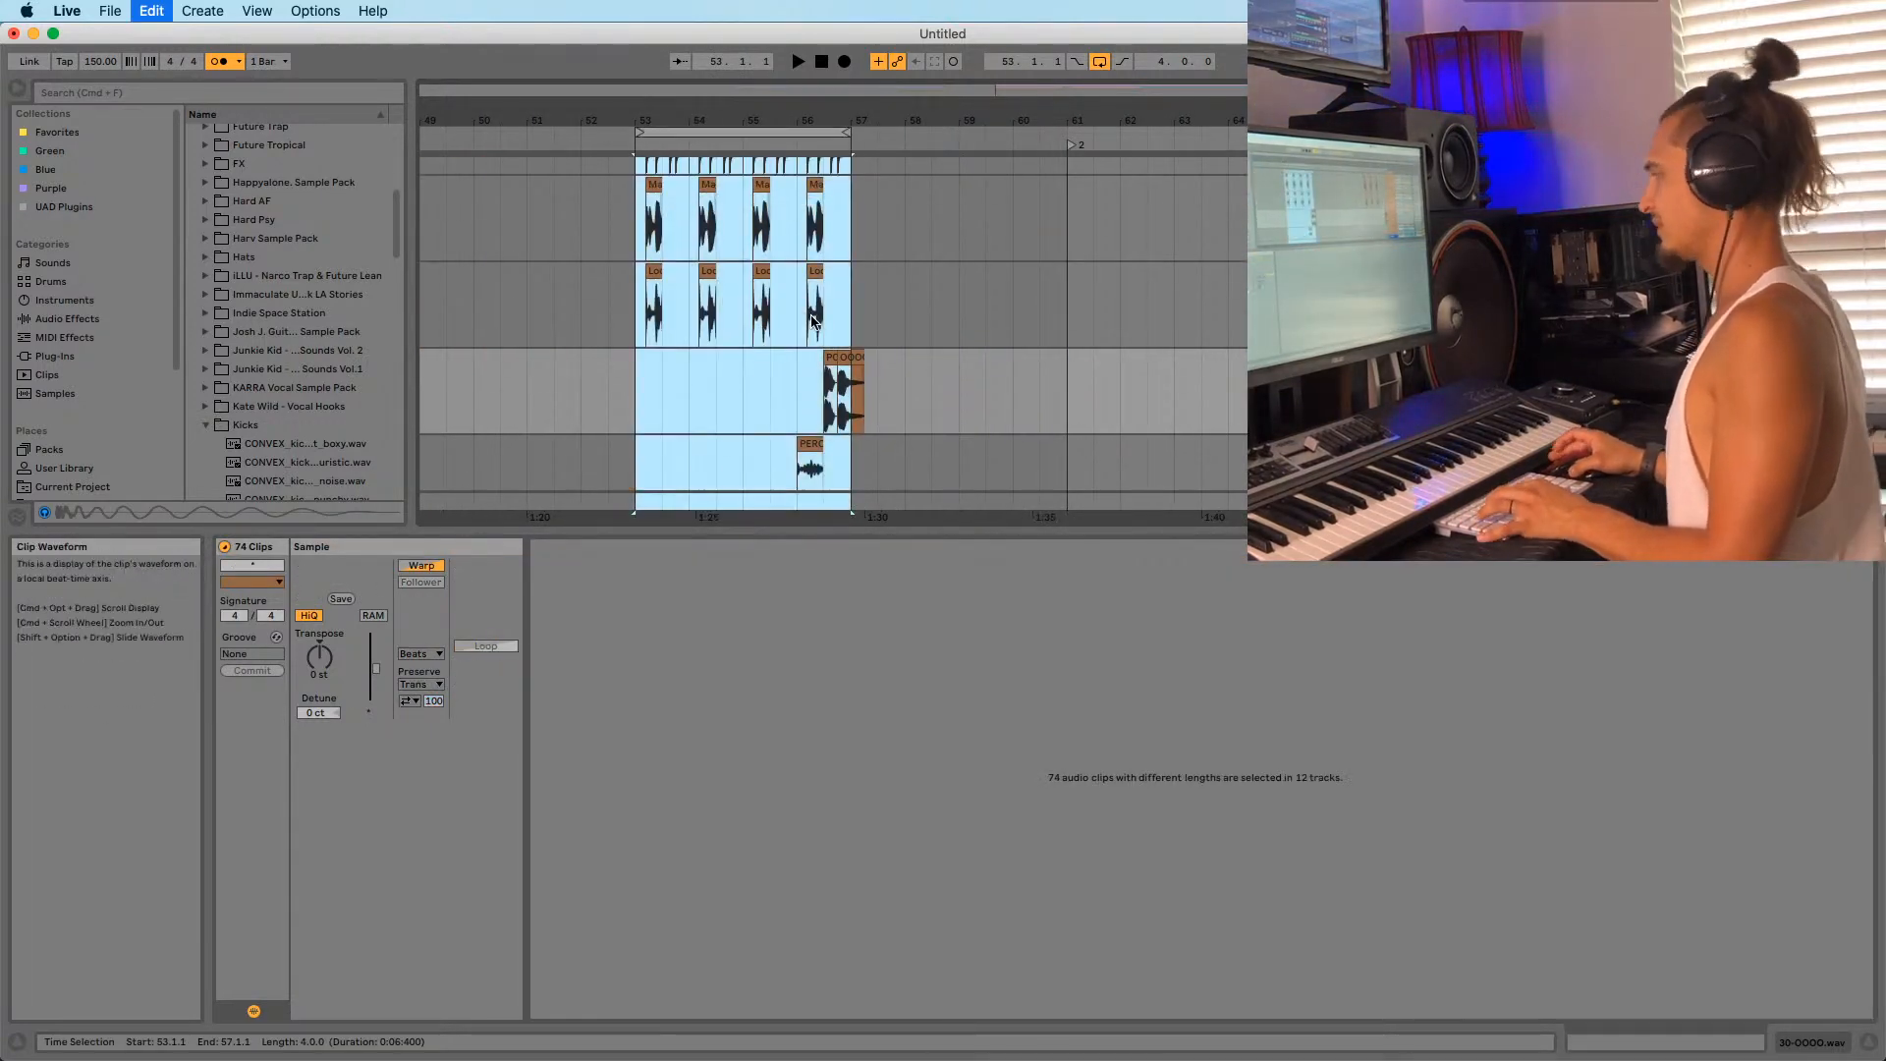
scroll(786, 343, "up", 5)
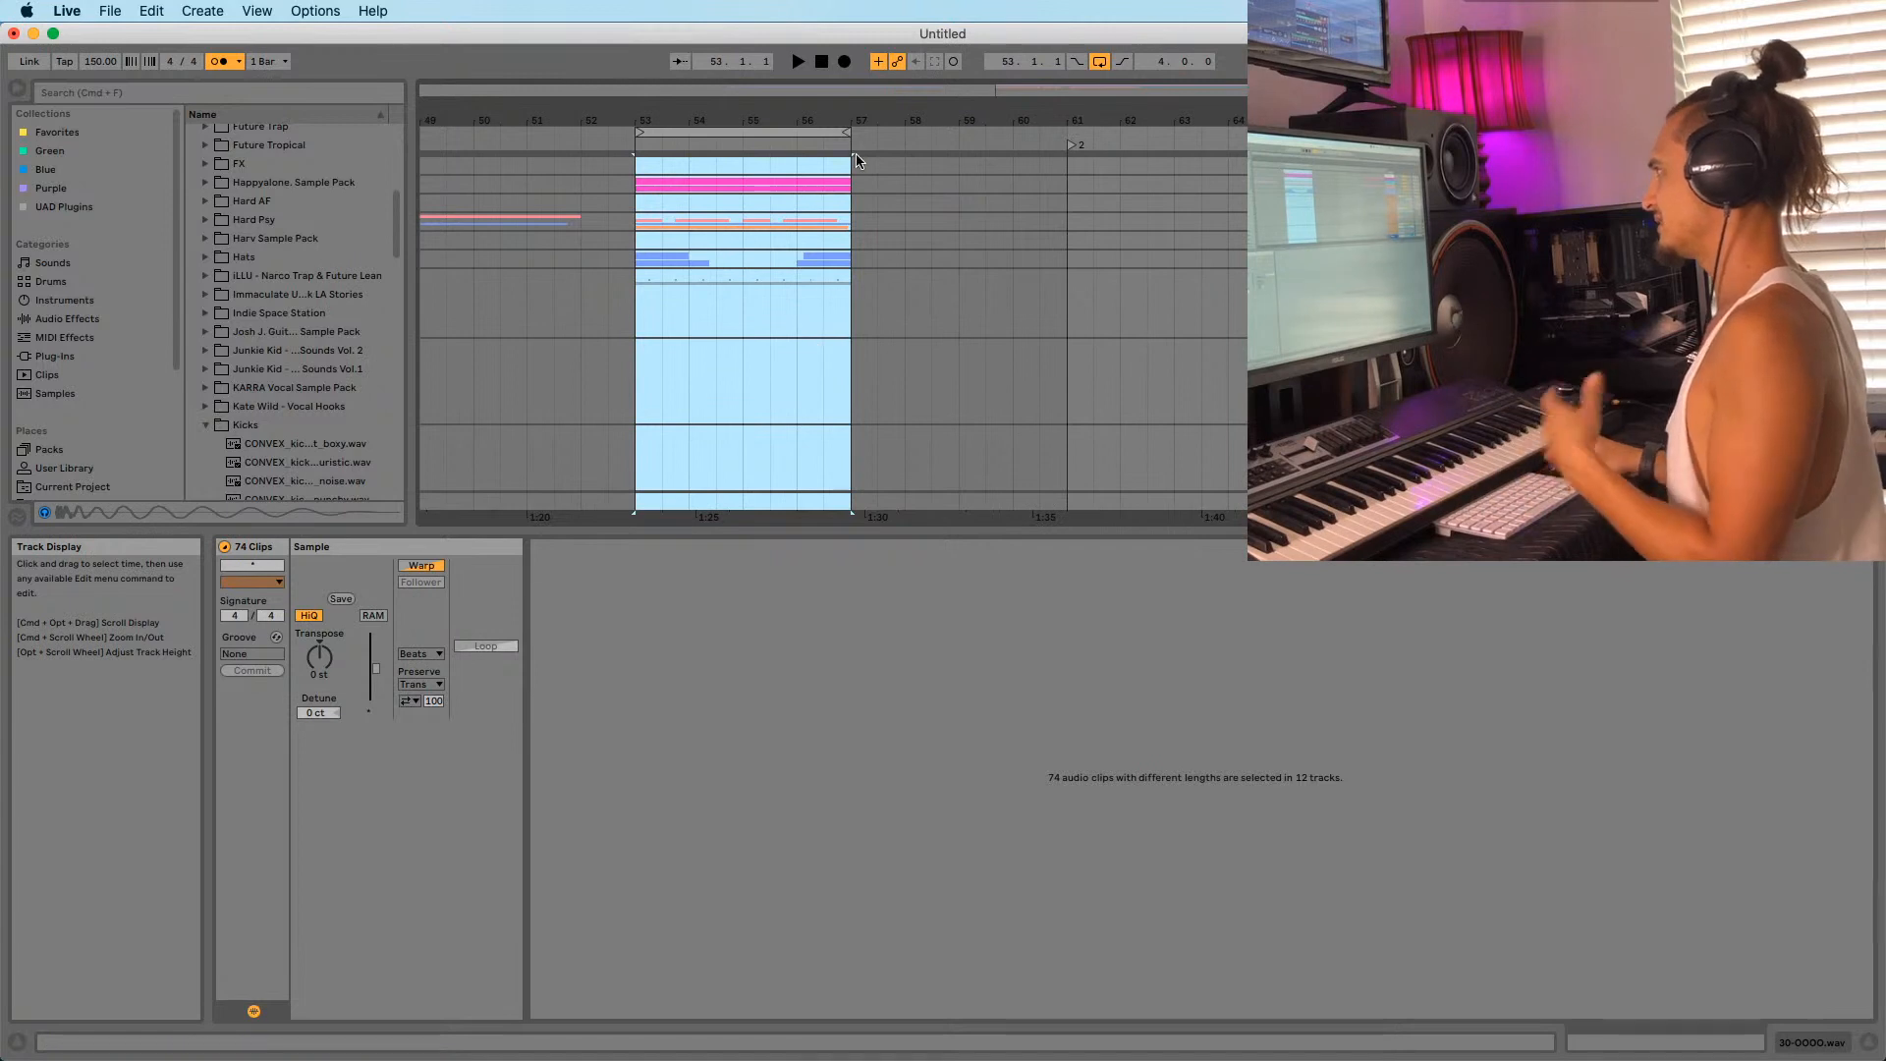
key("super+d")
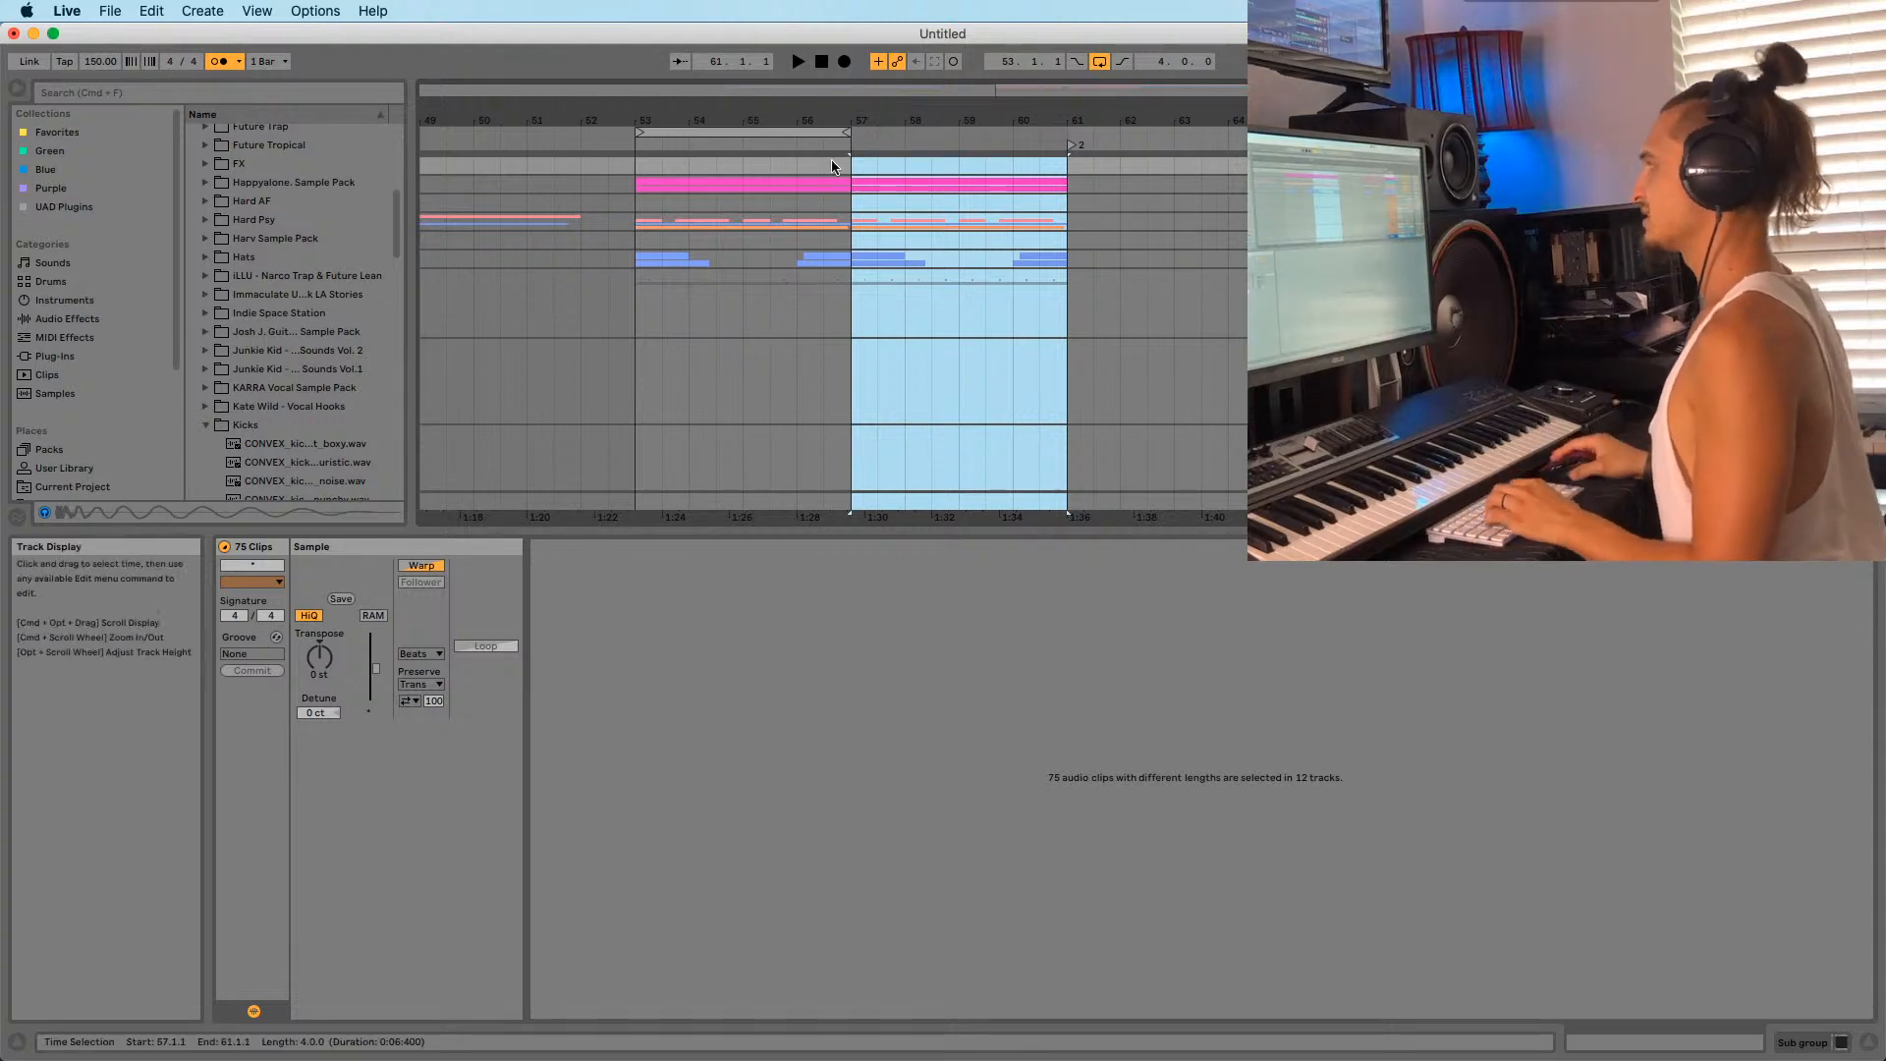
left_click_drag(847, 131, 949, 104)
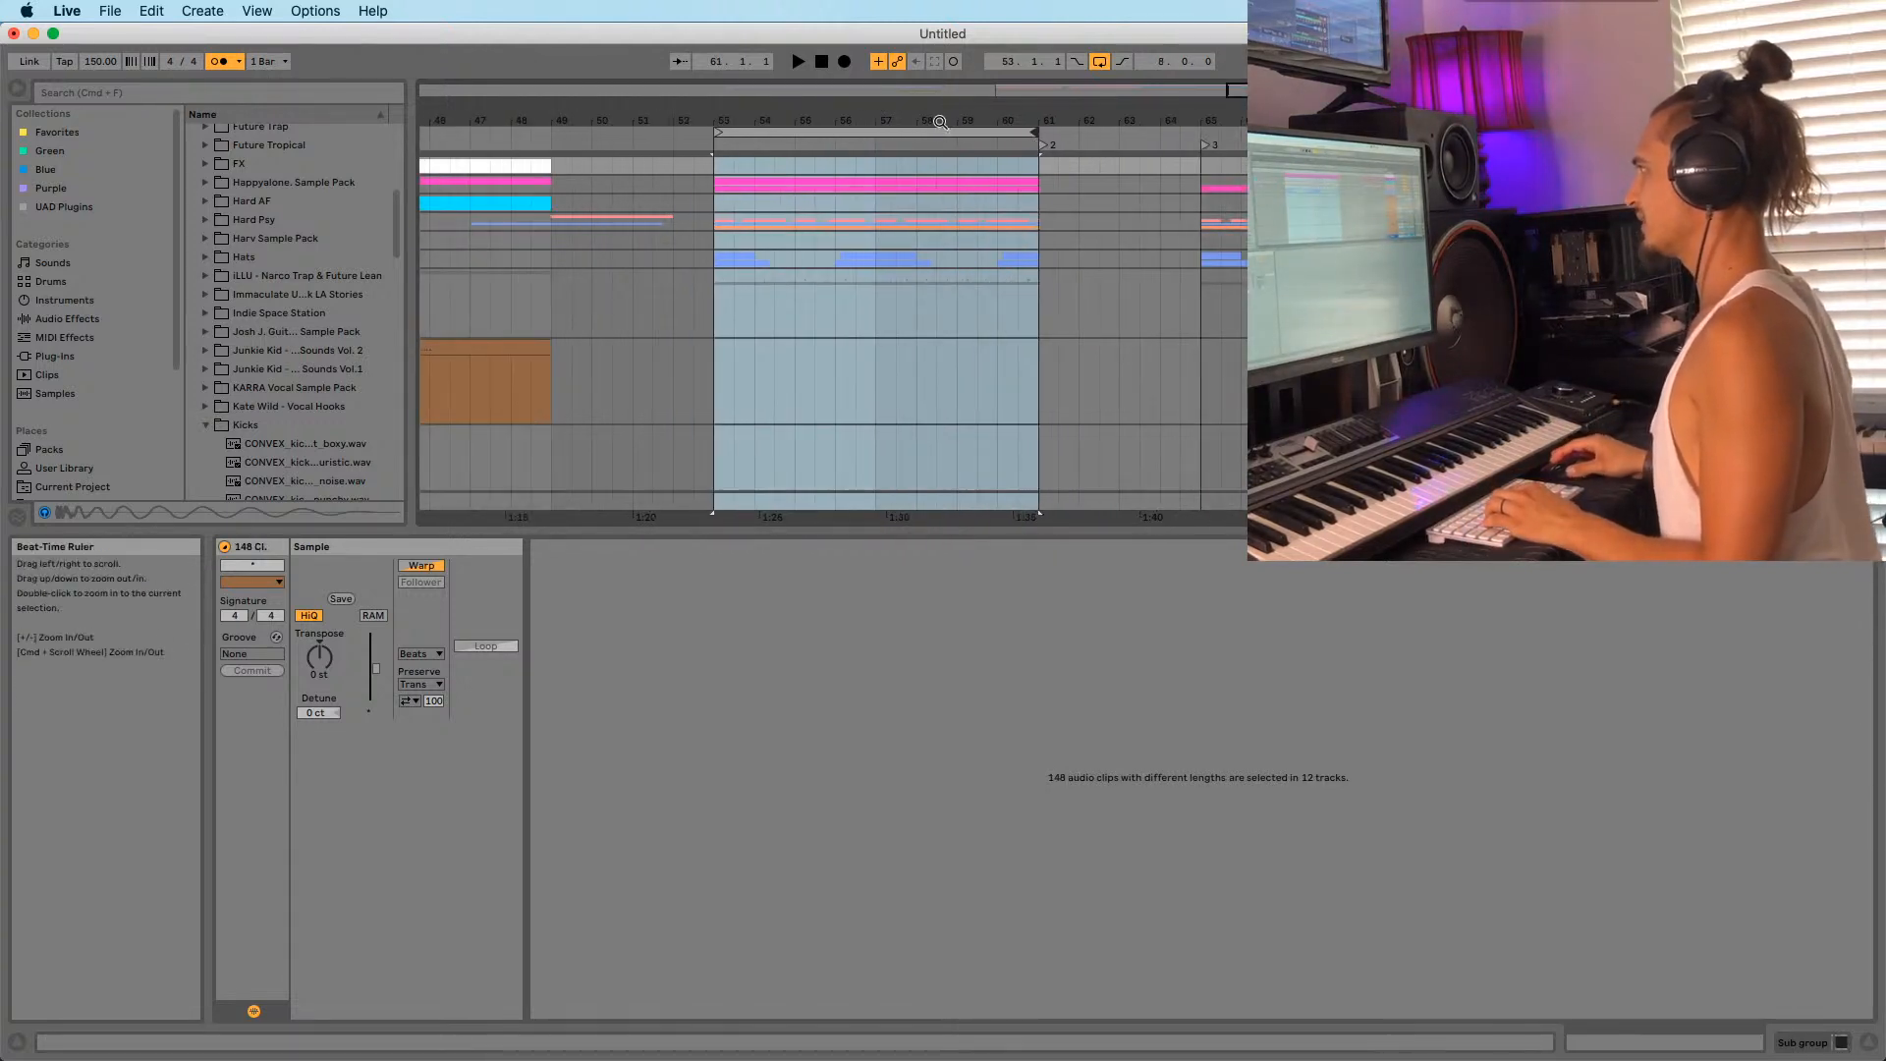
scroll(876, 297, "down", 5)
left_click(853, 243)
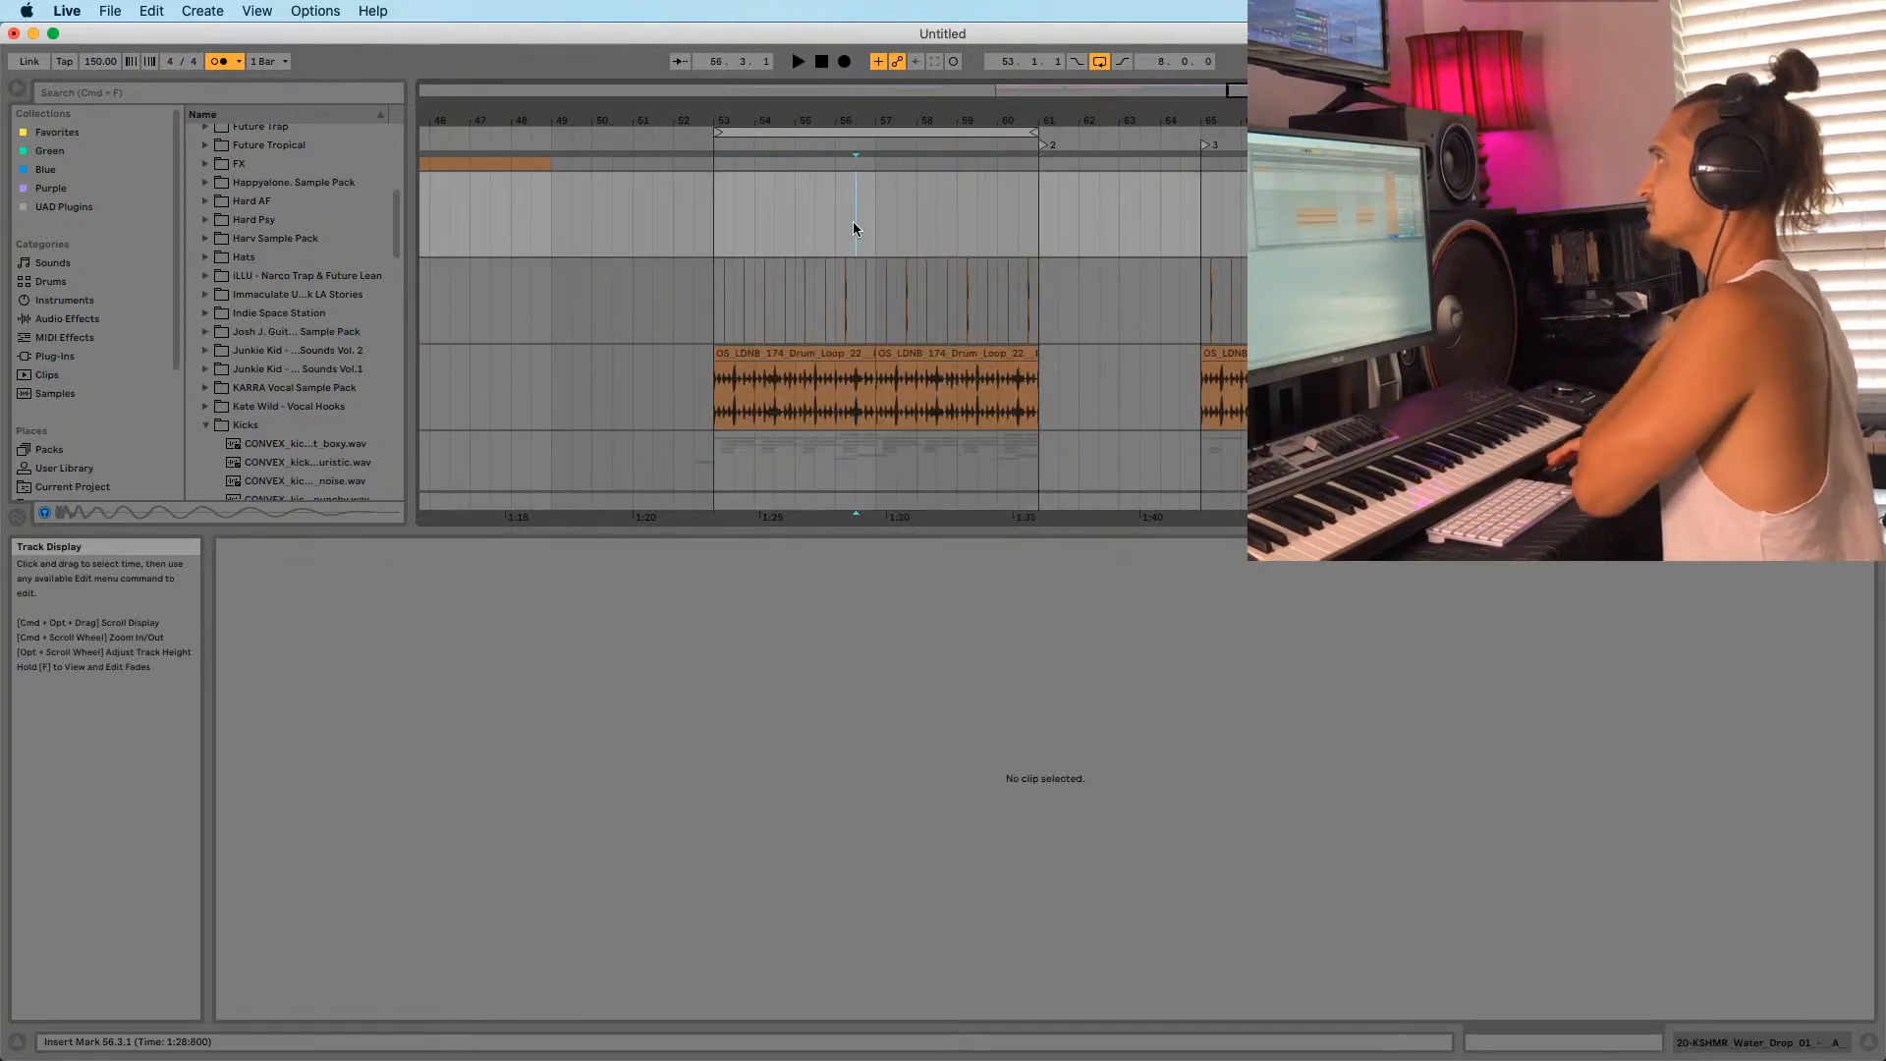
scroll(861, 222, "down", 2)
left_click_drag(864, 120, 868, 198)
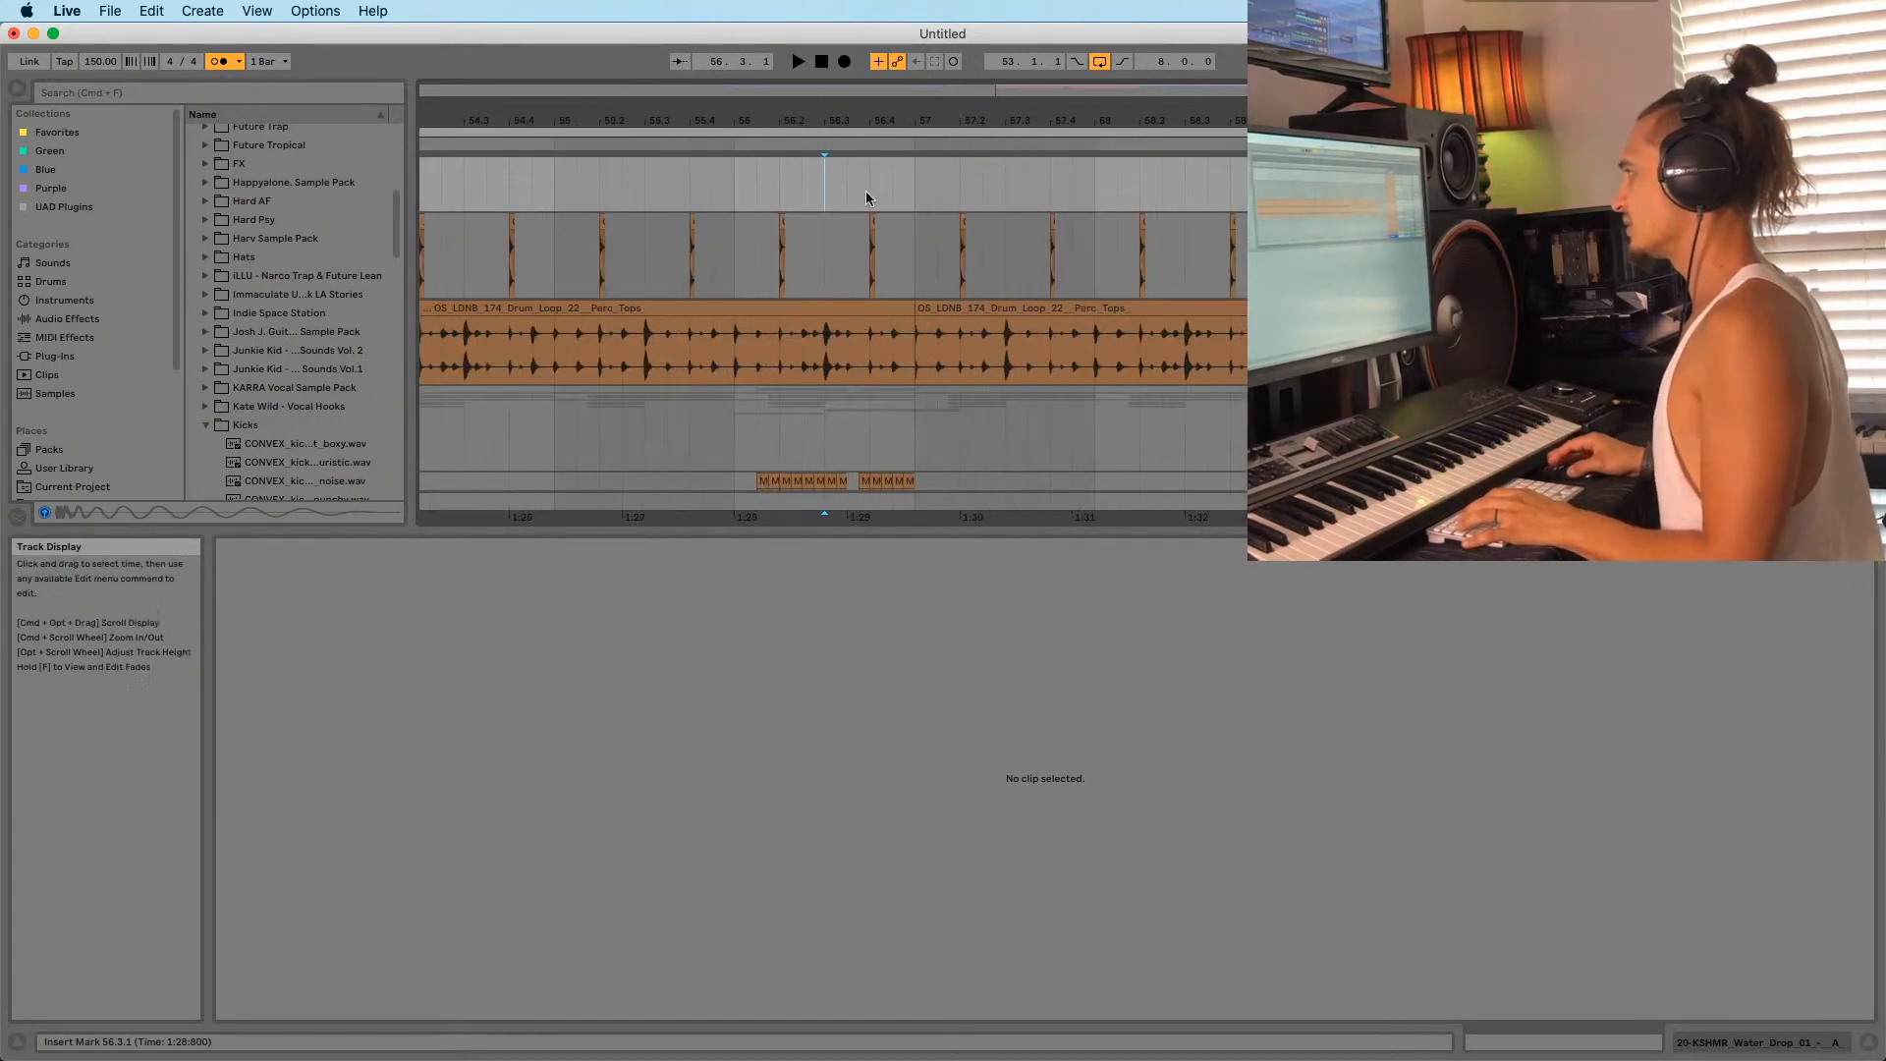
left_click(831, 267)
left_click_drag(846, 121, 768, 96)
scroll(827, 255, "down", 6)
left_click(741, 218)
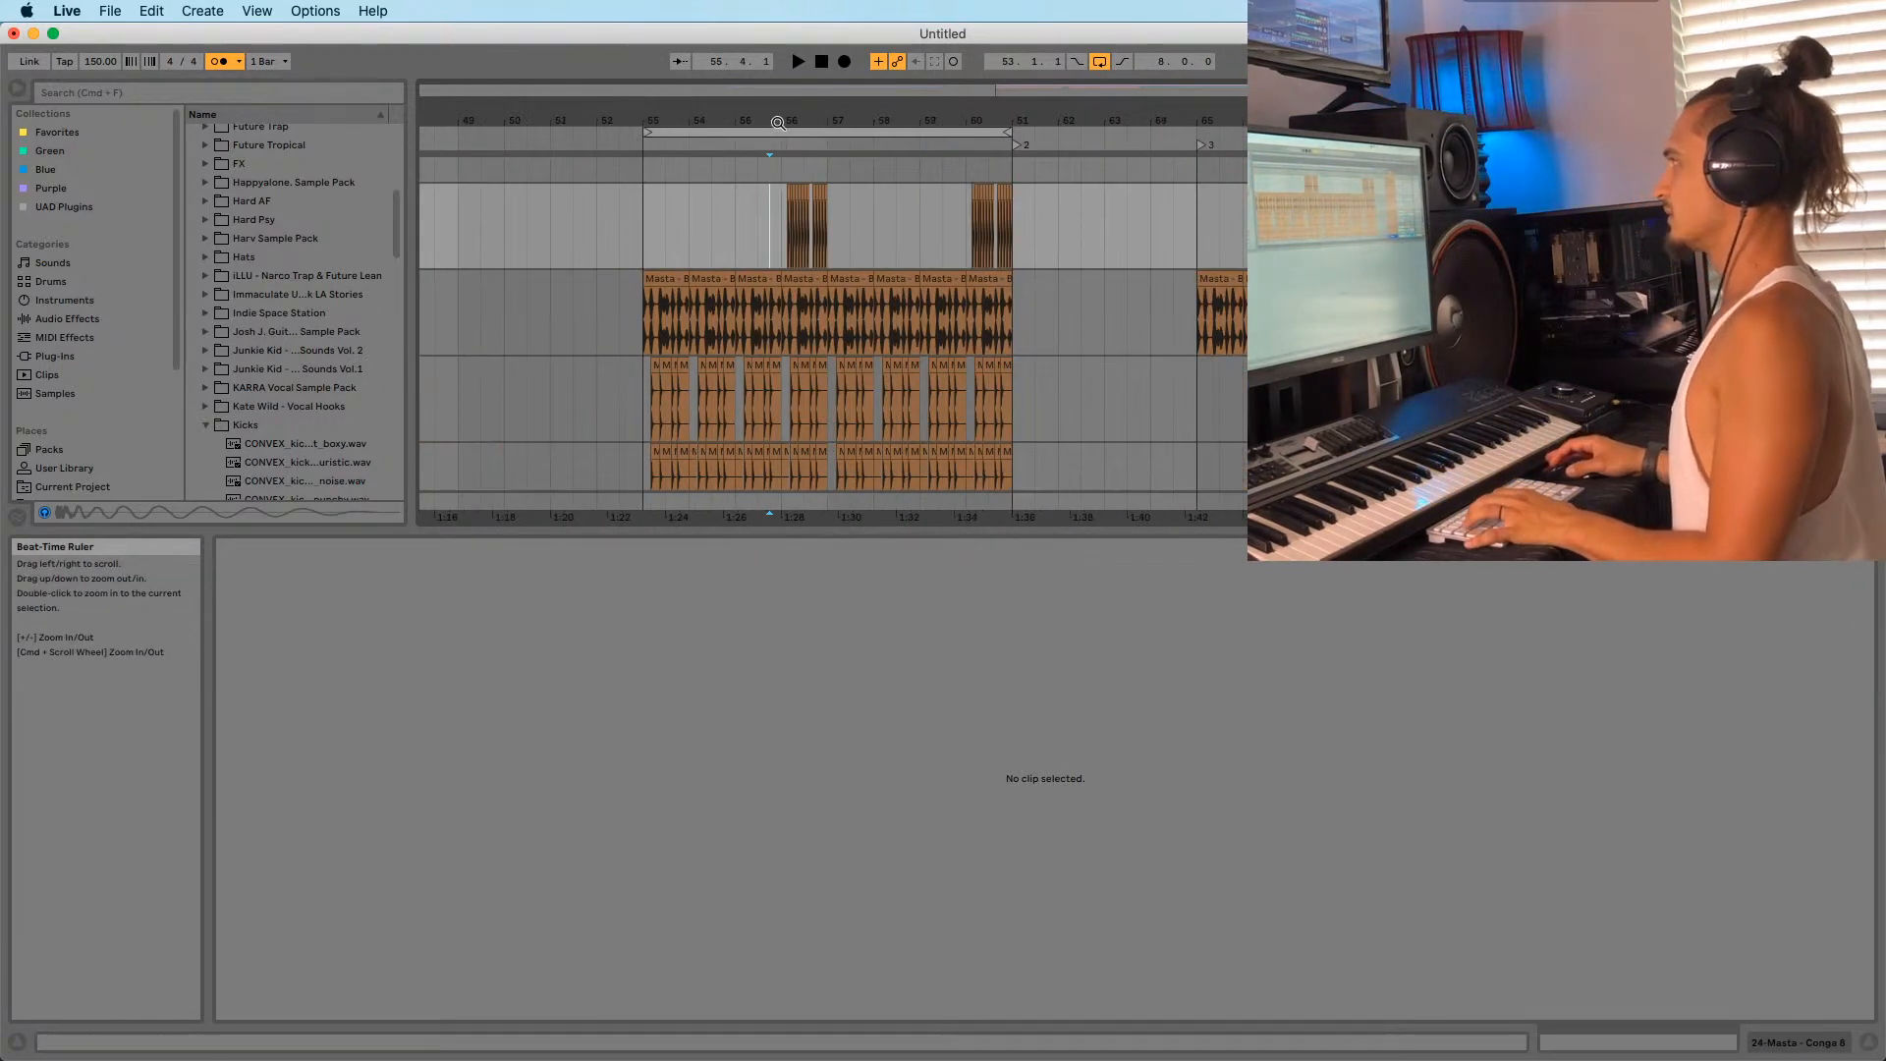
left_click(771, 236)
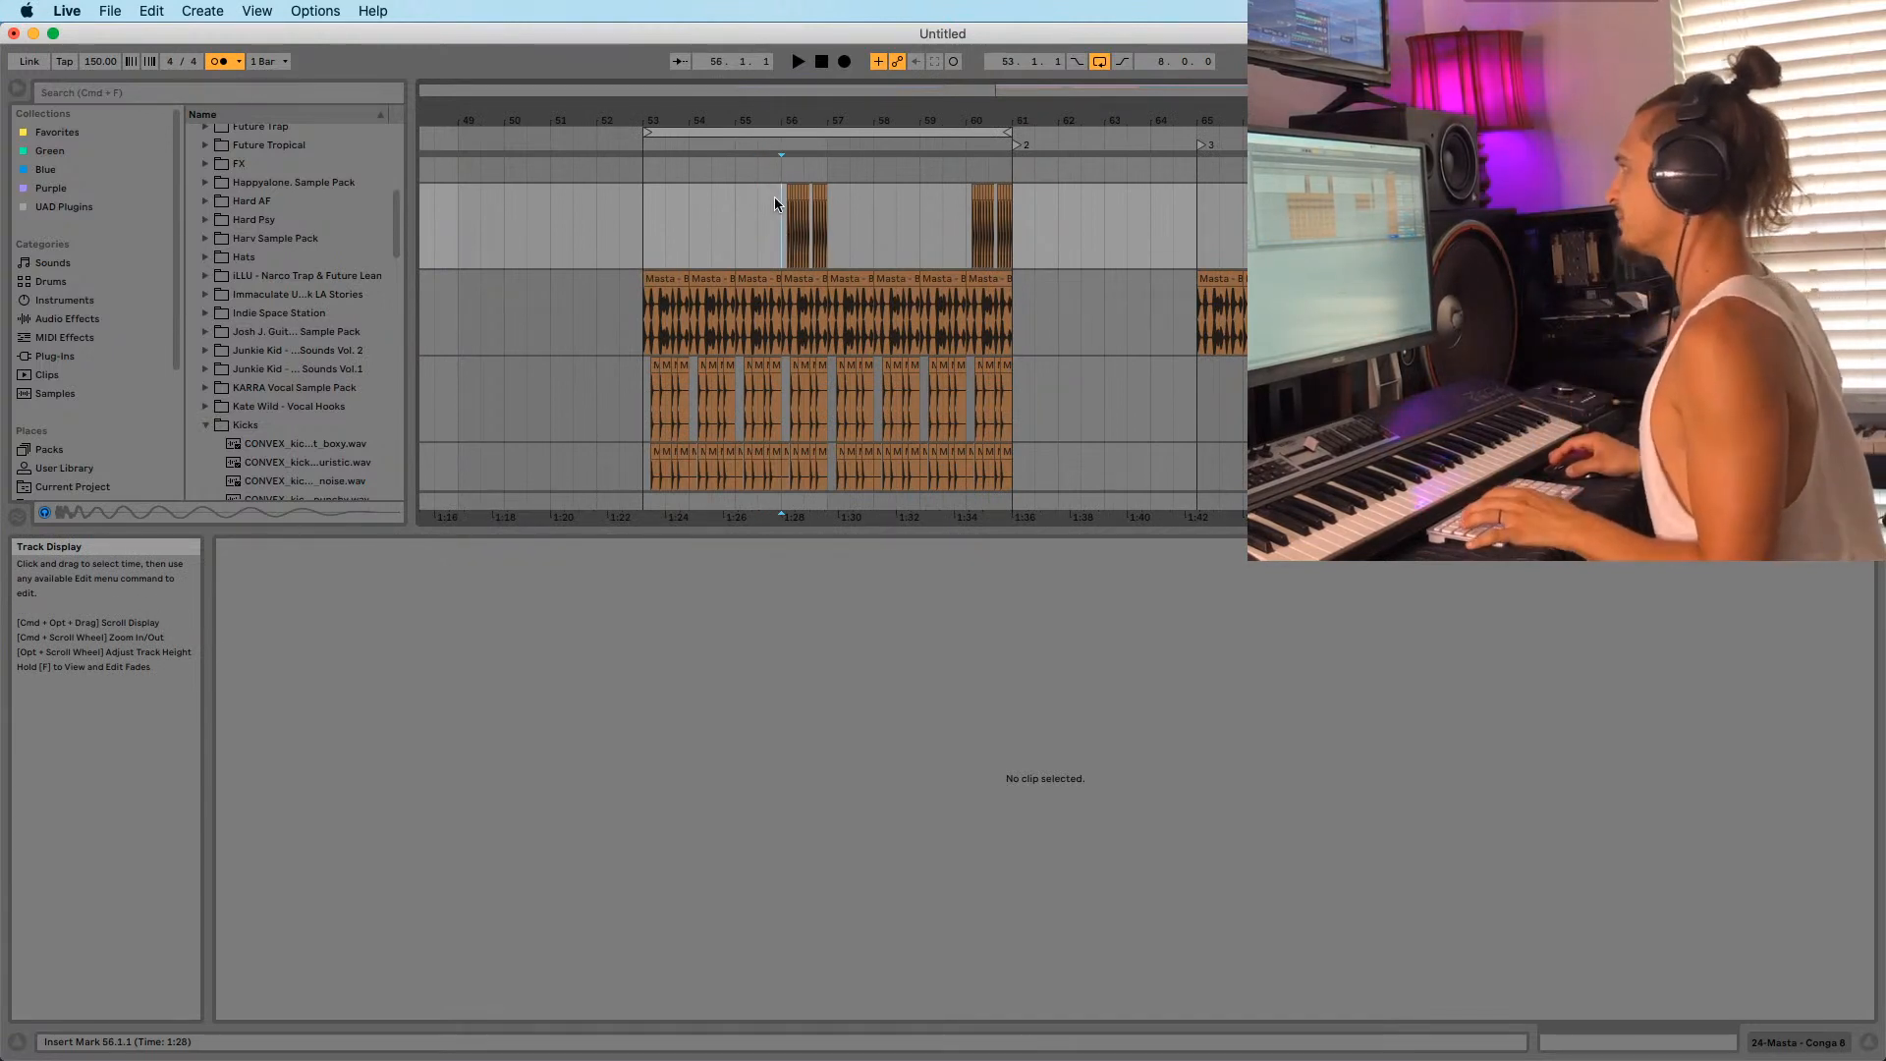
key("space")
left_click_drag(821, 119, 799, 110)
scroll(784, 243, "down", 4)
scroll(784, 248, "down", 10)
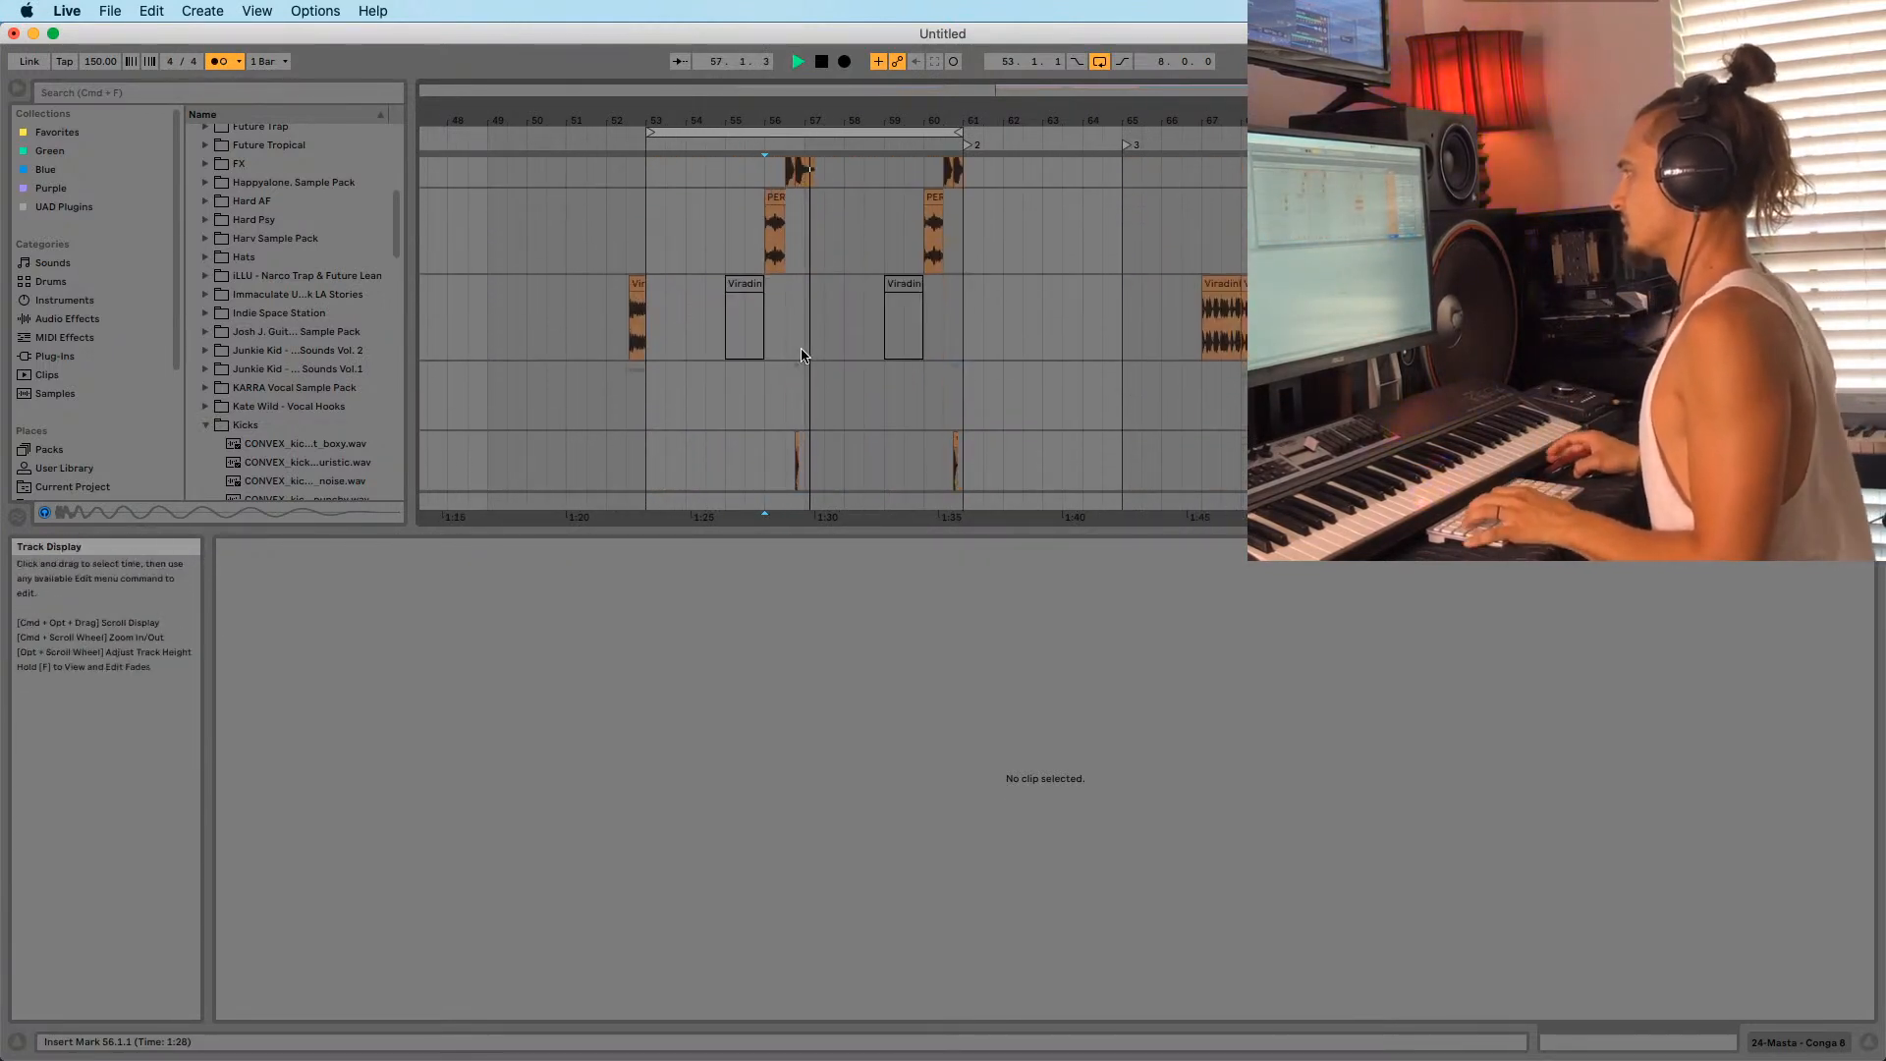
scroll(791, 363, "up", 10)
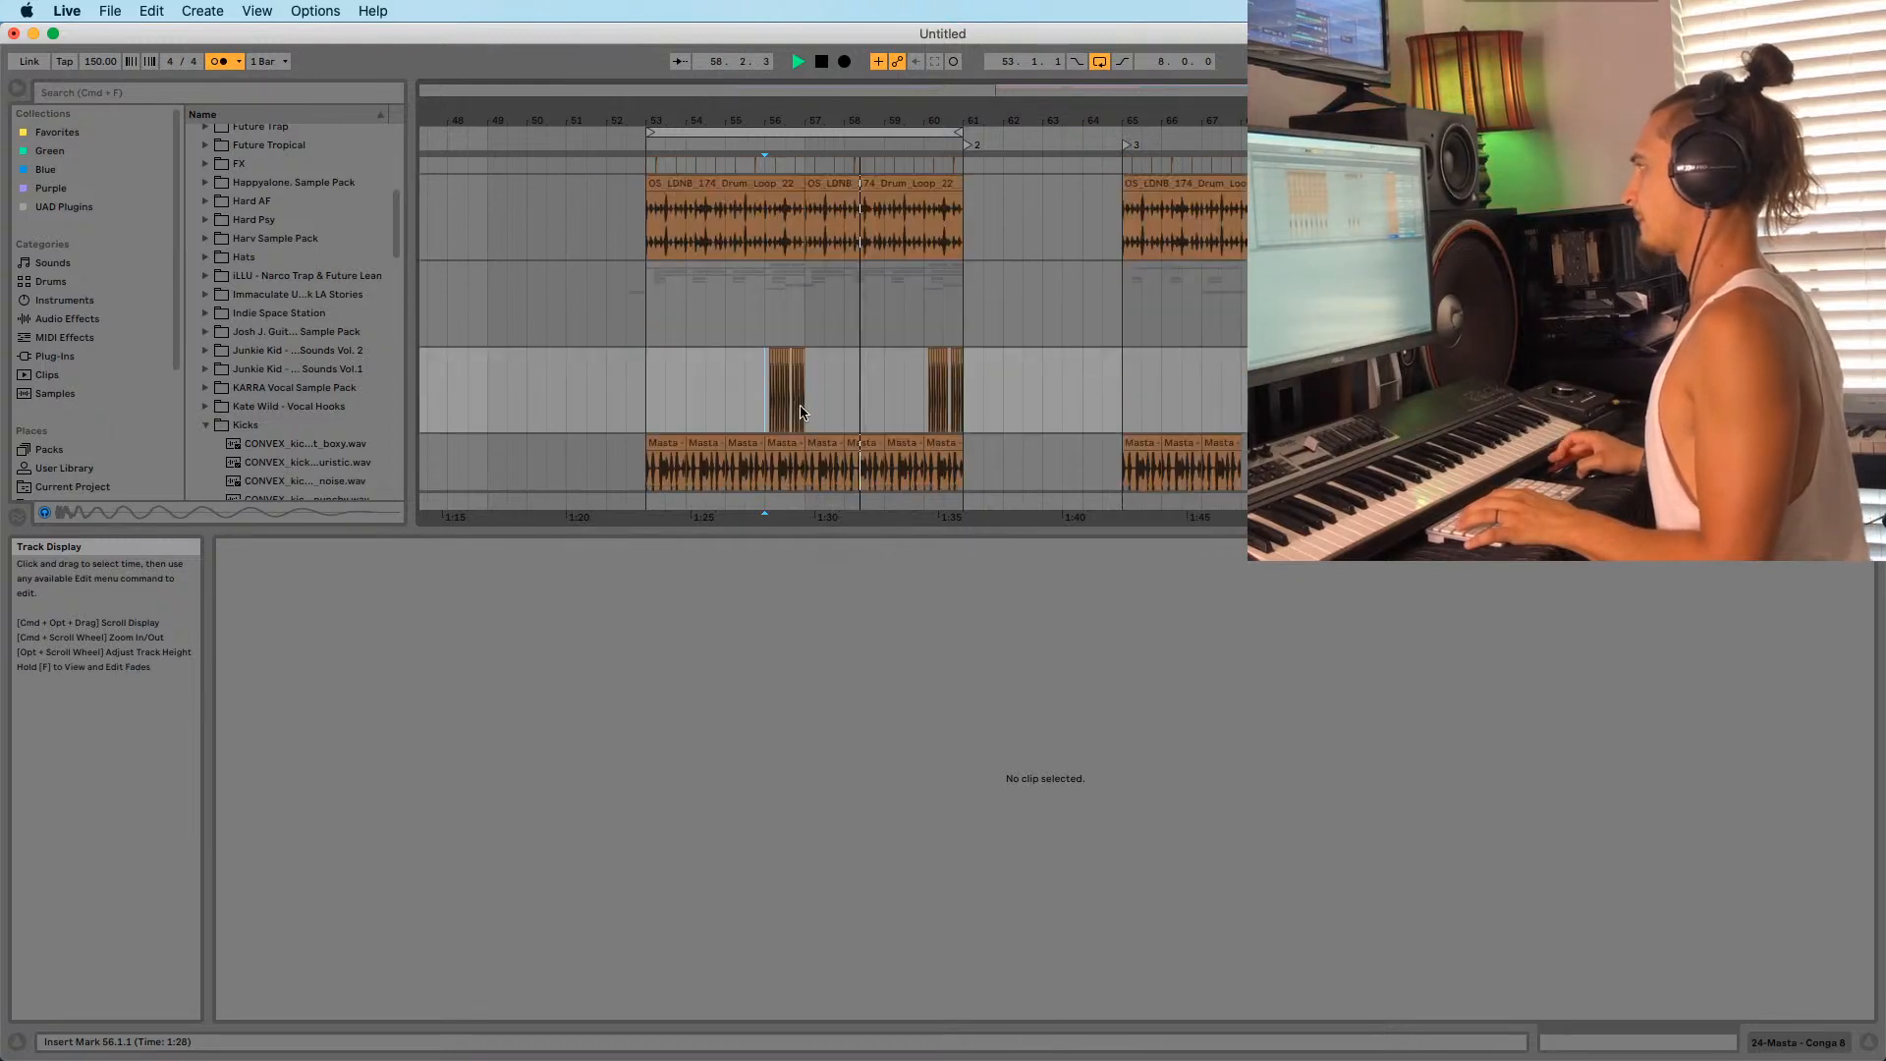
left_click(650, 266)
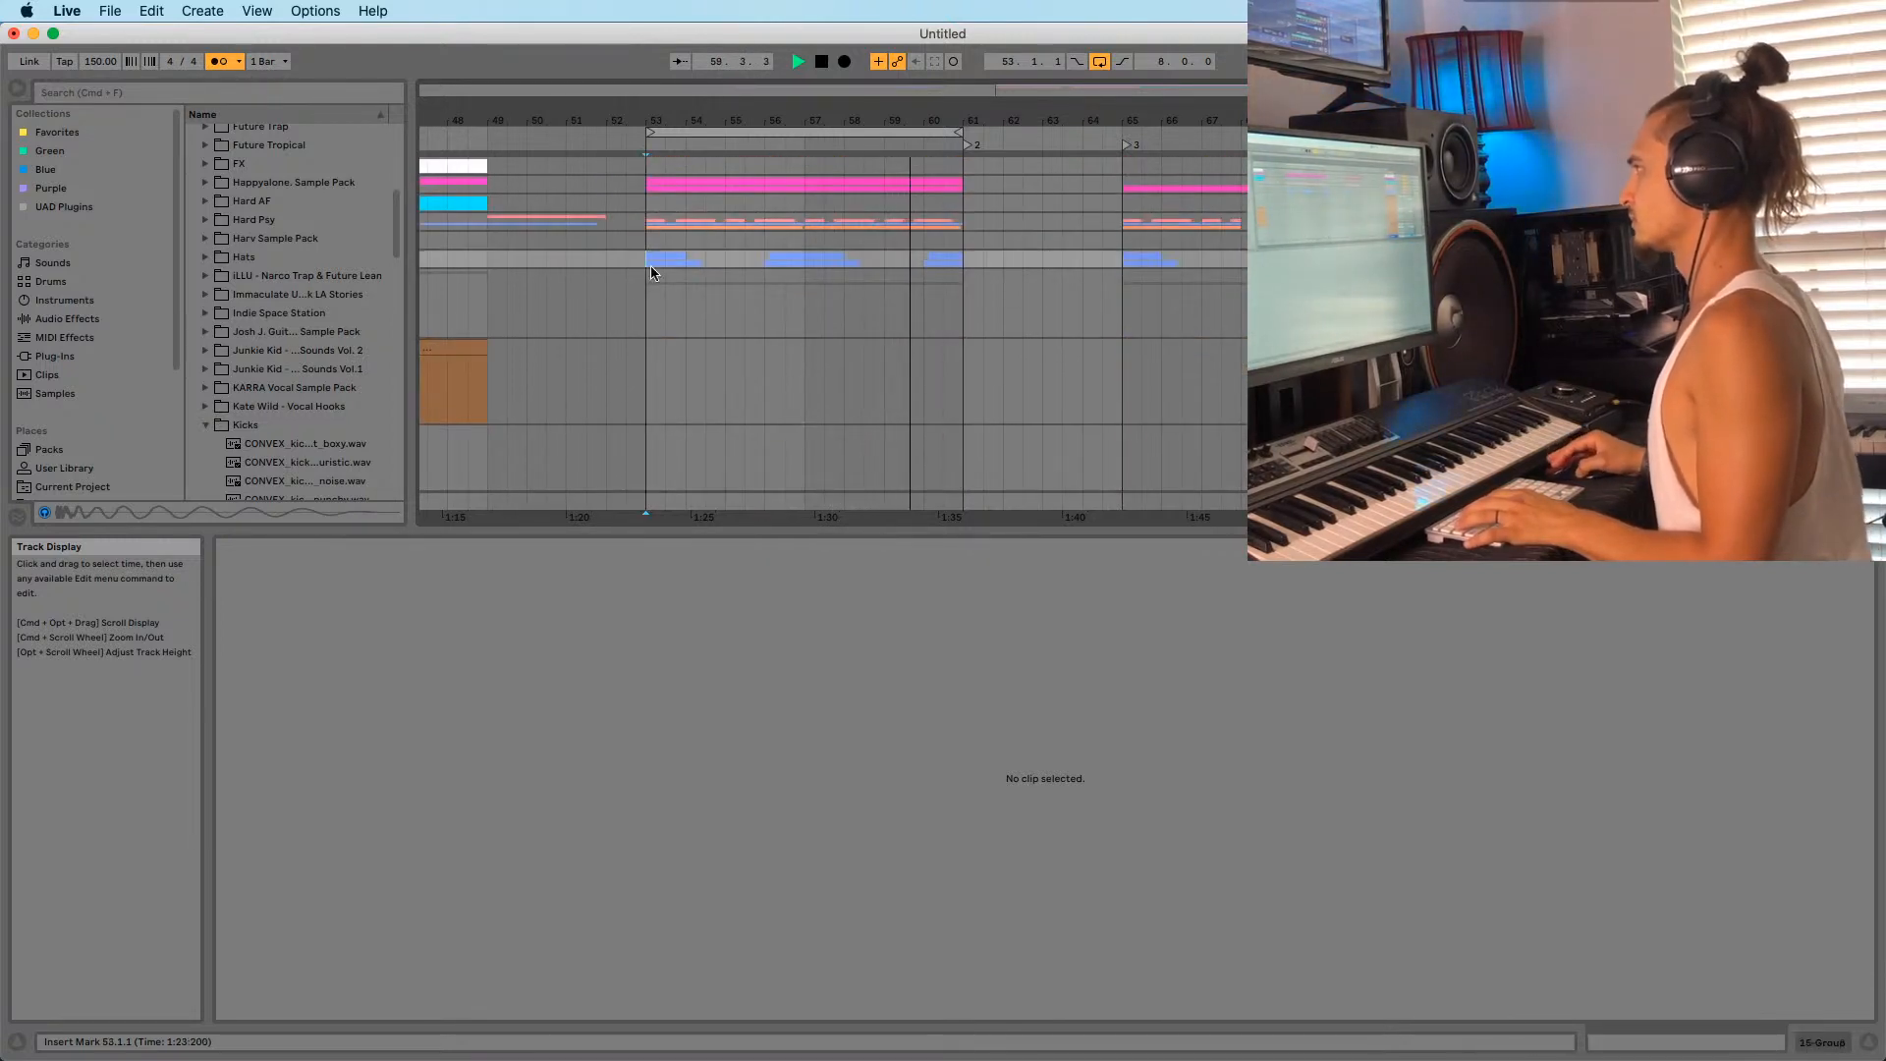
left_click(641, 242)
Zoom into bar 57 and audition the hat track there.
scroll(707, 257, "down", 8)
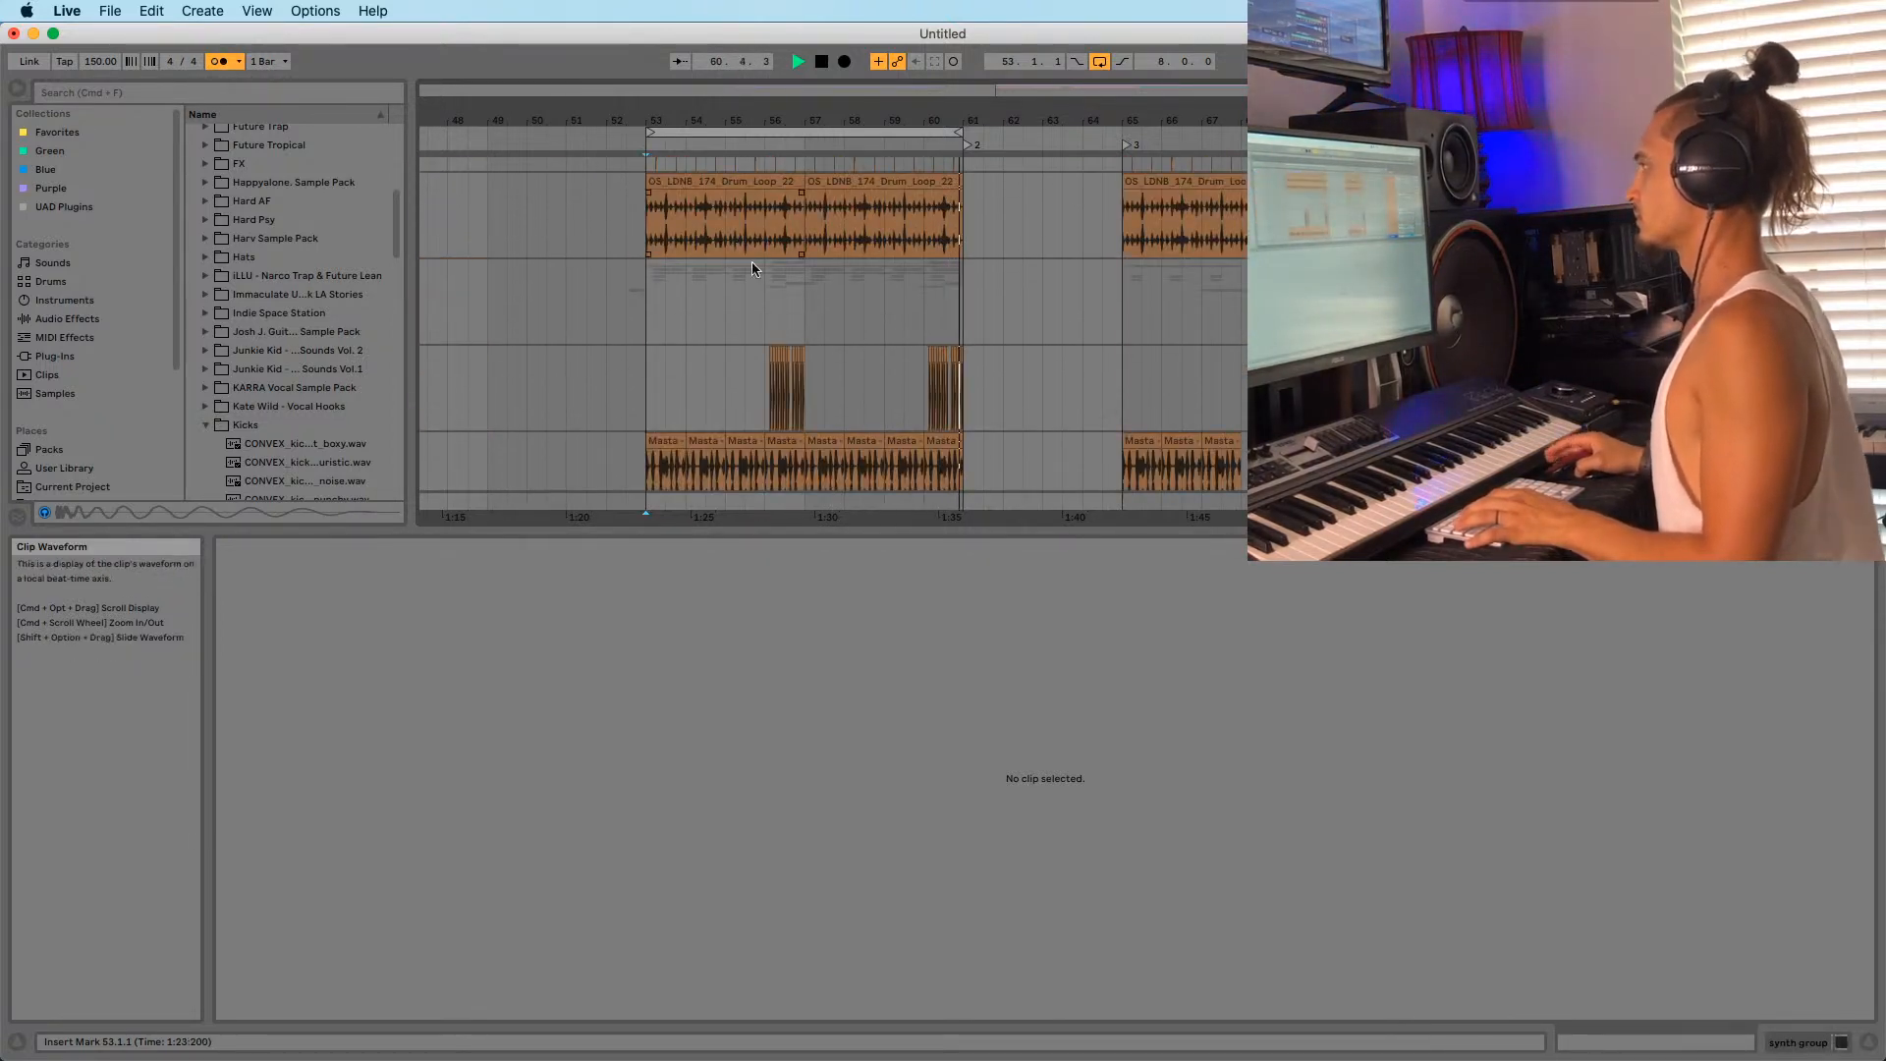
scroll(757, 269, "up", 2)
left_click(677, 132)
key("space")
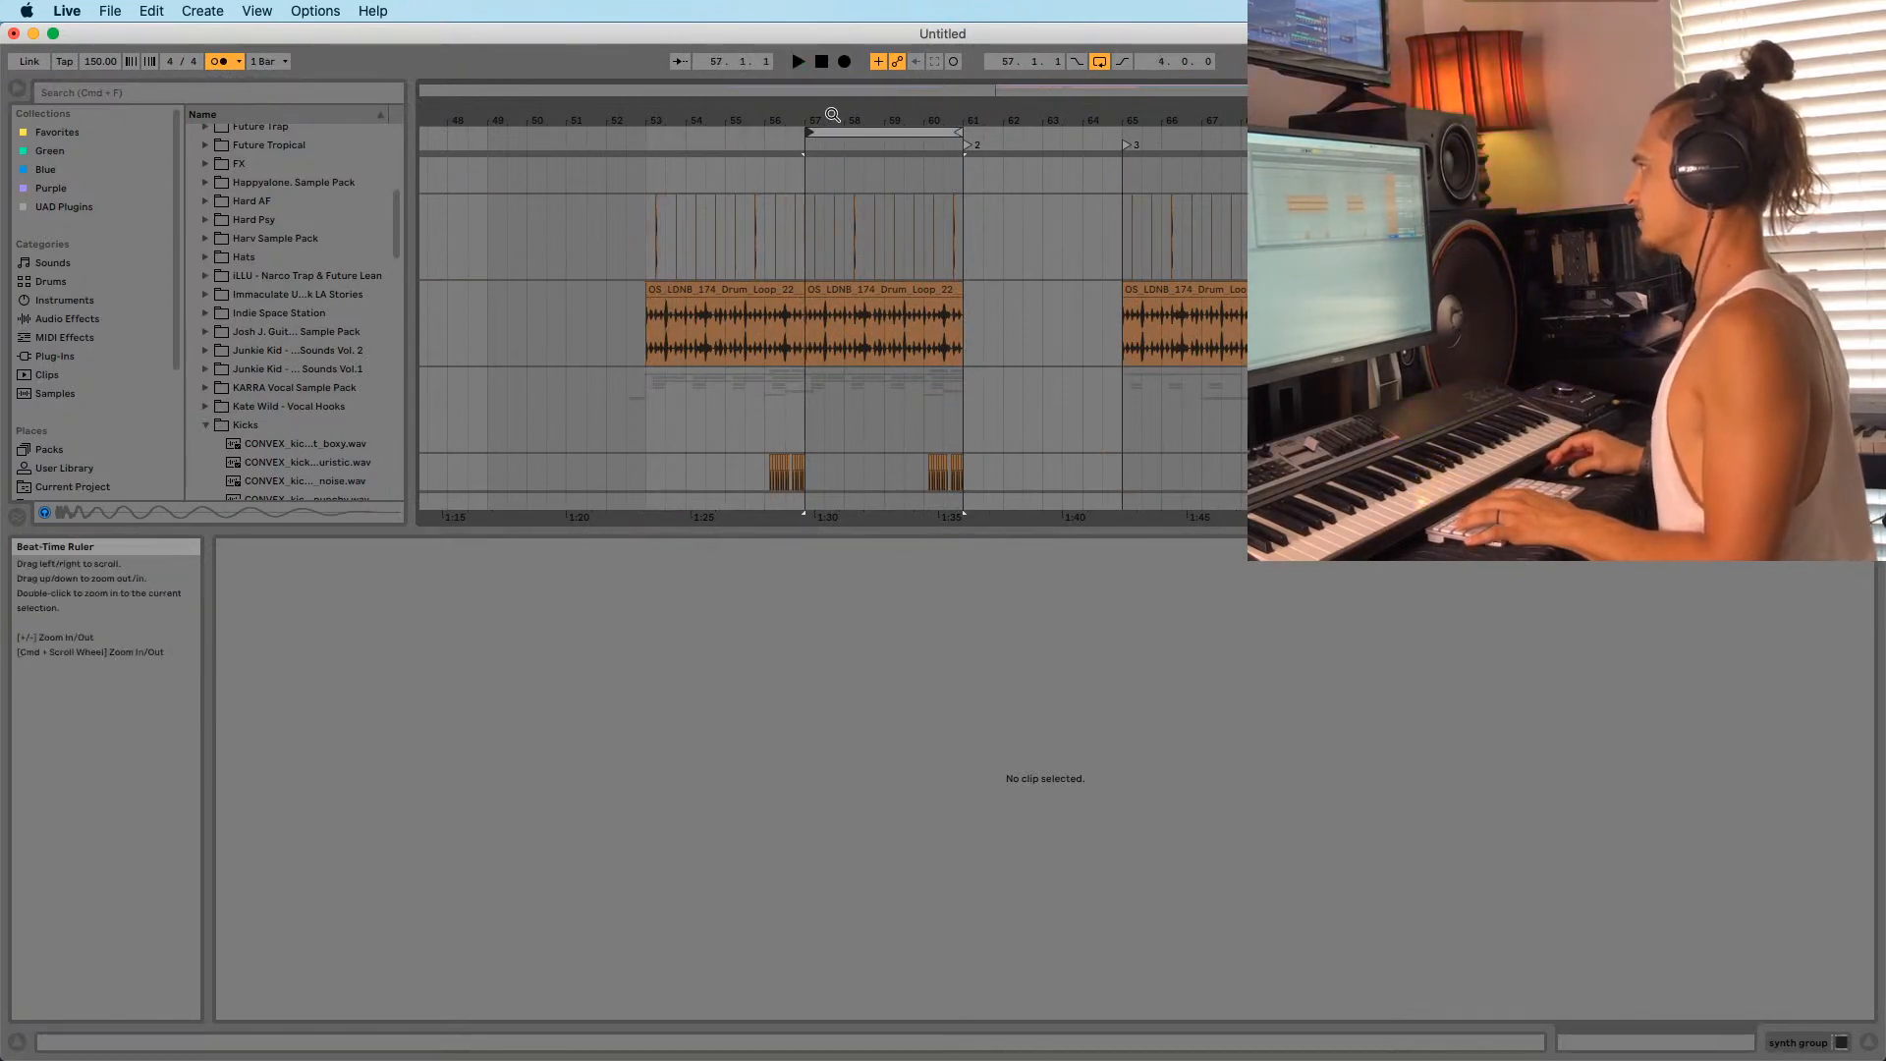
left_click_drag(831, 115, 832, 216)
left_click(777, 250)
left_click(759, 246)
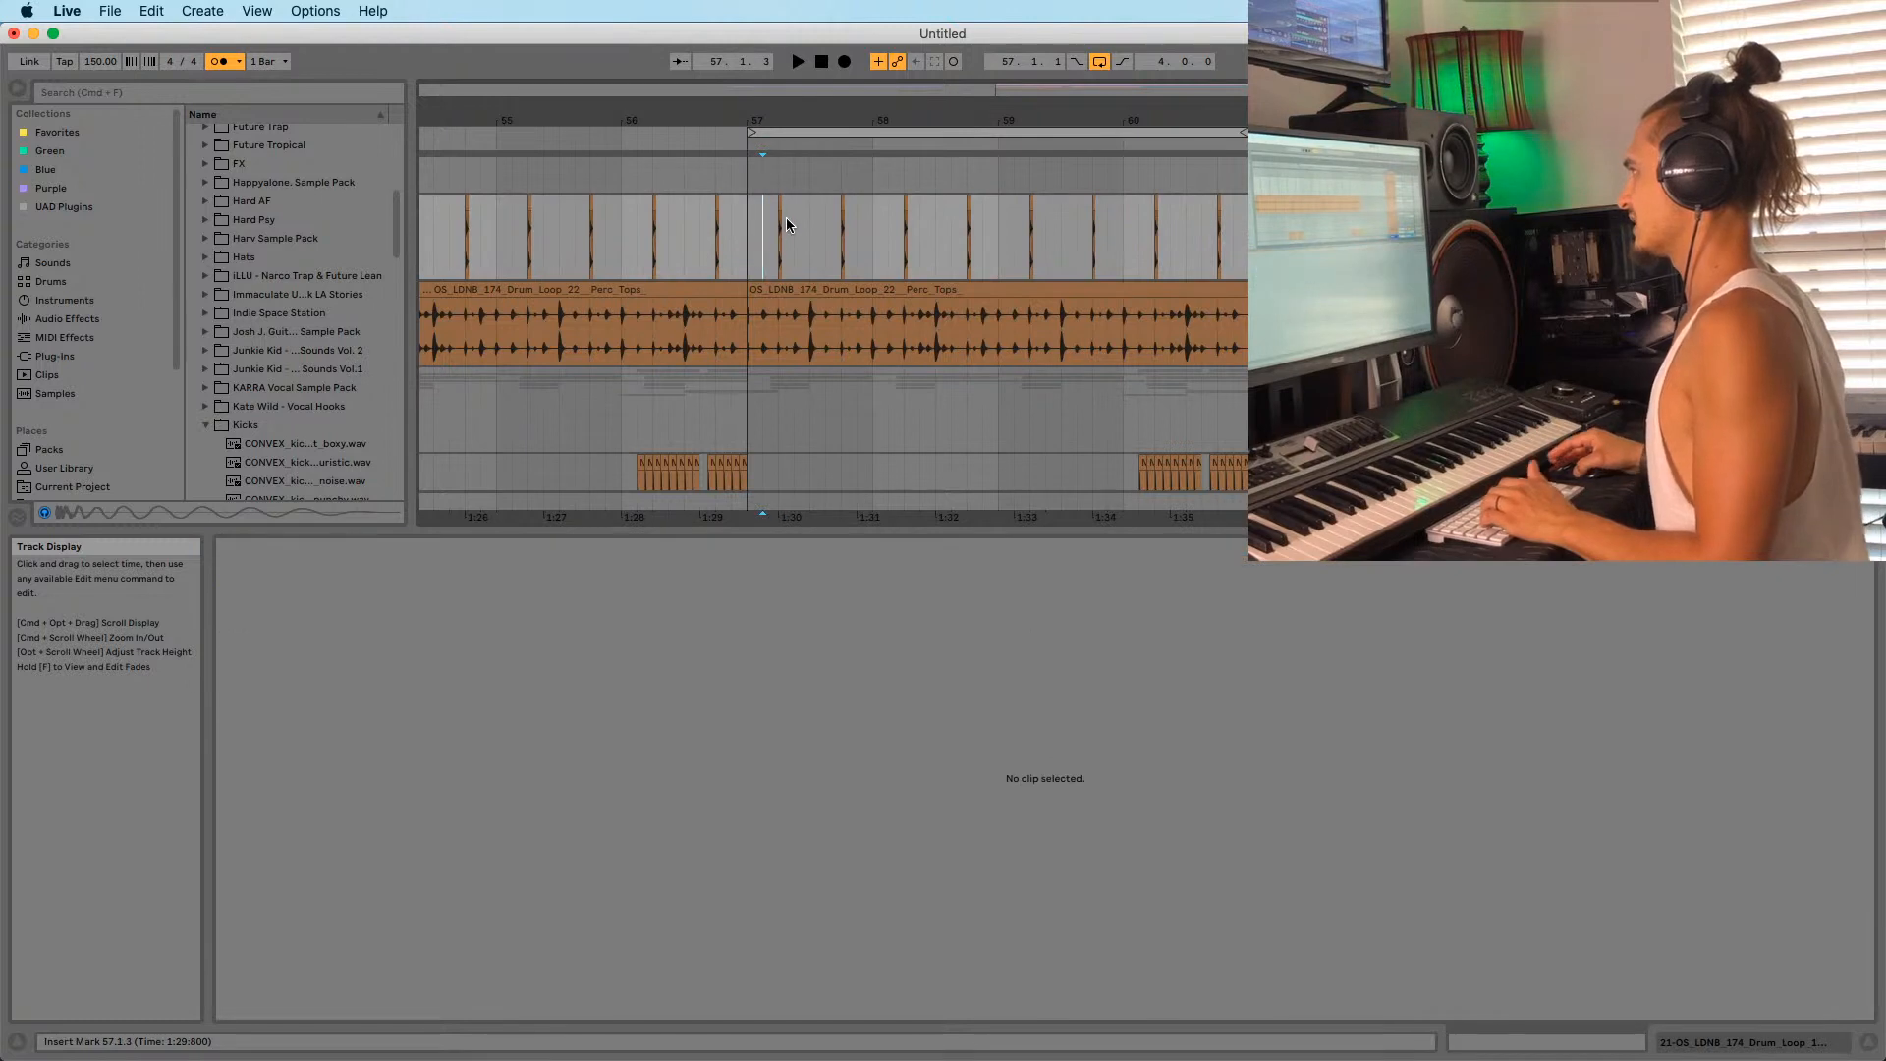
key("space")
left_click(733, 224)
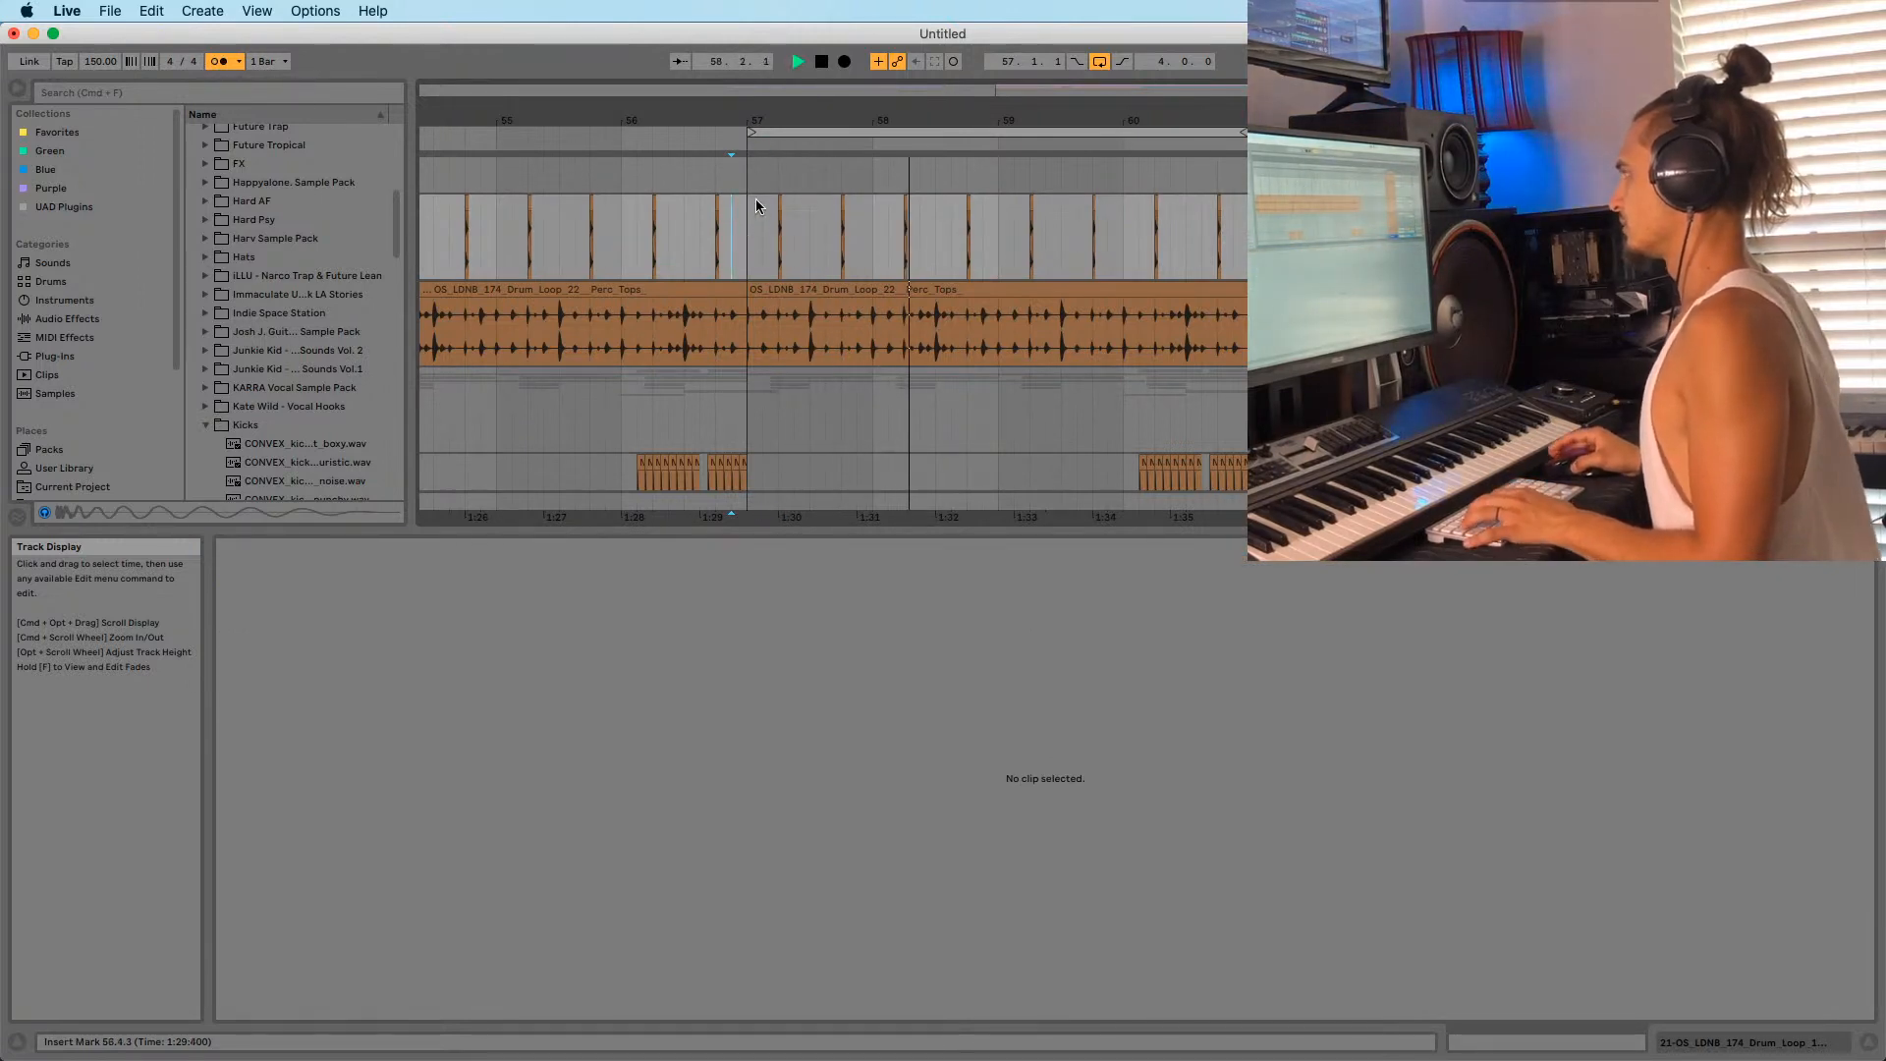
key("space")
Place a copied hat hit at 57.1.3.
key("space")
left_click(770, 132)
key("Right")
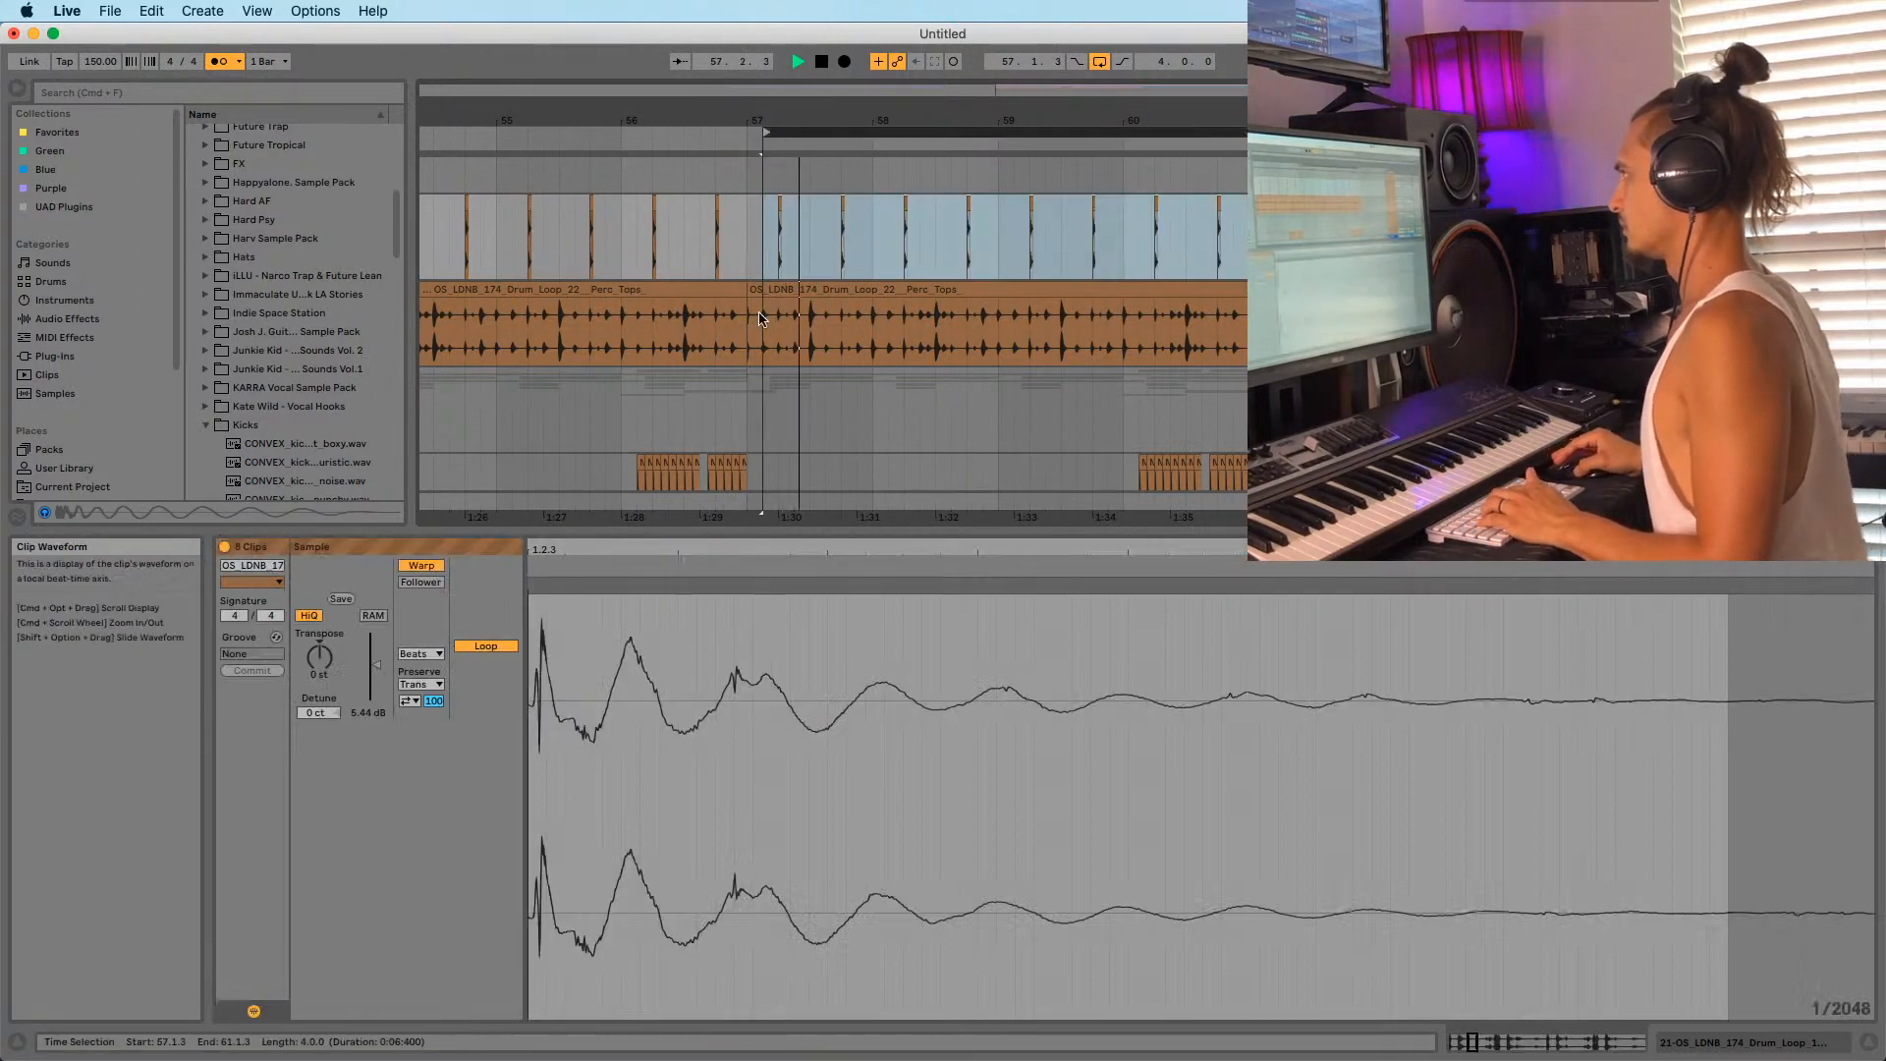
left_click_drag(776, 122, 776, 205)
left_click(700, 241)
key("space")
key("space")
left_click(712, 242)
key("space")
key("space")
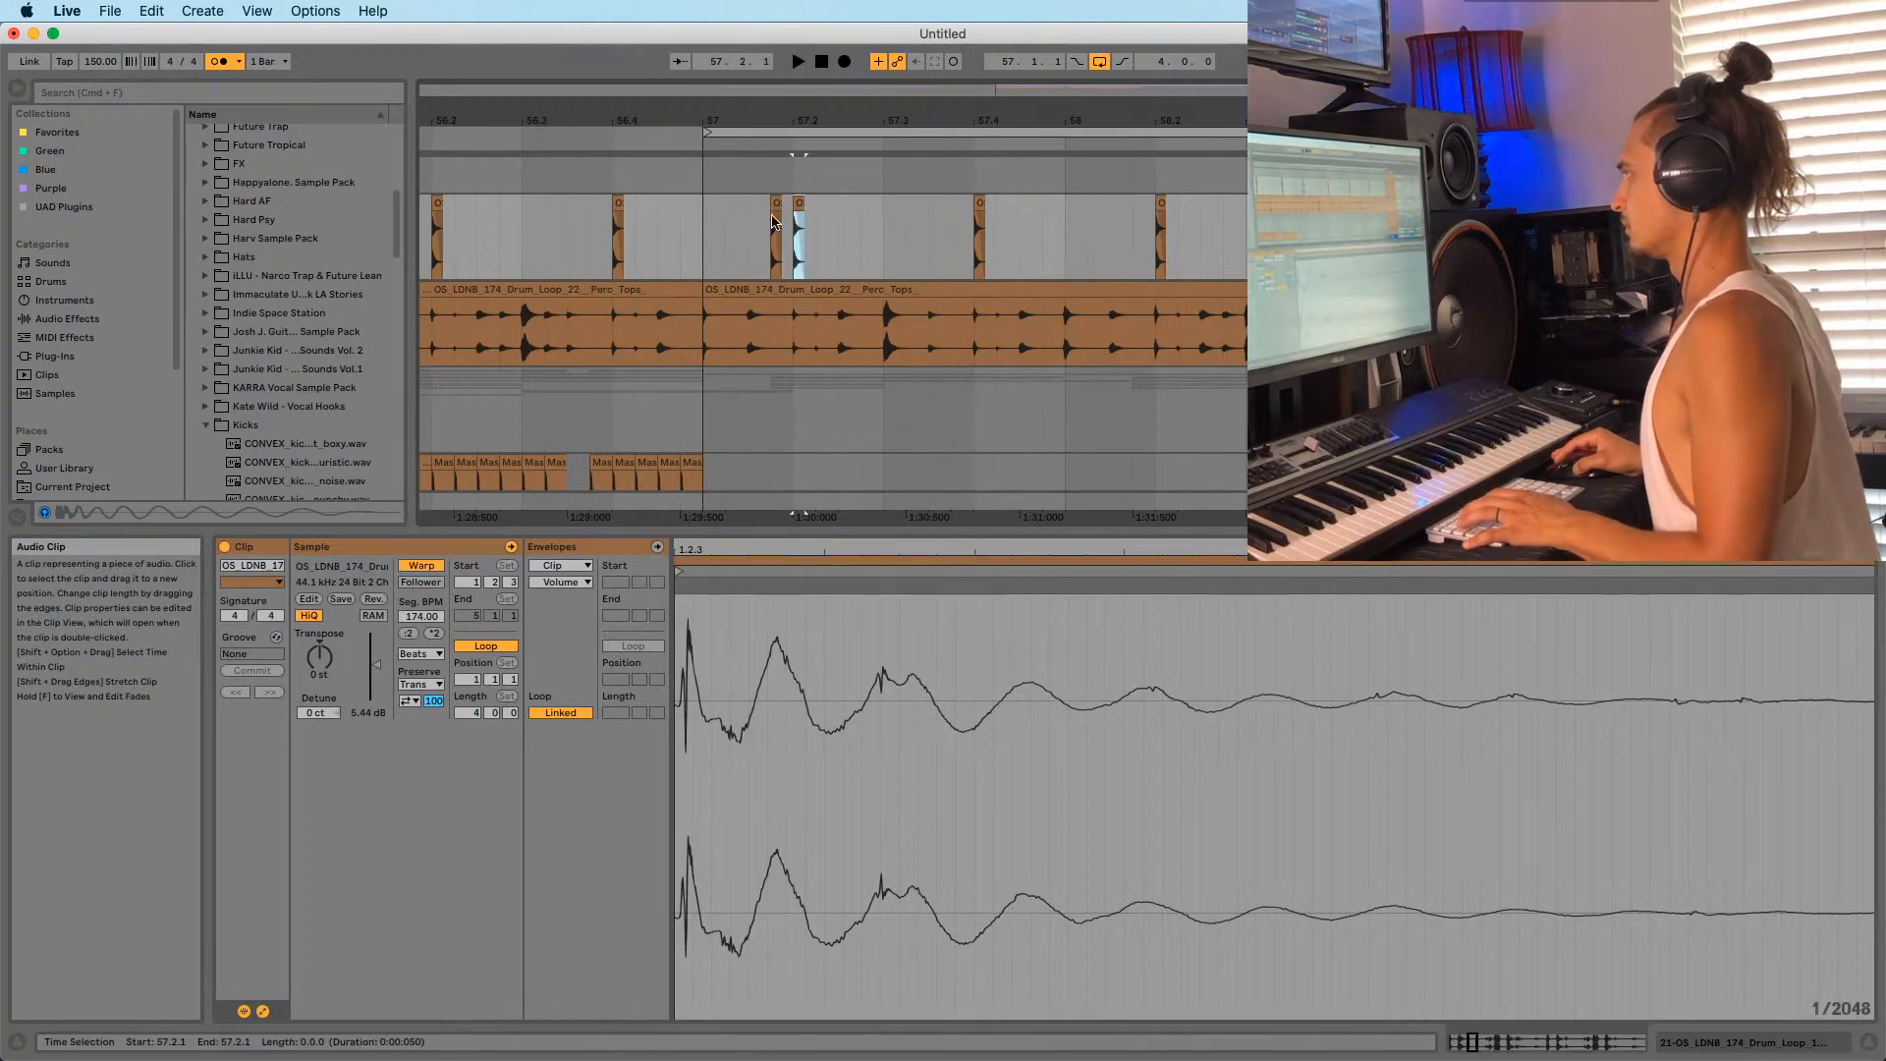
left_click(762, 224)
key("space")
Add hat hits at about 57.2.3 and 57.3.3 with a Cmd-drag and Cmd+D.
key("space")
key("space")
left_click_drag(799, 206, 928, 208)
left_click(774, 229)
key("space")
key("space")
key("super+d")
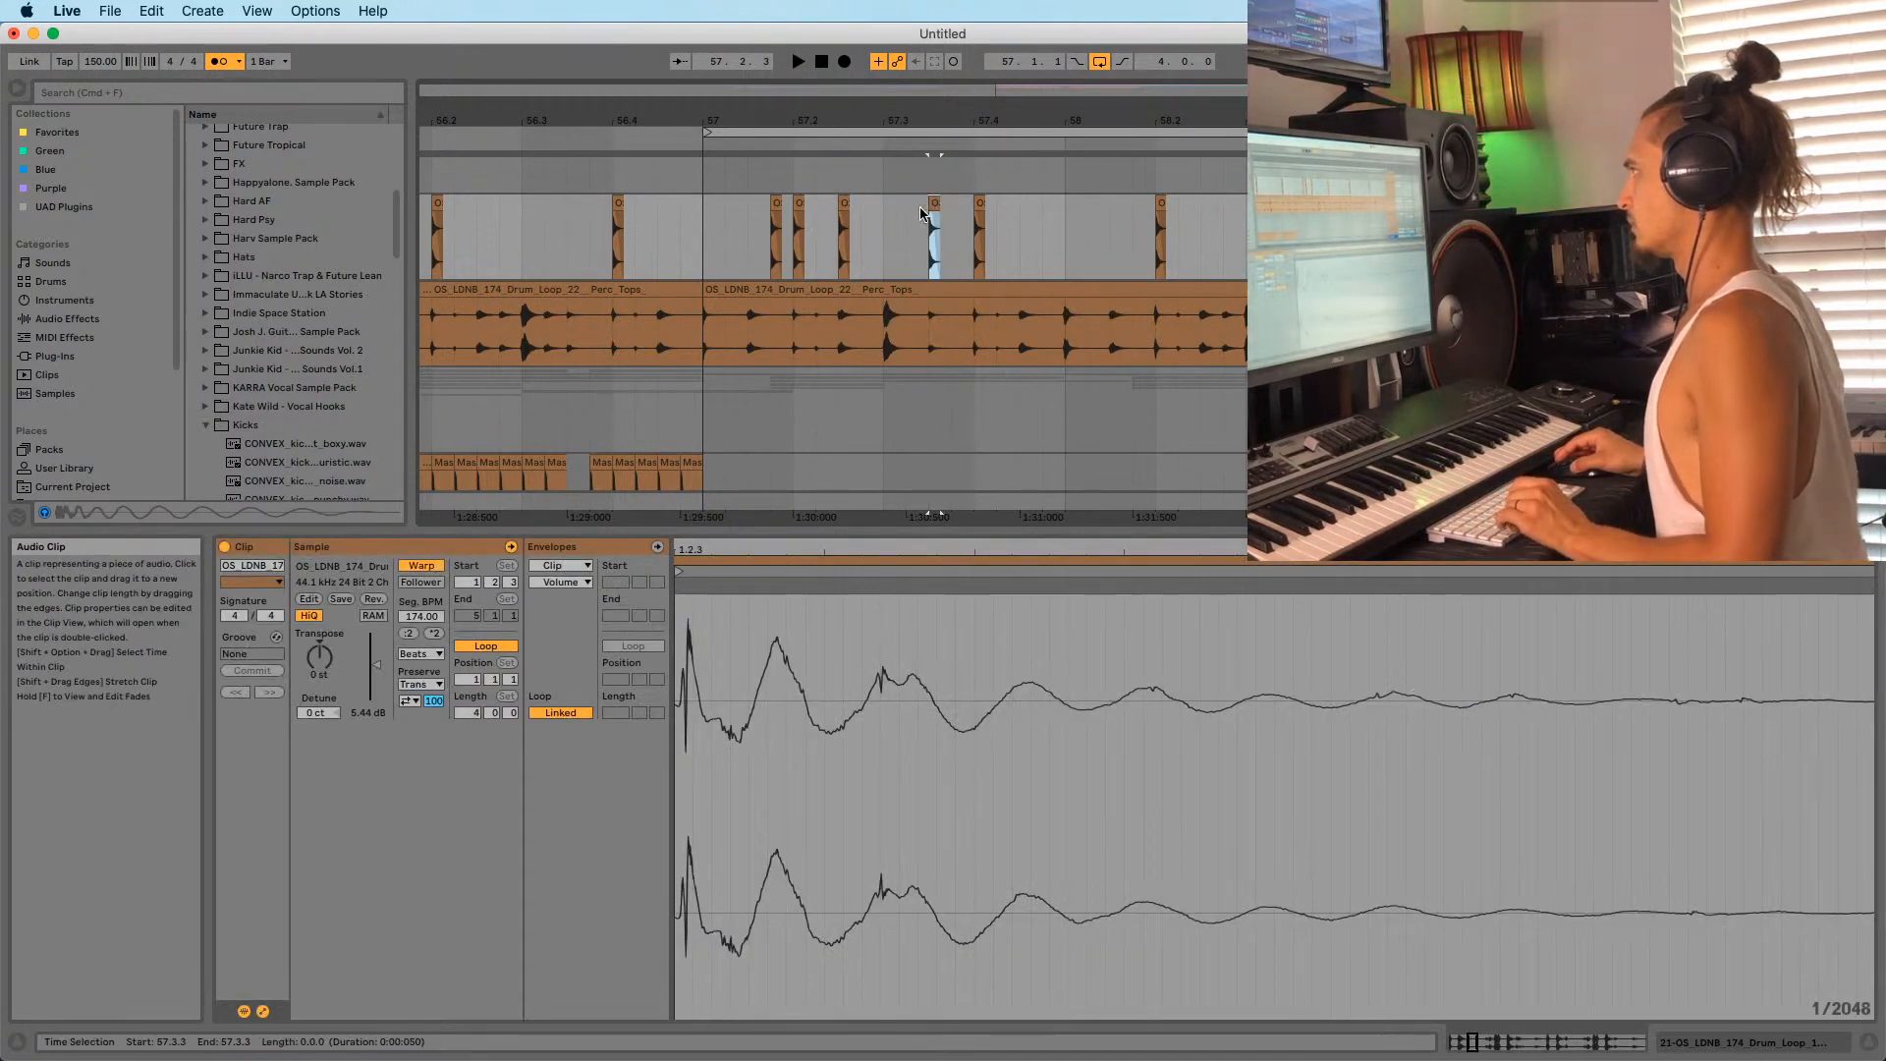
left_click(716, 232)
key("space")
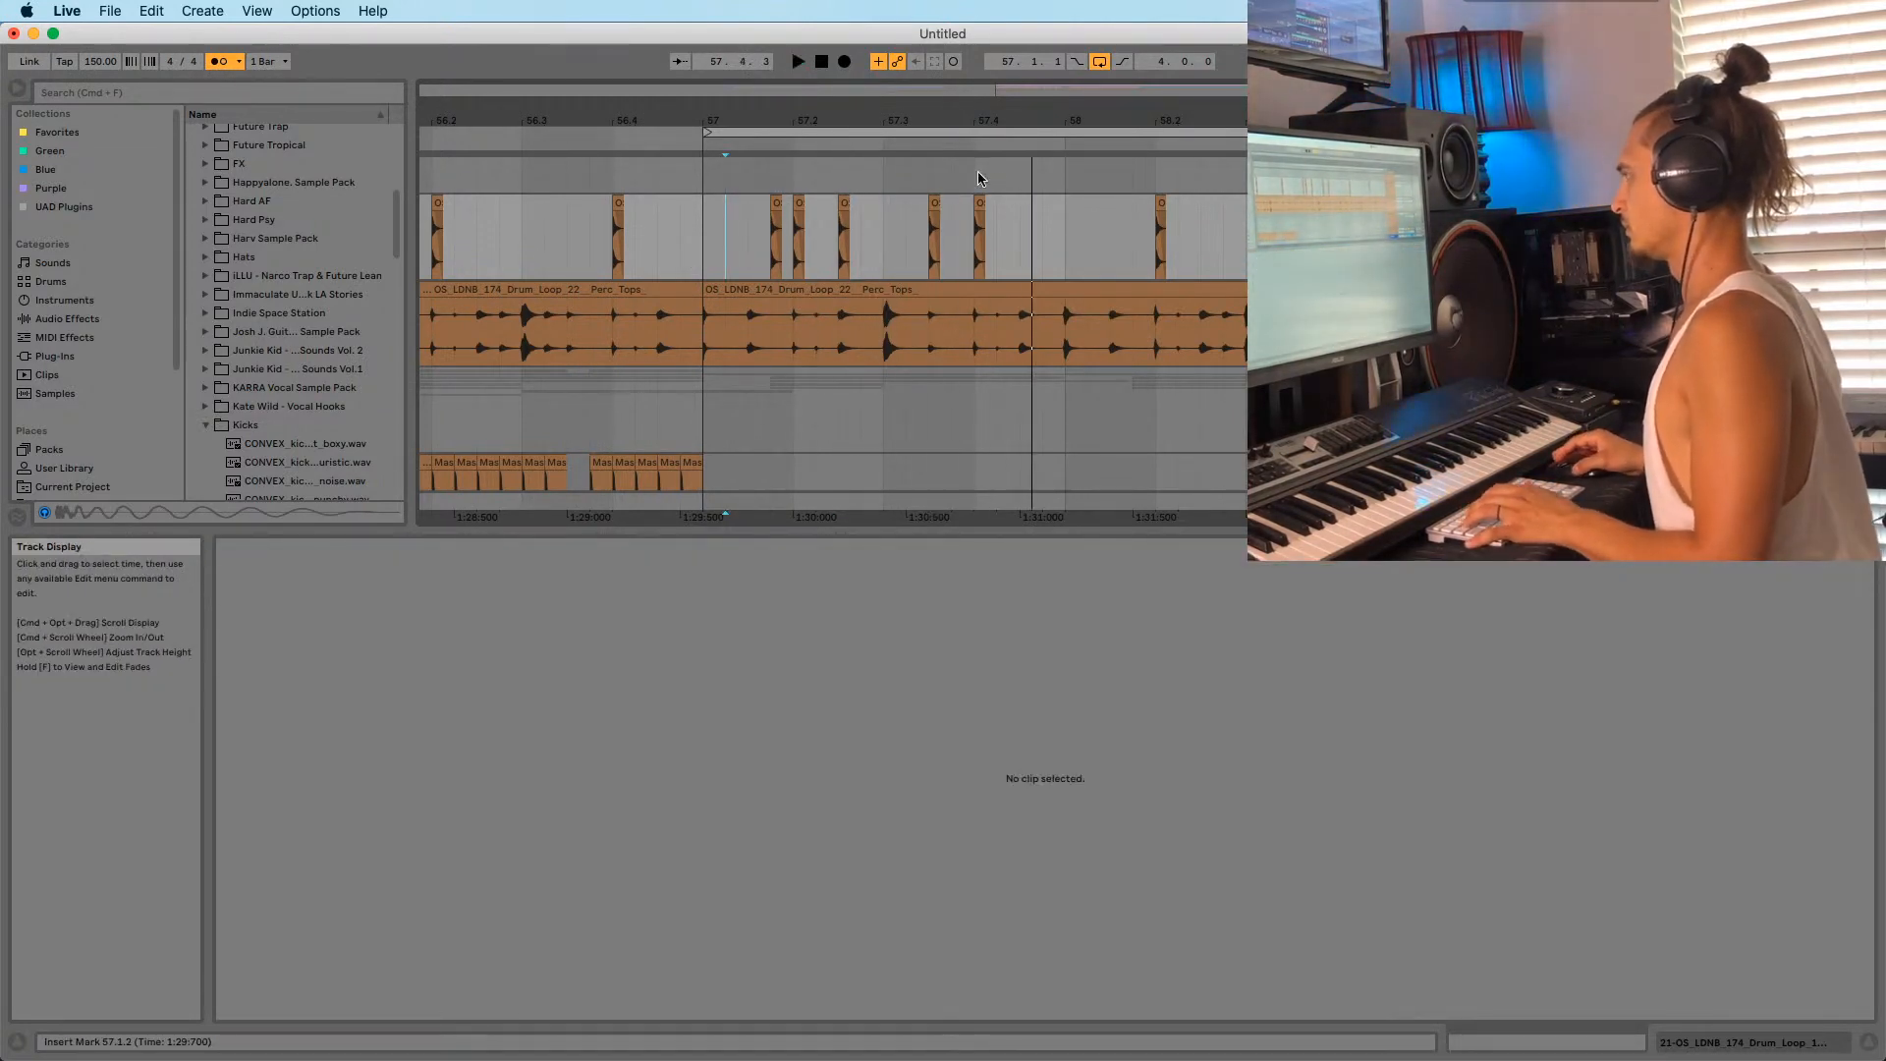
Copy the one-bar hat pattern from bar 57 and paste it at bar 58.
left_click_drag(996, 119, 966, 82)
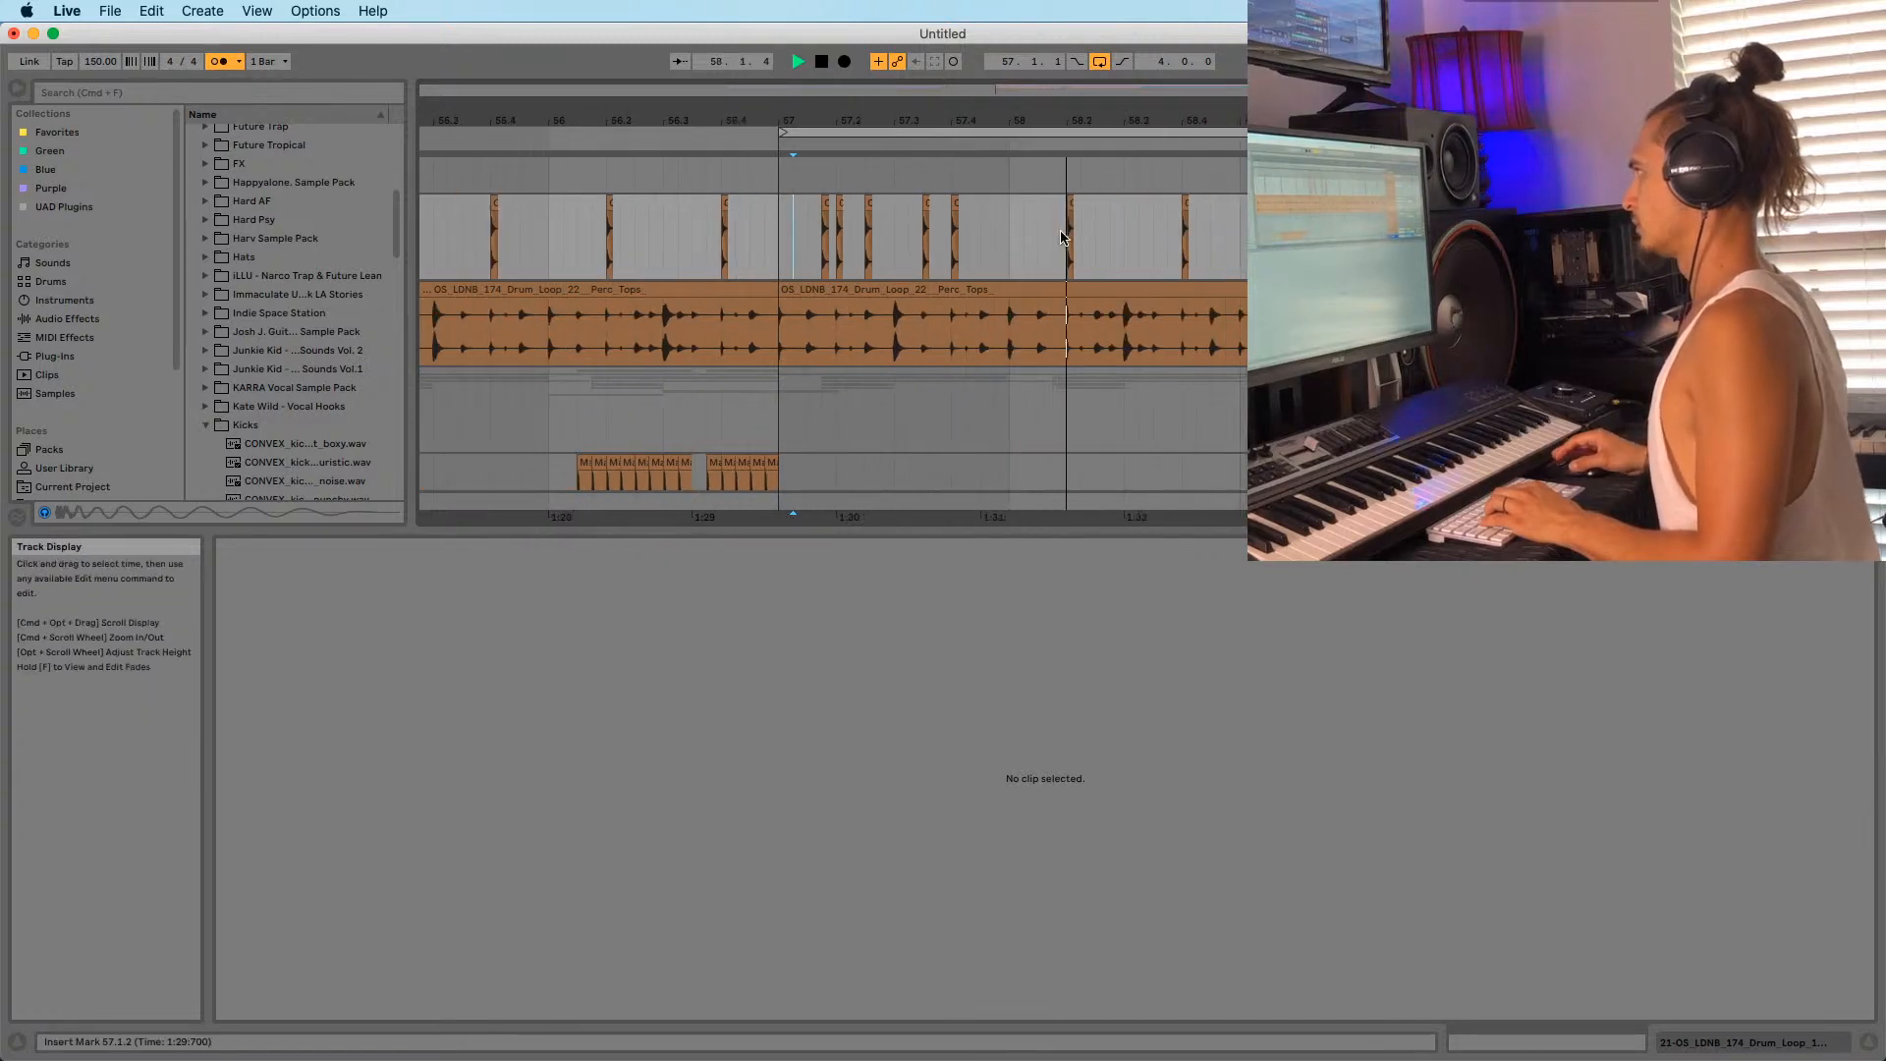
left_click_drag(983, 234, 1291, 236)
key("Delete")
key("super+v")
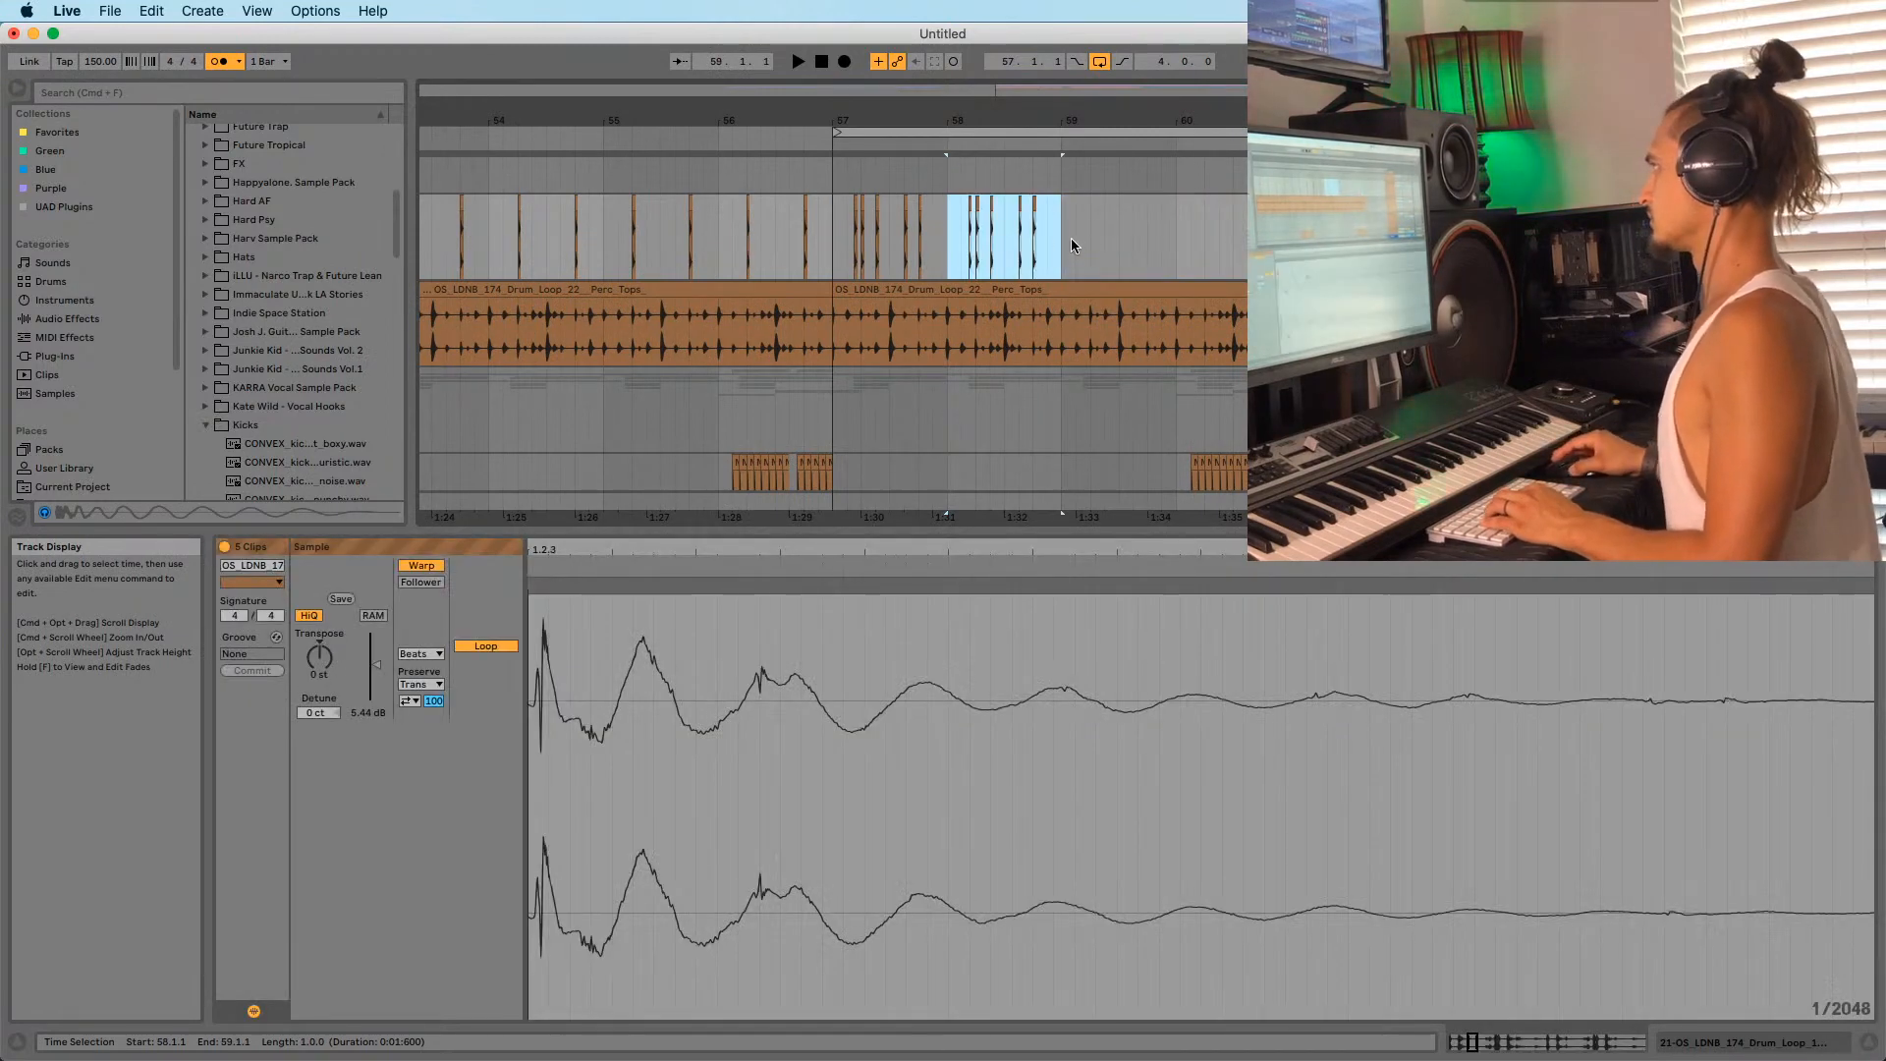
Paste the hat pattern again at bar 59, then play back from bar 57.
left_click(1073, 237)
key("super+v")
key("super+z")
key("super+shift+z")
key("super+z")
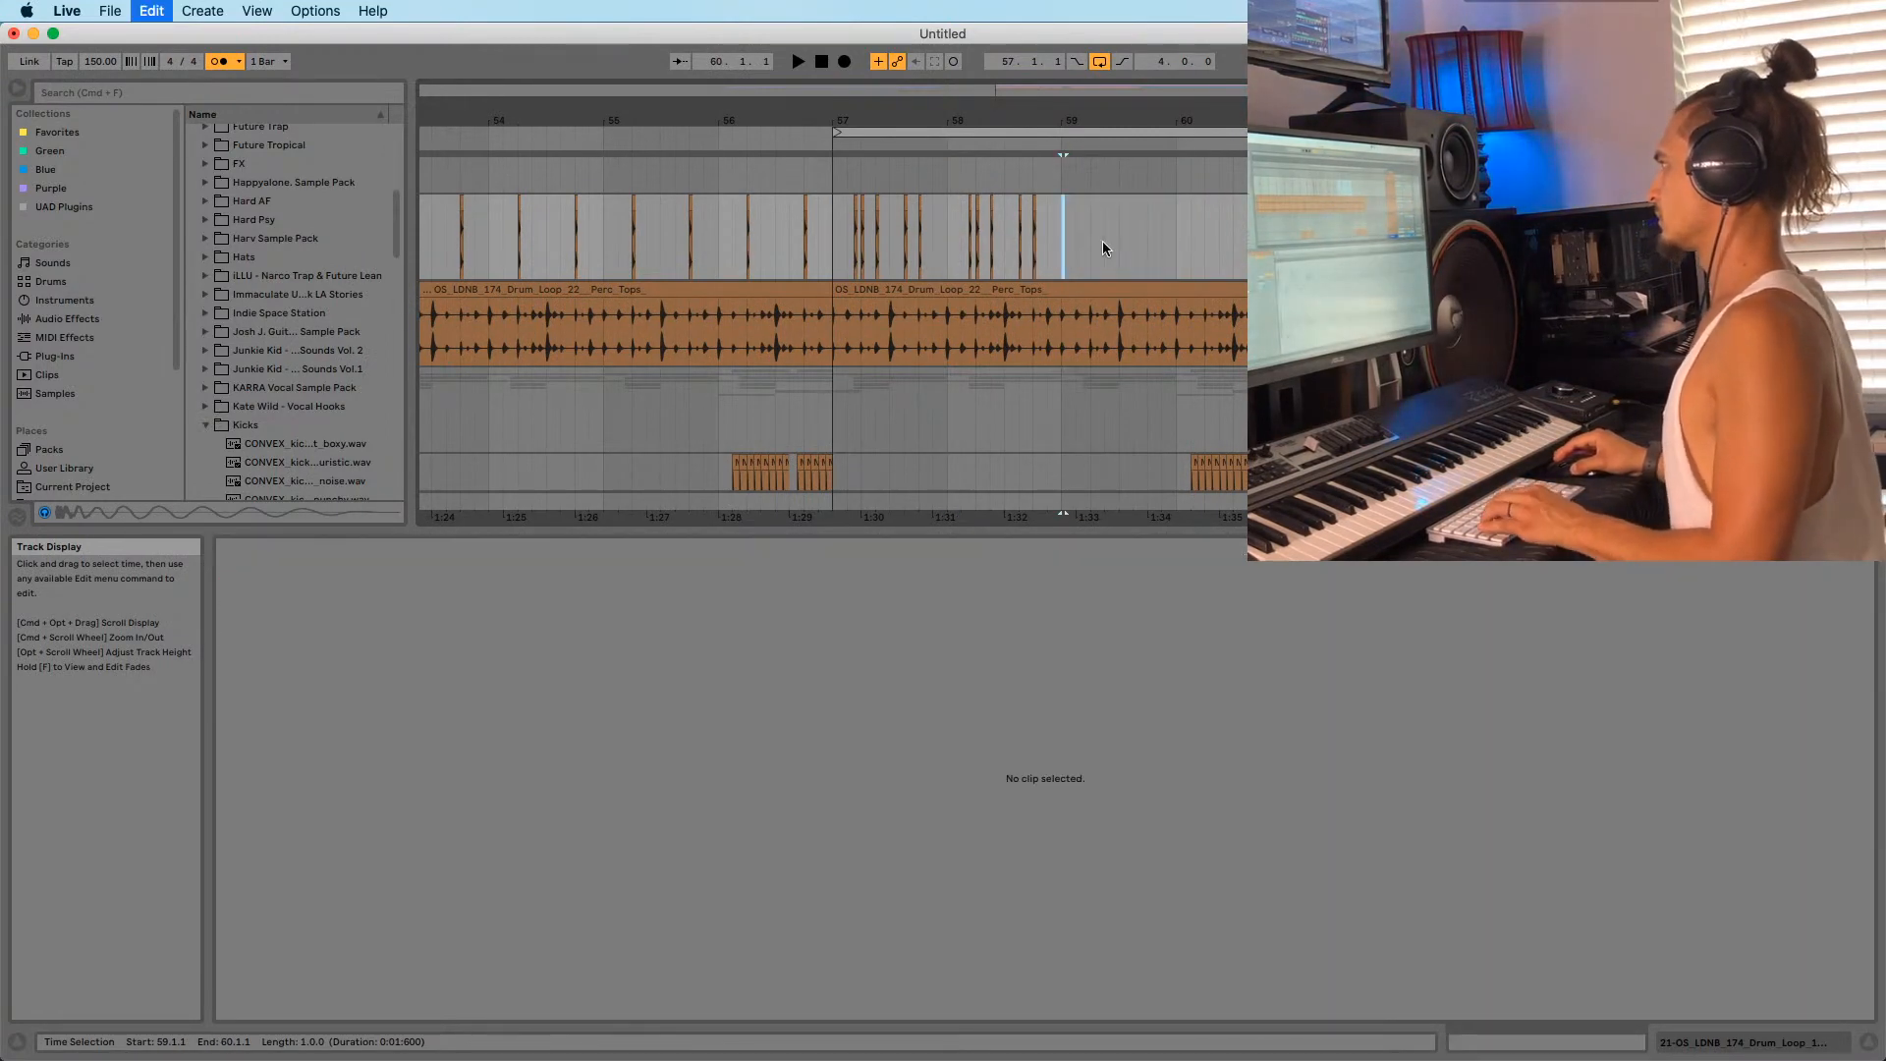
key("super+shift+z")
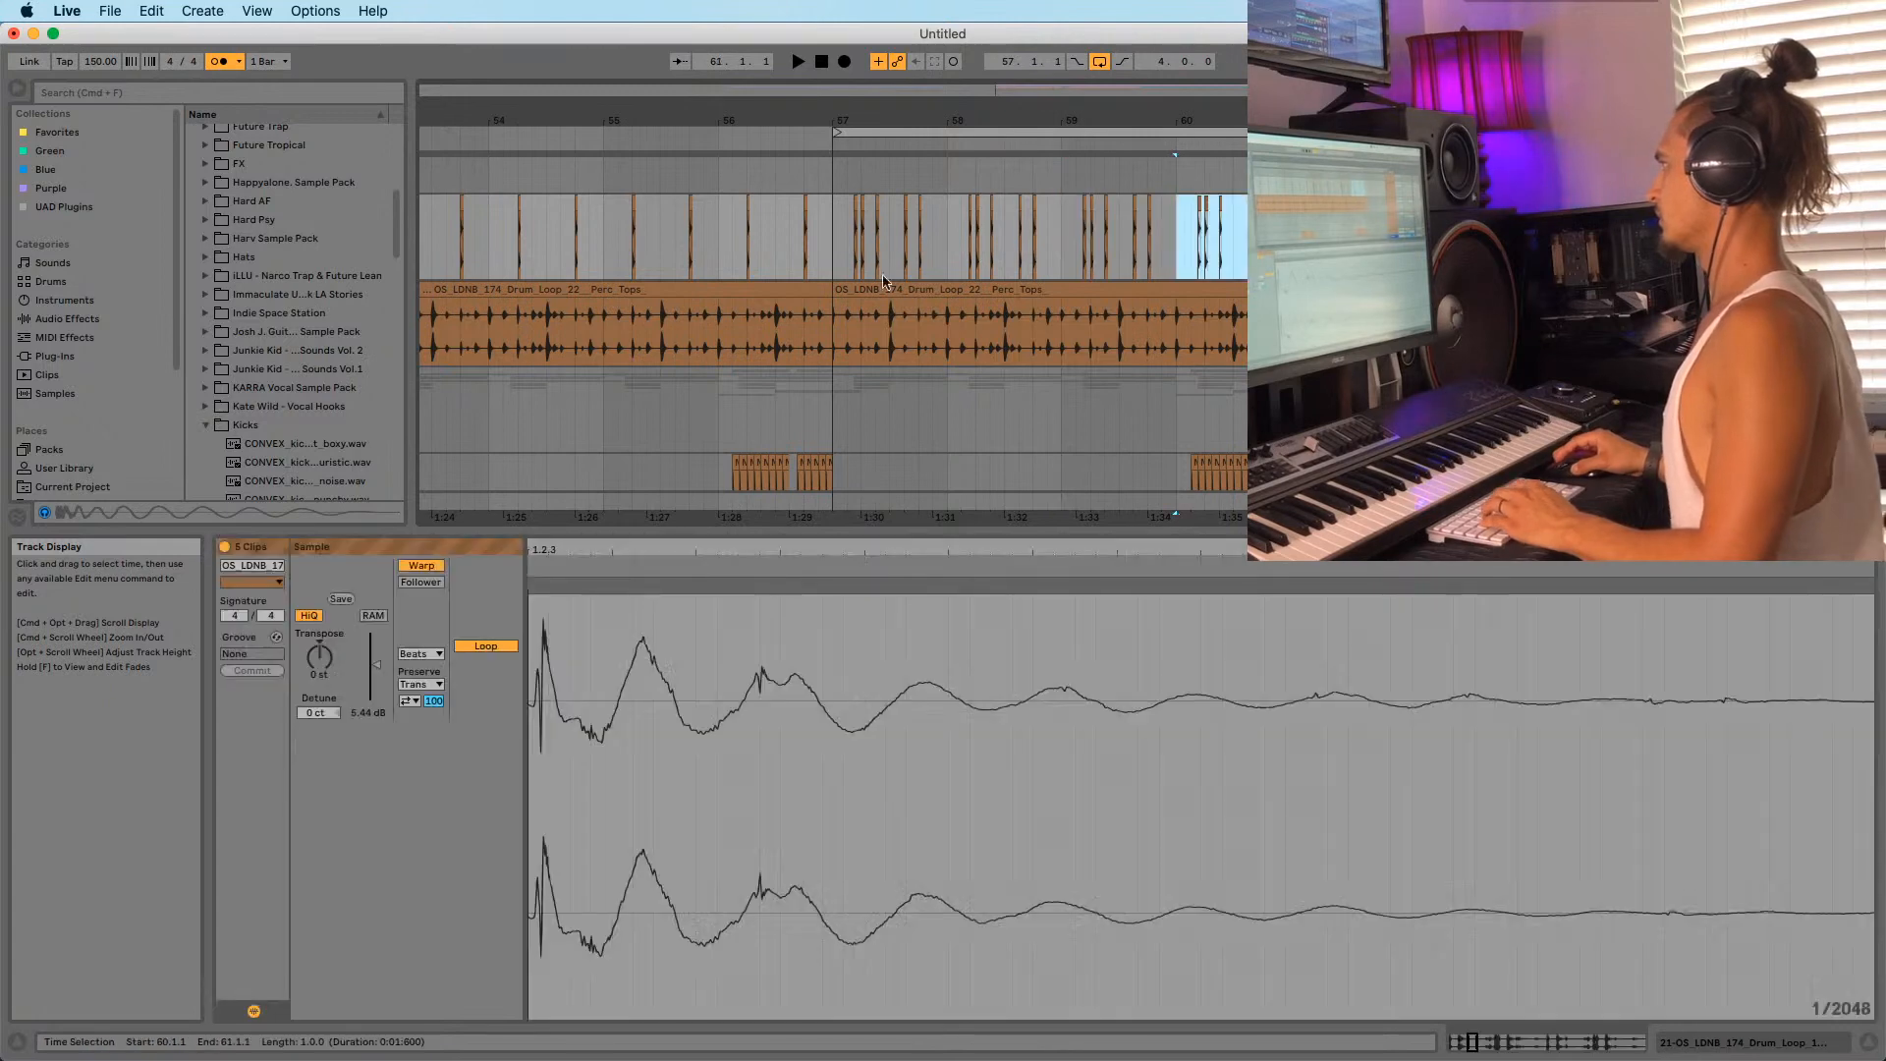
left_click(834, 260)
key("space")
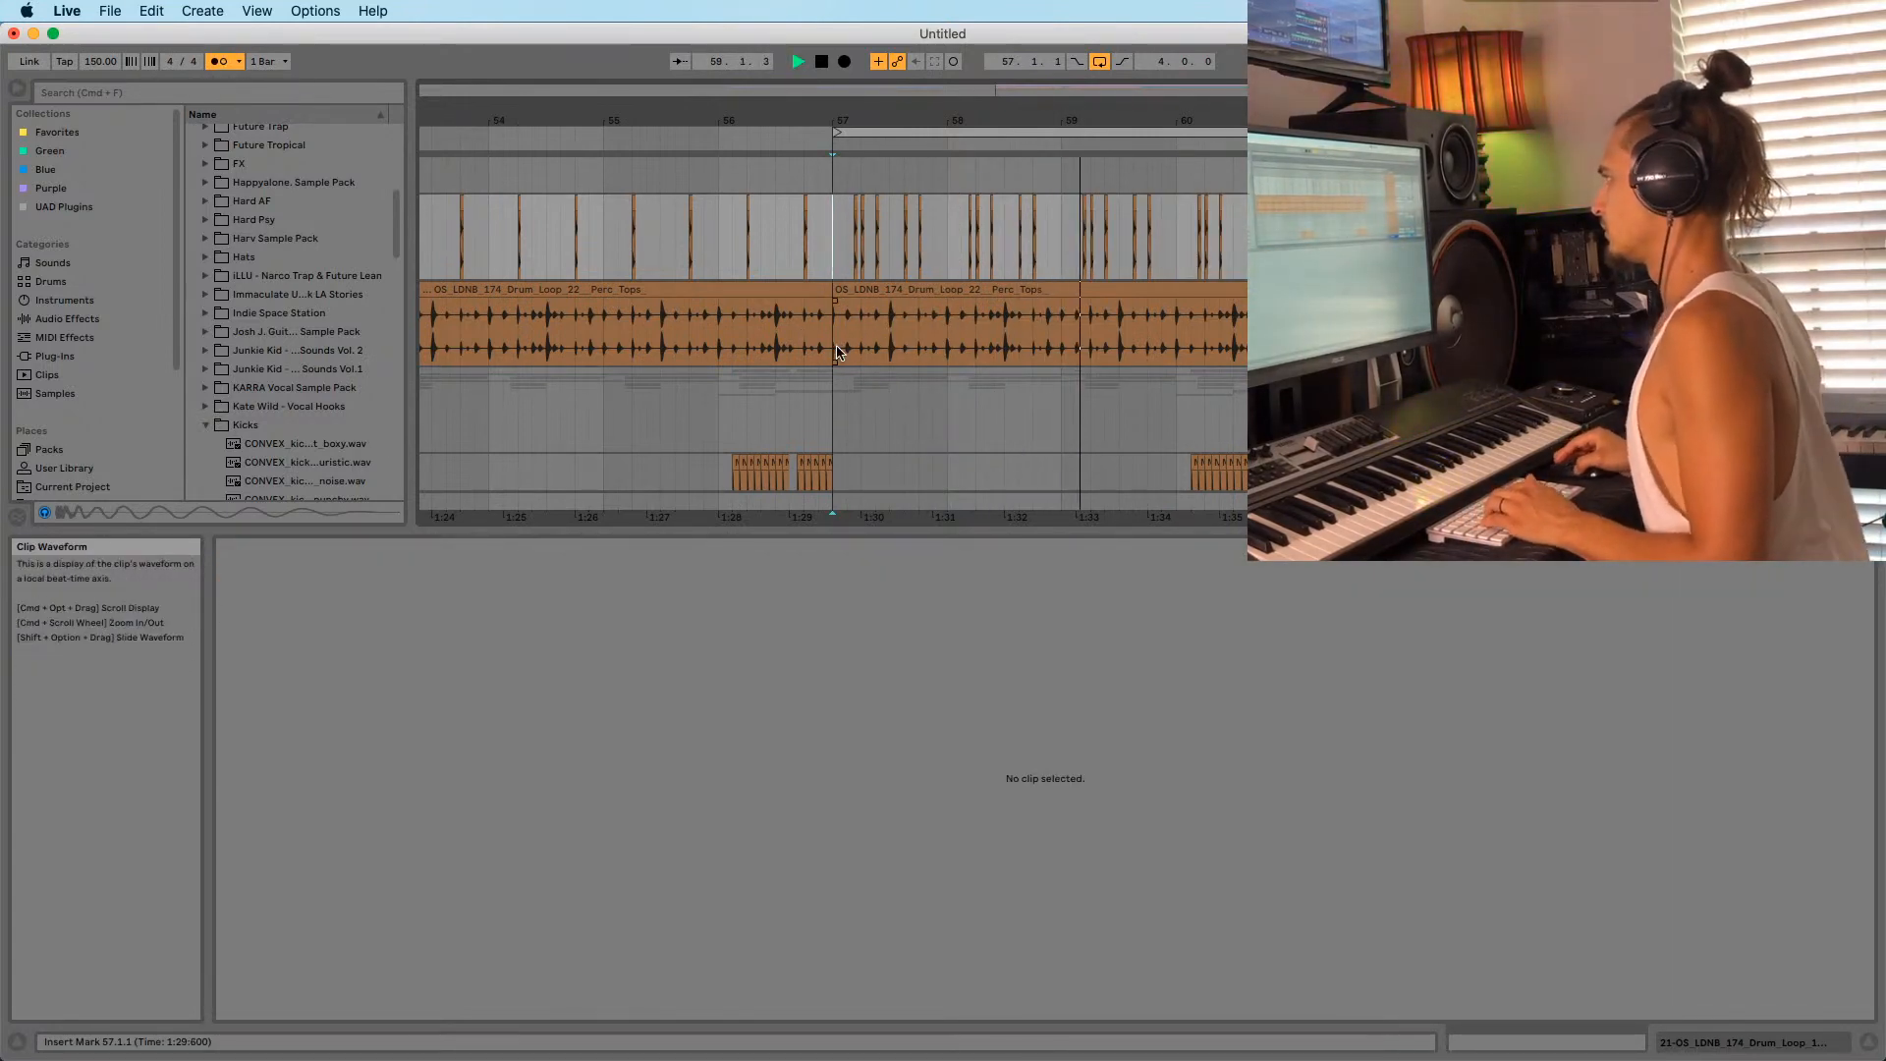
Split the perc loop at 57.1.3 and trim the right part to start at 57.2.
key("space")
key("space")
left_click_drag(853, 115, 845, 188)
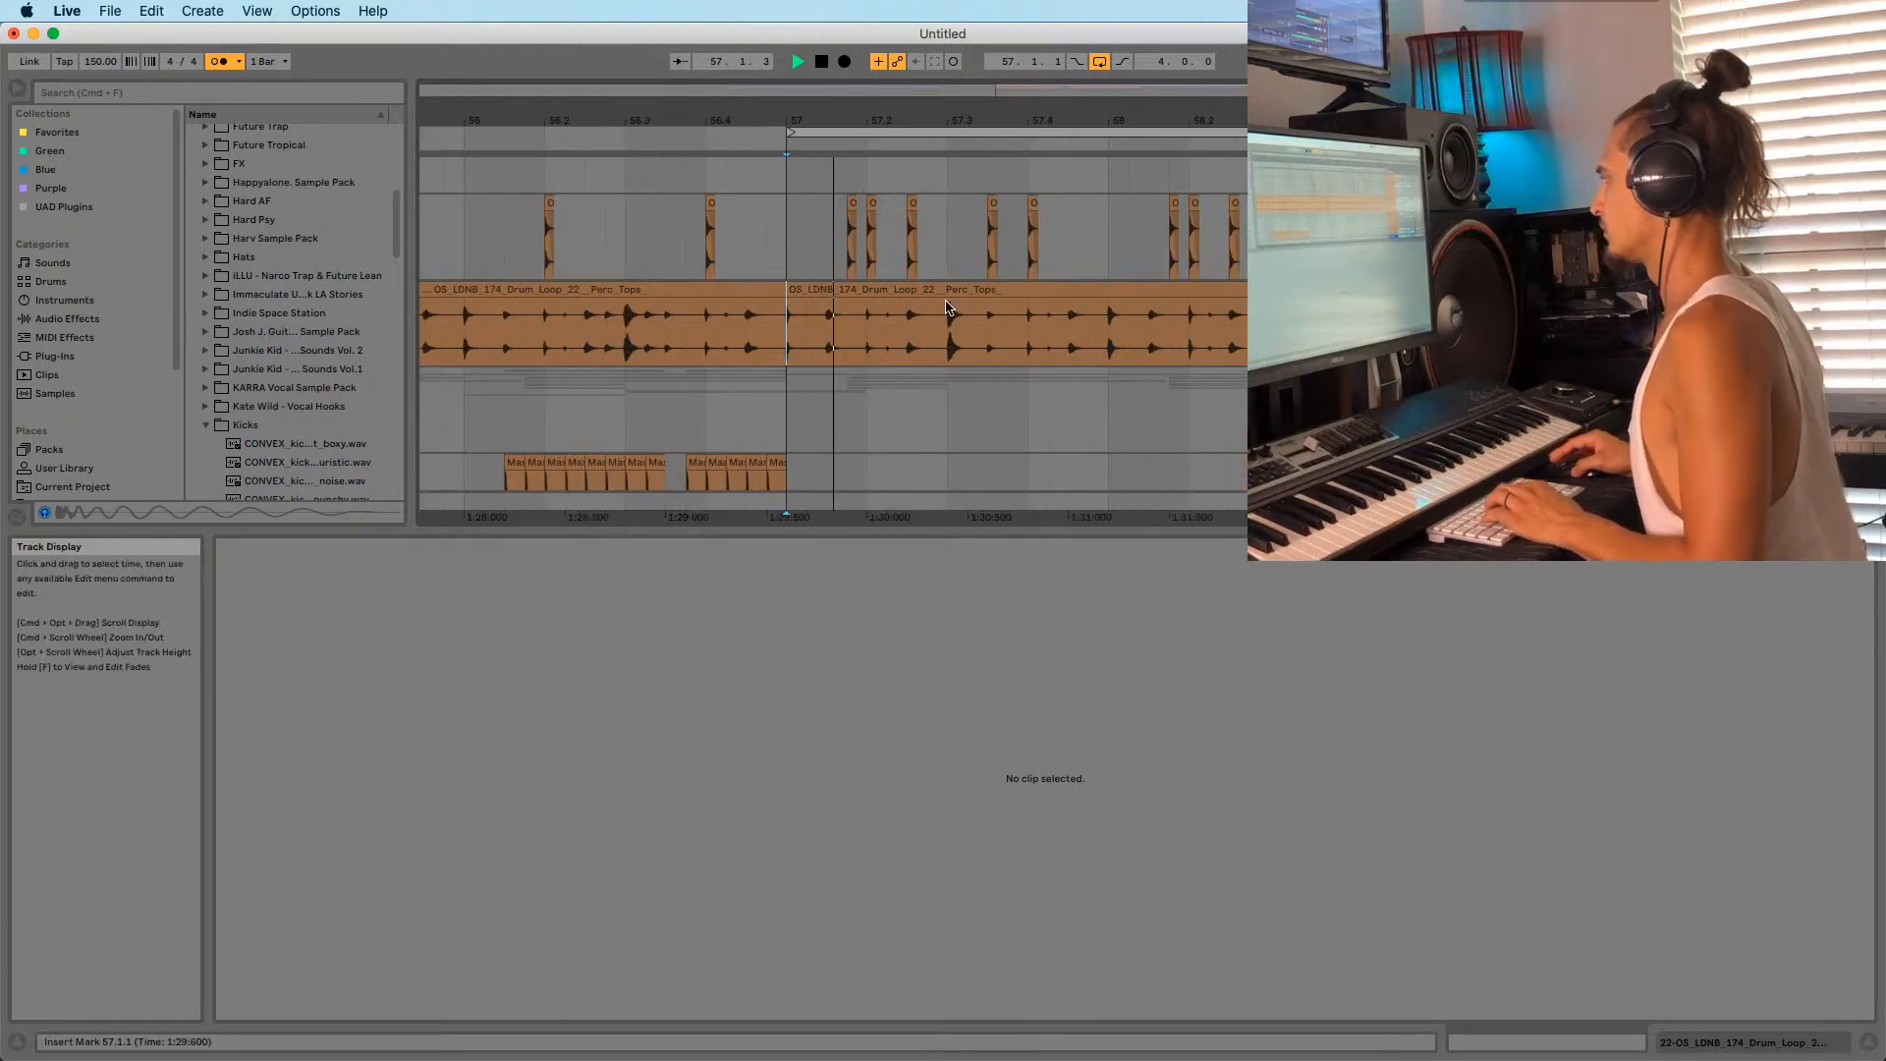
key("space")
left_click_drag(788, 290, 967, 291)
left_click(798, 307)
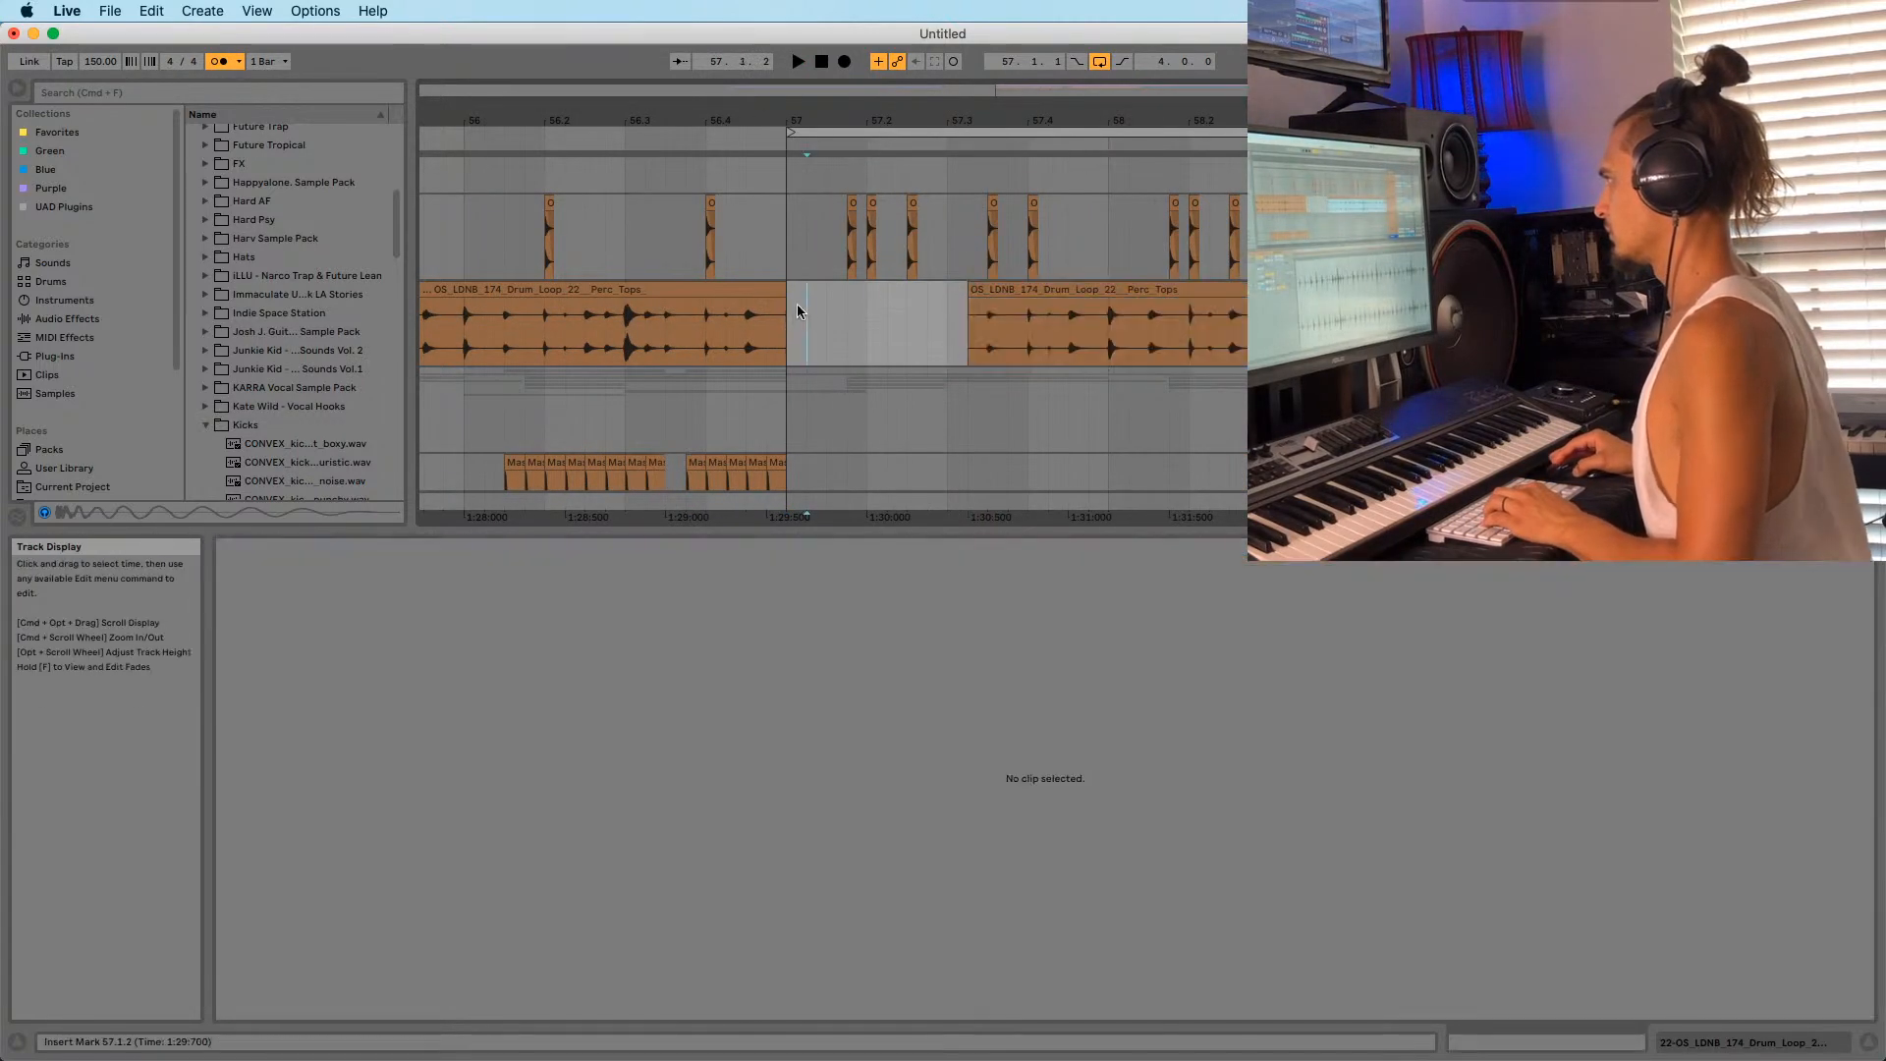
key("super+z")
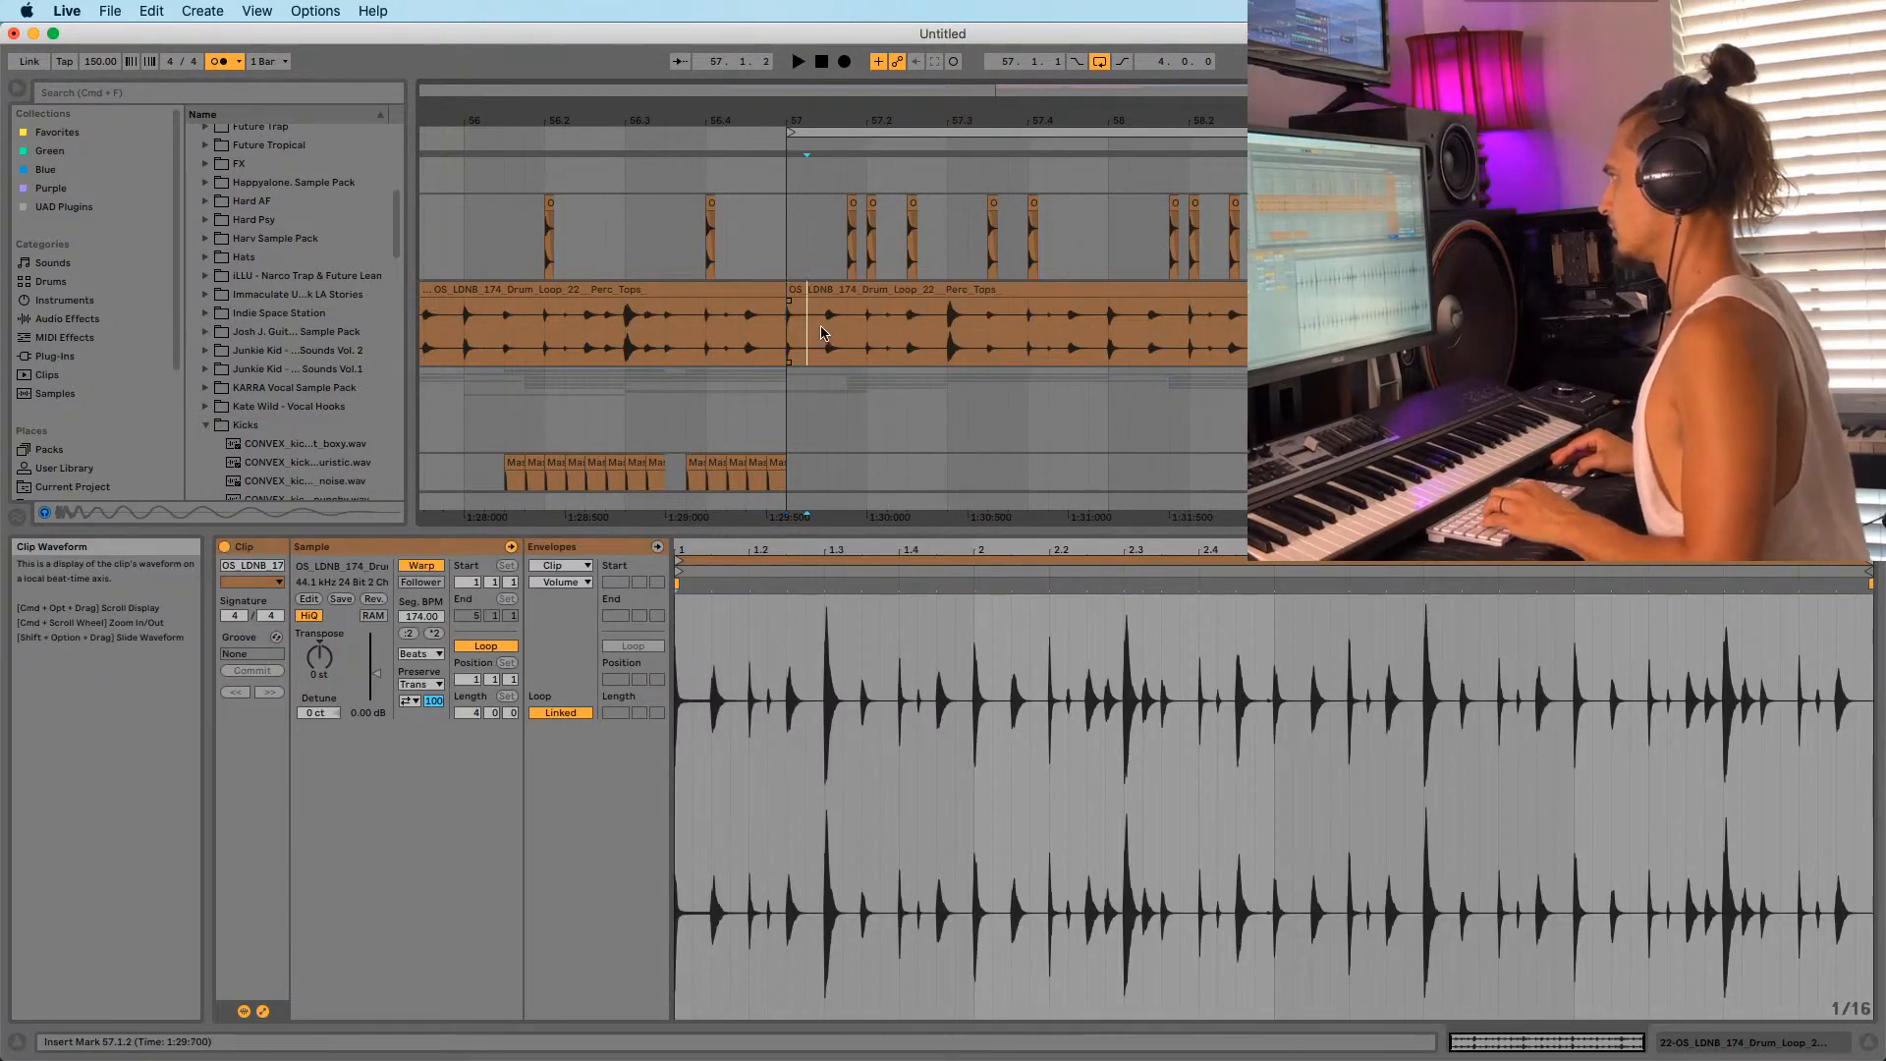
left_click(830, 321)
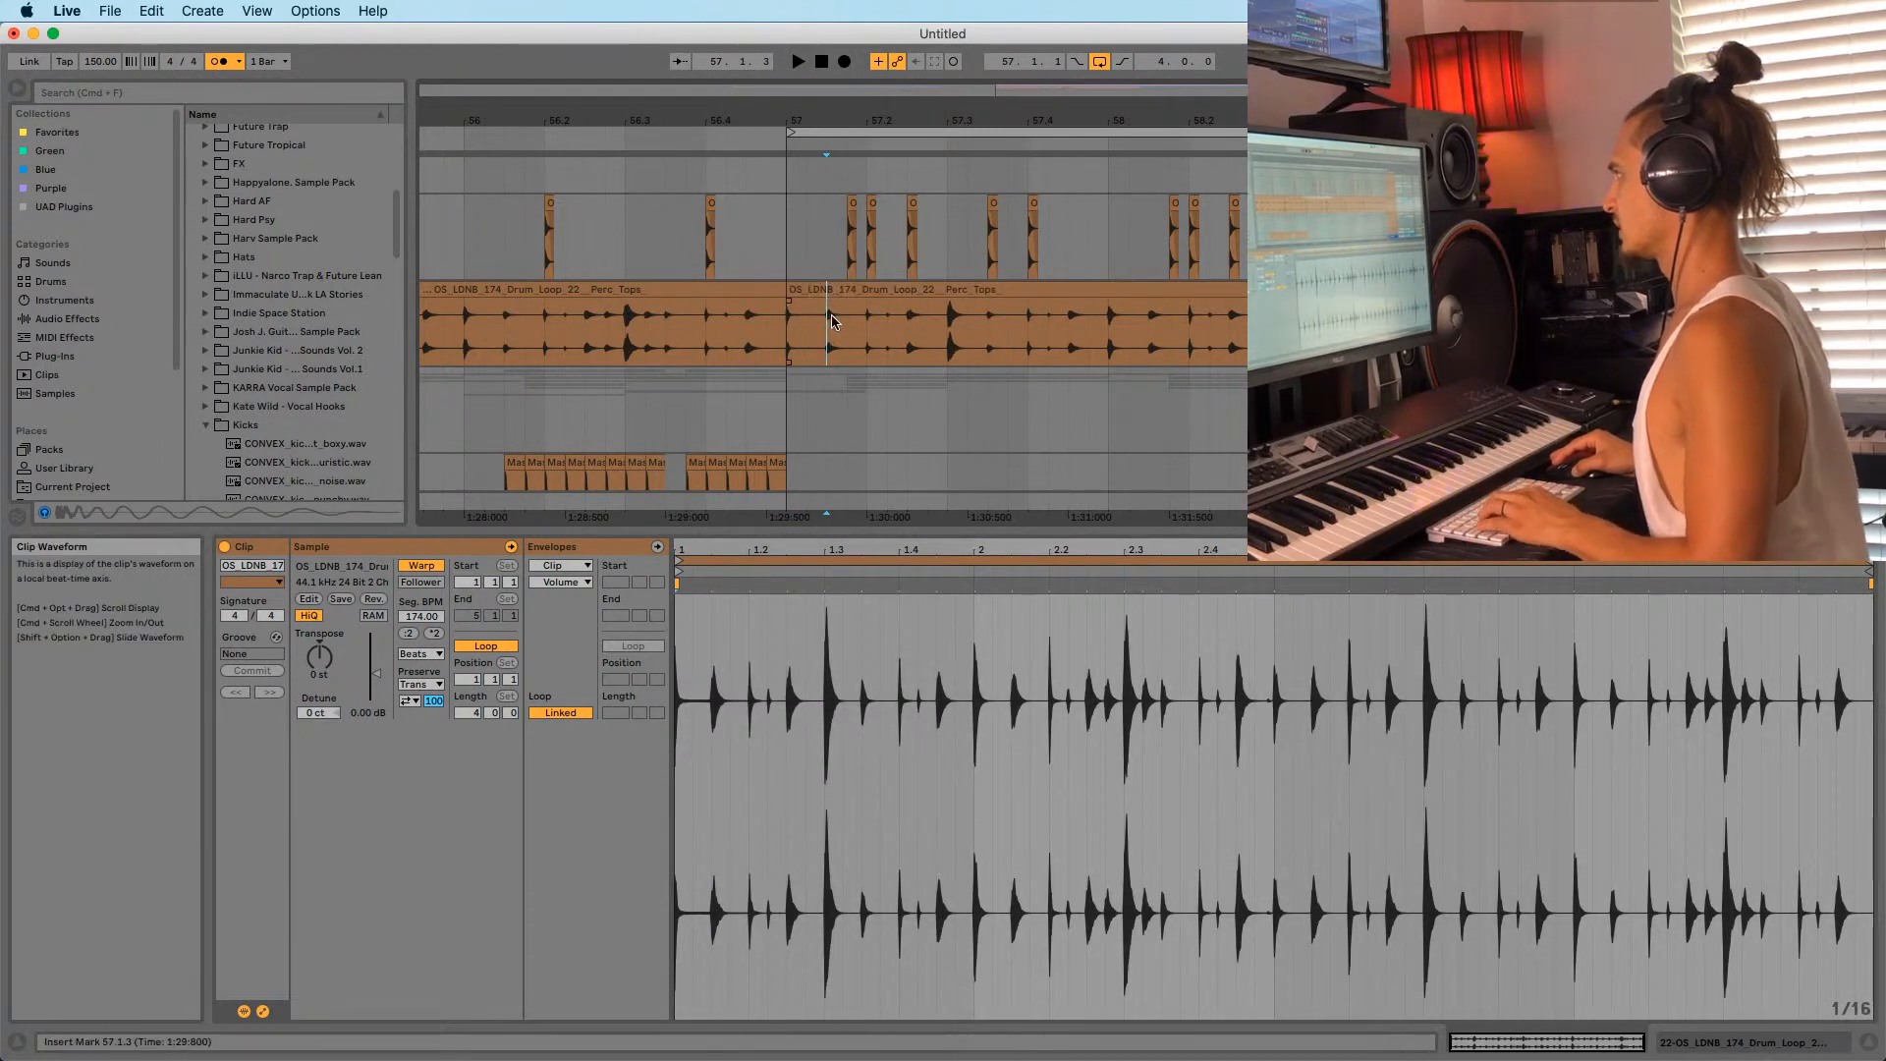
key("super+e")
left_click_drag(829, 290, 865, 292)
left_click(792, 330)
key("space")
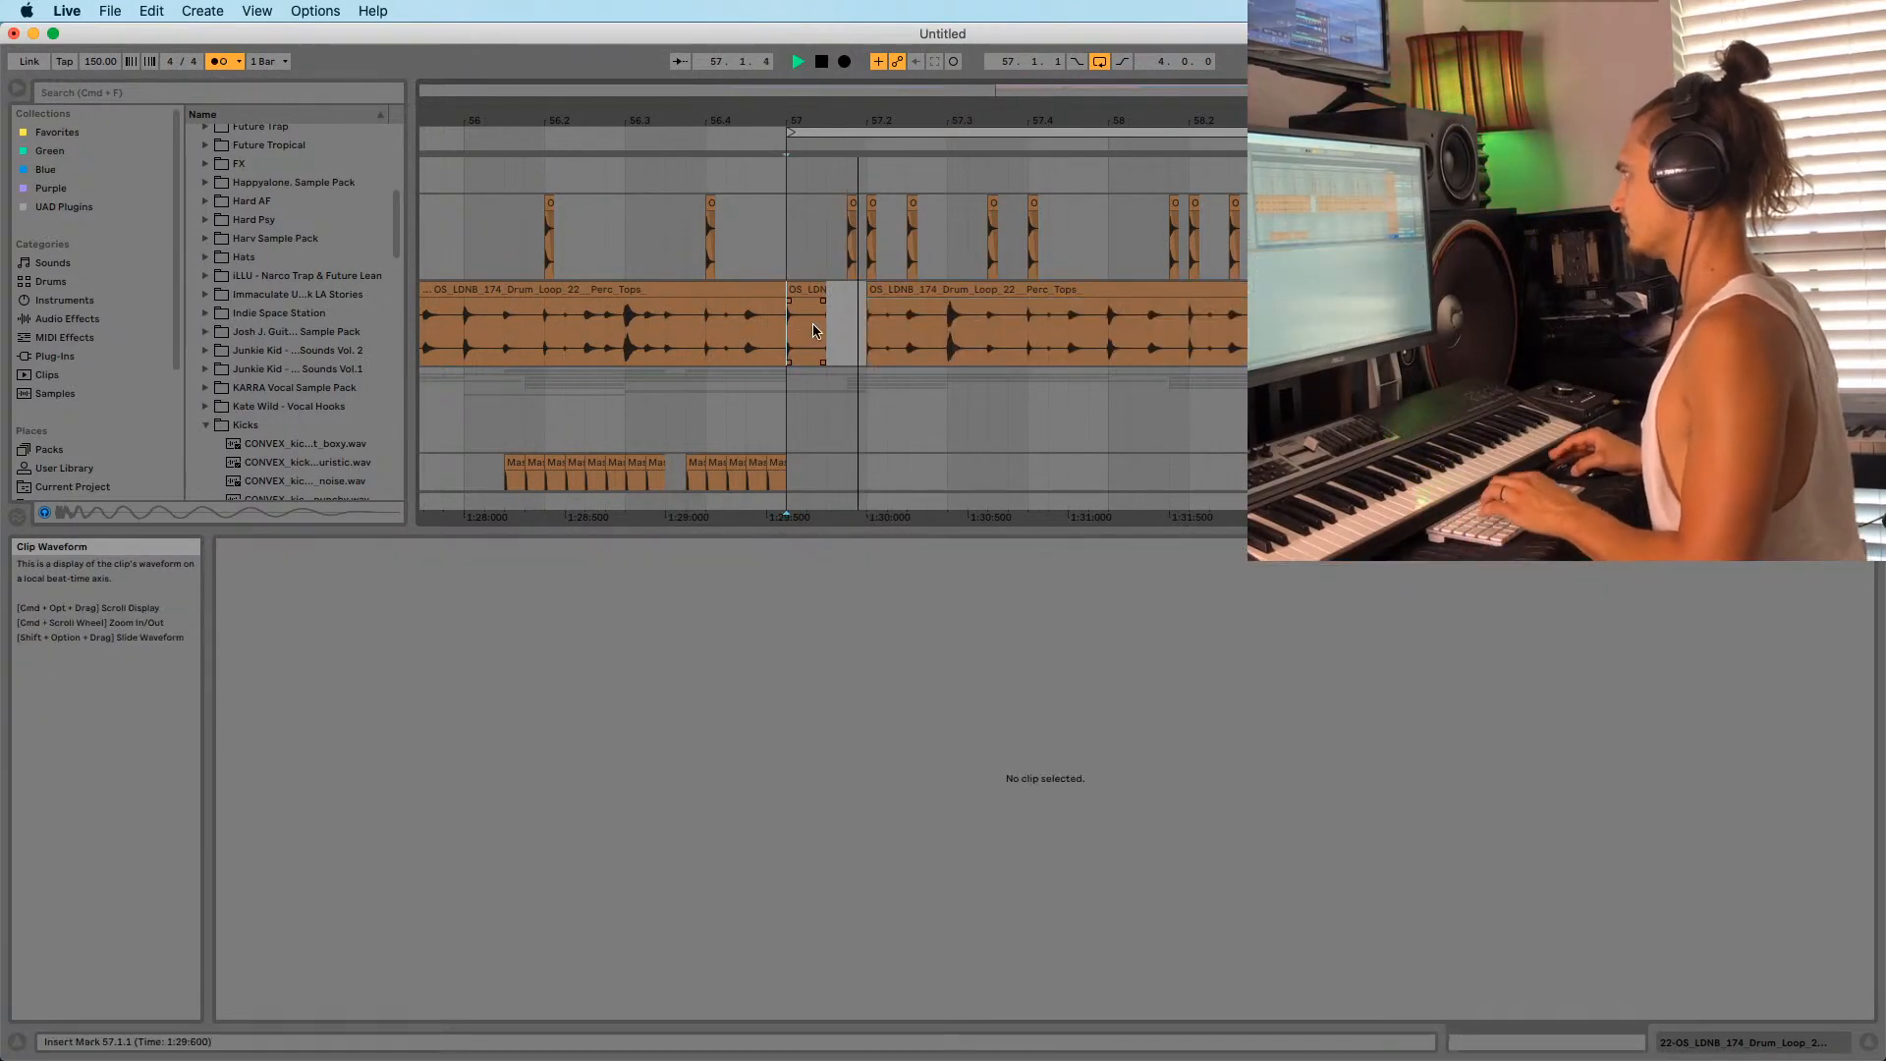
Split the perc loop at 57.2.2 and trim the right clip to start at 57.2.3.
left_click(824, 302)
left_click(792, 286)
key("space")
key("space")
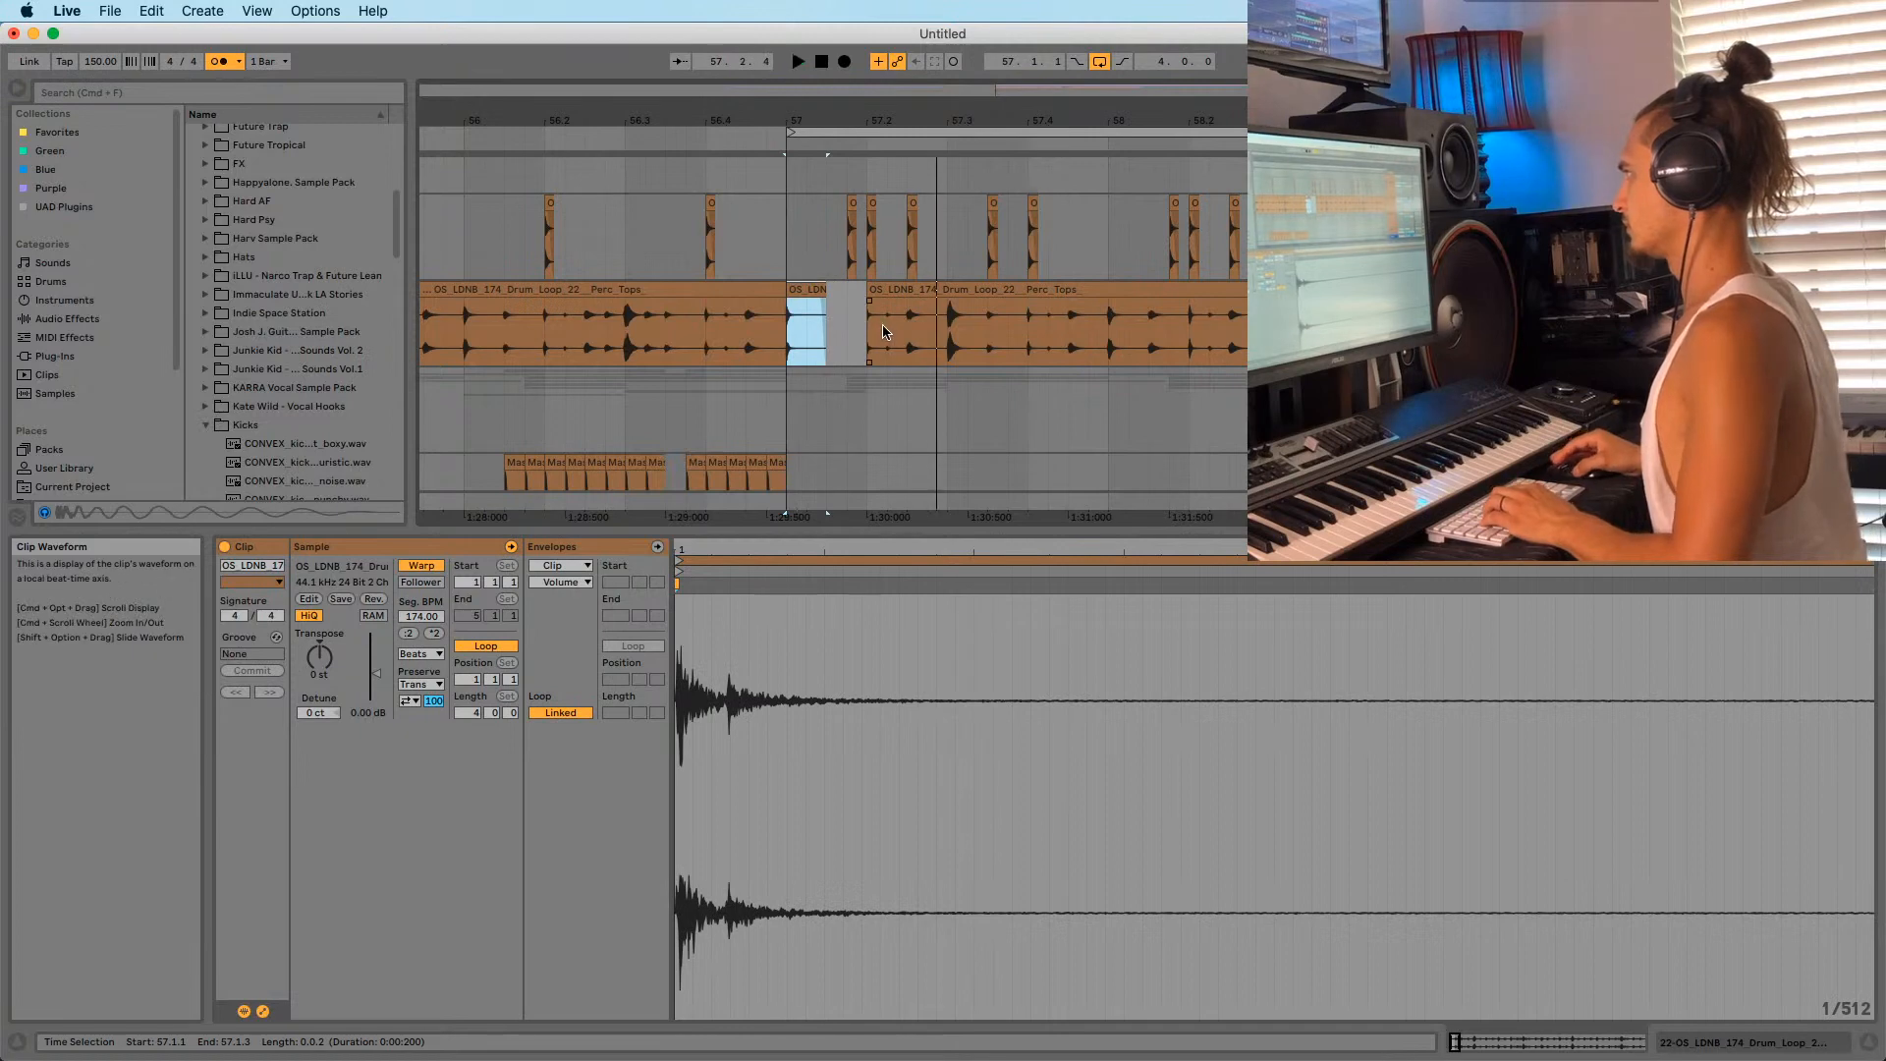
key("space")
left_click(887, 328)
key("super+e")
left_click_drag(889, 287, 909, 290)
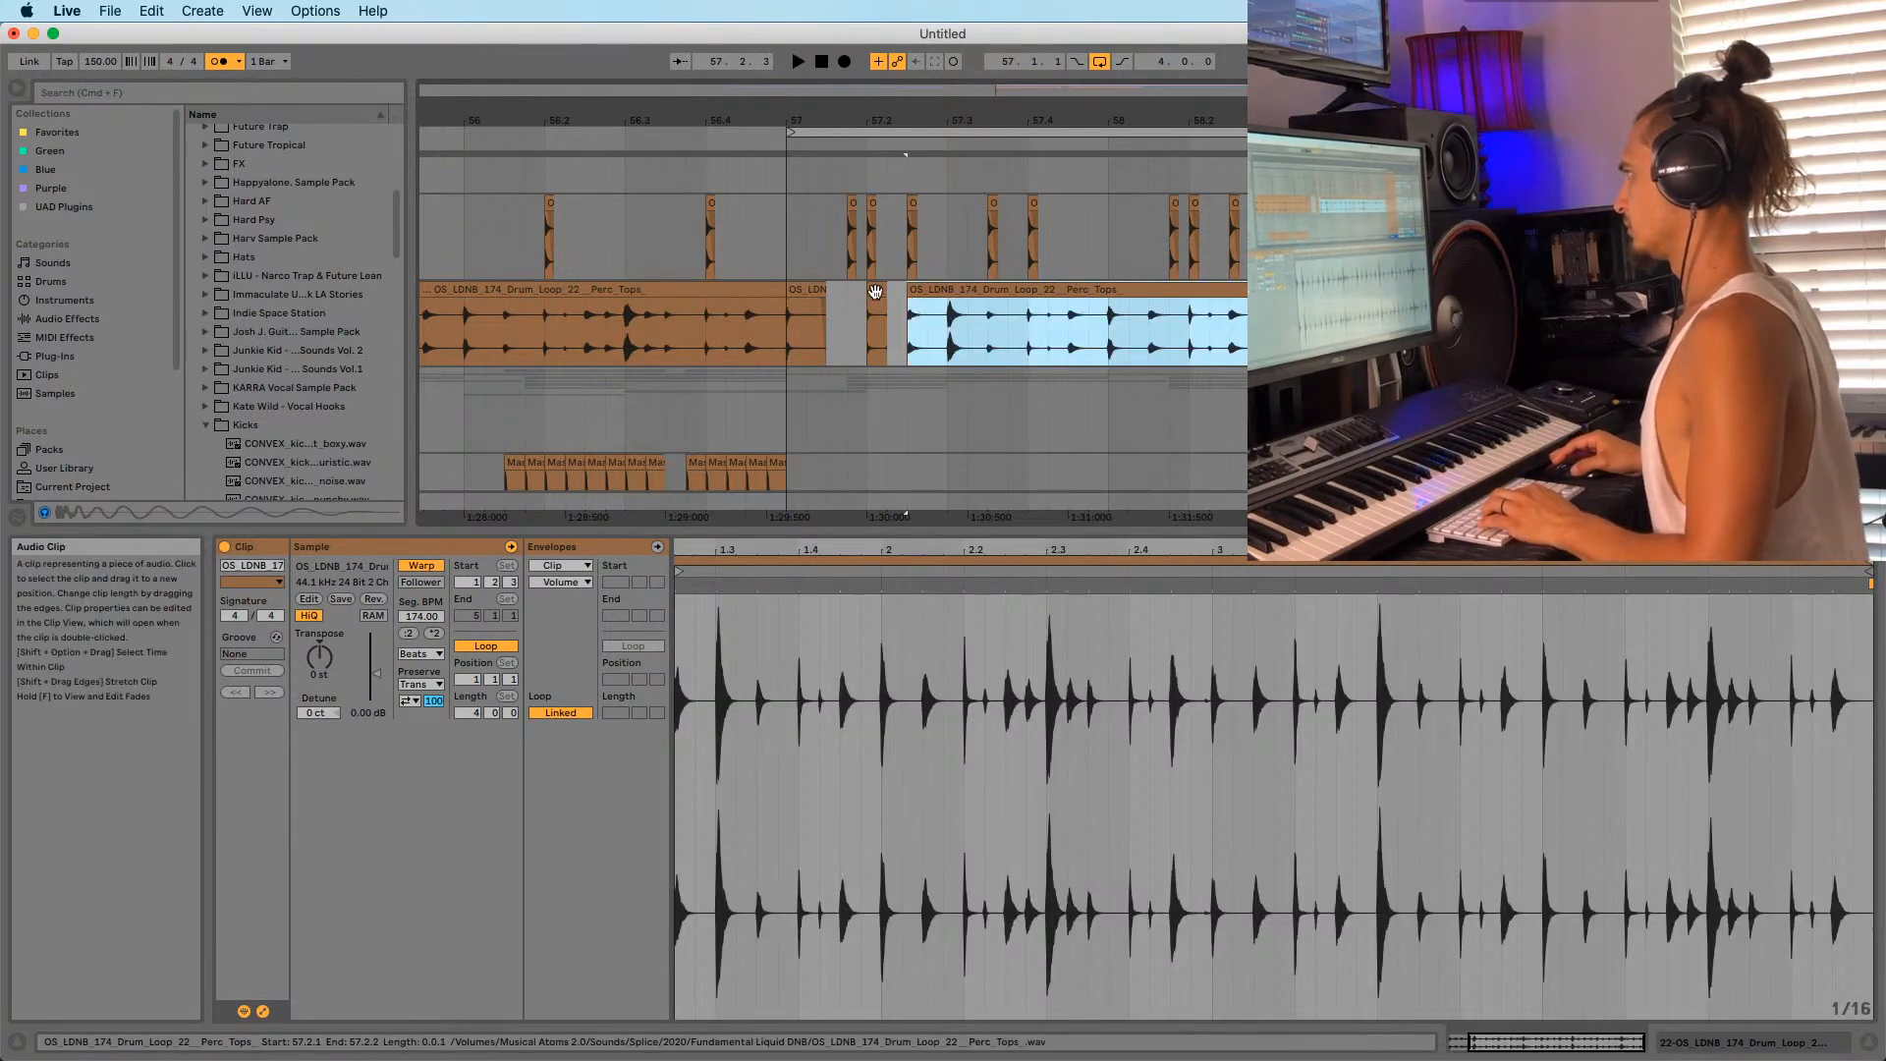
left_click(876, 291)
key("space")
key("space")
key("space")
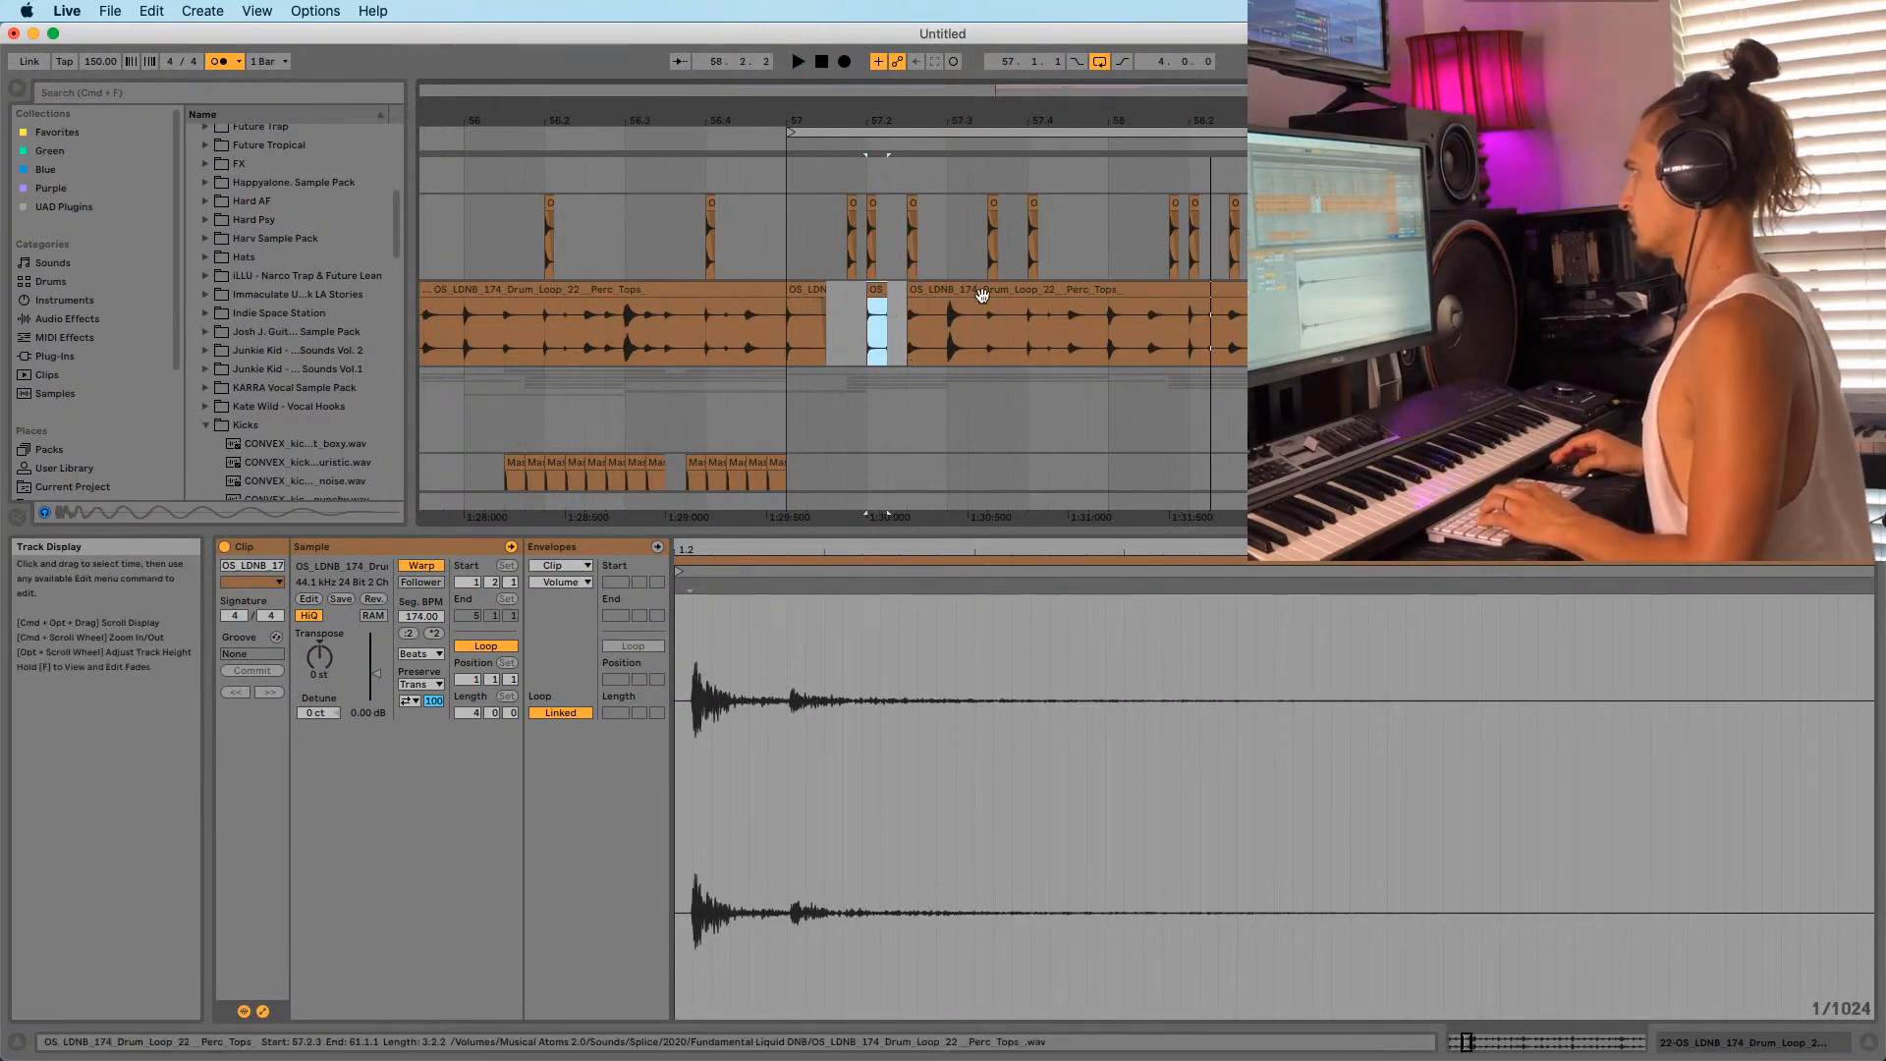
left_click(796, 329)
key("space")
key("space")
key("space")
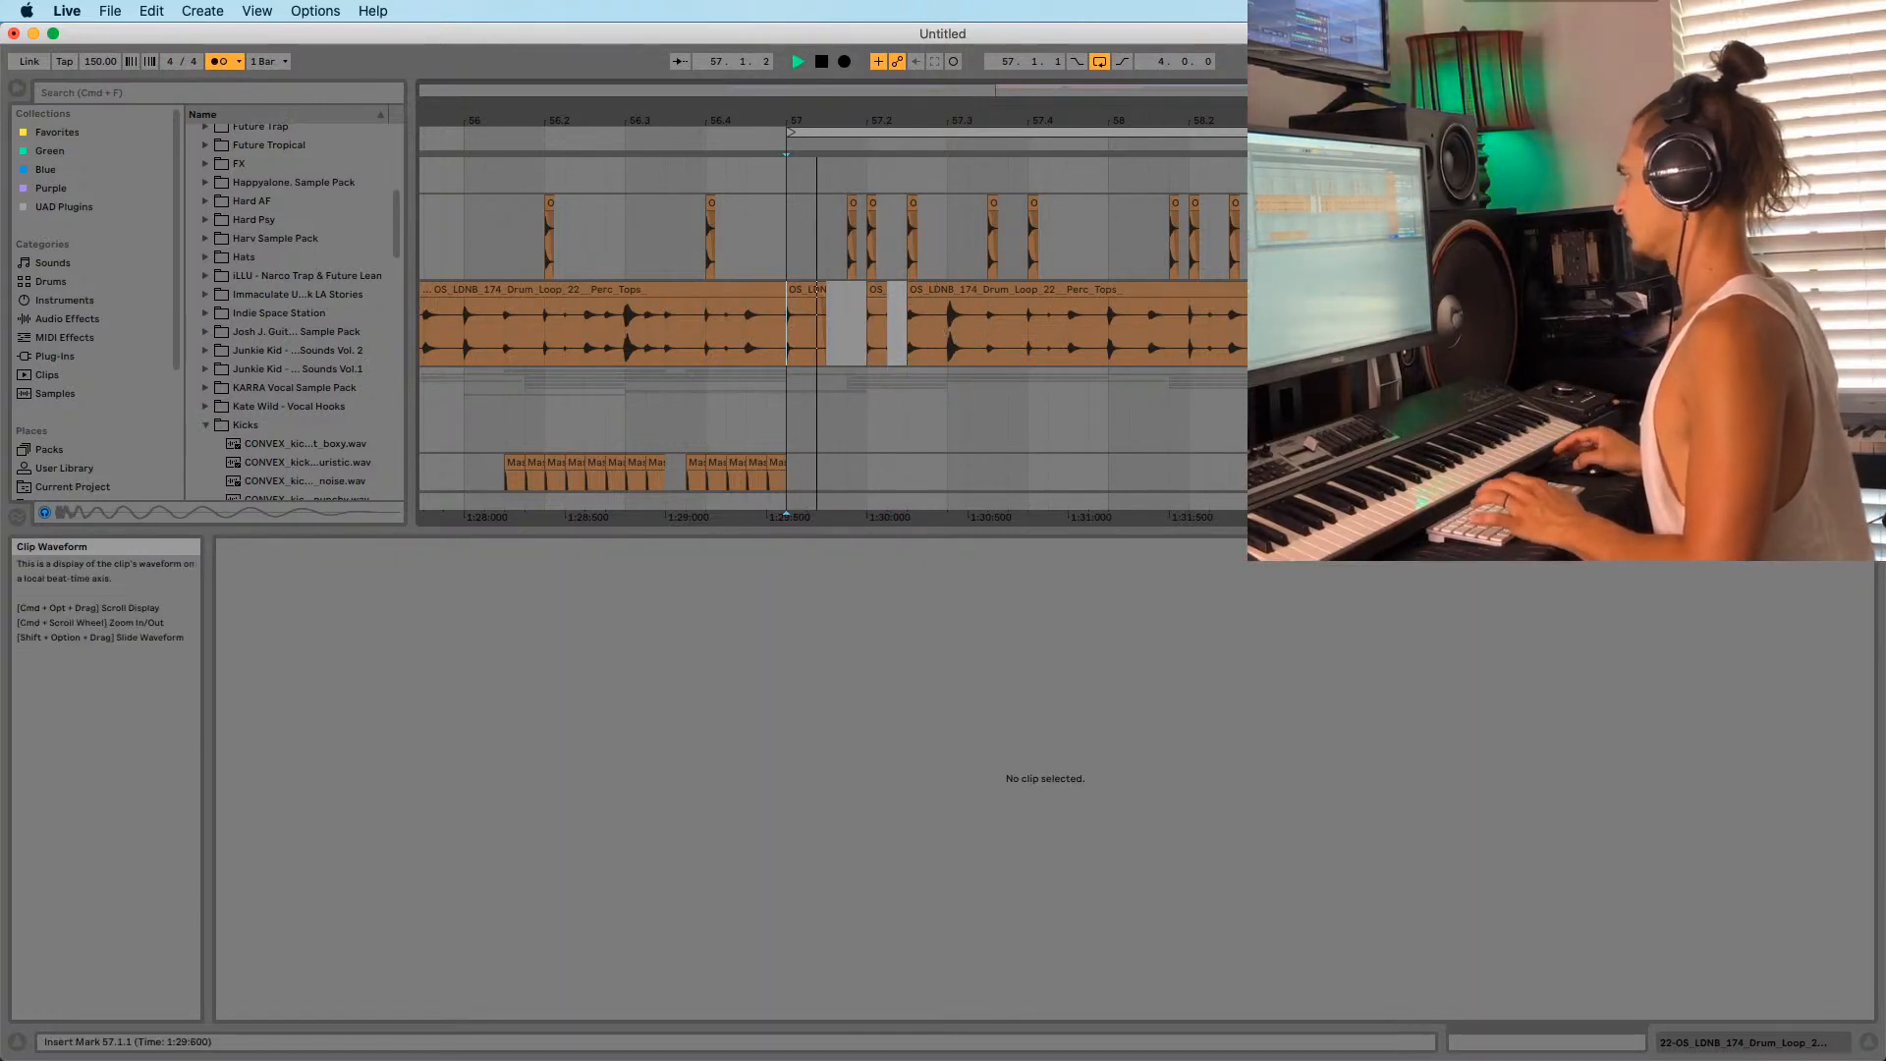
Split the drum loop at 57.3.1 and trim the right part to start at 57.3.2.
key("space")
key("space")
left_click(951, 319)
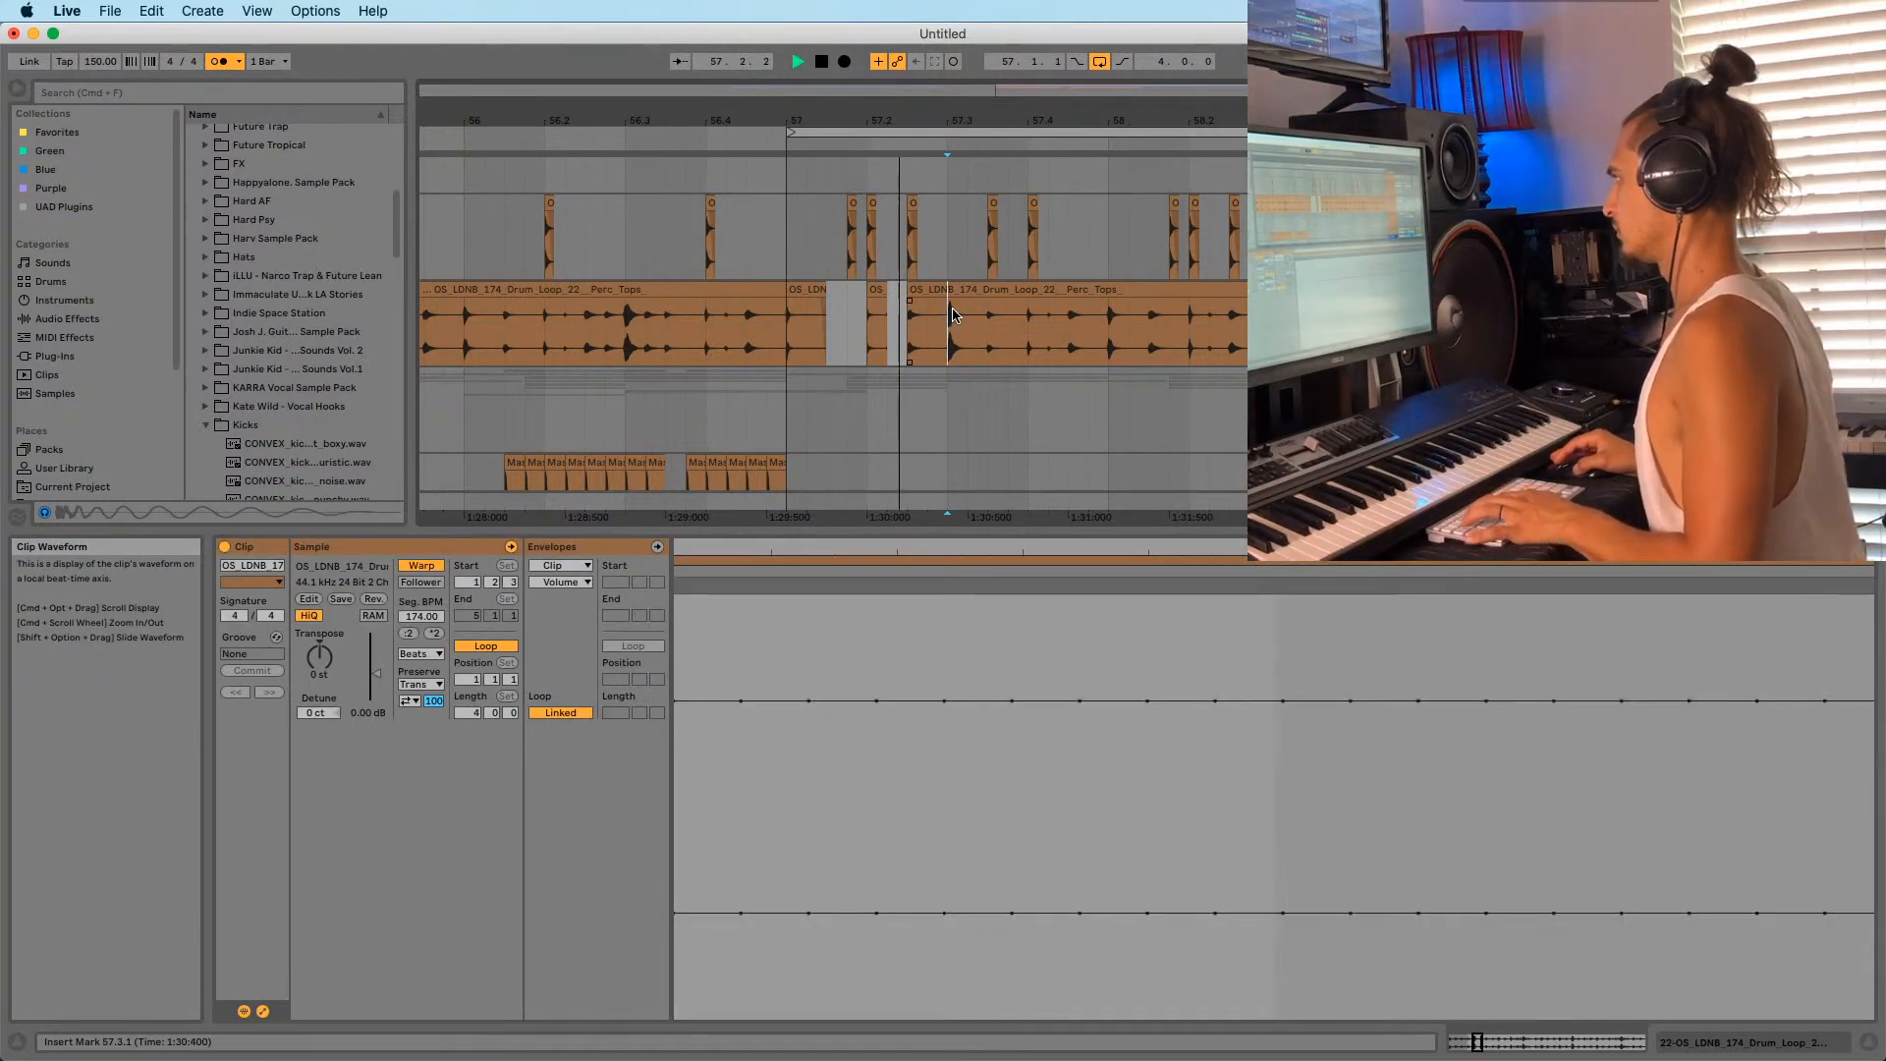
key("super+e")
key("space")
left_click_drag(952, 292, 989, 293)
key("space")
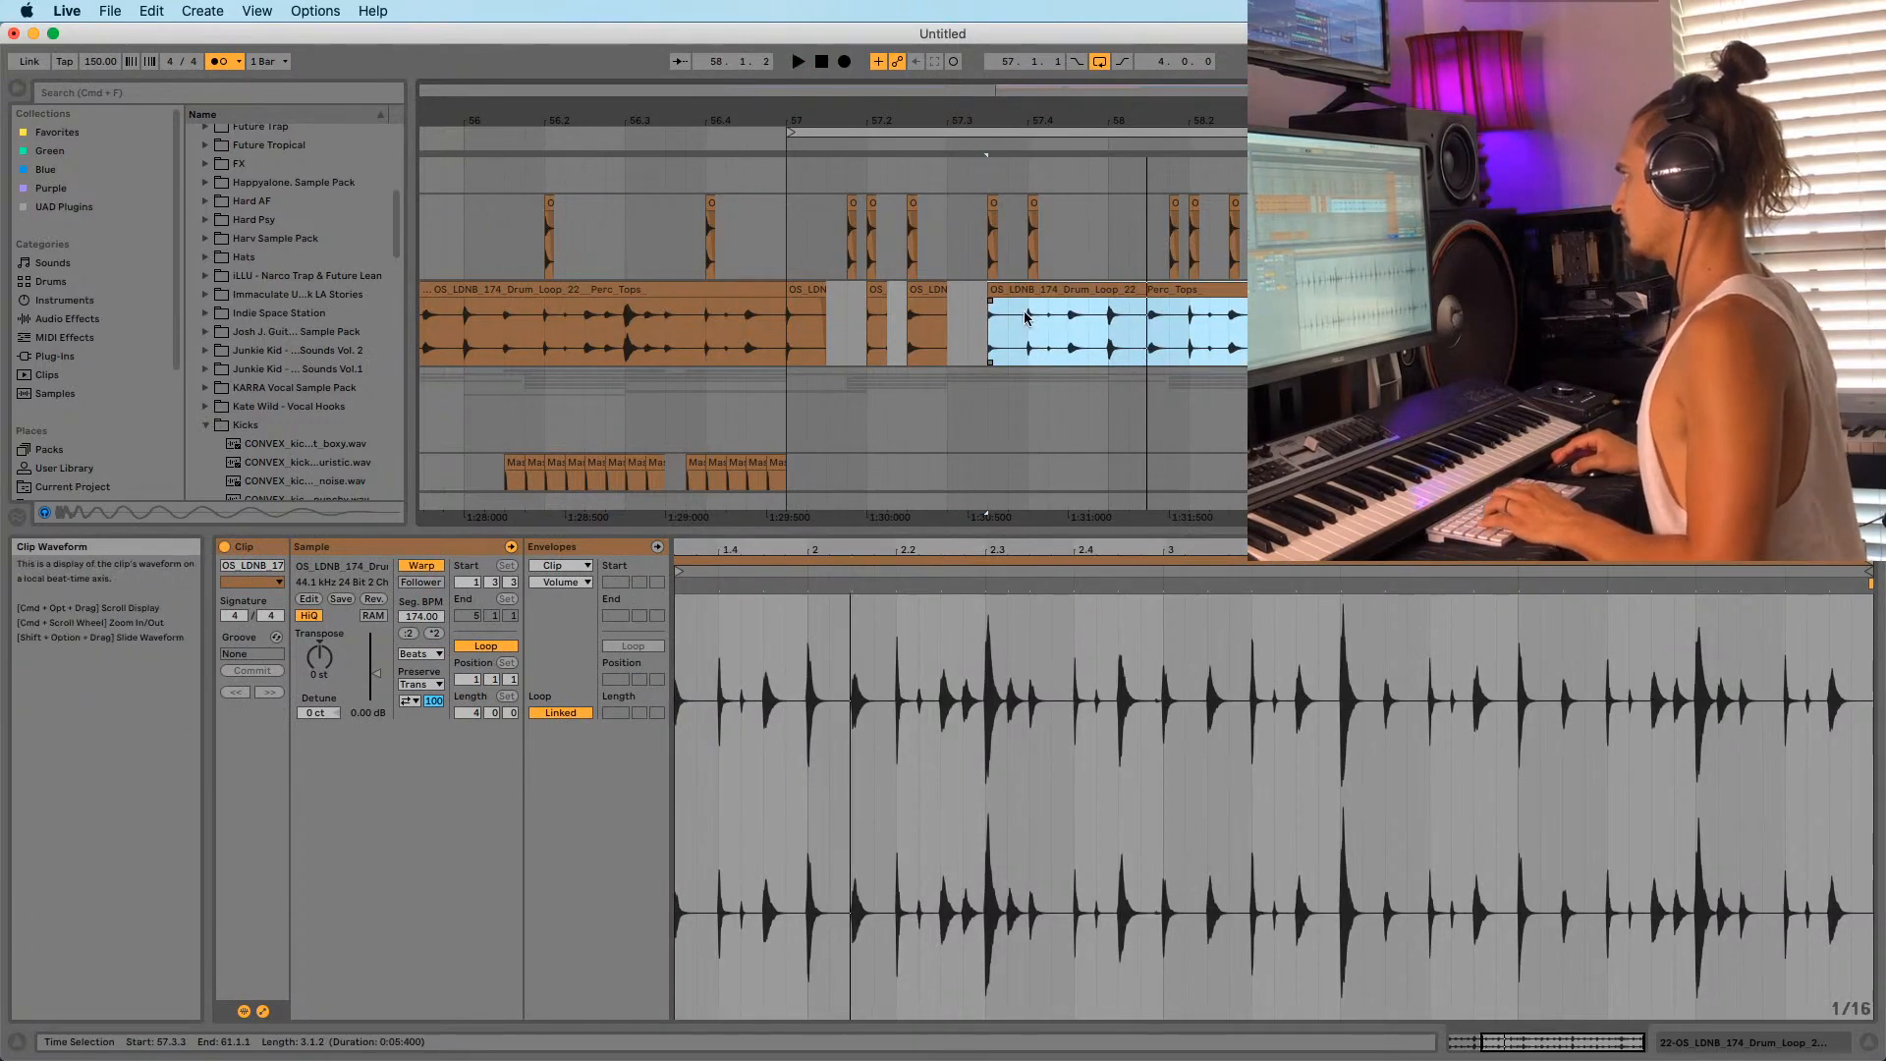
Split the drum loop at bar 58, trim the right piece to 58.1.4, and audition.
left_click(1048, 319)
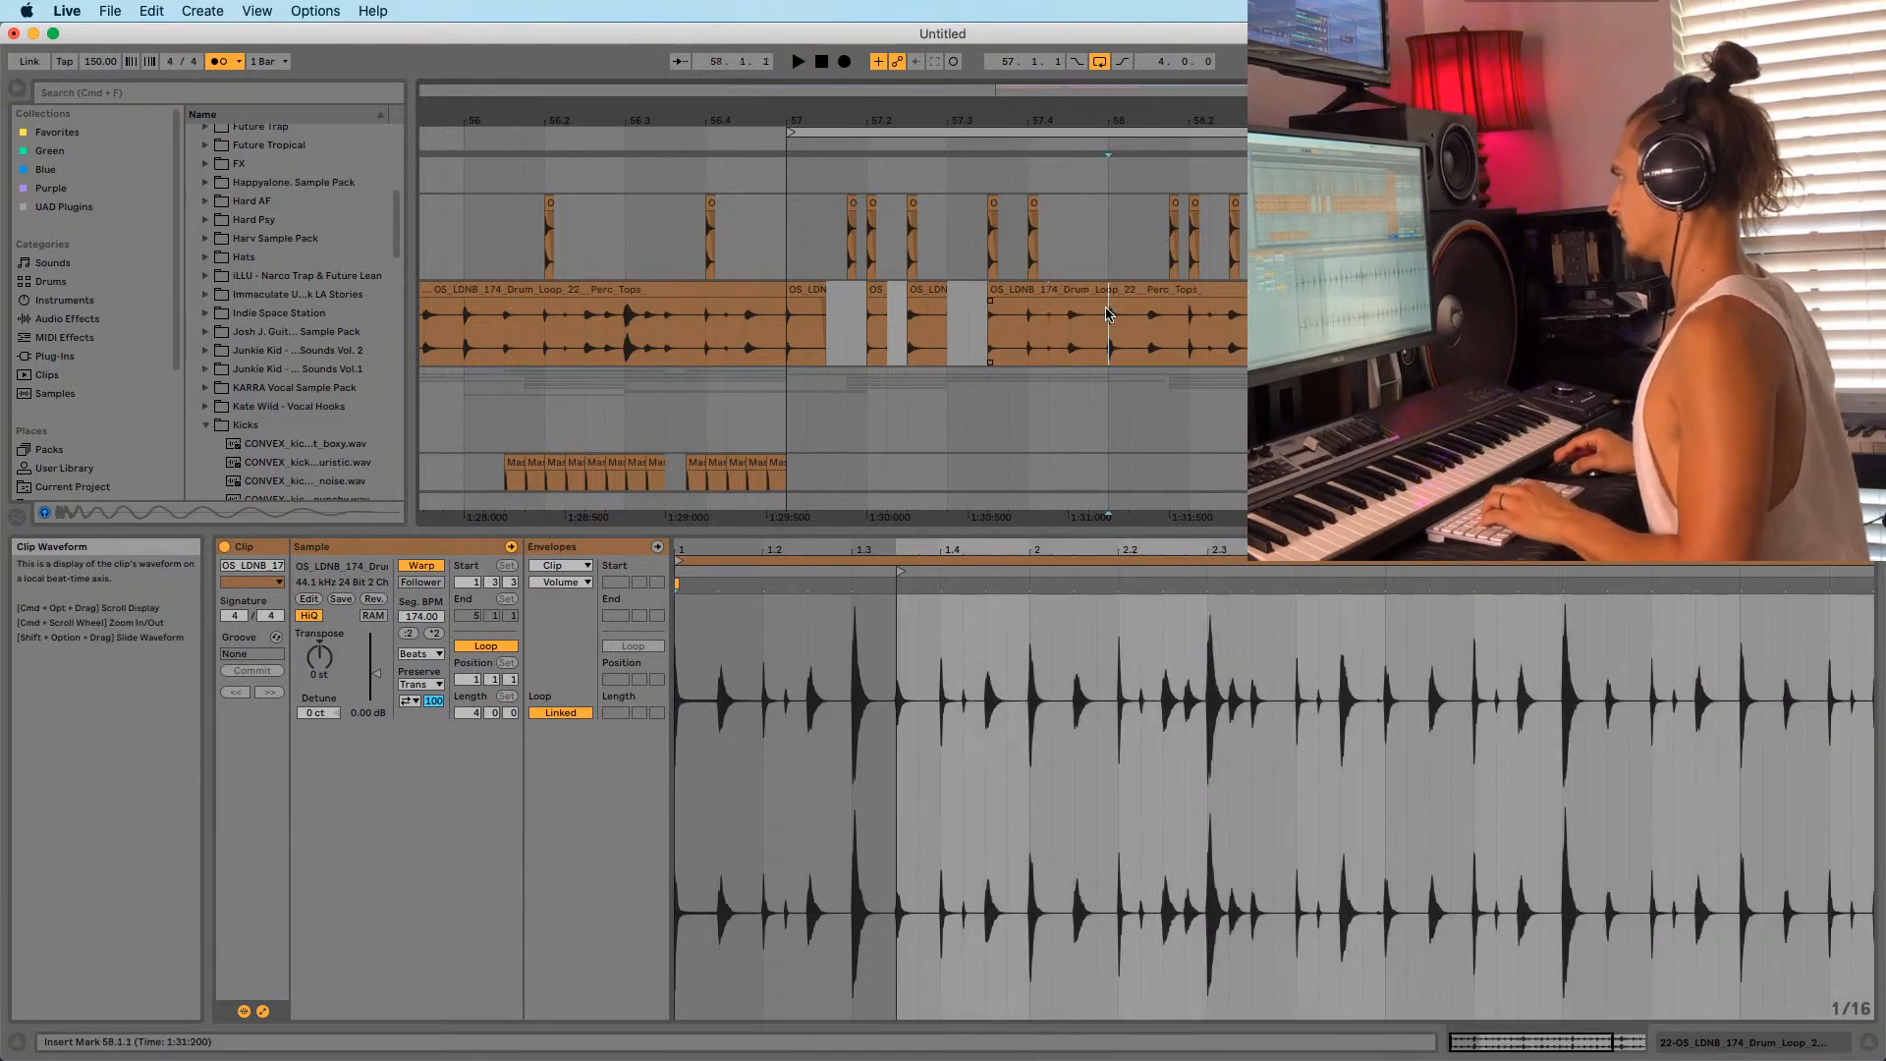
key("super+e")
left_click_drag(1111, 292, 1172, 290)
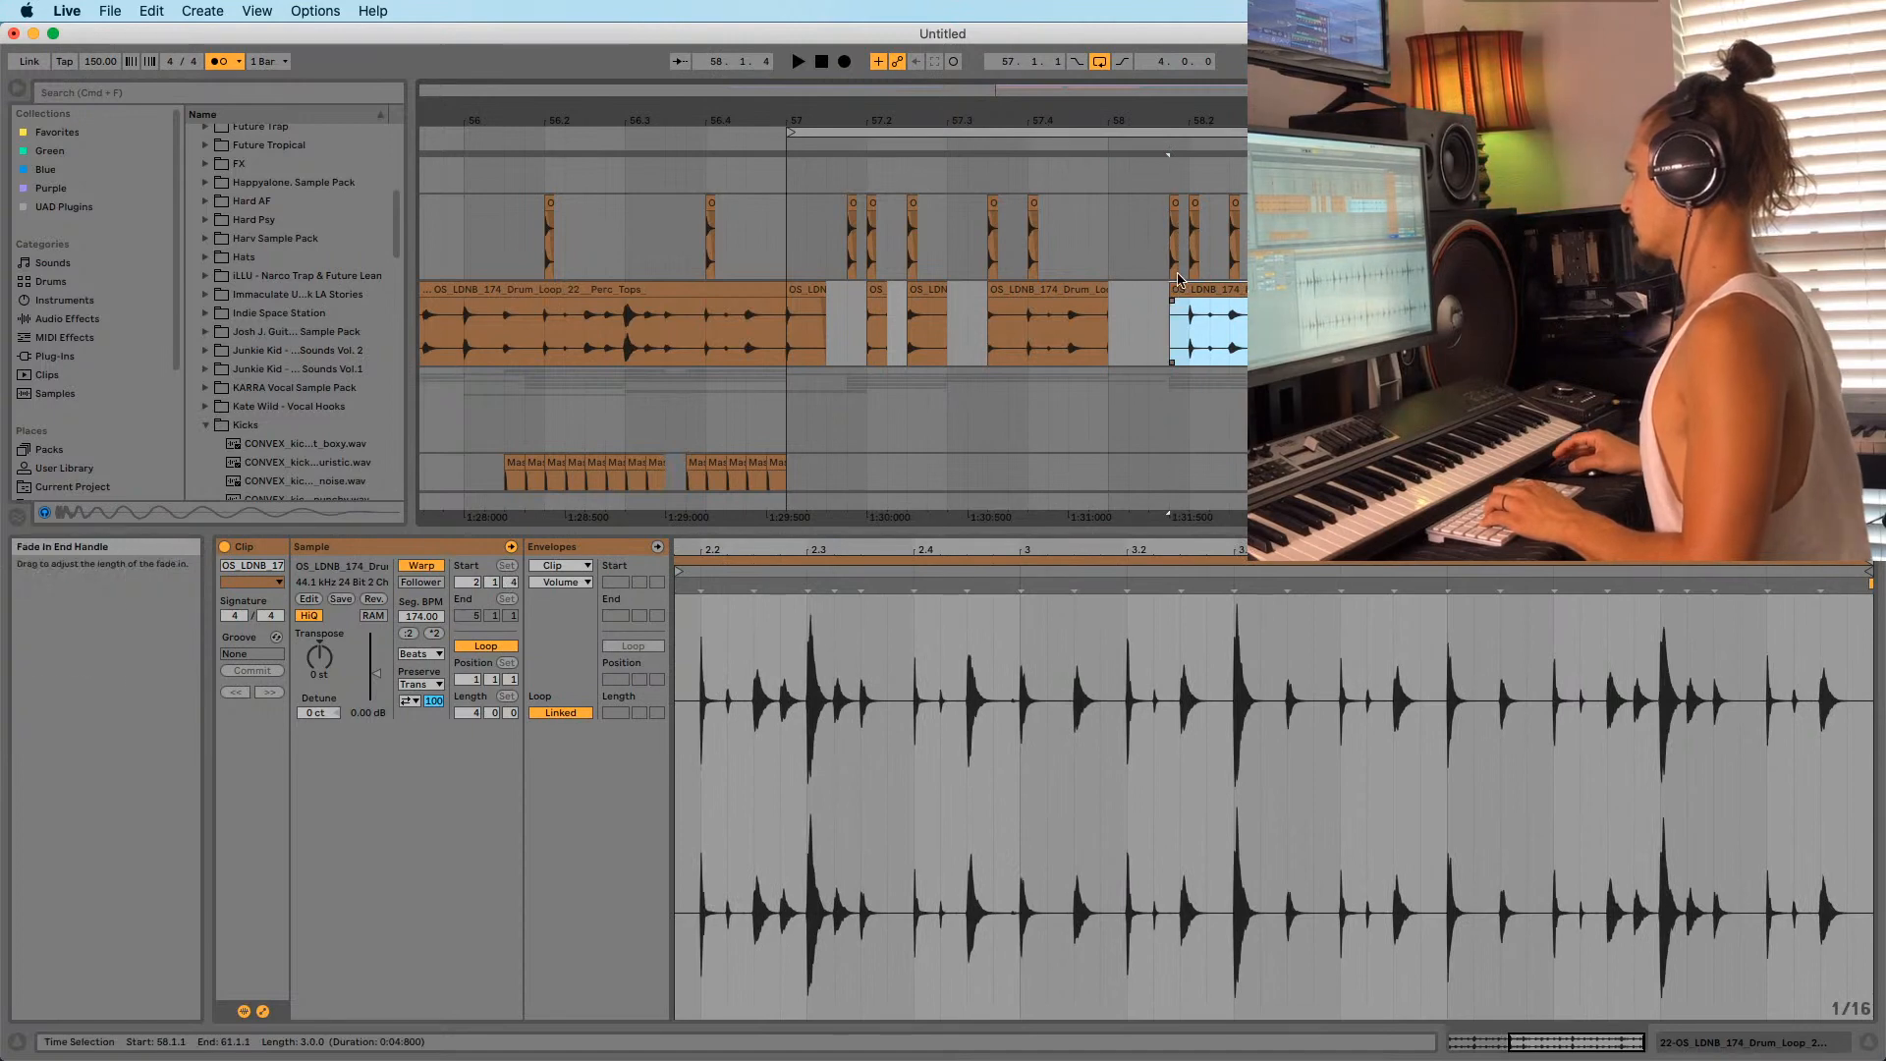
key("space")
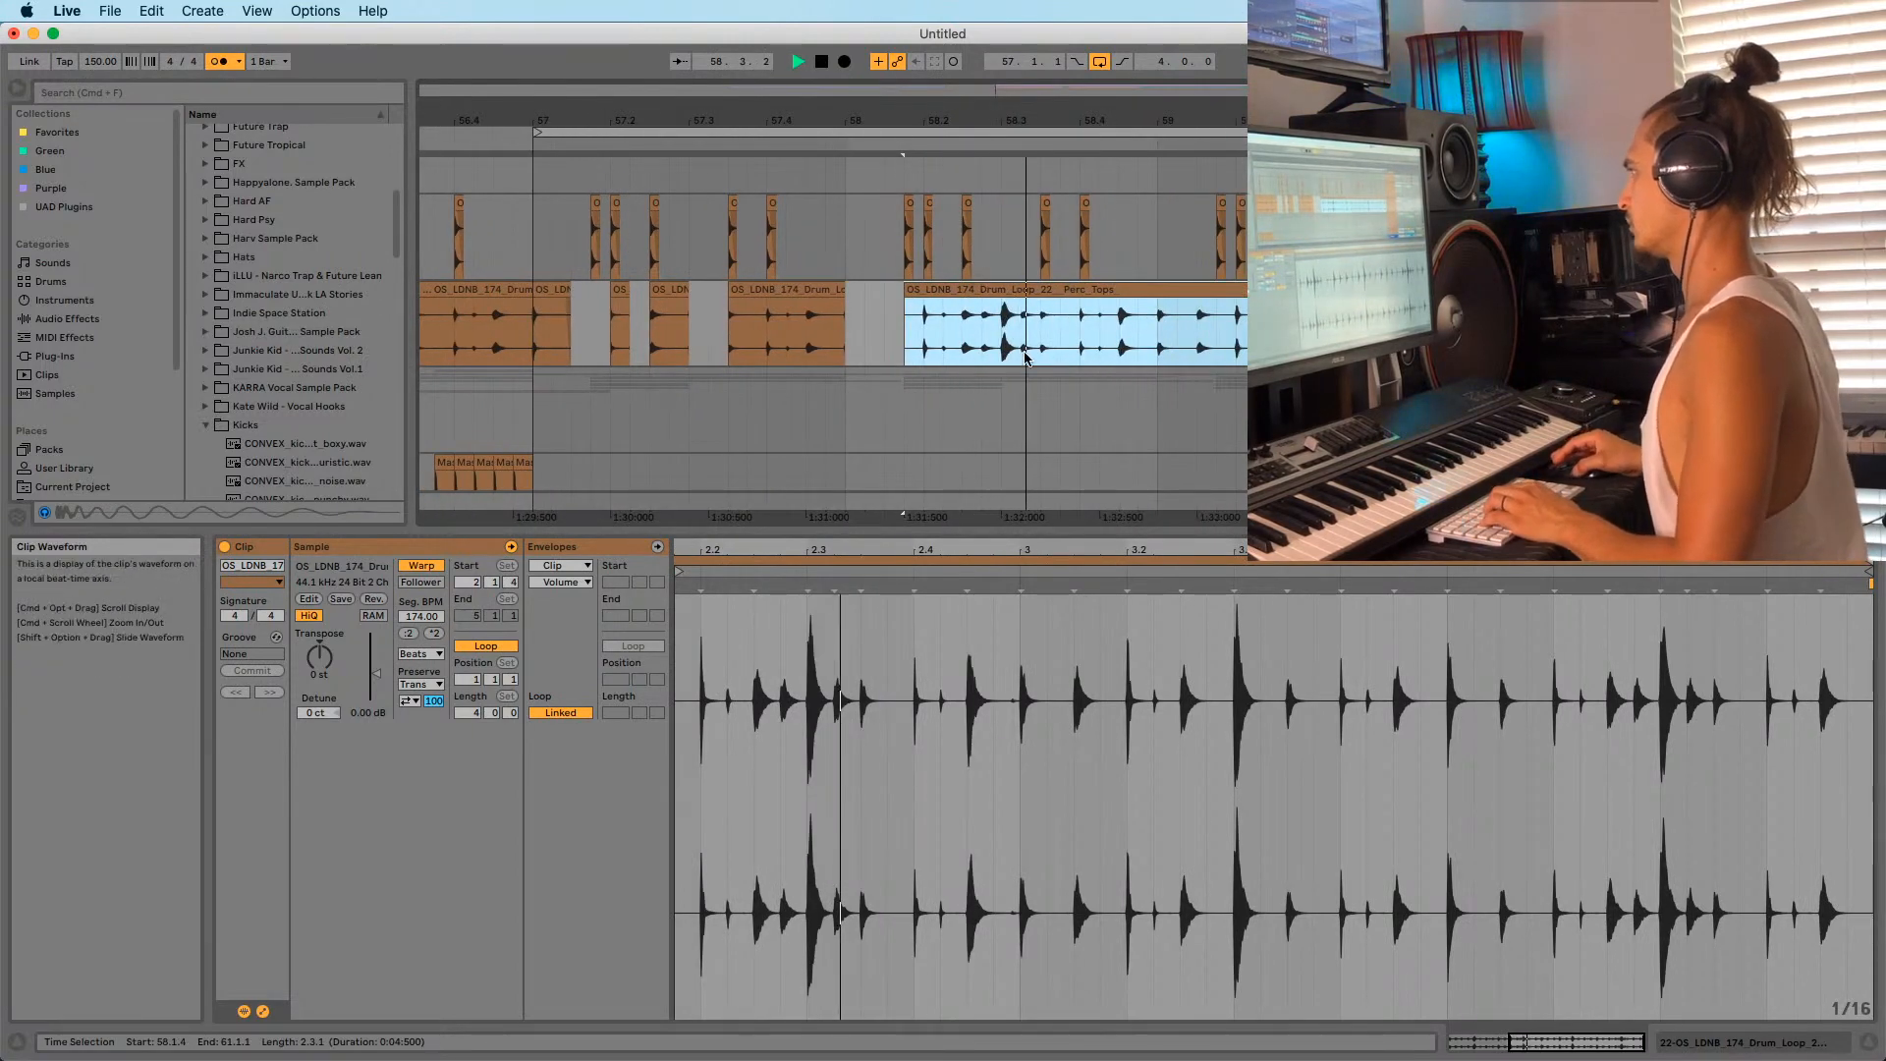
key("space")
key("space")
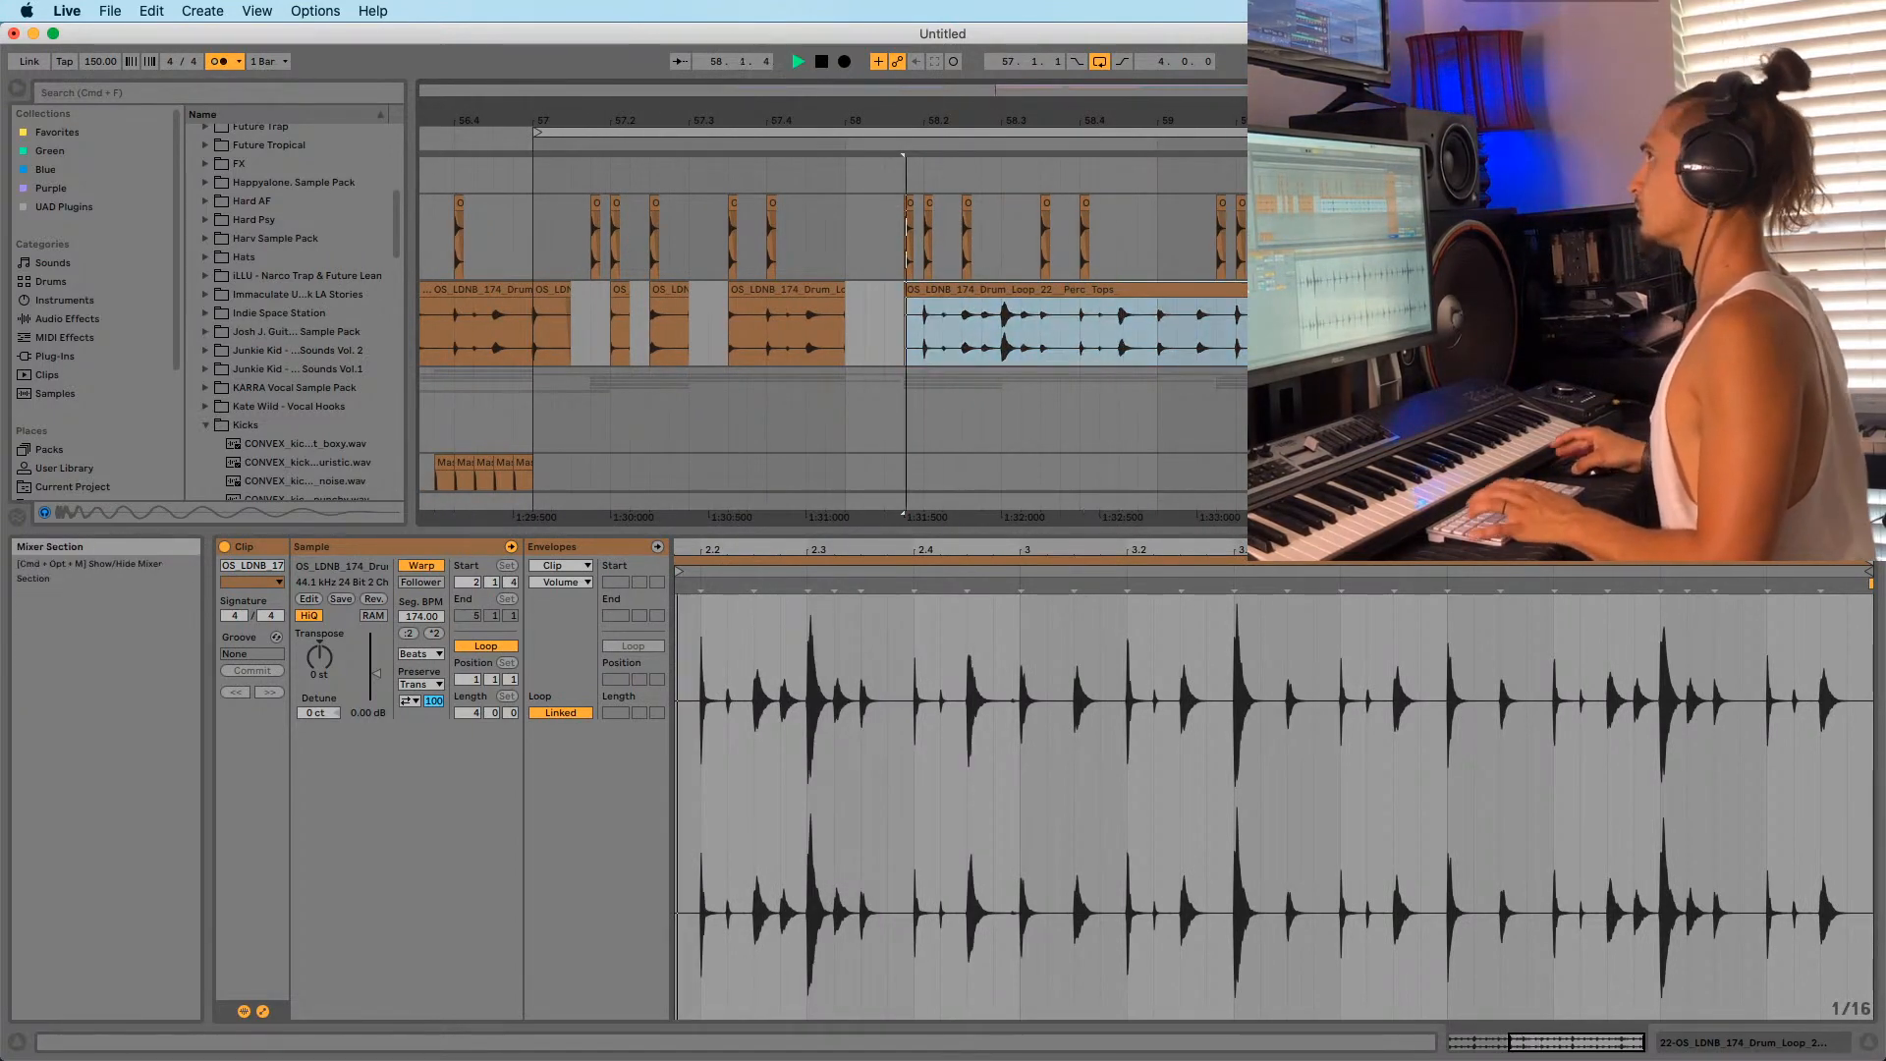
key("space")
key("space")
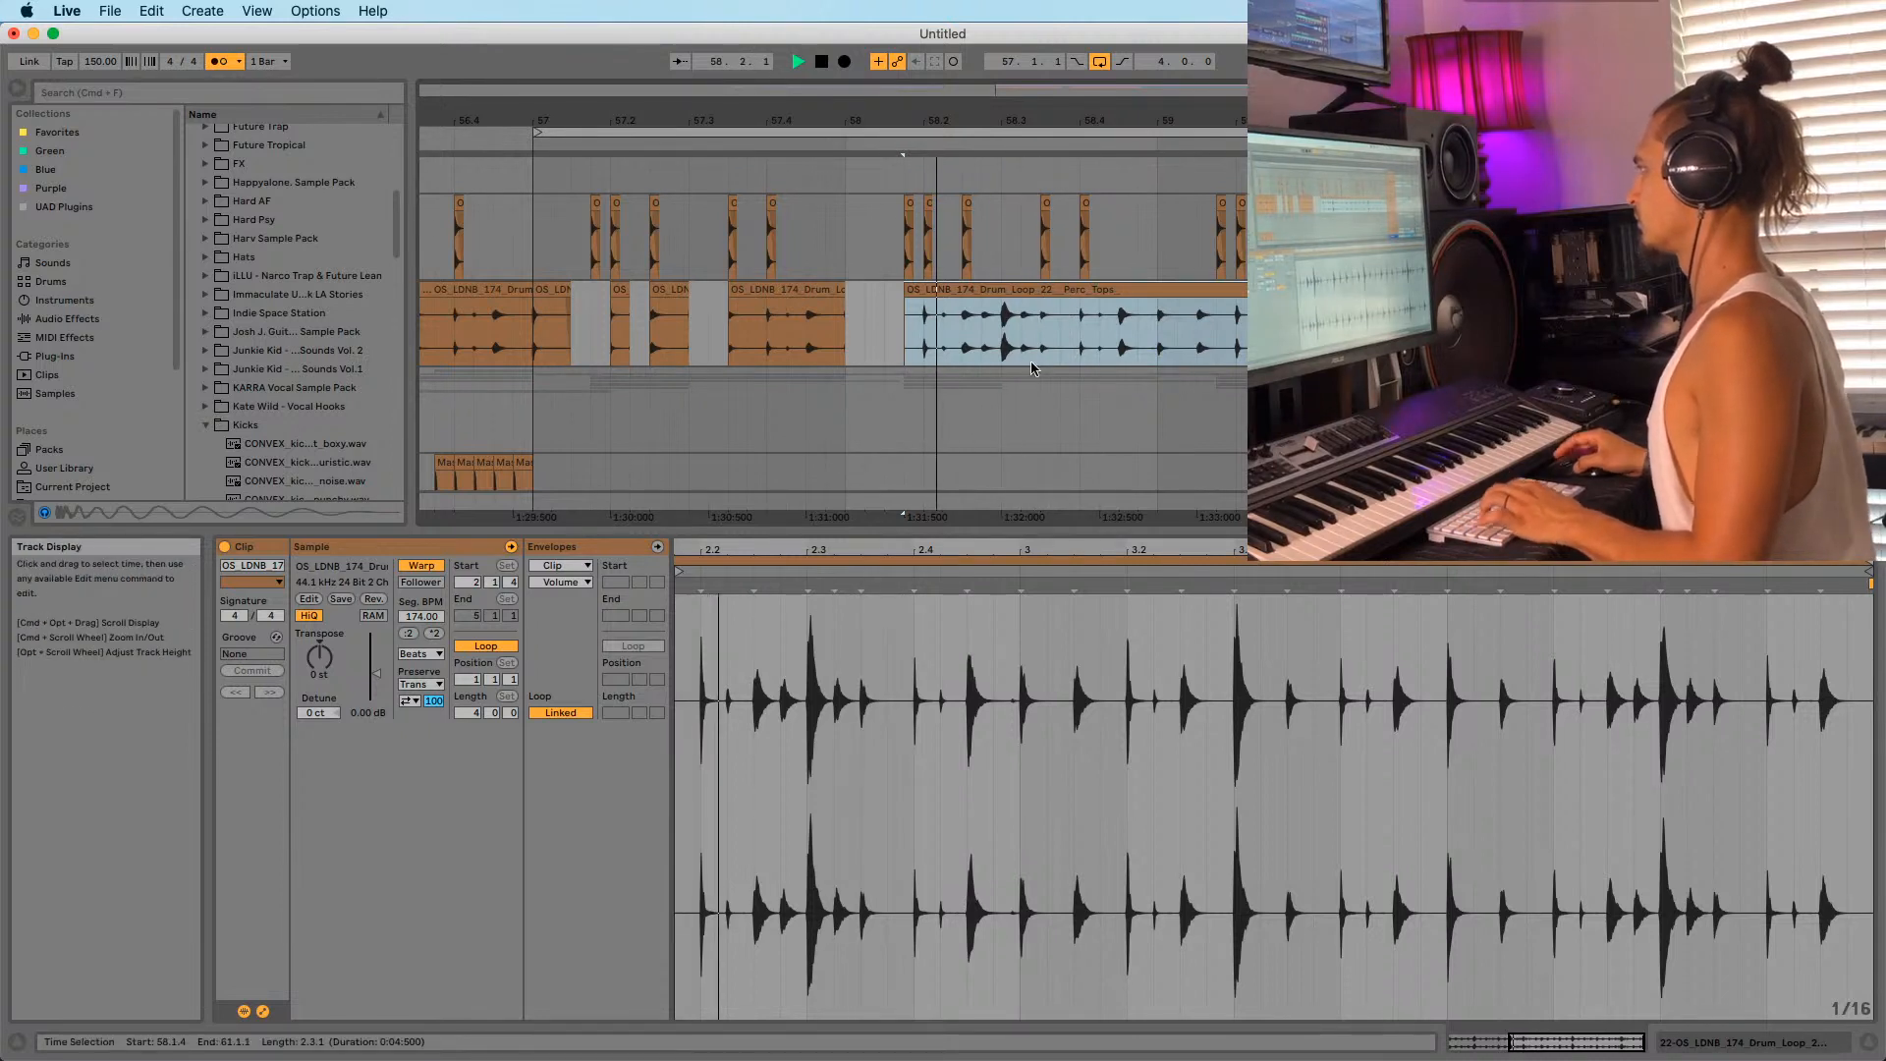
key("space")
key("space")
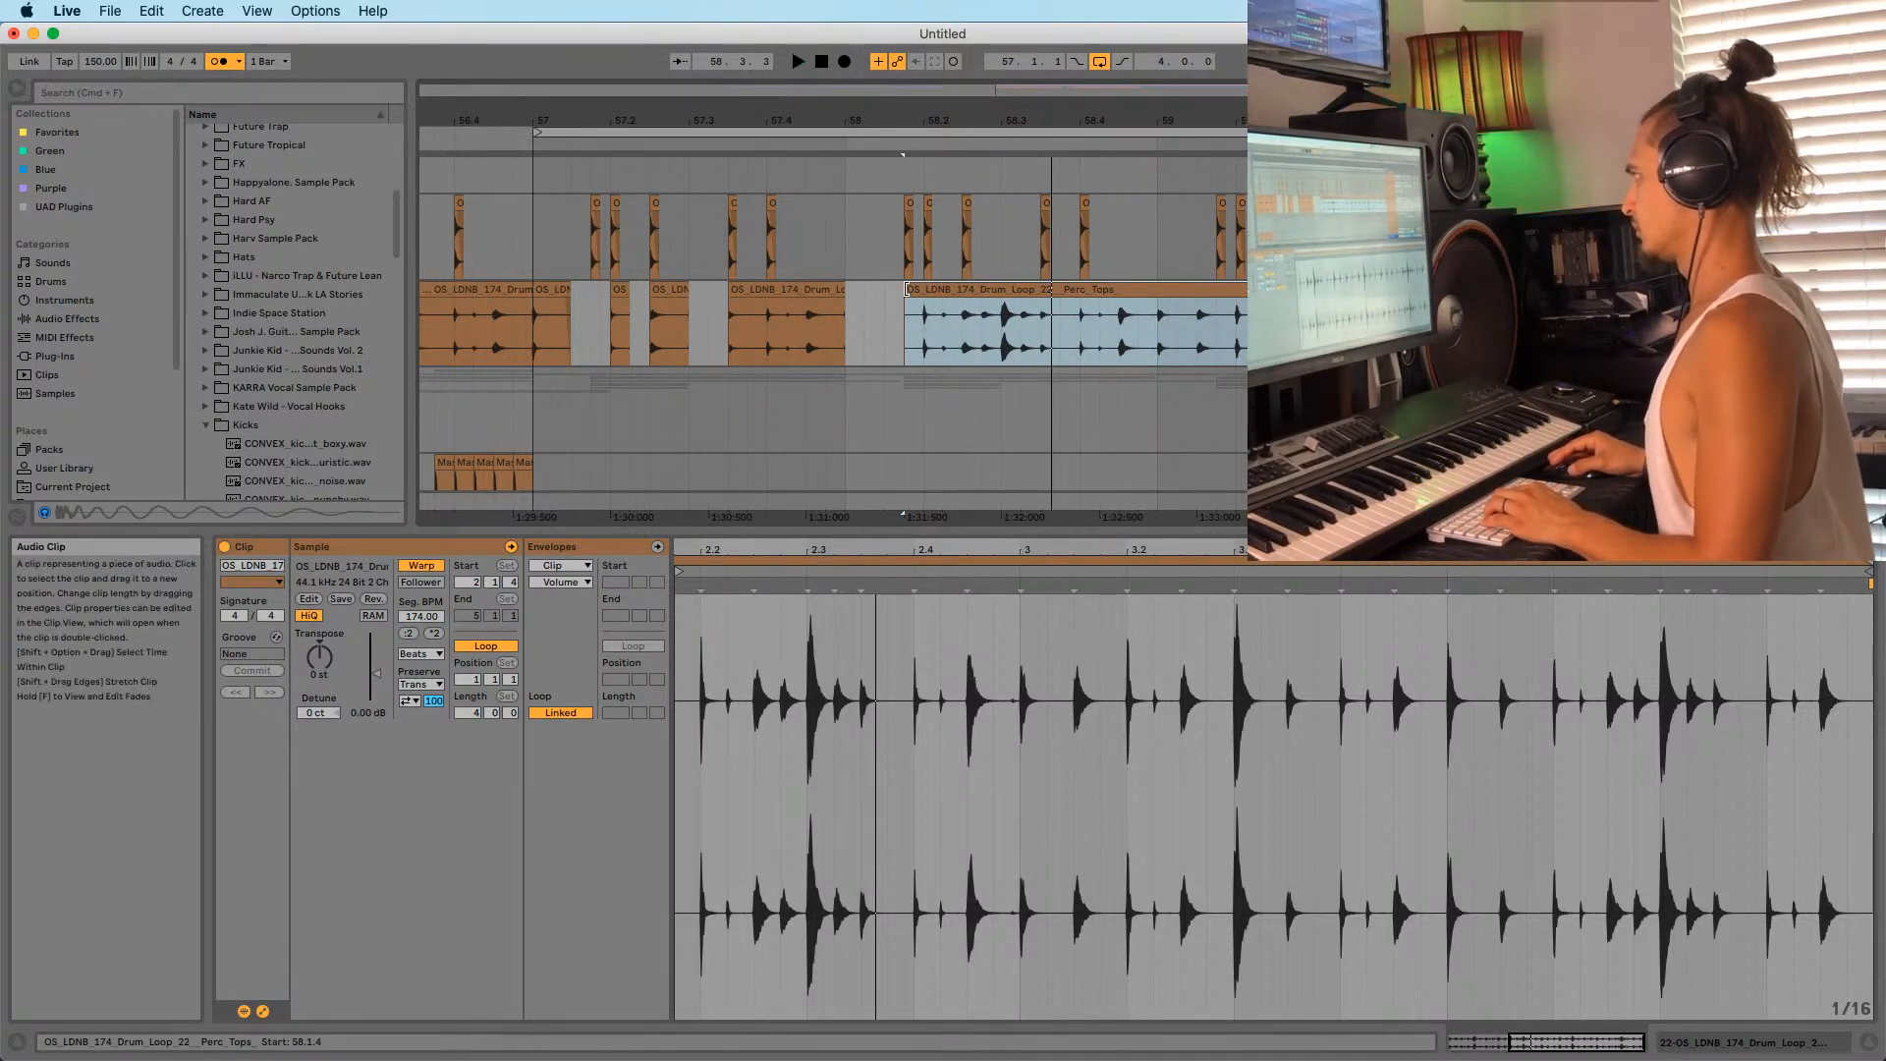
Split the clip at 58.2.4 and trim the right piece to start at 58.3.
left_click_drag(905, 304, 925, 306)
left_click(962, 327)
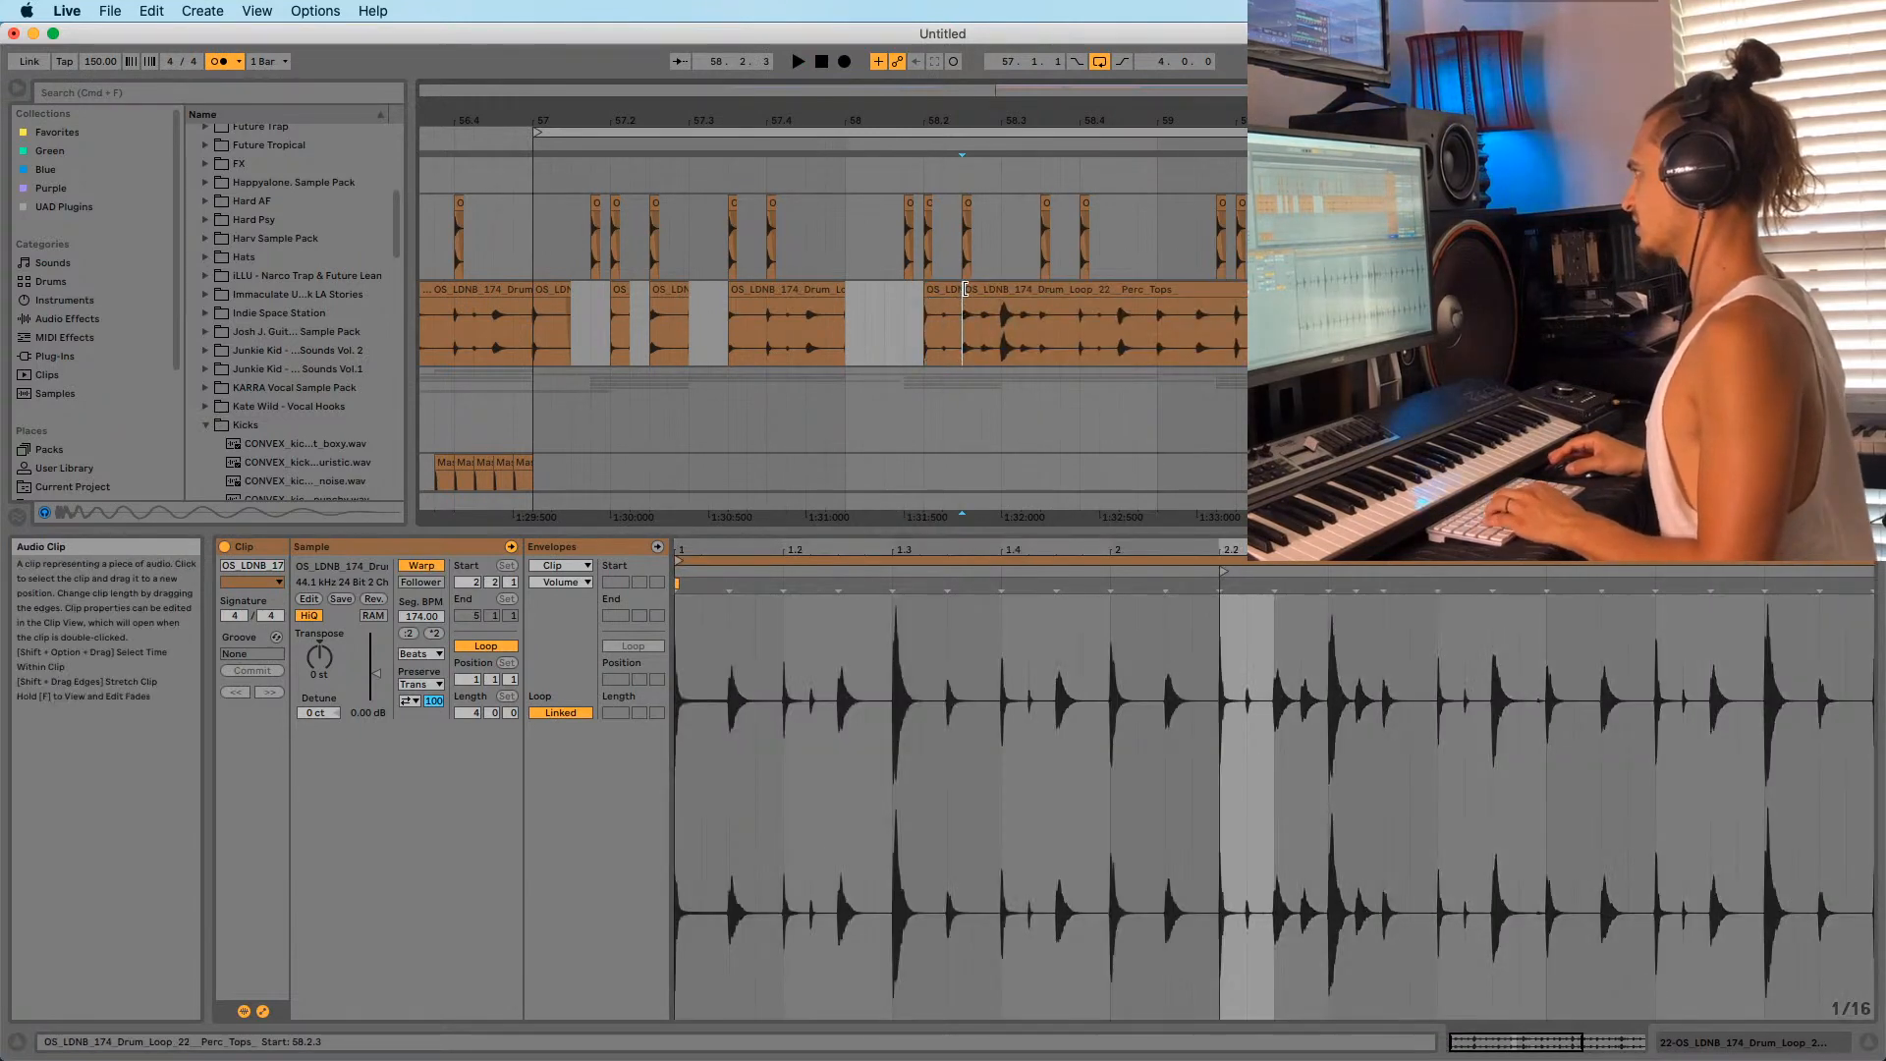
key("ctrl+e")
key("super+z")
left_click(986, 323)
key("super+e")
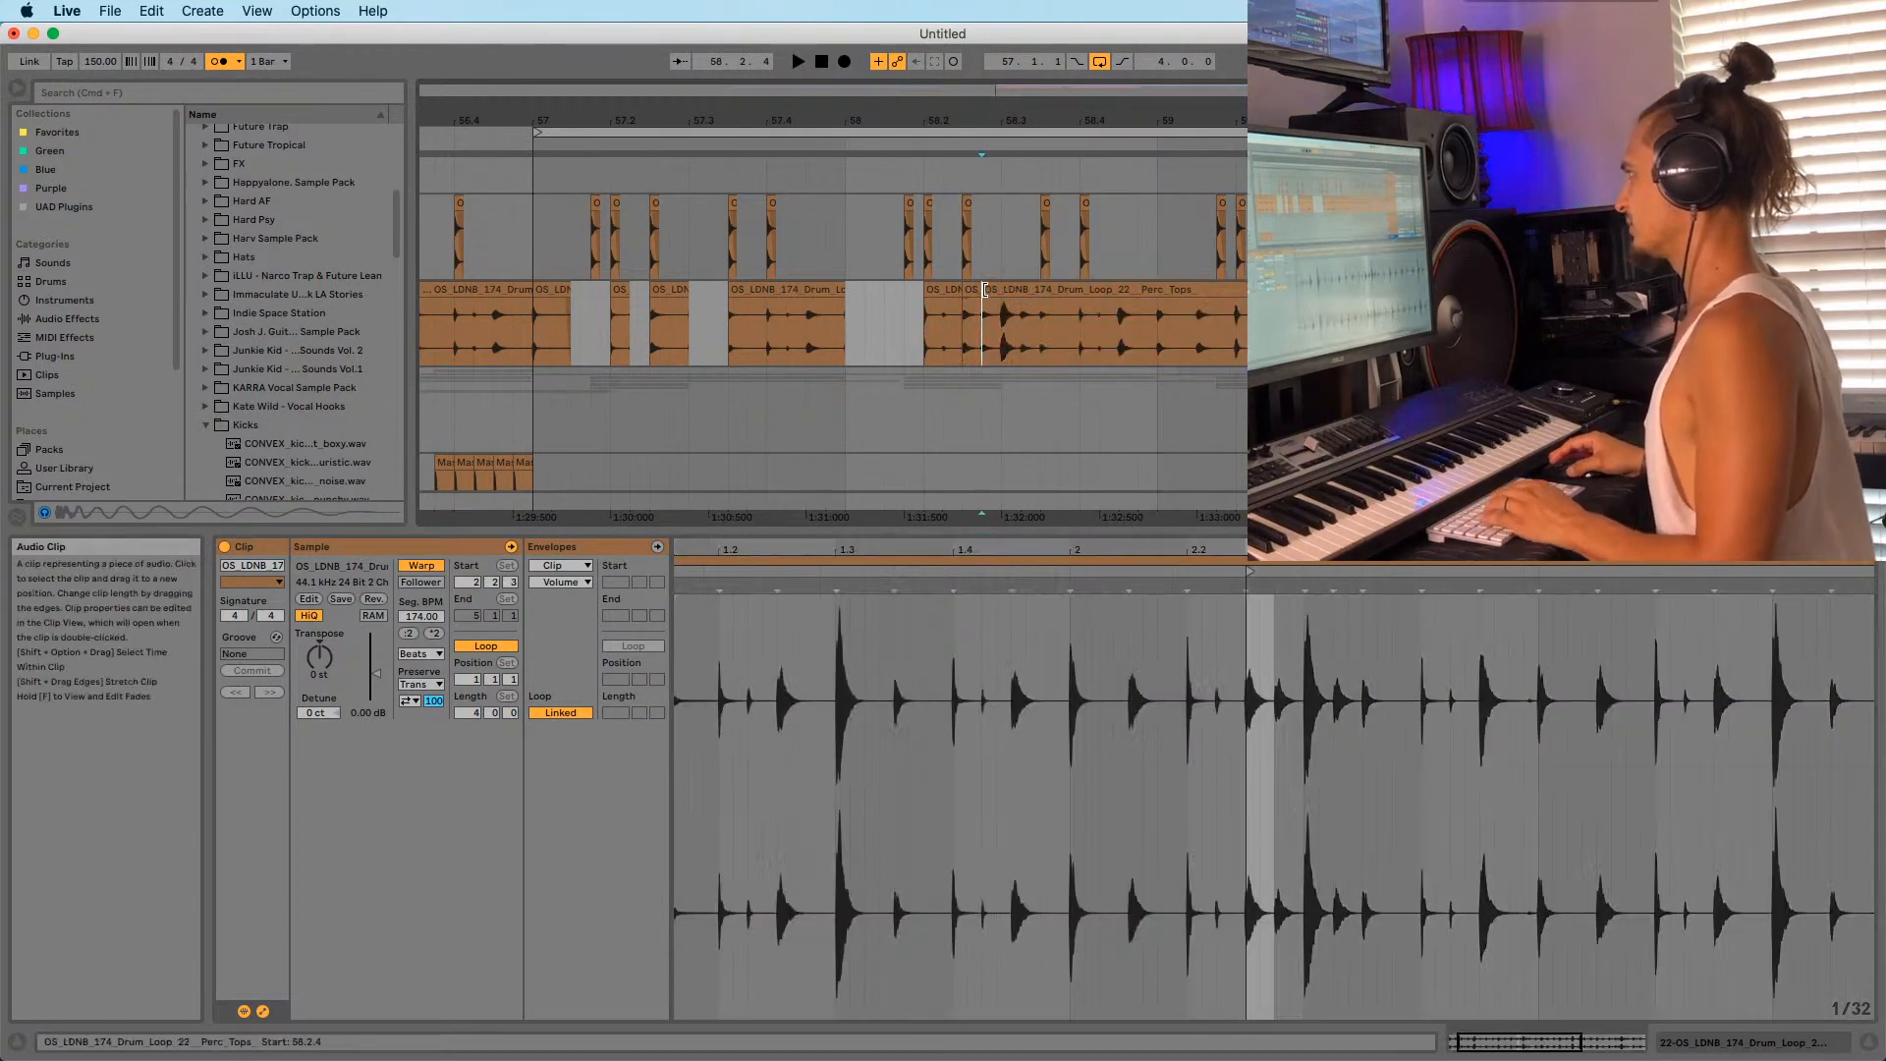
left_click_drag(985, 292, 1003, 291)
left_click(931, 311)
key("space")
Trim the Perc_Tops clip's start to 58.3.2 and split it at 58.4.2.
left_click(942, 307, "shift")
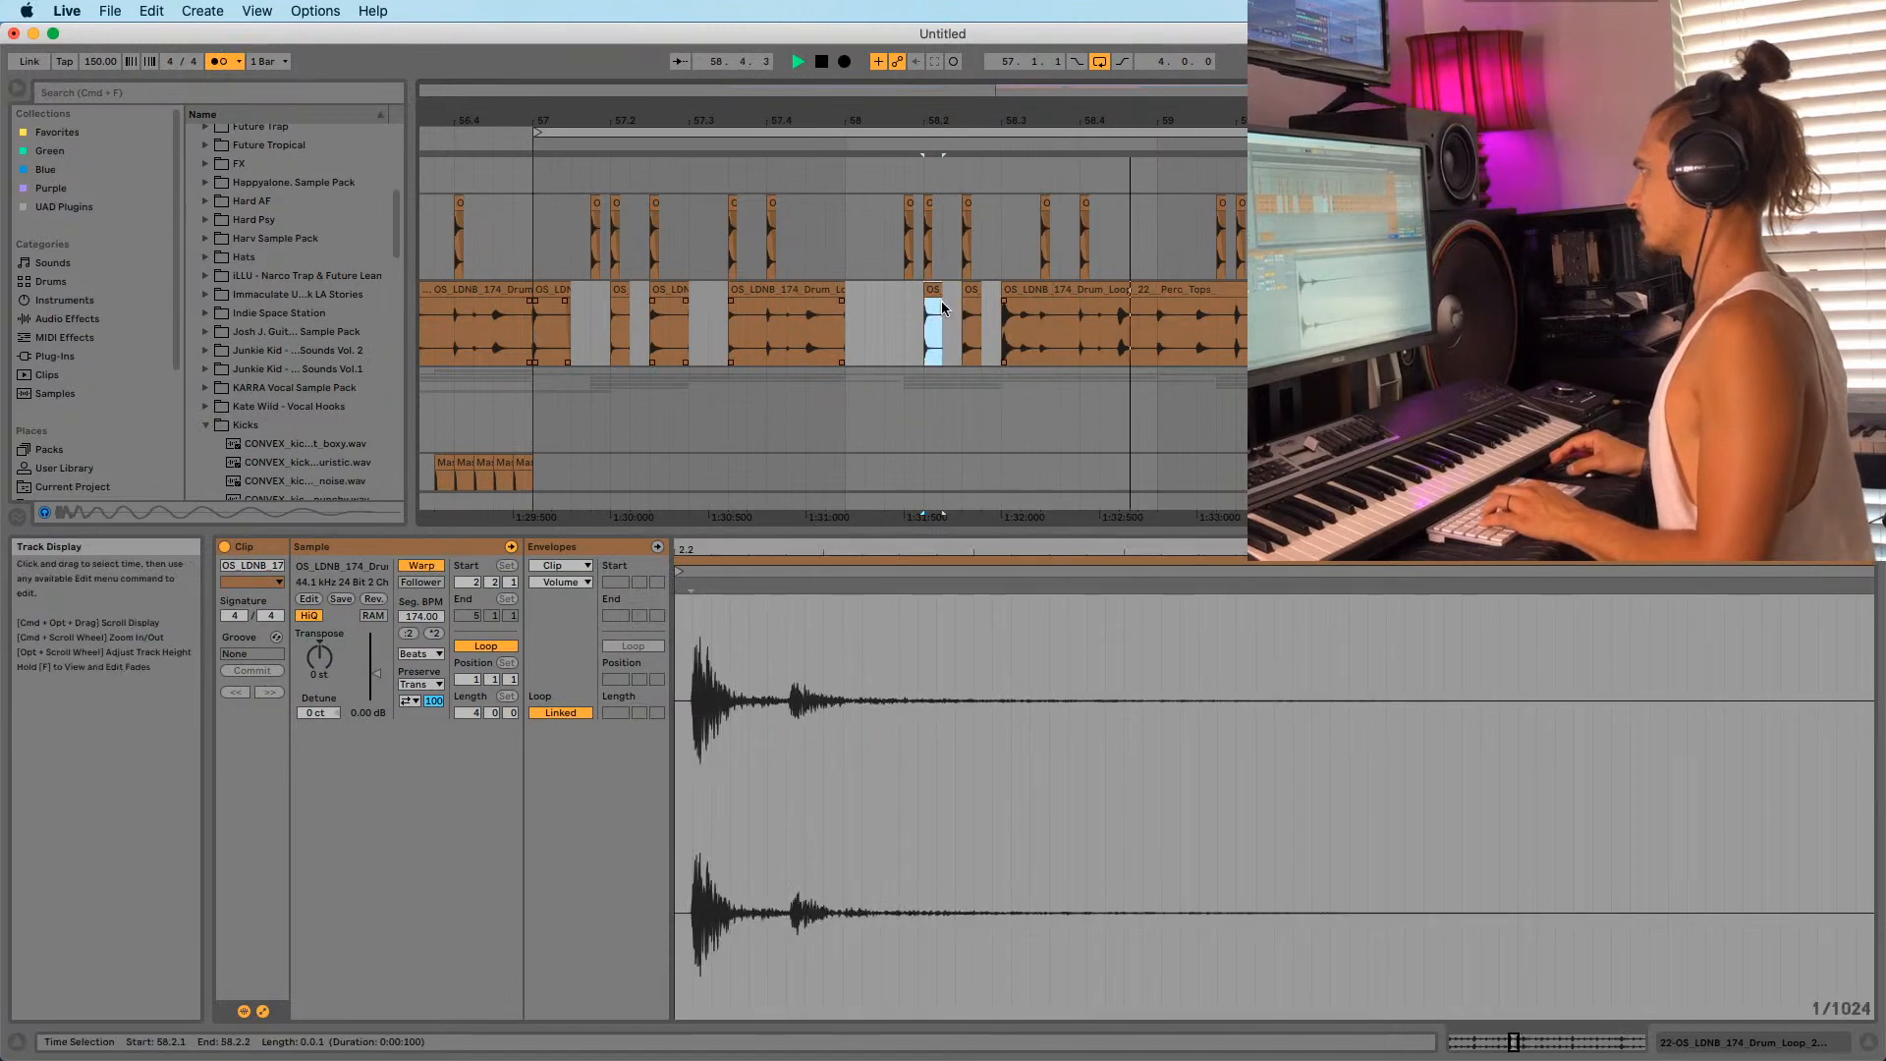
left_click(906, 320)
key("space")
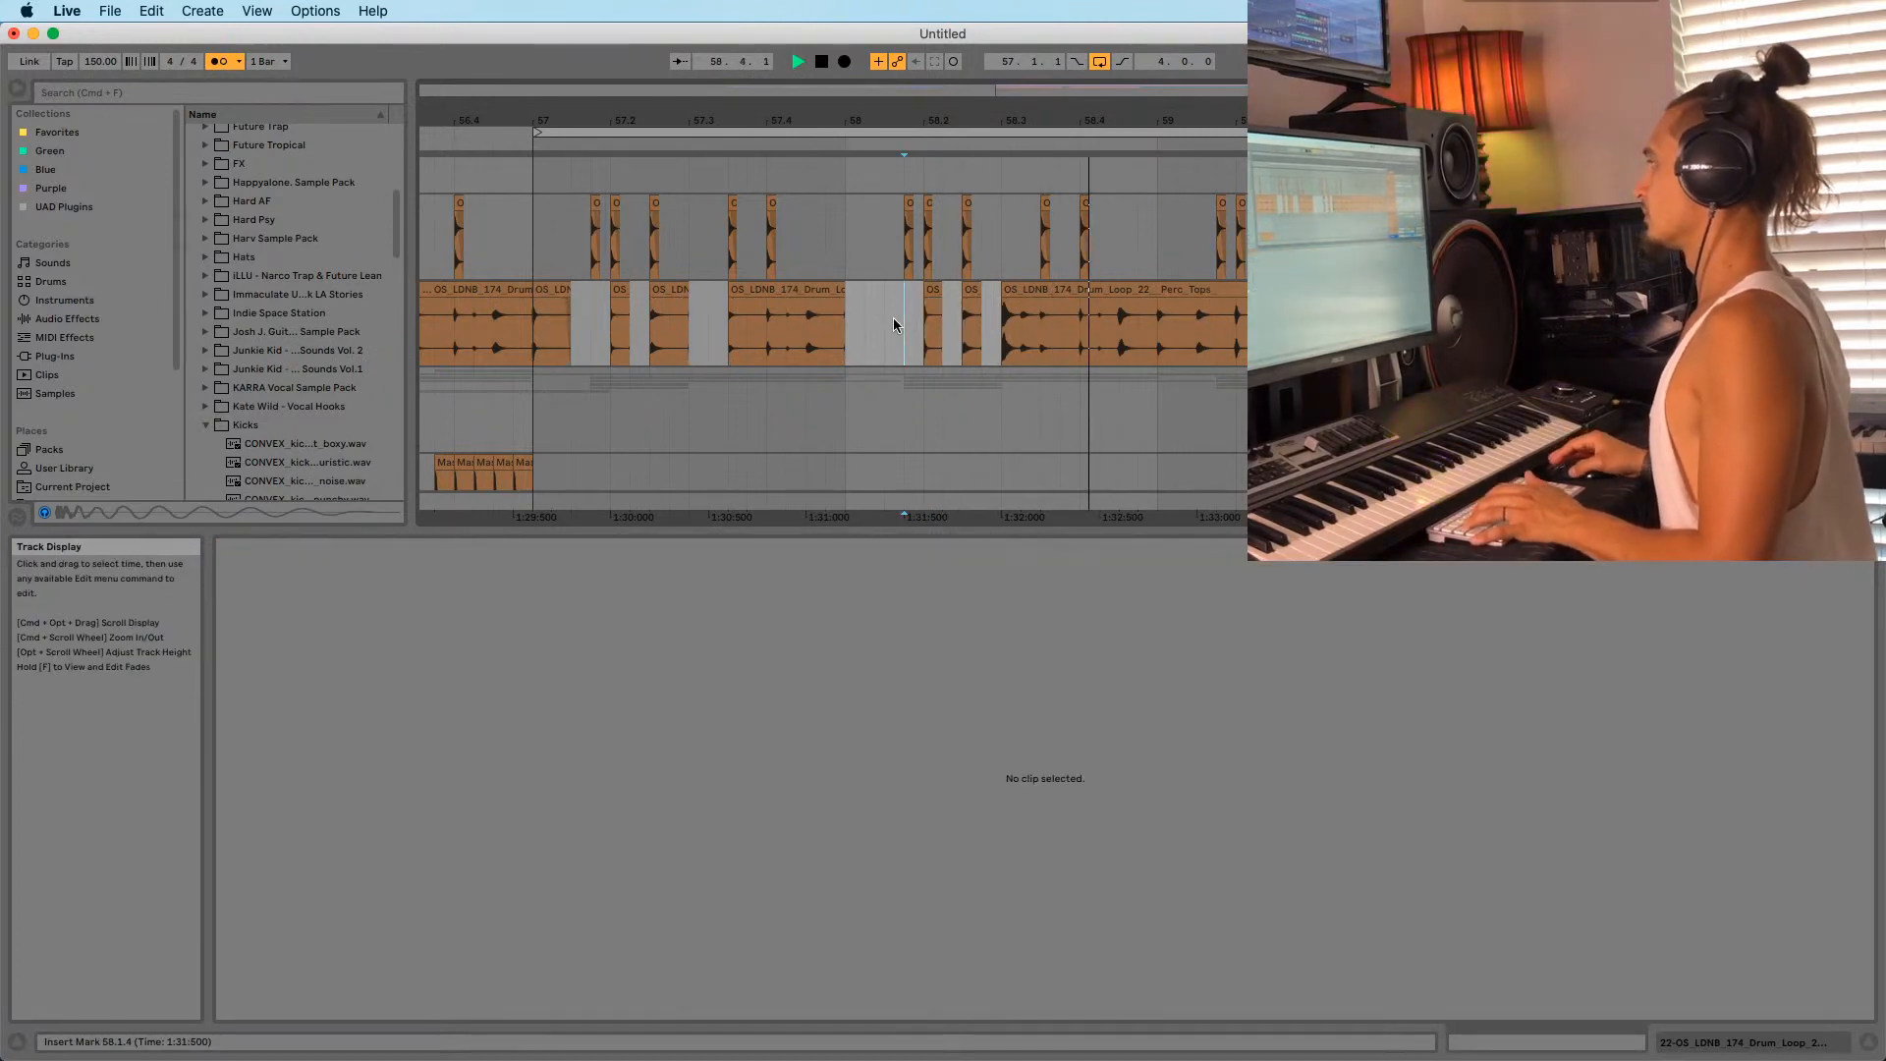
left_click_drag(1003, 292, 1214, 303)
left_click(1099, 329)
key("space")
key("super+e")
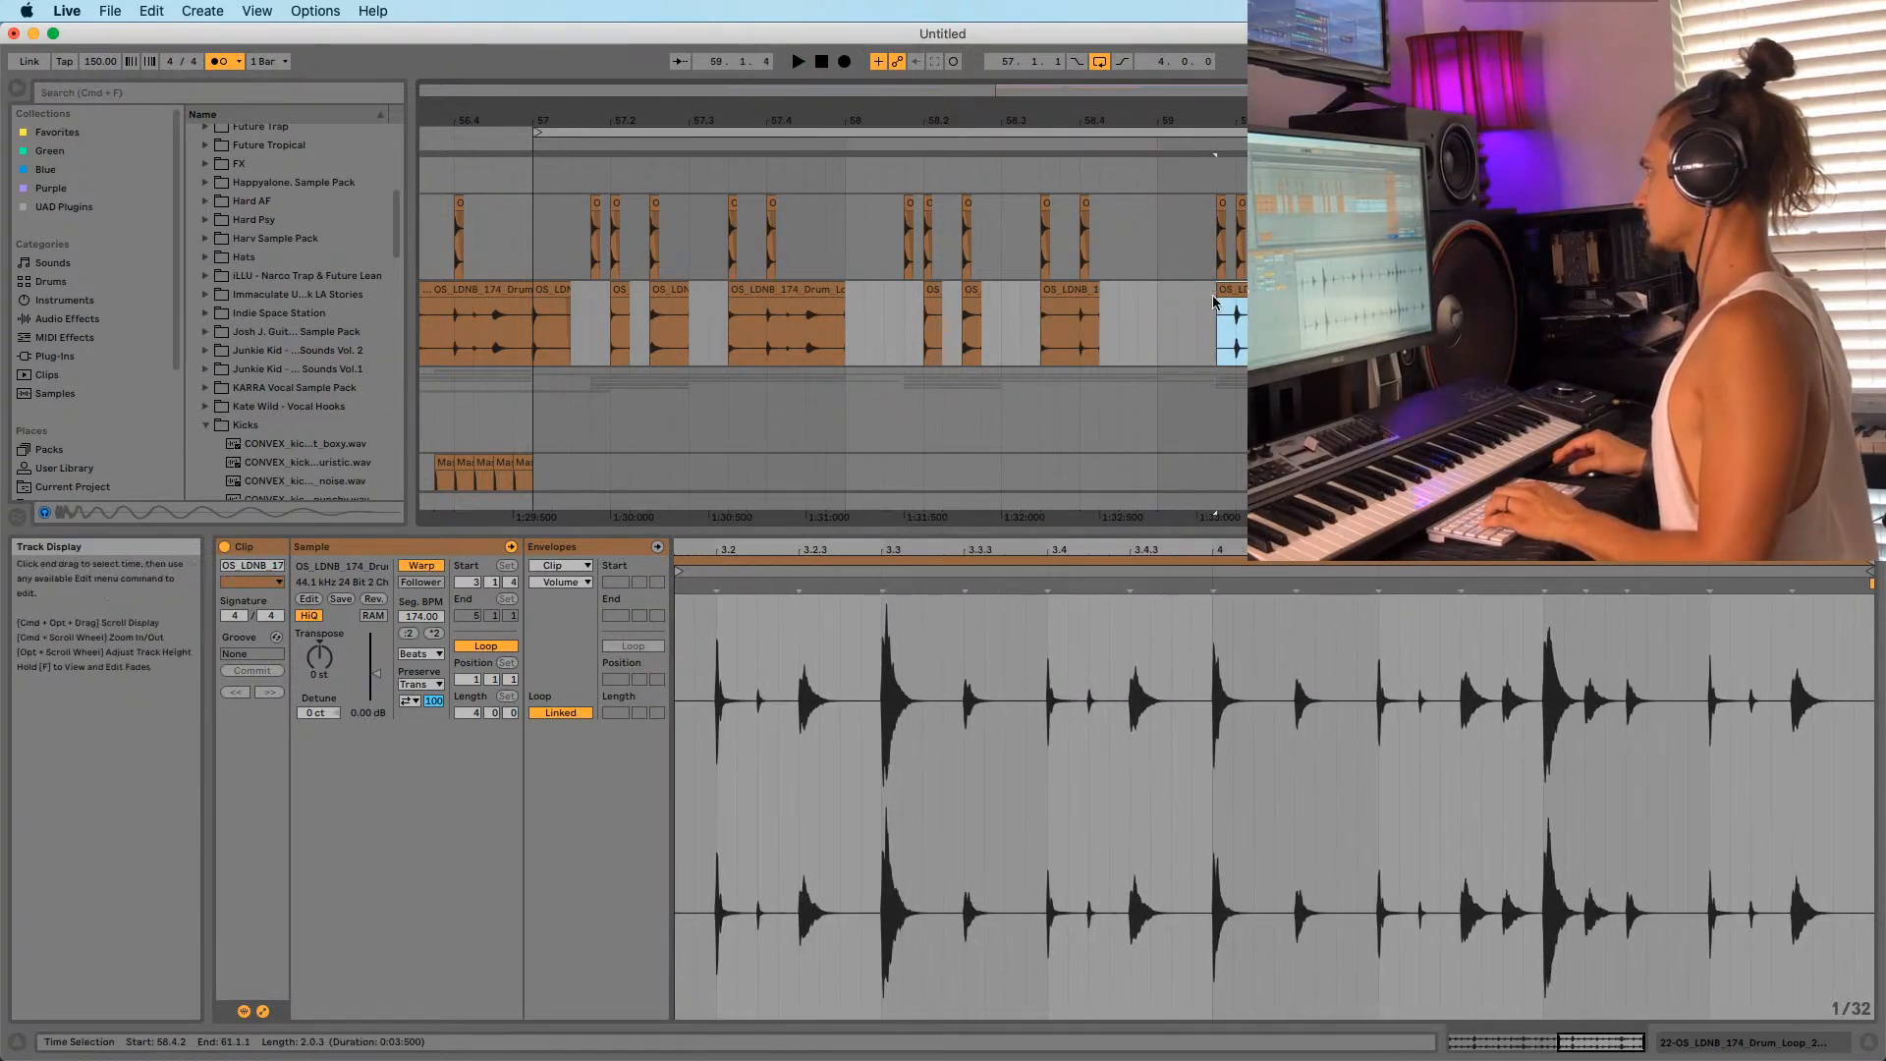
left_click_drag(1210, 118, 1112, 116)
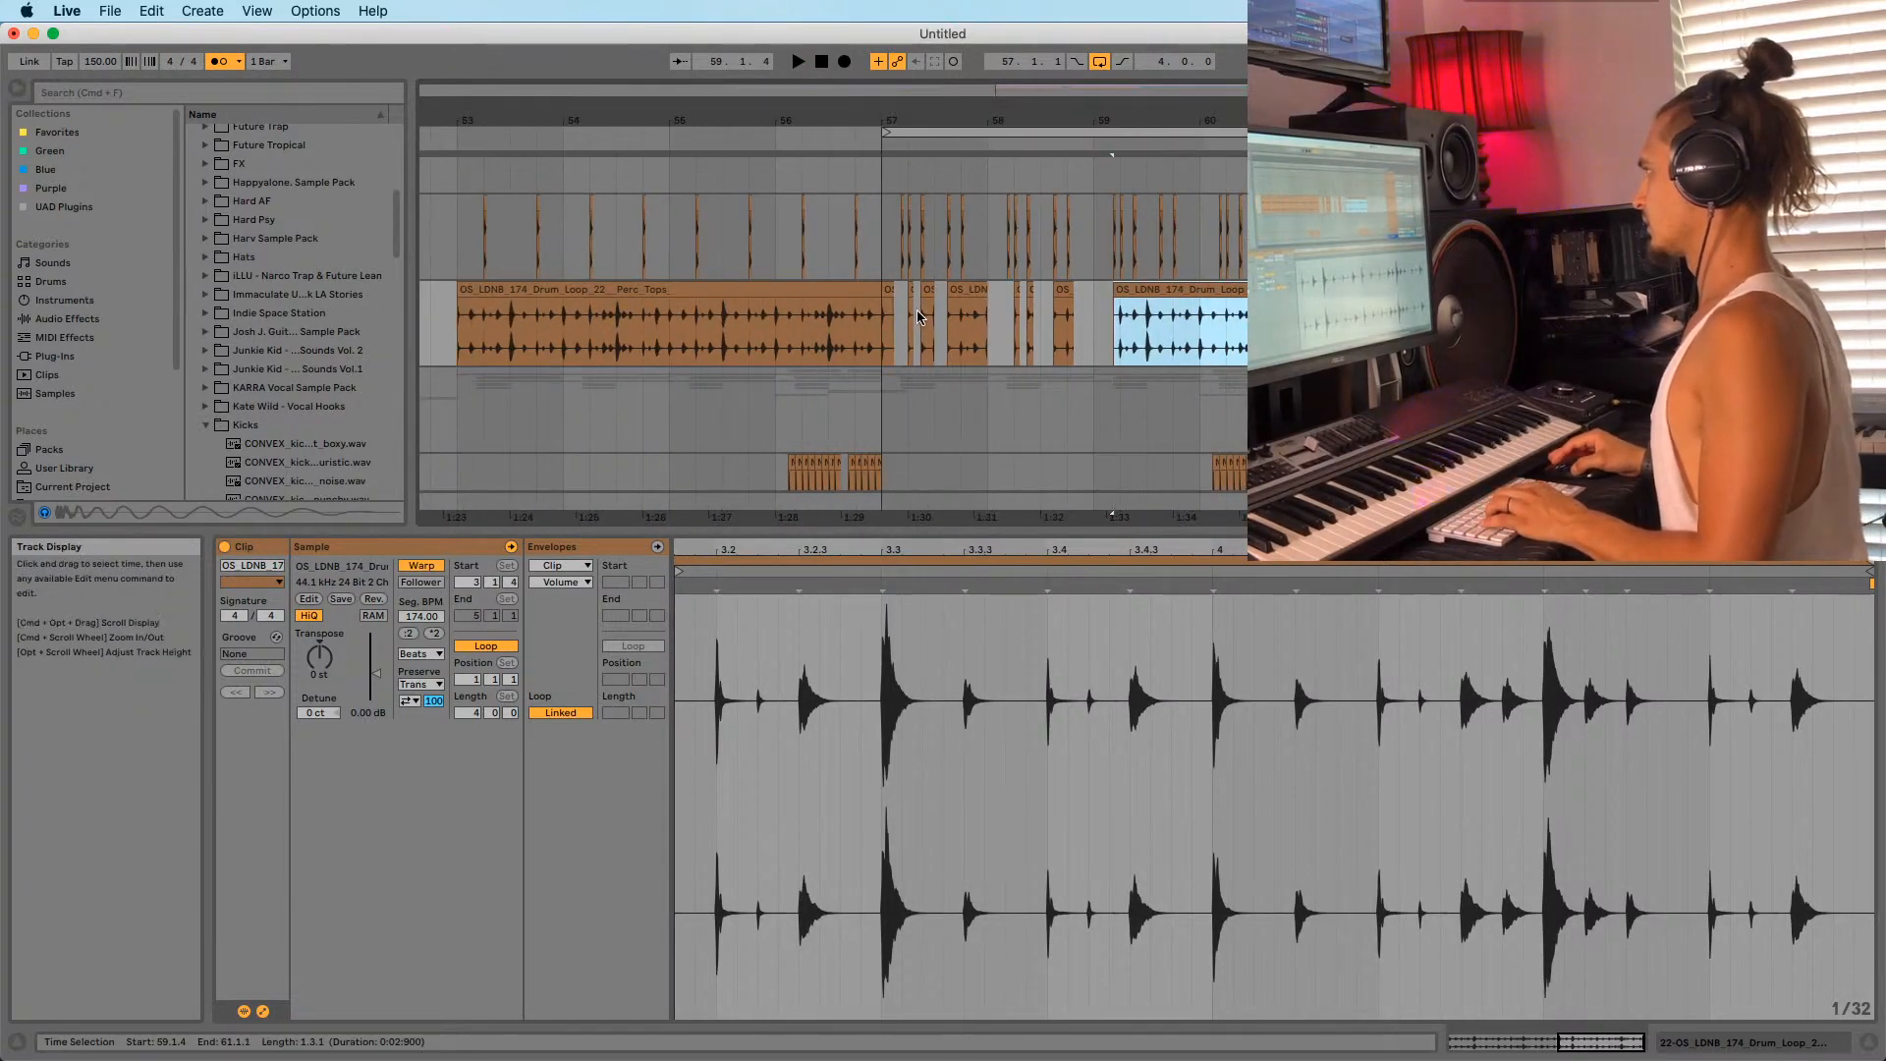
Extend the Drum_Loop clip's start back to 58.2.4 and split it at 58.4.1.
left_click_drag(919, 316, 1073, 329)
left_click(1227, 325)
key("space")
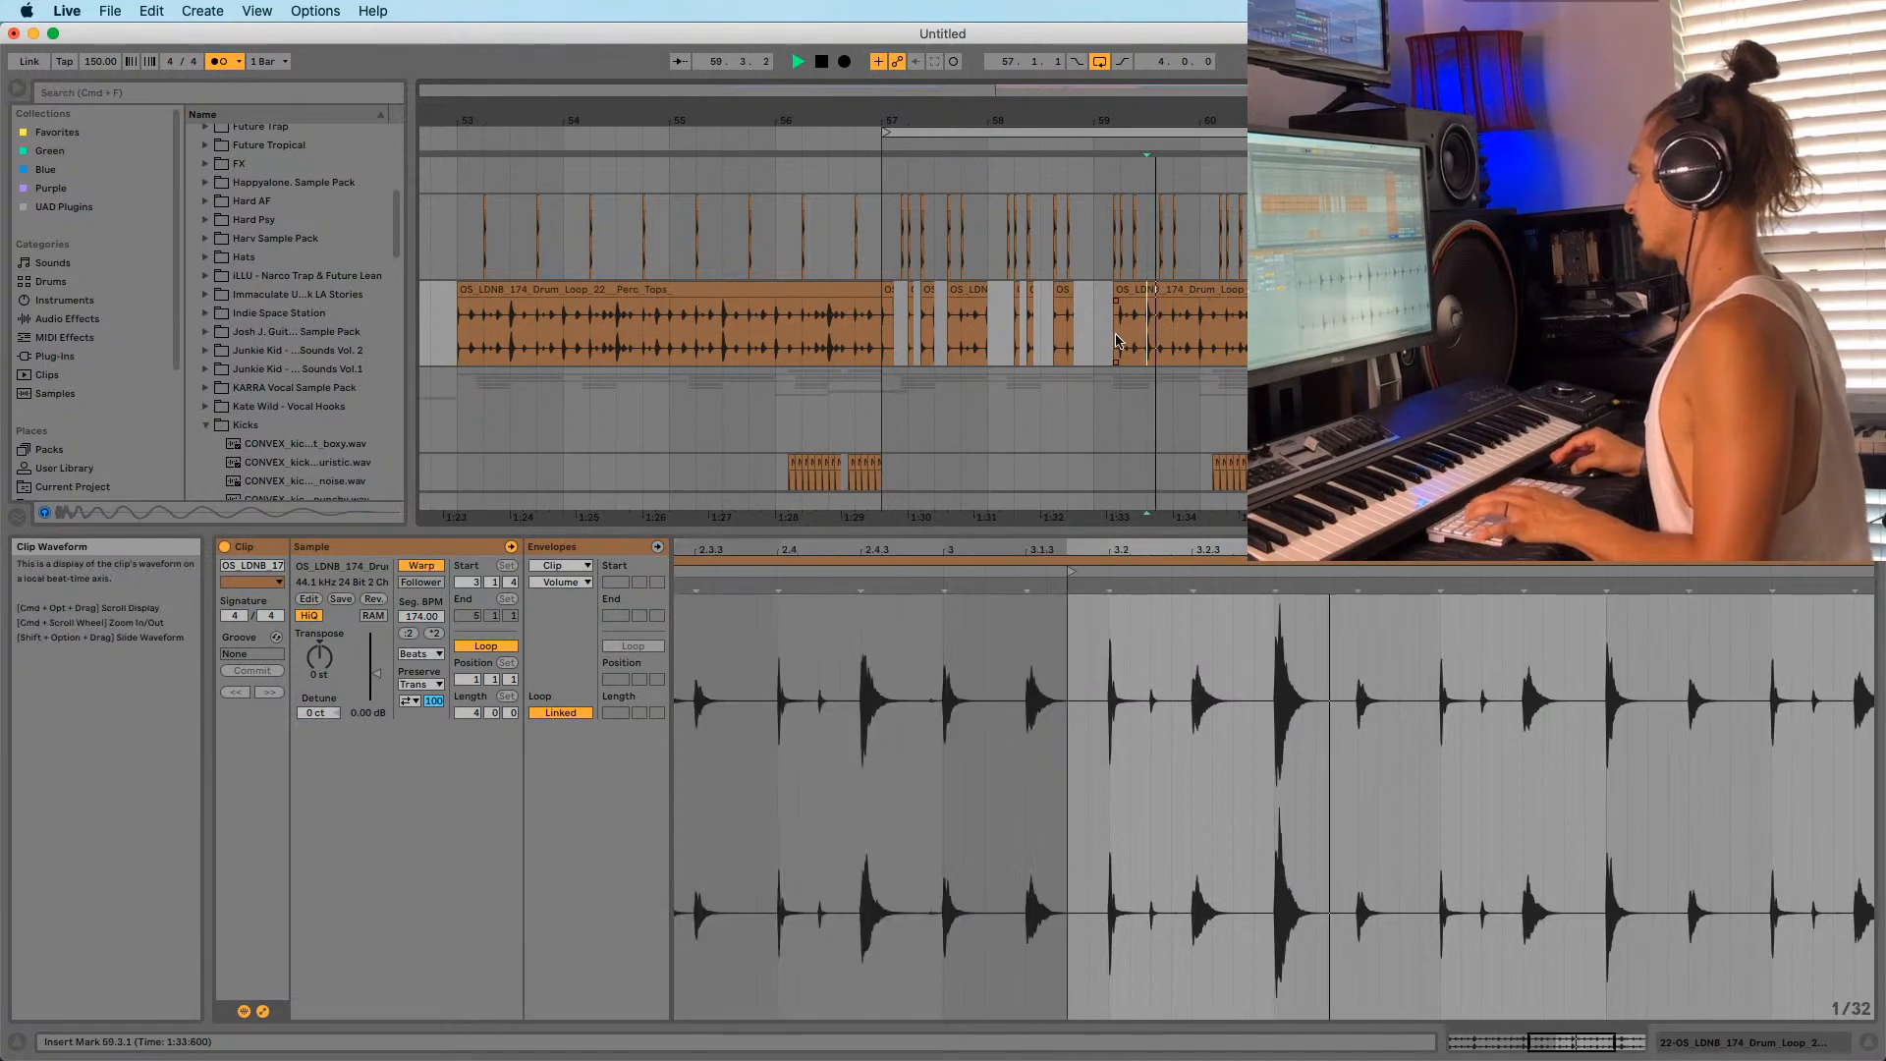
left_click_drag(1115, 295, 1033, 310)
left_click(1036, 337)
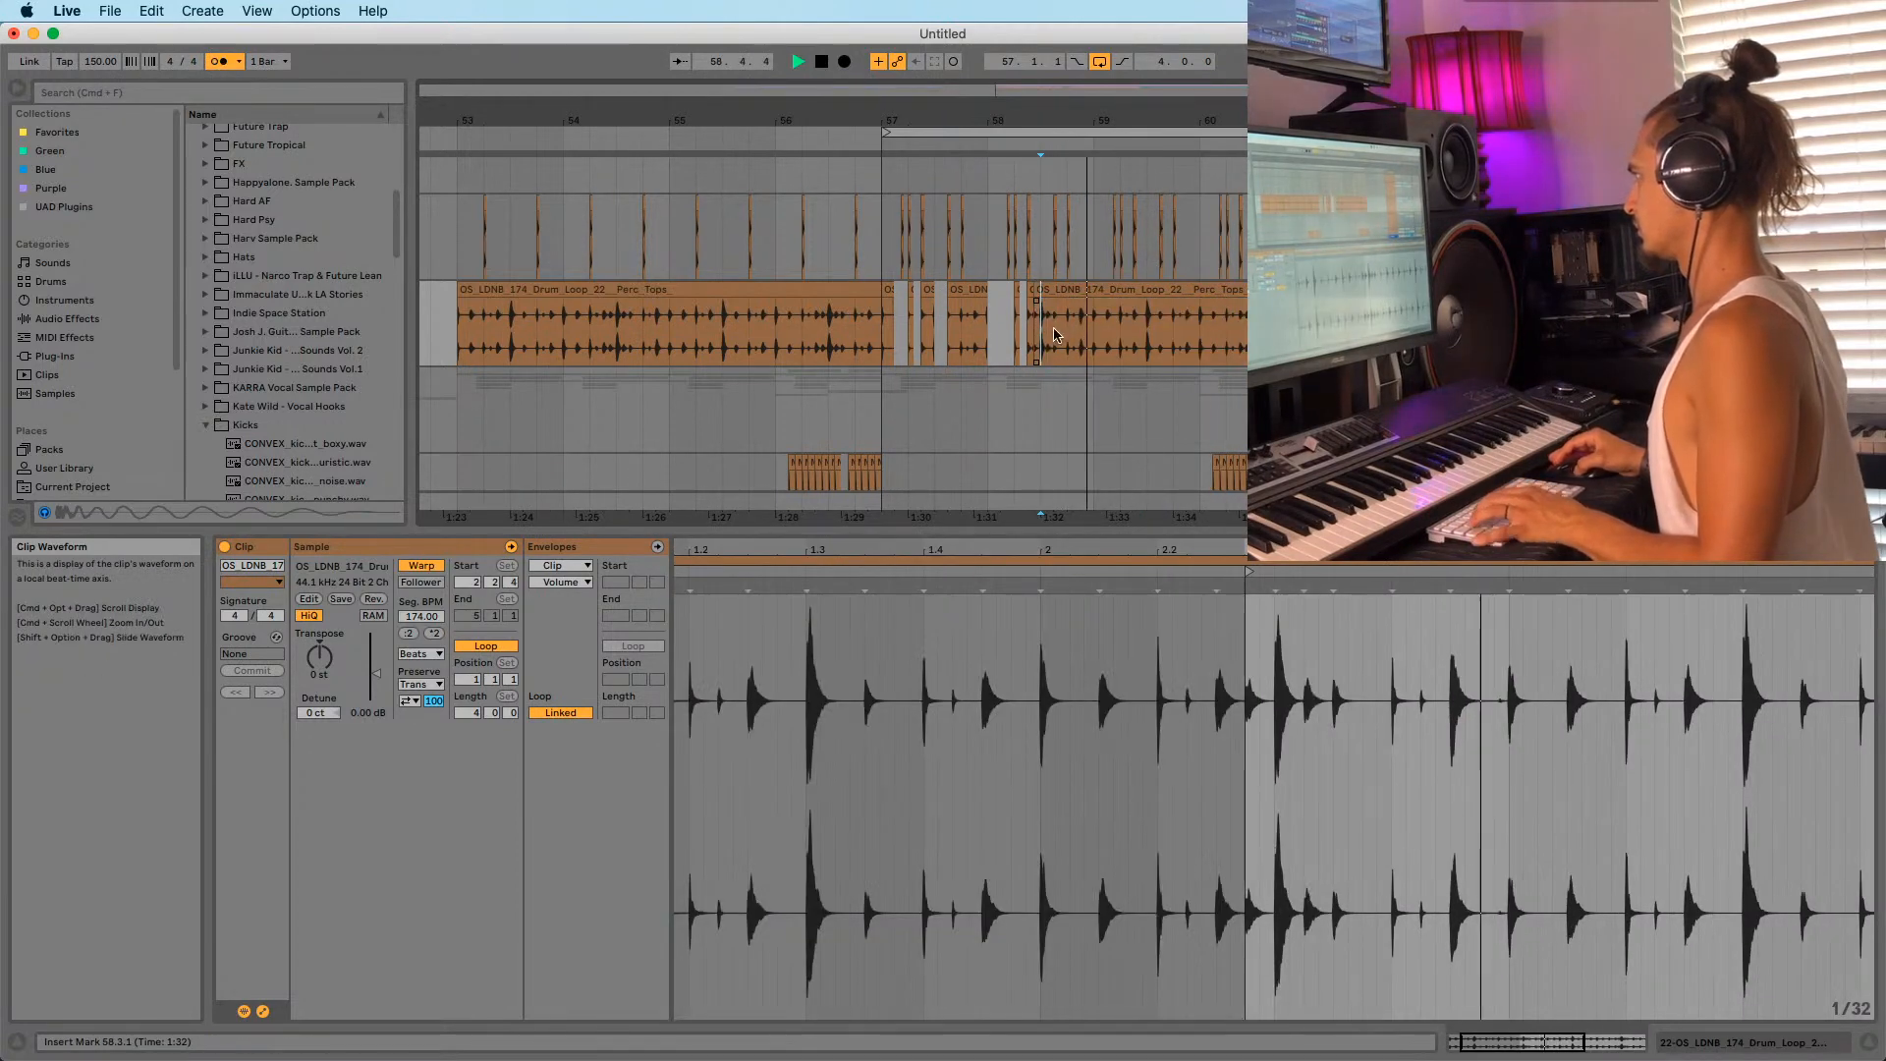
left_click(1069, 319)
key("super+e")
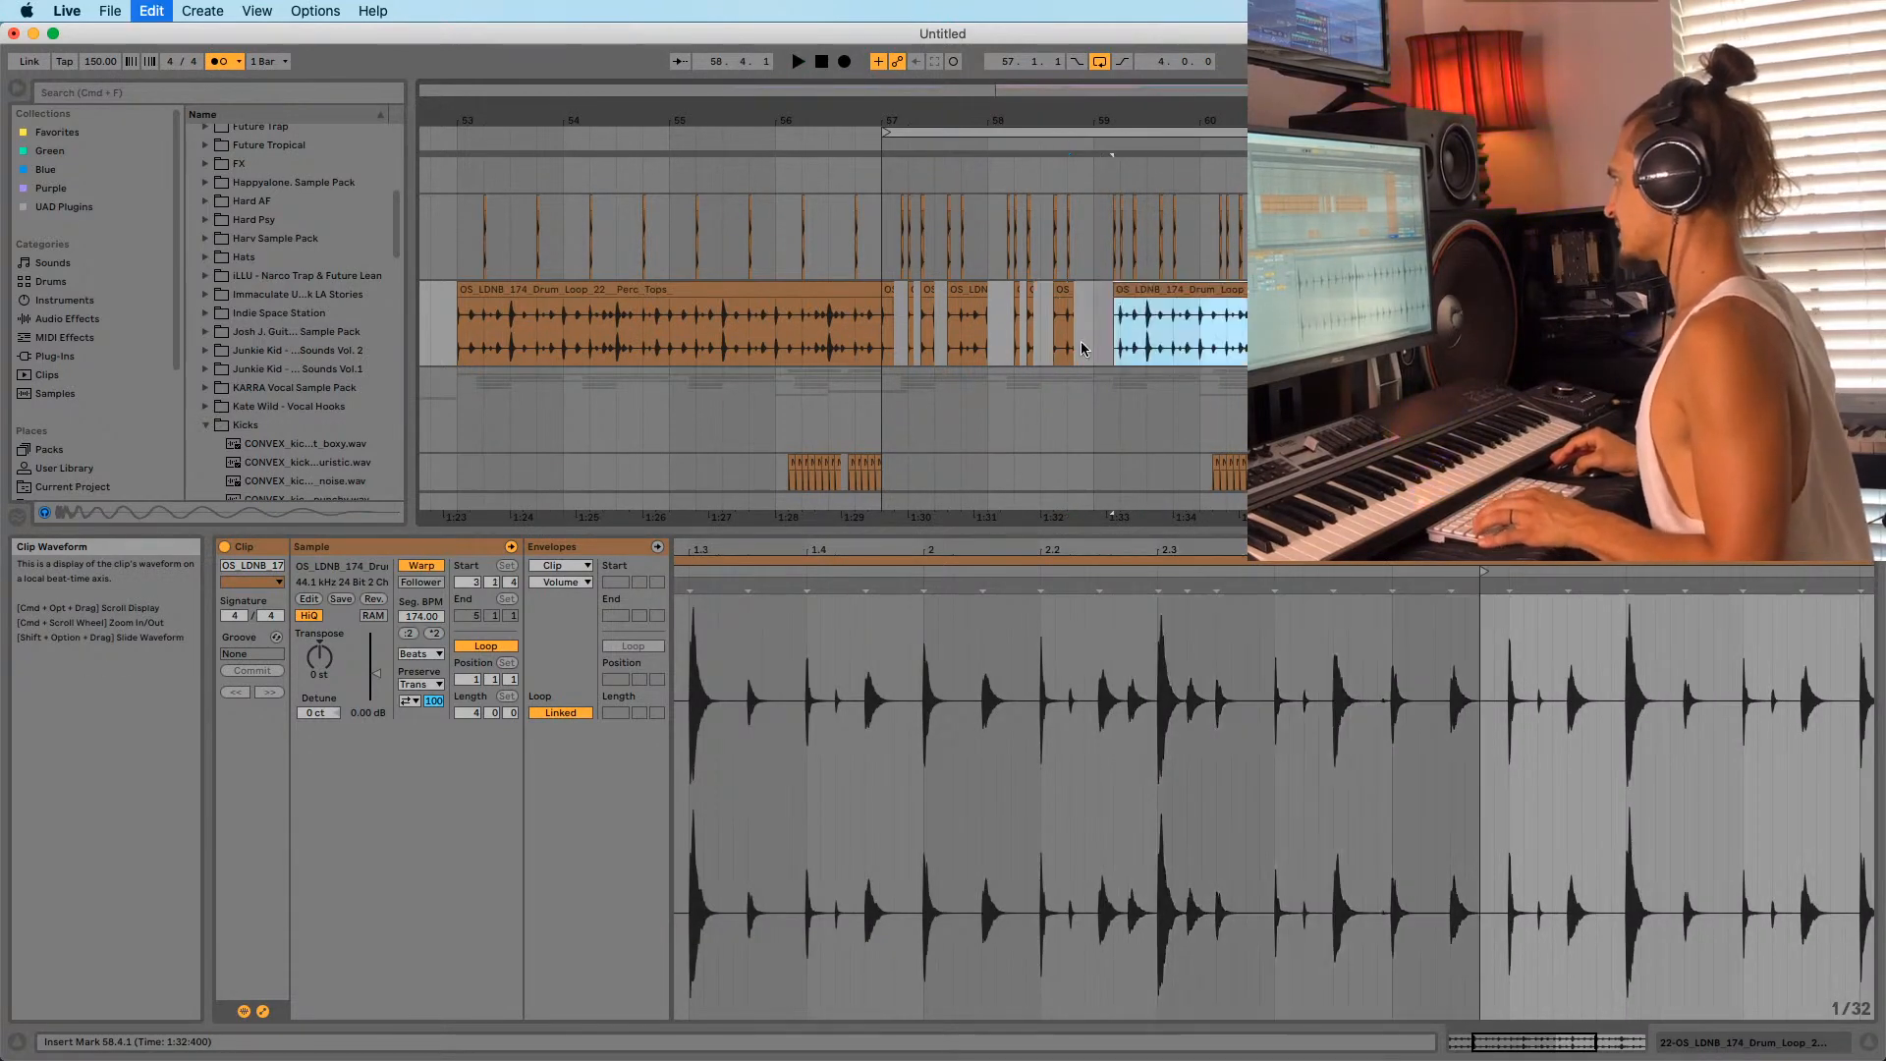
key("space")
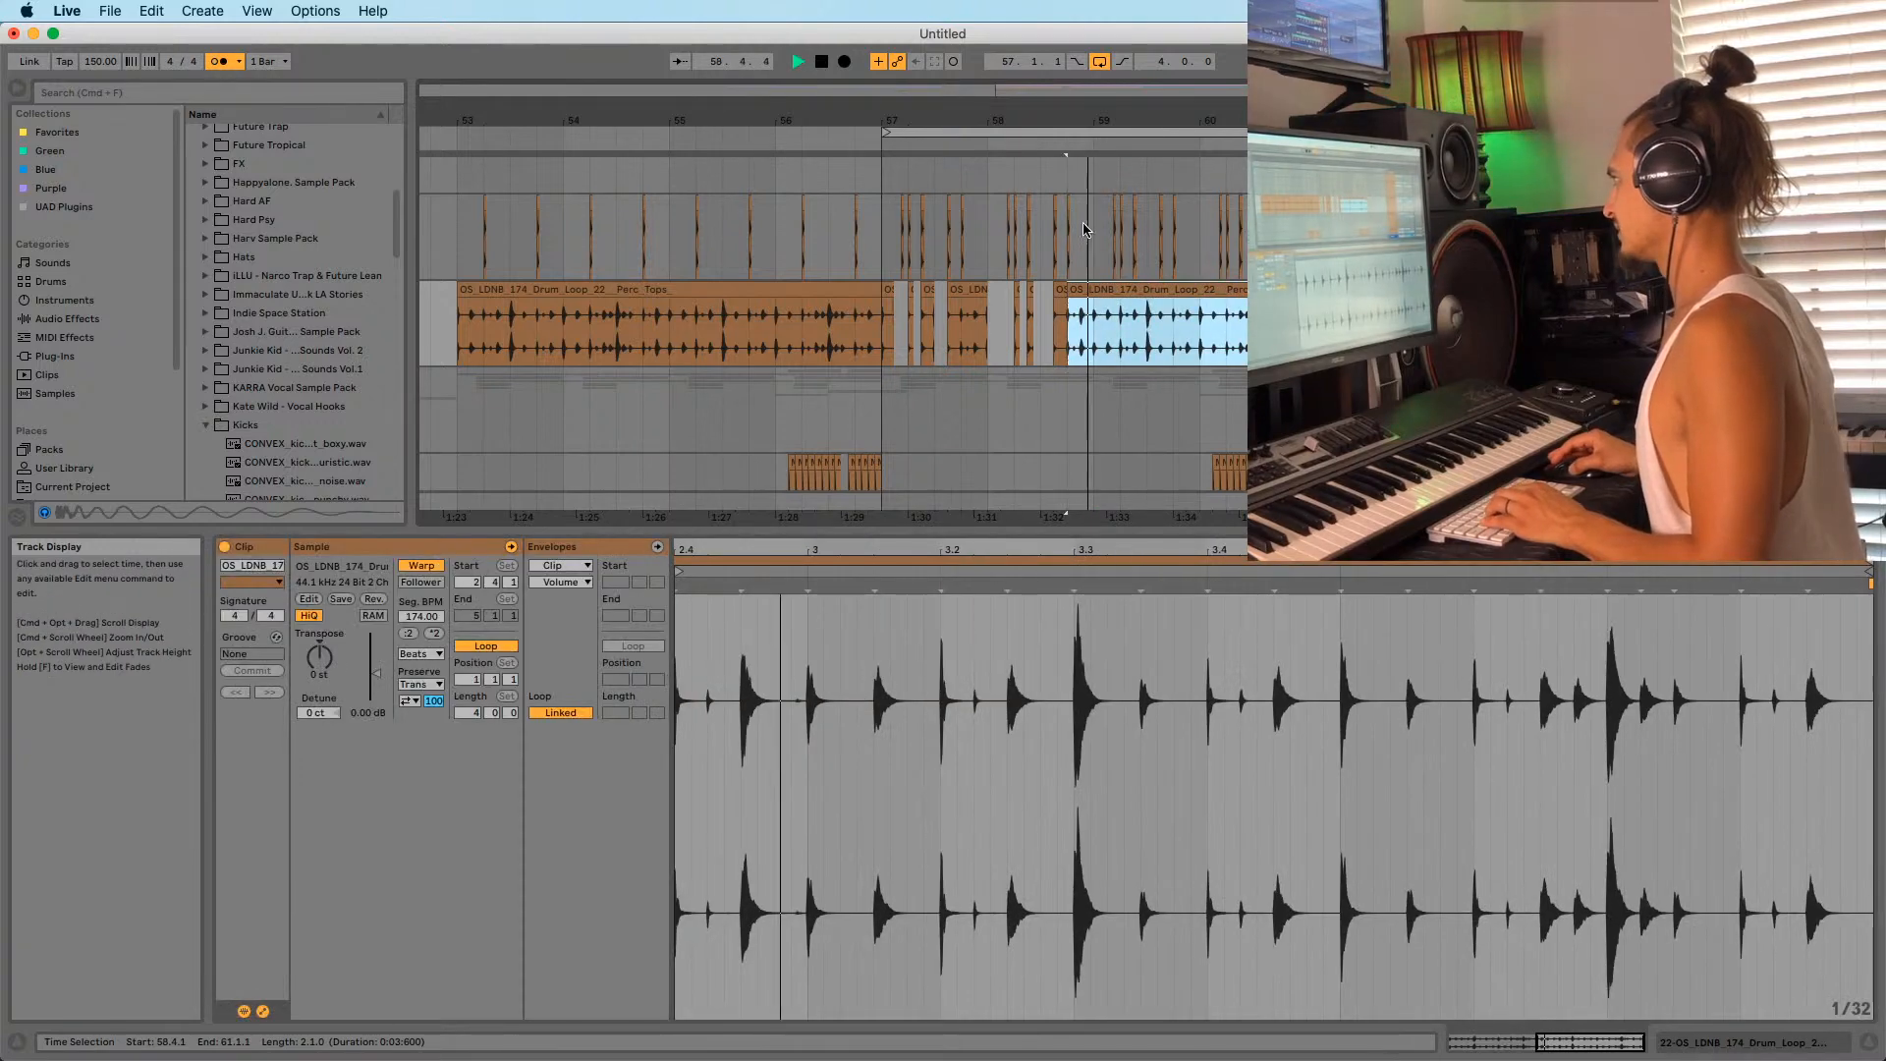
Trim the right Drum_Loop piece to start at 58.4.3 and split it at 59.1.1.
left_click_drag(1088, 120, 1088, 187)
left_click(1001, 291)
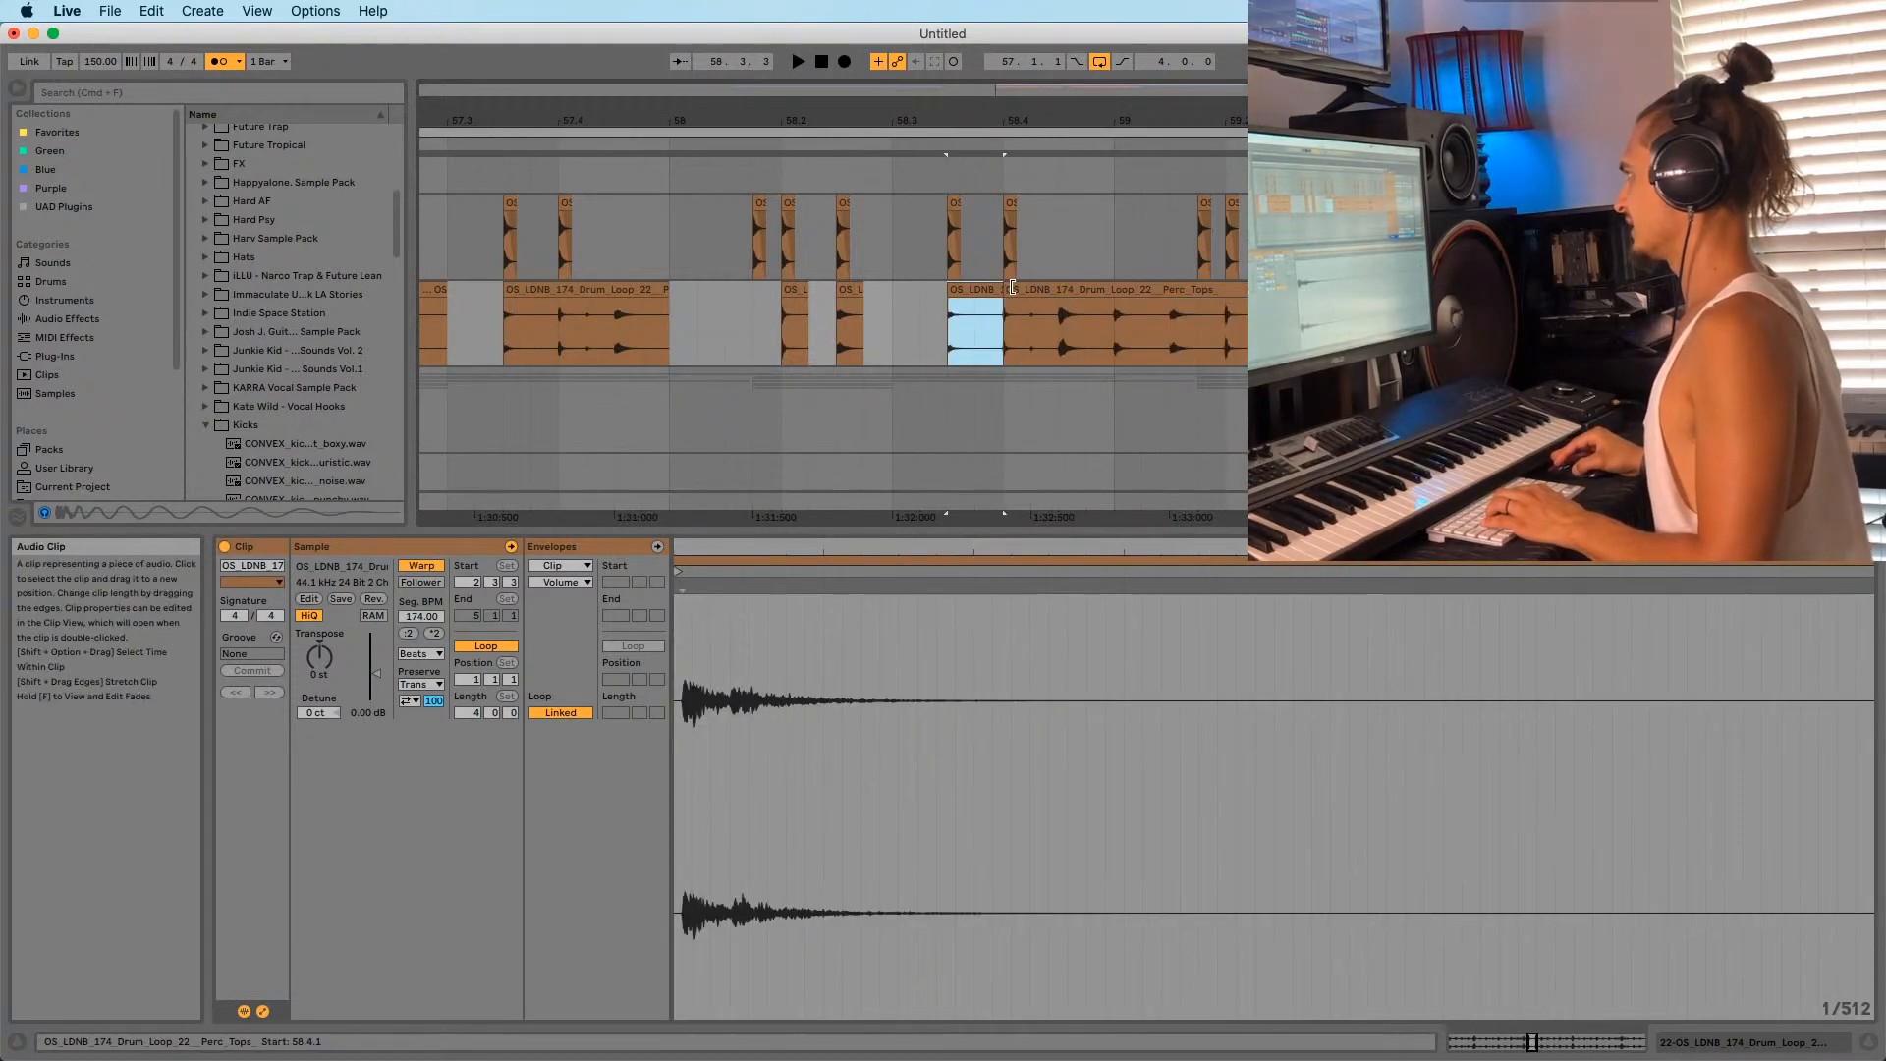
left_click_drag(1005, 292, 1169, 294)
key("space")
key("space")
left_click(1116, 315)
key("super+e")
key("space")
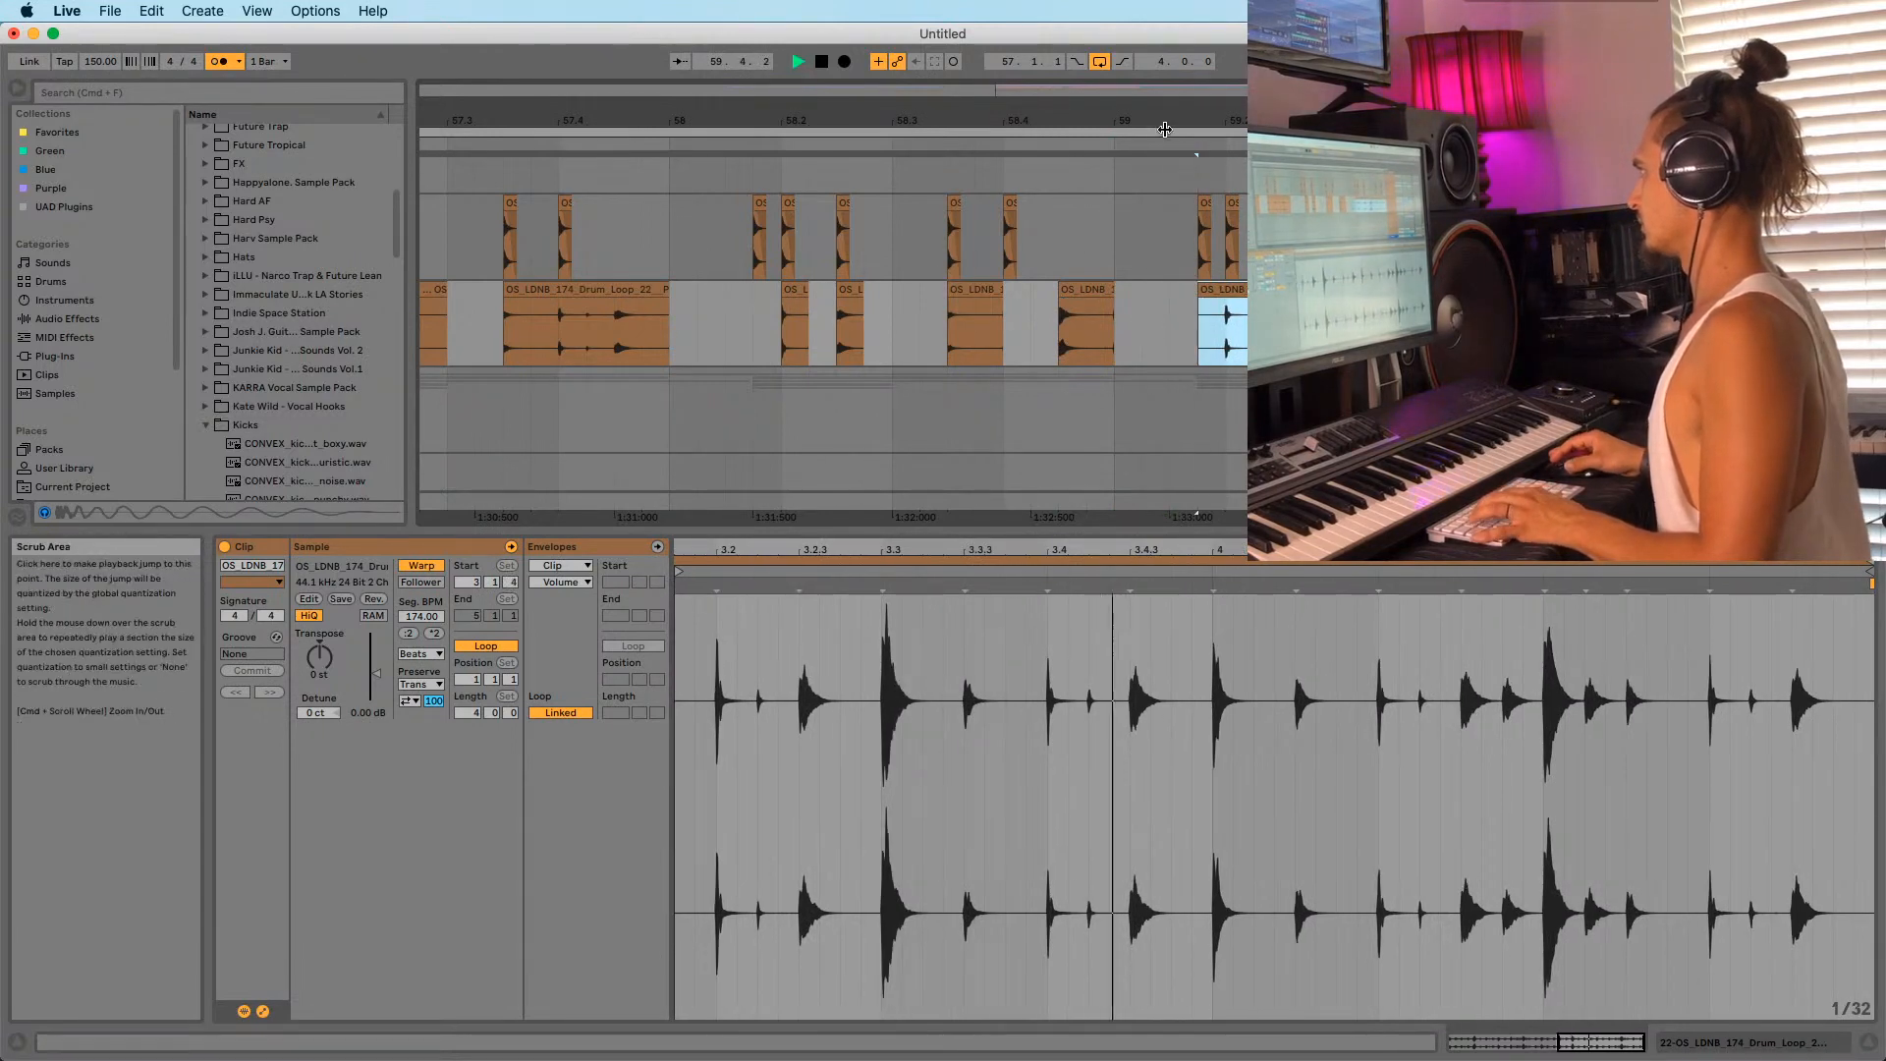
Duplicate the chopped drum section (57.1.1 to 58.4.3) into bars 59–61.
key("super+a")
left_click_drag(1129, 120, 1126, 40)
key("space")
left_click(776, 332)
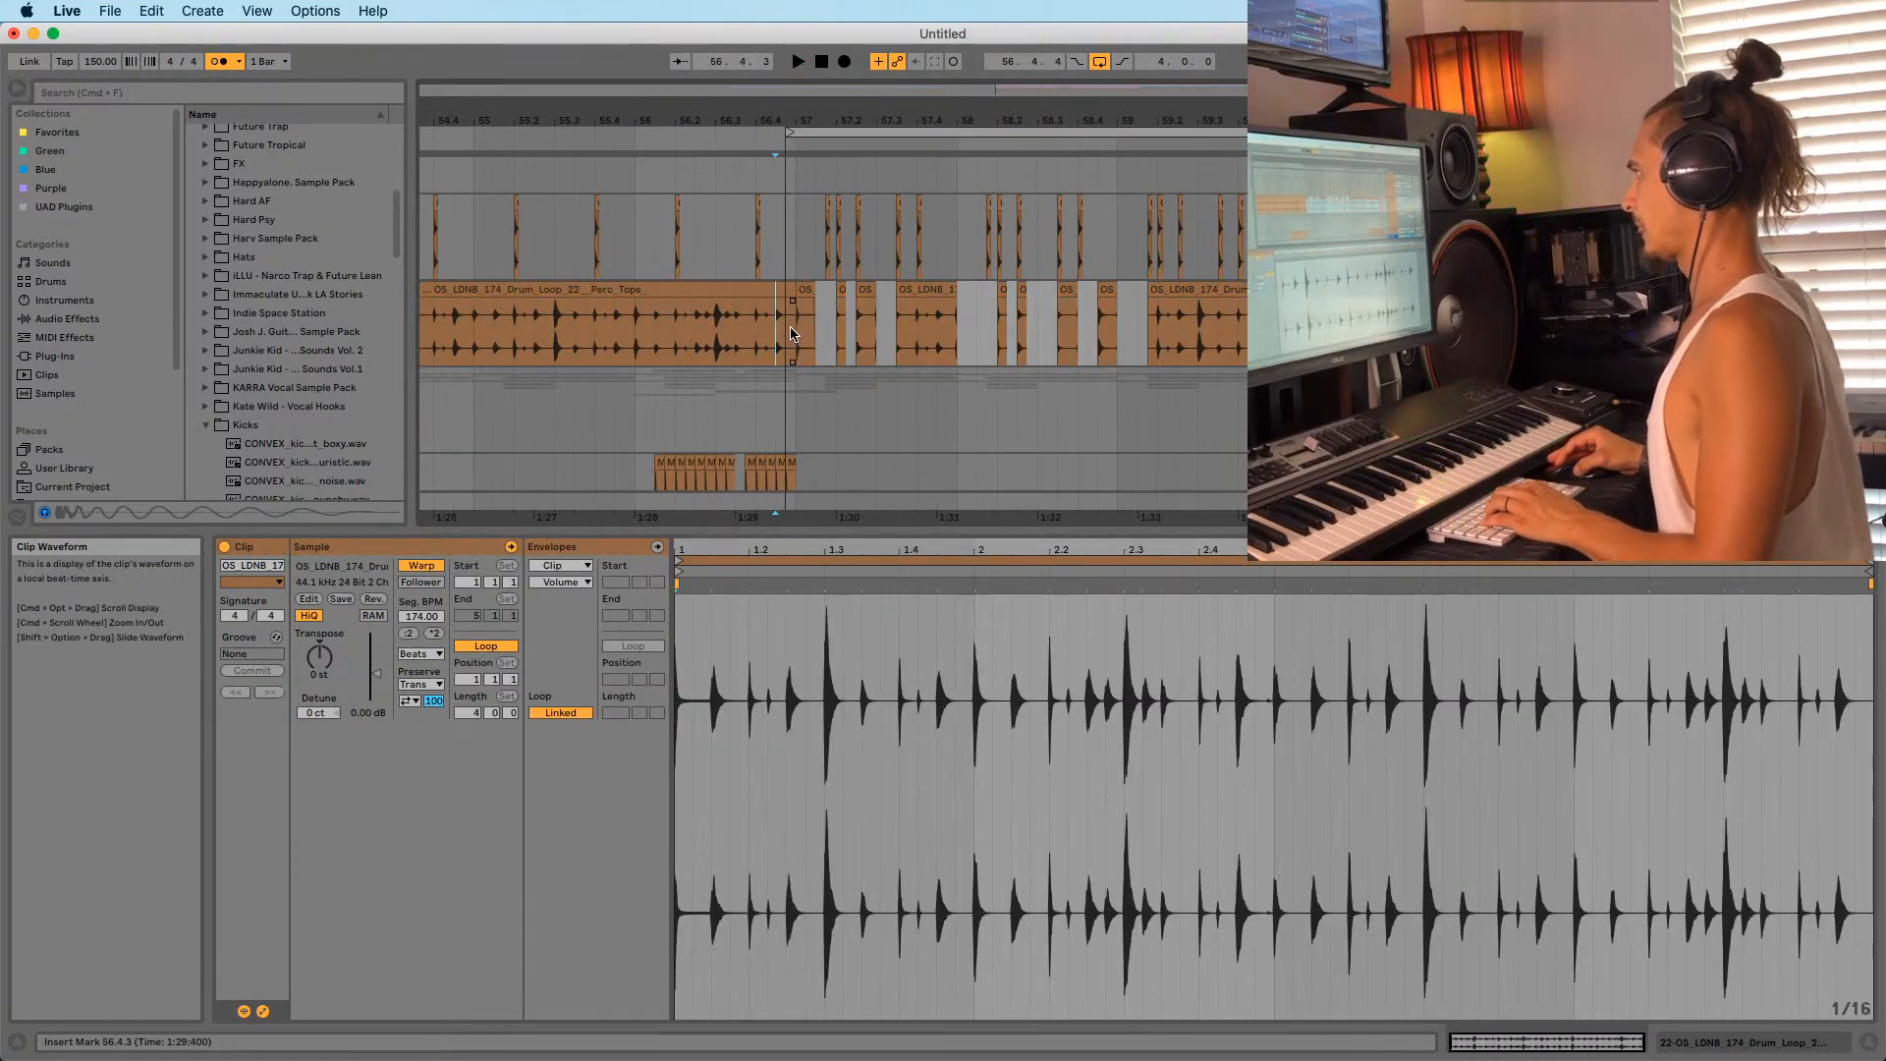
left_click(868, 132)
key("space")
mouse_move(1124, 340)
left_mouse_down()
mouse_move(781, 329)
mouse_move(1118, 322)
left_mouse_up()
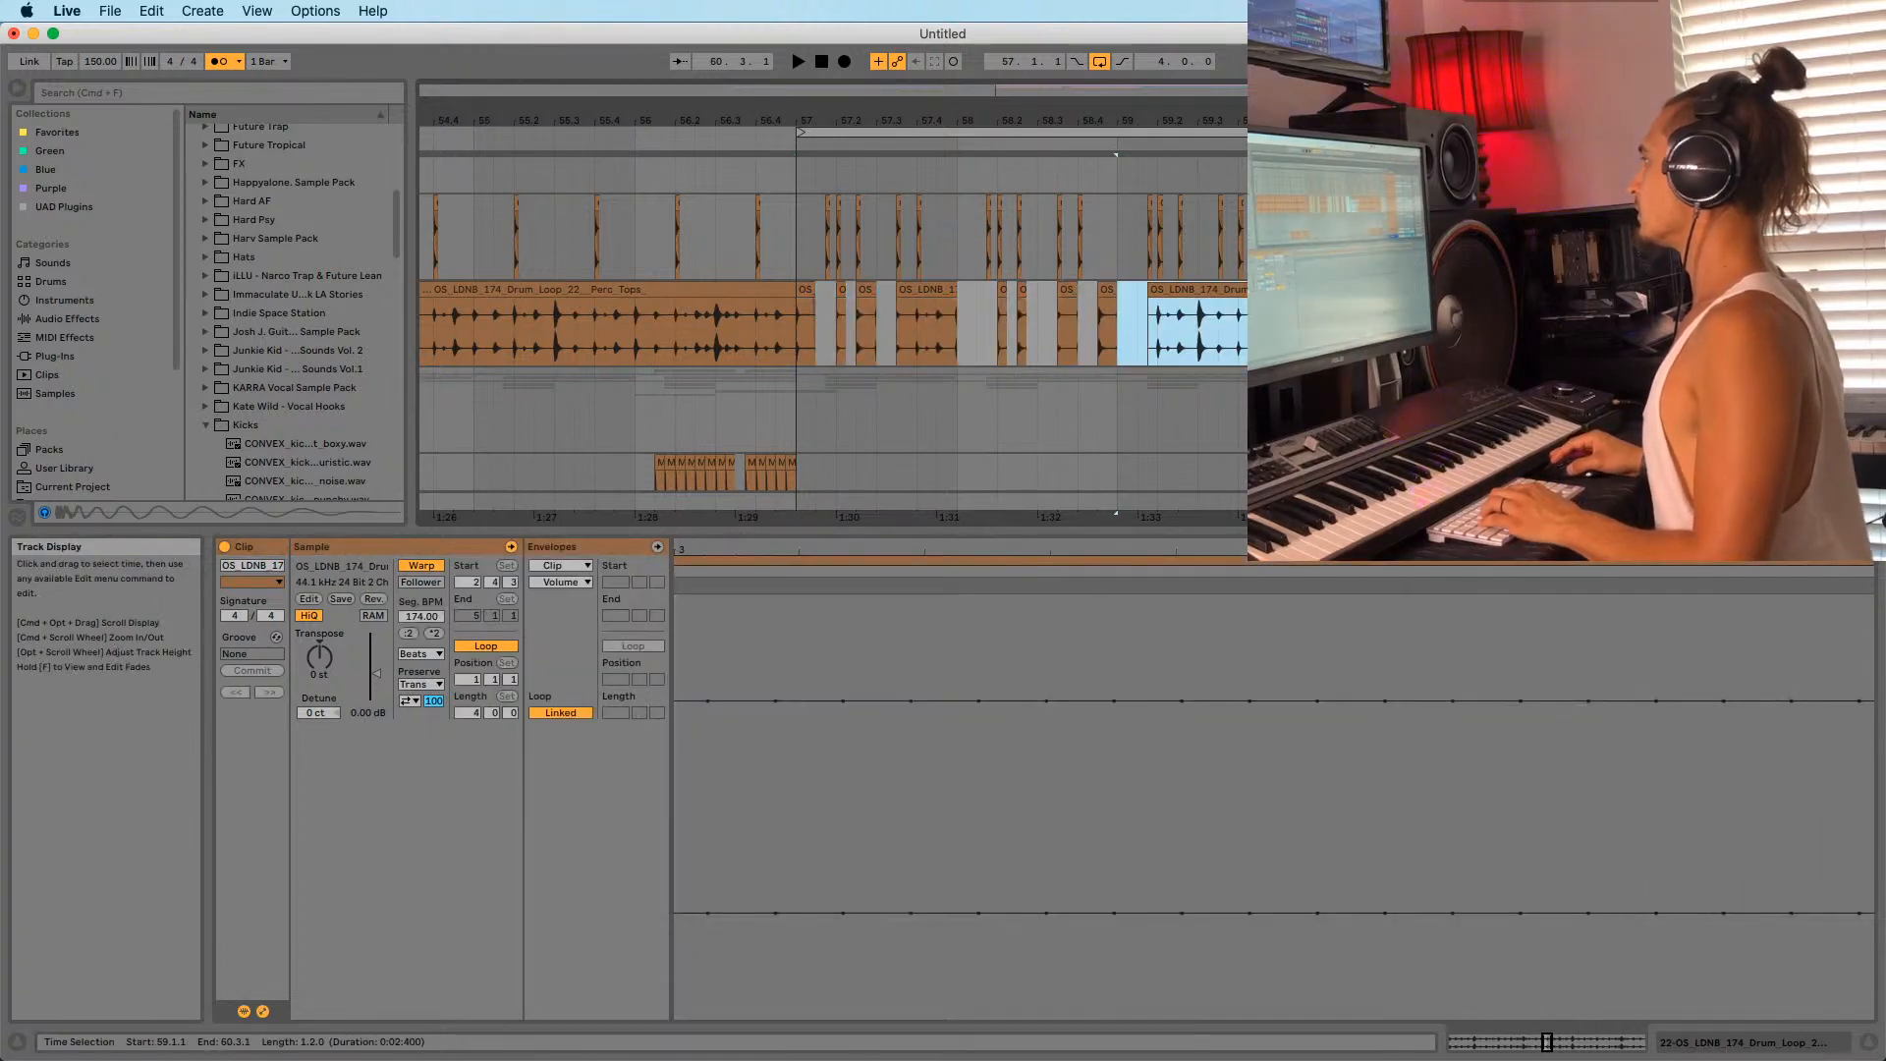
key("super+d")
key("space")
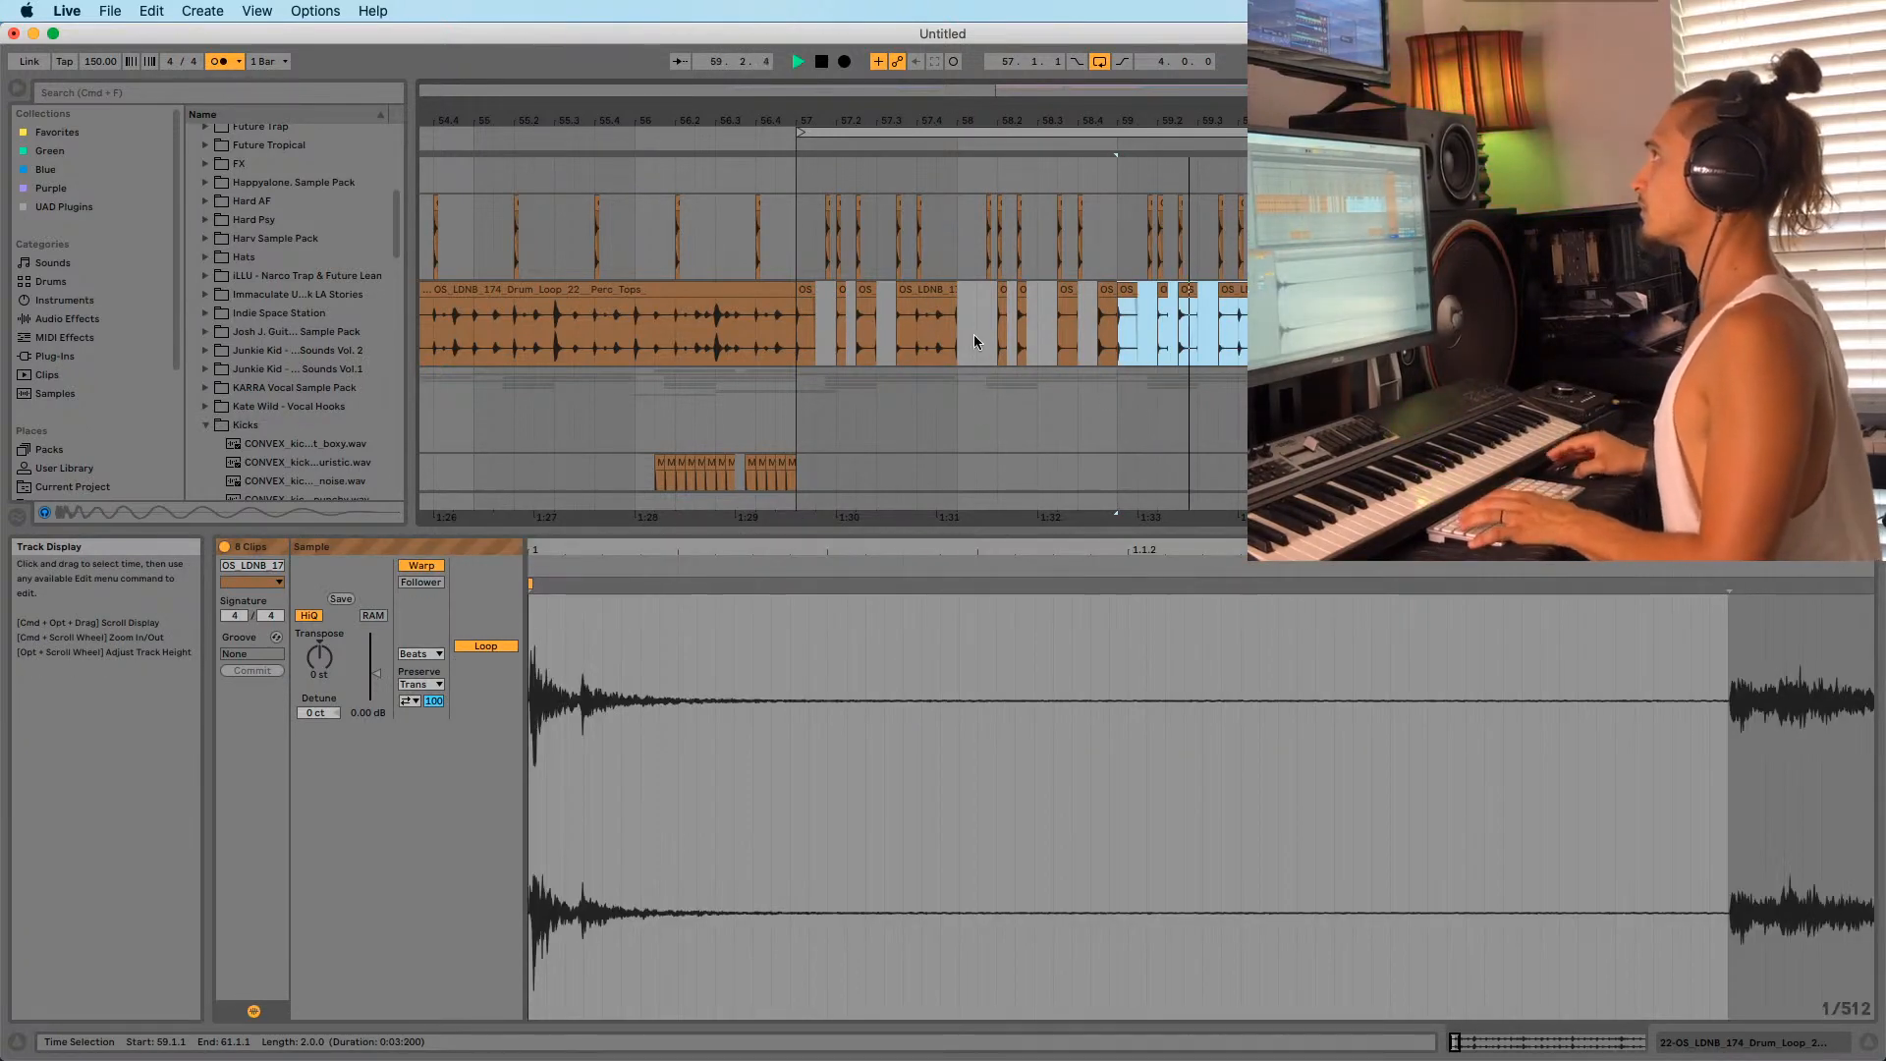
Adjust the project tempo value in the control bar.
left_click(790, 329)
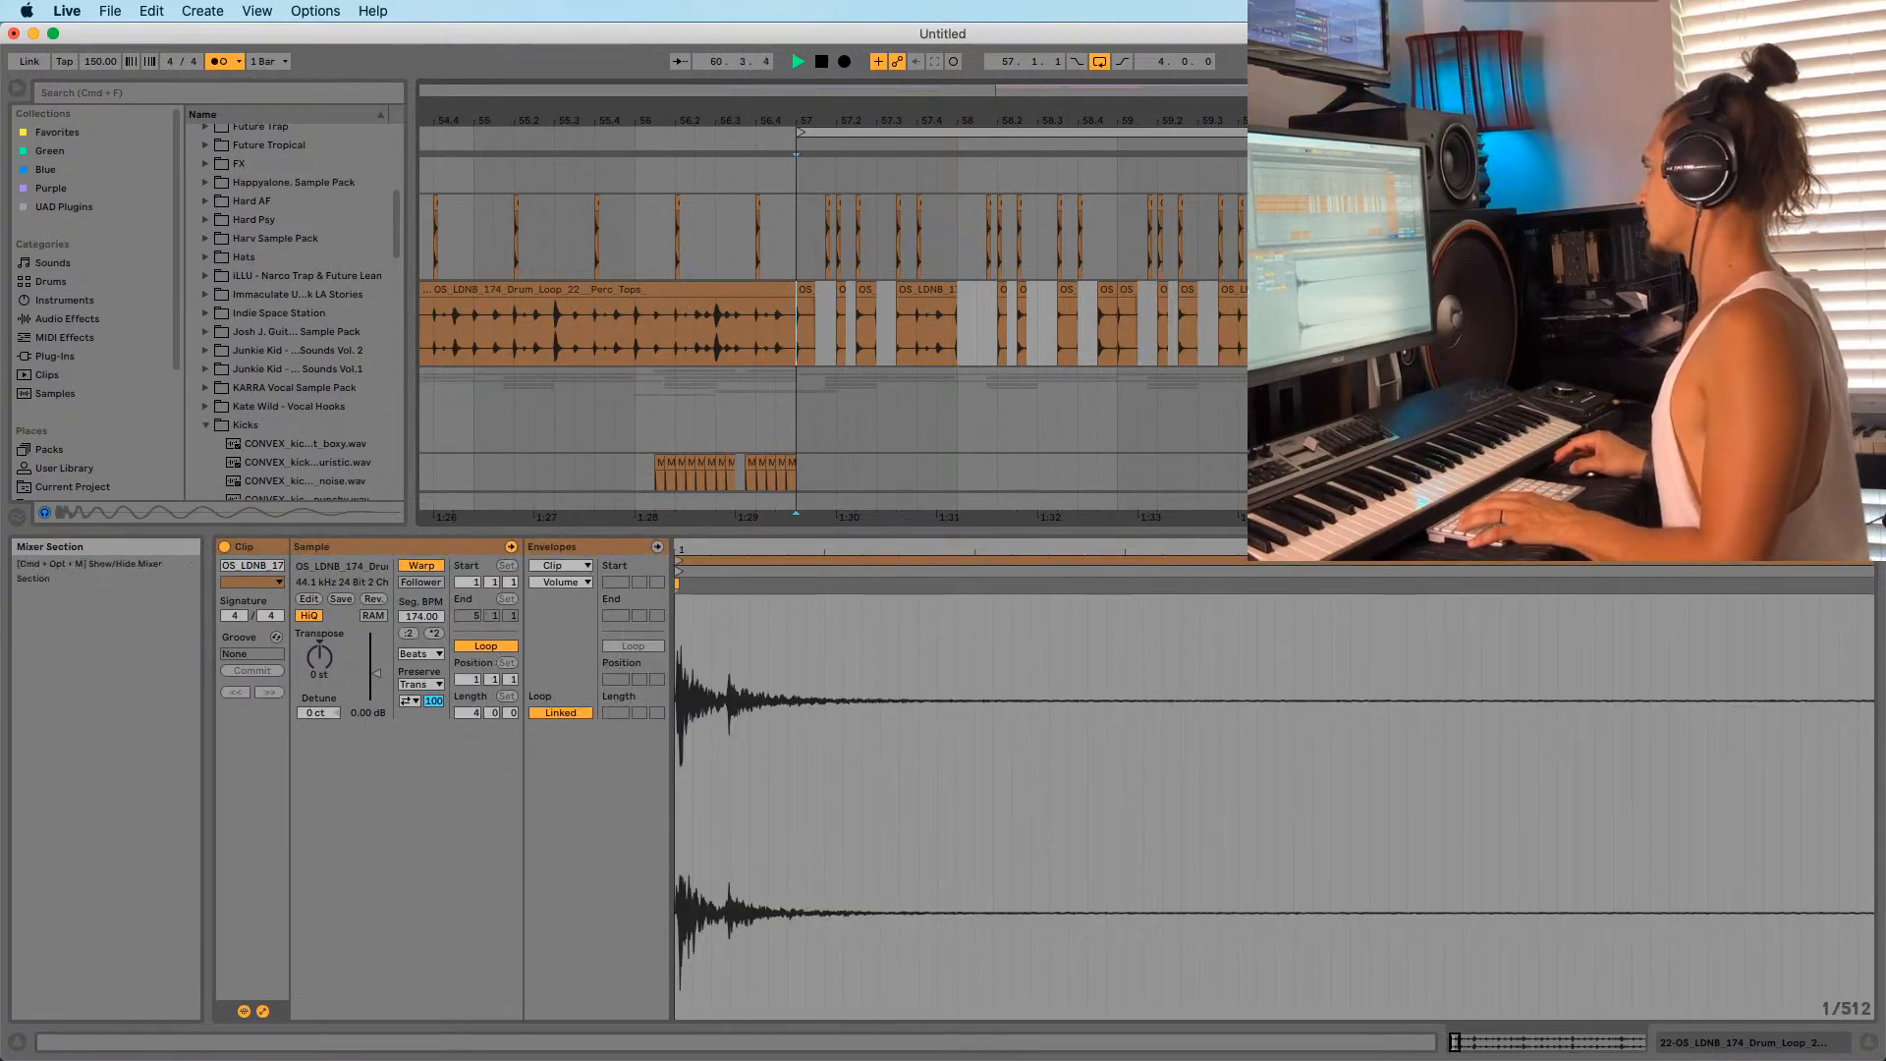
left_click_drag(880, 122, 882, 108)
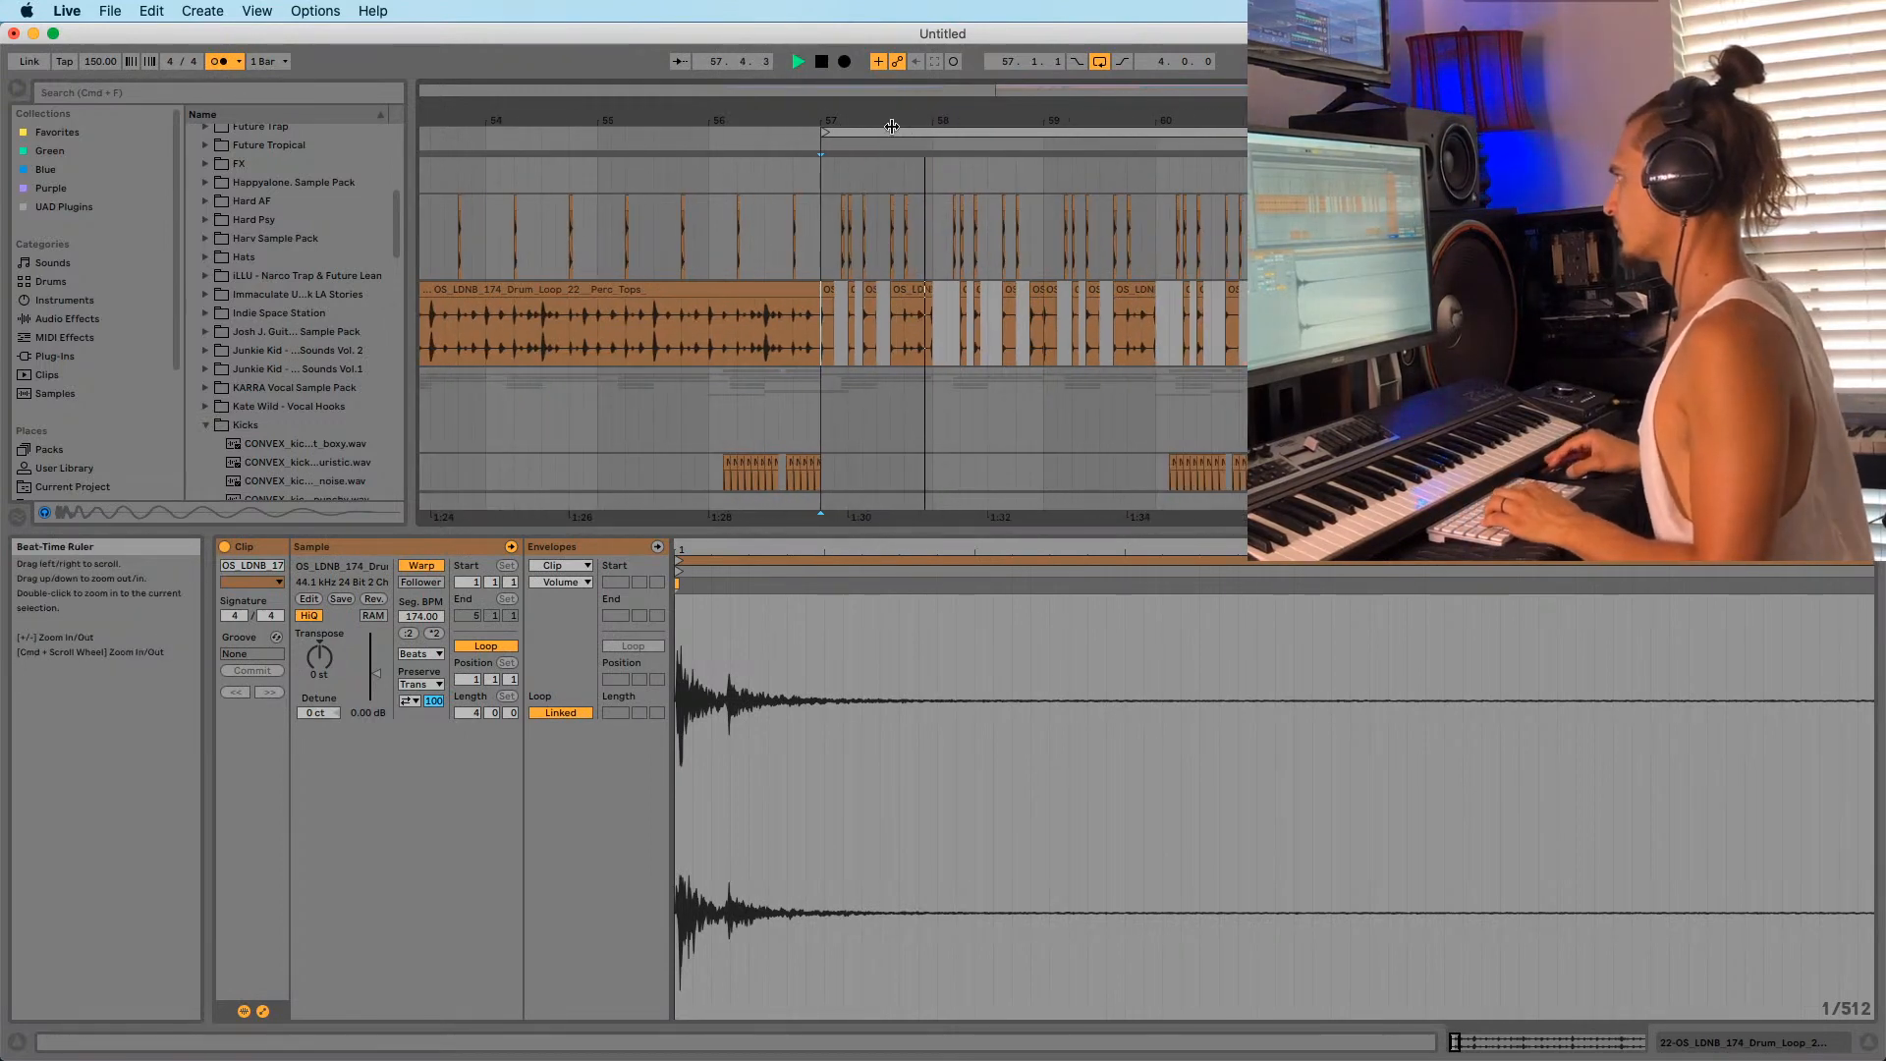
scroll(814, 175, "down", 4)
left_click(834, 257)
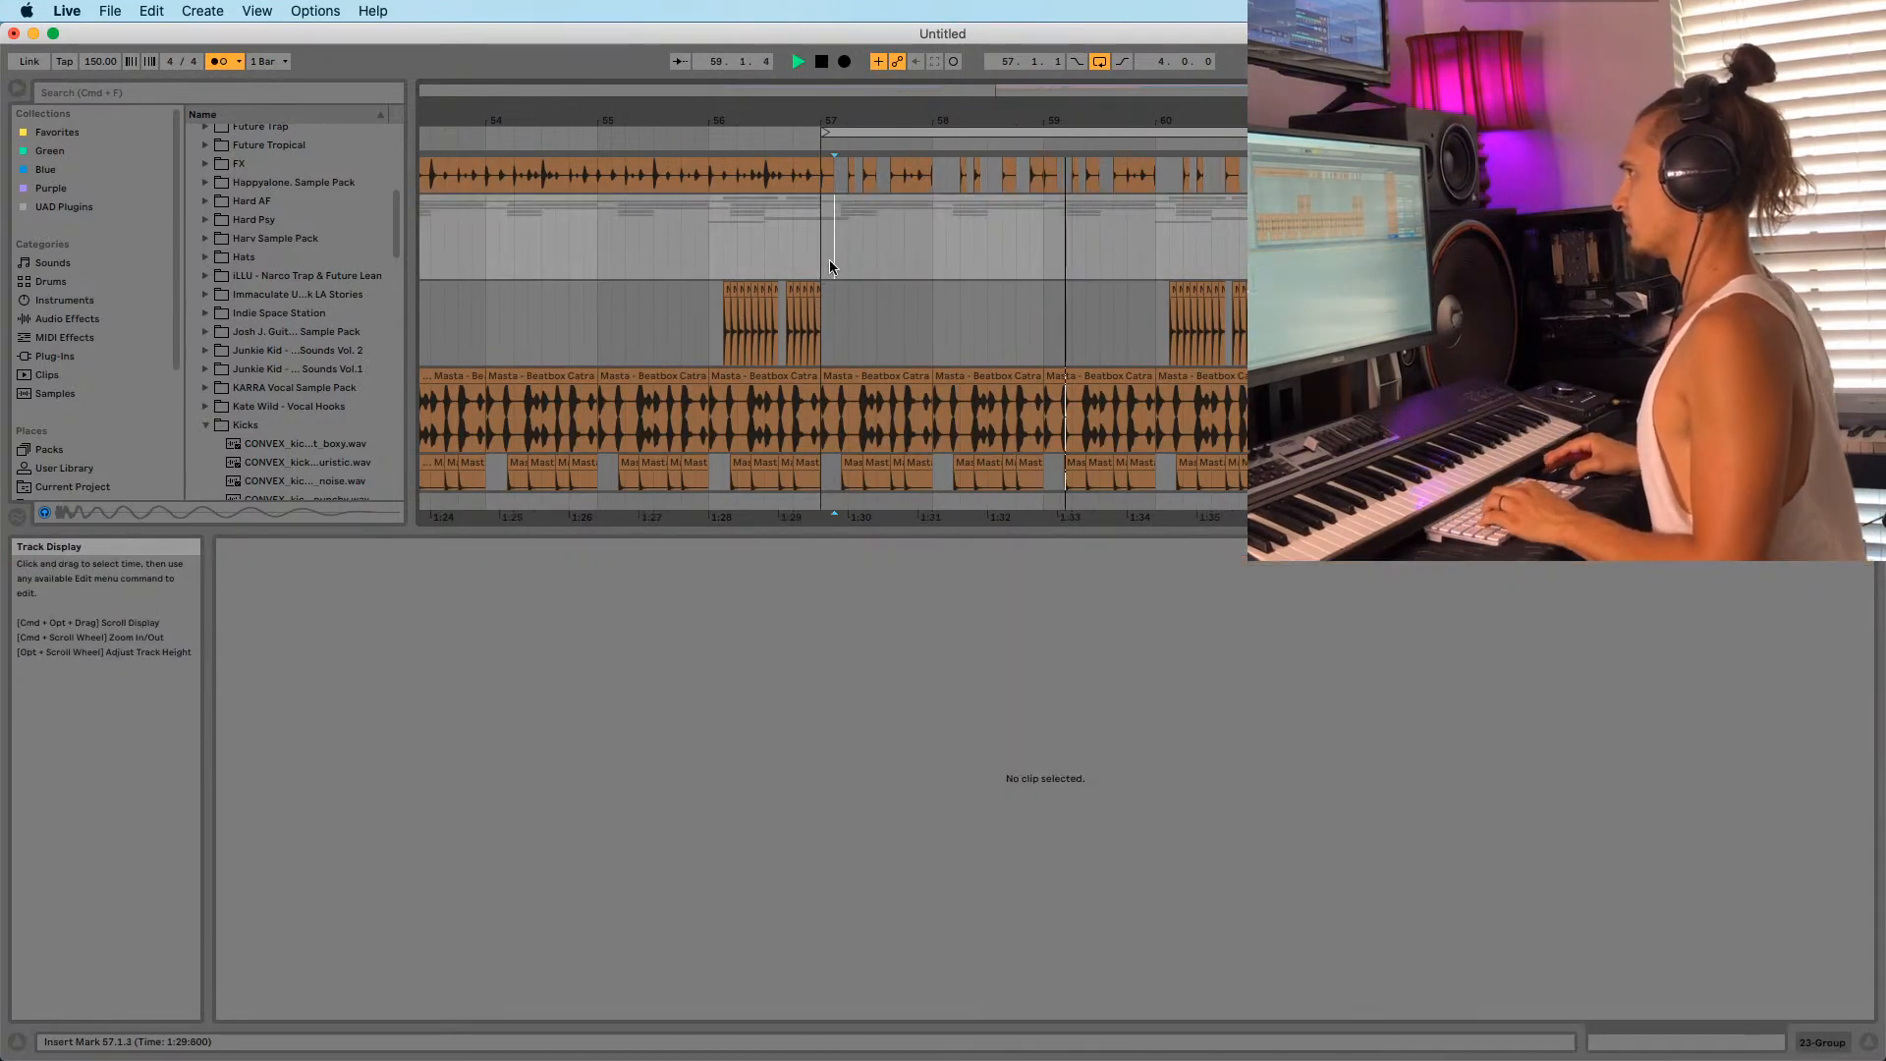
left_click_drag(105, 64, 105, 69)
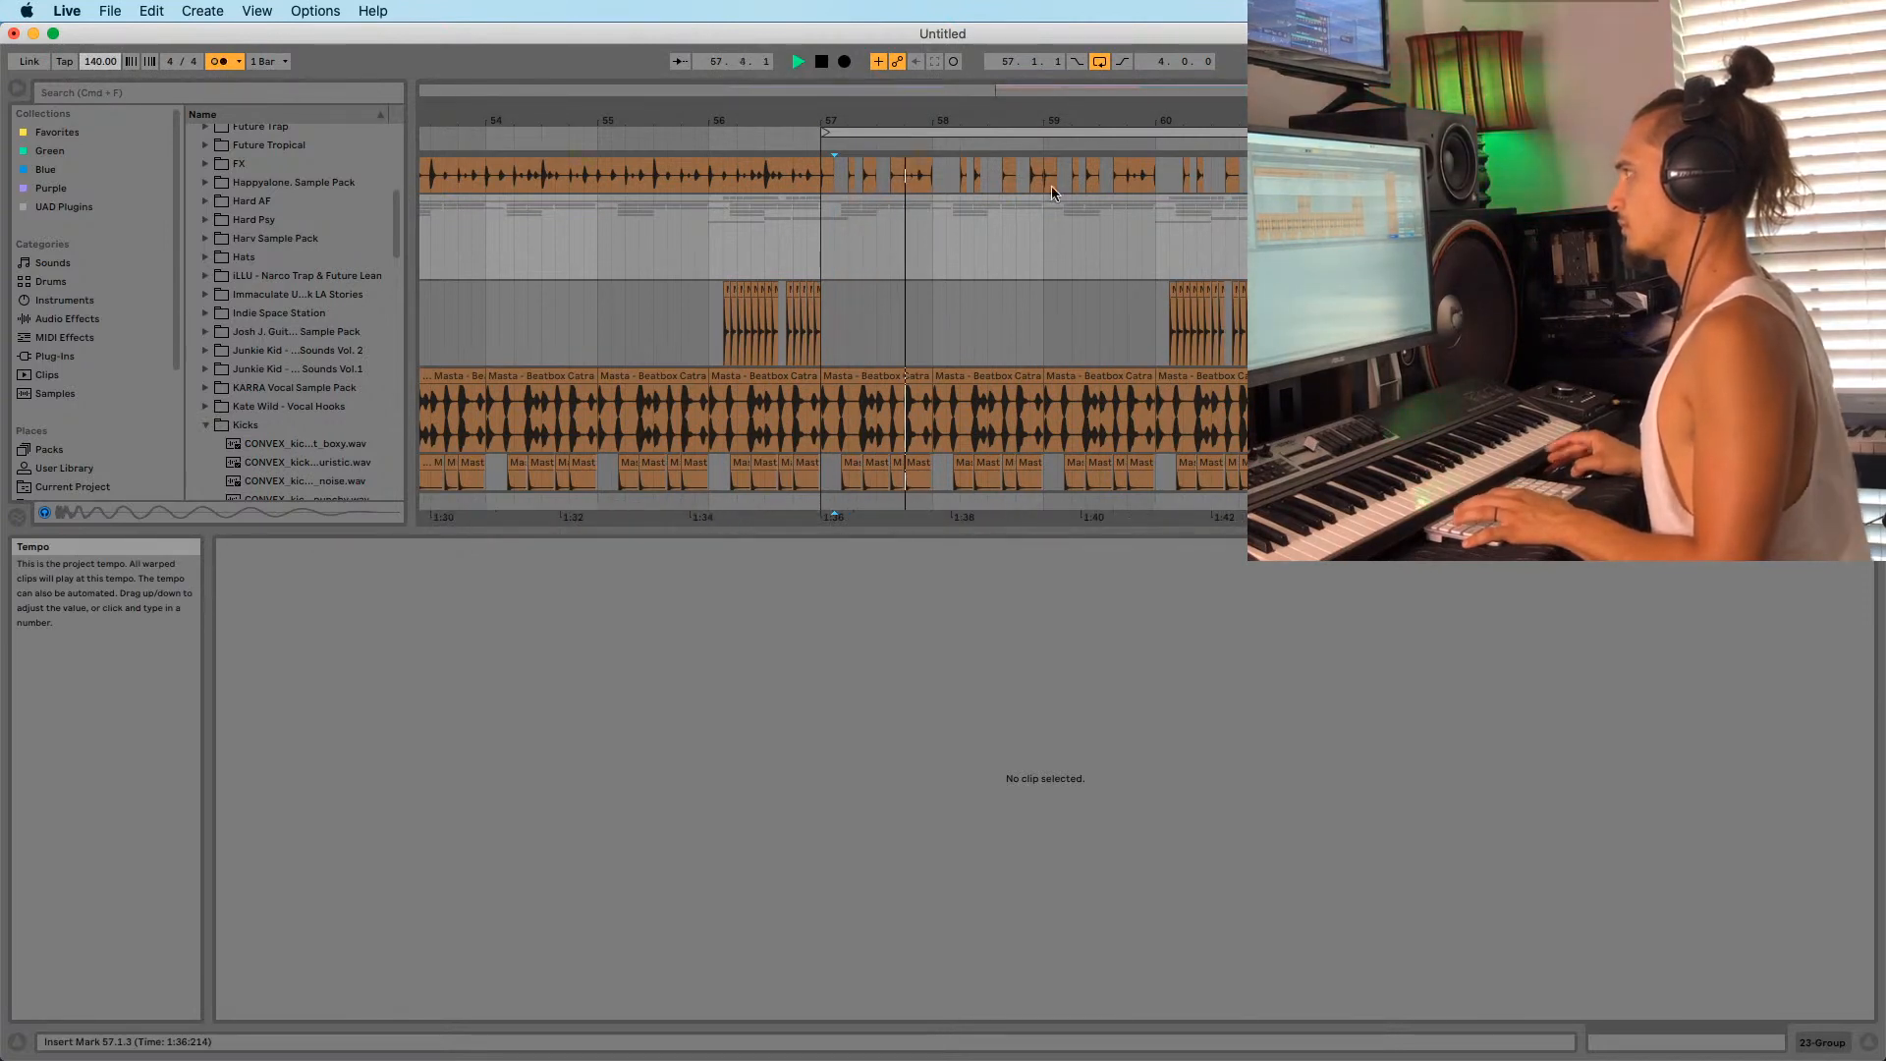
Deactivate the PERCUSSAO clip at bar 60.
left_click_drag(874, 120, 860, 140)
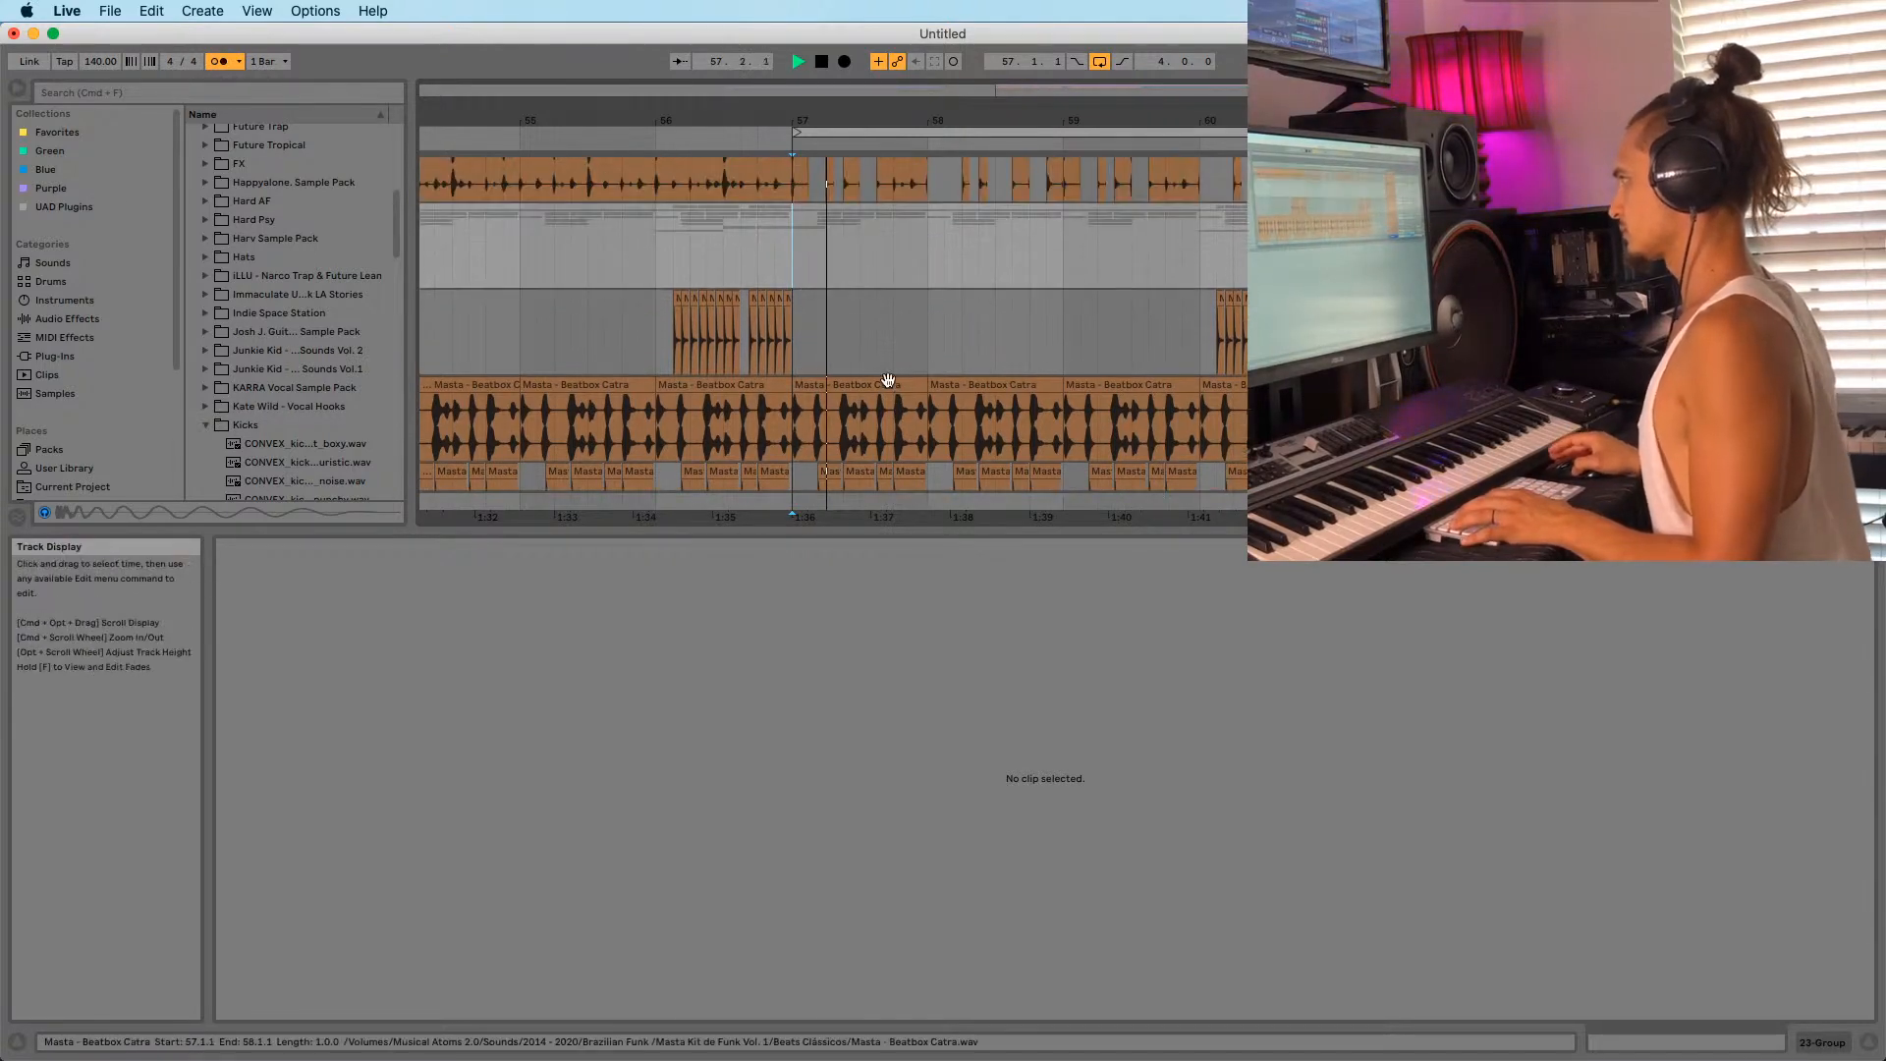
left_click(821, 383)
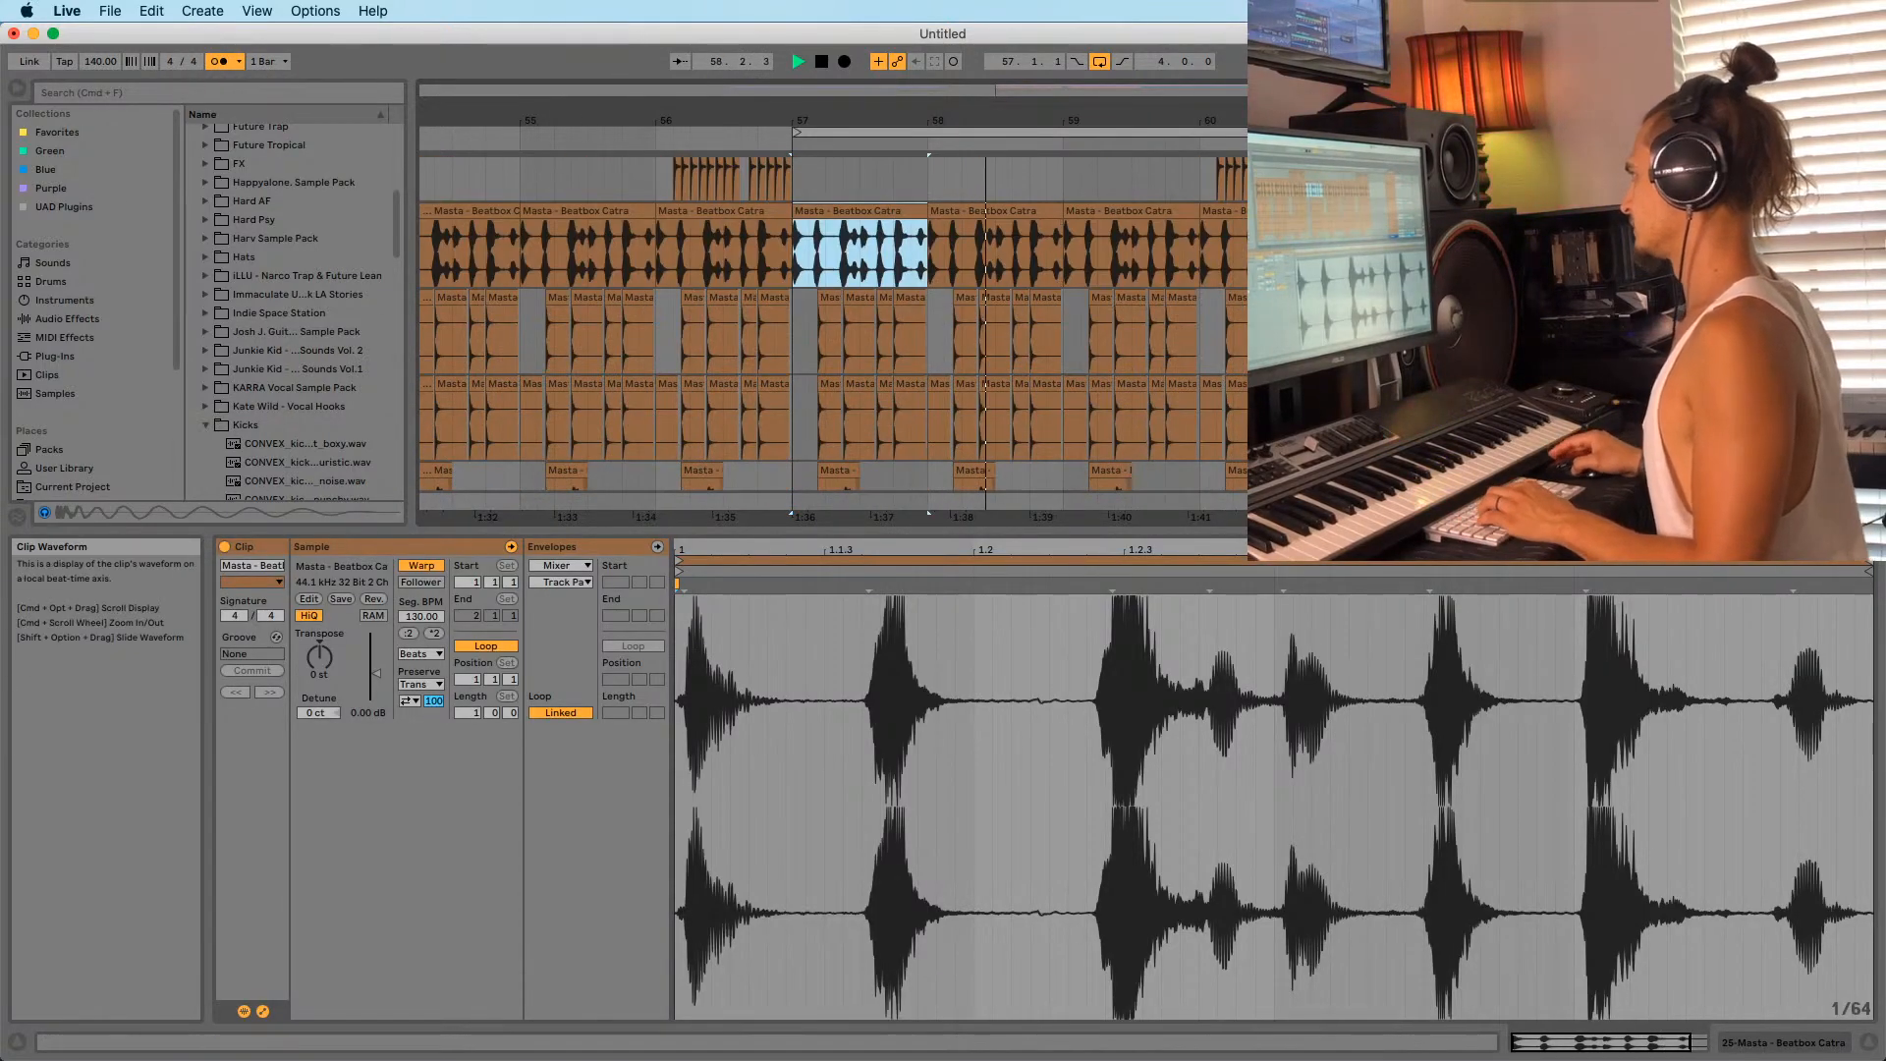
scroll(919, 245, "down", 5)
scroll(882, 261, "down", 4)
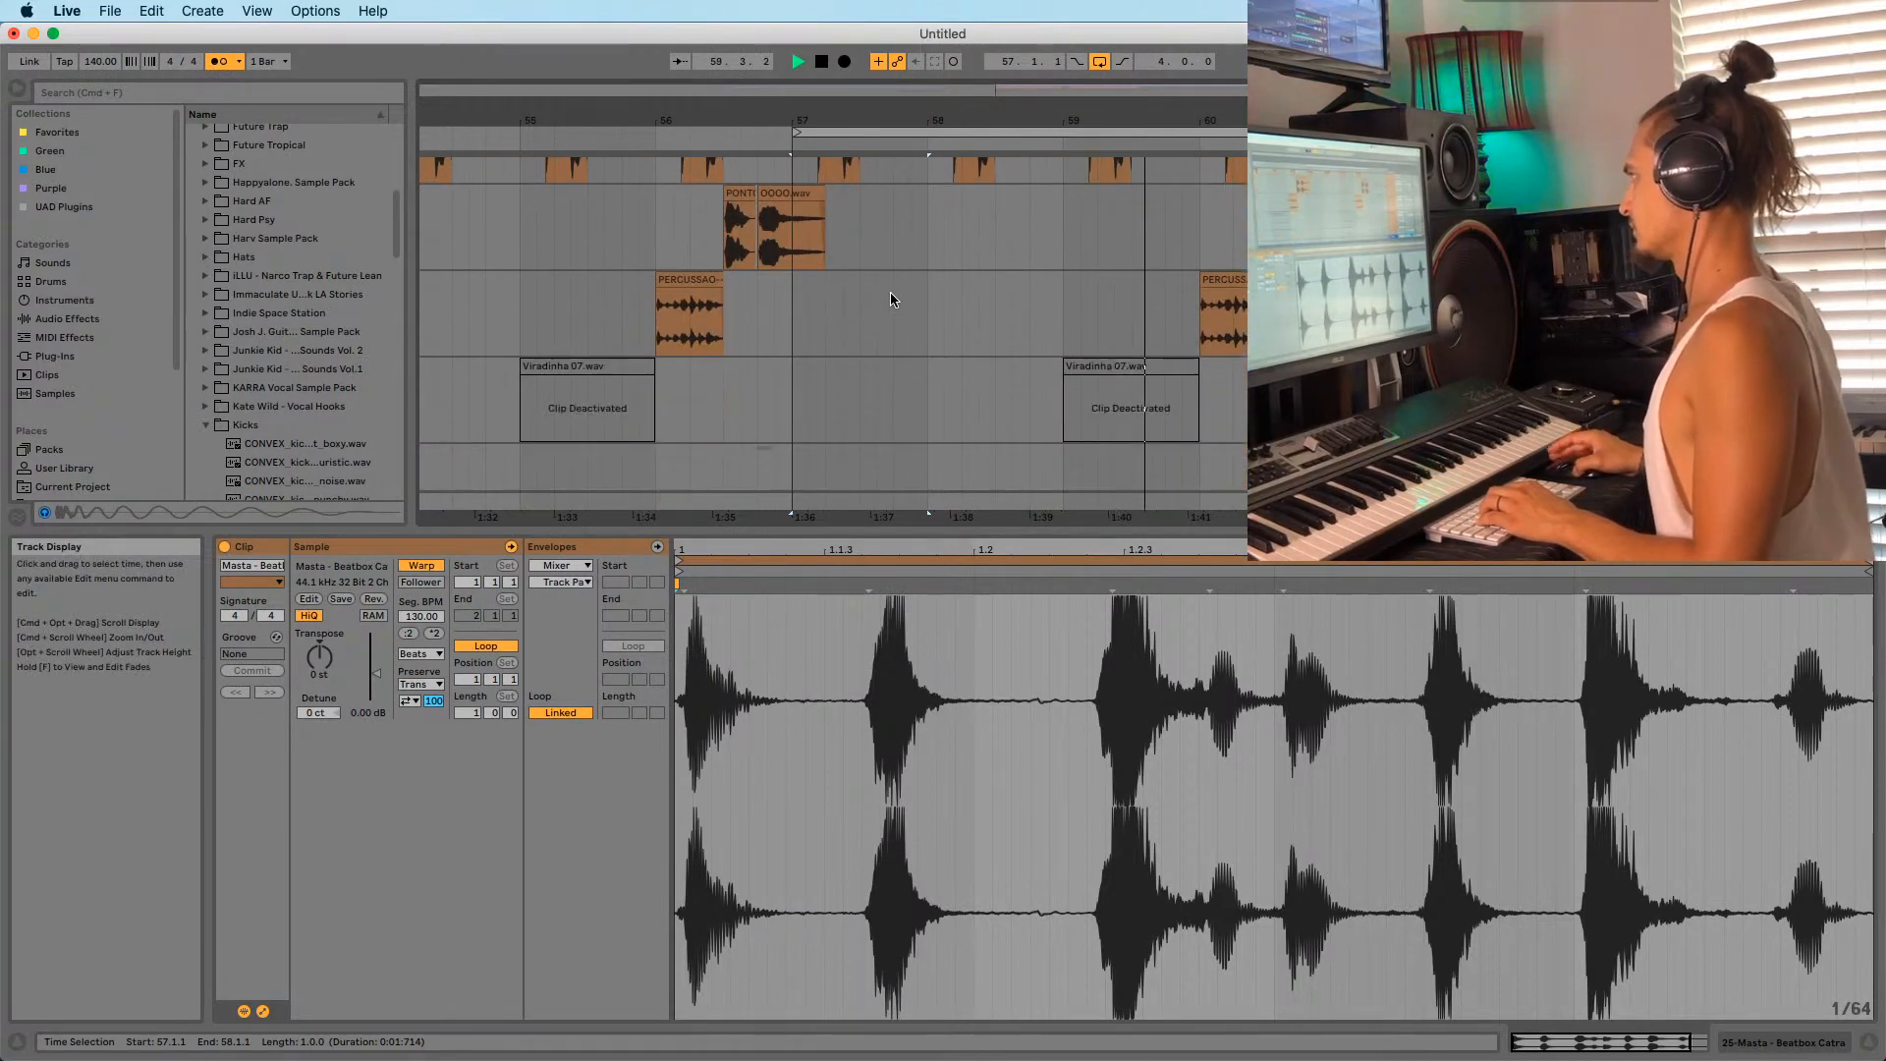
left_click(1208, 327)
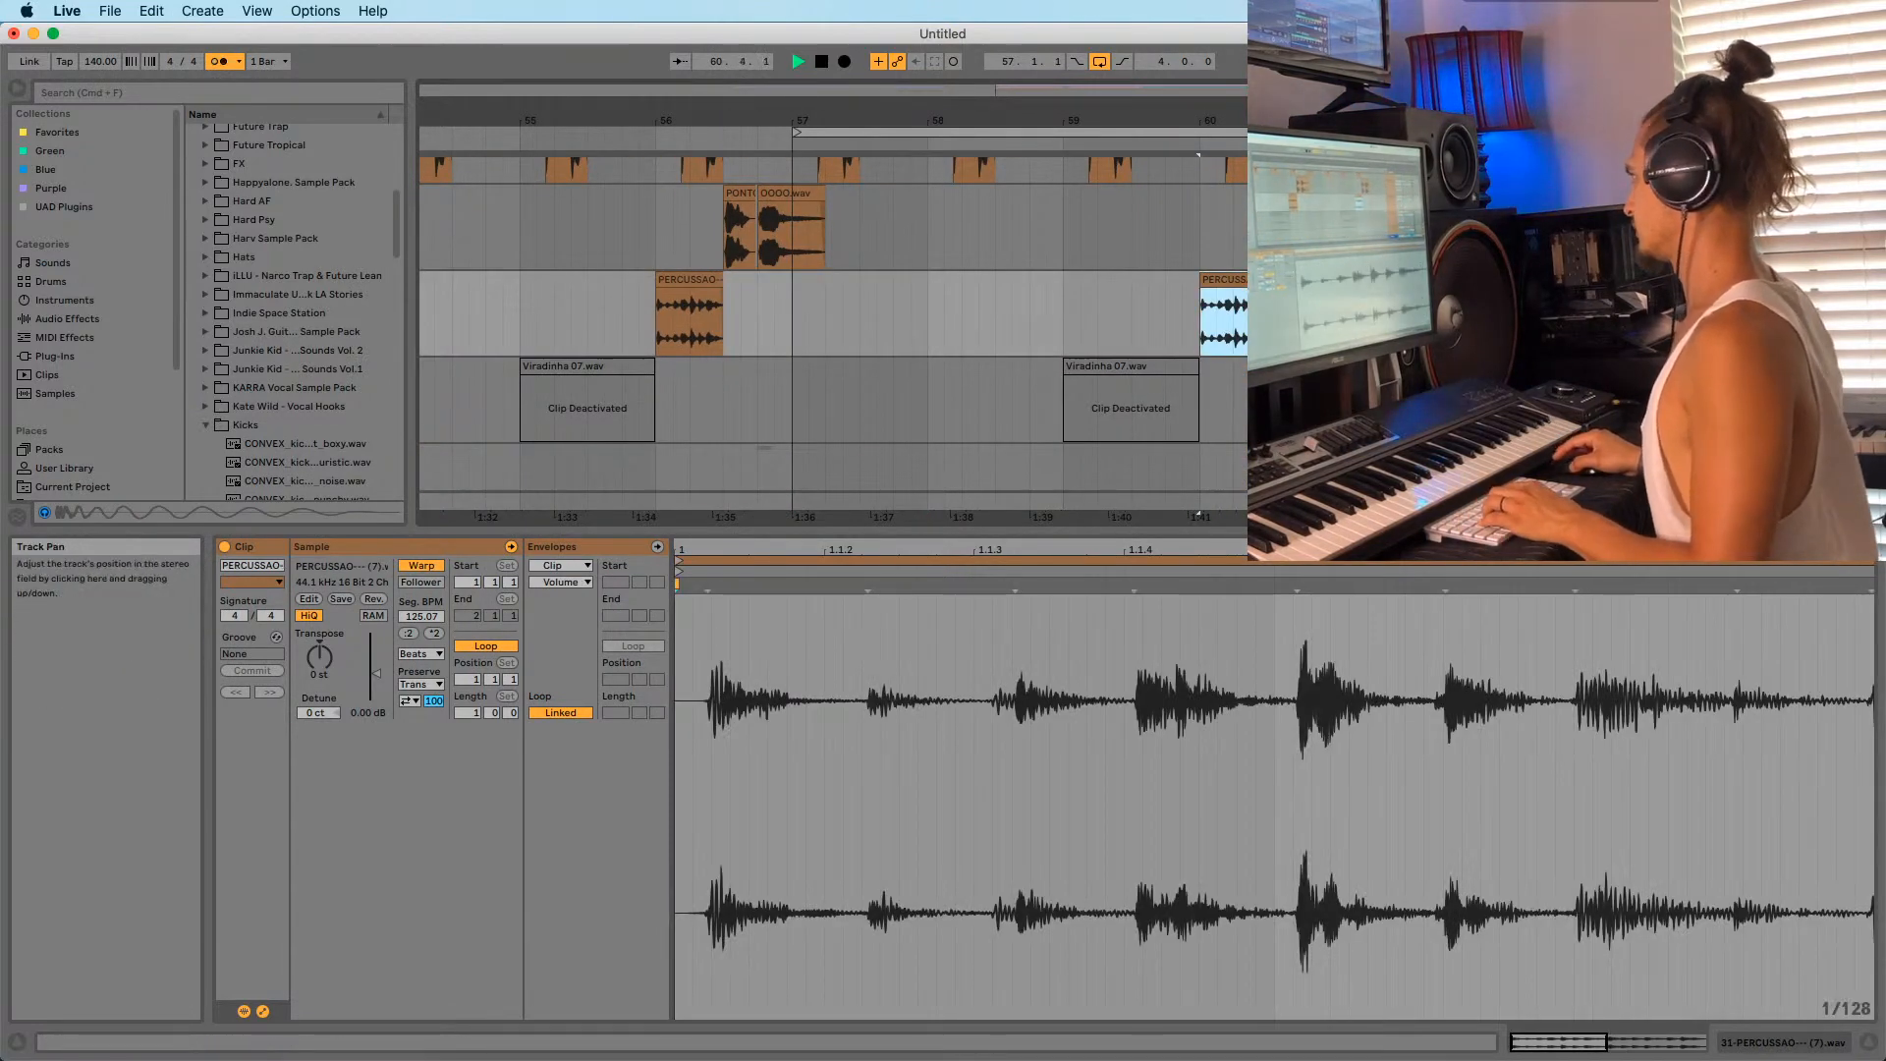
left_click(1220, 277)
key("0")
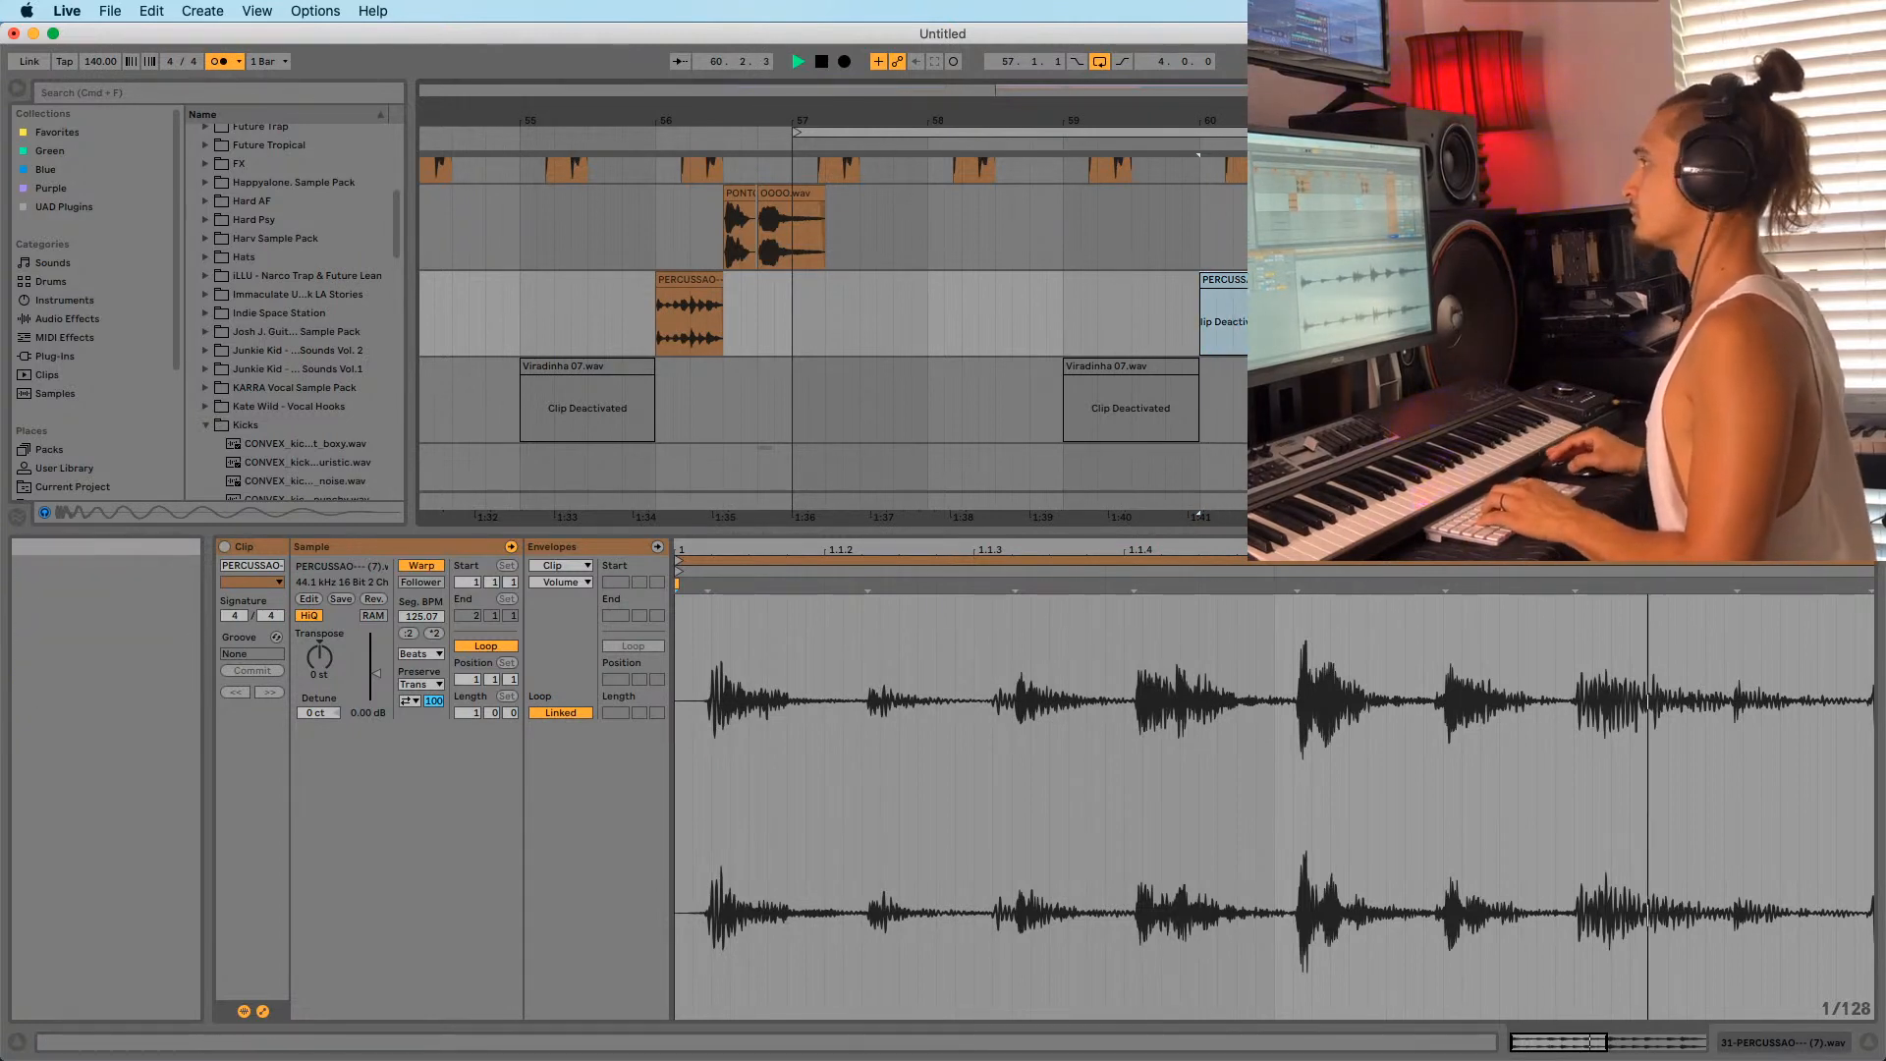
Turn off the metronome and confirm the 145 BPM tempo from bar 57.
left_click(217, 63)
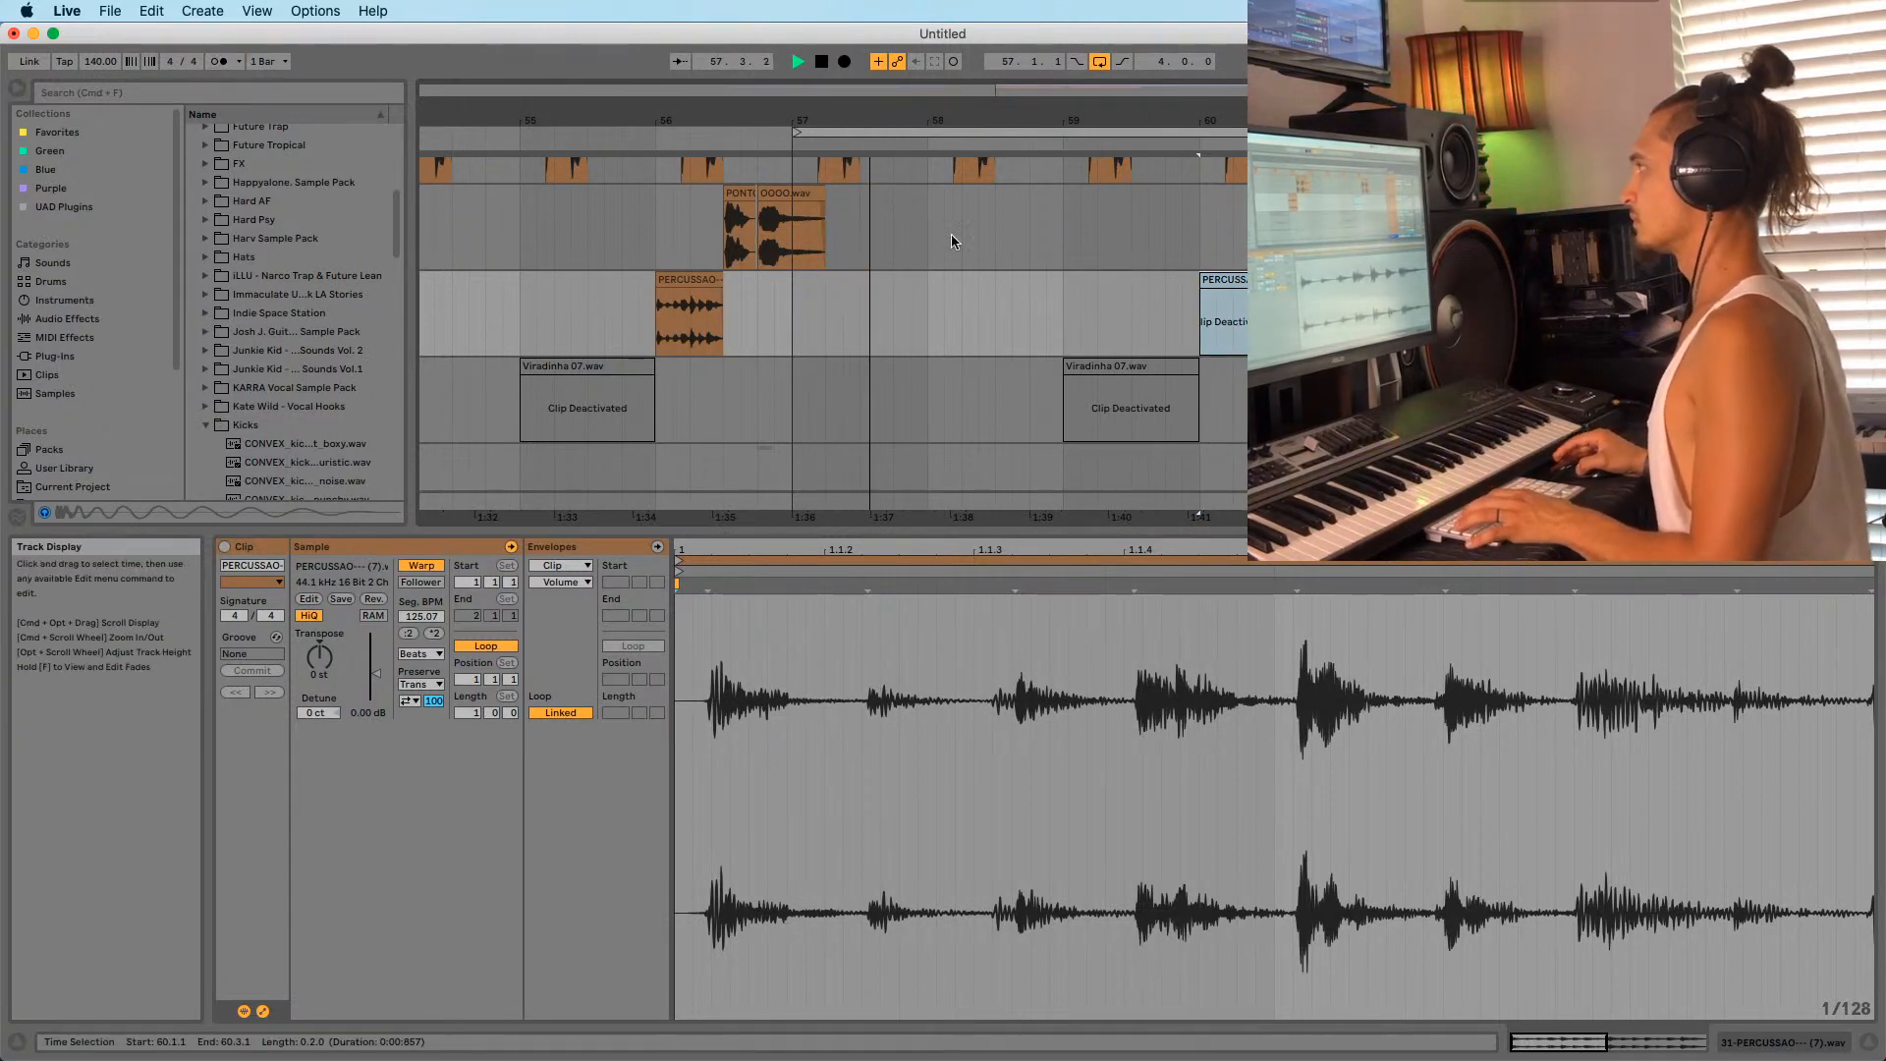
left_click_drag(834, 122, 817, 116)
left_click(767, 315)
scroll(774, 324, "up", 5)
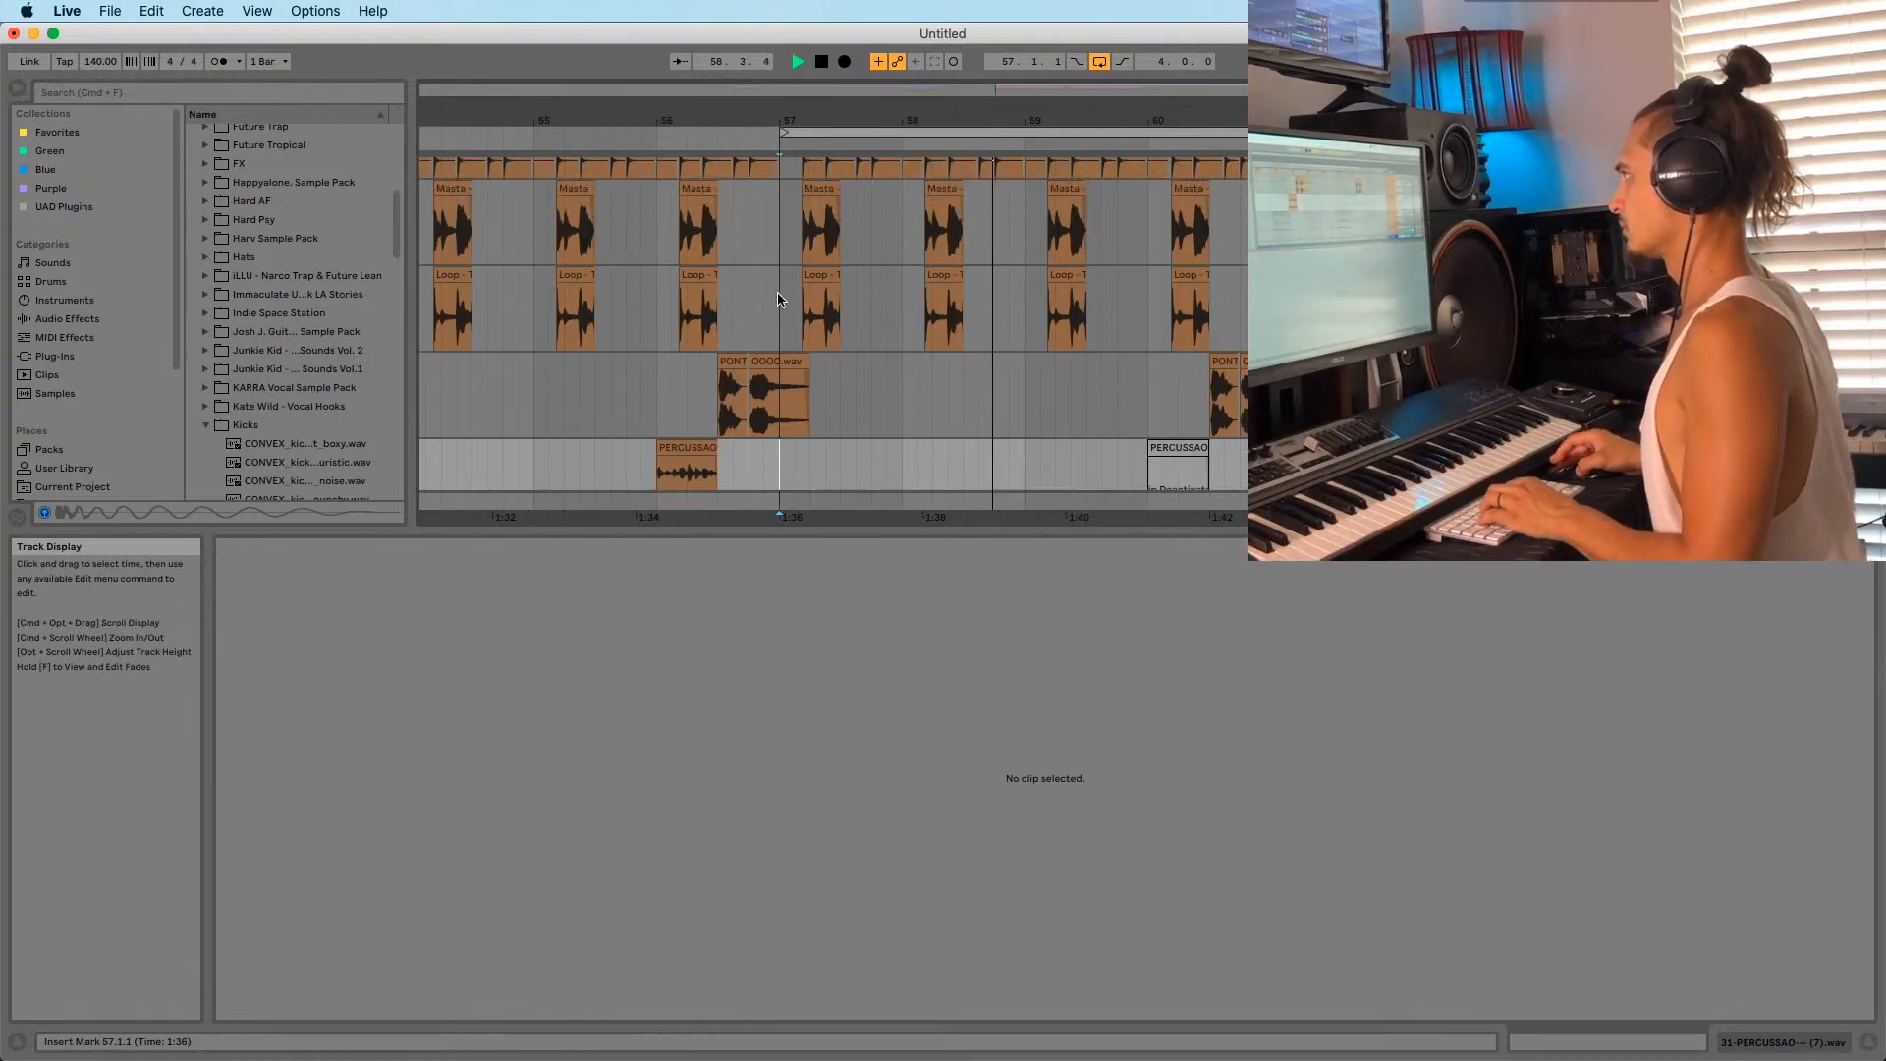
left_click(778, 324)
scroll(779, 324, "down", 5)
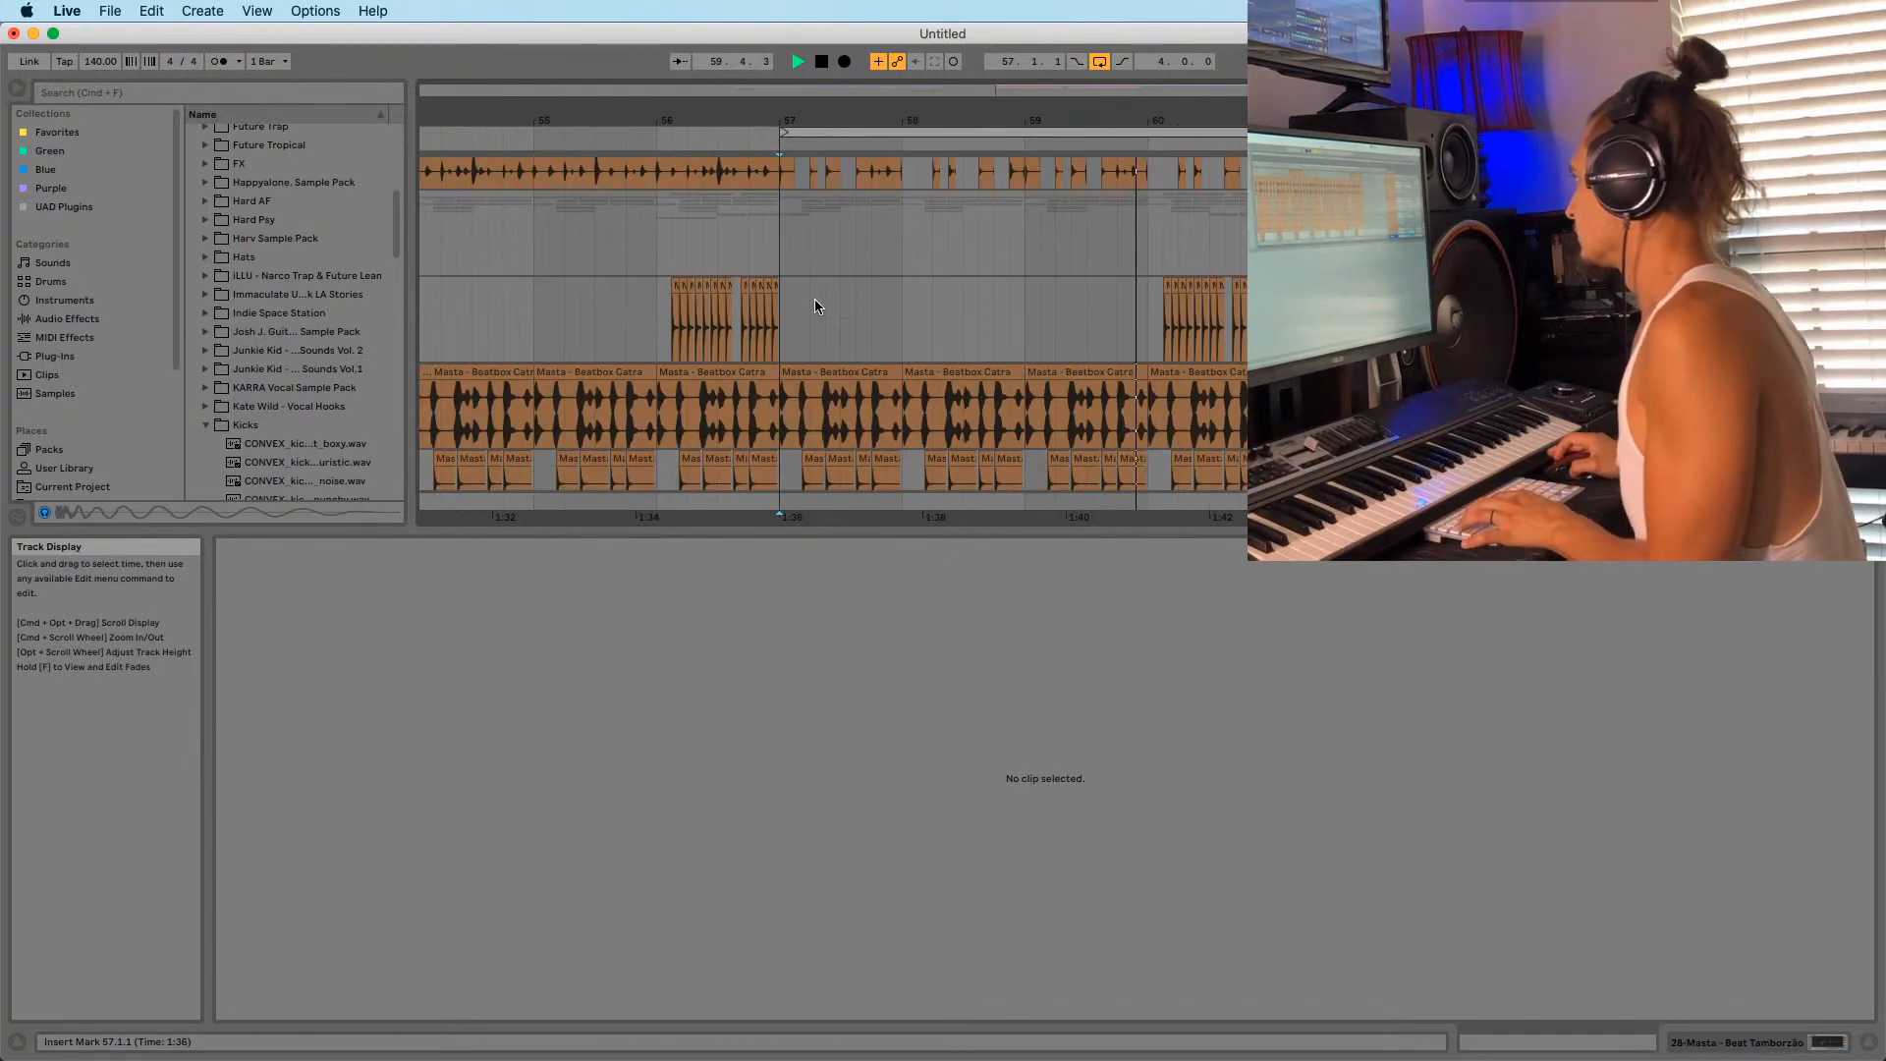
scroll(870, 353, "up", 4)
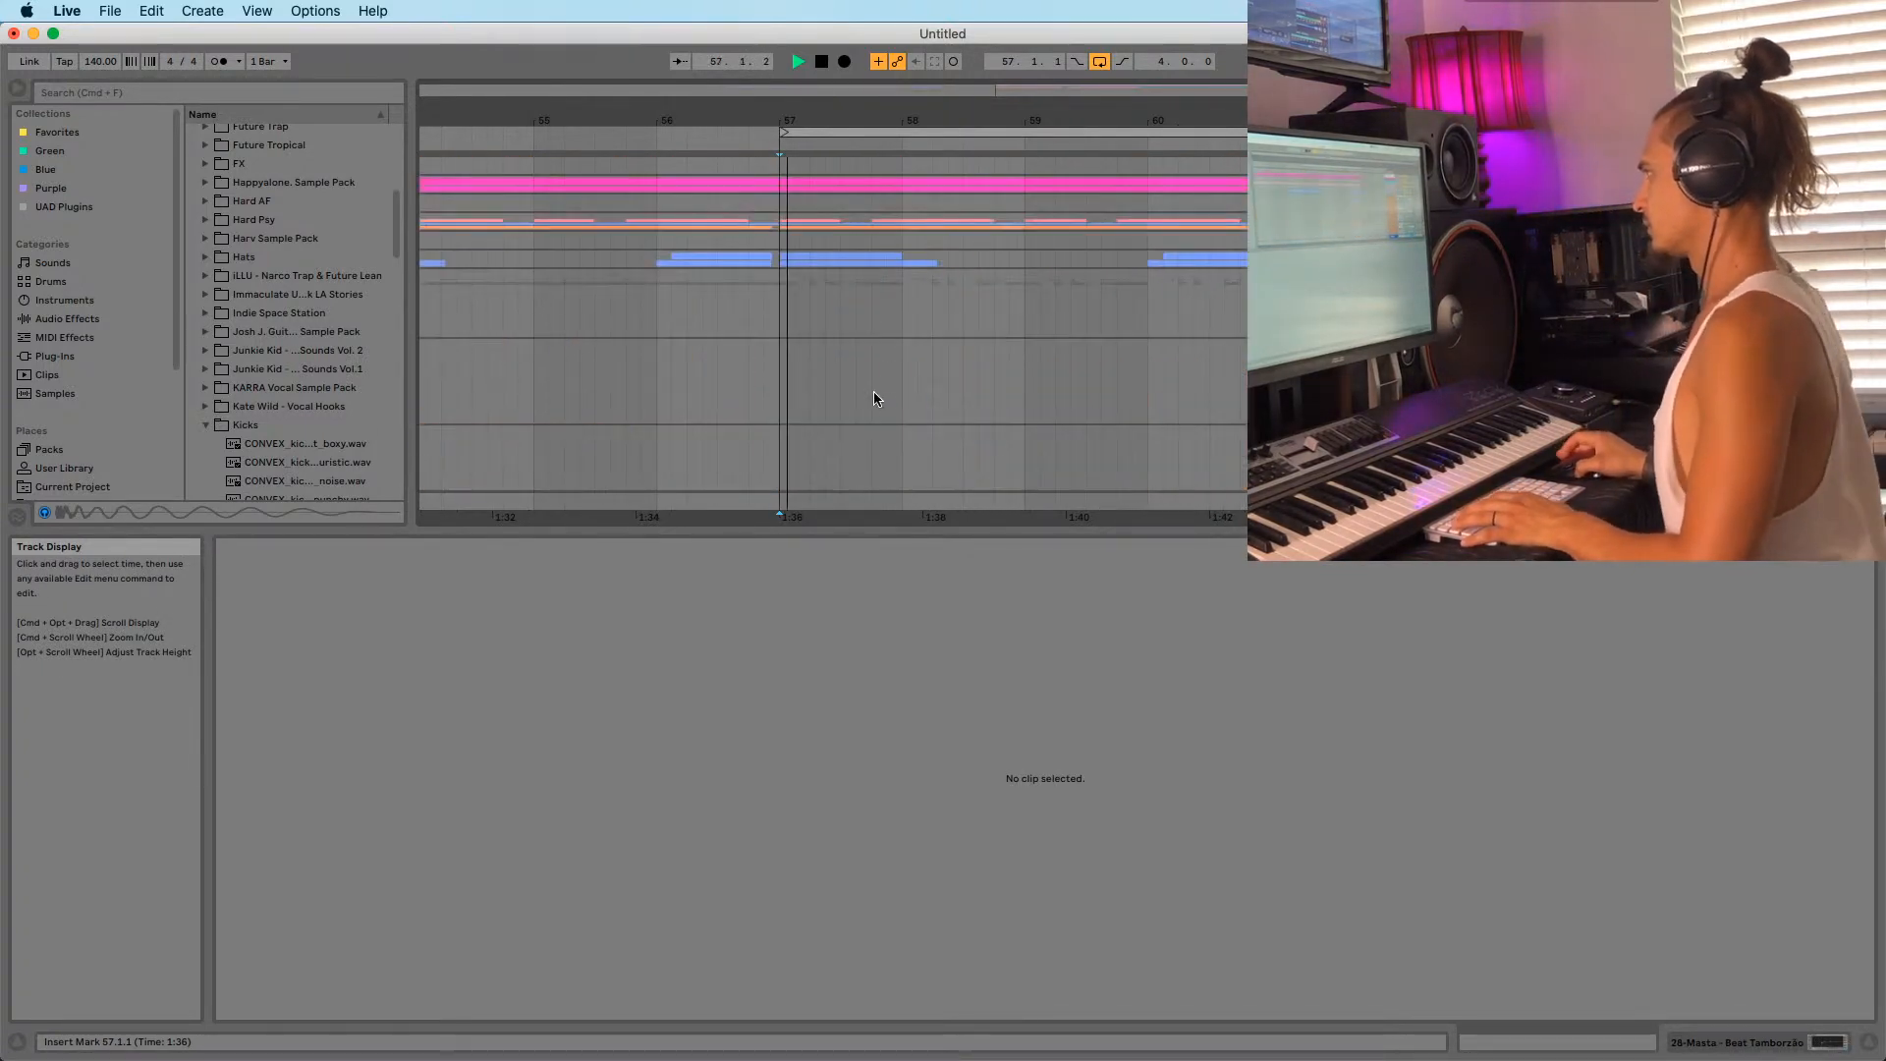
scroll(776, 285, "down", 5)
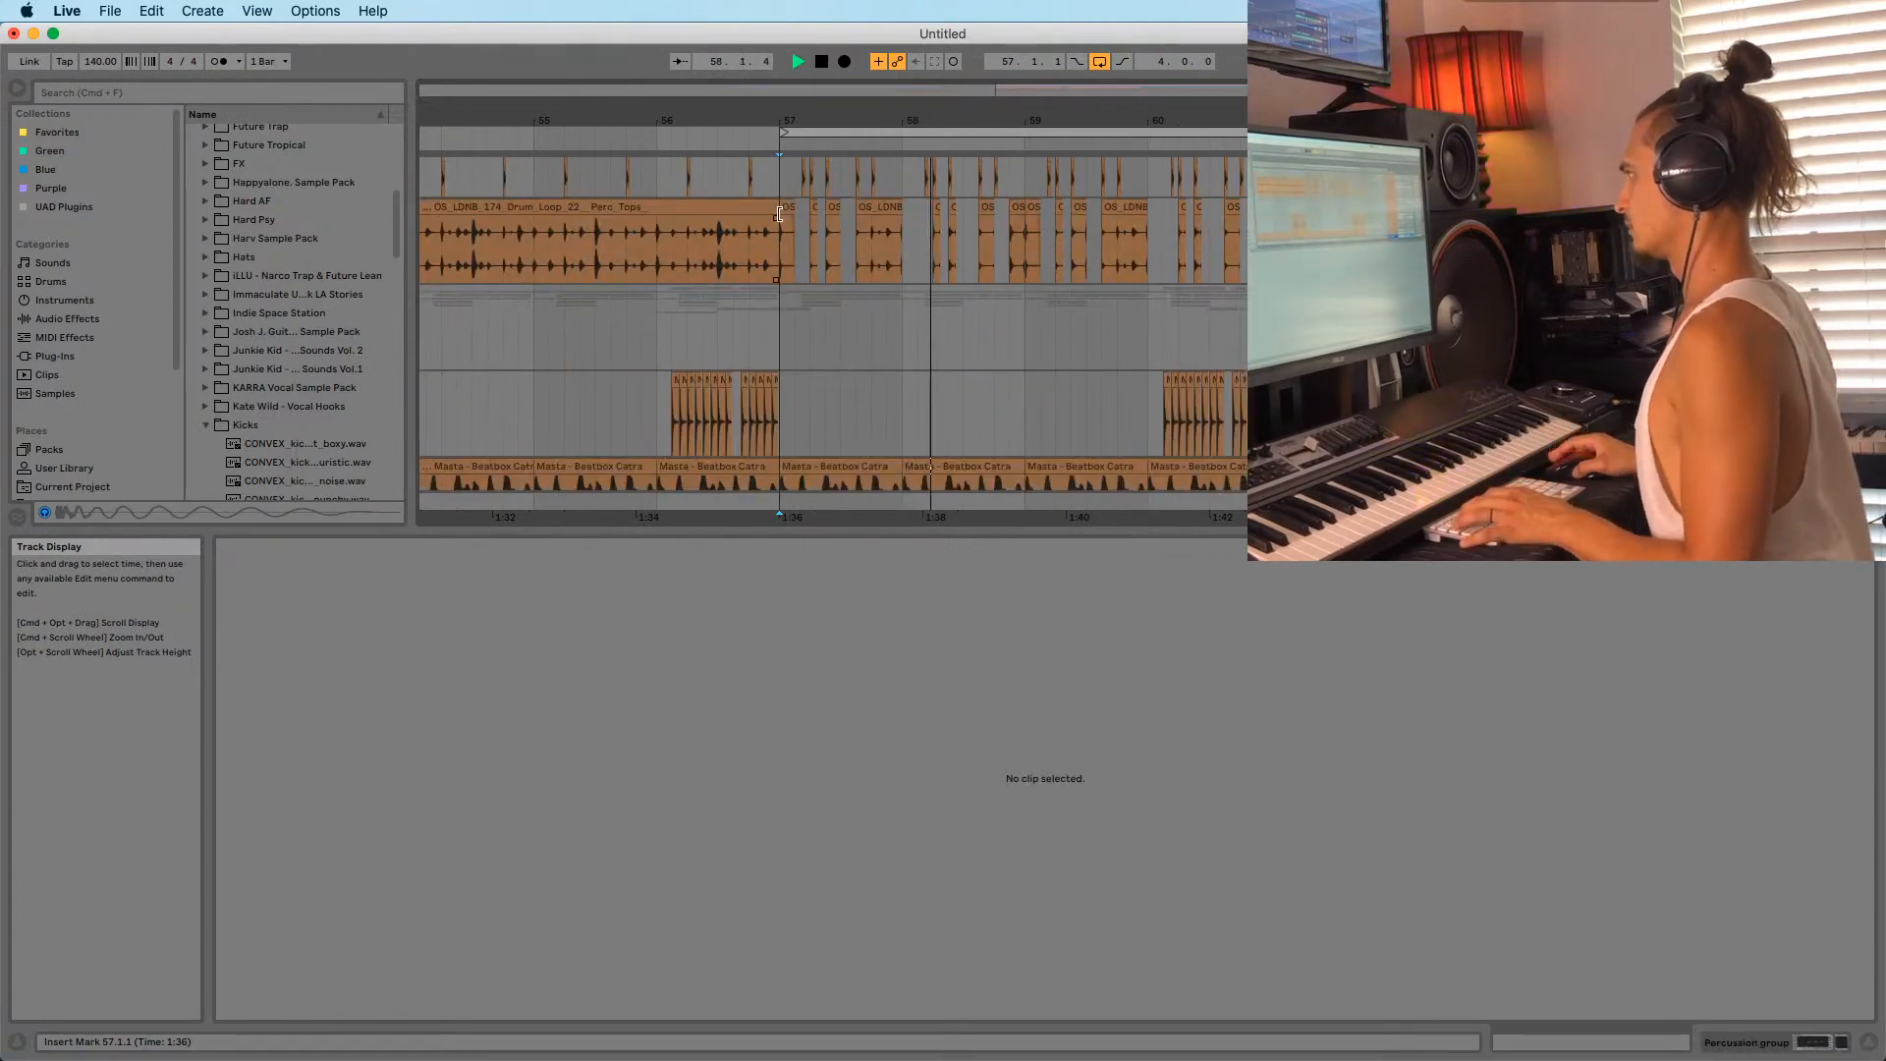
scroll(797, 322, "down", 8)
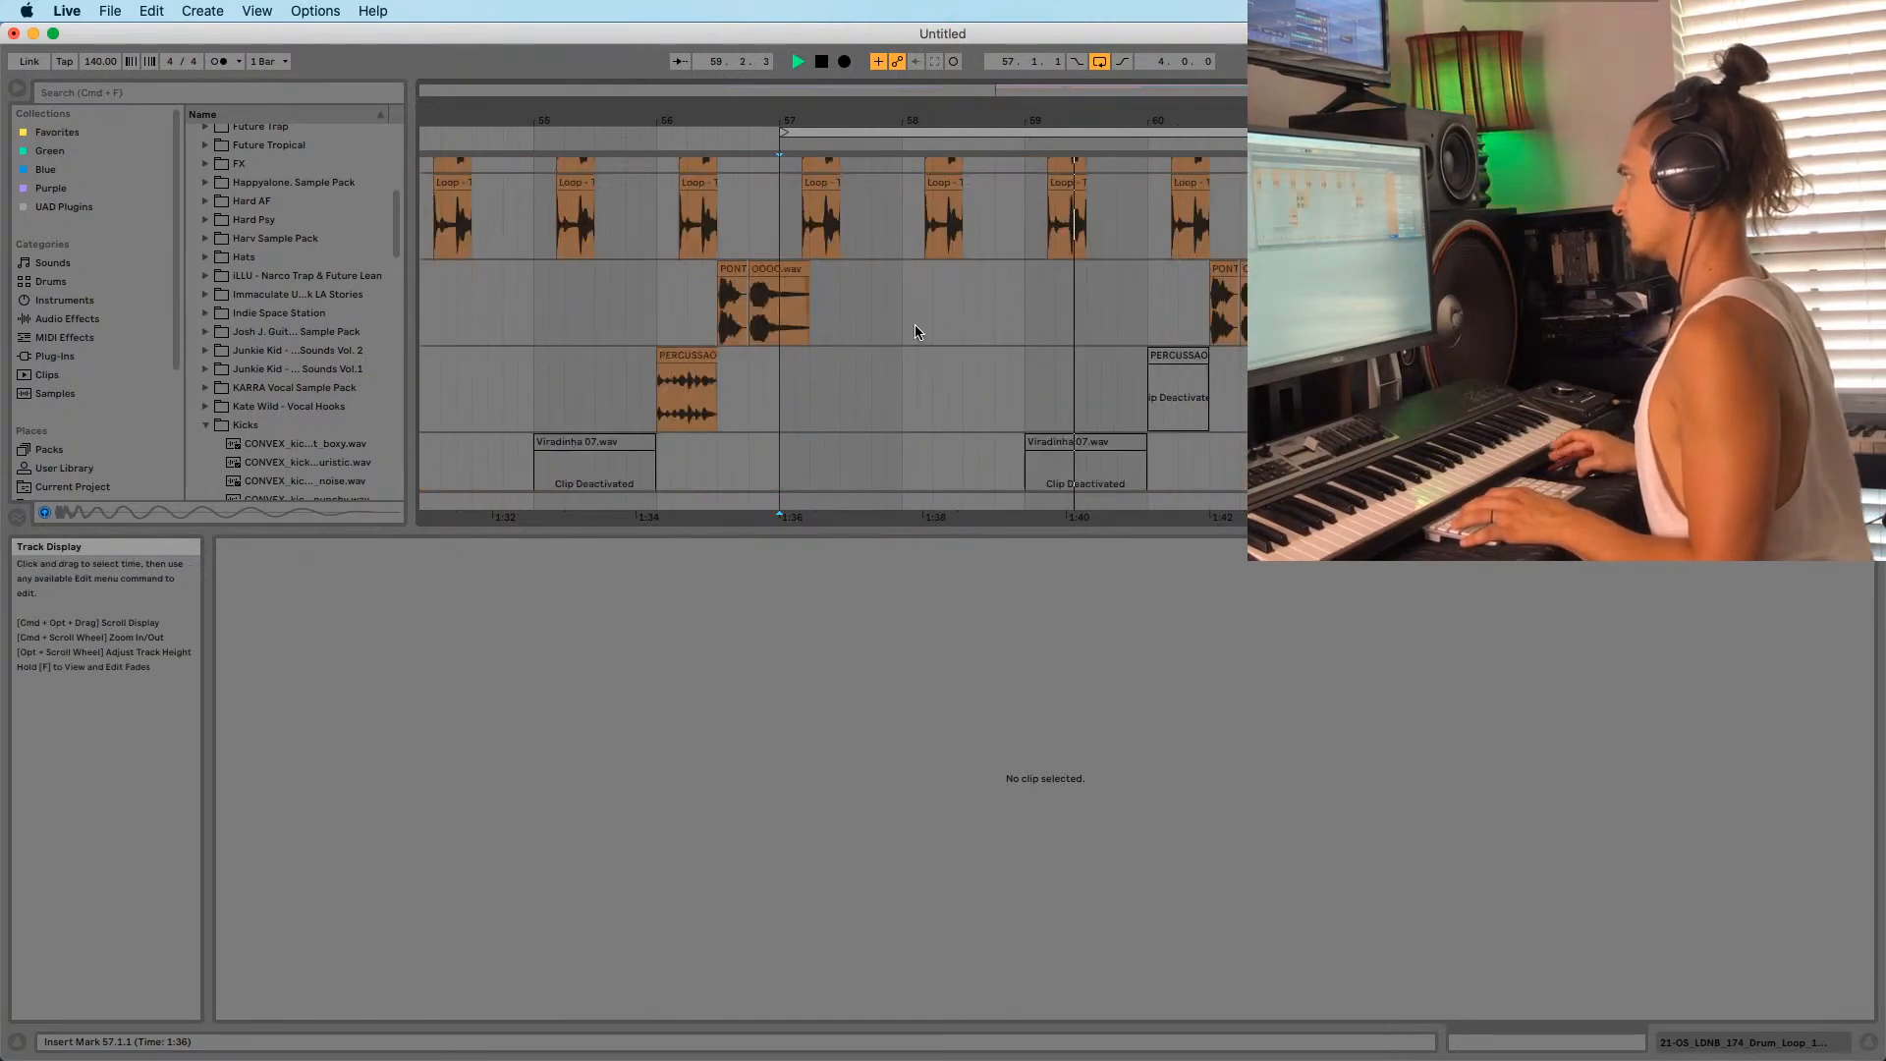
scroll(941, 351, "up", 5)
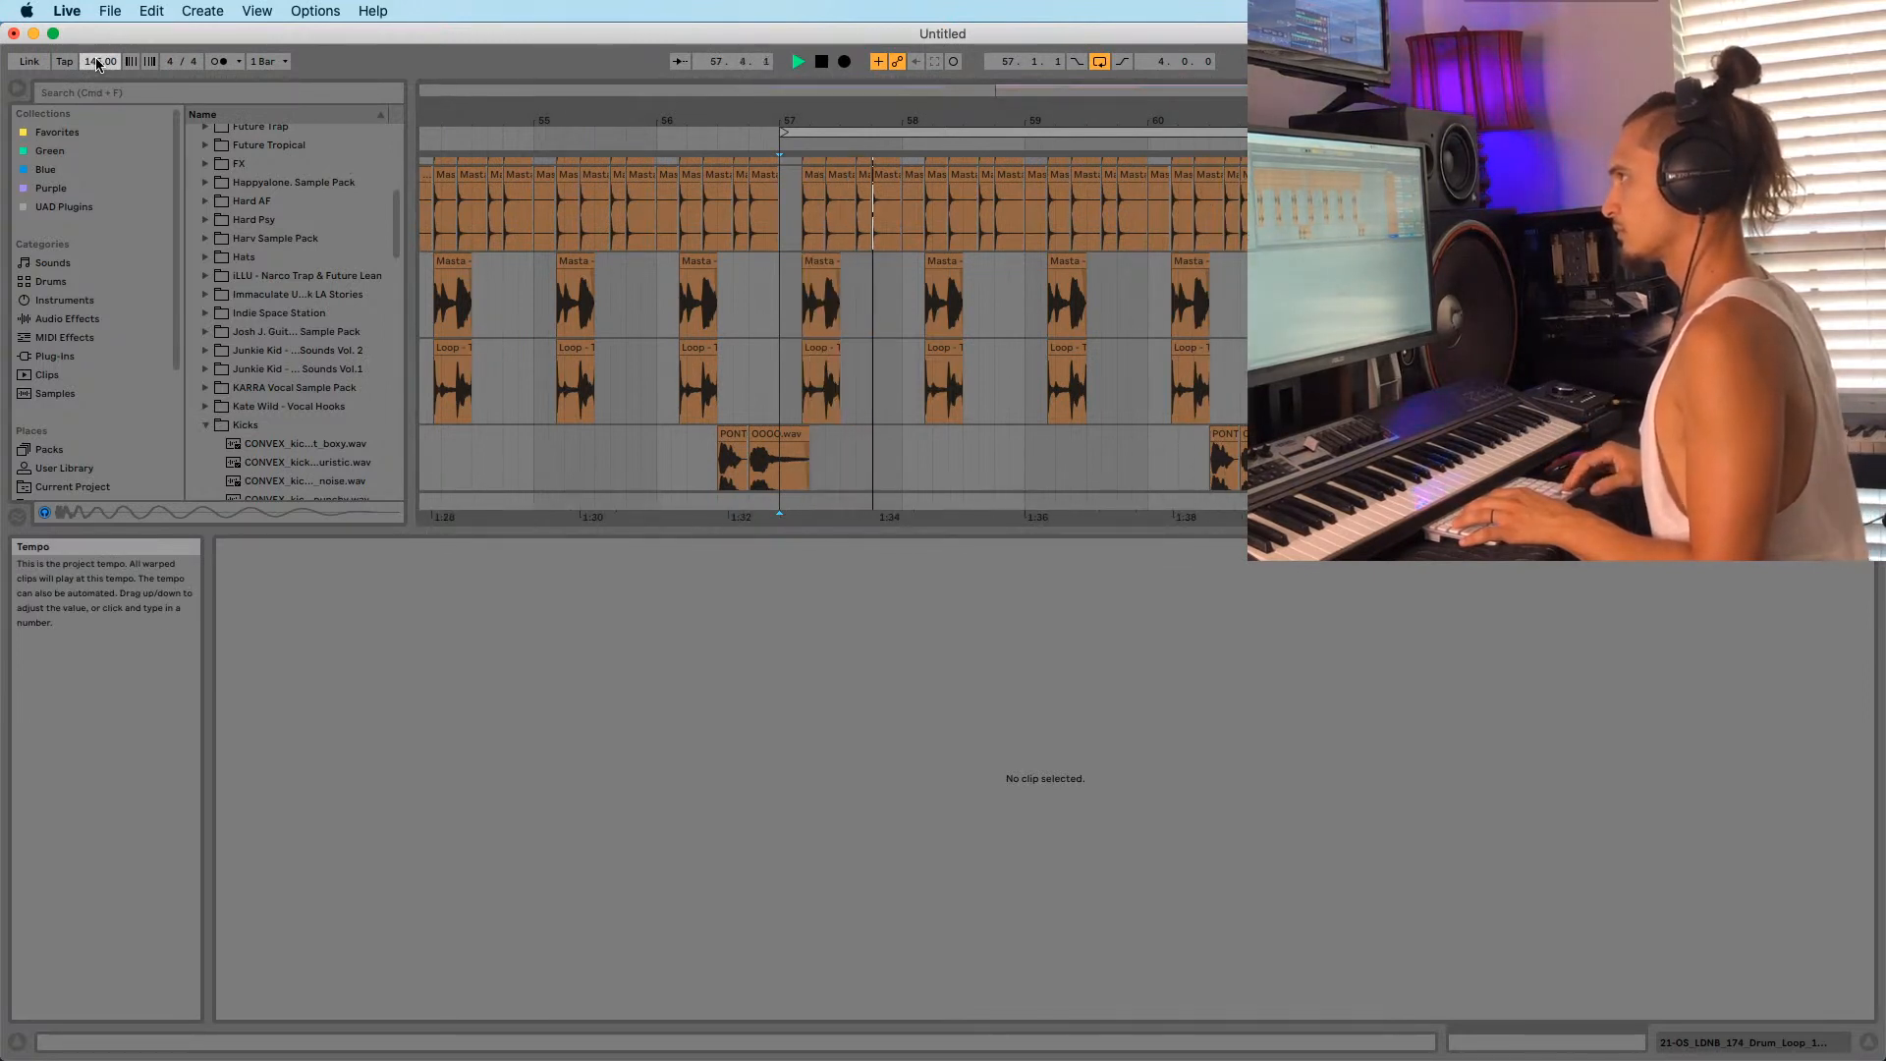
left_click(766, 318)
scroll(767, 316, "up", 15)
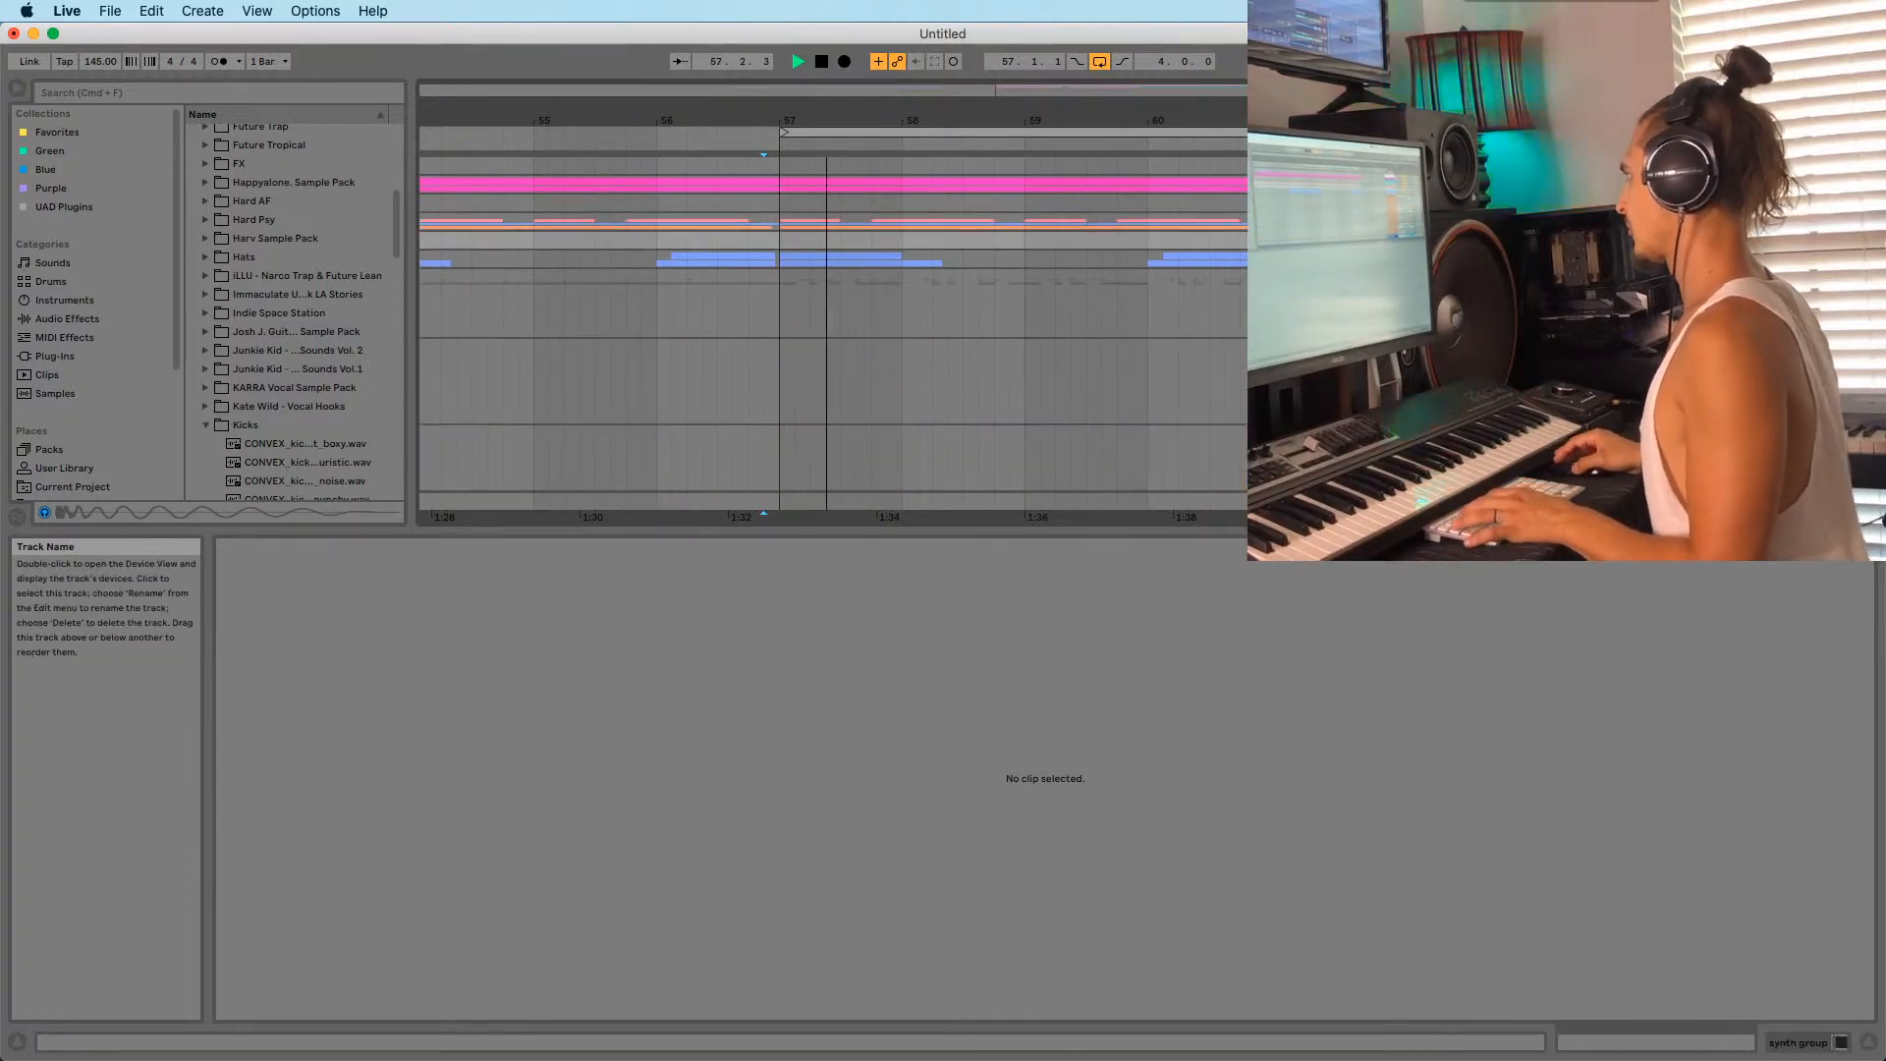
Deactivate the Leave Me melody clip at bar 57 in the synth group.
left_click(1578, 222)
scroll(877, 285, "down", 3)
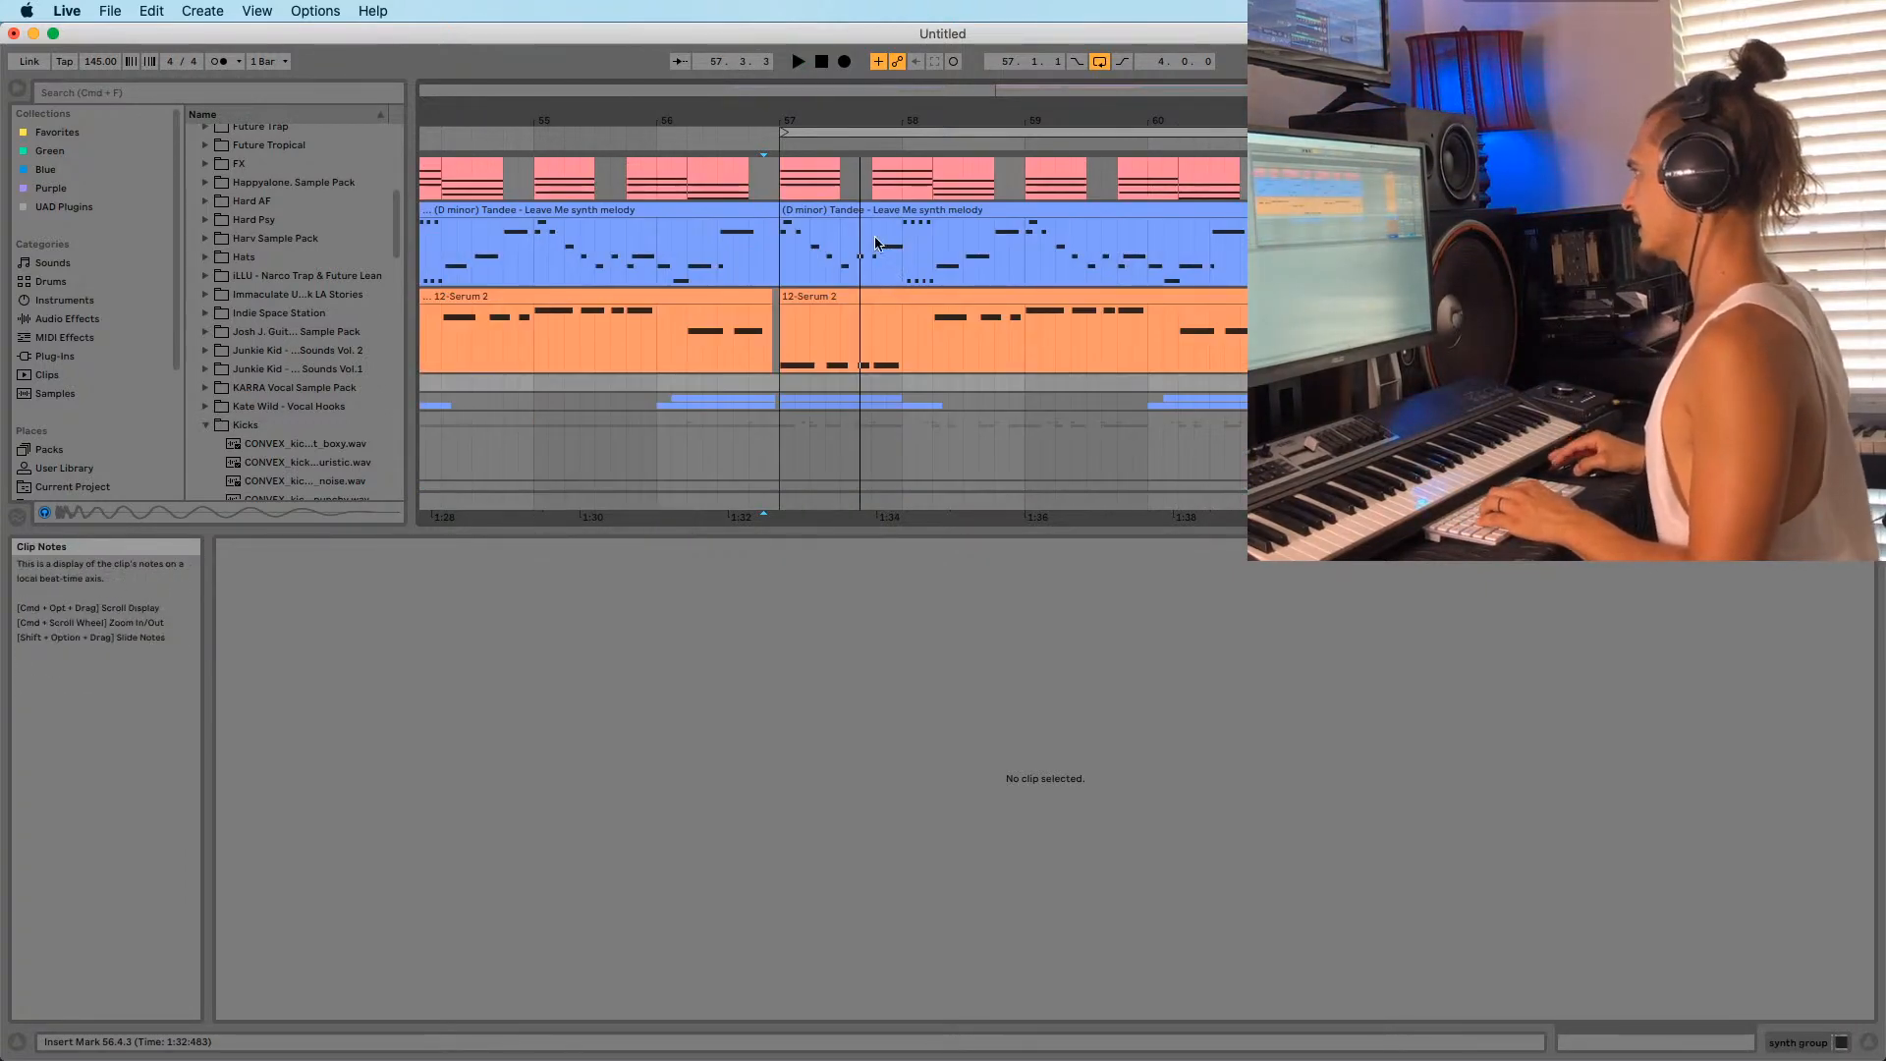
double_click(877, 243)
key("0")
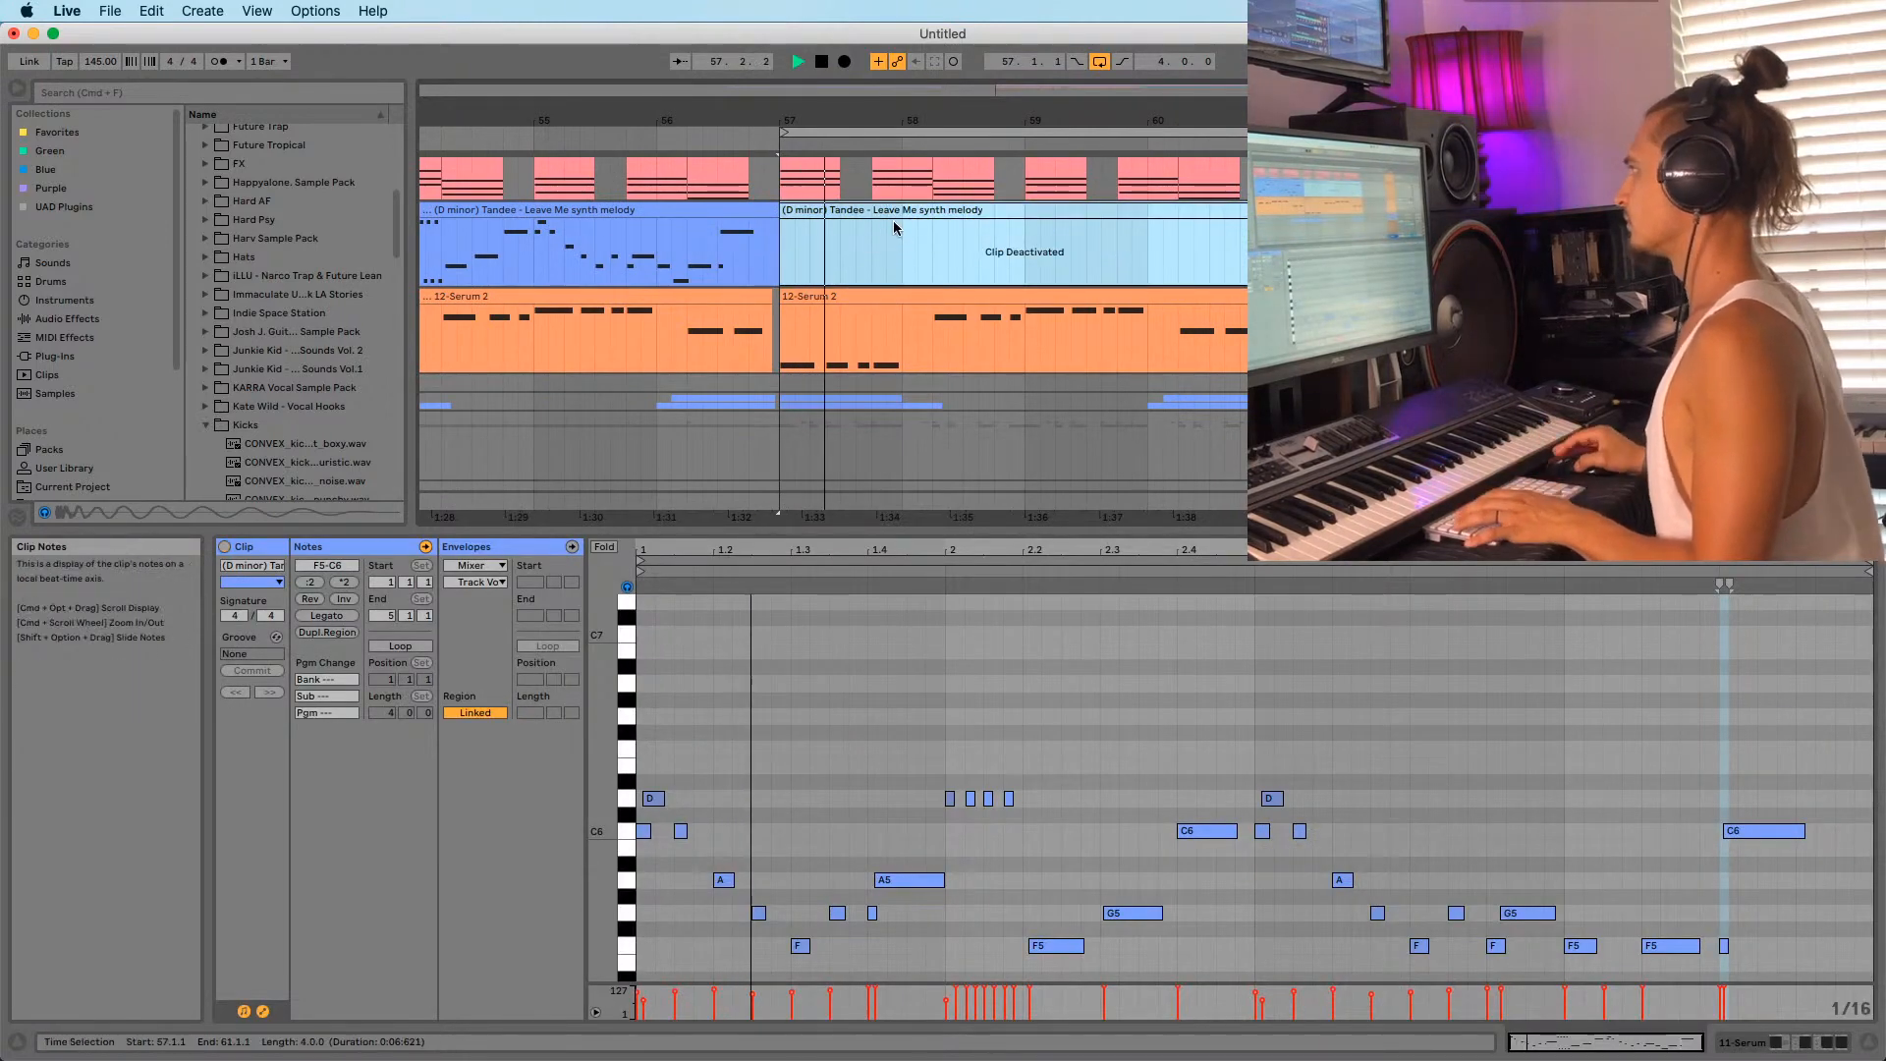
Duplicate bars 57–61 into bars 61–65 and move the loop to 61–65.
key("minus")
key("minus")
left_click(765, 327)
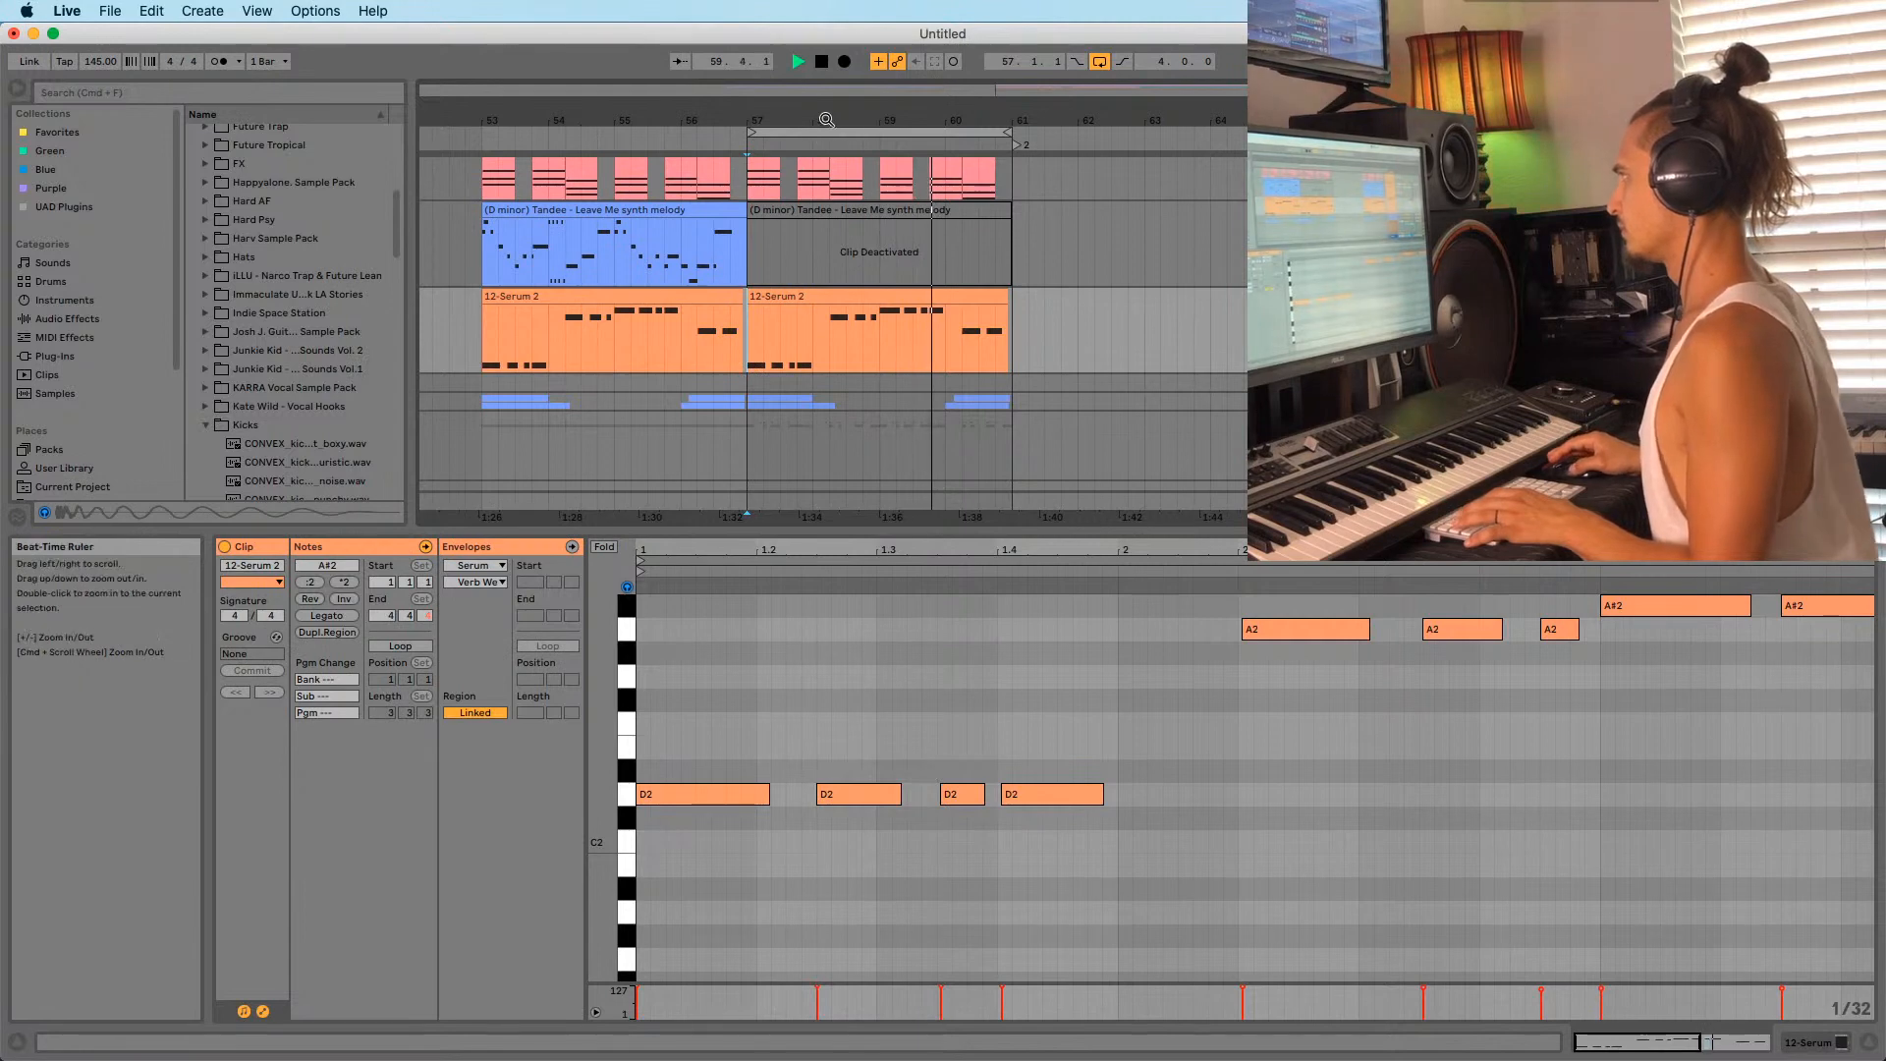
key("minus")
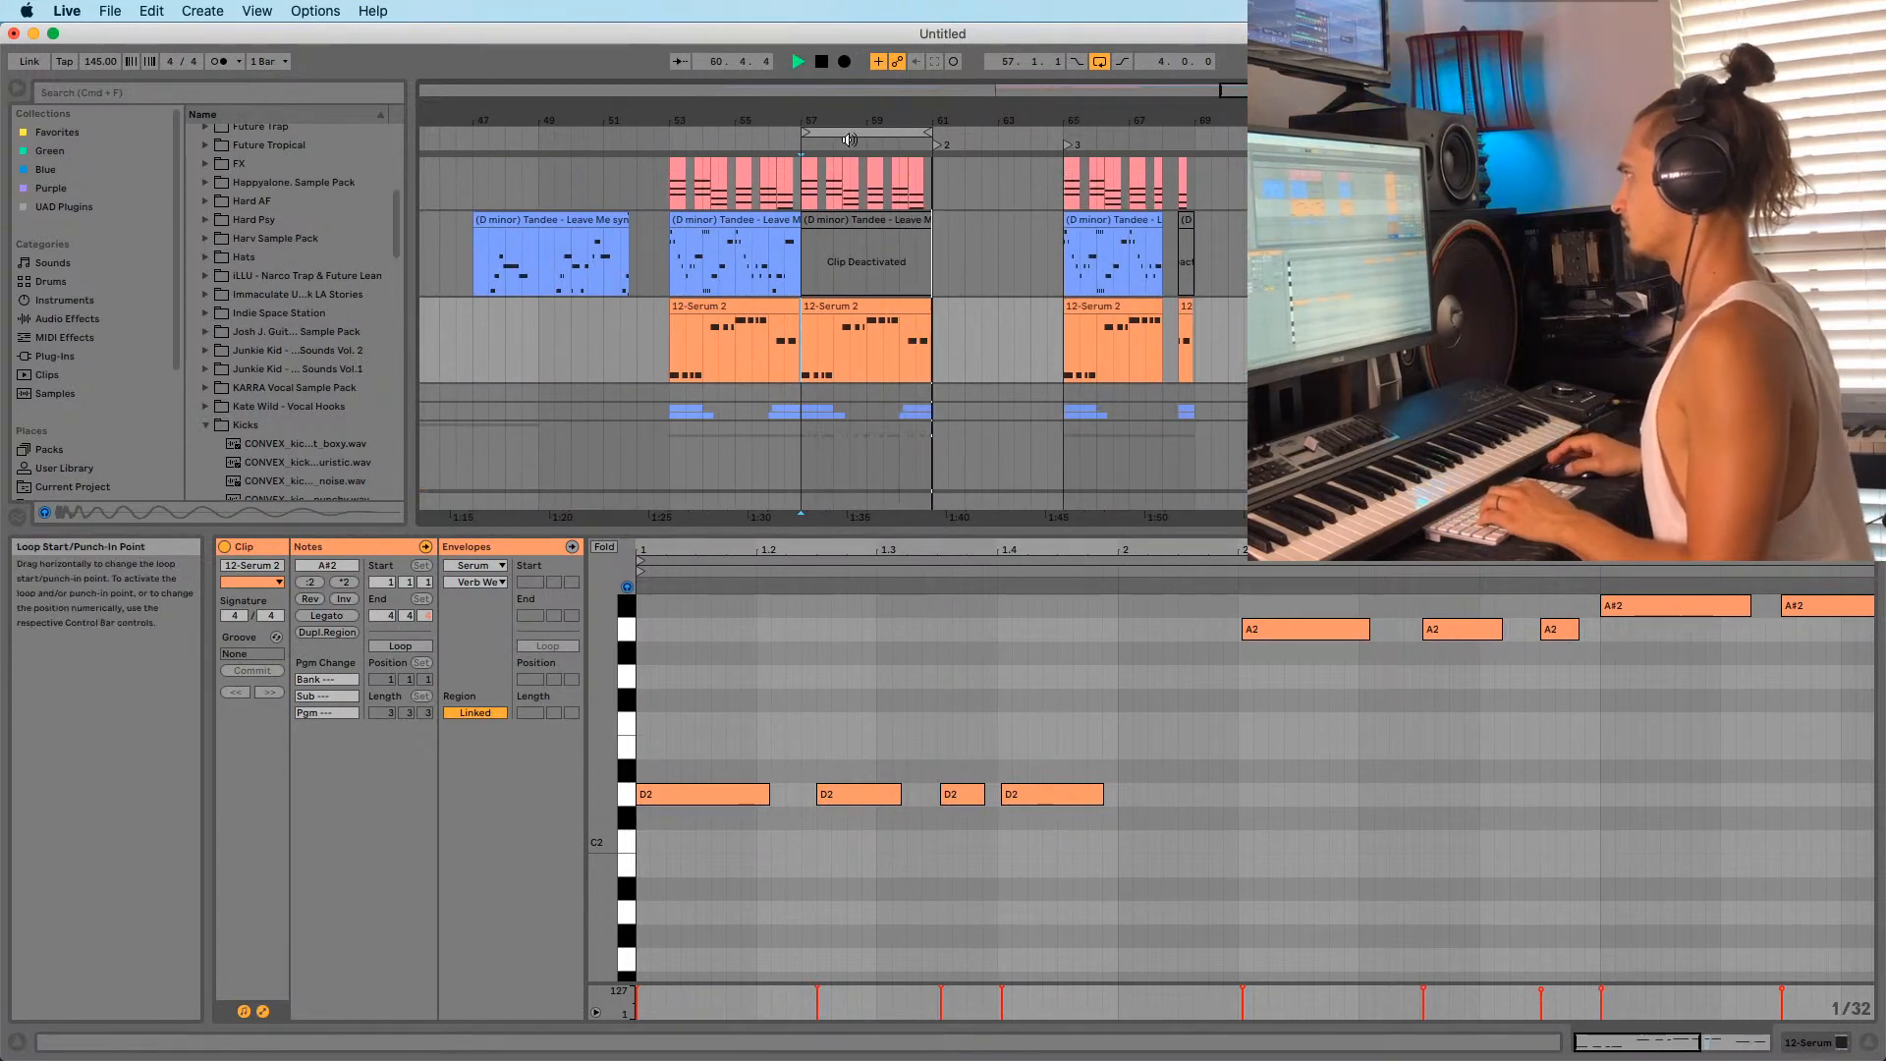
left_click(850, 139)
scroll(923, 318, "up", 4)
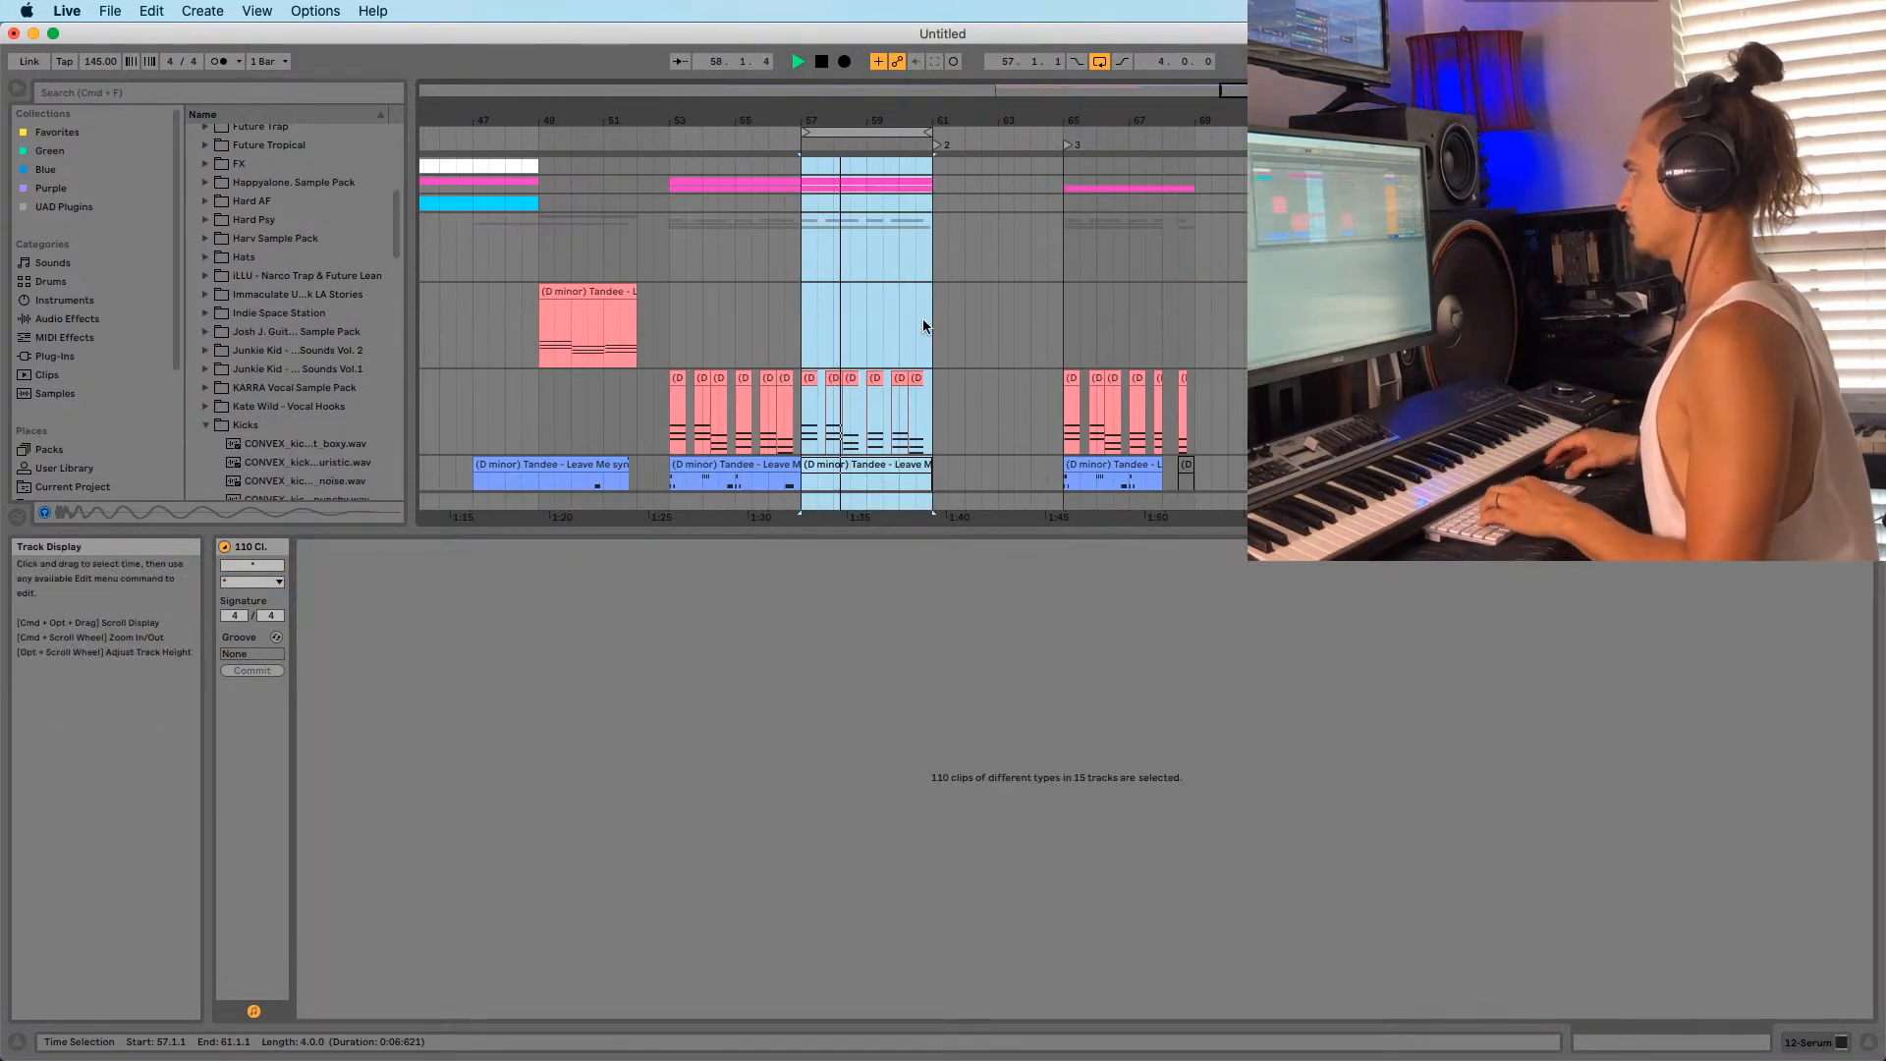
key("super+d")
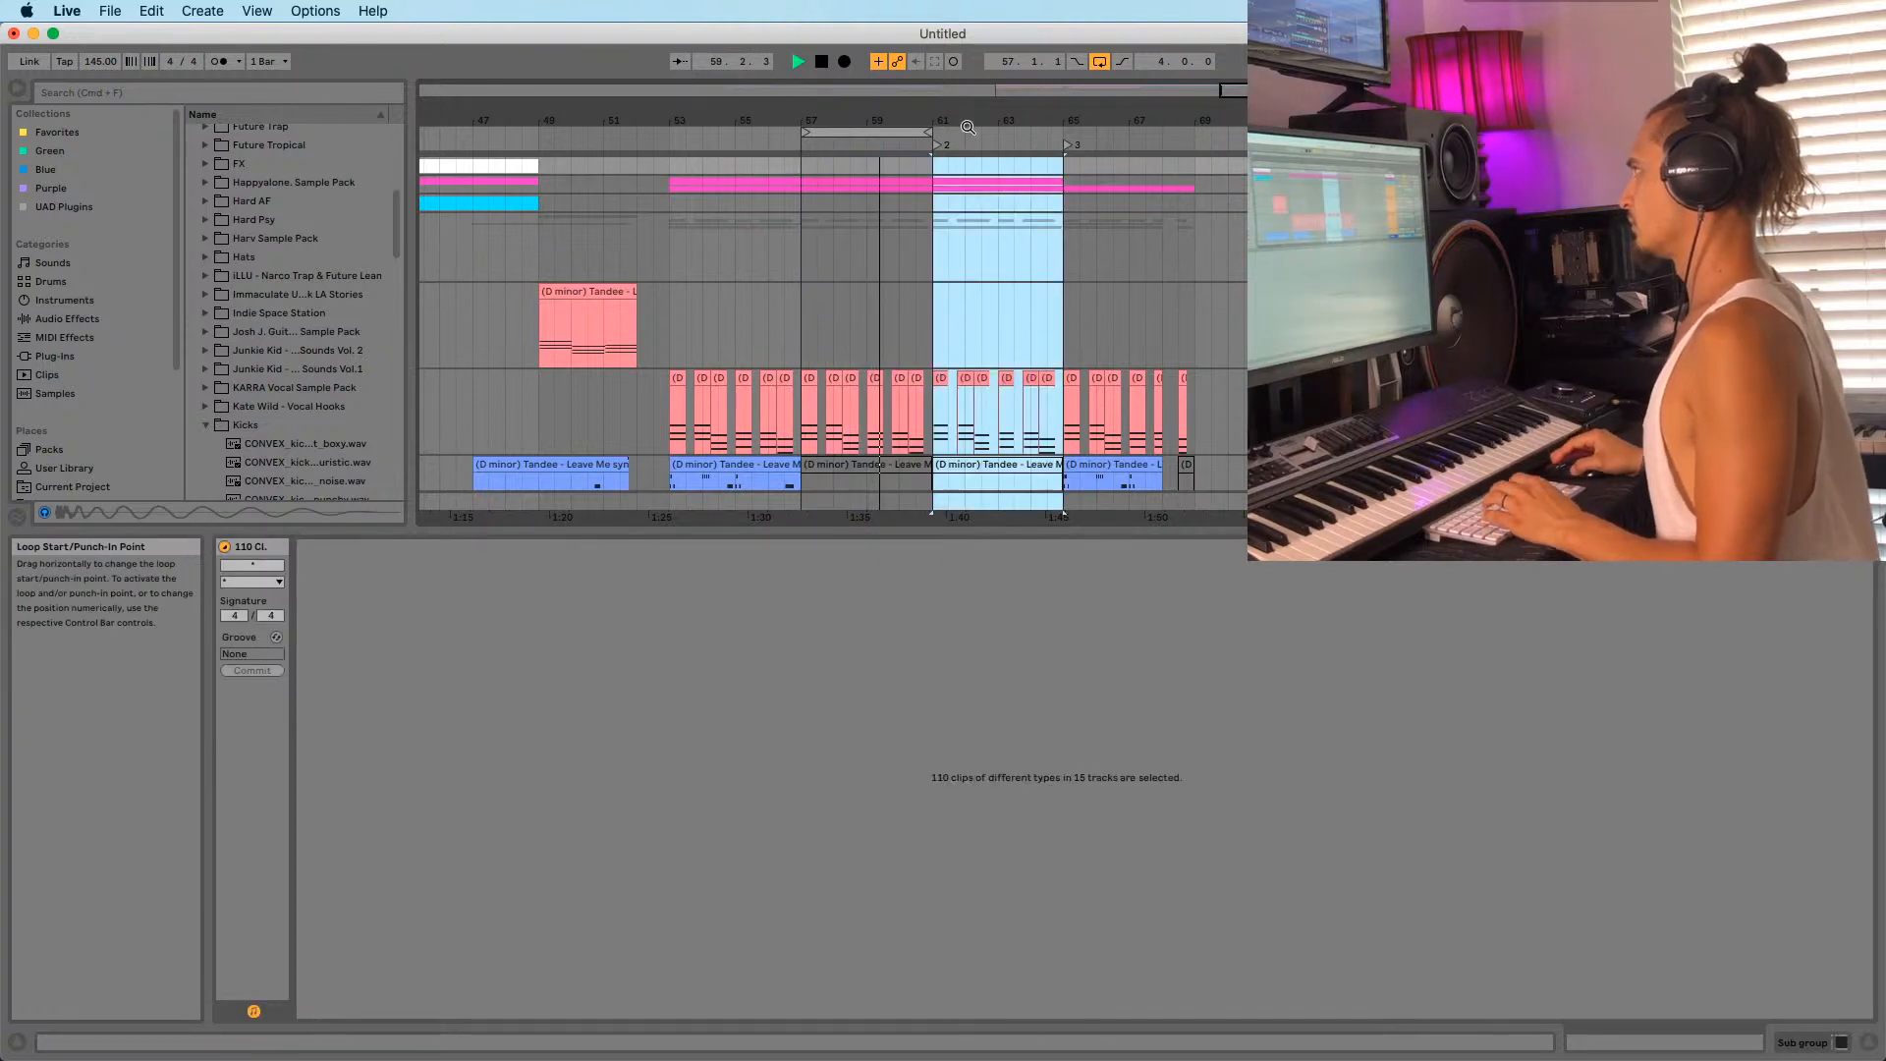
left_click_drag(845, 132, 982, 157)
key("space")
scroll(994, 313, "down", 5)
scroll(903, 385, "down", 2)
scroll(898, 388, "up", 2)
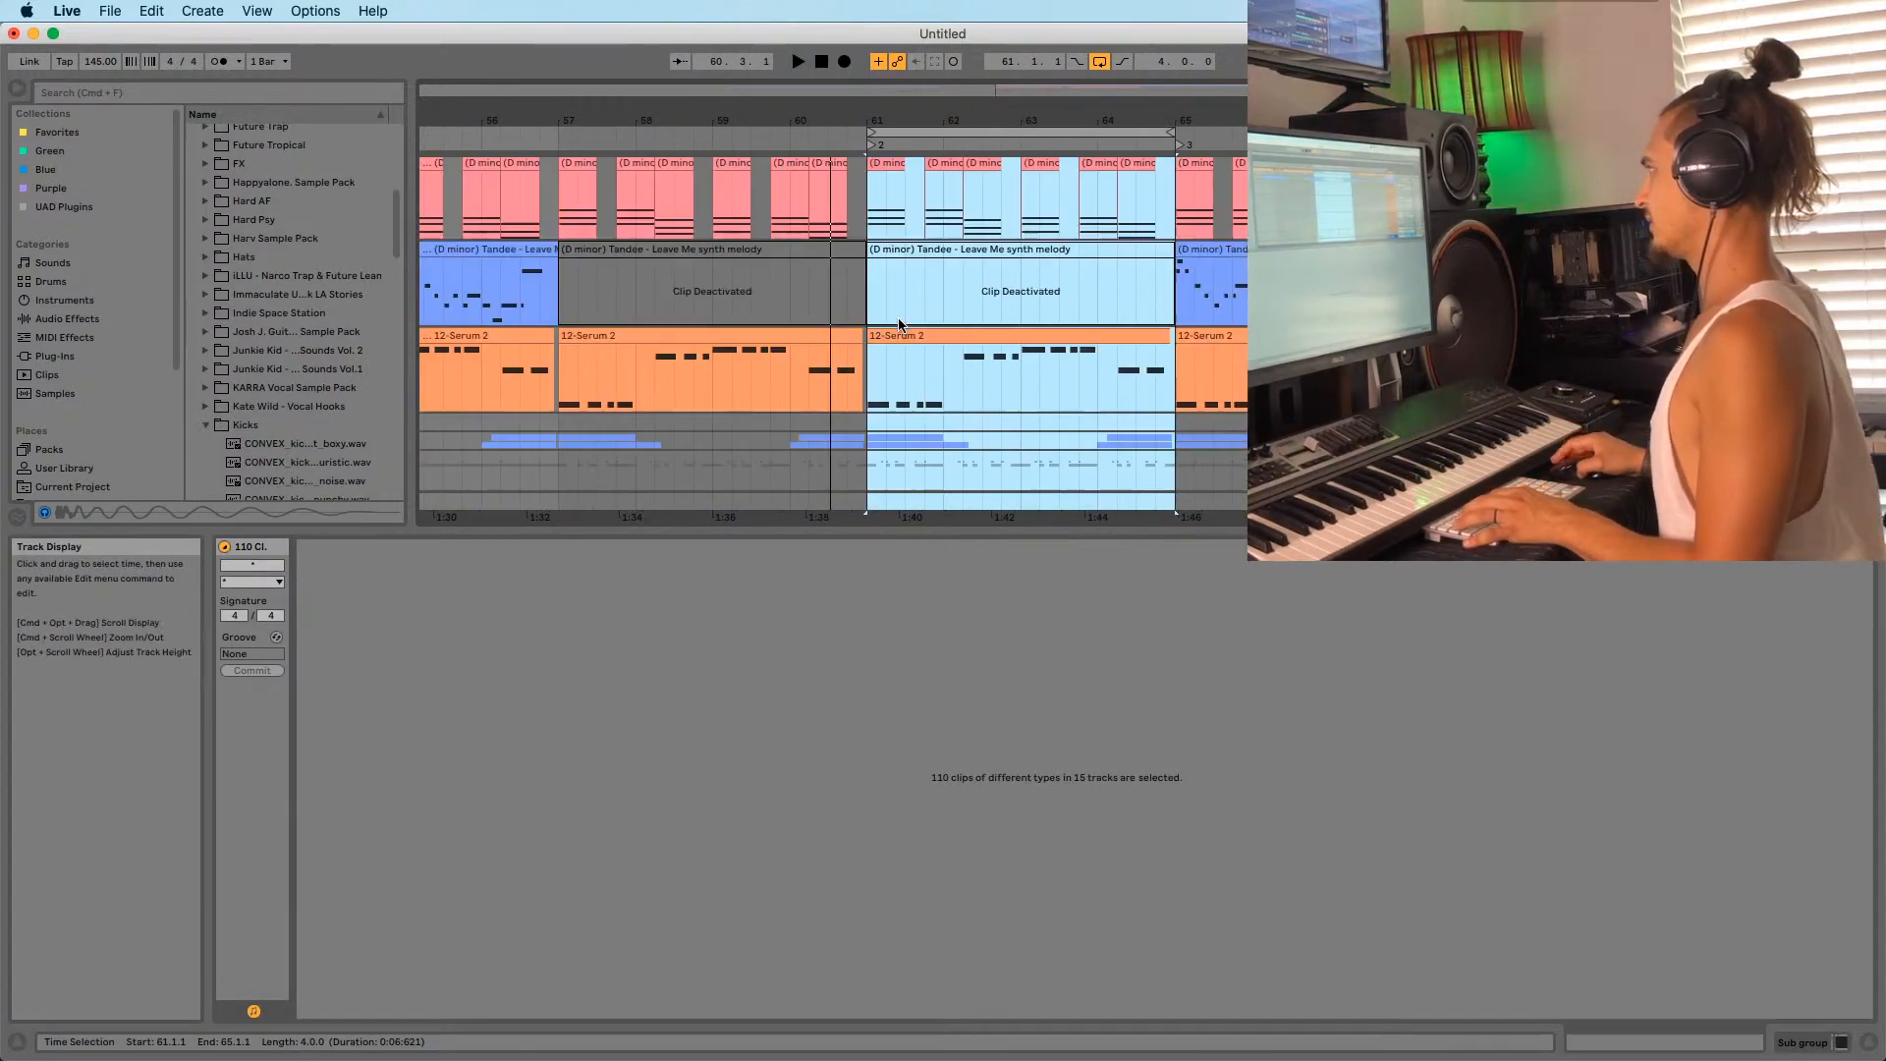
Select the time from bar 61 onward and audition the extended drop from there.
scroll(891, 391, "down", 5)
left_click(881, 415)
scroll(881, 416, "up", 5)
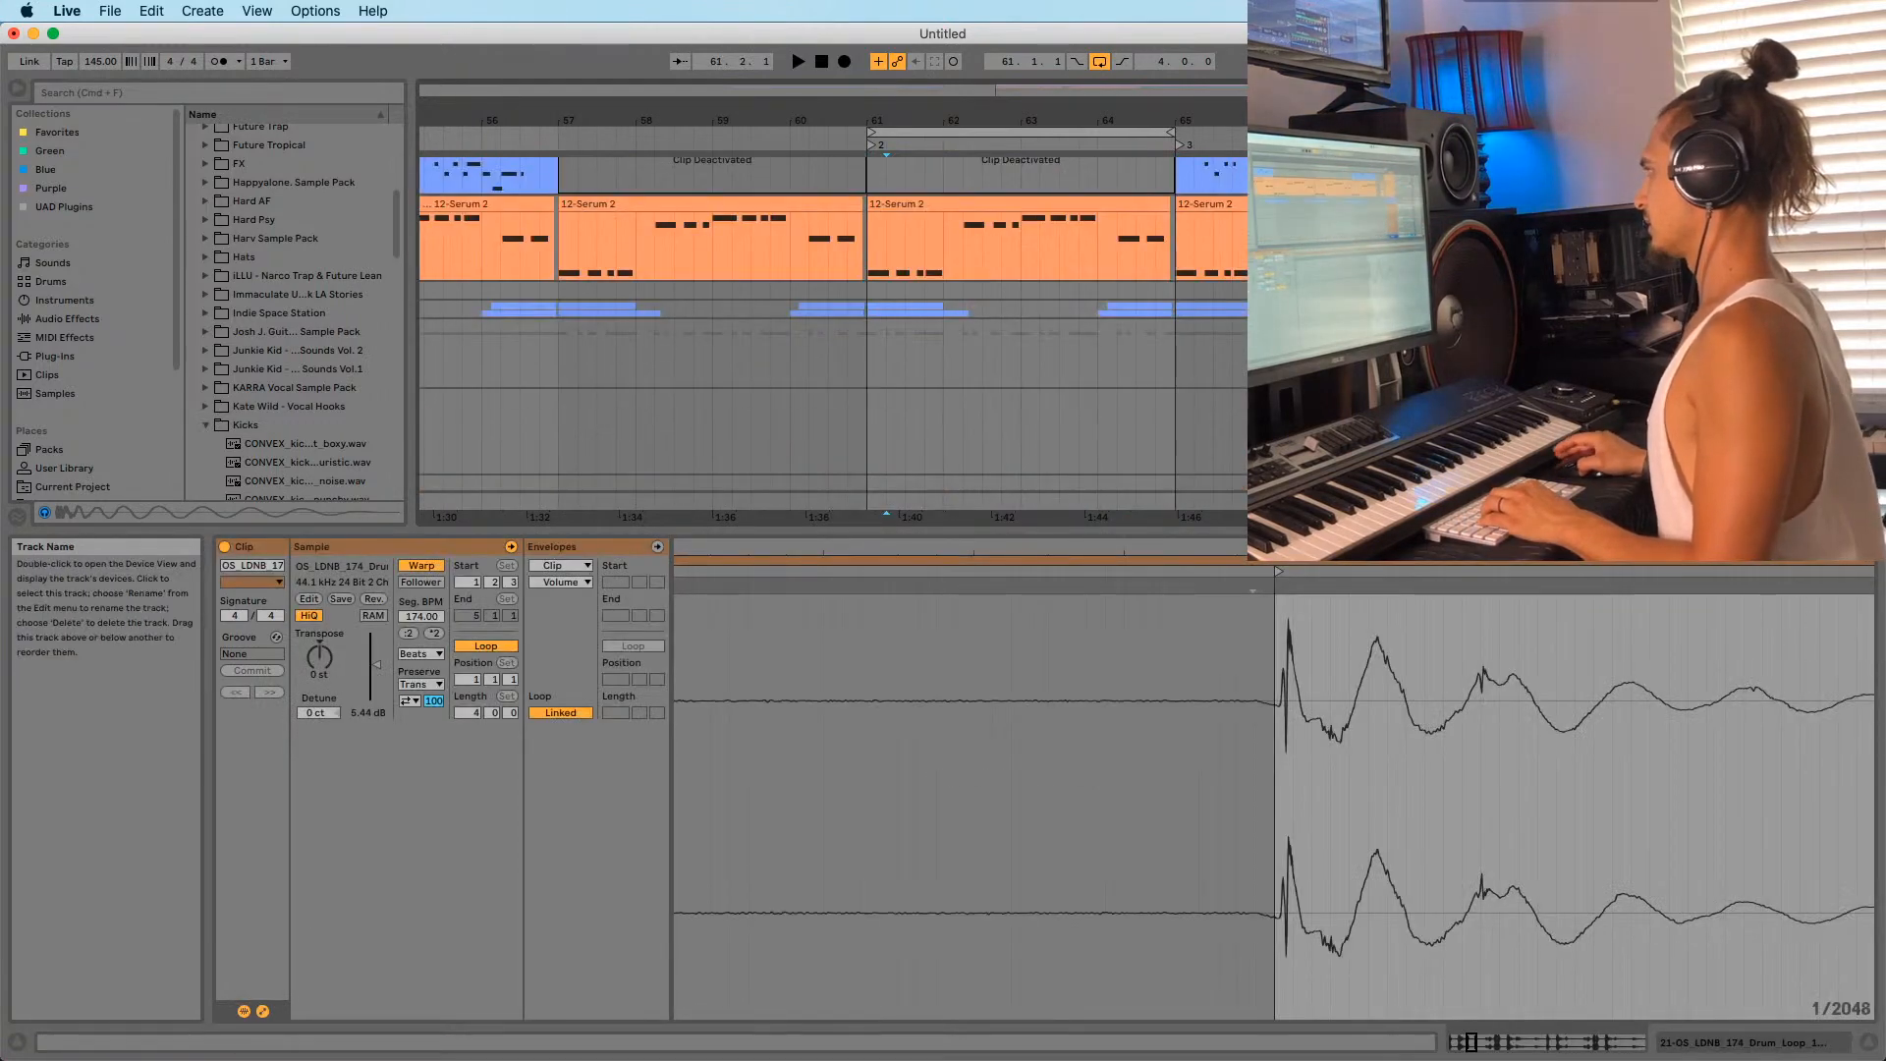
left_click(881, 416)
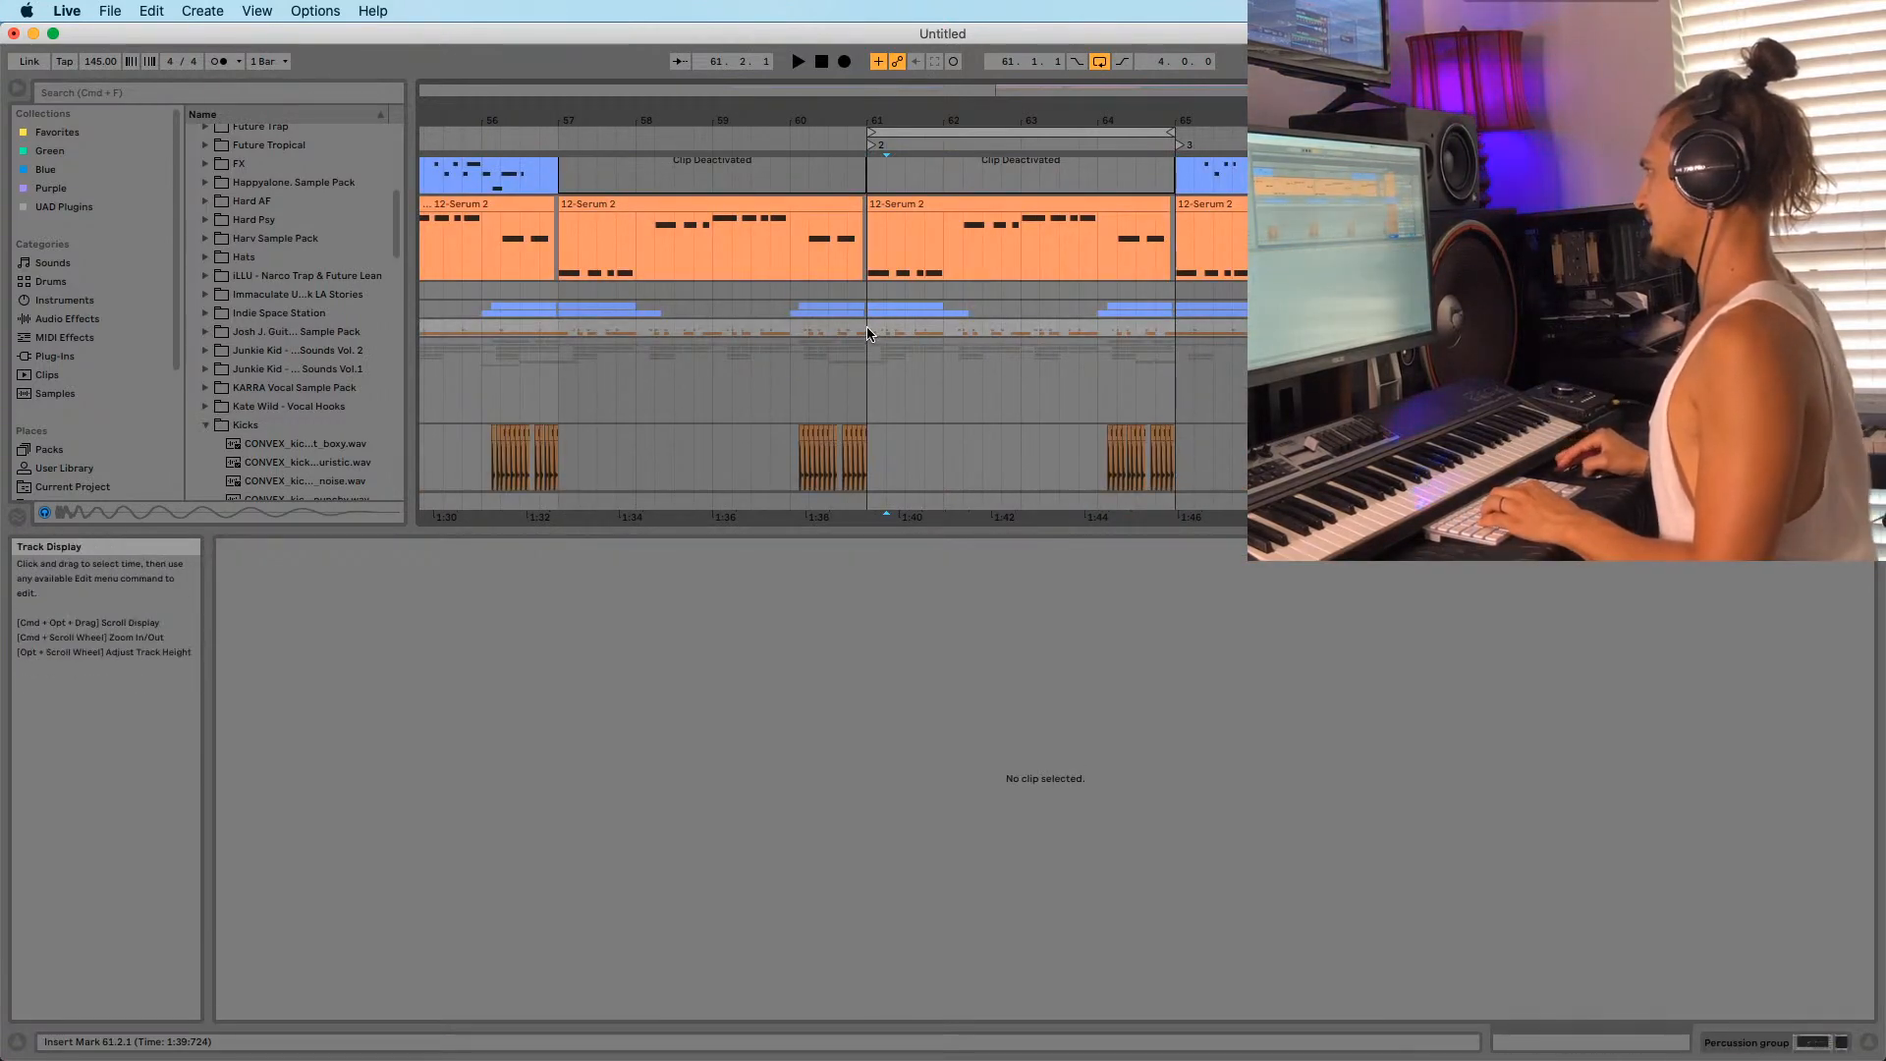
left_click_drag(868, 334, 1145, 337)
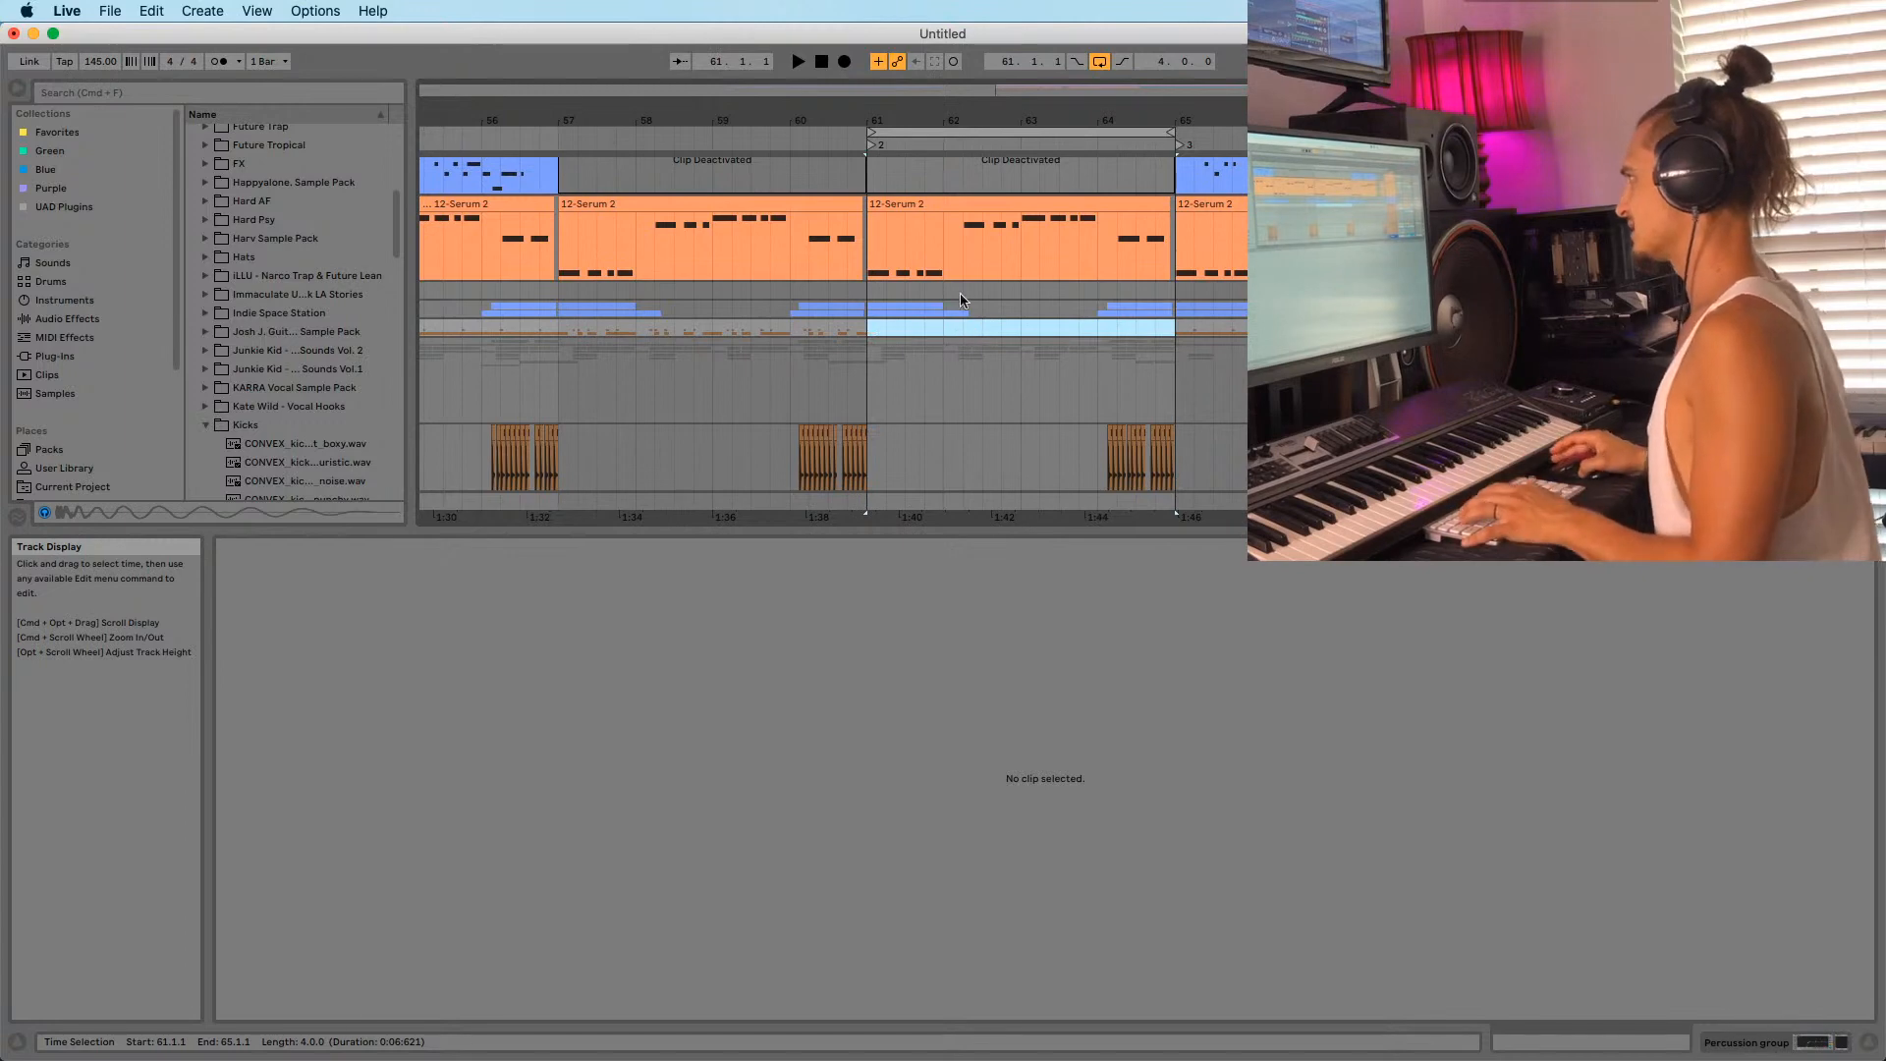
key("space")
scroll(963, 383, "up", 5)
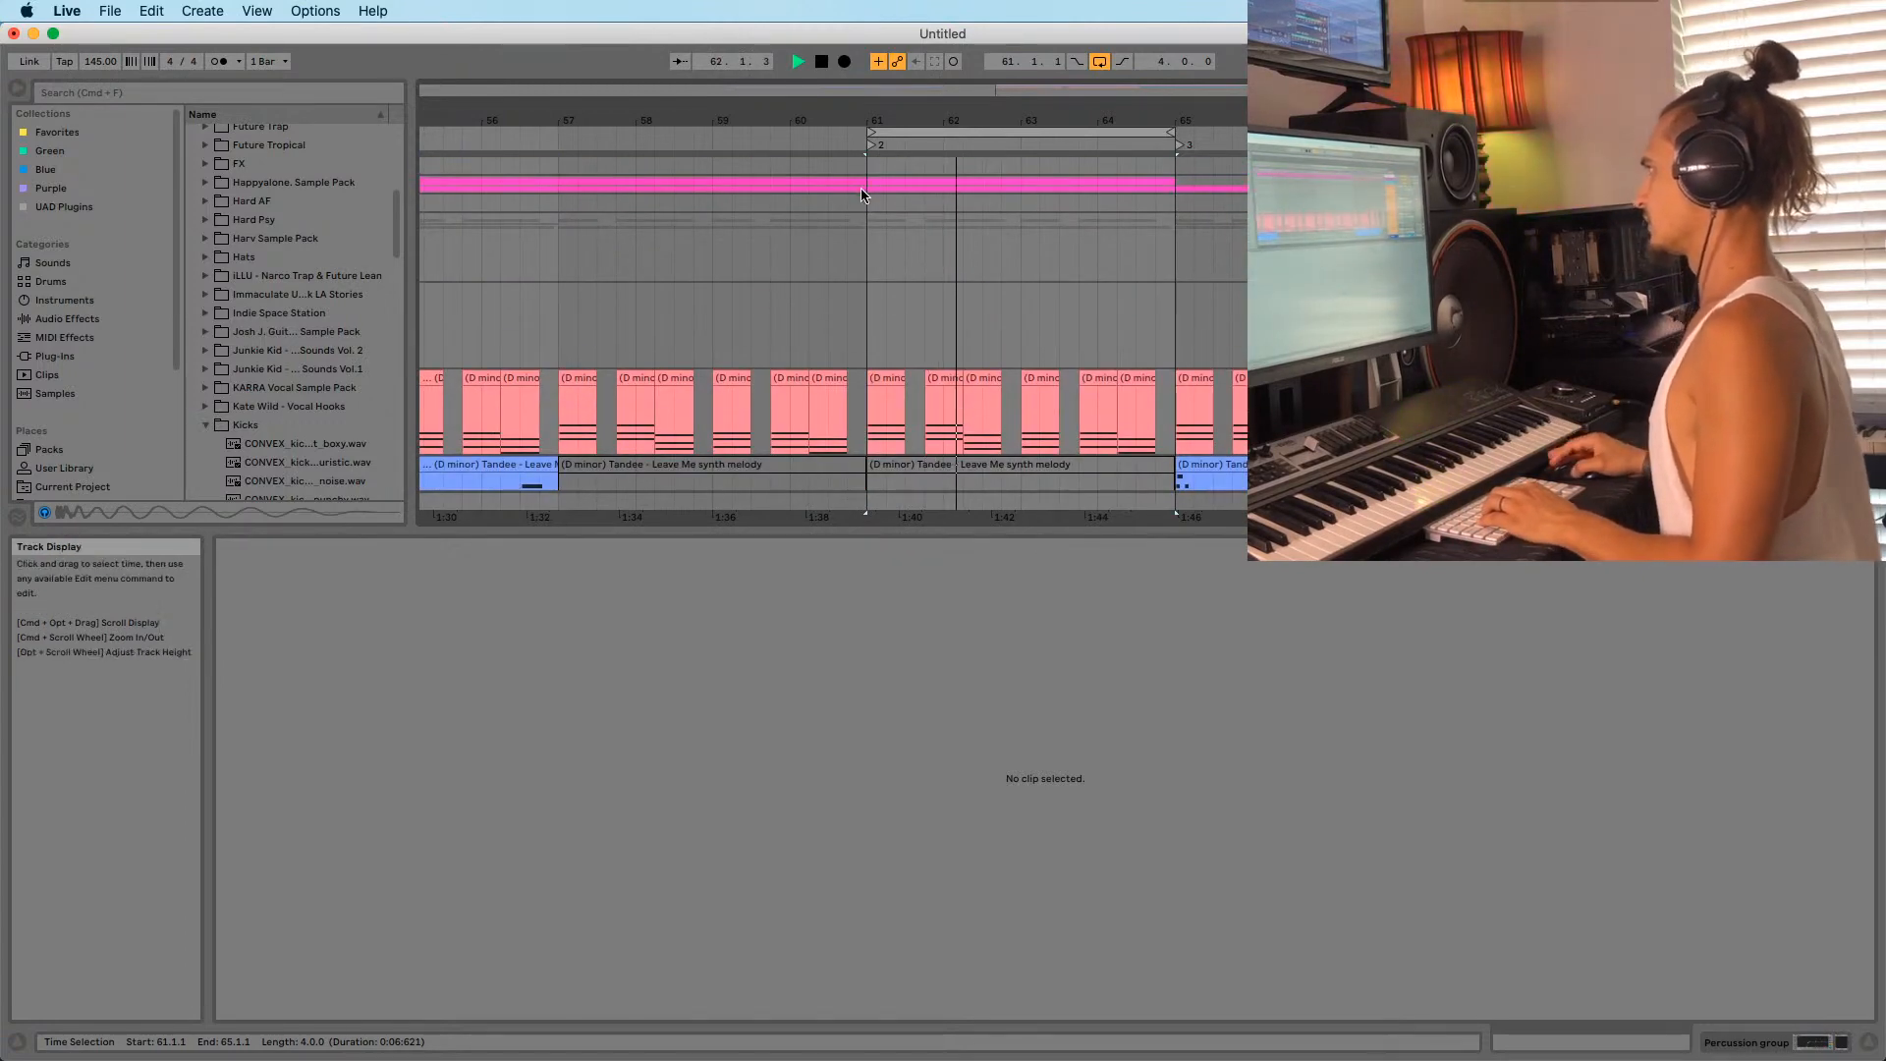
left_click_drag(862, 194, 1171, 201)
scroll(1051, 243, "down", 4)
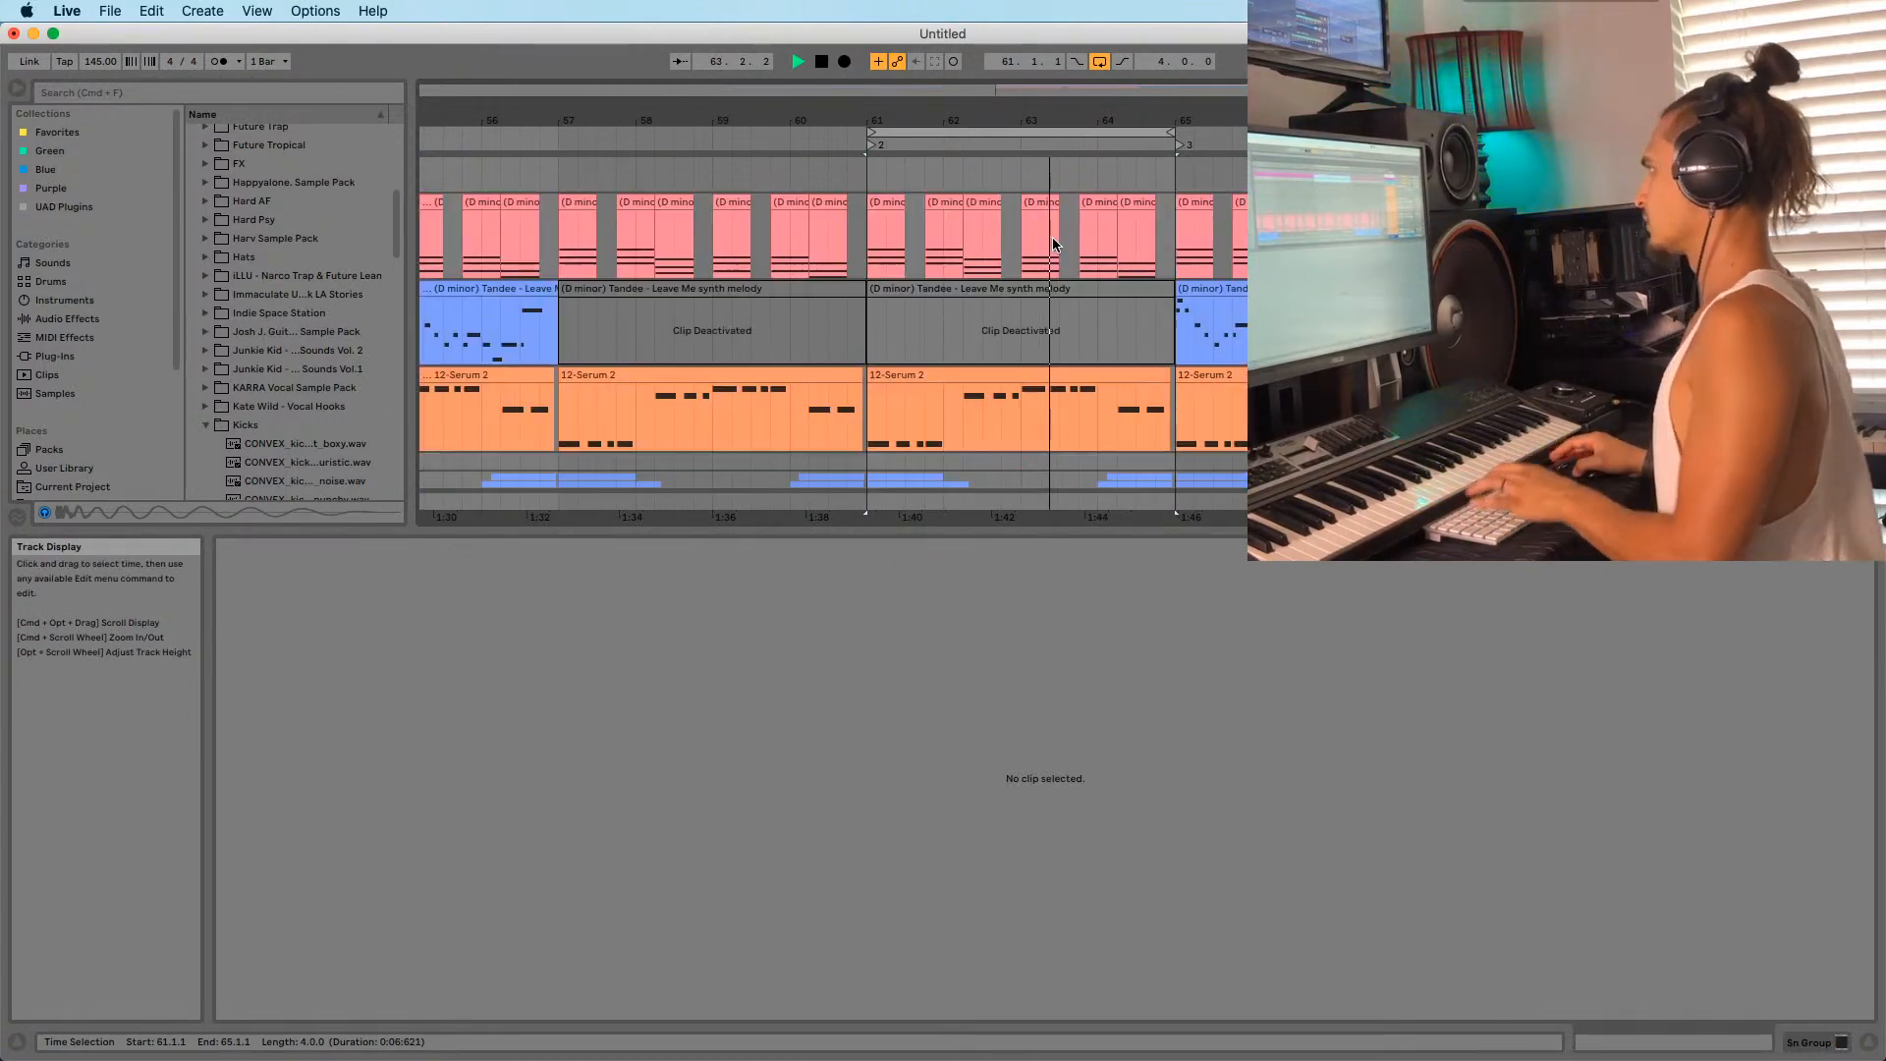
key("space")
scroll(947, 248, "up", 10)
scroll(972, 265, "down", 10)
scroll(949, 236, "up", 10)
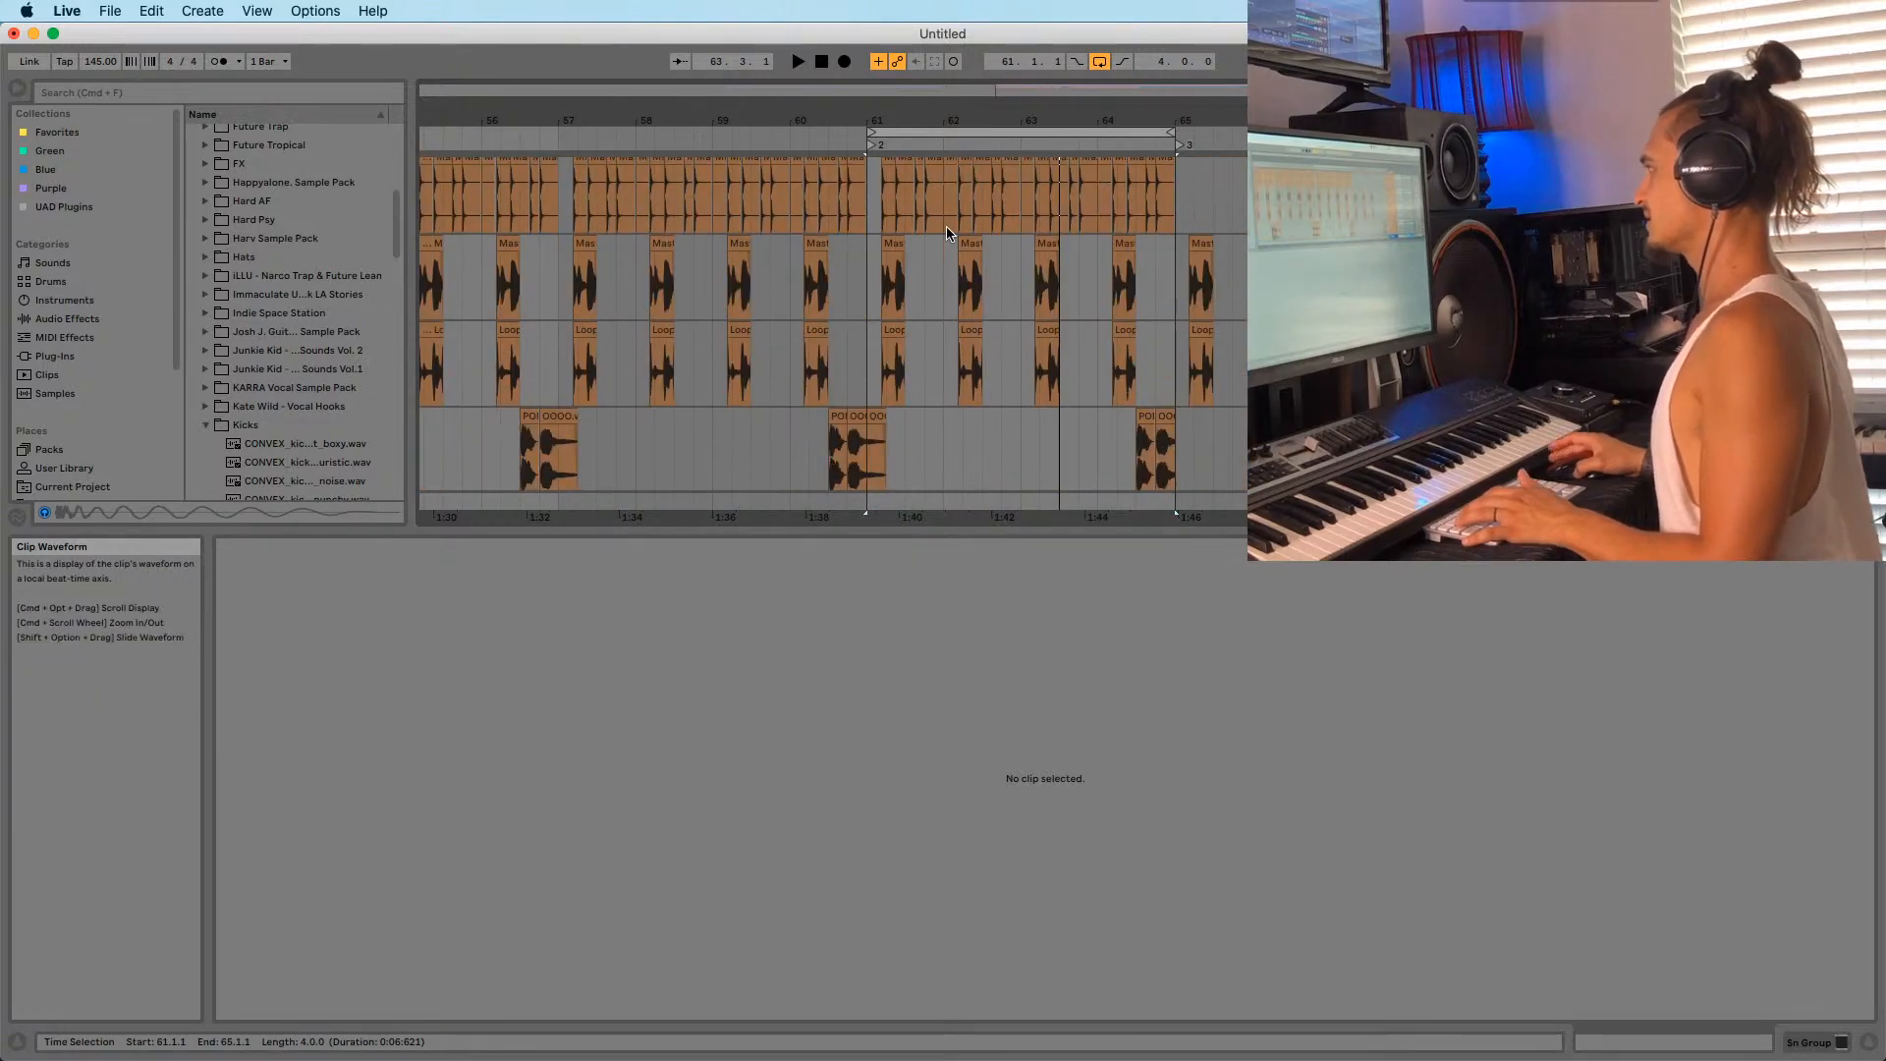
scroll(943, 236, "down", 2)
key("space")
scroll(886, 295, "up", 4)
Place the insert point at bar 61 and select bars 61–65 across all tracks.
left_click(866, 316)
scroll(861, 319, "up", 6)
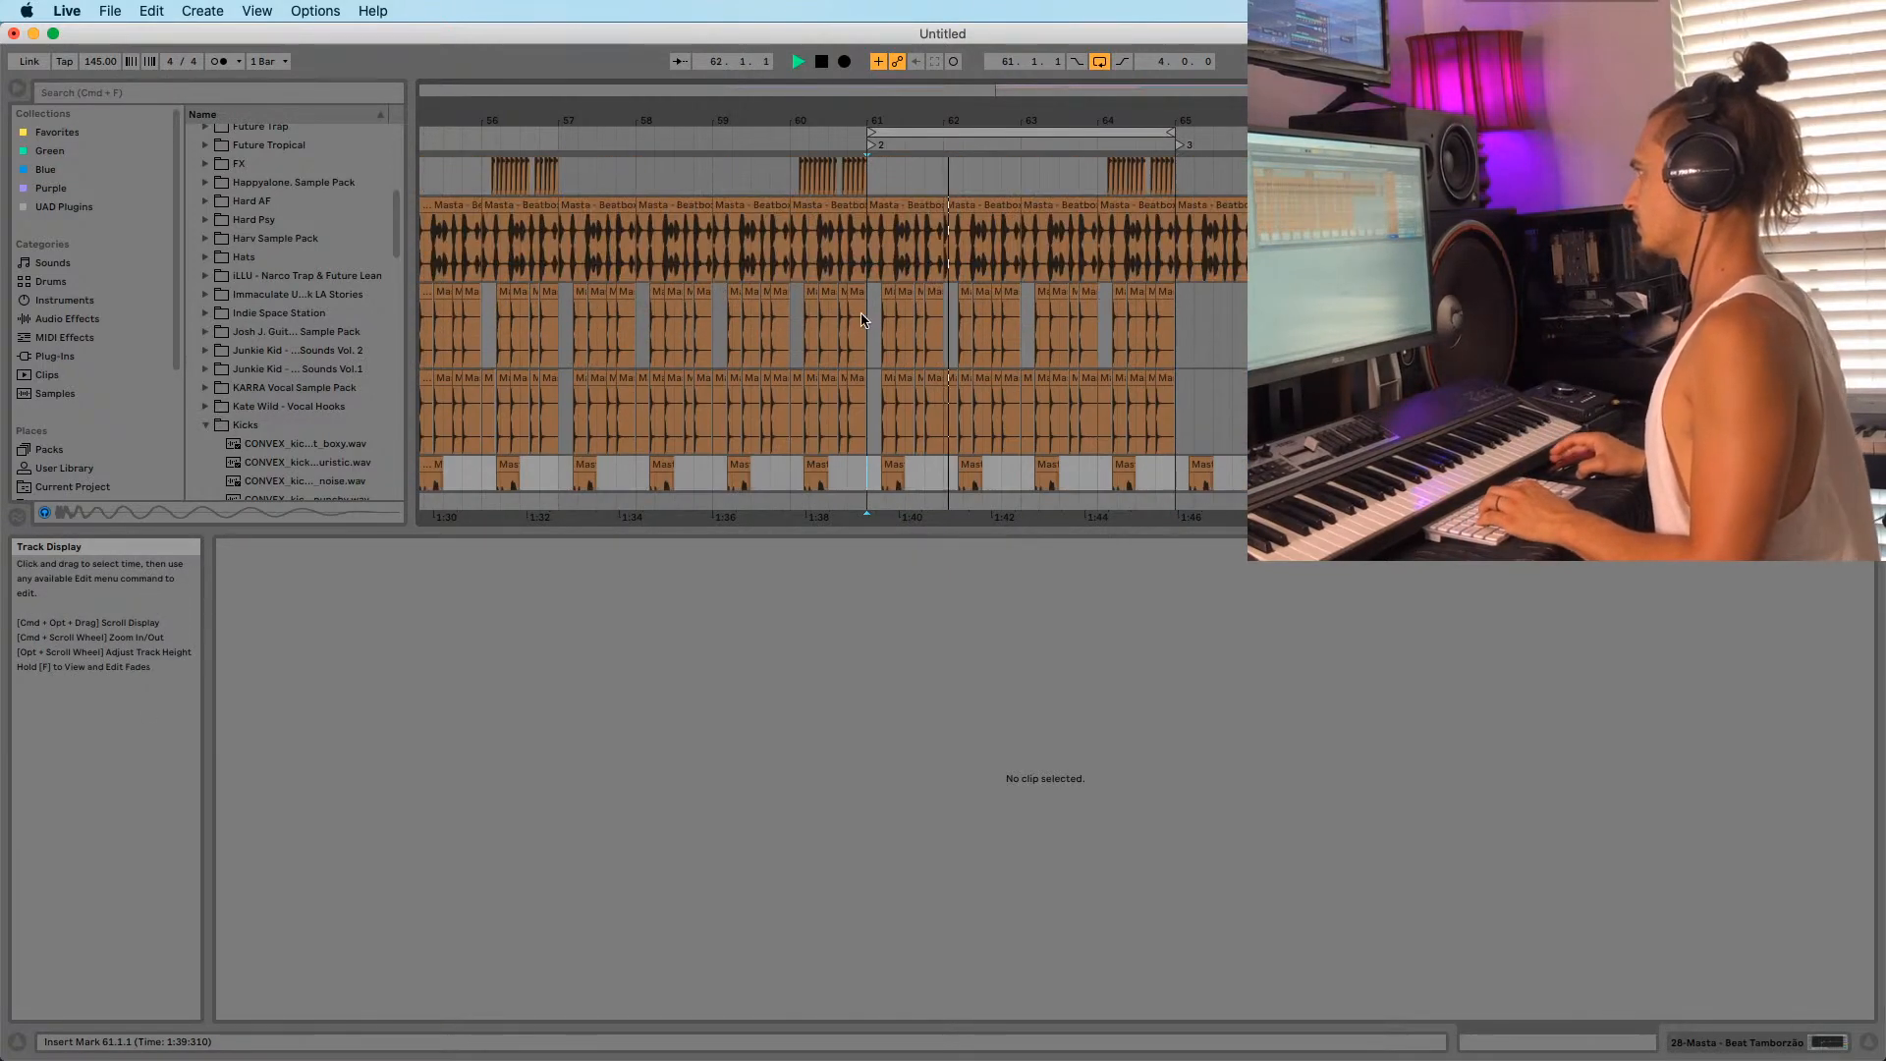
scroll(884, 294, "down", 6)
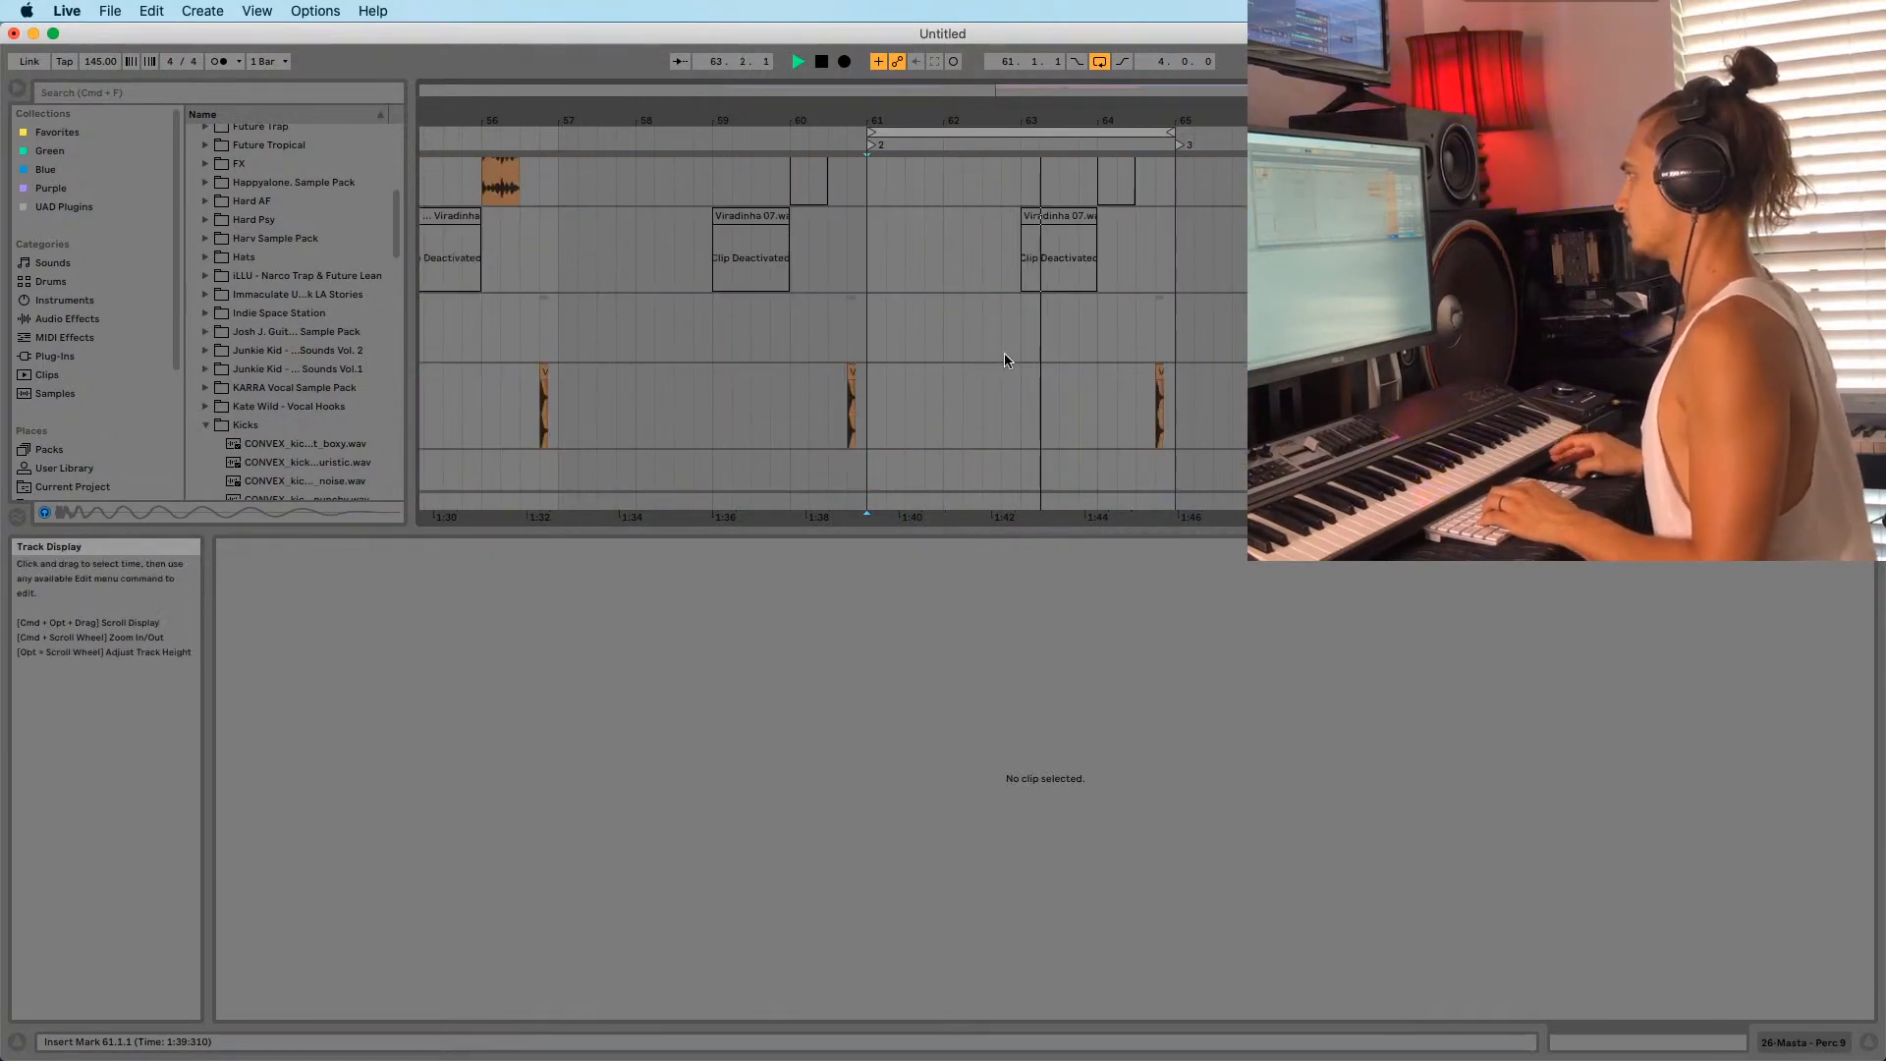
scroll(1041, 383, "up", 5)
scroll(1072, 403, "down", 3)
scroll(1091, 405, "up", 3)
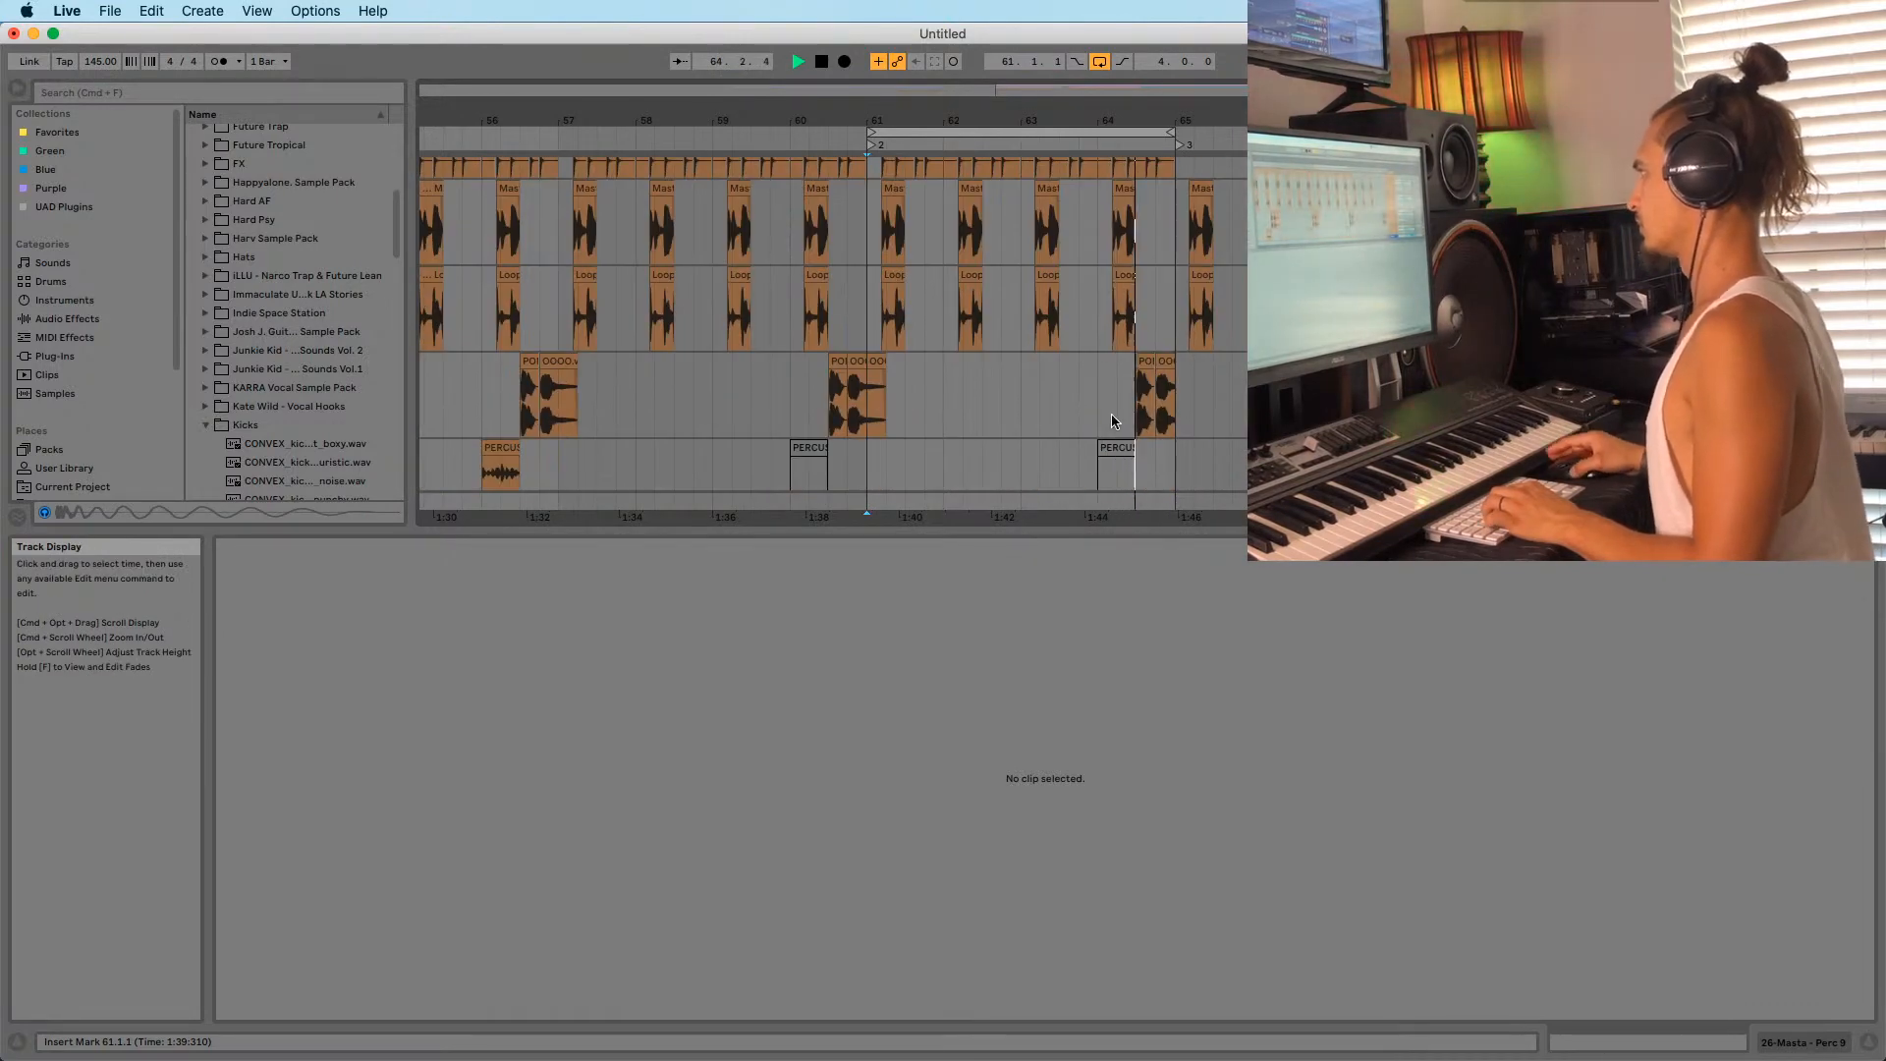
scroll(1130, 403, "down", 3)
scroll(1105, 417, "up", 2)
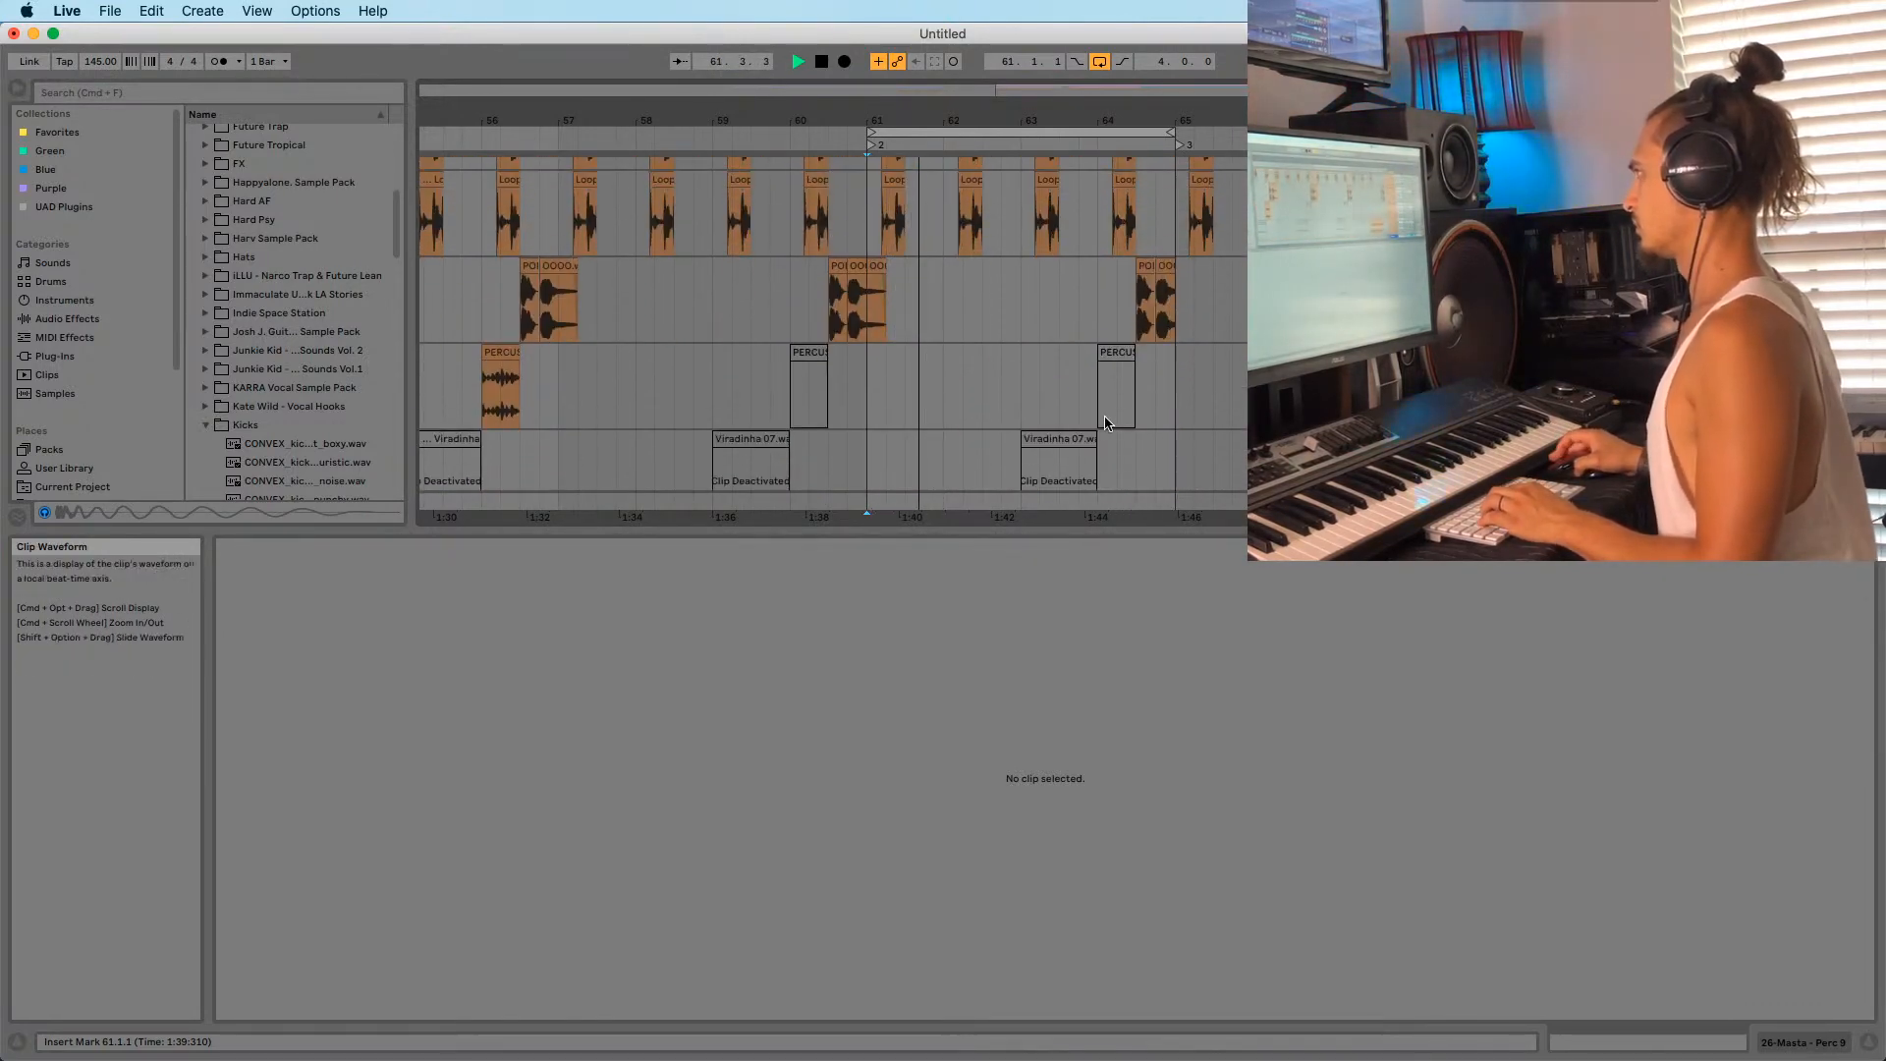
scroll(1120, 417, "down", 4)
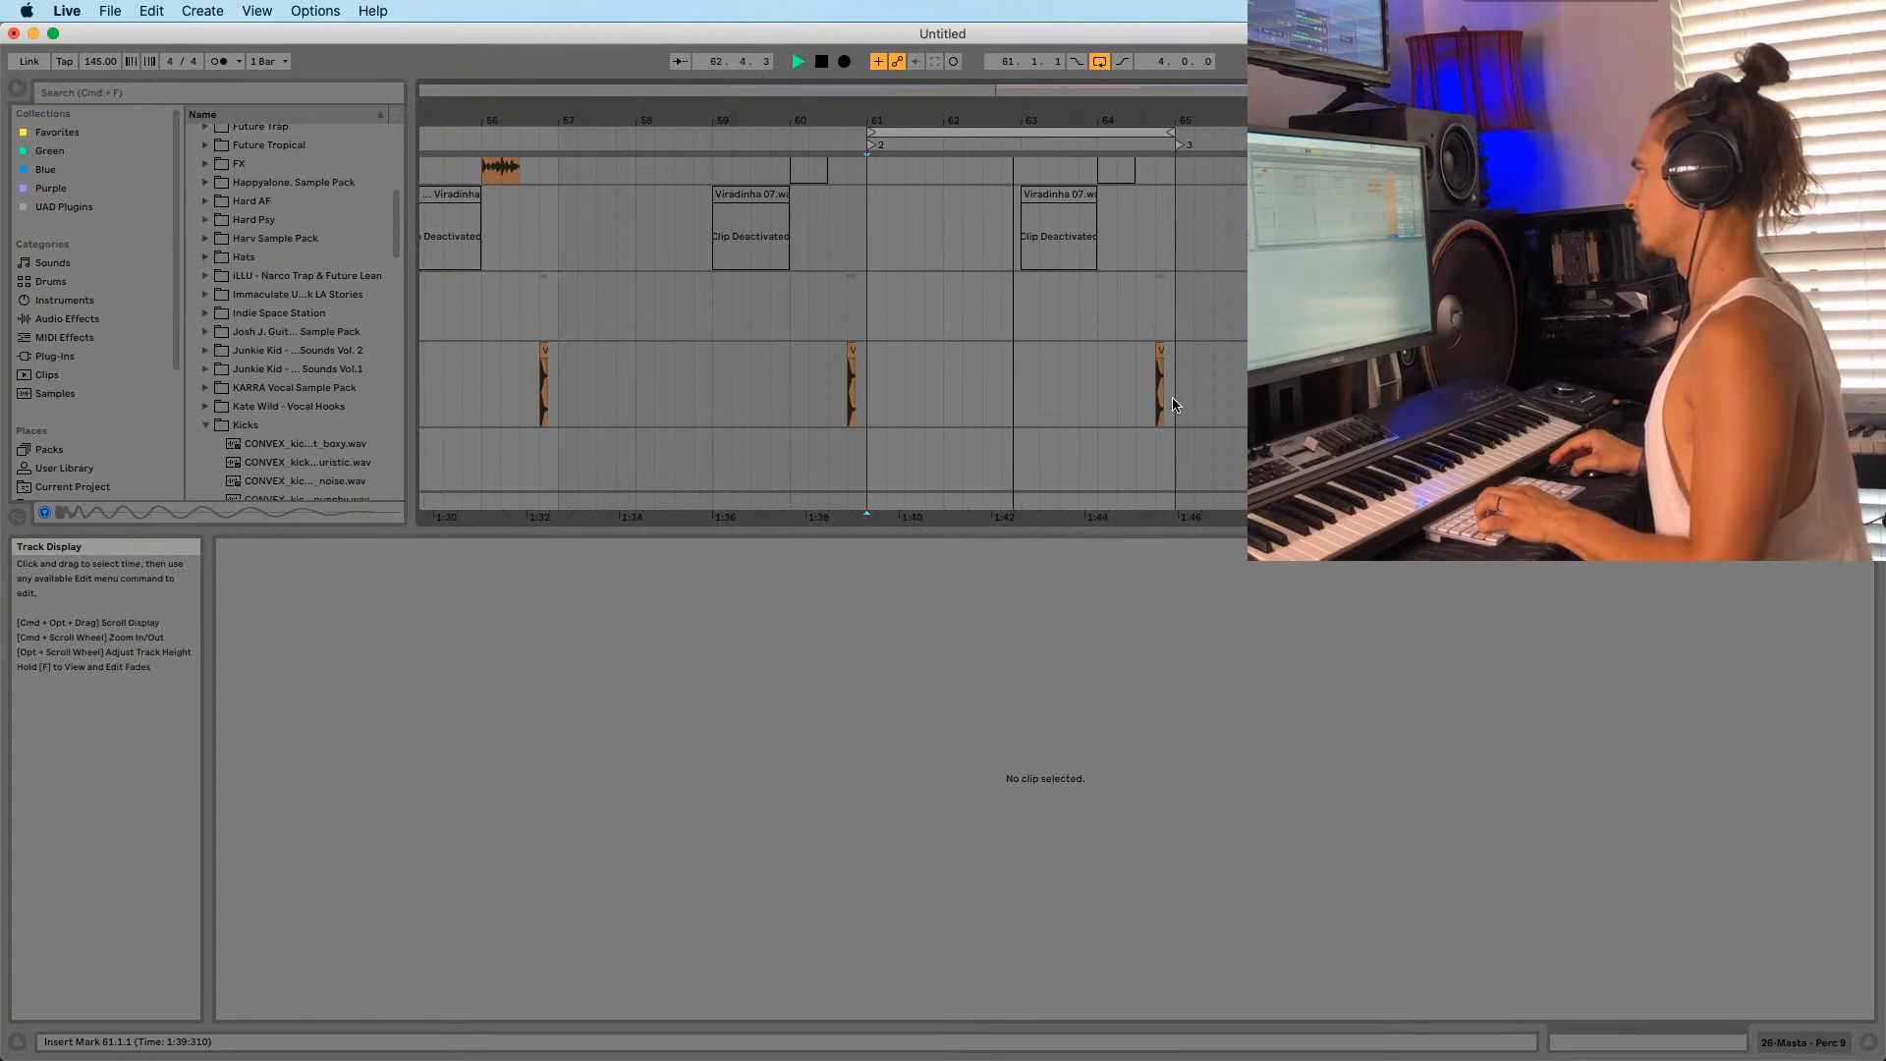
left_click(1174, 405, "shift")
Delete the Mast/Loop clips from 61.1.1 to 64.3.1.
scroll(1021, 417, "up", 5)
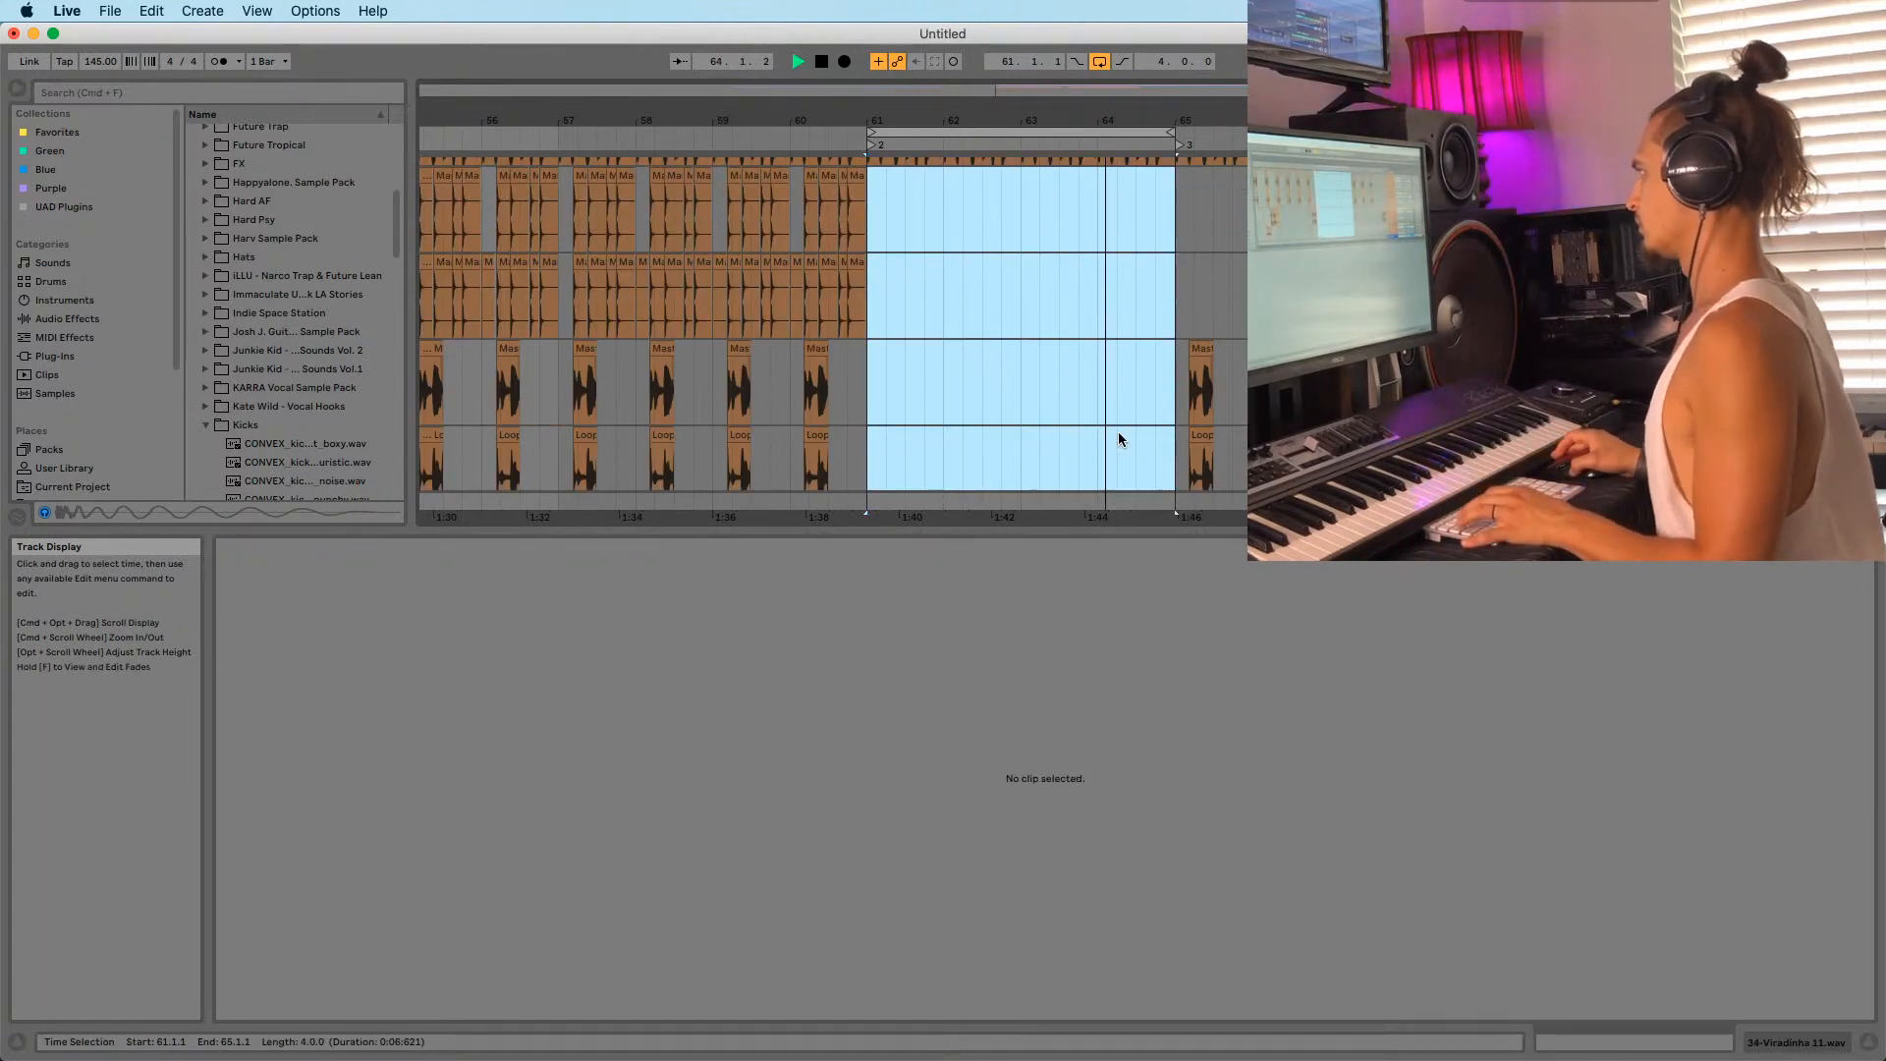
scroll(1160, 383, "down", 6)
scroll(1157, 295, "up", 6)
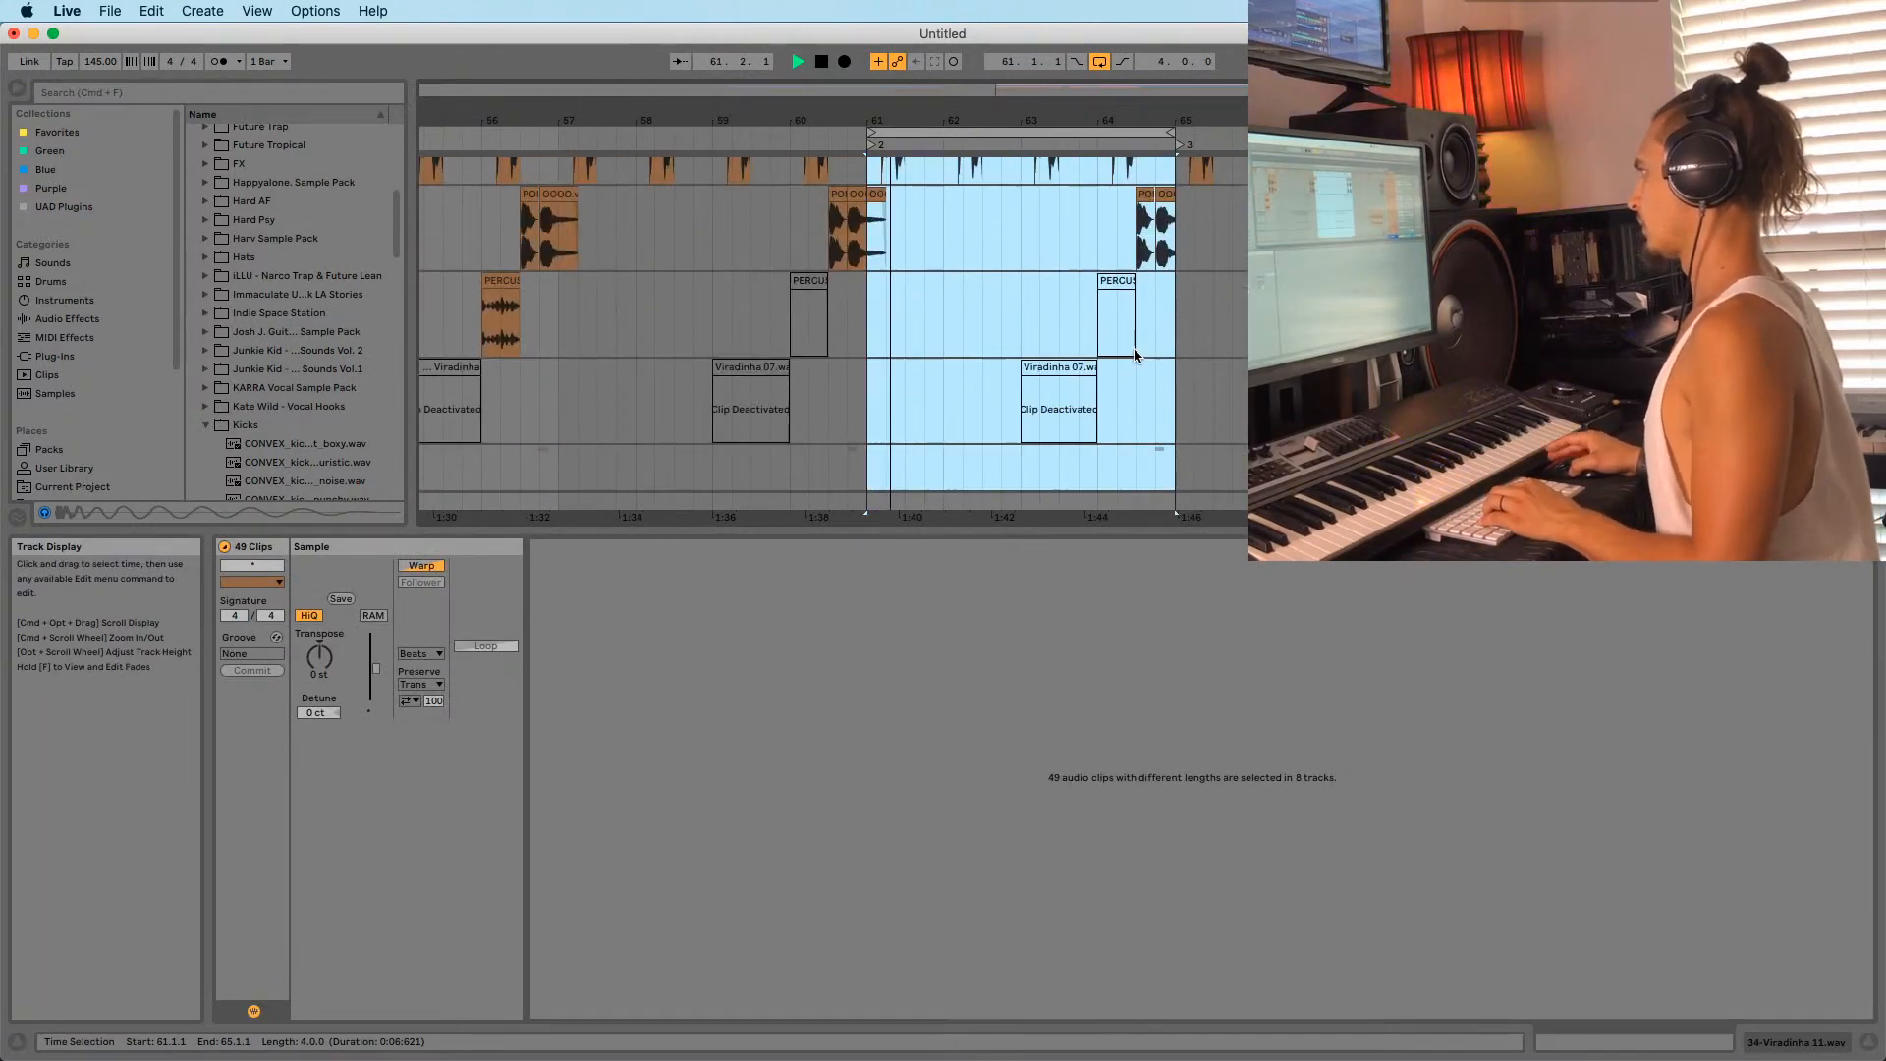
scroll(1128, 214, "up", 3)
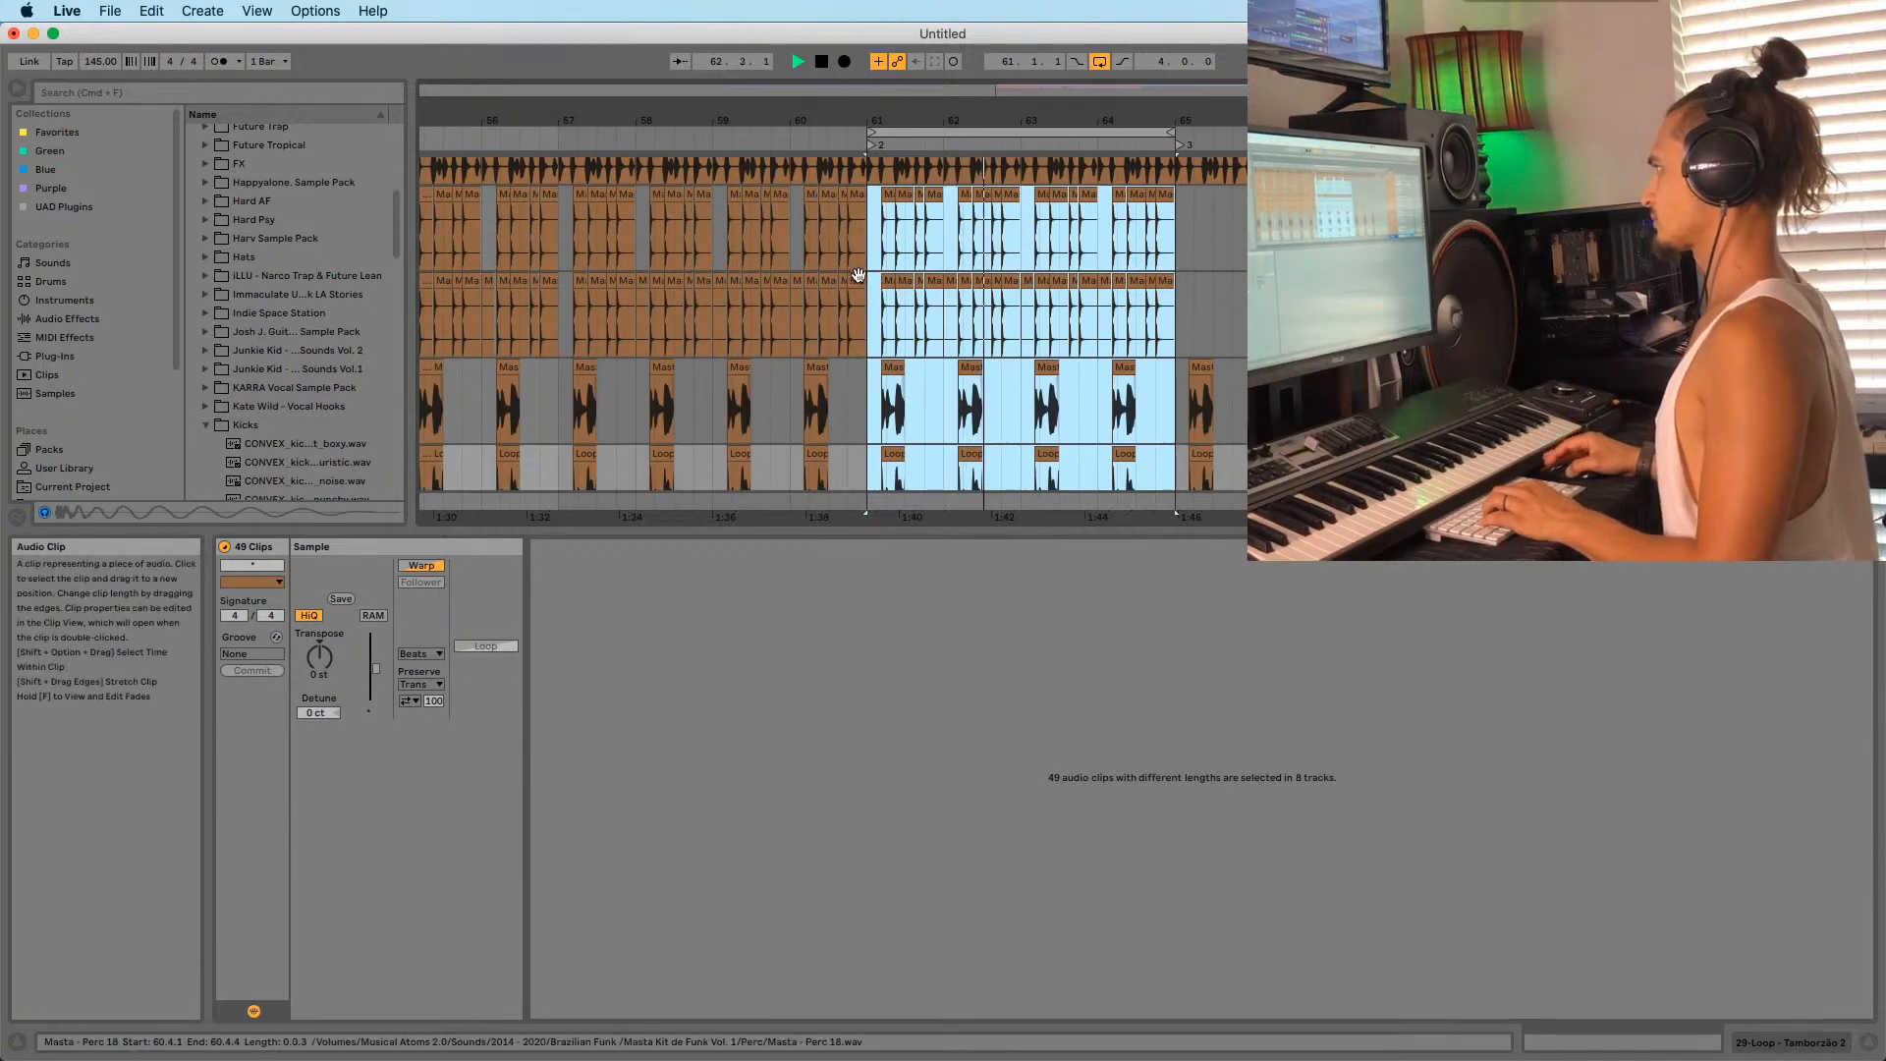
left_click(868, 214)
scroll(1102, 383, "down", 3)
left_click(1129, 279, "shift")
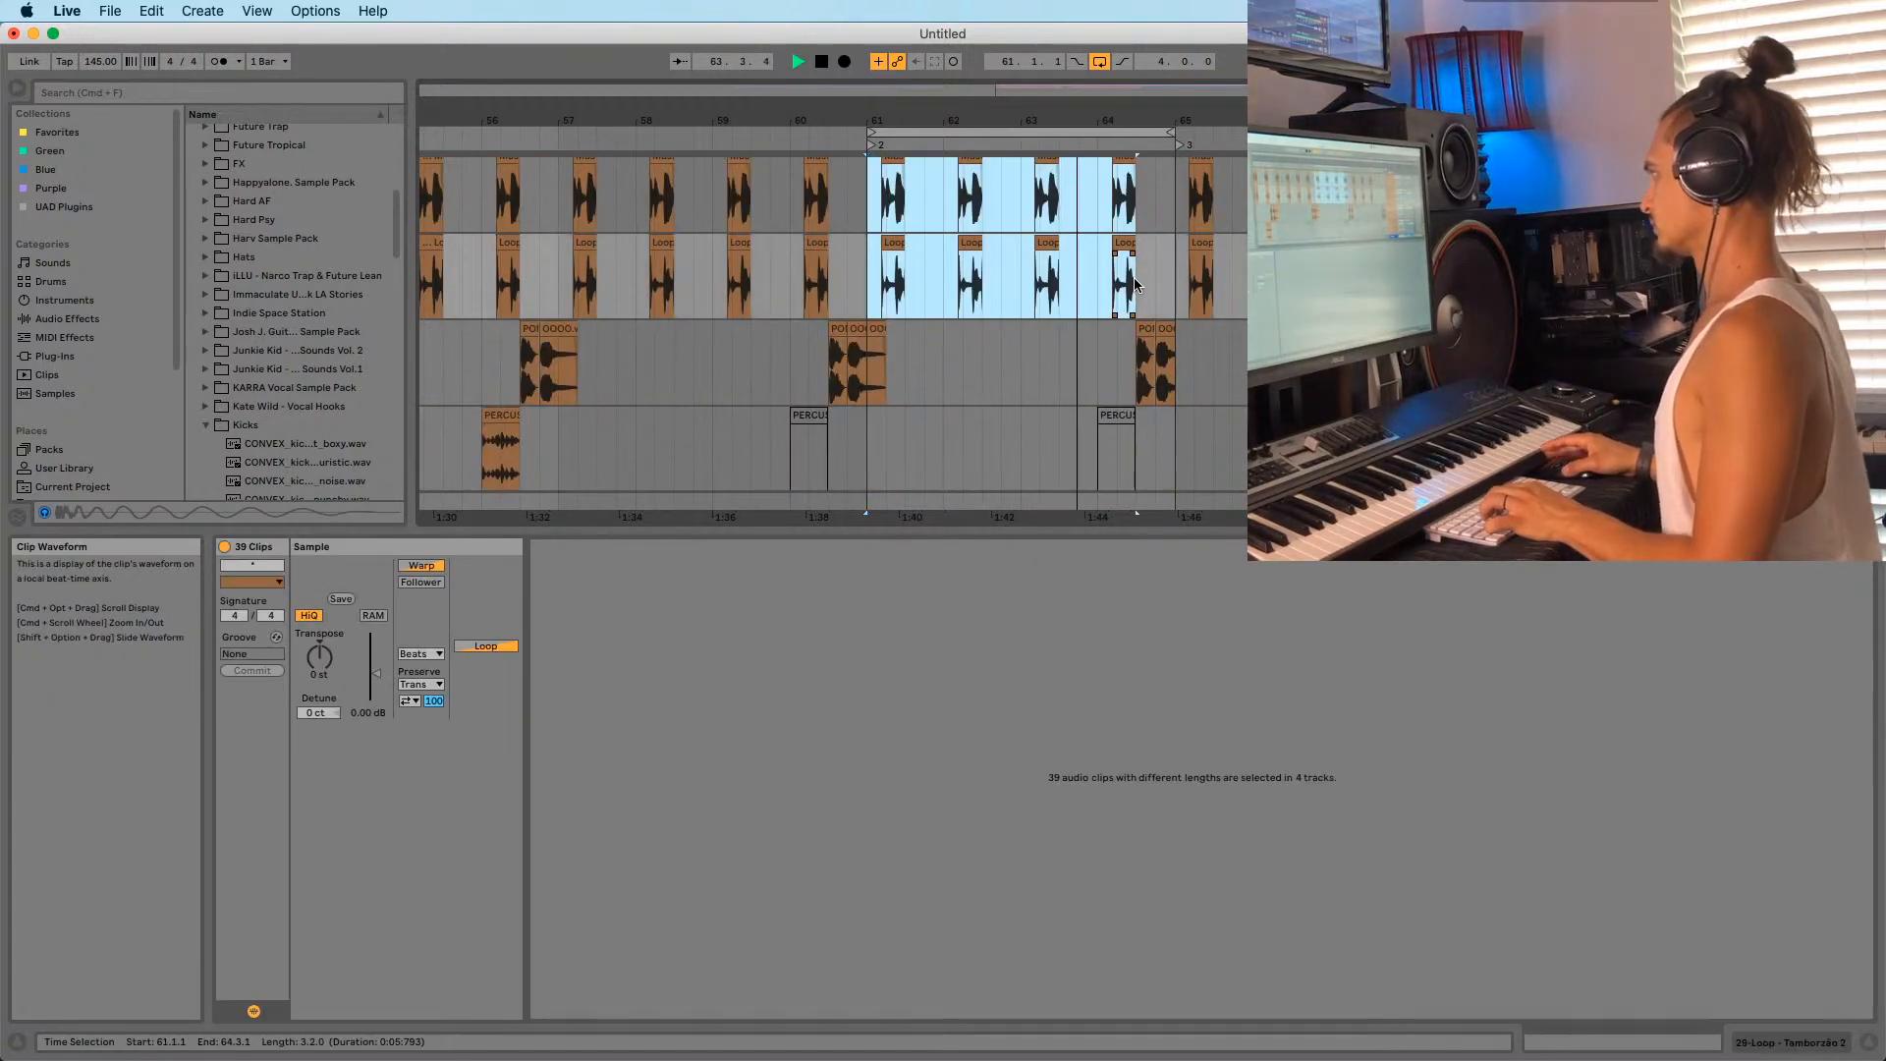
key("Delete")
scroll(1127, 348, "down", 4)
scroll(1126, 349, "down", 4)
scroll(1110, 351, "up", 12)
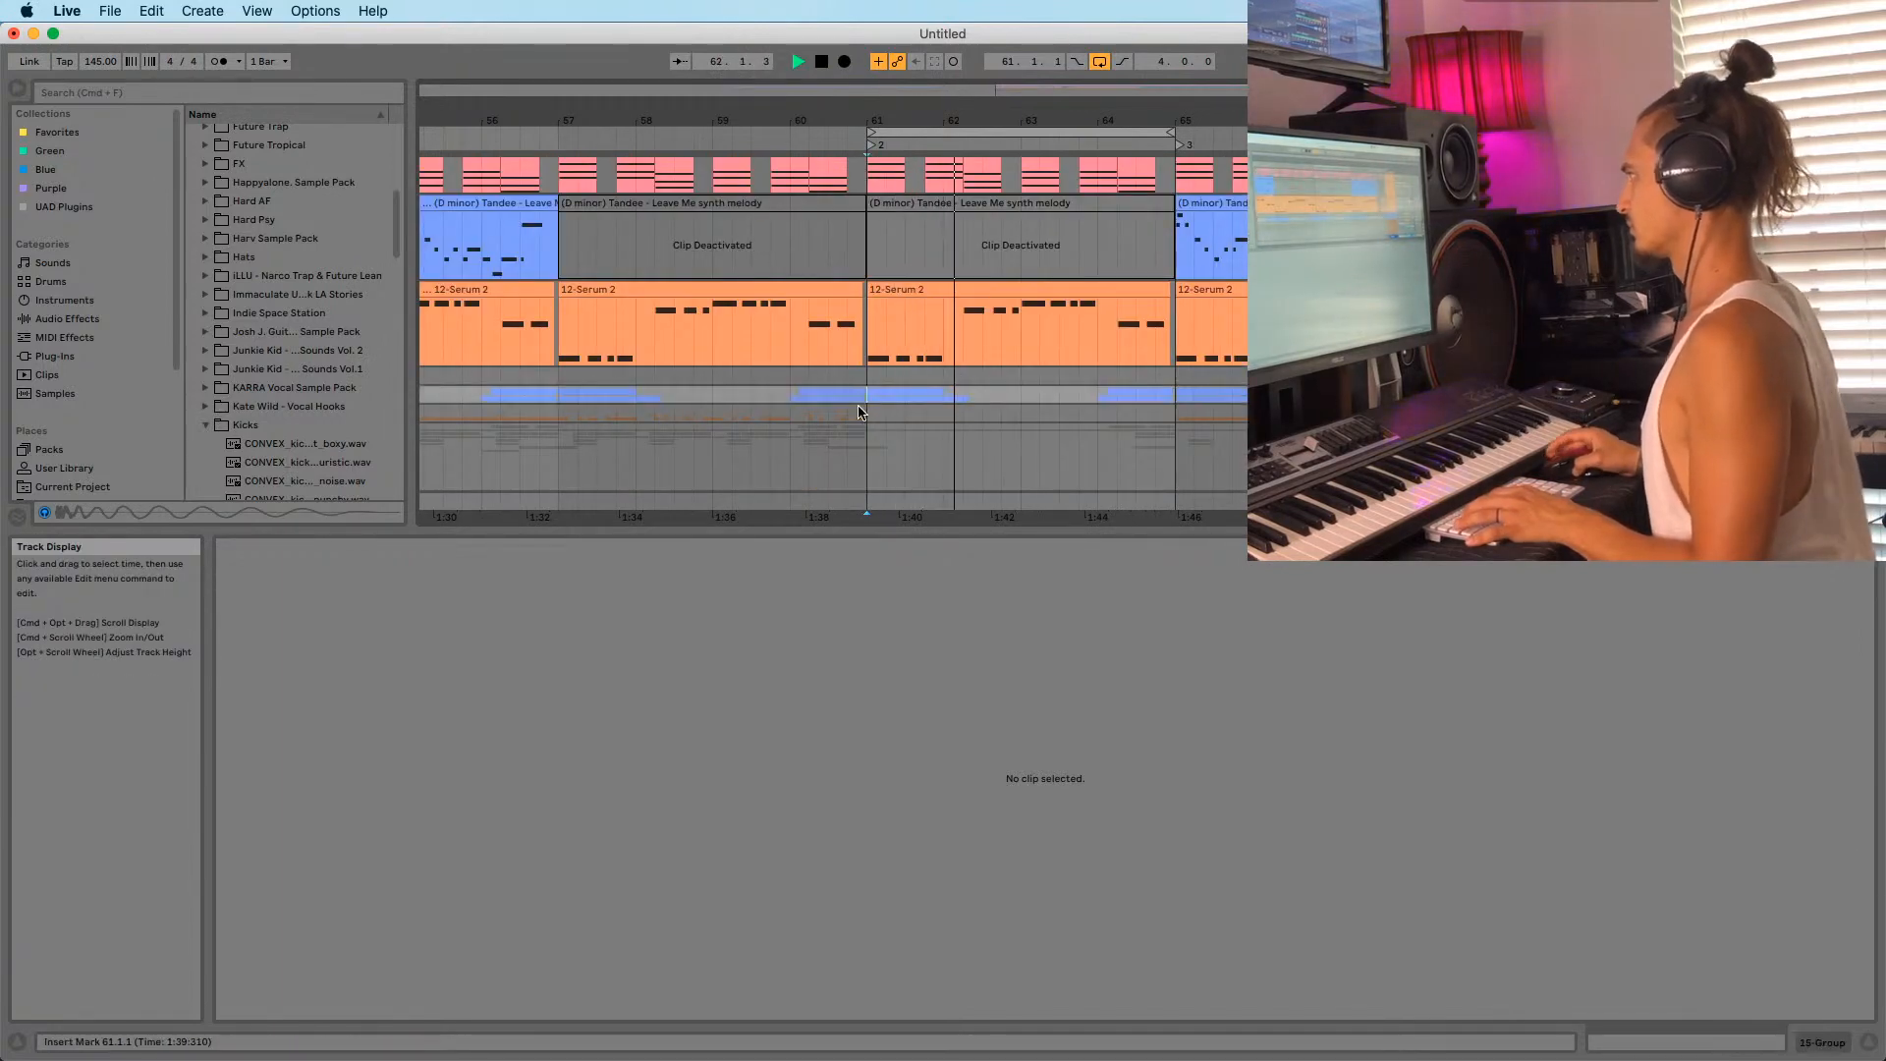
Add locator 4 at bar 57 from the scrub area.
key("minus")
right_click(678, 143)
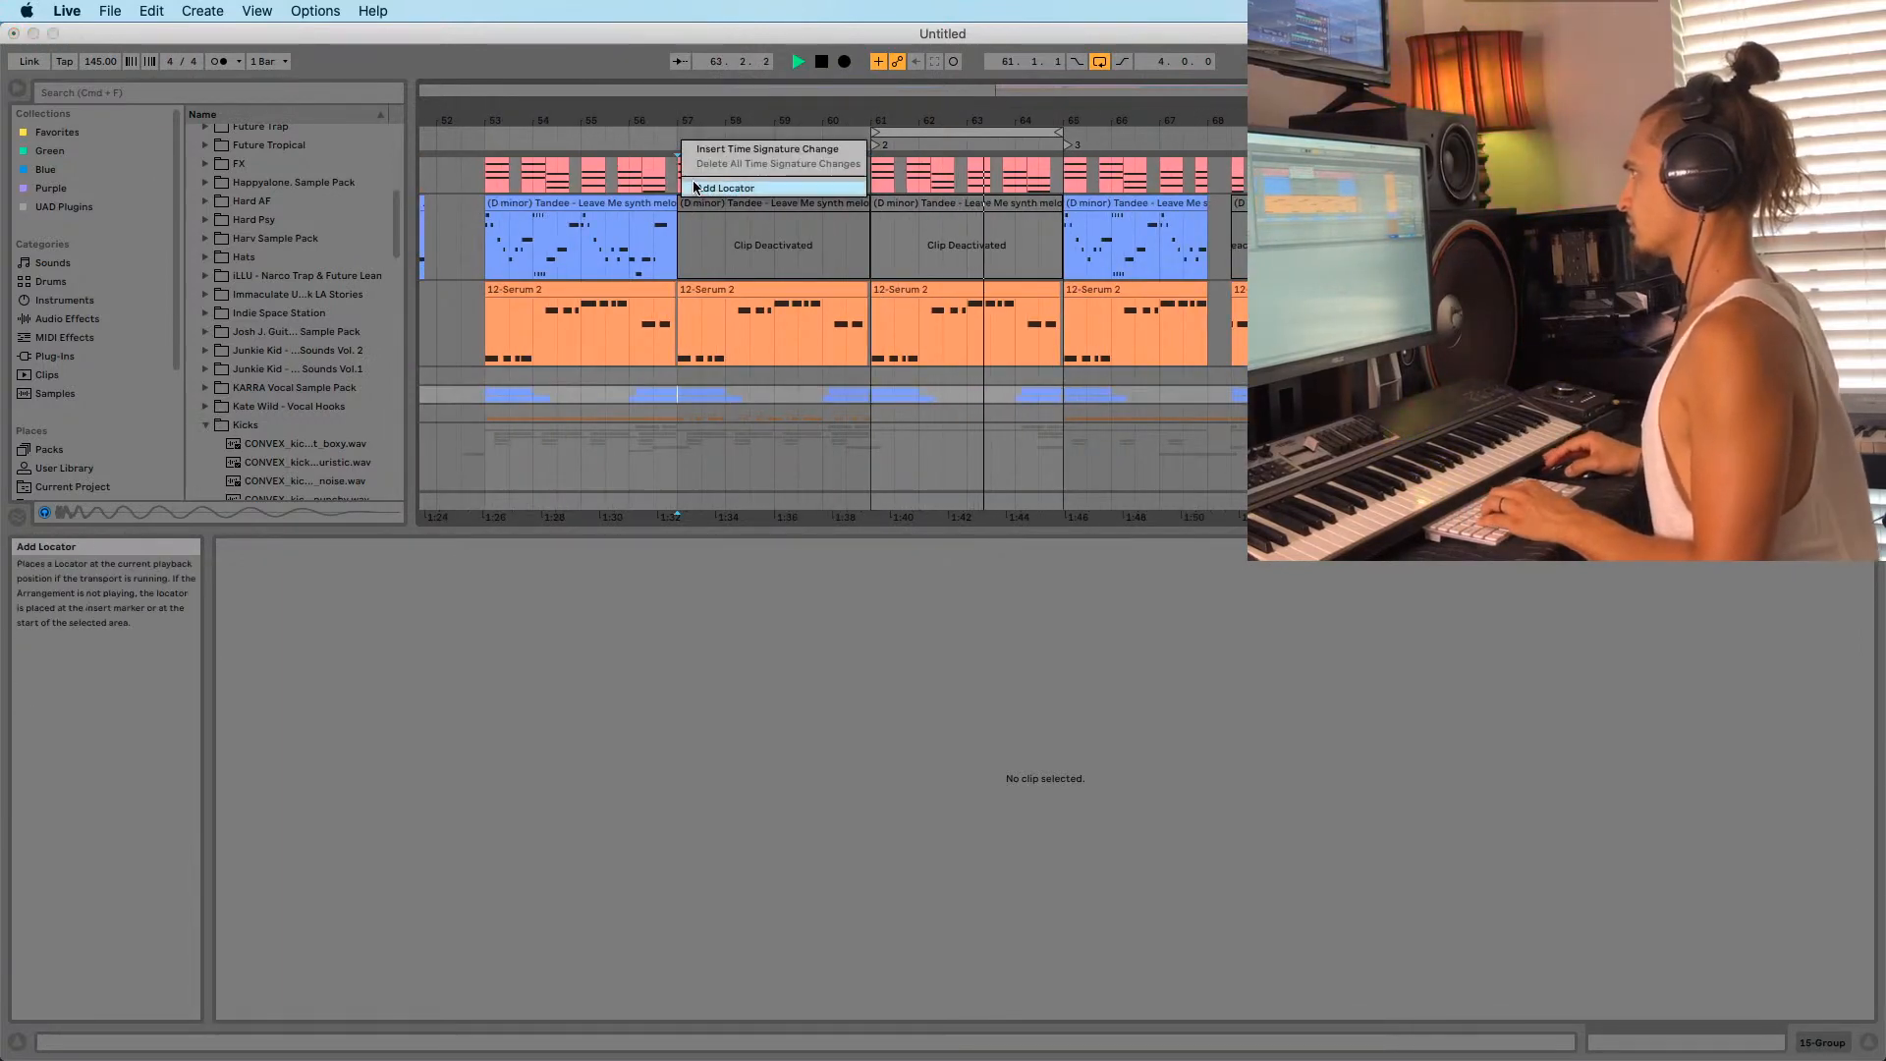
left_click(725, 187)
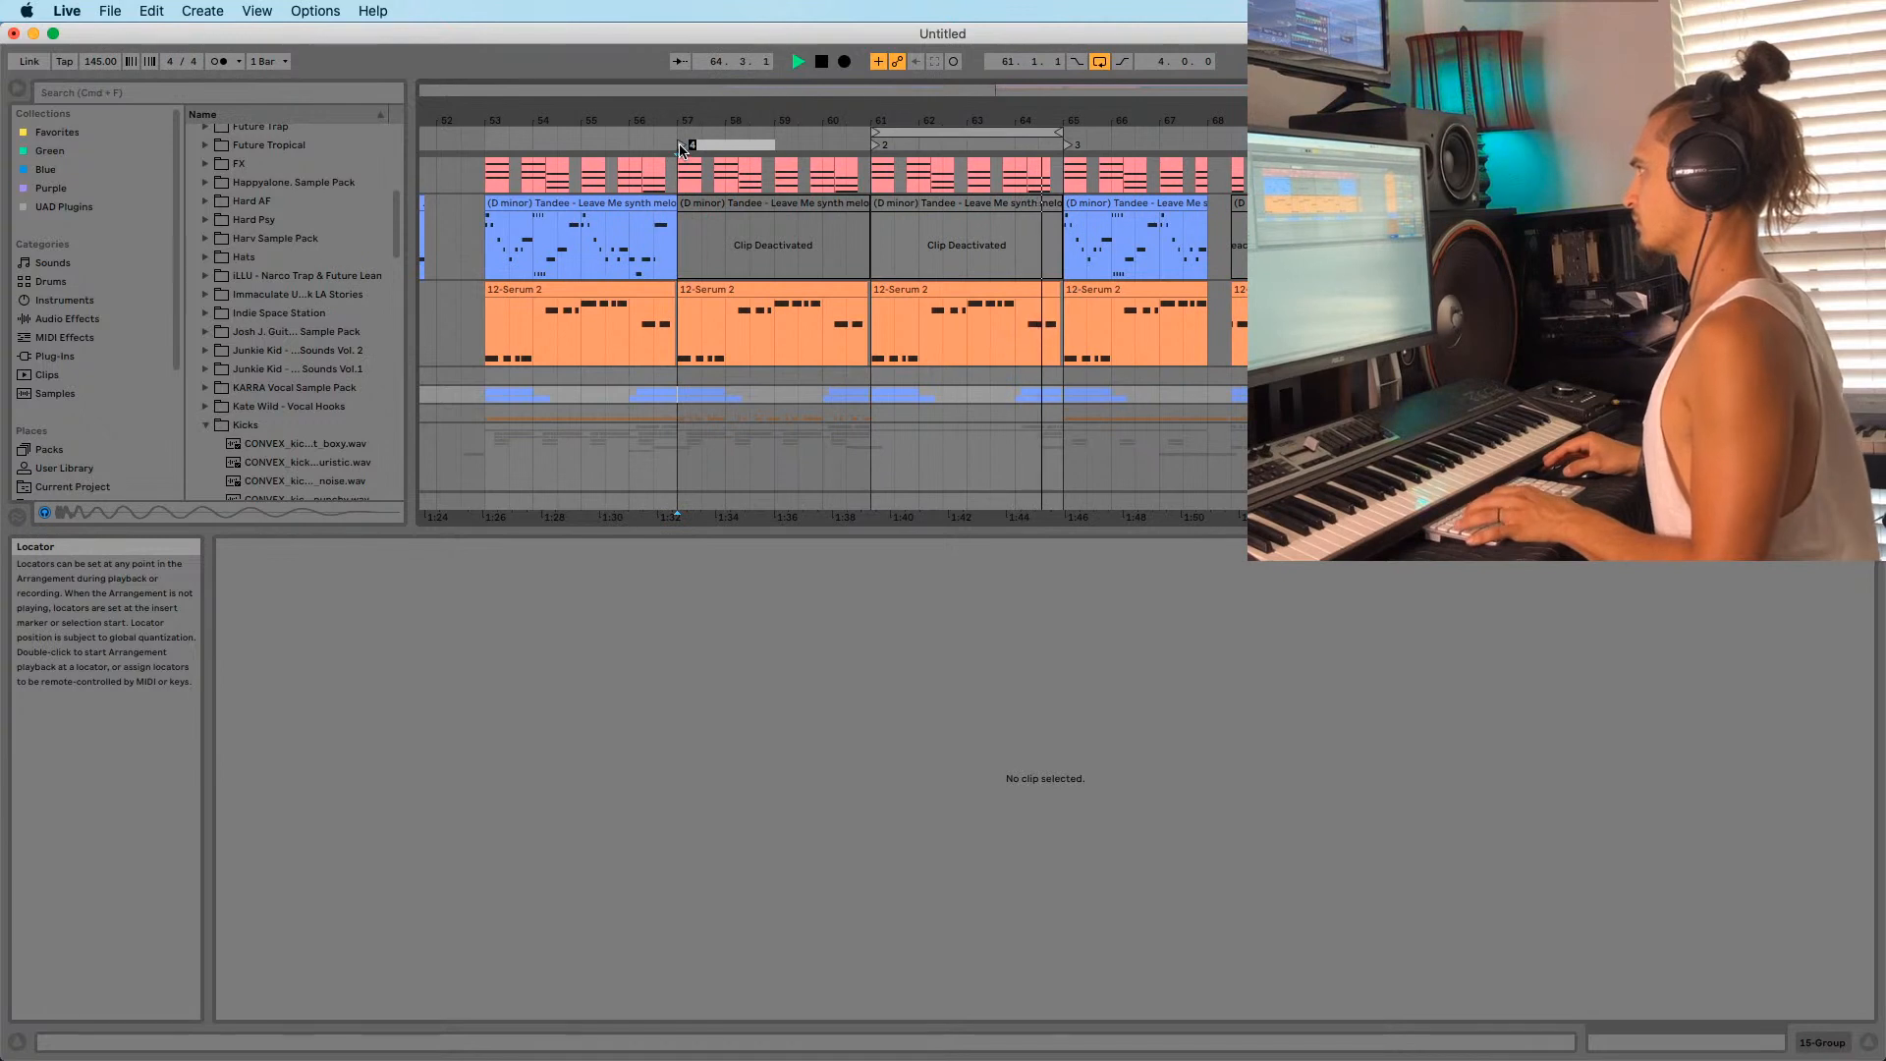
Jump playback to bar 57 and open the Tandee melody clip's notes for editing.
left_click(680, 147)
mouse_move(891, 119)
left_mouse_down()
mouse_move(874, 104)
mouse_move(986, 110)
mouse_move(1011, 132)
mouse_move(899, 132)
mouse_move(913, 118)
left_mouse_up()
left_click(863, 243)
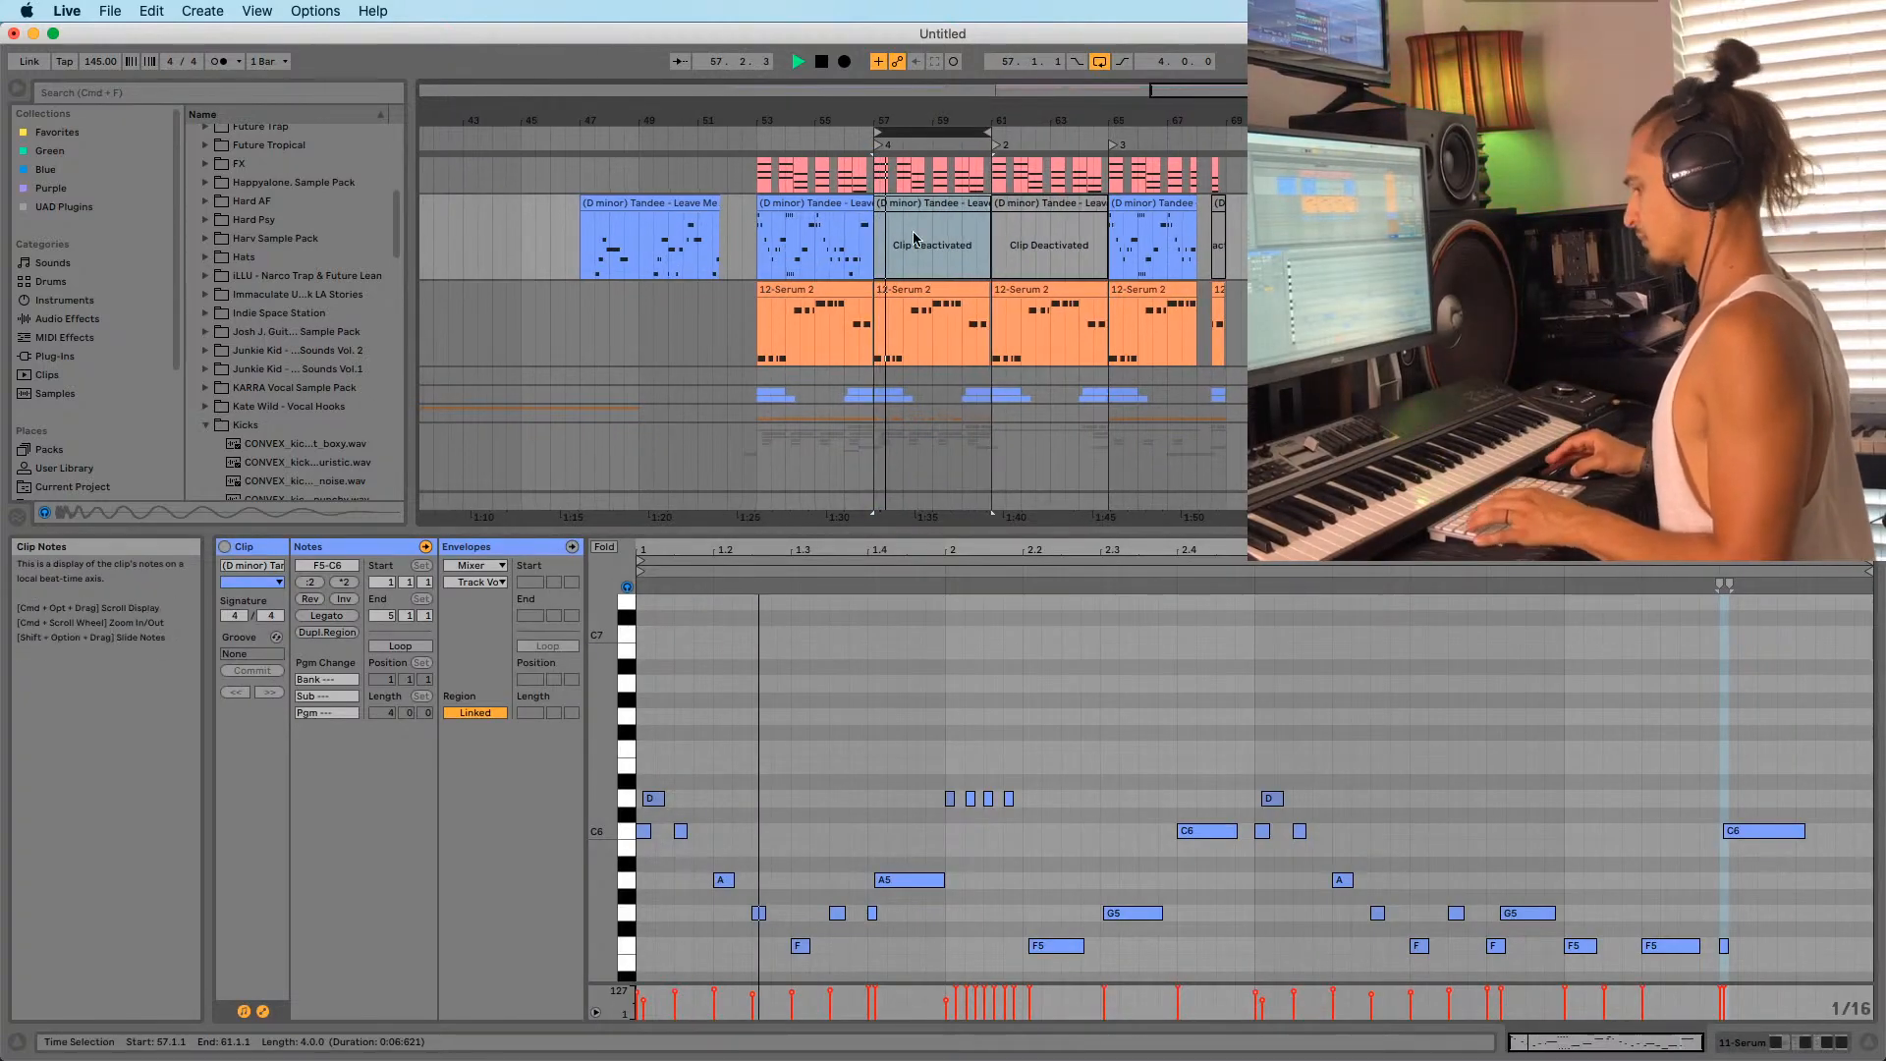
Save the set as 'EDM Funk 8 22 20' in 2020 Music Projects, then loop bars 61–65.
key("super+s")
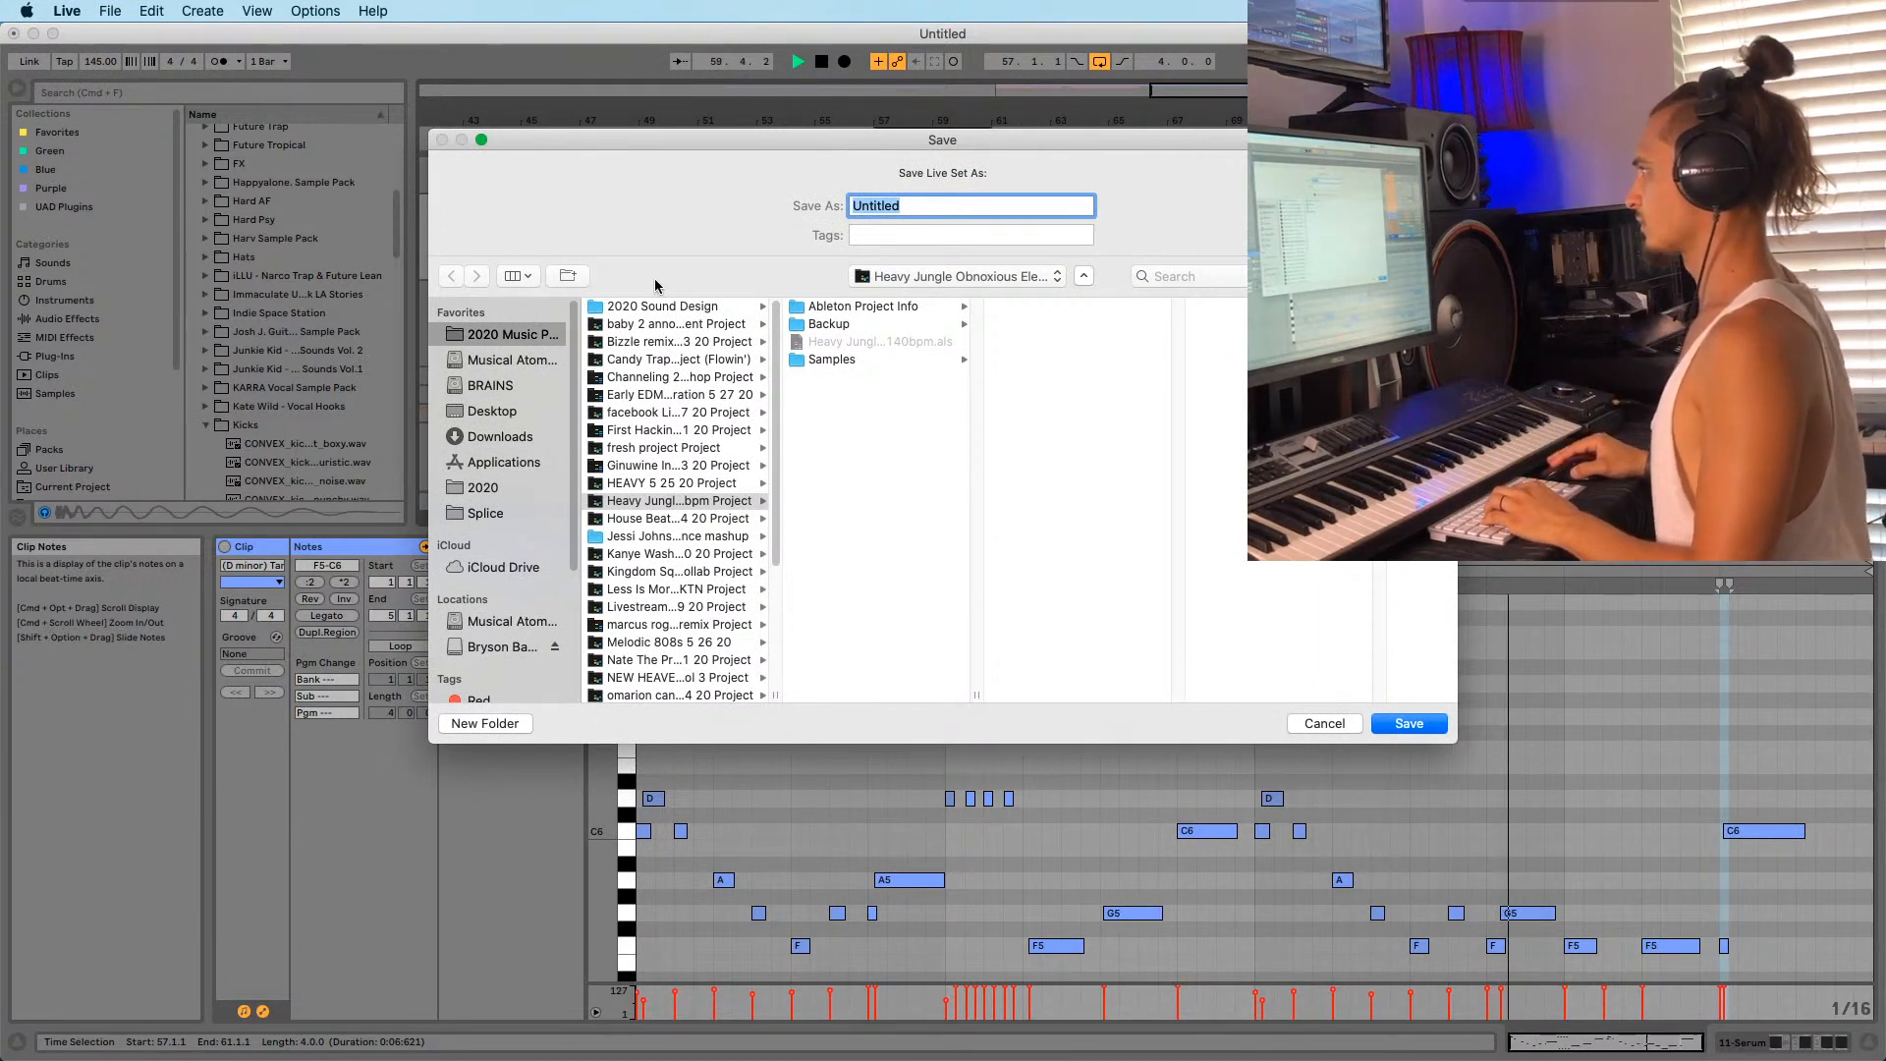
left_click(501, 335)
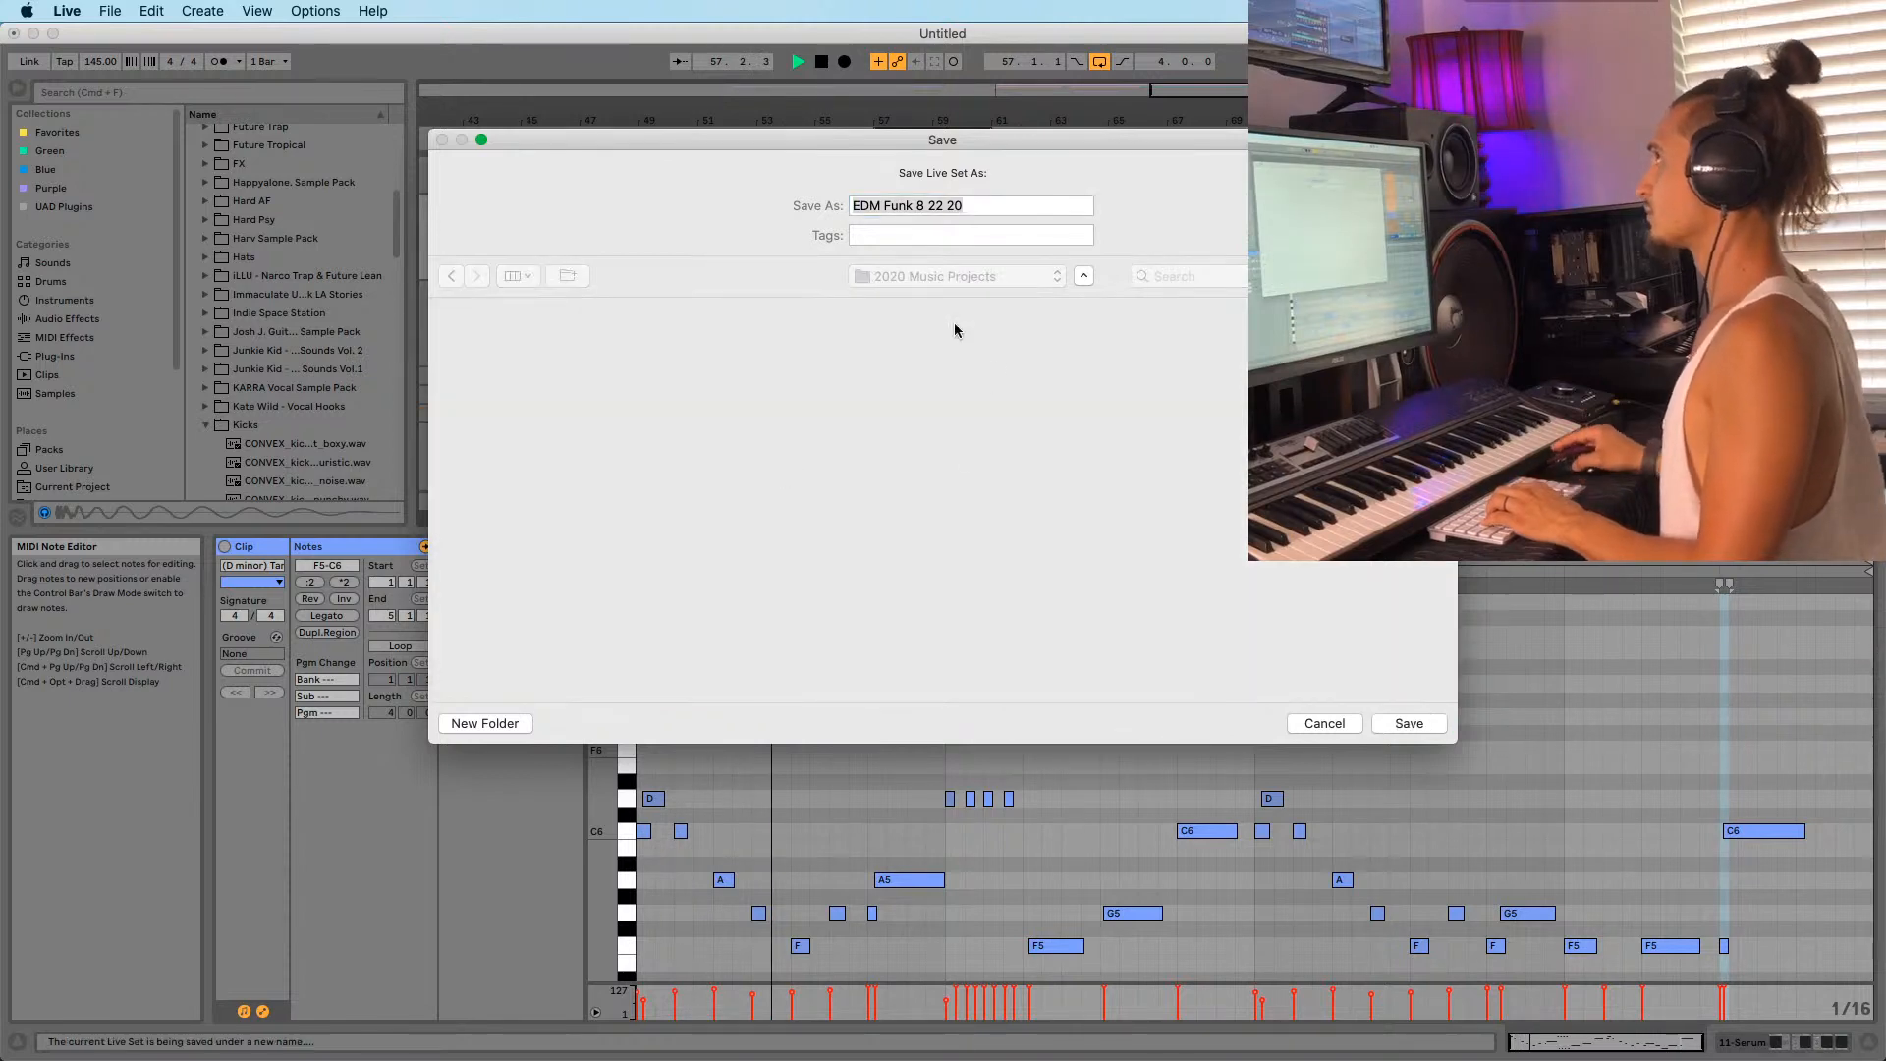
key("Return")
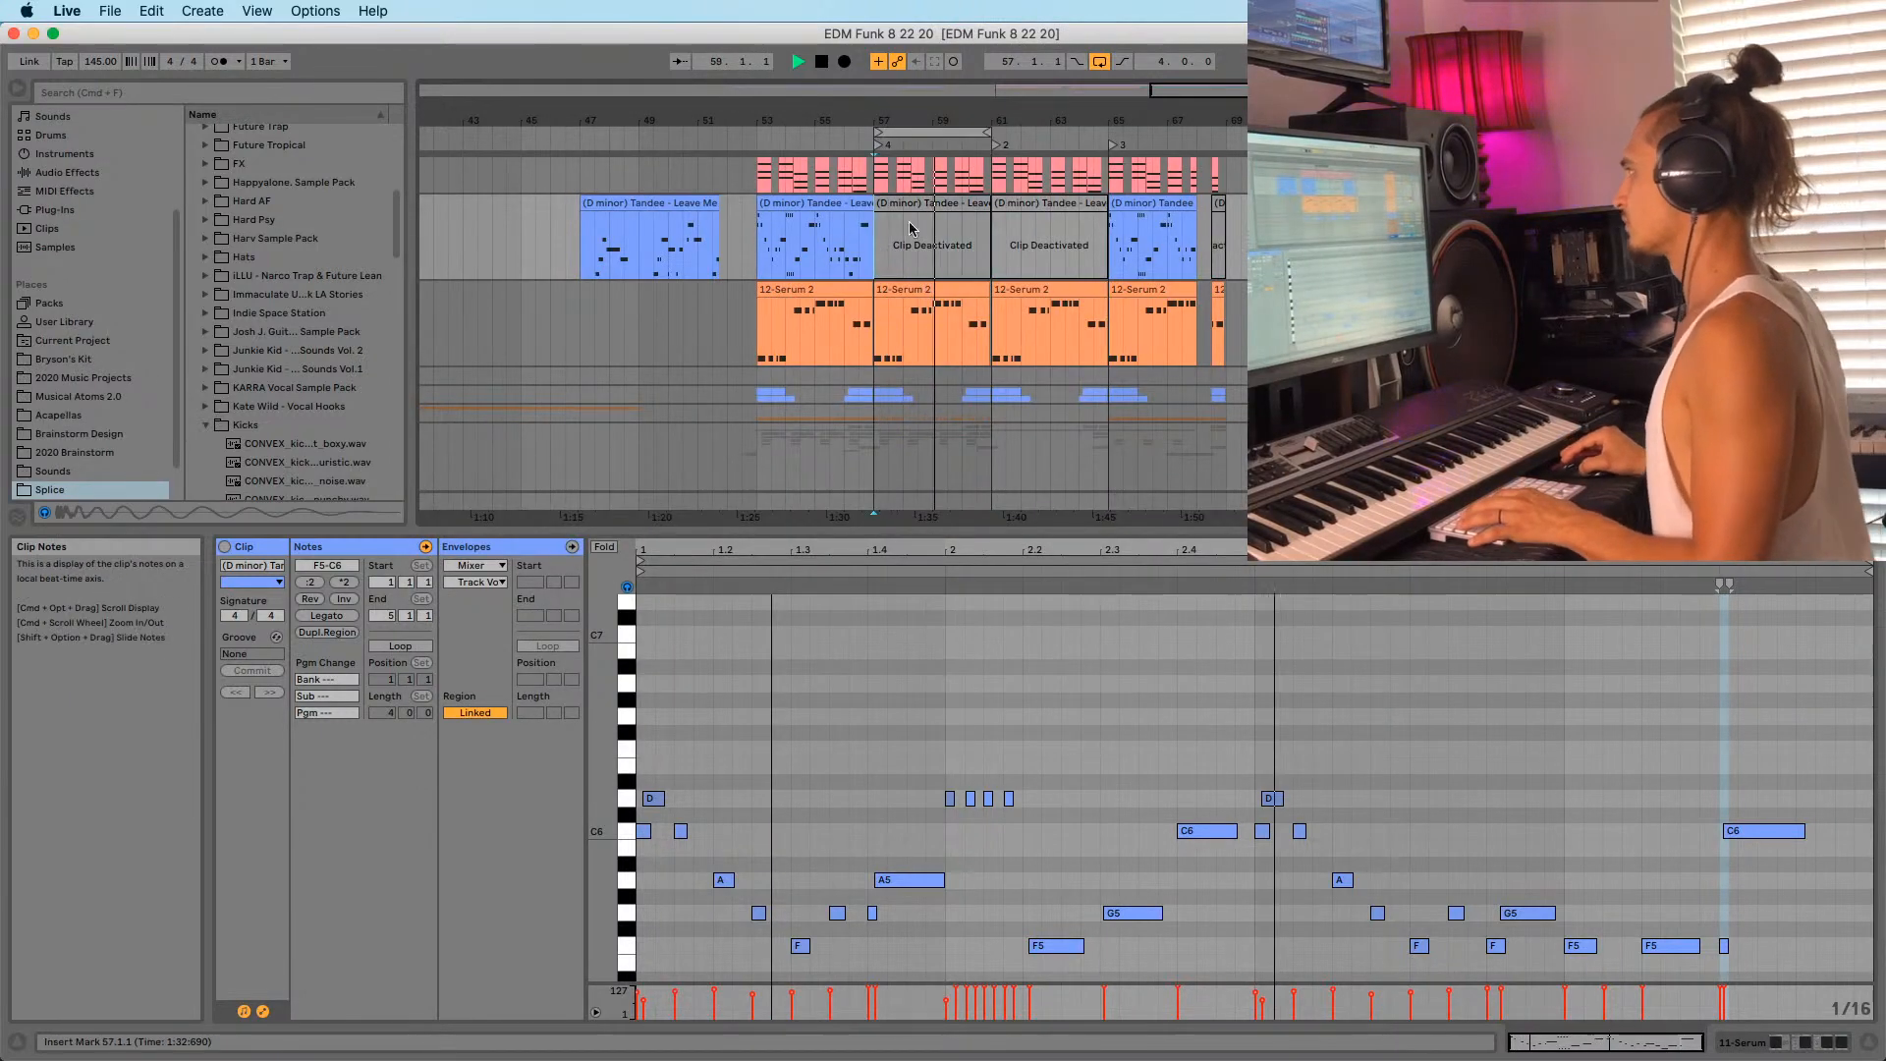
left_click_drag(990, 130, 1106, 127)
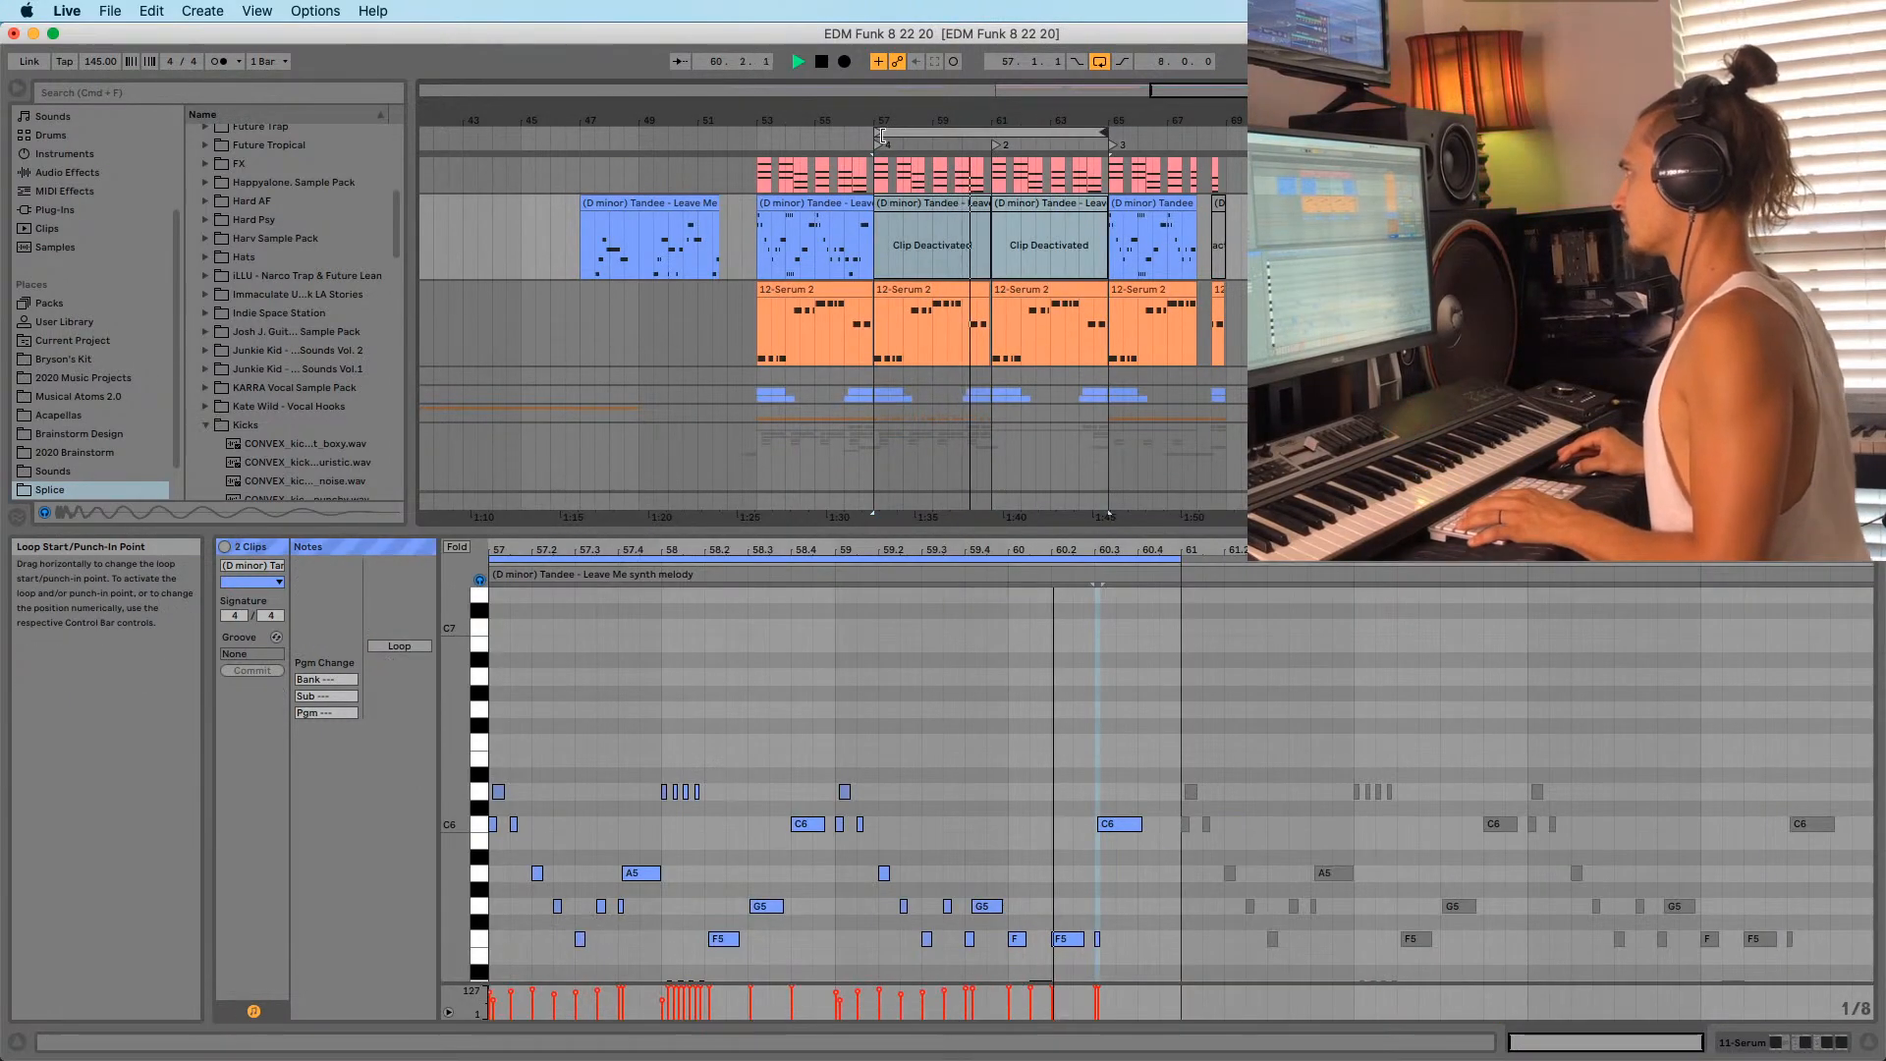
left_click_drag(875, 129, 986, 116)
left_click(989, 130)
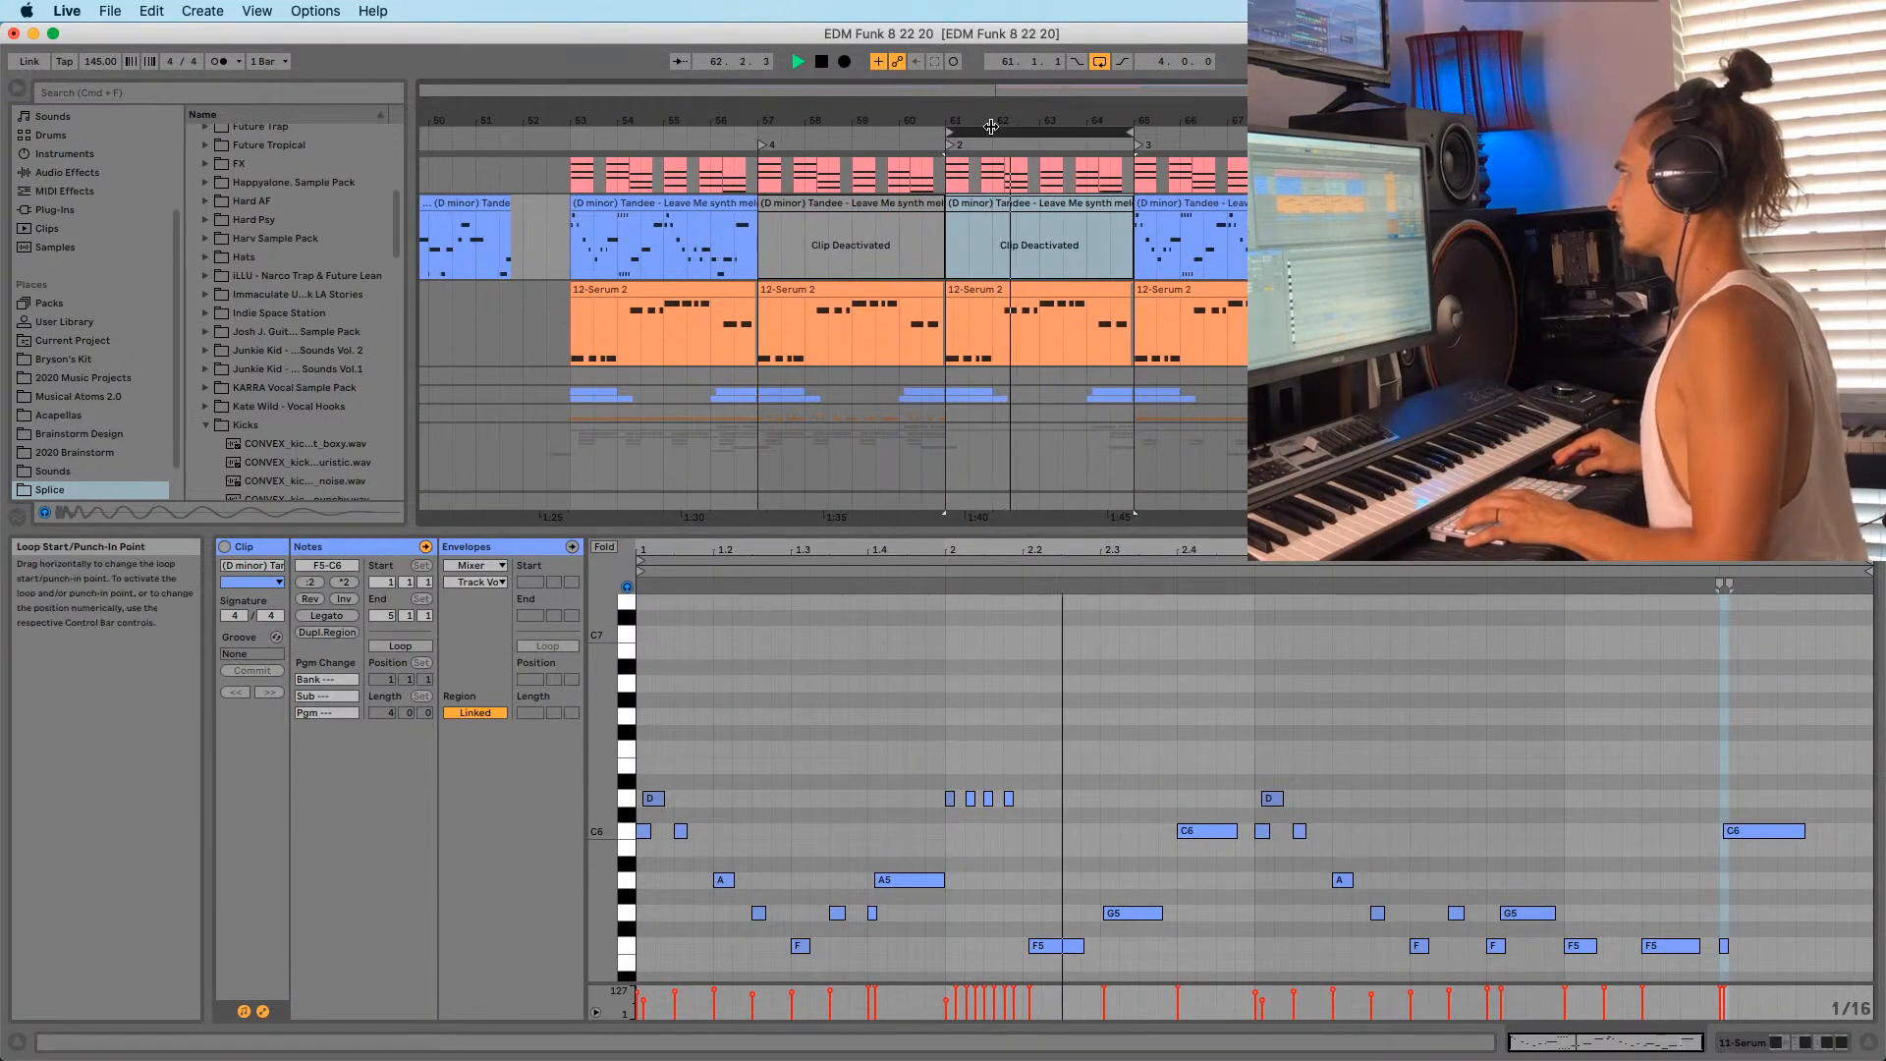
left_click(950, 259)
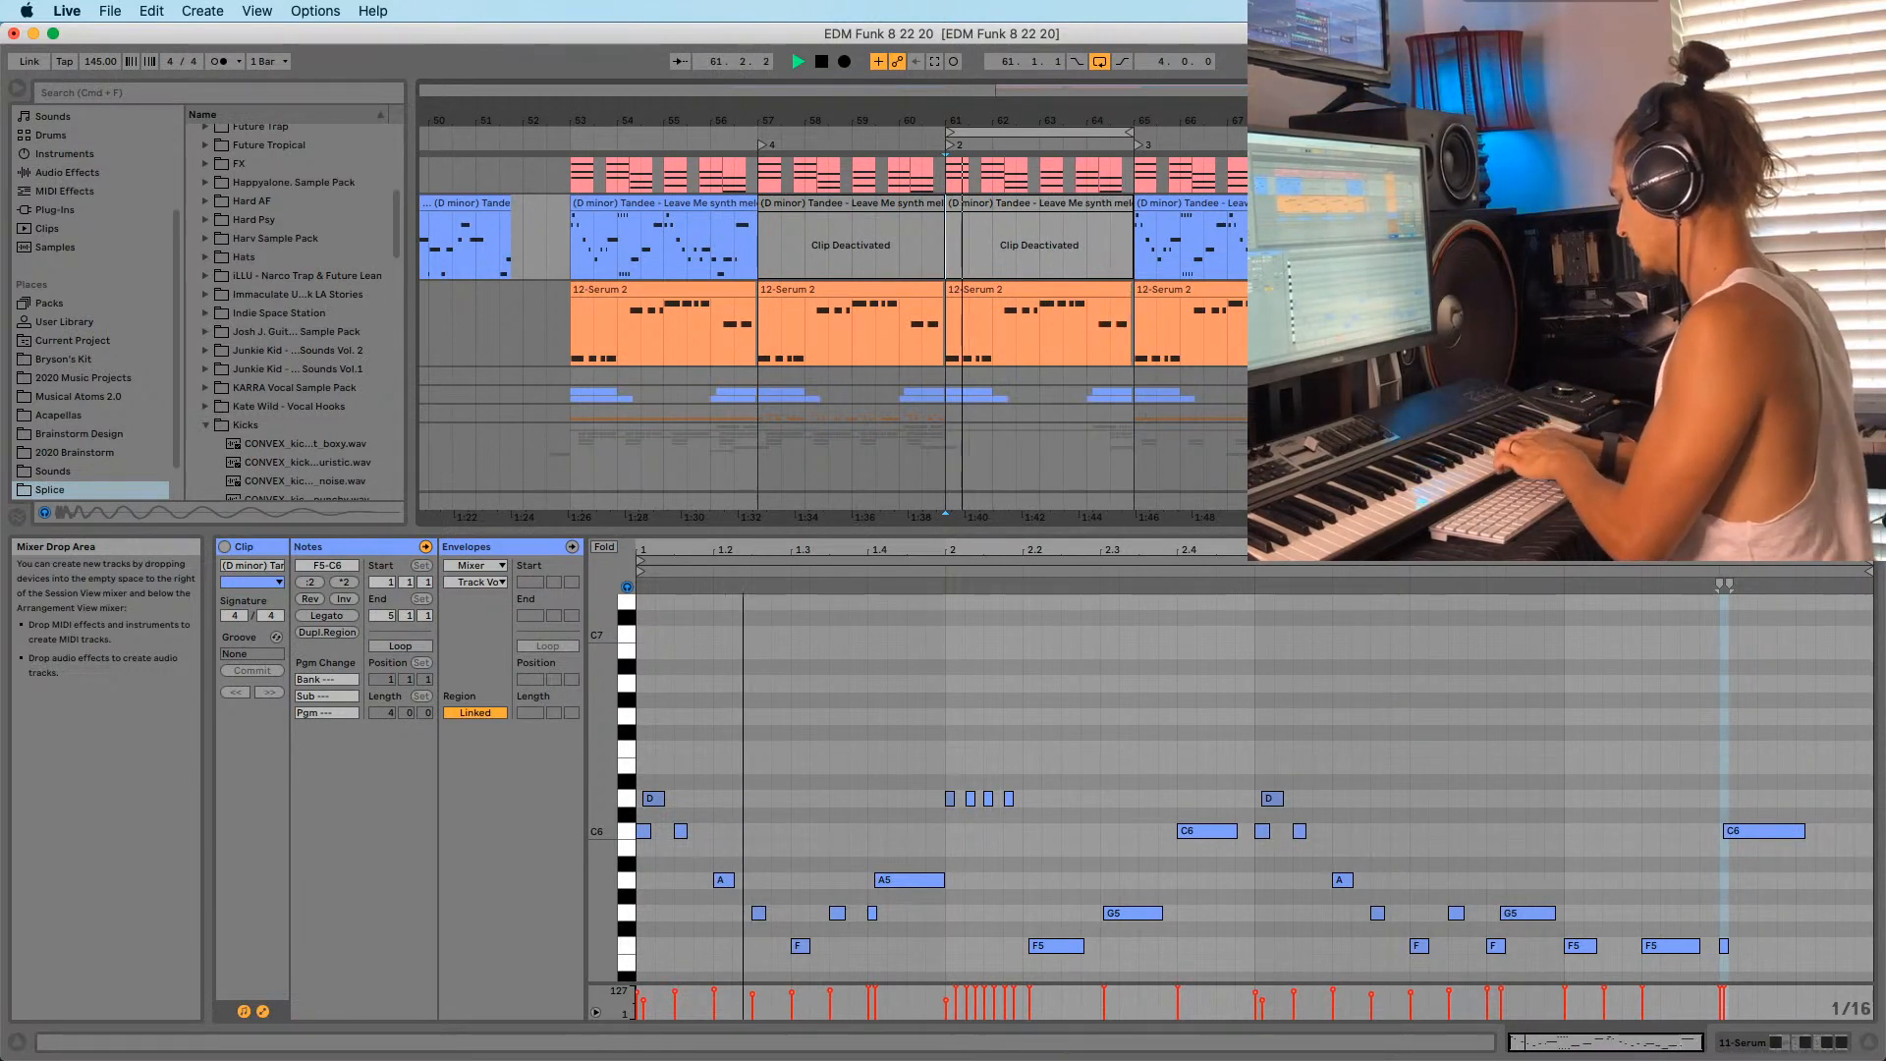
key("space")
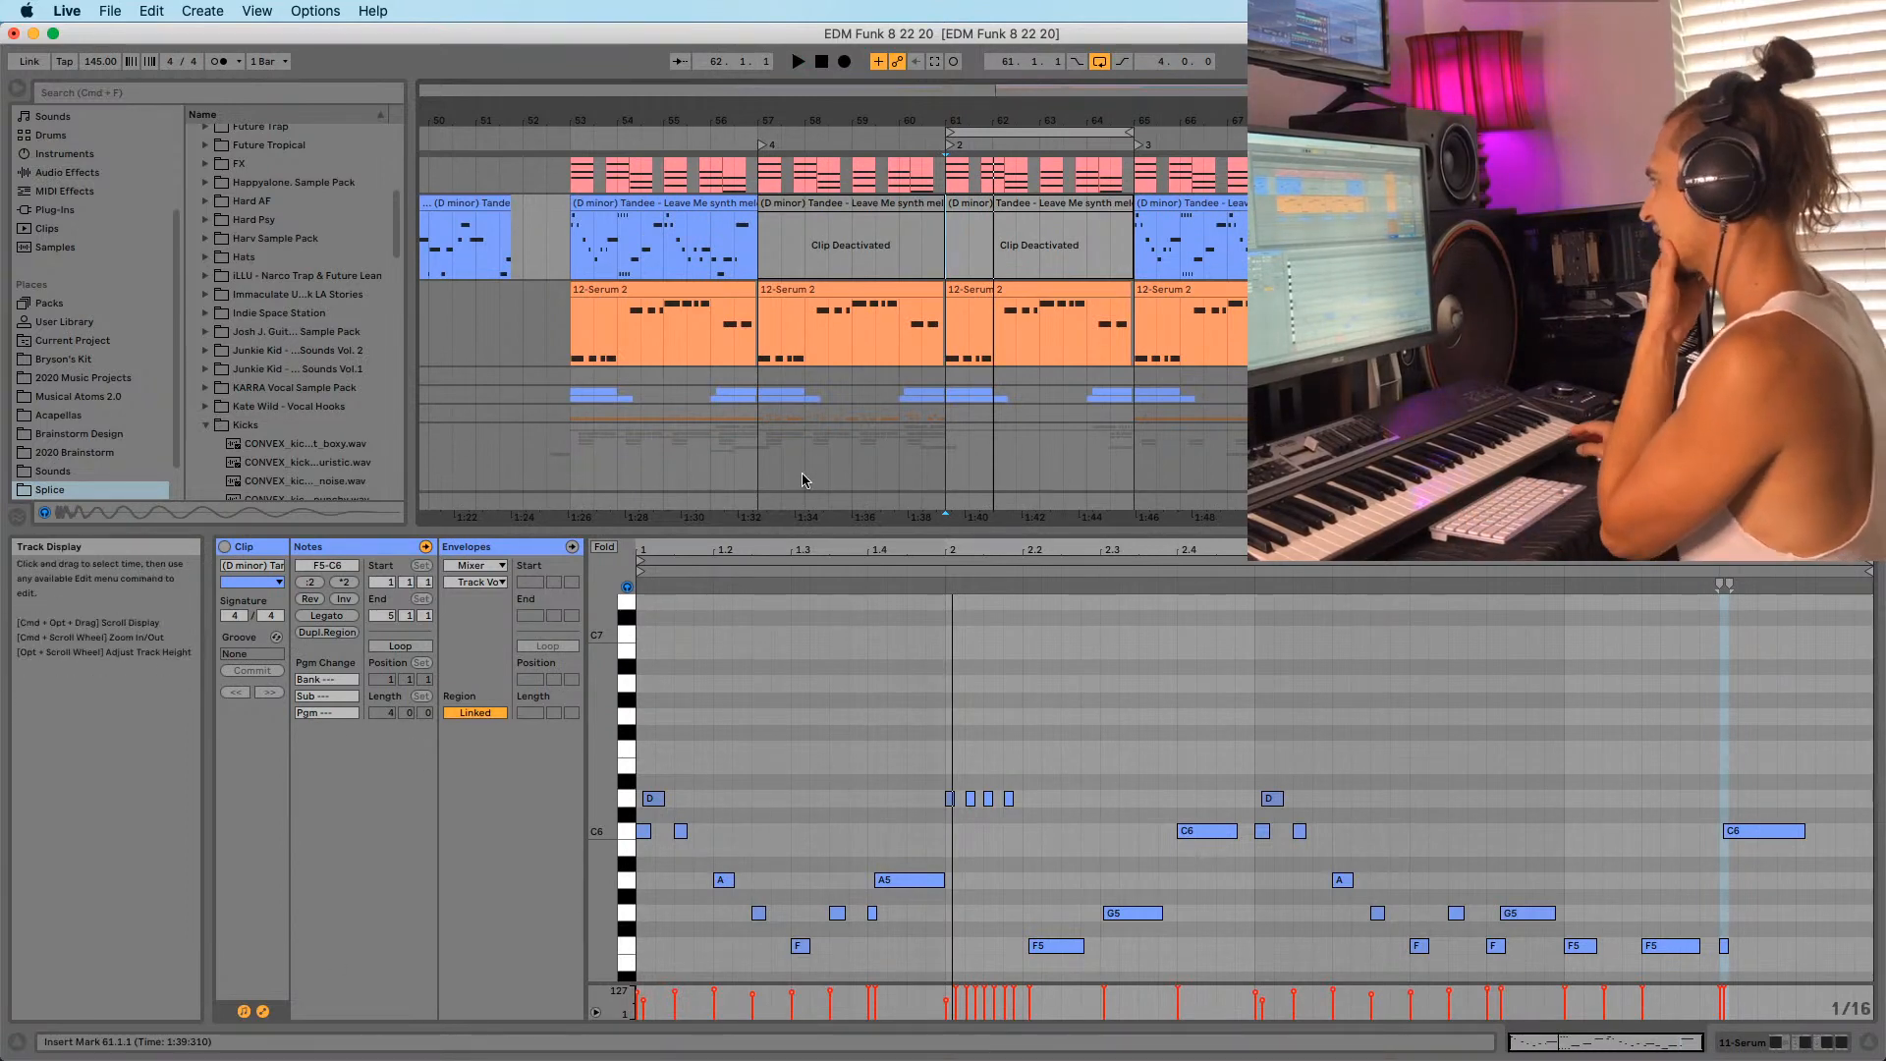
scroll(833, 314, "up", 3)
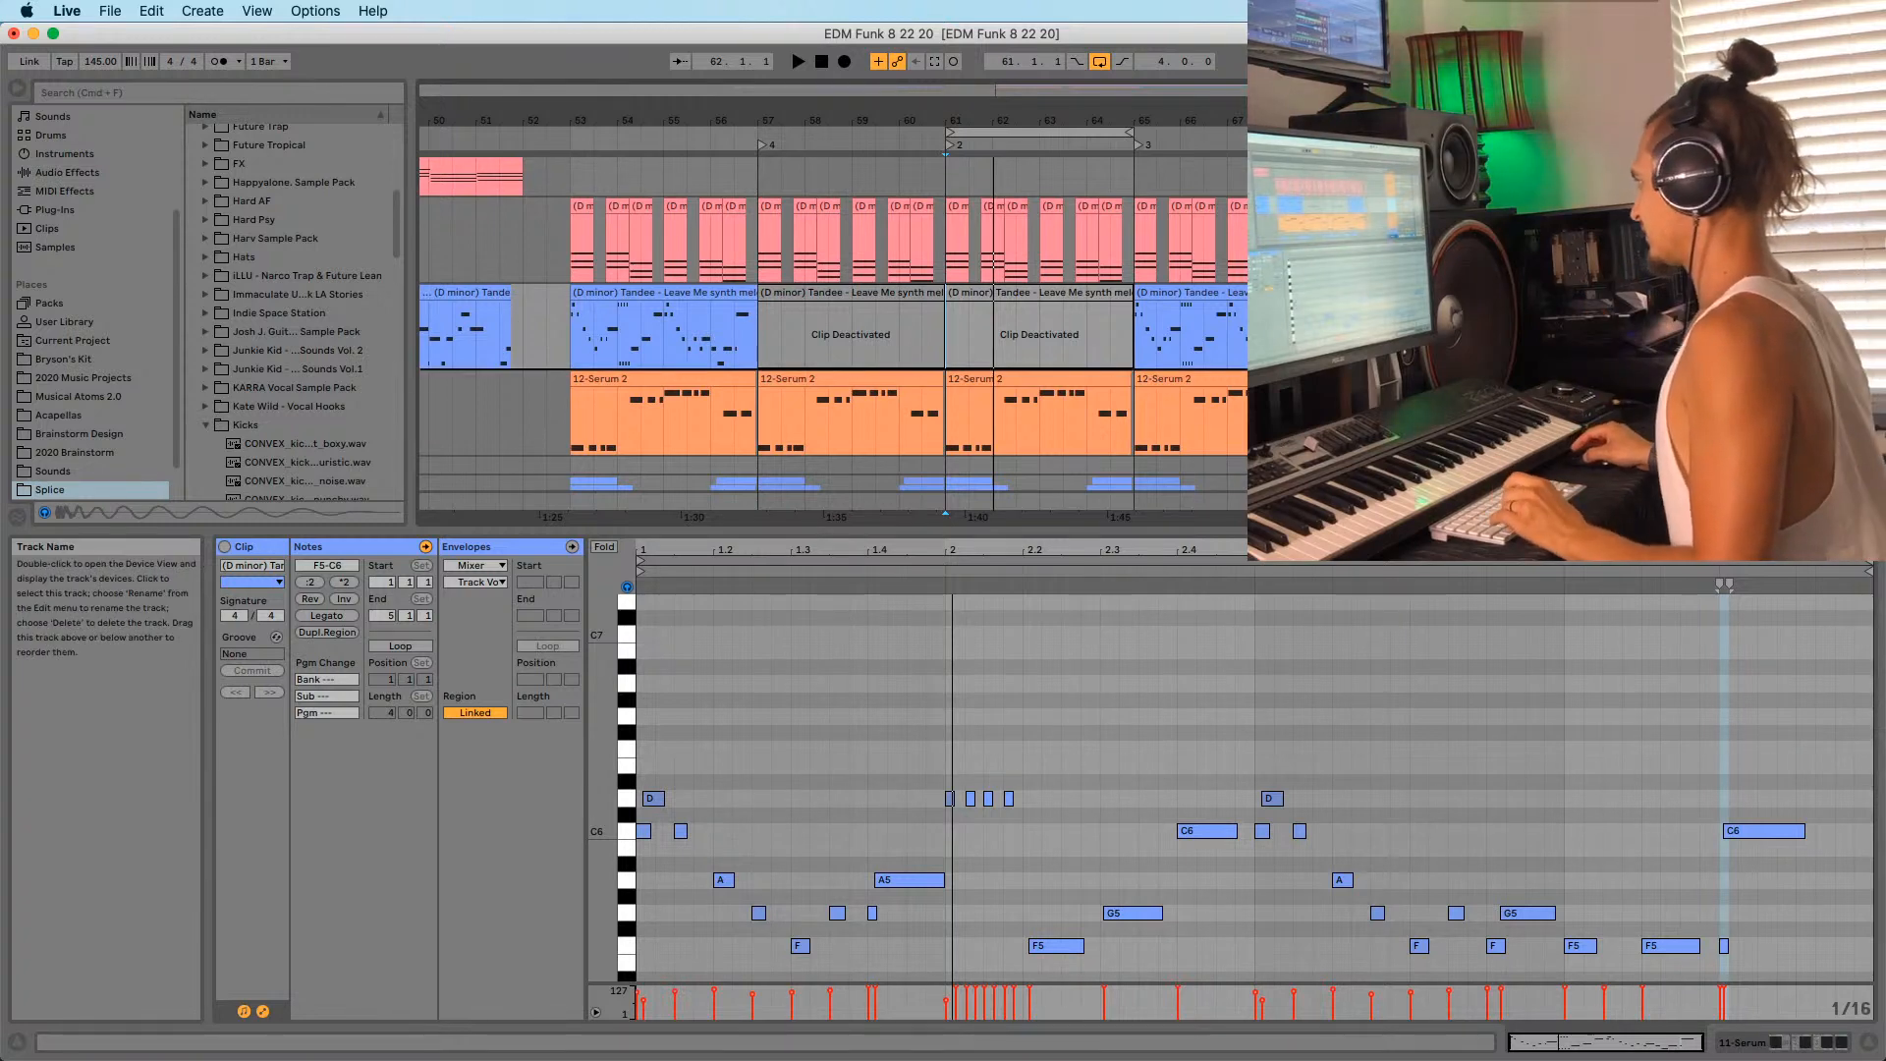
Duplicate the 11-Serum track and delete the copy's clips back to bar 36.
key("super+d")
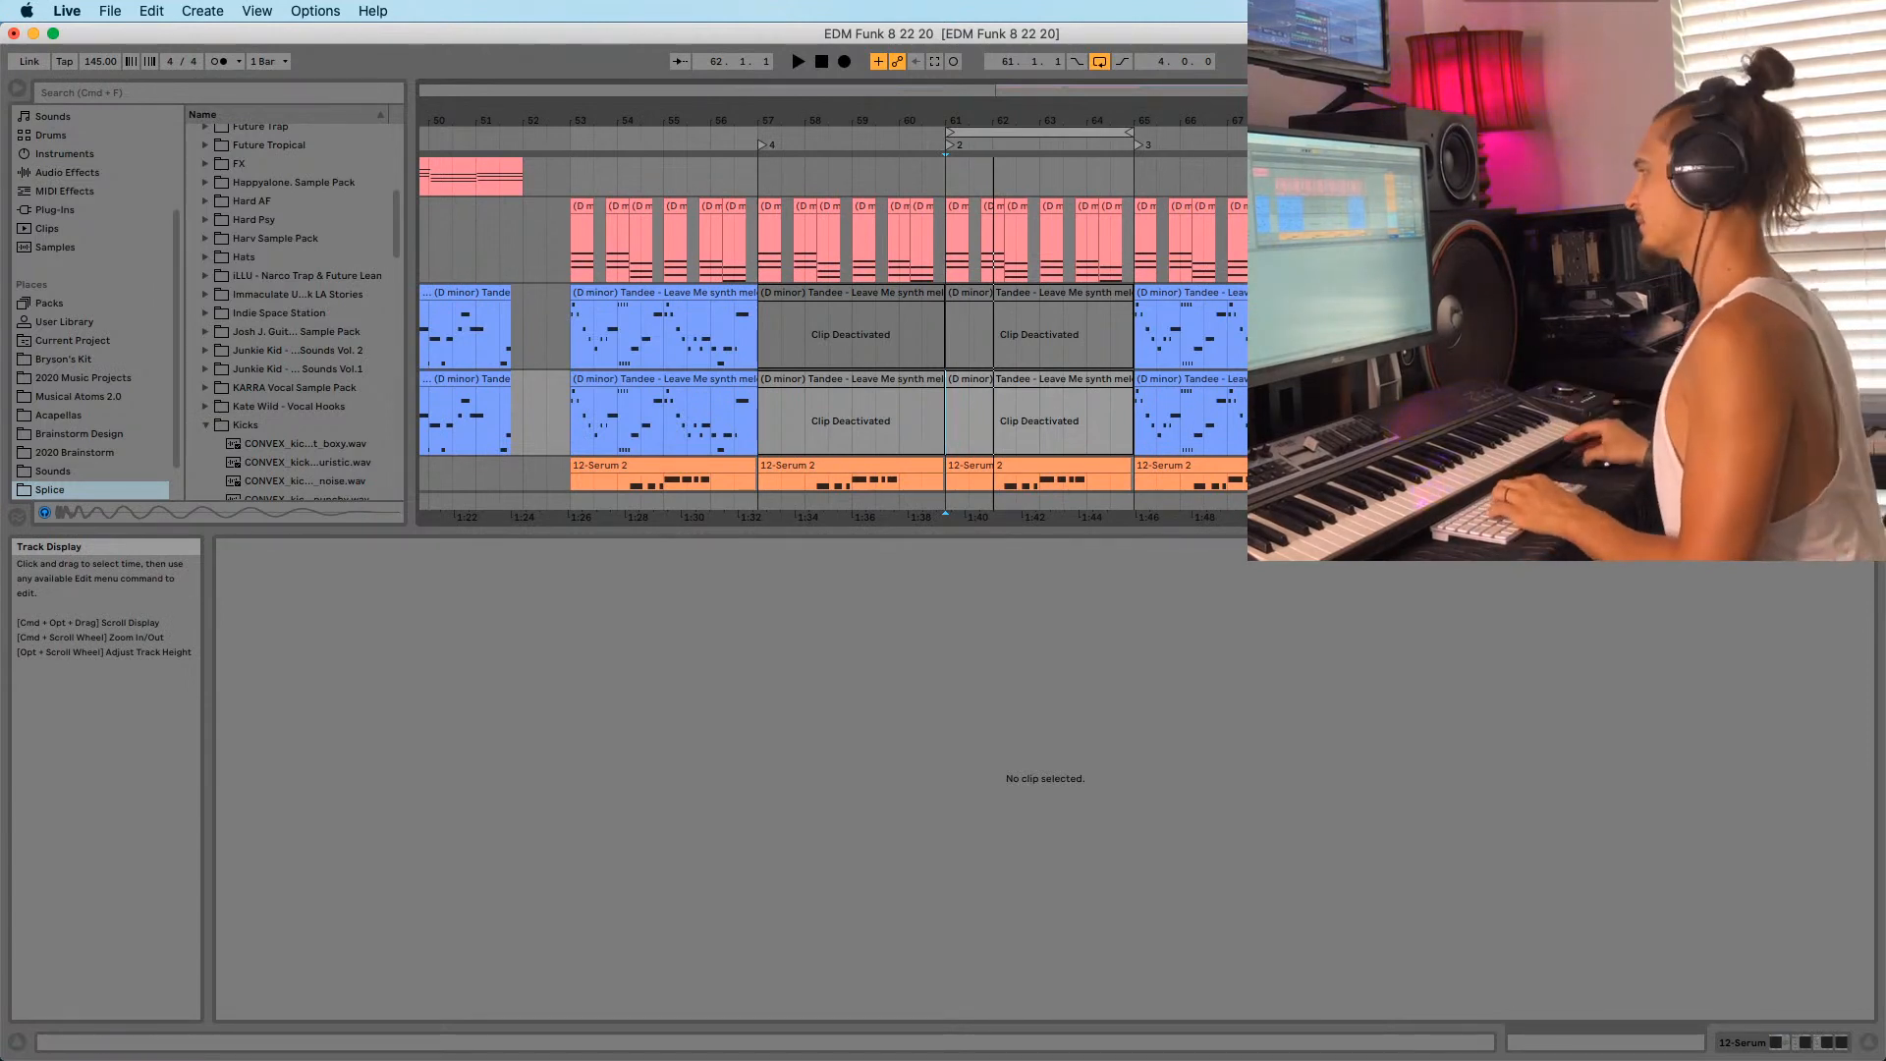
double_click(1061, 119)
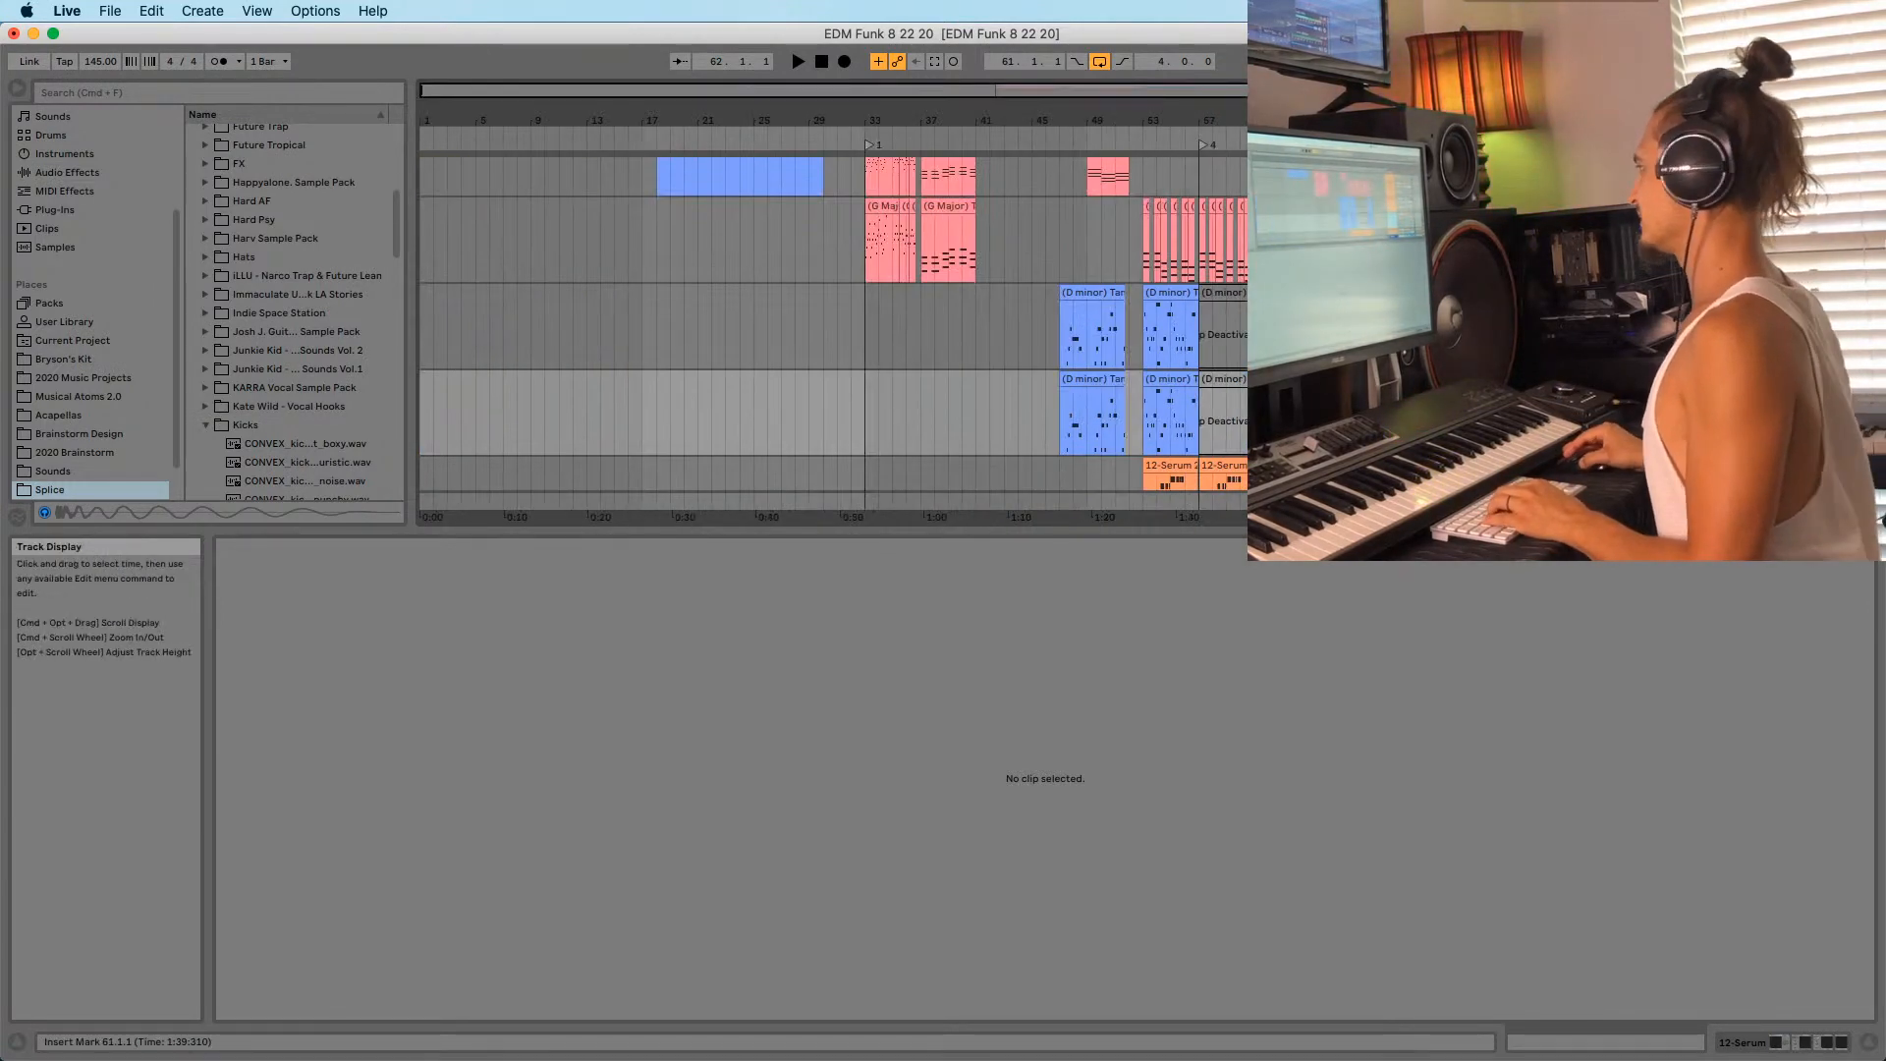
left_click_drag(1415, 408, 910, 397)
key("Delete")
left_click_drag(893, 118, 853, 130)
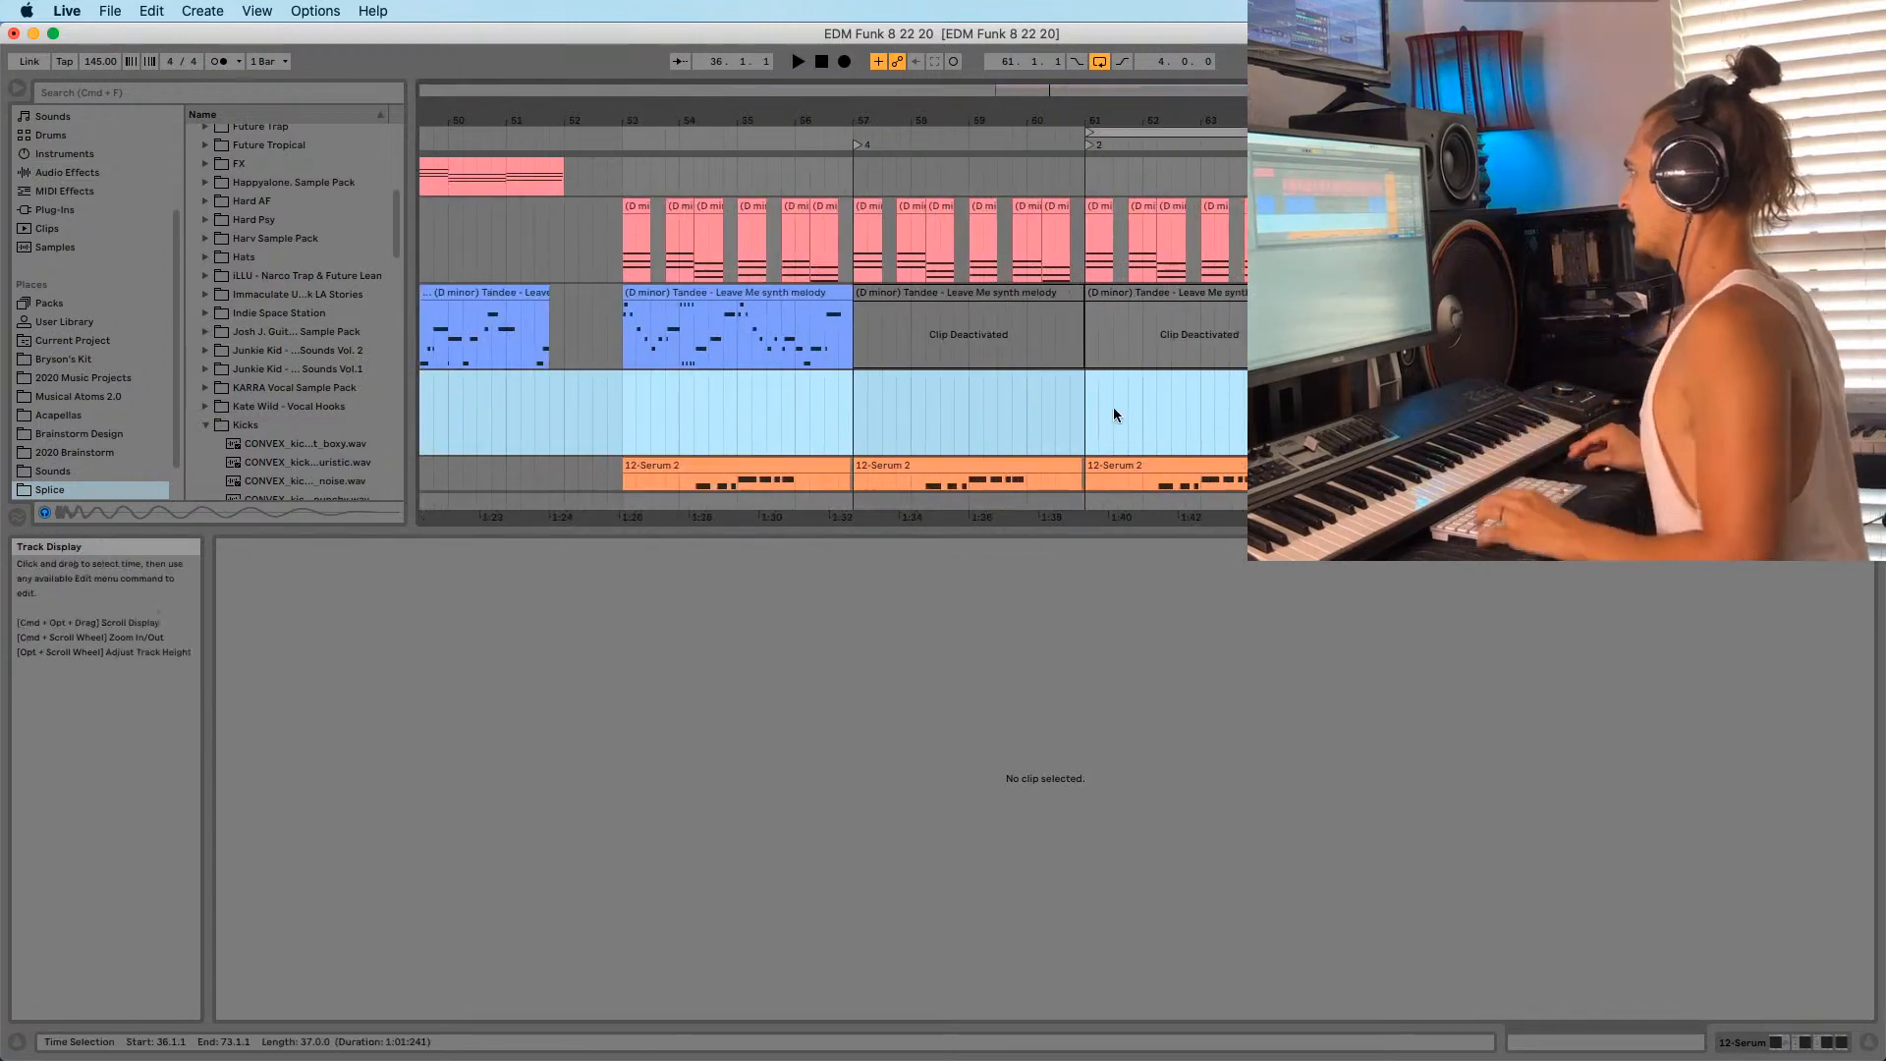
left_click(1085, 423)
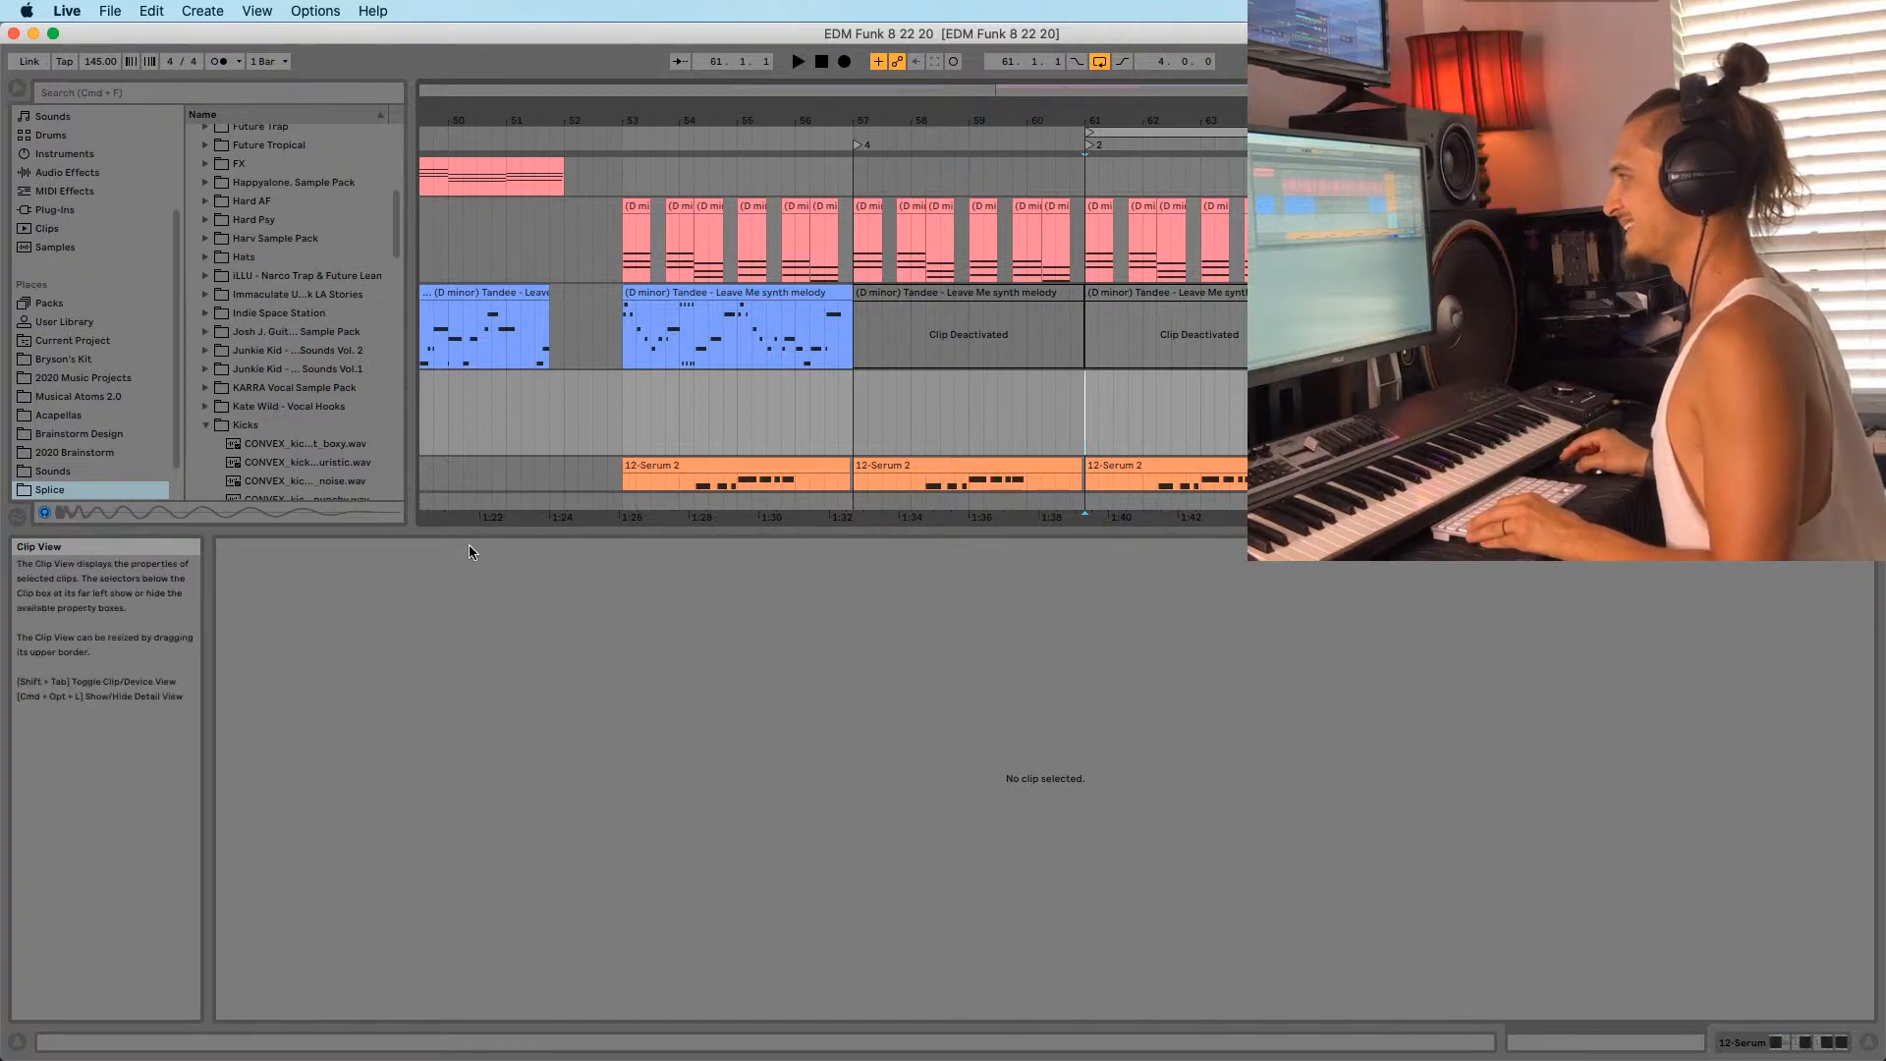
Show the 12-Serum device chain: Serum, two MConvolutionEZ and EchoBoy.
left_click_drag(476, 532, 475, 647)
scroll(118, 472, "up", 2)
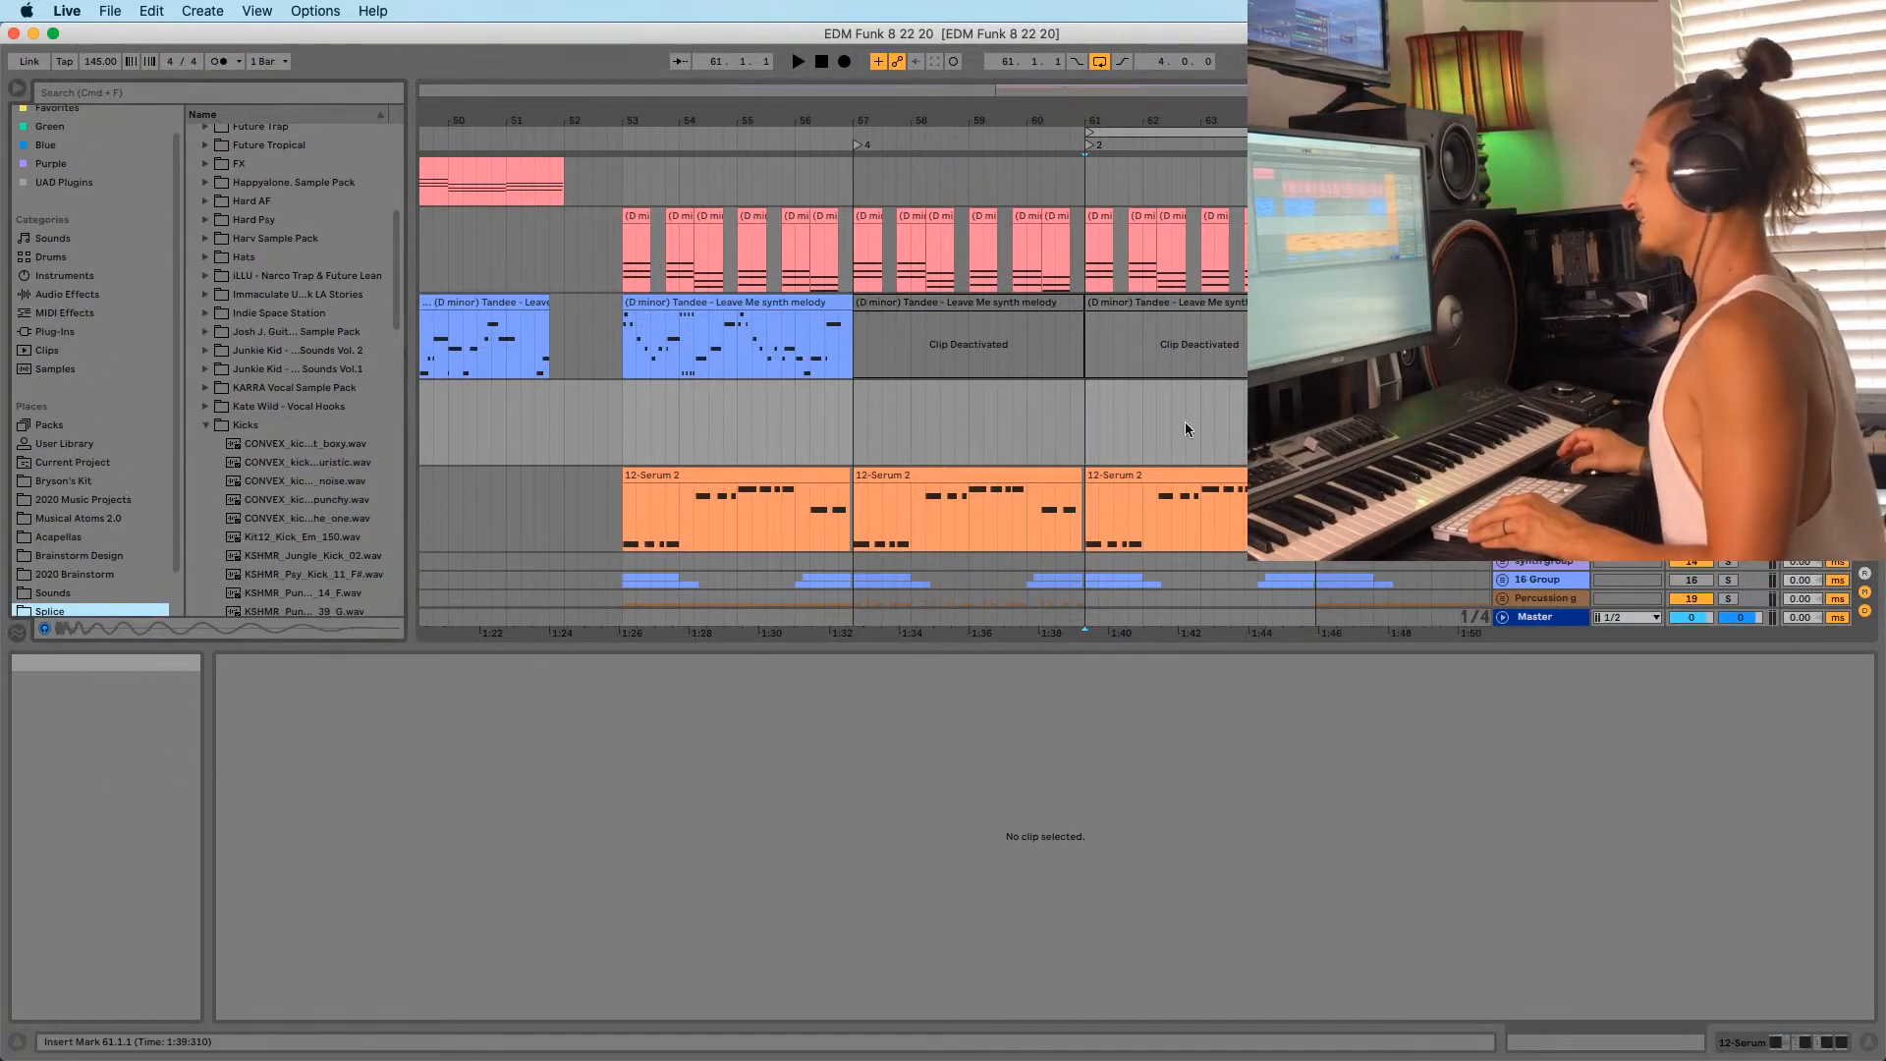
key("shift+Tab")
key("shift+Tab")
key("shift+Tab")
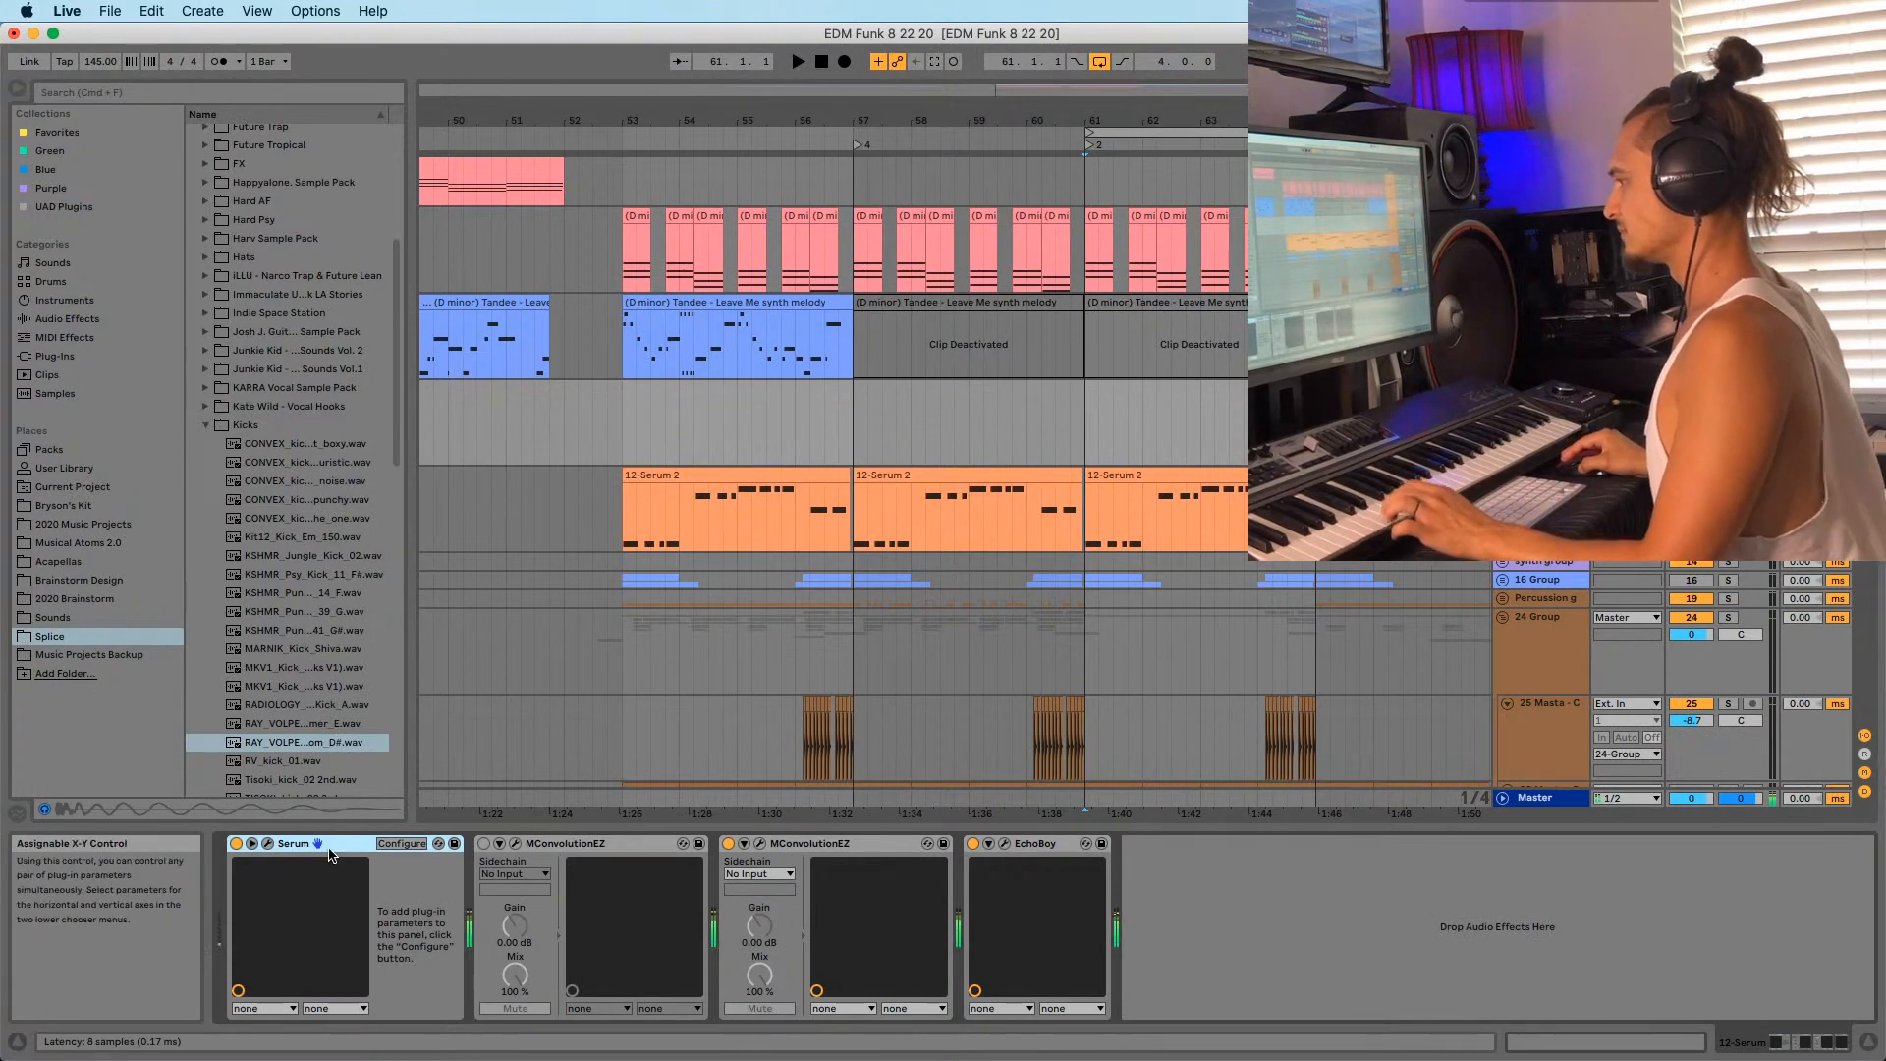
Open Serum and load the Leads > LD Watery [SD] preset.
left_click(341, 844)
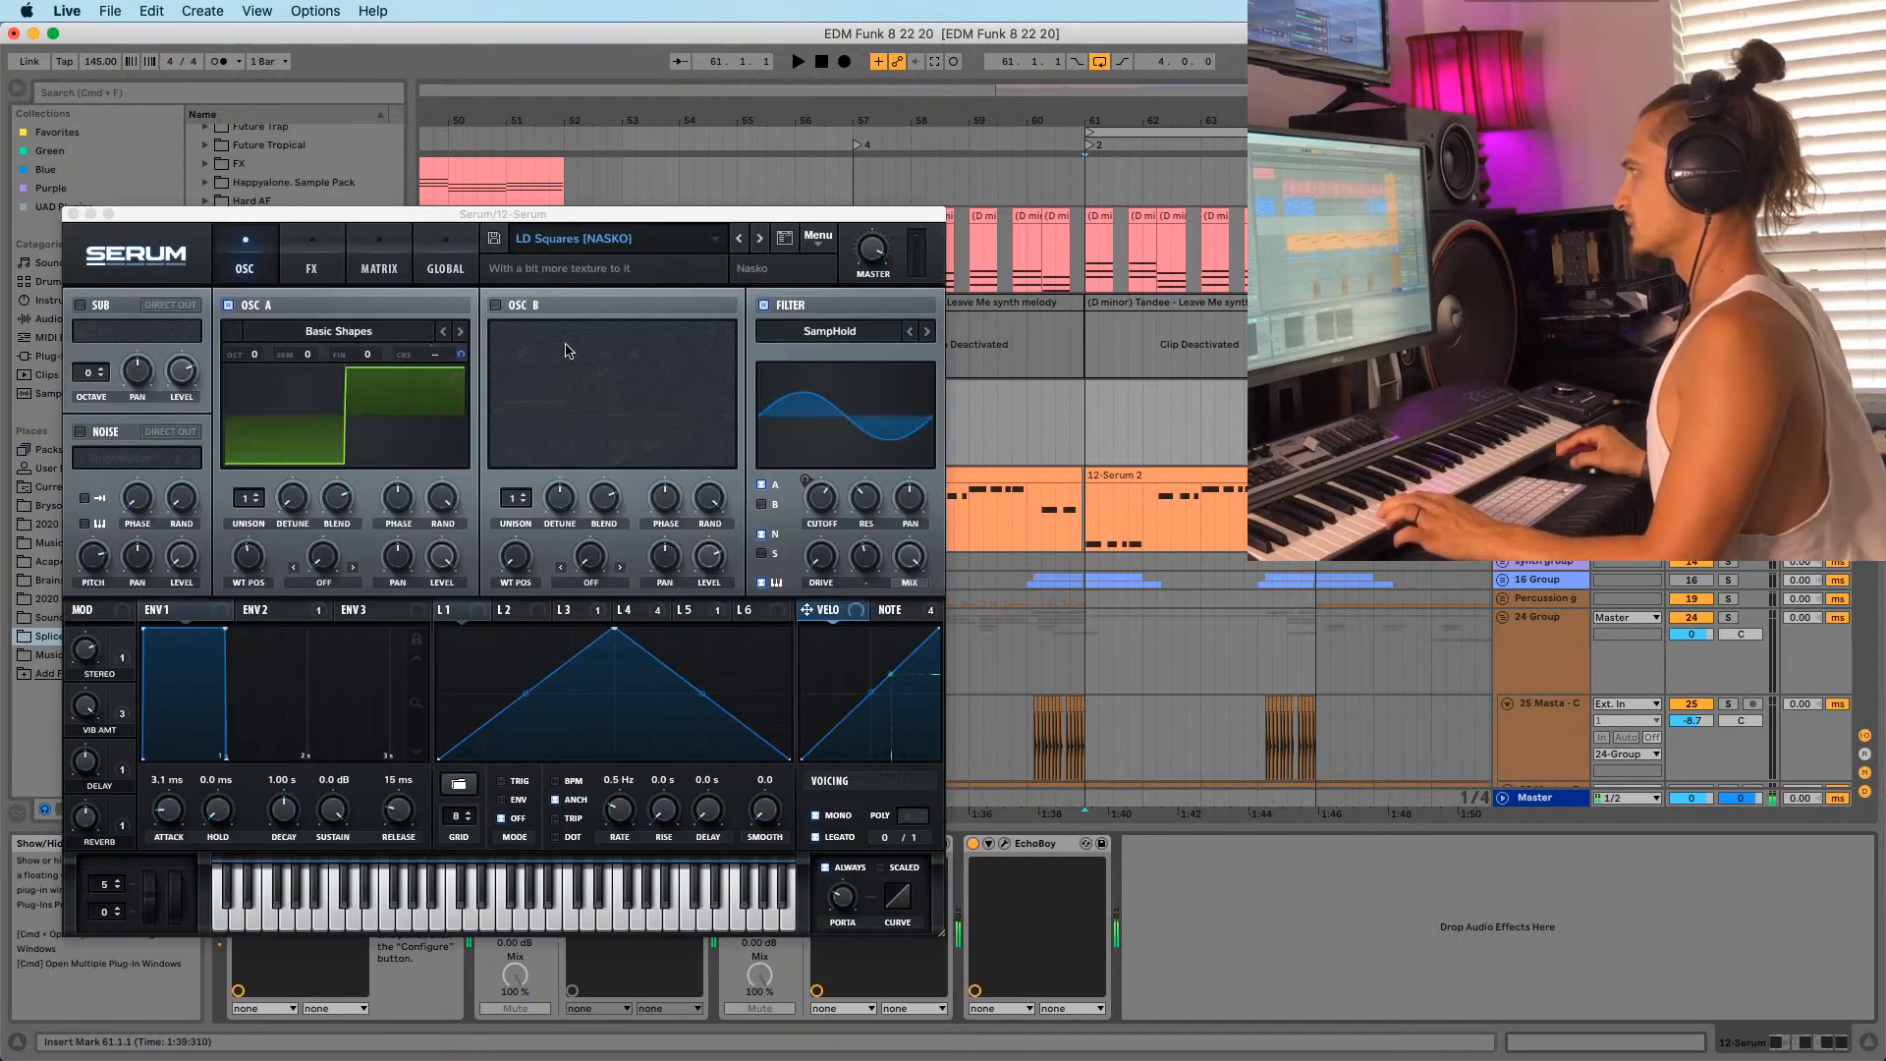
left_click(739, 240)
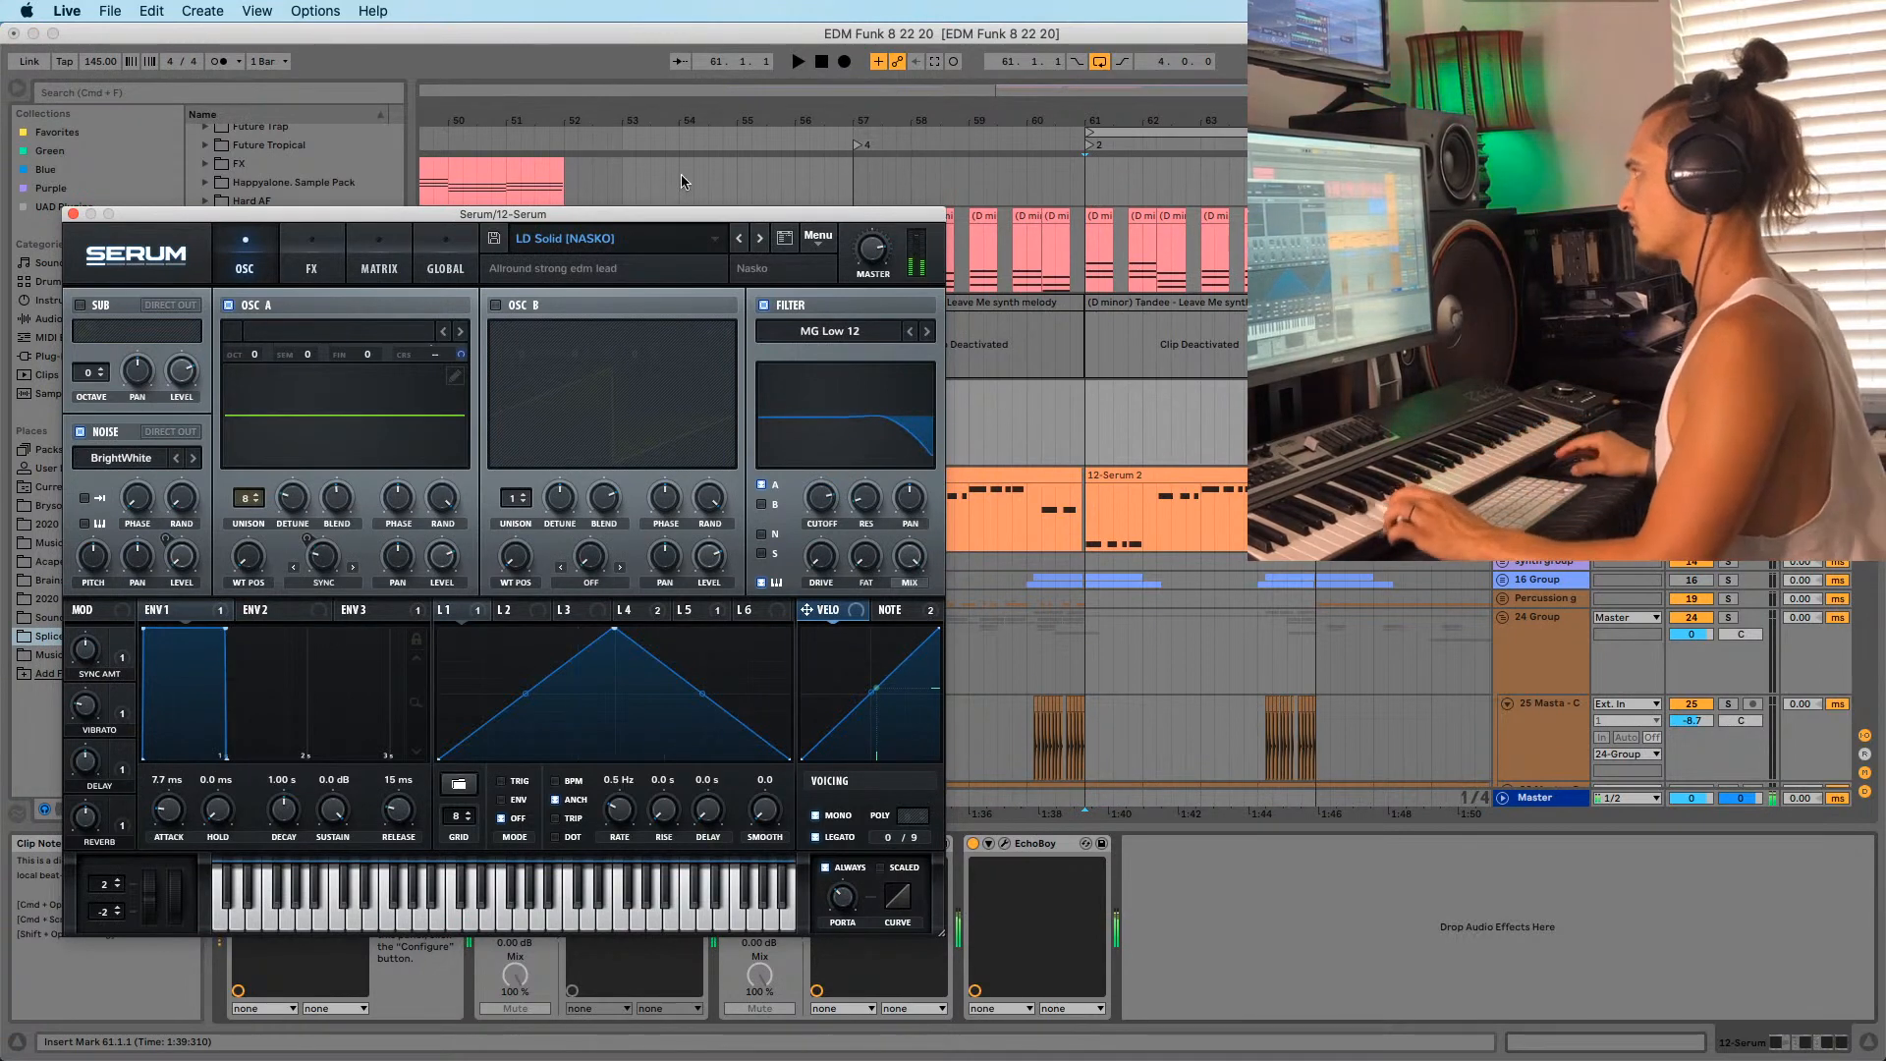
left_click(739, 239)
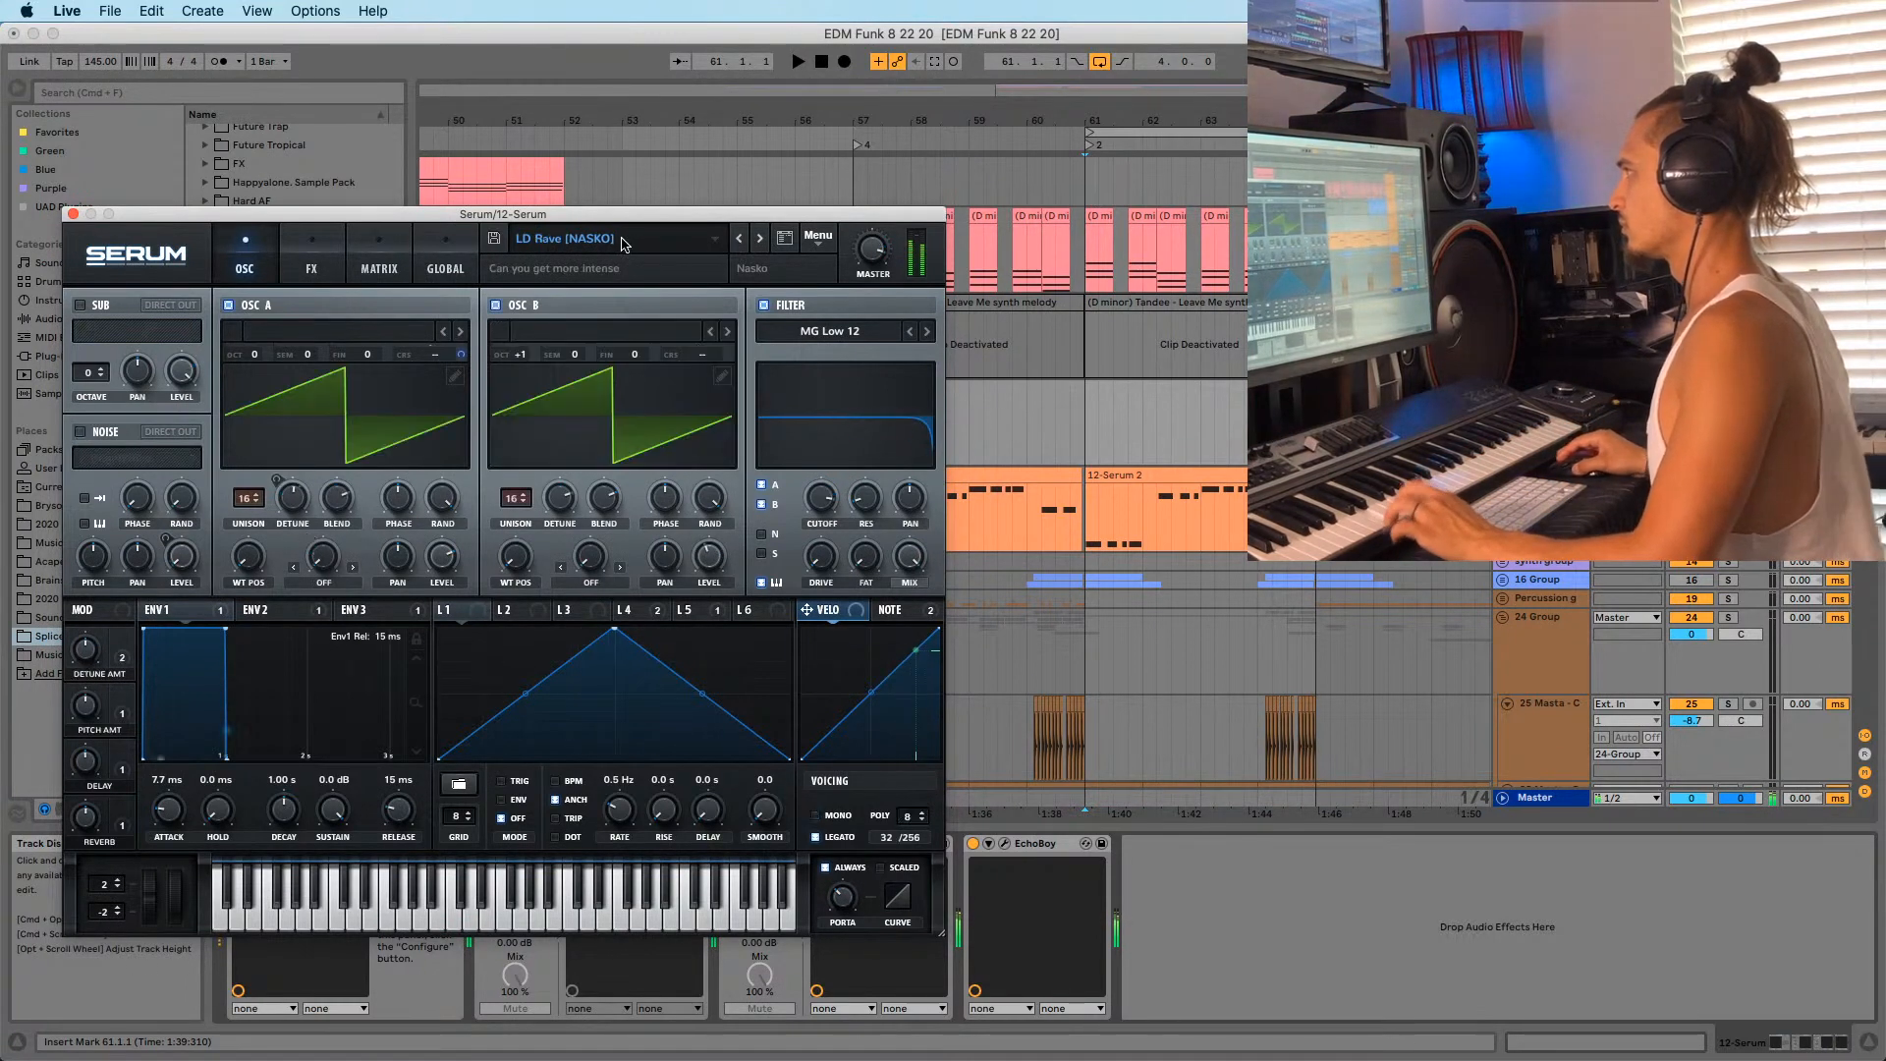
left_click(629, 239)
mouse_move(633, 332)
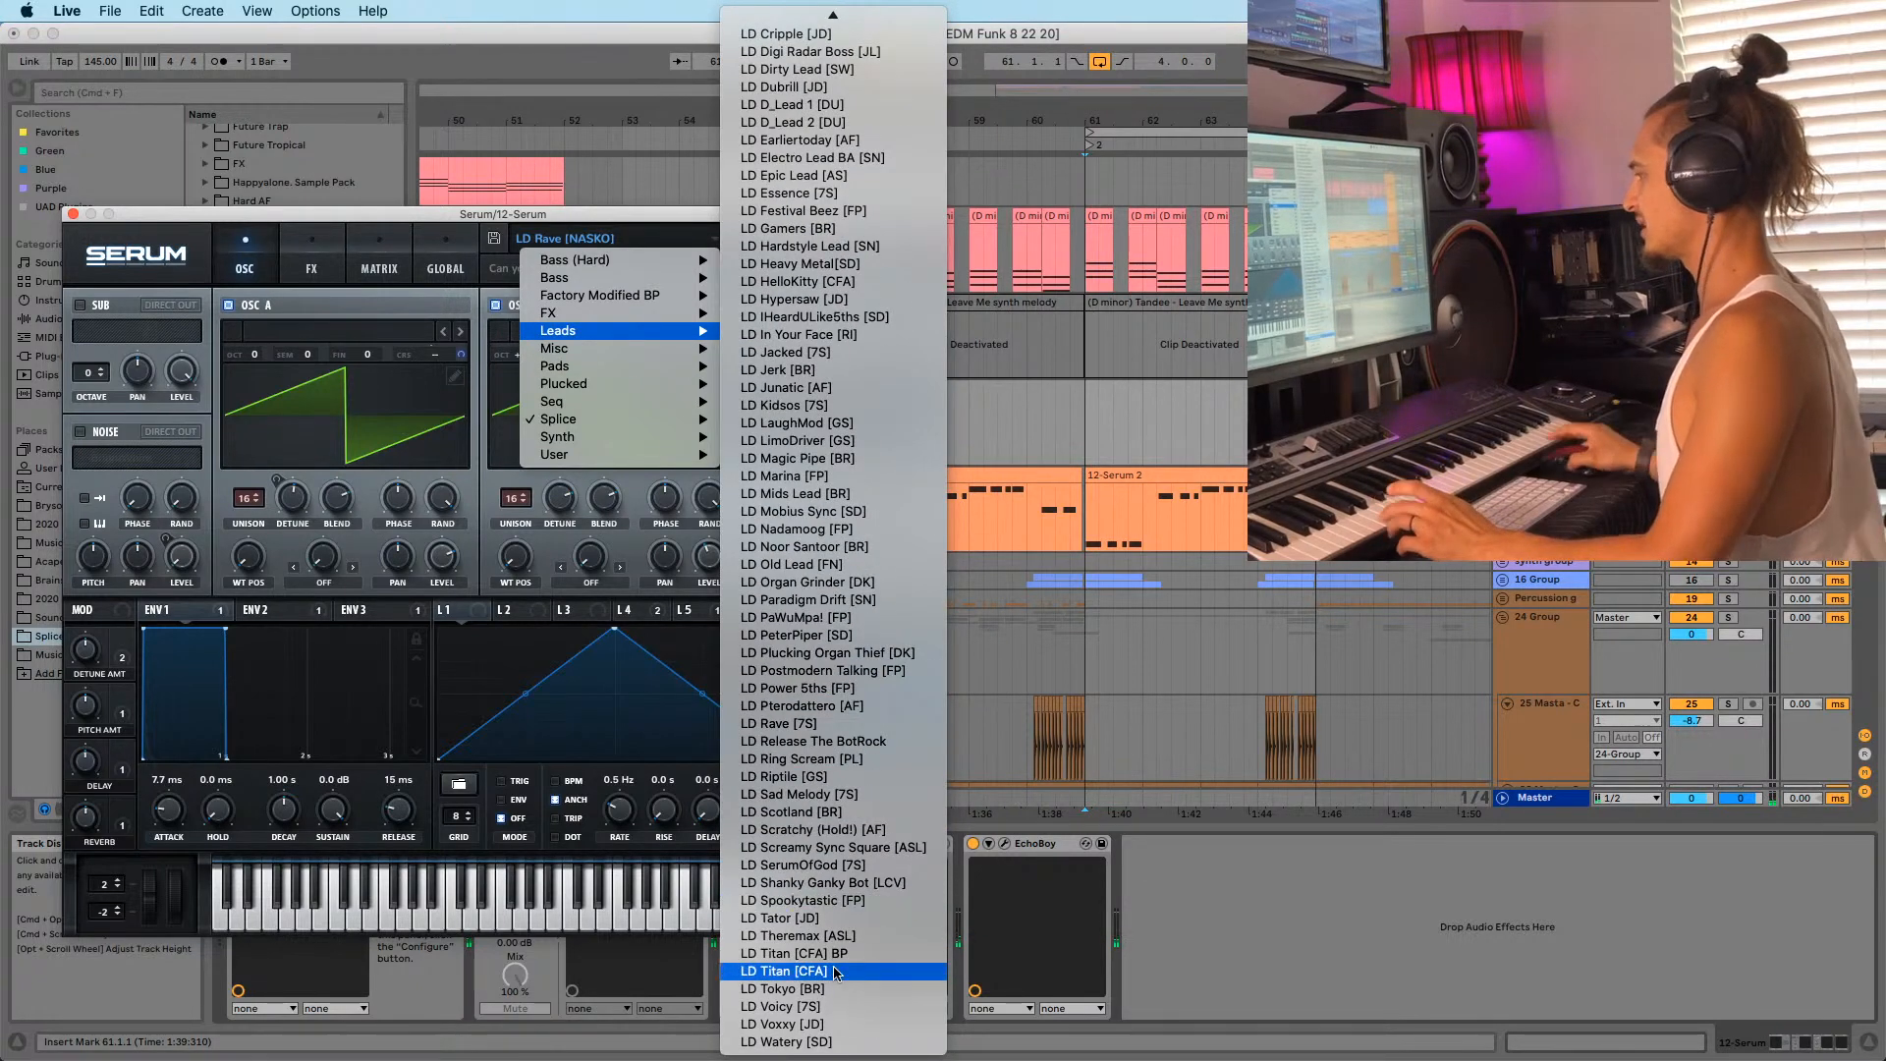
left_click(825, 1041)
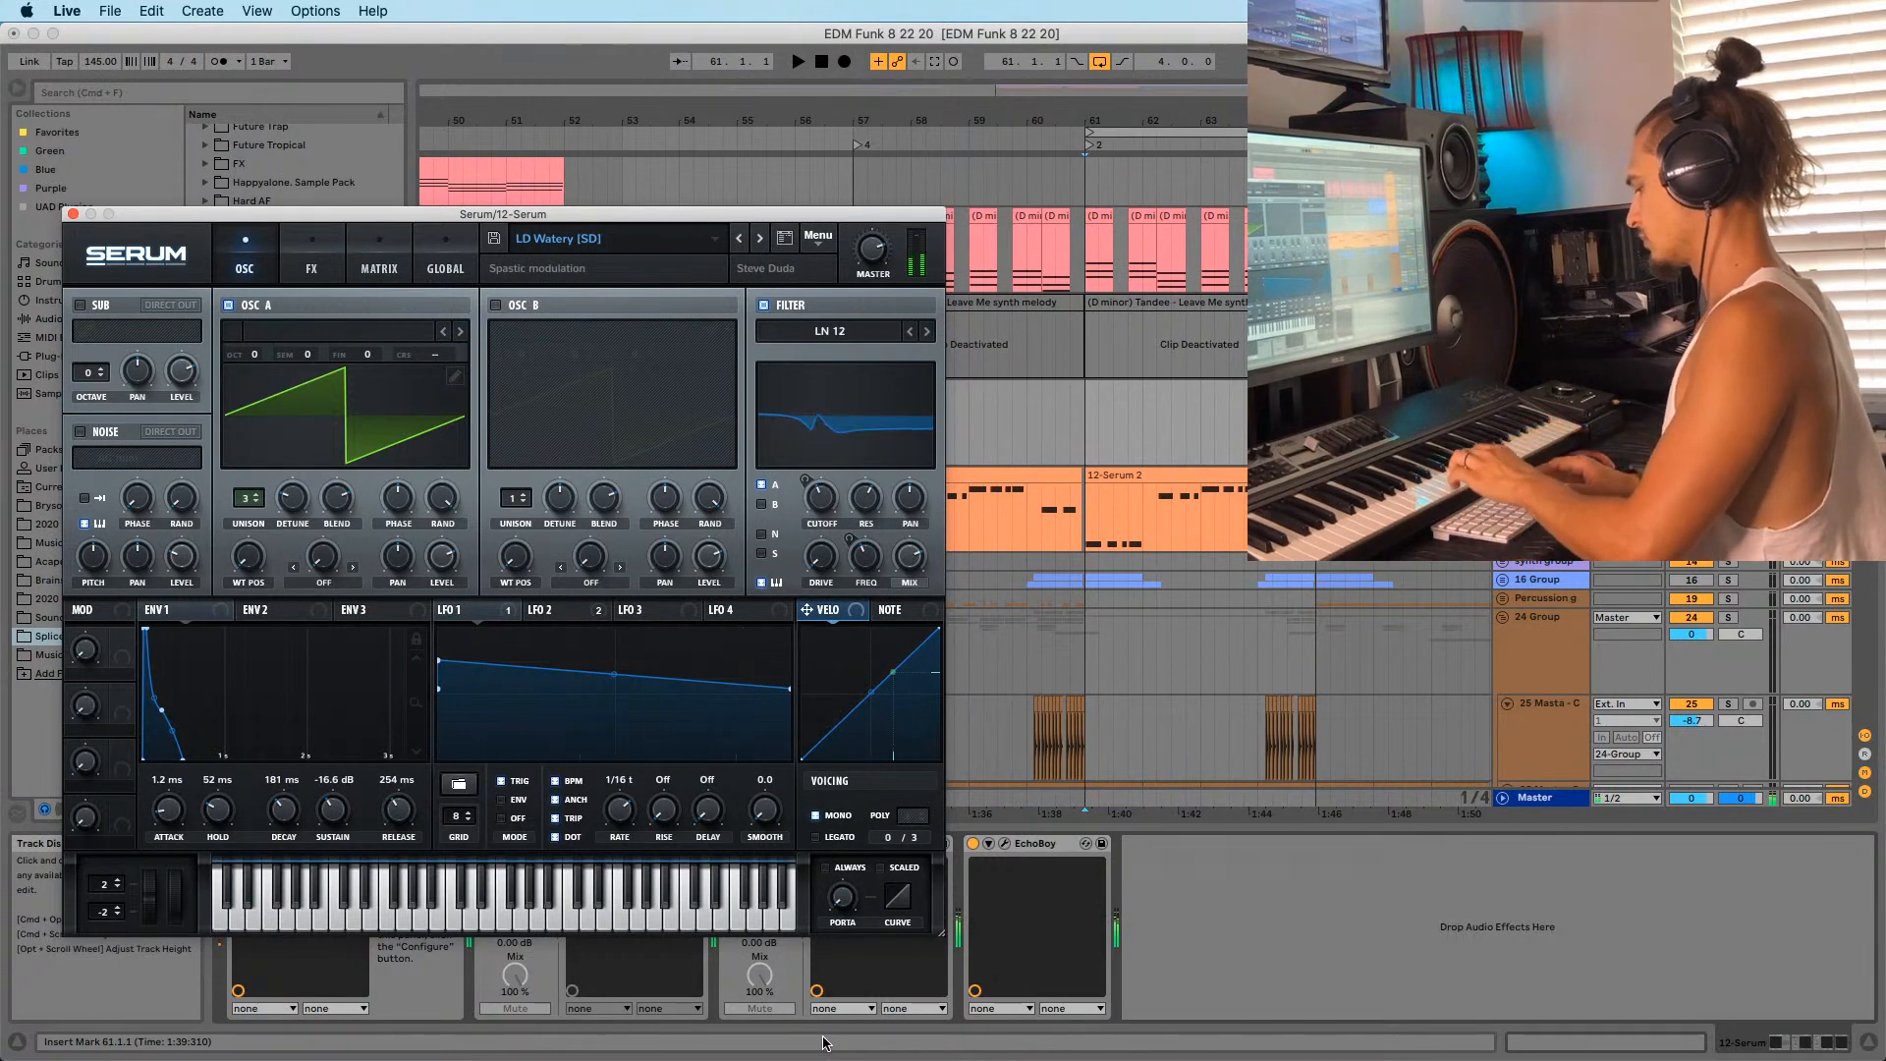
Audition the LD Watery preset and move the Serum window up and left.
key("space")
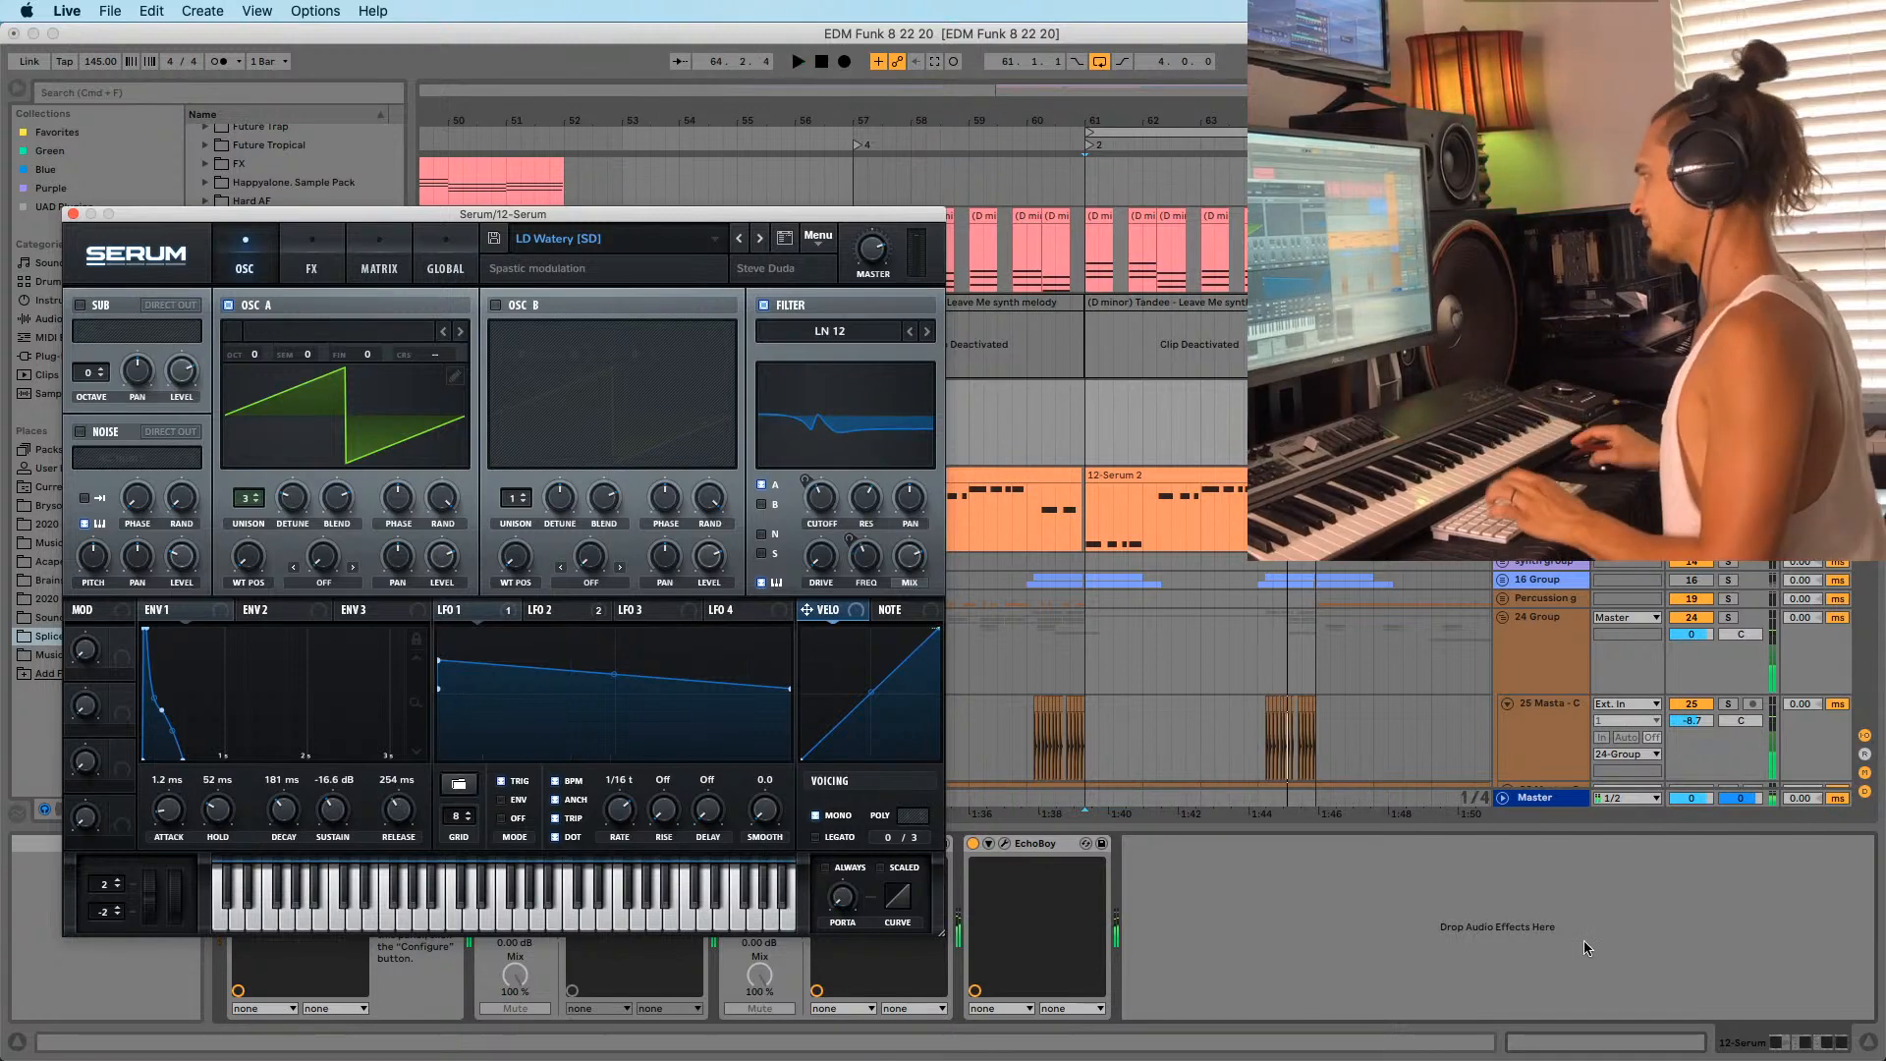
left_click(1692, 404)
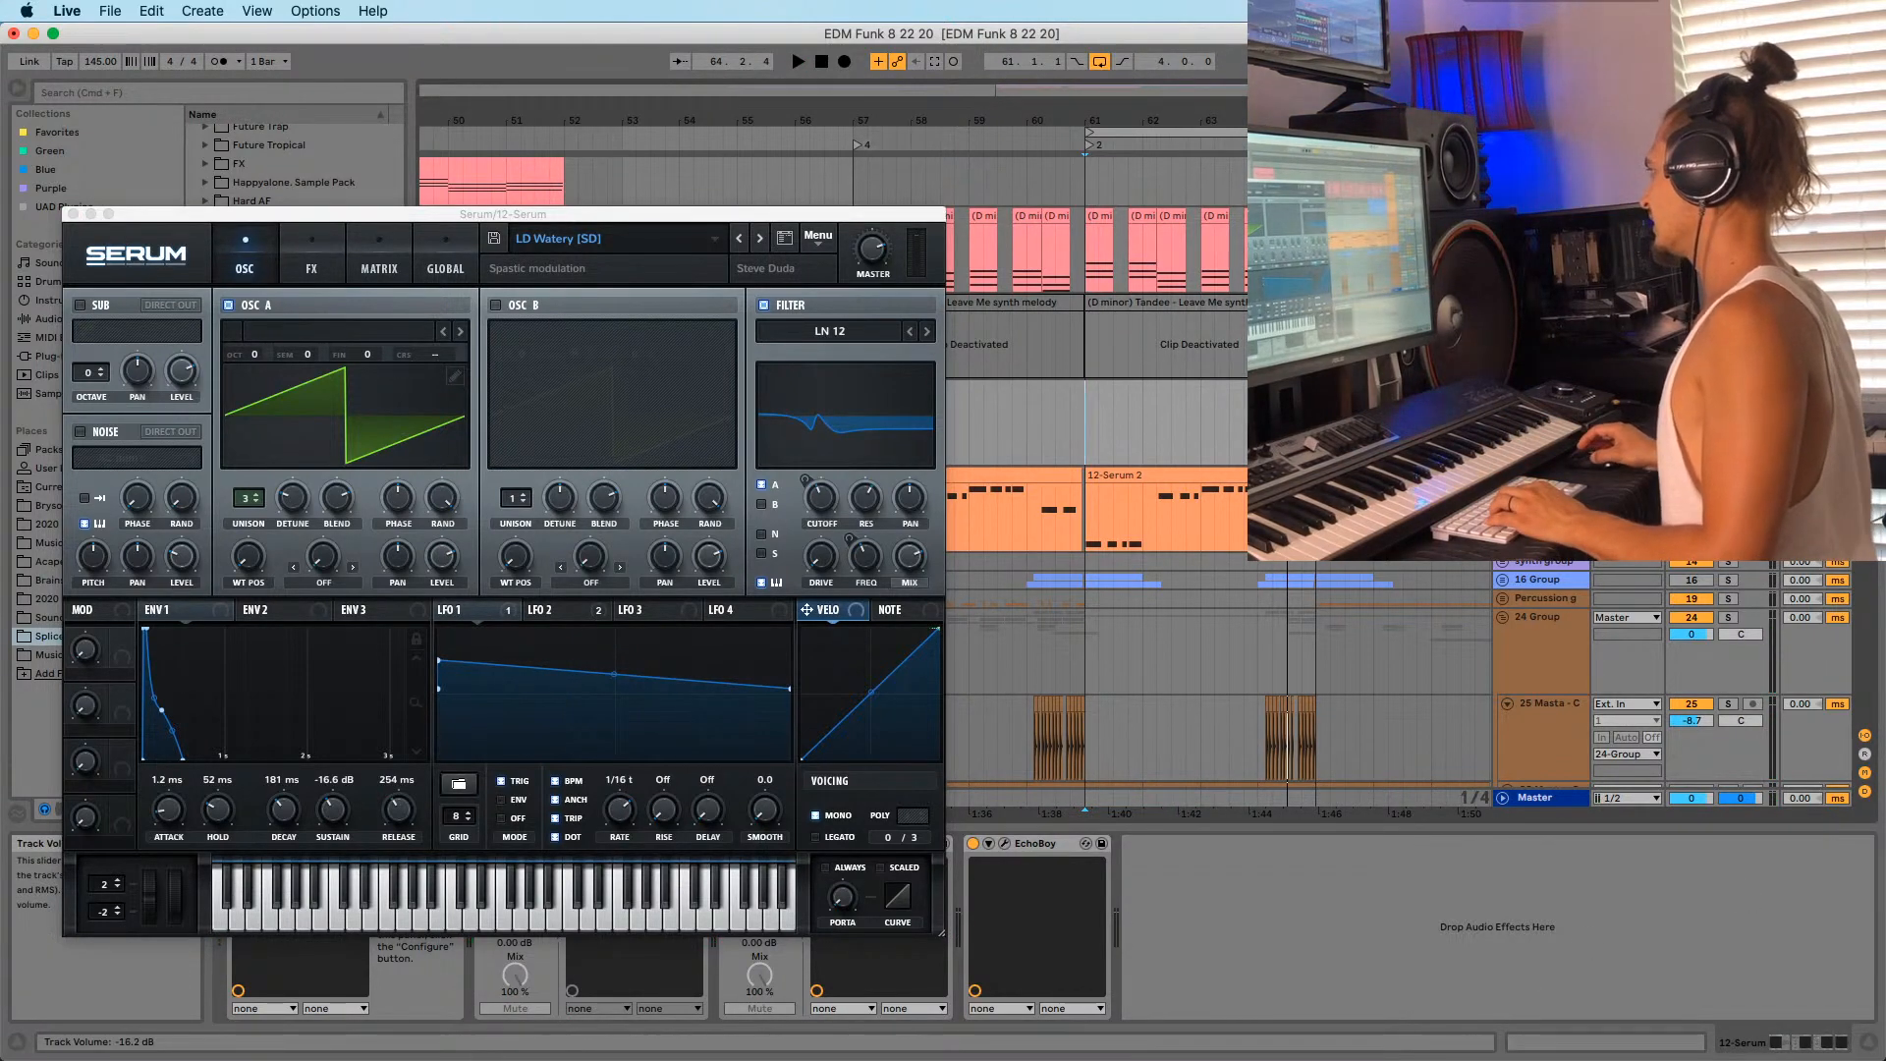
left_click_drag(834, 217, 822, 145)
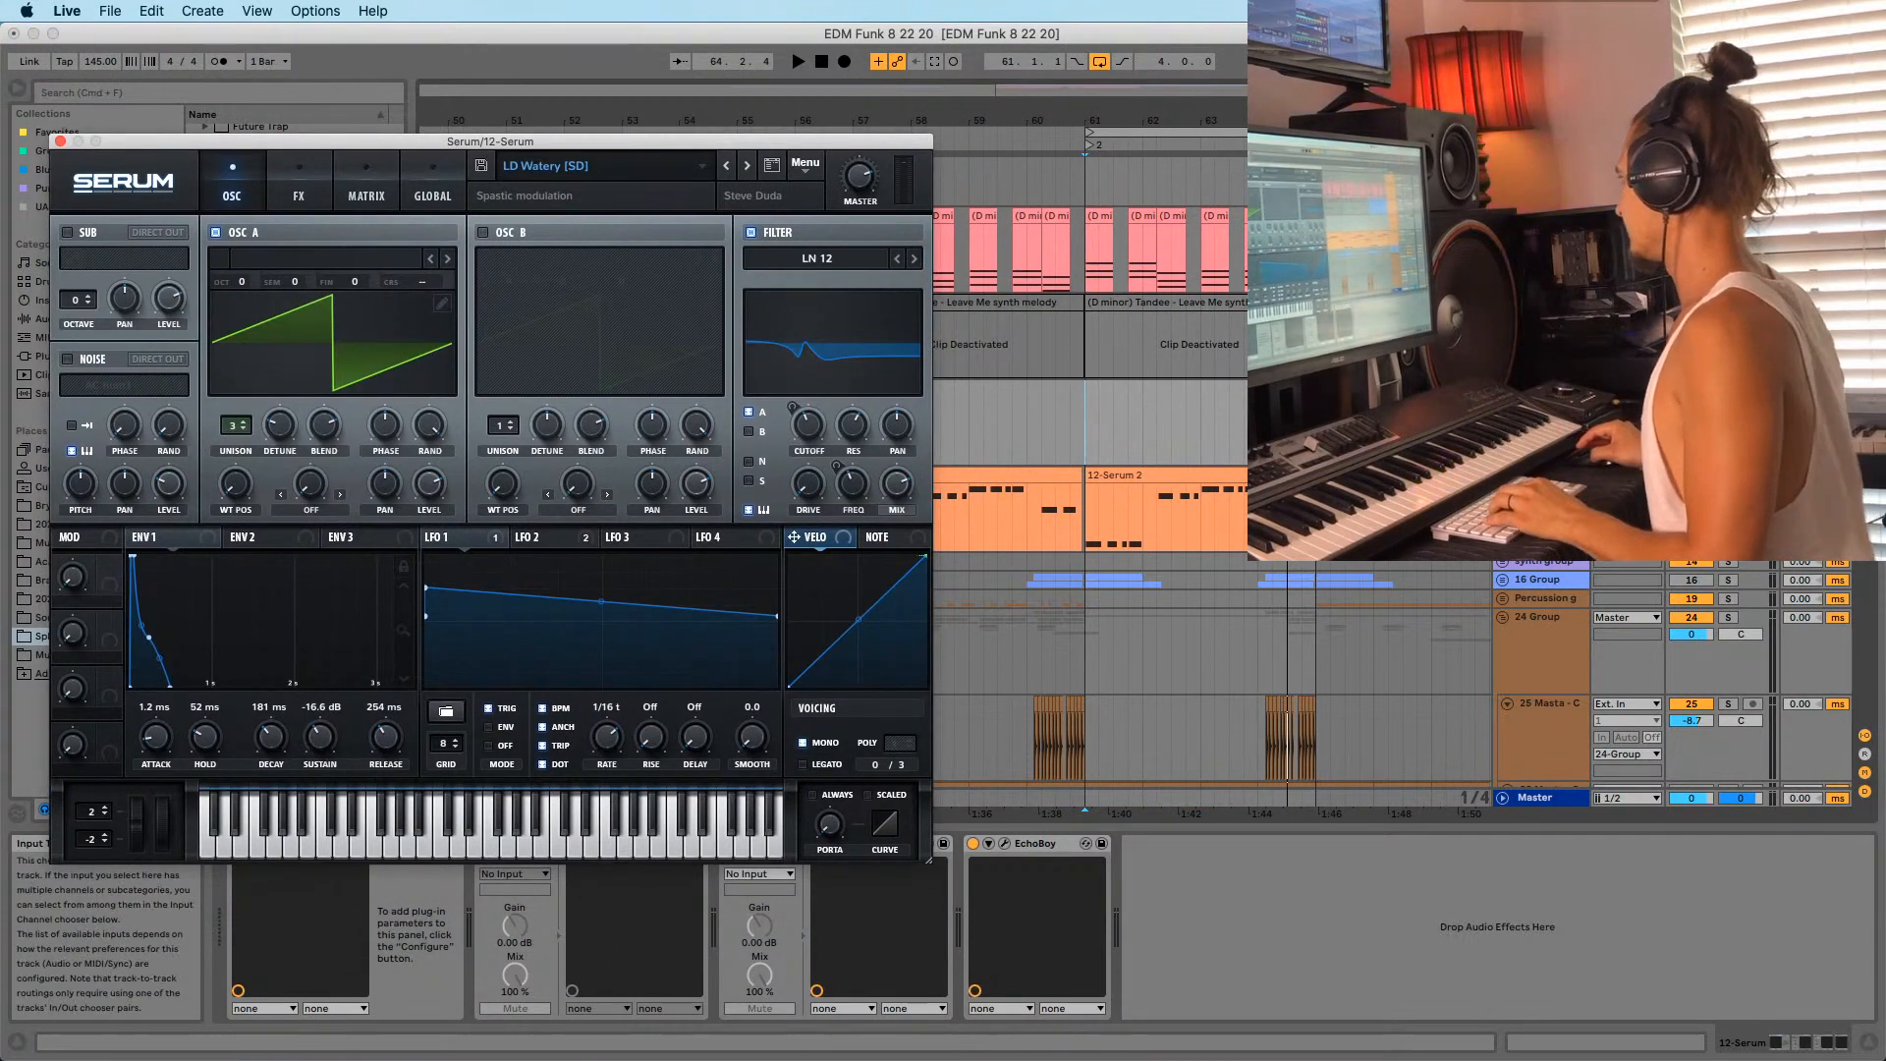
Record the melody on 12-Serum at bar 61, discarding the first take.
left_click(1752, 388)
key("F9")
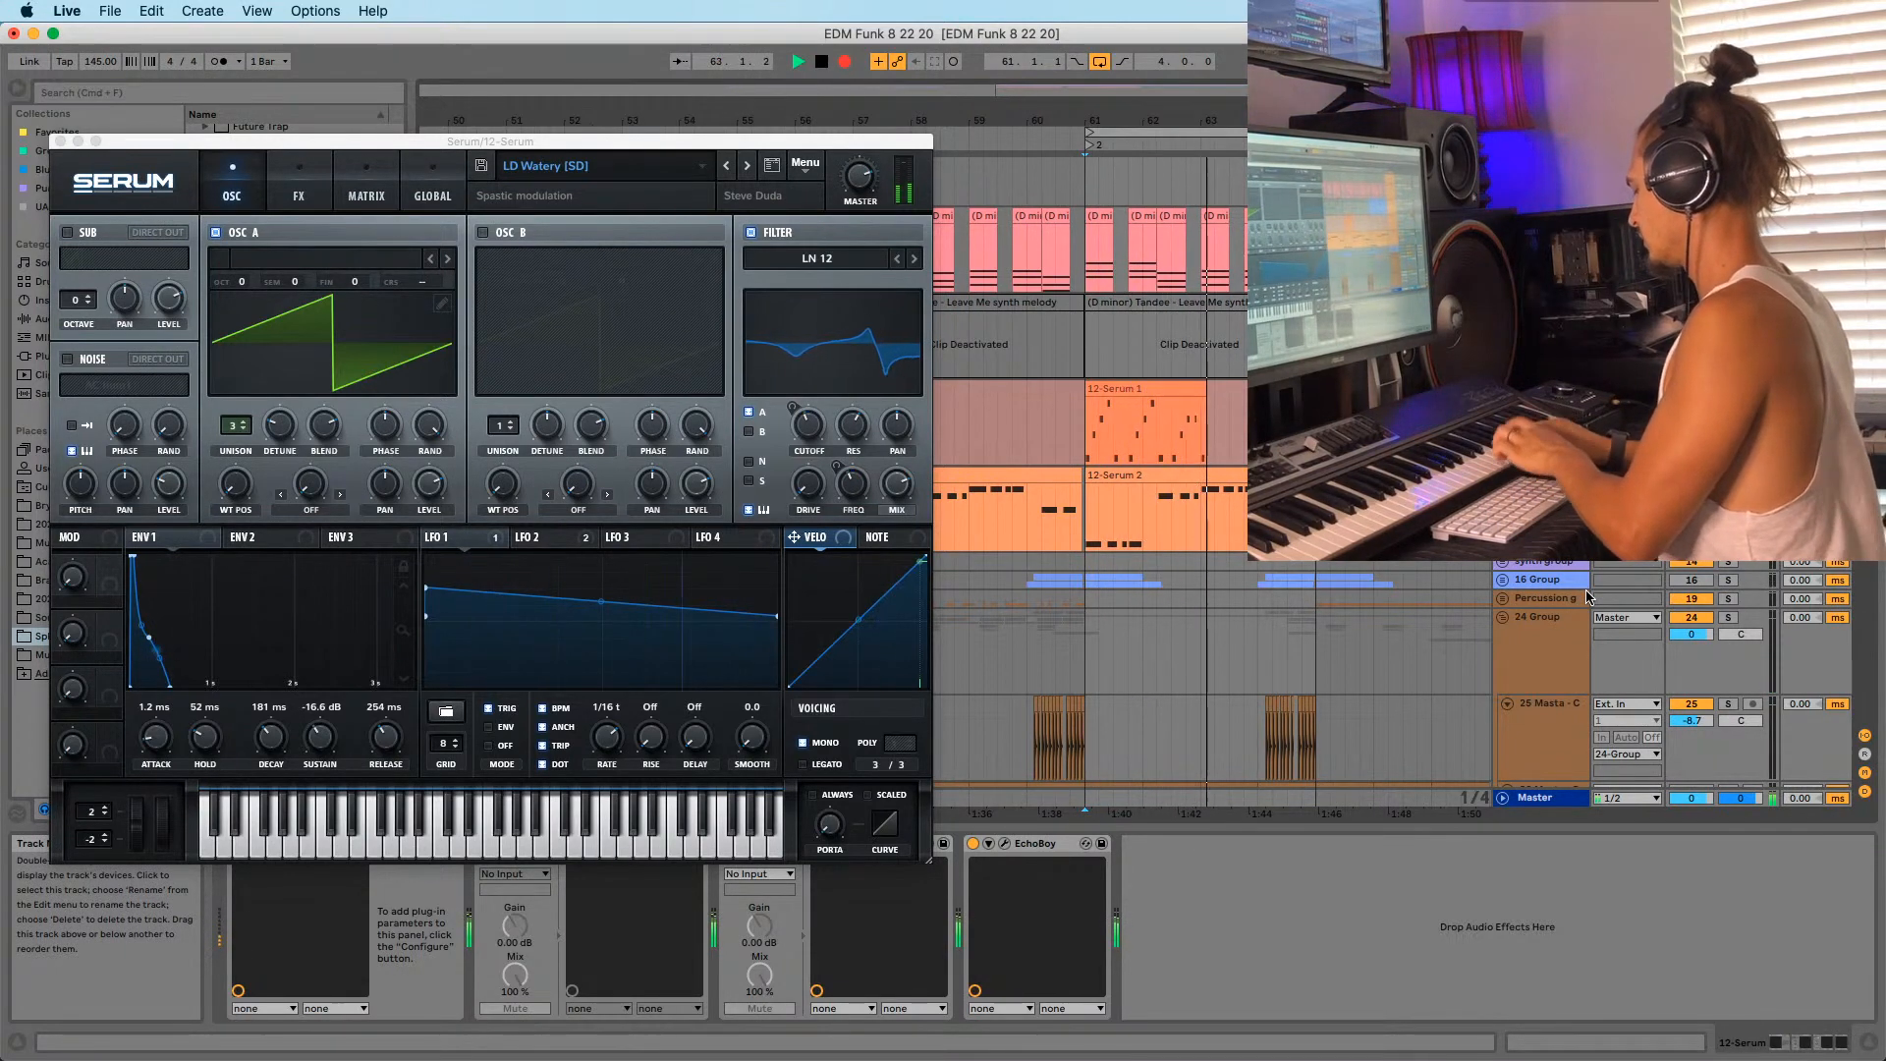
key("space")
key("super+z")
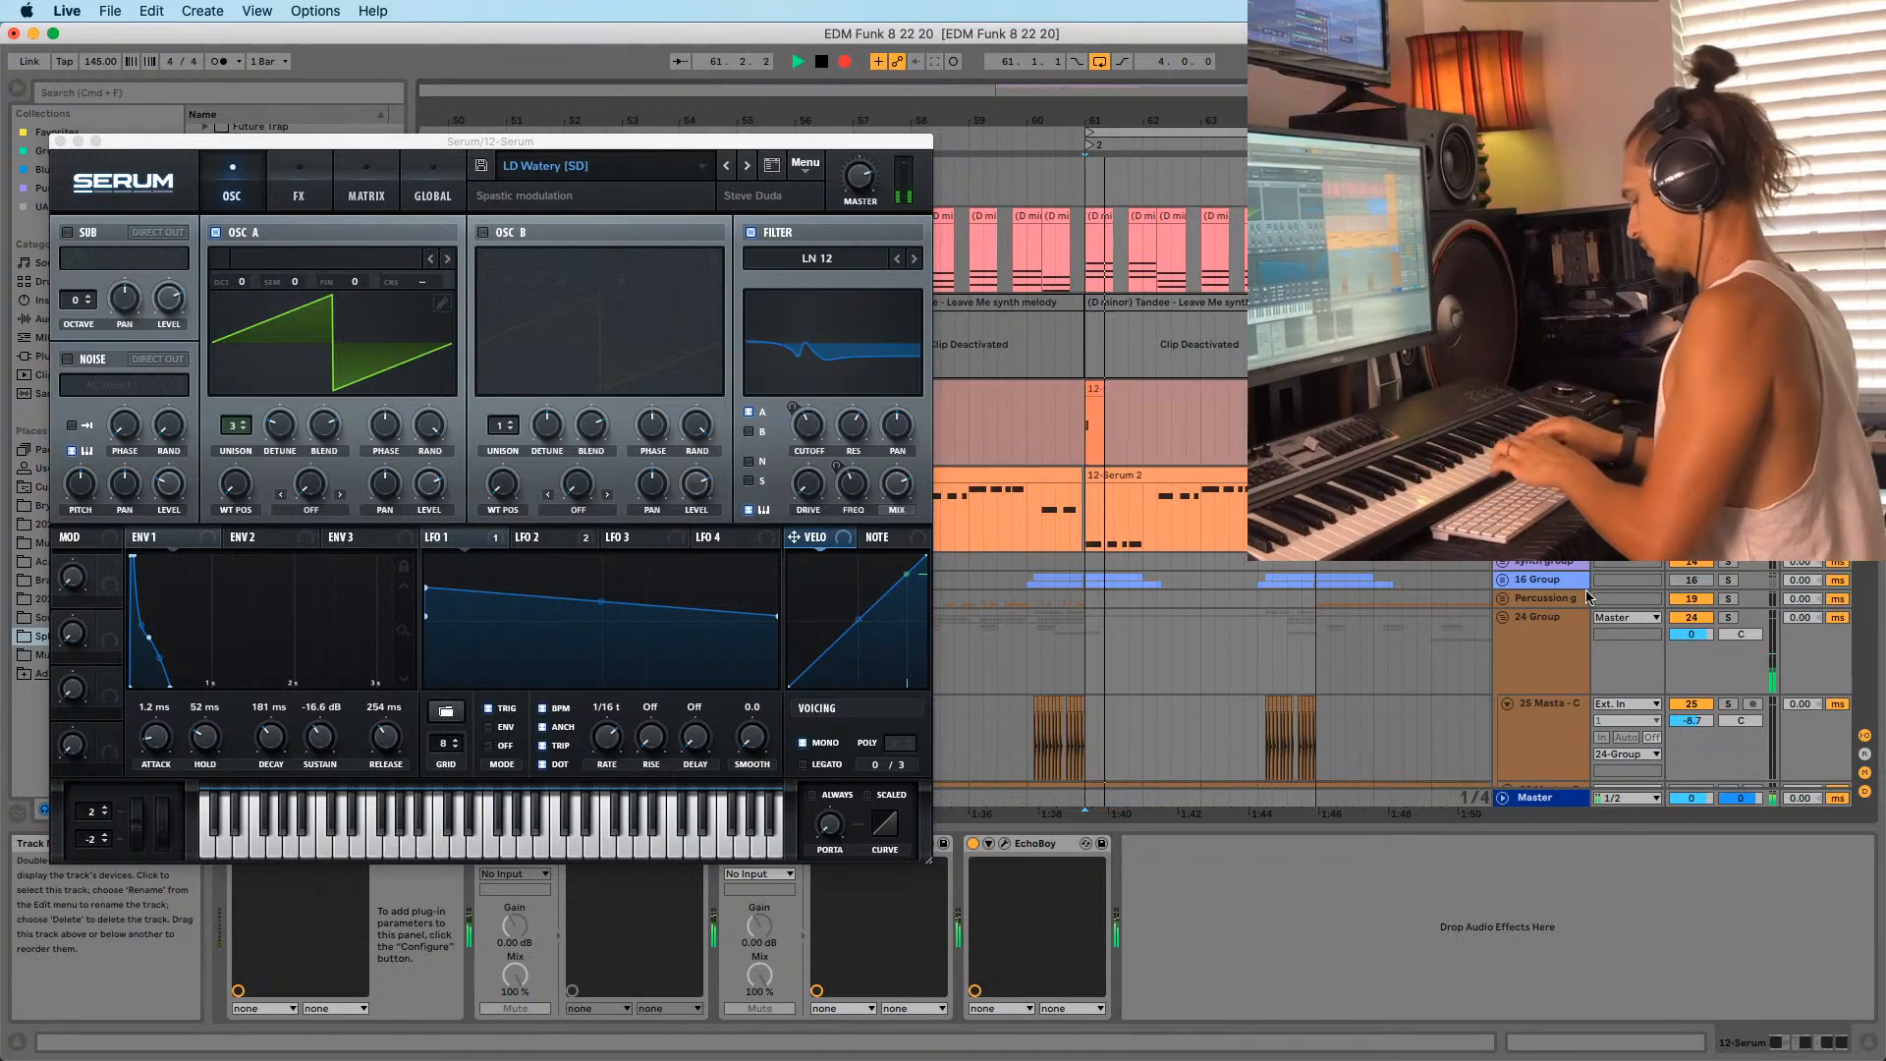
key("space")
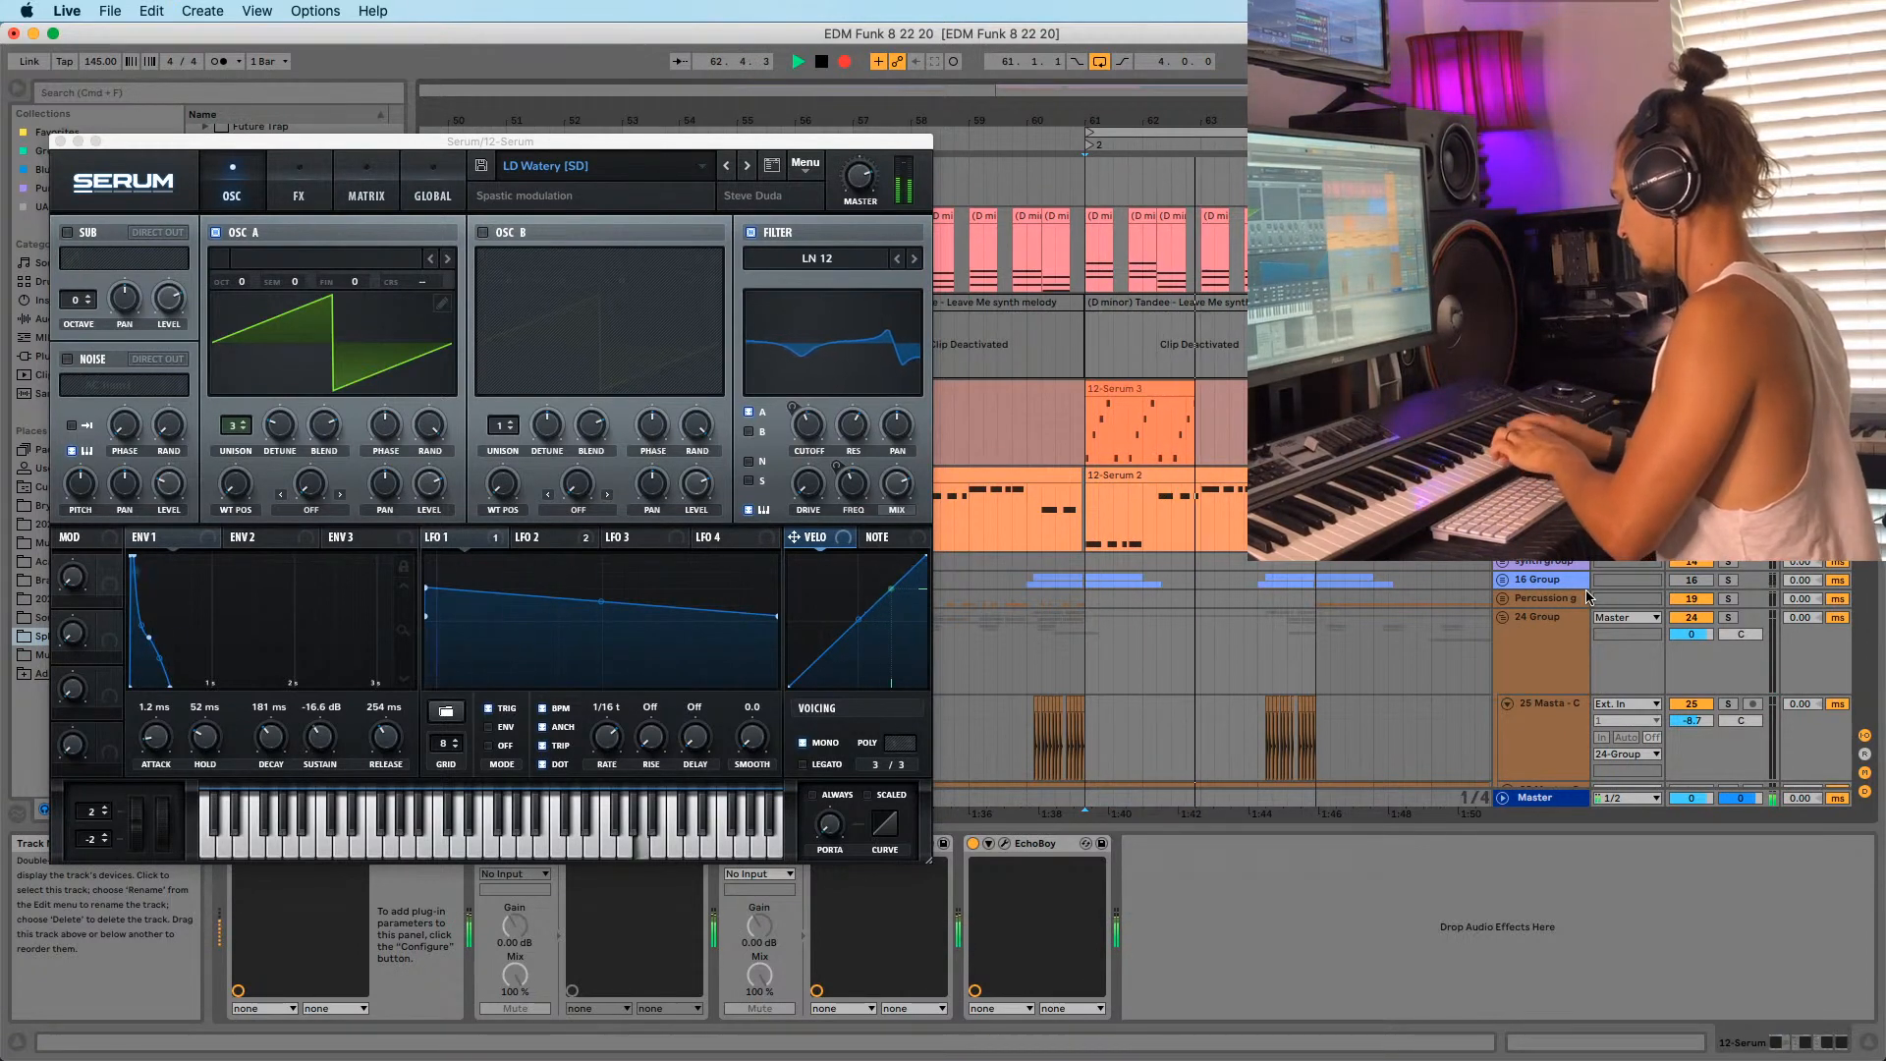
key("space")
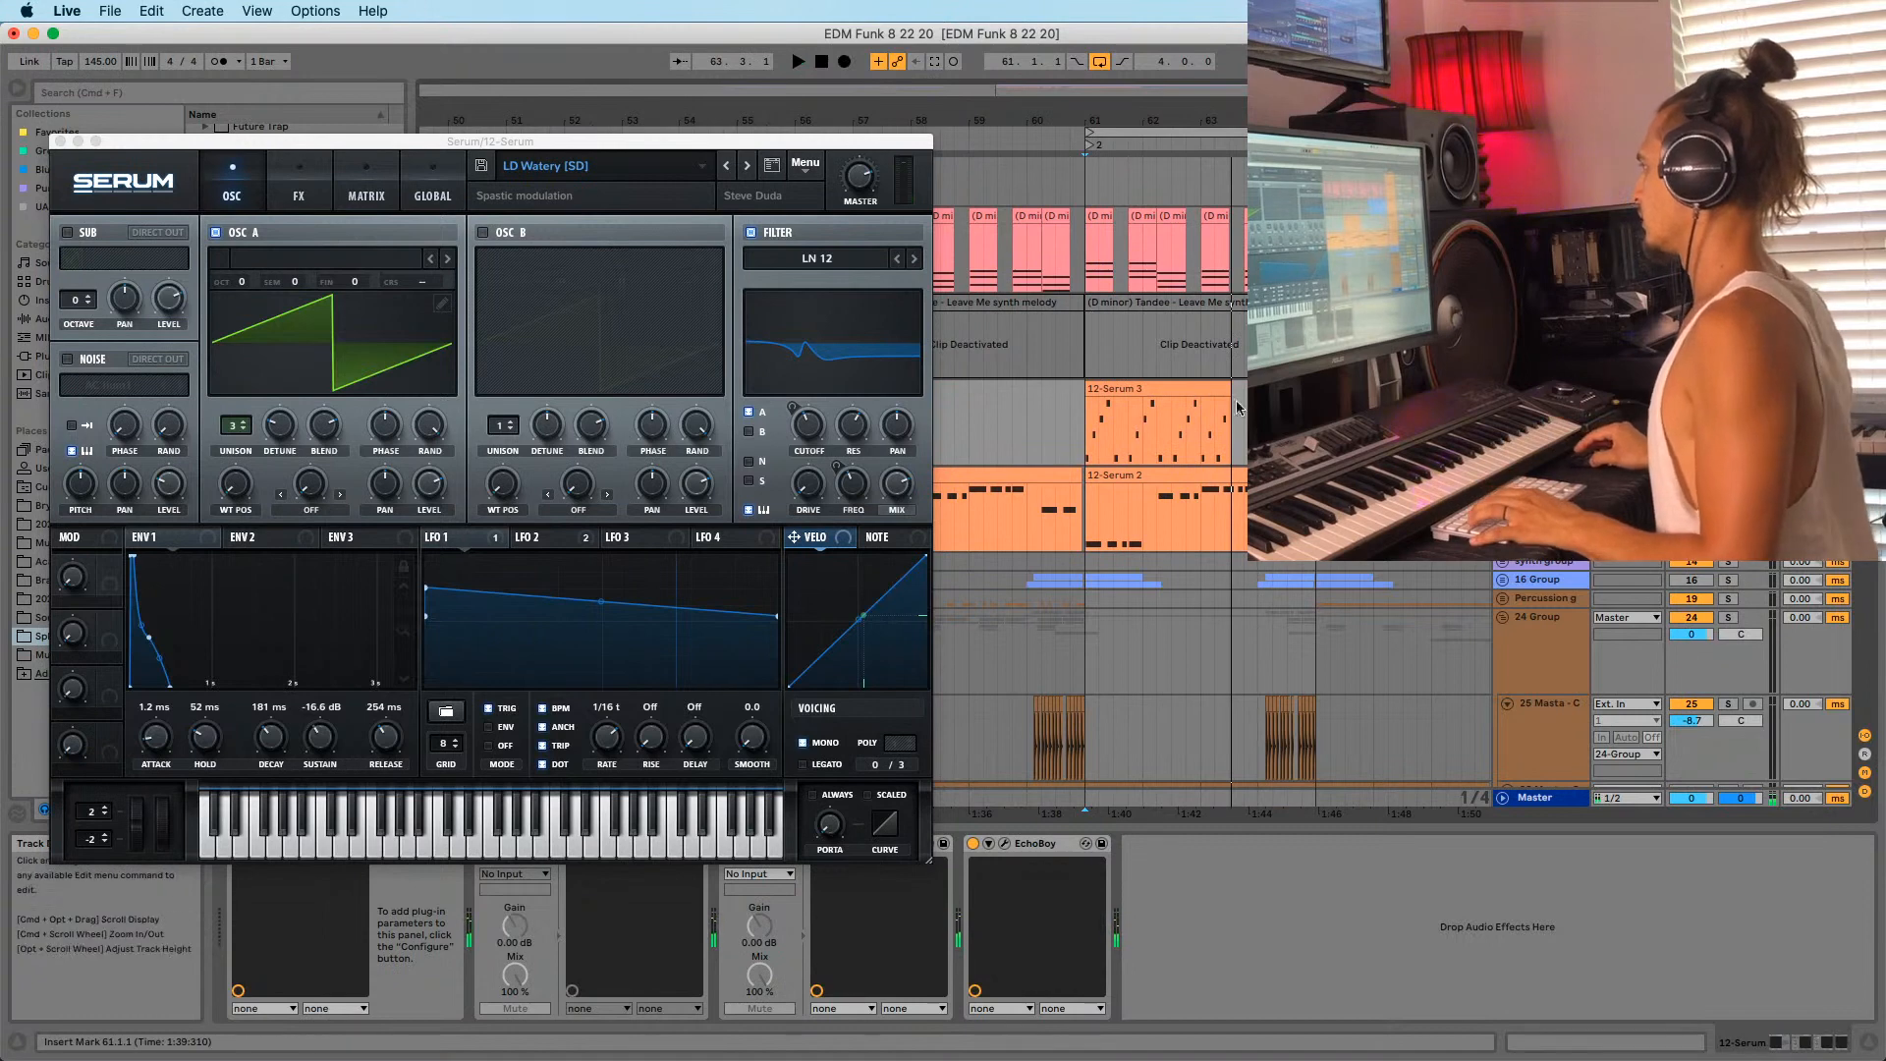
Trim the 12-Serum 3 clip to two bars and duplicate it to bar 63.
left_click_drag(1221, 382, 1193, 396)
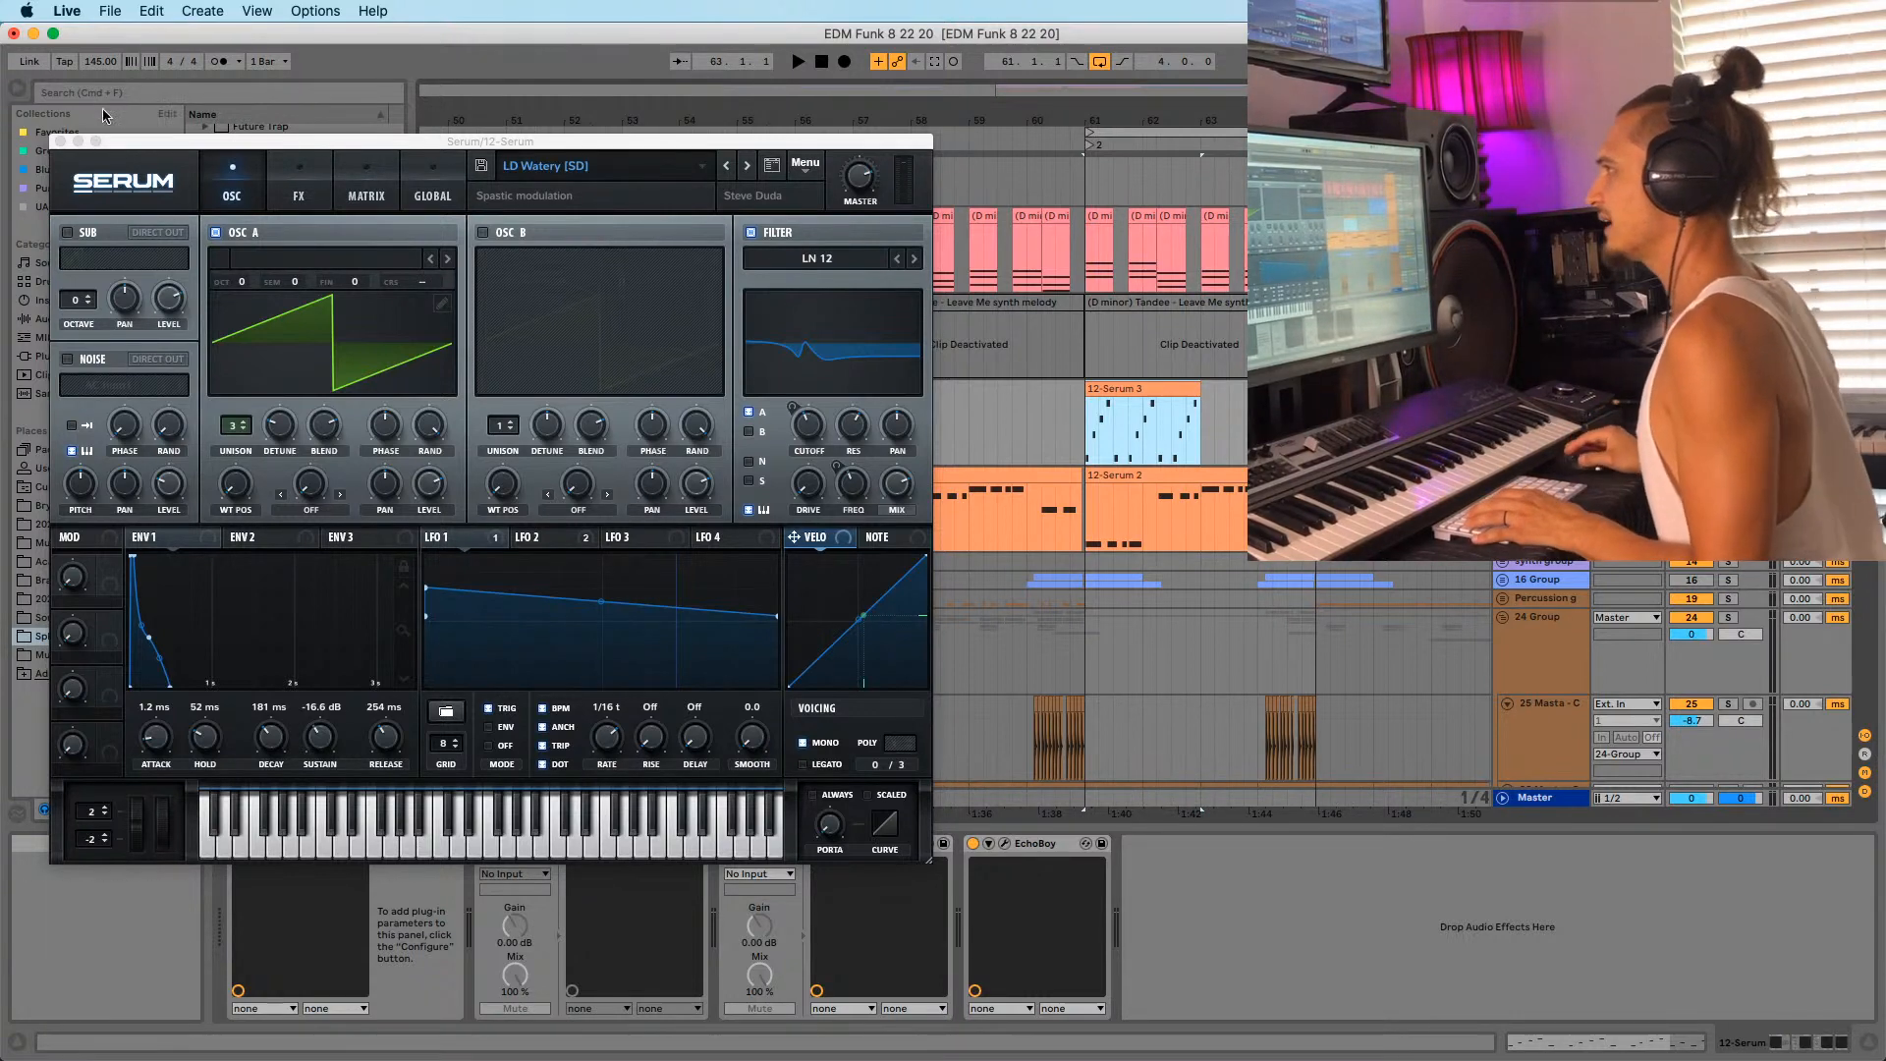
left_click_drag(156, 140, 179, 105)
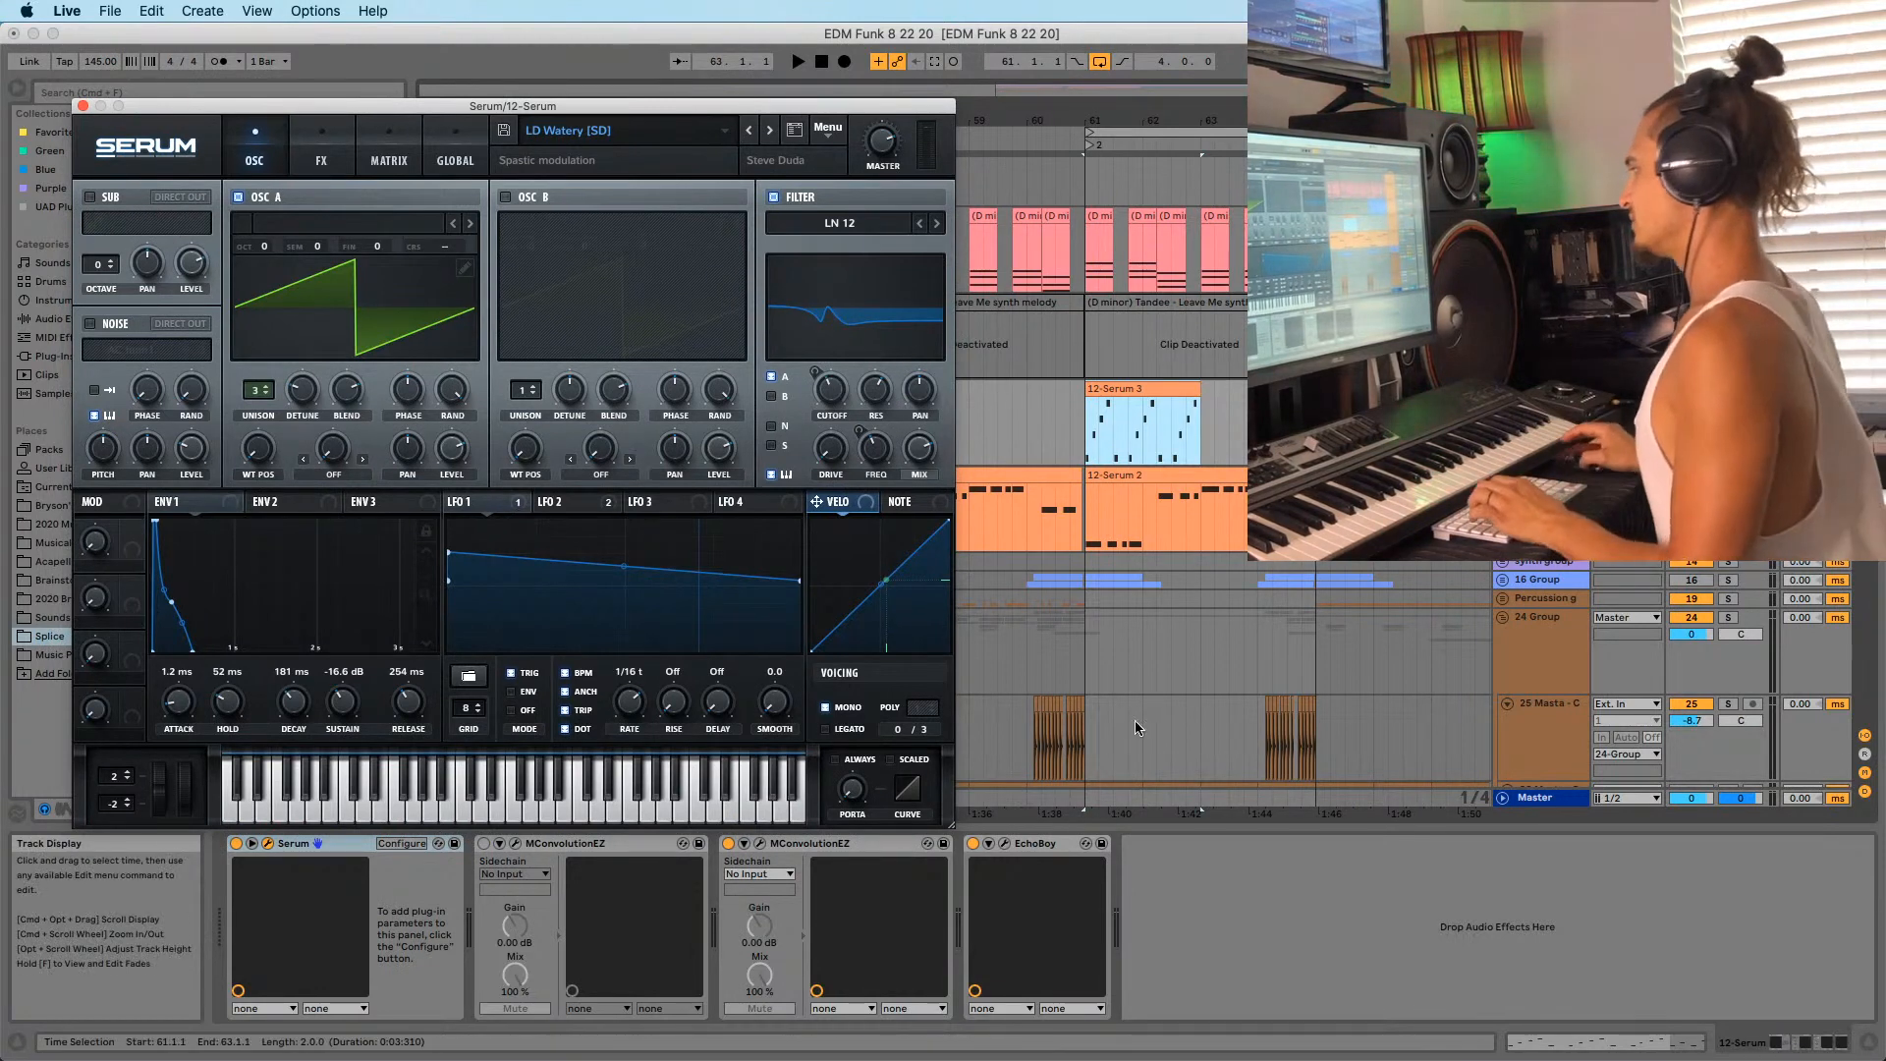
key("space")
left_click(1129, 389)
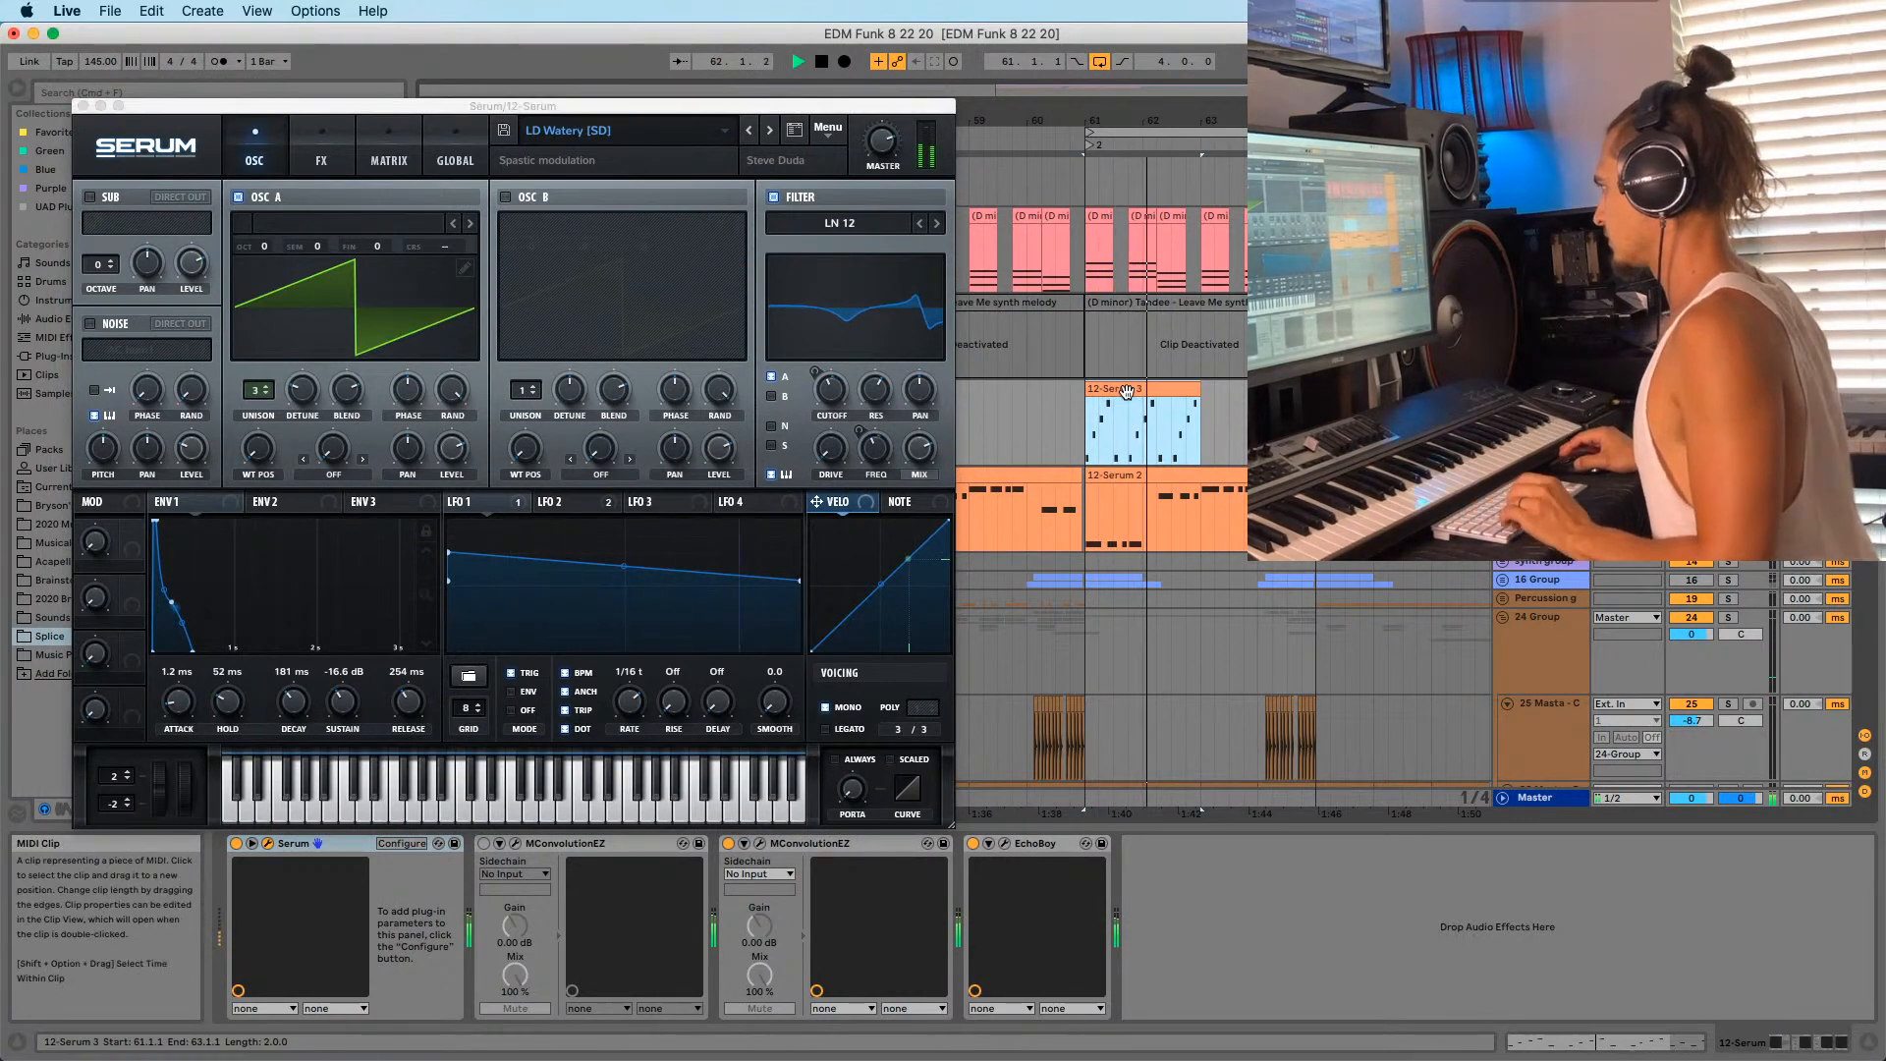
key("super+d")
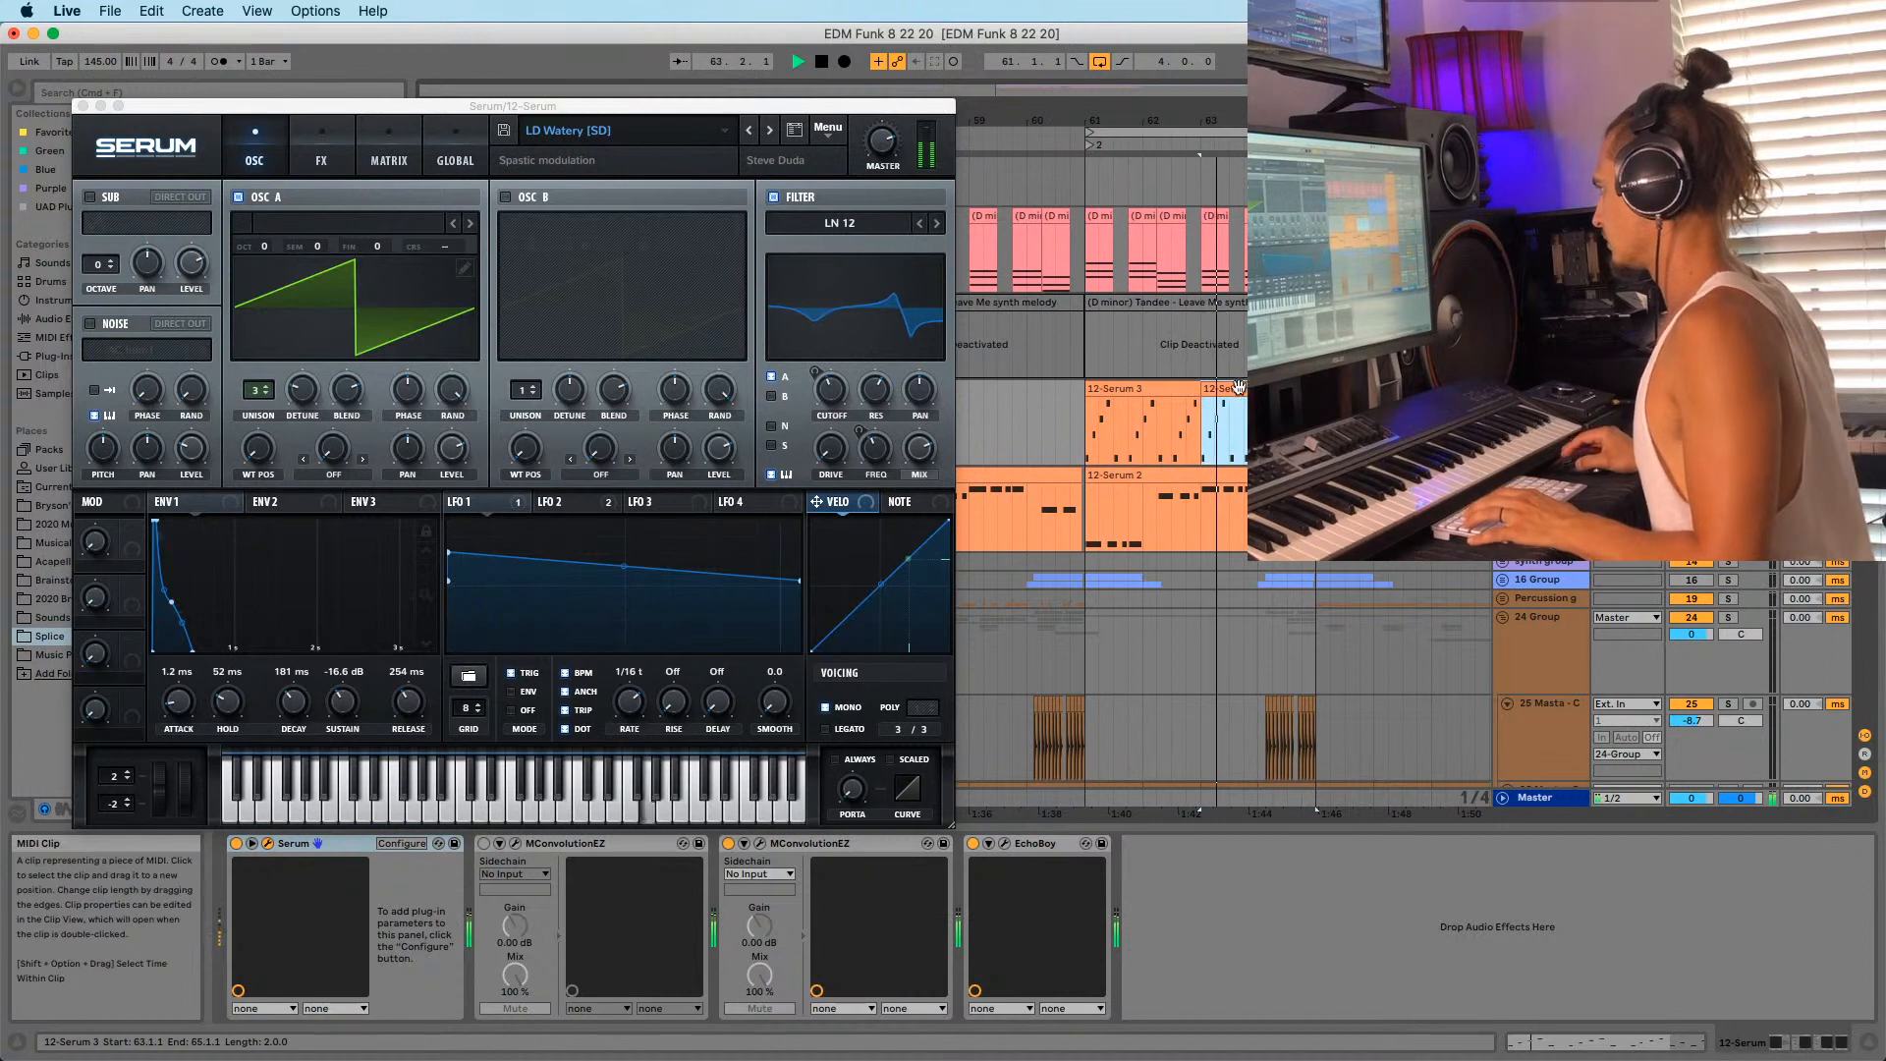
left_click(1144, 389)
left_click(1691, 405)
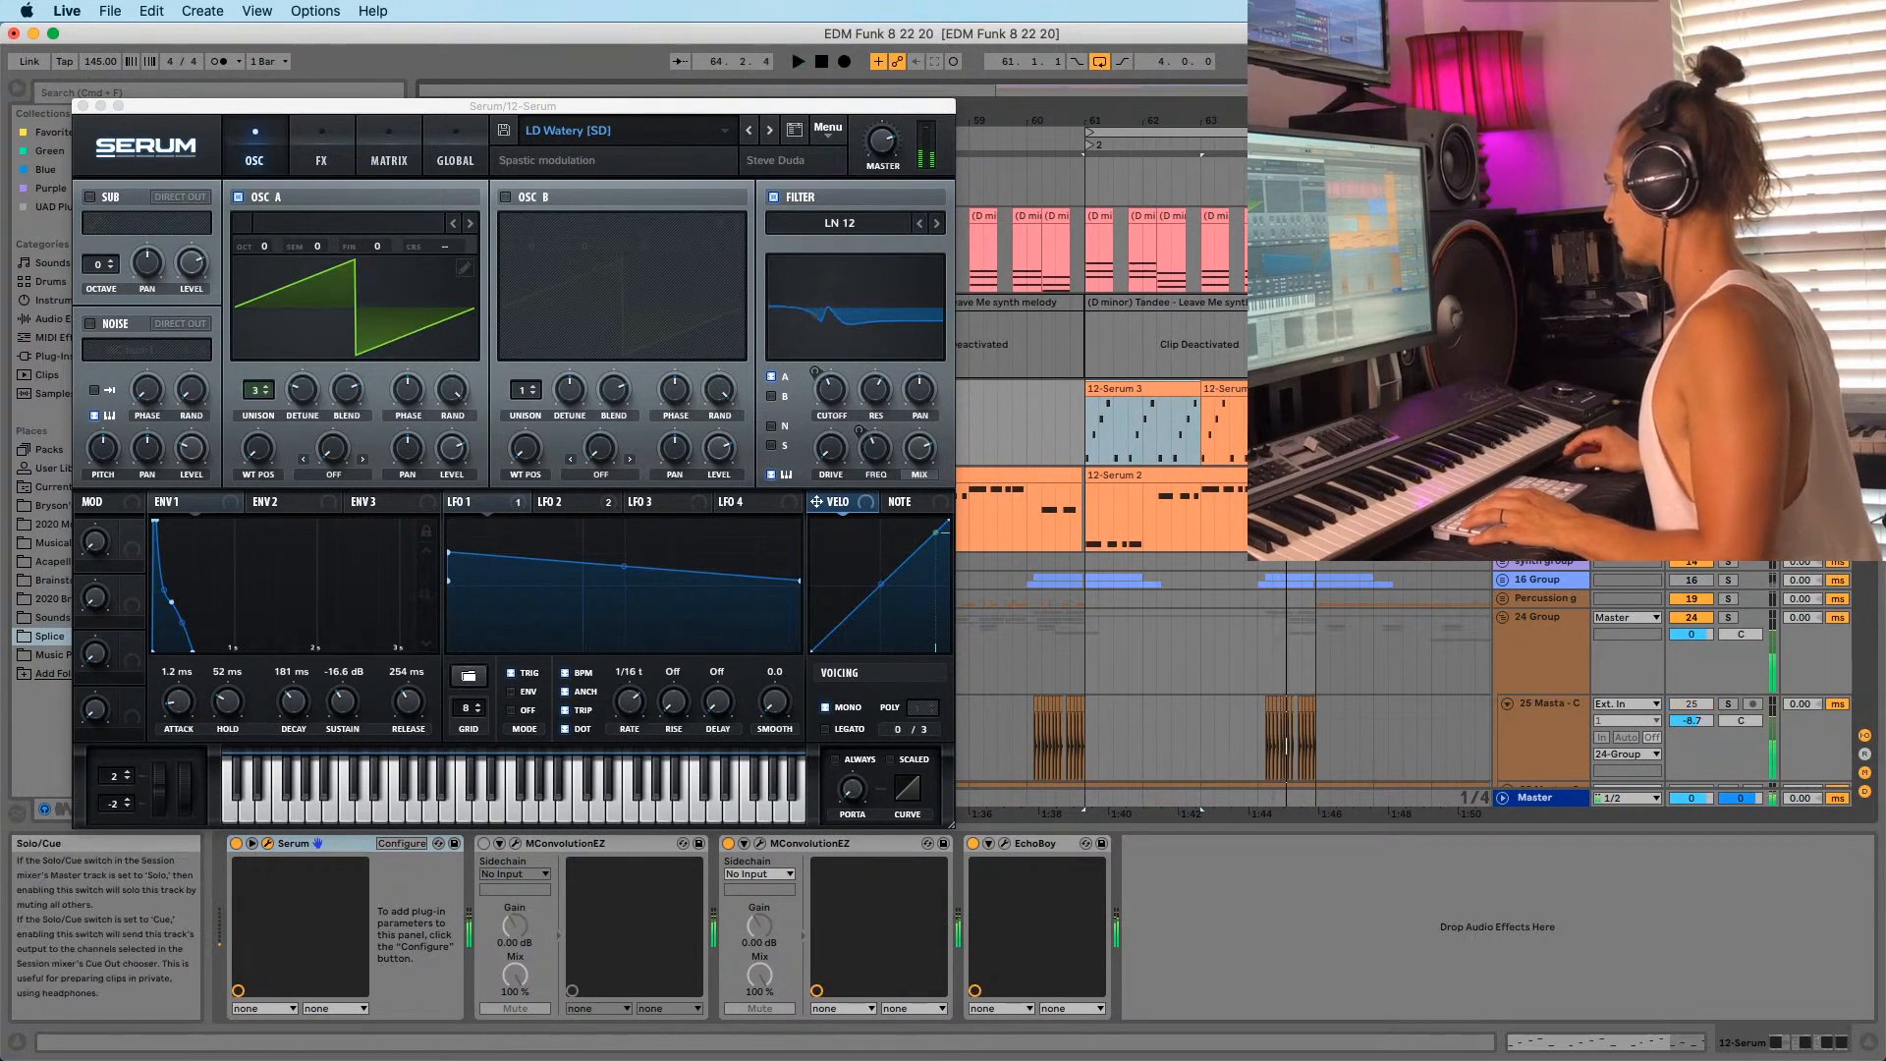
key("space")
Raise the 12-Serum 3 notes to D5, copy one to C5 at 2.3.2, nudge F4 later.
double_click(1274, 430)
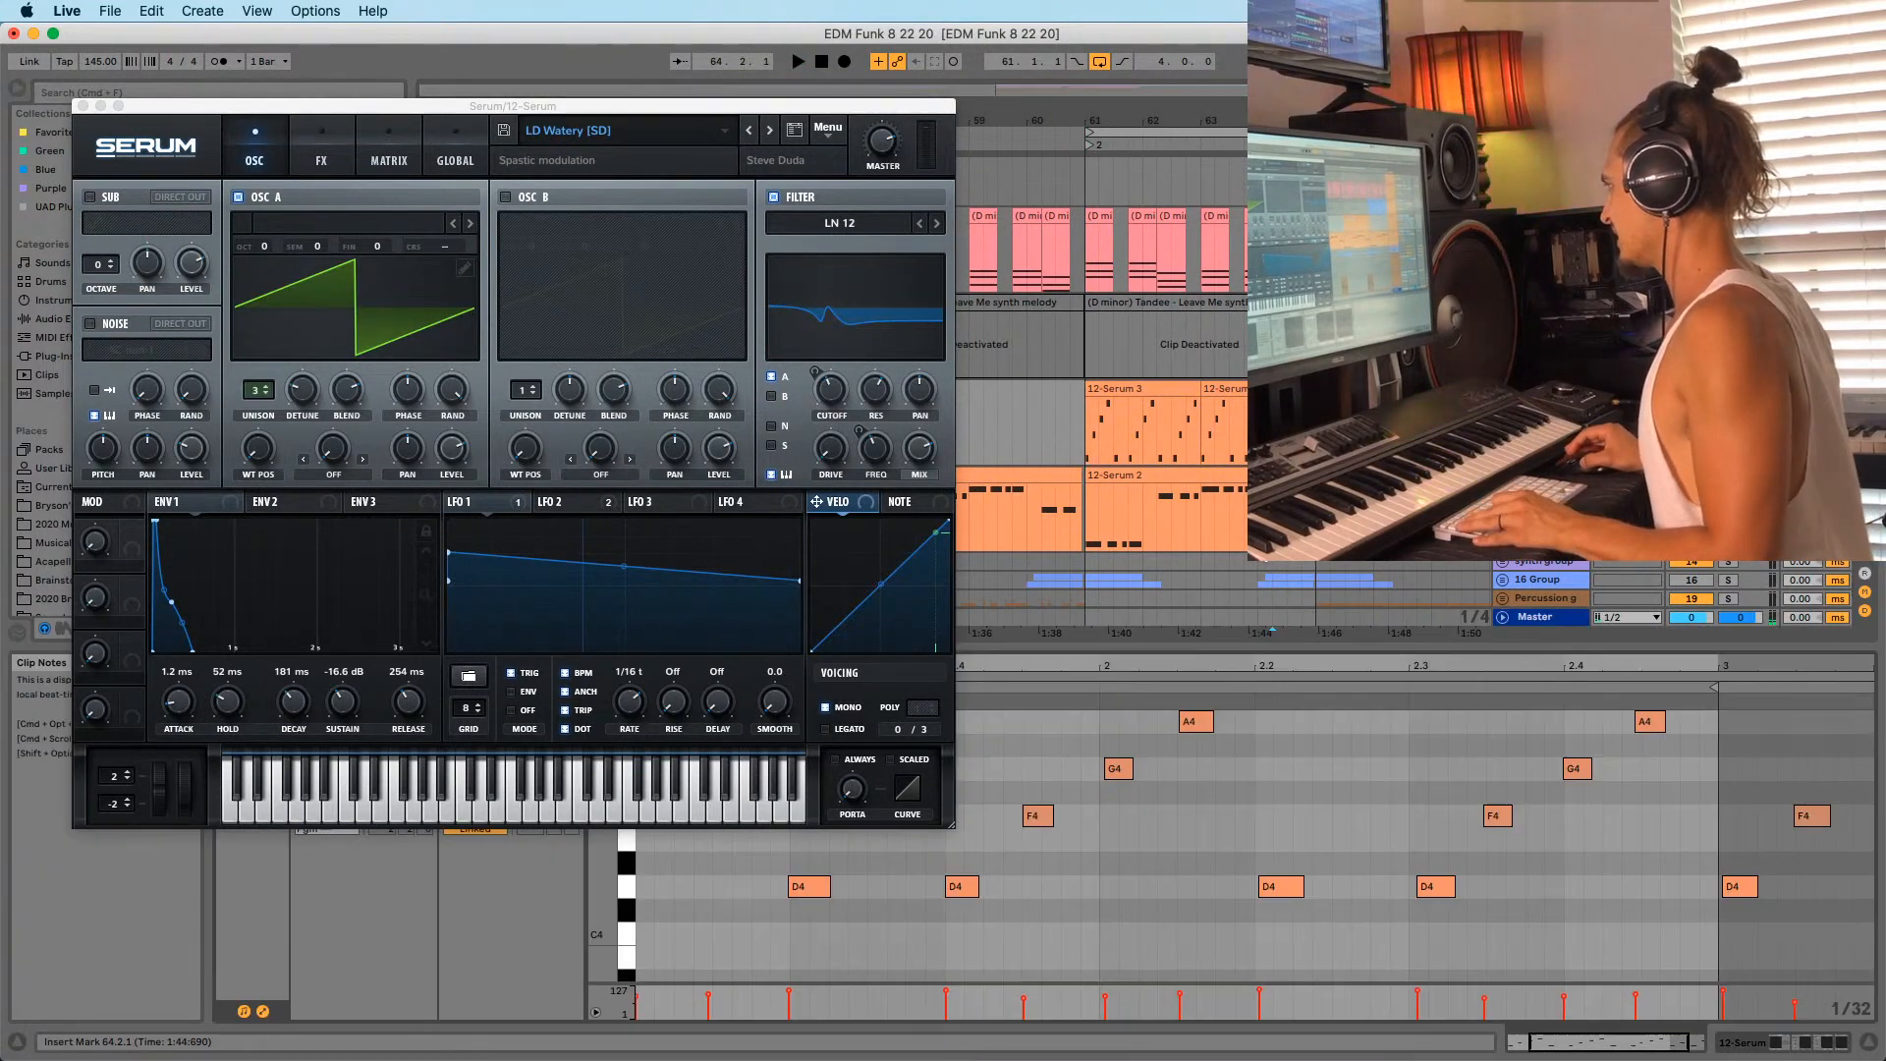
left_click(1435, 889)
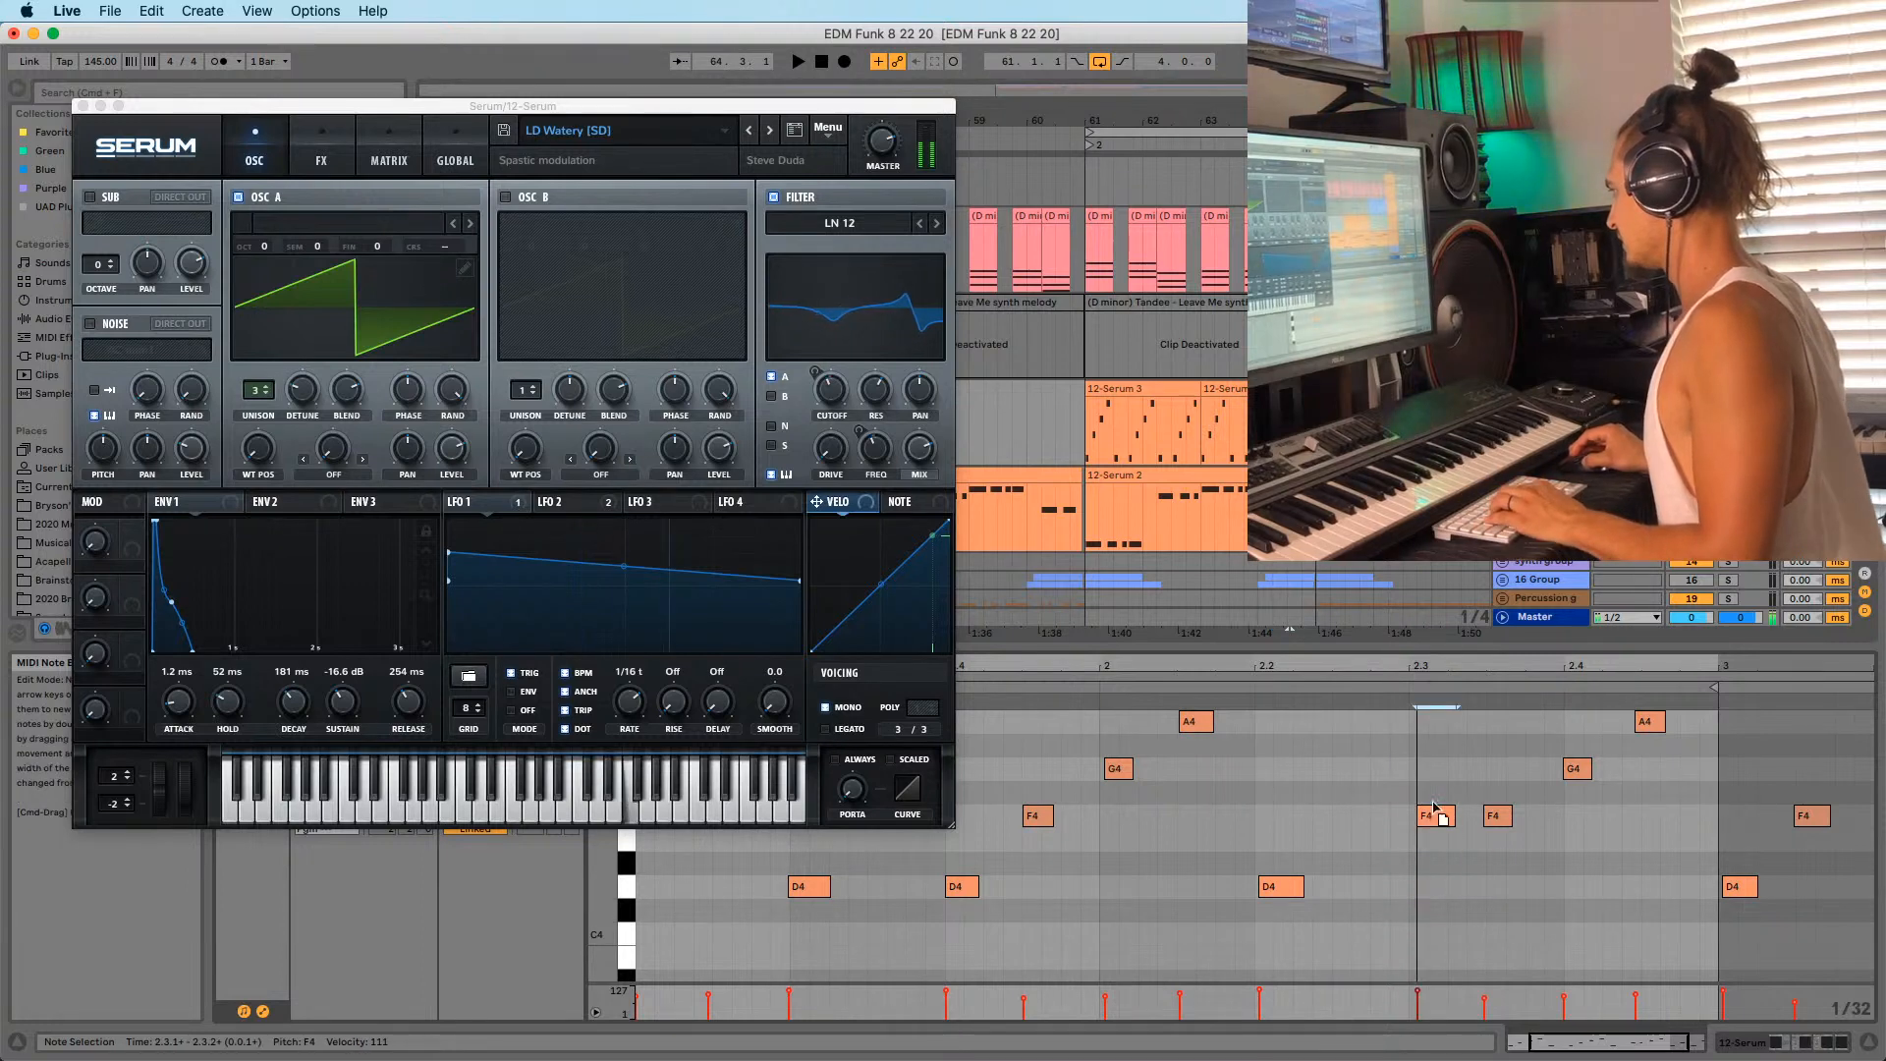
left_click_drag(1435, 815, 1486, 843)
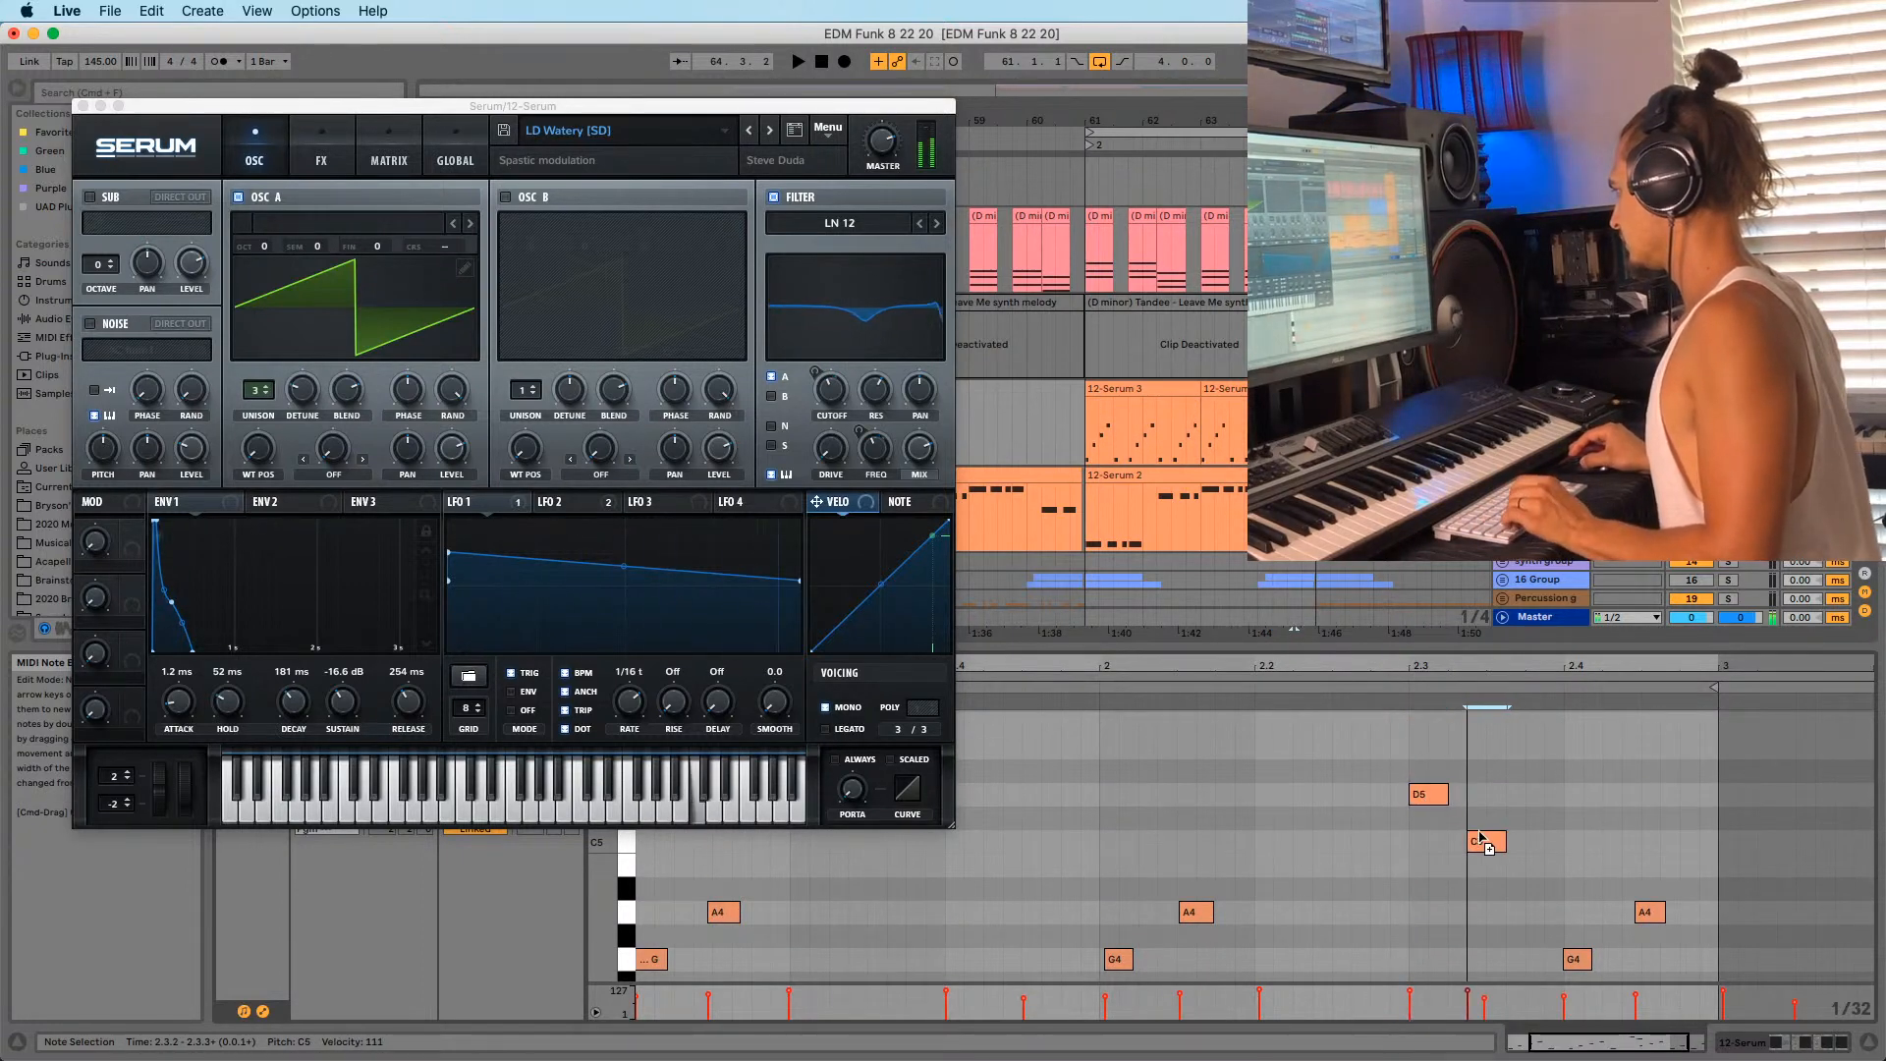
scroll(1478, 827, "down", 3)
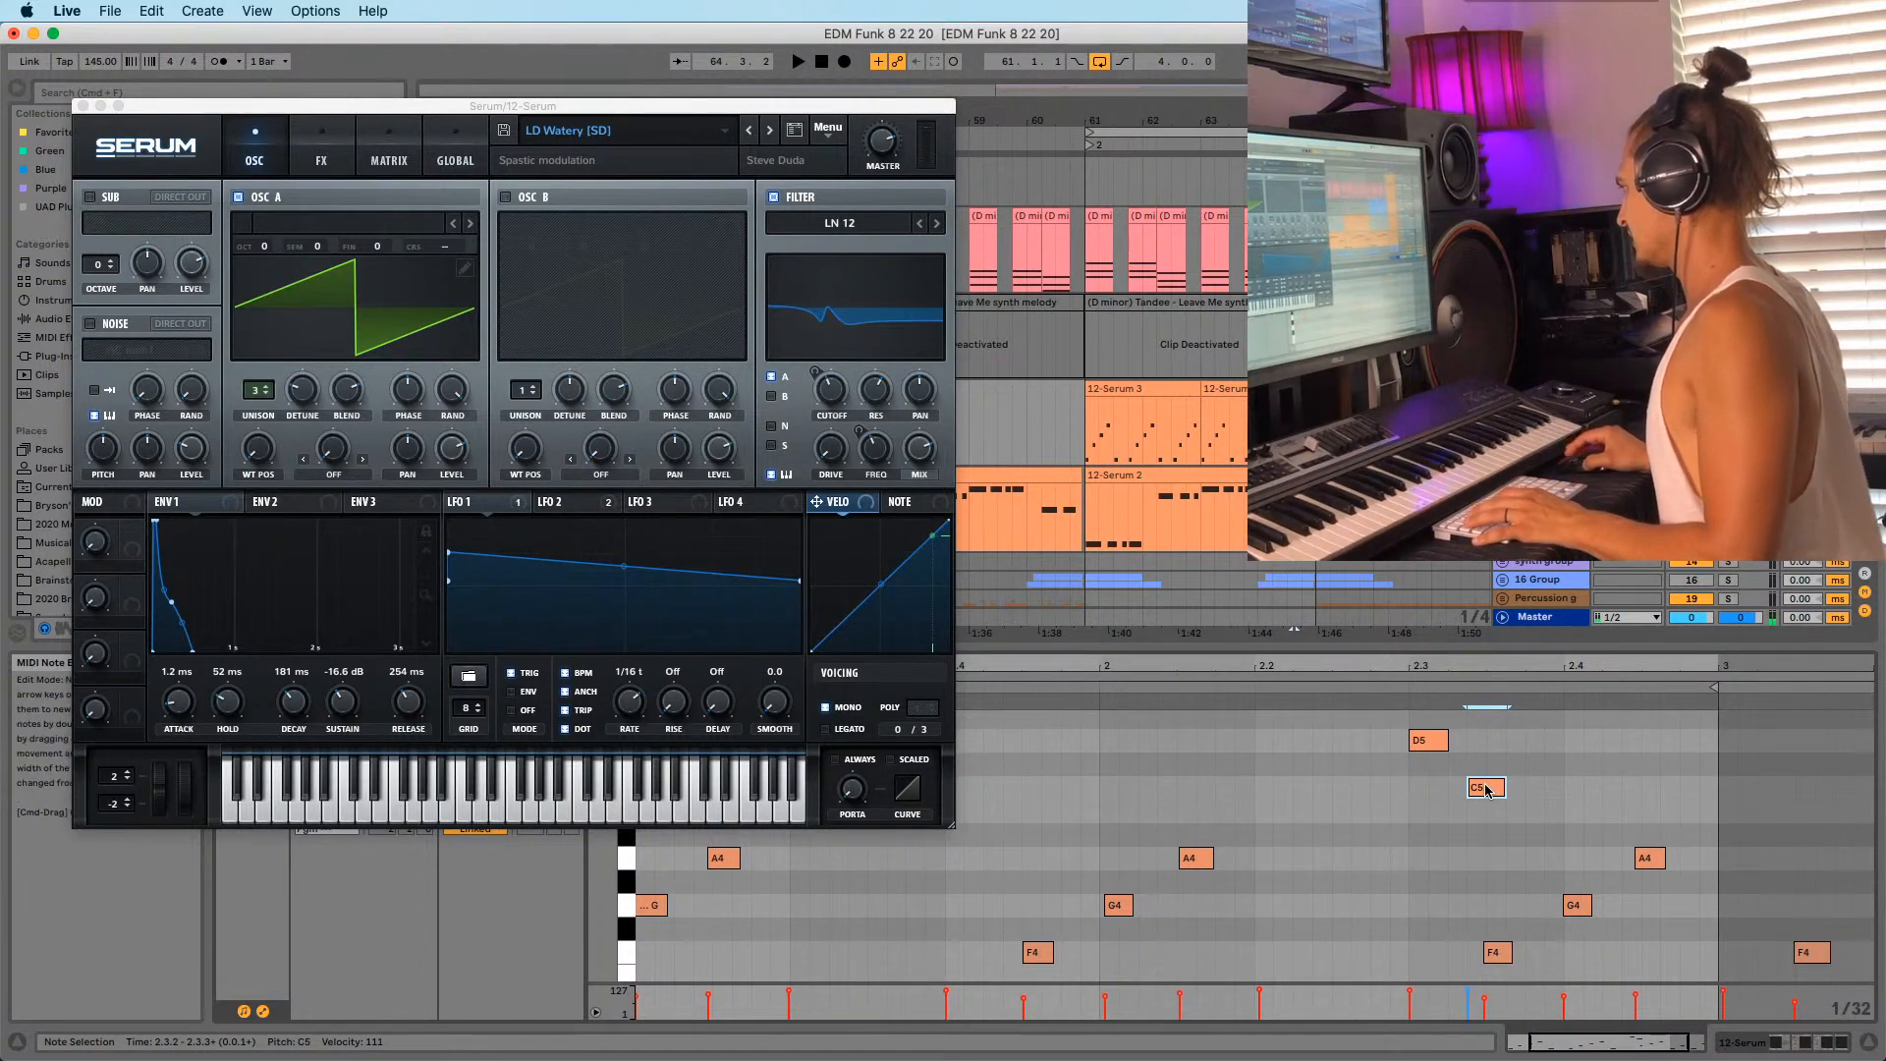
left_click_drag(1475, 791, 1466, 788)
scroll(1466, 781, "down", 2)
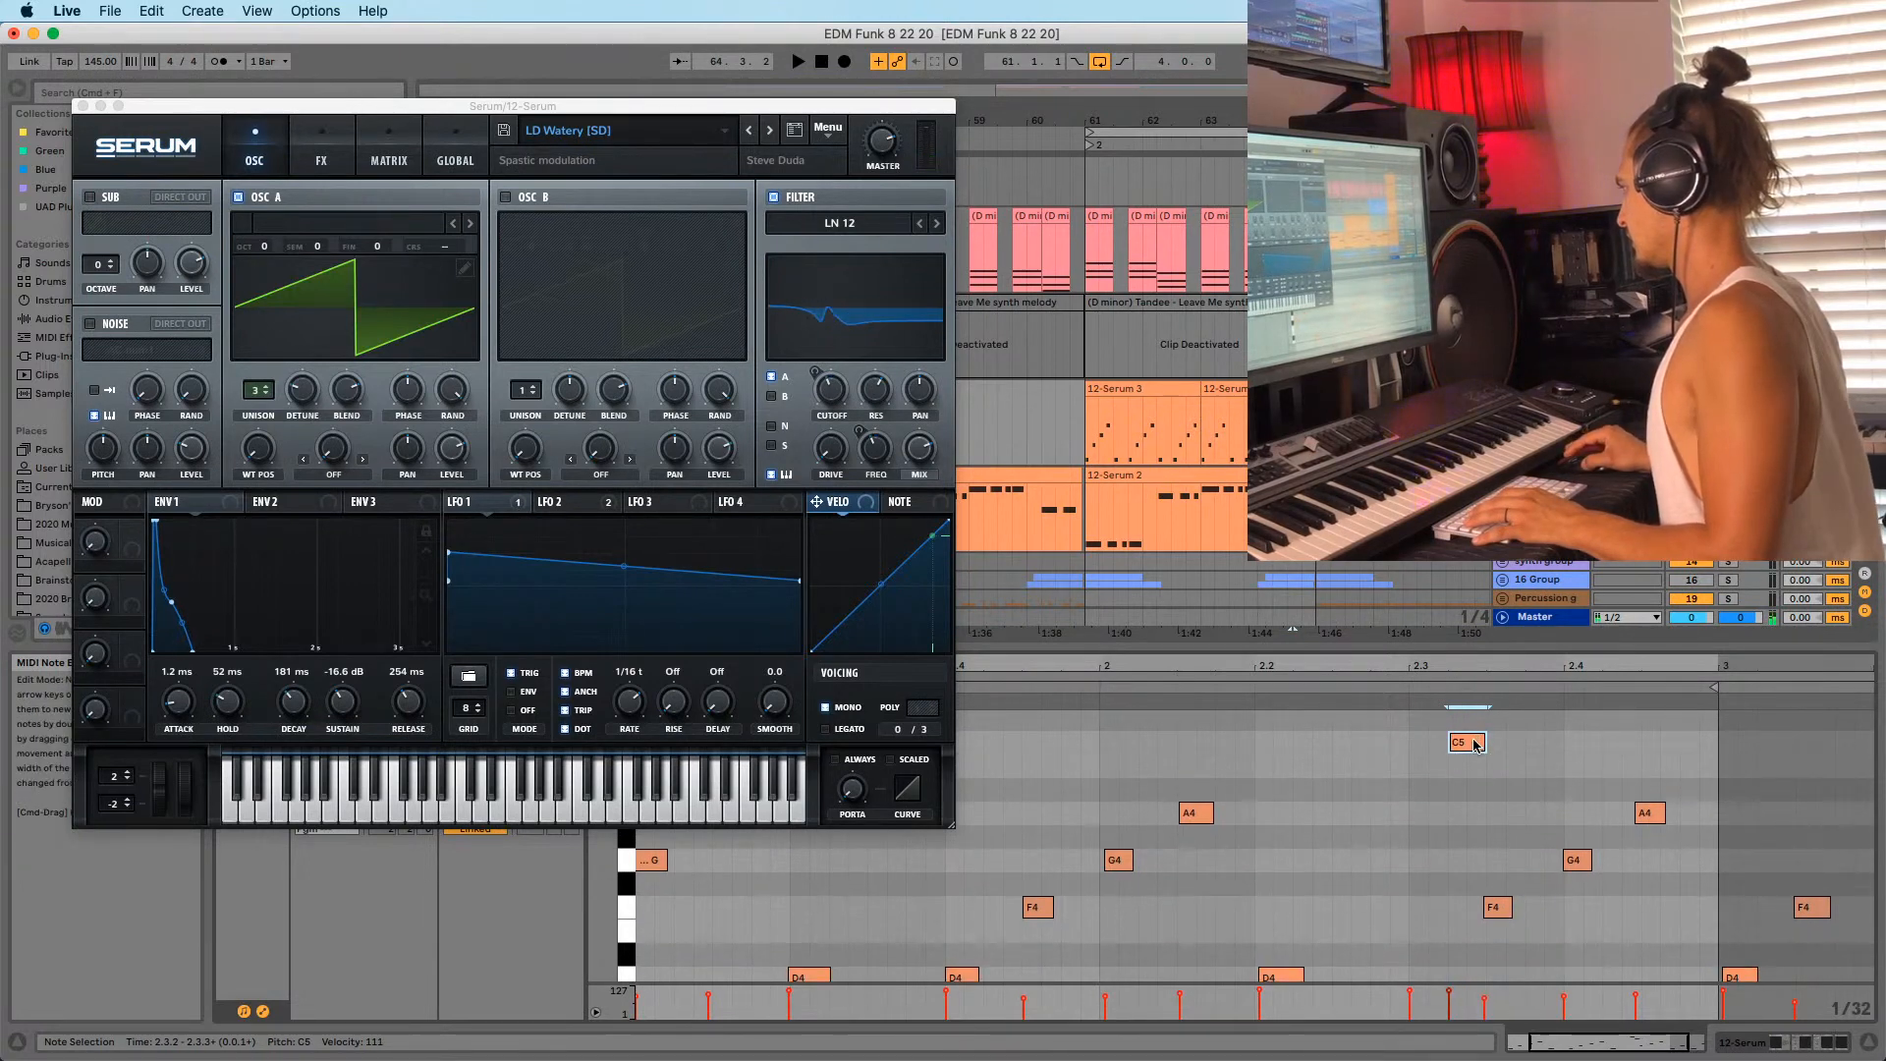
scroll(1496, 761, "down", 5)
scroll(1491, 776, "up", 5)
left_click_drag(1489, 758, 1471, 758)
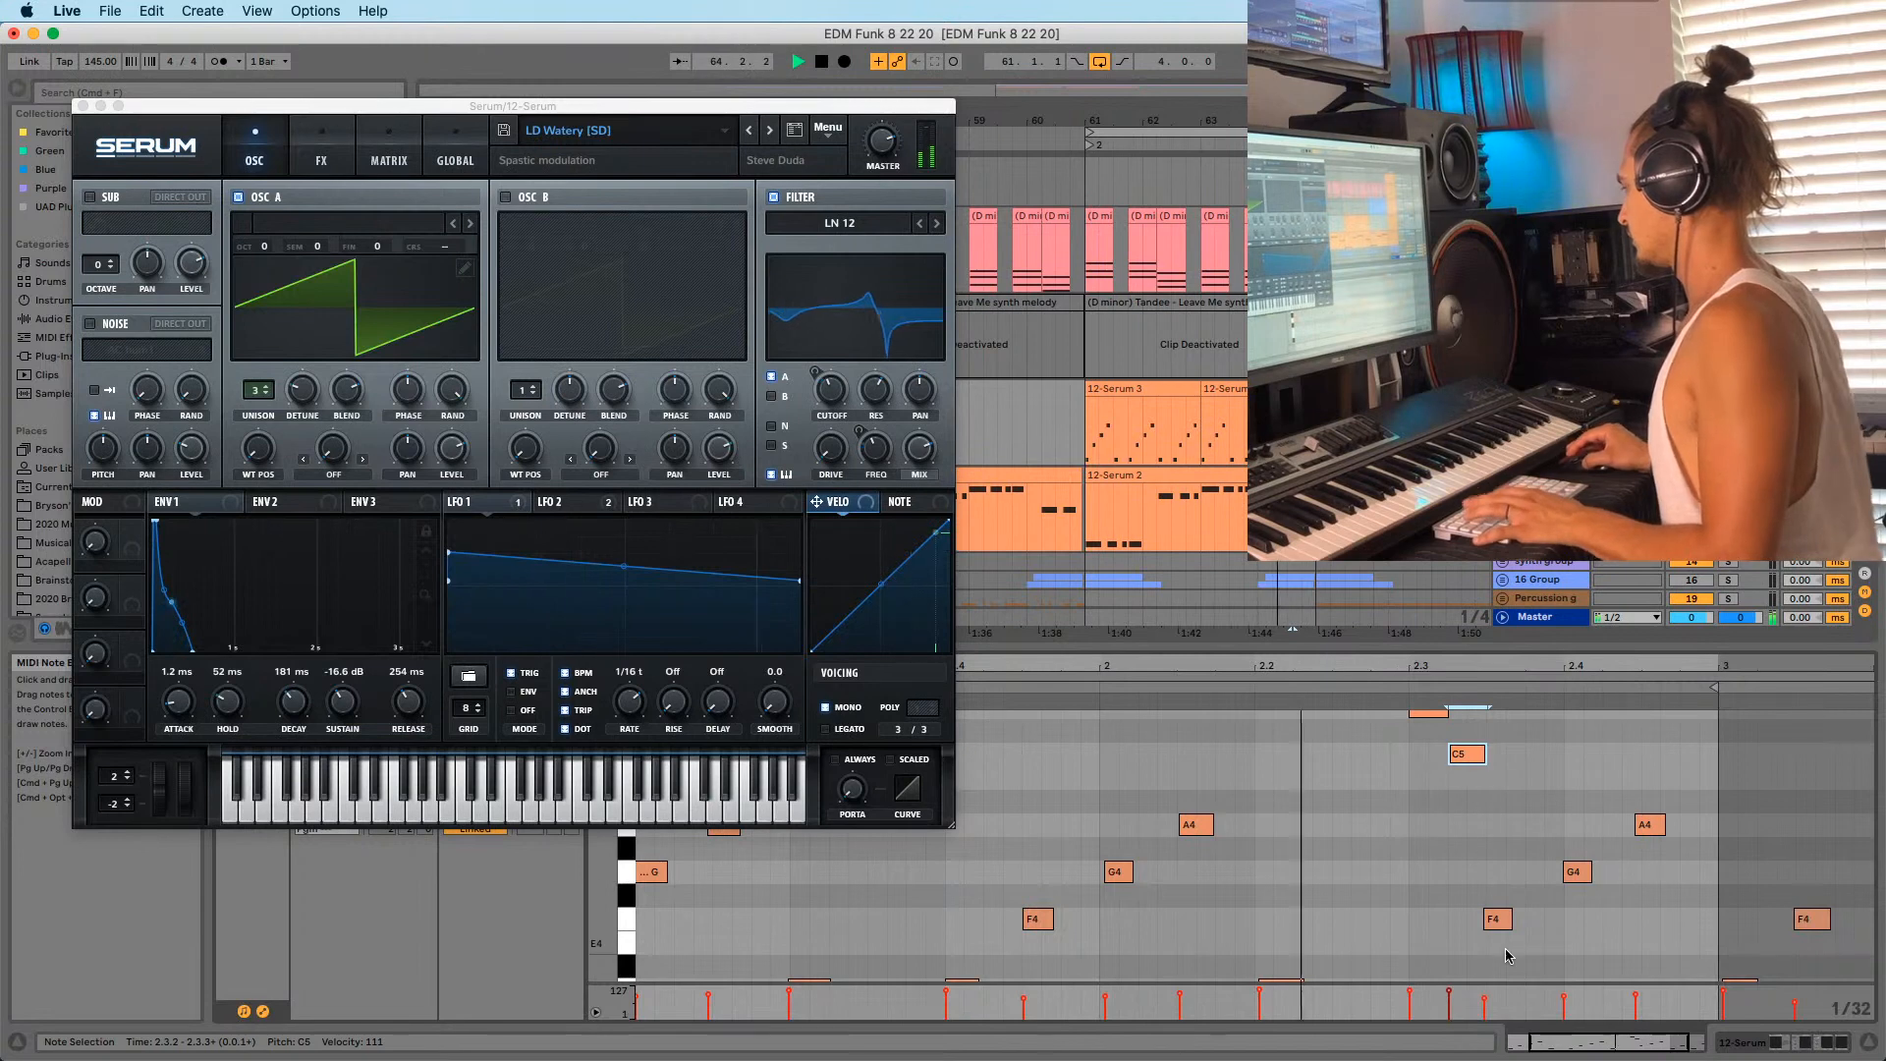
left_click_drag(1493, 913, 1498, 915)
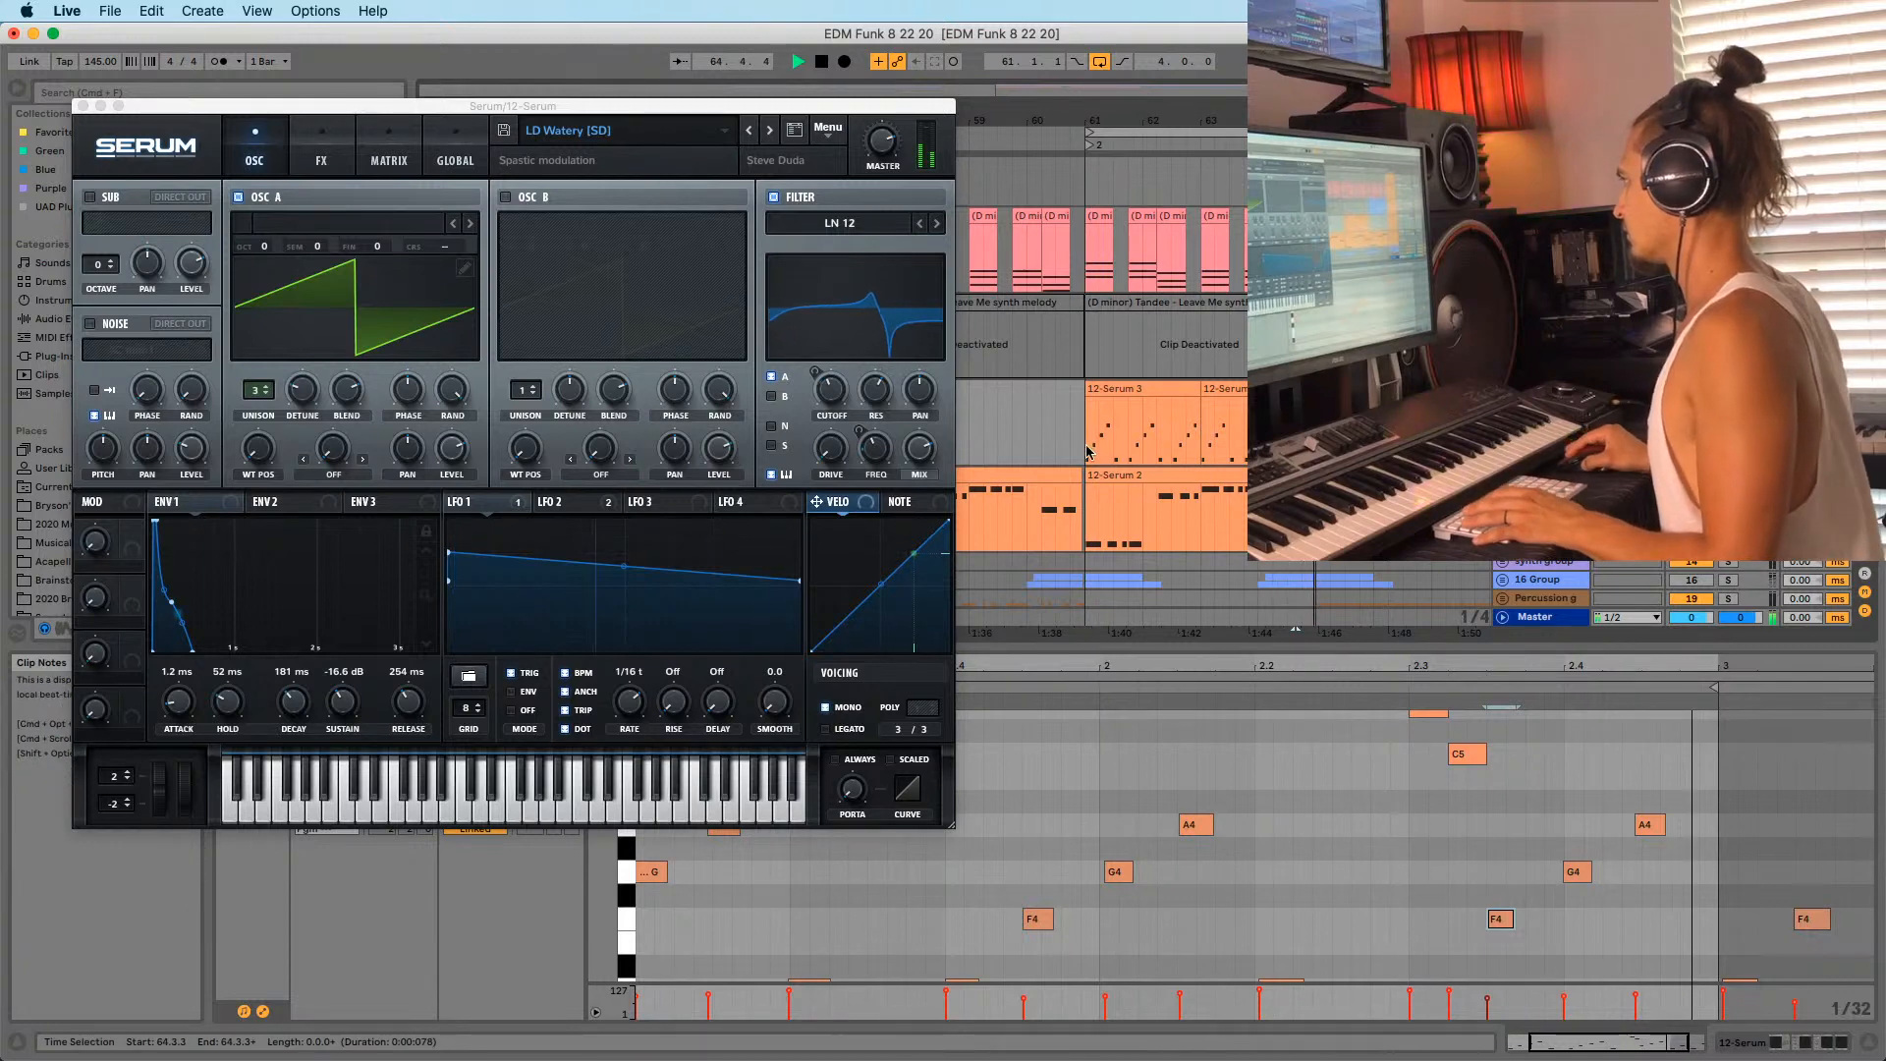
left_click(1089, 422)
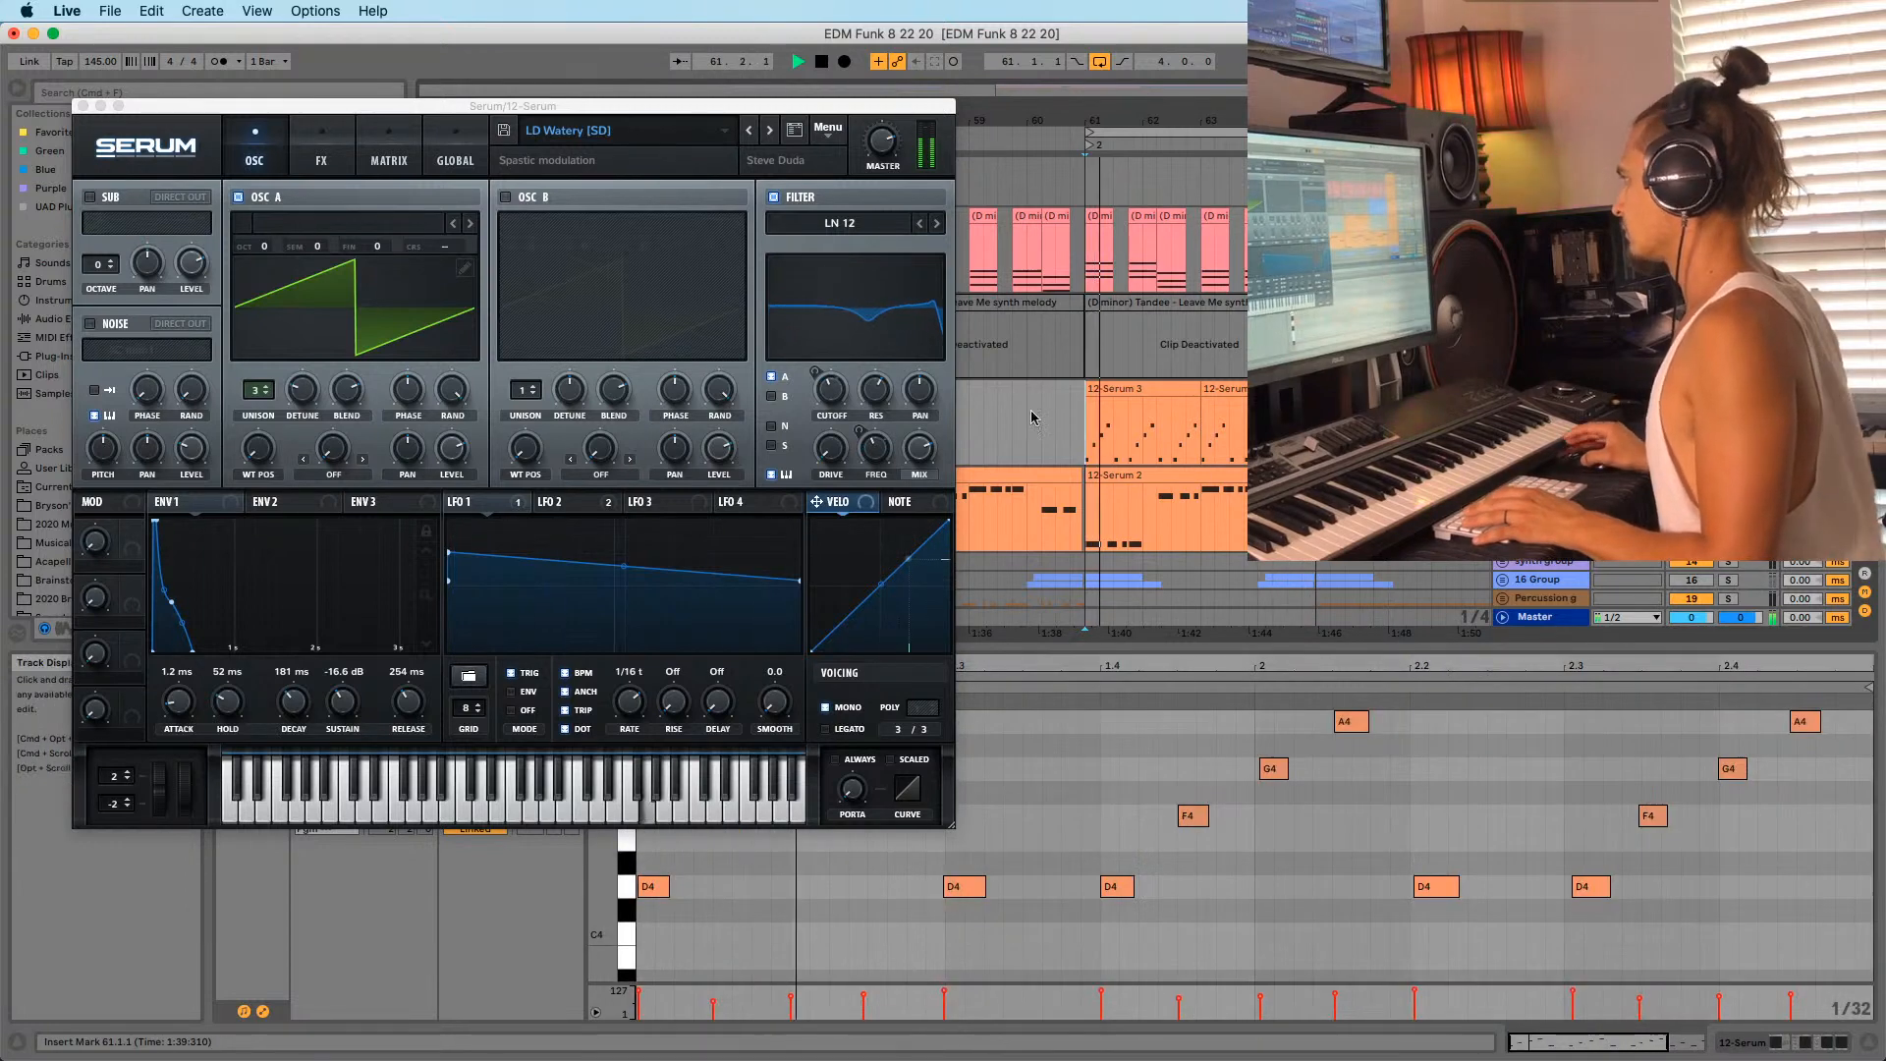
Close the Serum window and select the F4 note in the 12-Serum 3 clip.
left_click(84, 106)
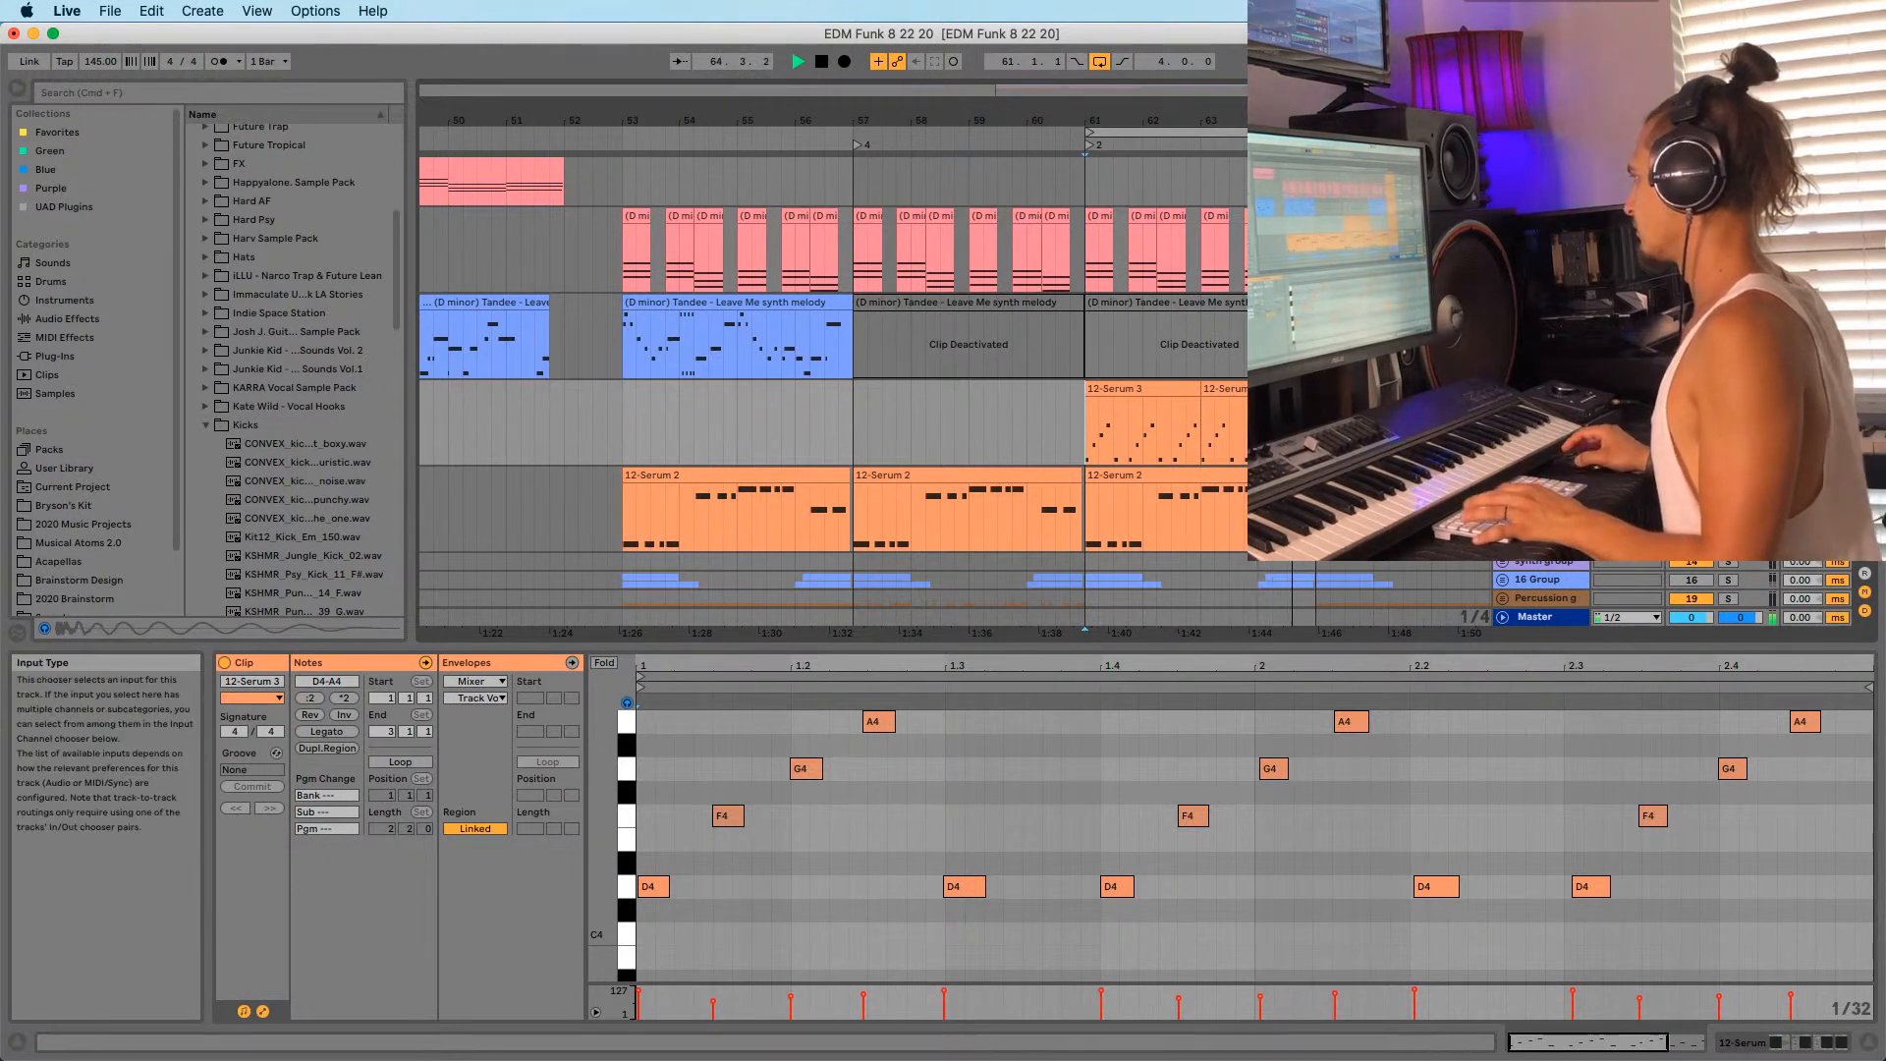
left_click(1087, 450)
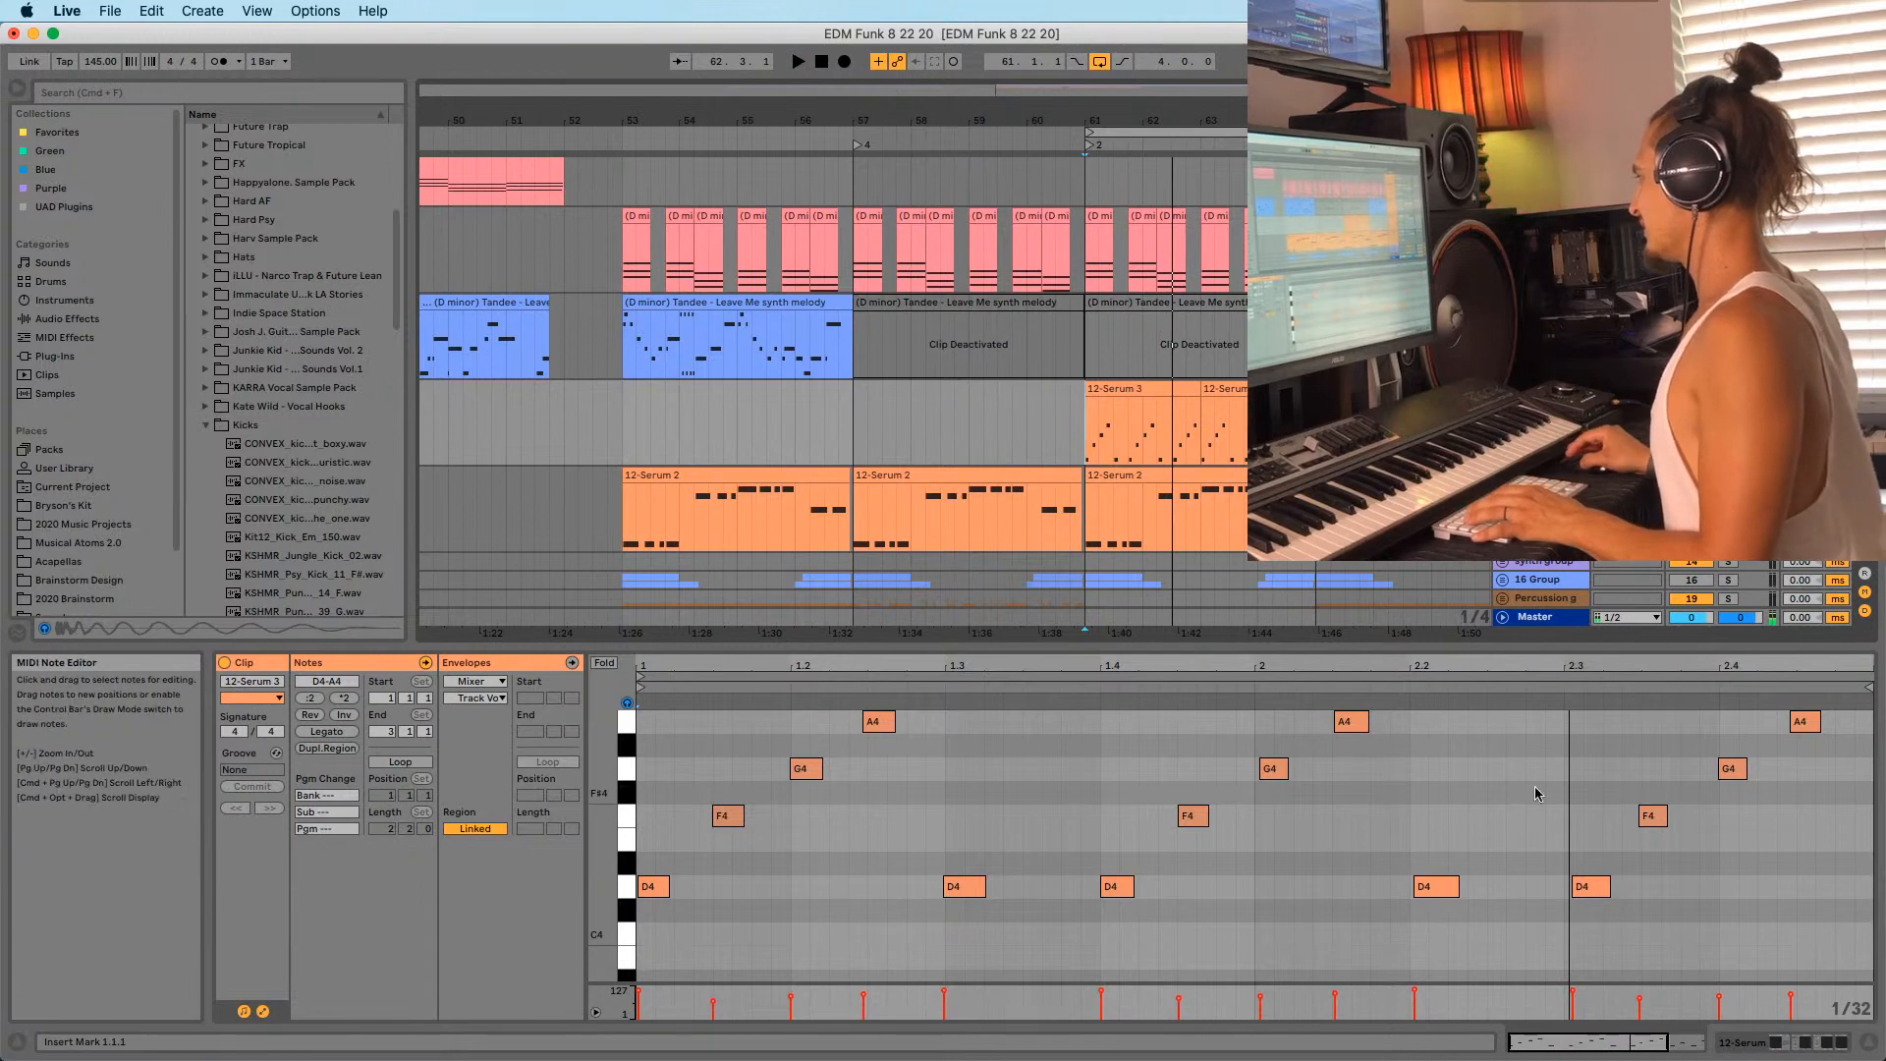
scroll(1414, 815, "up", 10)
scroll(1415, 815, "right", 5)
scroll(1424, 858, "down", 10)
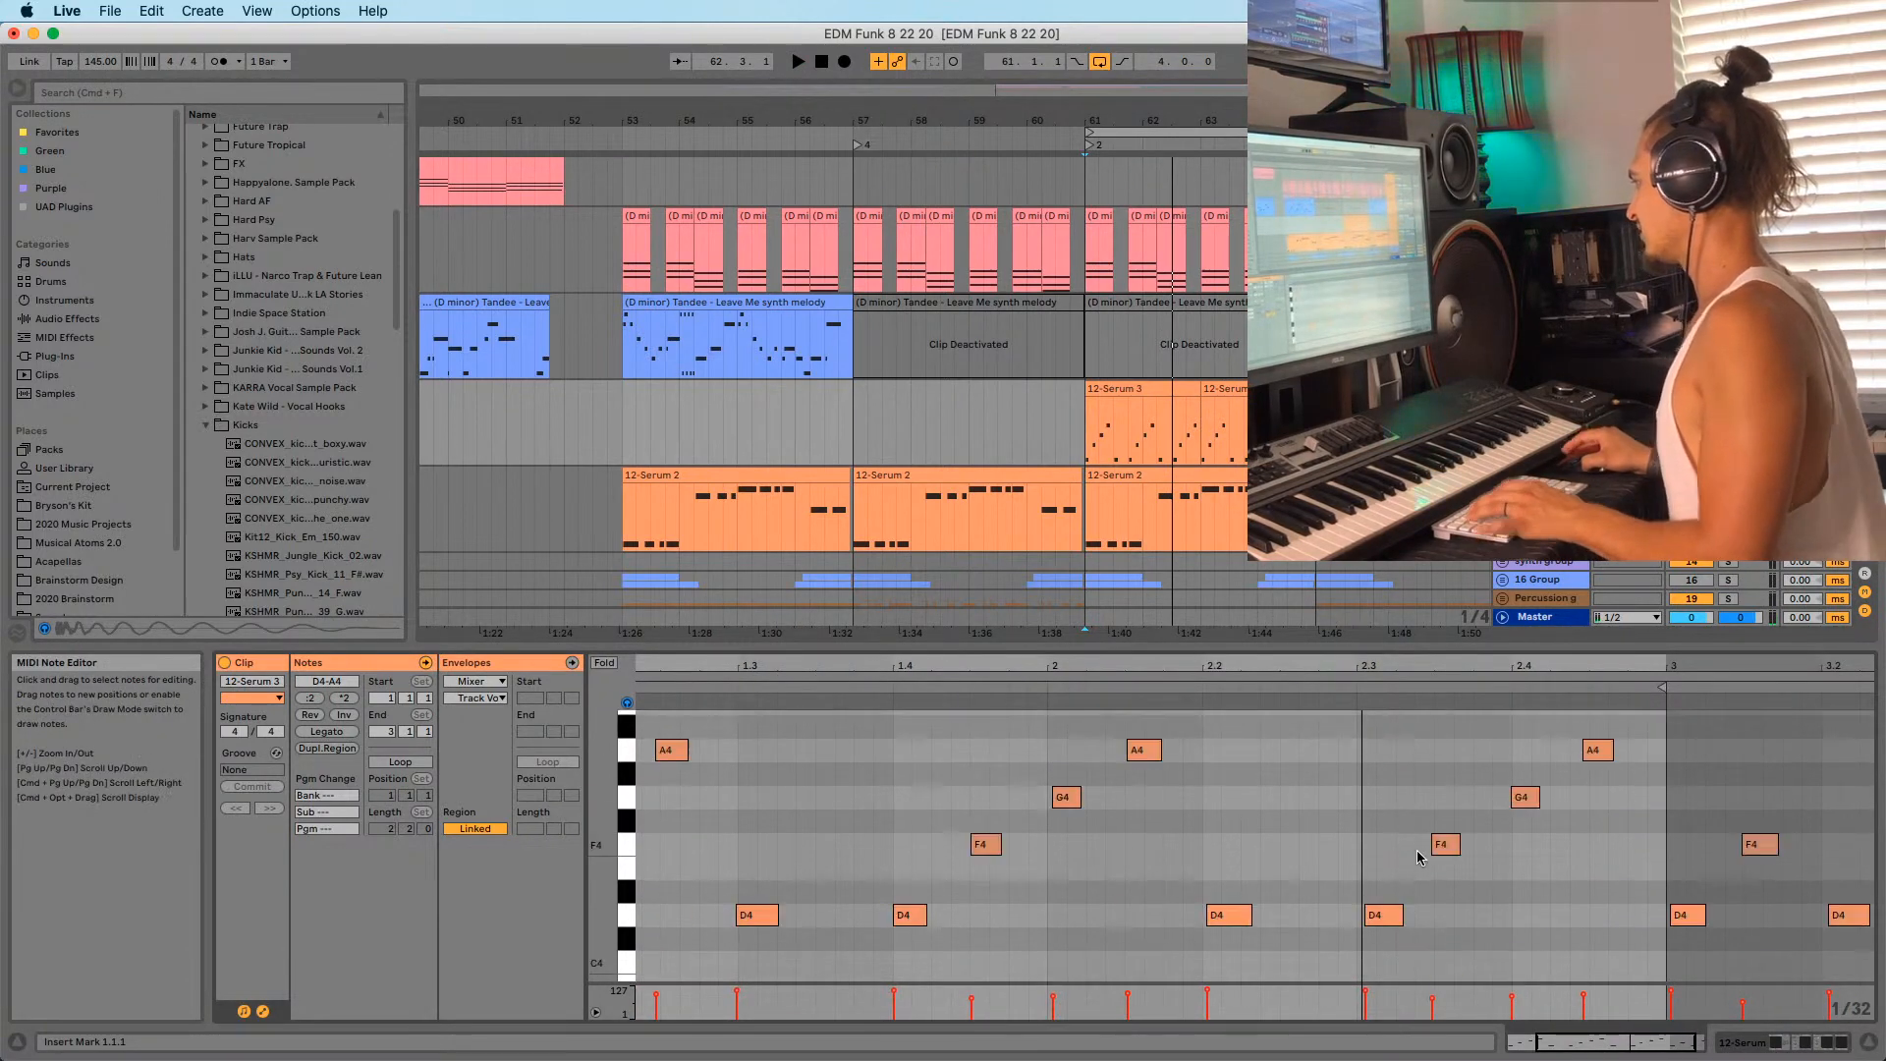
left_click(1442, 842)
scroll(1524, 829, "up", 5)
scroll(1473, 823, "down", 2)
scroll(1458, 821, "down", 3)
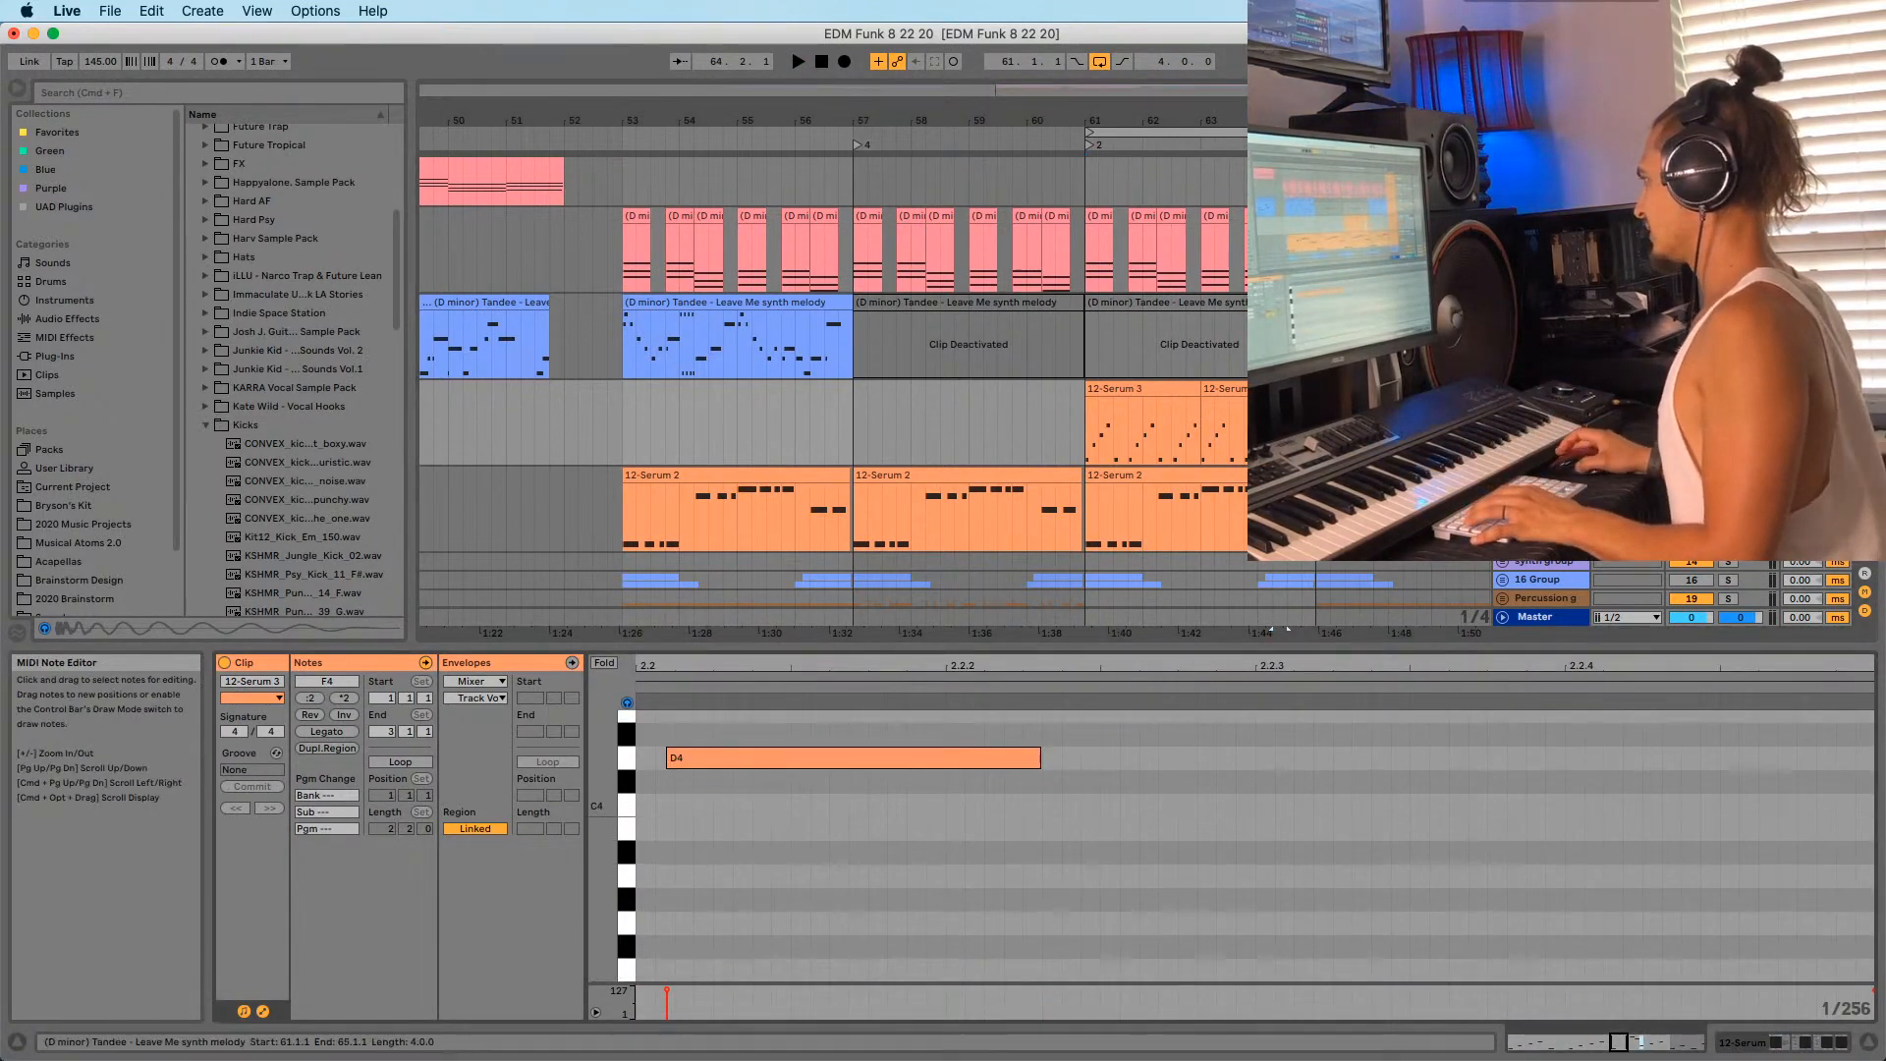
Play back from 64.2.1 and reopen the first 12-Serum 3 clip's notes.
left_click(1274, 430)
key("space")
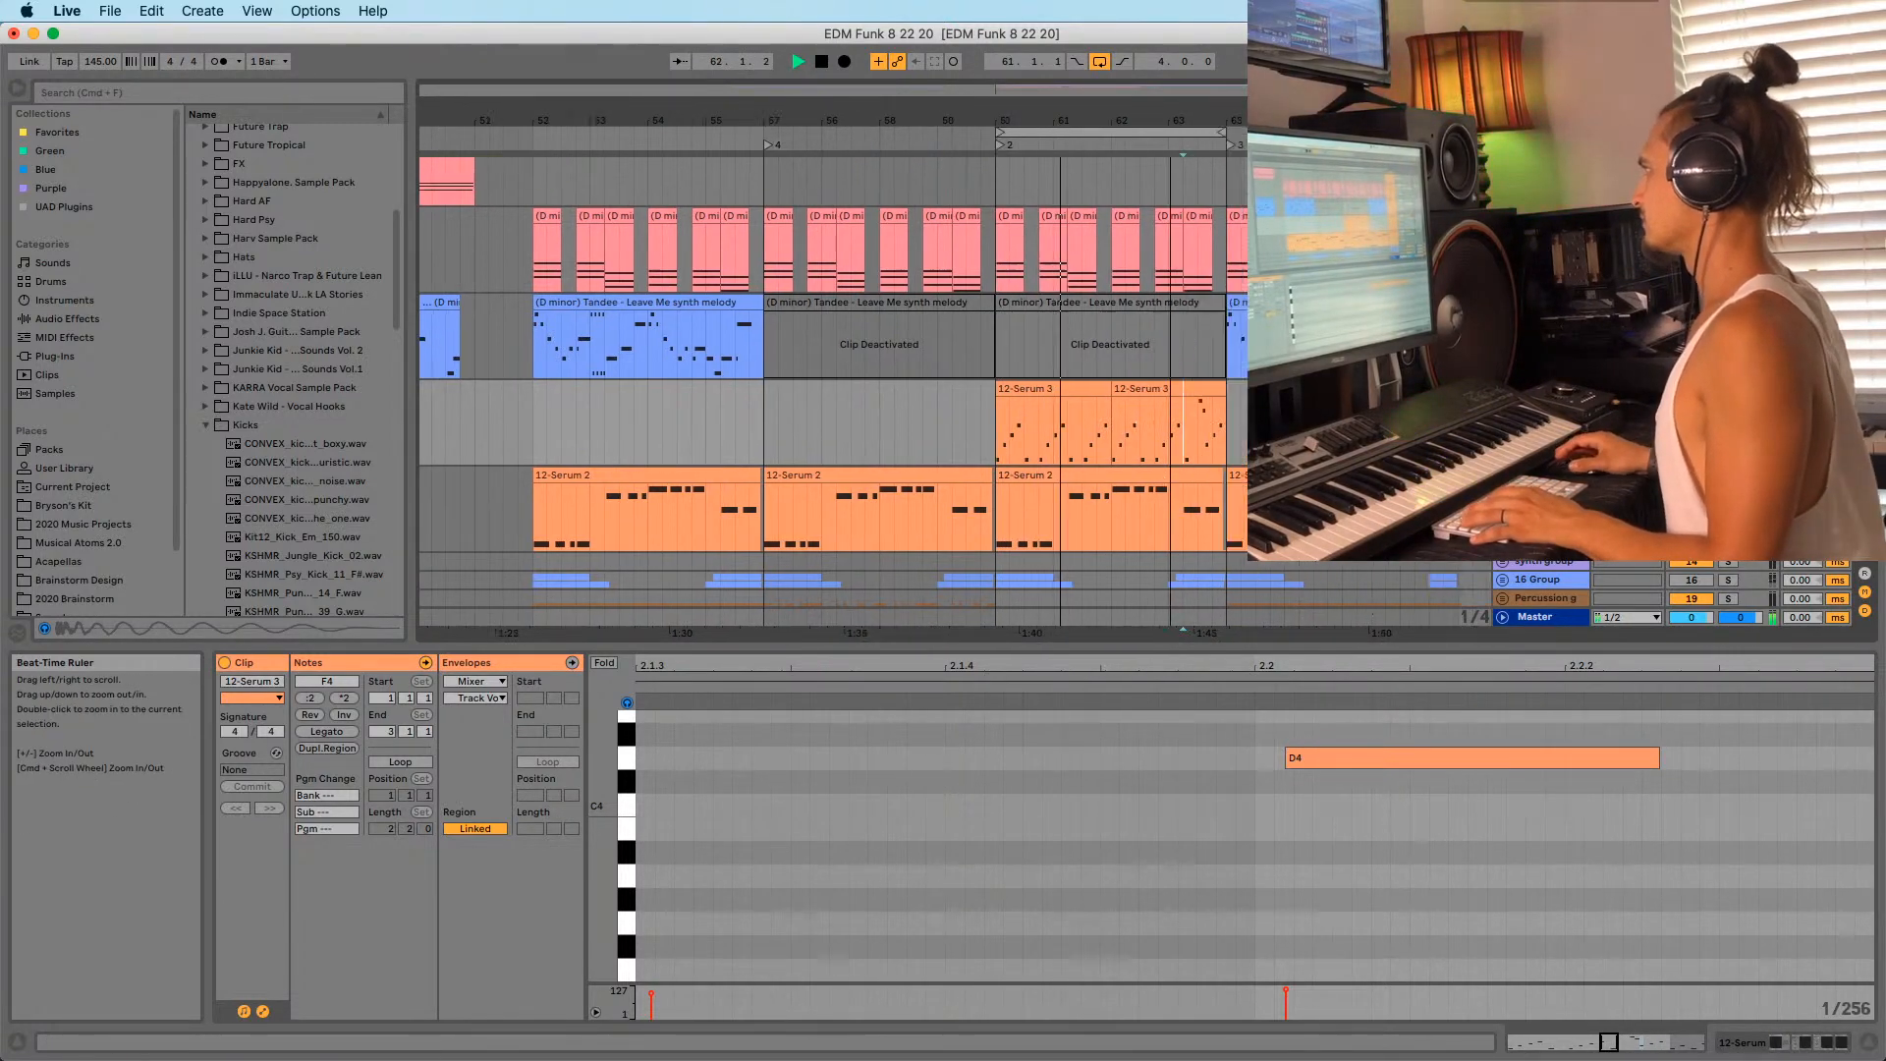
left_click_drag(955, 120, 955, 93)
left_click(982, 435)
scroll(961, 311, "down", 3)
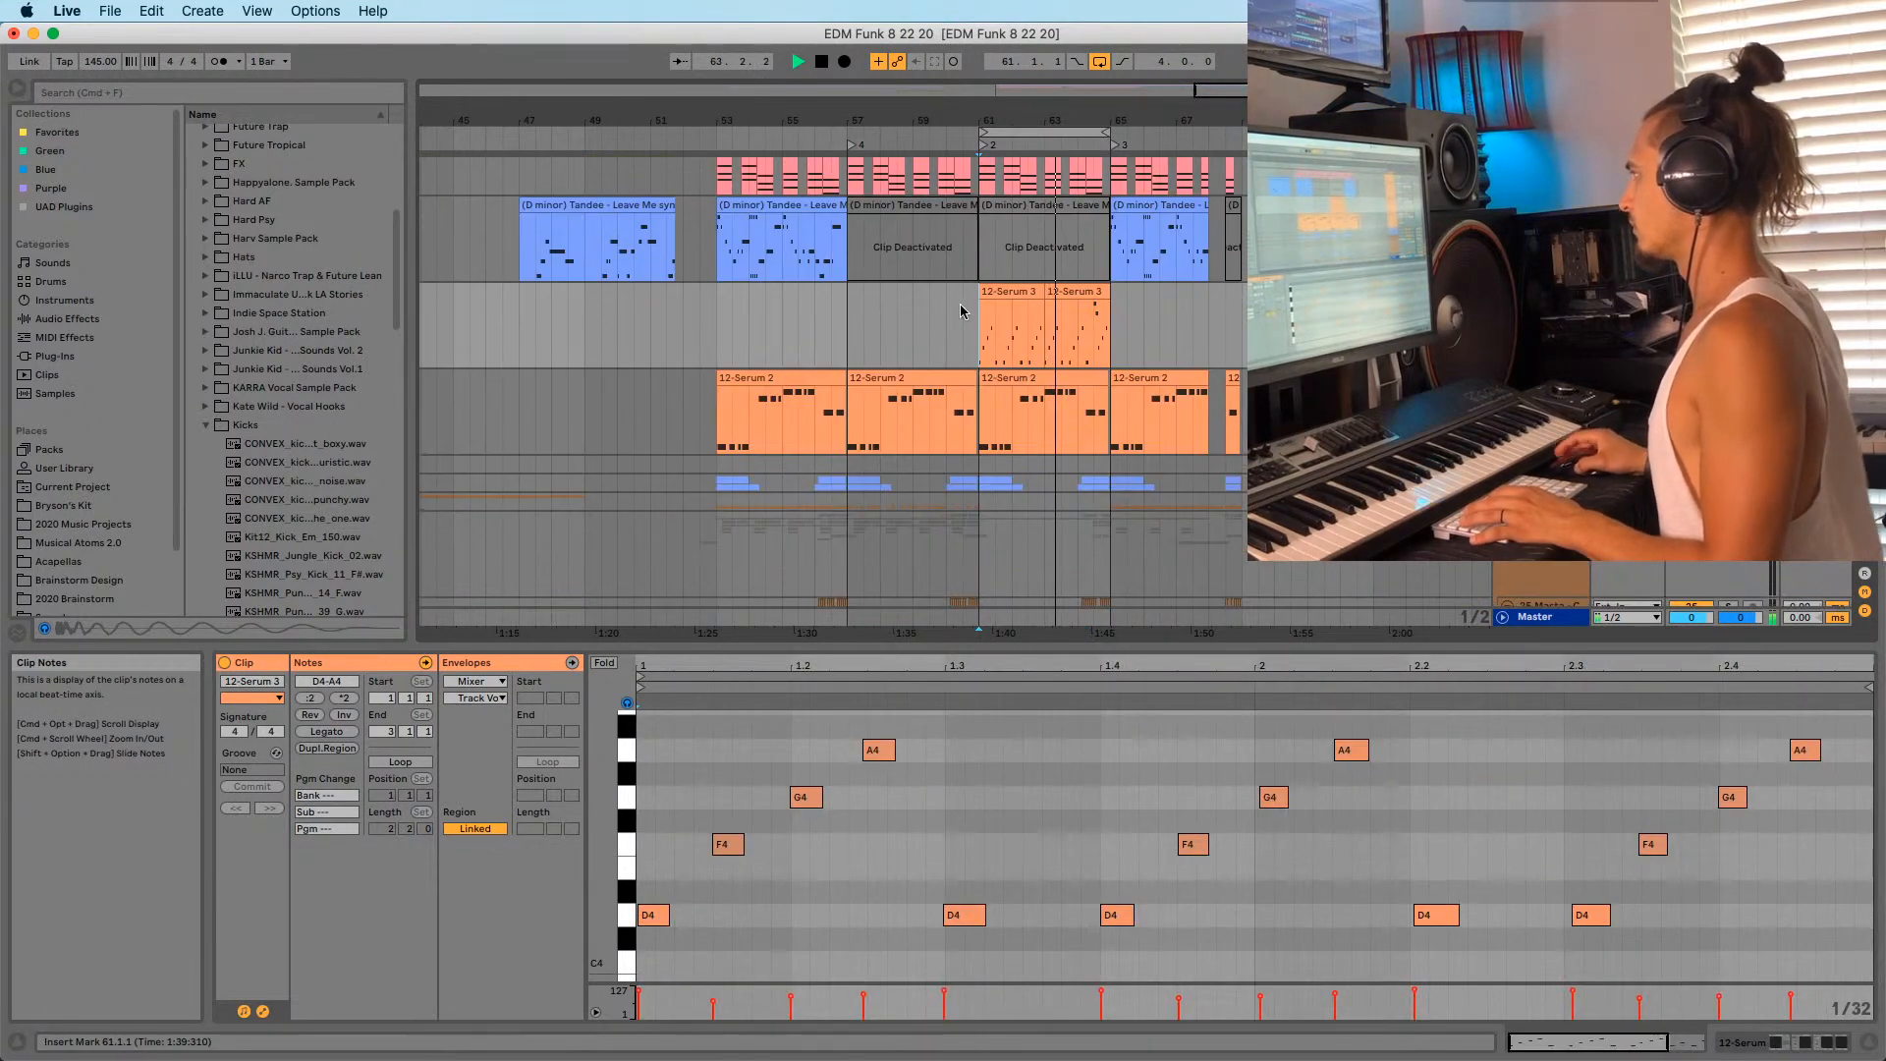
scroll(984, 340, "up", 3)
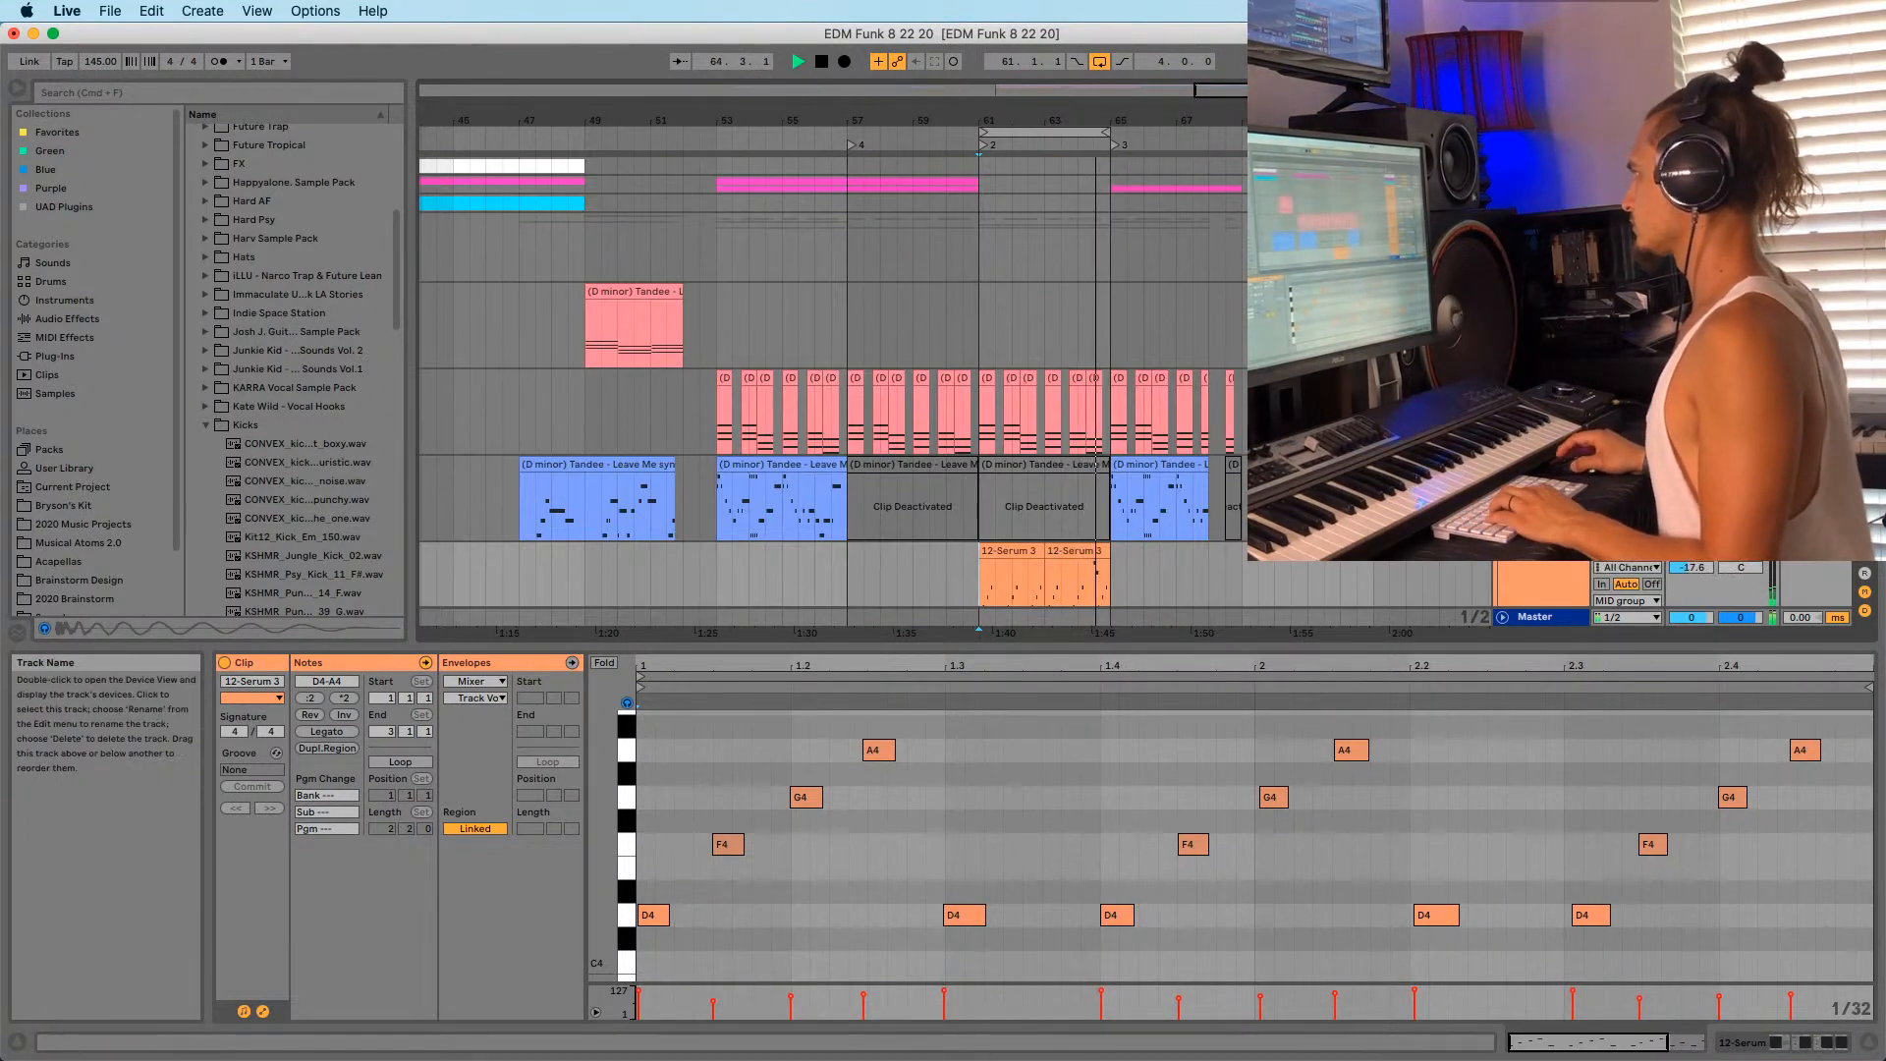
scroll(804, 311, "up", 2)
Insert a new empty 3-Audio track and pick a sample from the Kicks folder.
key("Up")
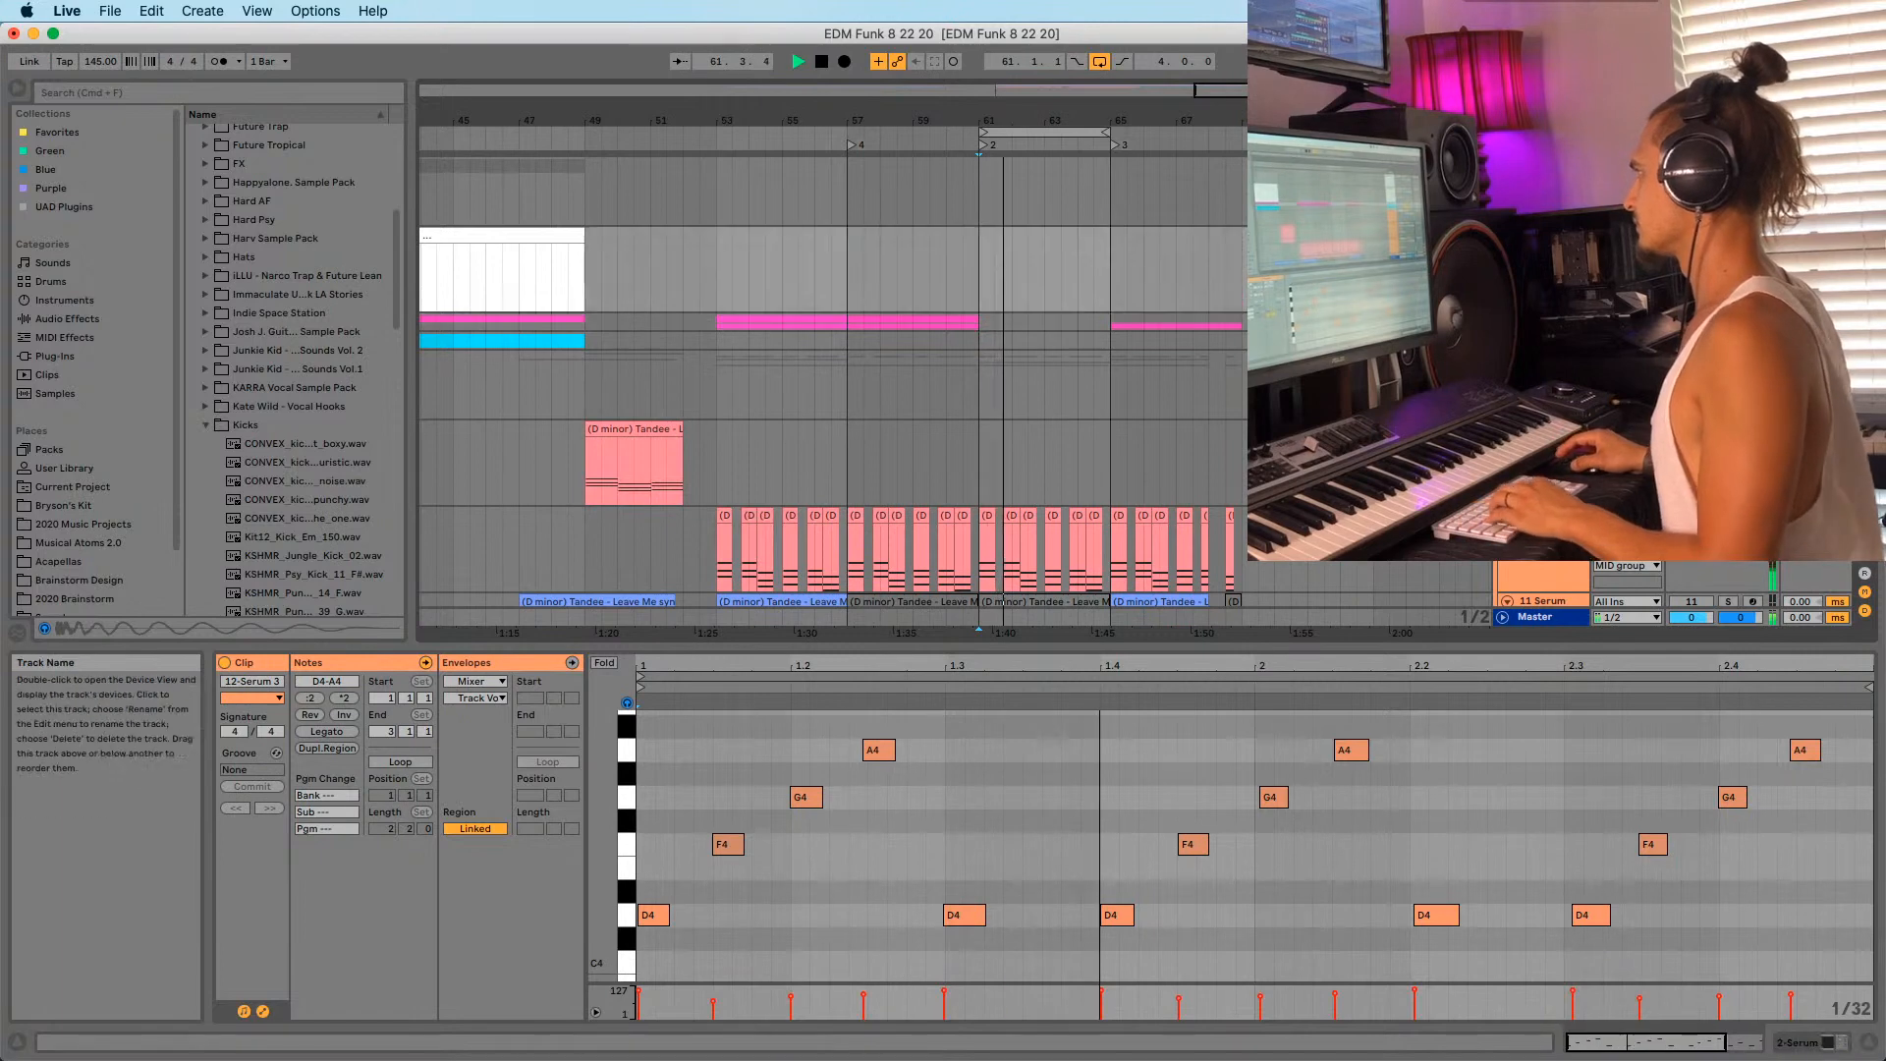
key("super+t")
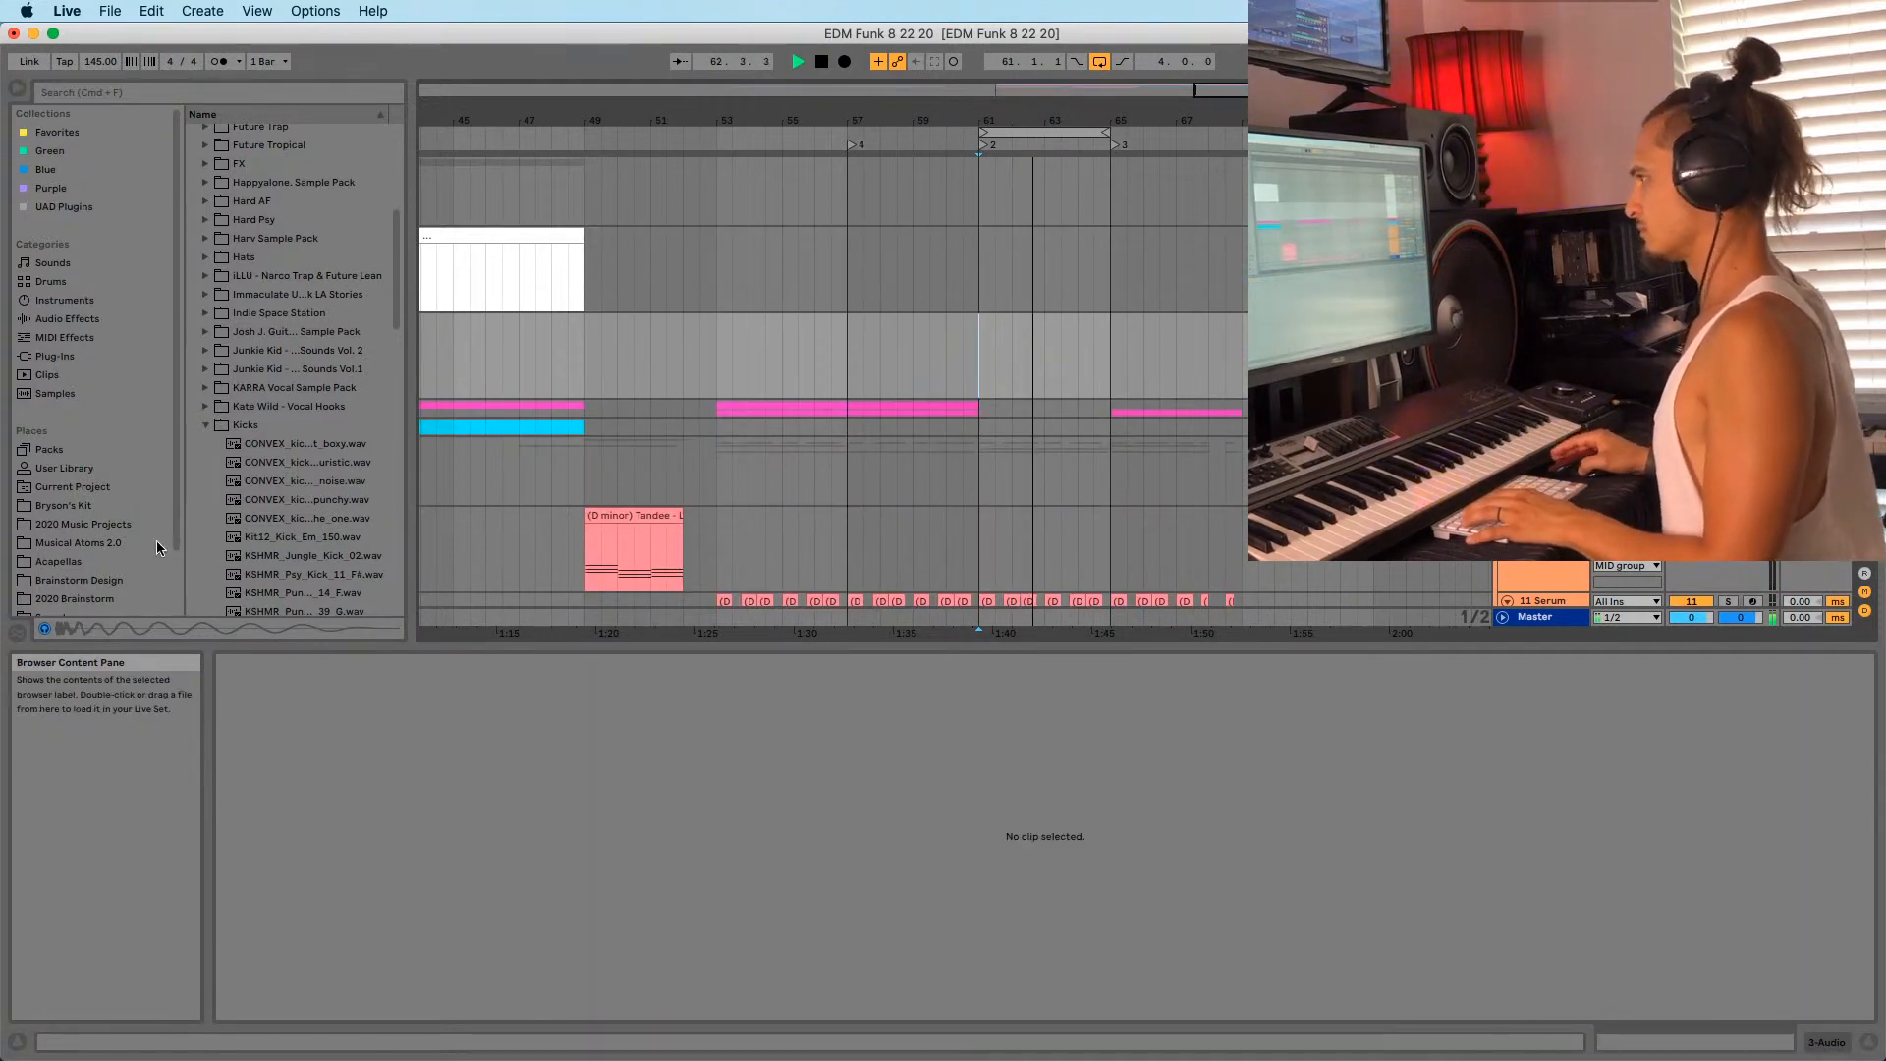
scroll(212, 468, "down", 5)
left_click(228, 467)
scroll(309, 451, "down", 2)
scroll(1540, 393, "down", 6)
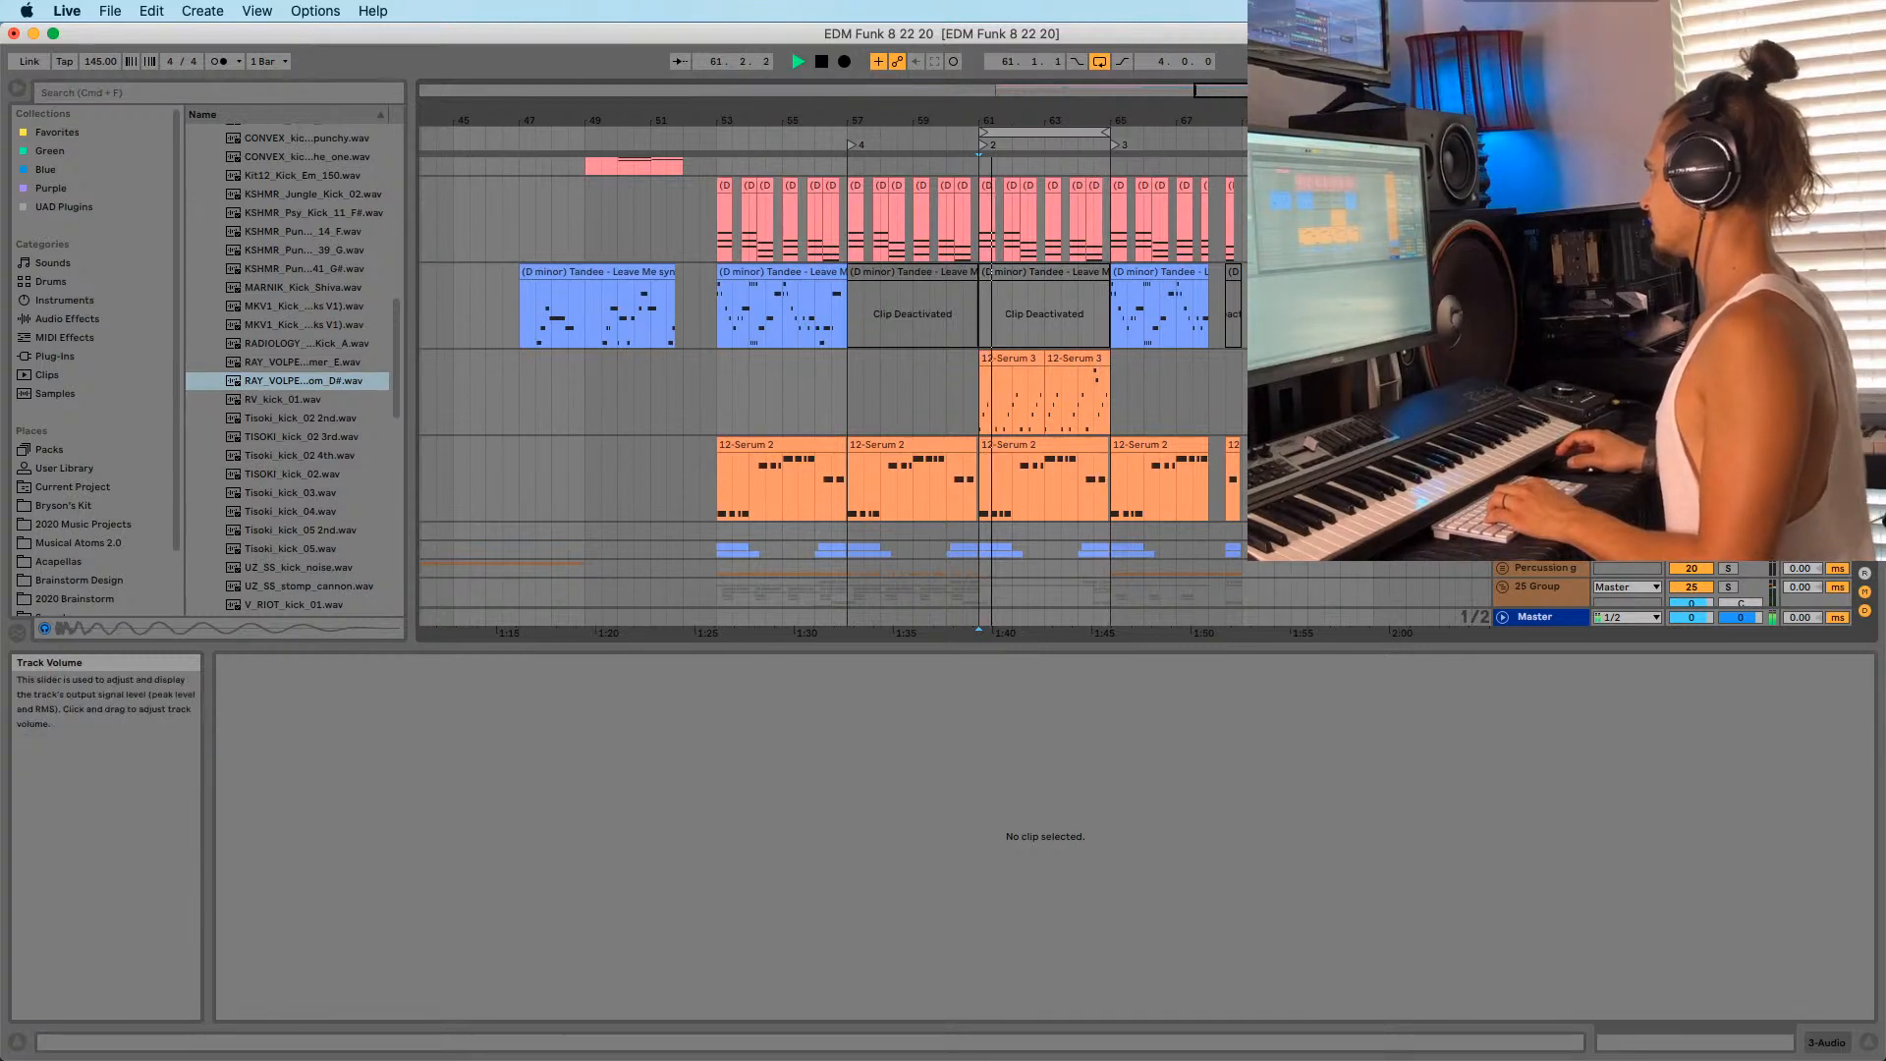
left_click(1751, 272)
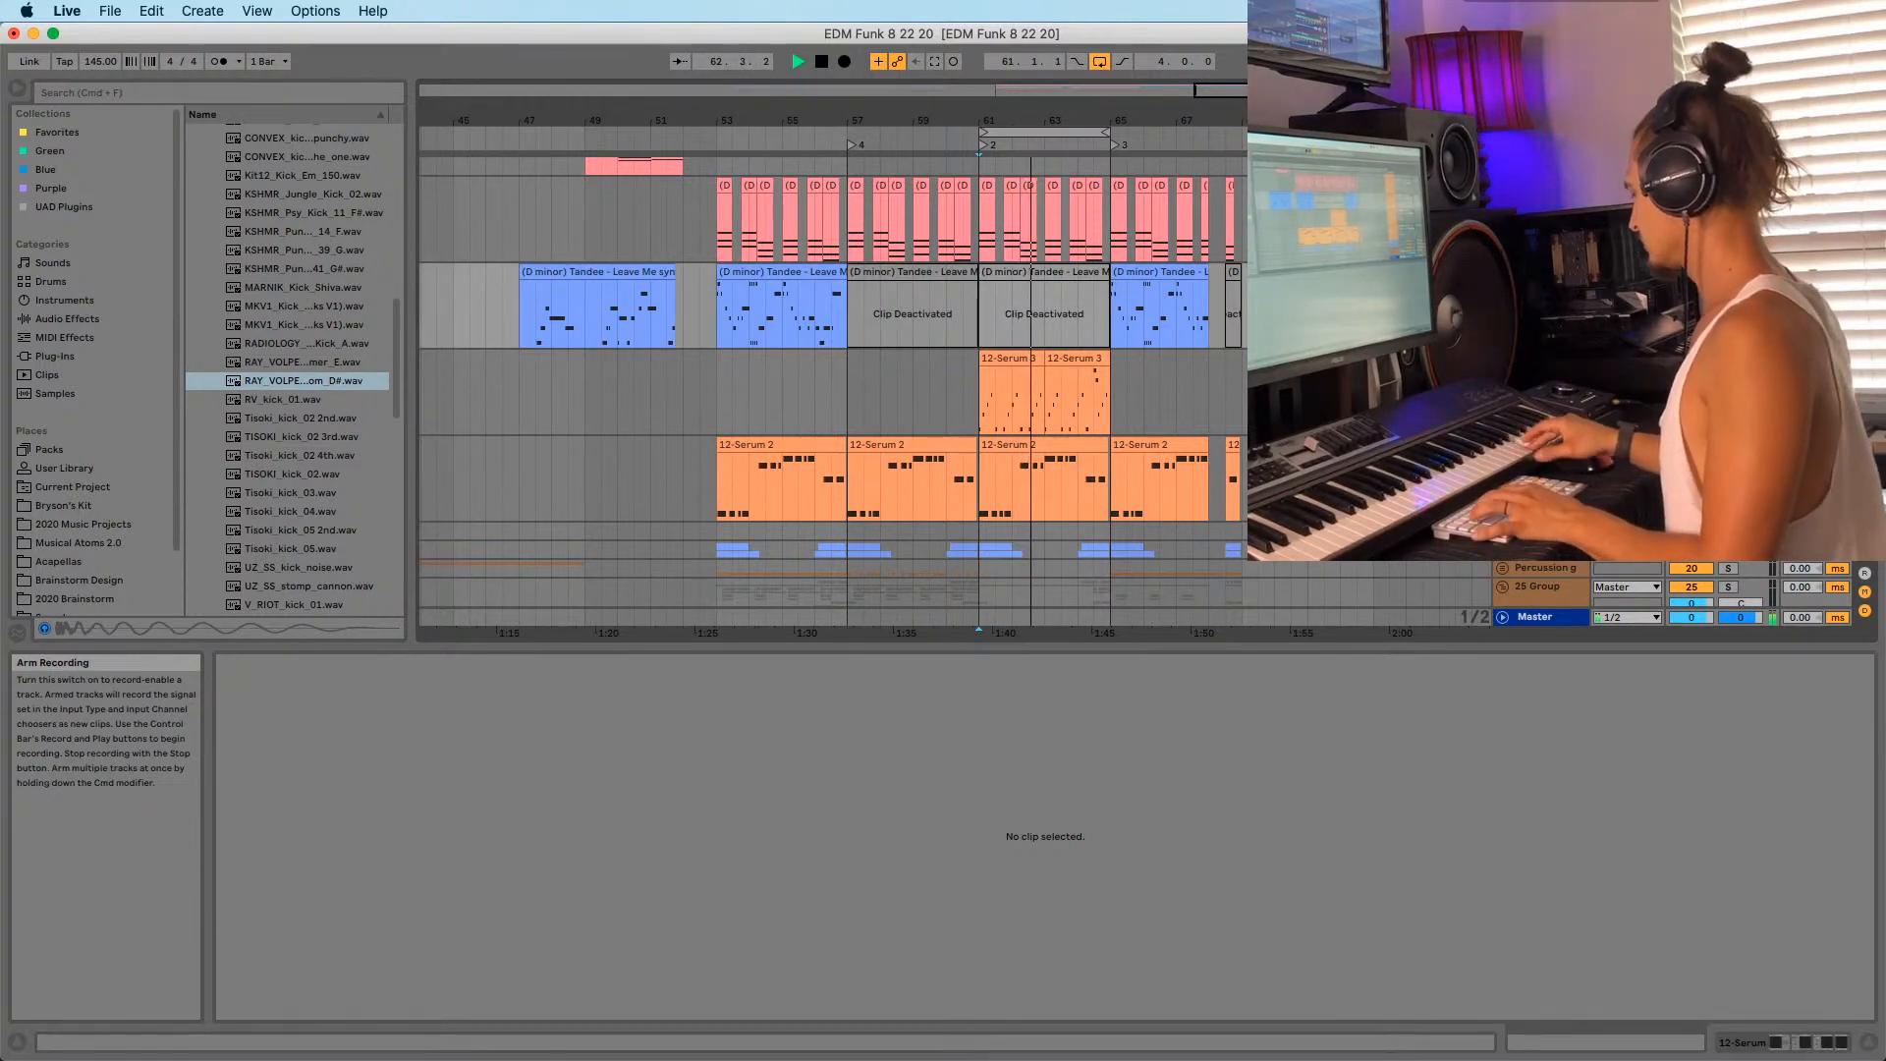
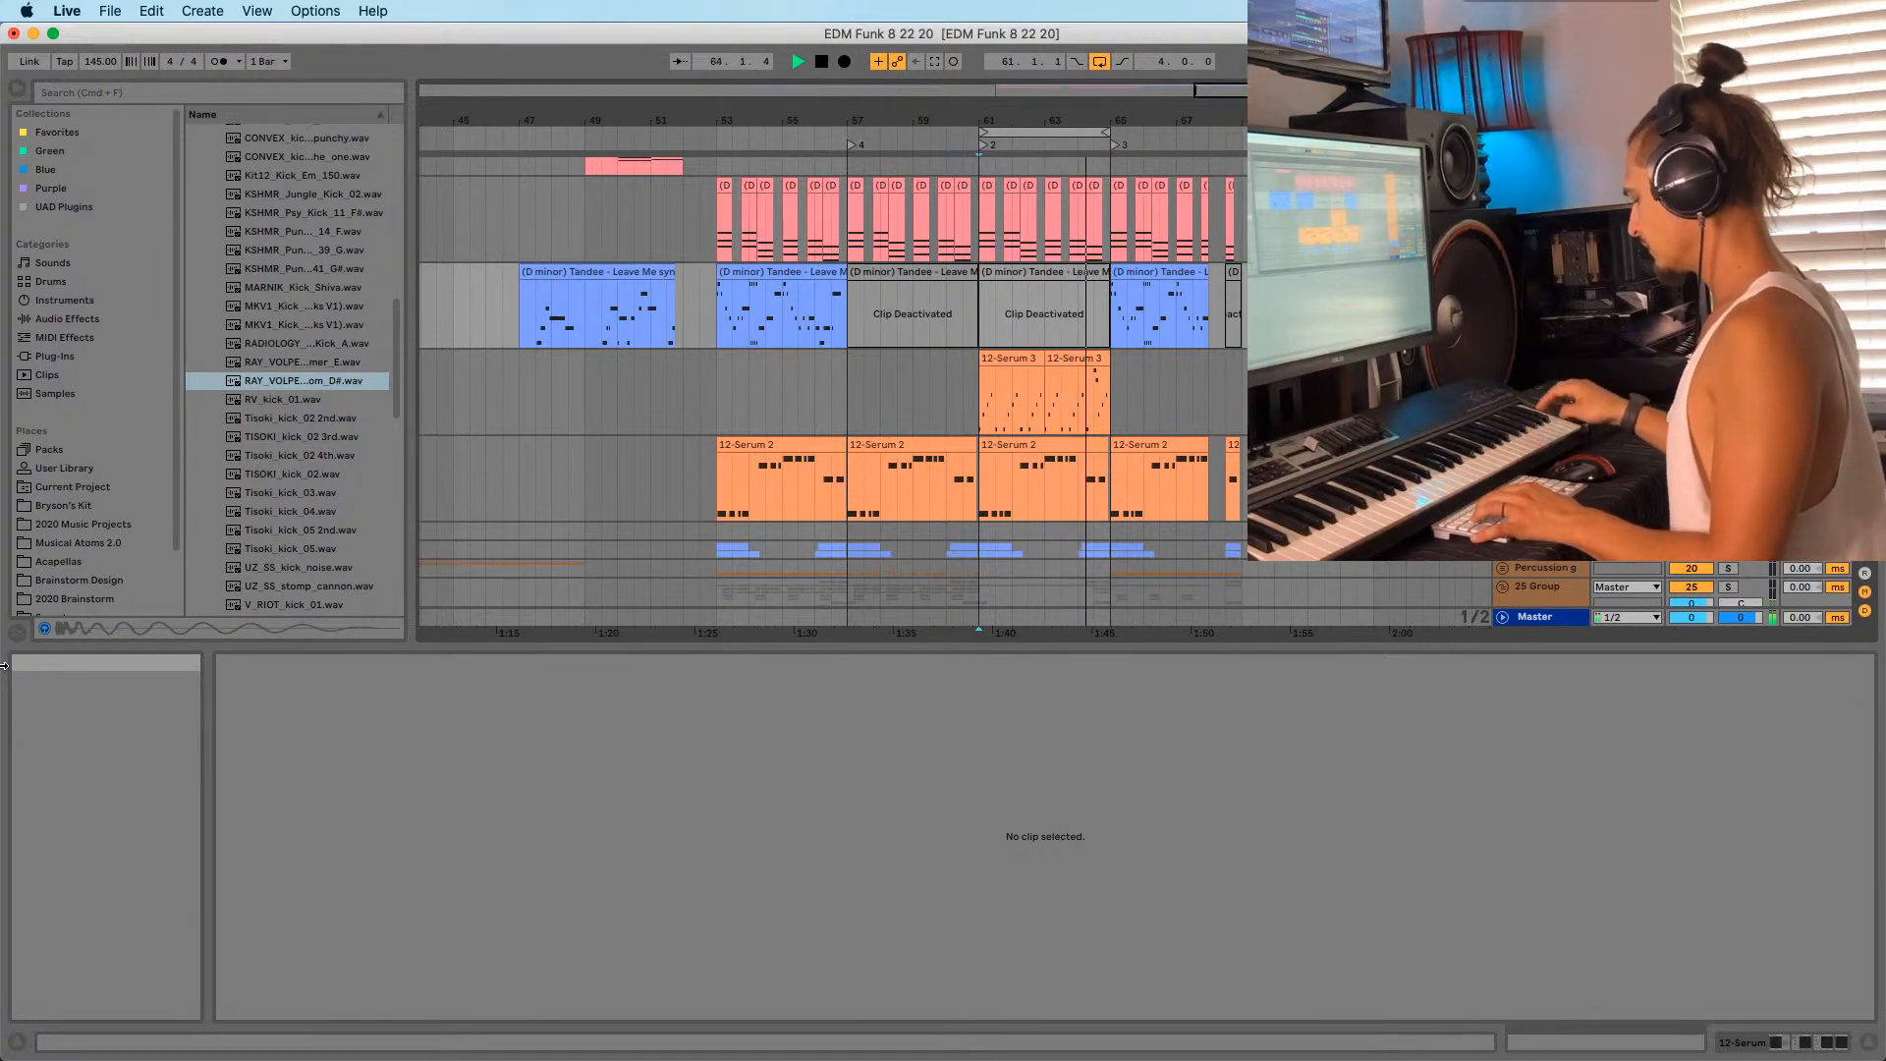
Record into the arrangement with a count-in, then stop.
key("space")
key("F9")
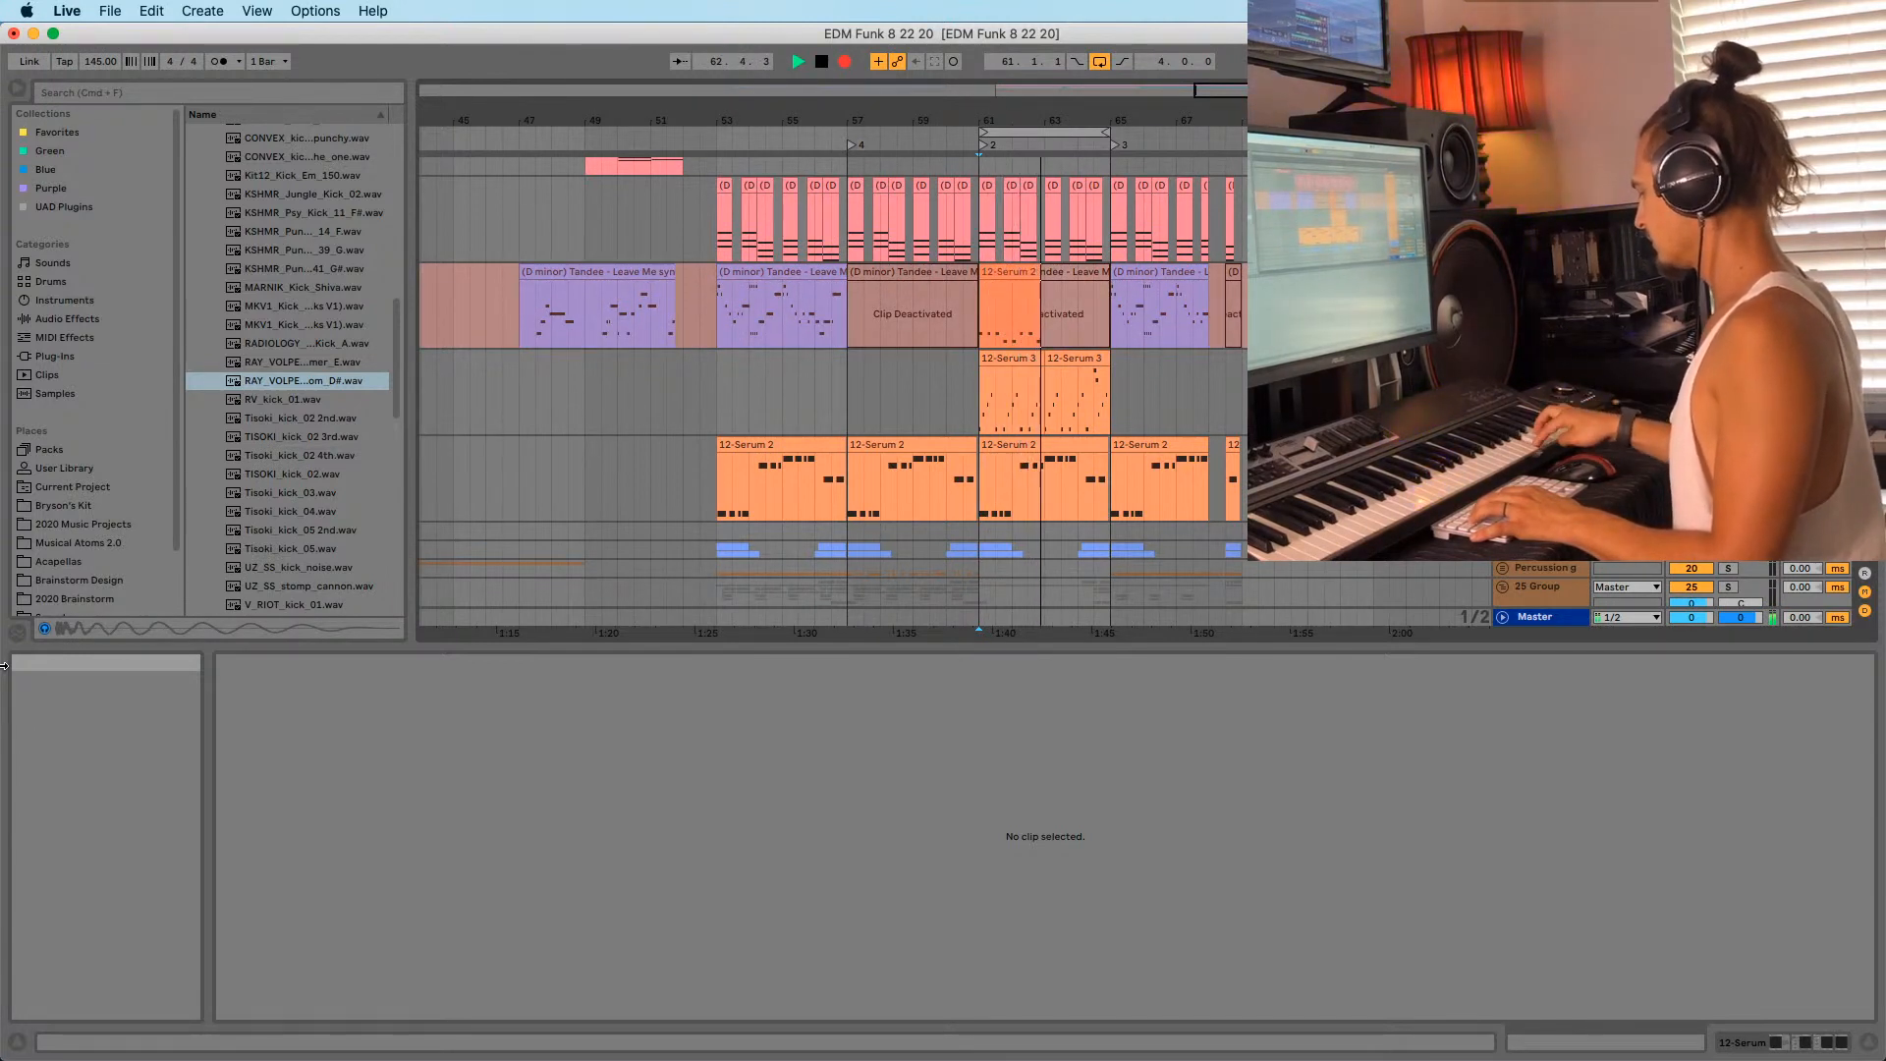
key("space")
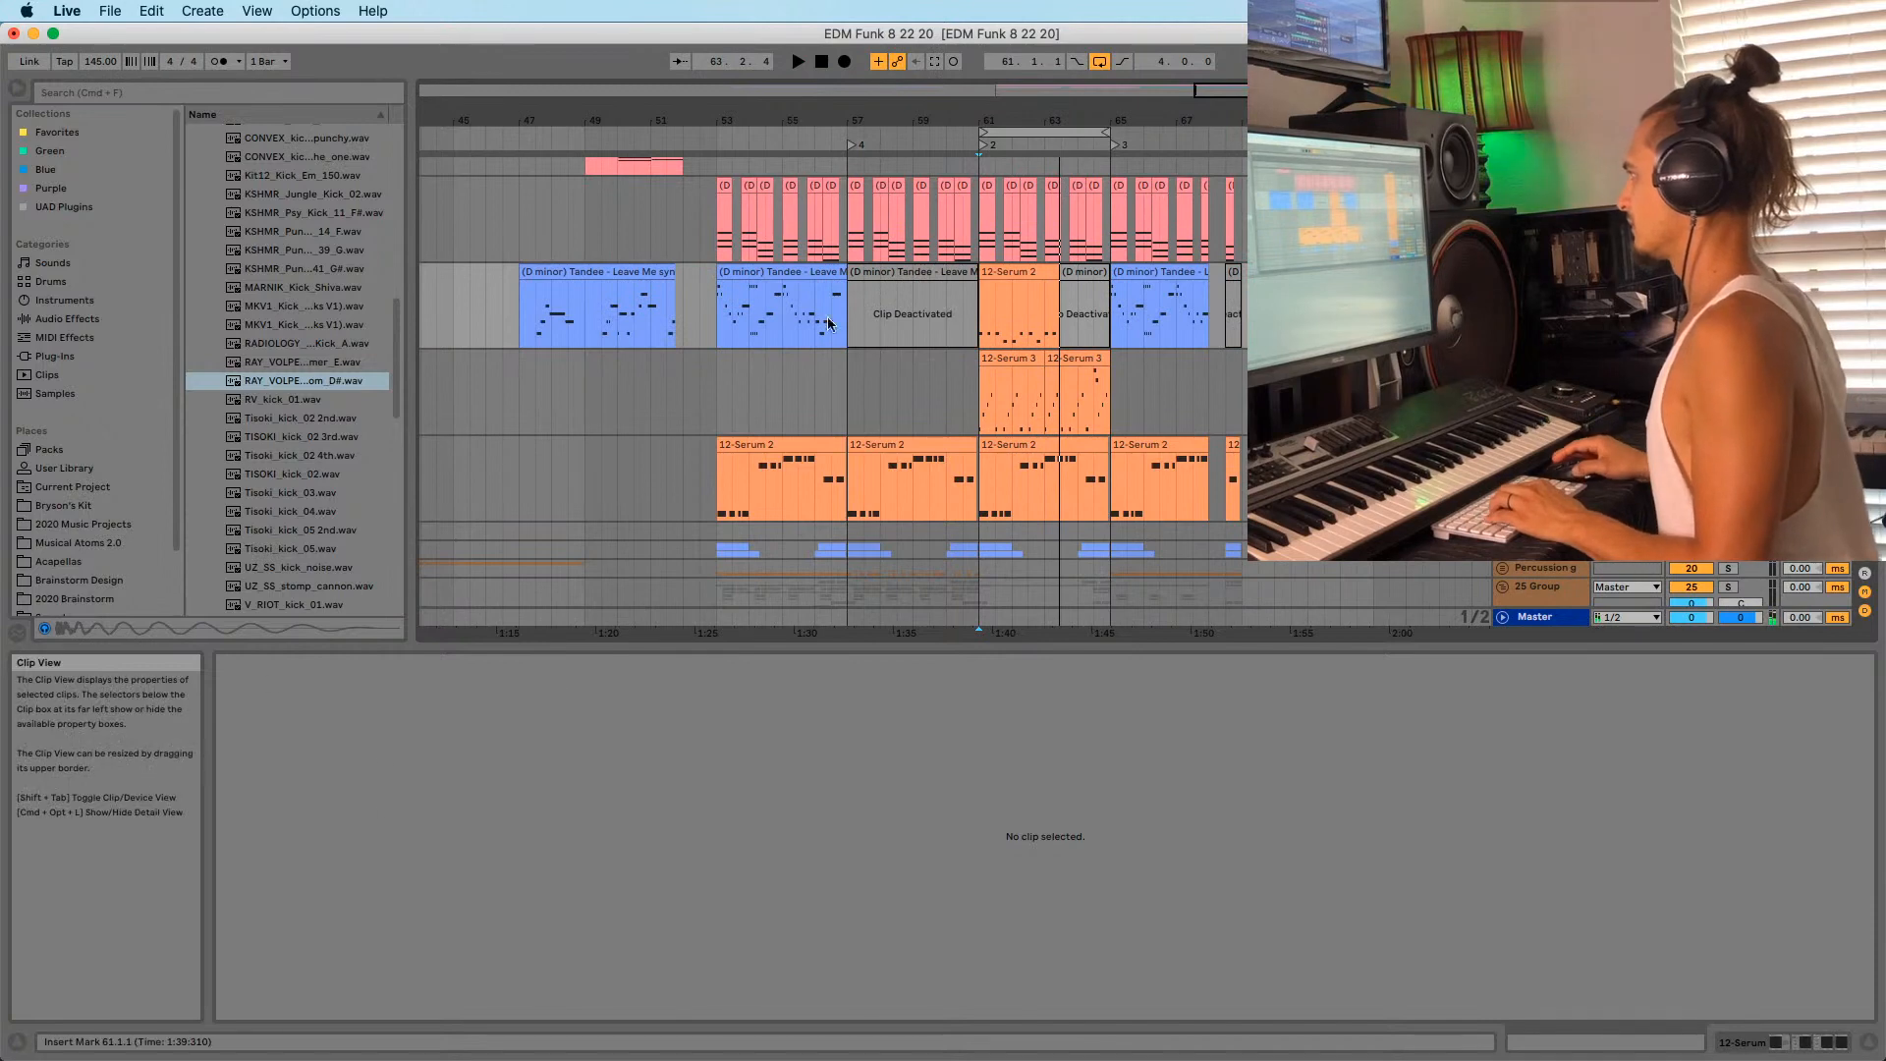
Trim the 12-Serum 2 clip to end at bar 63 and audition it with its copy at bar 63.
left_click_drag(1058, 272, 1074, 283)
left_click(1027, 299)
key("space")
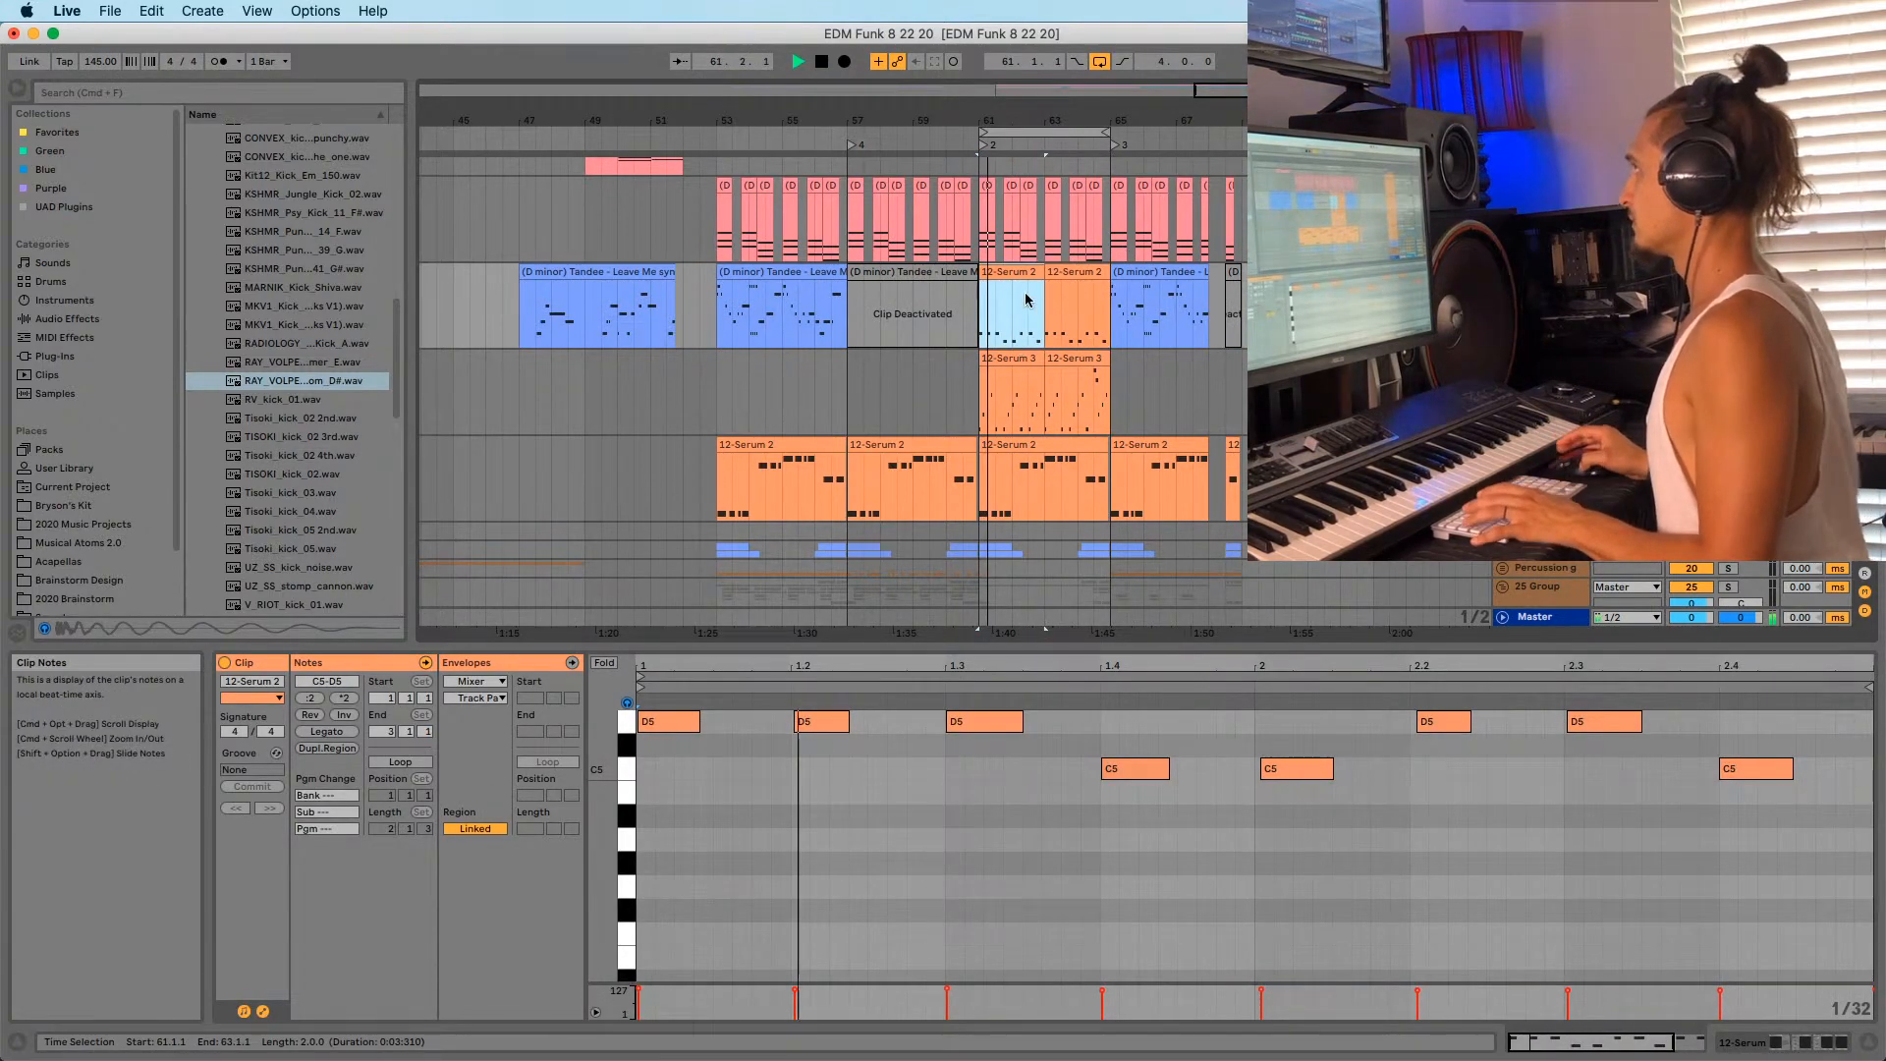
left_click(1087, 327)
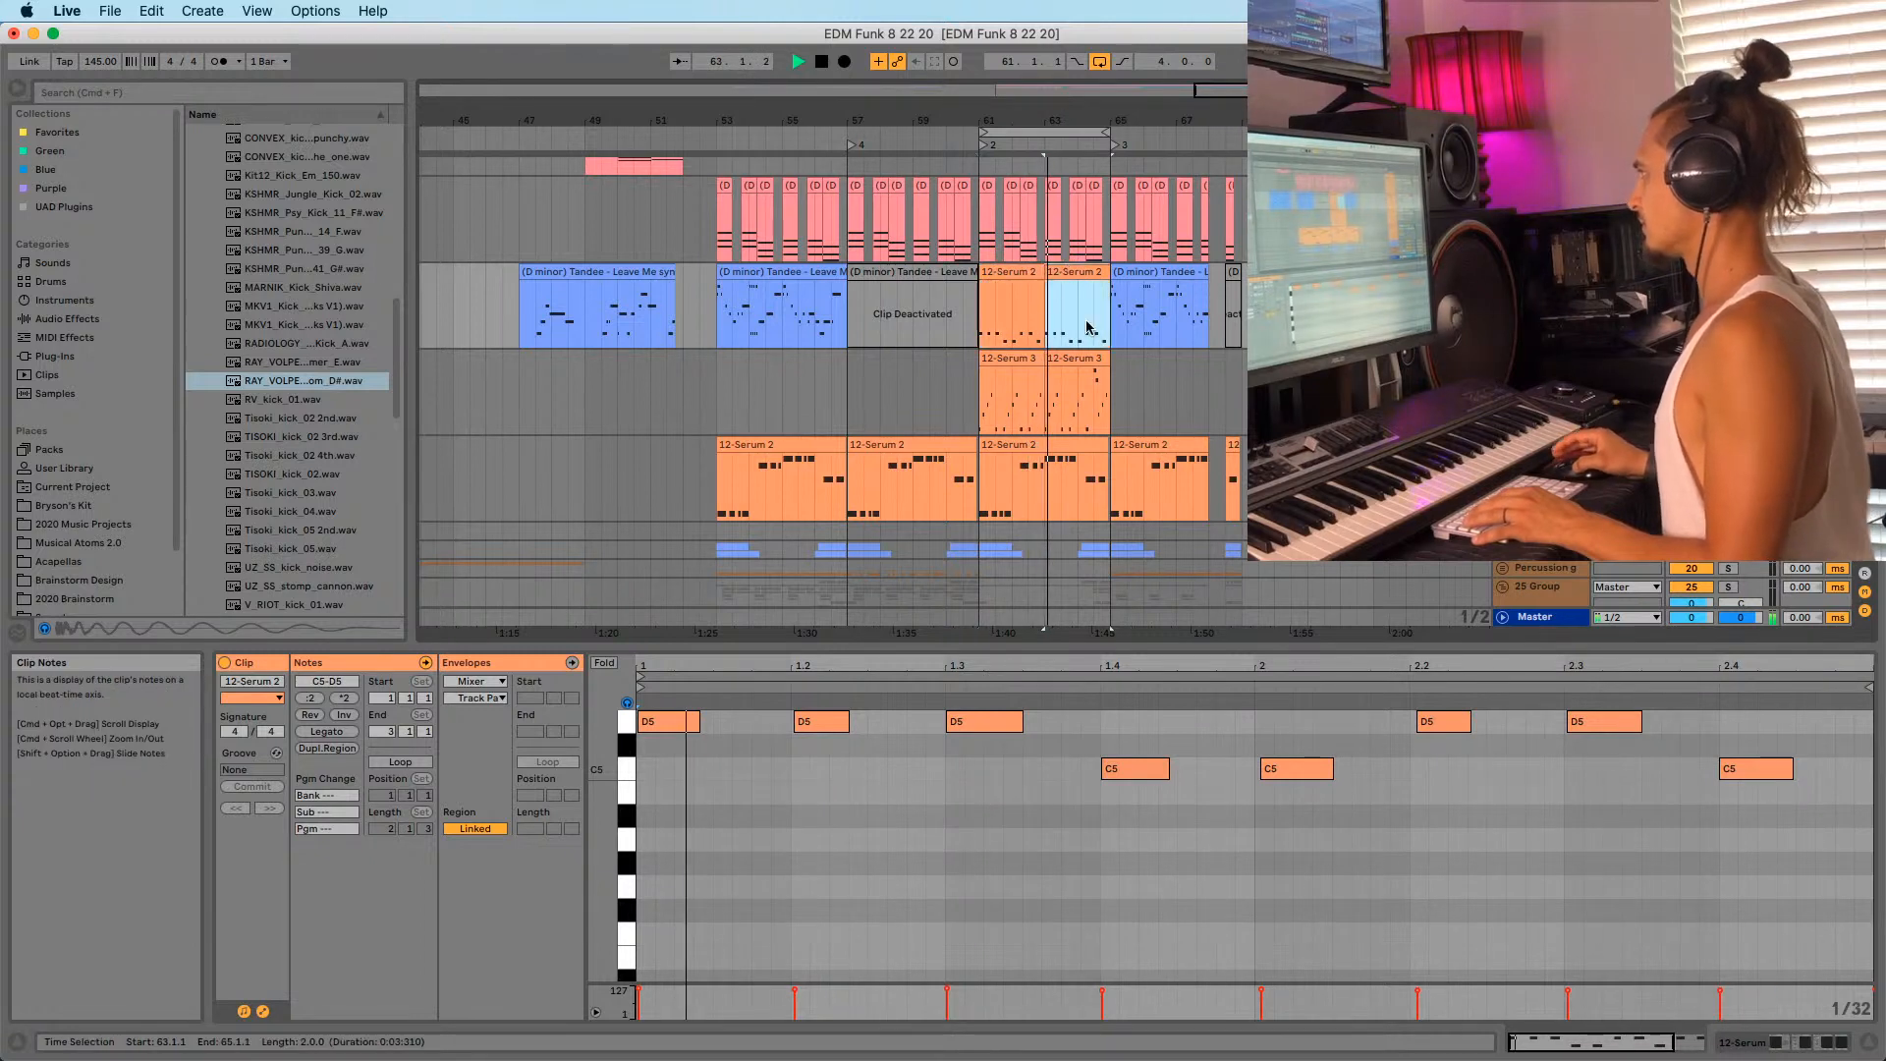
left_click(1691, 290)
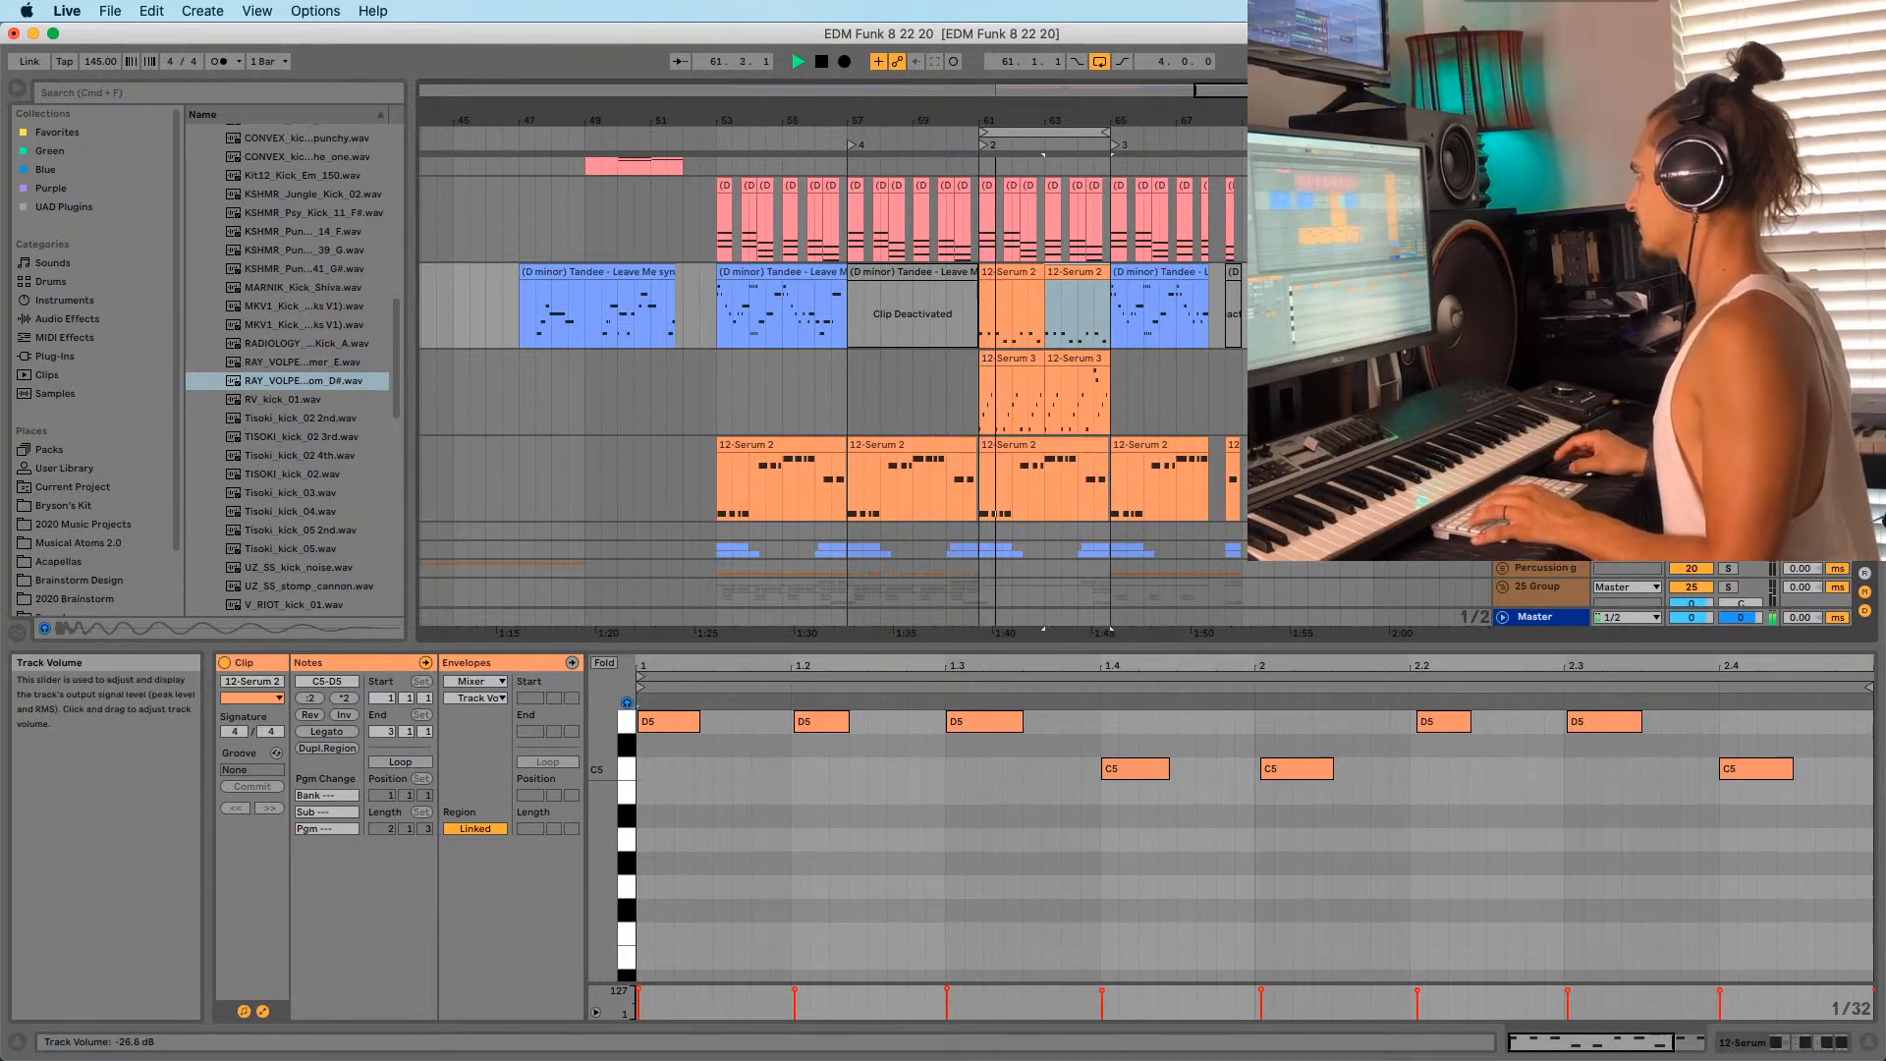
scroll(1116, 286, "up", 8)
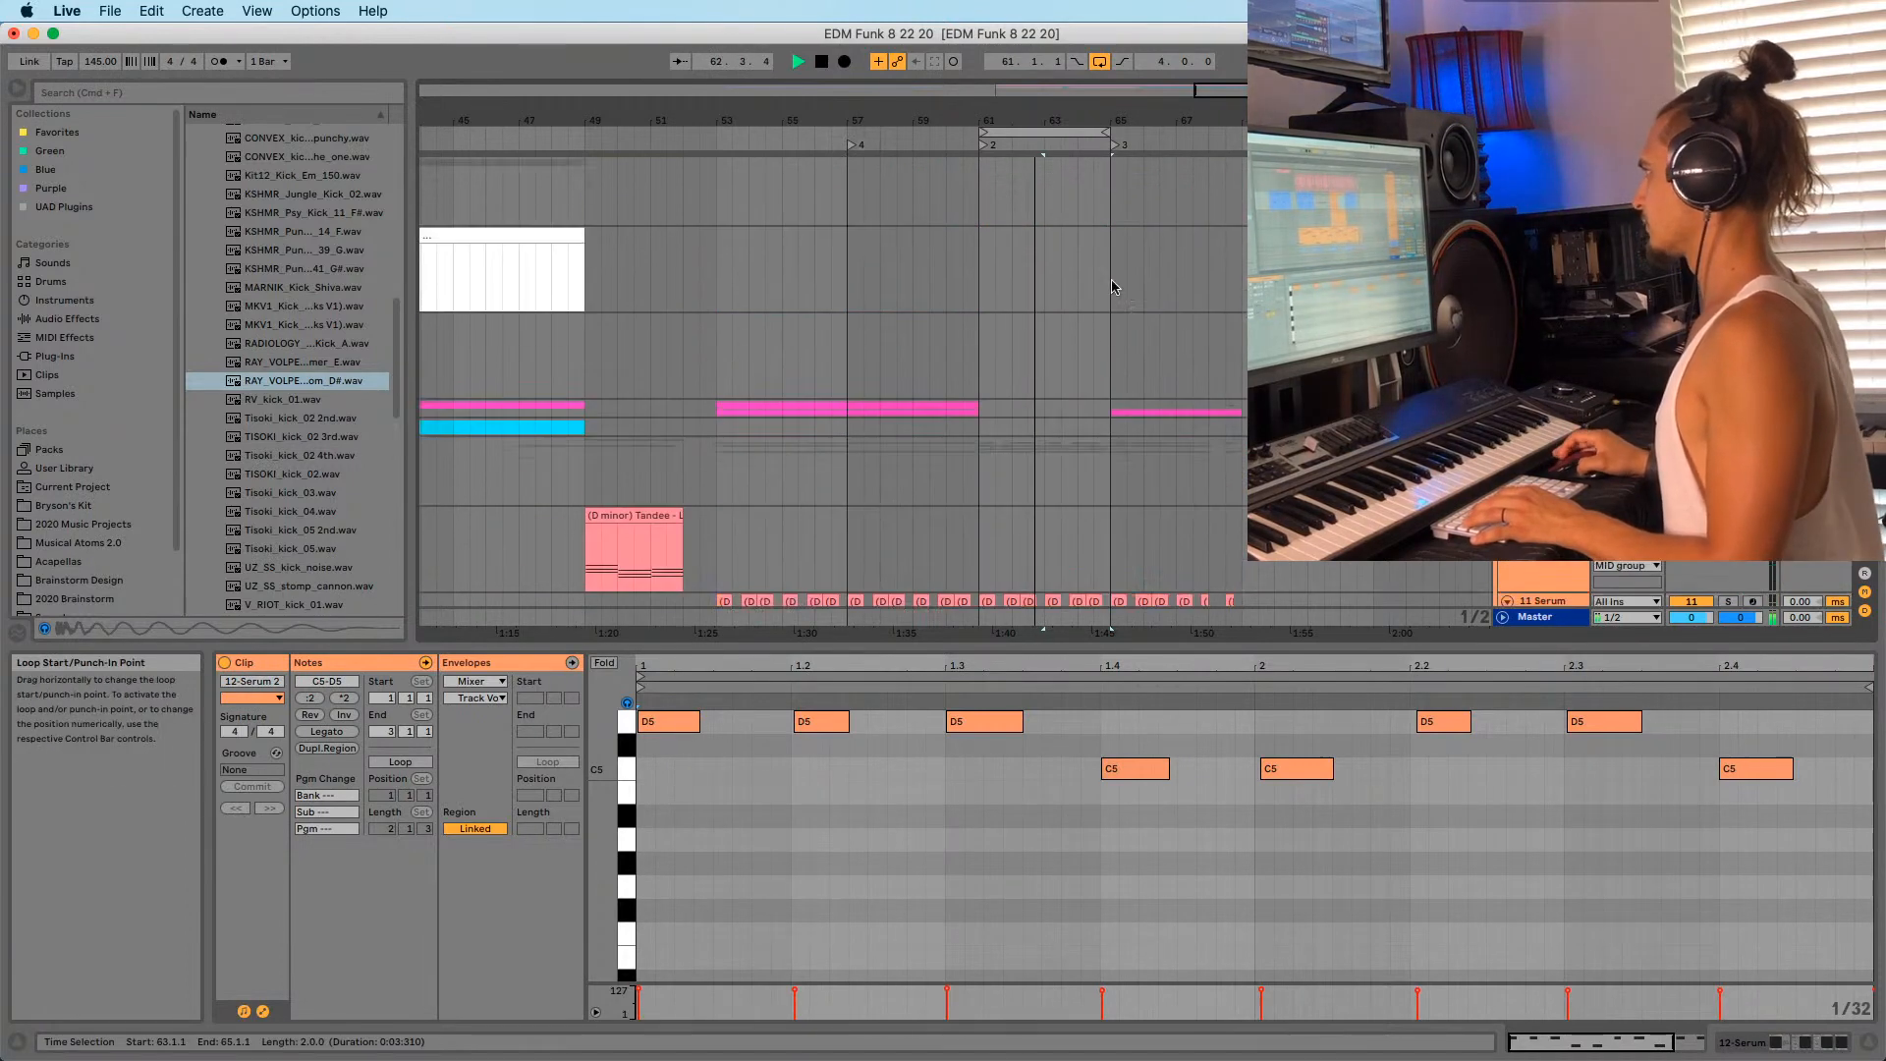
Stop playback, select the 3-Audio track, and open the 2020 sample folder.
key("space")
left_click(1540, 324)
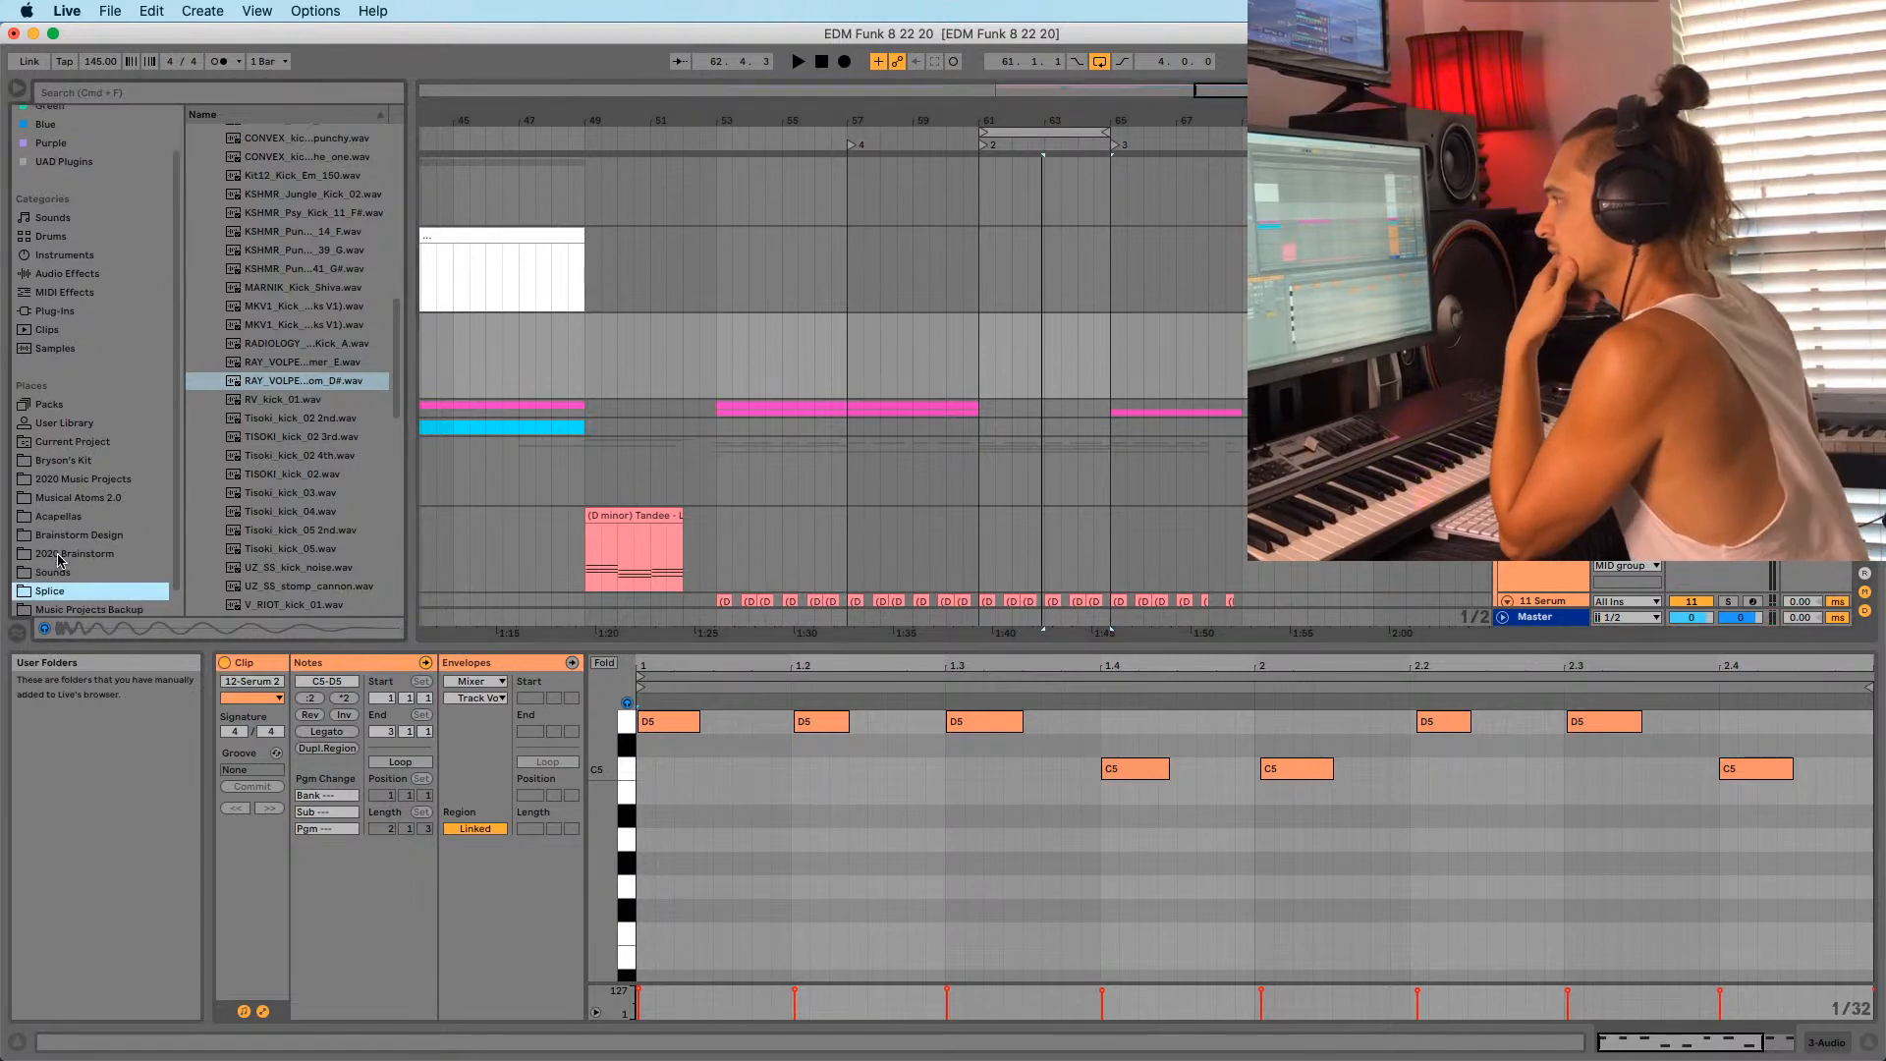
scroll(39, 462, "down", 2)
scroll(317, 419, "up", 2)
scroll(317, 419, "up", 15)
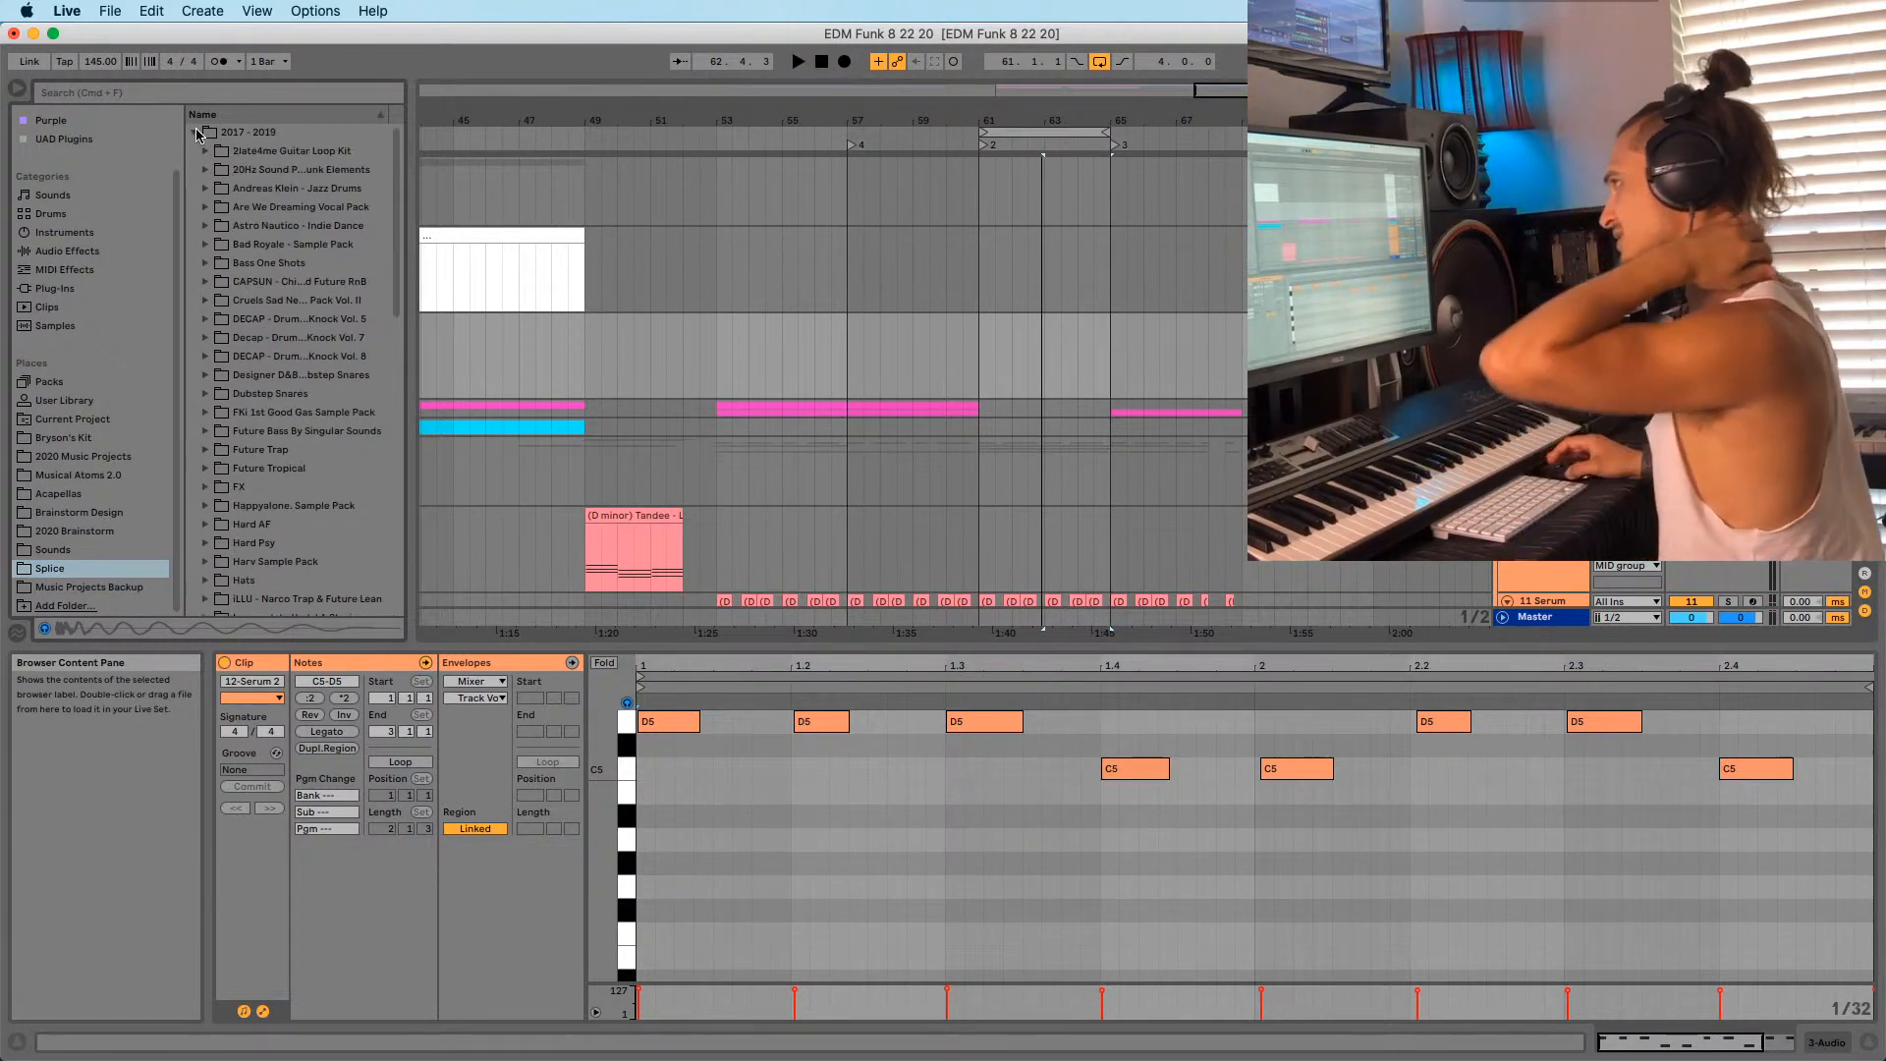
left_click(198, 133)
left_click(195, 150)
scroll(236, 412, "down", 20)
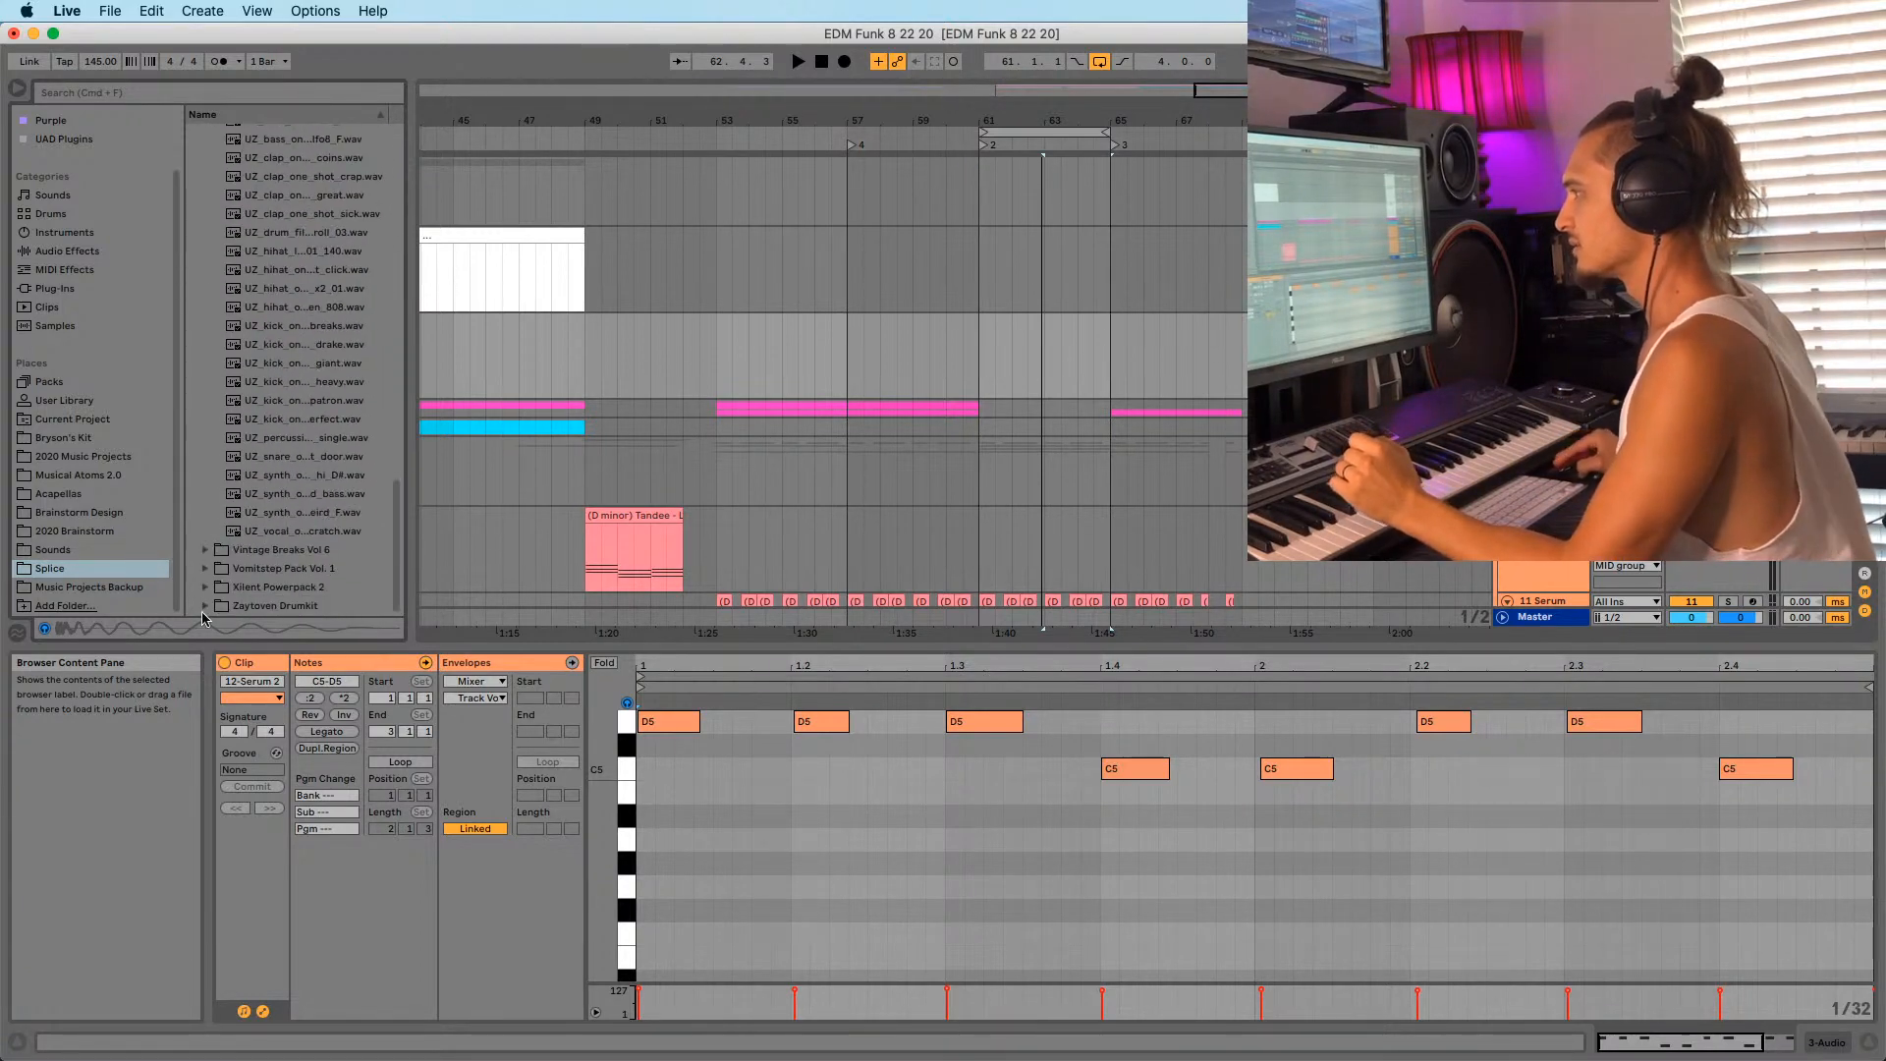
Preview Zaytoven Drumkit 808s and place ZAY_808_04_E.wav on the audio track at bar 61.
left_click(205, 605)
left_click(267, 513)
left_click(278, 532)
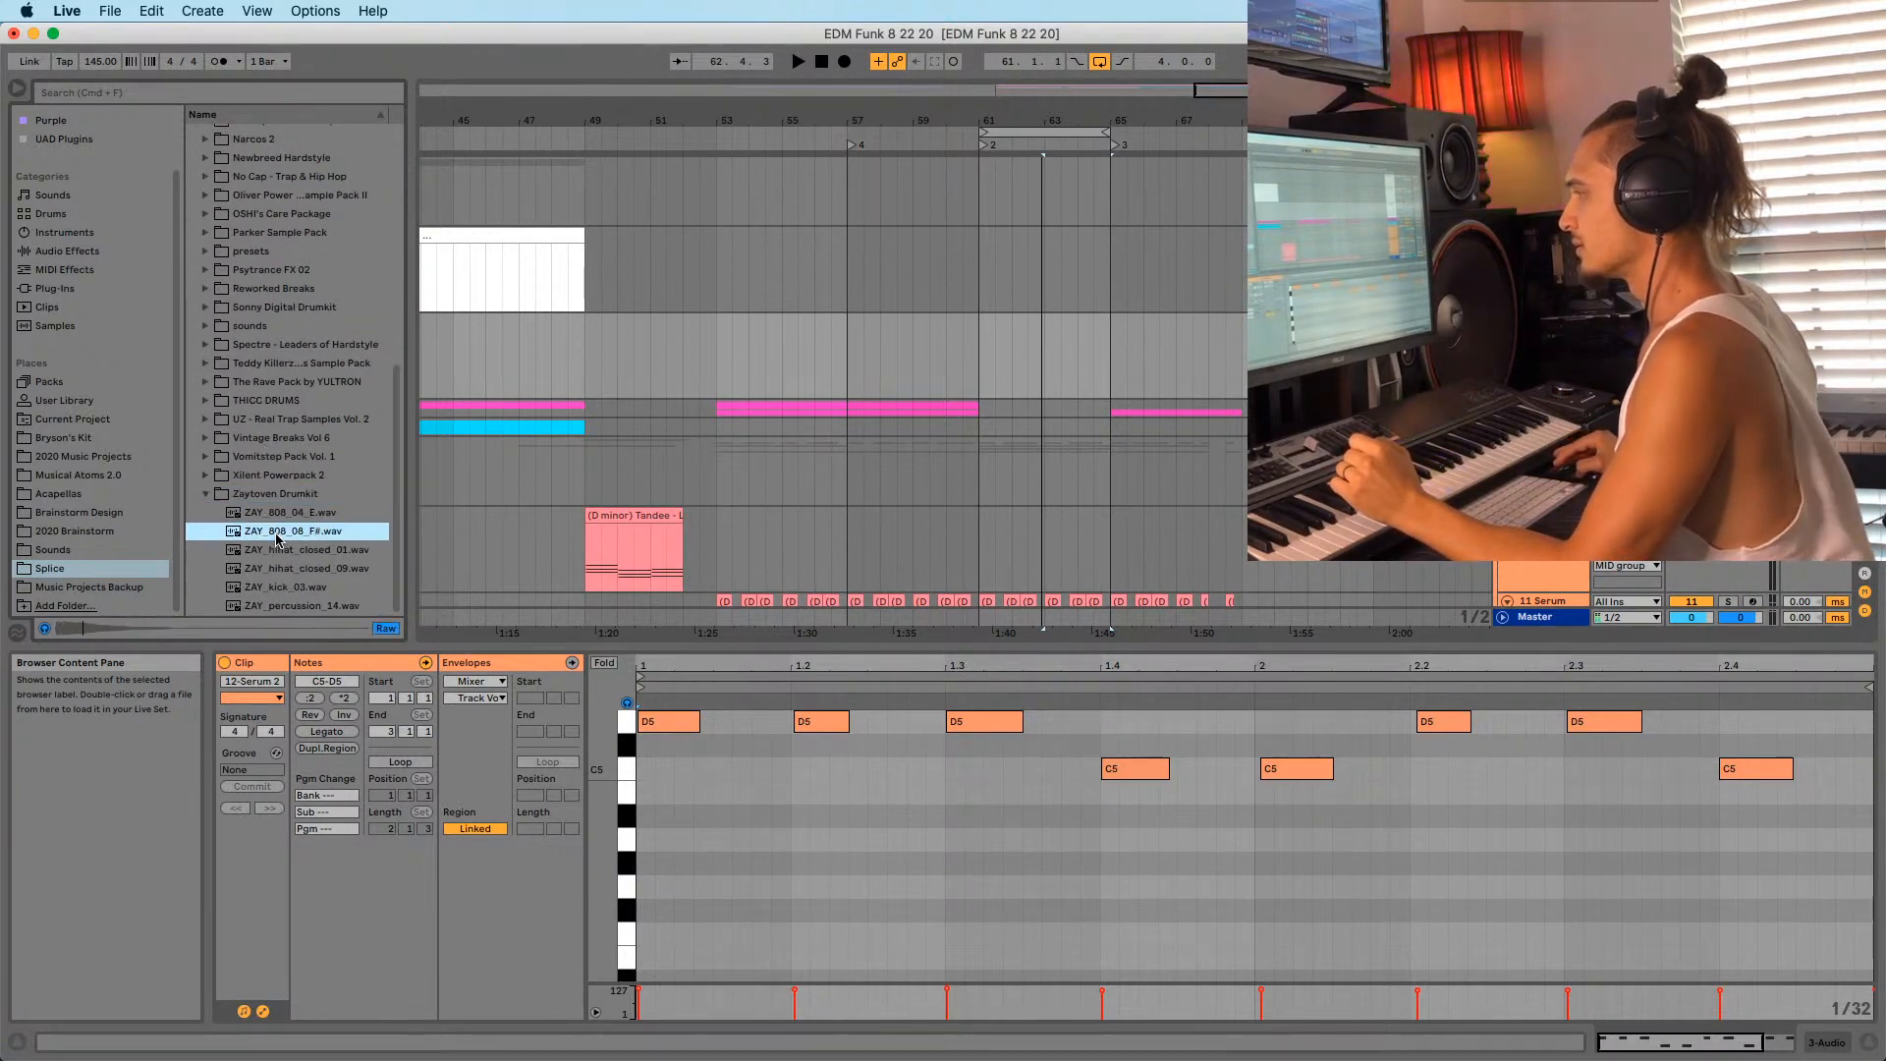
left_click(274, 514)
left_click_drag(270, 518, 979, 352)
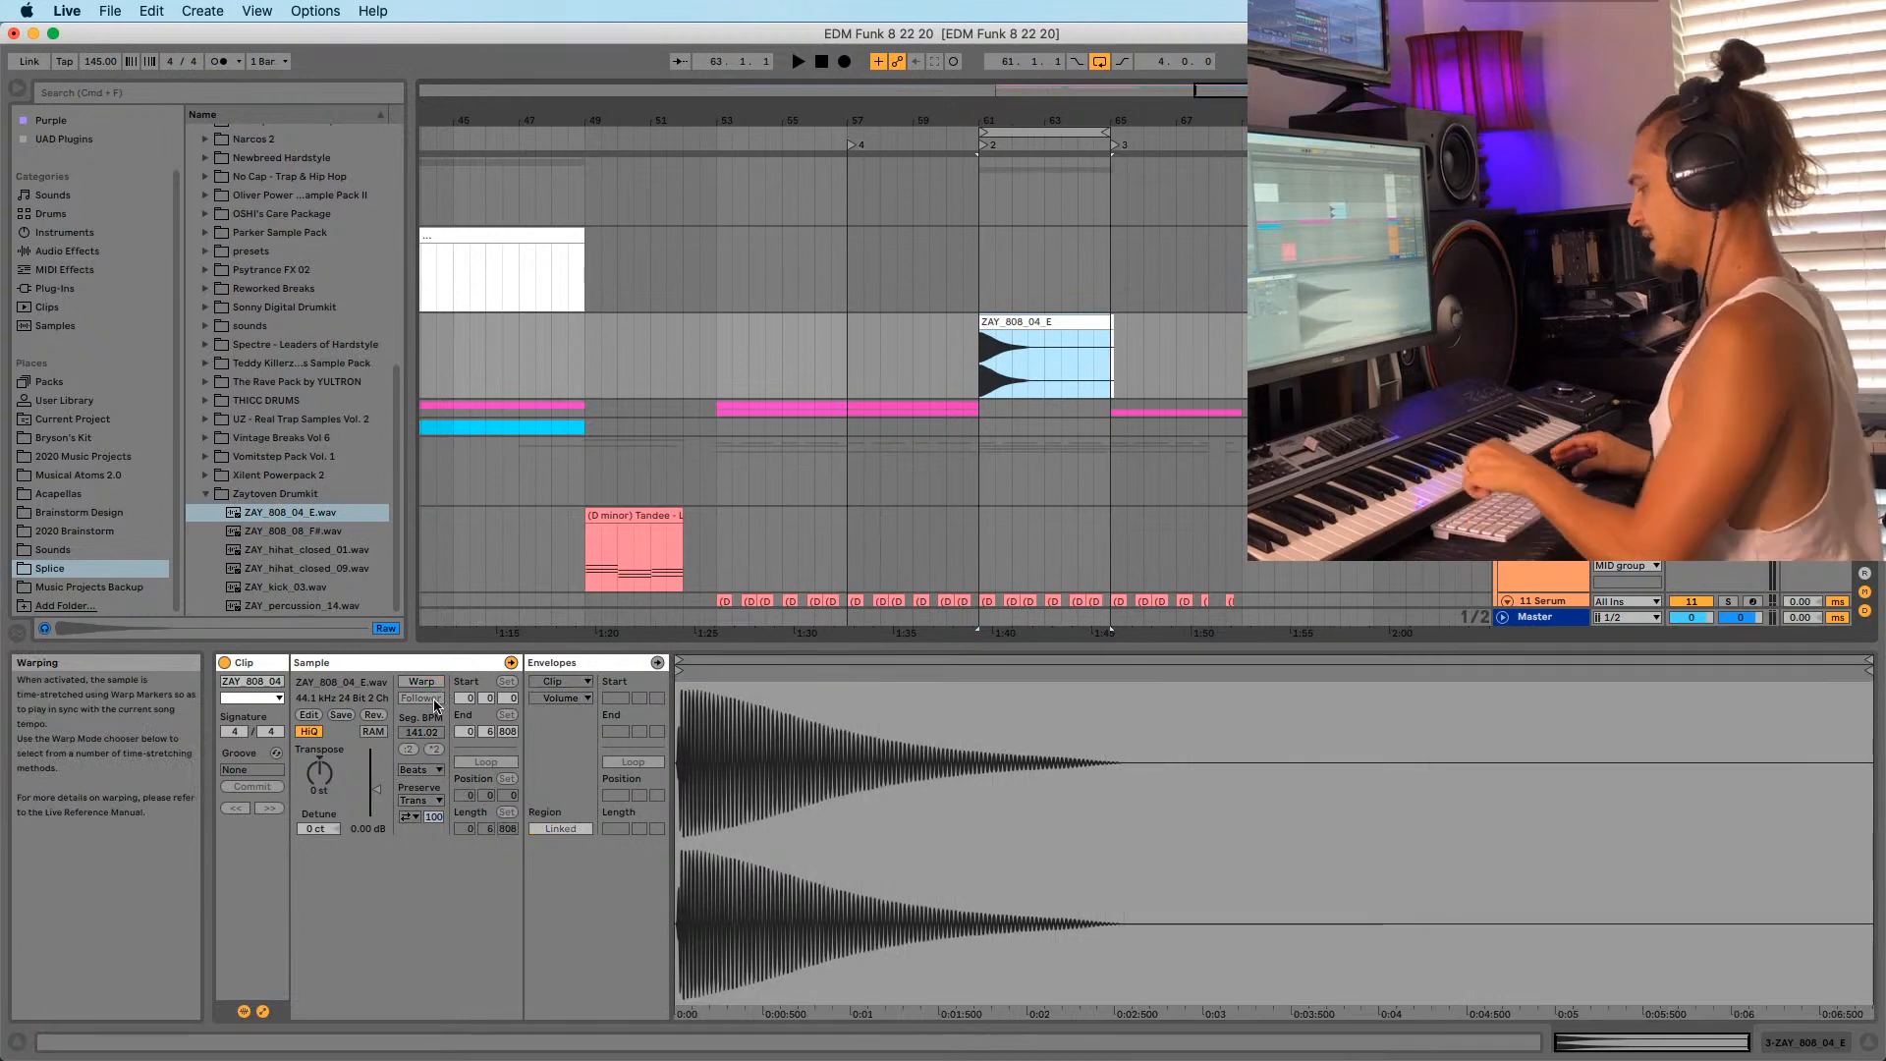
Transpose the 808 clip down 2 semitones and shorten it to one bar ending at bar 62.
left_click(320, 775)
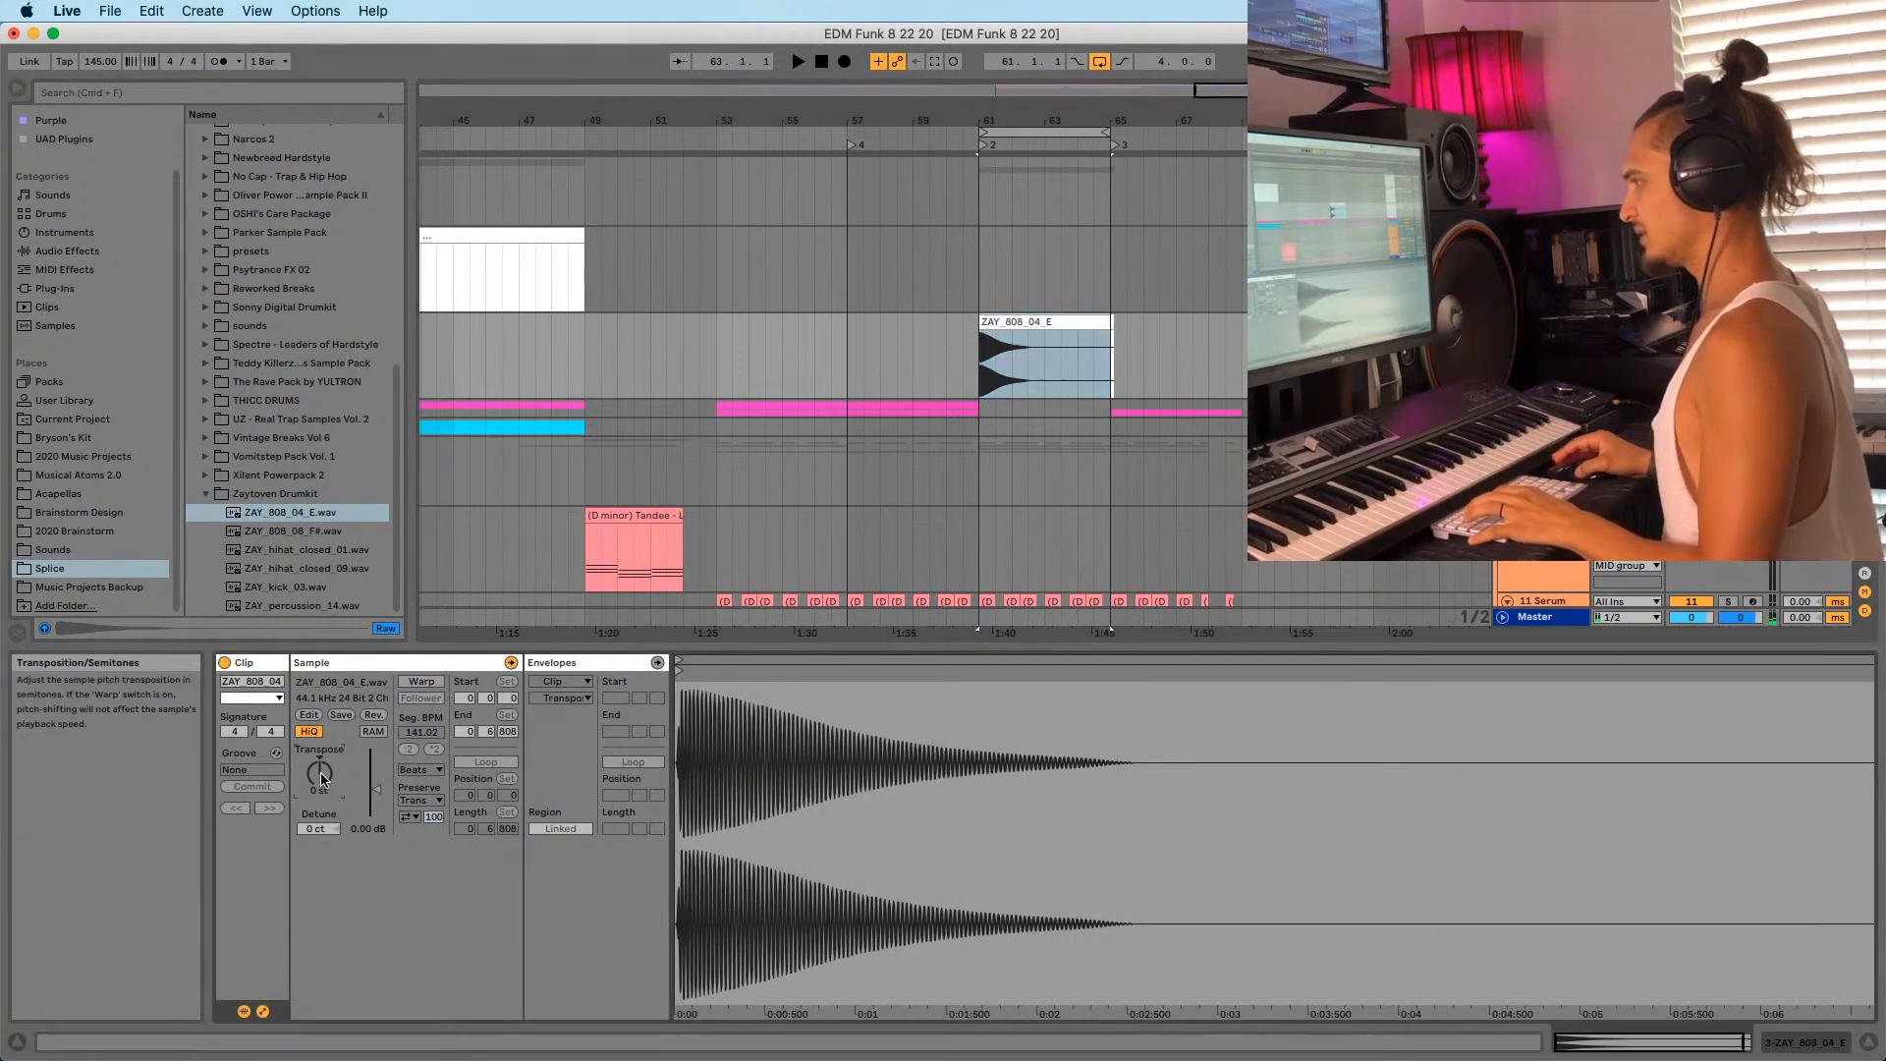
key("space")
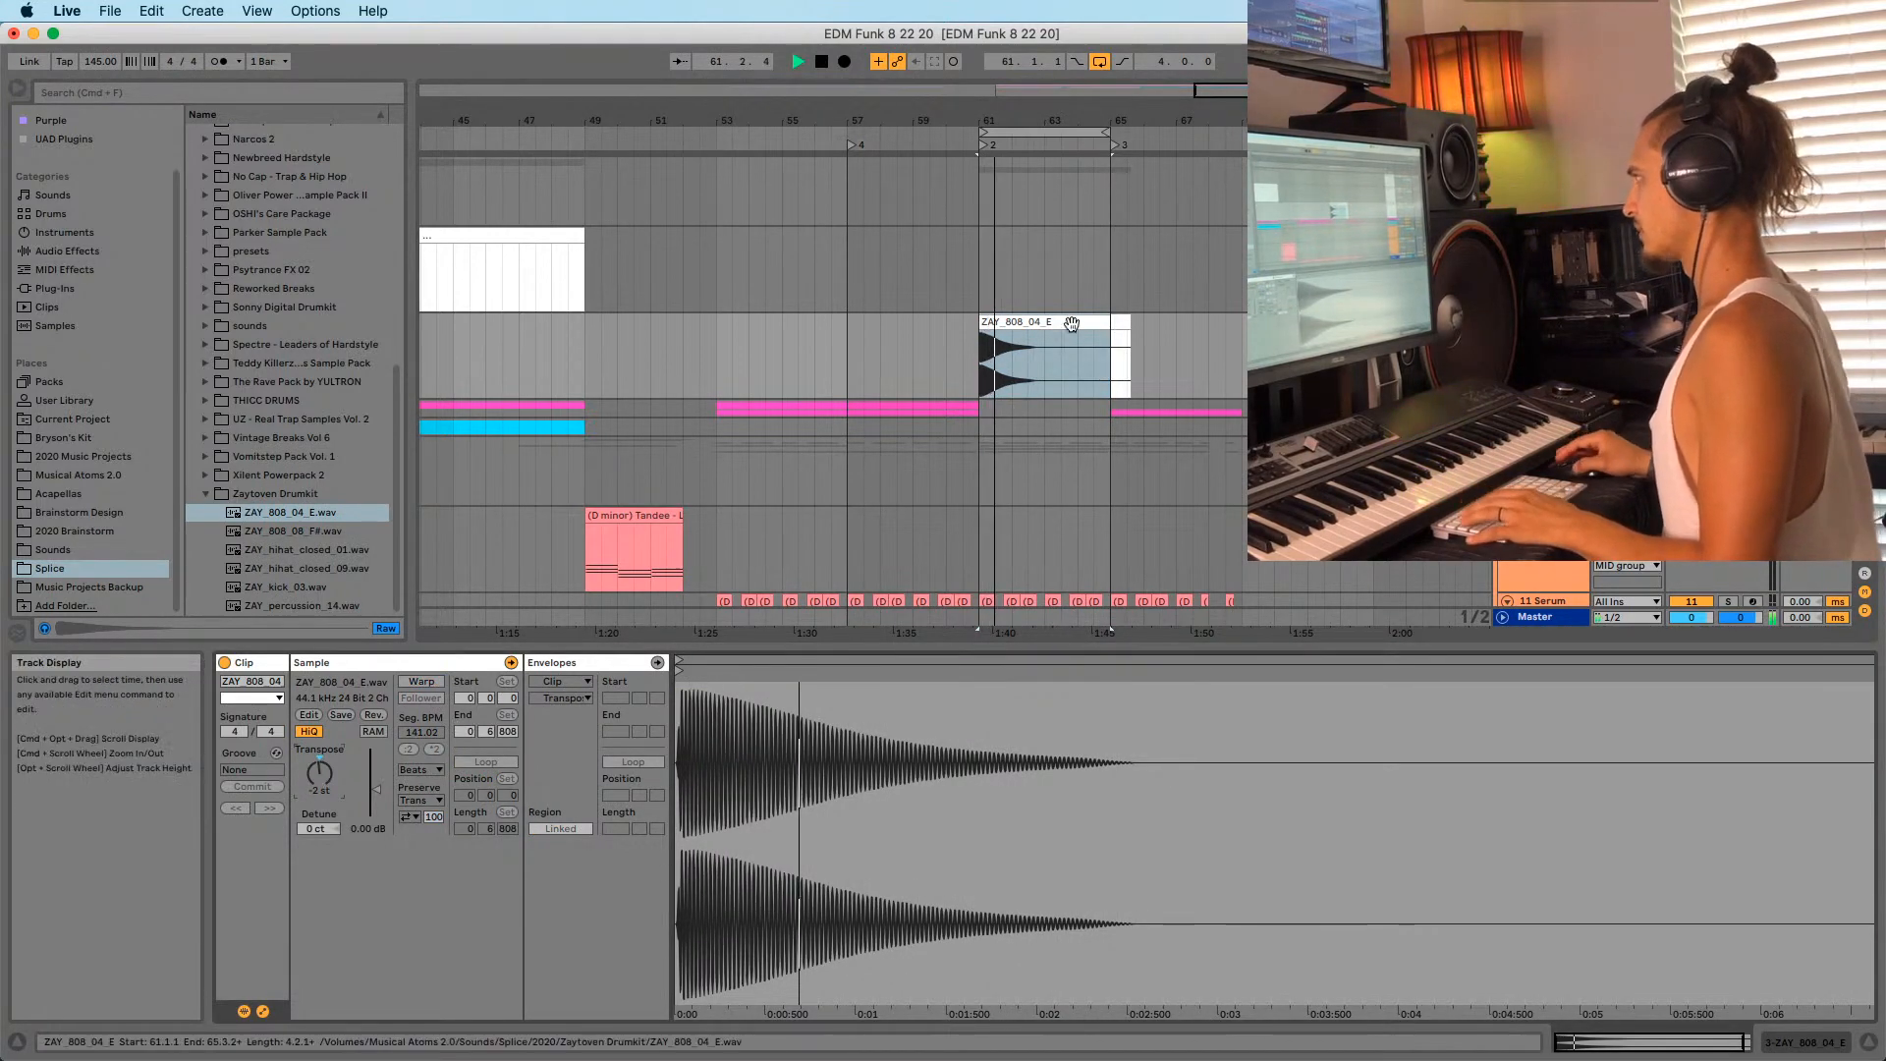
left_click_drag(1129, 350, 1063, 325)
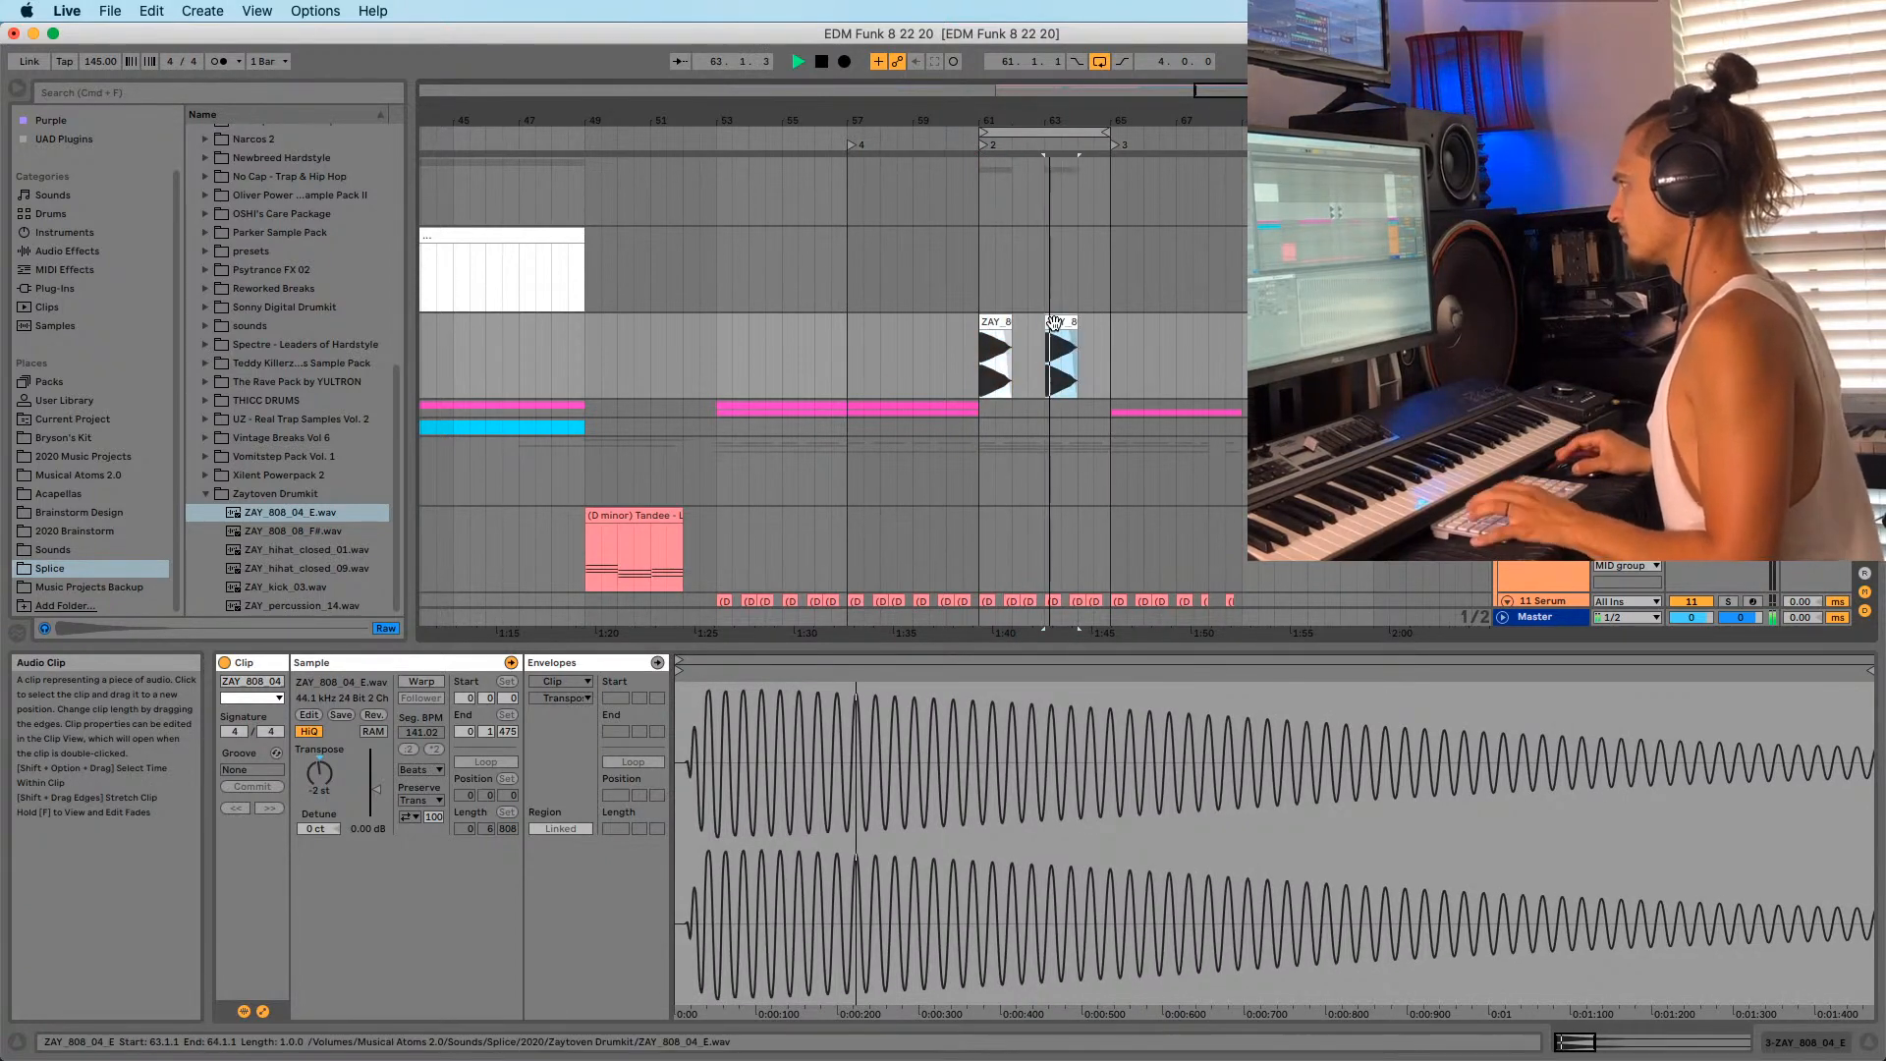
scroll(1053, 344, "down", 5)
scroll(1033, 396, "down", 3)
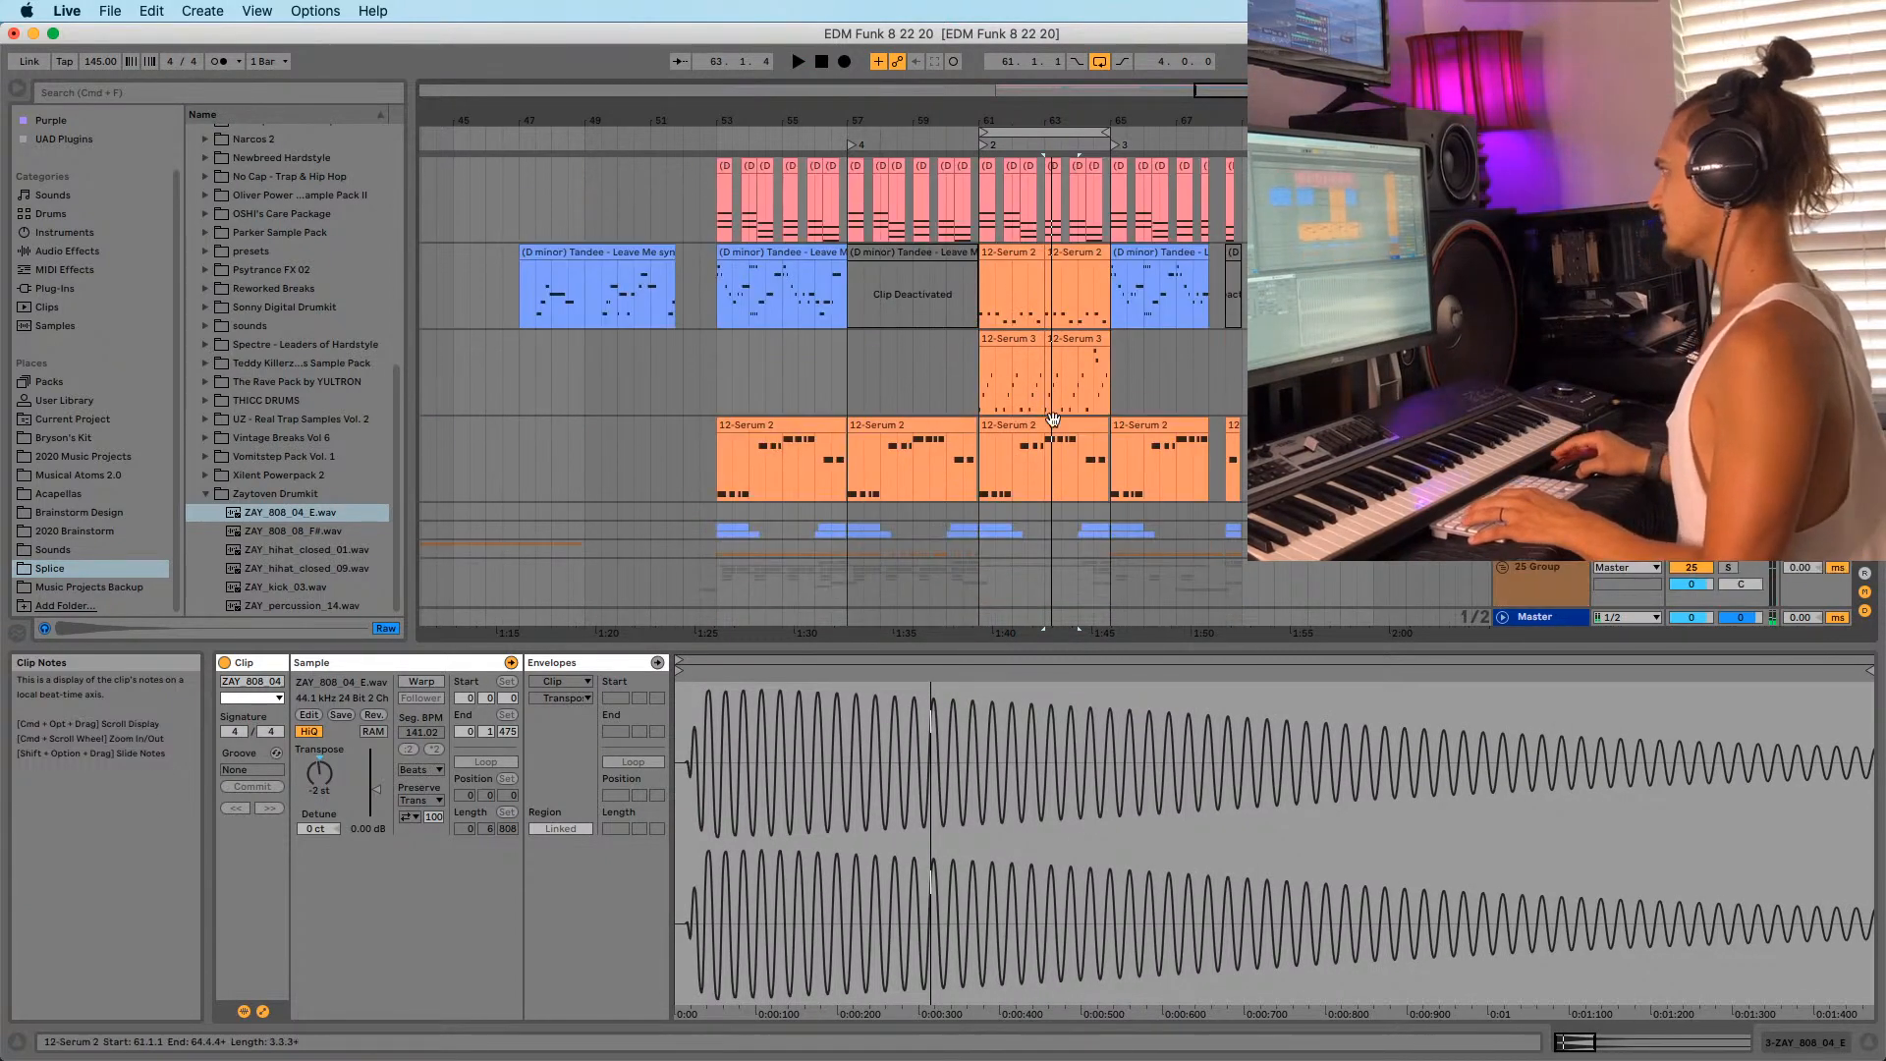
left_click(1057, 424)
scroll(1073, 357, "up", 8)
scroll(1073, 358, "up", 3)
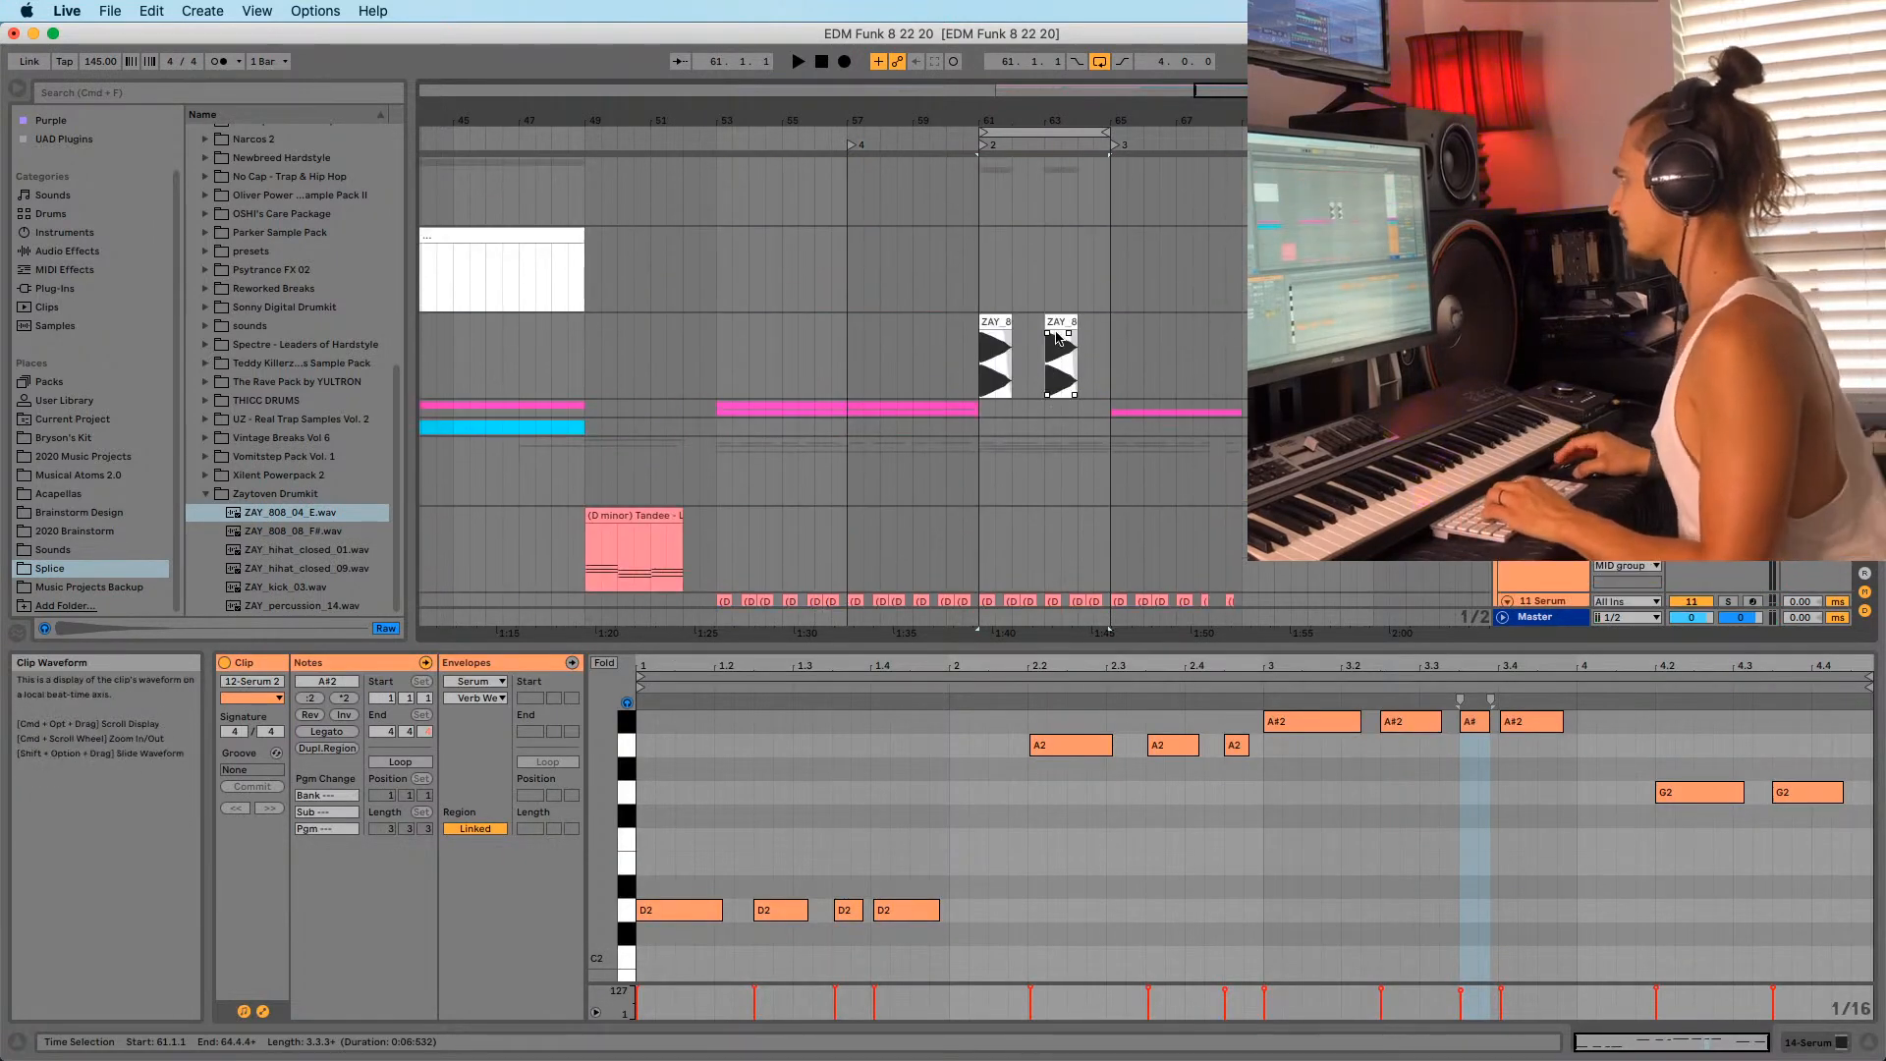
Lengthen the 808 copy sitting at bar 63.
left_click(1065, 357)
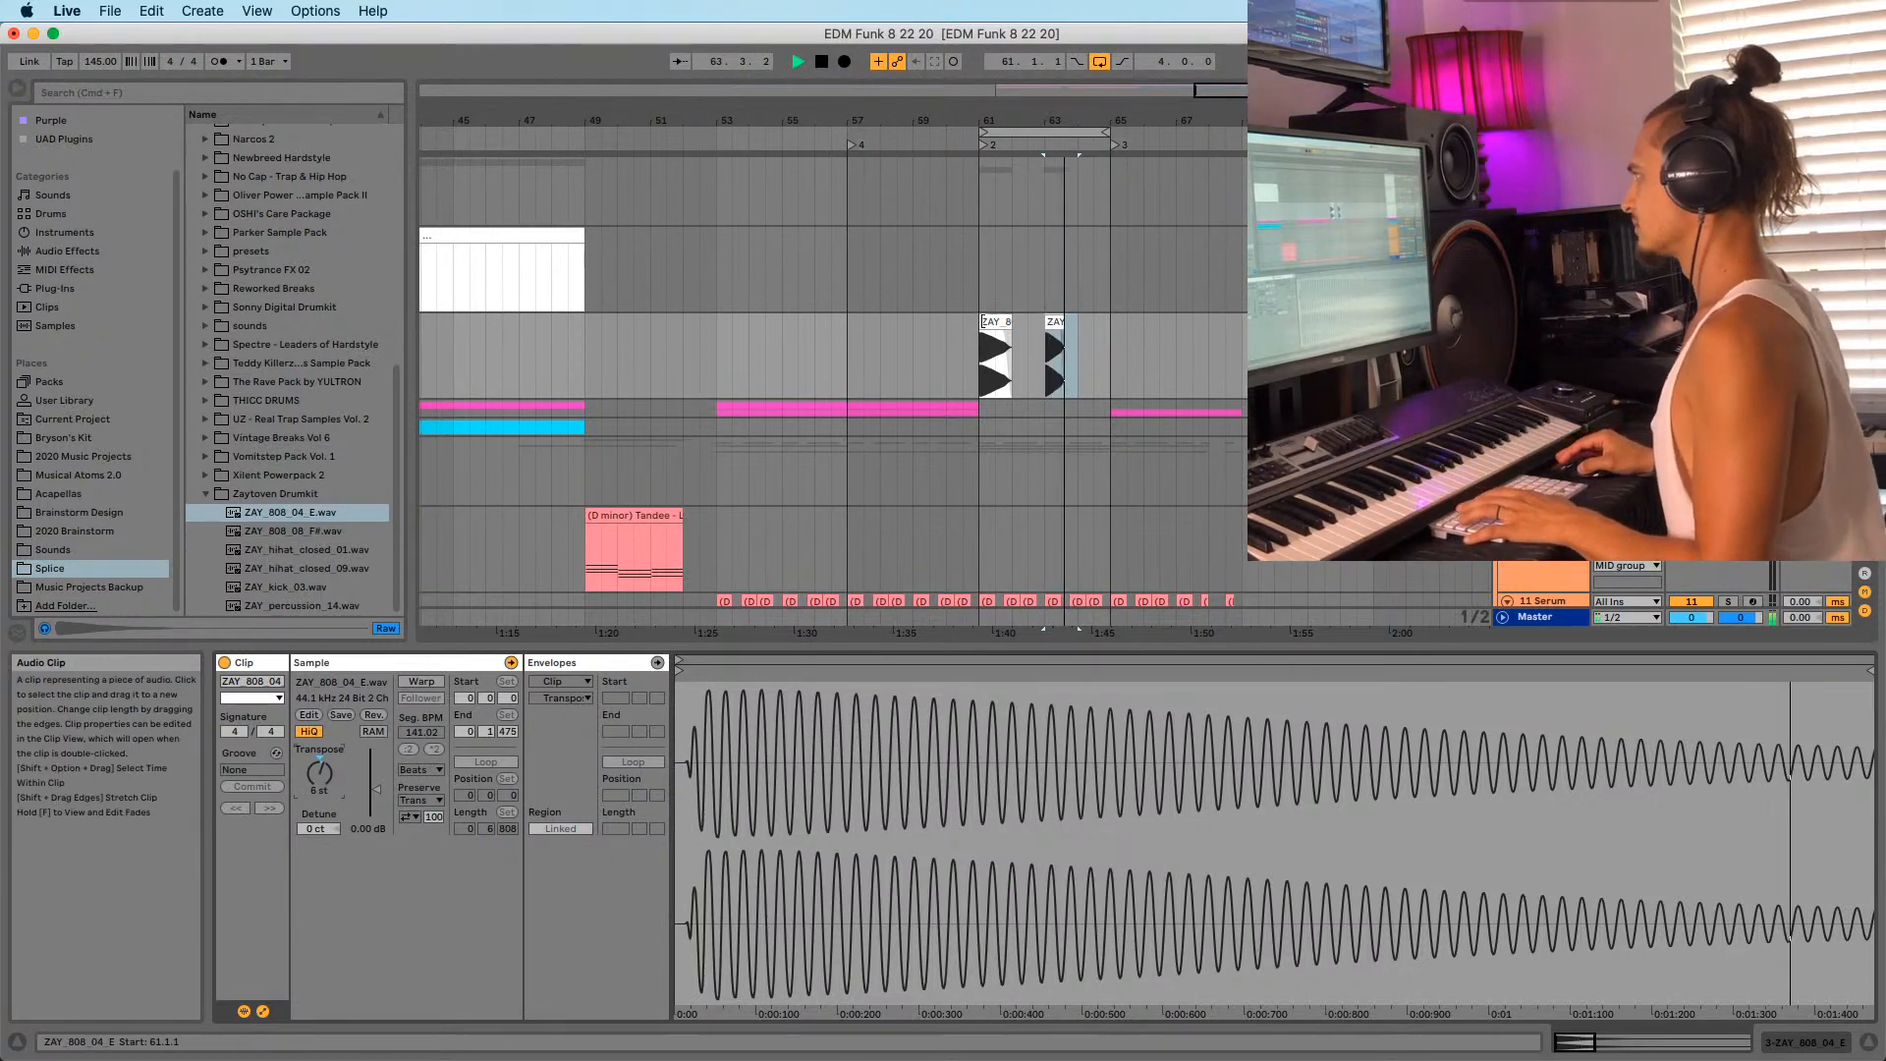
left_click(996, 334)
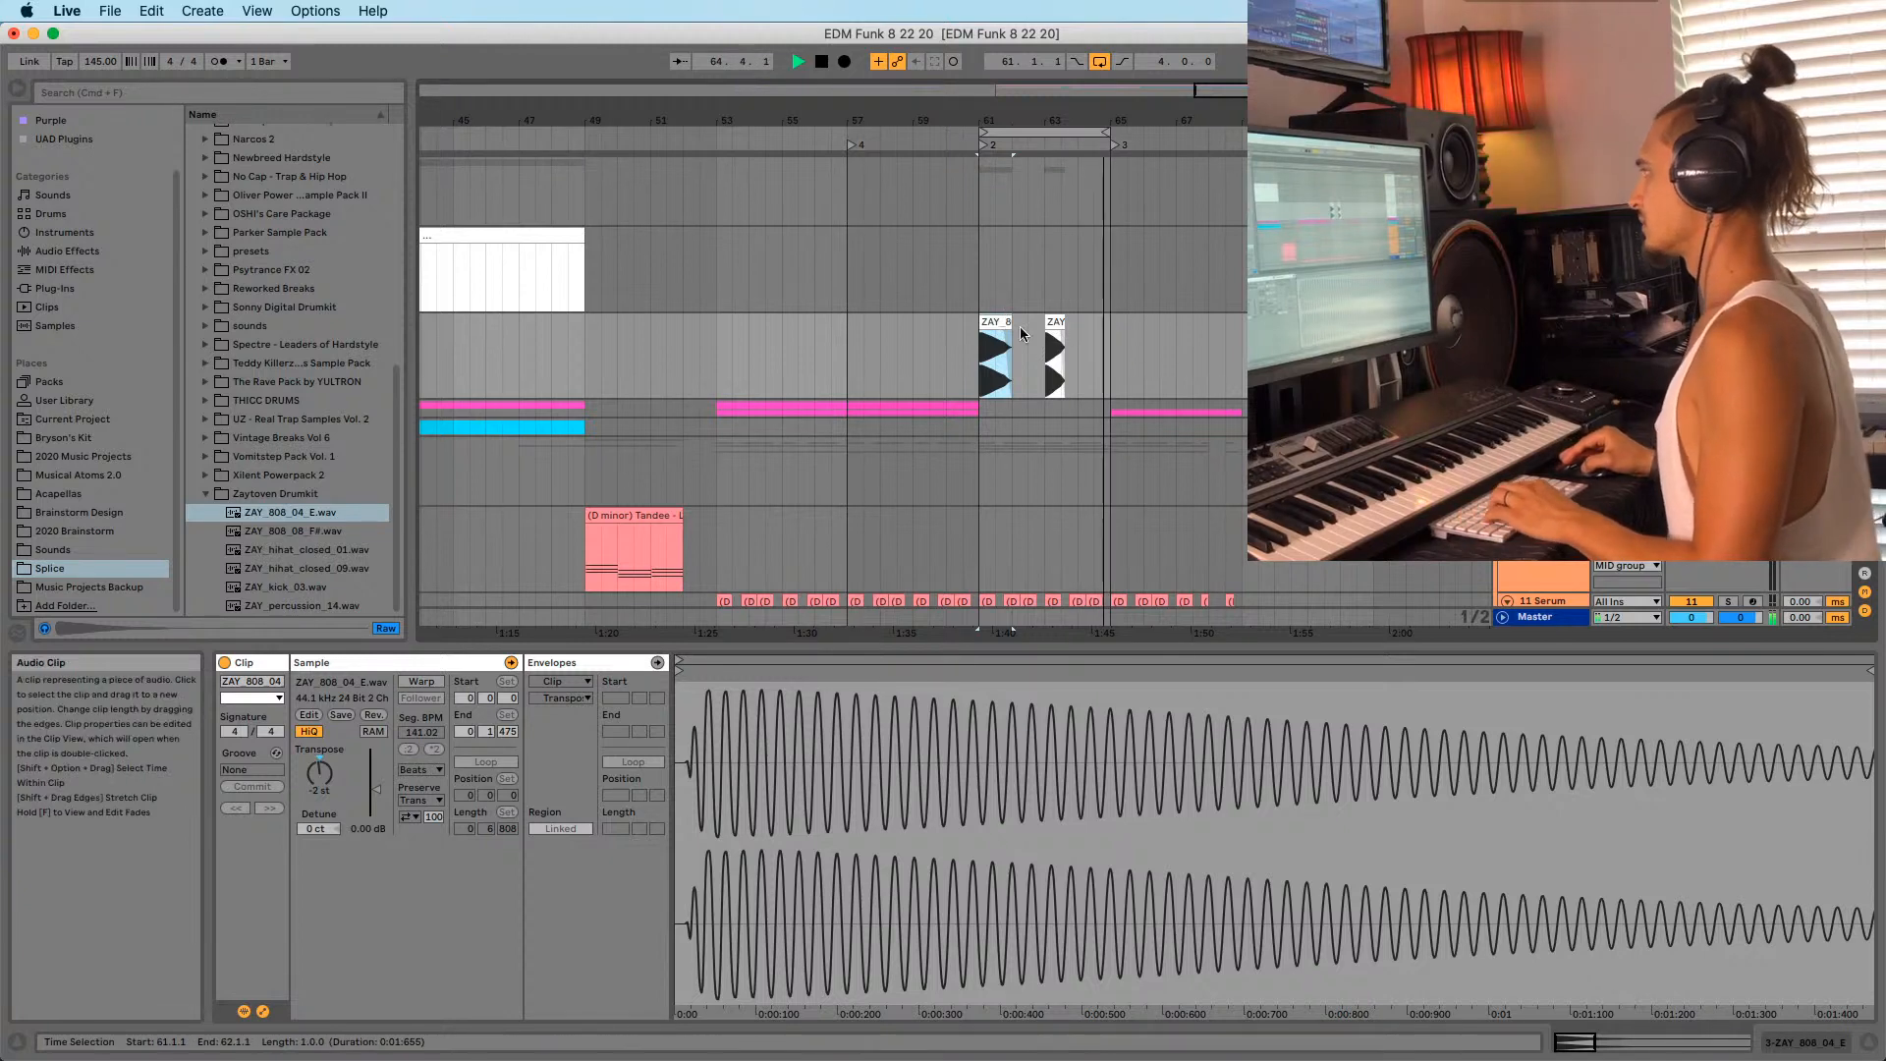
left_click_drag(1062, 321, 1080, 321)
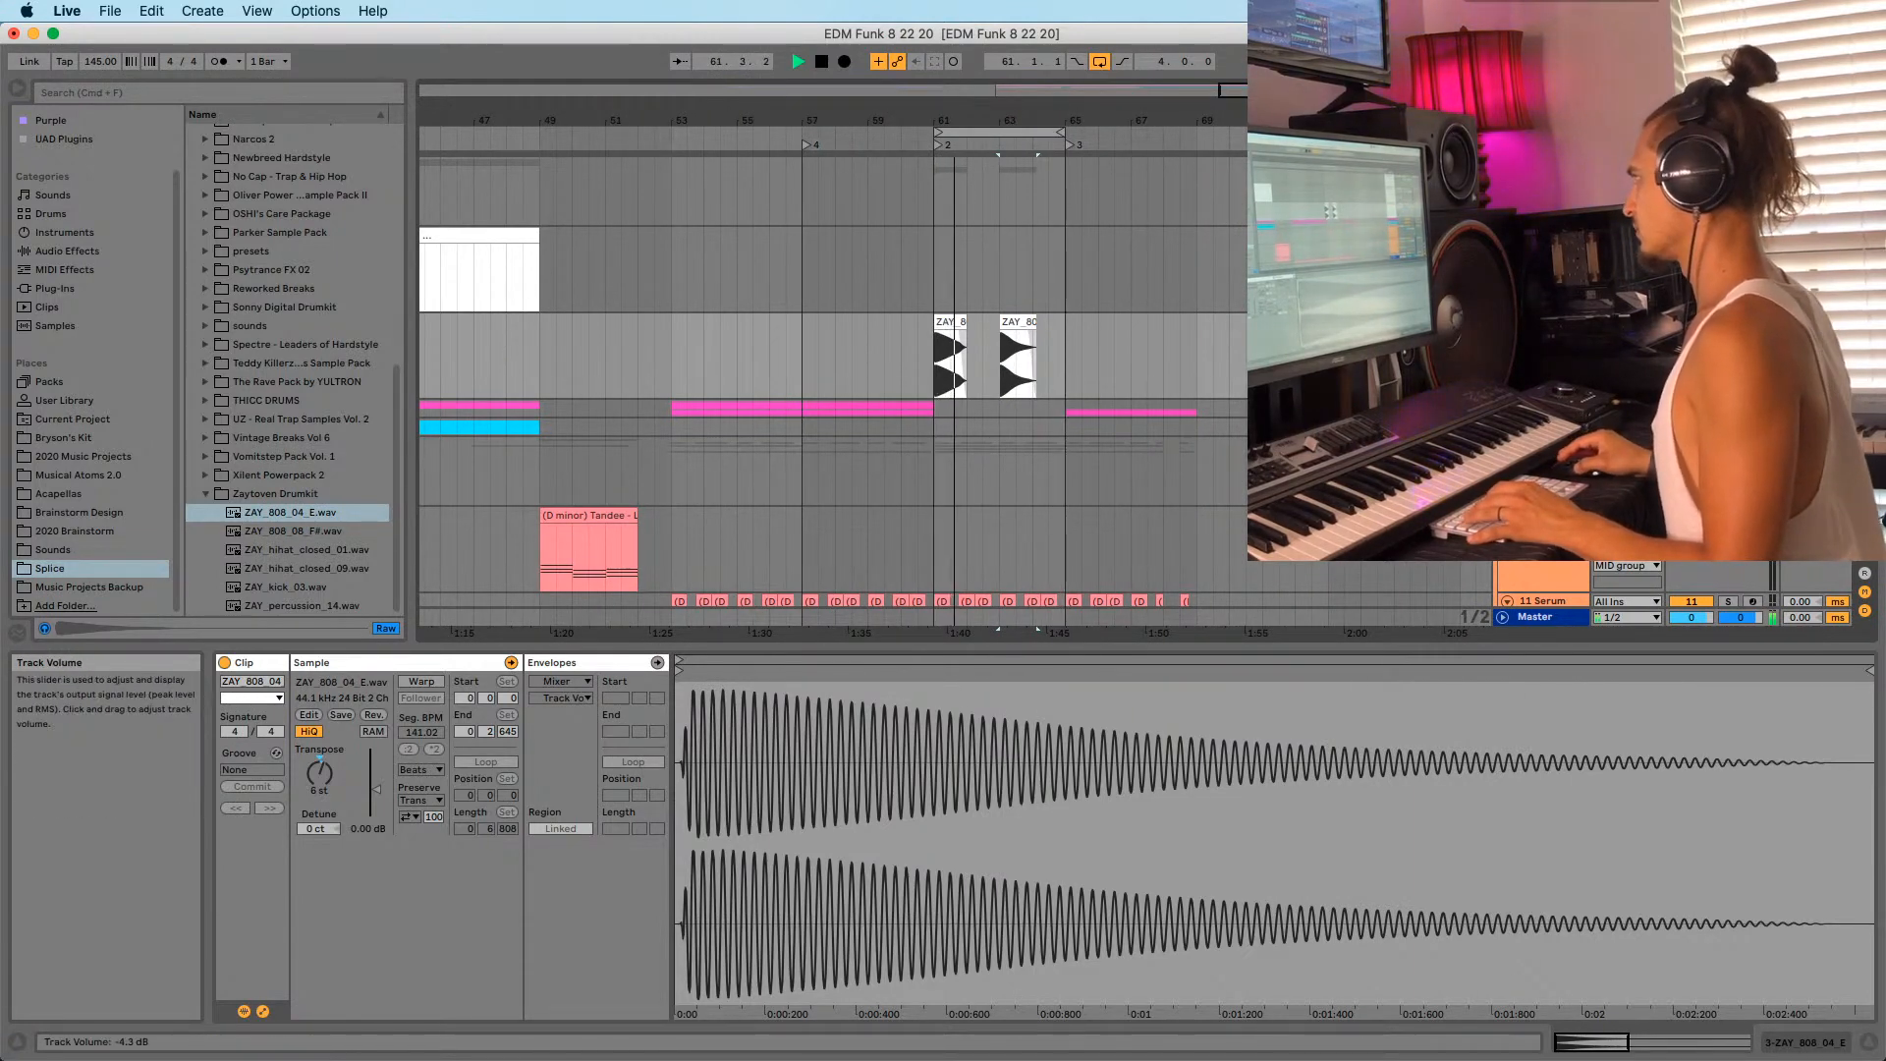
left_click(957, 339)
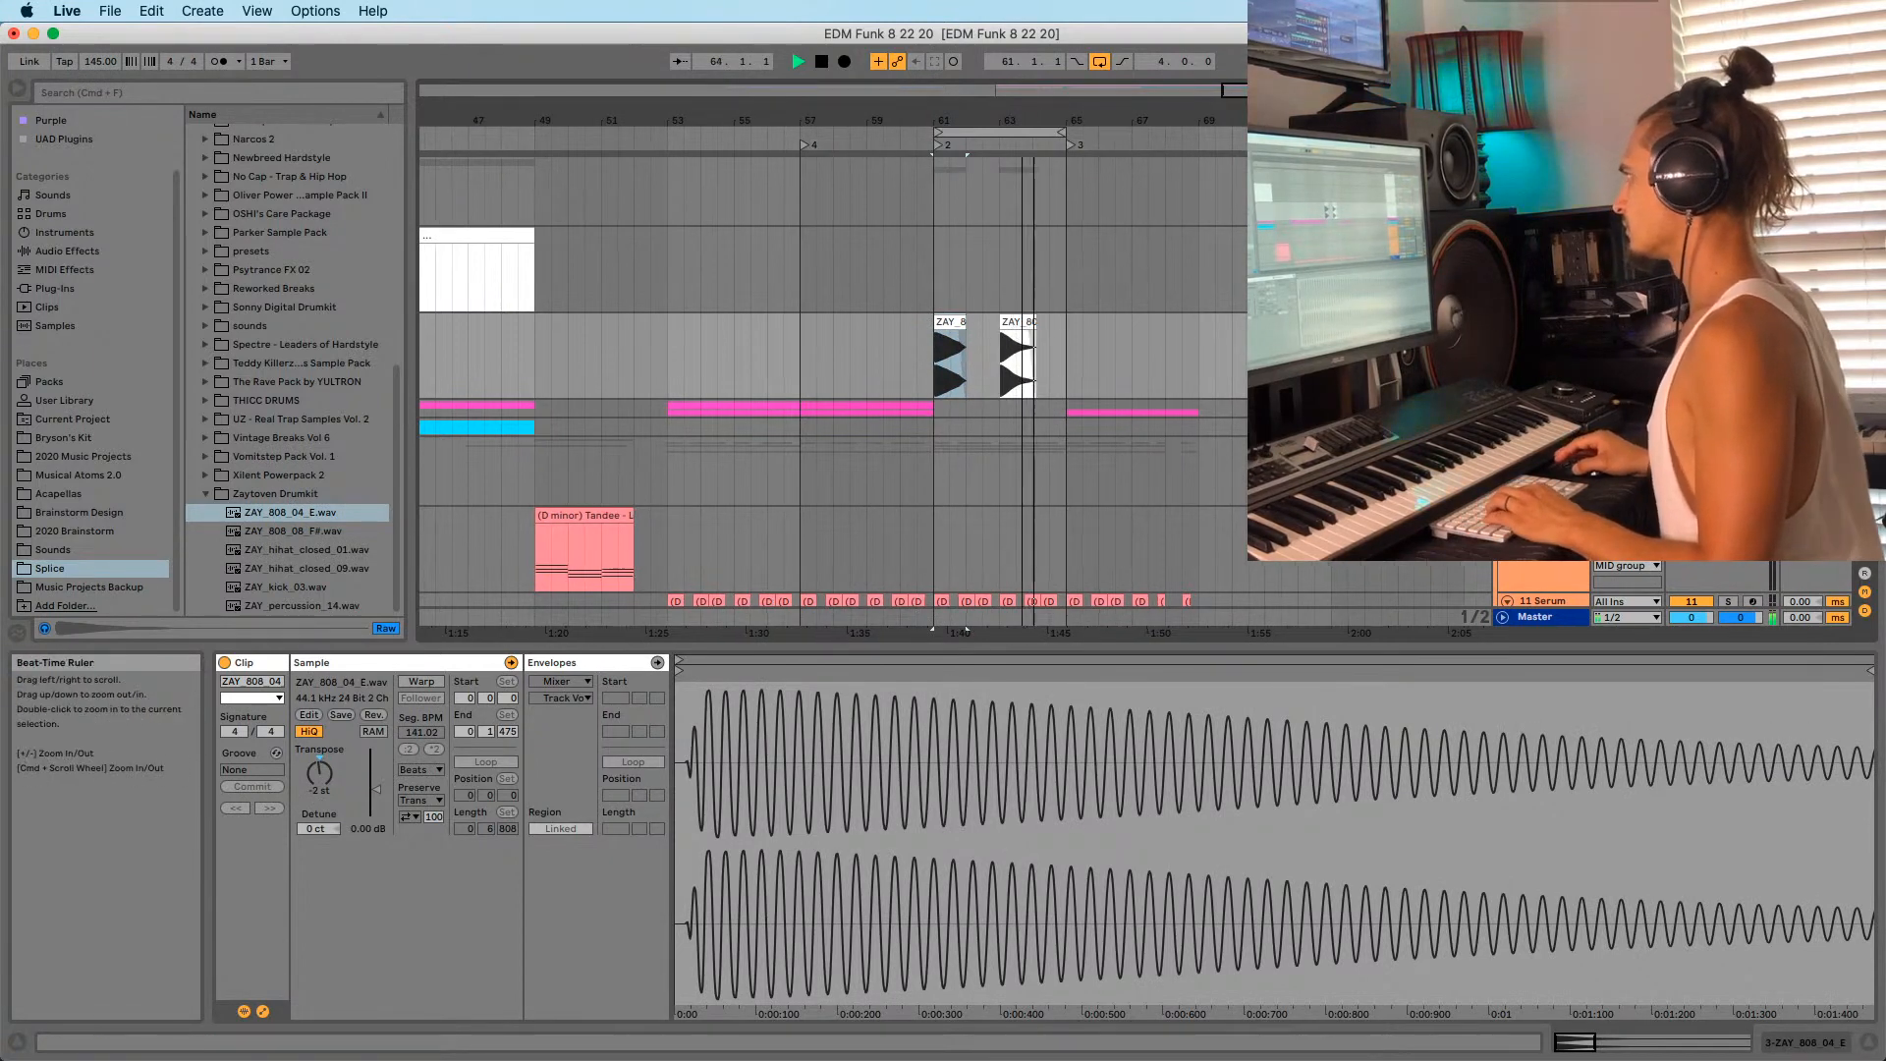
Duplicate the bar-63 808 clip further right and adjust the copy's transpose.
left_click_drag(1021, 120, 1019, 172)
scroll(1000, 320, "down", 5)
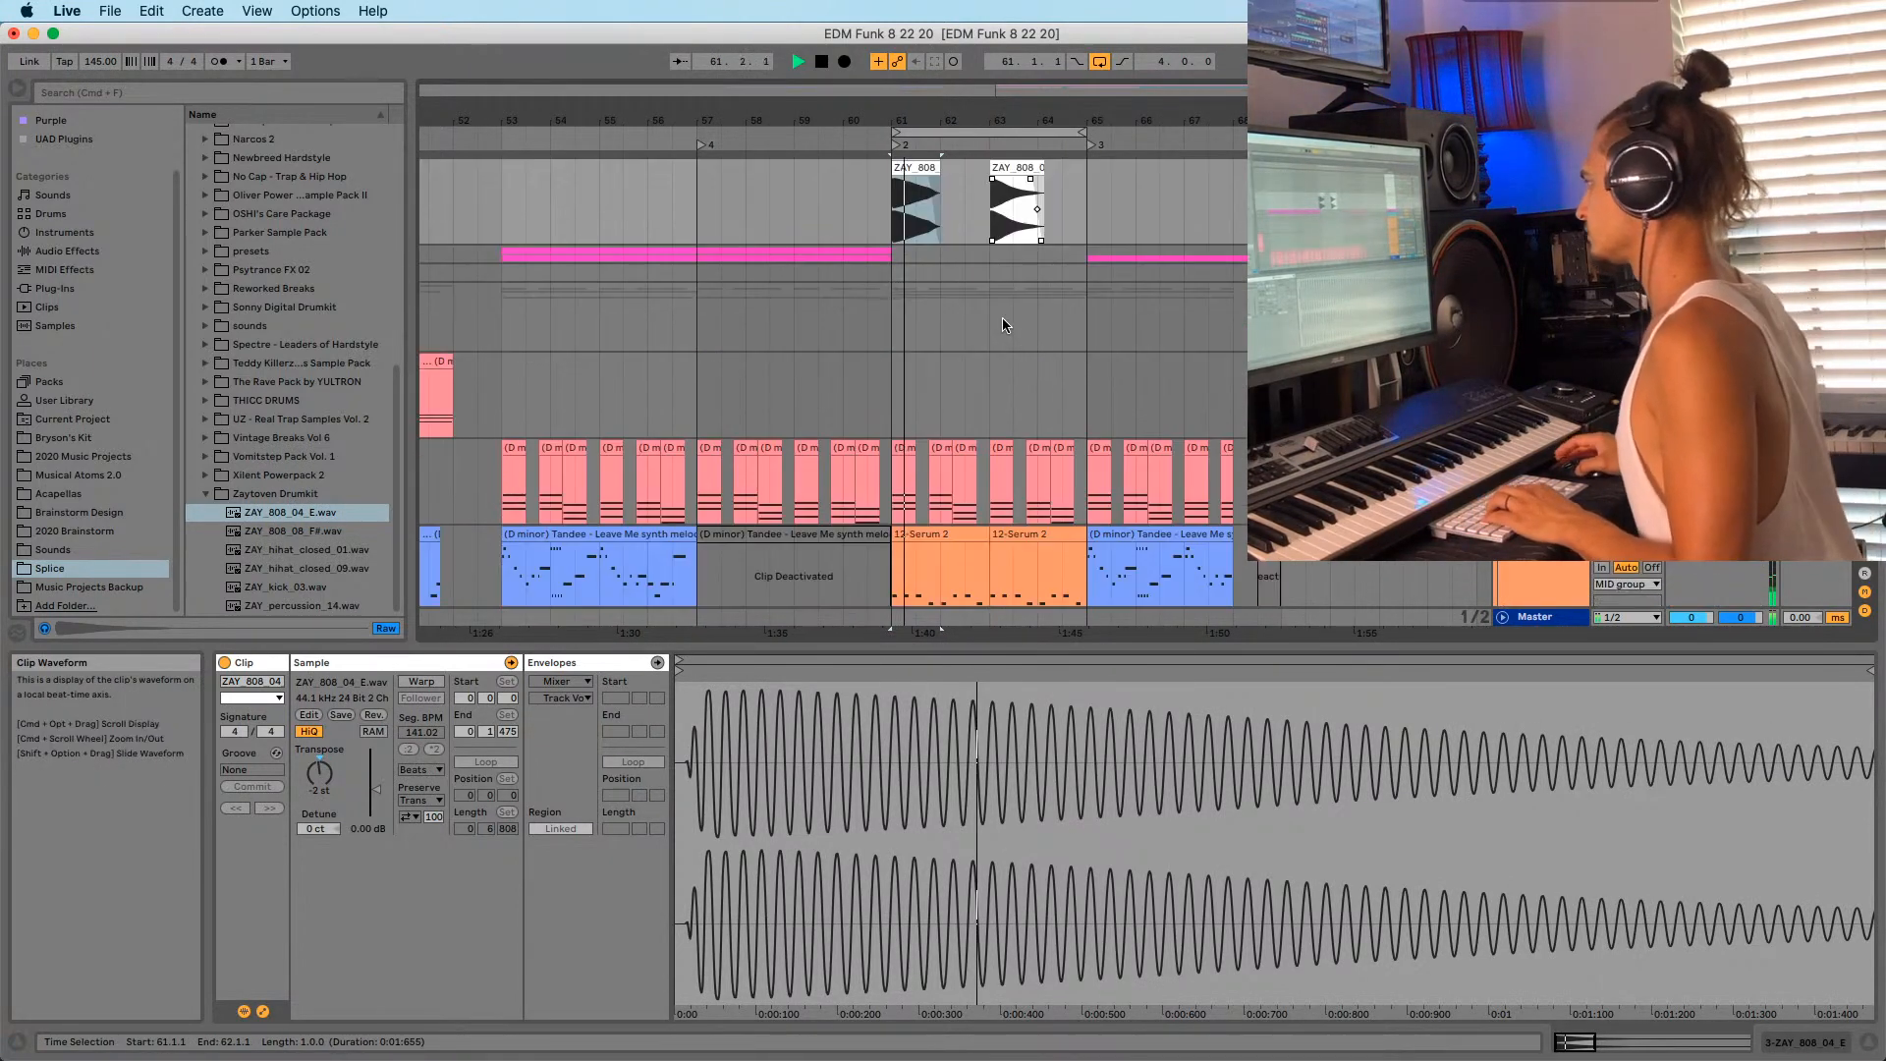
left_click_drag(1005, 215, 1079, 216)
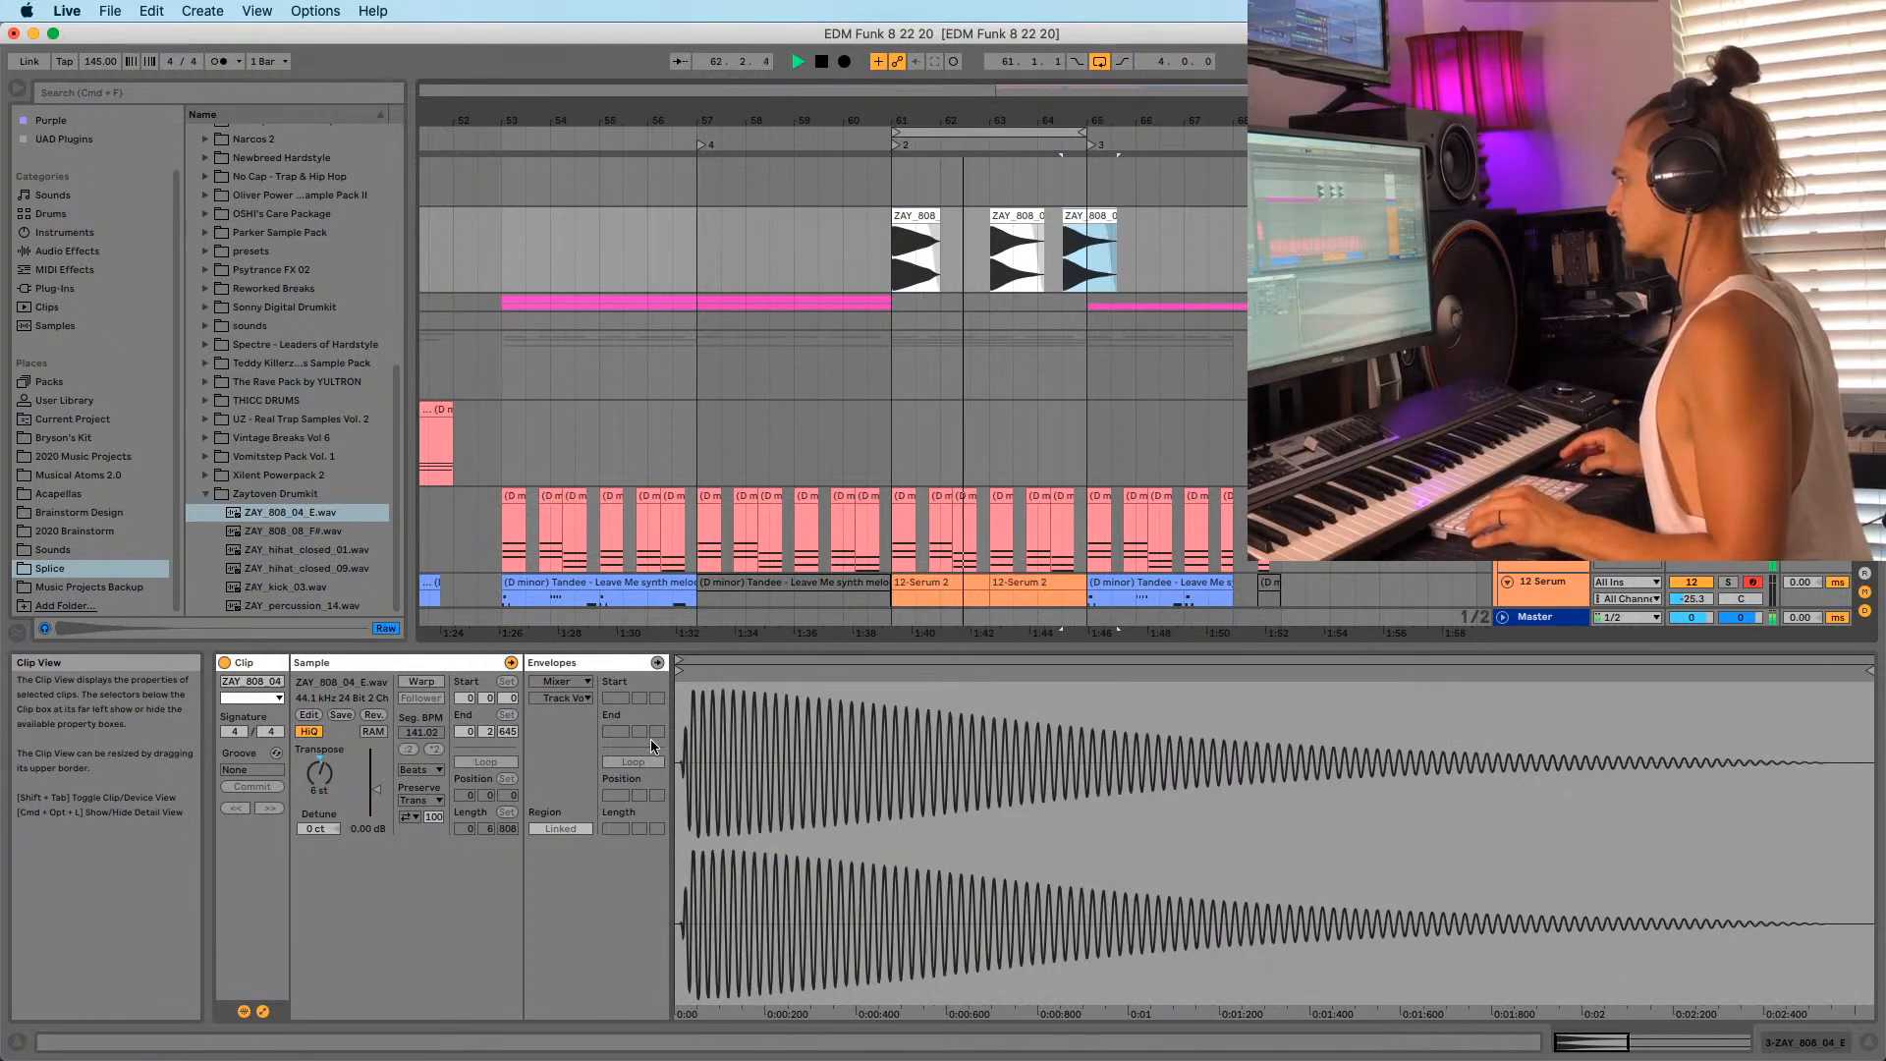
left_click(315, 780)
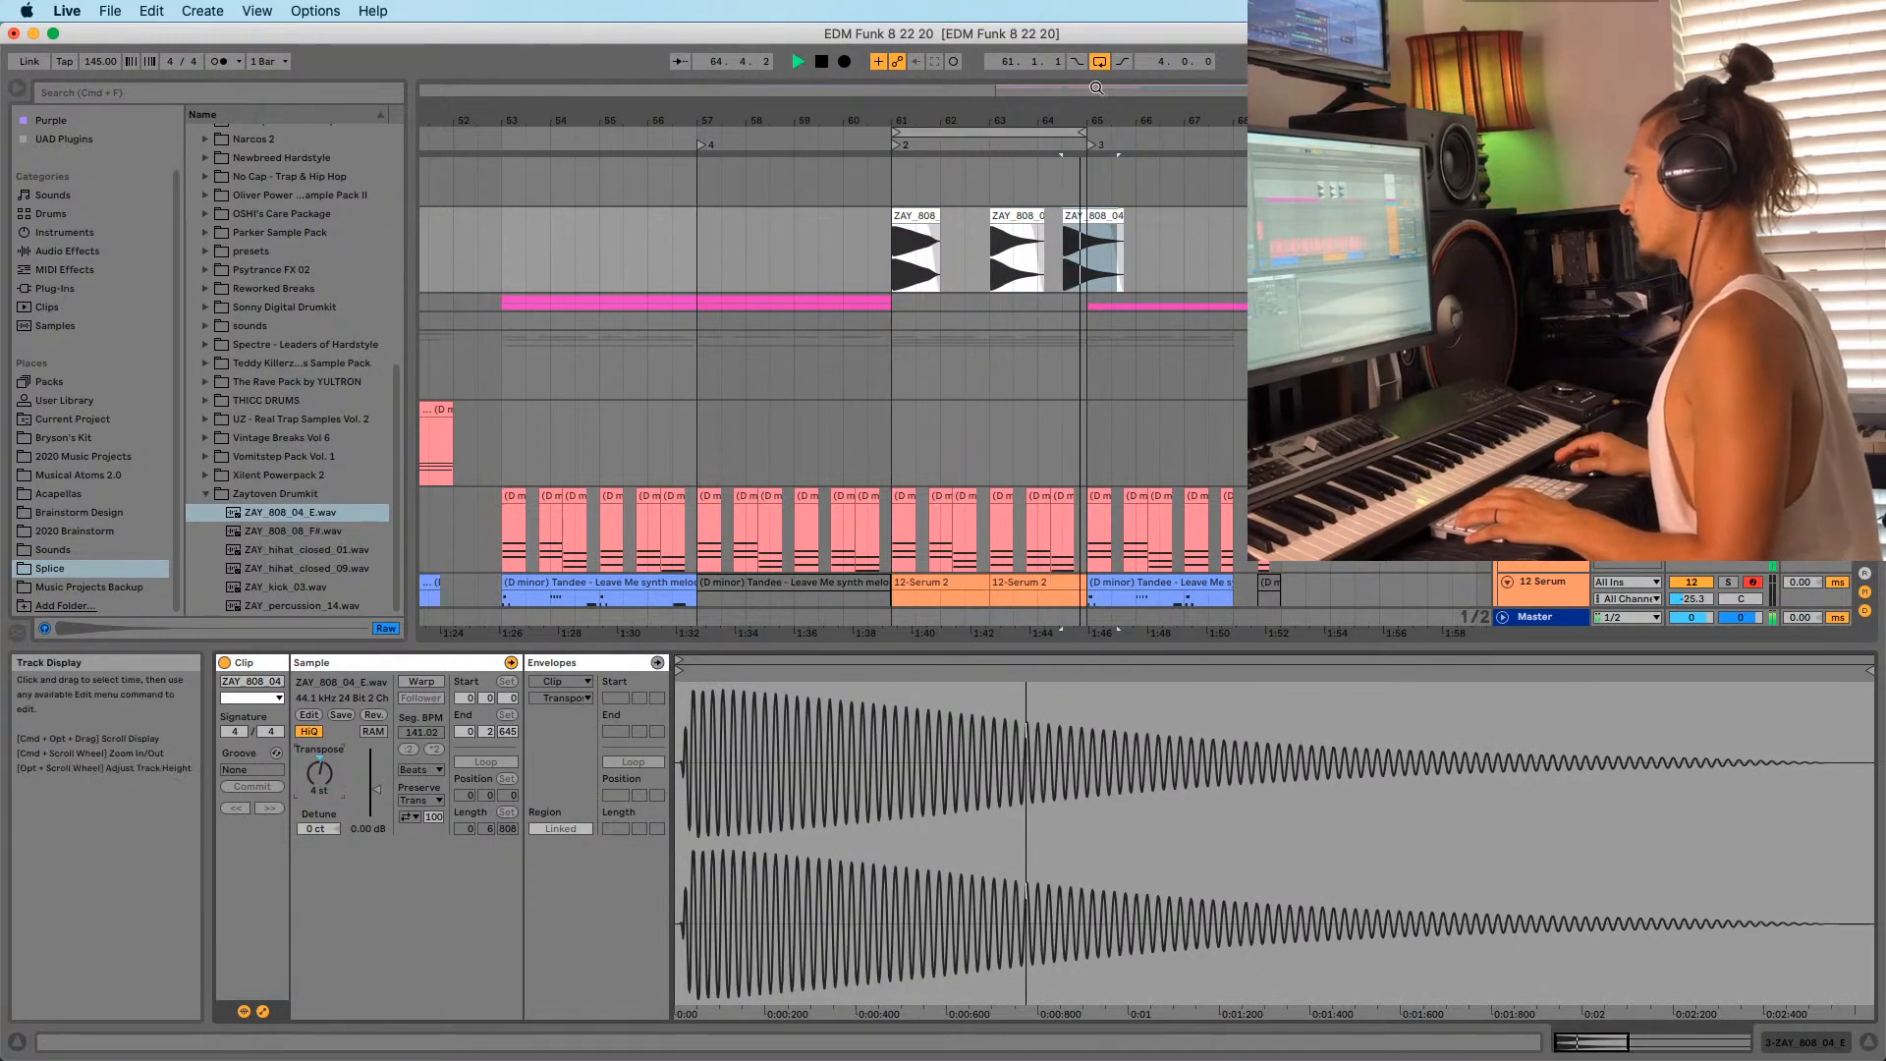
left_click_drag(1082, 119, 1080, 167)
left_click(923, 299)
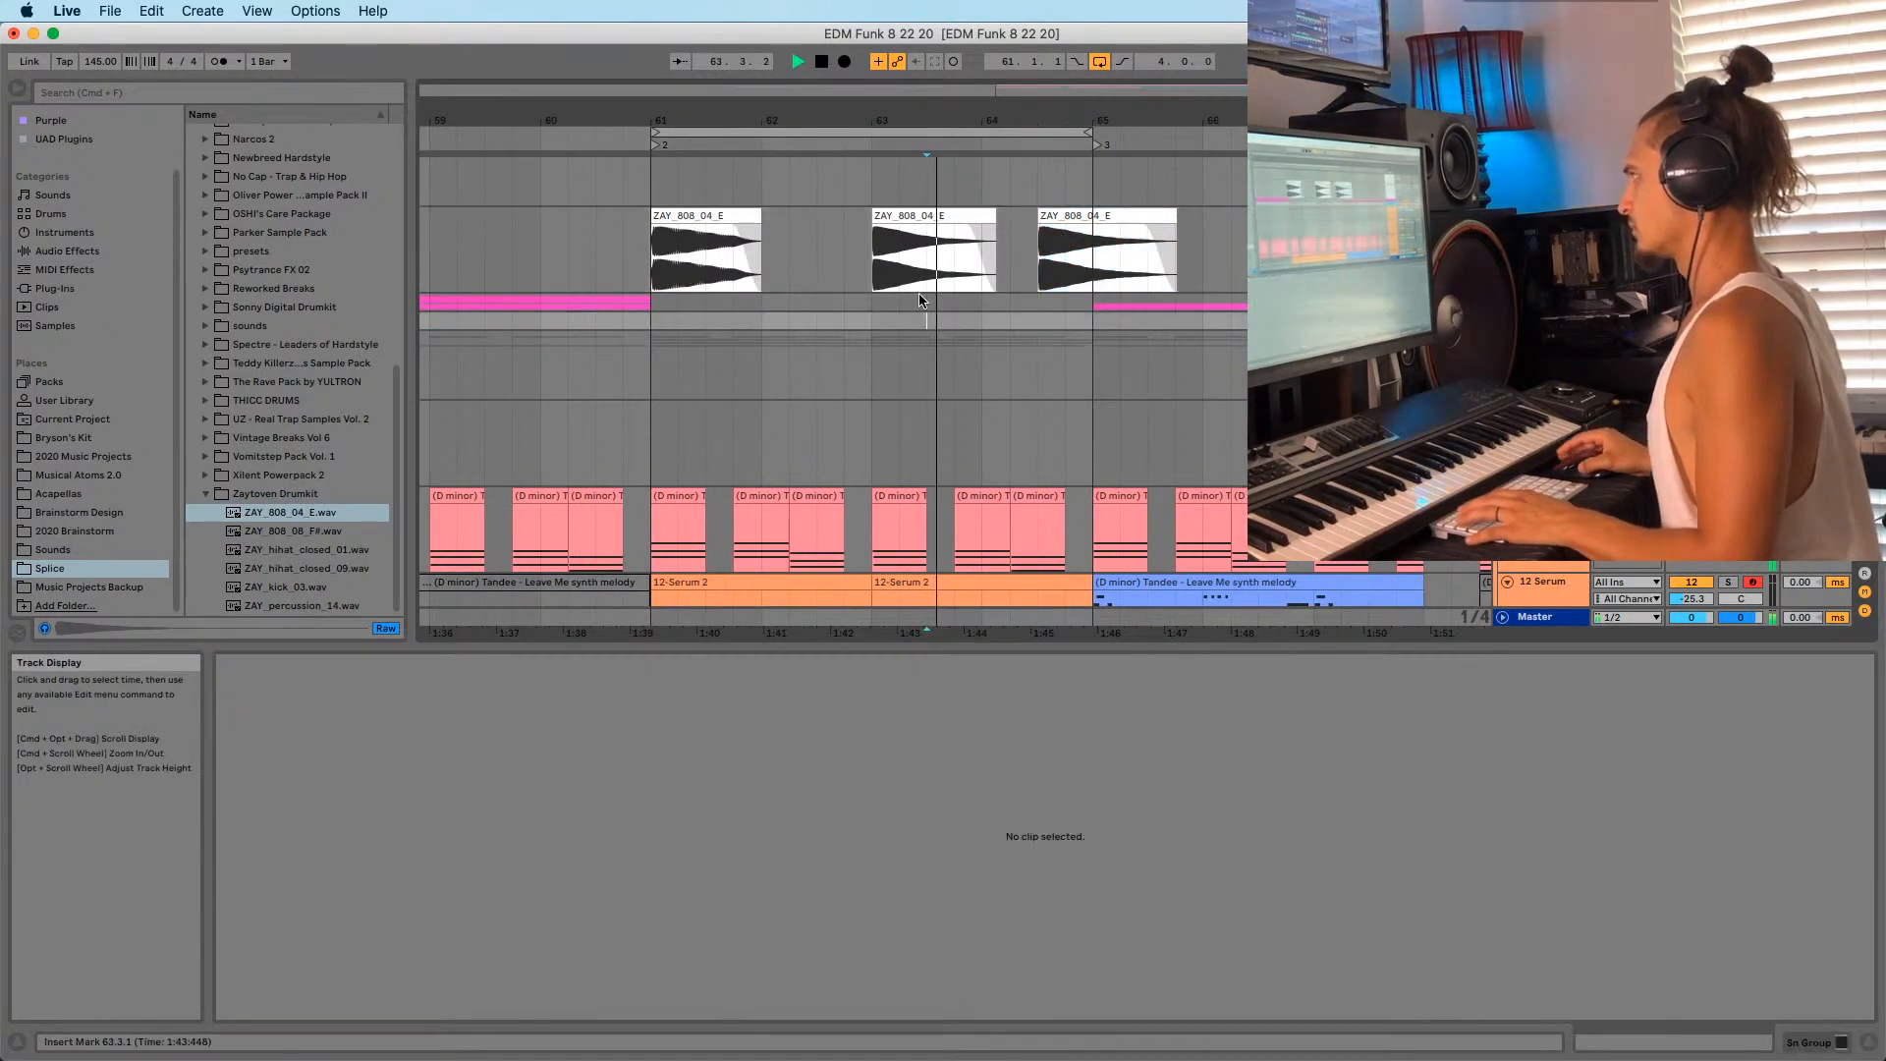
Move the third 808 clip one beat later to 64.4.1, then try and undo a copy at bar 62.
key("space")
left_click(1100, 222)
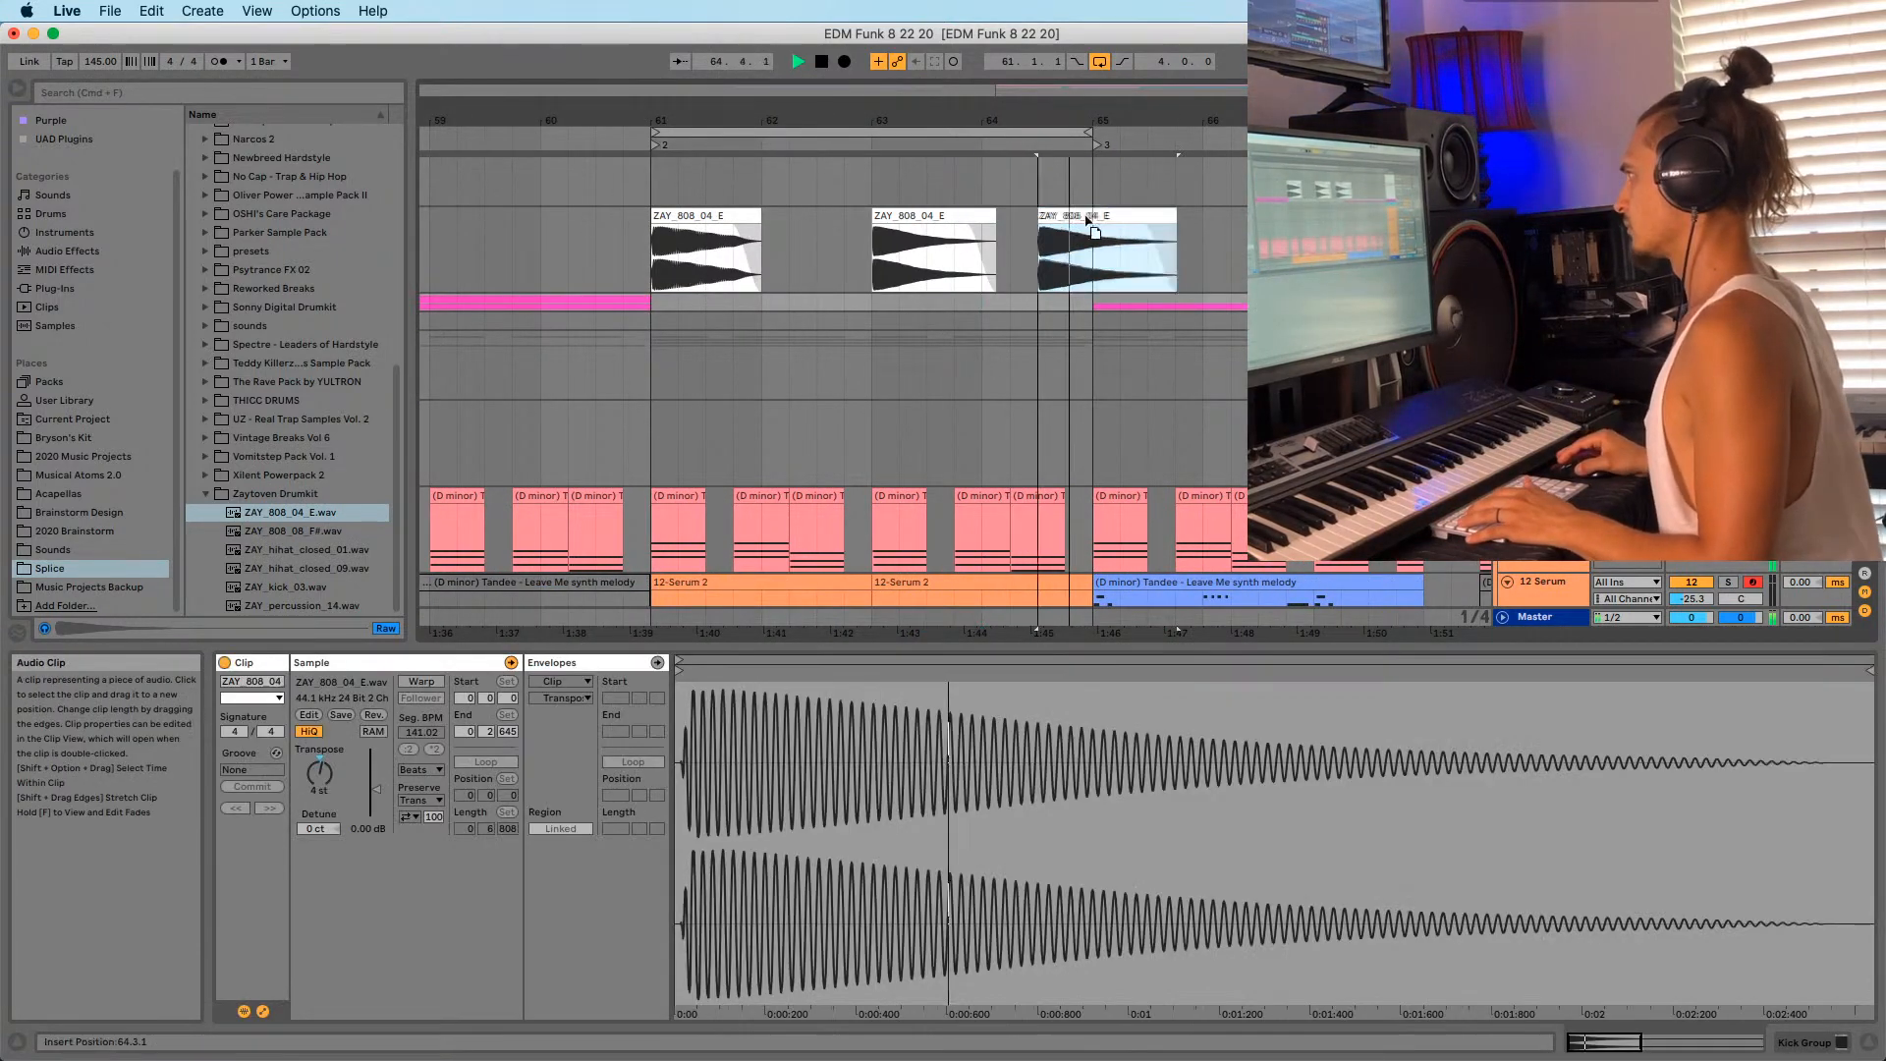
mouse_move(1098, 224)
left_mouse_down()
mouse_move(1133, 239)
mouse_move(1090, 220)
left_mouse_up()
key("space")
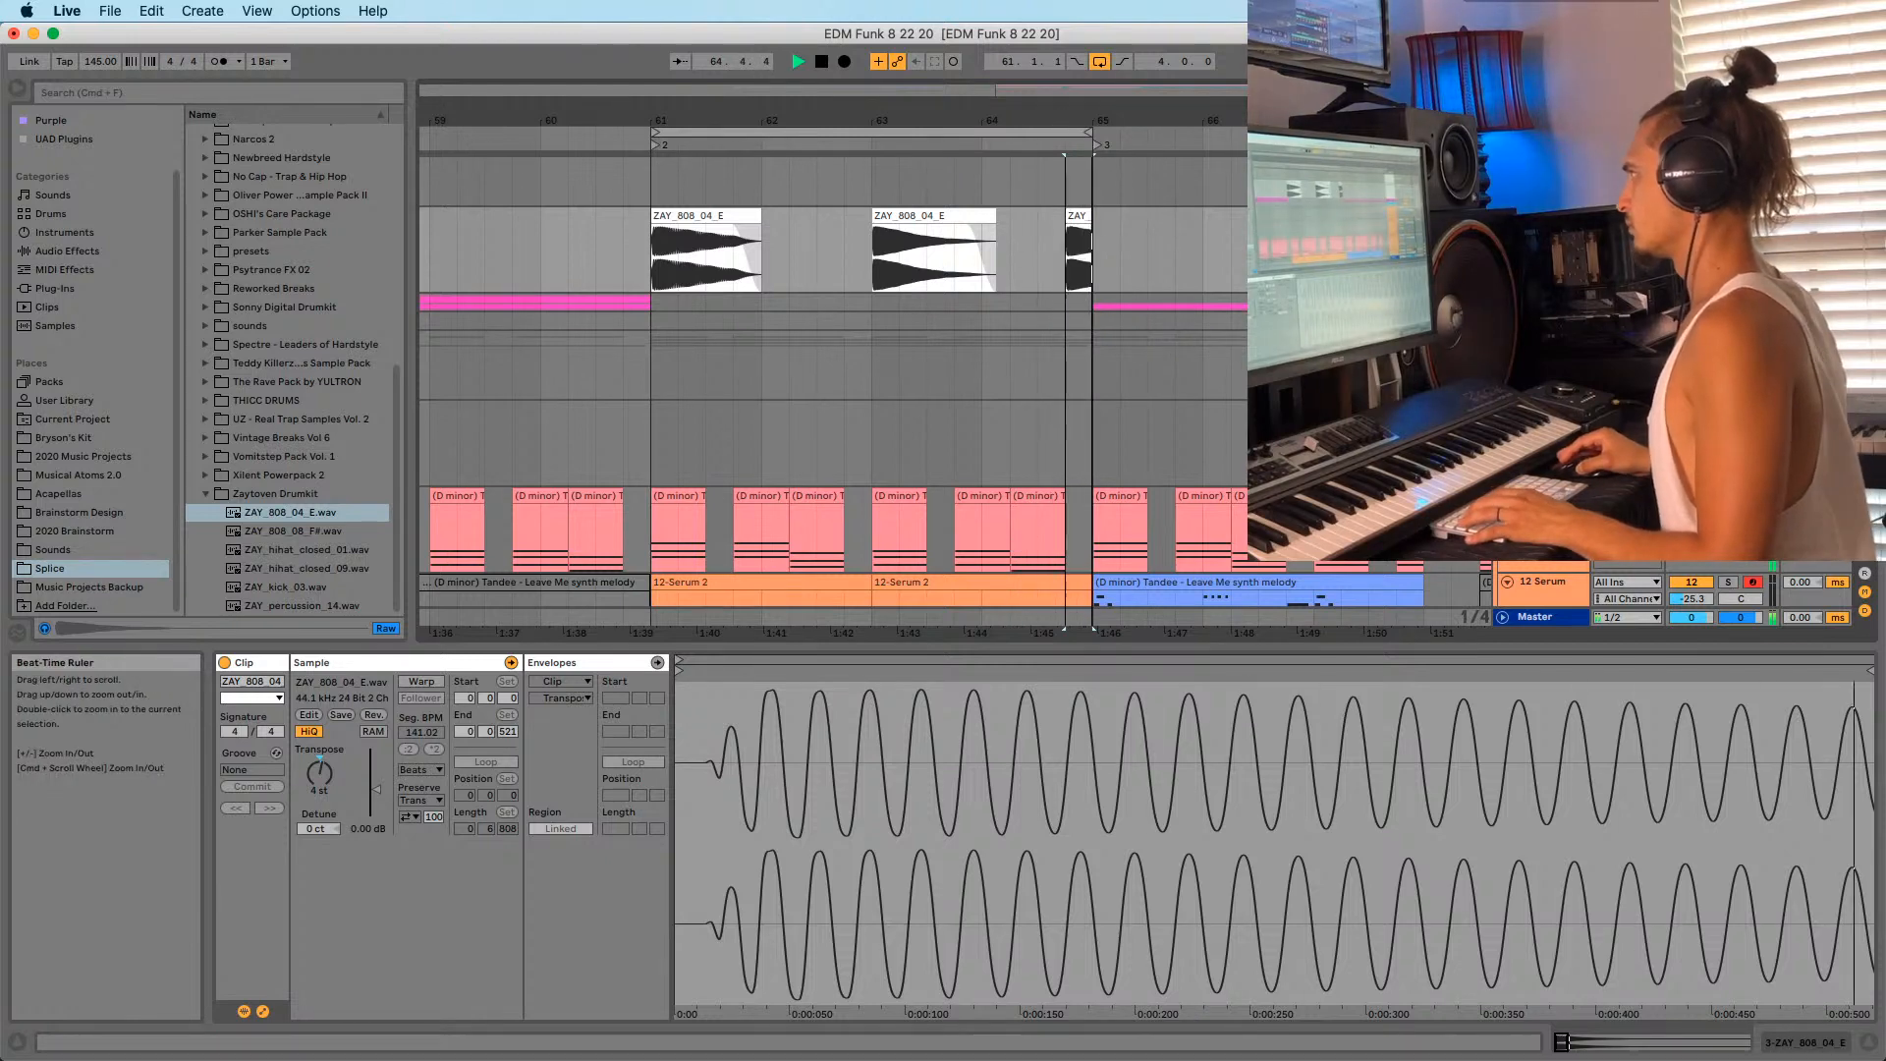
left_click_drag(1070, 122, 1070, 99)
left_click(847, 273)
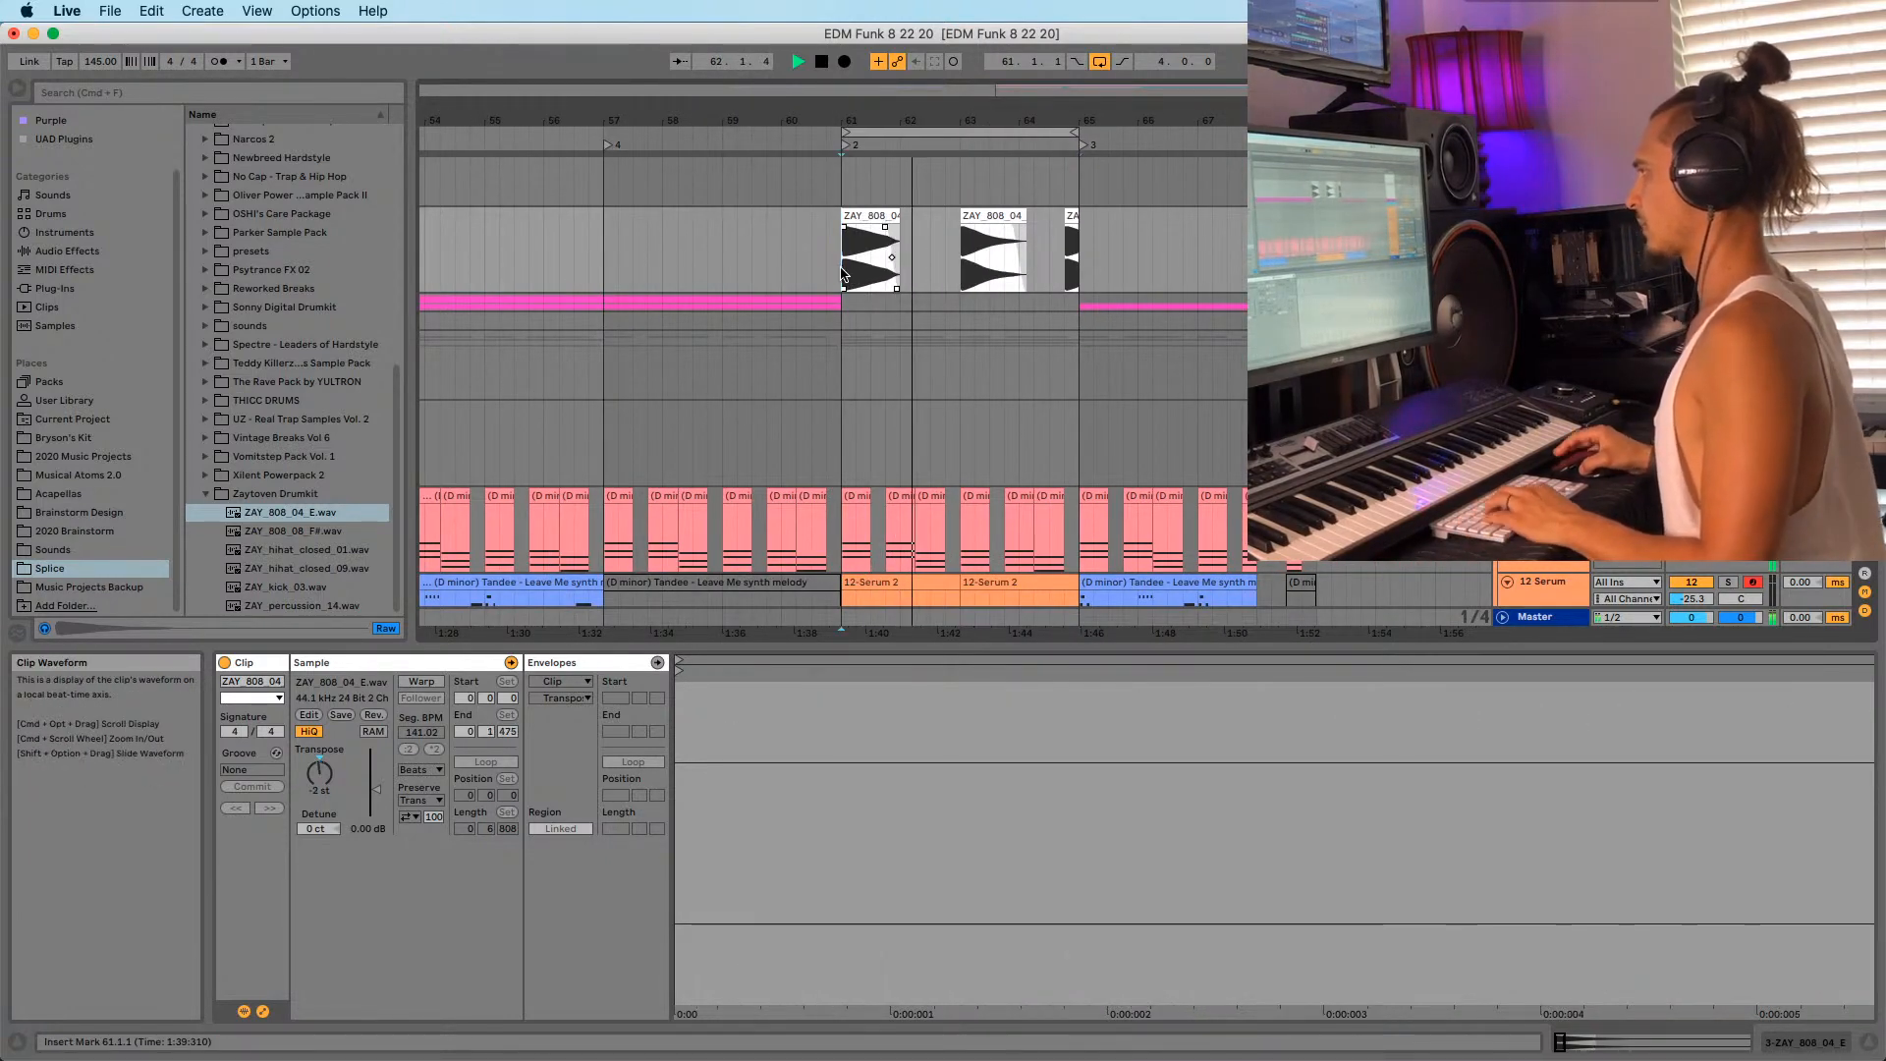
scroll(877, 226, "down", 1)
key("space")
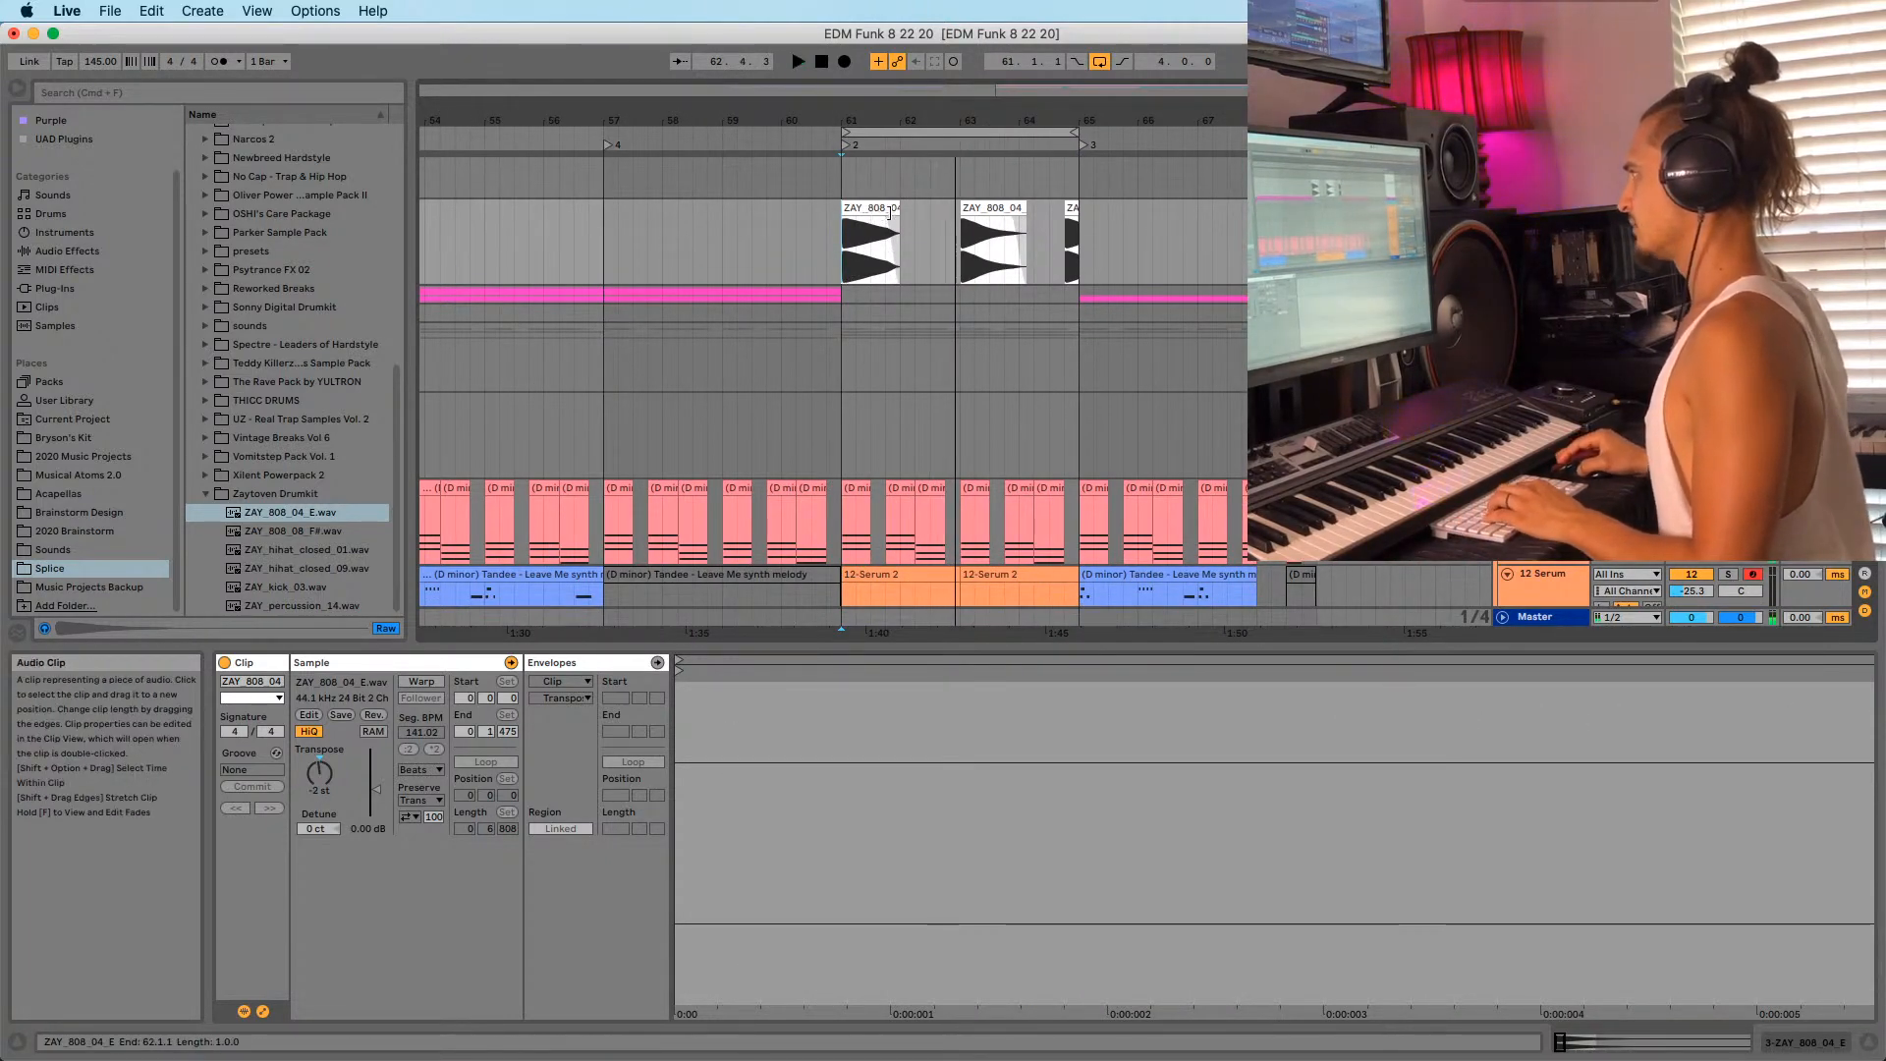
left_click_drag(987, 209, 1136, 215)
key("super+z")
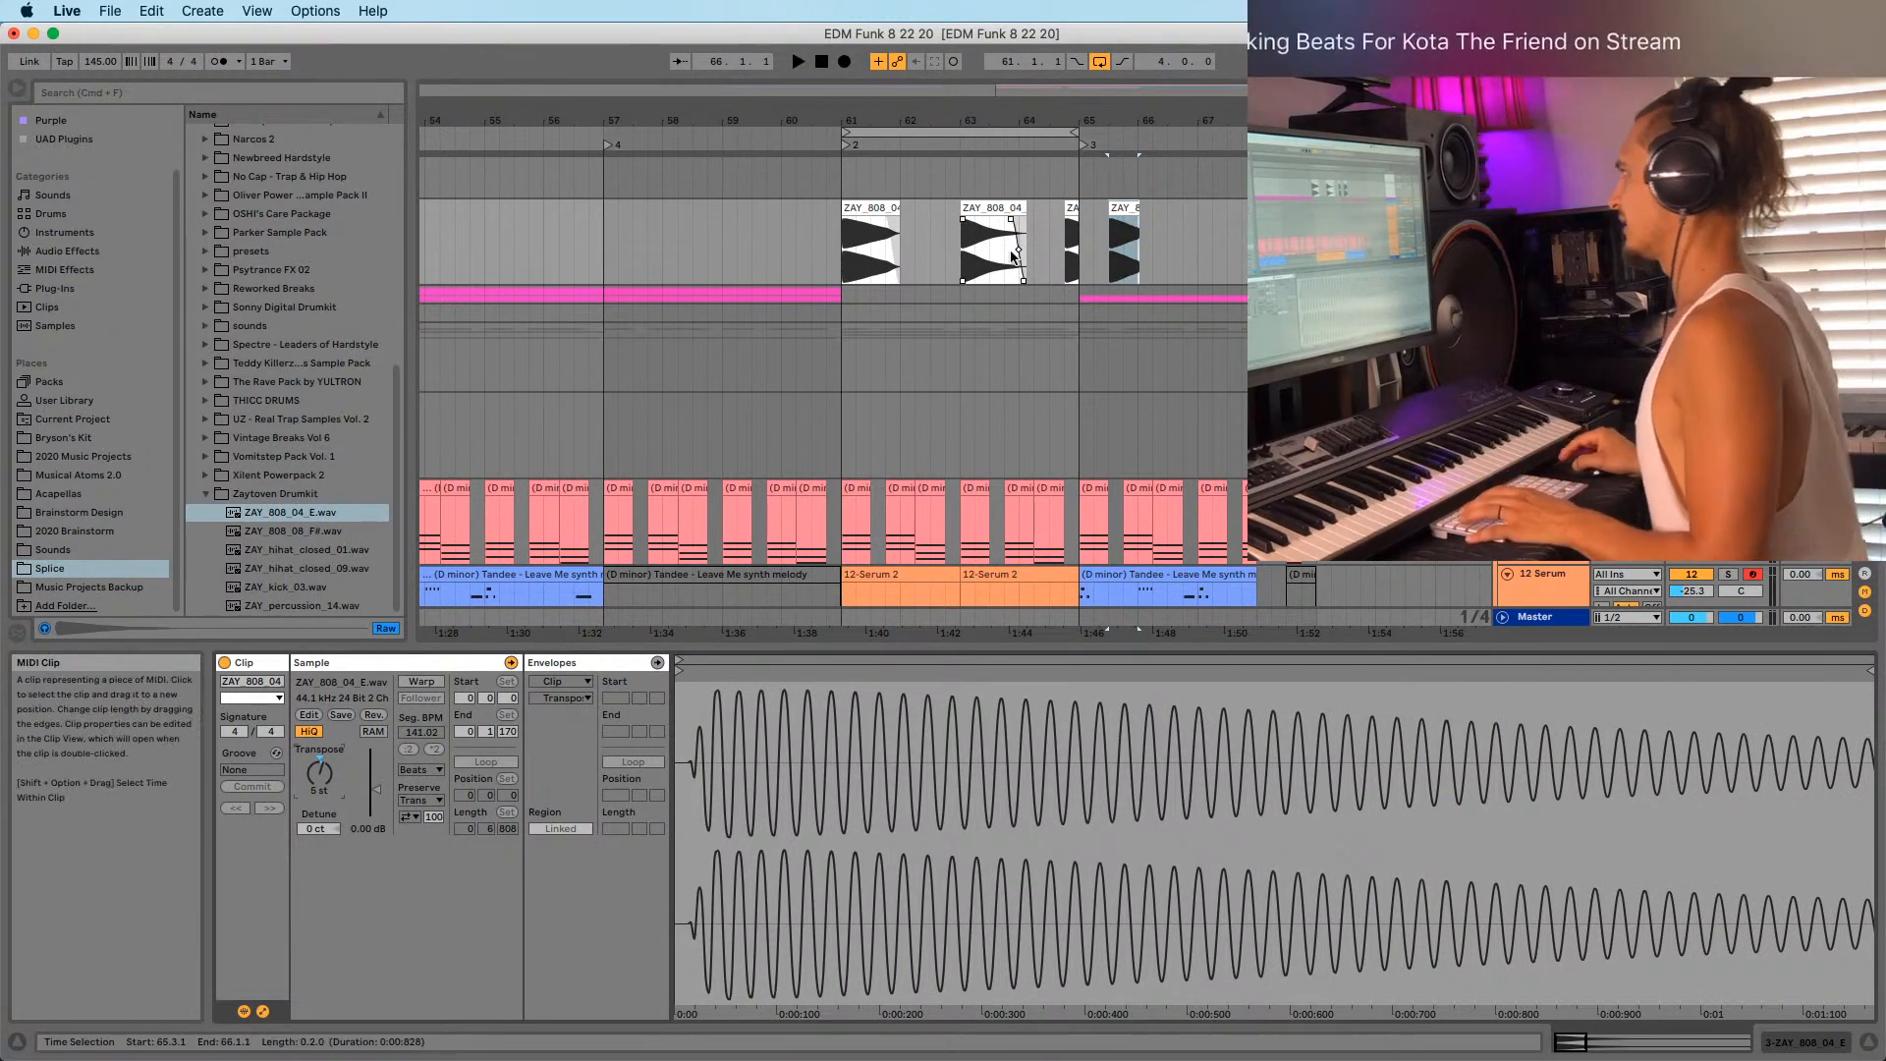
Move the 808 hit to 62.2.1, lengthen it, and audition from bar 61.
left_click(975, 227)
left_click_drag(926, 229, 941, 219)
left_click(843, 222)
key("space")
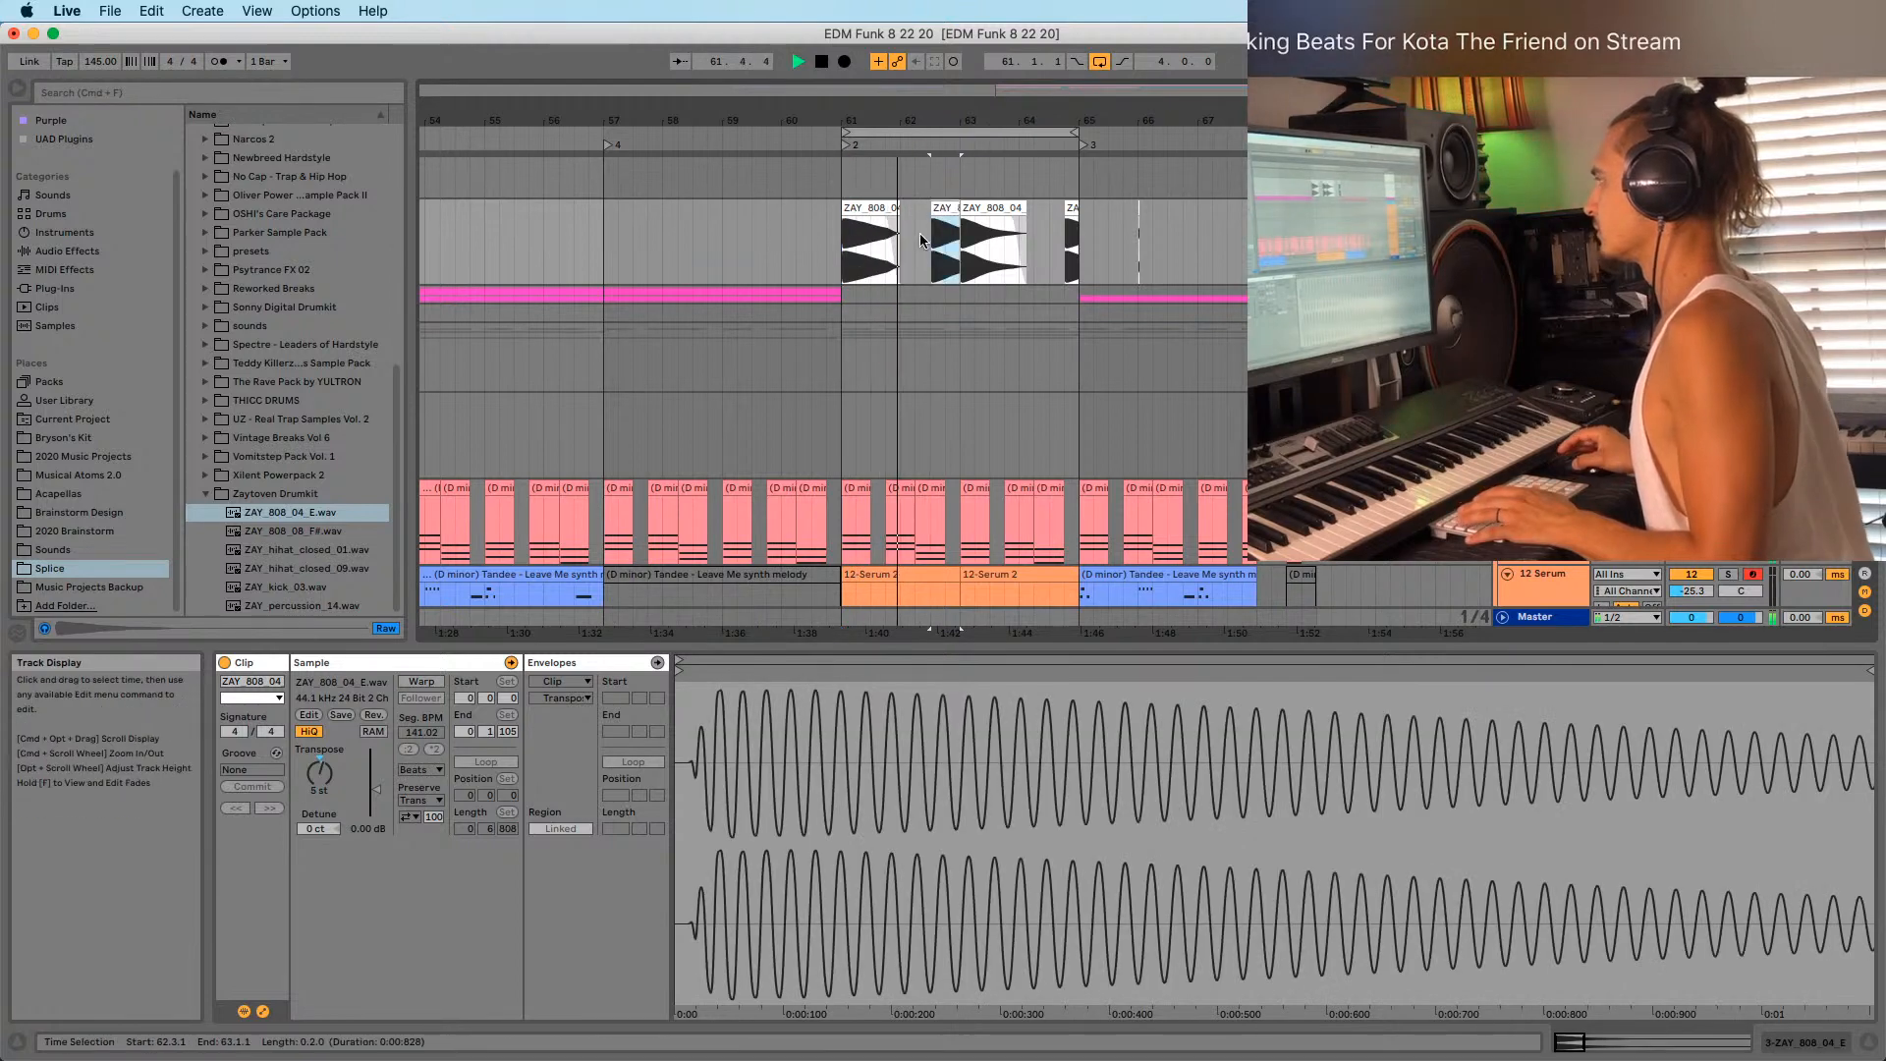
left_click_drag(933, 120, 933, 150)
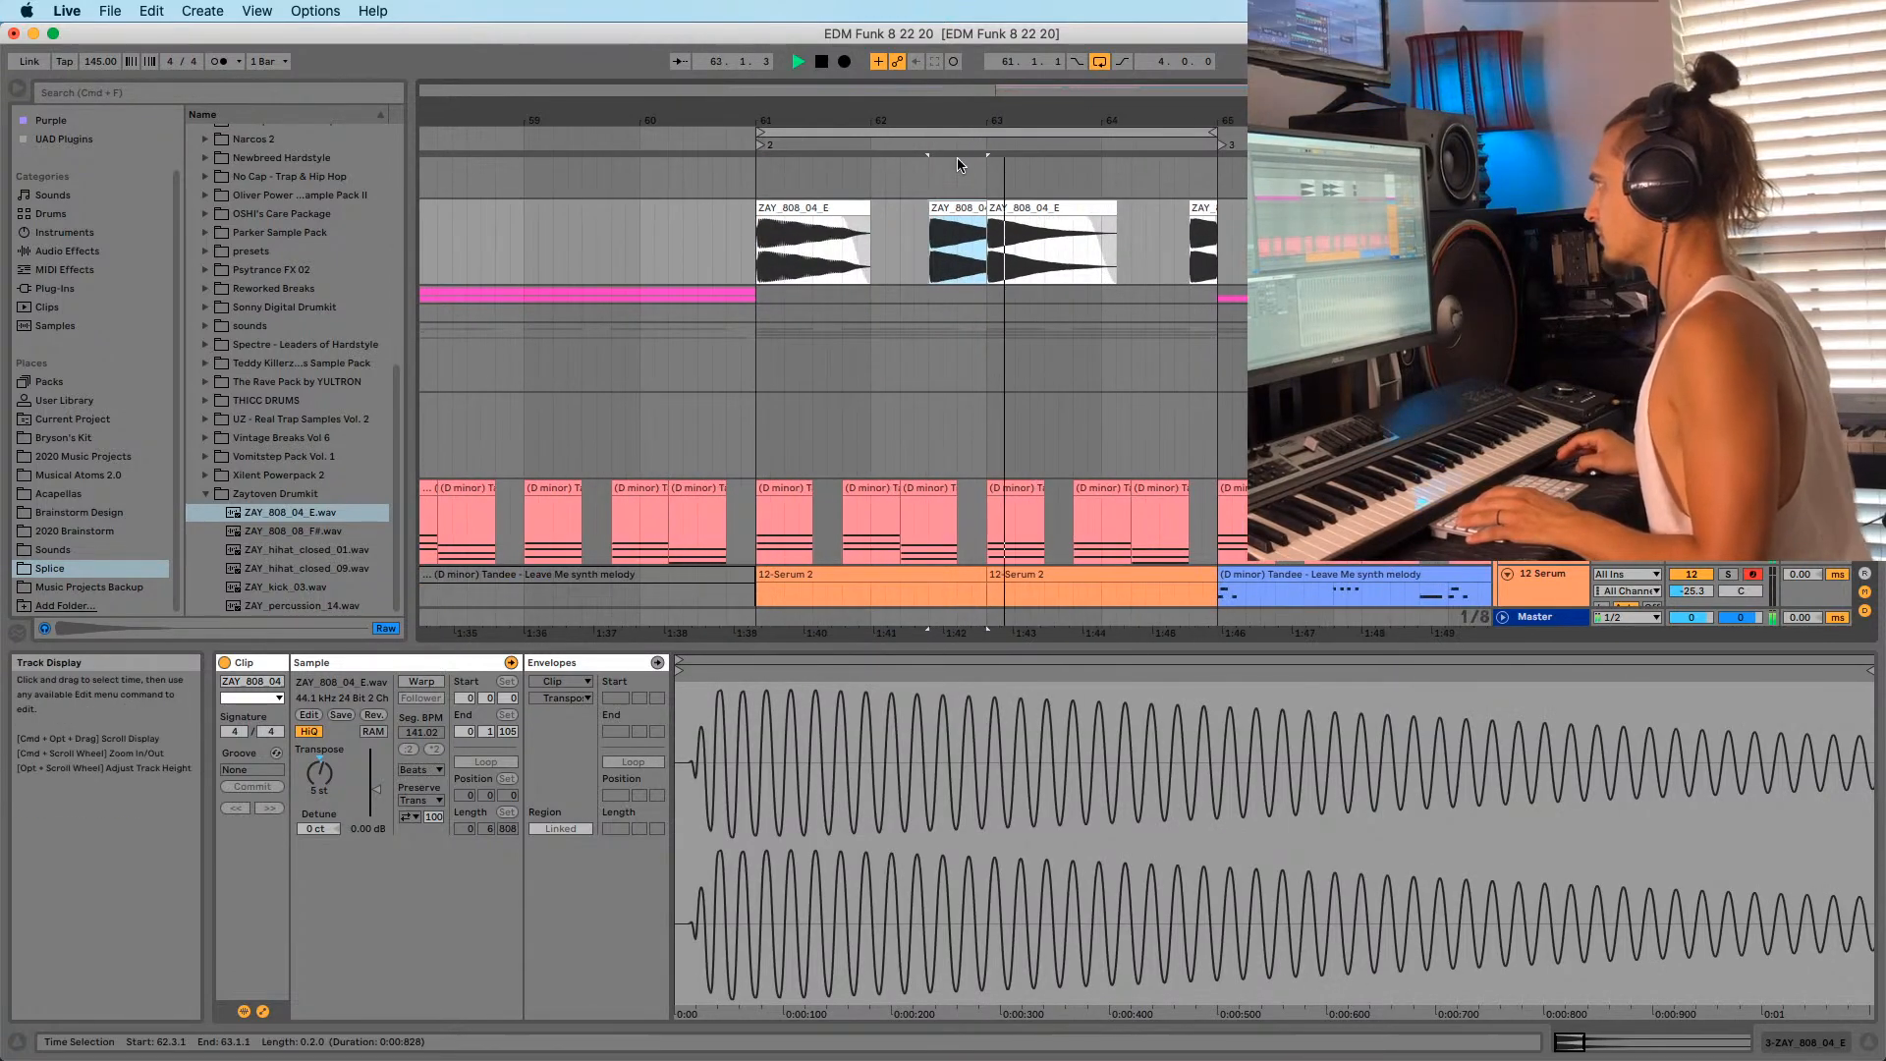
key("minus")
left_click(791, 245)
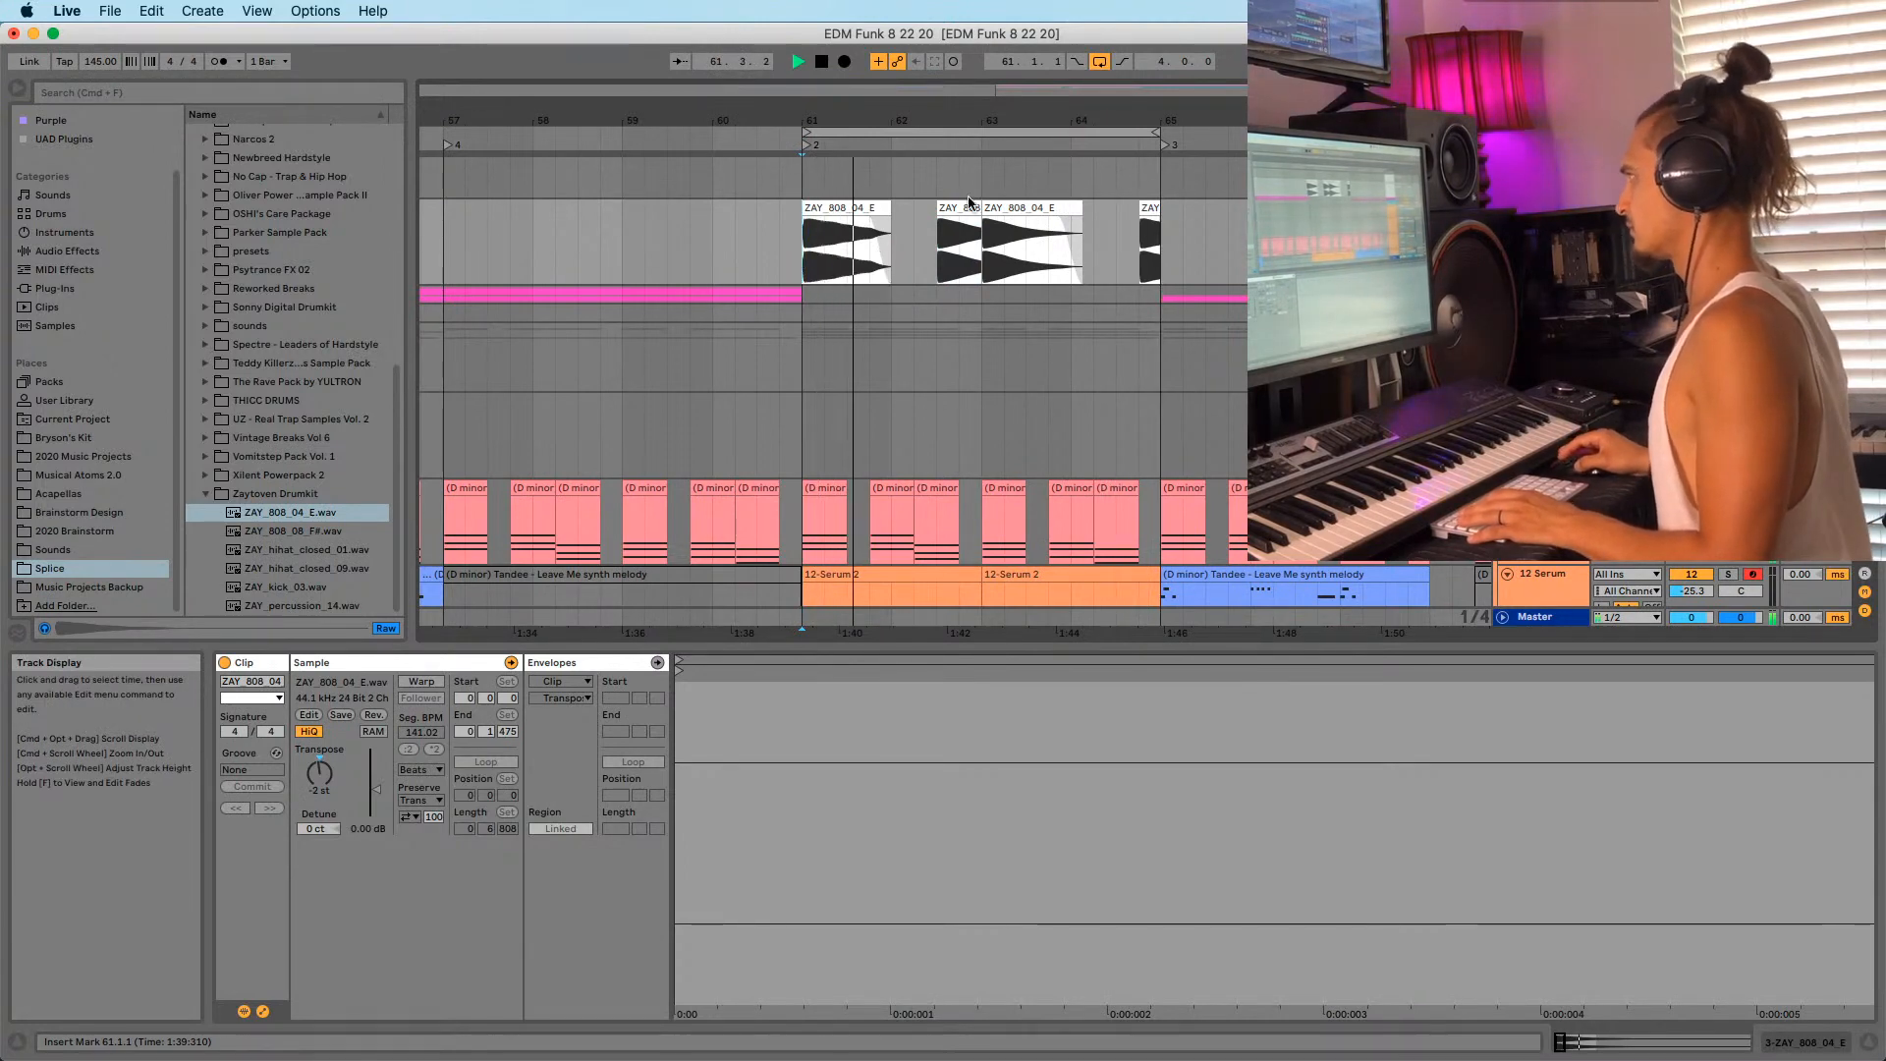
mouse_move(962, 207)
left_mouse_down()
mouse_move(939, 207)
mouse_move(981, 209)
left_mouse_up()
key("space")
key("space")
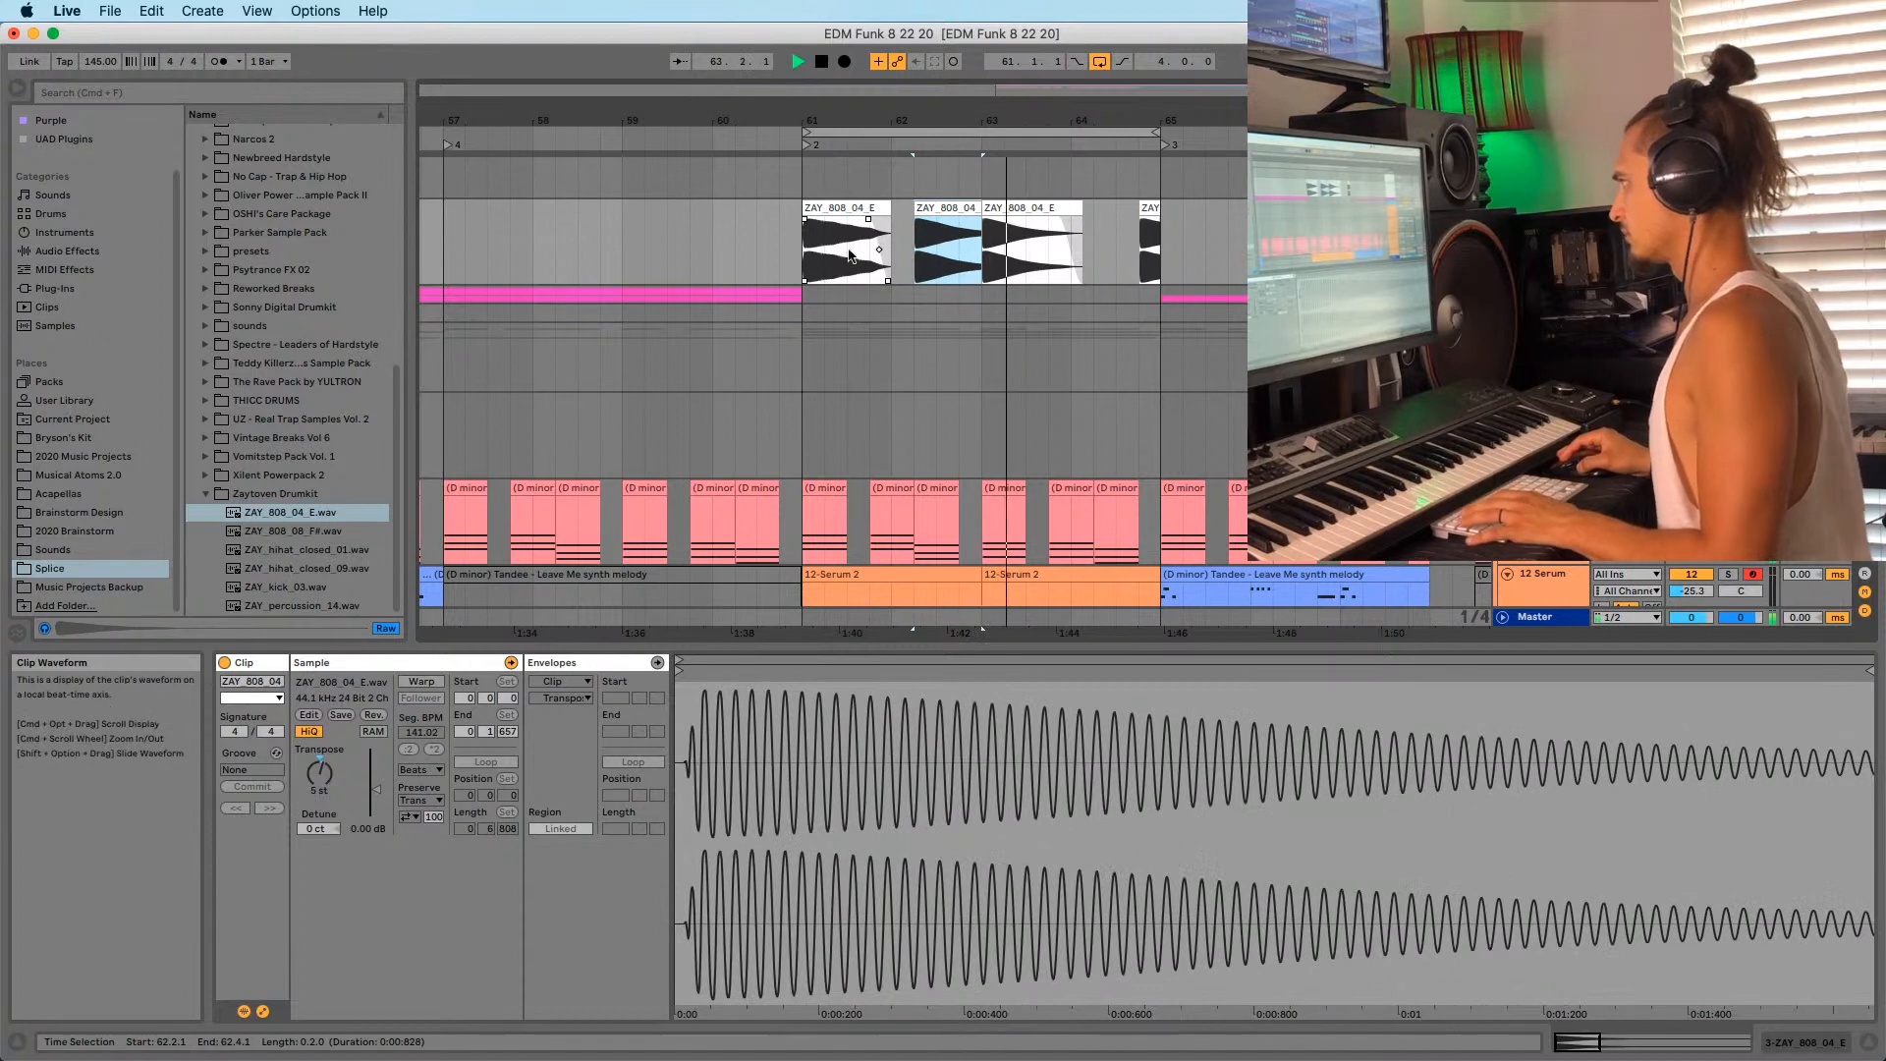
left_click(801, 280)
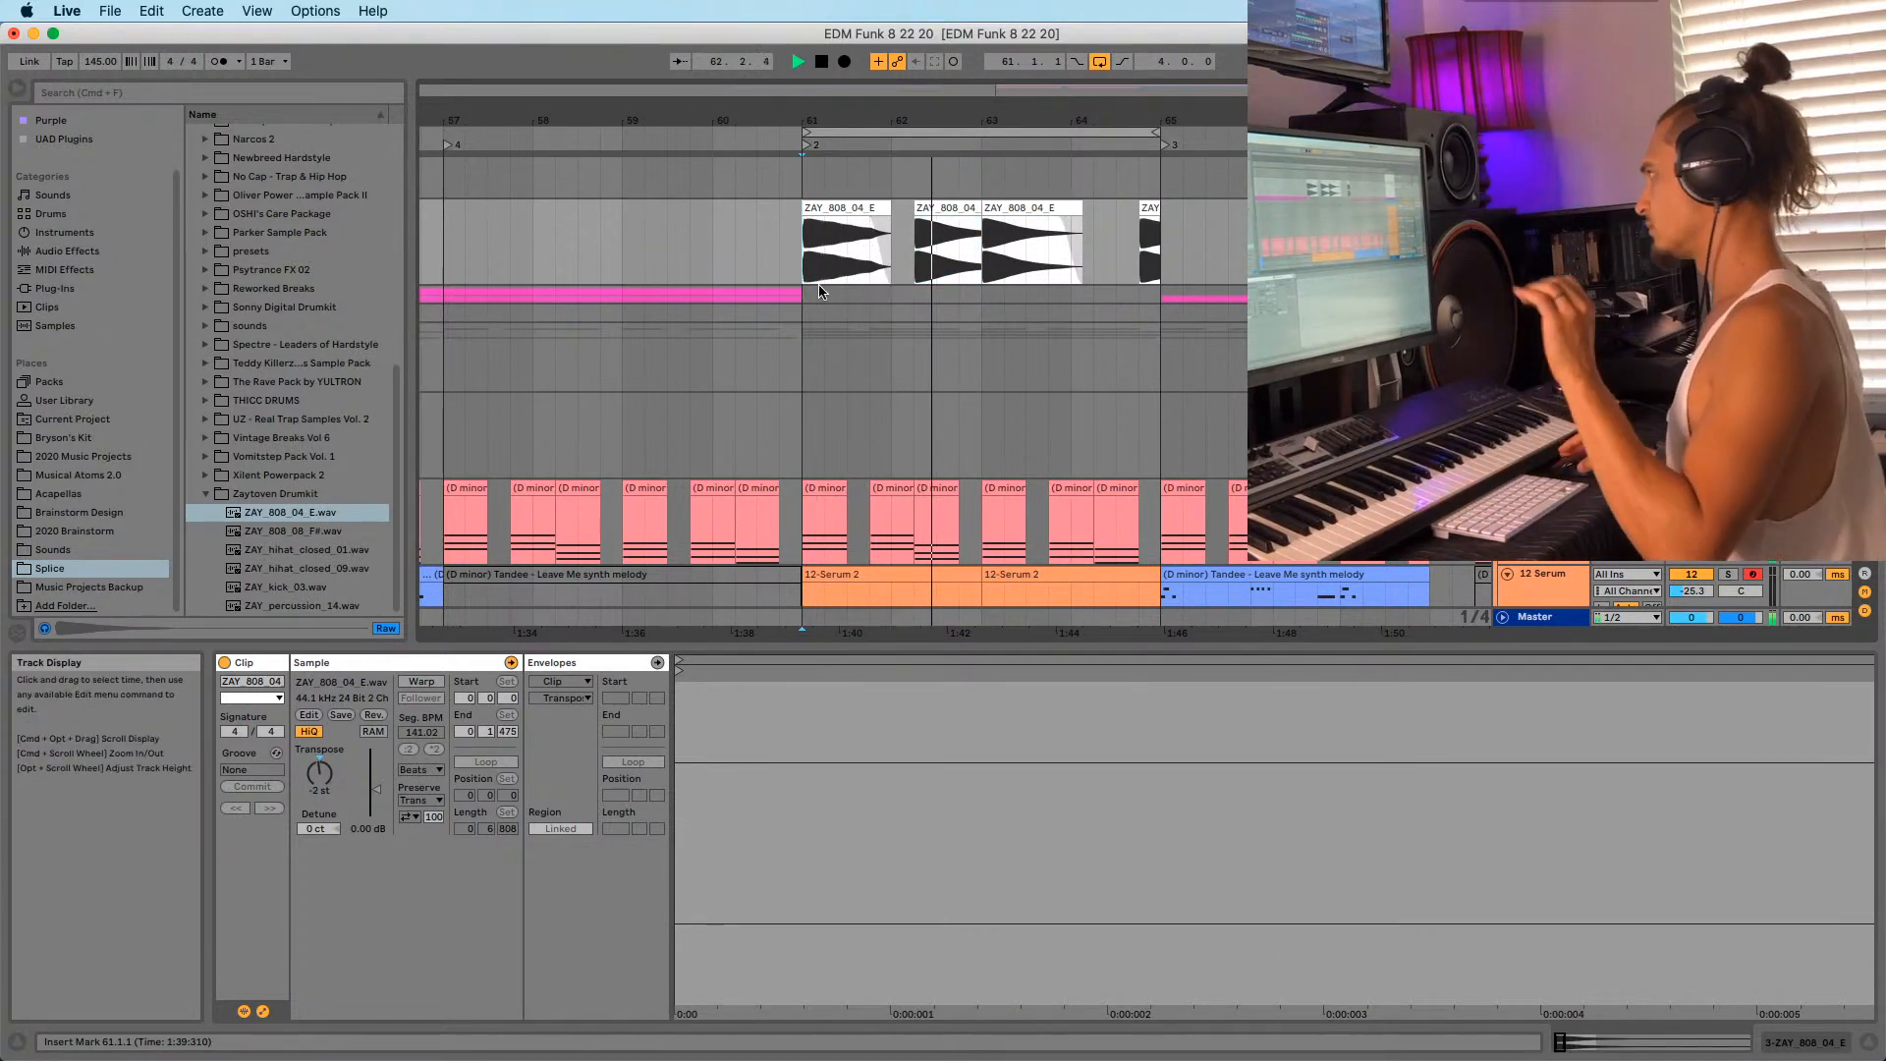
Move the last 808 clip to 64.2.1, extend it to bar 65, and show Session view.
left_click(1044, 259)
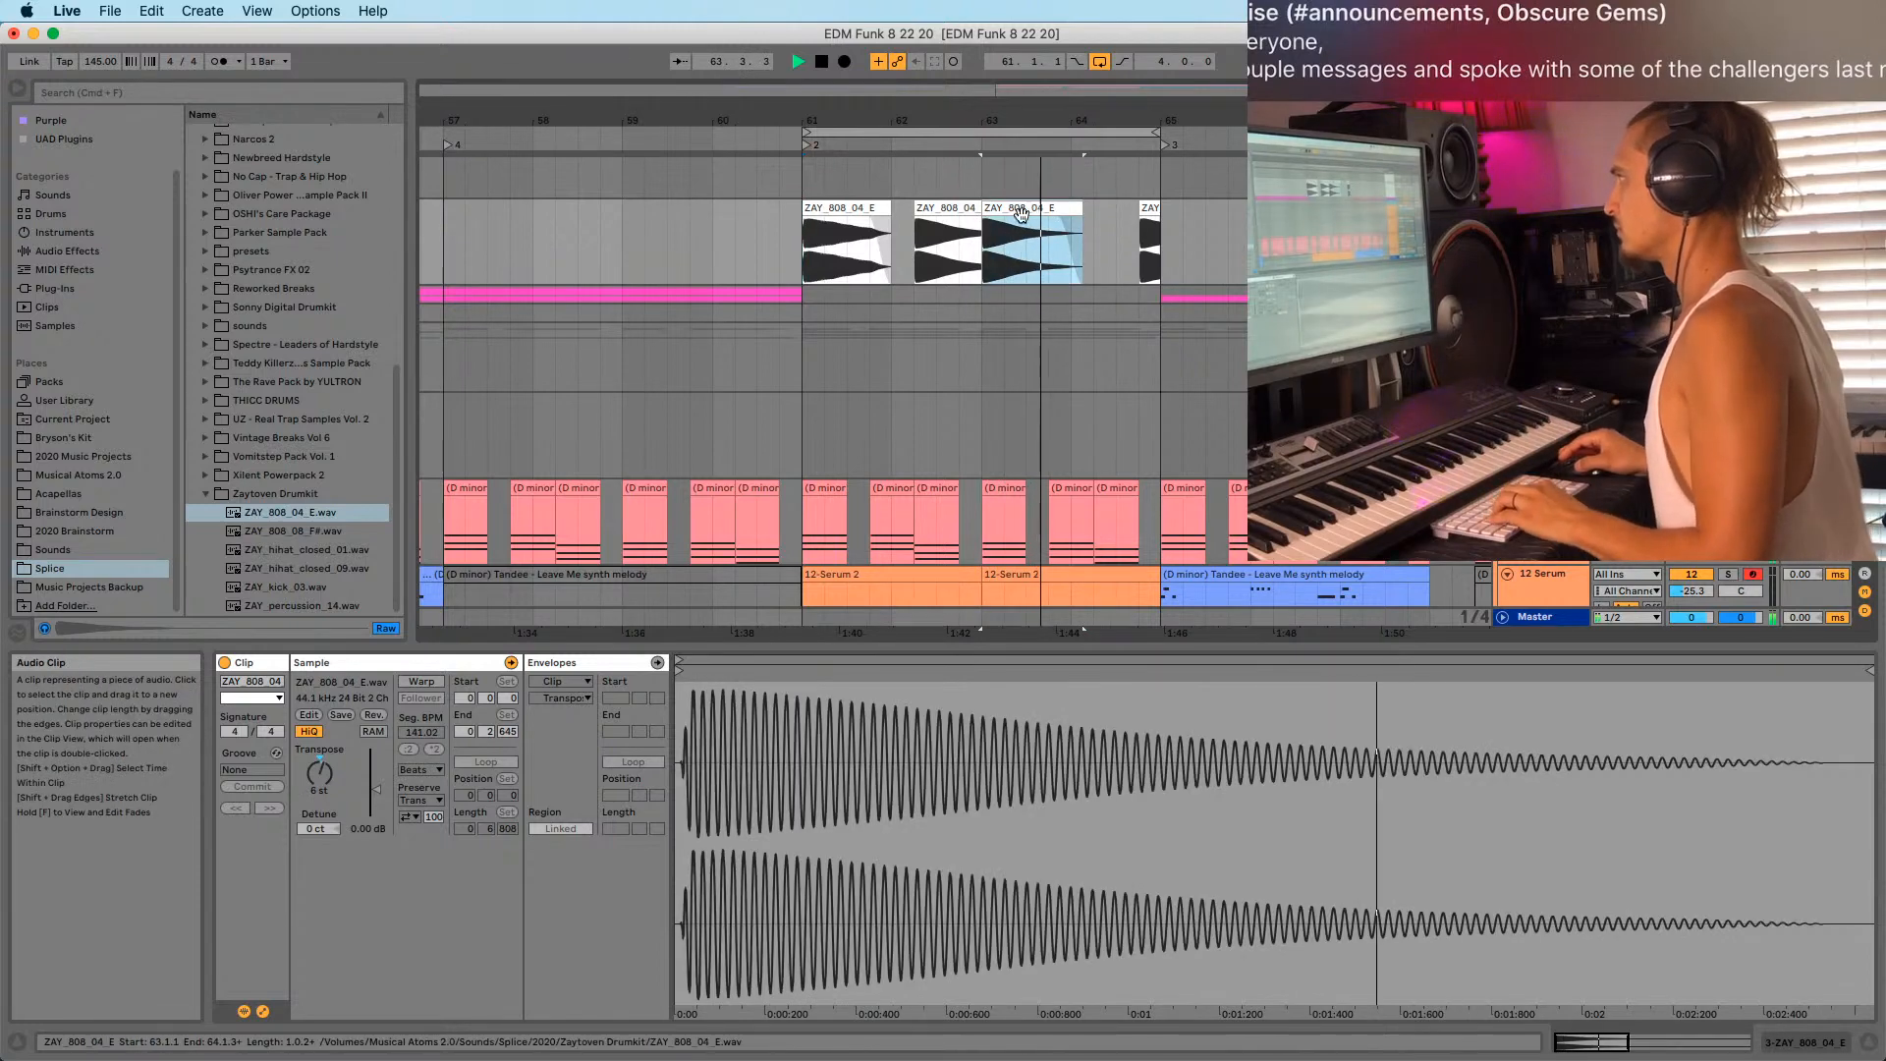
mouse_move(1147, 210)
left_mouse_down()
mouse_move(1115, 236)
mouse_move(1150, 209)
left_mouse_up()
key("space")
key("space")
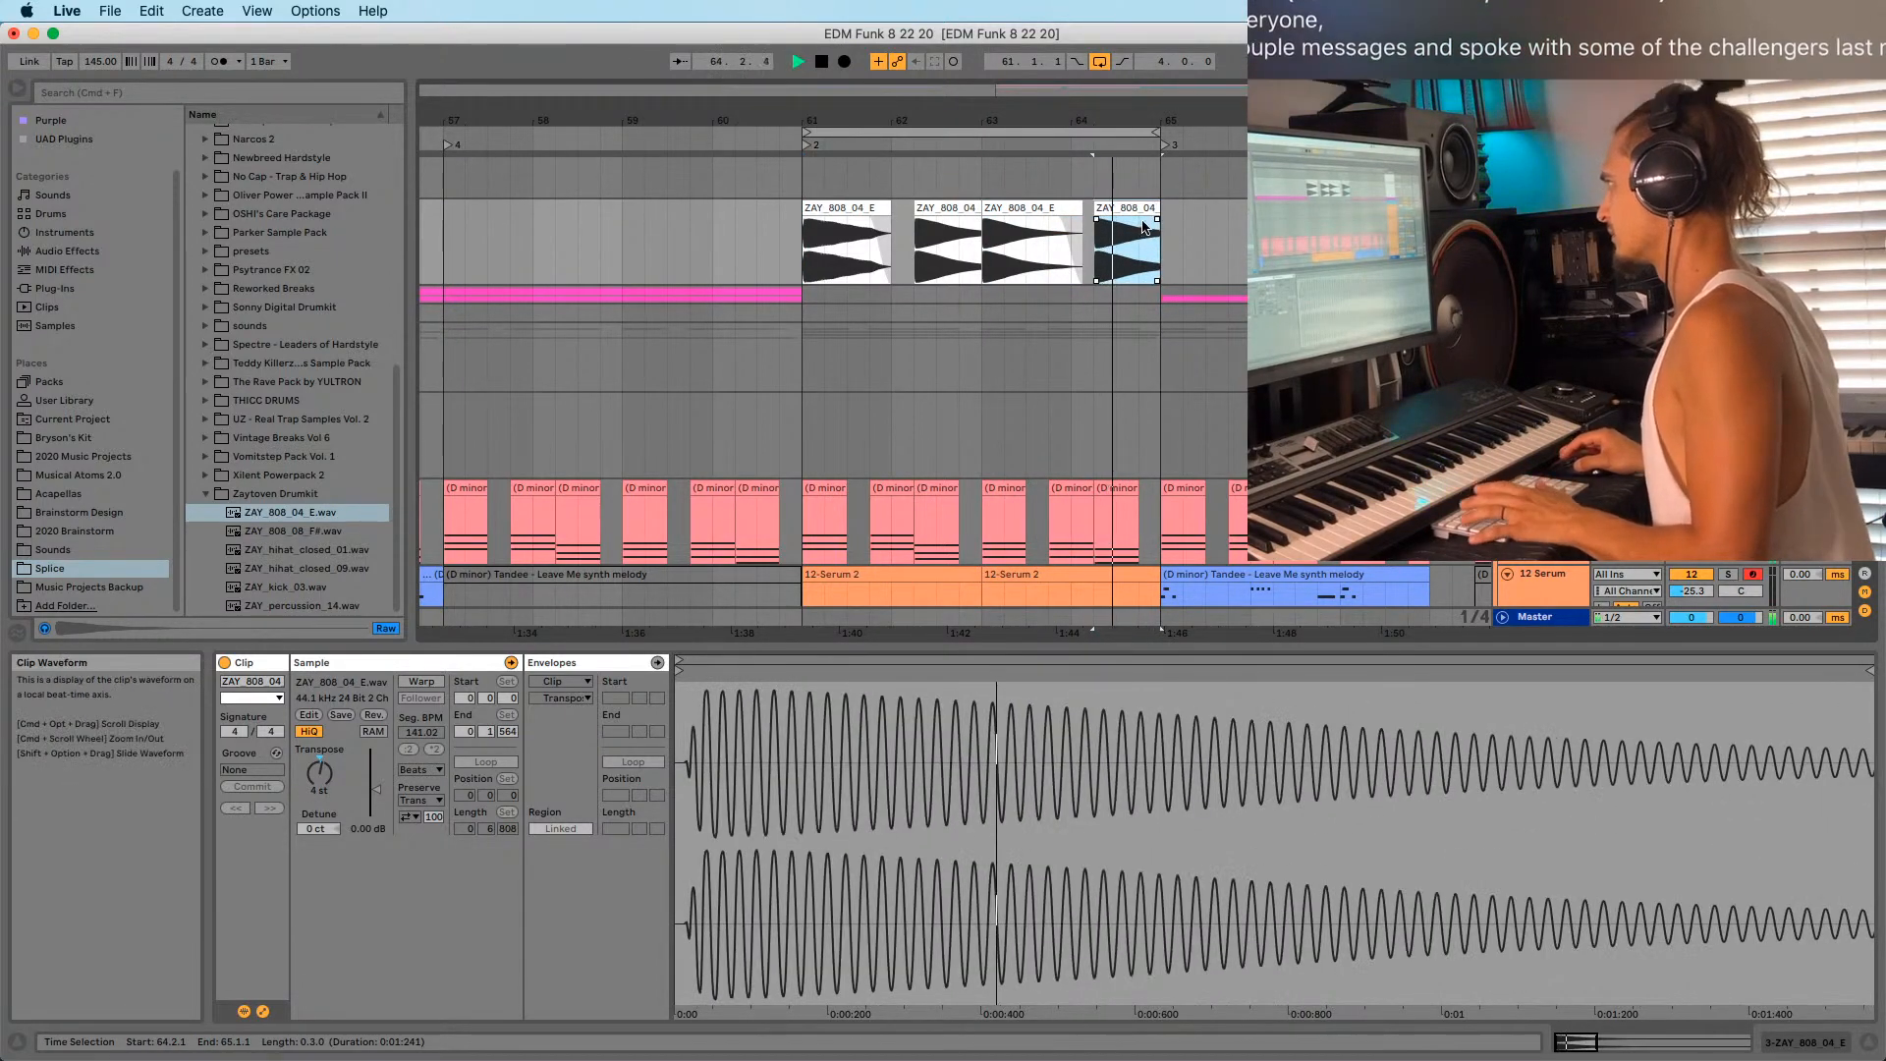
left_click(820, 207)
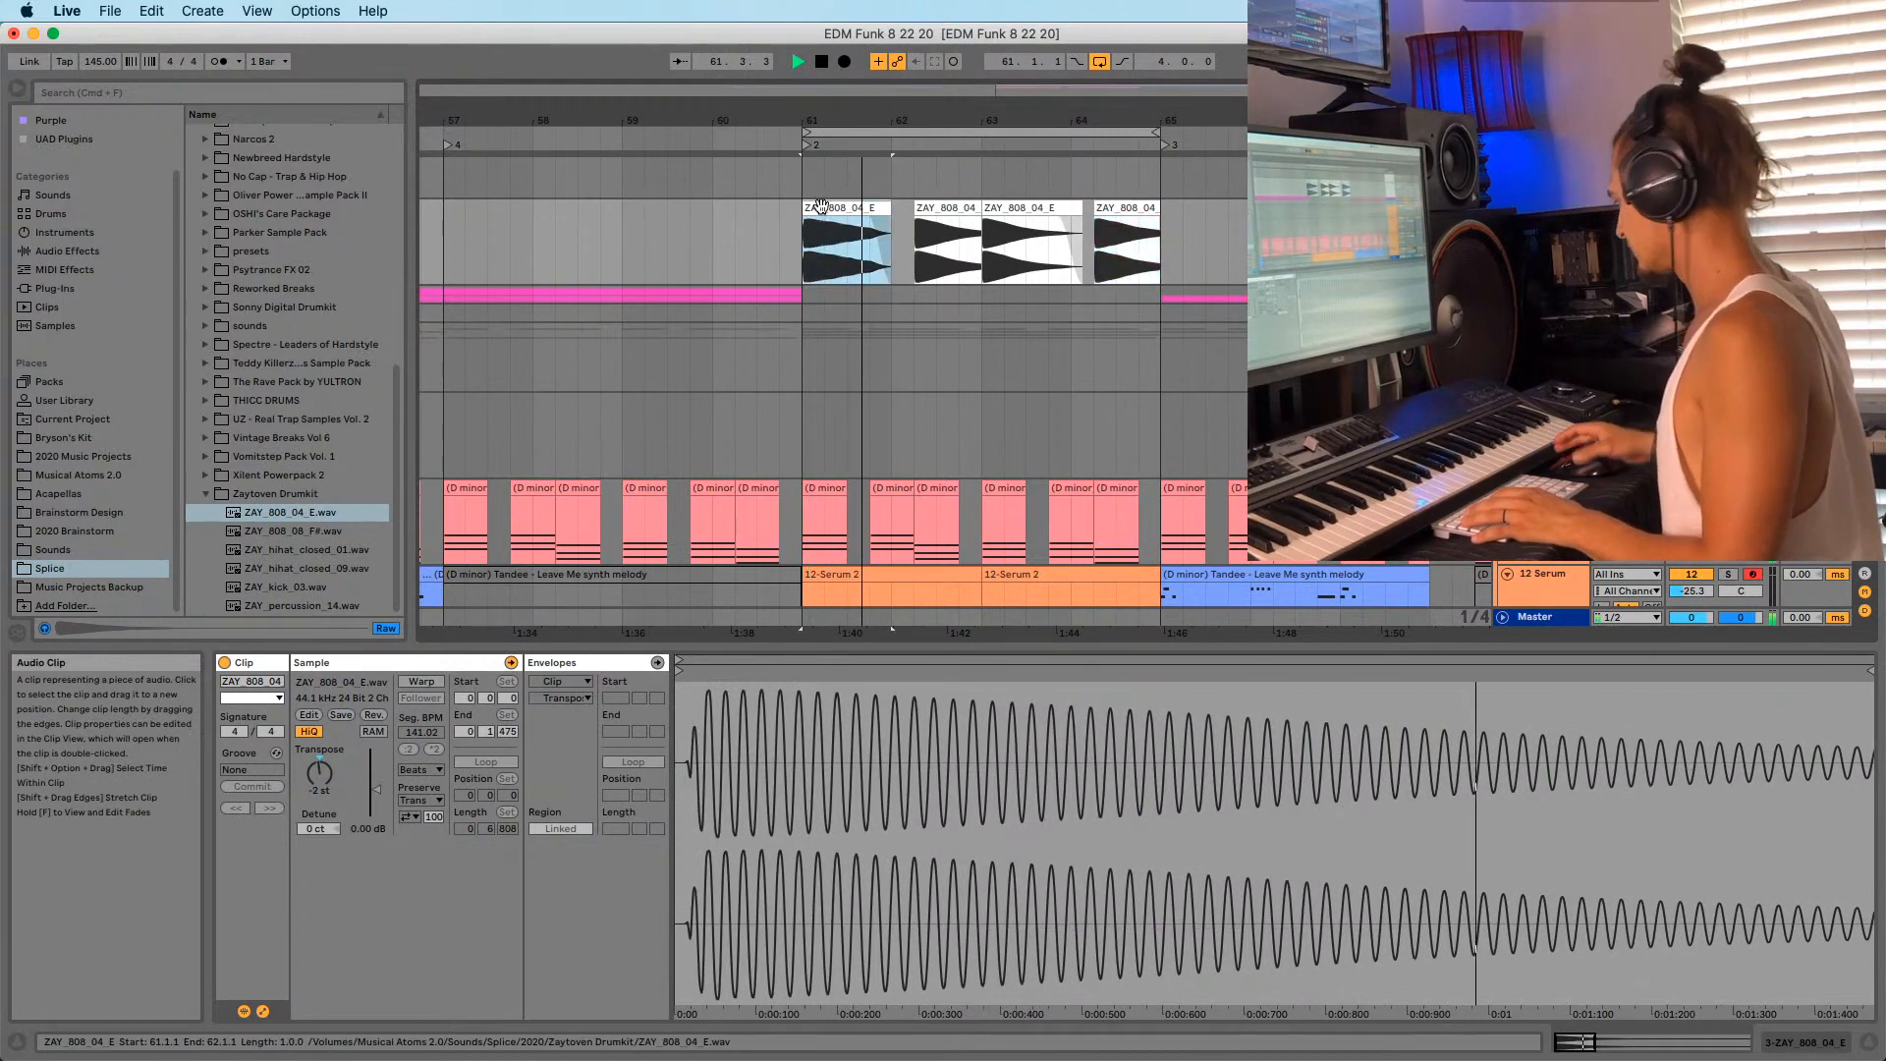
key("Tab")
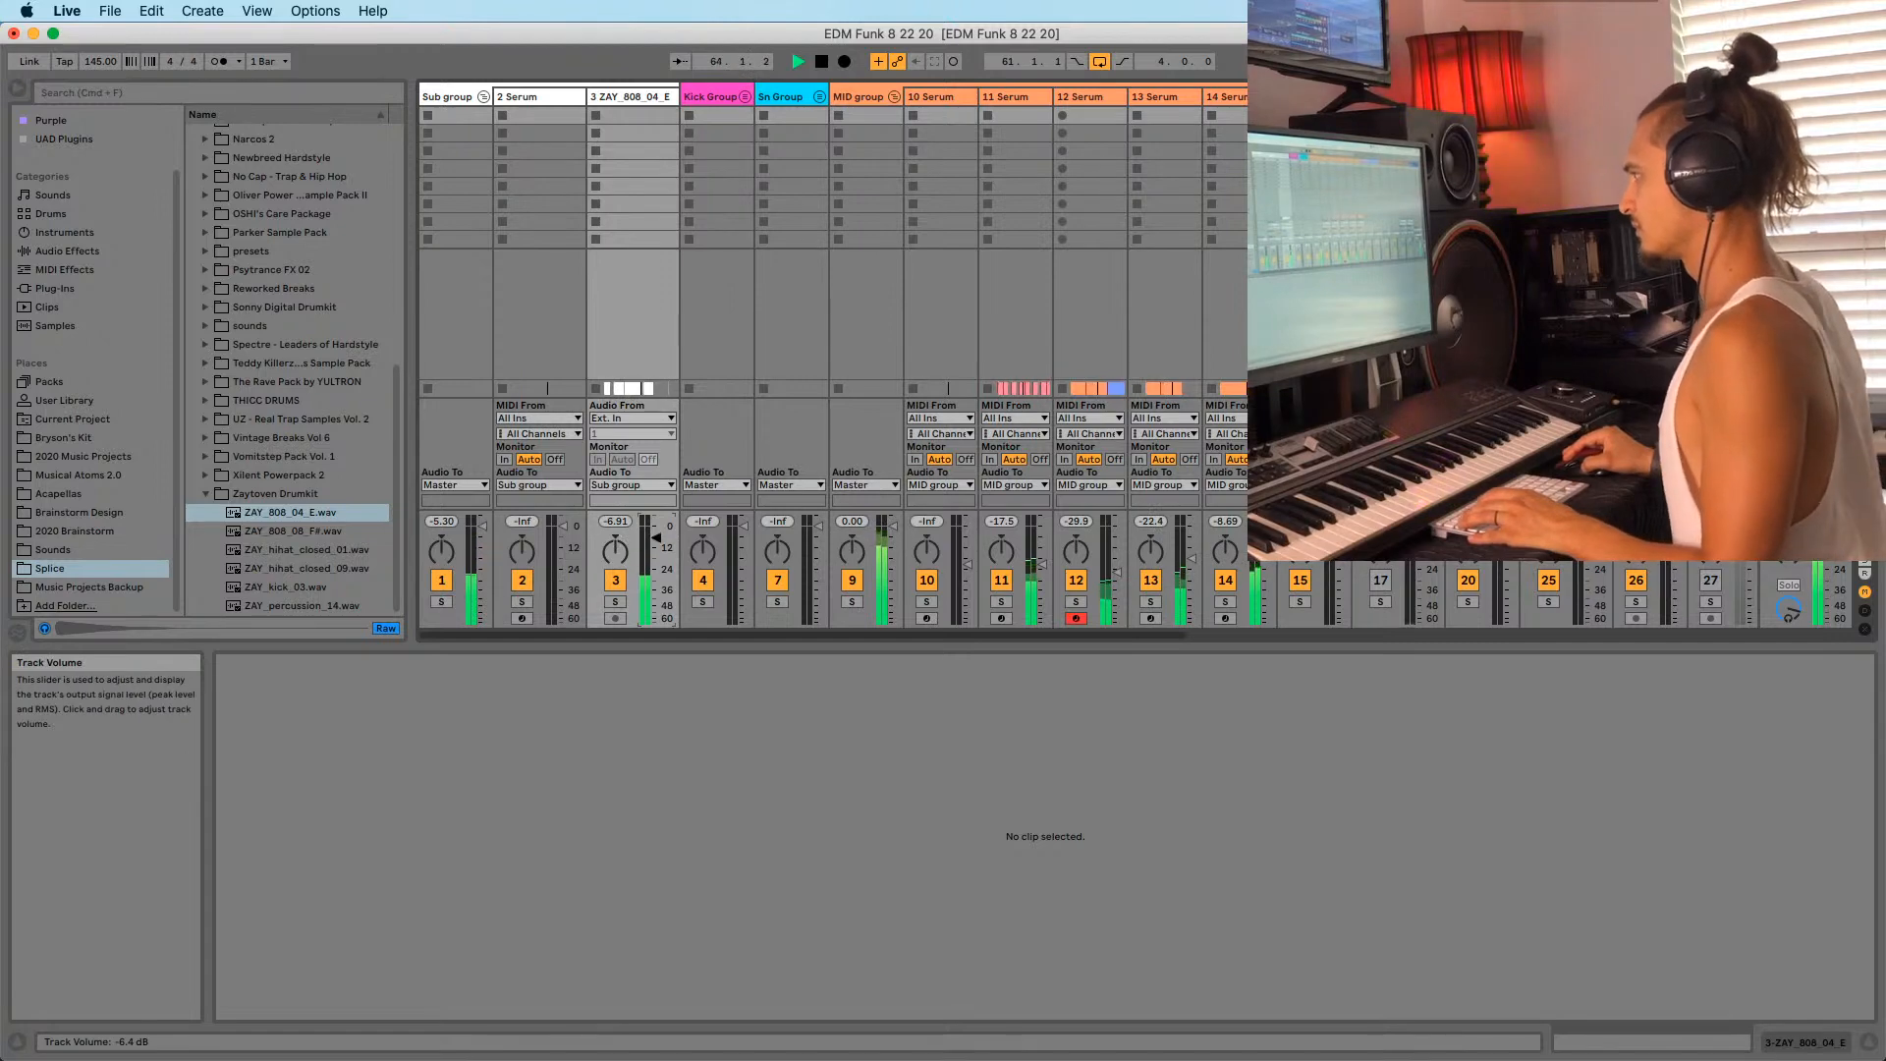
Back in Arrangement, copy the looped section's 808 clips and paste them at bar 69.
key("Tab")
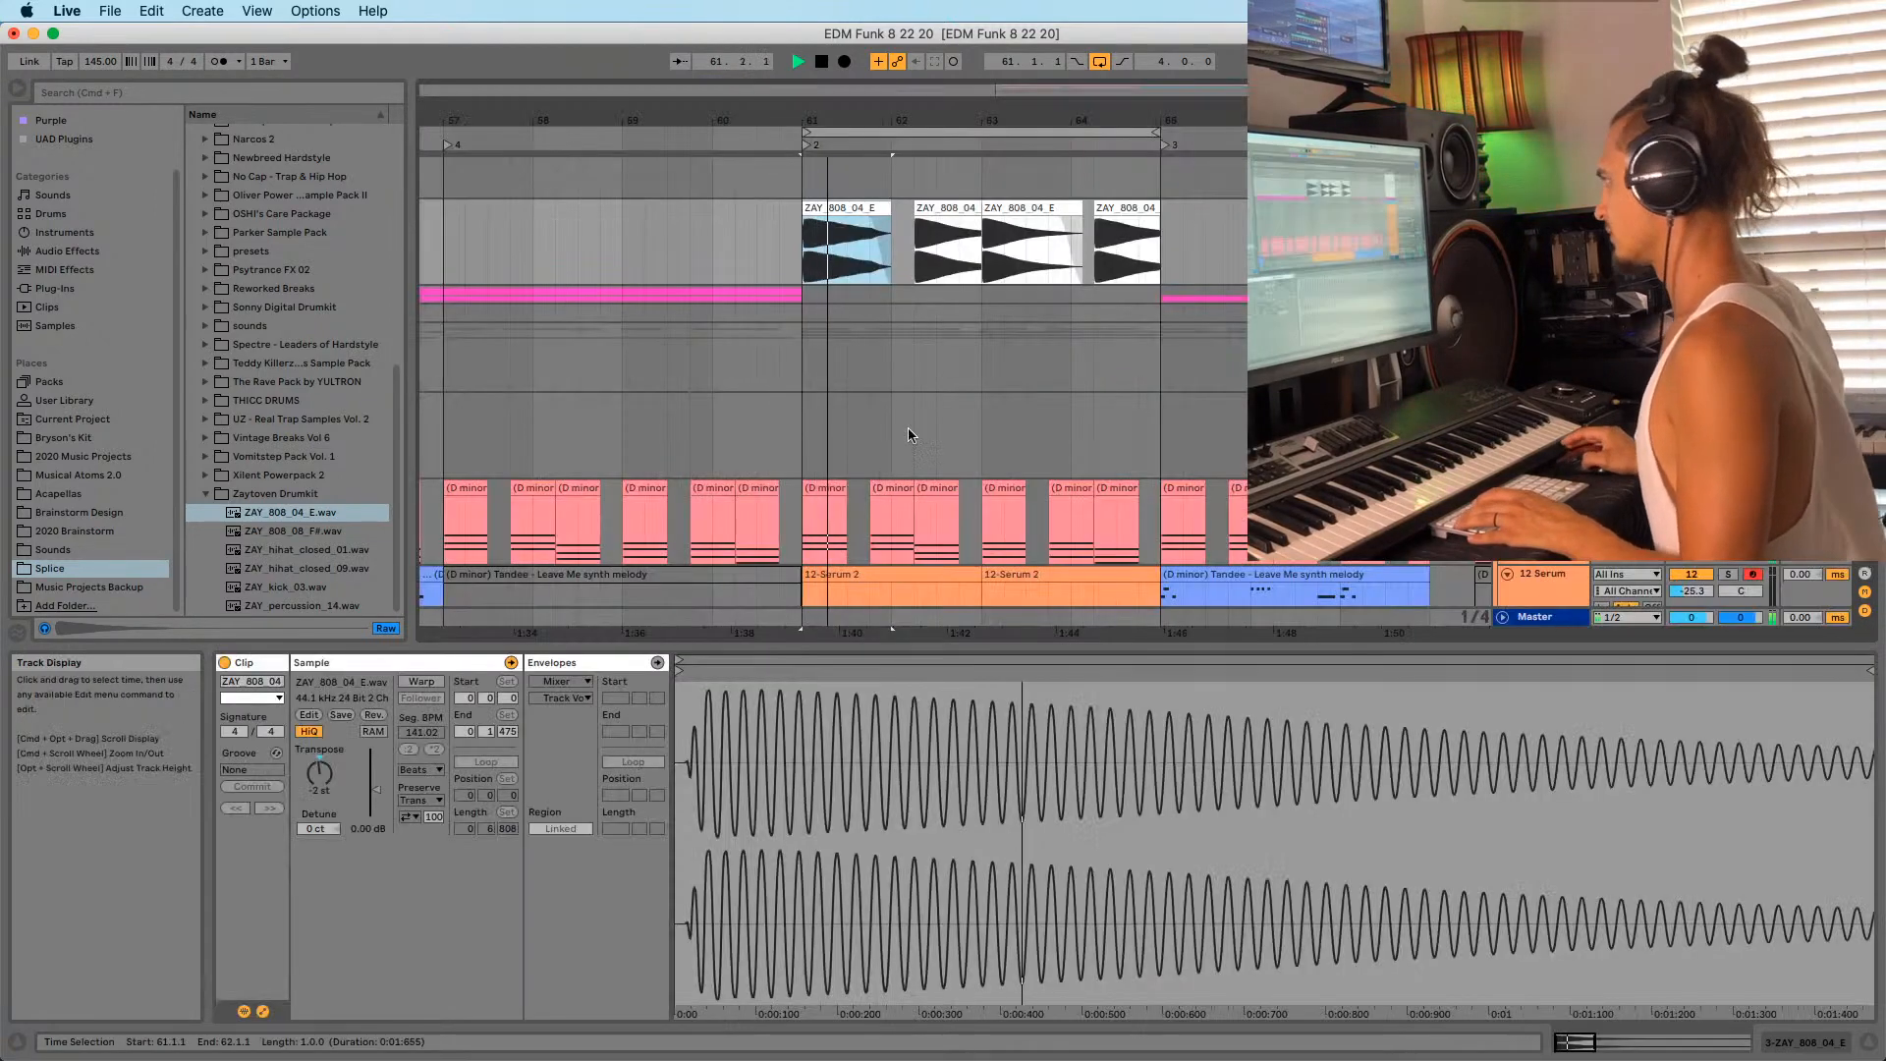
scroll(907, 427, "down", 5)
scroll(888, 432, "up", 3)
scroll(888, 432, "up", 3)
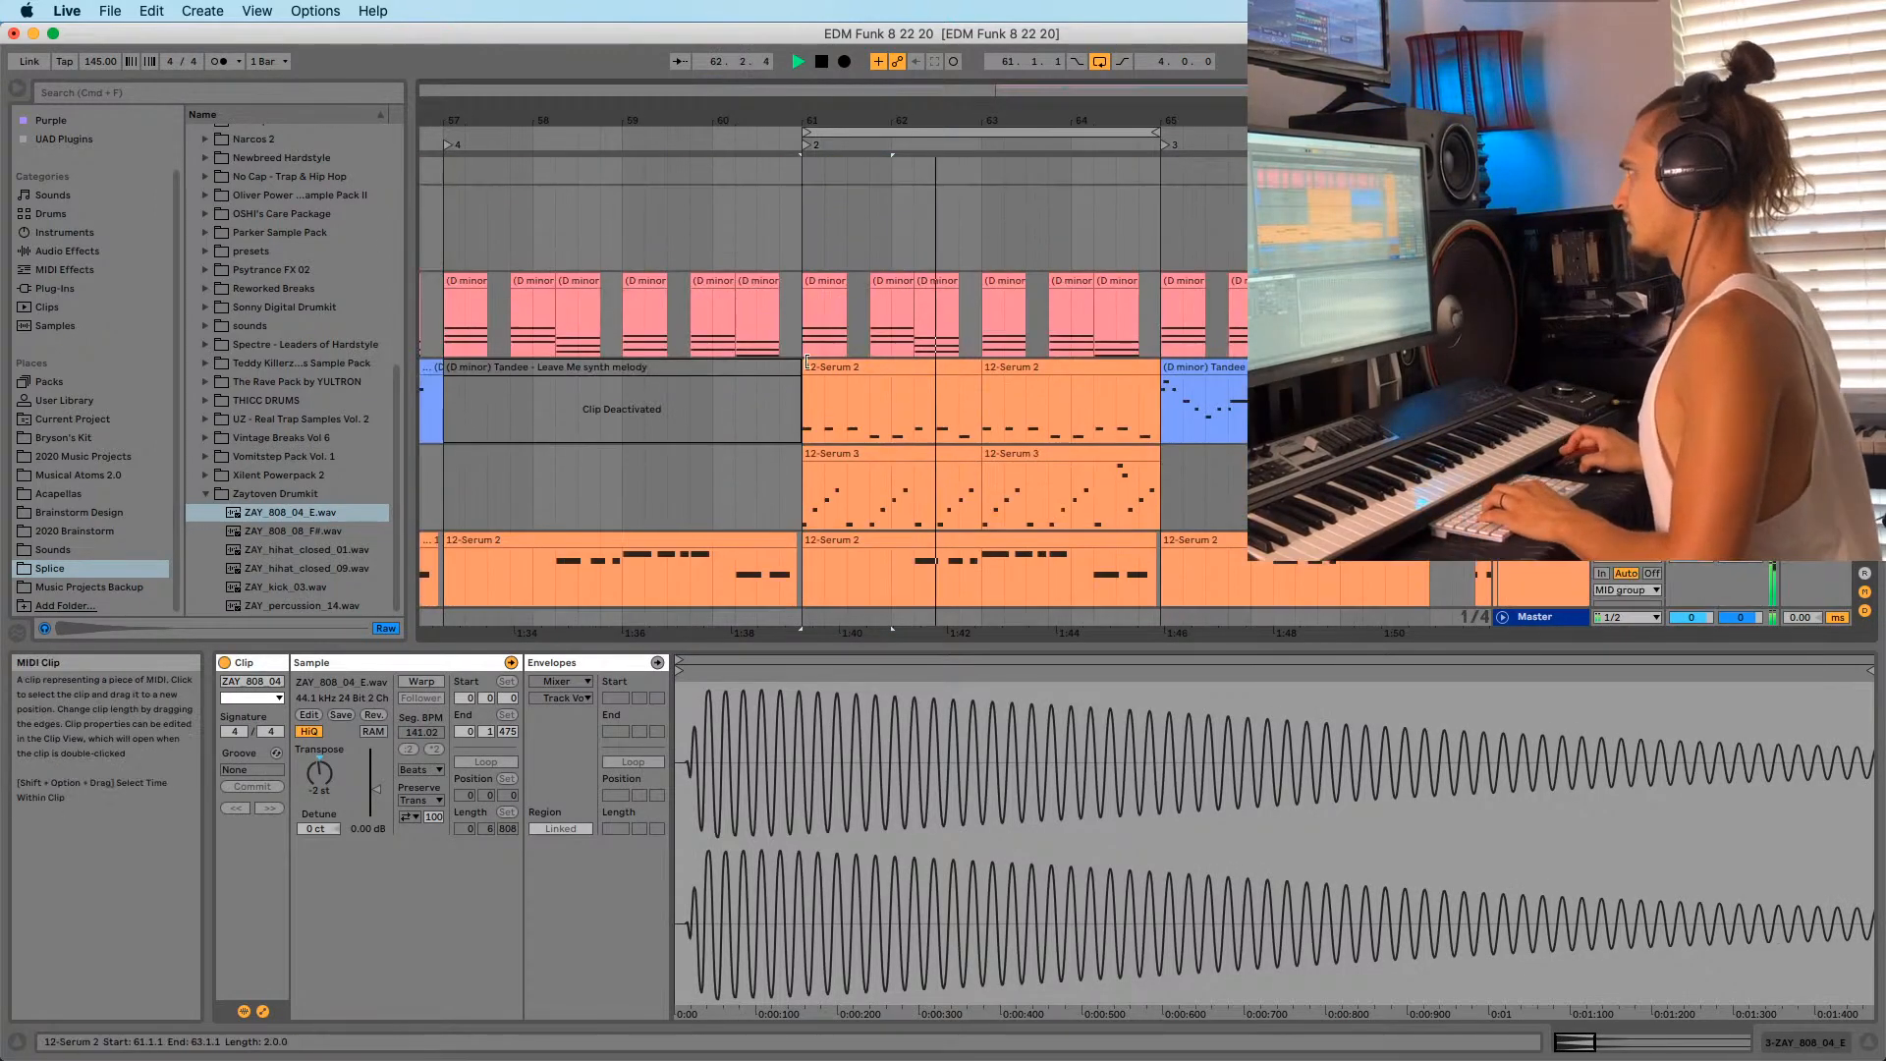
left_click_drag(1056, 120, 1109, 59)
left_click(1053, 238)
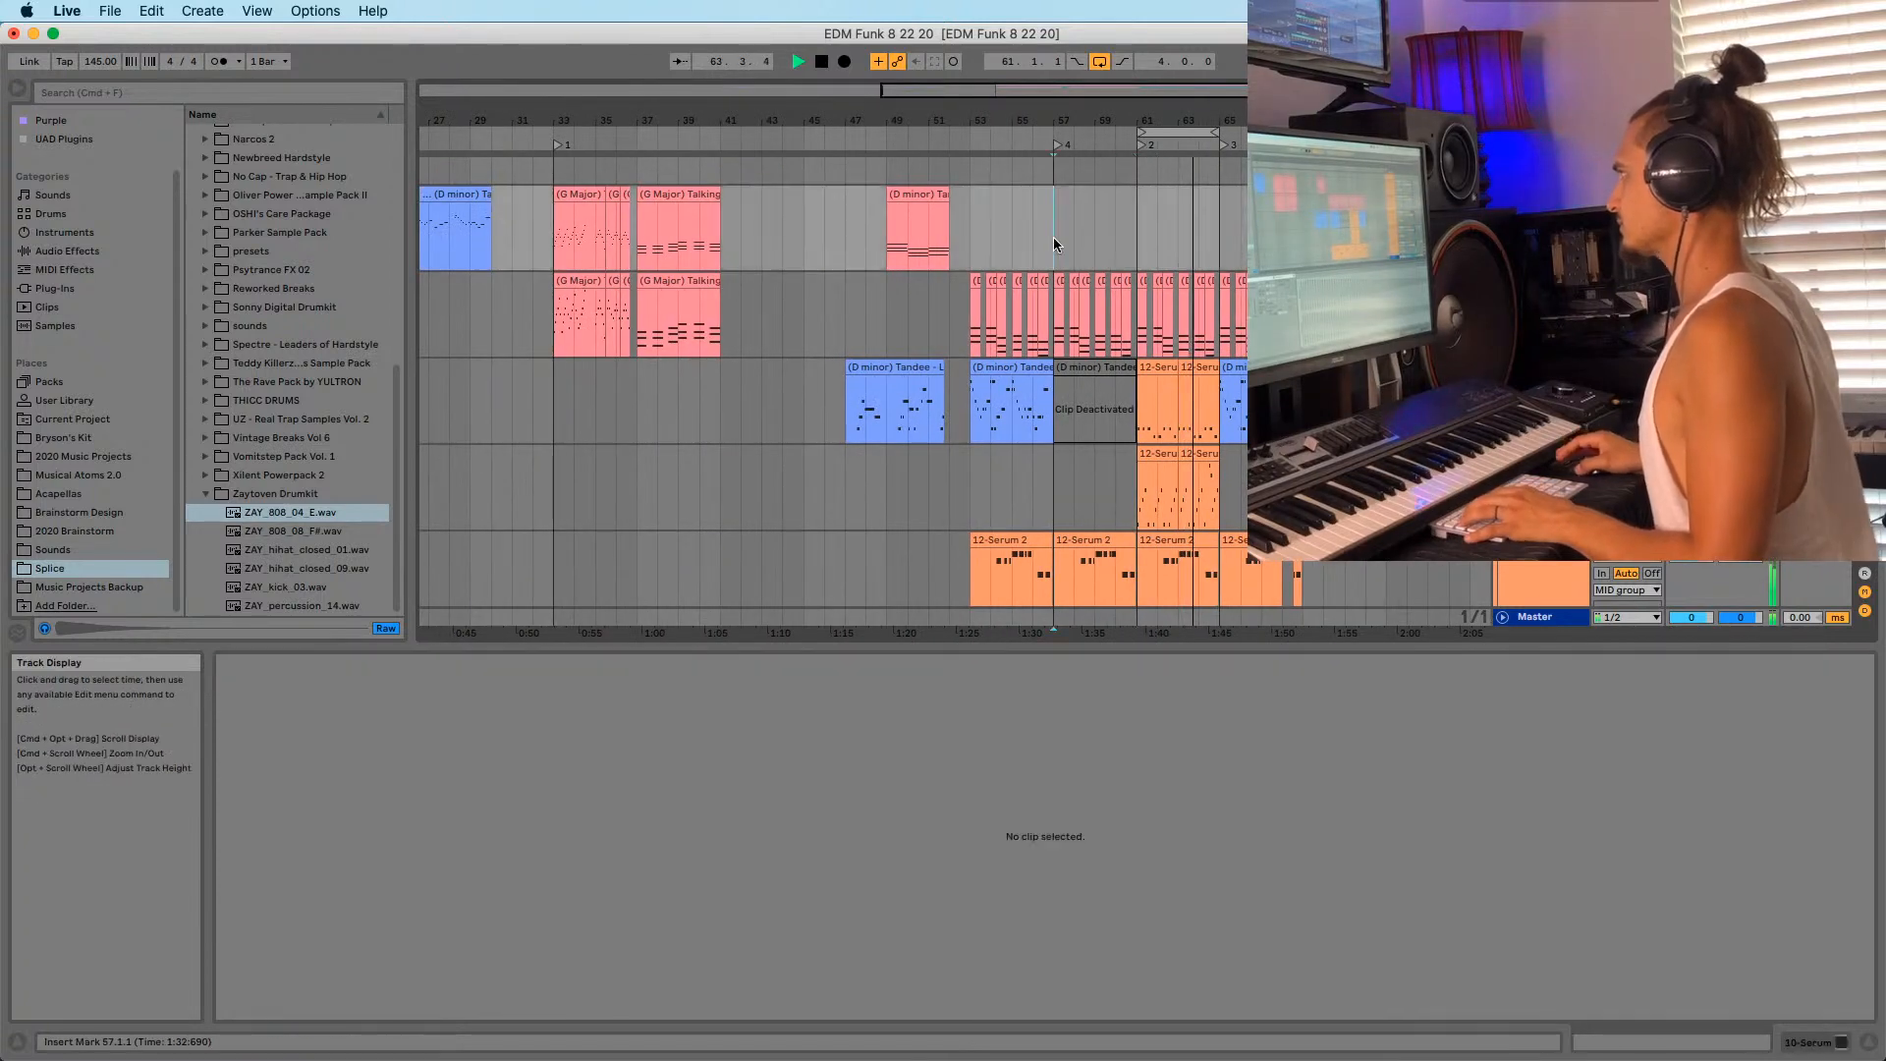
scroll(1143, 214, "down", 8)
scroll(1144, 214, "up", 2)
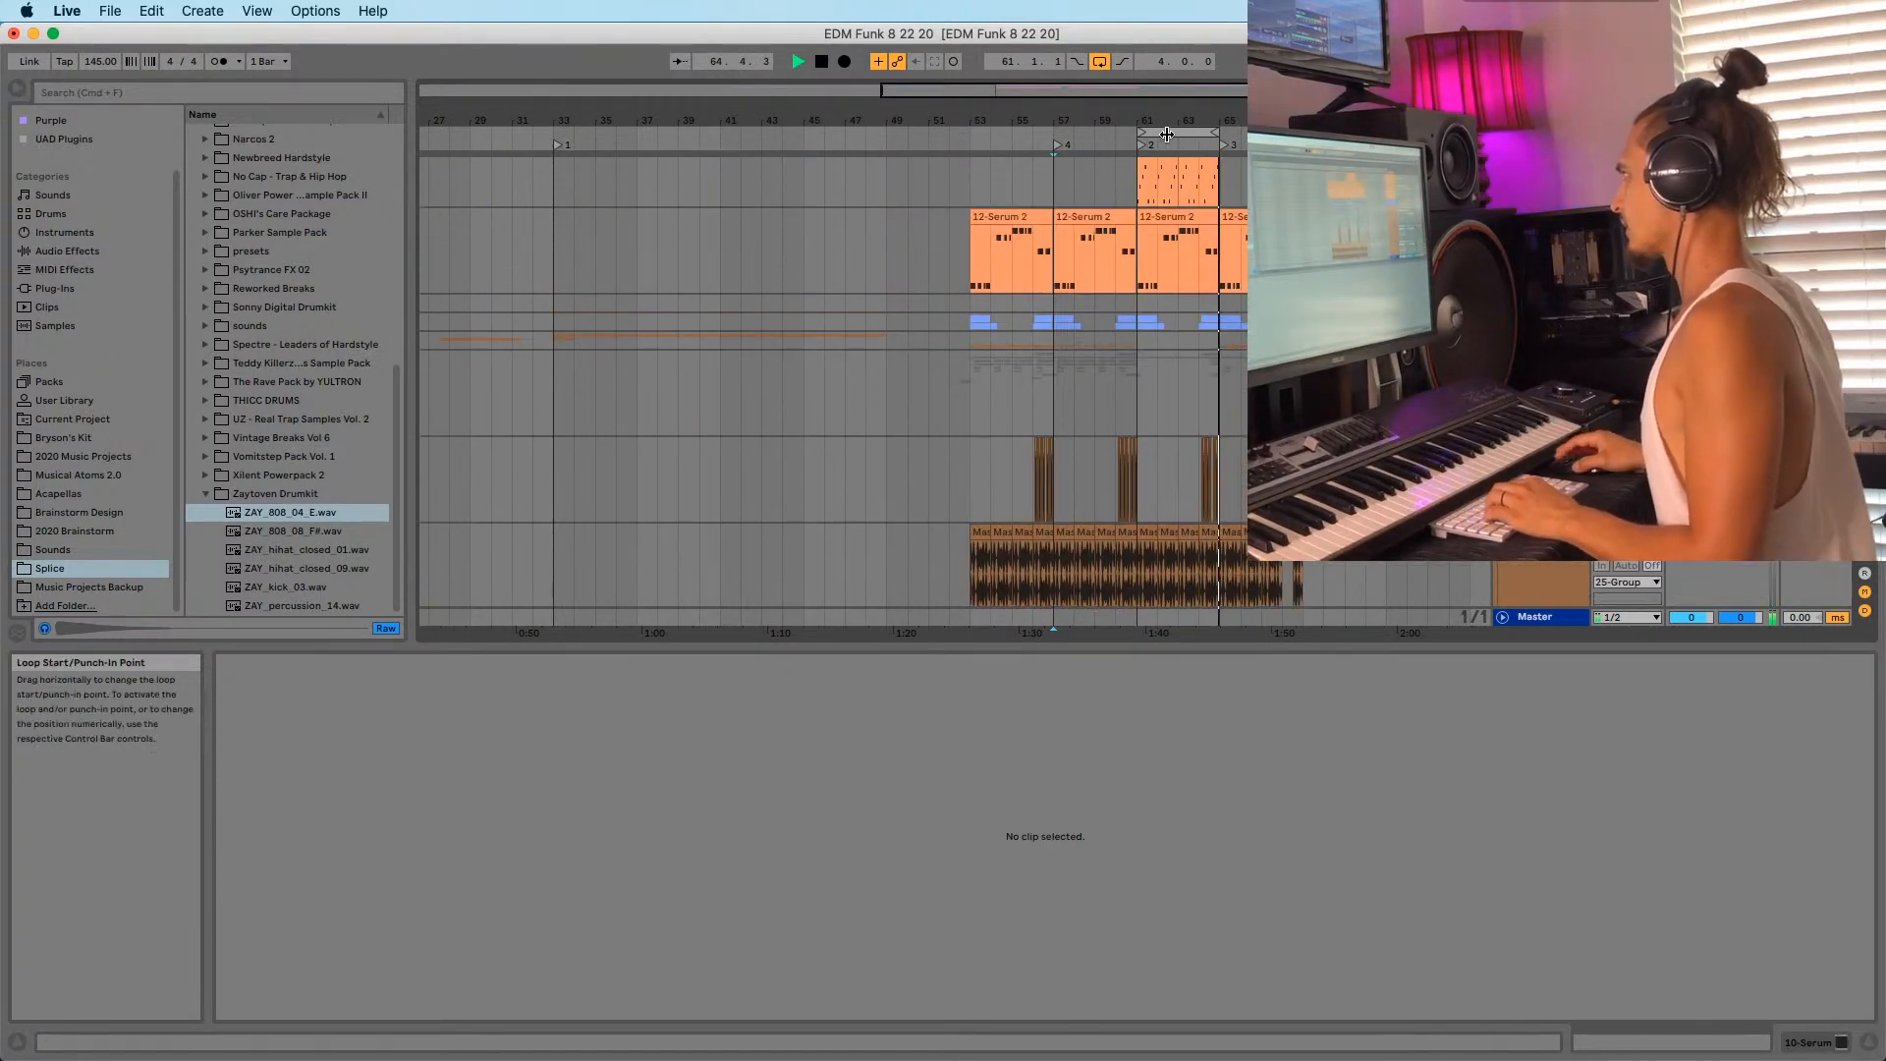
left_click(1166, 132)
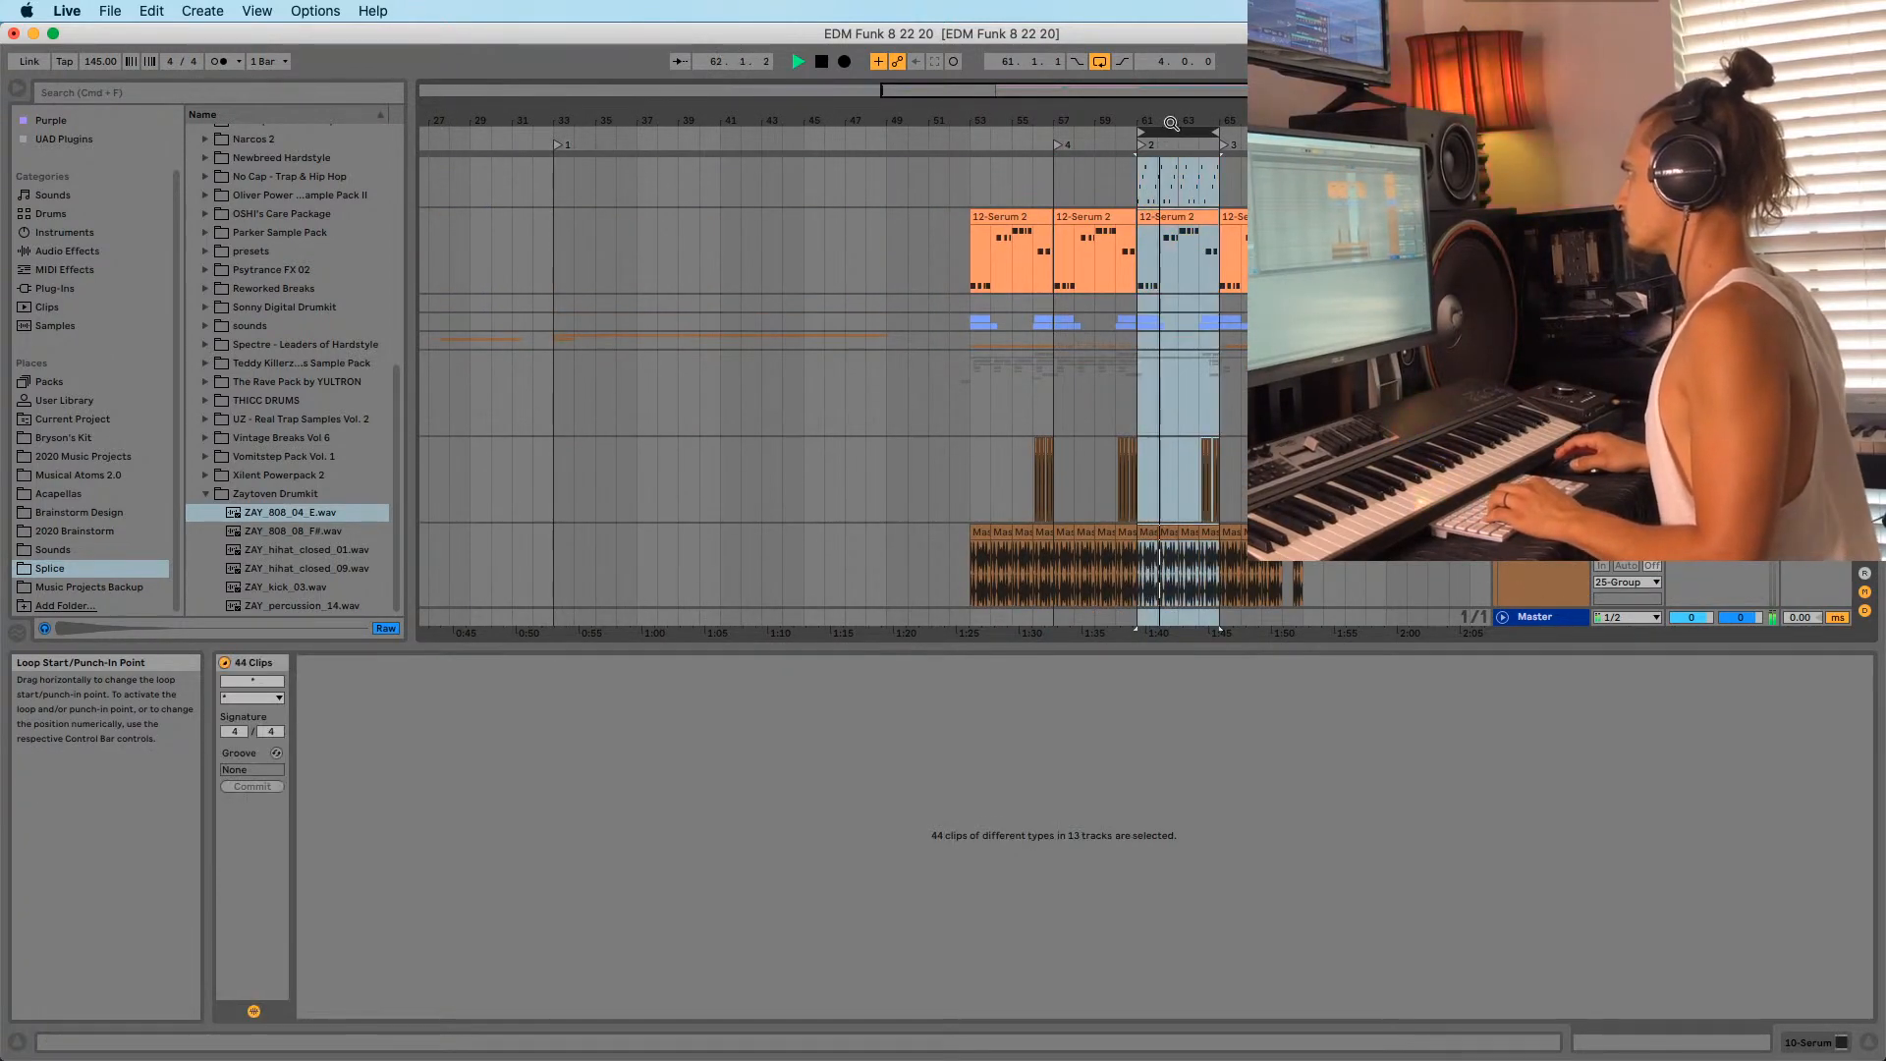
left_click_drag(1171, 124, 1207, 117)
scroll(1211, 332, "up", 12)
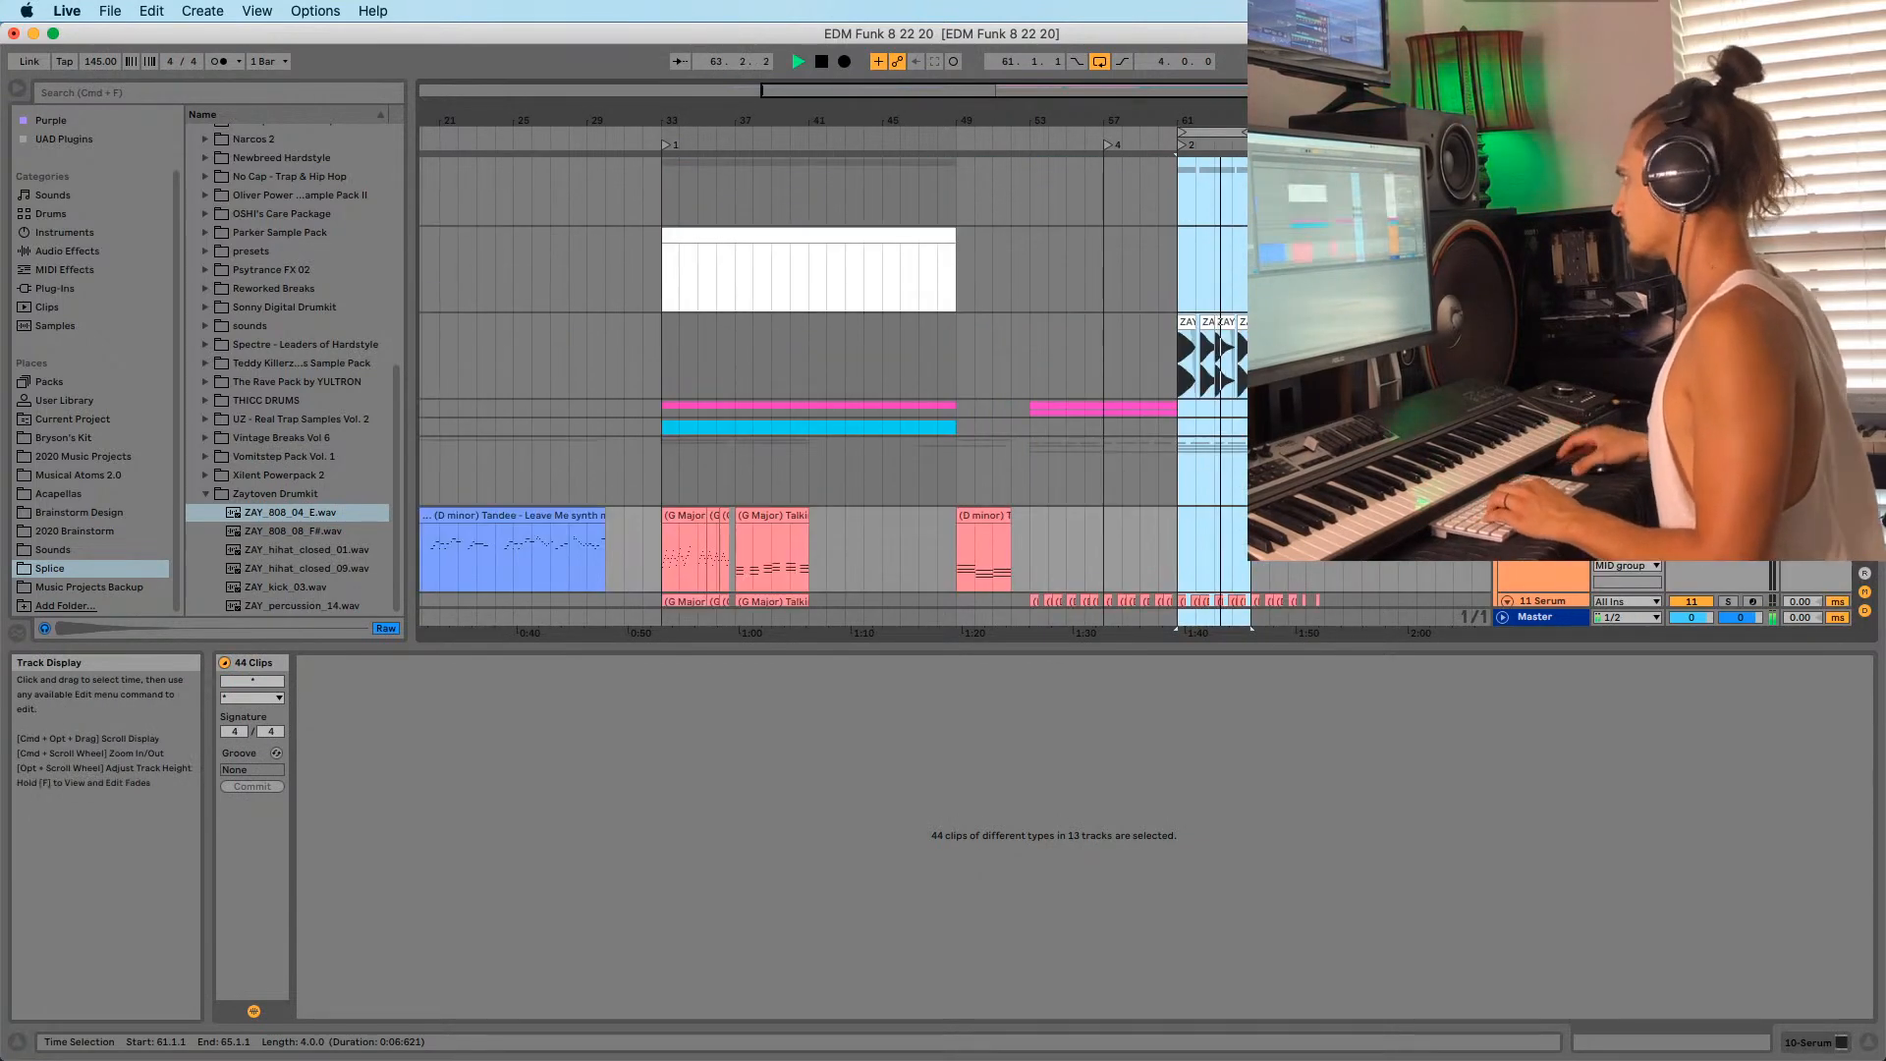
left_click(1325, 193)
key("super+v")
Set the start point near bar 69 and play back the pasted section.
left_click_drag(1349, 119, 1308, 147)
scroll(1130, 240, "down", 14)
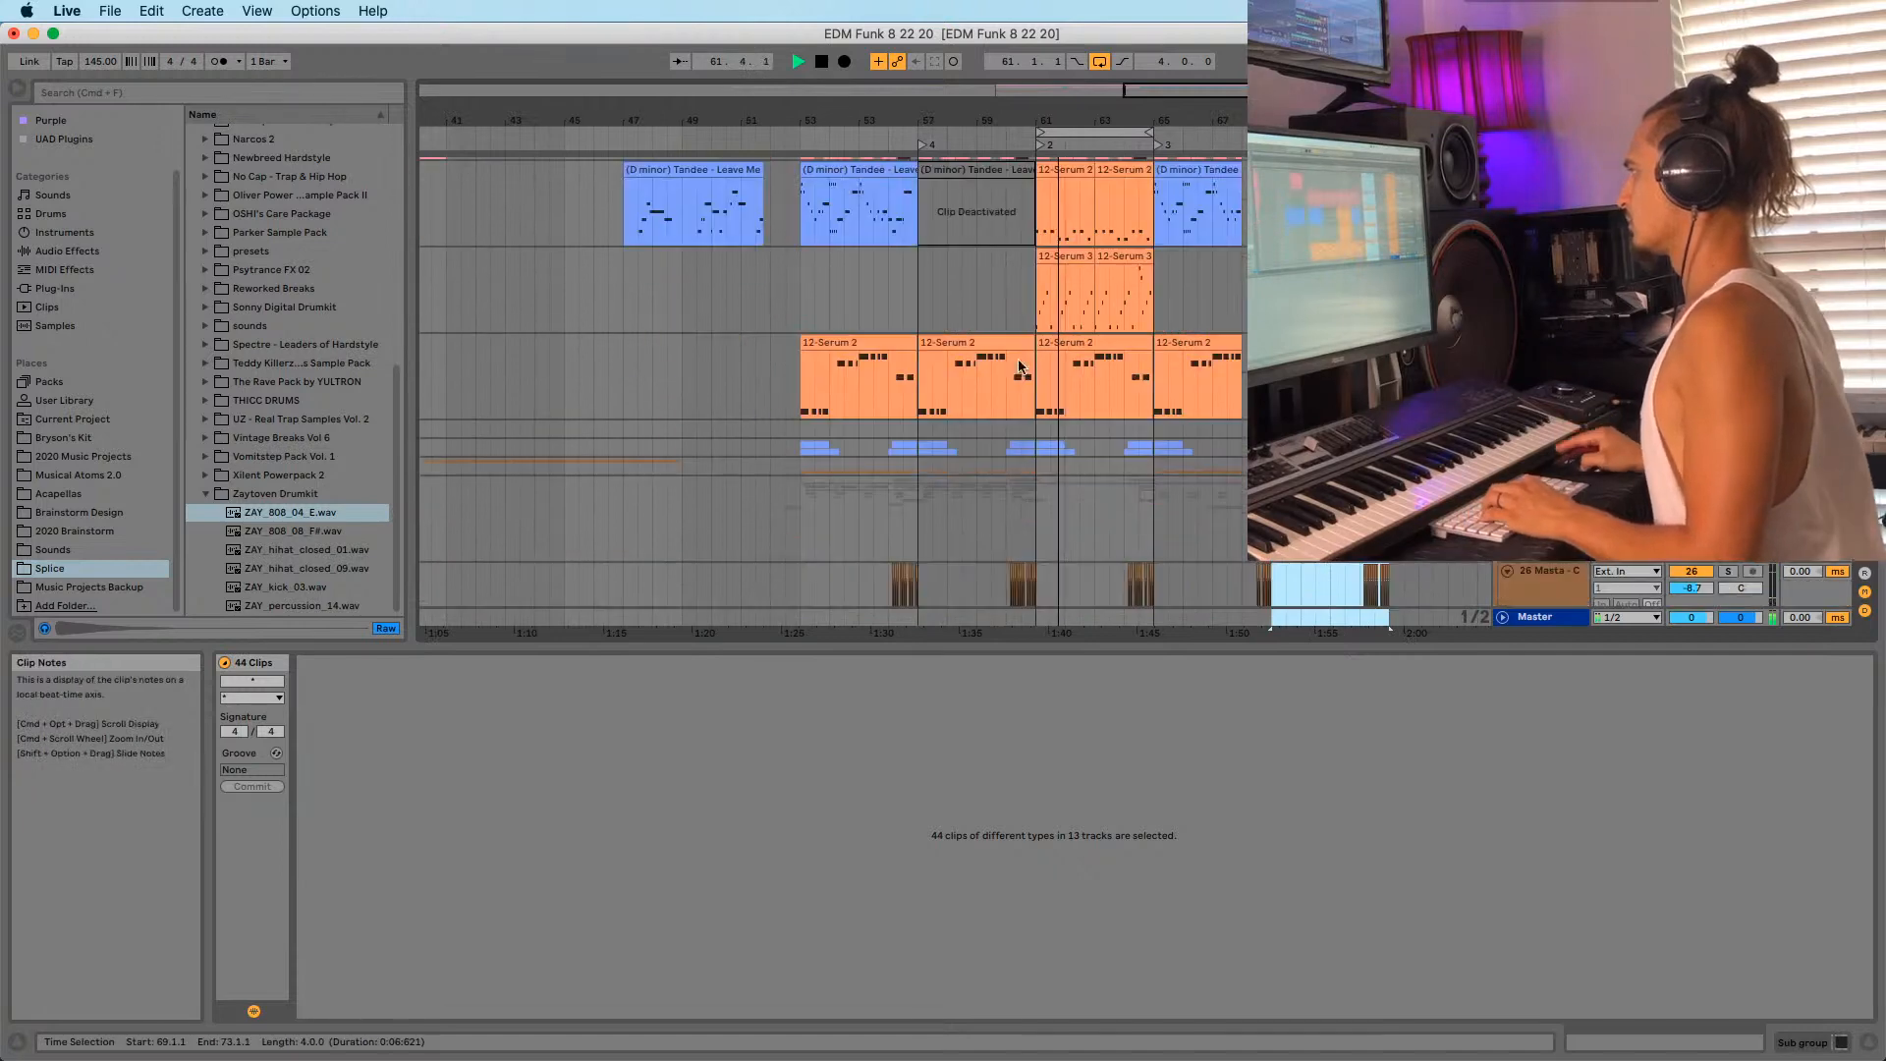
scroll(1006, 373, "down", 5)
left_click(921, 307)
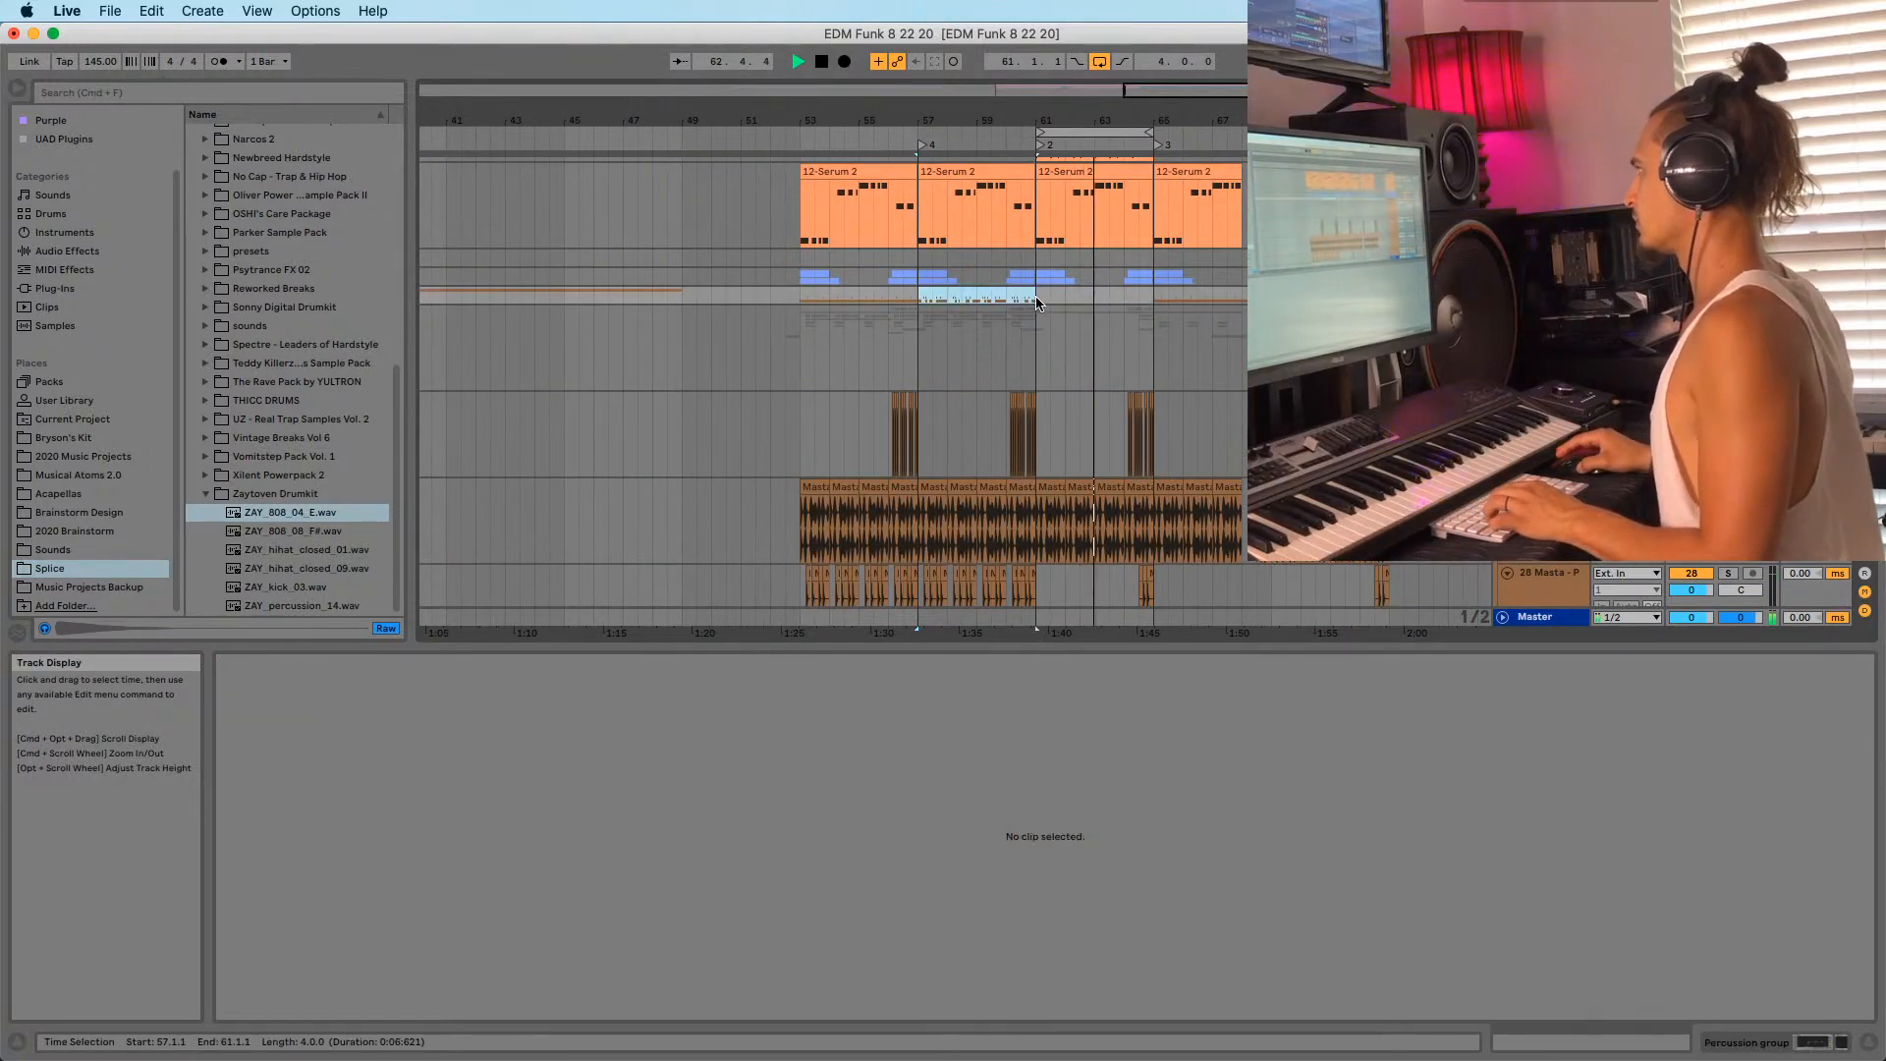
scroll(1041, 303, "up", 10)
left_click_drag(1283, 127, 1245, 128)
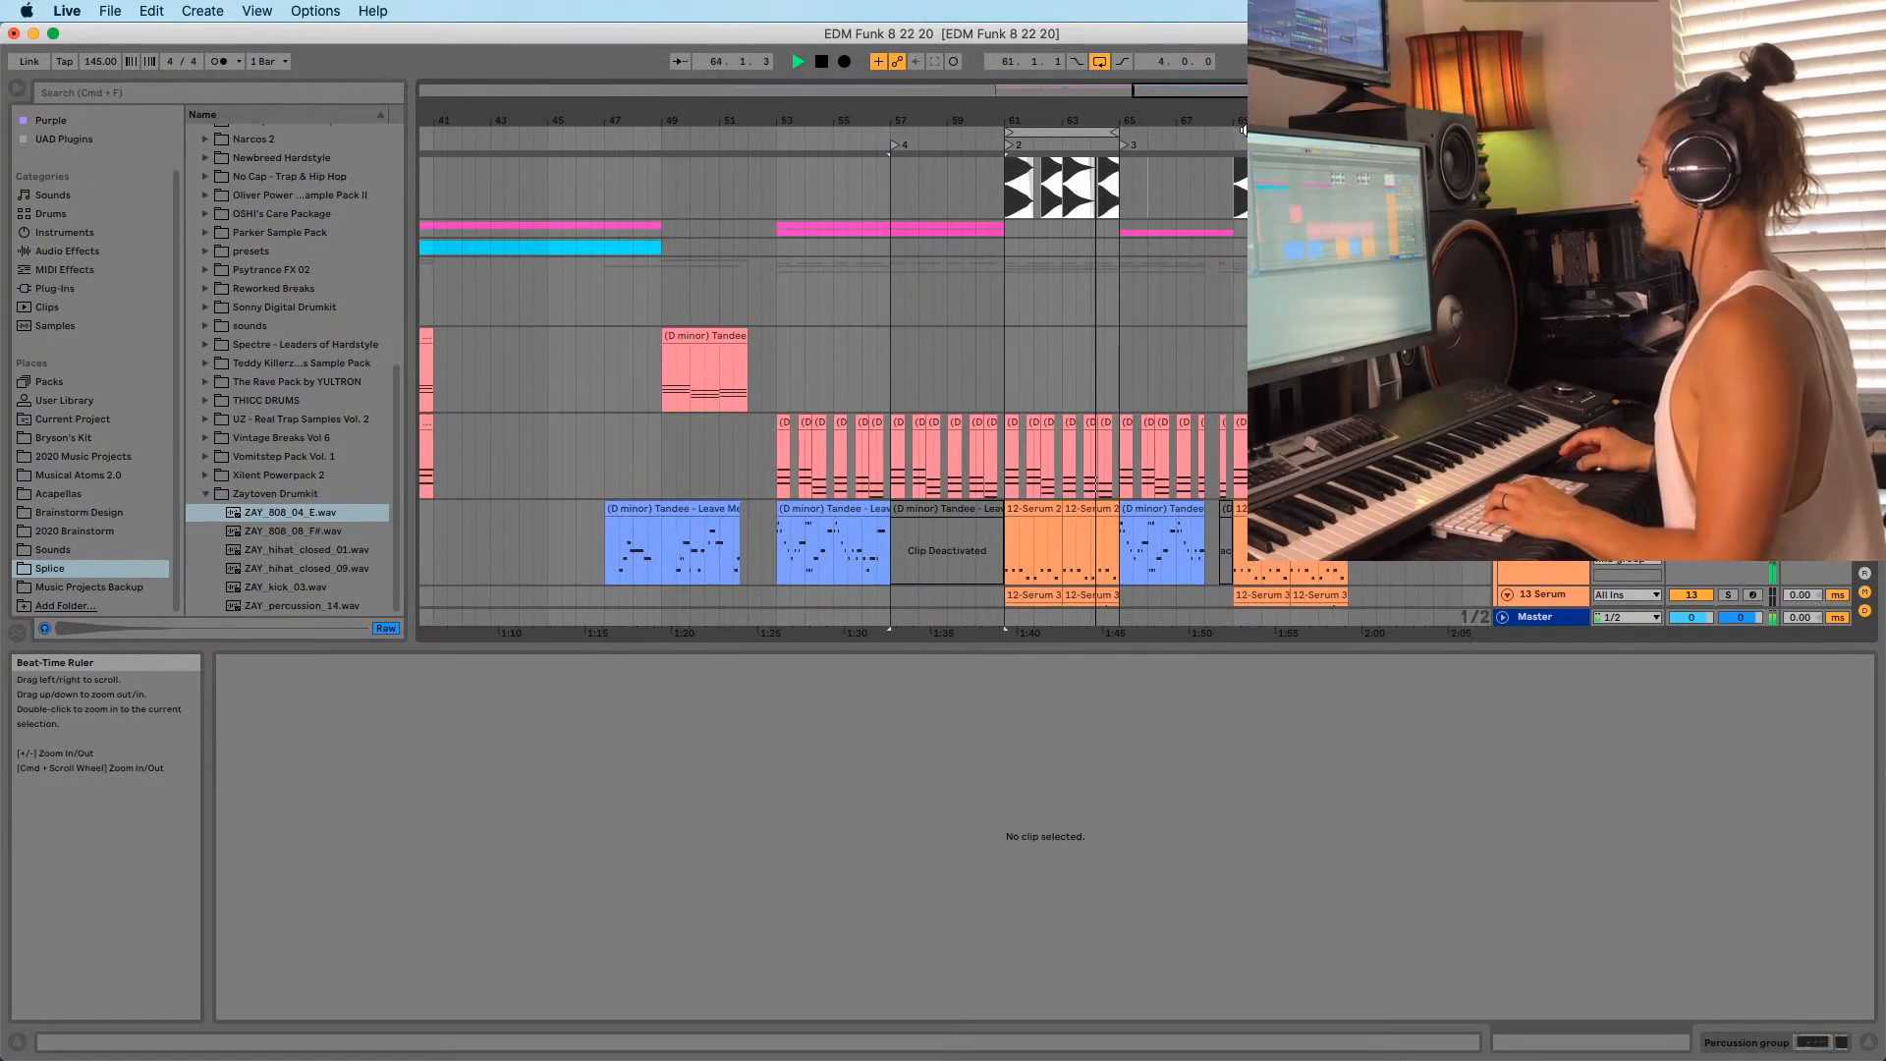
left_click(1236, 145)
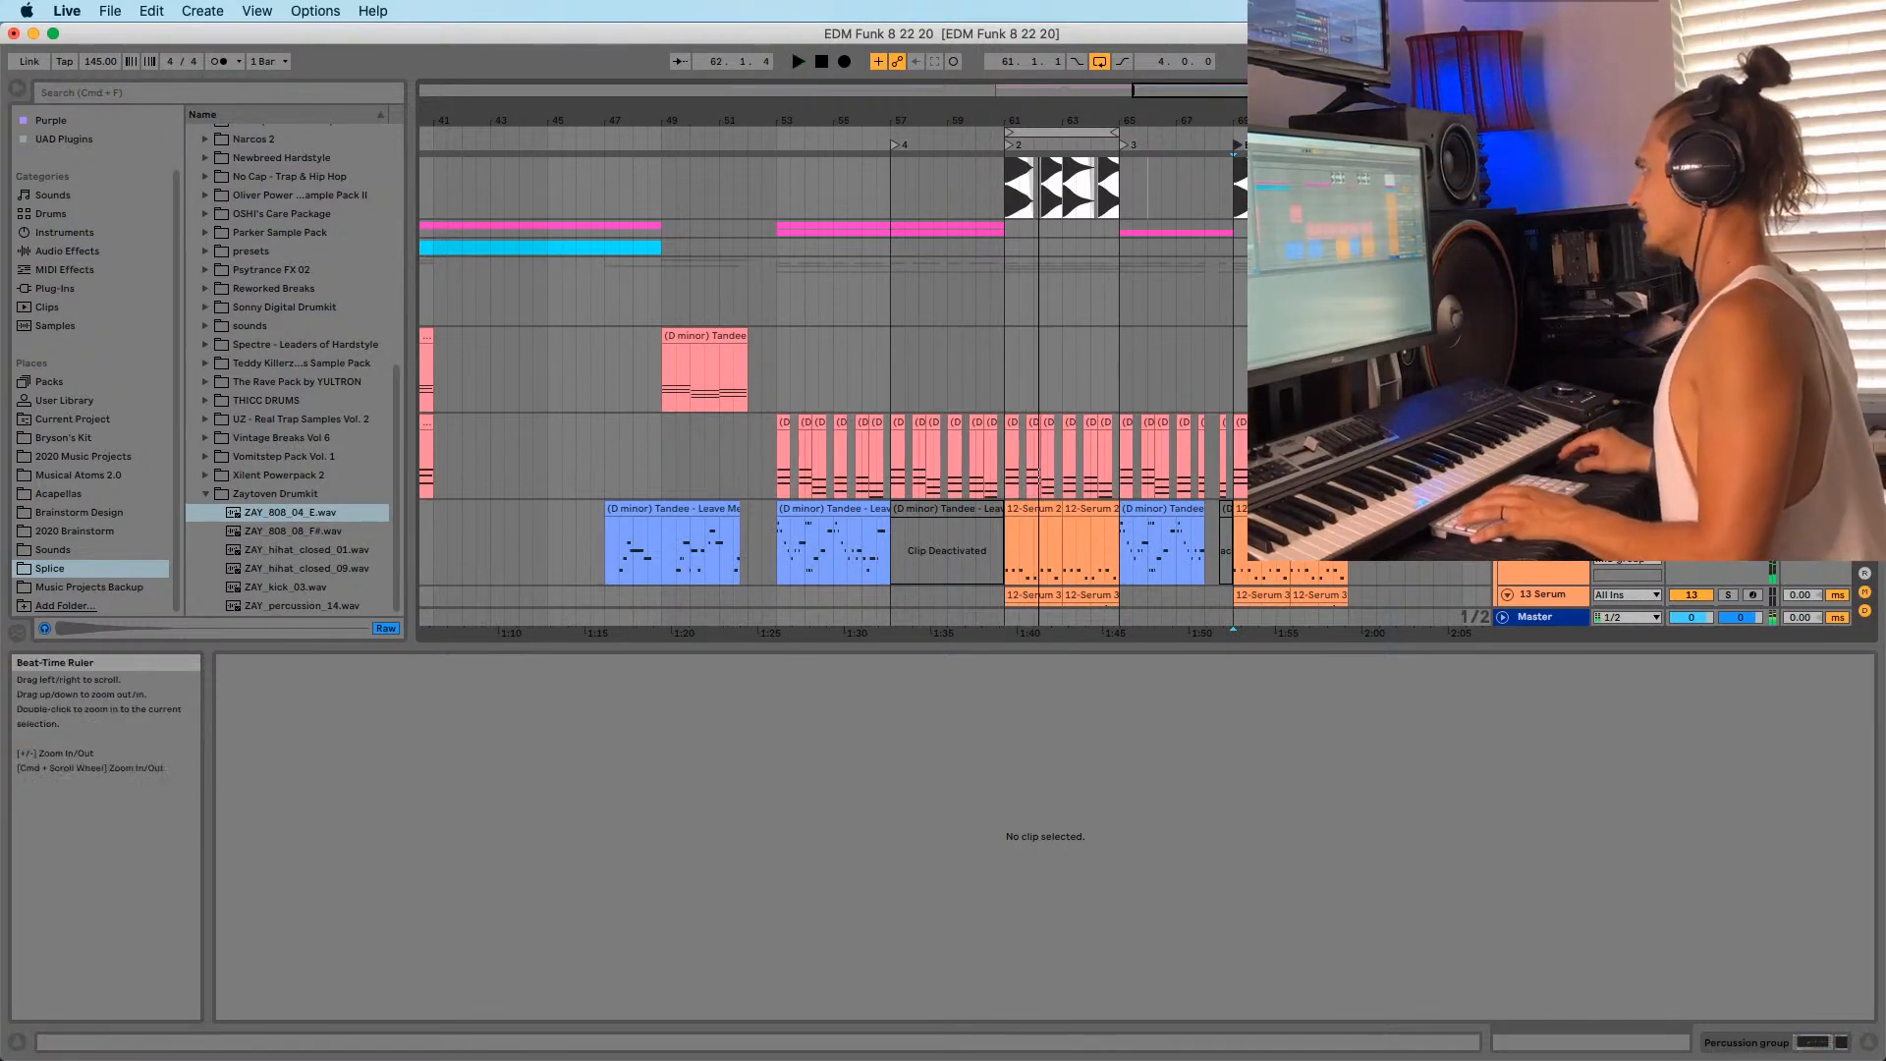
left_click_drag(1239, 120, 888, 110)
scroll(1218, 295, "down", 5)
scroll(992, 423, "down", 5)
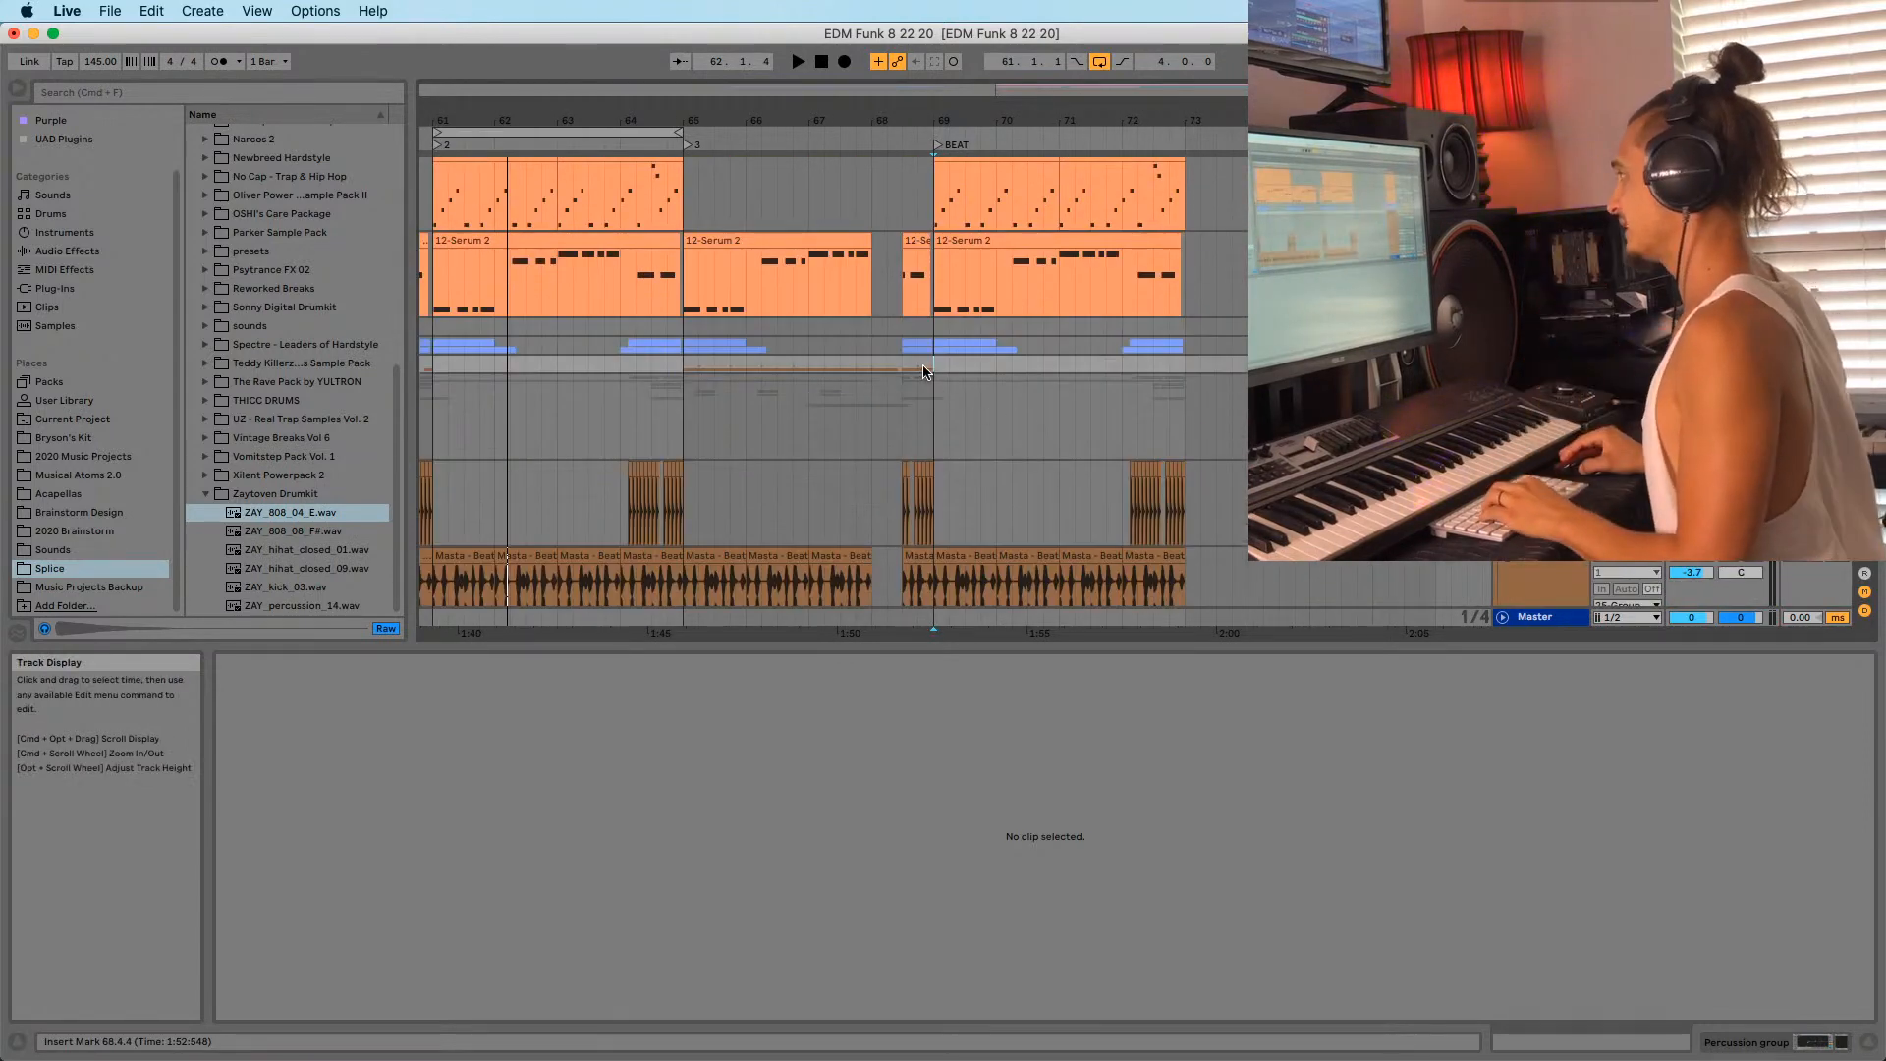
key("space")
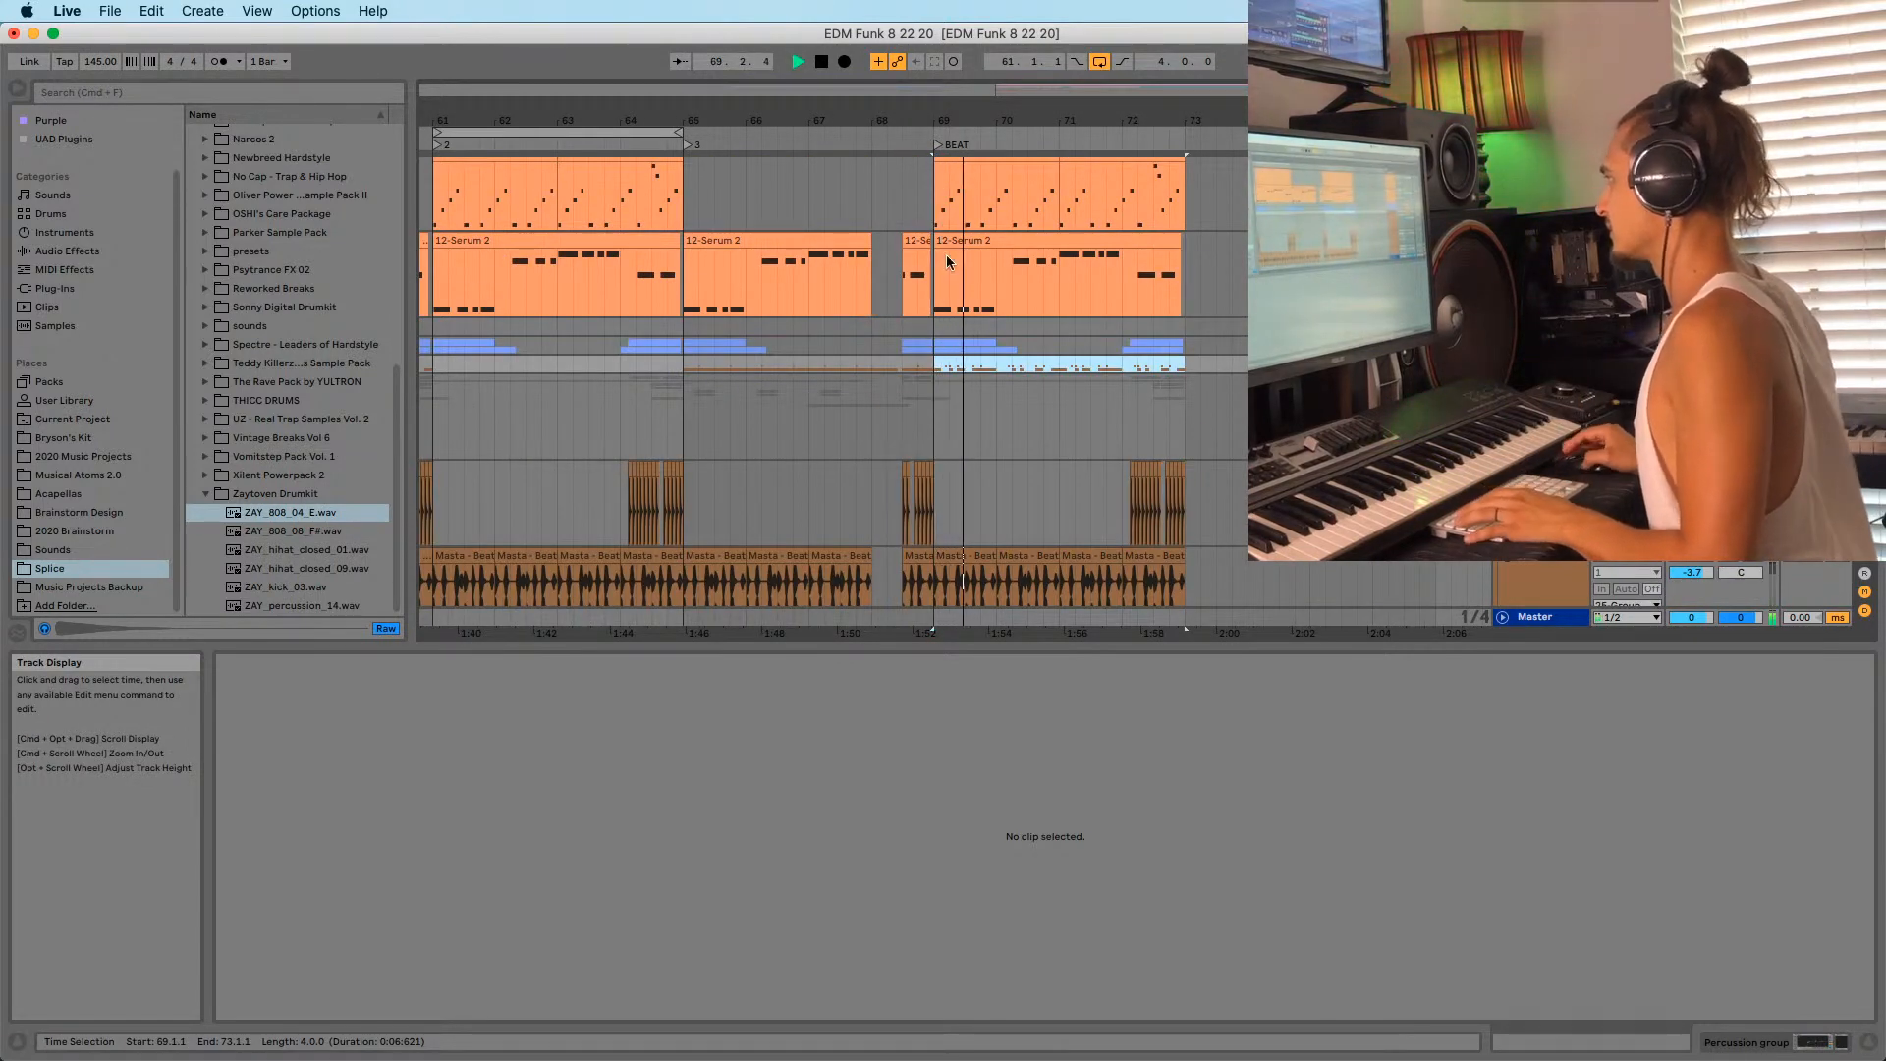
left_click_drag(956, 120, 1204, 127)
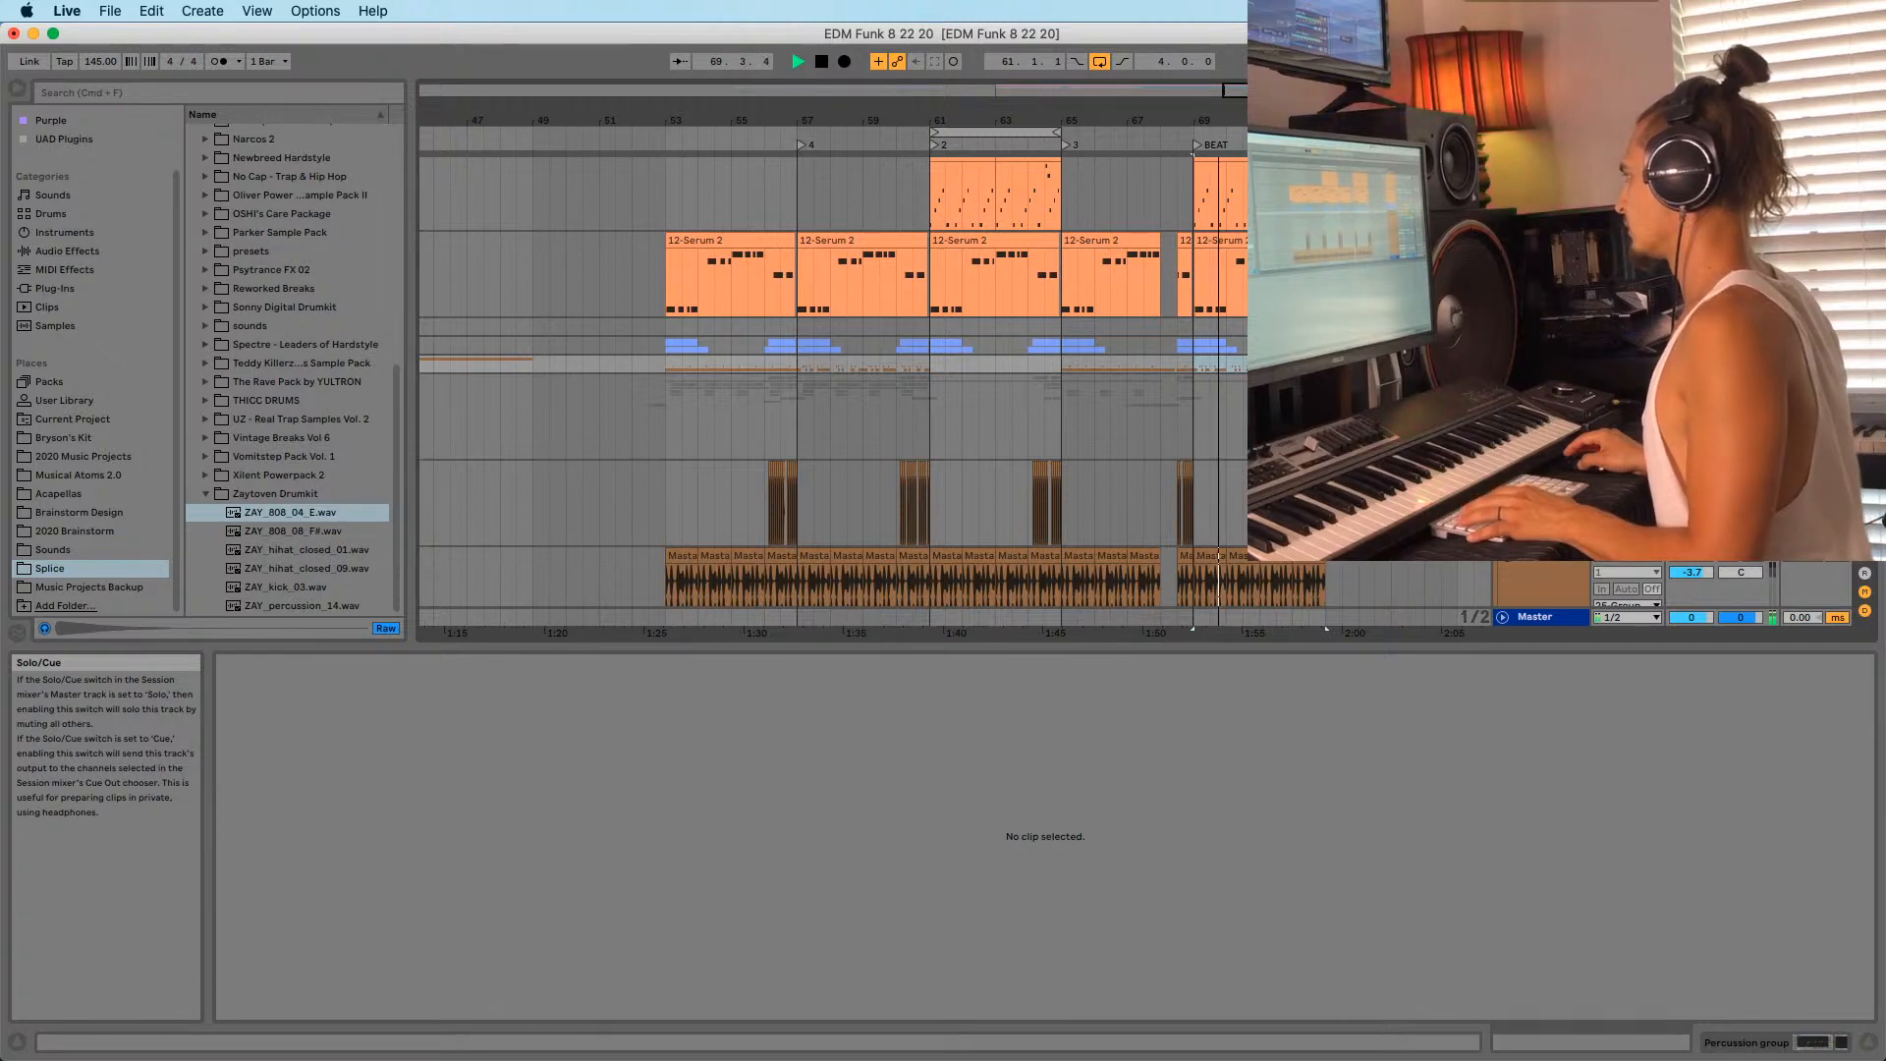
scroll(820, 465, "down", 5)
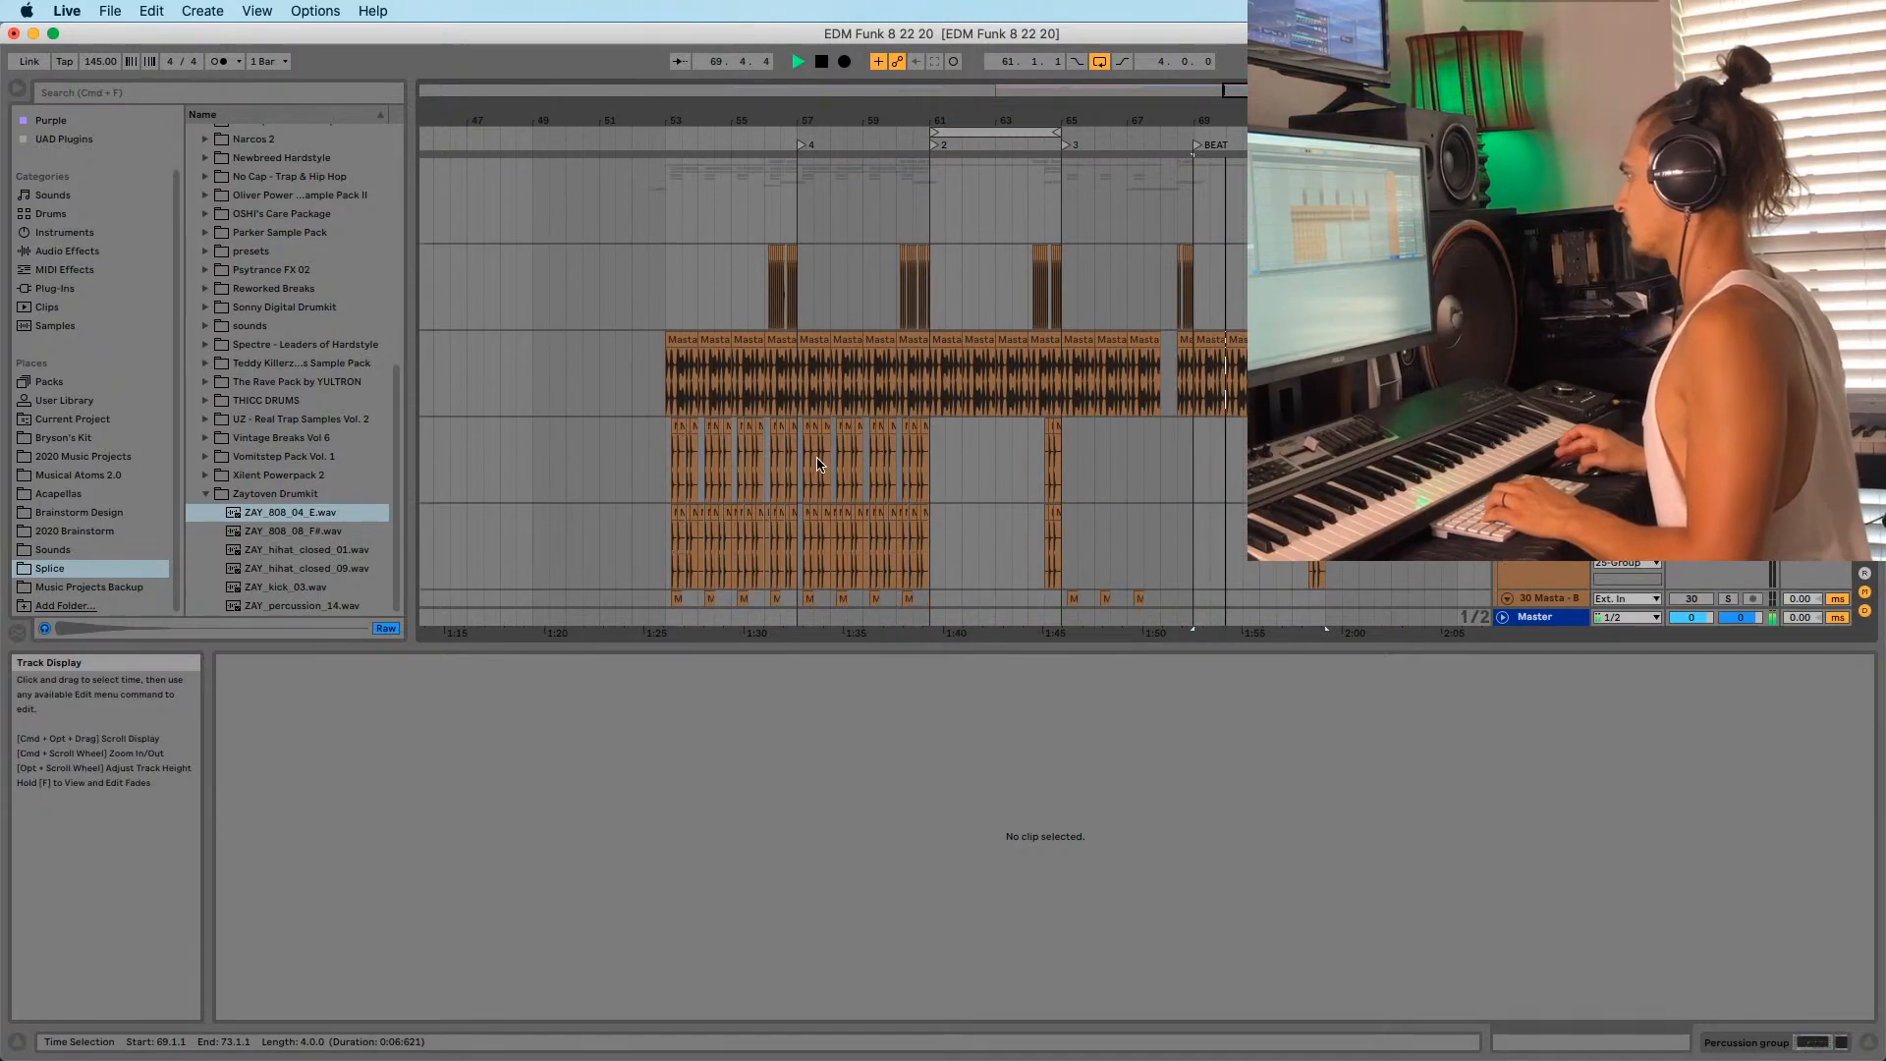
Copy the drum clips from bars 57–61 and paste them at bar 69.
left_click_drag(820, 465, 931, 552)
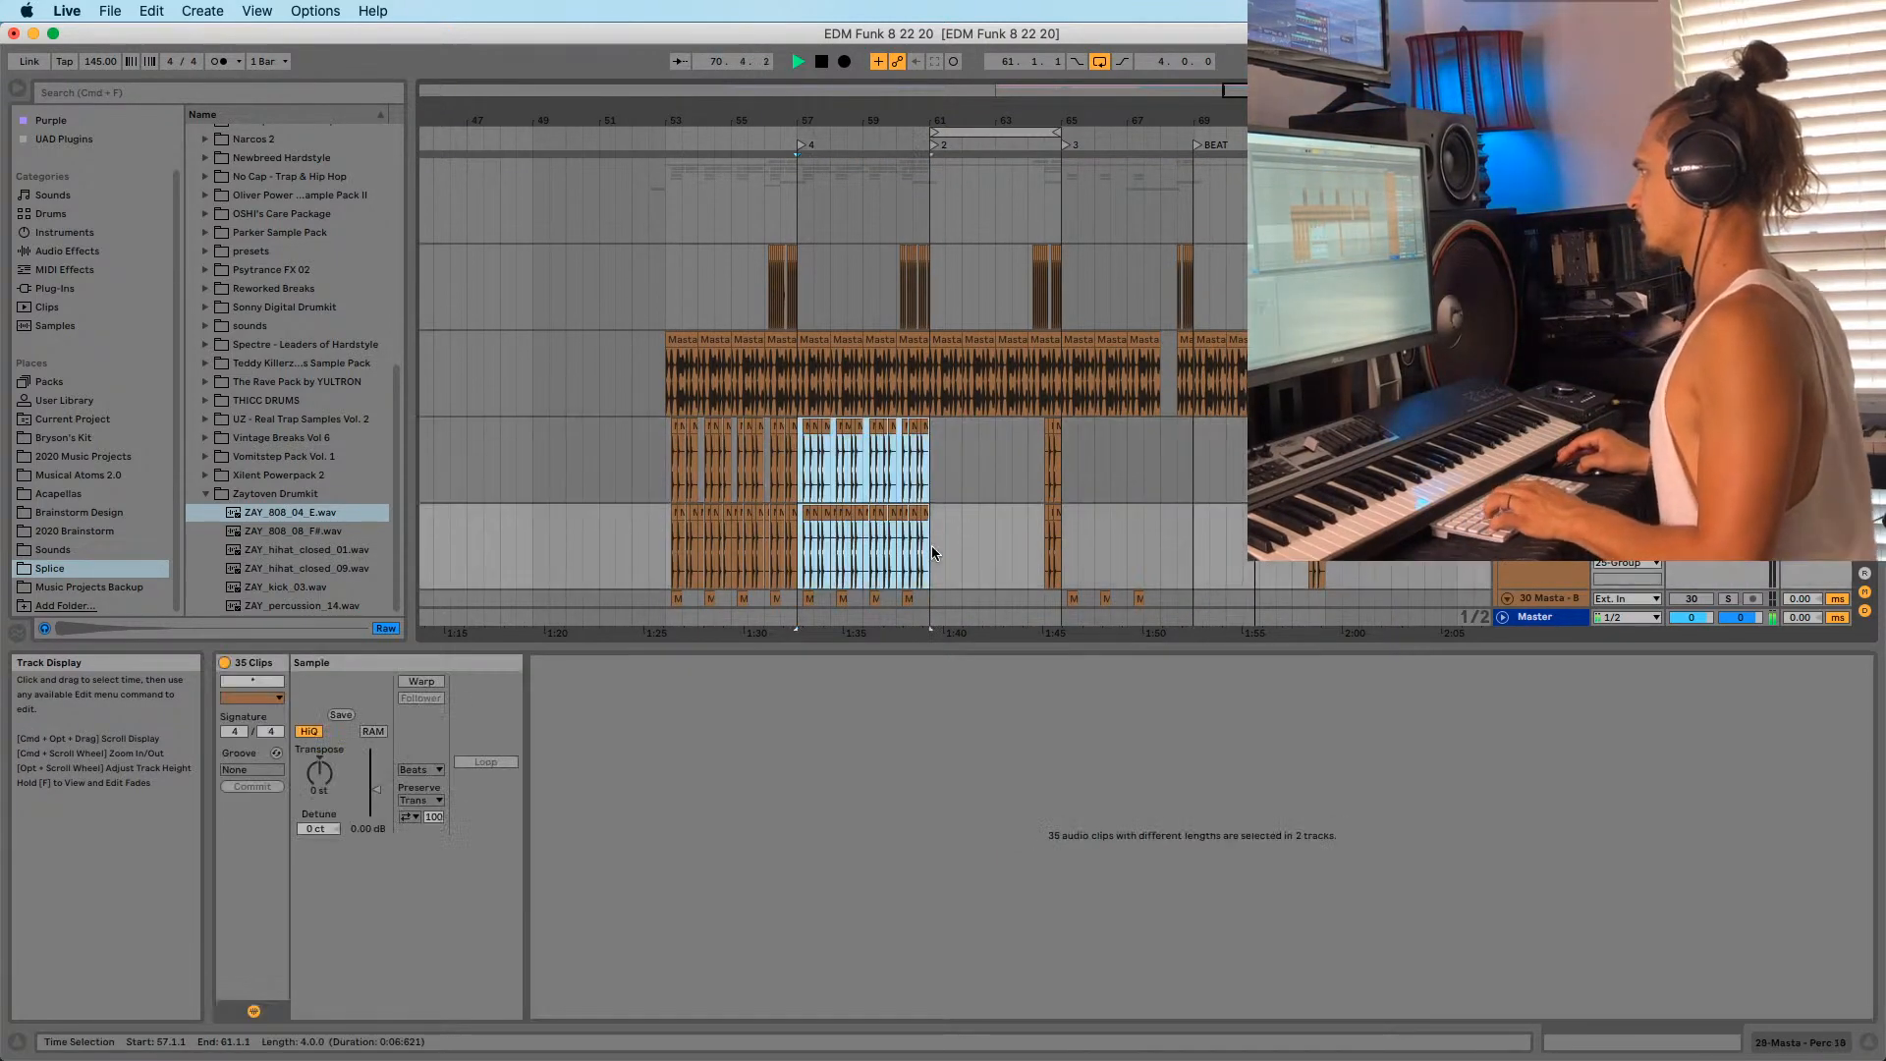
left_click(1193, 459)
key("super+v")
key("super+z")
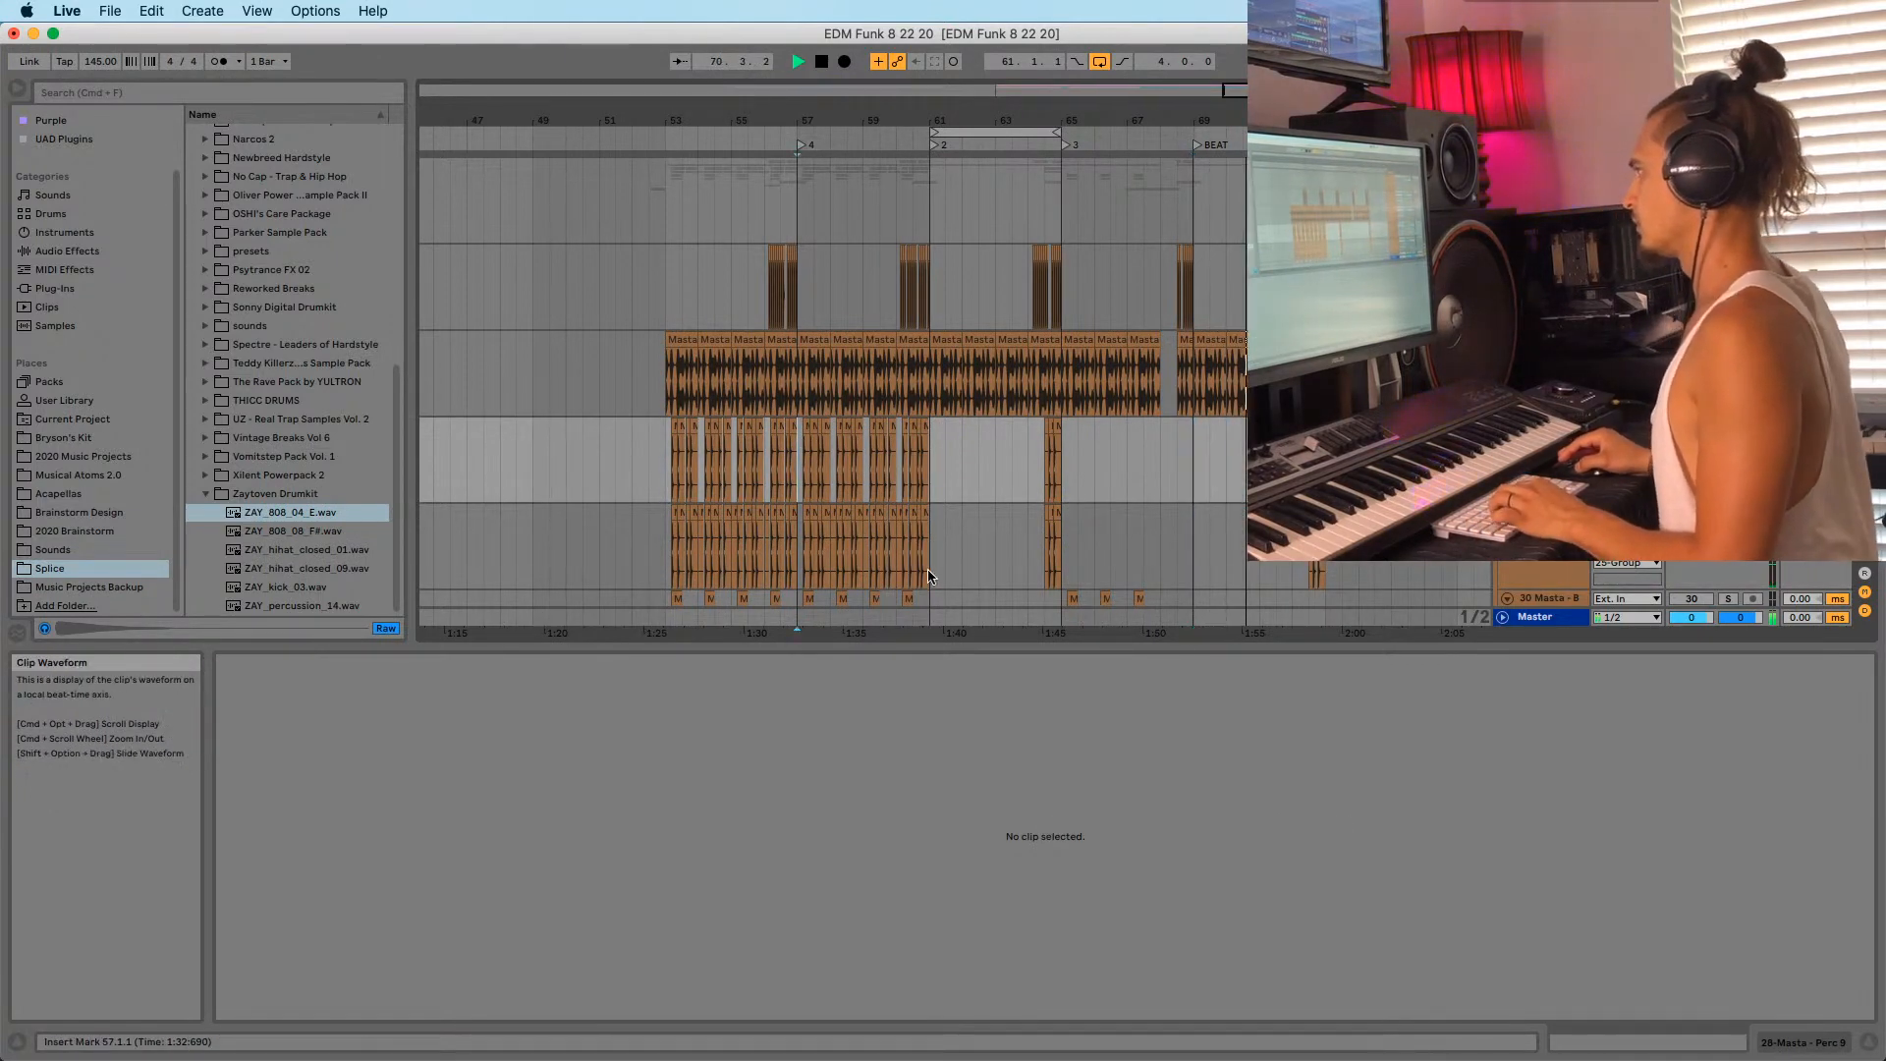
left_click_drag(796, 450, 958, 568)
left_click(1194, 462)
key("super+v")
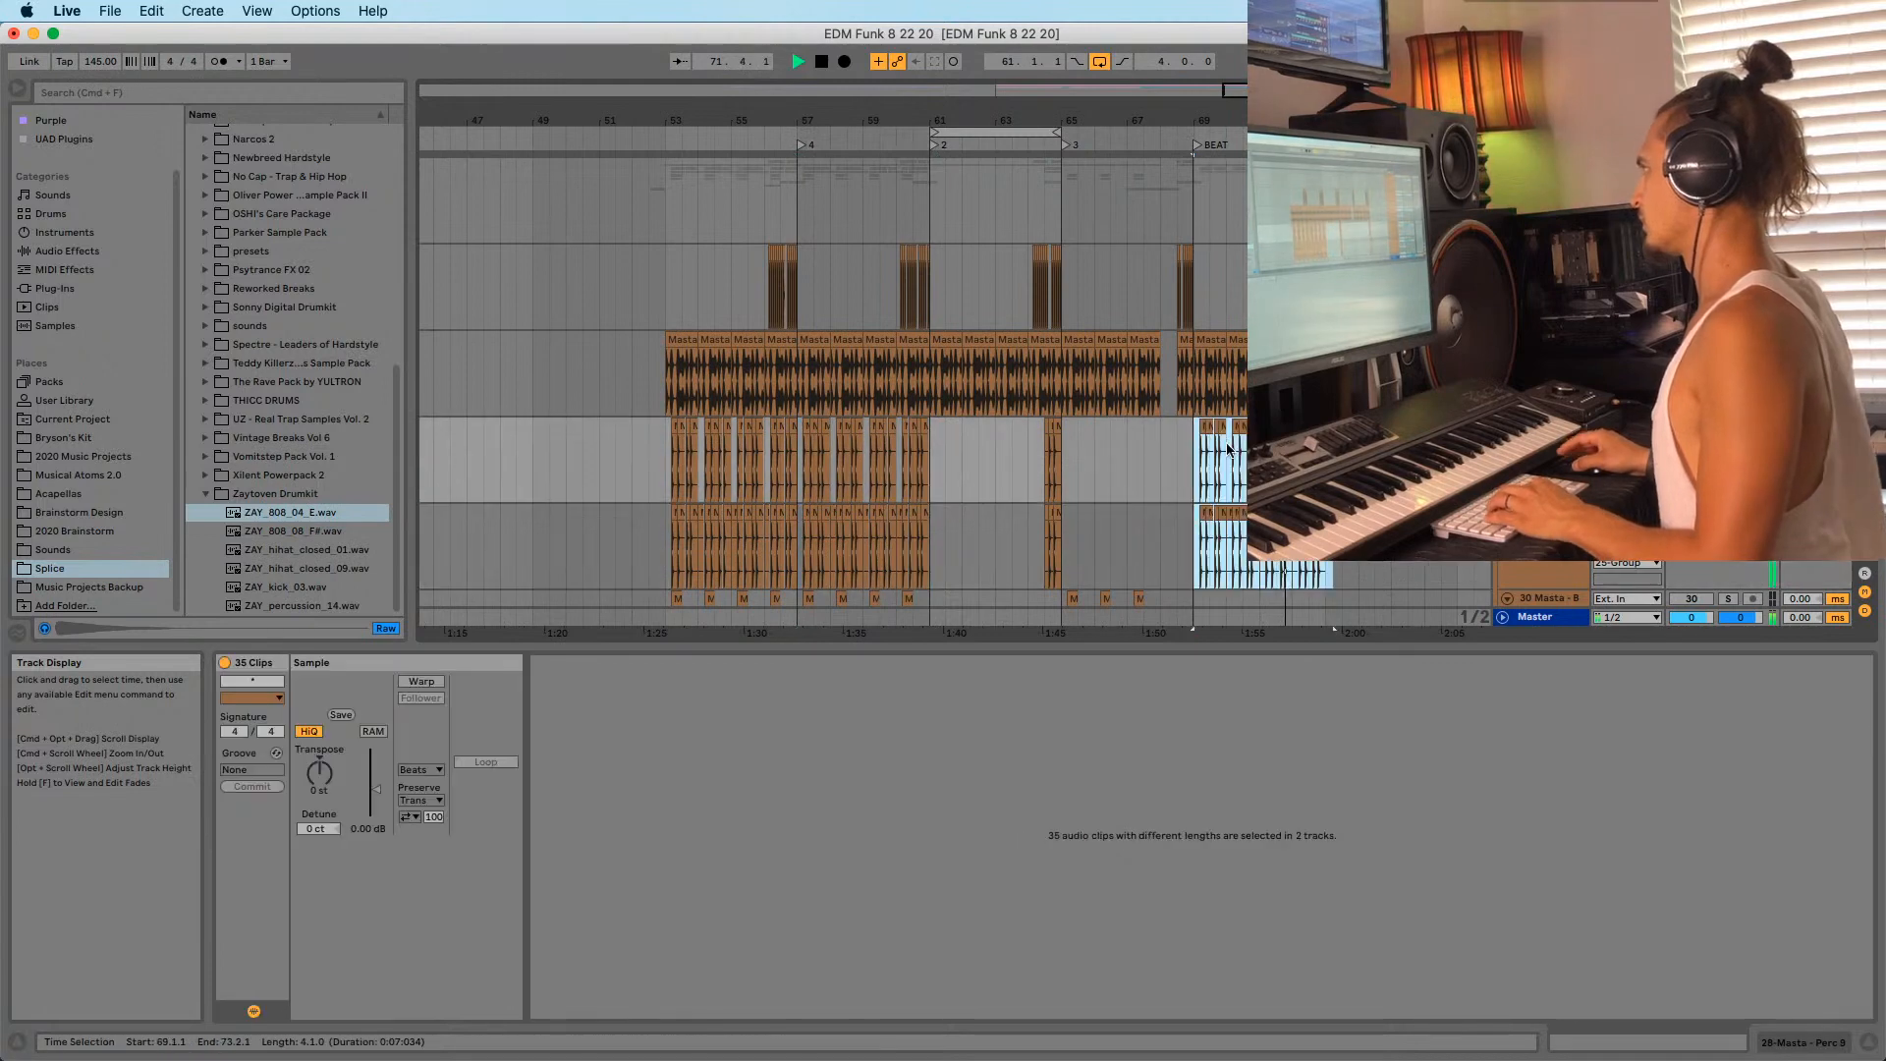
scroll(981, 492, "down", 3)
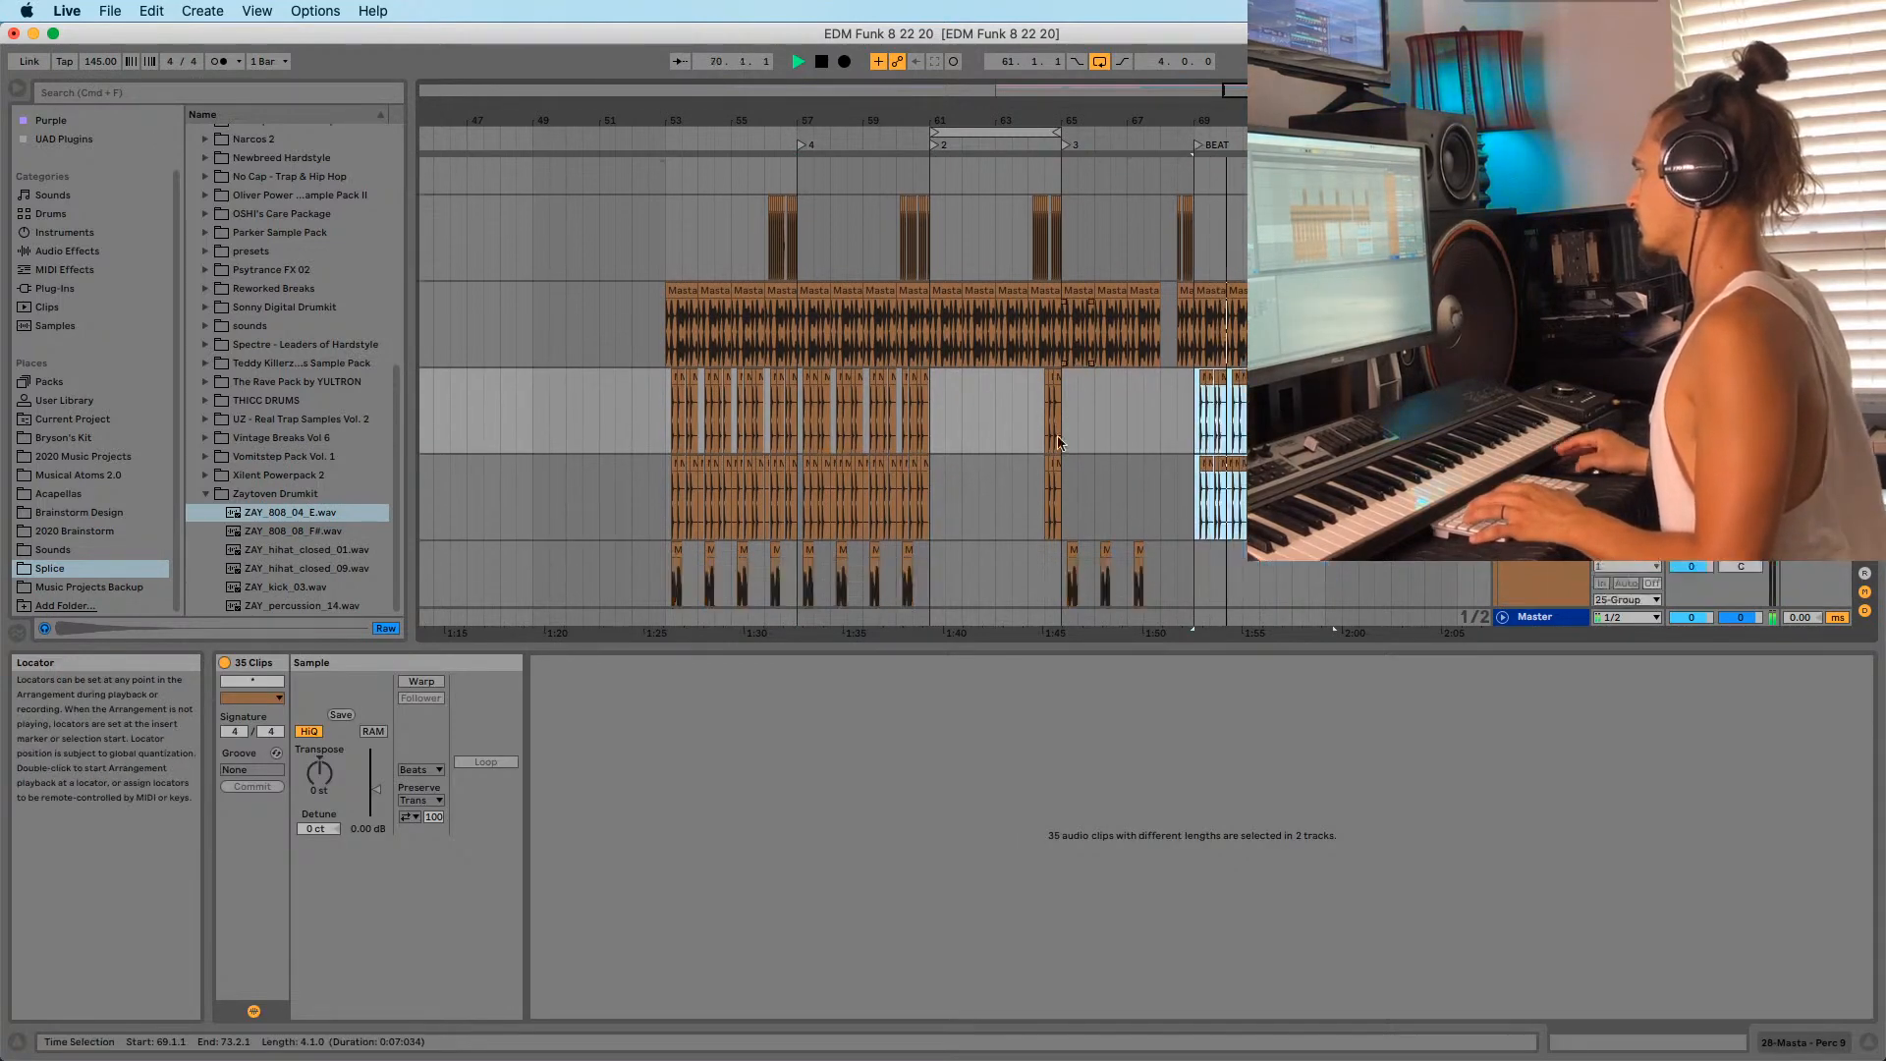
left_click(802, 521)
Set the start point to bar 69 on the Viradinha track and move the loop brace to bars 69–73.
scroll(935, 425, "down", 6)
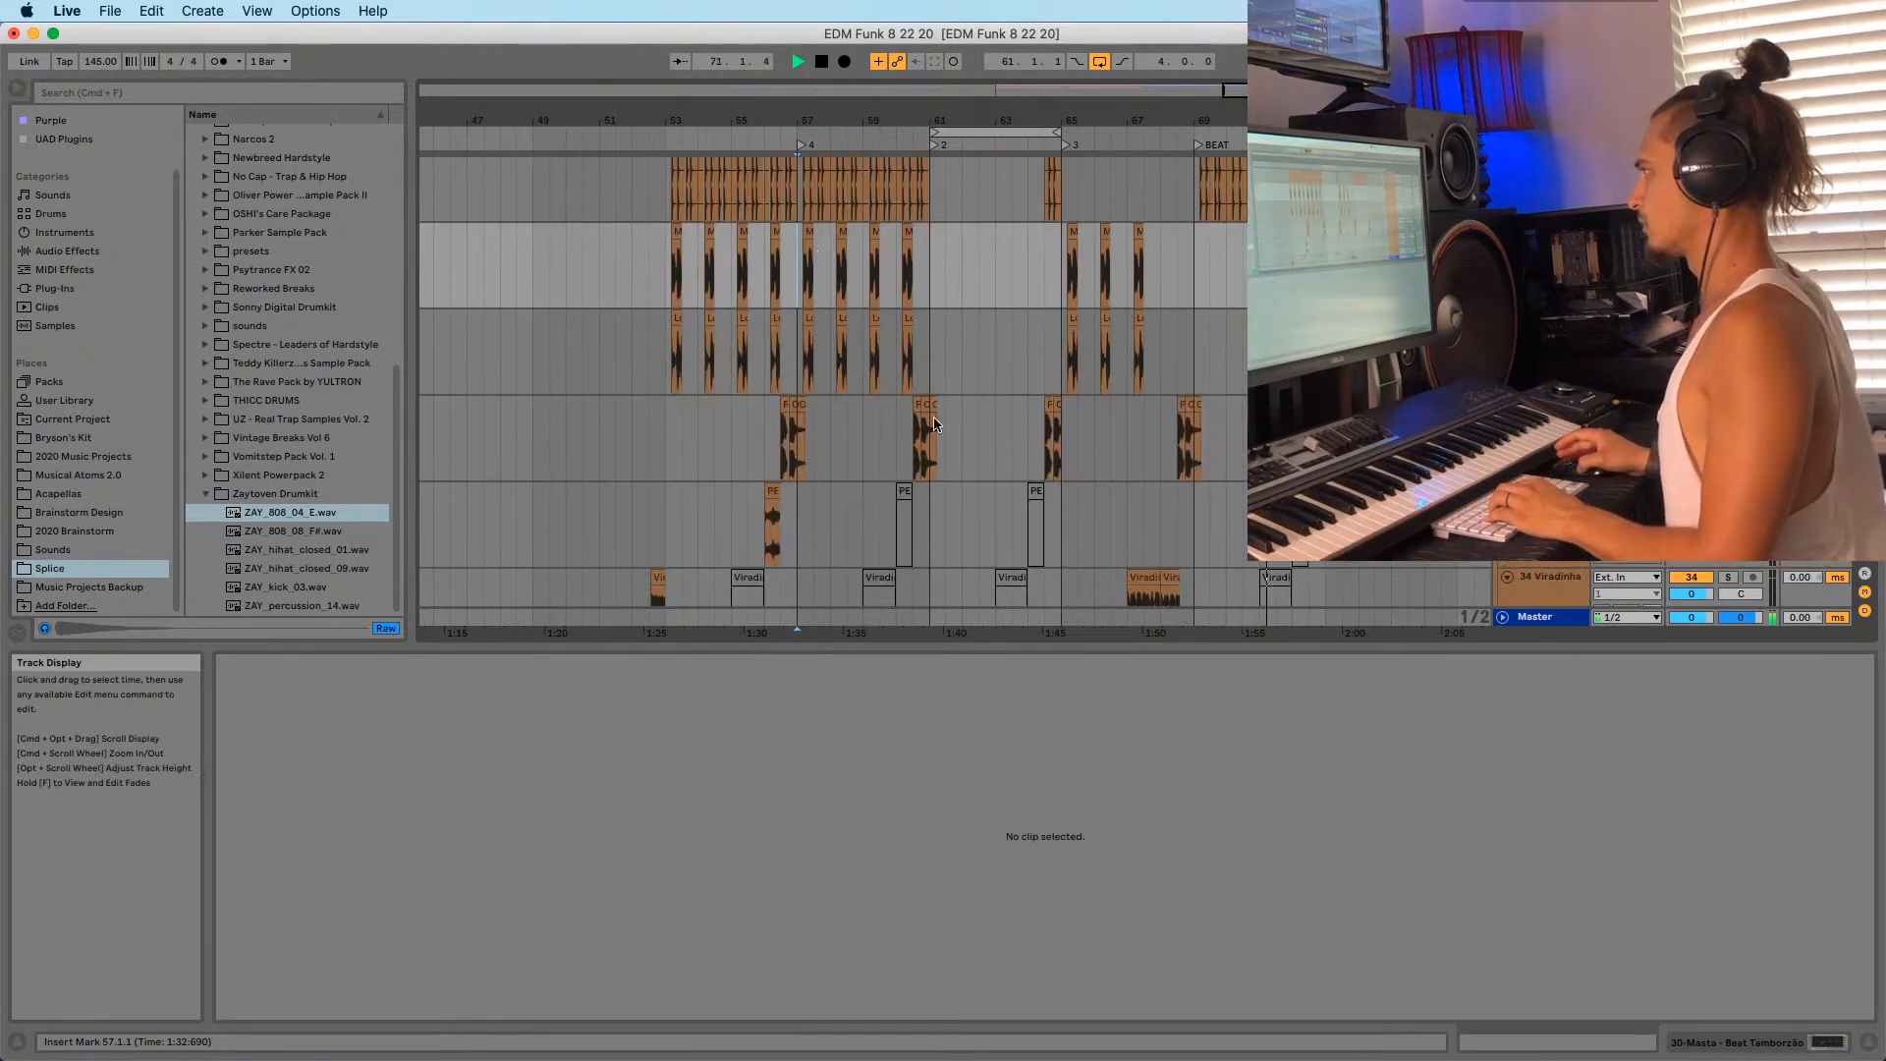
scroll(933, 373, "down", 7)
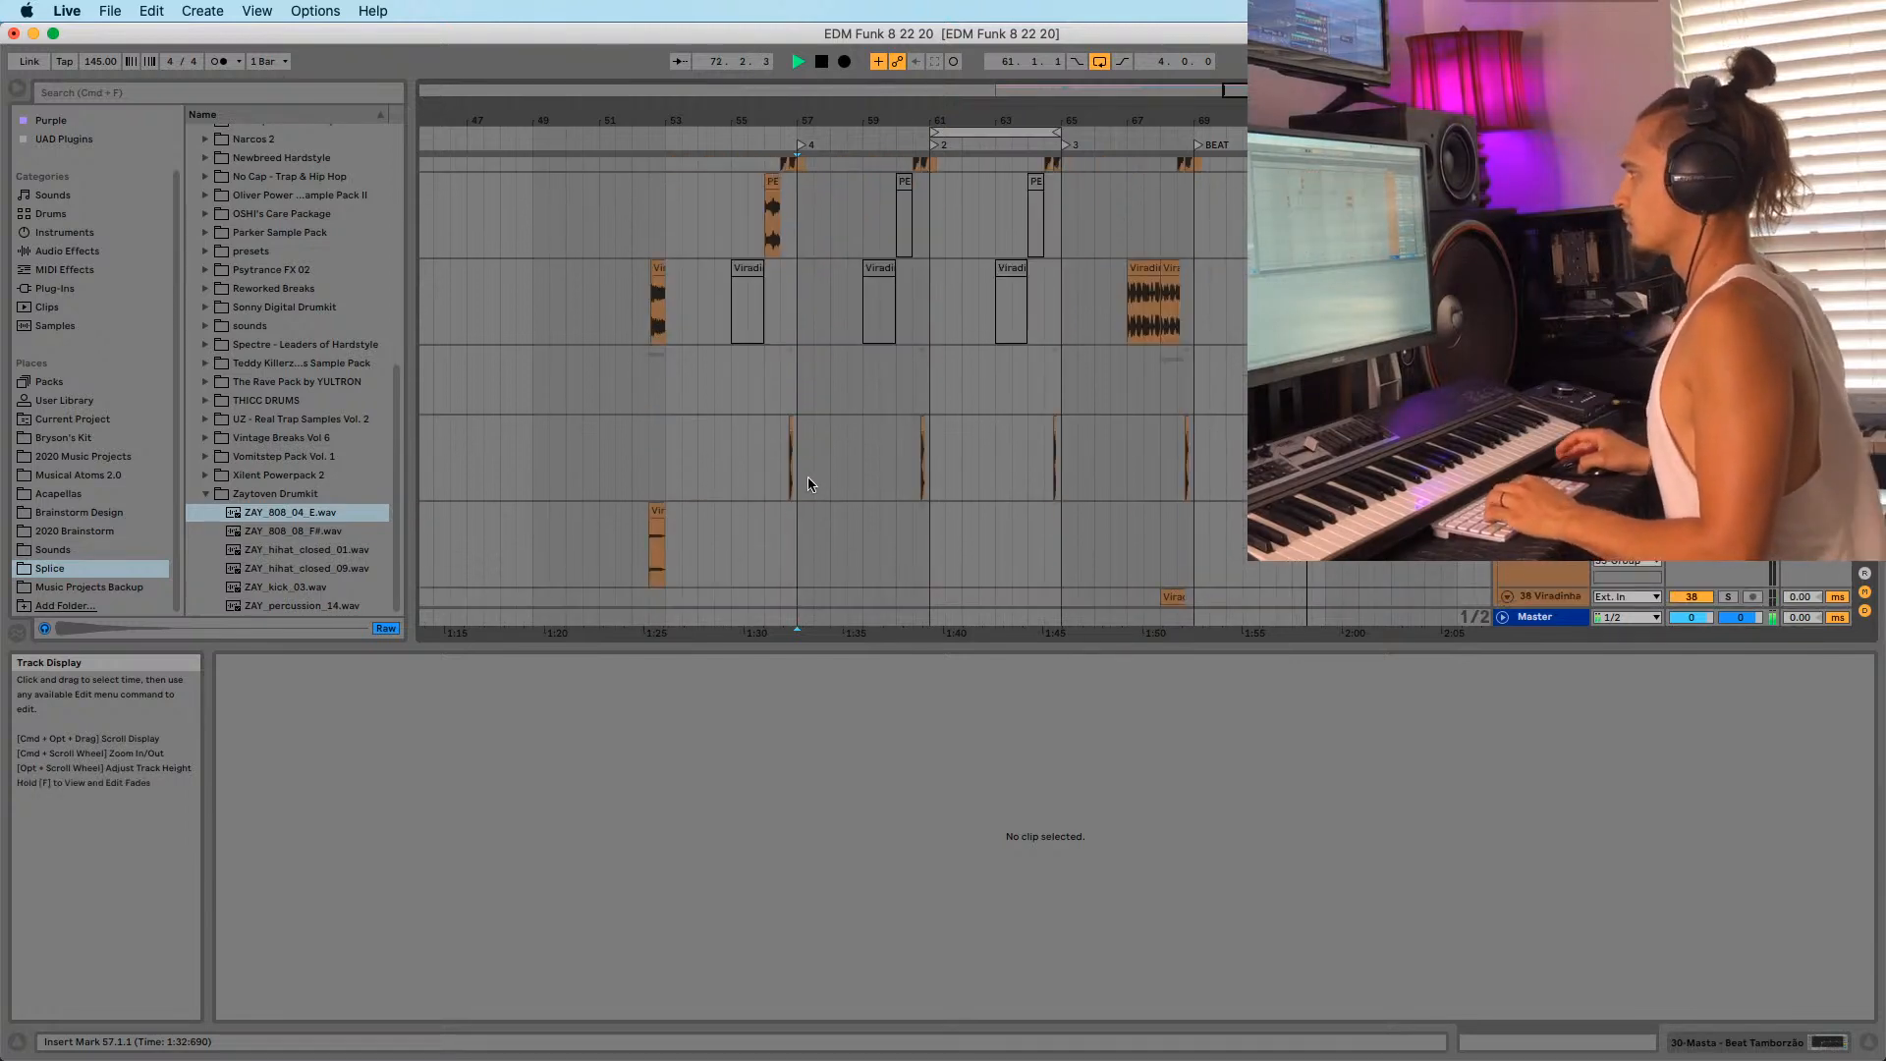
left_click(803, 474)
left_click(1203, 293)
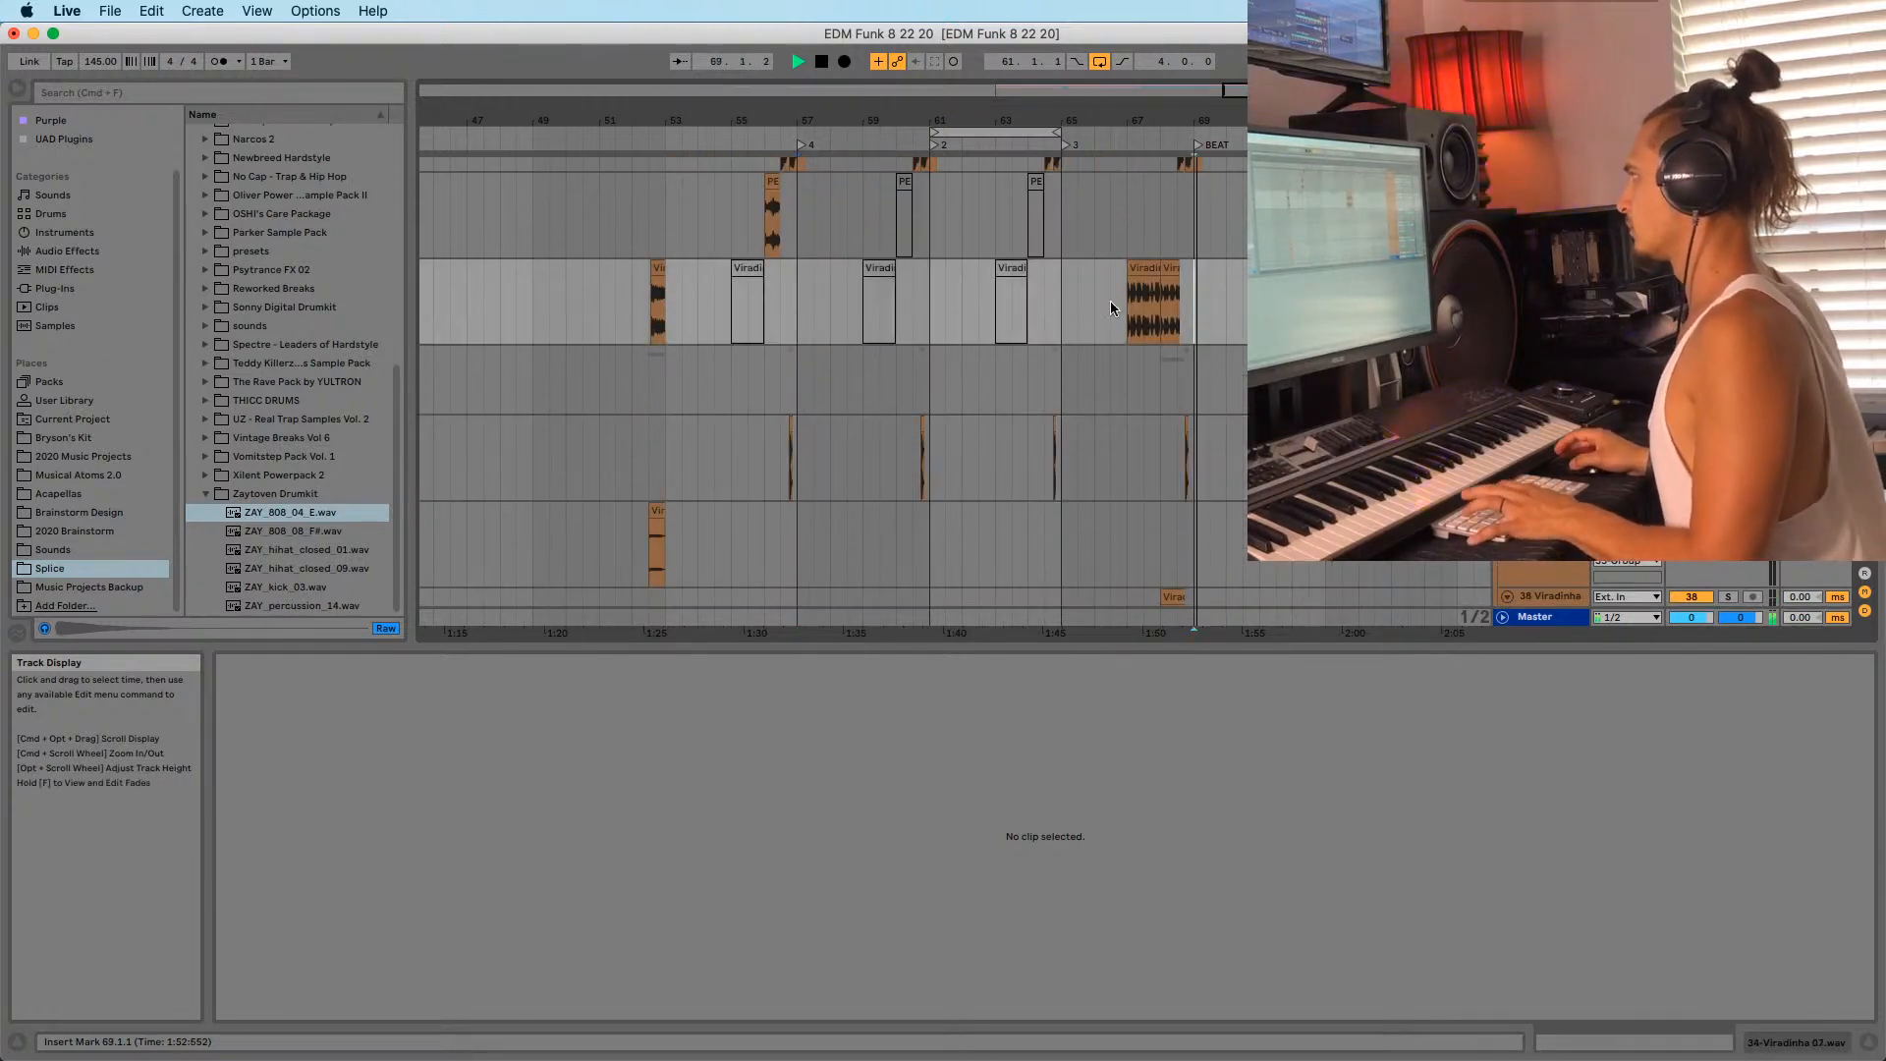
left_click_drag(974, 131, 1237, 131)
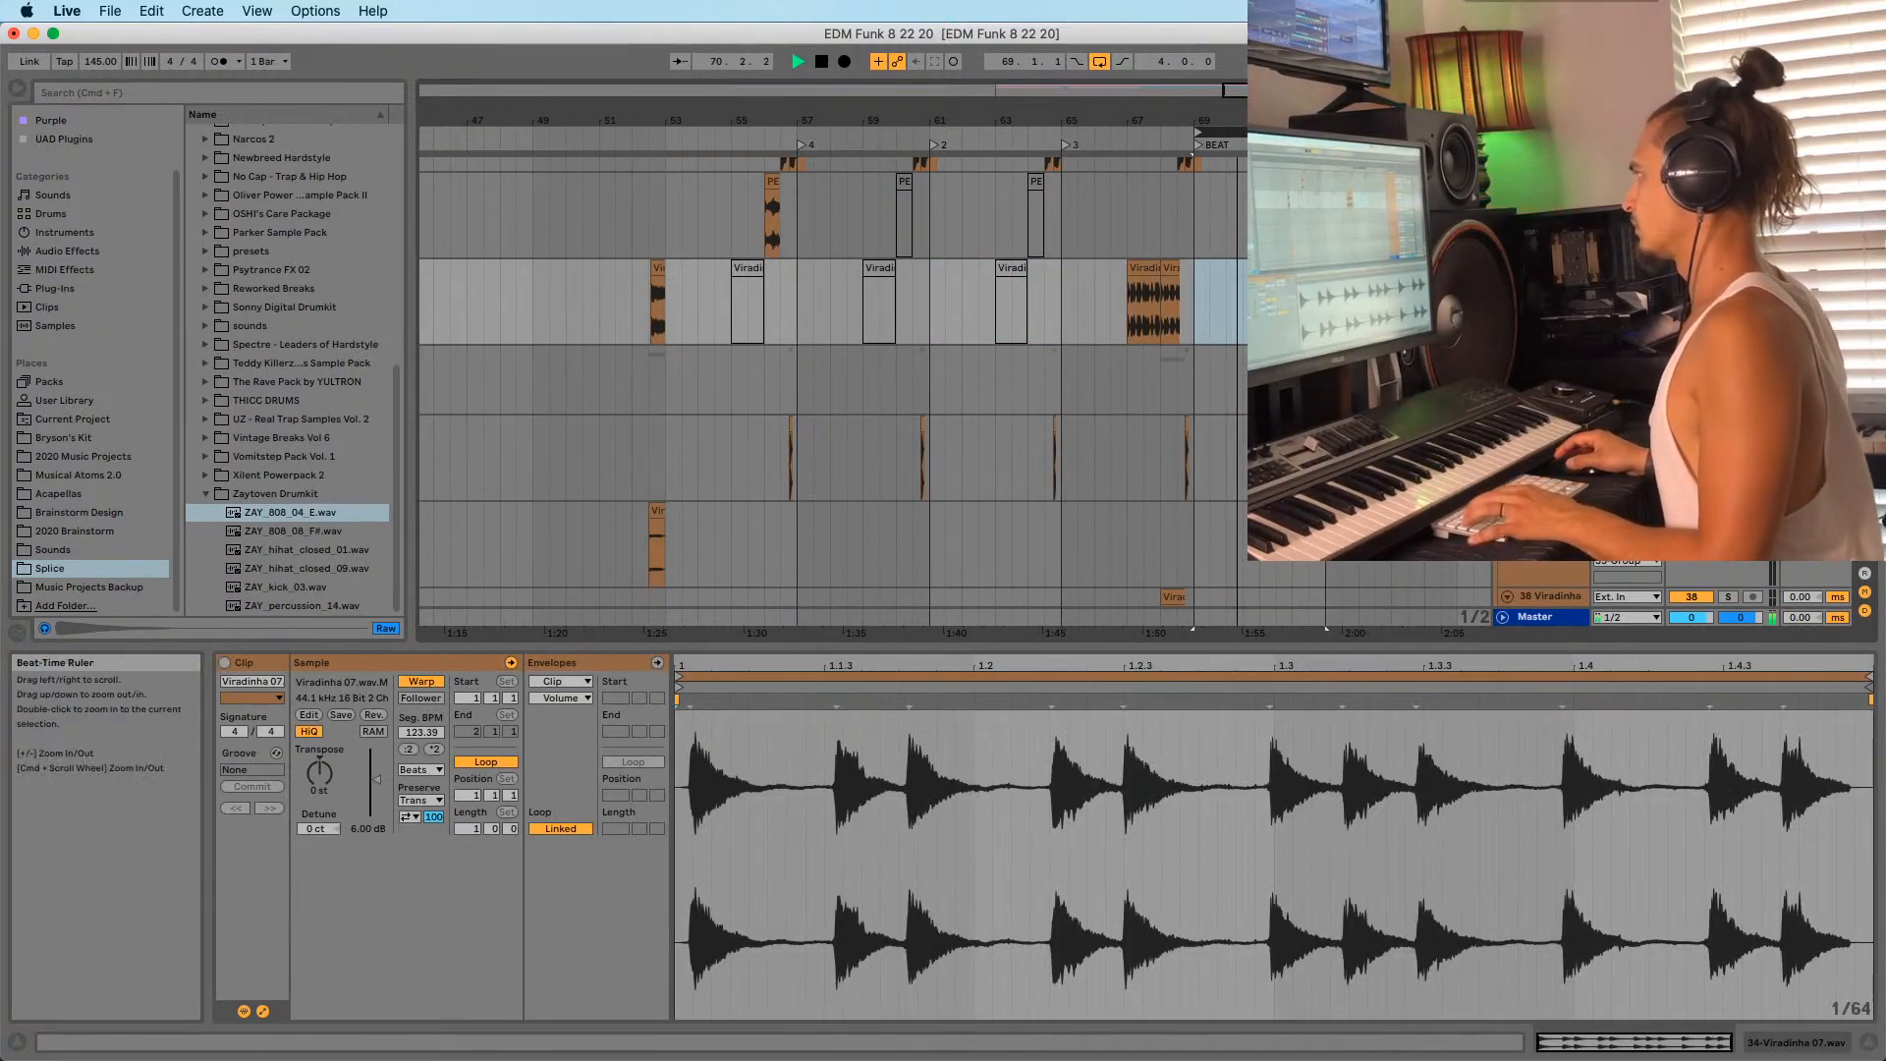
scroll(1221, 370, "down", 6)
scroll(1220, 362, "up", 10)
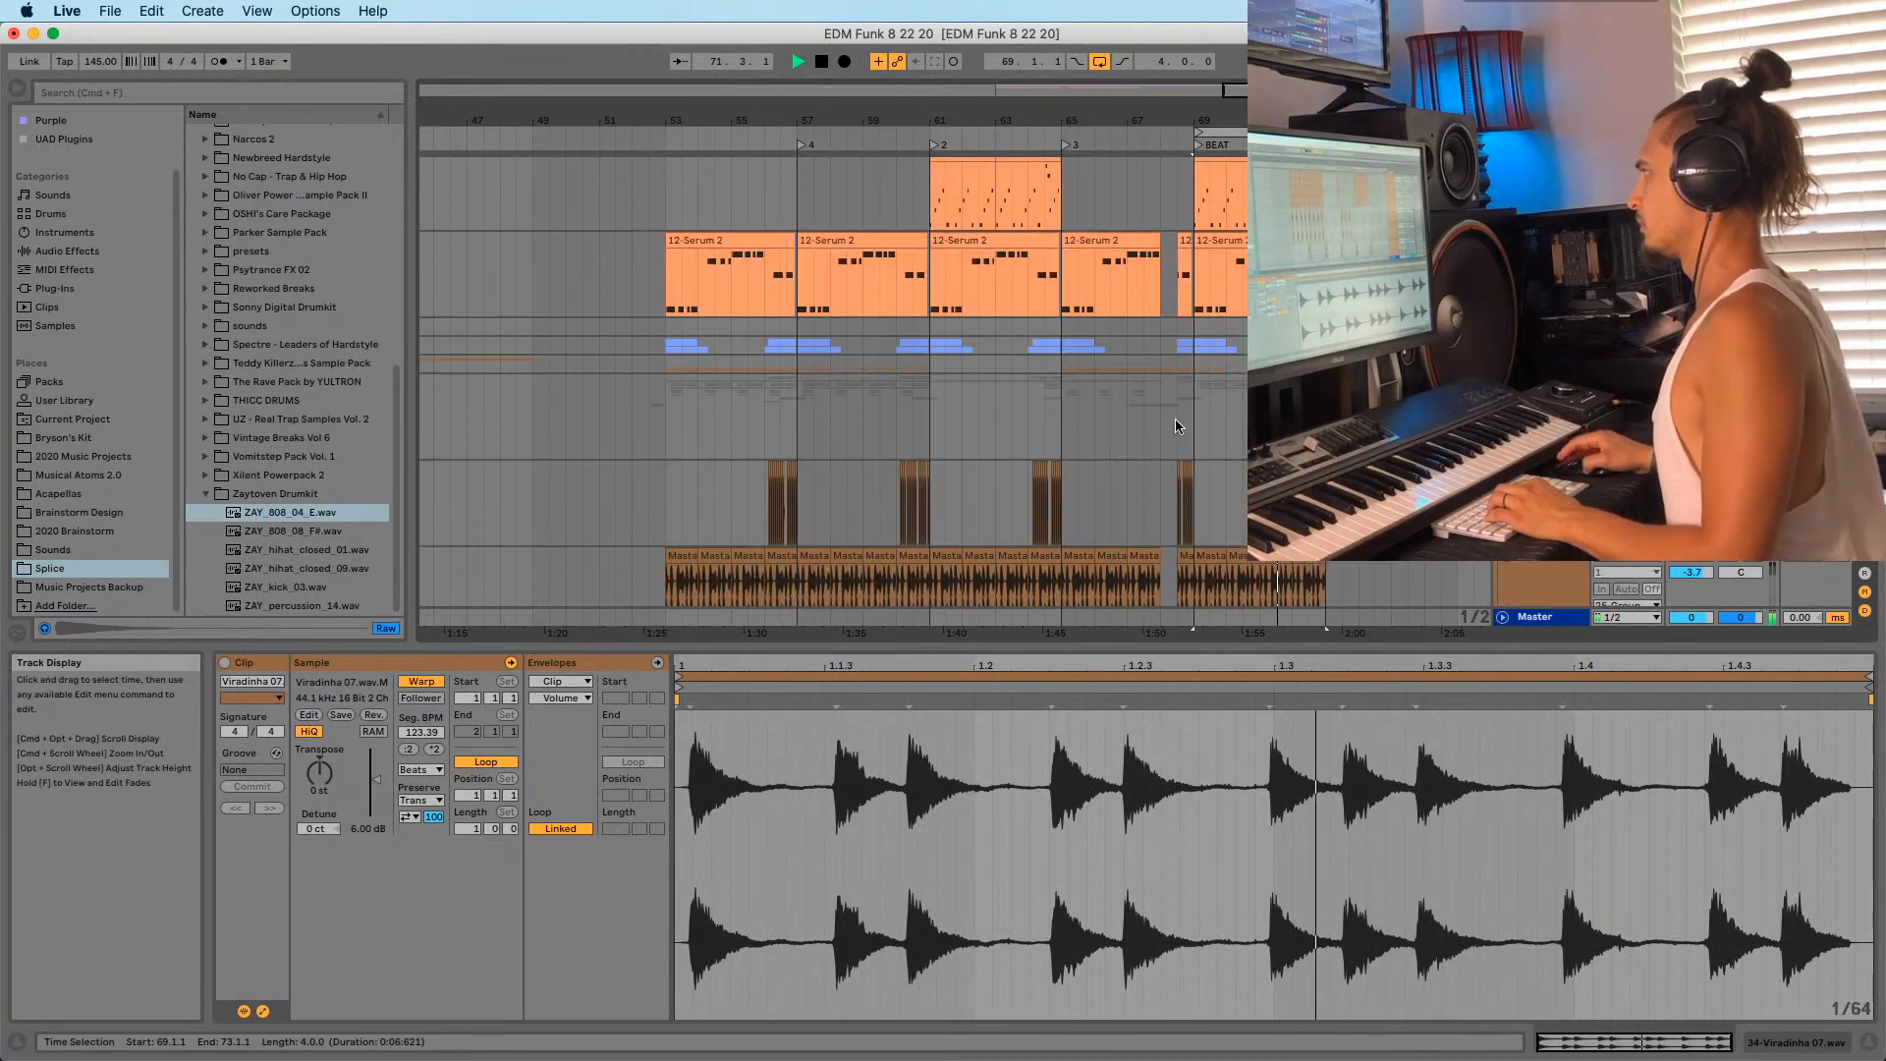
scroll(833, 355, "up", 4)
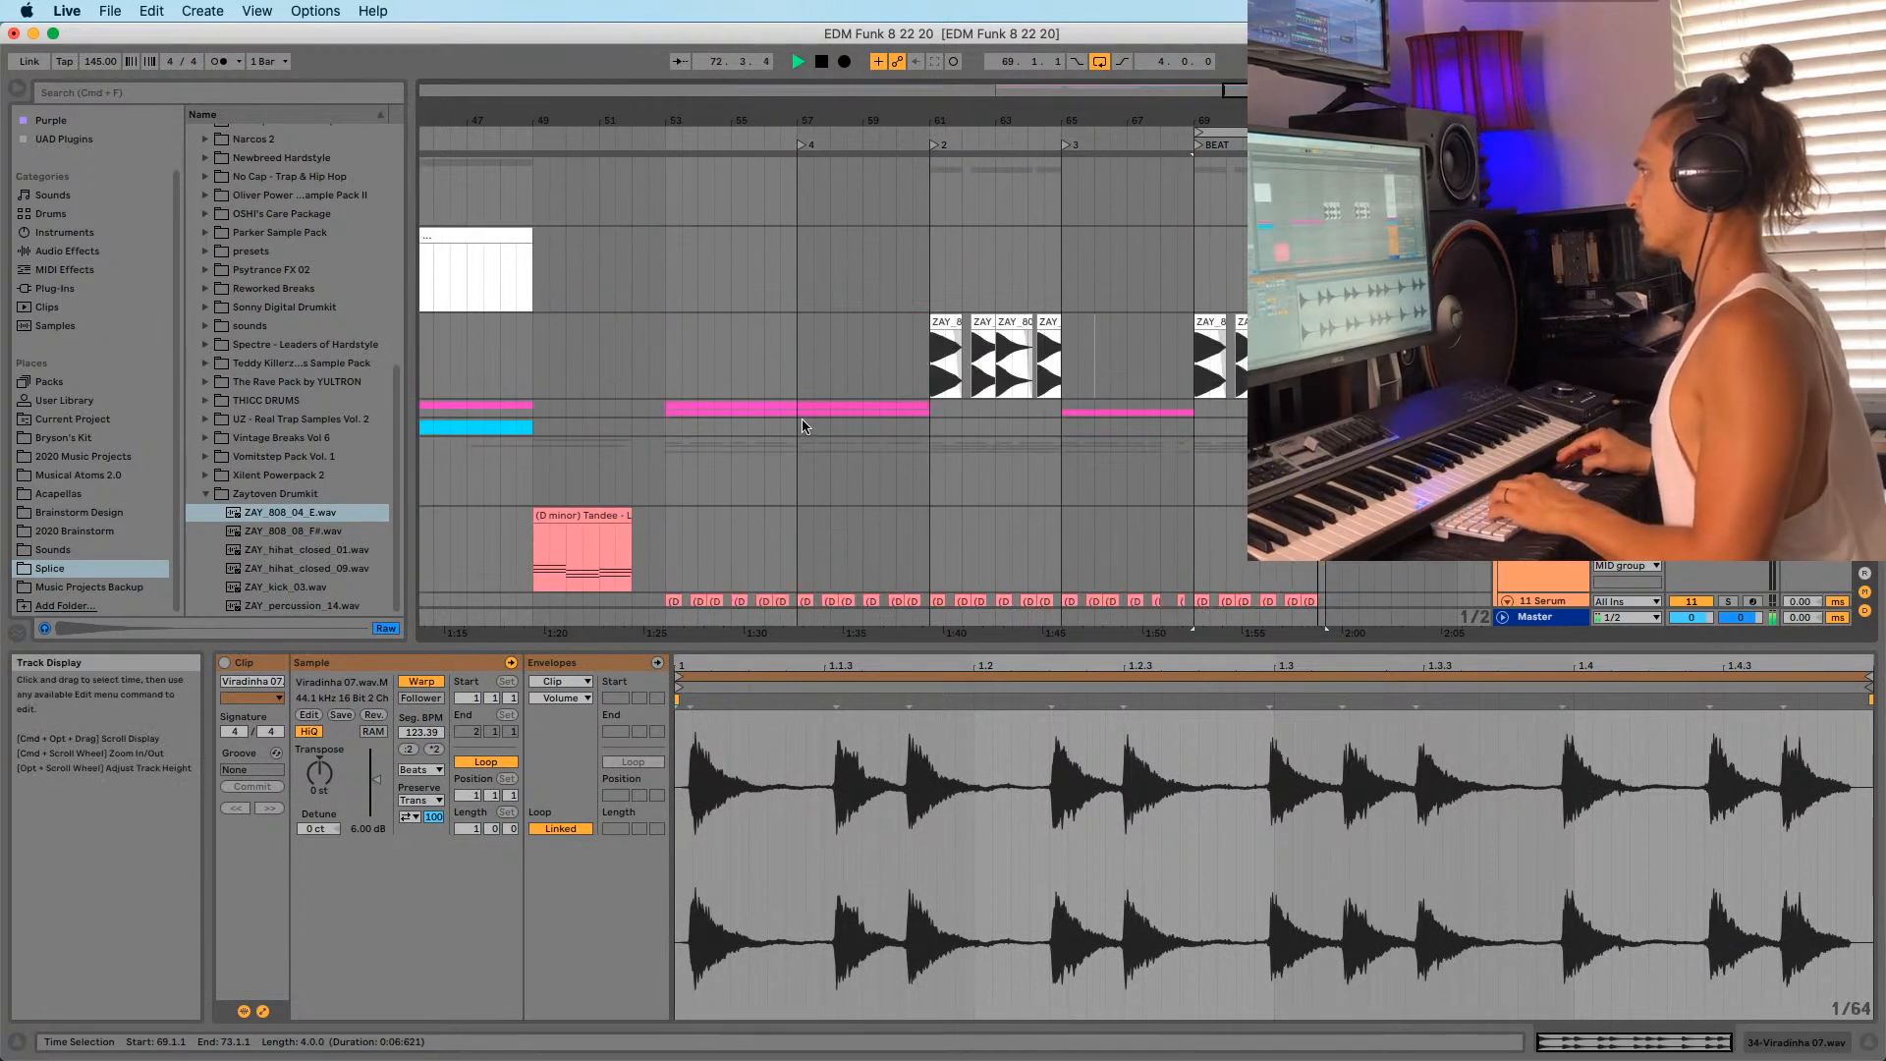
Select bars 57–61 on the pink track and unfold the Kick Group.
mouse_move(803, 421)
left_mouse_down()
mouse_move(945, 418)
mouse_move(793, 409)
left_mouse_up()
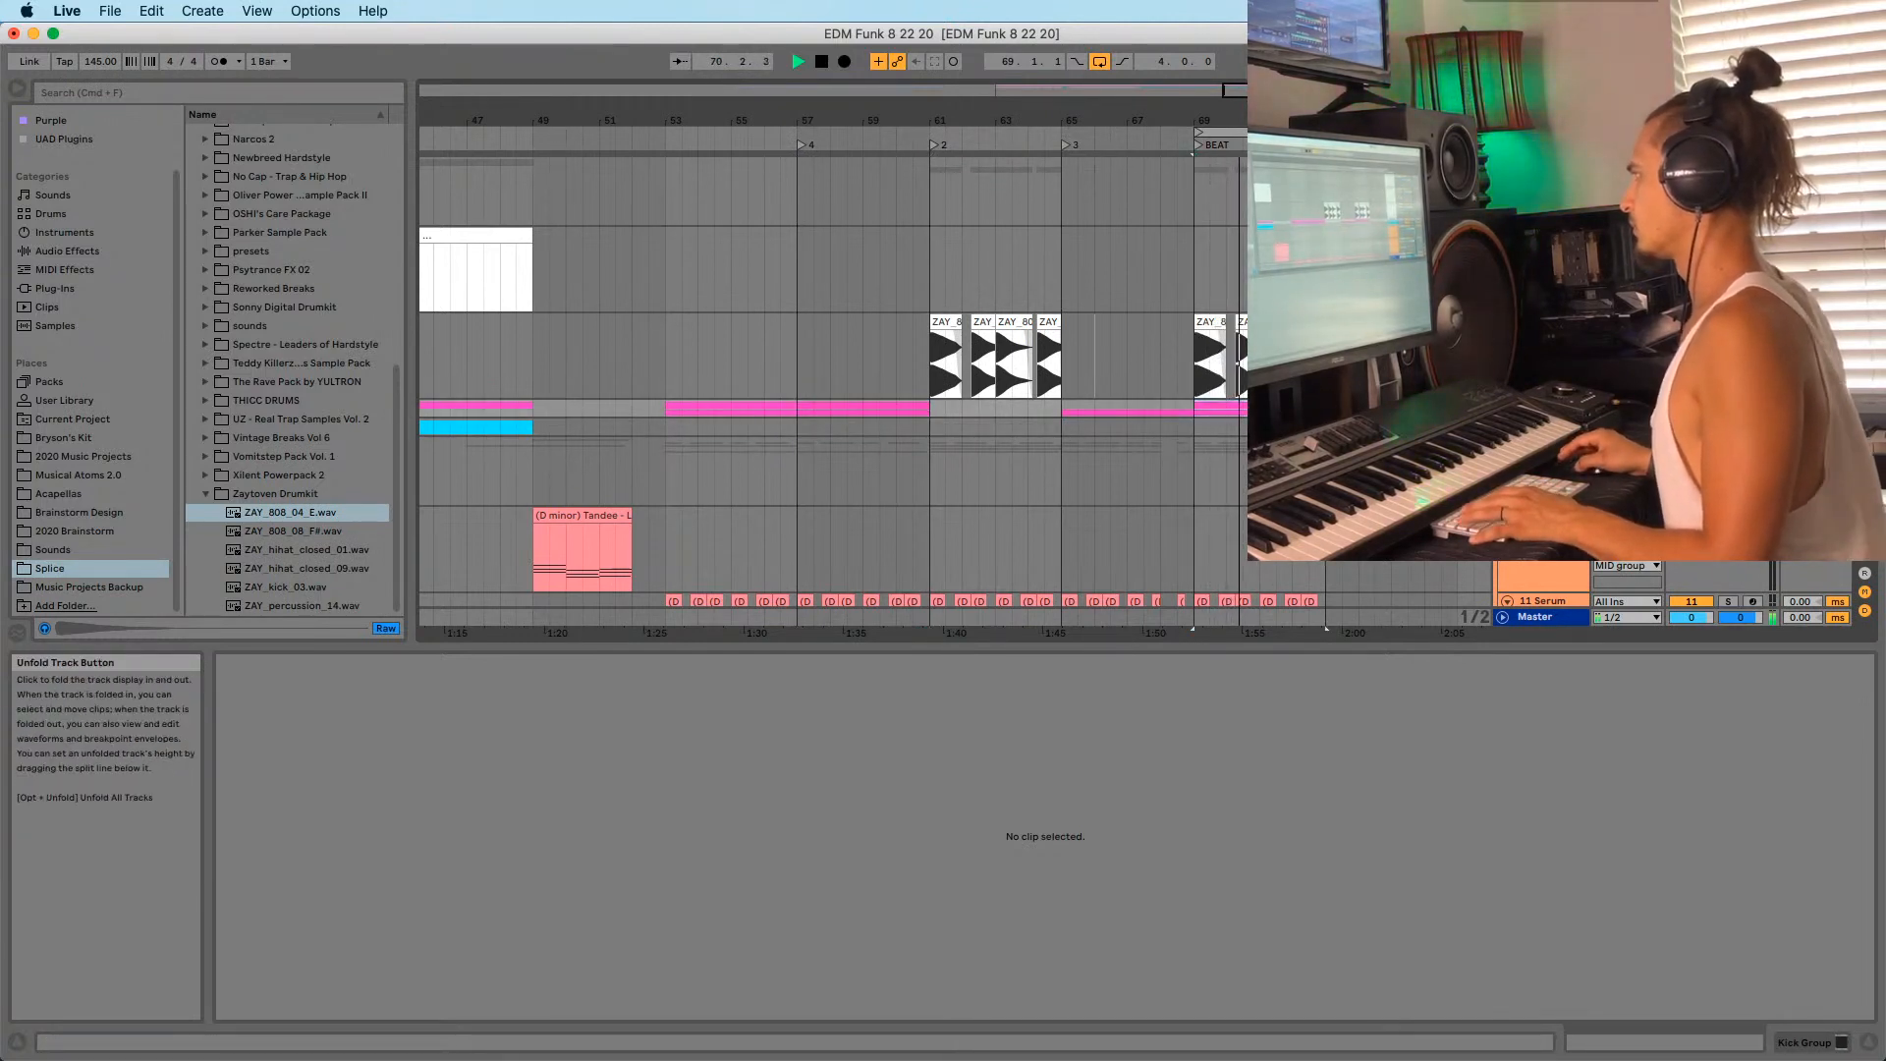
left_click(1506, 408)
scroll(1188, 324, "down", 3)
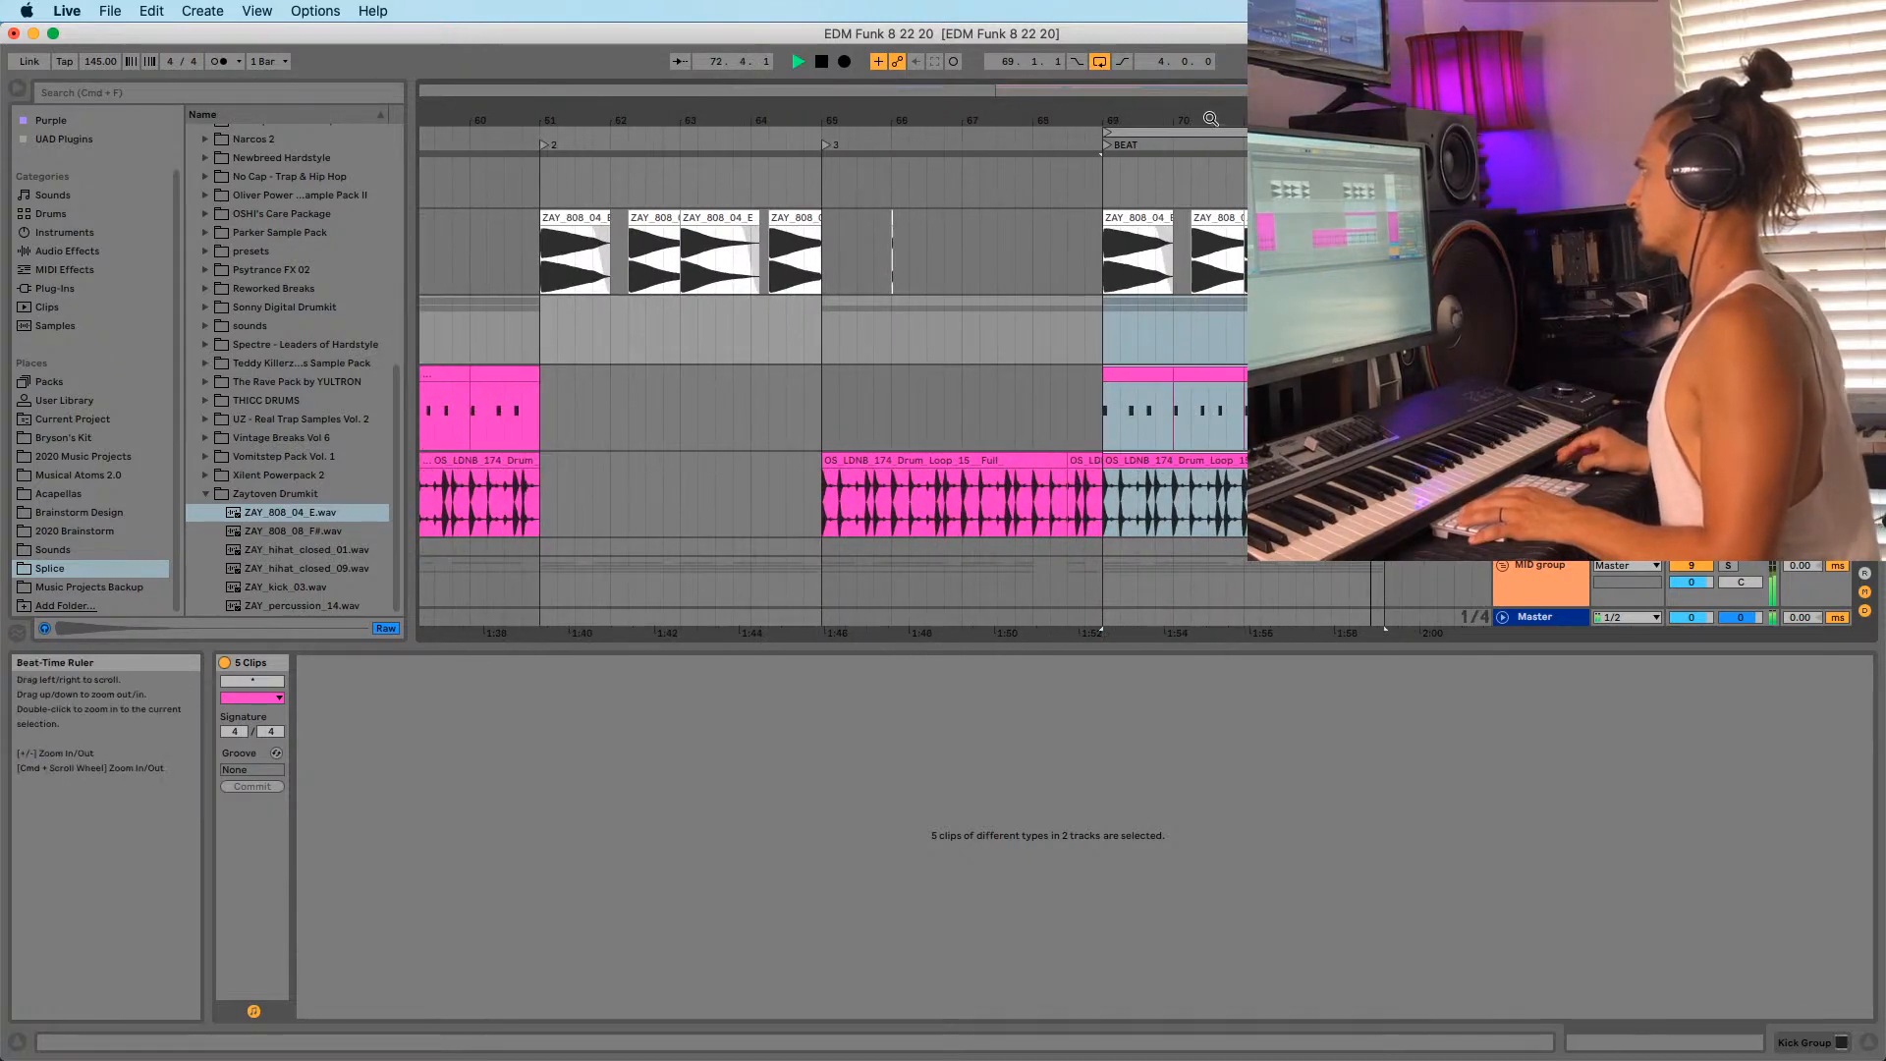
Split the bar-69 kick clip at 69.2 and trim the second piece to start at 69.4.
left_click_drag(1210, 118, 1012, 122)
key("space")
key("space")
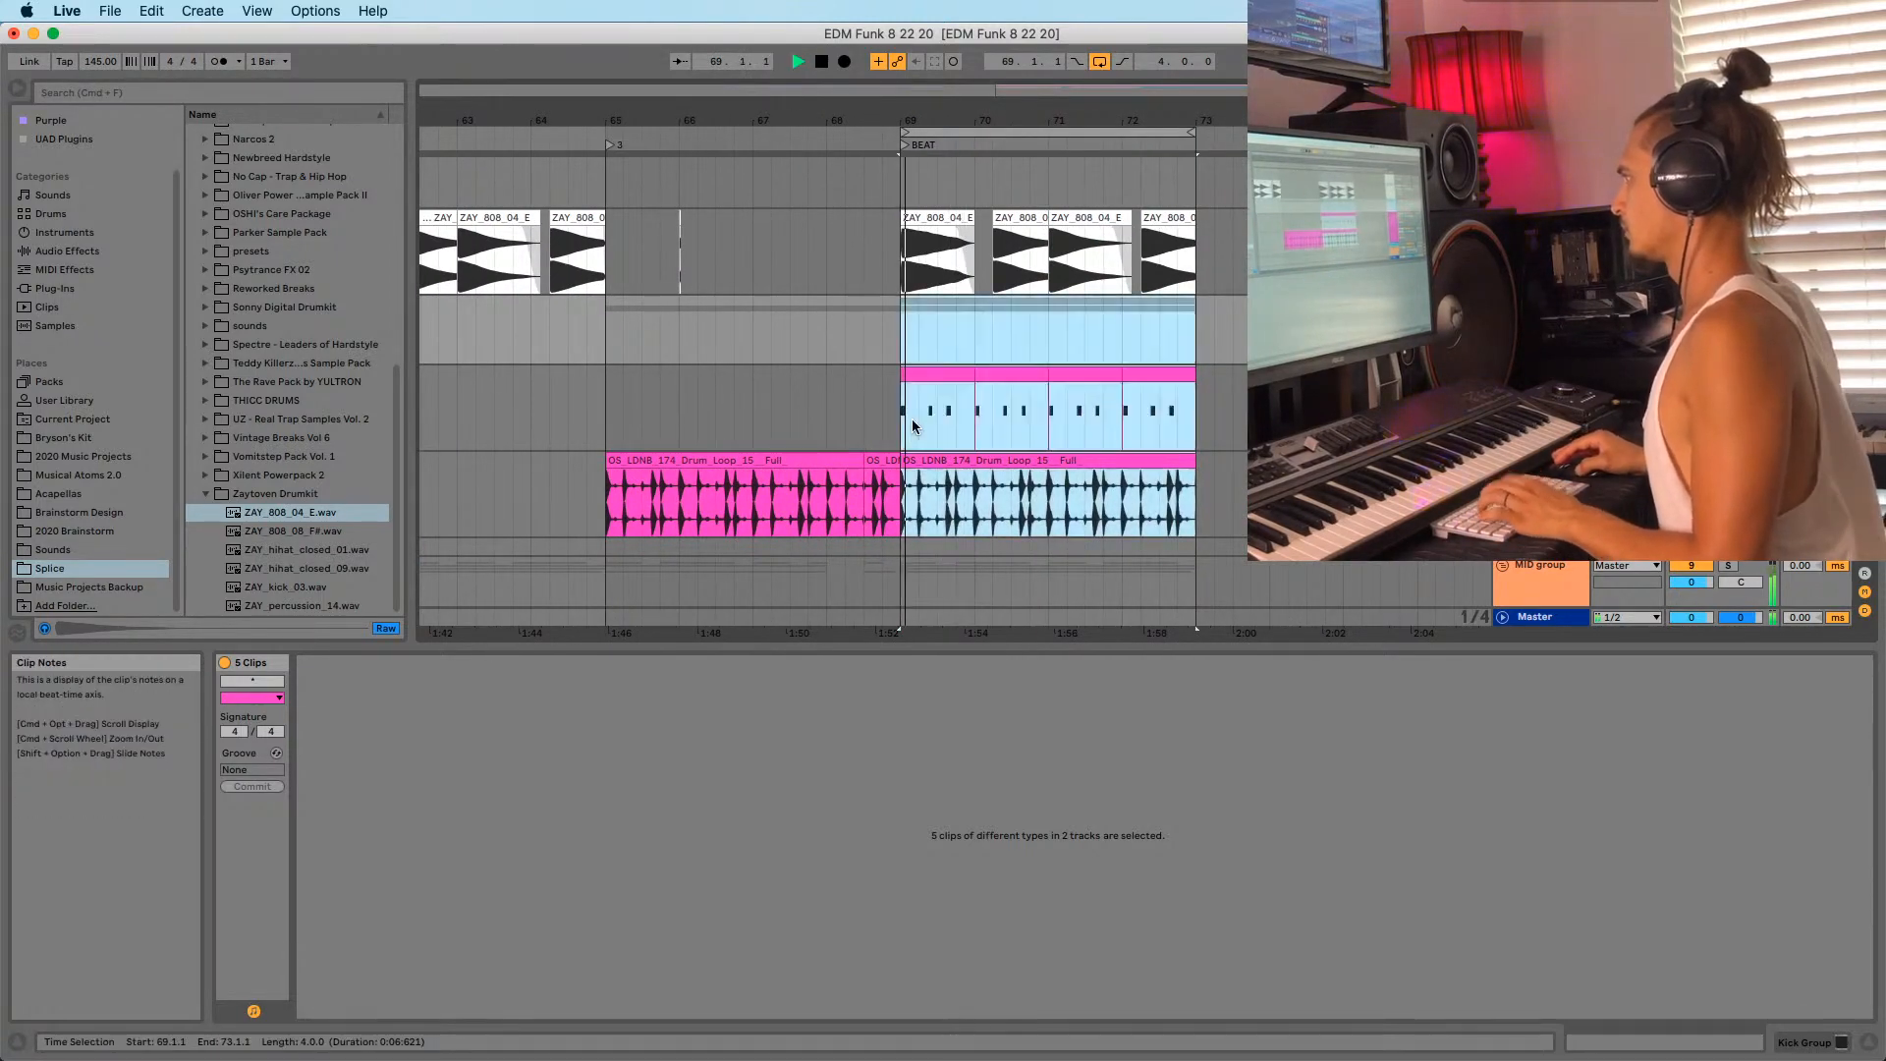
left_click(914, 420)
key("space")
key("super+e")
left_click_drag(920, 374, 953, 374)
left_click(893, 426)
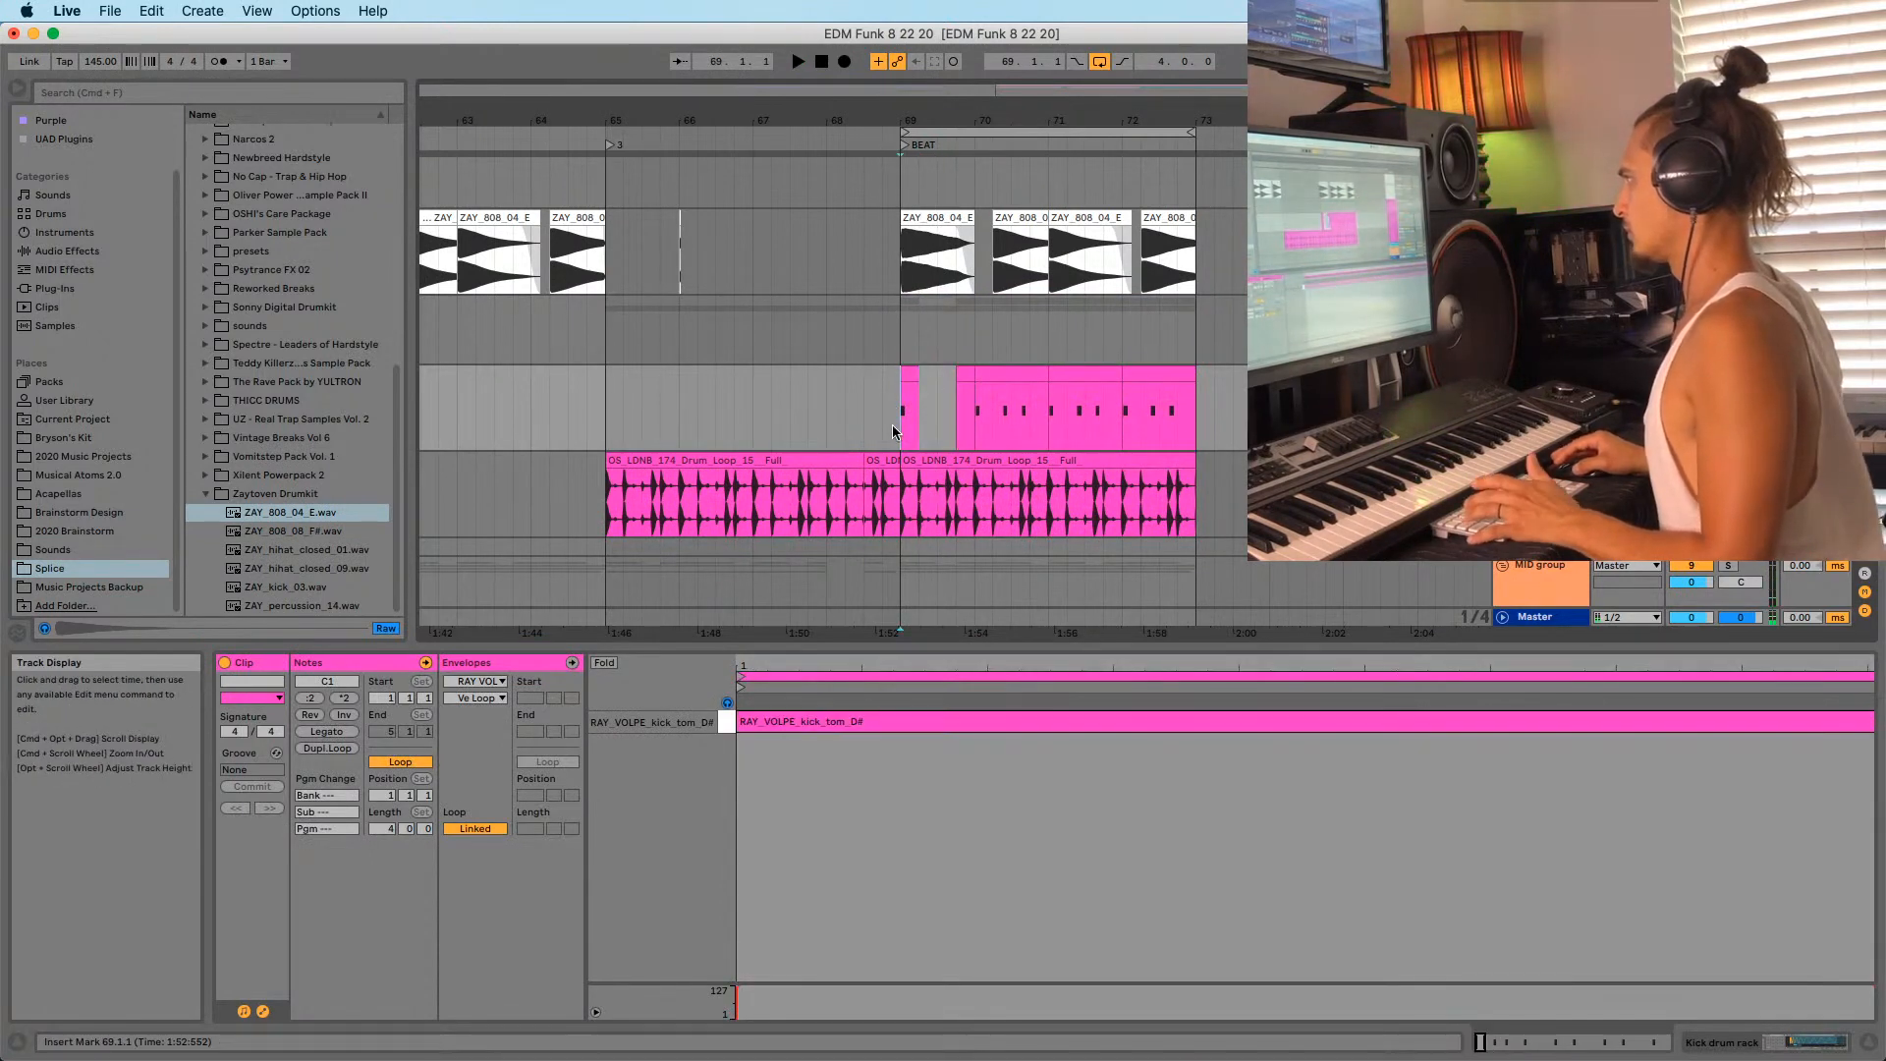
key("space")
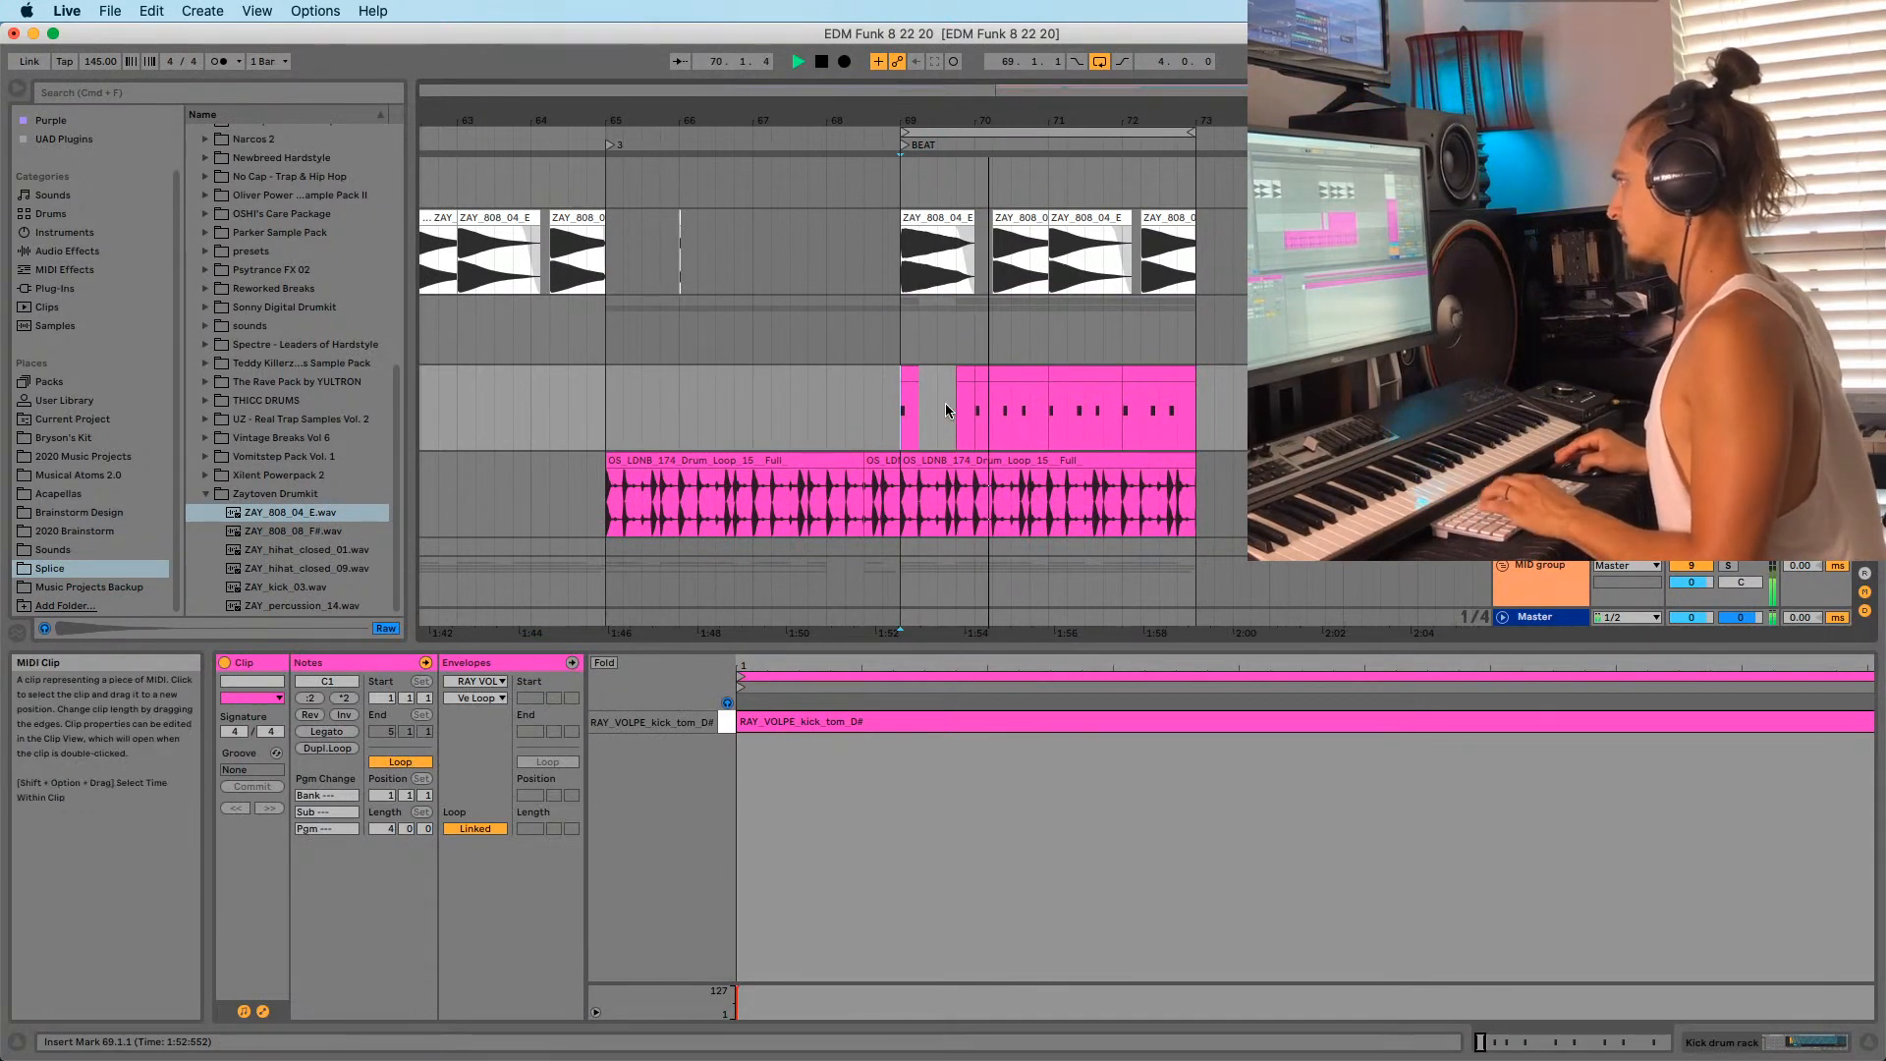
Shorten the bar-70 kick clip to end at 70.2.1, then audition the kicks from bar 69.
left_click(1002, 373)
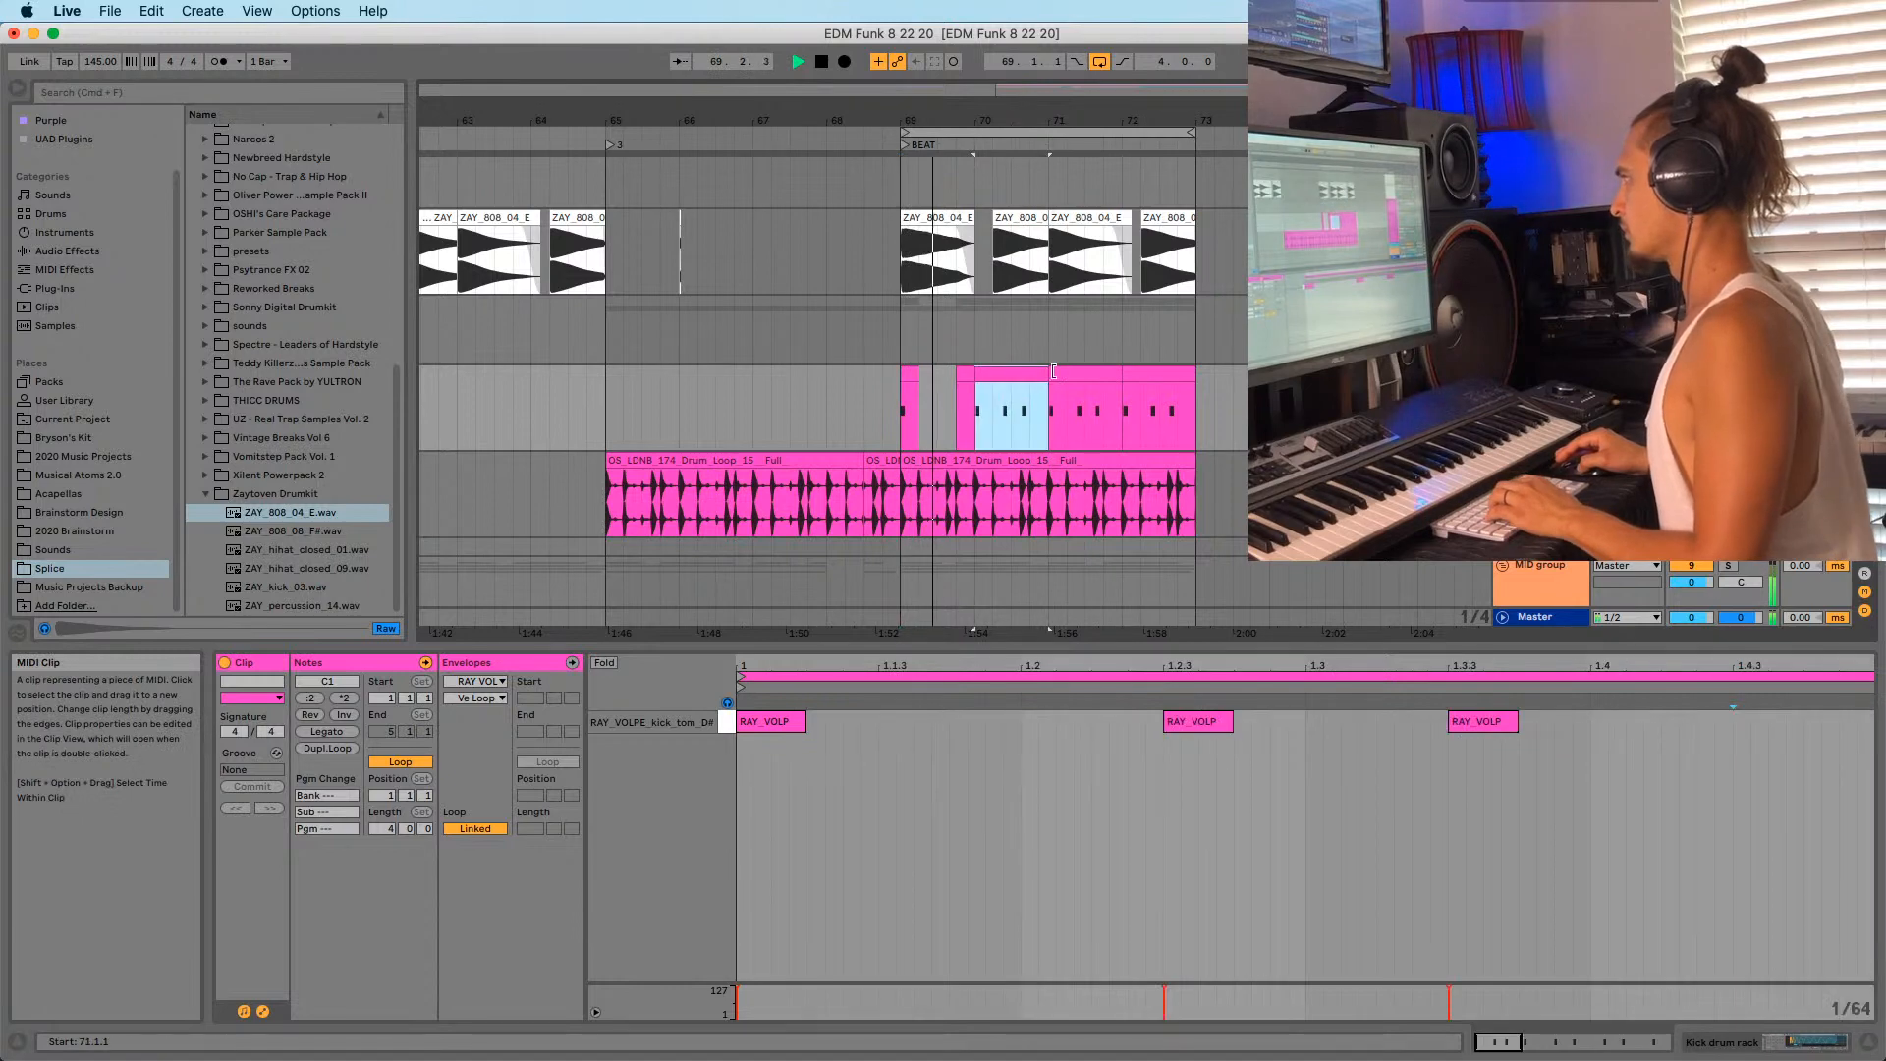
left_click_drag(1046, 375, 999, 377)
key("space")
left_click(973, 393)
key("space")
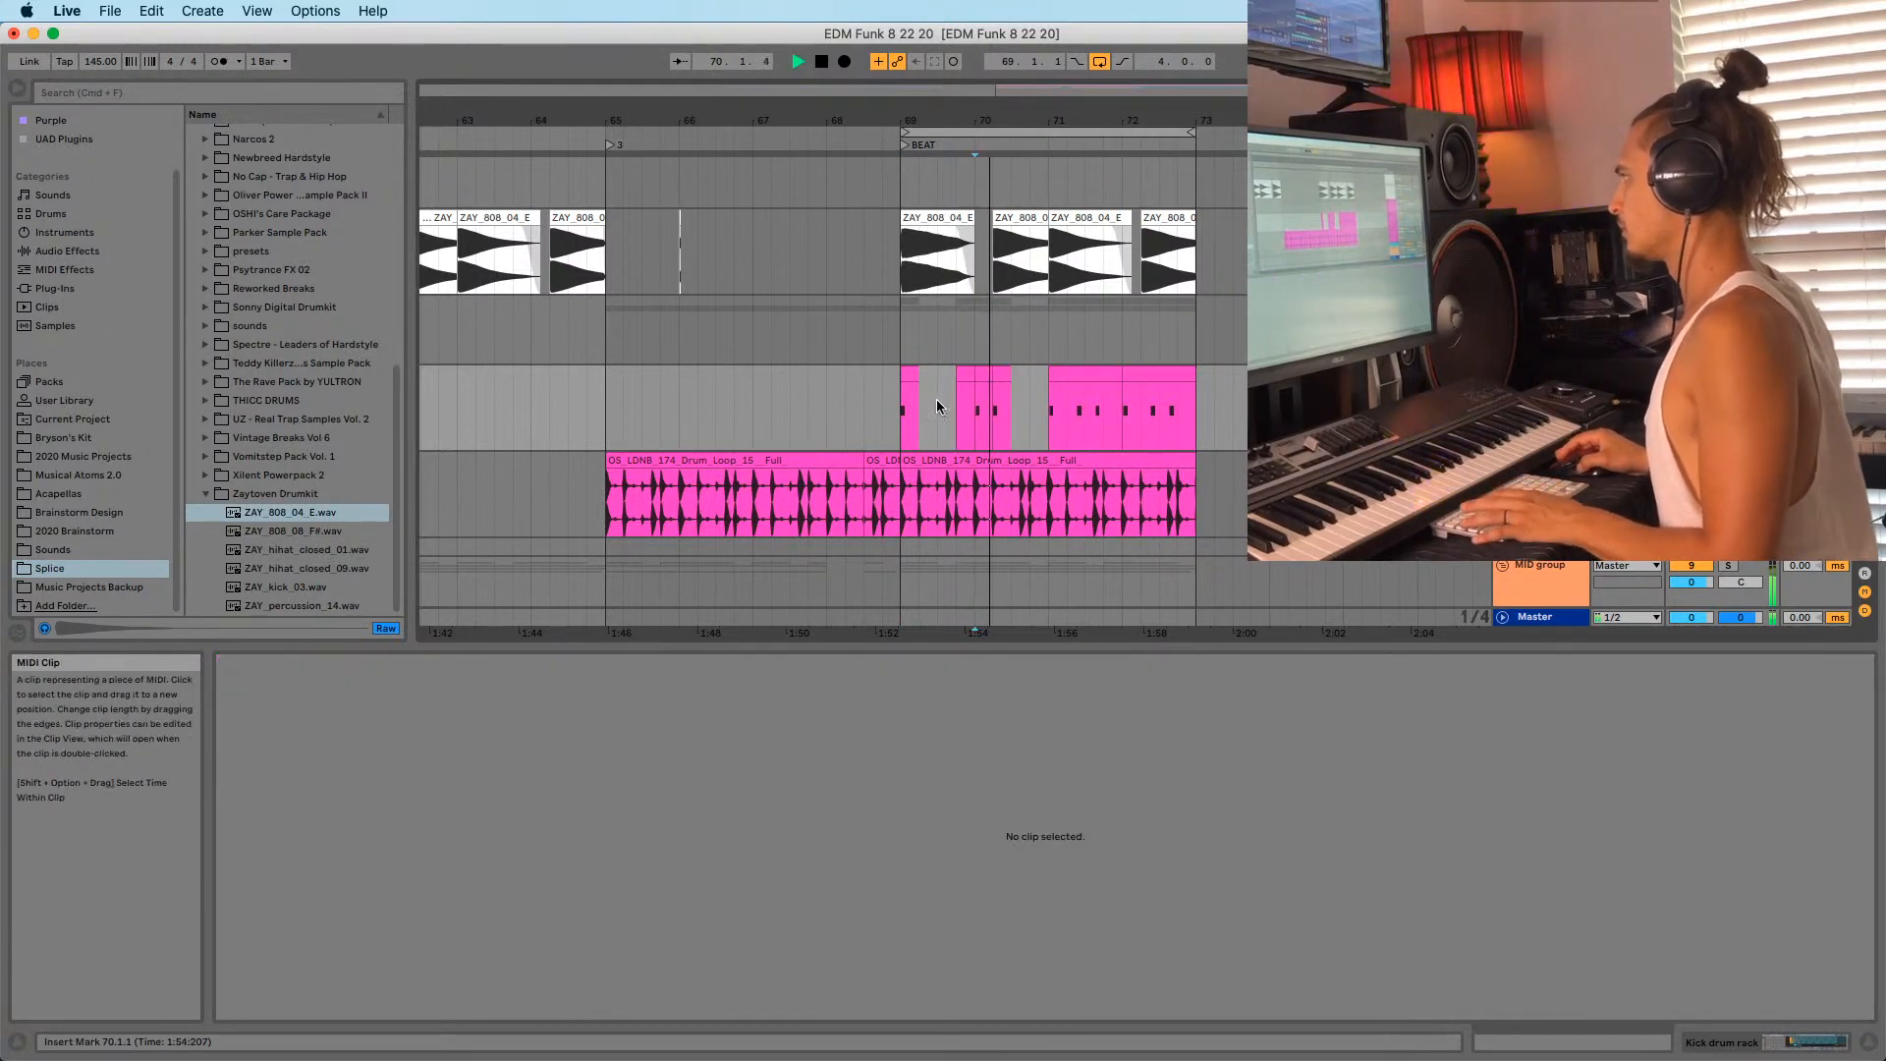
left_click(911, 398)
key("space")
key("space")
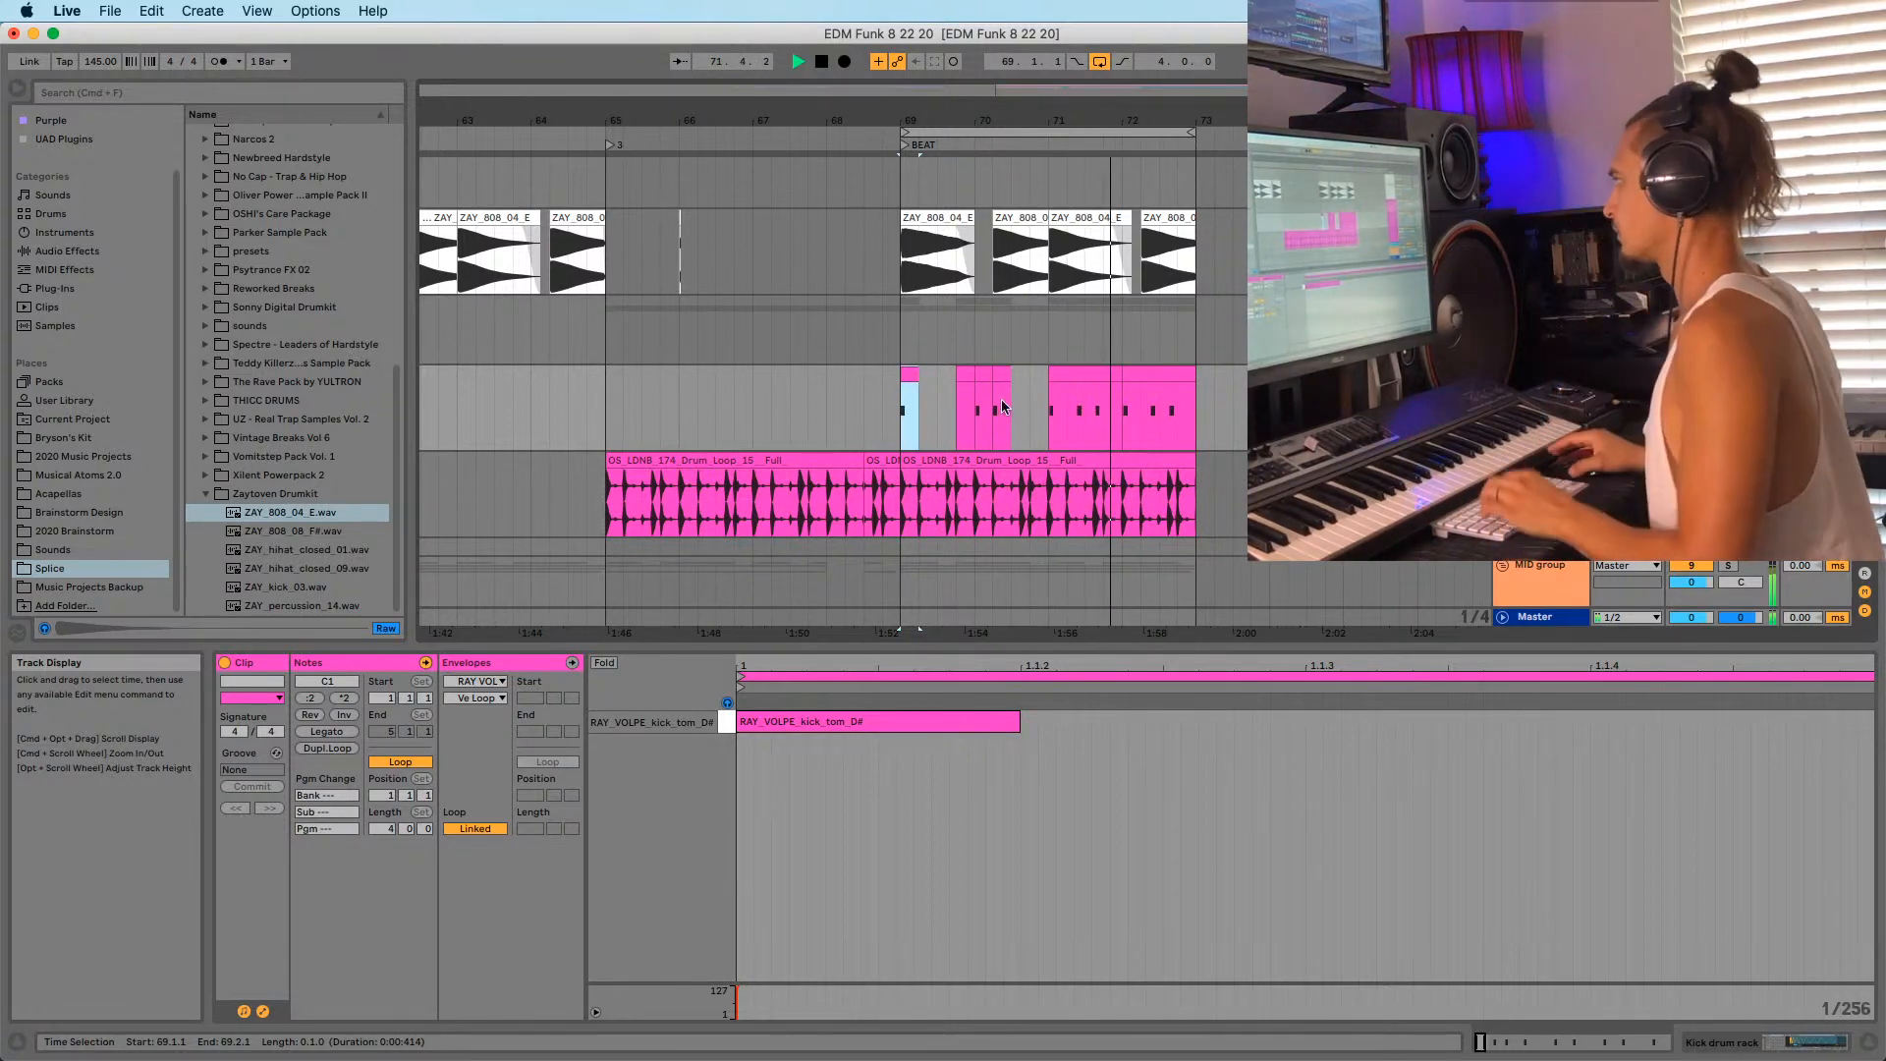
key("space")
key("space")
Copy the bar 69–70 kick clips and paste them over bars 71–72.
left_click_drag(1018, 410, 905, 410)
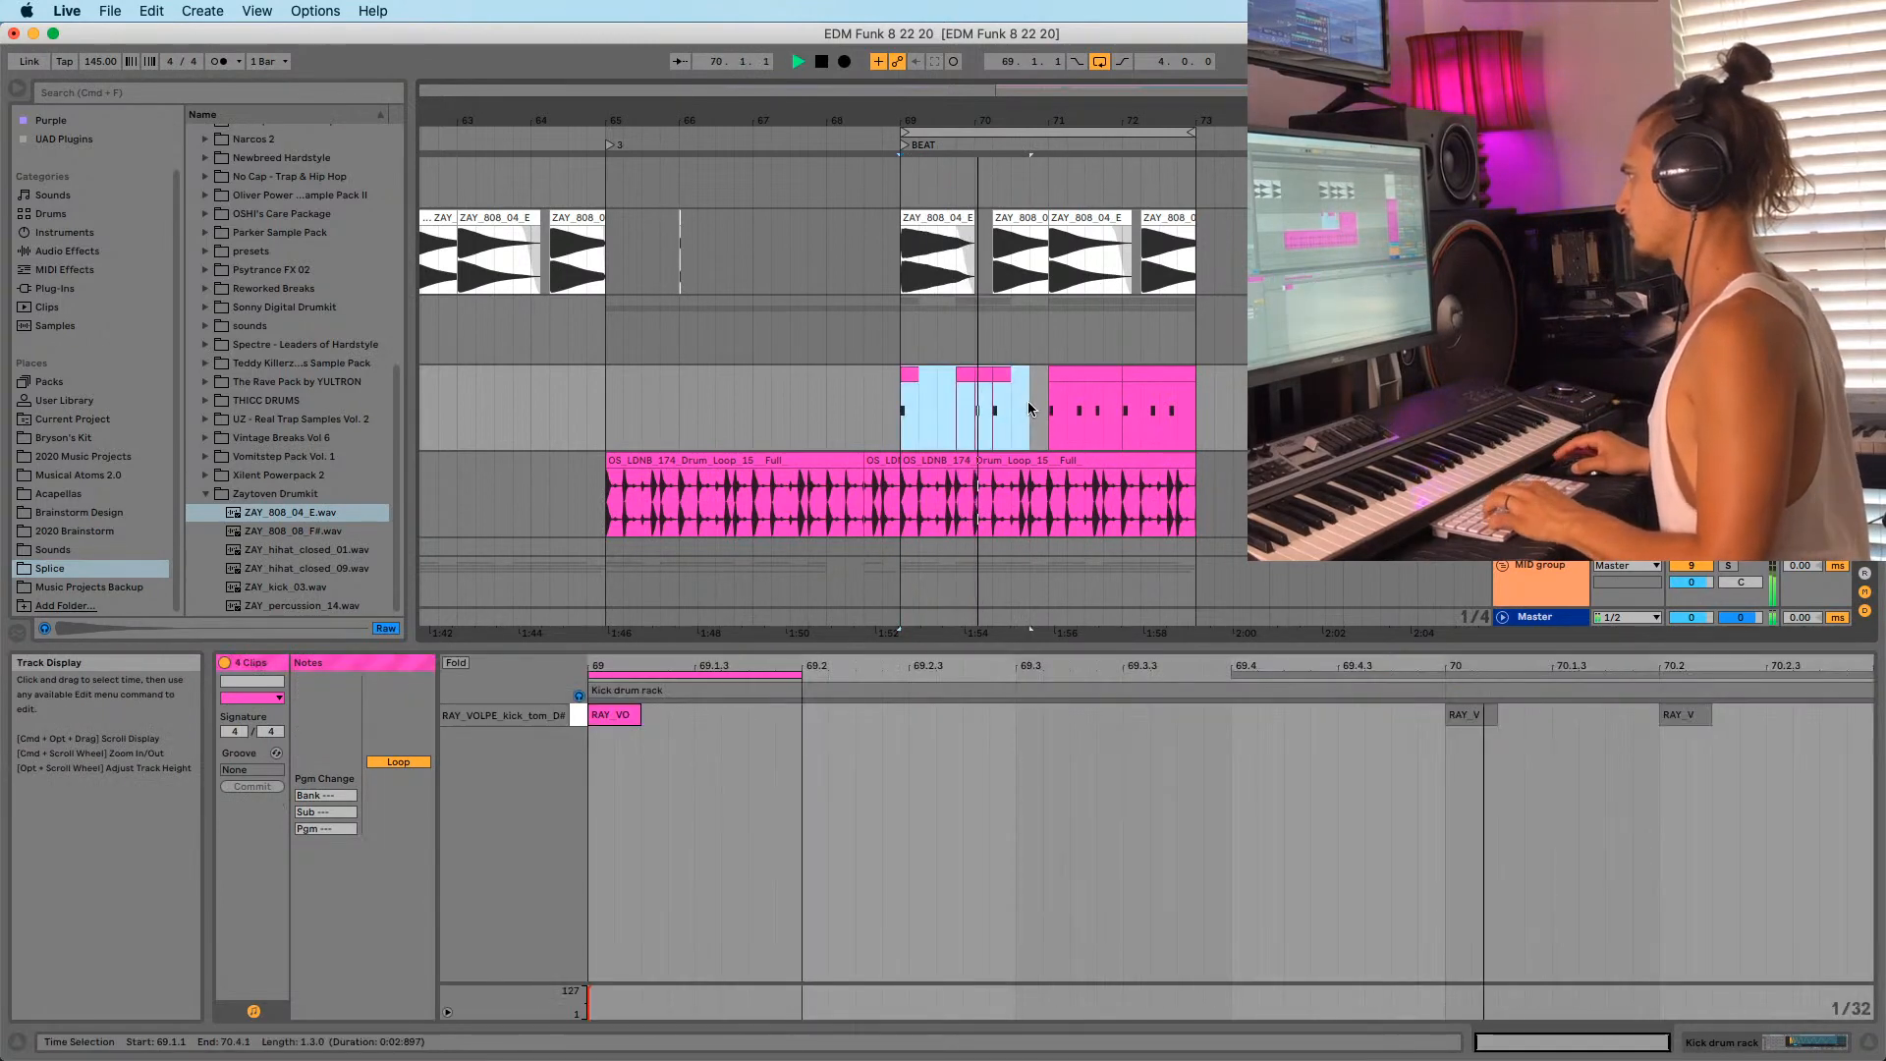
key("super+c")
left_click_drag(1054, 397, 1235, 385)
key("super+v")
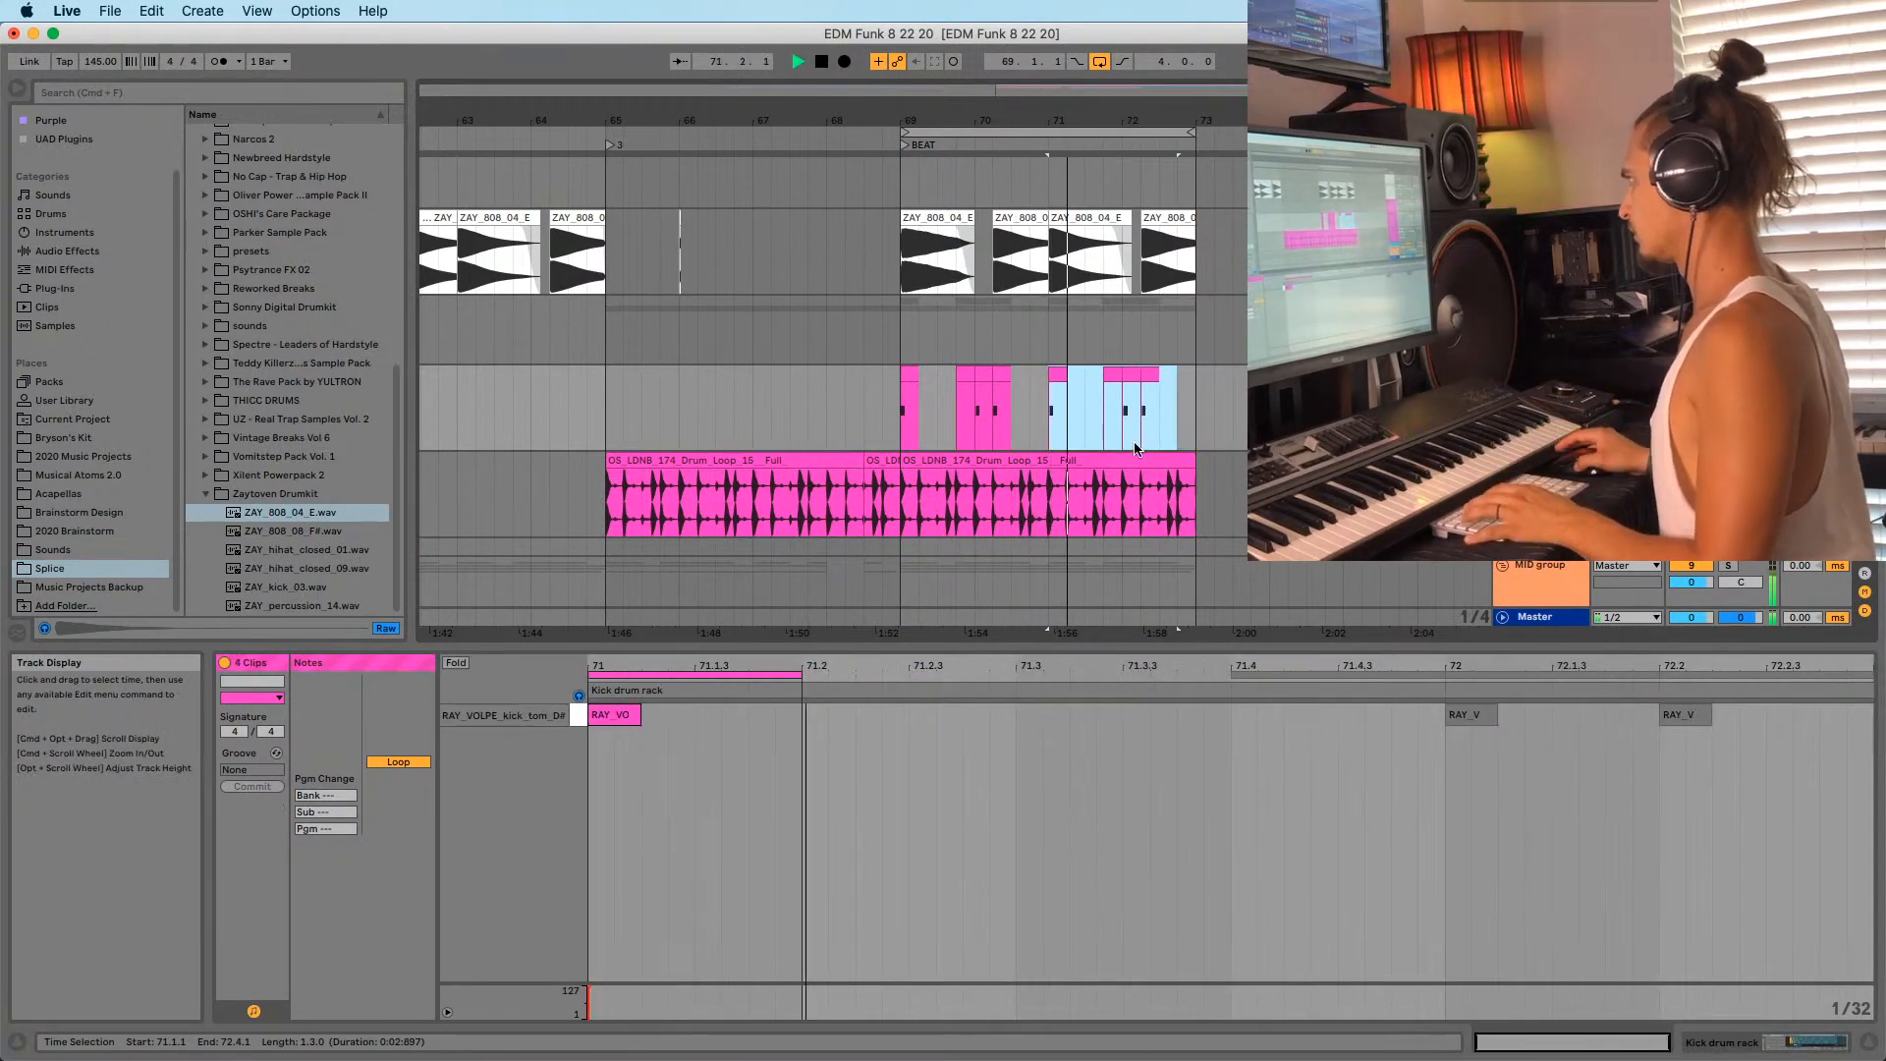
left_click(1083, 405)
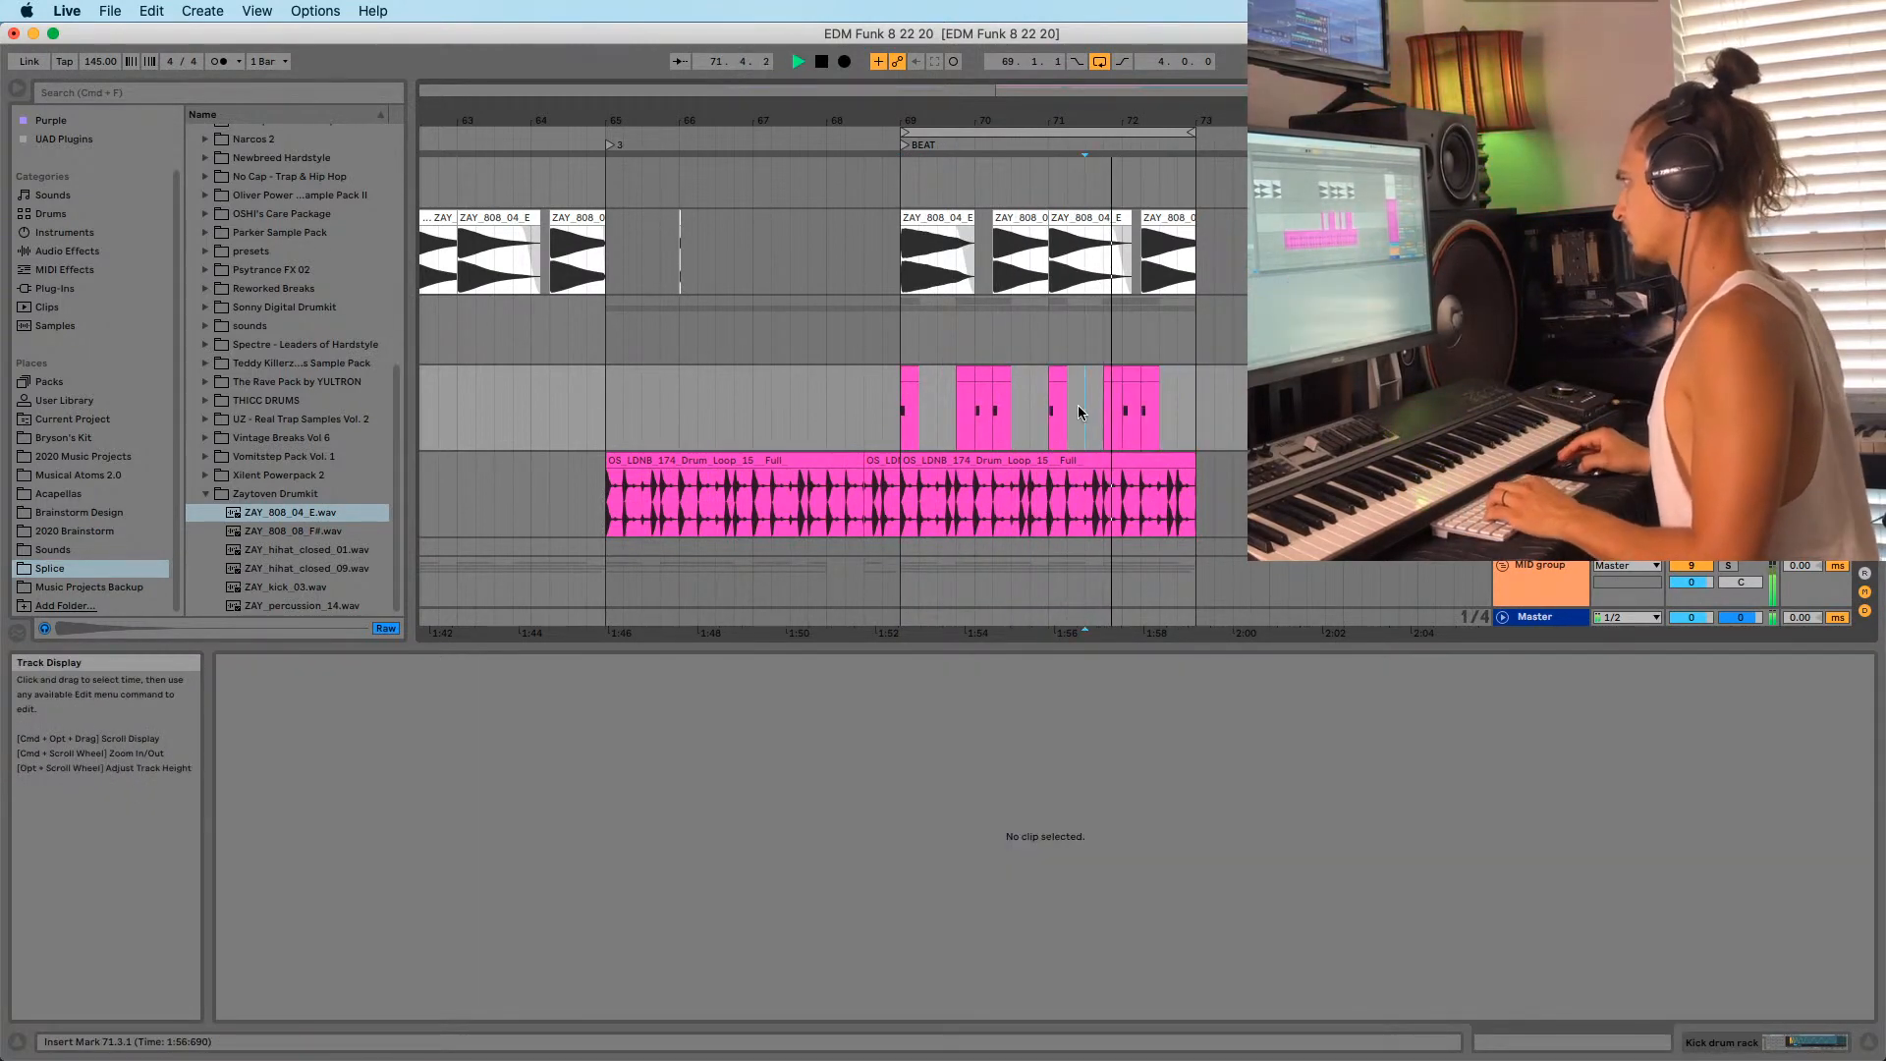
Copy the kick hit at 70.2.1, move the copy to 70.3.1, and audition the pattern.
left_click(903, 410)
left_click_drag(995, 105, 993, 149)
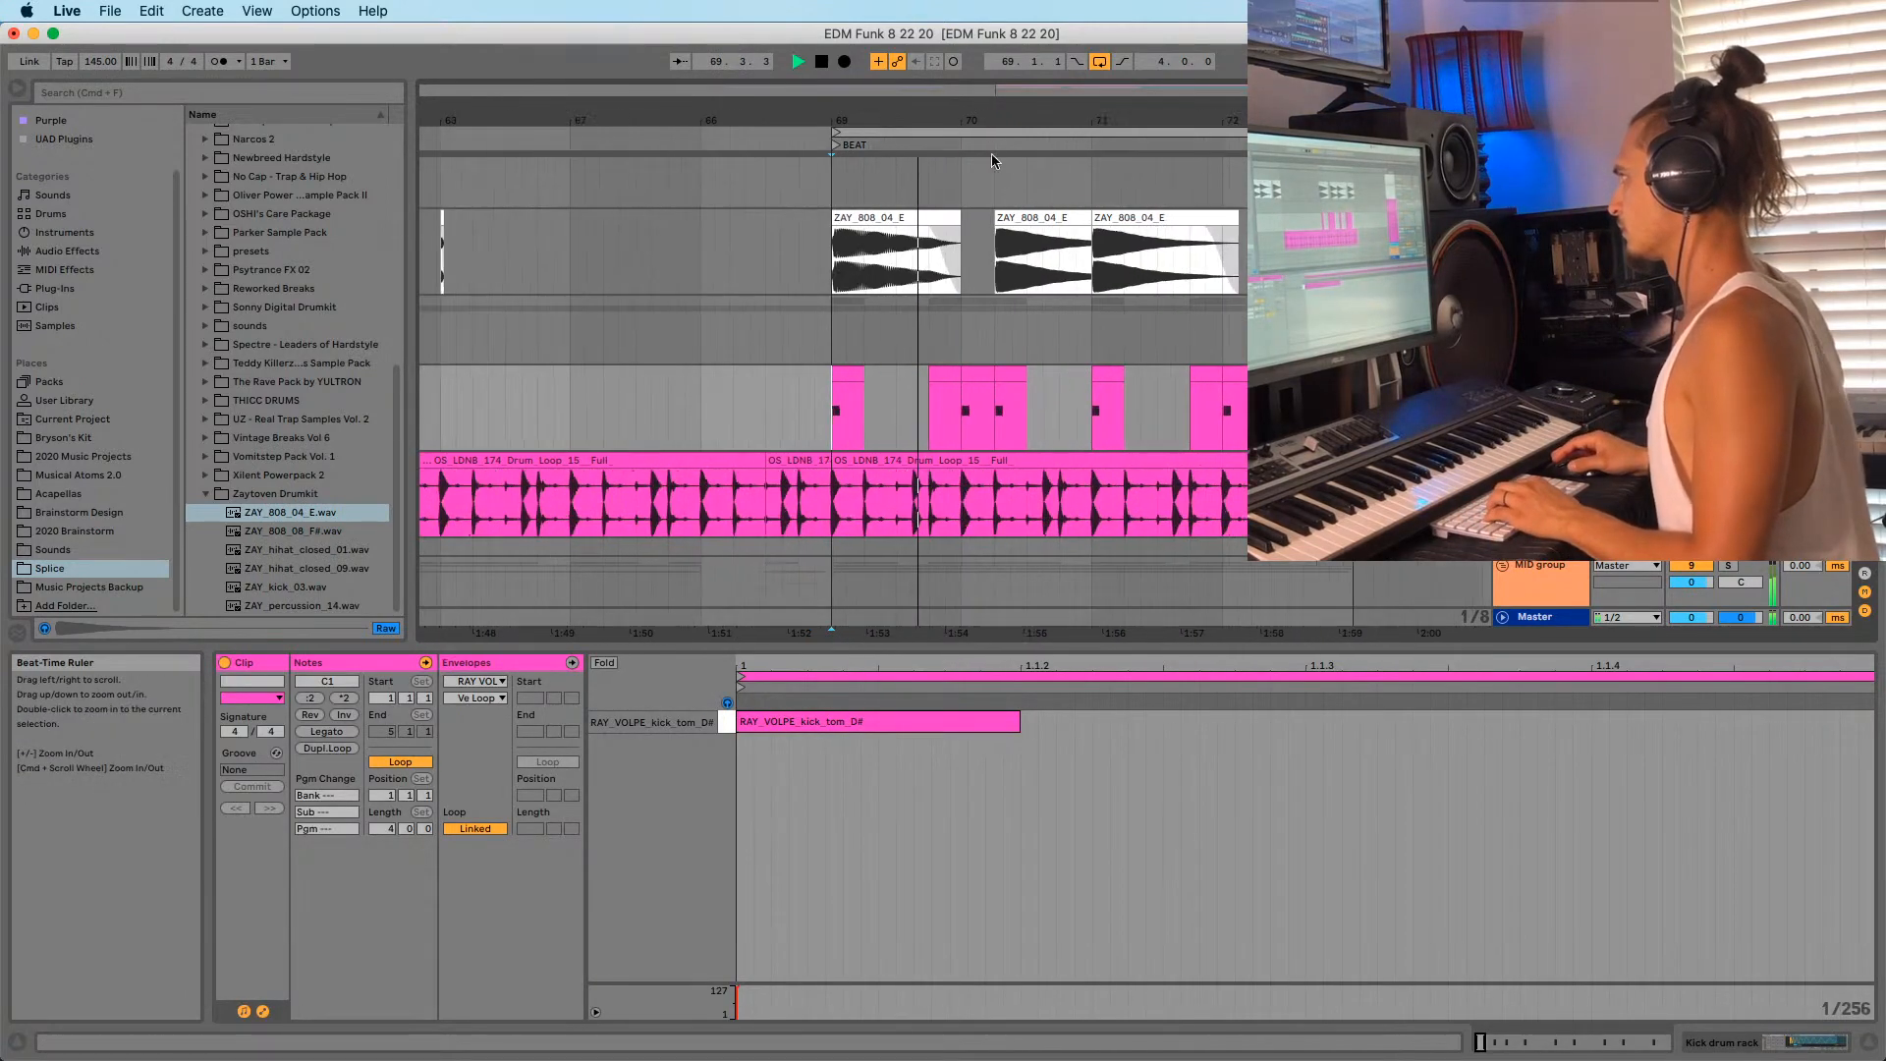
left_click_drag(1019, 377, 1034, 377)
left_click(997, 400)
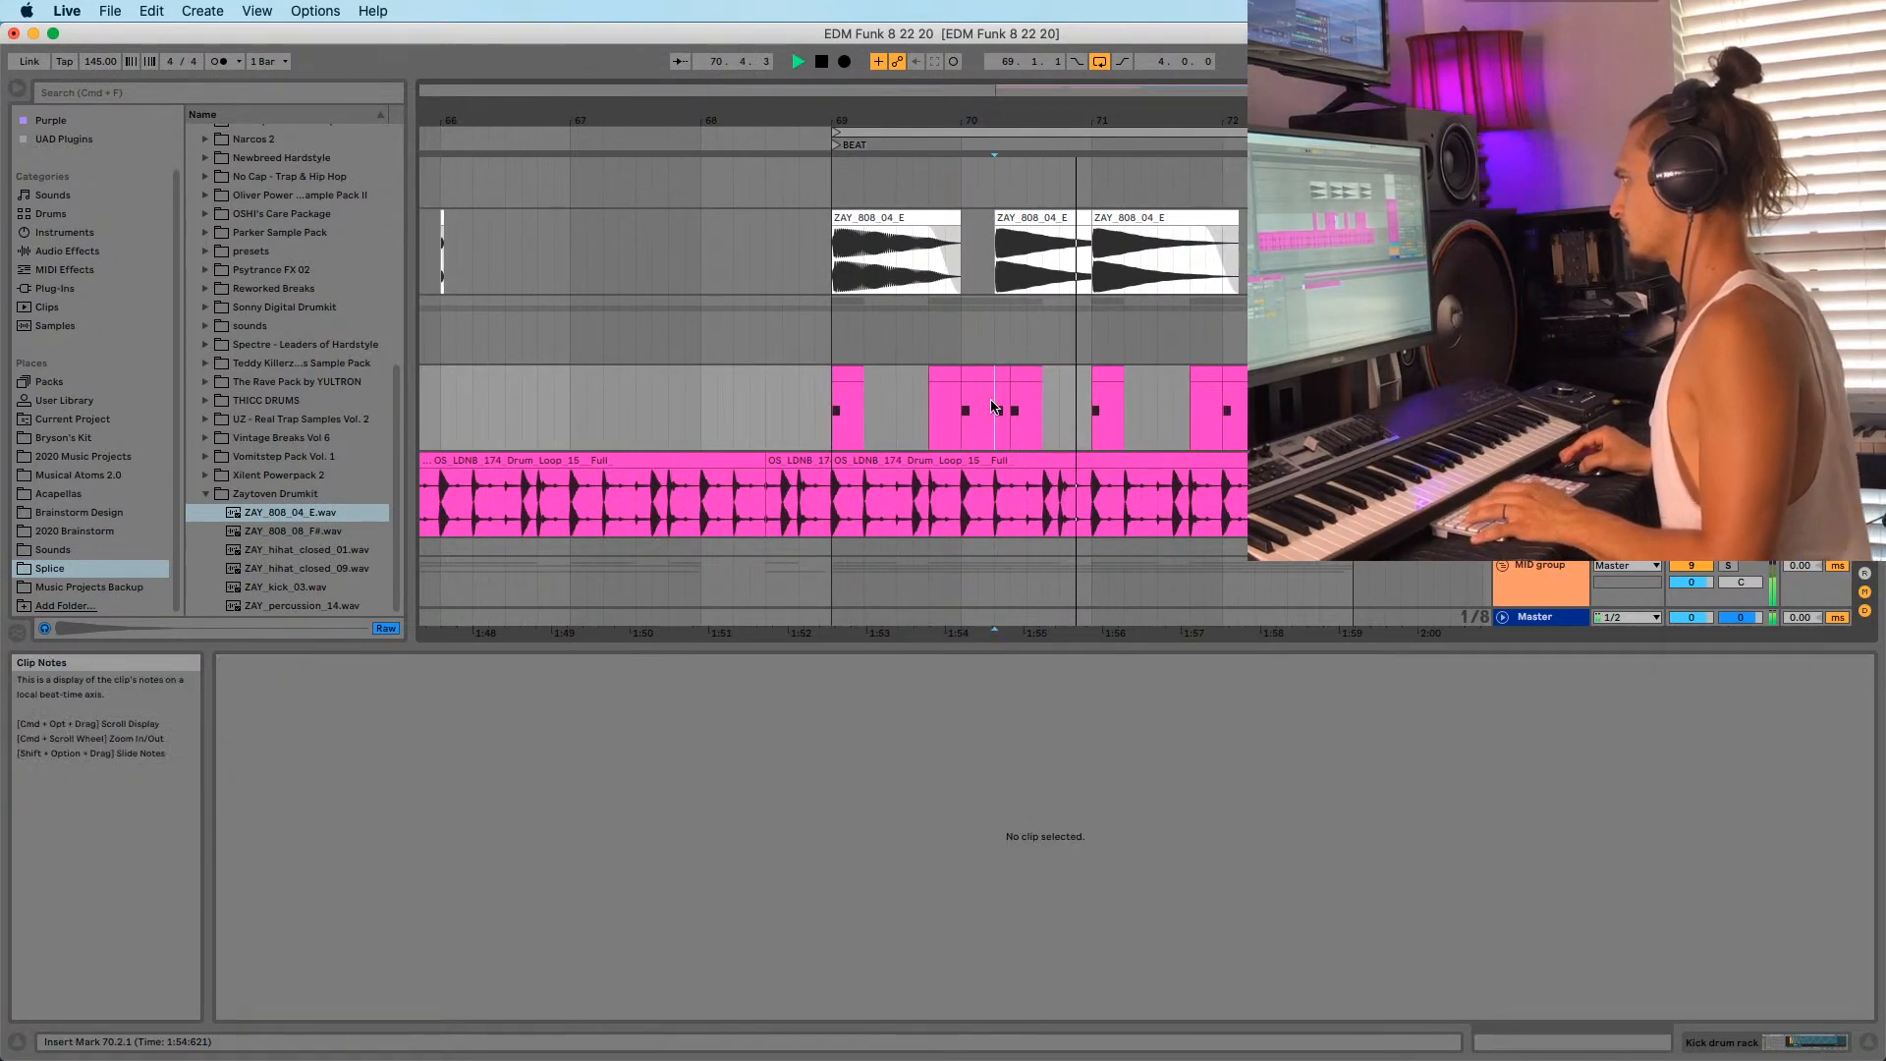
key("space")
key("space")
key("space")
left_click(1015, 379)
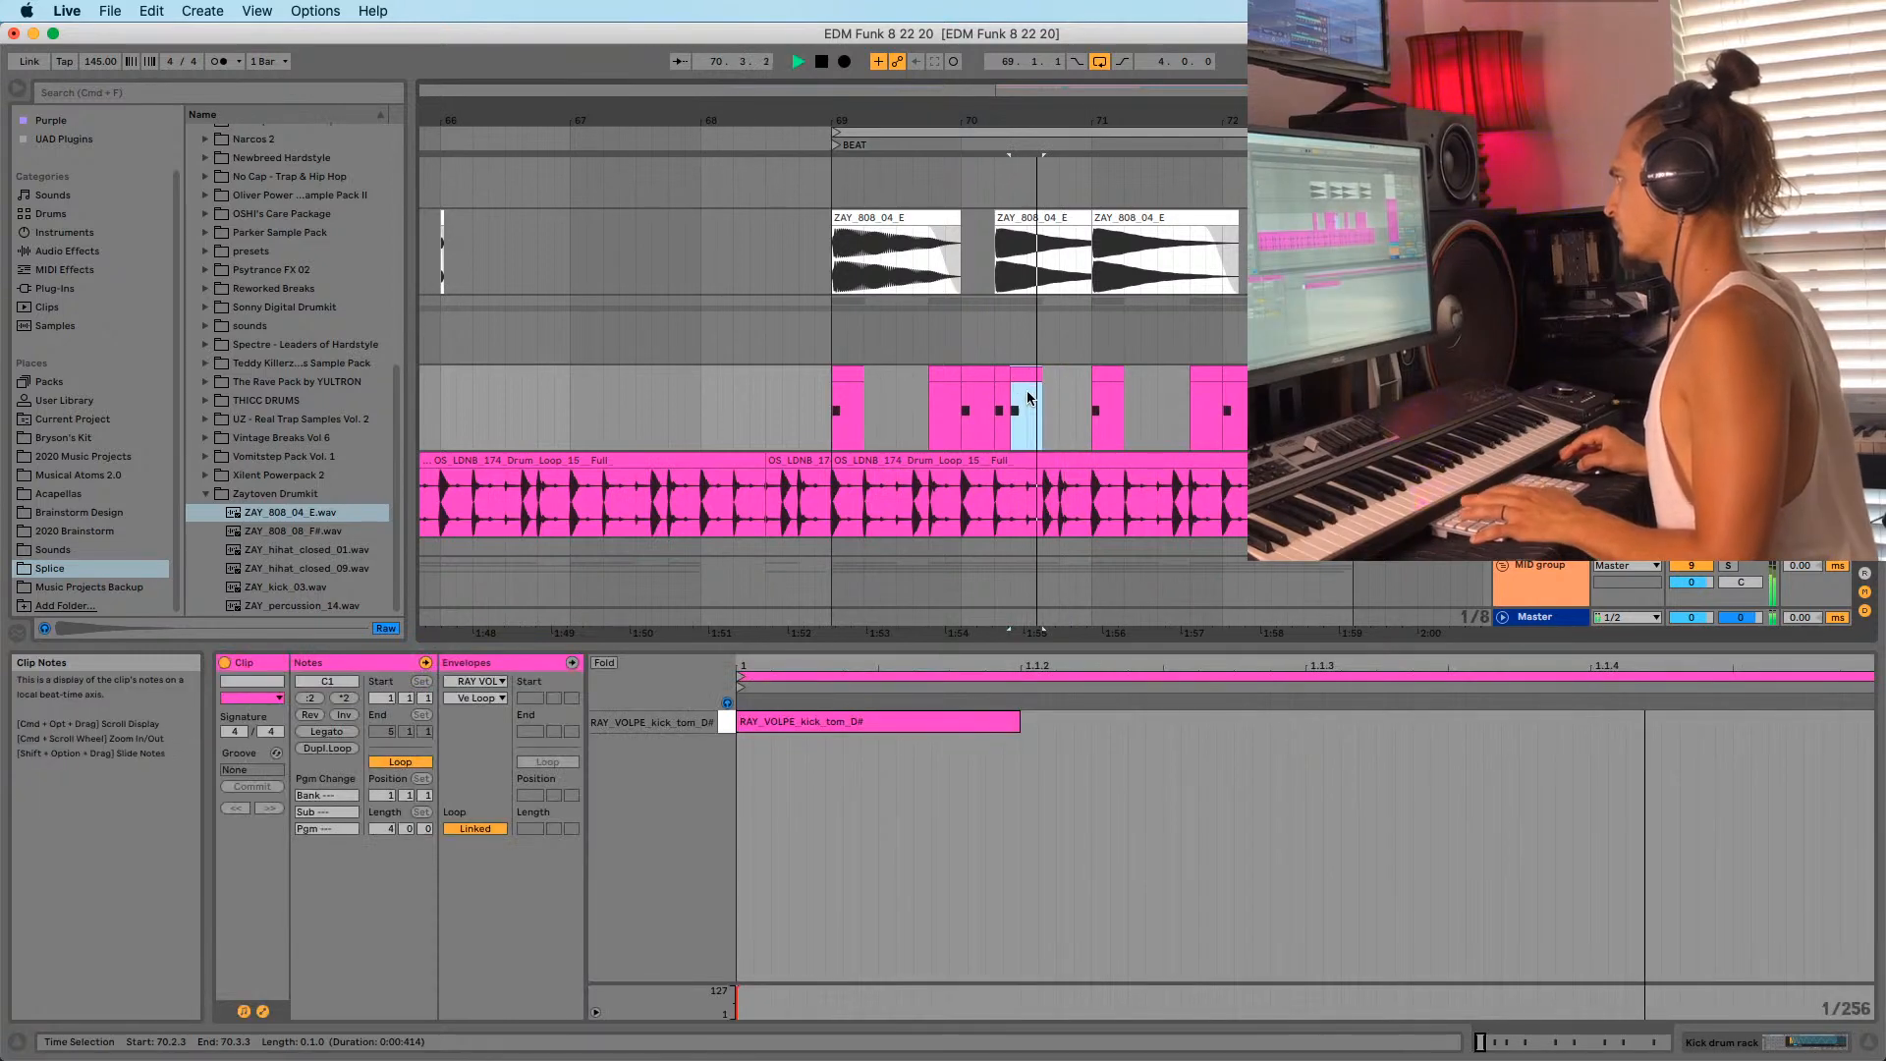
left_click_drag(1014, 380, 1031, 383)
left_click(980, 415)
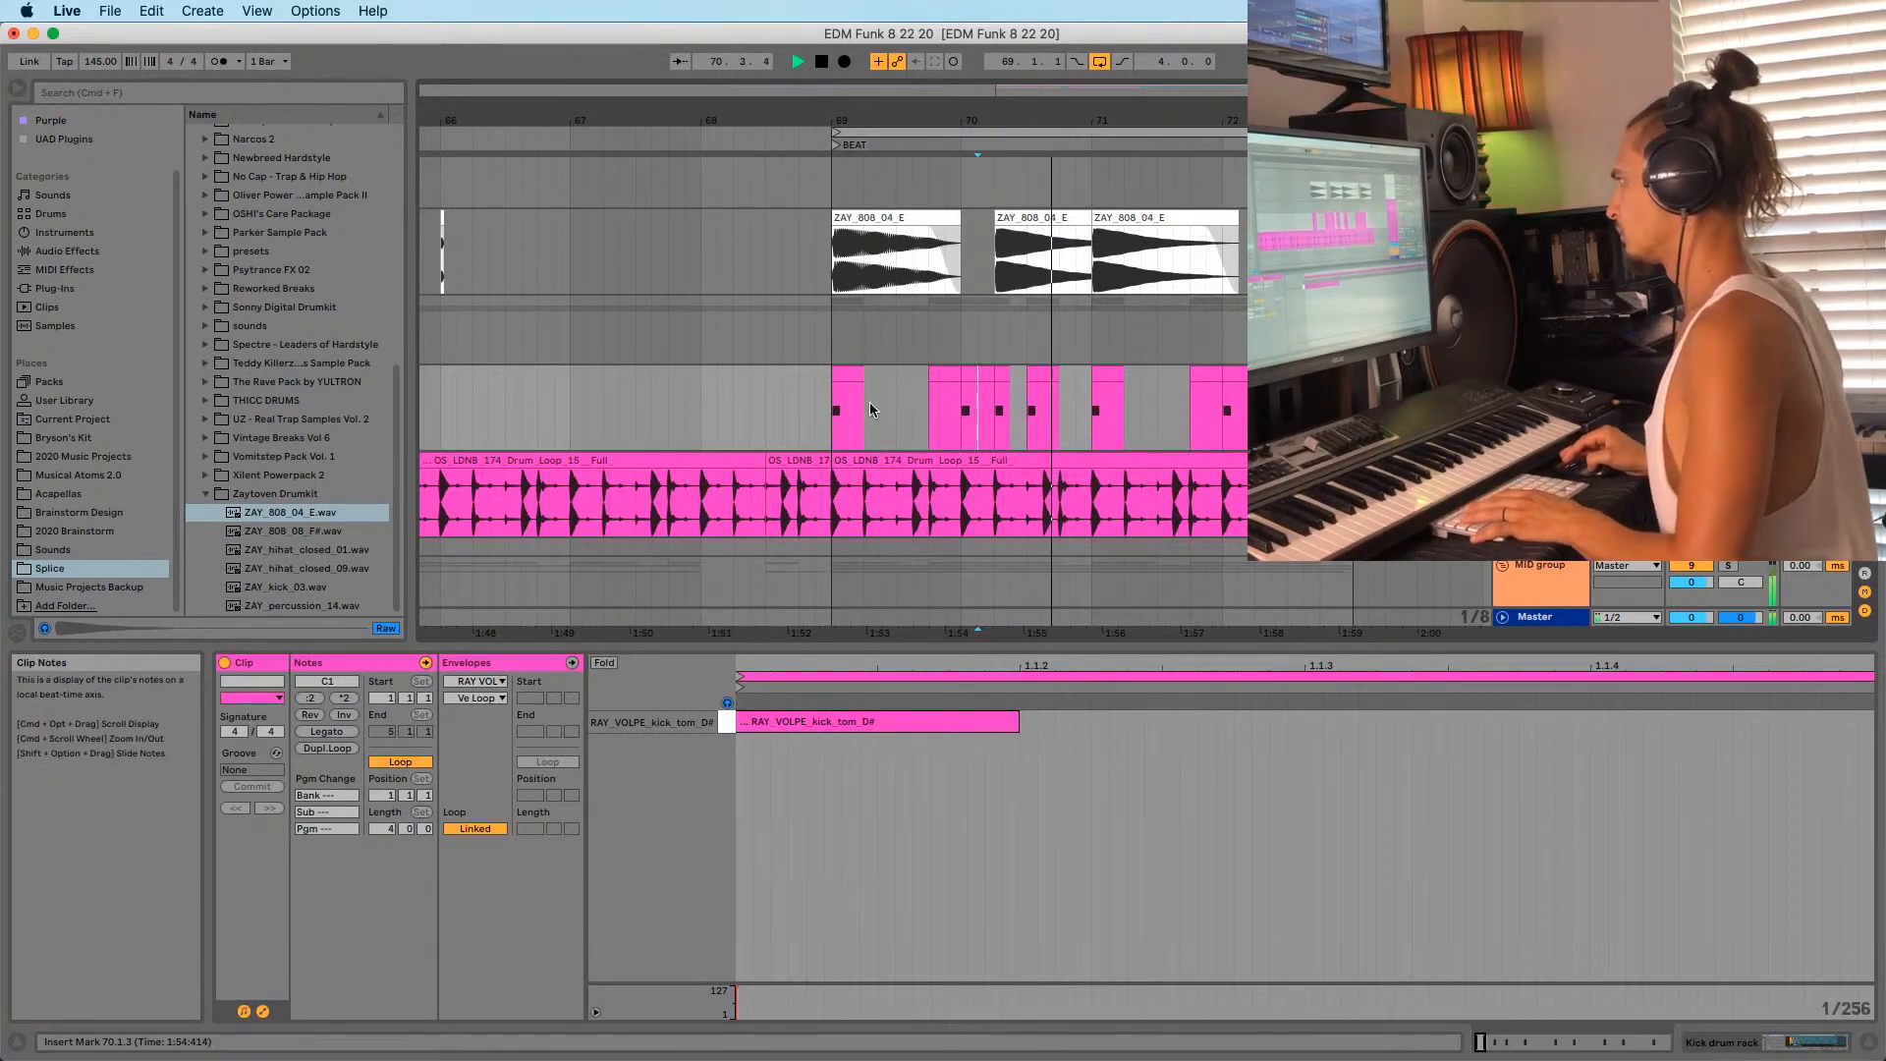
left_click(815, 422)
key("space")
key("space")
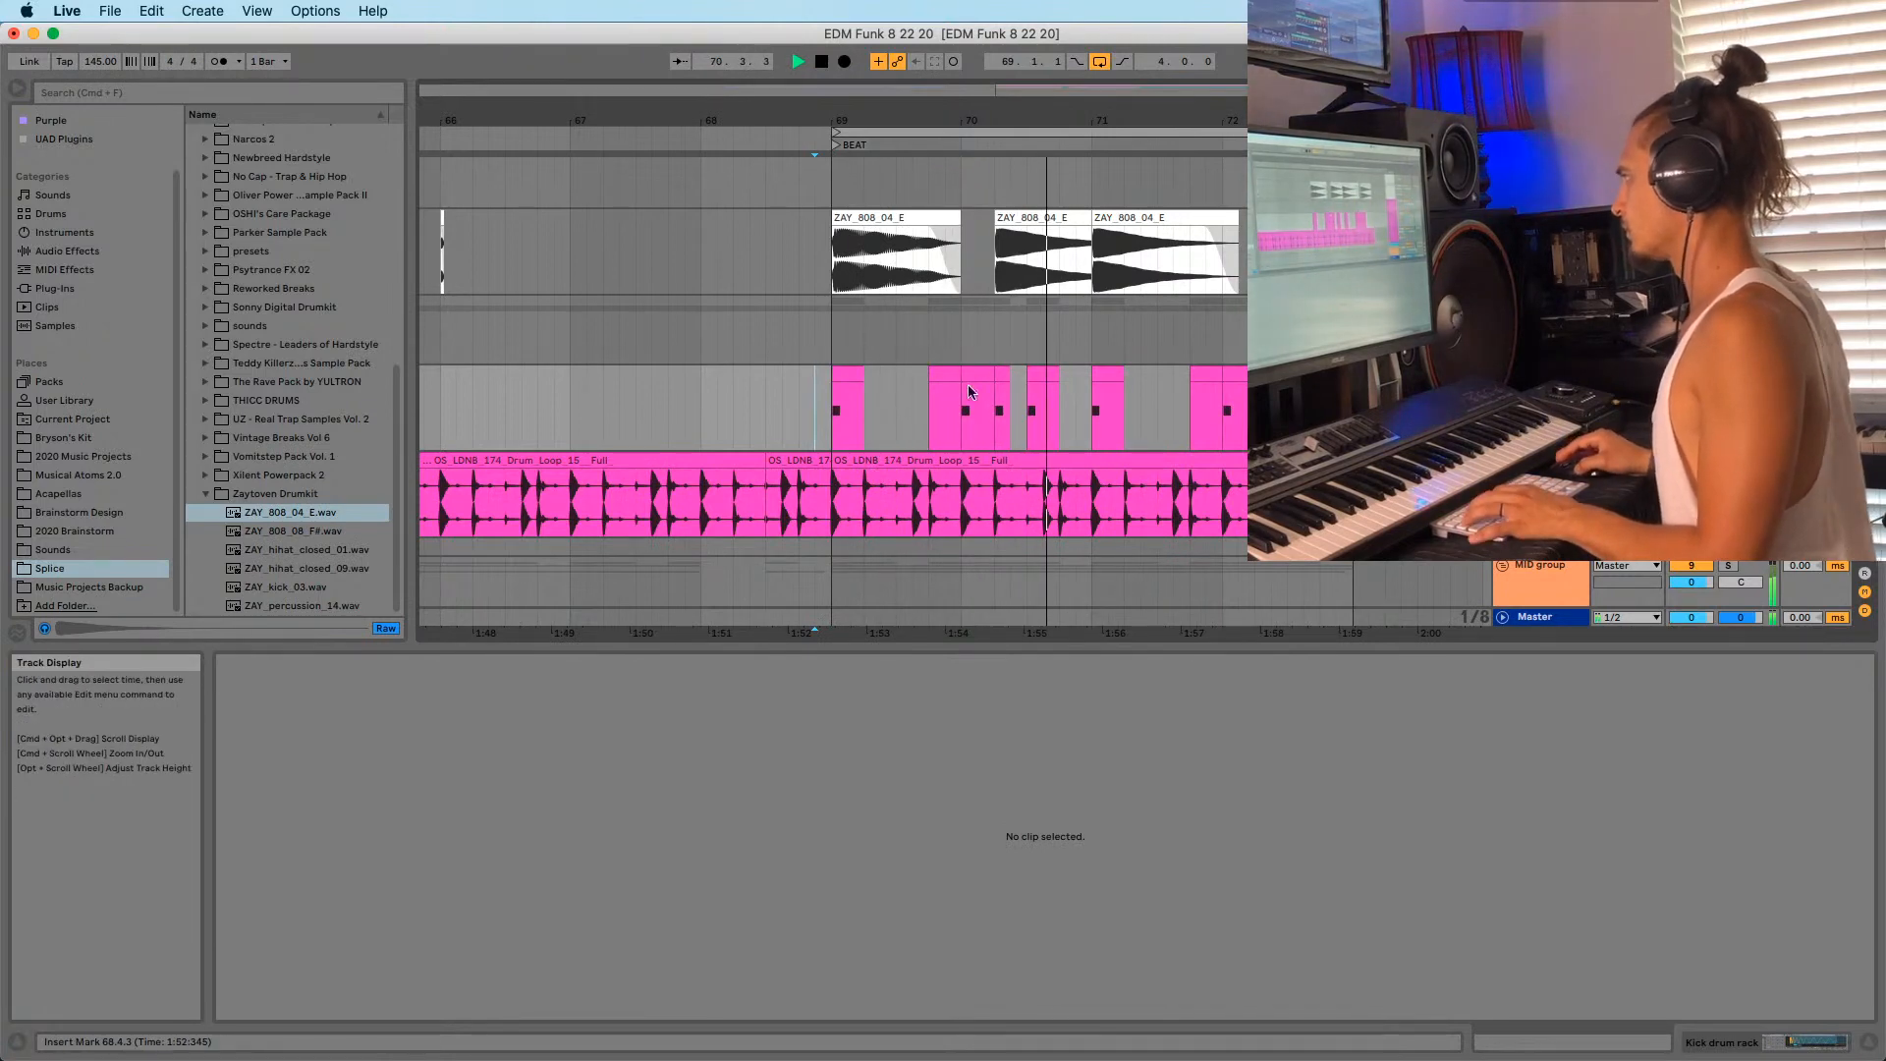
Delete the kick hit at 72.2.1.
left_click(1047, 371)
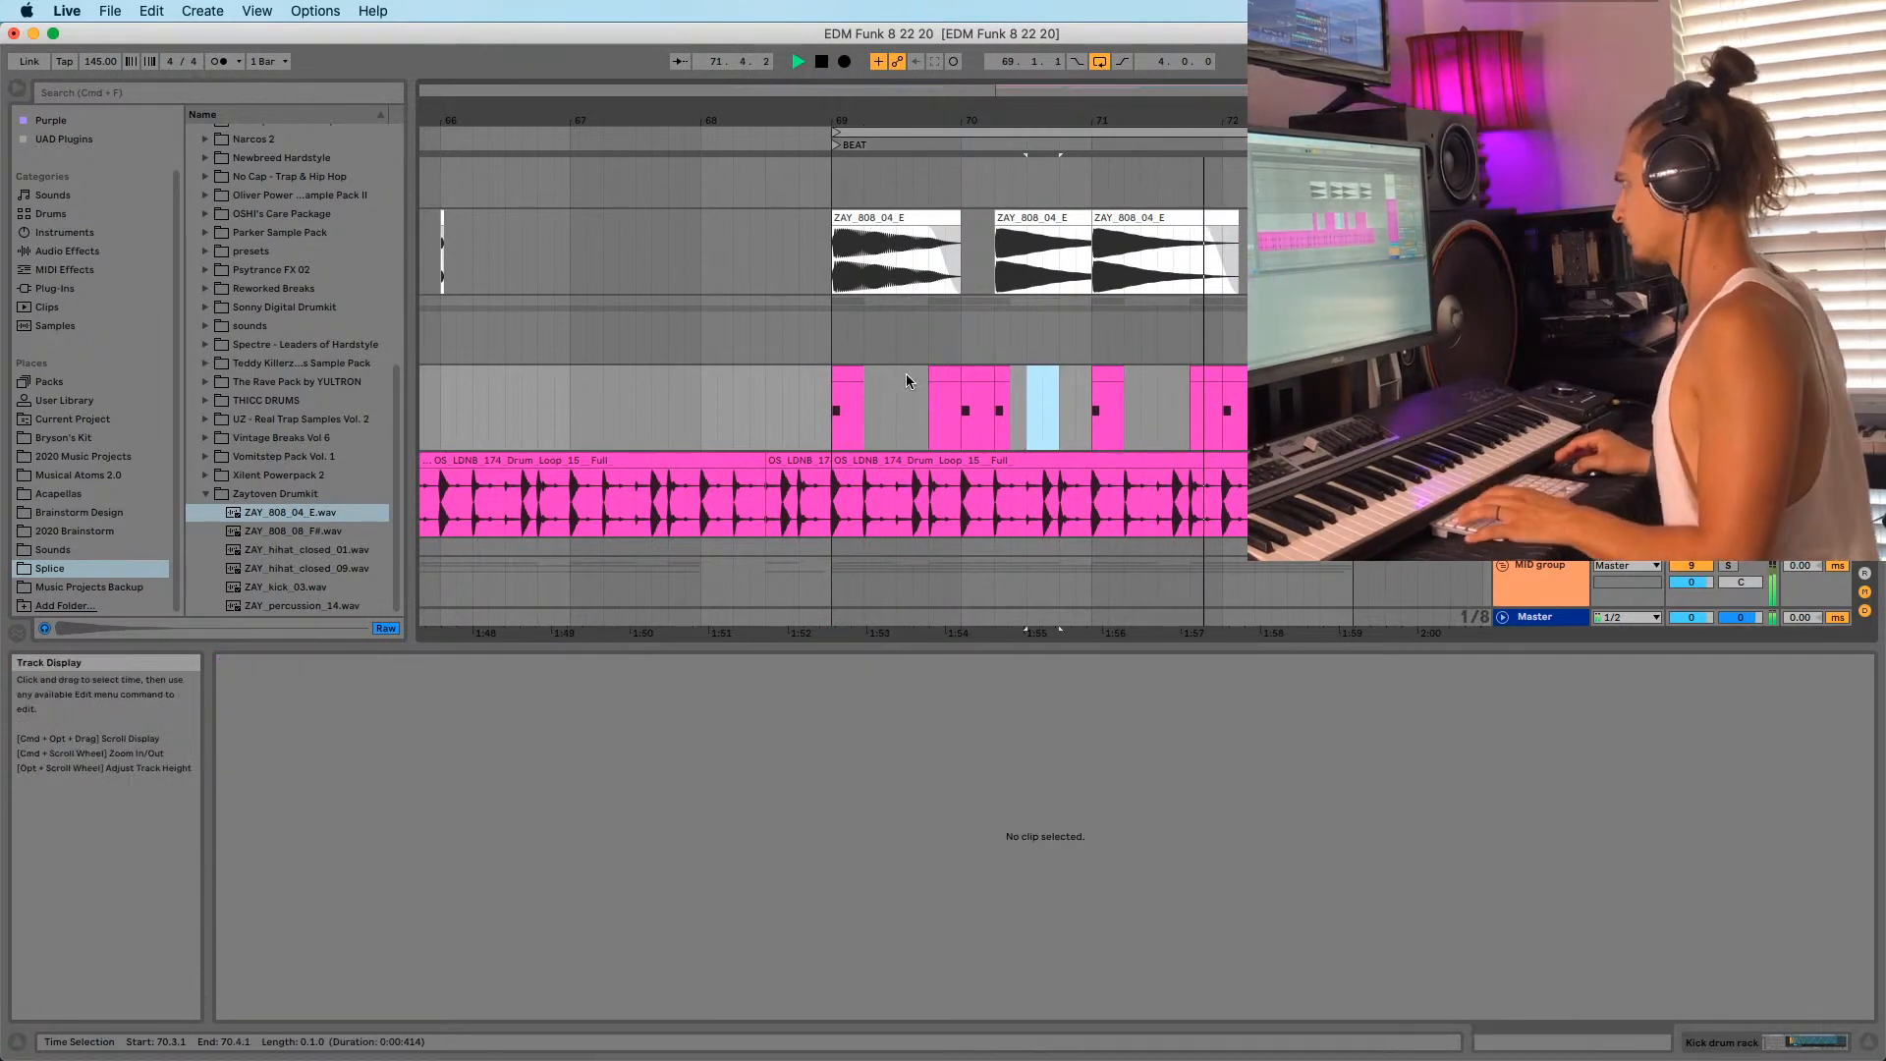
left_click(833, 410)
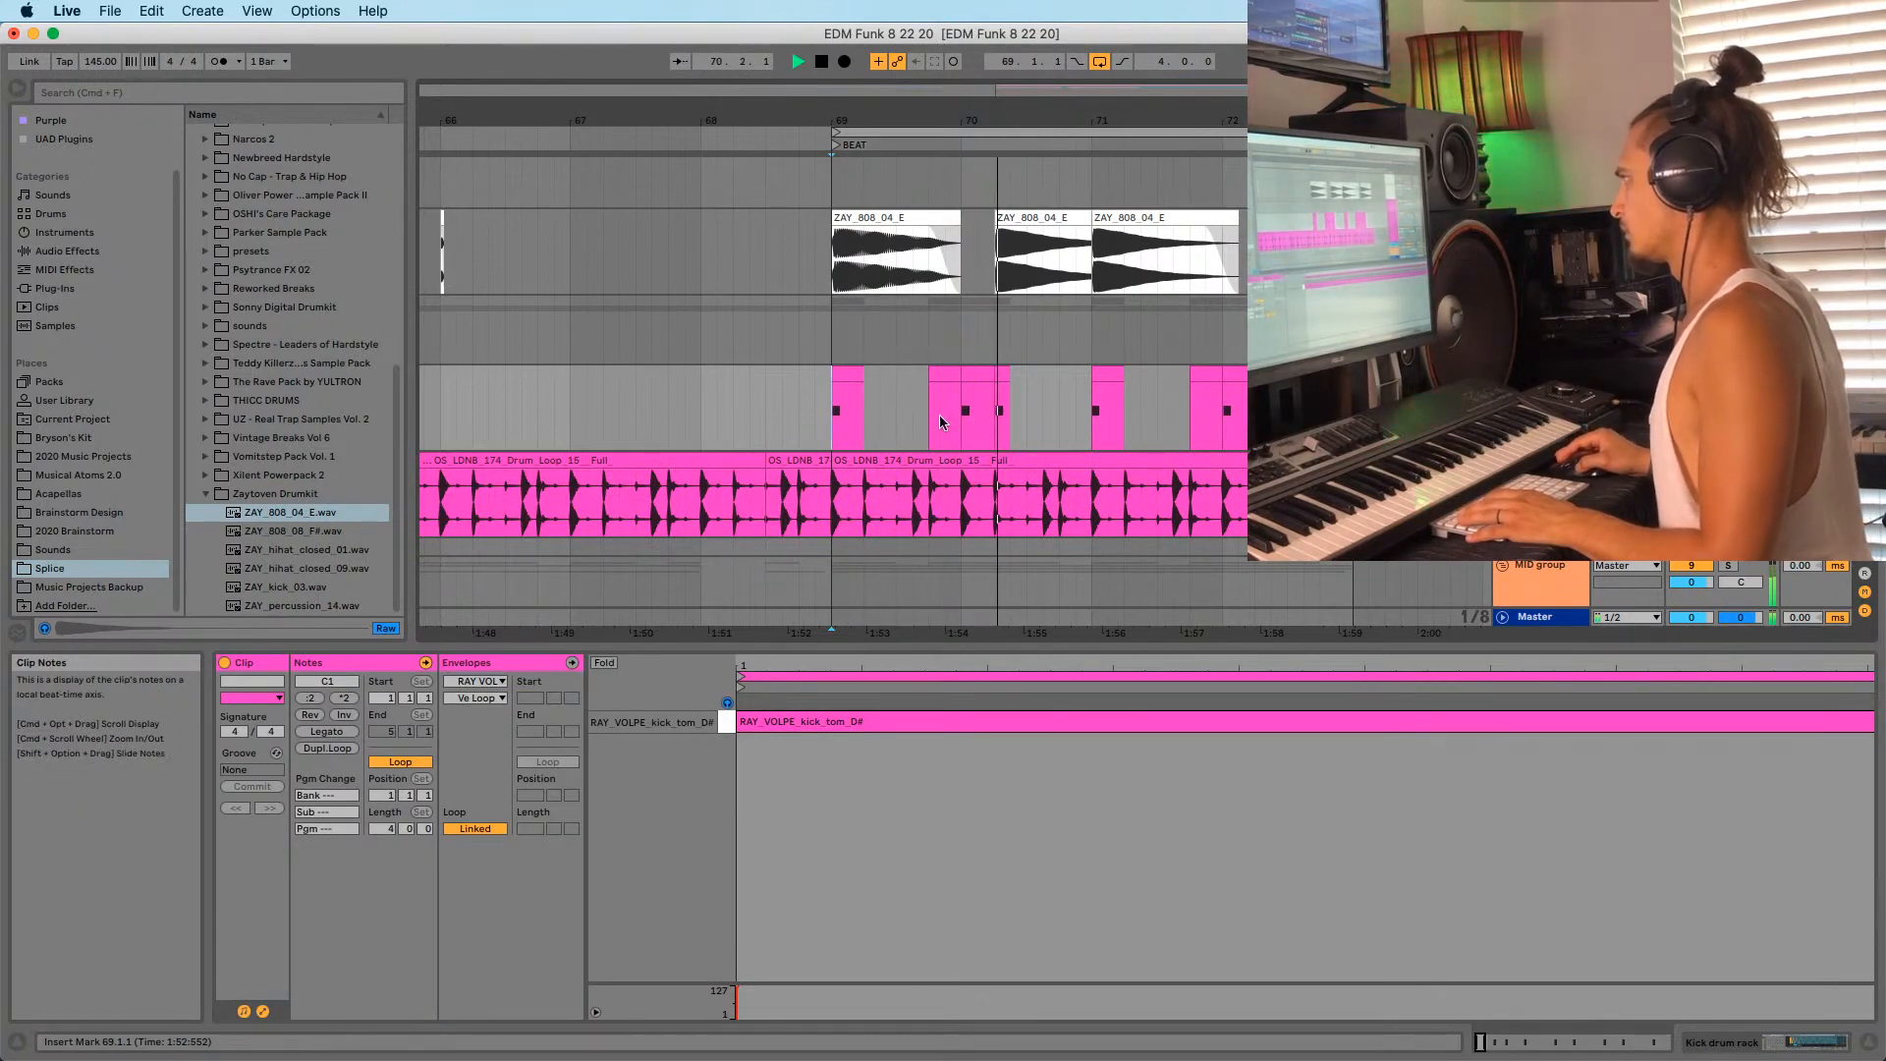
left_click(999, 411)
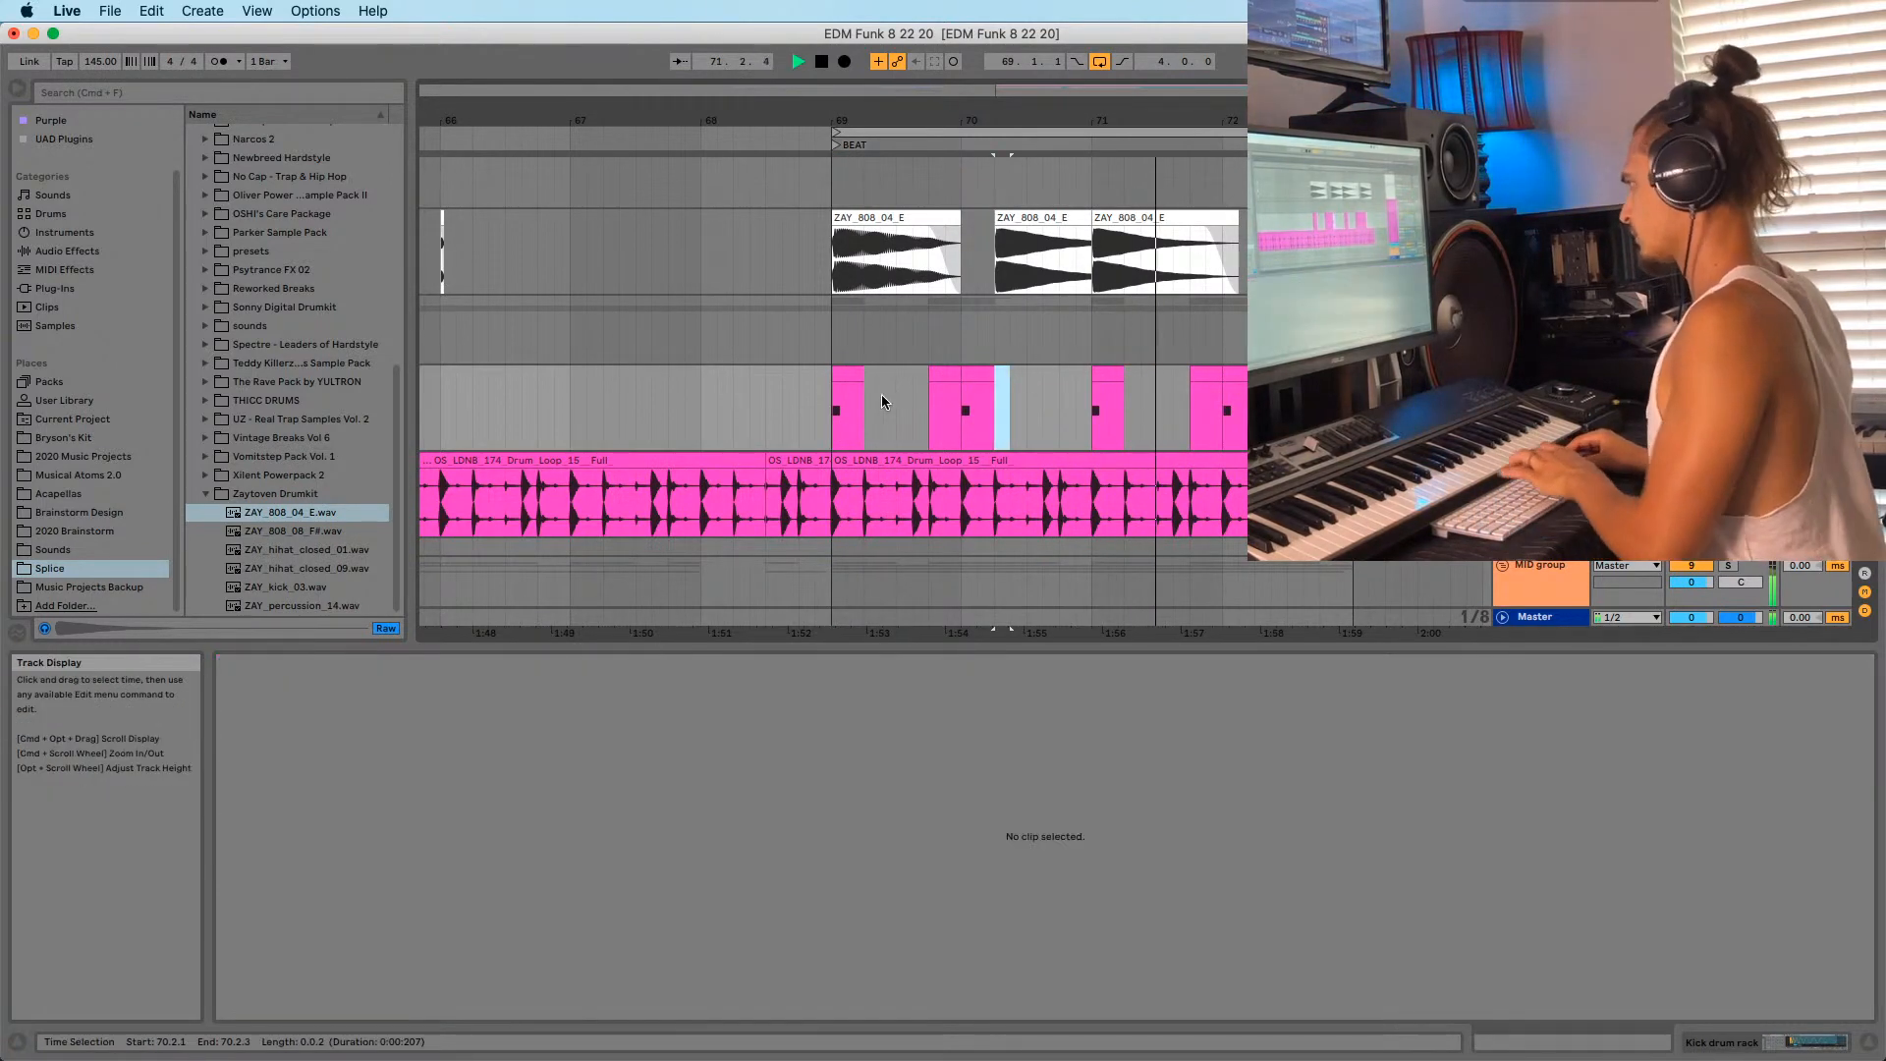
left_click(835, 423)
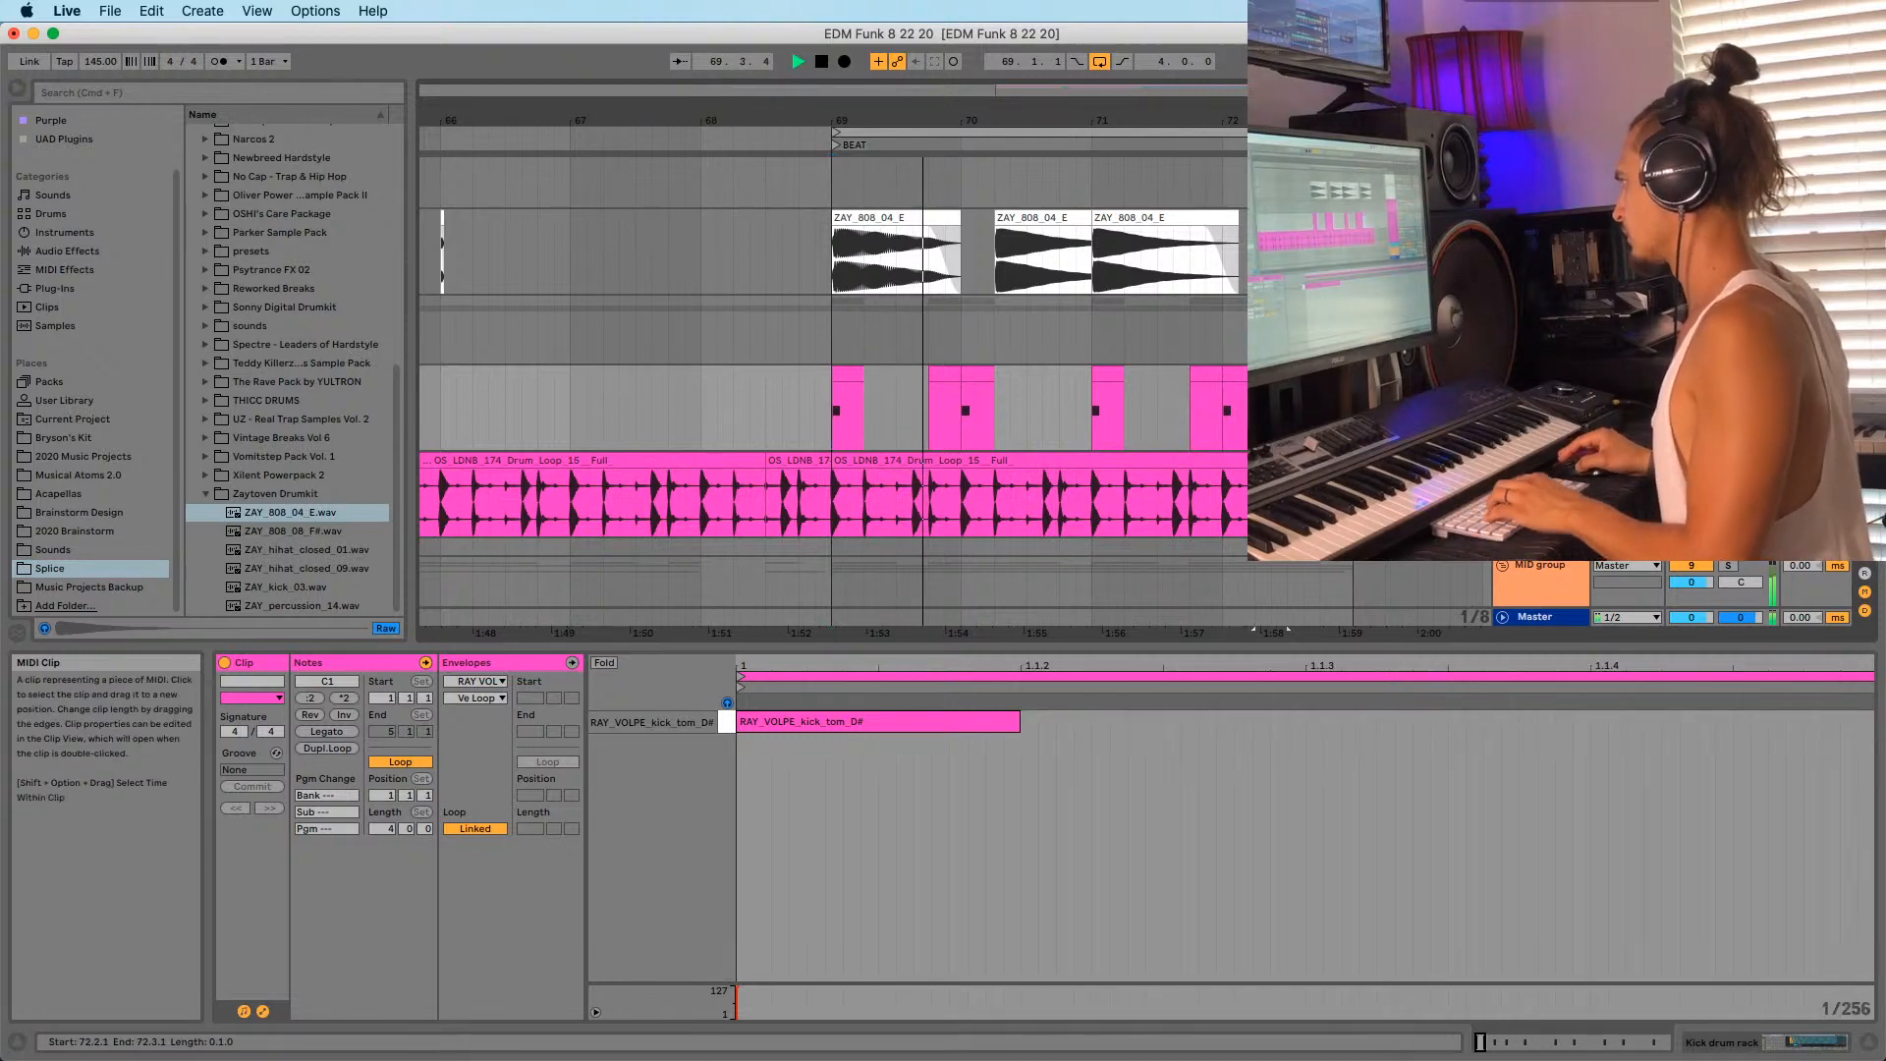
key("Delete")
left_click_drag(979, 118, 985, 78)
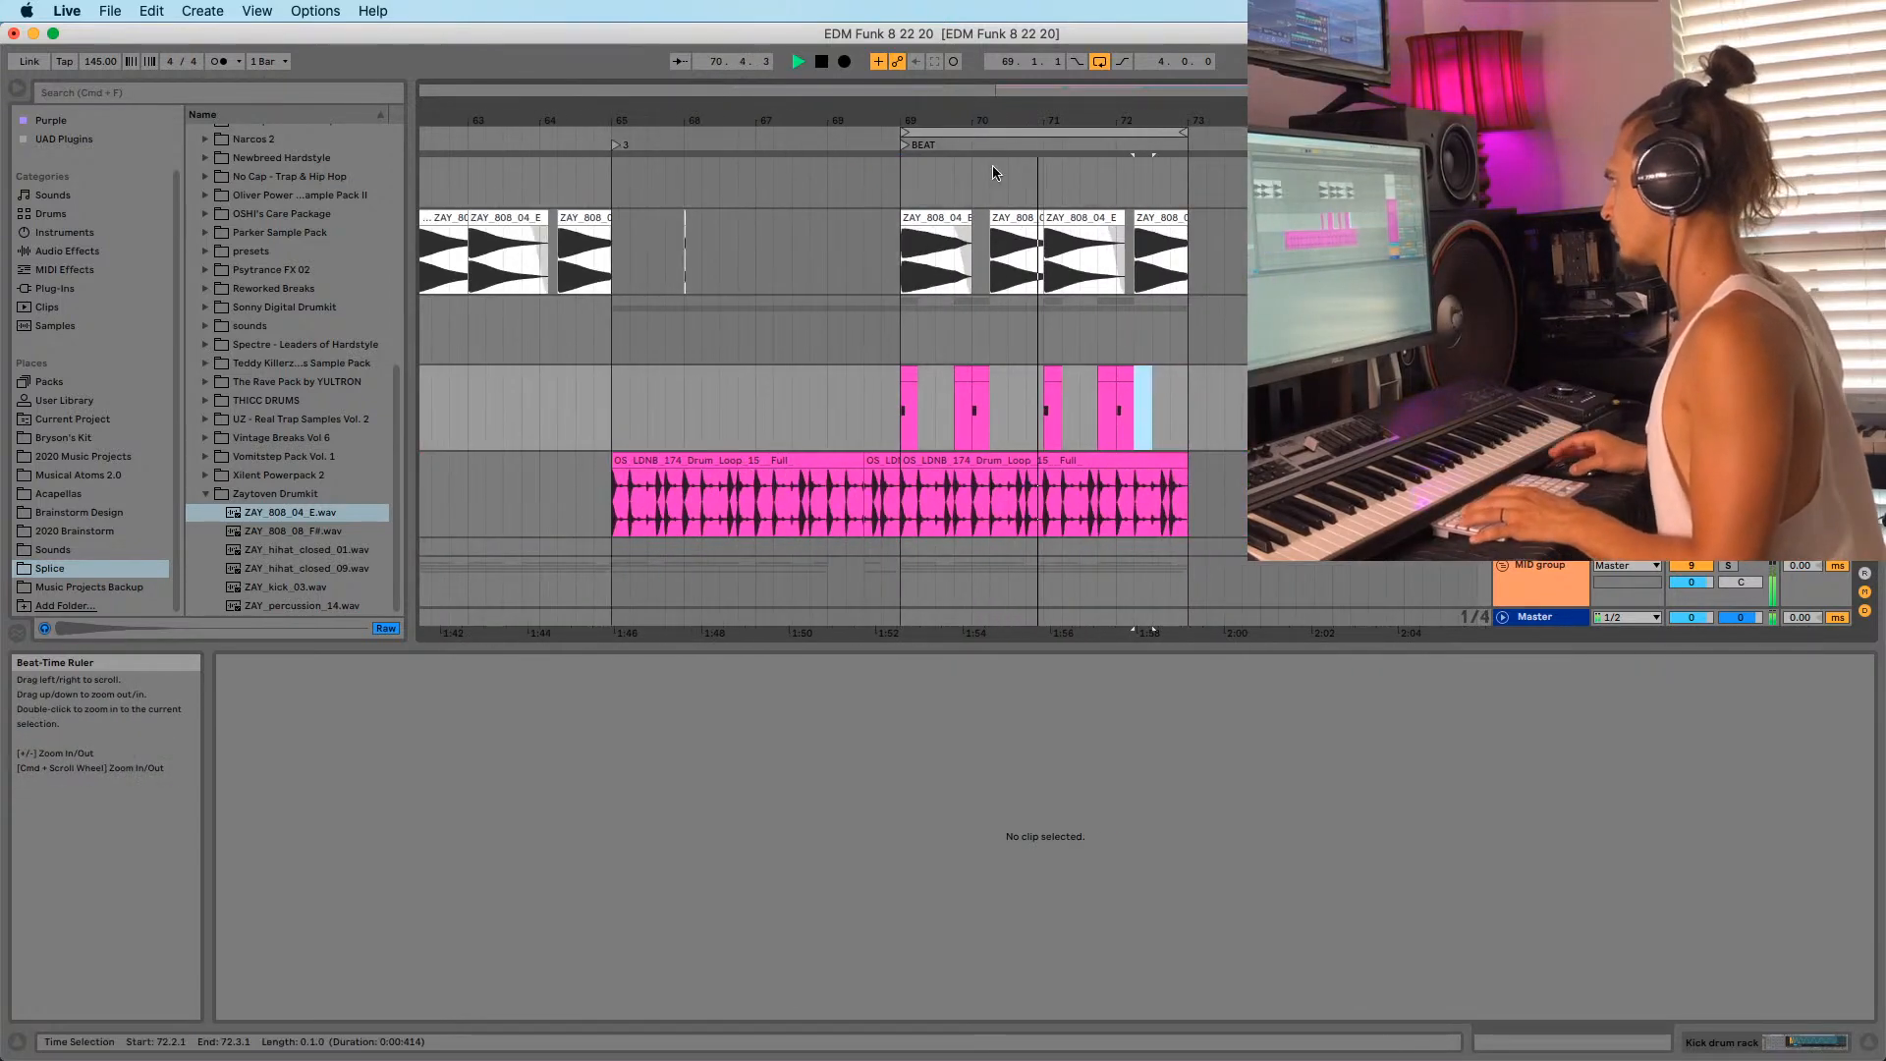
Move the loop brace back to bars 61–65 and save the set.
left_click(902, 418)
left_click(904, 344)
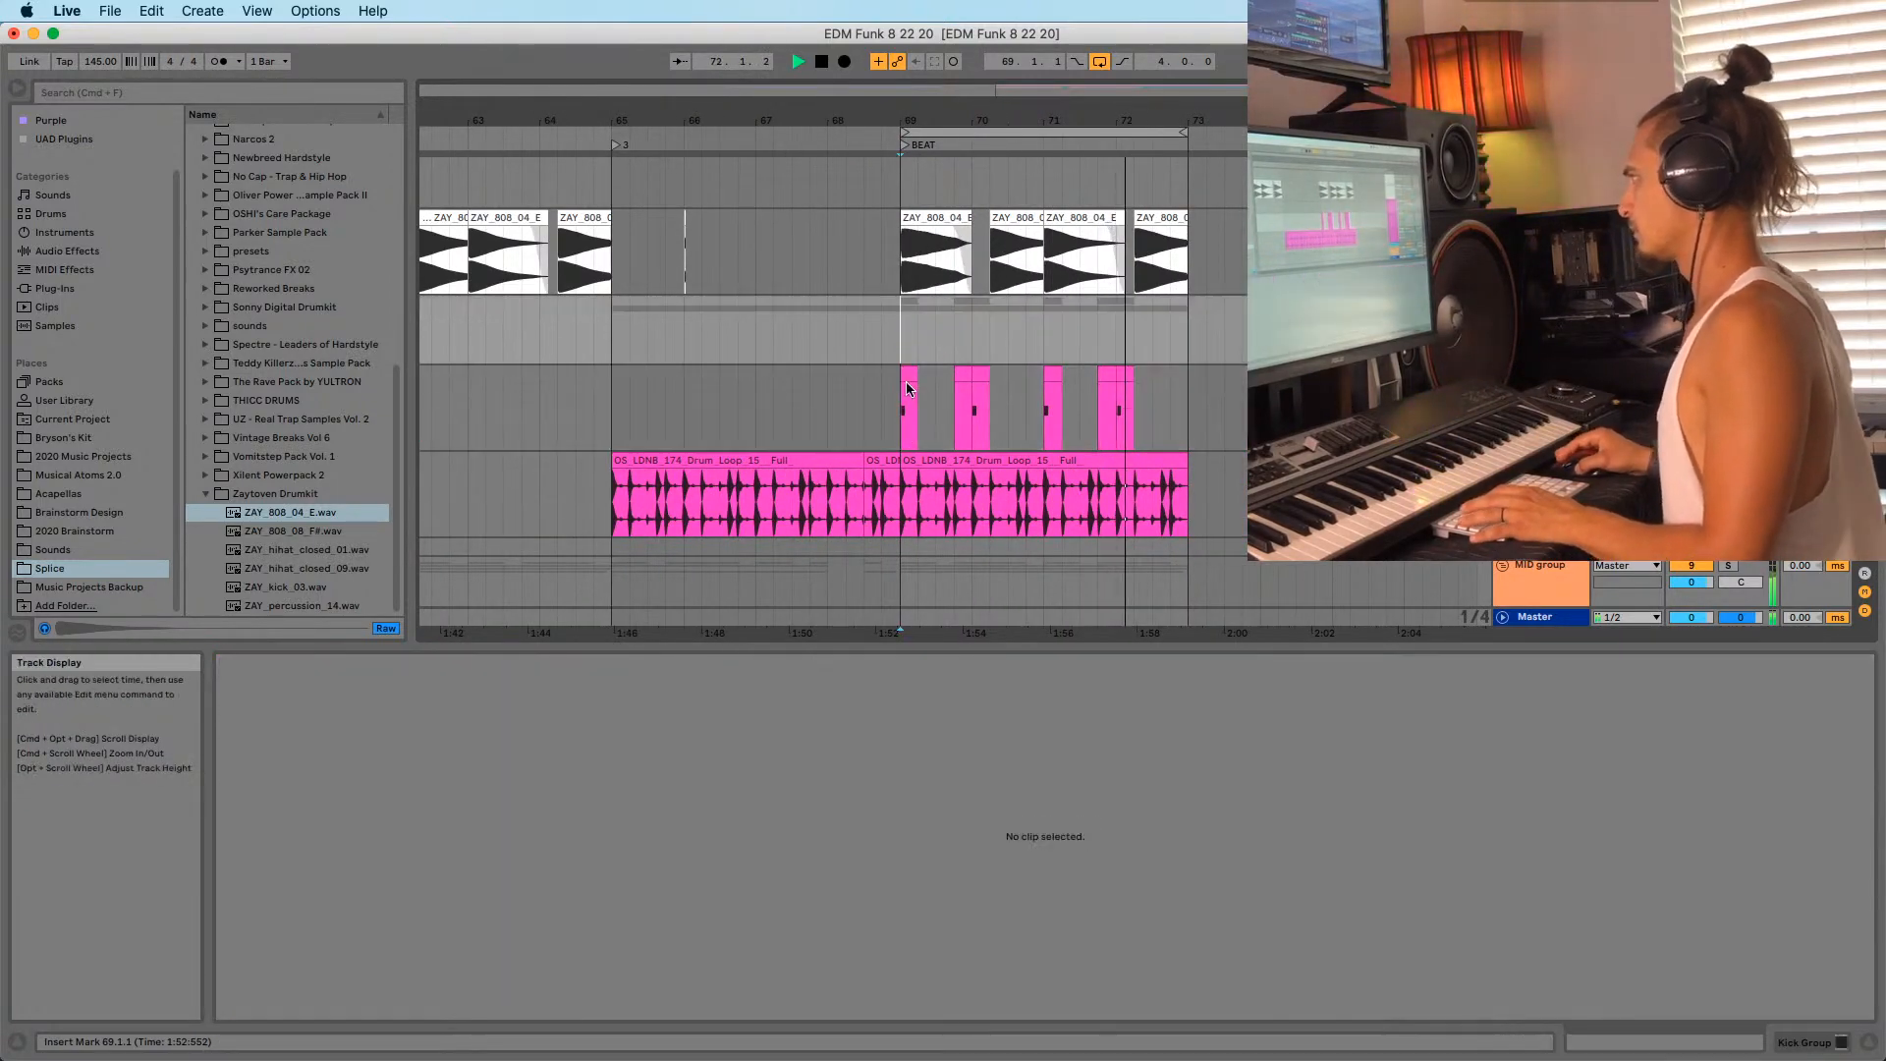
left_click_drag(1043, 119, 1243, 122)
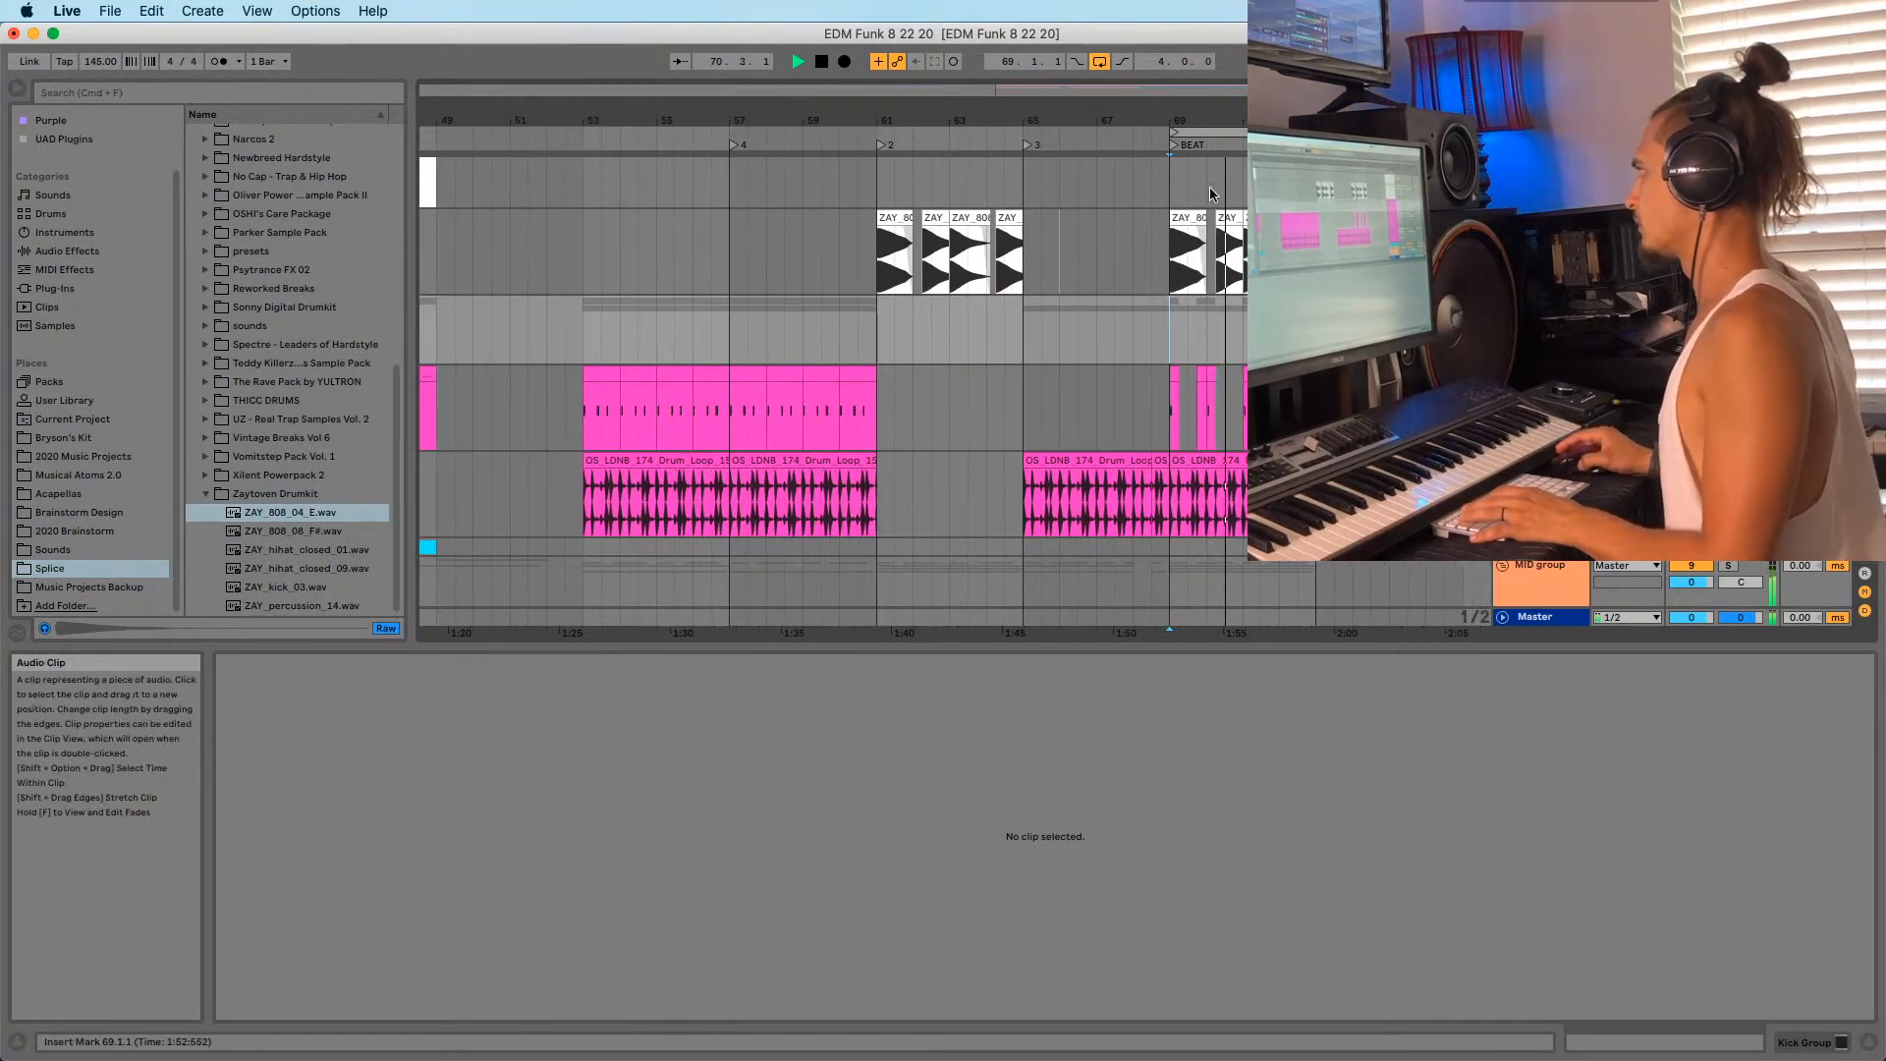
left_click_drag(880, 144, 891, 145)
key("super+z")
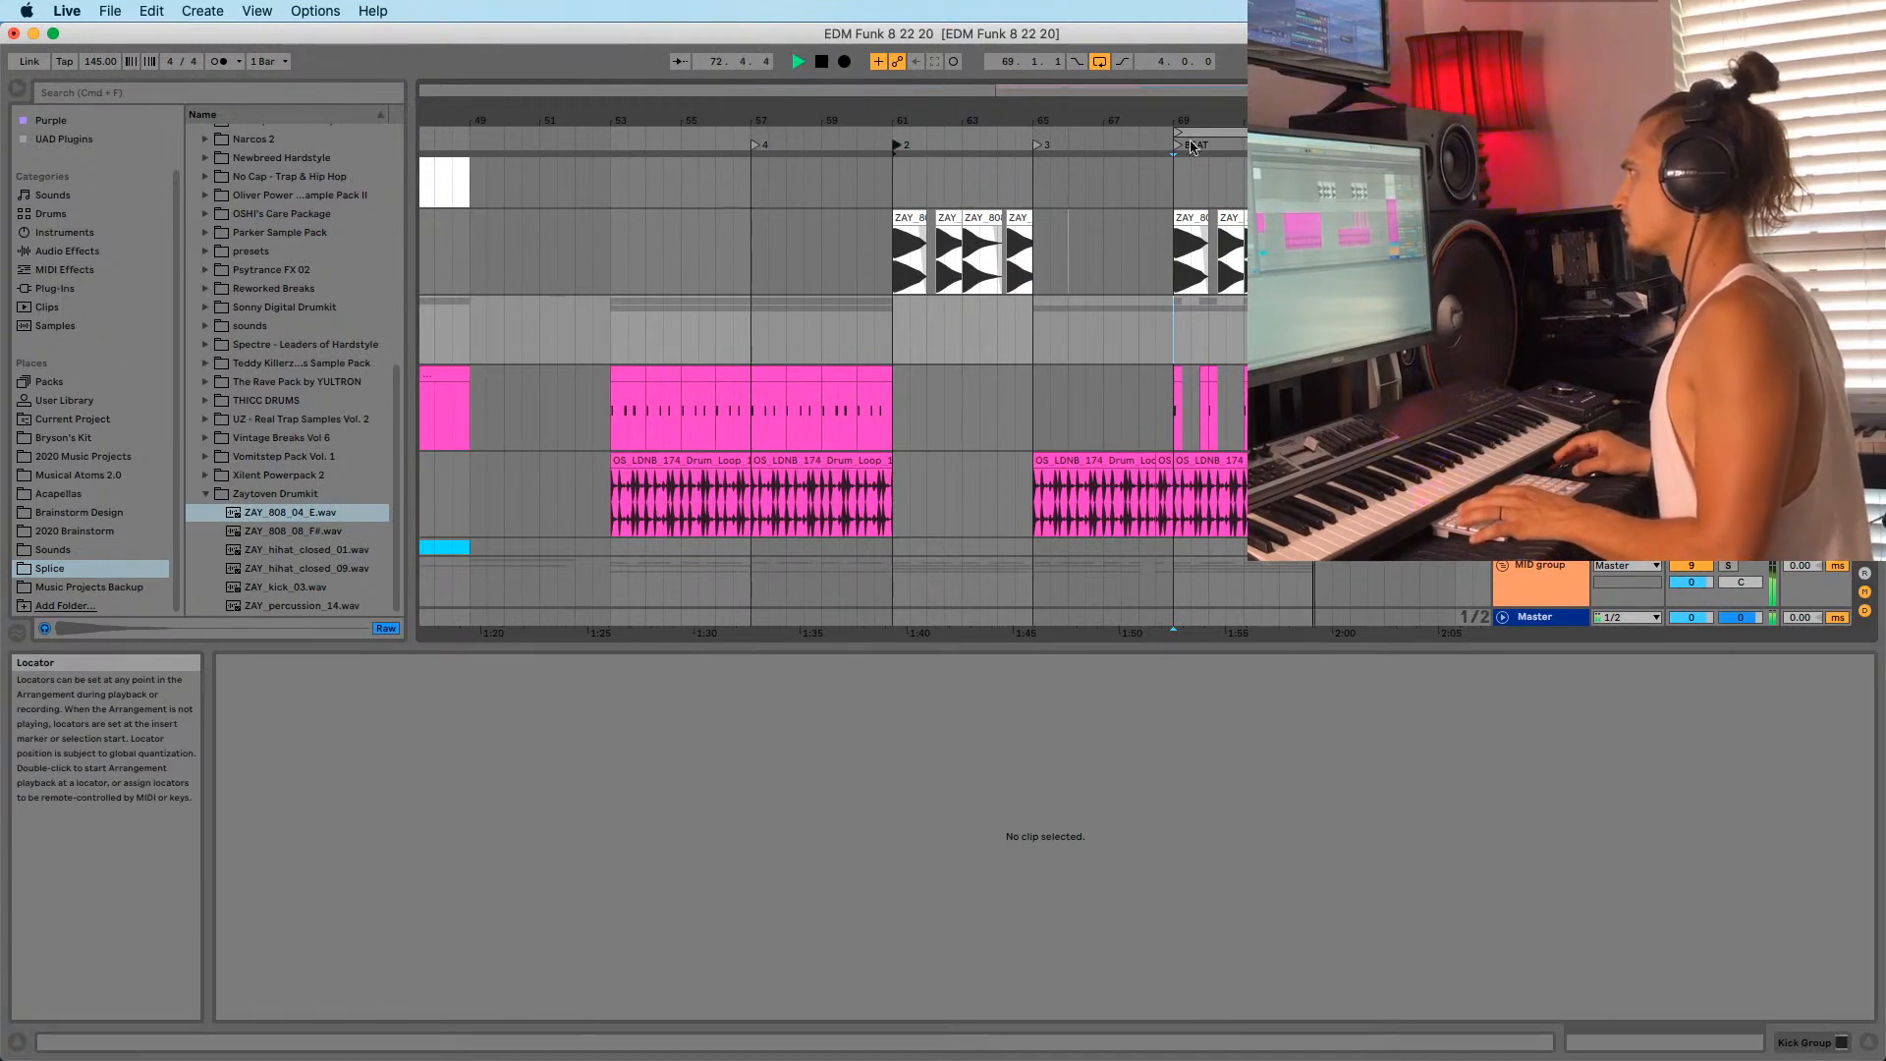
left_click_drag(1219, 132, 1012, 115)
left_click_drag(1079, 320, 956, 318)
key("super+s")
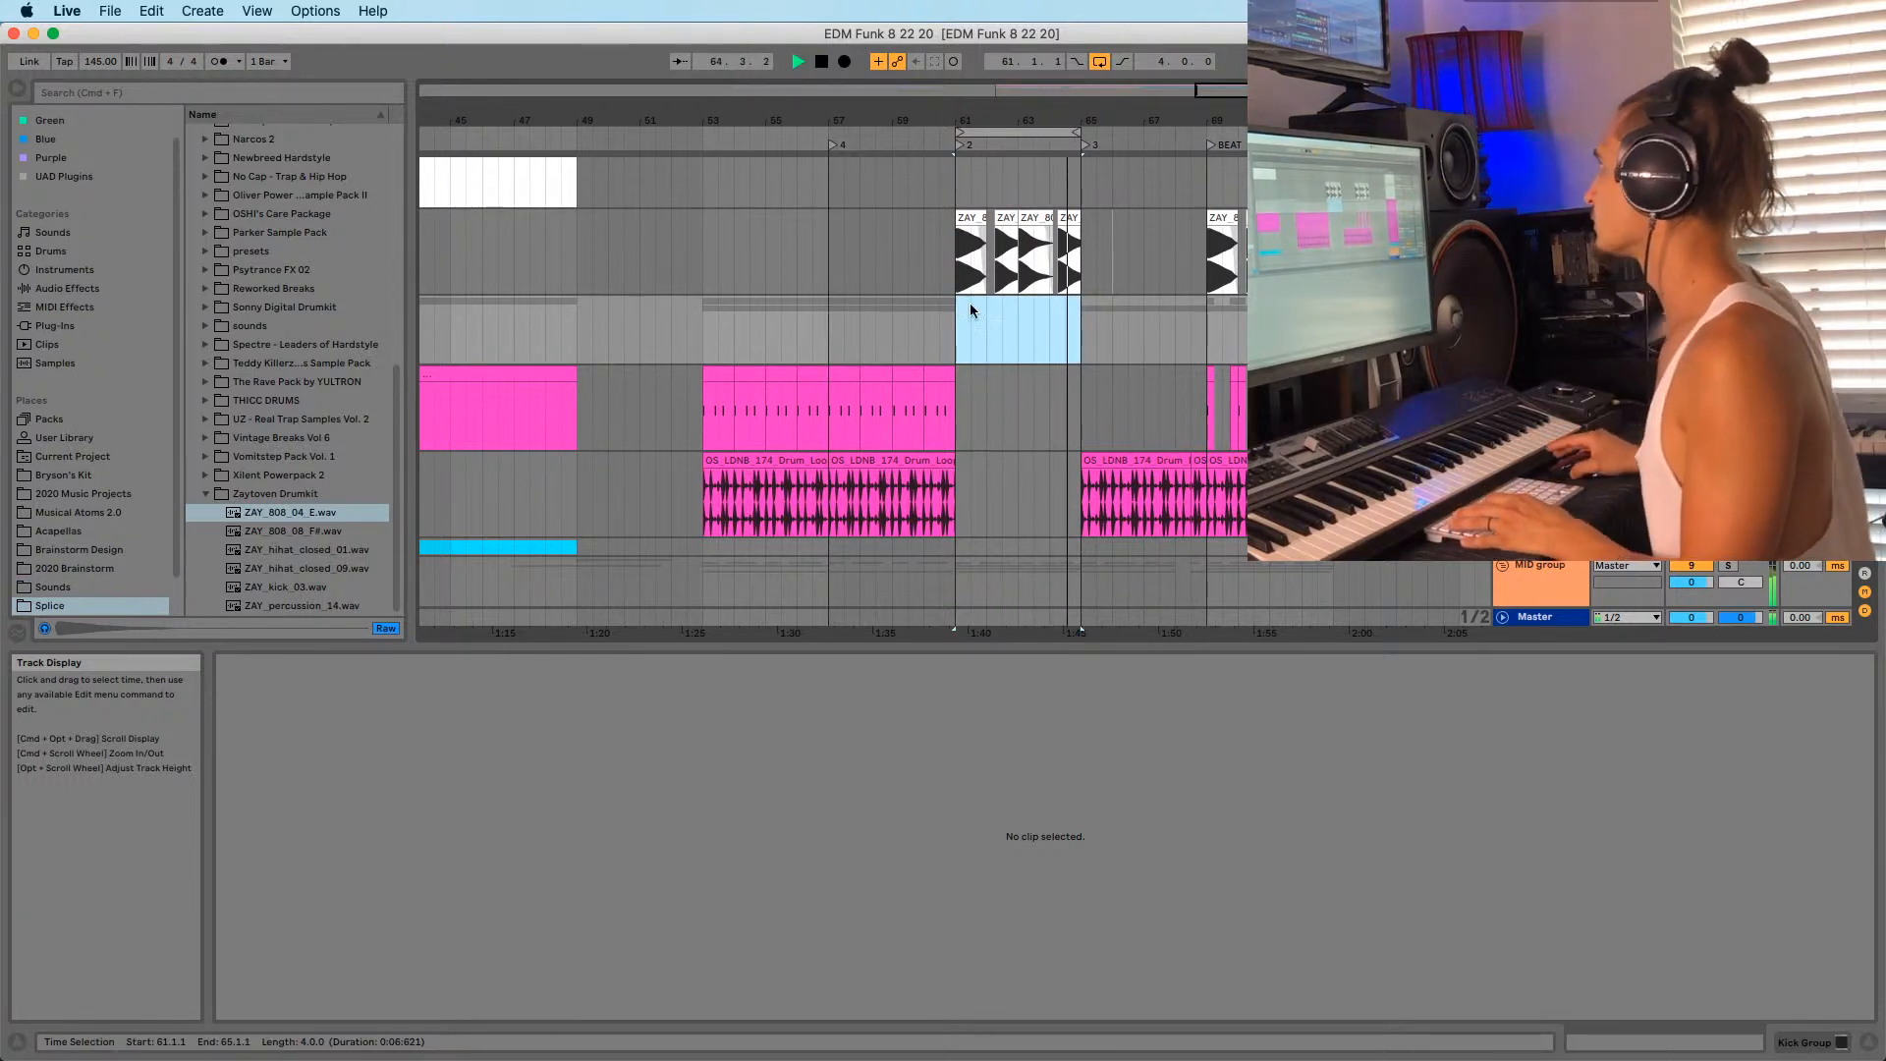
scroll(973, 310, "down", 4)
left_click_drag(1080, 120, 1086, 162)
scroll(1091, 432, "down", 6)
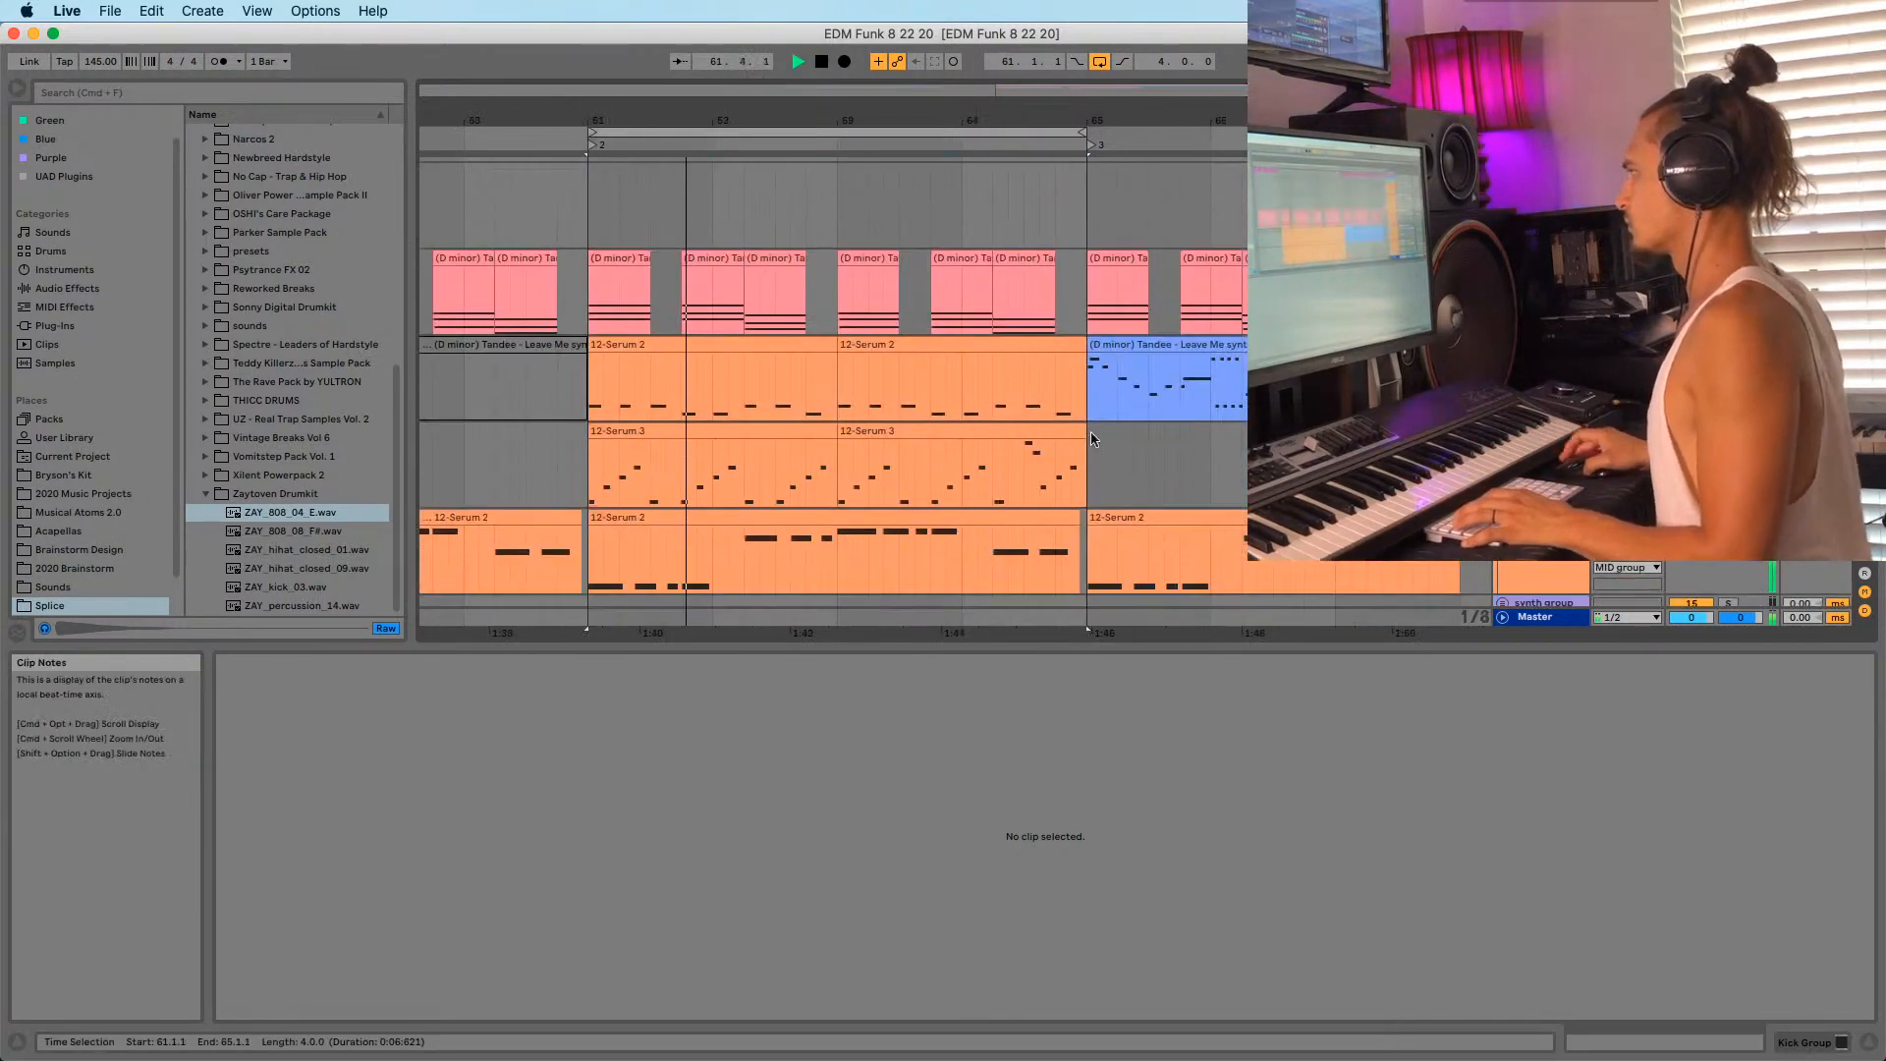
scroll(1049, 411, "down", 1)
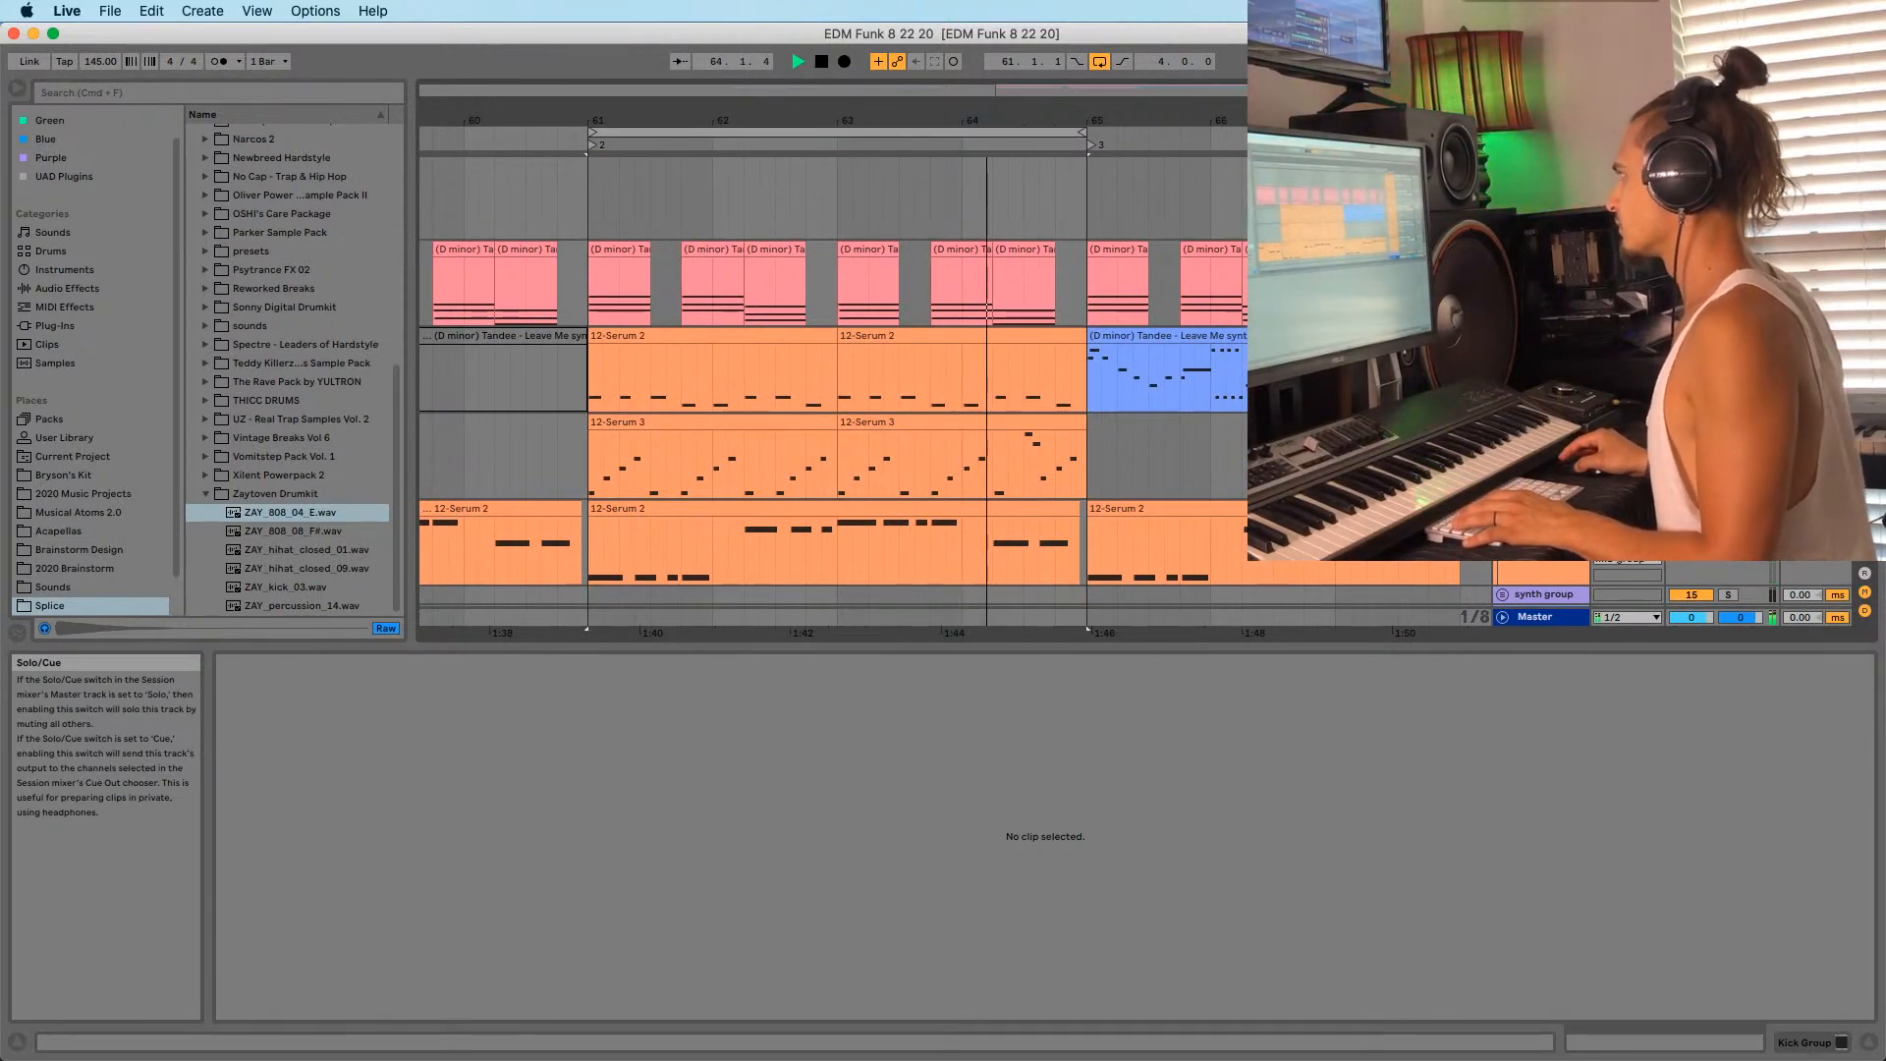
left_click(626, 343)
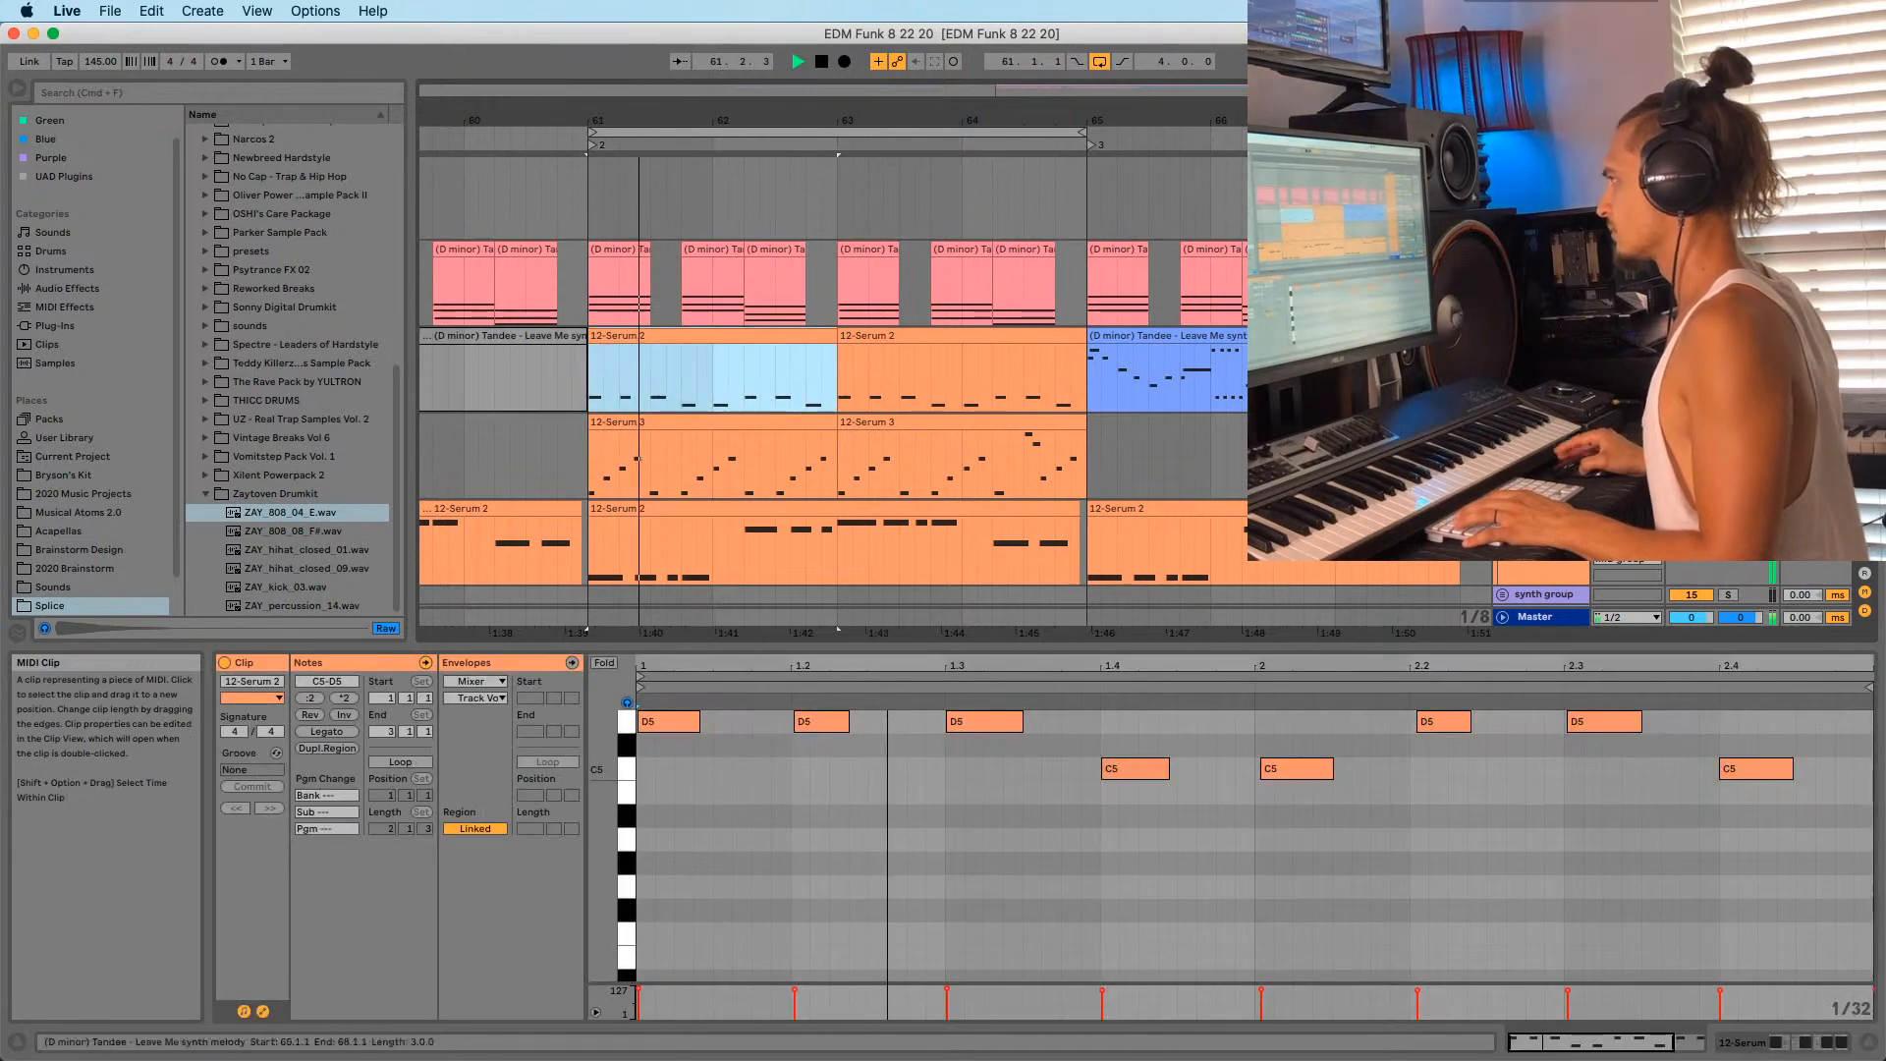
scroll(1185, 291, "down", 3)
scroll(1185, 291, "down", 10)
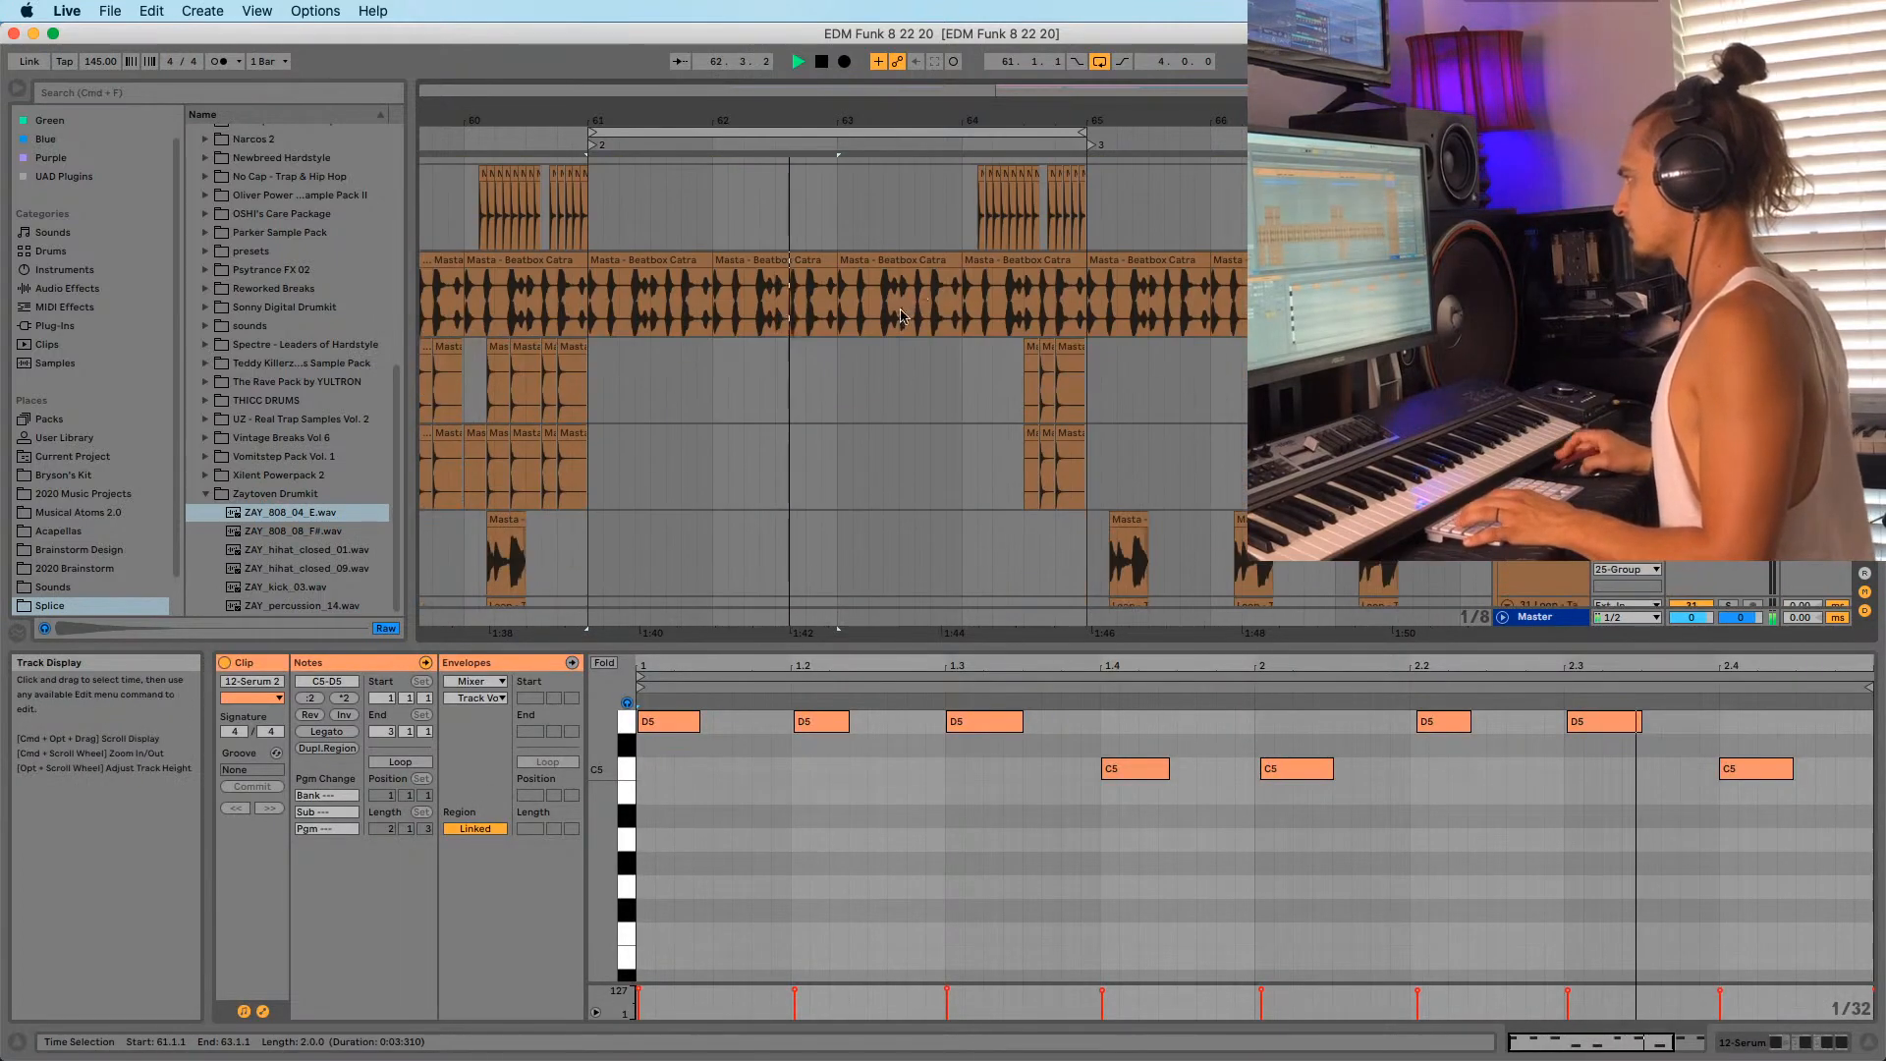
scroll(937, 393, "up", 8)
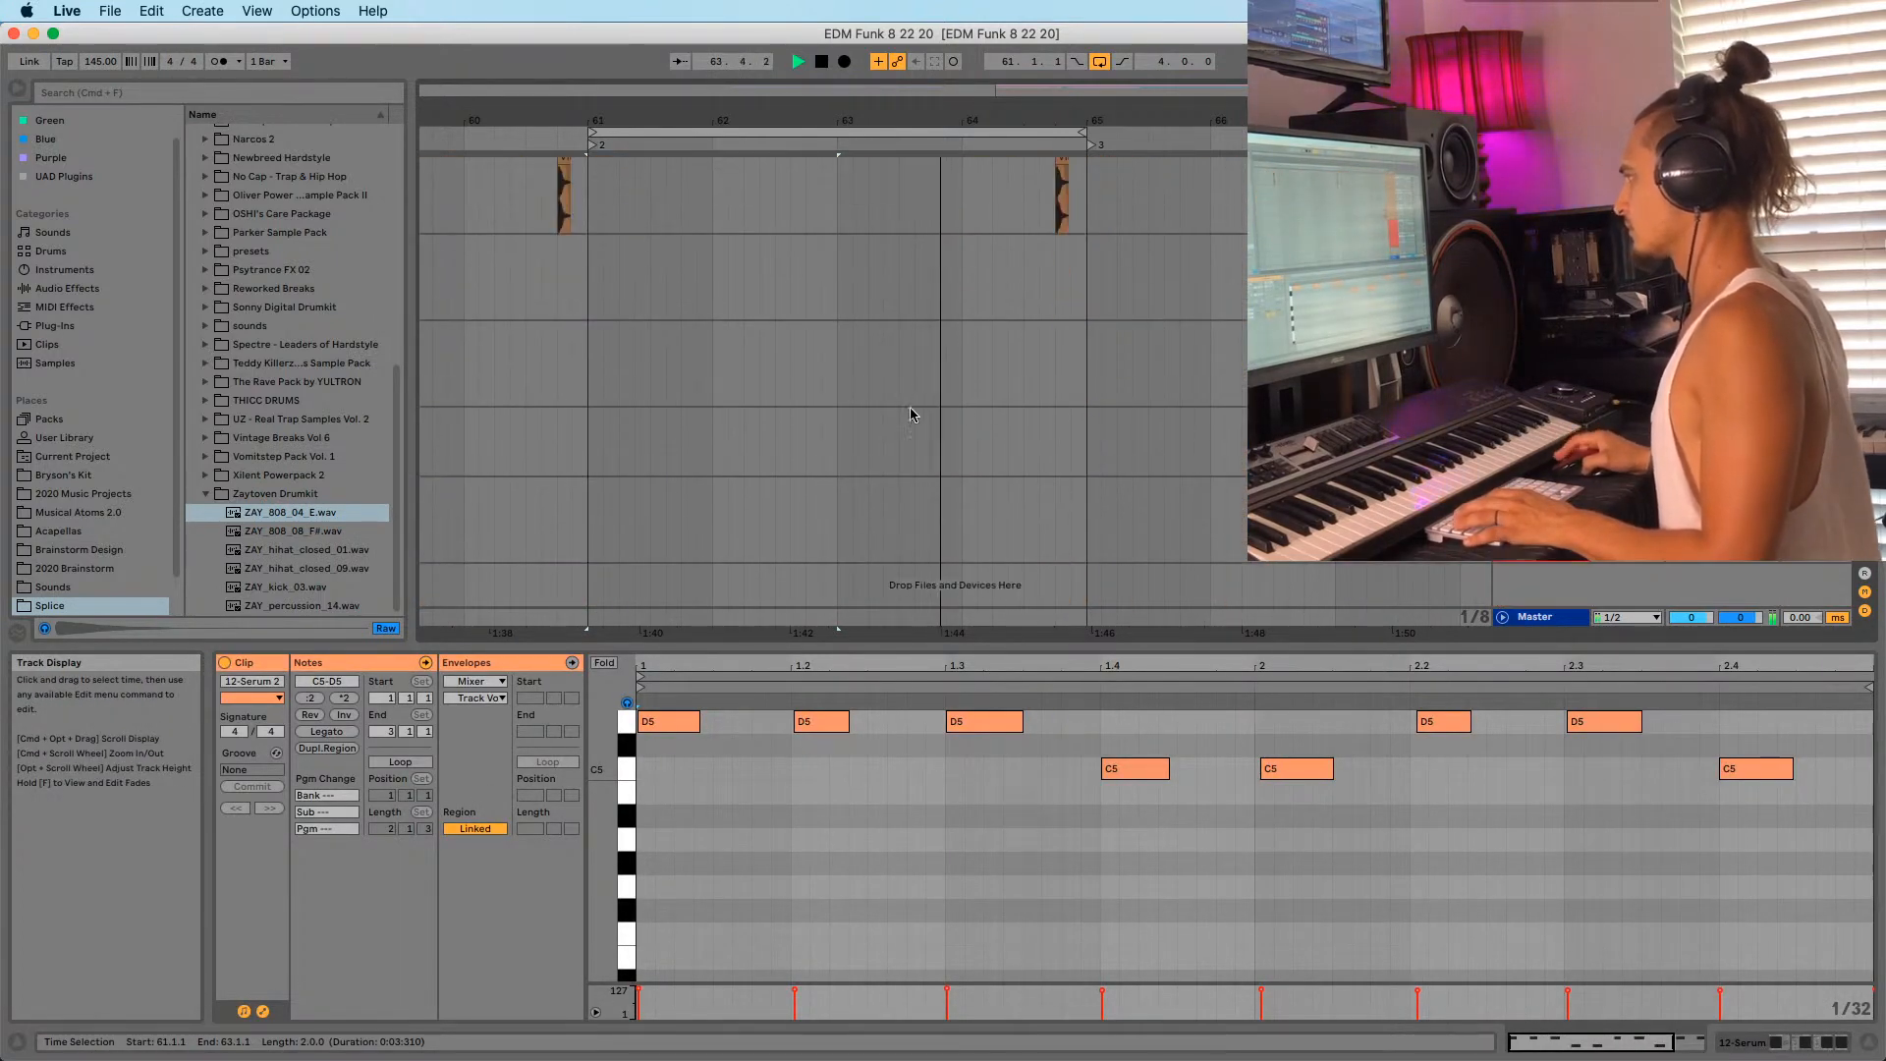
scroll(937, 457, "down", 9)
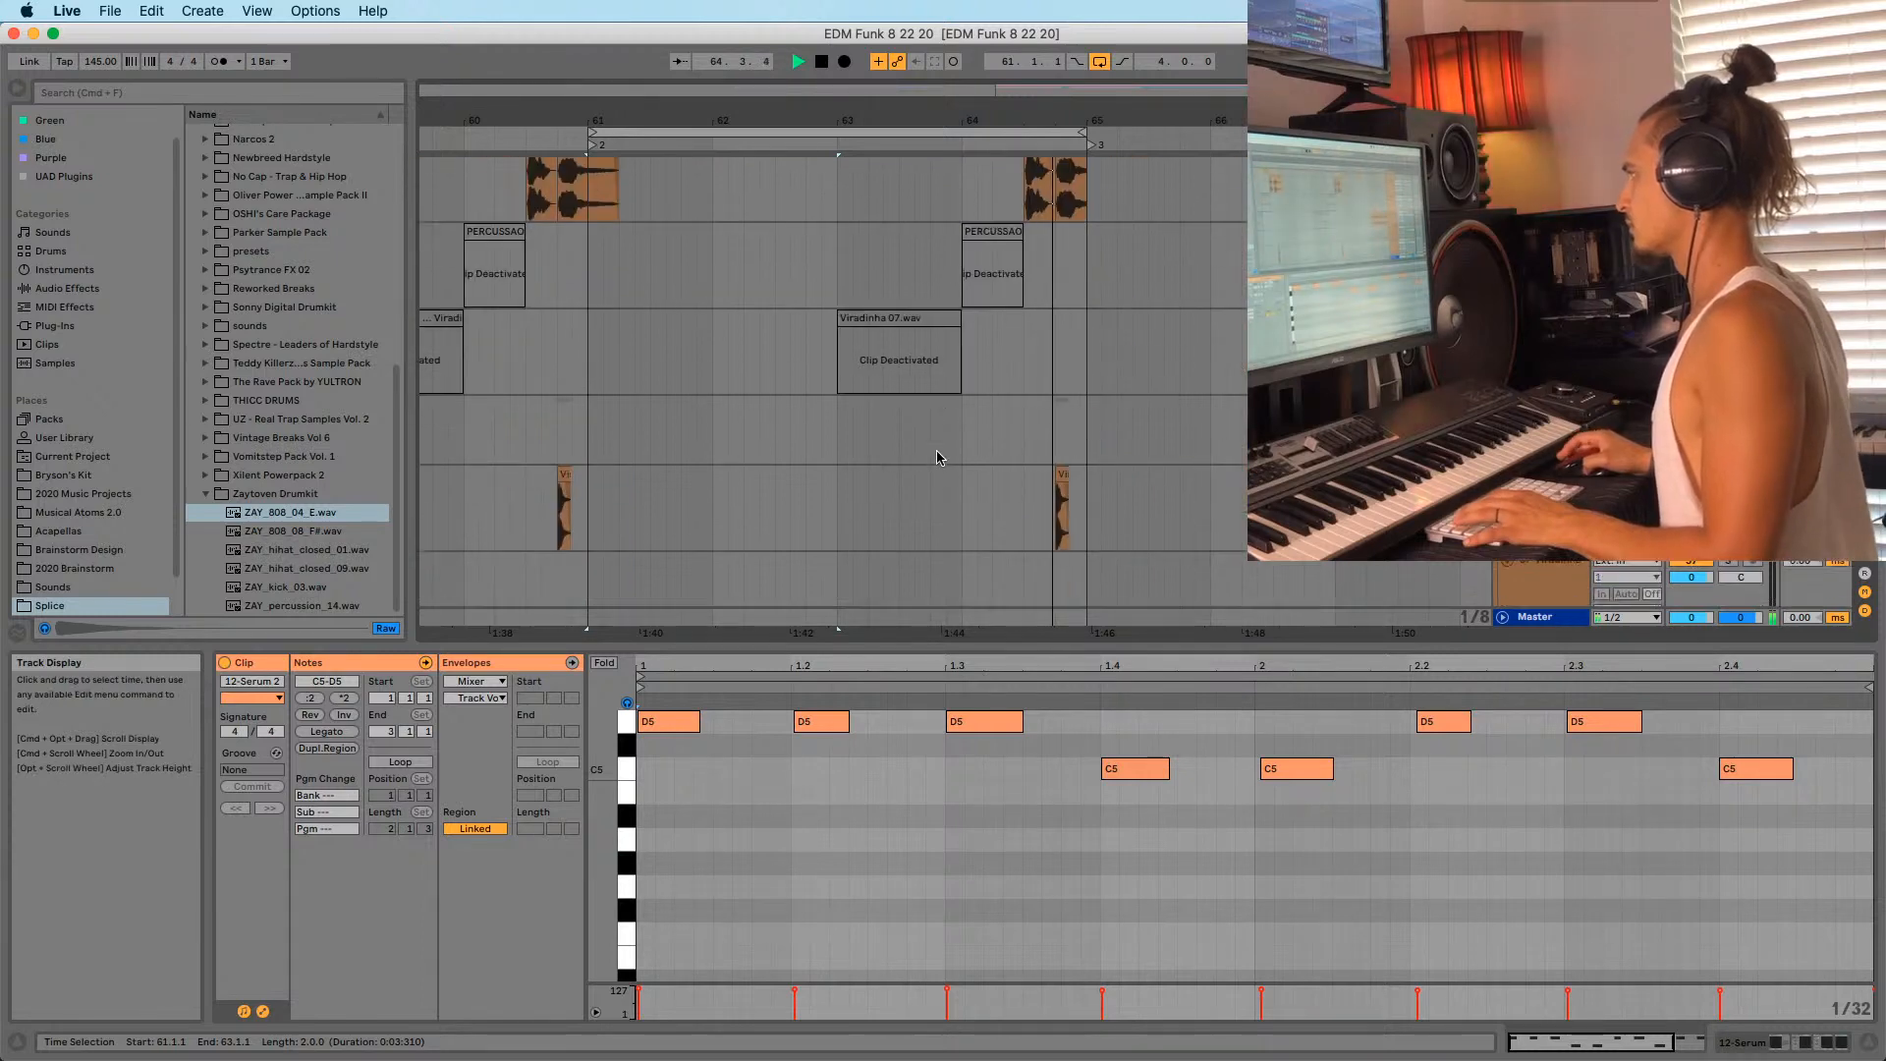
left_click(703, 472)
scroll(1011, 467, "up", 7)
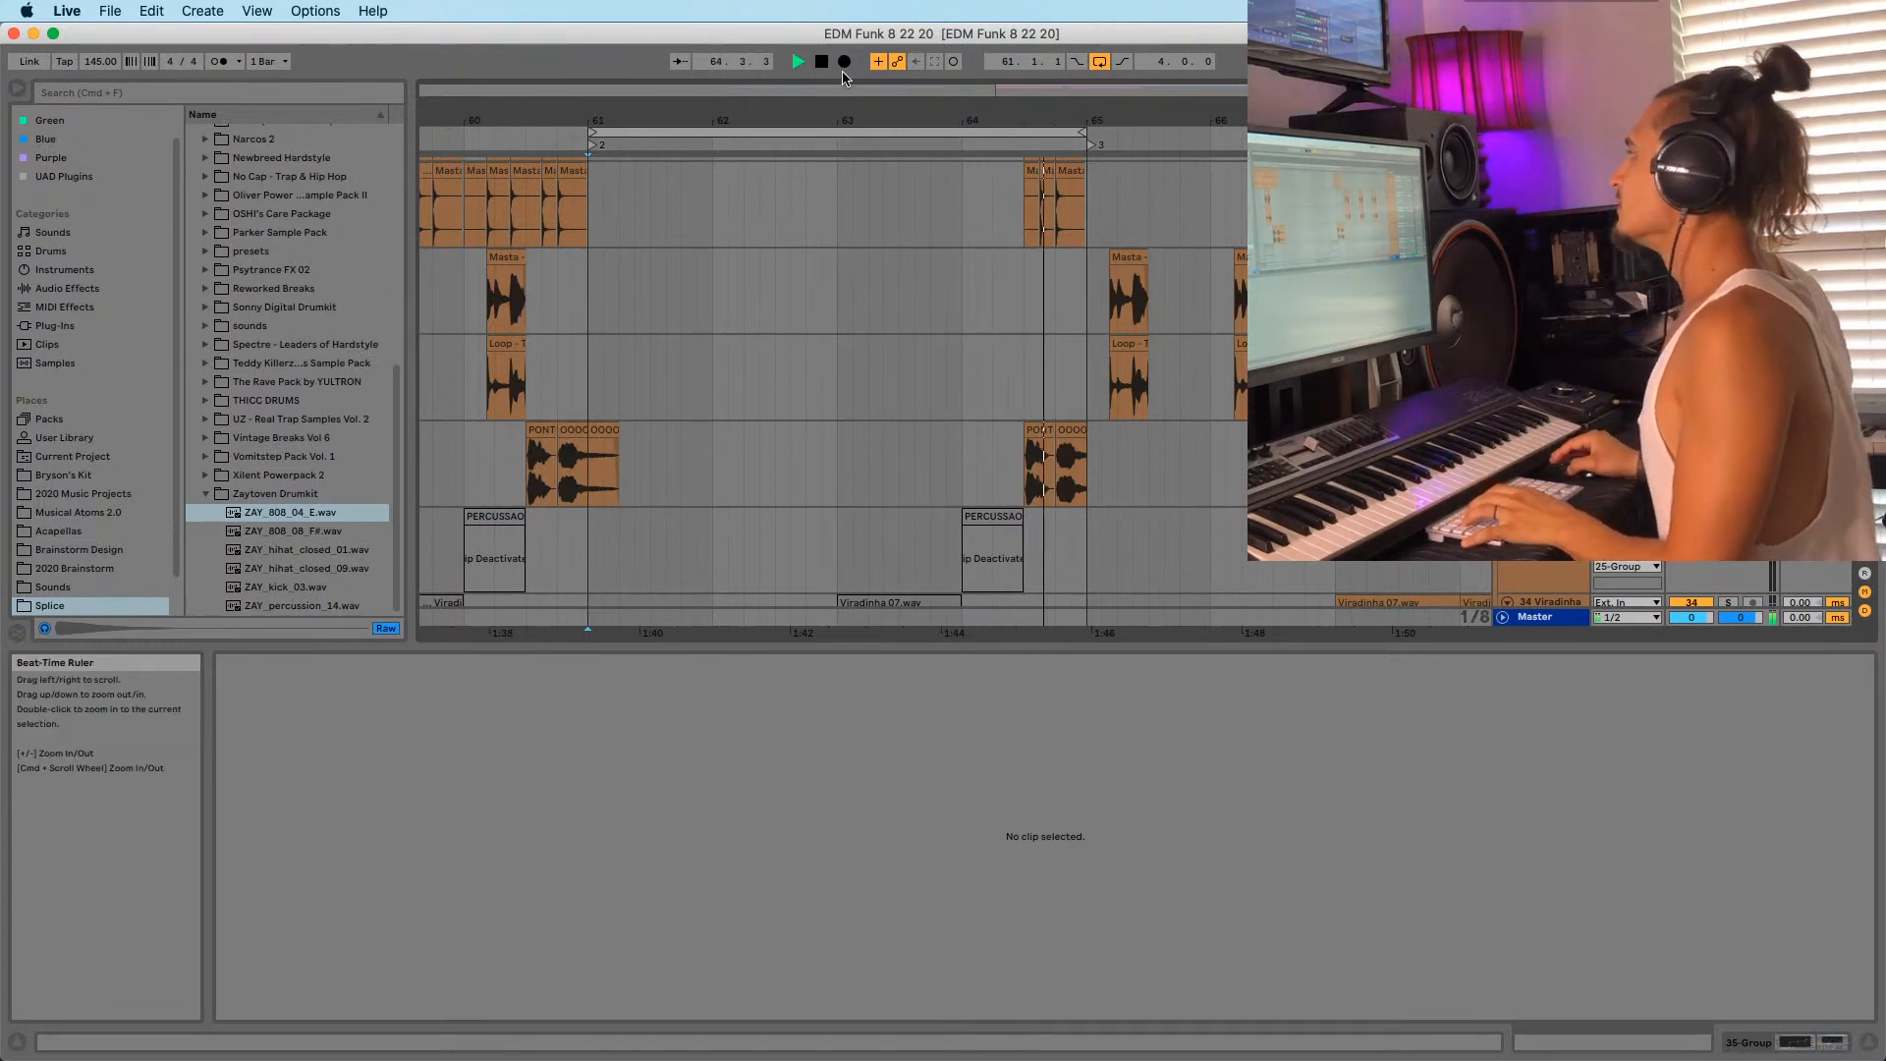
left_click_drag(848, 119, 850, 117)
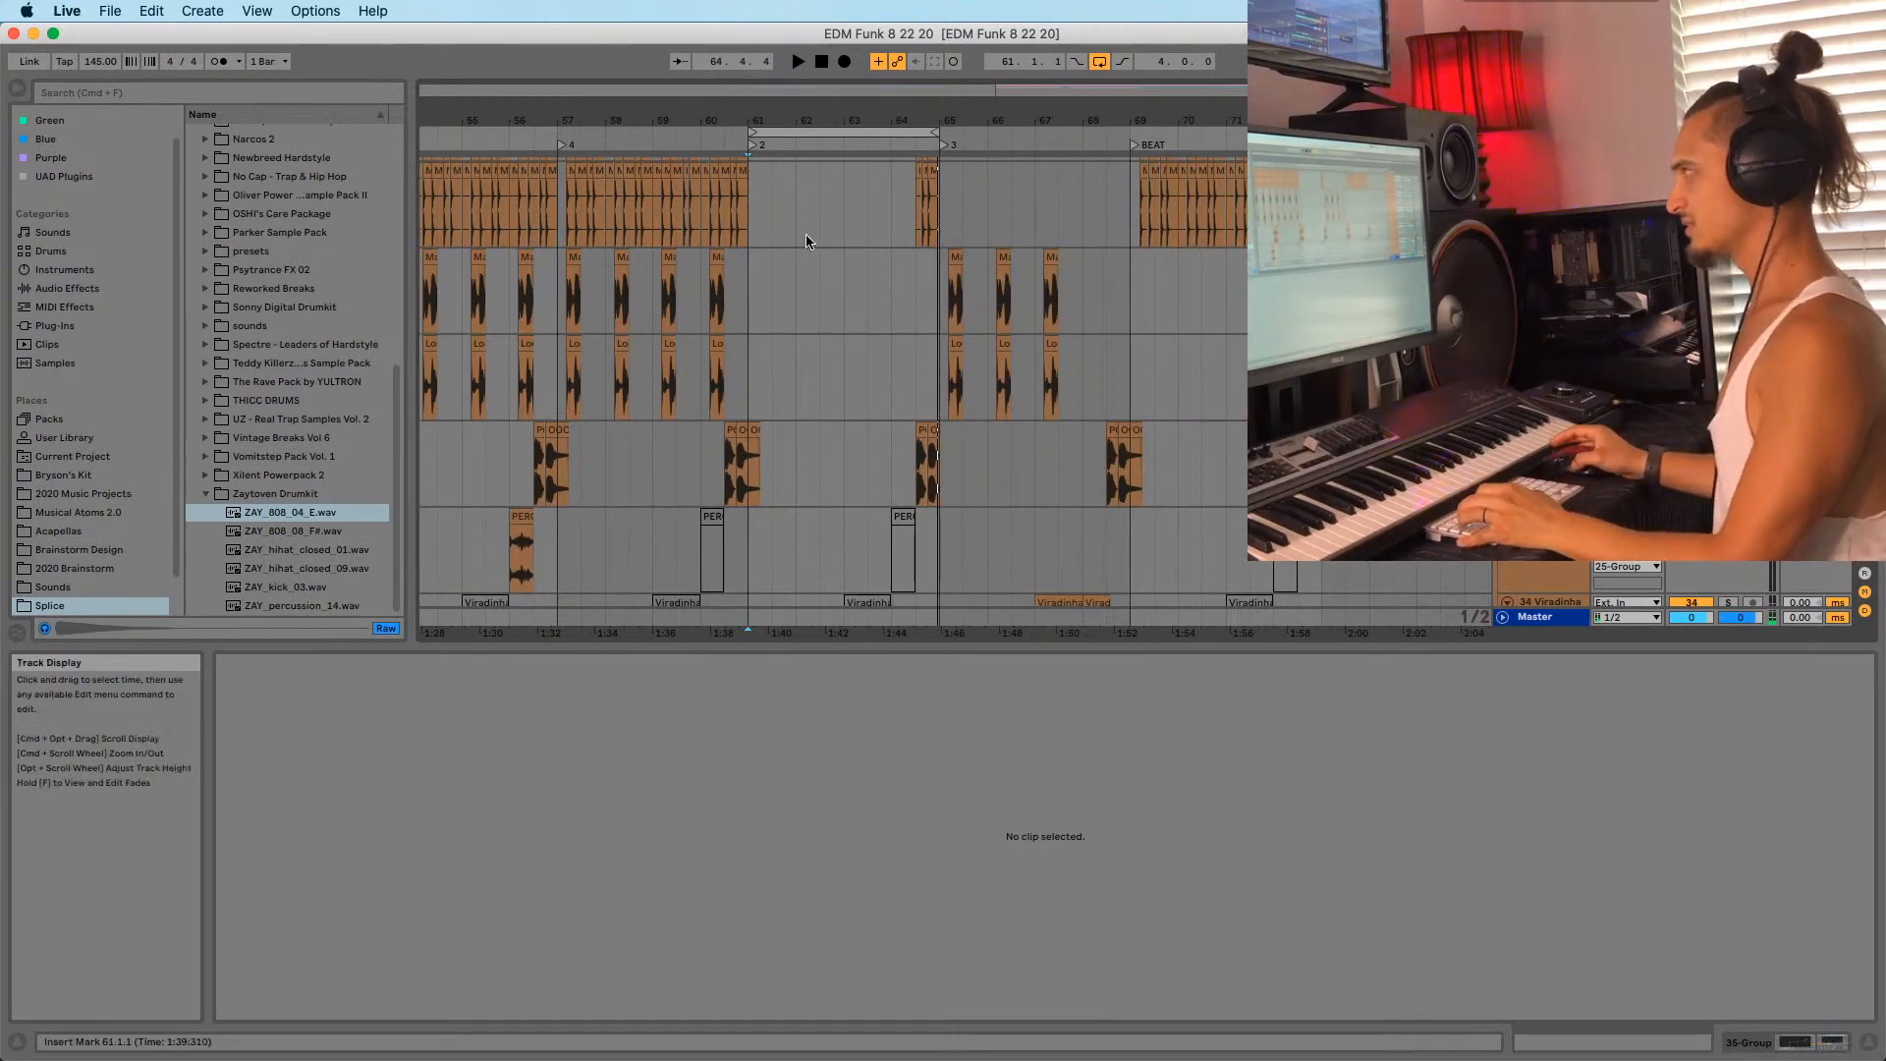
scroll(815, 393, "up", 10)
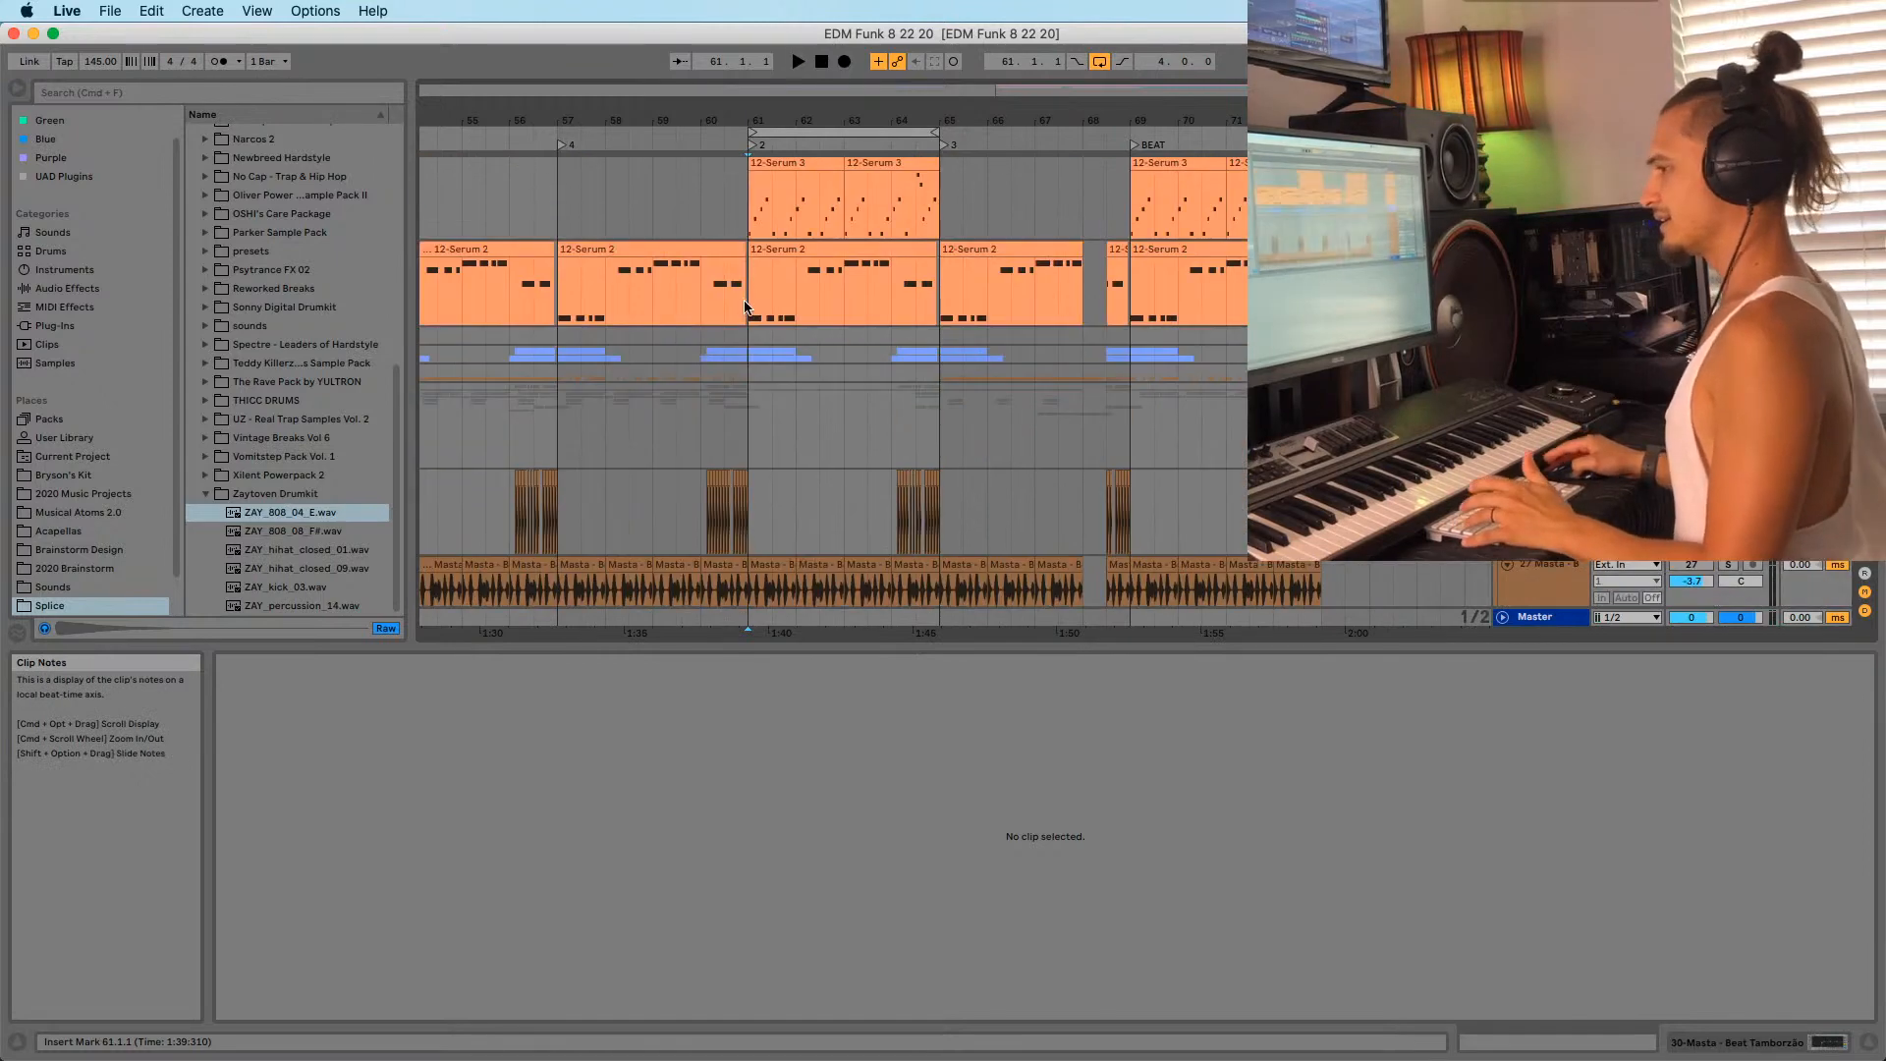
key("space")
scroll(882, 466, "up", 5)
left_click_drag(1056, 118, 1096, 113)
scroll(864, 181, "down", 12)
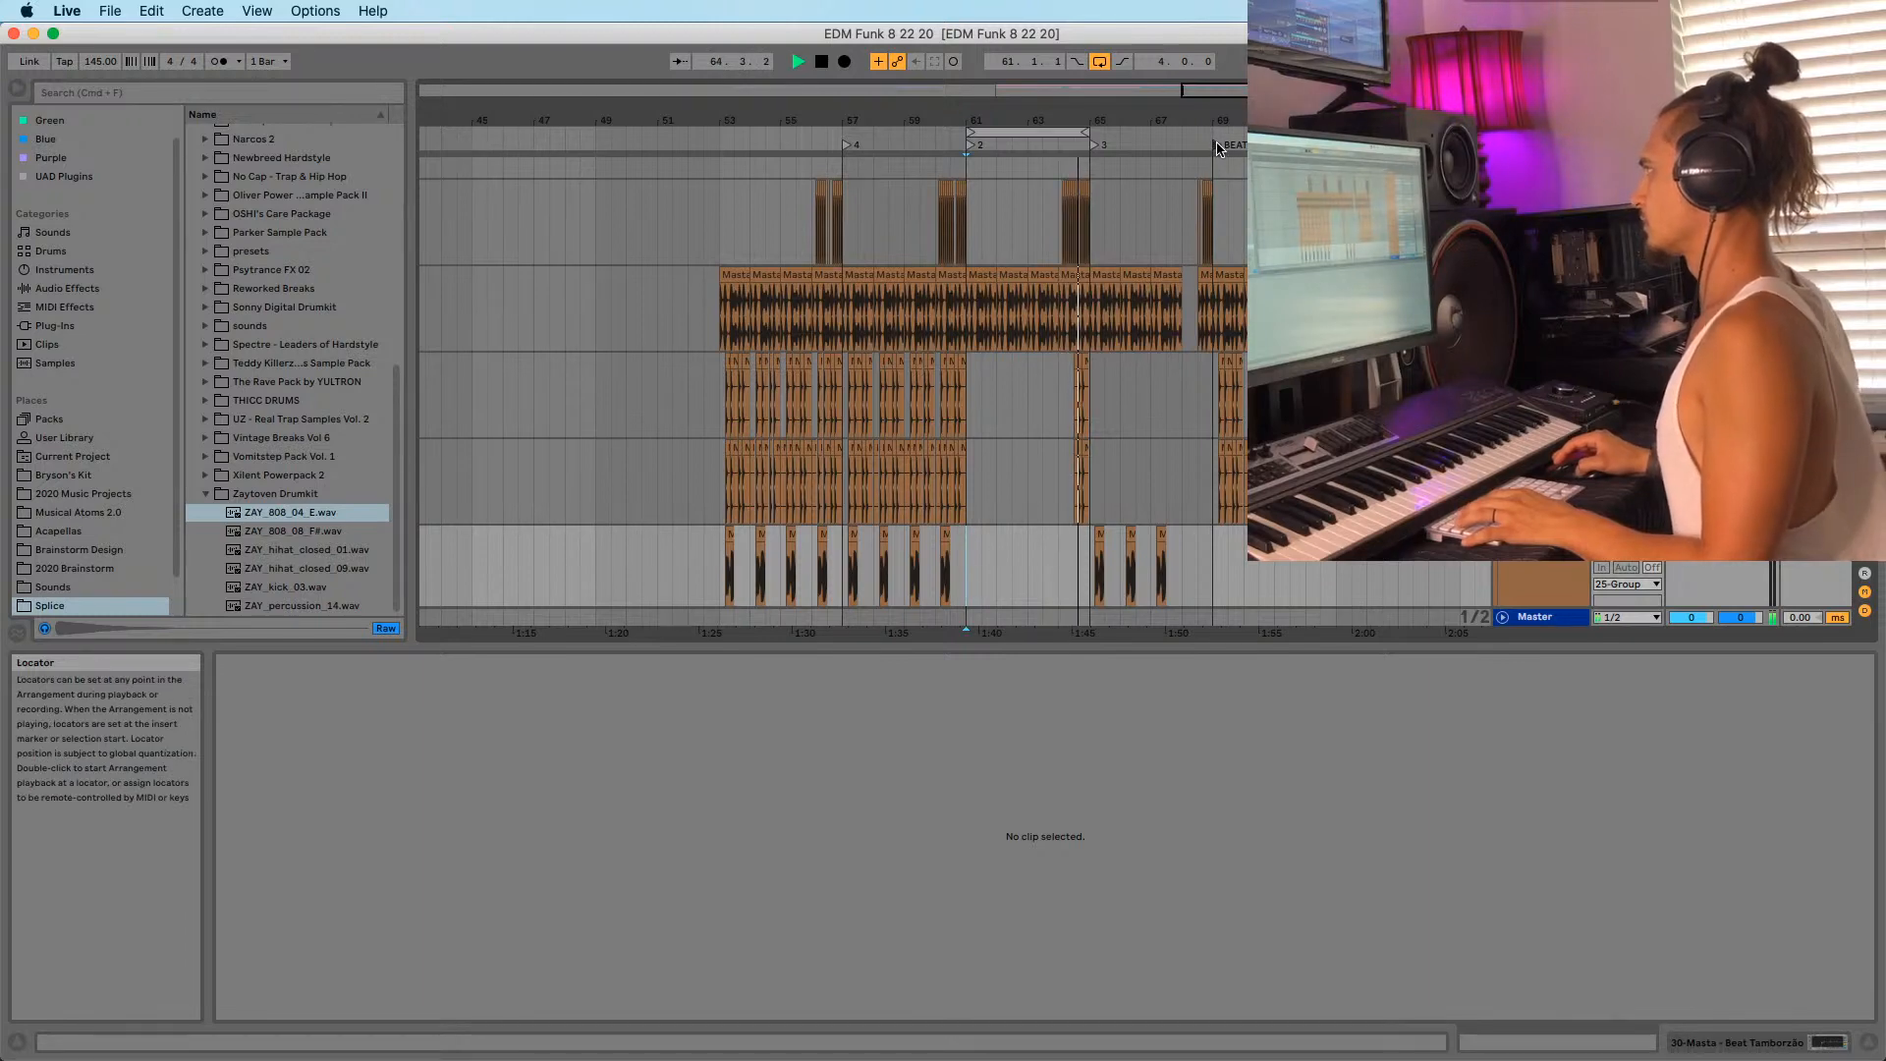
left_click(974, 133)
key("Up")
key("Up")
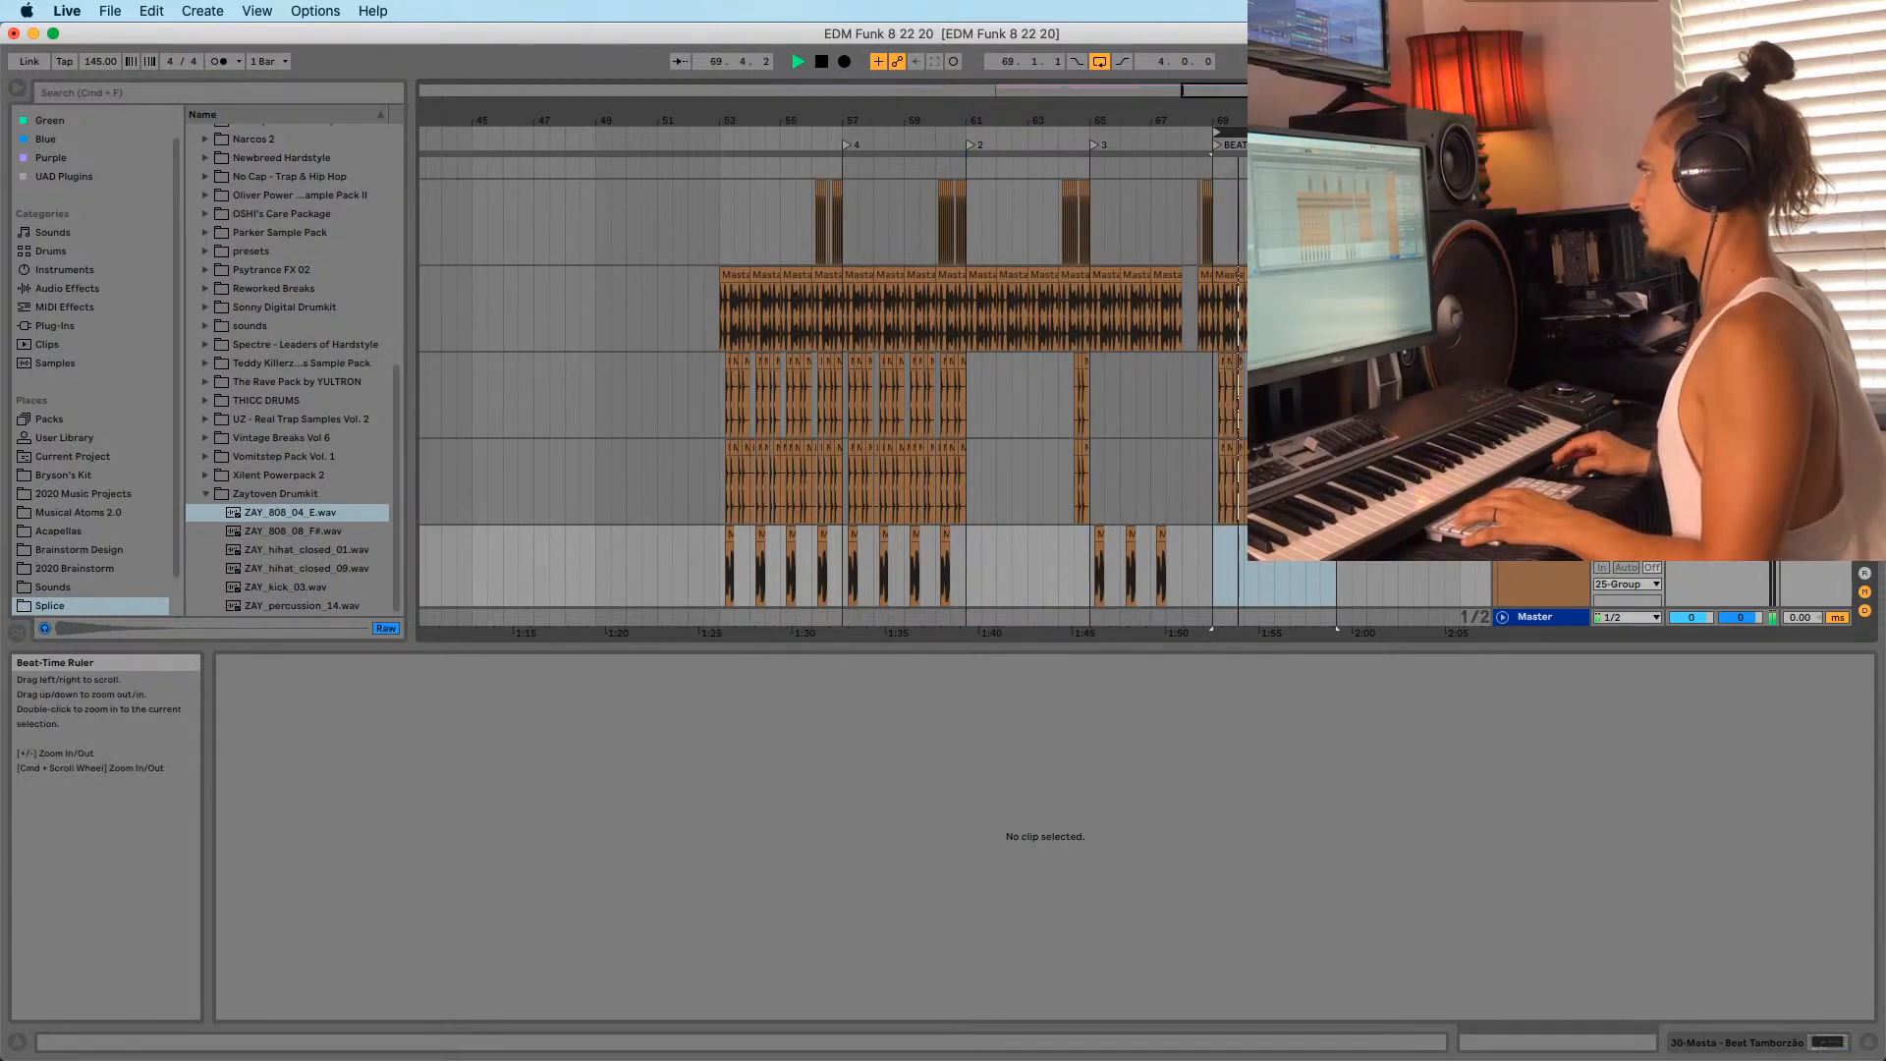
left_click_drag(1274, 120, 835, 125)
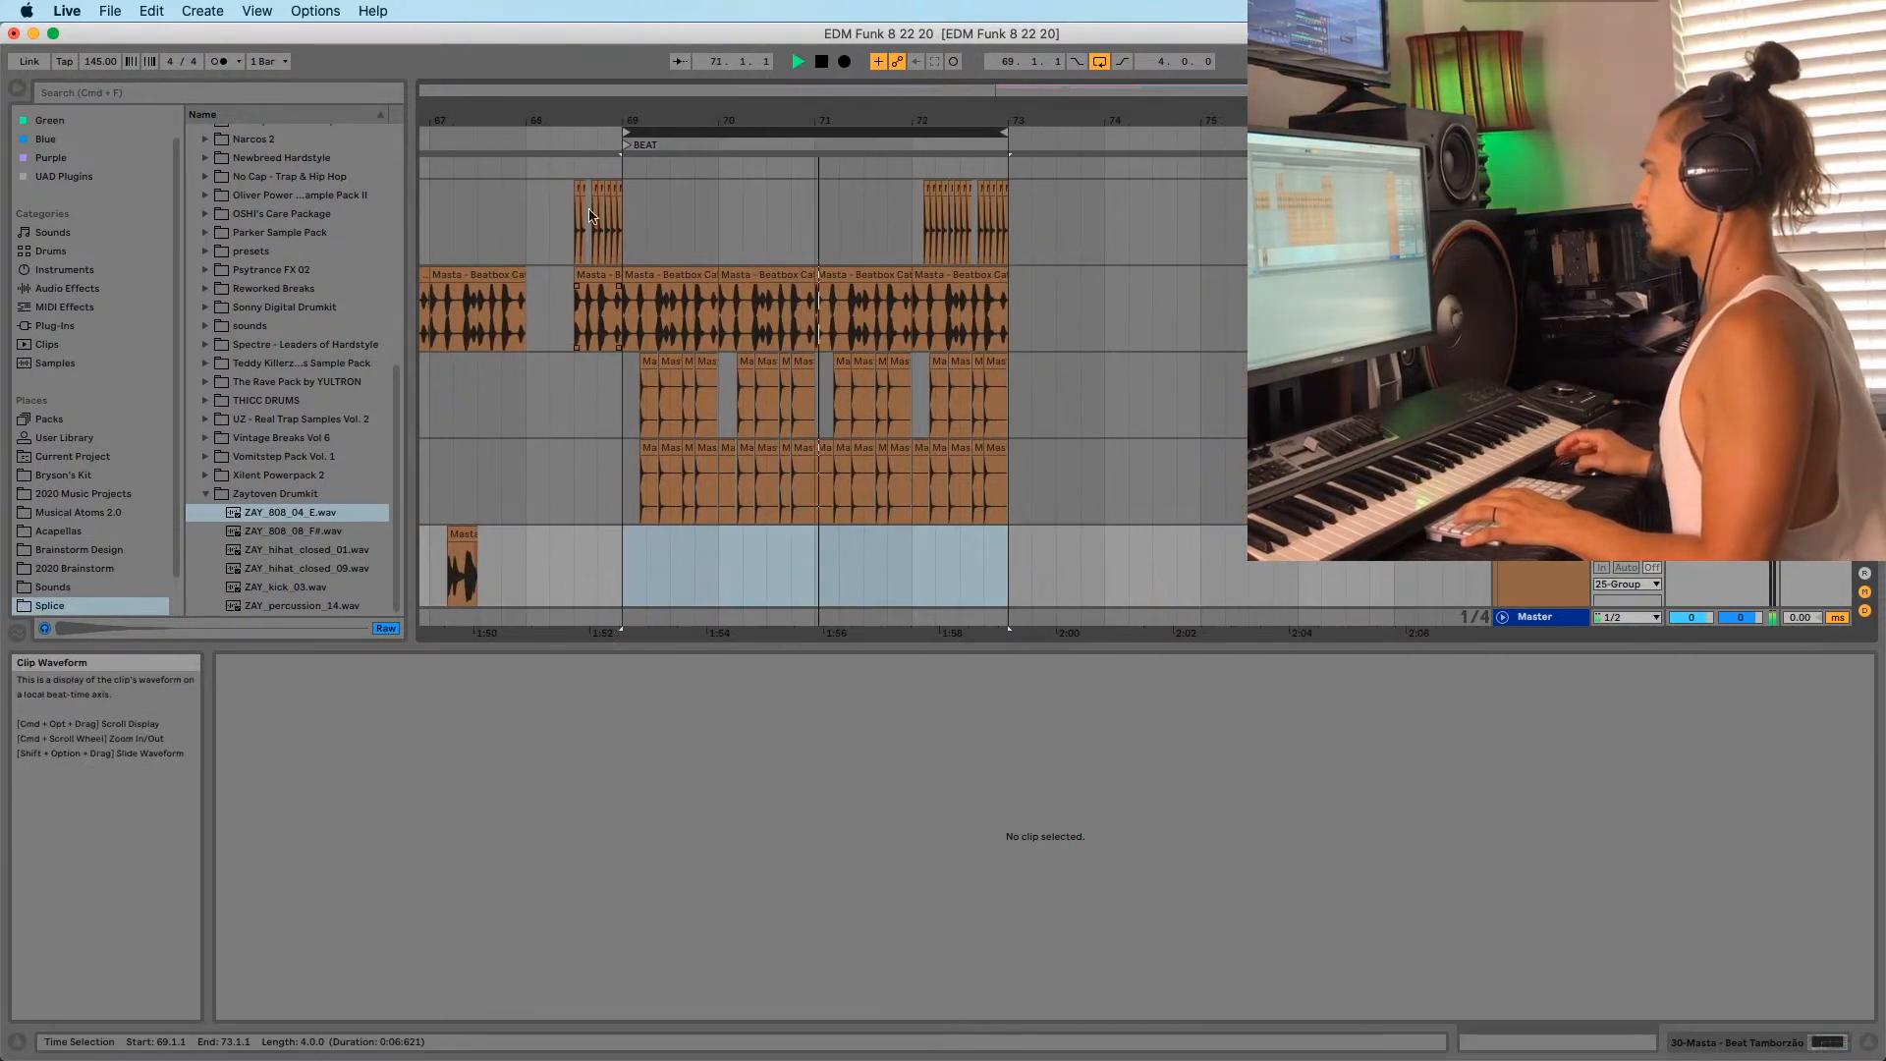
left_click_drag(620, 121, 897, 127)
key("space")
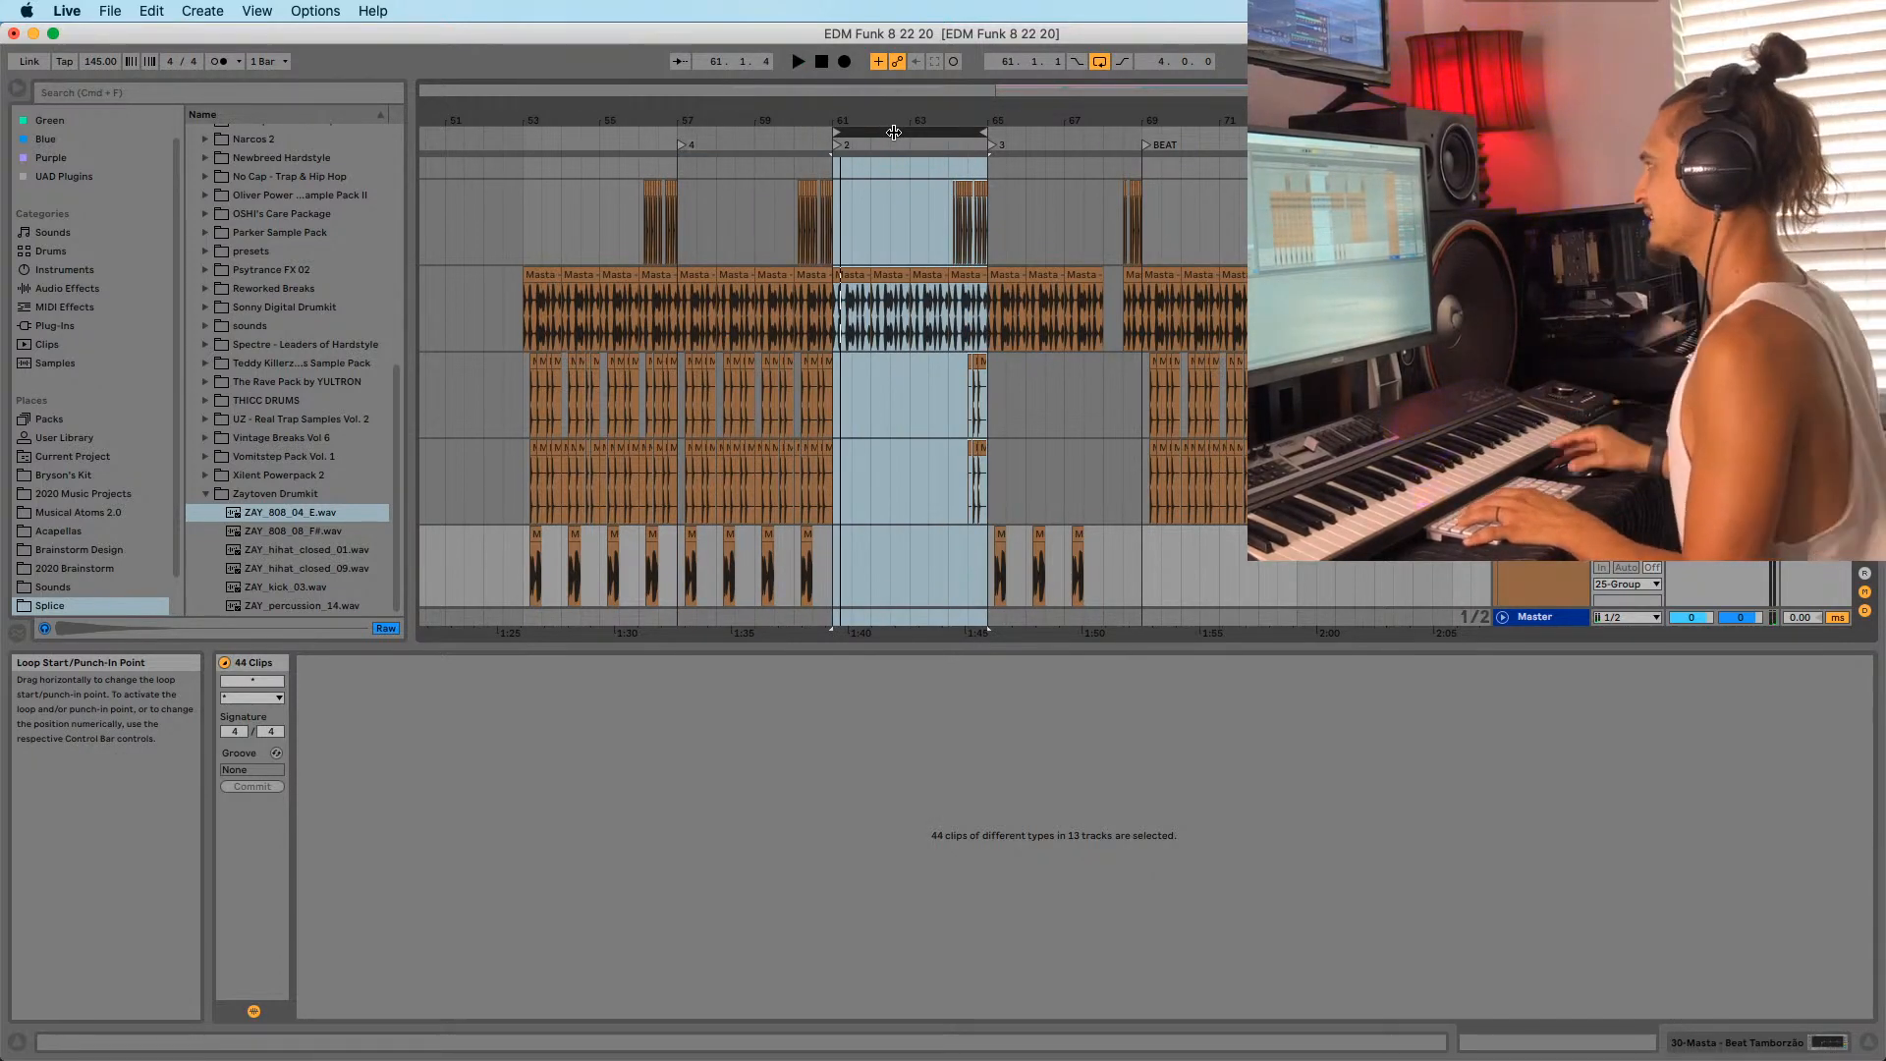
left_click_drag(905, 125, 1188, 169)
scroll(1188, 171, "up", 15)
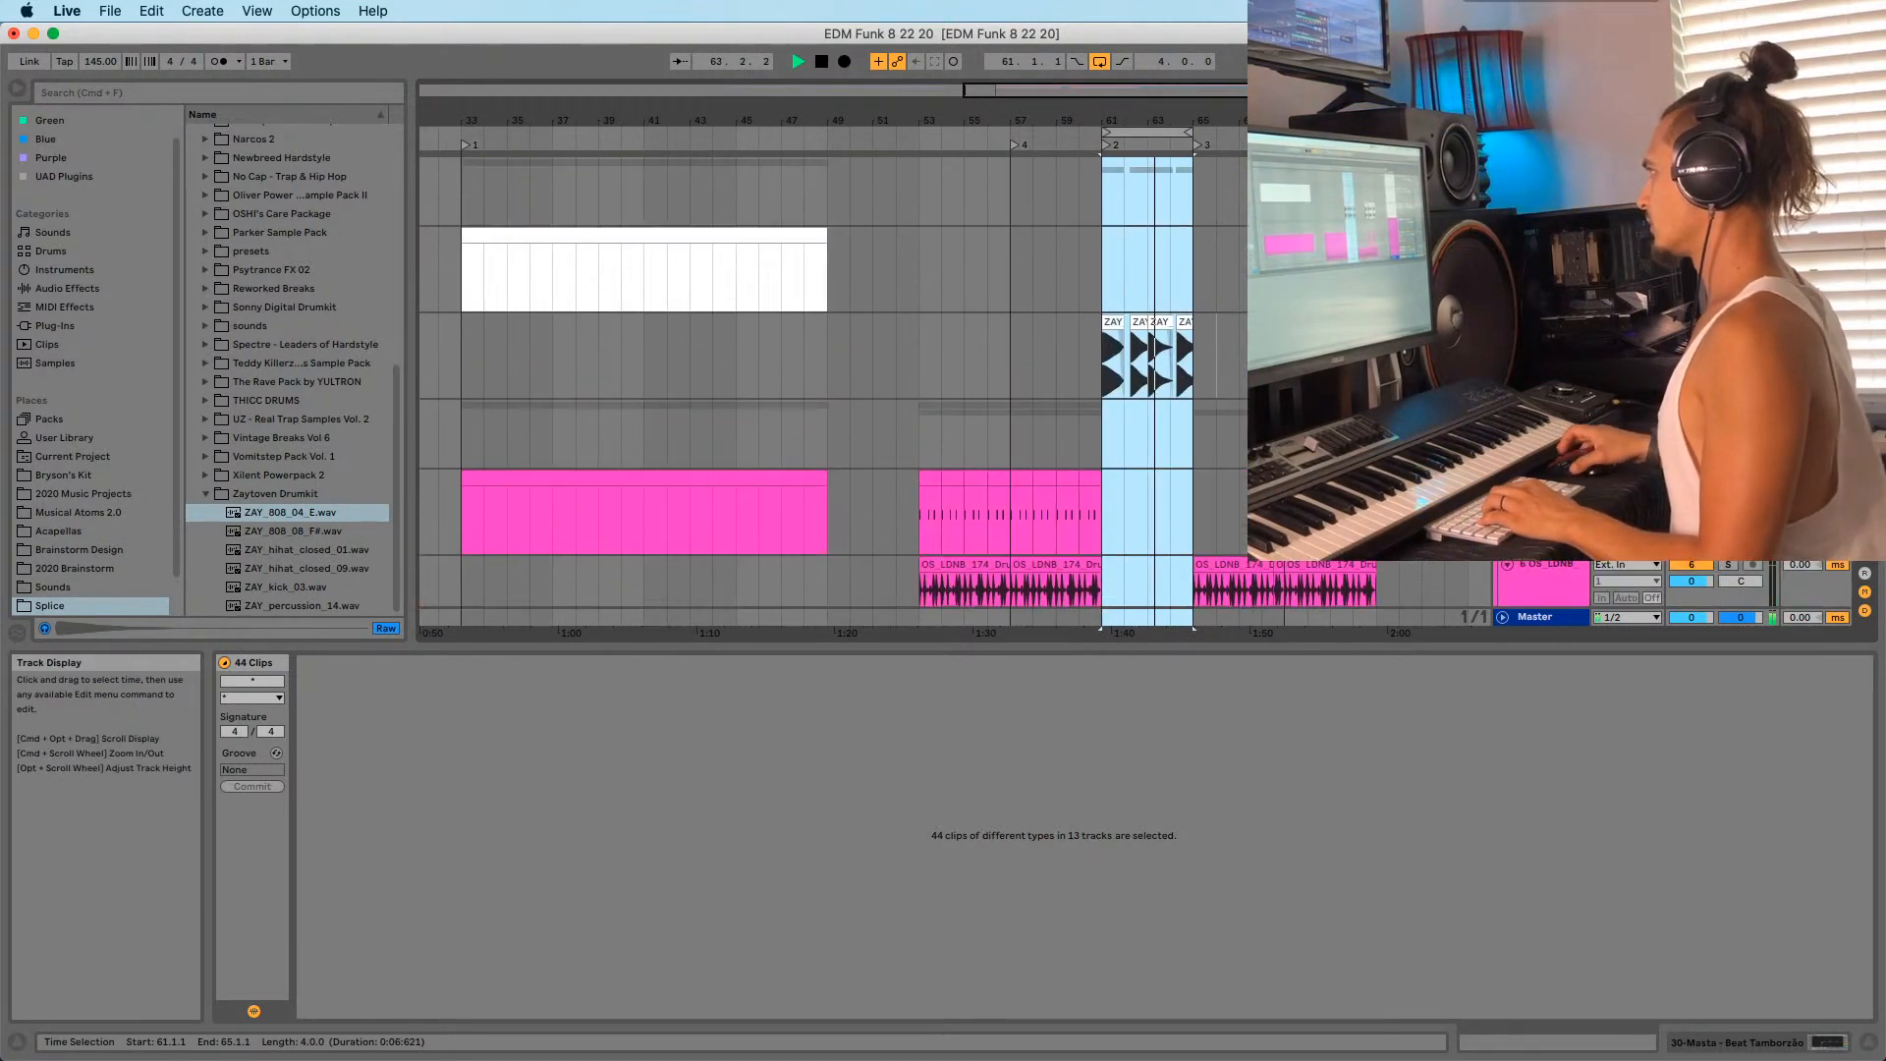
left_click_drag(1414, 120, 1297, 197)
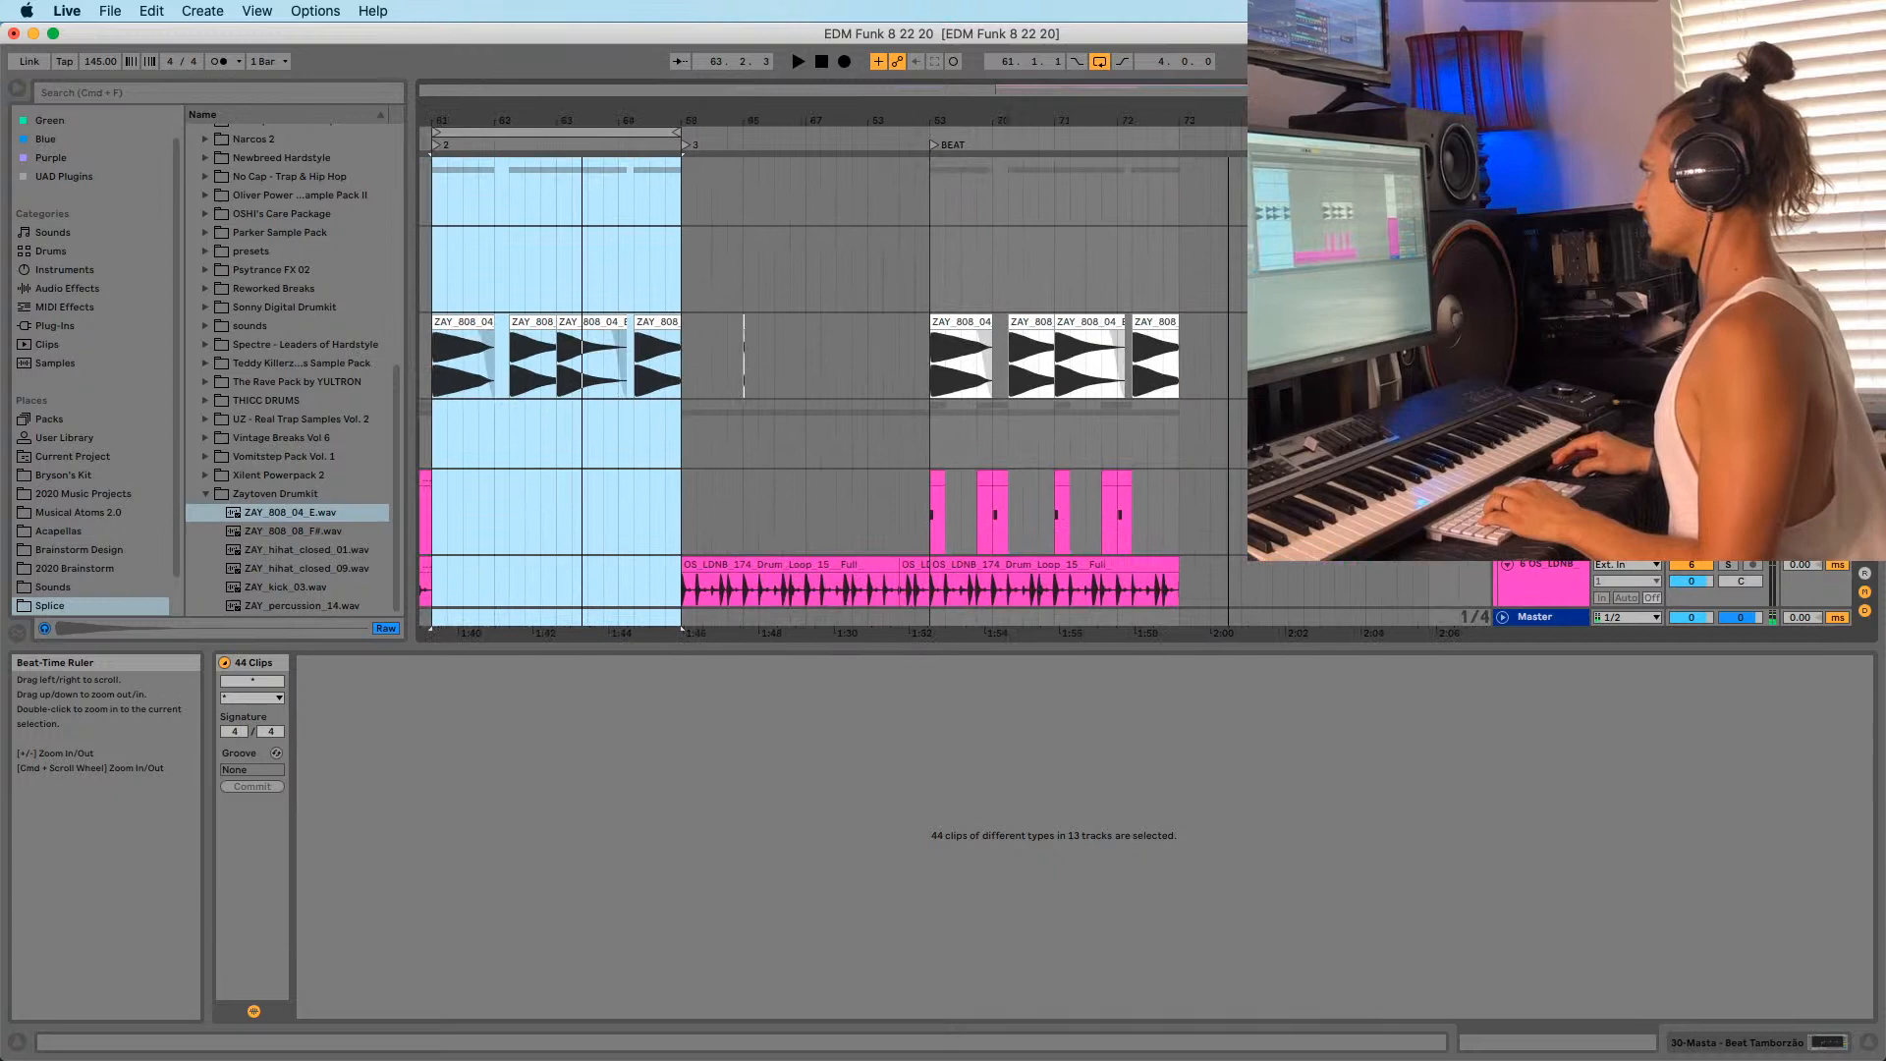
left_click(1183, 169)
left_click_drag(1200, 122, 1222, 116)
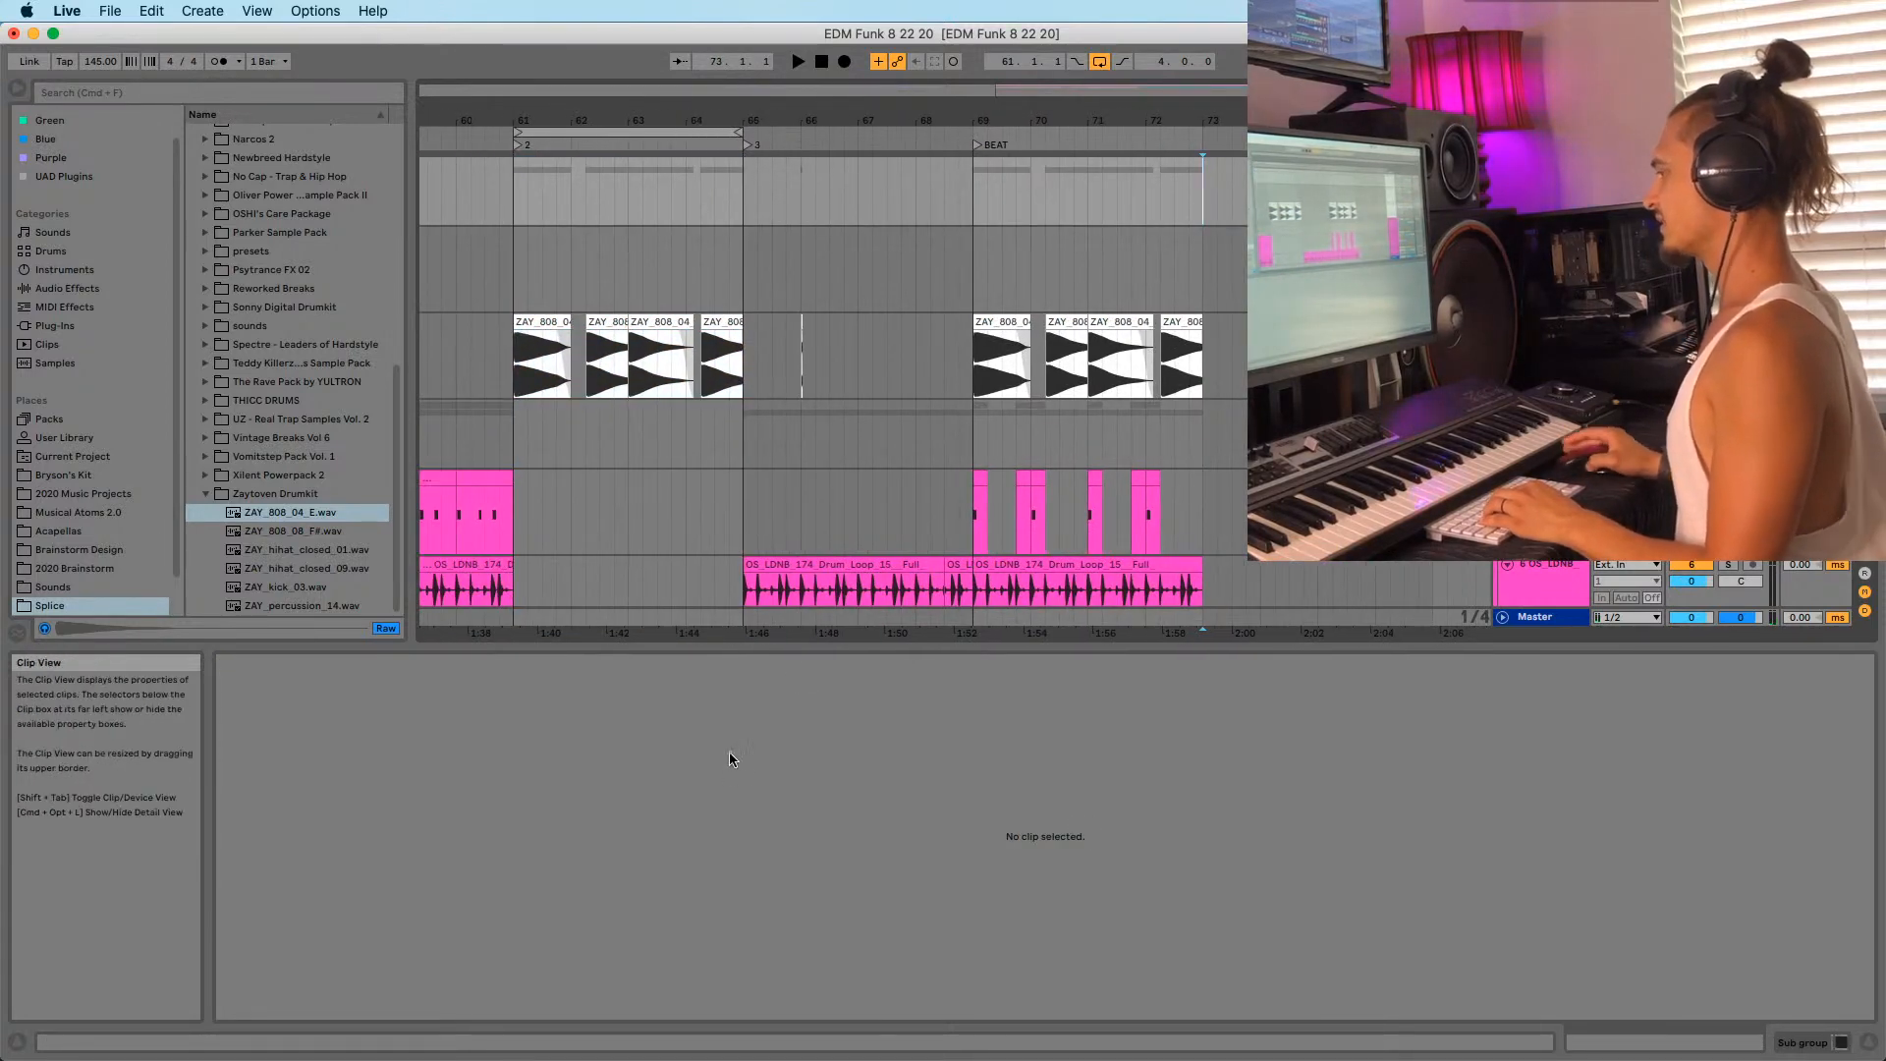
mouse_move(489, 1053)
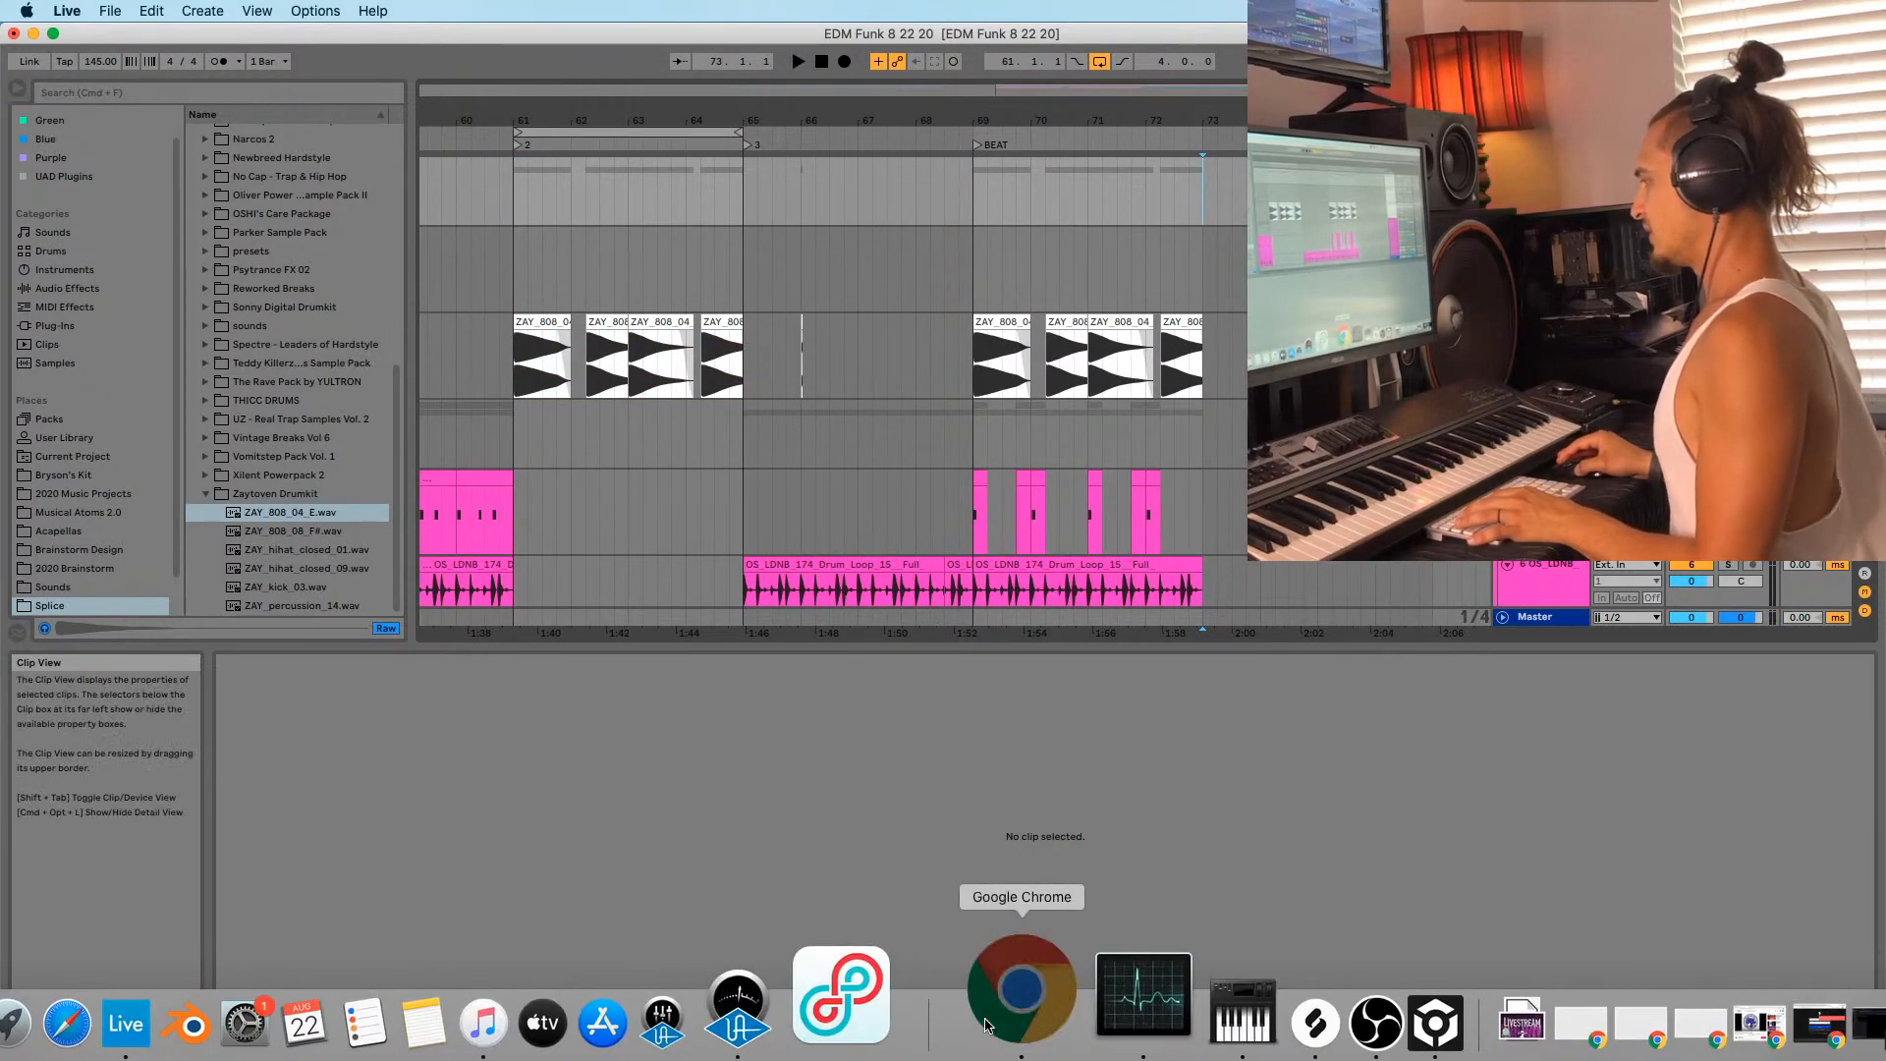
Launch Chrome and load youtube.com.
left_click(1022, 1023)
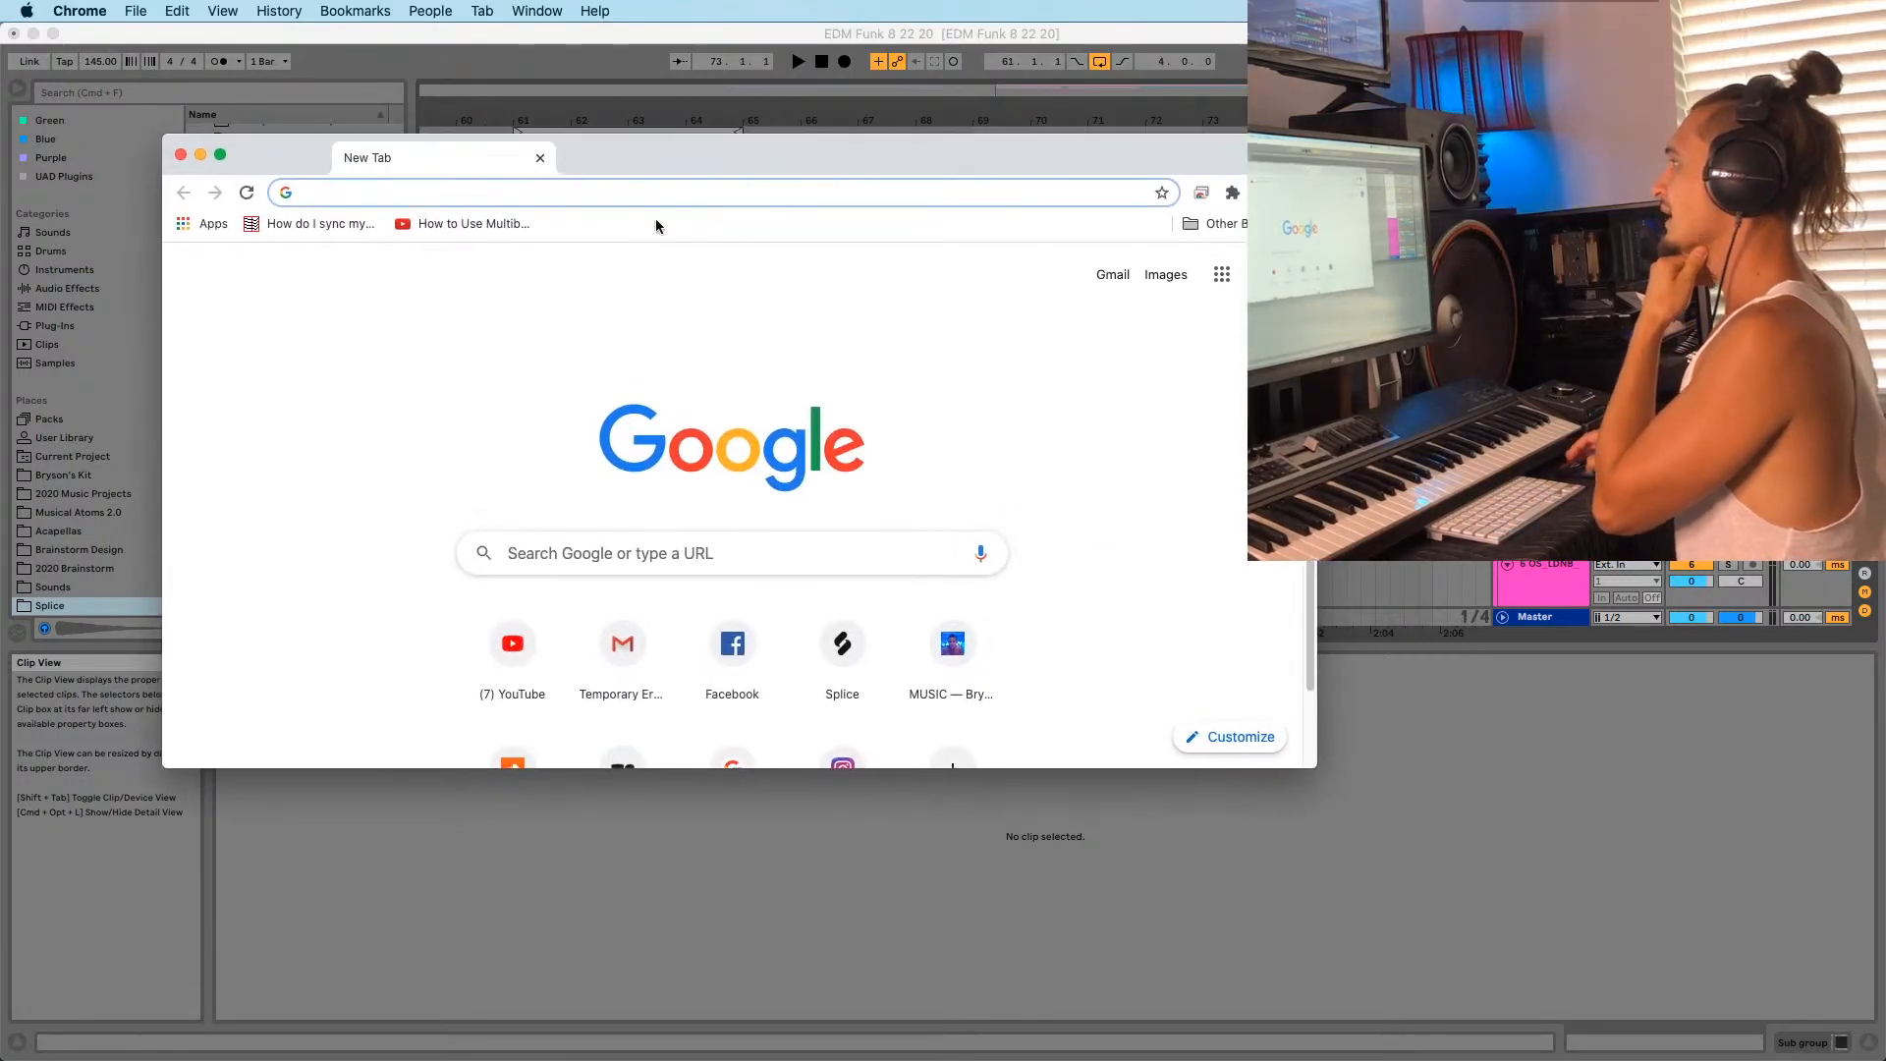
left_click(665, 189)
type("youtube.com")
key("Return")
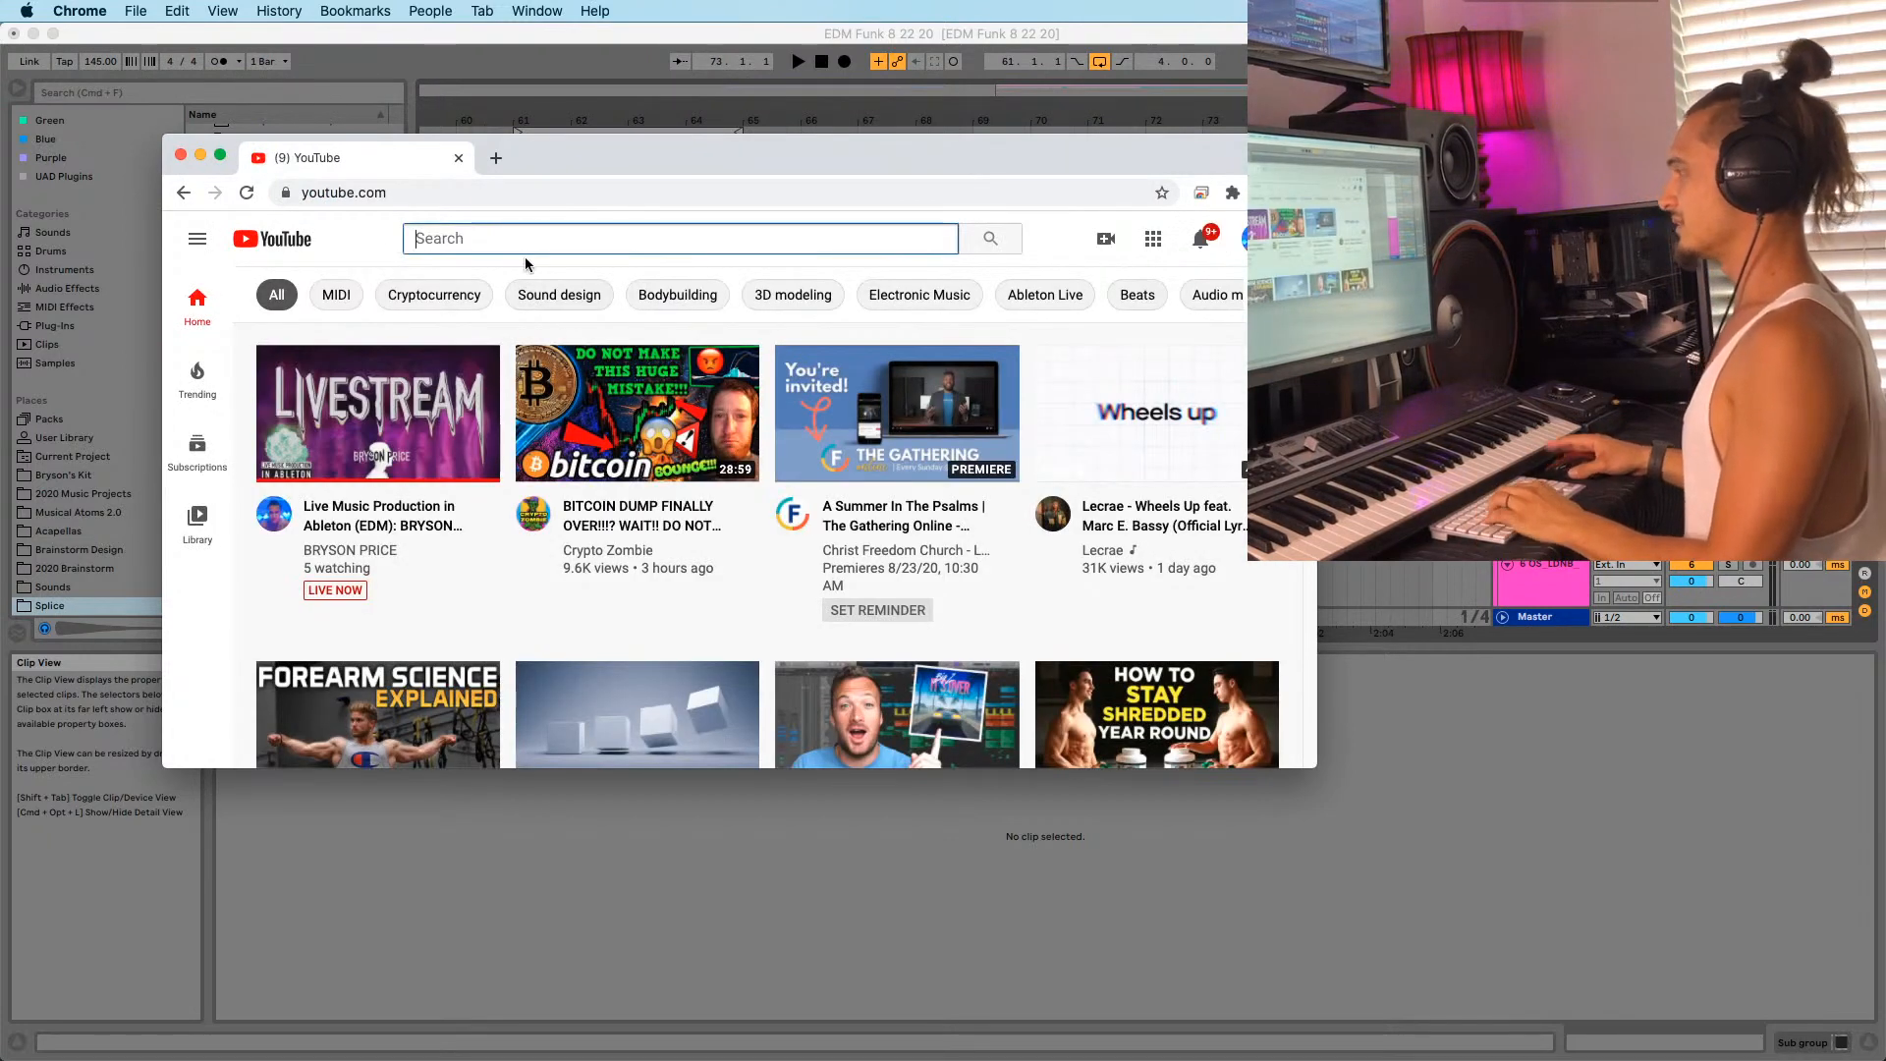
Search YouTube for kondzilla using the suggestion list.
type("kon")
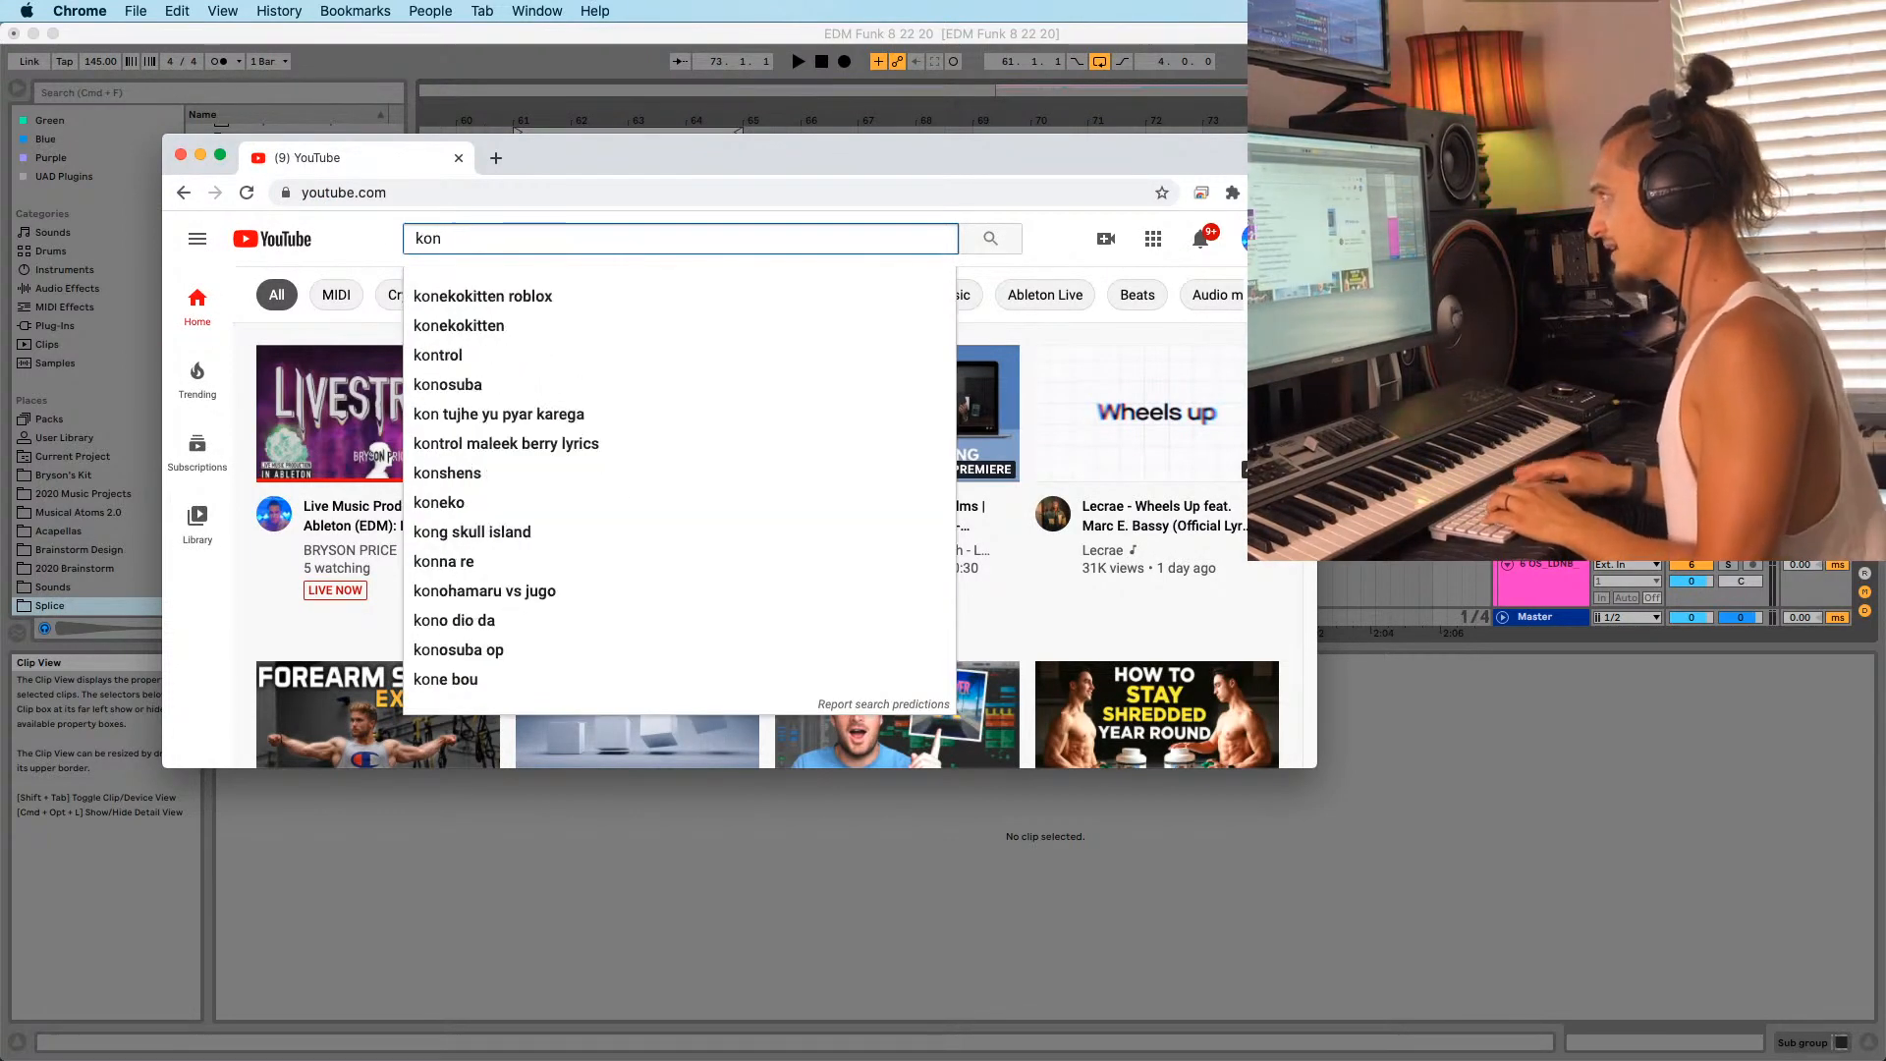
type("d")
key("BackSpace")
key("BackSpace")
key("BackSpace")
key("BackSpace")
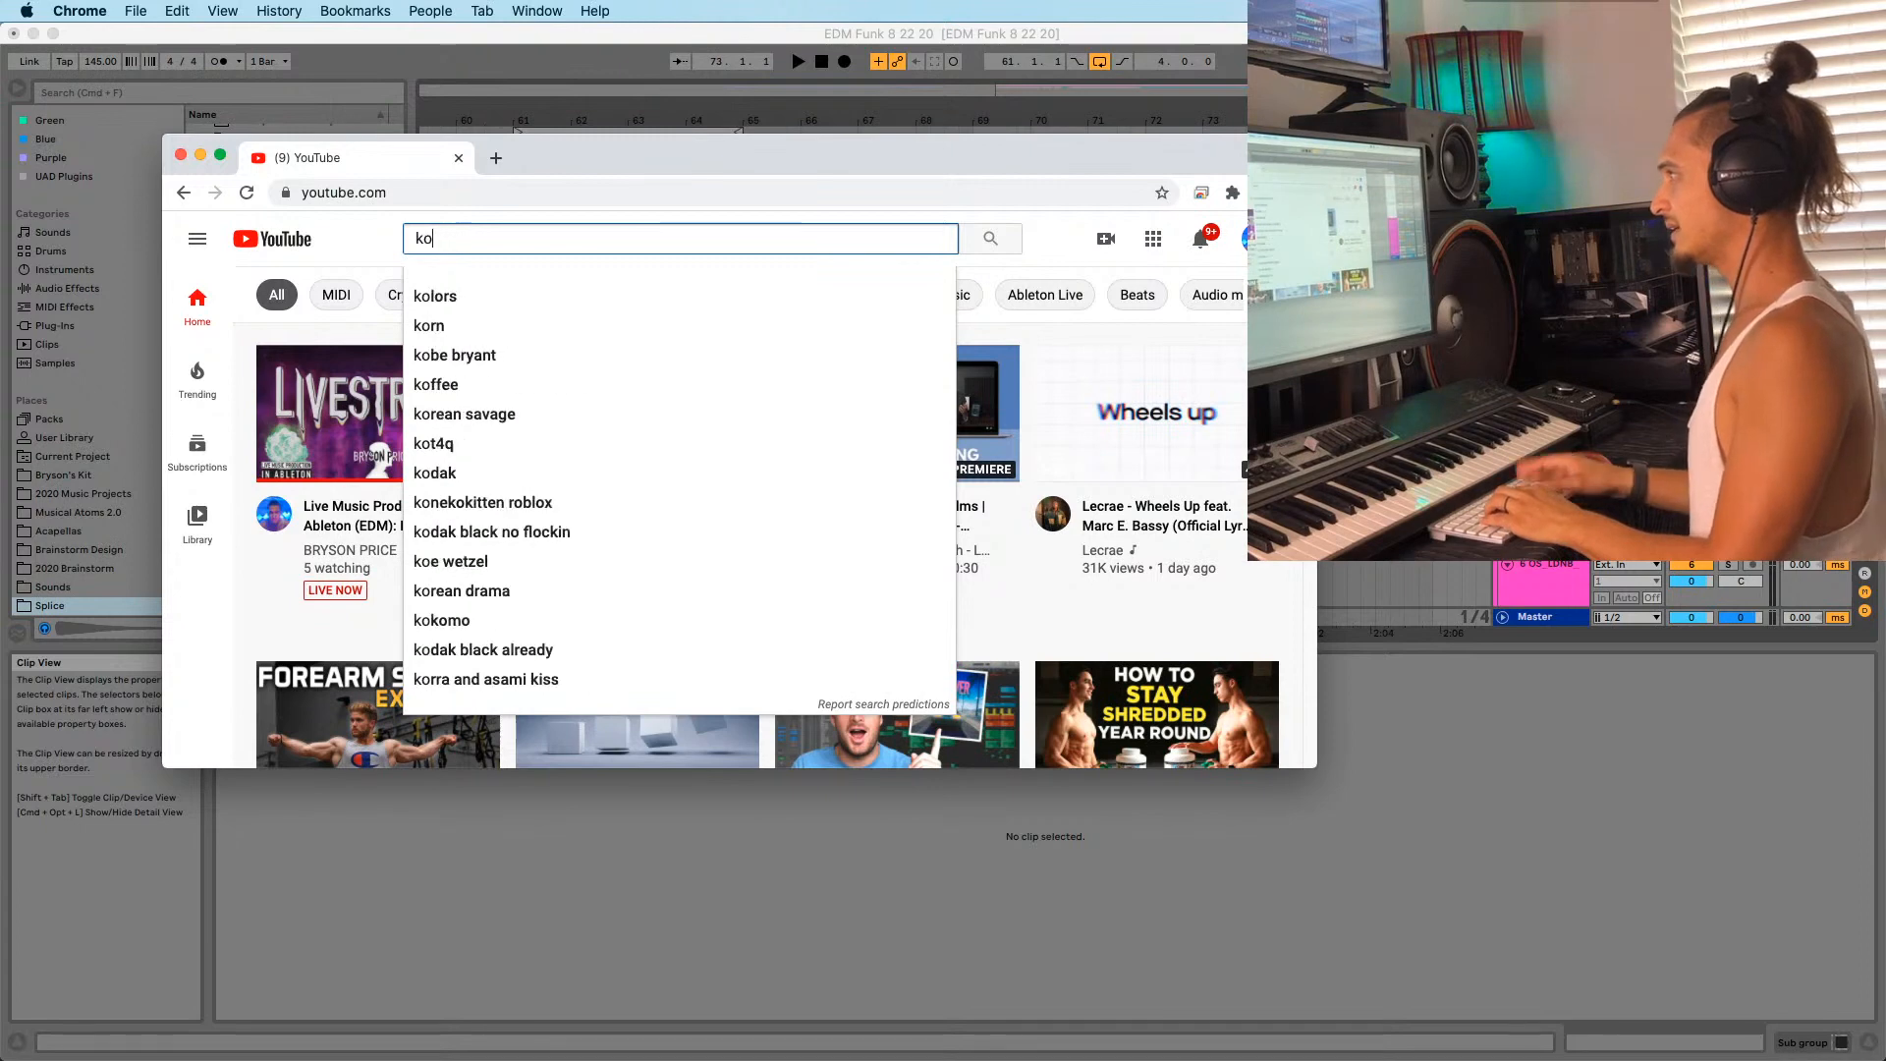
type("dond")
key("BackSpace")
key("BackSpace")
key("BackSpace")
key("BackSpace")
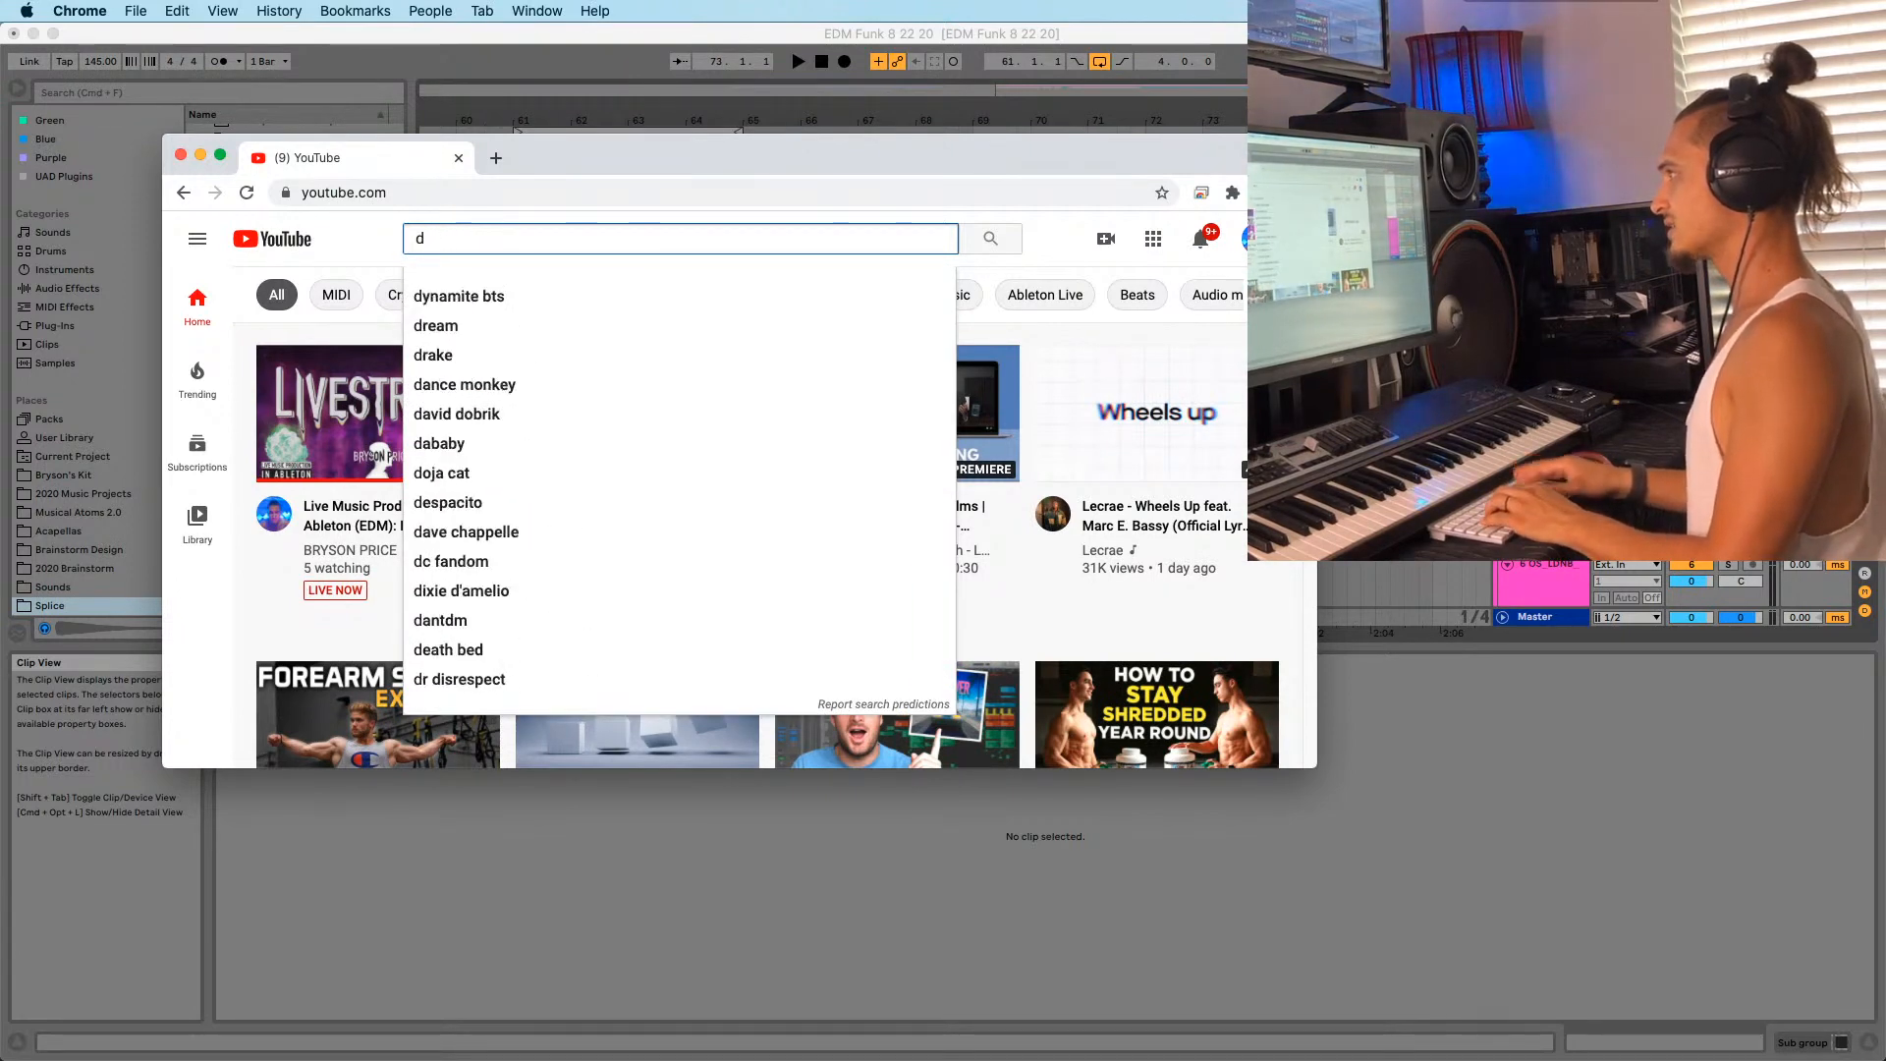
type("kondi")
key("BackSpace")
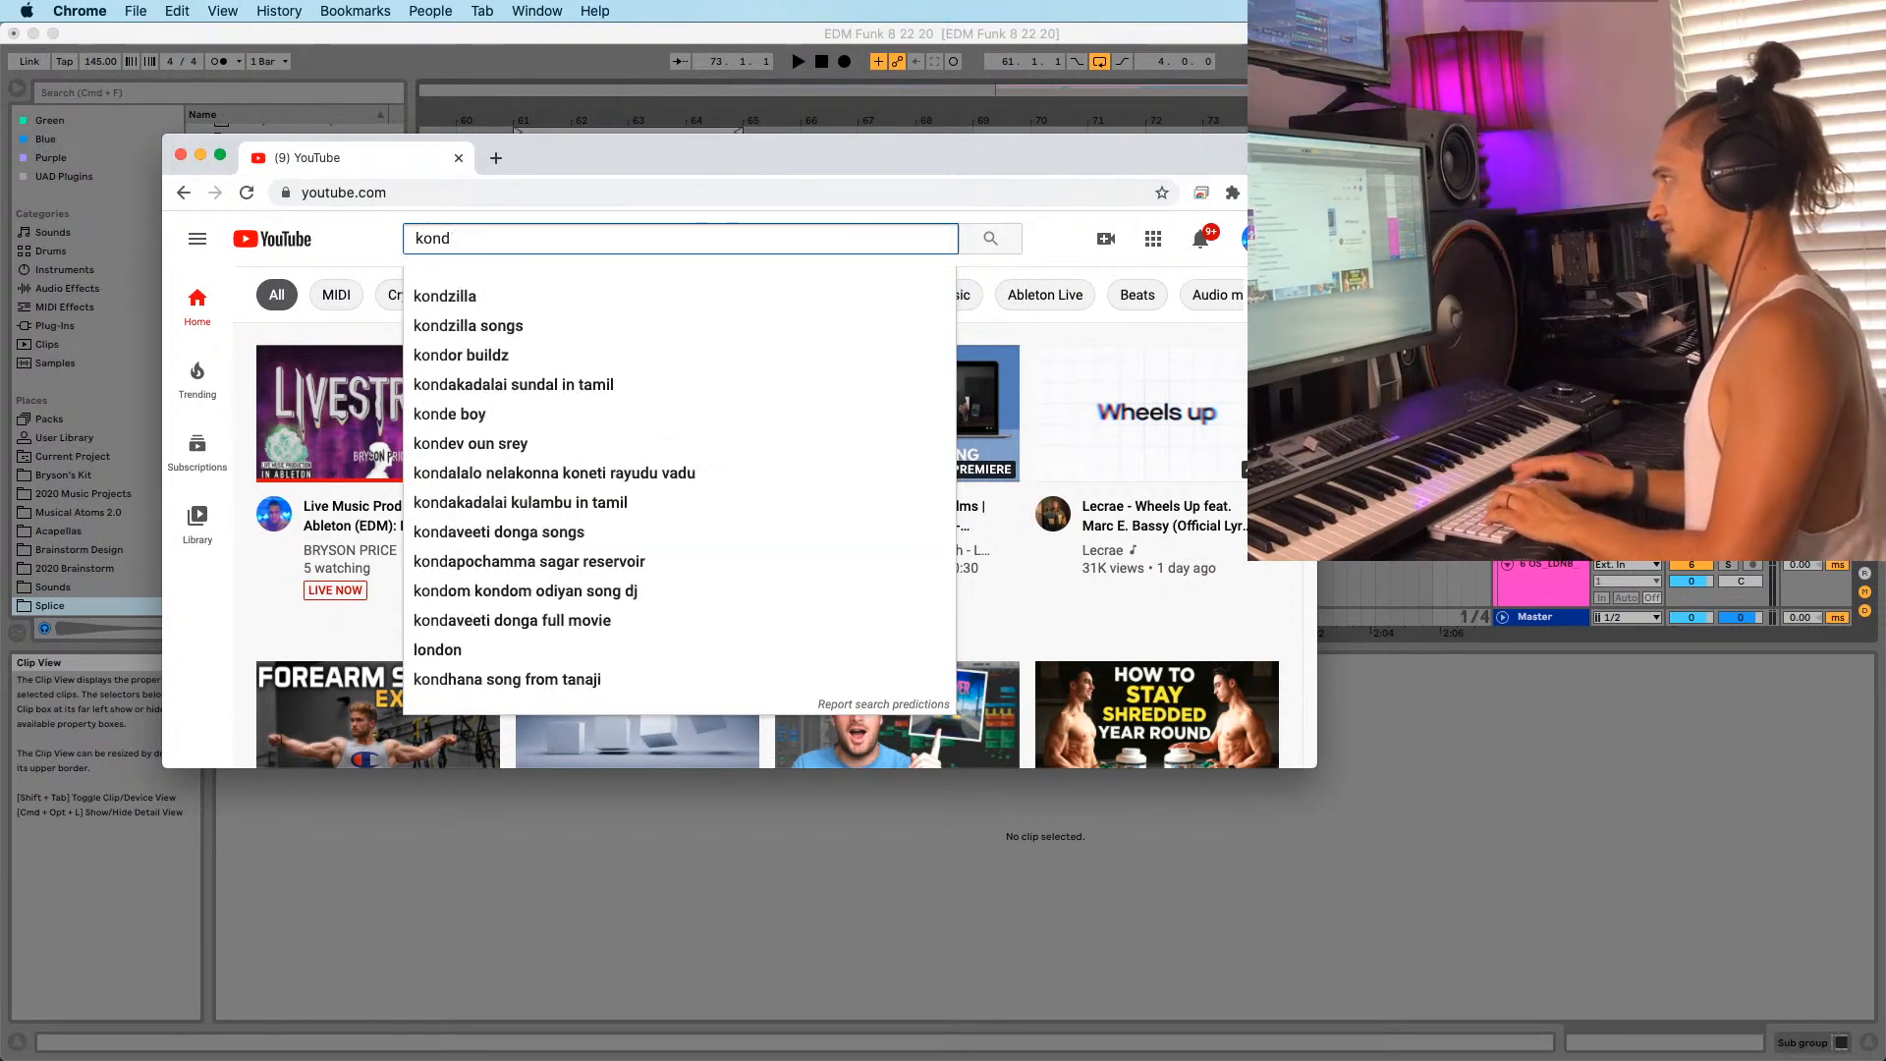
key("Down")
key("Return")
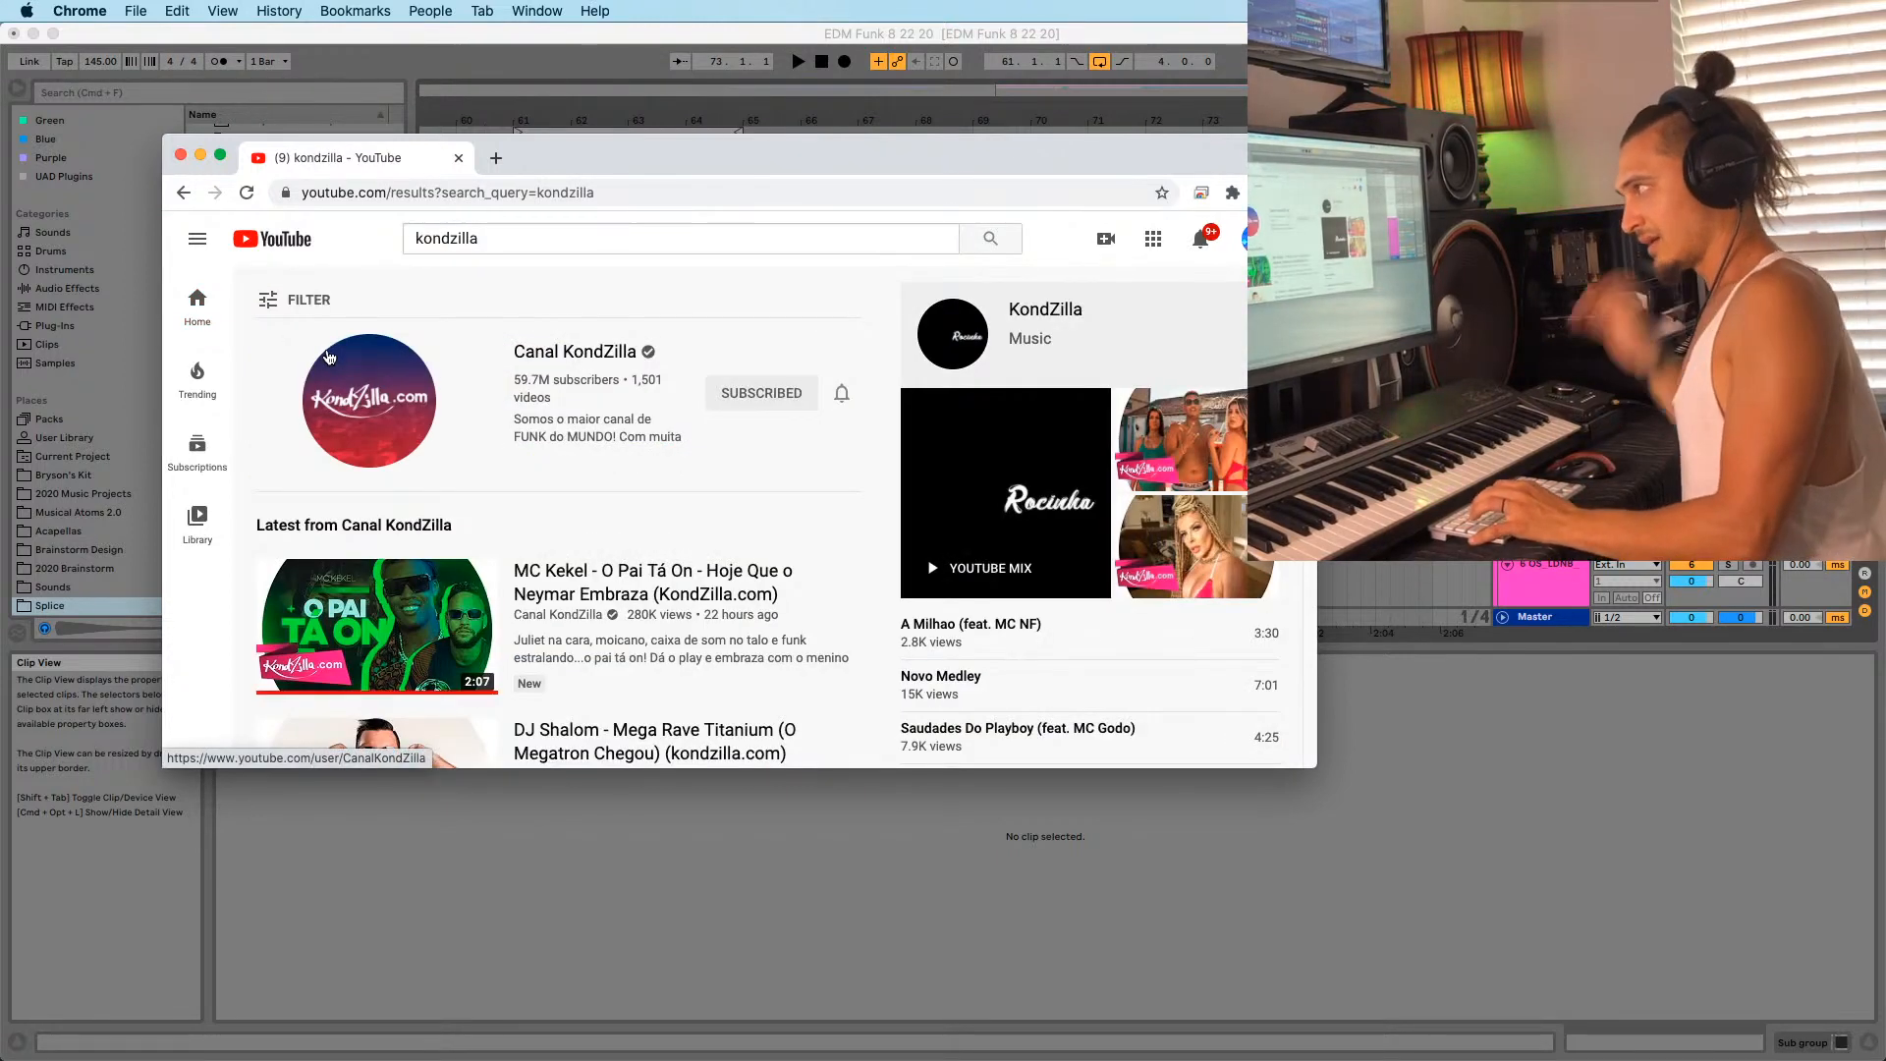
Run a new search for 'funk love obrigado deus'.
left_click(475, 237)
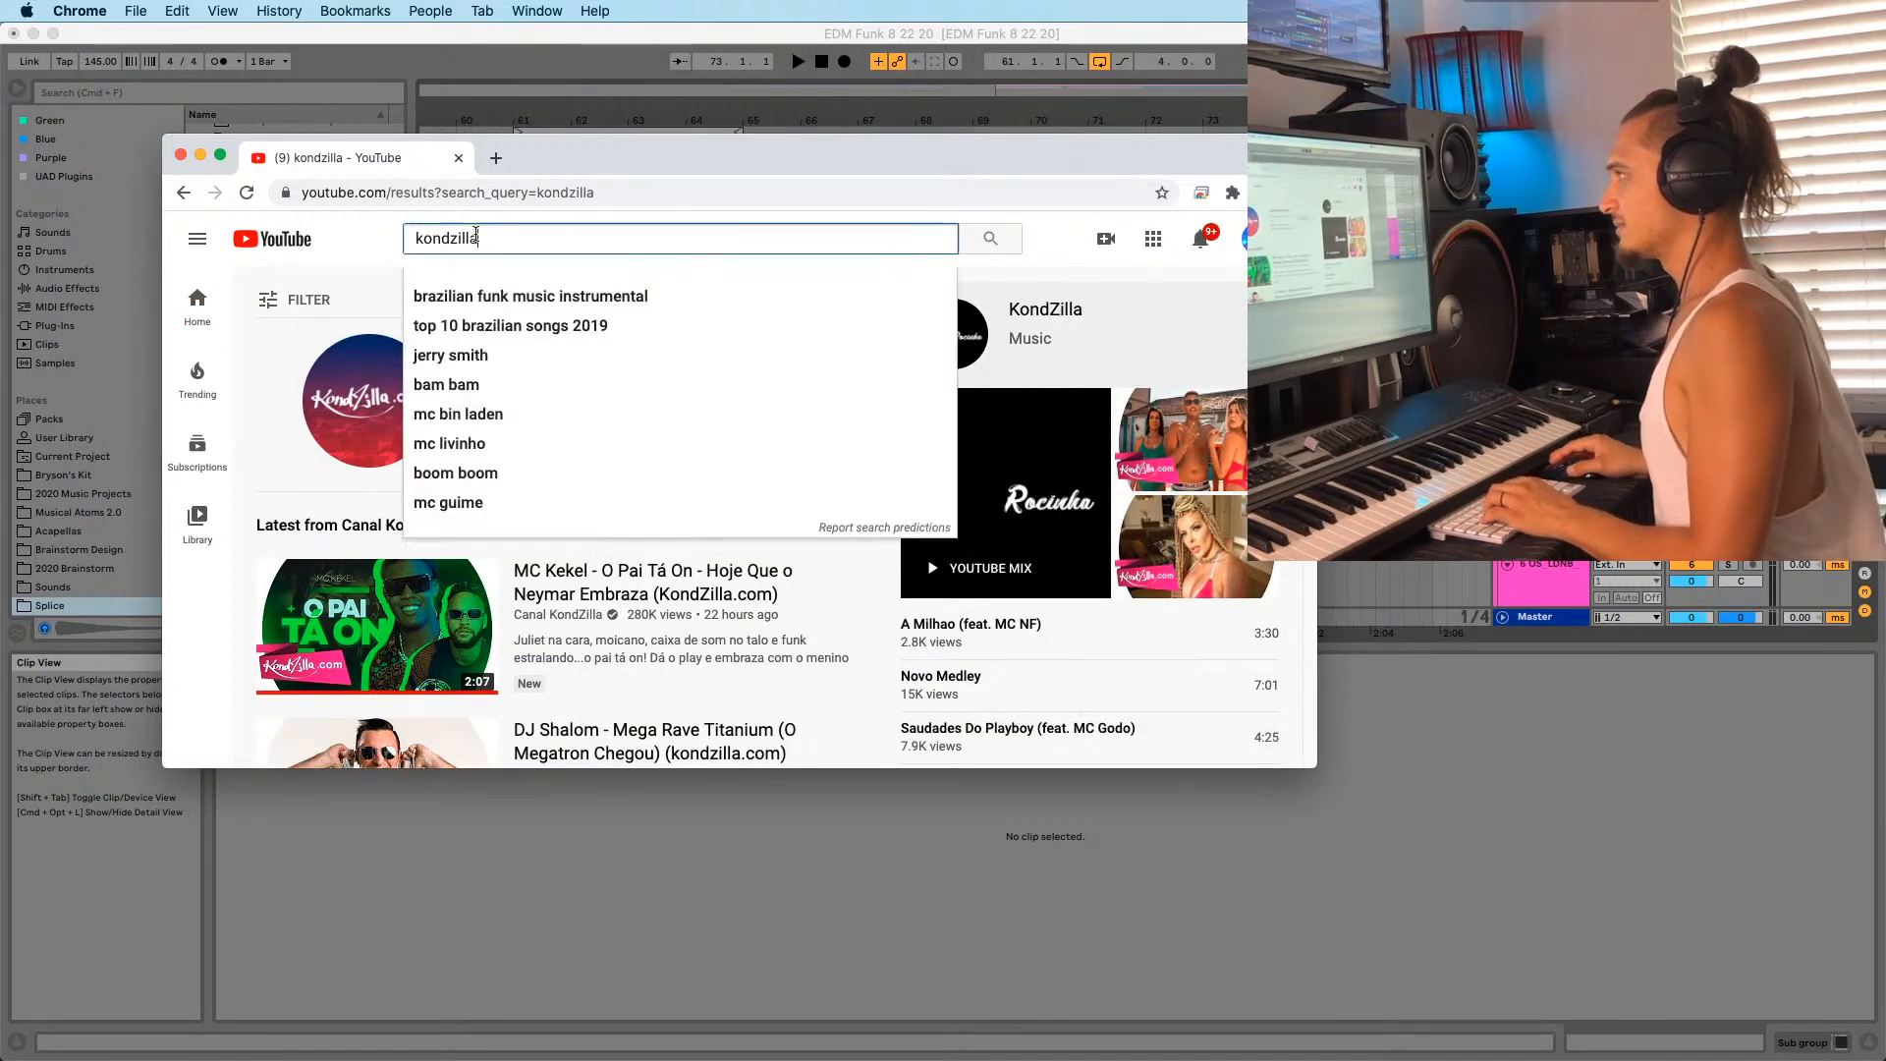
type("funk lov")
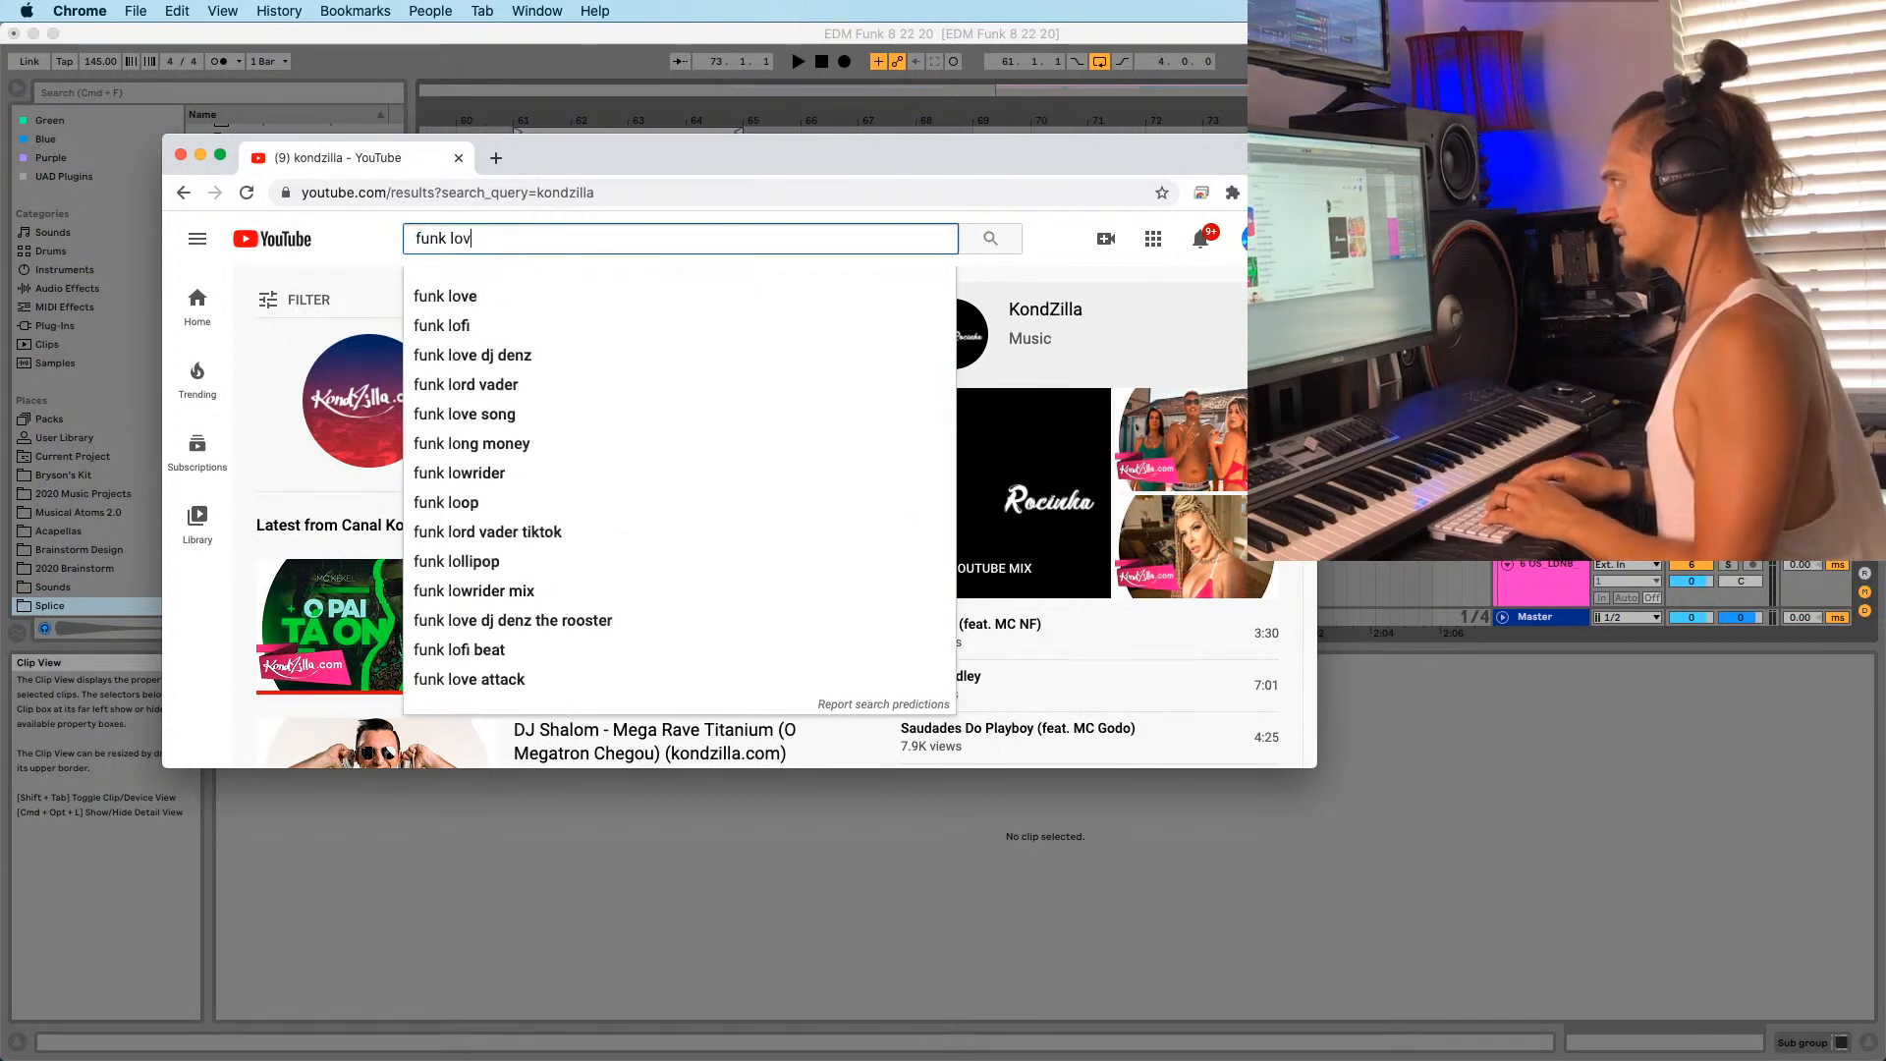
type("e obri")
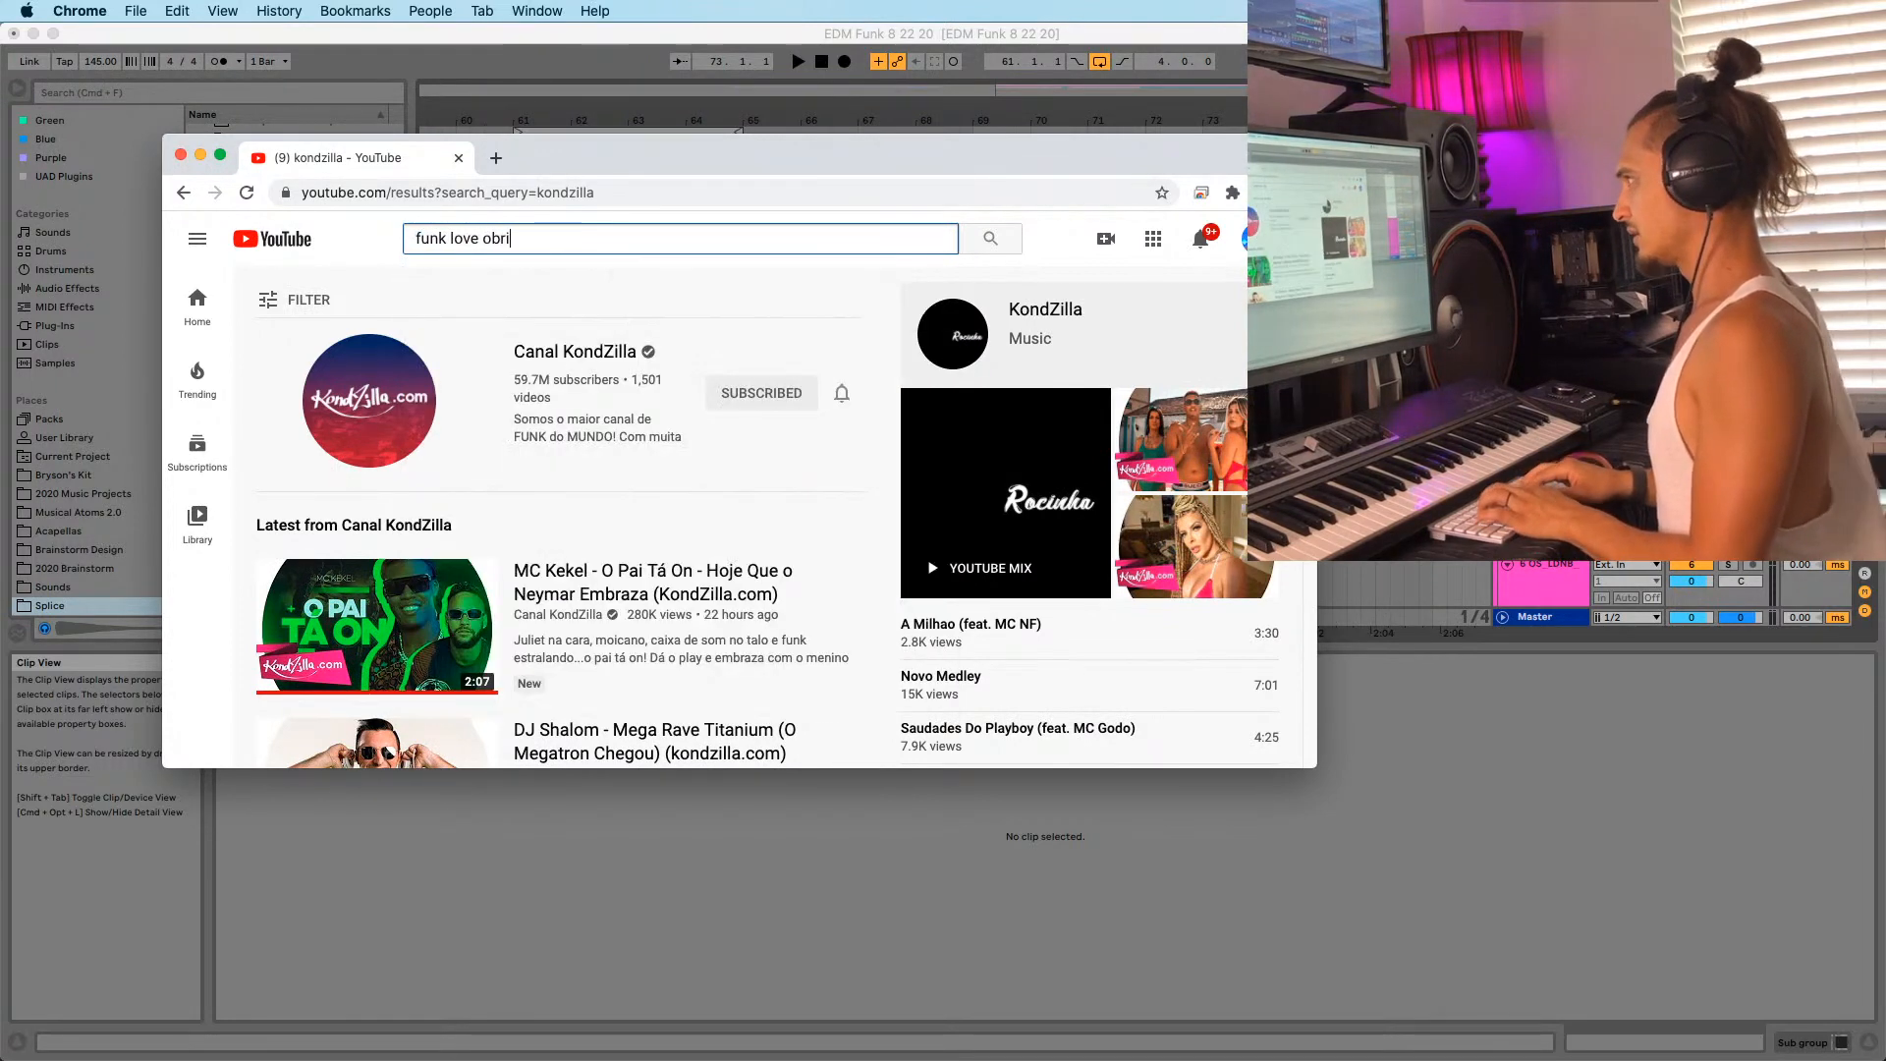
type("gado deu")
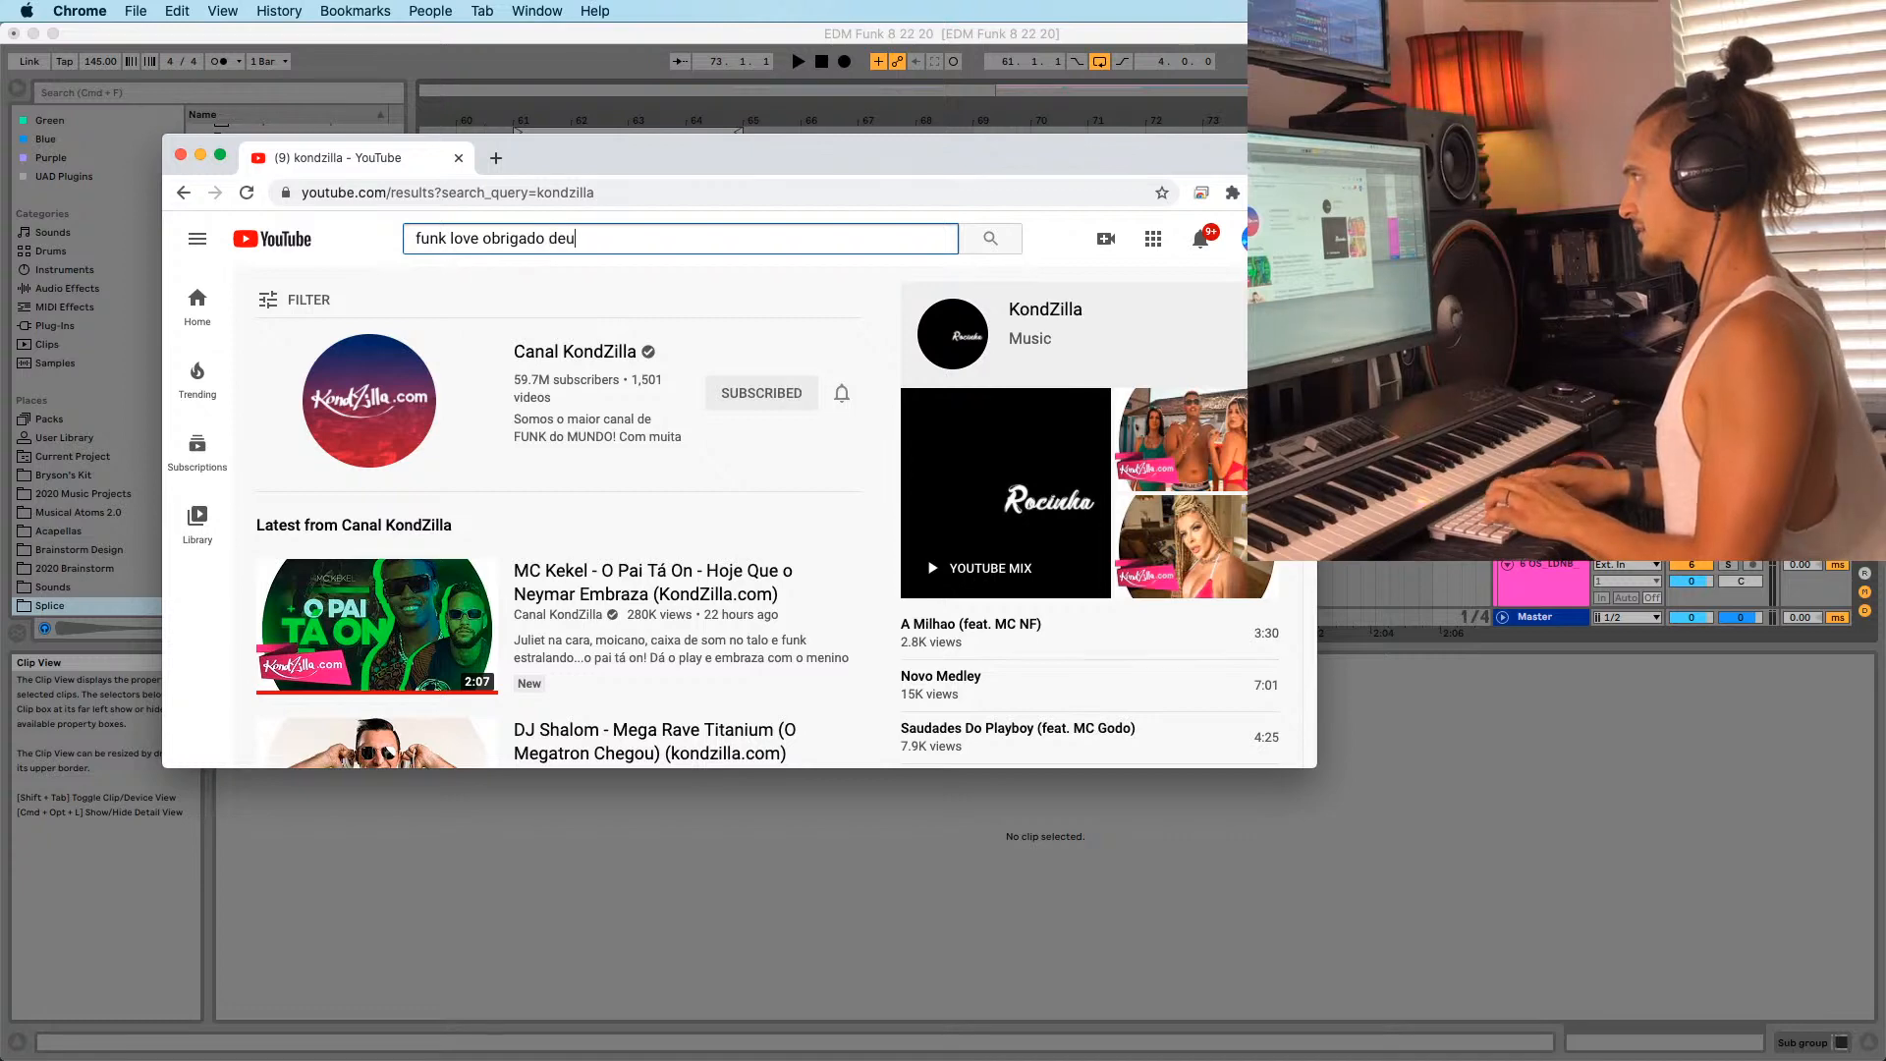
type("s")
key("Return")
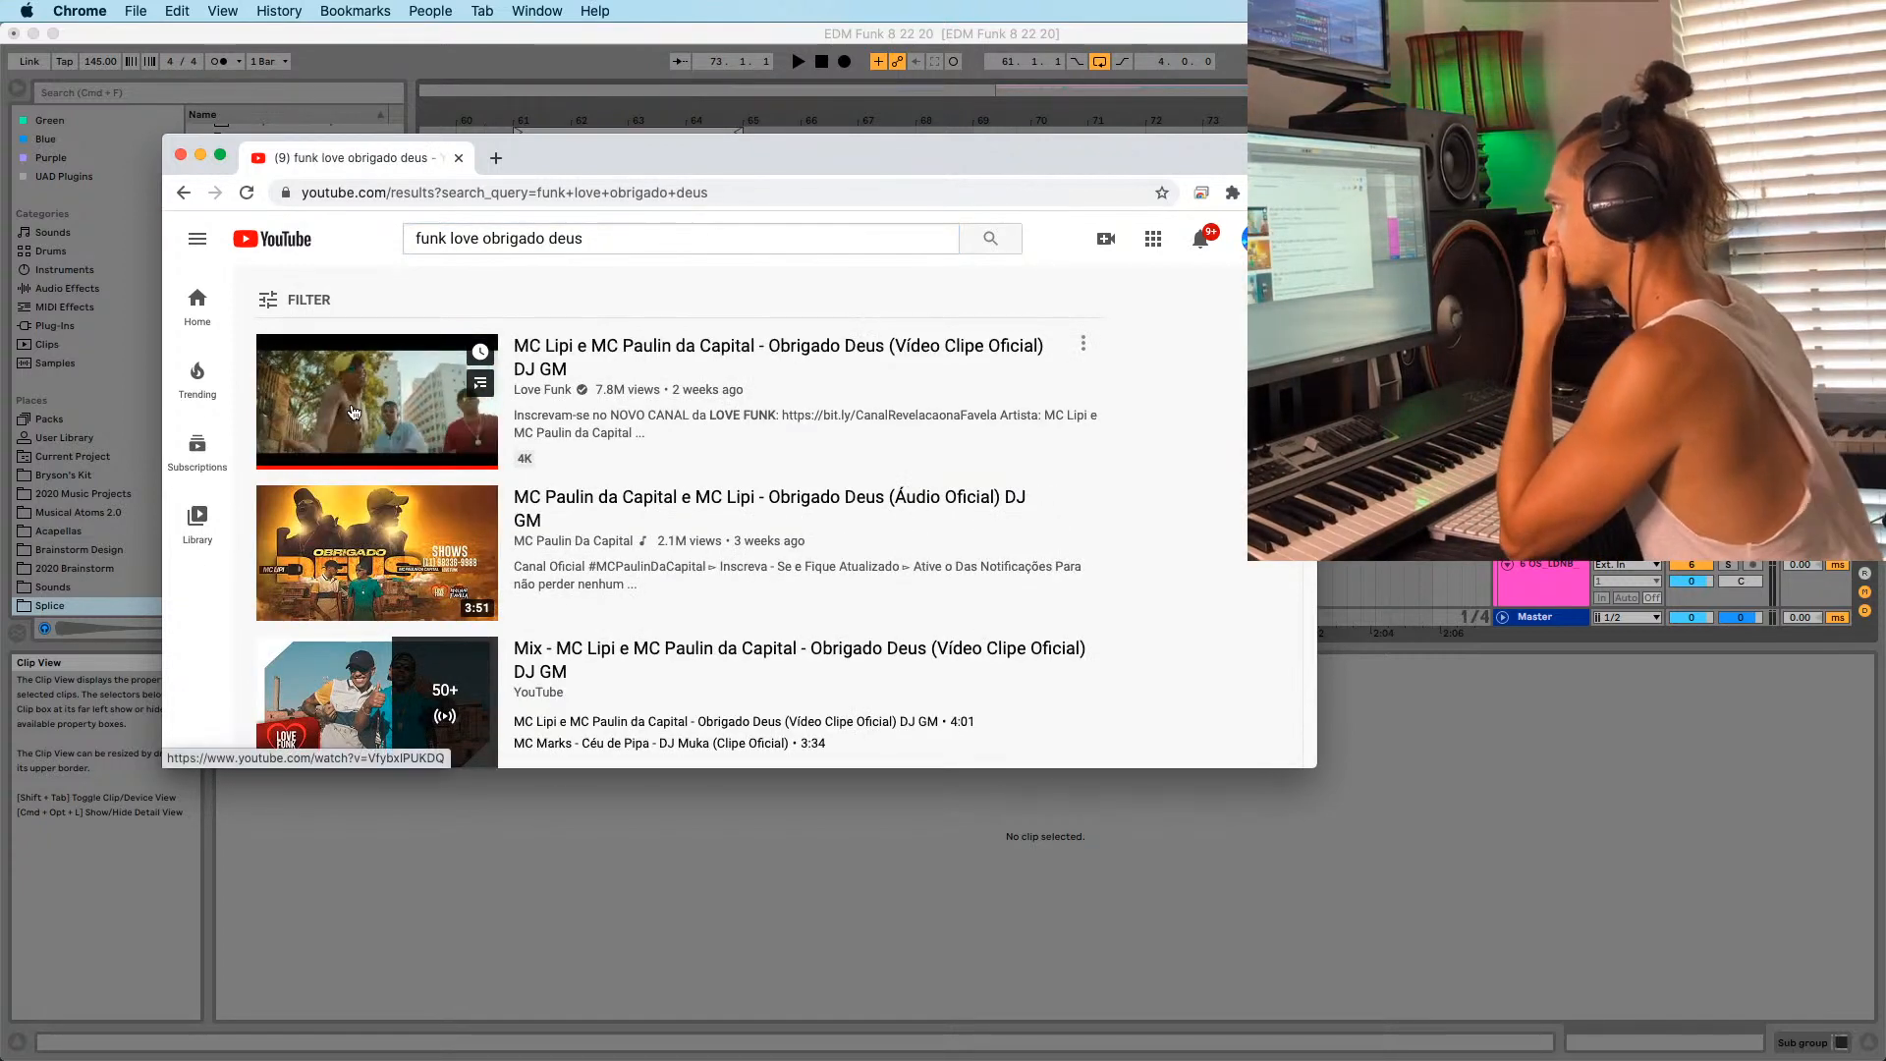
Play the first Obrigado Deus result, skip ahead, pause around 0:41, and minimize Chrome.
left_click(411, 412)
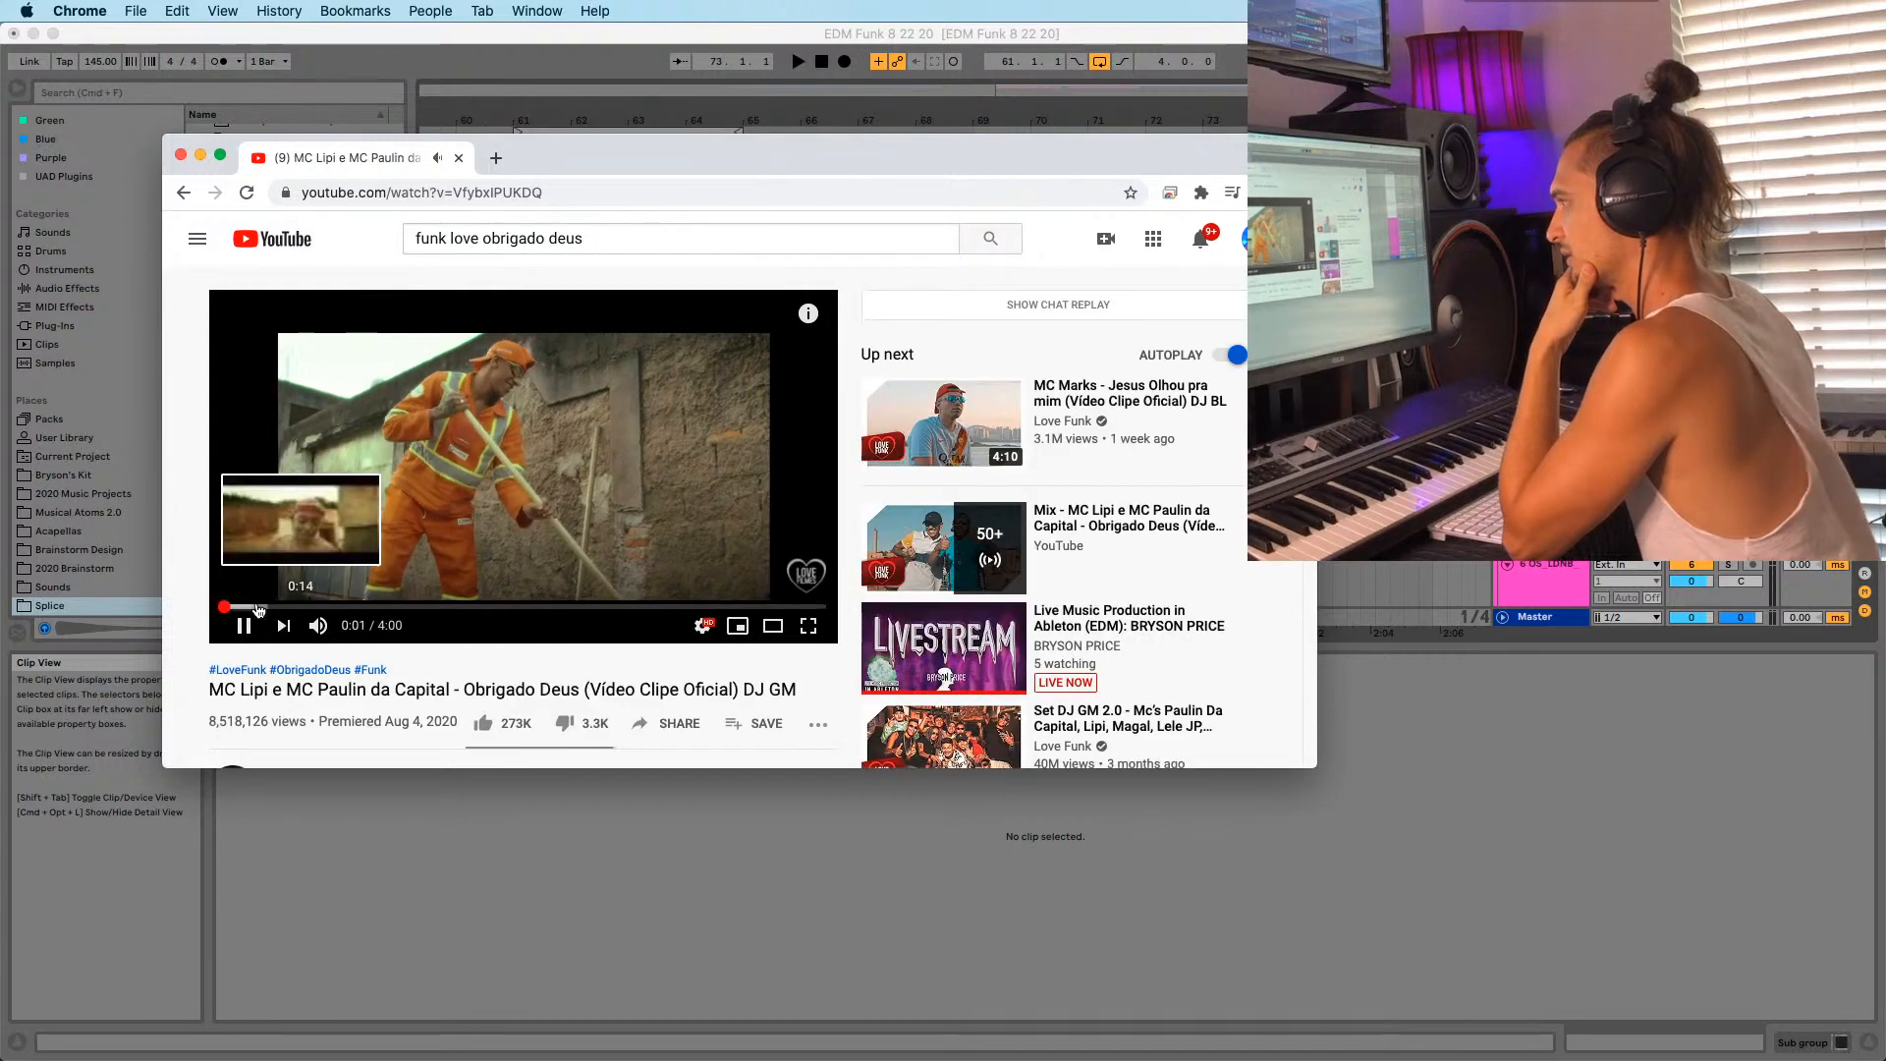
left_click(292, 607)
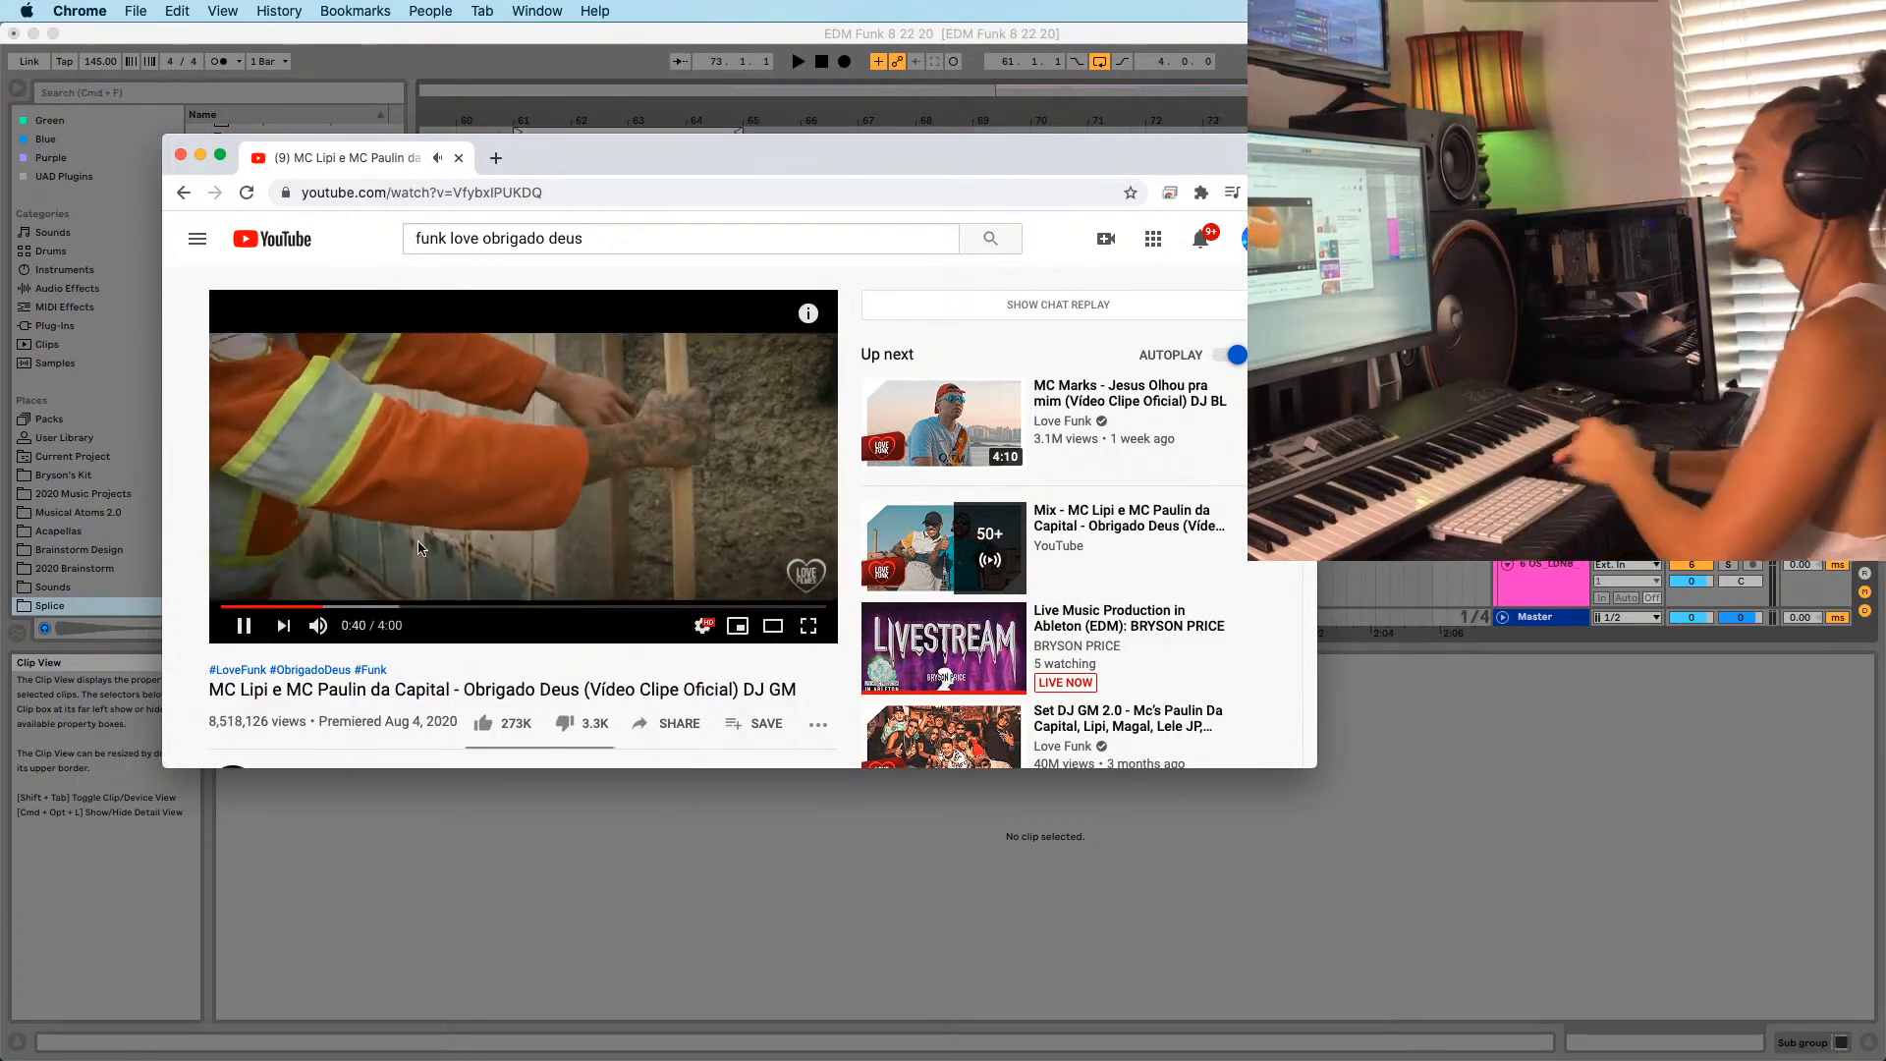
left_click(381, 378)
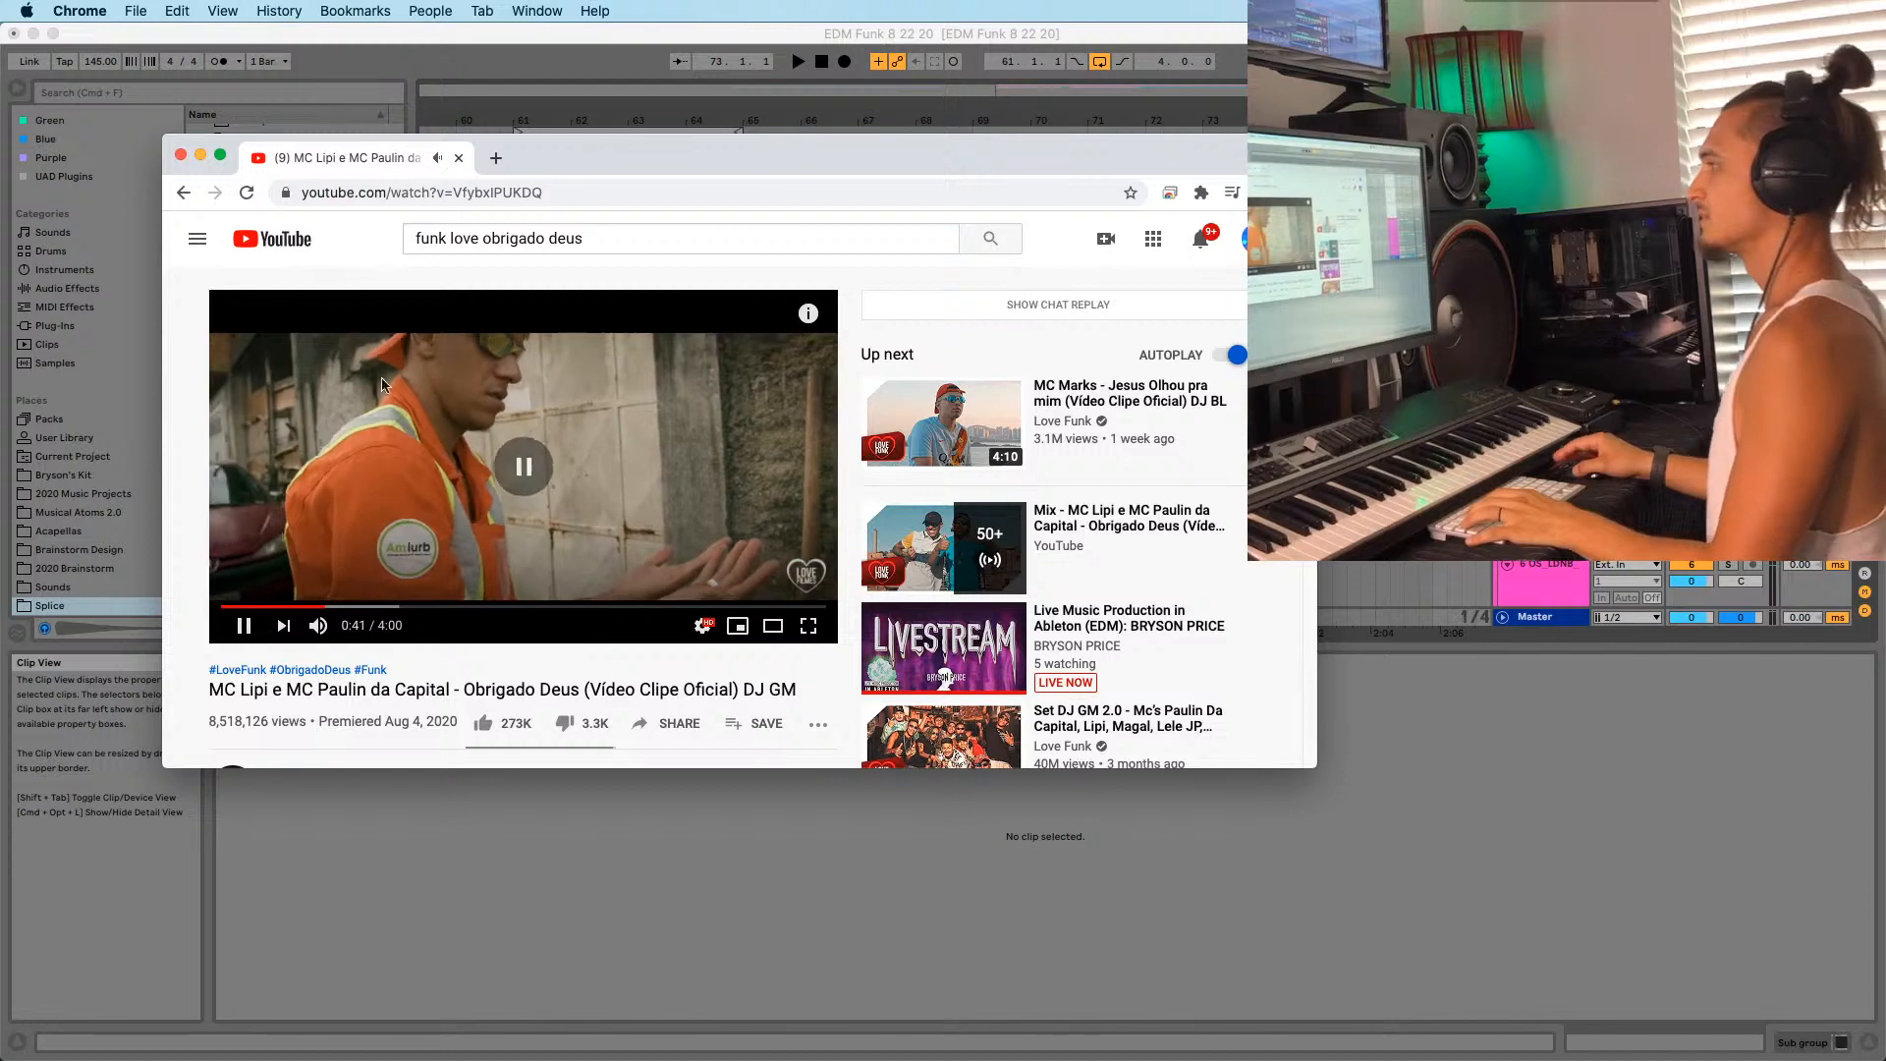
left_click(201, 157)
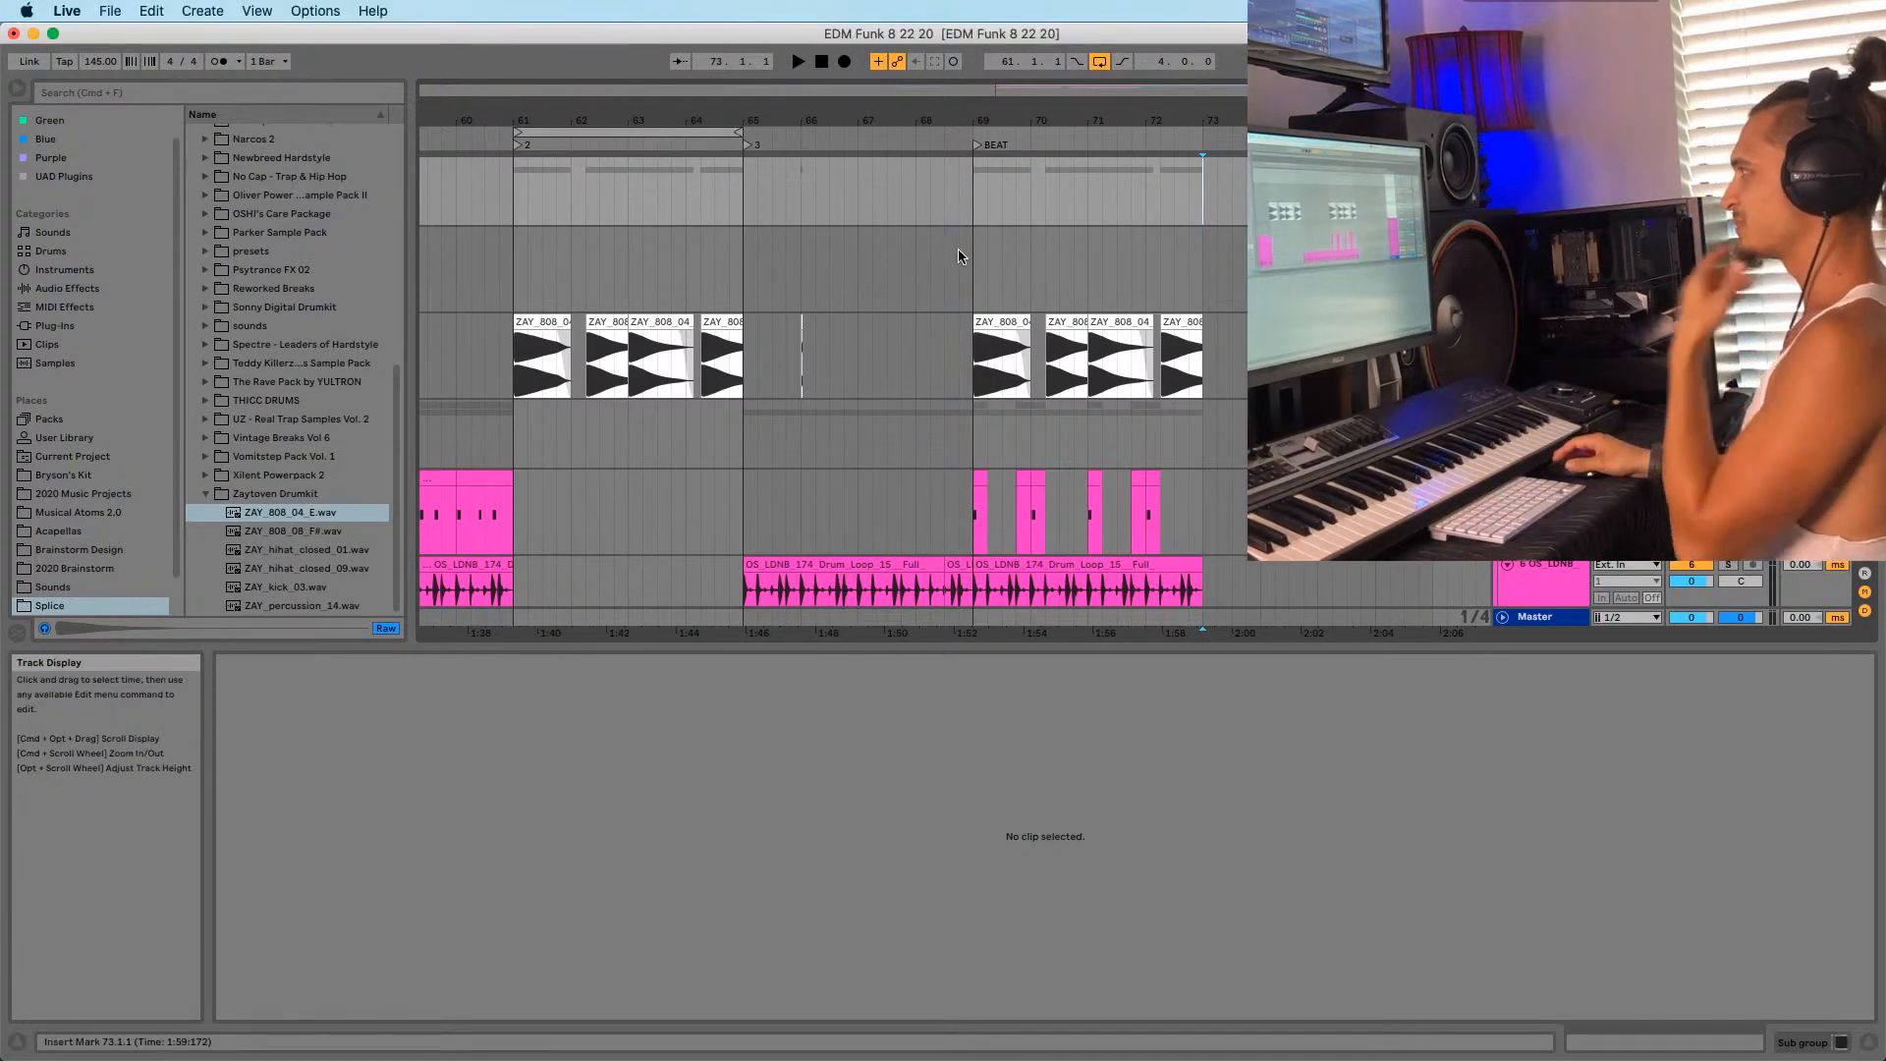
Audition the arrangement from bar 69 and jump to the BEAT locator.
left_click(969, 256)
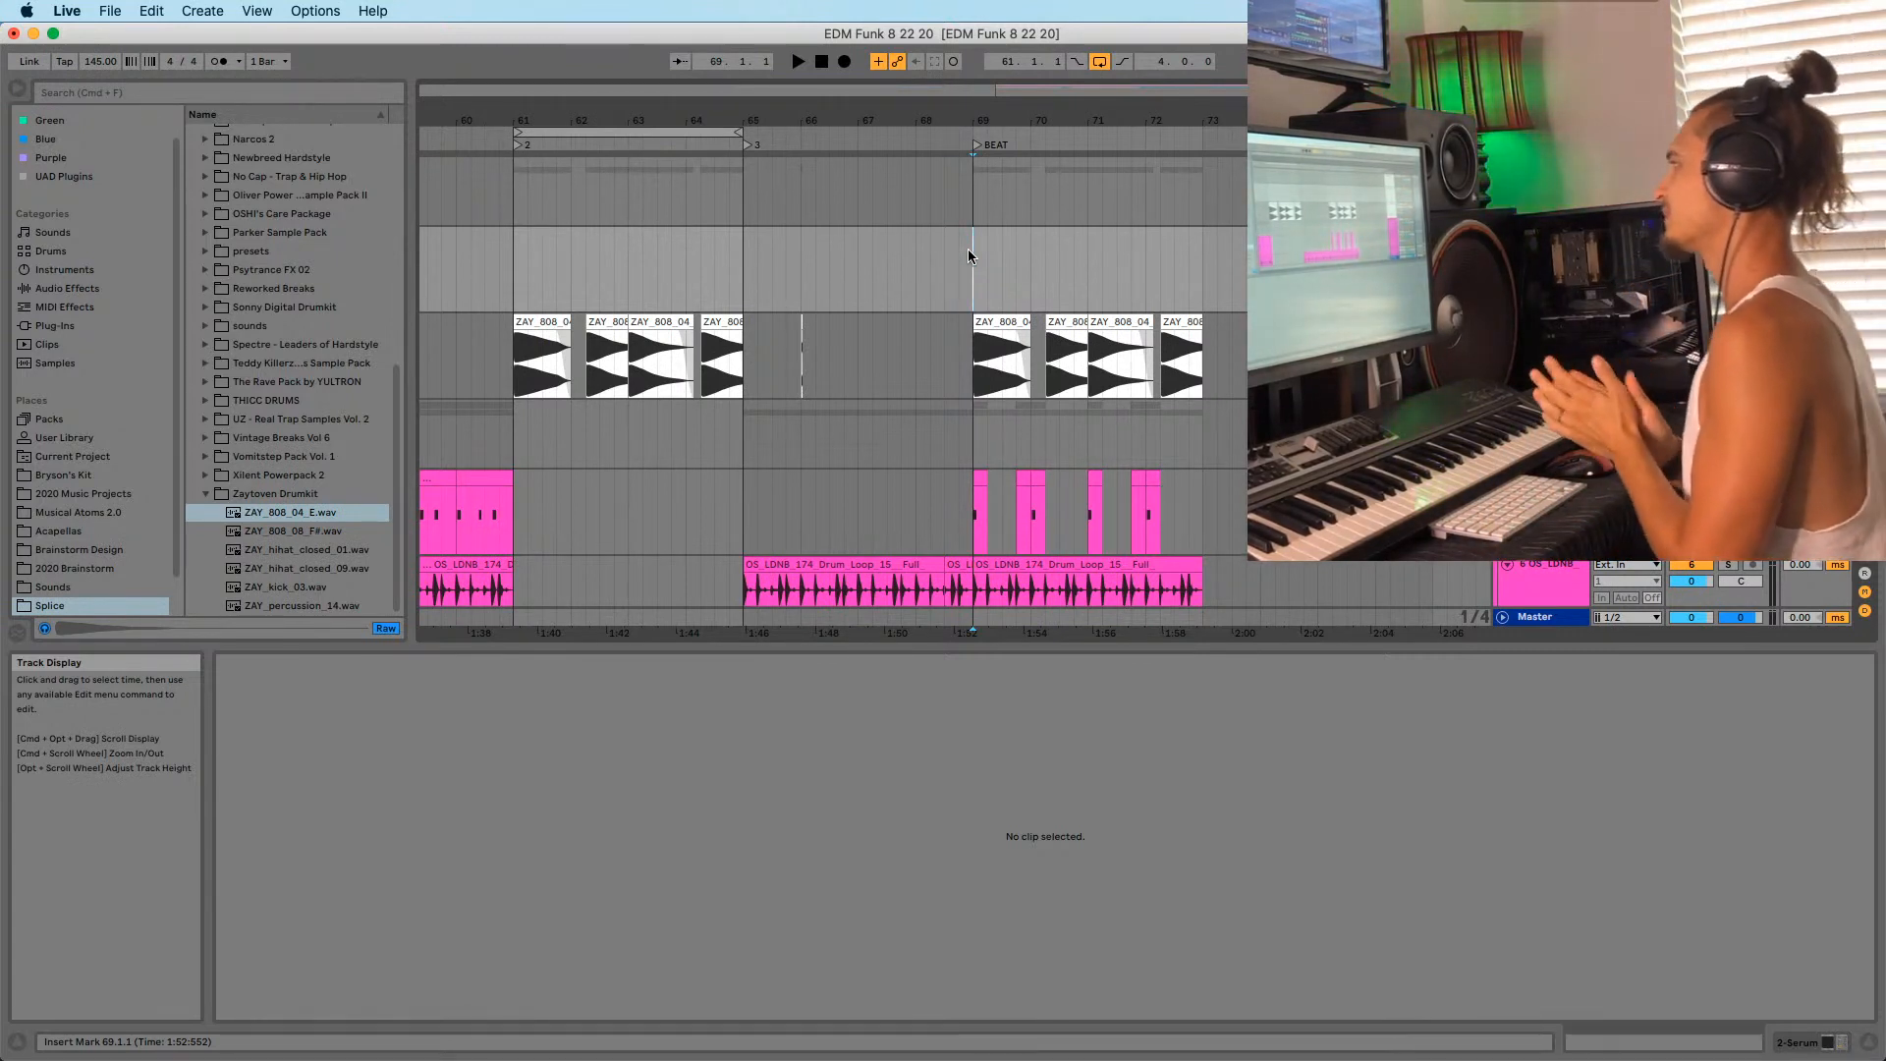
key("space")
key("minus")
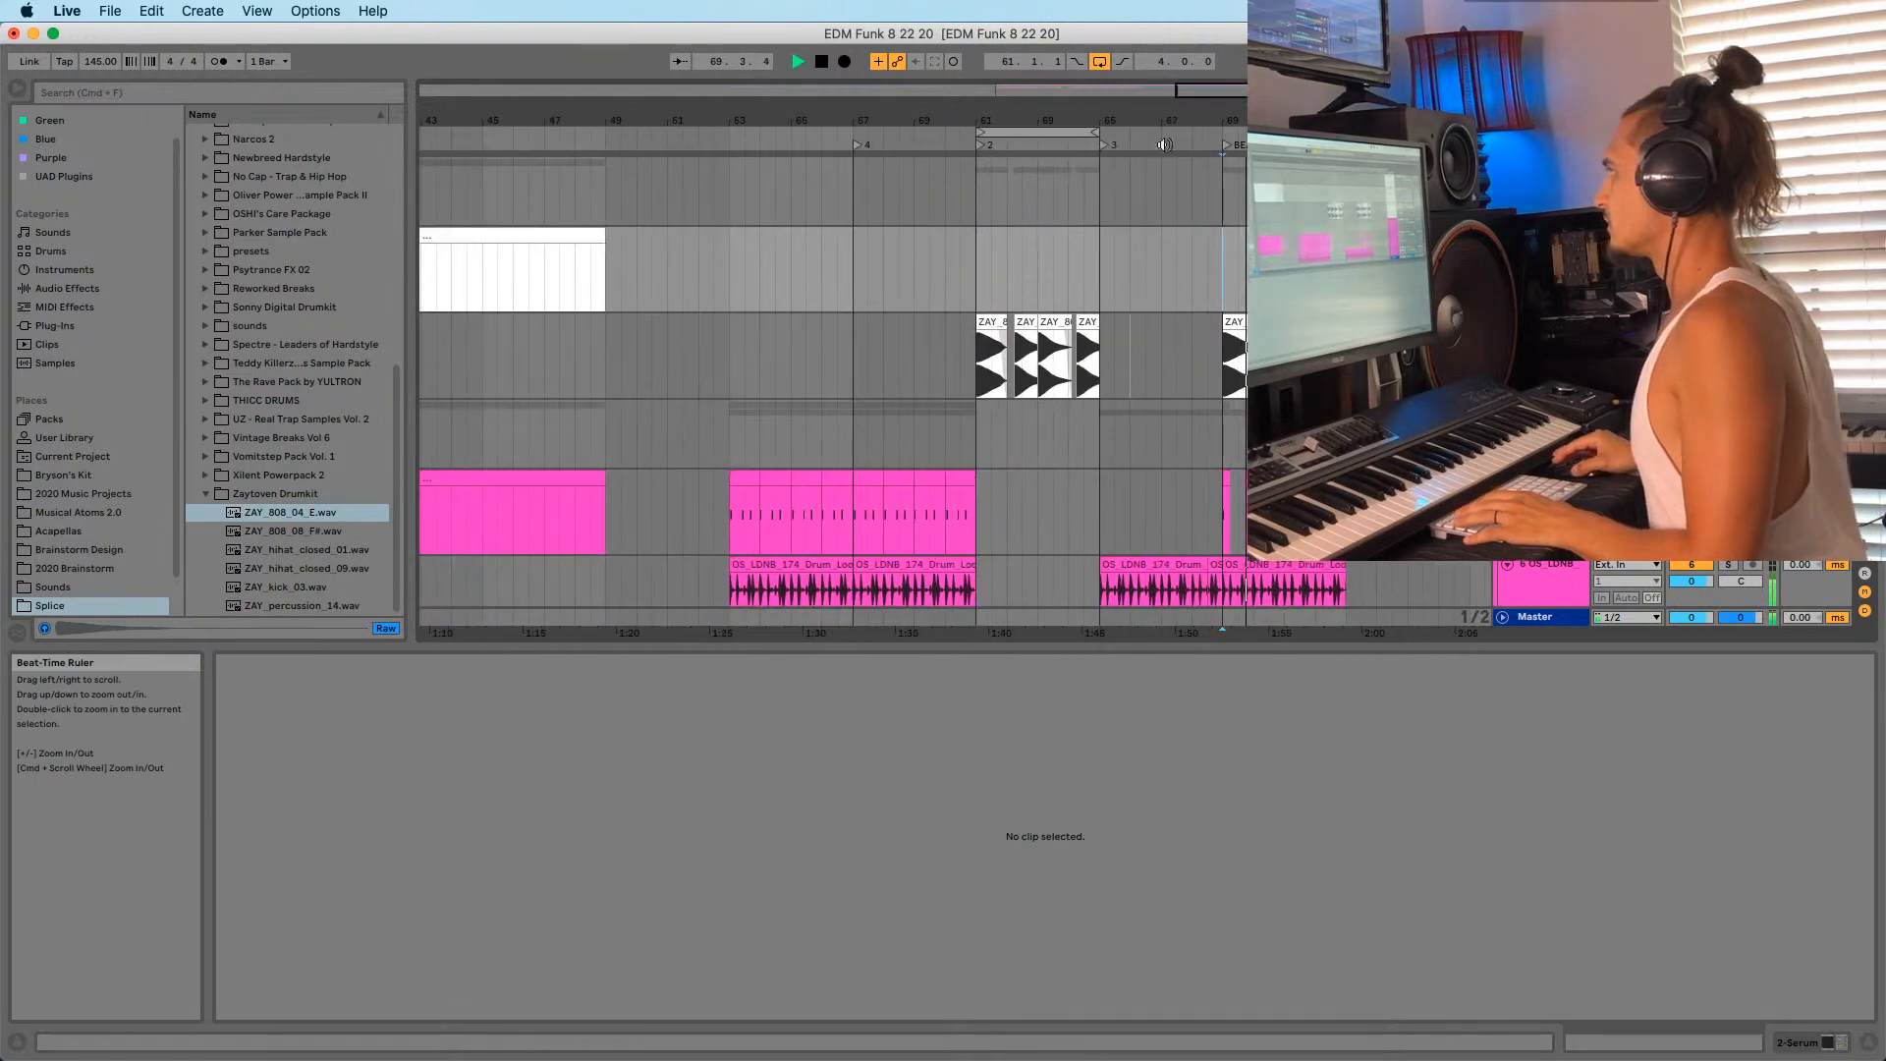
key("space")
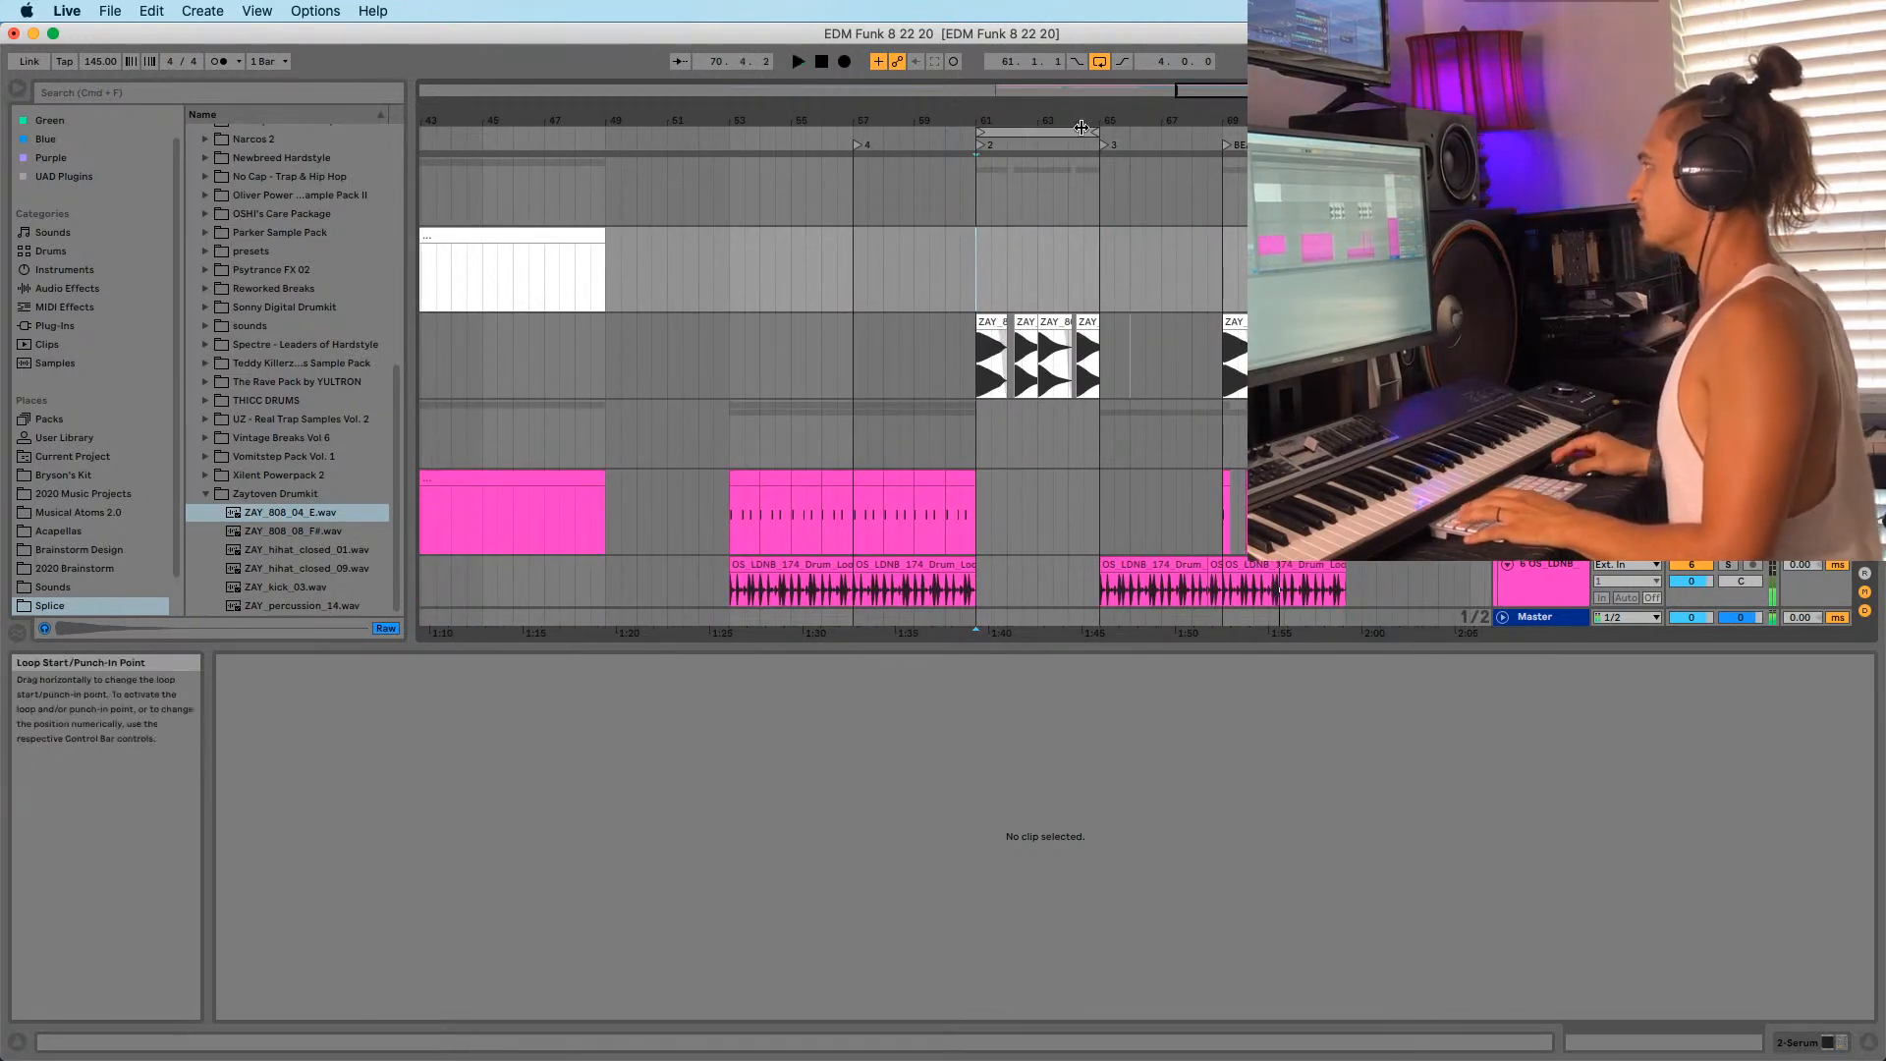
key("plus")
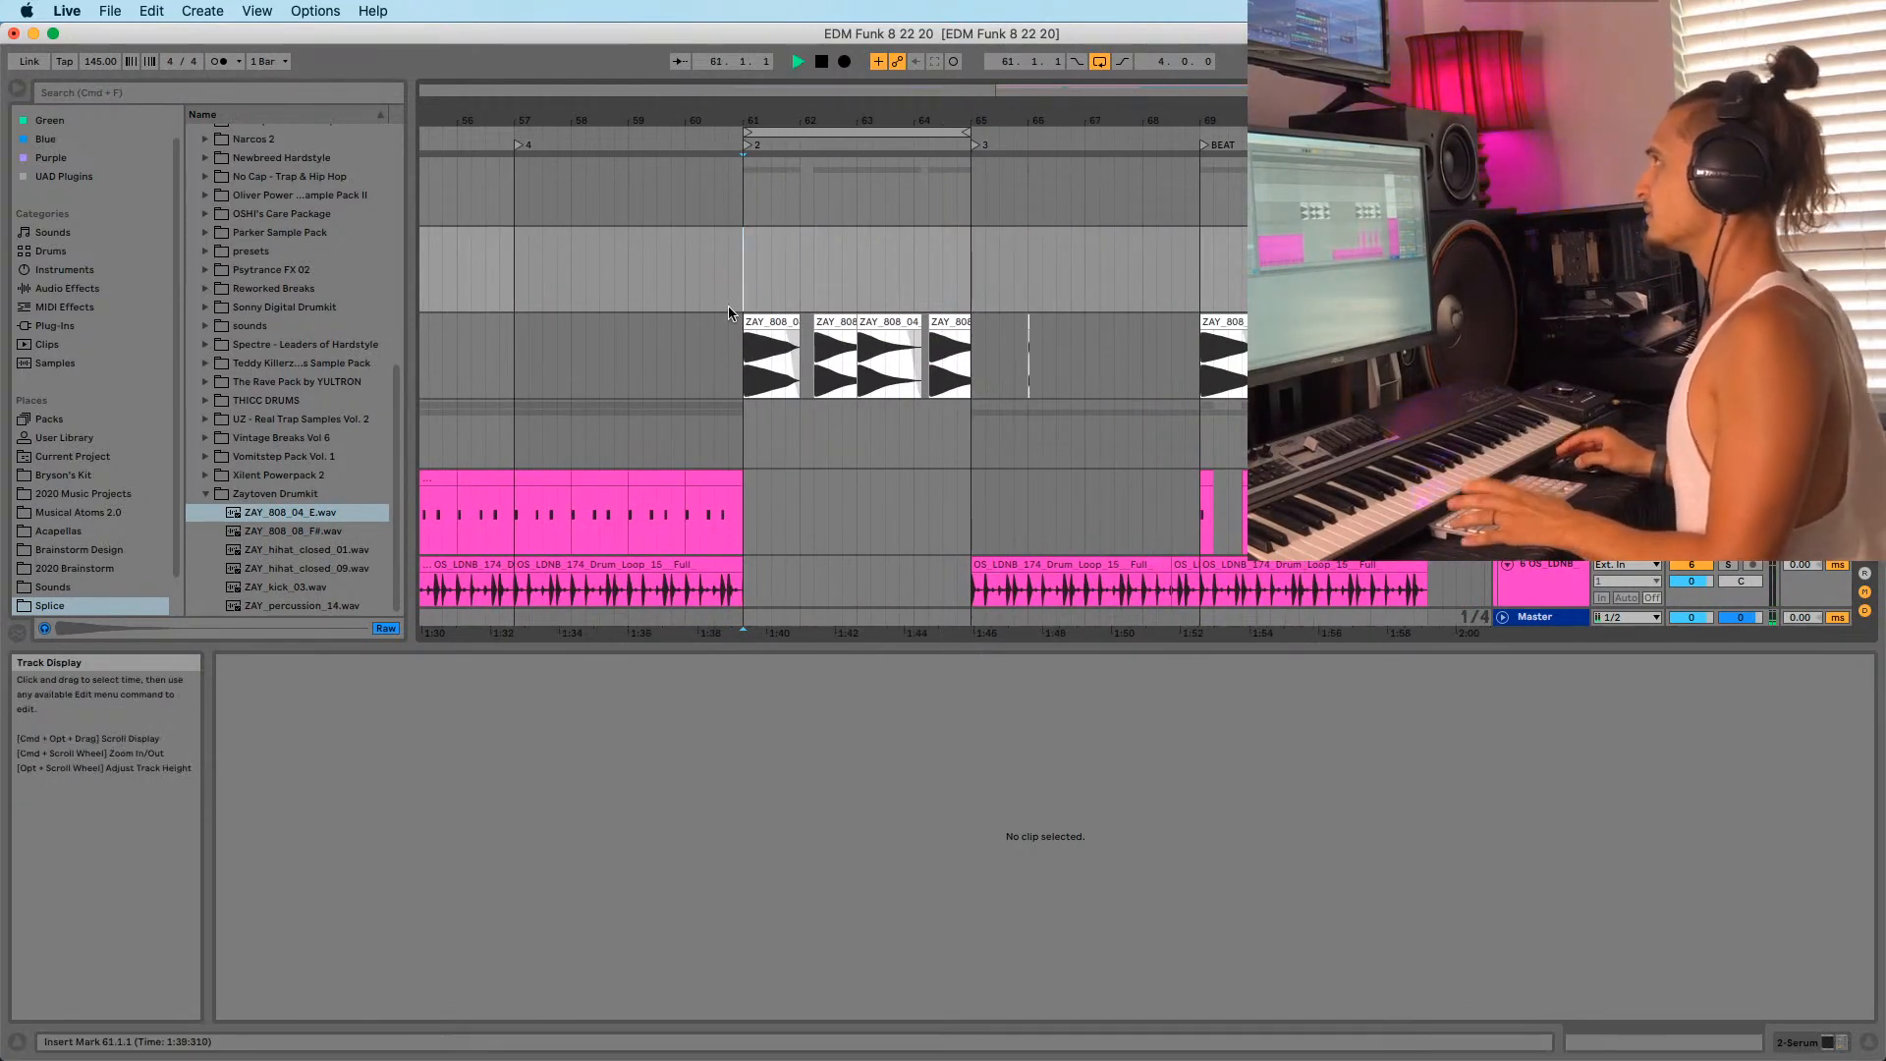
left_click_drag(833, 127, 963, 110)
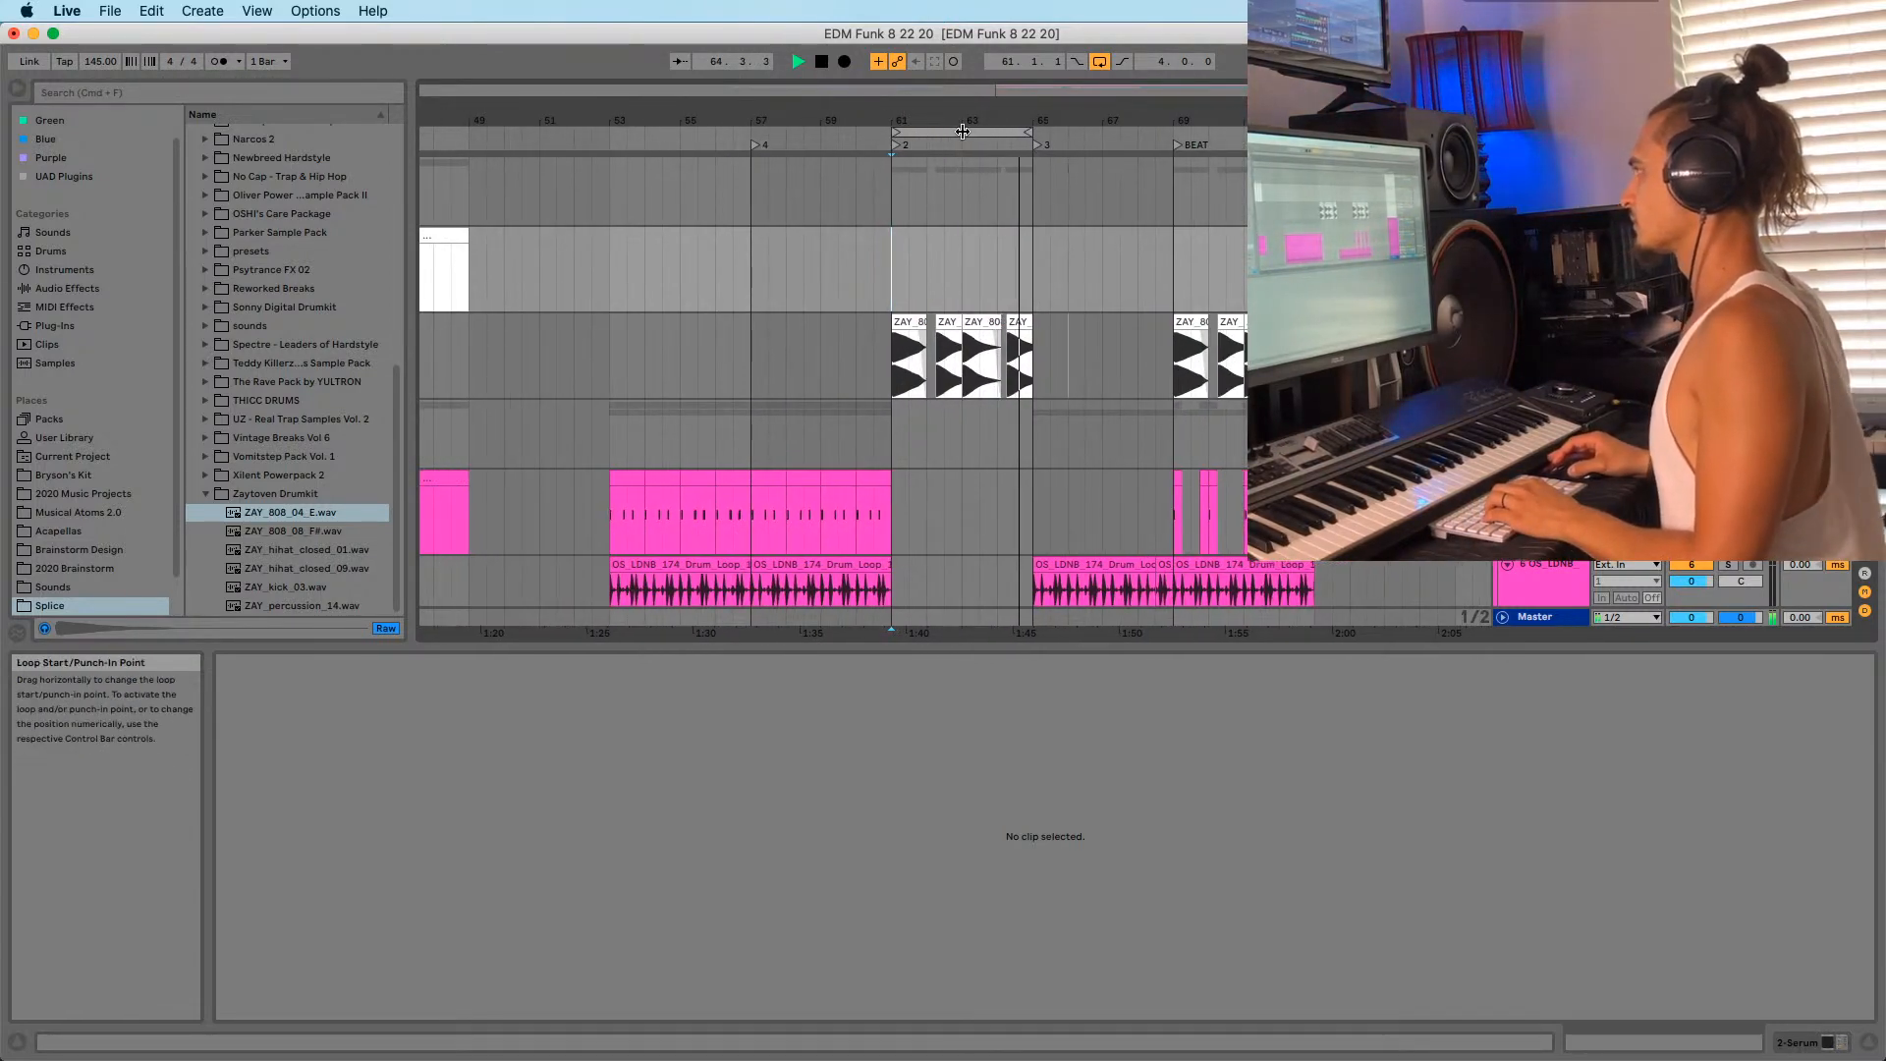
left_click_drag(1219, 121, 1124, 125)
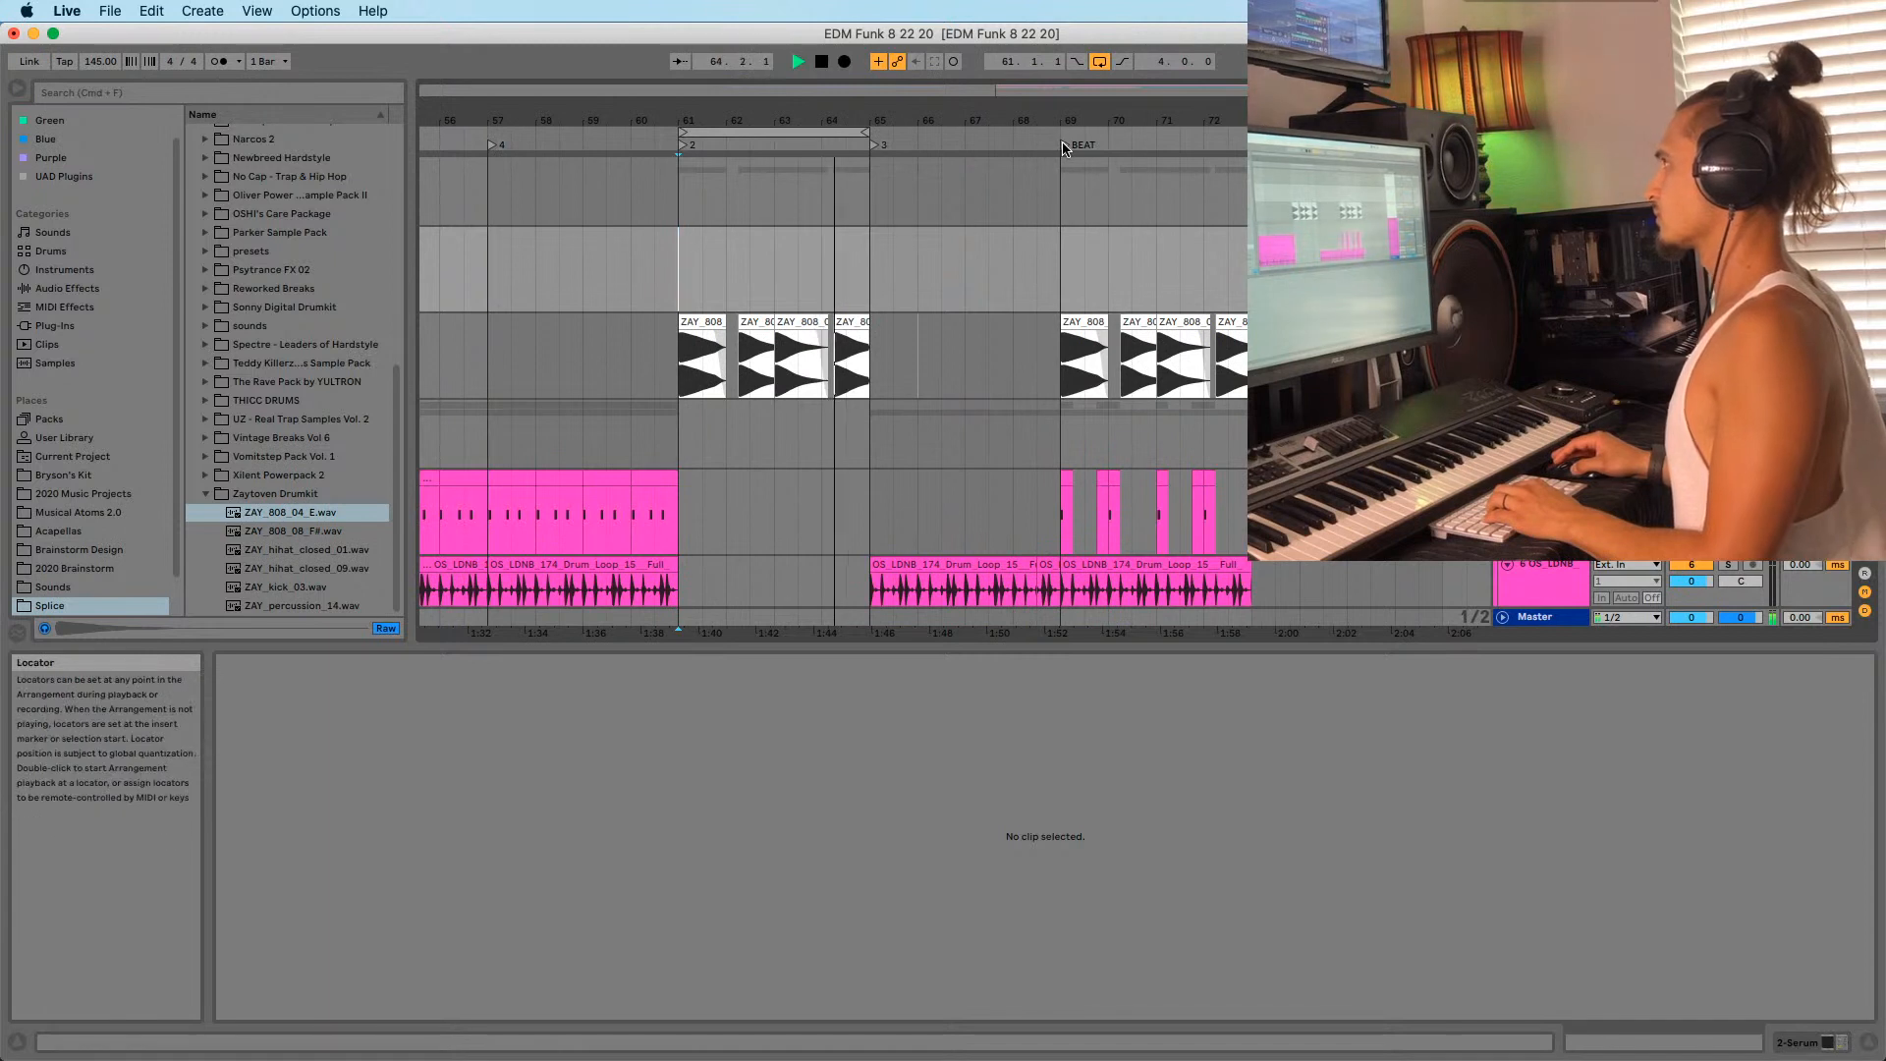
left_click(1062, 145)
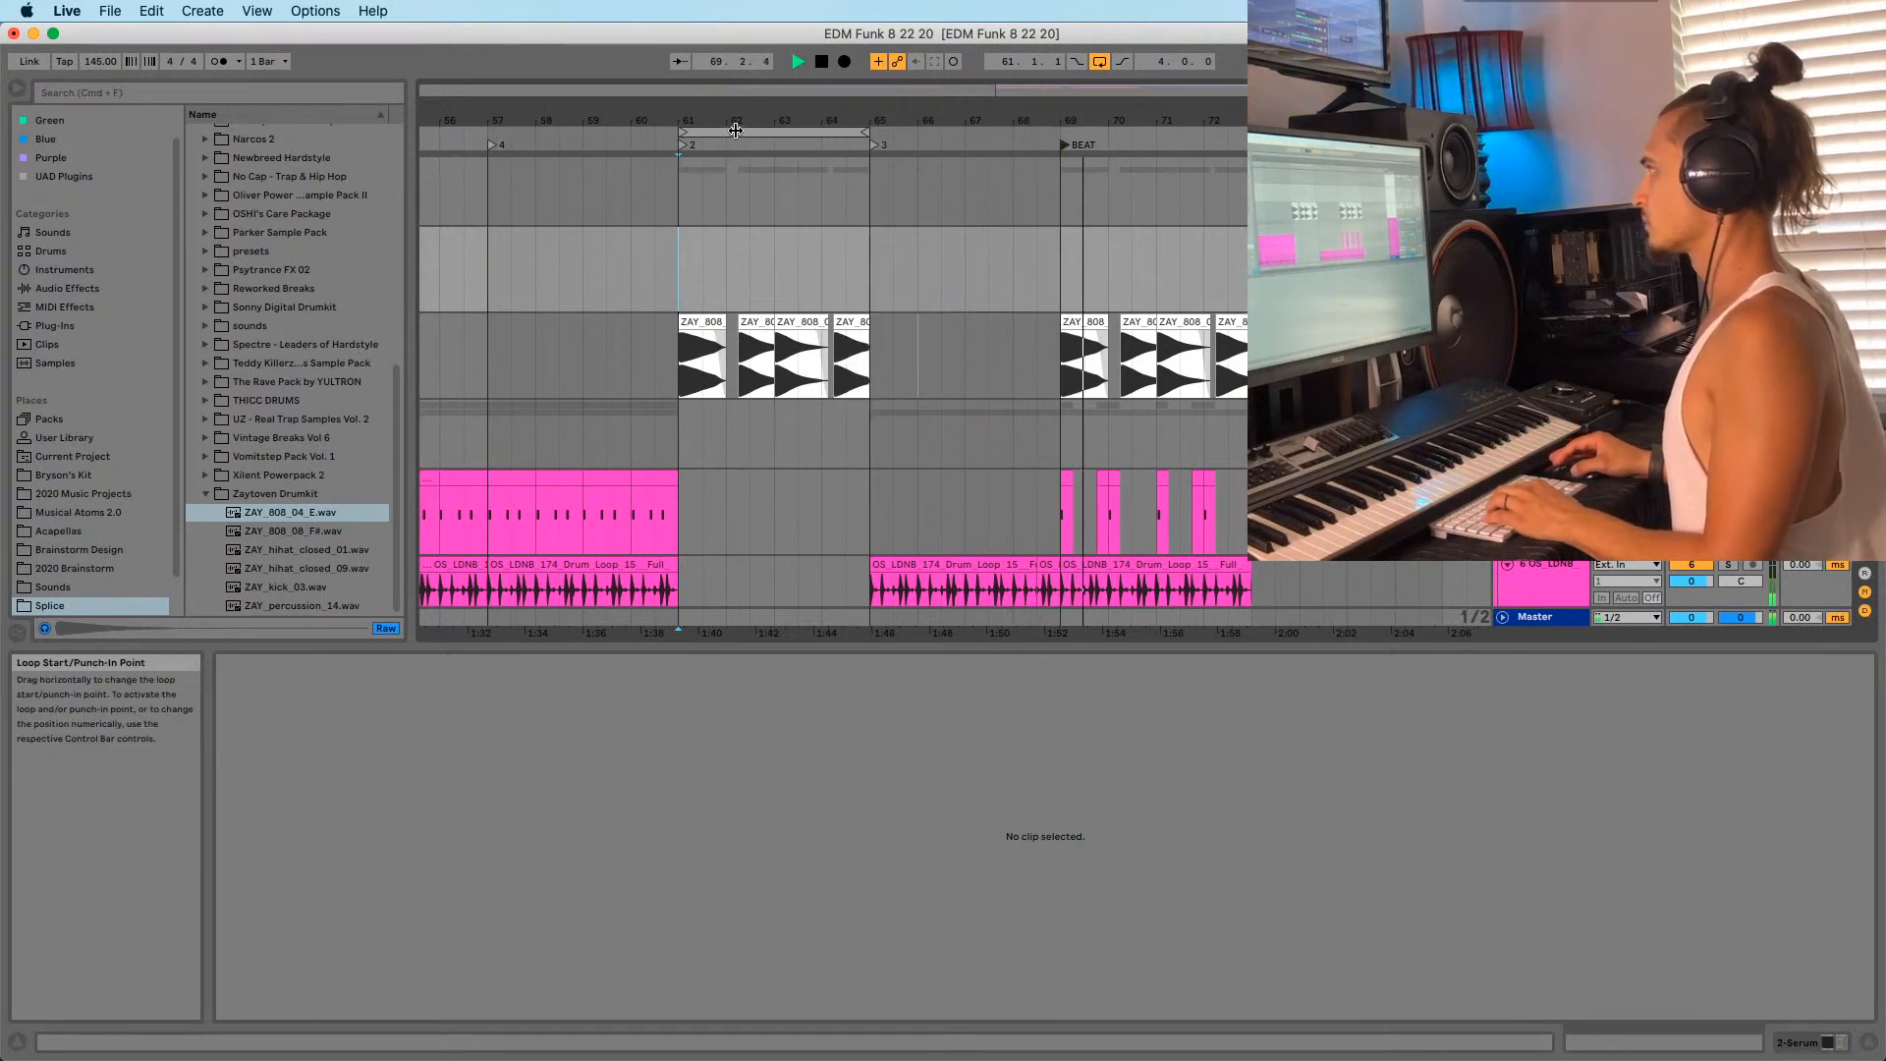
Set the loop brace to bars 61–65 and select that range across all tracks.
left_click_drag(736, 131, 1154, 130)
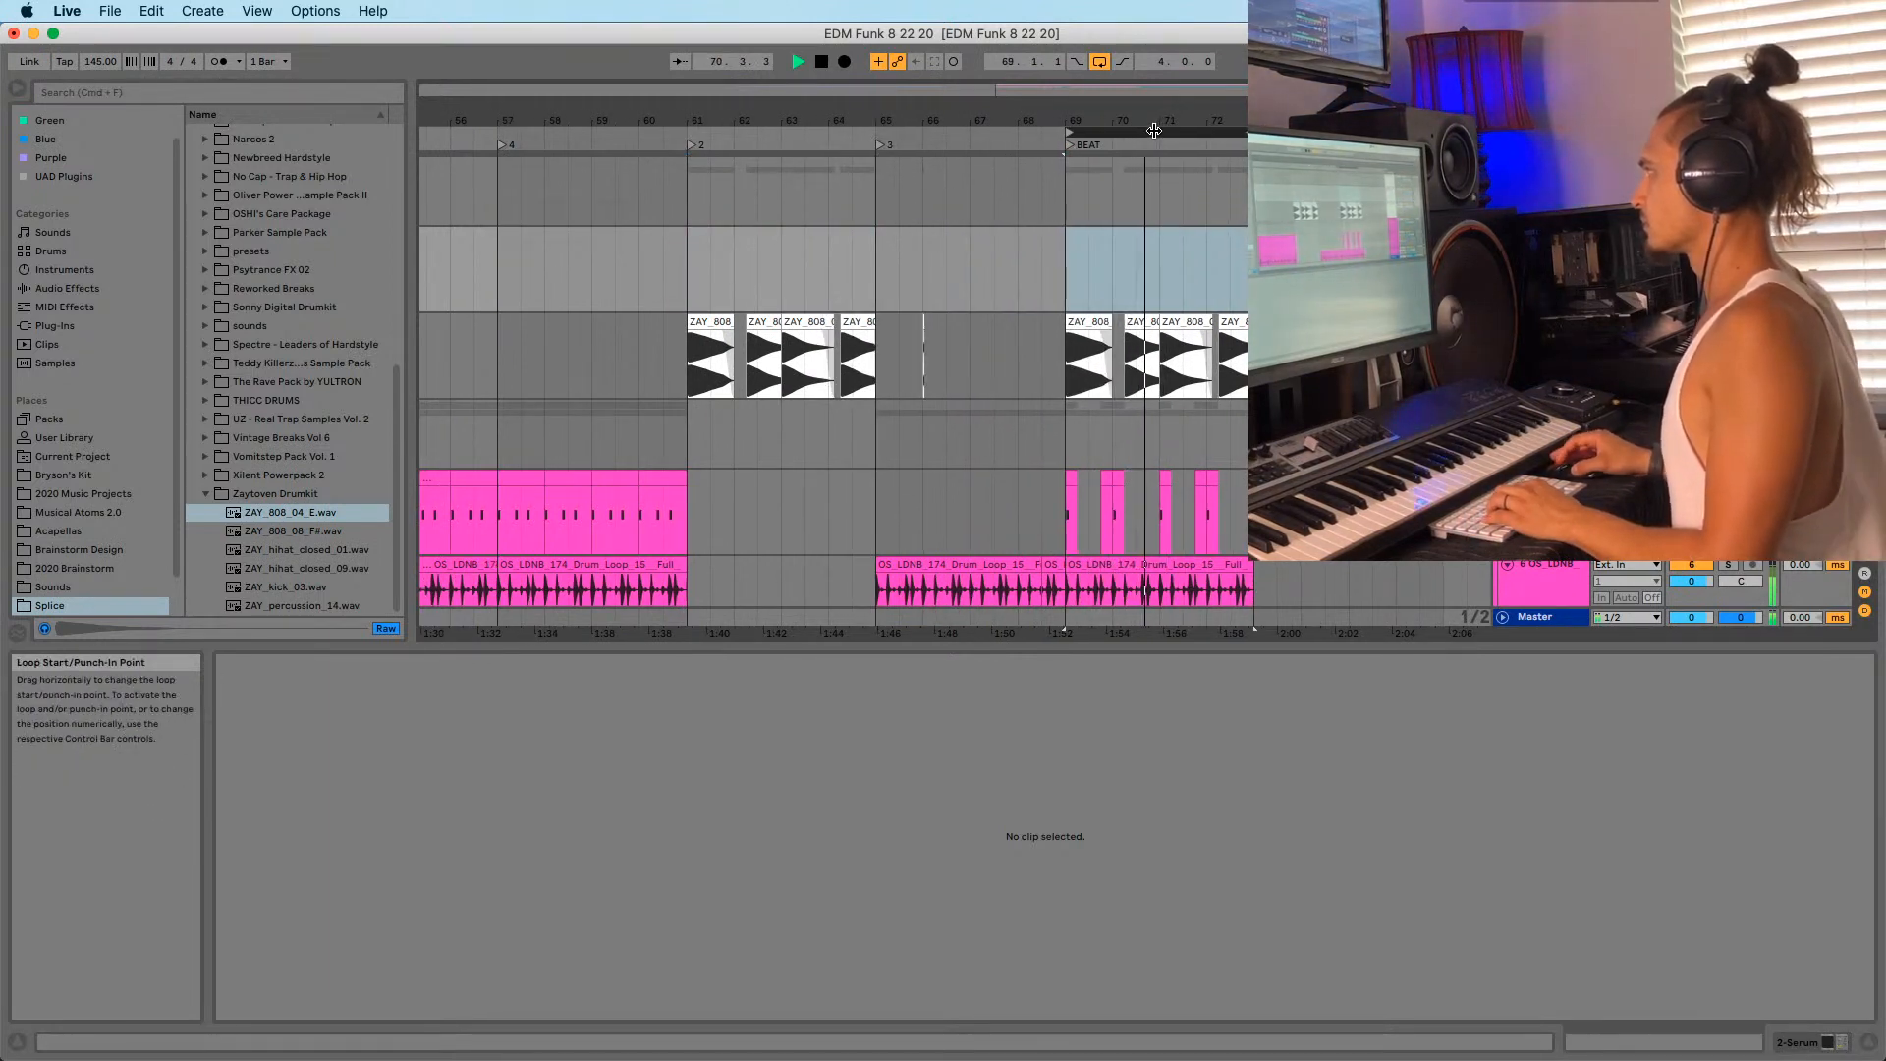
left_click(1155, 130)
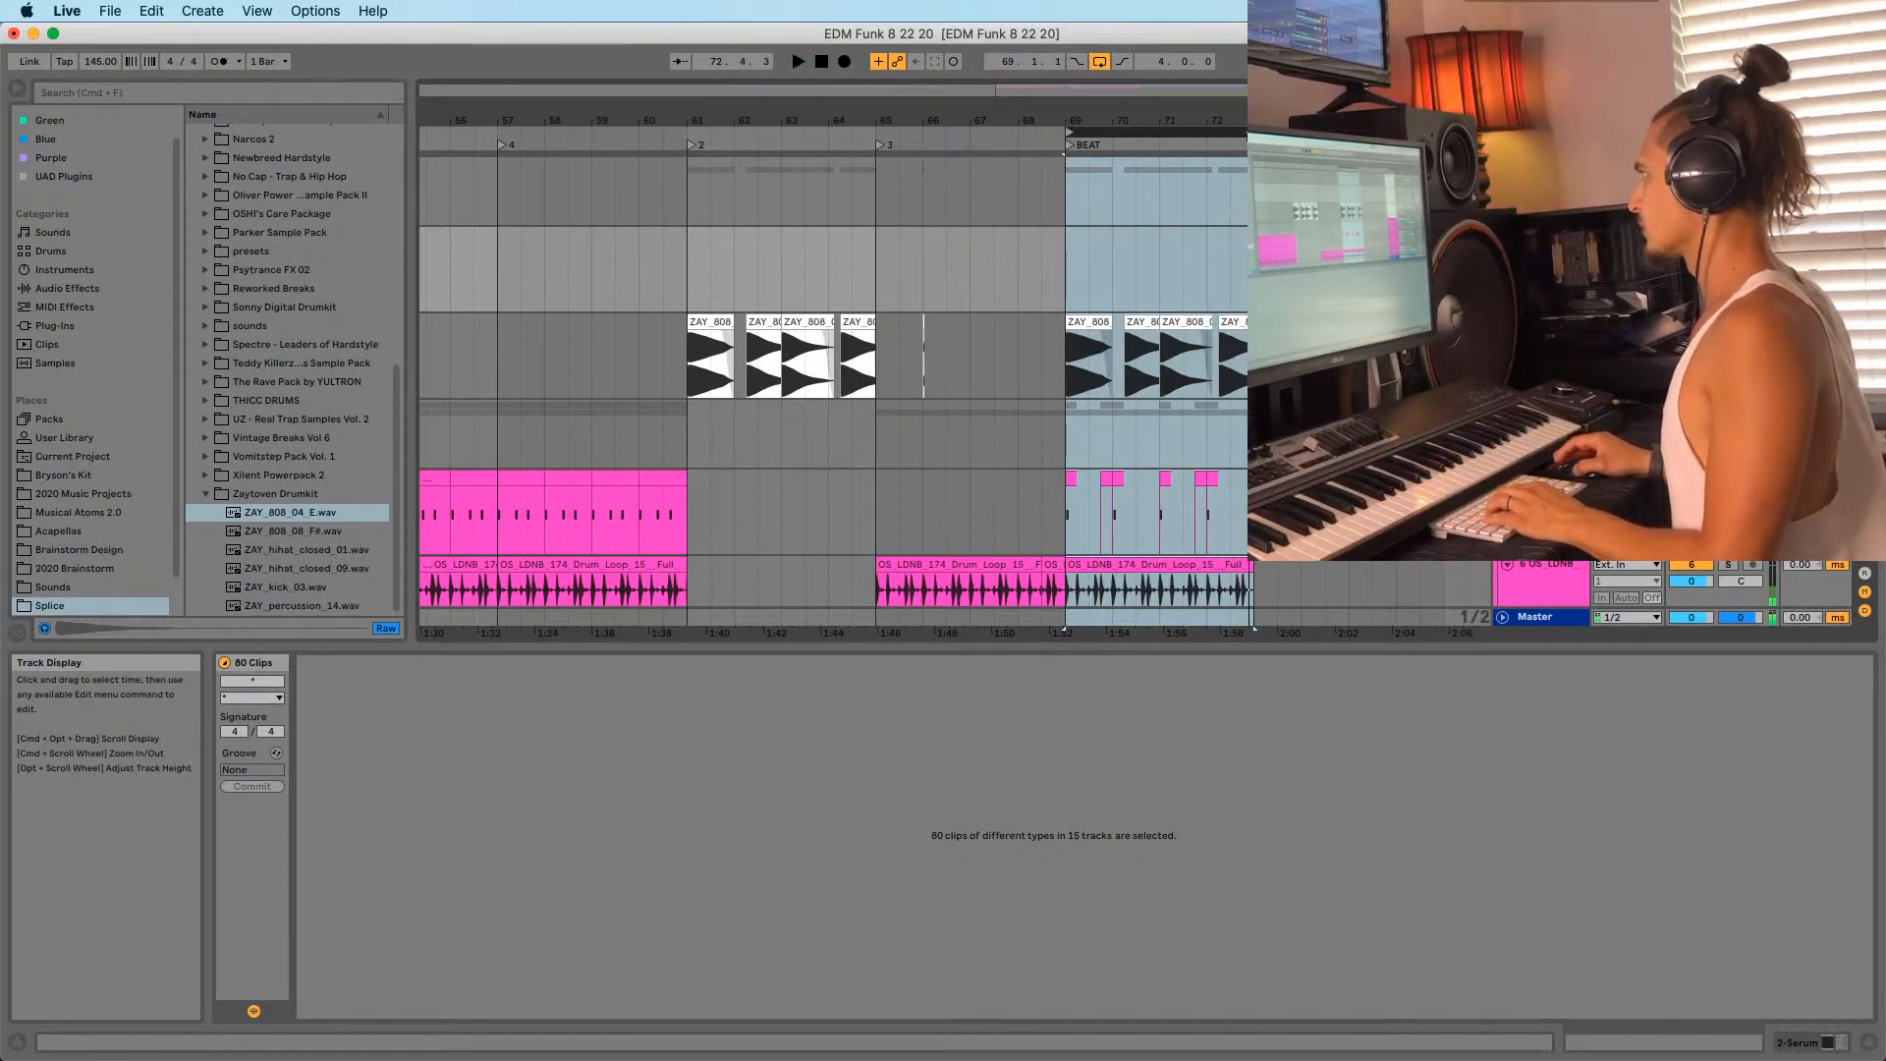
left_click_drag(1277, 120, 1277, 88)
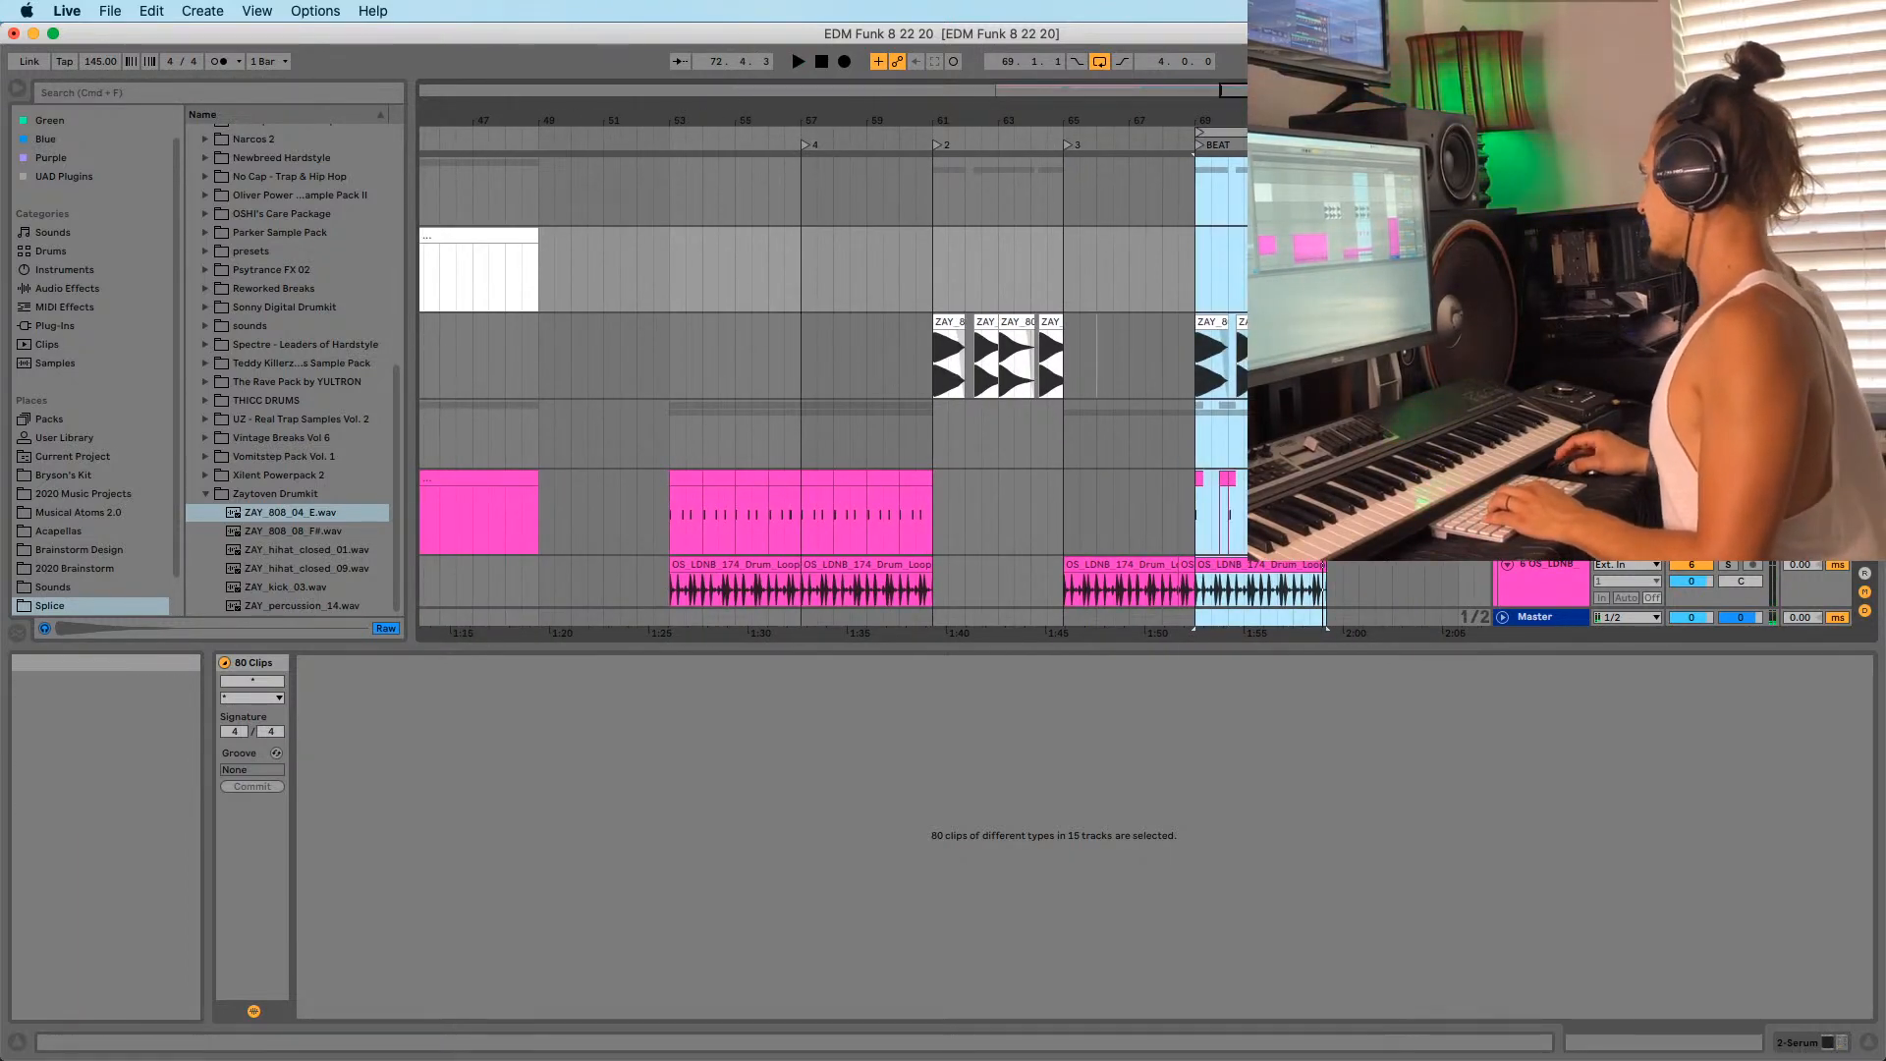
scroll(1267, 196, "down", 10)
scroll(1267, 196, "up", 10)
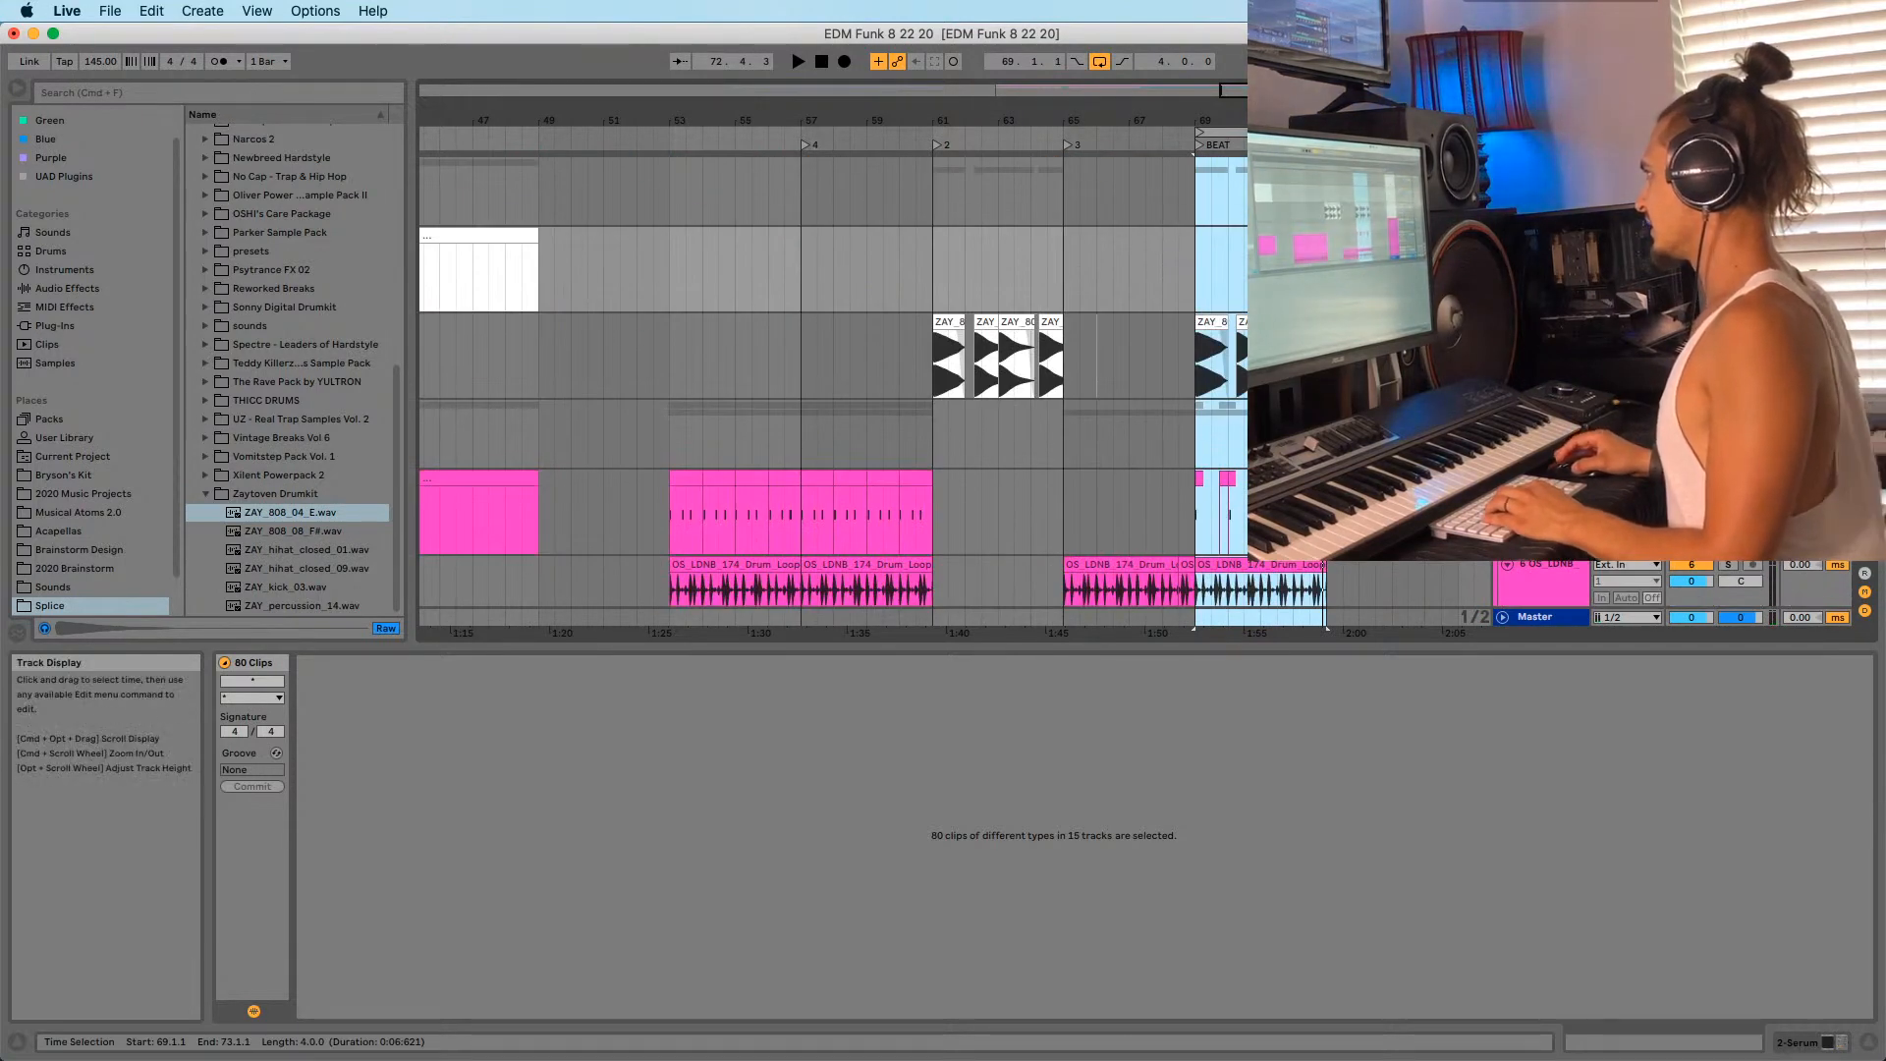
left_click(1267, 192)
left_click_drag(1260, 132, 998, 164)
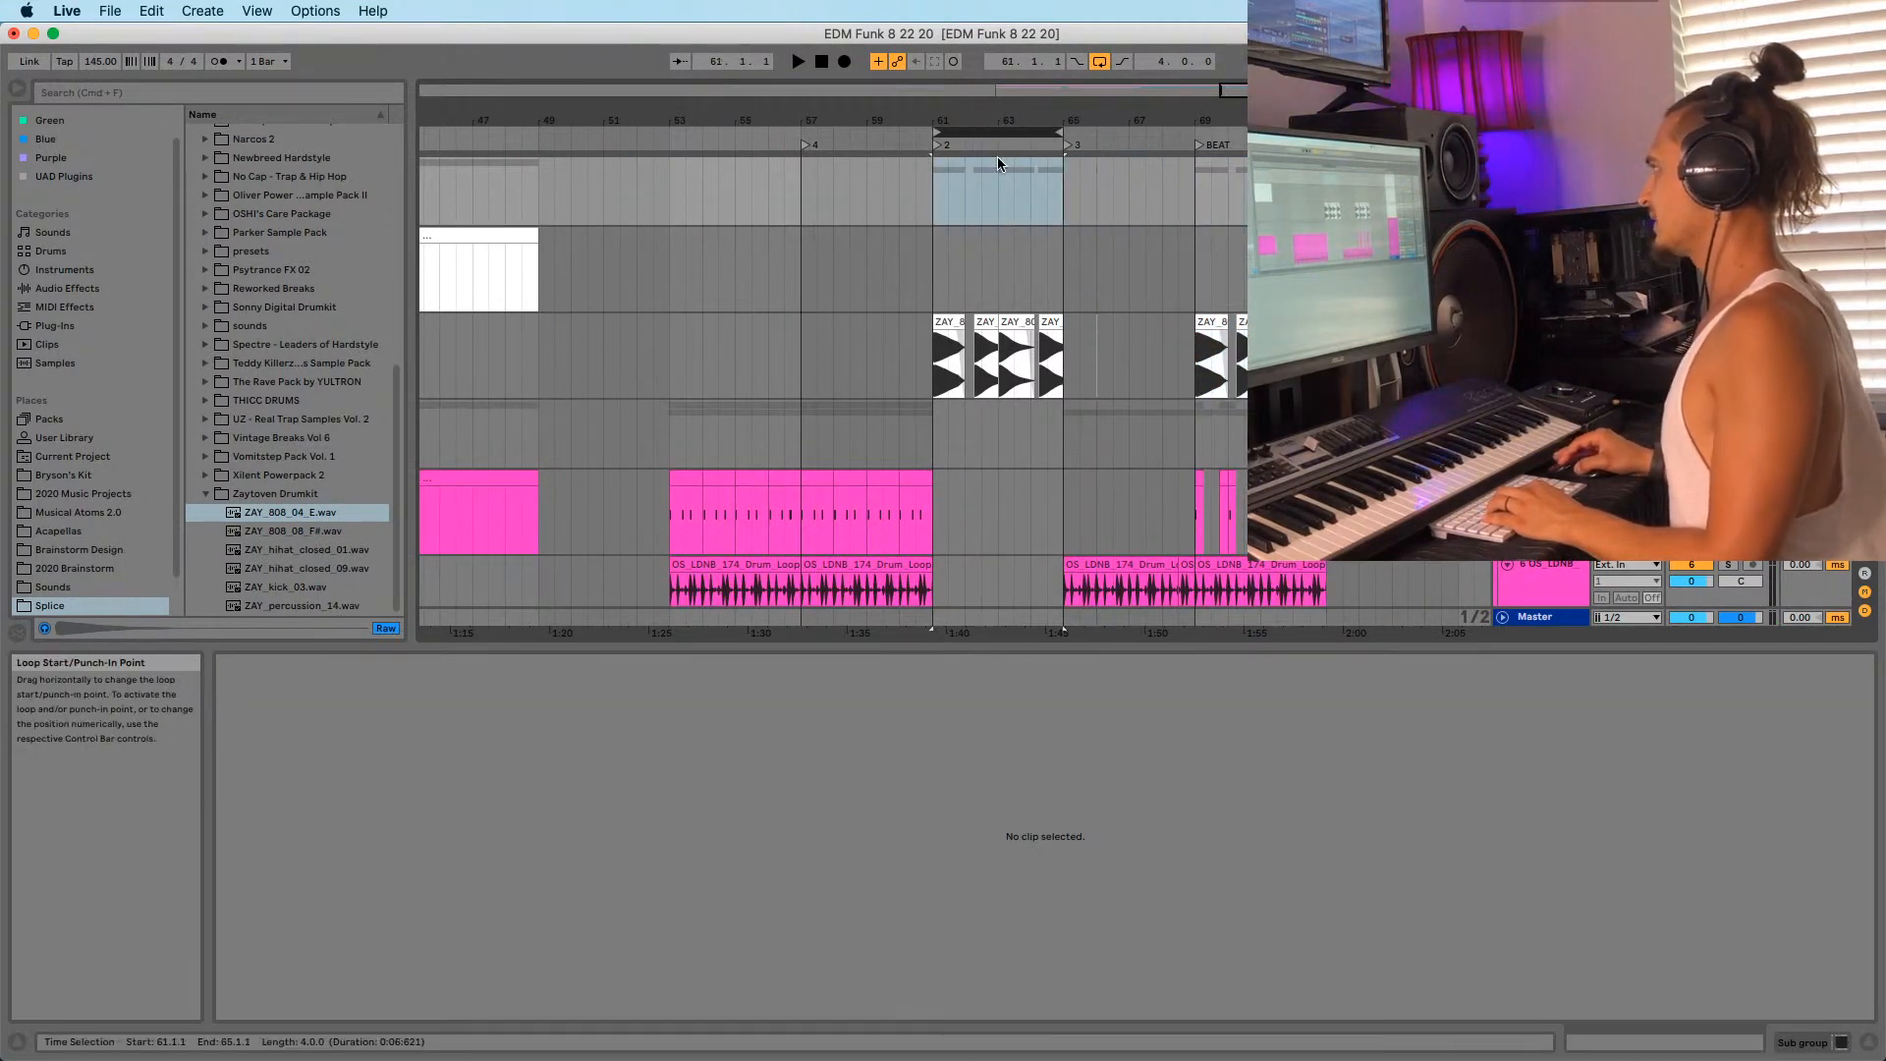
left_click(995, 133)
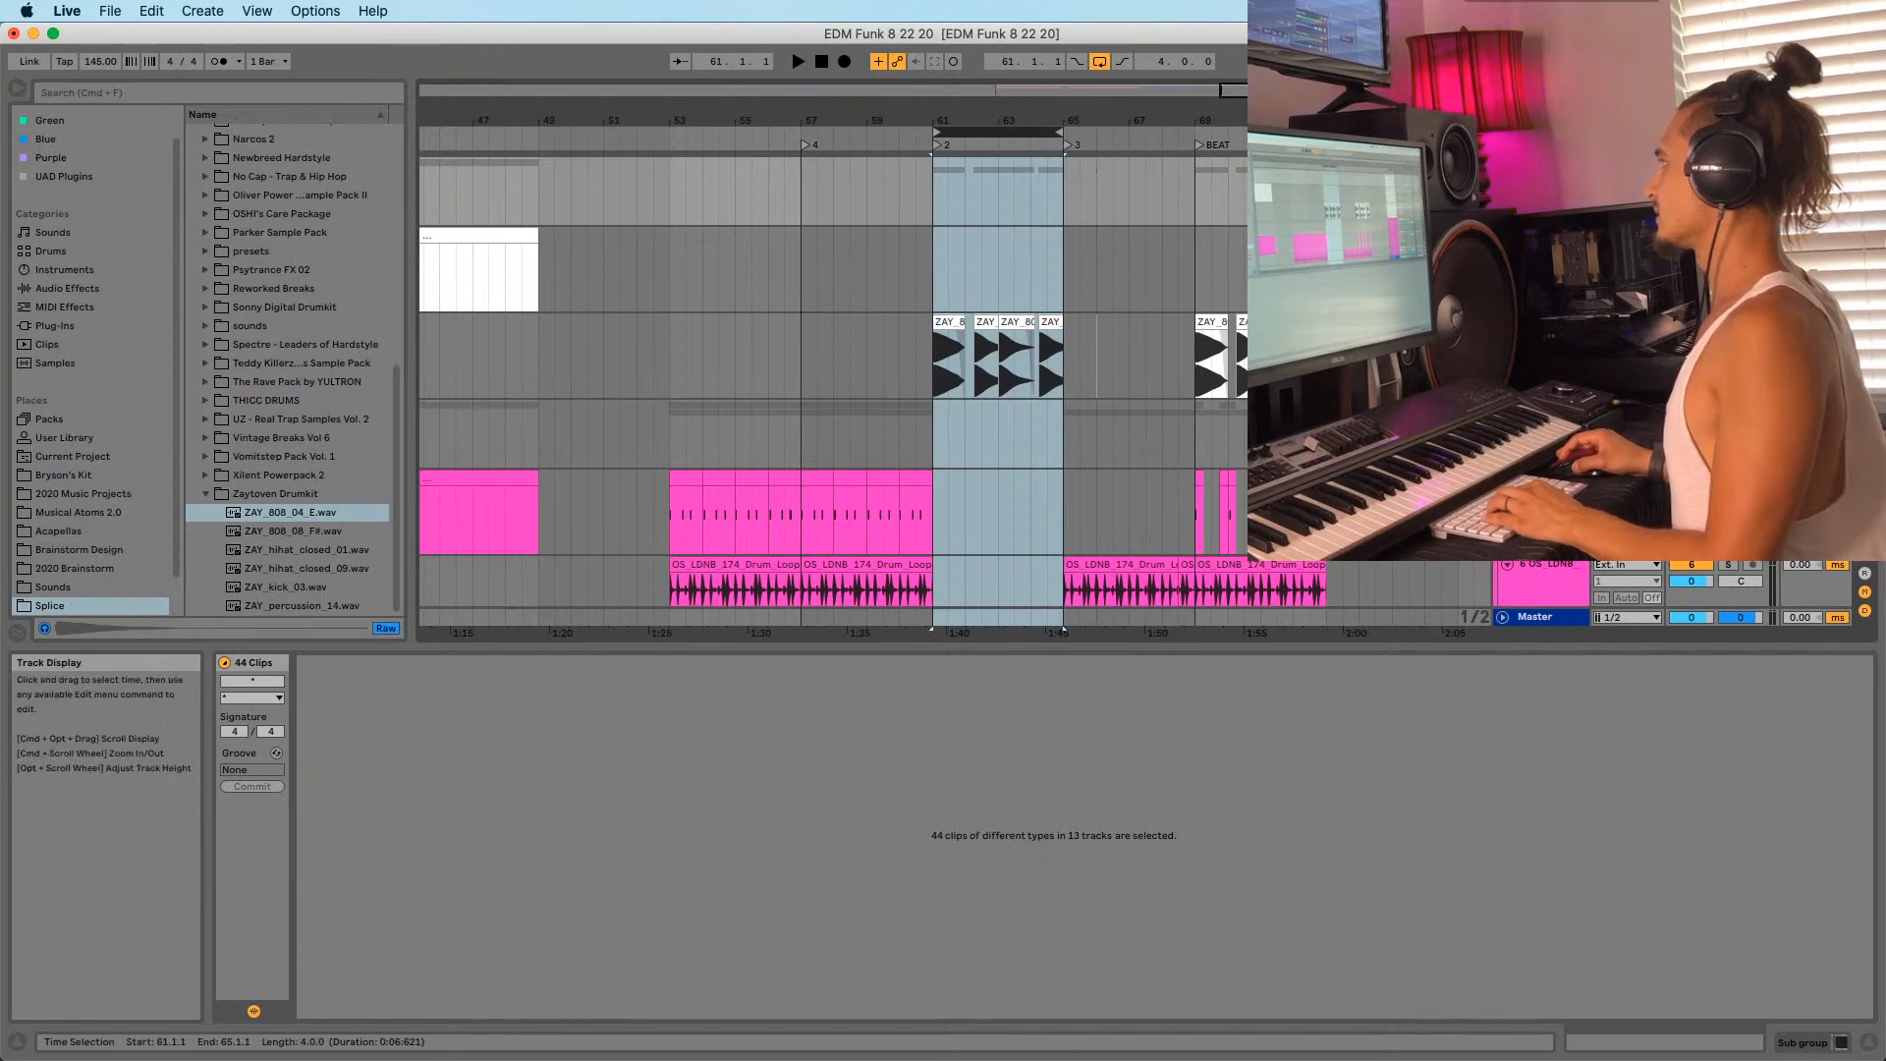
Copy the bars 61–65 clips, paste them at bar 73, and select the pasted 808 clips.
left_click(1326, 191)
key("super+v")
left_click_drag(1026, 132, 1065, 282)
left_click(1027, 322)
left_click(1285, 363, "shift")
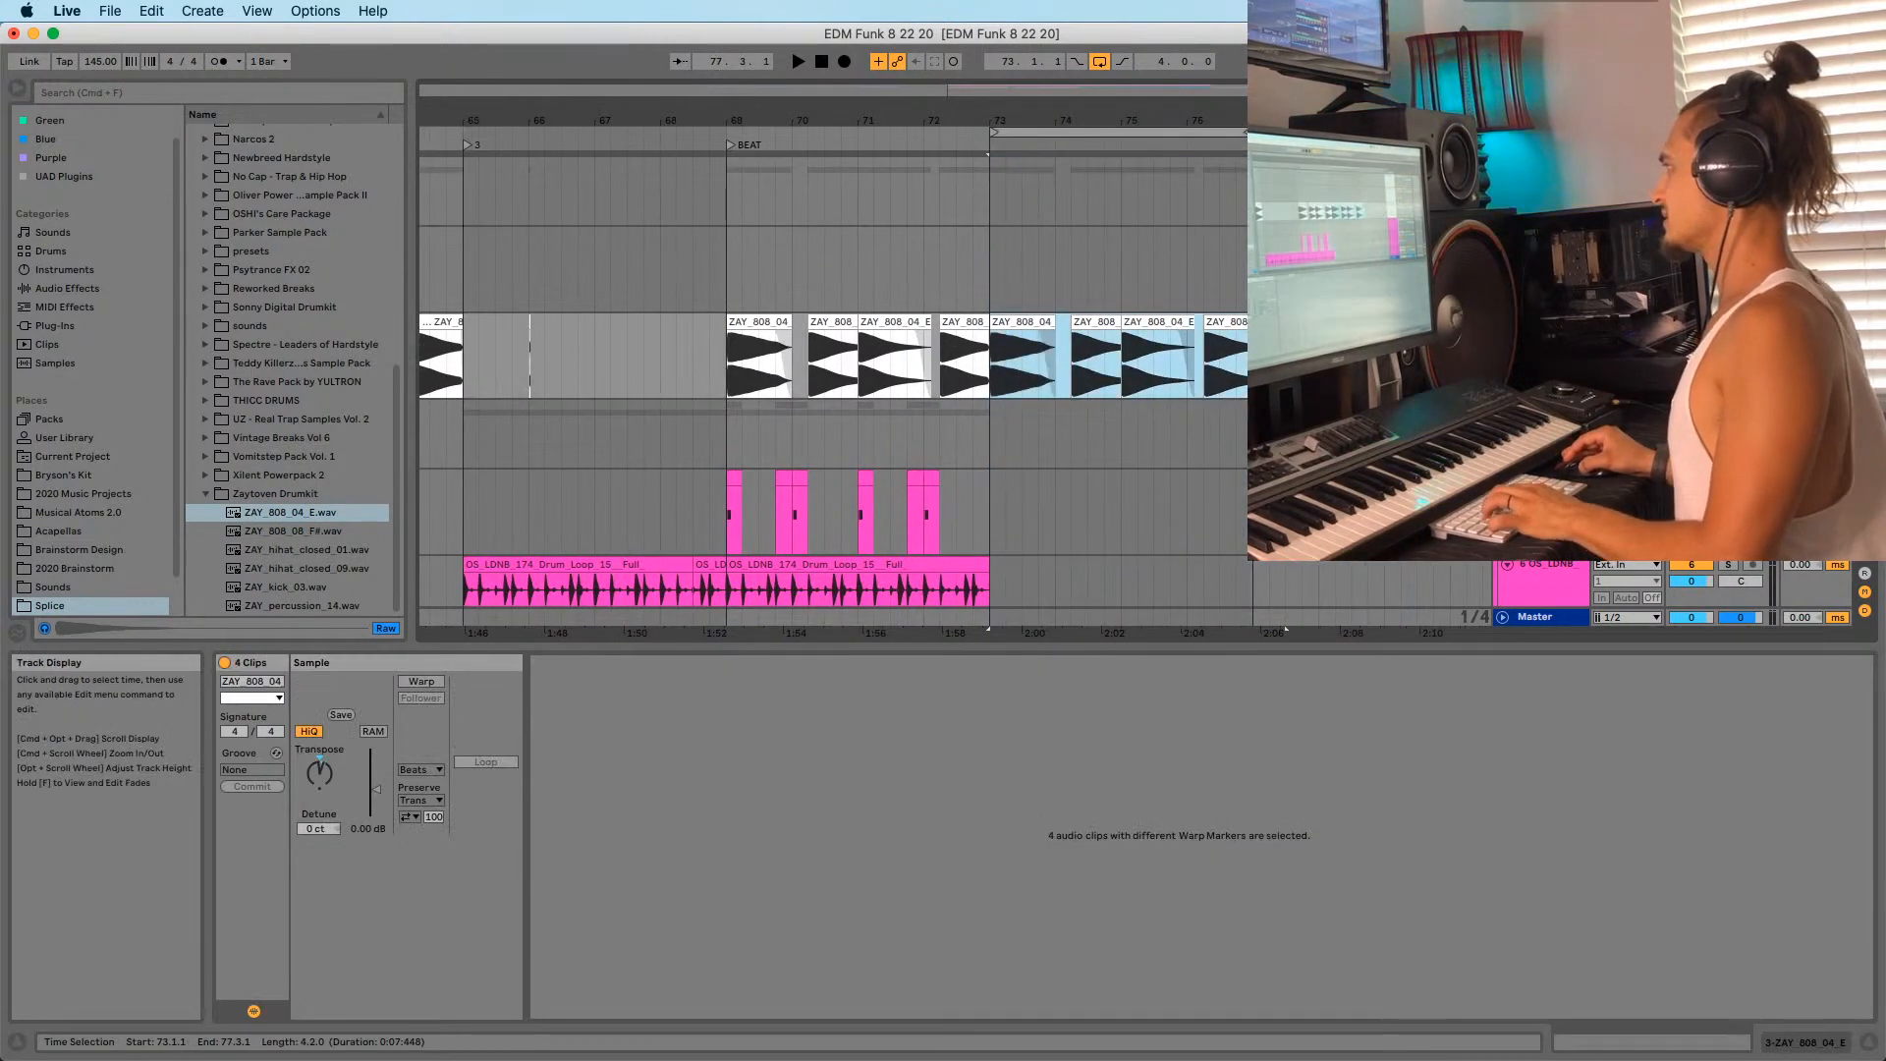
Delete the selected pasted clip and play back from bar 73.
key("Delete")
left_click(998, 235)
left_click_drag(992, 120, 924, 119)
scroll(1035, 424, "down", 5)
key("space")
scroll(1034, 424, "down", 5)
key("space")
Delete the lower 12-Serum 2 clip at bar 73.
left_click(933, 401)
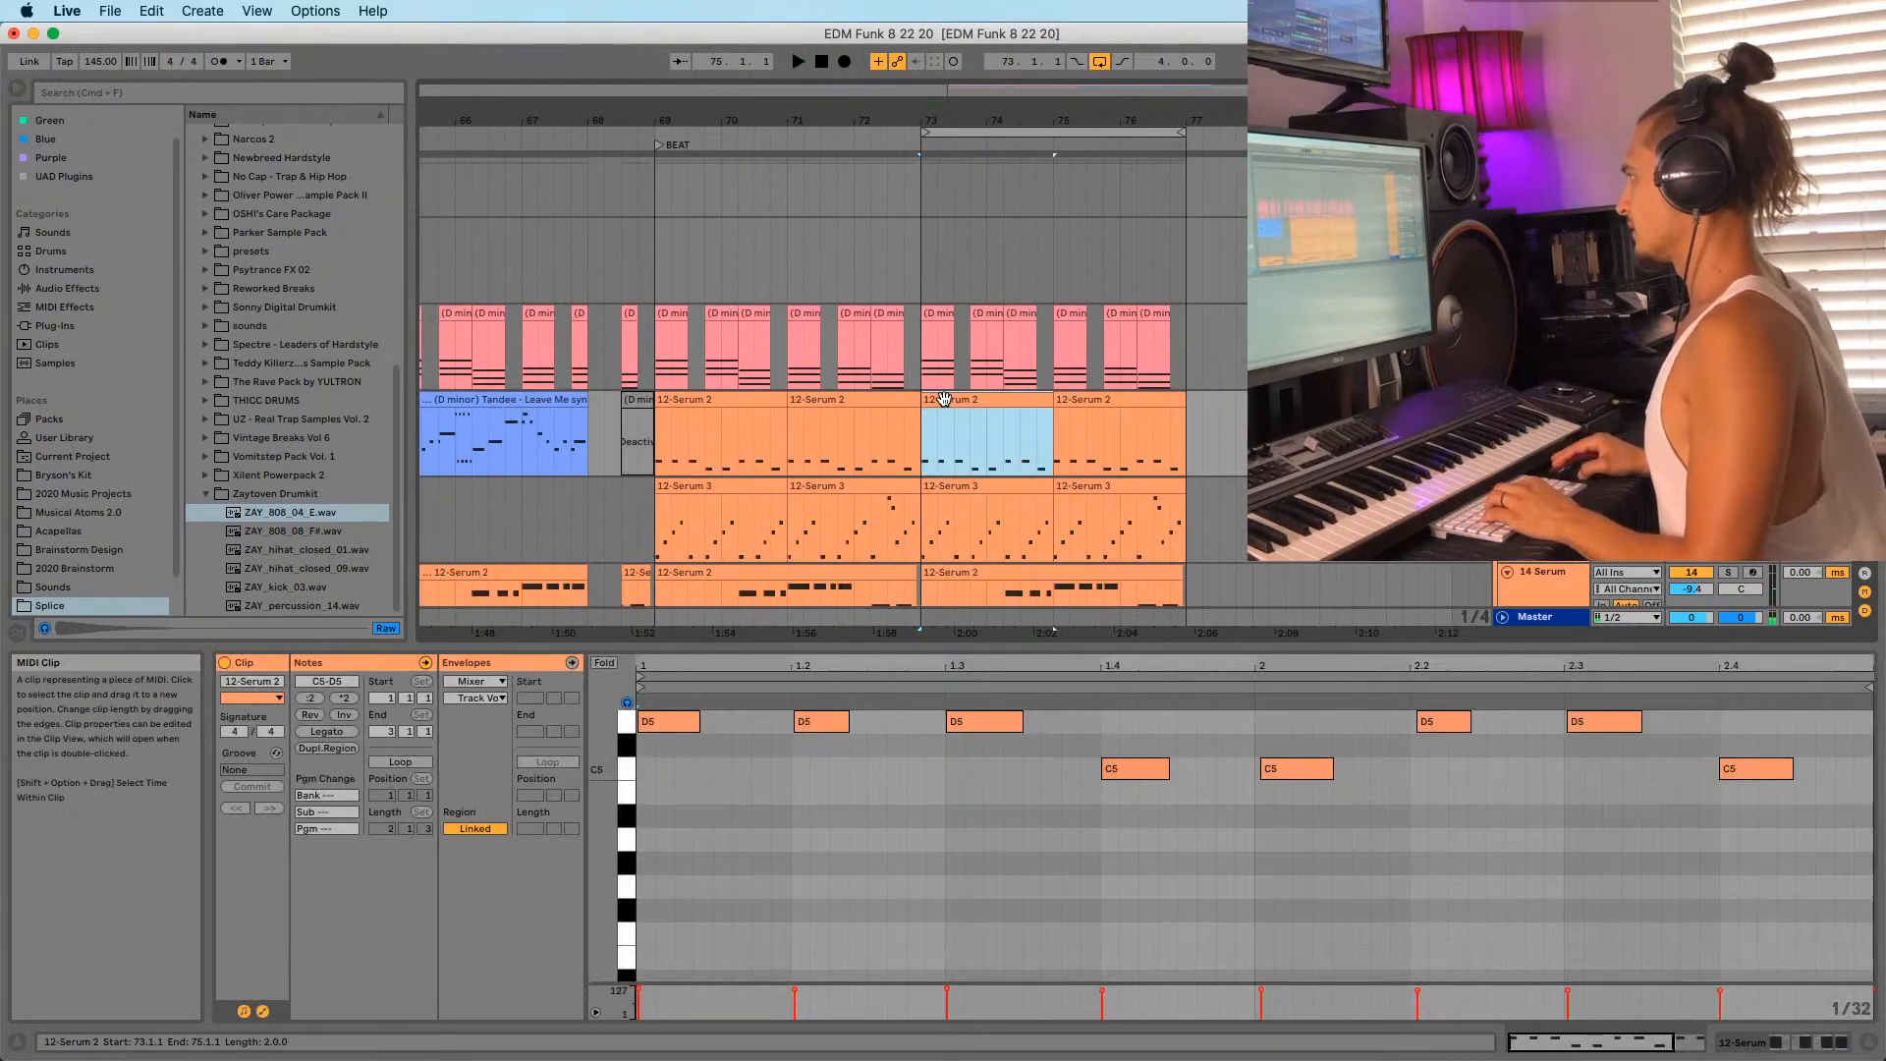
scroll(979, 424, "down", 4)
left_click(983, 425)
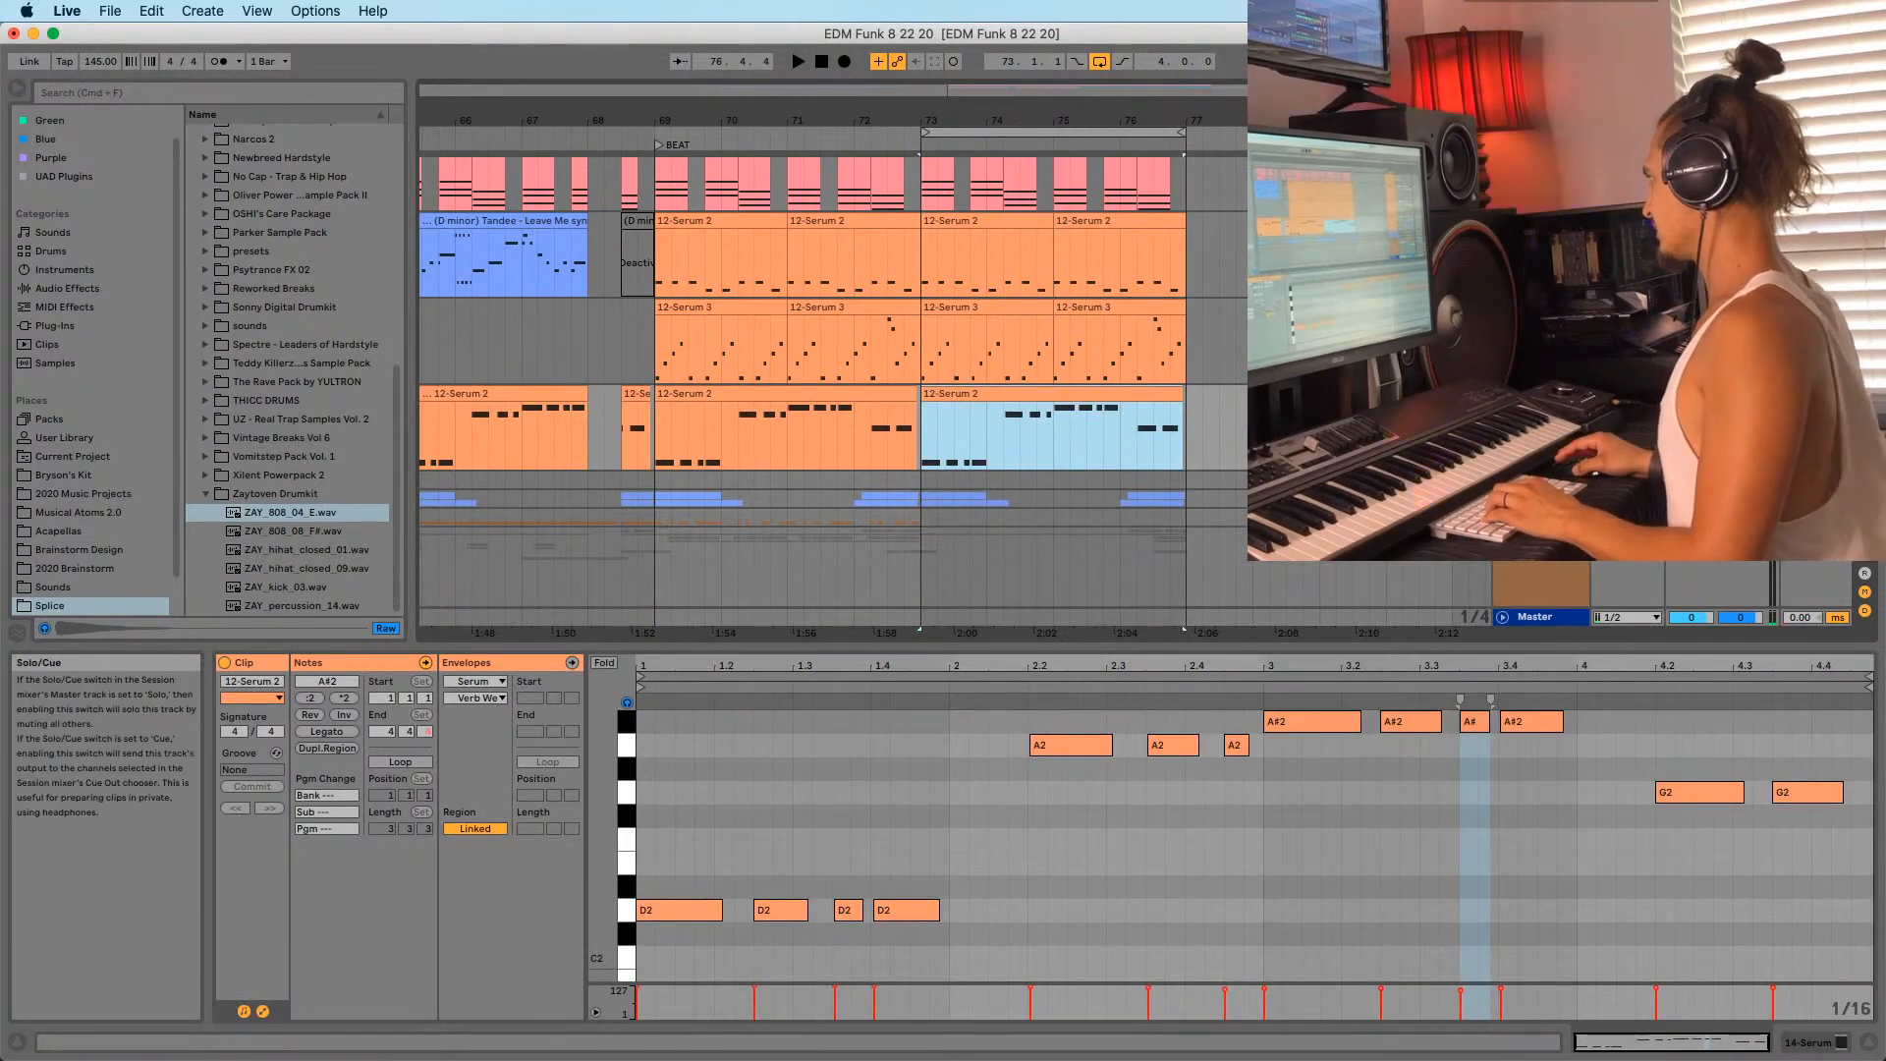
key("space")
key("Delete")
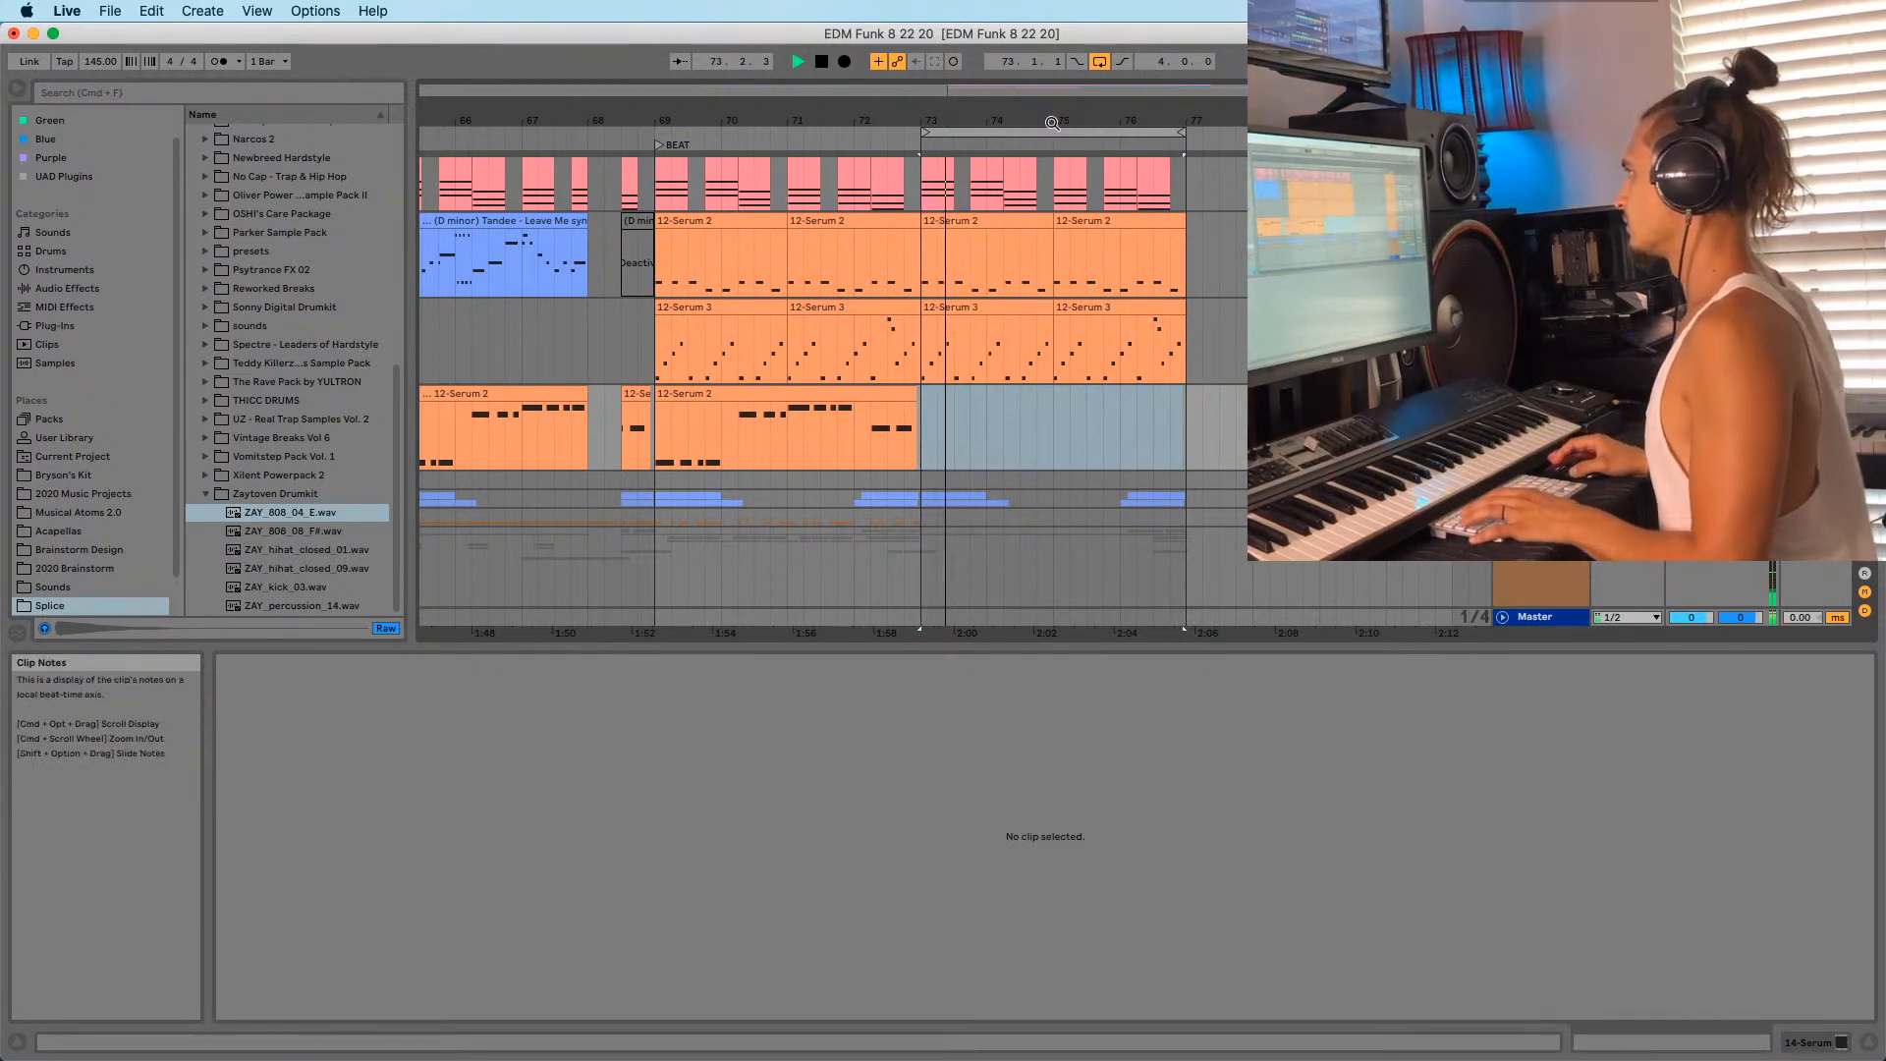
scroll(871, 189, "right", 3)
scroll(871, 189, "up", 3)
Solo the chord track, insert a new MIDI track, and move the six bar-73 chord clips onto it.
left_click(807, 413)
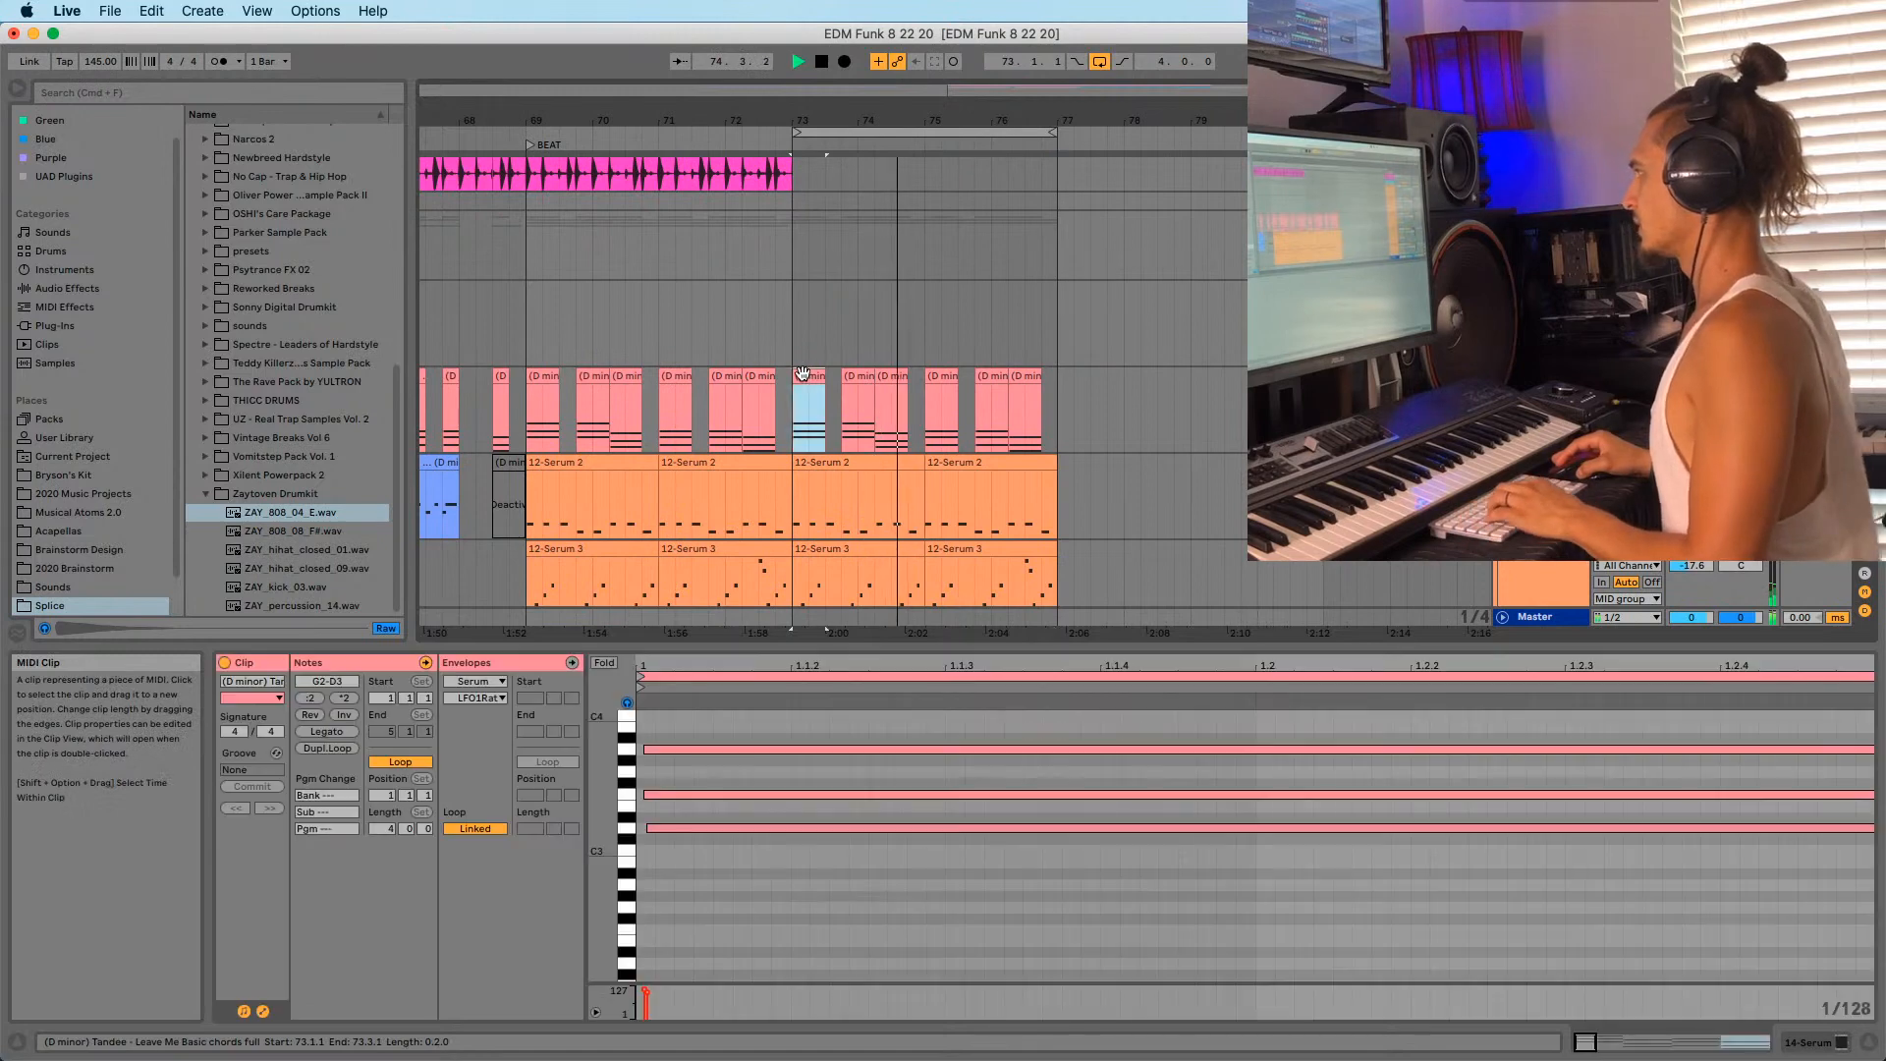
left_click(1729, 377)
key("space")
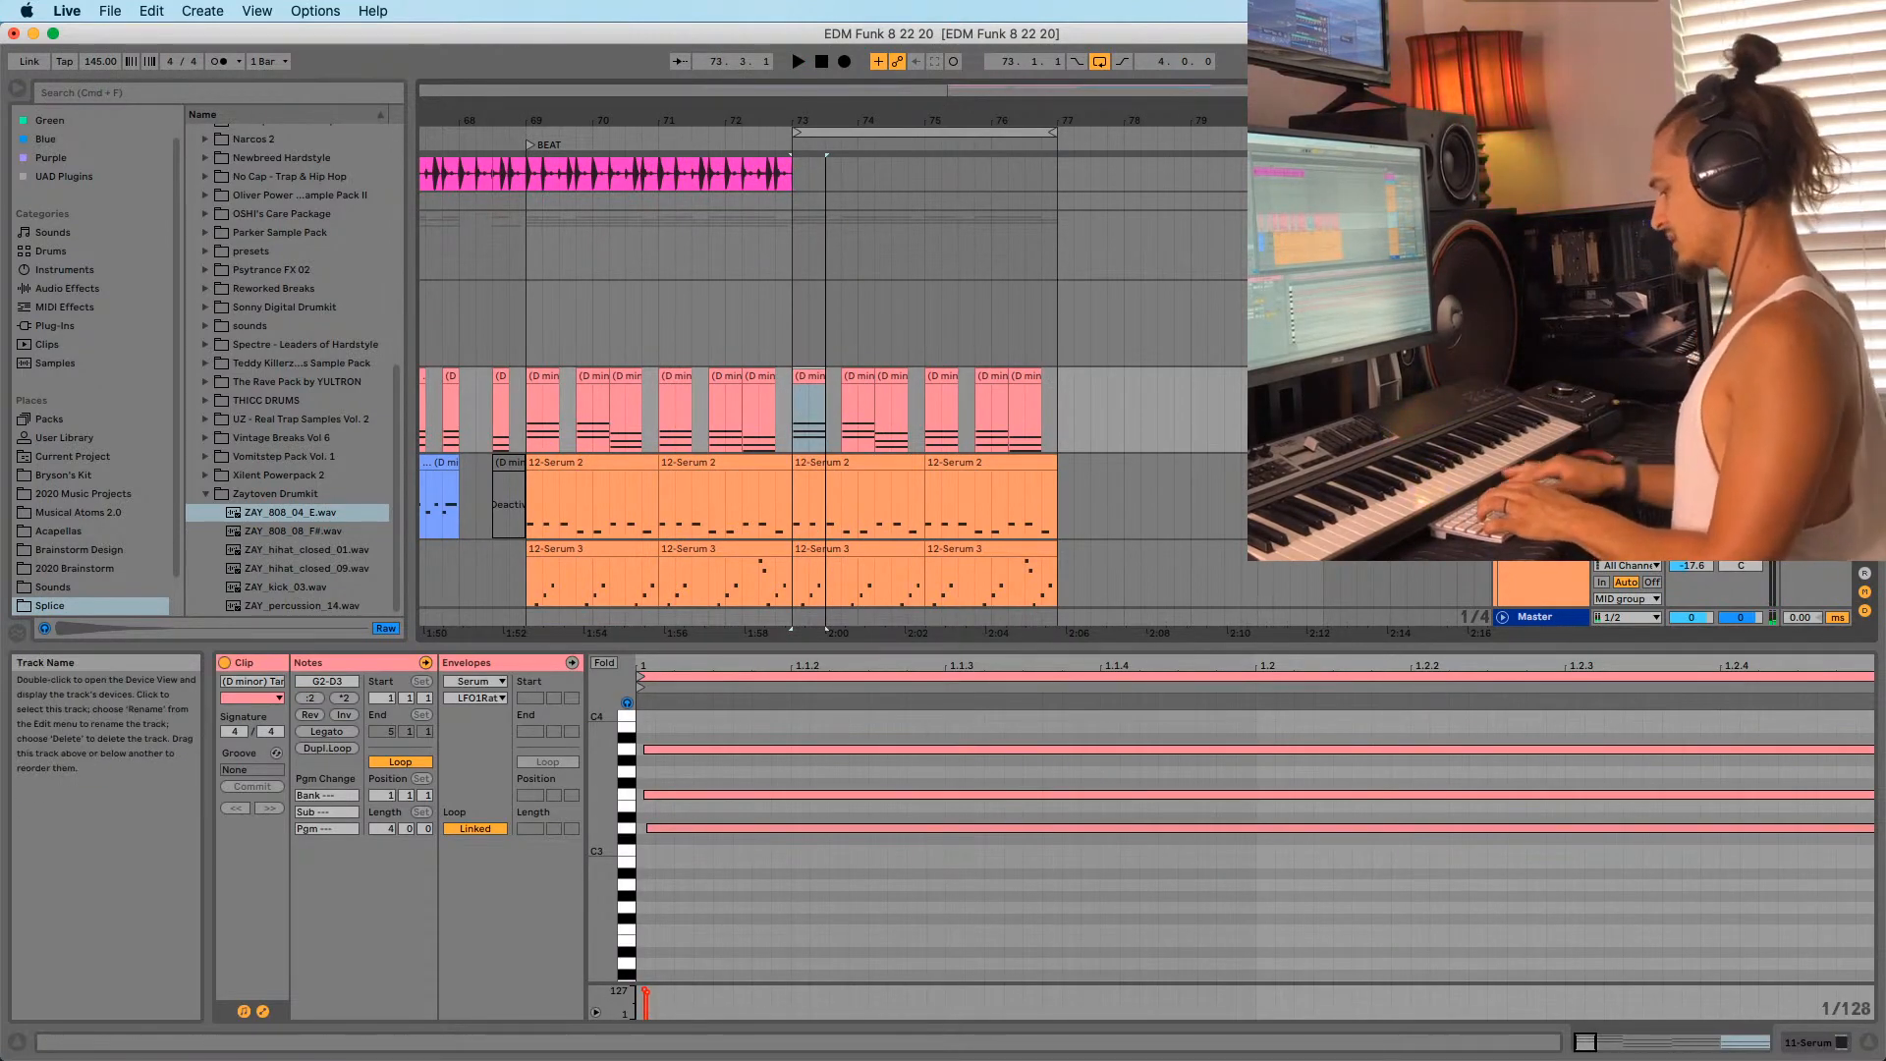
key("super+shift+t")
left_click(805, 394)
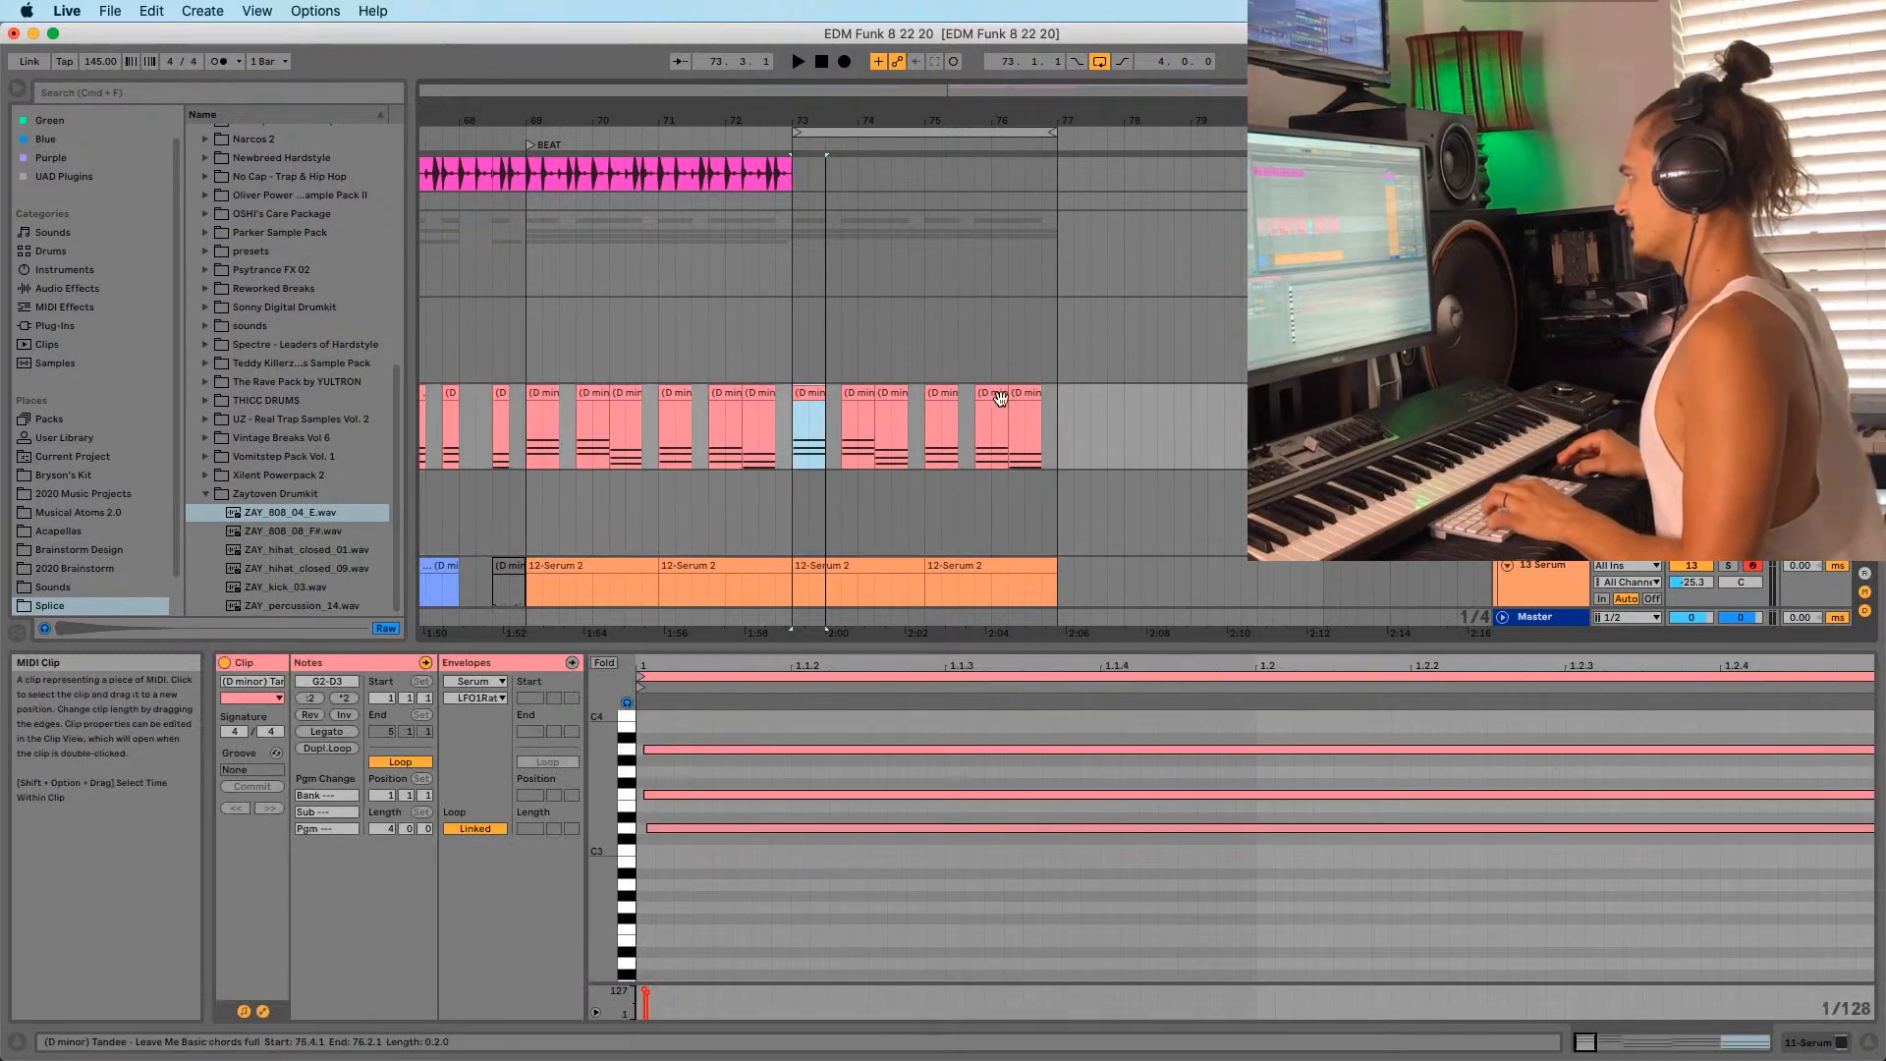
left_click(1024, 394, "shift")
left_click_drag(808, 393, 814, 482)
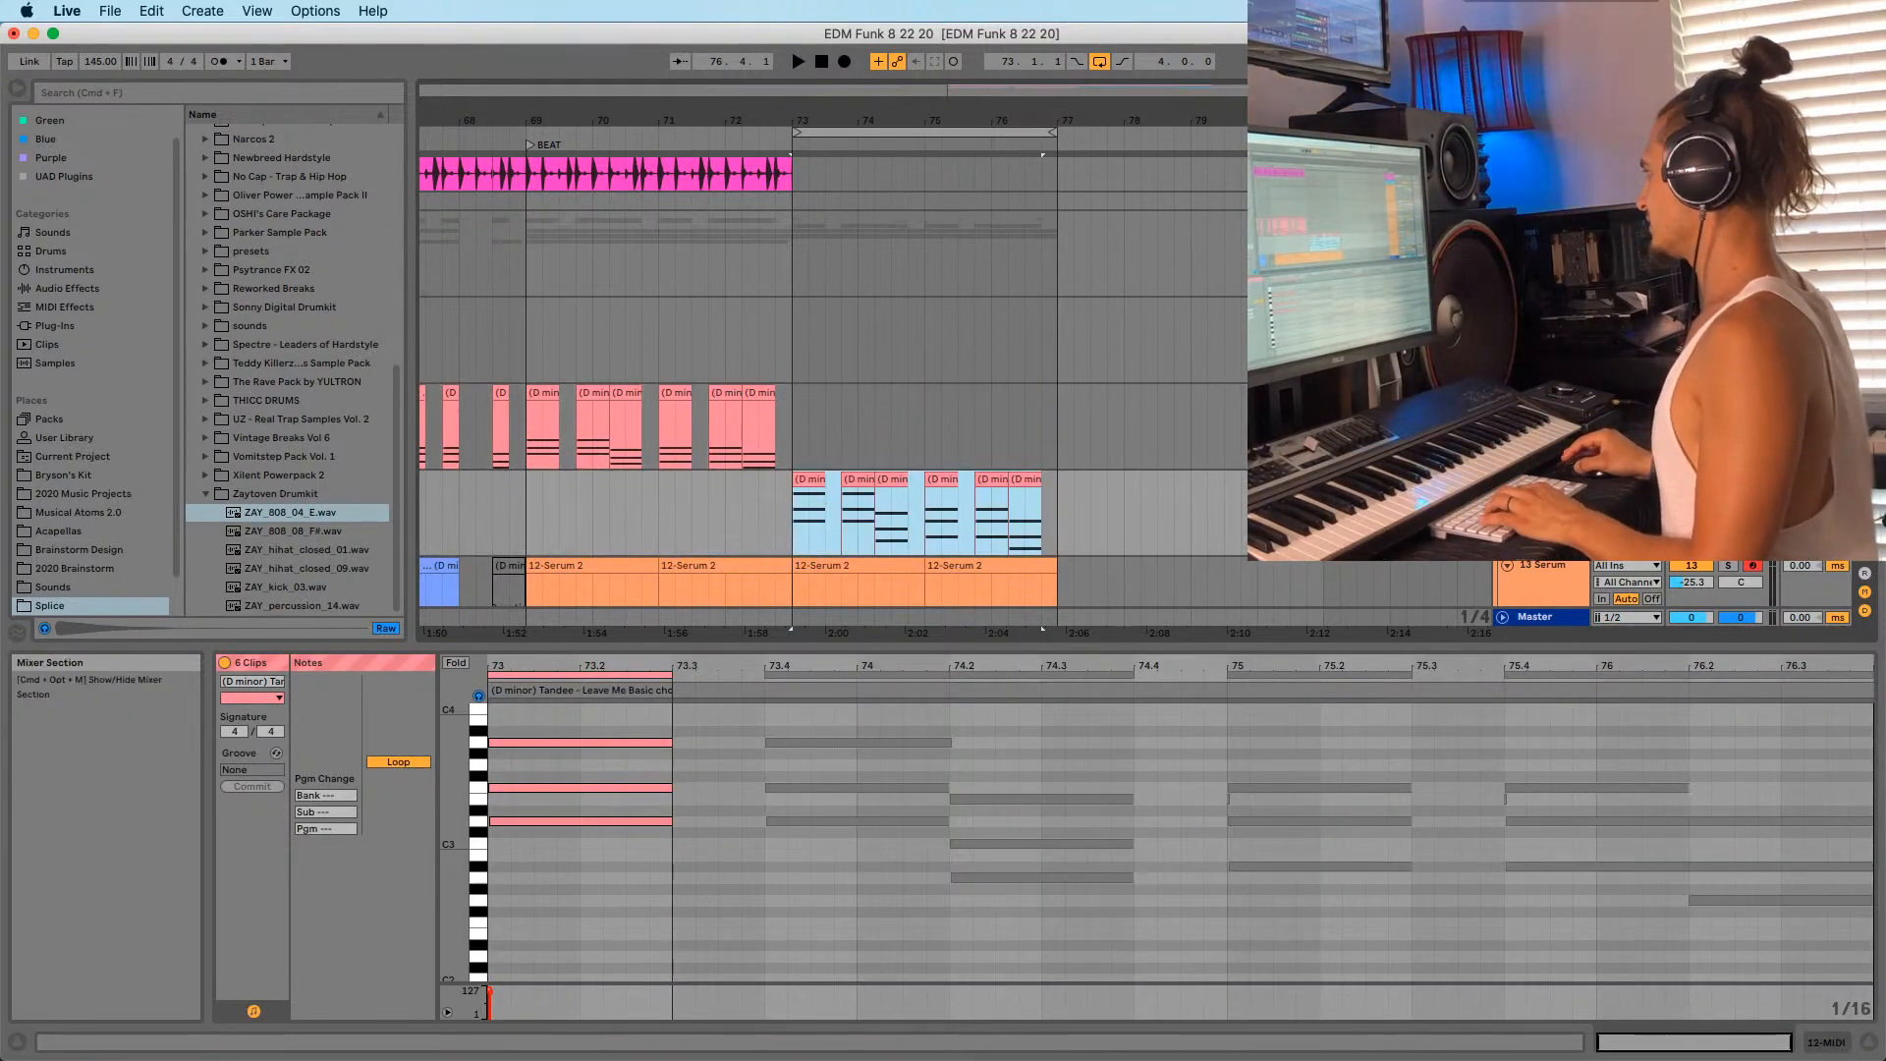
Paste the Serum instrument onto the new track and show its Serum plug-in window.
double_click(1539, 393)
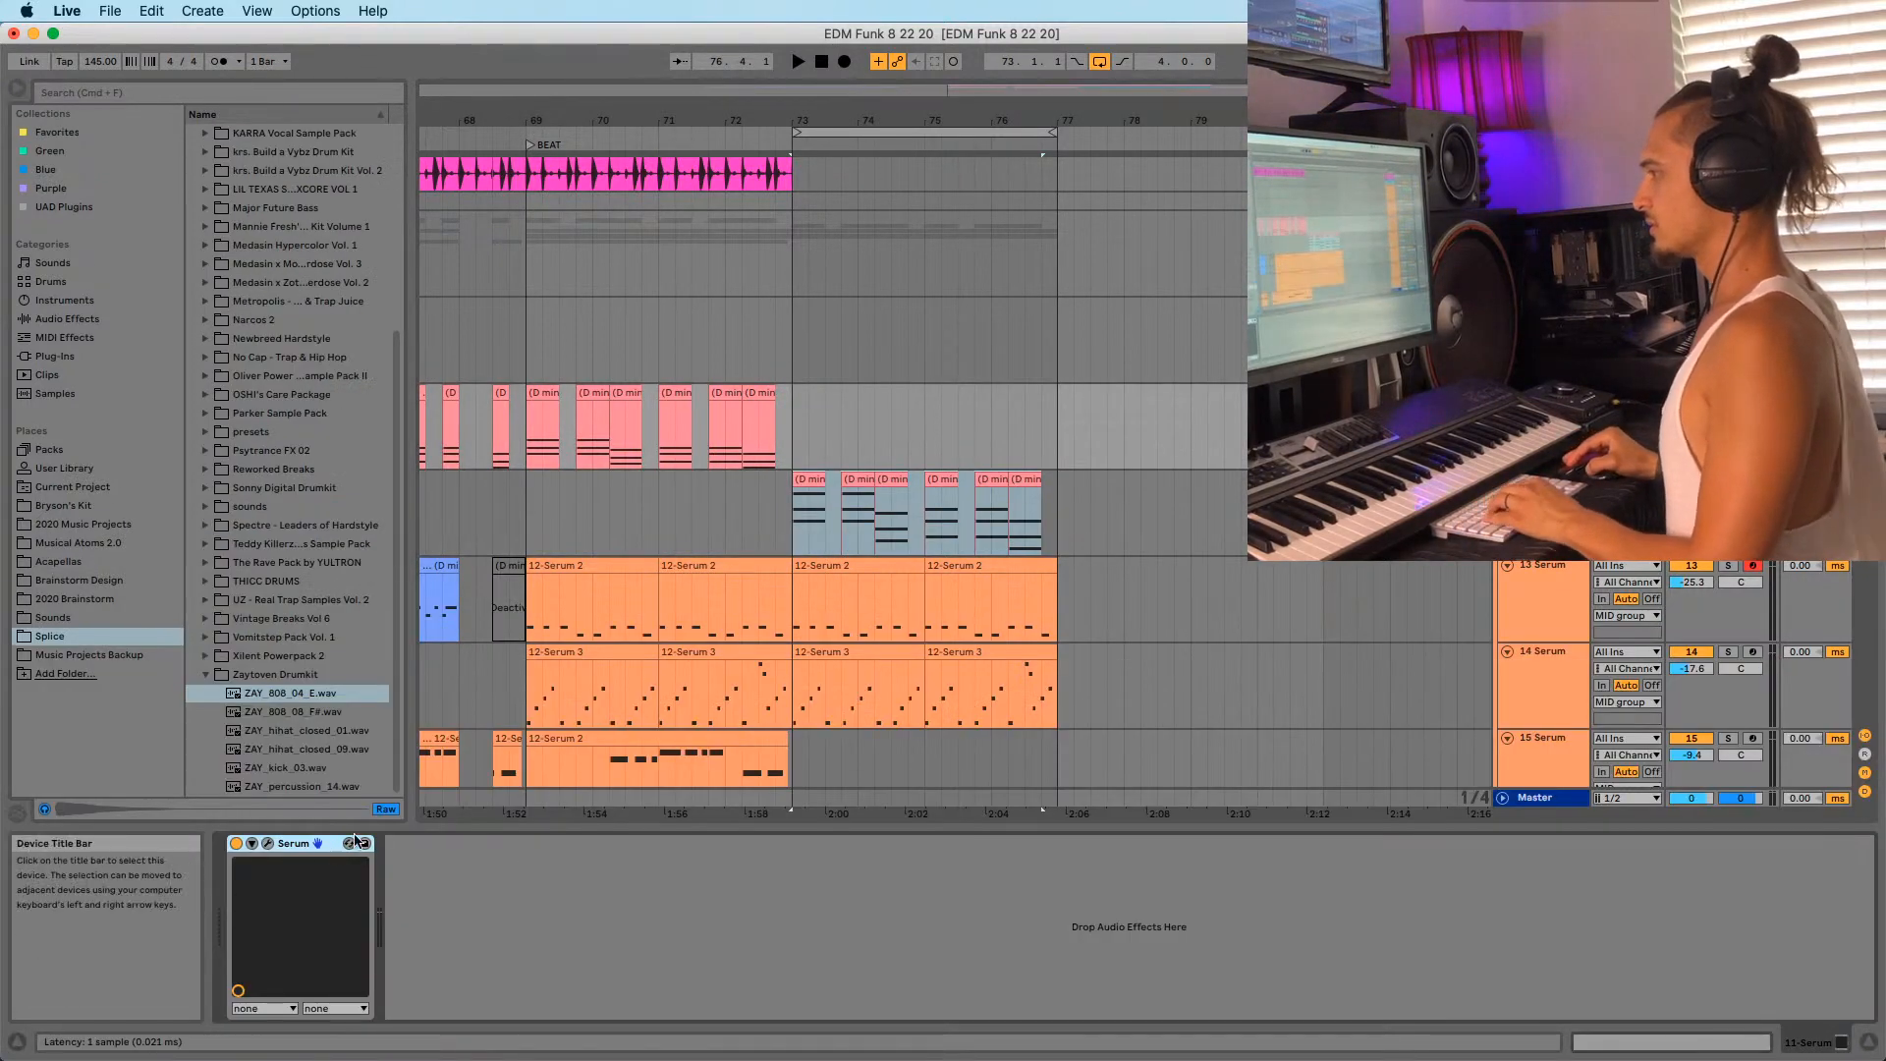
left_click(991, 520)
key("super+v")
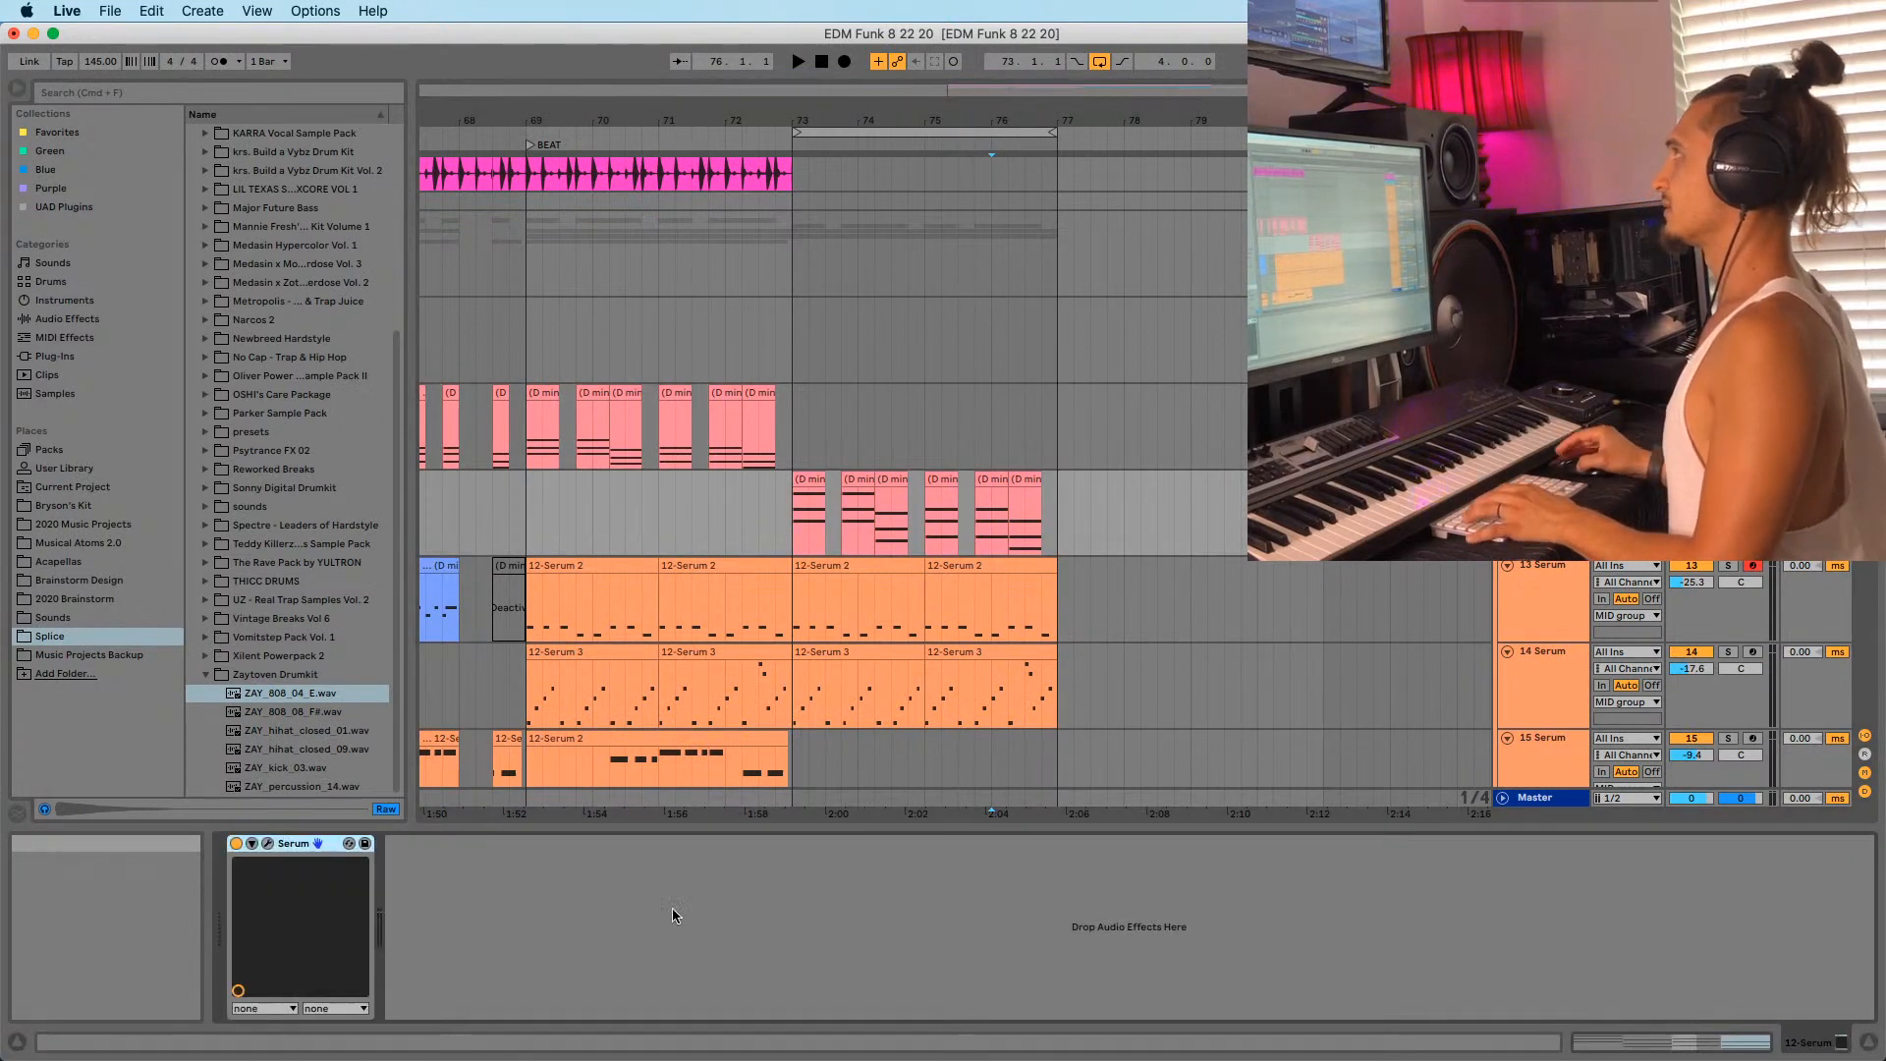
key("space")
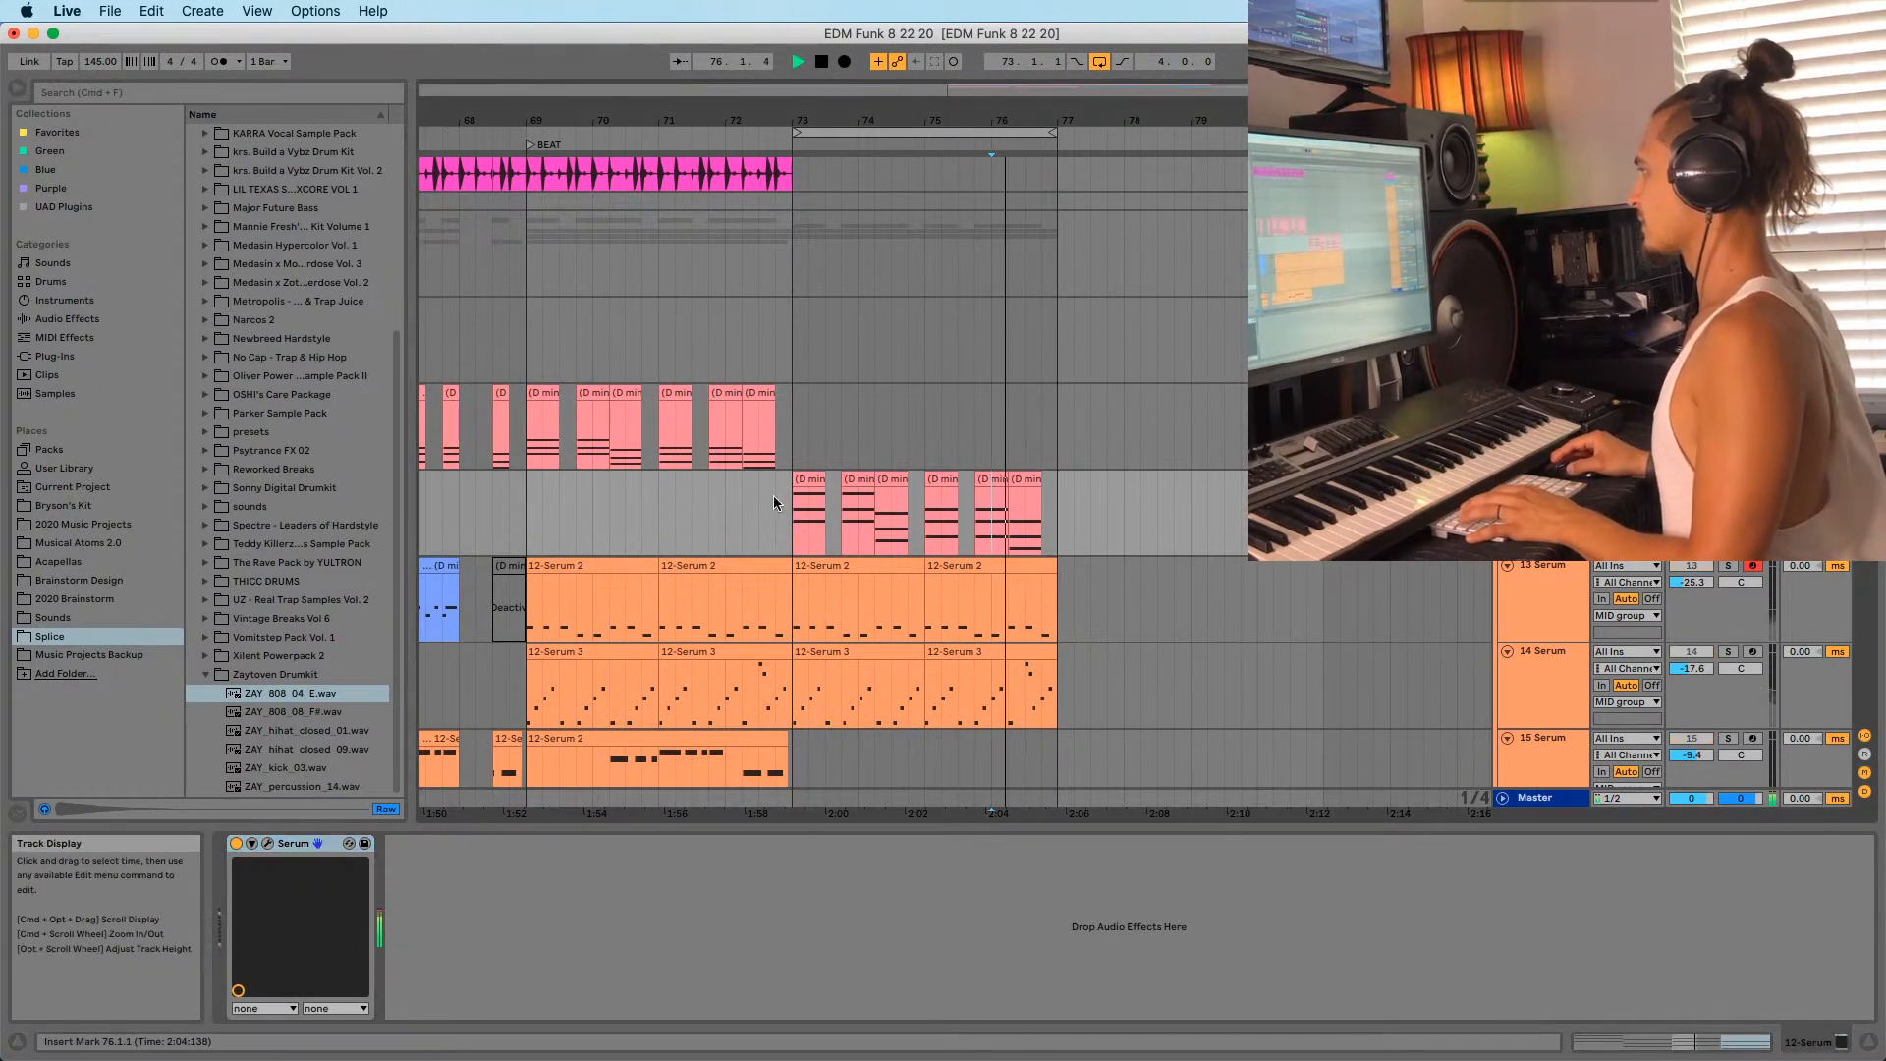
left_click(810, 479)
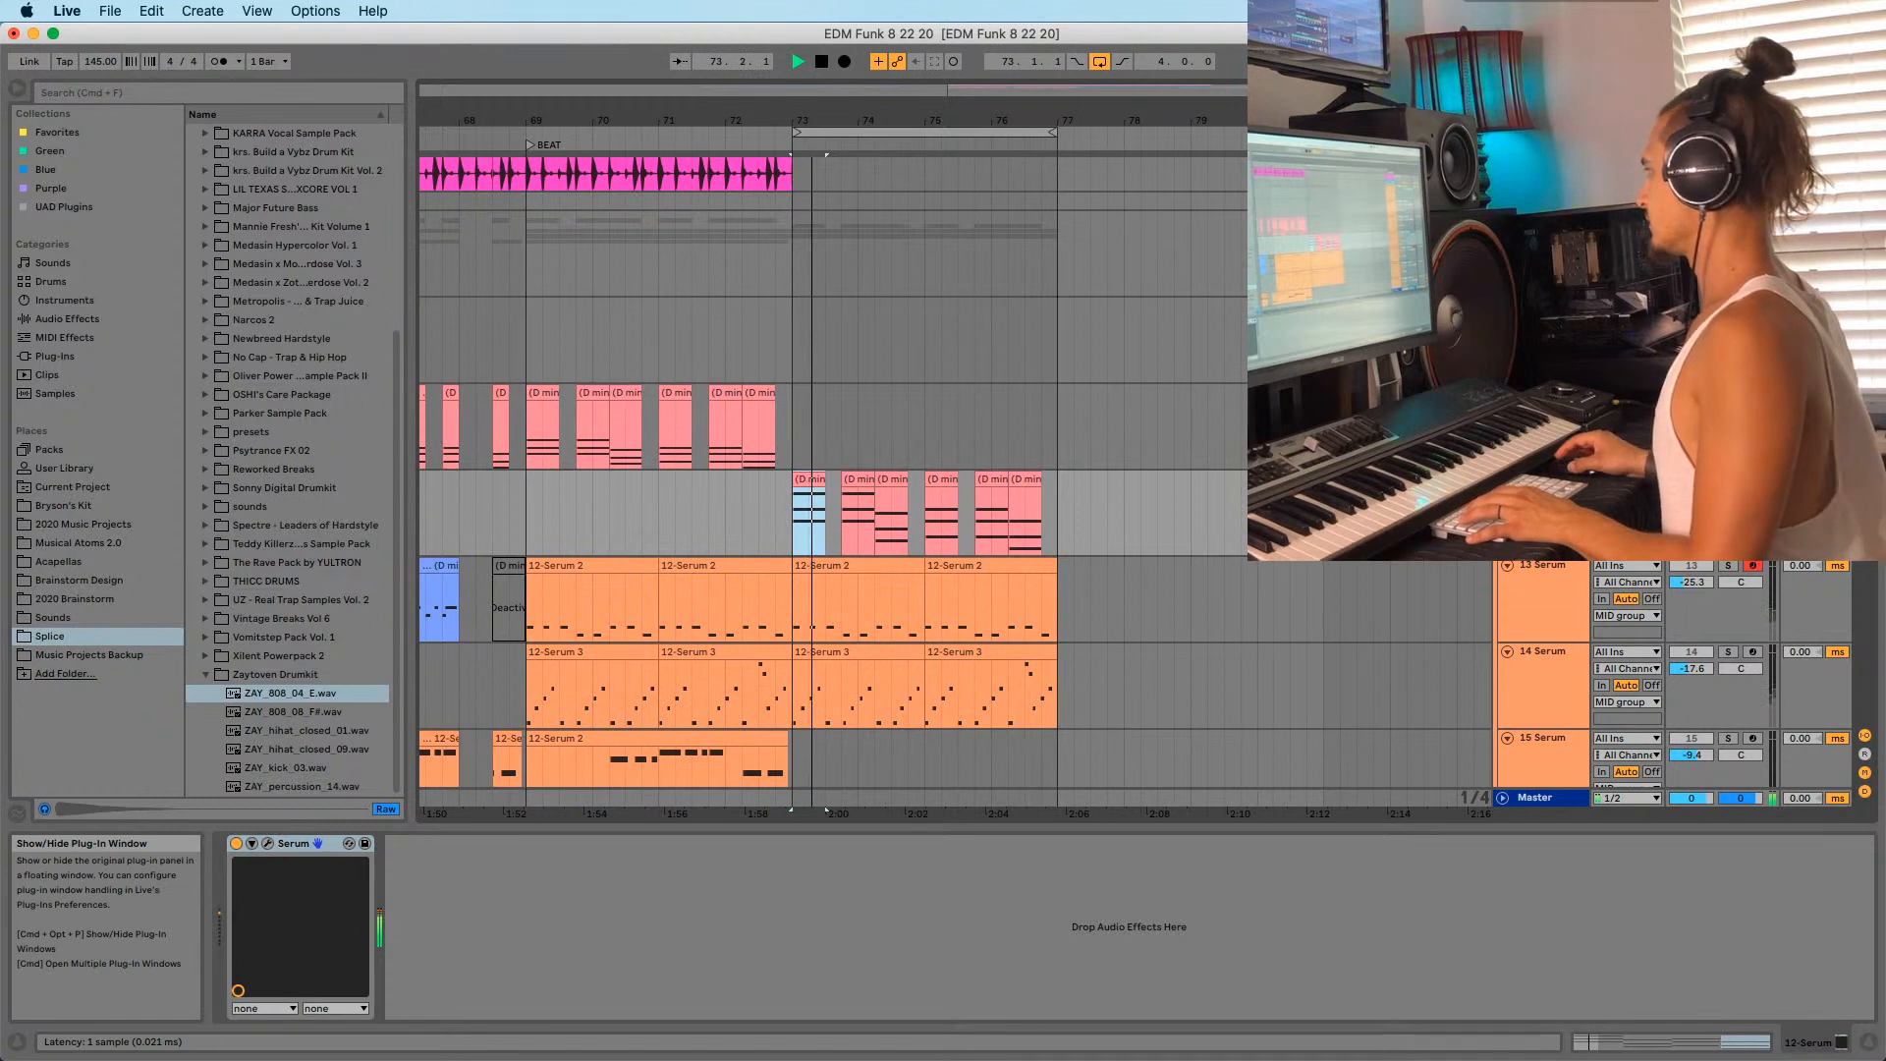
left_click(267, 843)
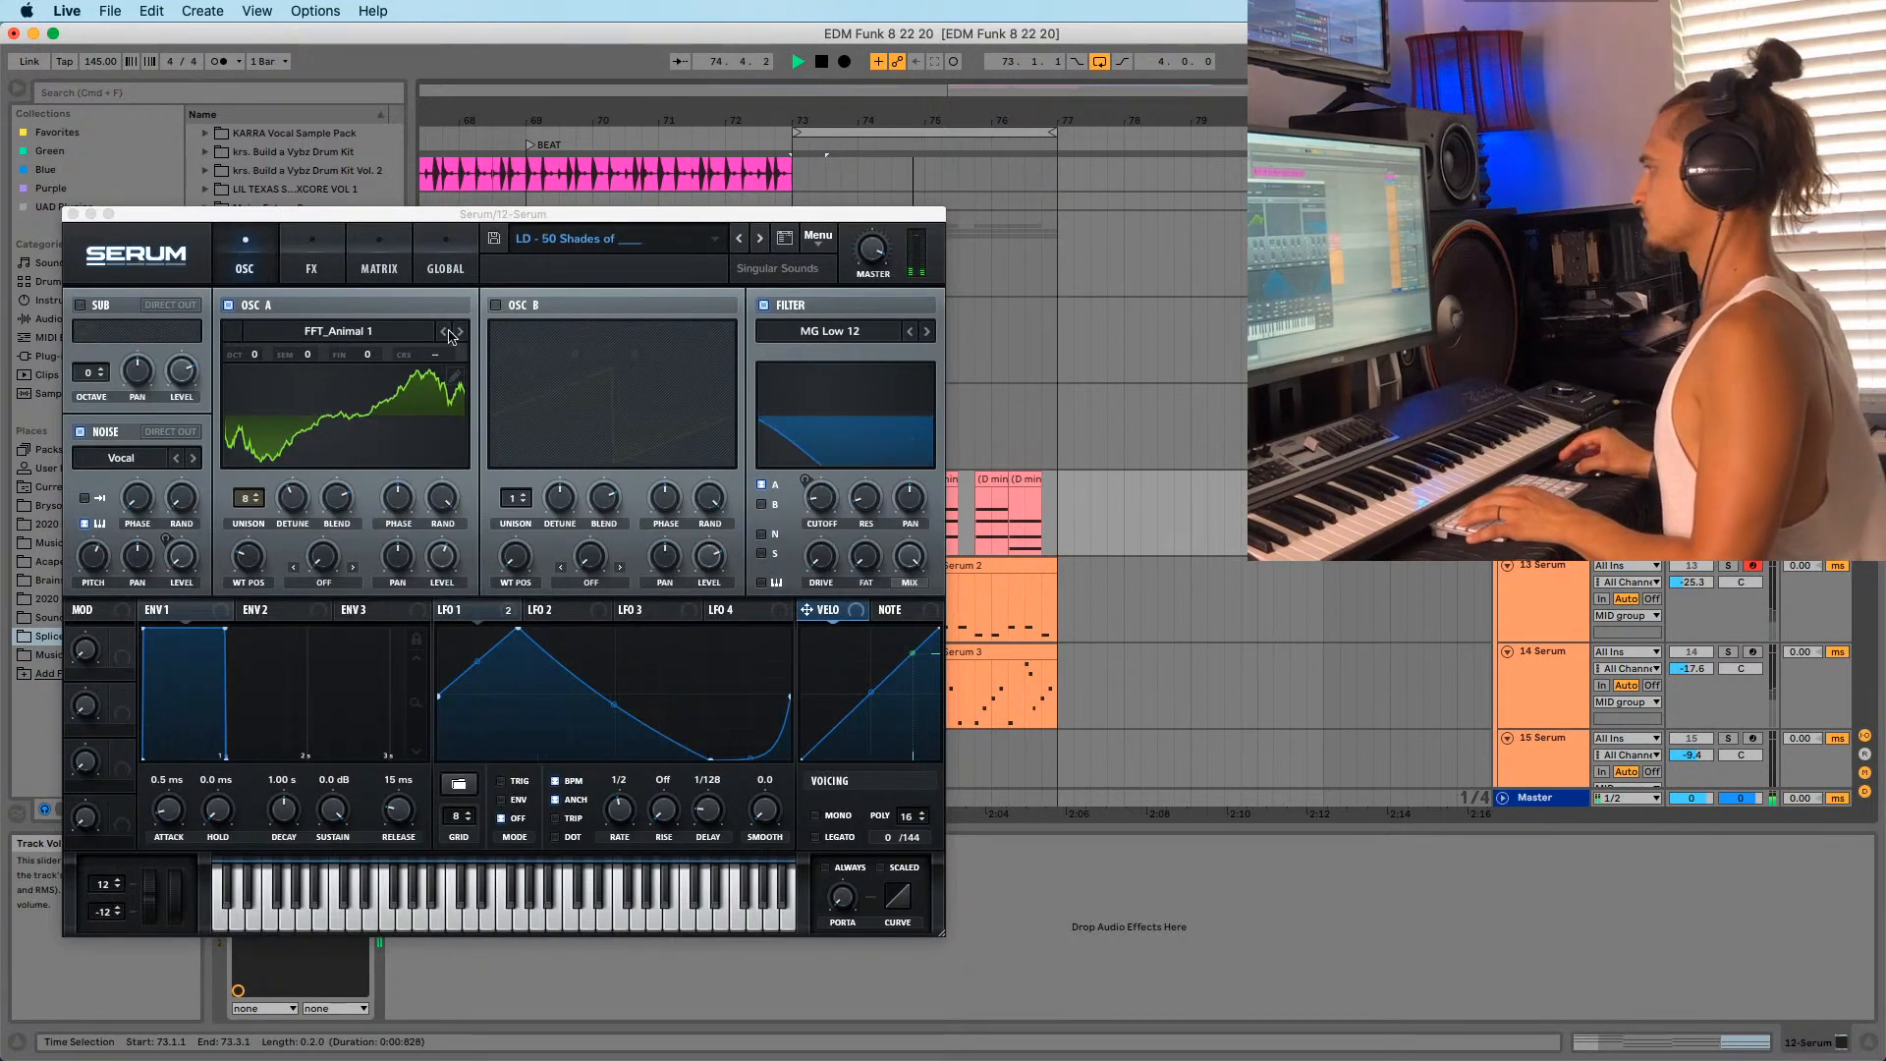
Load the SY MellowBuzz [GS] preset from Serum's Synth preset menu.
left_click(589, 238)
mouse_move(648, 336)
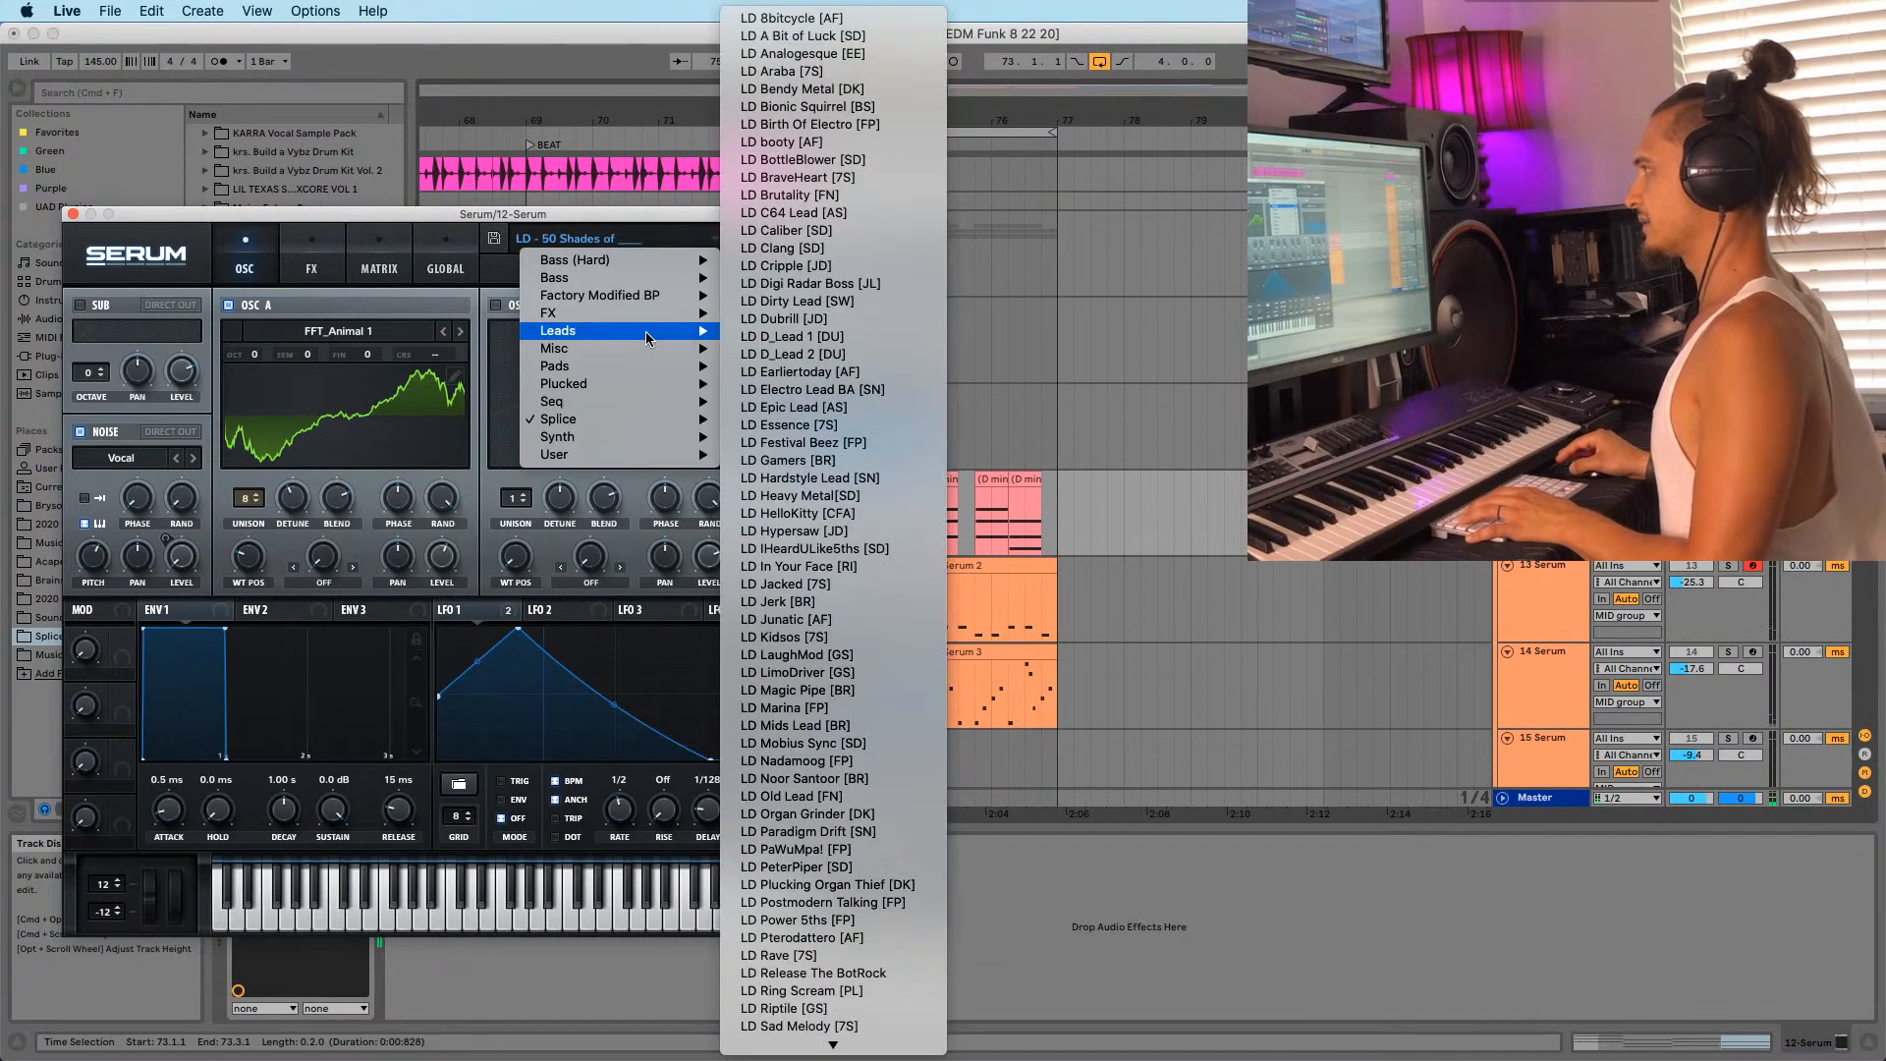
left_click(491, 218)
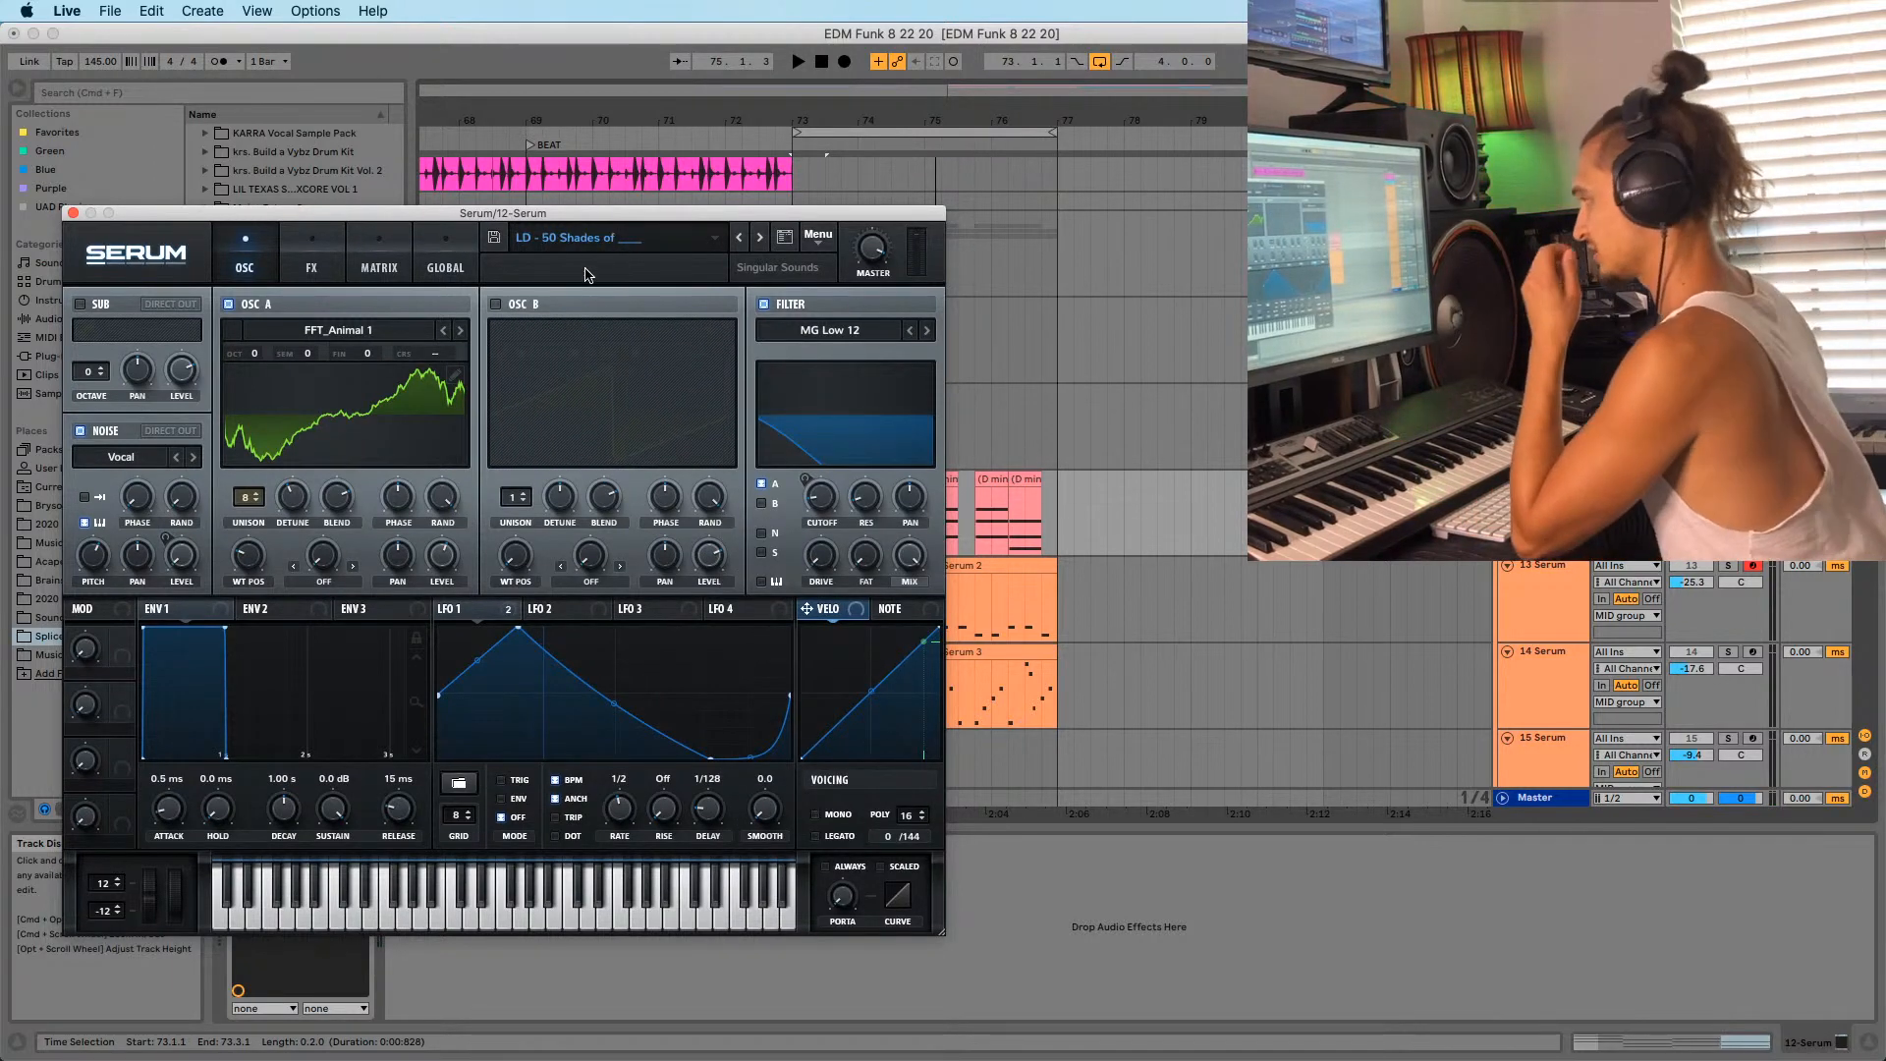
left_click(601, 243)
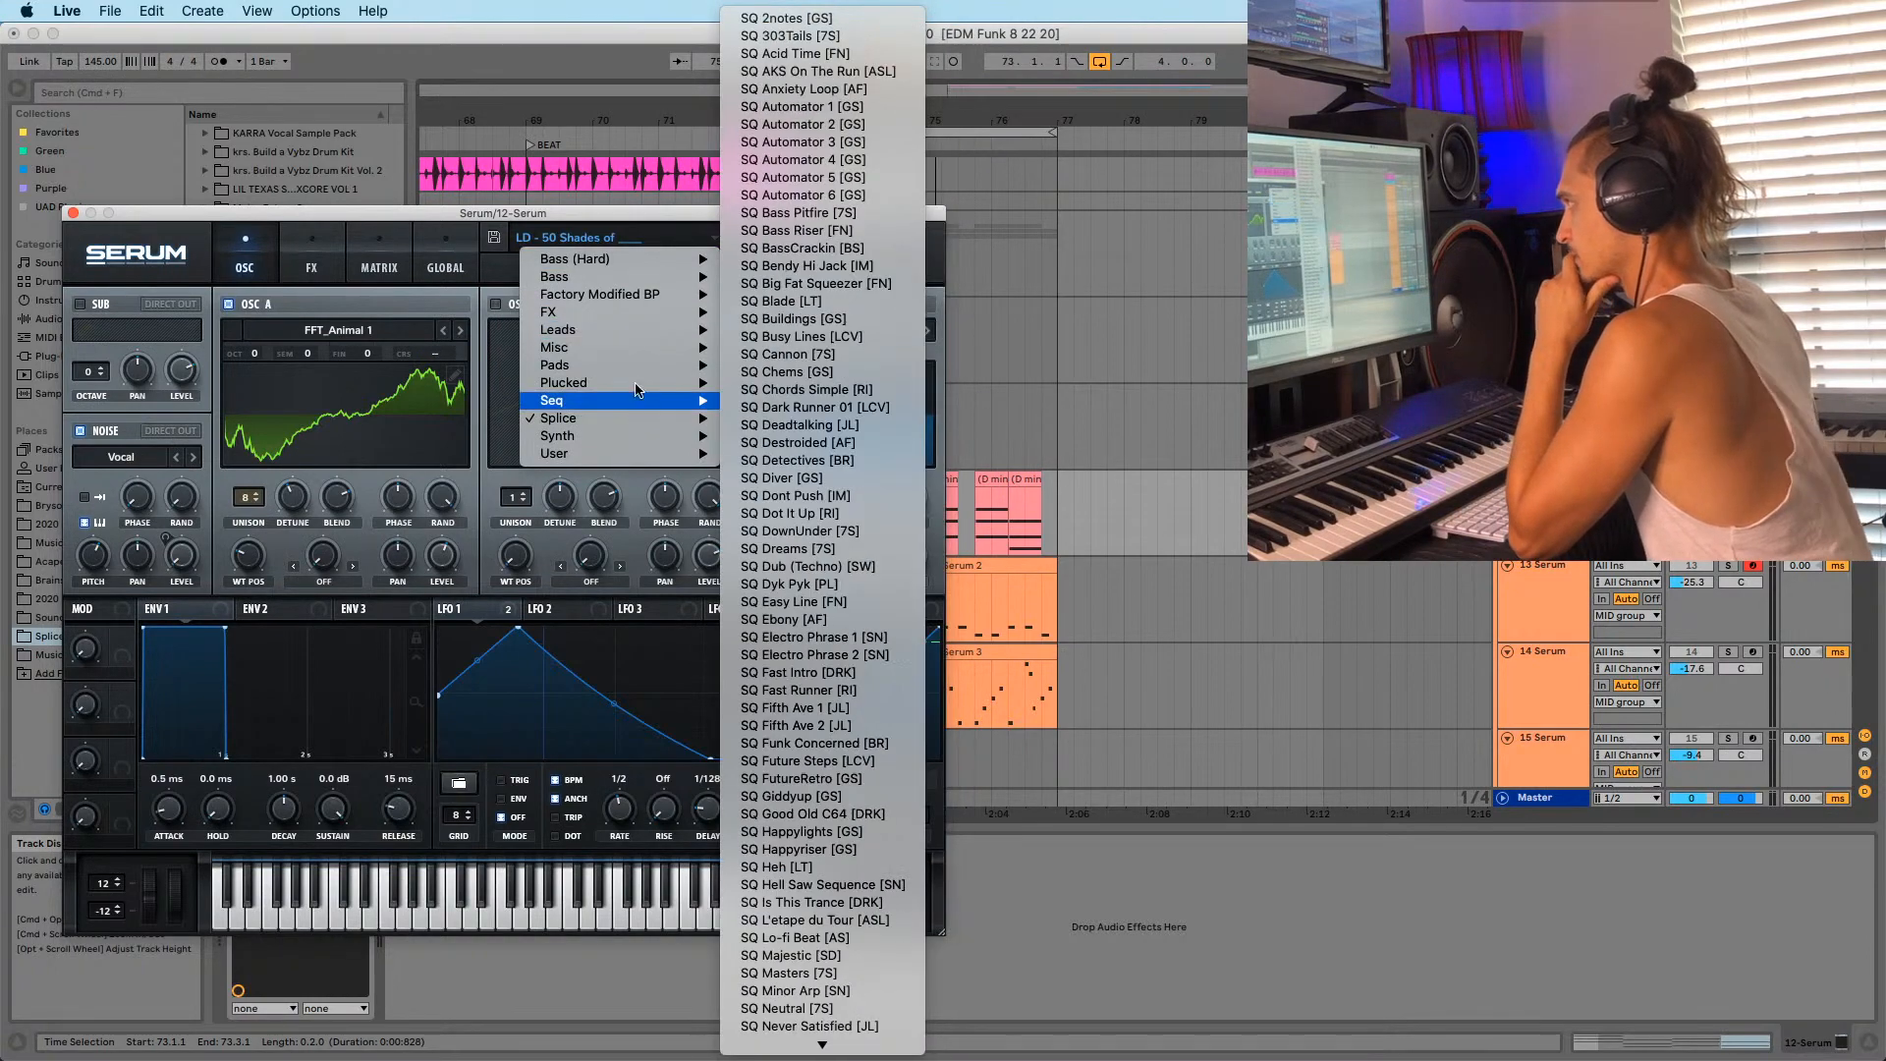
mouse_move(633, 435)
left_click(830, 461)
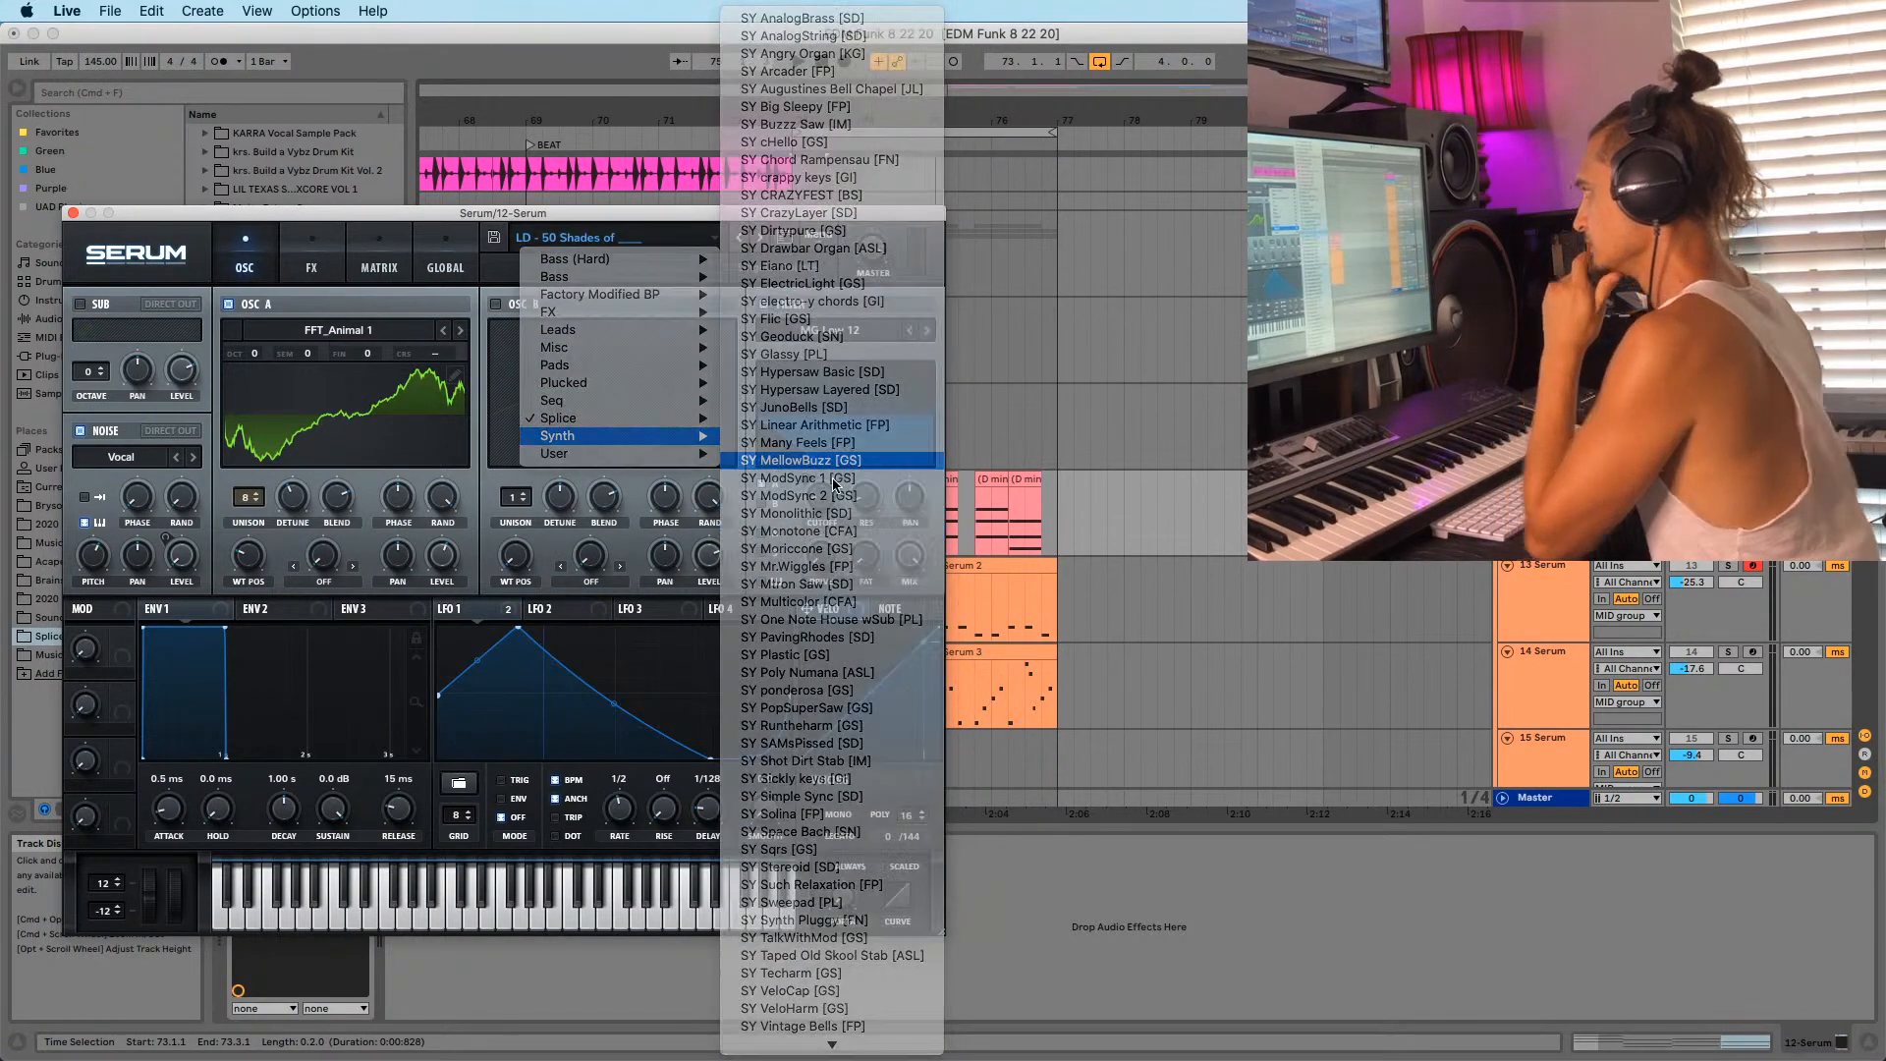
Step through the next Serum presets, past SY Monotone [CFA] and SY Mtron Saw [SD].
left_click(755, 238)
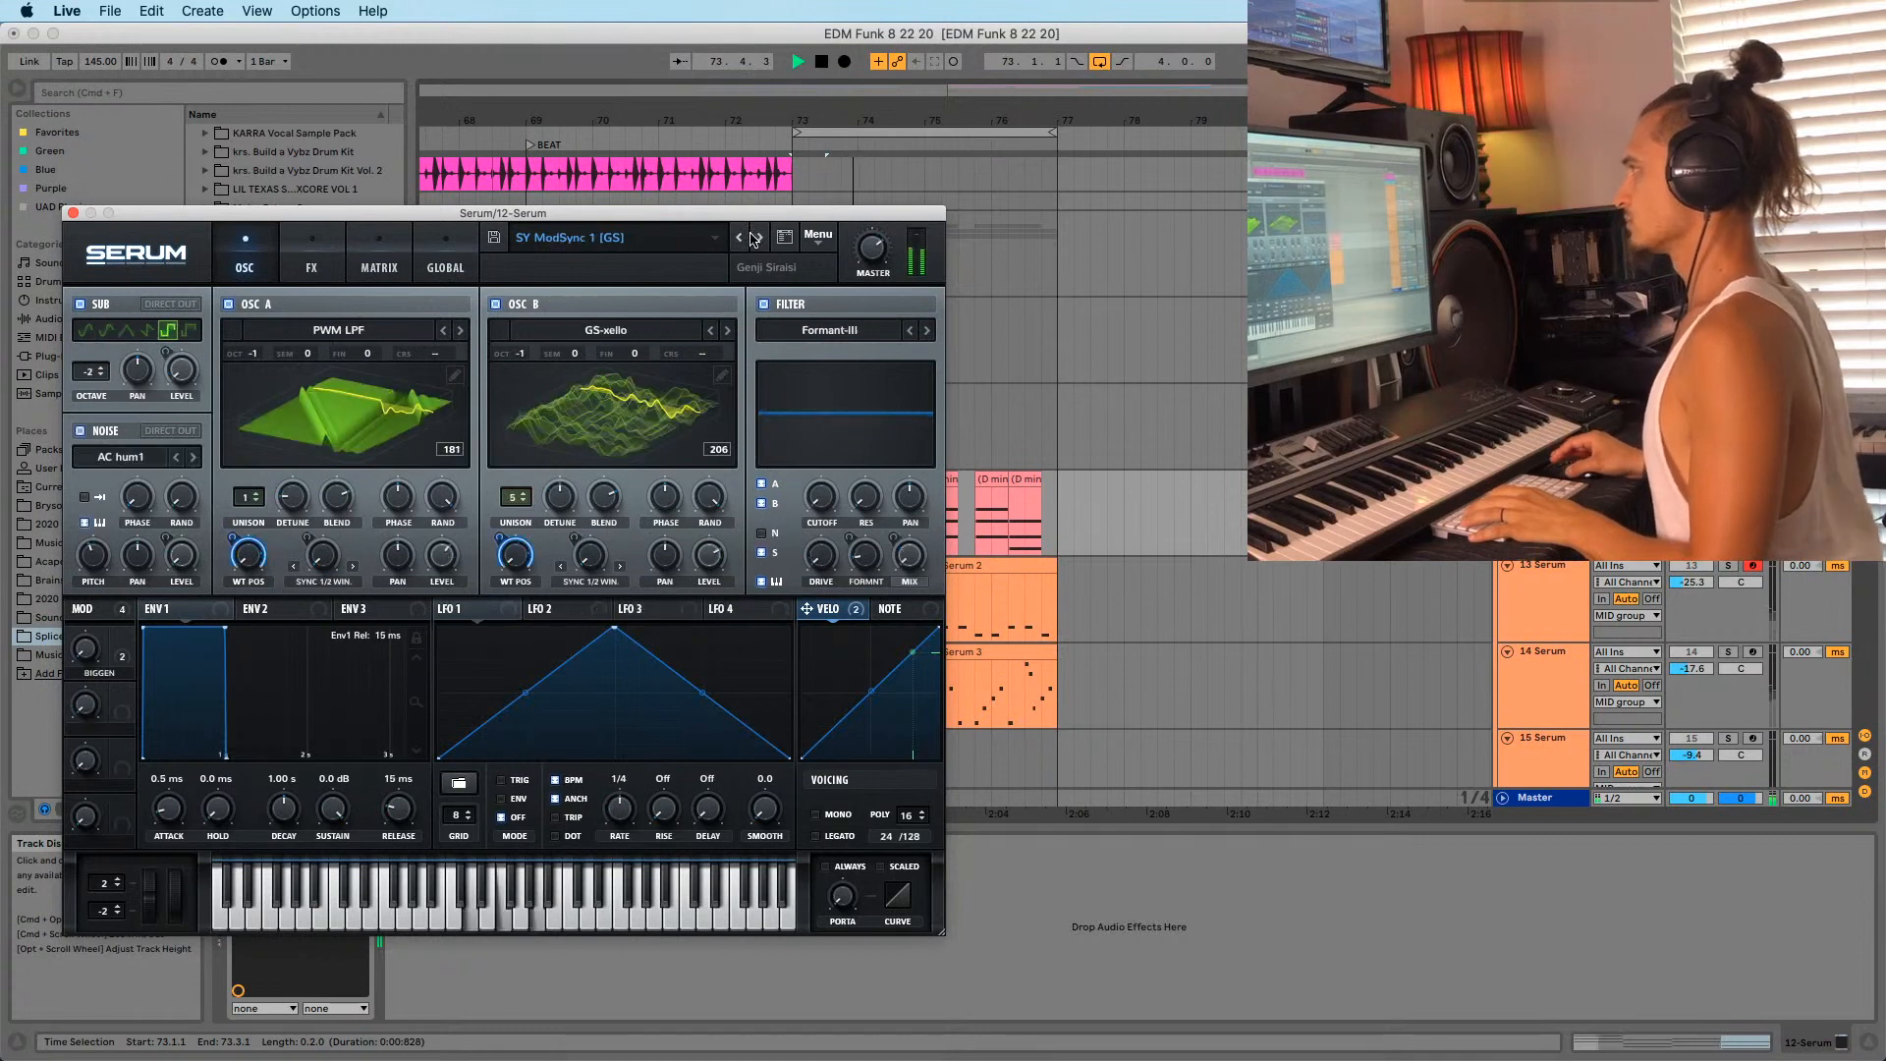
left_click(756, 239)
left_click(757, 240)
left_click(759, 242)
left_click(759, 239)
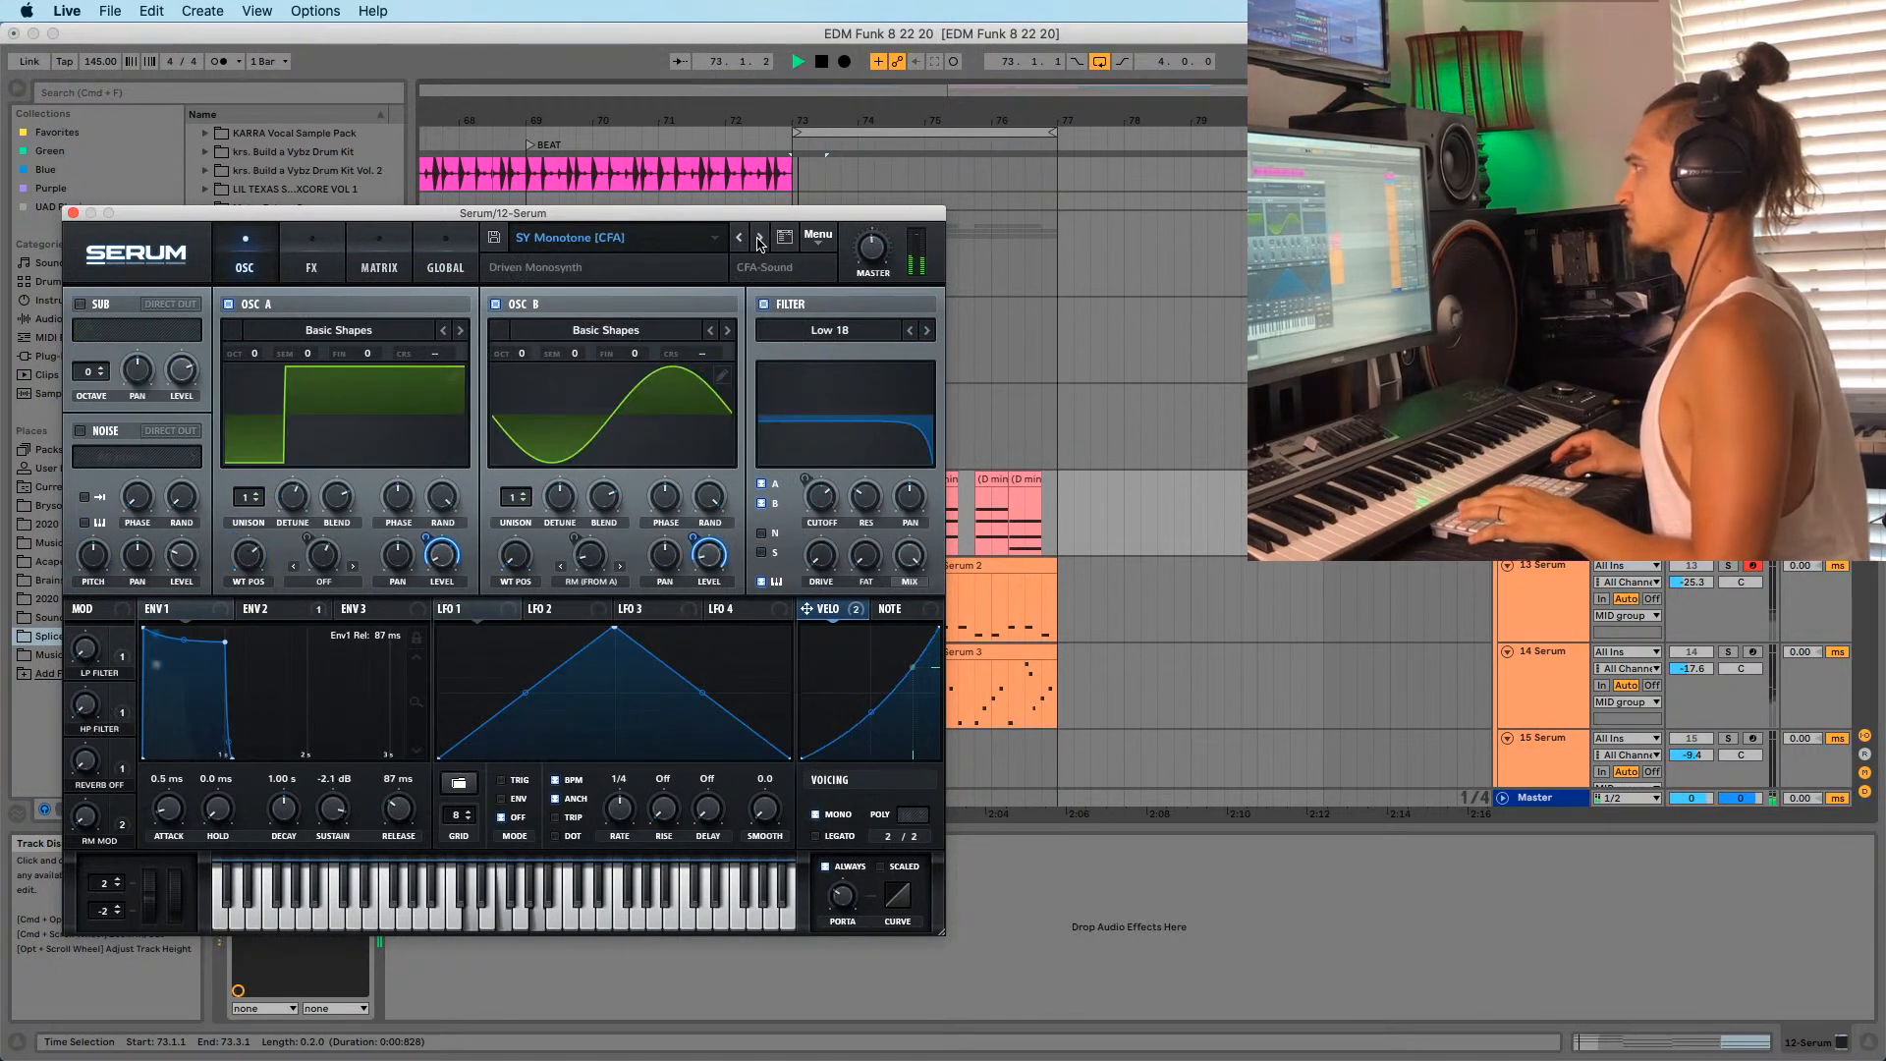
left_click(758, 239)
left_click(758, 239)
left_click(758, 239)
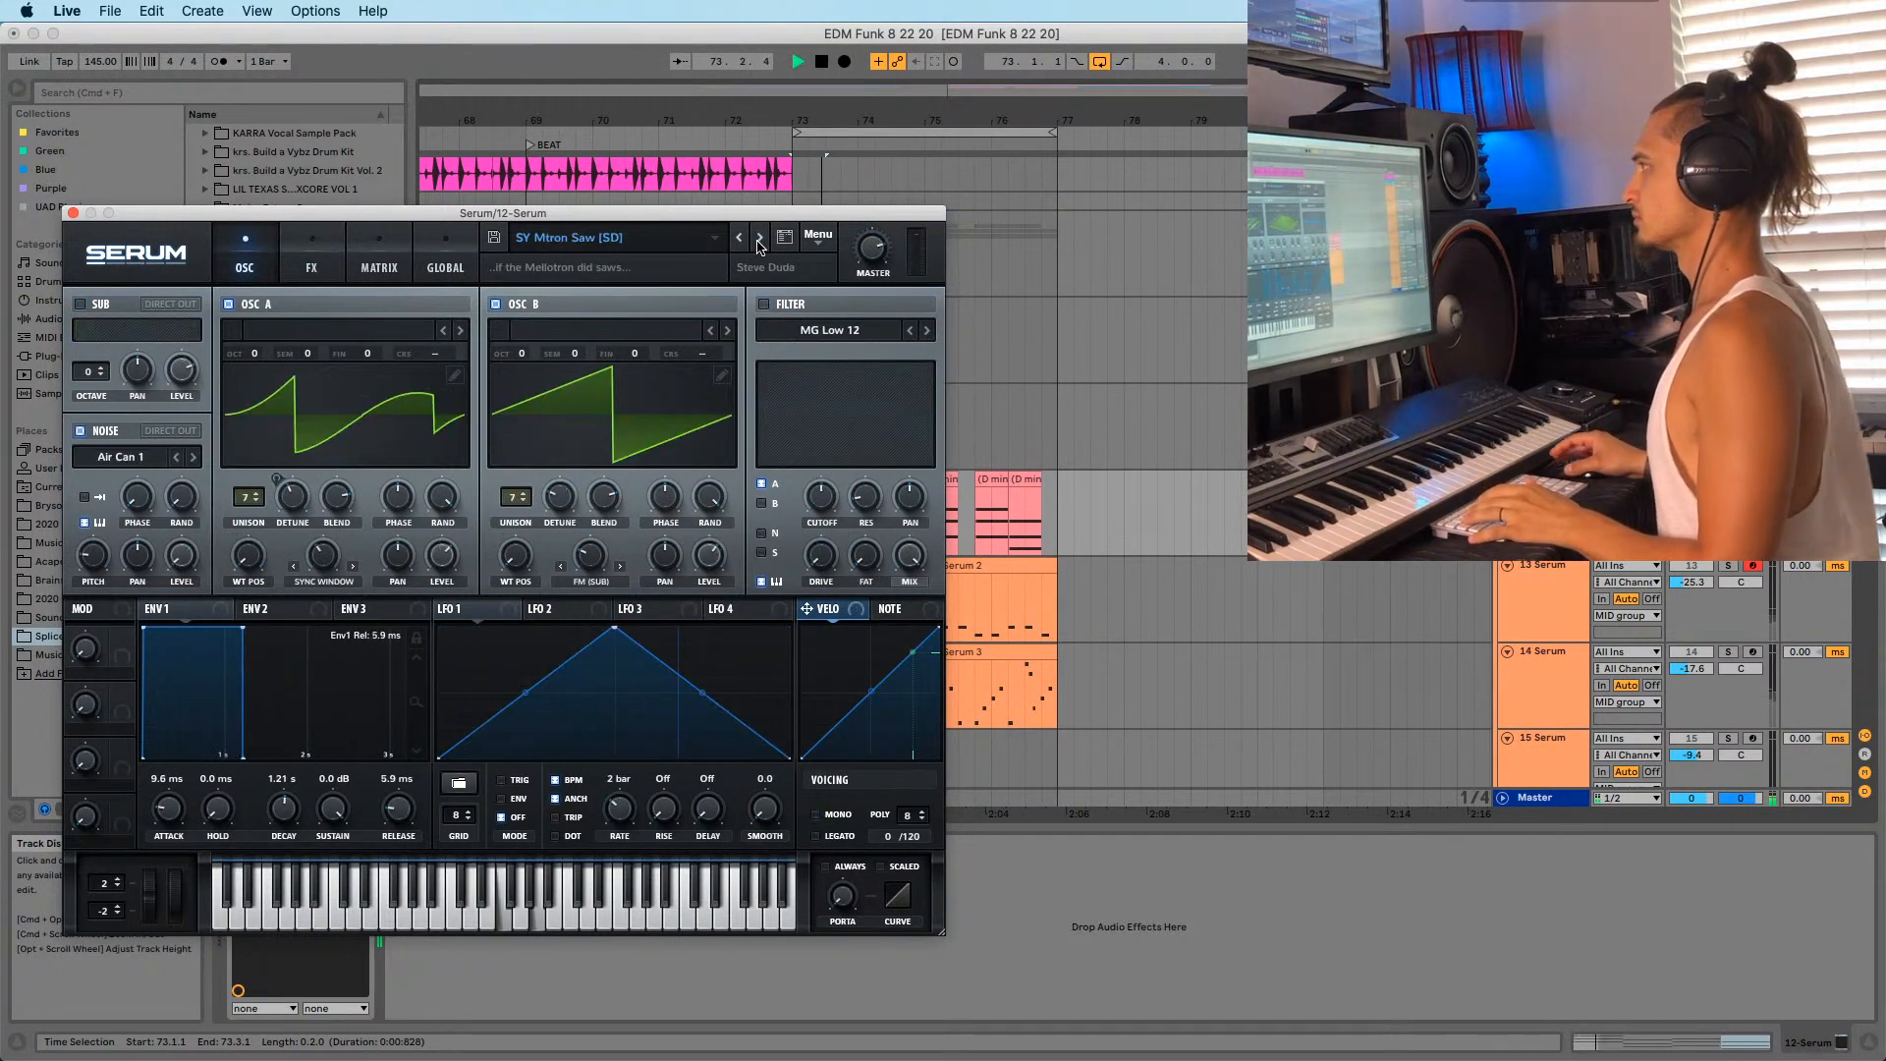
left_click(758, 240)
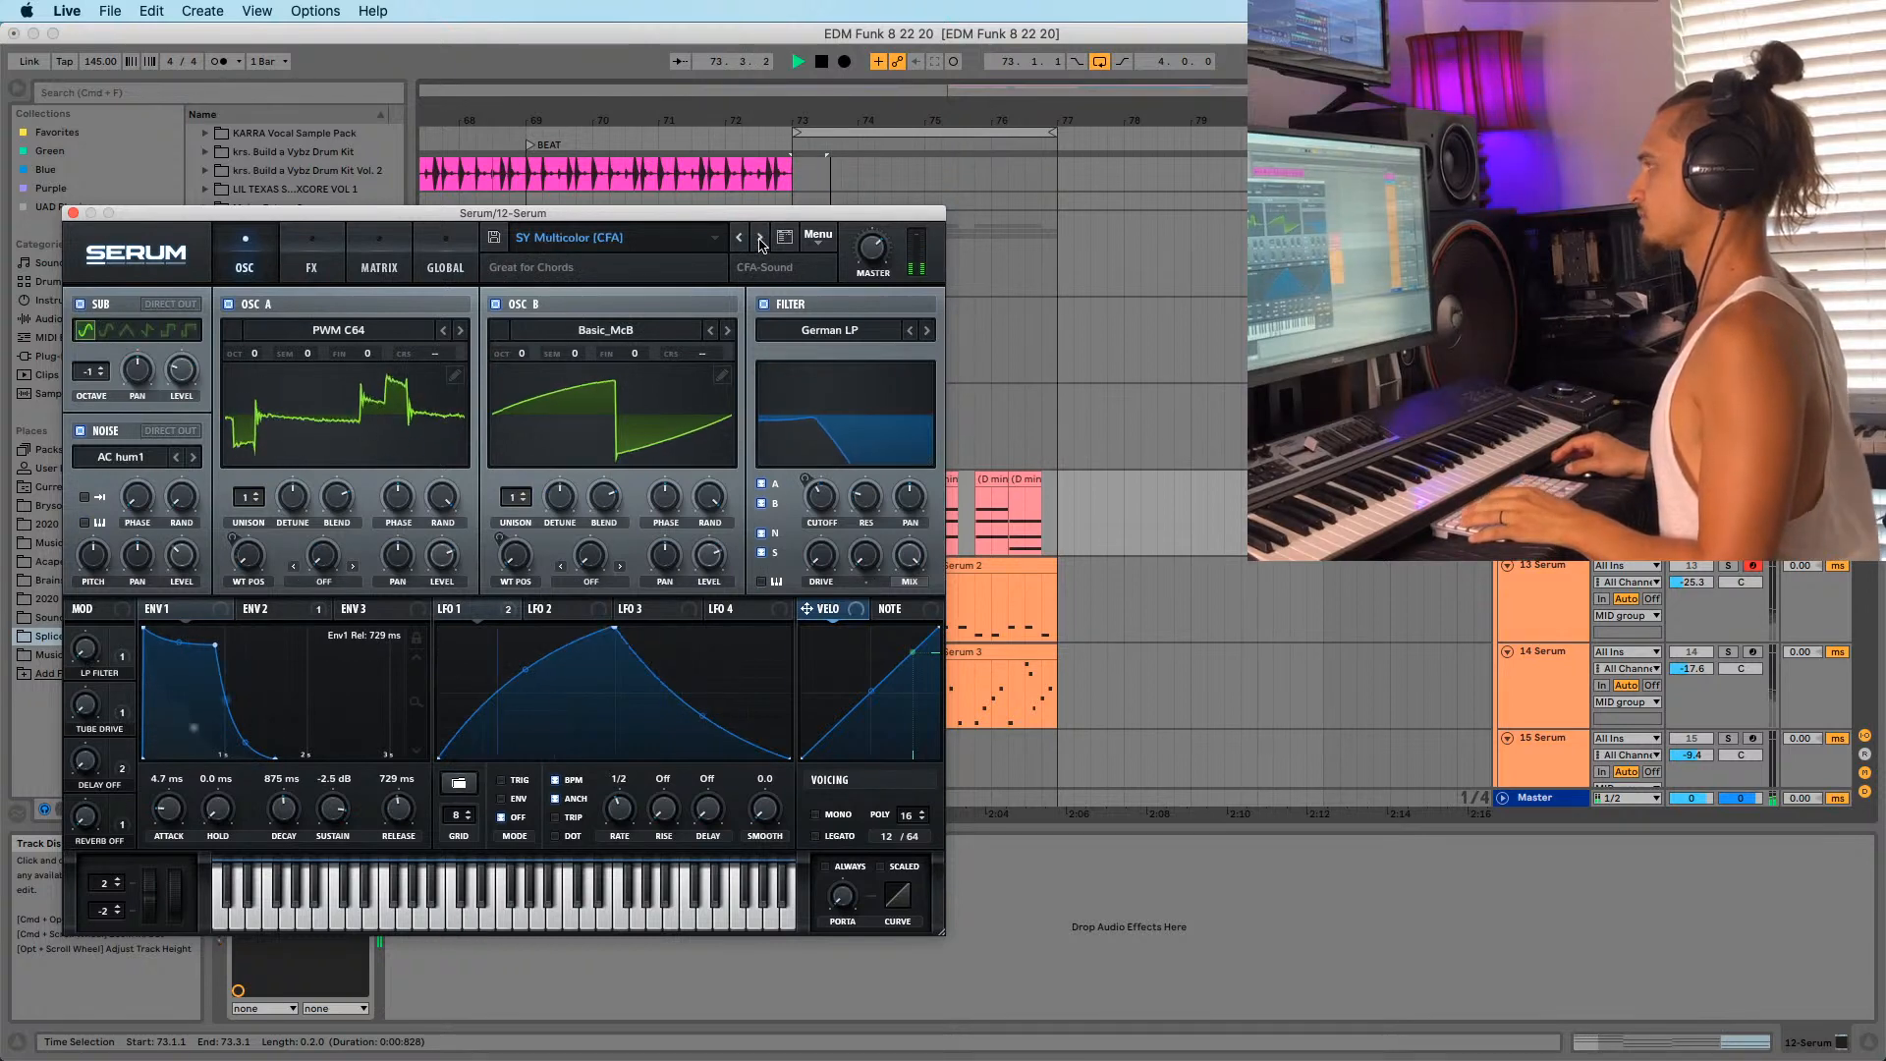
left_click(756, 235)
Keep stepping and auditioning presets via SY Poly Numana and SY PopSuperSaw to SY Runtheharm [GS].
left_click_drag(752, 214, 747, 262)
key("space")
left_click(750, 291)
key("space")
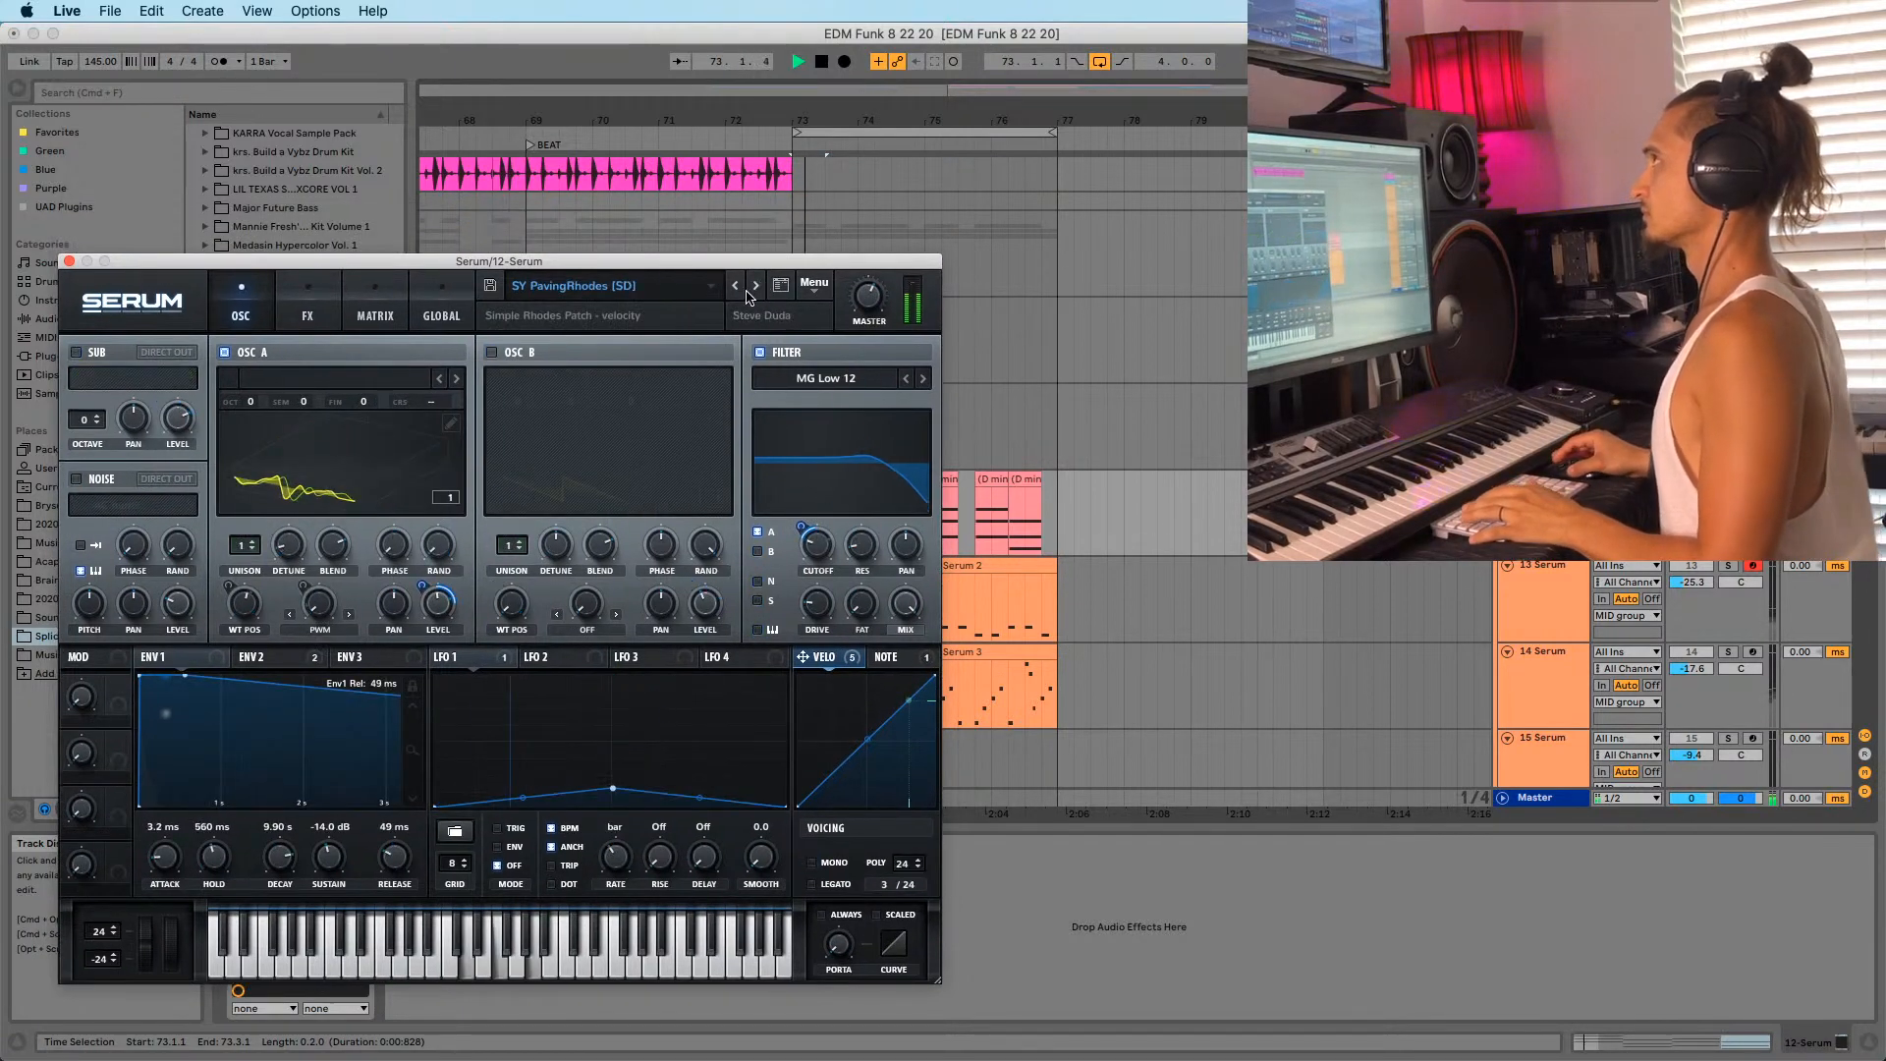
key("space")
left_click(749, 291)
left_click(749, 294)
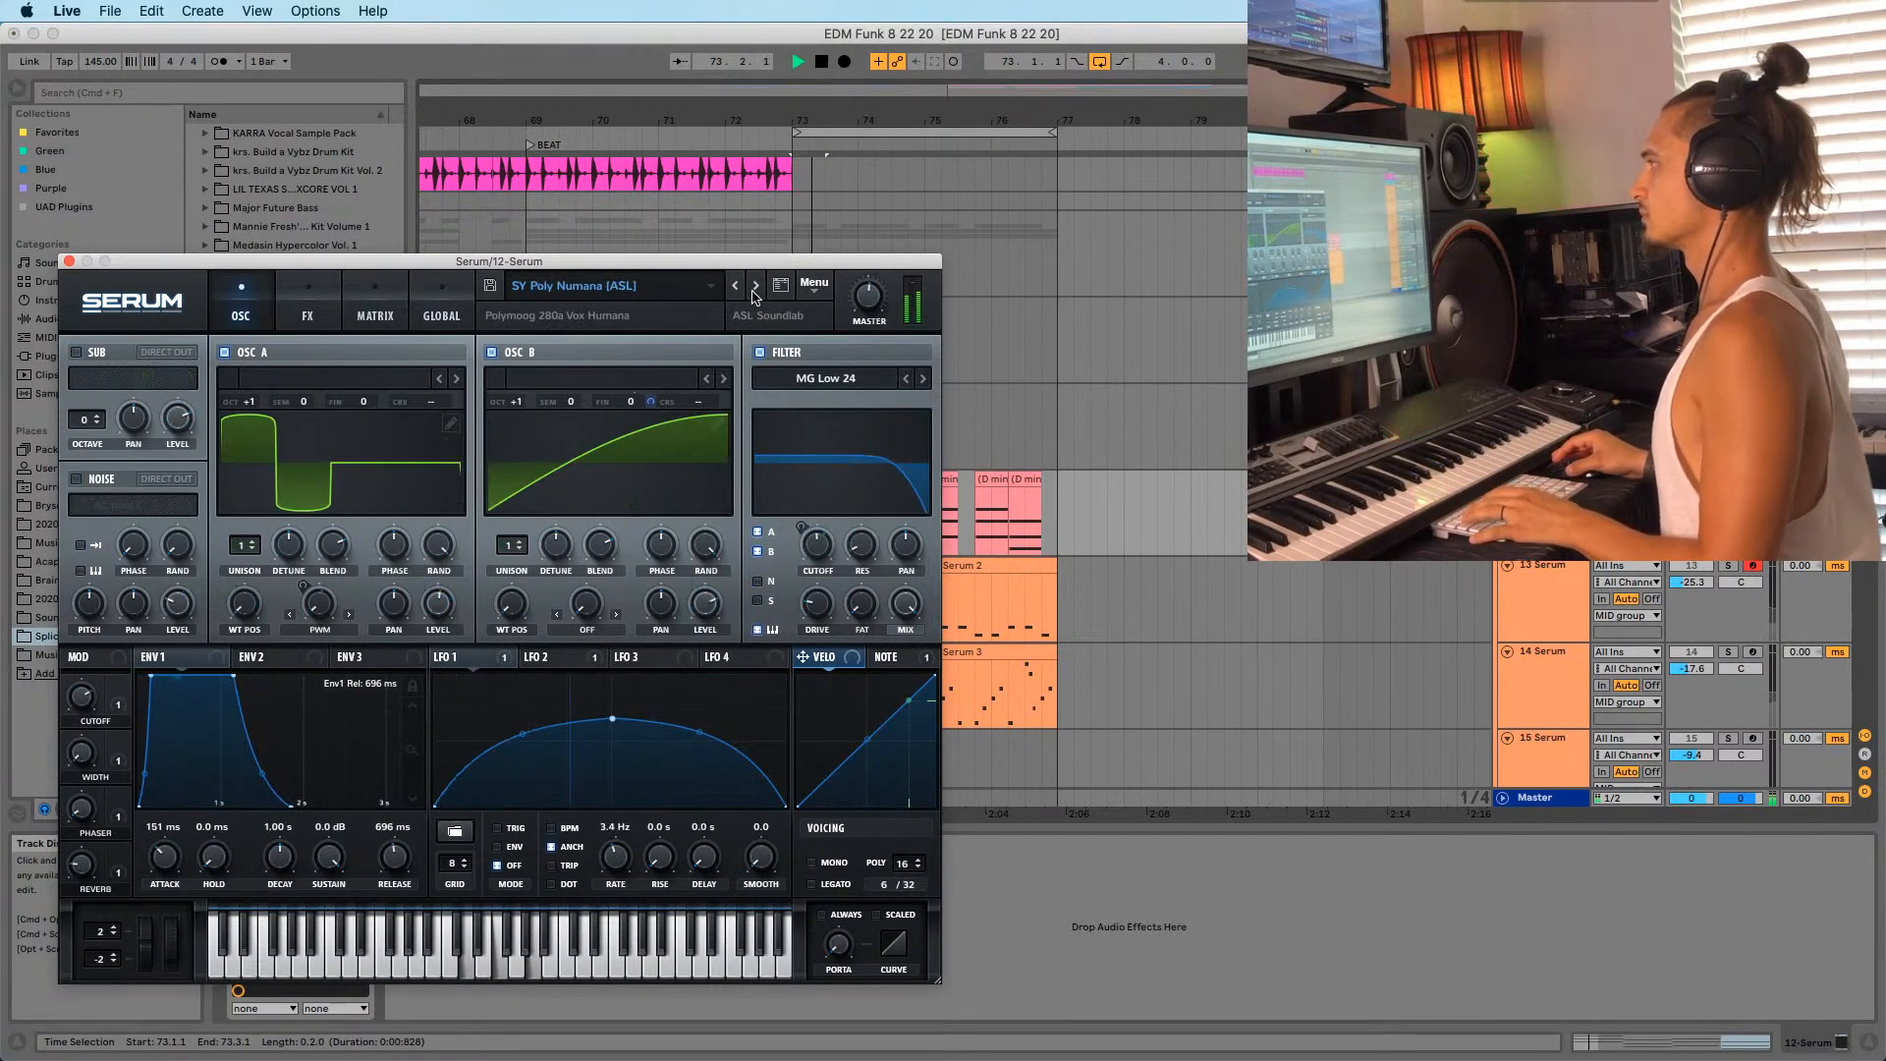
left_click(748, 294)
left_click(749, 294)
key("space")
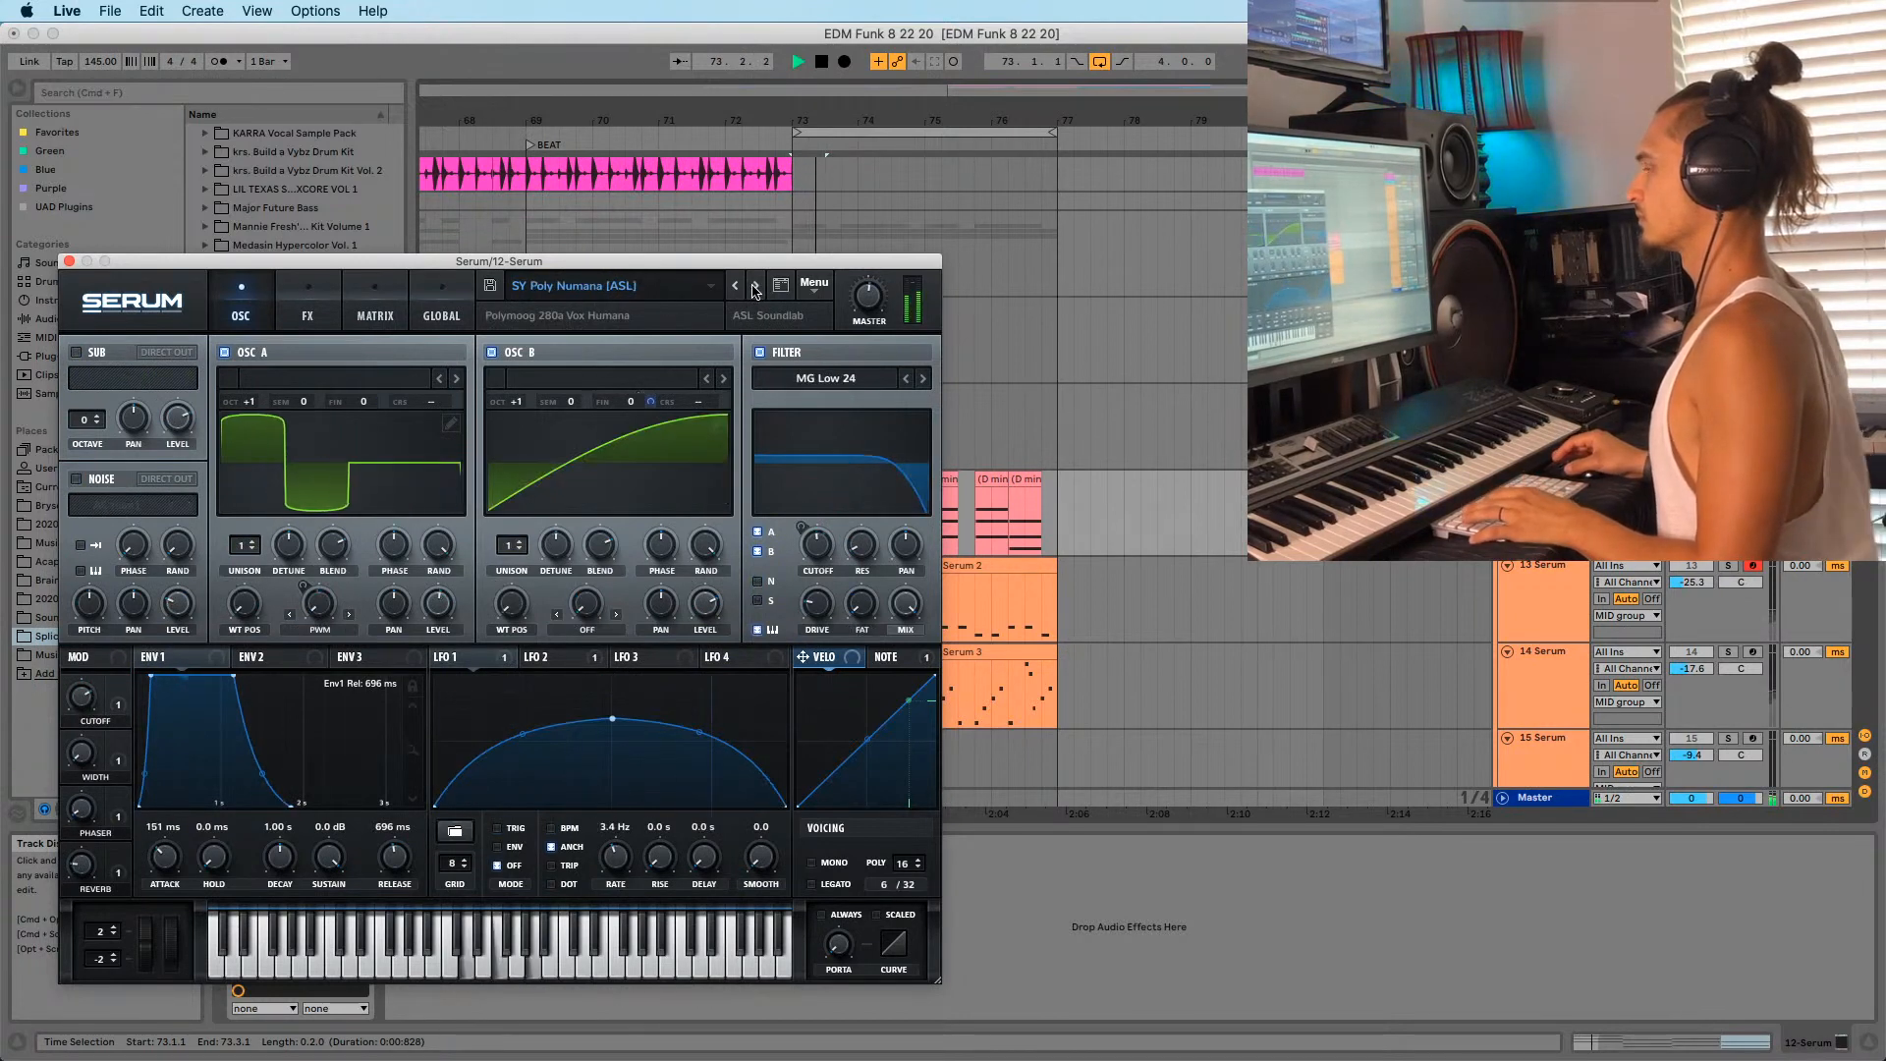
left_click(753, 291)
left_click(754, 290)
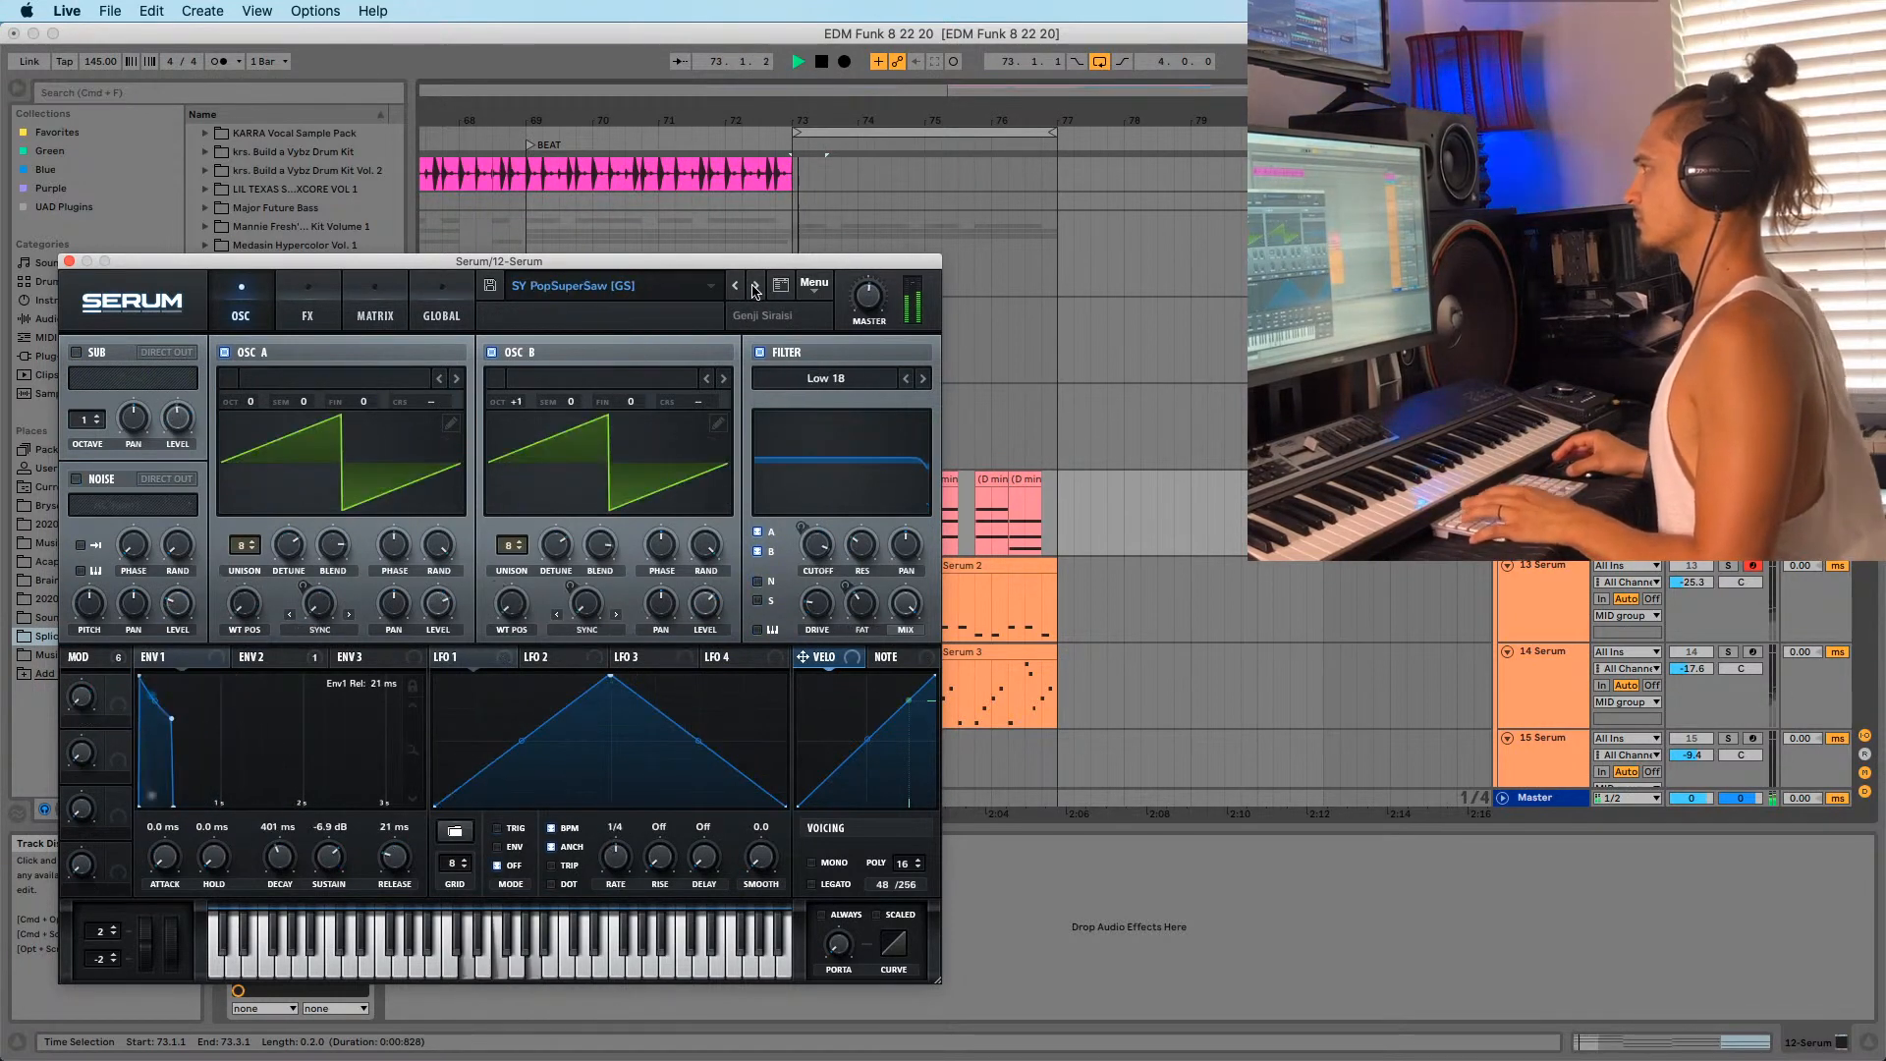
left_click(754, 291)
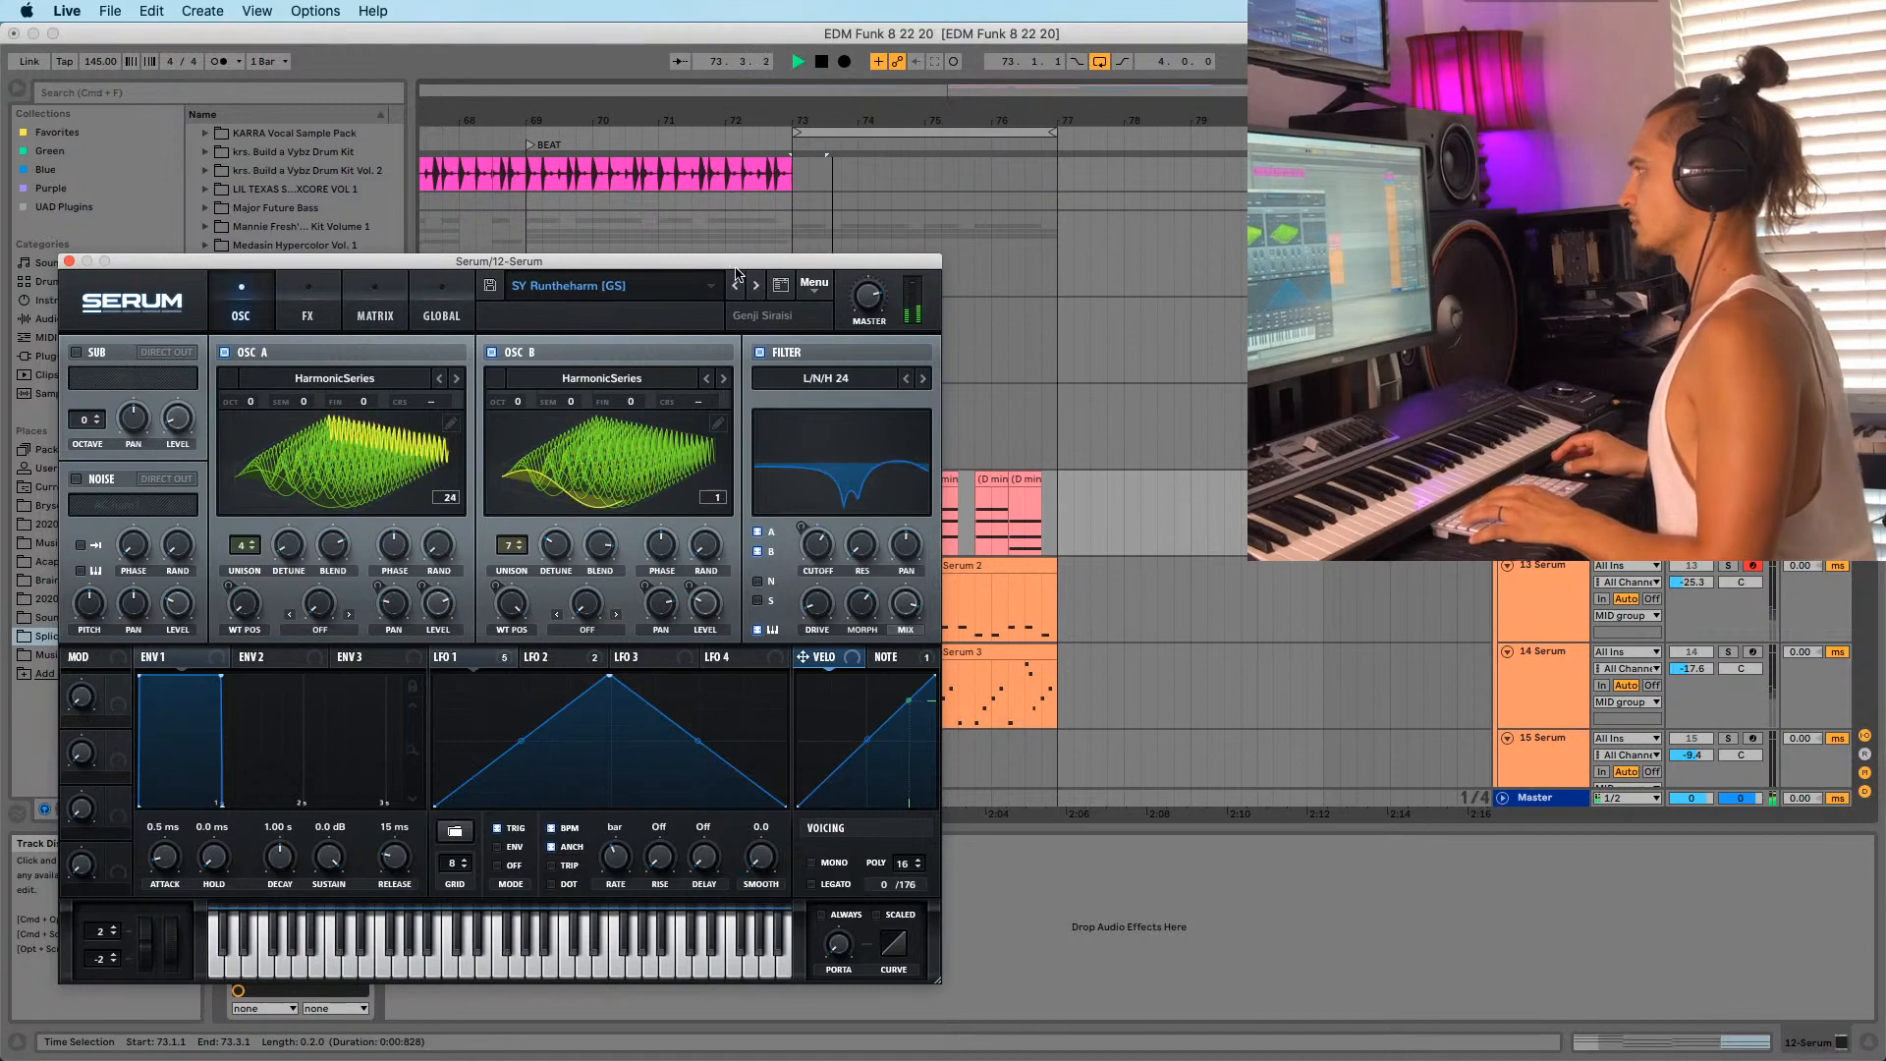
Reposition the Serum window fully on screen, then close it.
left_click_drag(718, 260, 345, 250)
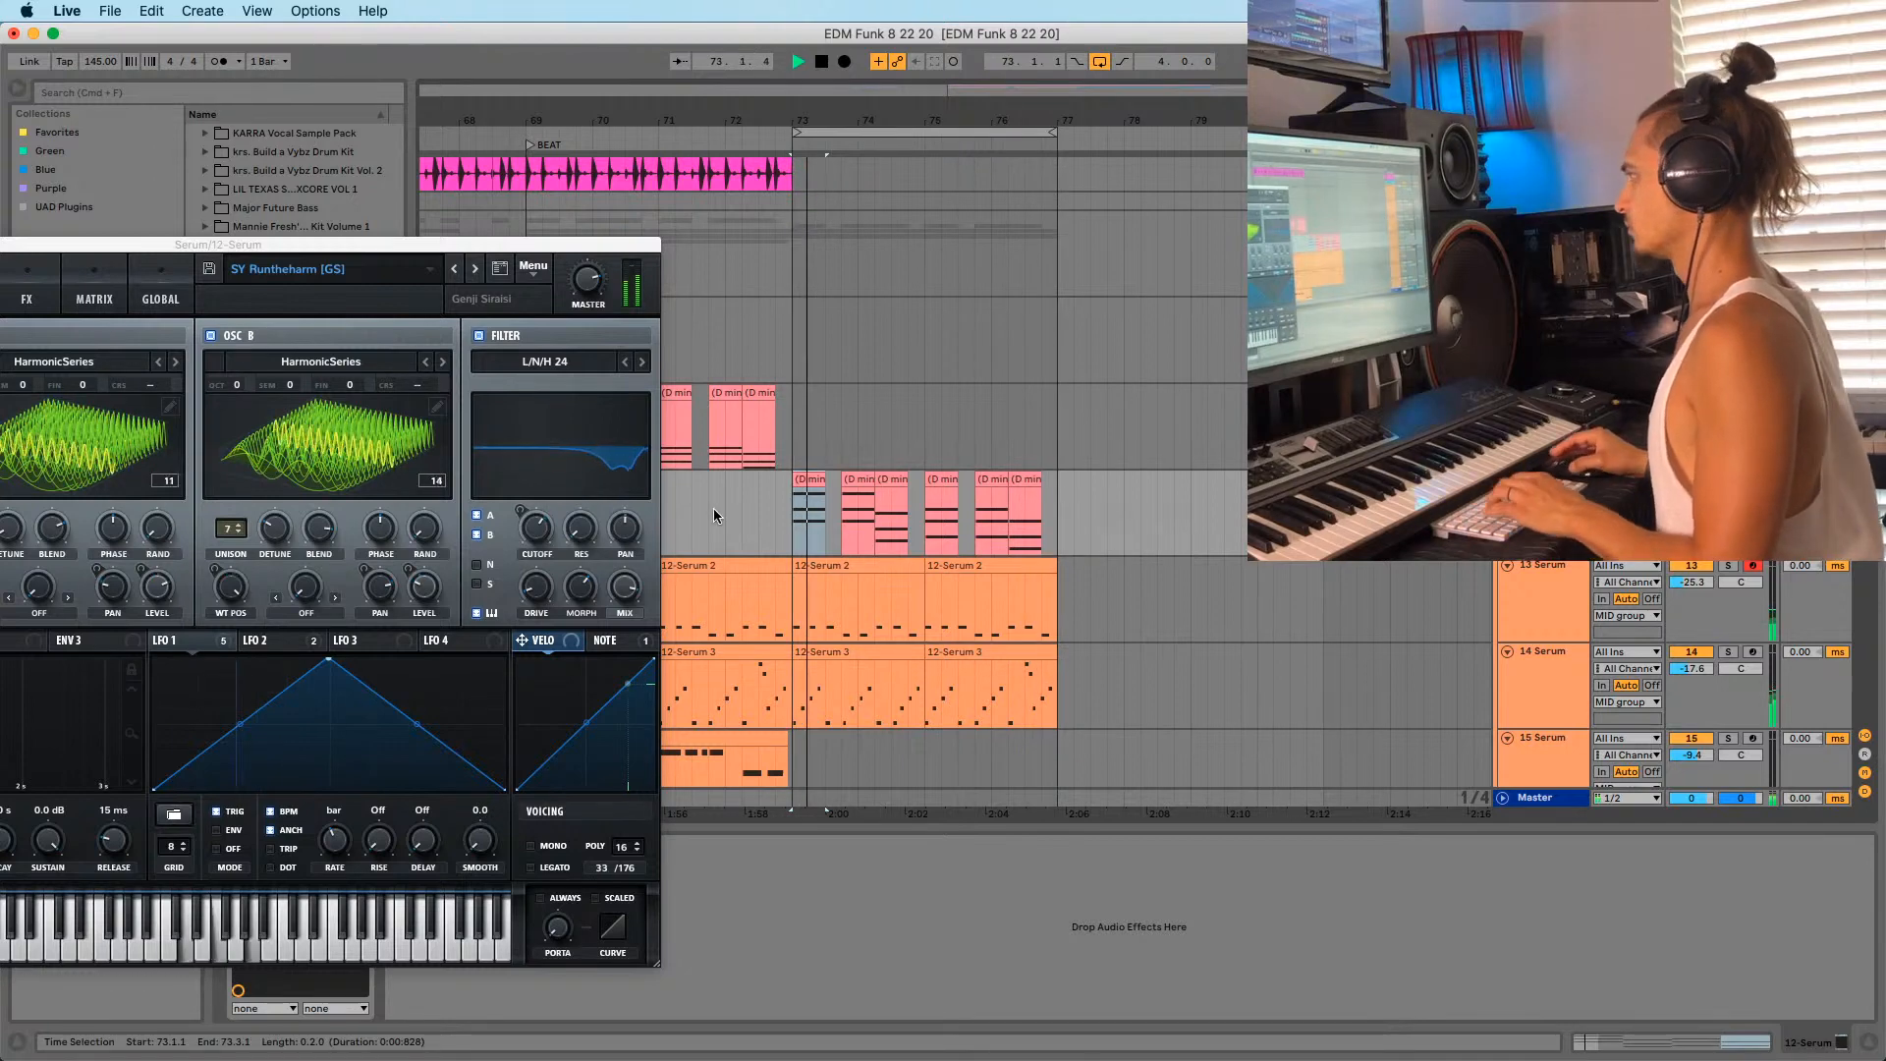
left_click_drag(180, 252, 434, 235)
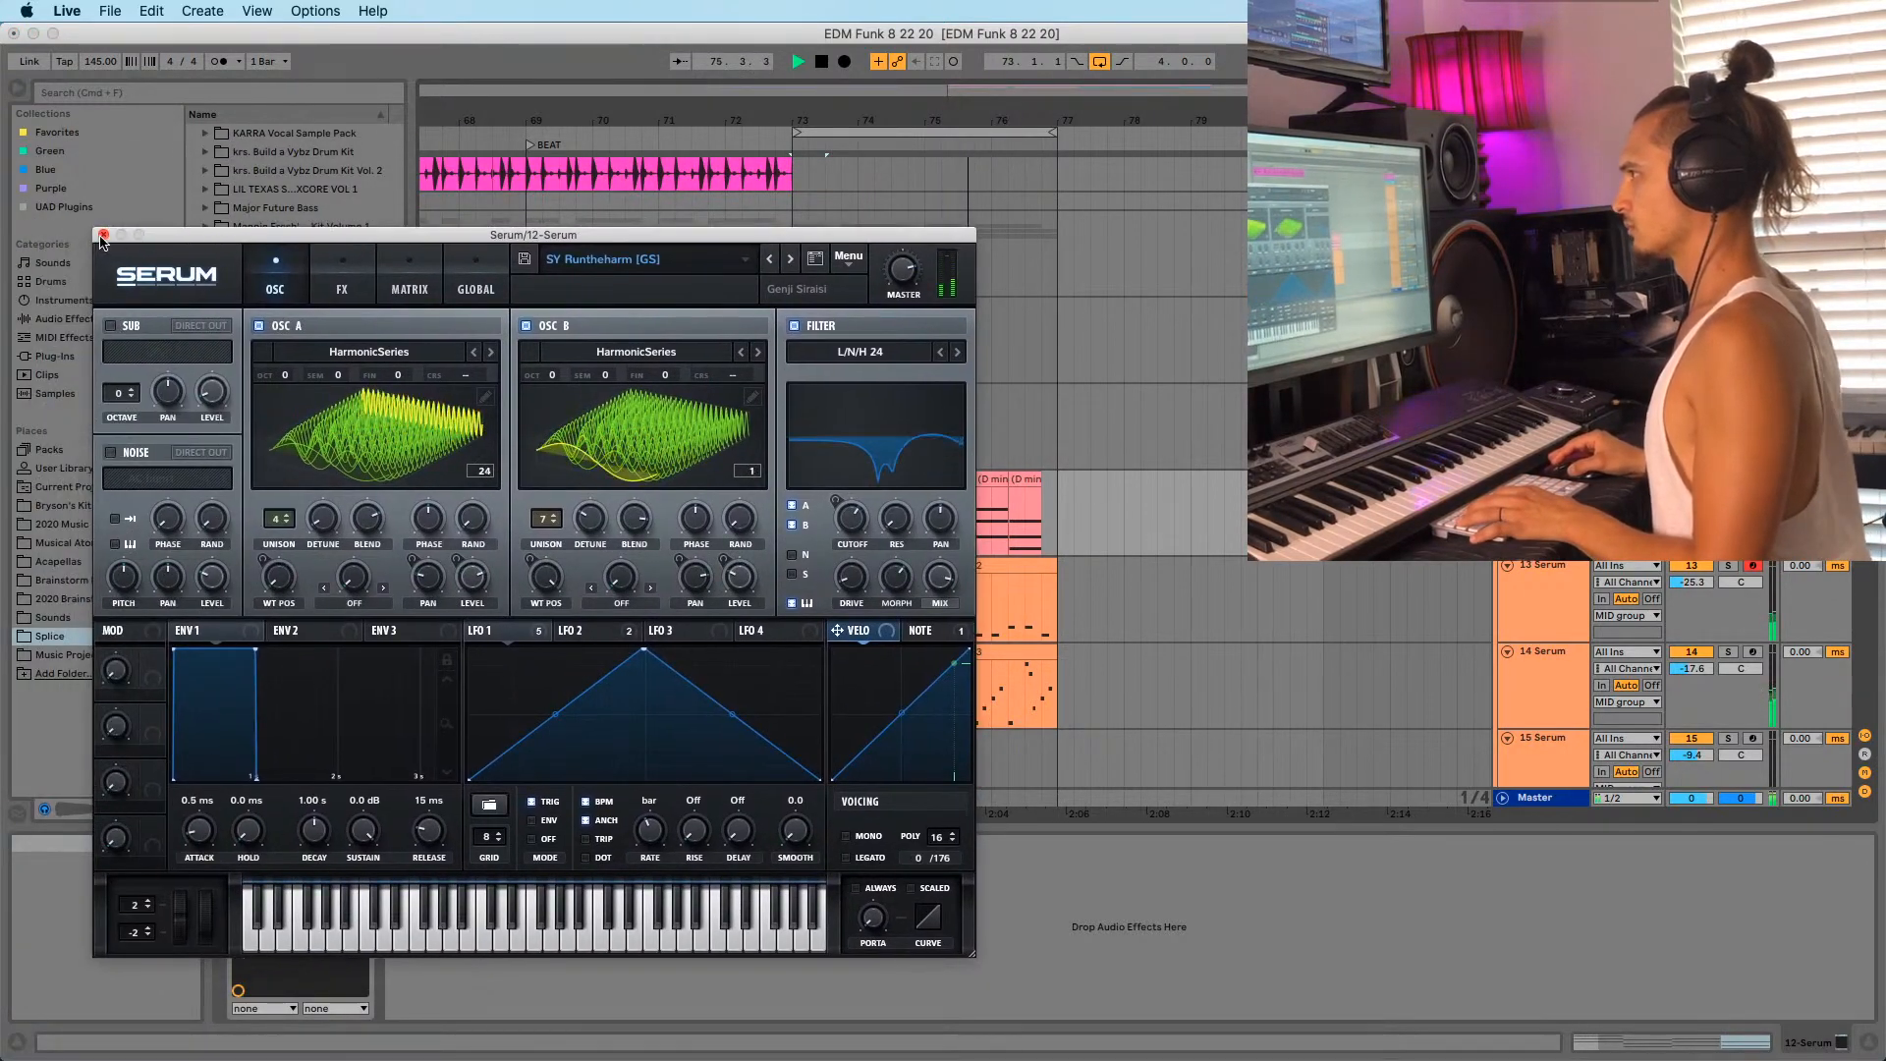
left_click(105, 237)
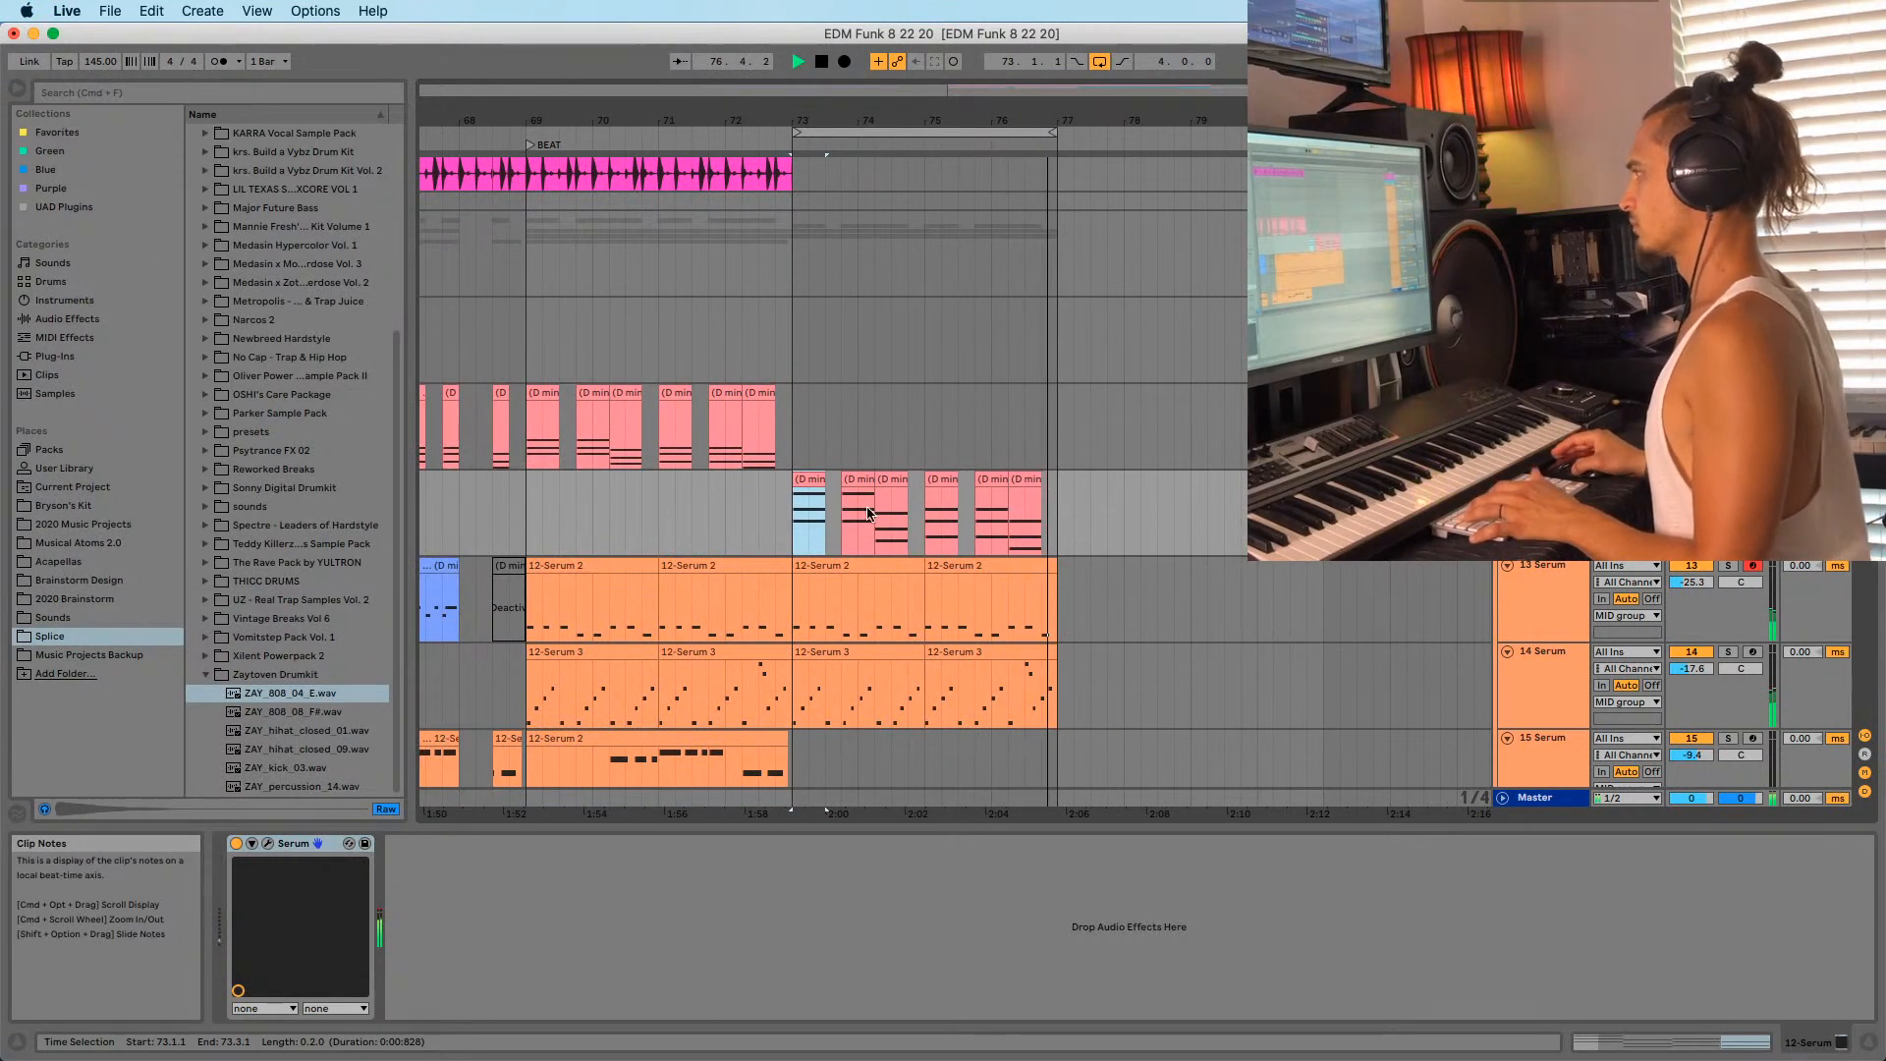
Stop playback, duplicate the pink-clip track with Cmd+D, and load Kontakt 5 from Favorites onto track 13.
key("space")
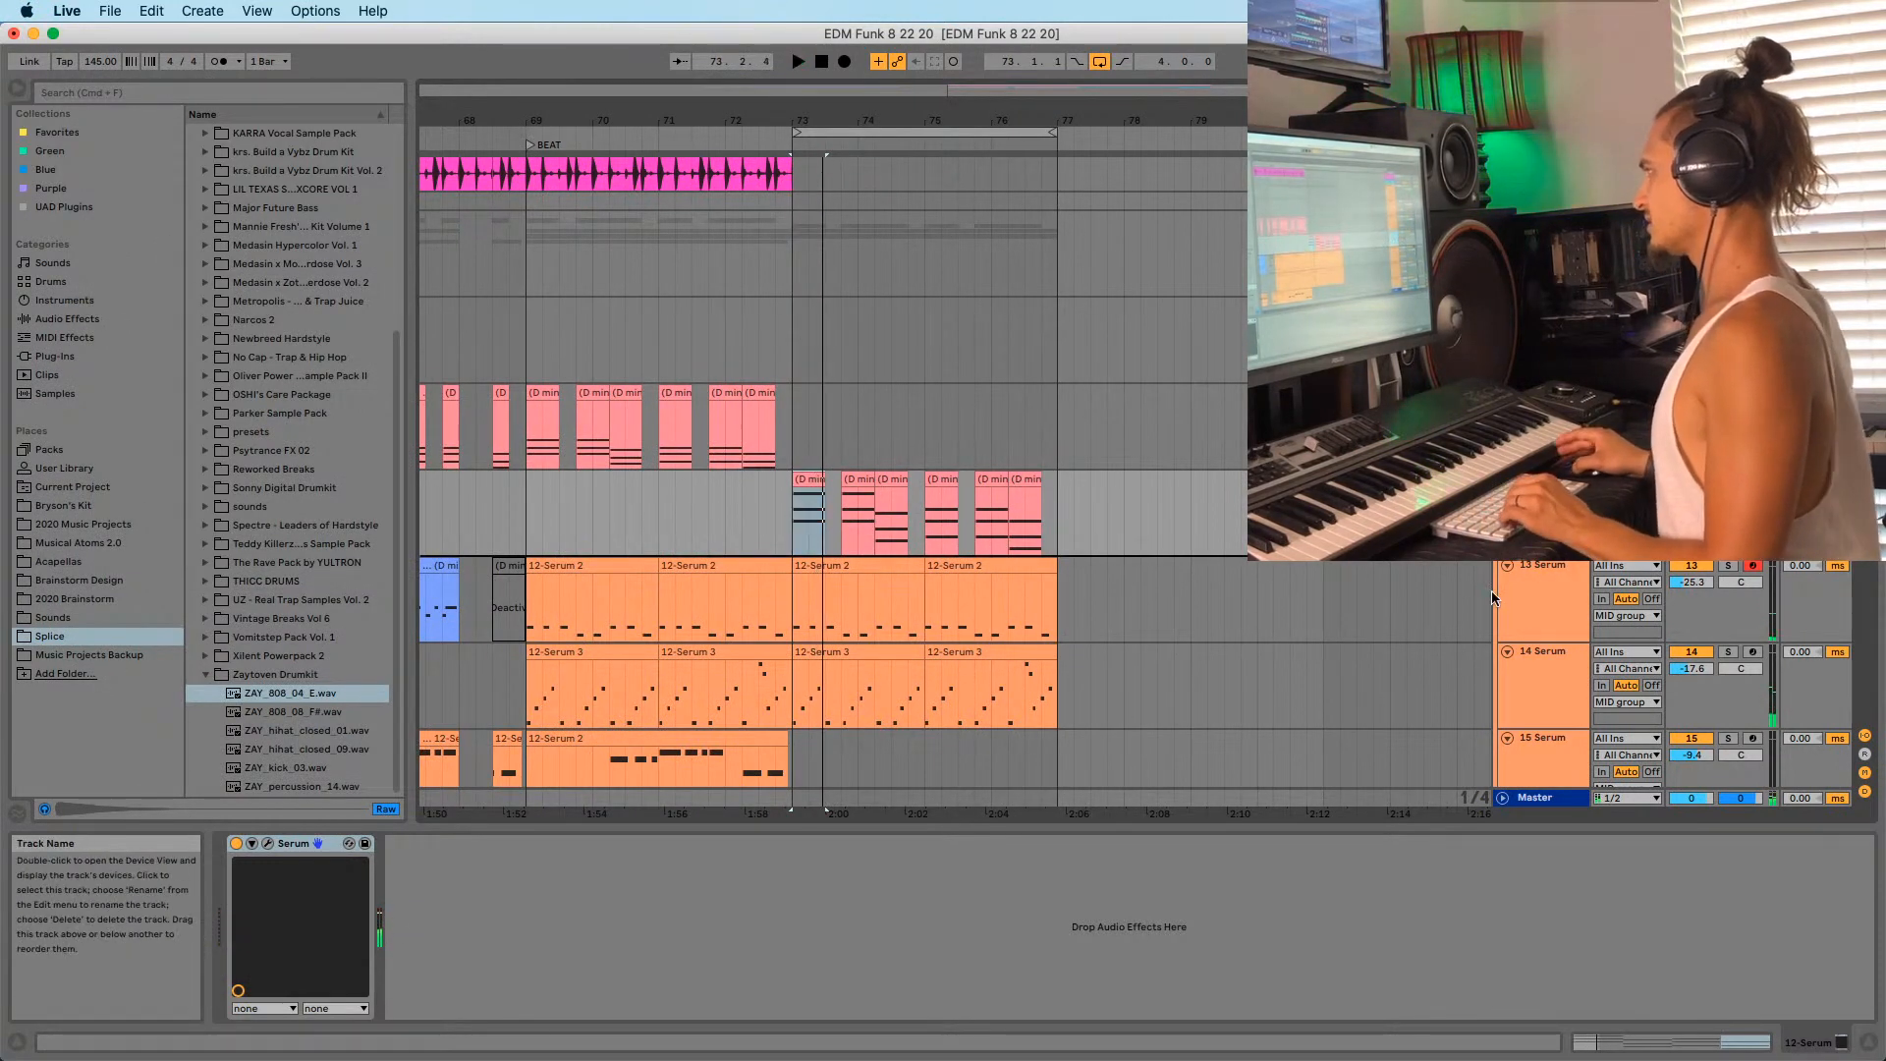
key("super+d")
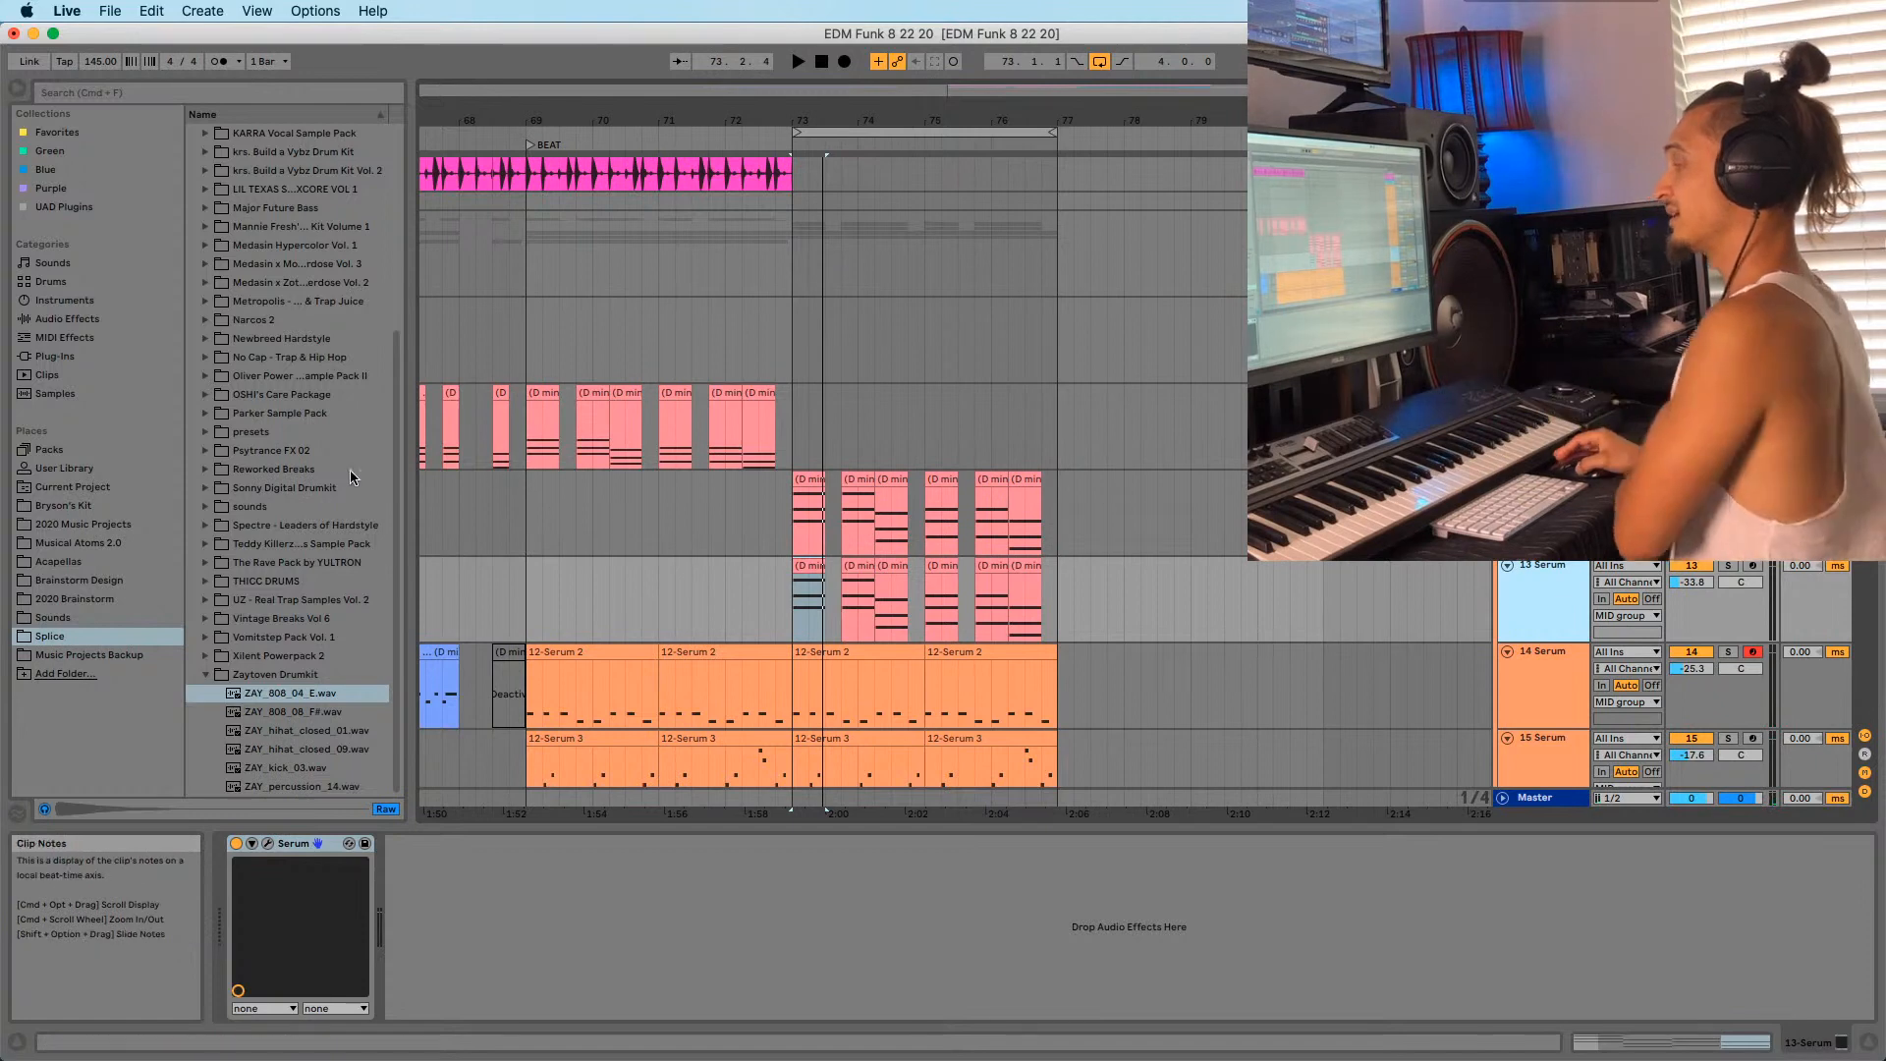
left_click(157, 134)
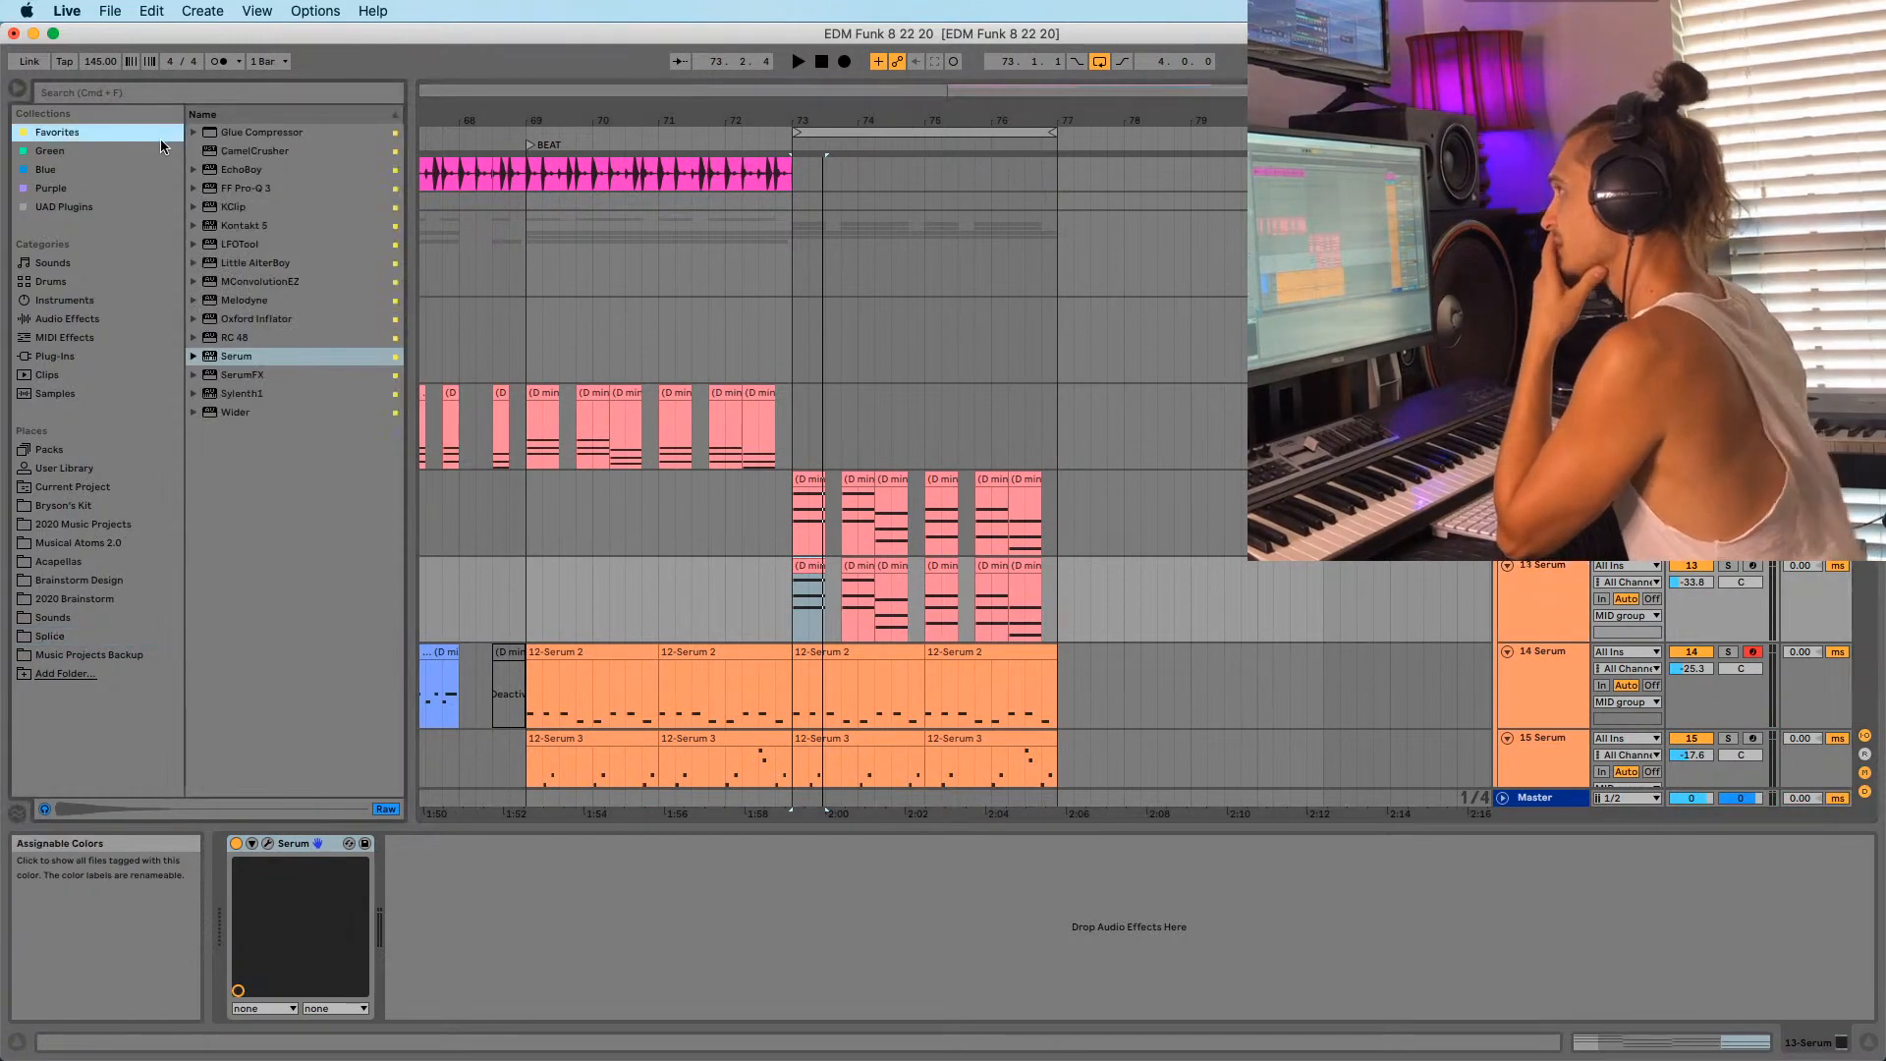
left_click(184, 92)
left_click(237, 228)
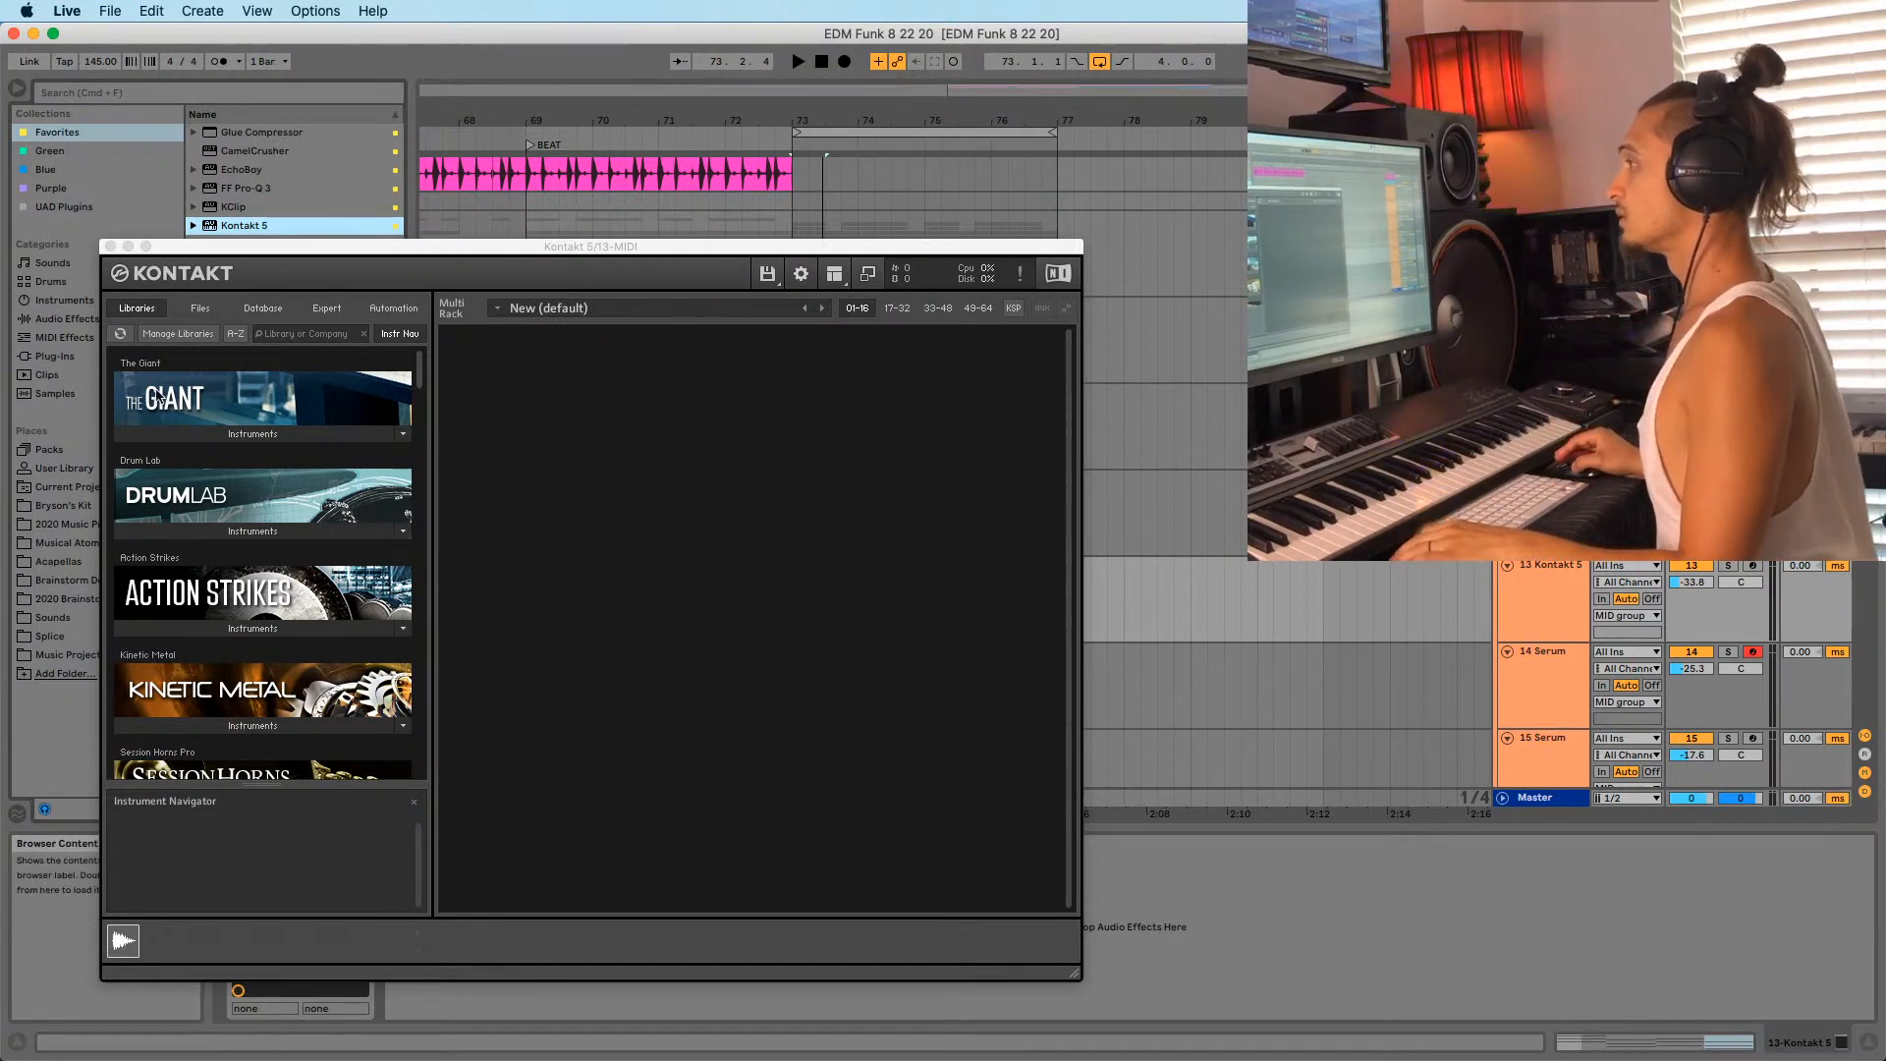
Load the Scarbee Mark I Funky Rio piano from Kontakt's Vintage Keys library and play it.
scroll(246, 590, "down", 15)
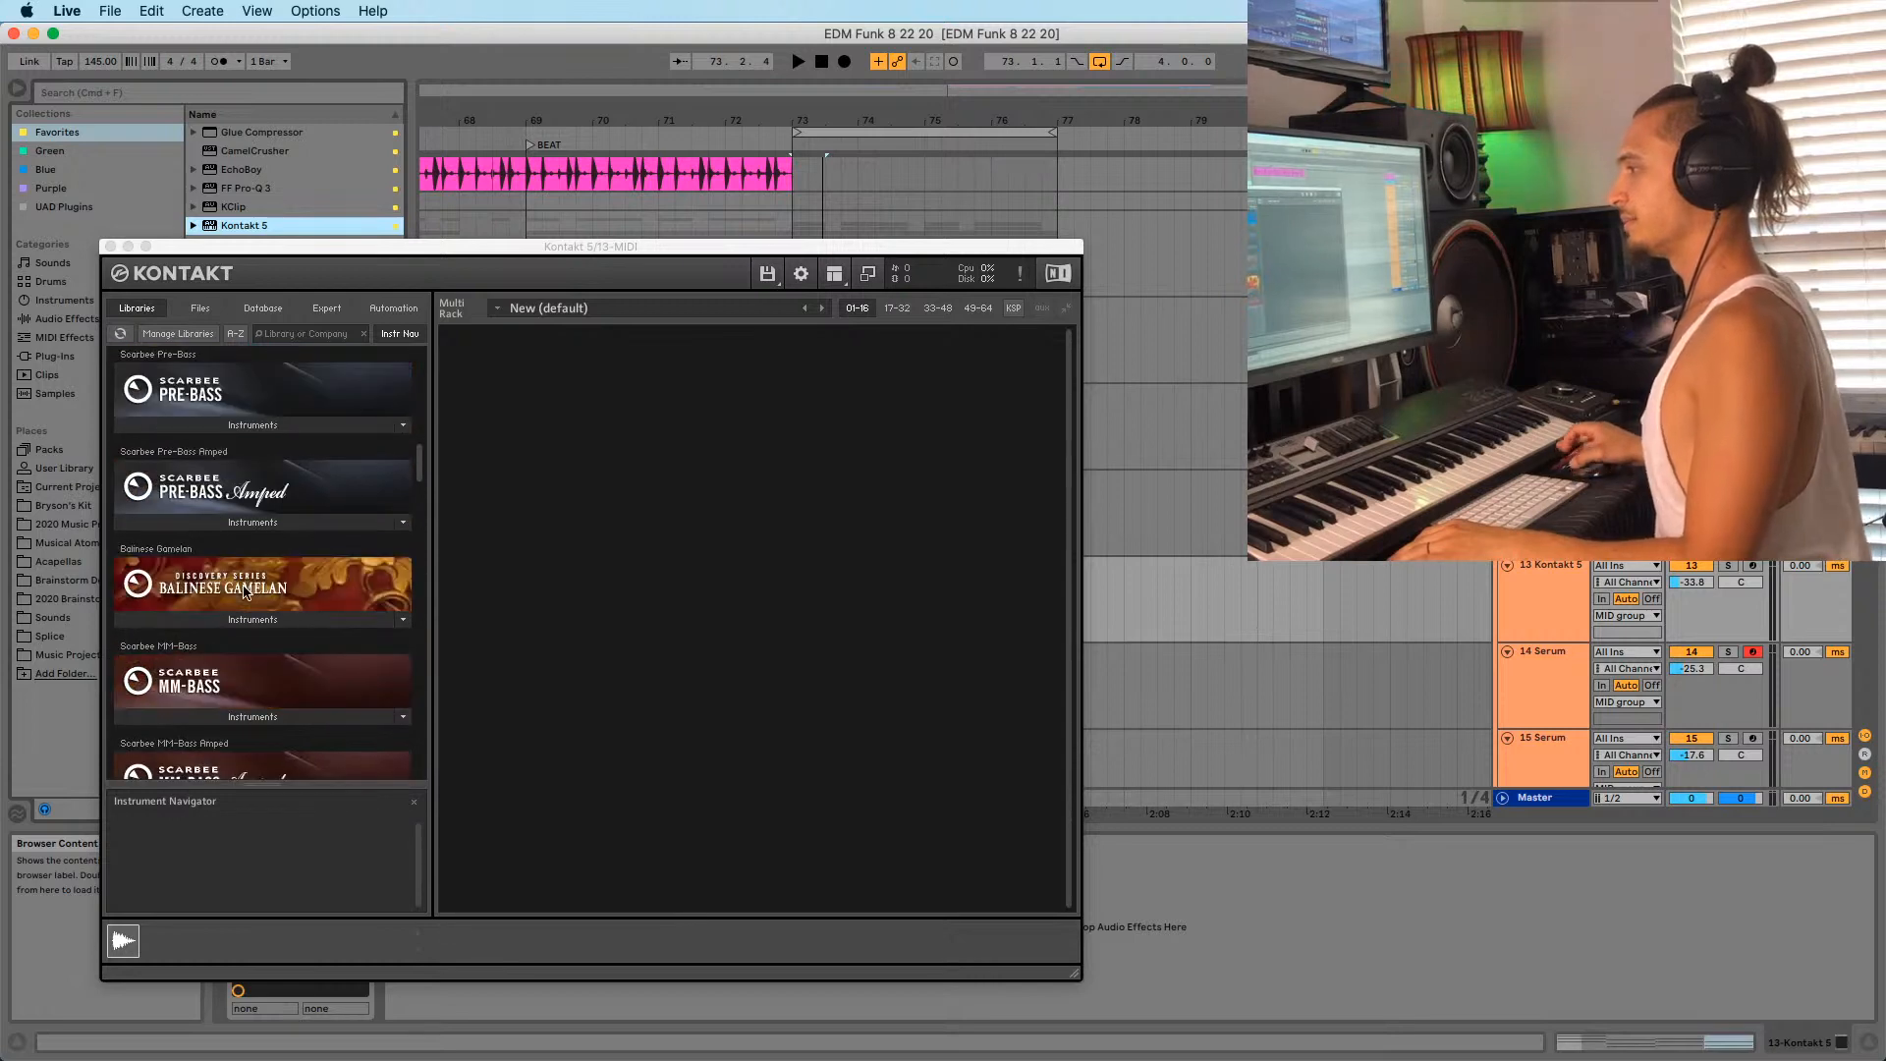
scroll(245, 592, "down", 15)
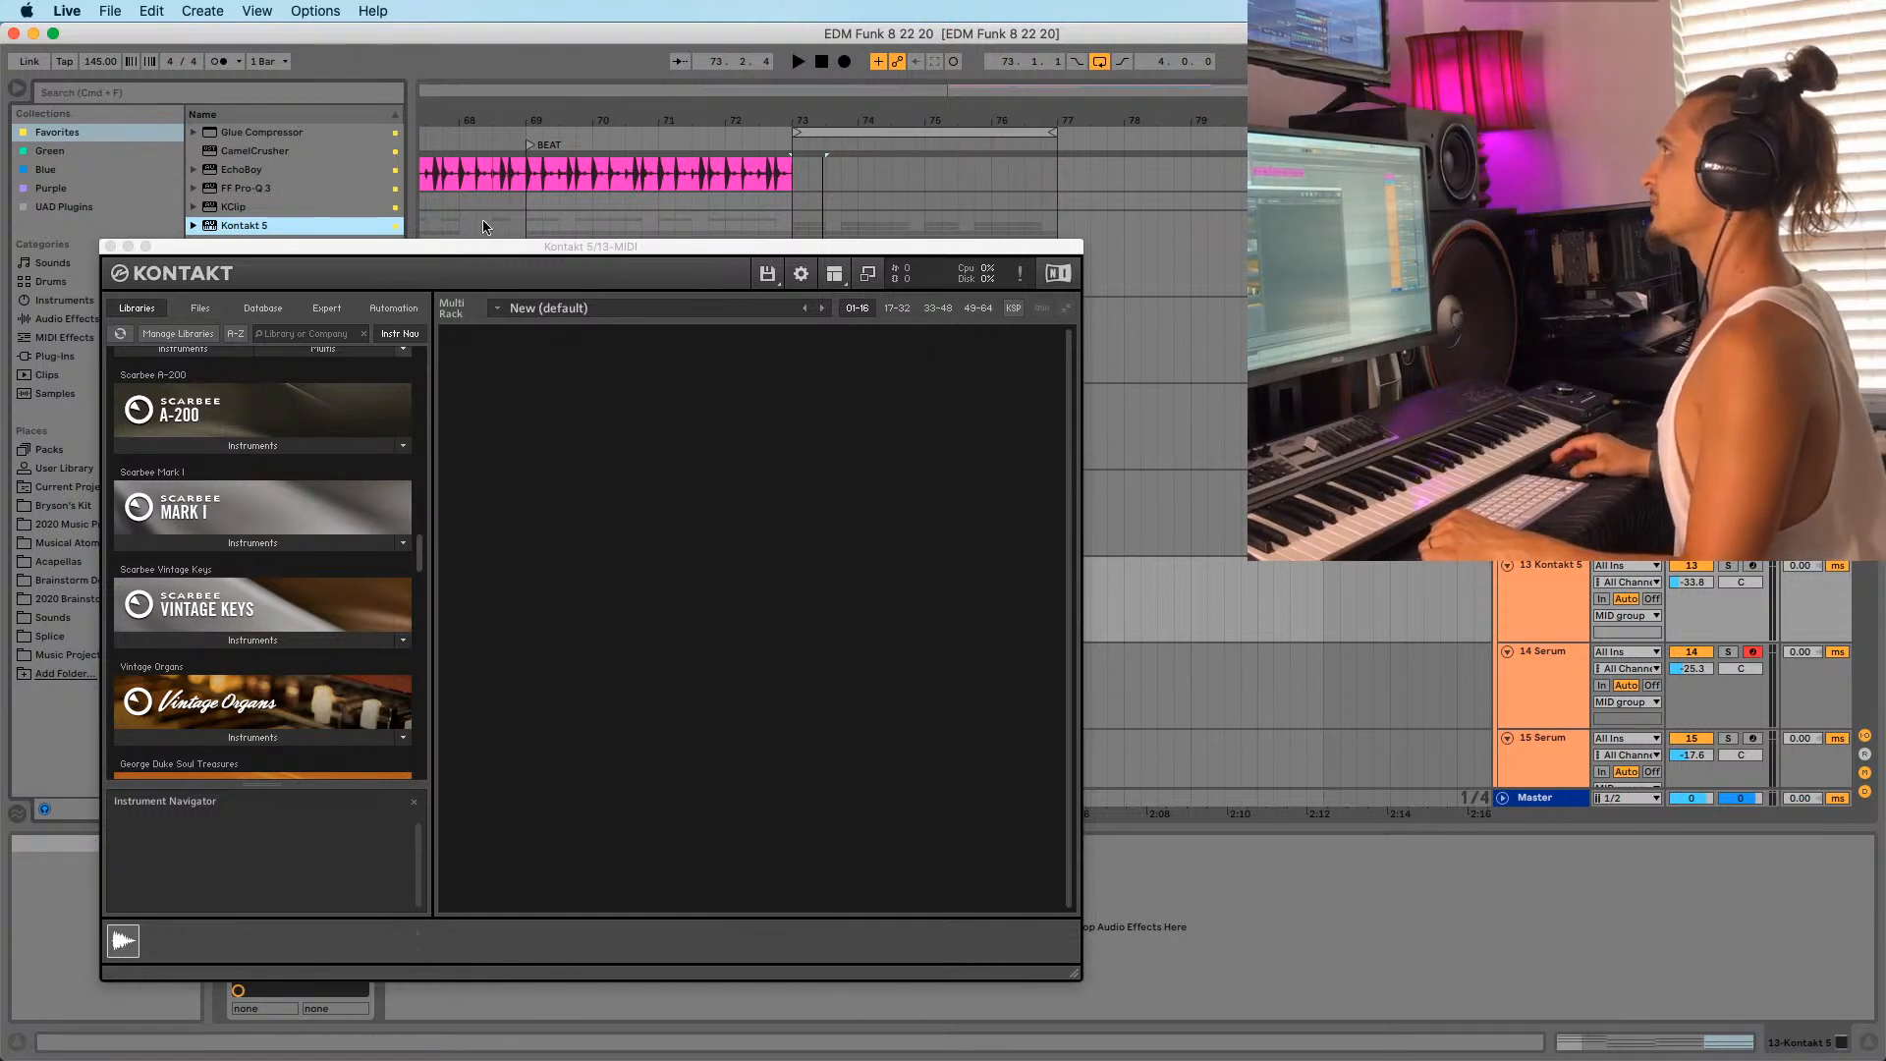
scroll(332, 586, "down", 2)
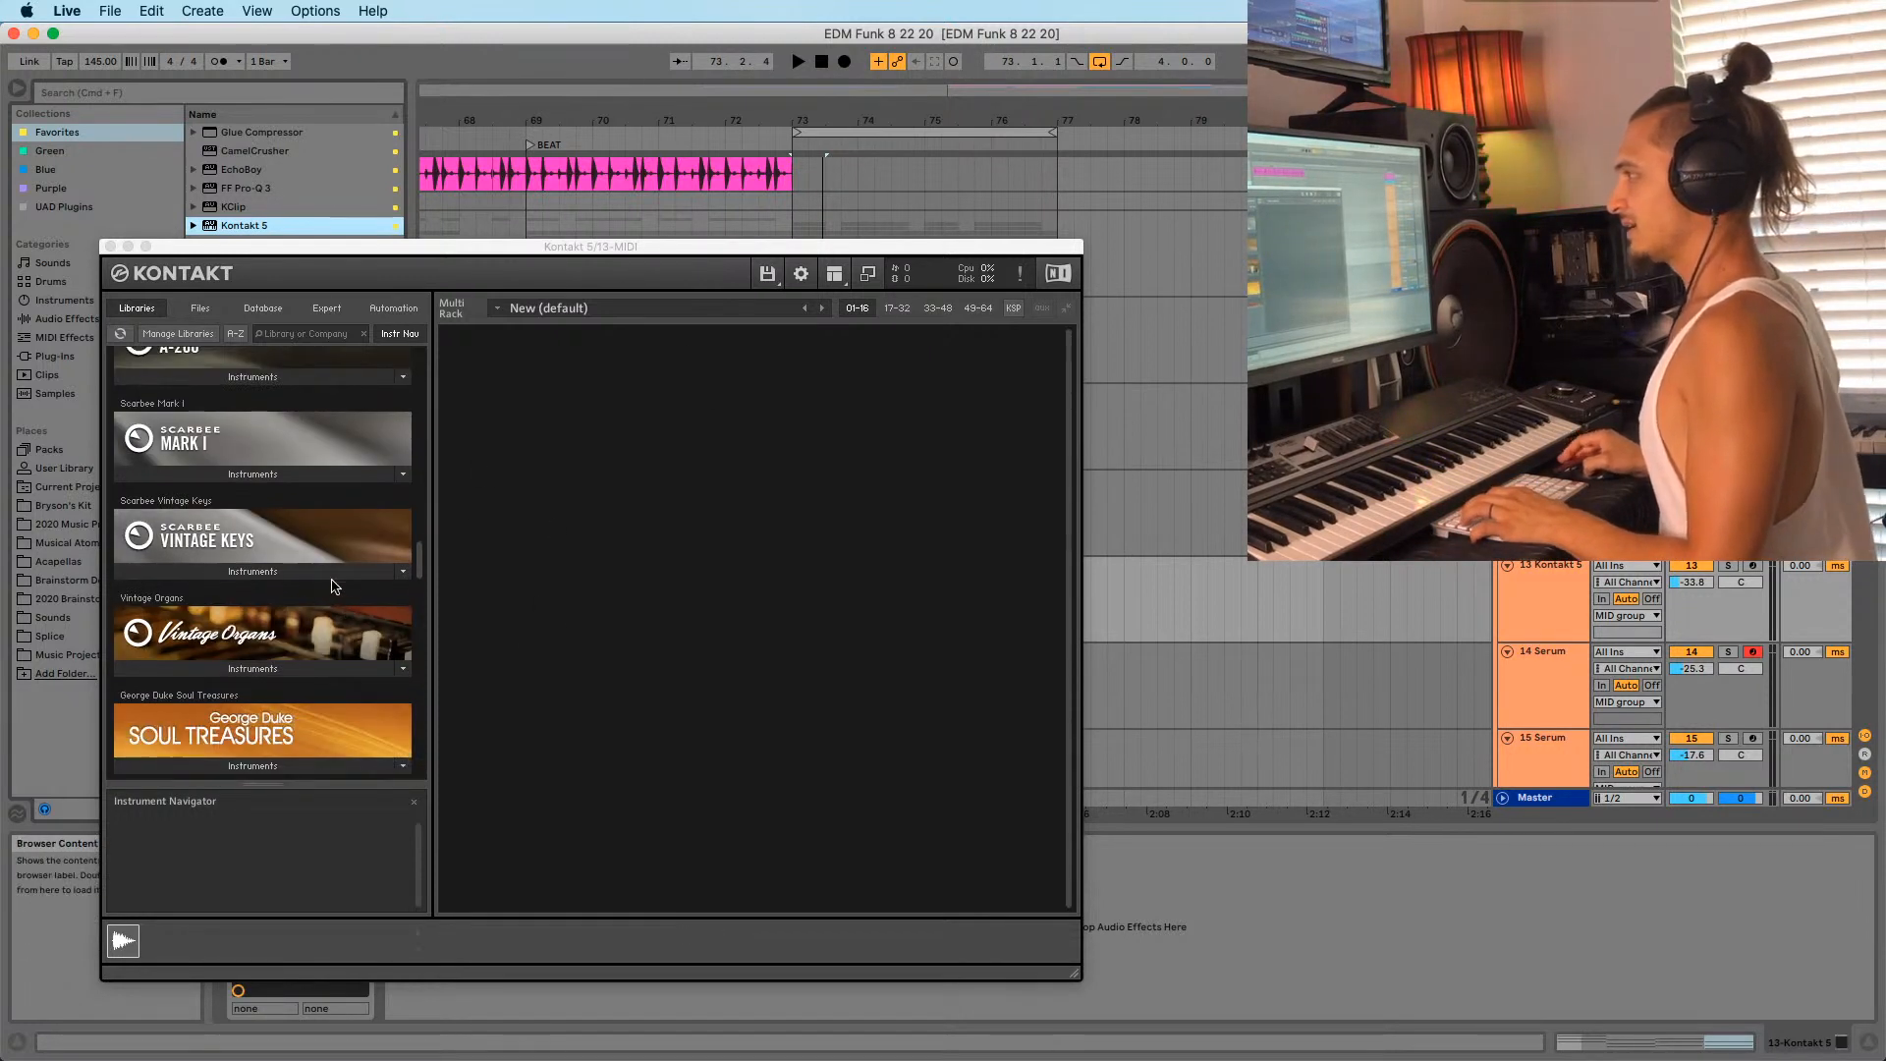
left_click(324, 571)
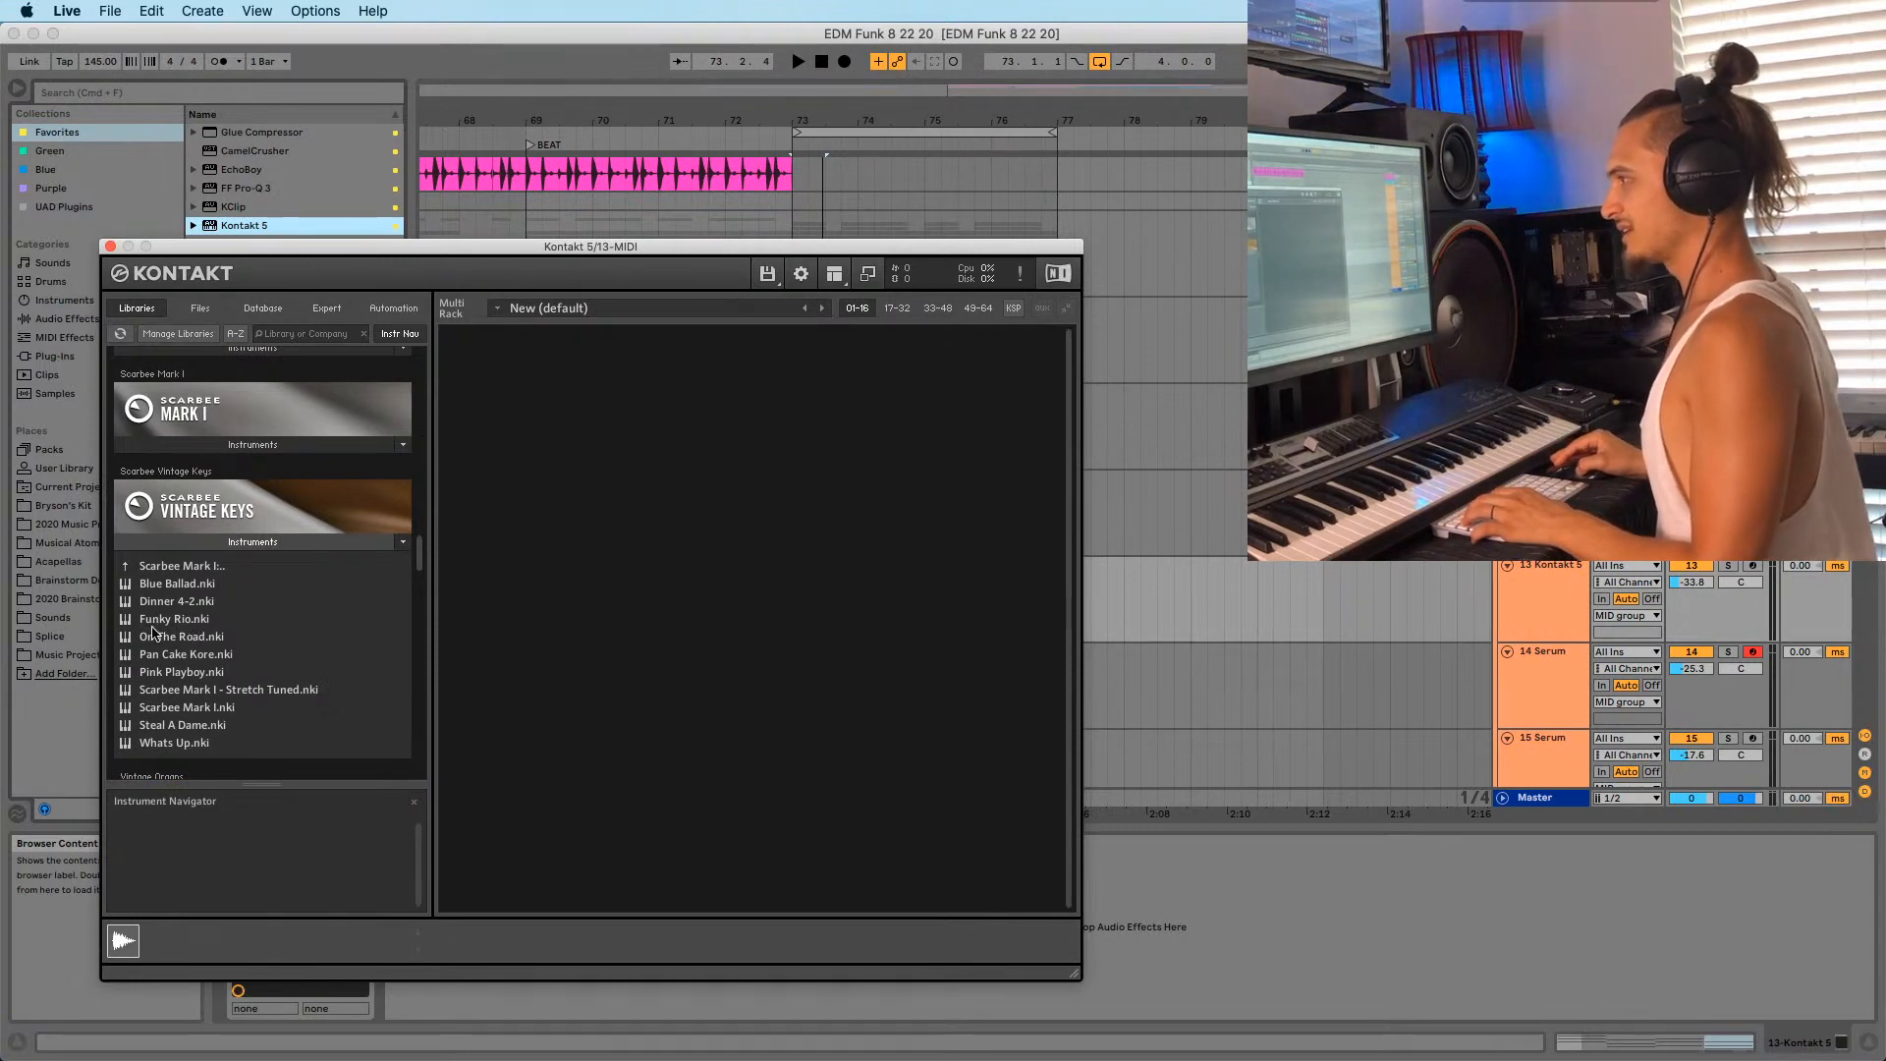
double_click(157, 619)
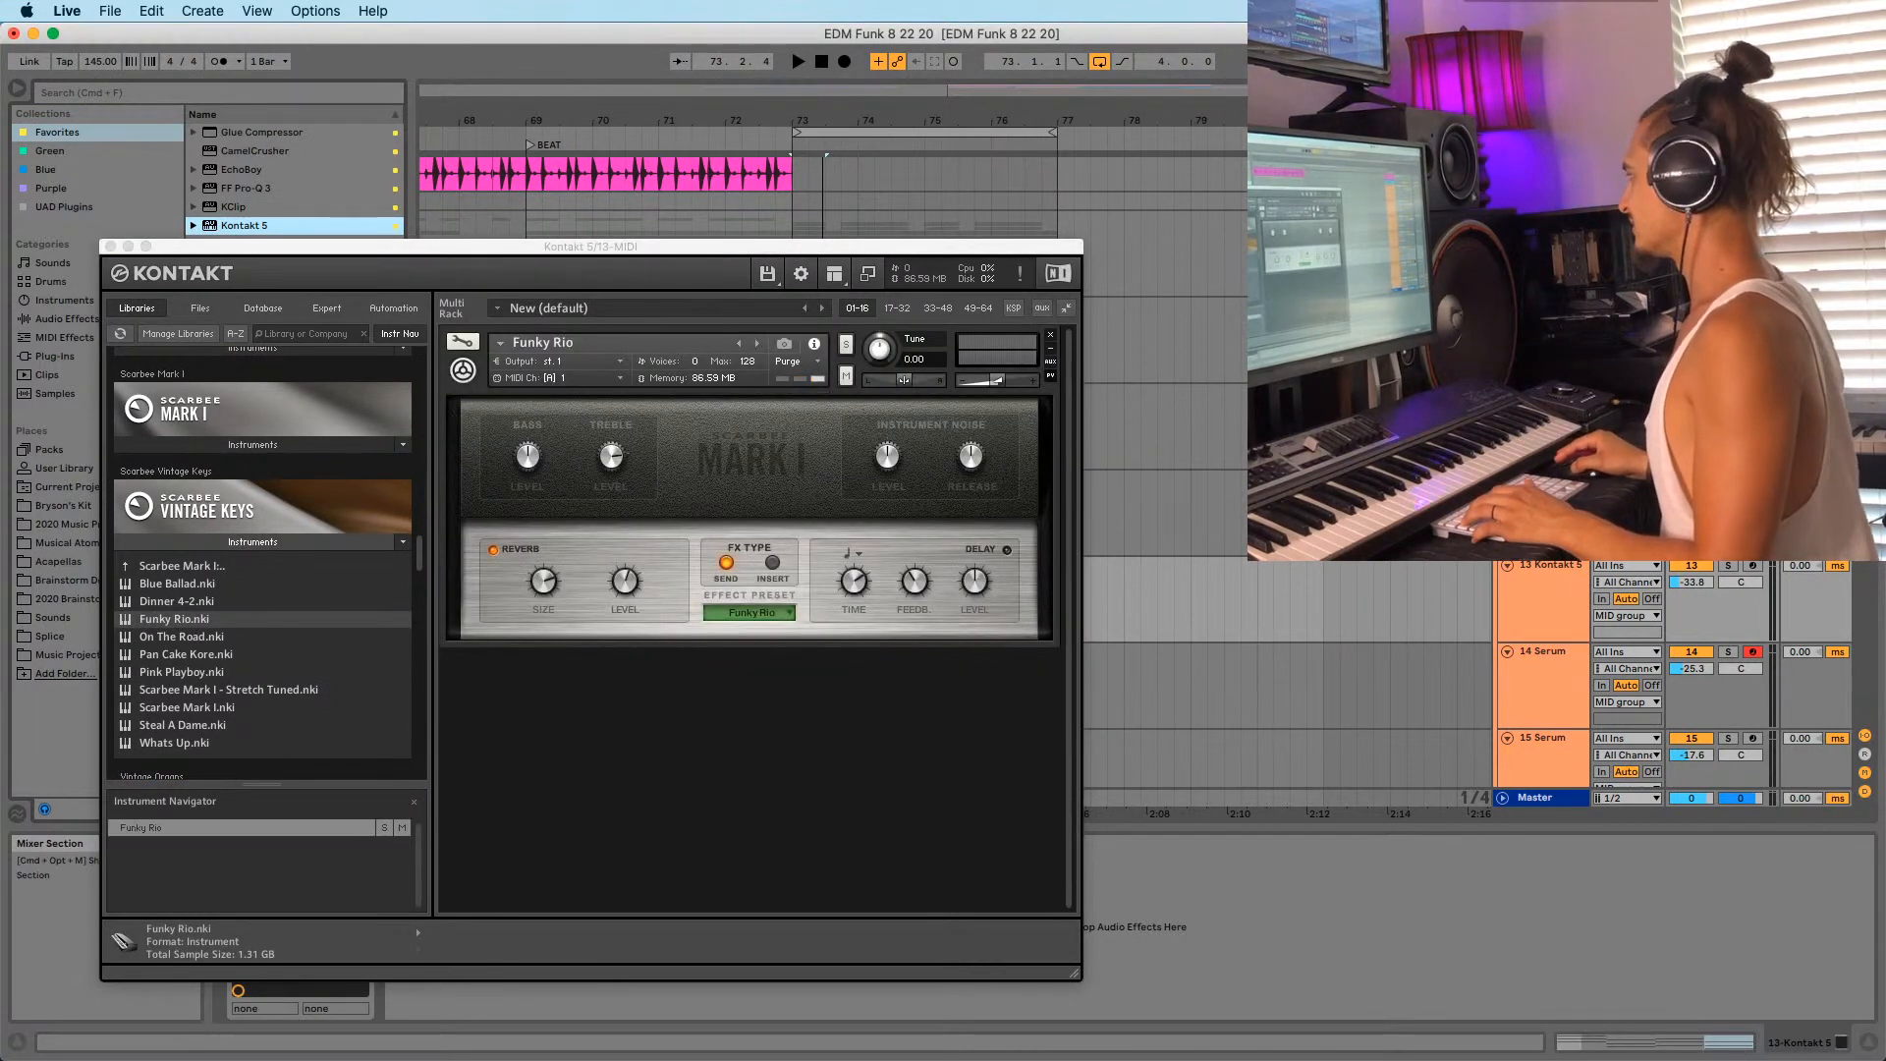
key("space")
Move the Kontakt window aside, solo the 14 Serum track, and select track 13's first clip.
left_click_drag(877, 250, 424, 673)
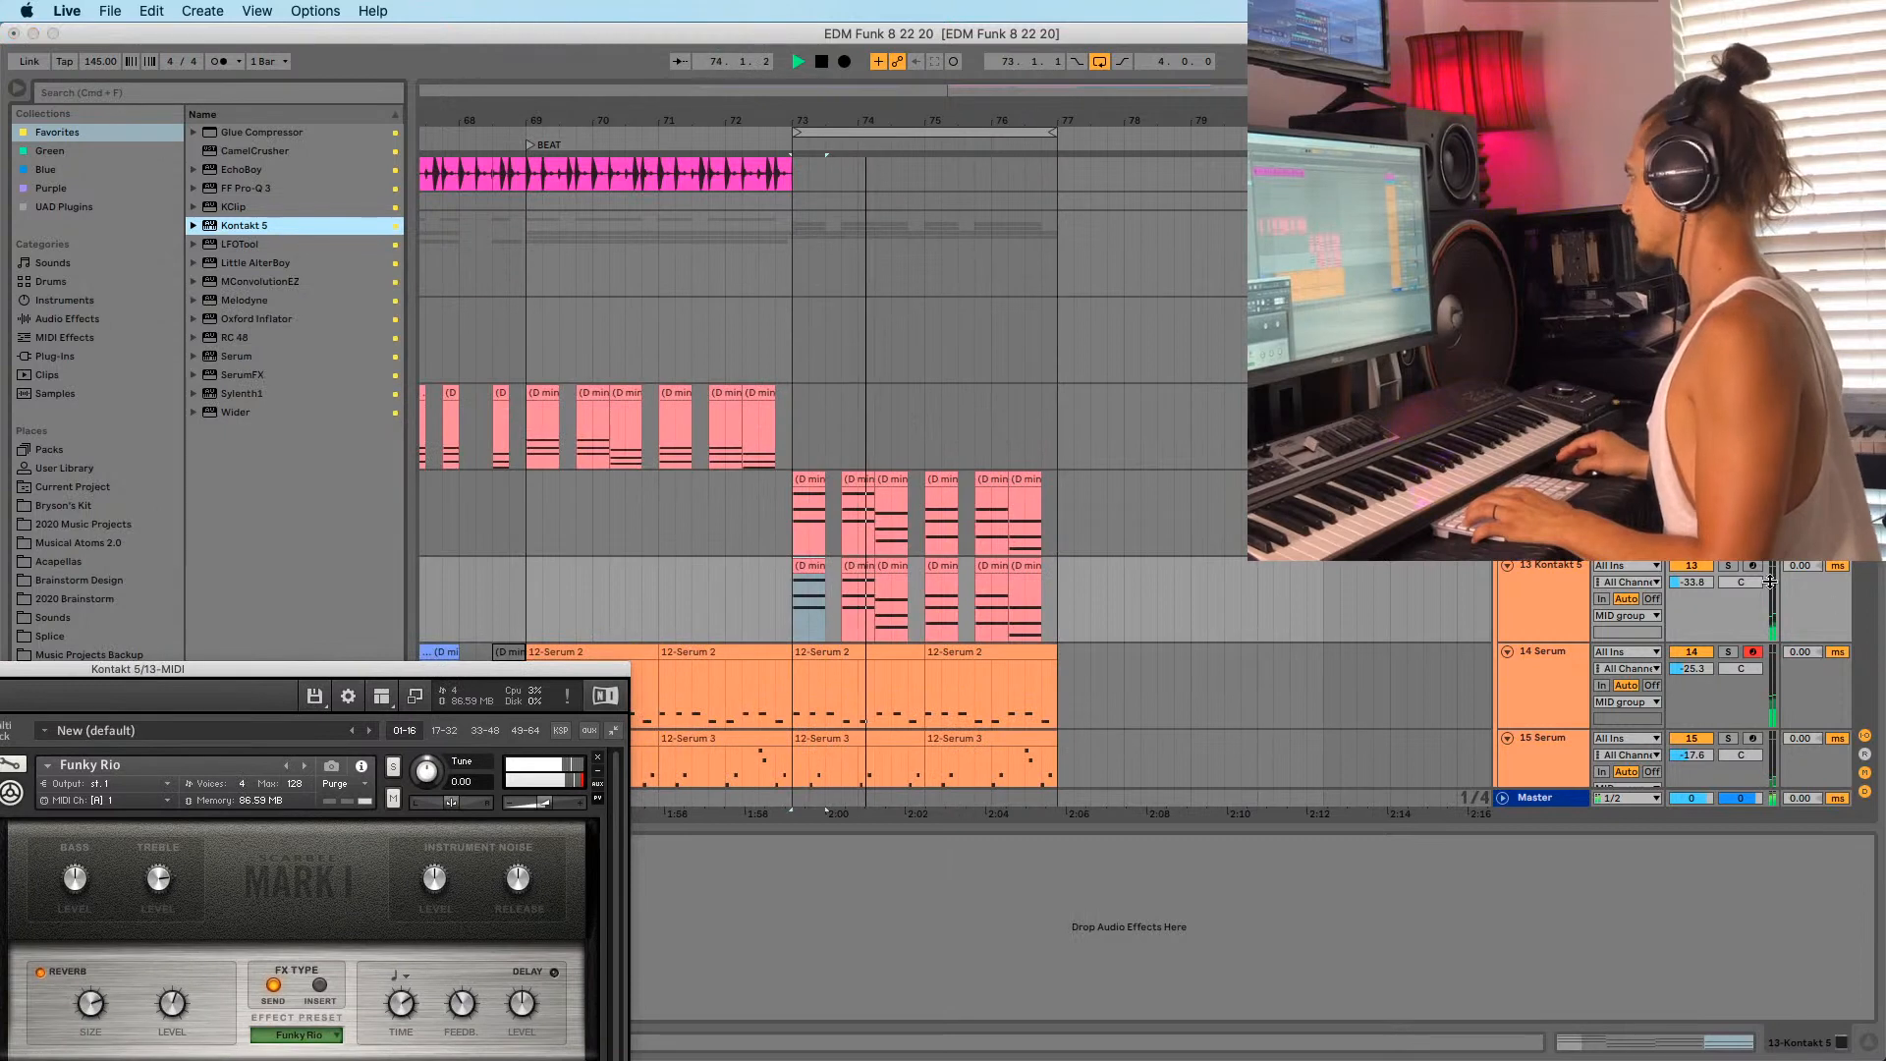
left_click(1727, 652)
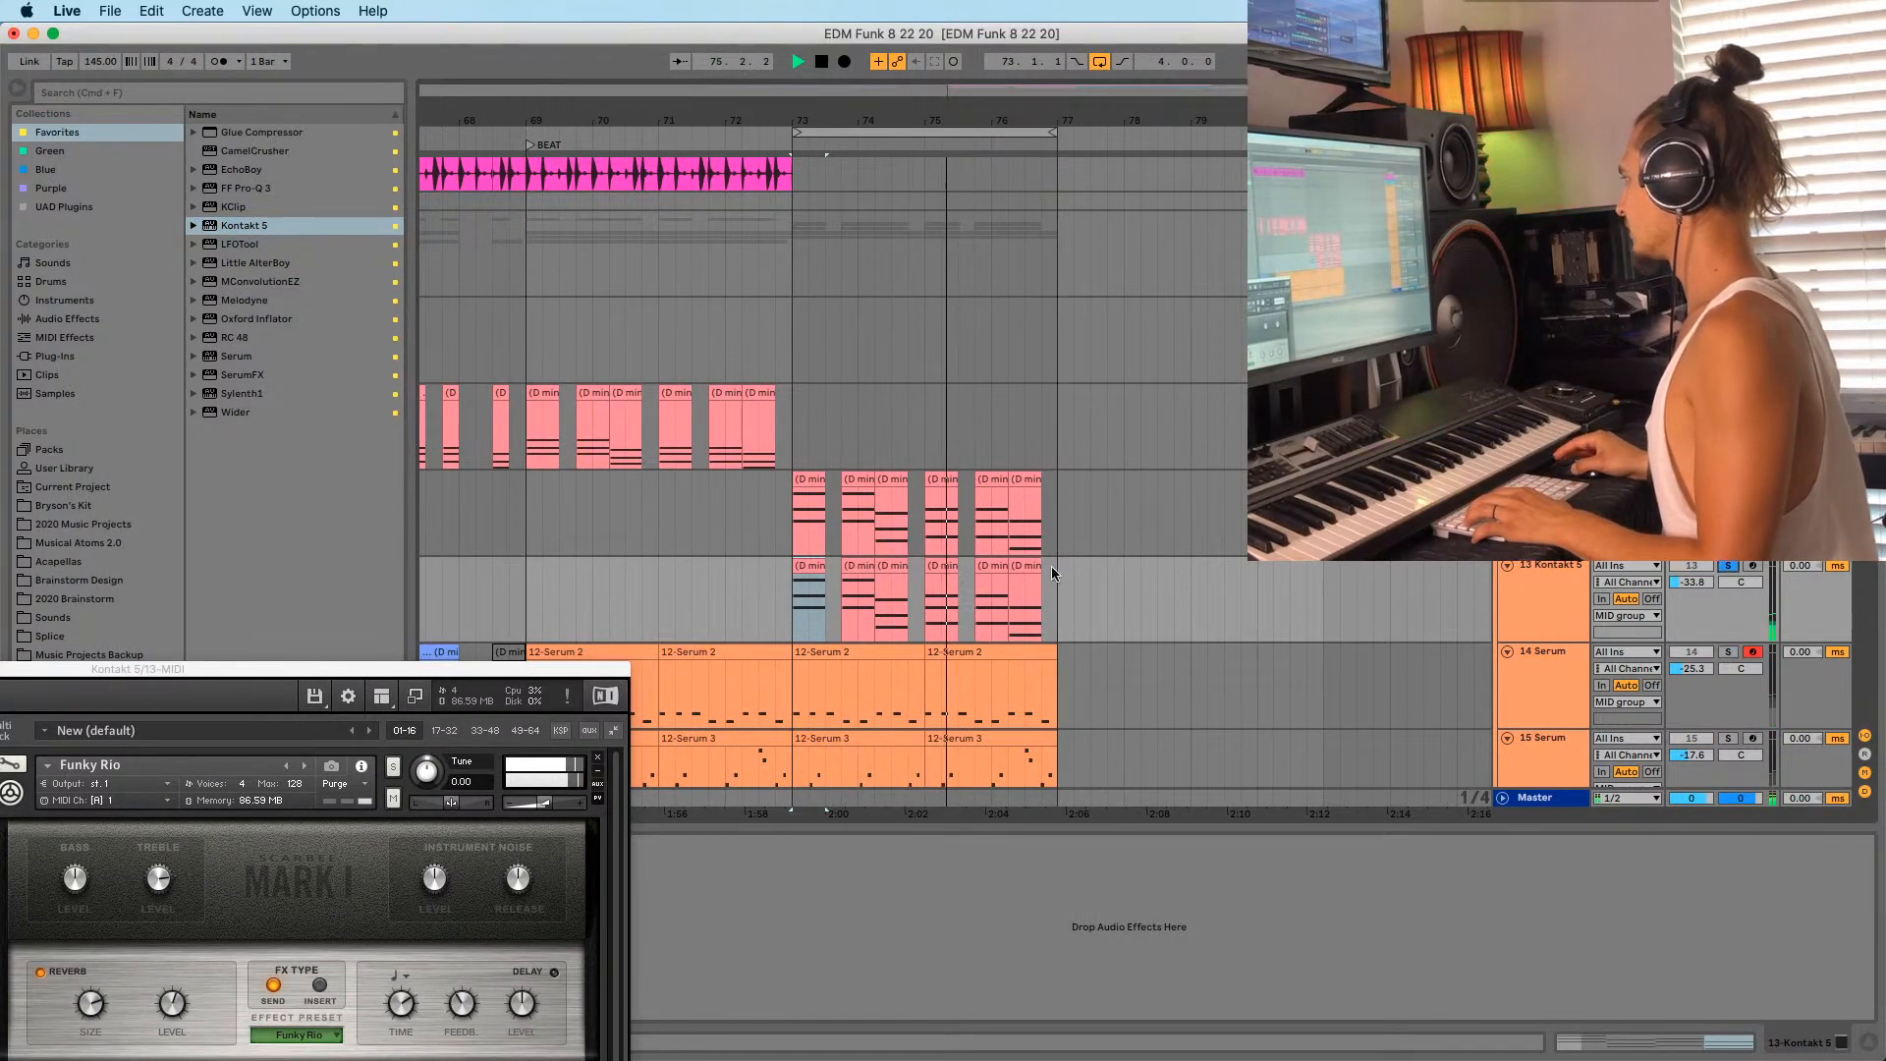
left_click(823, 602)
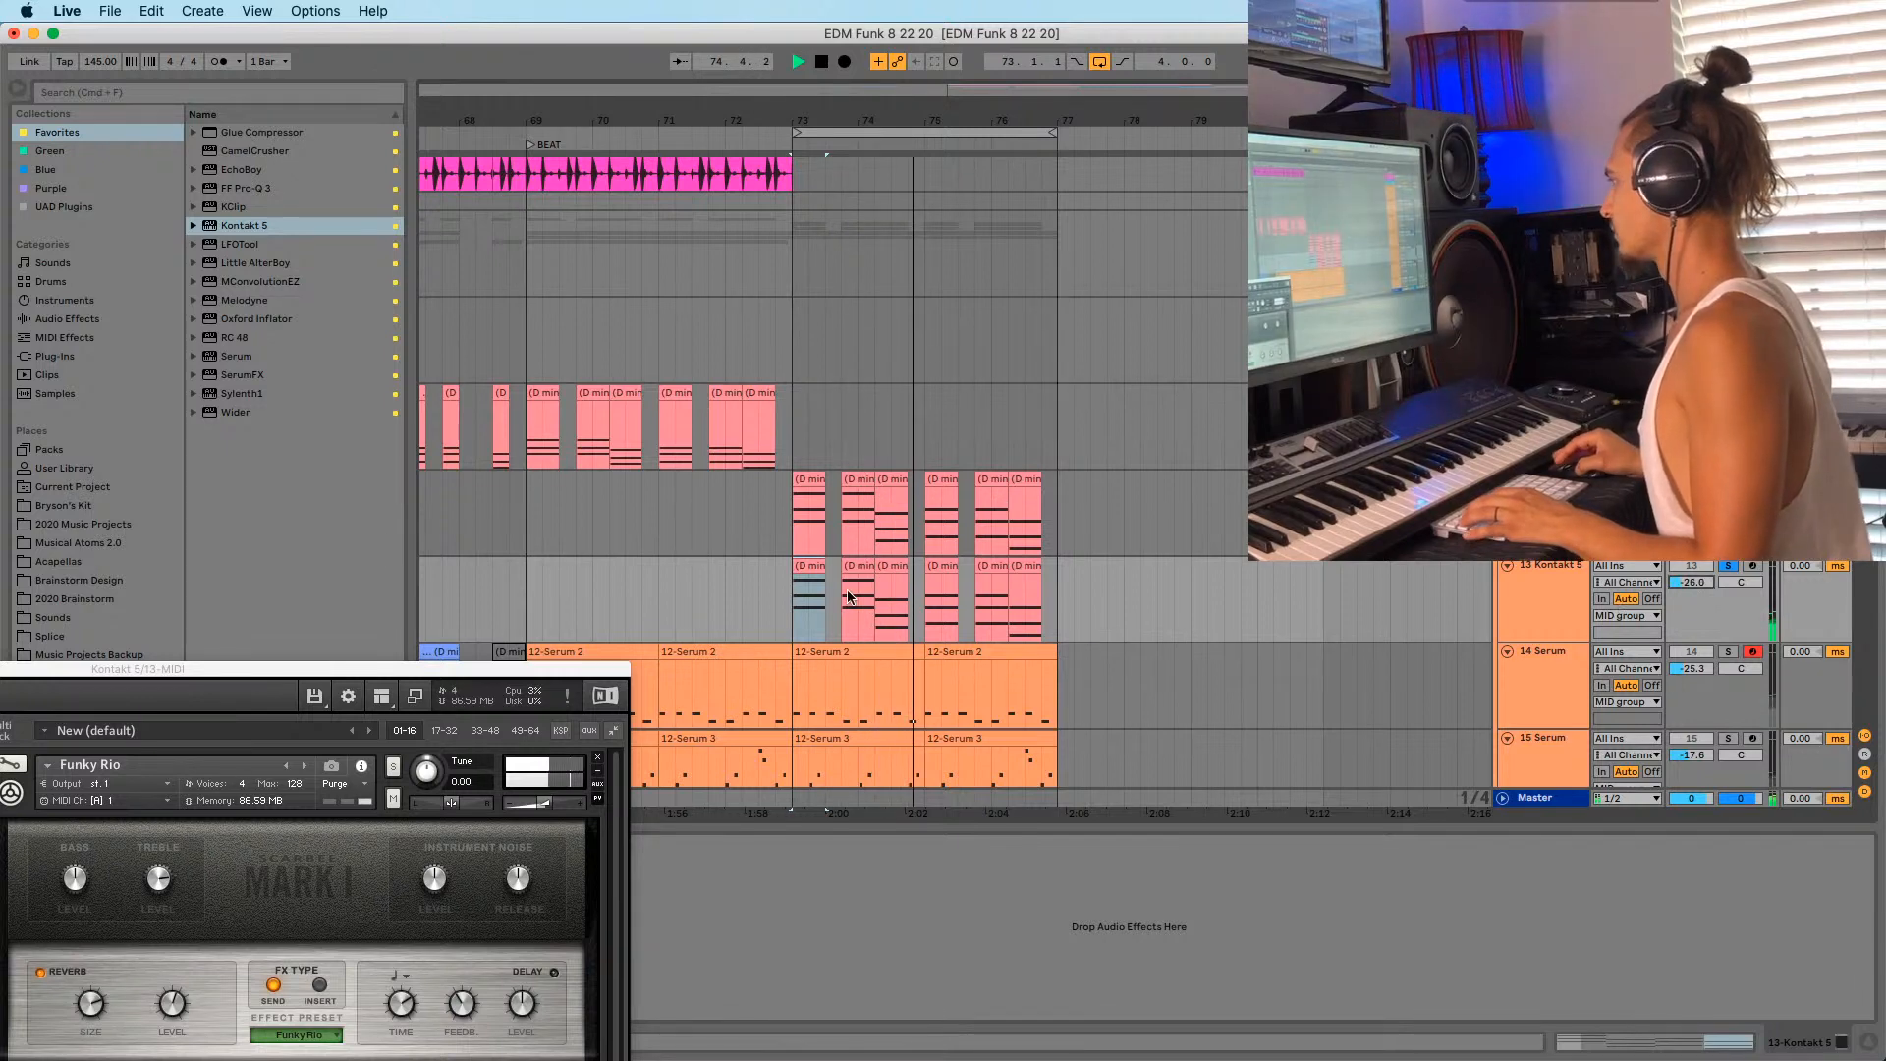
left_click(807, 568)
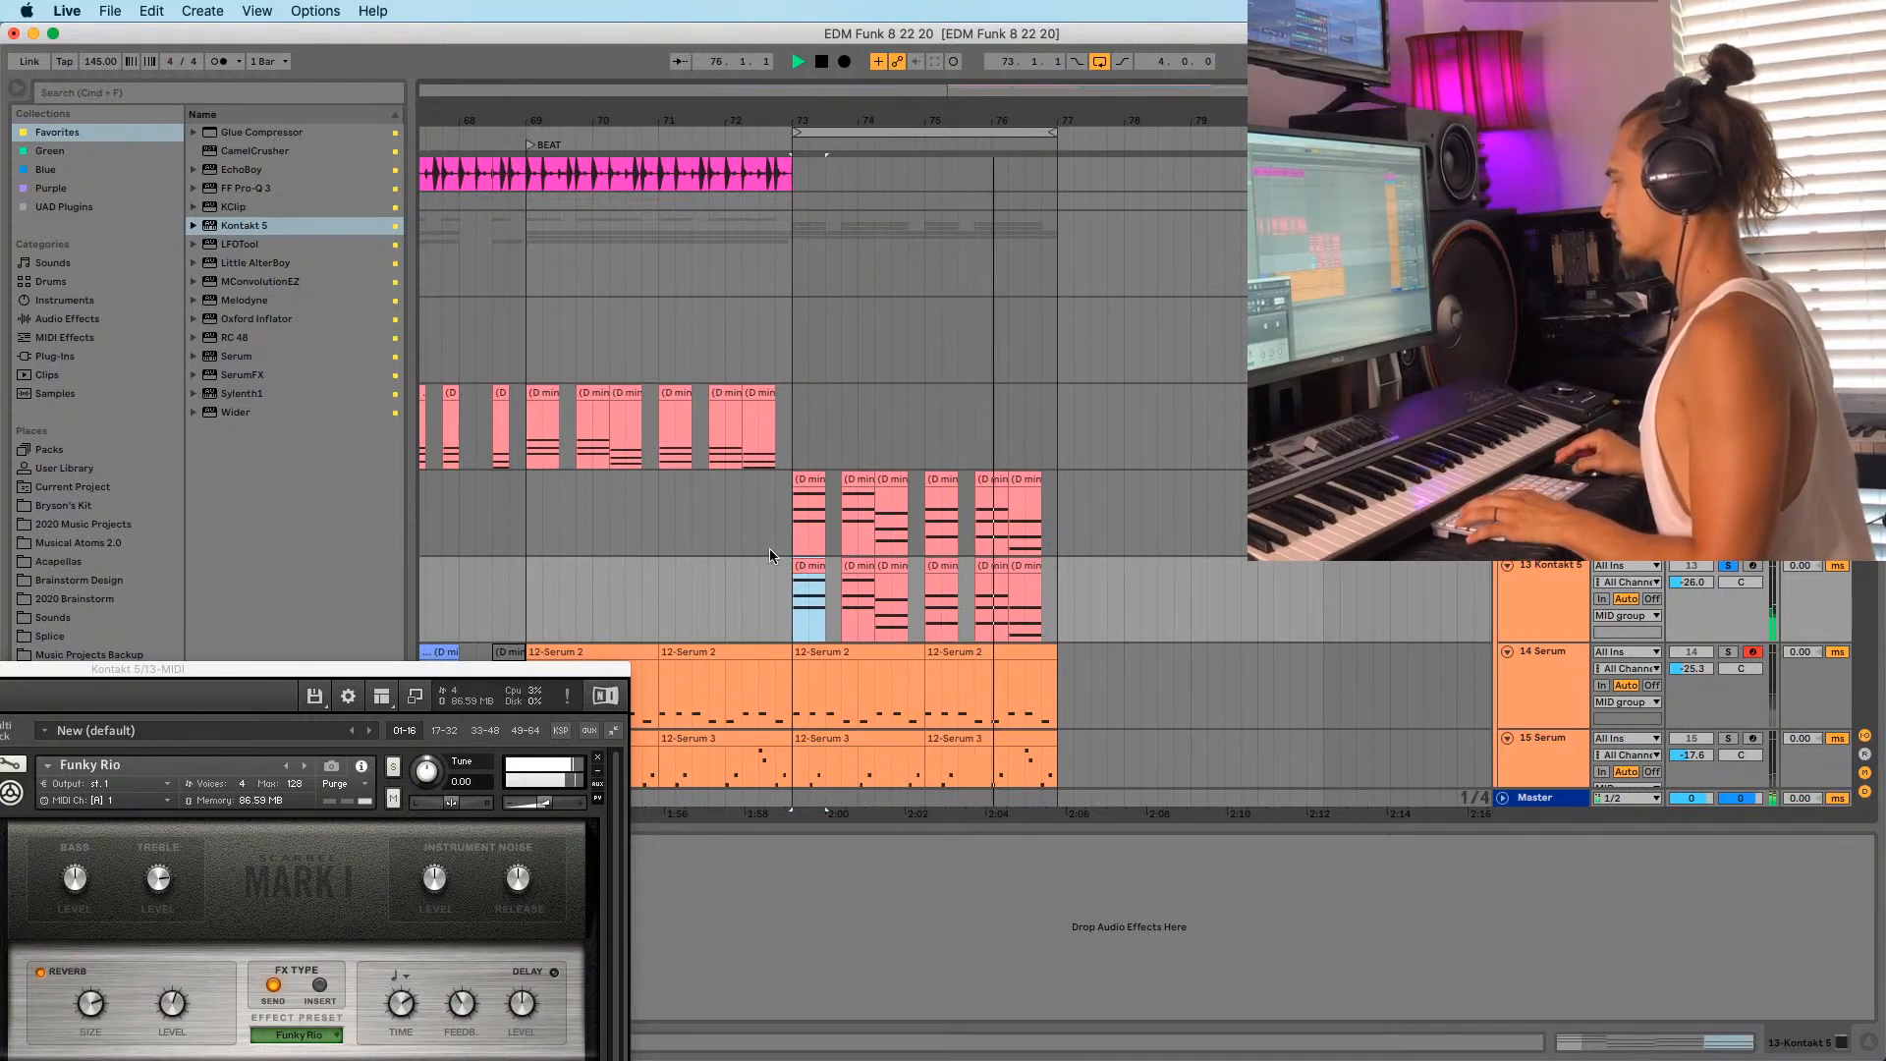
Zoom the arrangement out to bars 45–76, unsolo track 13, and raise Kontakt to show its browser.
left_click_drag(447, 673, 486, 649)
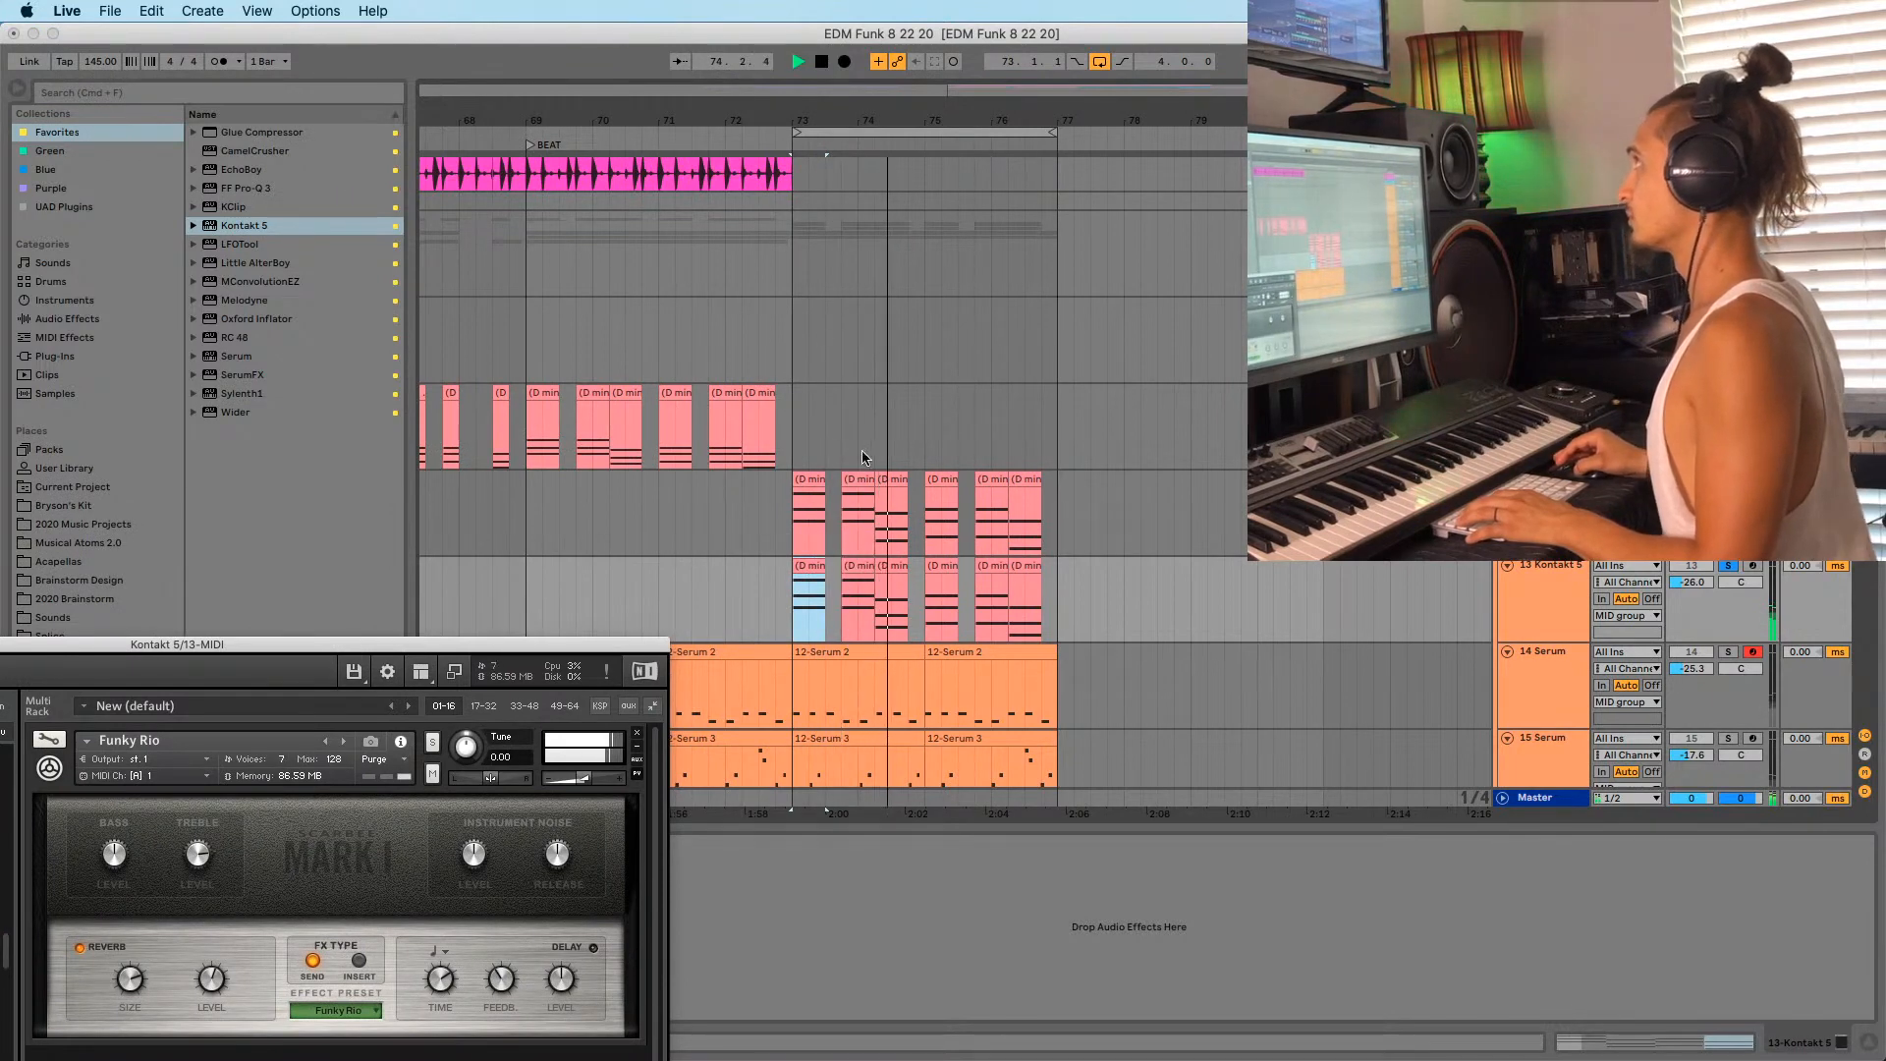
left_click(793, 339)
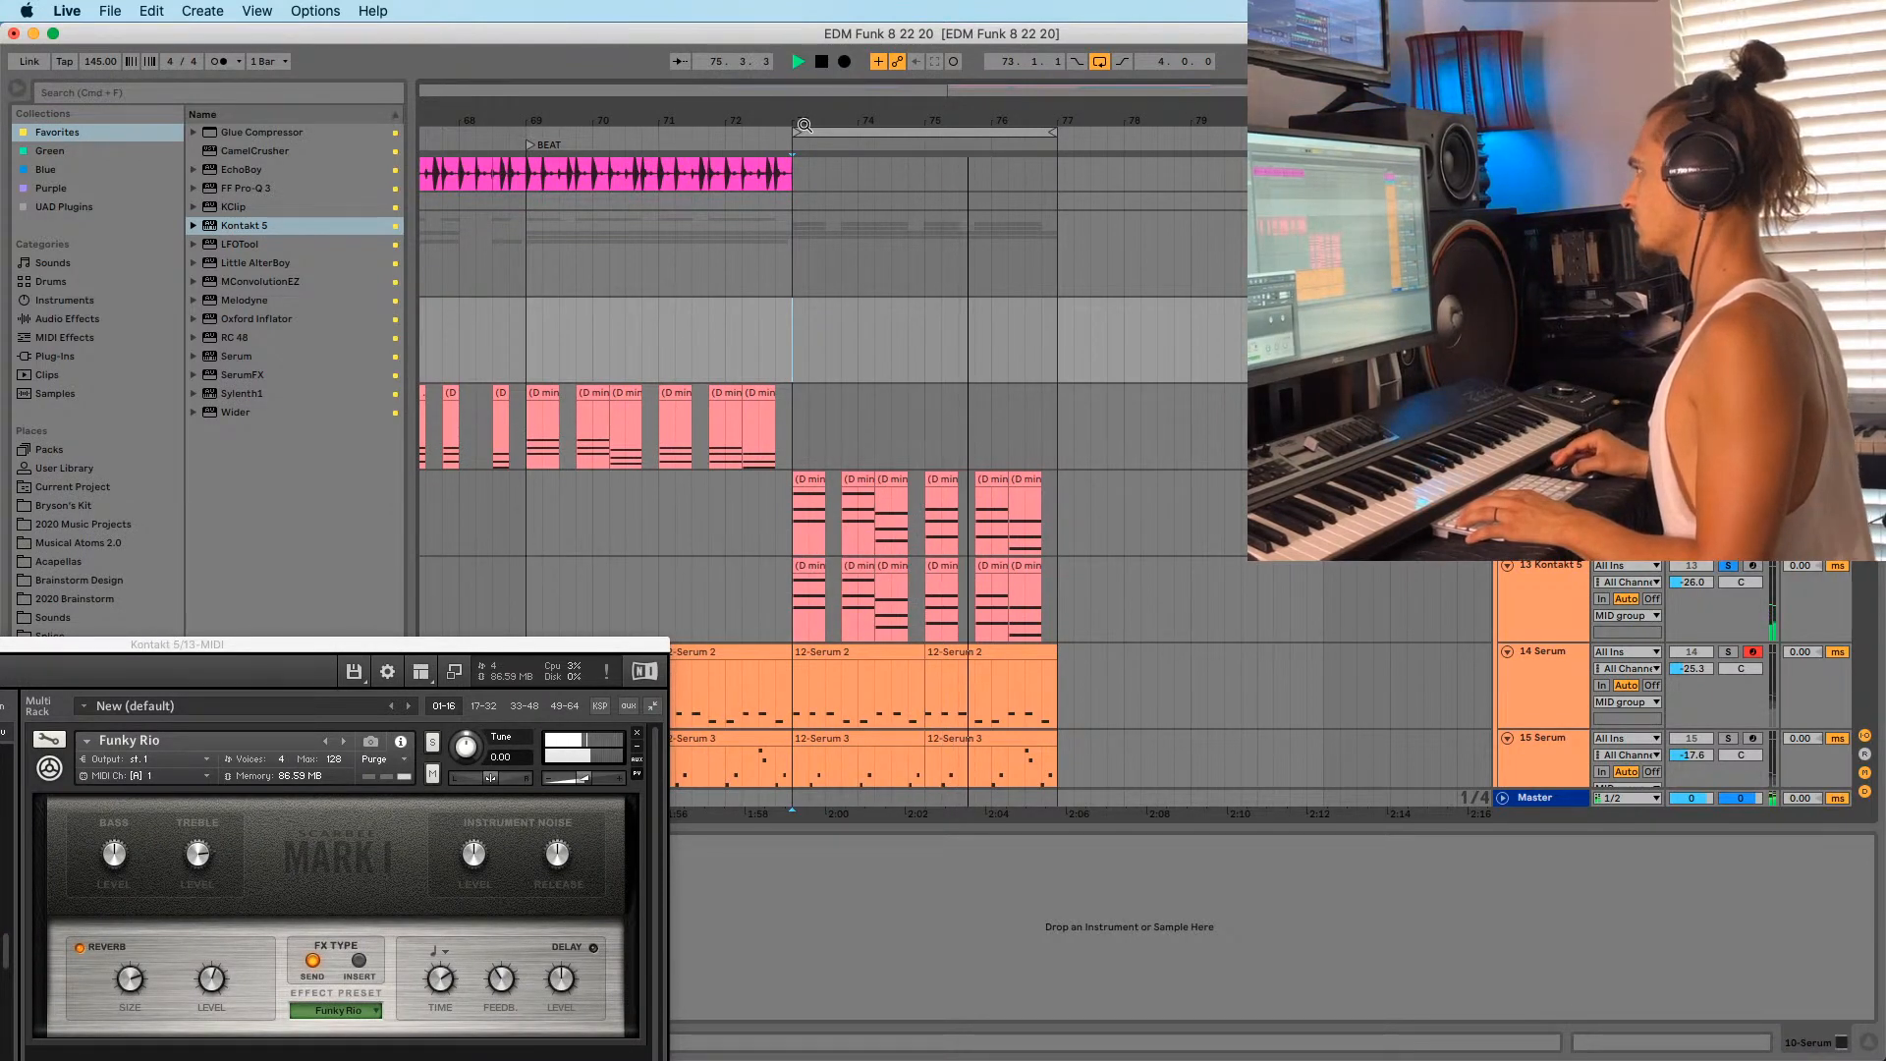
left_click_drag(805, 126, 1019, 96)
left_click(1728, 219)
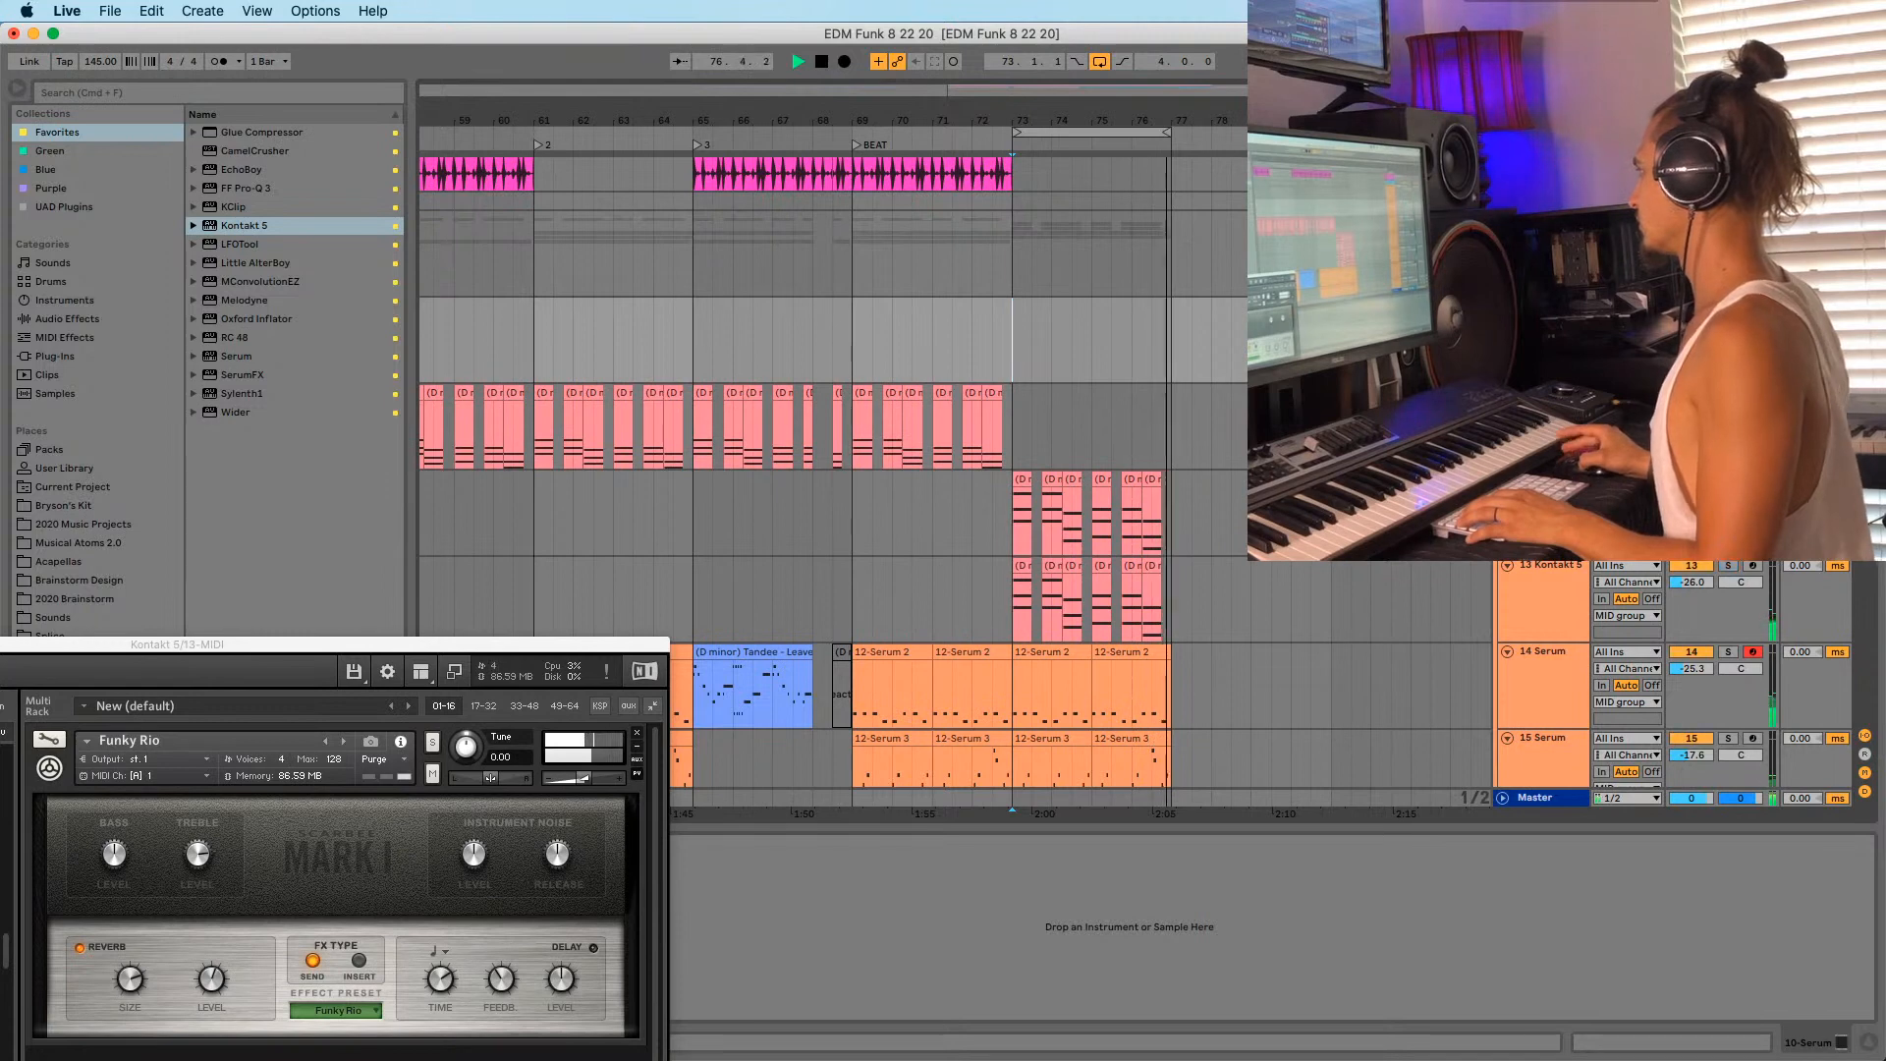
left_click_drag(1069, 122, 1060, 96)
left_click_drag(224, 652, 580, 277)
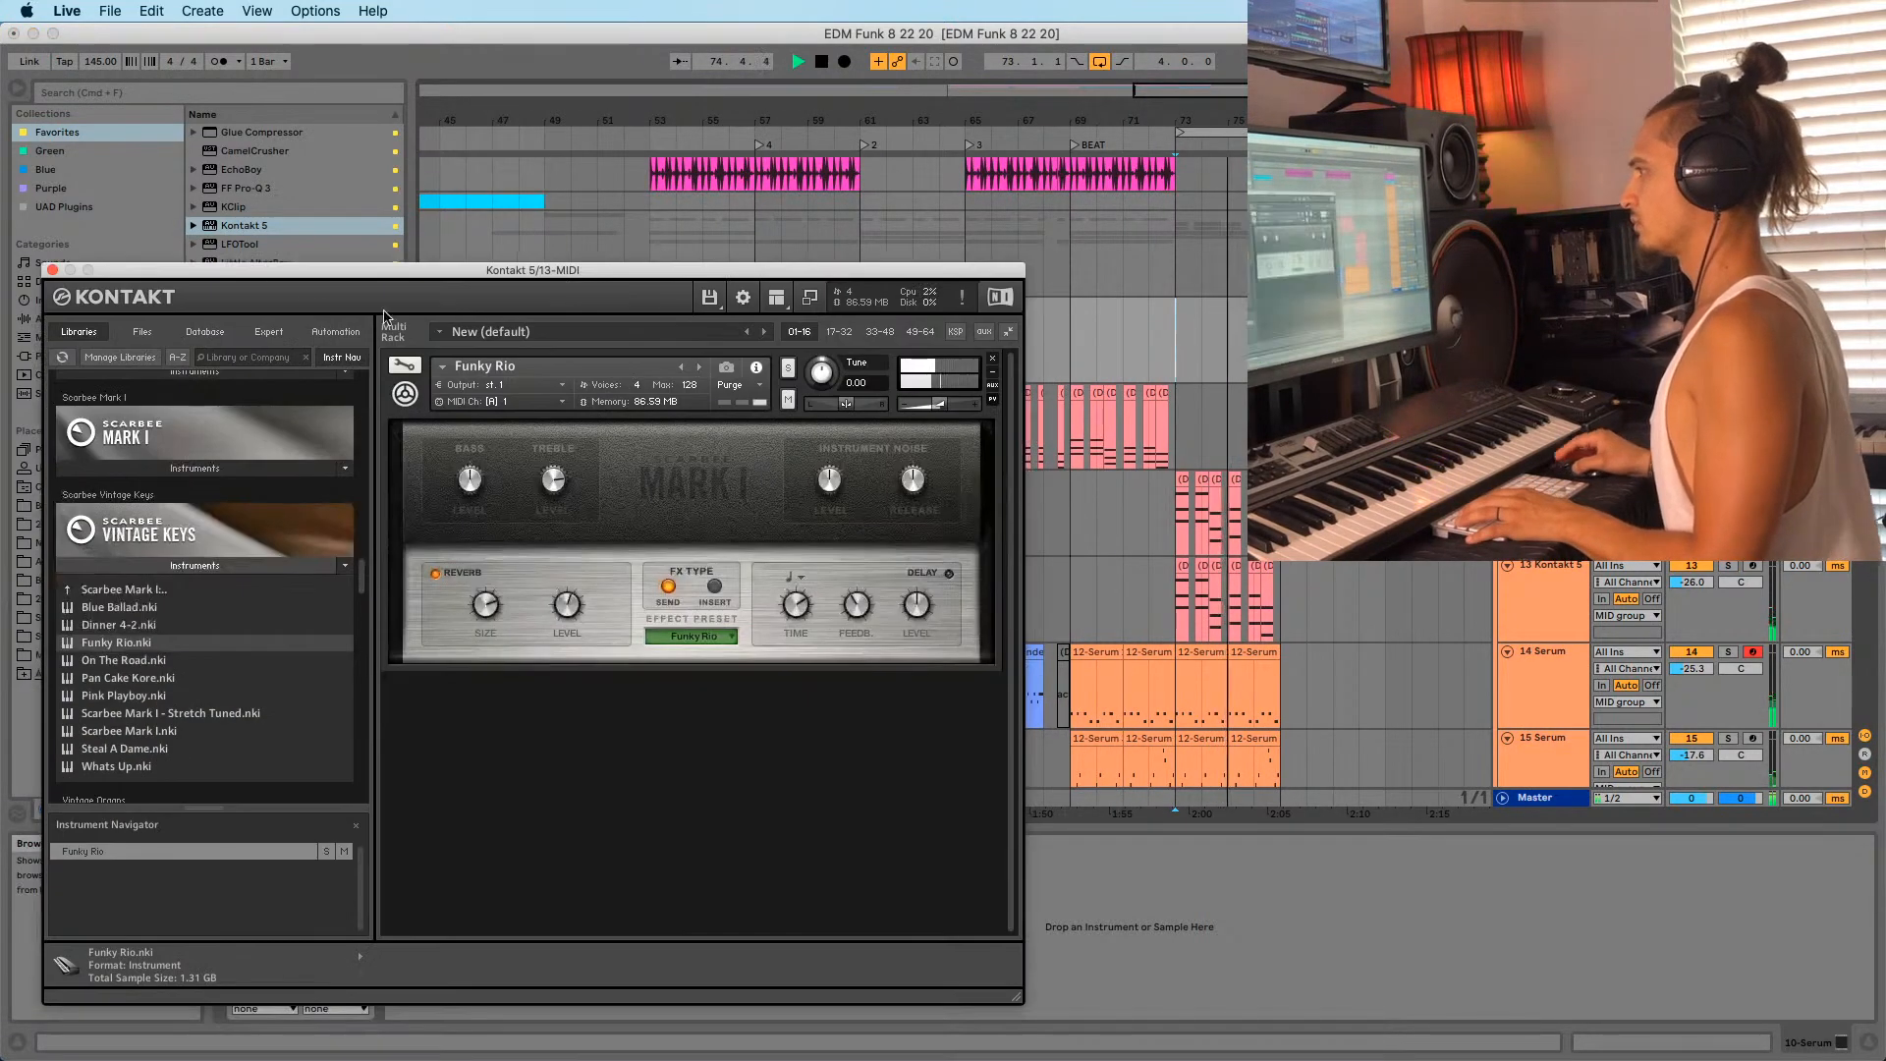
Close Kontakt, zoom in on bars 67–76, and select the 12-Serum clips at bars 73–75.
left_click(51, 270)
scroll(1158, 481, "down", 2)
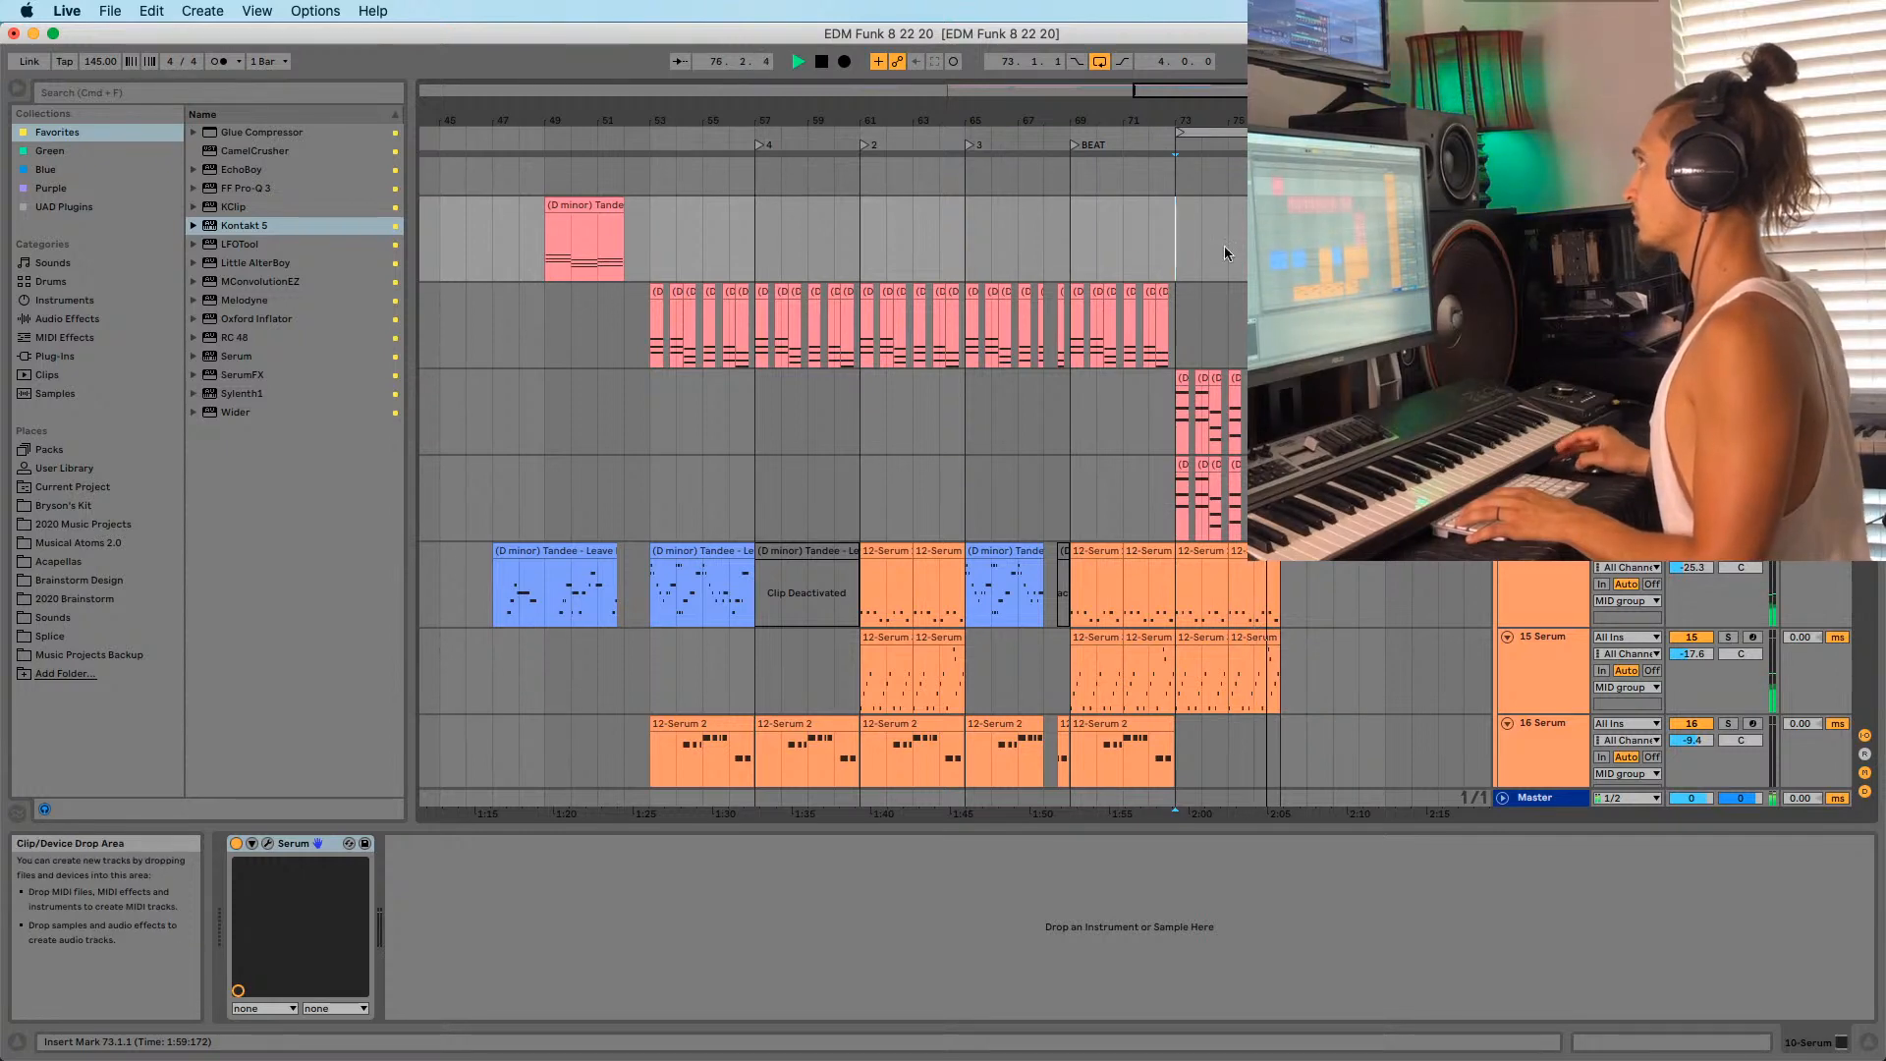
left_click_drag(1226, 121, 1090, 142)
left_click(931, 289)
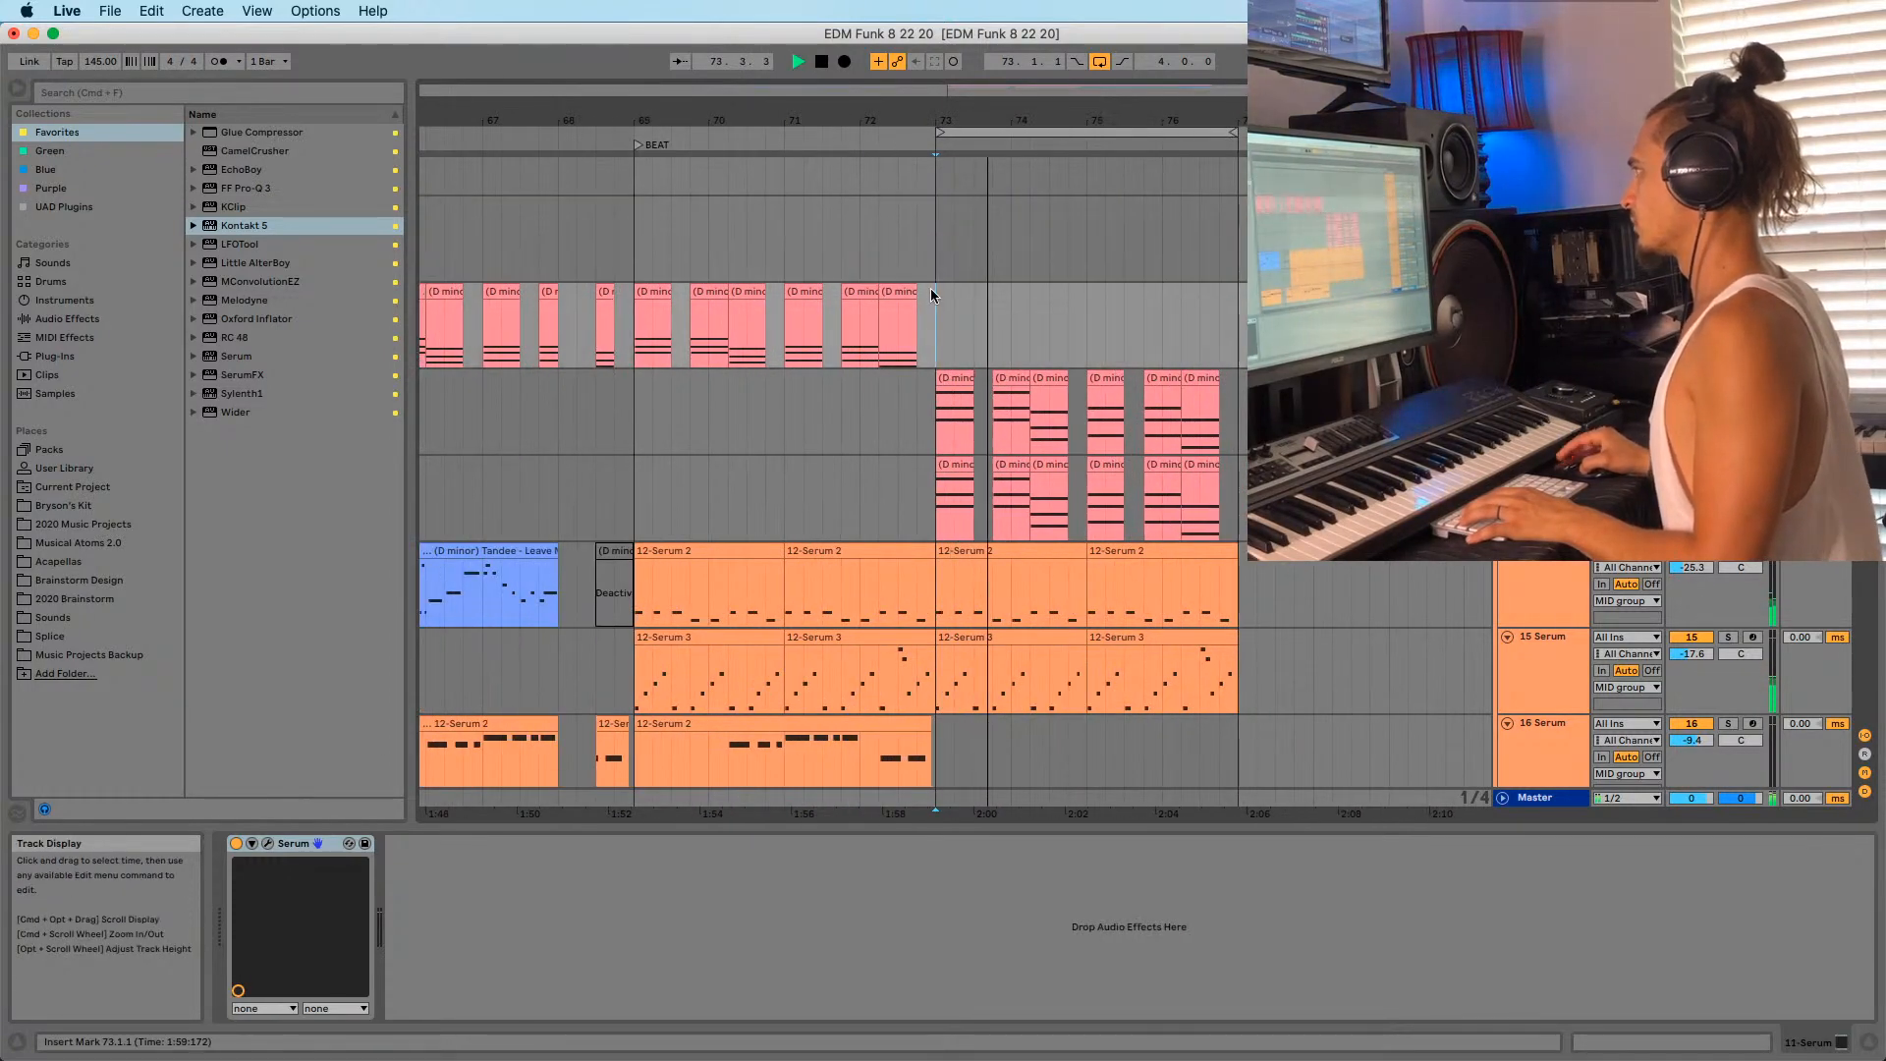
scroll(972, 315, "down", 5)
left_click(1012, 265)
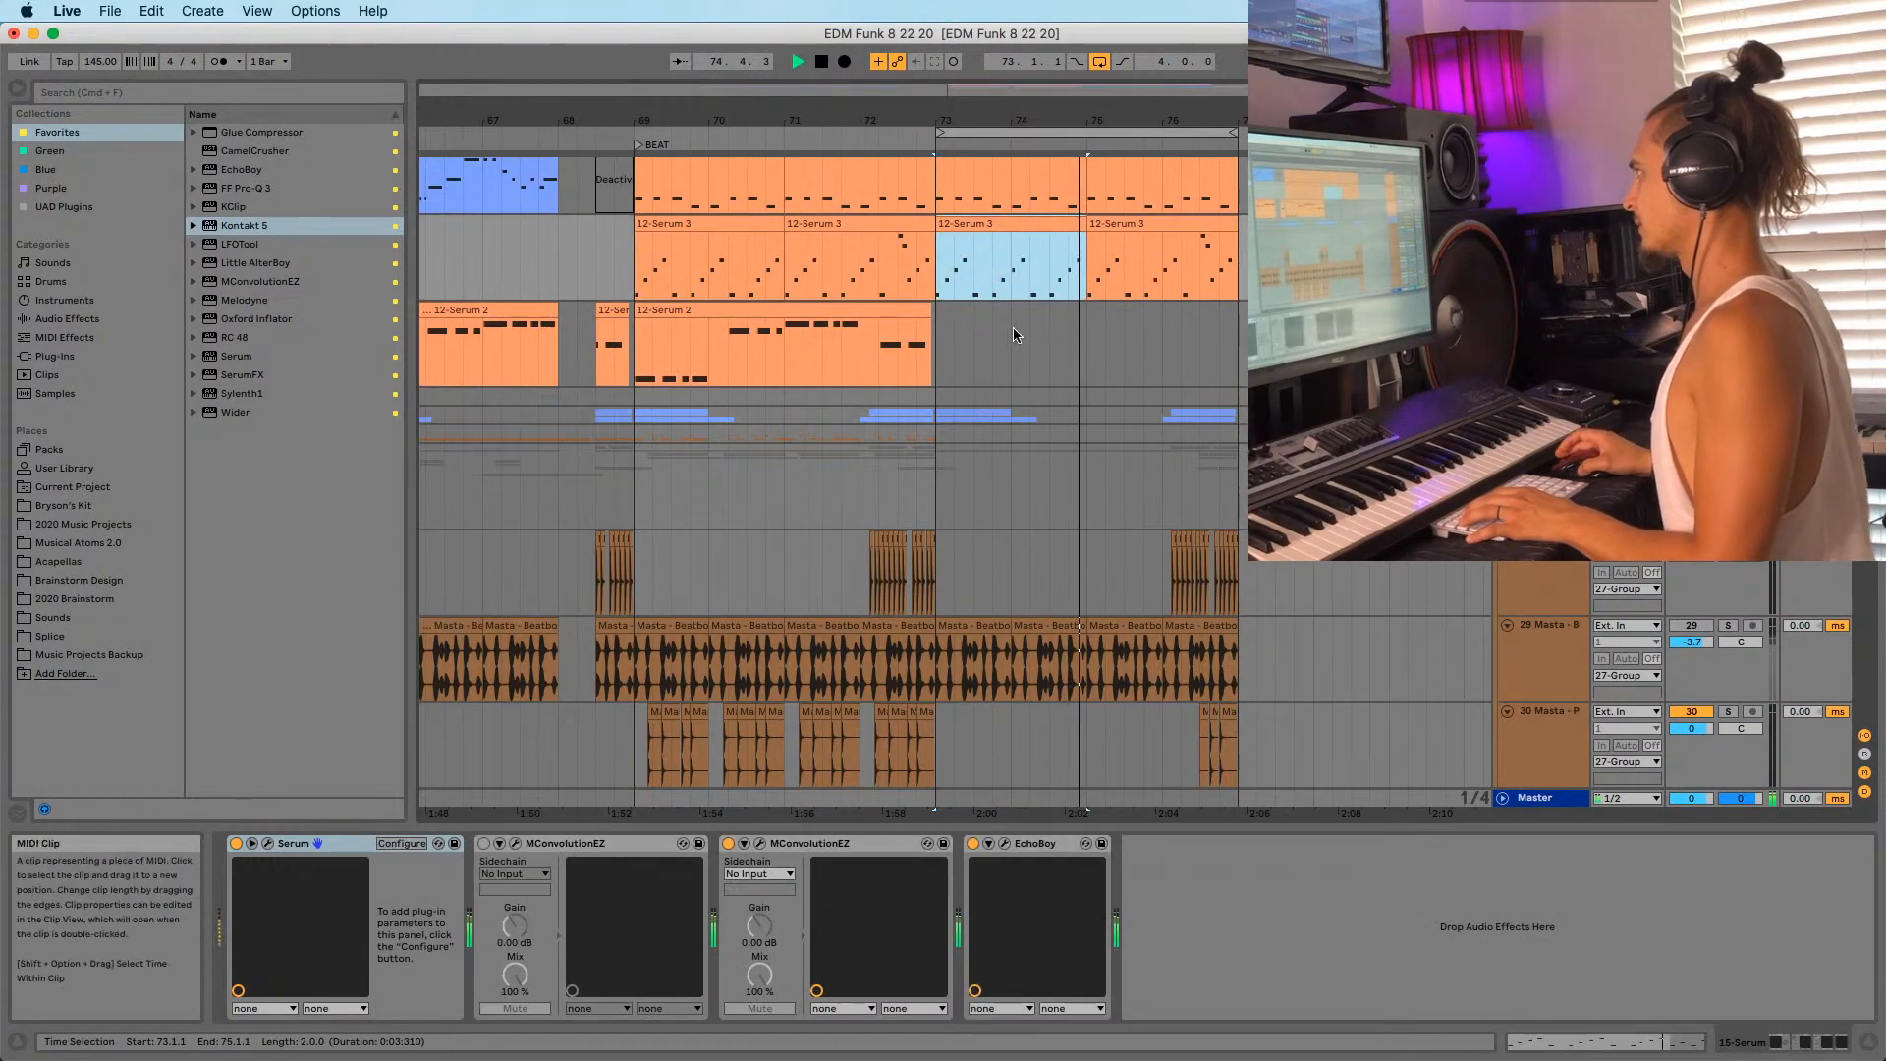
scroll(1014, 334, "up", 1)
left_click(994, 261)
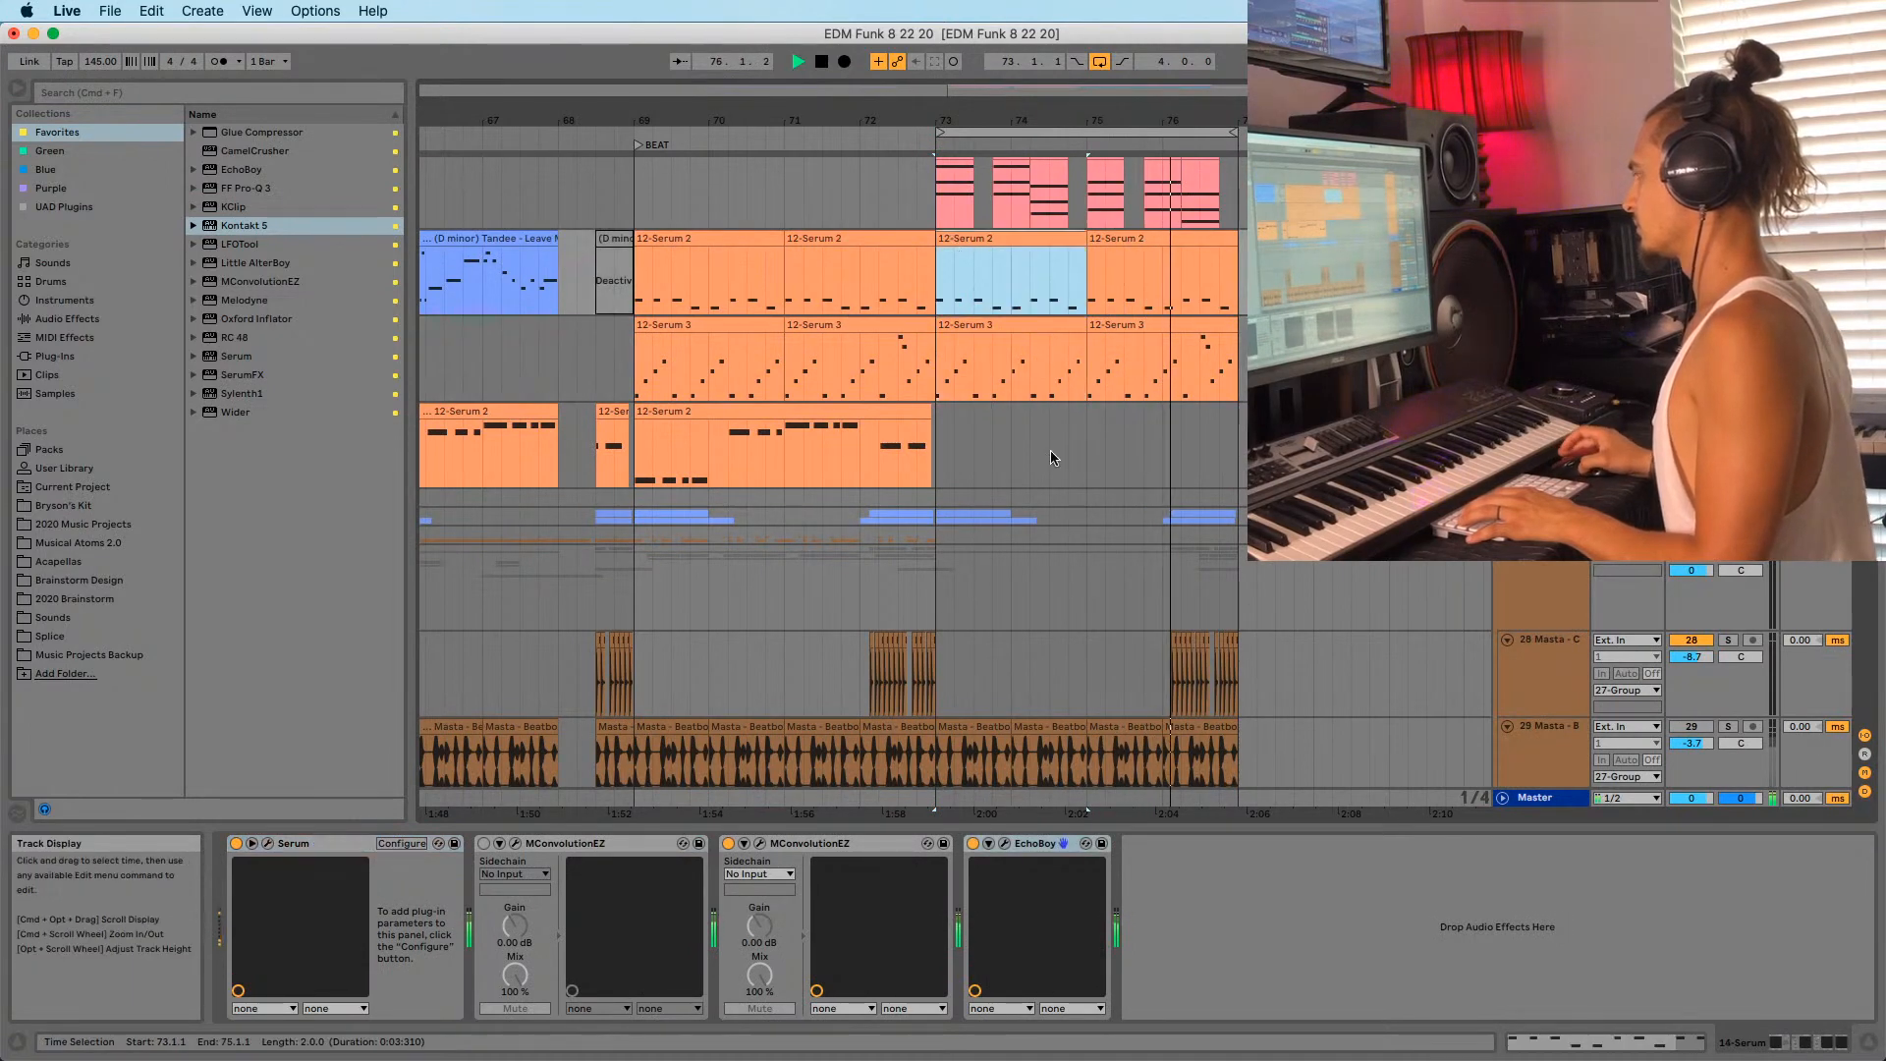
scroll(1051, 451, "up", 1)
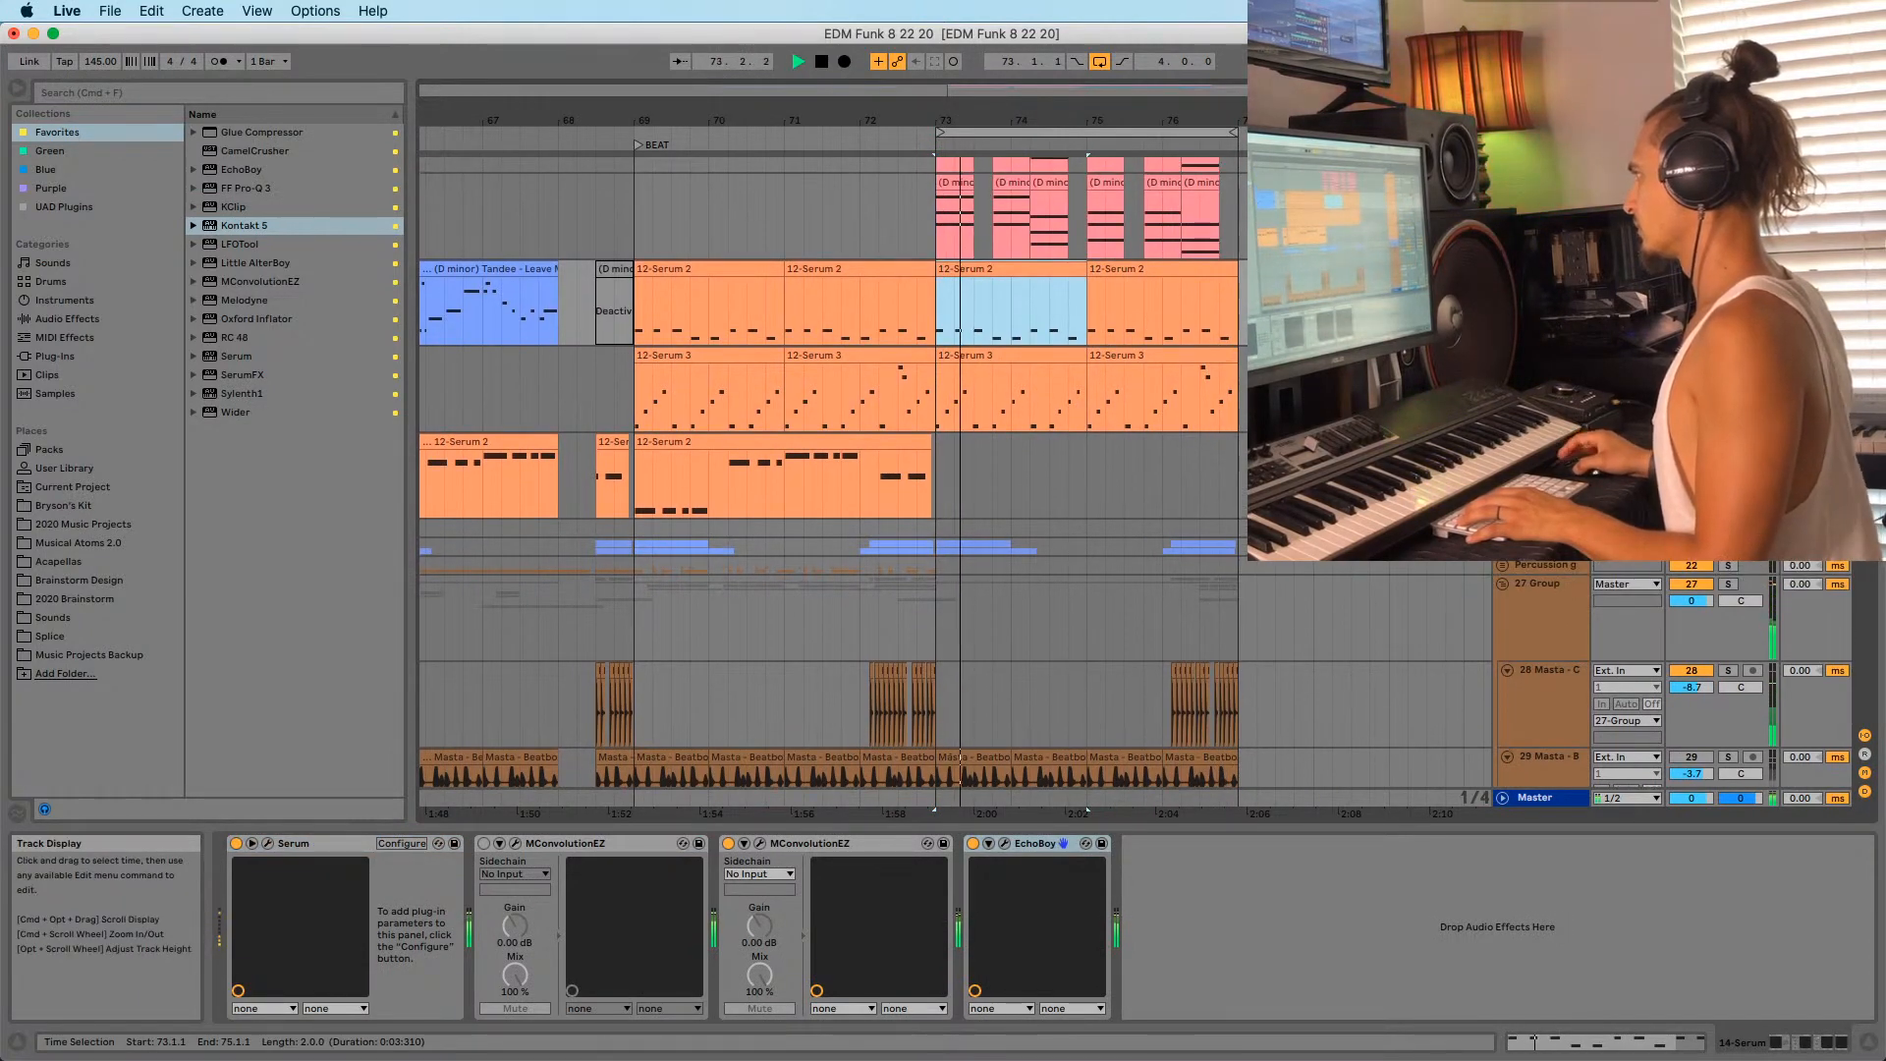
Stop playback, unfold the synth group, and select the 18 Sylenth1 track.
key("space")
left_click(1547, 442)
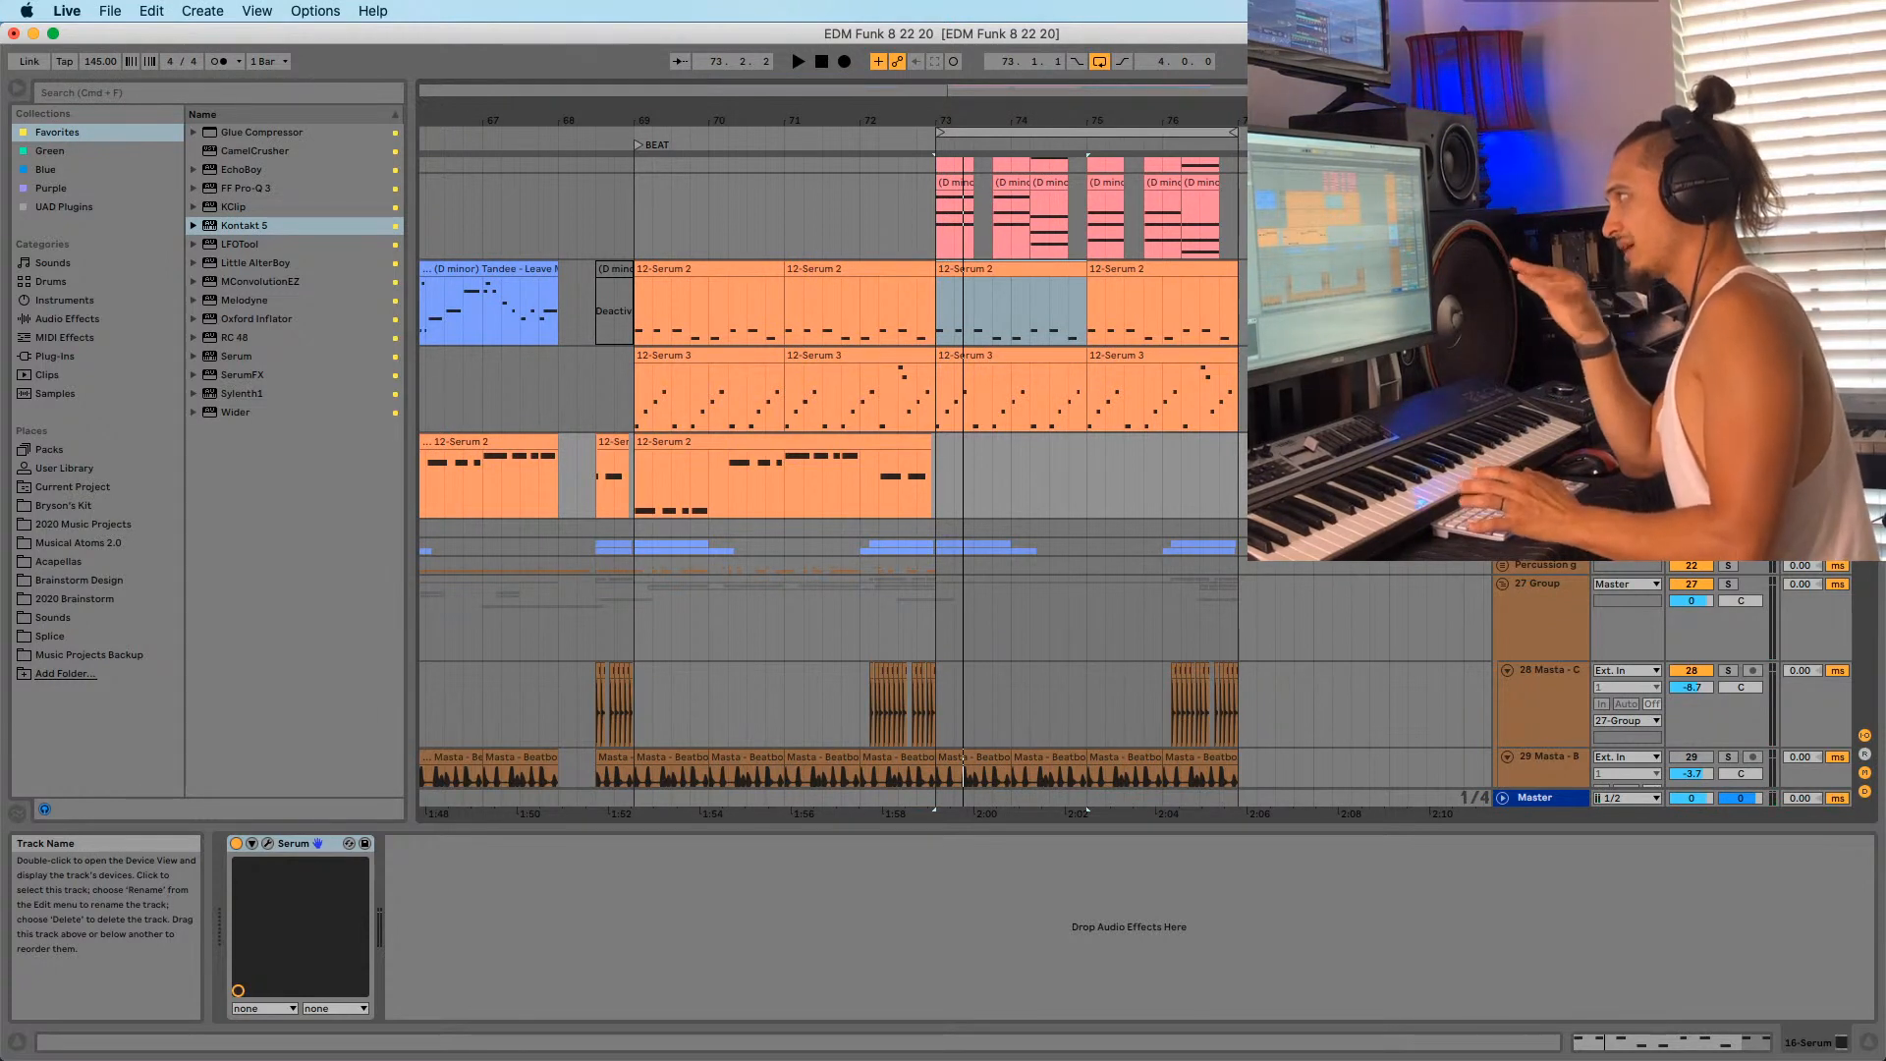
scroll(1546, 442, "down", 1)
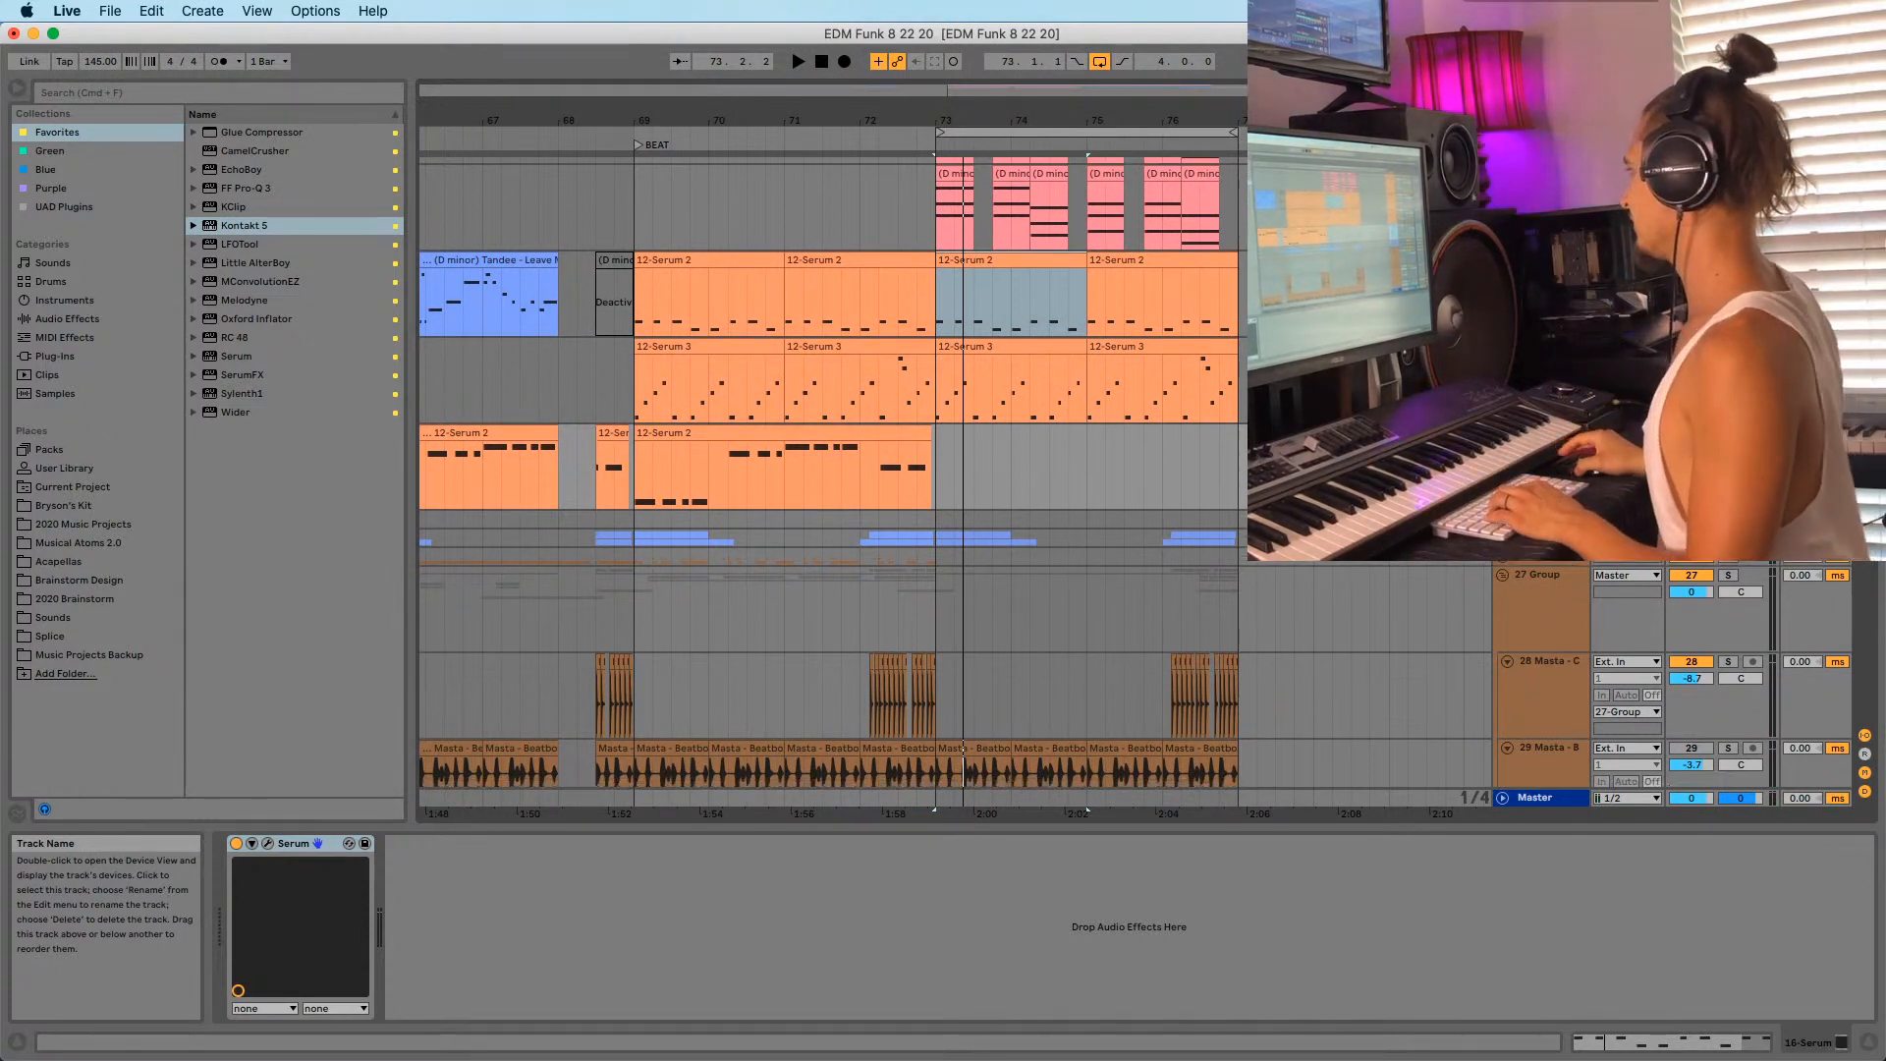
left_click(1544, 518)
left_click(1502, 518)
scroll(1506, 598, "down", 3)
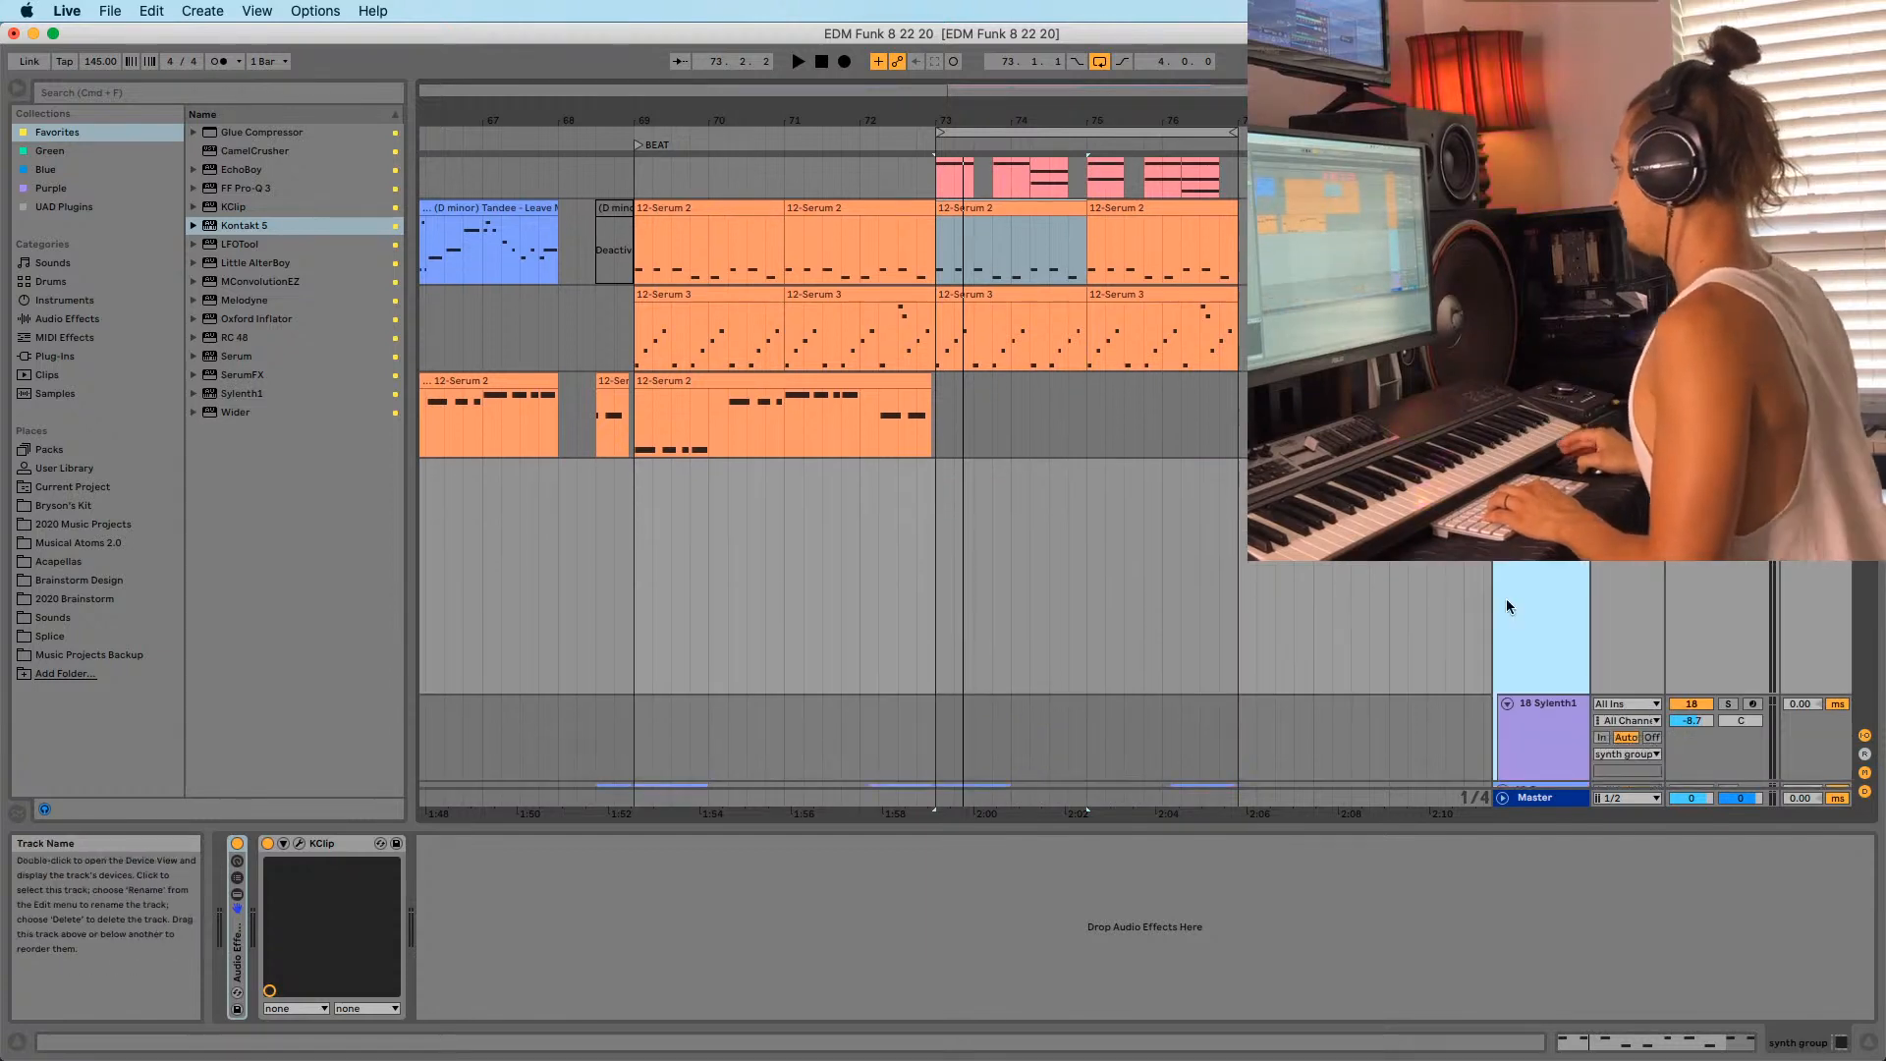
left_click(1529, 639)
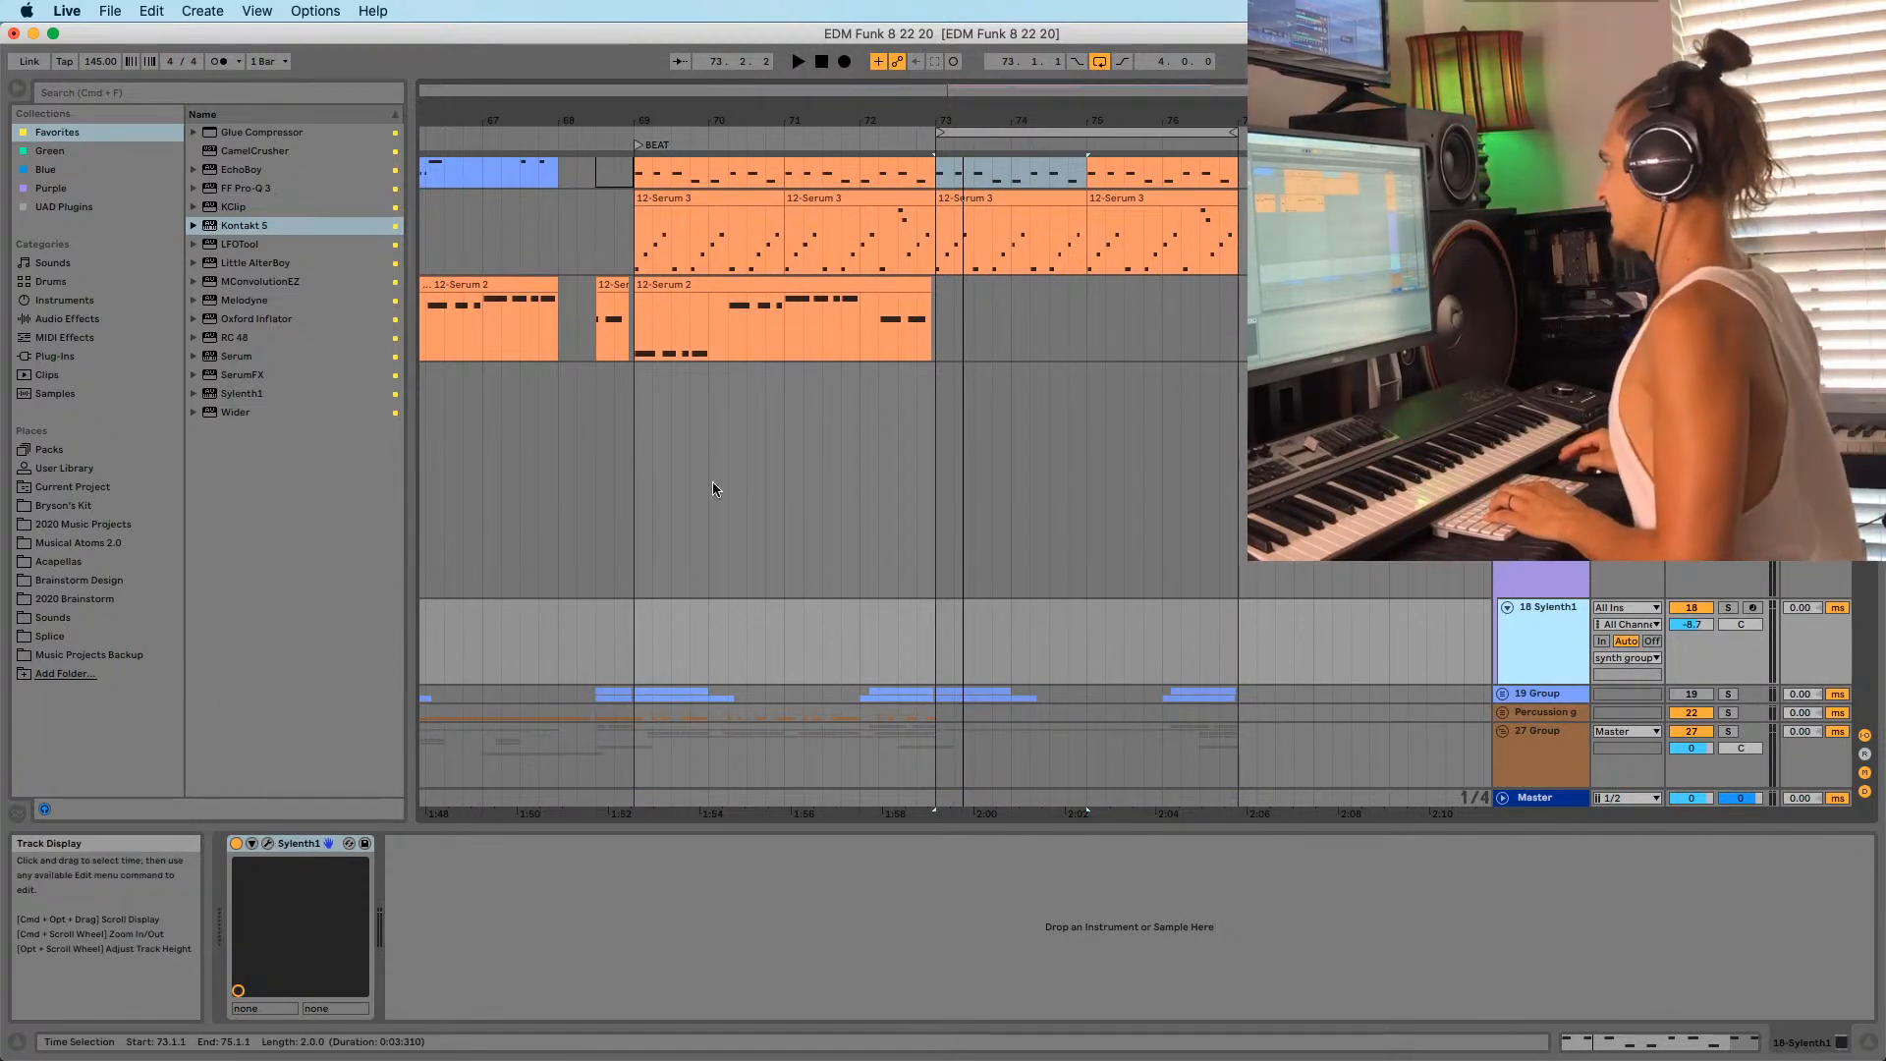
Copy the 12-Serum 3 clip onto 18 Sylenth1 at bar 73 and open its D4–A4 notes for editing.
left_click_drag(972, 236, 974, 637)
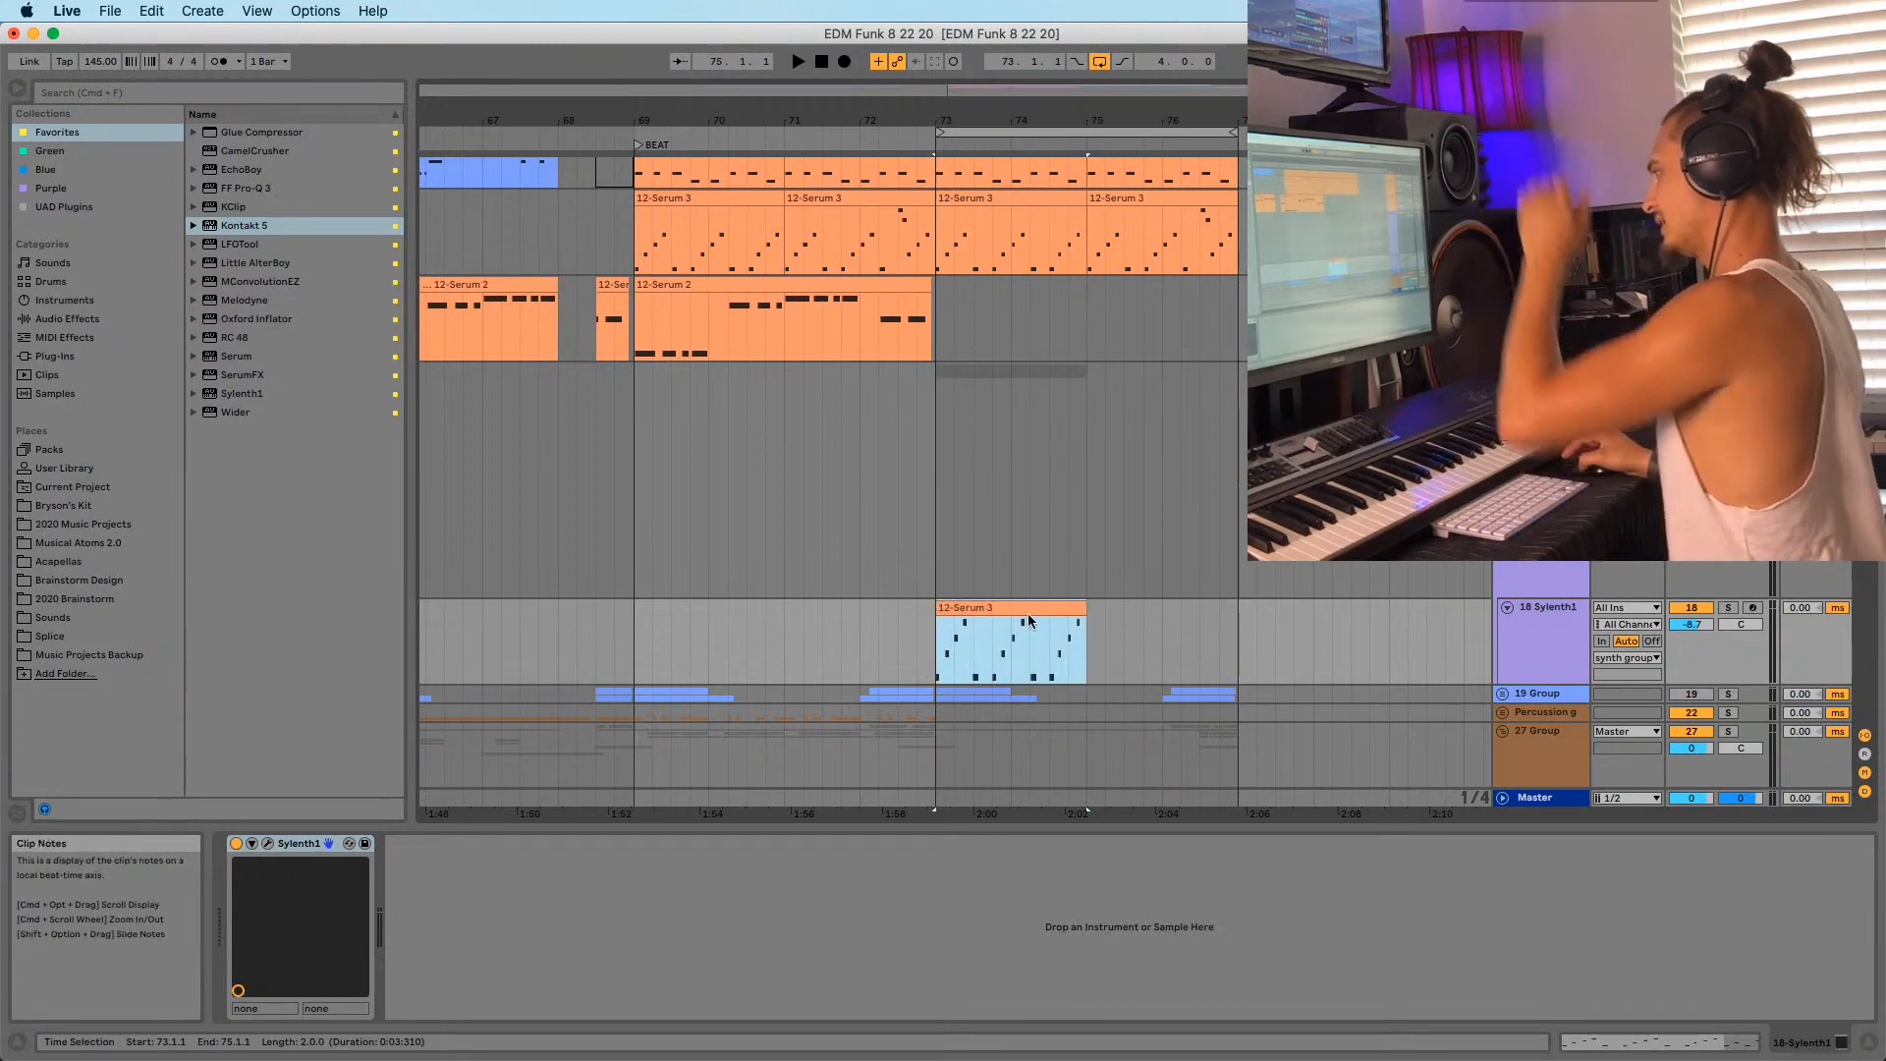
double_click(931, 675)
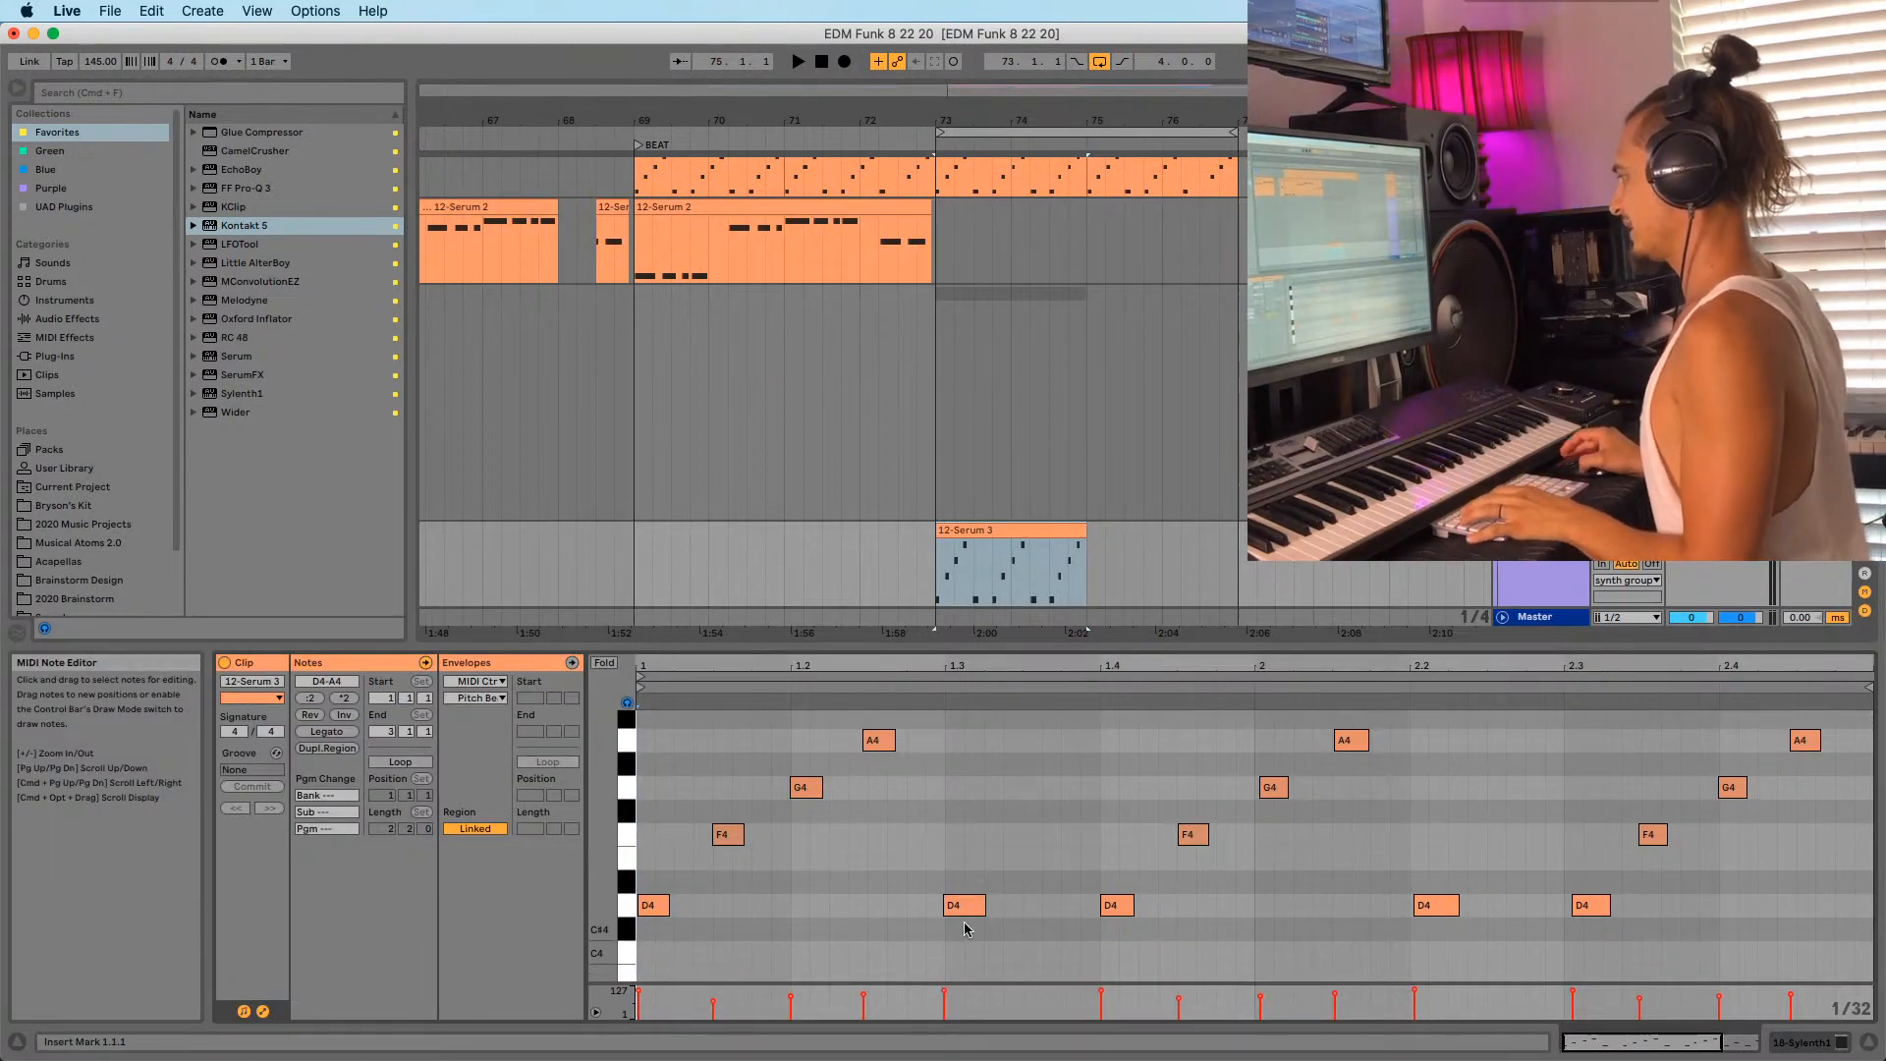
left_click(964, 921)
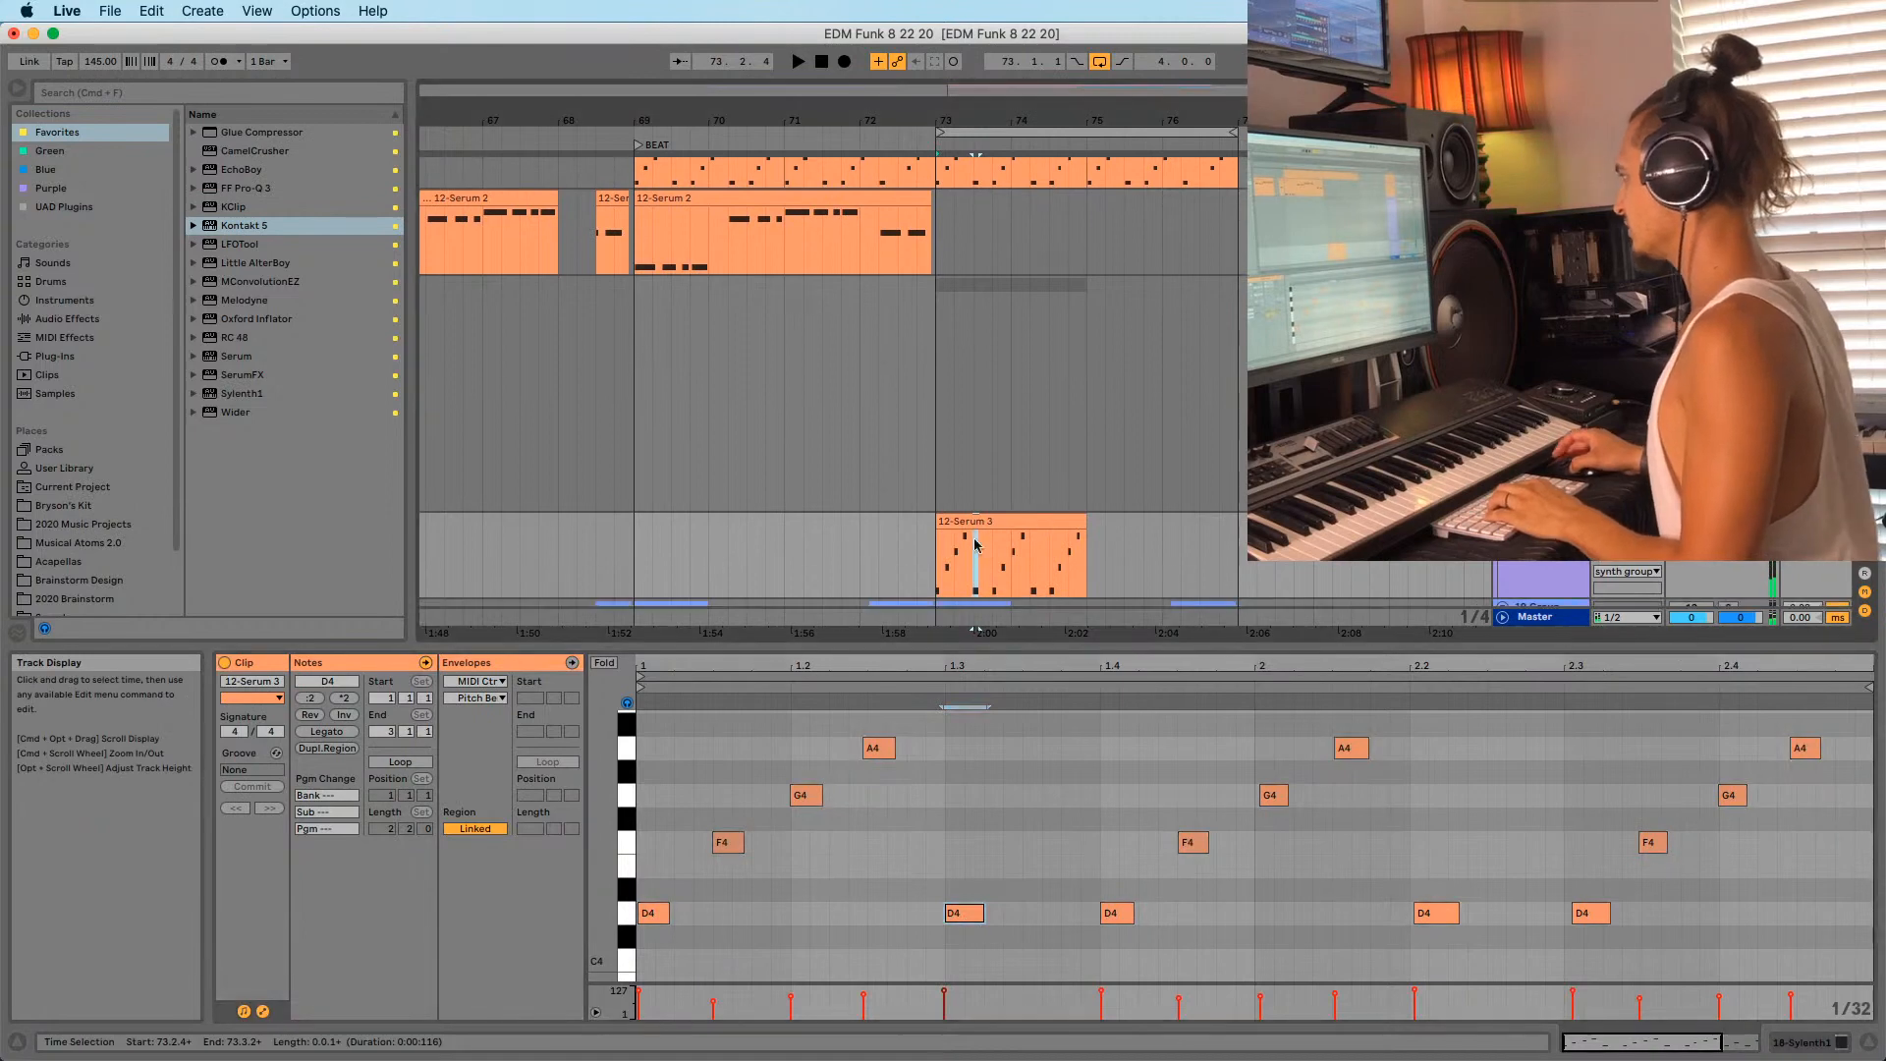
key("shift+Tab")
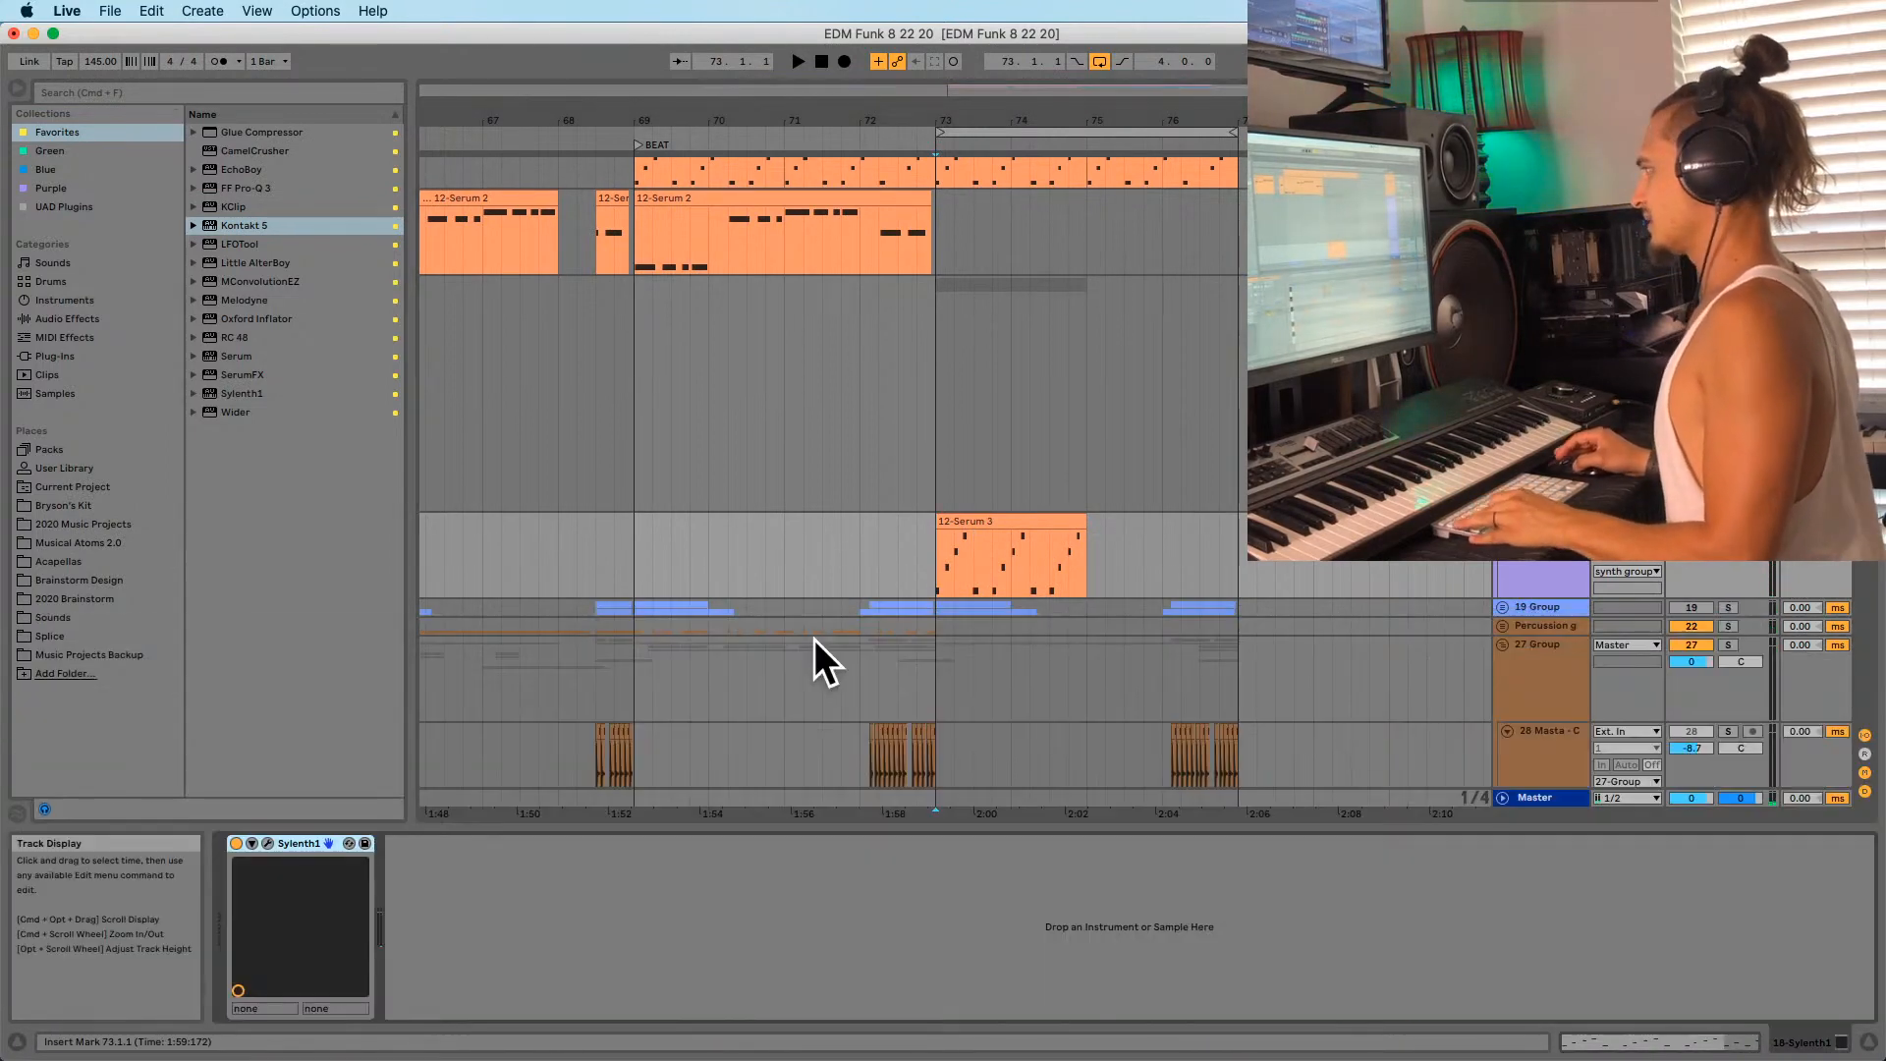
key("shift+Tab")
key("shift+Tab")
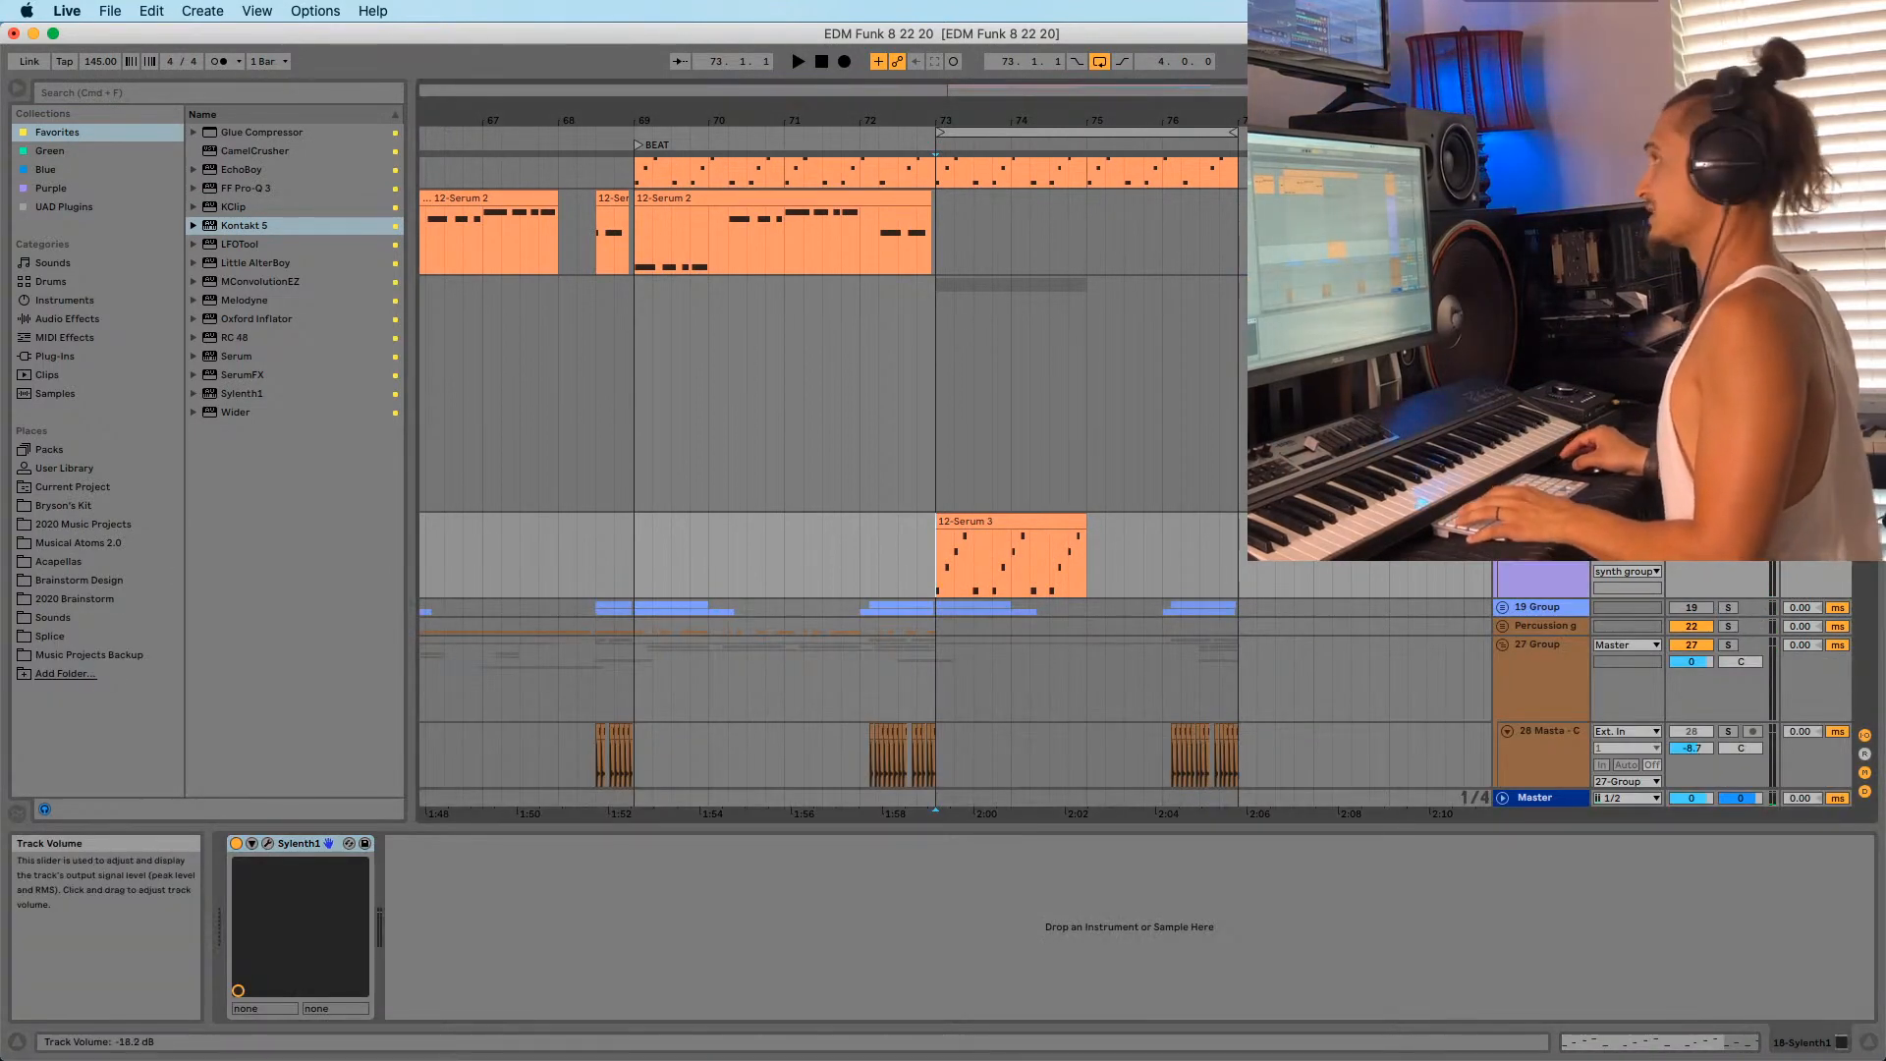
key("space")
key("space")
double_click(968, 522)
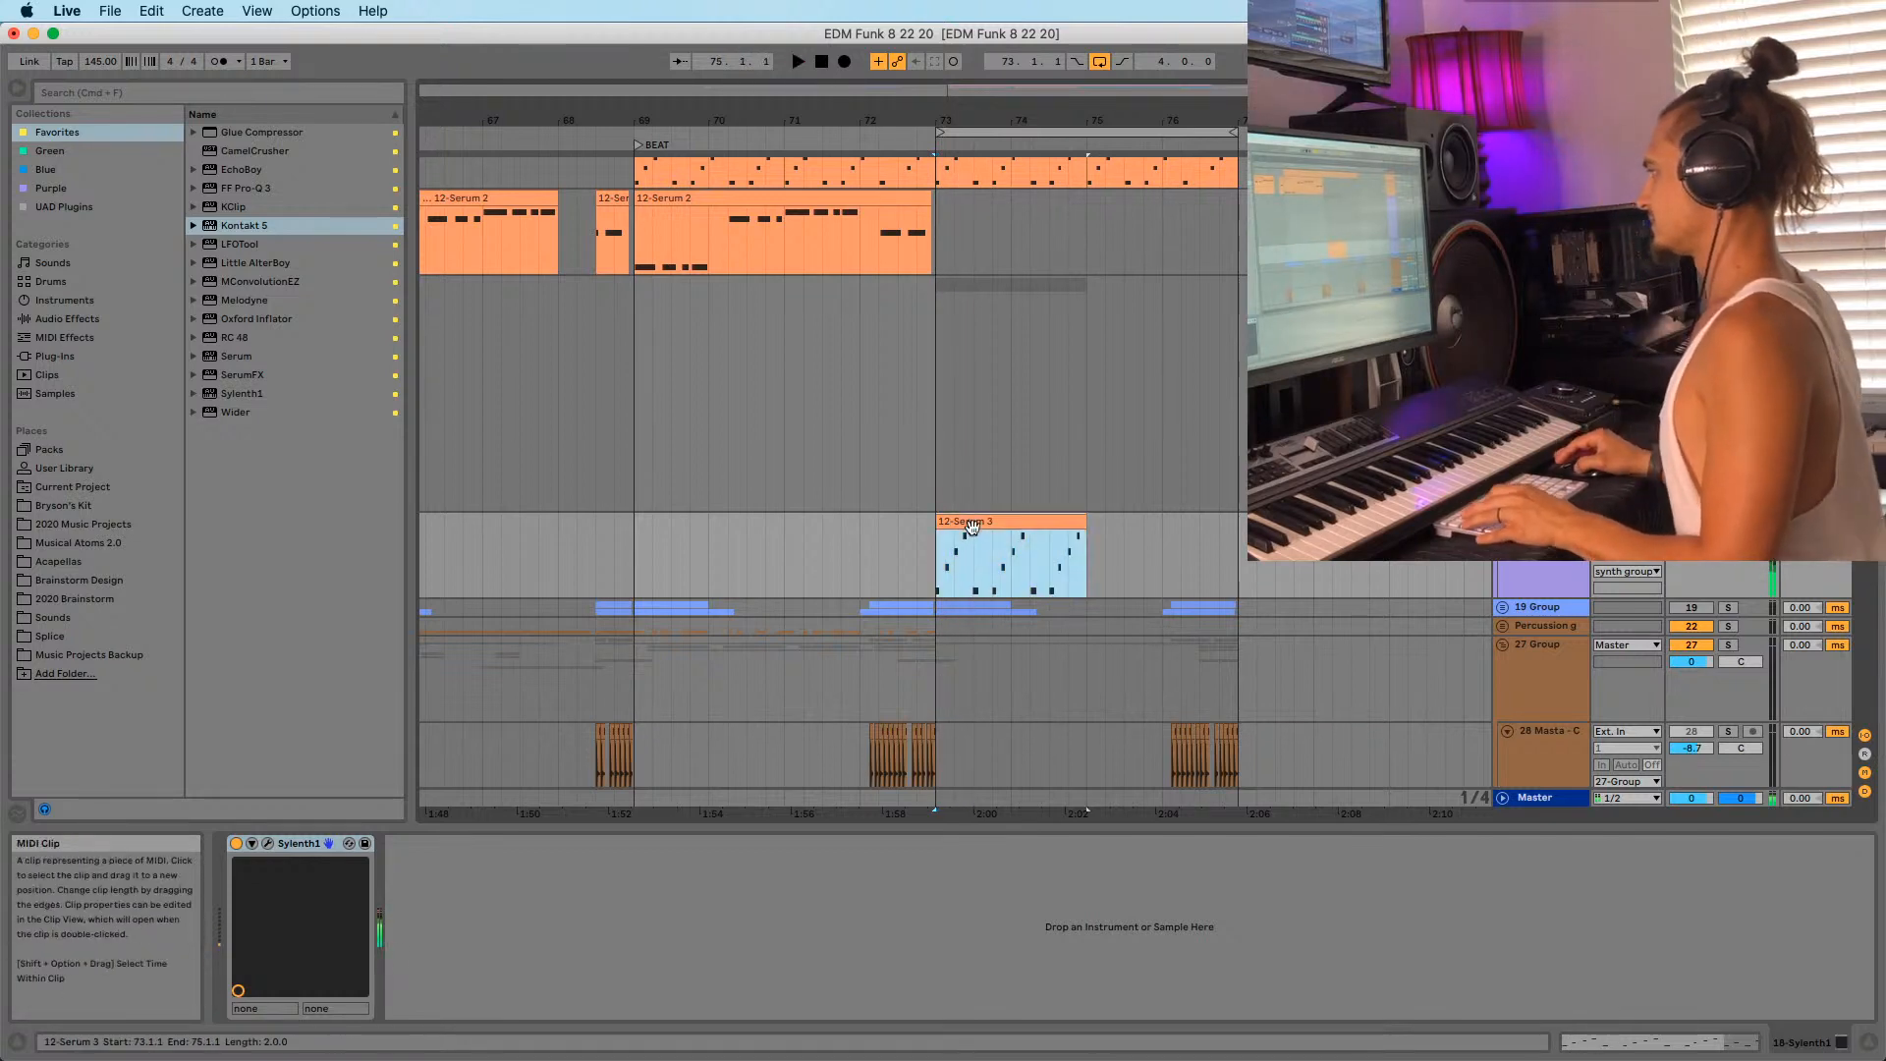
left_click(658, 888)
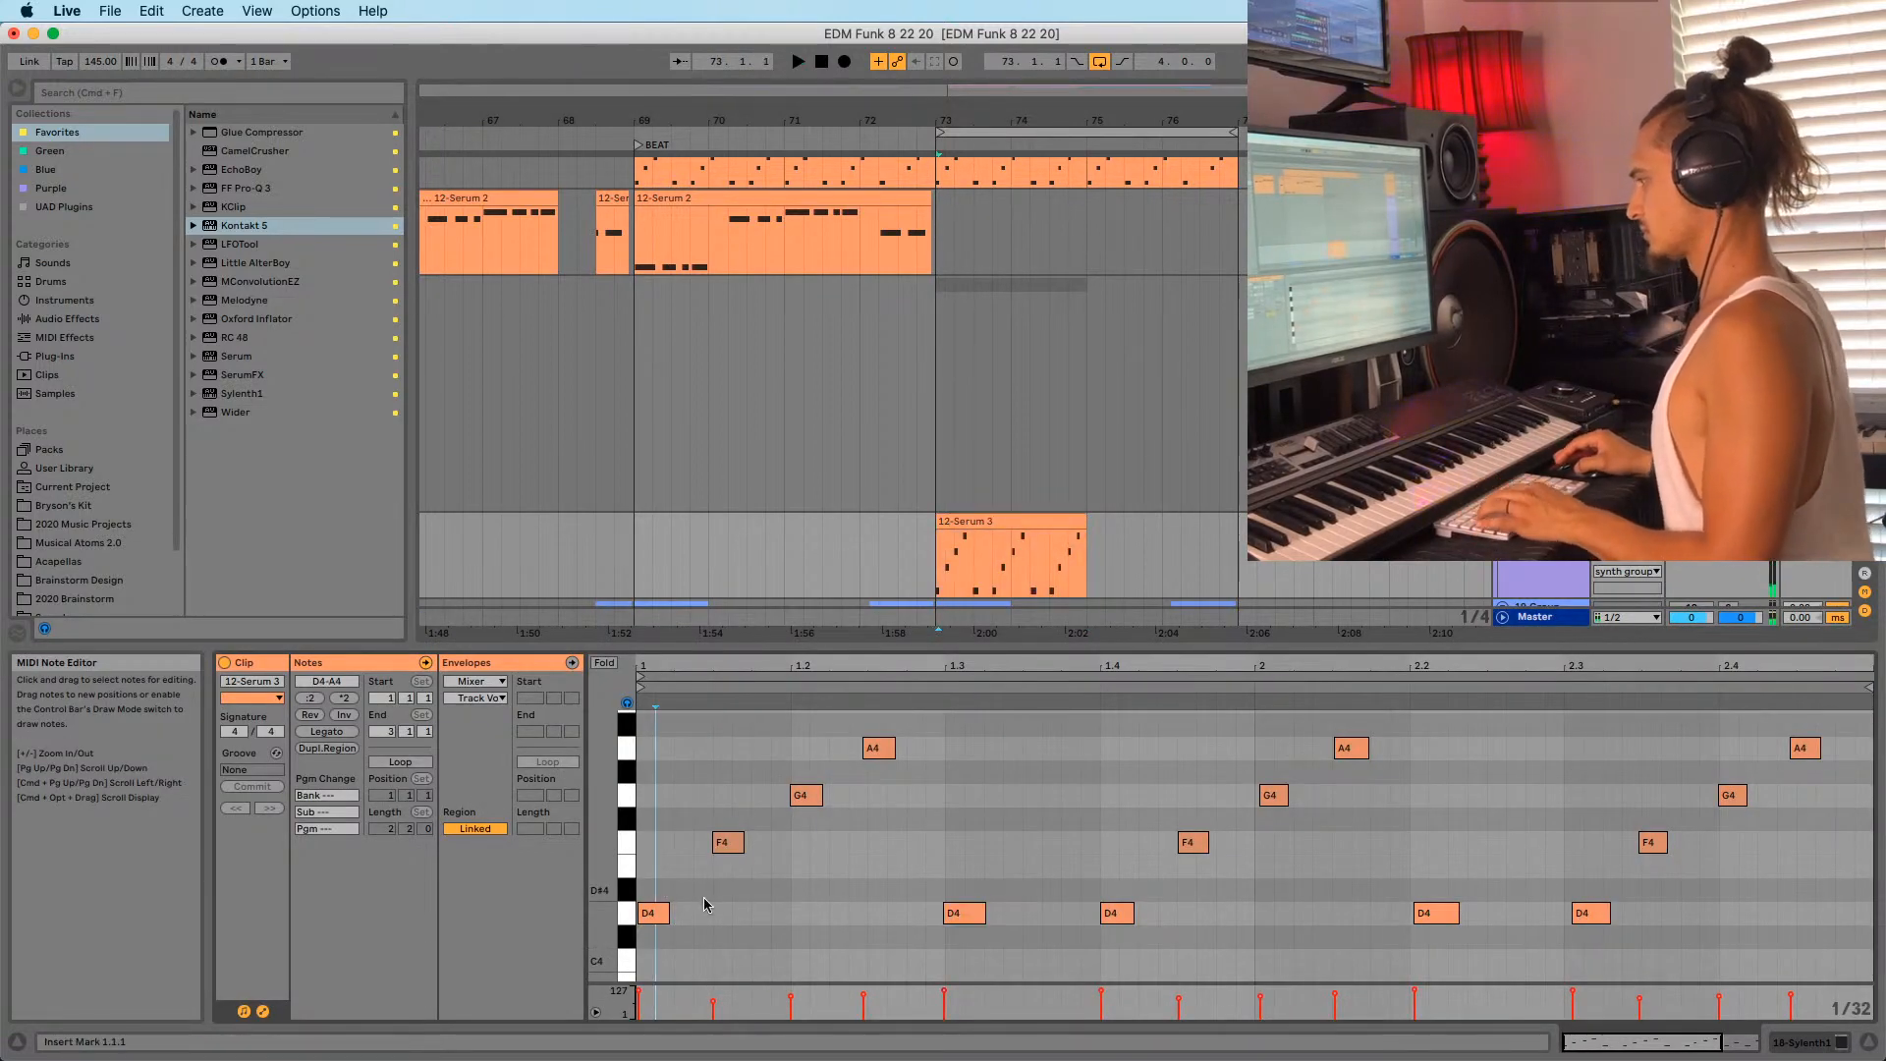
Raise the D4 note at beat 1.3 an octave to D5 and audition it.
key("space")
left_click(963, 913)
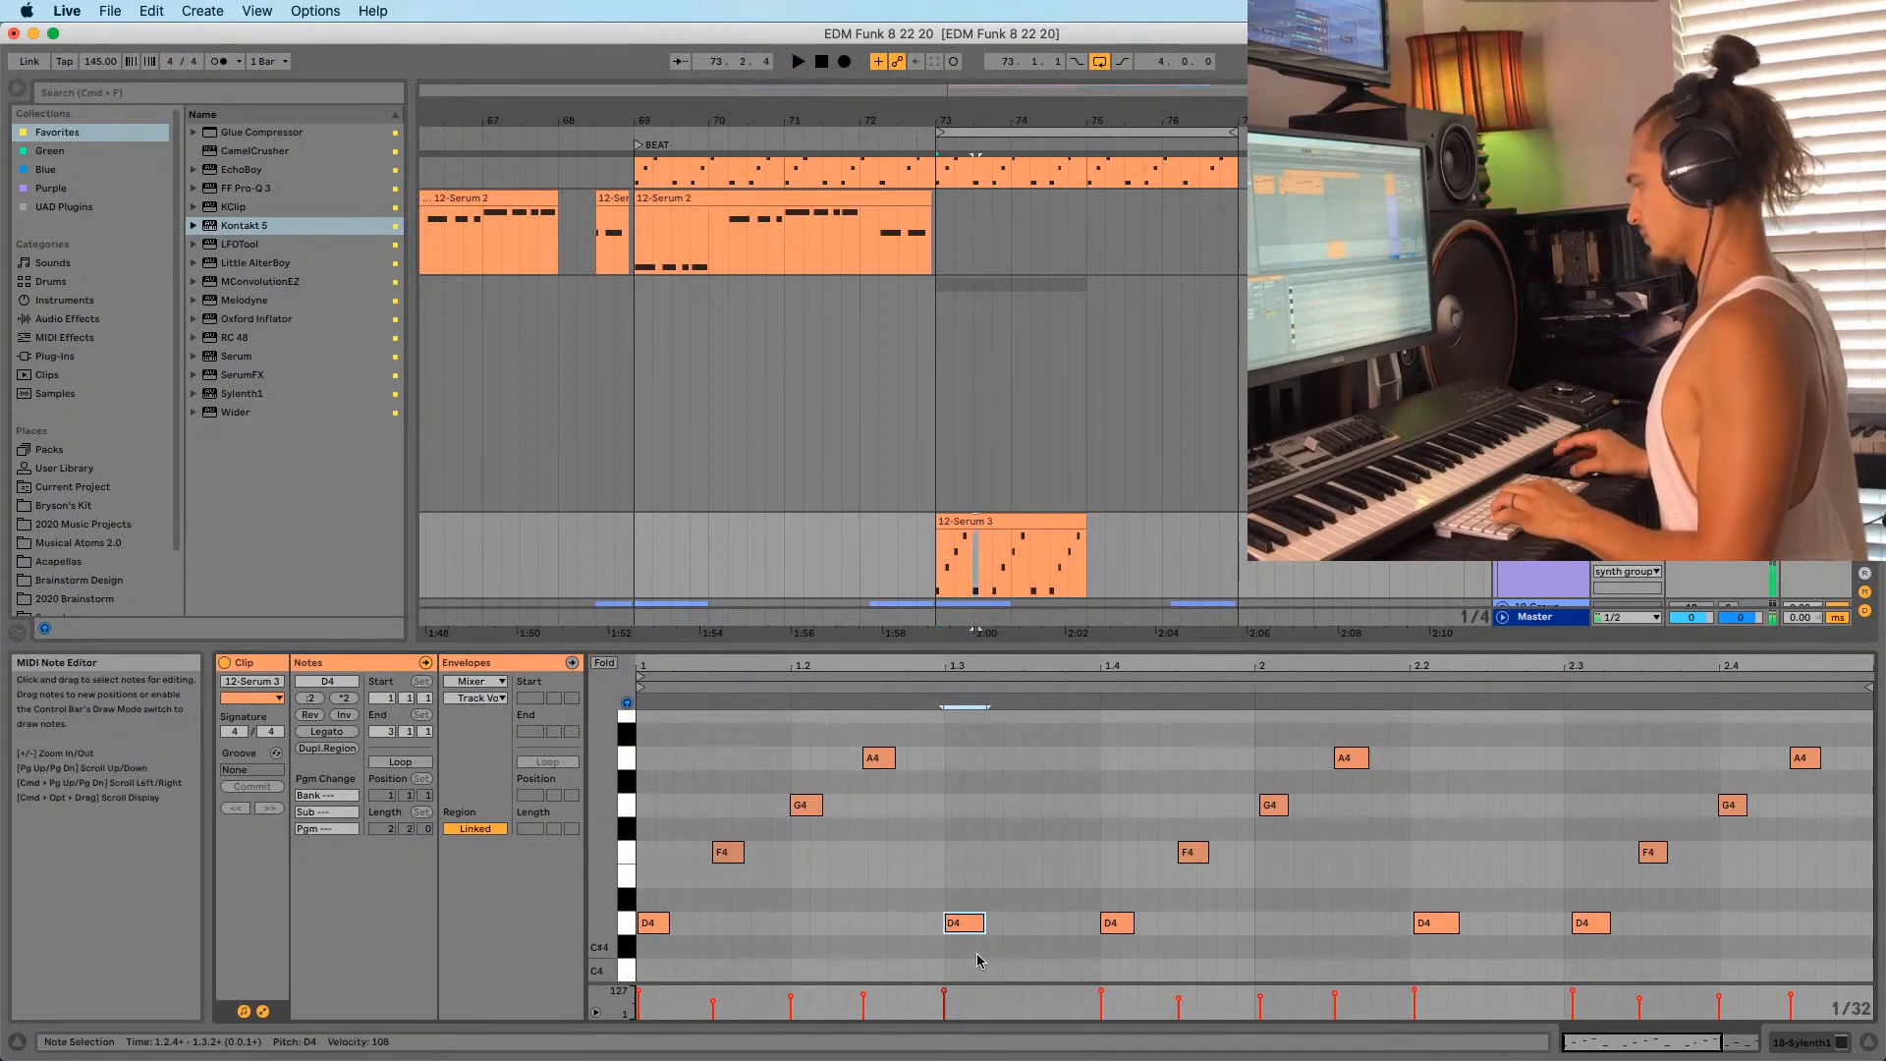
key("shift+Up")
scroll(986, 809, "up", 2)
key("space")
key("space")
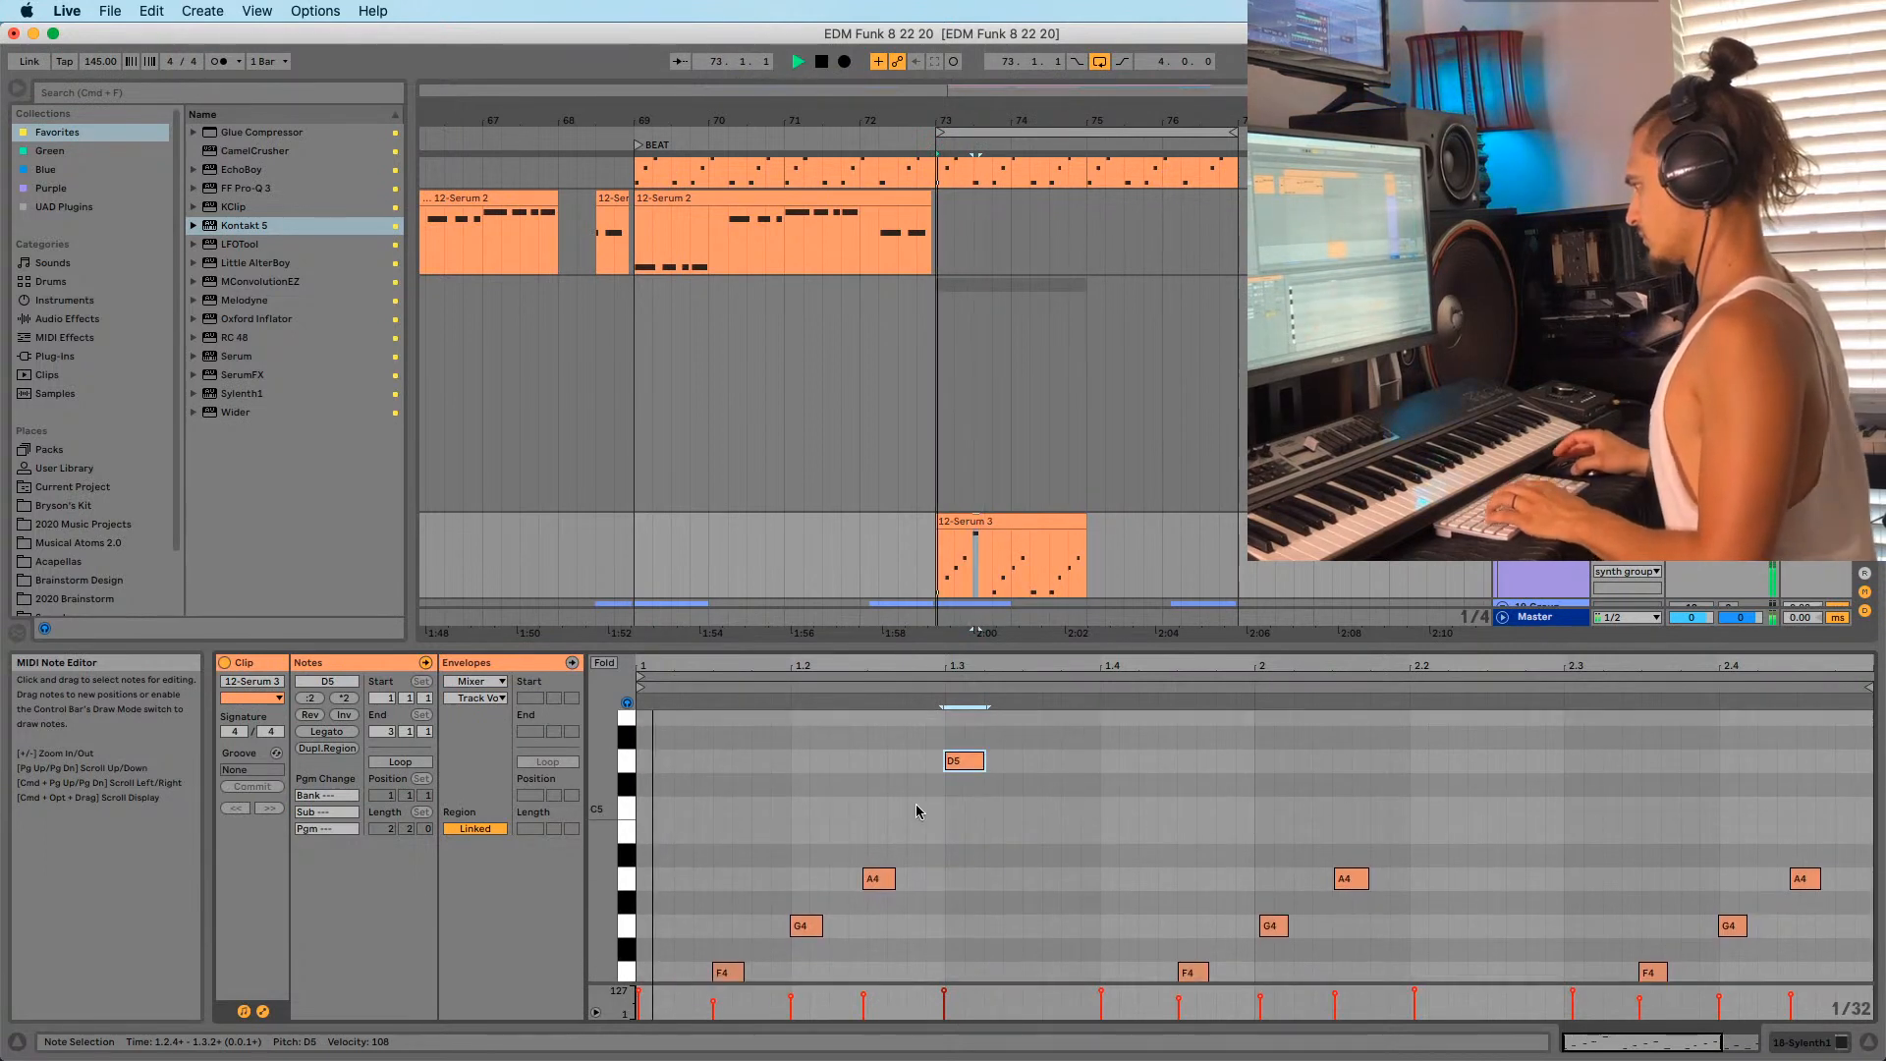
scroll(770, 905, "down", 5)
key("space")
Copy the first four notes of the pattern up an octave to follow D5.
left_click_drag(648, 921, 902, 698)
left_click_drag(664, 930, 975, 769)
left_click(929, 775)
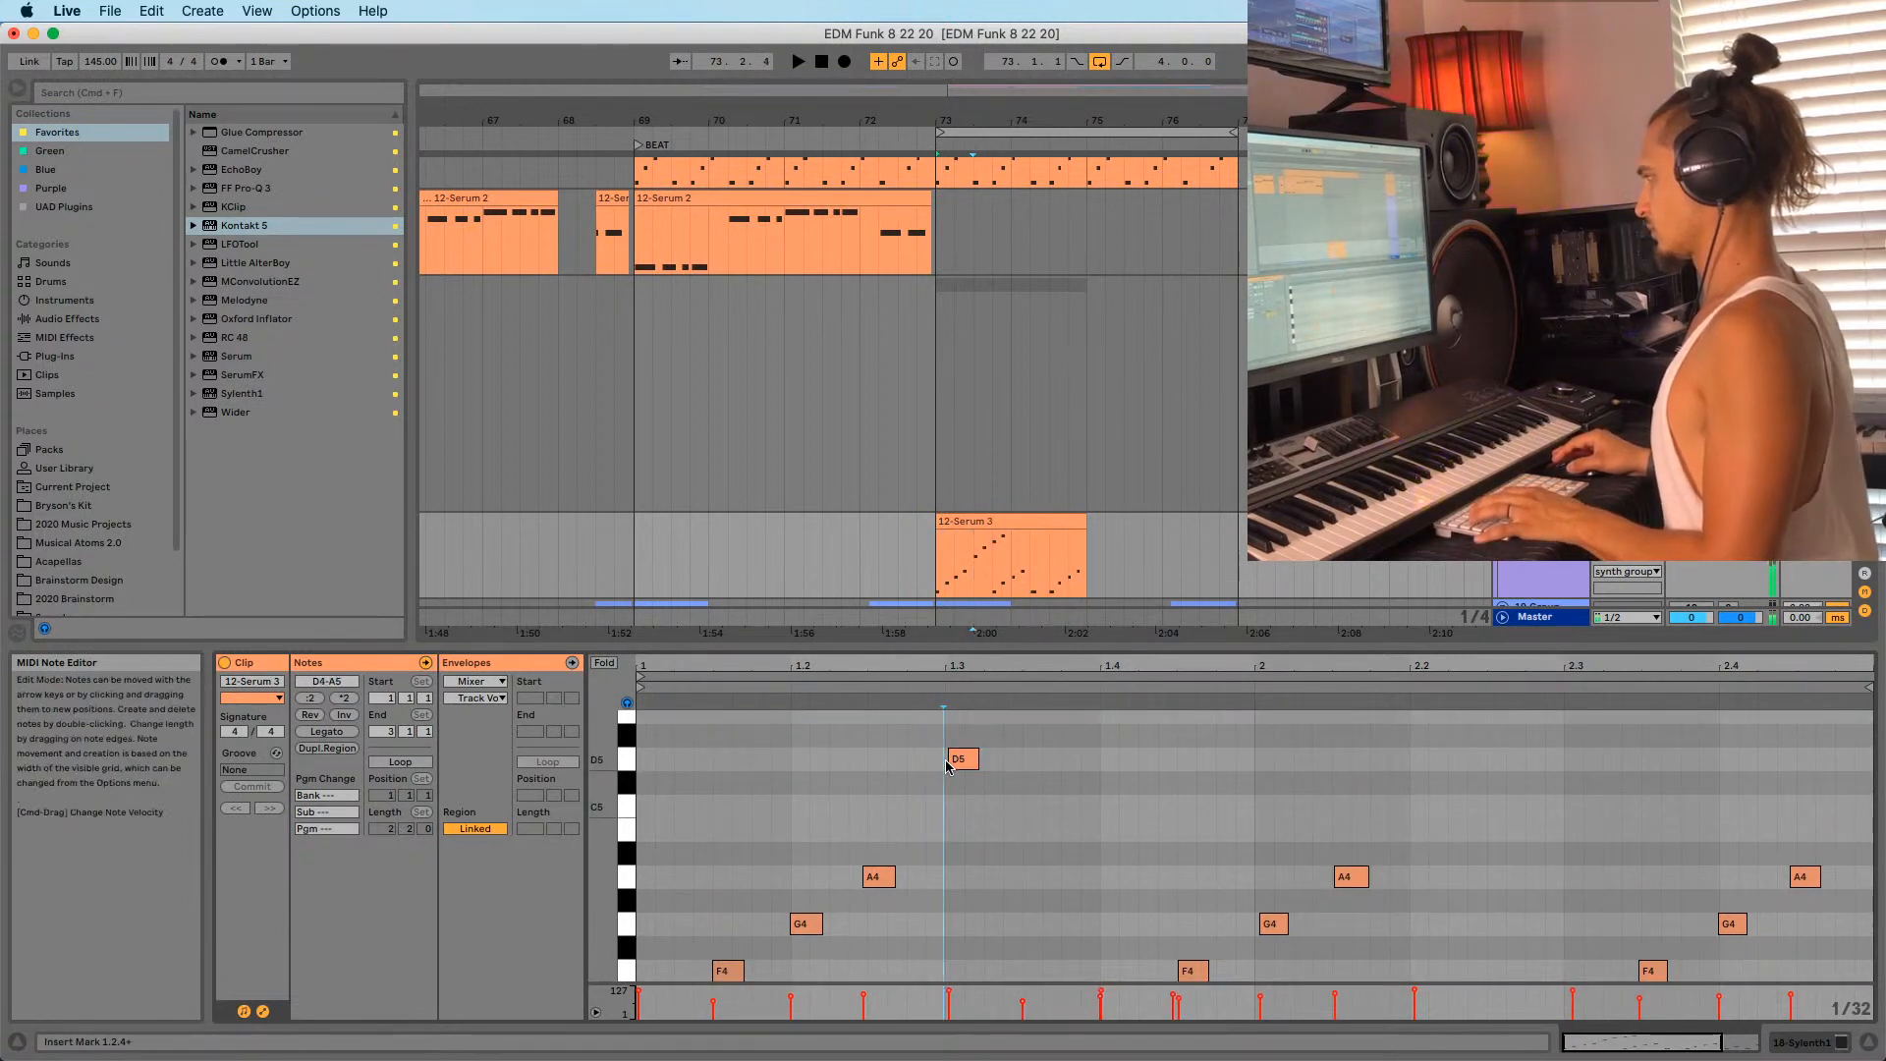
left_click(943, 808)
scroll(944, 807, "up", 1)
scroll(943, 807, "up", 3)
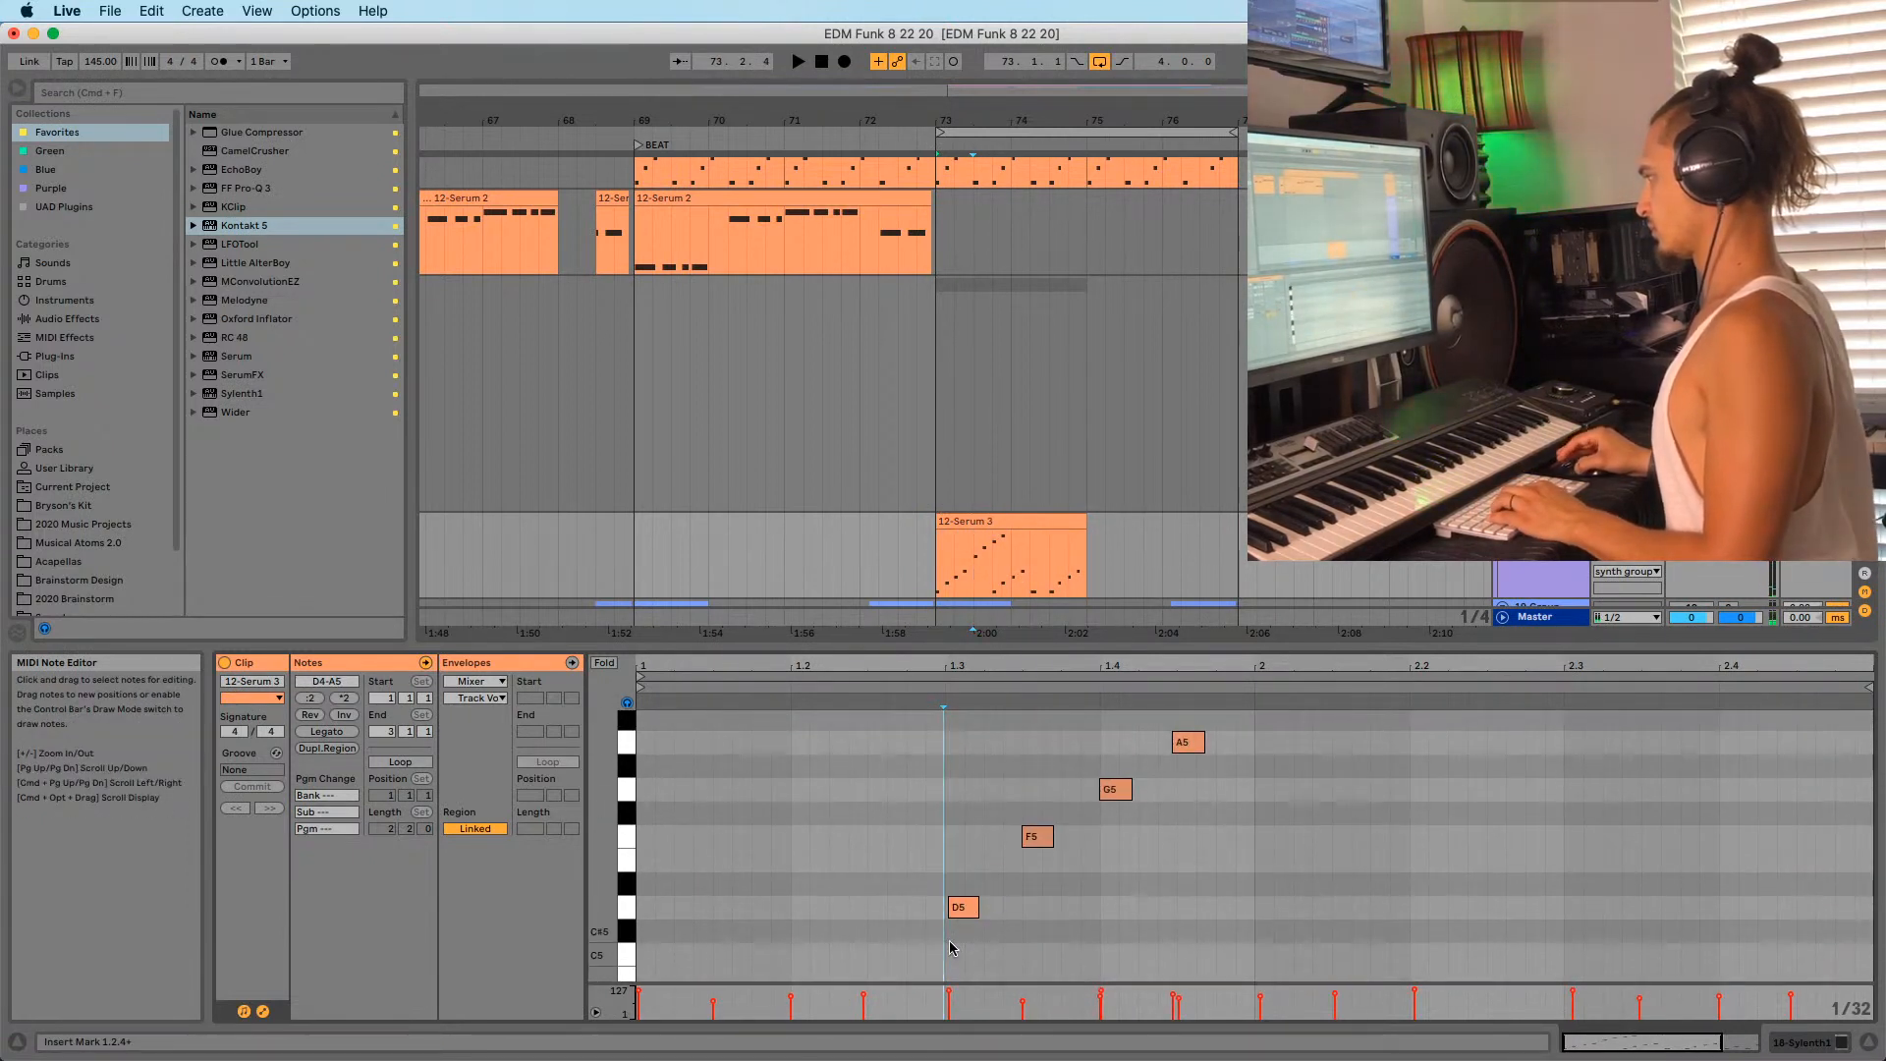
Nudge the A5 note onto the grid, auditioning the D5–F5–G5–A5 run.
left_click_drag(949, 946, 1274, 705)
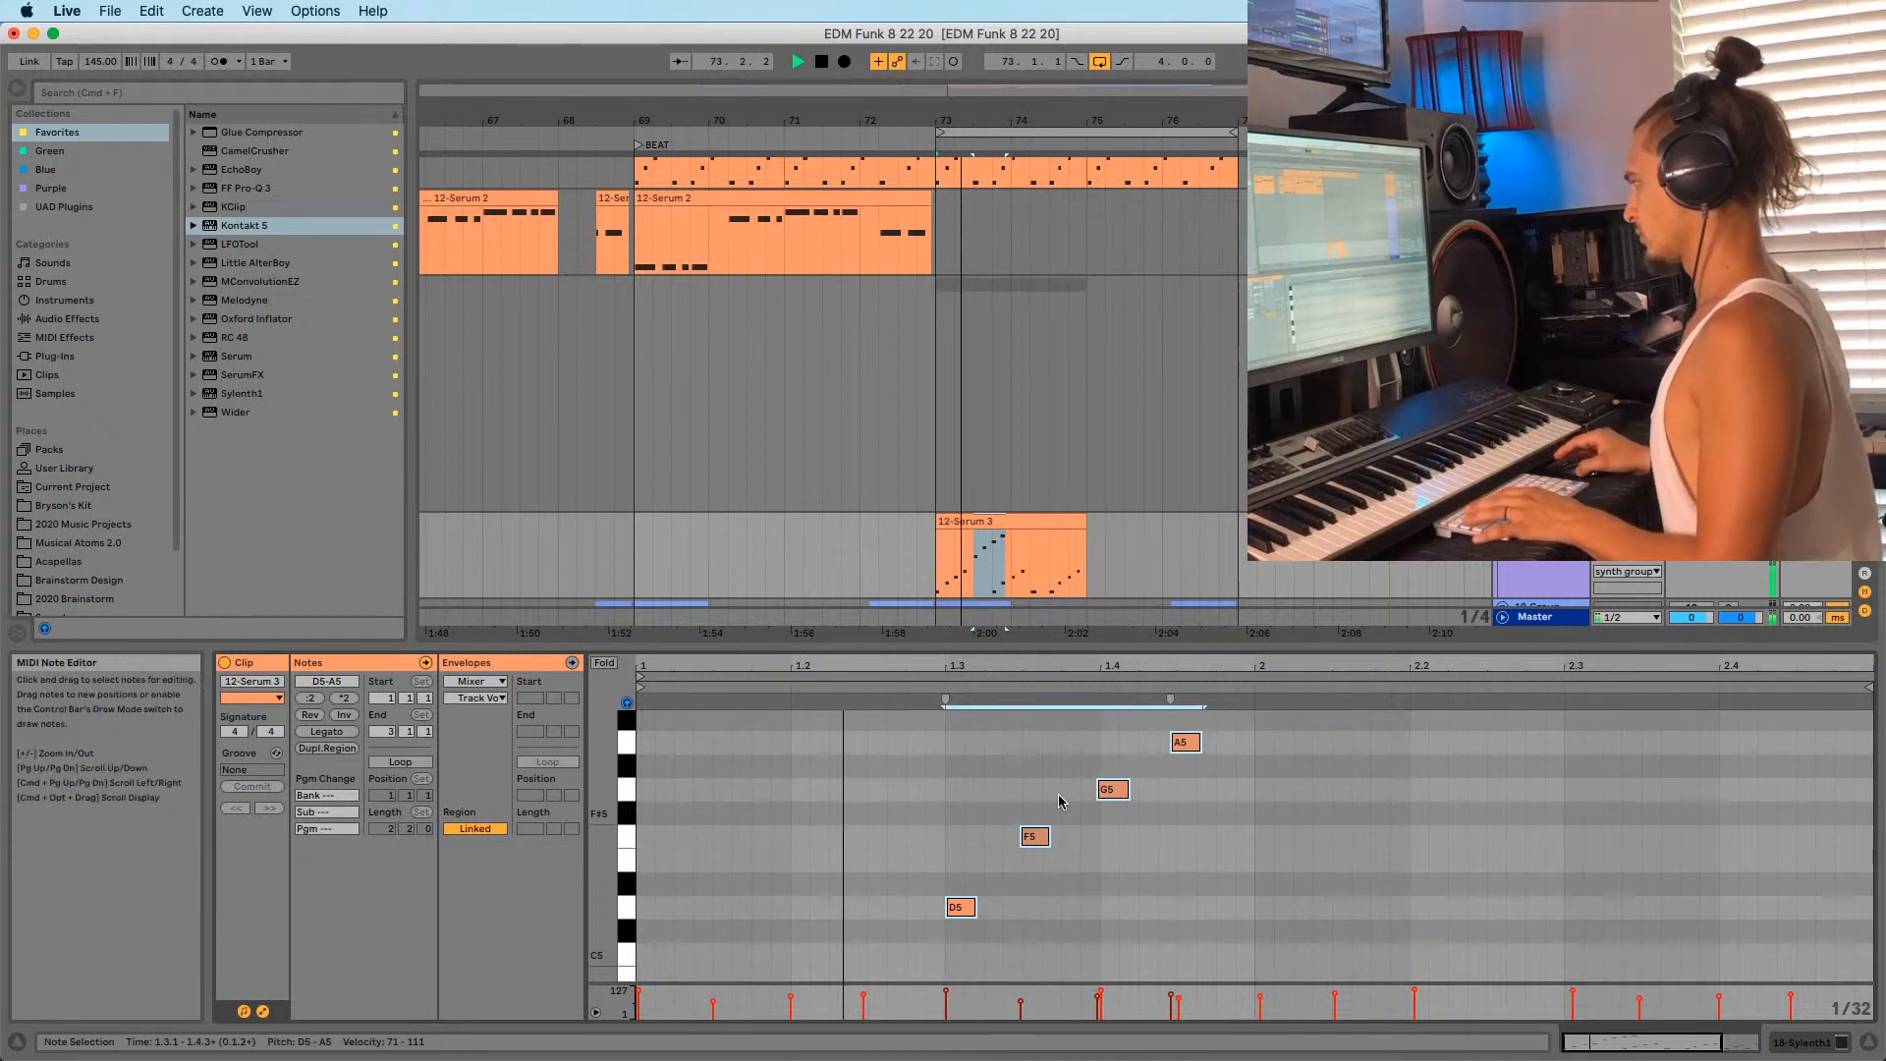
left_click(1031, 836)
key("space")
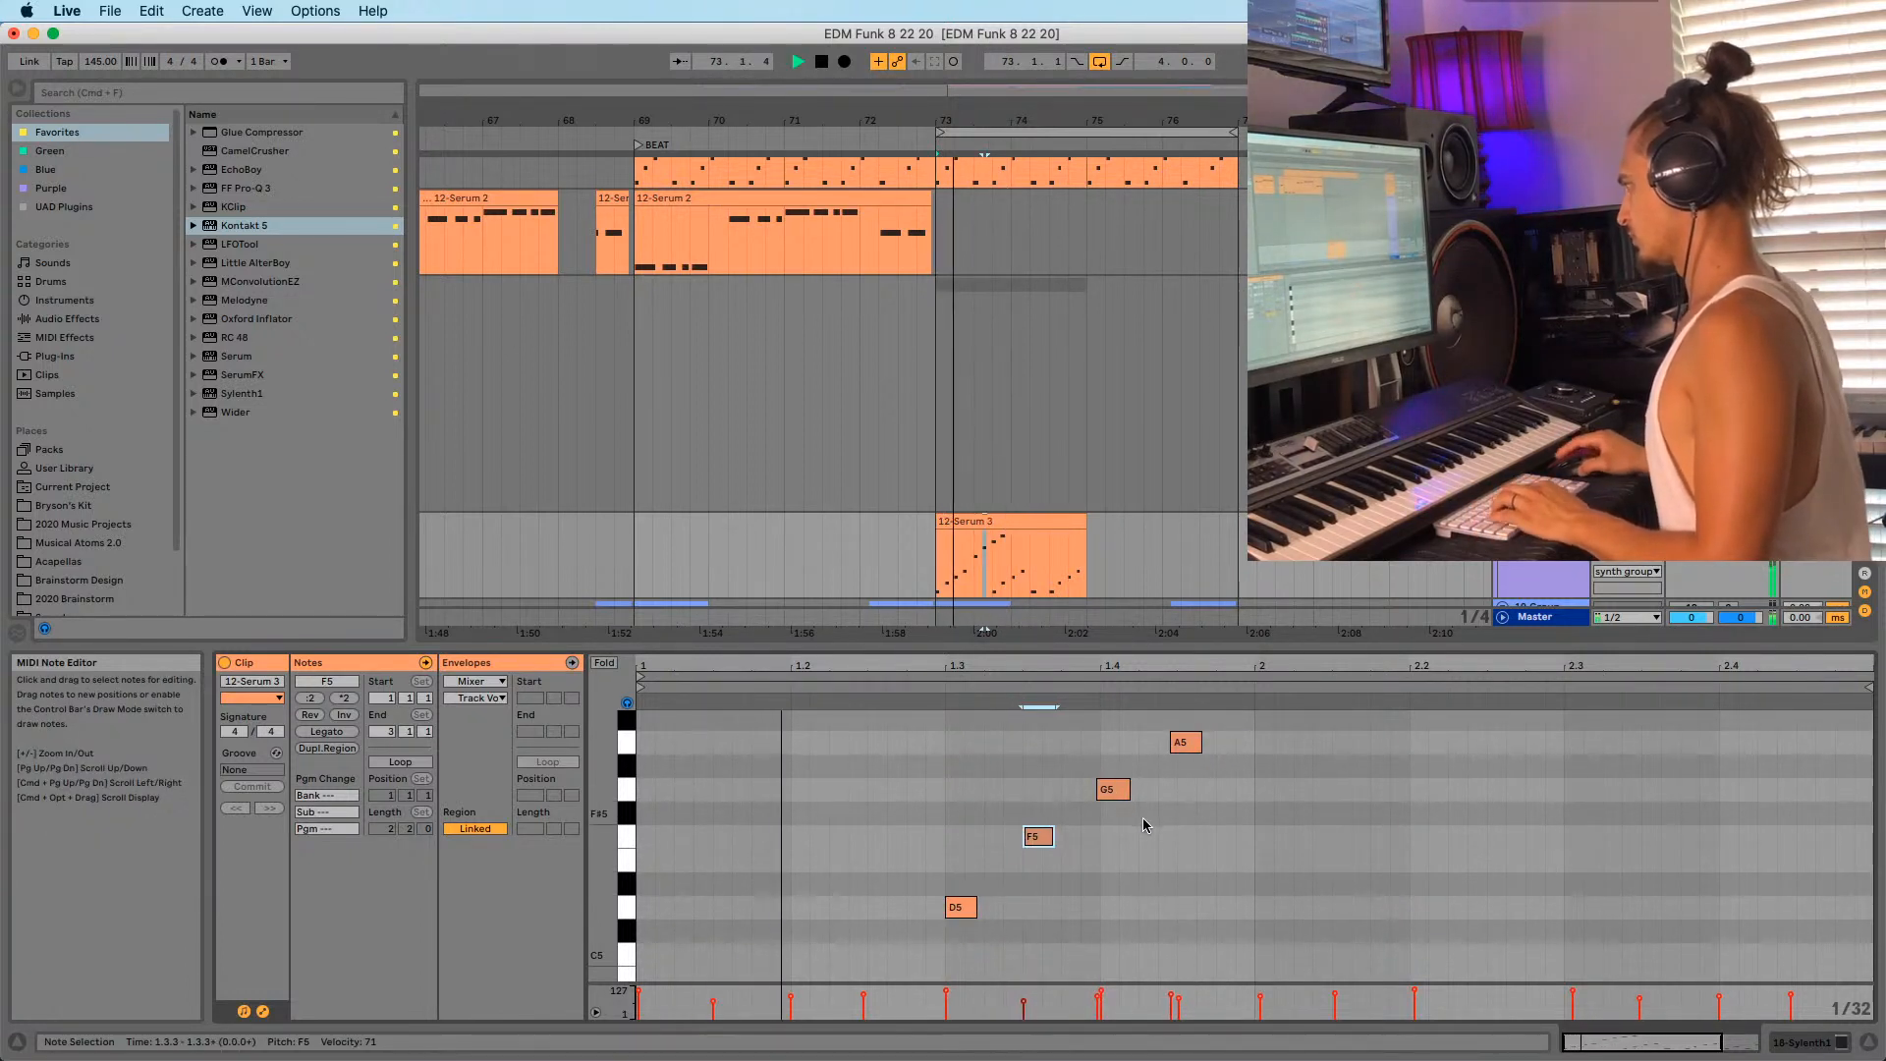
left_click(1113, 788)
left_click(1189, 741)
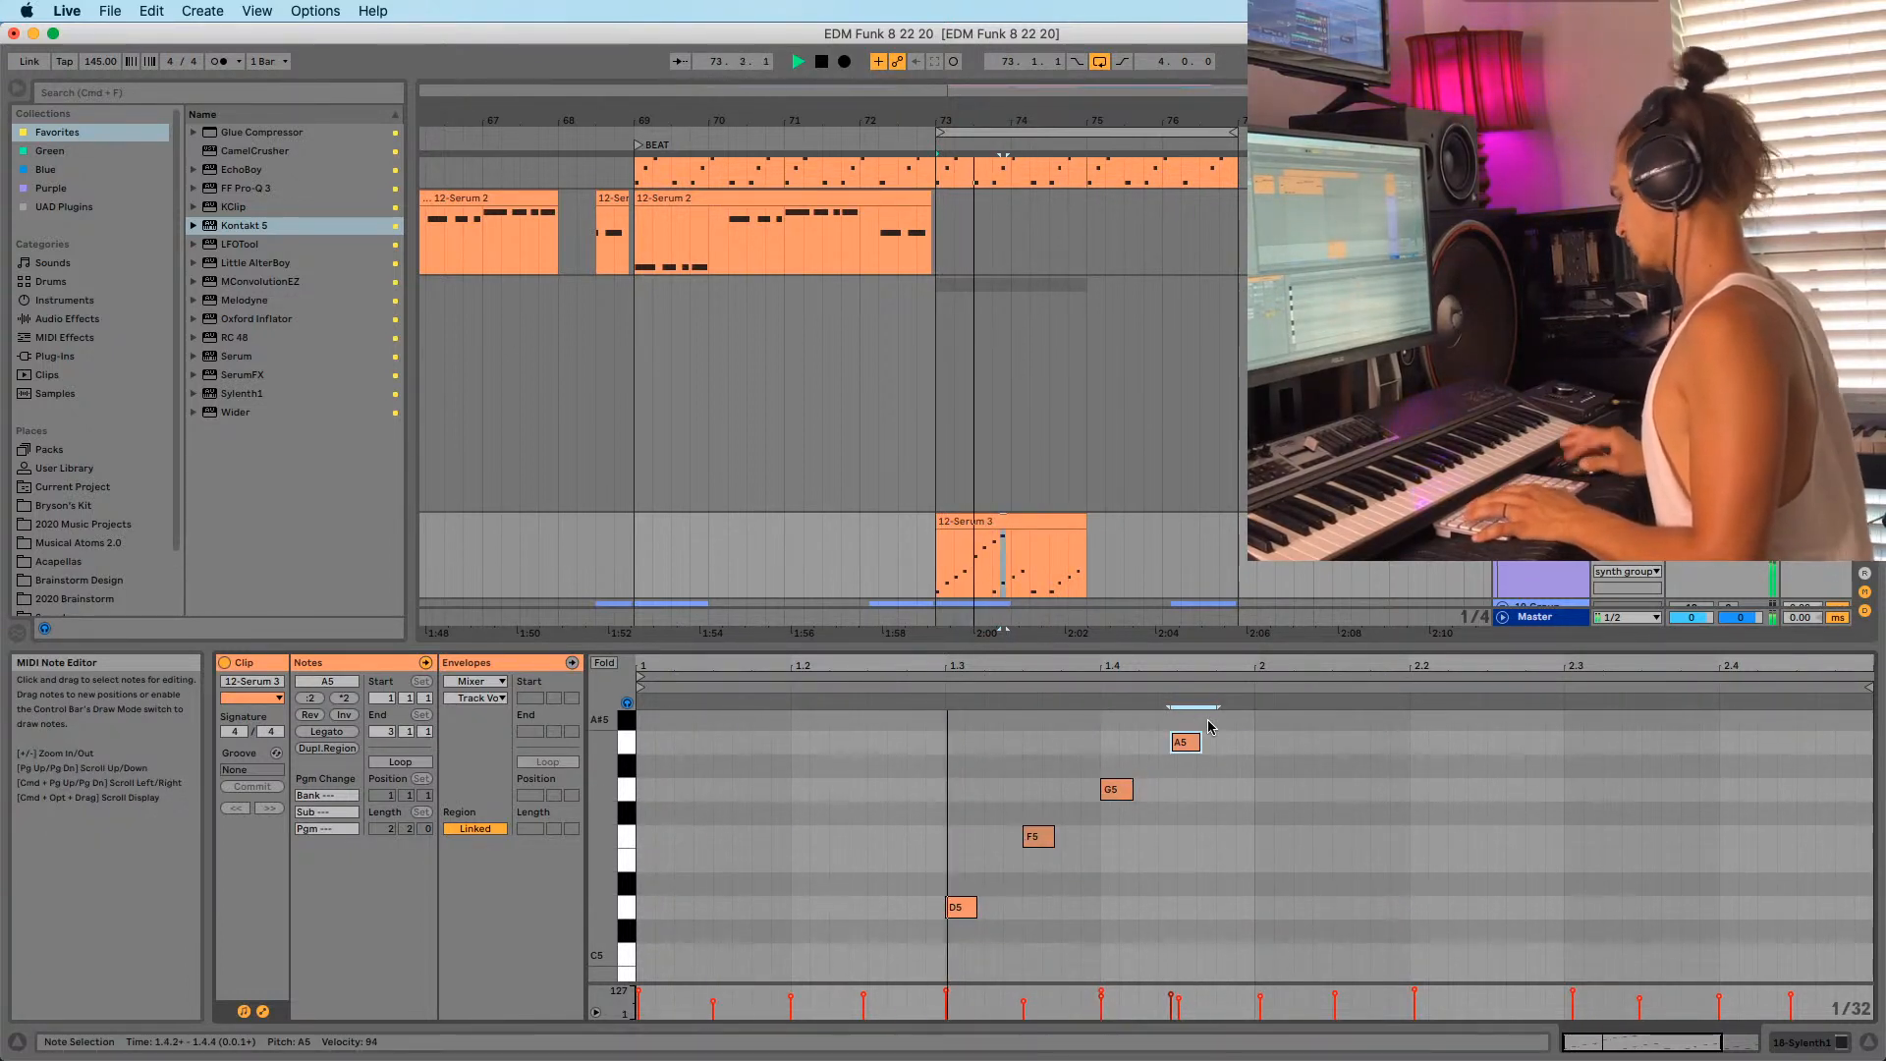
key("super+u")
key("space")
key("space")
left_click_drag(1232, 672, 1150, 667)
scroll(1002, 829, "down", 8)
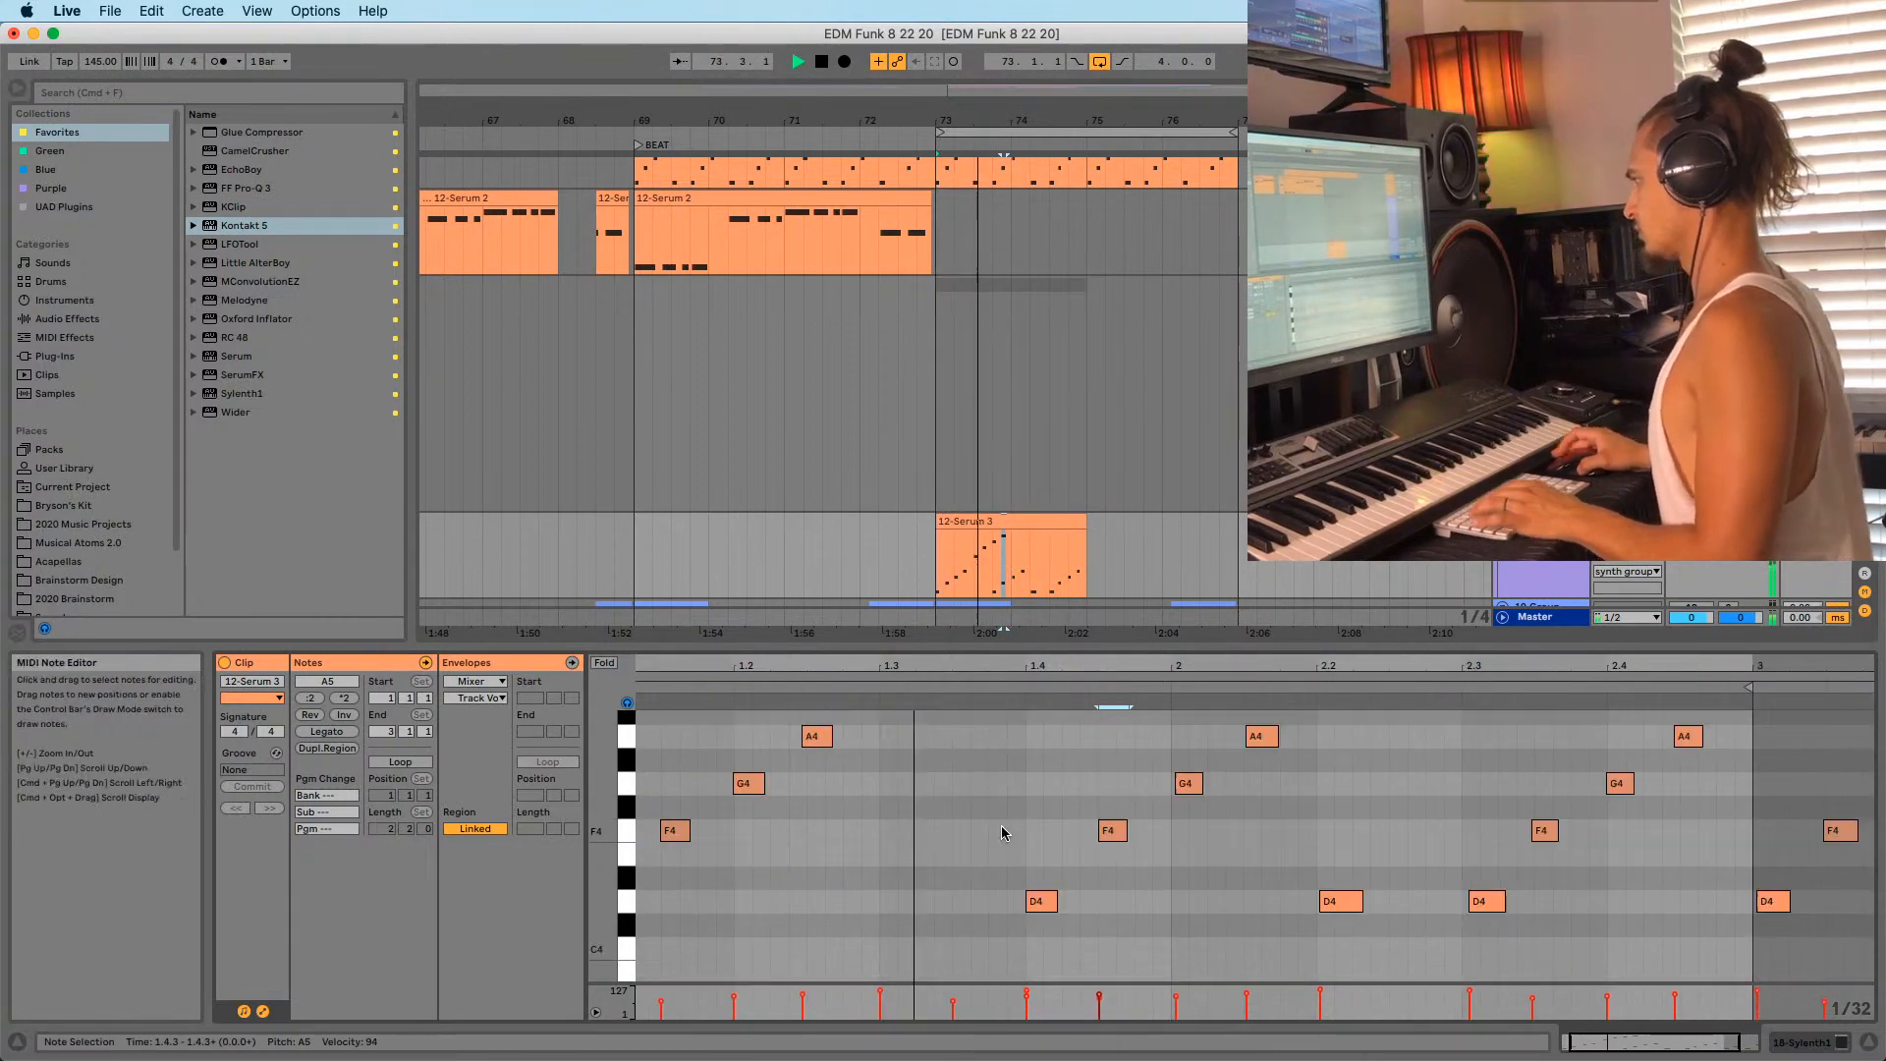
key("space")
Delete the stray D4 at beat 1.4 and enlarge the MIDI editor.
left_click_drag(1009, 771, 1080, 805)
key("Delete")
scroll(1062, 813, "up", 3)
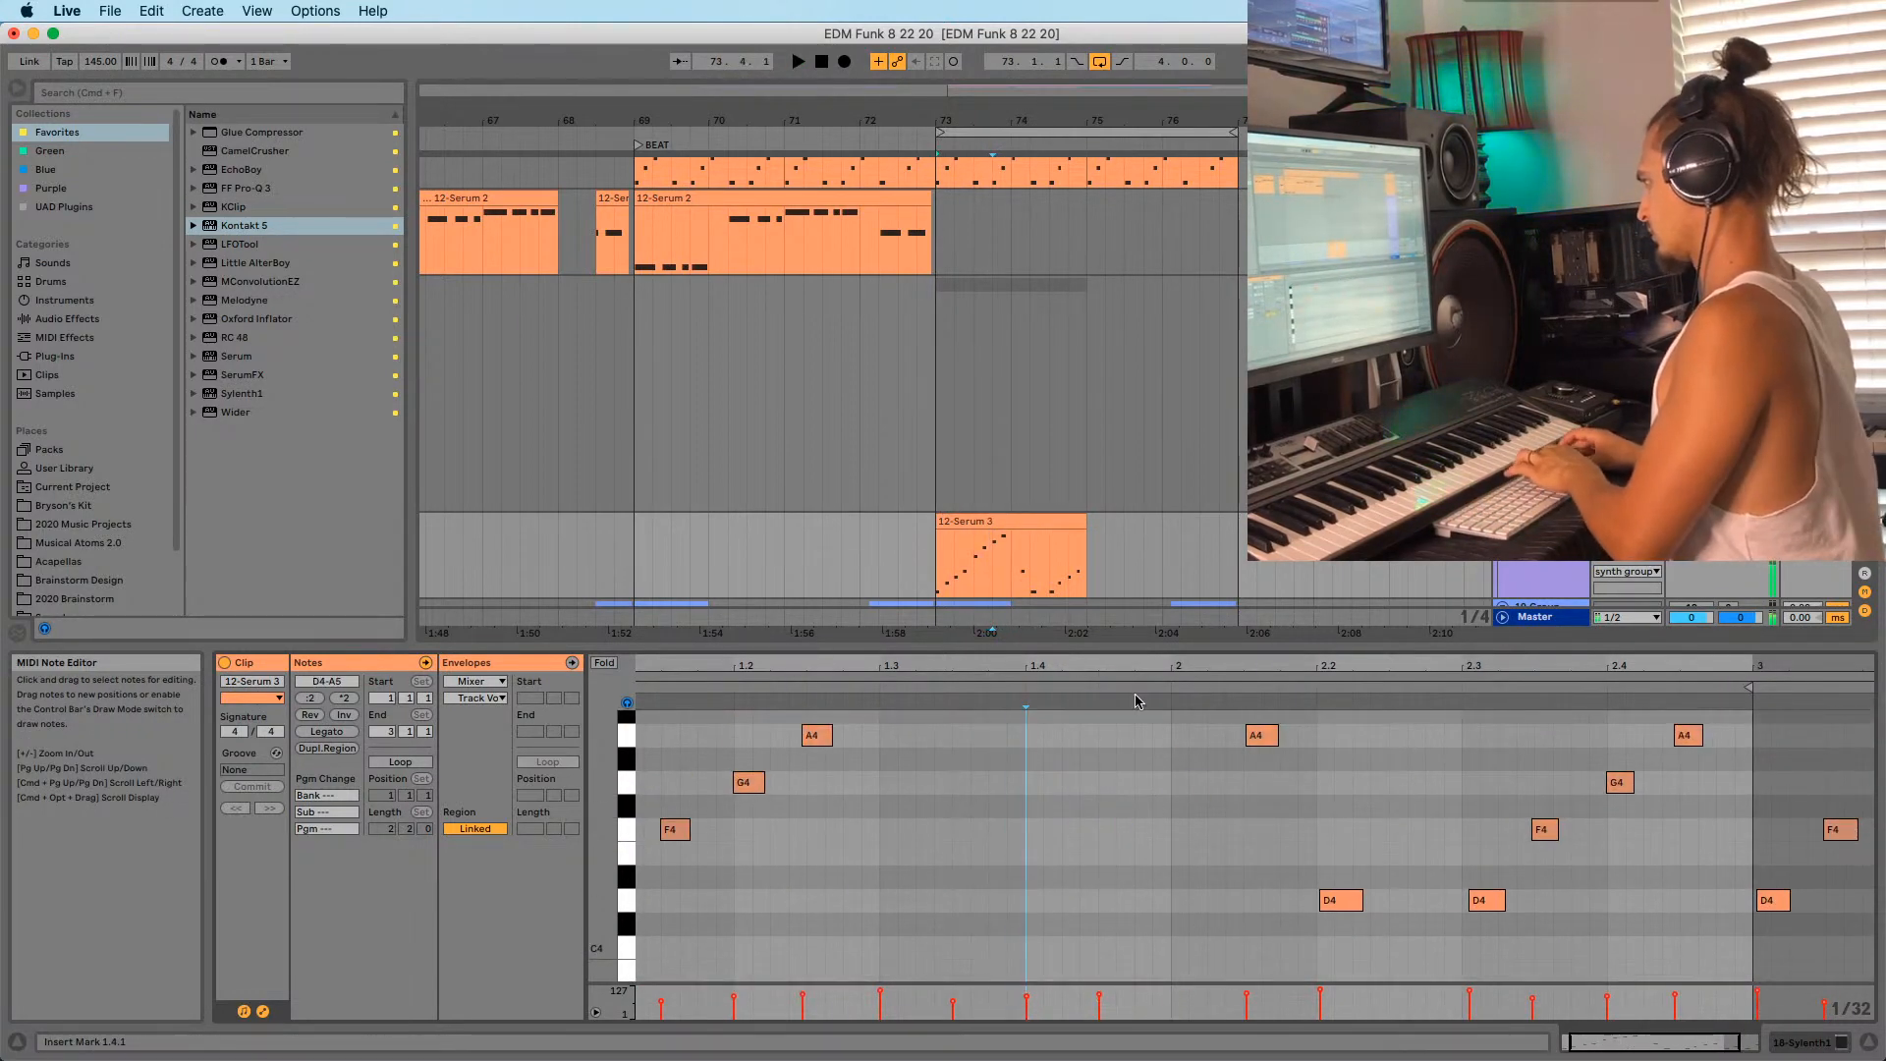
key("space")
scroll(1110, 864, "up", 5)
left_click_drag(1083, 645, 1084, 460)
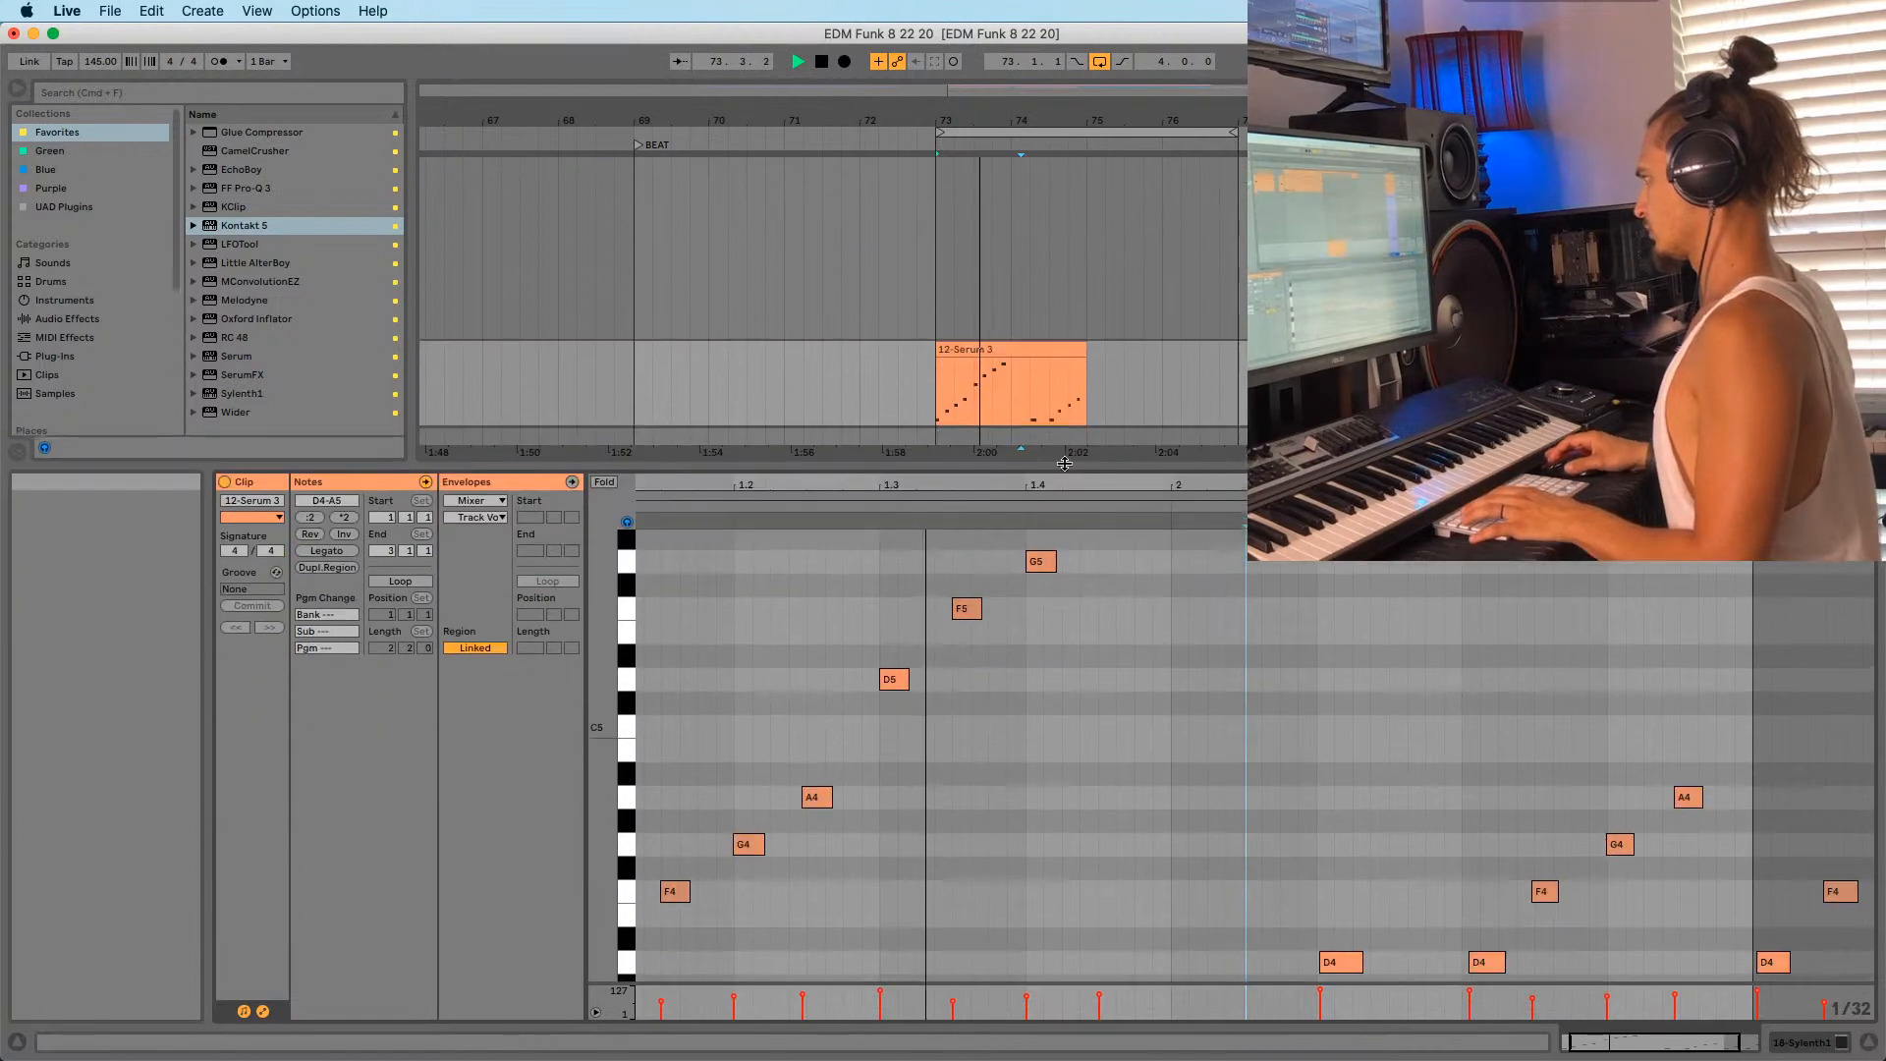
Copy the A5 note to beat 2 as G5 and audition the result.
key("space")
scroll(1066, 631, "up", 3)
left_click_drag(1118, 599, 1248, 643)
key("space")
scroll(1273, 649, "down", 1)
scroll(1243, 716, "down", 1)
key("space")
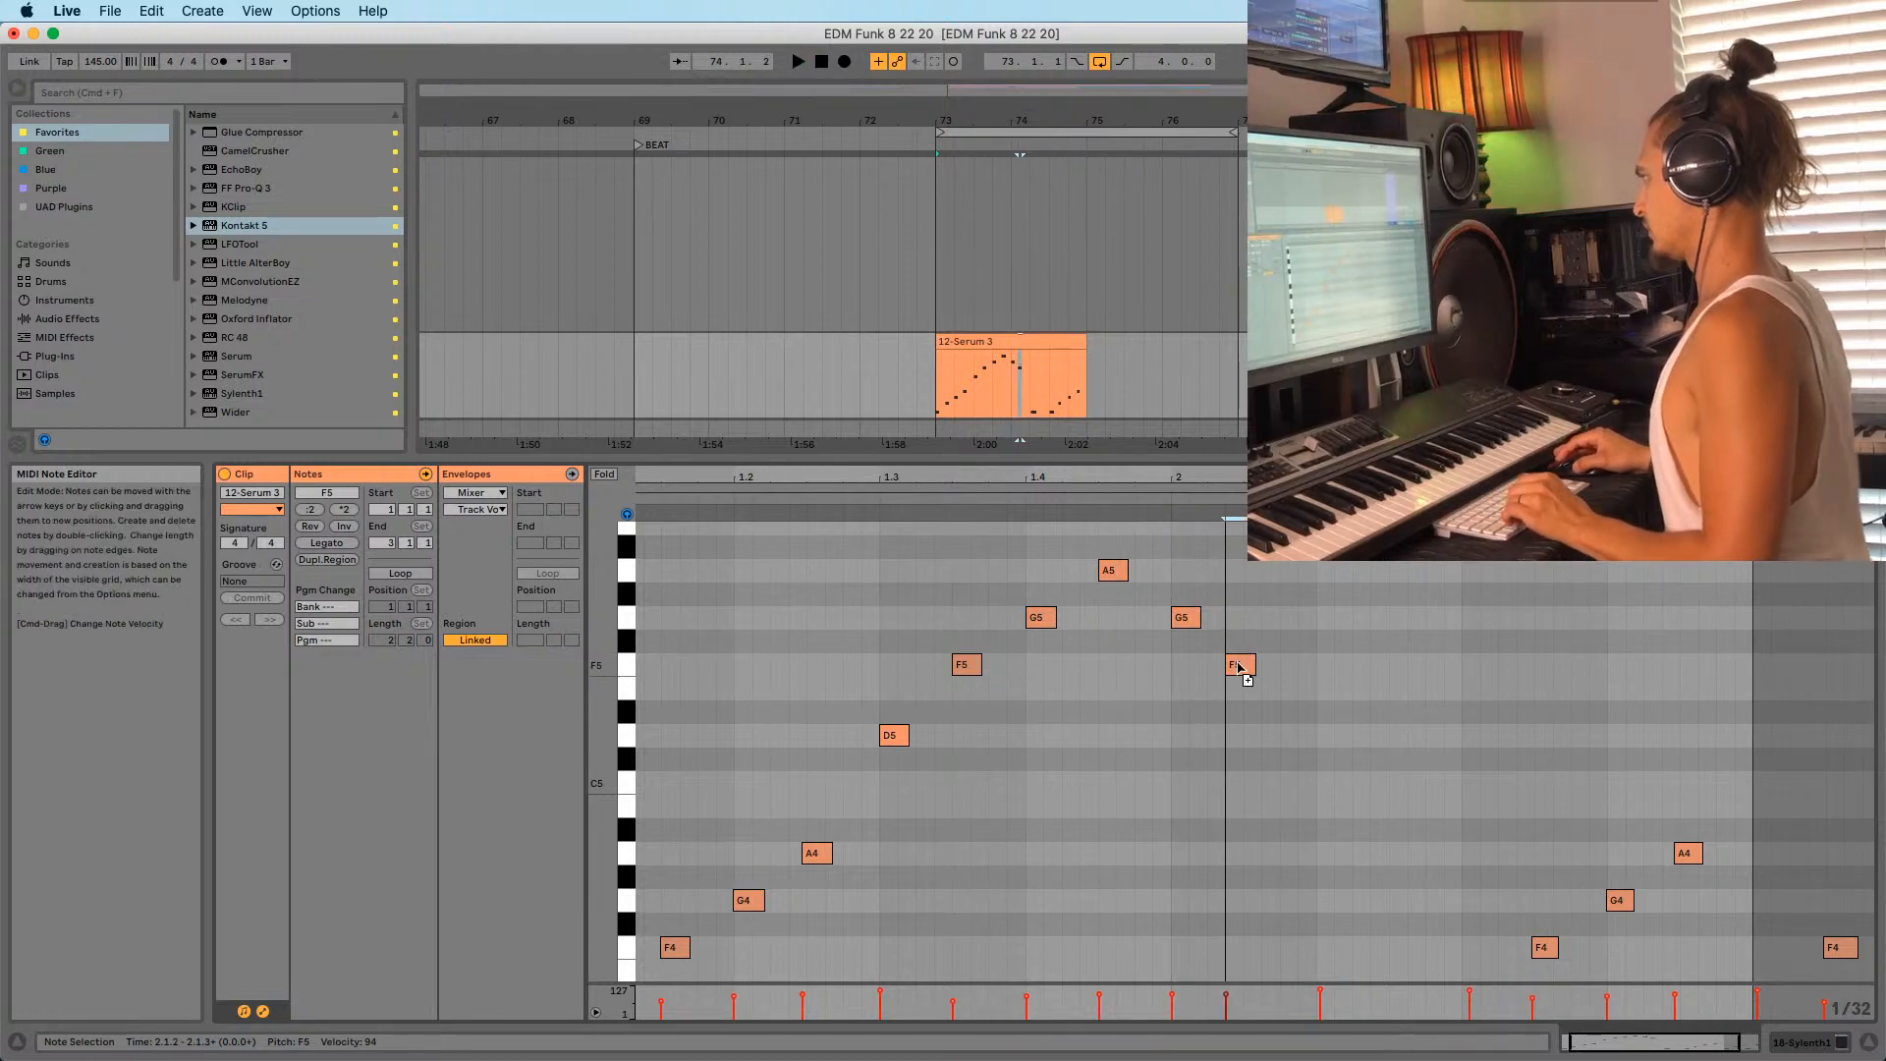
scroll(1239, 668, "up", 3)
key("space")
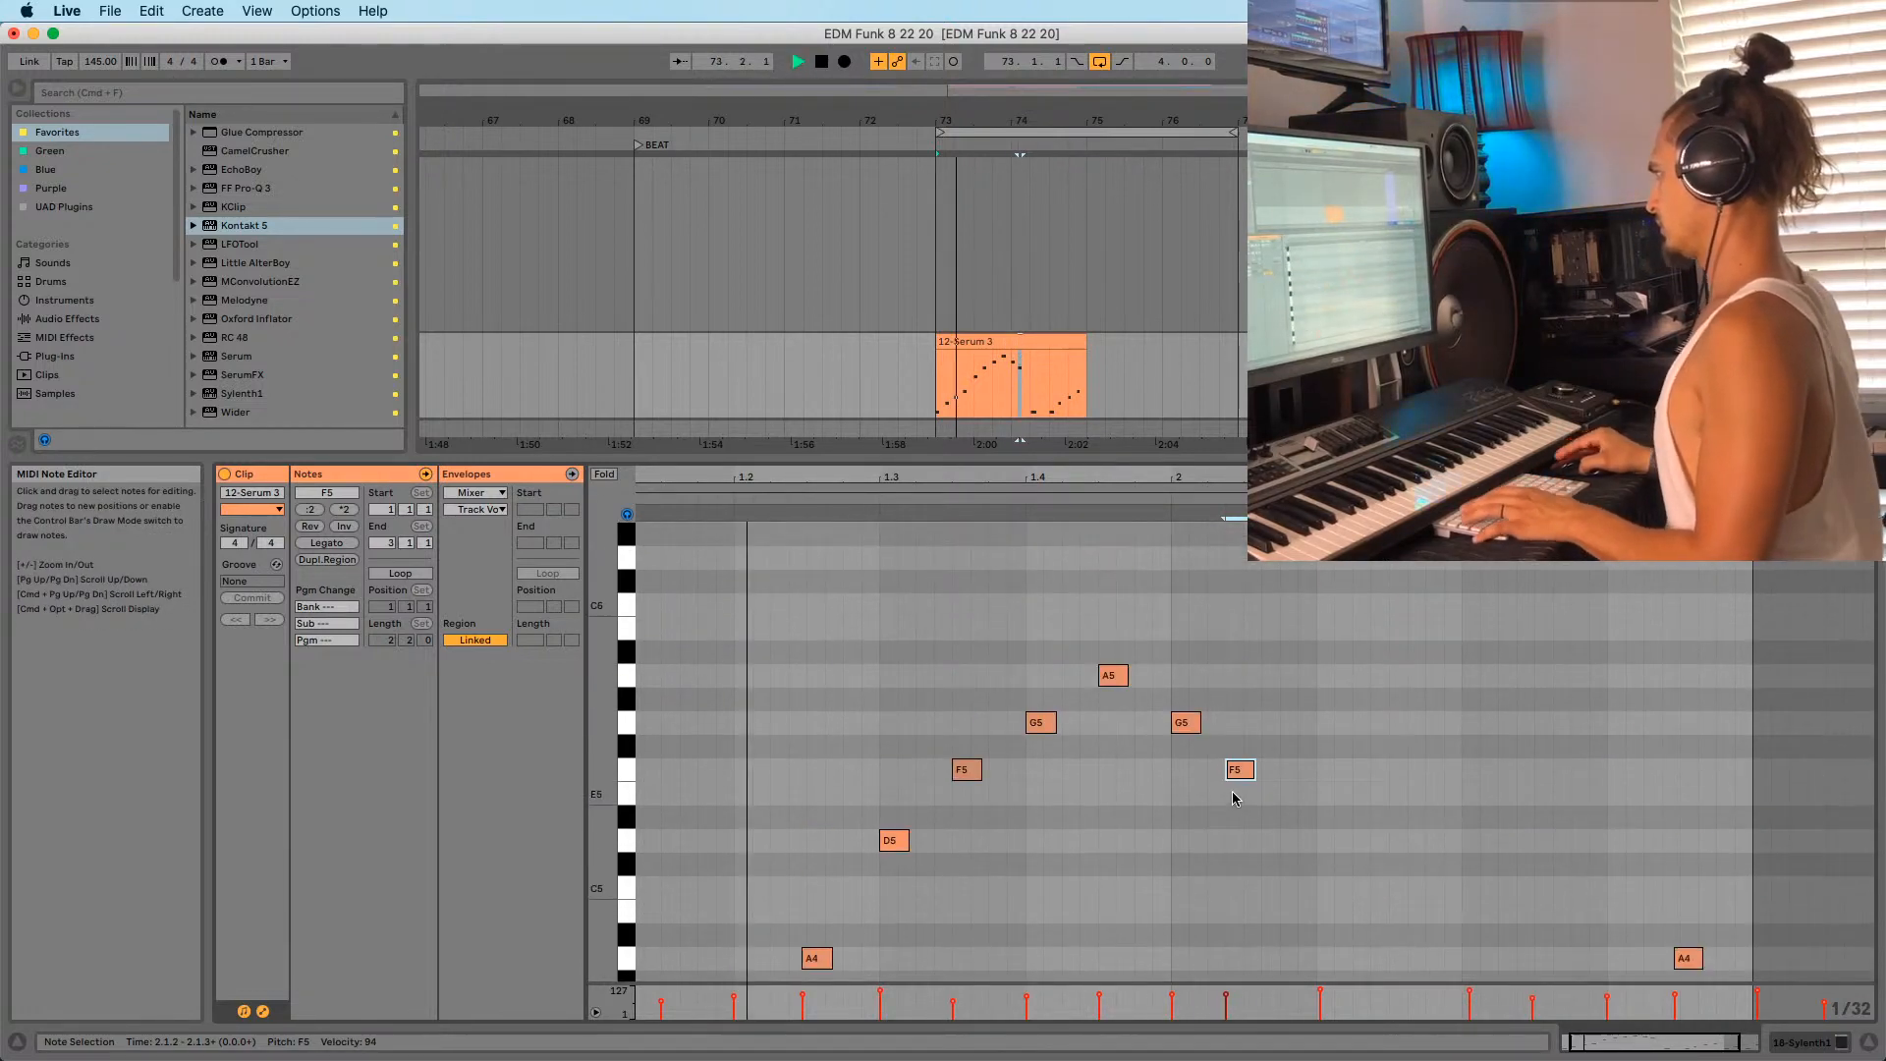
scroll(1242, 776, "down", 1)
key("space")
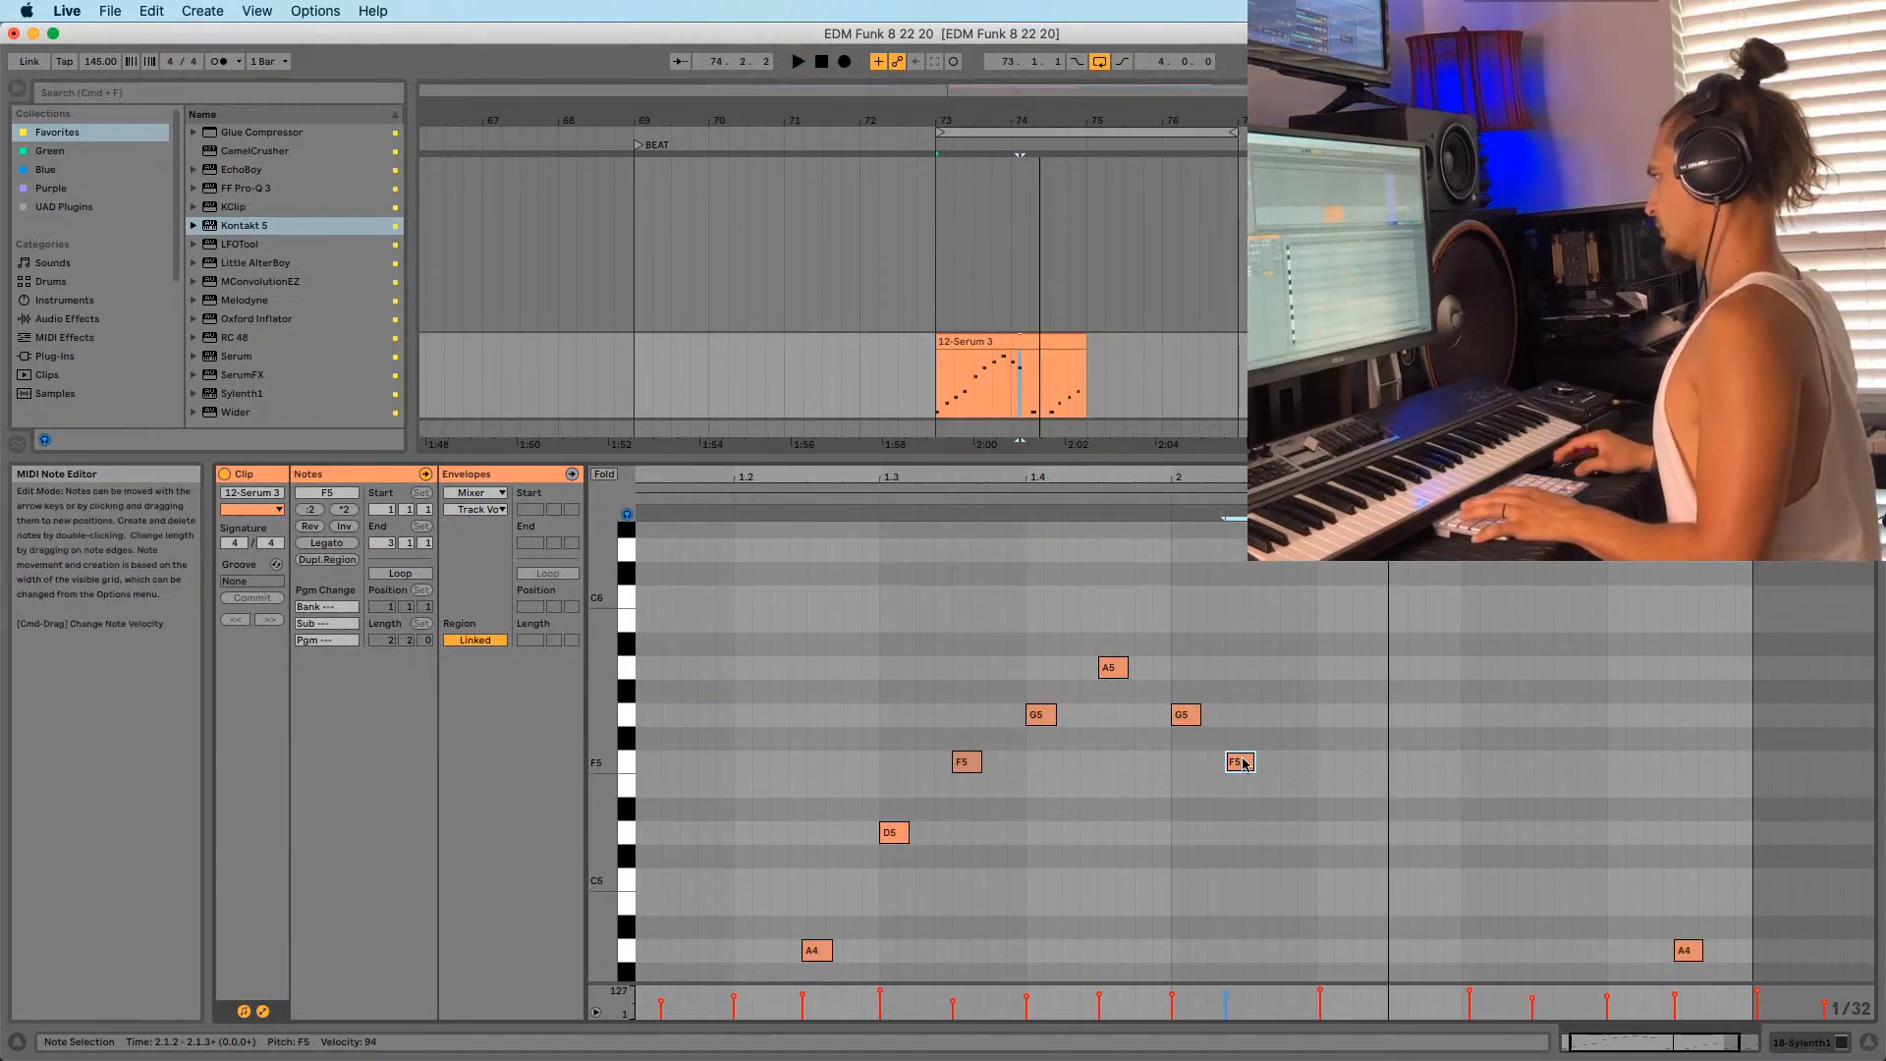
scroll(1245, 761, "down", 5)
Delete the trailing G4 and A4 notes on the right of the clip.
left_click(1277, 724)
key("space")
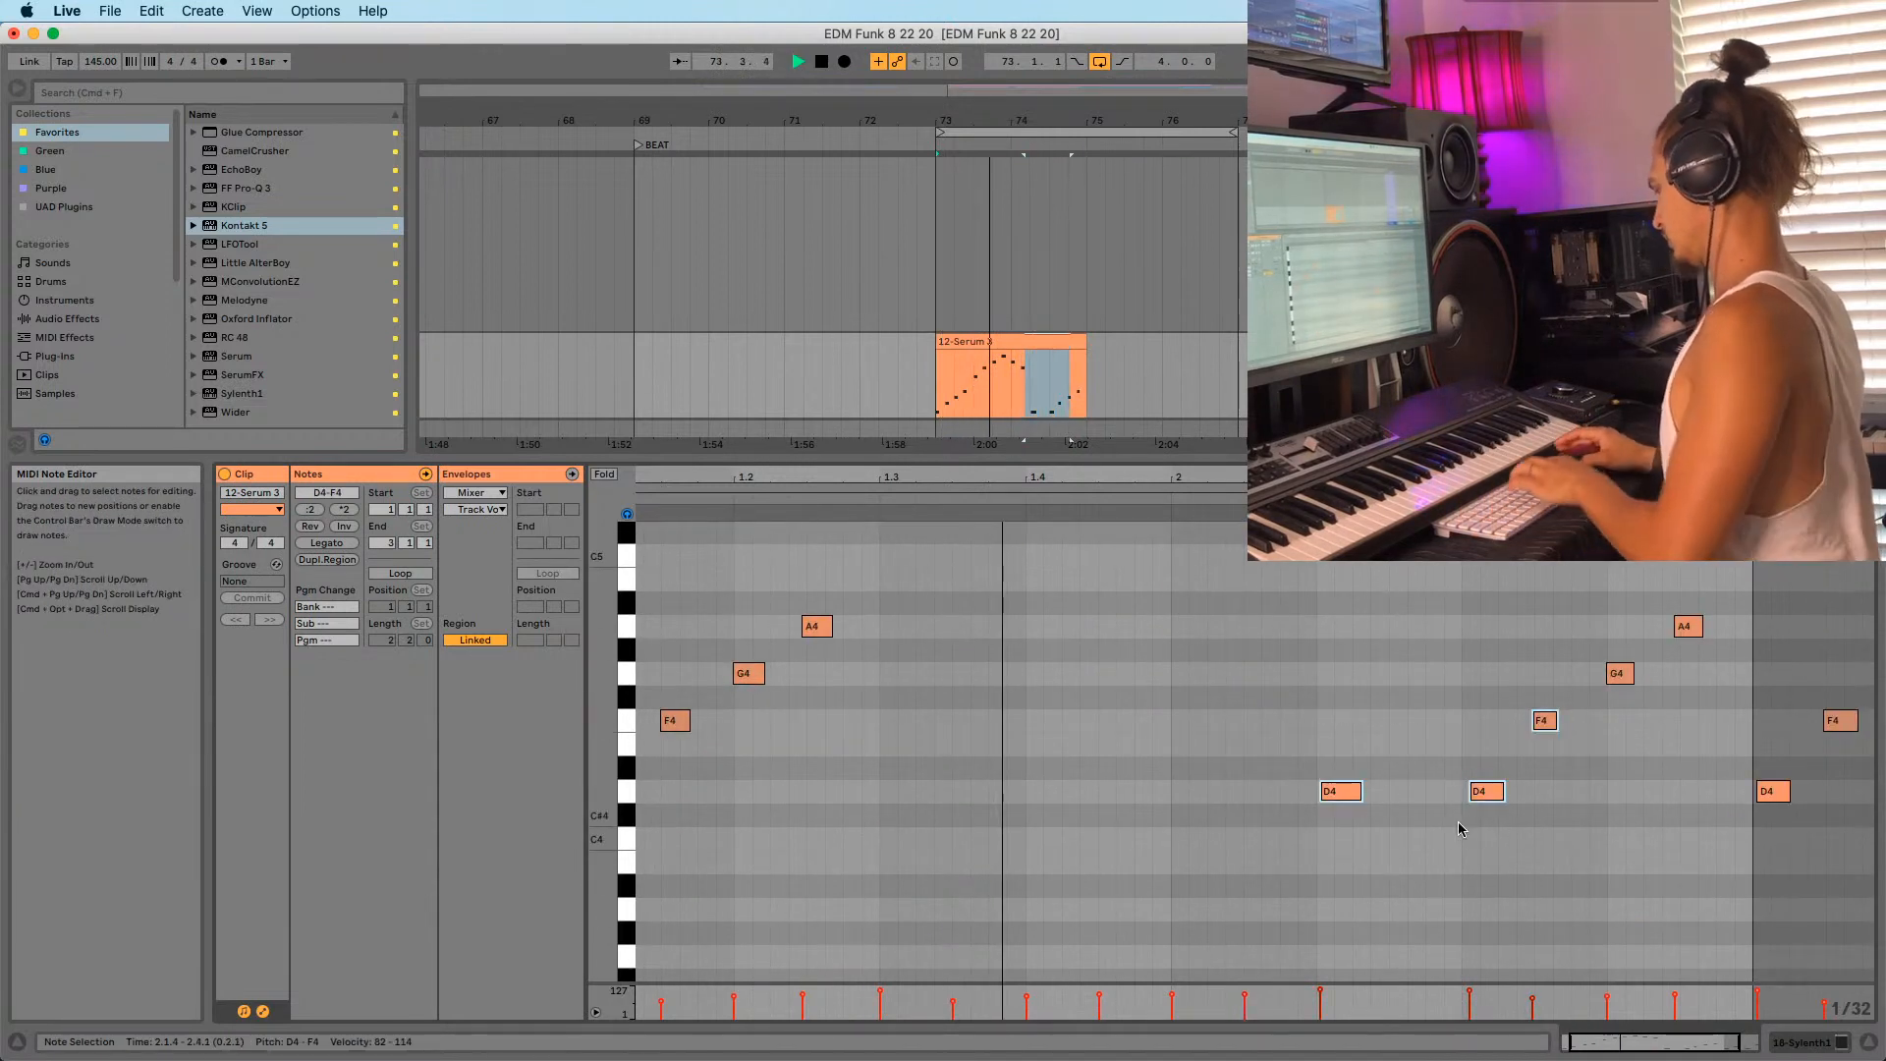
scroll(1502, 817, "up", 3)
left_click_drag(1545, 833, 1791, 630)
key("Delete")
scroll(1299, 745, "up", 3)
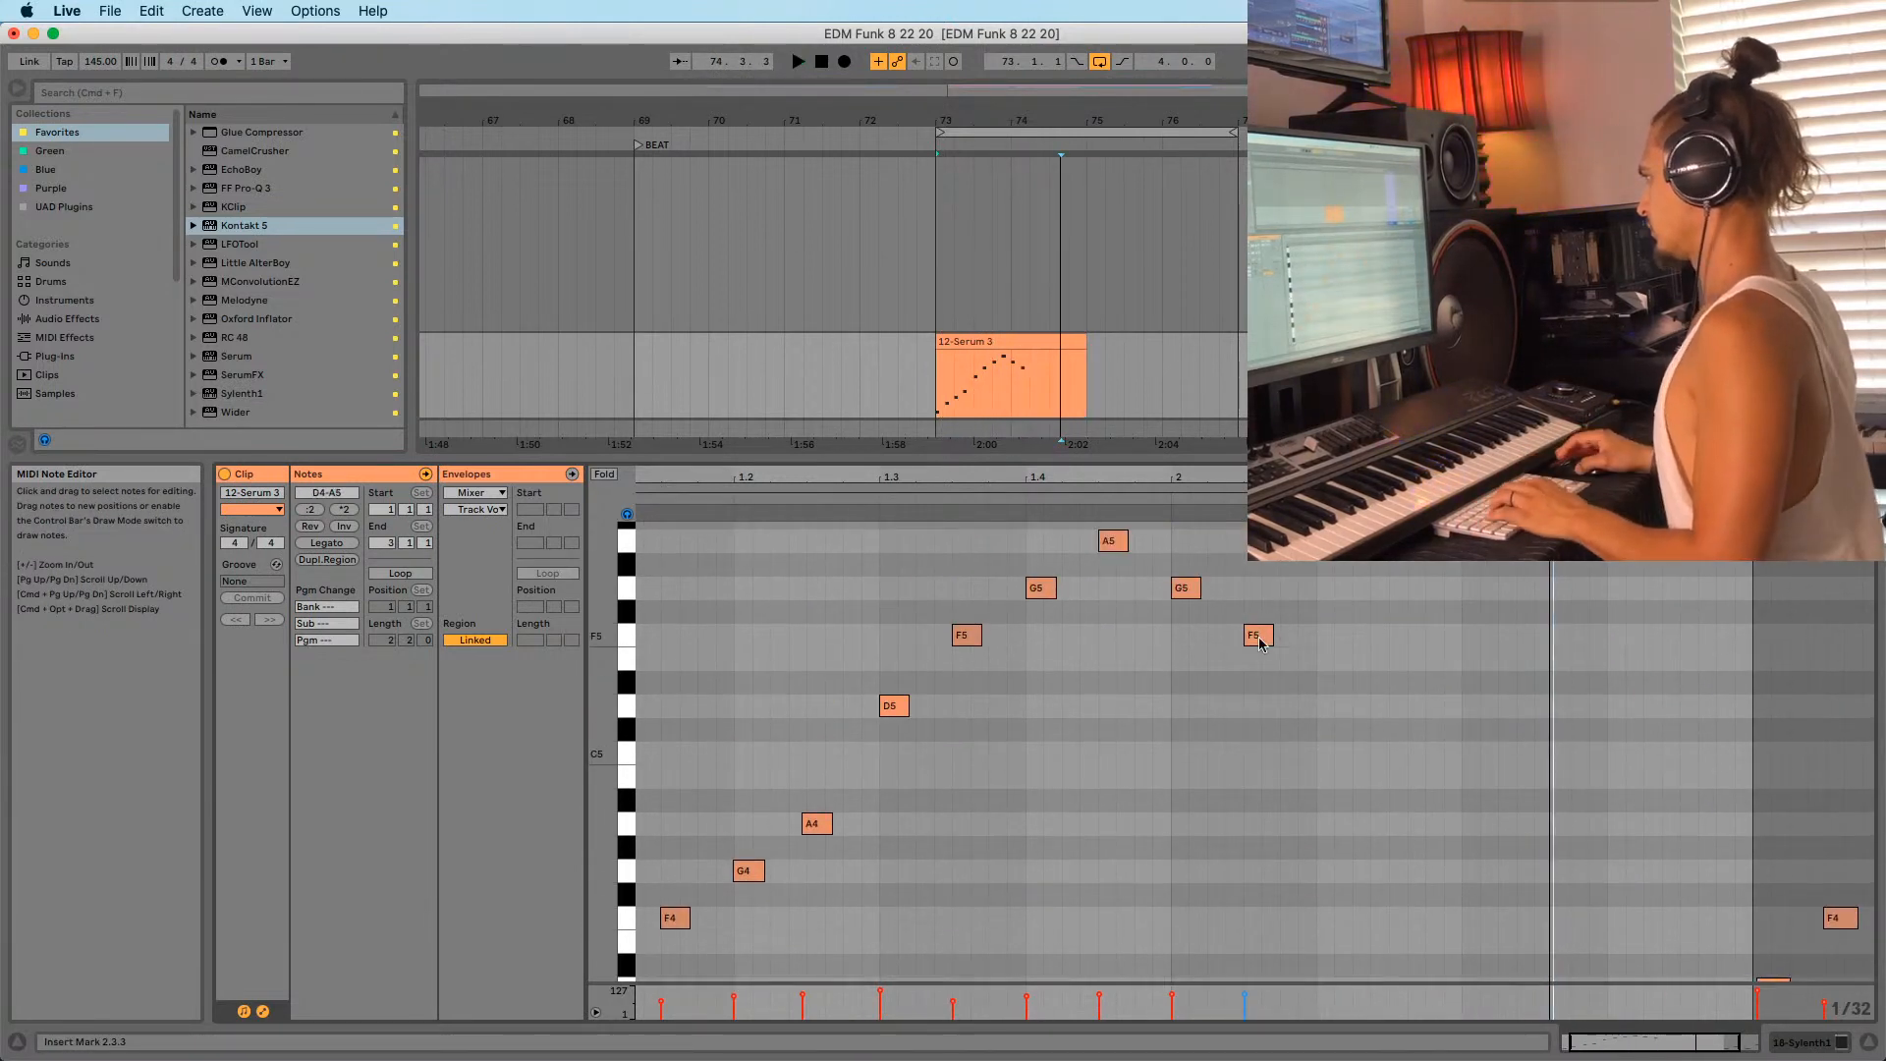
Add lower F5 and A4 copies after the peak and nudge D5 into place.
left_click_drag(1261, 643, 1317, 692)
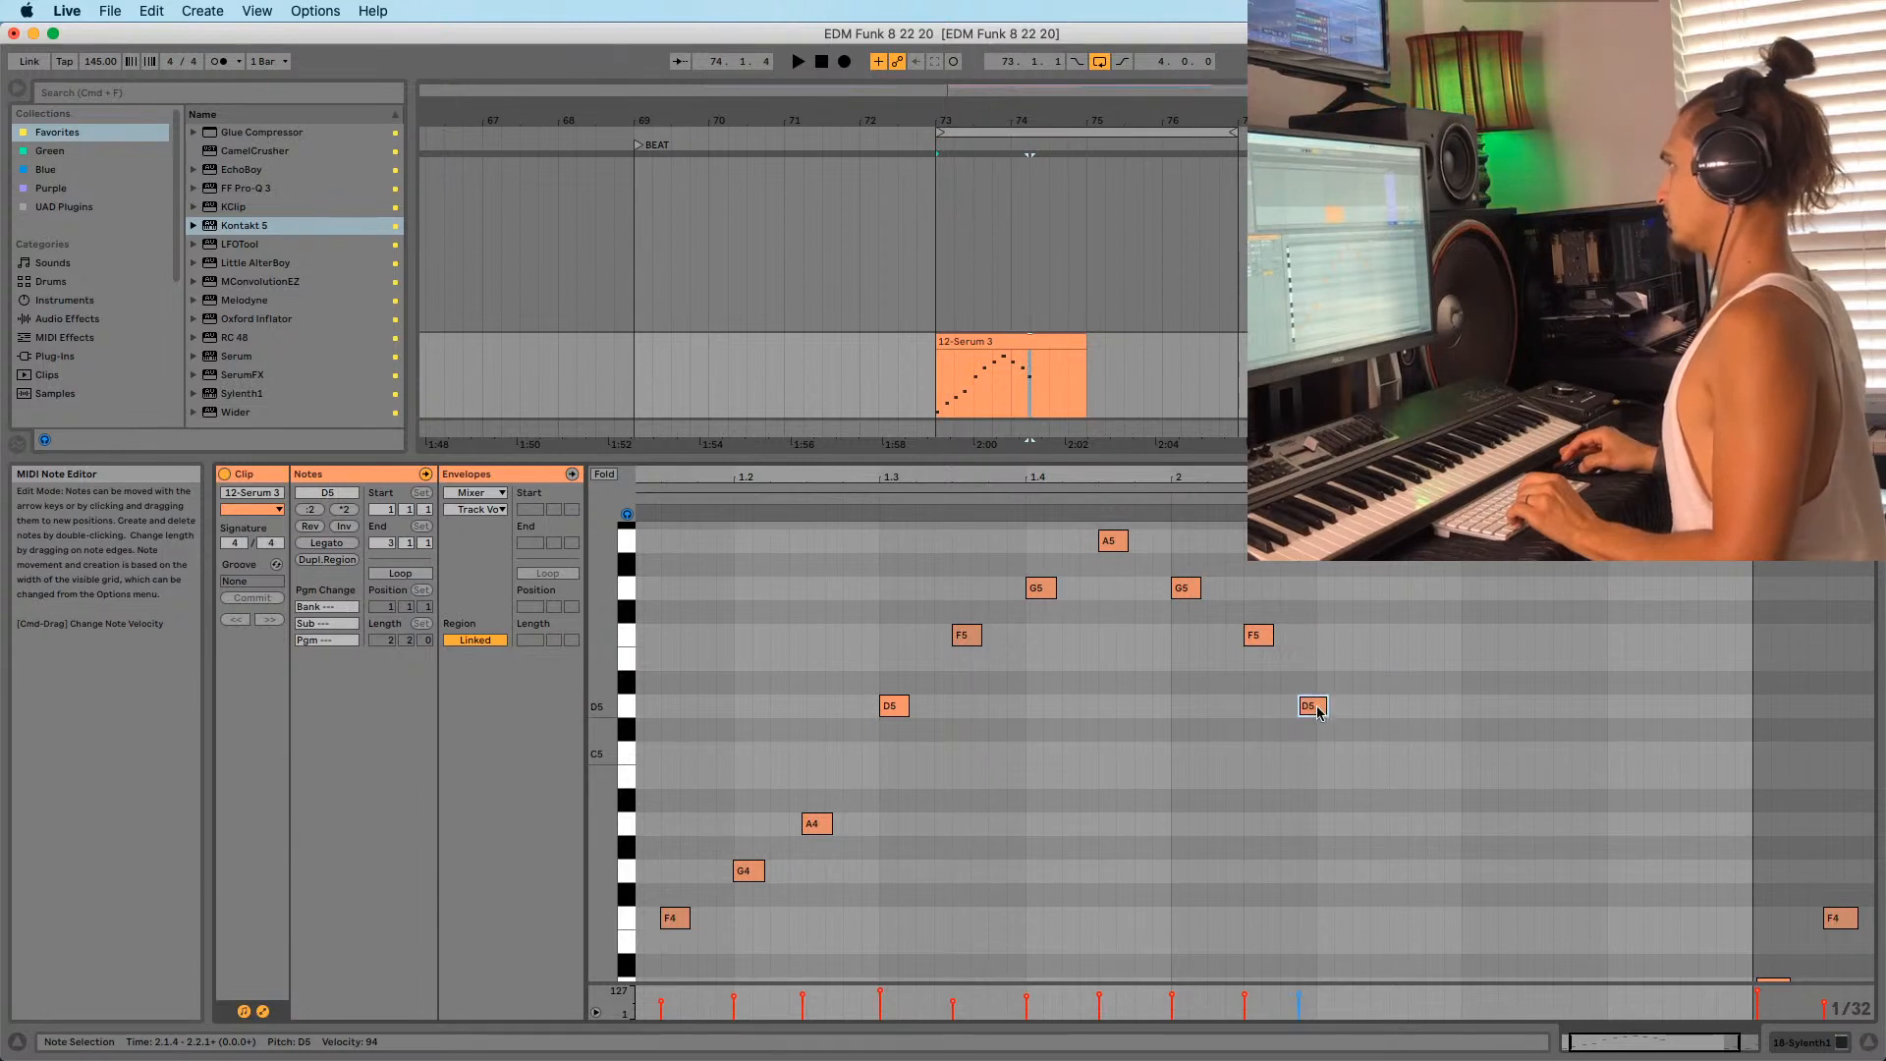
key("space")
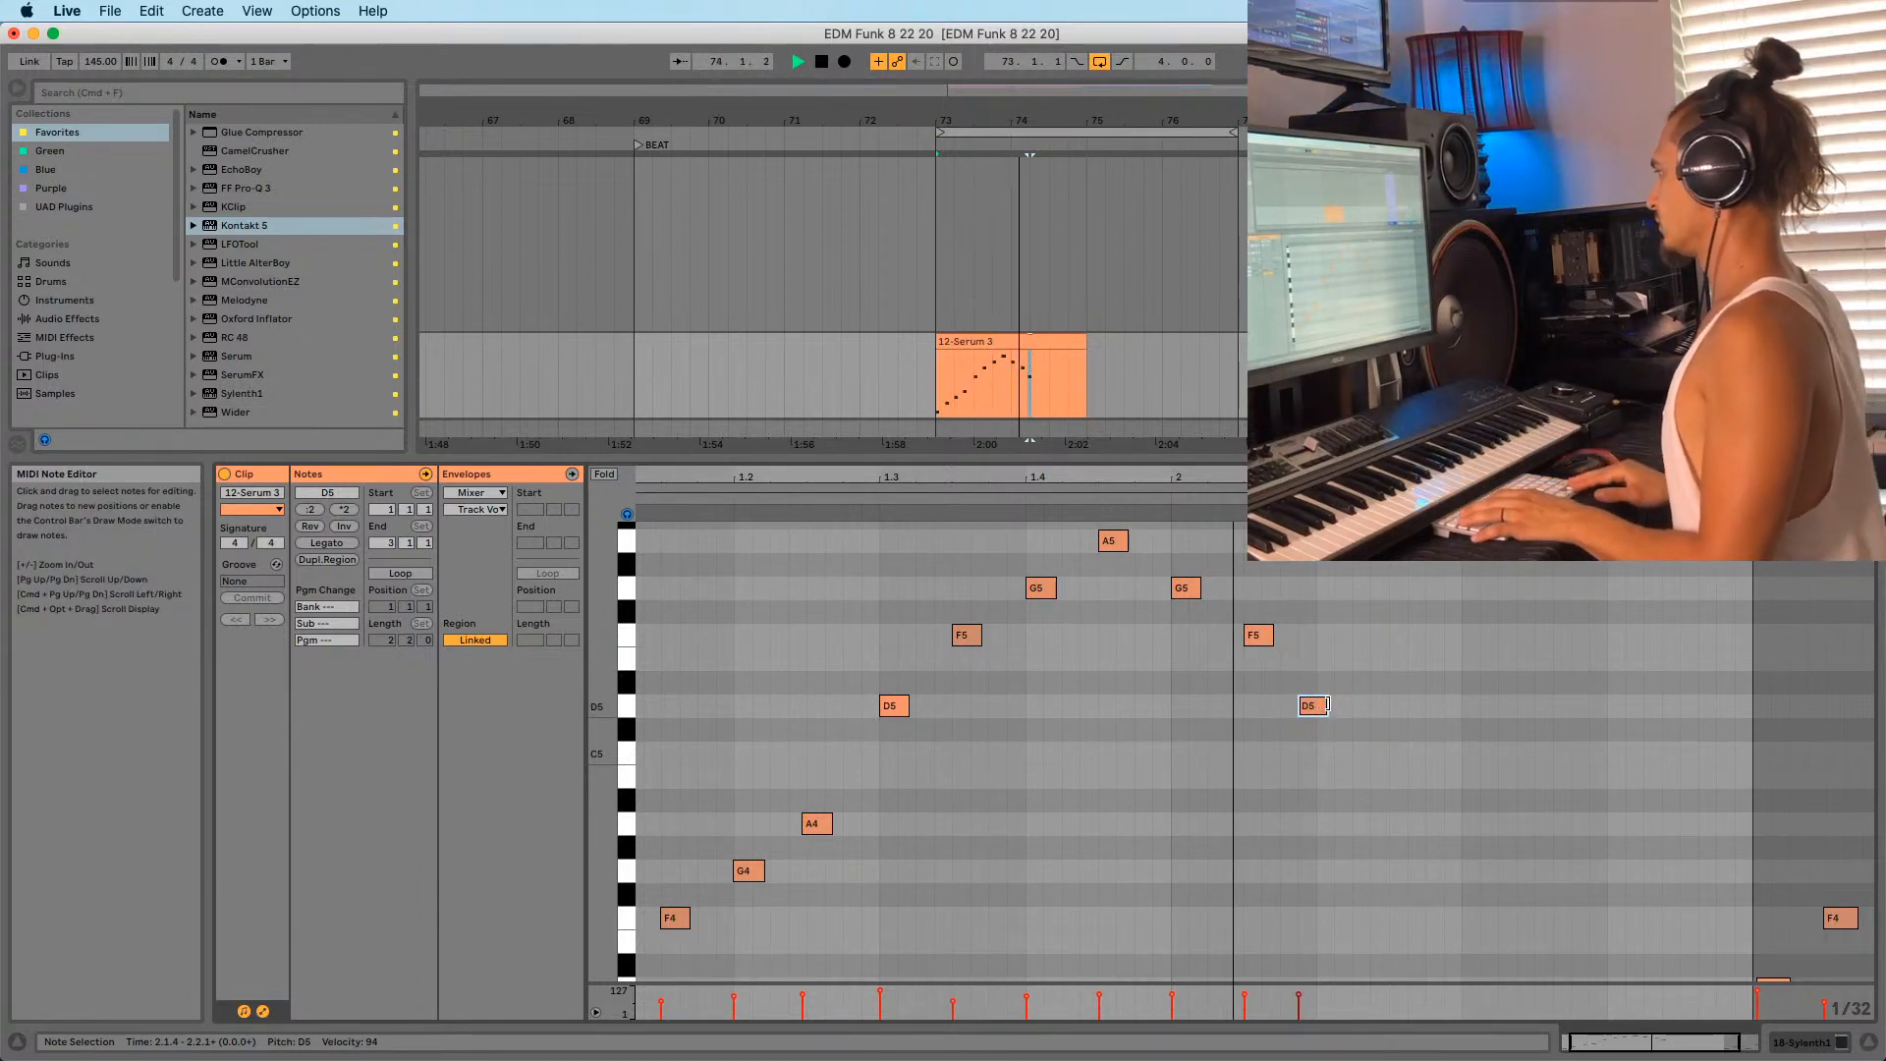
key("Left")
key("Right")
key("Right")
key("Right")
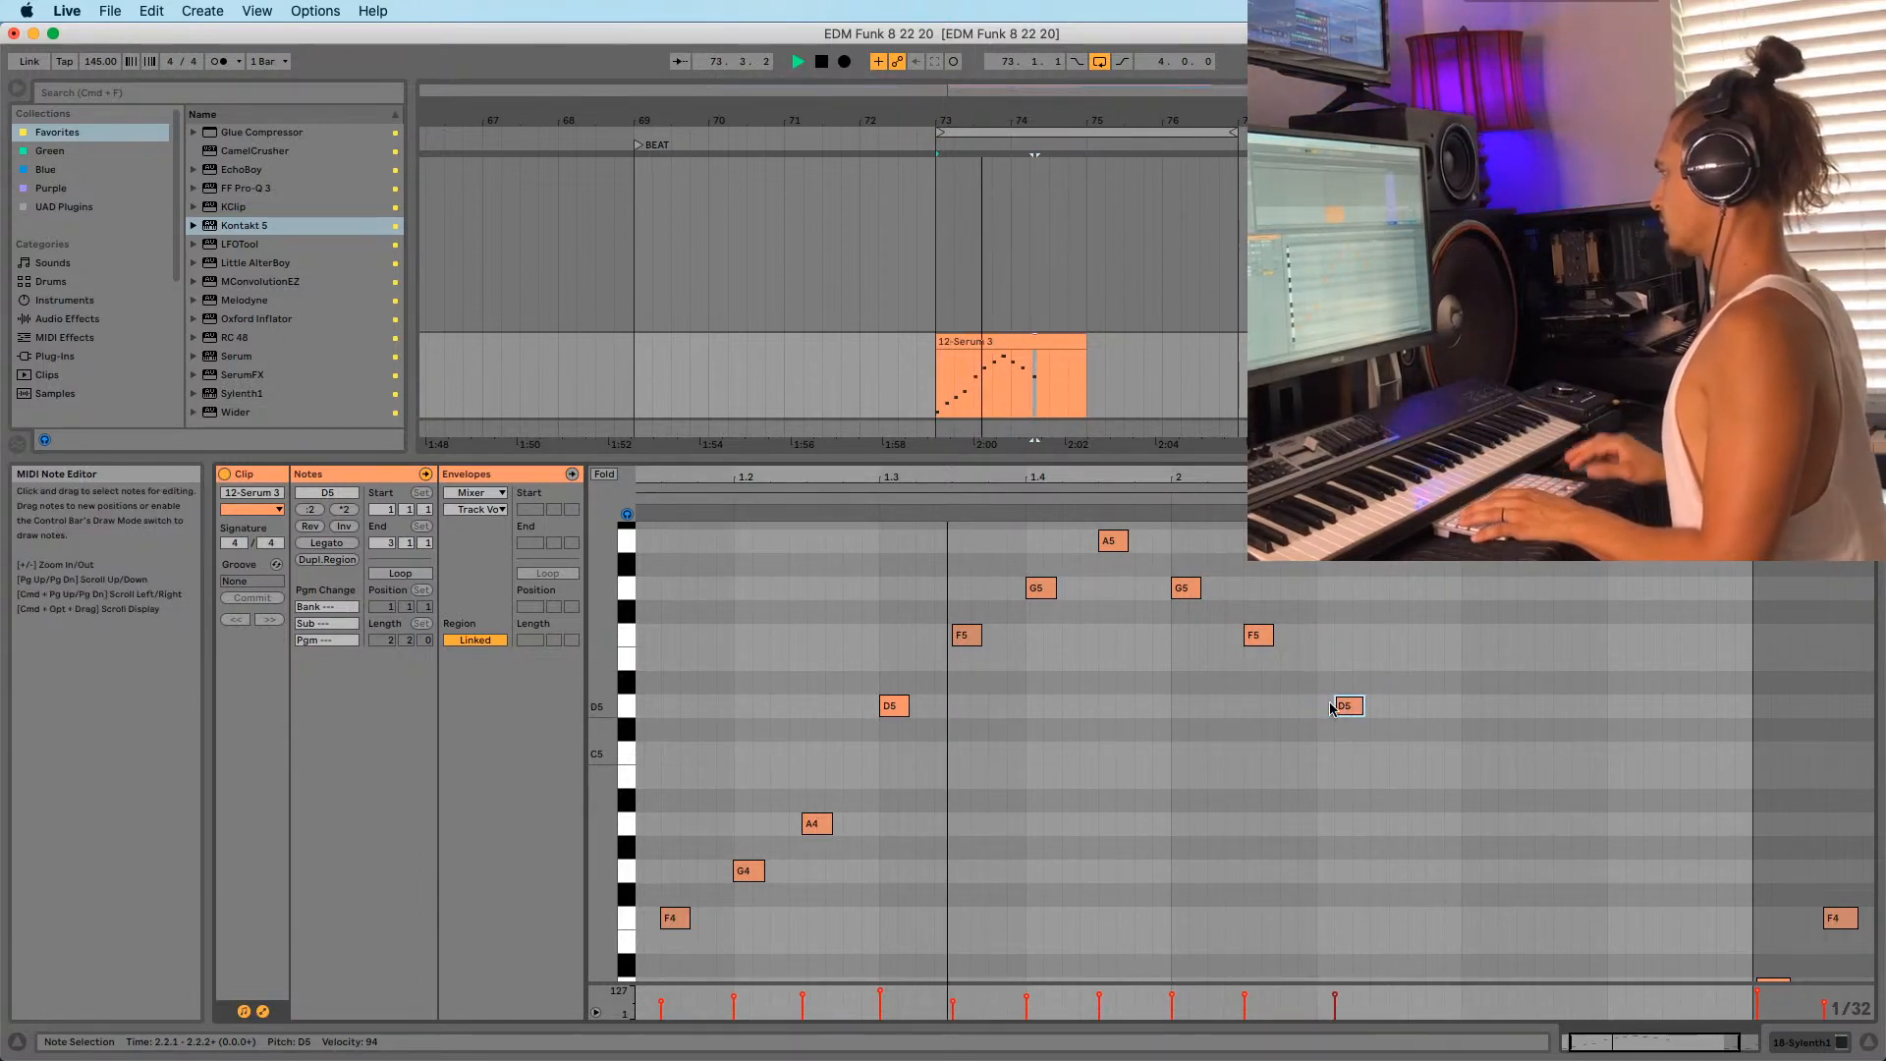
key("Left")
scroll(735, 826, "down", 2)
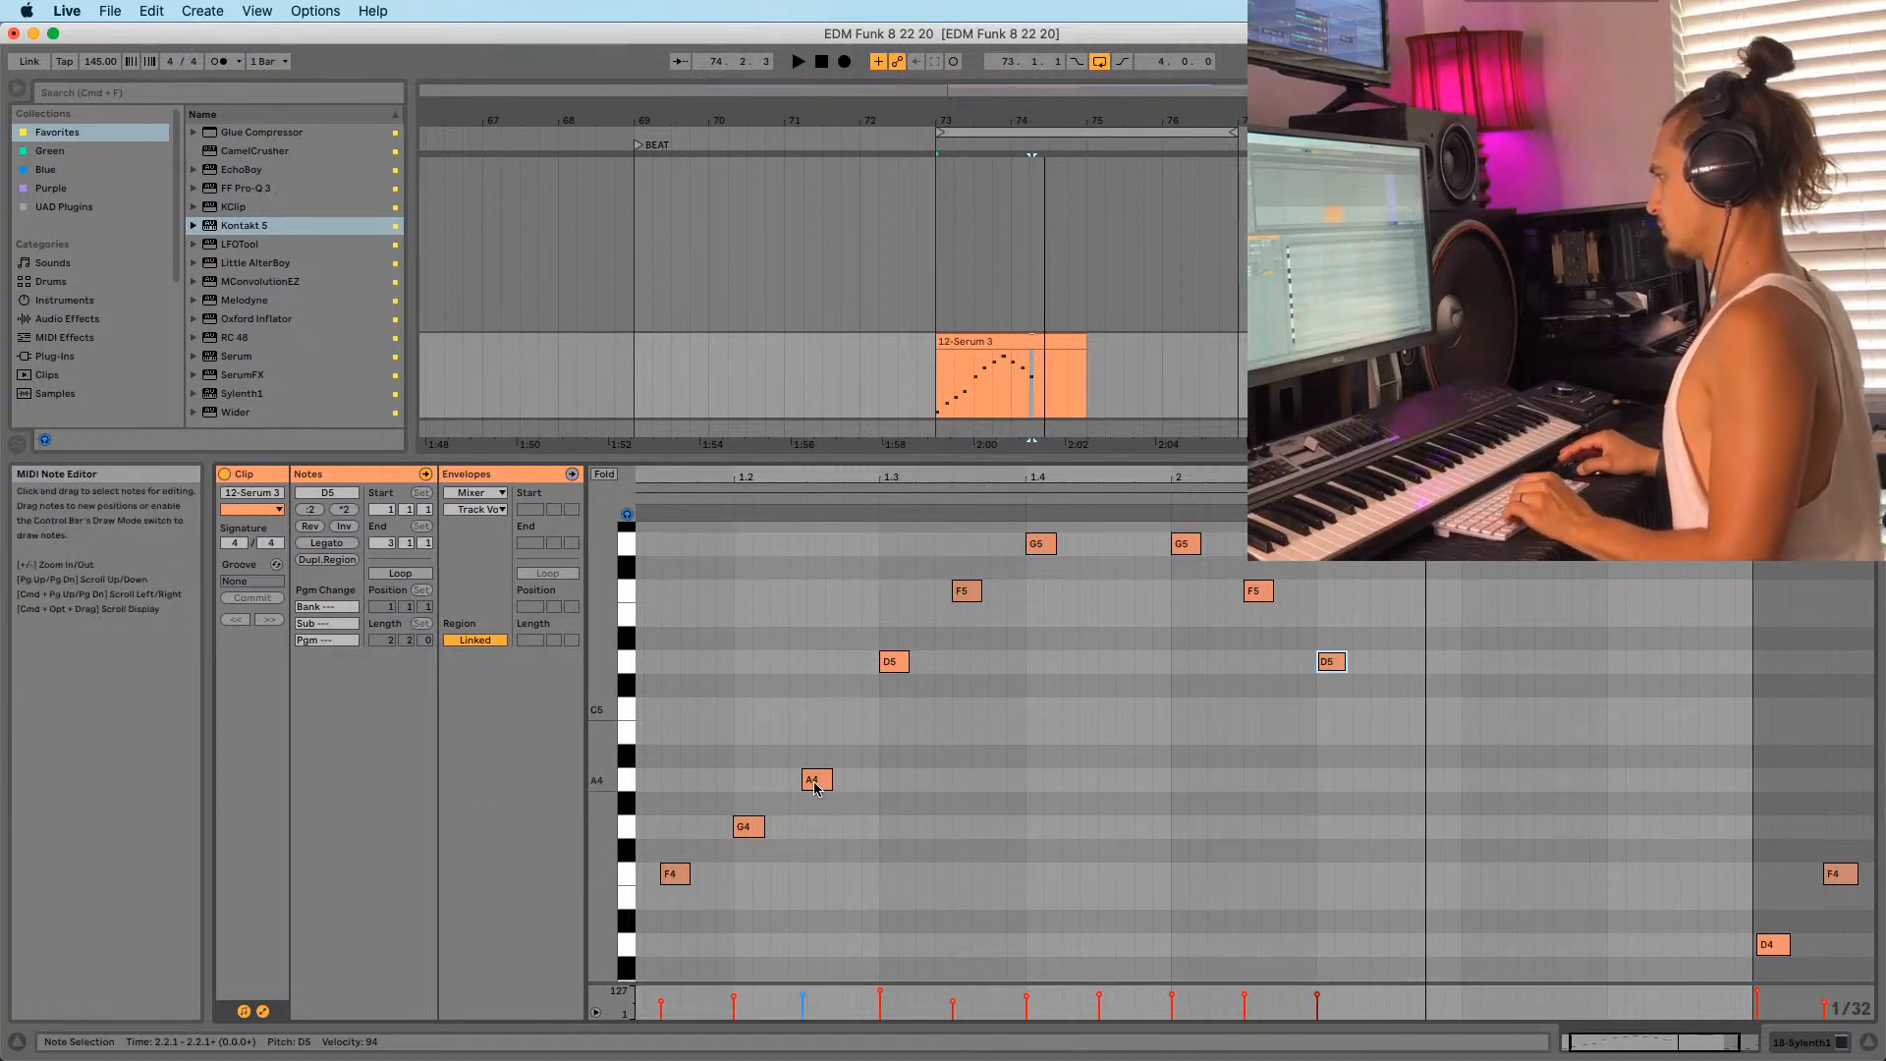
left_click_drag(814, 783, 1419, 780)
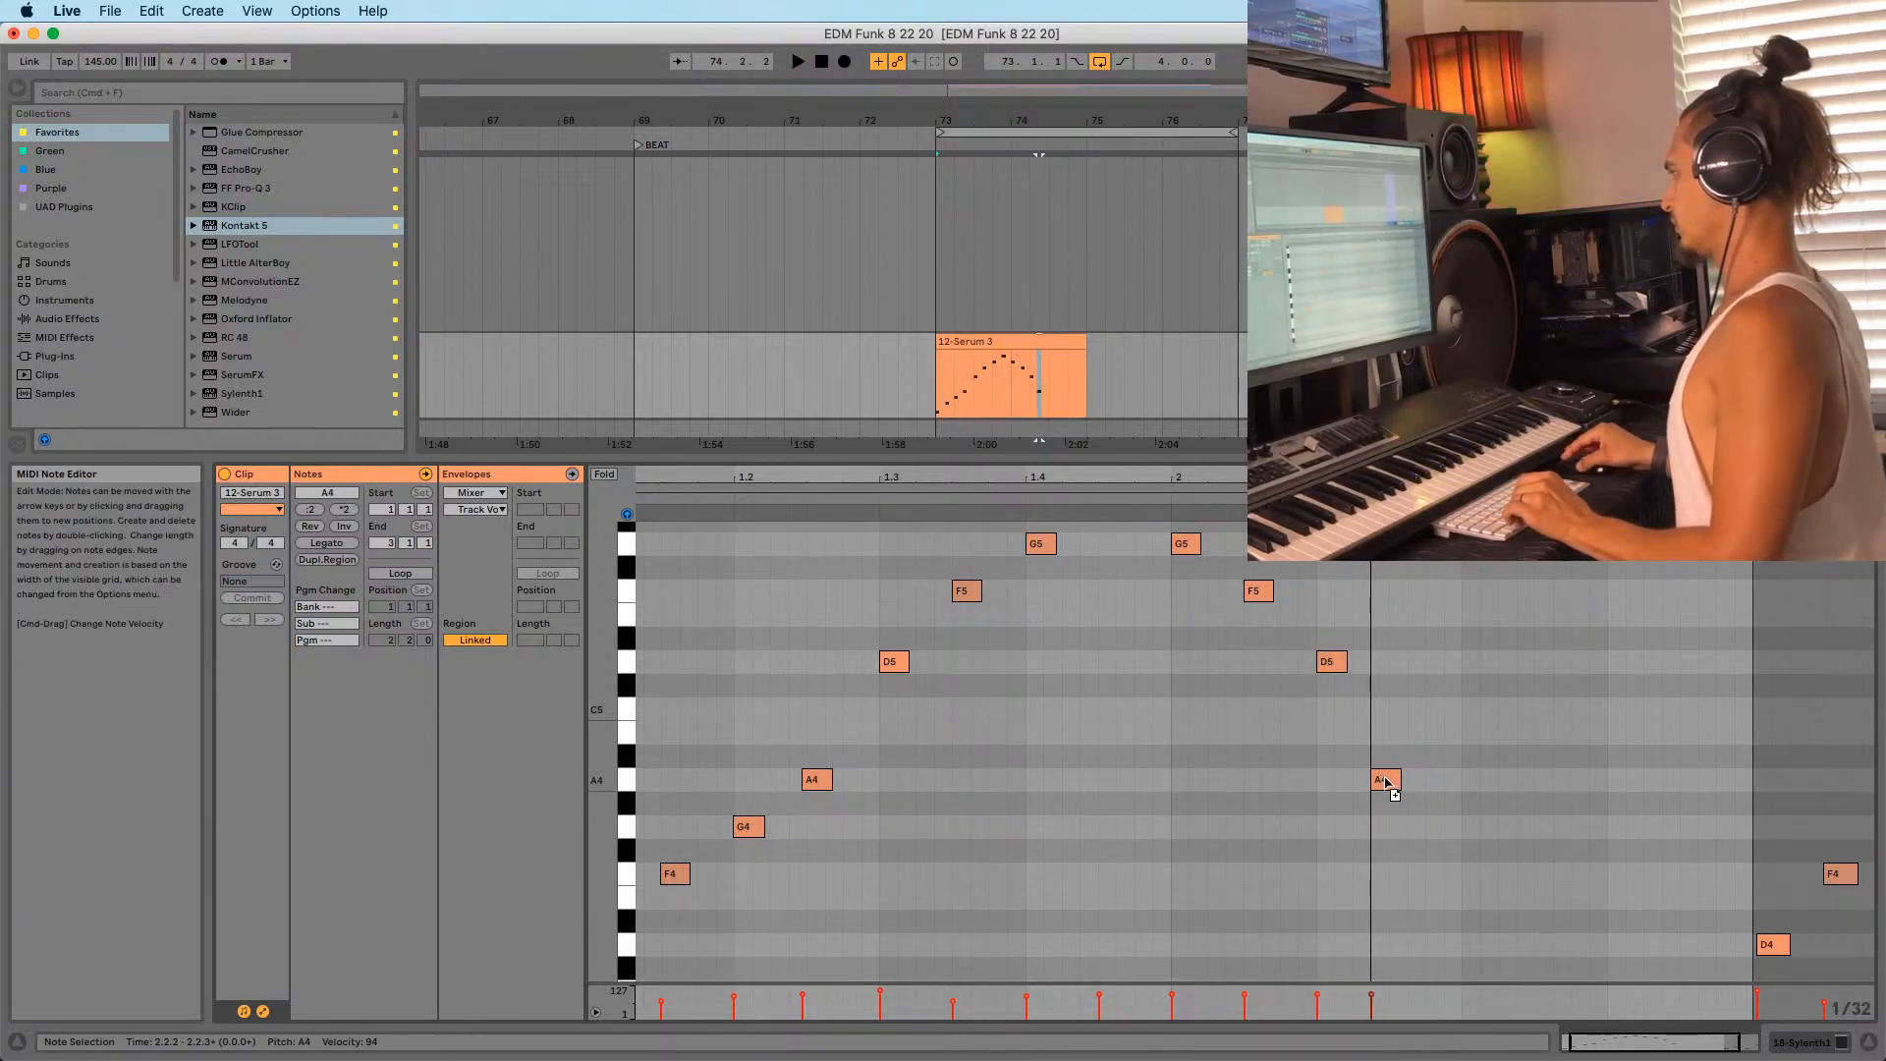
left_click_drag(1374, 478, 1302, 682)
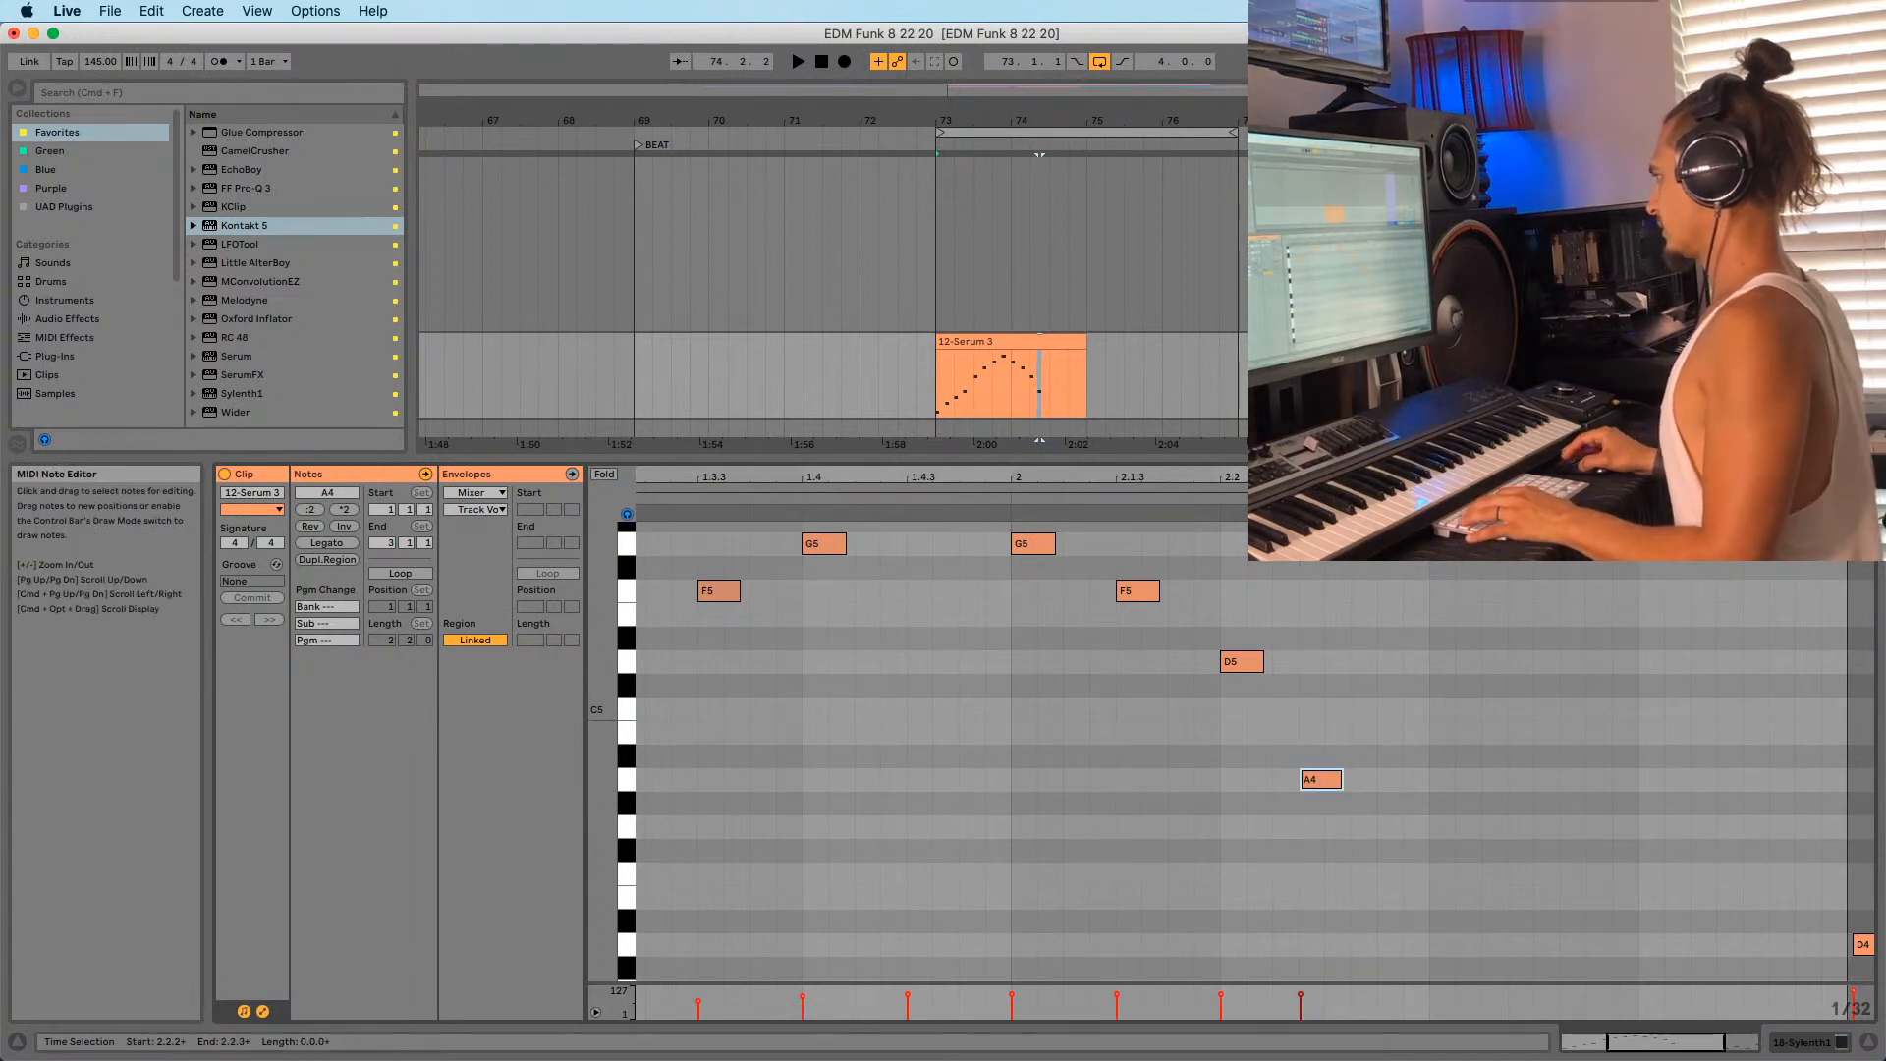
Lower the copied G#4 note to G4 and audition the clip.
left_click_drag(1280, 477, 1301, 417)
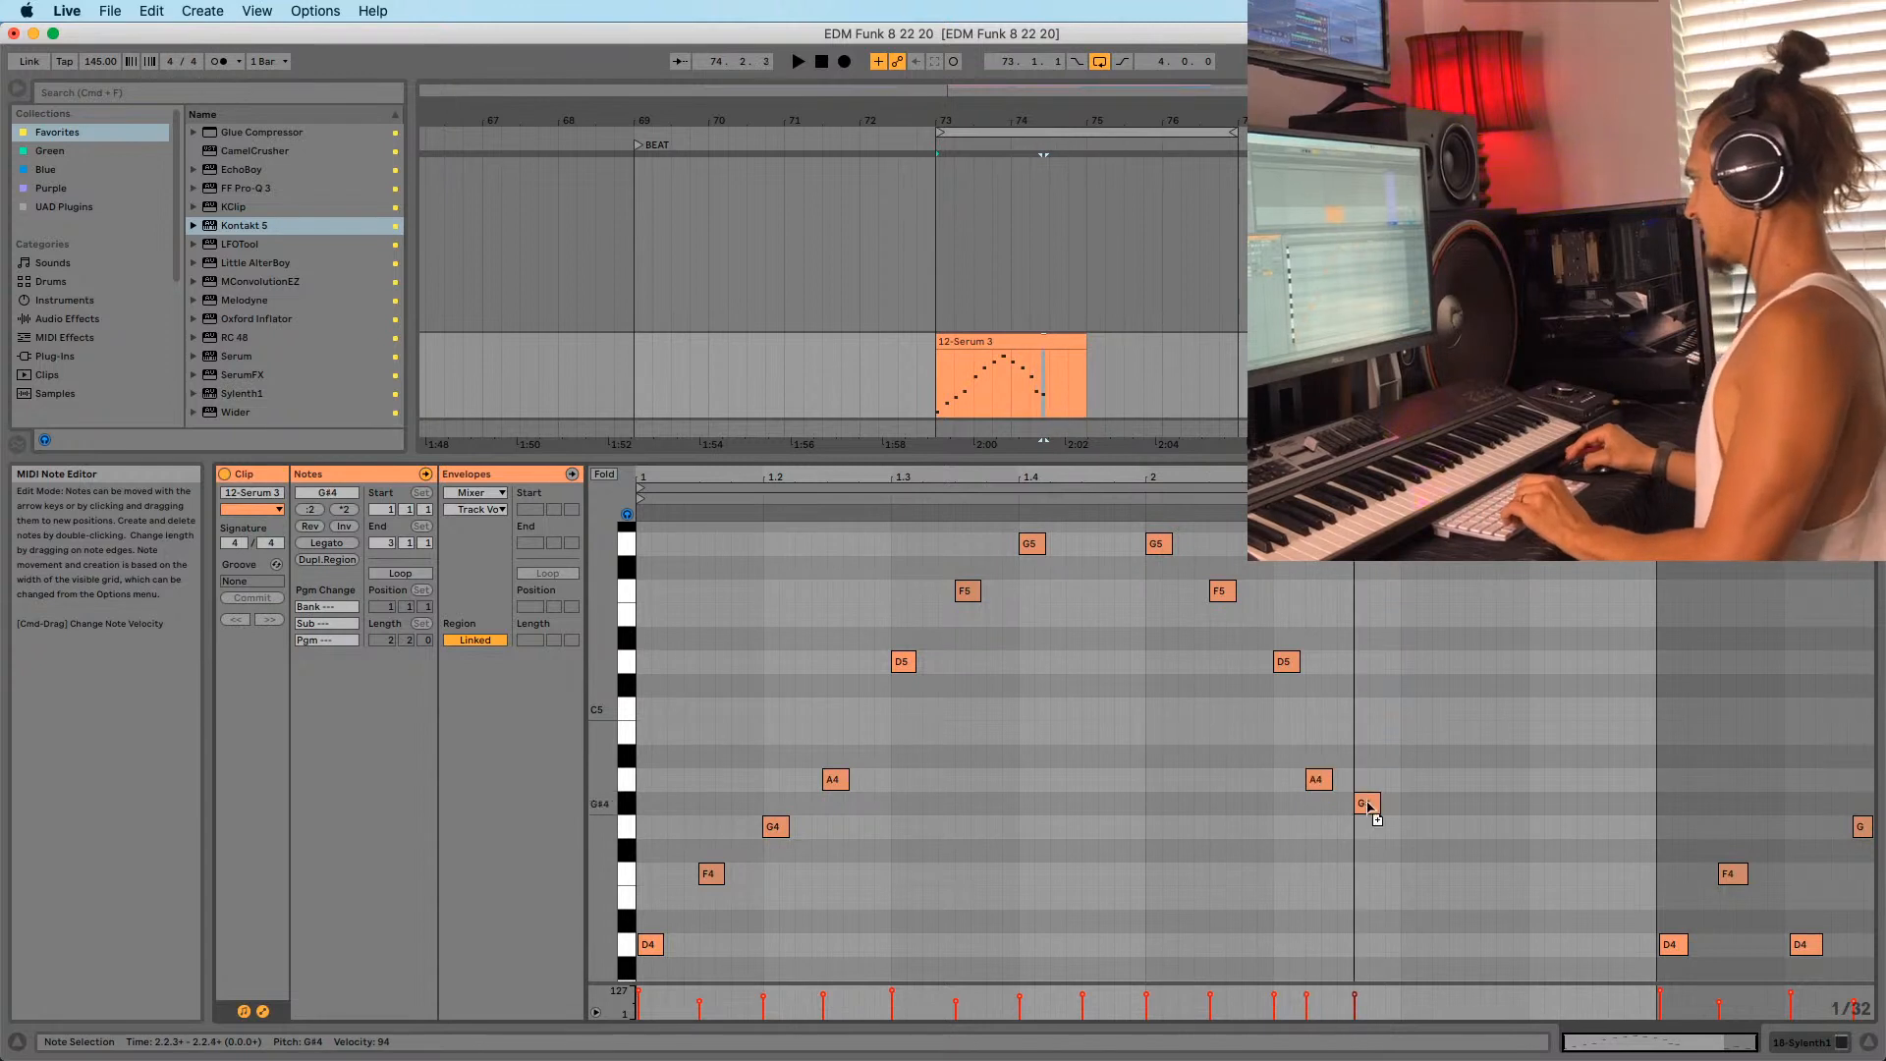
left_click_drag(1369, 807, 1476, 946)
key("space")
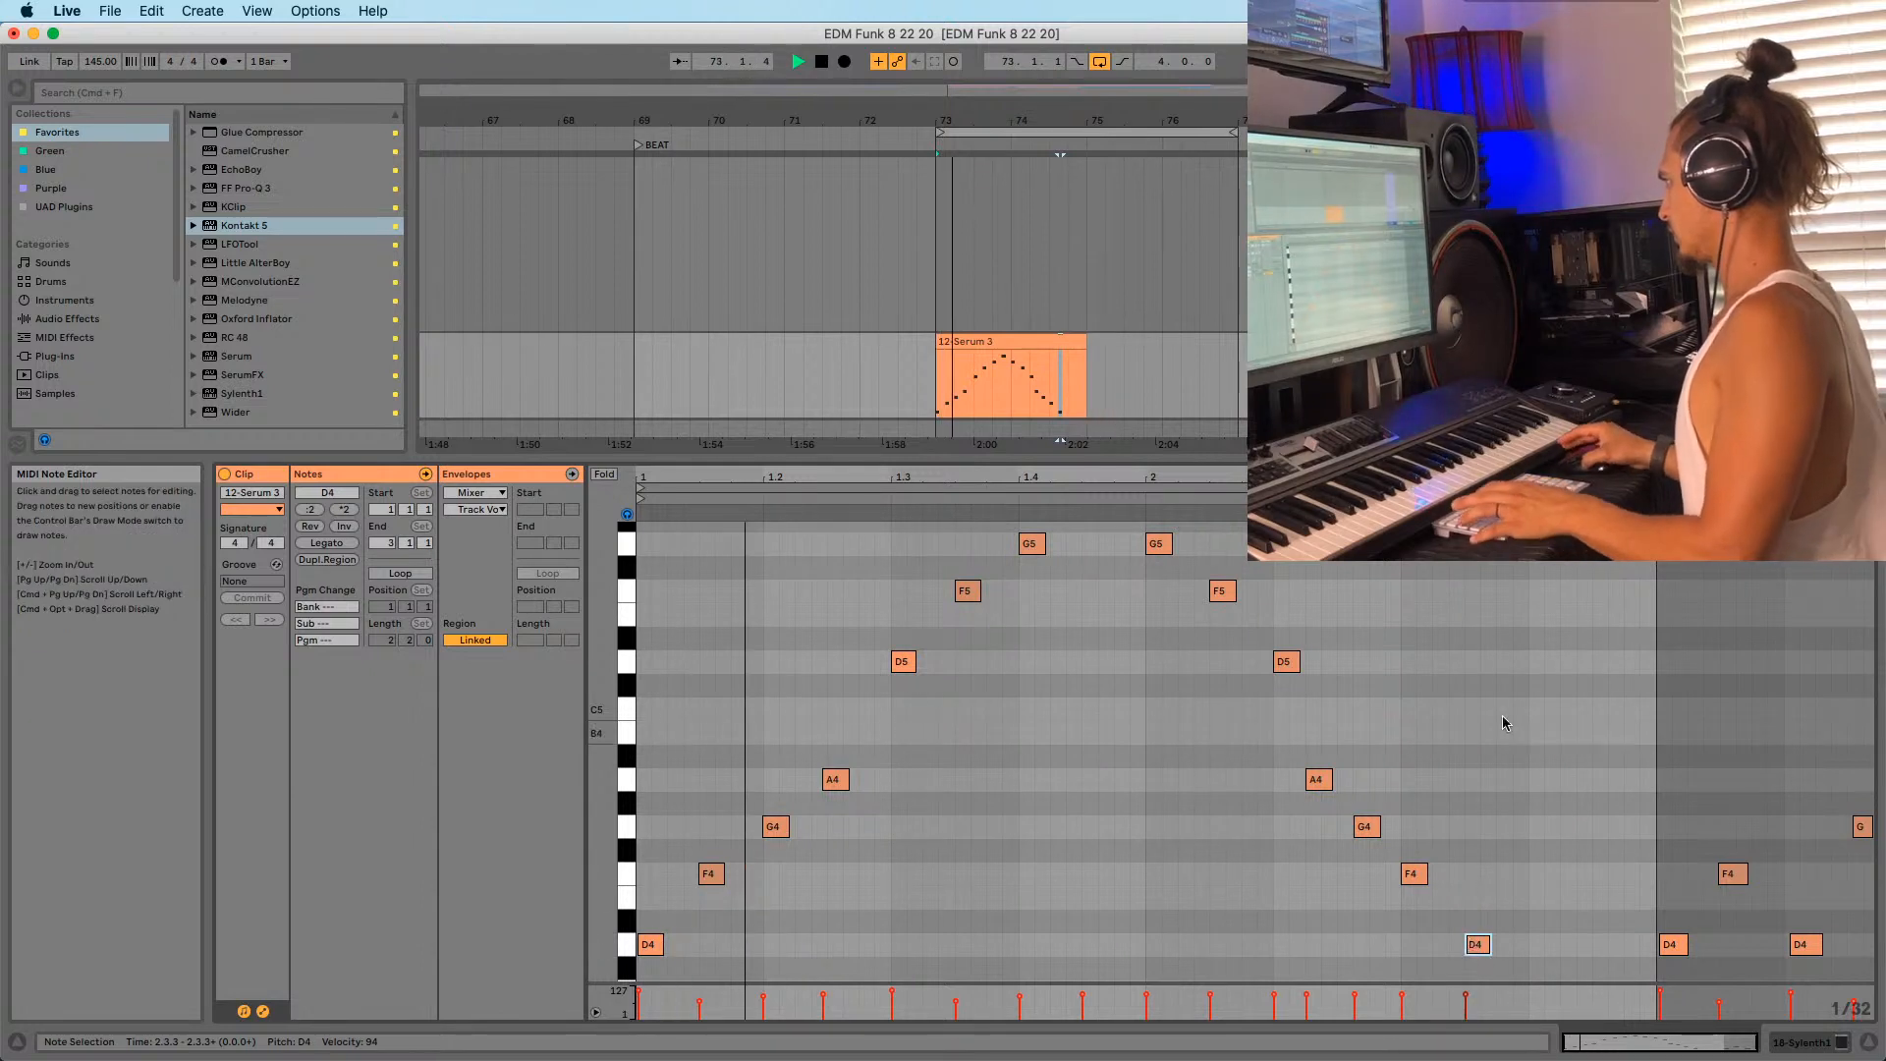
scroll(1442, 692, "down", 1)
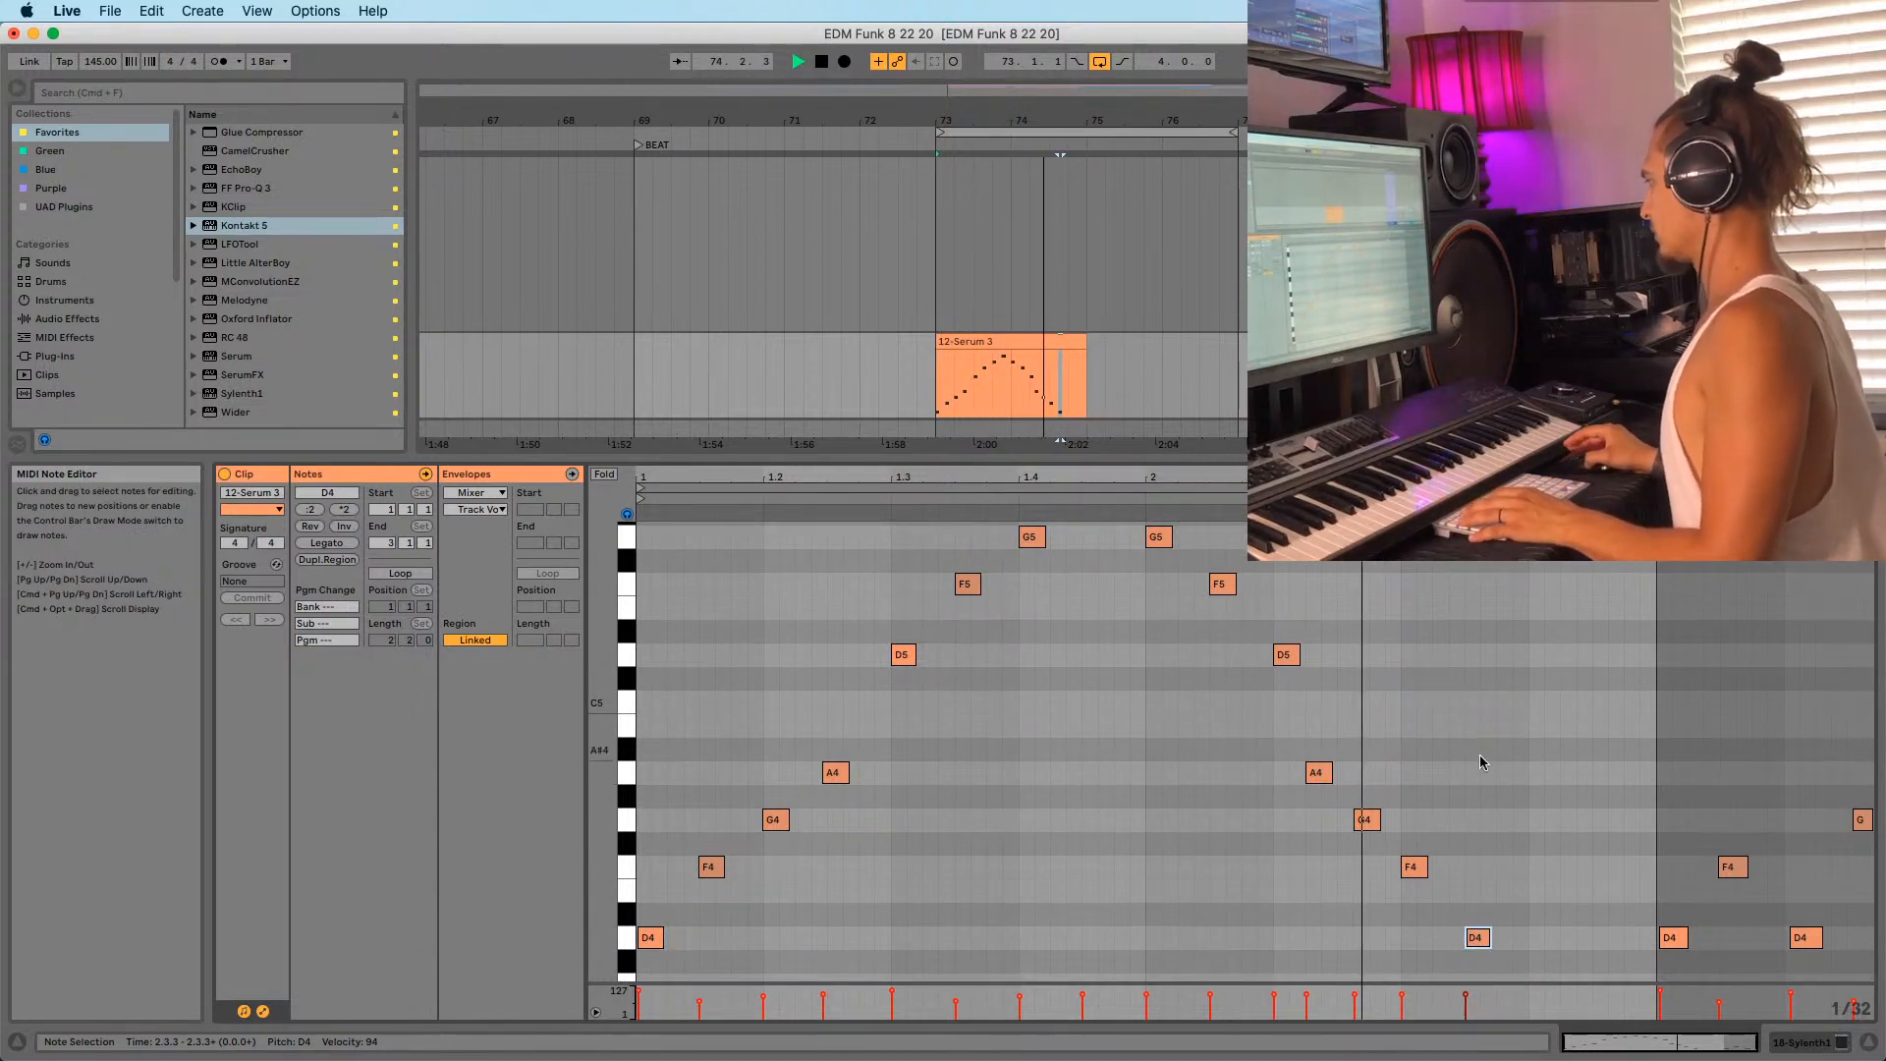
key("space")
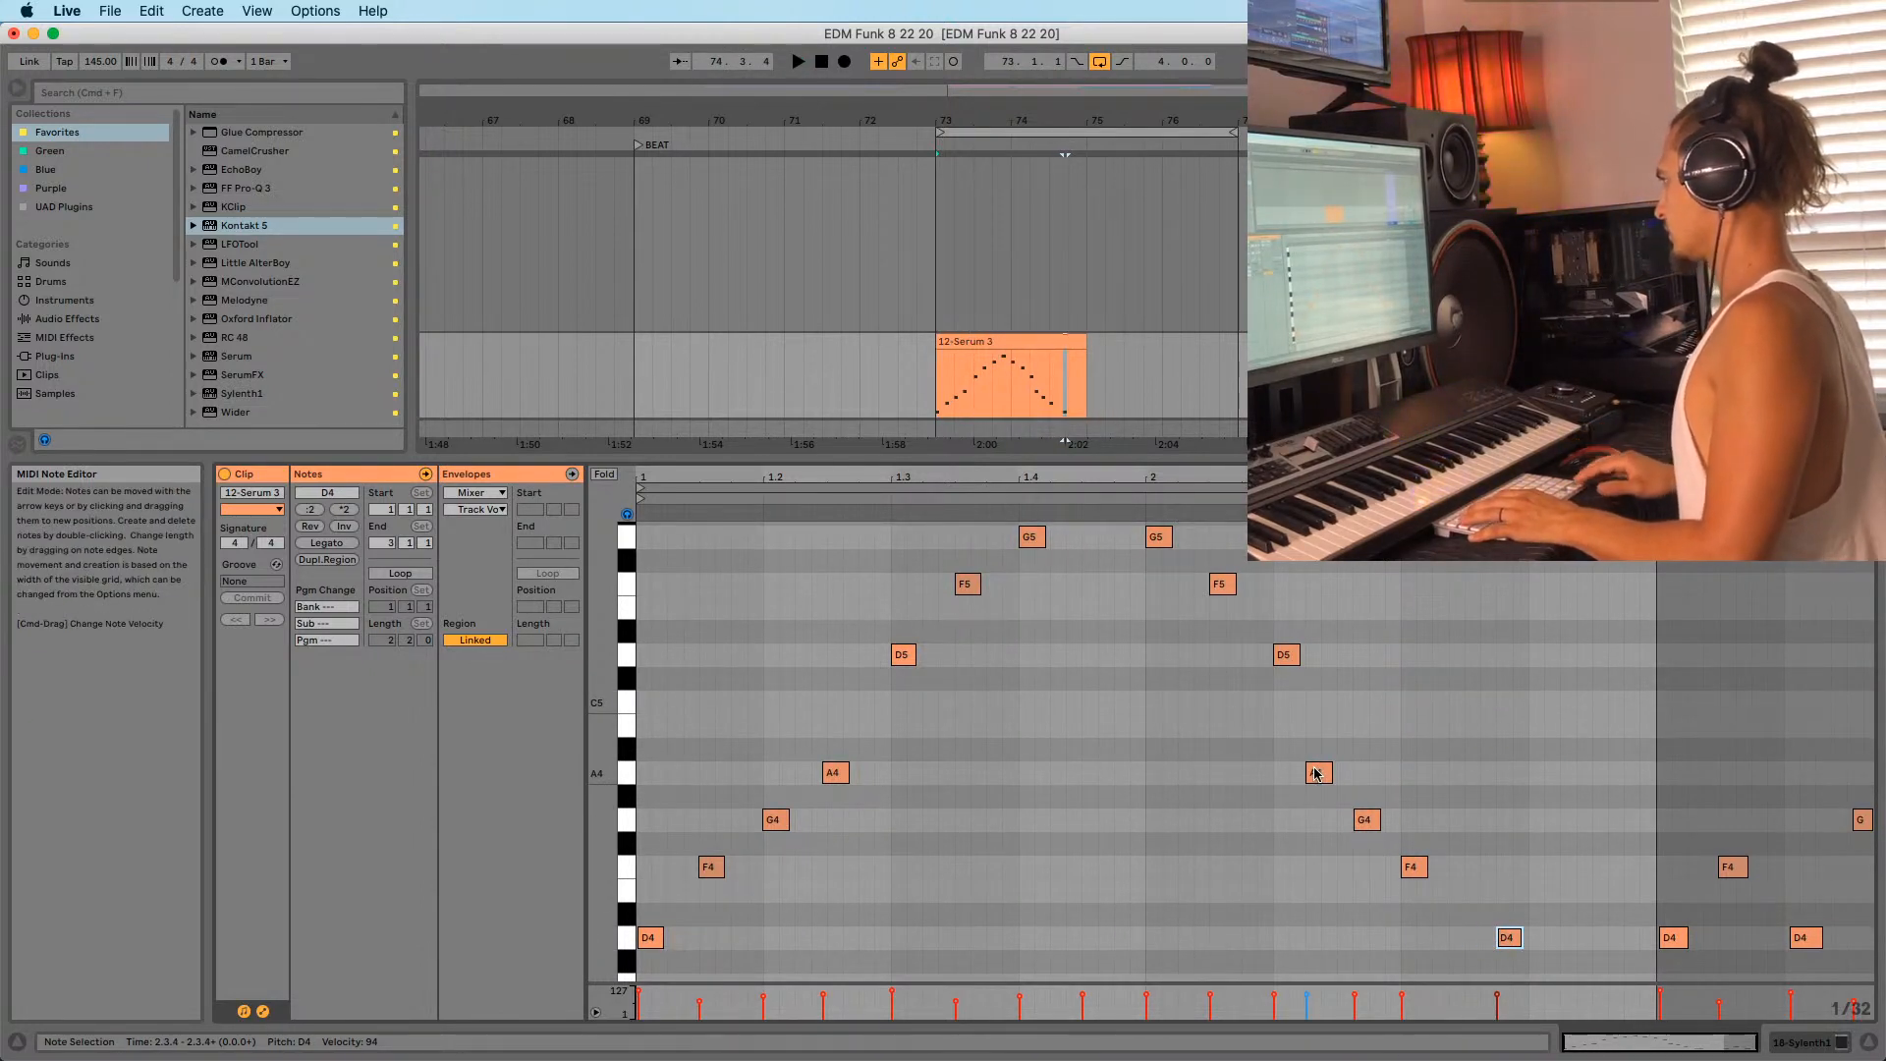
Shift the descending A4, G4 and F4 notes slightly later, playing back to check.
left_click_drag(1324, 773, 1407, 827)
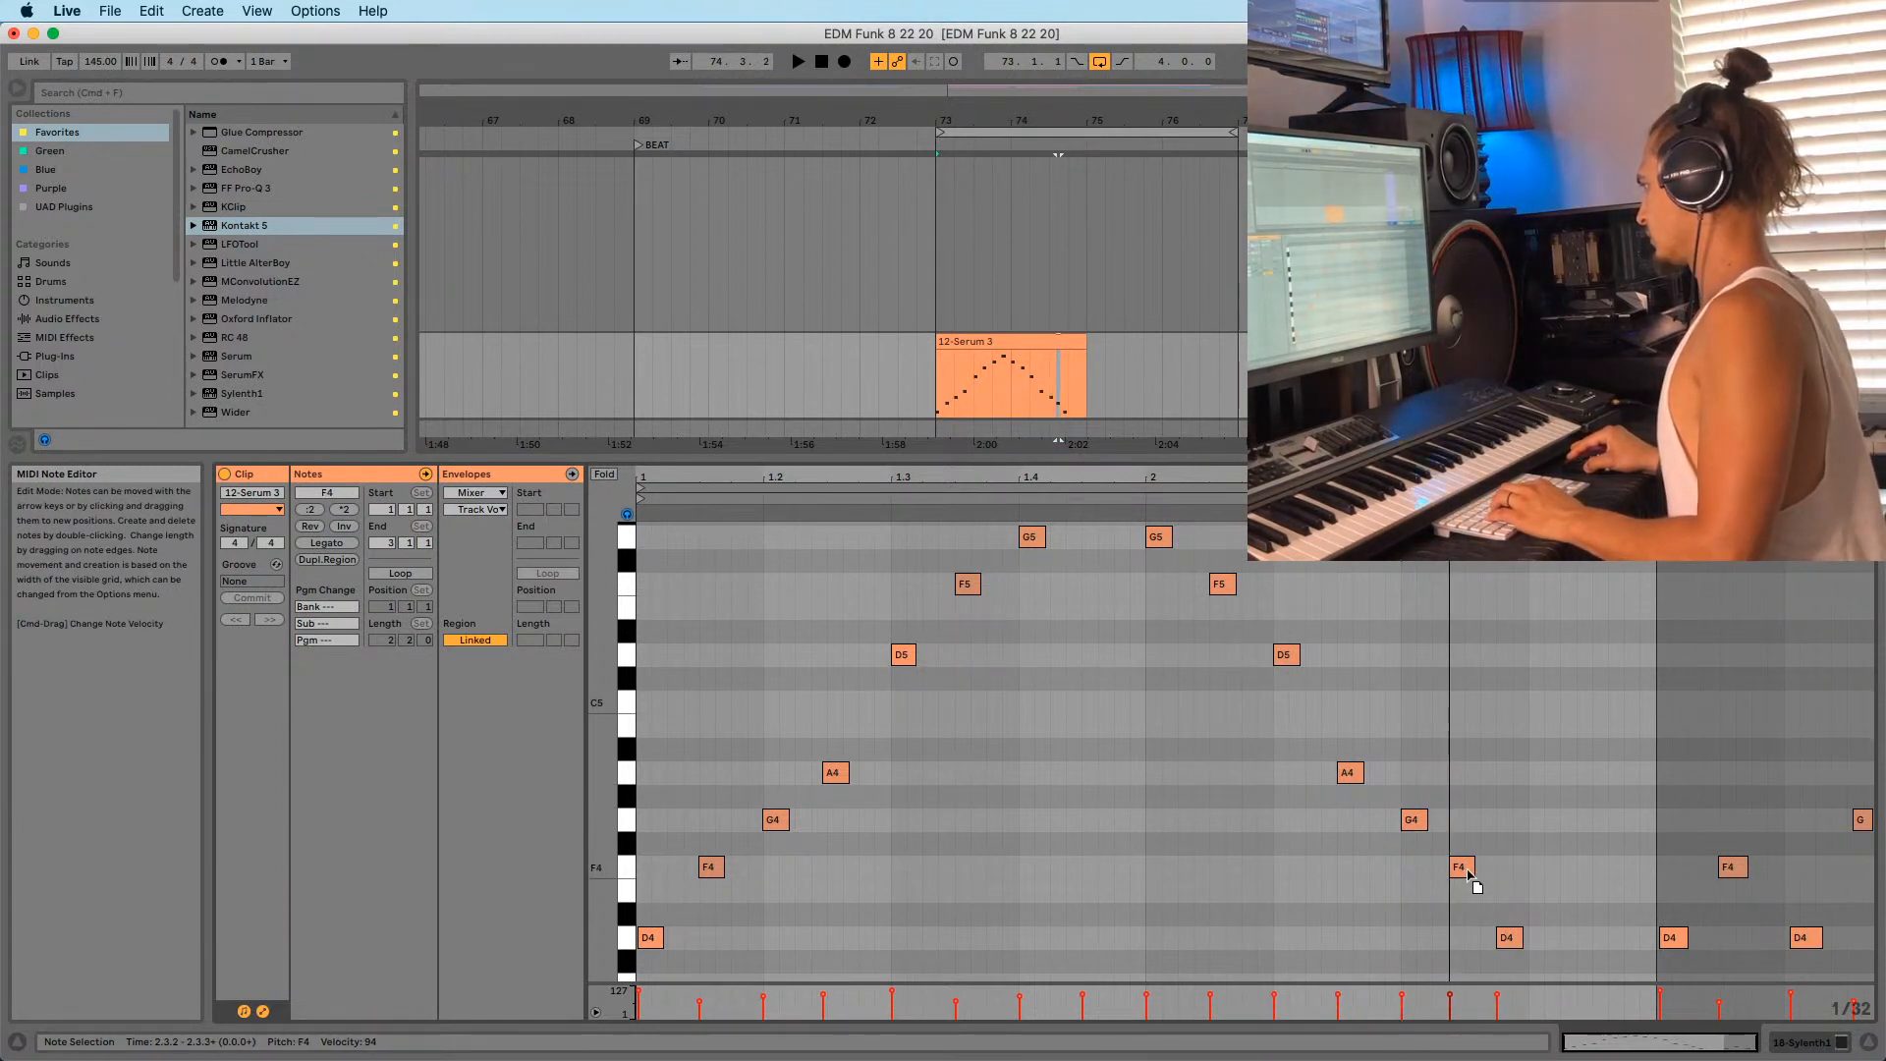
key("space")
scroll(1502, 835, "down", 5)
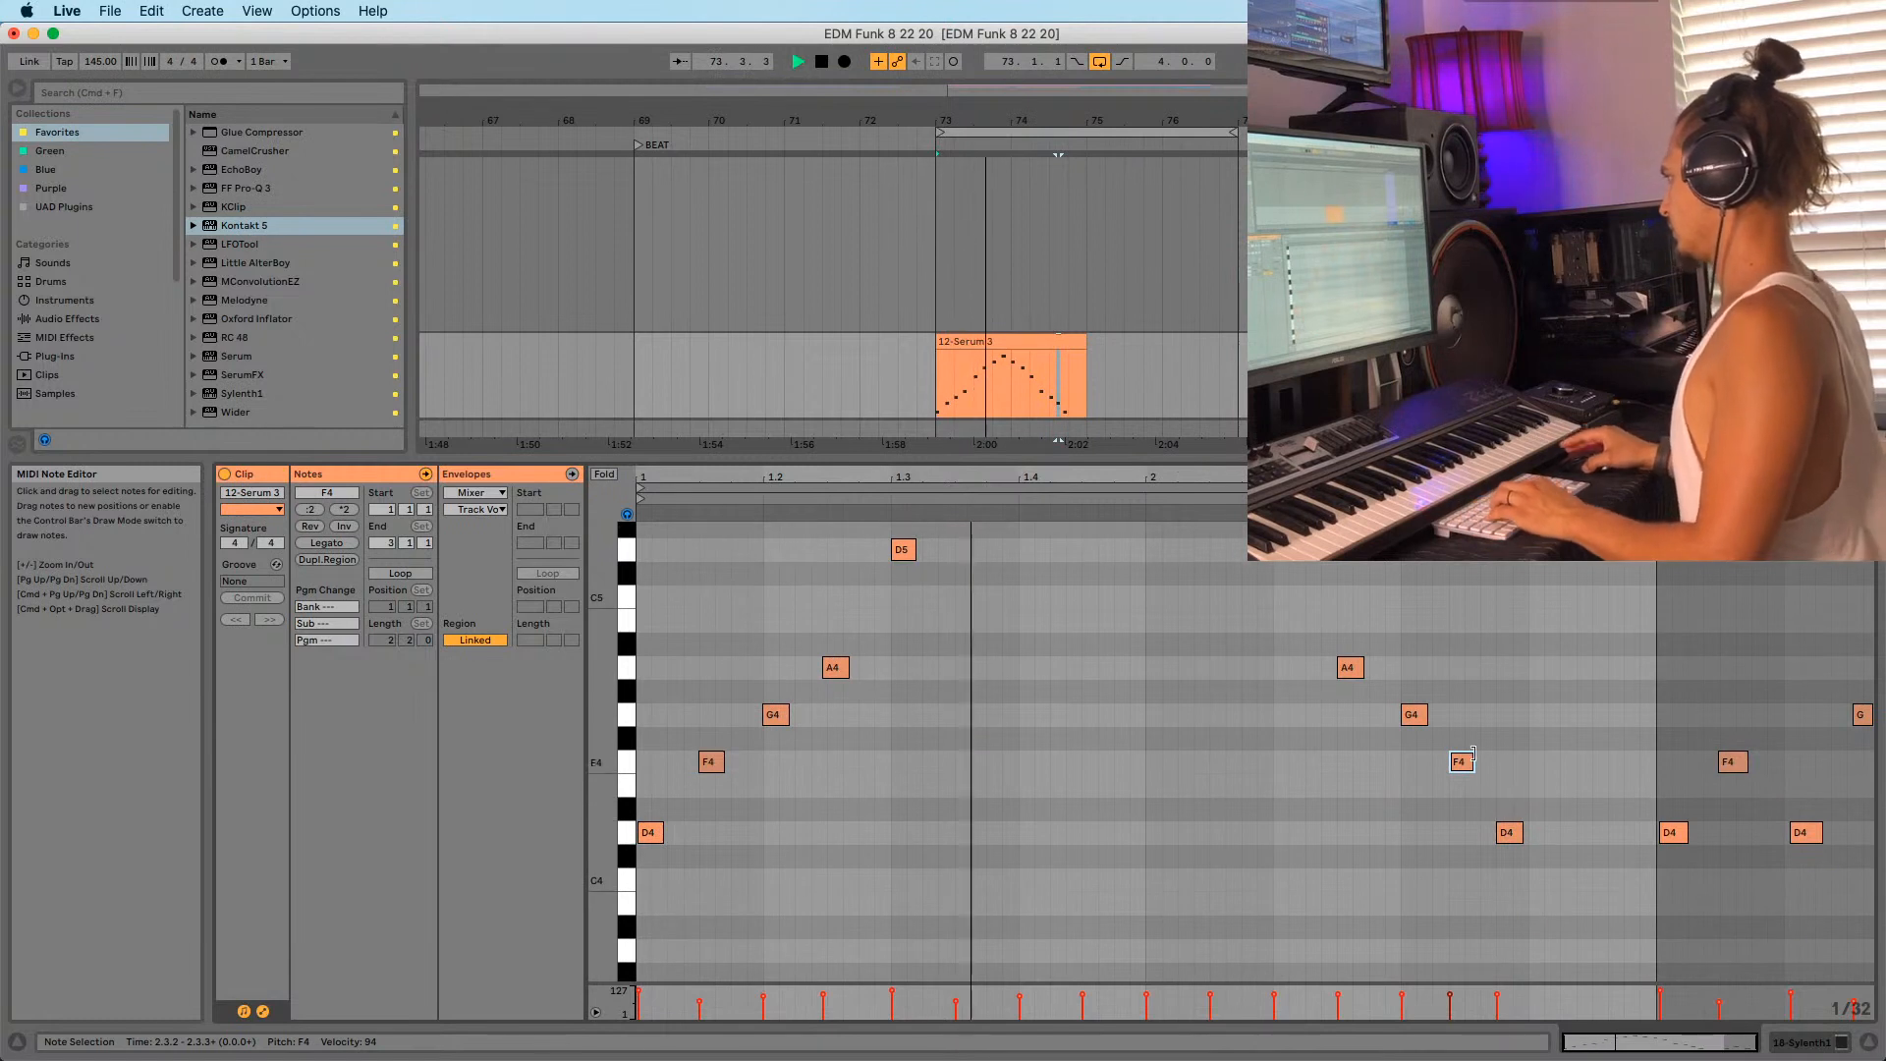
left_click_drag(1469, 771, 1554, 853)
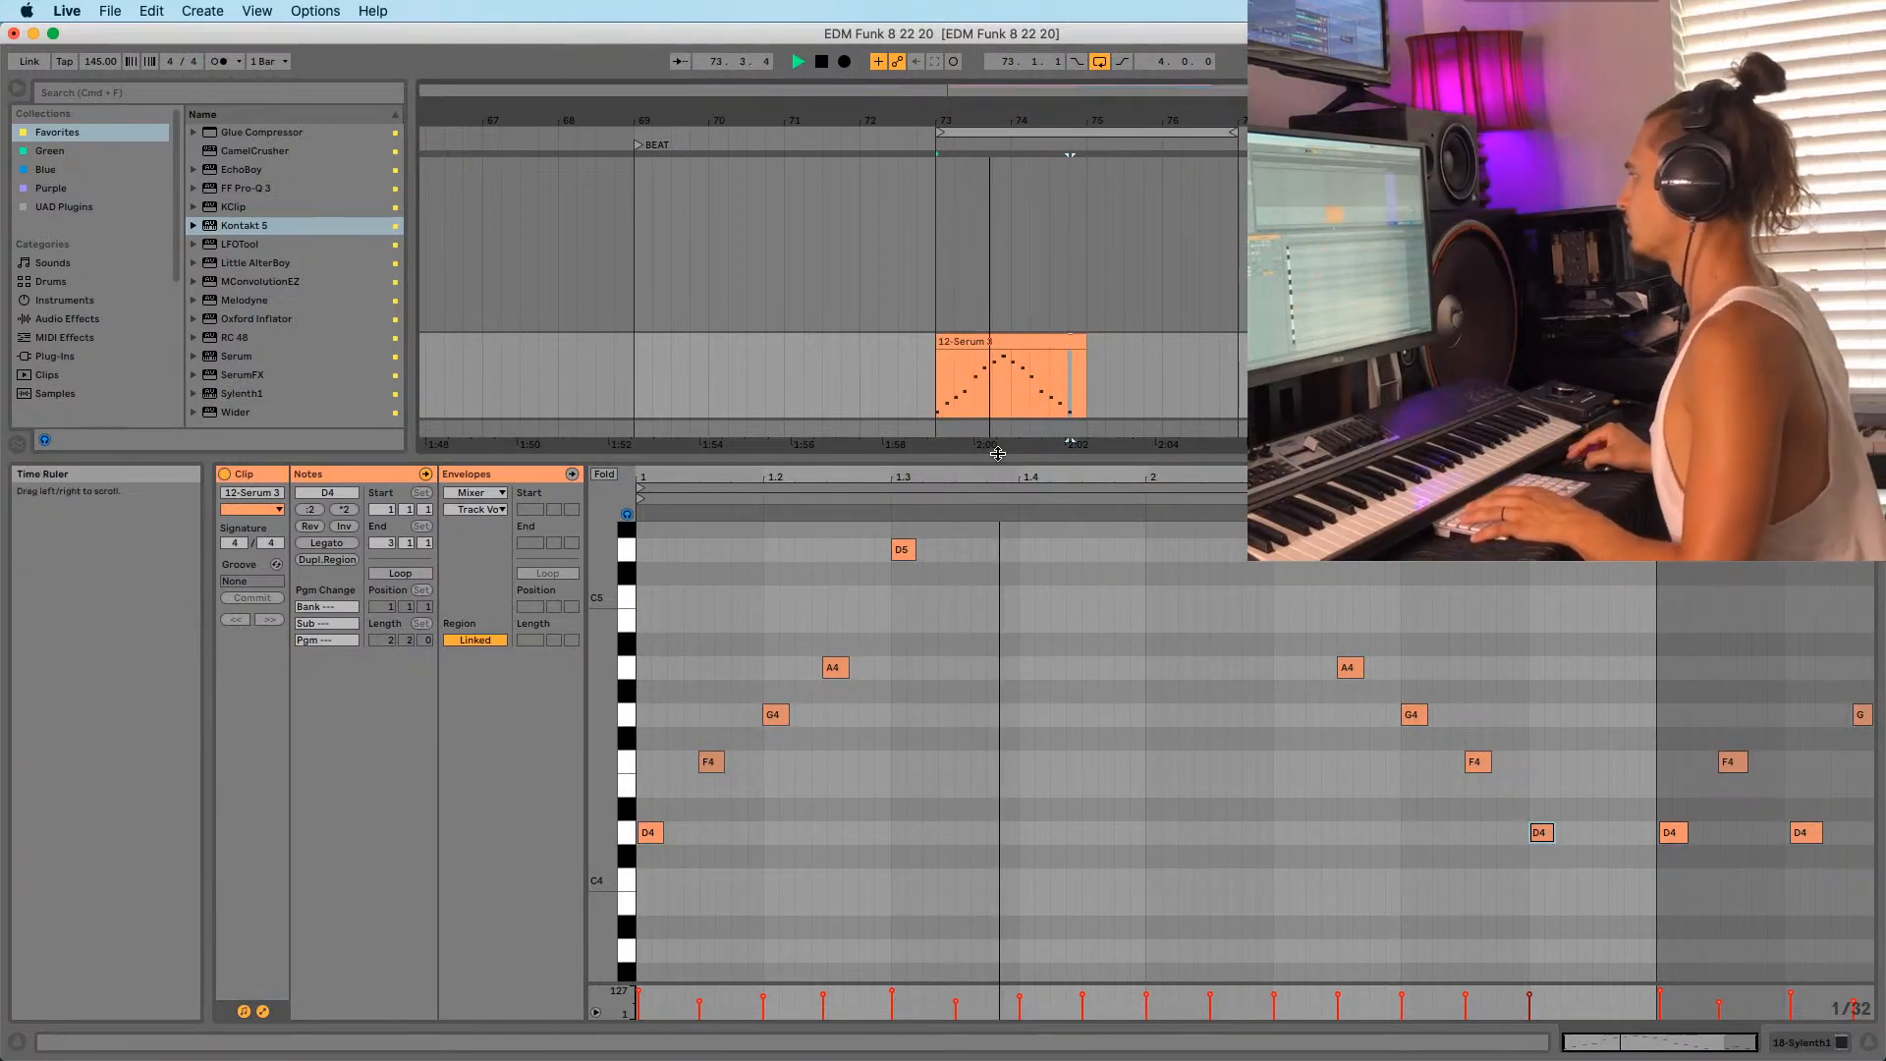
left_click_drag(997, 453, 902, 332)
left_click(1006, 343)
key("space")
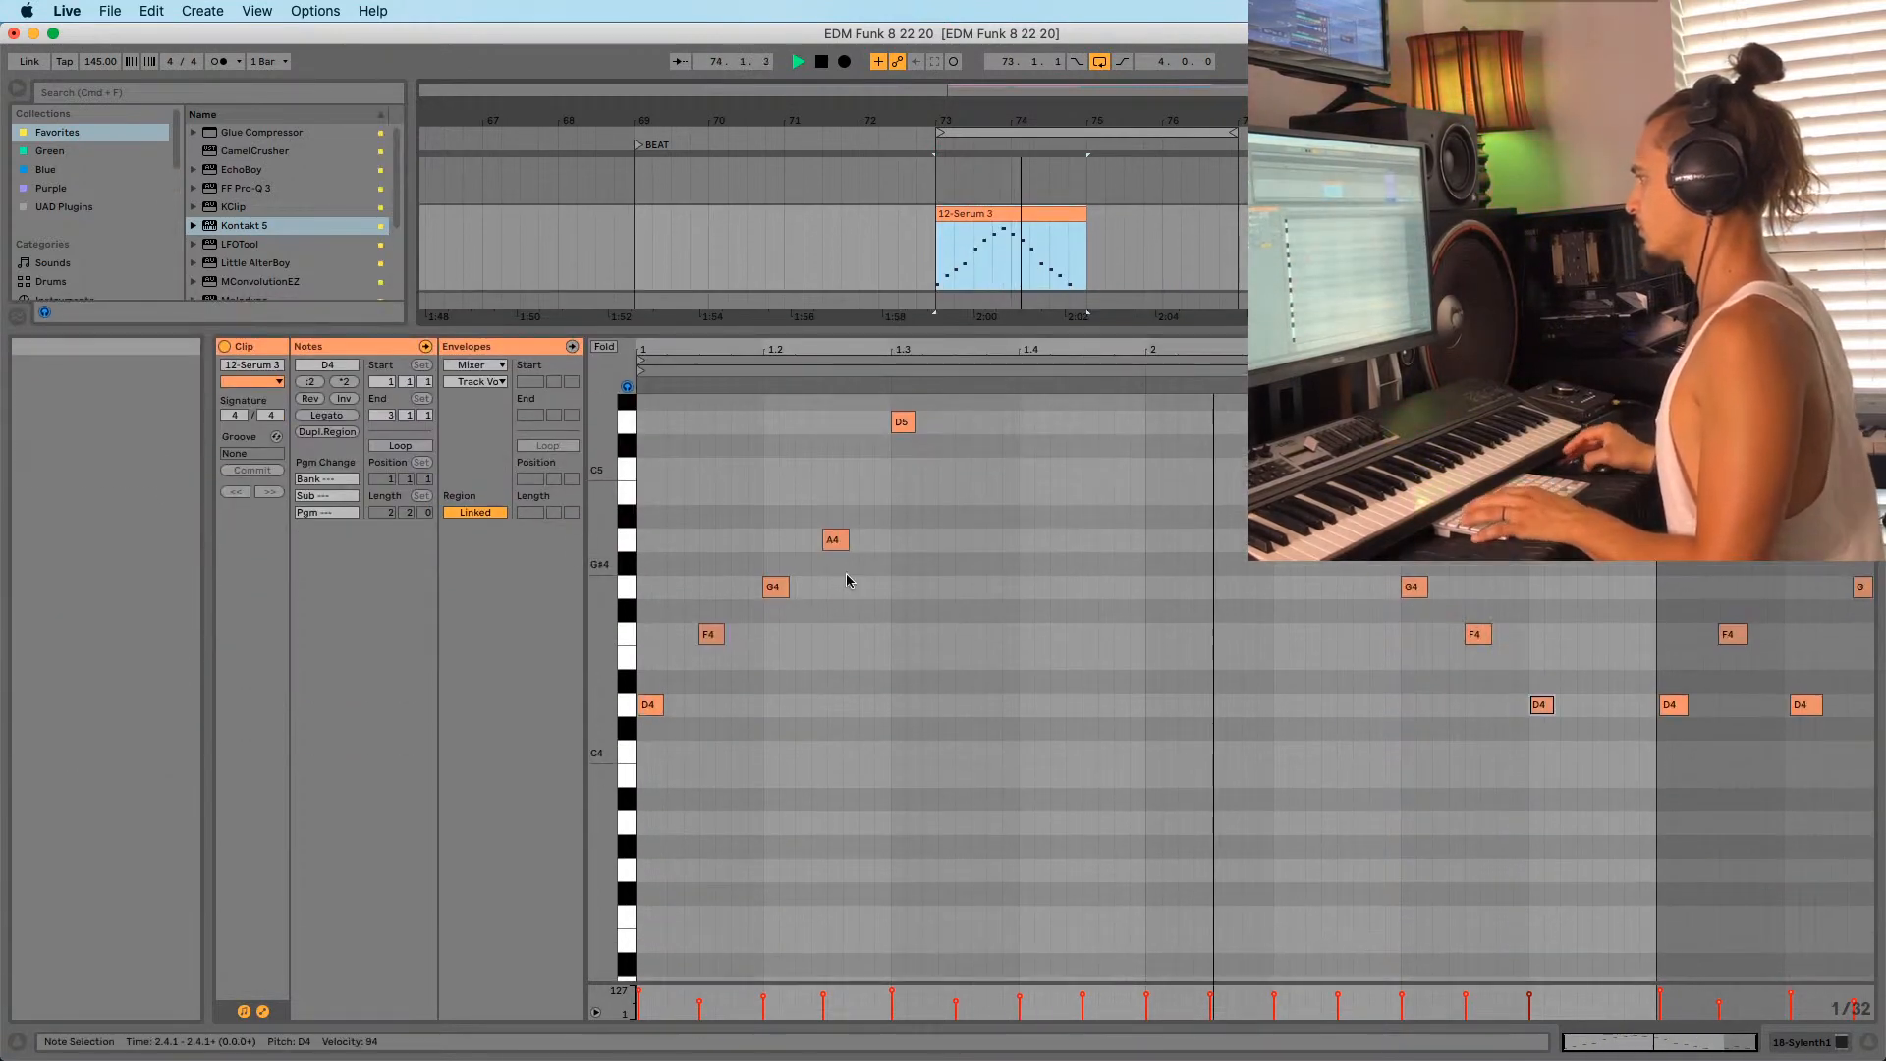
scroll(1223, 703, "up", 3)
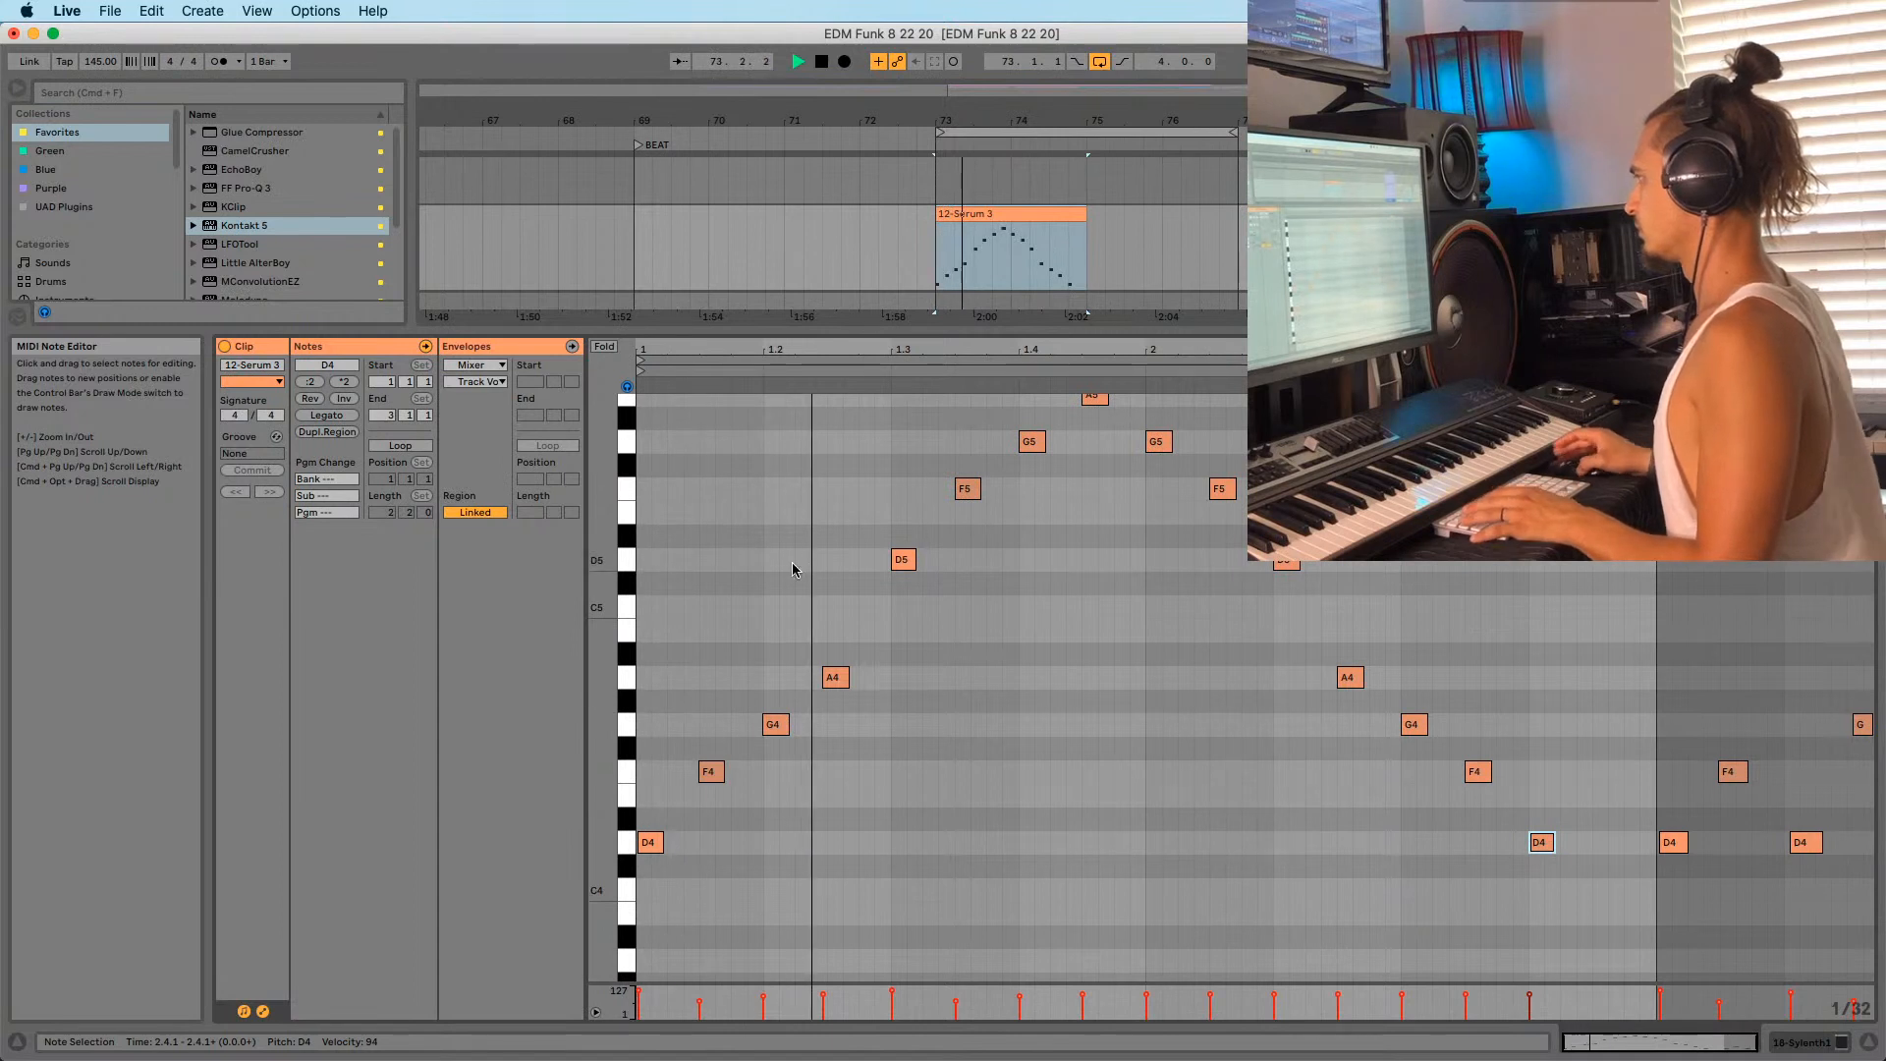
key("space")
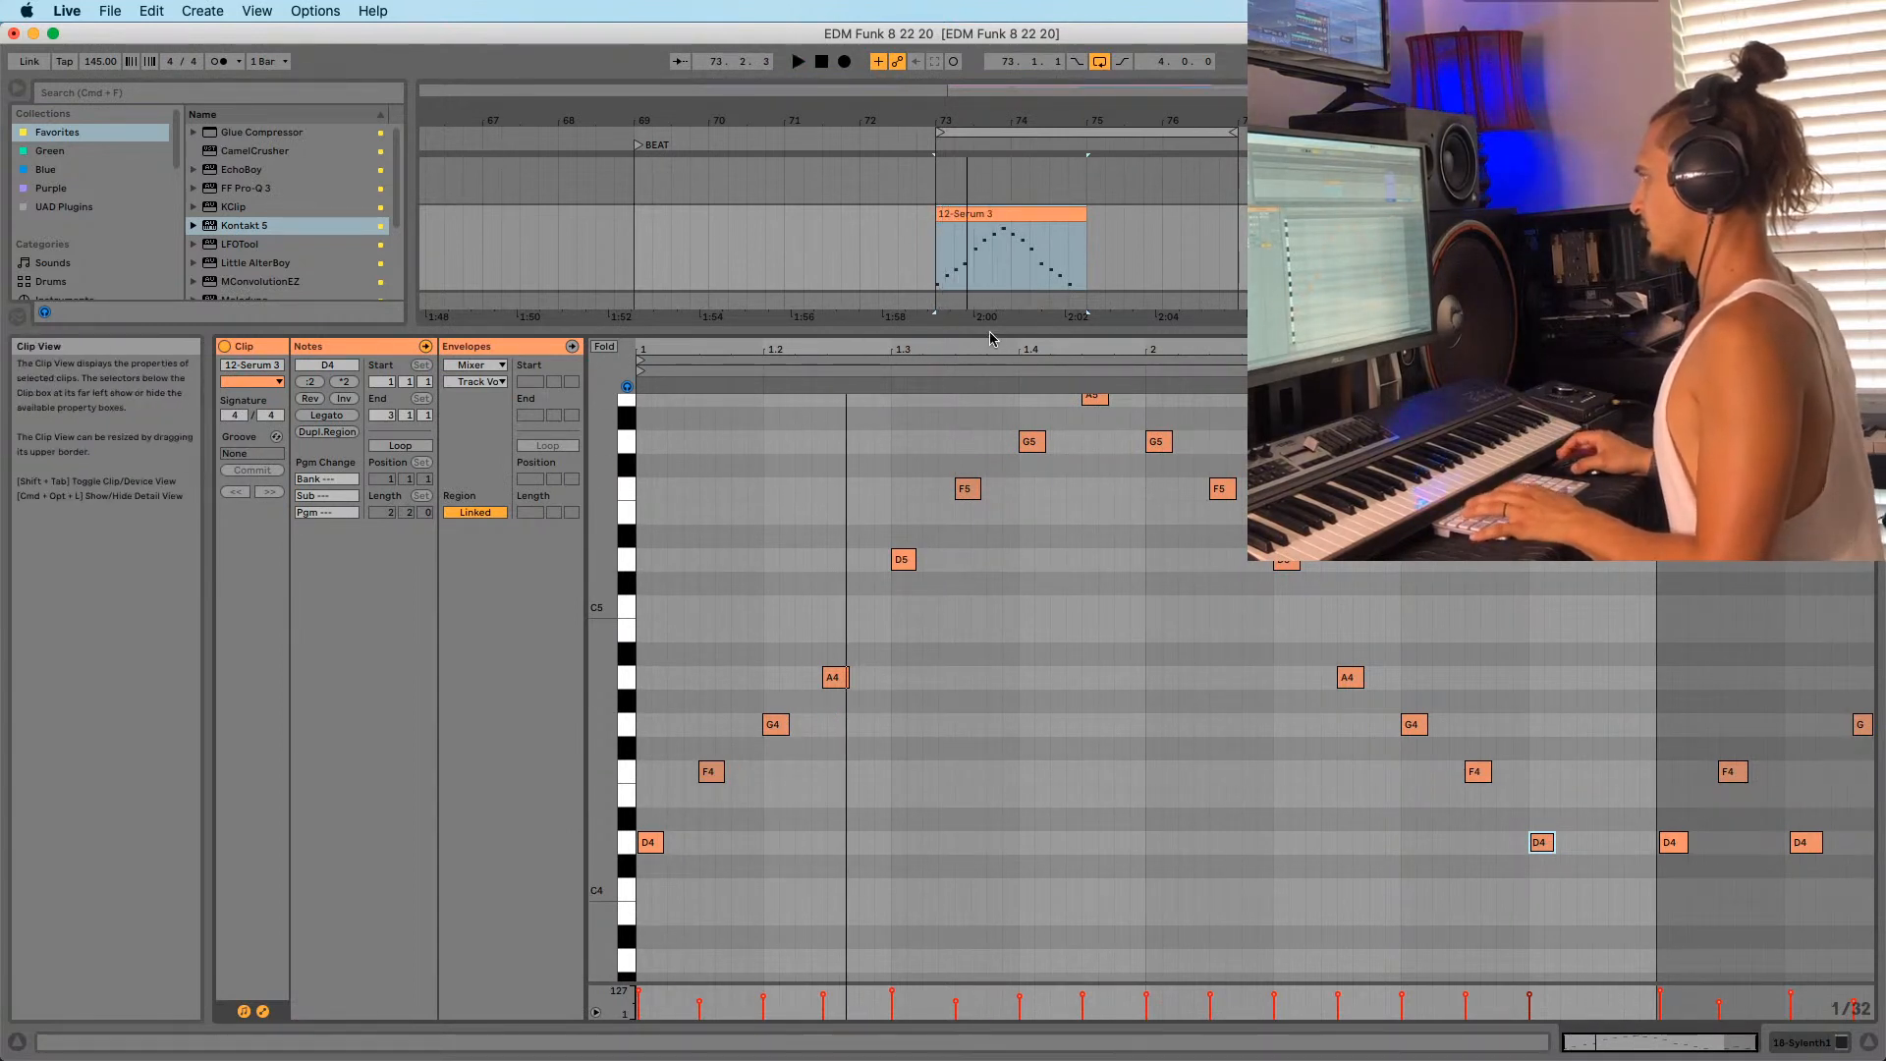
left_click_drag(990, 337, 994, 385)
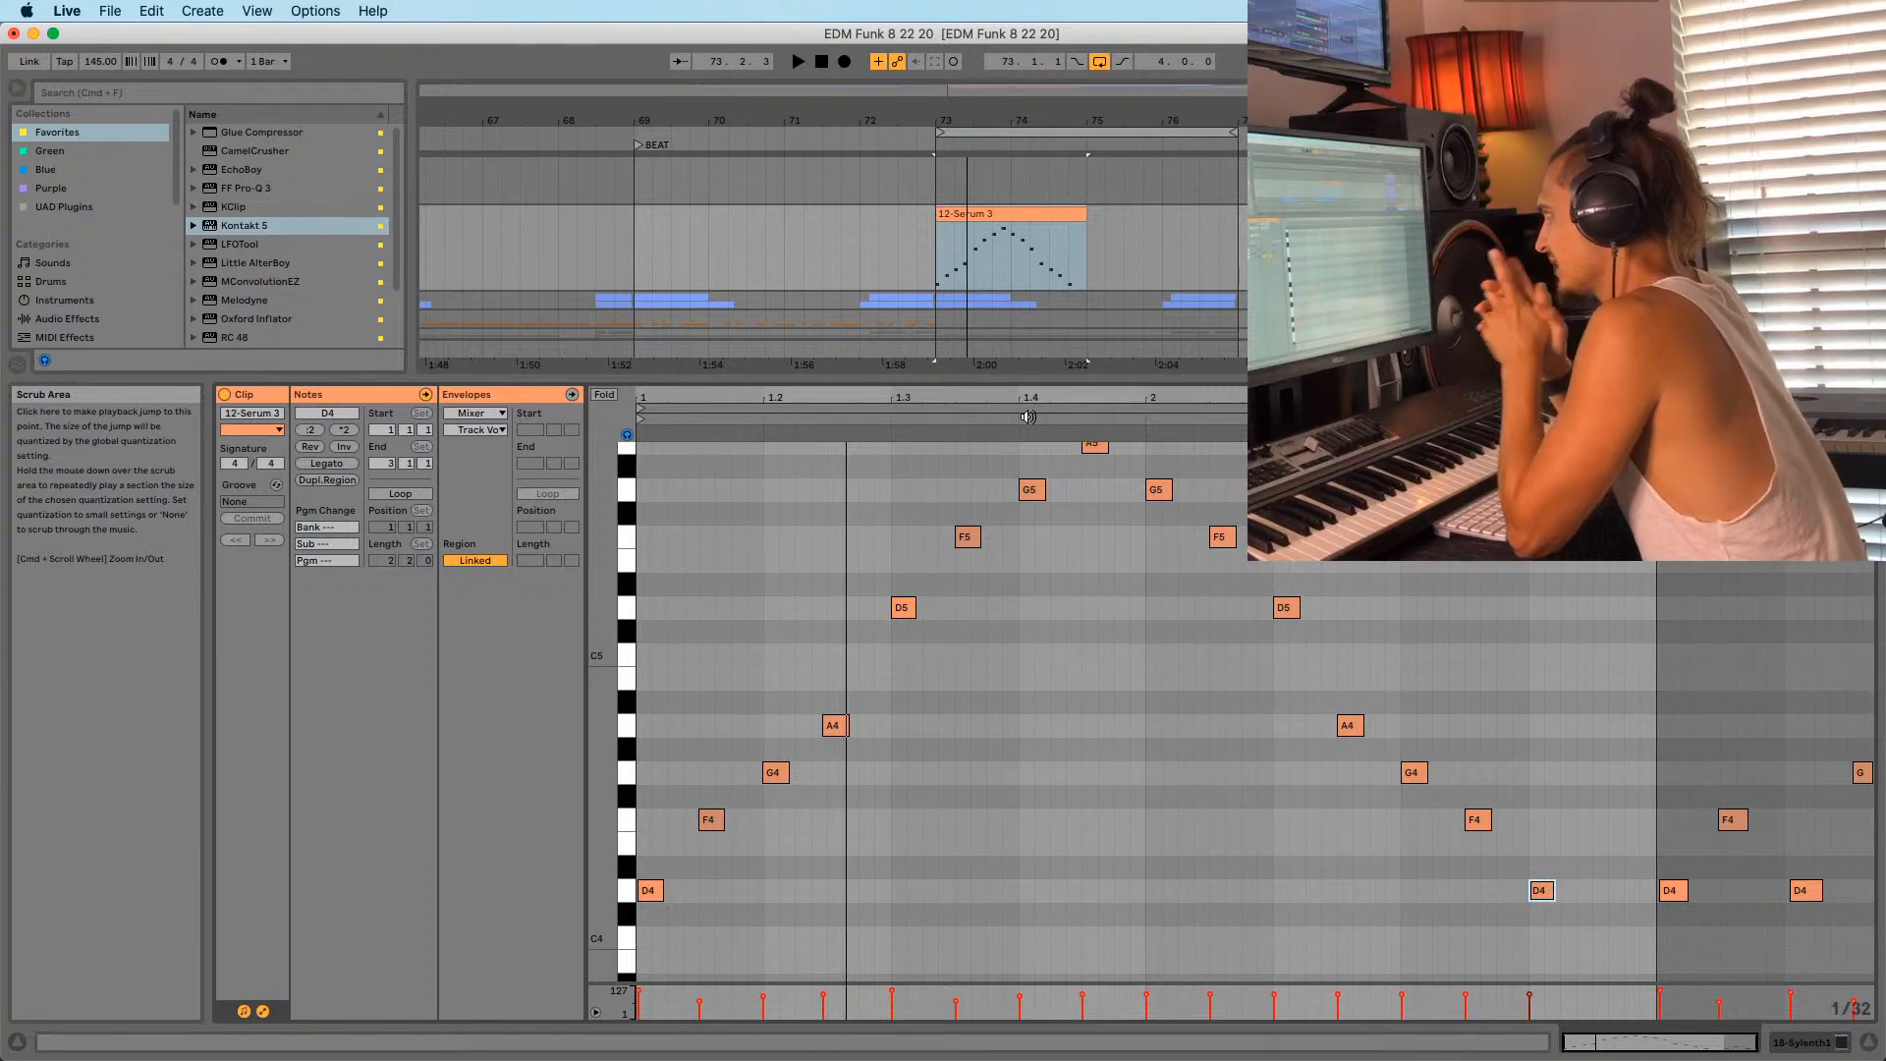
left_click_drag(939, 374, 939, 396)
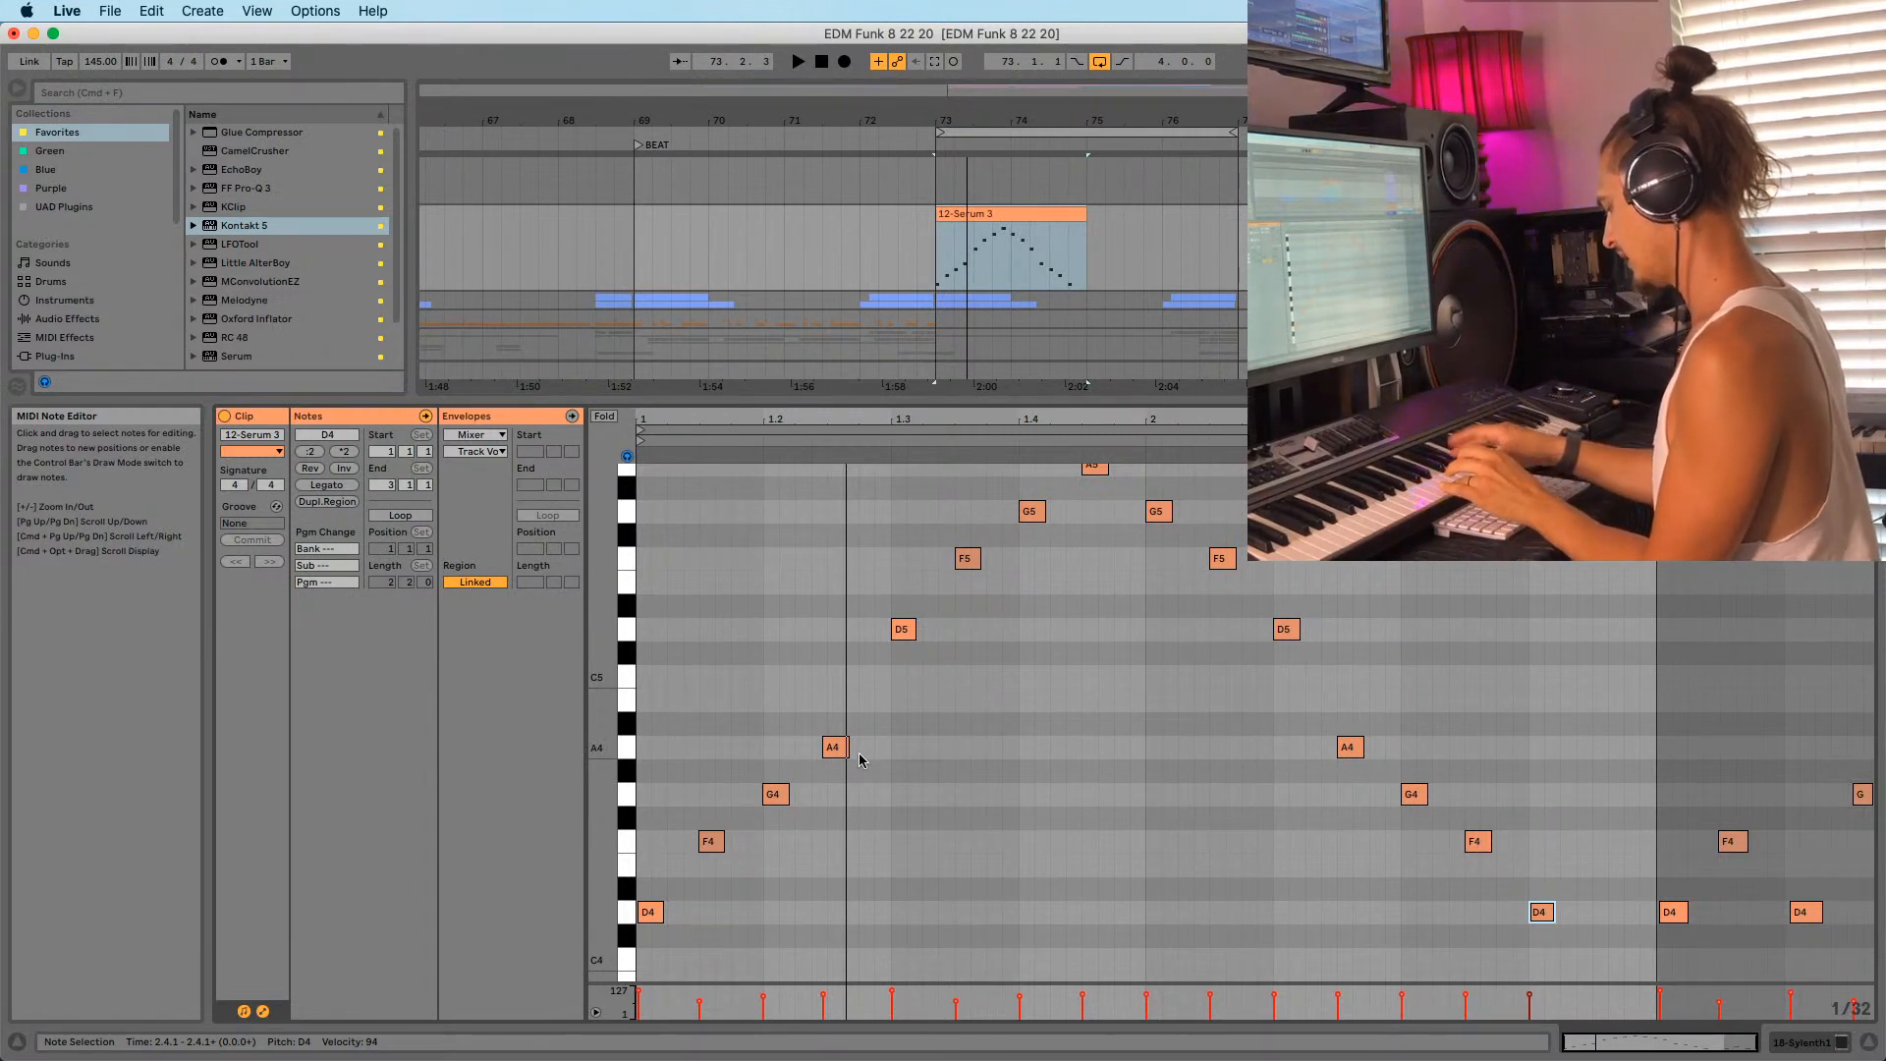
key("space")
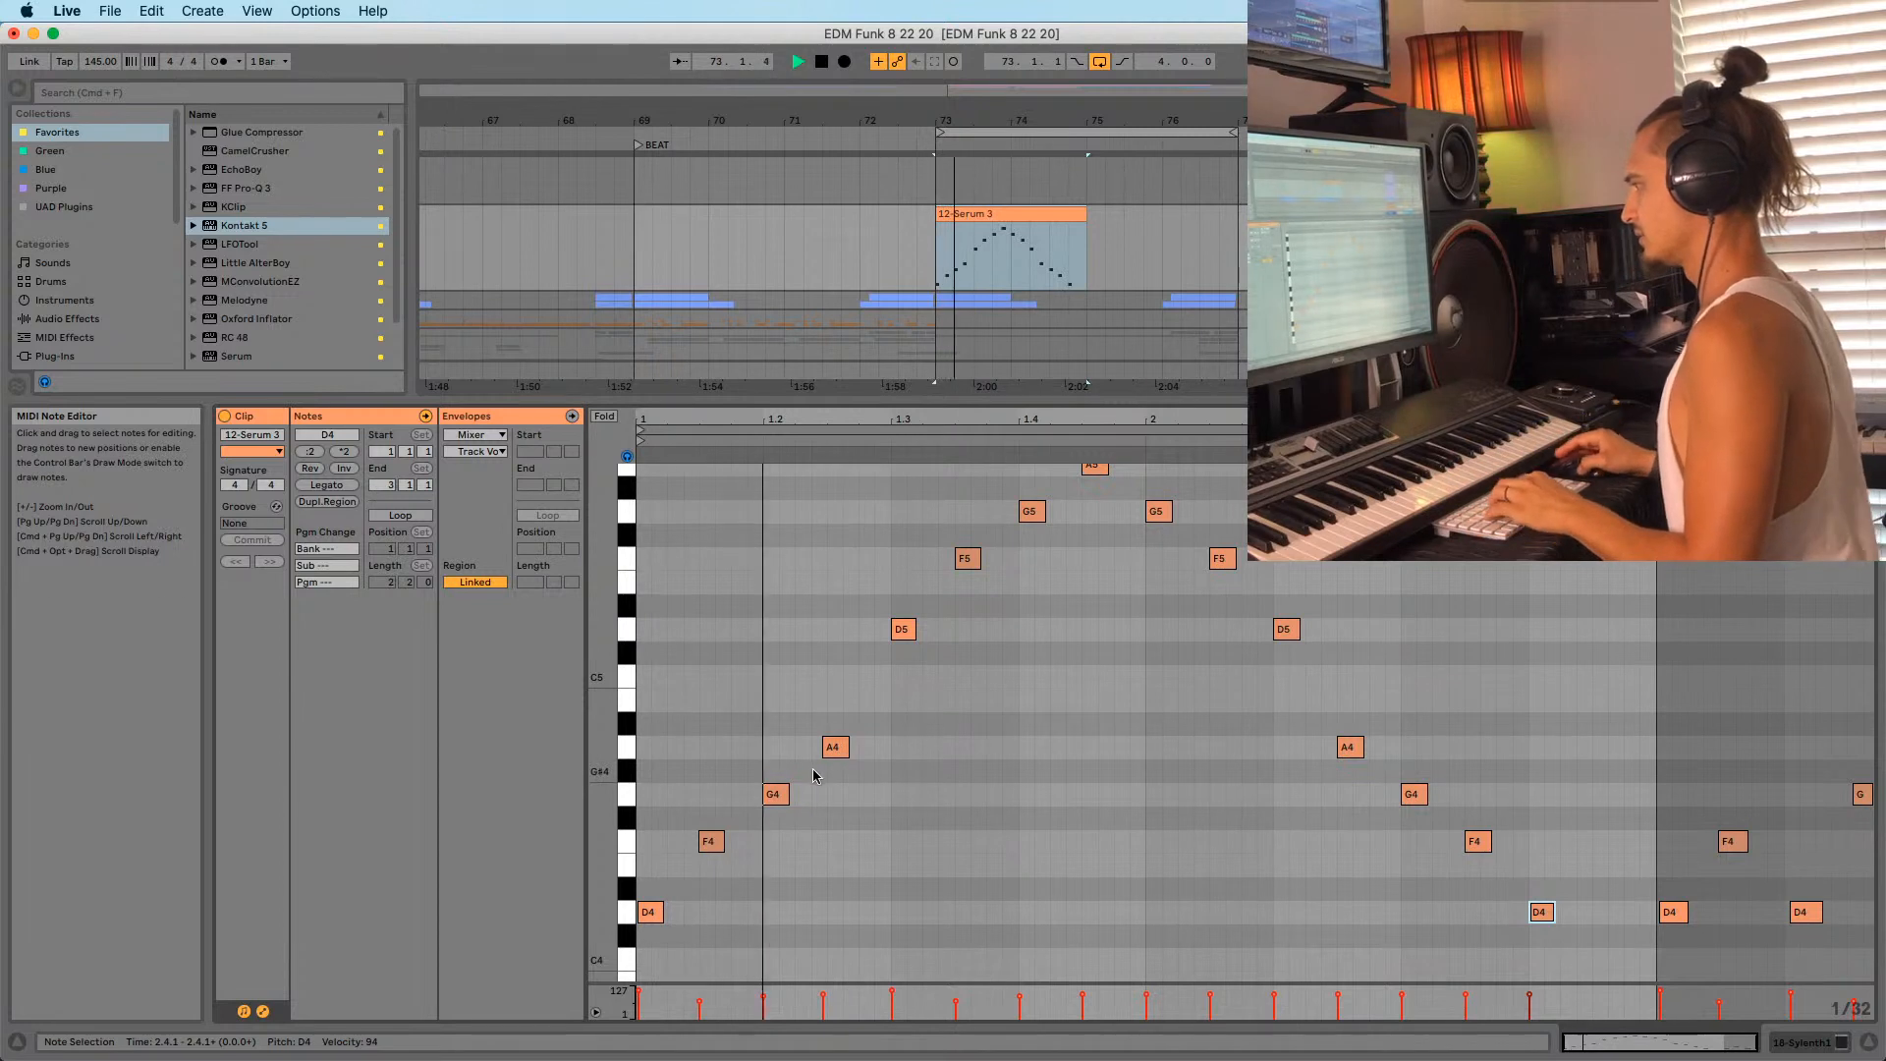
key("space")
scroll(880, 687, "up", 2)
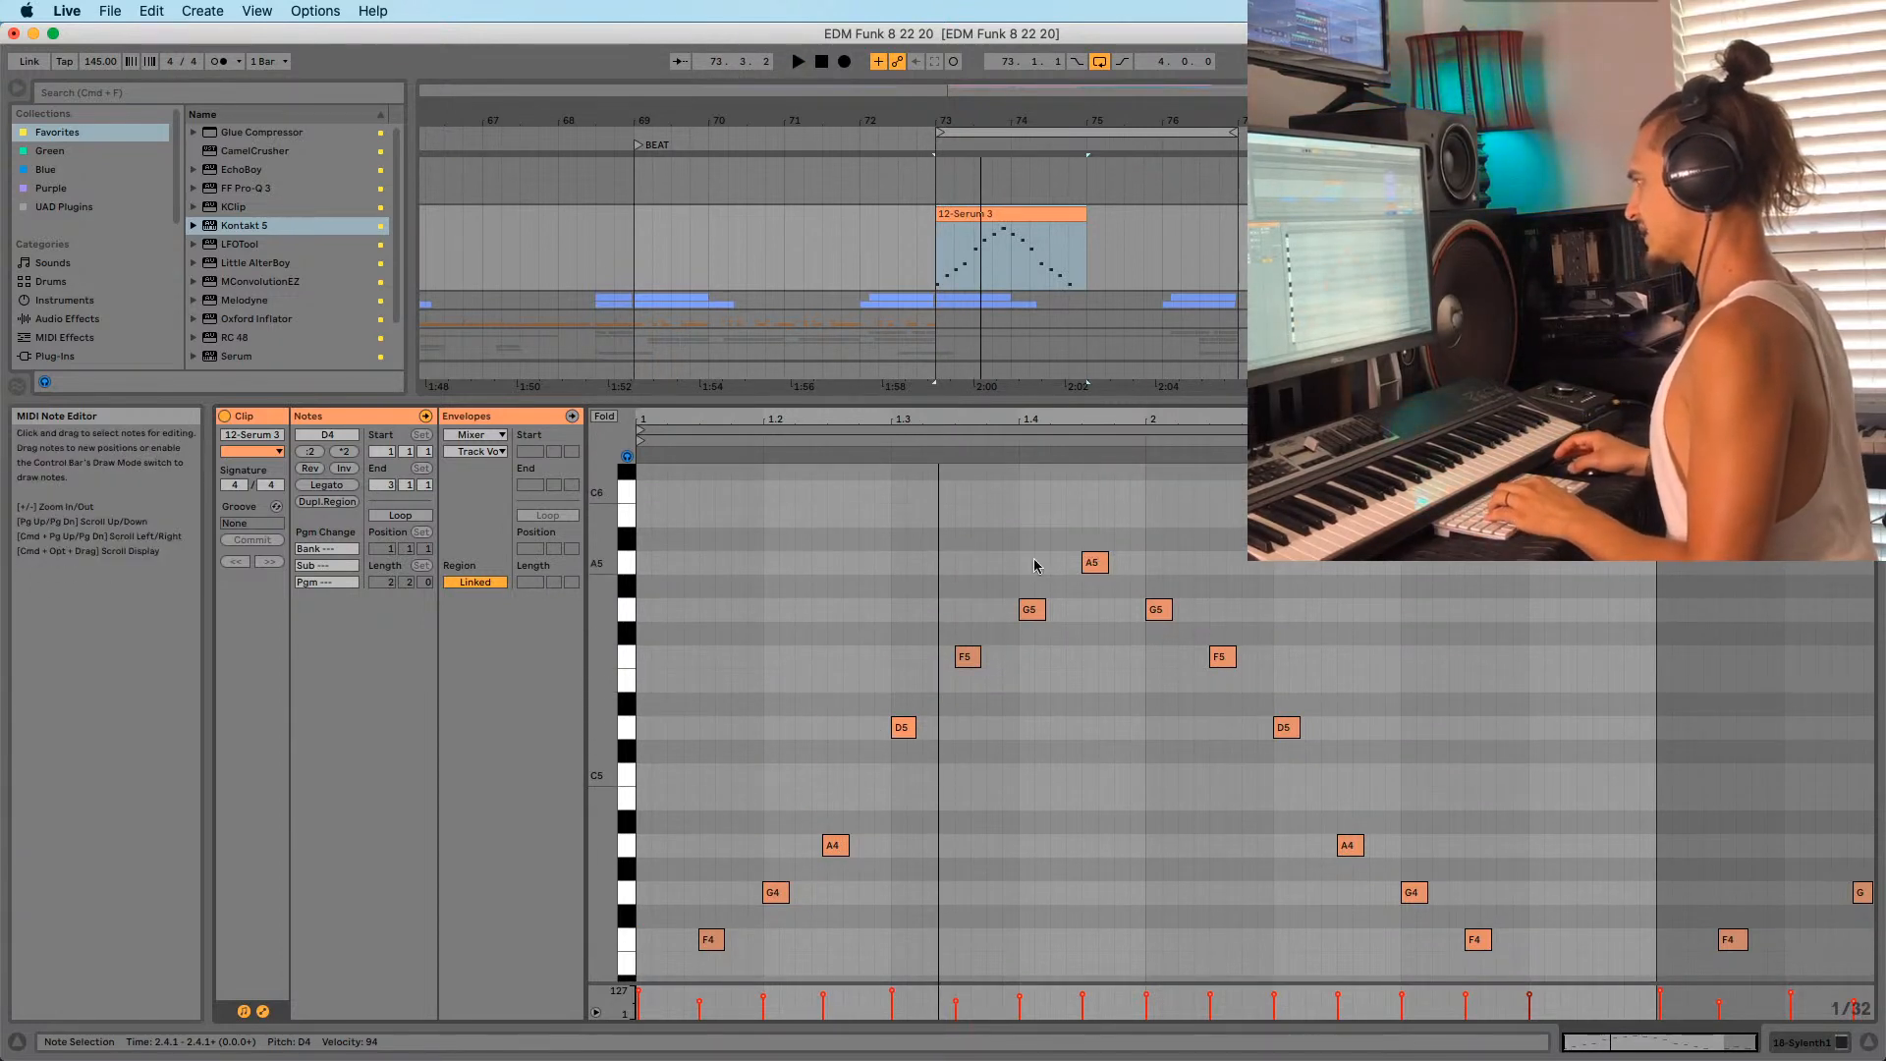
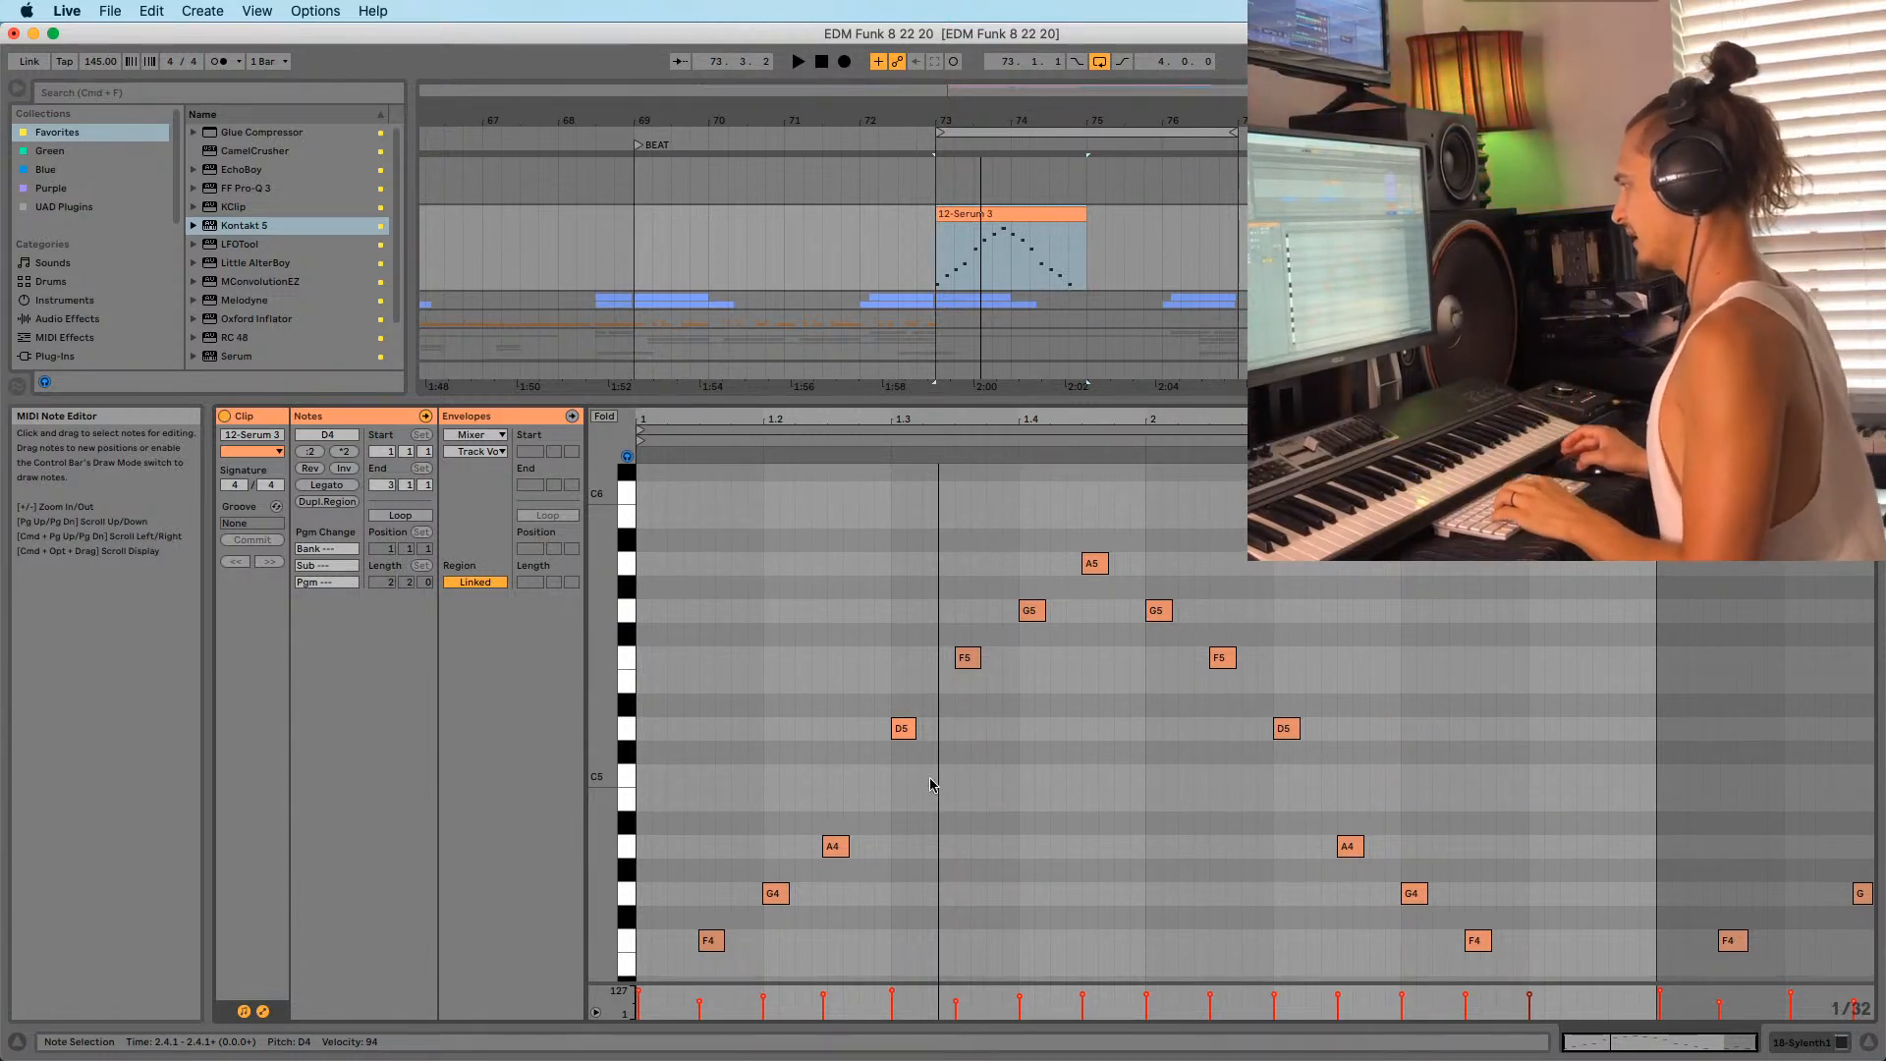
Raise the G5 note at bar 1.4 up to A5 and audition the clip.
key("space")
key("space")
left_click(899, 737)
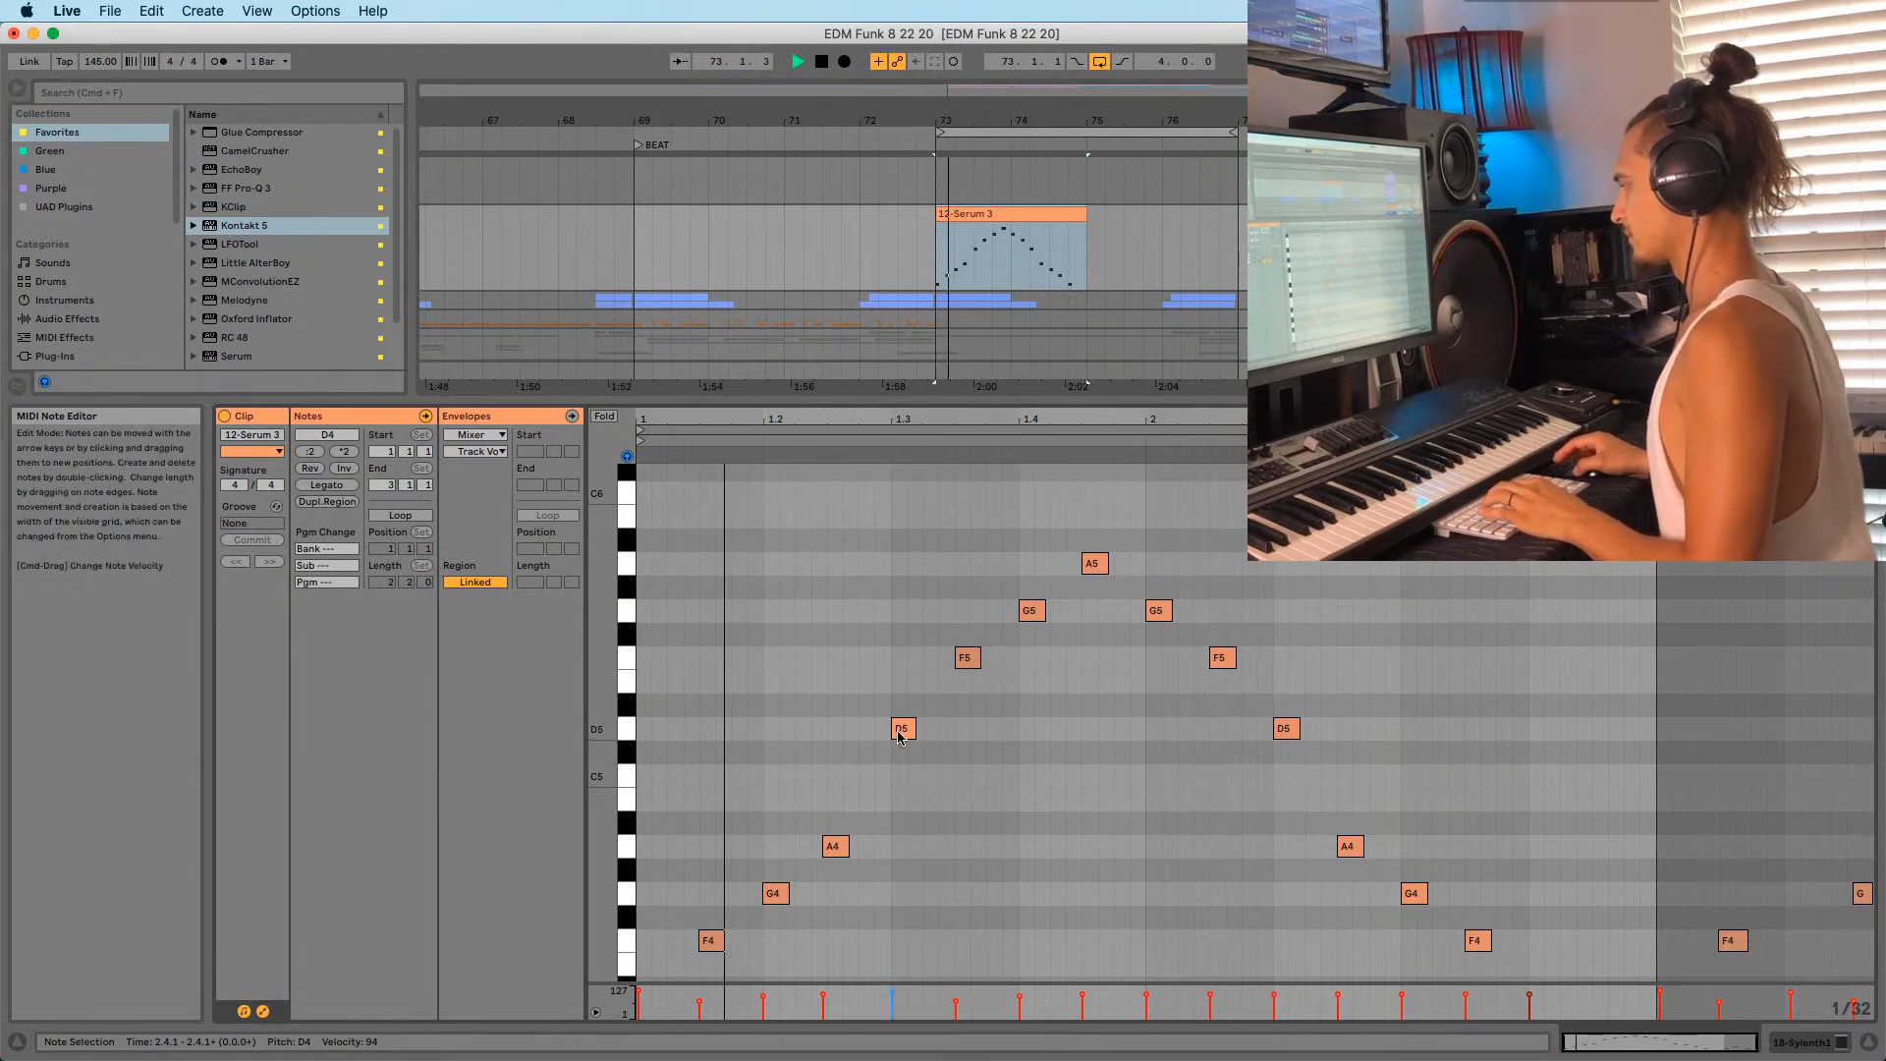
key("space")
left_click(1033, 612)
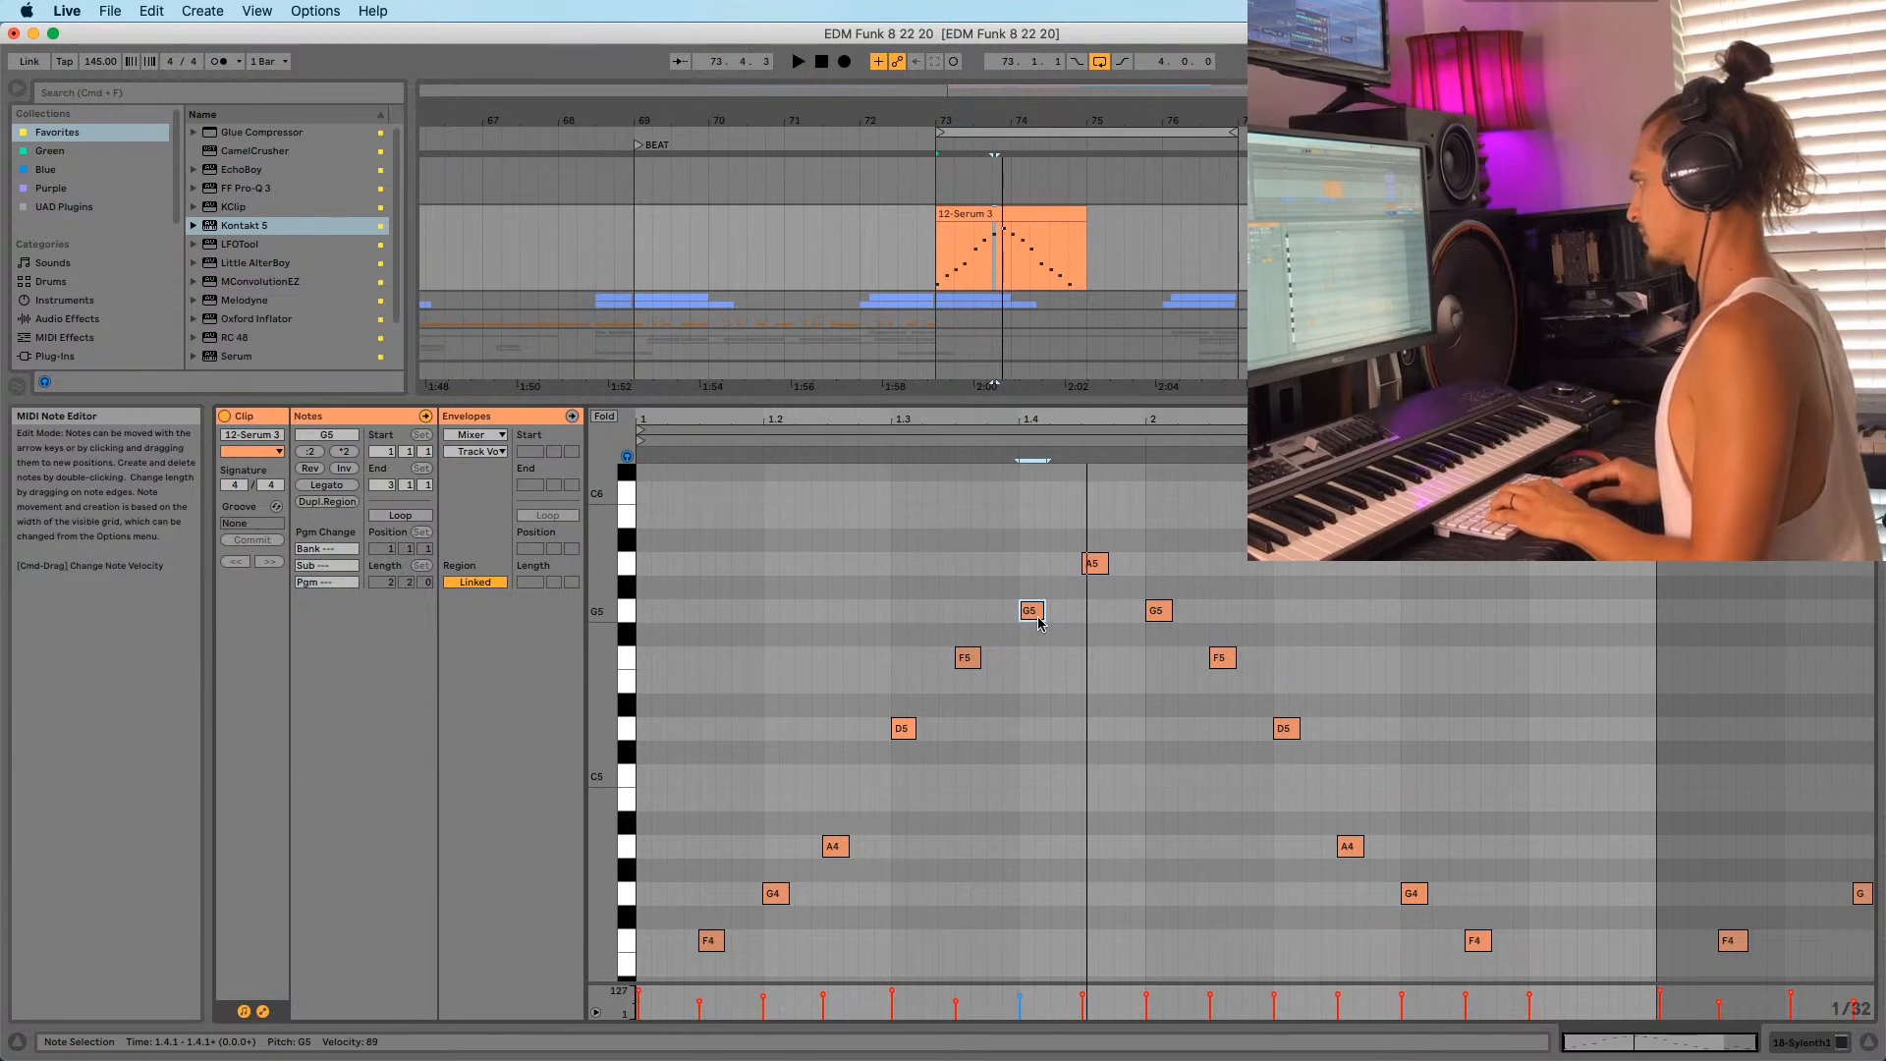
key("Up")
key("Up")
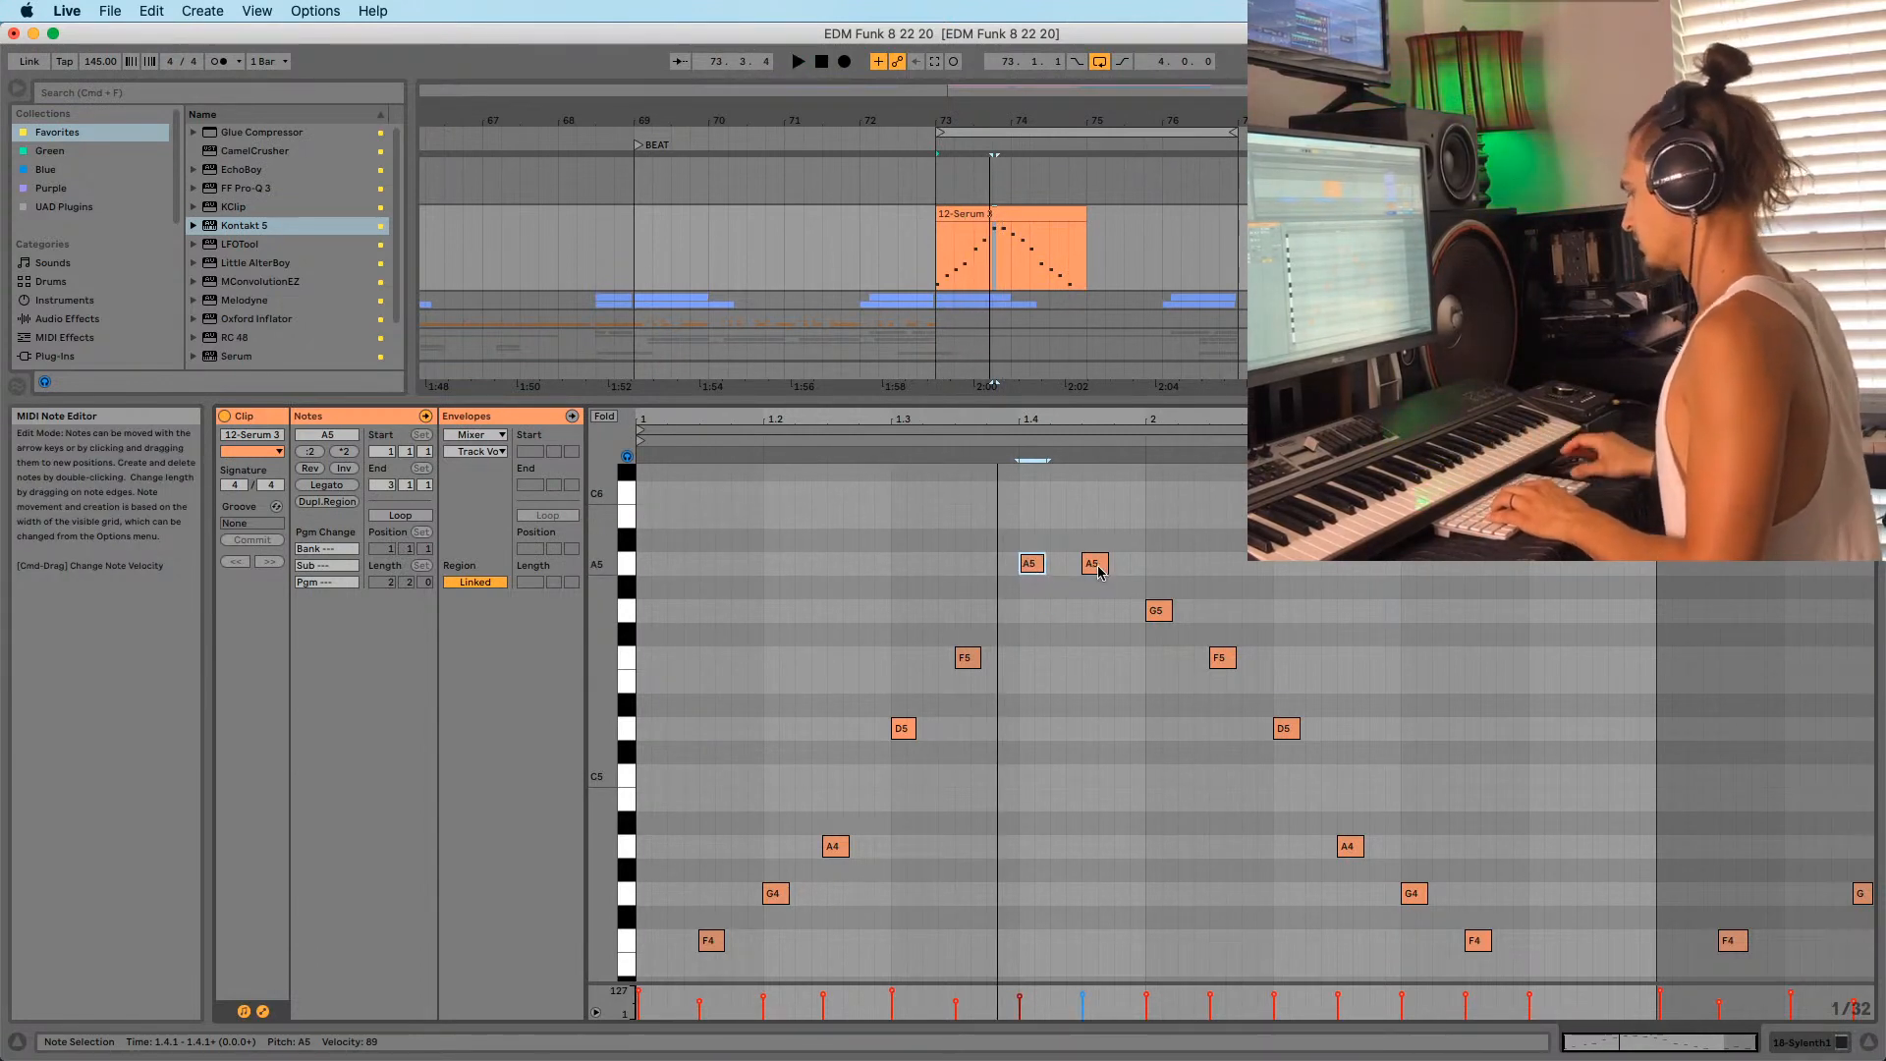
scroll(1084, 617, "up", 2)
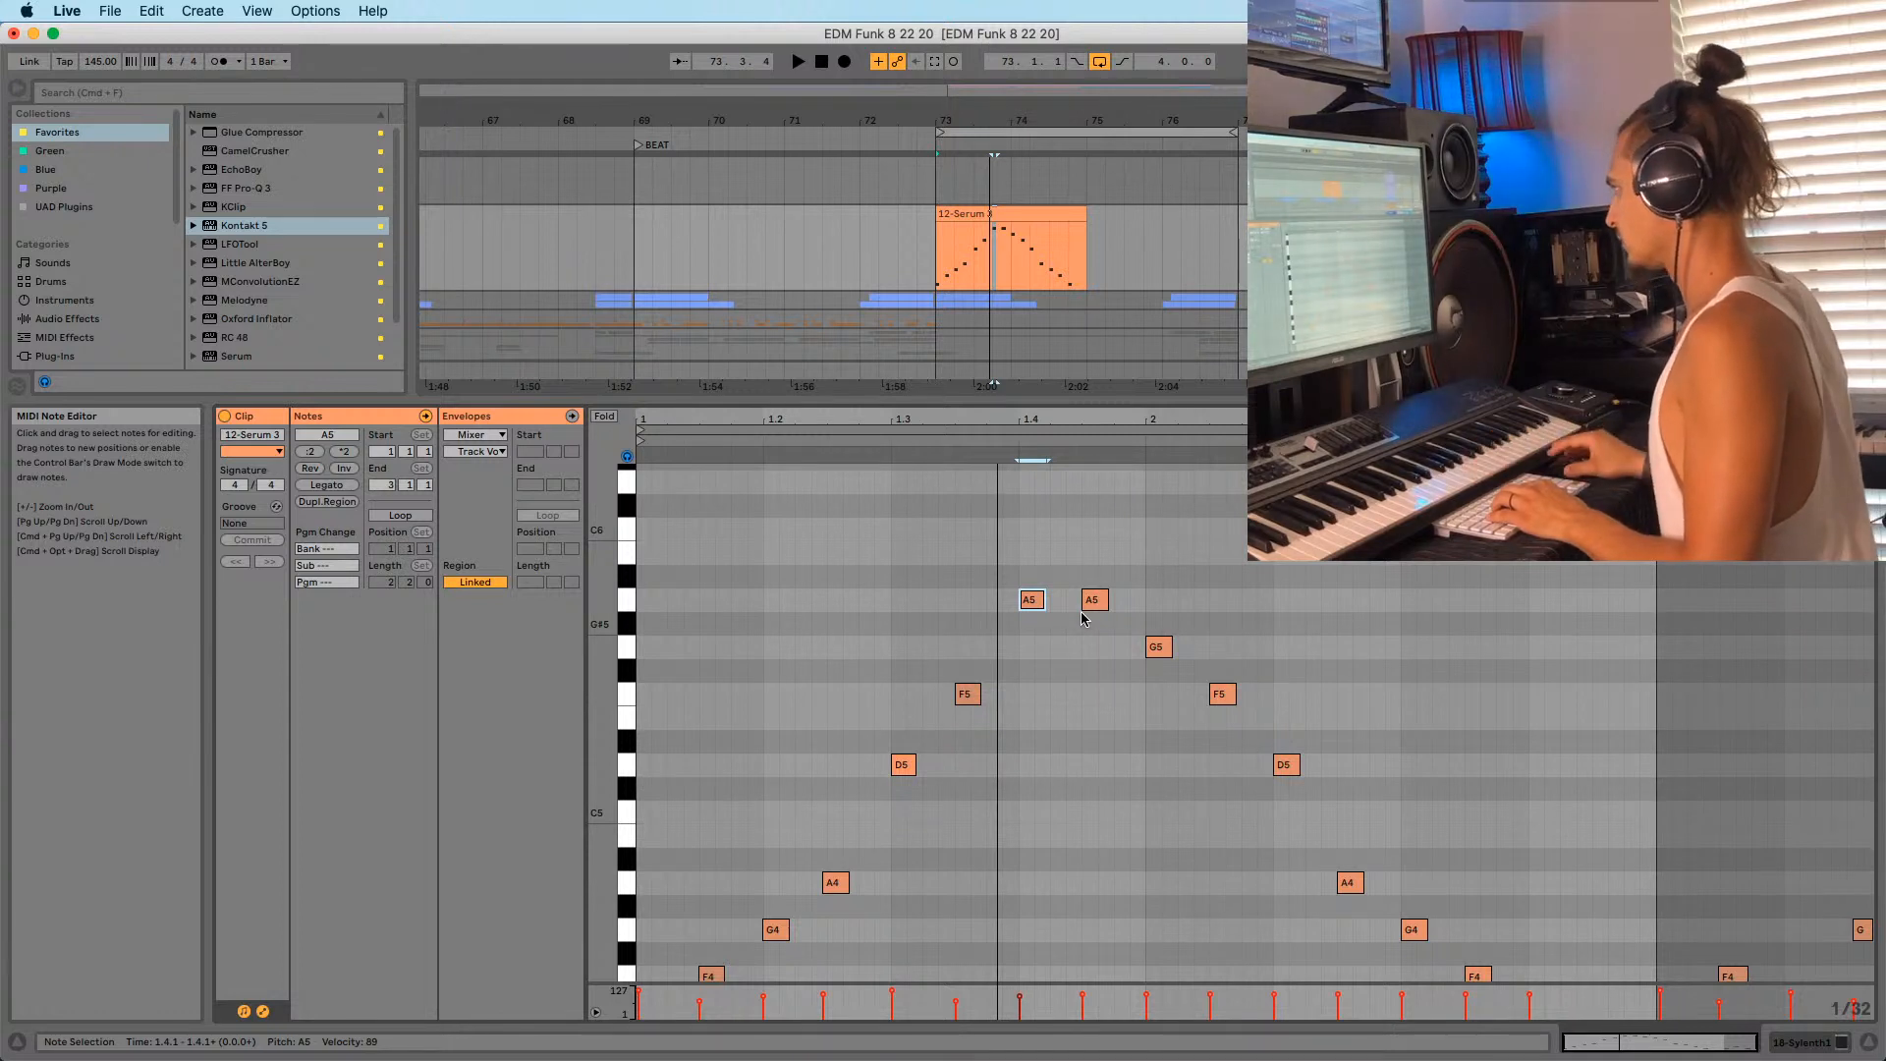
left_click(1101, 607)
key("space")
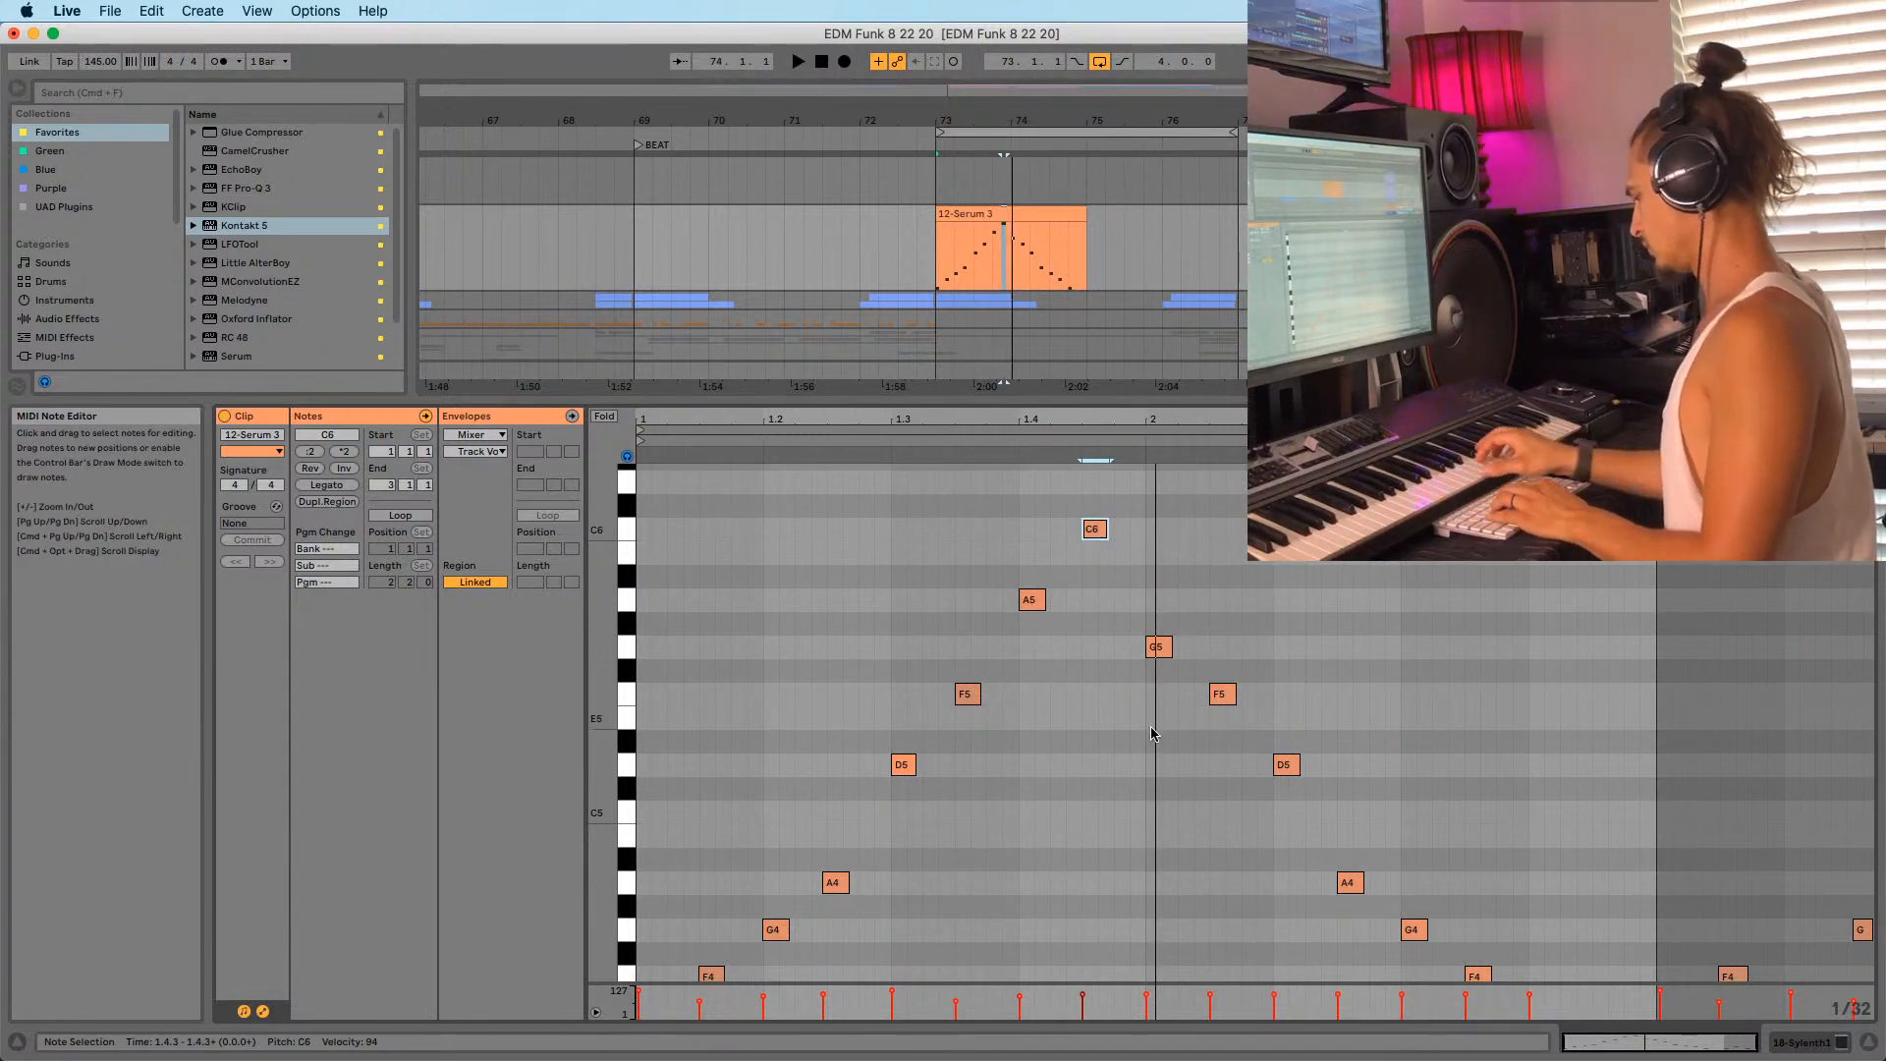
Drag notes up to E6 and C6, copy C6 as a later A5, and delete D5 at 2.2.1.
scroll(1151, 694, "up", 2)
left_click_drag(1151, 695, 1147, 533)
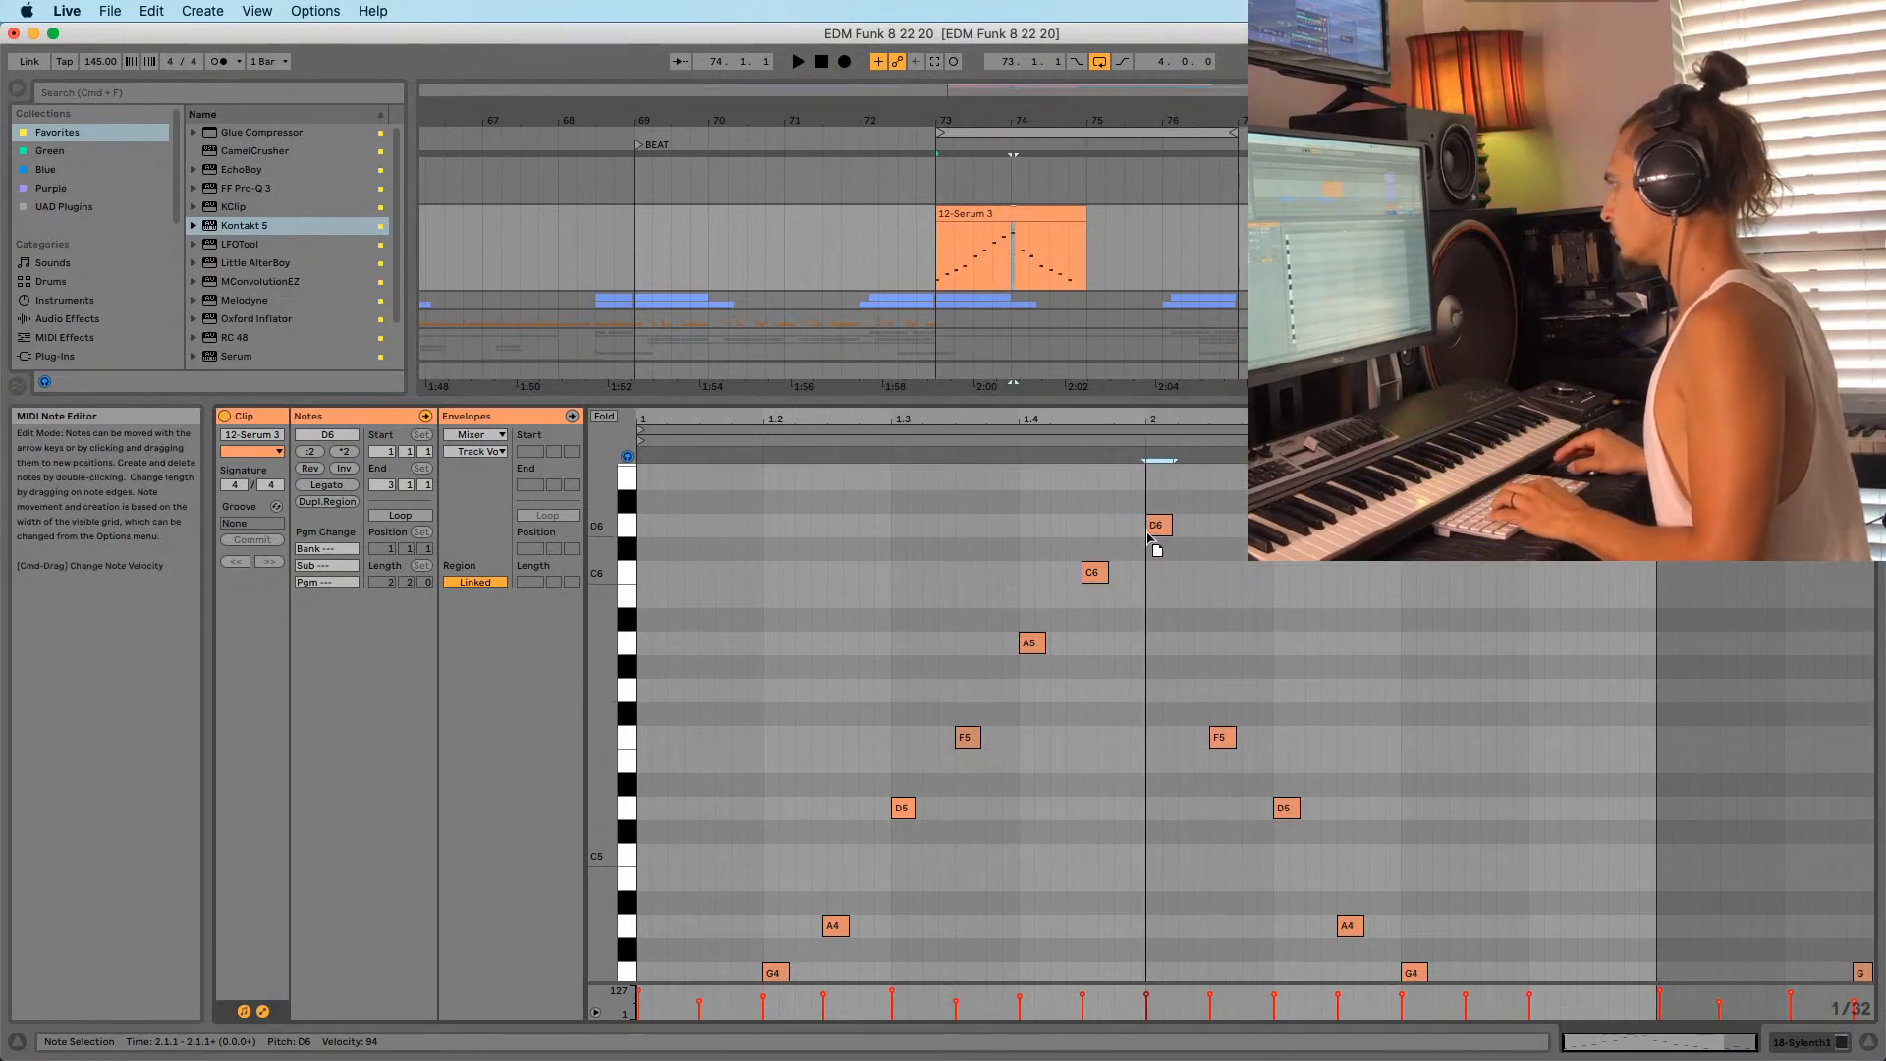
left_click_drag(1222, 739, 1226, 585)
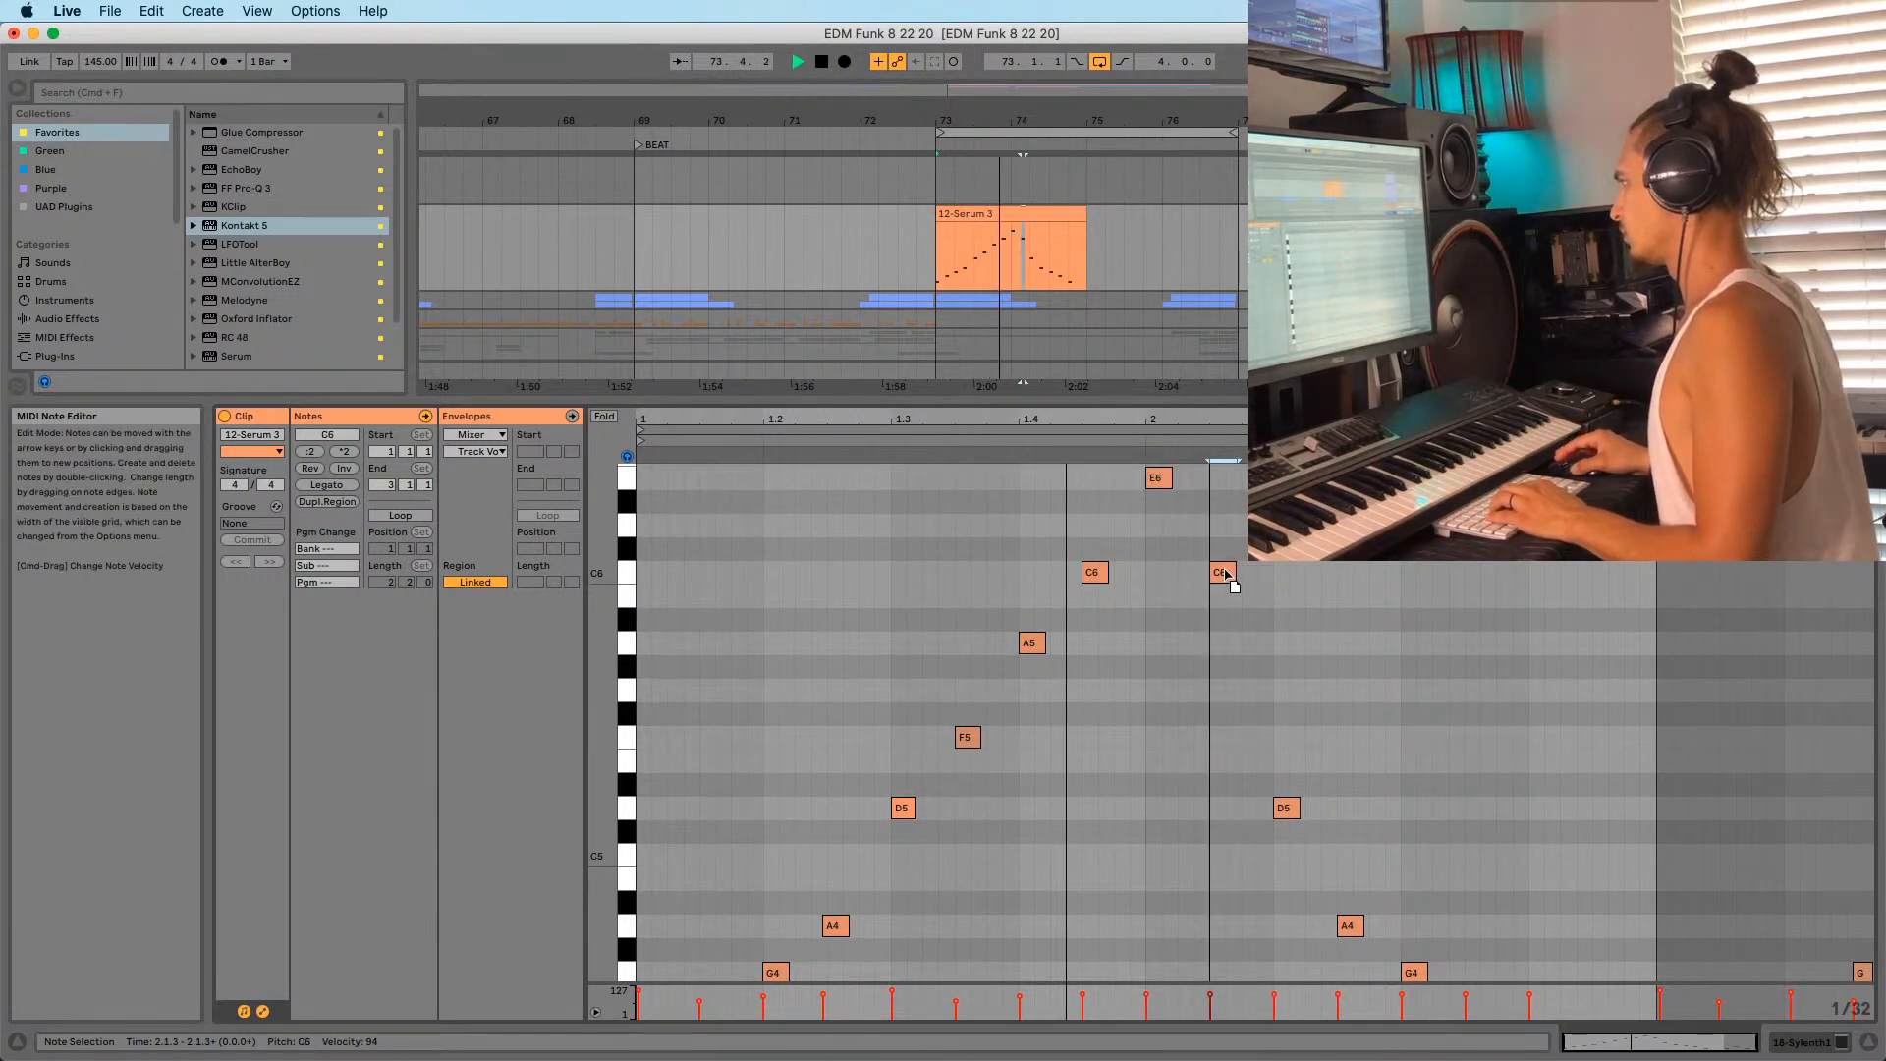
scroll(1228, 589, "down", 1)
key("space")
key("space")
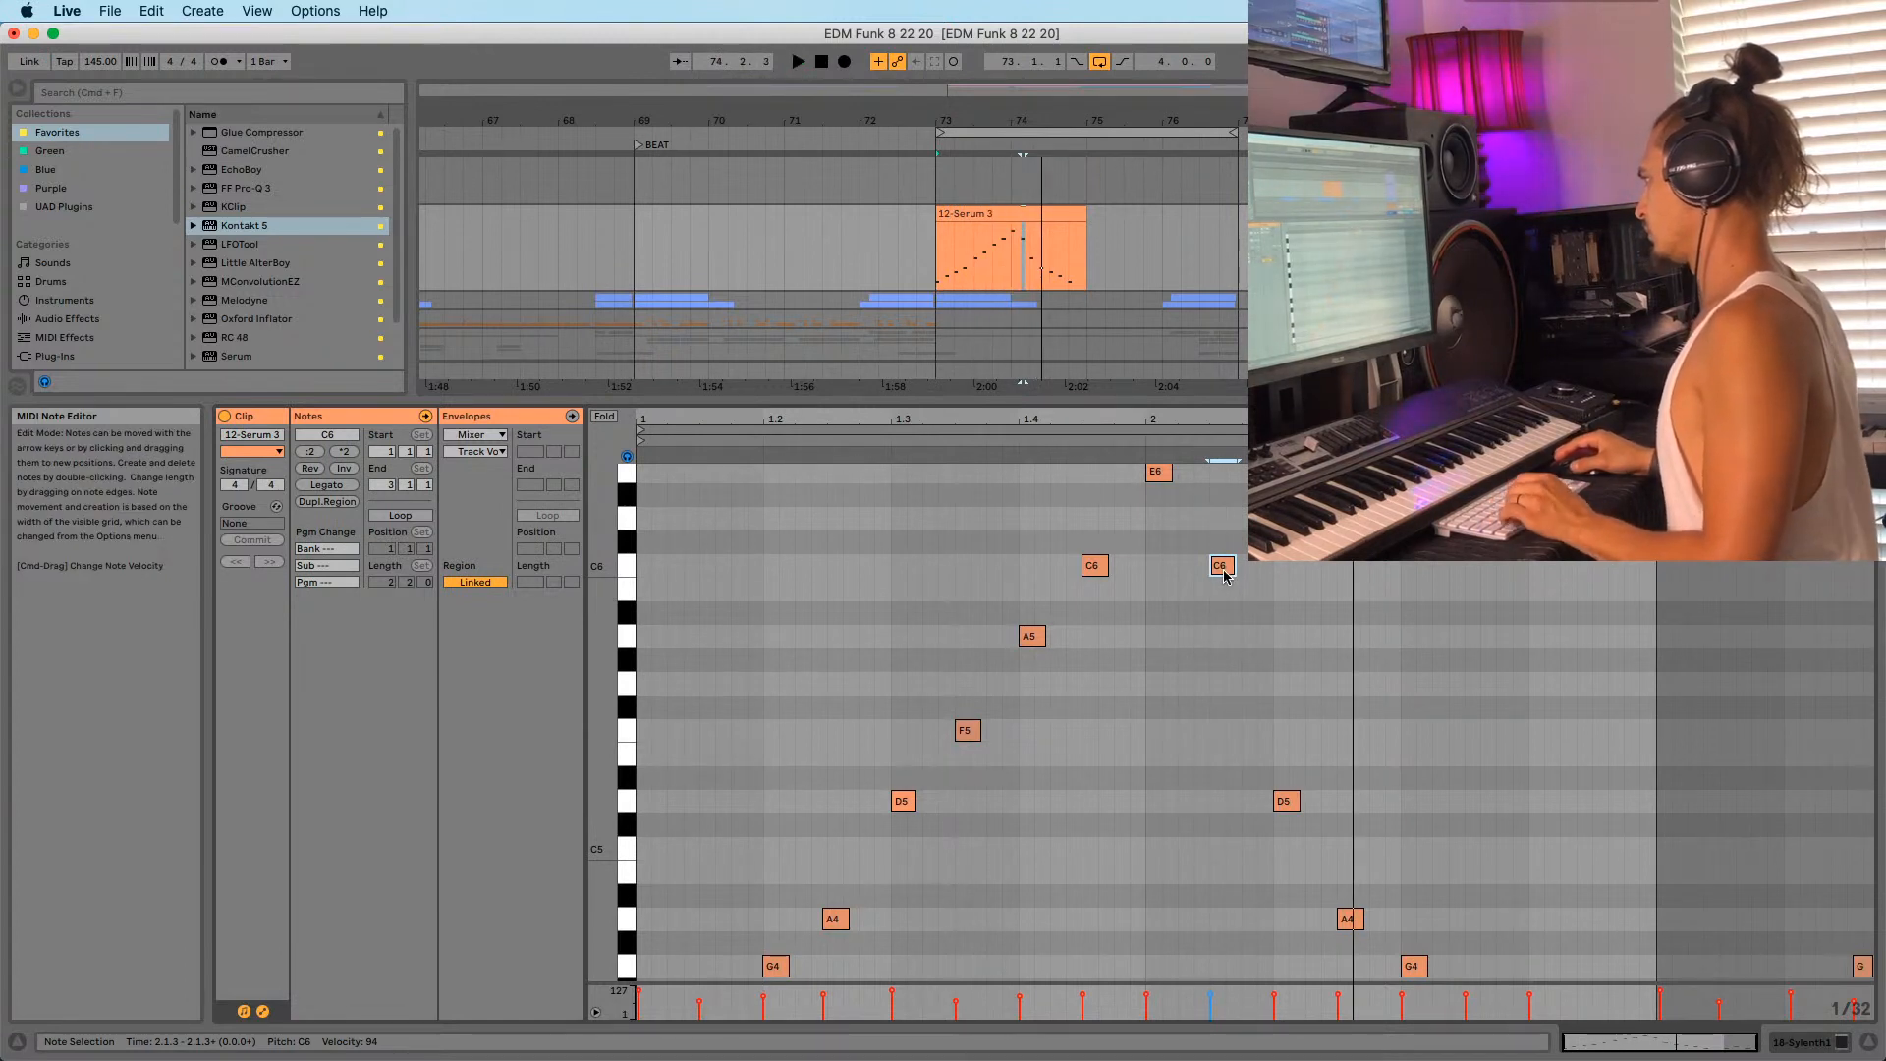
left_click_drag(1226, 576, 1269, 637, "alt")
key("space")
double_click(1287, 802)
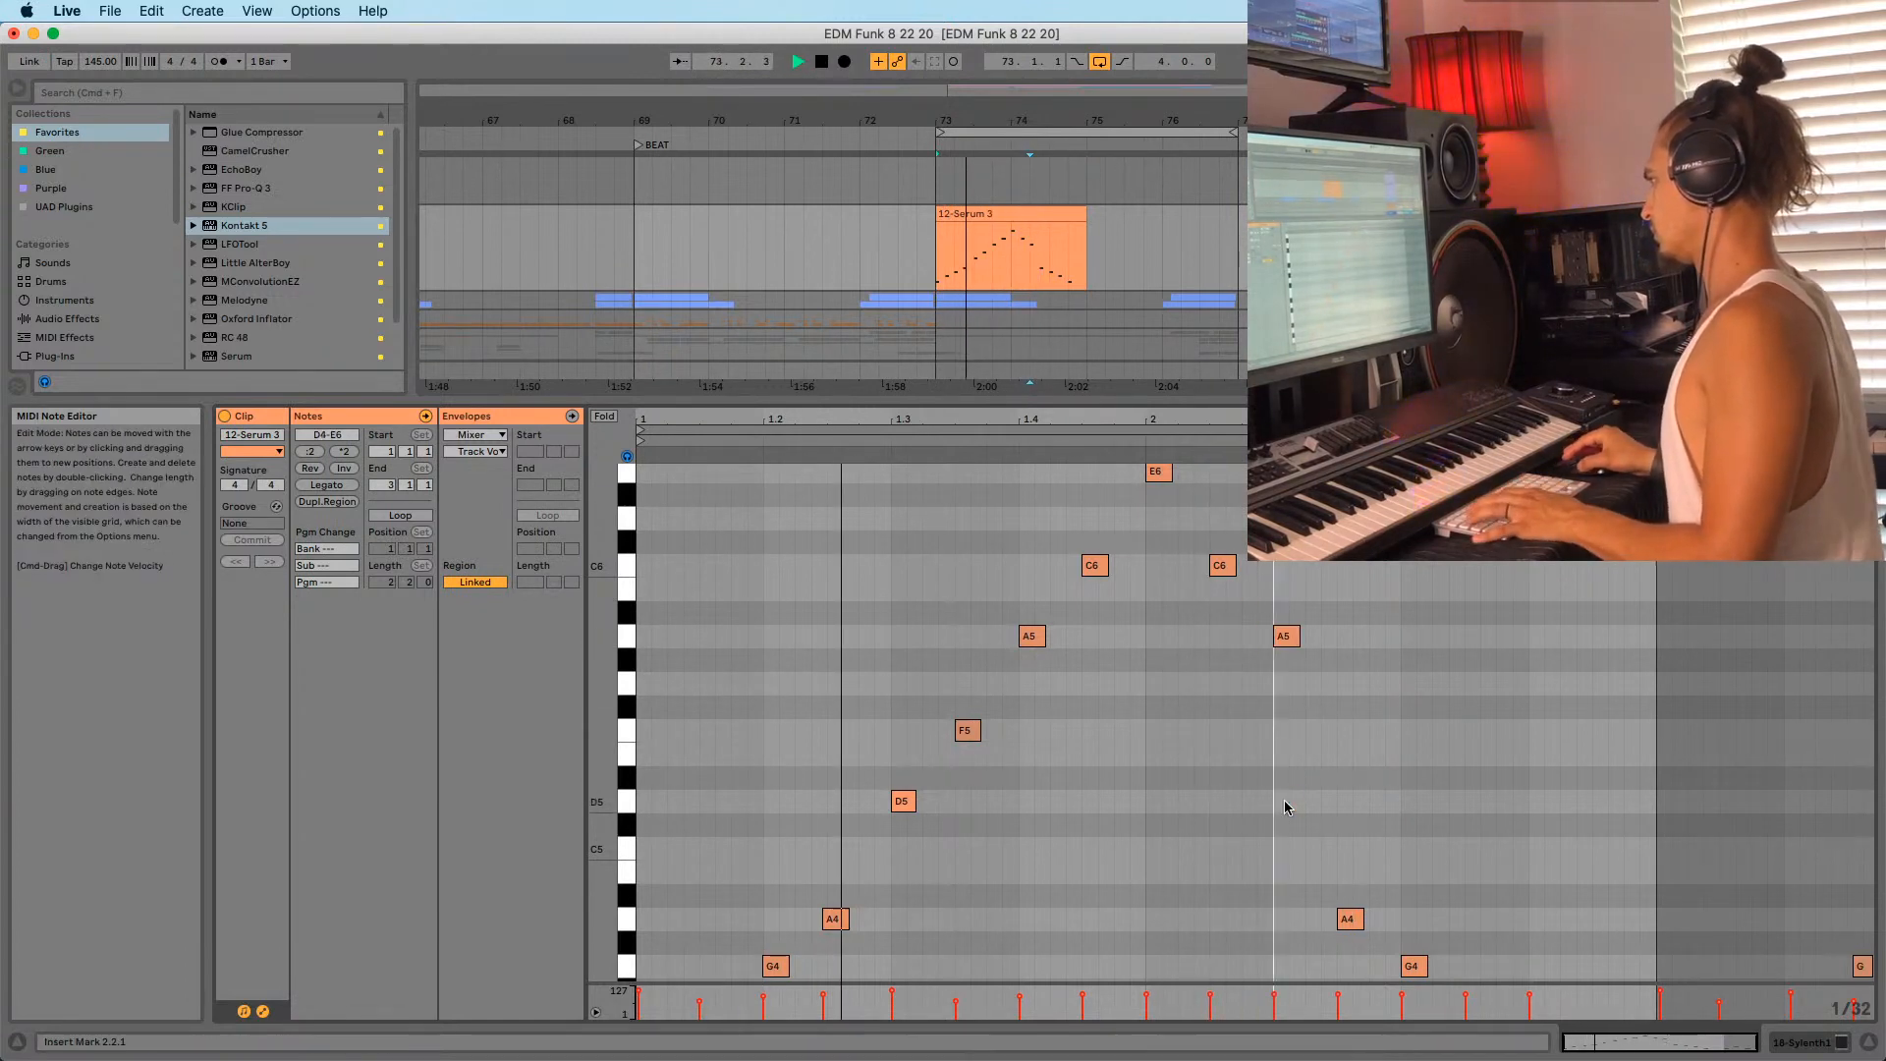
scroll(1370, 773, "down", 1)
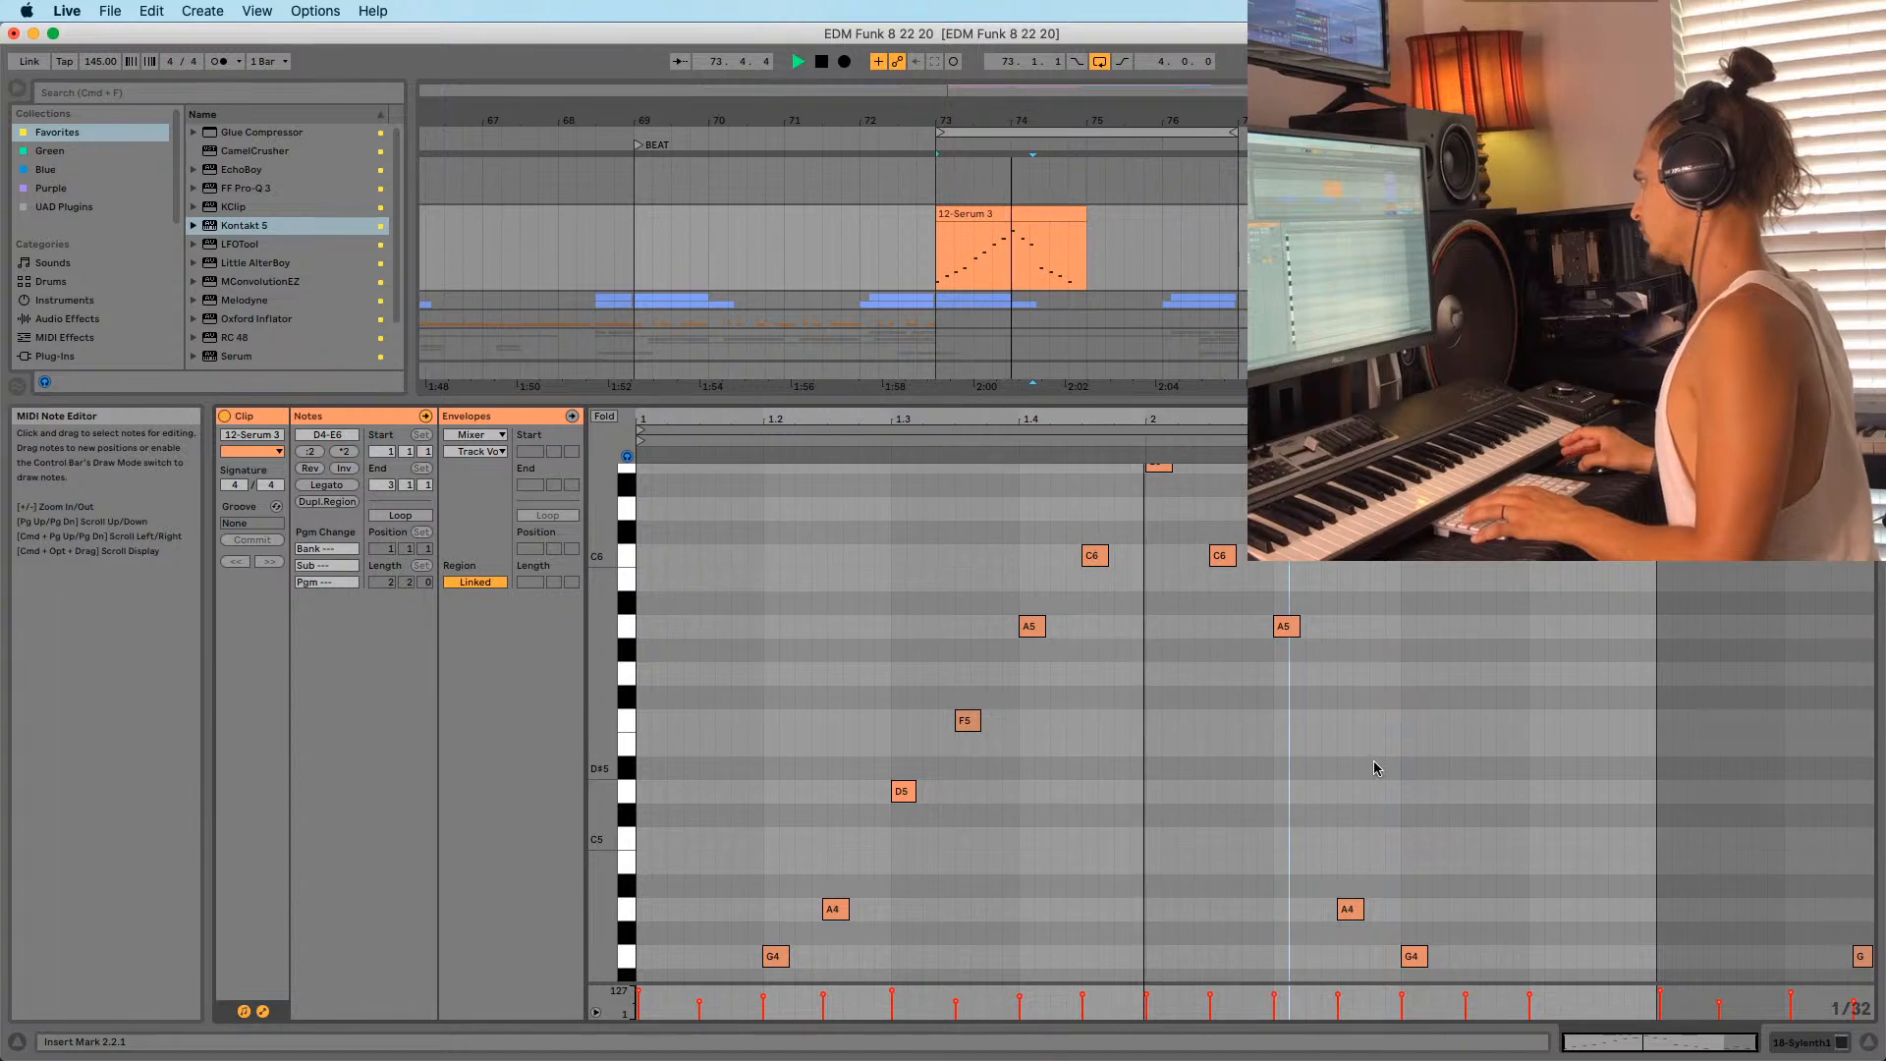
key("space")
Marquee-select the A5–E6 notes, shift them two beats later, and audition briefly.
left_click(1286, 632)
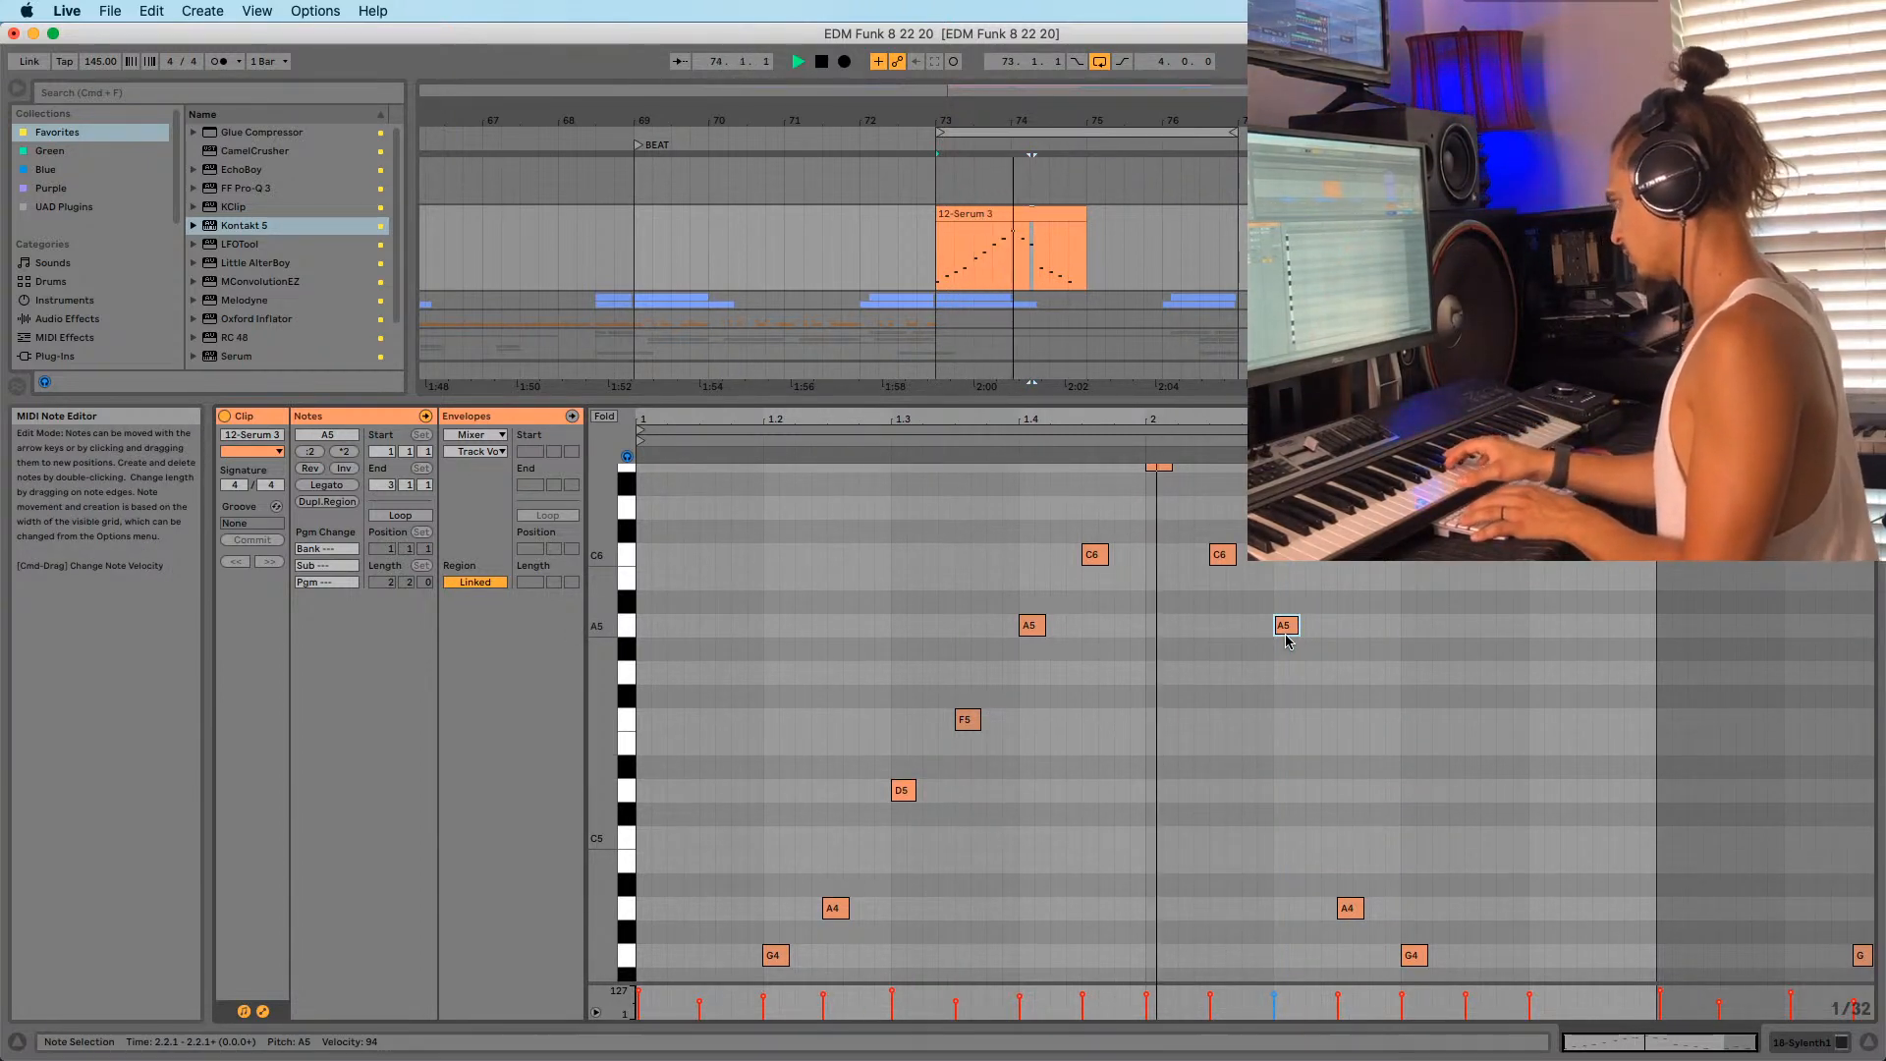
scroll(849, 568, "down", 1)
scroll(943, 599, "down", 2)
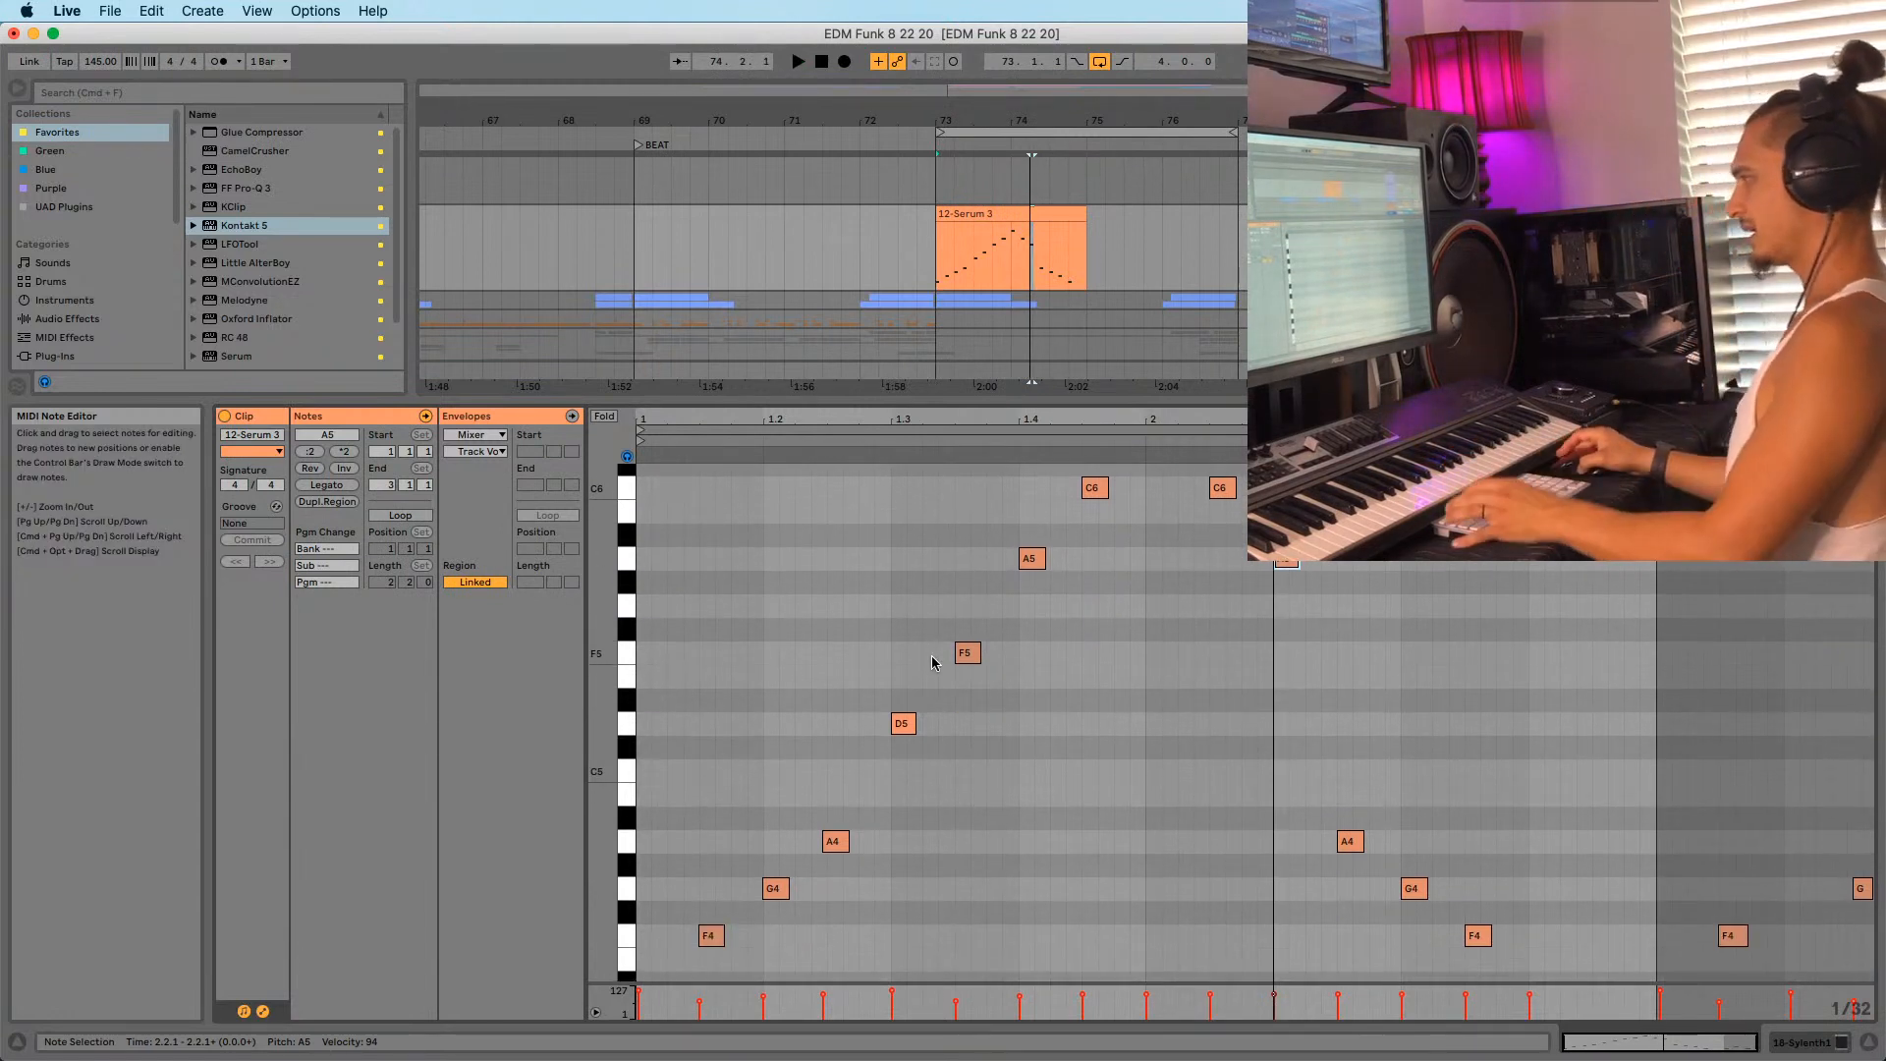
scroll(934, 656, "up", 3)
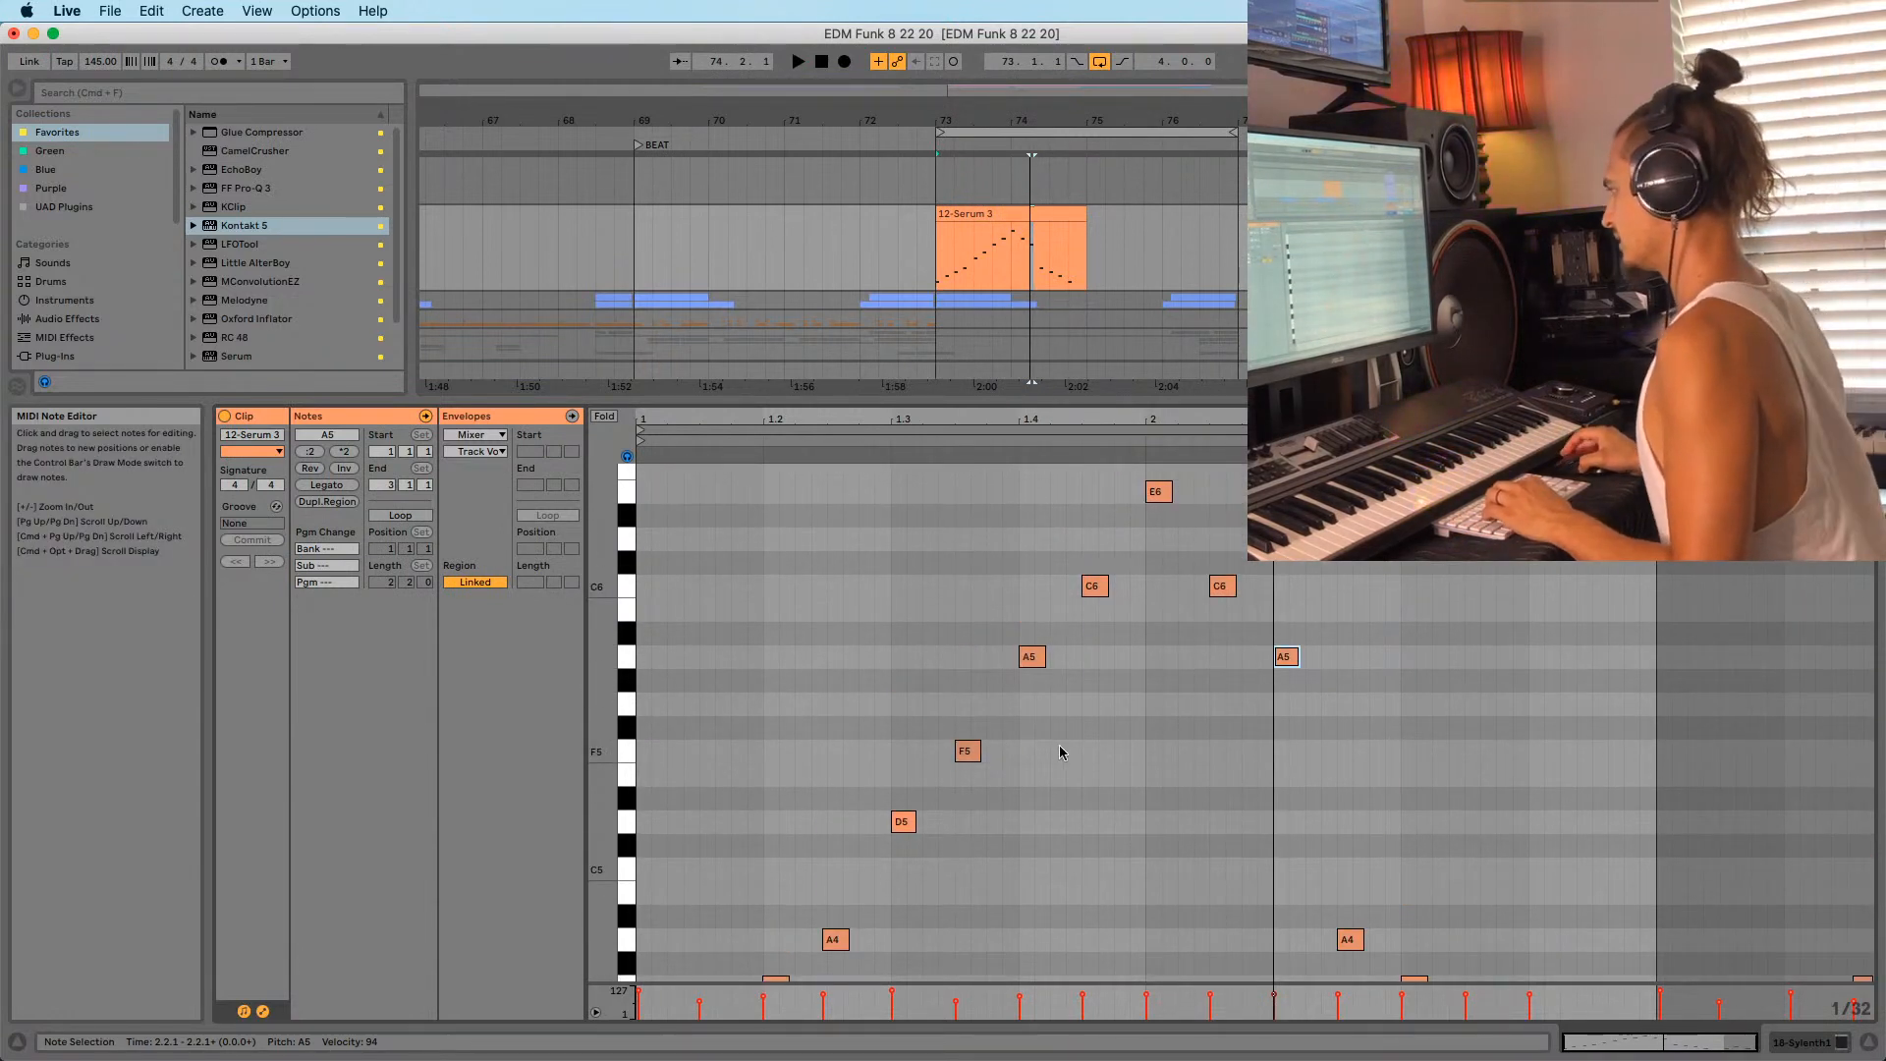
scroll(1040, 716, "up", 2)
left_click_drag(1024, 752, 1356, 546)
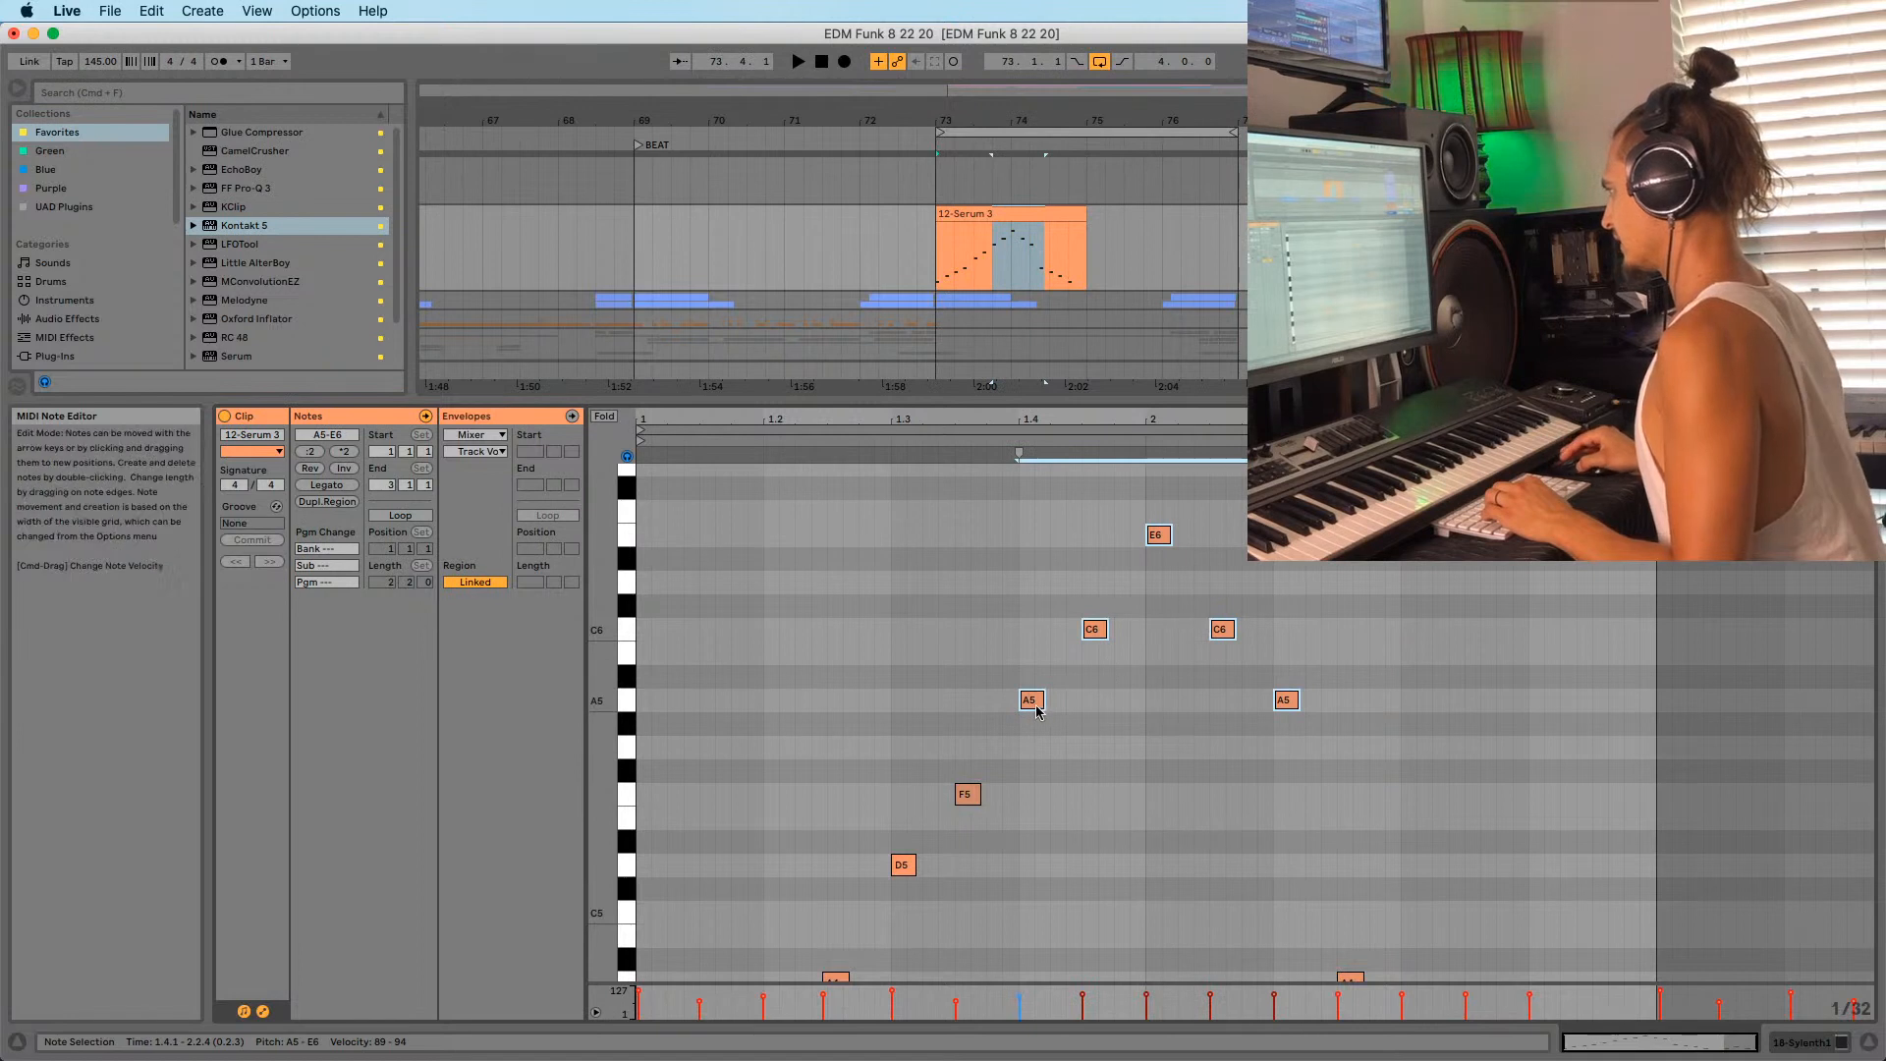
left_click_drag(1032, 703, 1296, 715)
scroll(926, 786, "down", 6)
key("space")
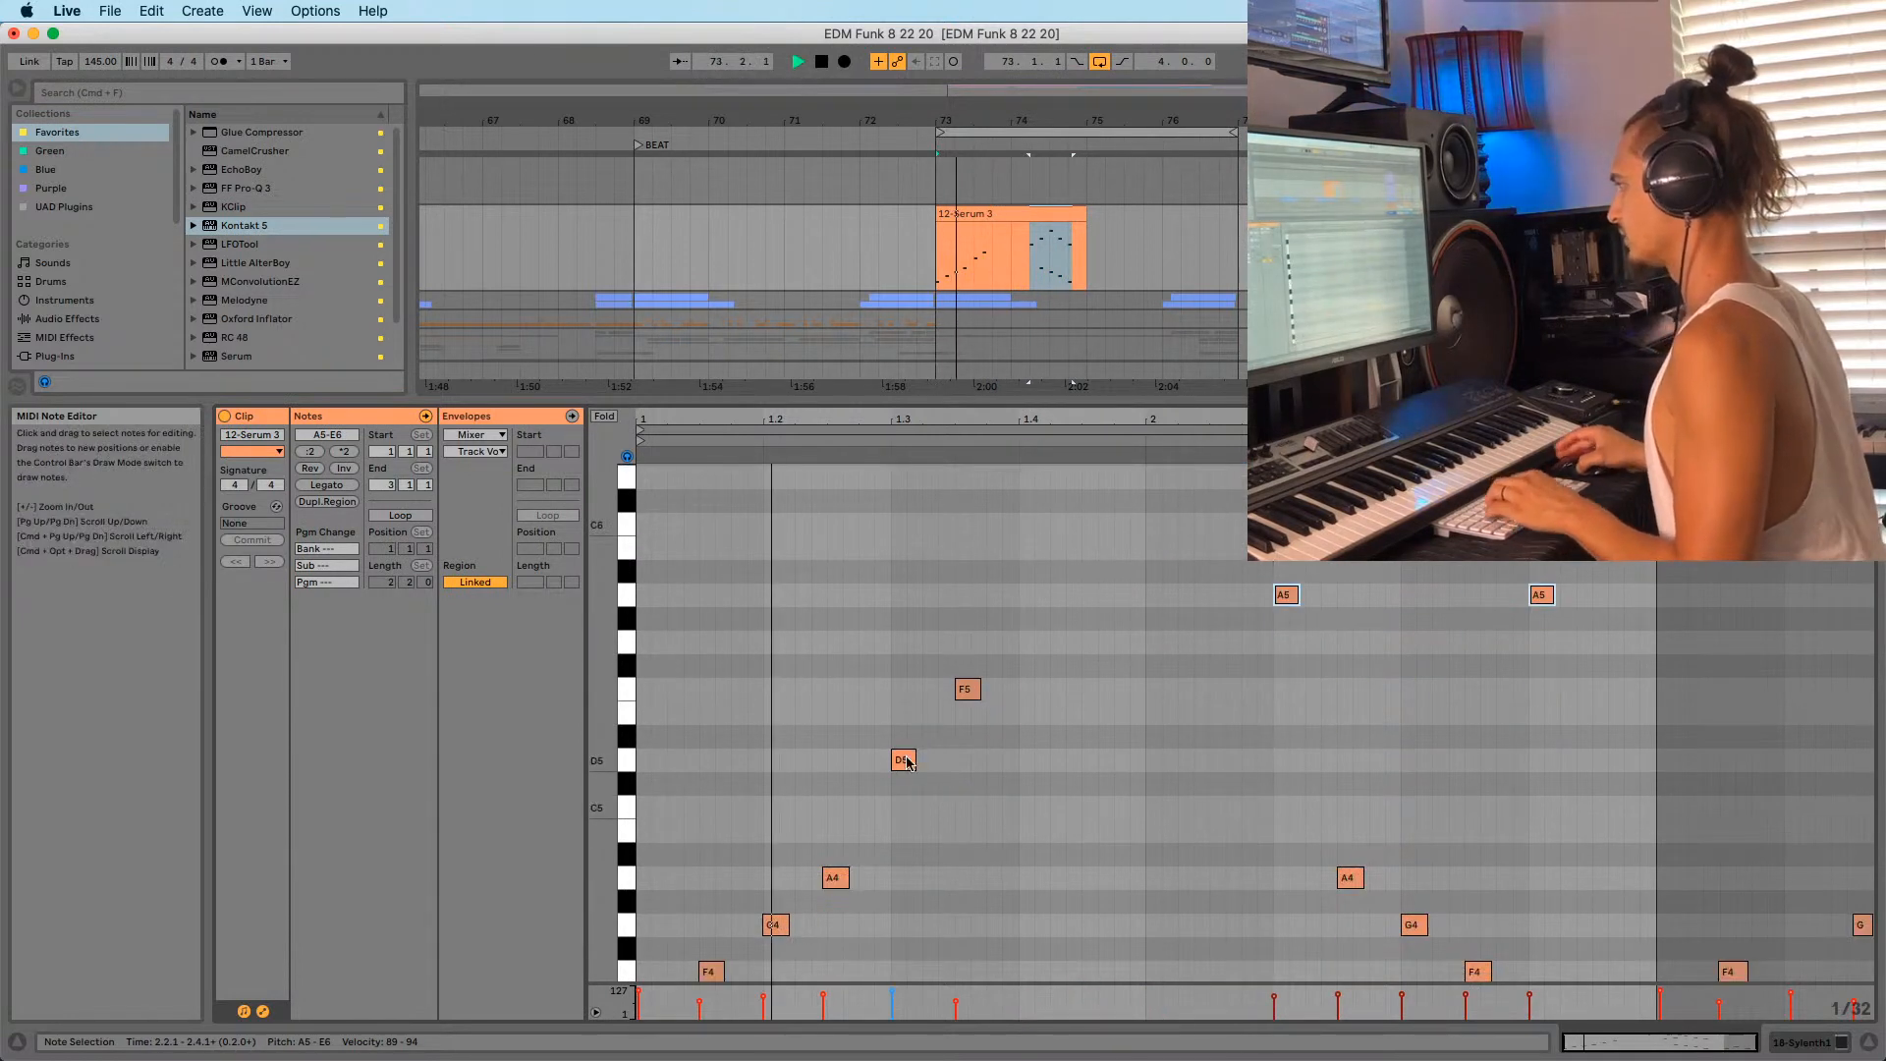
key("space")
scroll(665, 910, "down", 4)
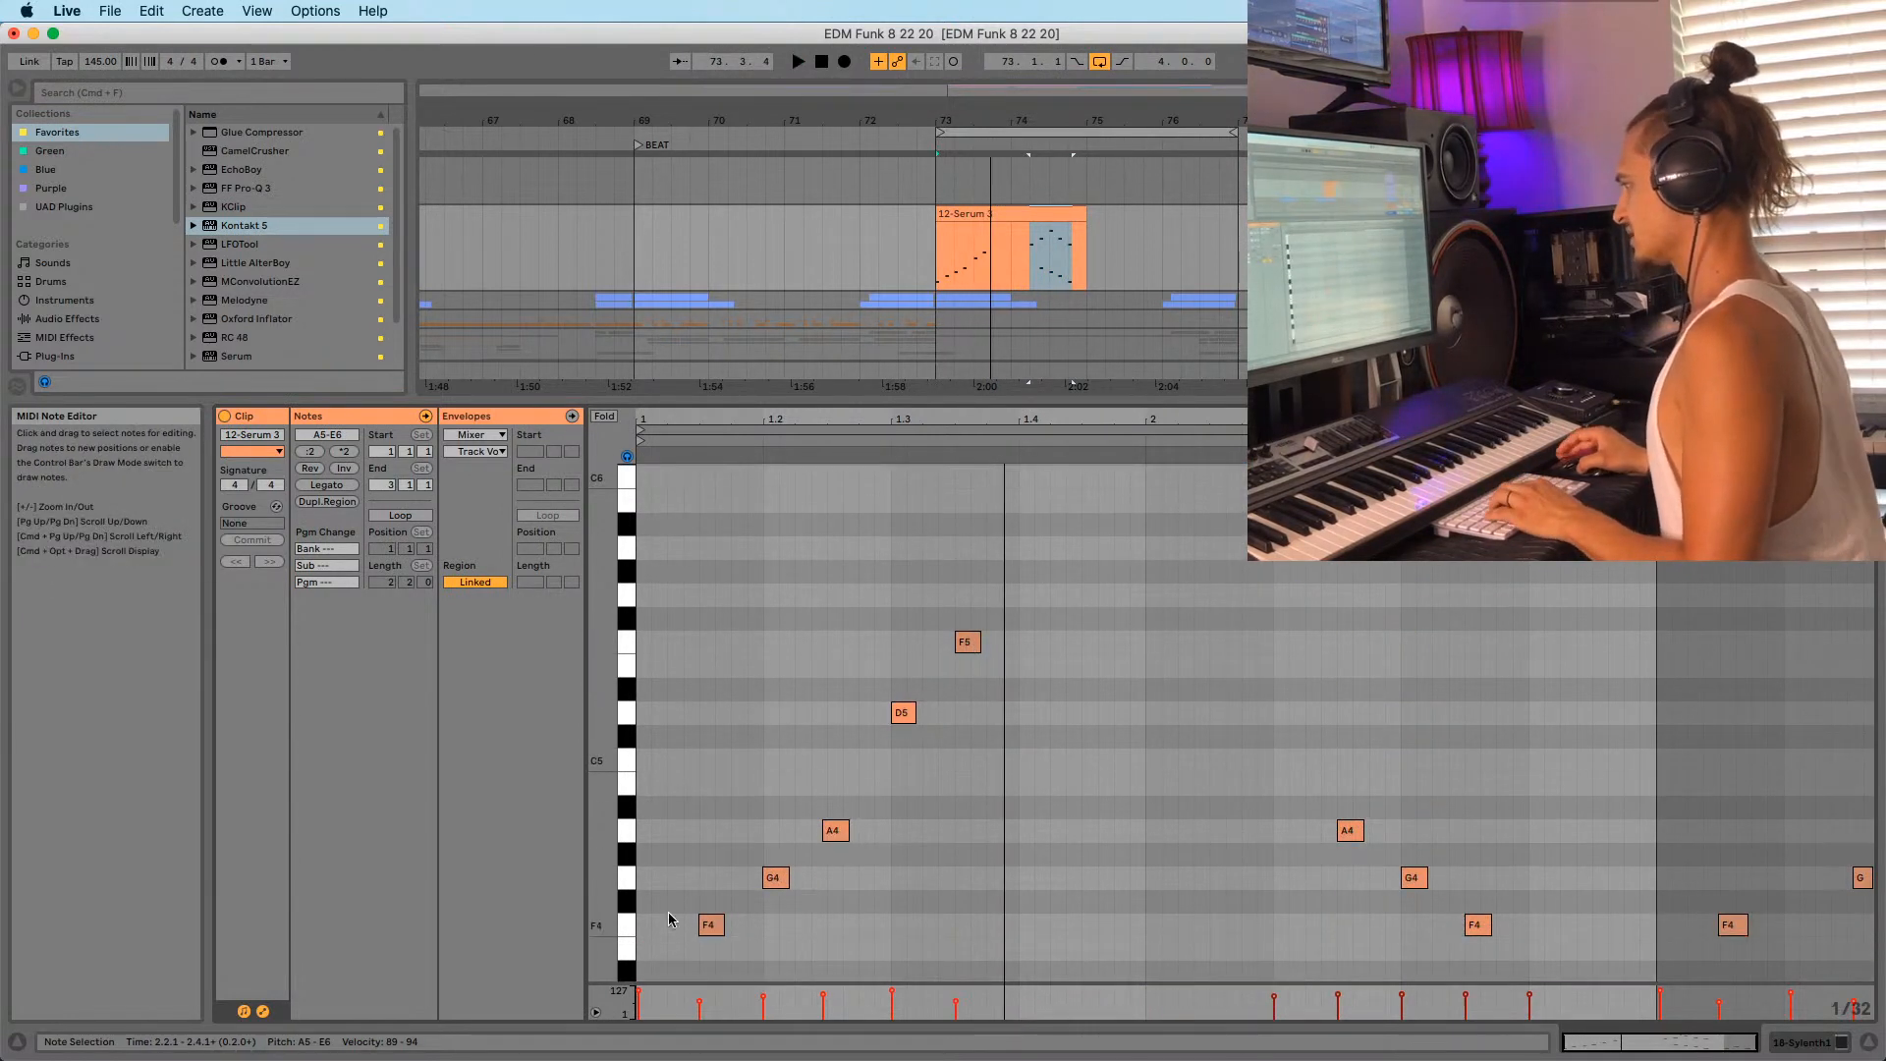
Copy the low D4–A4 phrase higher as A4–E5 and delete the leftover note sliver.
left_click_drag(651, 929, 866, 700)
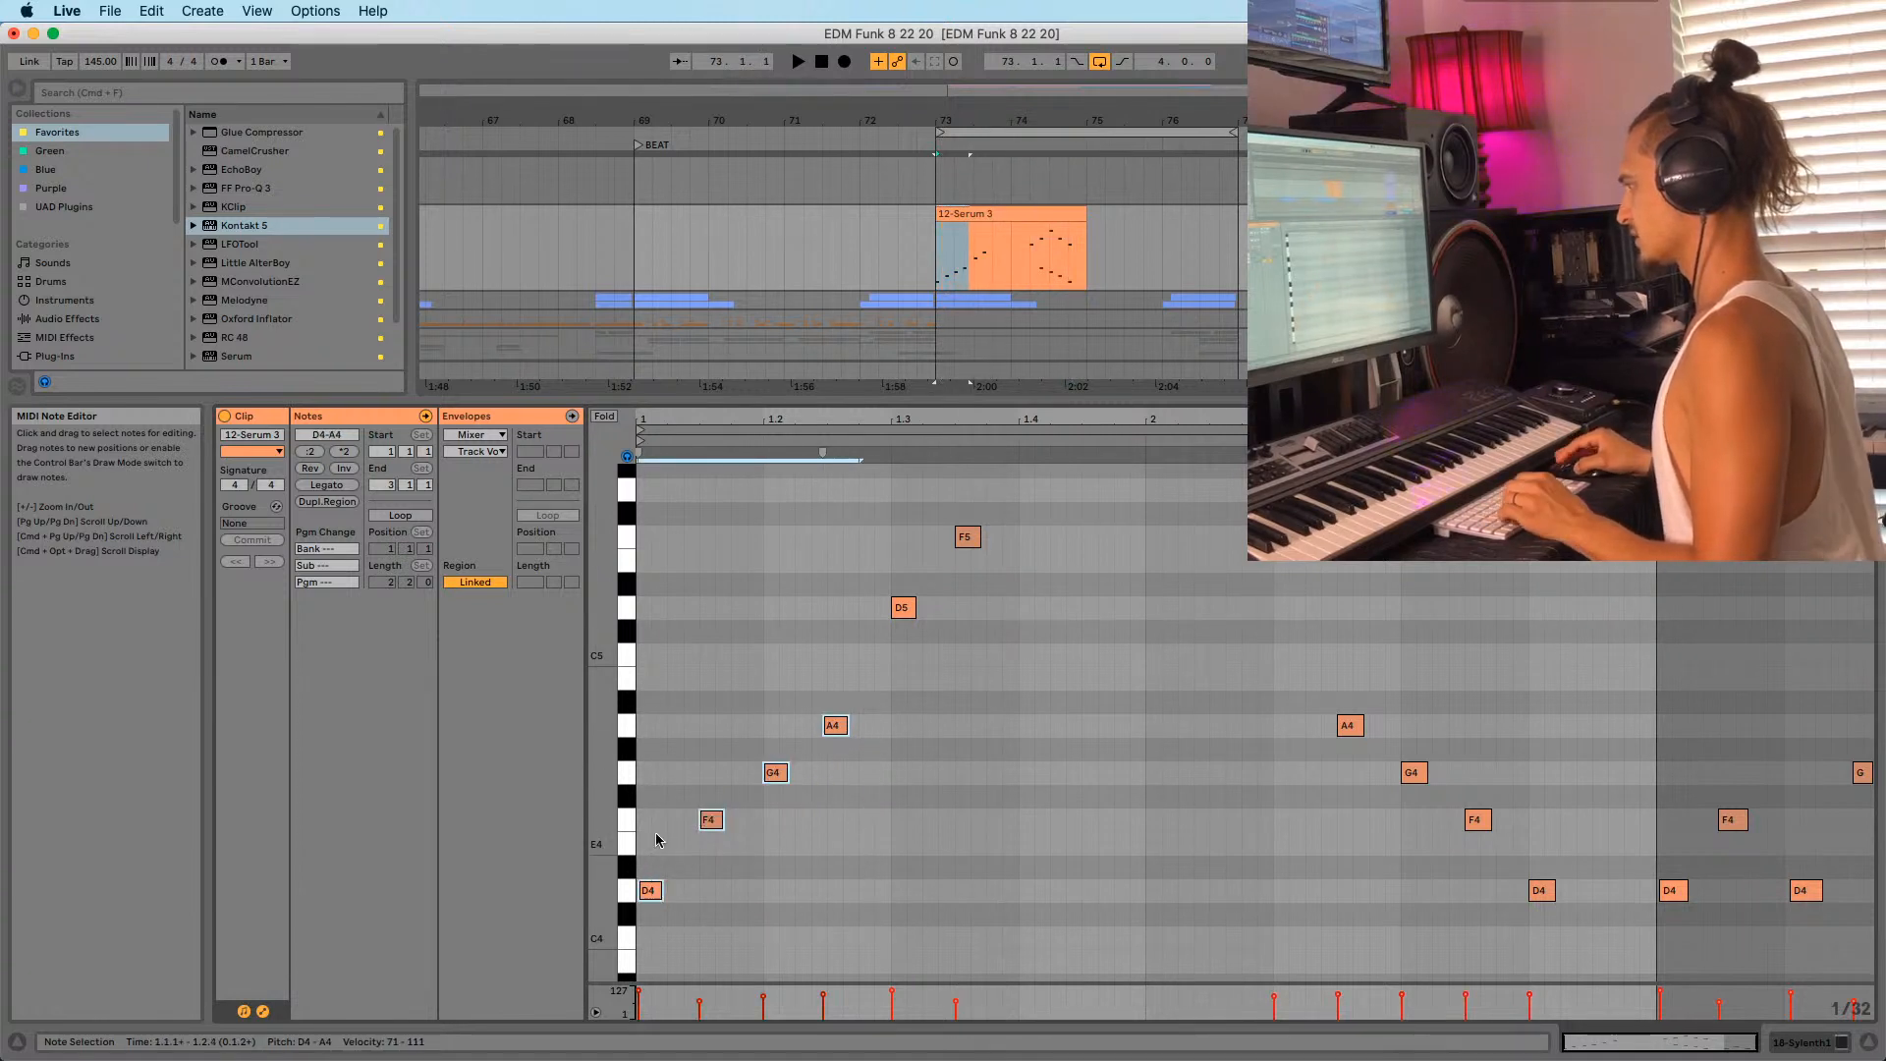
left_click_drag(652, 892, 838, 729)
left_click(816, 760)
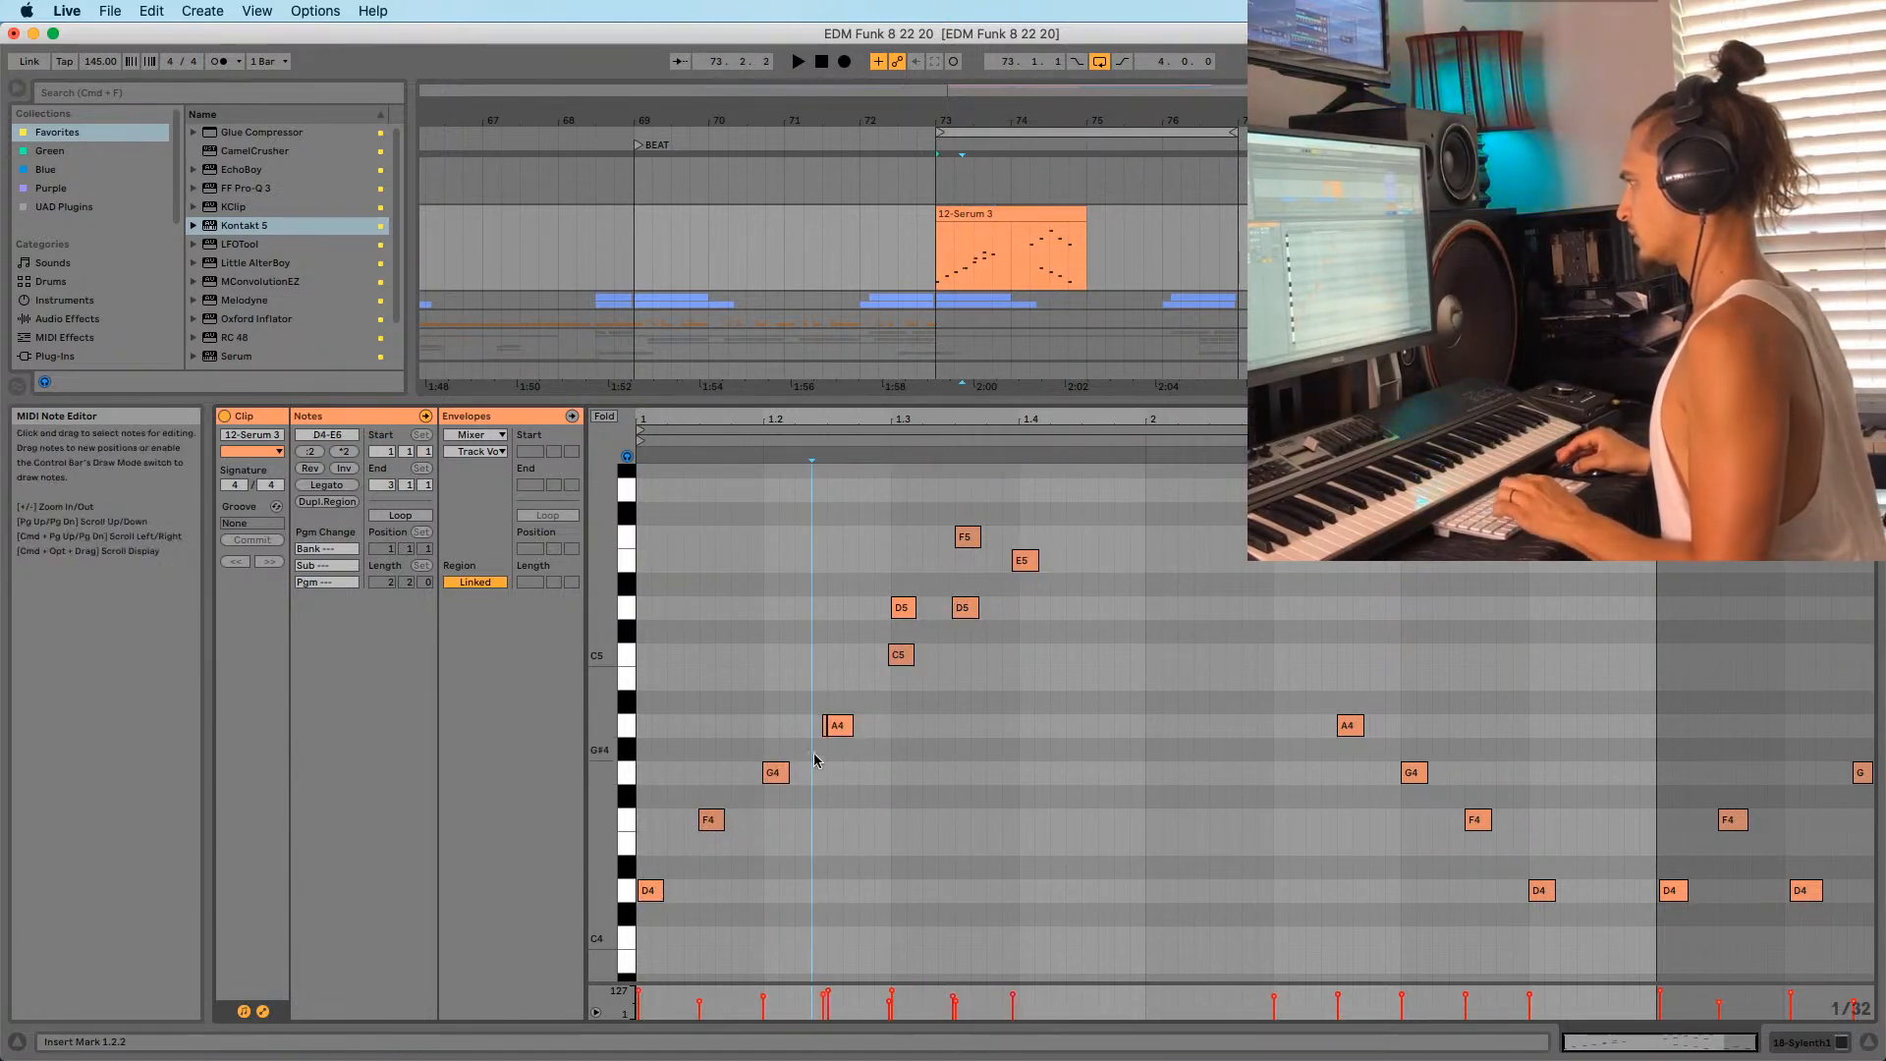
left_click(829, 728)
left_click(824, 728)
key("Delete")
Copy the E5 note up to G5 and nudge it one sixteenth later while auditioning.
scroll(875, 660, "up", 1)
left_click(903, 616)
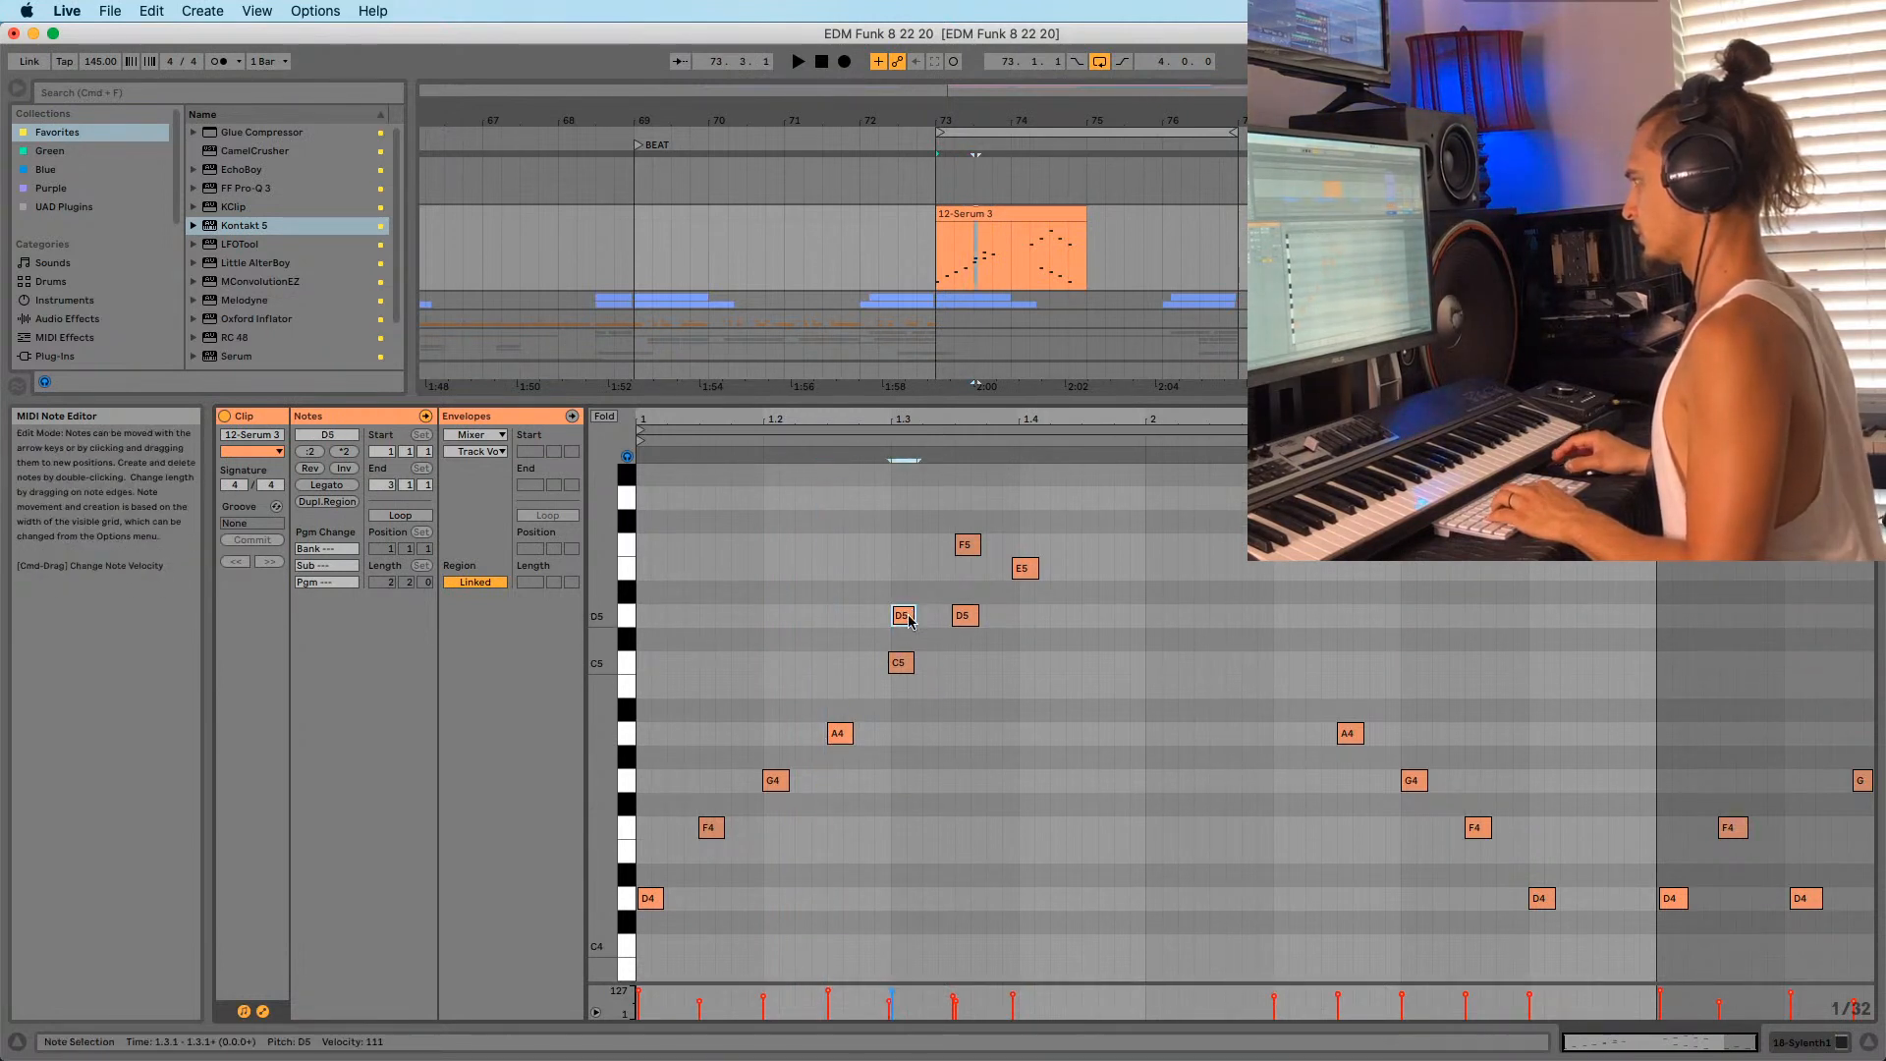
scroll(1011, 610, "up", 1)
key("space")
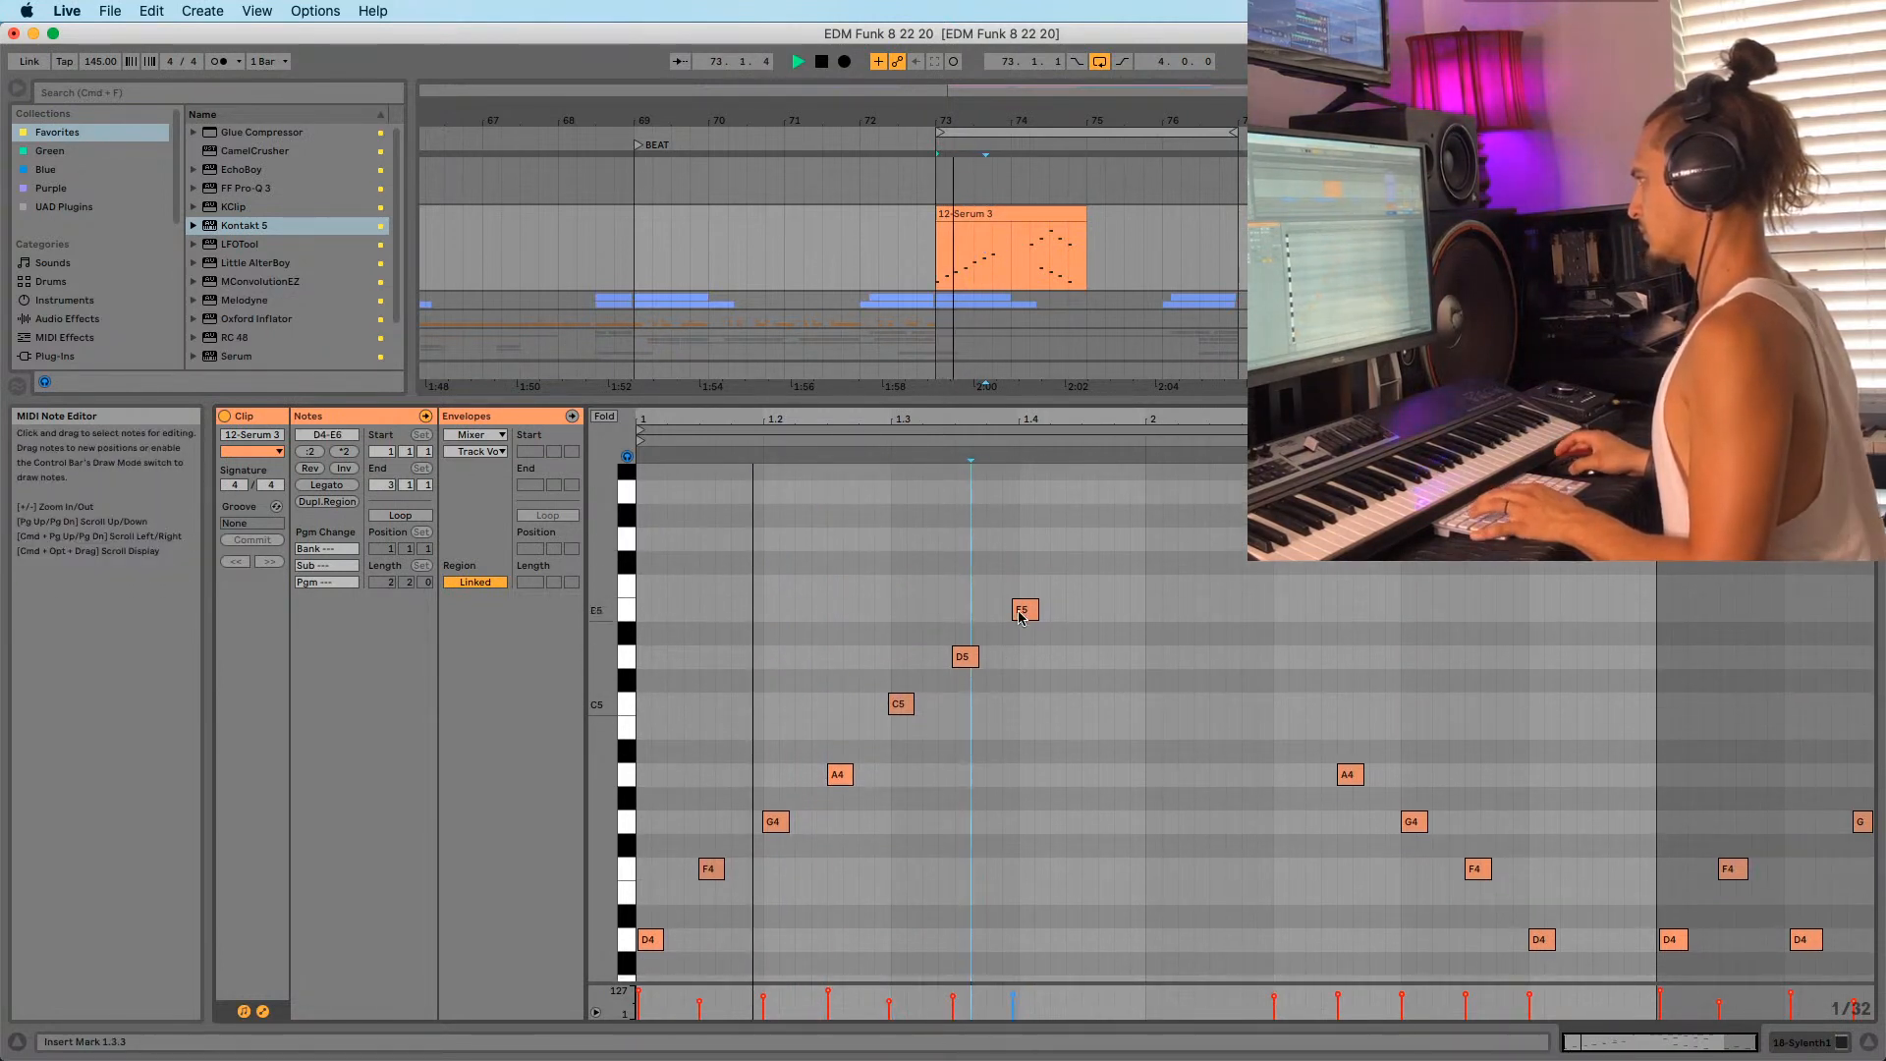
left_click(1033, 611)
left_click_drag(1036, 614, 1087, 546)
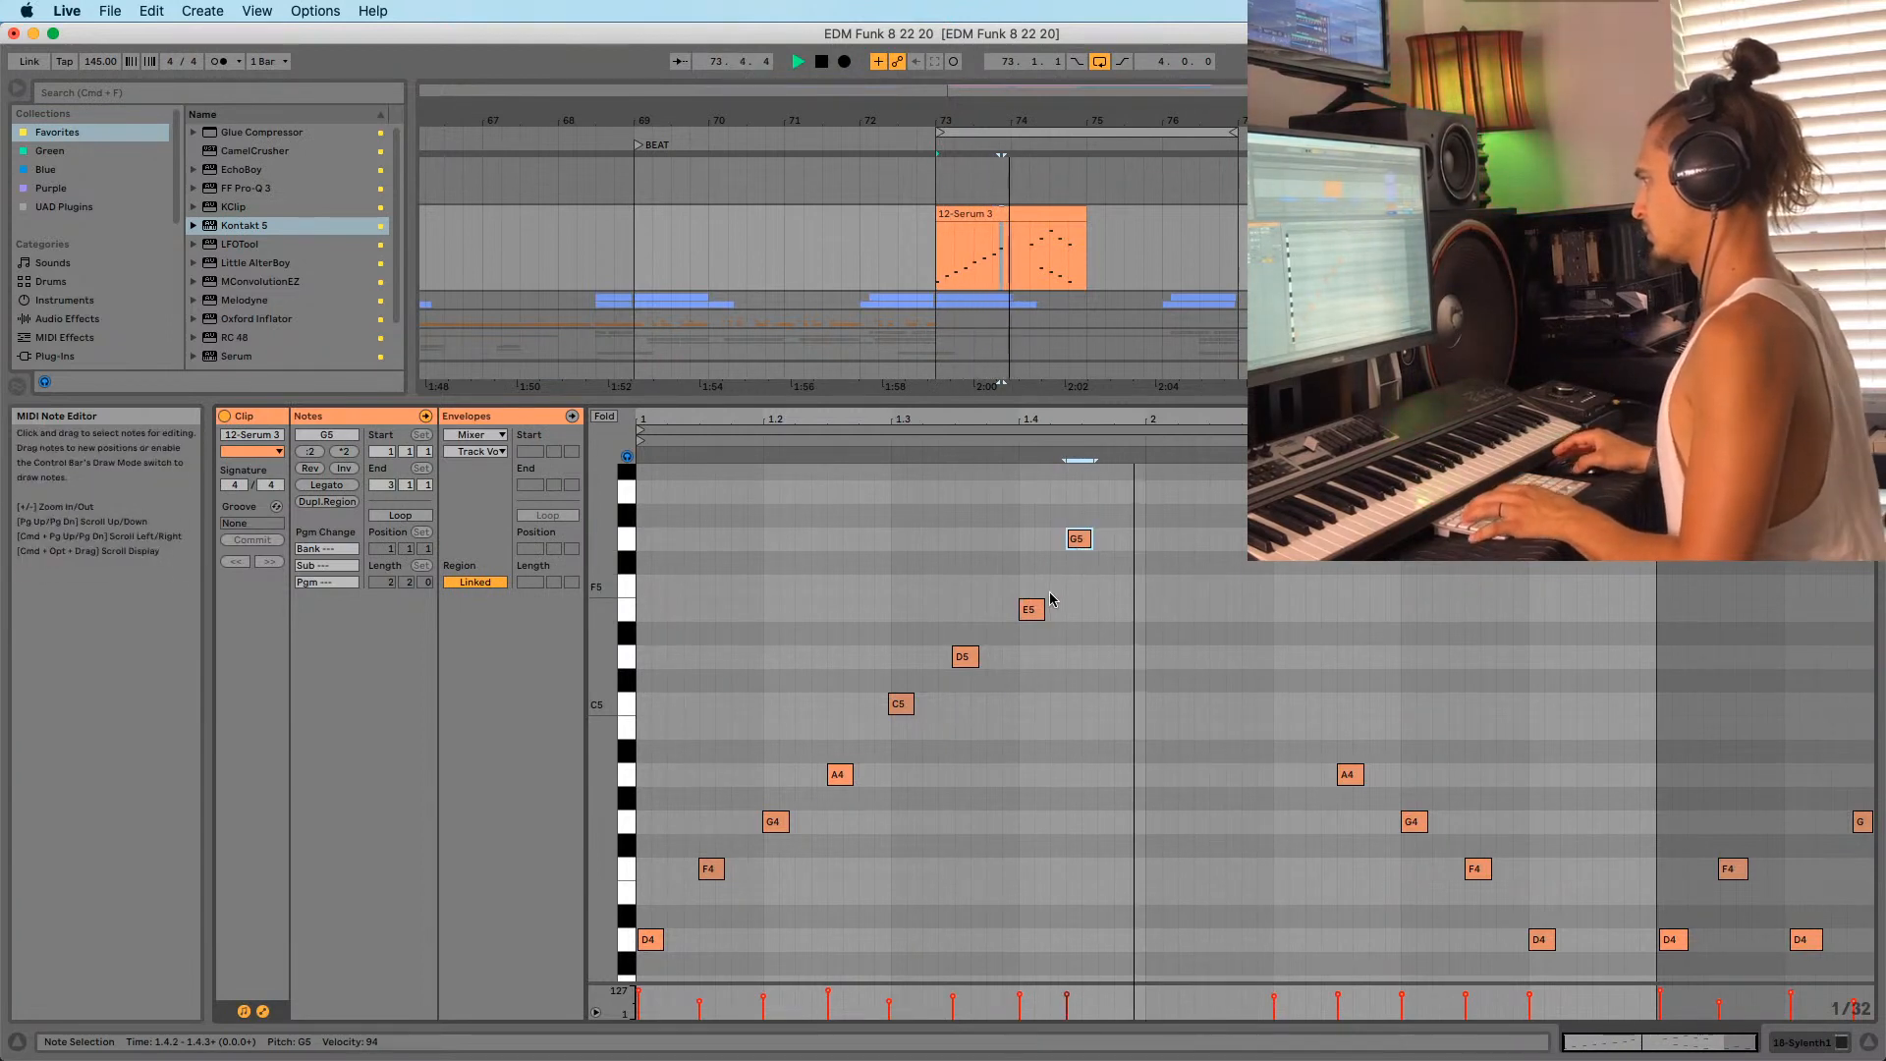
left_click_drag(1079, 541, 1095, 540)
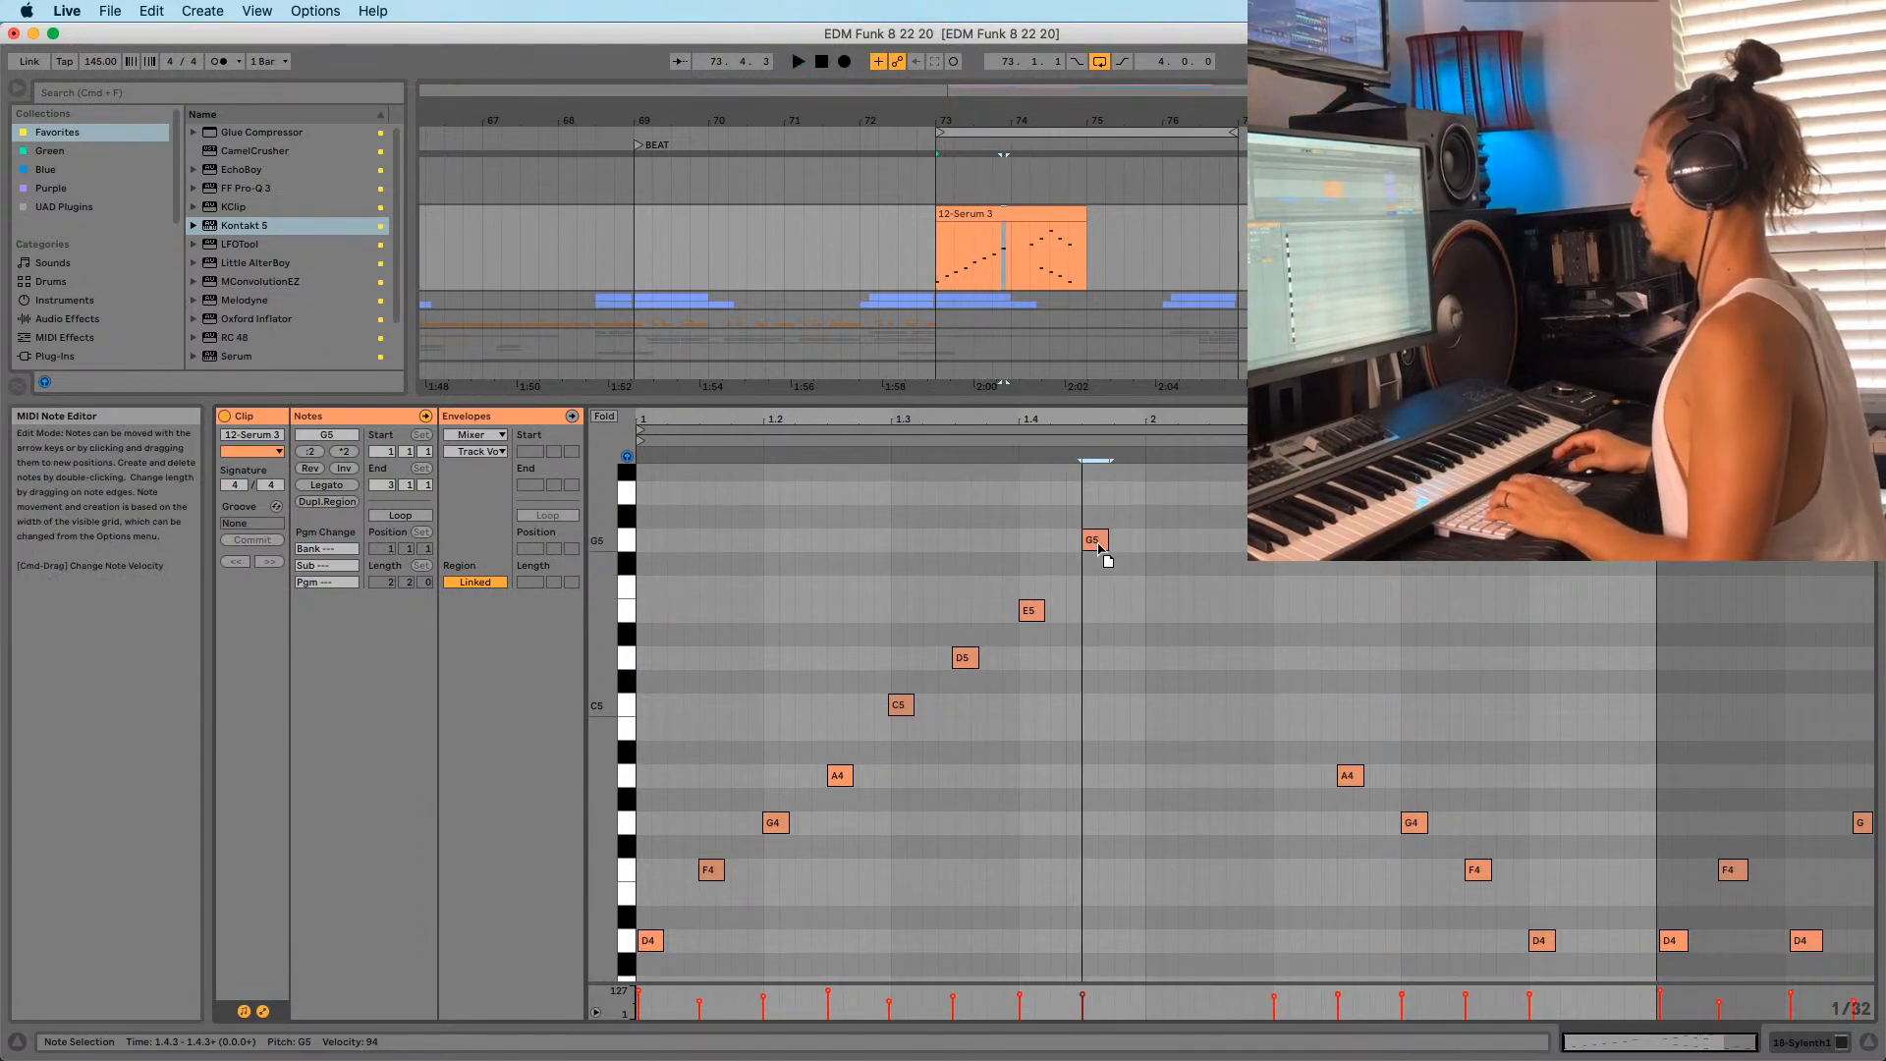
left_click(900, 704)
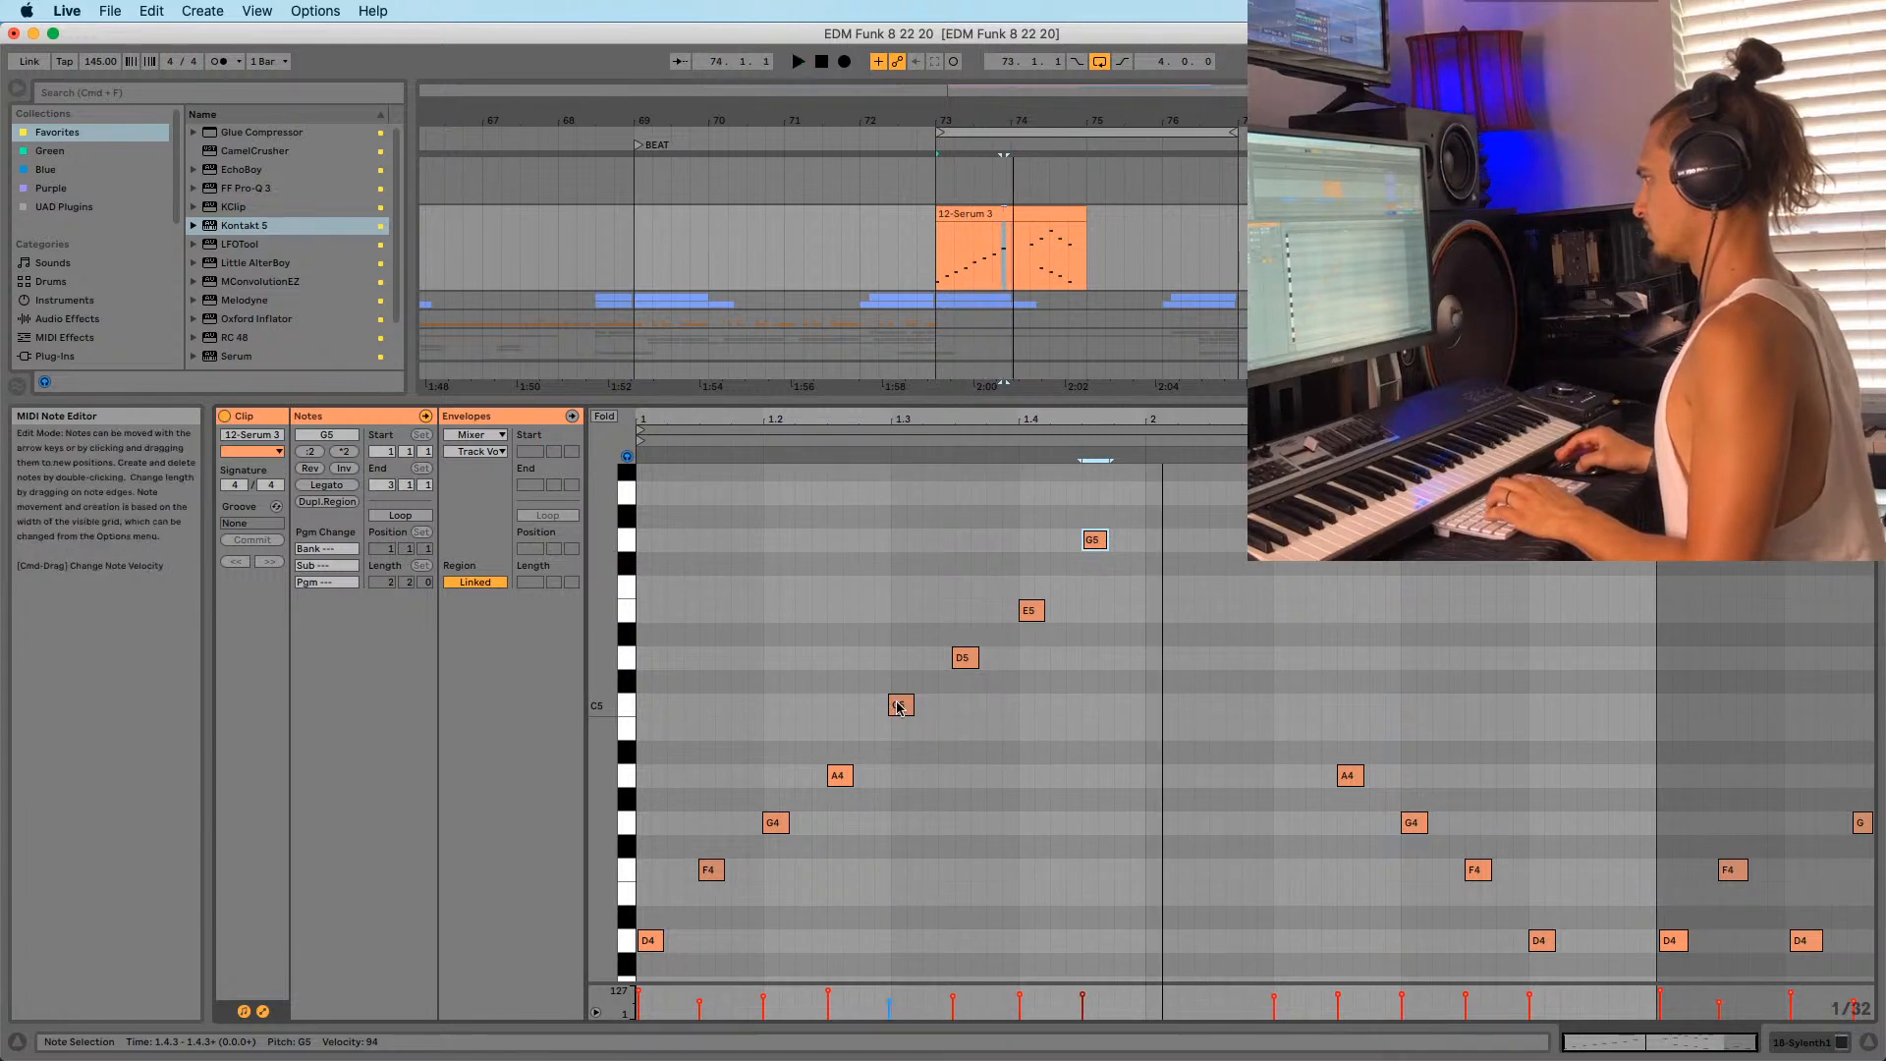
key("space")
Undo the copied A4–E5 phrase and play the clip to hear the result.
key("super+z")
key("super+z")
key("super+z")
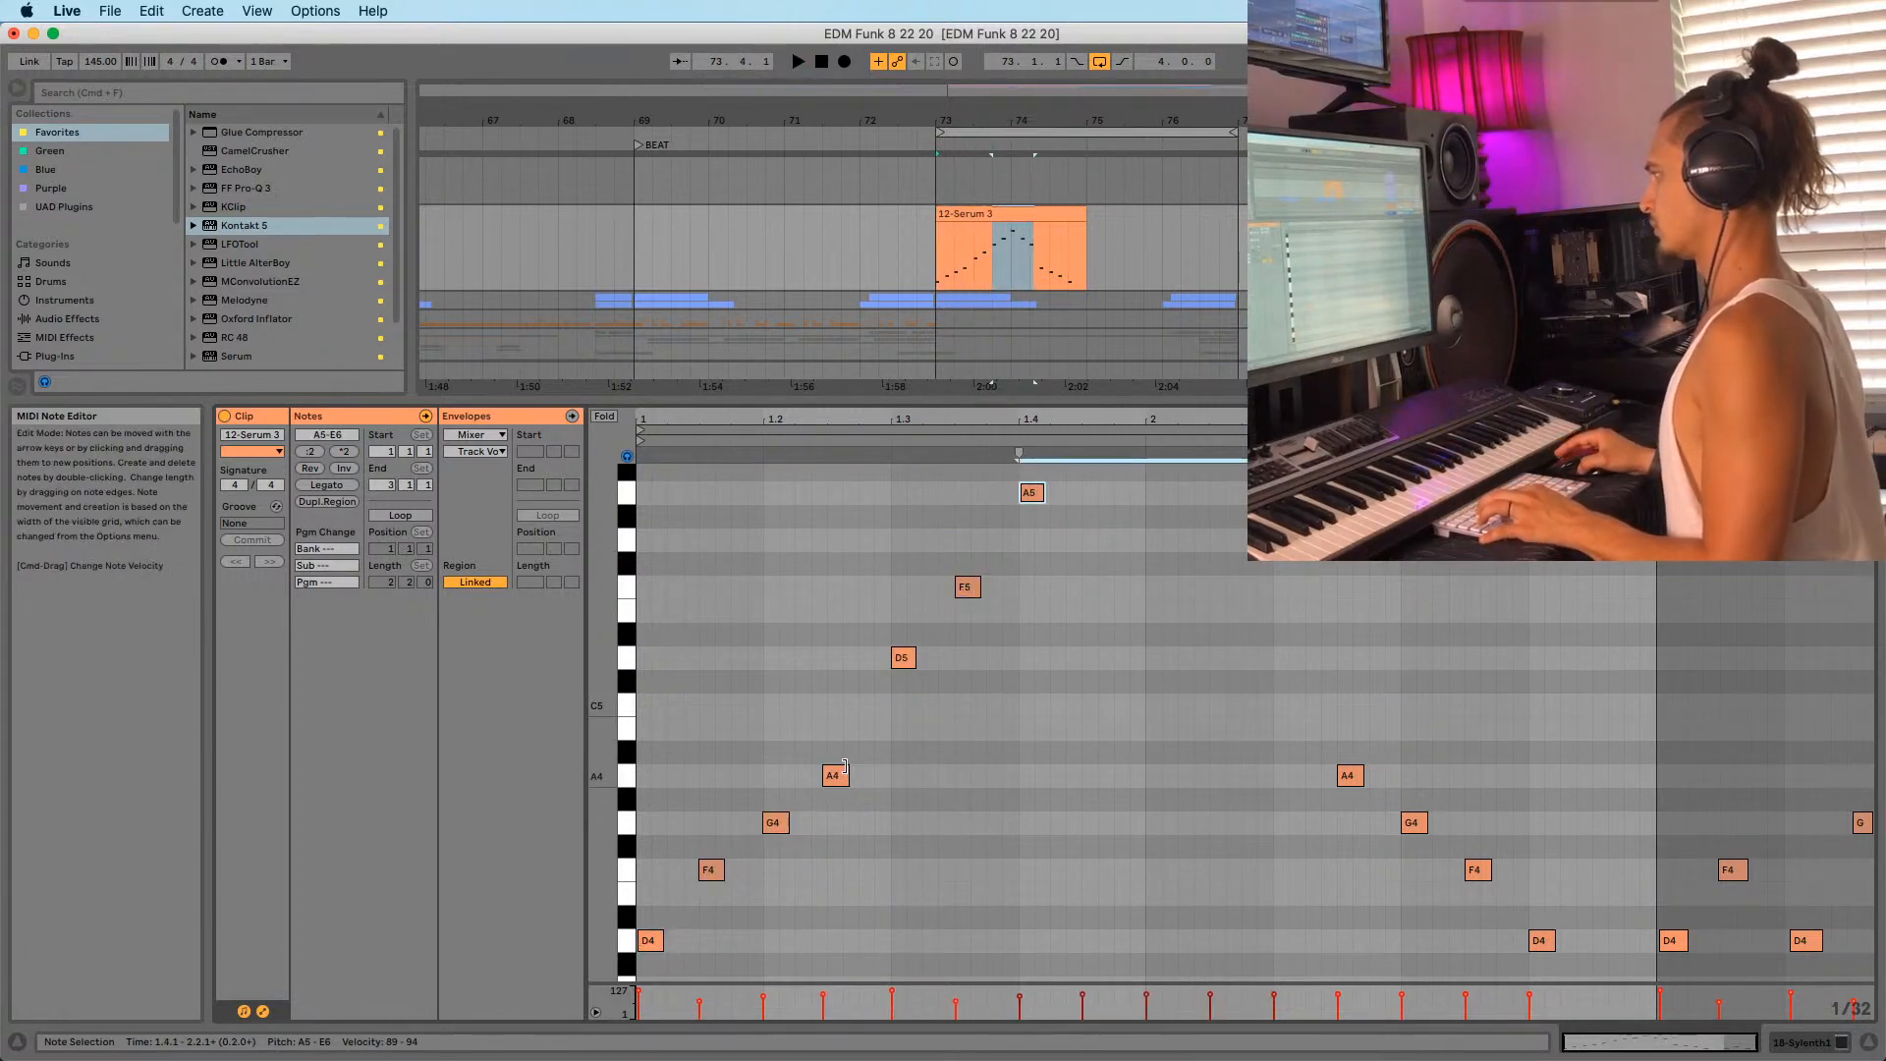
key("super+shift+z")
key("super+shift+z")
key("super+shift+z")
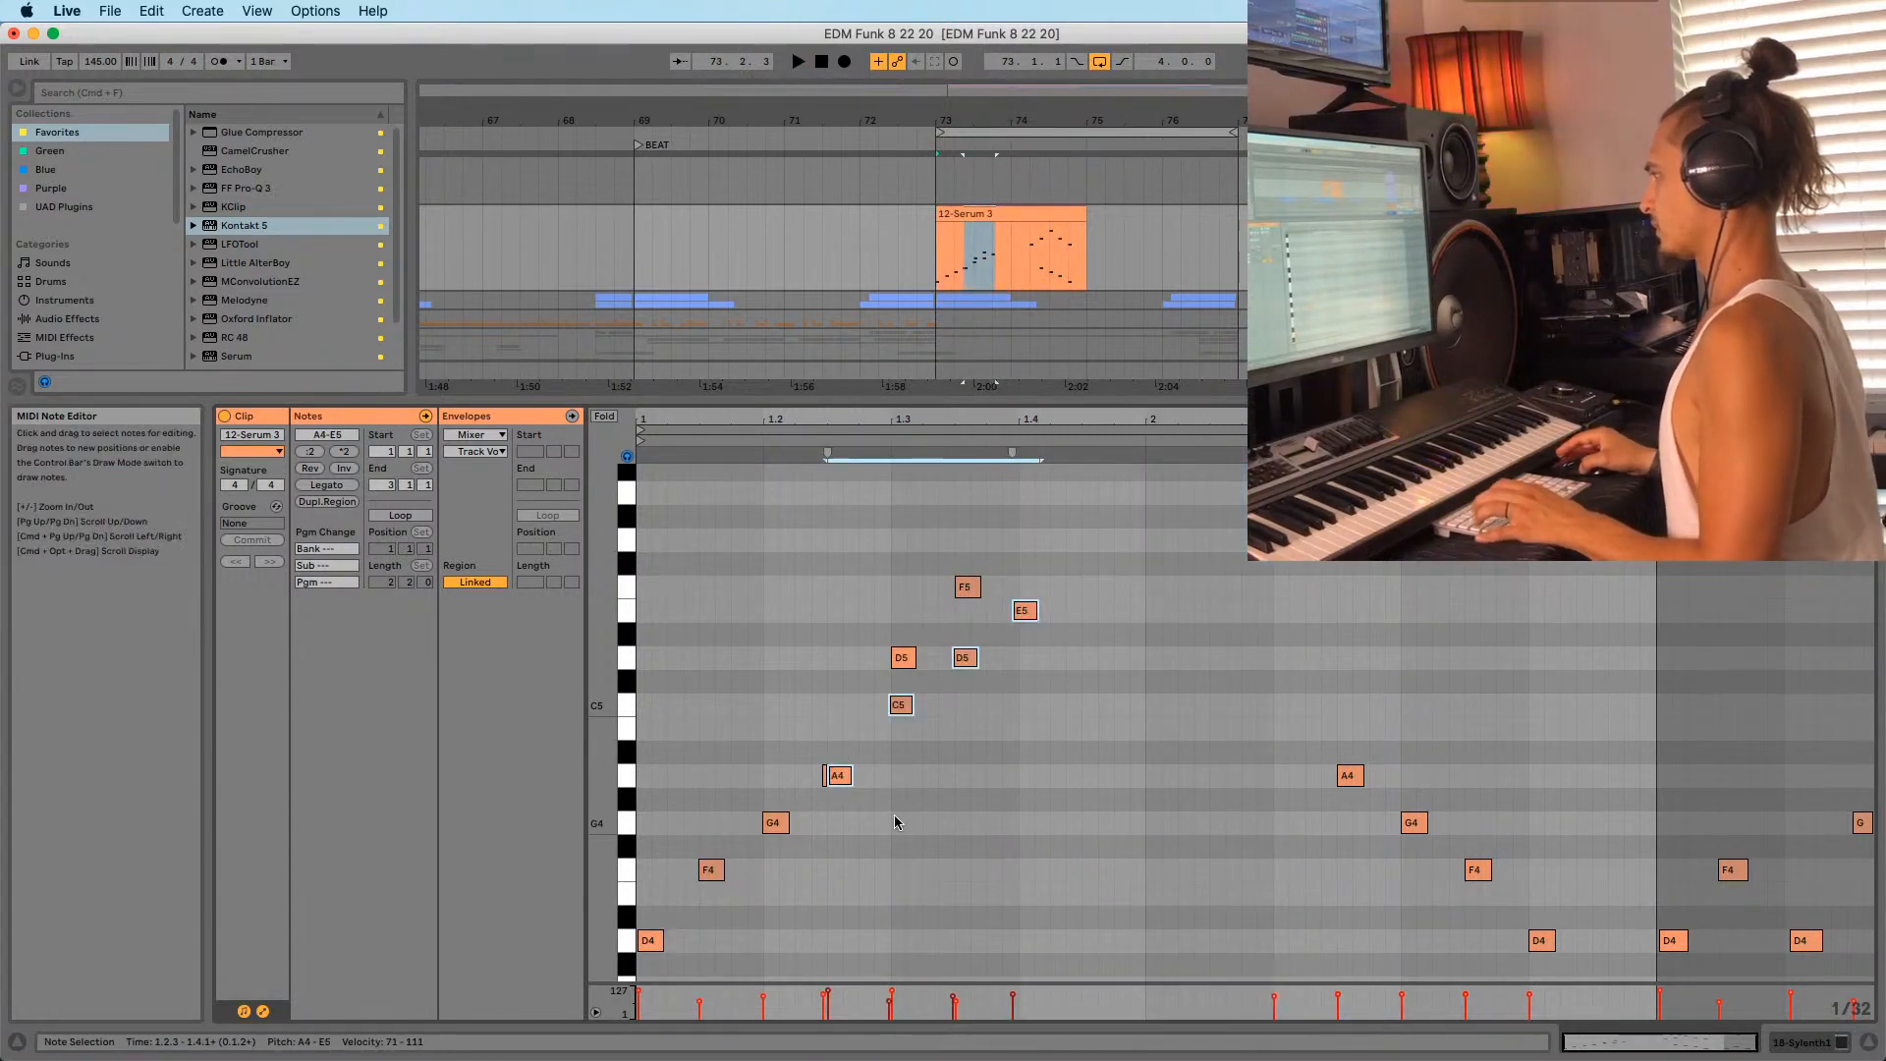
key("super+z")
key("space")
scroll(814, 806, "down", 1)
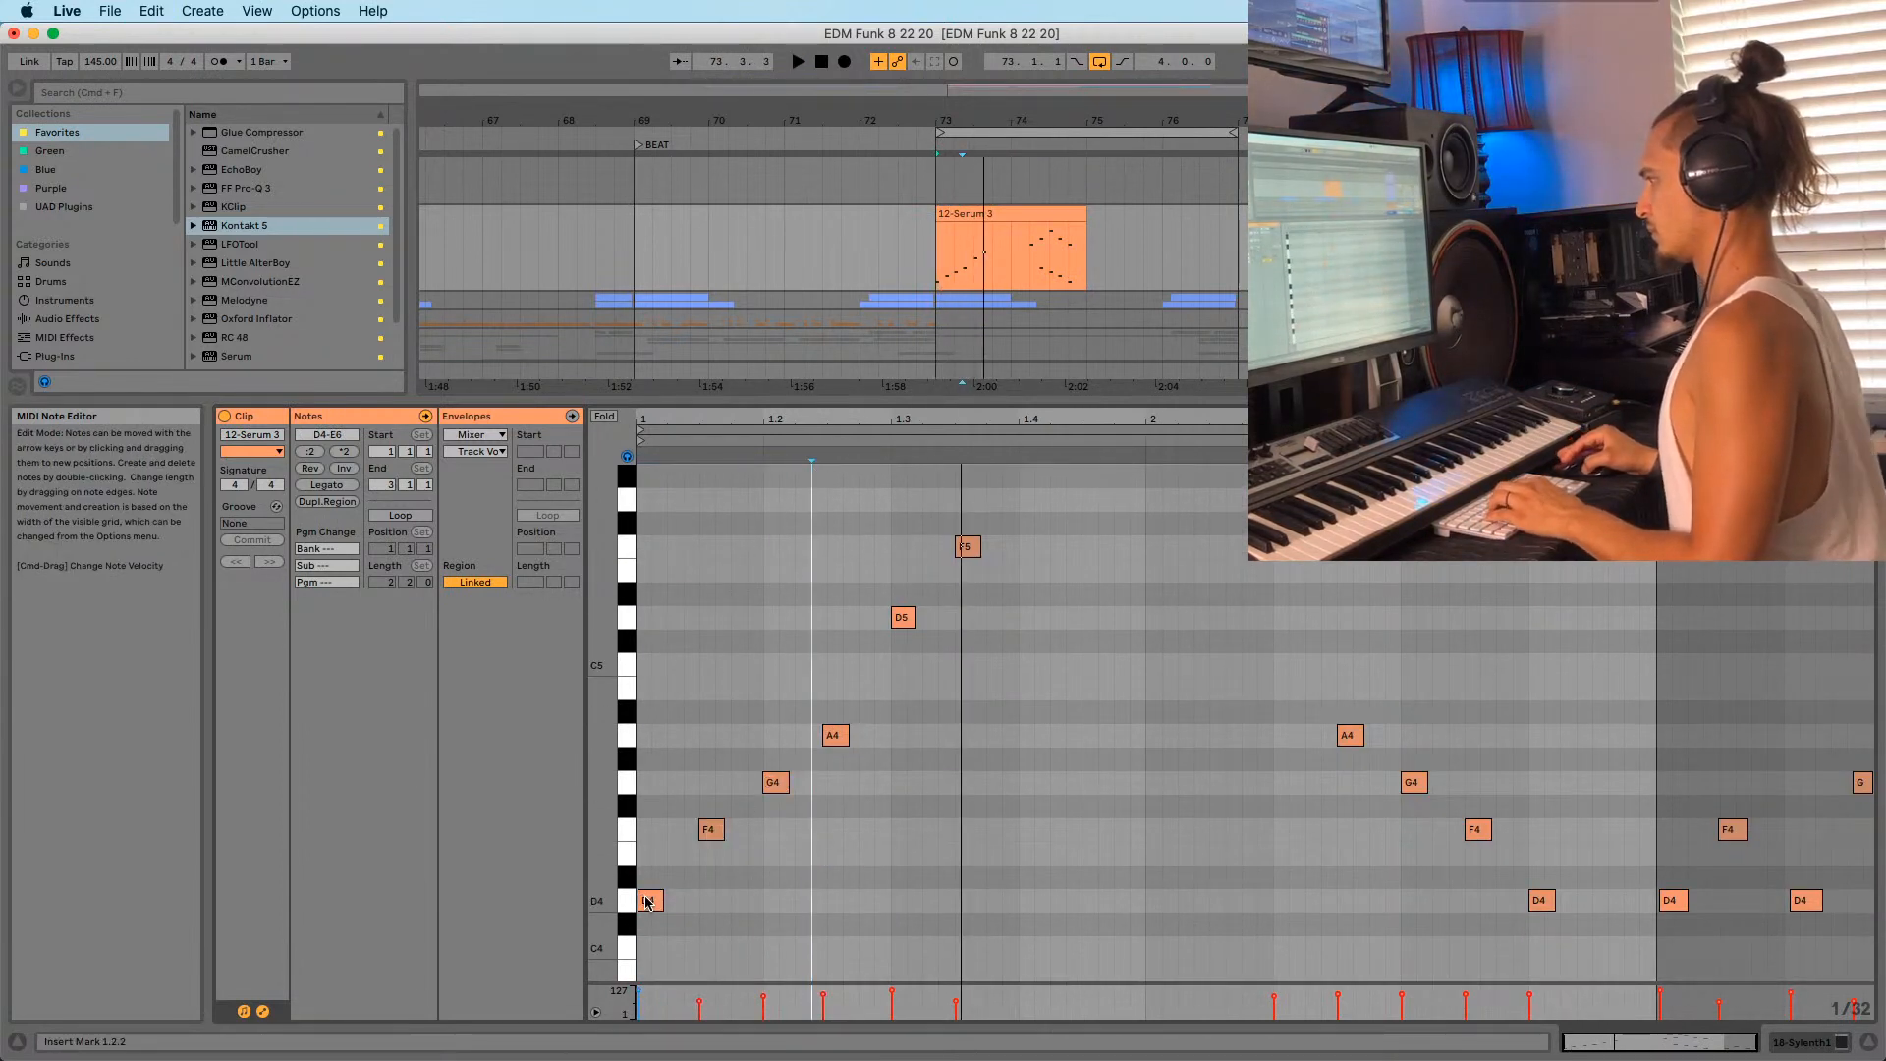
key("space")
Add a new note and move it up to D5 at beat 1.3.
double_click(774, 759)
left_click_drag(786, 755, 906, 623)
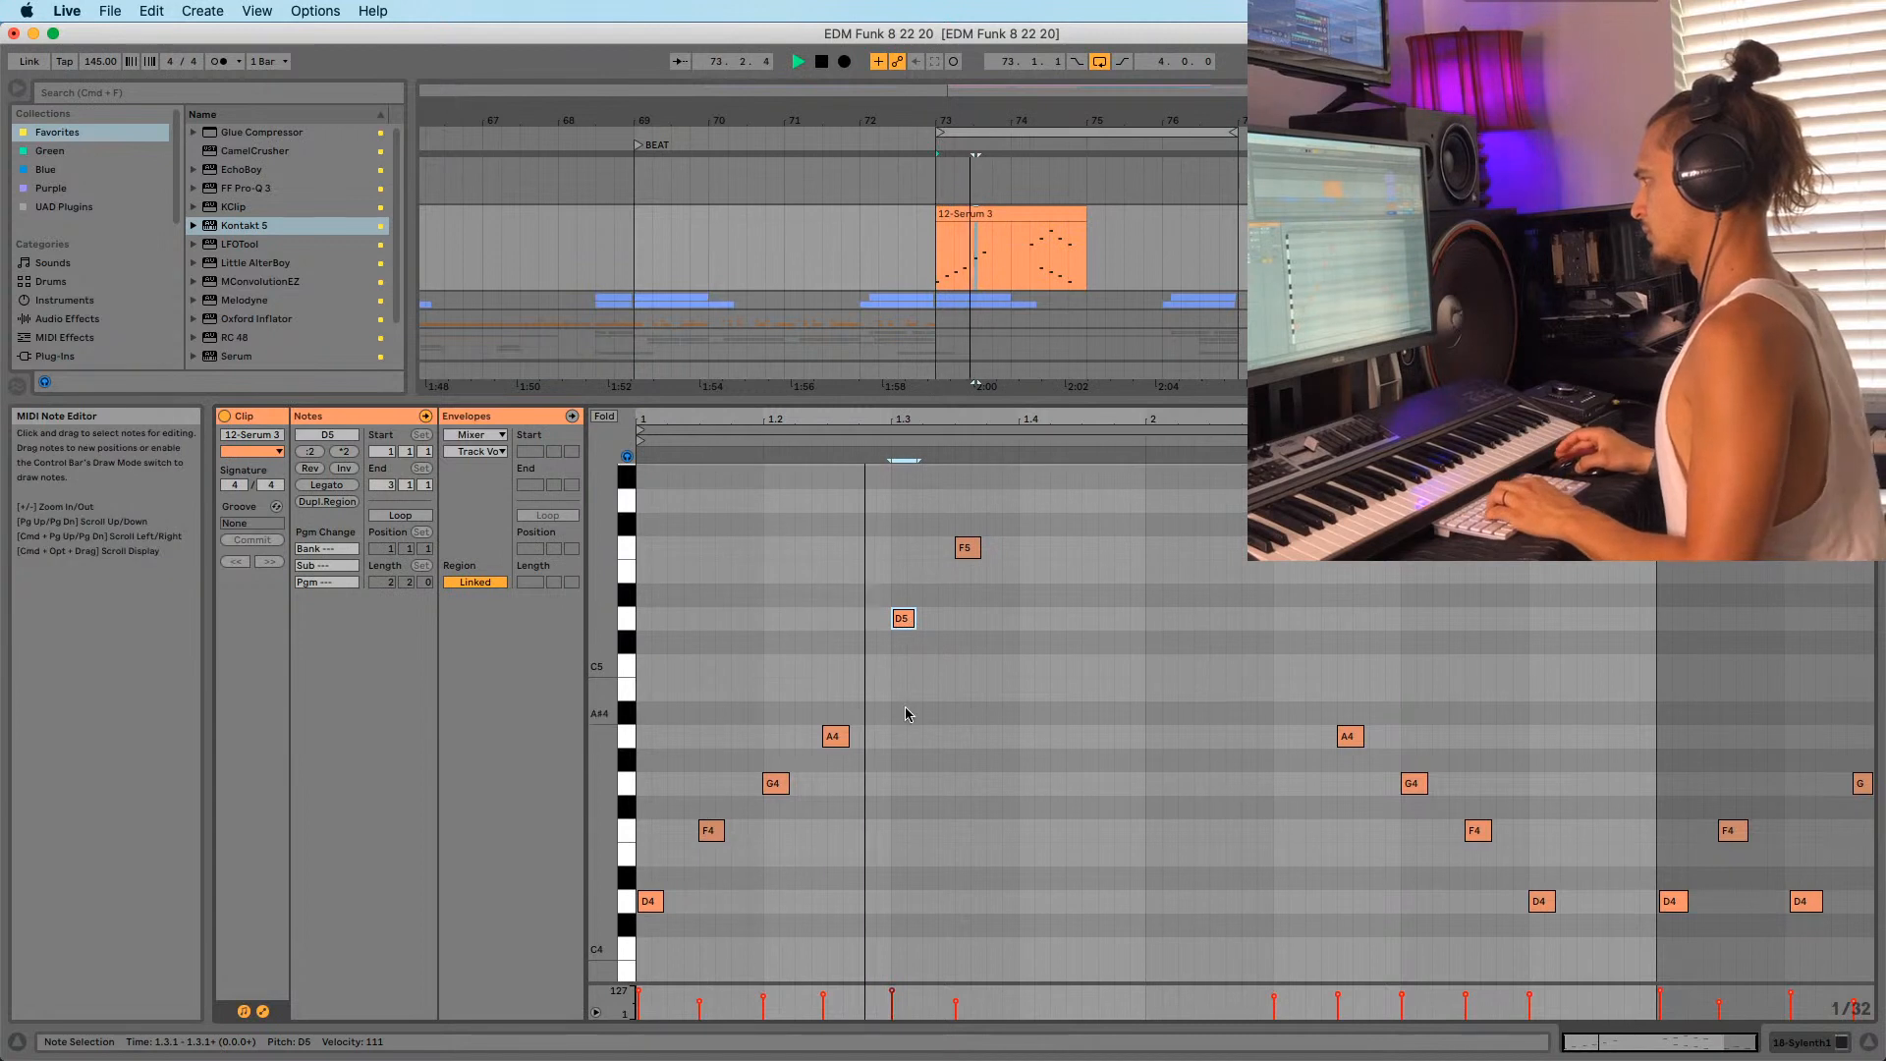
scroll(980, 651, "up", 1)
key("space")
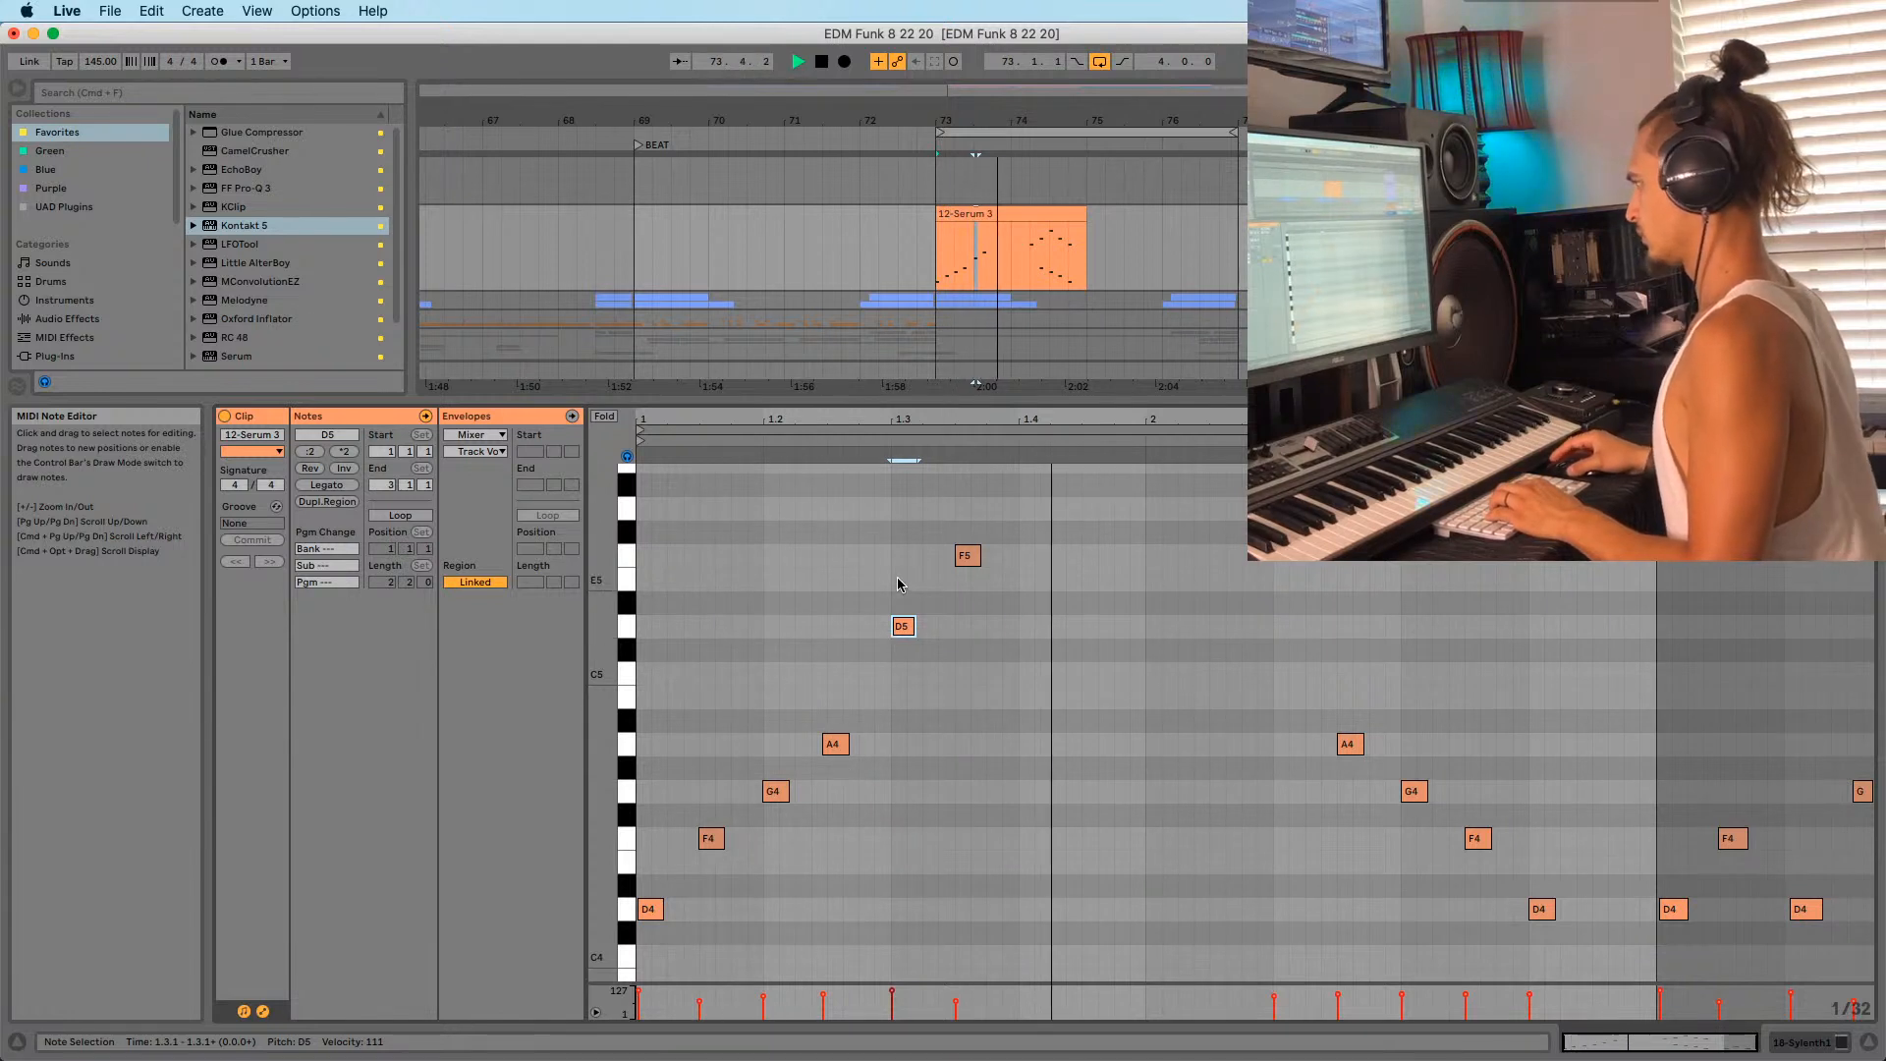
scroll(898, 584, "up", 2)
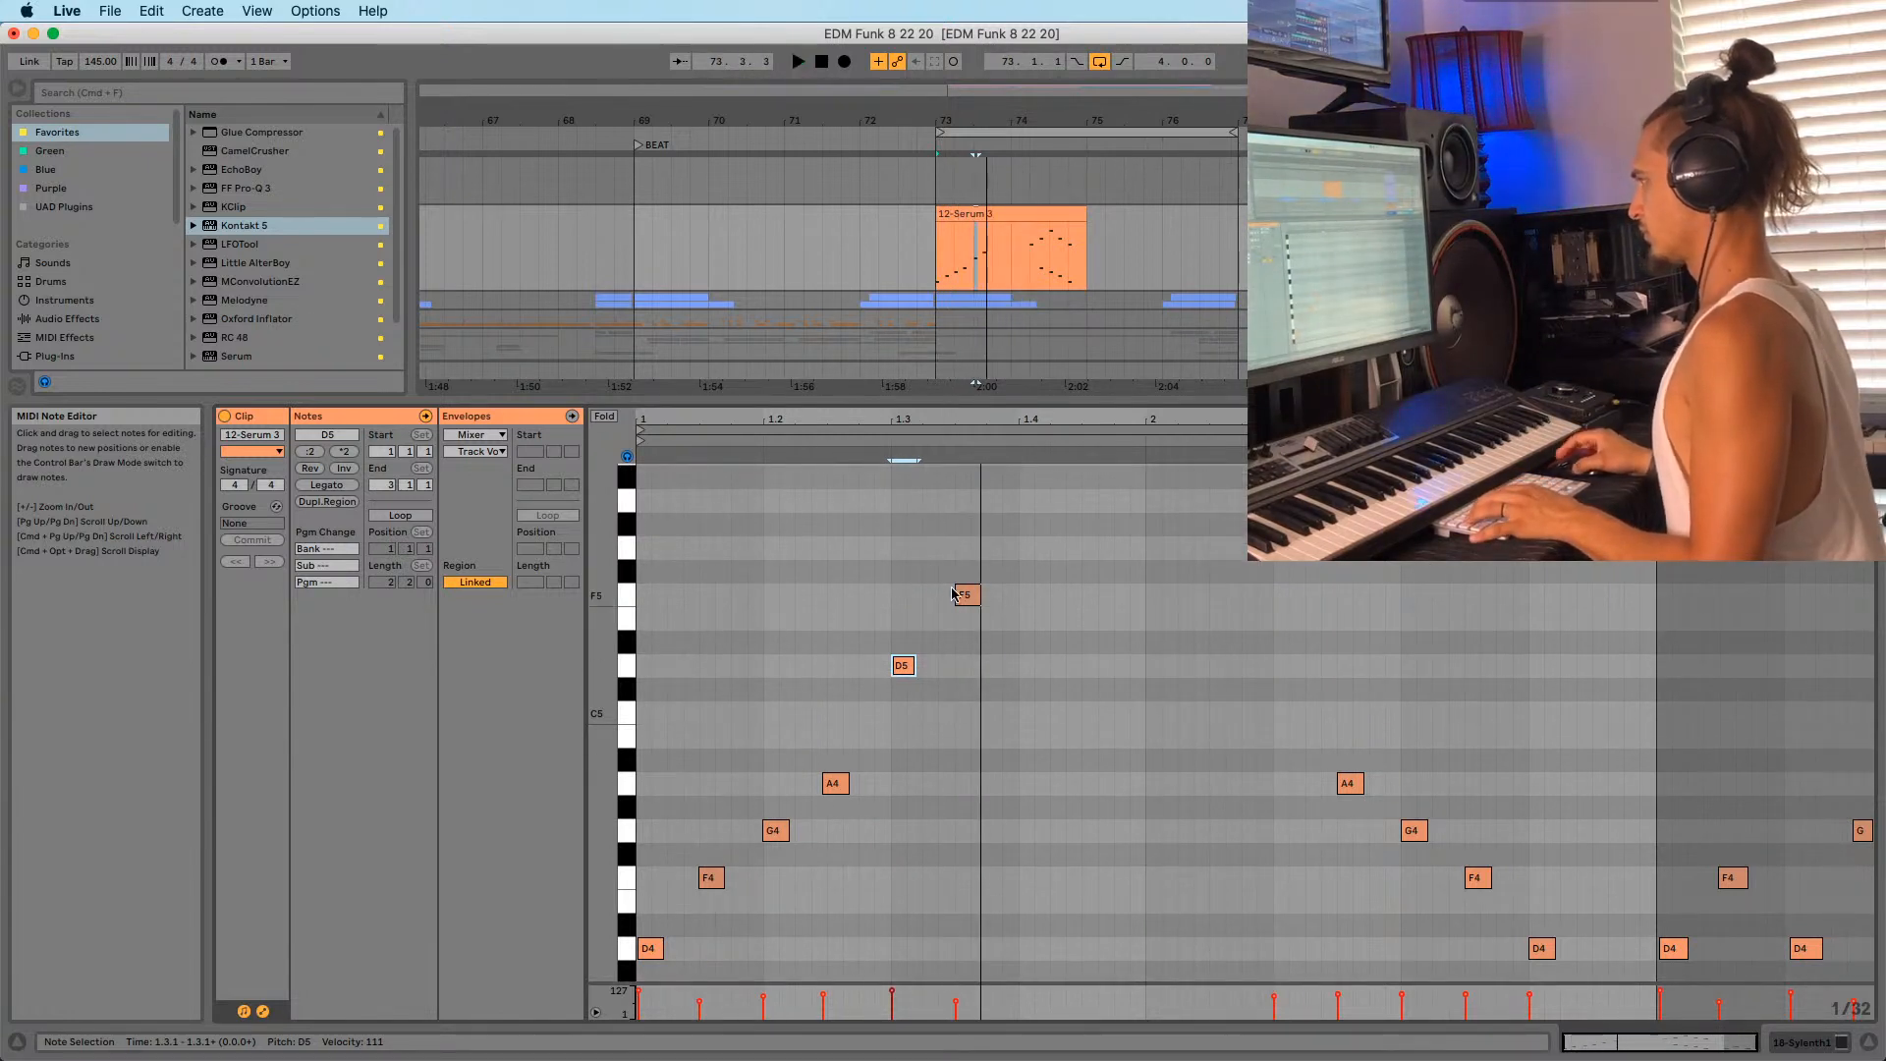
Copy the F5 note up to G5 and nudge it a 1/32 step later.
left_click_drag(966, 592, 1015, 518)
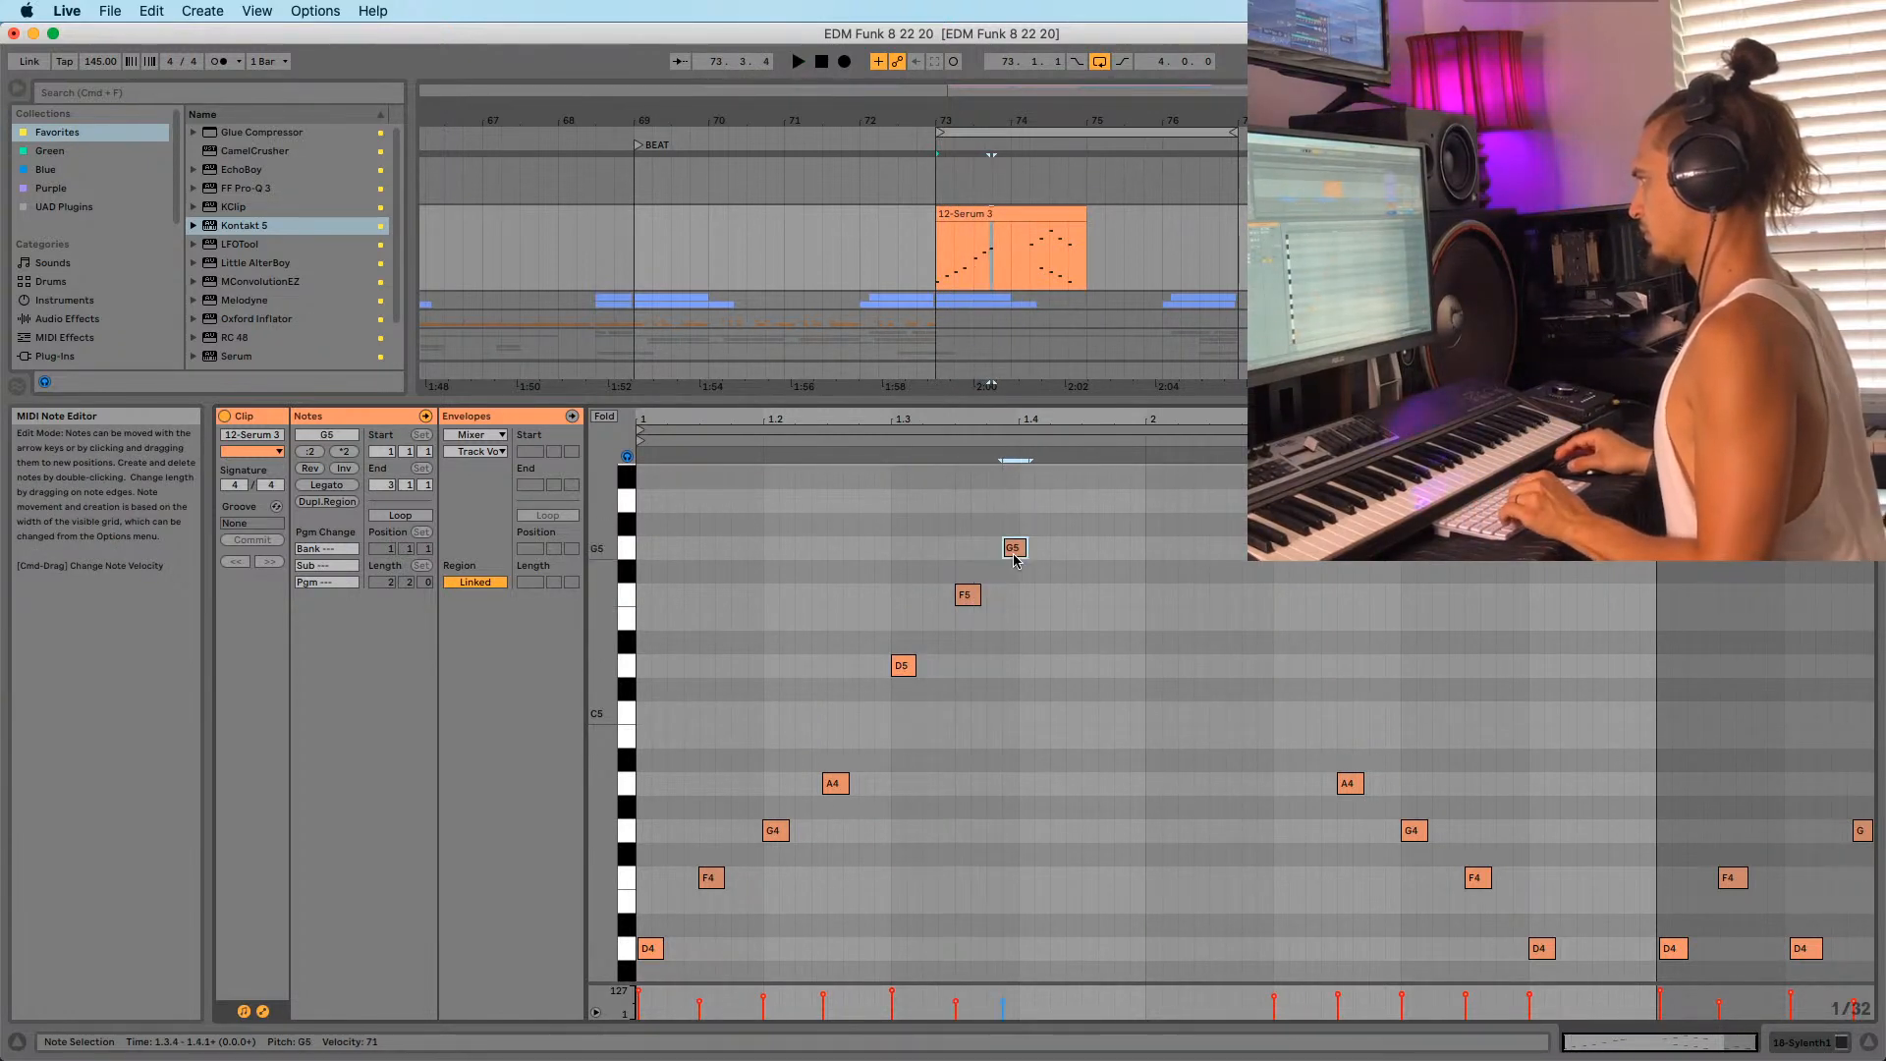
key("space")
key("Right")
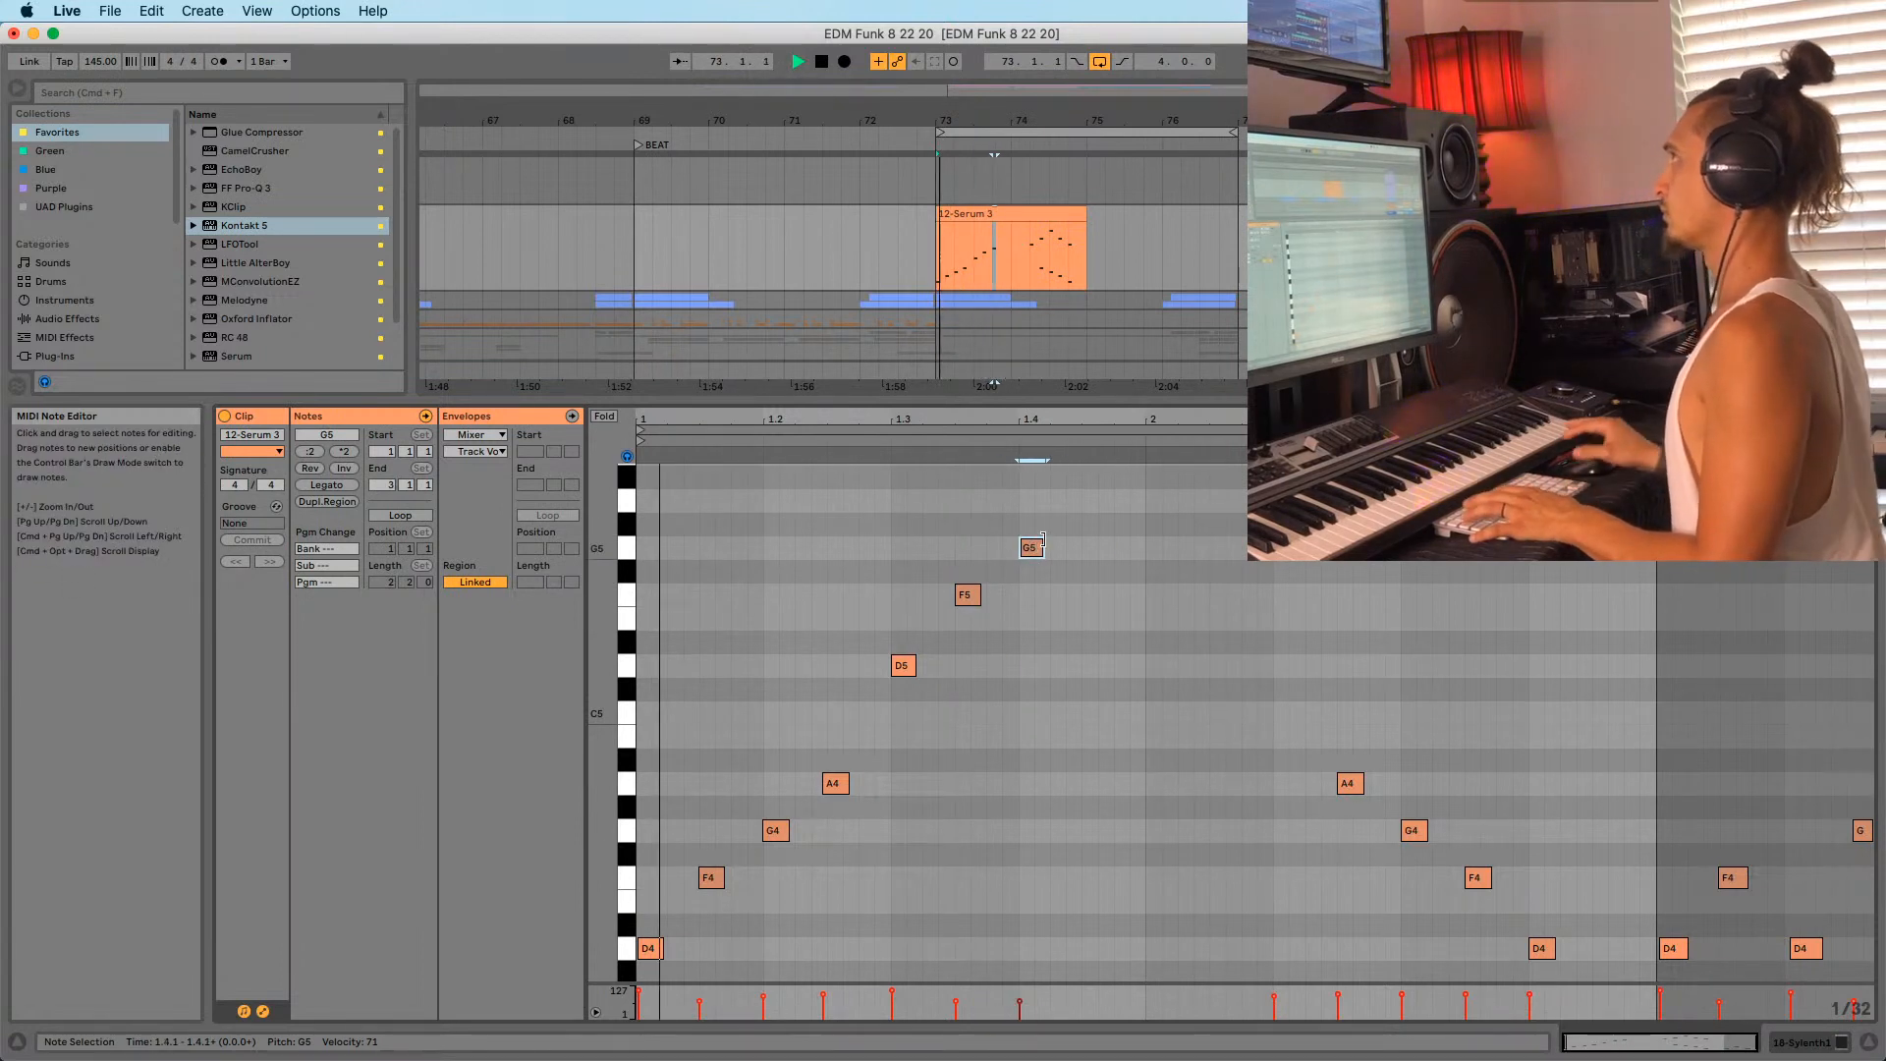
left_click(969, 594)
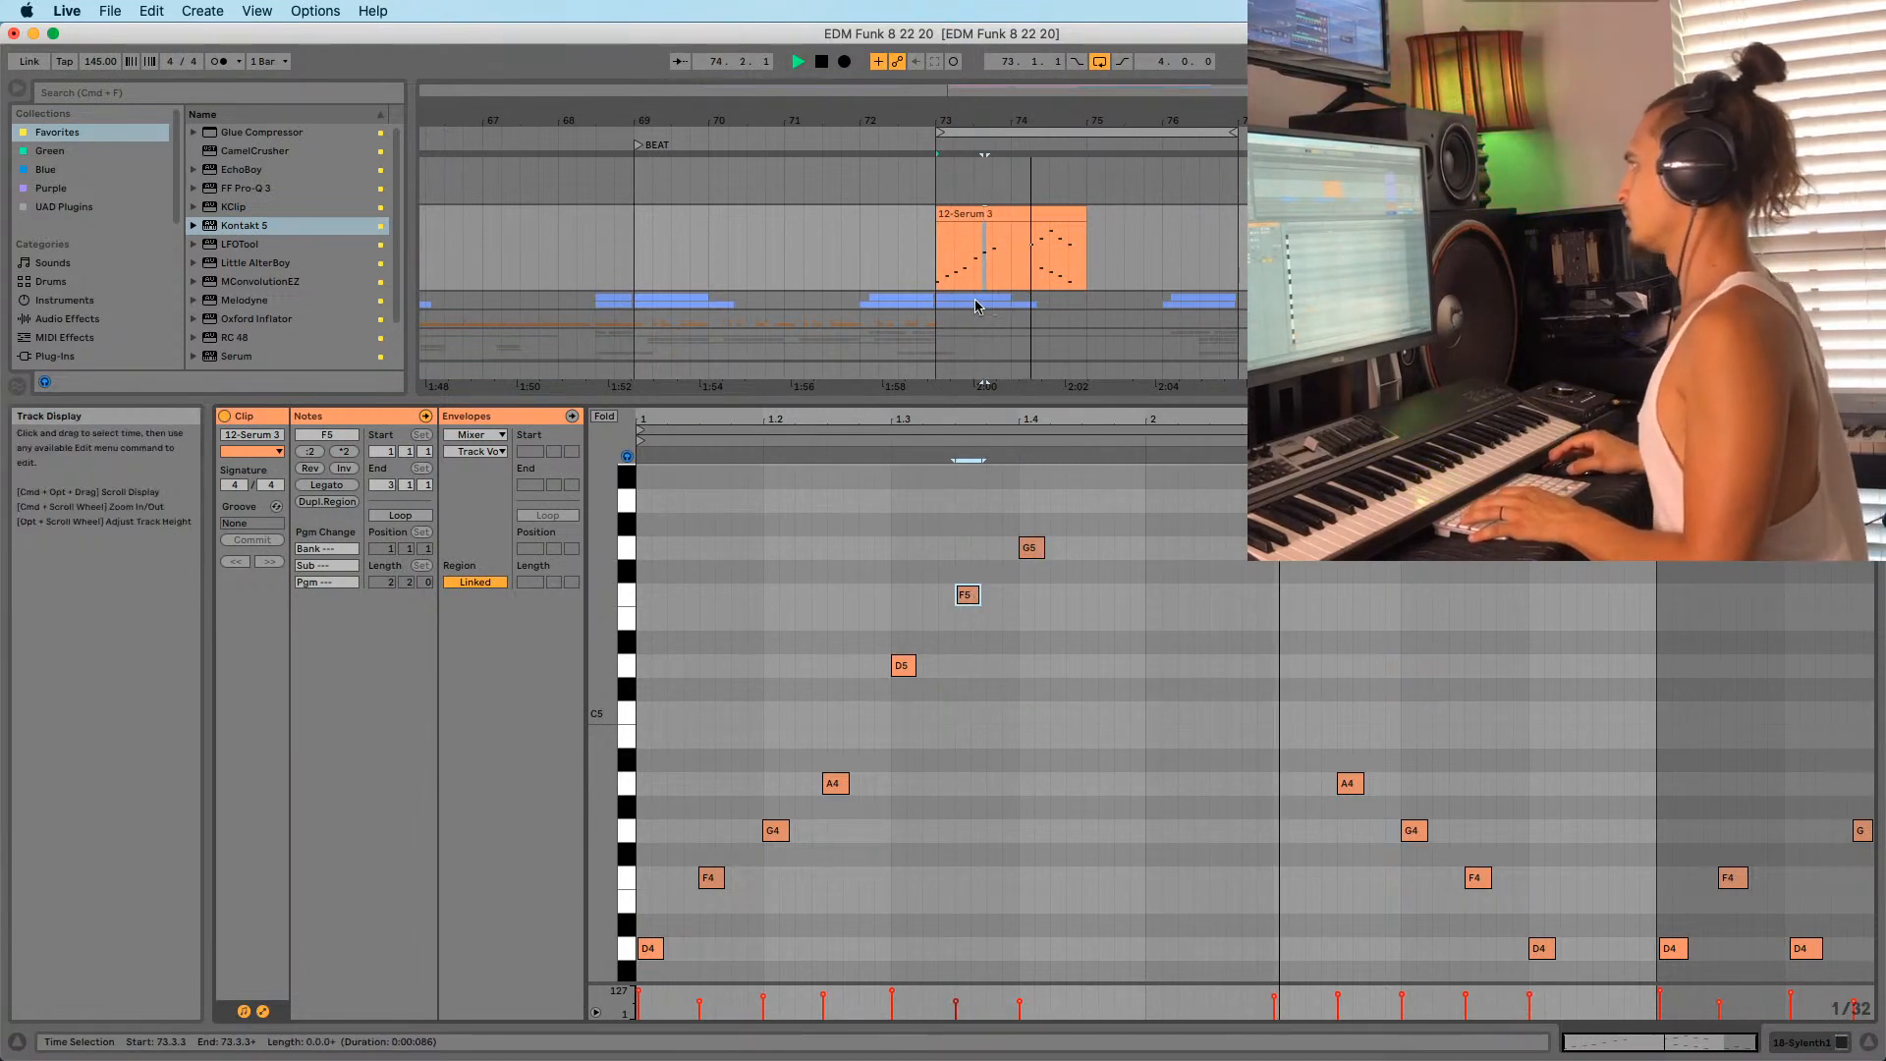
Zoom the arrangement out and set the start point at bar 73.1.1.
left_click(988, 181)
left_click_drag(987, 121, 933, 96)
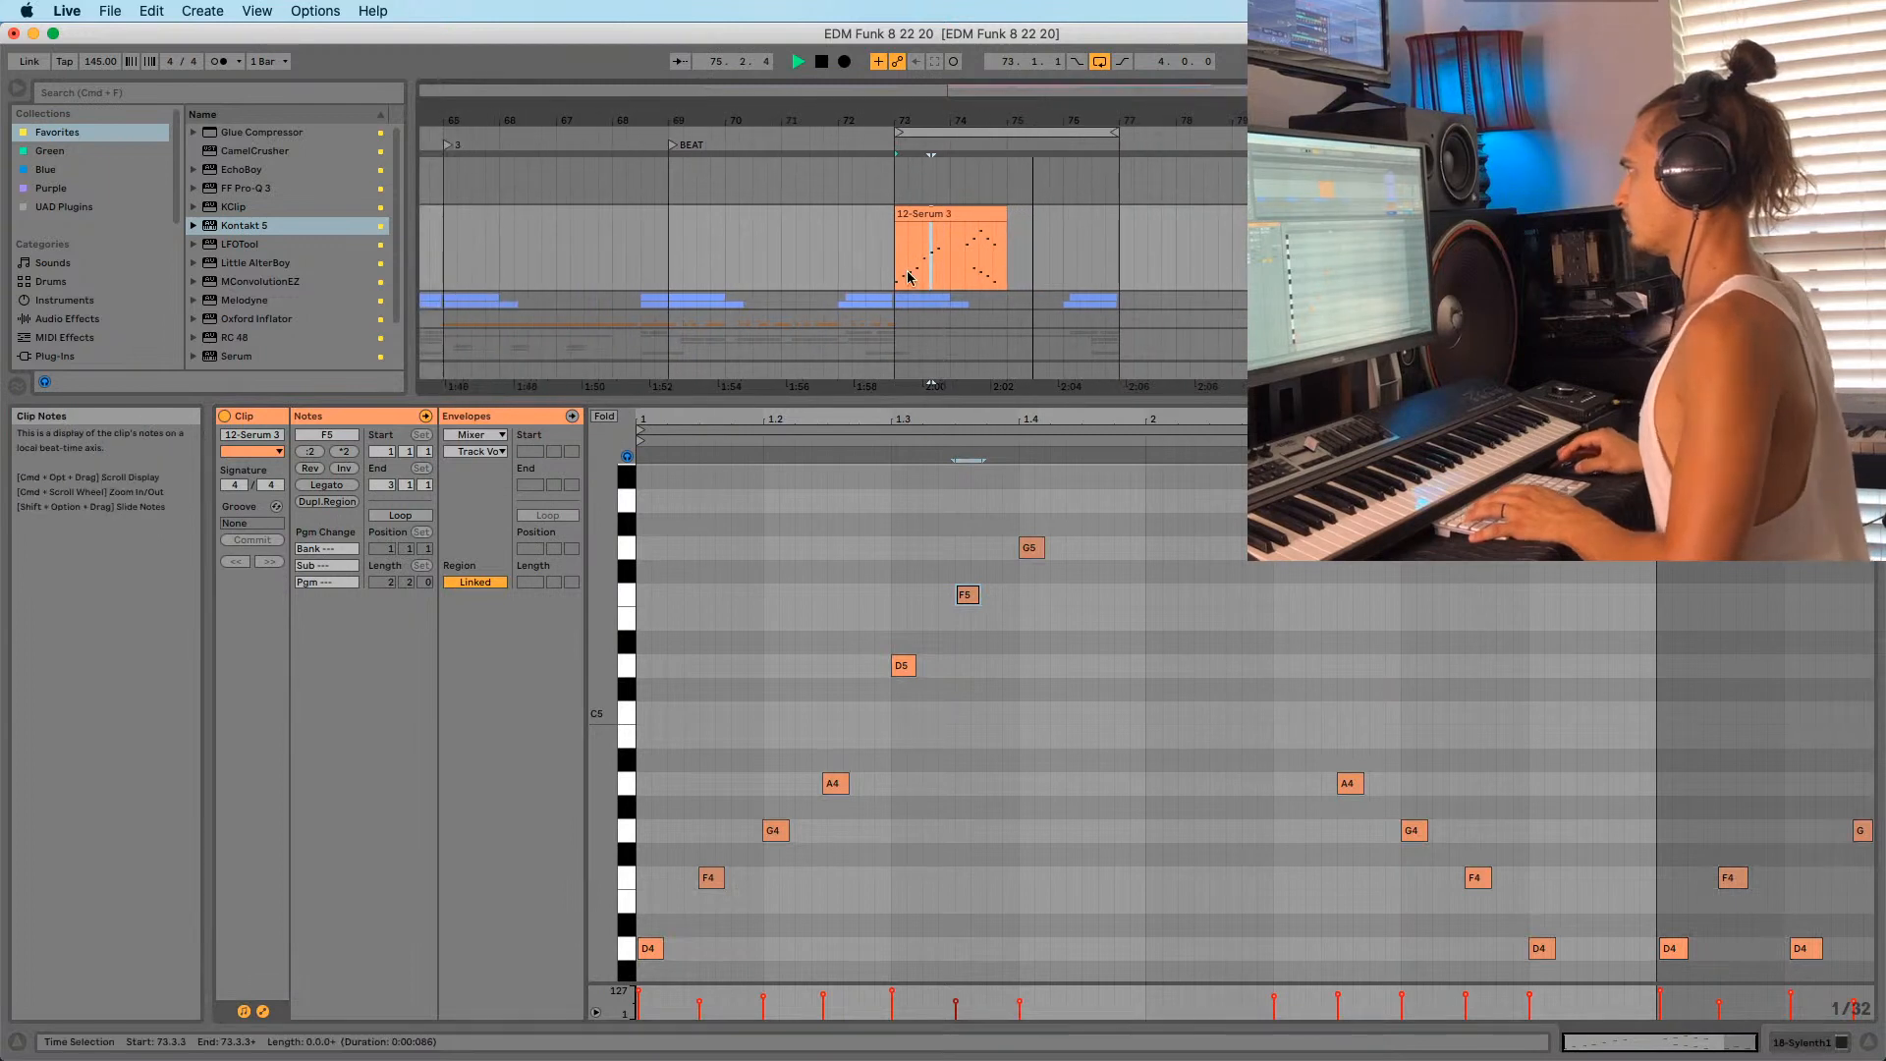
left_click(896, 265)
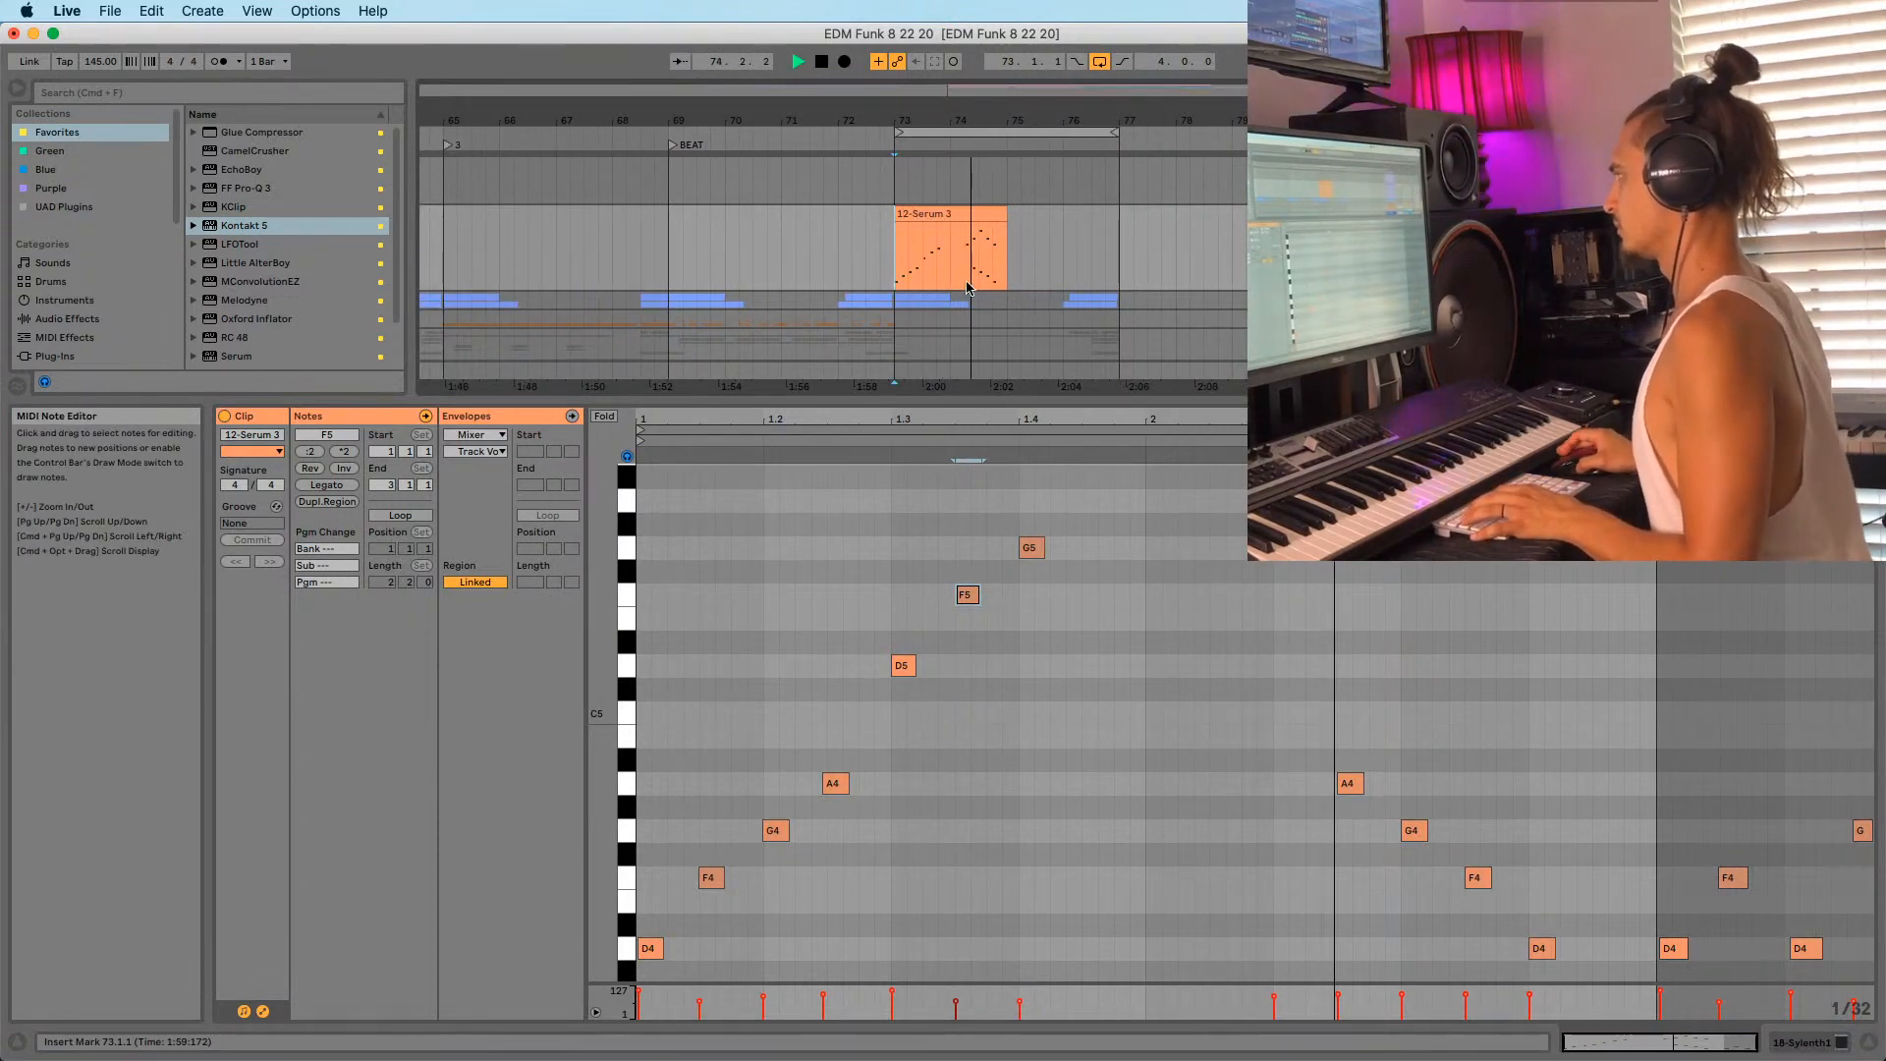
Enlarge the Session mixer and drag the 12-Serum 3 clip into Sylenth1's first slot.
key("Tab")
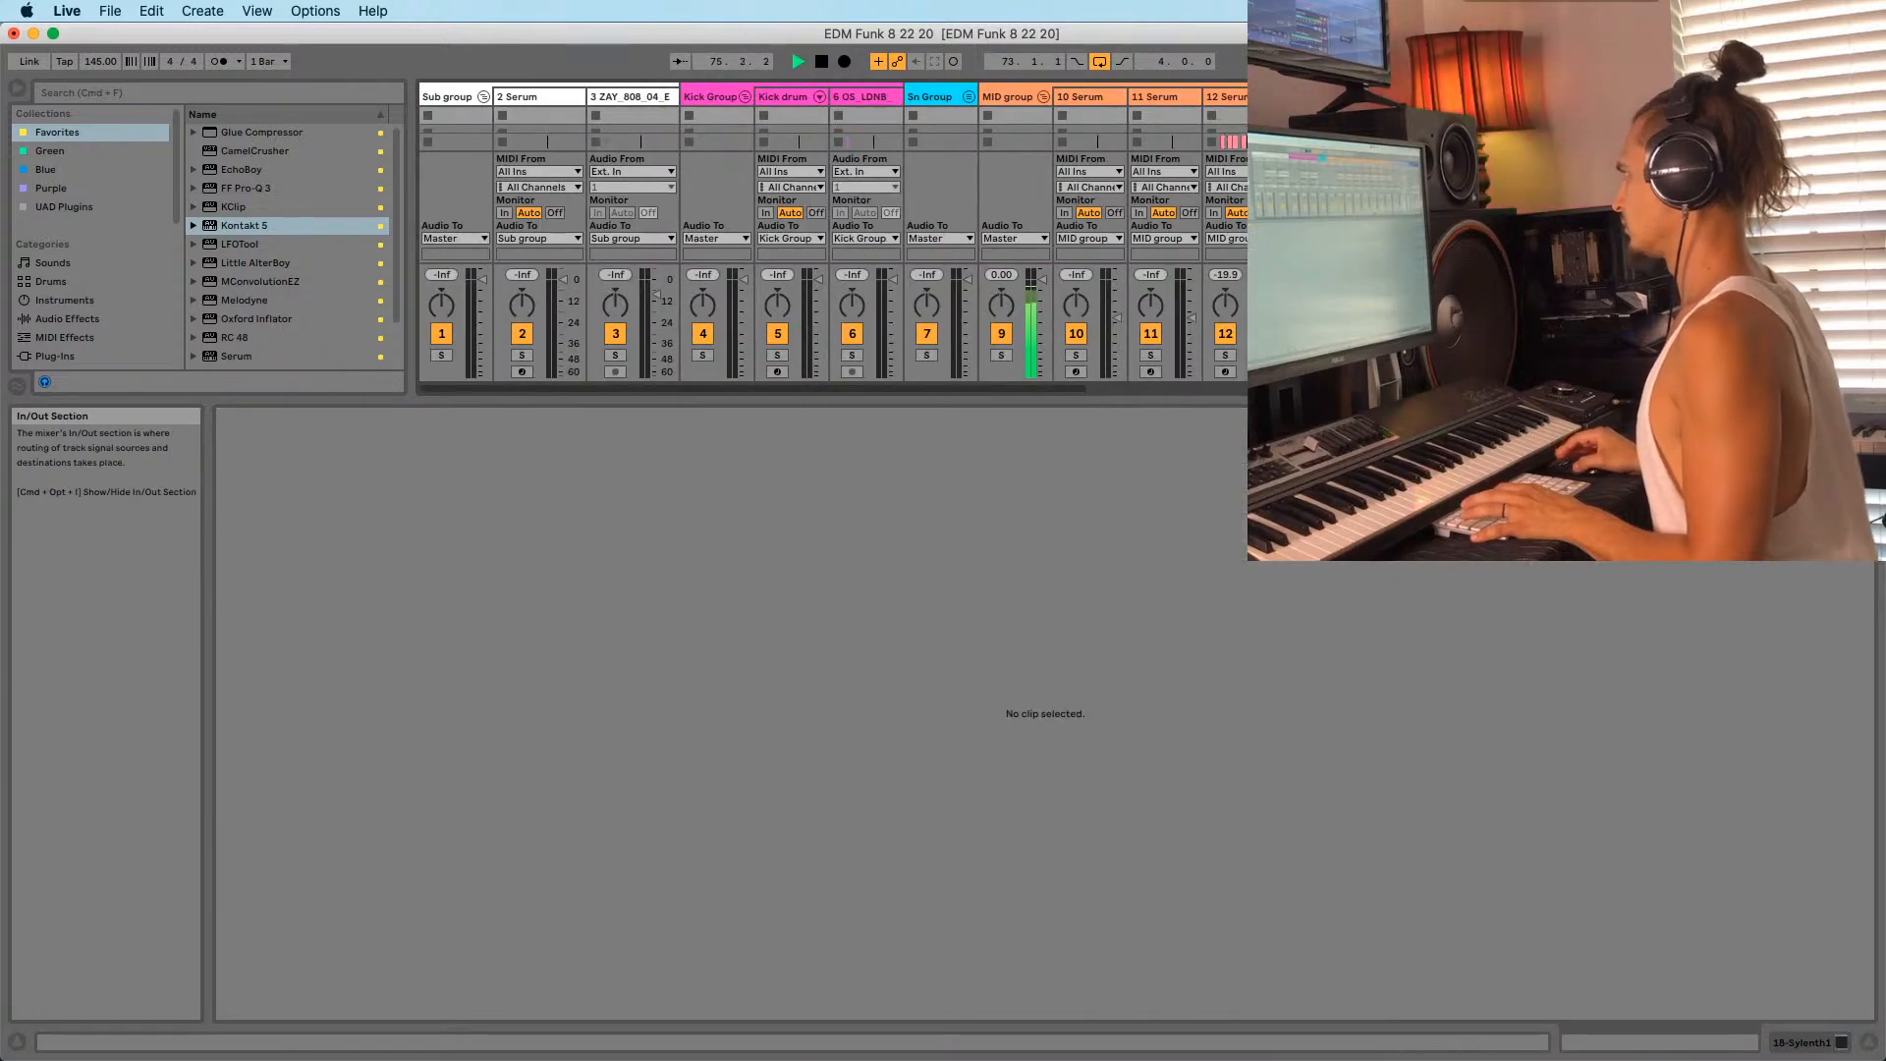
left_click_drag(1122, 401, 1120, 604)
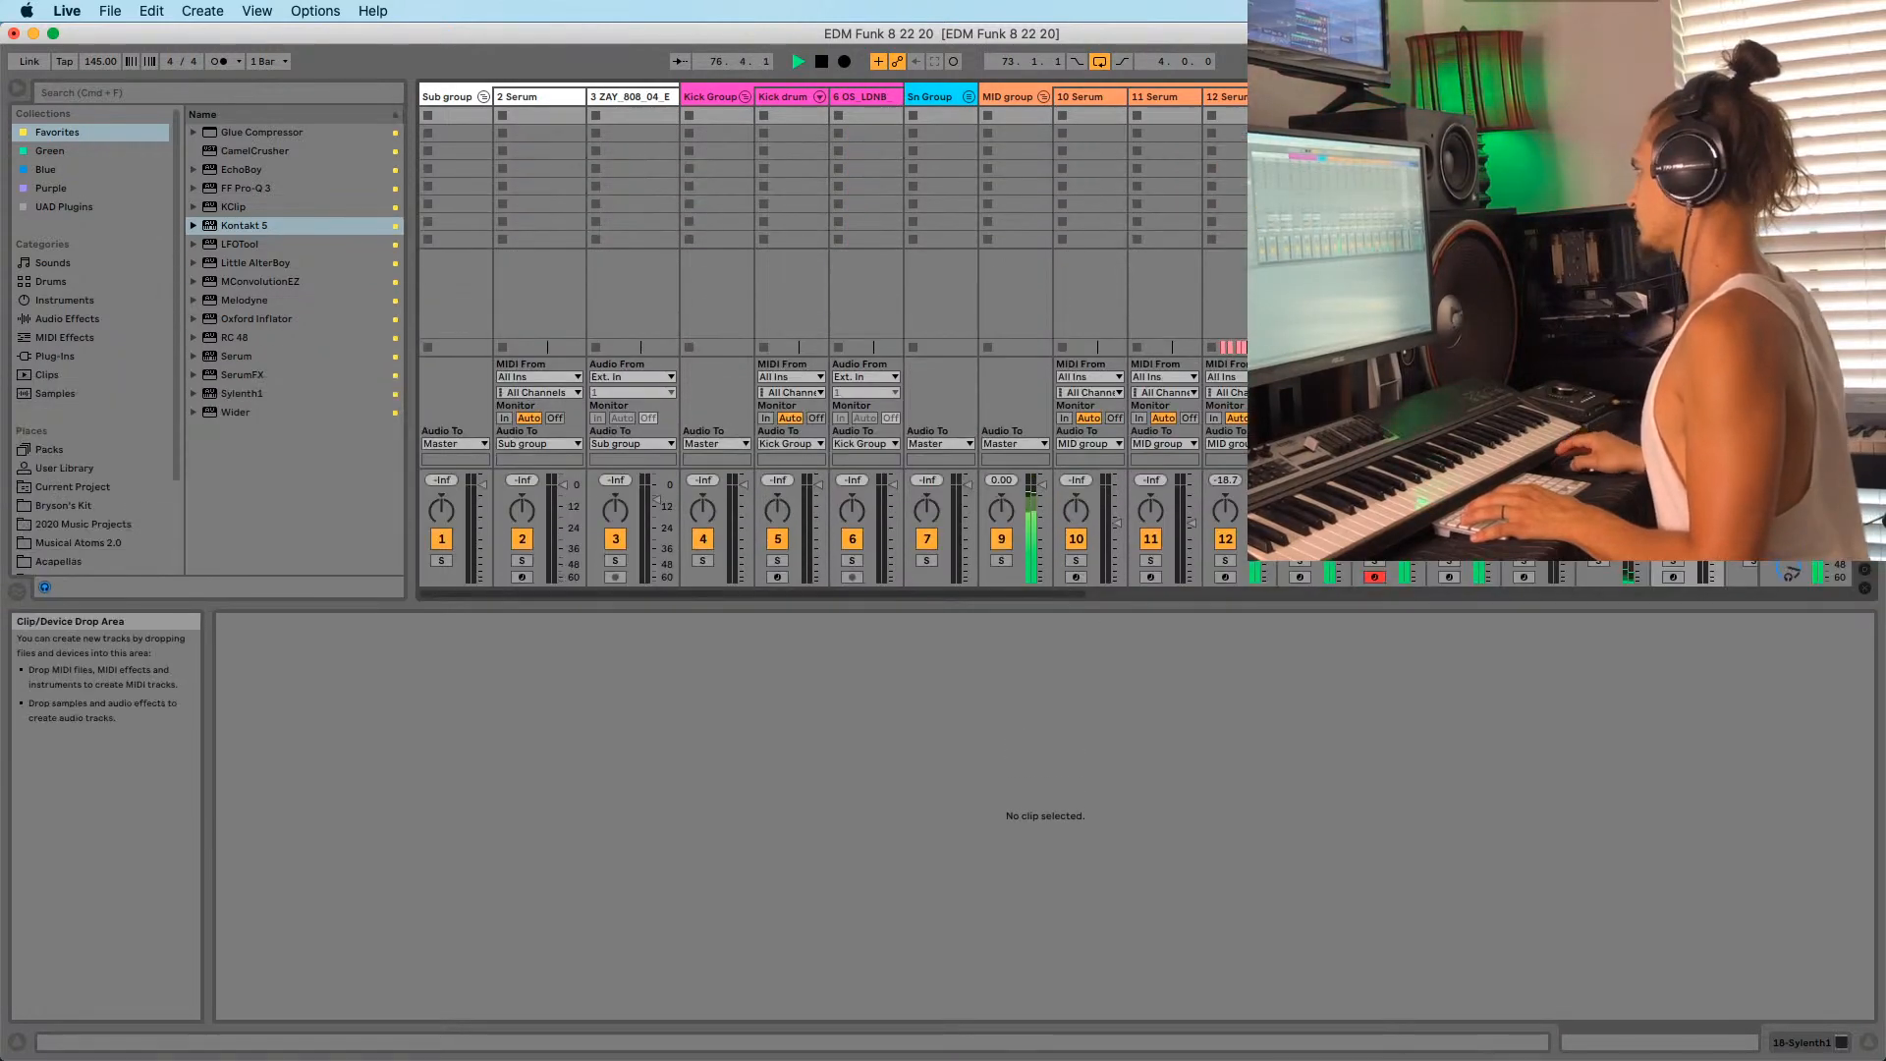
key("Tab")
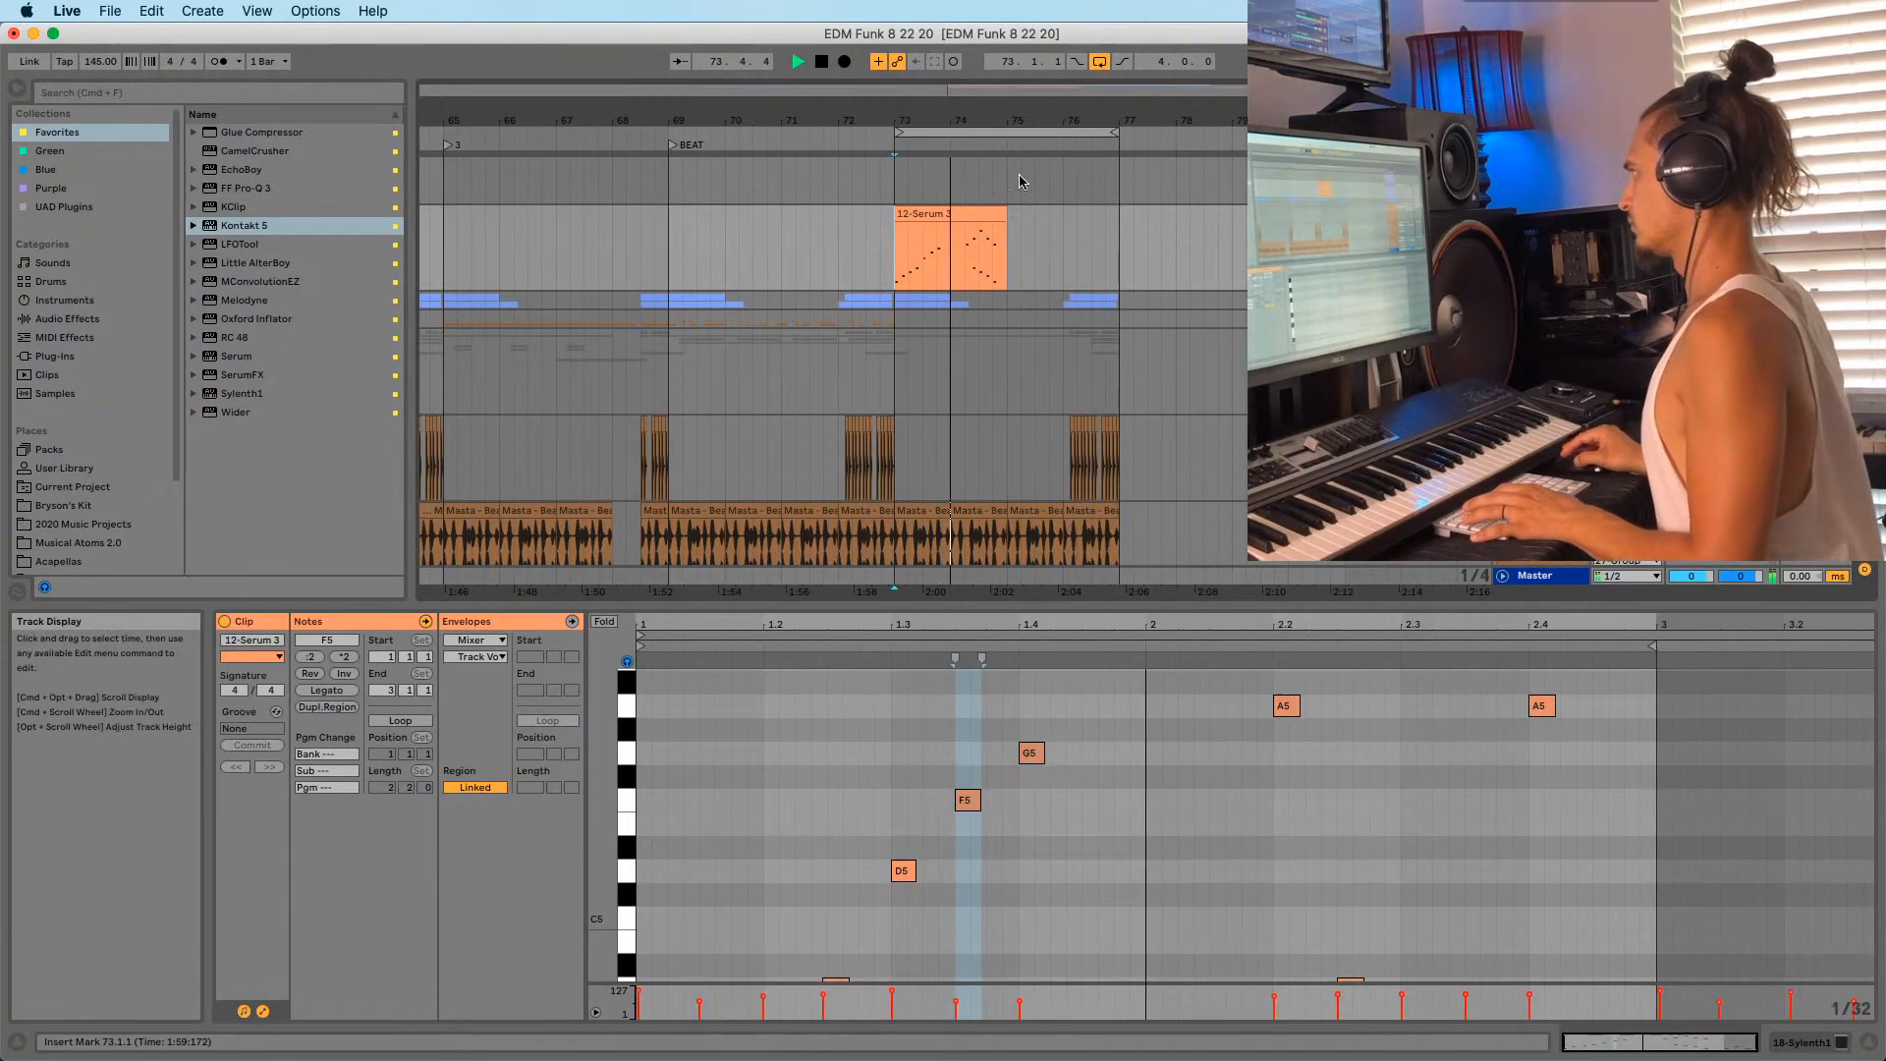
key("space")
key("Tab")
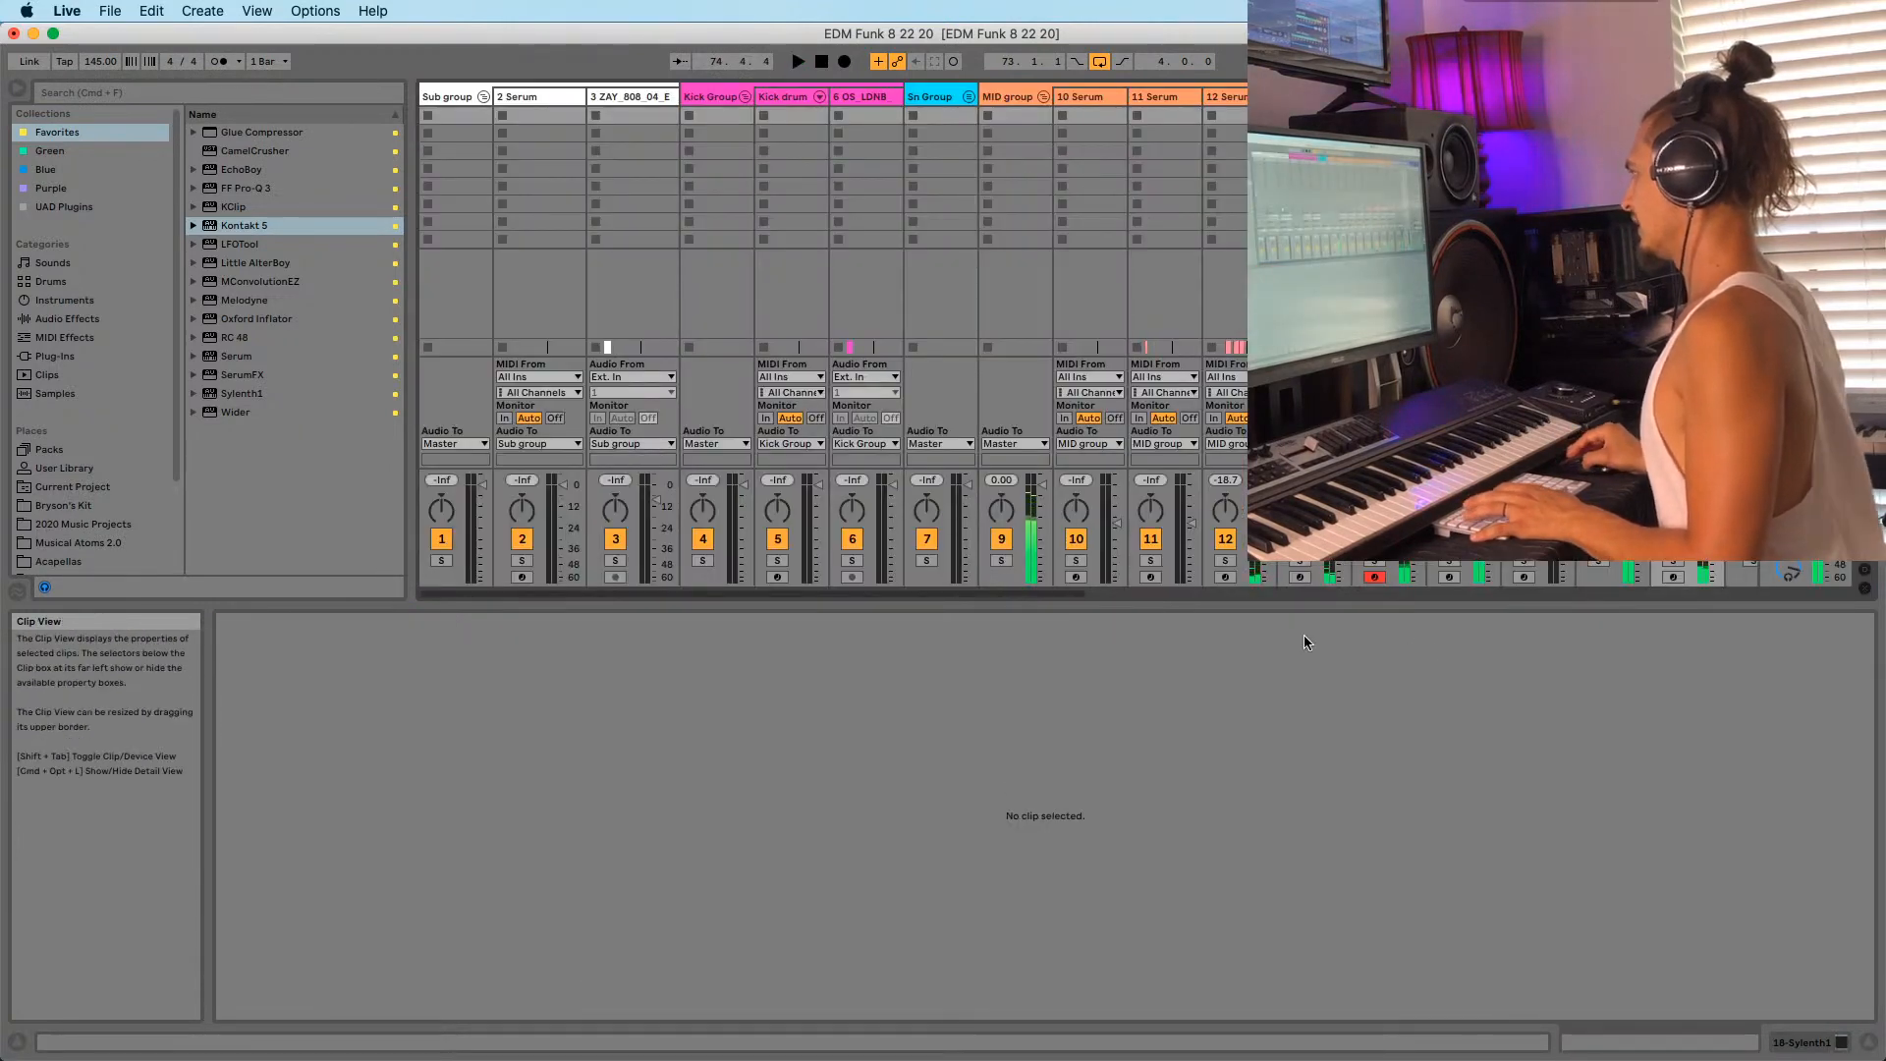
left_click_drag(1096, 595, 1355, 626)
key("Tab")
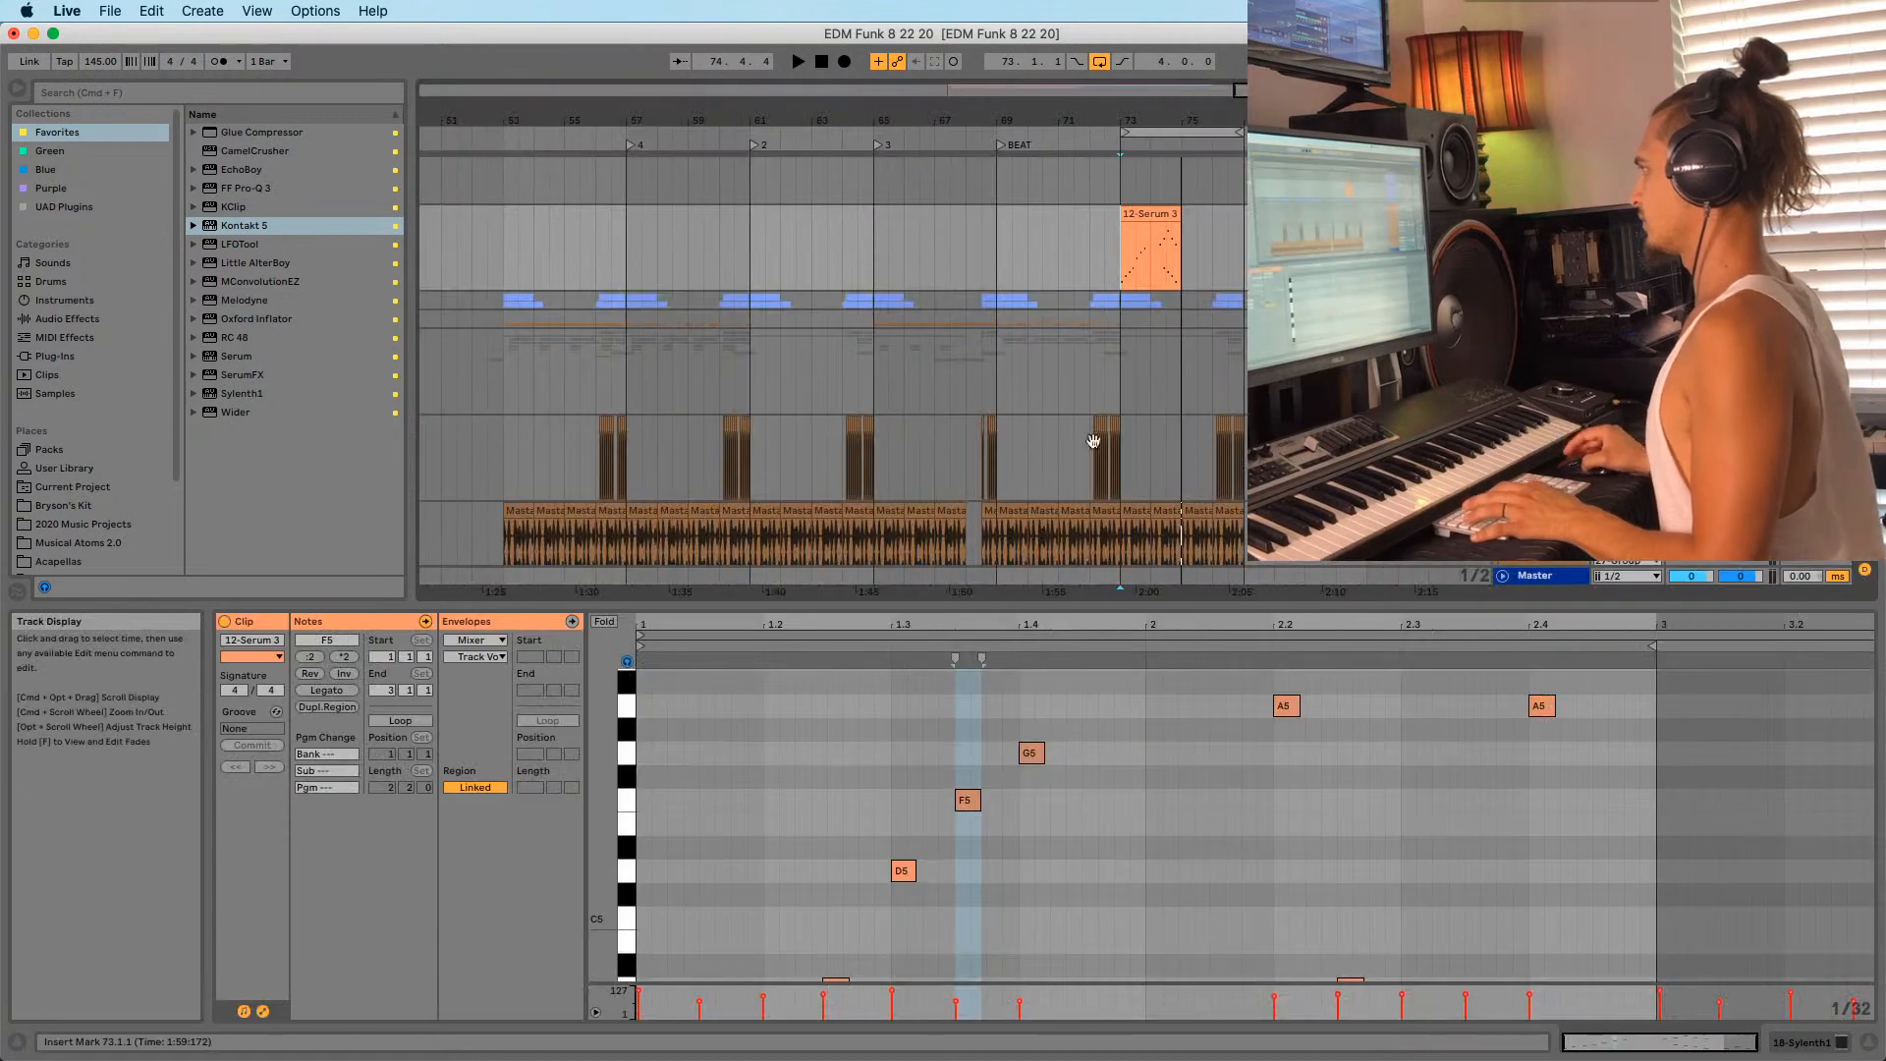
left_click_drag(1163, 213, 1039, 117)
key("Tab")
Open Sylenth1 and try presets LD Robotized, LD Saw Major and LD Screamer, returning to LD Saw Major.
key("shift+Tab")
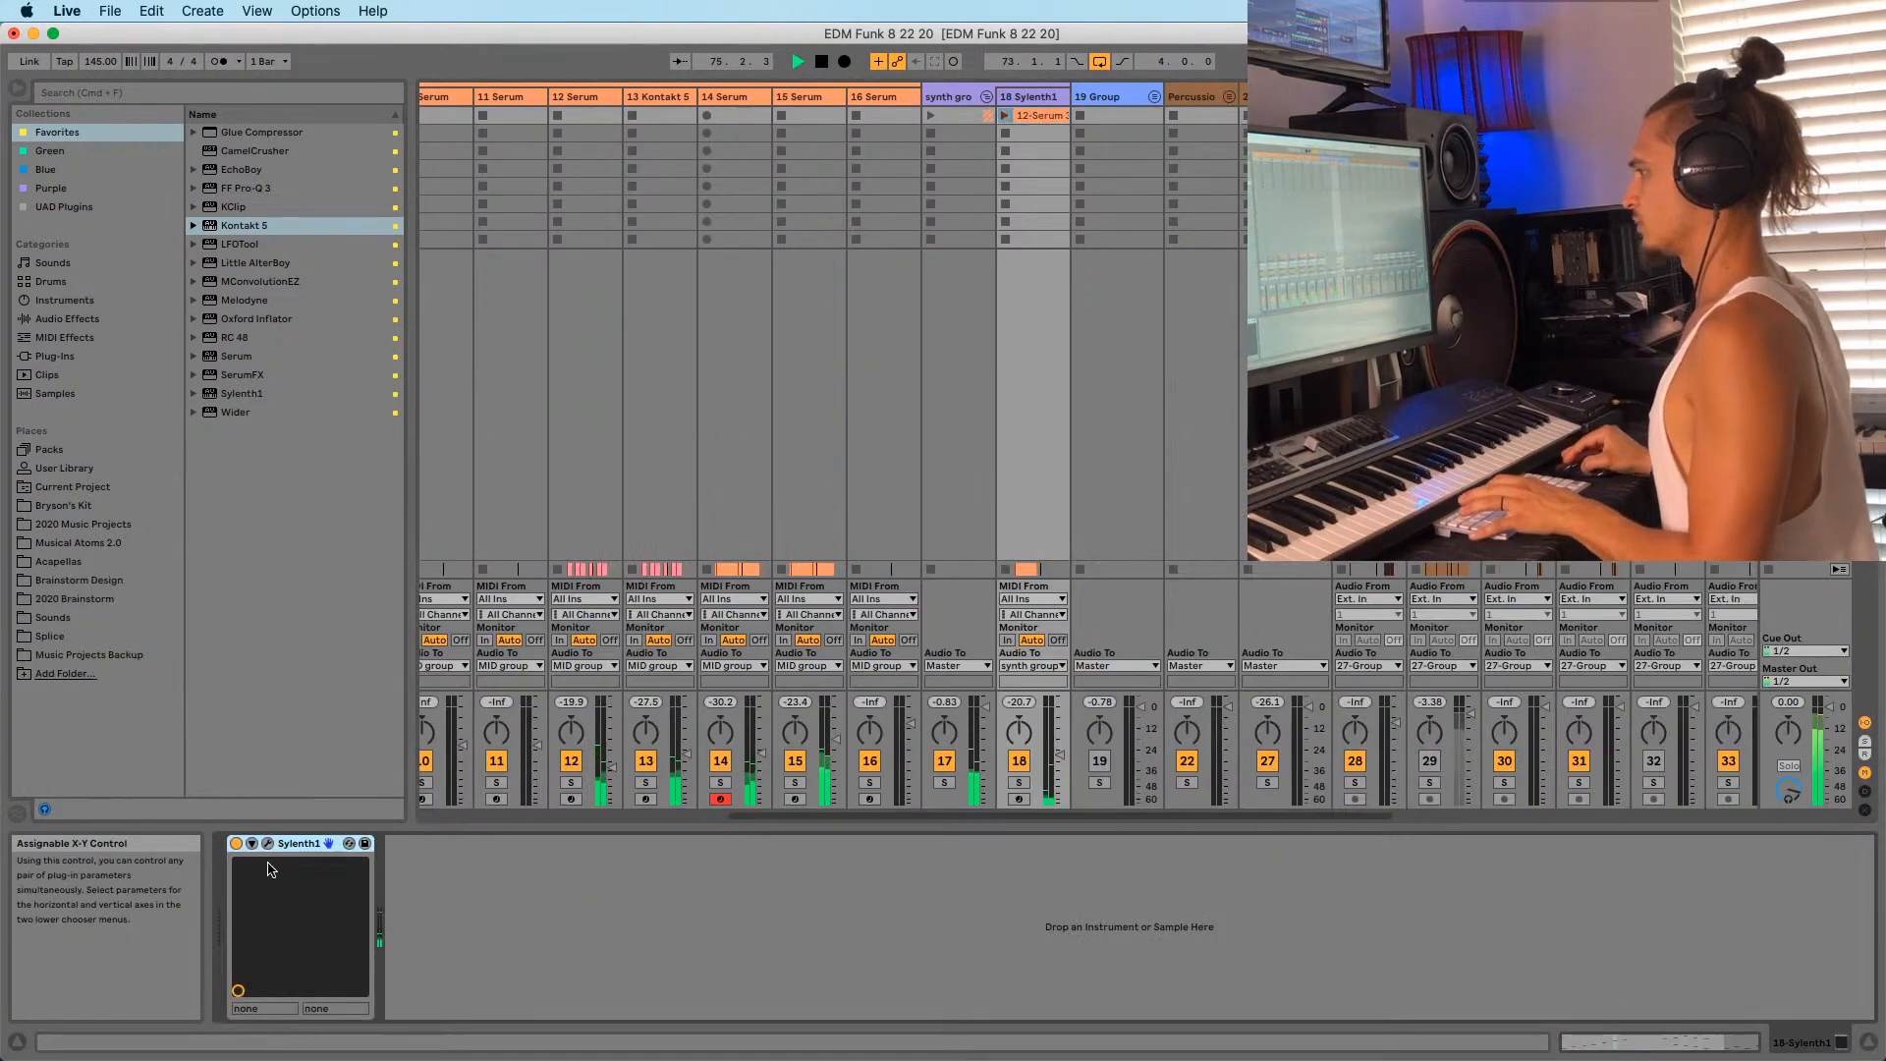
left_click(267, 843)
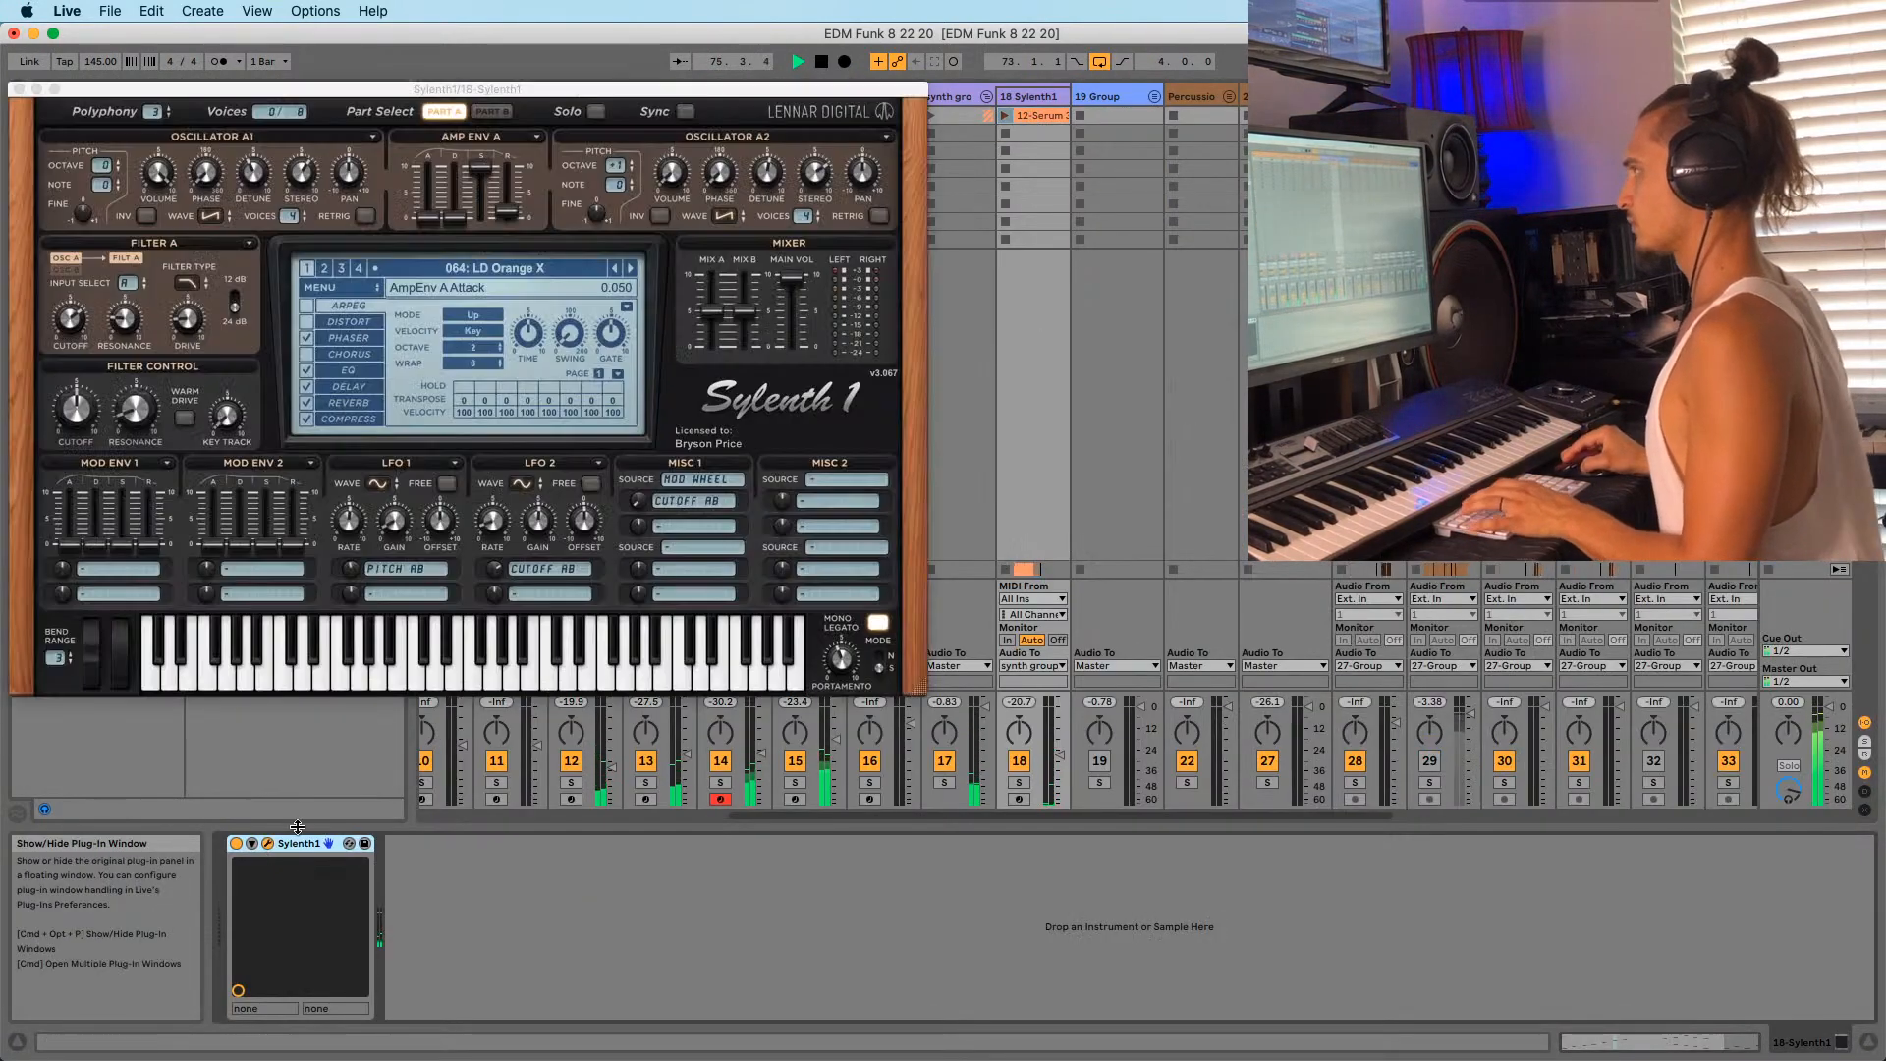
left_click(632, 269)
left_click(632, 269)
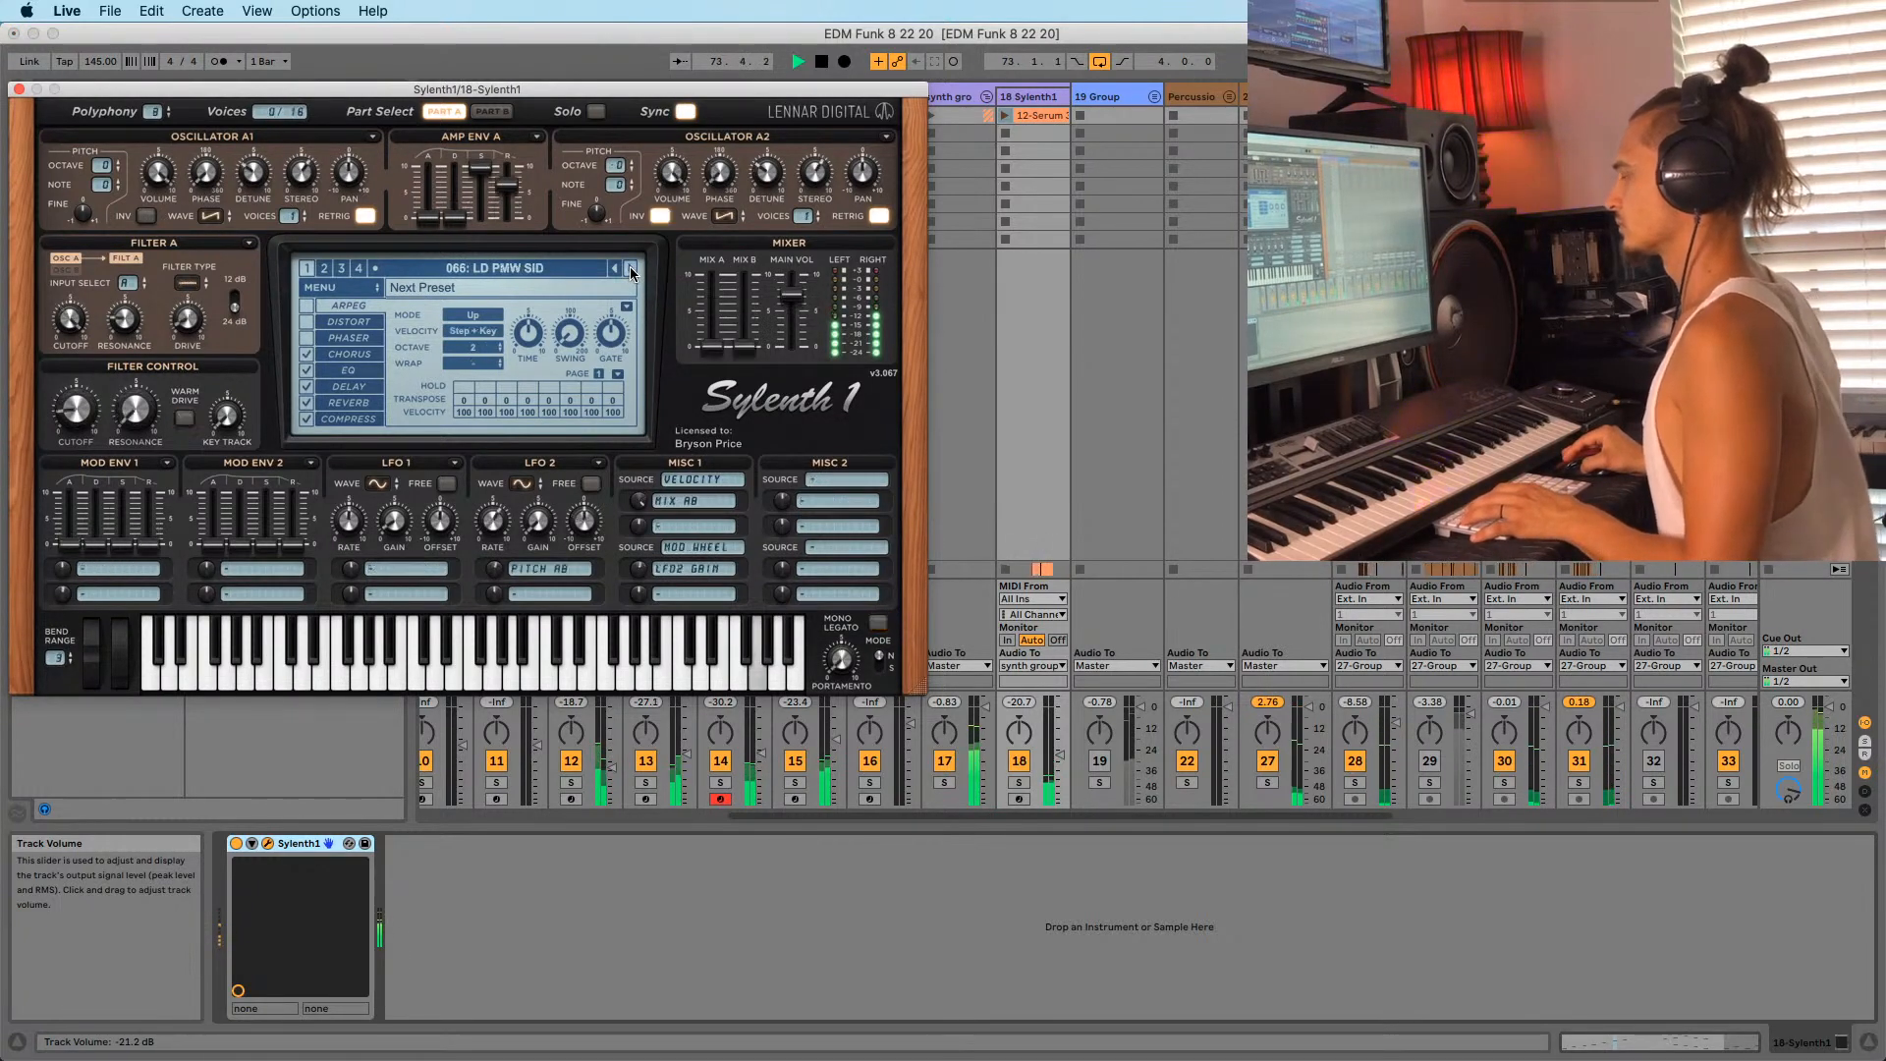
left_click(632, 269)
left_click(632, 269)
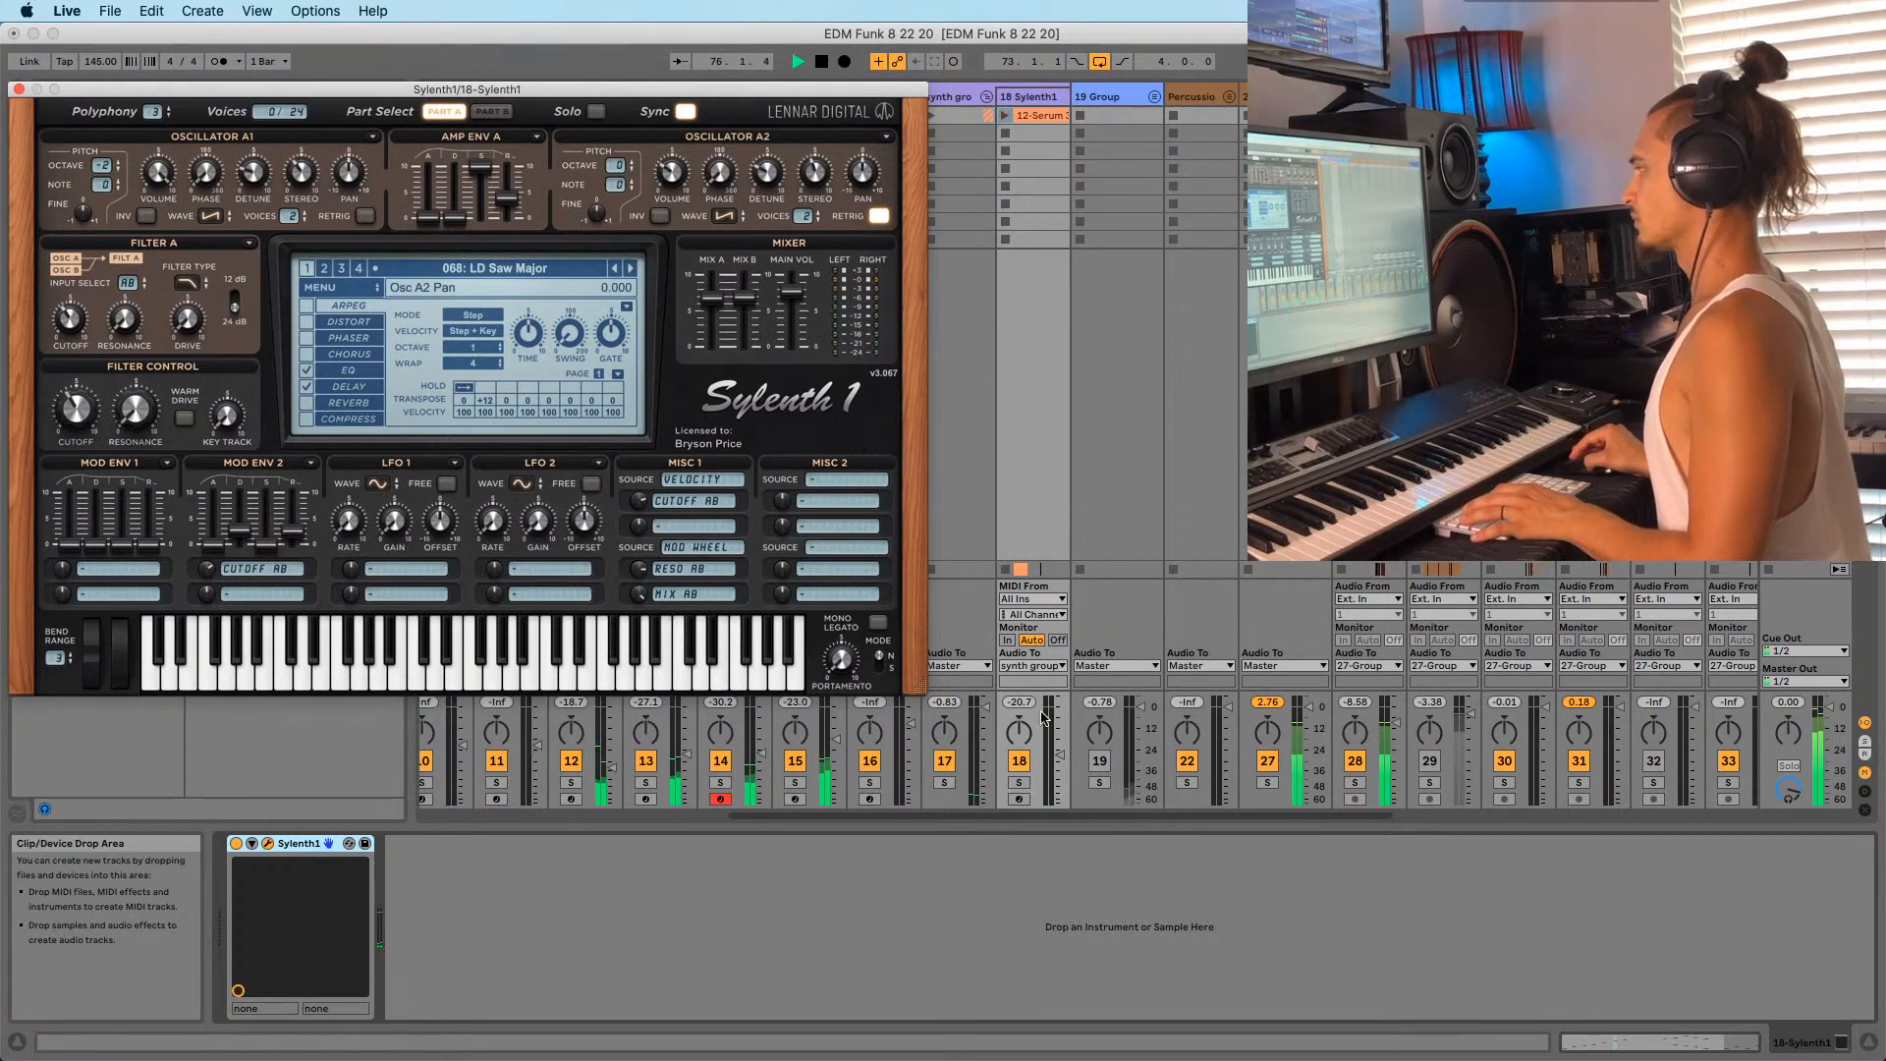
left_click(1022, 784)
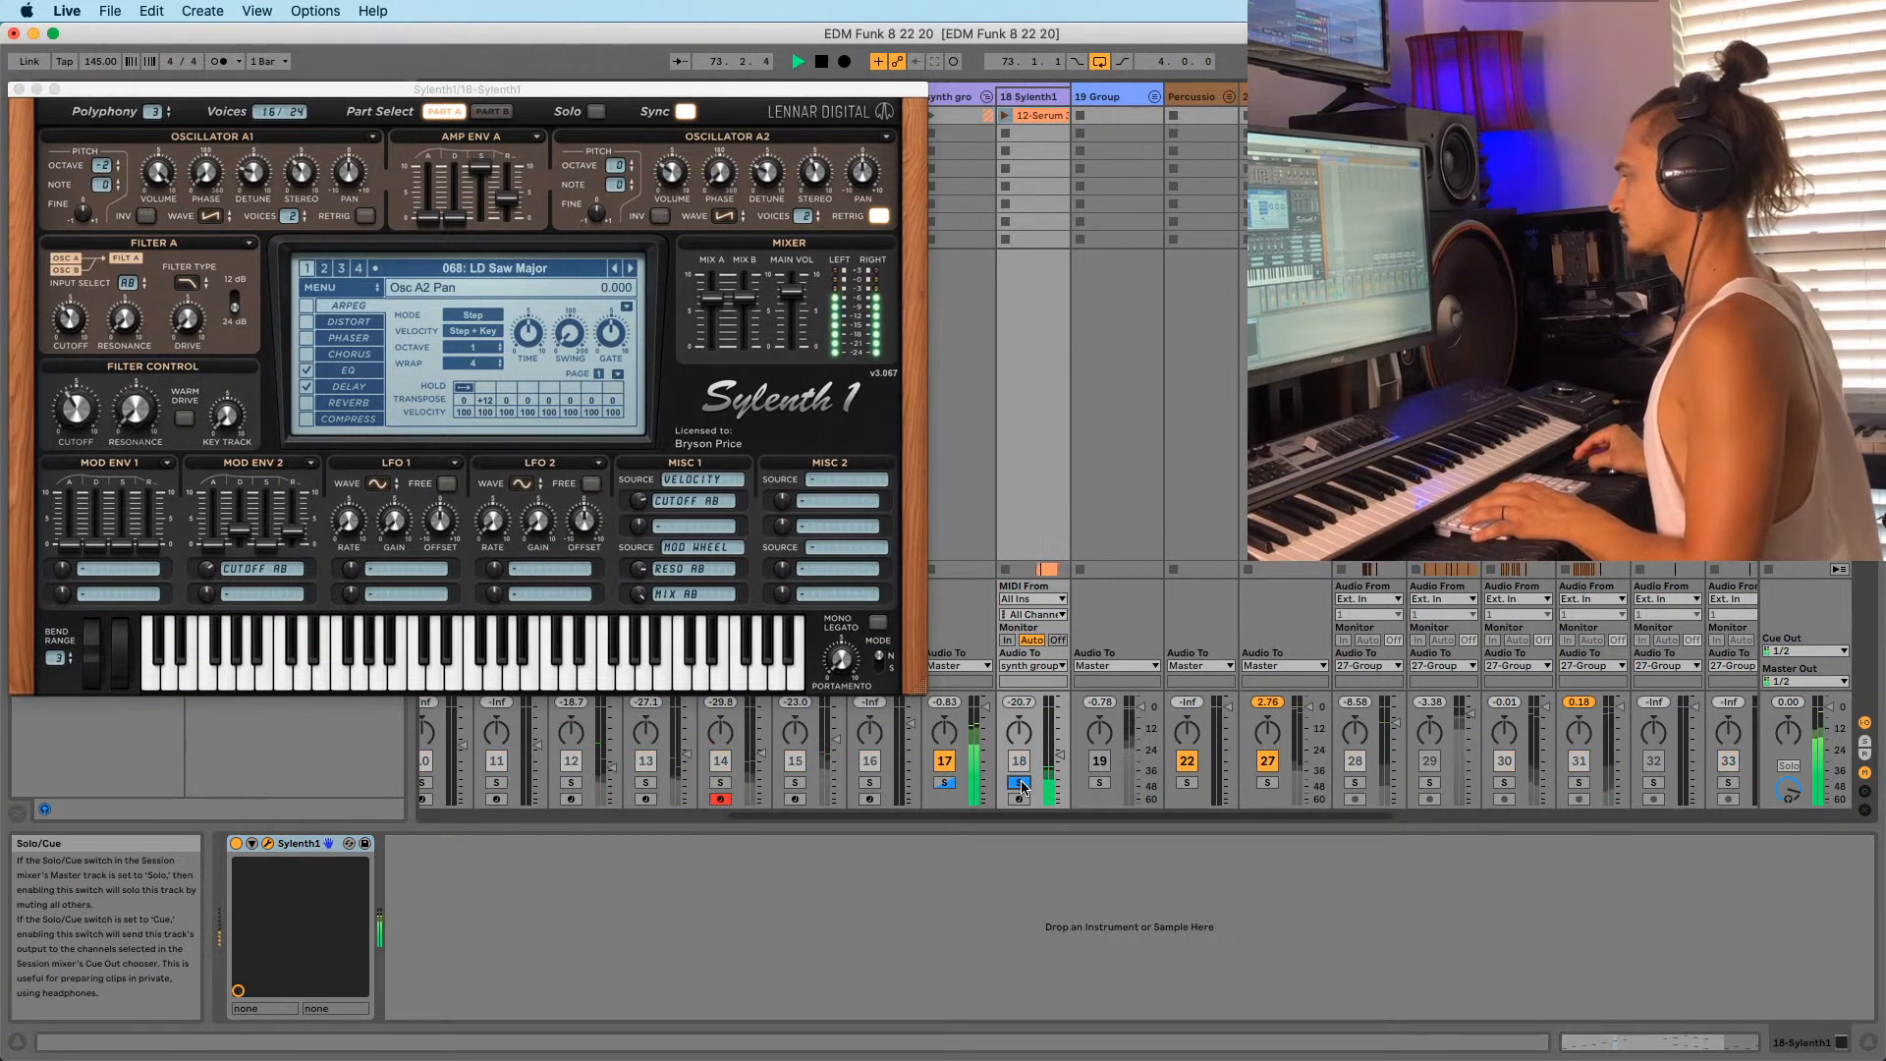
left_click(1022, 784)
left_click(631, 269)
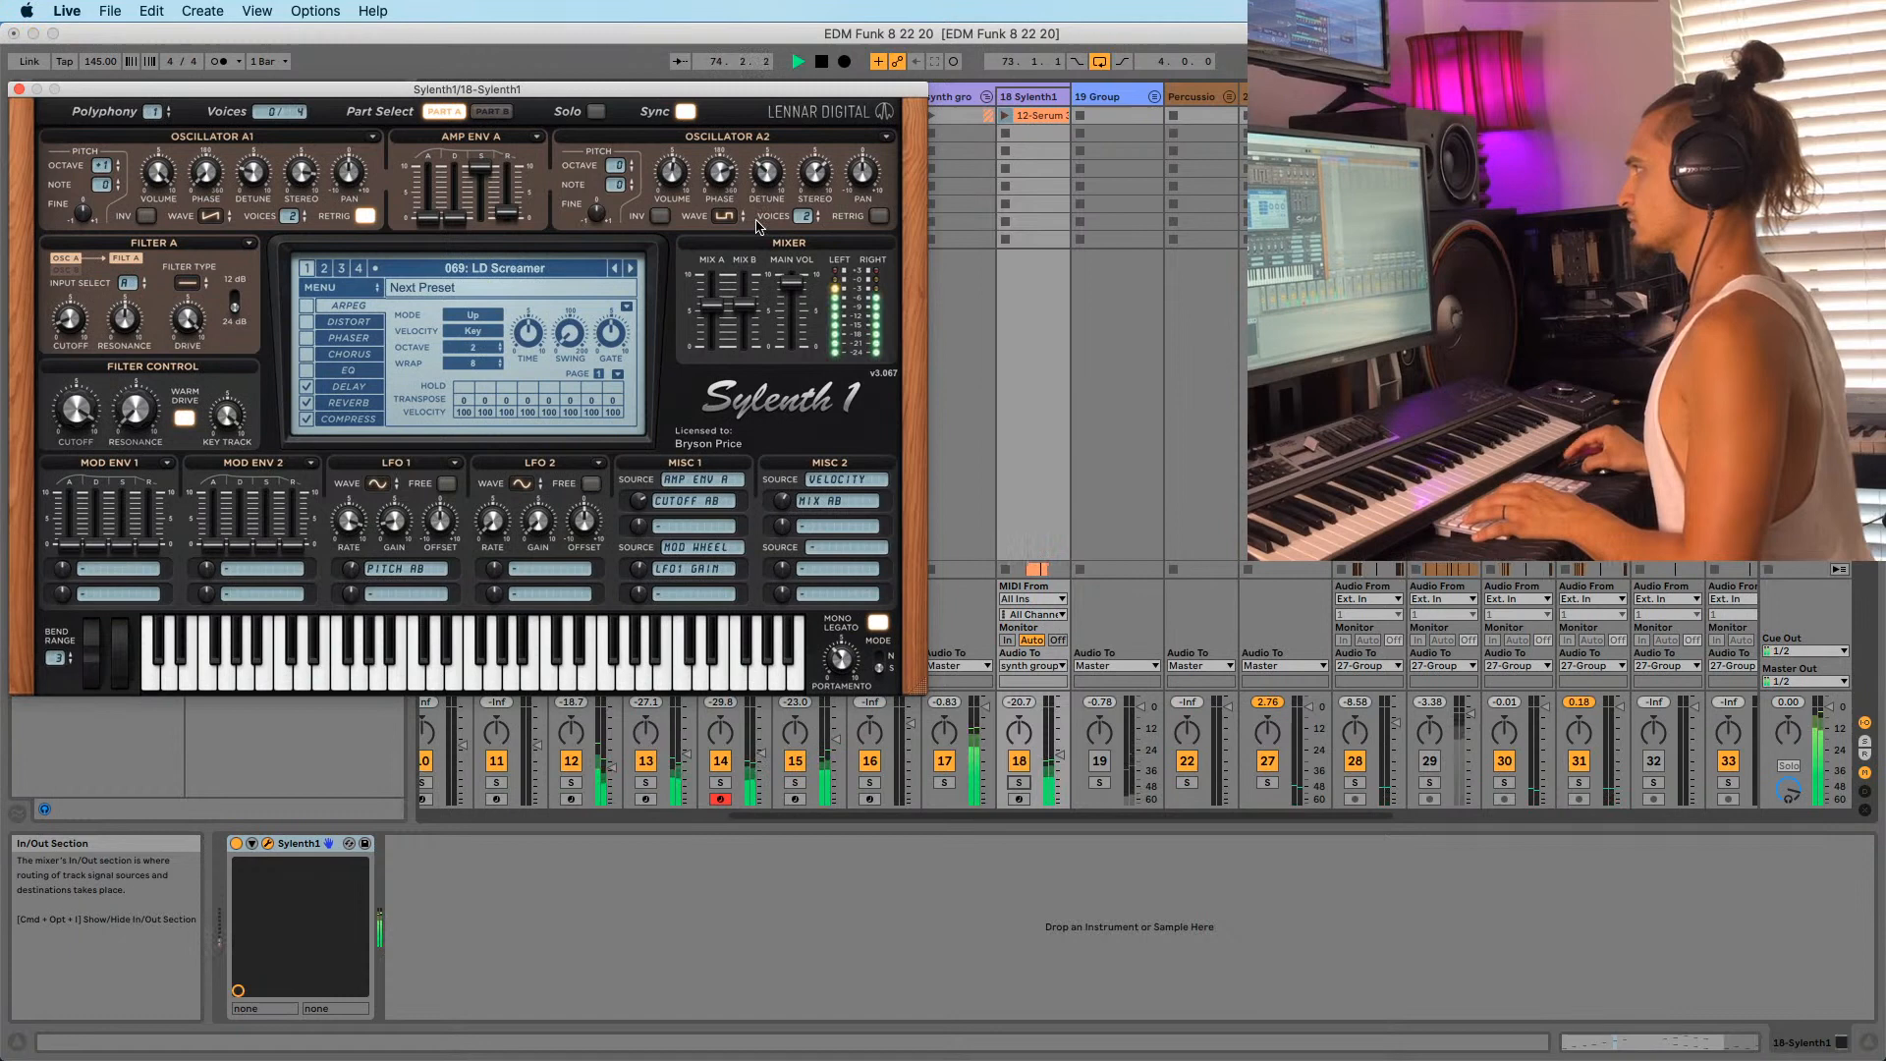
left_click(615, 269)
Open the Sylenth1 track's clip in the note editor and launch it.
double_click(1041, 116)
left_click(1037, 792)
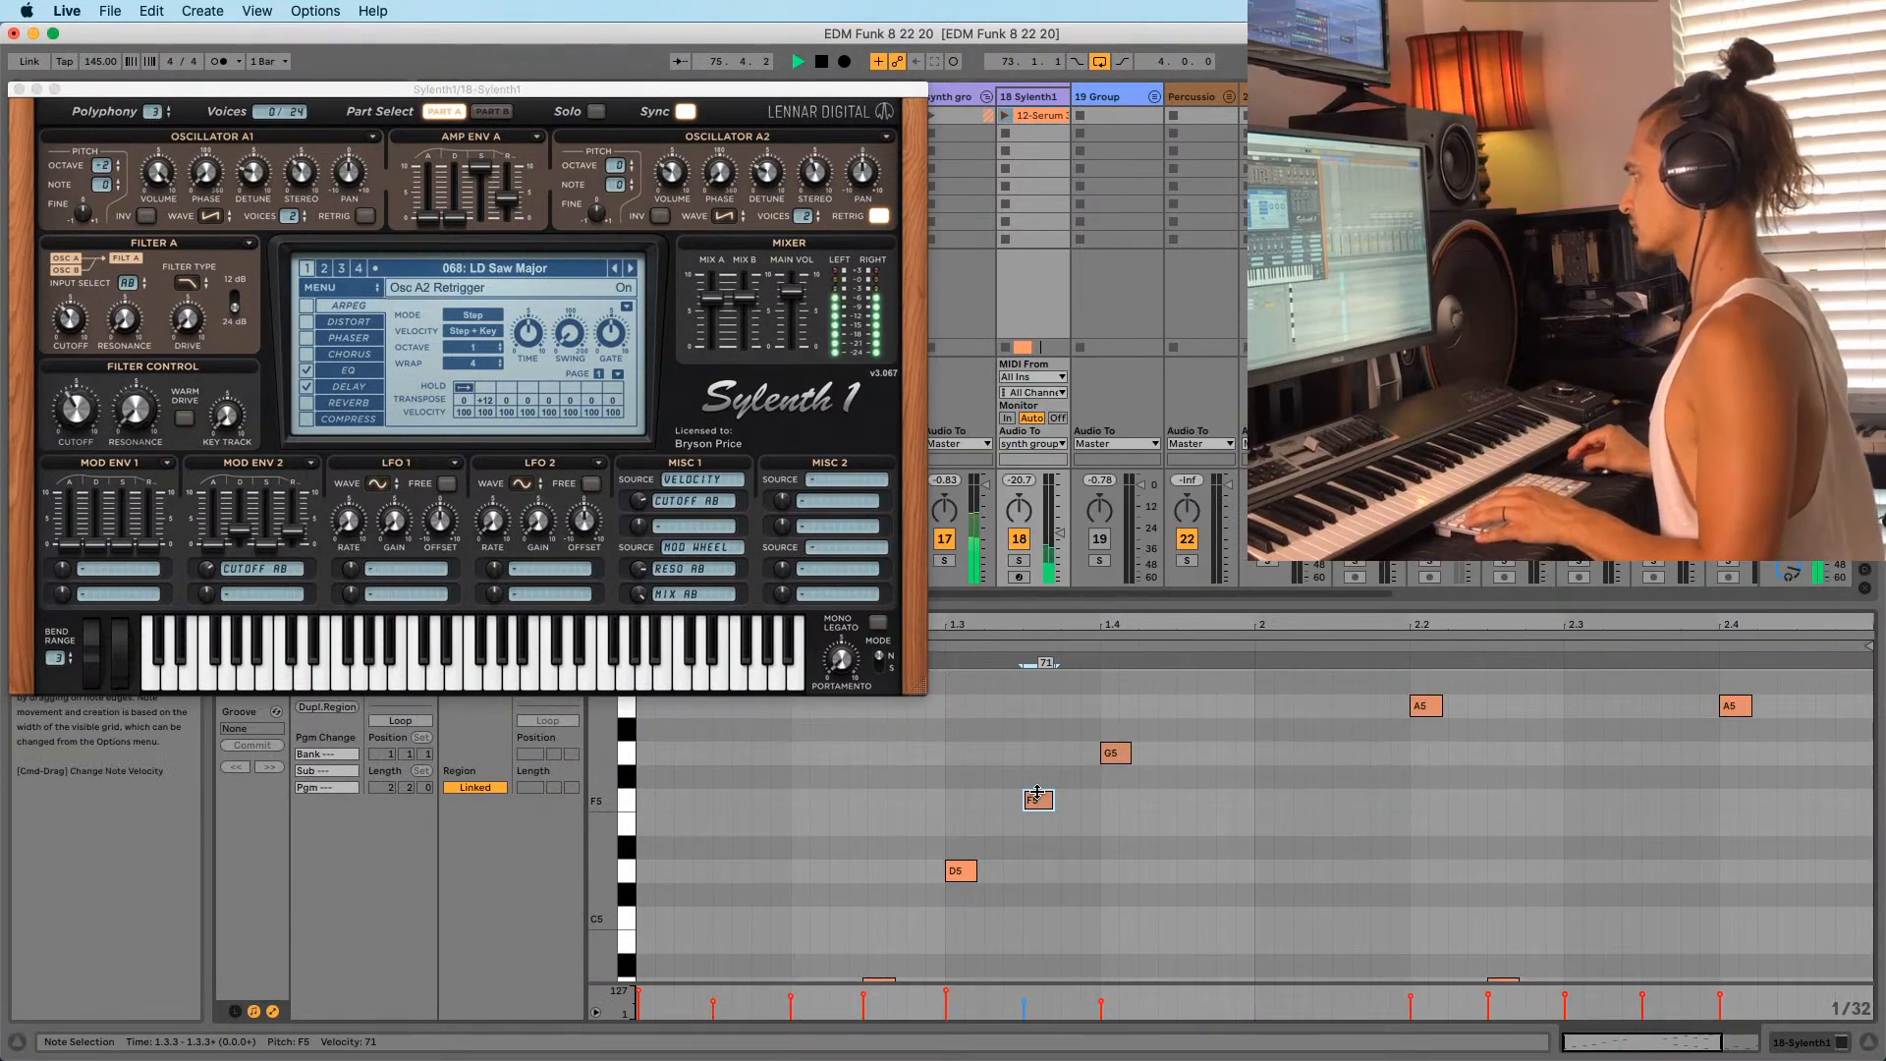
left_click(1014, 757)
left_click(1006, 115)
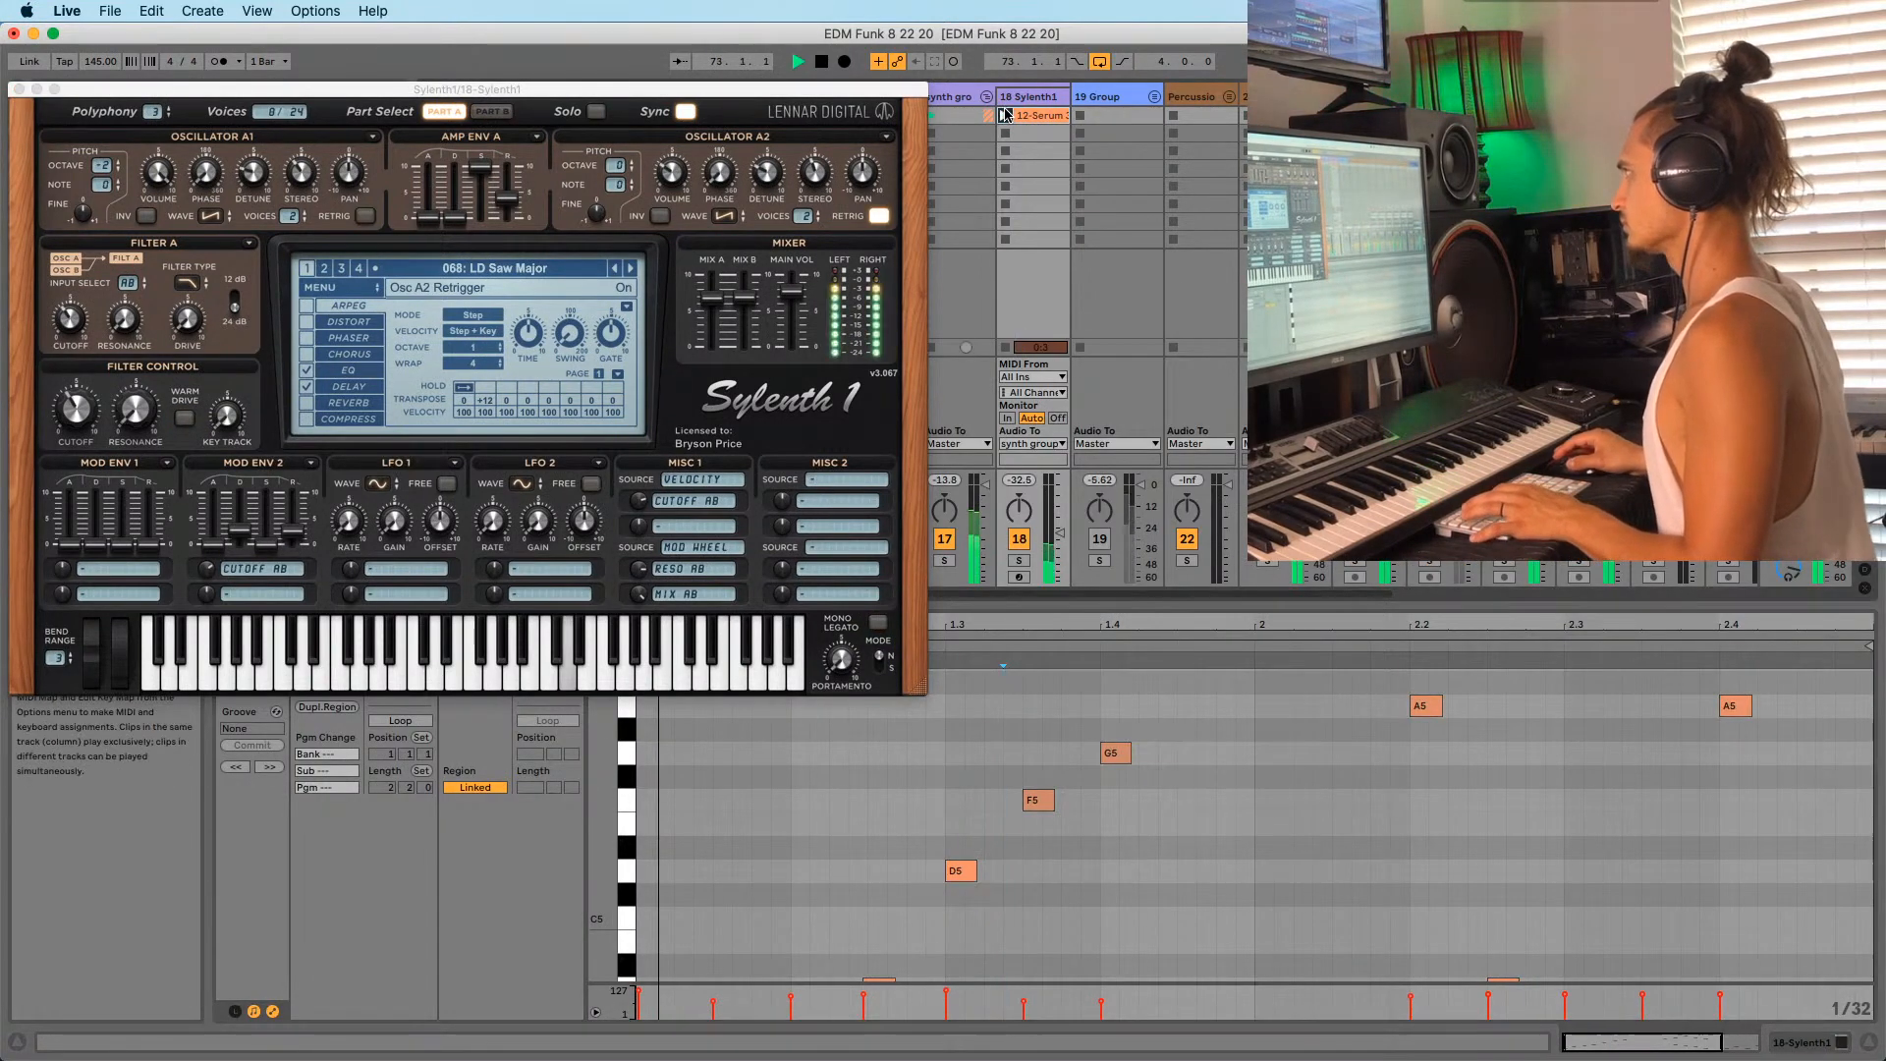
scroll(768, 711, "down", 3)
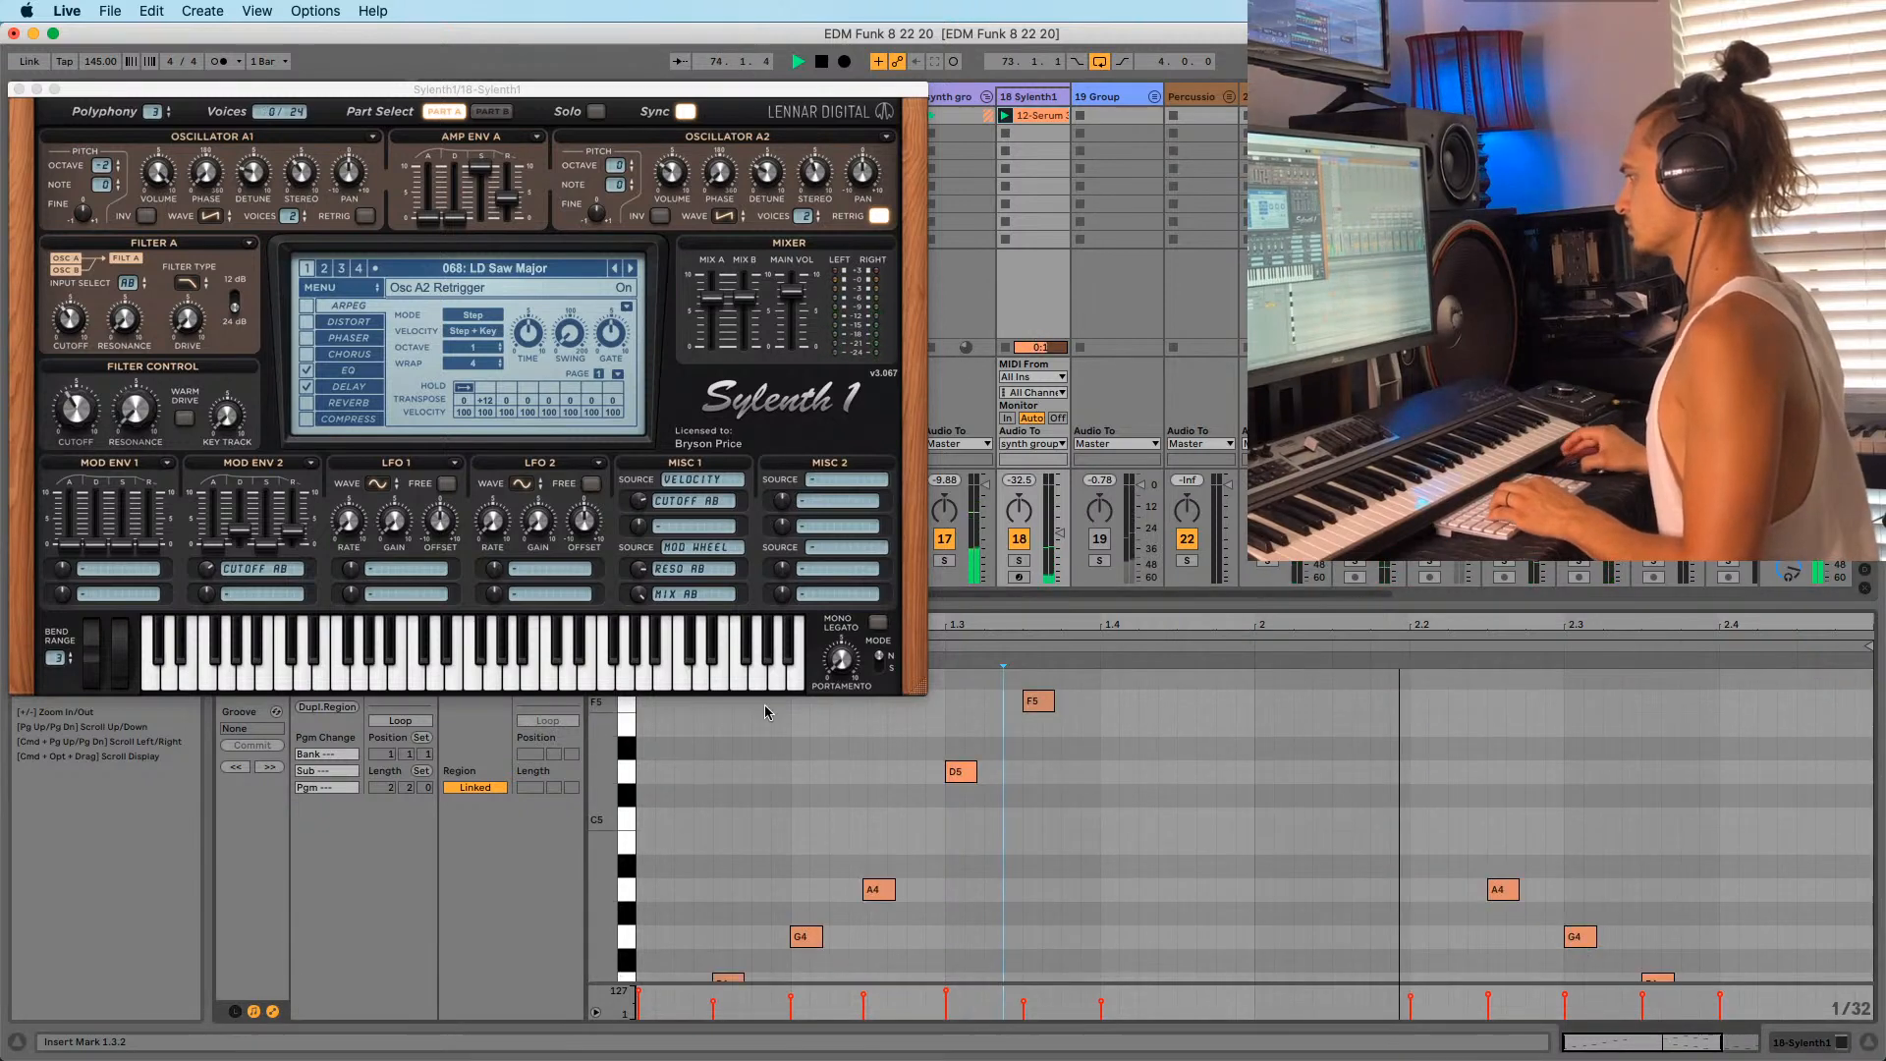
Solo the track and step through presets to 076: GAT Future is now, then show the preset list.
left_click(628, 267)
left_click(629, 268)
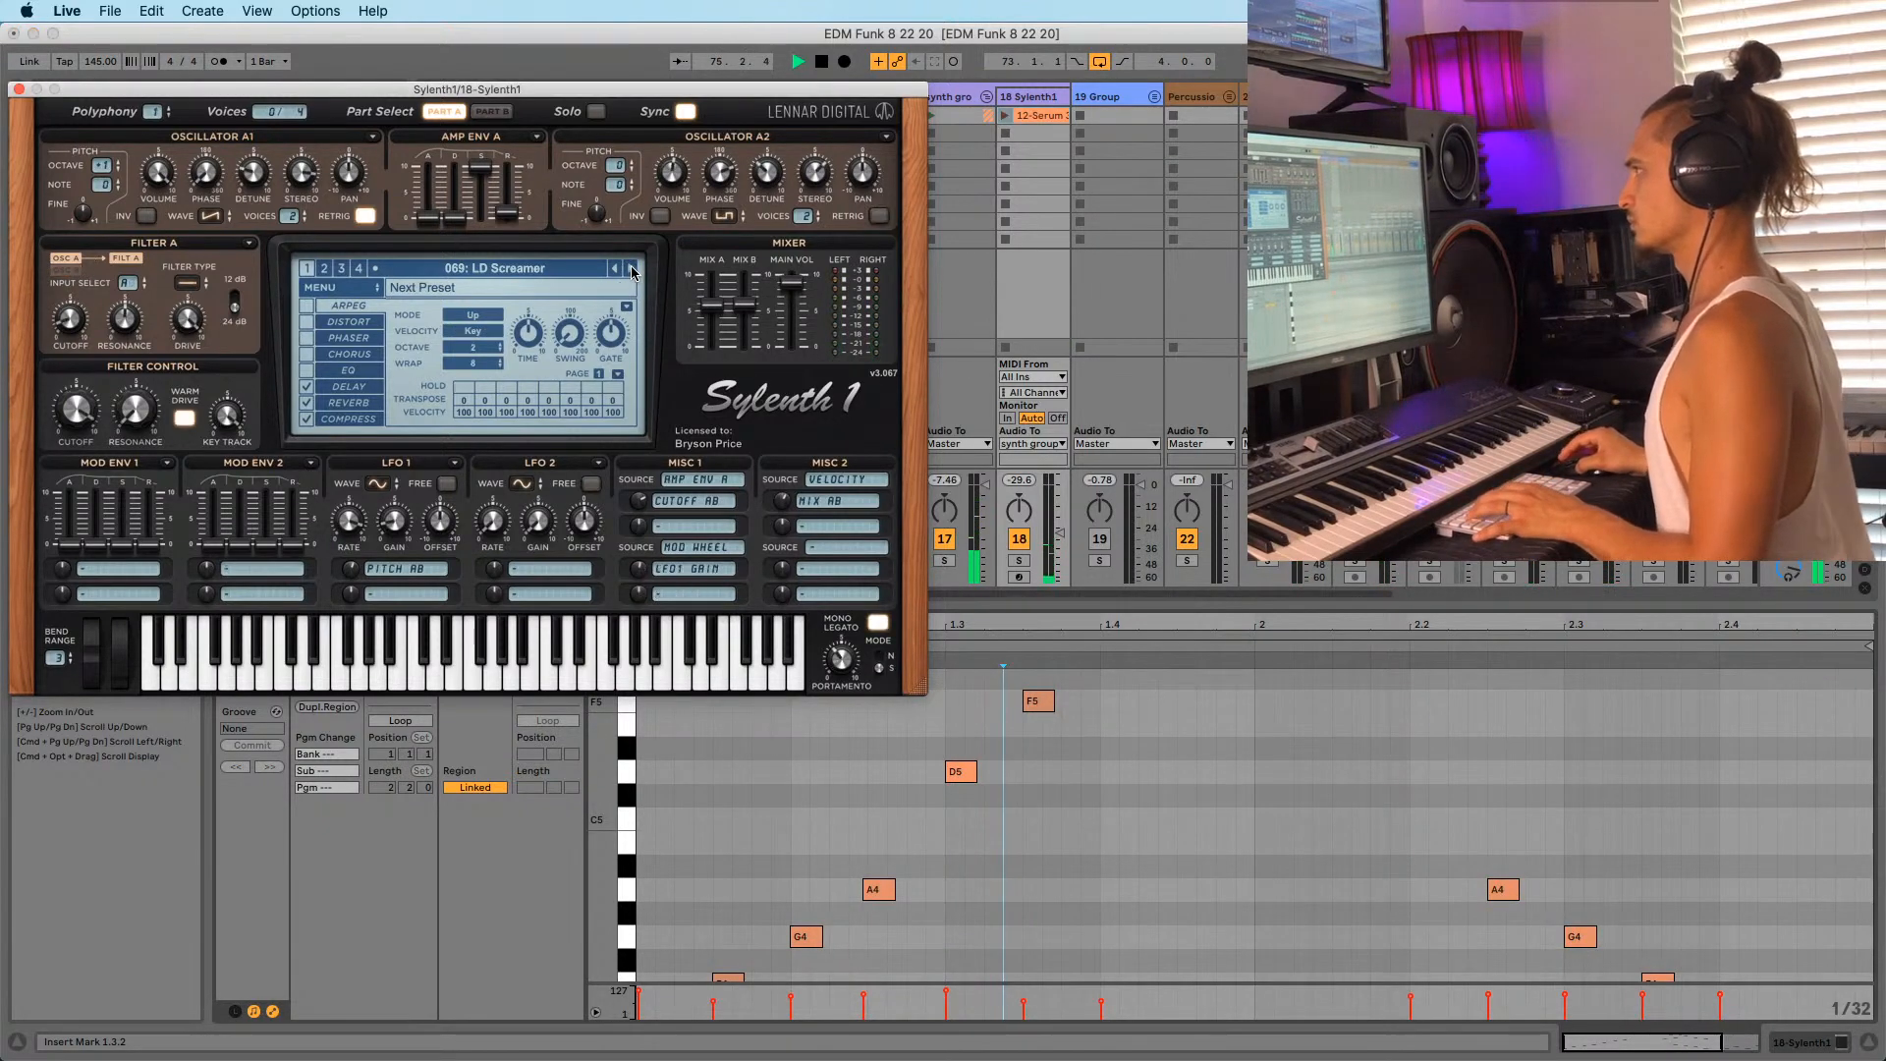
left_click(1020, 560)
left_click(1005, 115)
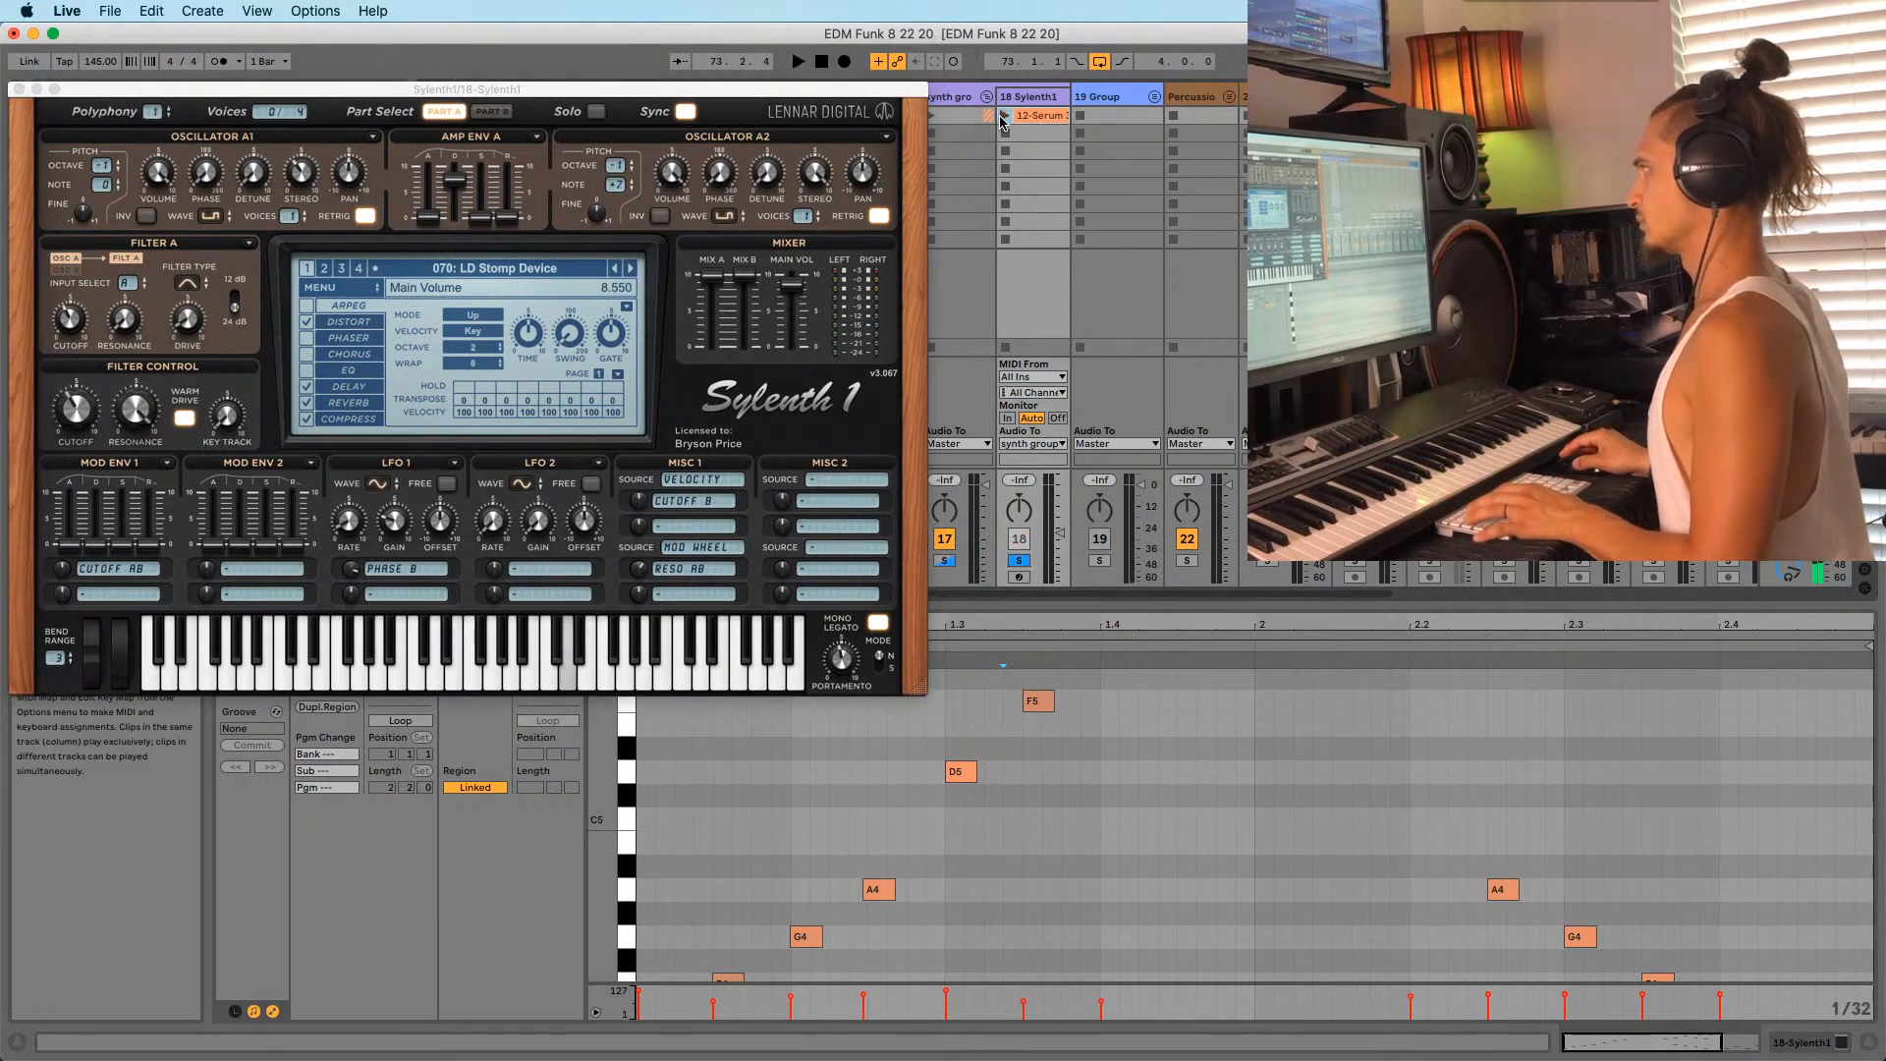
left_click(630, 269)
left_click(630, 269)
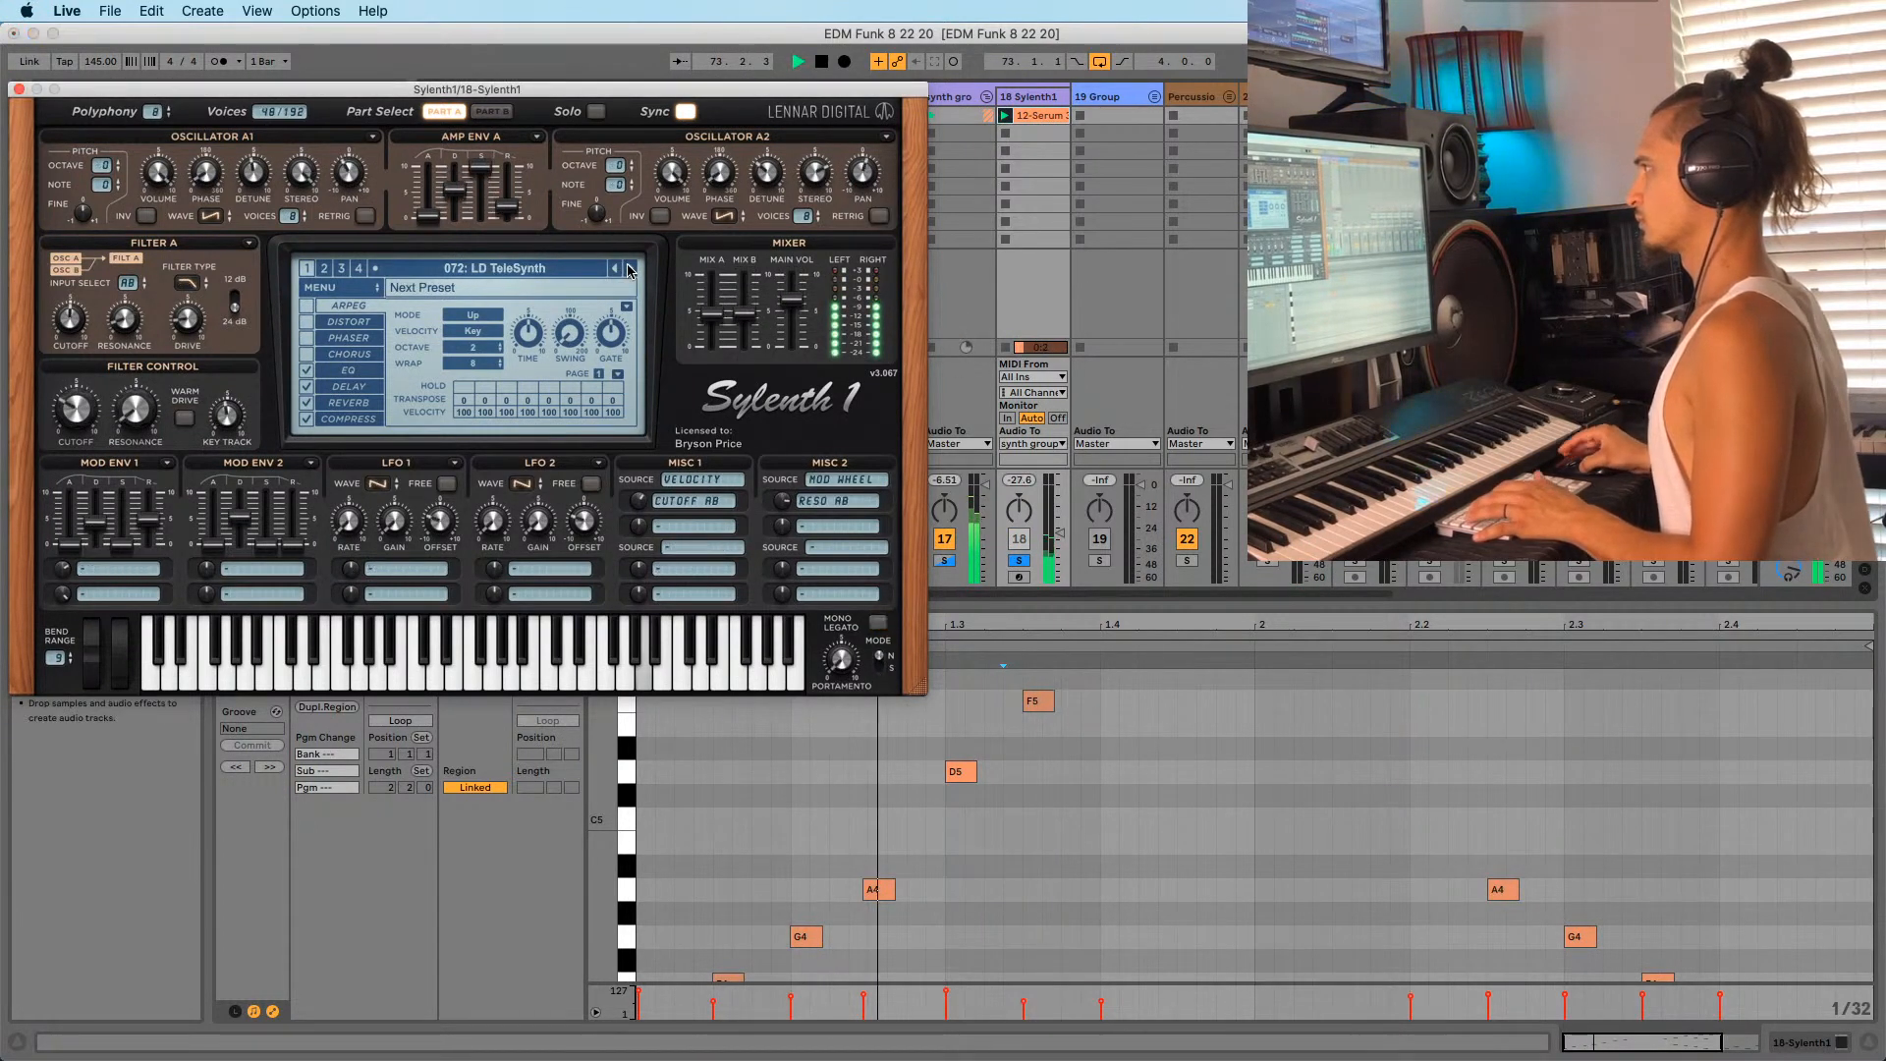
left_click(630, 269)
left_click(629, 270)
left_click(629, 269)
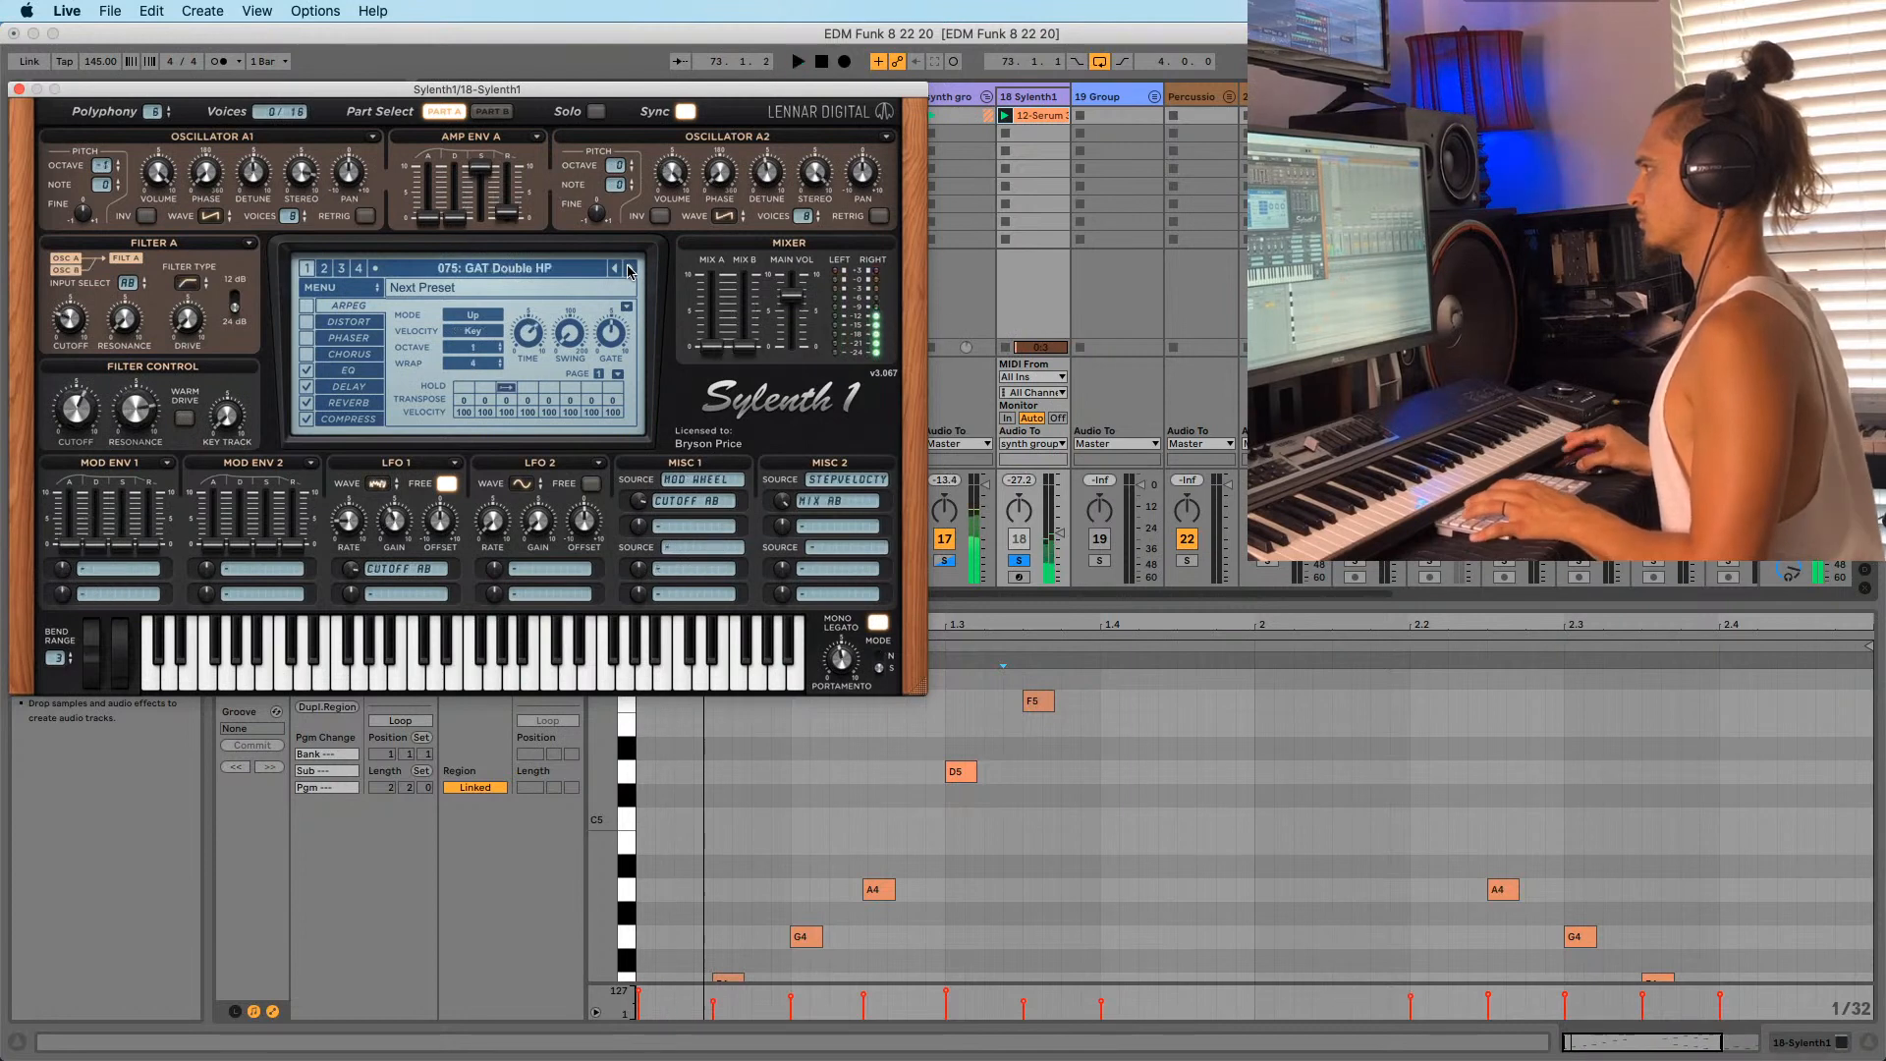
left_click(630, 269)
left_click(496, 269)
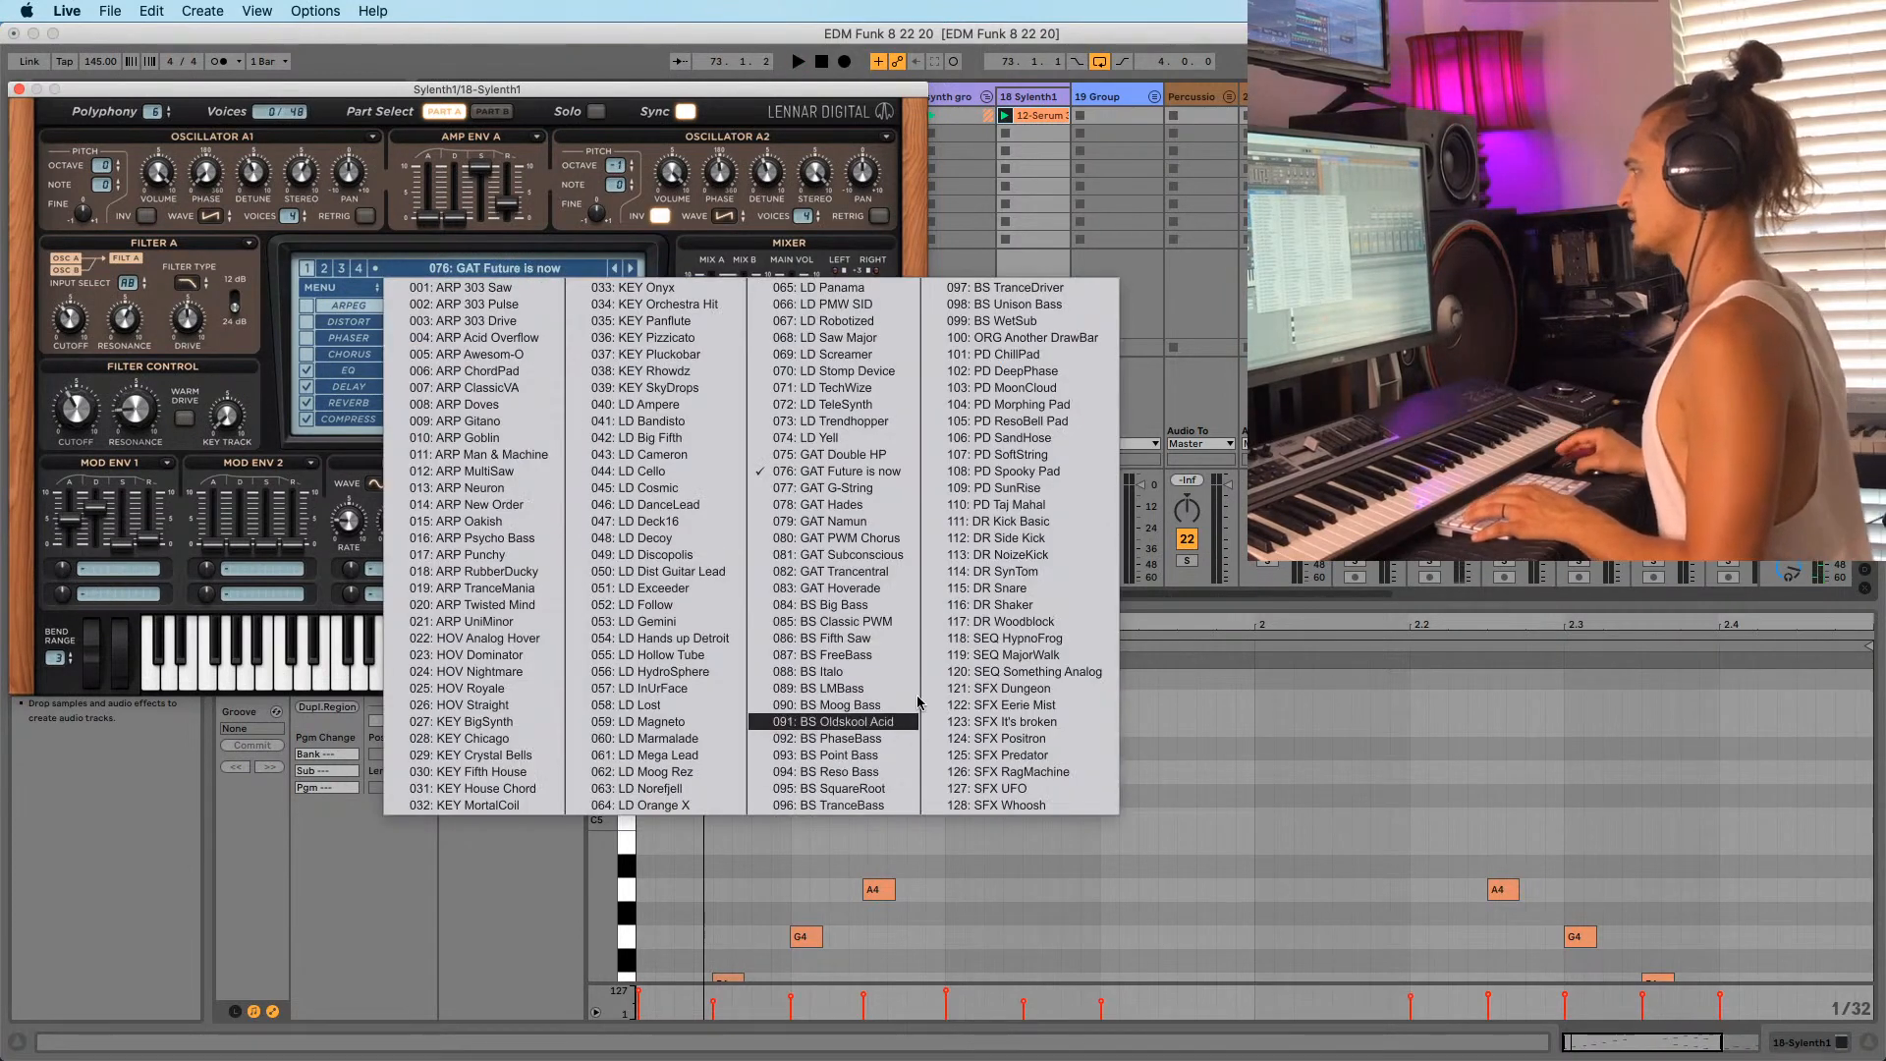
Audition the GAT Subconscious, GAT Hoverade, BS PhaseBass and BS Tube Bass presets.
left_click(843, 555)
key("space")
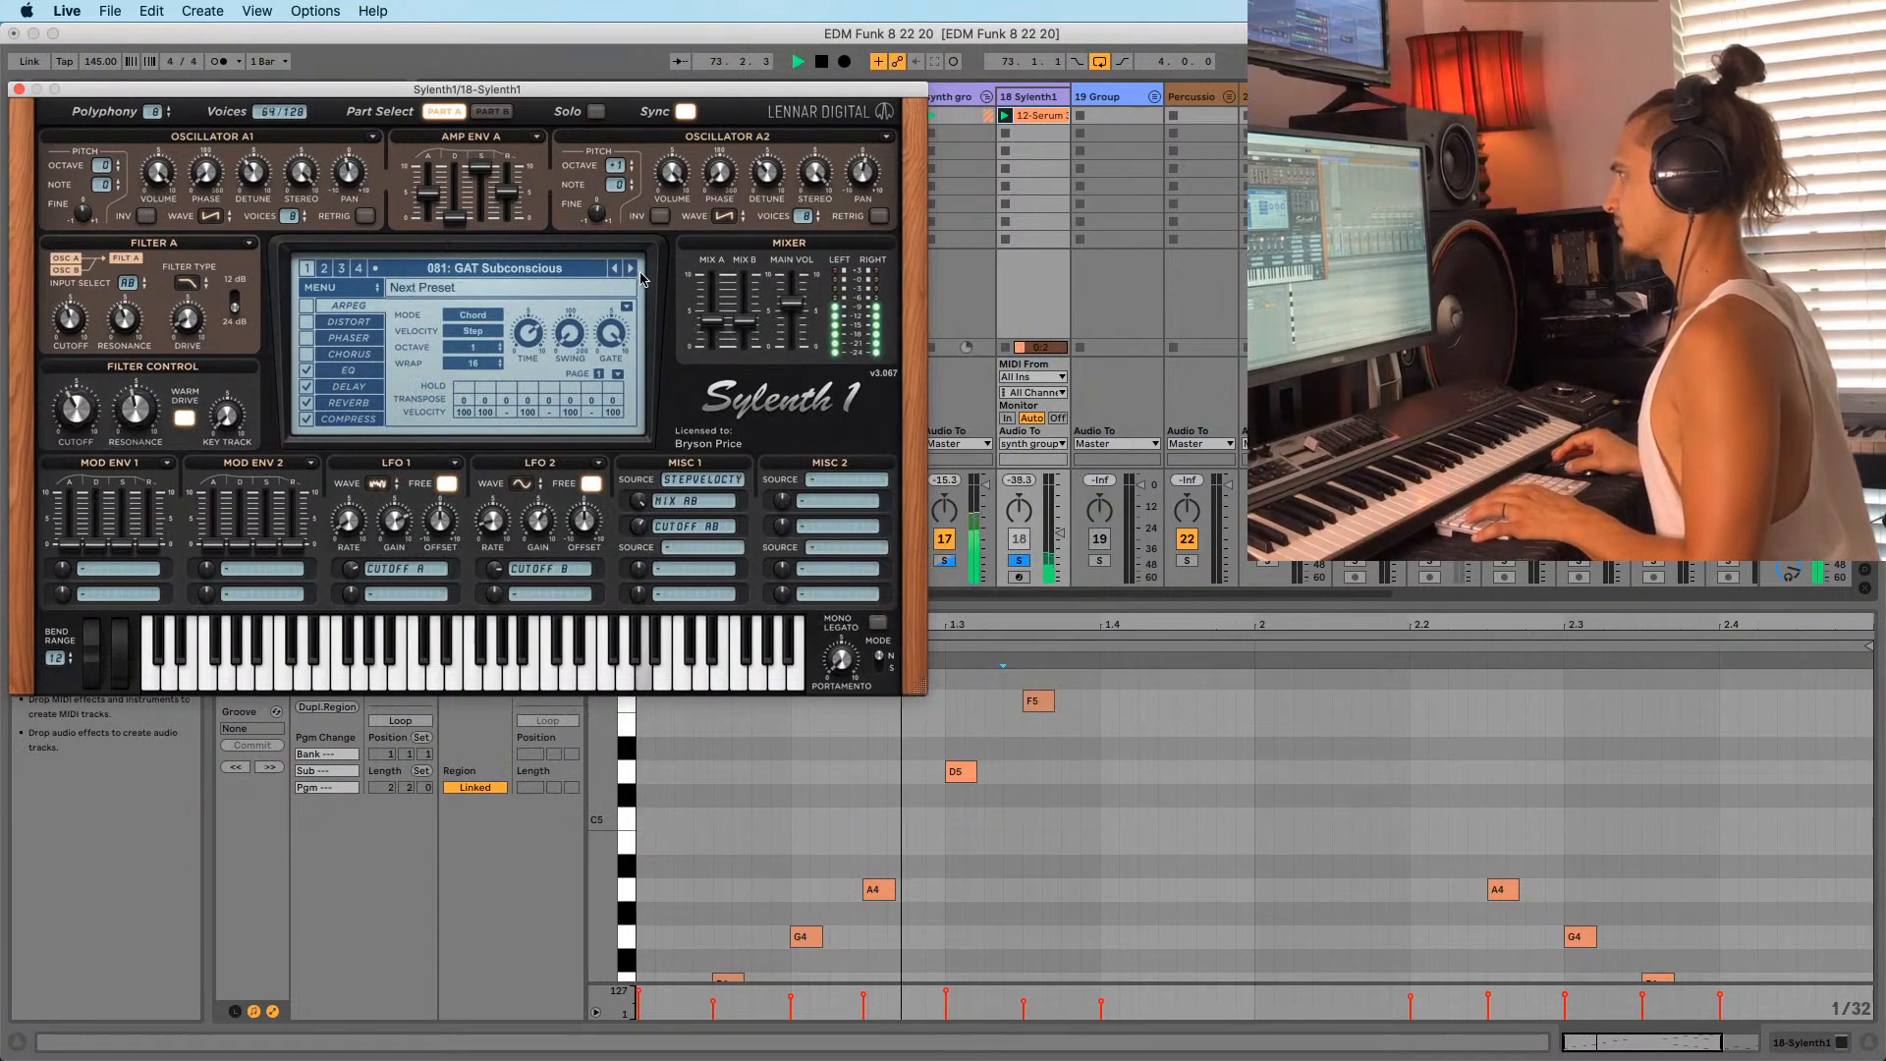
left_click(630, 269)
left_click(630, 269)
left_click(545, 267)
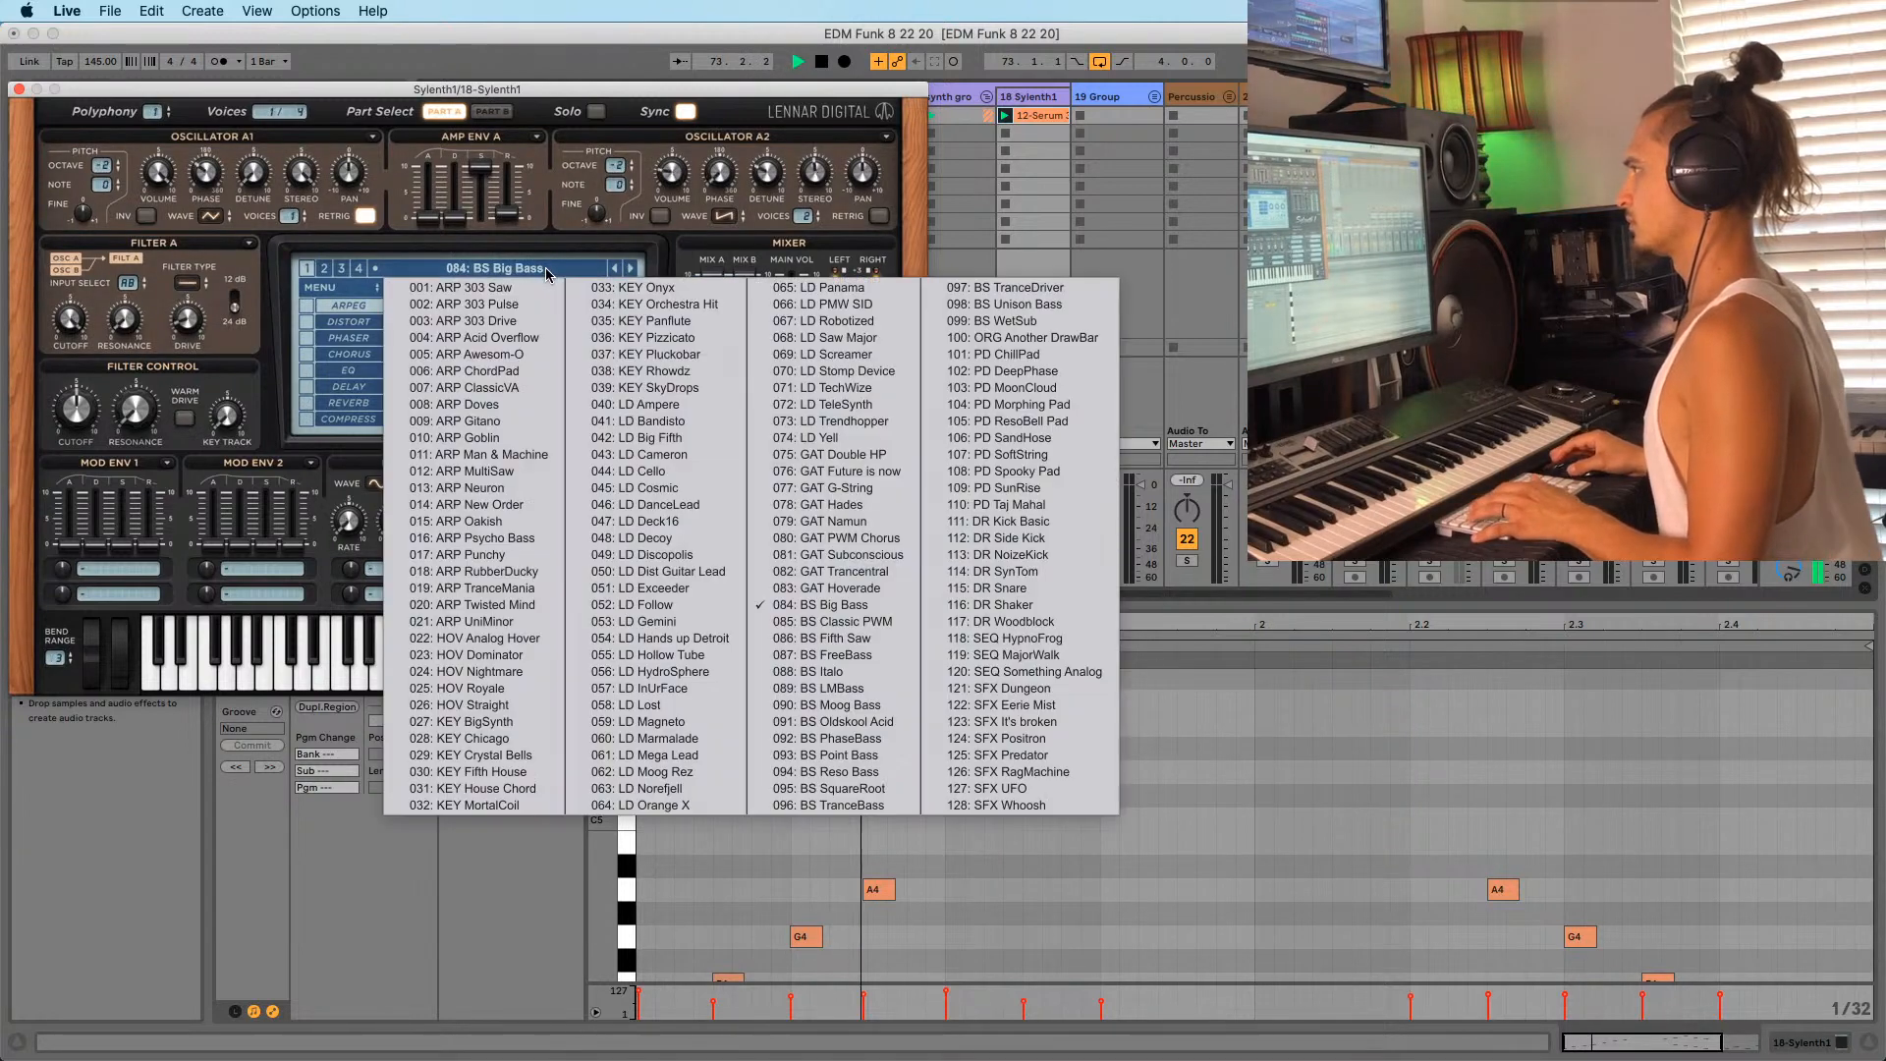
left_click(835, 729)
left_click(555, 273)
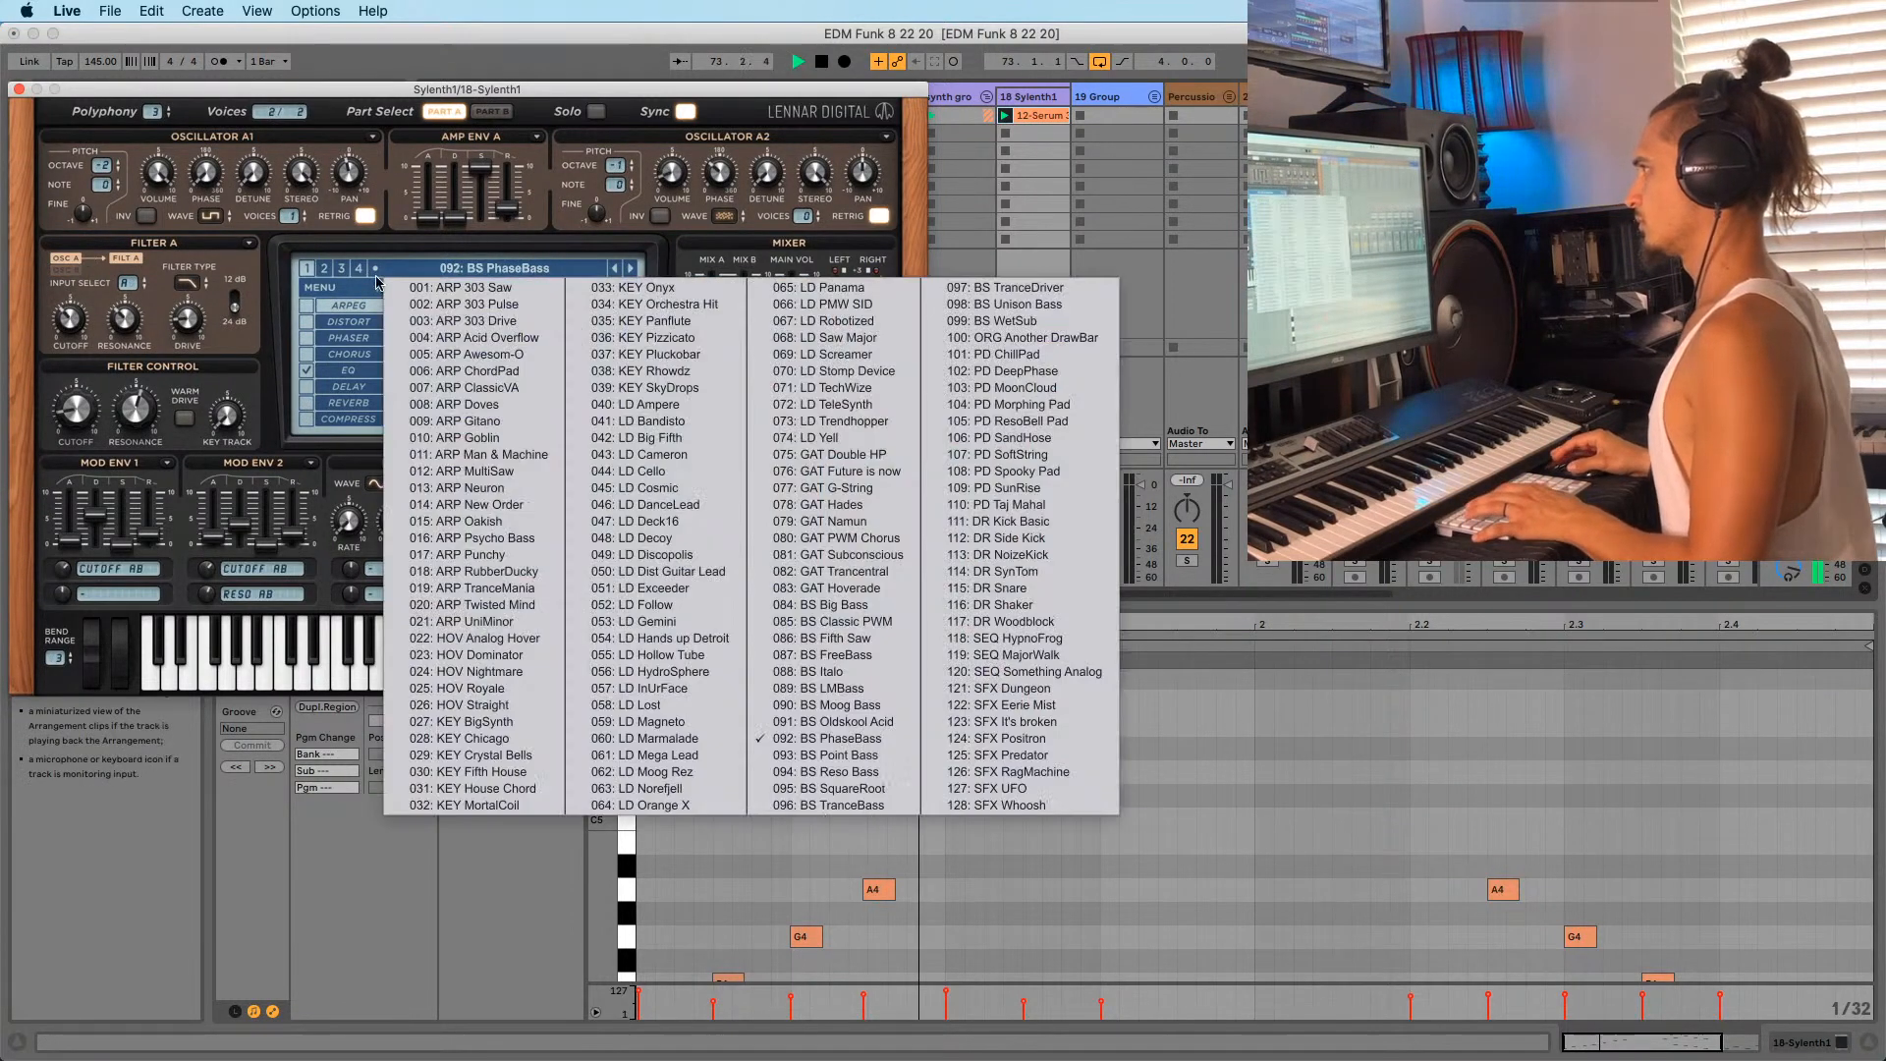
left_click(835, 737)
left_click(530, 268)
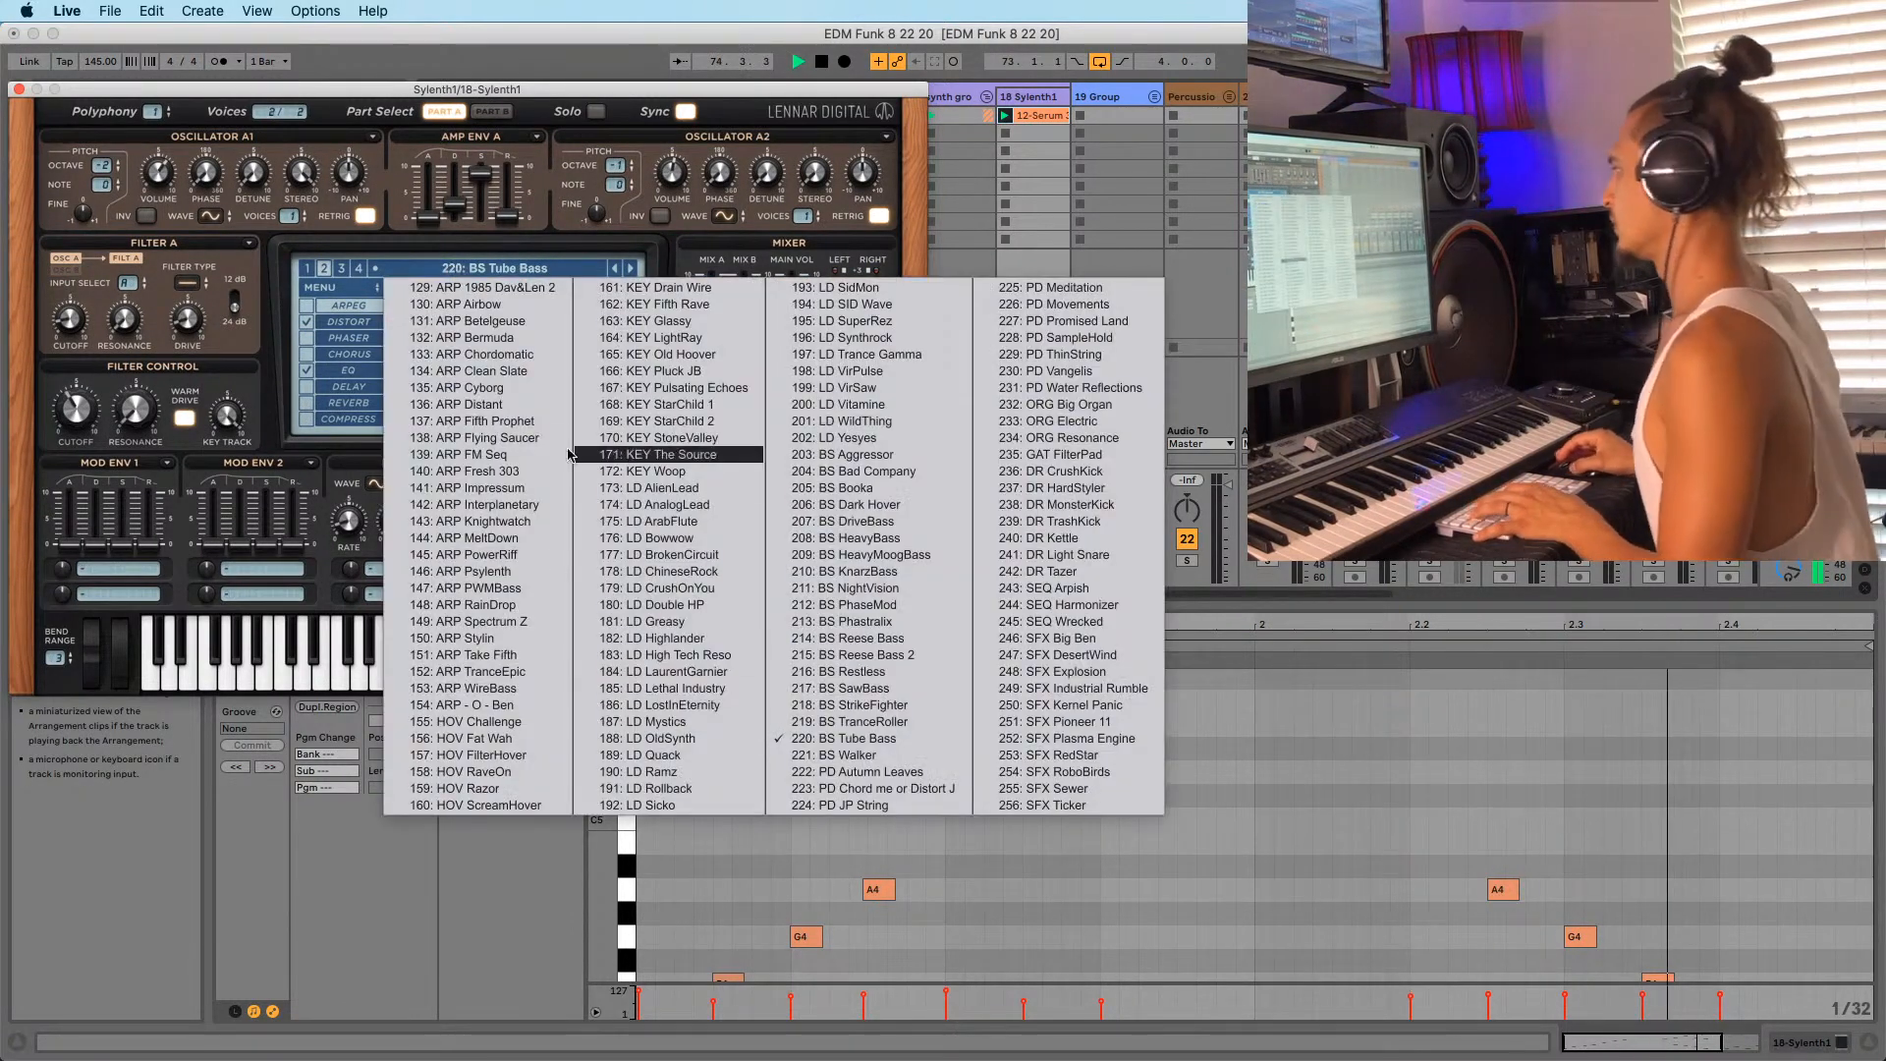
left_click(331, 303)
Load the FactoryBank5 (Artists) bank, pick 085: PL Lighting [AOKI], and launch the Serum clip.
left_click(336, 286)
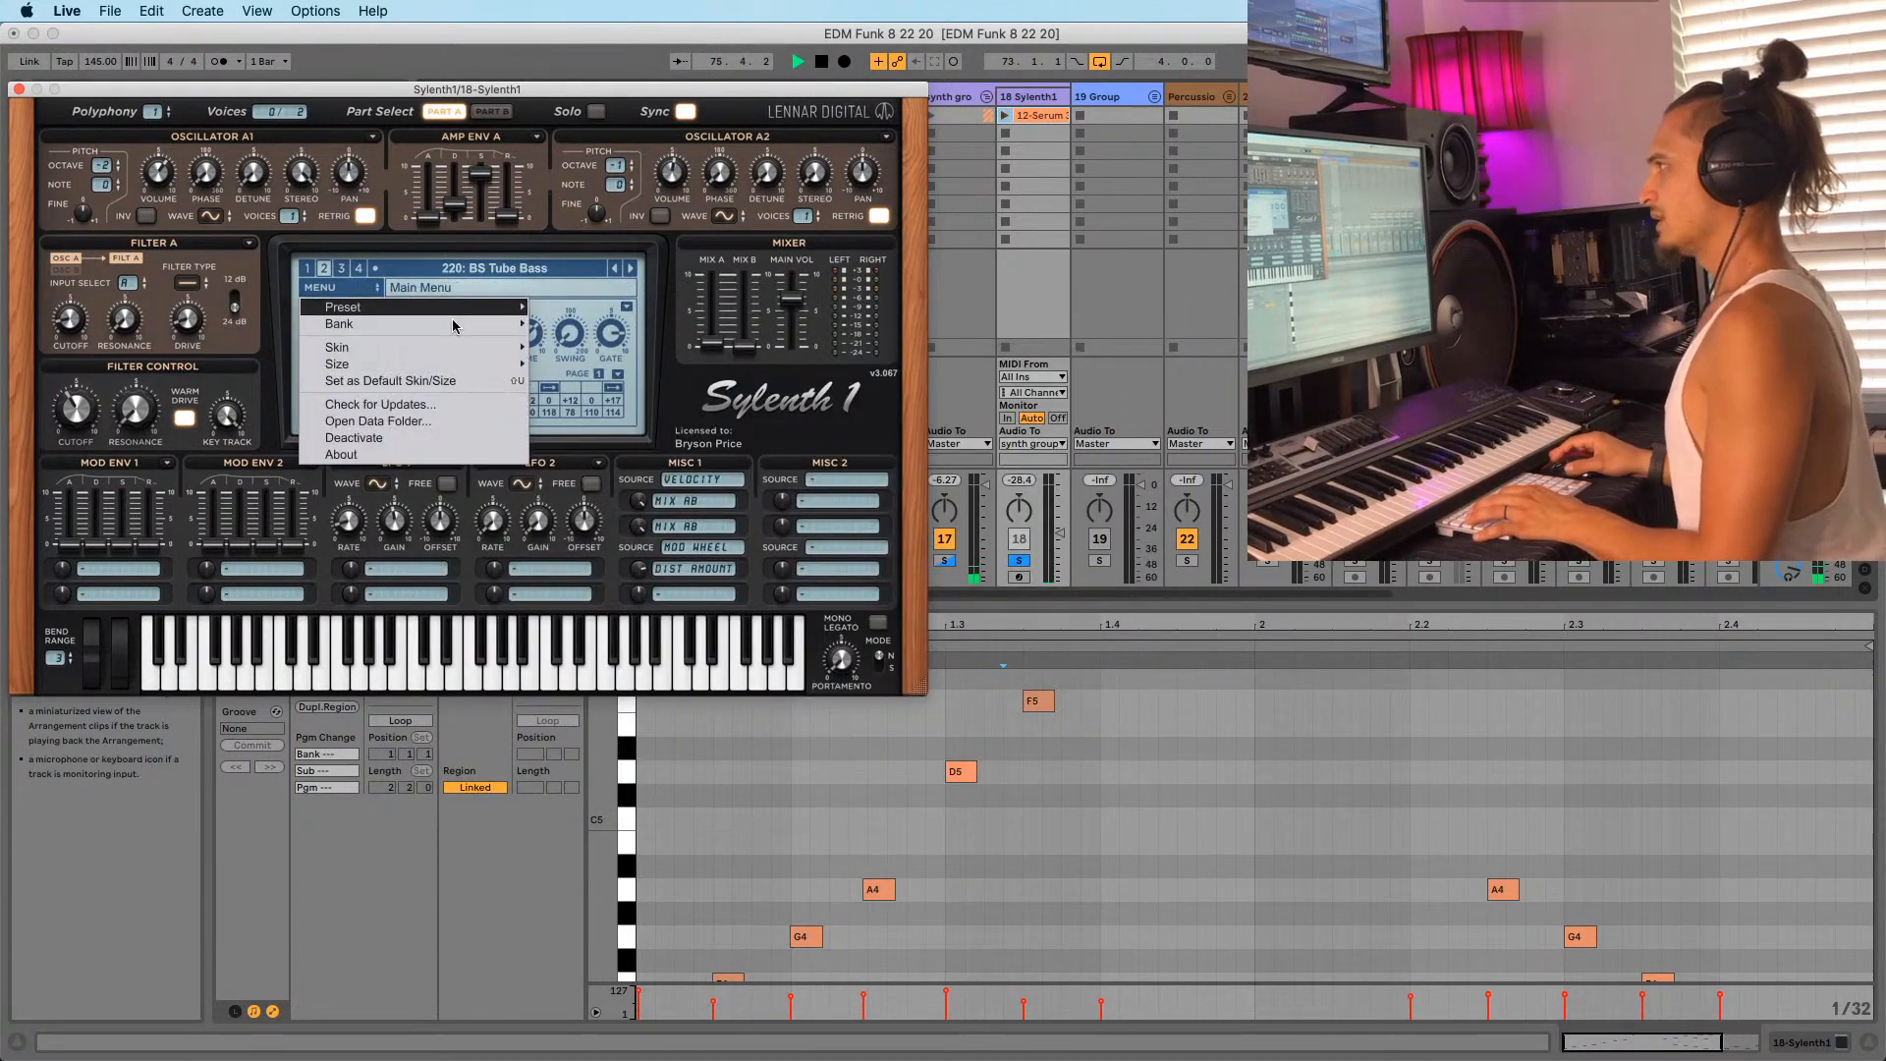
mouse_move(468, 330)
mouse_move(590, 327)
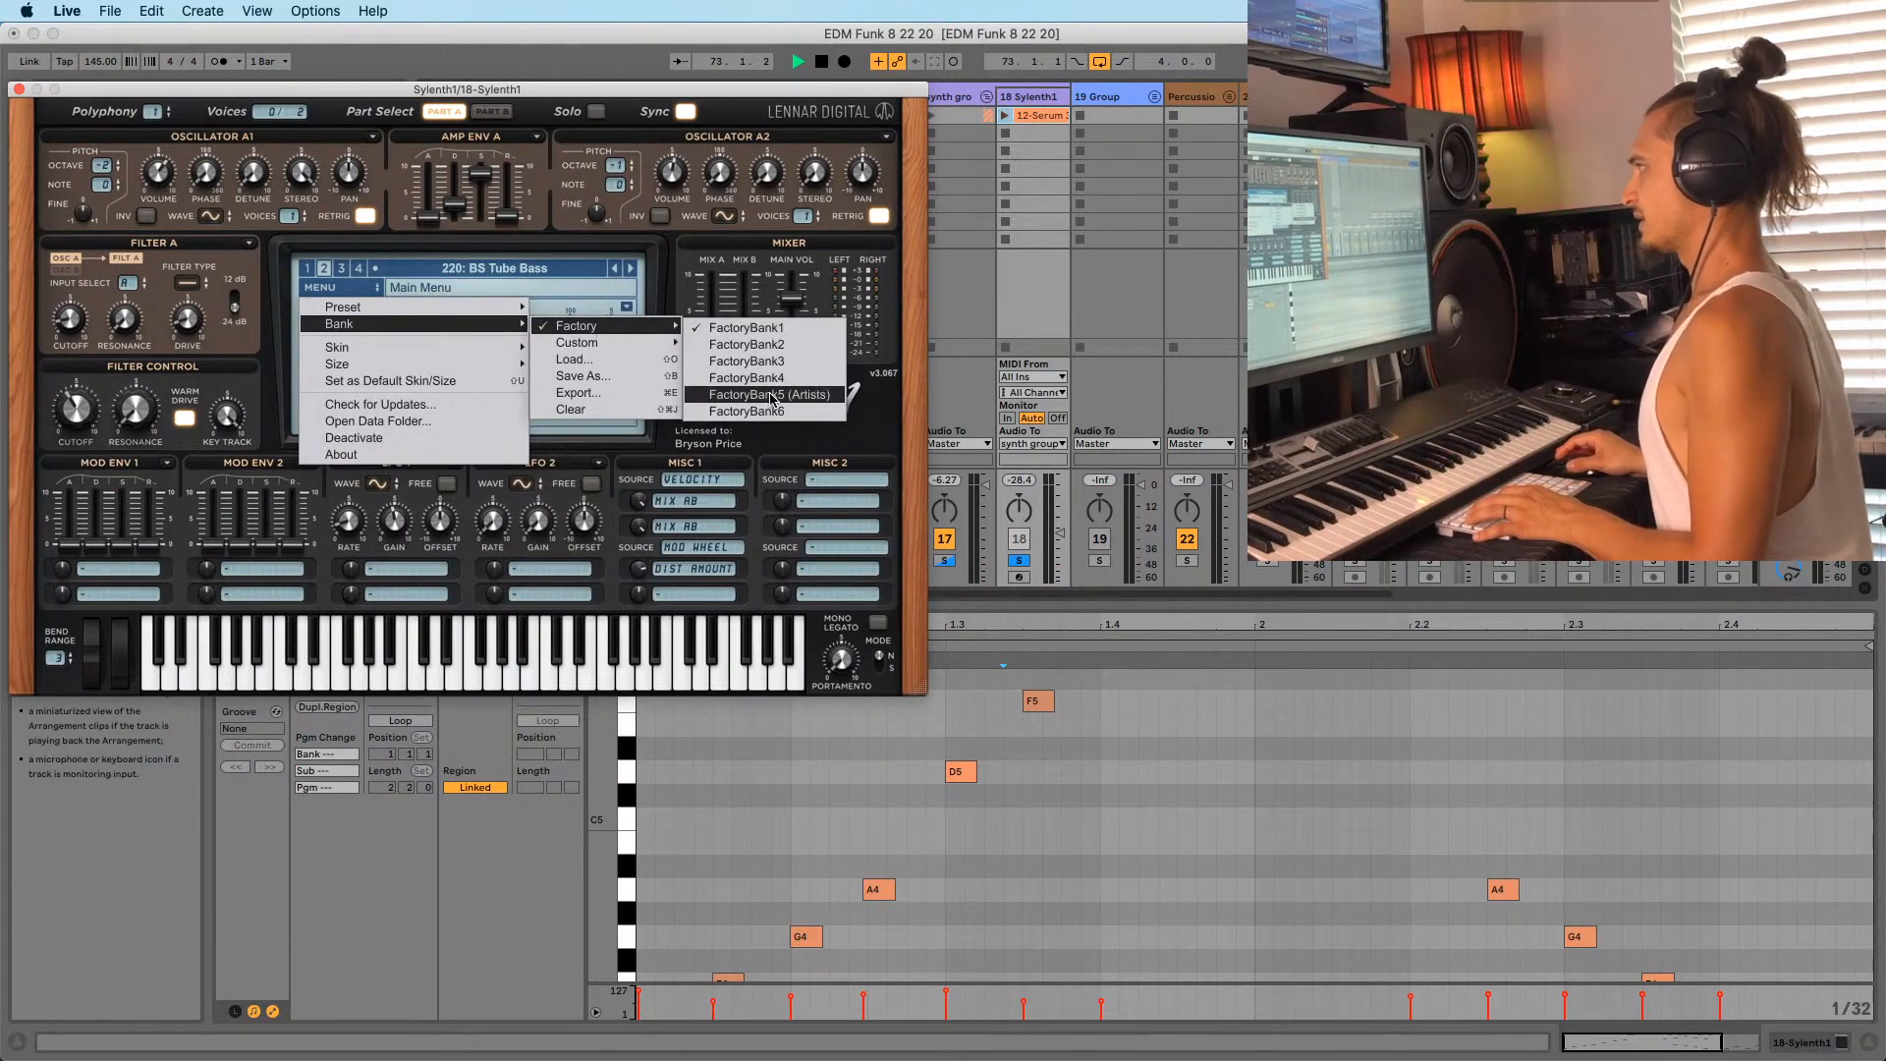
left_click(771, 395)
left_click(500, 270)
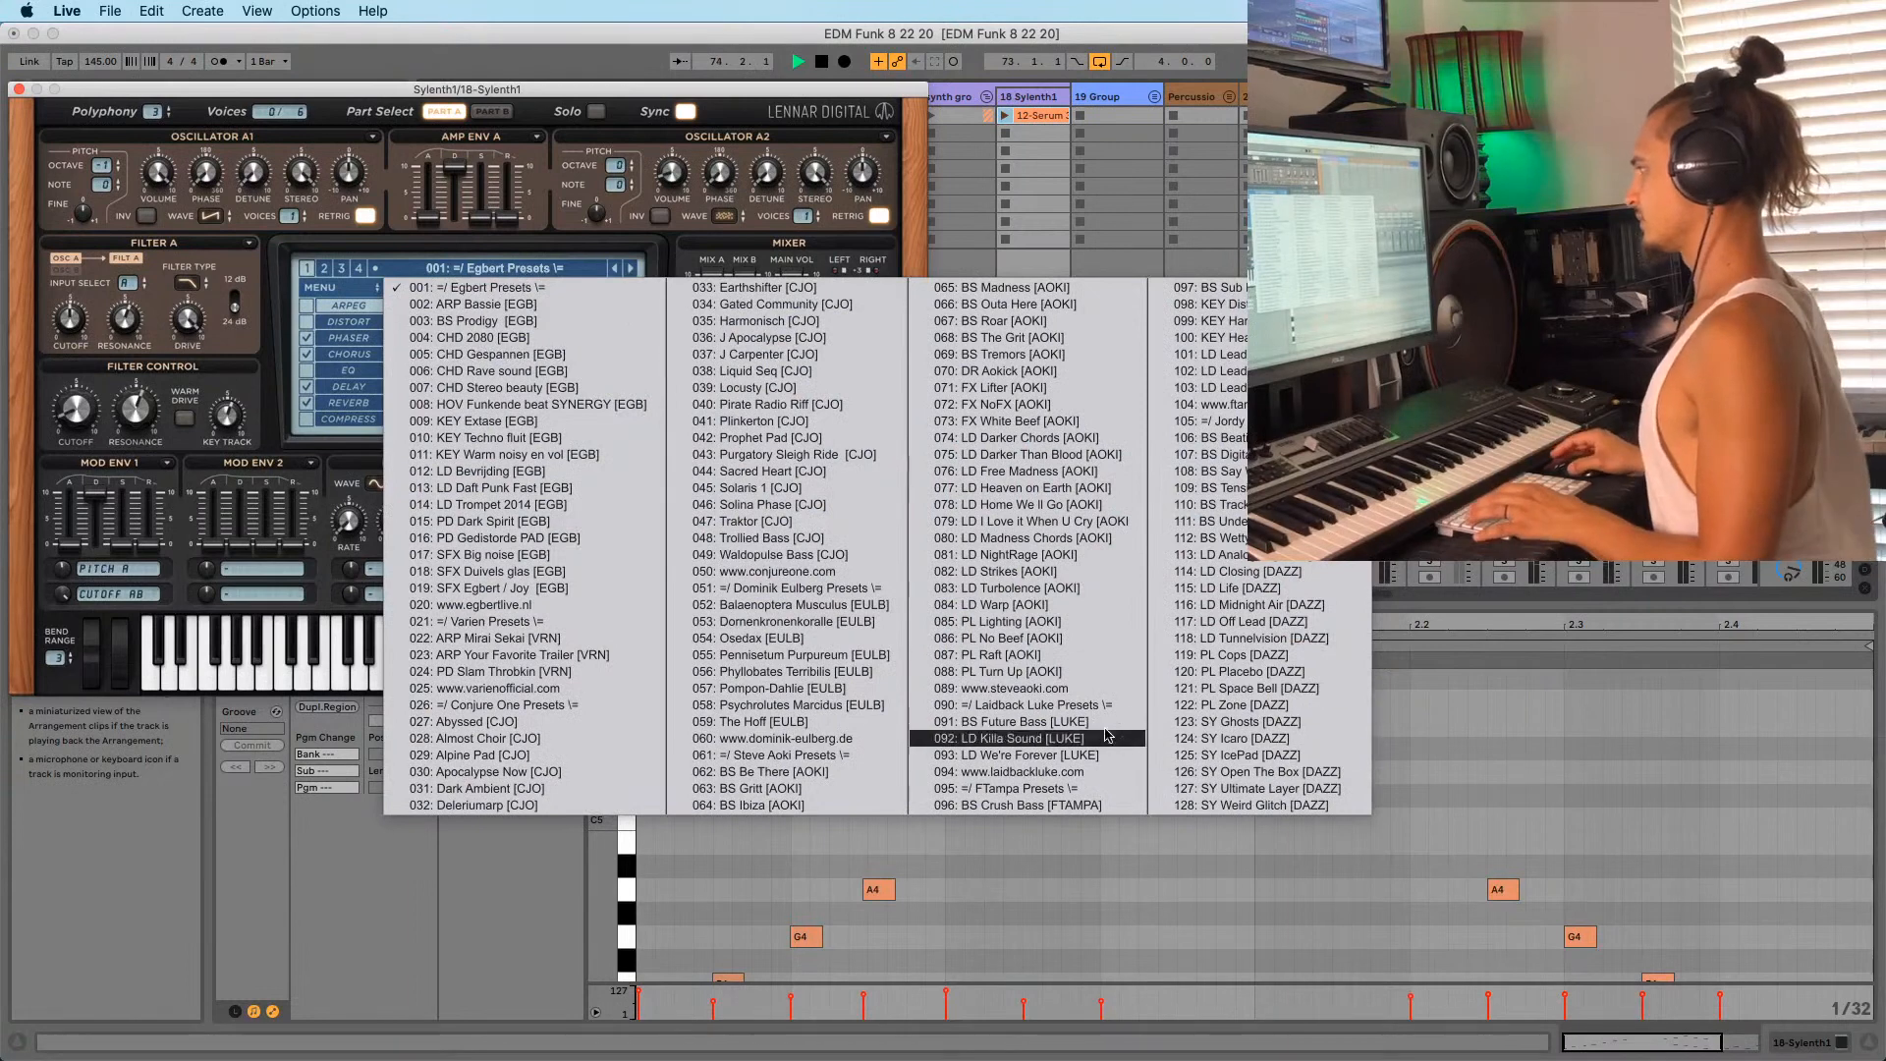
left_click(1043, 630)
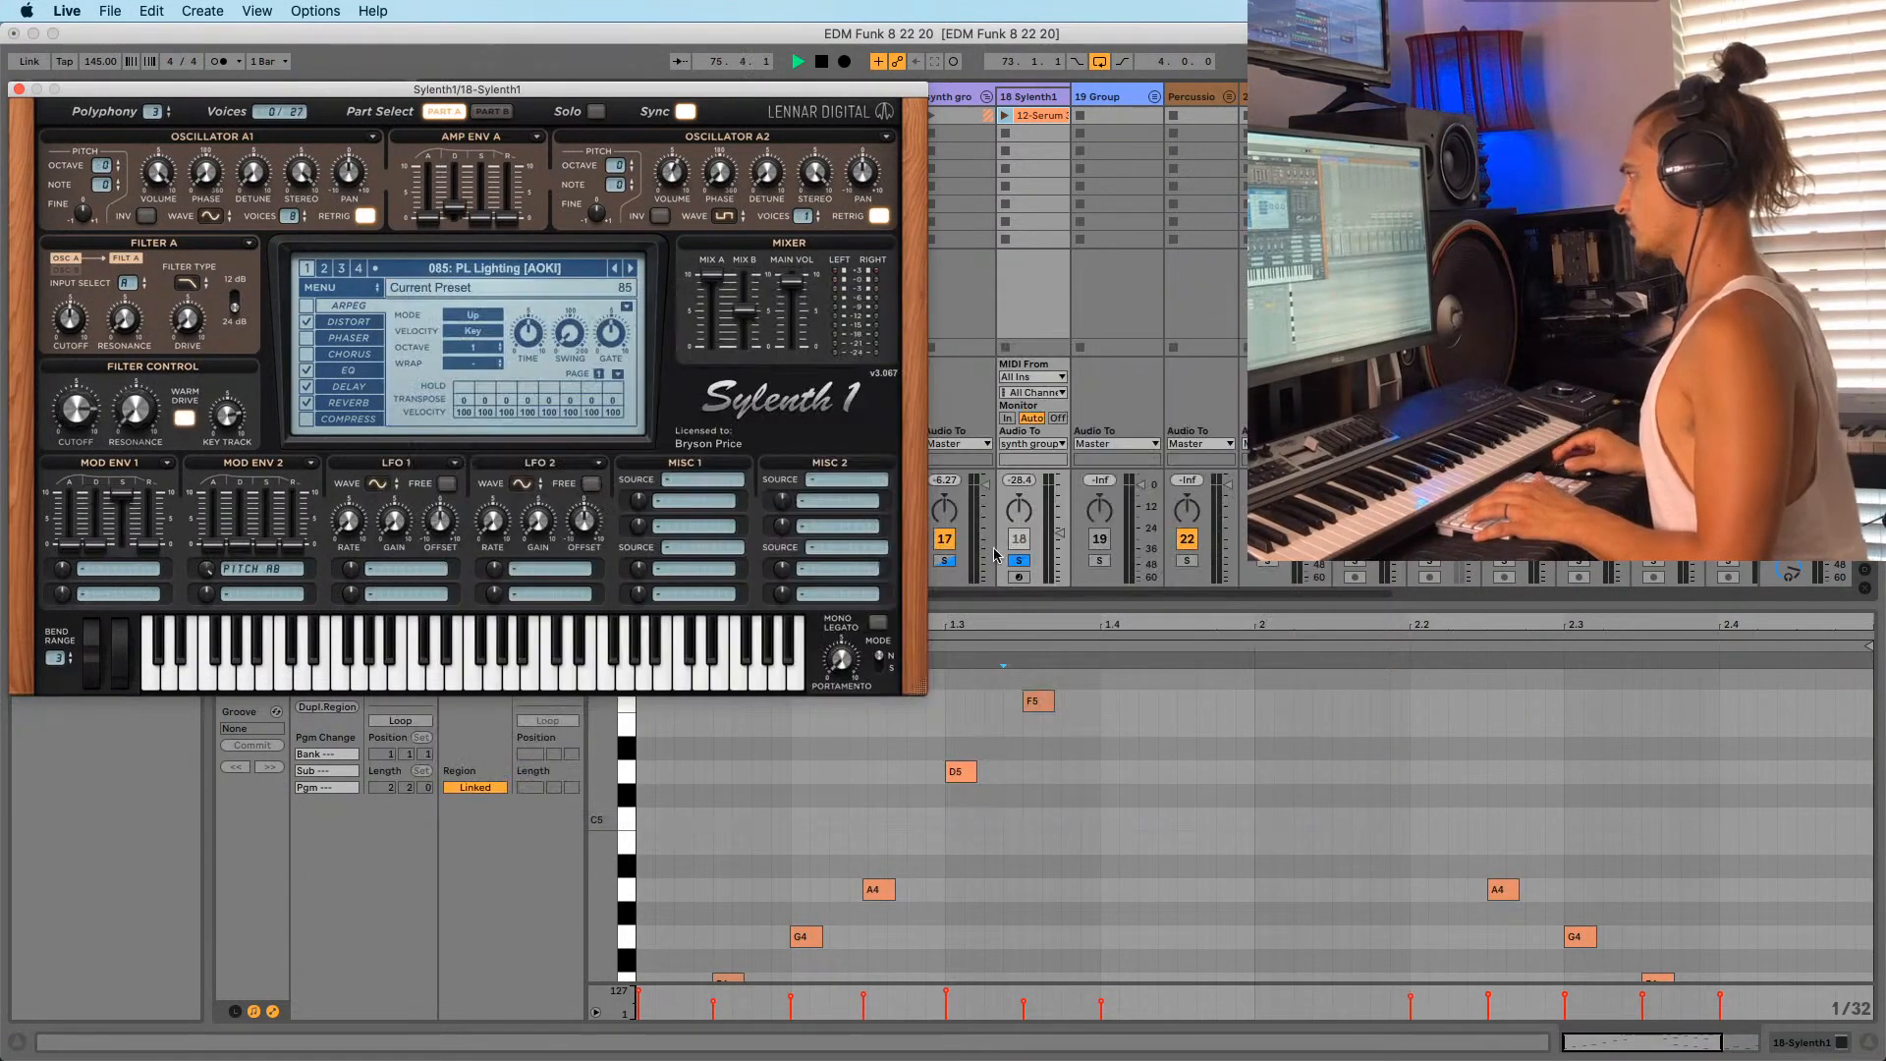
left_click(988, 117)
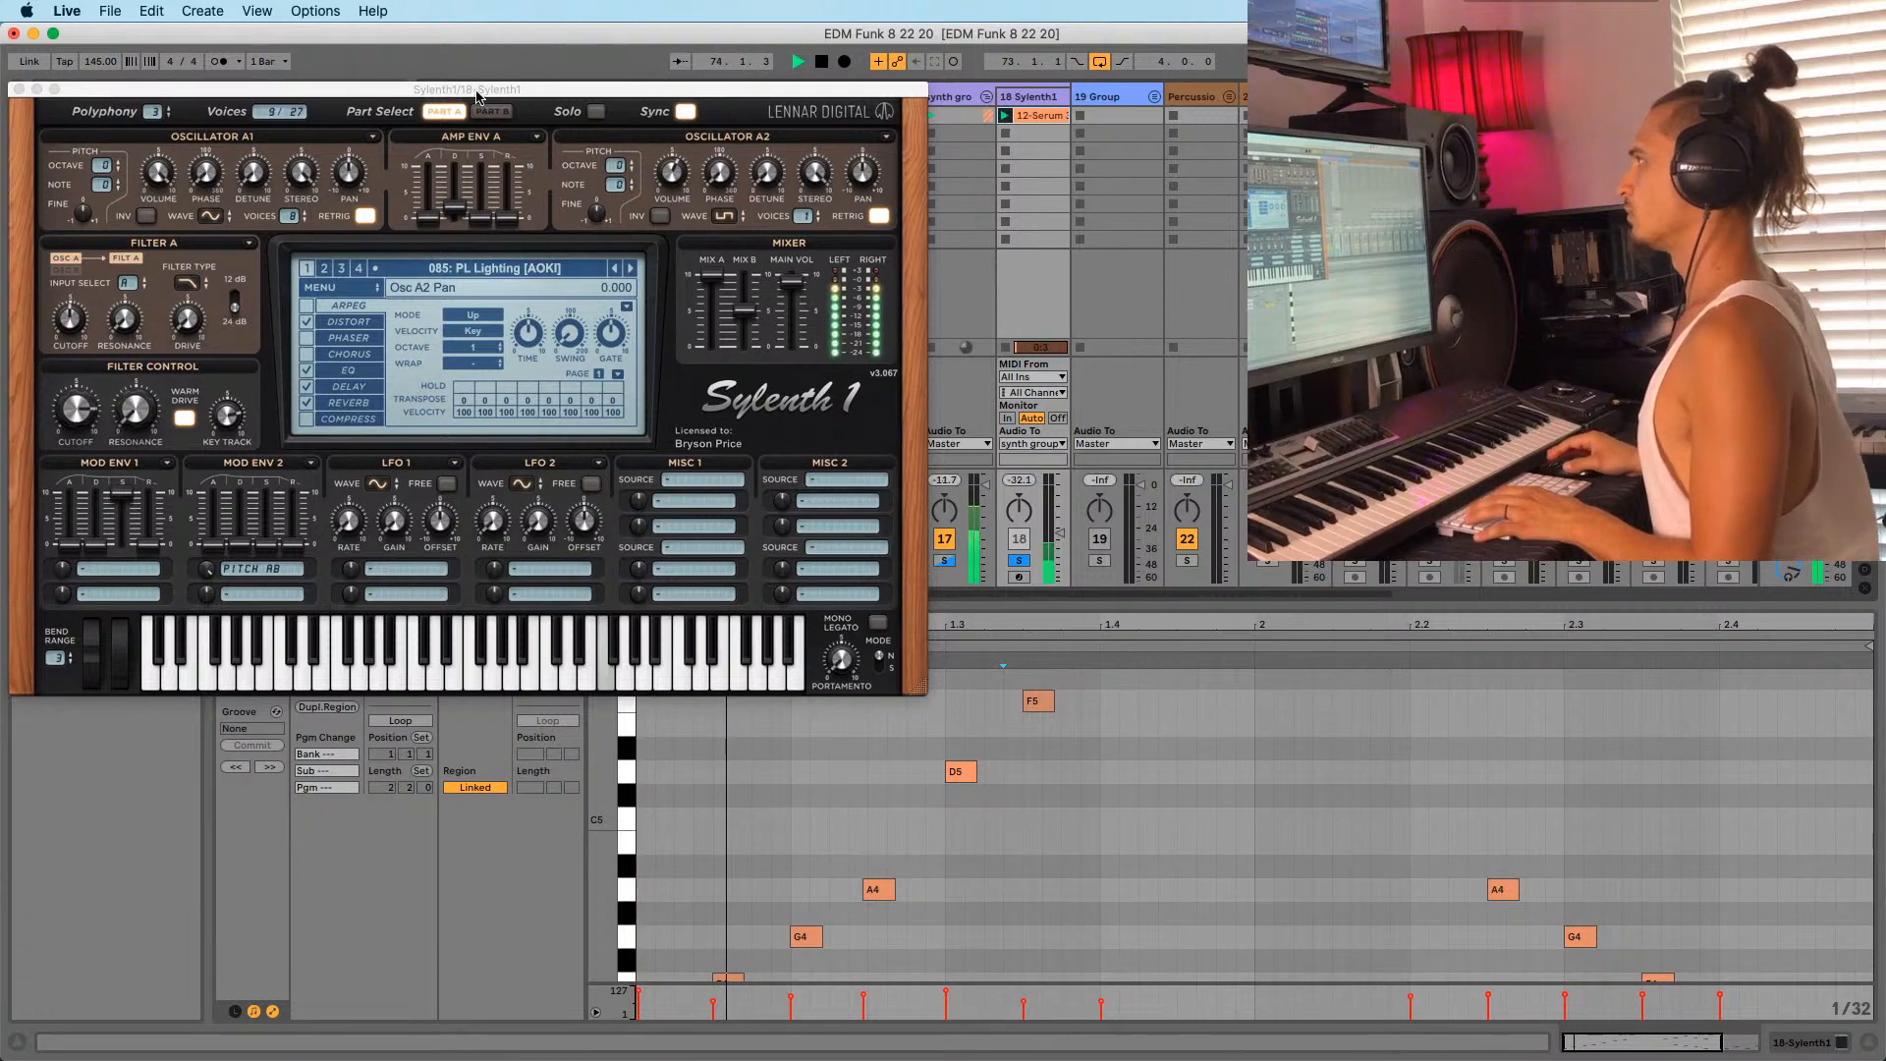
Unsolo tracks 17 and 18, return to the Arrangement and play from bar 73.
left_click_drag(481, 89, 605, 63)
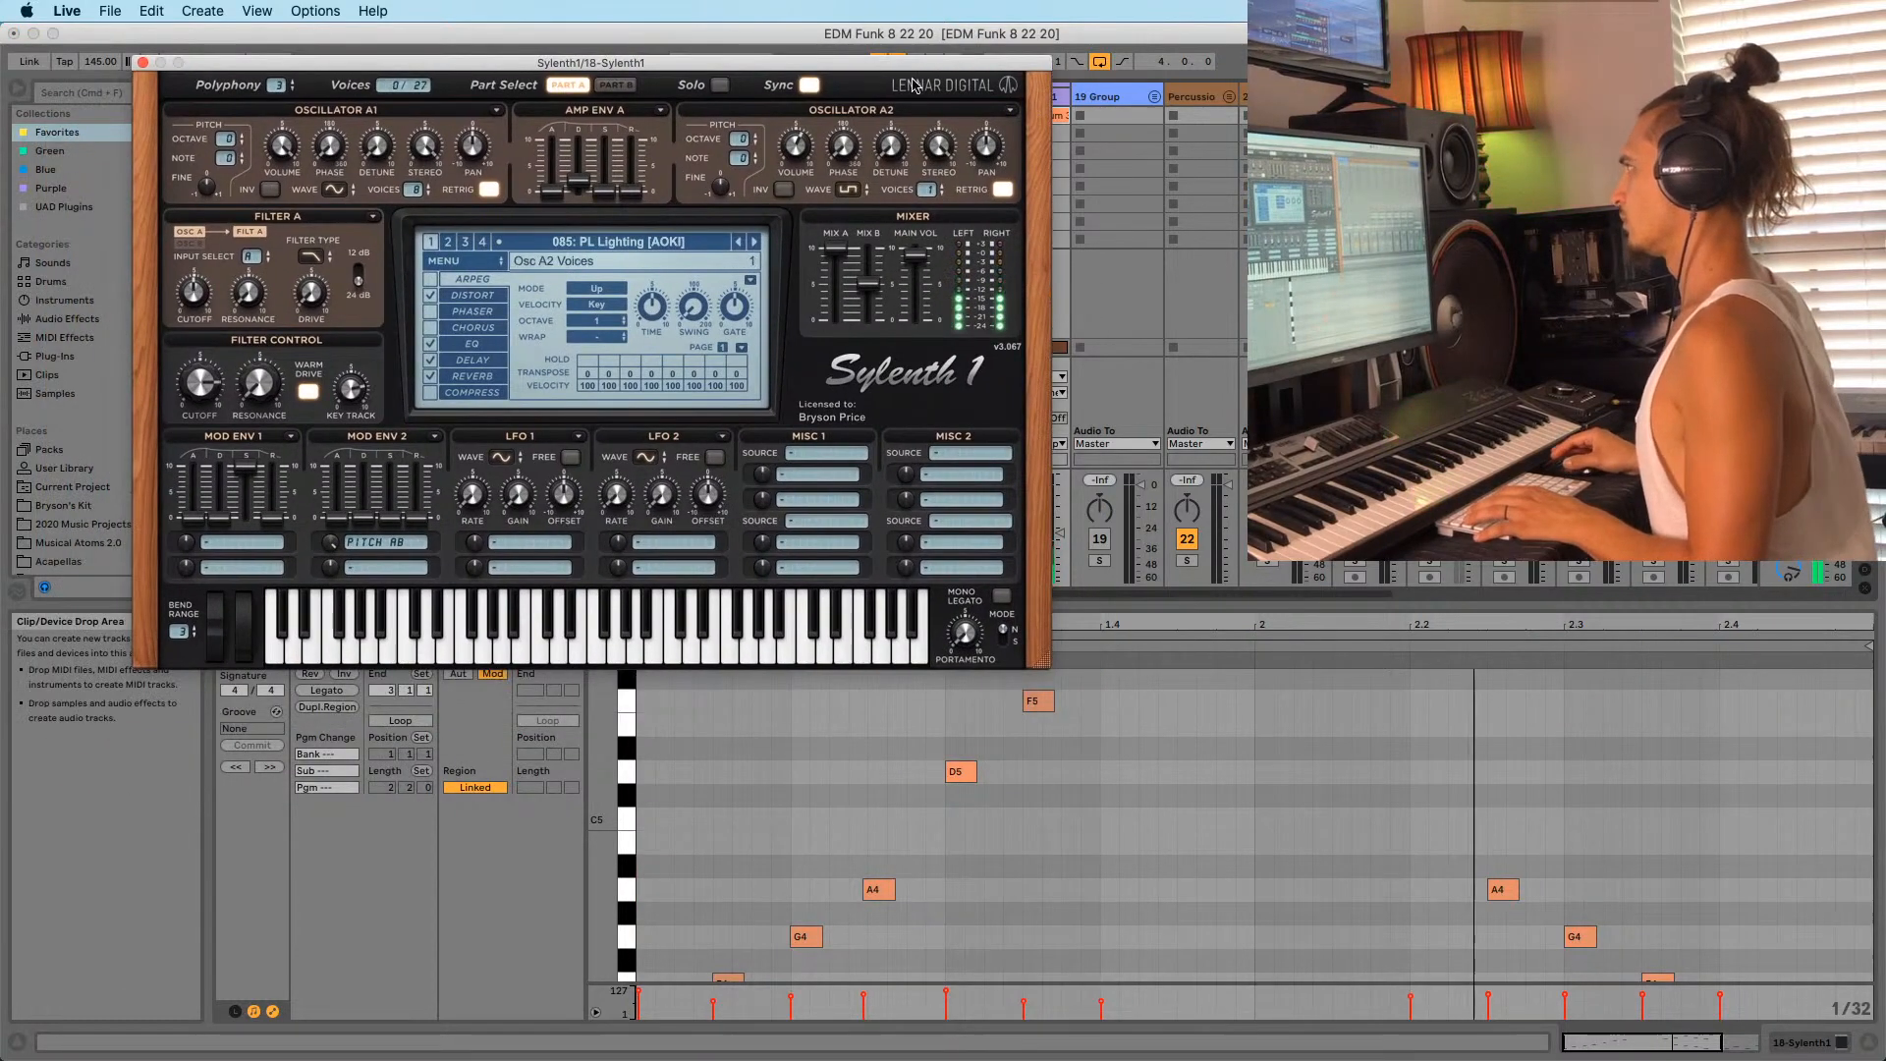
left_click_drag(968, 63, 779, 68)
left_click(1016, 573)
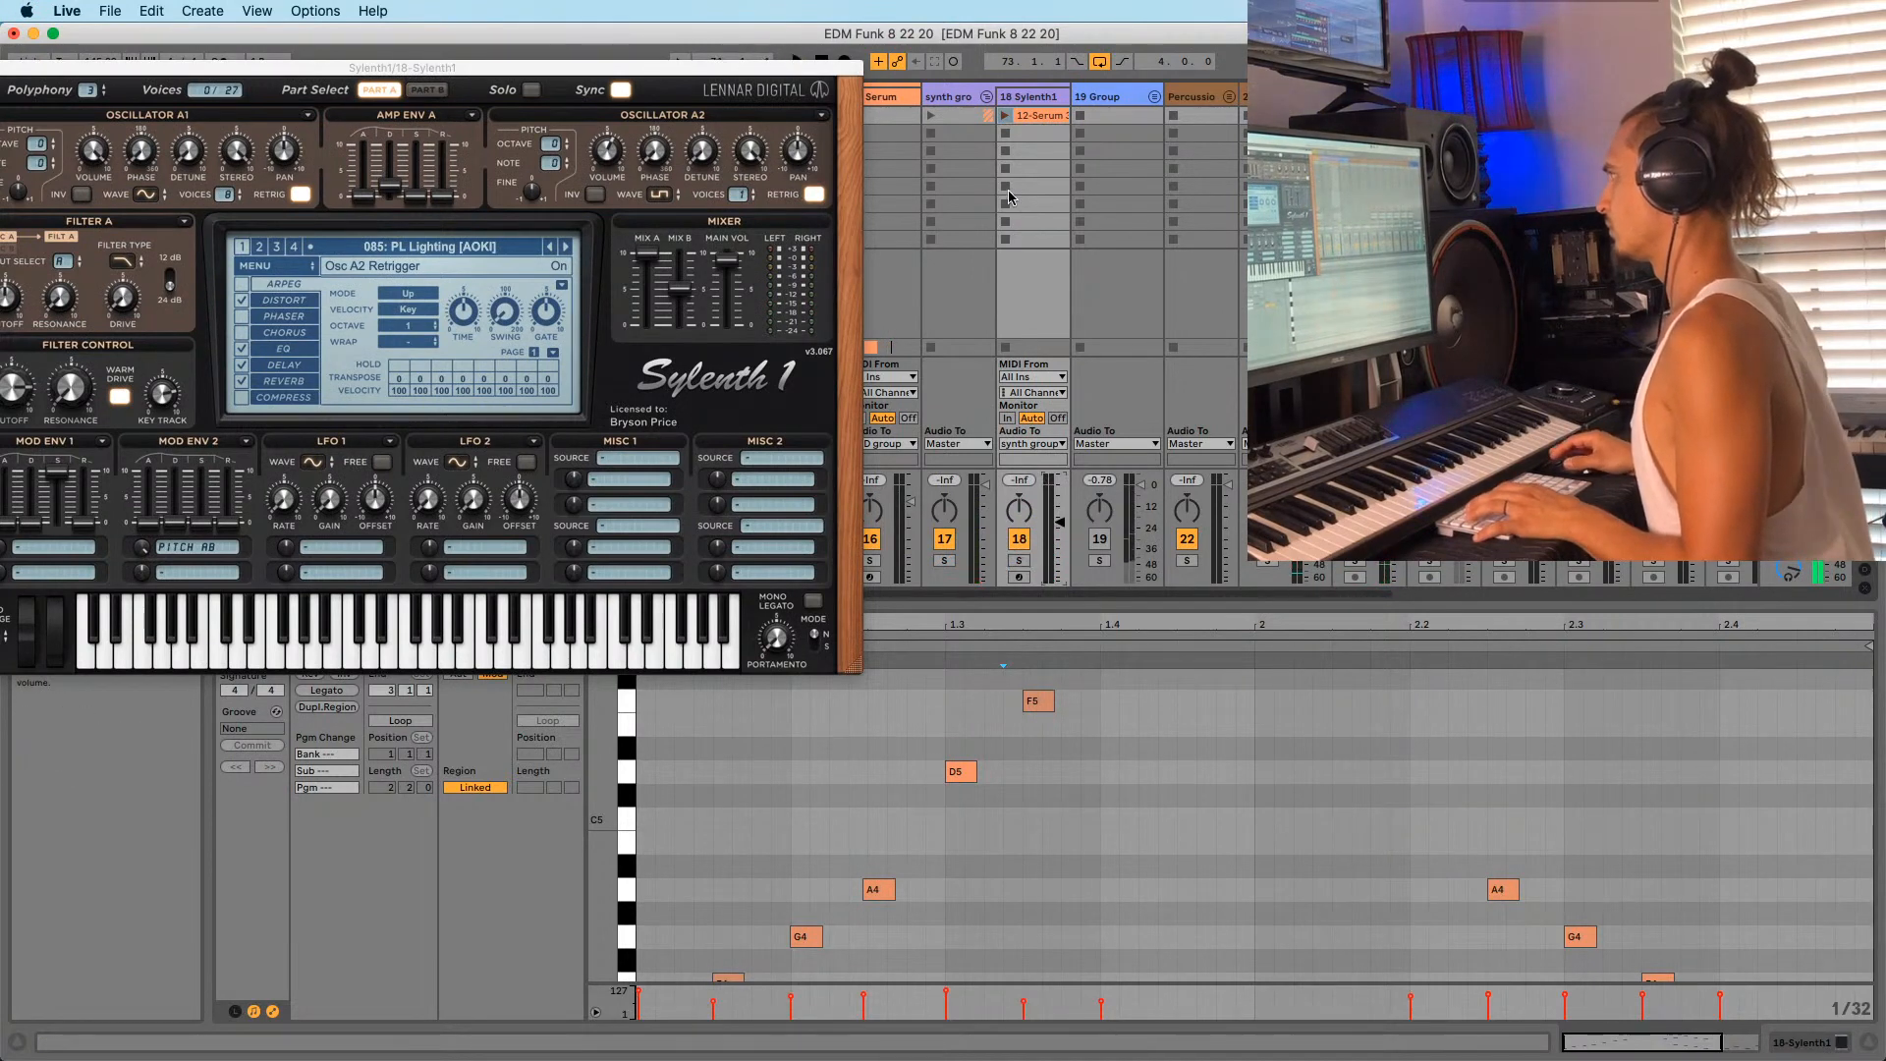
key("Tab")
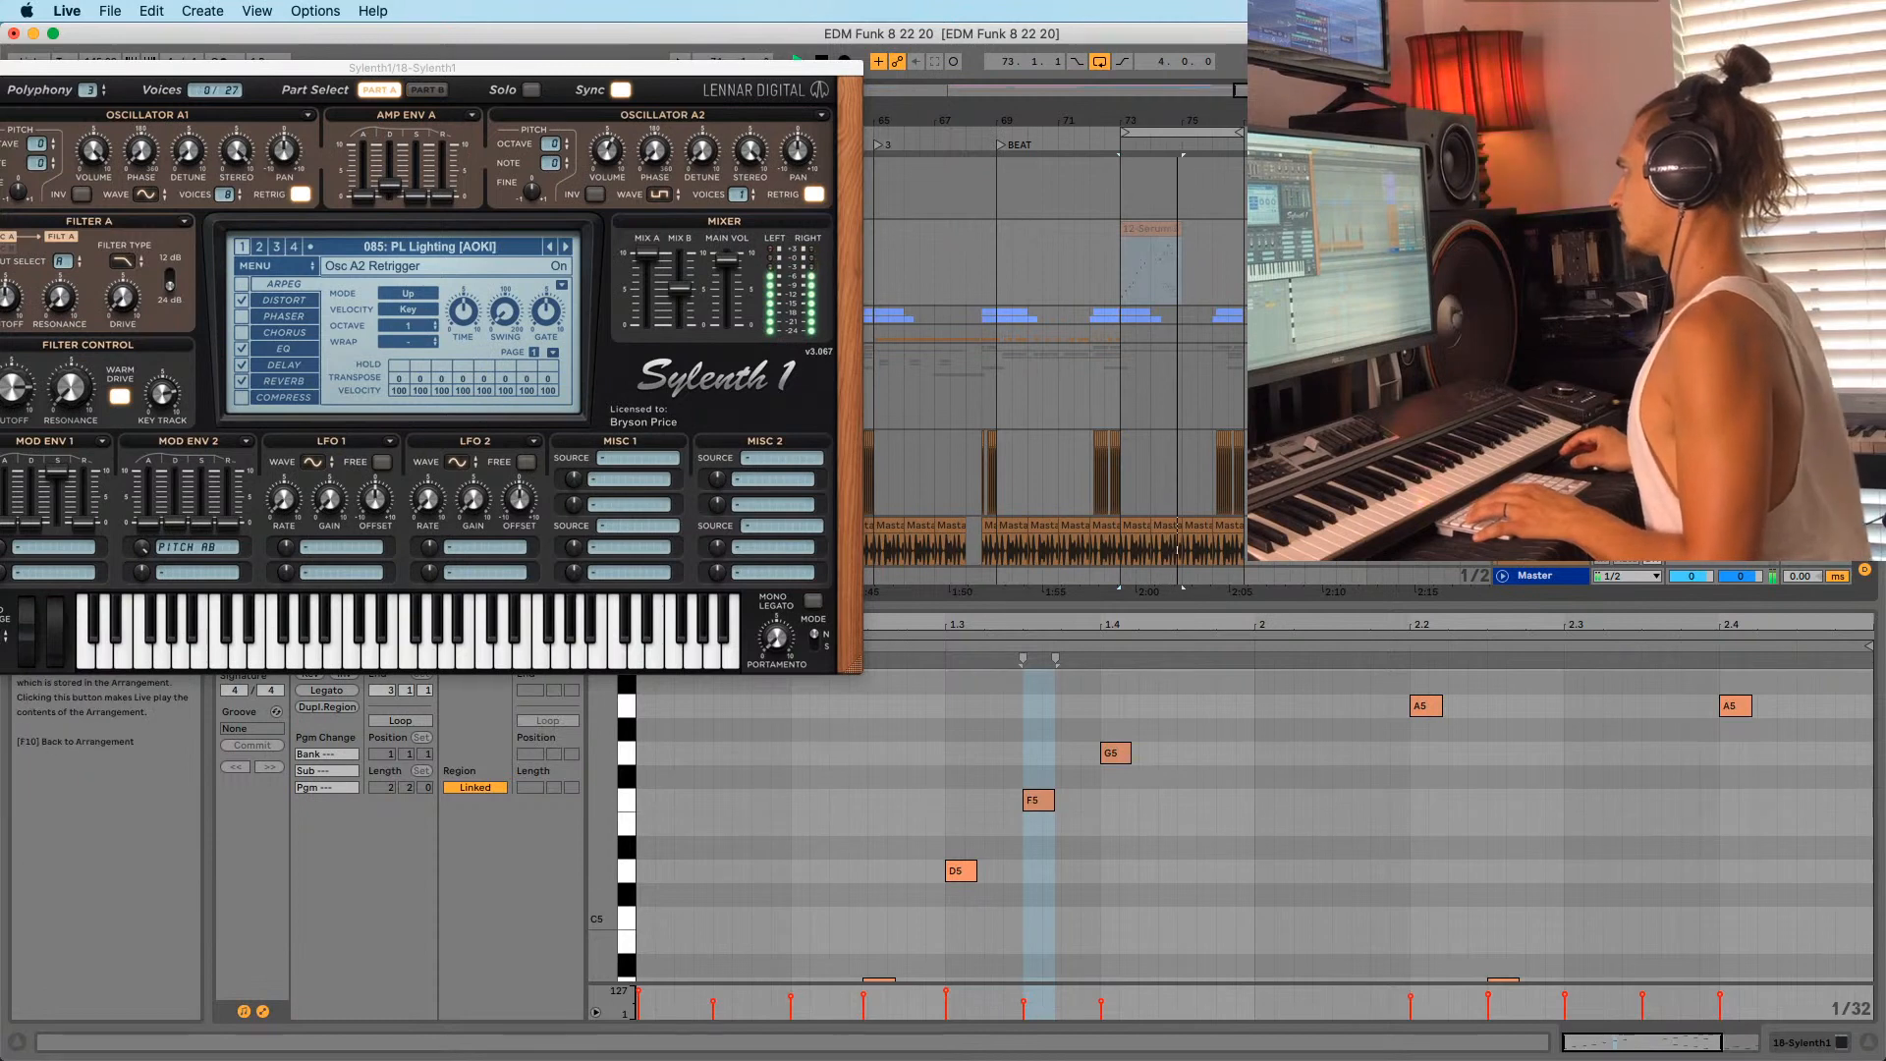
key("space")
left_click(1483, 228)
left_click_drag(1141, 112, 1145, 139)
key("space")
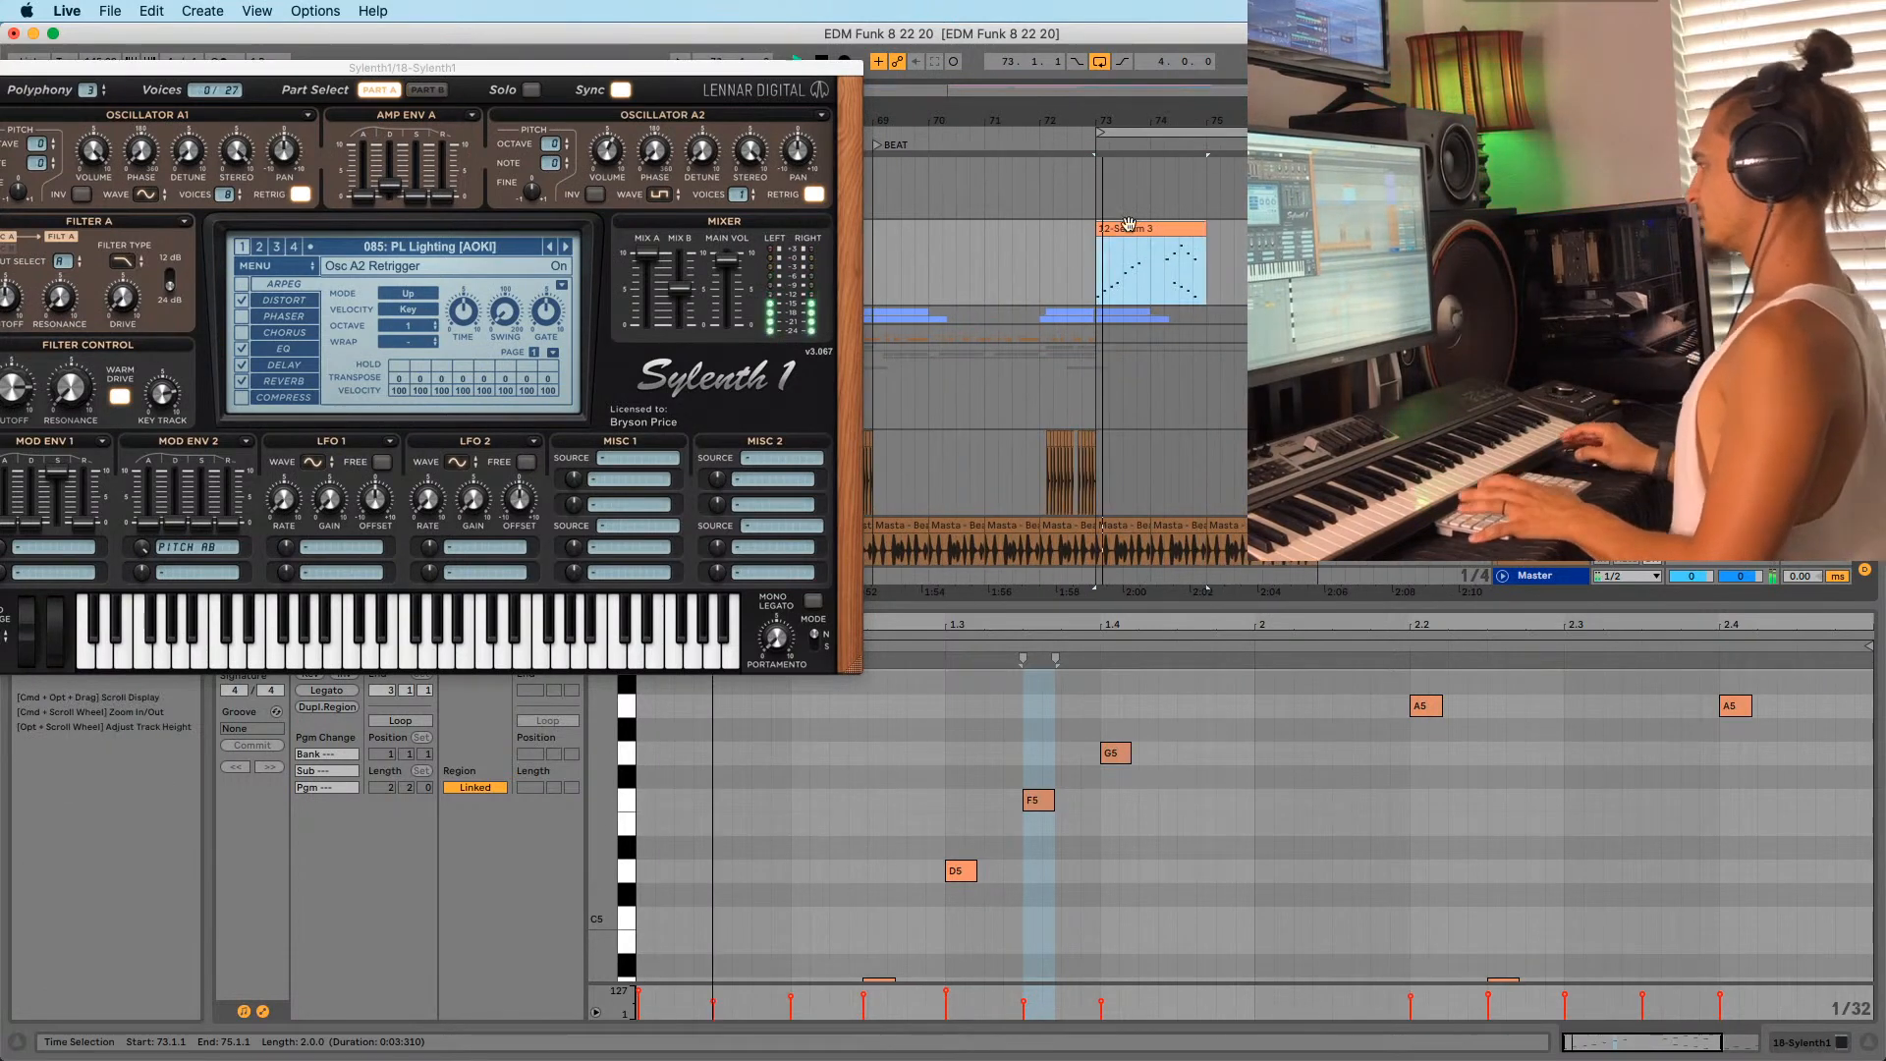
Enlarge the piano roll, try deleting the C6–E6 notes, then undo to restore them.
left_click_drag(1112, 607, 1112, 216)
left_click_drag(1347, 594, 1347, 745)
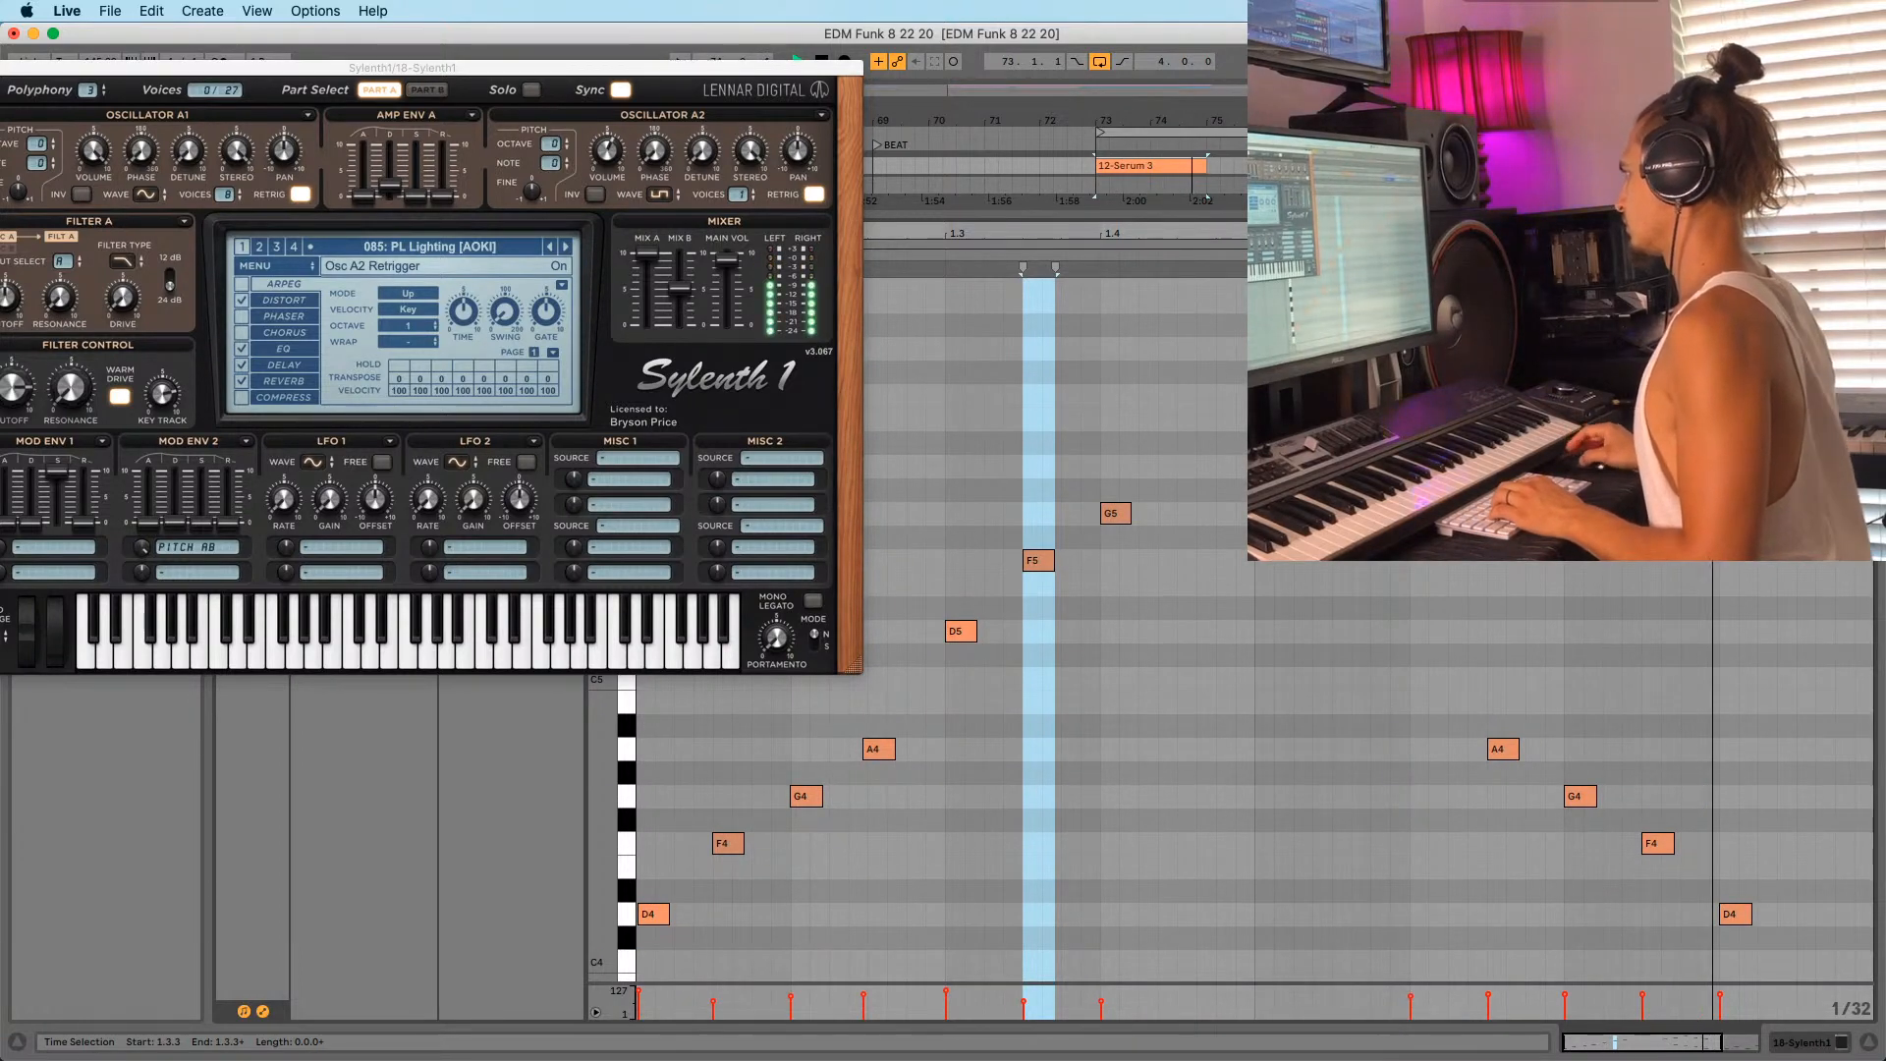
left_click_drag(1469, 417, 1669, 295)
key("Delete")
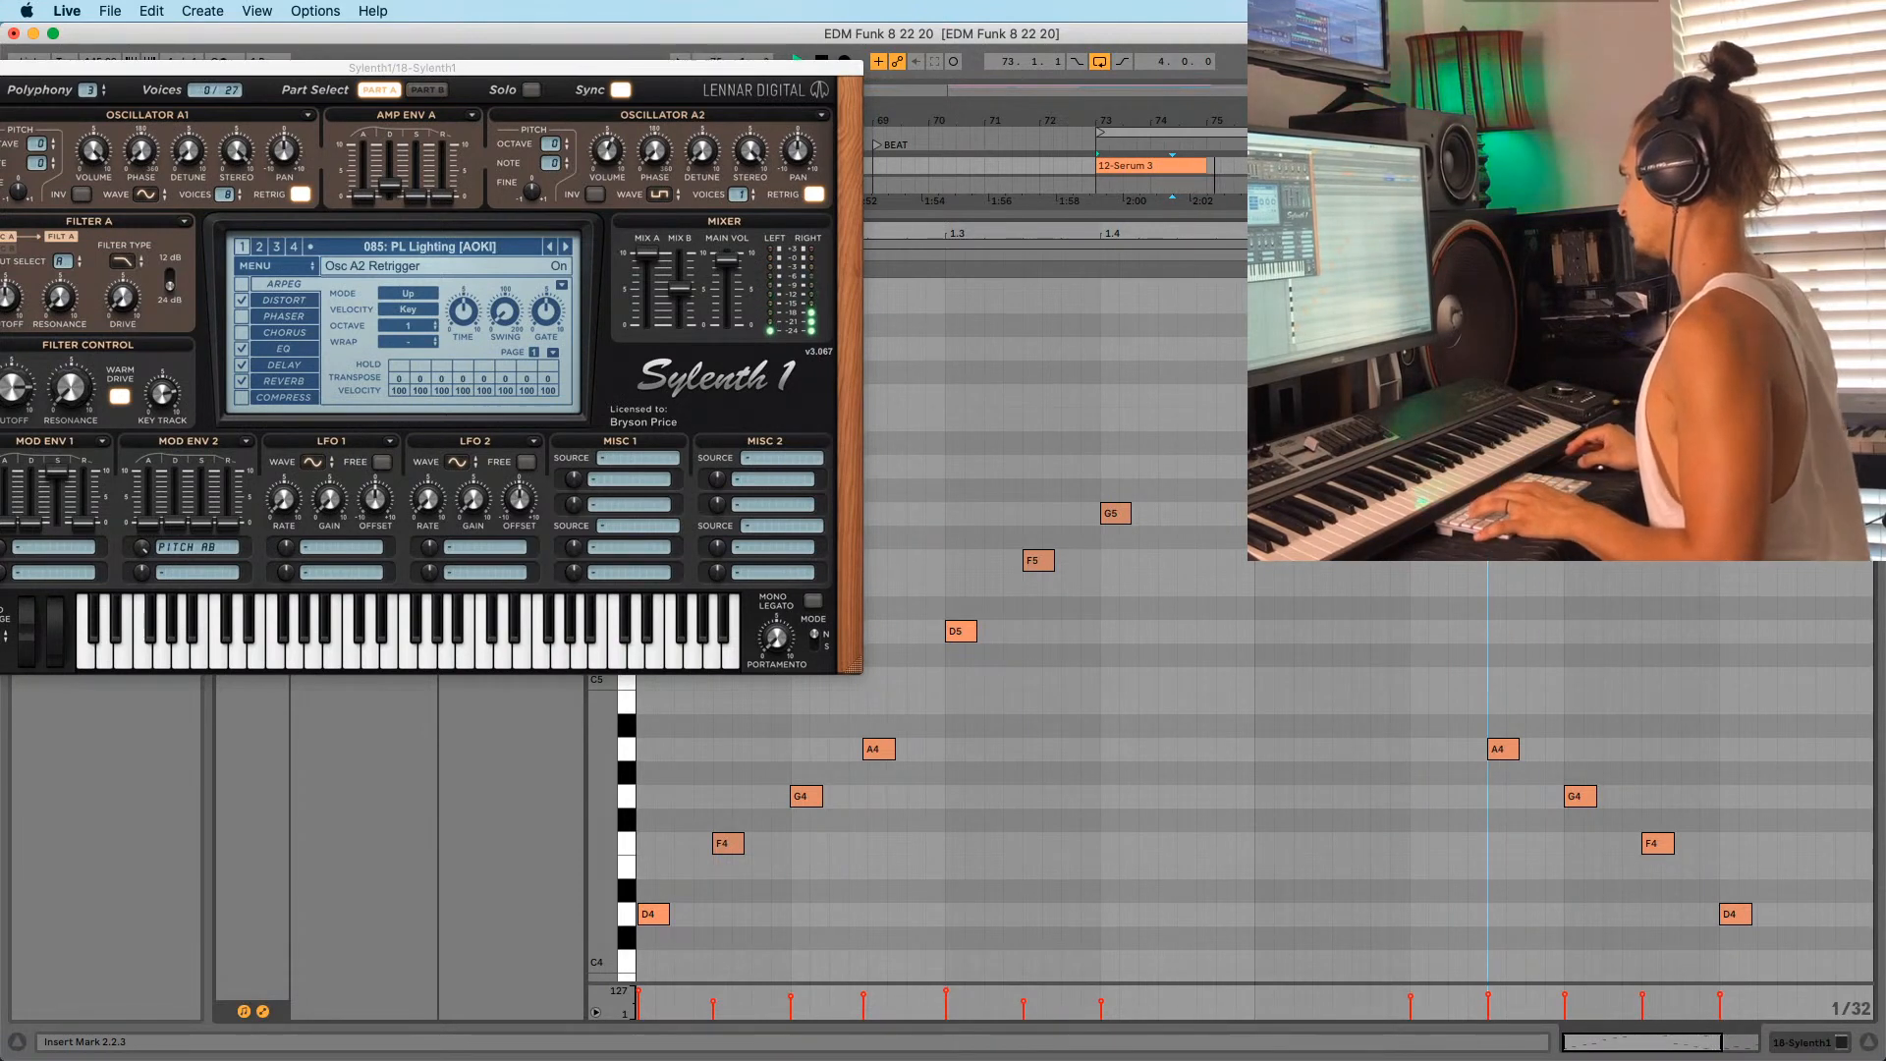
key("super+z")
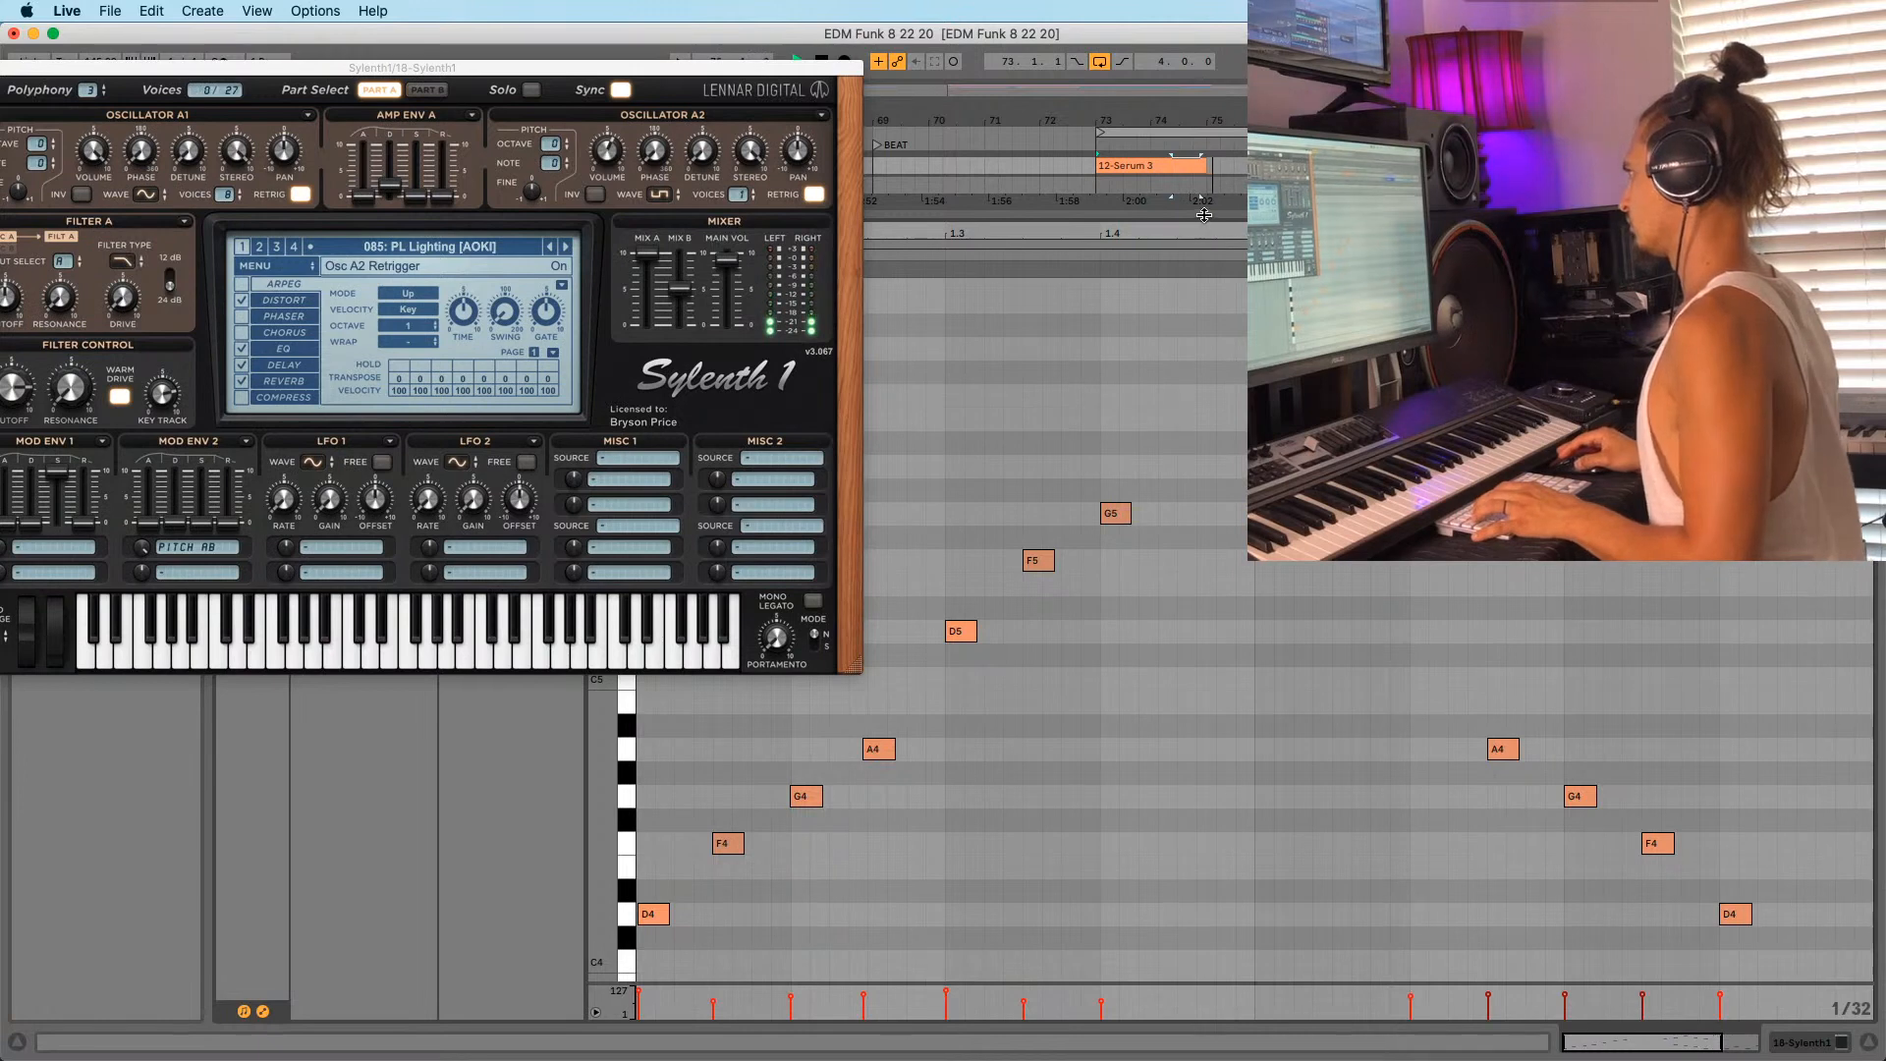
In the 12-Serum 3 clip, raise a note to A5 and copy a G5 later in the bar.
left_click(1130, 165)
scroll(1140, 687, "up", 3)
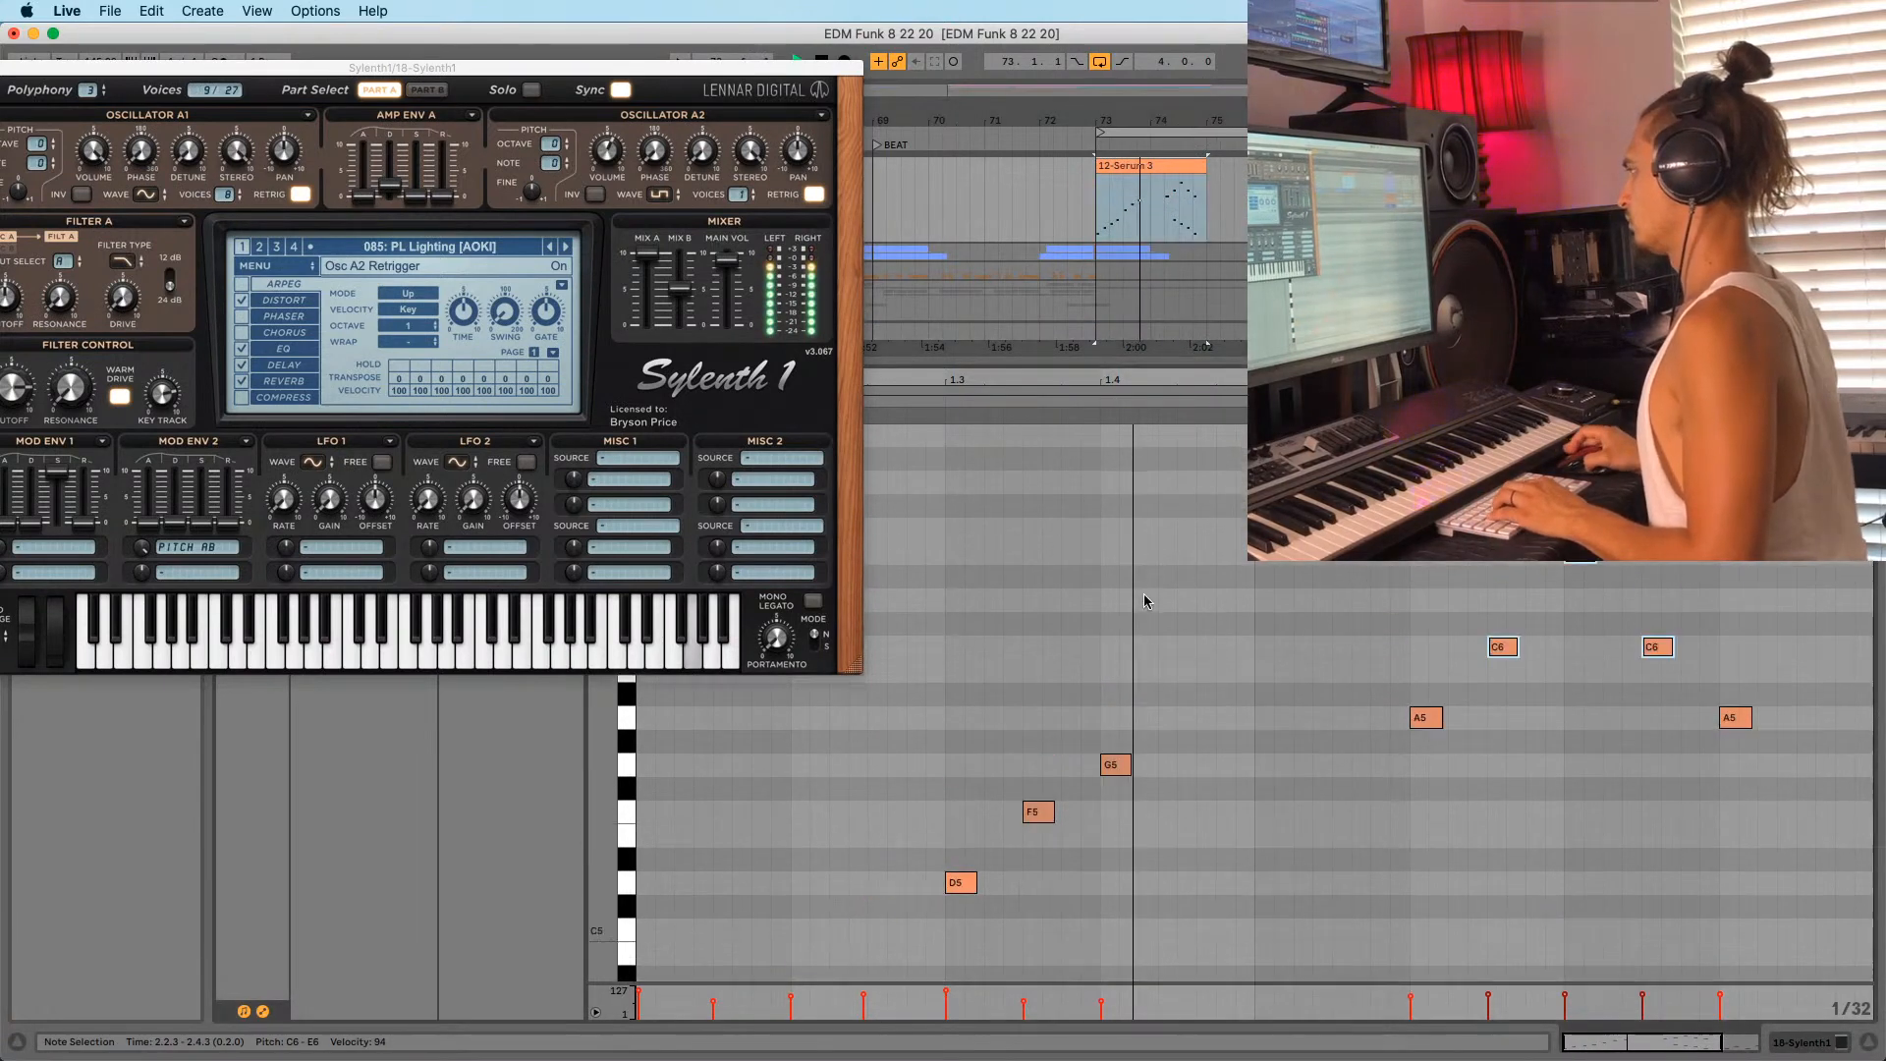
left_click(1116, 787)
scroll(1116, 746, "down", 4)
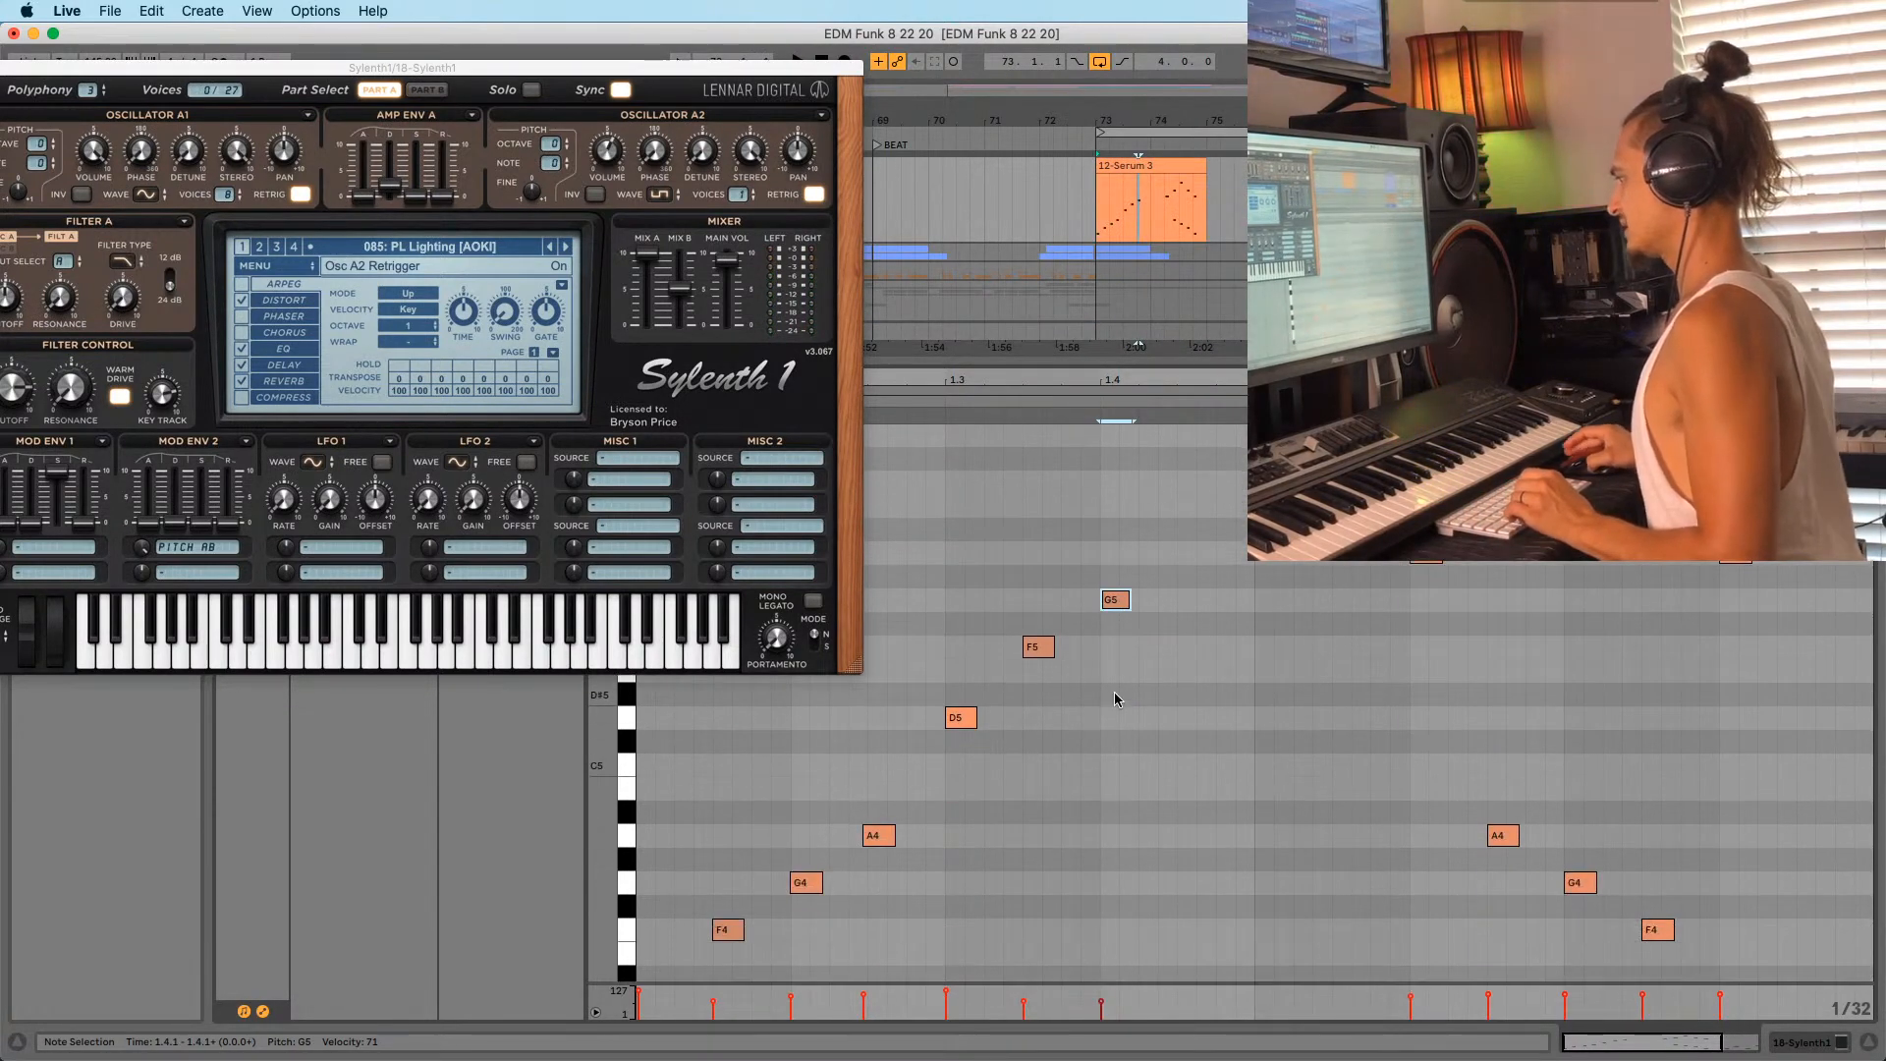
left_click_drag(1166, 570, 1193, 565)
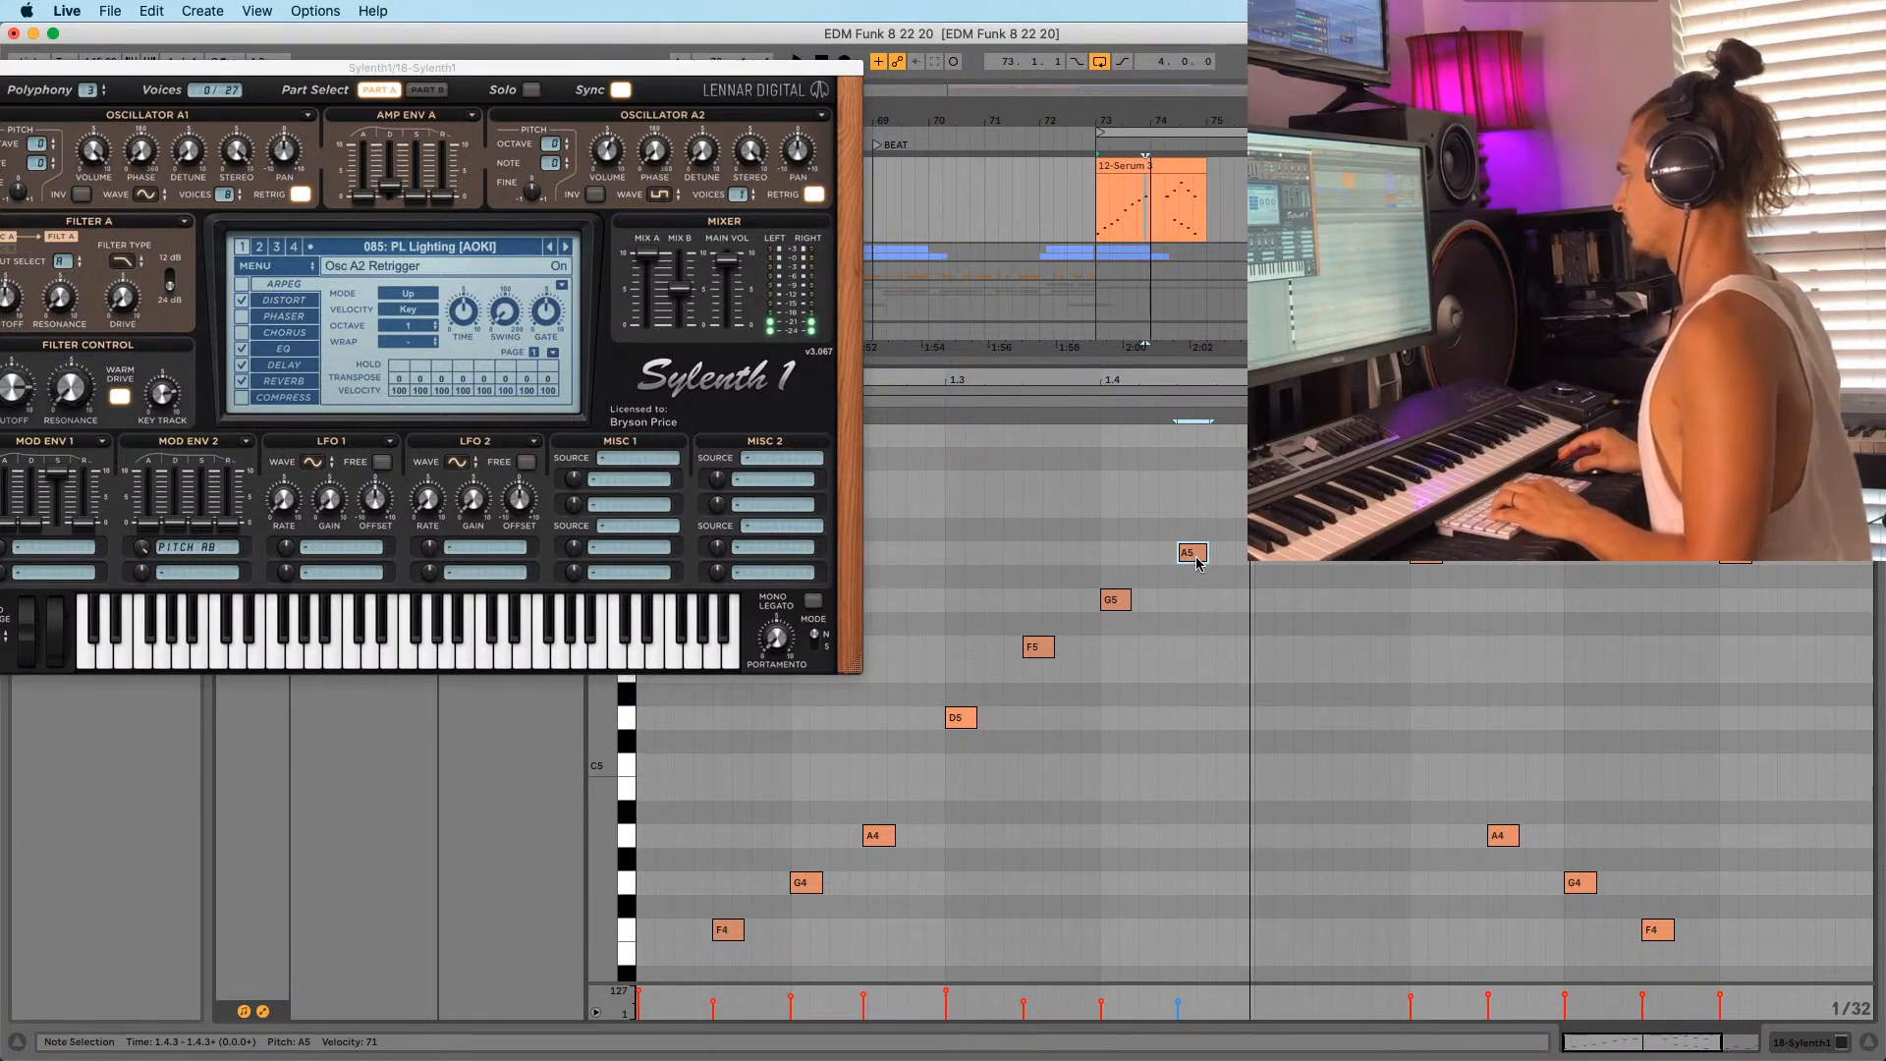
left_click_drag(1115, 603, 1250, 609)
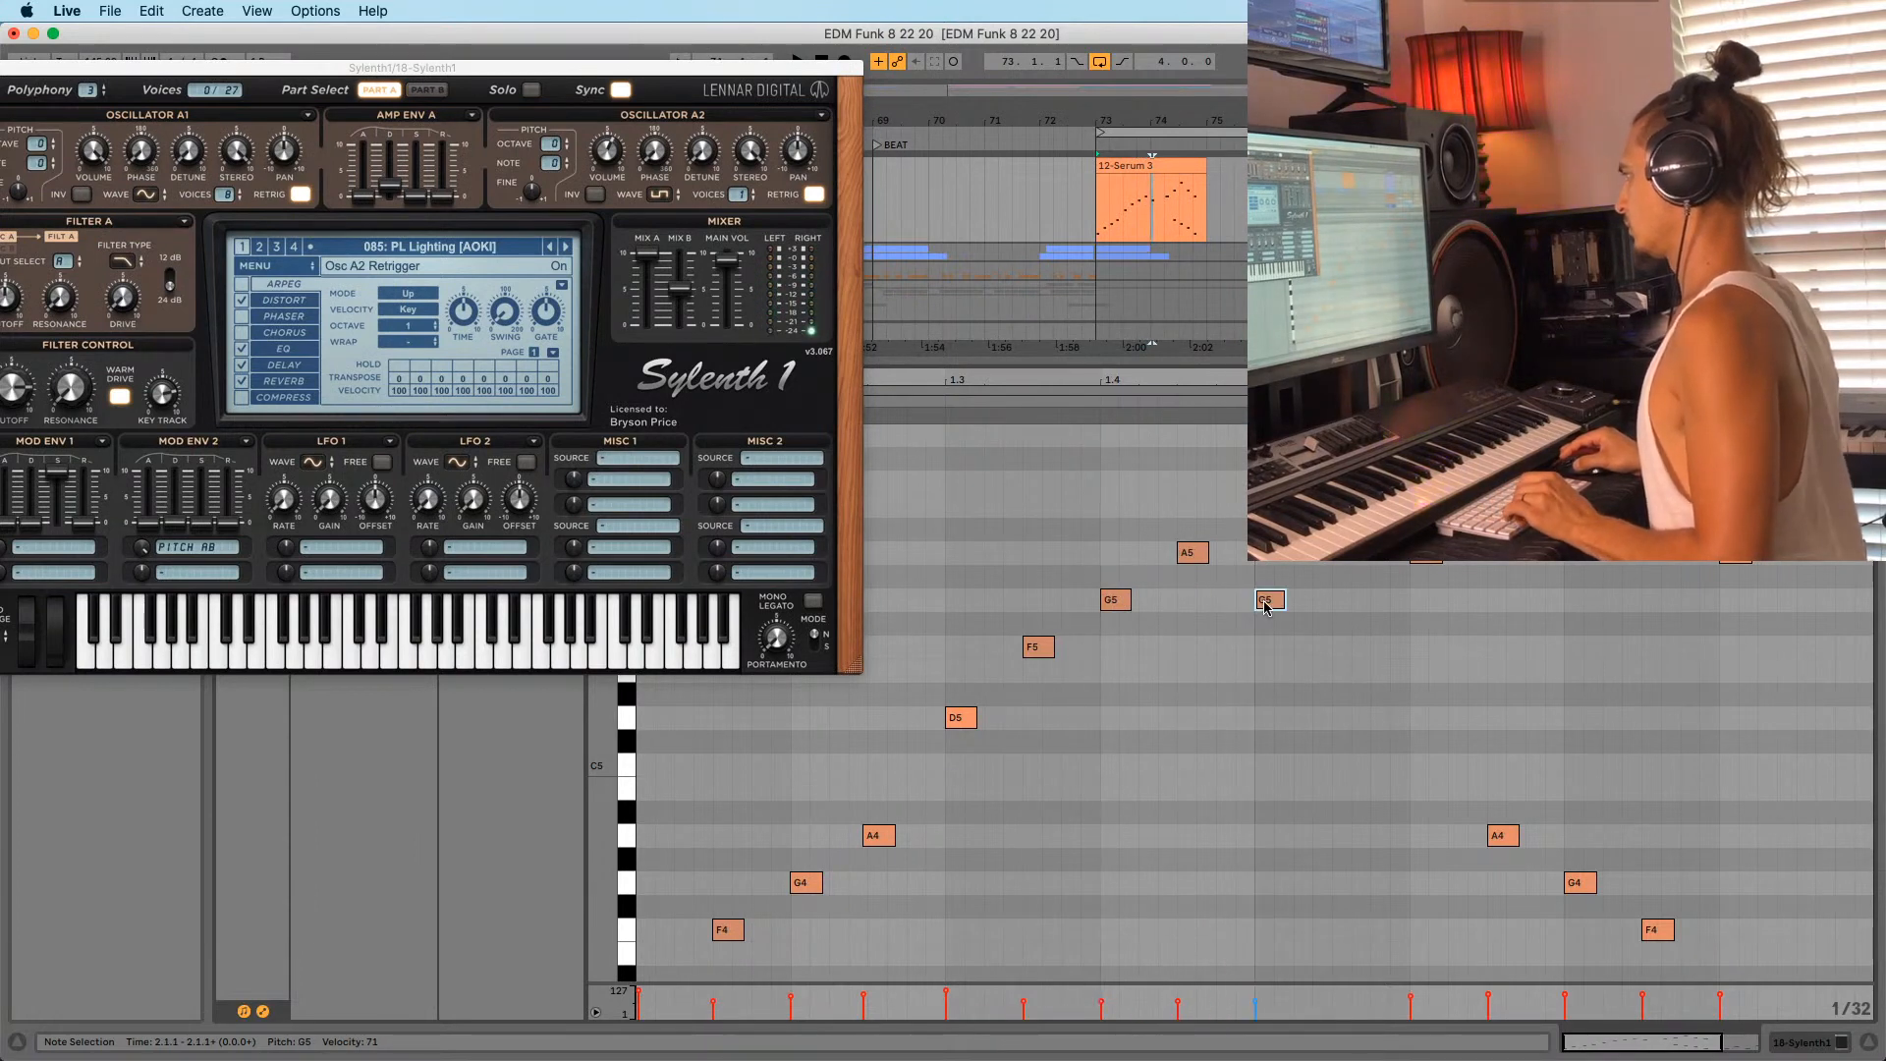
Copy the G5 down to an F5 further right and audition the new notes.
scroll(1267, 605, "down", 1)
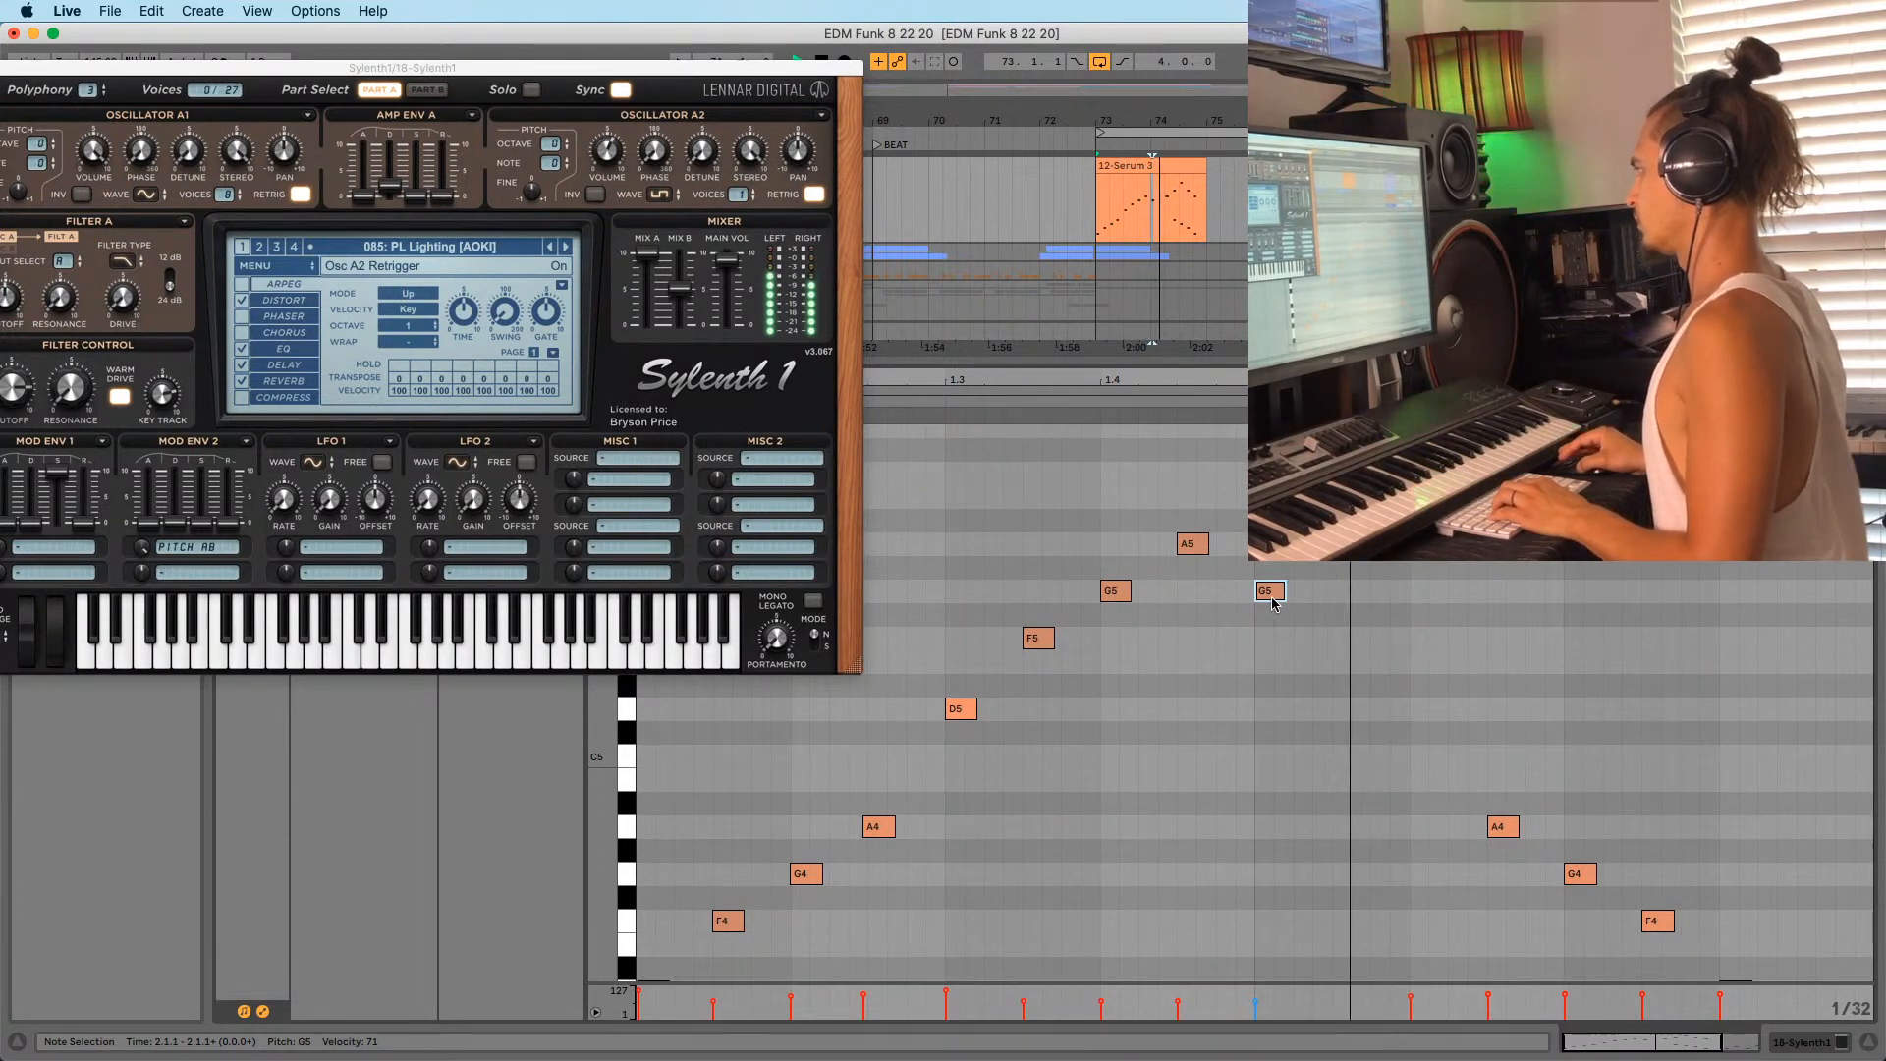
key("space")
key("space")
scroll(1273, 597, "up", 5)
scroll(1274, 595, "down", 5)
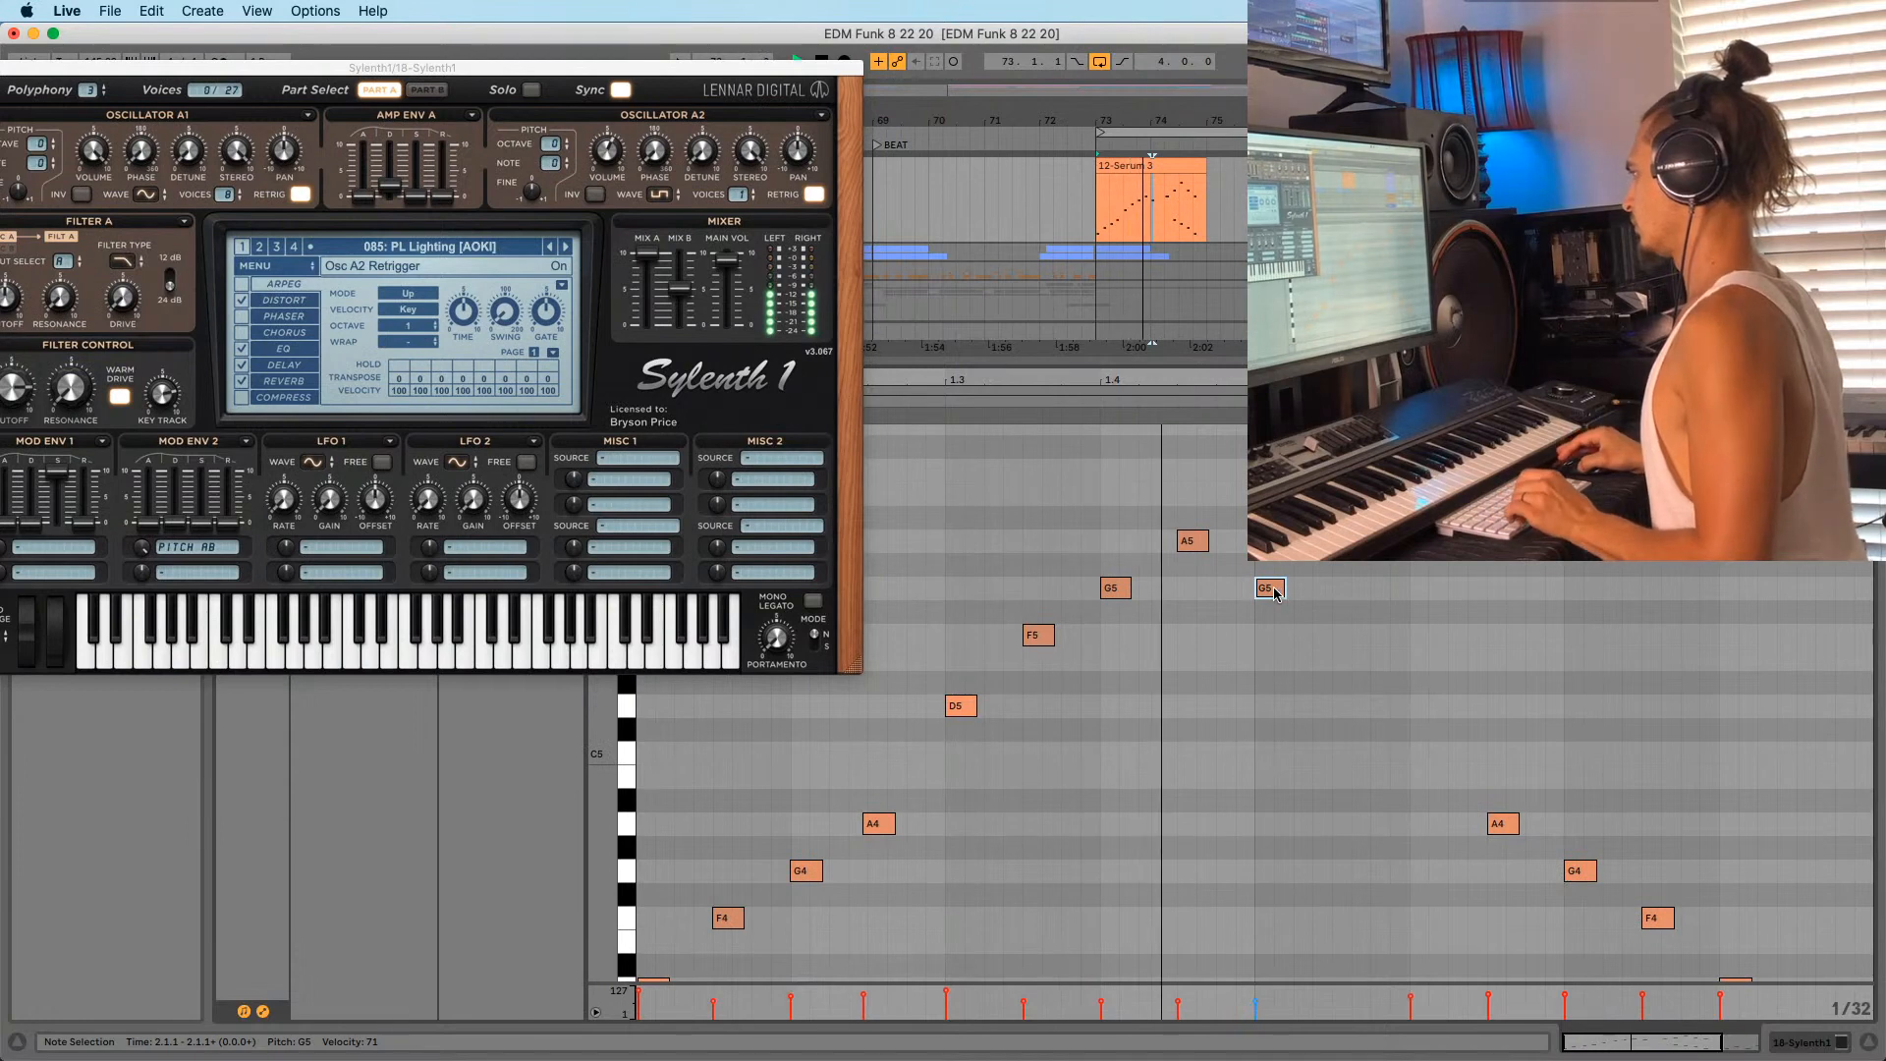
left_click_drag(1274, 593, 1354, 640)
key("space")
scroll(1380, 660, "down", 10)
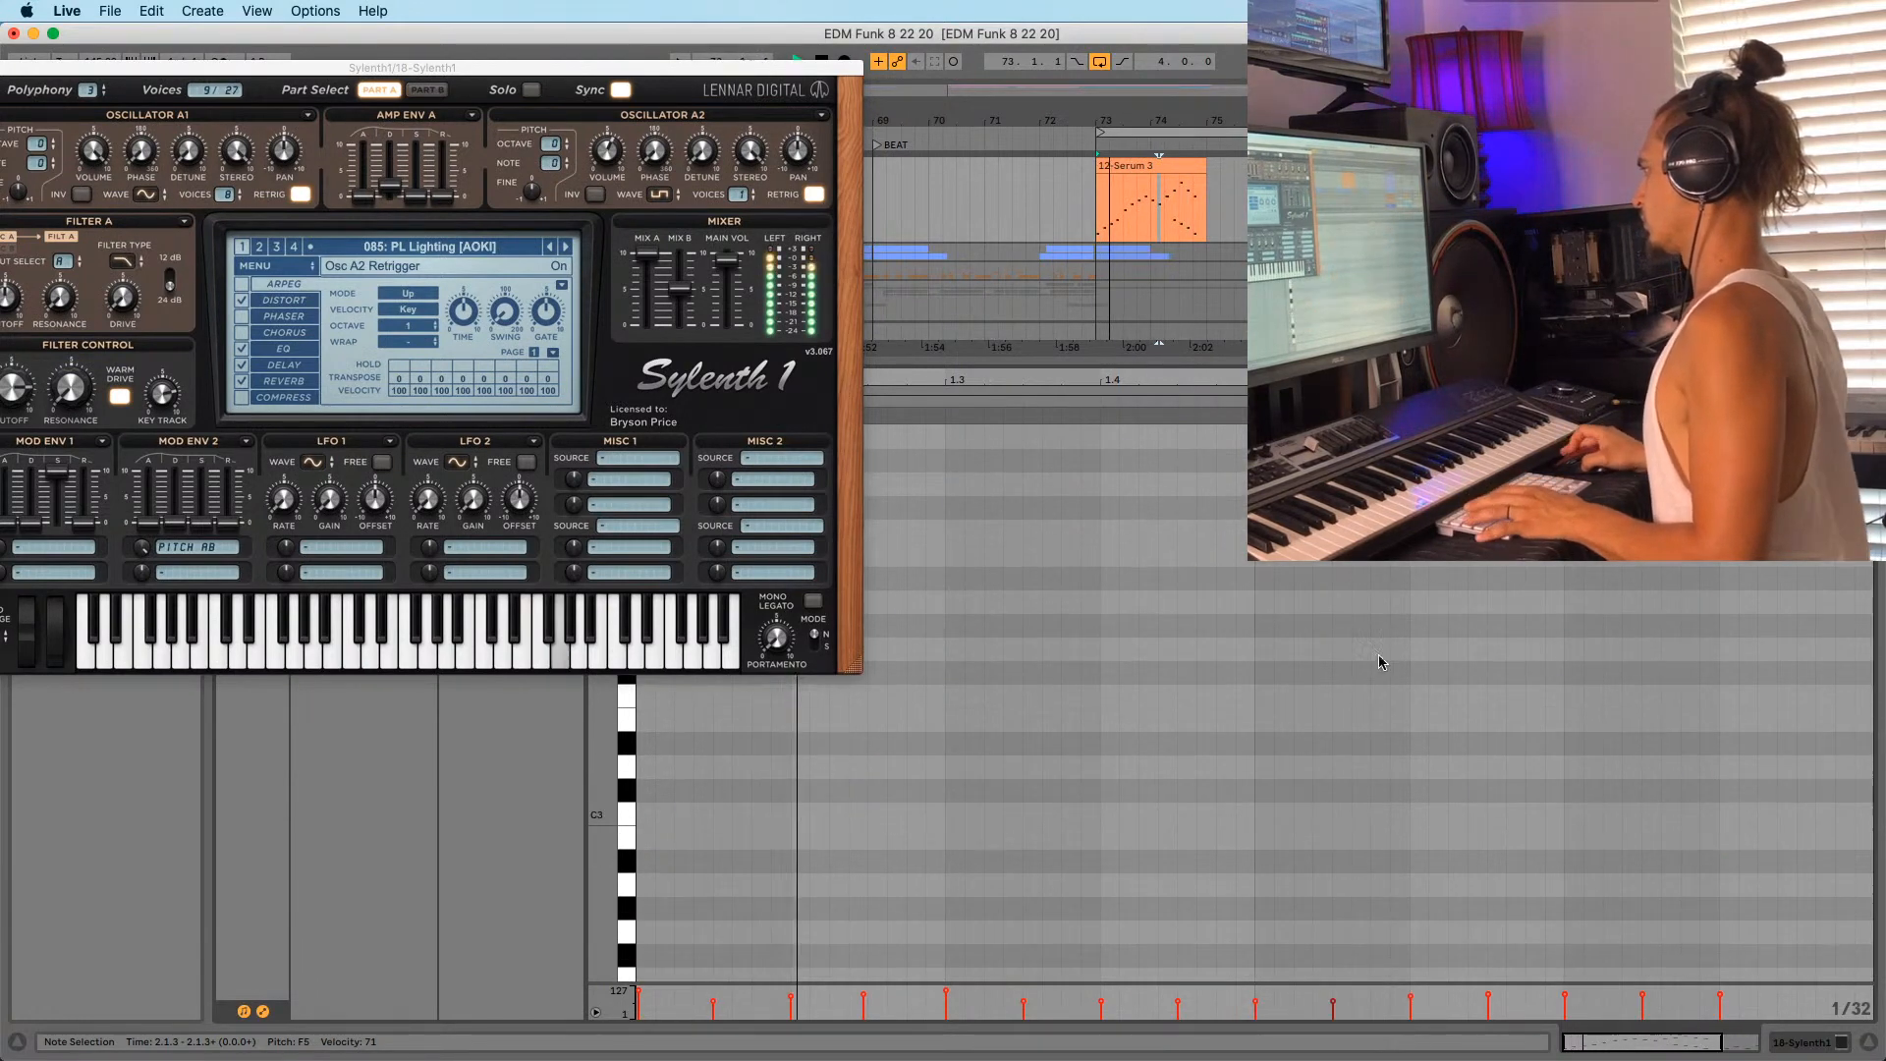
scroll(1381, 666, "up", 16)
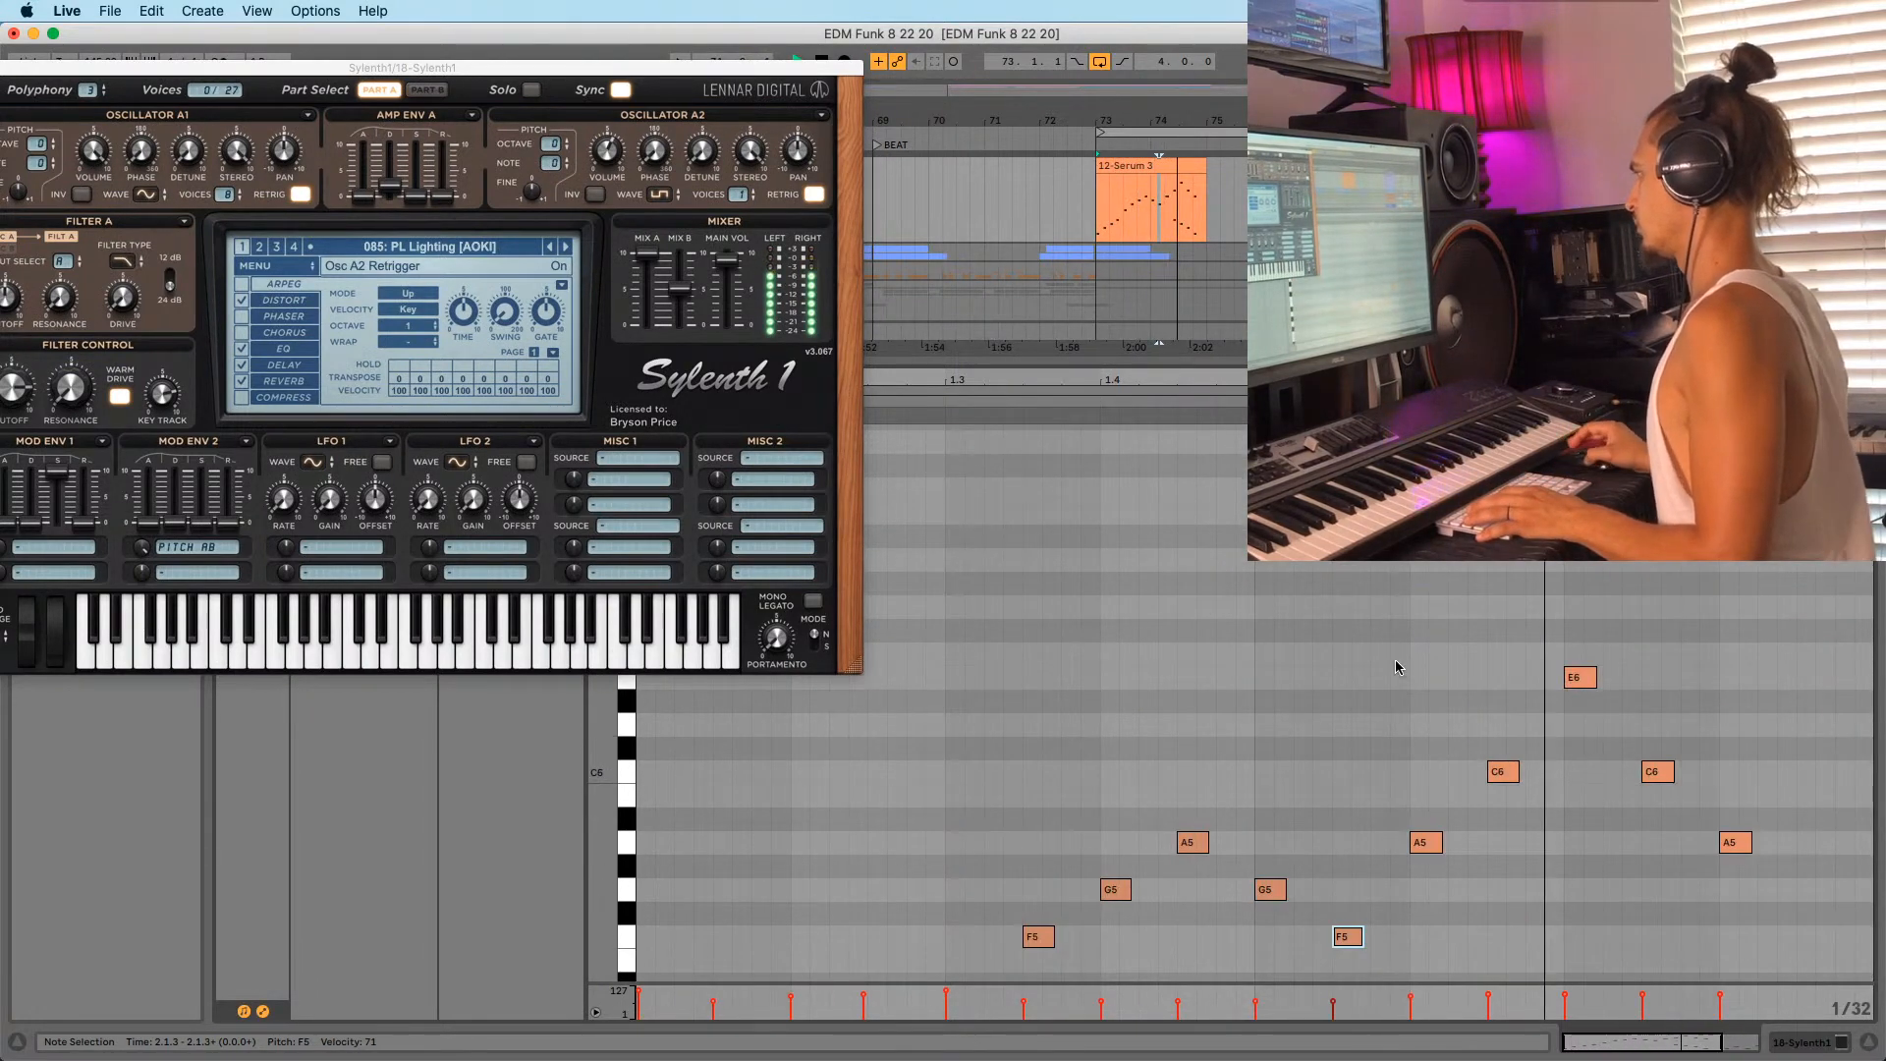
Duplicate the whole 12-Serum 3 clip right after itself with Cmd+D.
left_click(1134, 167)
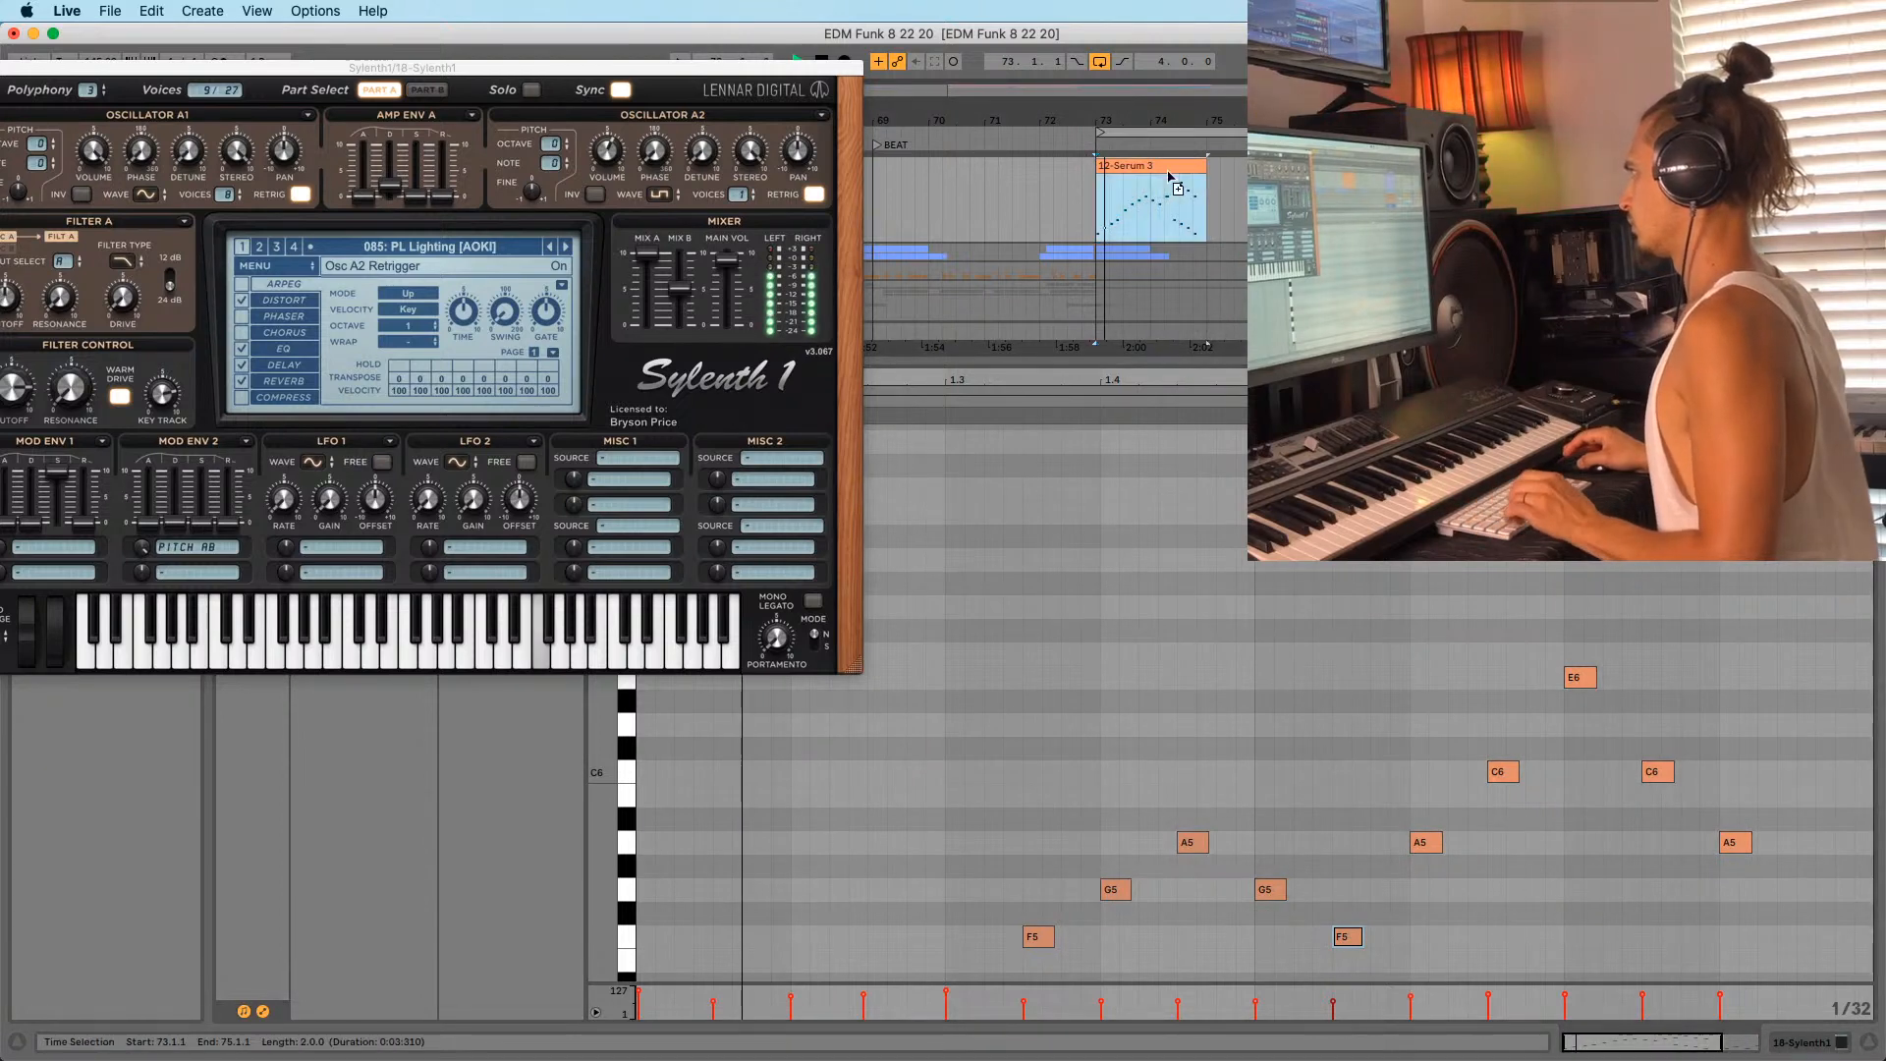
key("super+d")
left_click_drag(1235, 123, 570, 89)
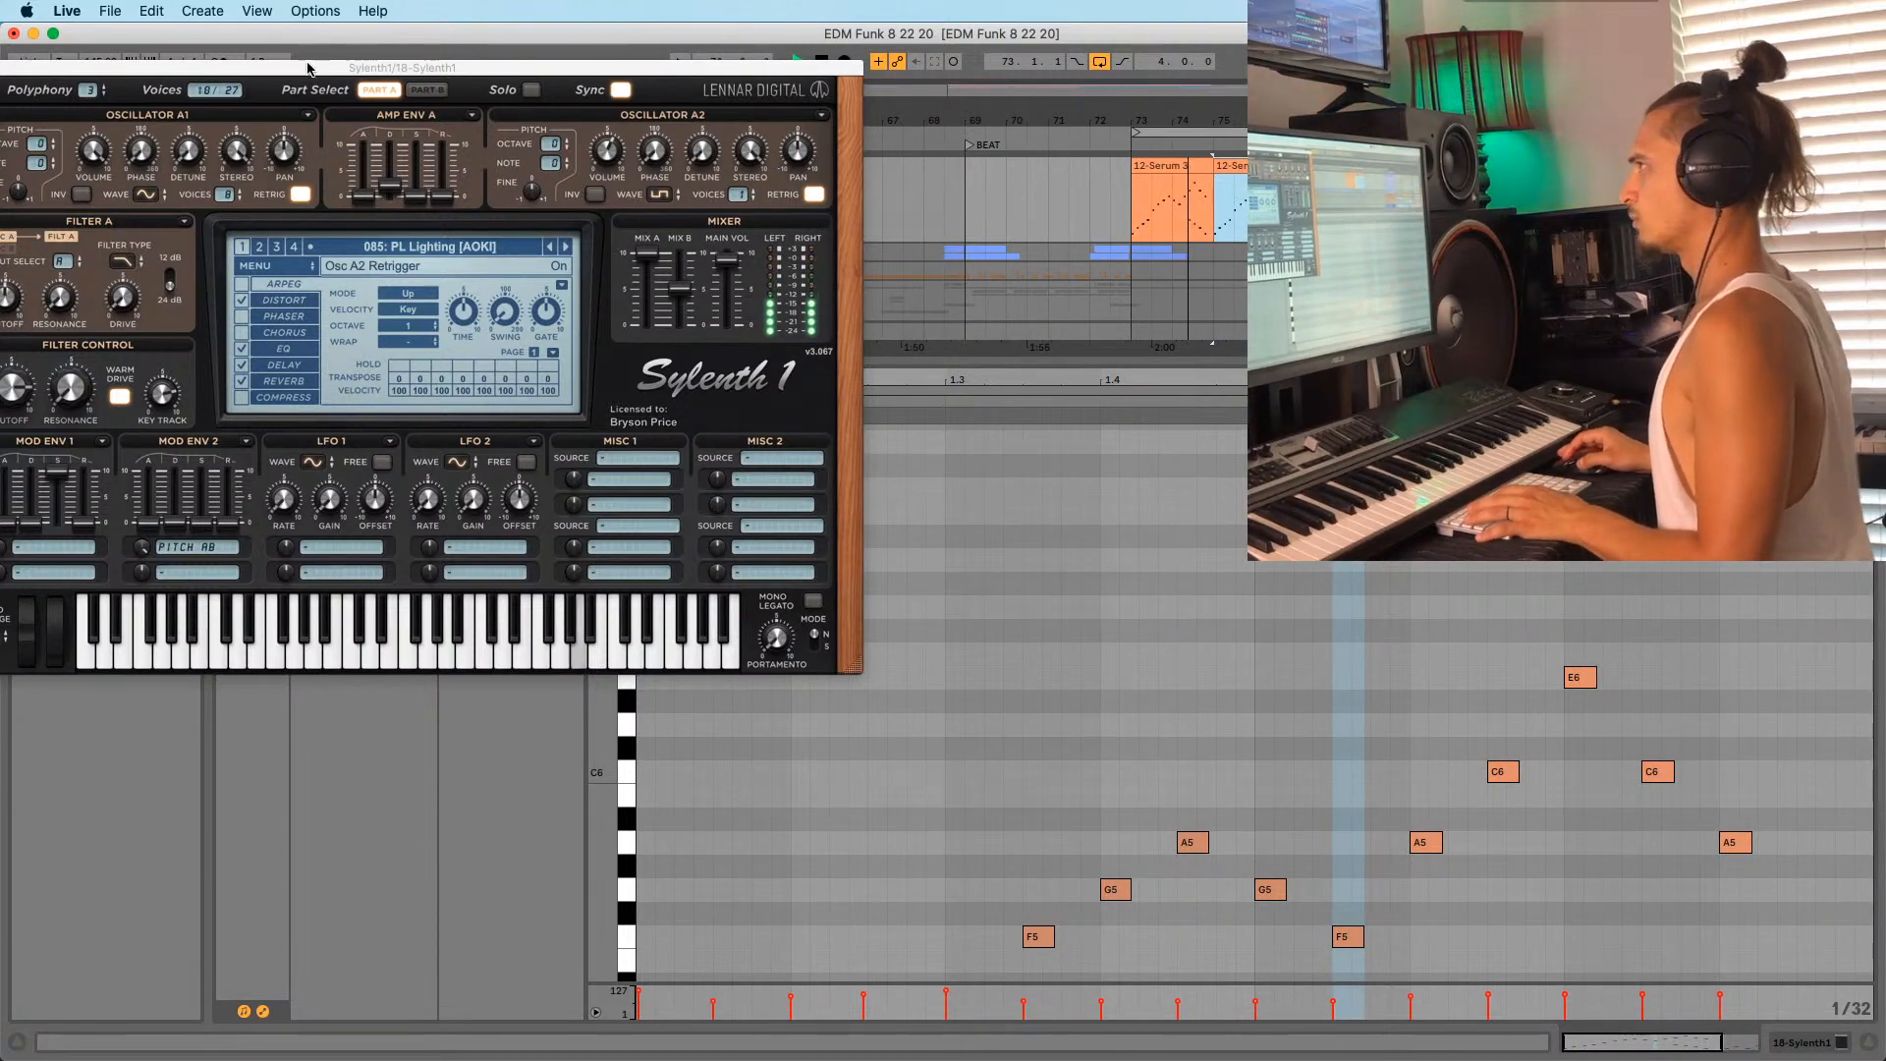
left_click_drag(307, 69, 418, 123)
Close the Sylenth1 window and play the arrangement from bar 61.
left_click(355, 117)
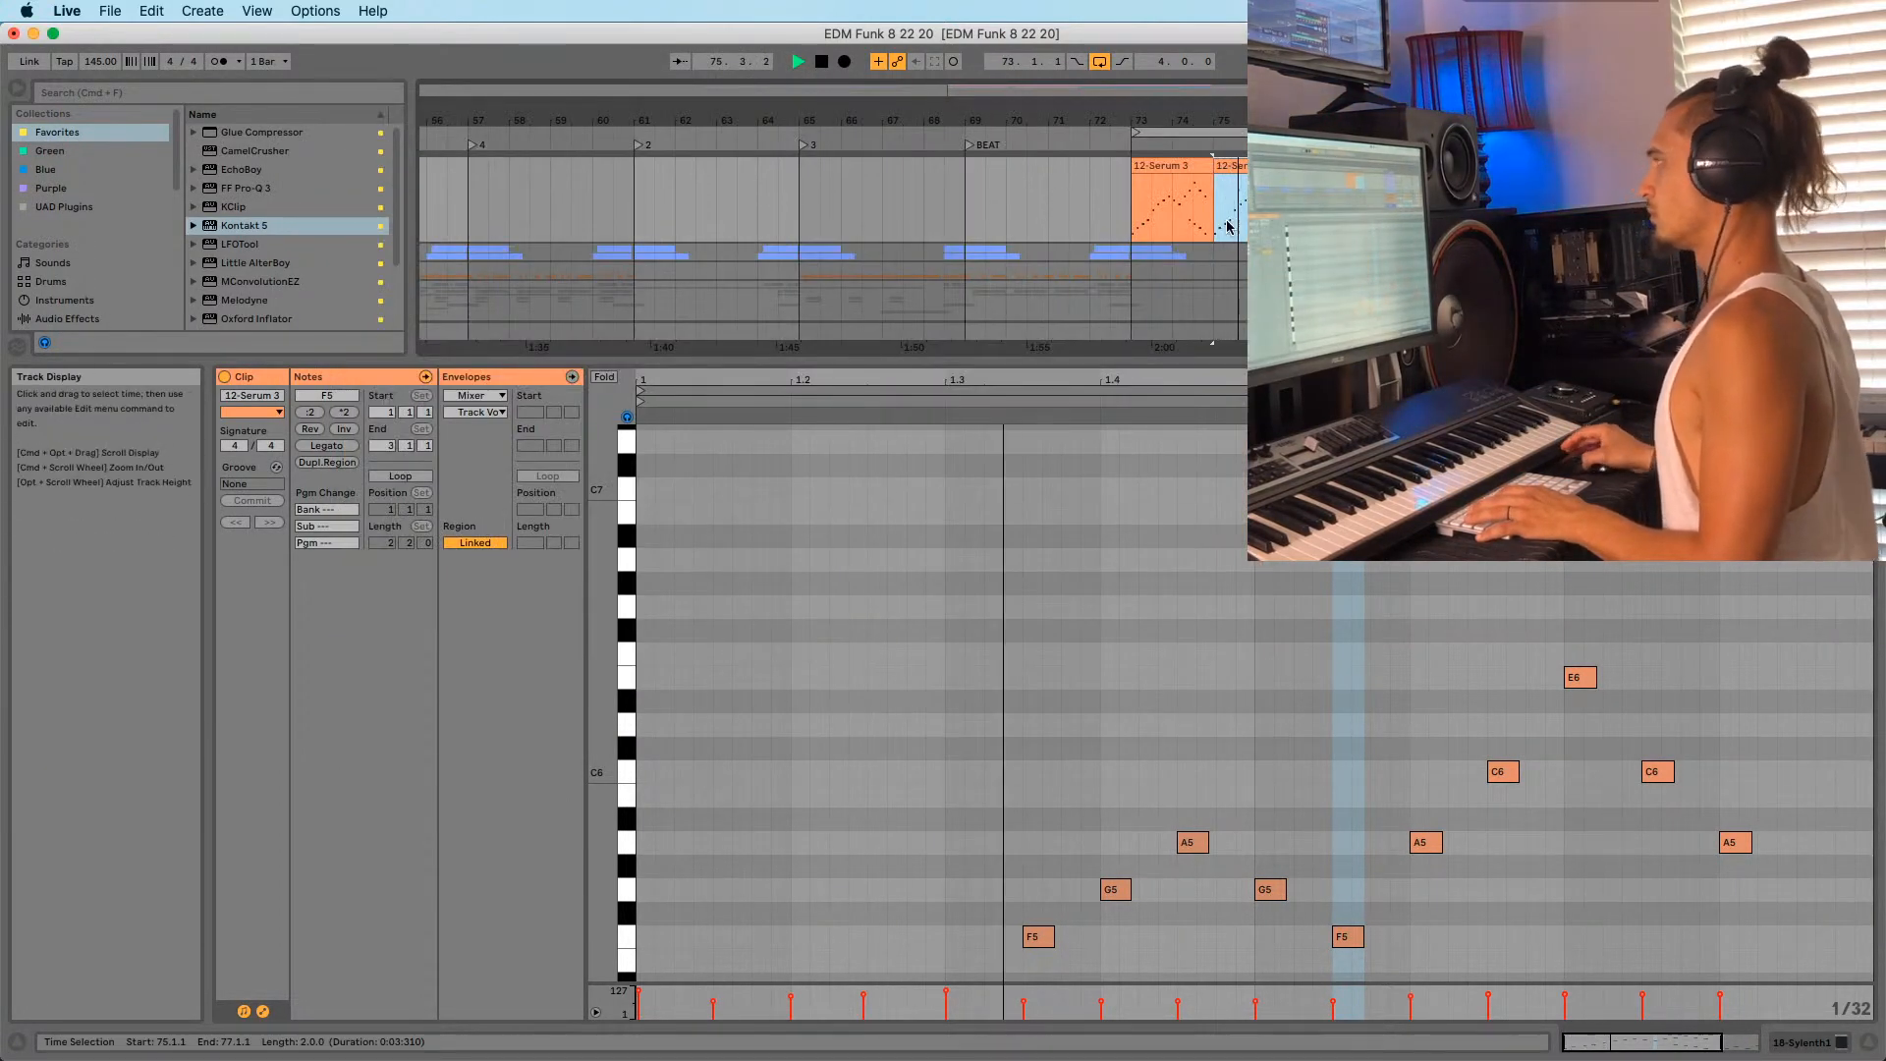
left_click(1002, 203)
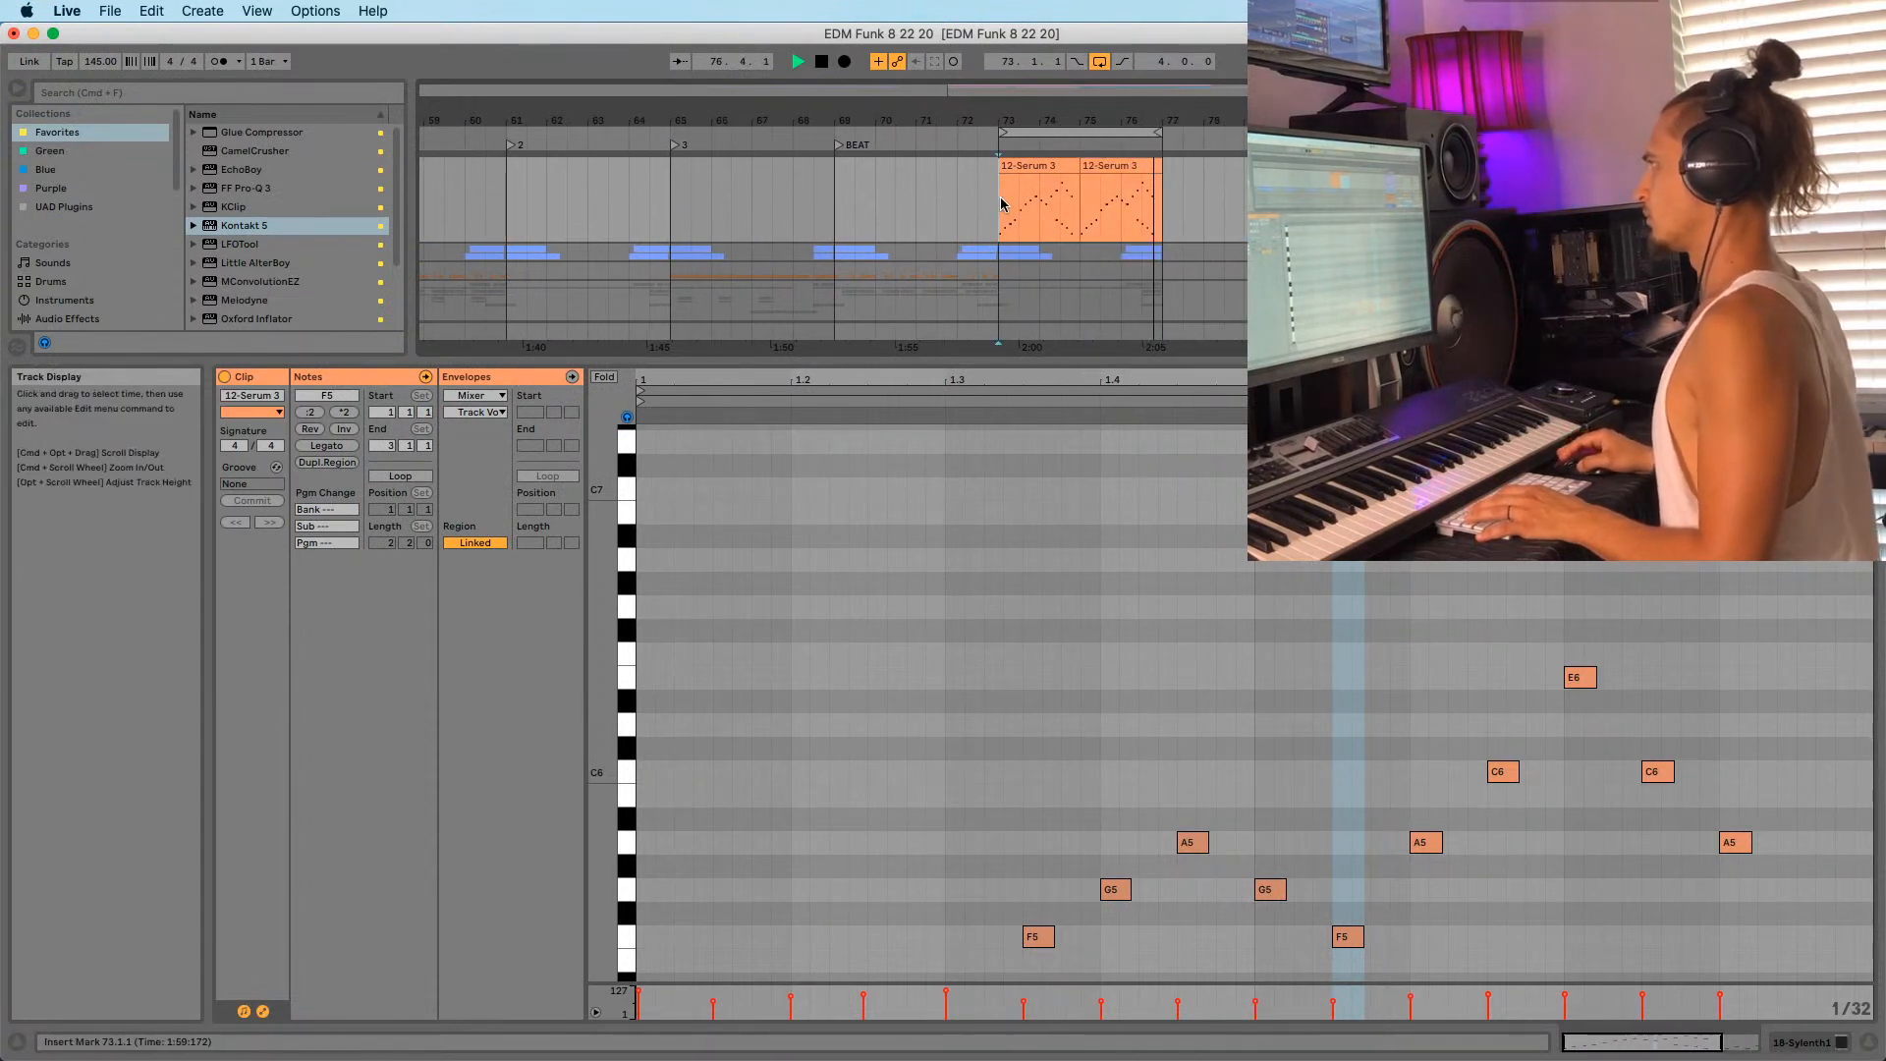
left_click_drag(1026, 119, 1074, 113)
key("space")
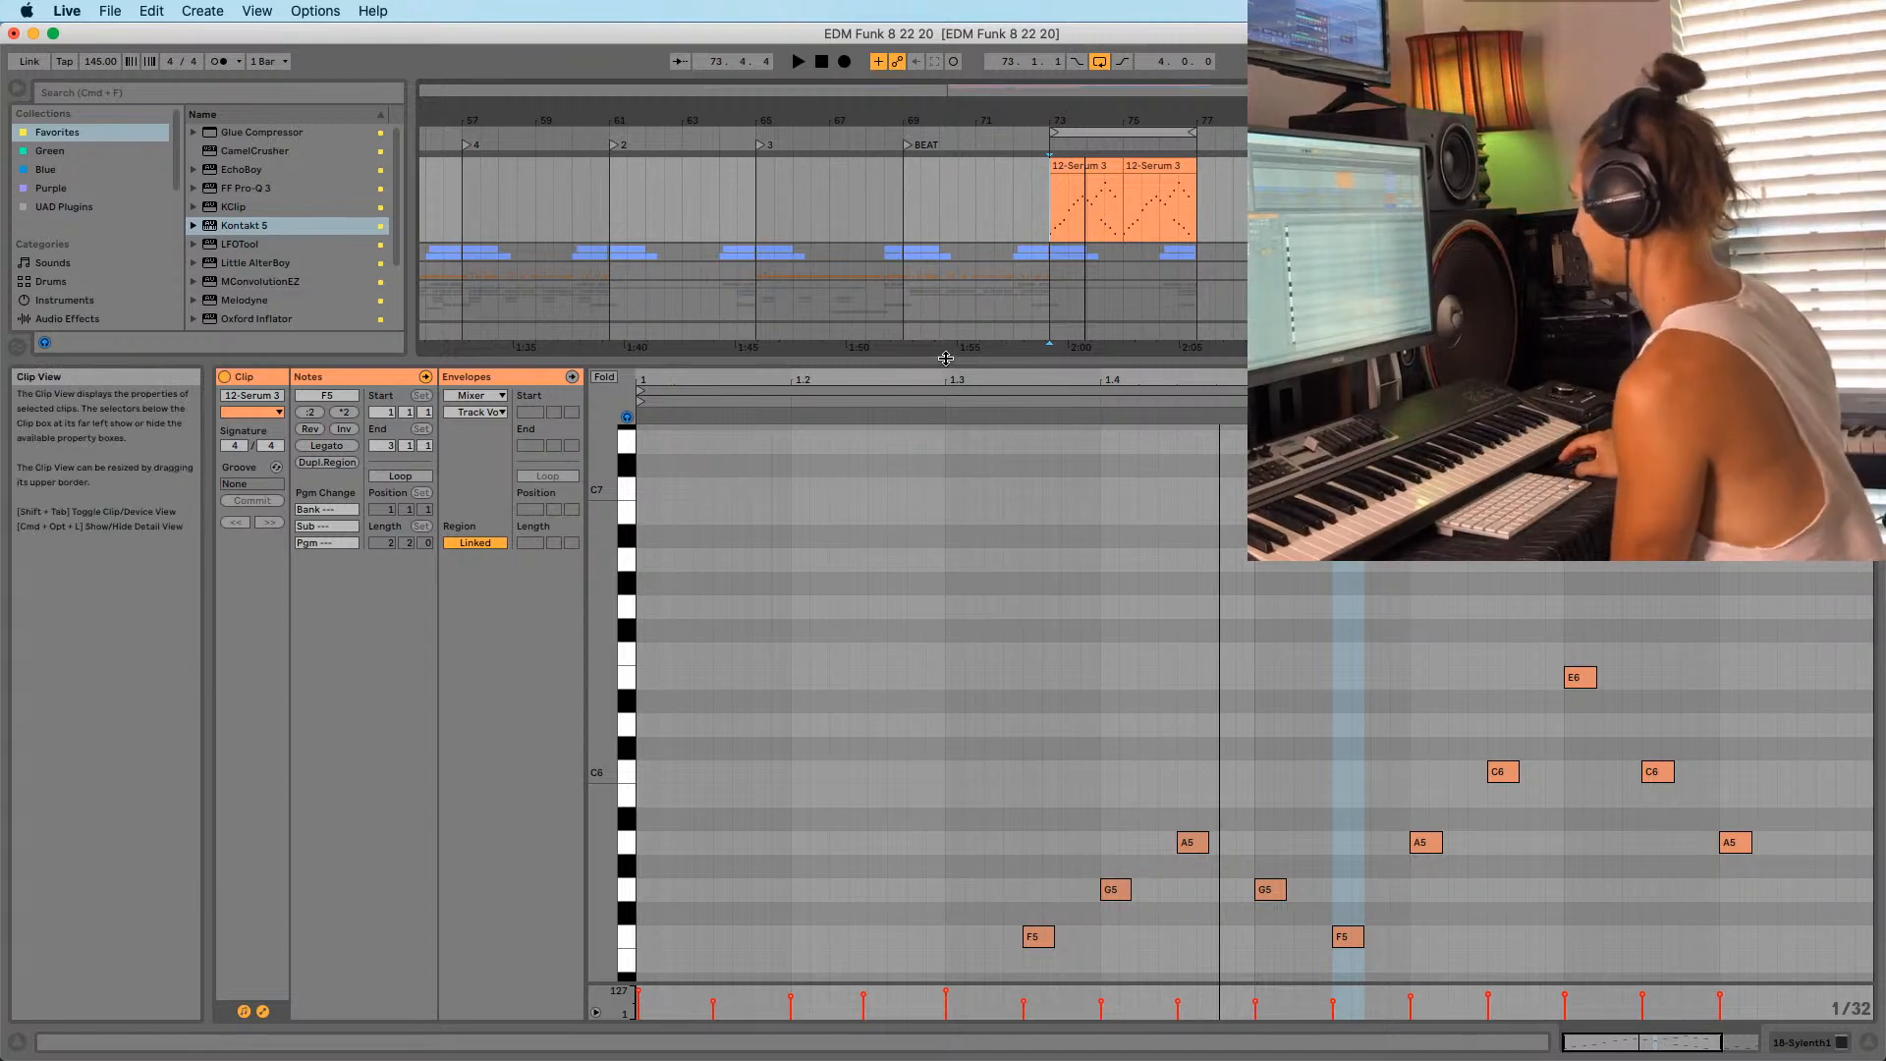
left_click_drag(835, 362, 833, 585)
scroll(757, 322, "down", 10)
scroll(757, 322, "up", 10)
left_click(601, 315)
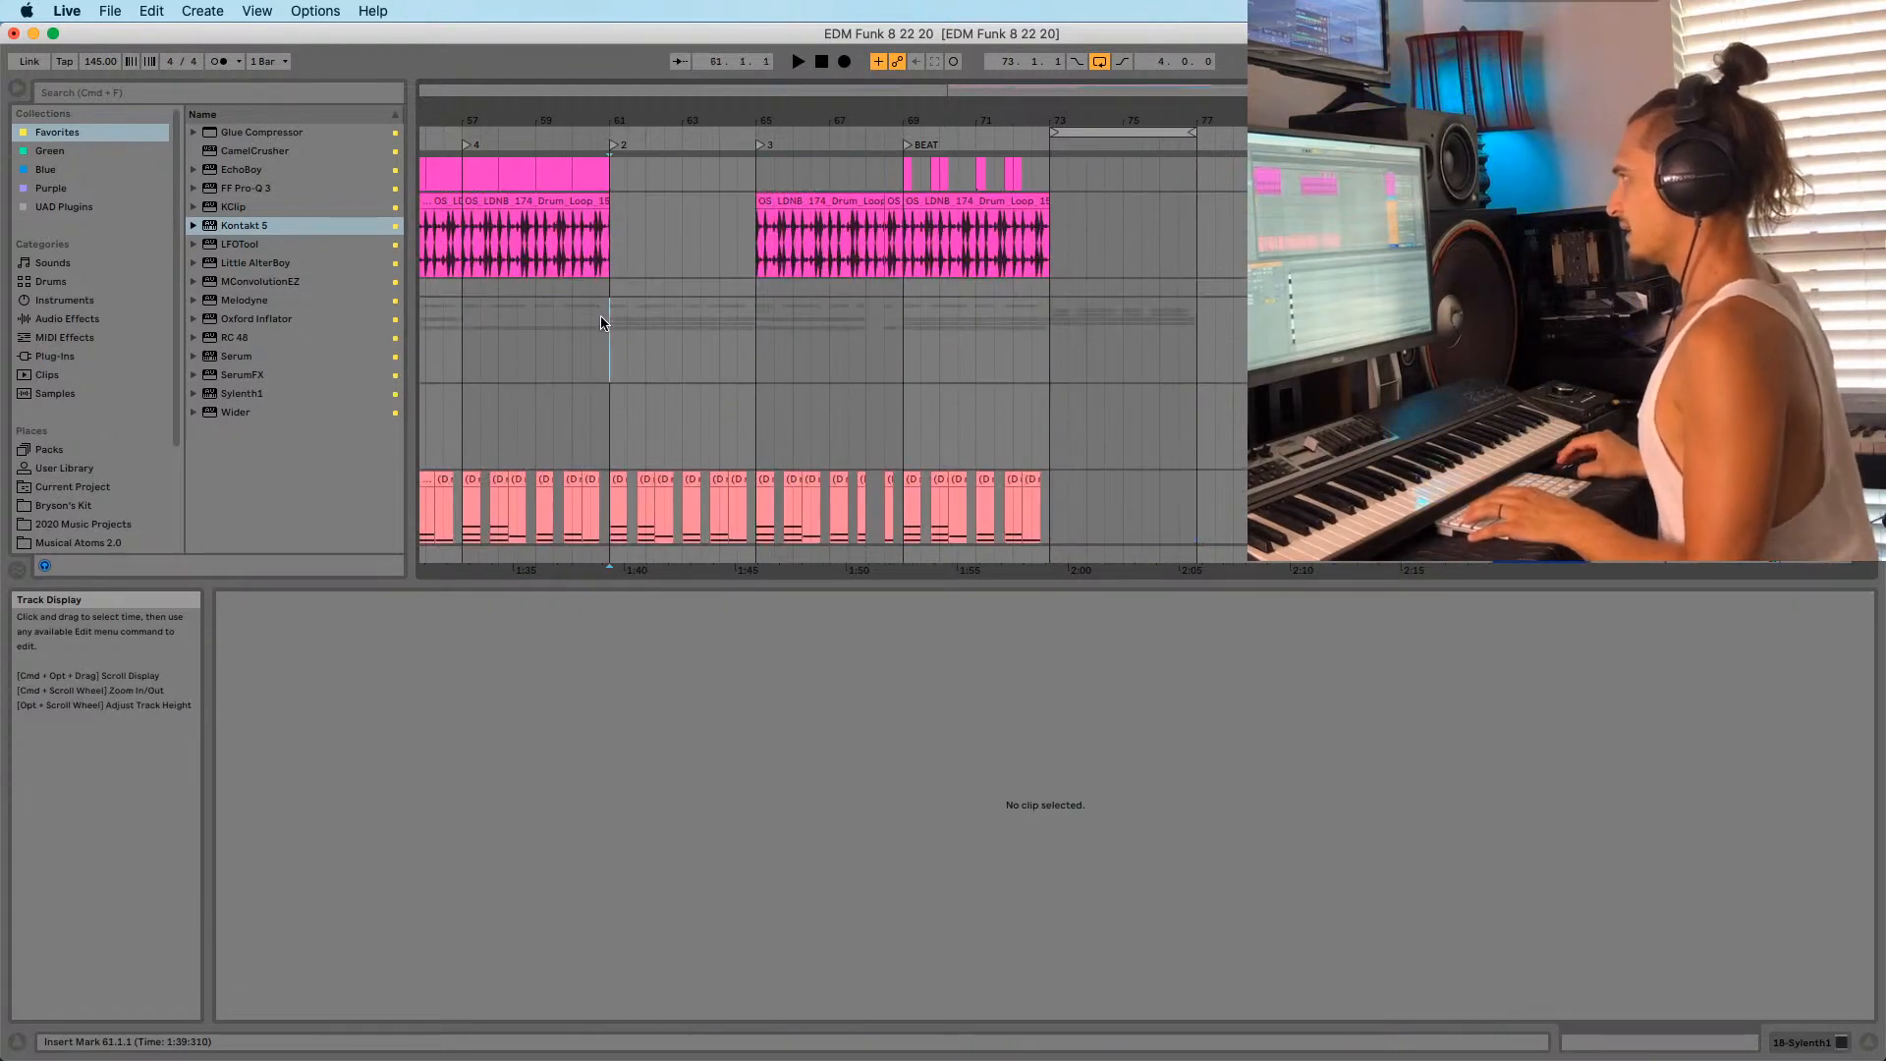
key("space")
Move the loop start to bar 68, then extend the loop from bar 69 to 77.
left_click_drag(654, 113, 1153, 123)
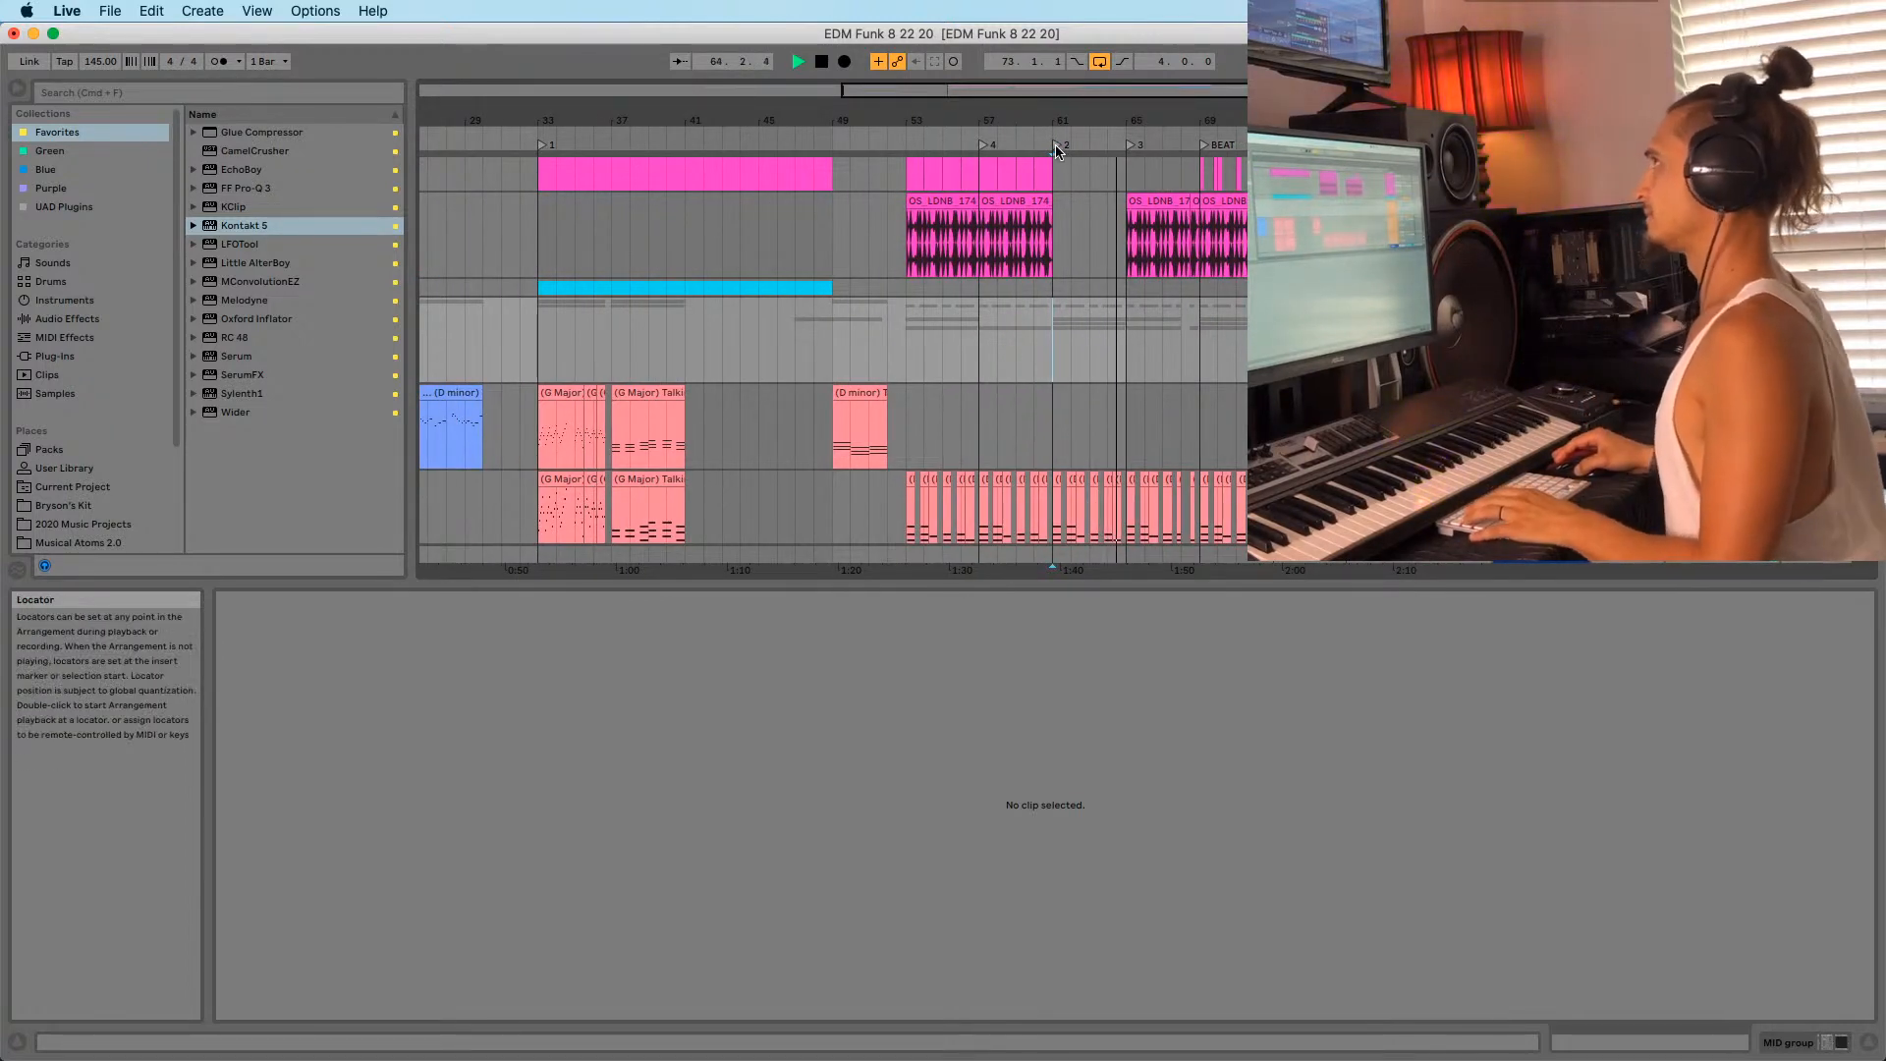
left_click(1058, 150)
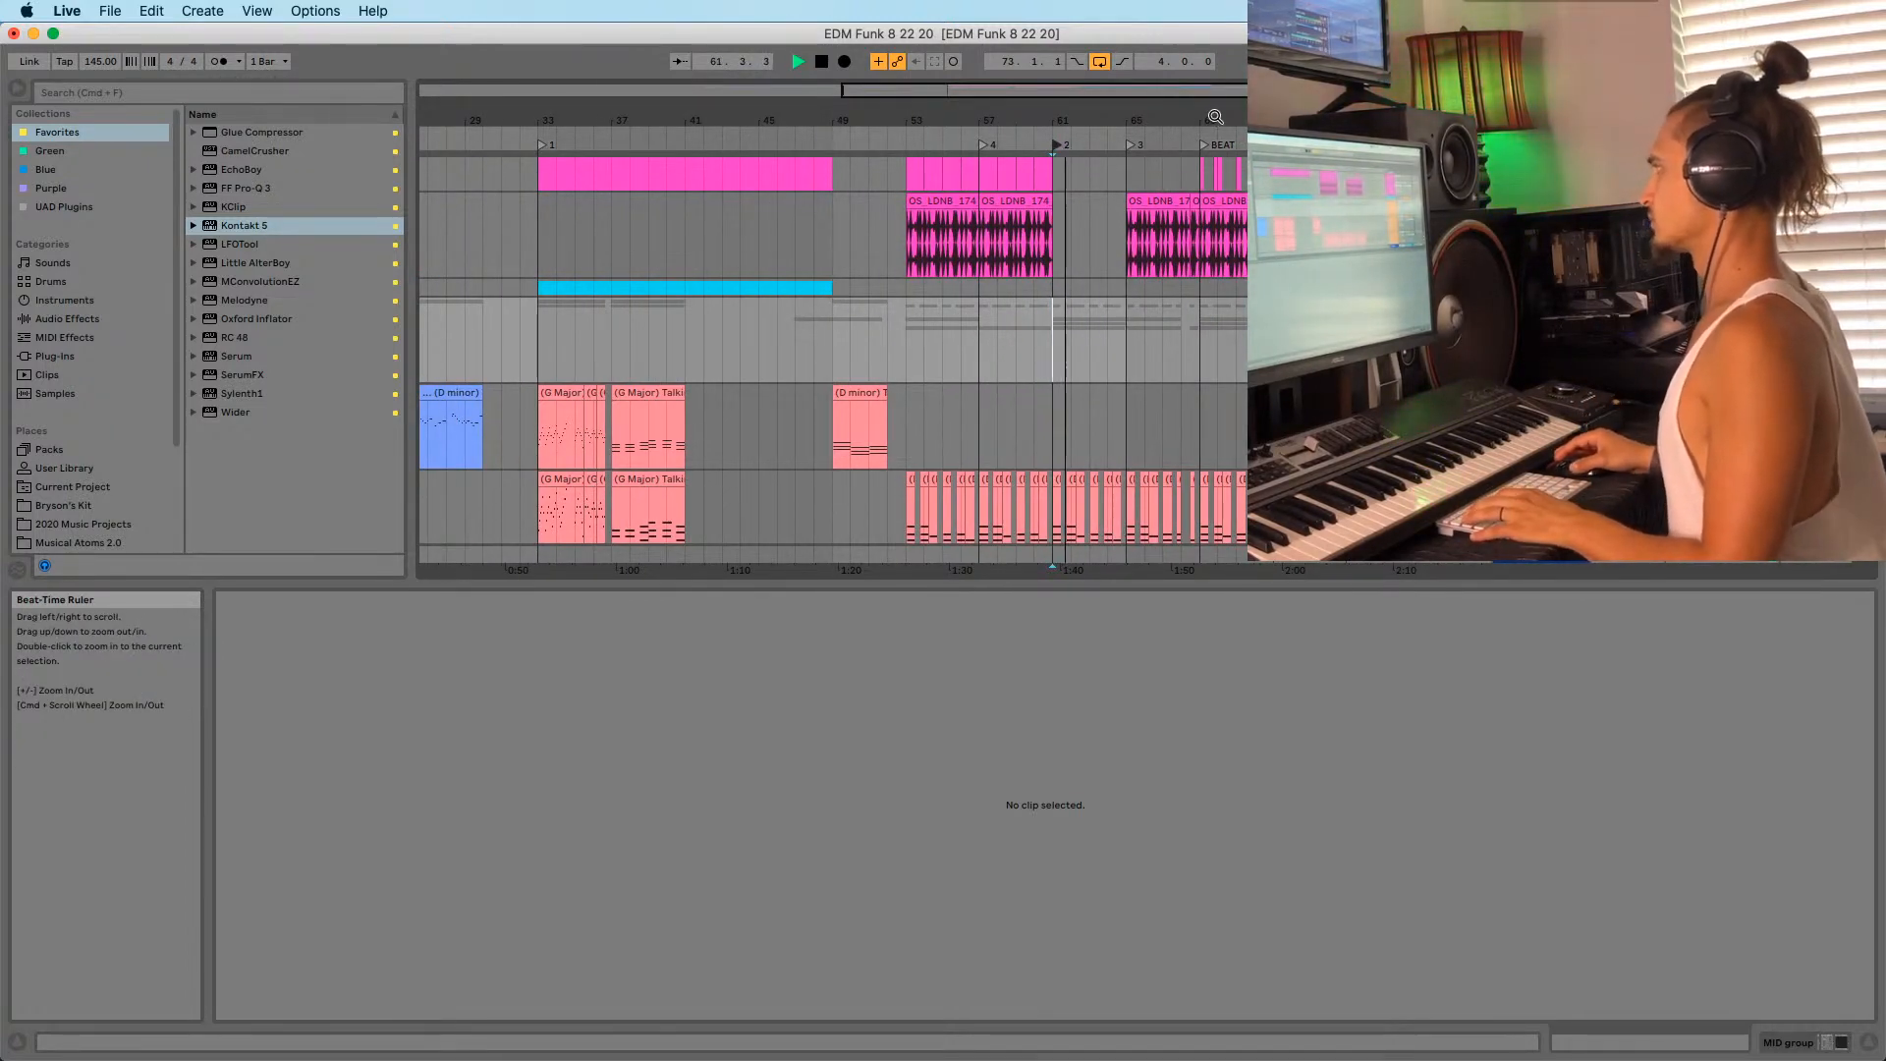
left_click_drag(1312, 135, 1223, 141)
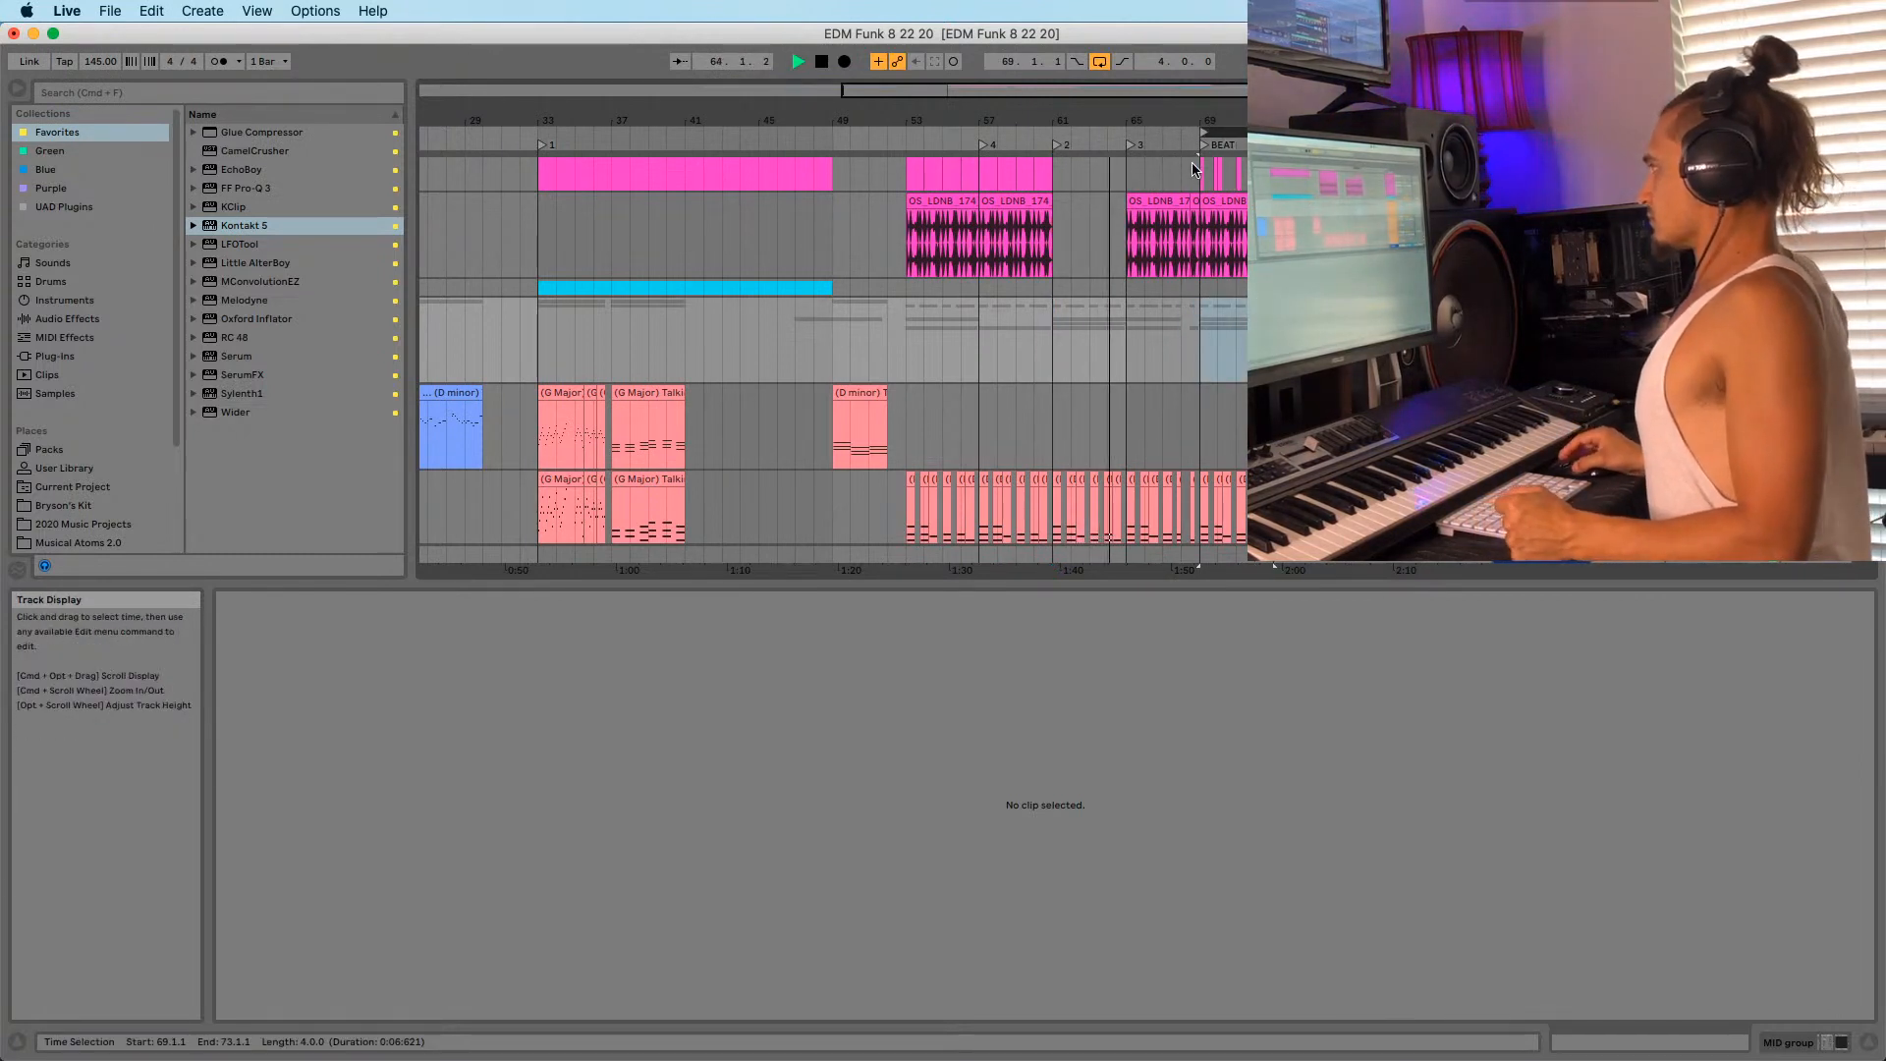
left_click(1204, 148)
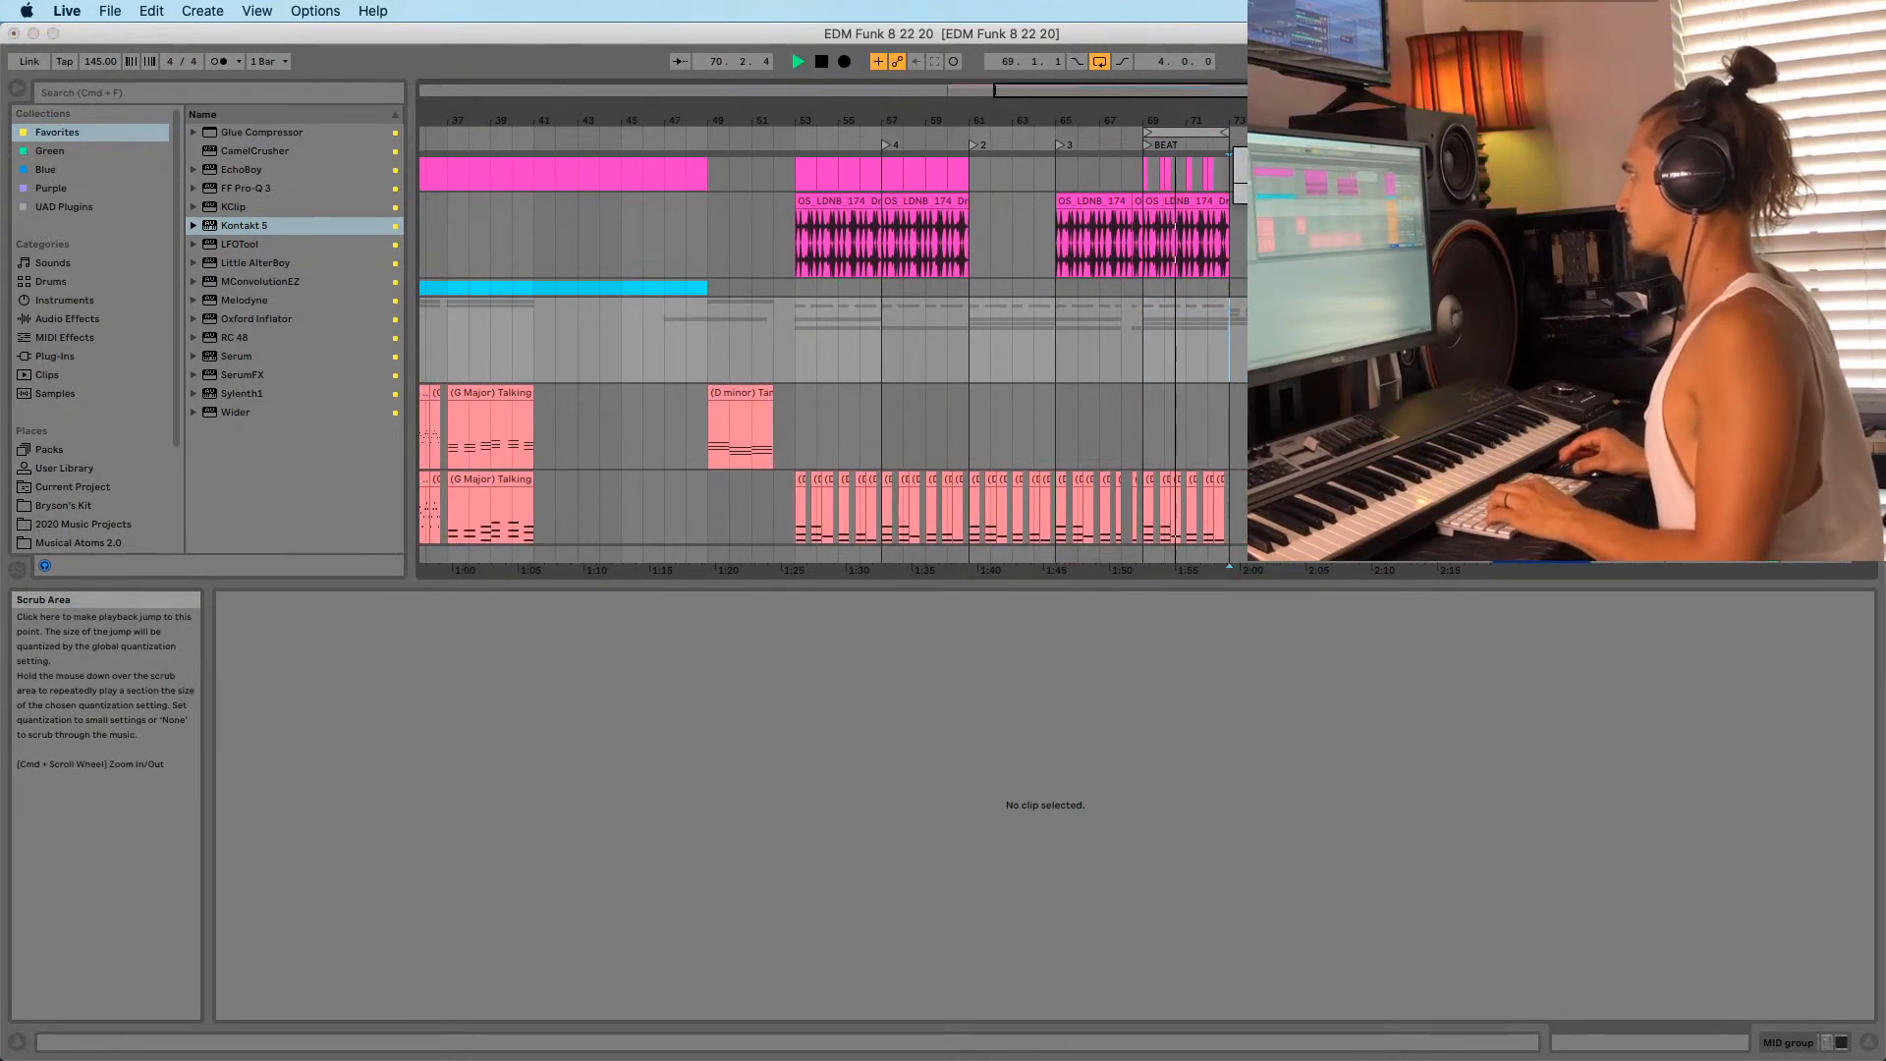
left_click(1235, 276)
left_click(1234, 260)
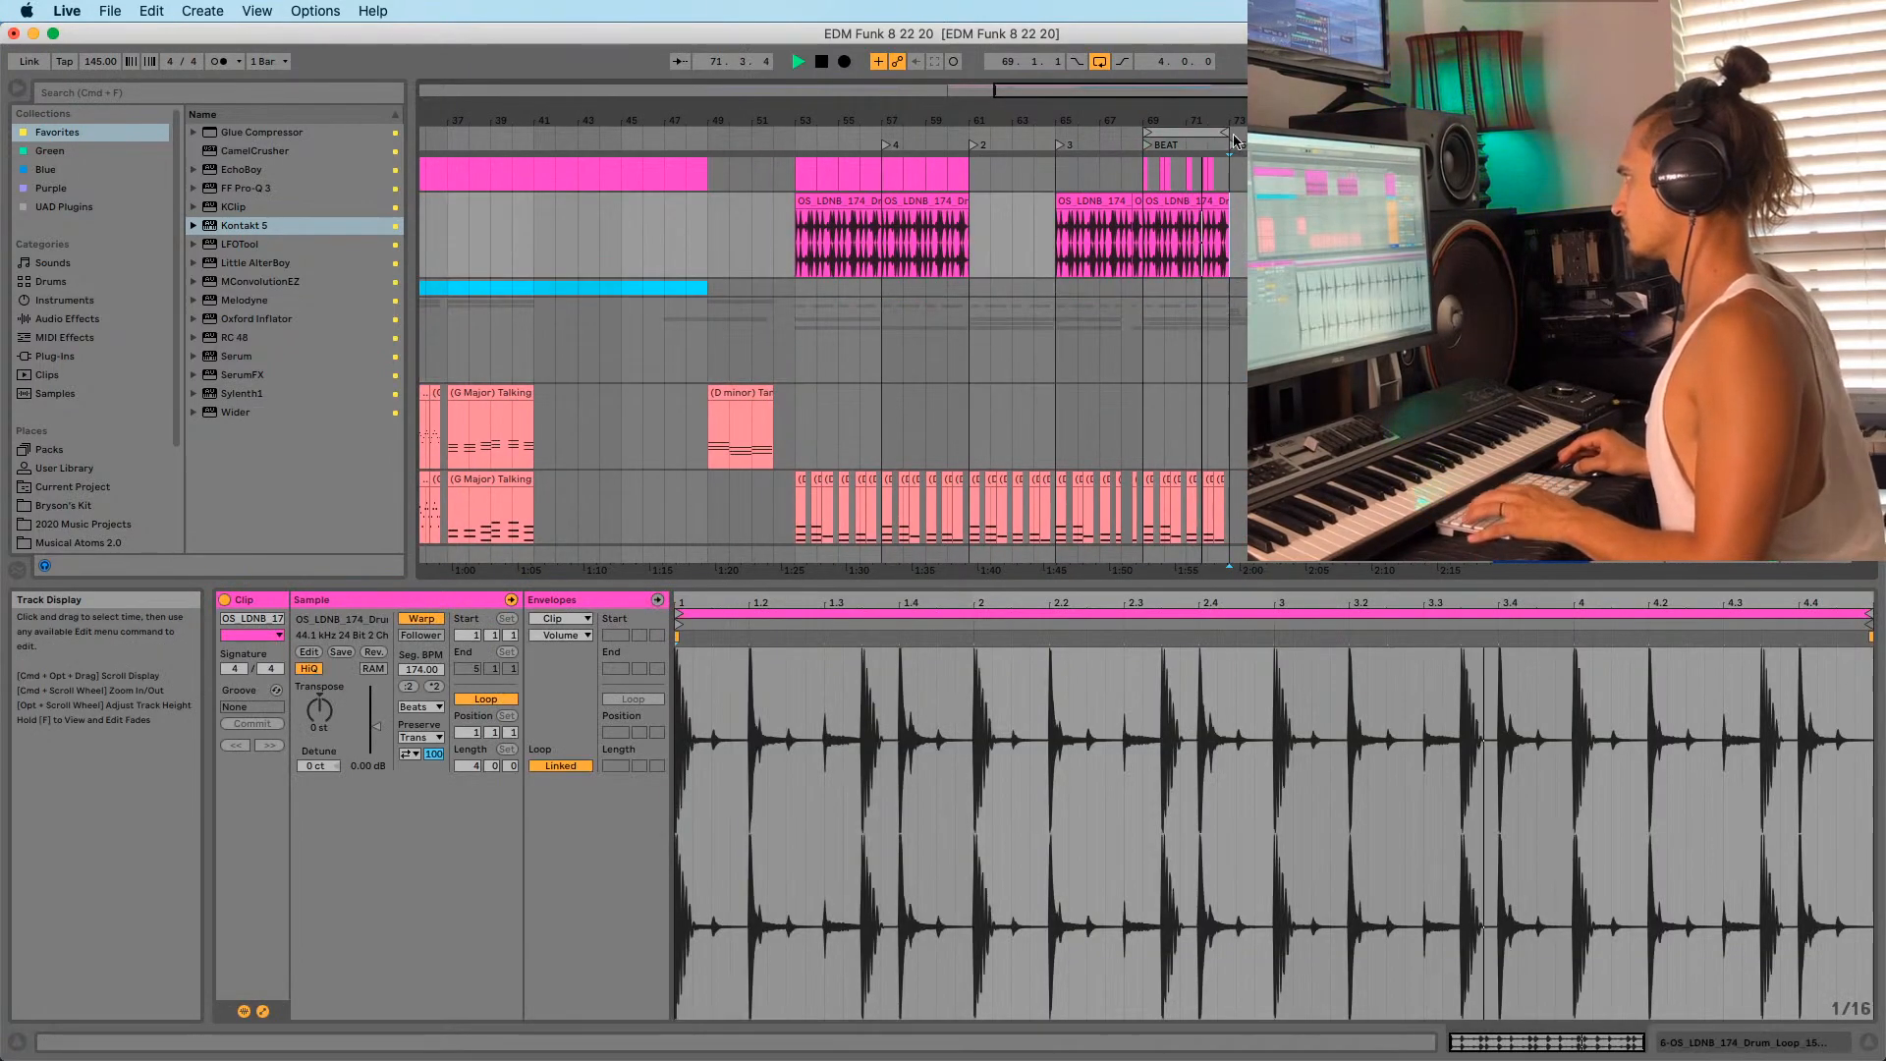
mouse_move(1229, 119)
left_mouse_down()
mouse_move(1135, 135)
mouse_move(1260, 133)
left_mouse_up()
left_click_drag(1137, 120, 1154, 331)
scroll(1137, 278, "up", 5)
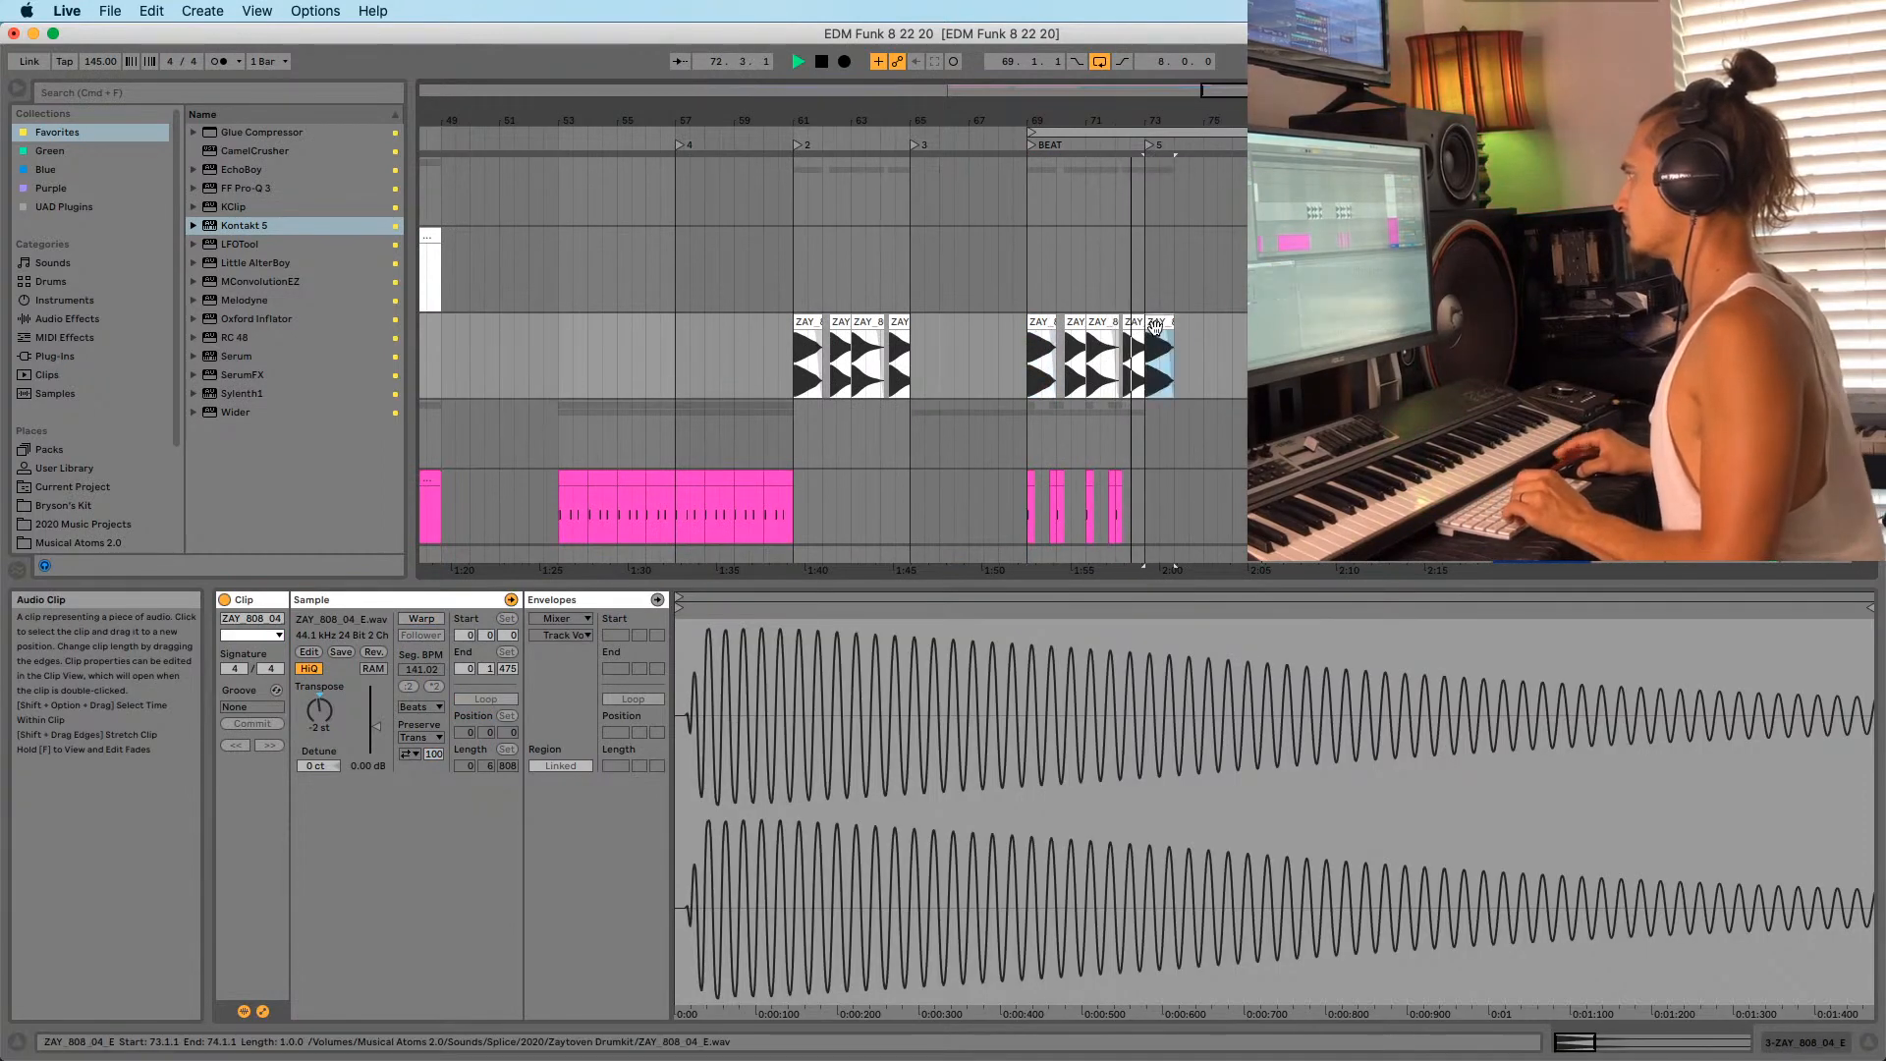
left_click_drag(1206, 120, 1210, 114)
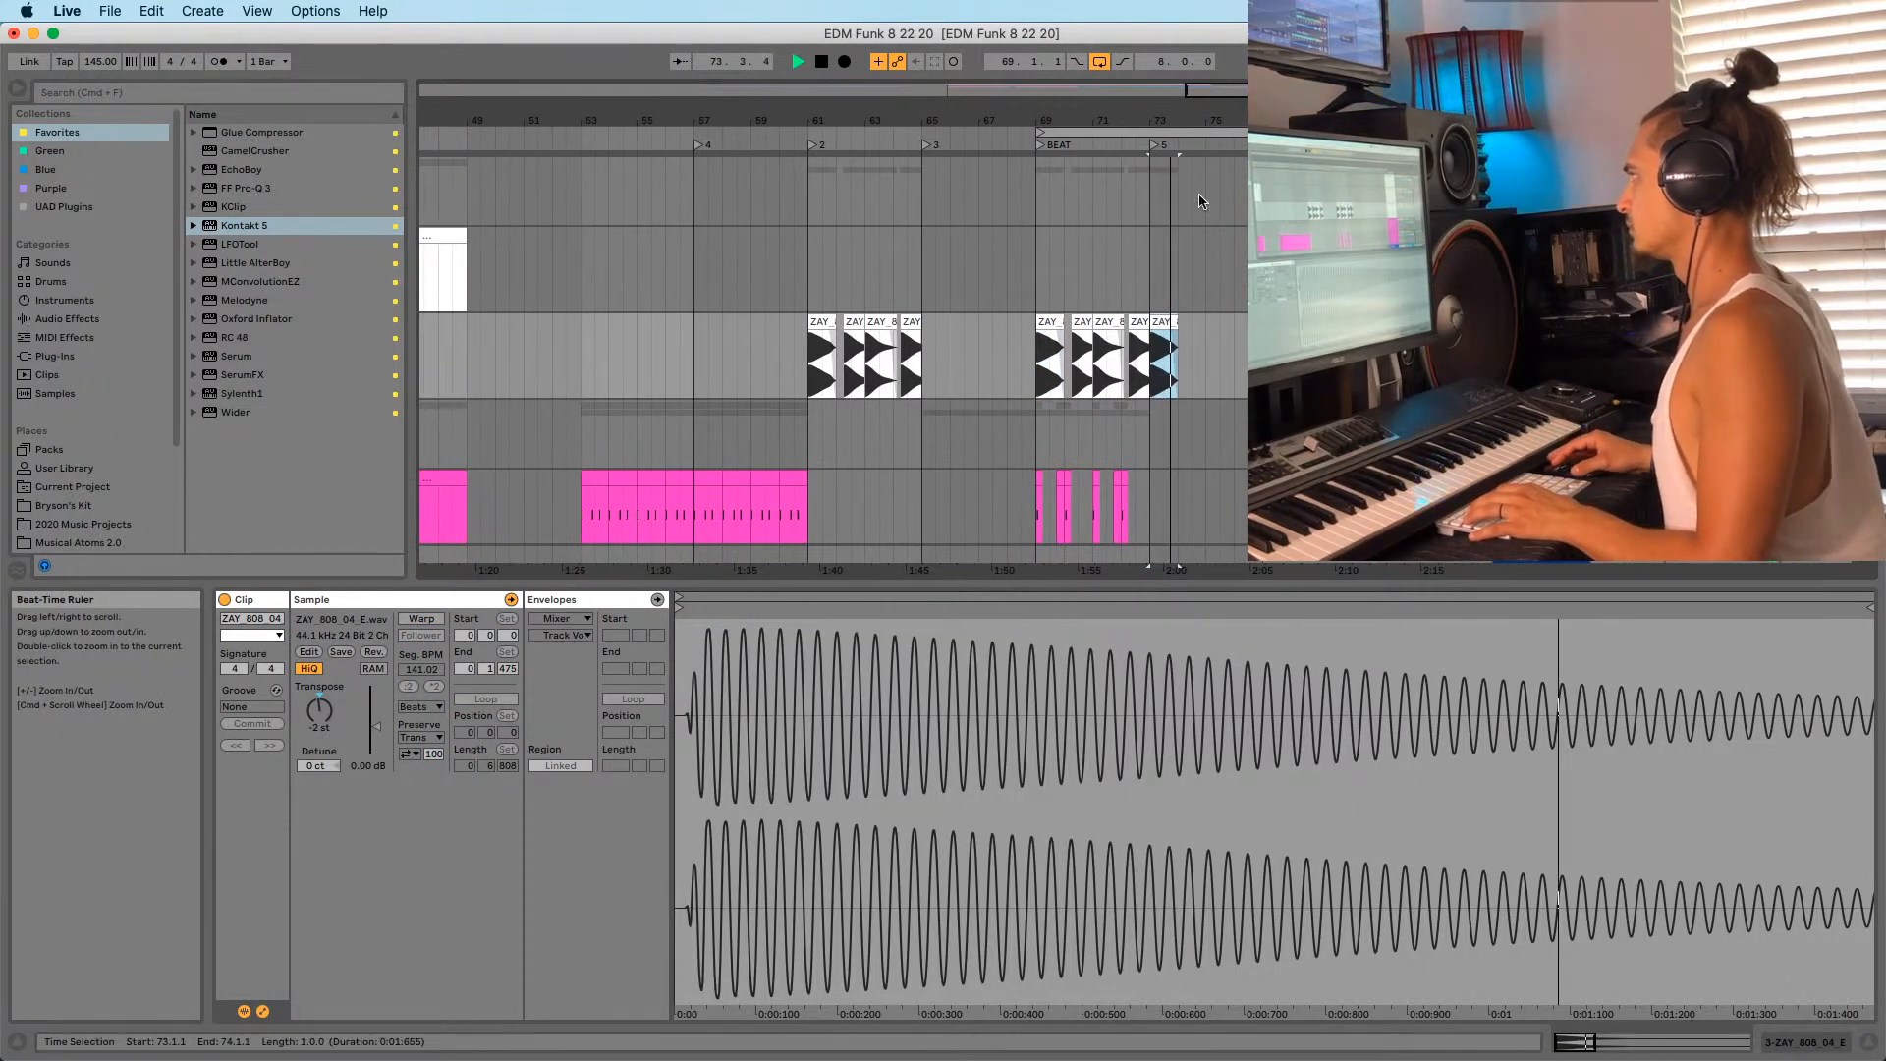
Move the loop start to bar 73 so the loop spans bars 73–77.
mouse_move(1170, 337)
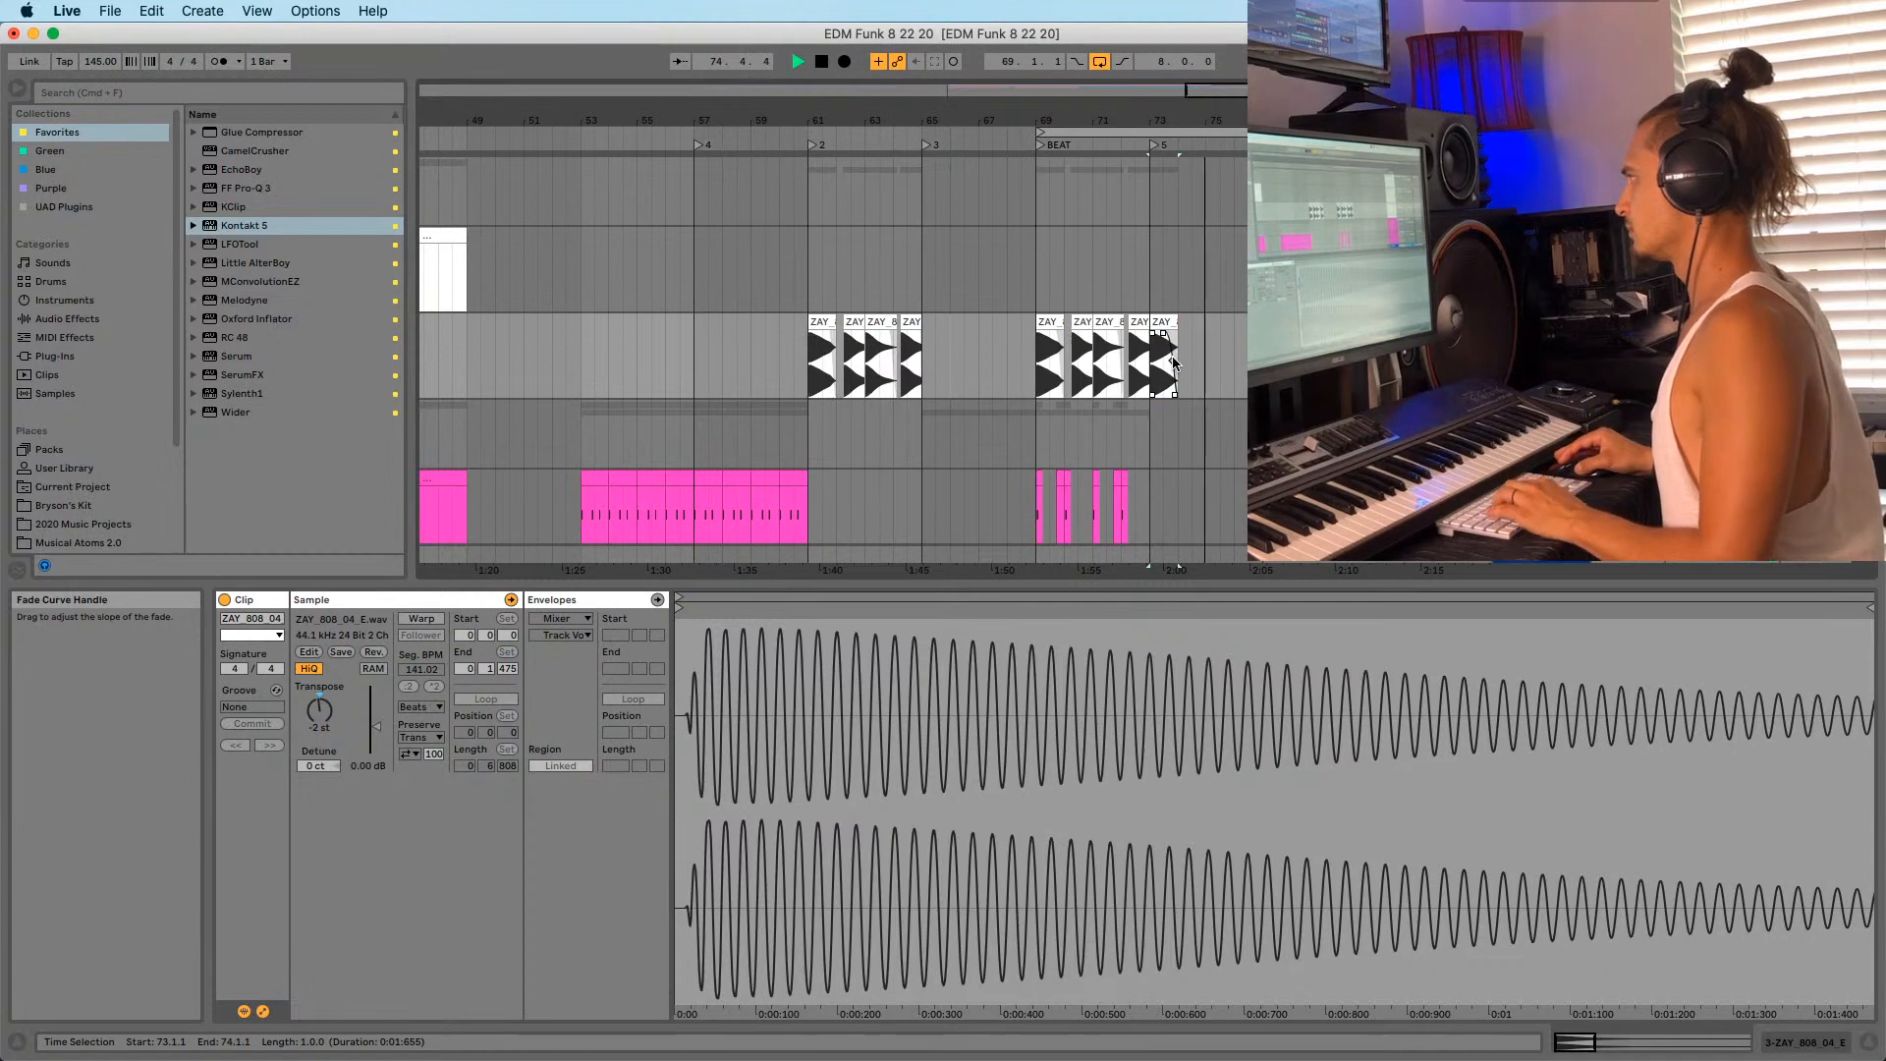
left_click_drag(1040, 130, 911, 128)
left_click(916, 131)
scroll(933, 316, "down", 15)
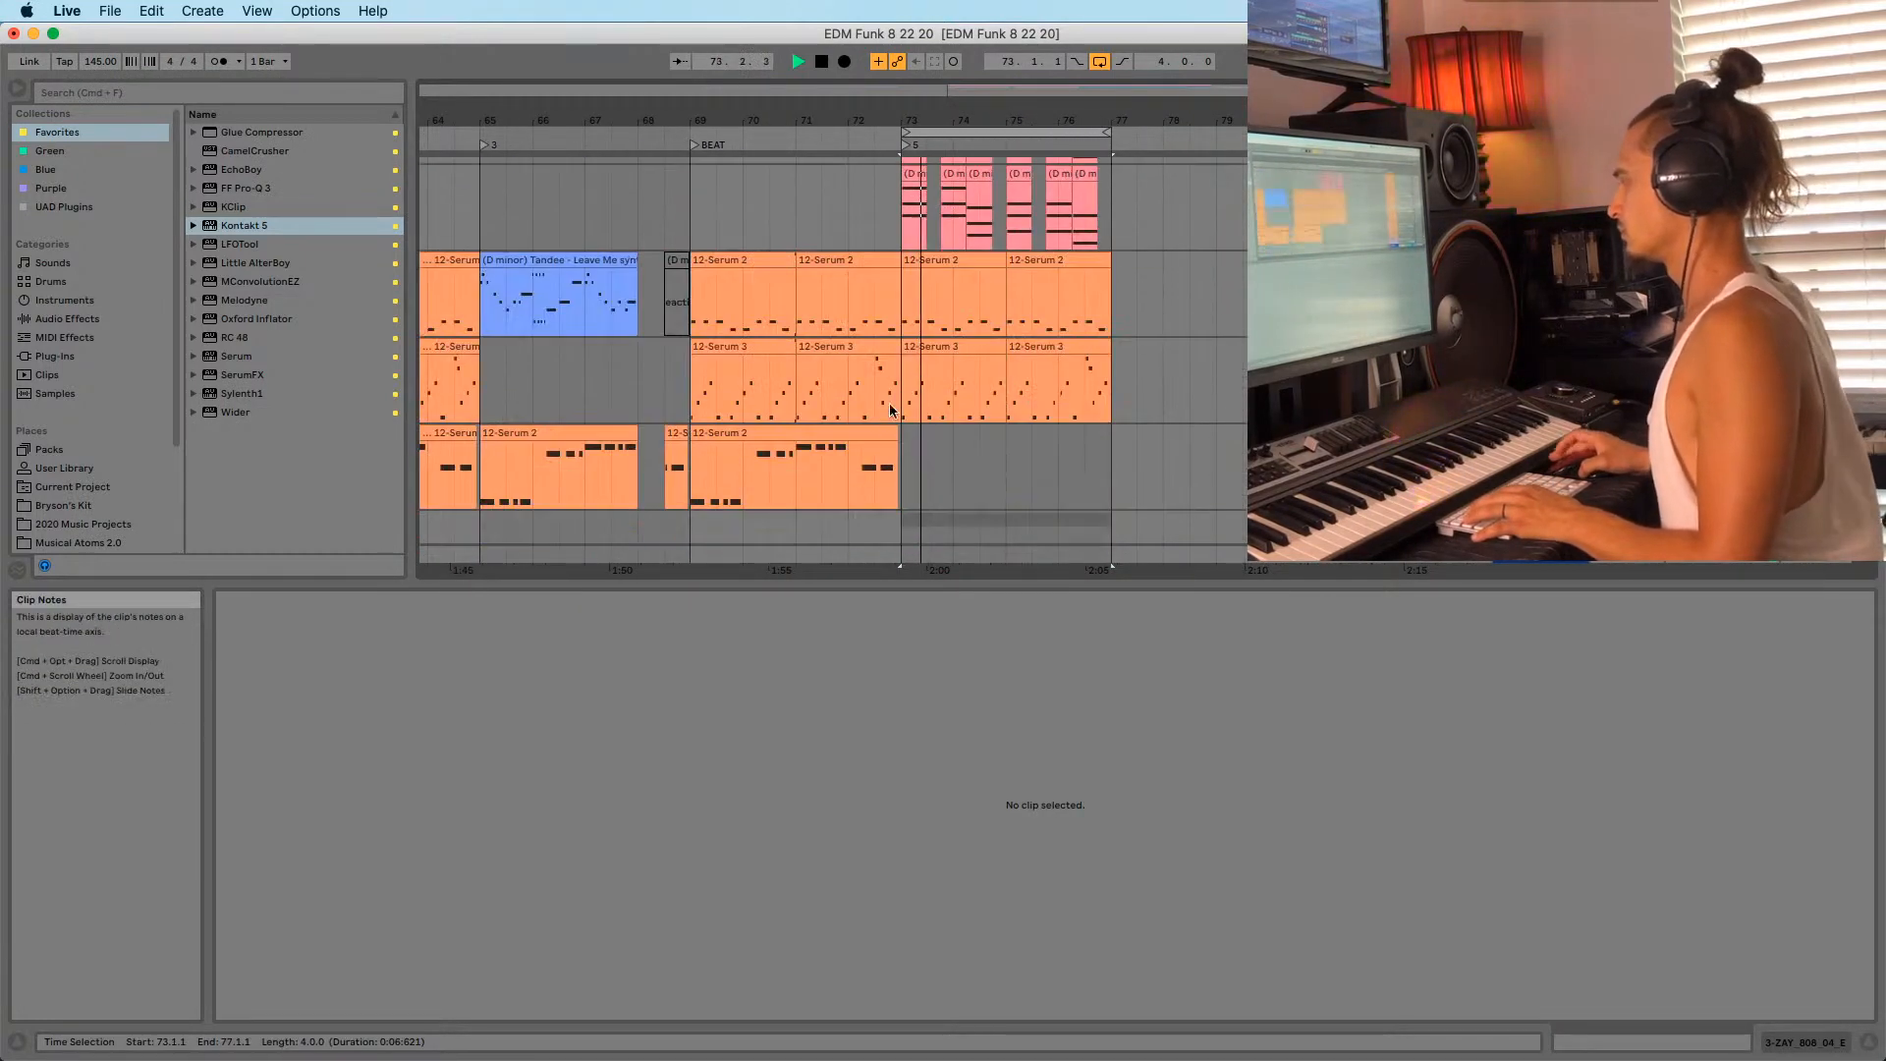
scroll(922, 336, "down", 10)
left_click(897, 398)
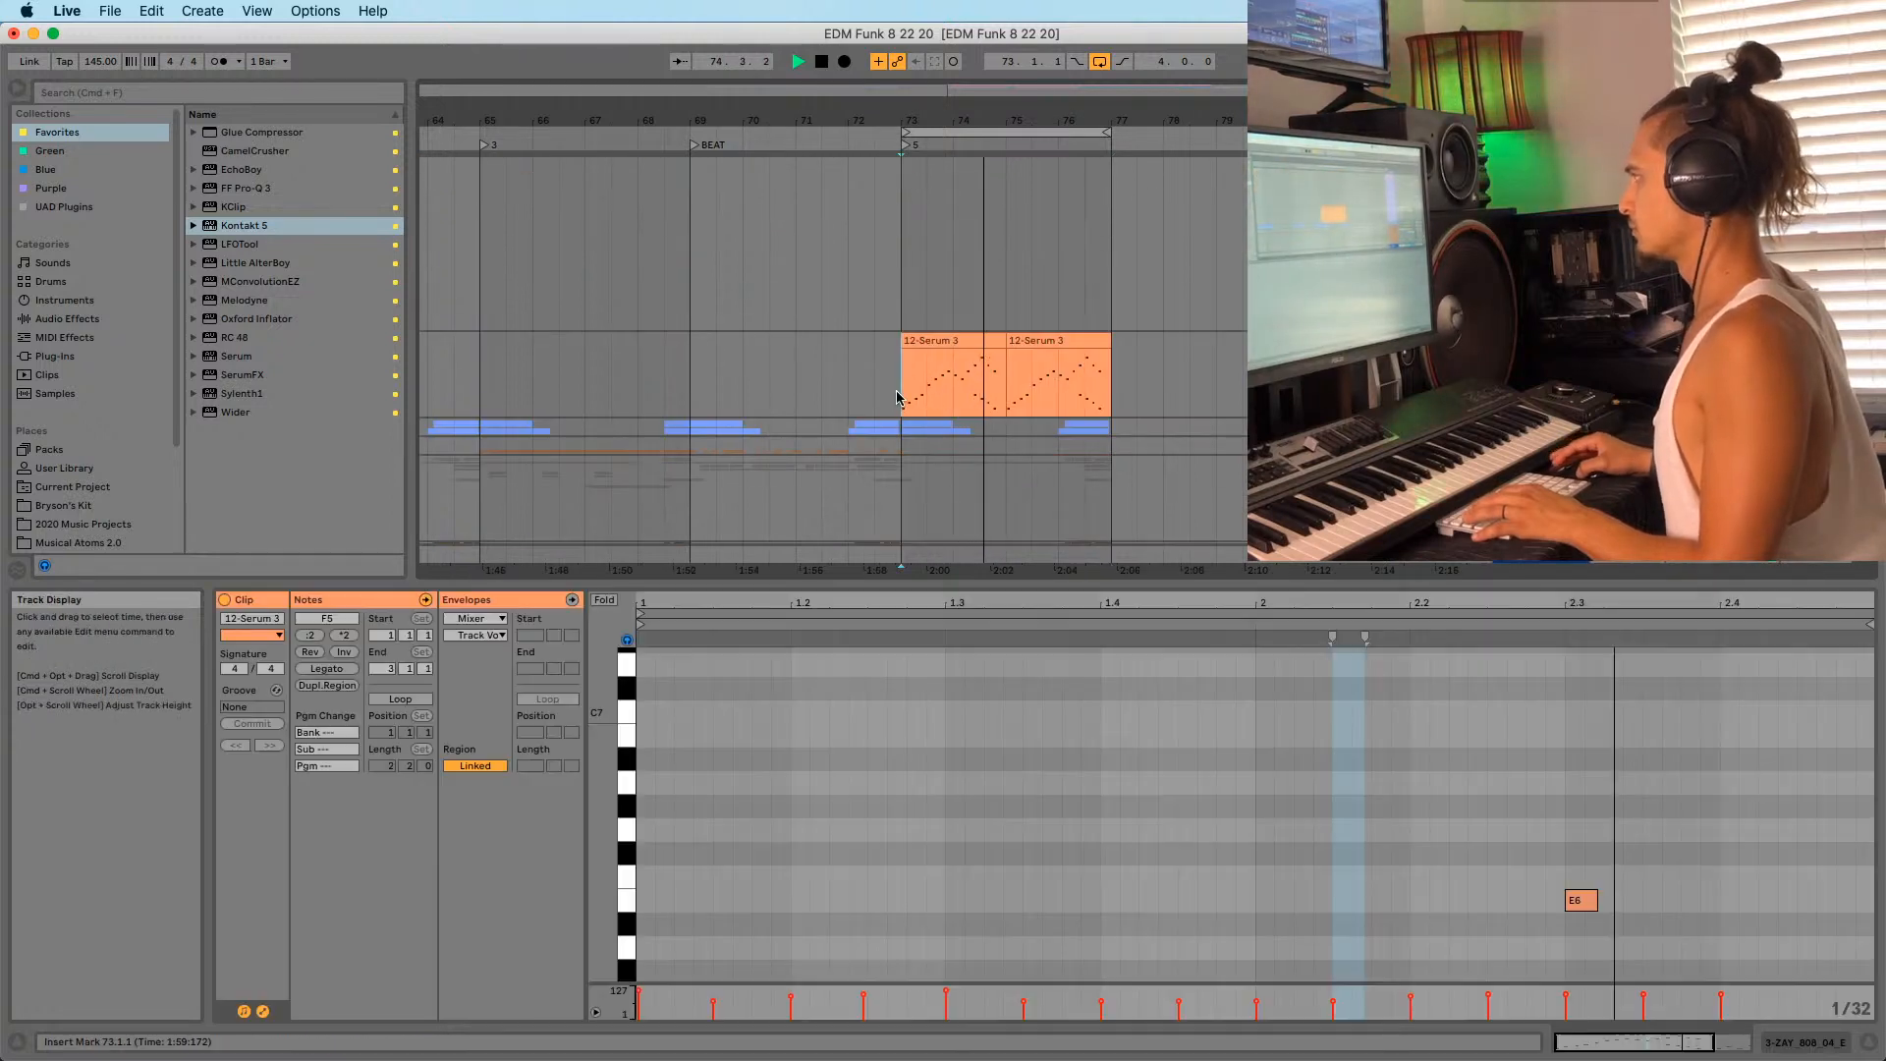
left_click_drag(972, 118, 936, 117)
scroll(970, 432, "up", 8)
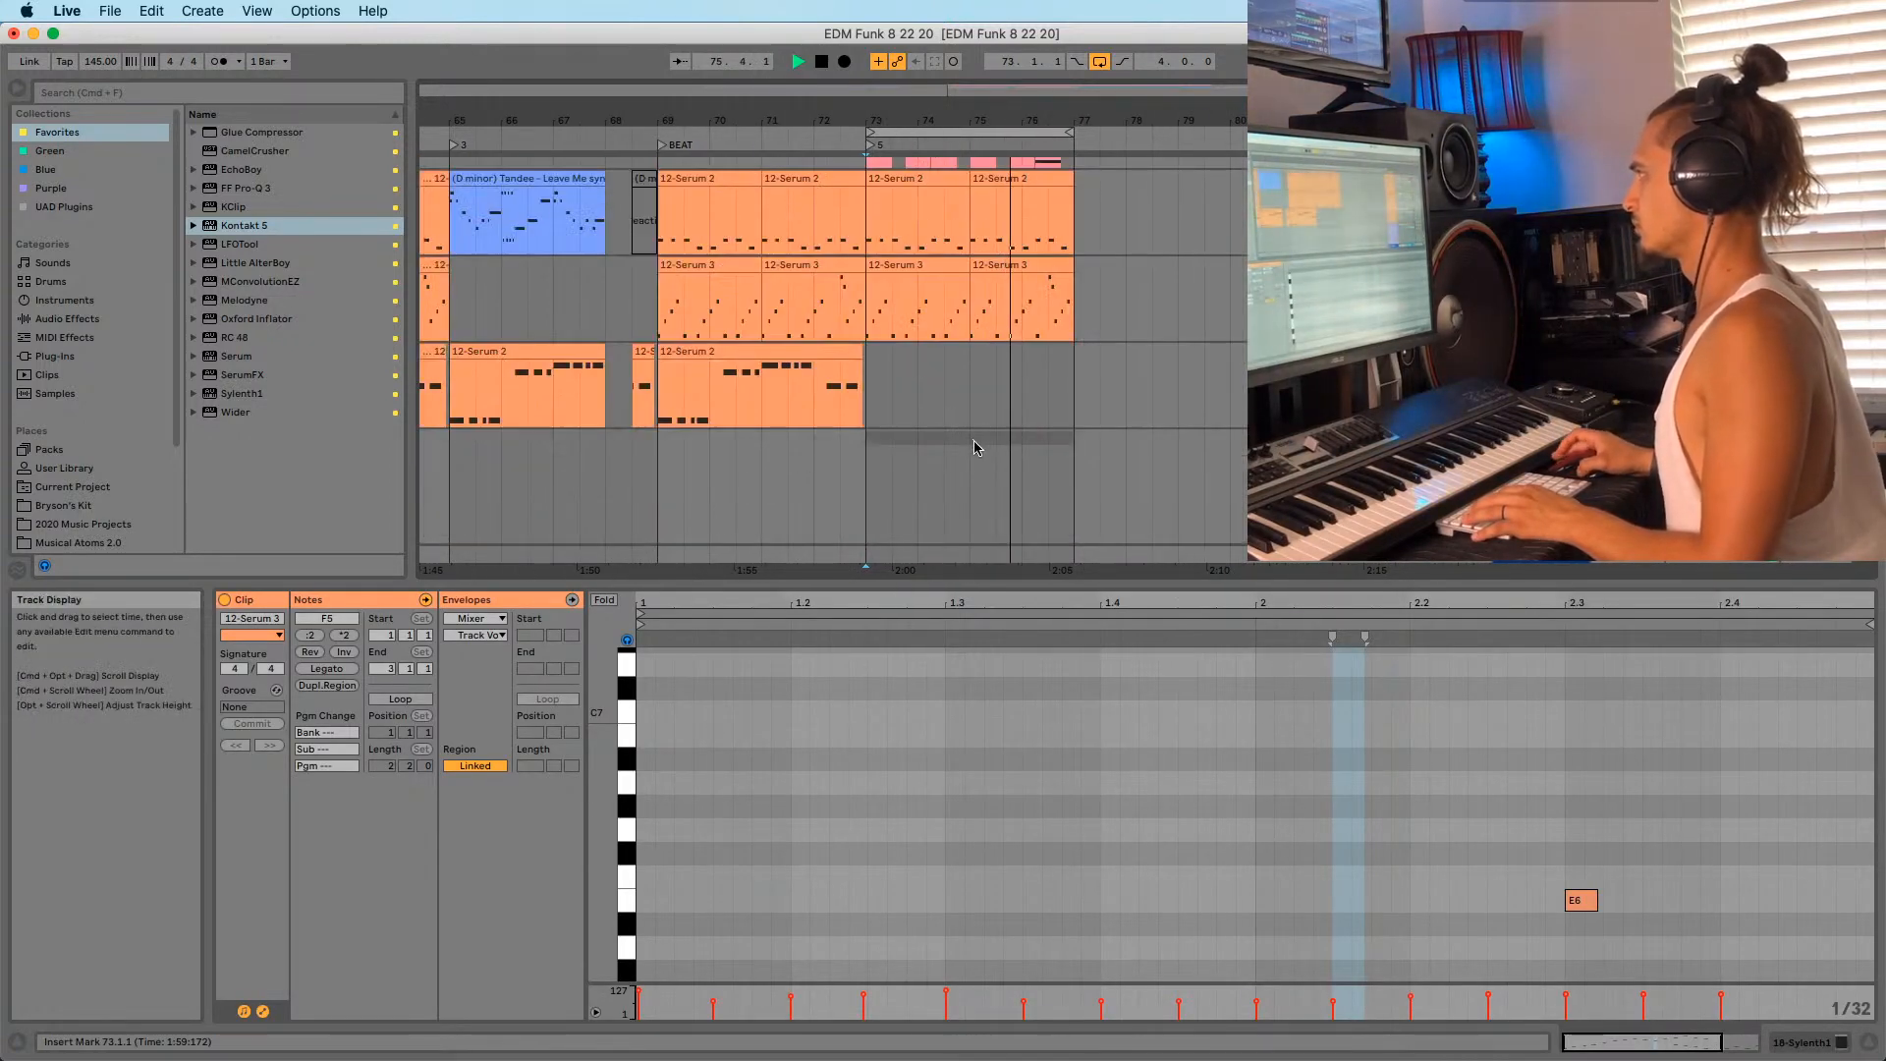
Play the loop from bar 73 and show the Serum track's device chain.
left_click(868, 328)
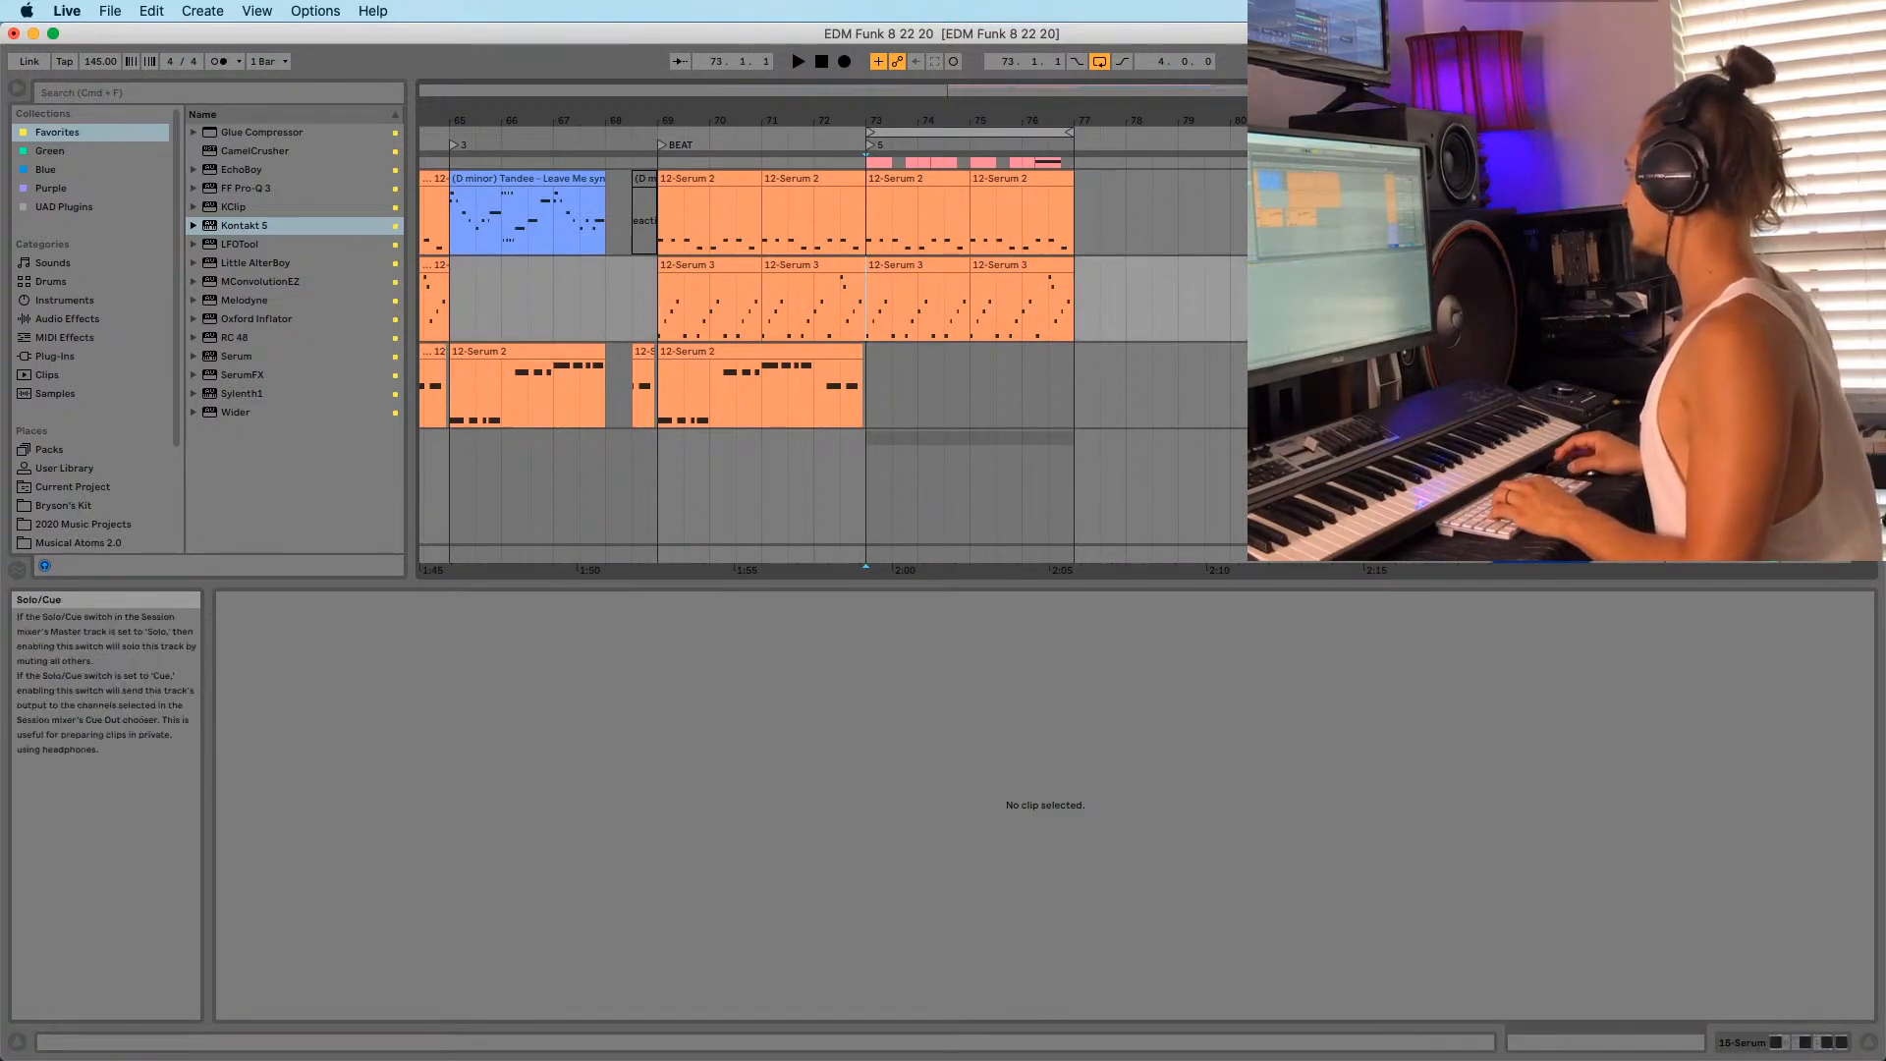
key("space")
key("space")
key("shift+Tab")
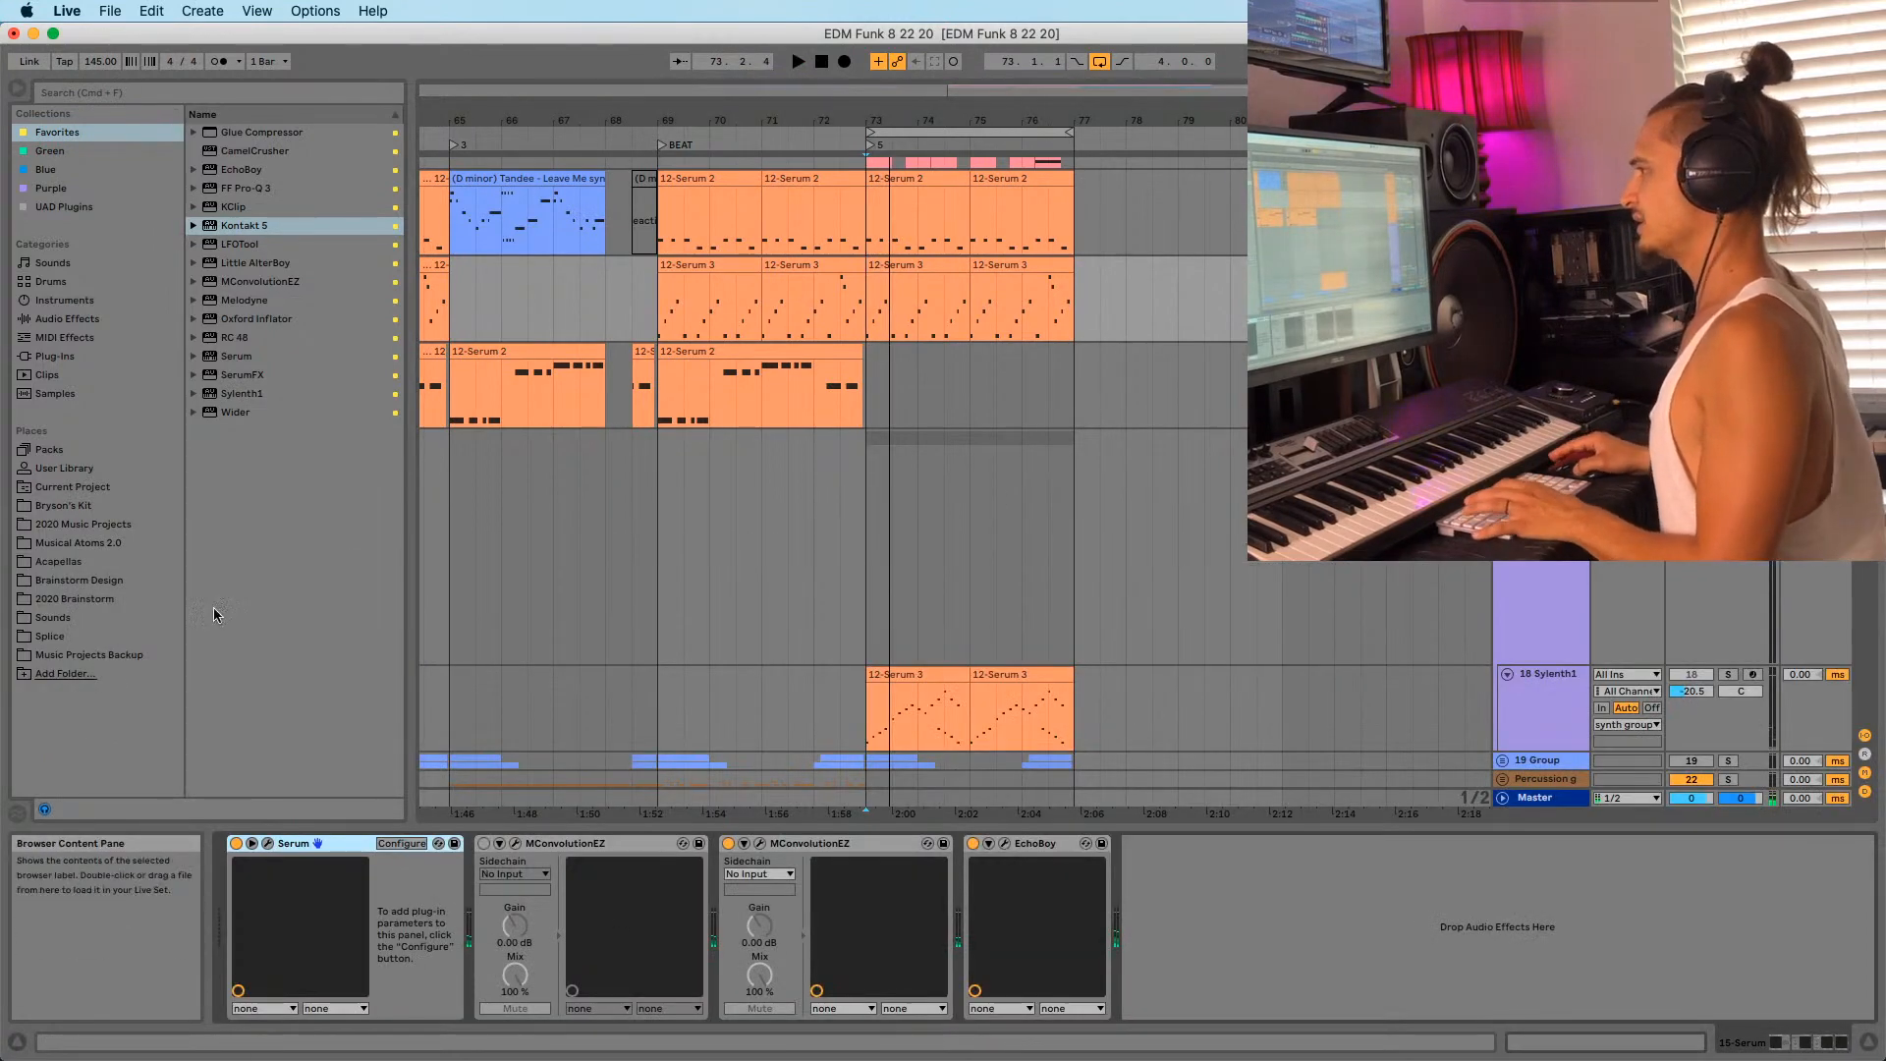
Add Utility after EchoBoy on the Serum track and show its Gain automation.
left_click(62, 319)
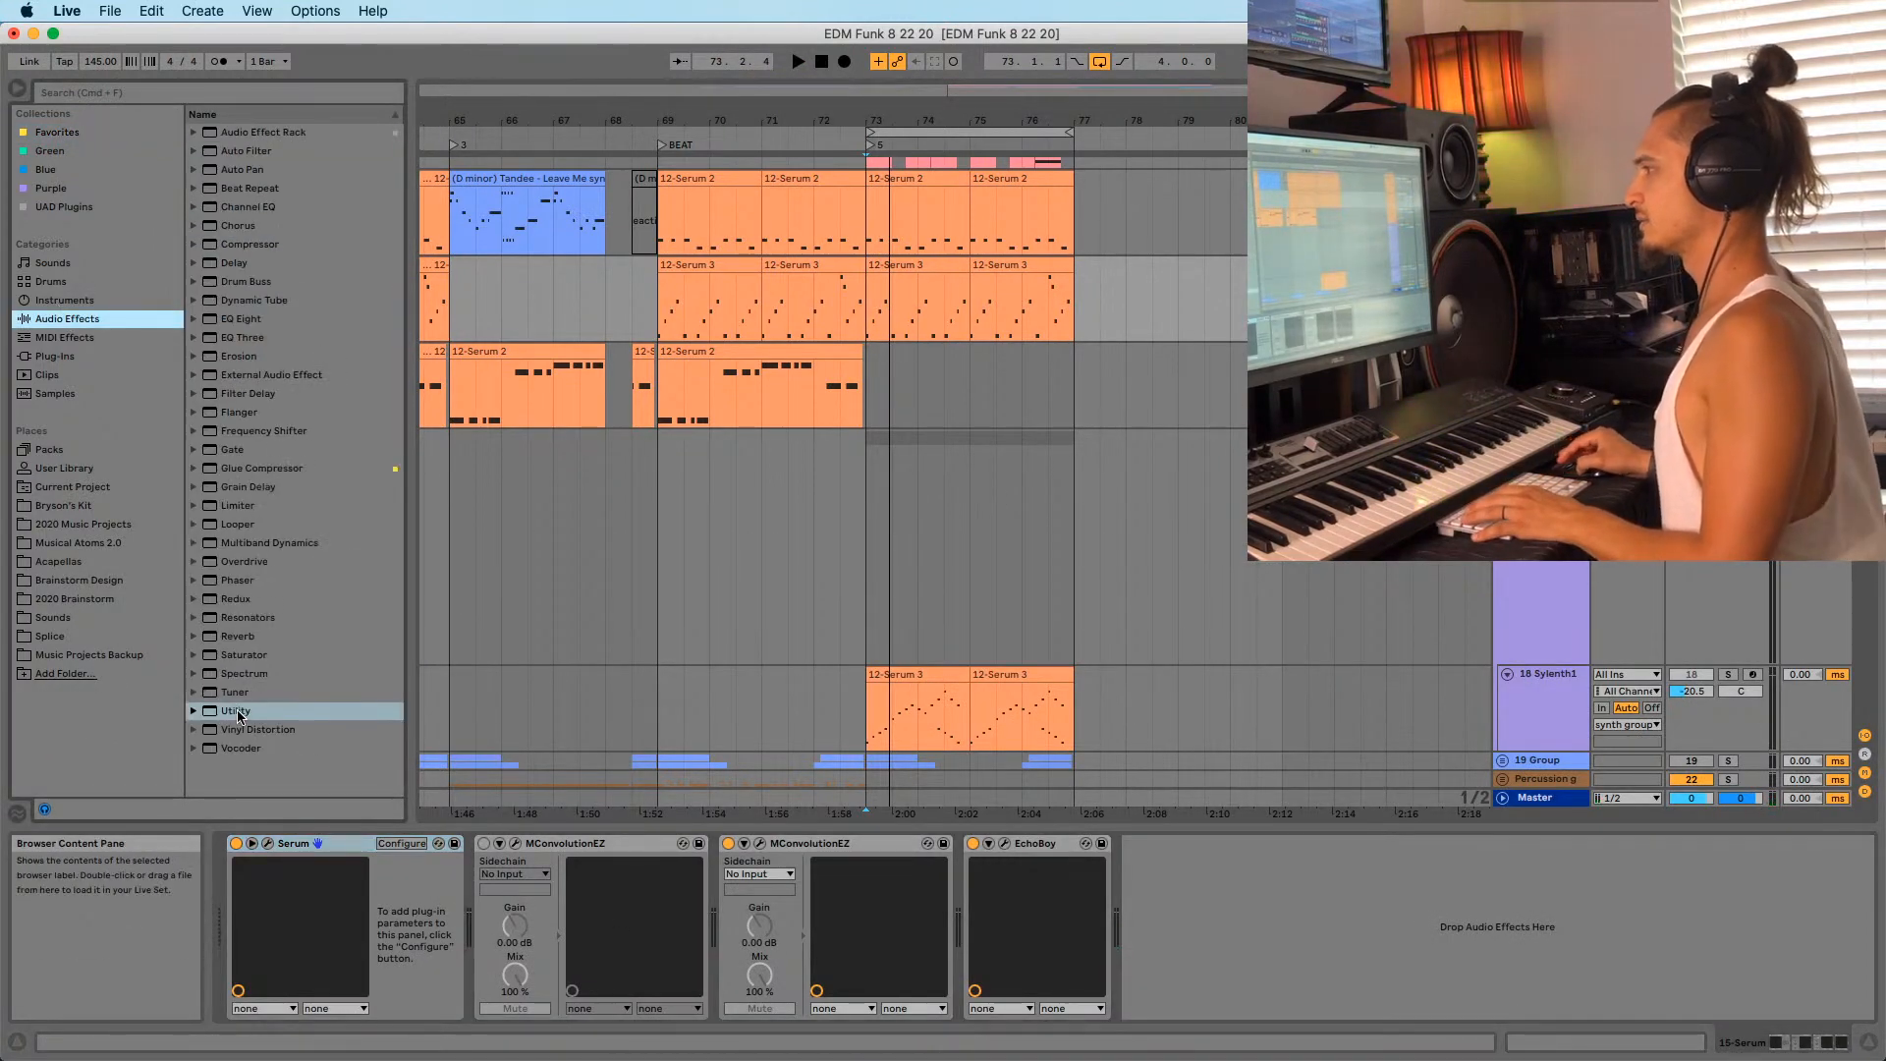
left_click_drag(238, 715, 1183, 945)
right_click(1223, 901)
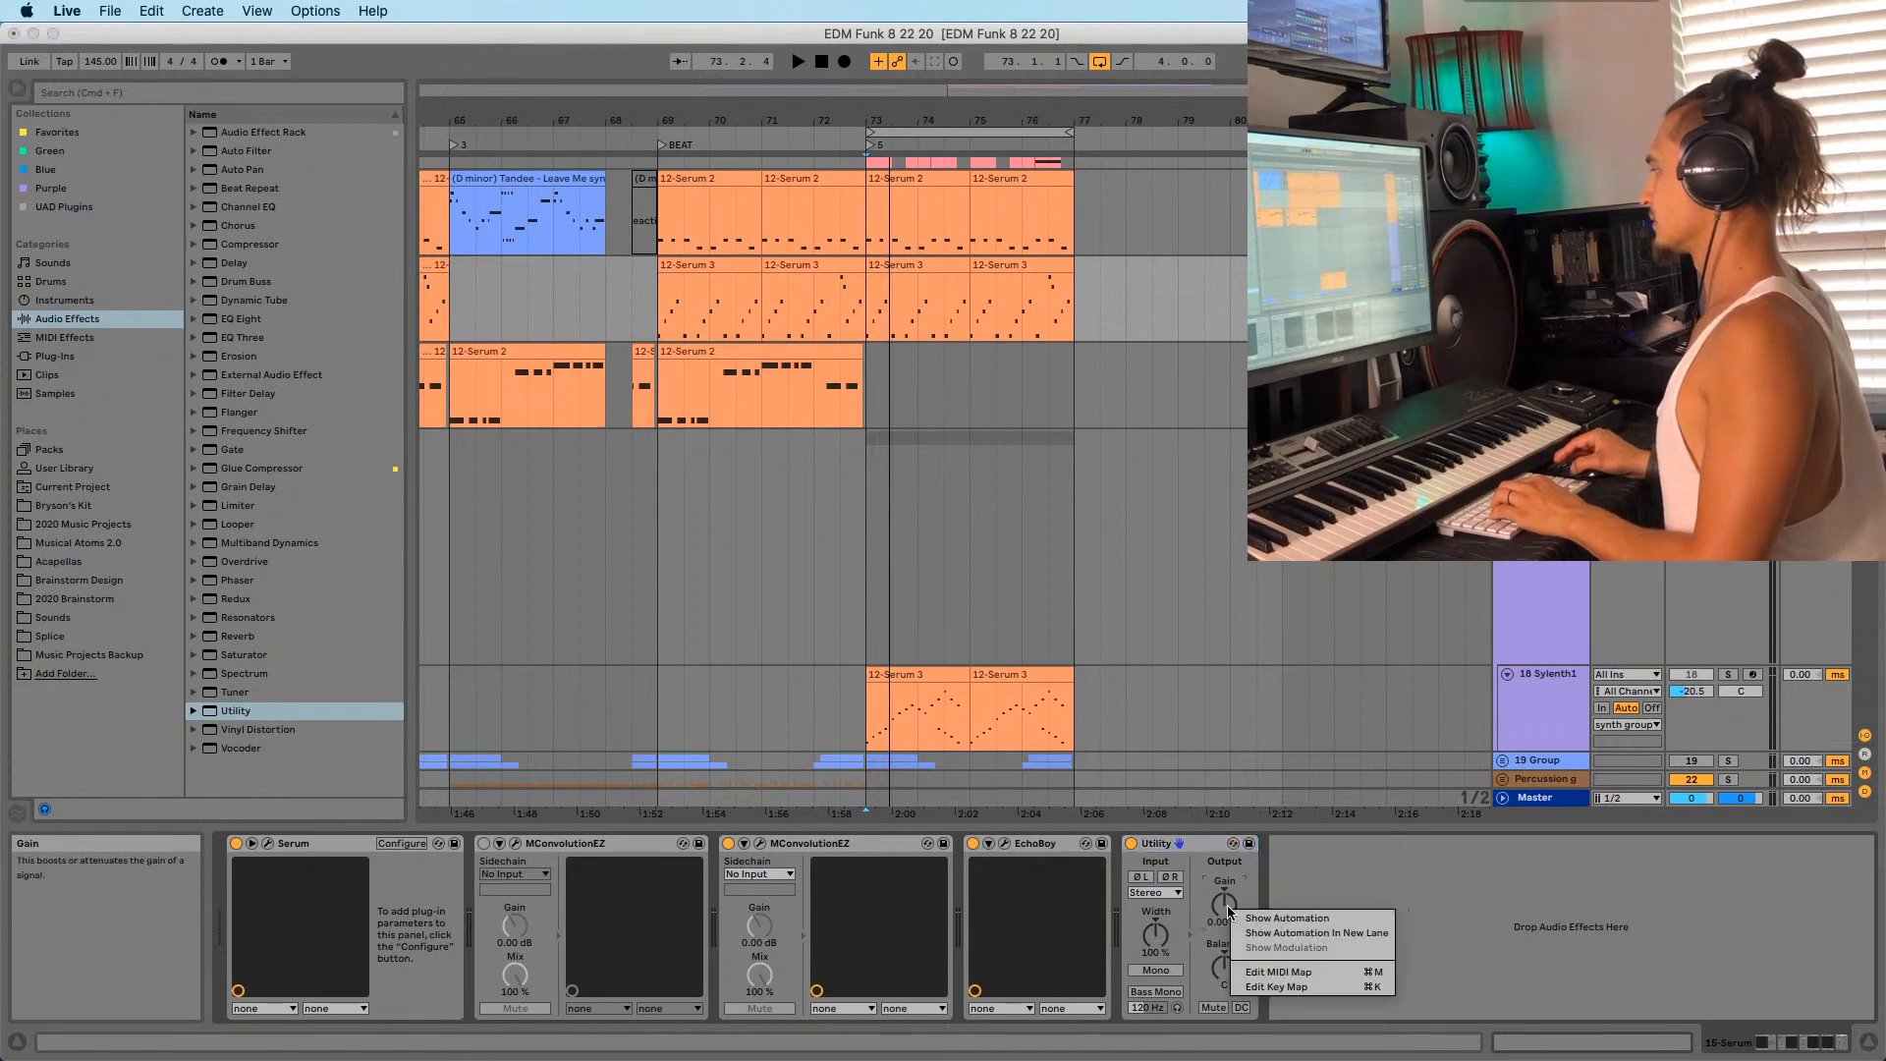
left_click(1282, 941)
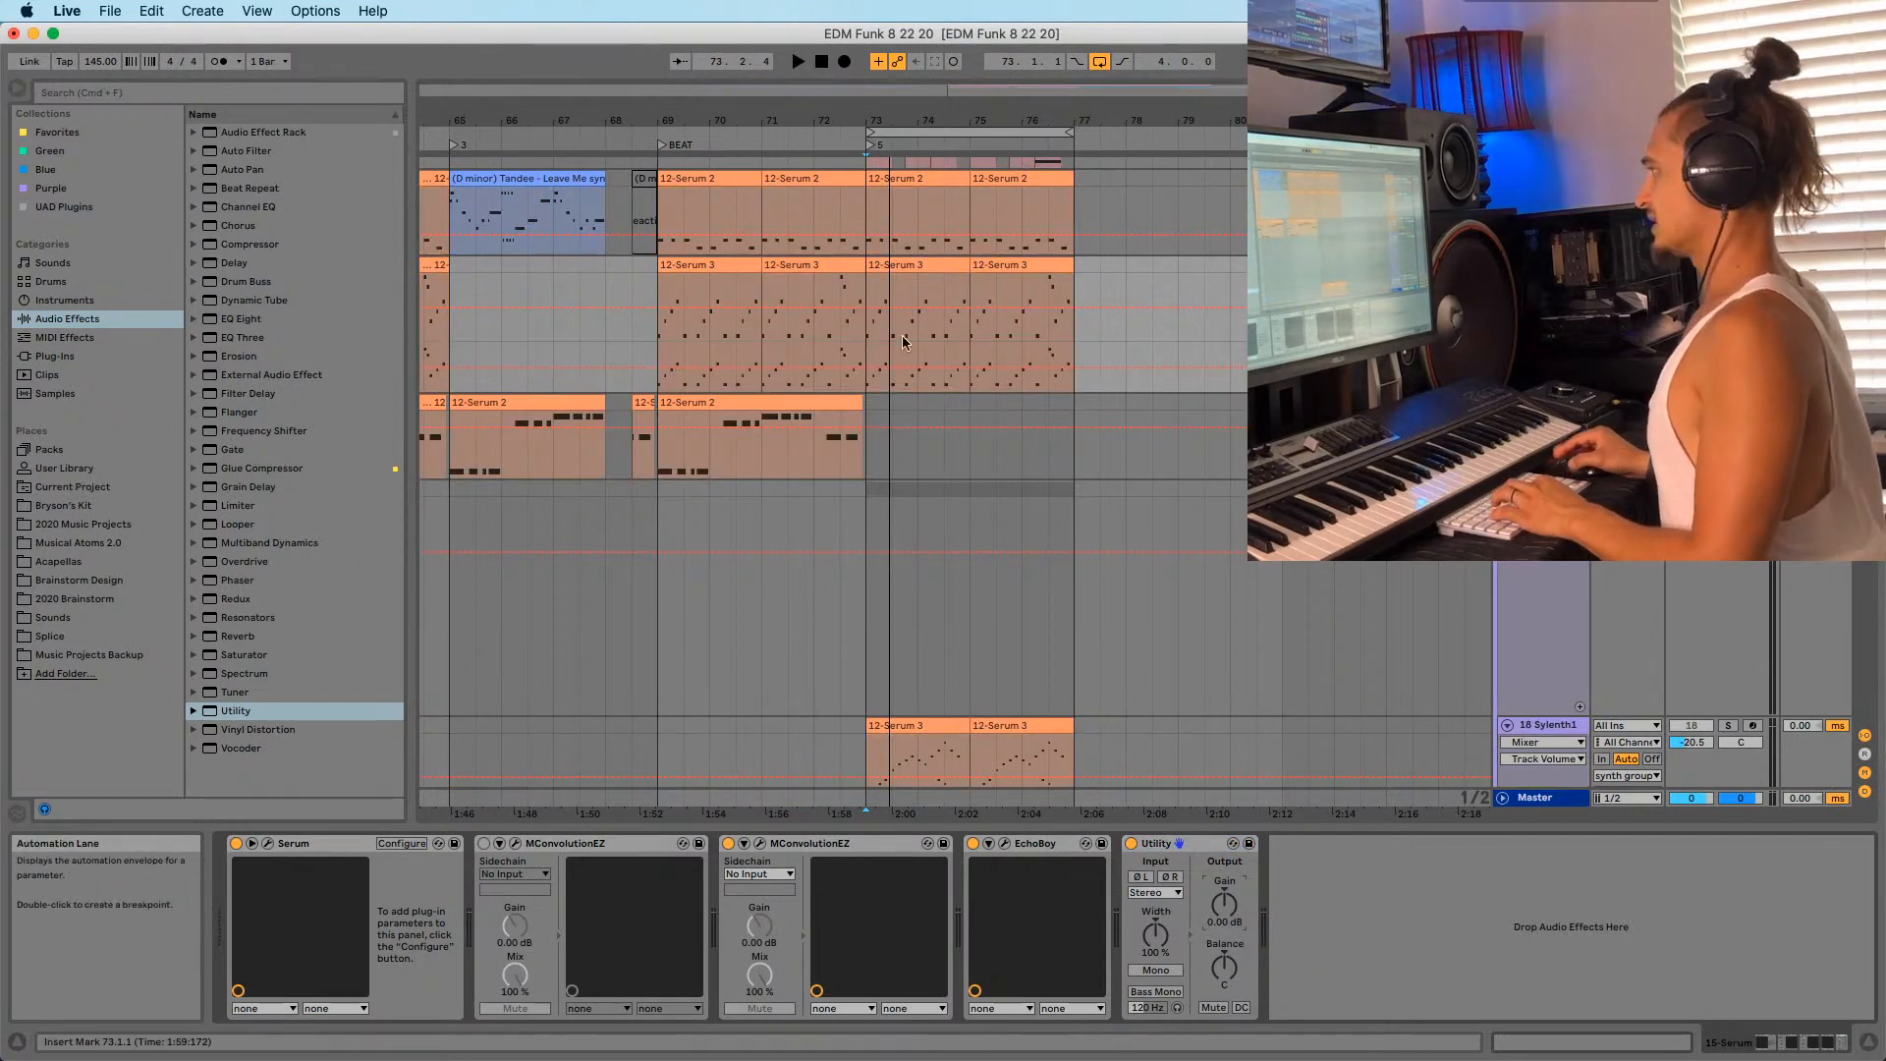
Draw a lowered gain step on the Utility Gain envelope and pull down a new breakpoint.
key("b")
left_click(884, 365)
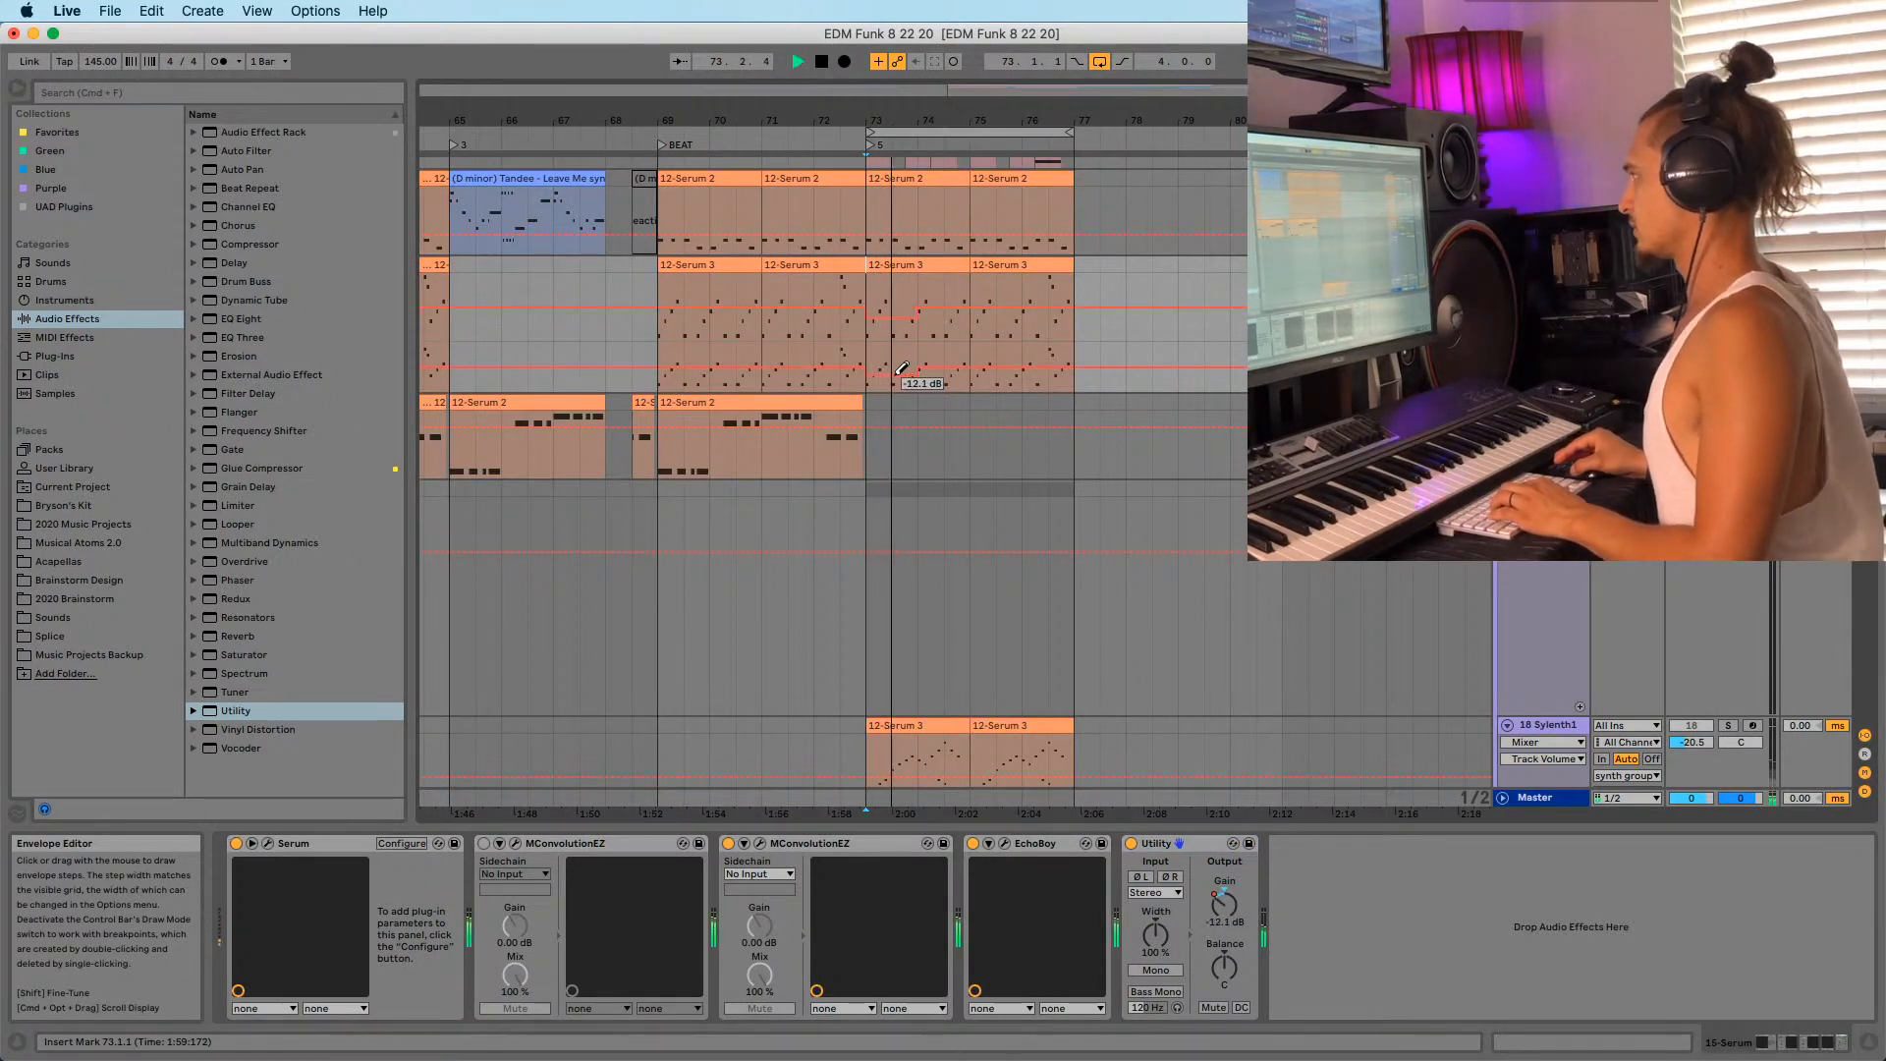
key("b")
left_click_drag(866, 355, 994, 358)
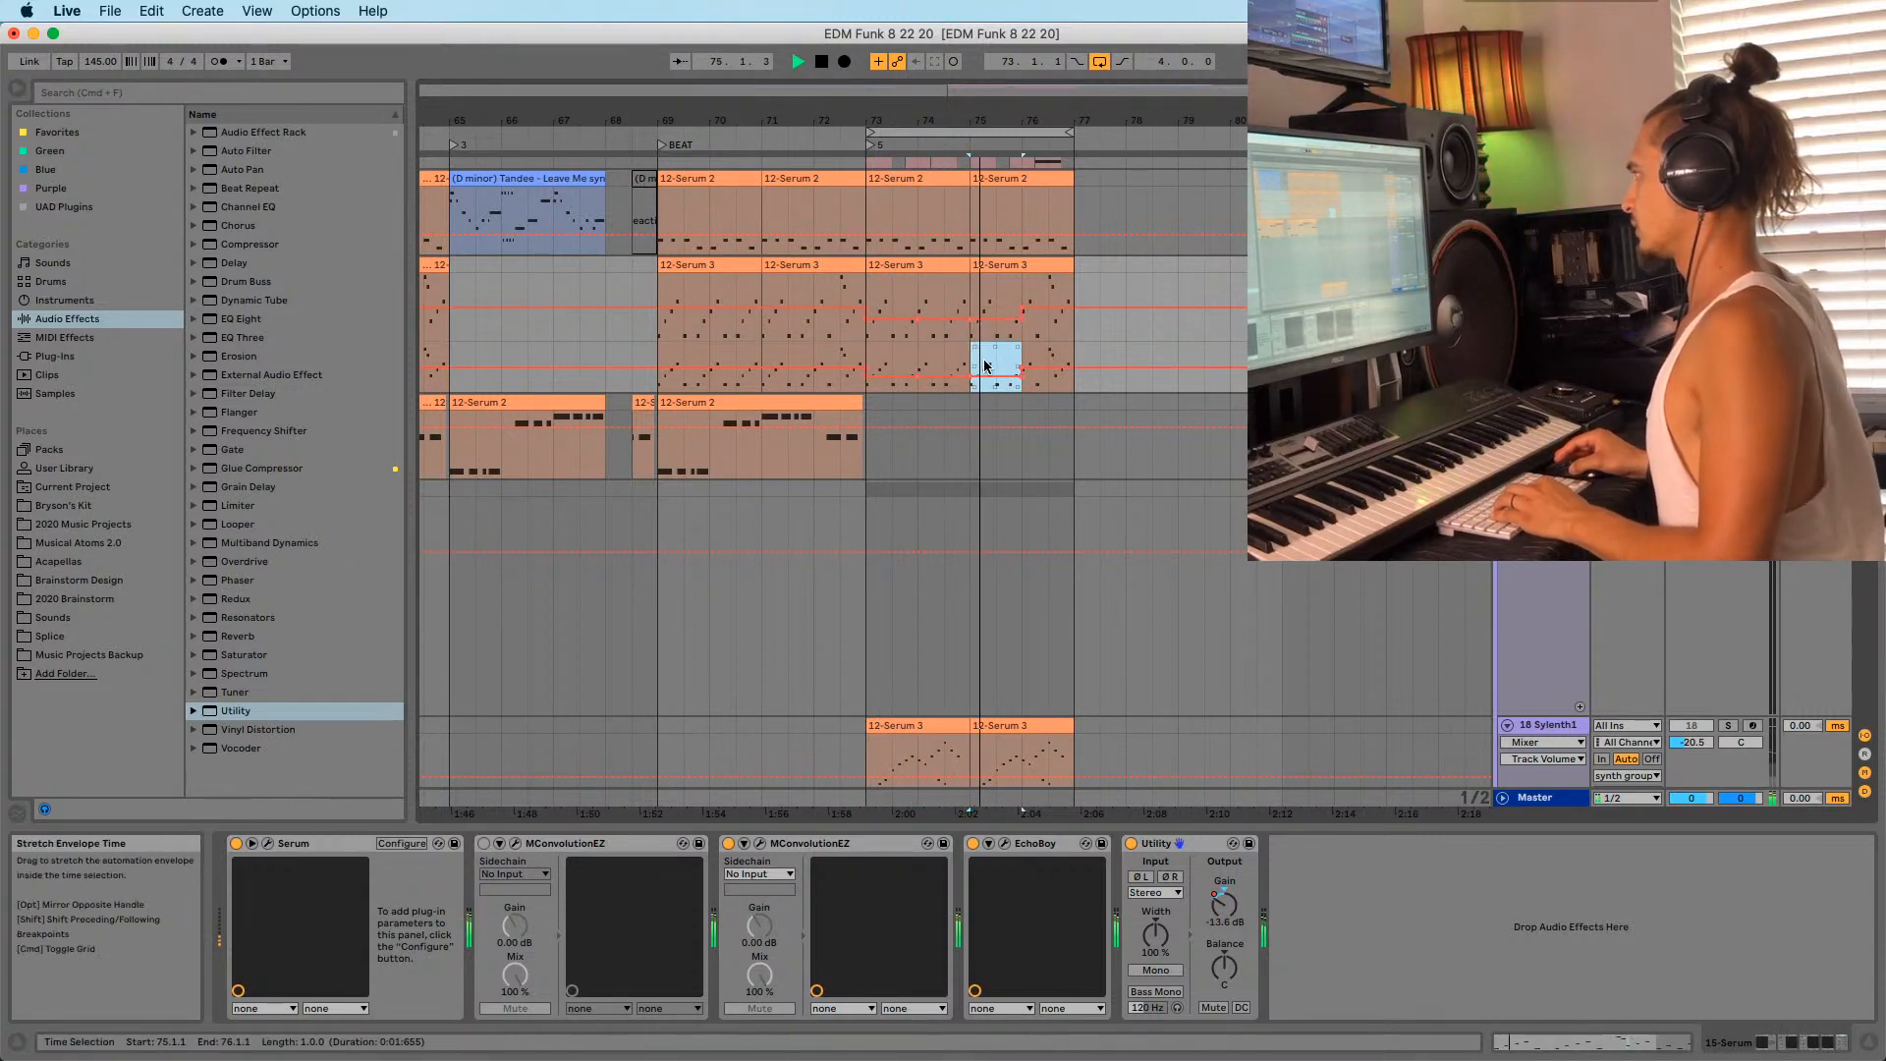
left_click(1046, 383)
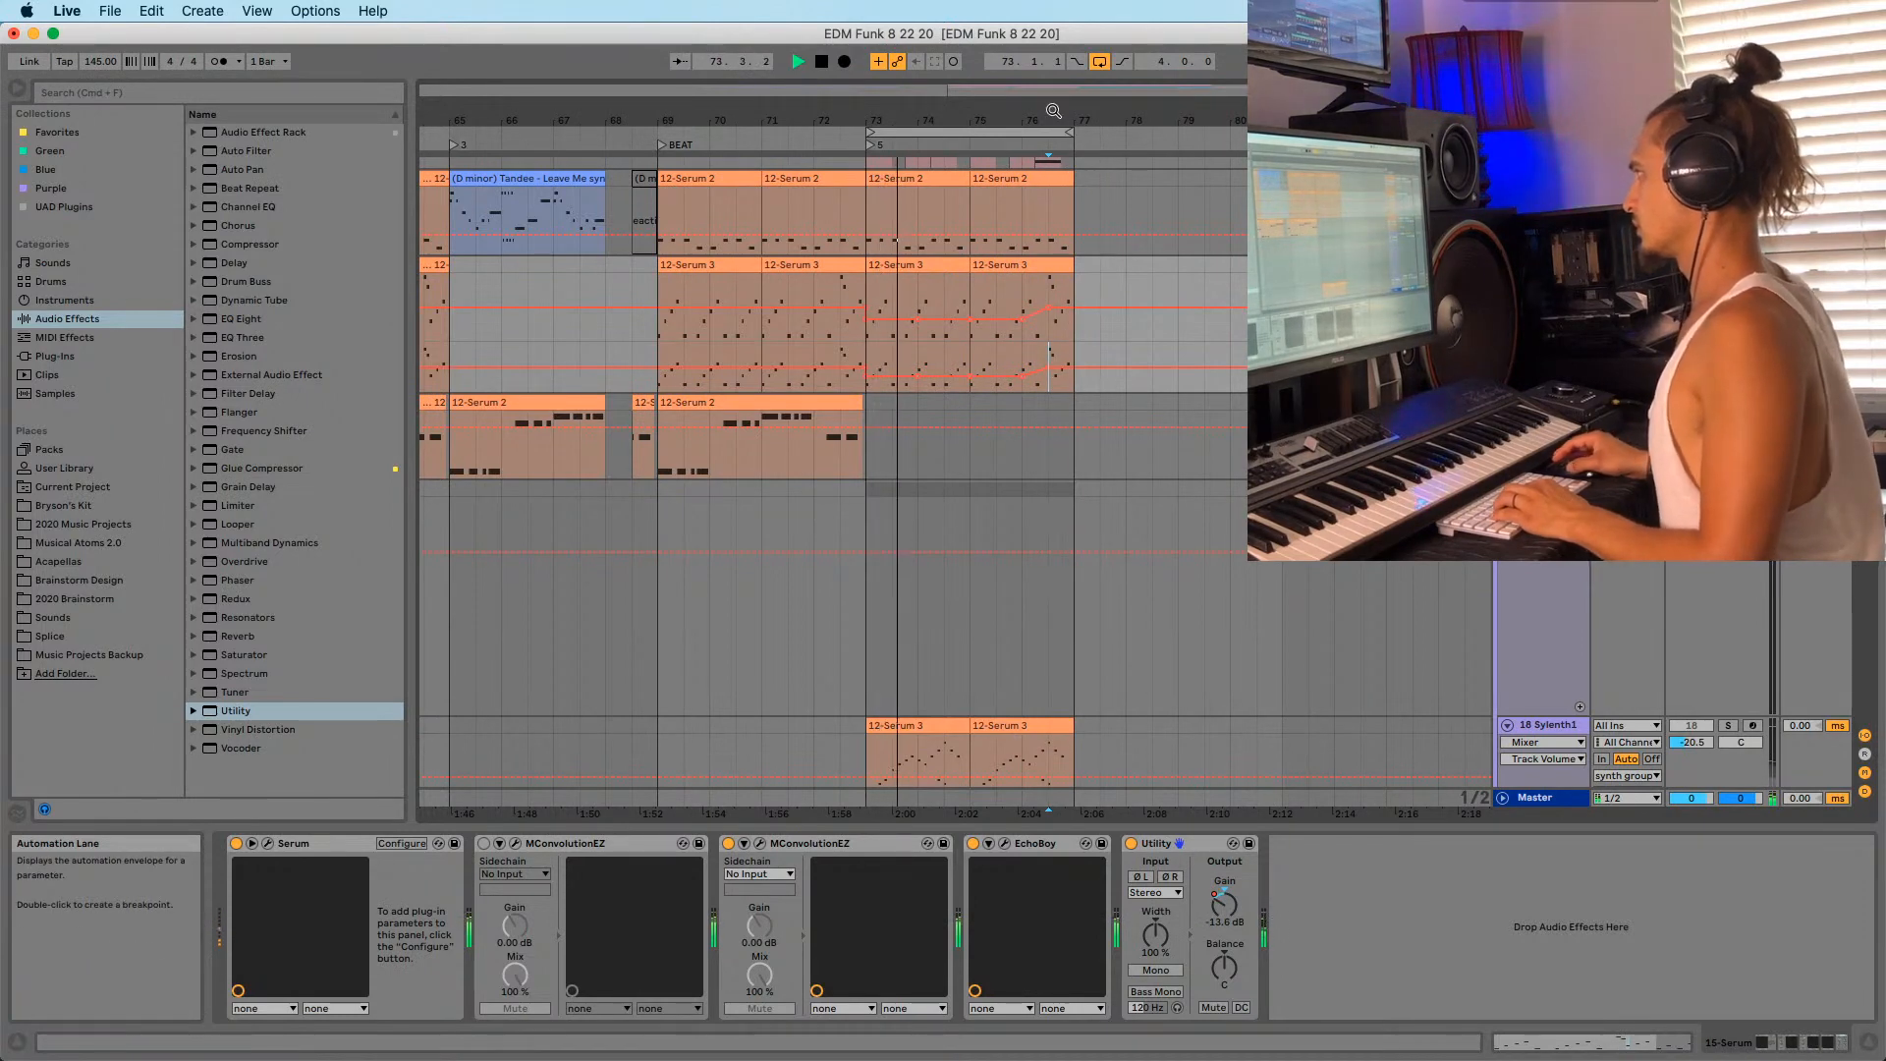
left_click_drag(1053, 111, 1047, 187)
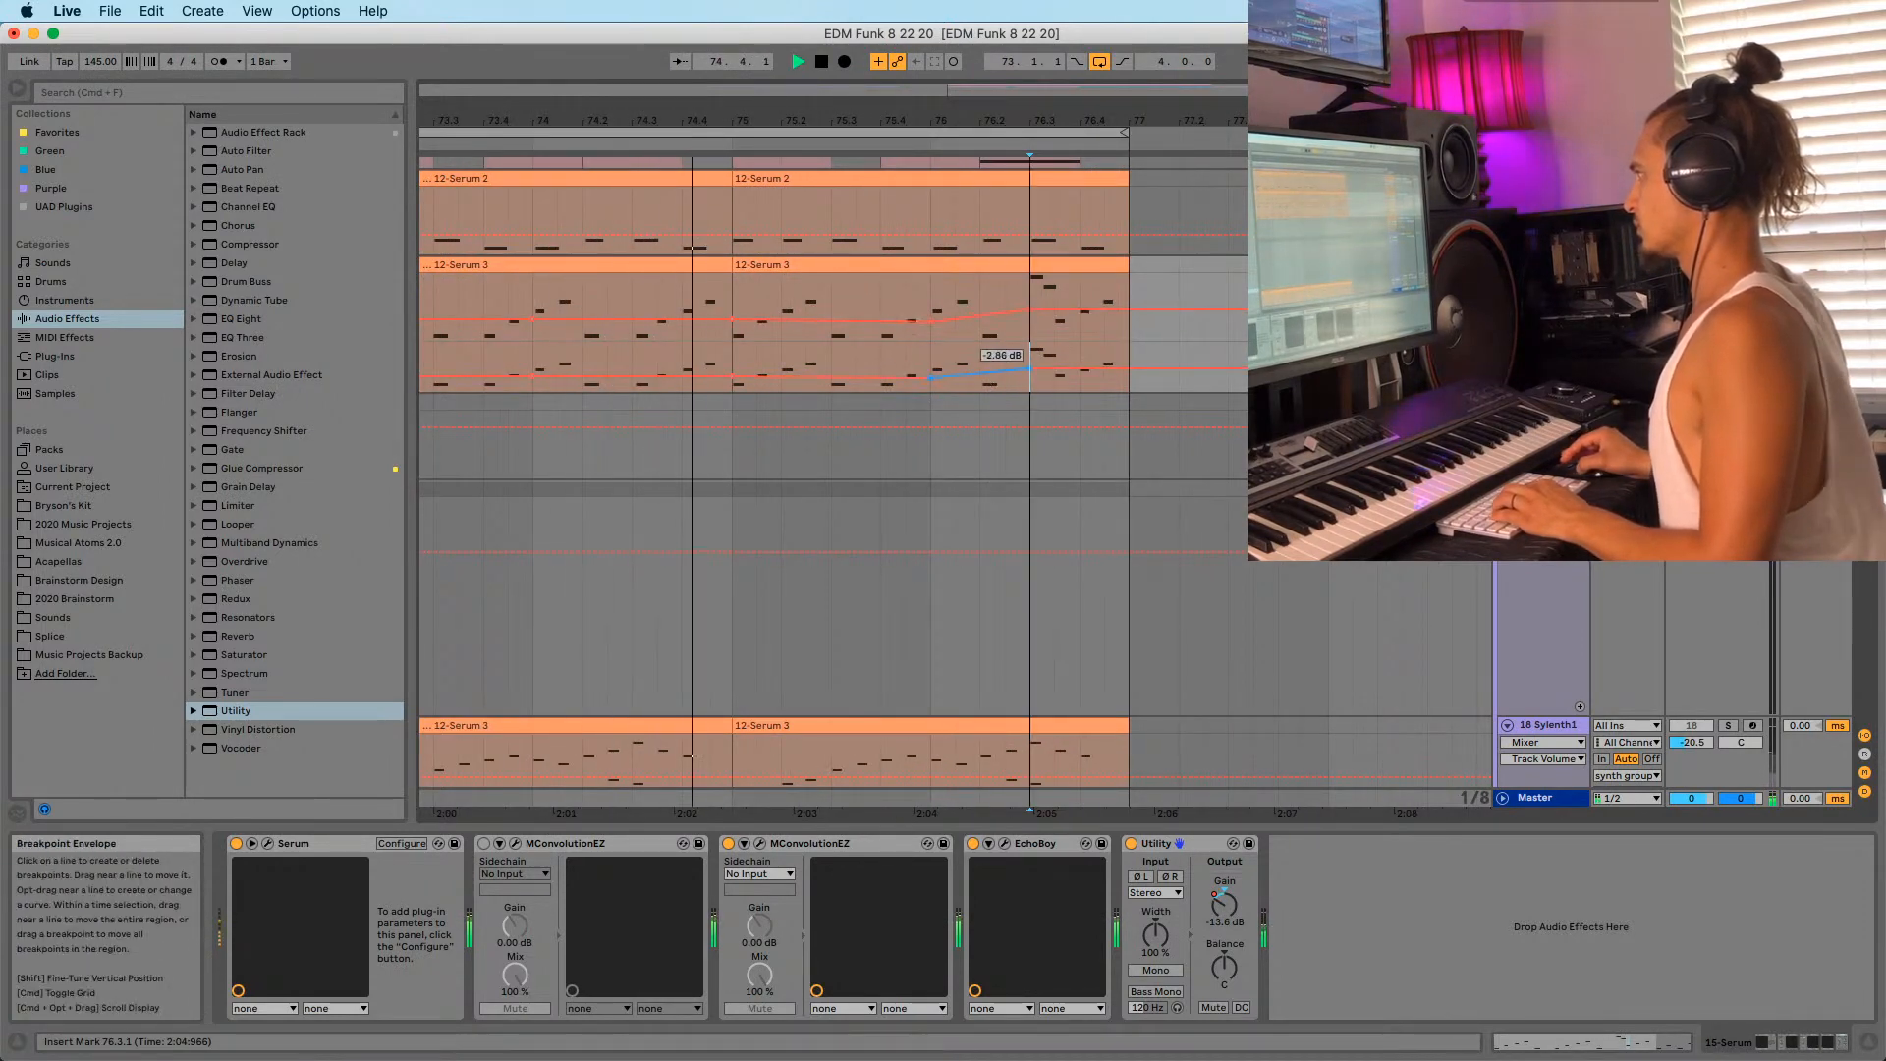
key("super+z")
left_click(1008, 401)
left_click_drag(995, 370, 1001, 373)
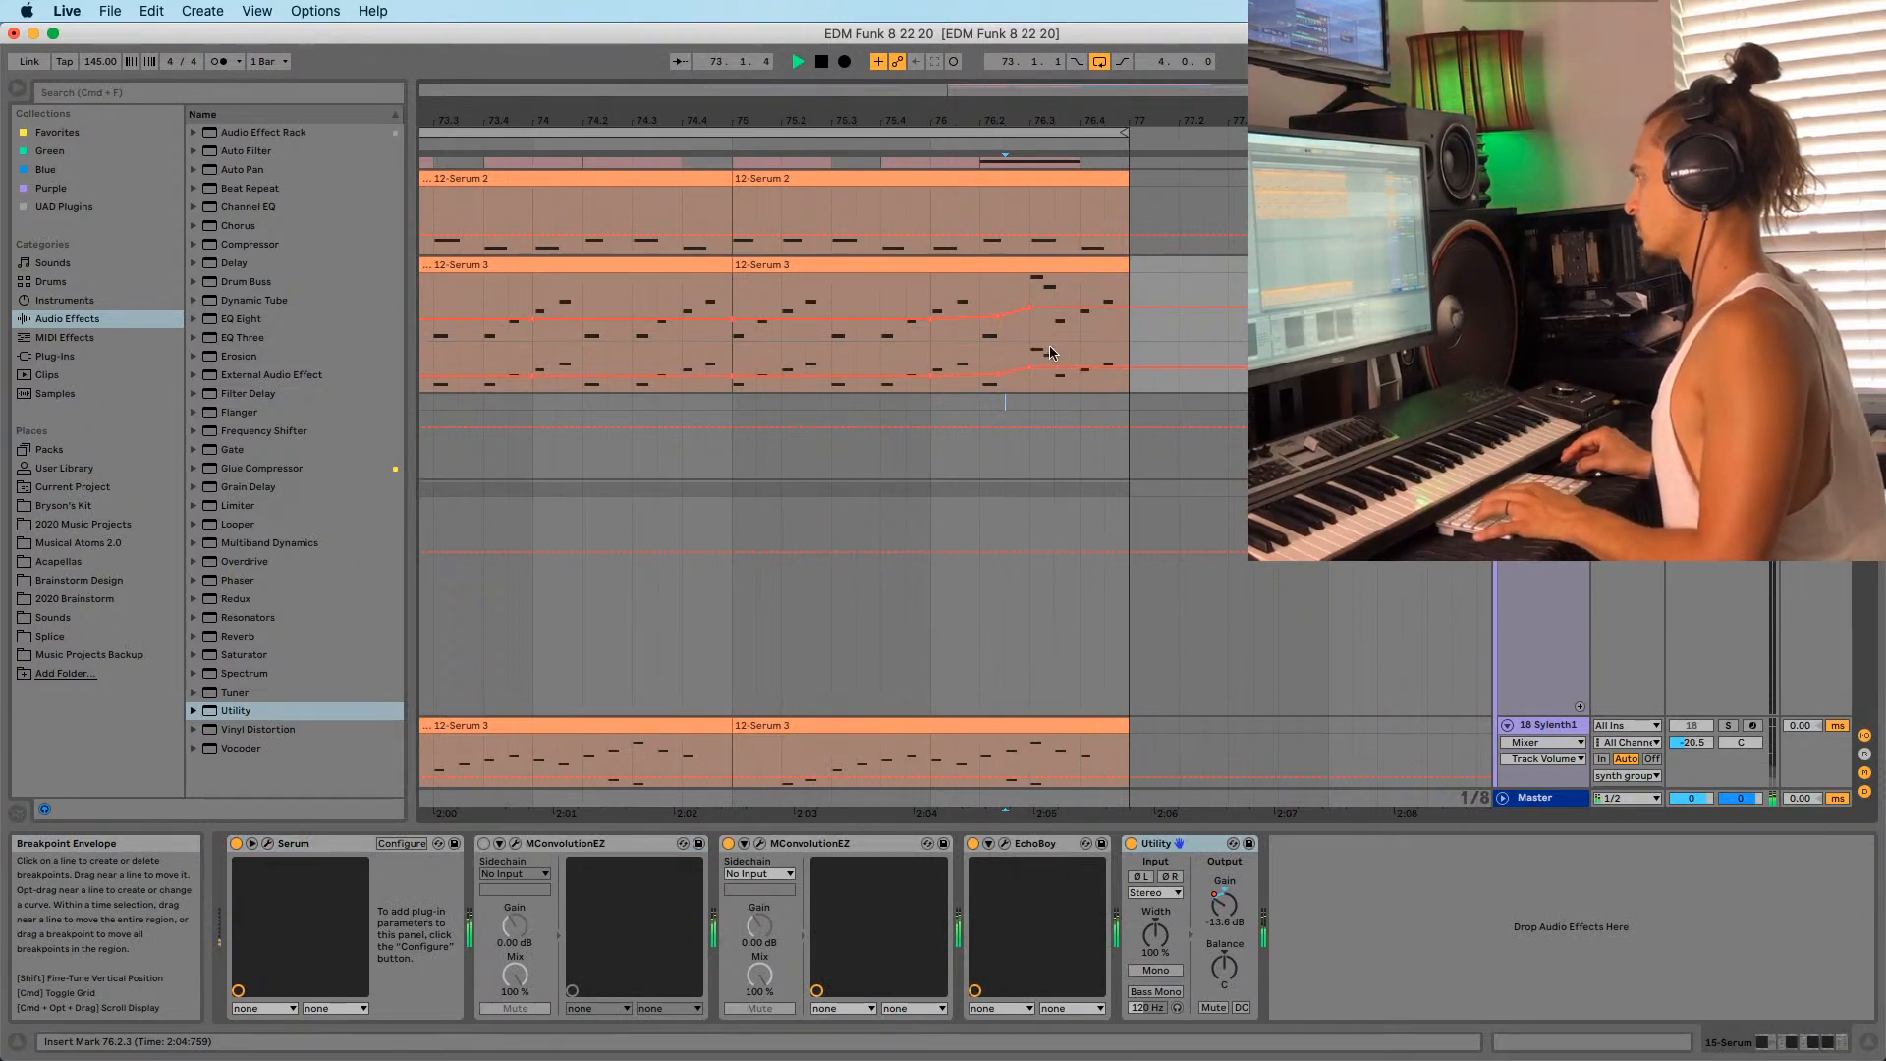
left_click_drag(1002, 121, 1000, 78)
left_click(720, 348)
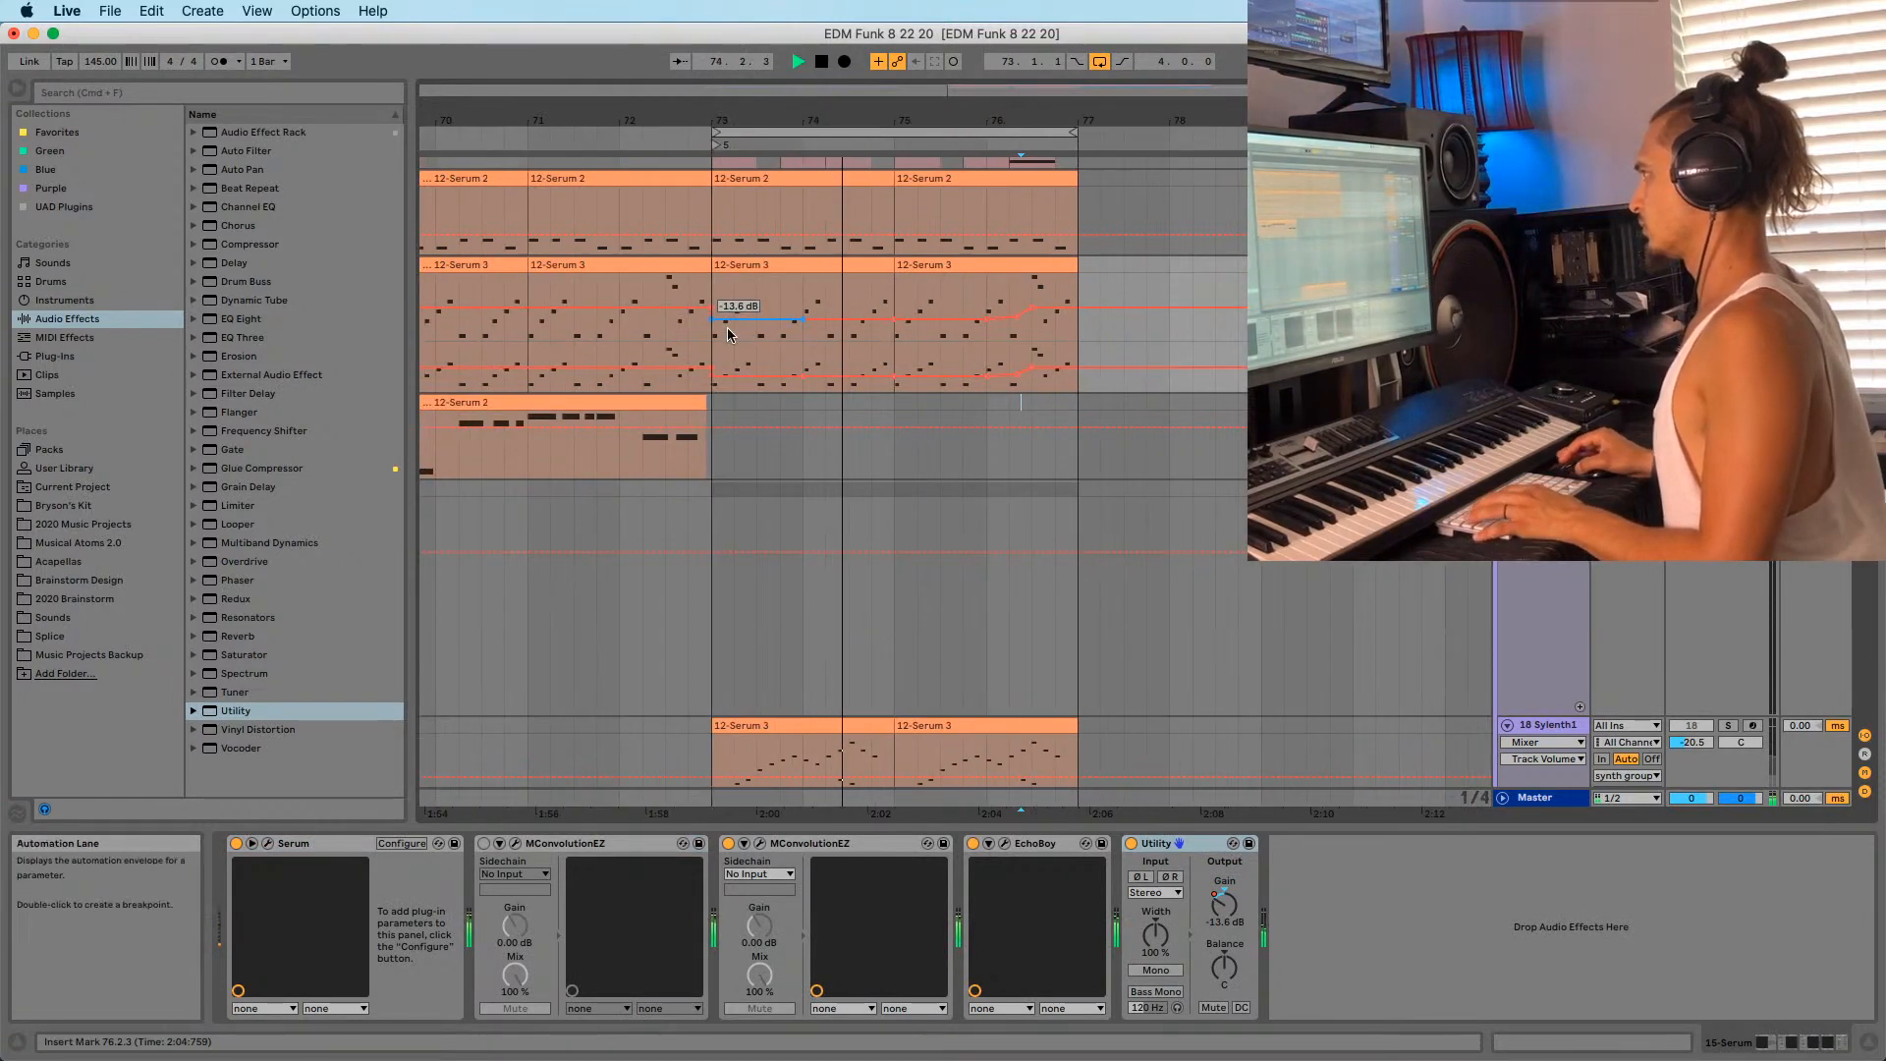
Audition the gain envelope across bars 72–78.
key("b")
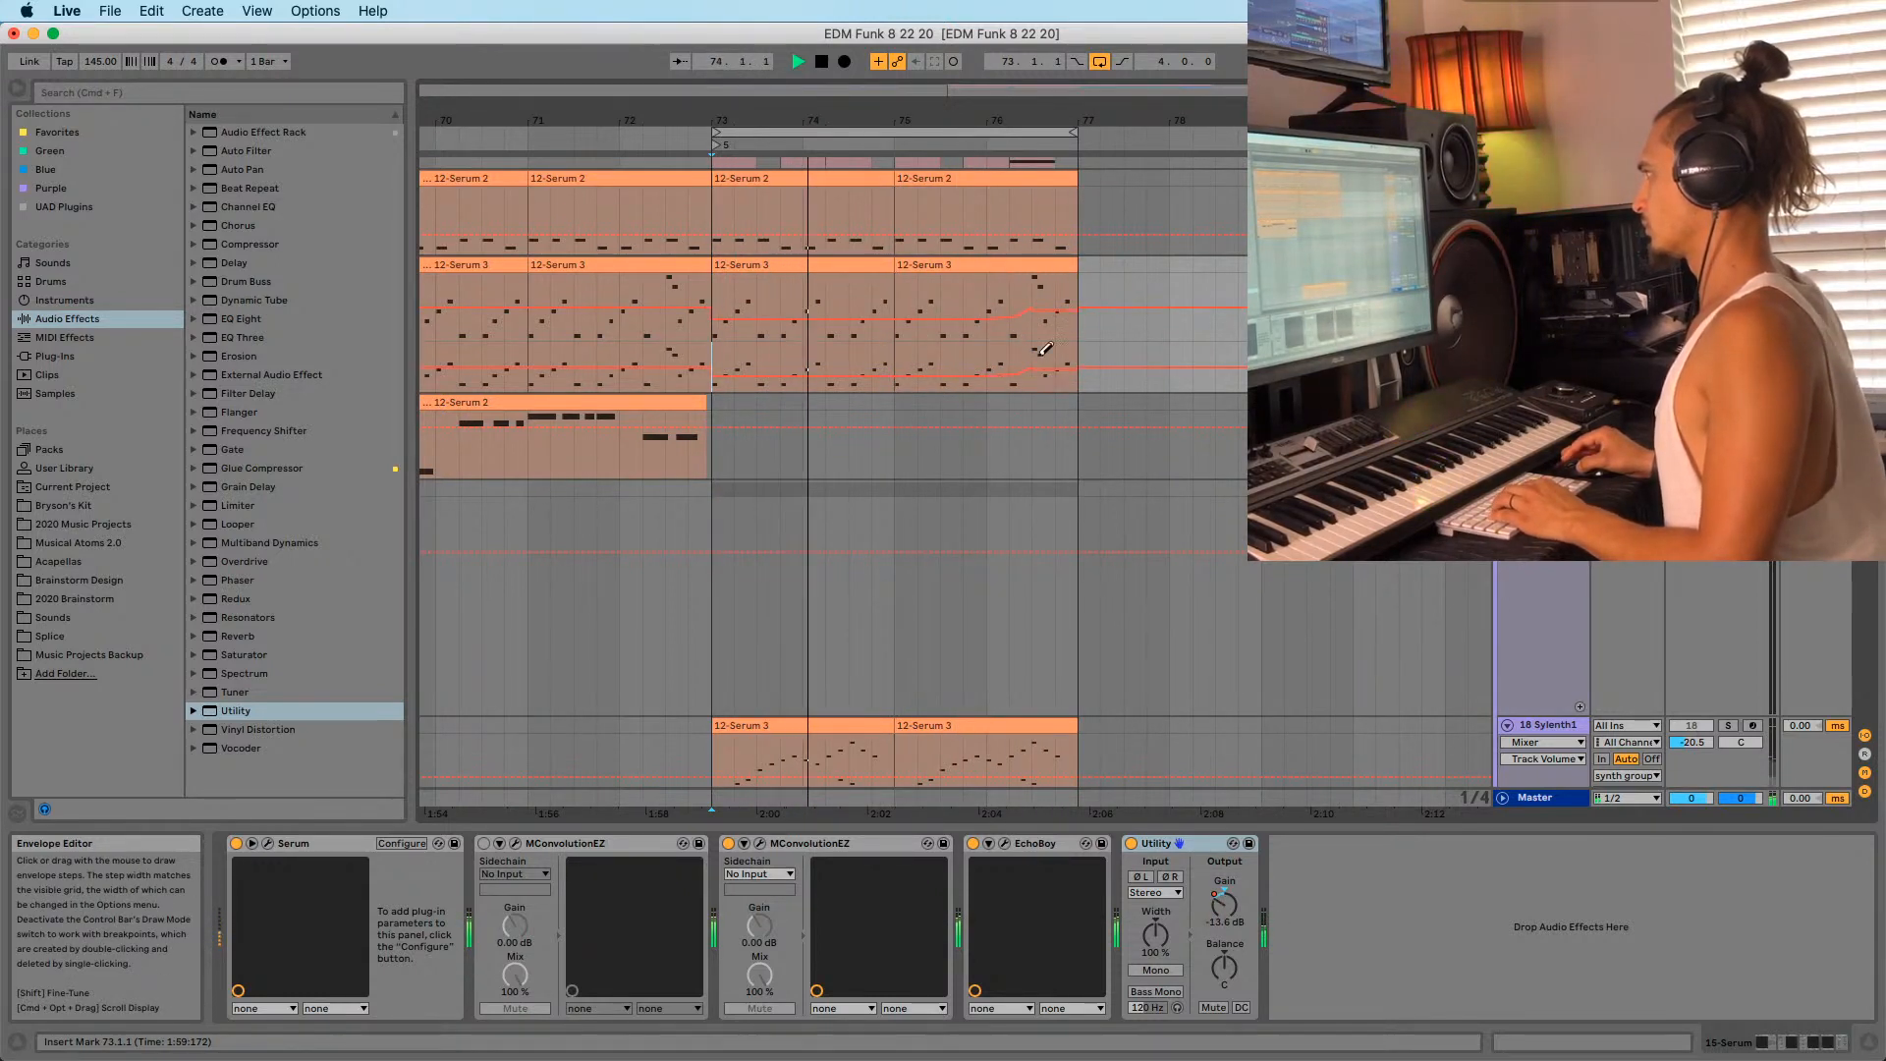
left_click_drag(1019, 121, 1019, 189)
key("b")
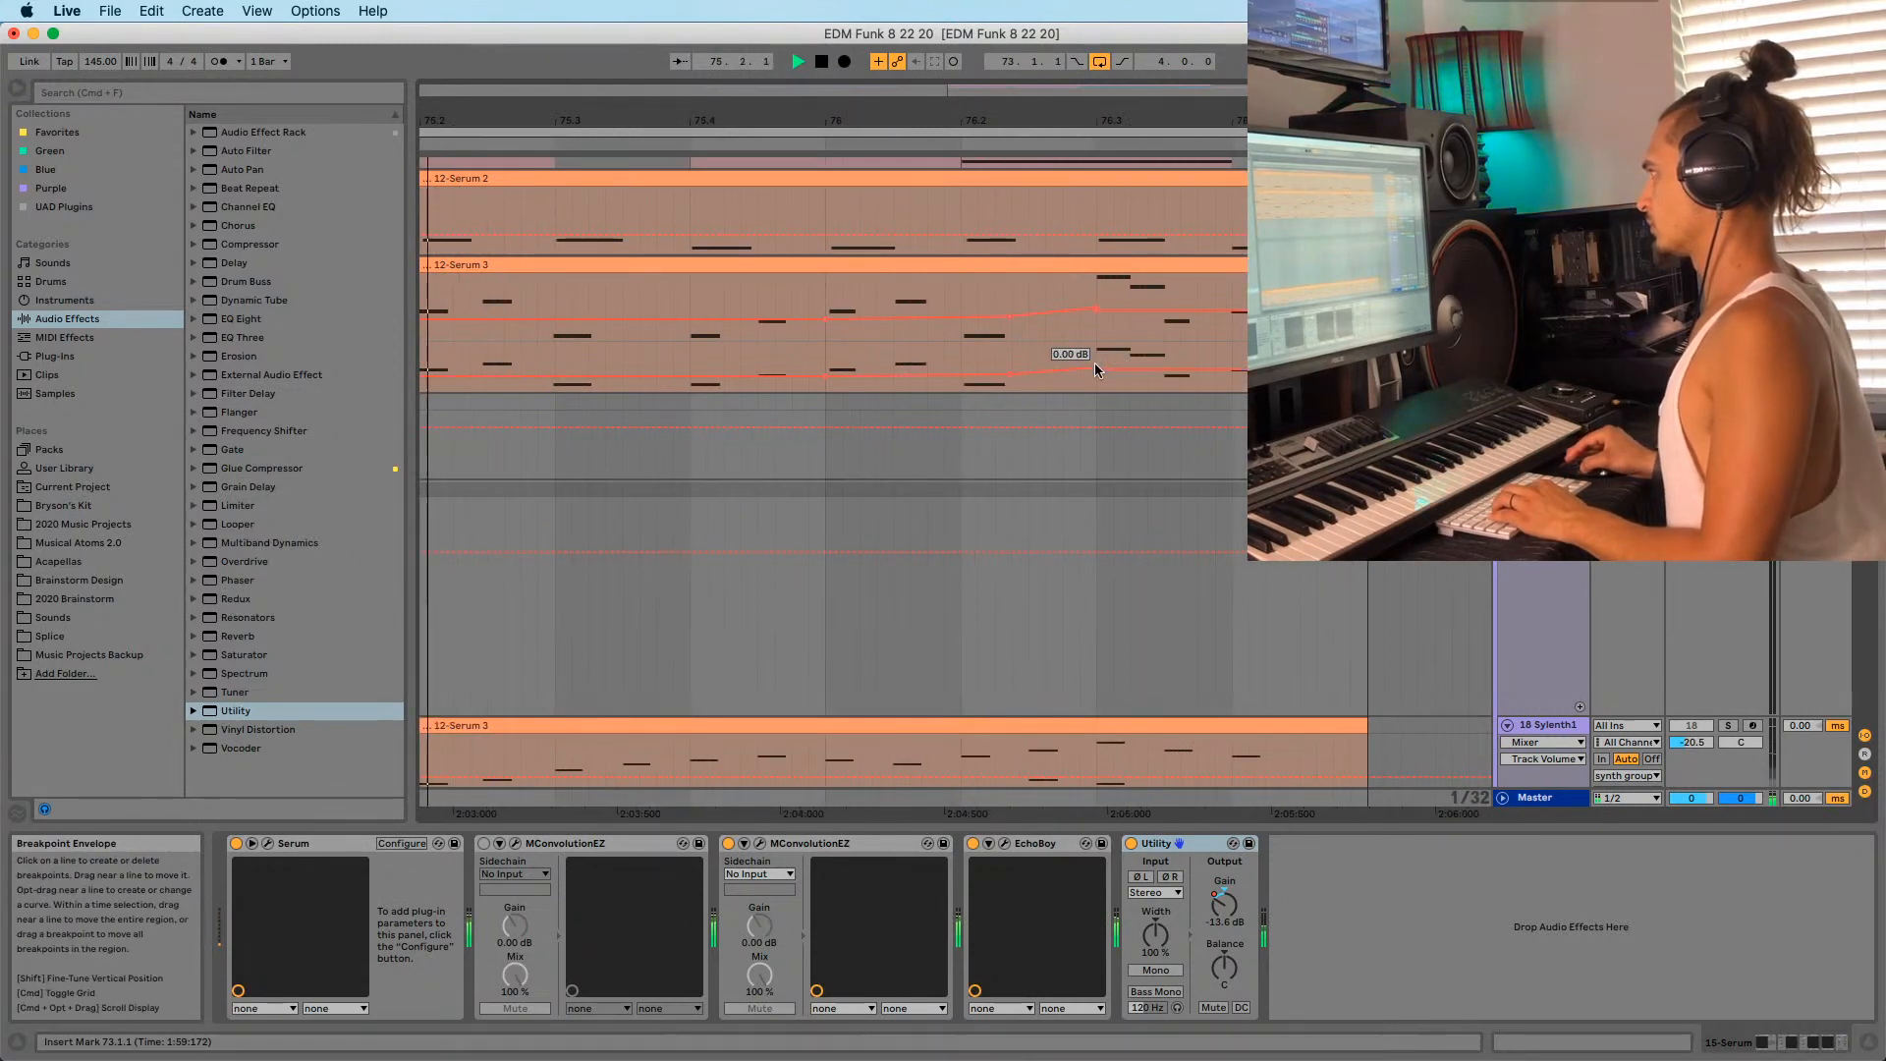
left_click_drag(1066, 122, 1060, 100)
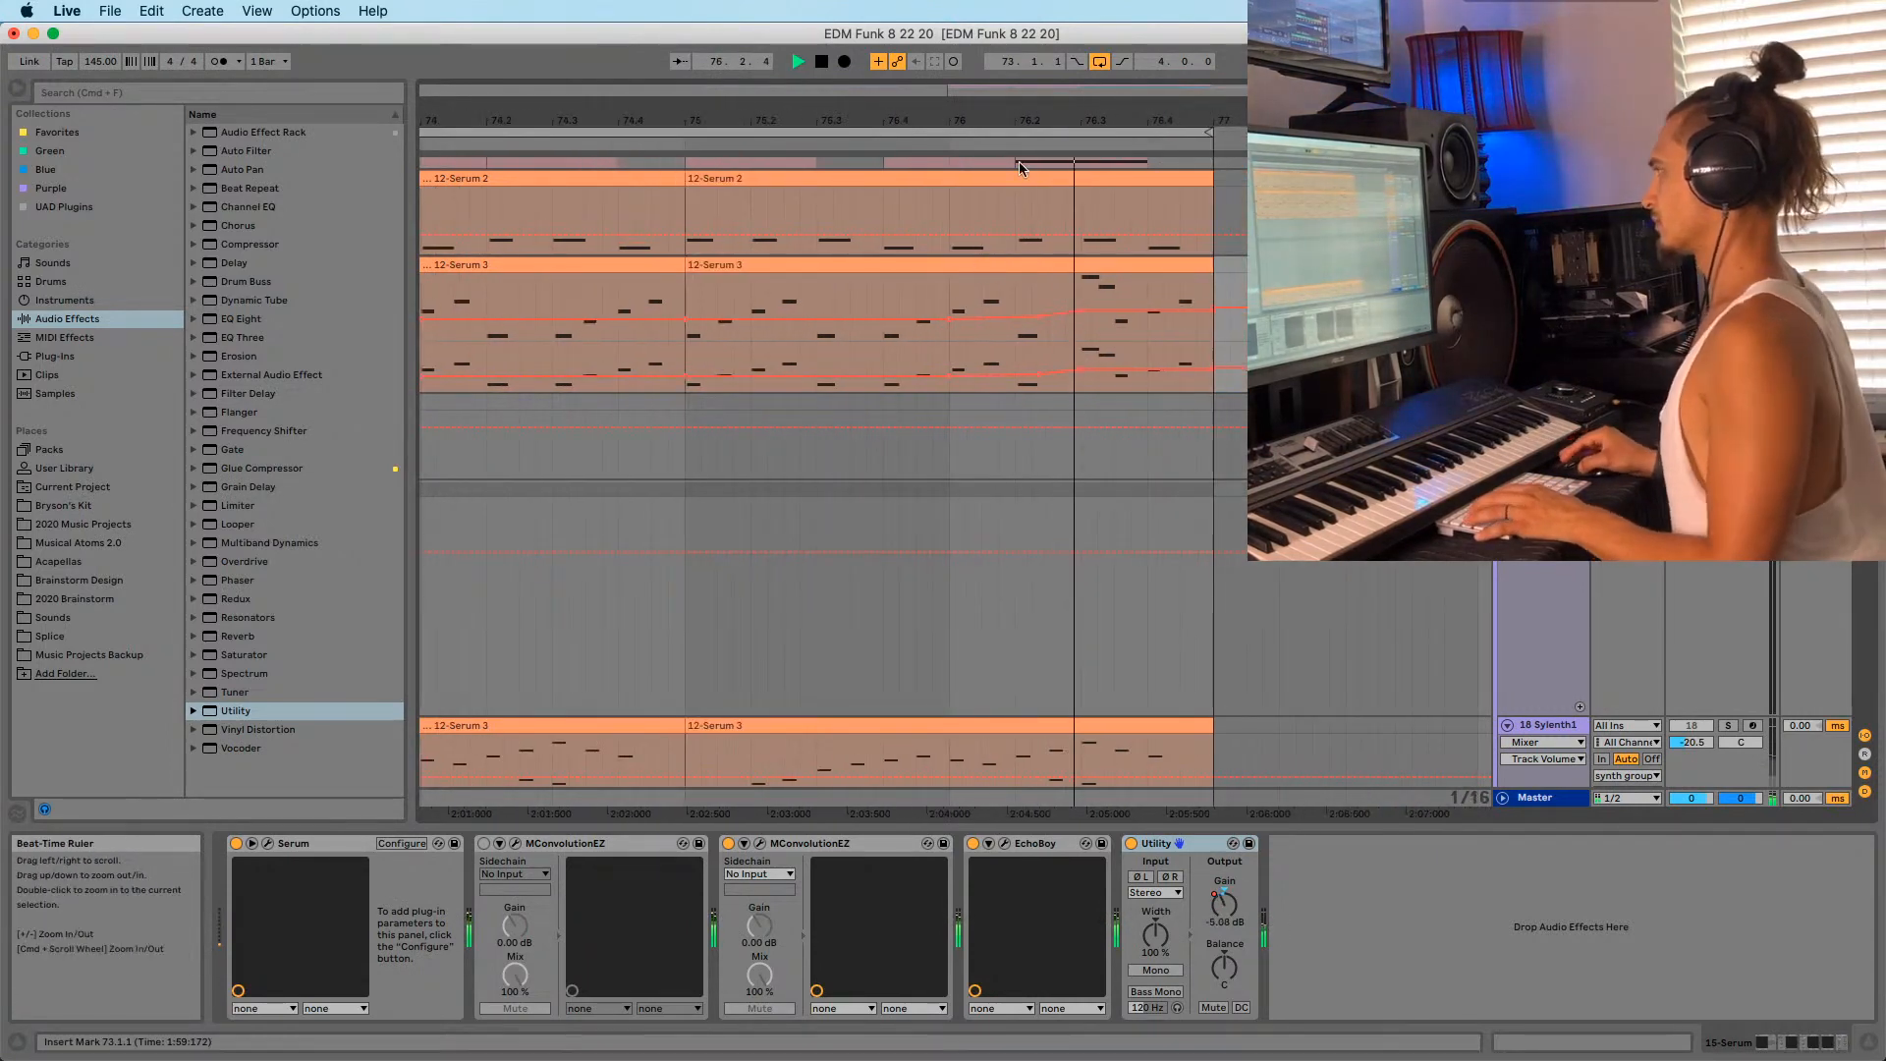
key("space")
left_click_drag(941, 115, 940, 104)
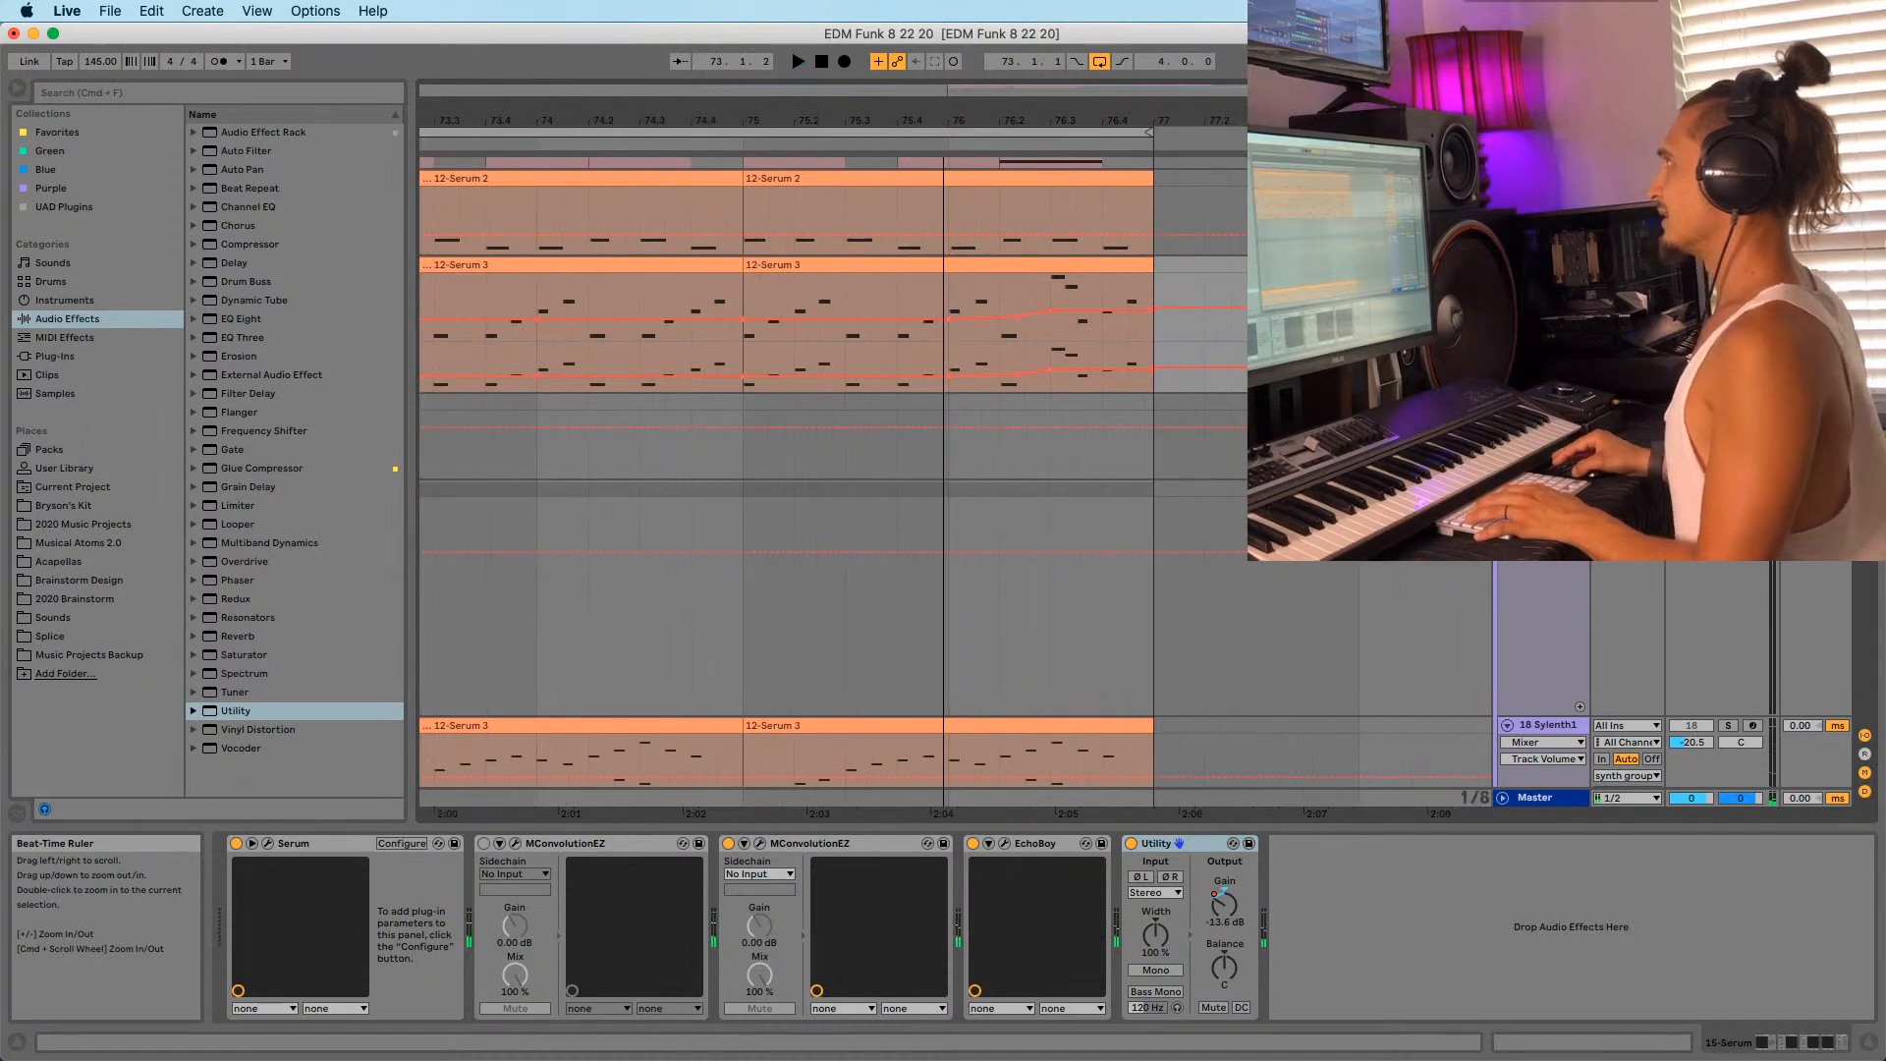
key("space")
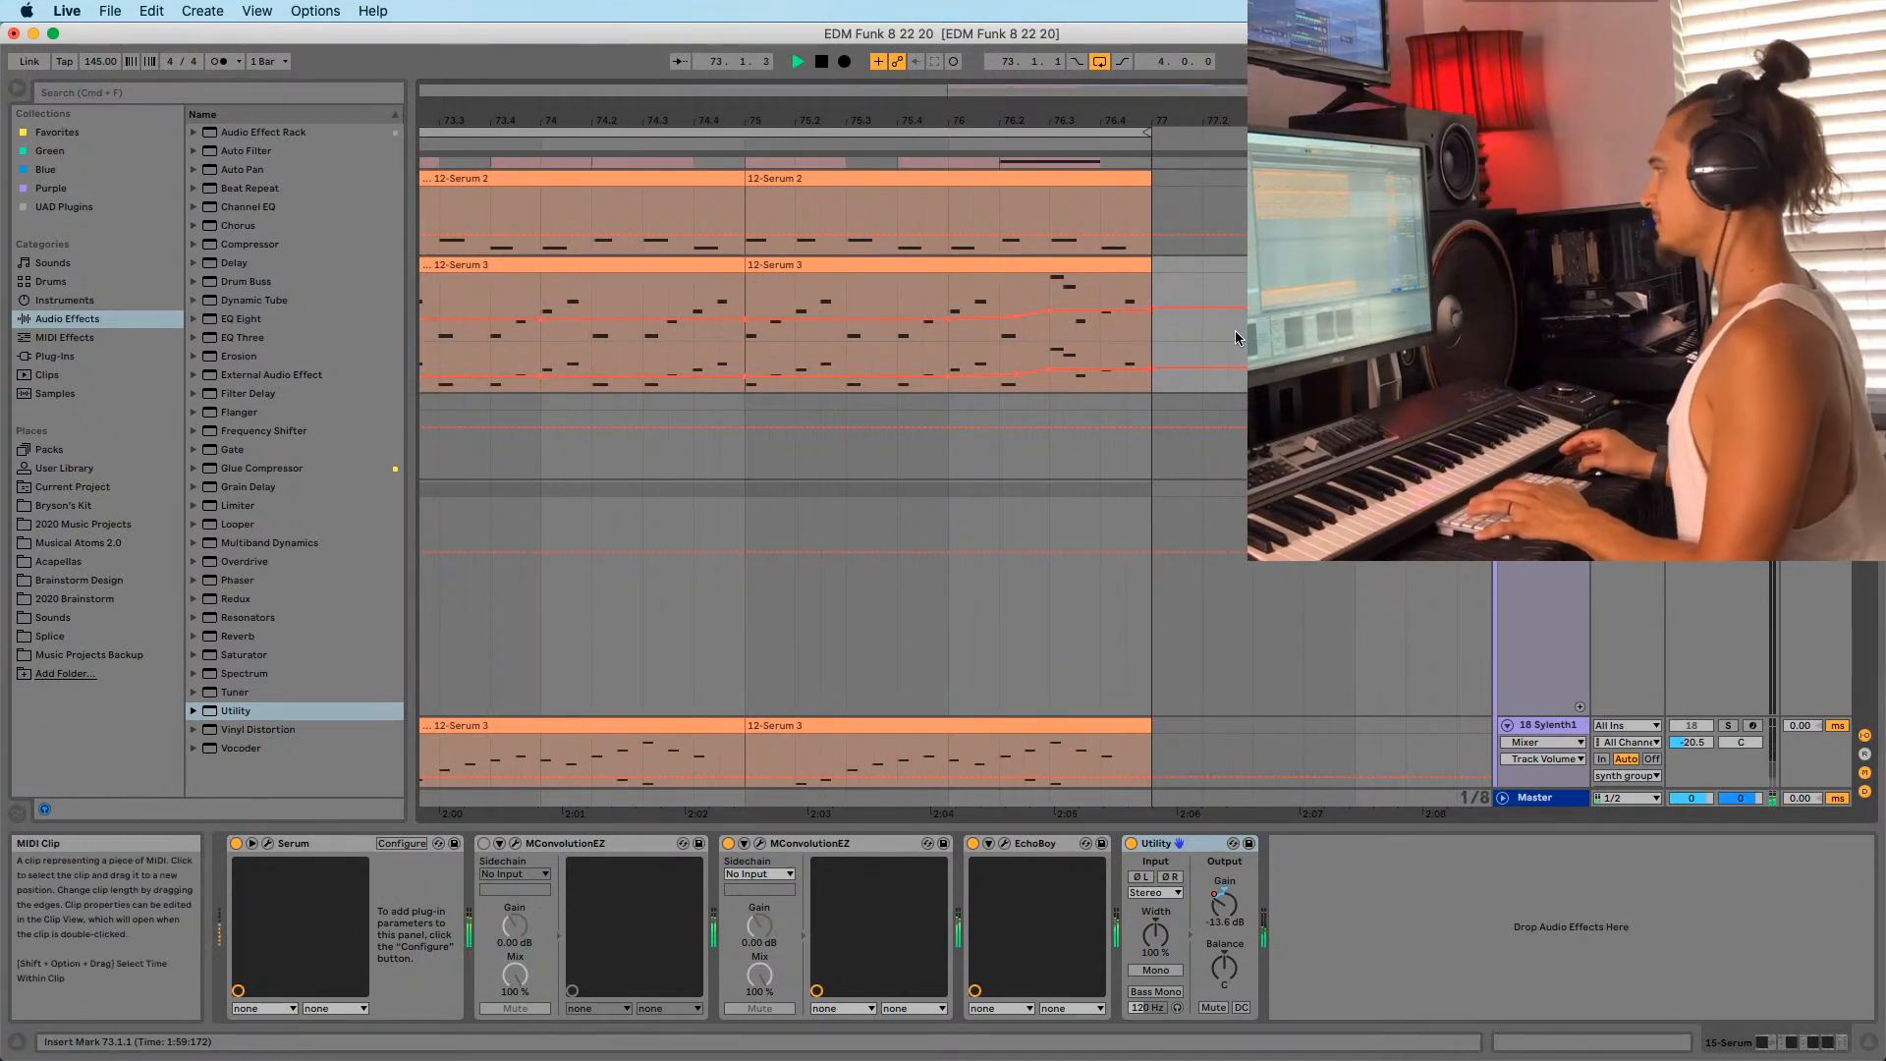
scroll(782, 304, "up", 3)
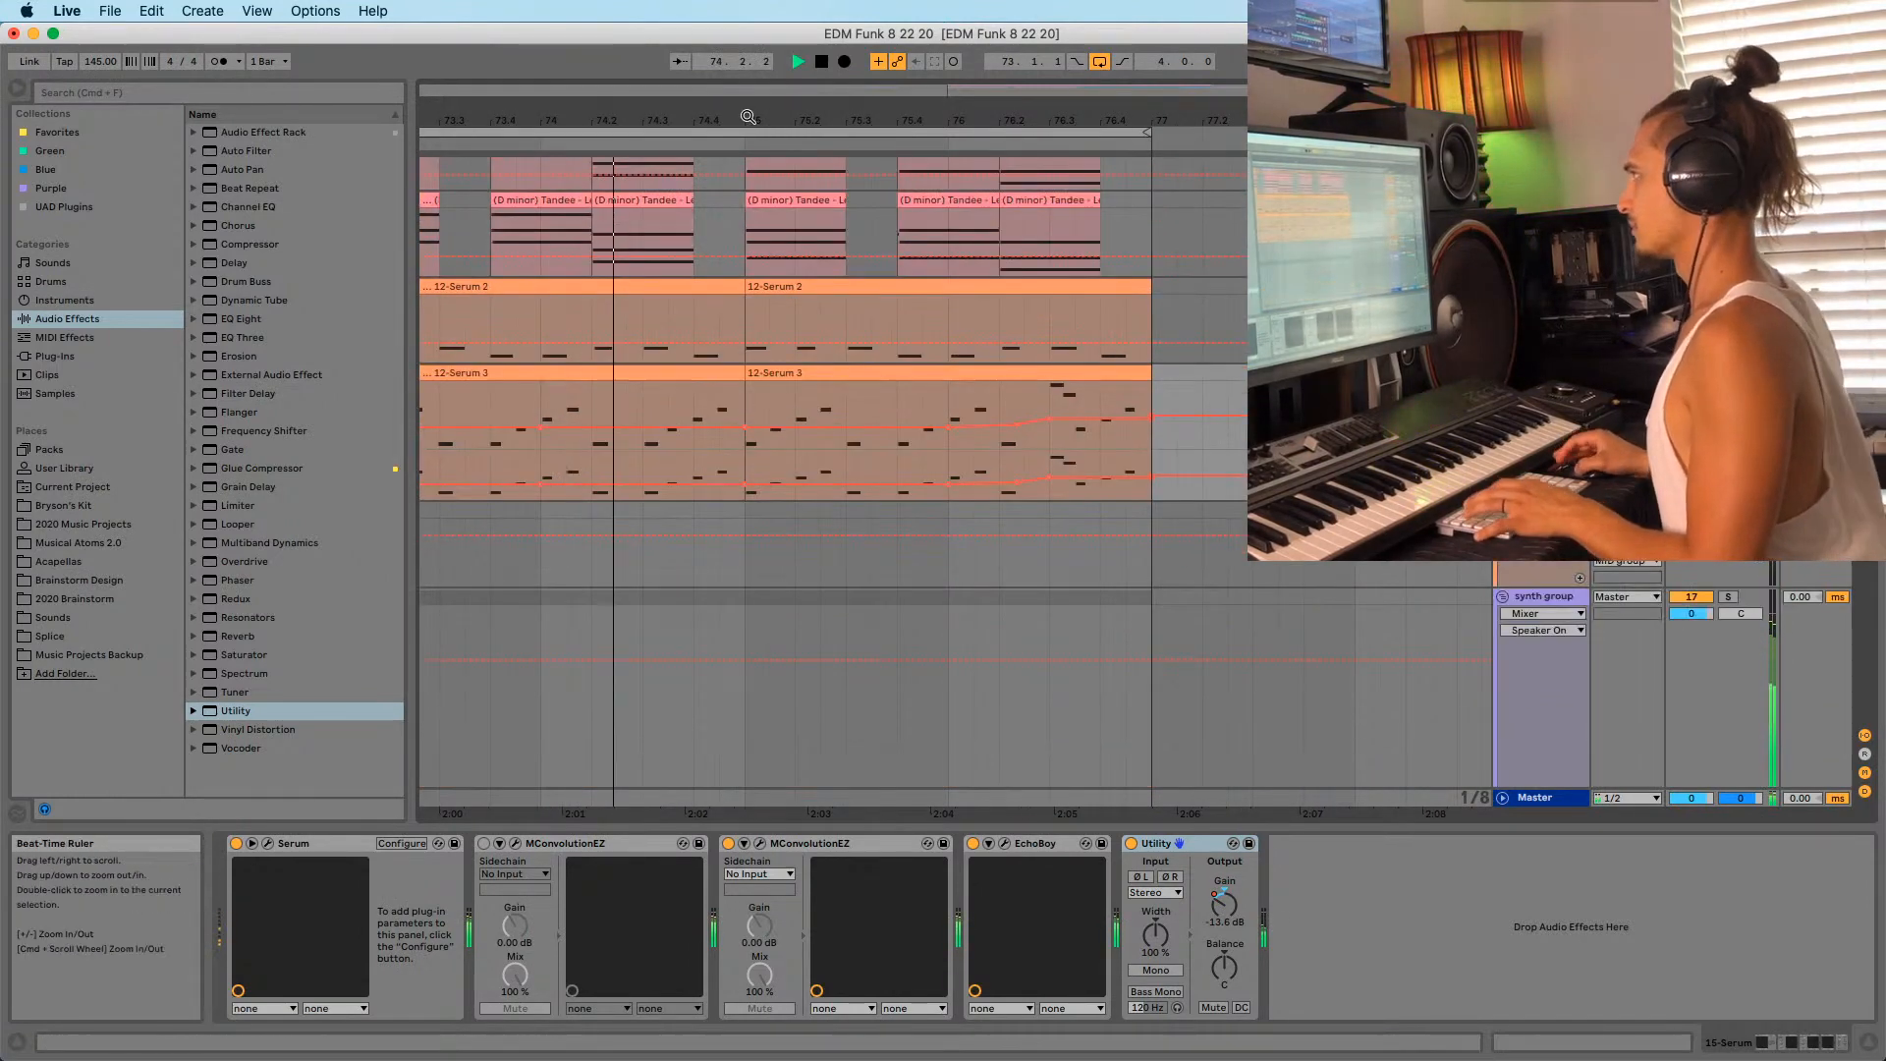
left_click_drag(941, 115, 941, 78)
Add Utility after EchoBoy on the 12-Serum 2 track and show its Gain automation.
left_click(648, 299)
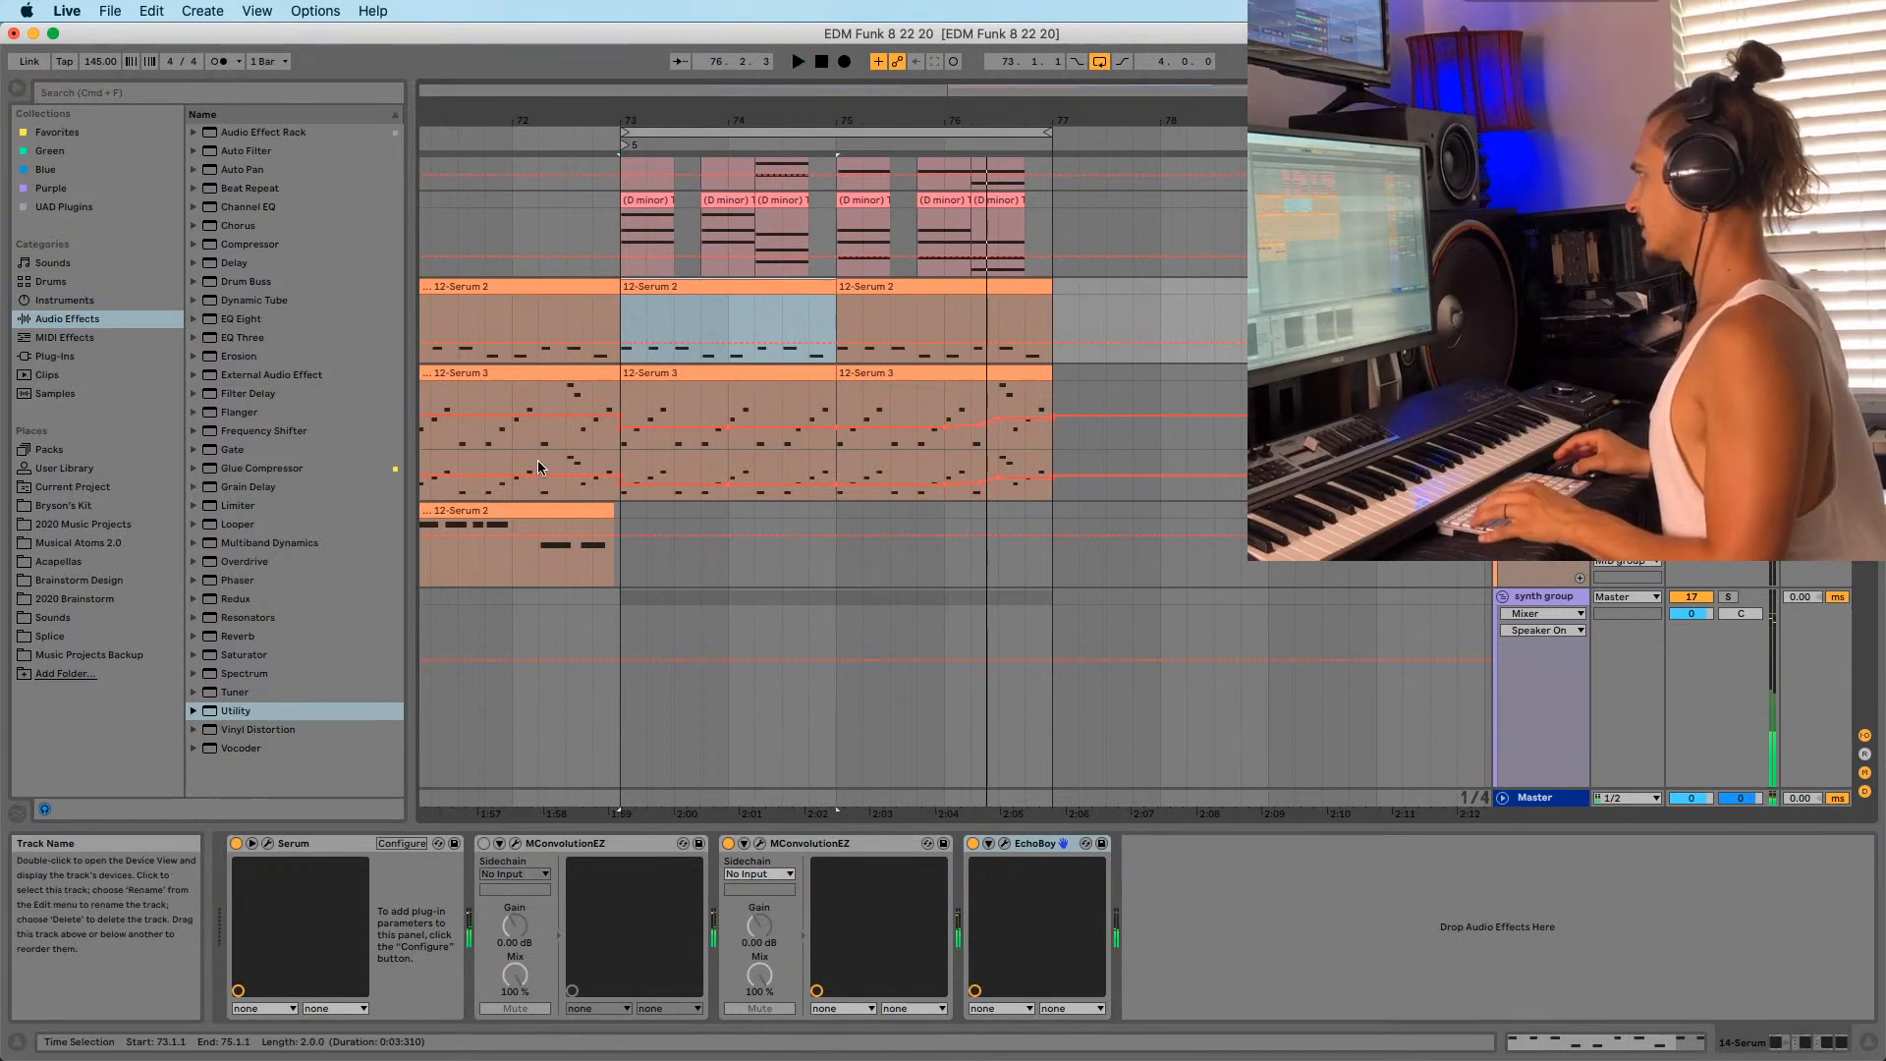
key("shift+Tab")
key("shift+Tab")
left_click_drag(238, 710, 1227, 933)
right_click(1219, 884)
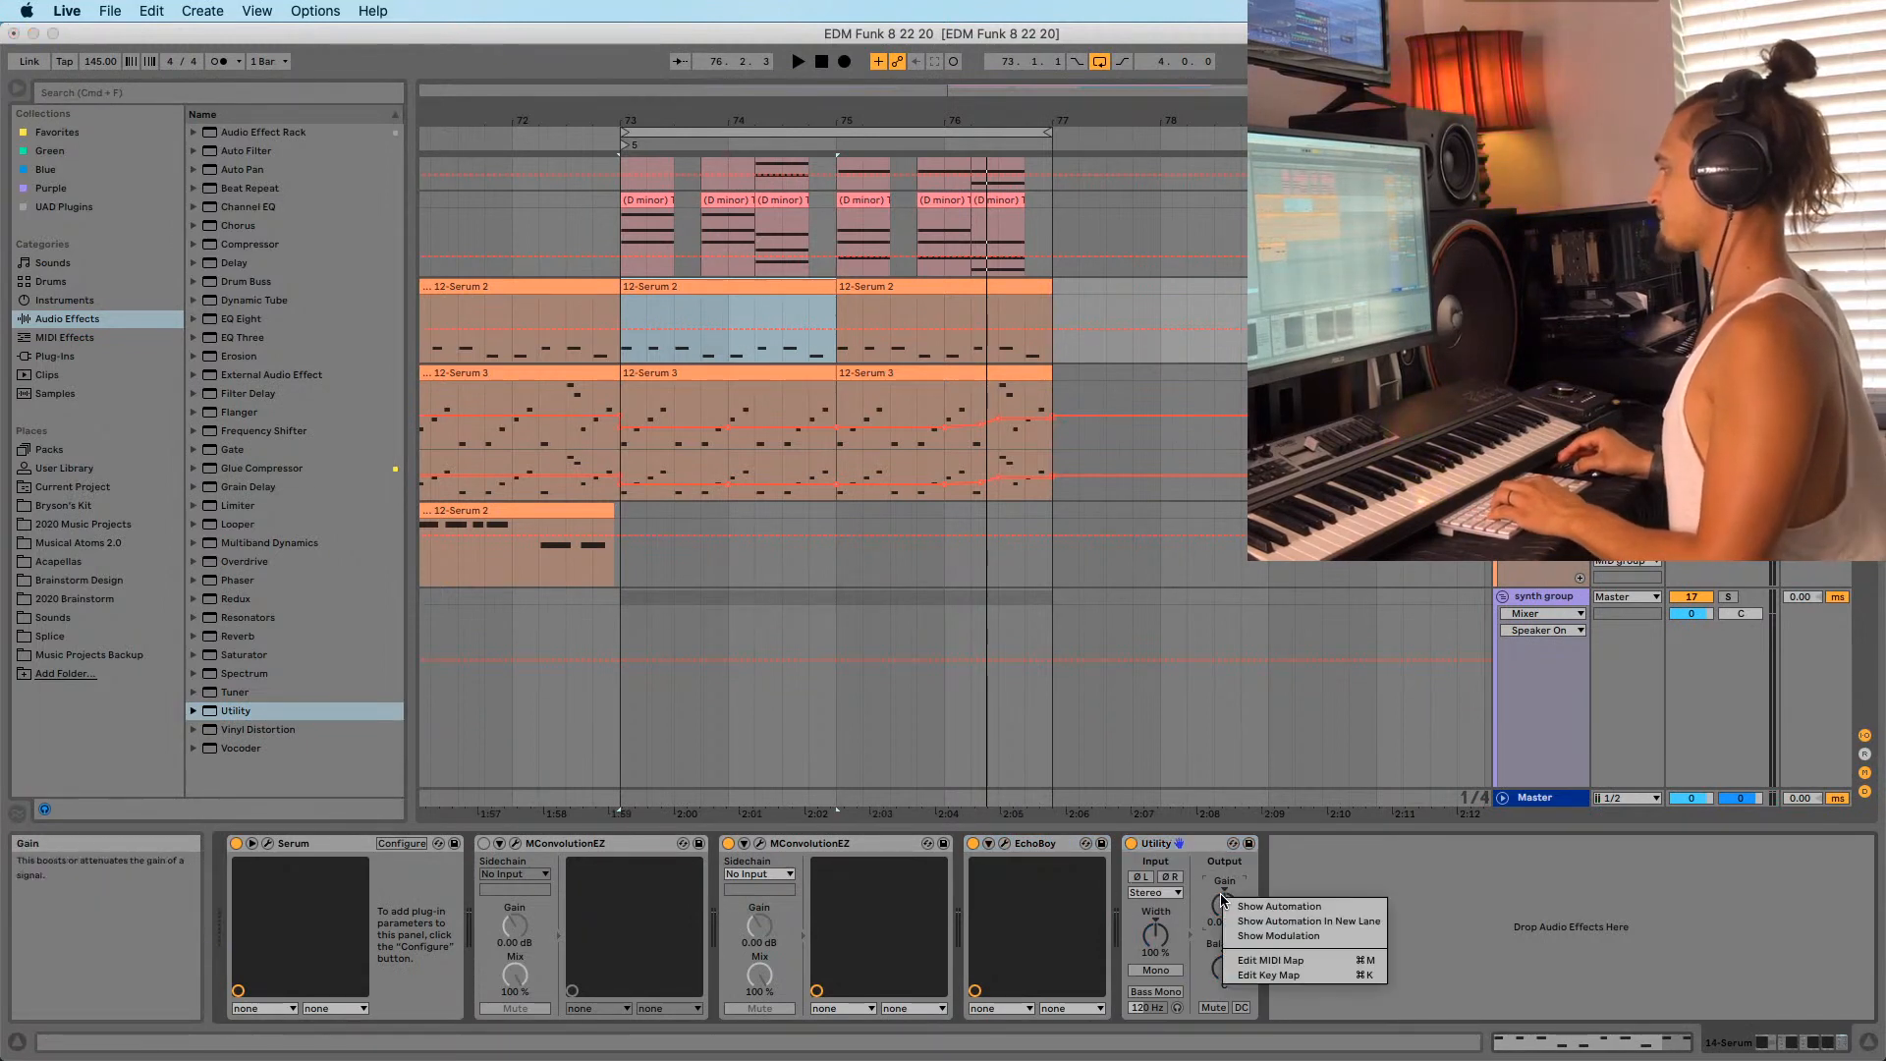
left_click(1267, 913)
Draw a -7.86 dB gain dip at bar 73 on Serum 2 and repeat it twice.
key("b")
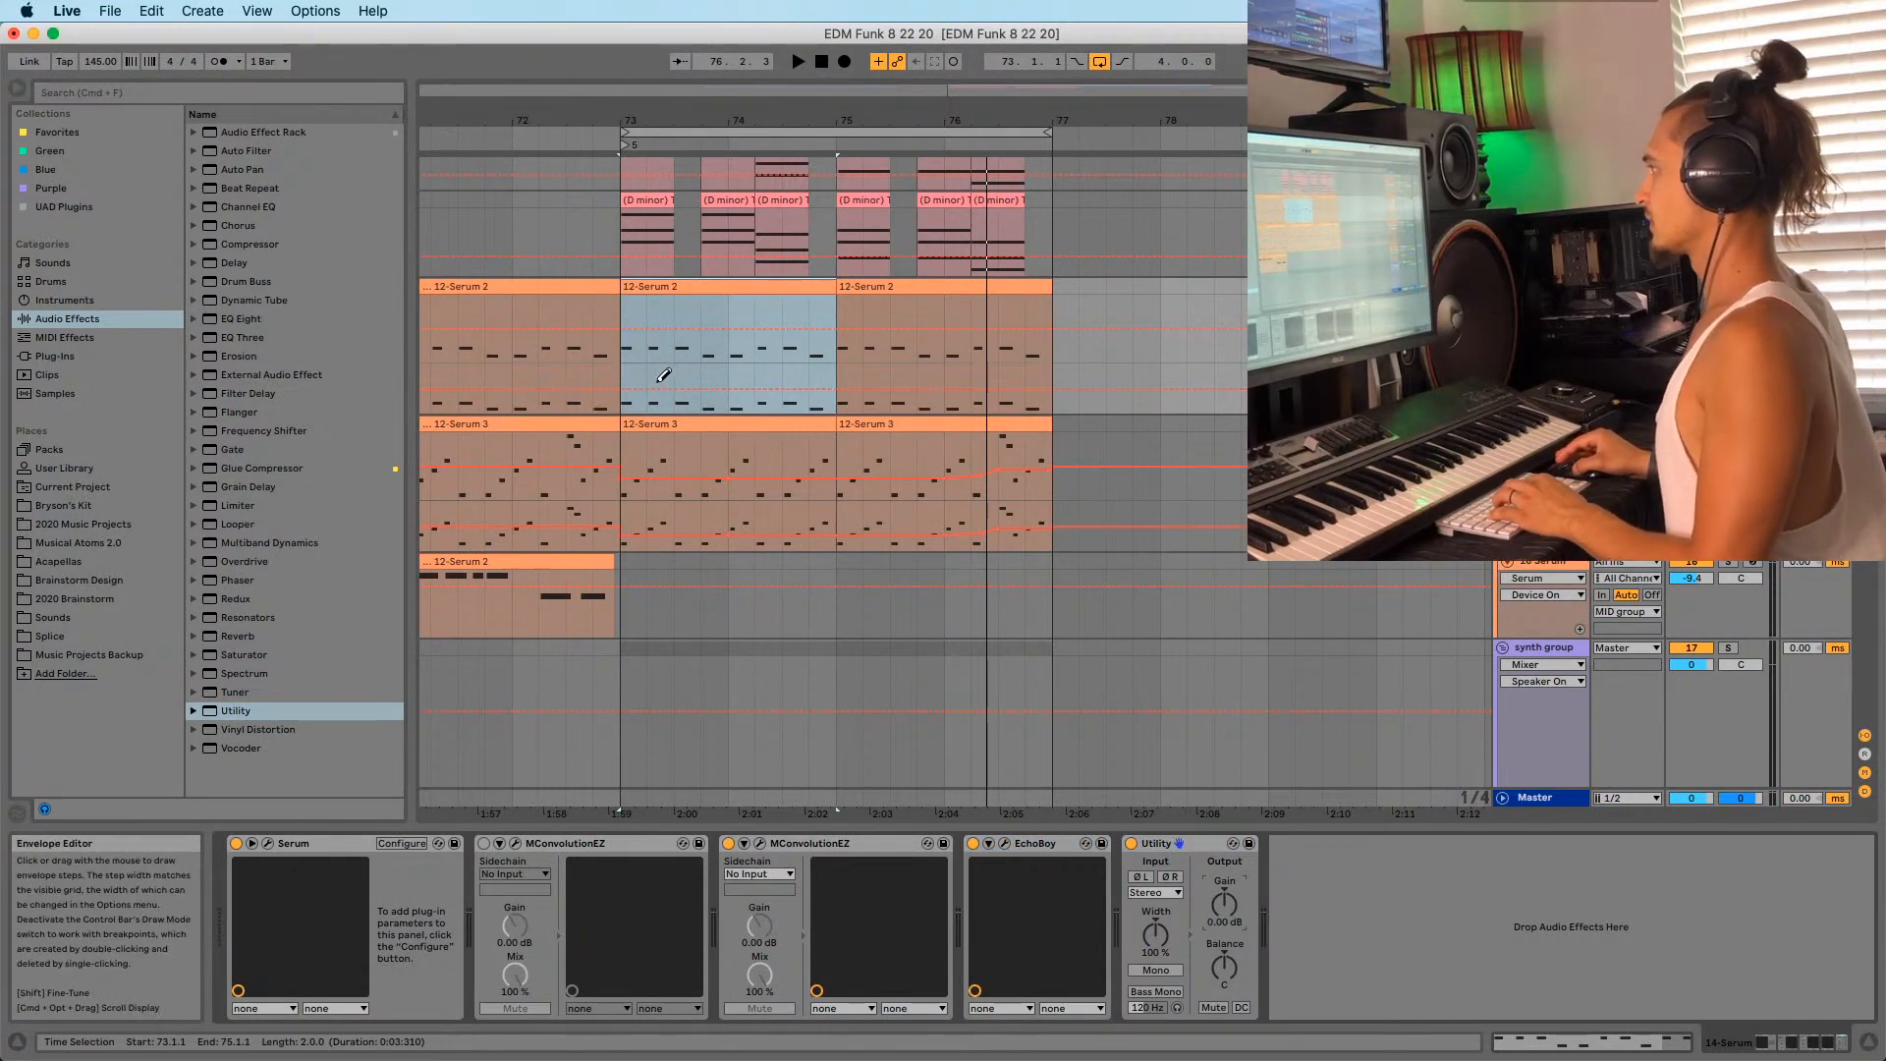
left_click(646, 386)
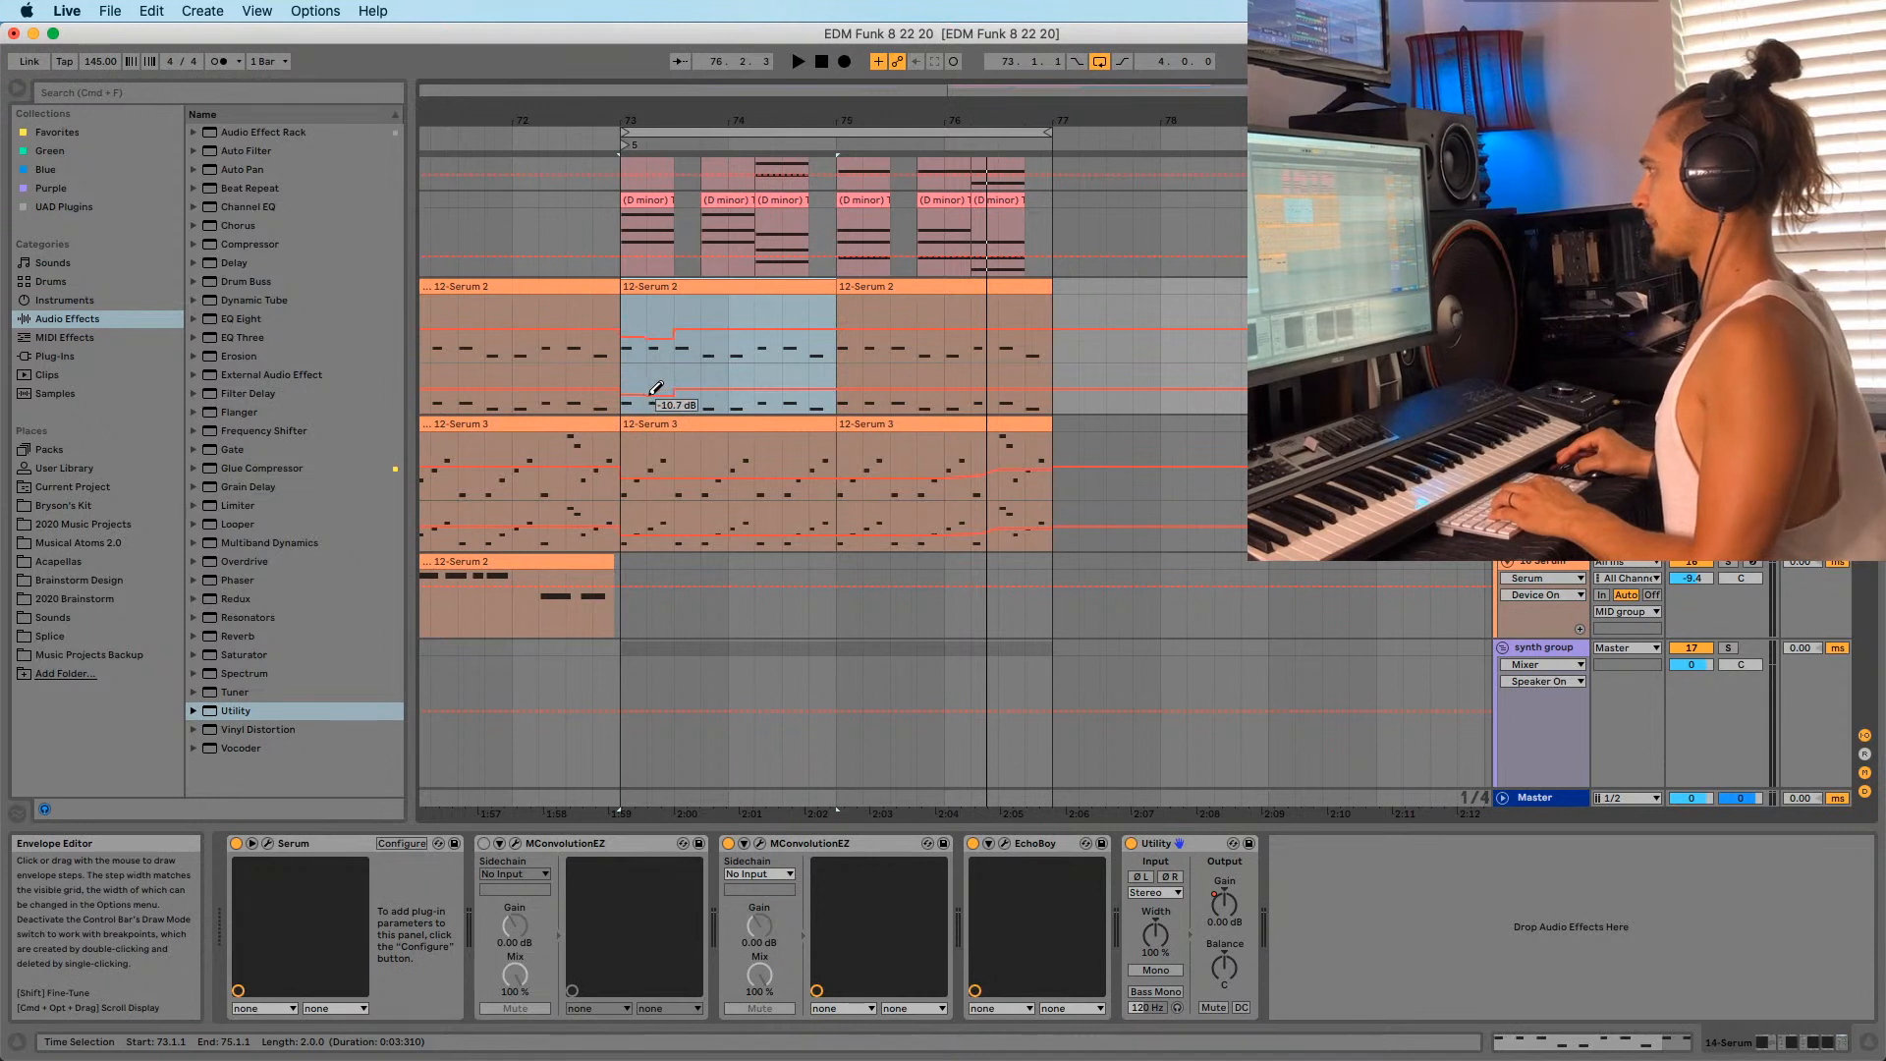
key("b")
key("Delete")
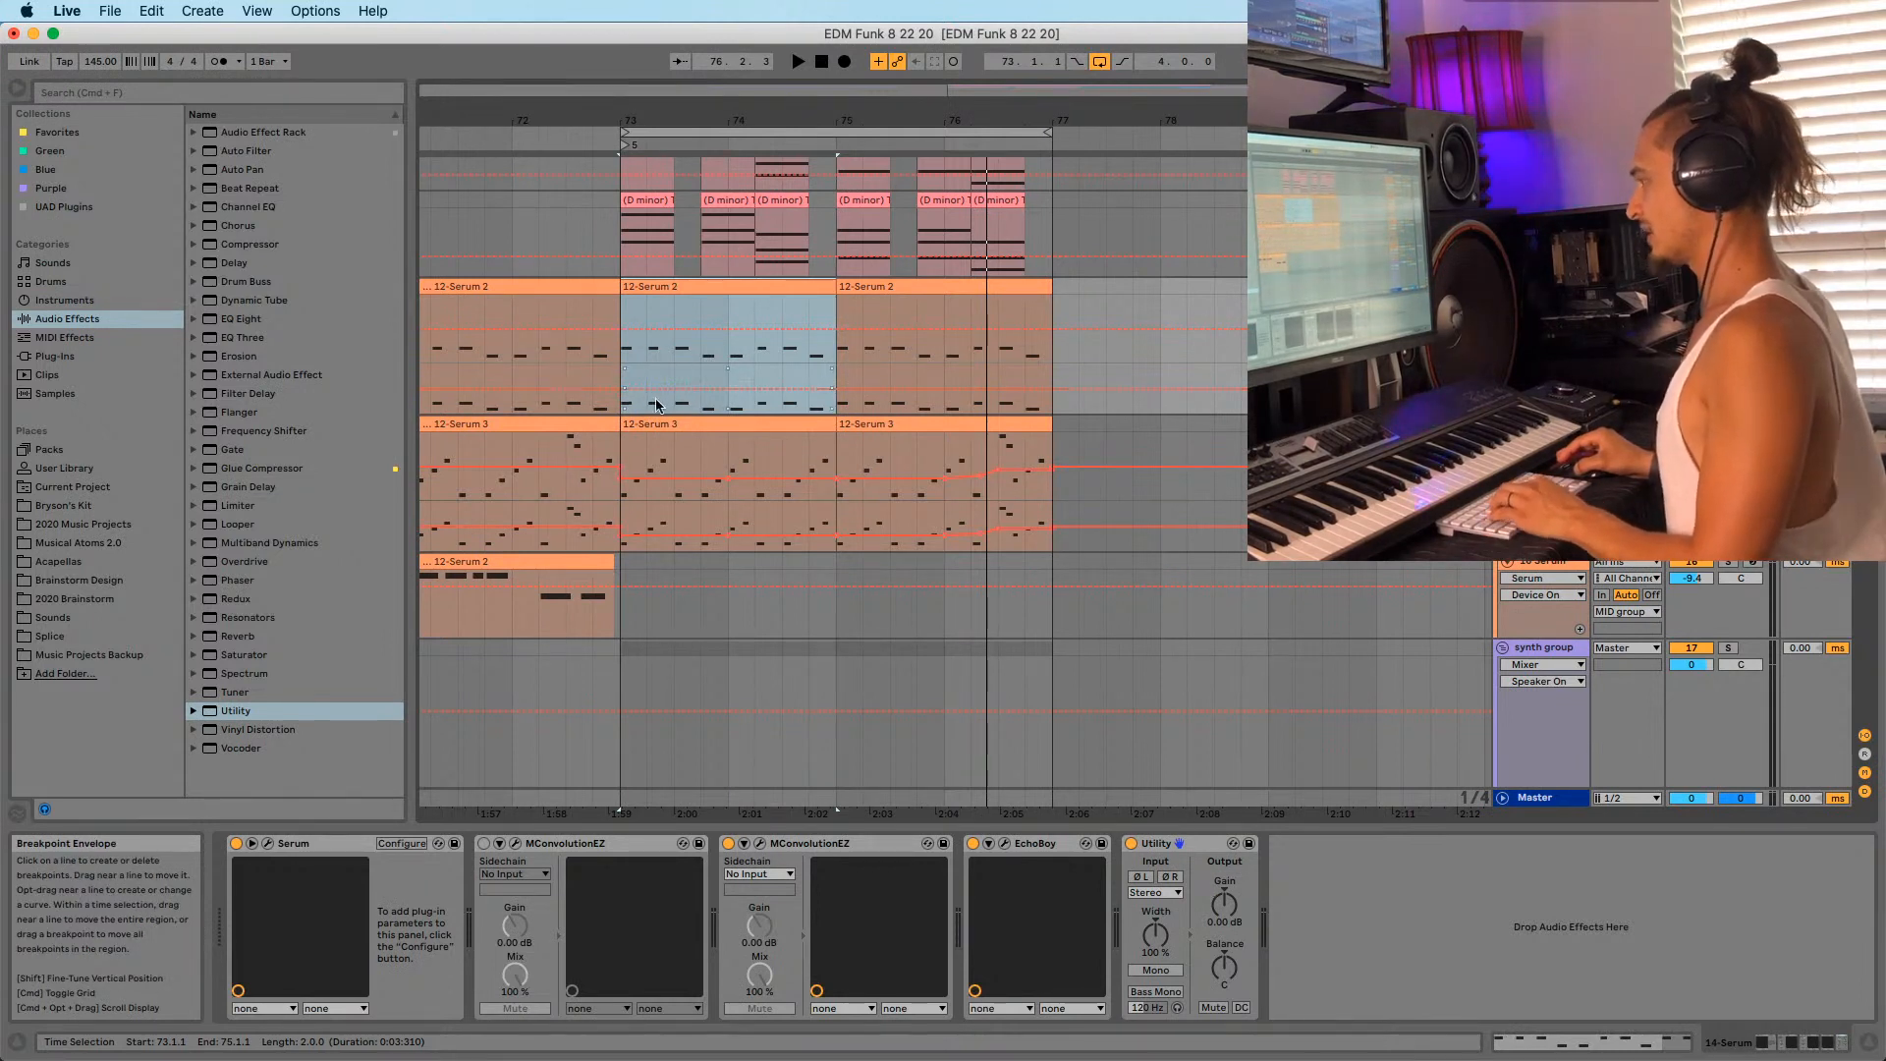
key("b")
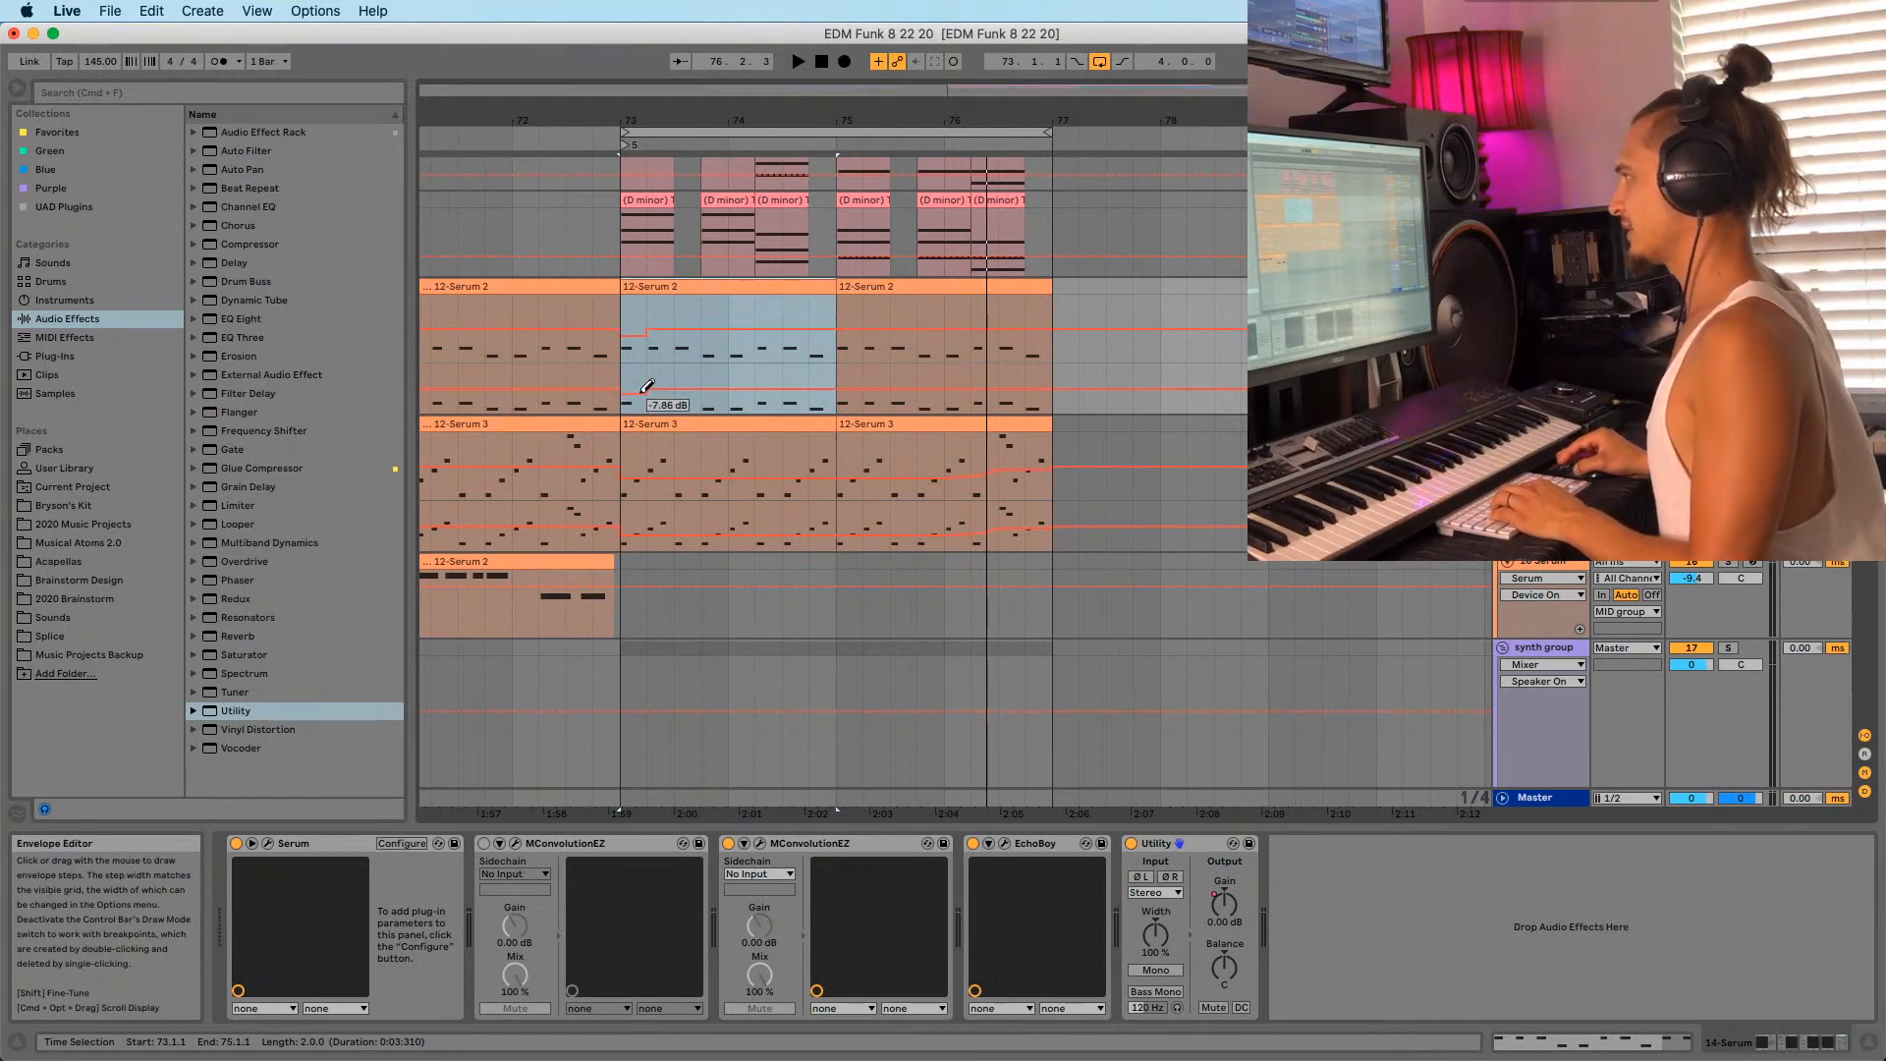
left_click(657, 386)
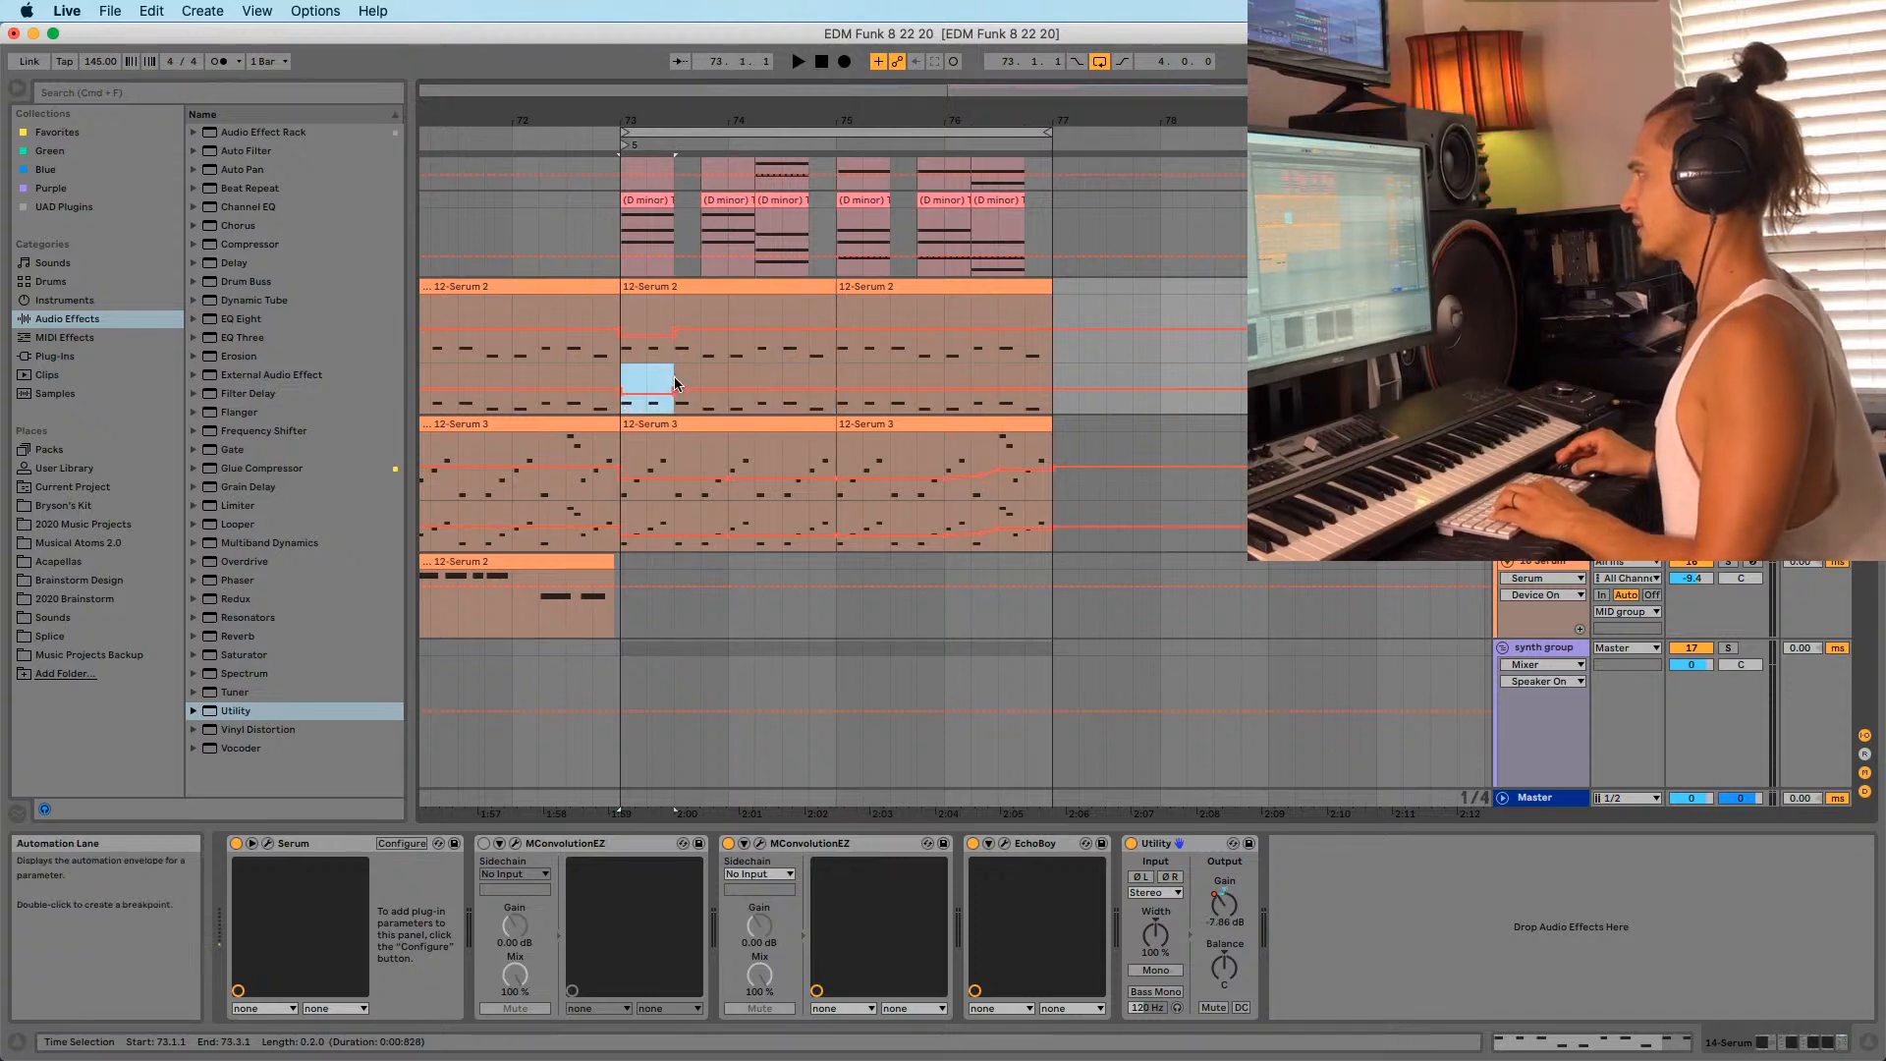
key("super+d")
key("super+d")
key("super+d")
key("super+d")
key("super+d")
key("super+d")
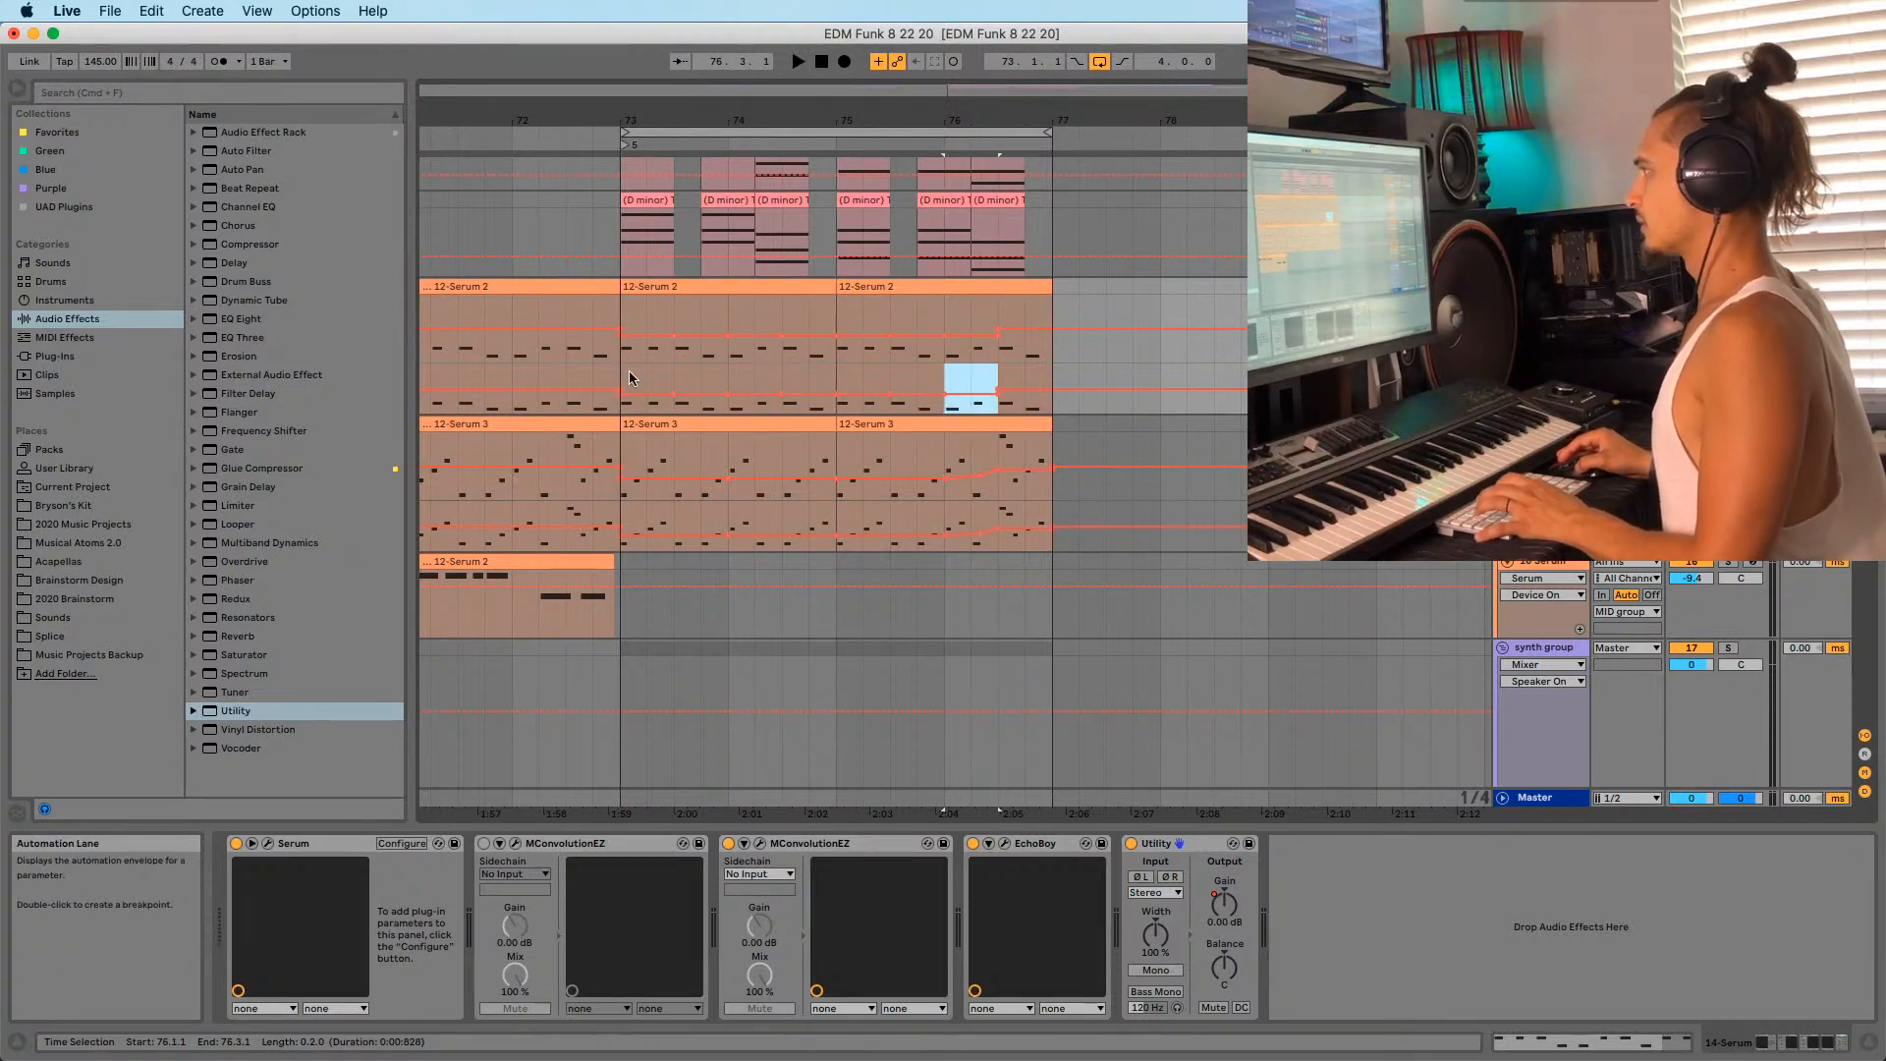
key("super+d")
left_click(625, 370)
scroll(626, 371, "down", 10)
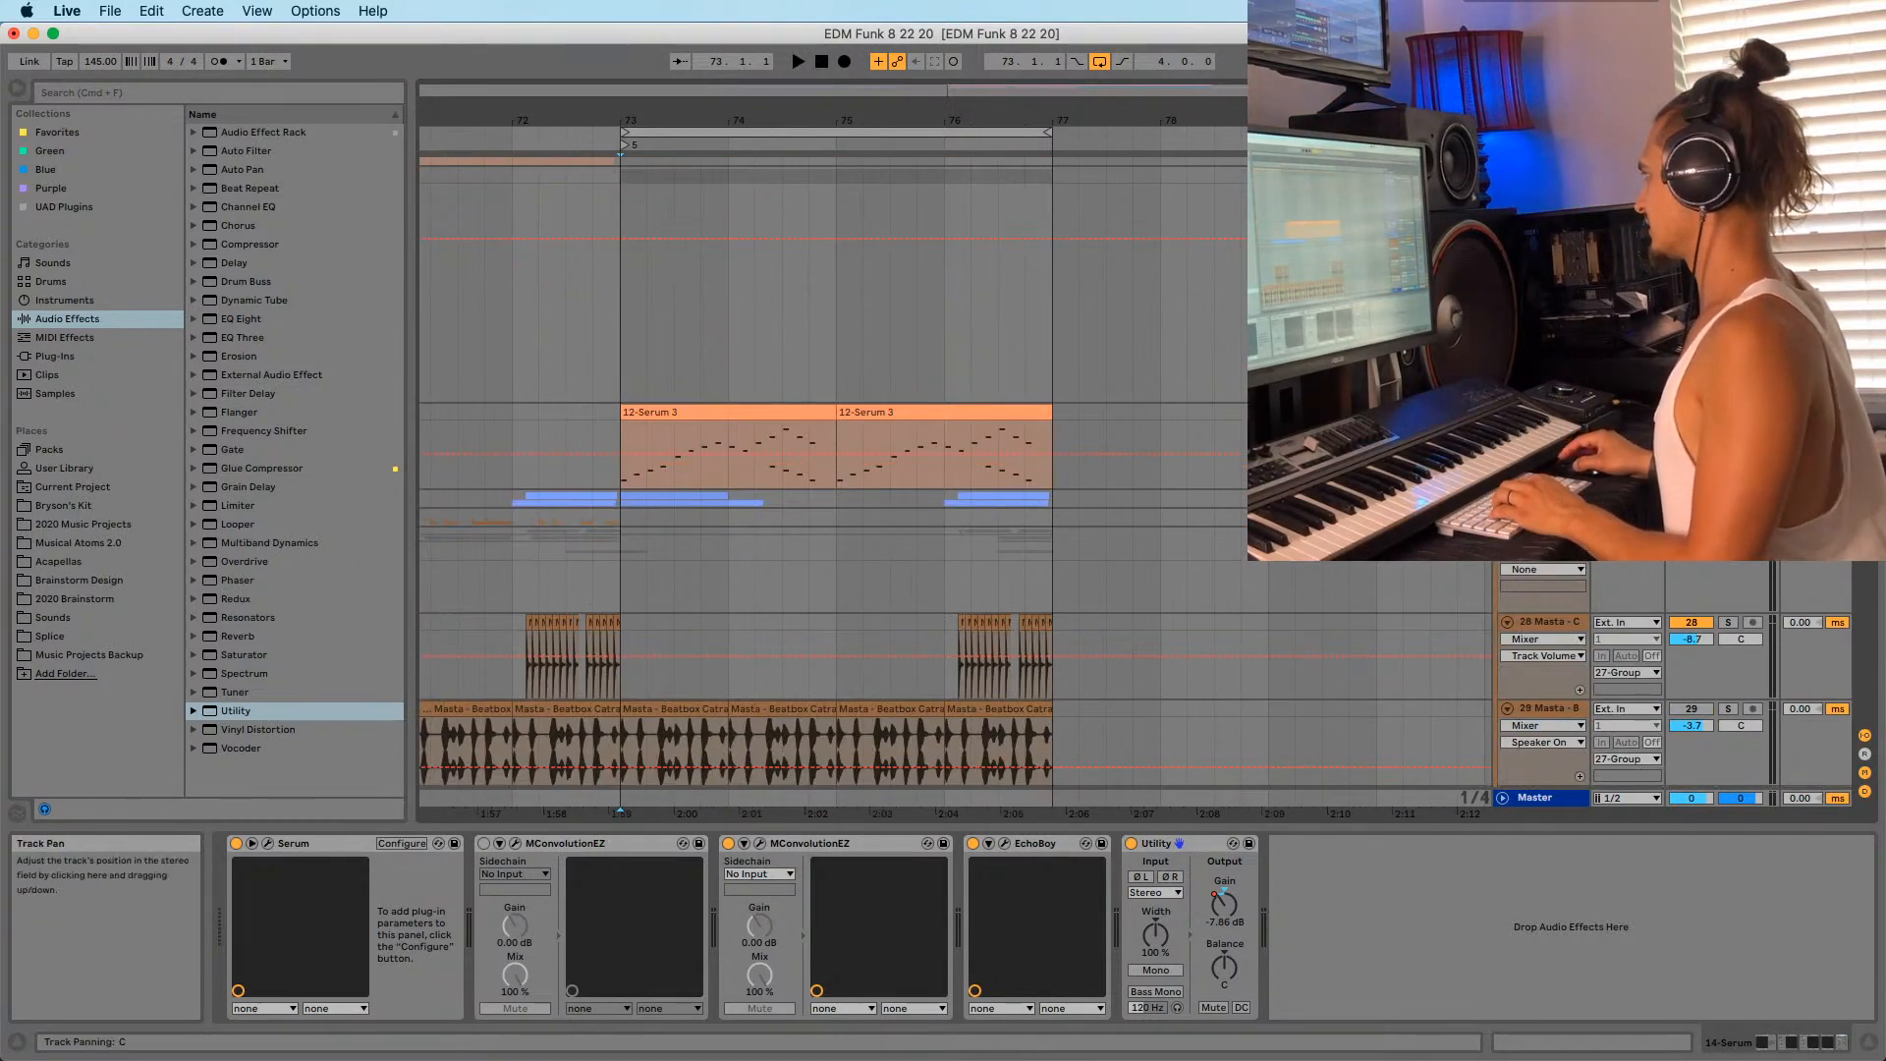
Solo the Sylenth1 track and play from bar 73.
left_click(1740, 451)
key("space")
left_click(1728, 412)
key("space")
key("space")
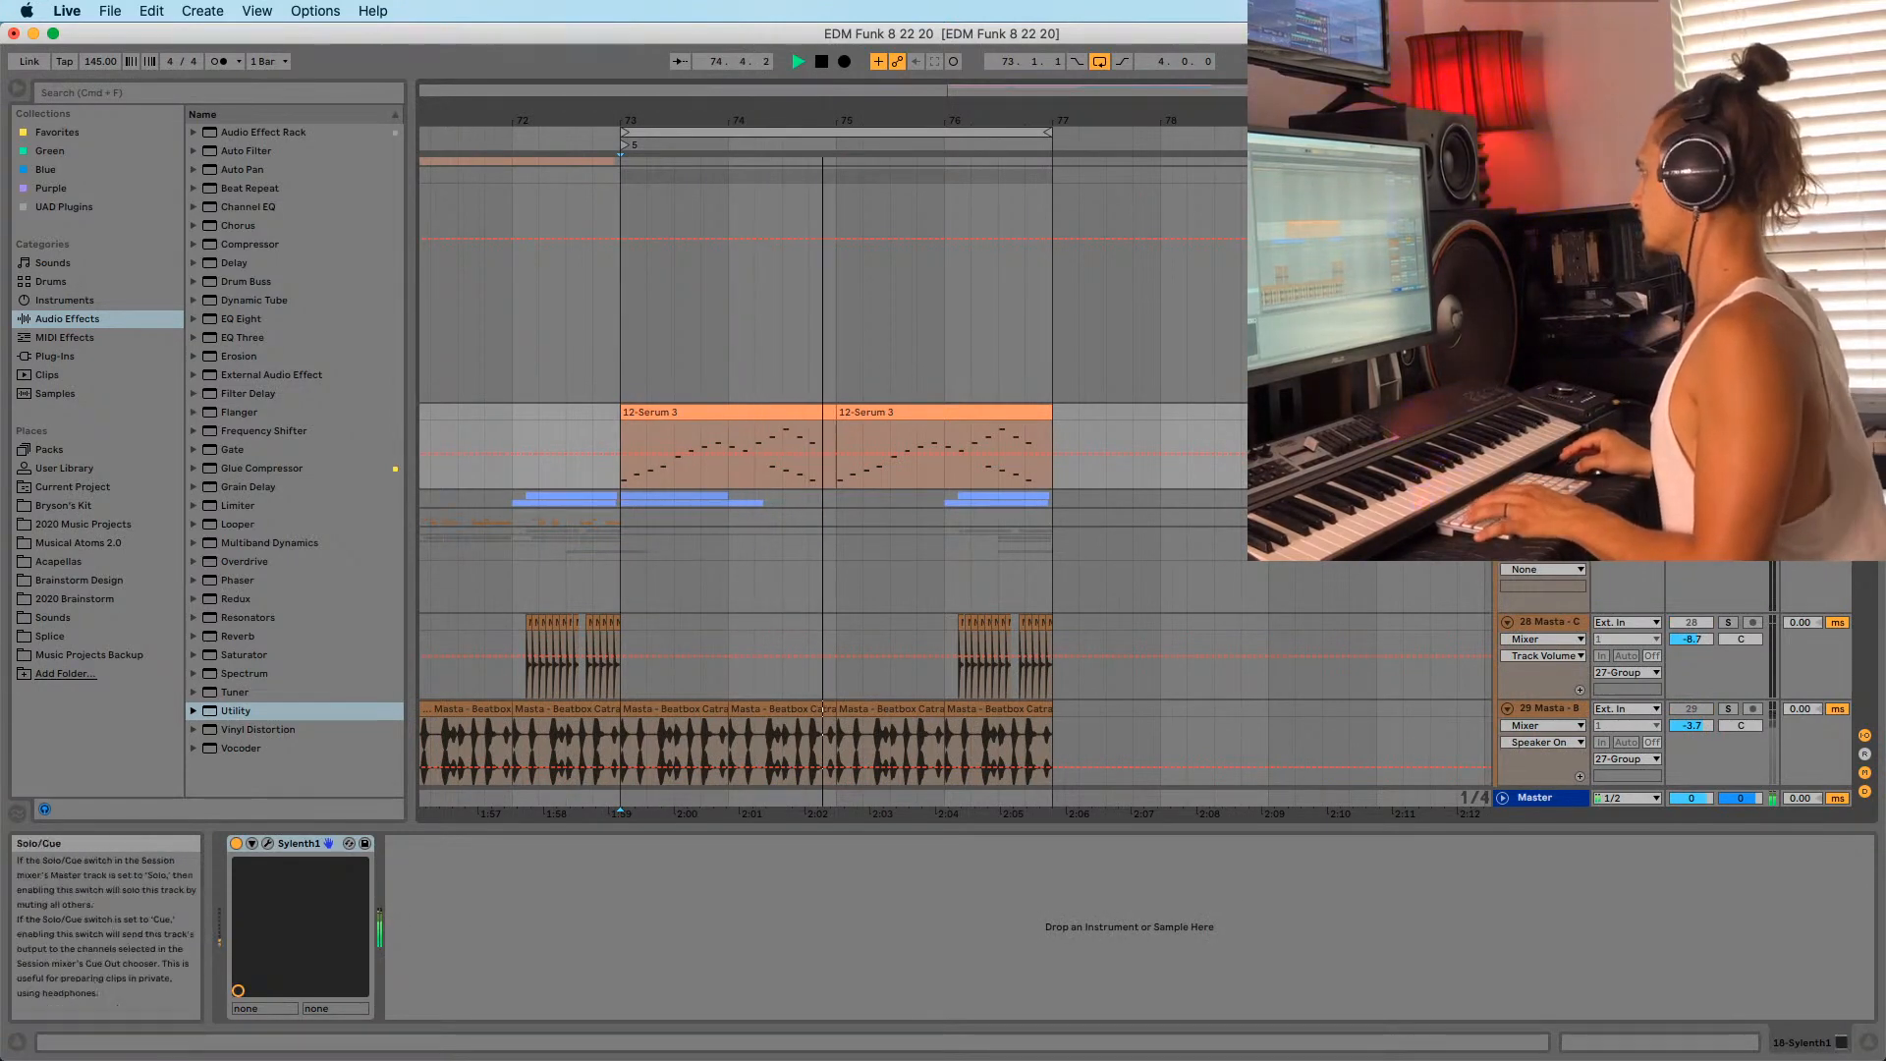
scroll(905, 479, "up", 12)
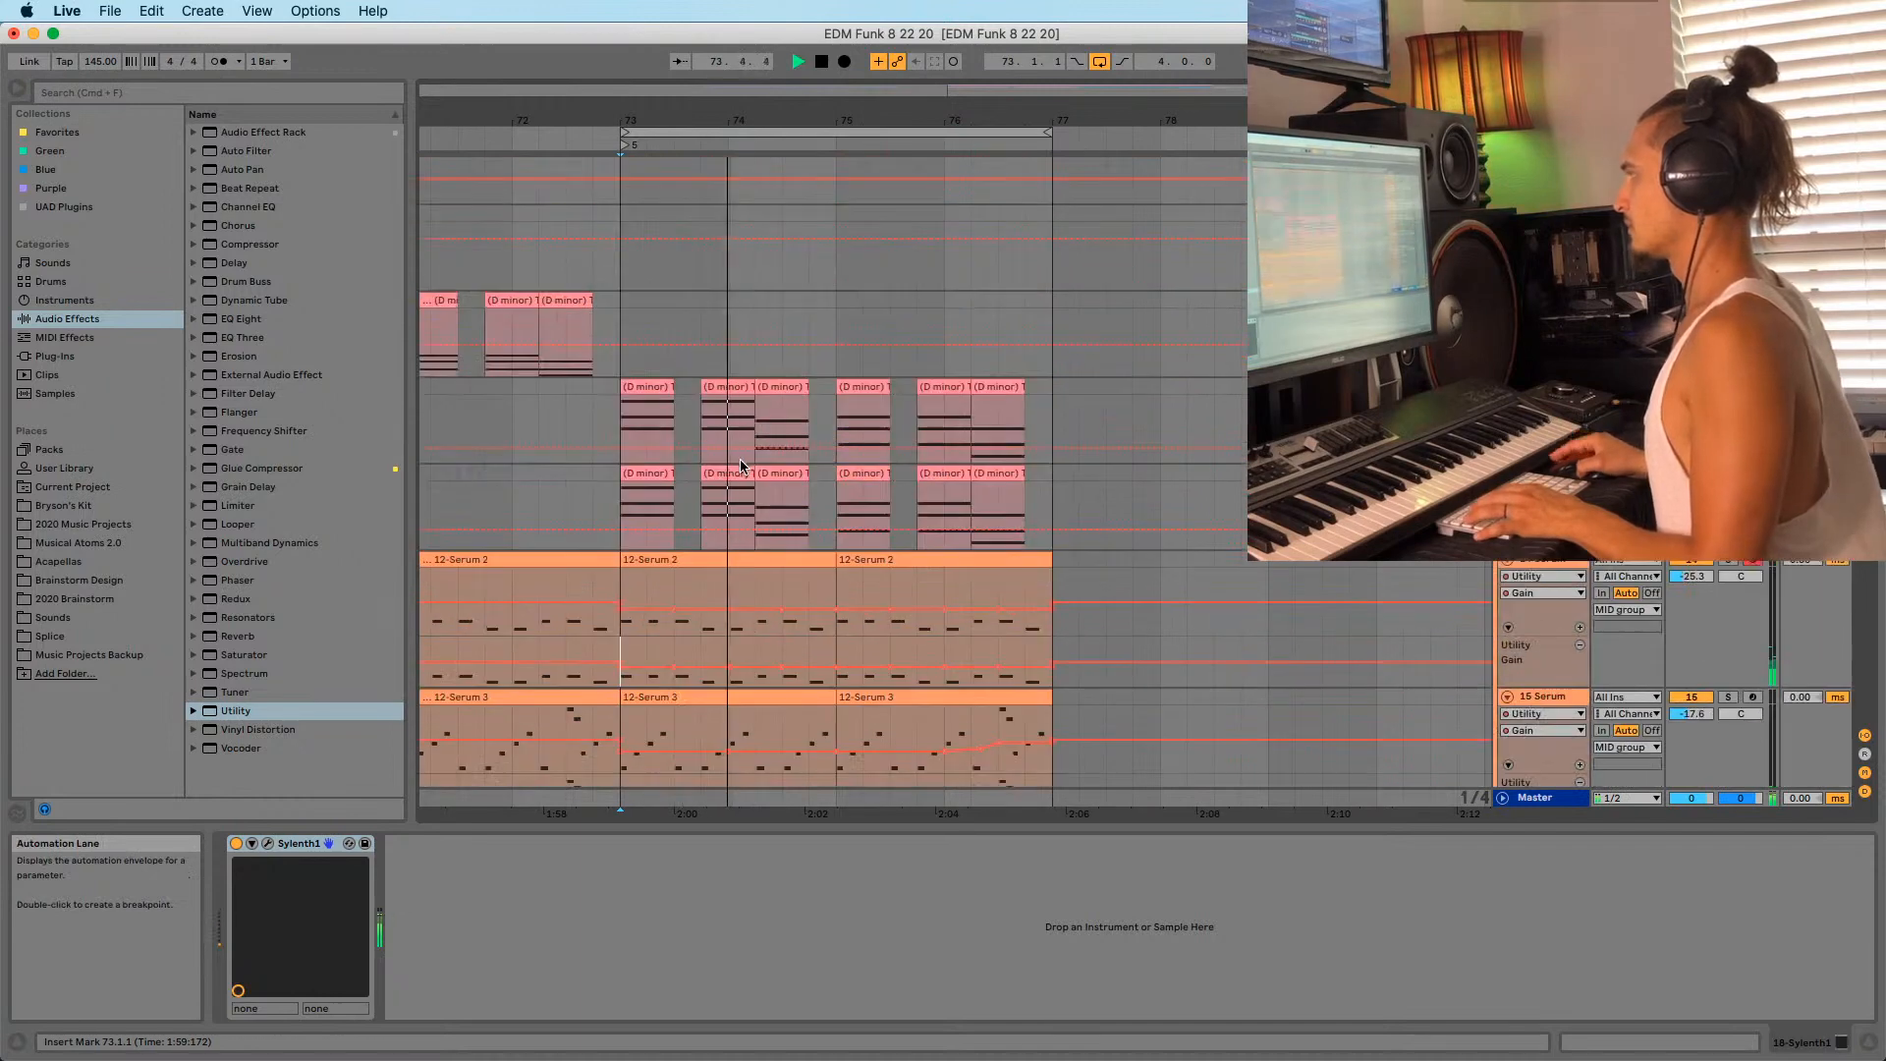
scroll(811, 515, "down", 15)
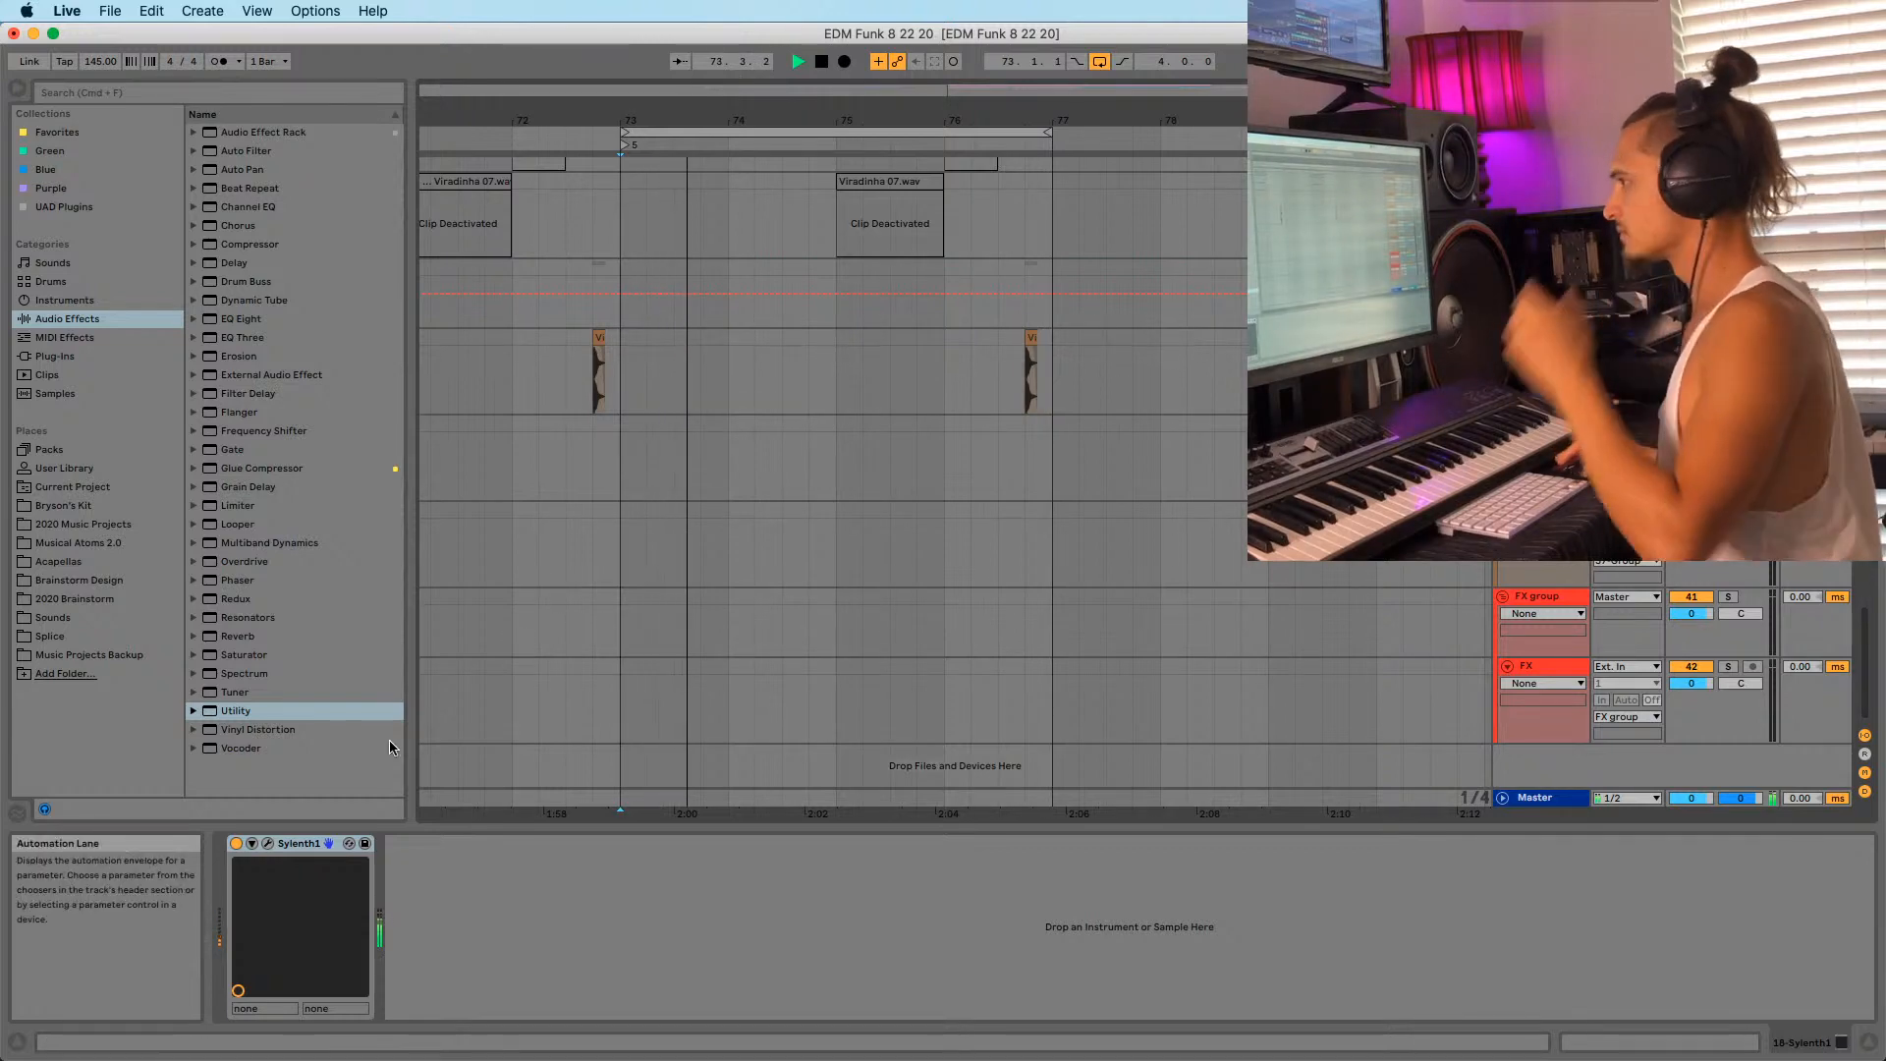
Preview Masta - Perc 3.wav from the Sounds Perc folder and insert an audio track.
left_click(68, 637)
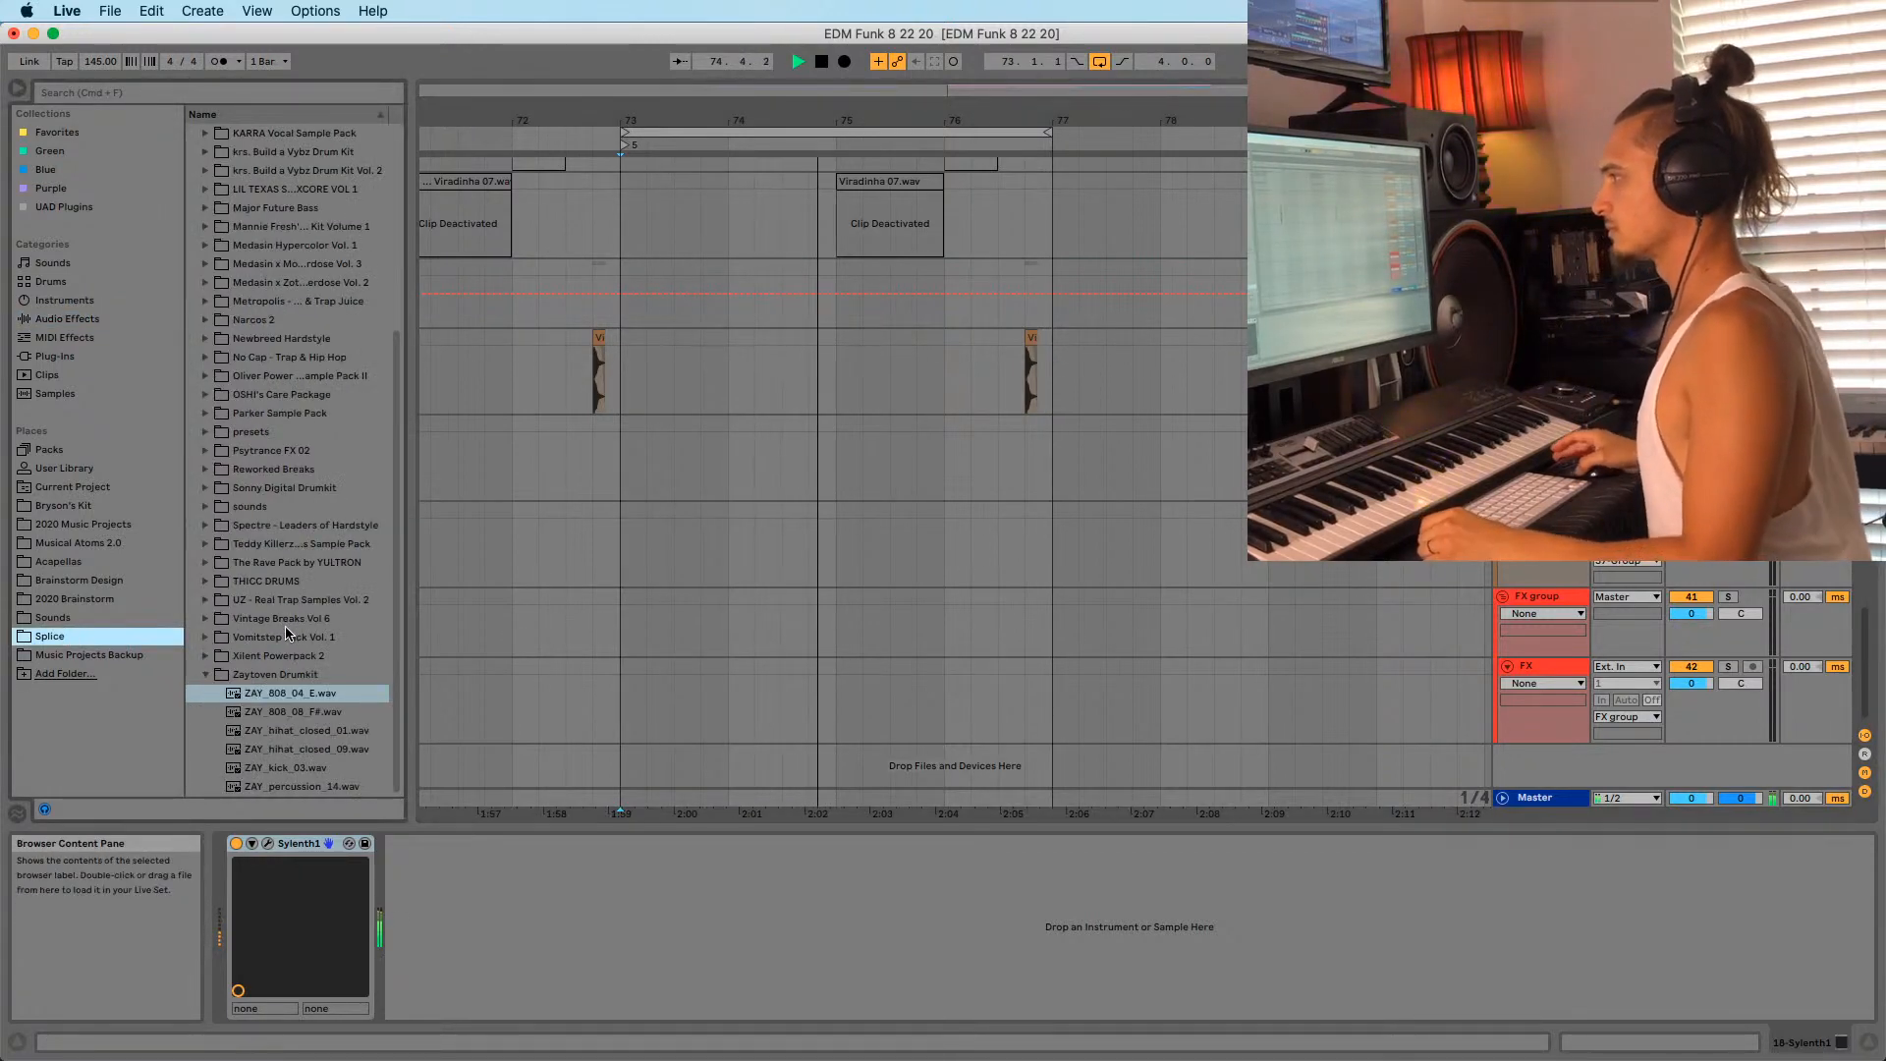
scroll(288, 634, "up", 3)
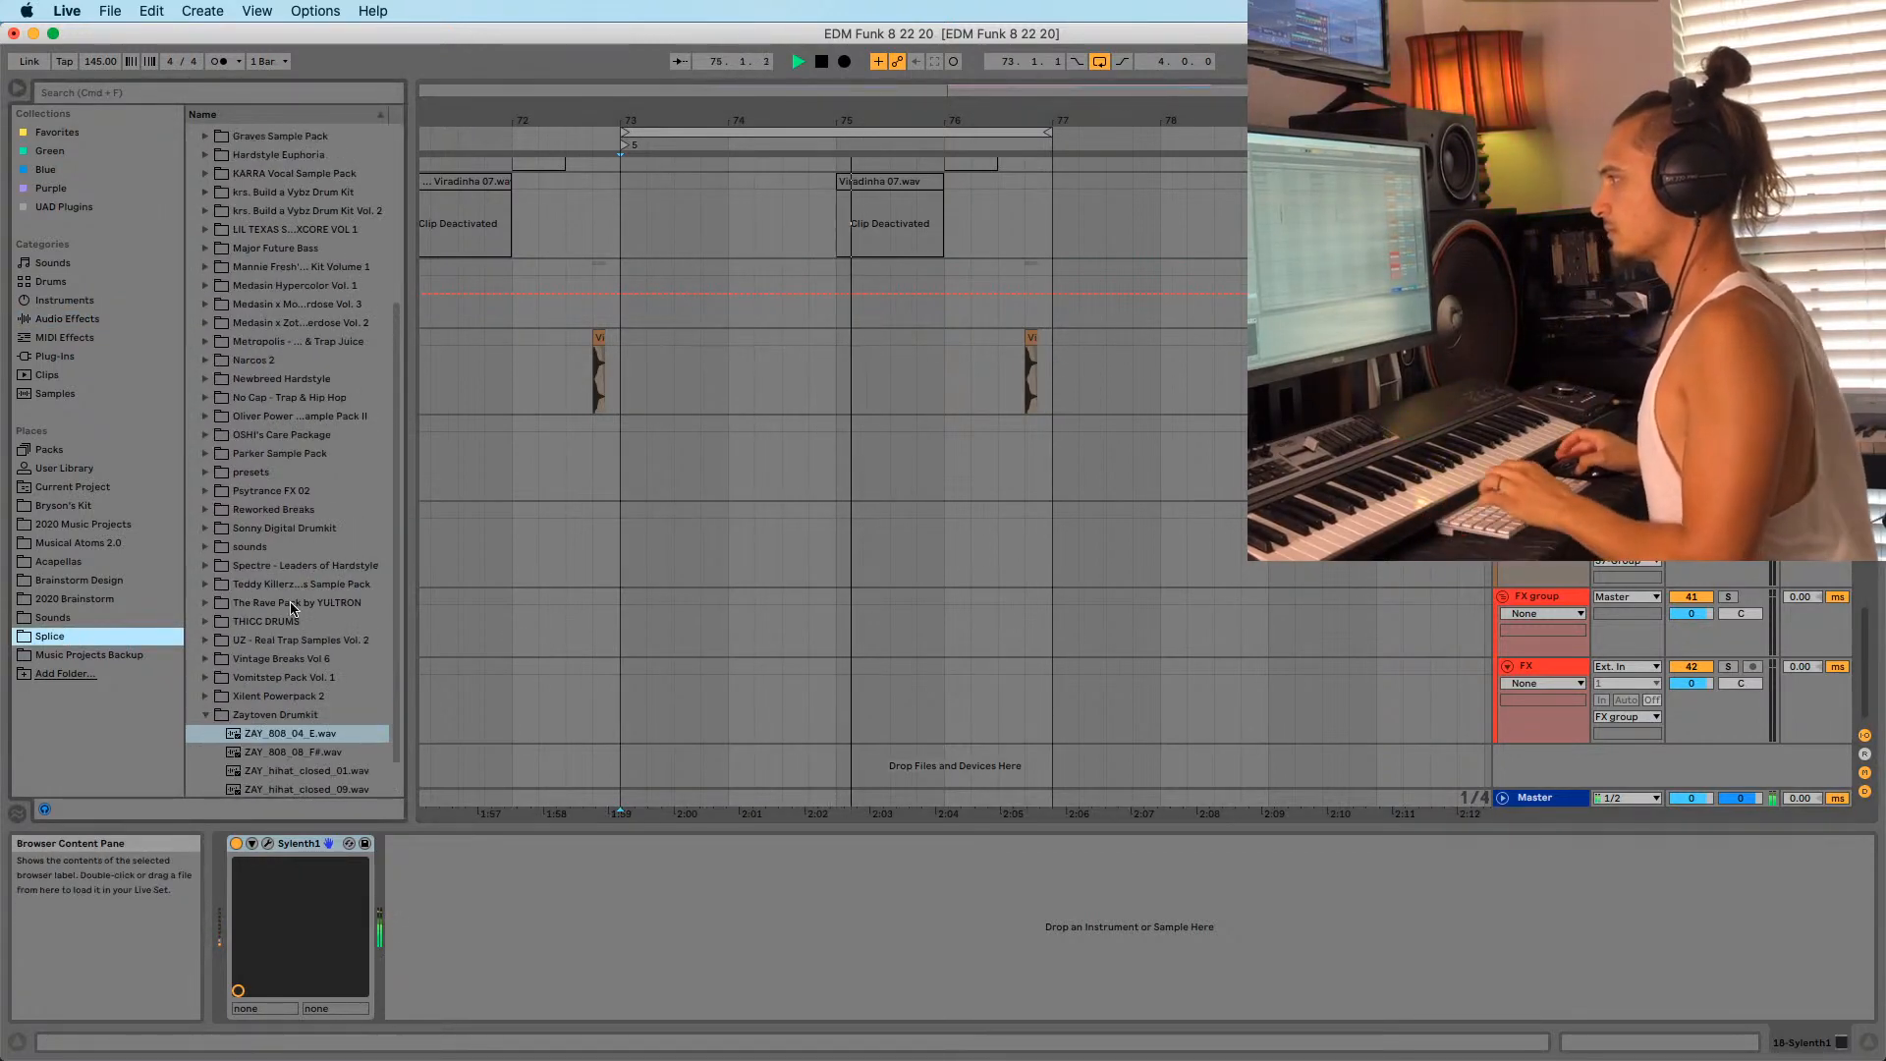
left_click(59, 617)
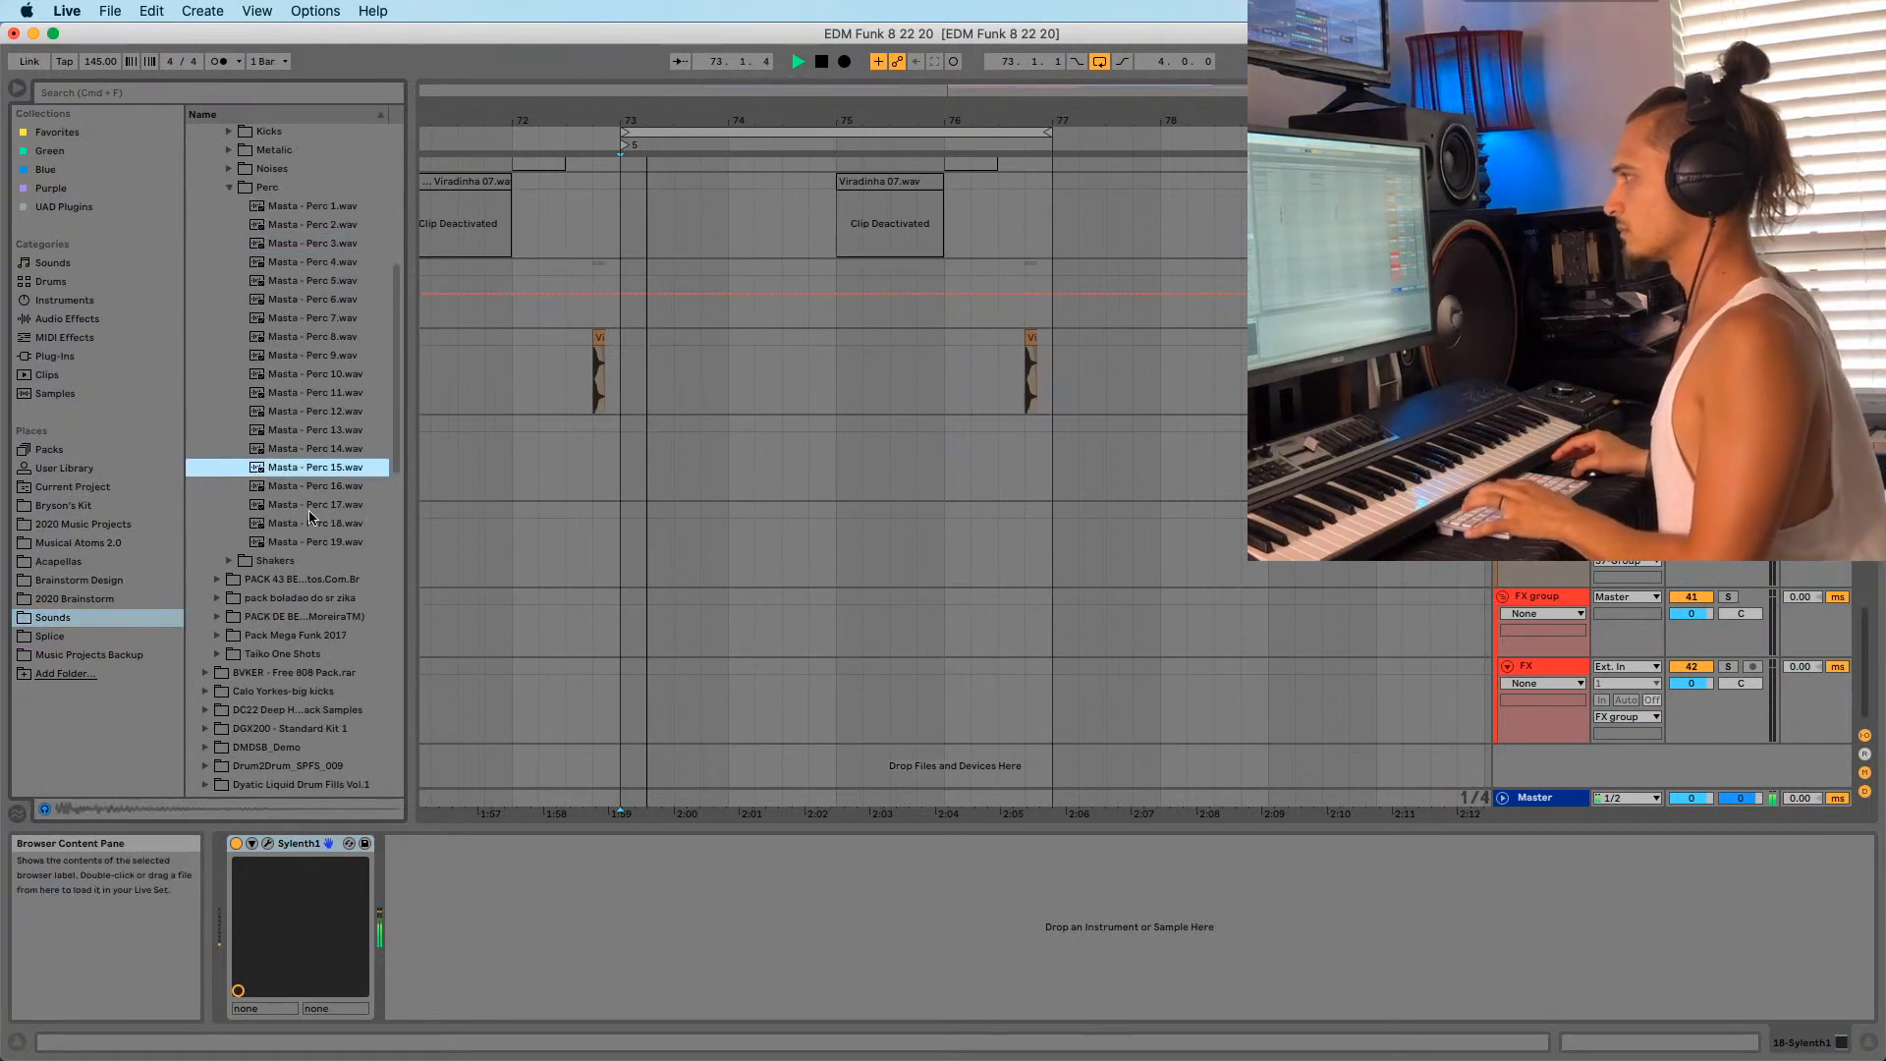
left_click(295, 248)
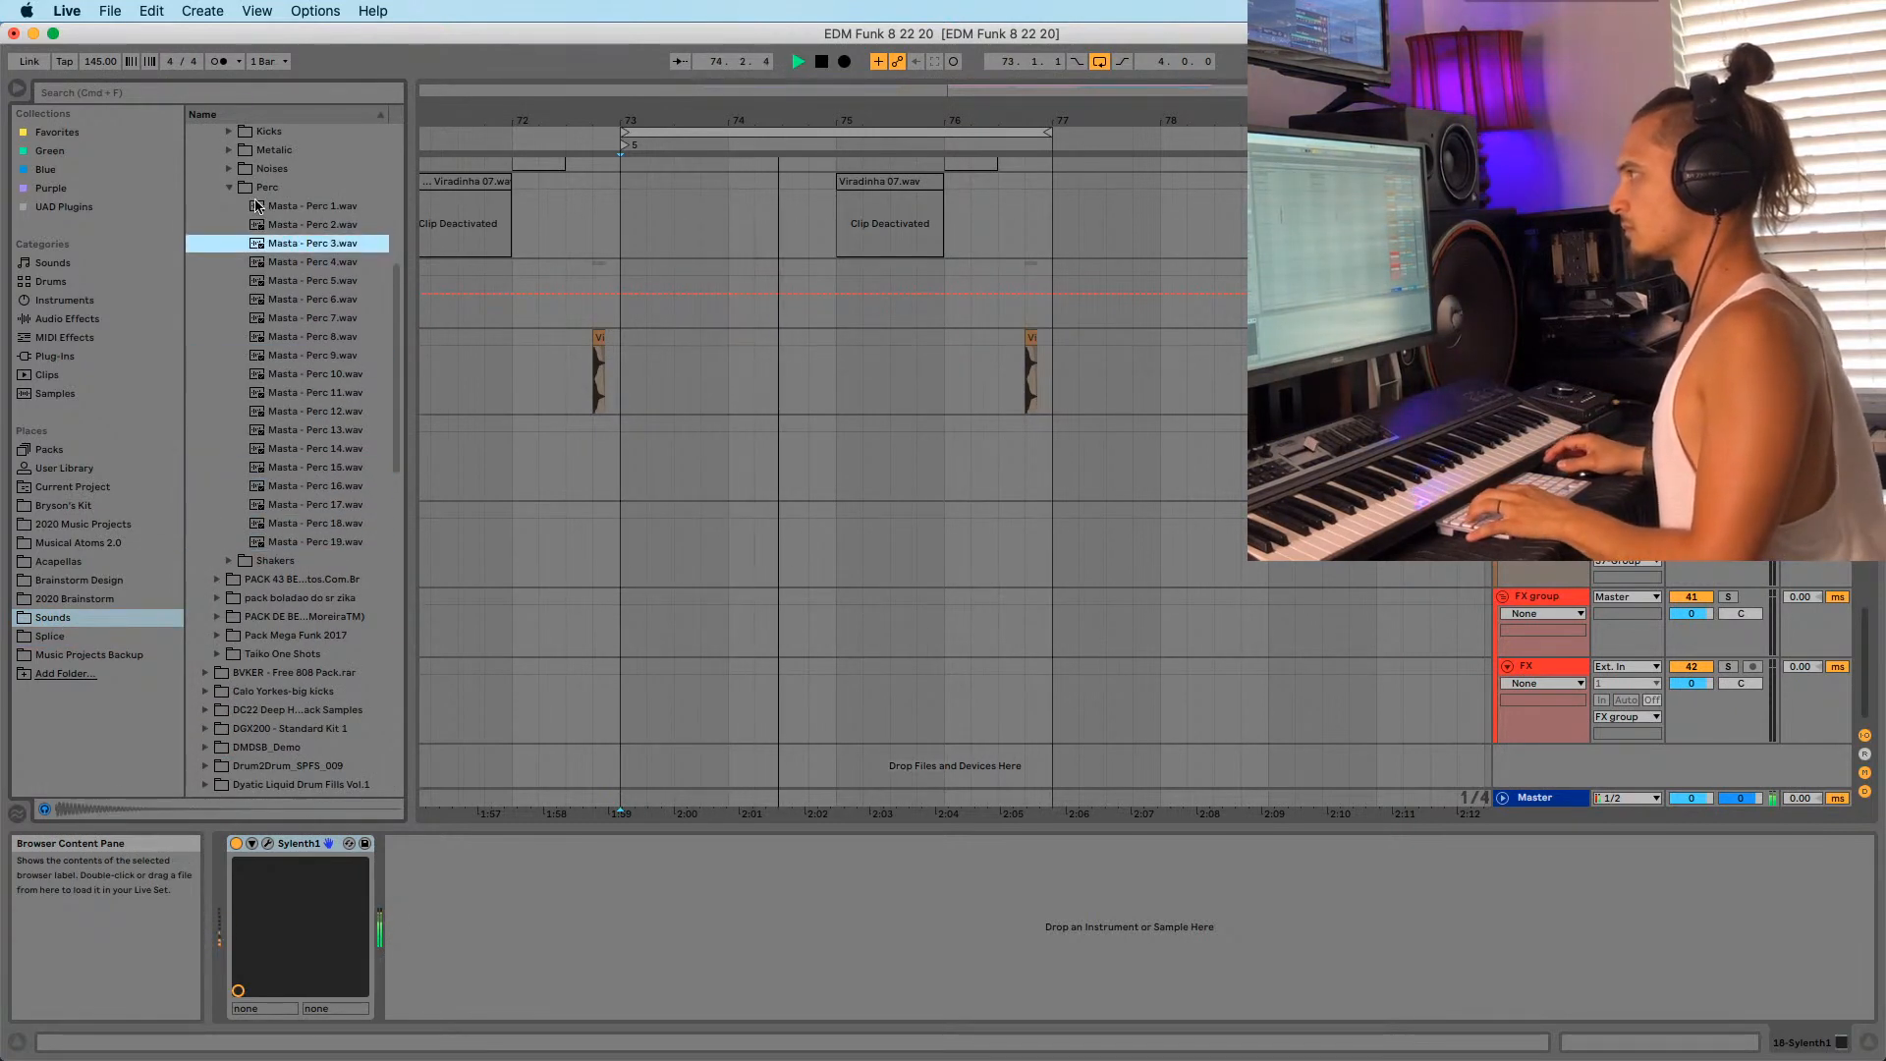
scroll(1167, 479, "up", 4)
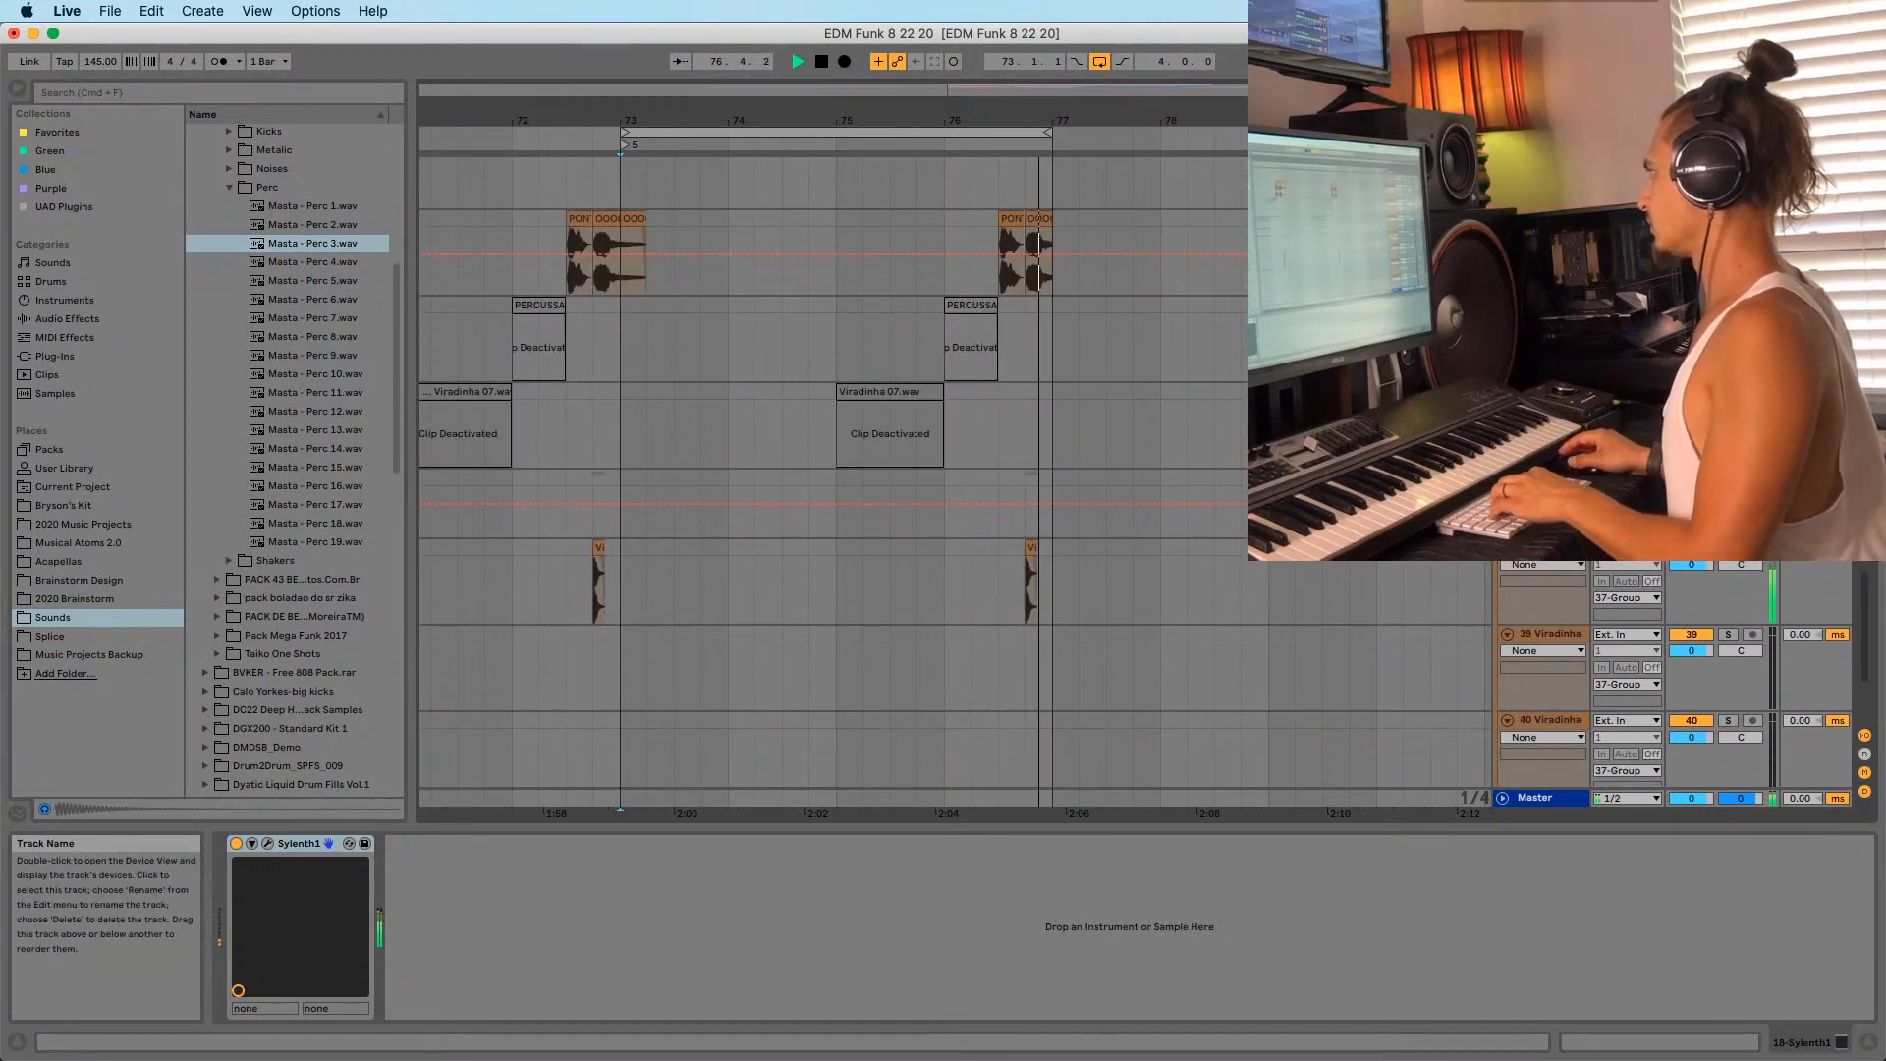
key("super+t")
Place Masta - Perc 3.wav on the new track at bar 73, nudge it slightly earlier, and audition it.
left_click_drag(312, 236, 638, 512)
left_click_drag(638, 106, 689, 188)
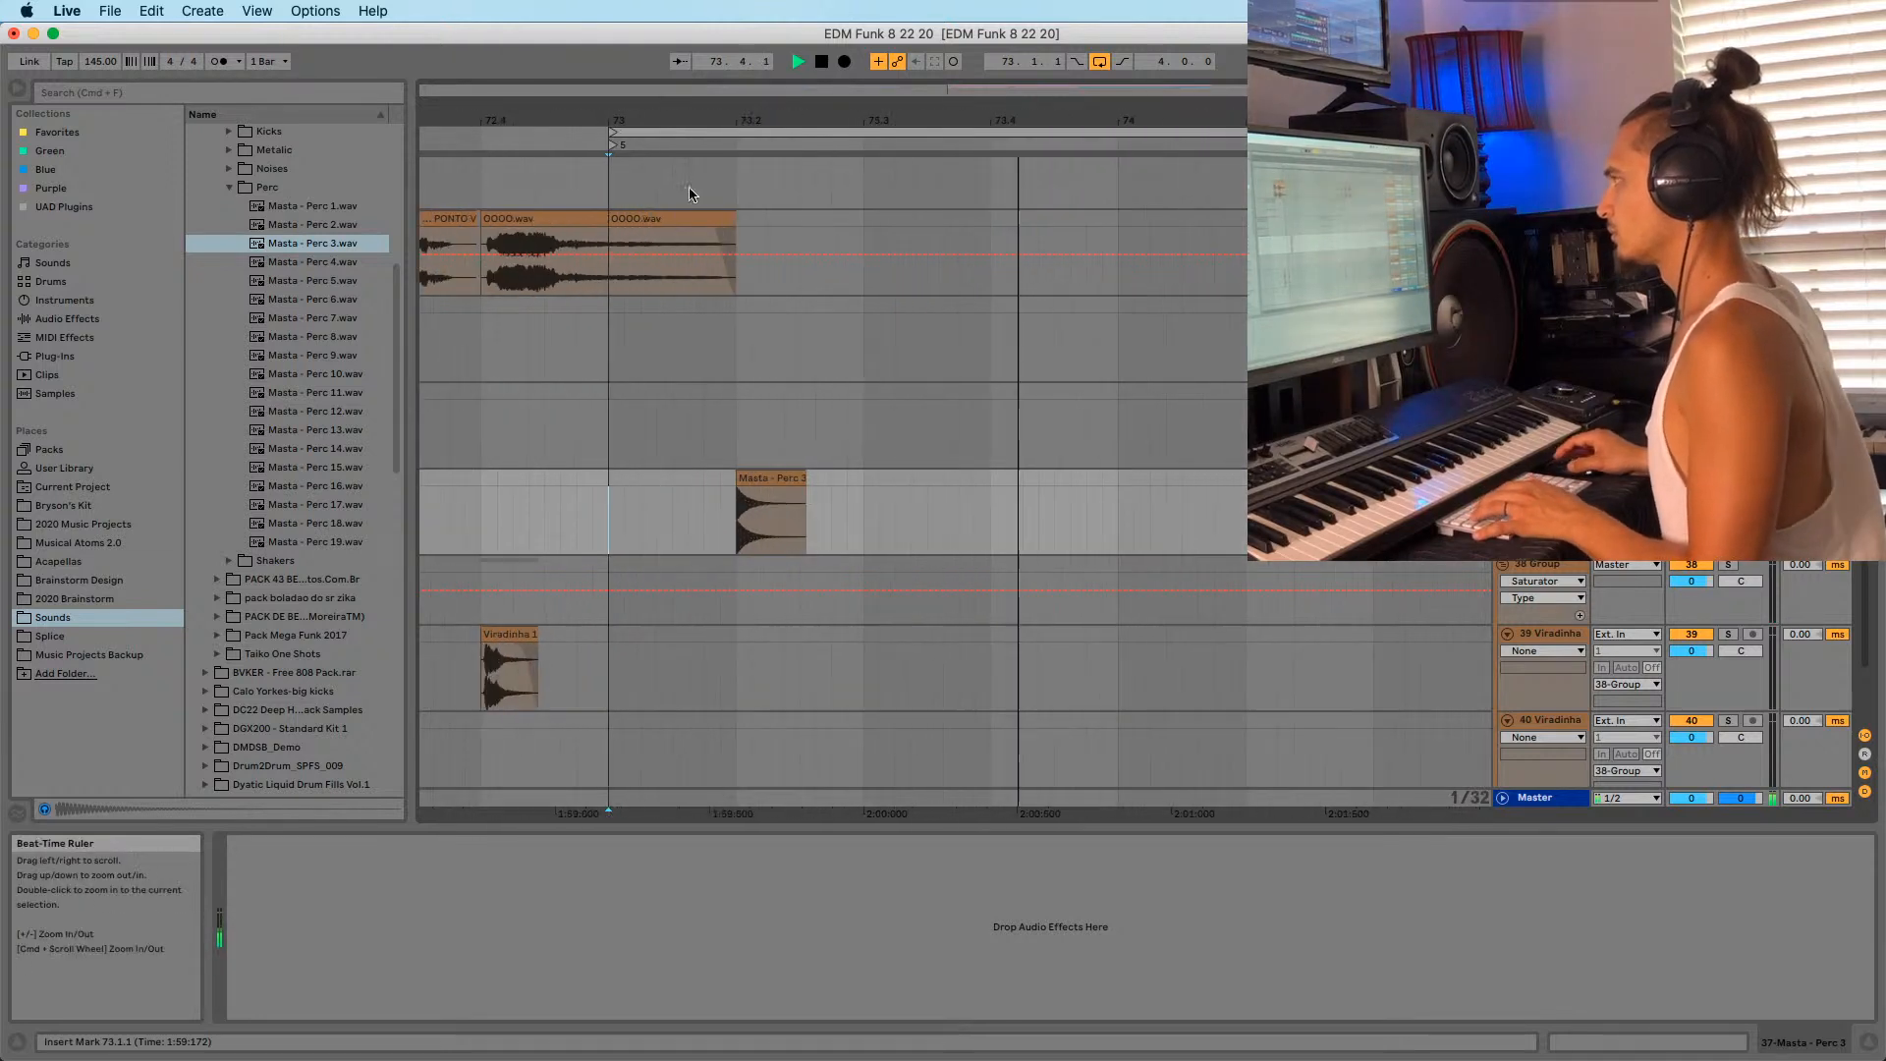
key("space")
key("space")
key("space")
mouse_move(769, 476)
left_mouse_down()
mouse_move(736, 503)
mouse_move(693, 493)
mouse_move(823, 488)
mouse_move(763, 504)
left_mouse_up()
key("space")
key("space")
left_click(610, 531)
key("space")
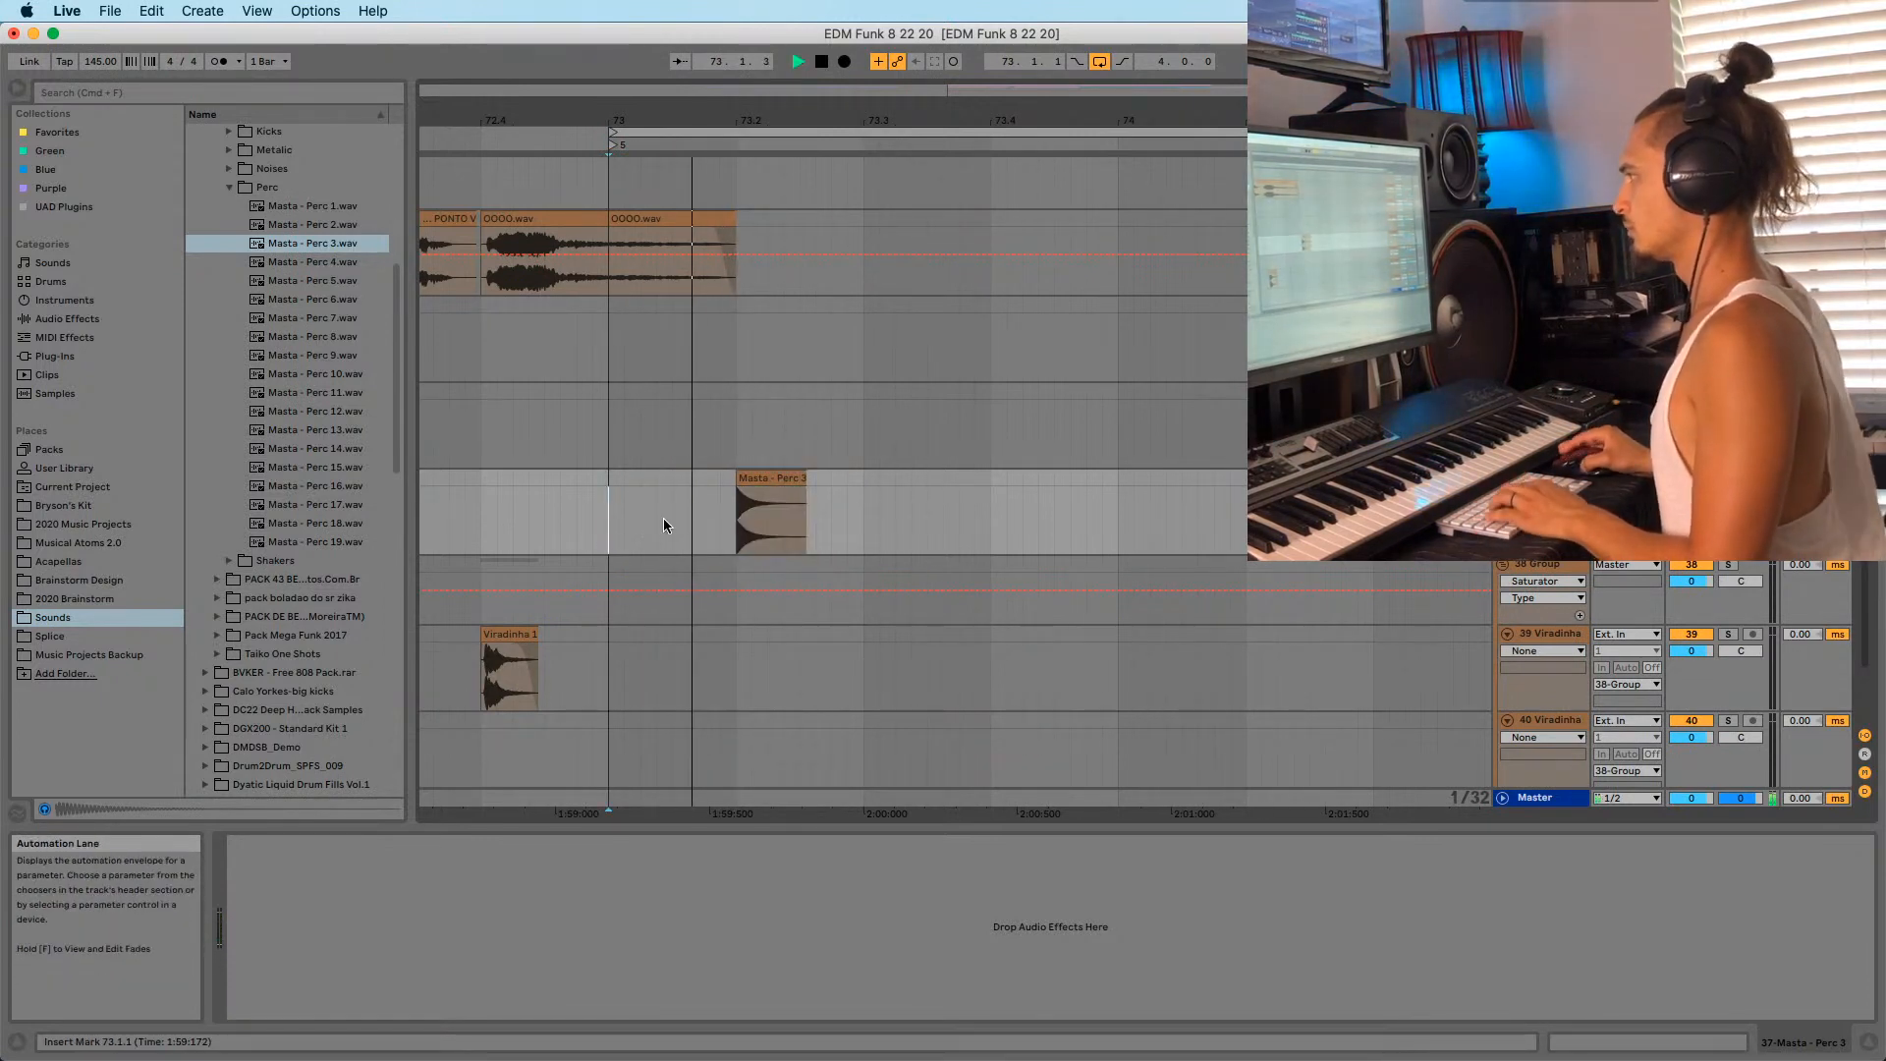
key("space")
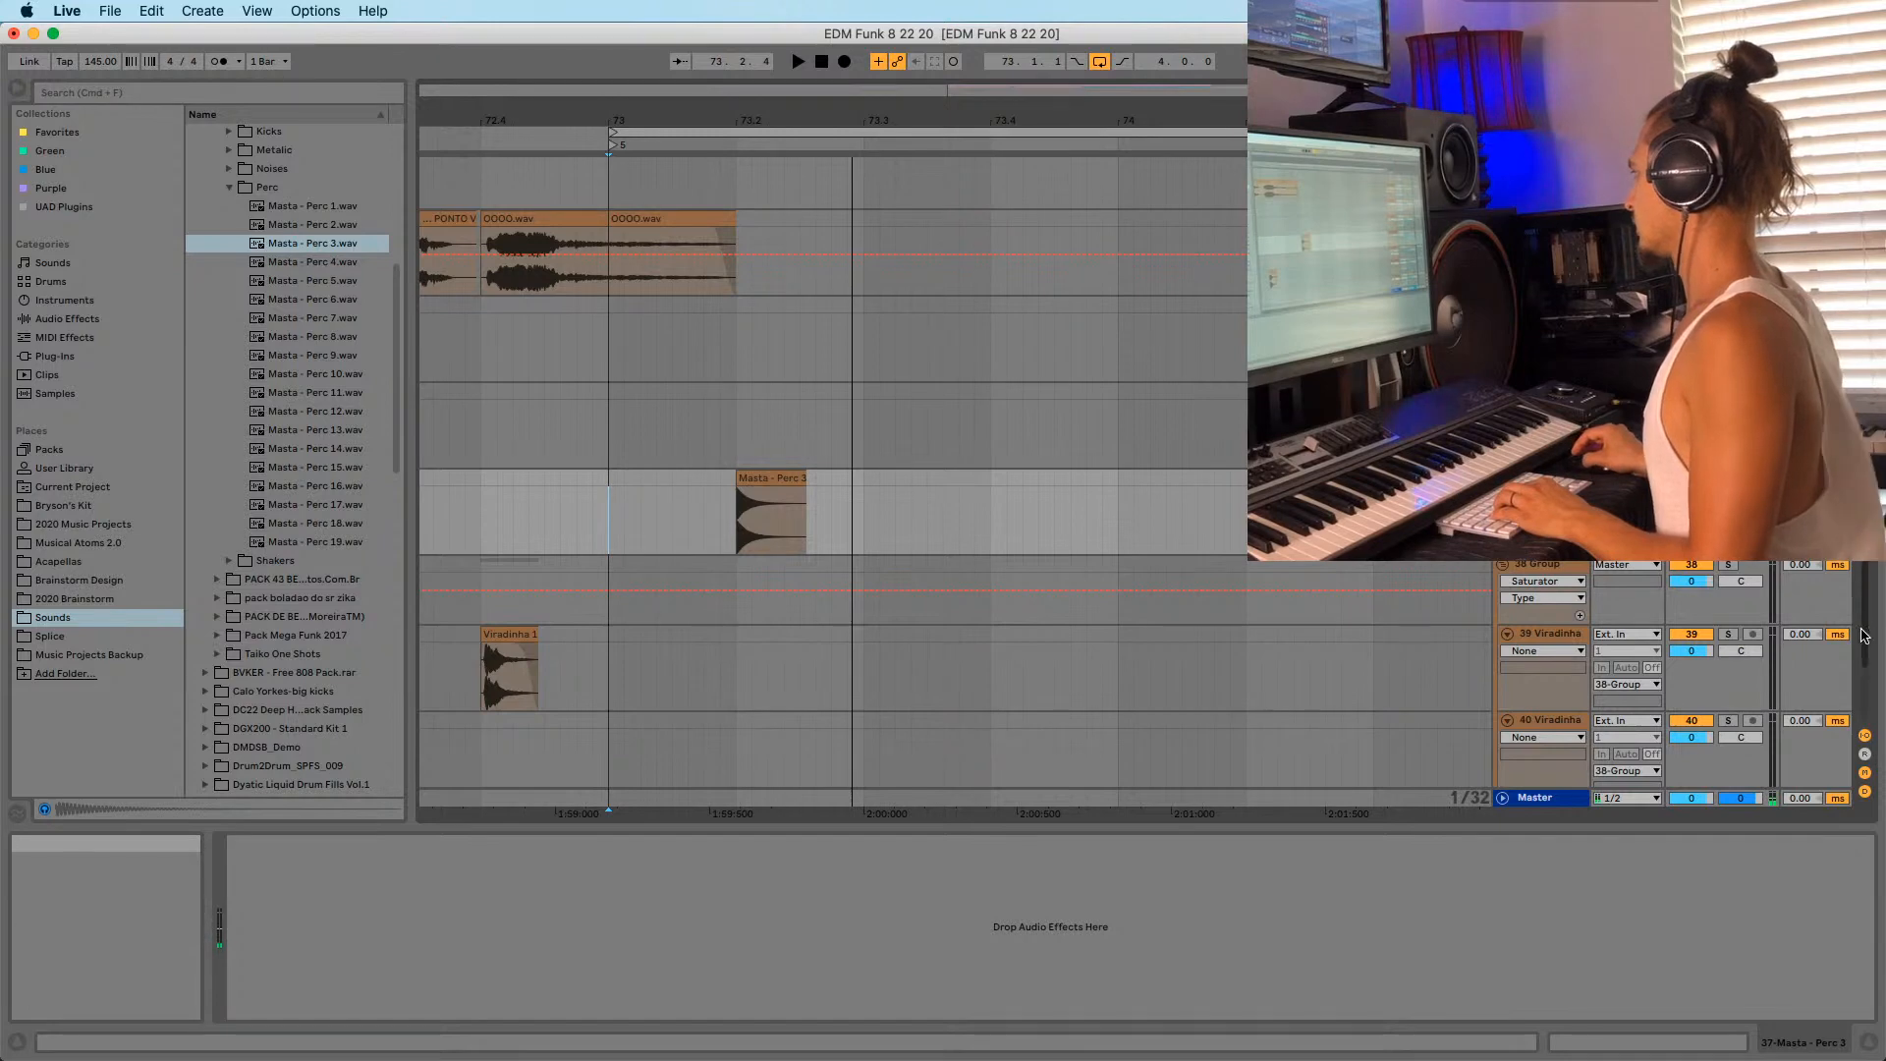
Copy the bar 69 Perc pattern and paste it at bar 73.
scroll(733, 475, "up", 10)
left_click_drag(648, 120, 900, 120)
left_click_drag(545, 575, 622, 560)
left_click(892, 554)
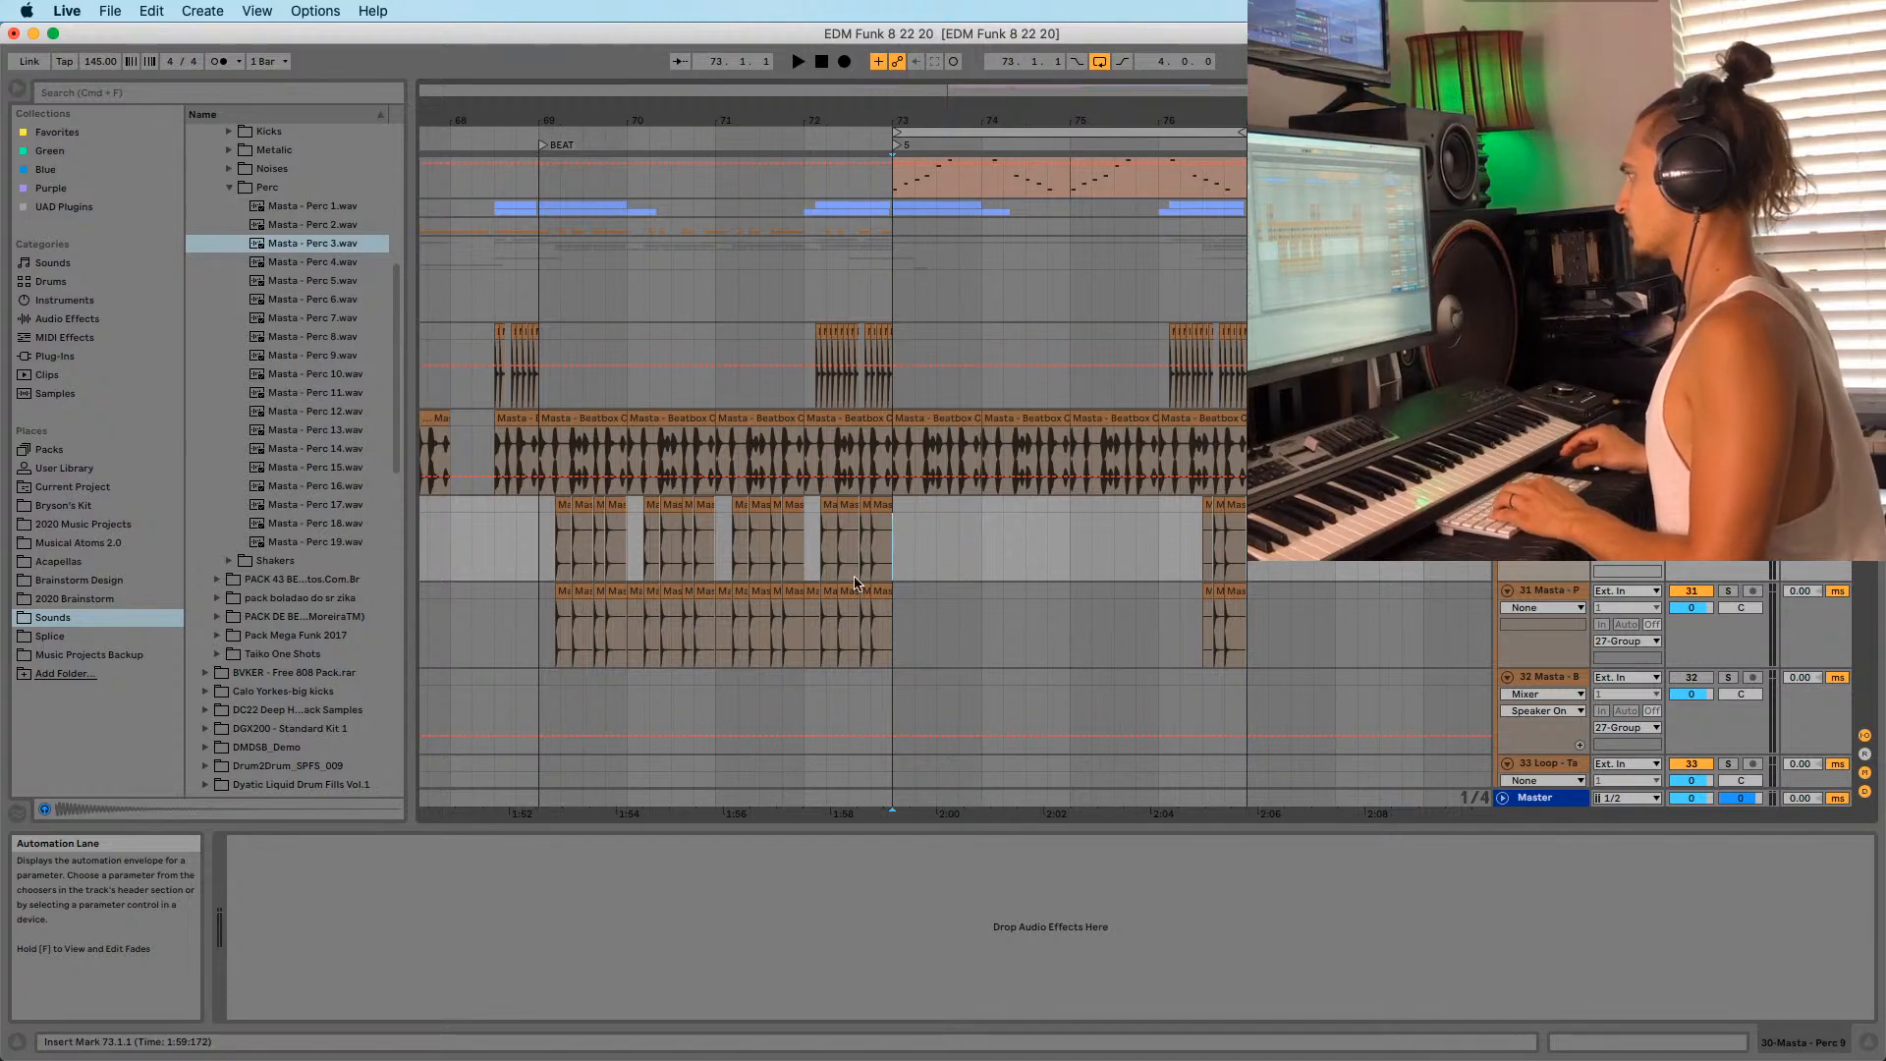
left_click_drag(540, 515, 623, 510)
key("super+c")
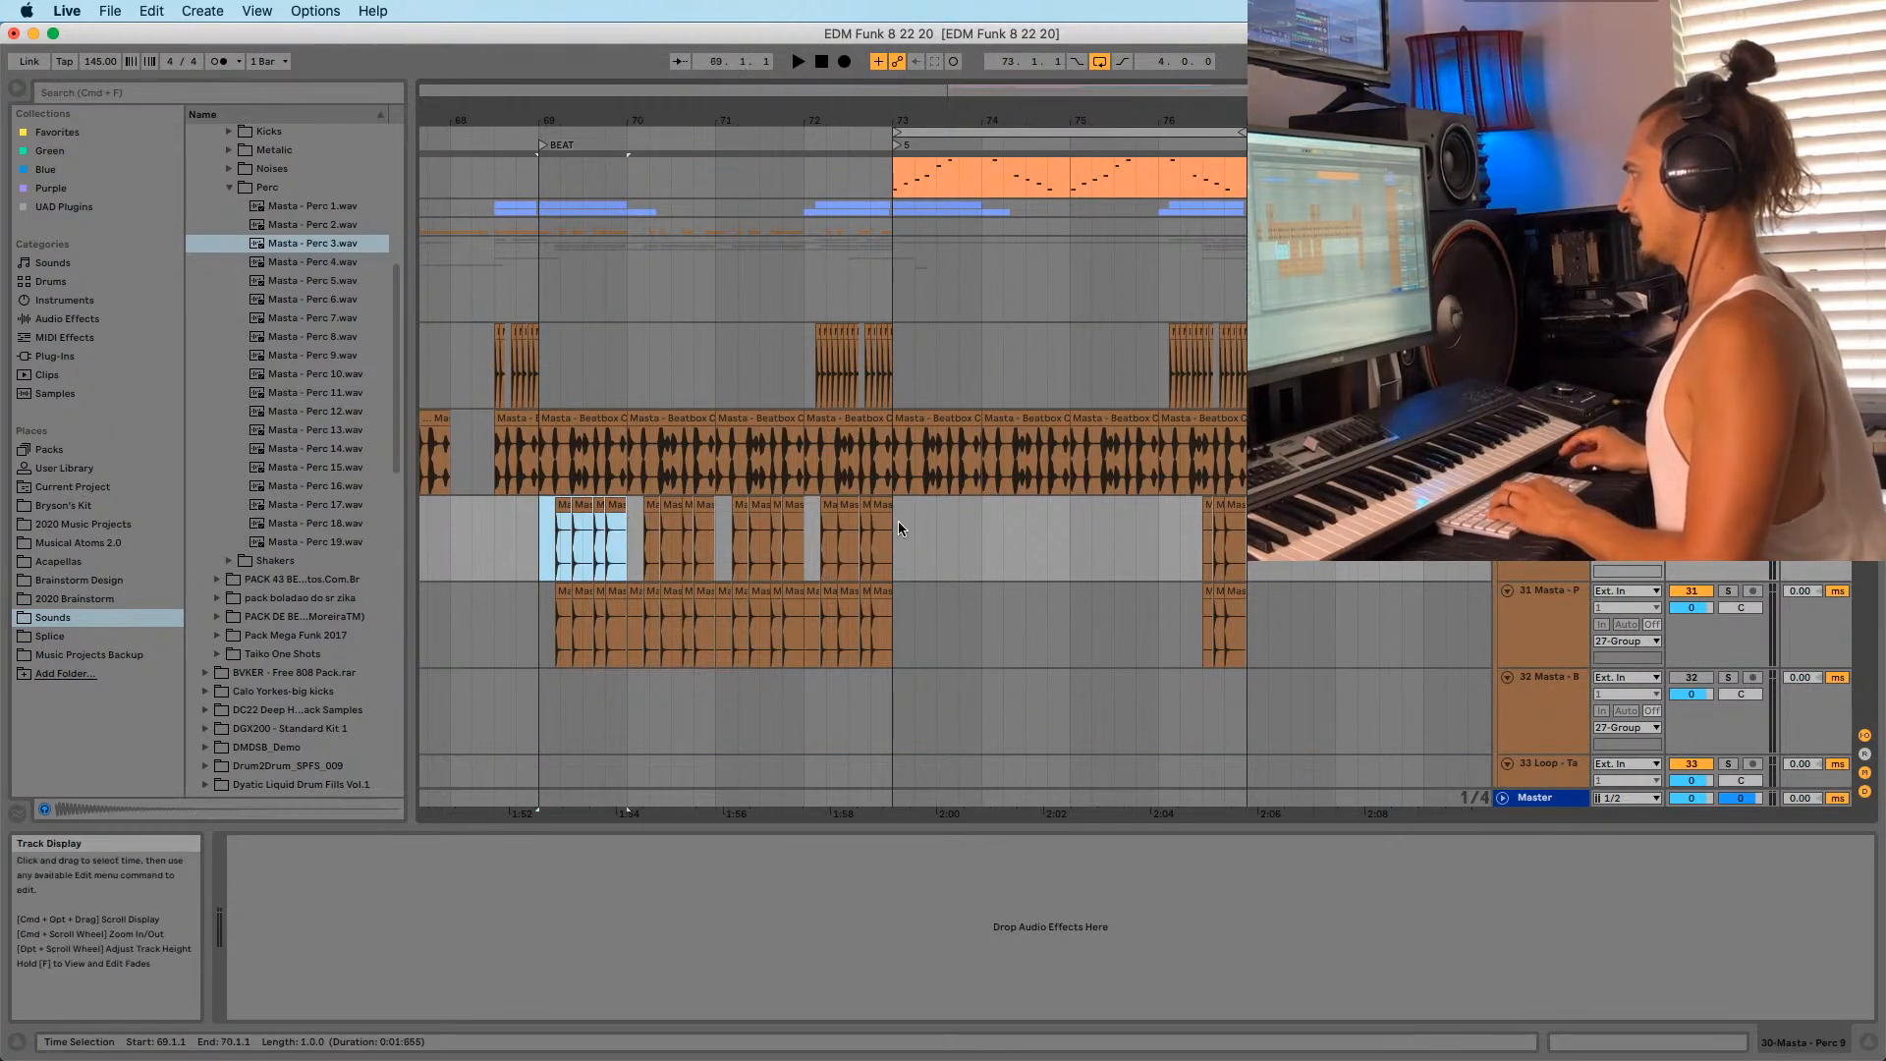
left_click(894, 554)
key("super+v")
Arrange the pasted Perc 3 hits and play them back from bar 73.
left_click_drag(923, 120, 1022, 388)
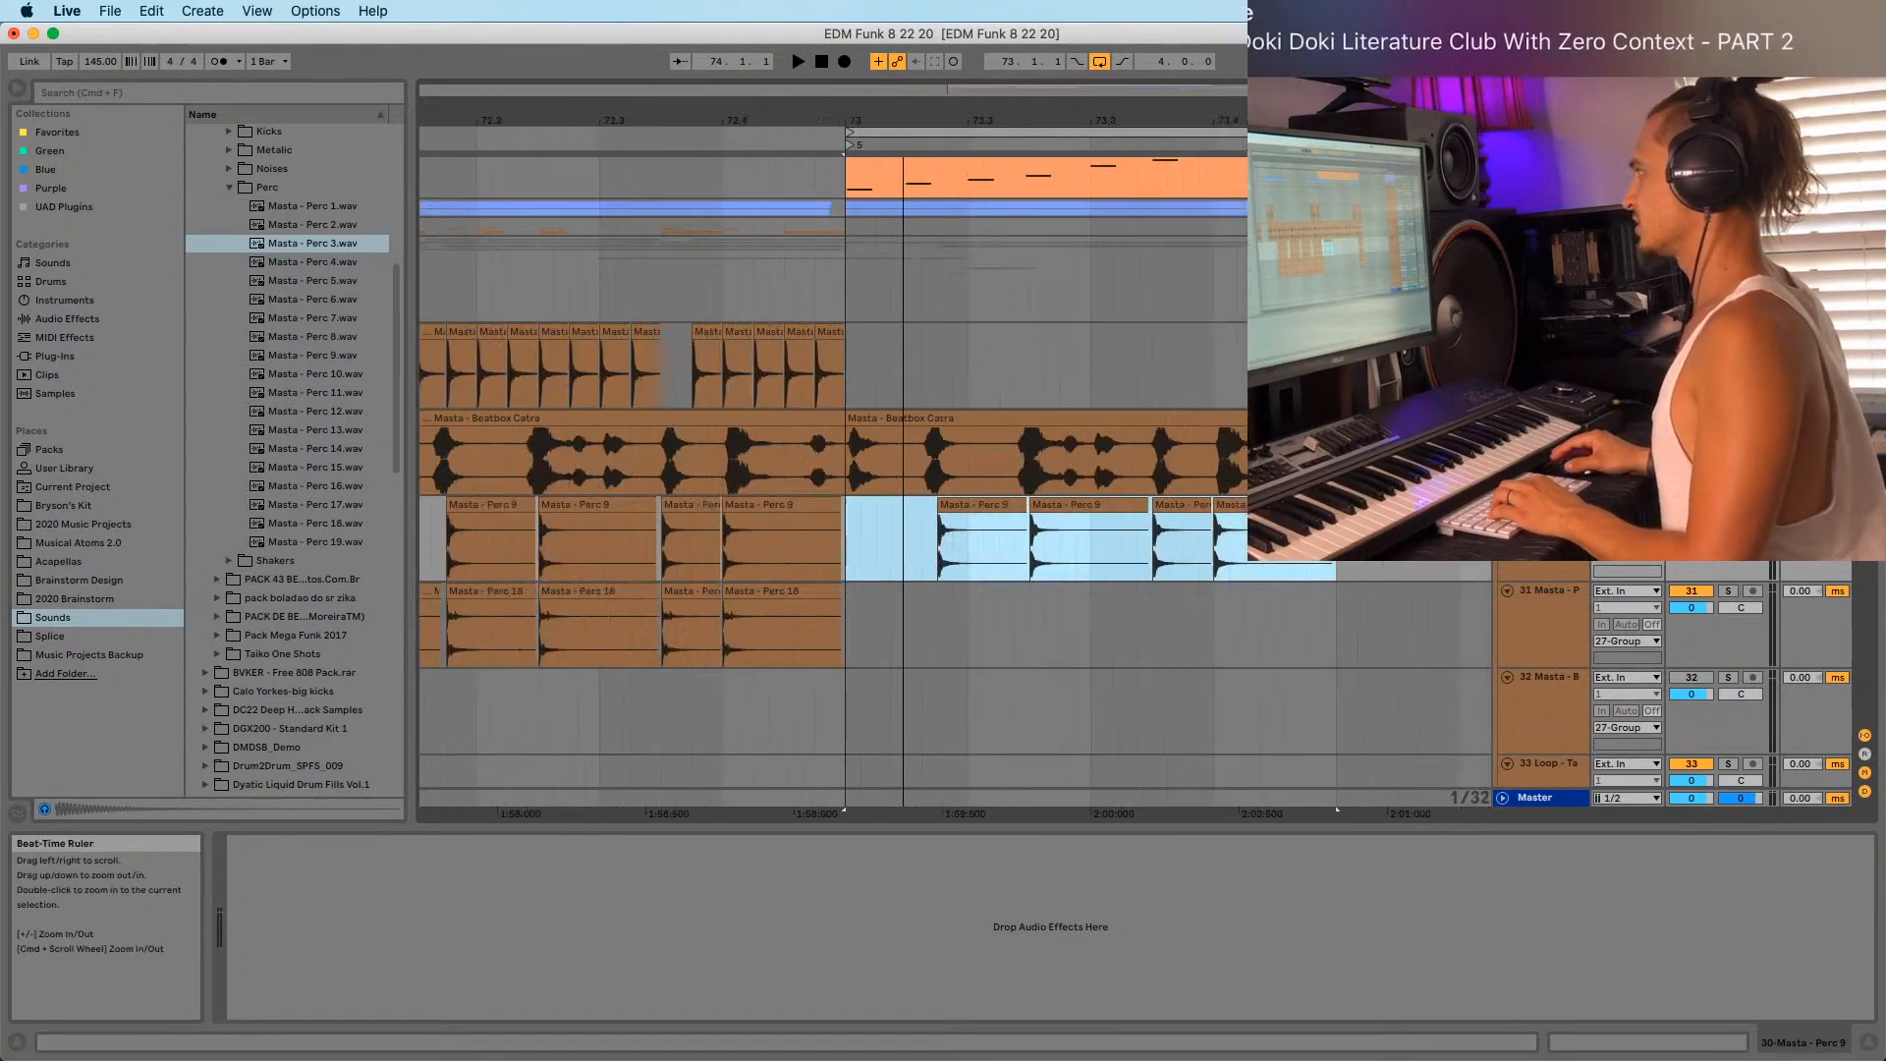
scroll(1024, 397, "down", 9)
scroll(982, 432, "up", 5)
scroll(976, 479, "down", 2)
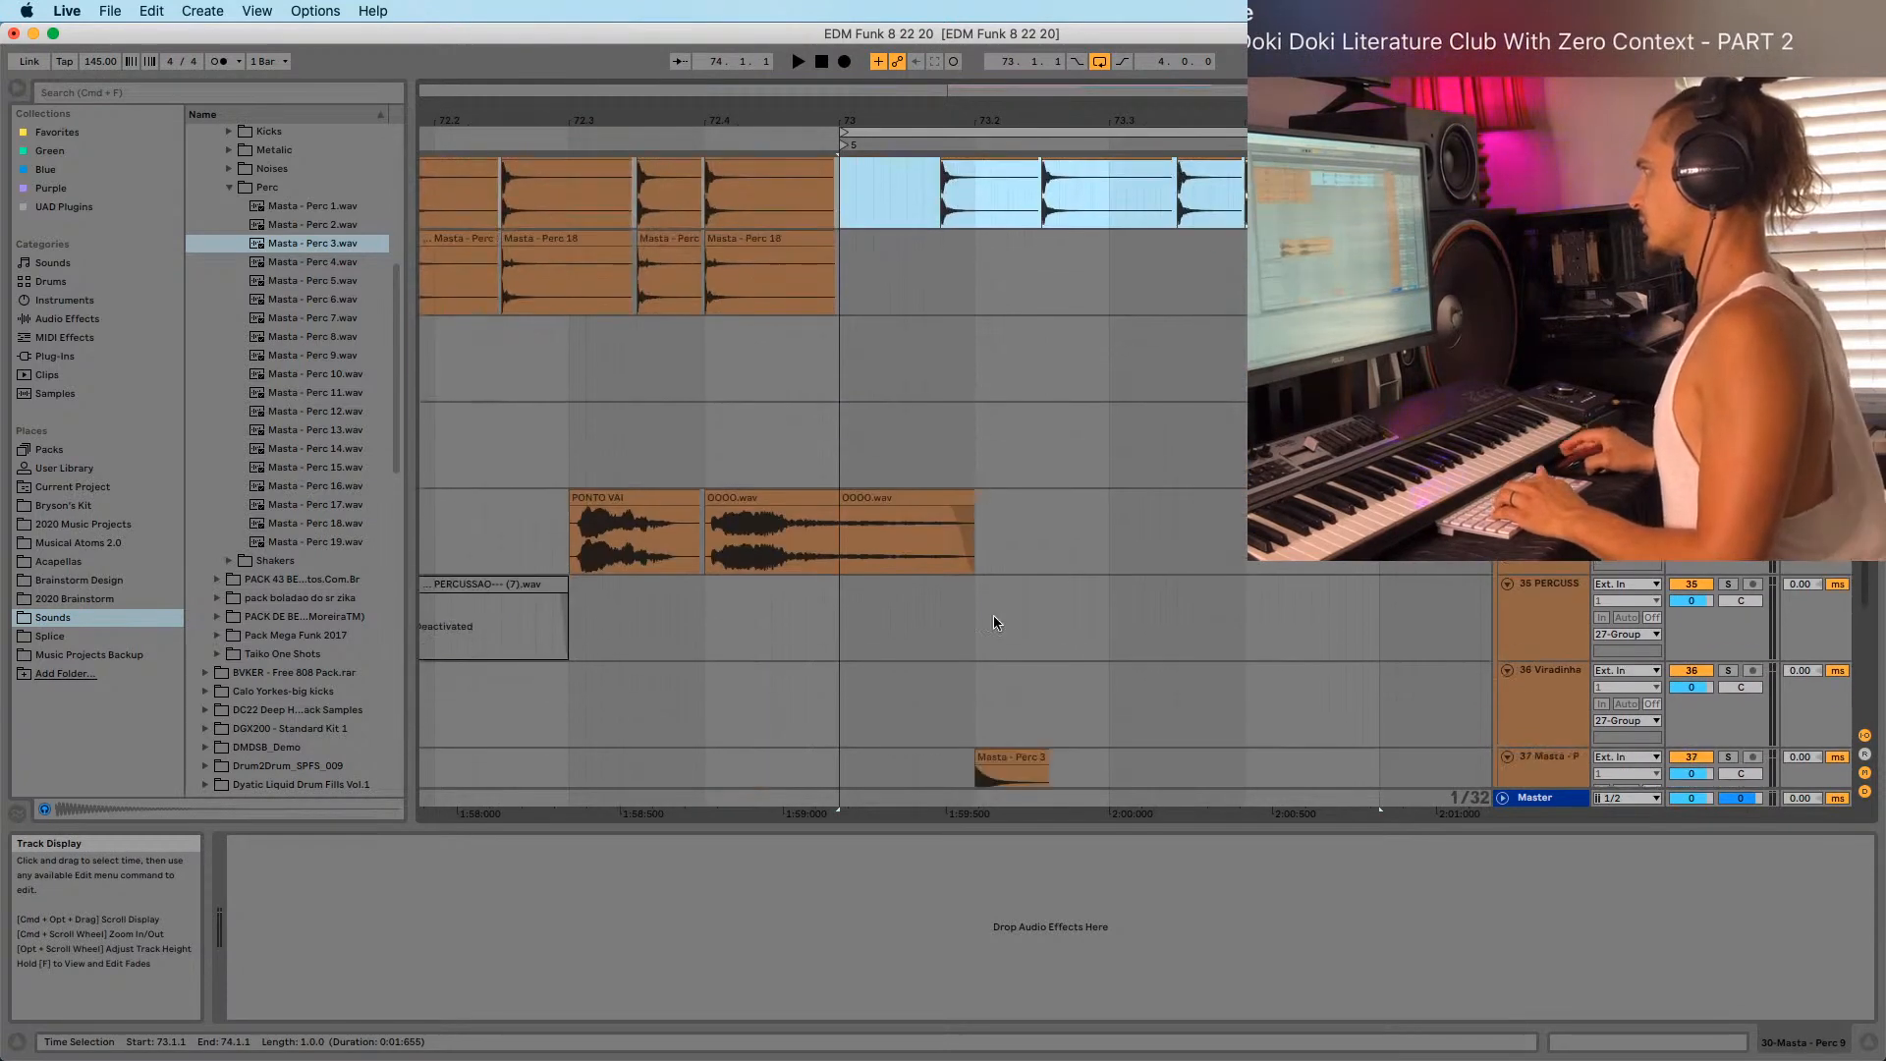
left_click_drag(1010, 766, 1283, 763)
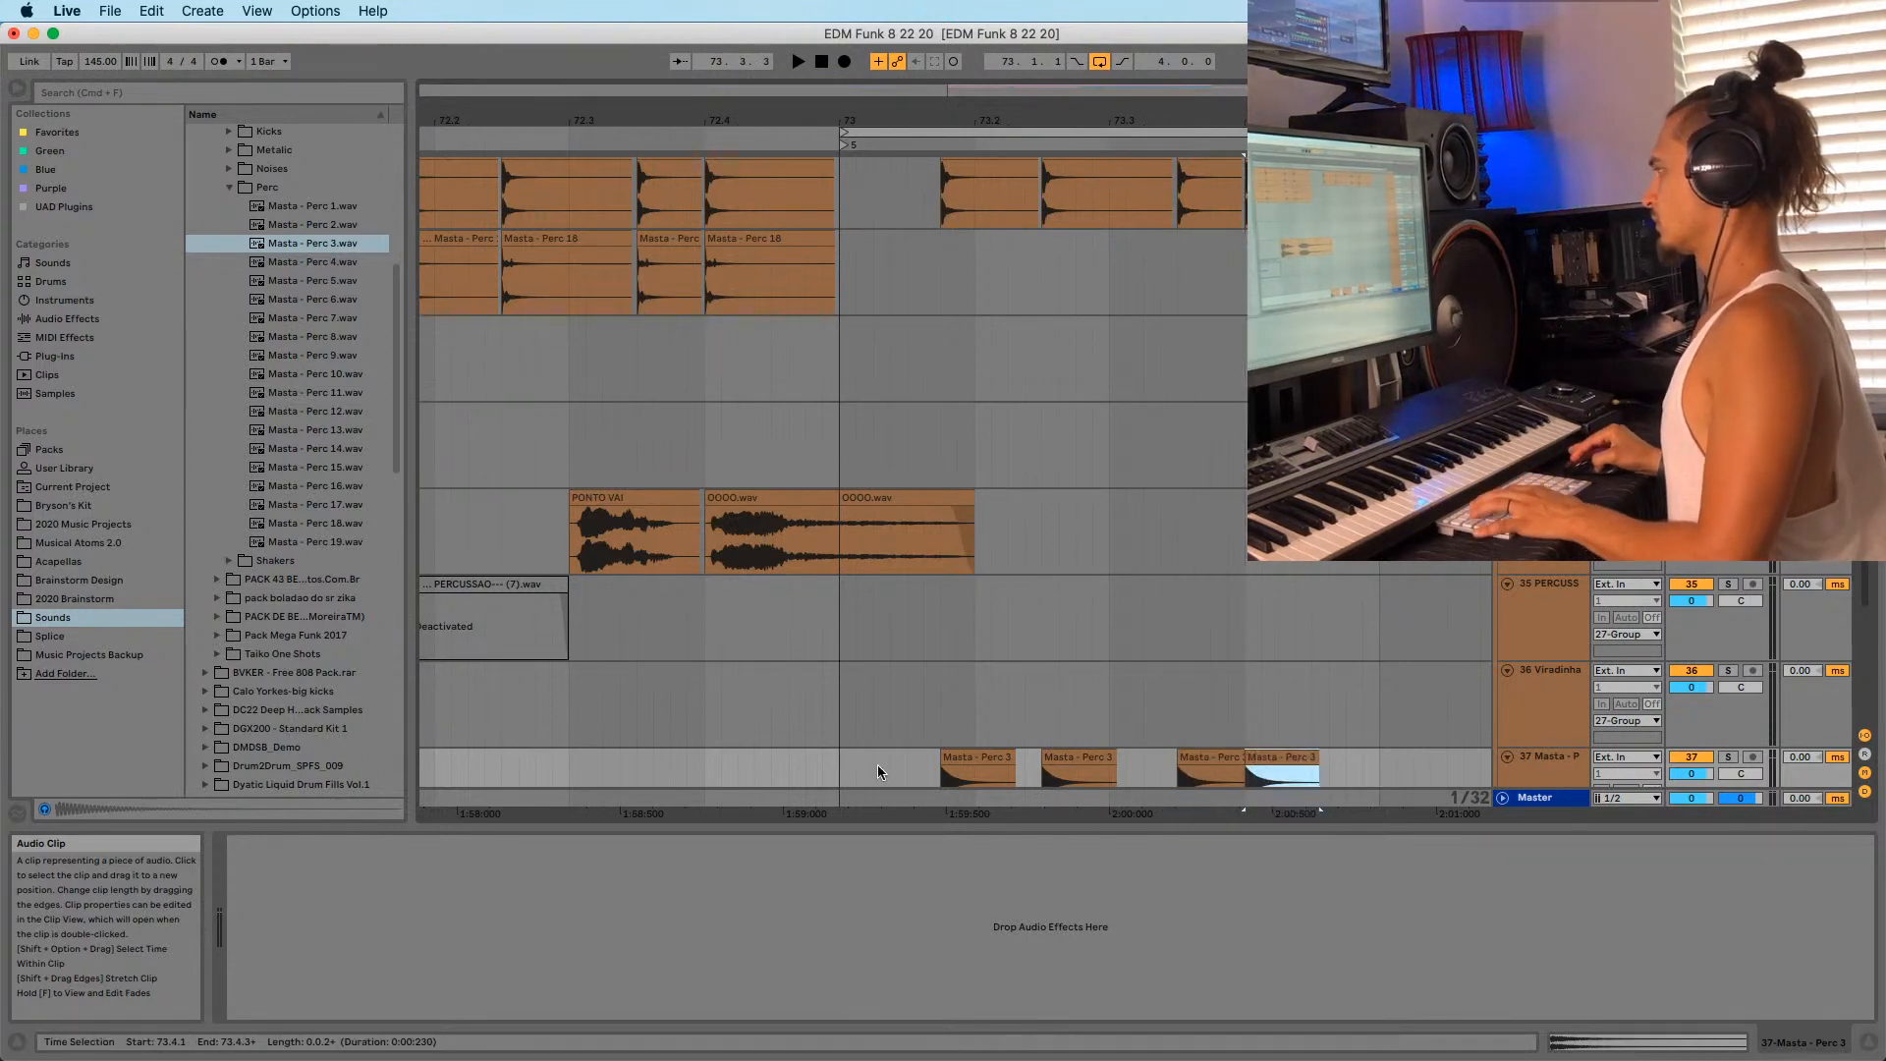
key("space")
Delete the Perc 9 clips from 73.1.2 to 74.1.3 and open the Masta - Perc 3 clip details.
scroll(978, 195, "up", 2)
left_click_drag(986, 118, 970, 94)
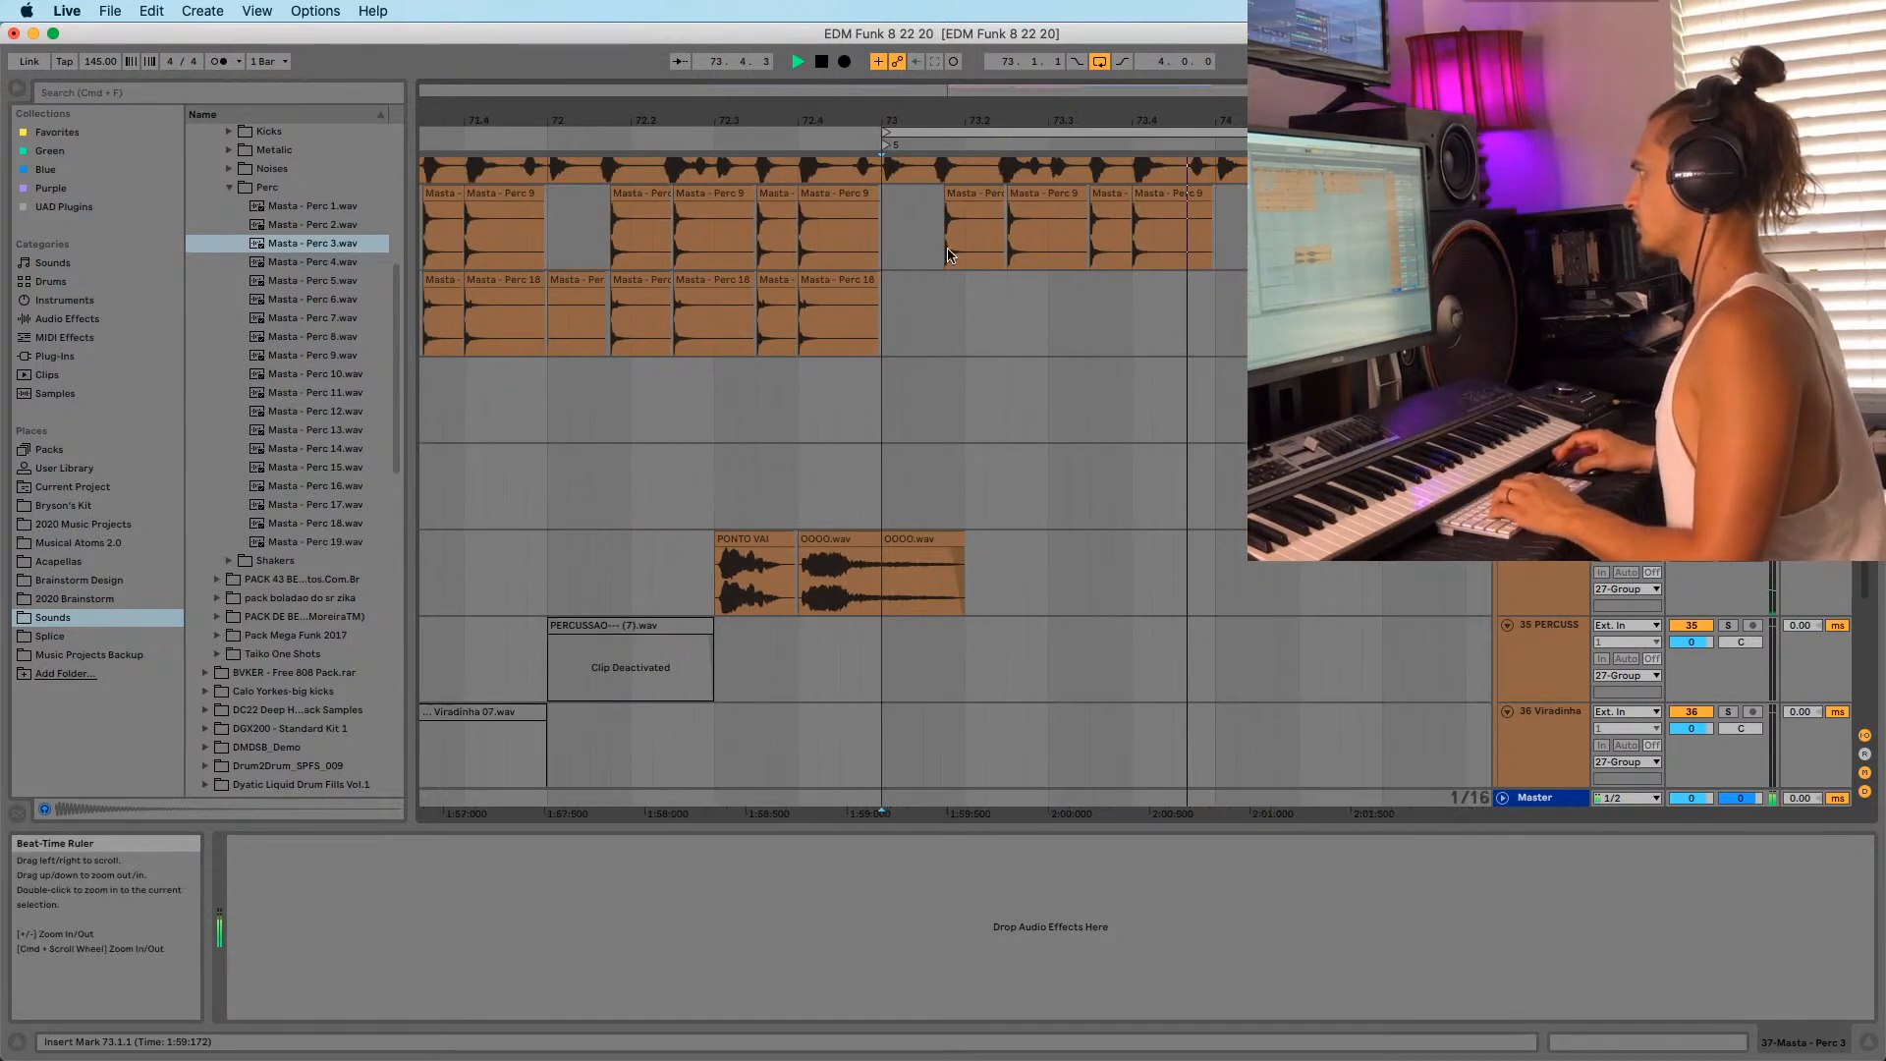
left_click_drag(902, 225, 1258, 228)
key("Delete")
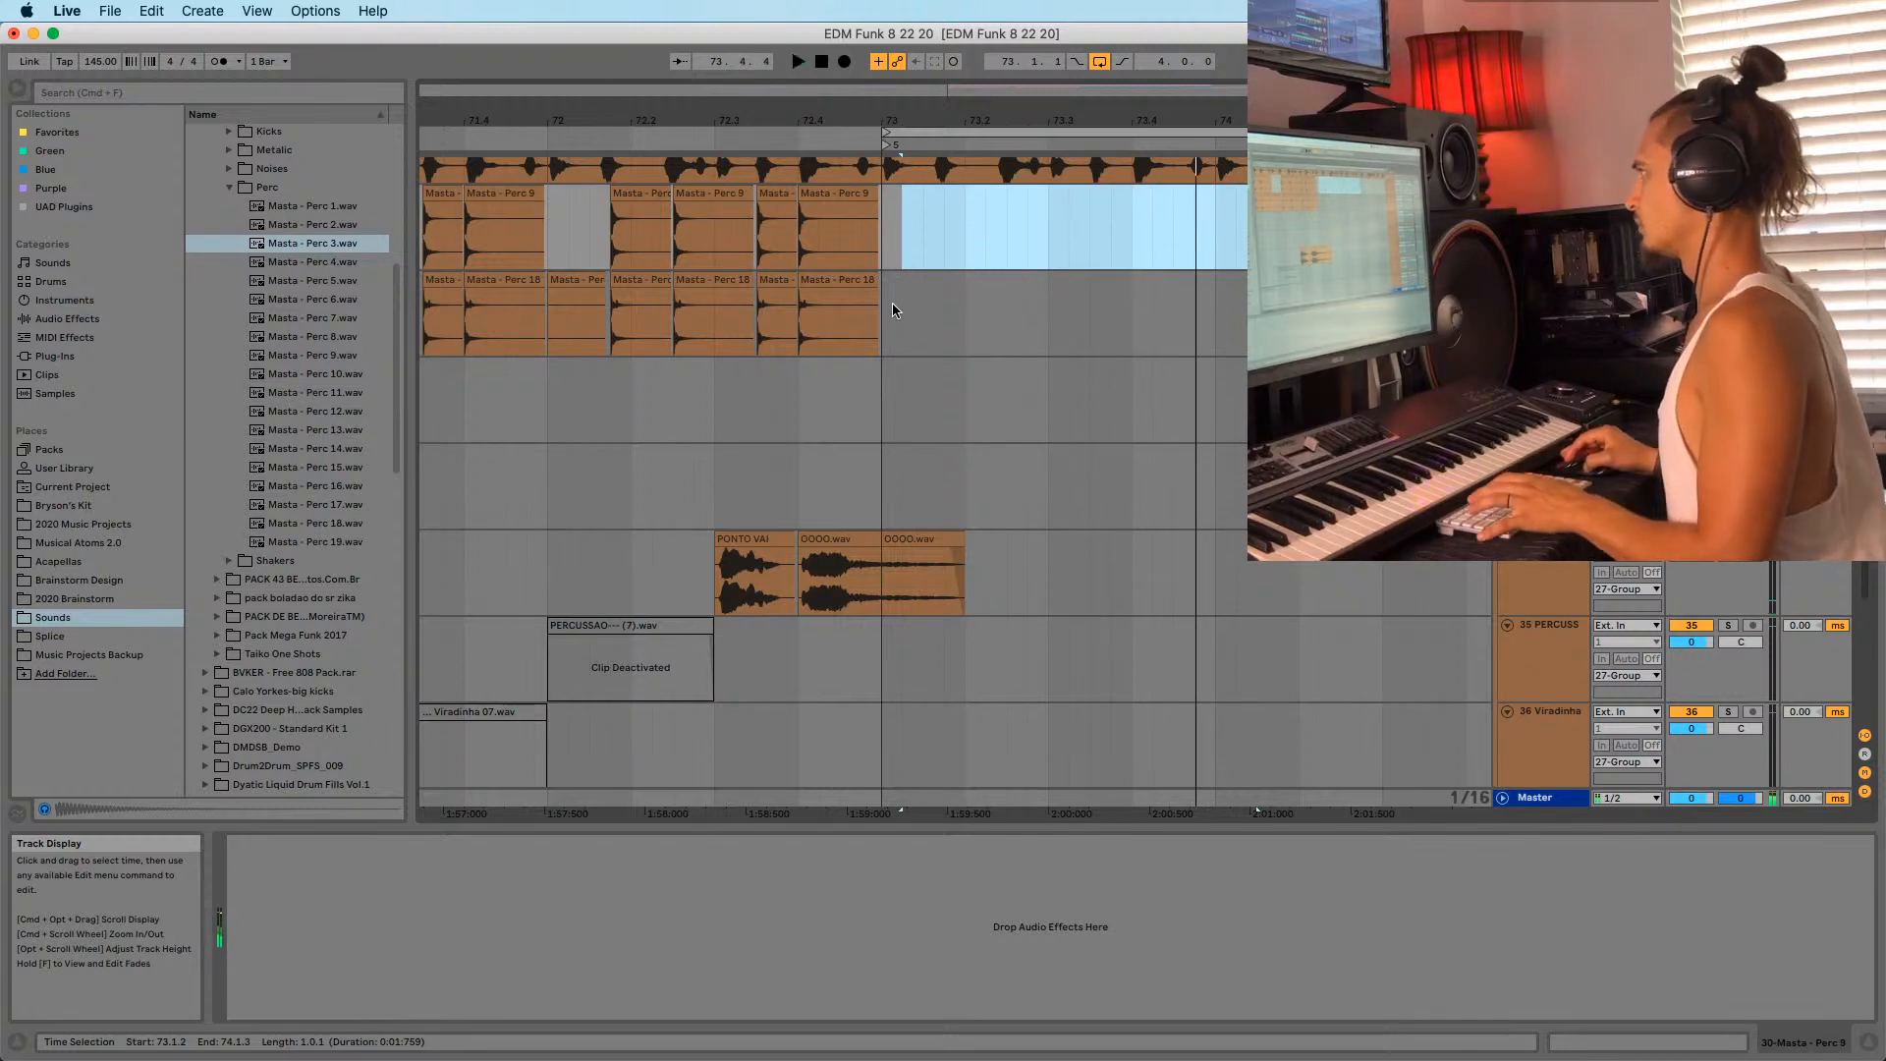
left_click(892, 311)
scroll(903, 373, "right", 2)
scroll(933, 440, "down", 5)
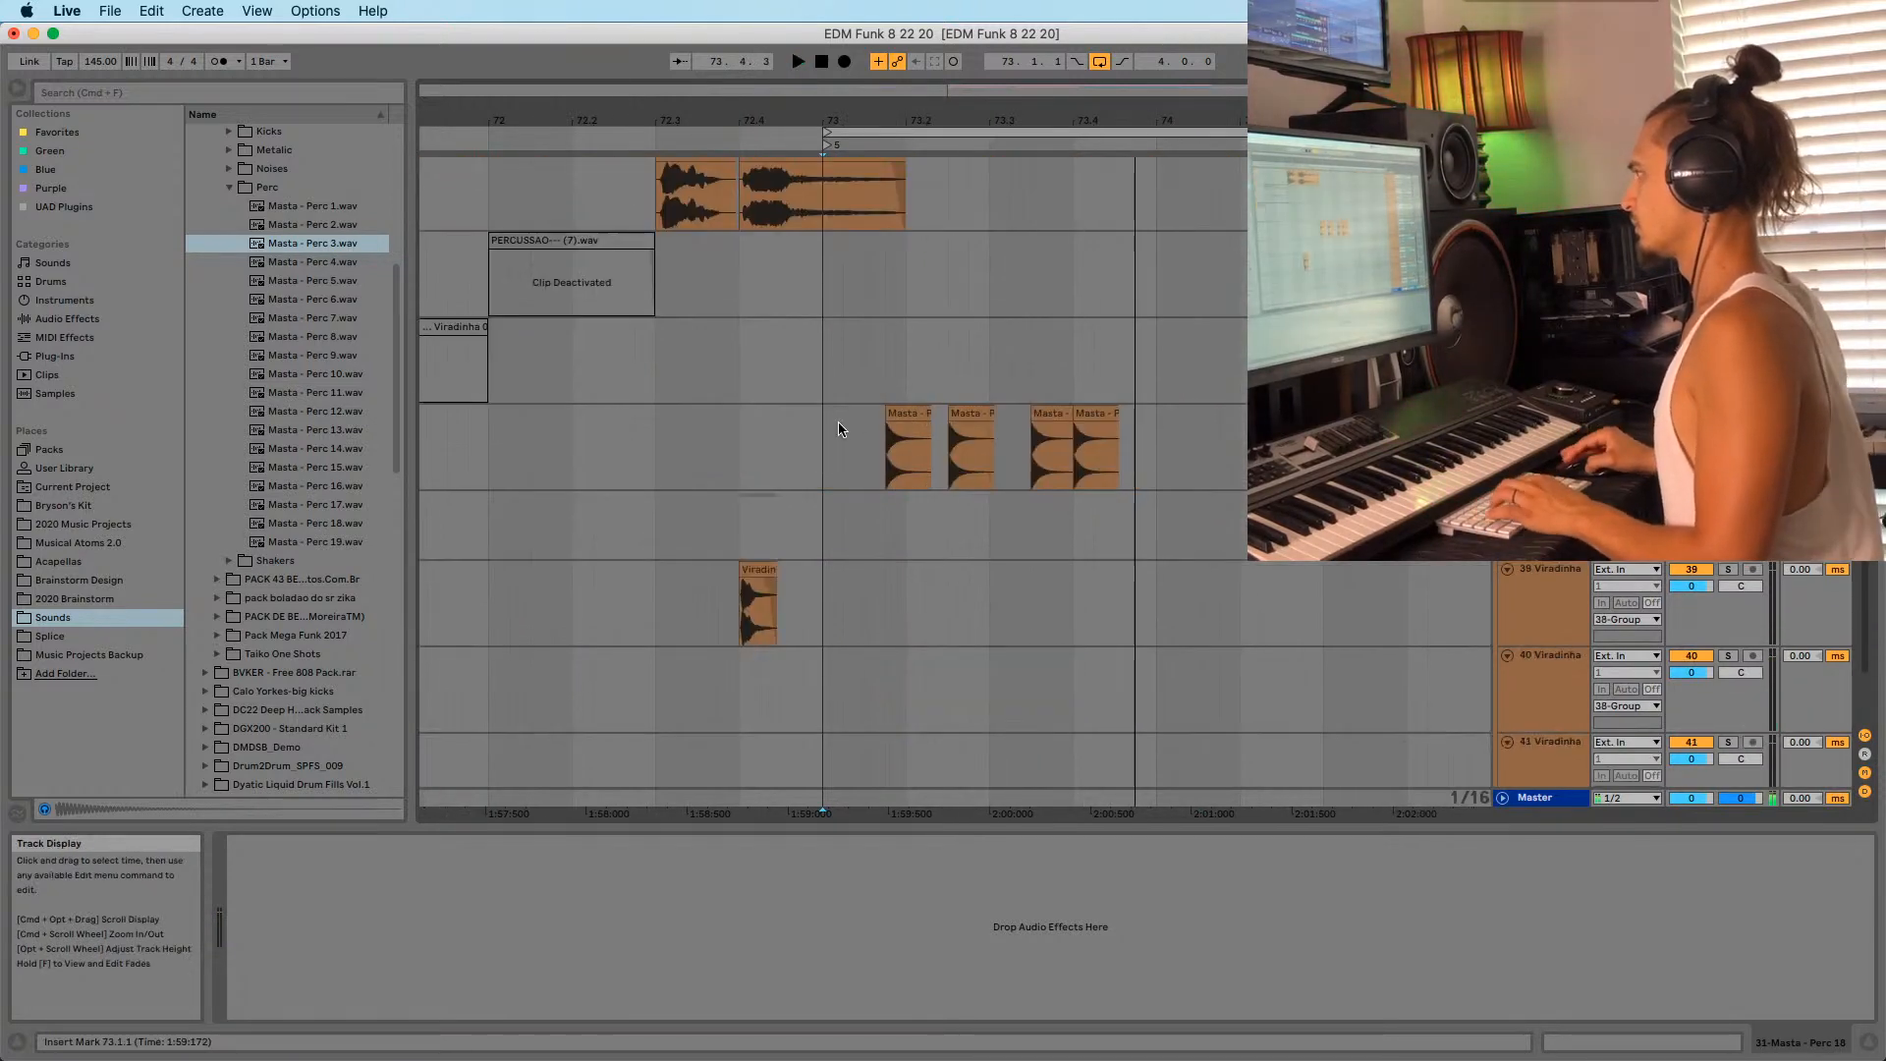
double_click(906, 446)
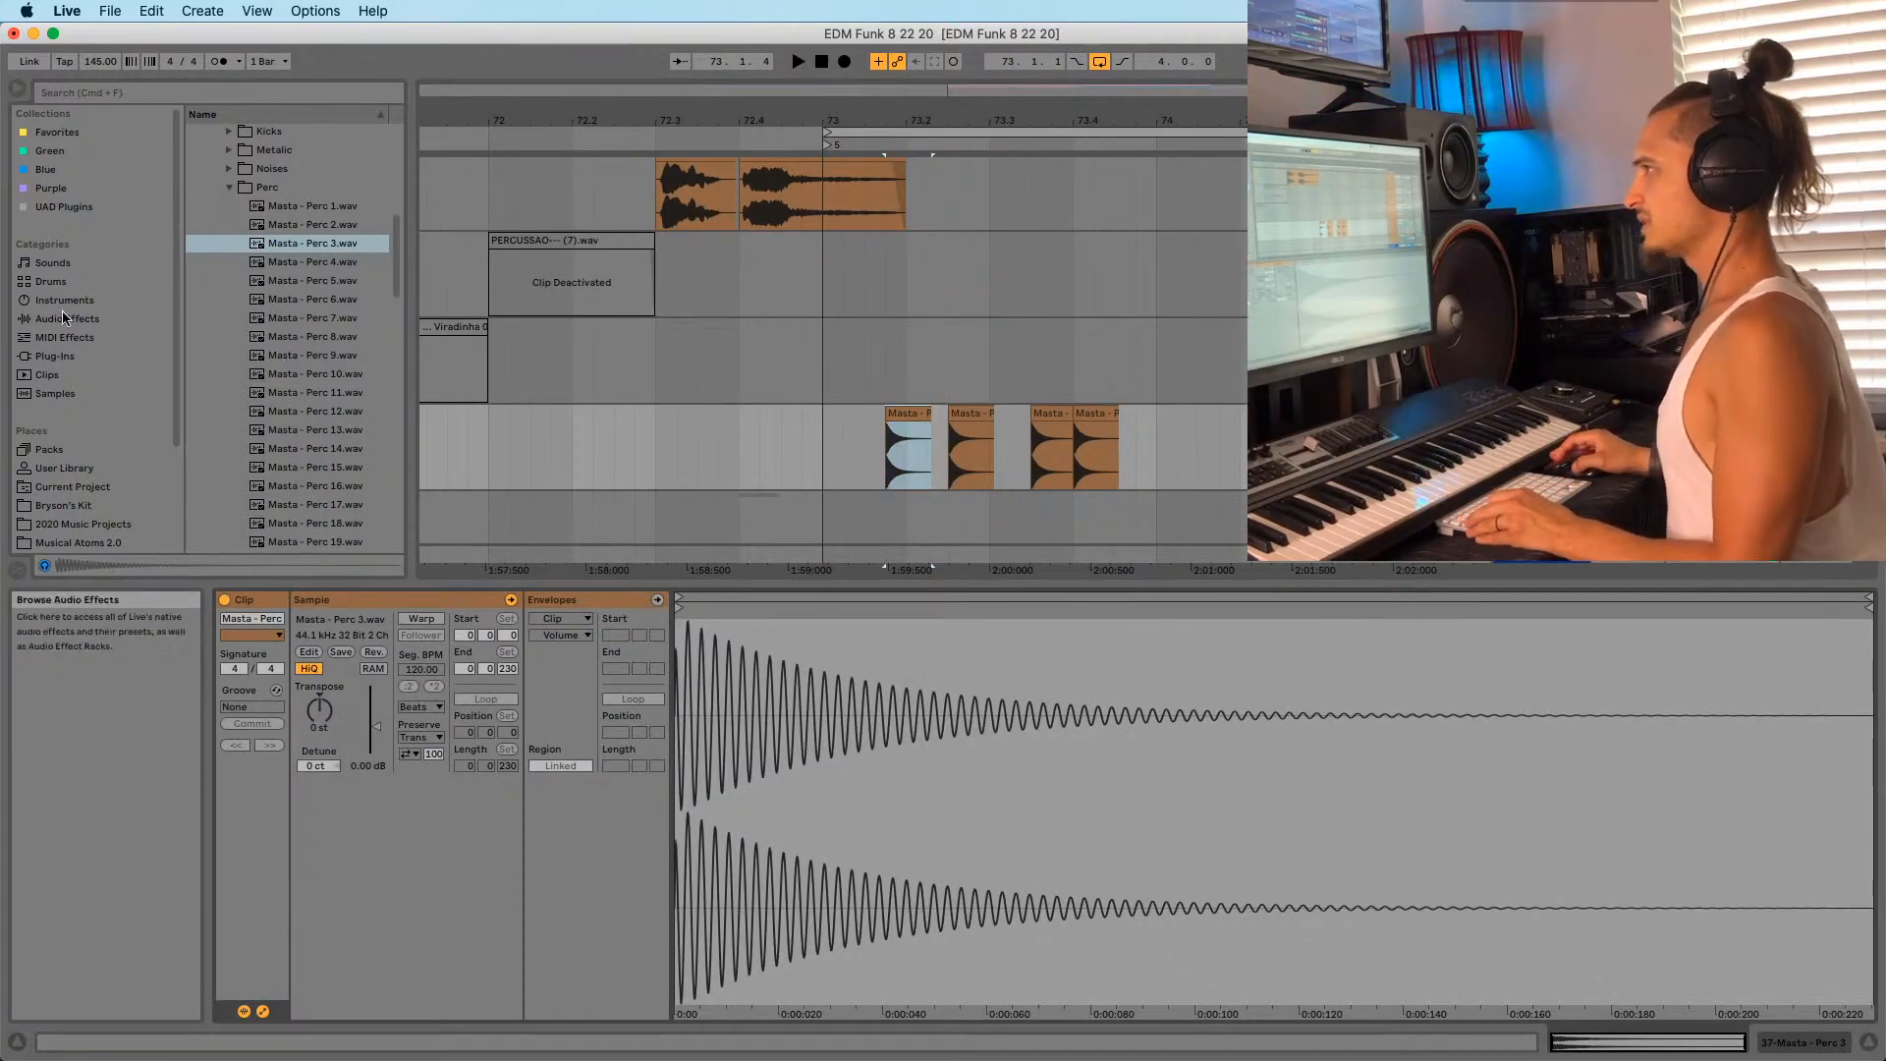
Add EQ Eight from Audio Effects to the Masta - Perc 3 track, enlarge its display, and audition it.
left_click(65, 318)
left_click_drag(234, 322, 536, 371)
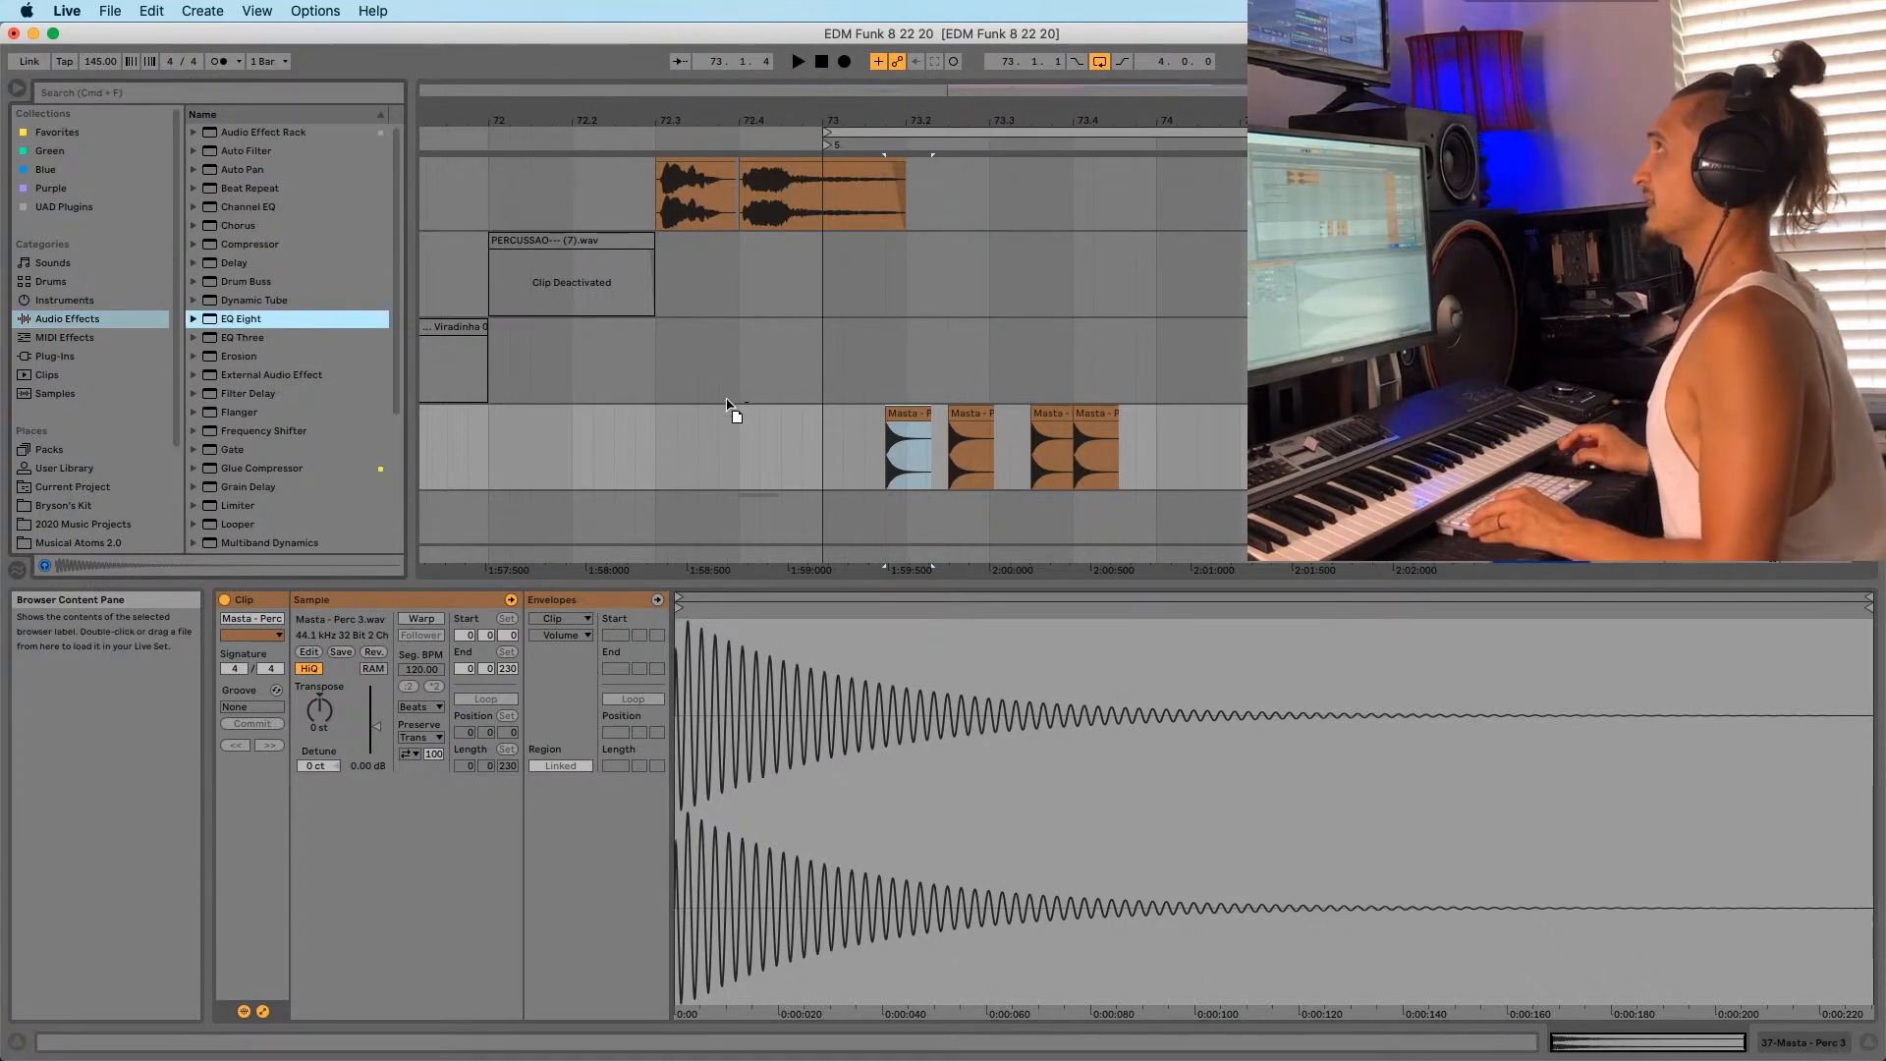
left_click_drag(876, 465, 874, 468)
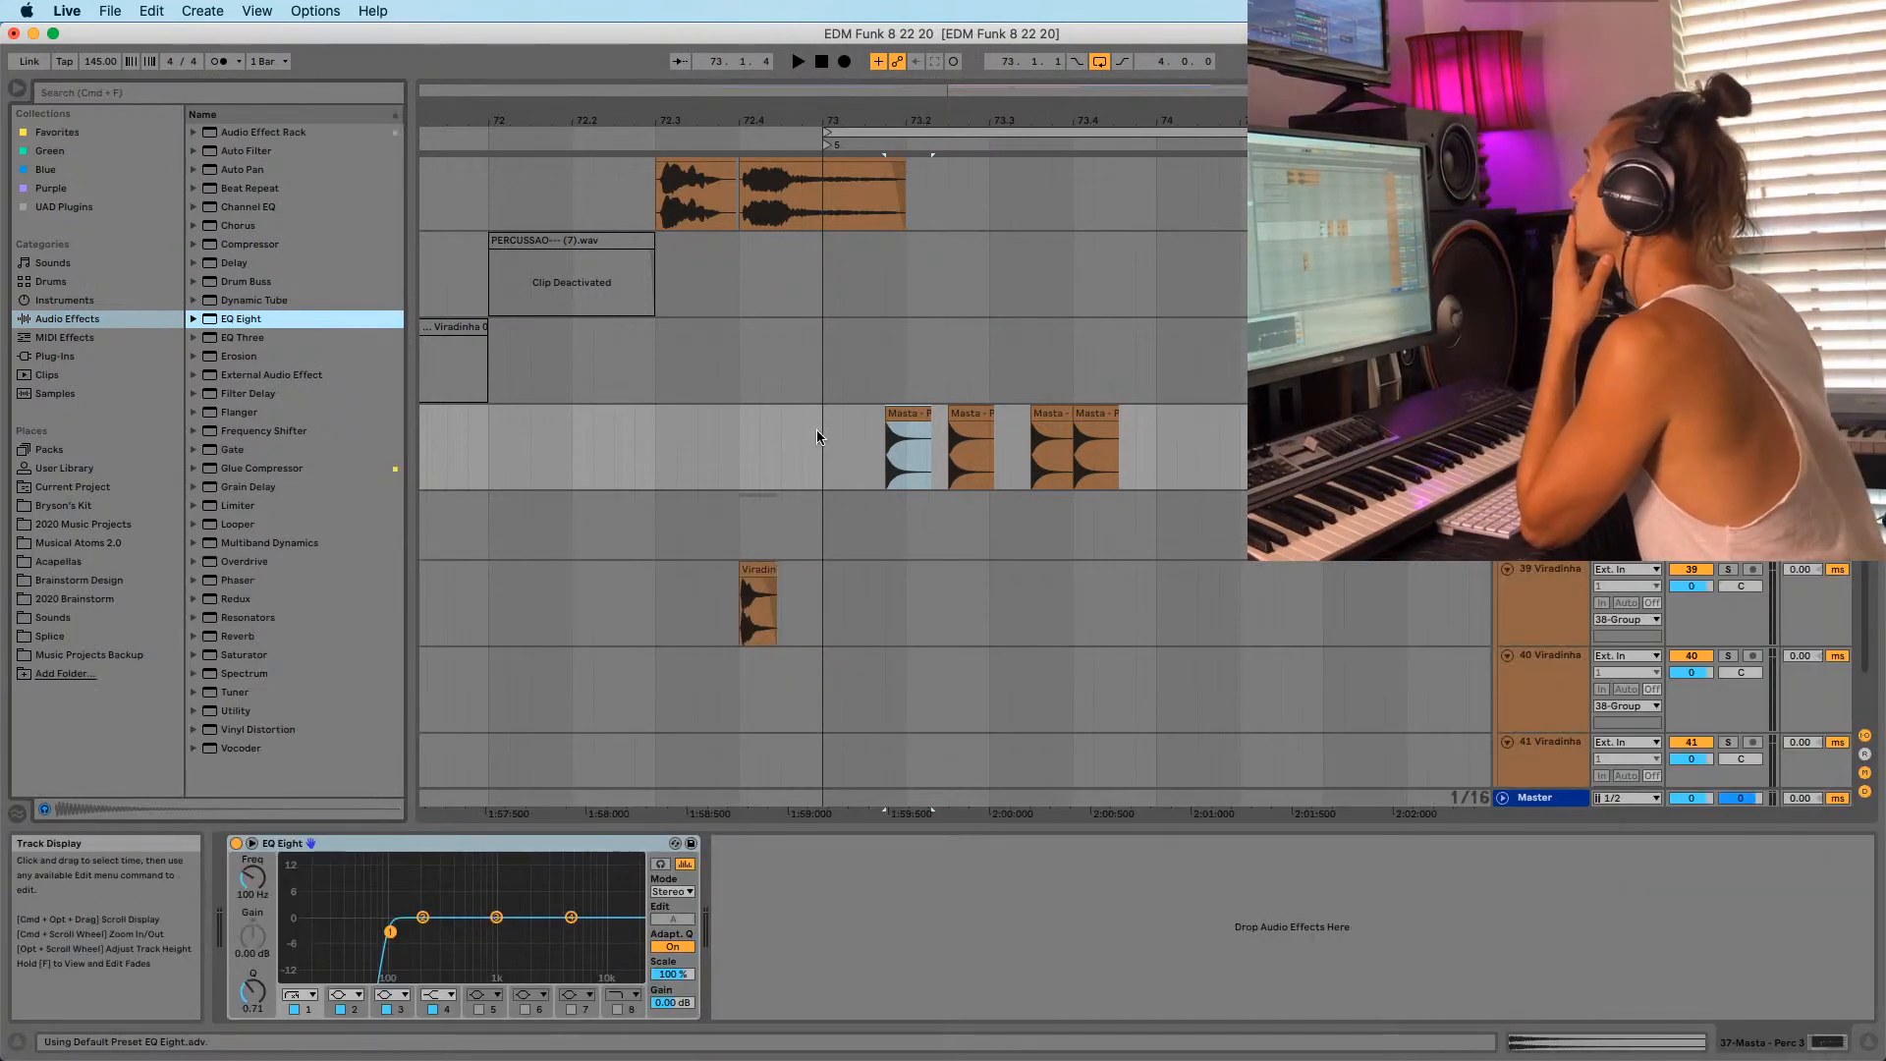
key("space")
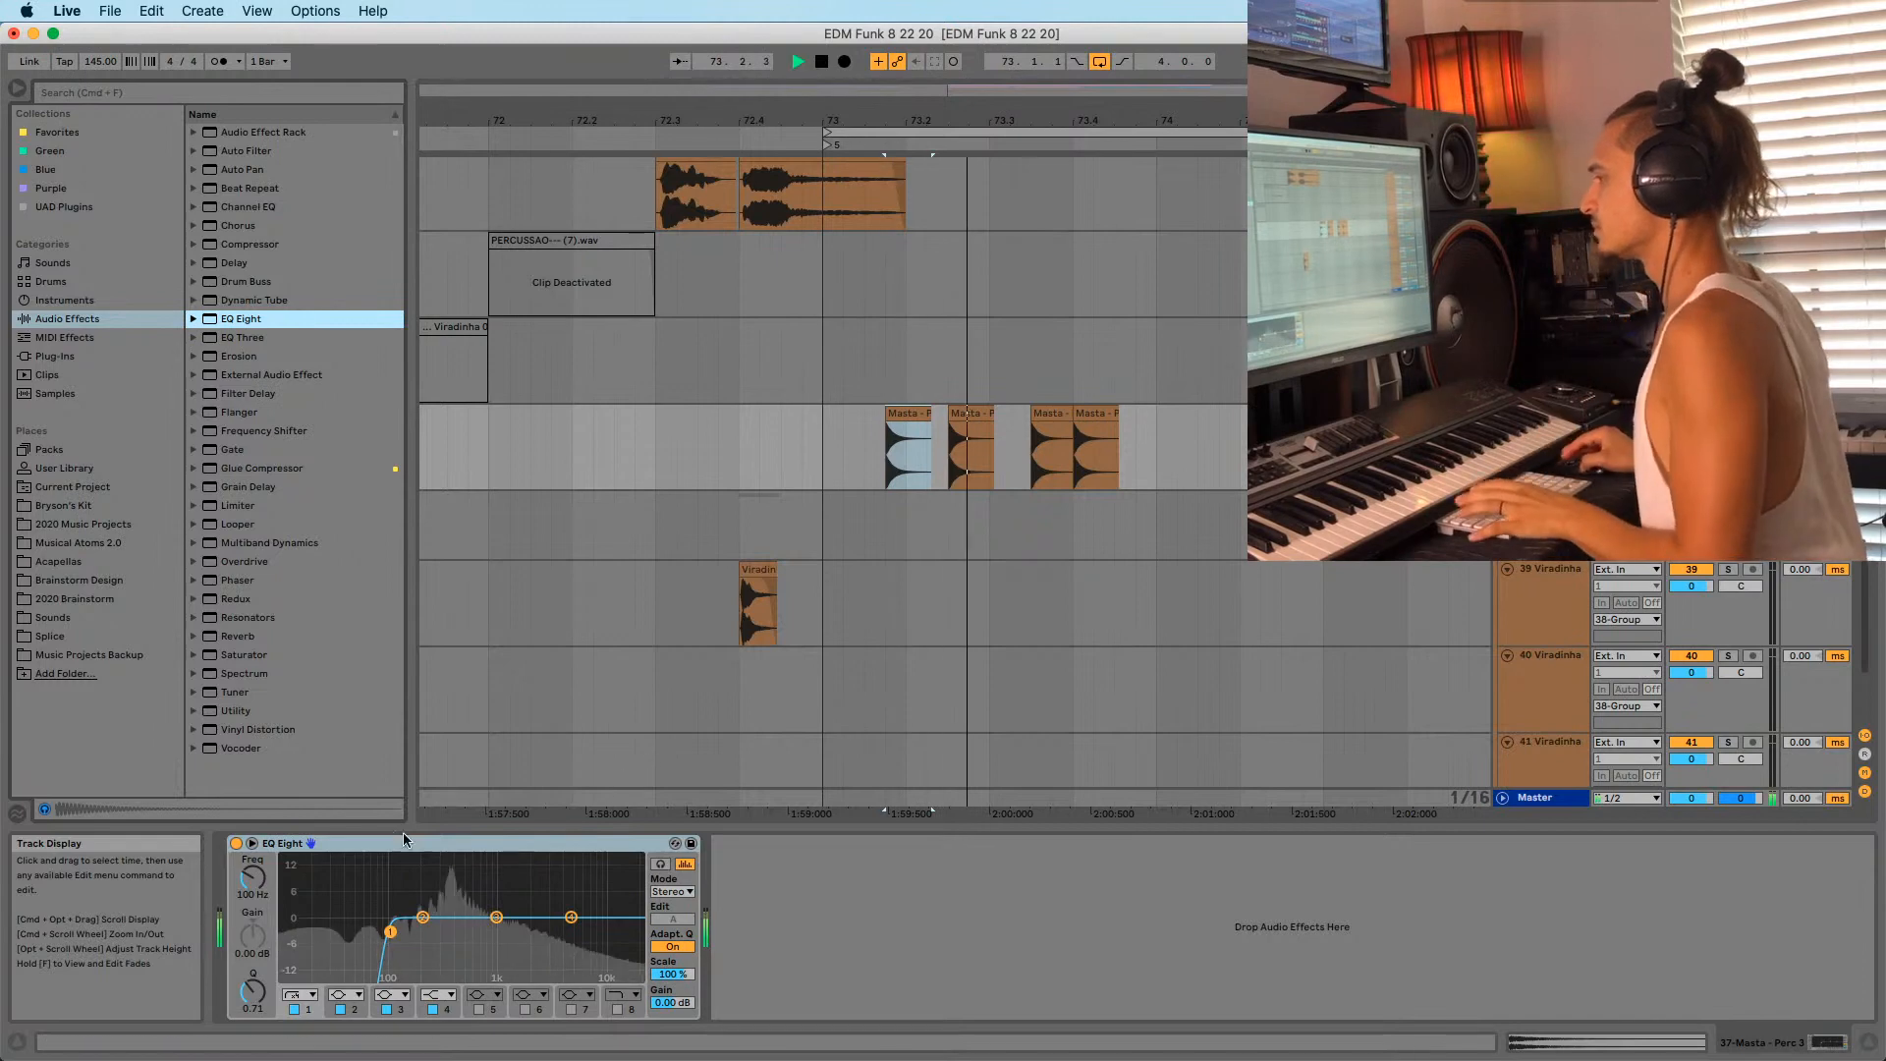
left_click(252, 844)
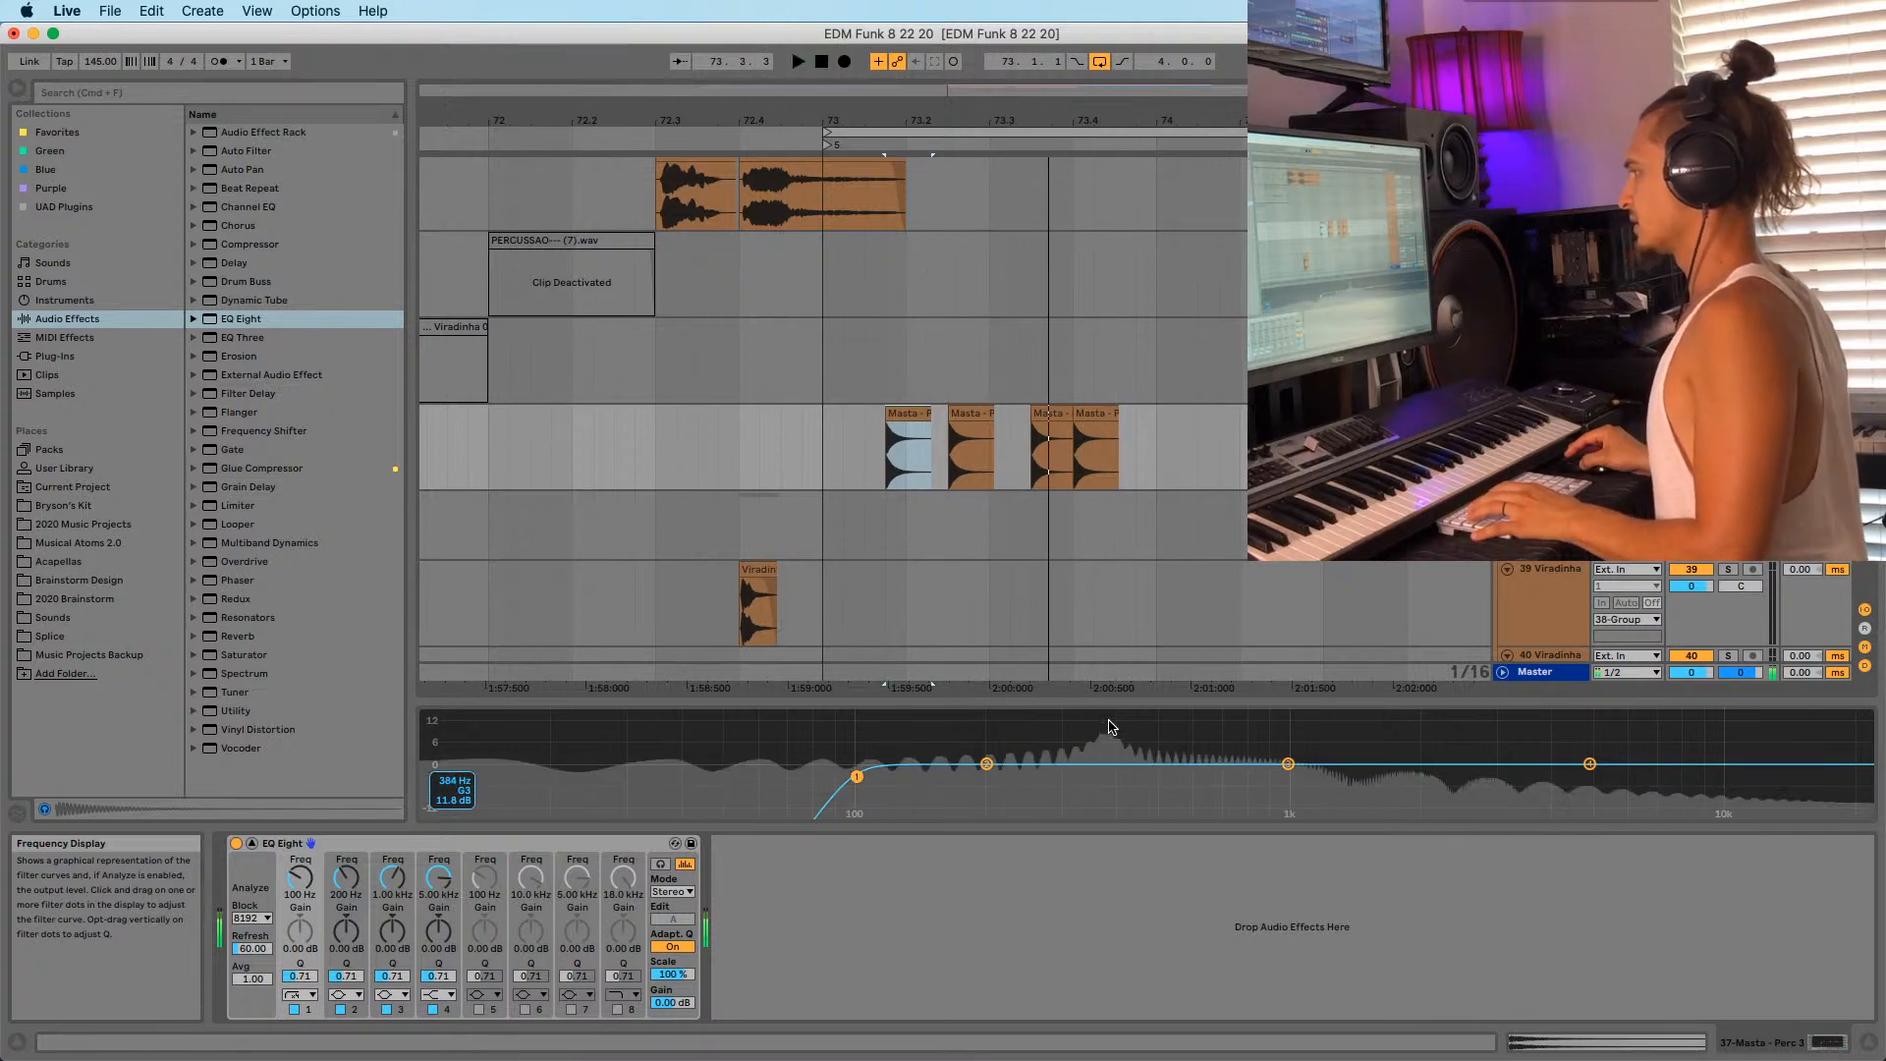
key("space")
left_click_drag(1178, 417, 805, 462)
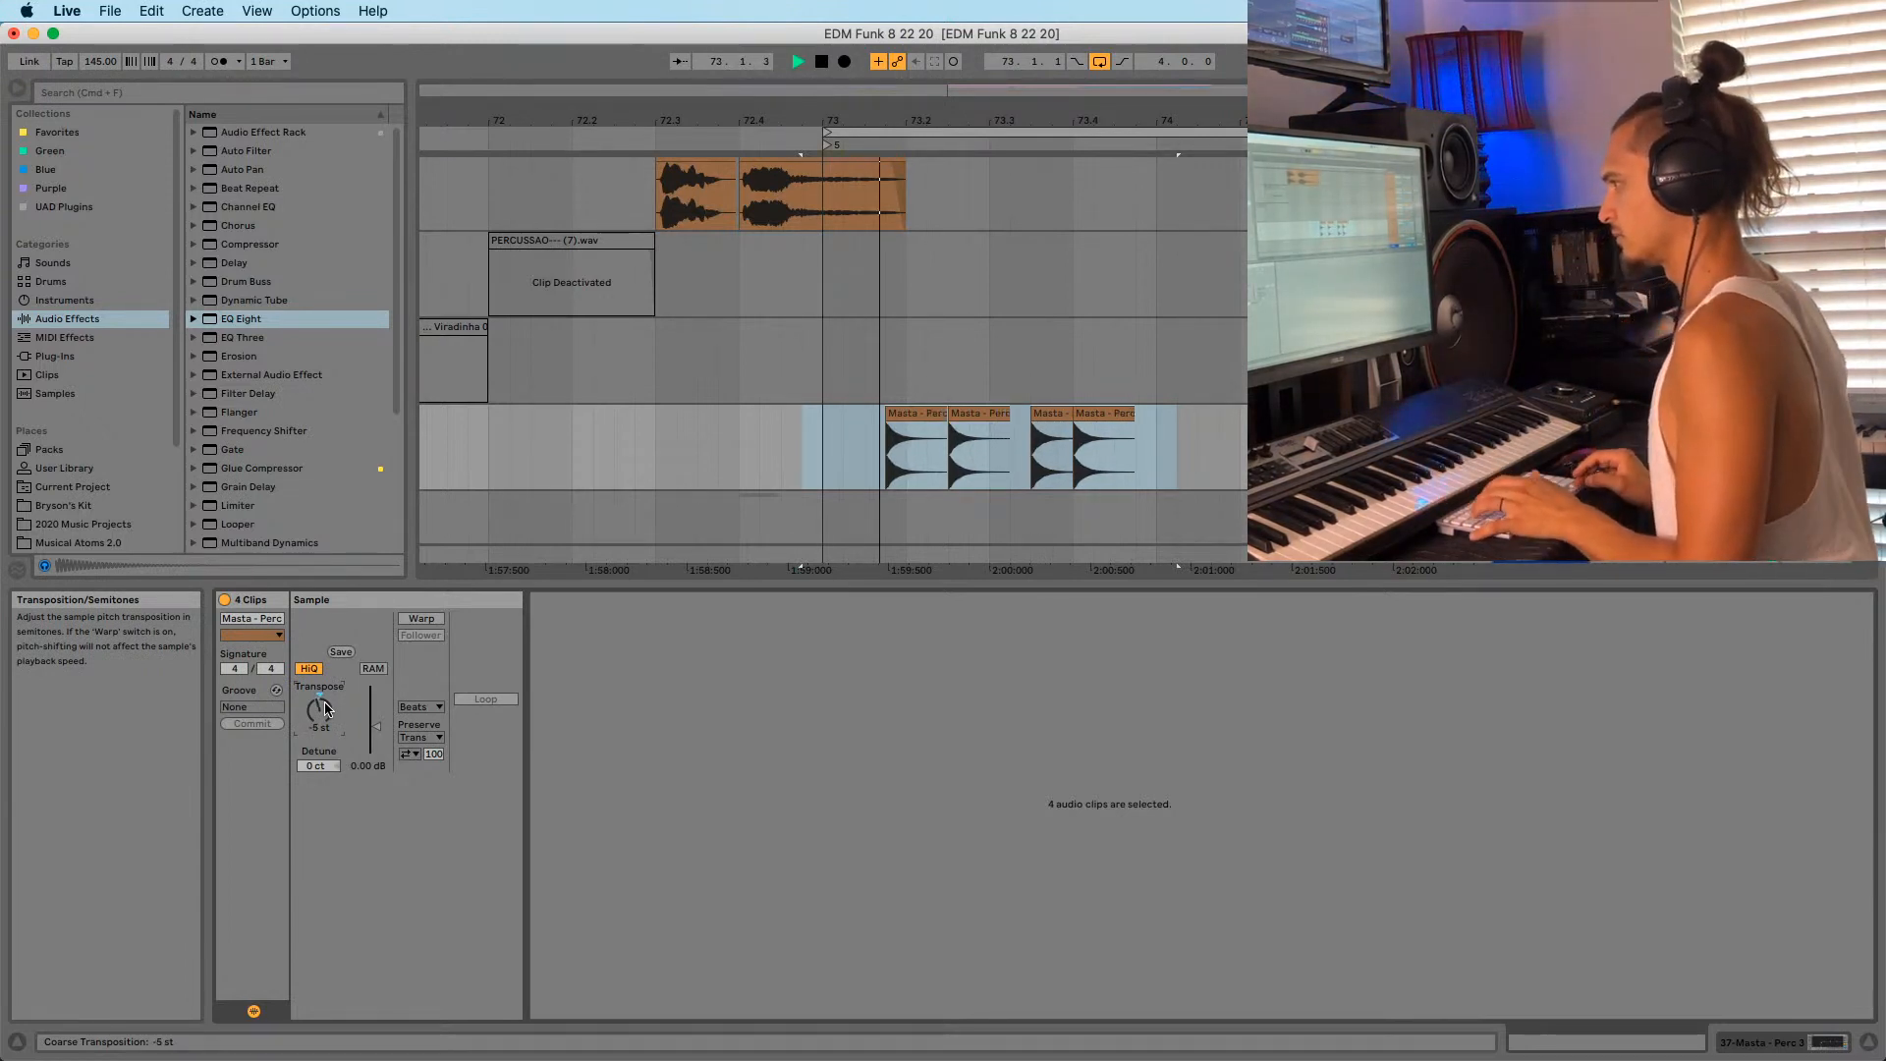
Shorten the first Masta clip to end at 73.2.2 and give it a fade-out.
left_click(807, 485)
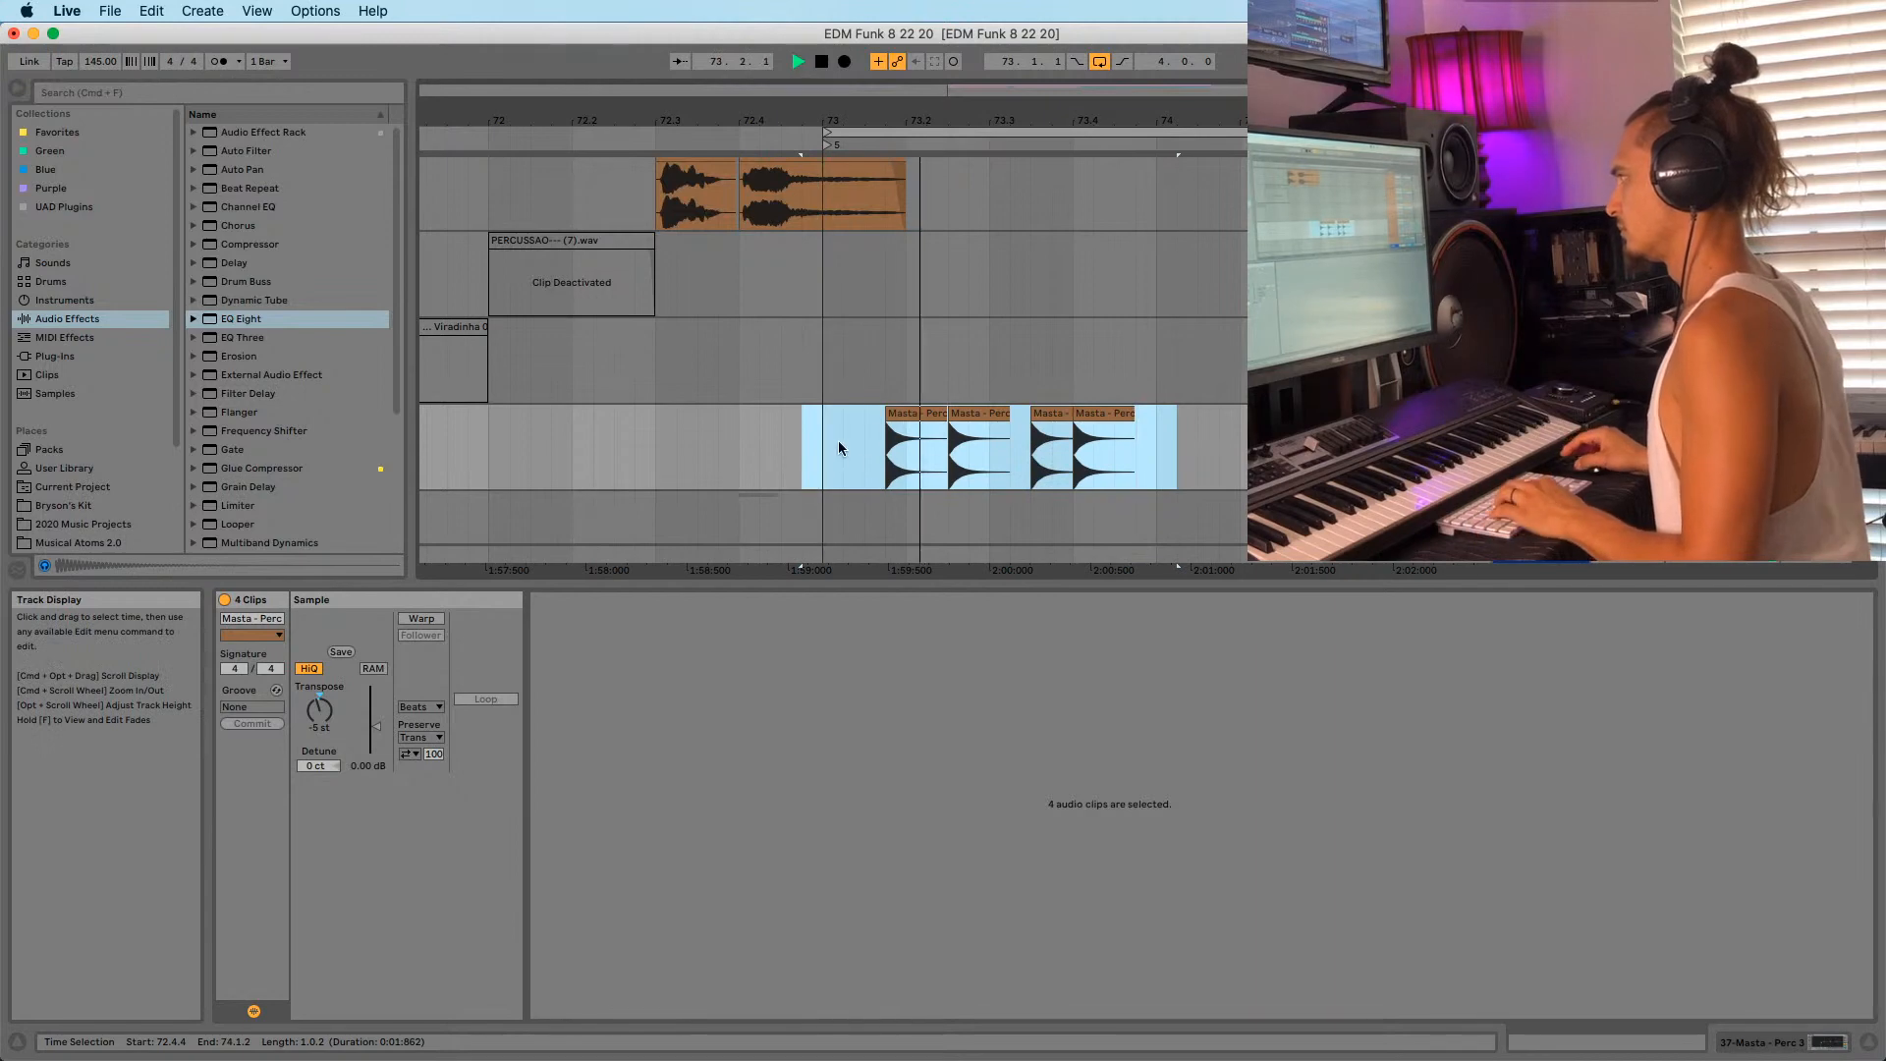
left_click_drag(842, 447, 1287, 448)
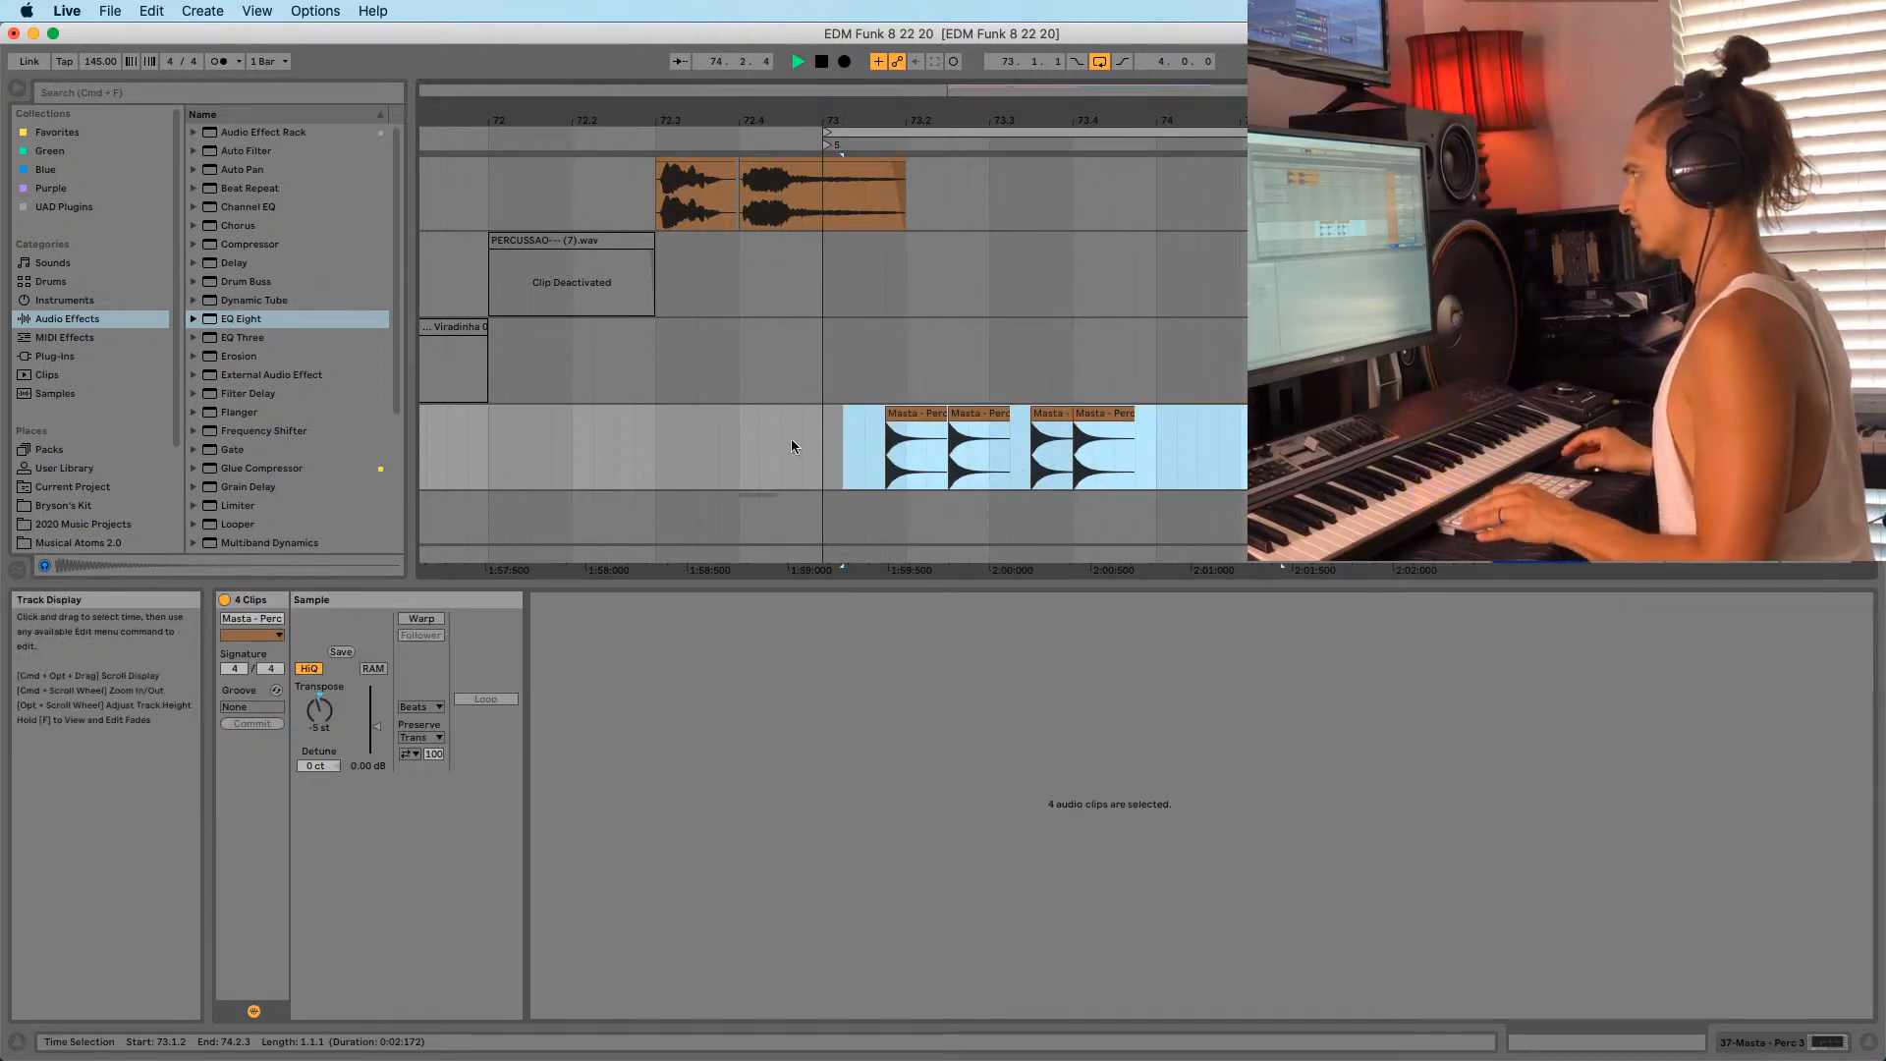
left_click_drag(794, 447, 862, 446)
key("shift+Tab")
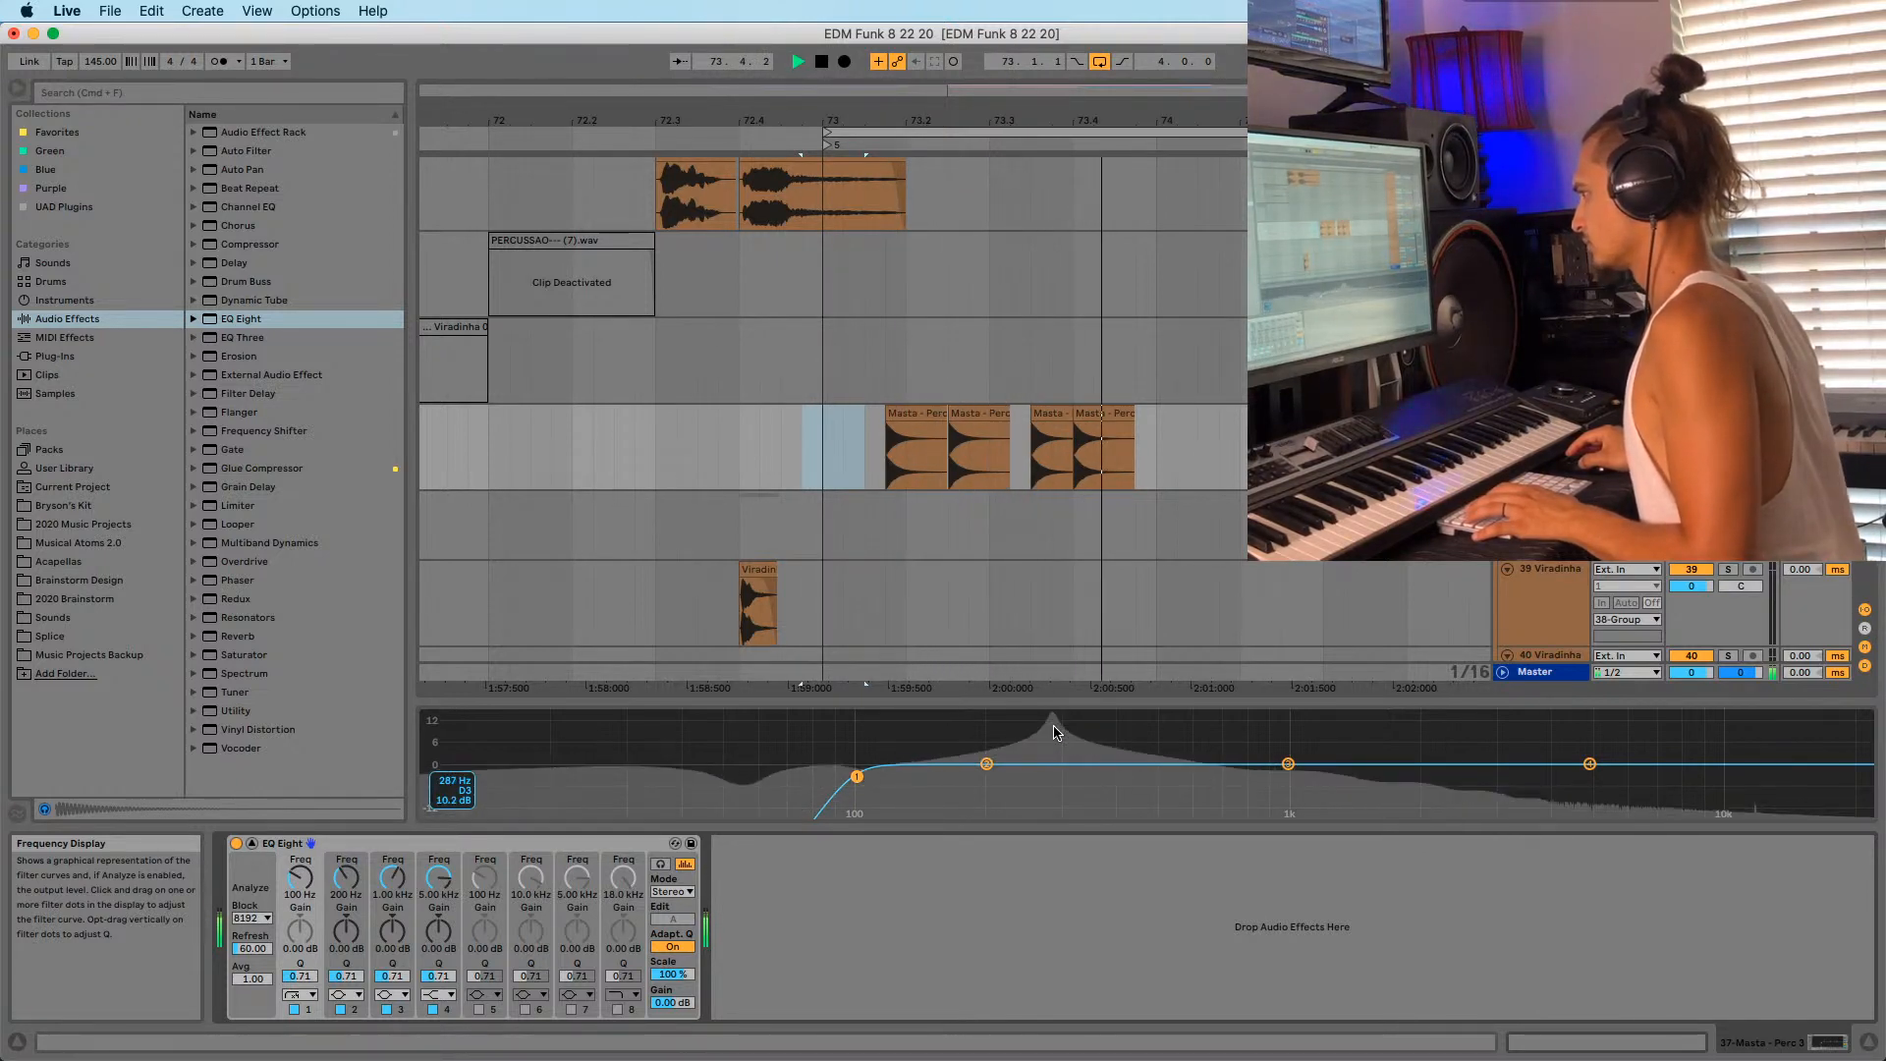
left_click_drag(946, 415, 1009, 430)
key("f")
left_click(923, 426)
left_click(909, 414)
key("f")
Trim away the tails of the second and fourth Masta clips.
left_click(969, 430)
key("Delete")
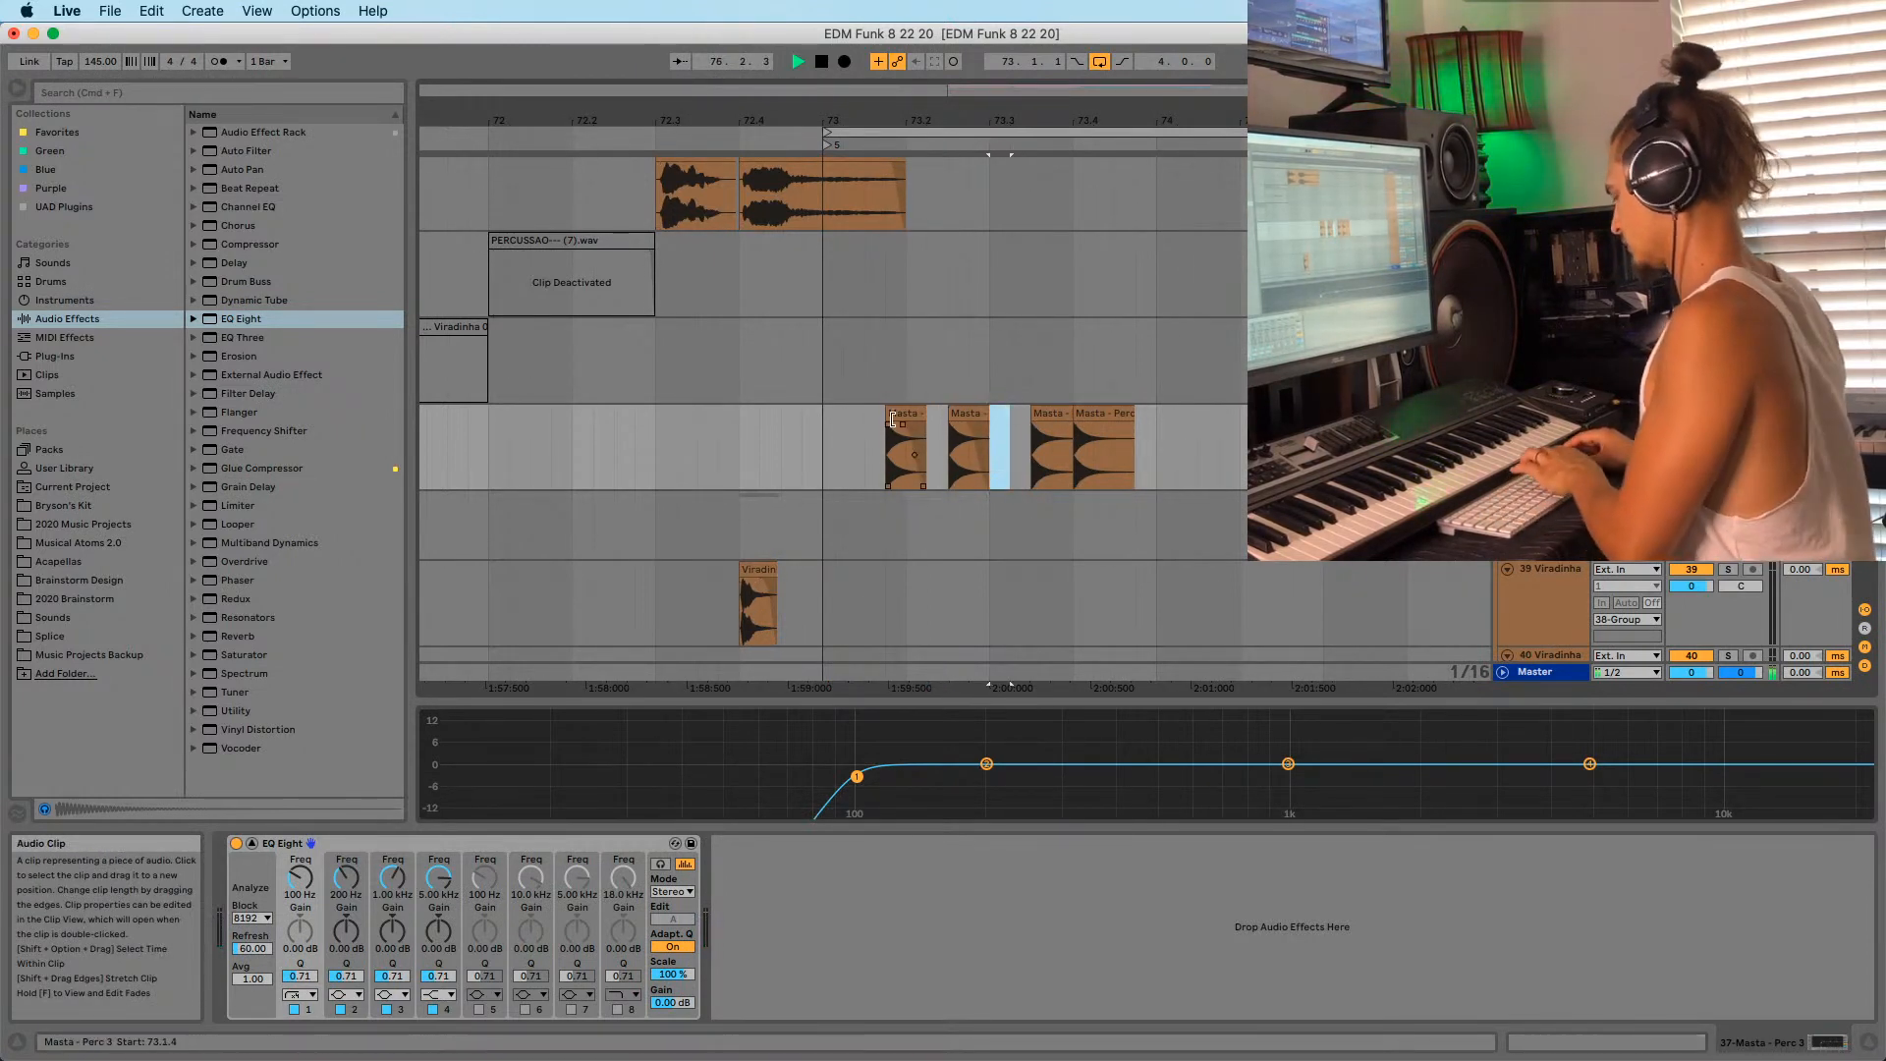
left_click(1049, 416)
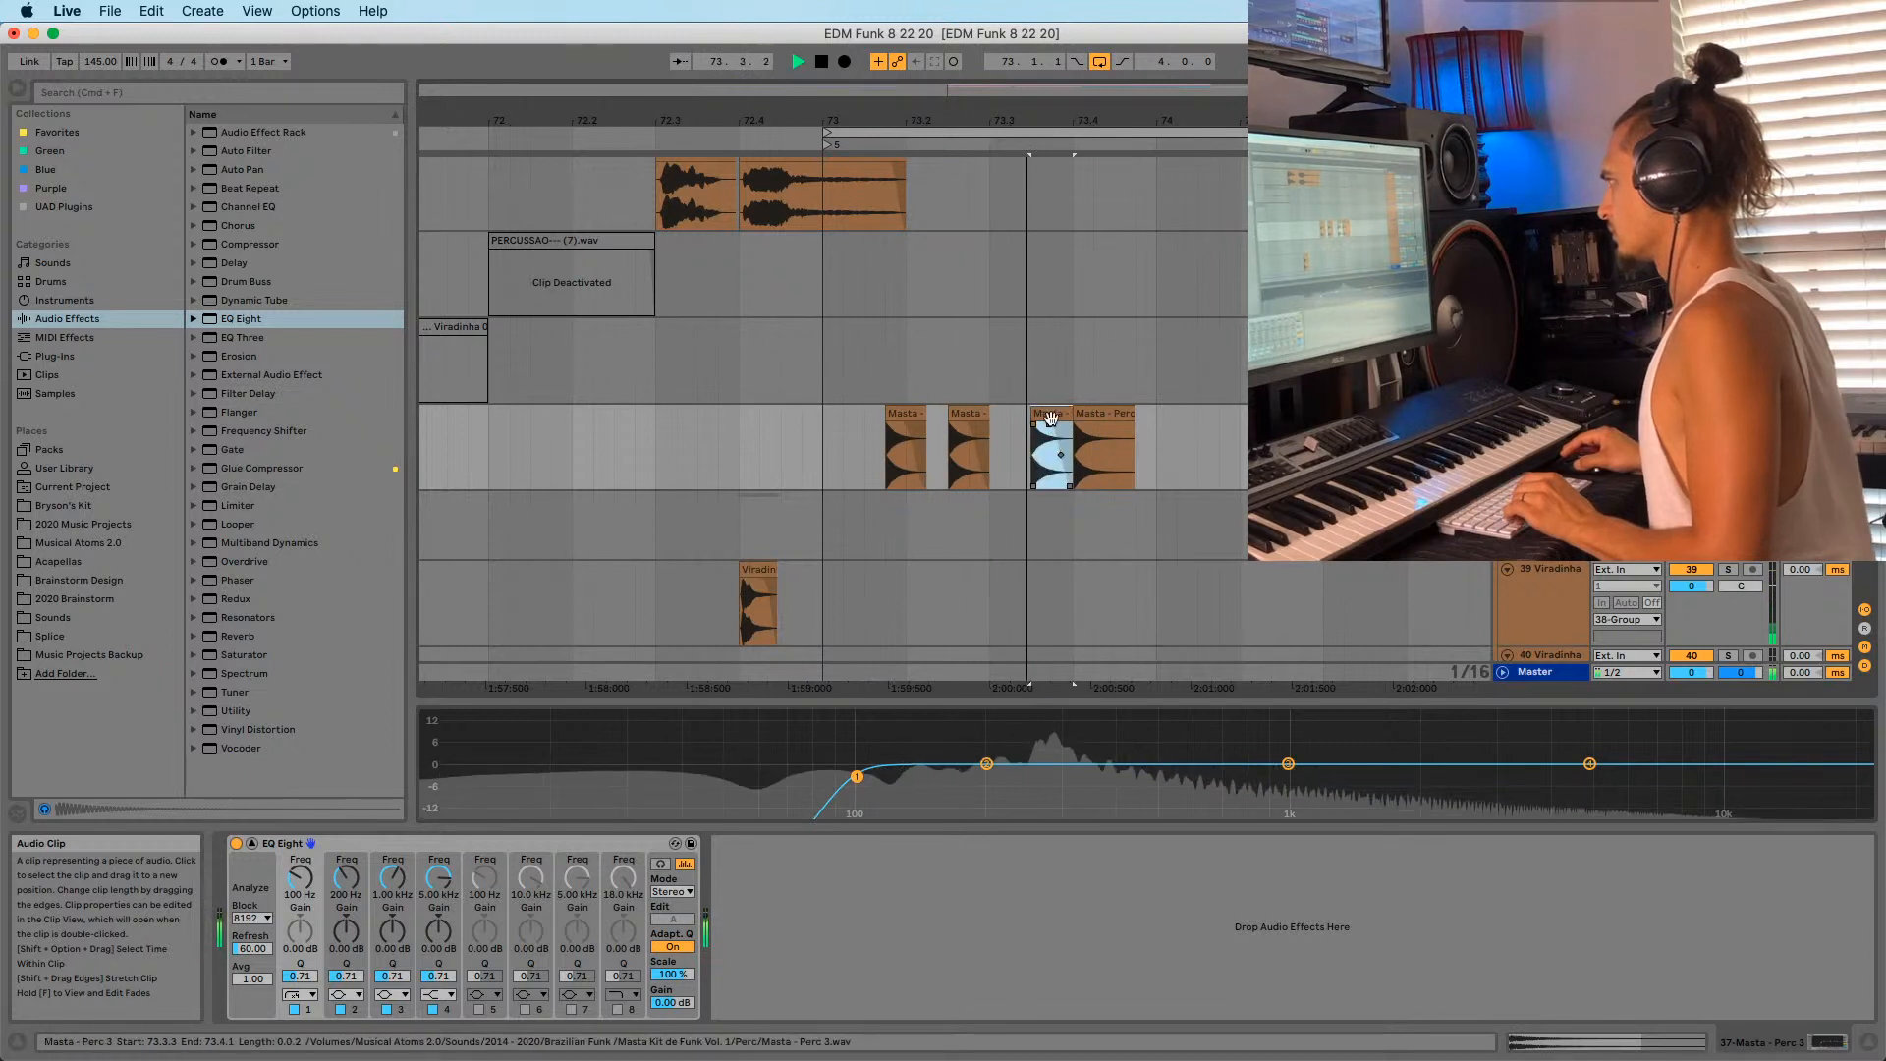
left_click(1112, 428)
key("super+e")
left_click(1124, 414)
key("Delete")
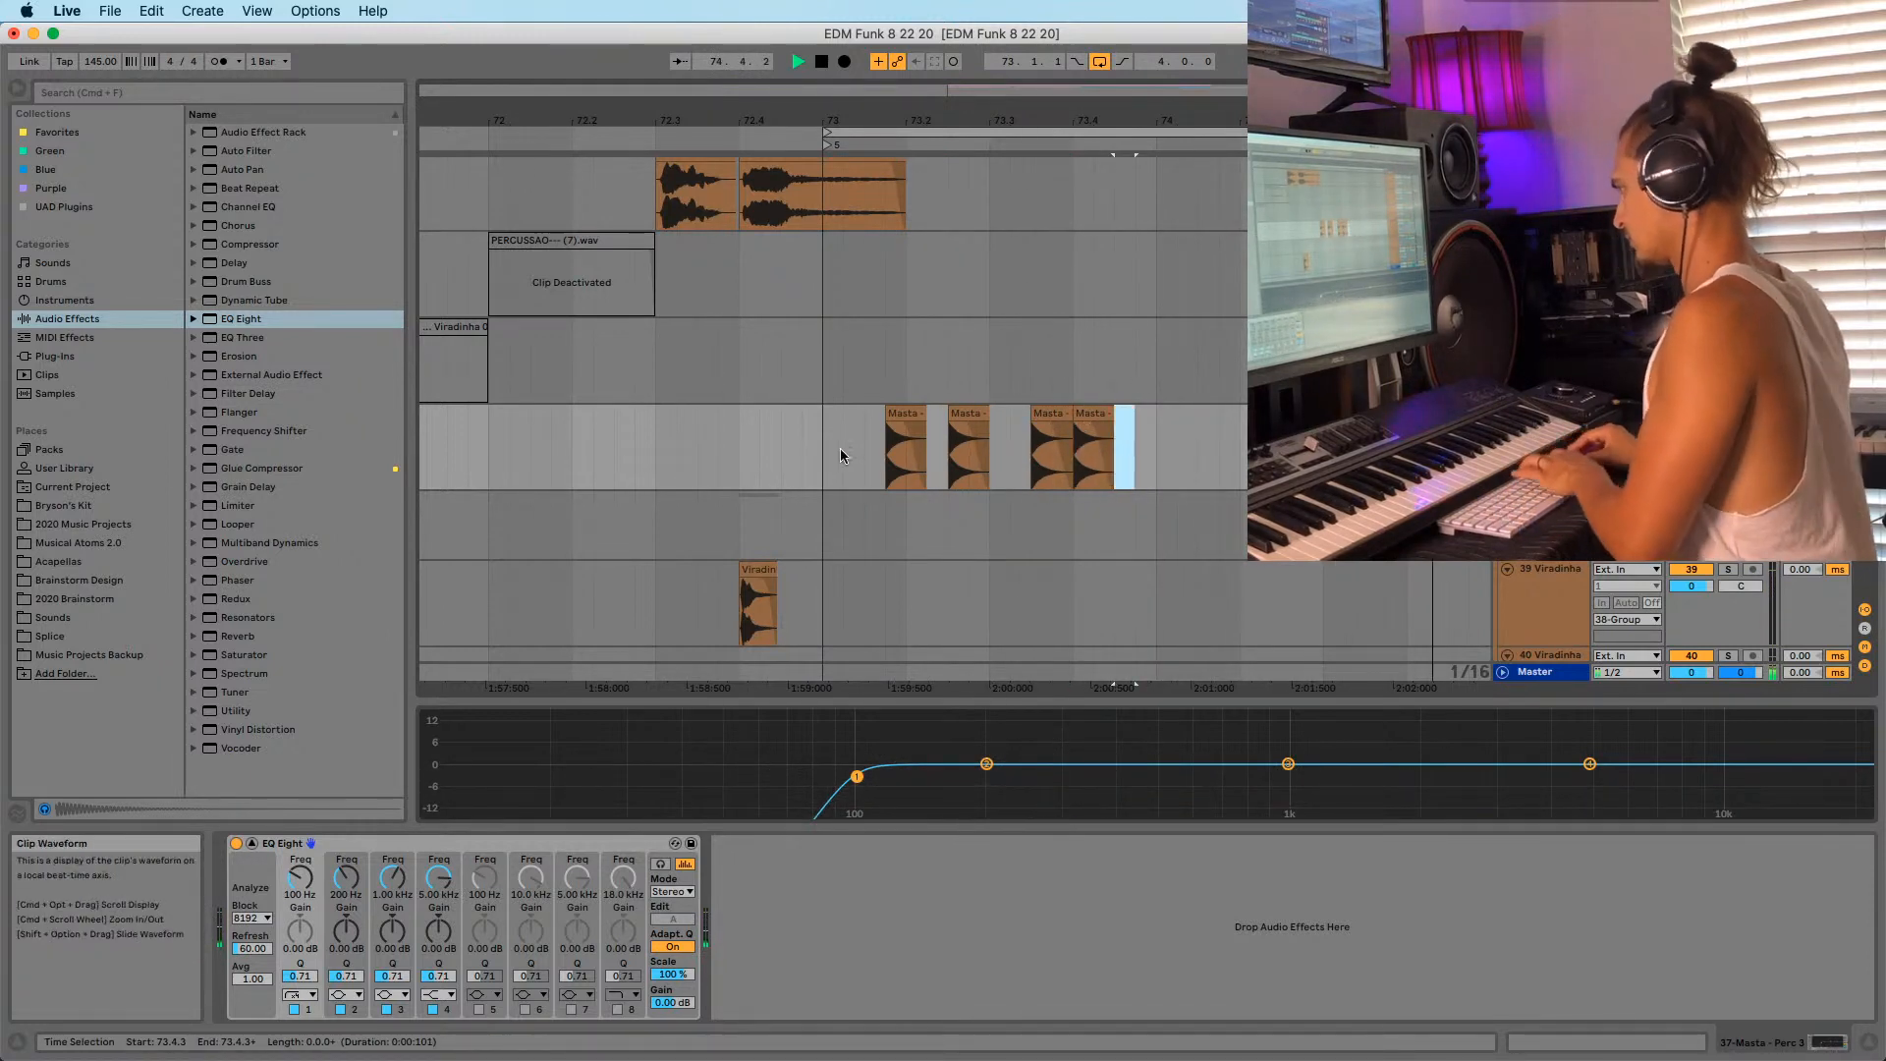
Duplicate the bar of Masta hits into bars 74–75 and raise the master EQ low cut to 146 Hz.
left_click(825, 421)
left_click_drag(886, 120, 811, 77)
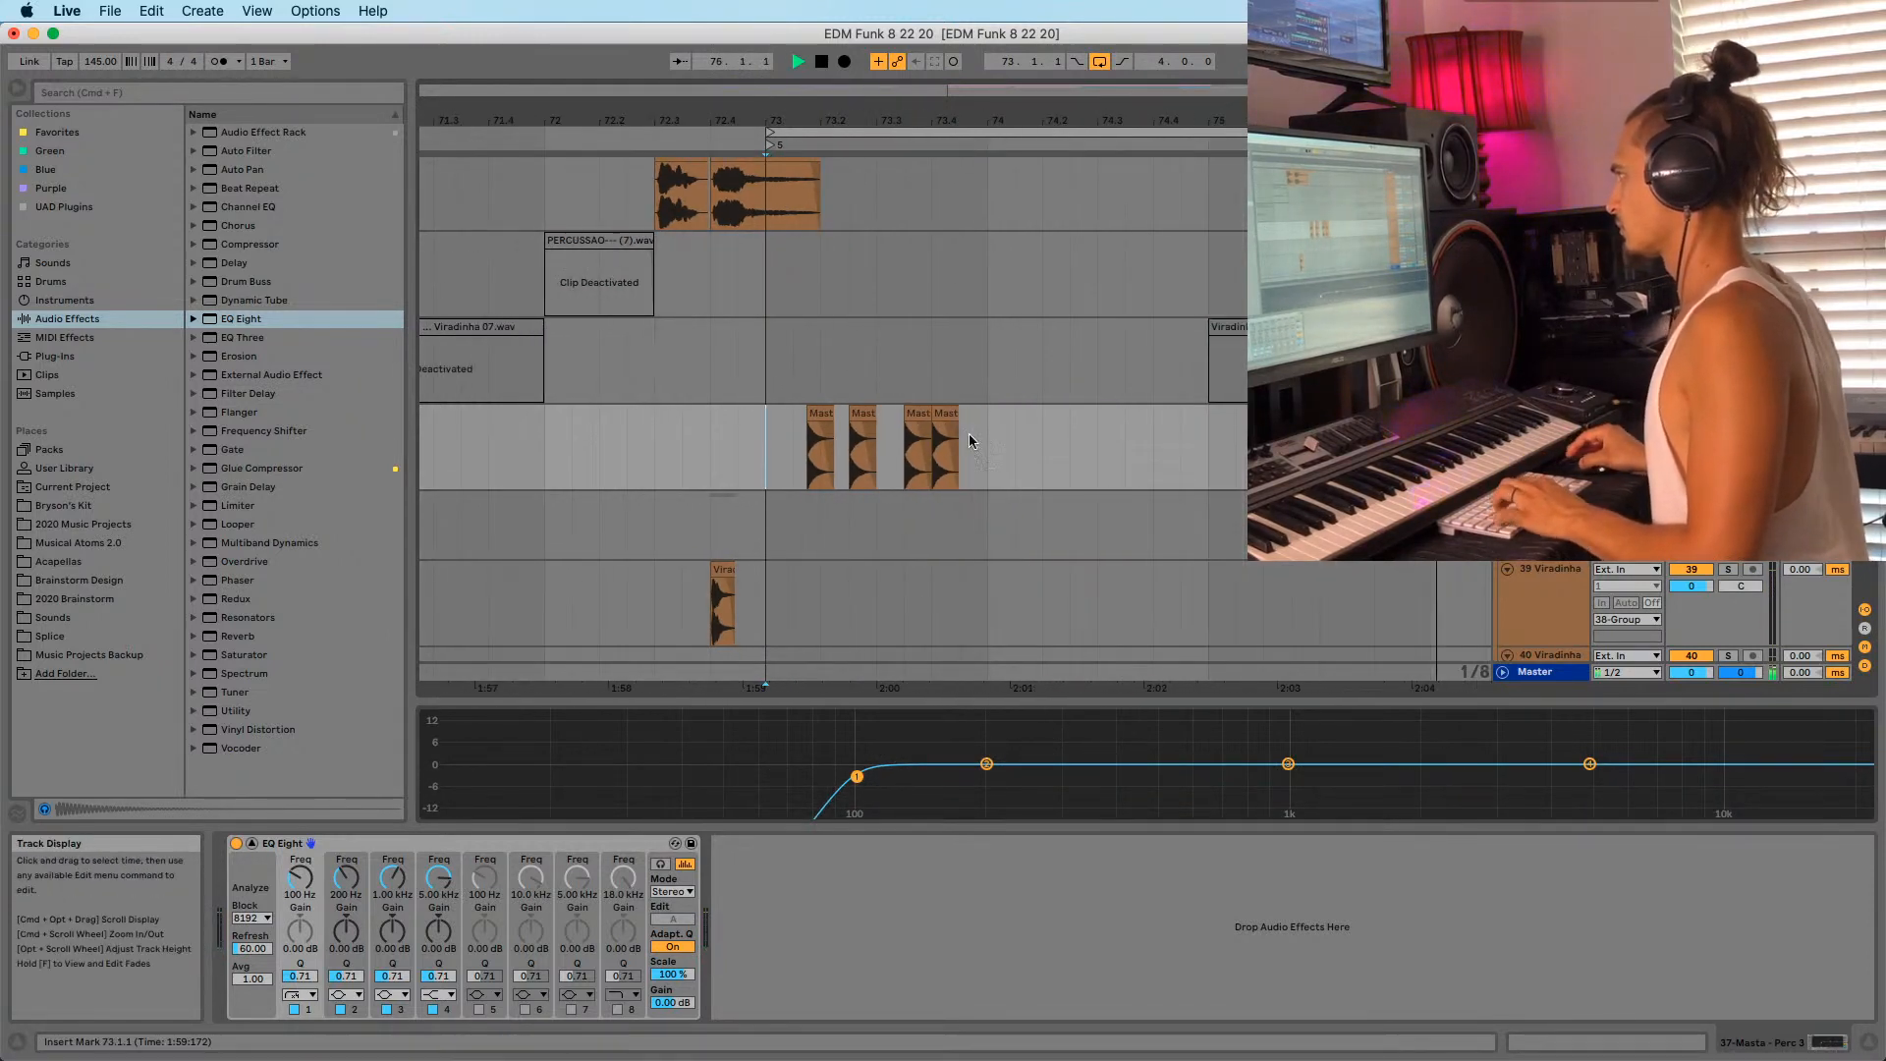
left_click(990, 445, "shift")
key("space")
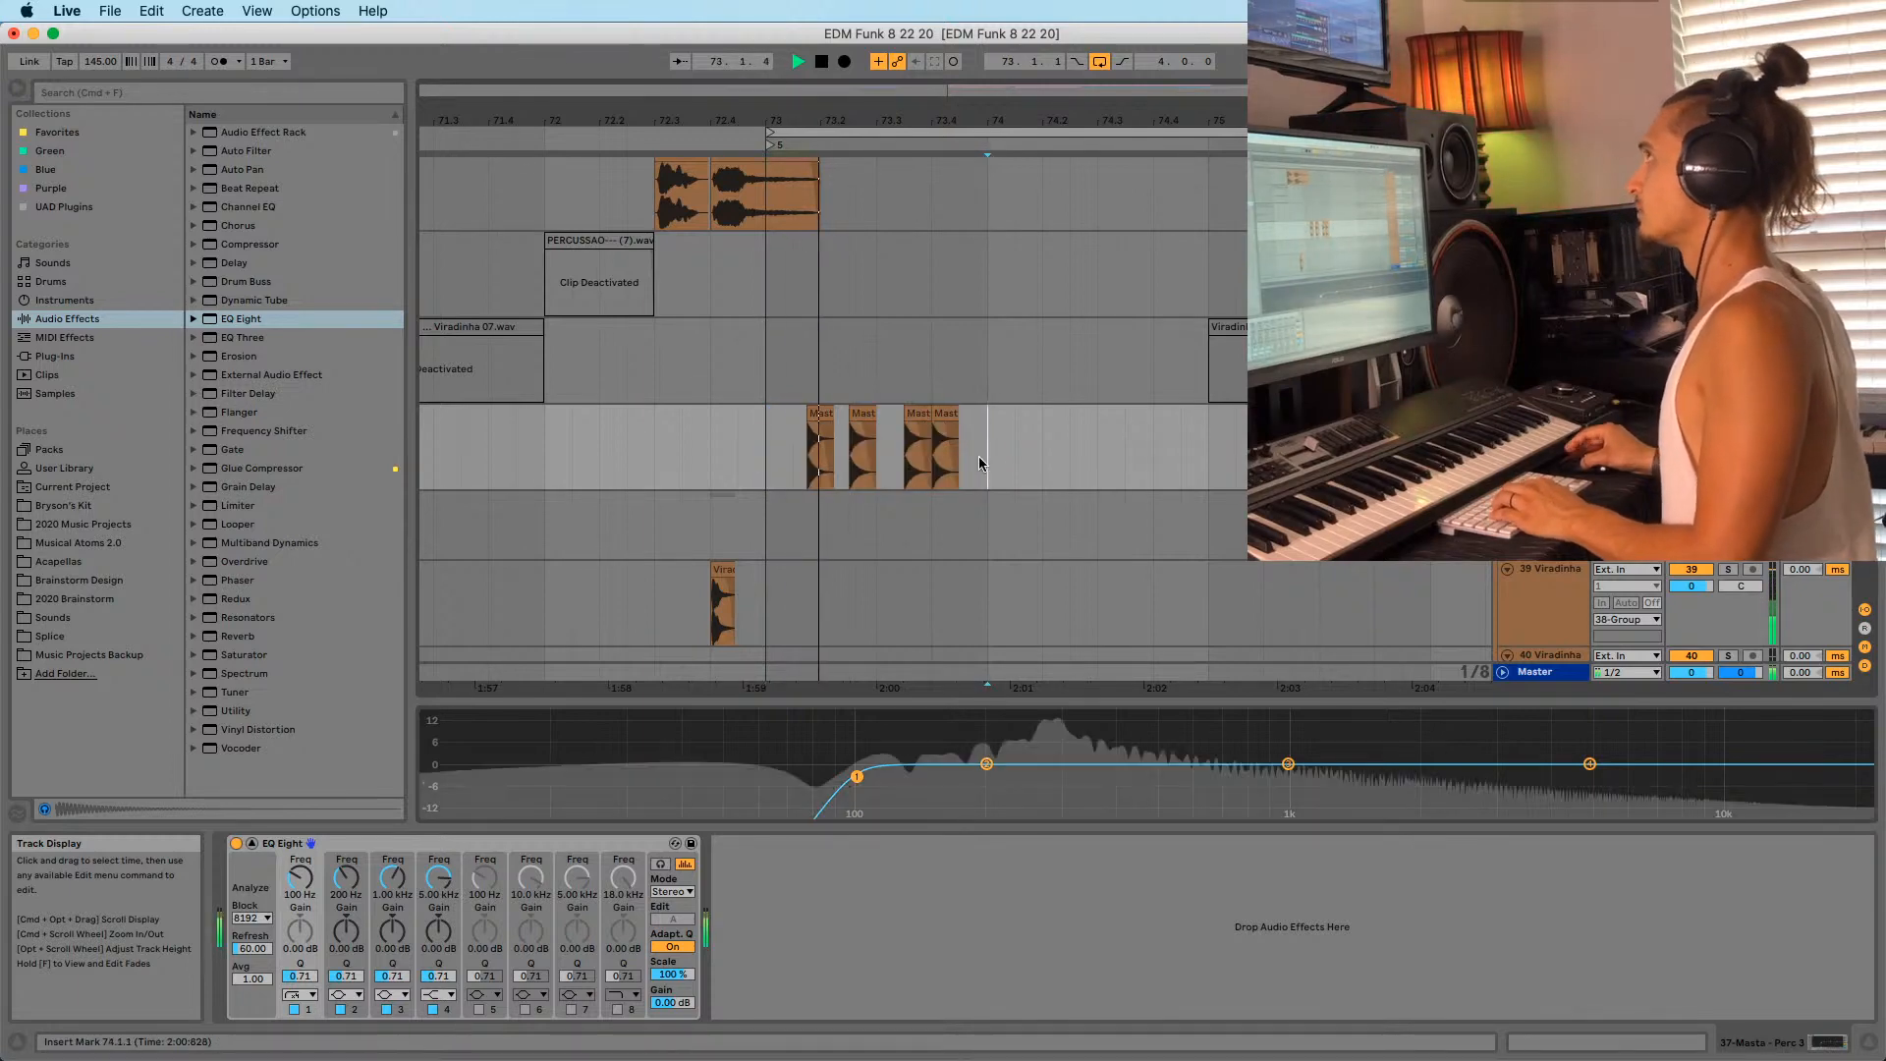
key("super+d")
key("super+d")
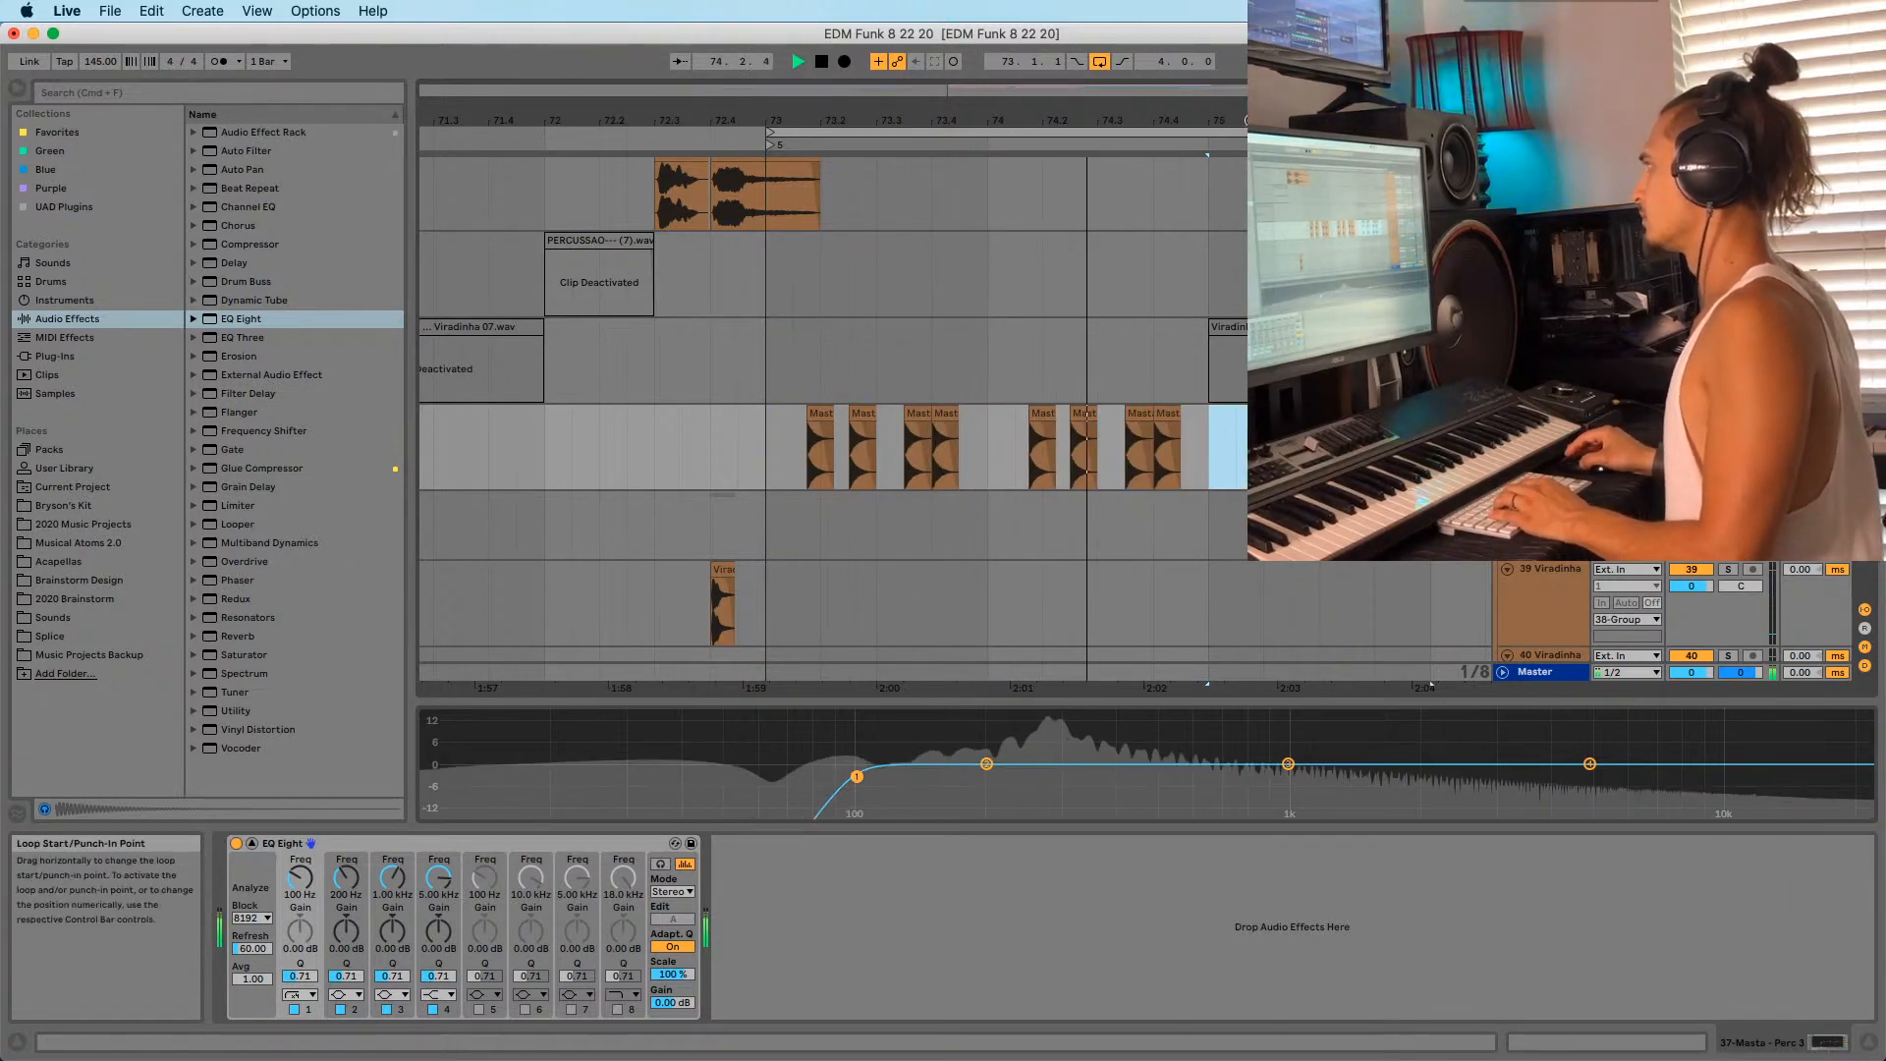
key("minus")
left_click_drag(856, 776, 929, 781)
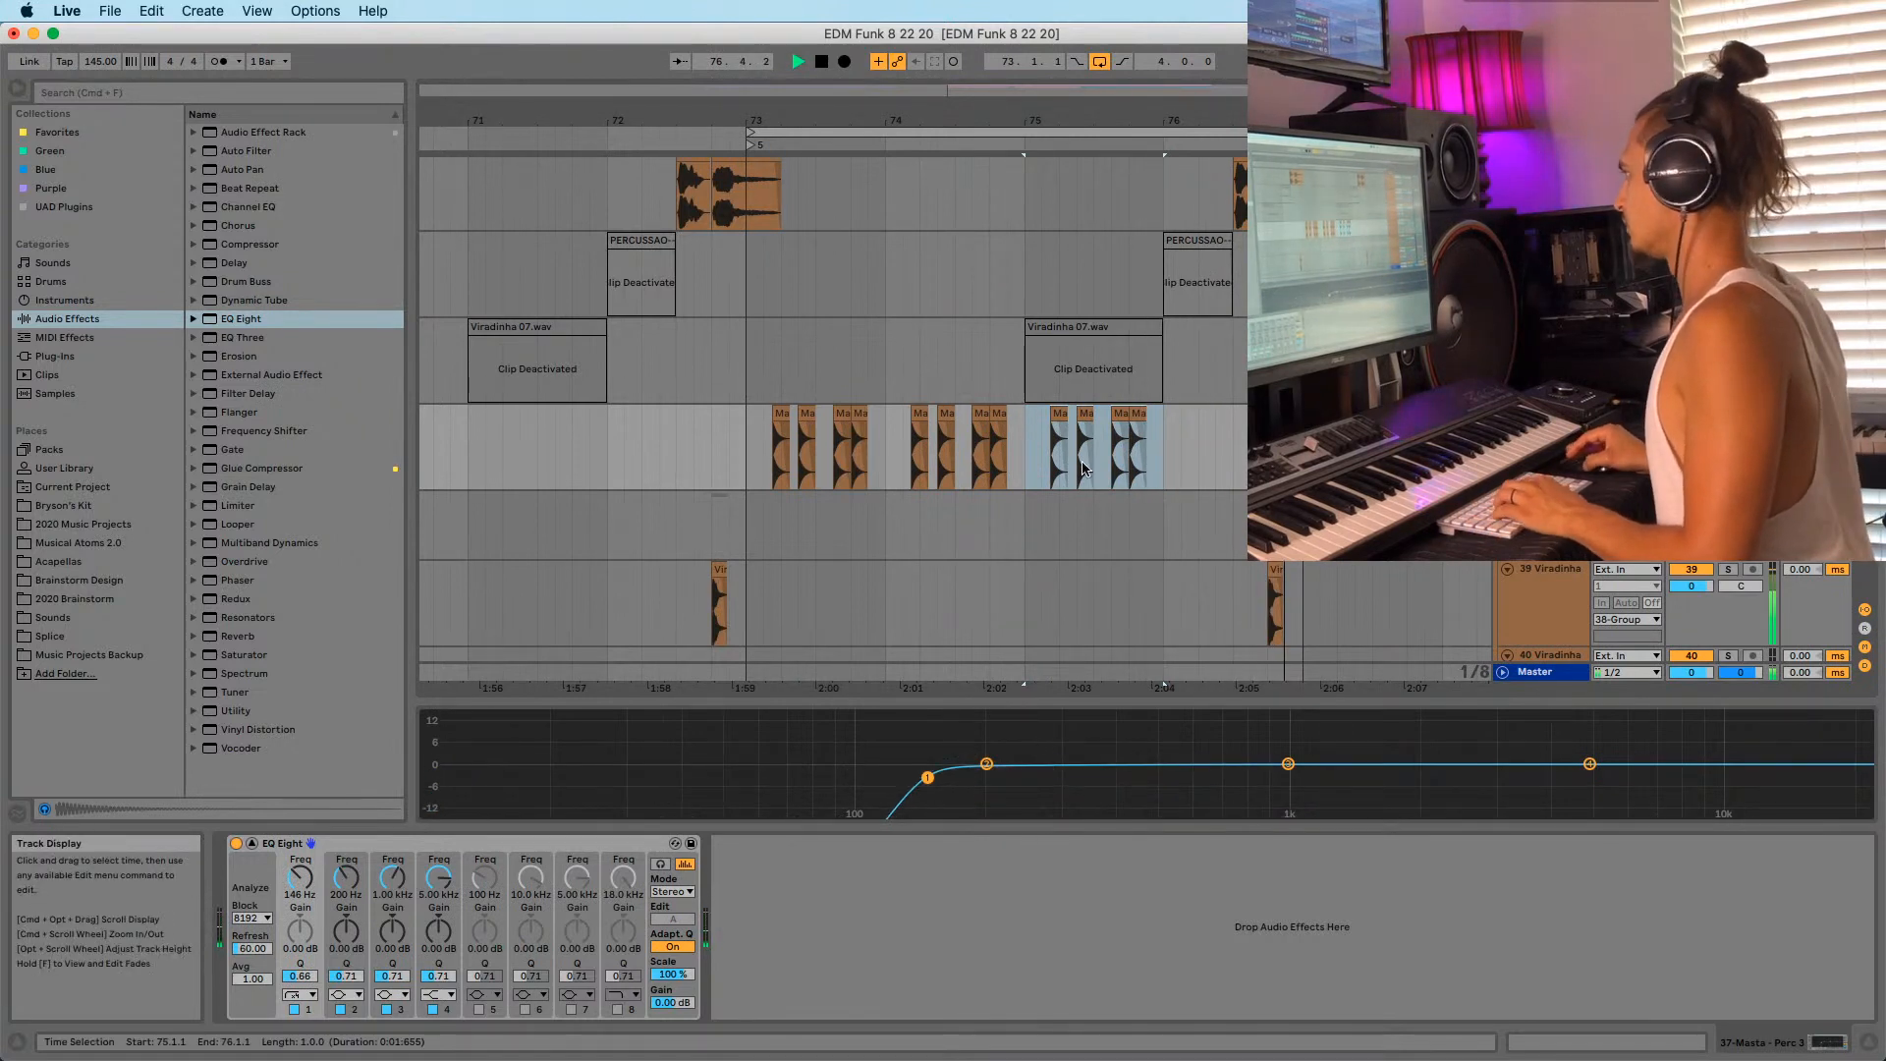
Duplicate the four bar-75 Masta clips into bar 76 and review bars 73–77.
left_click(1147, 444)
left_click_drag(1163, 444, 1029, 458)
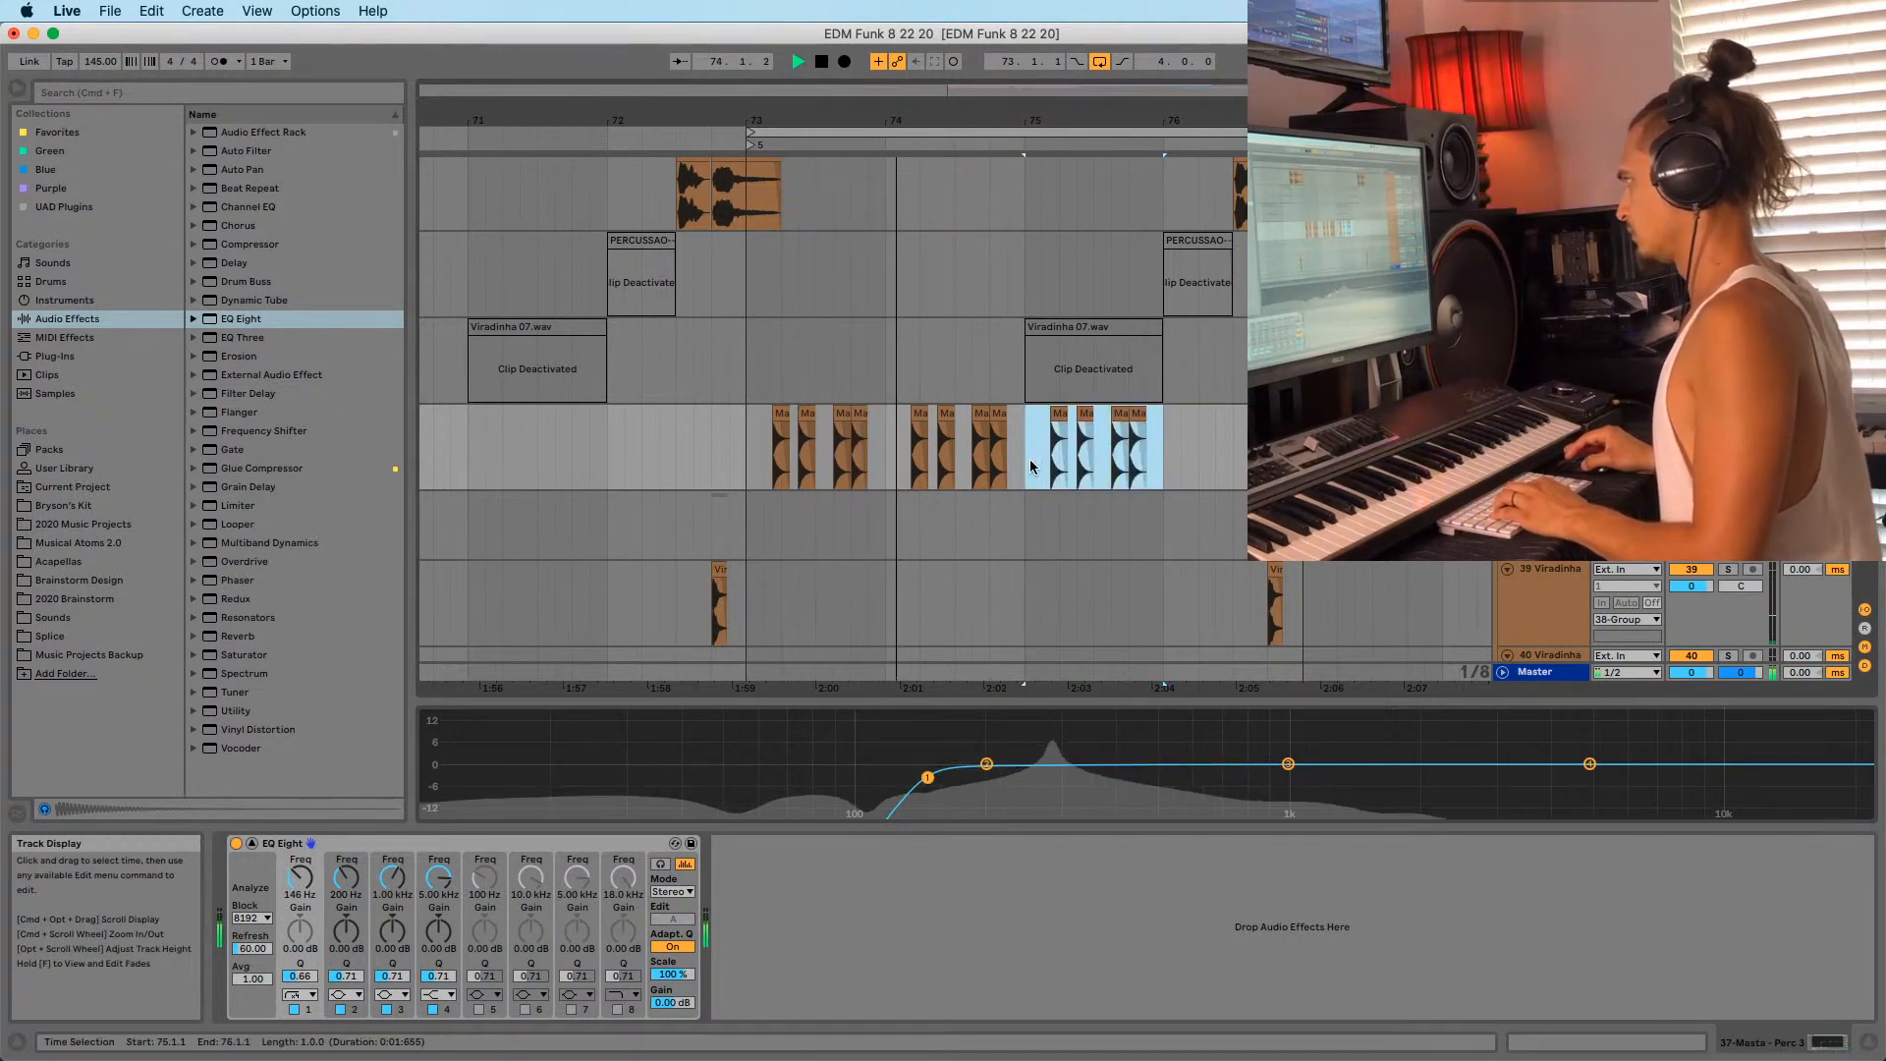
key("super+d")
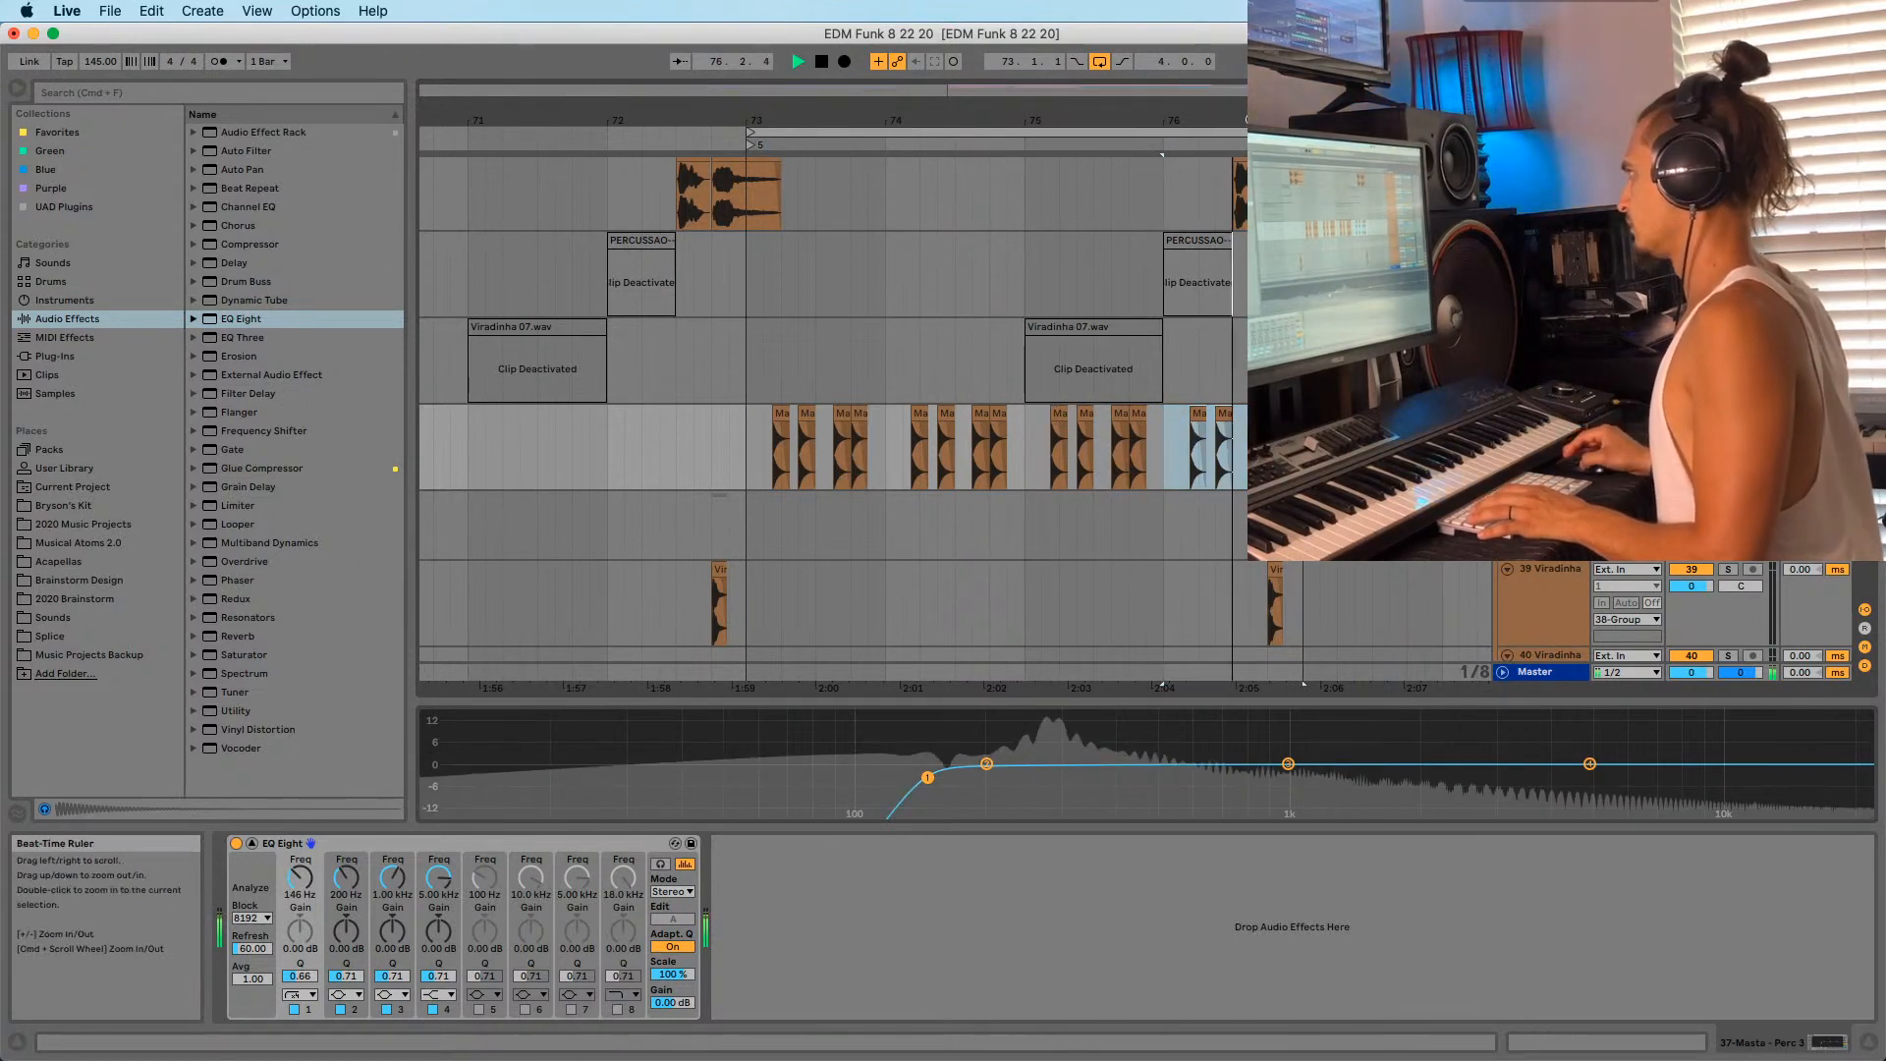
key("minus")
left_click(980, 458)
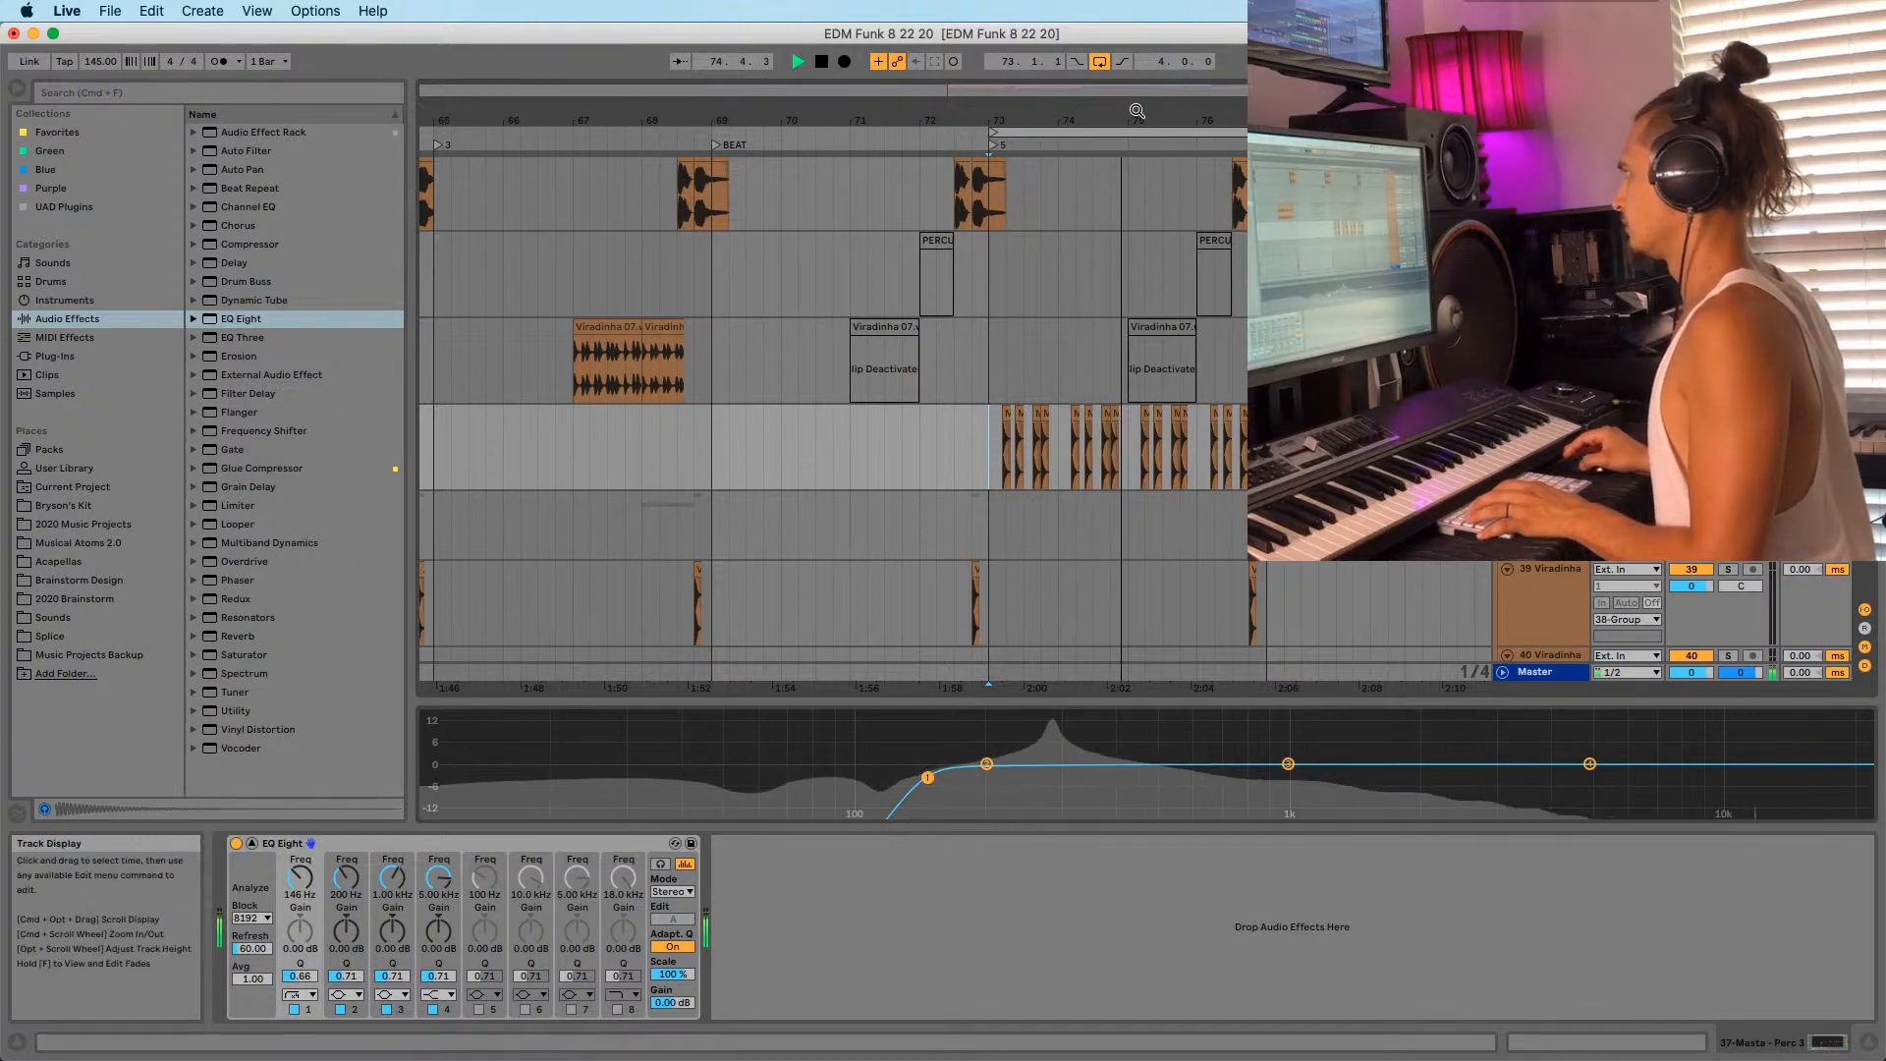
left_click_drag(1133, 112, 948, 108)
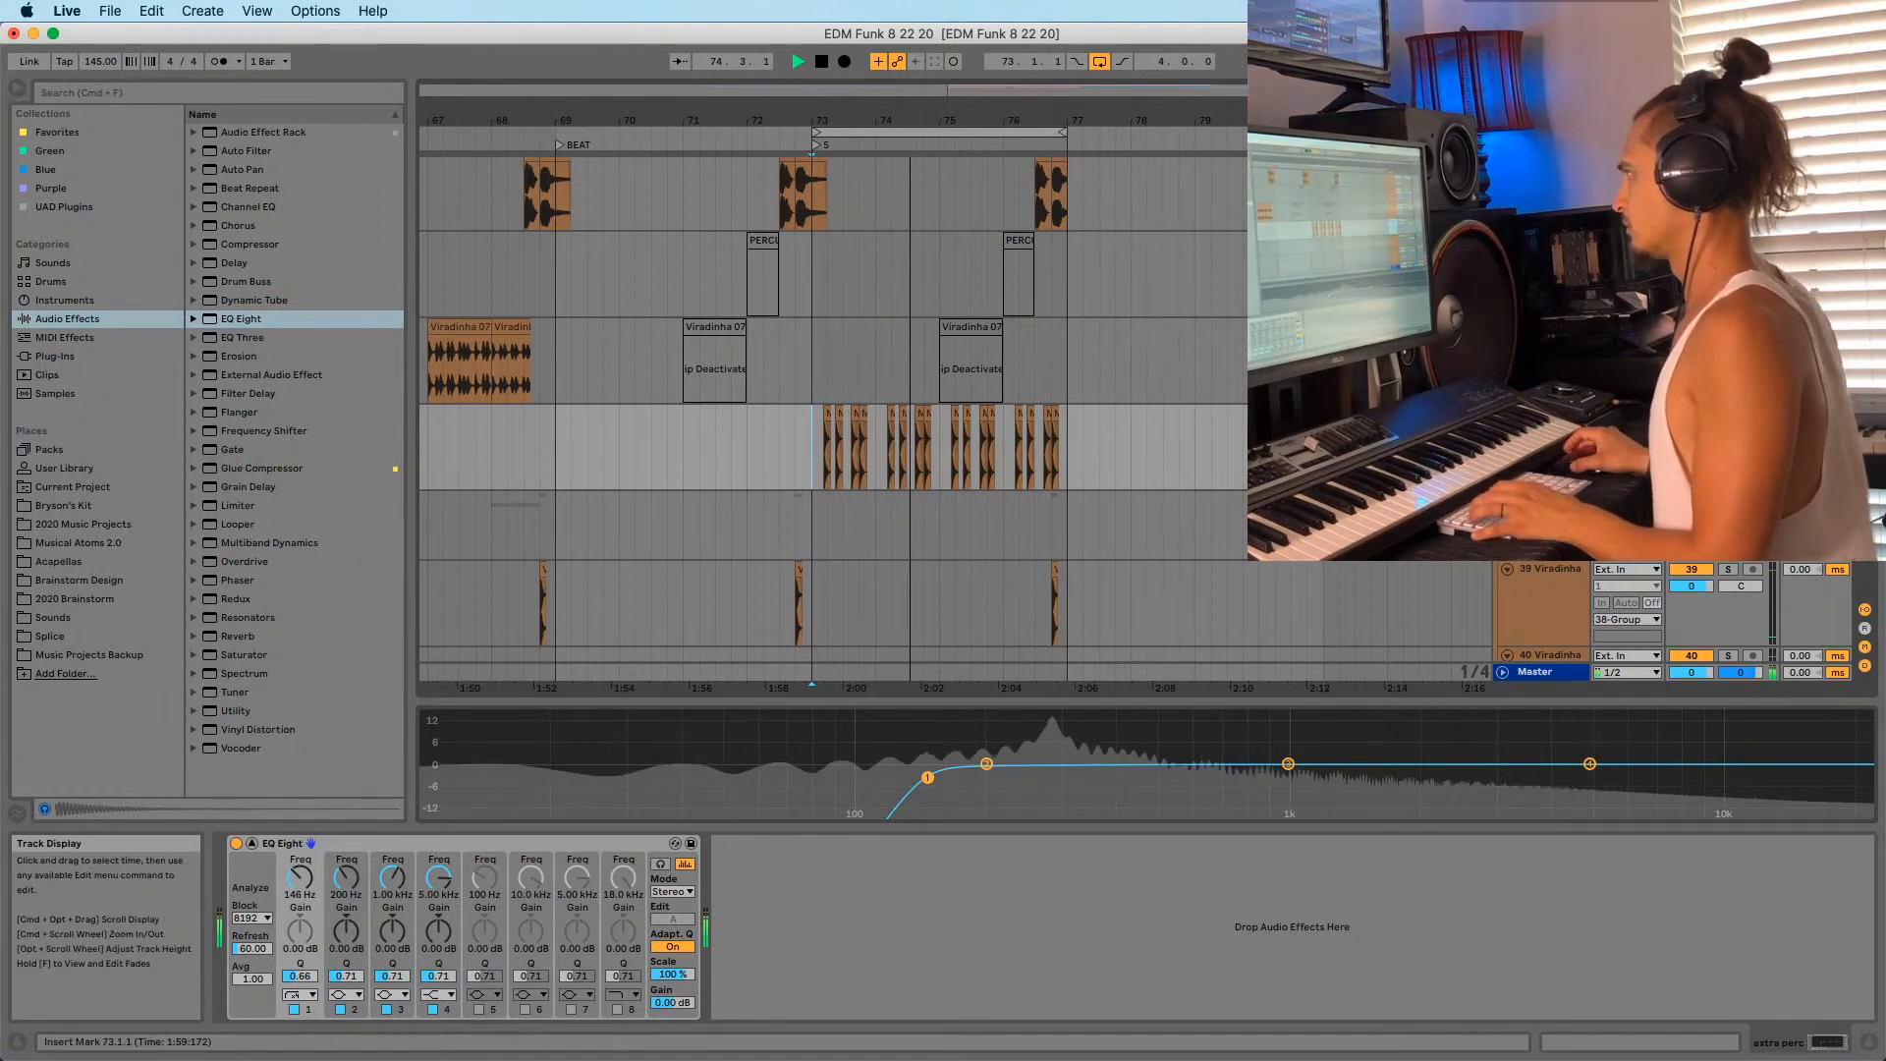
left_click(802, 397)
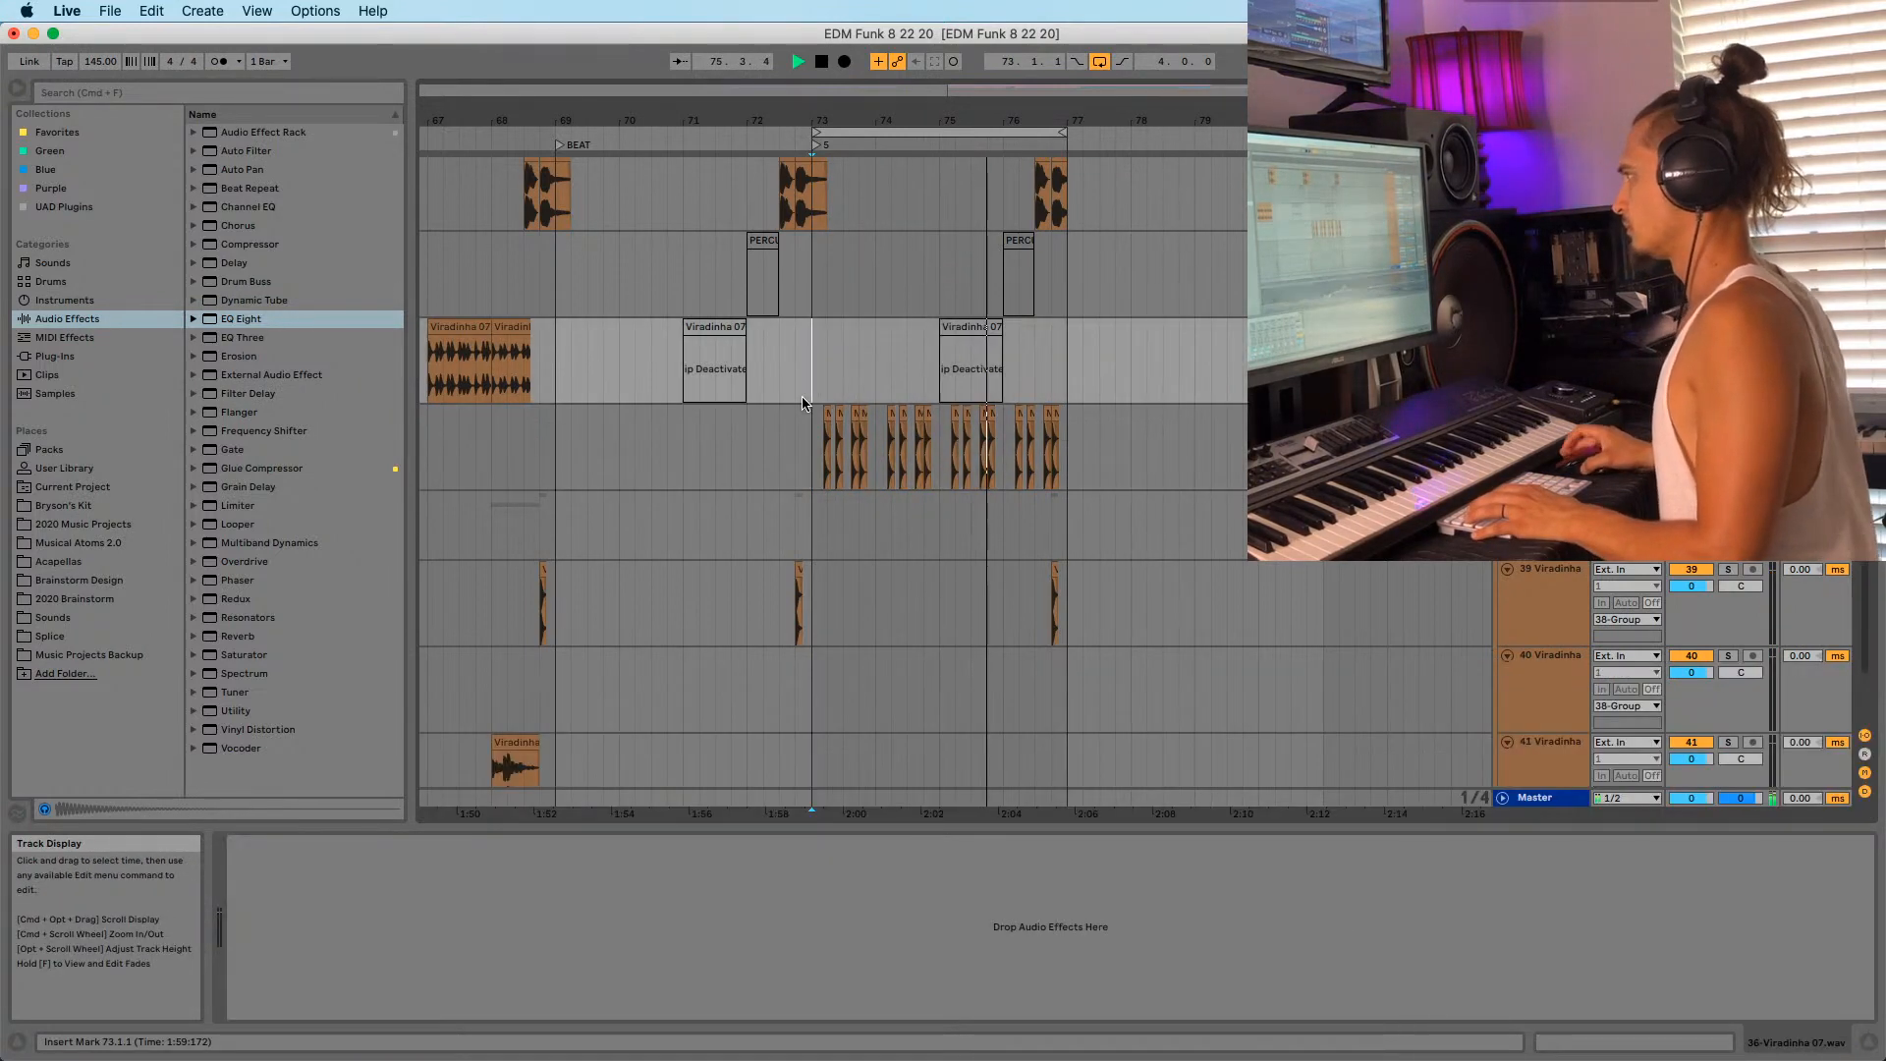
Duplicate the Kontakt 5 track and delete the copy's clips from bar 72.3 to 78.3.
scroll(803, 396, "up", 15)
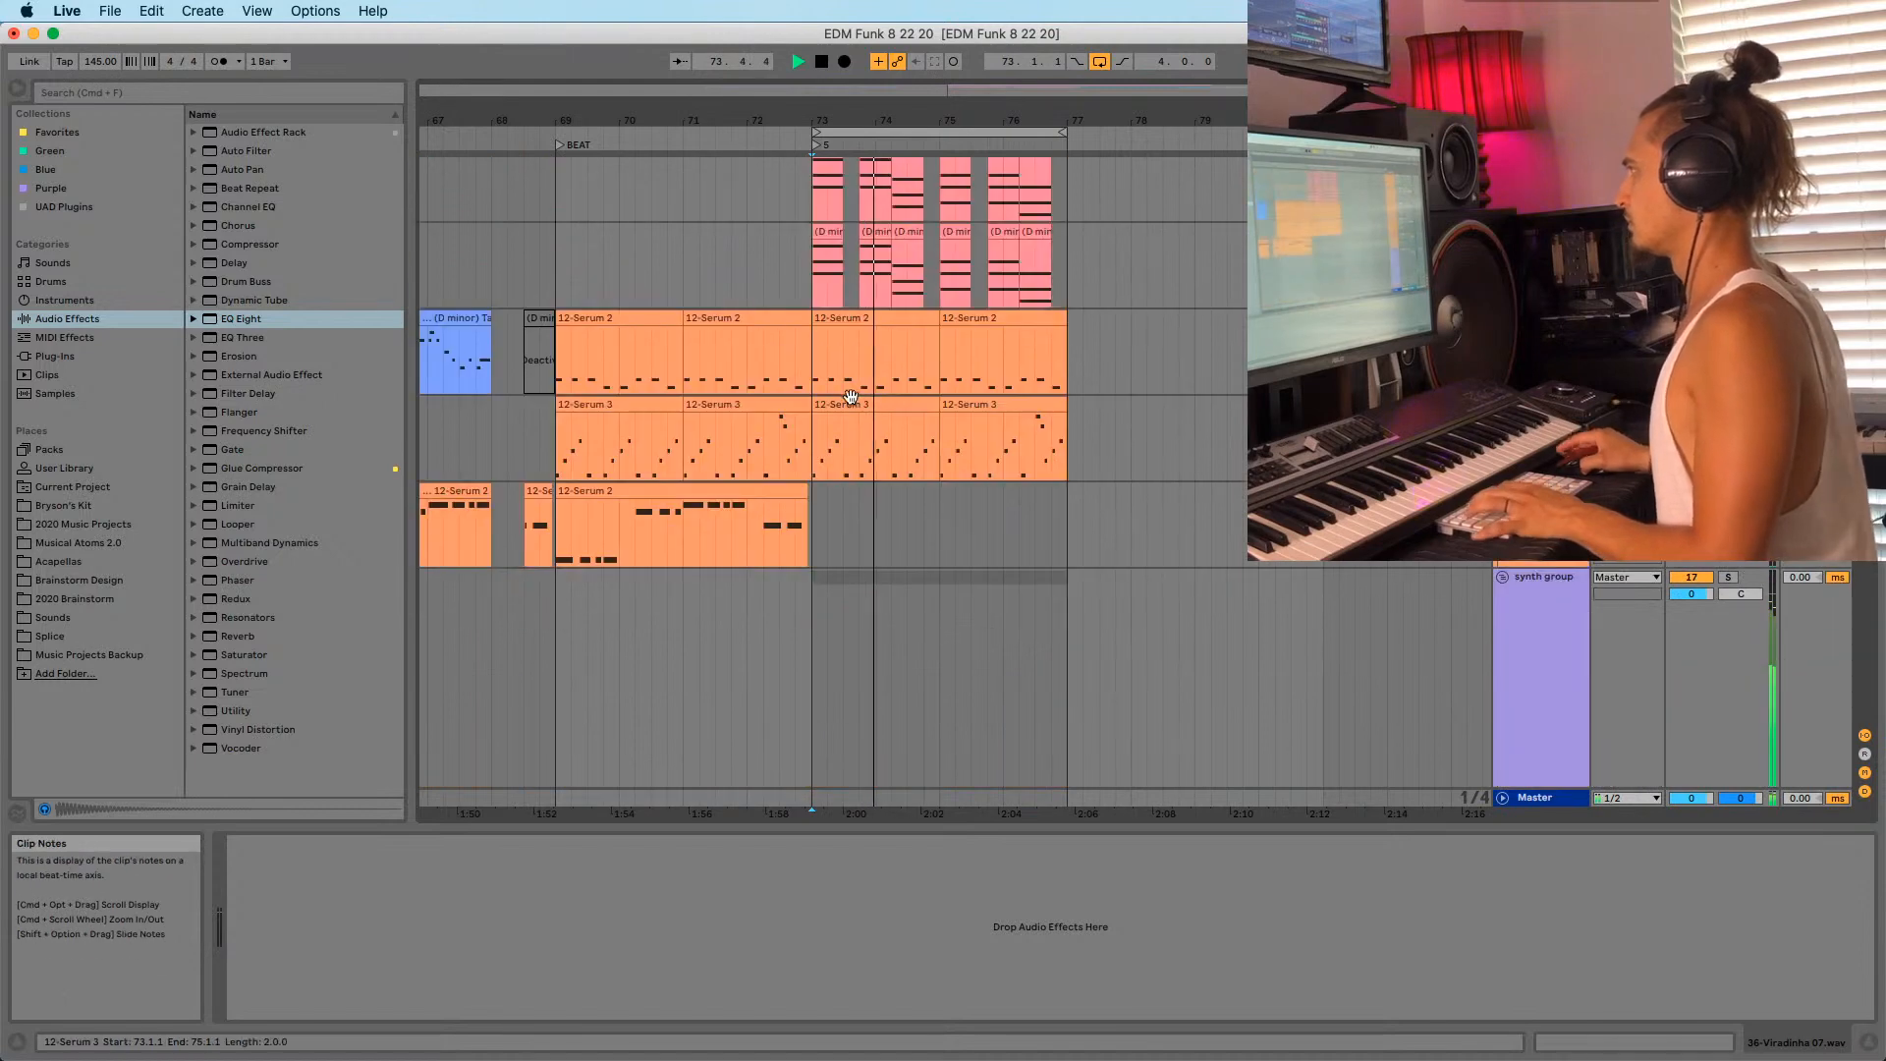
left_click(858, 322)
scroll(868, 327, "up", 3)
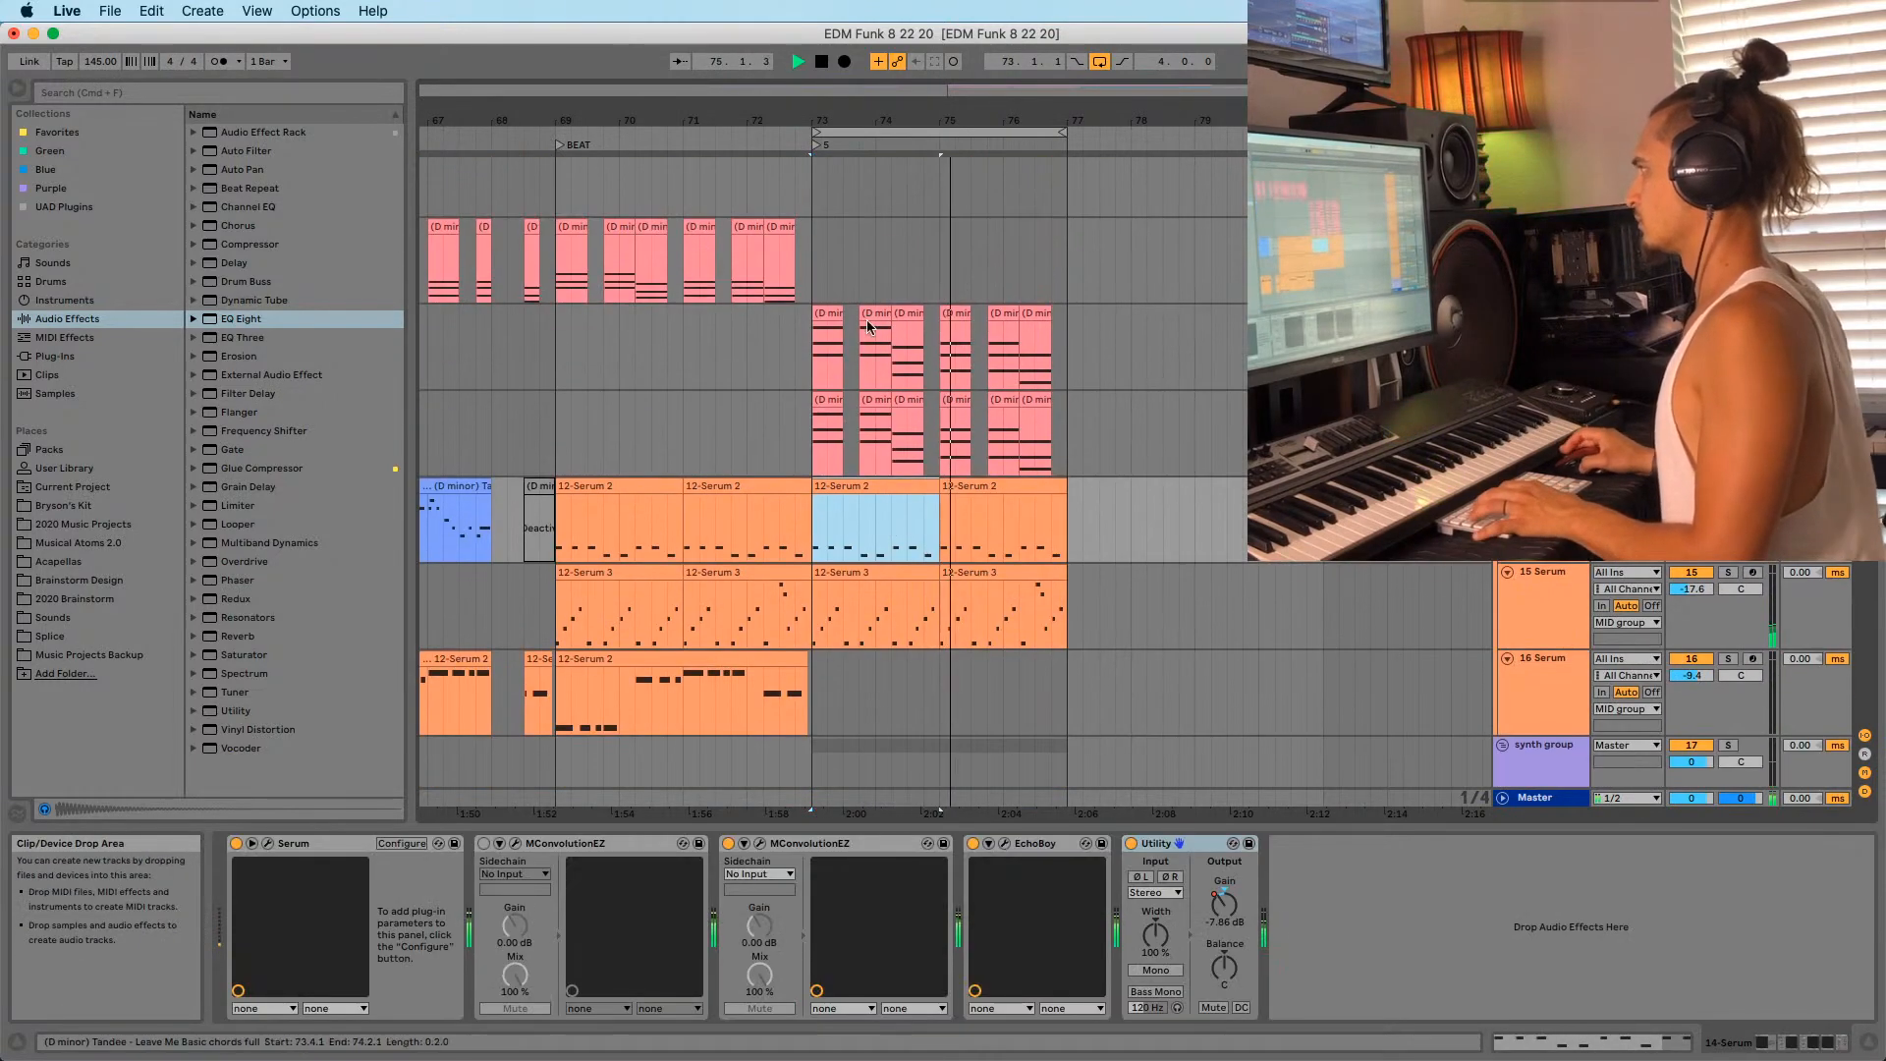
left_click(1538, 400)
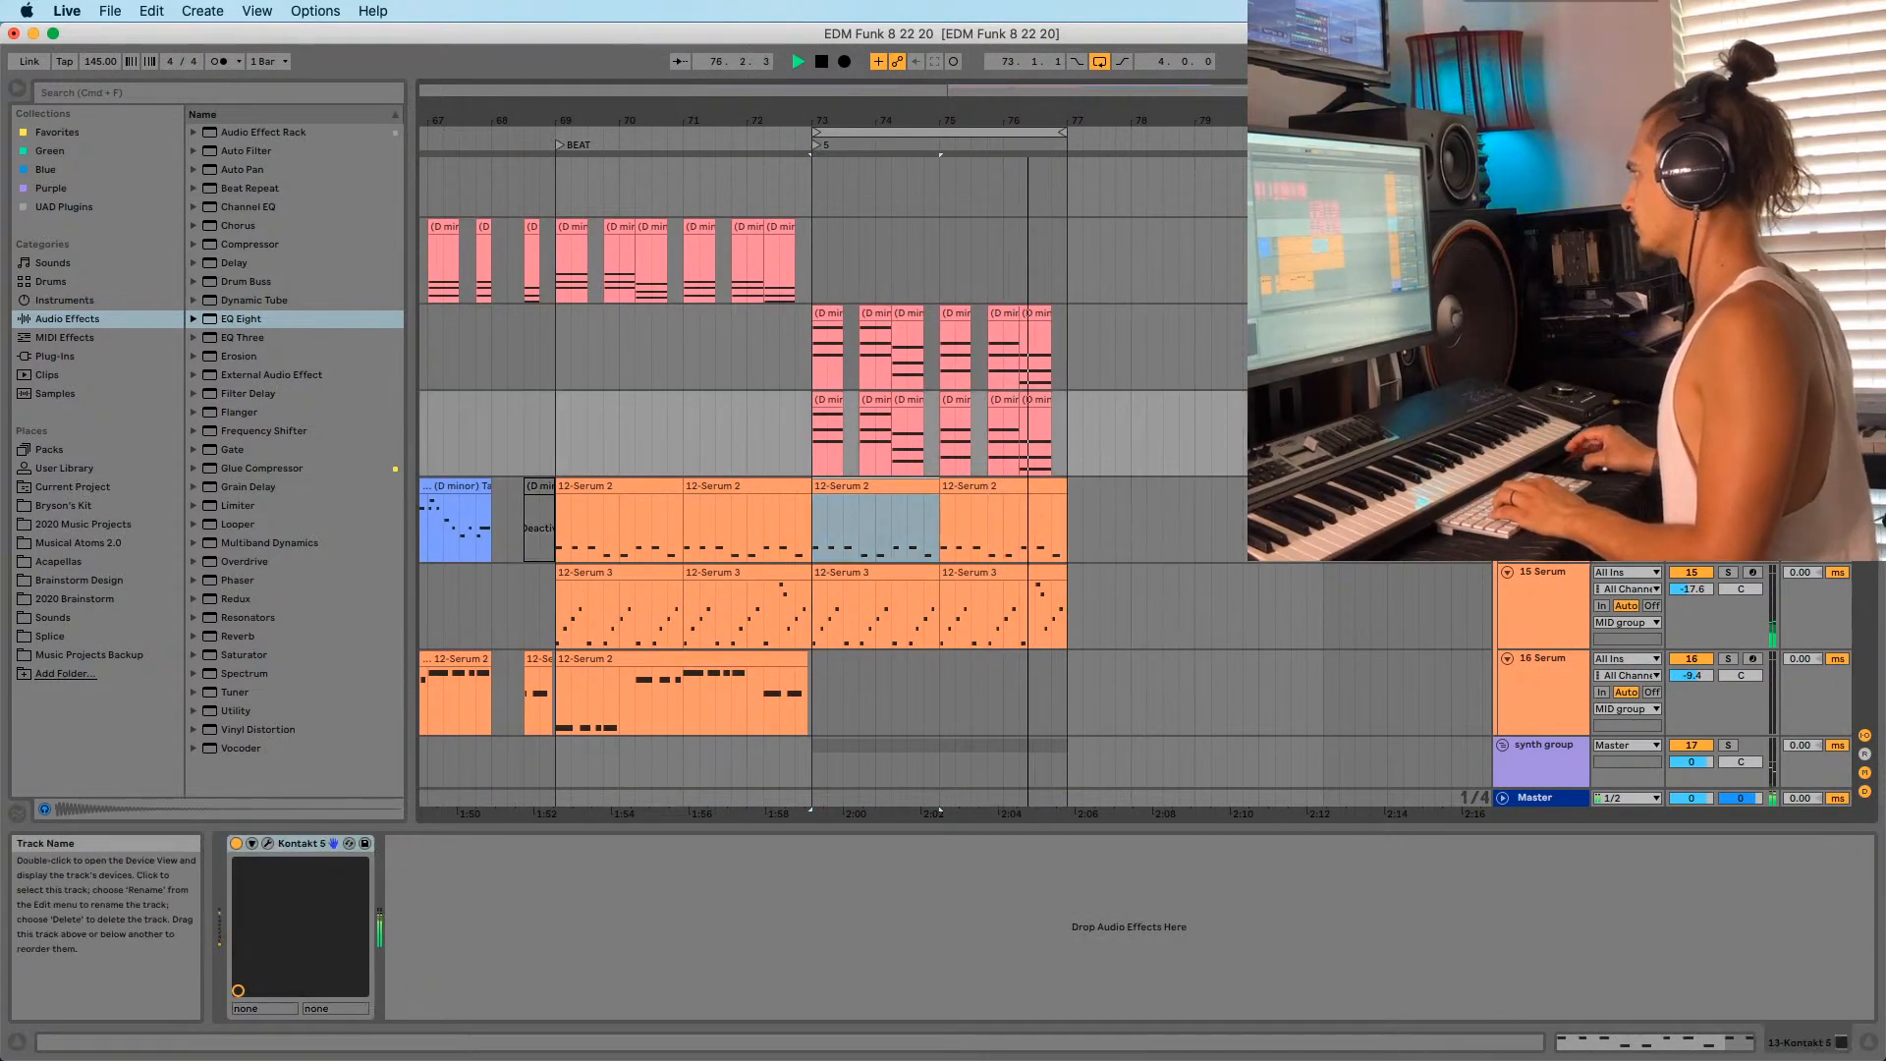
key("super+d")
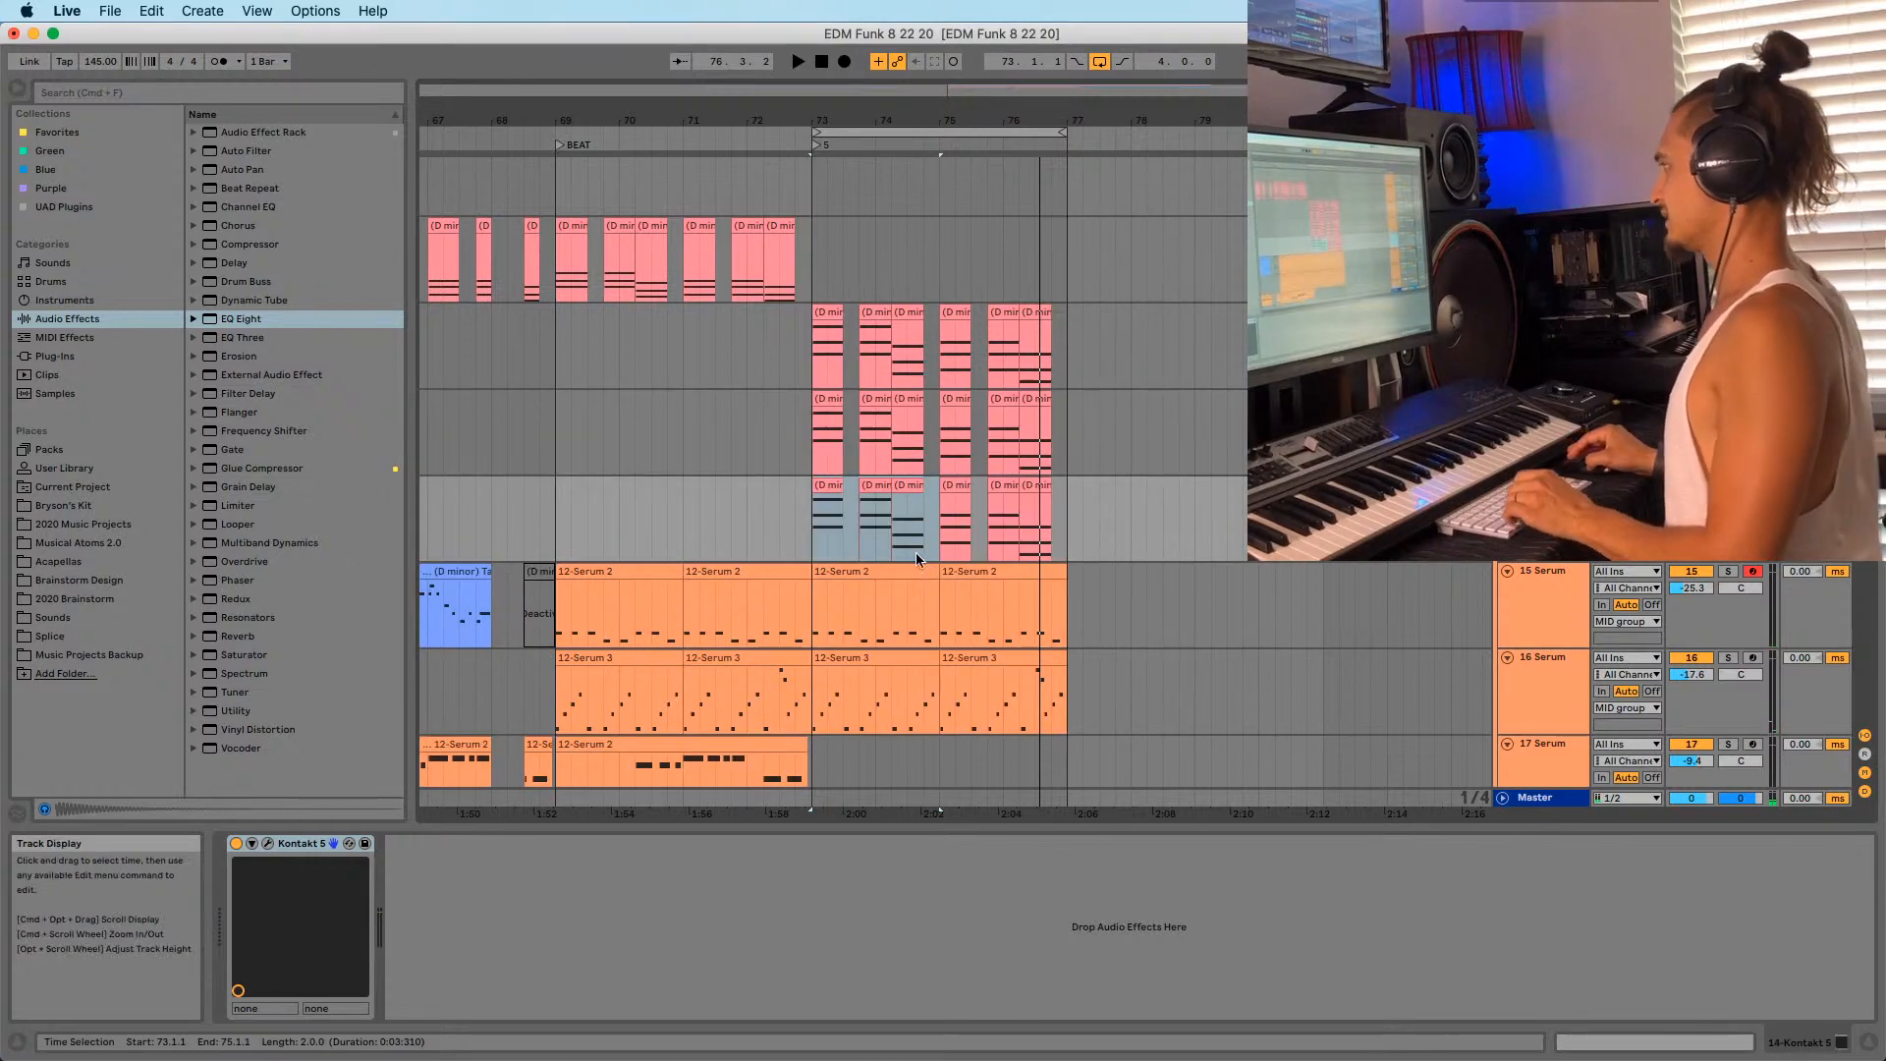
left_click_drag(779, 523, 1165, 499)
key("Delete")
left_click(1752, 484)
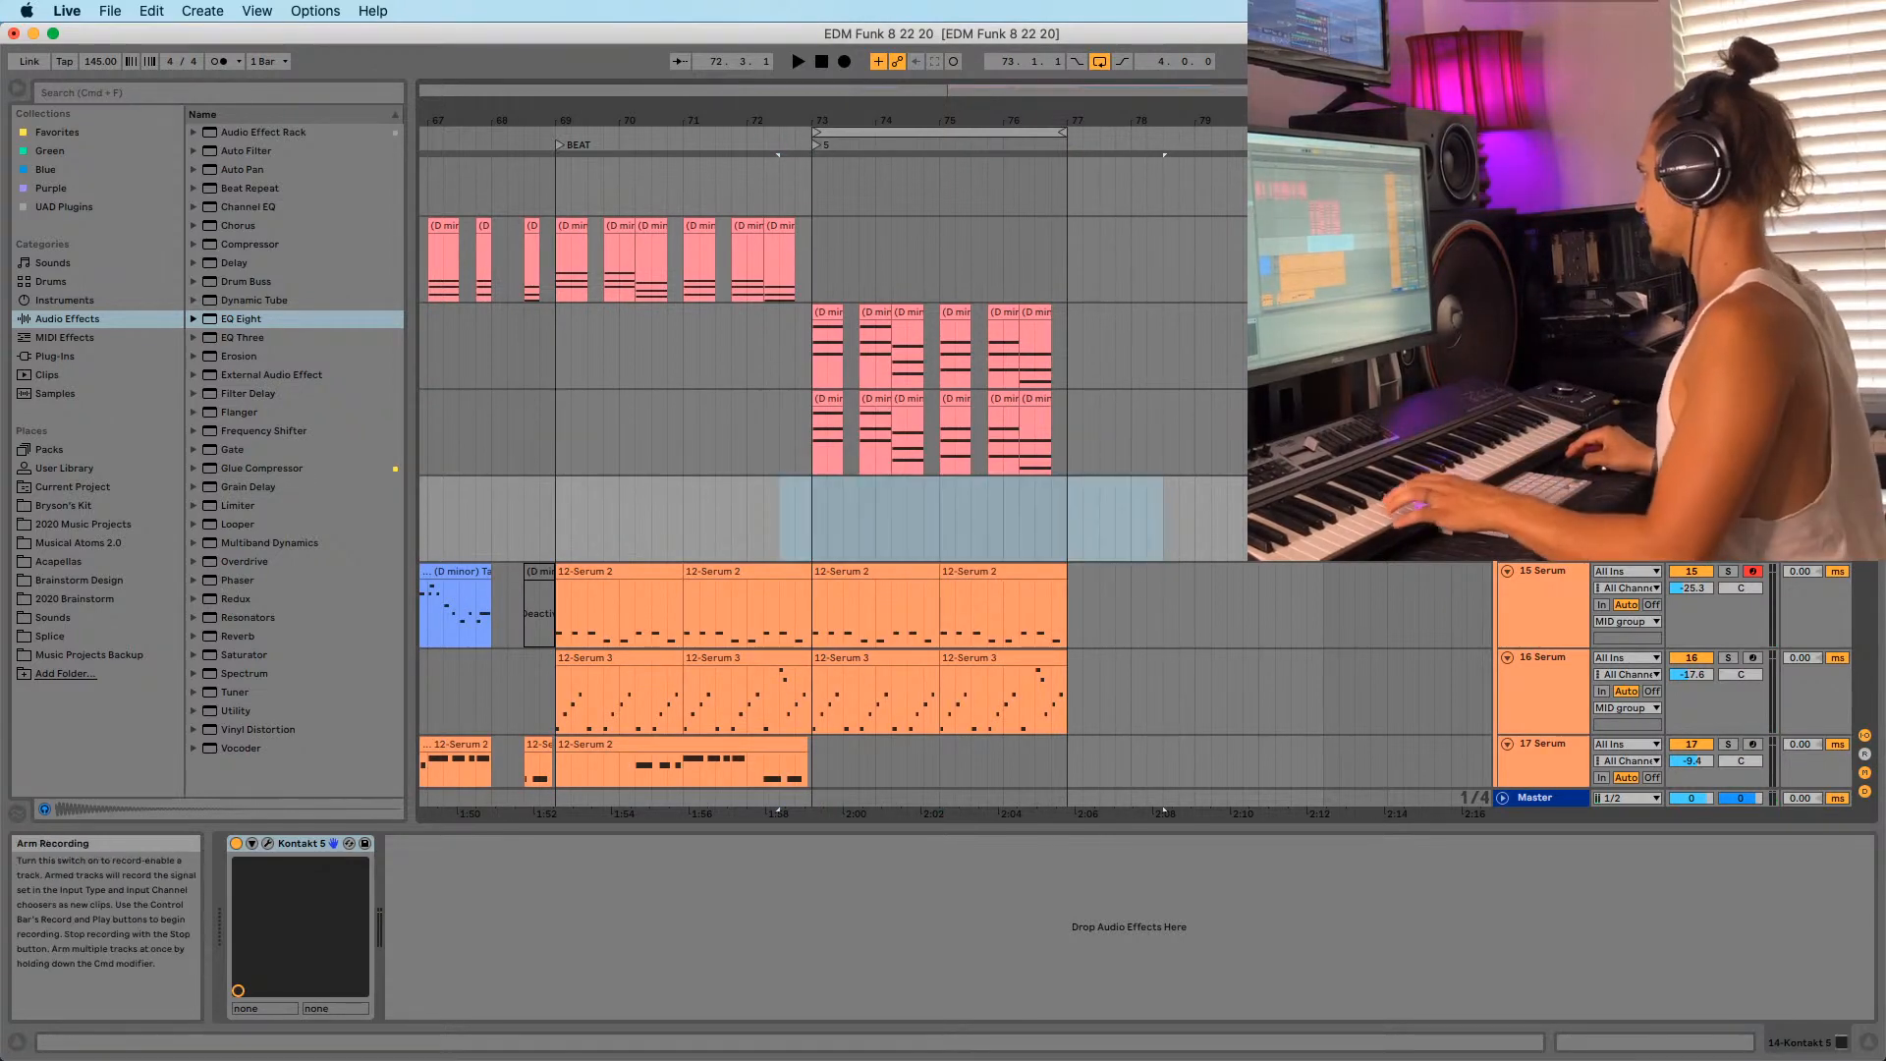
left_click(963, 538)
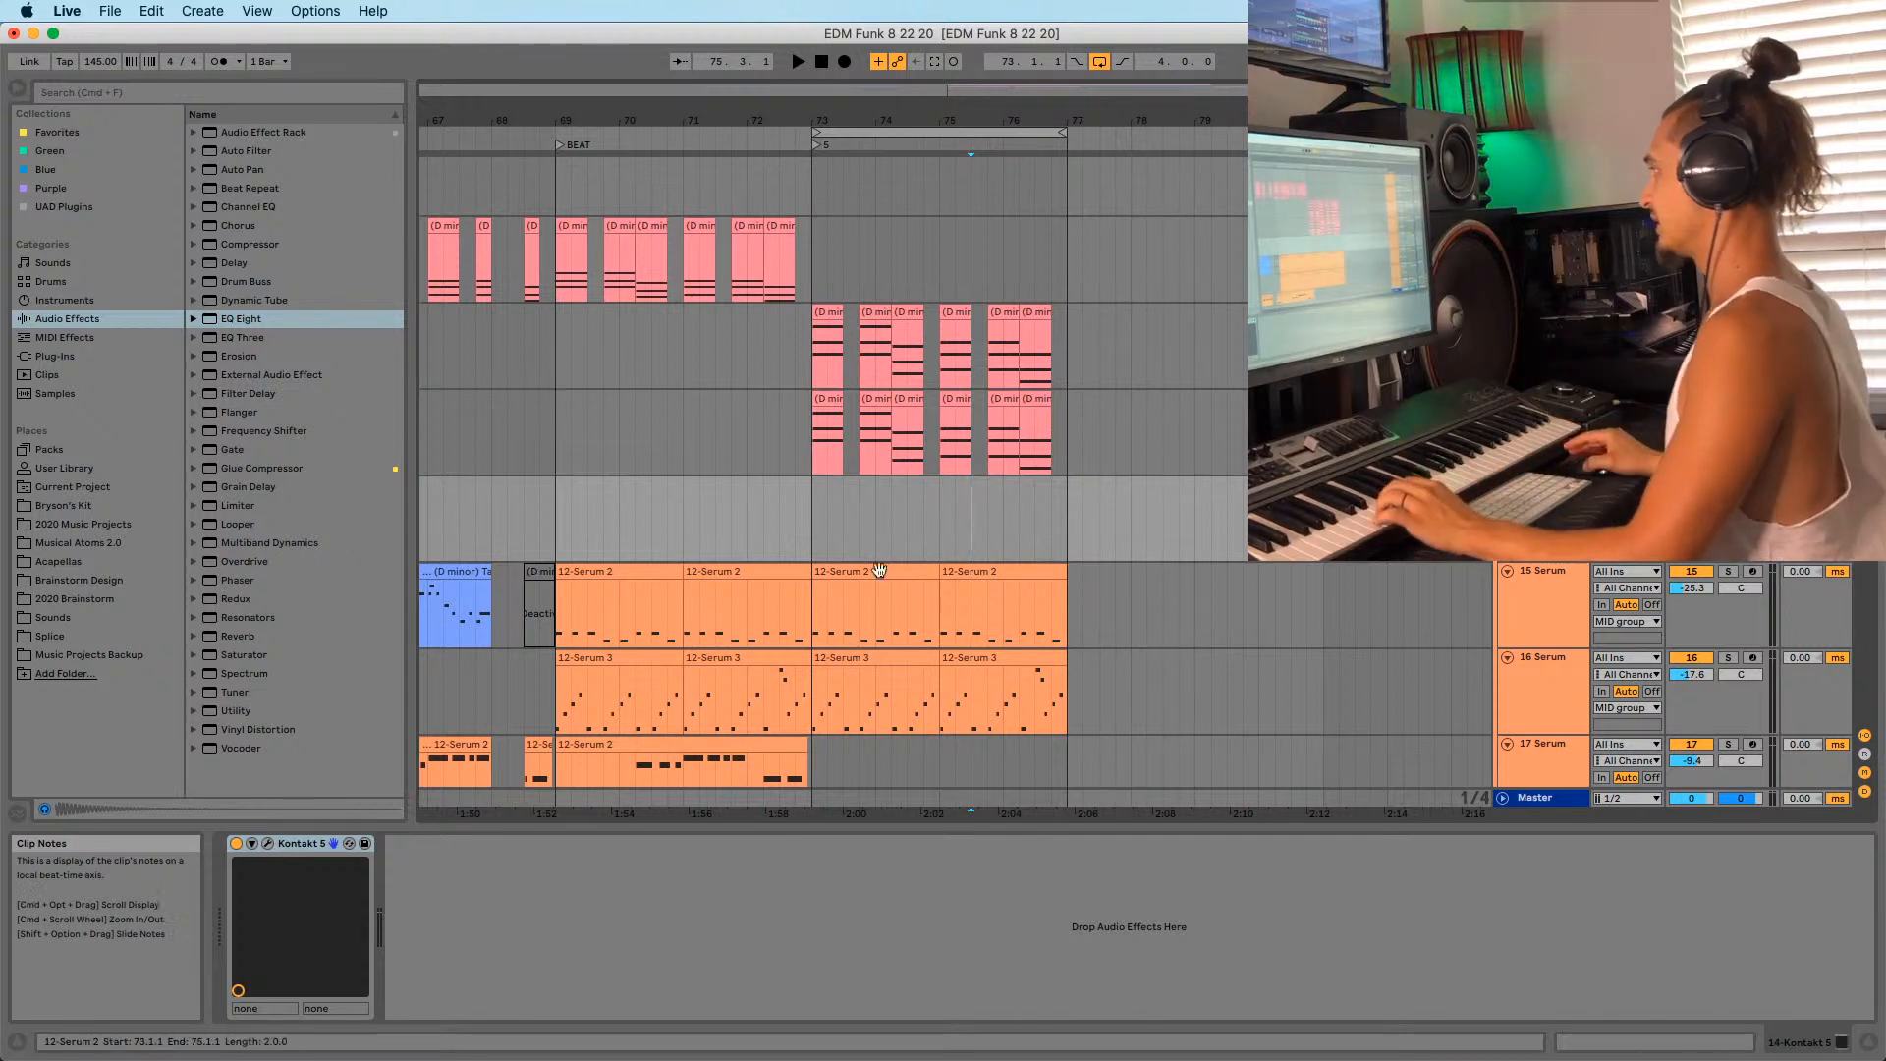
On the new Kontakt 5, step back from Funky Rio to the Dinner 4-2 piano instrument.
left_click(822, 539)
left_click(266, 844)
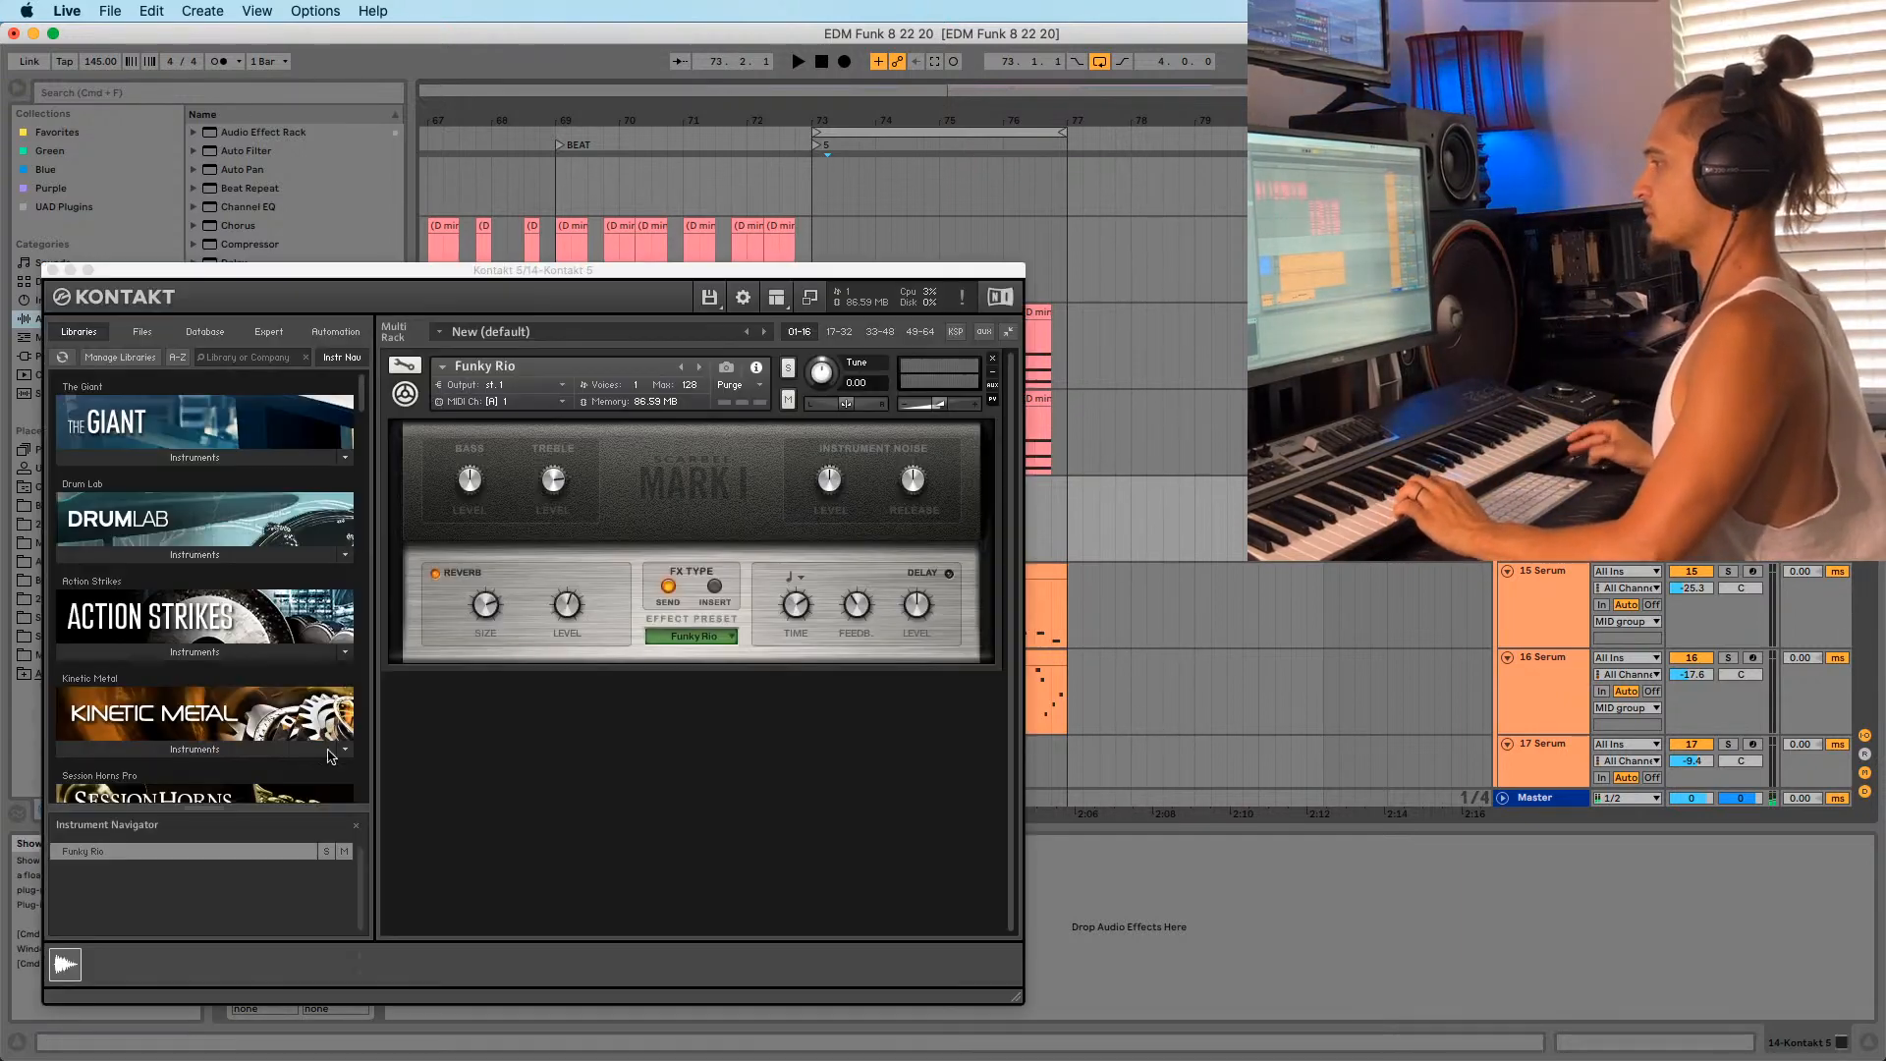
left_click(683, 368)
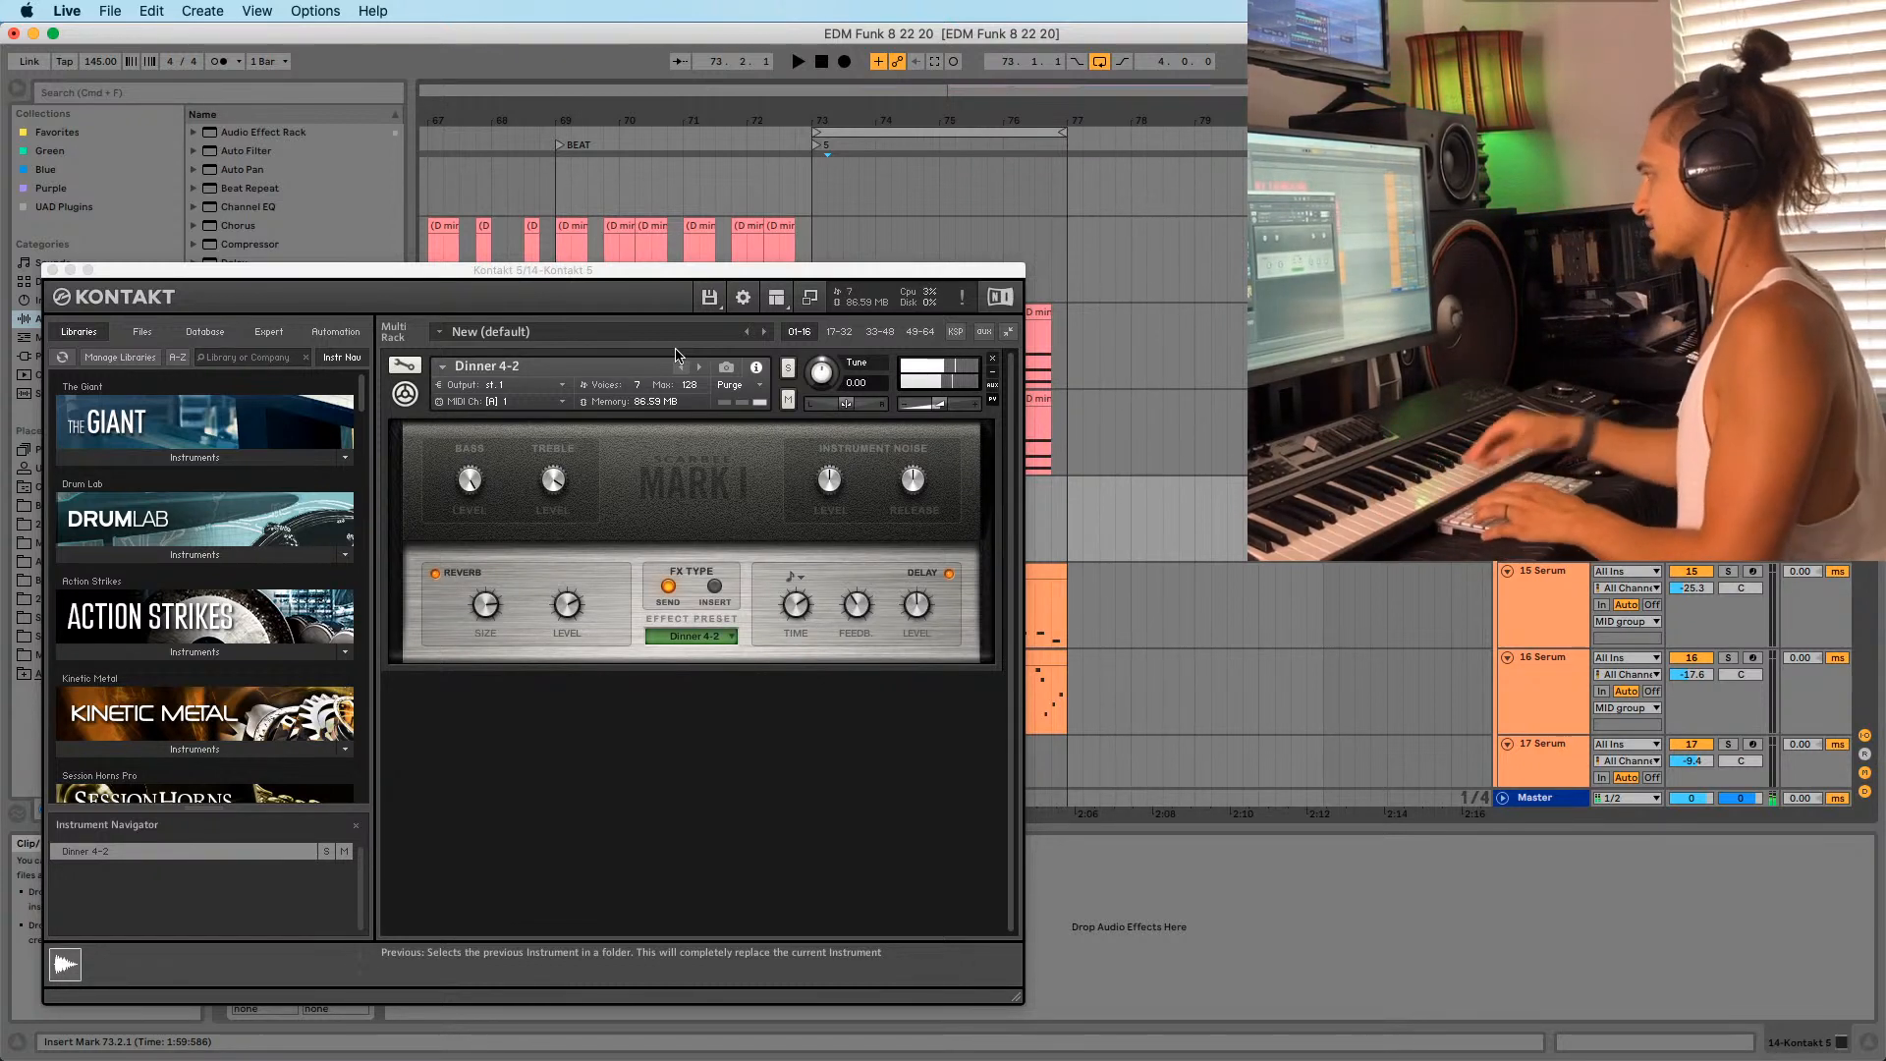
left_click(811, 225)
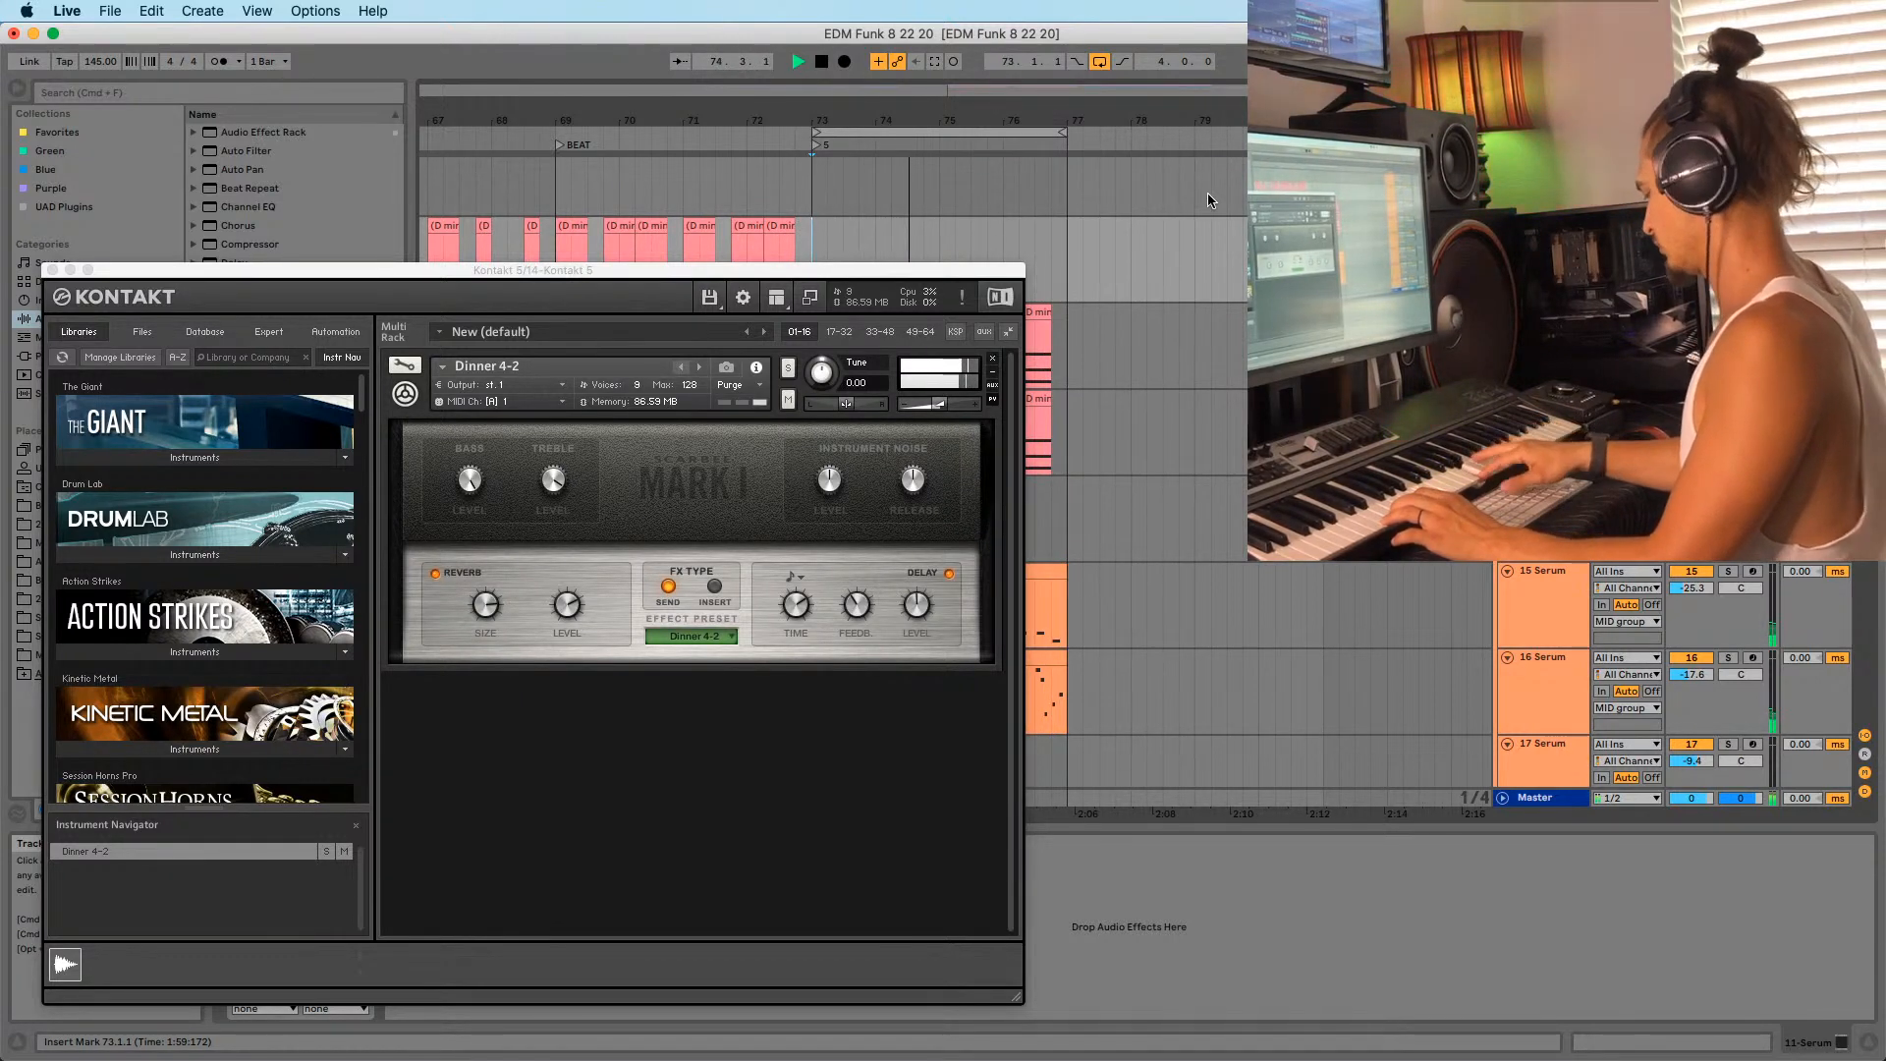
left_click(563, 152)
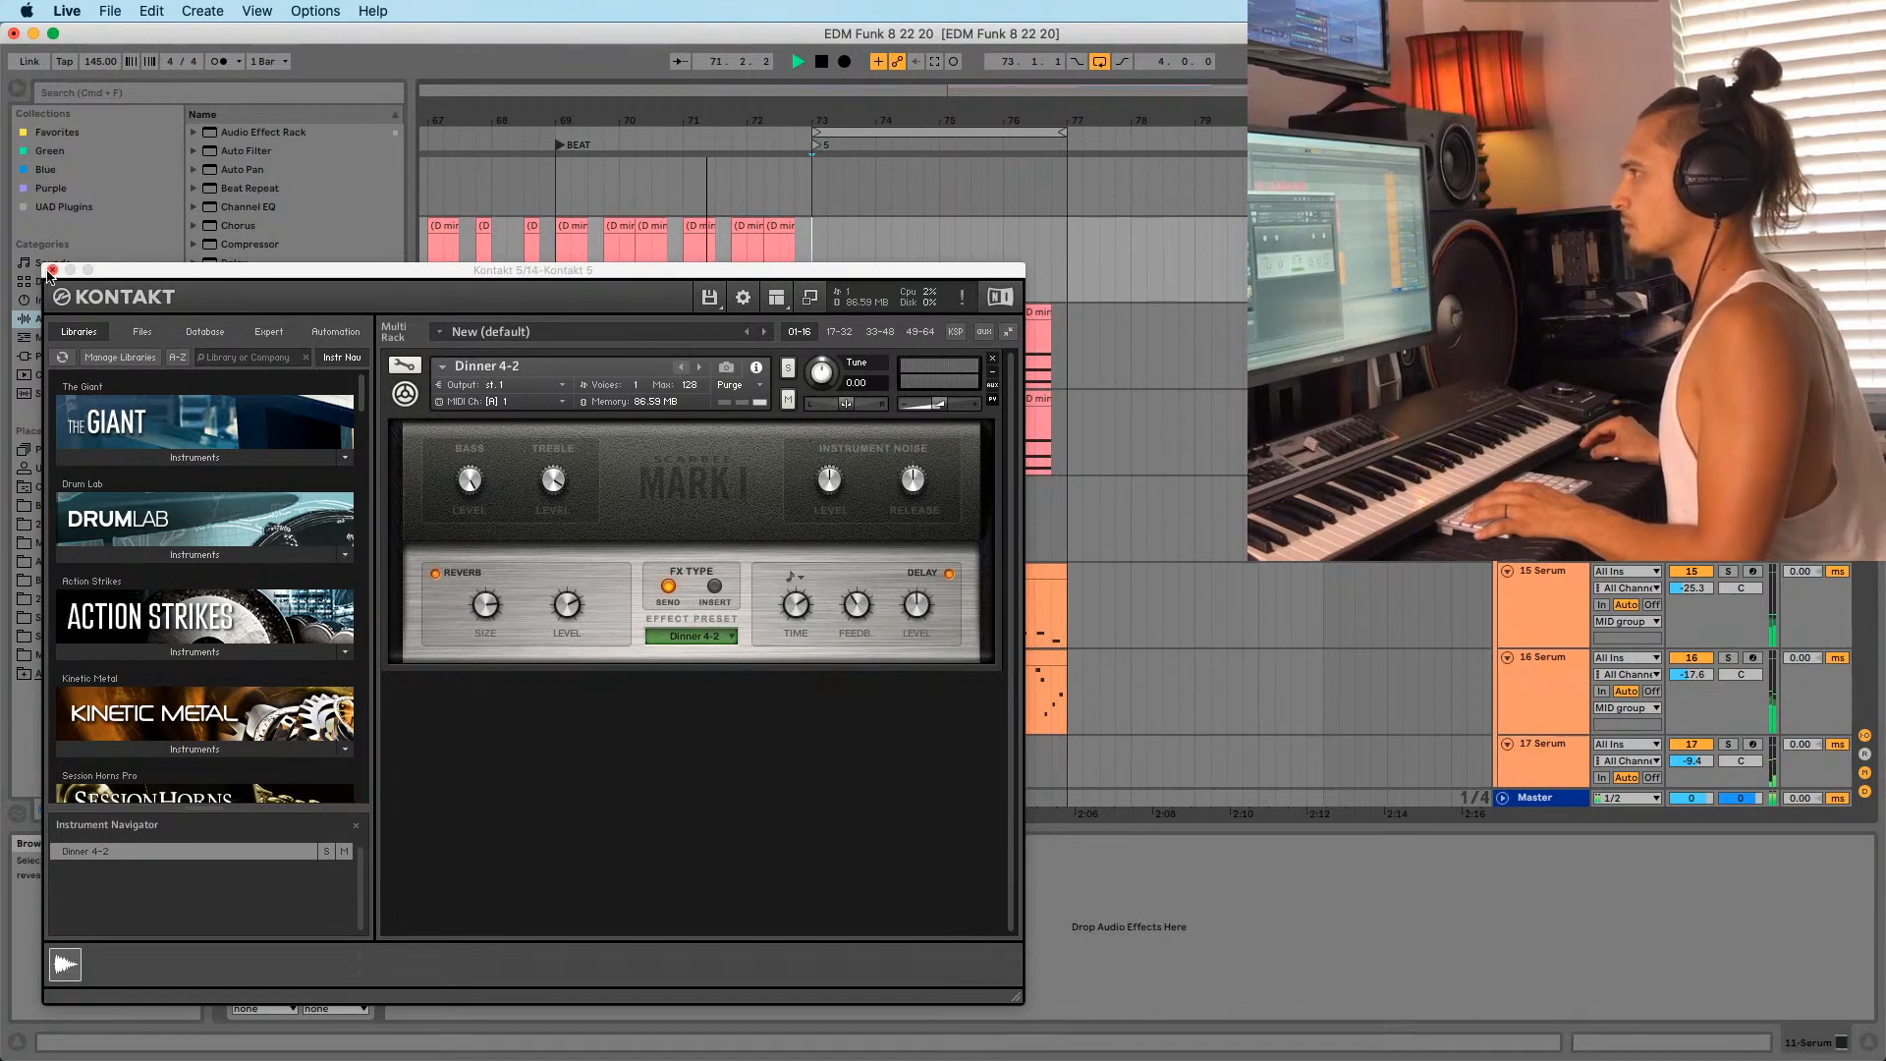
Close Kontakt, loop the BEAT section at bars 69–73, and save the set.
left_click(52, 270)
left_click_drag(576, 120, 1163, 122)
left_click(1134, 145)
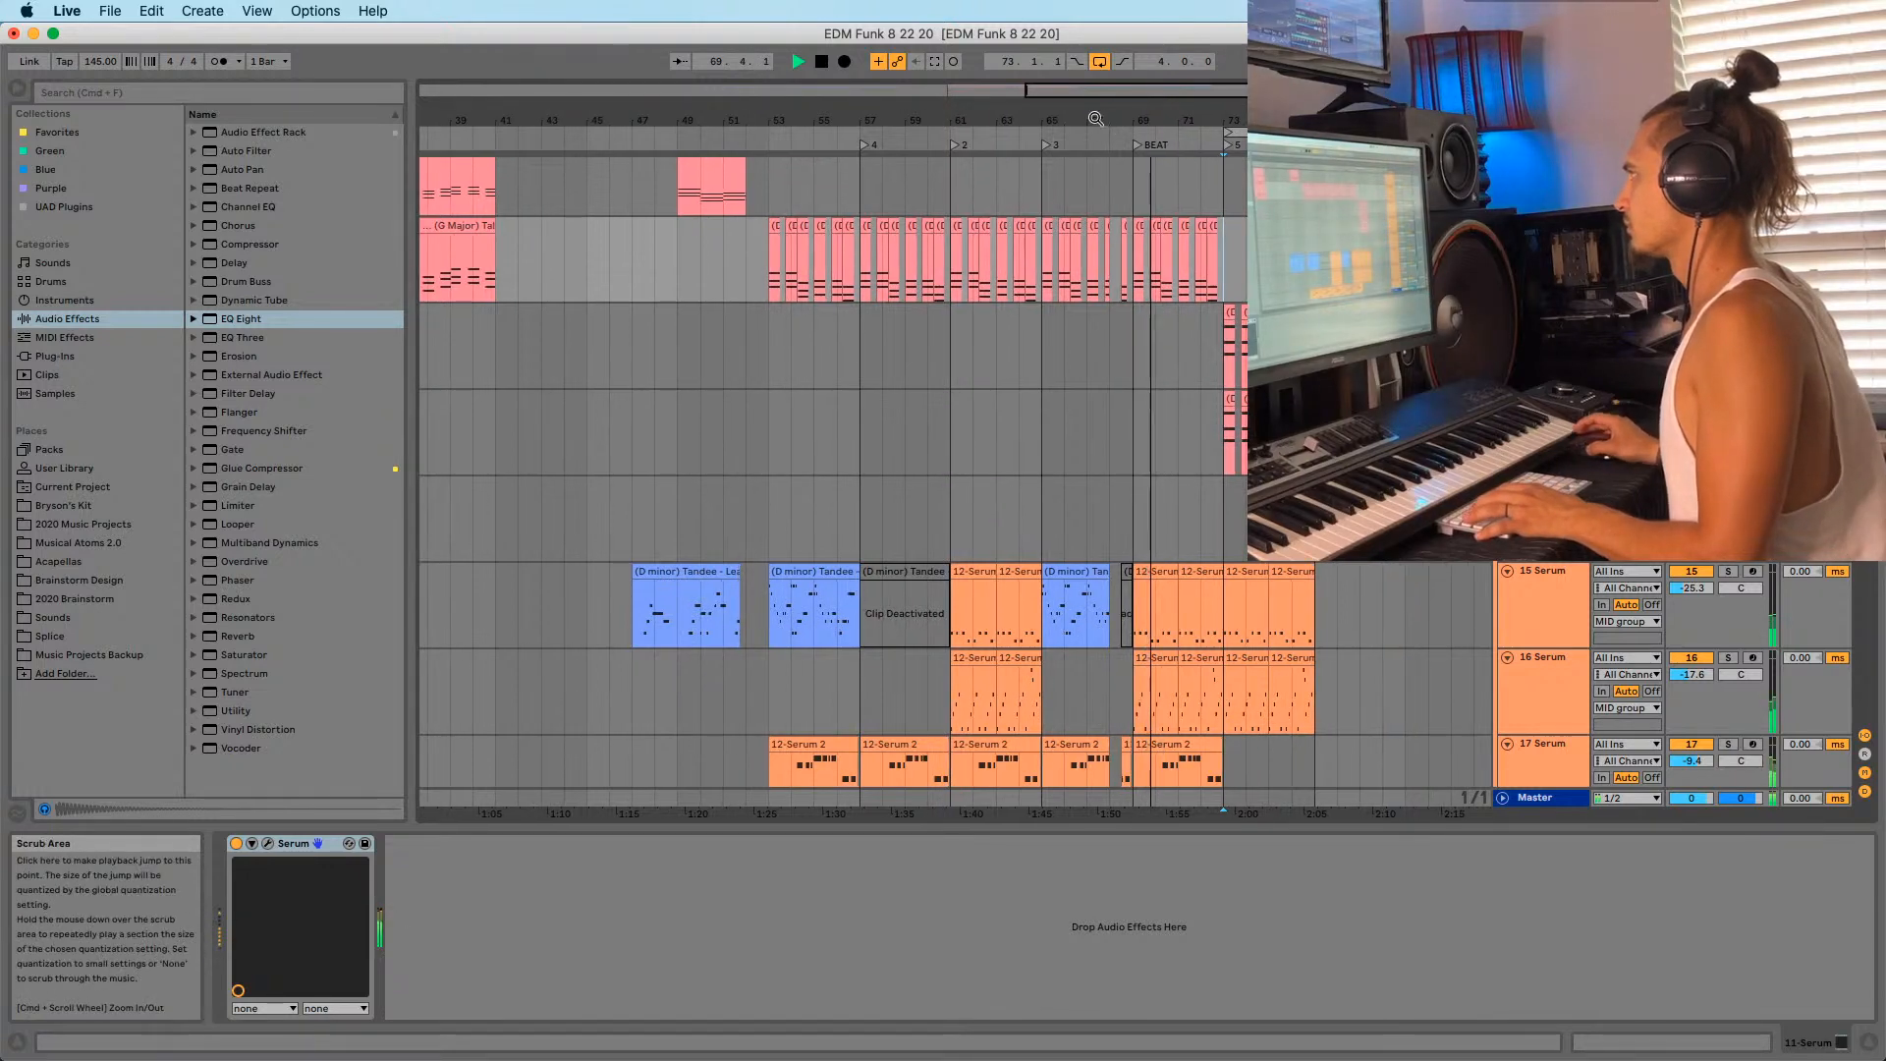
left_click_drag(999, 116, 850, 145)
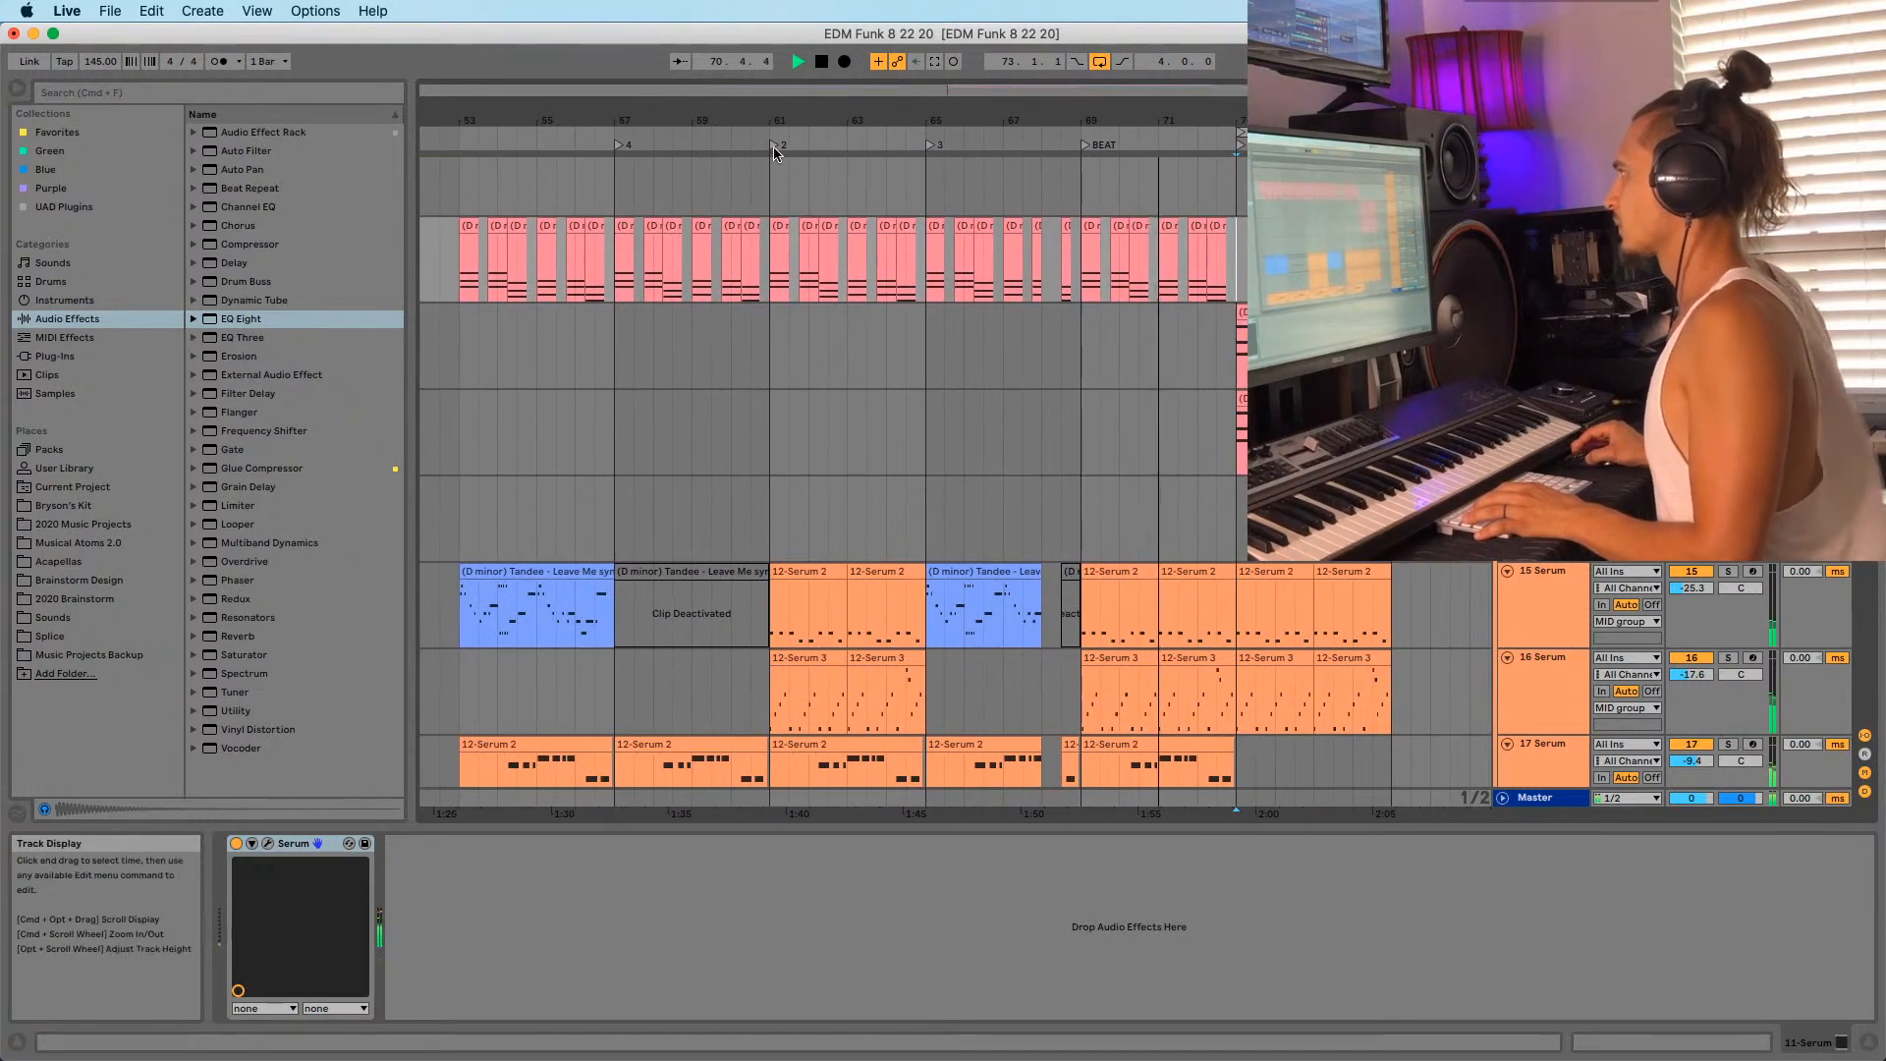
left_click(617, 146)
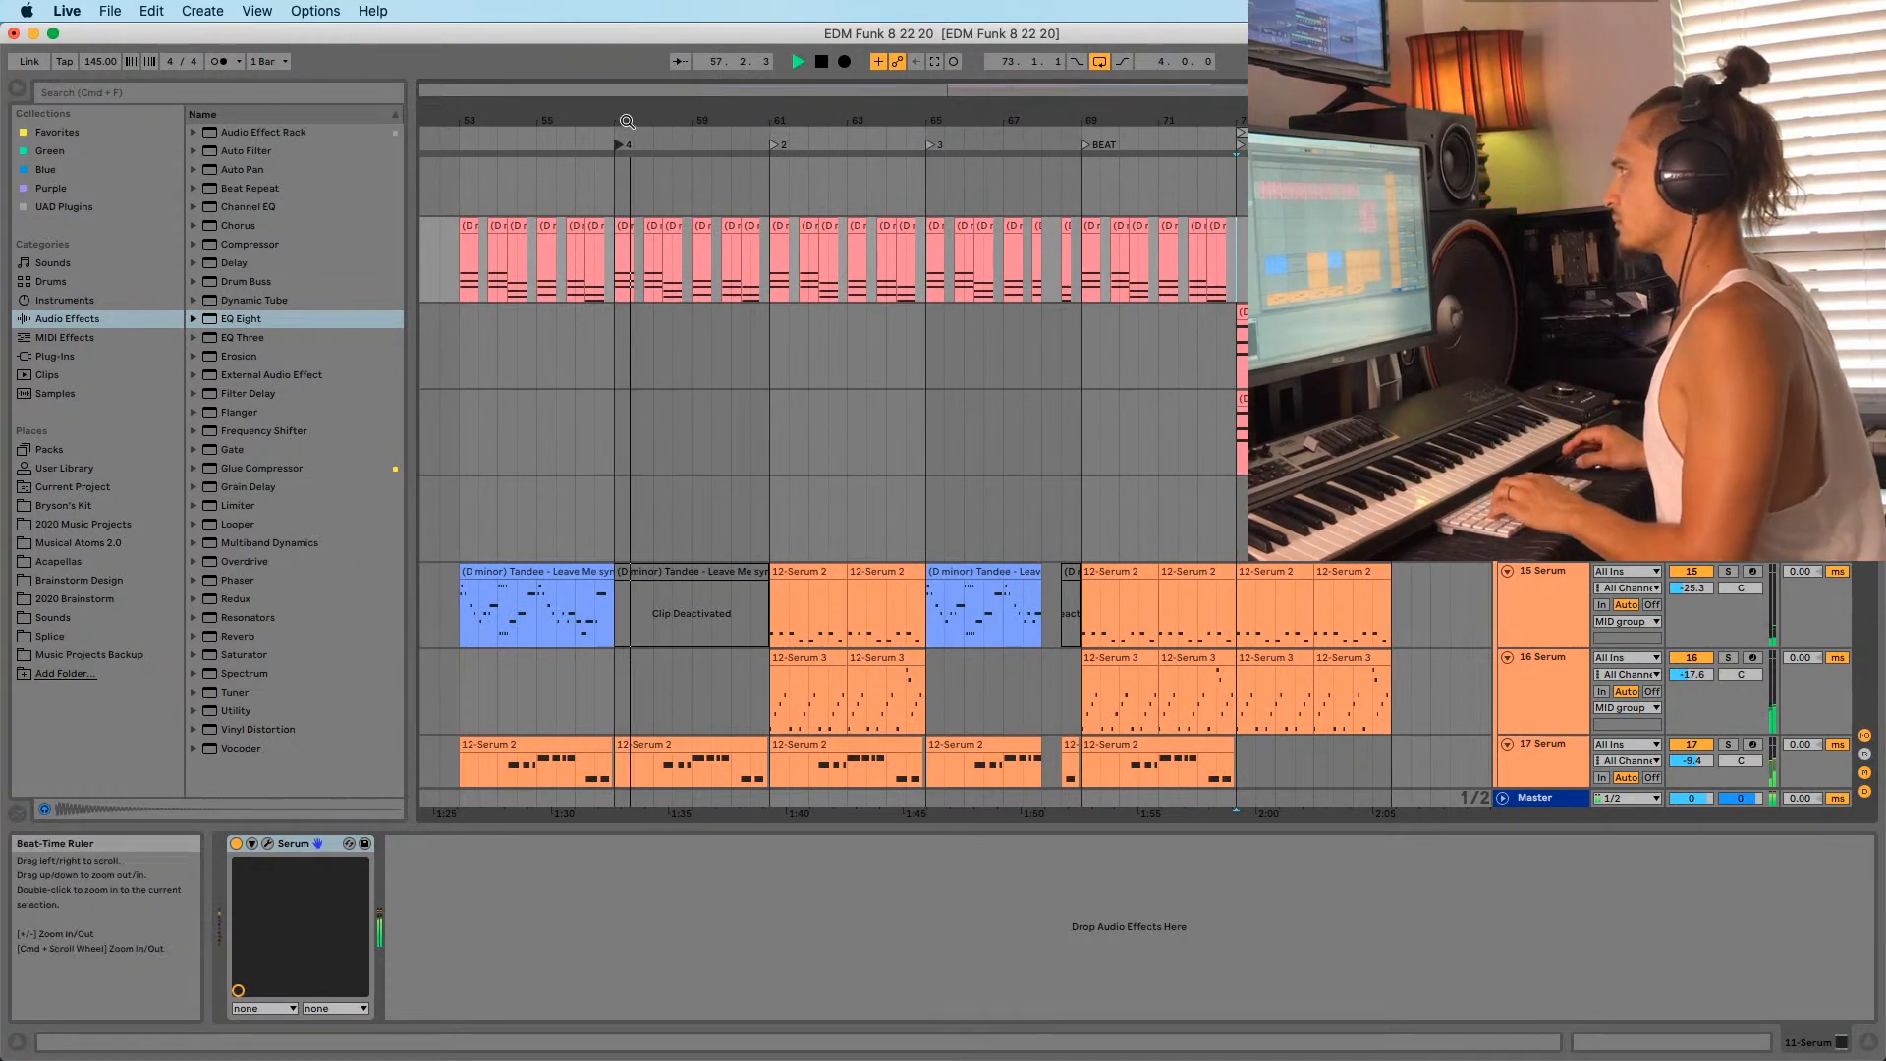
left_click_drag(772, 119, 859, 123)
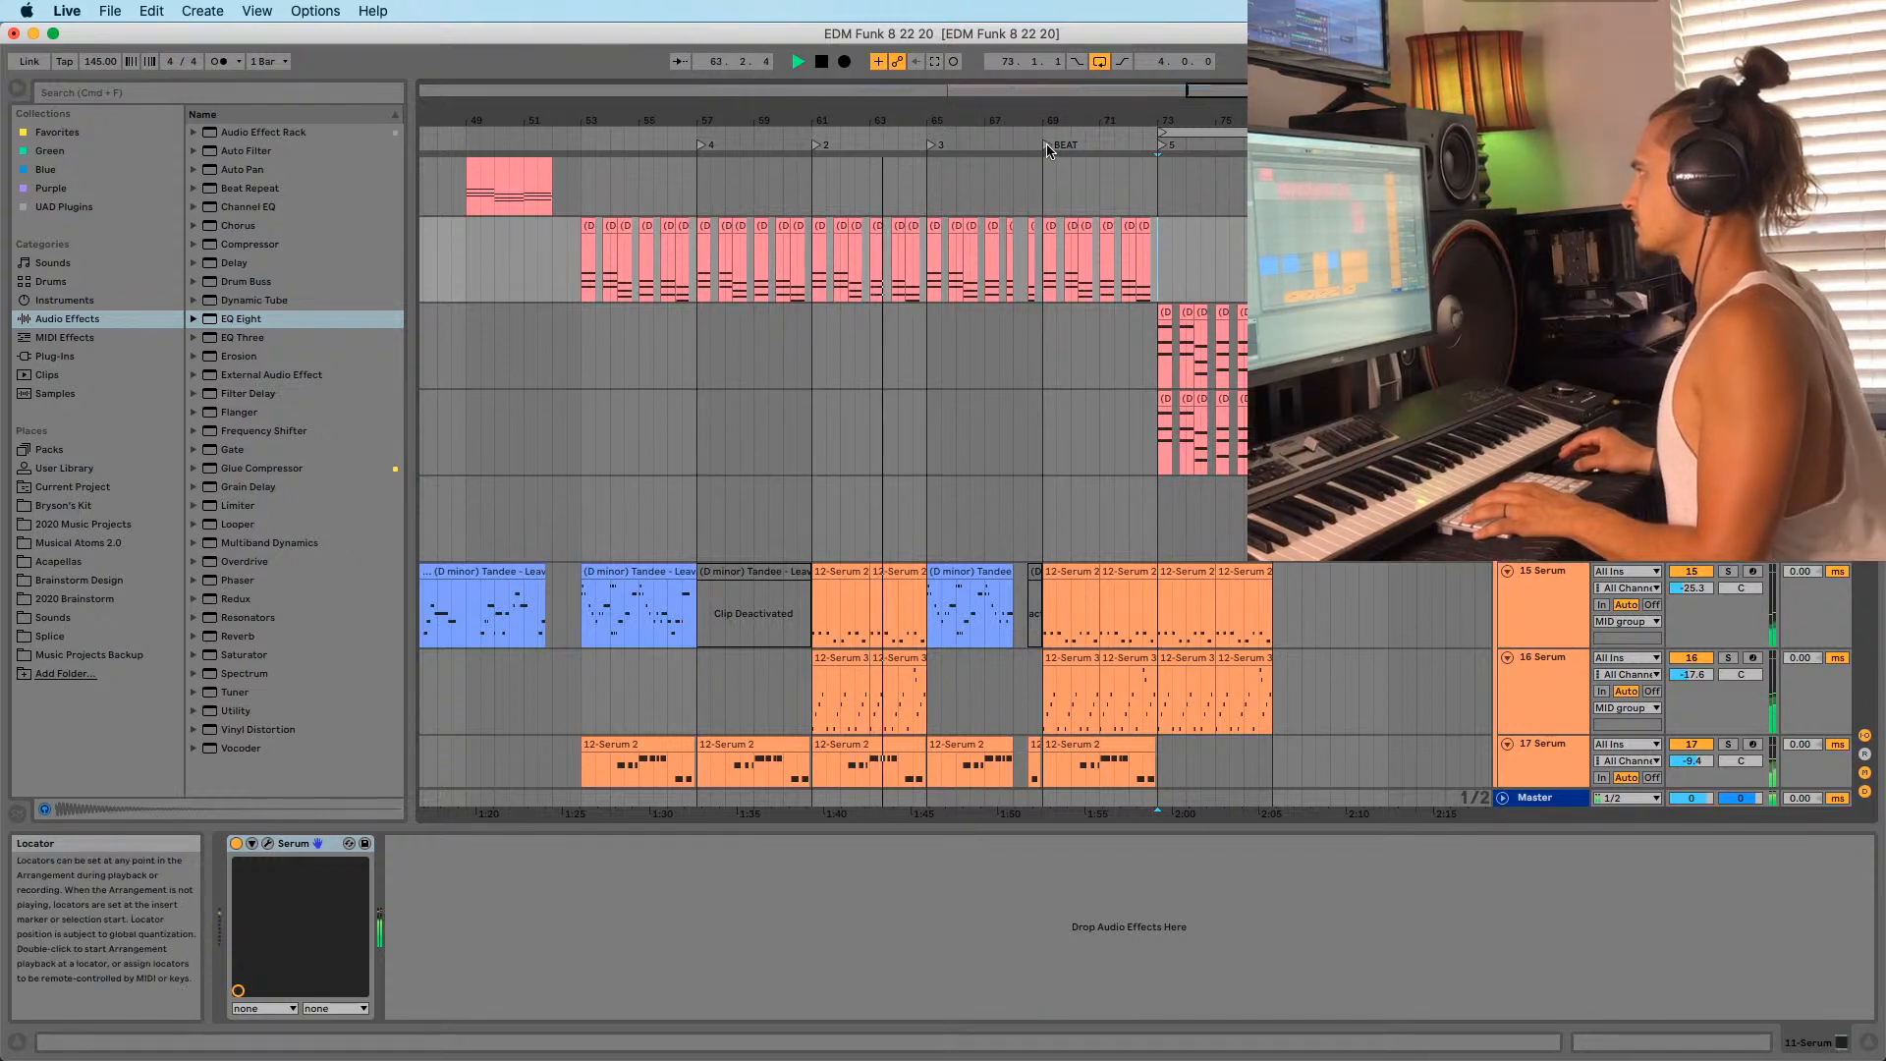
left_click(1047, 147)
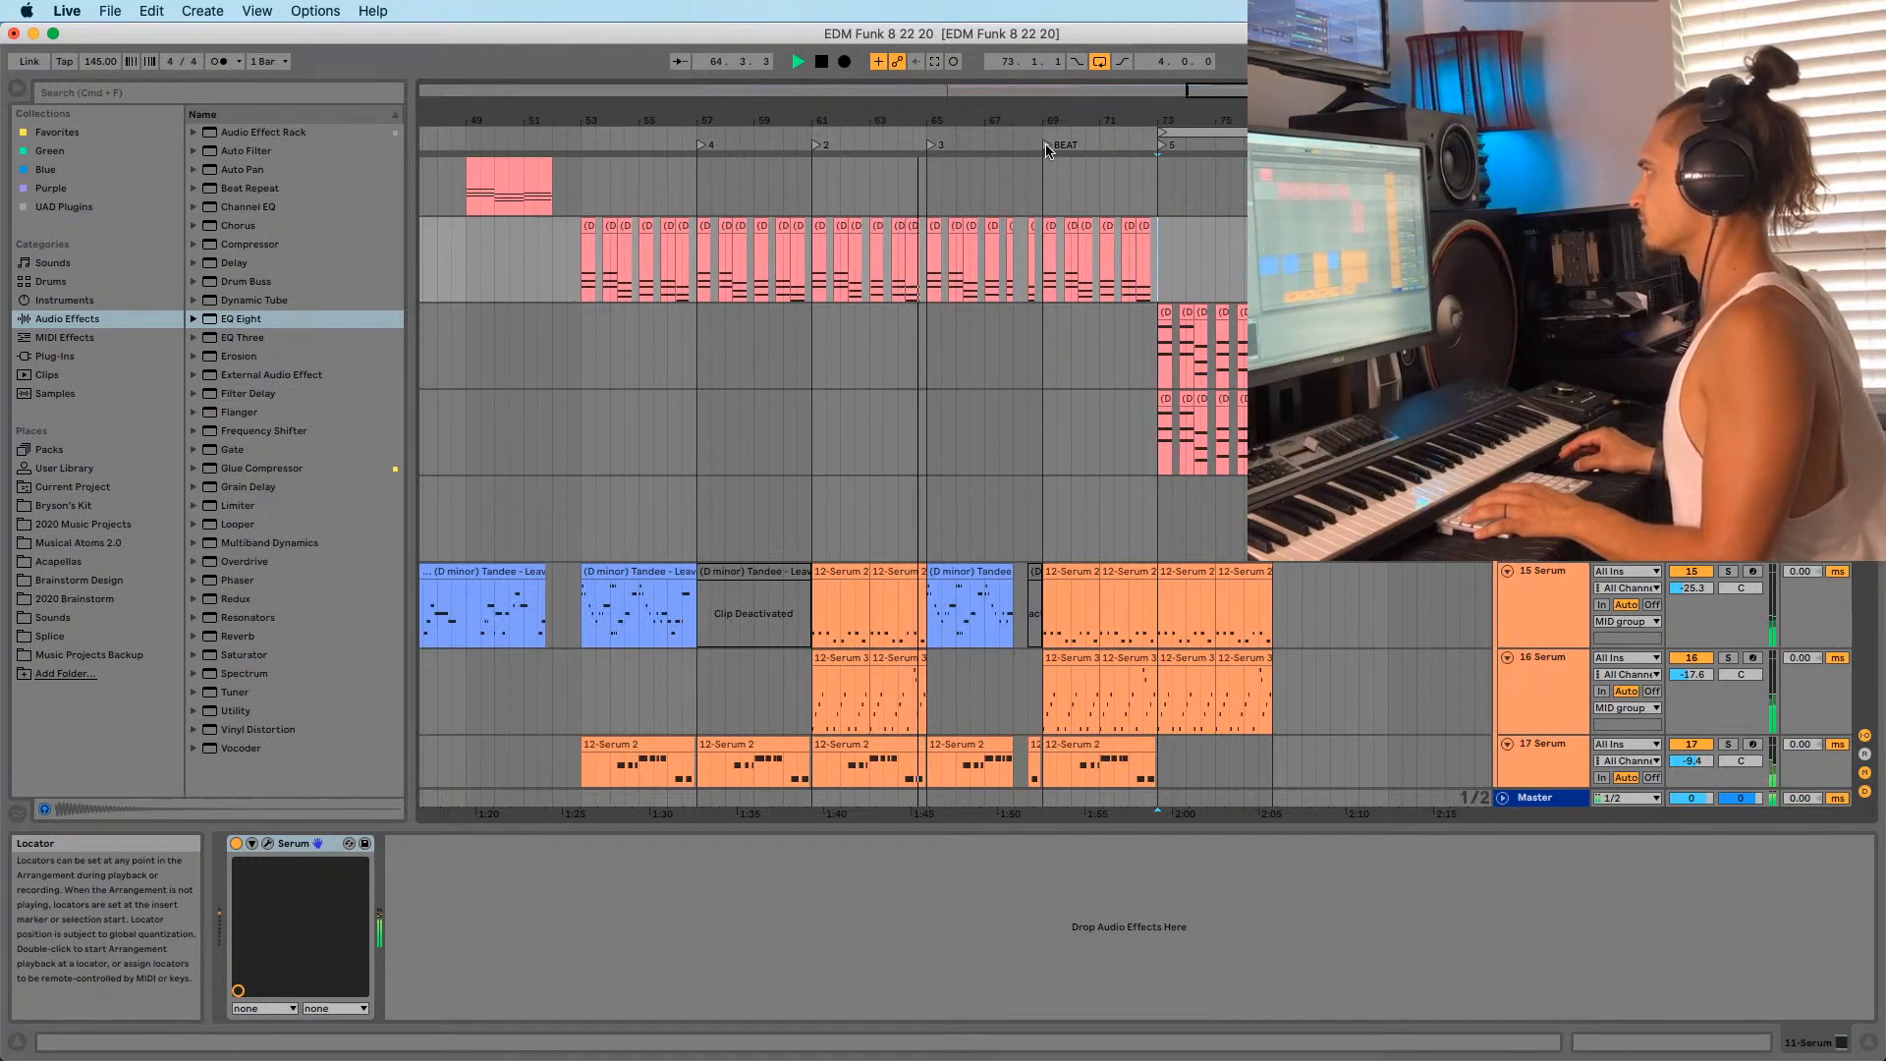
left_click_drag(1018, 113, 933, 123)
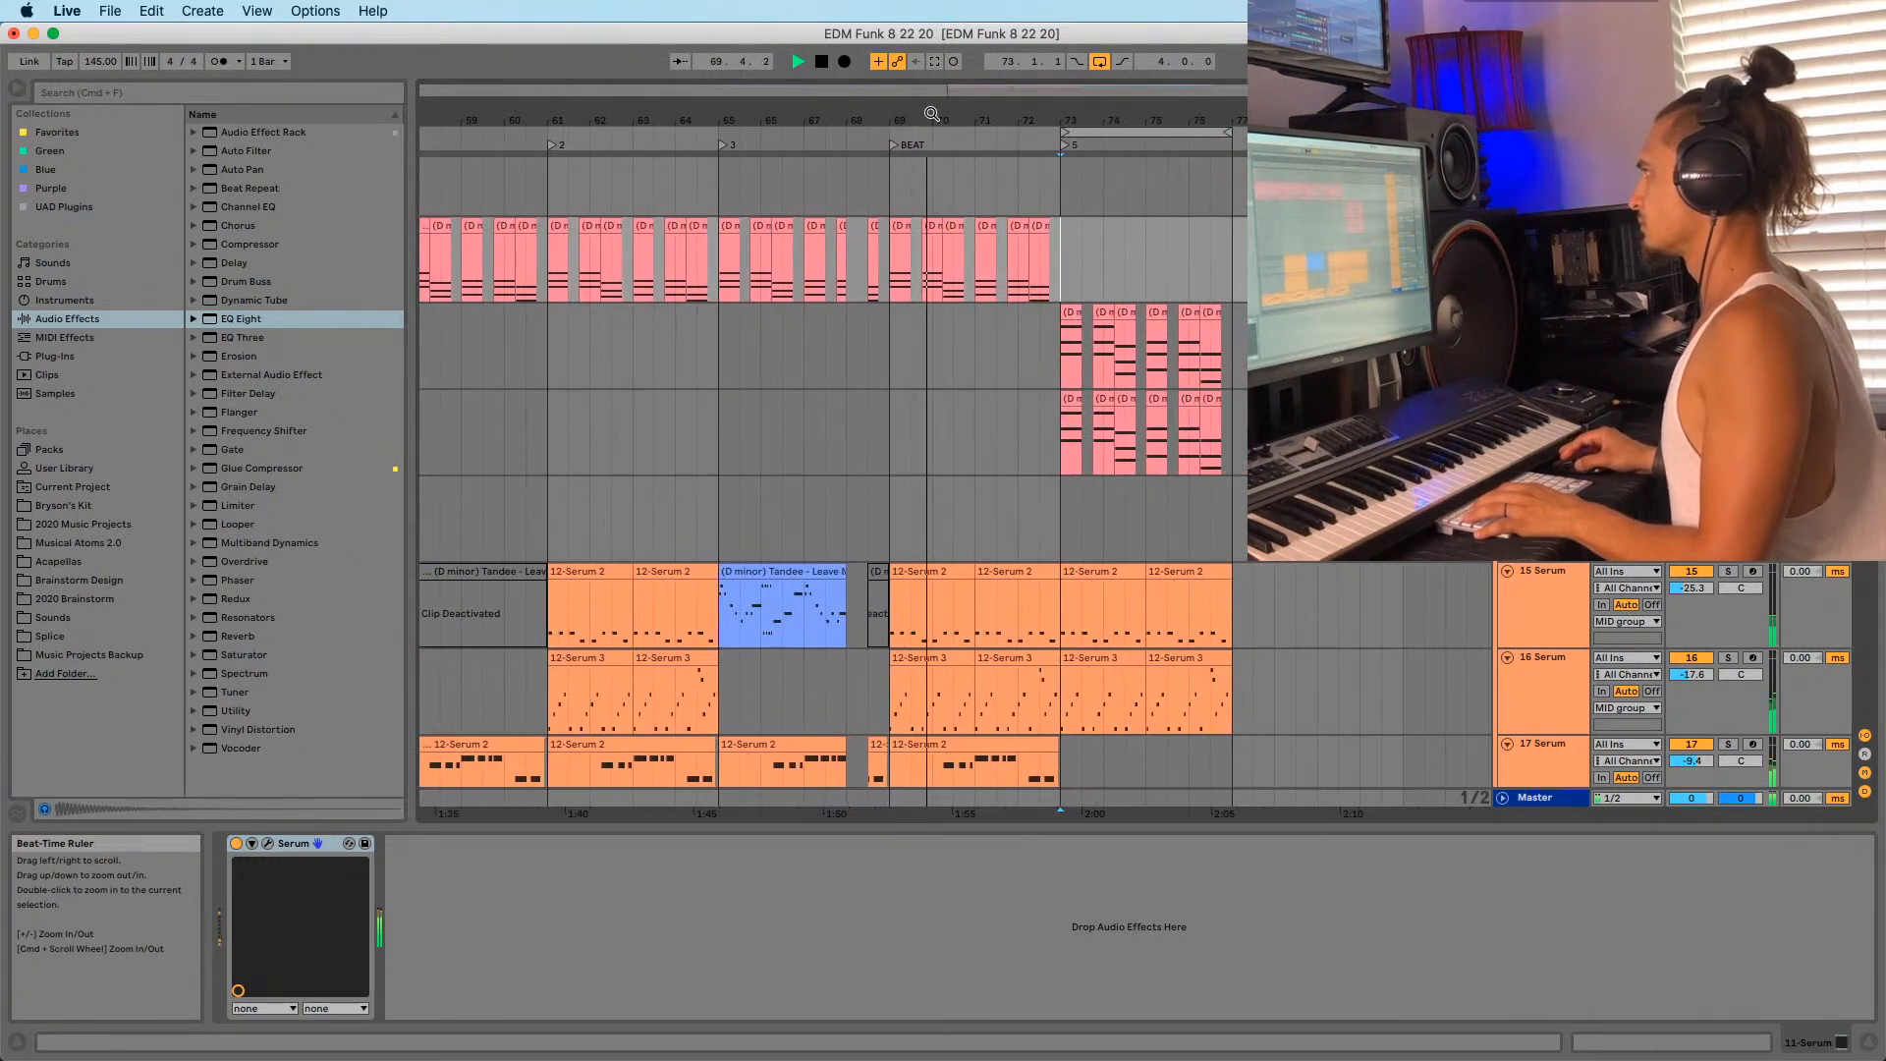
left_click_drag(1086, 131, 805, 129)
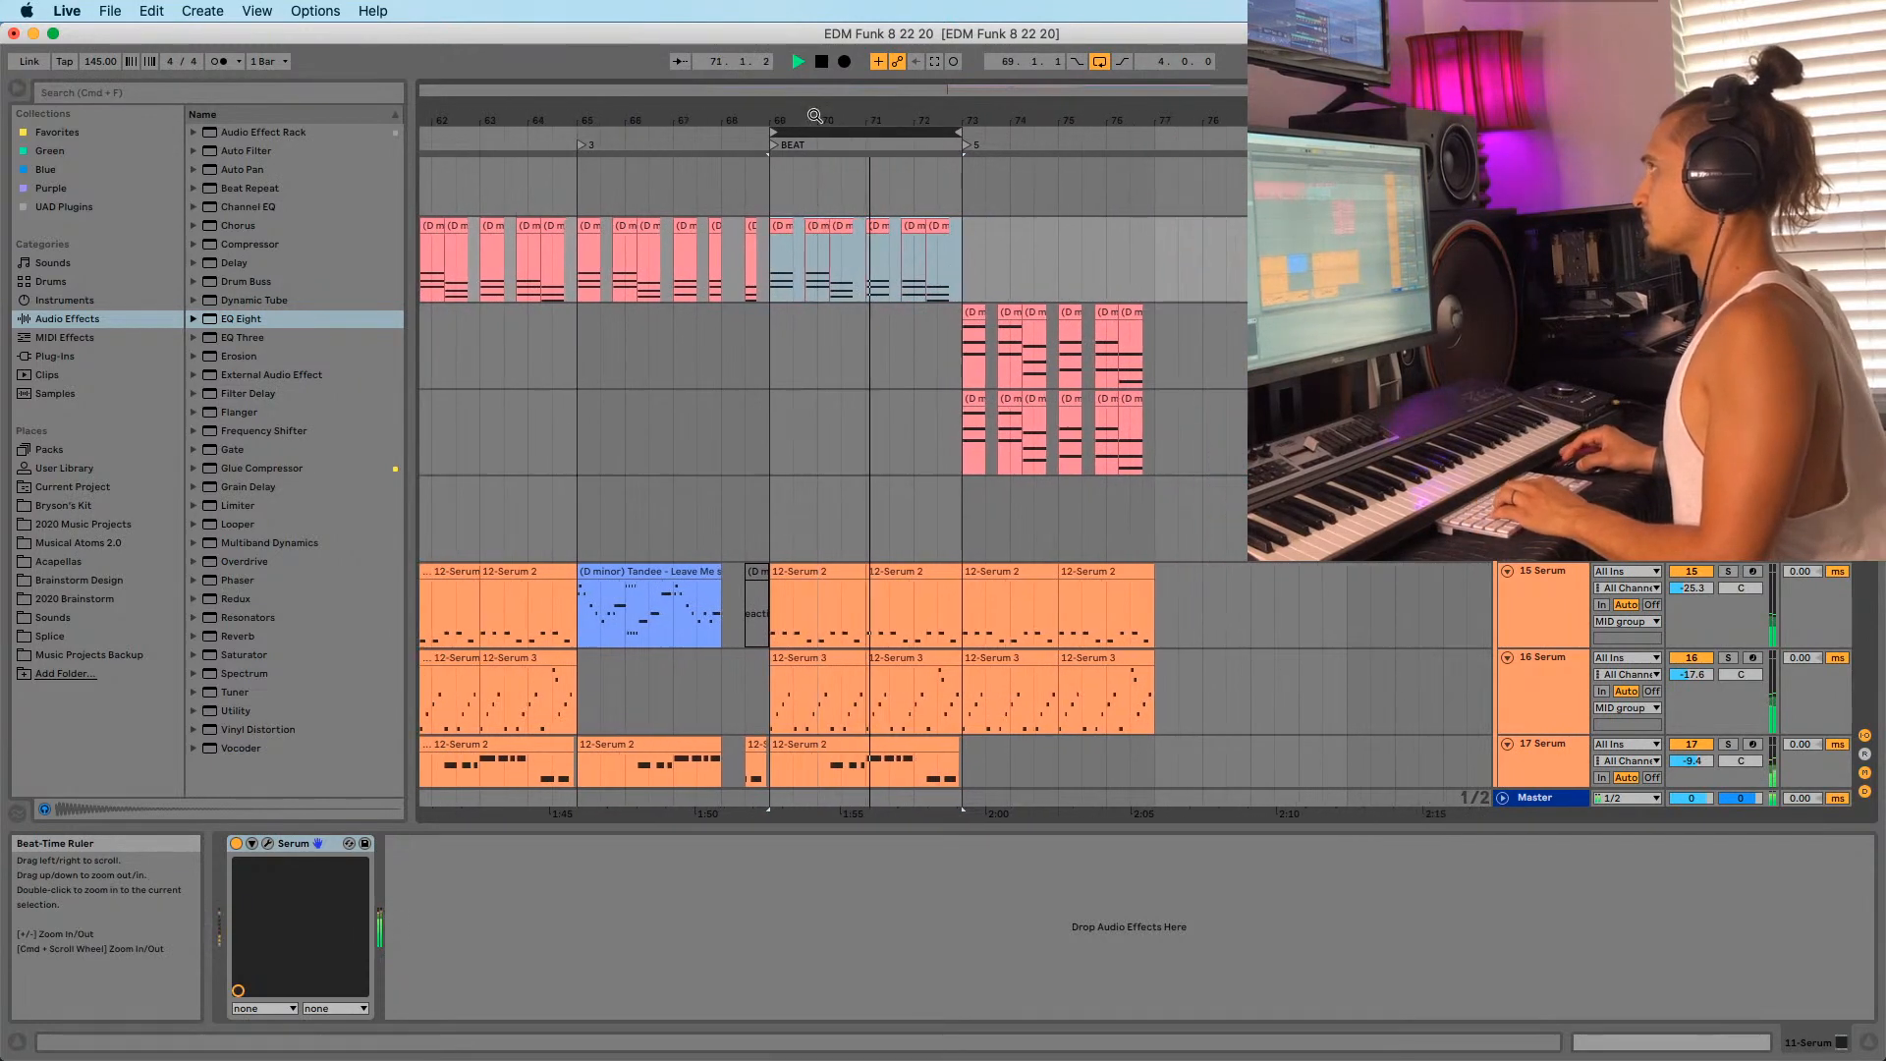
key("super+s")
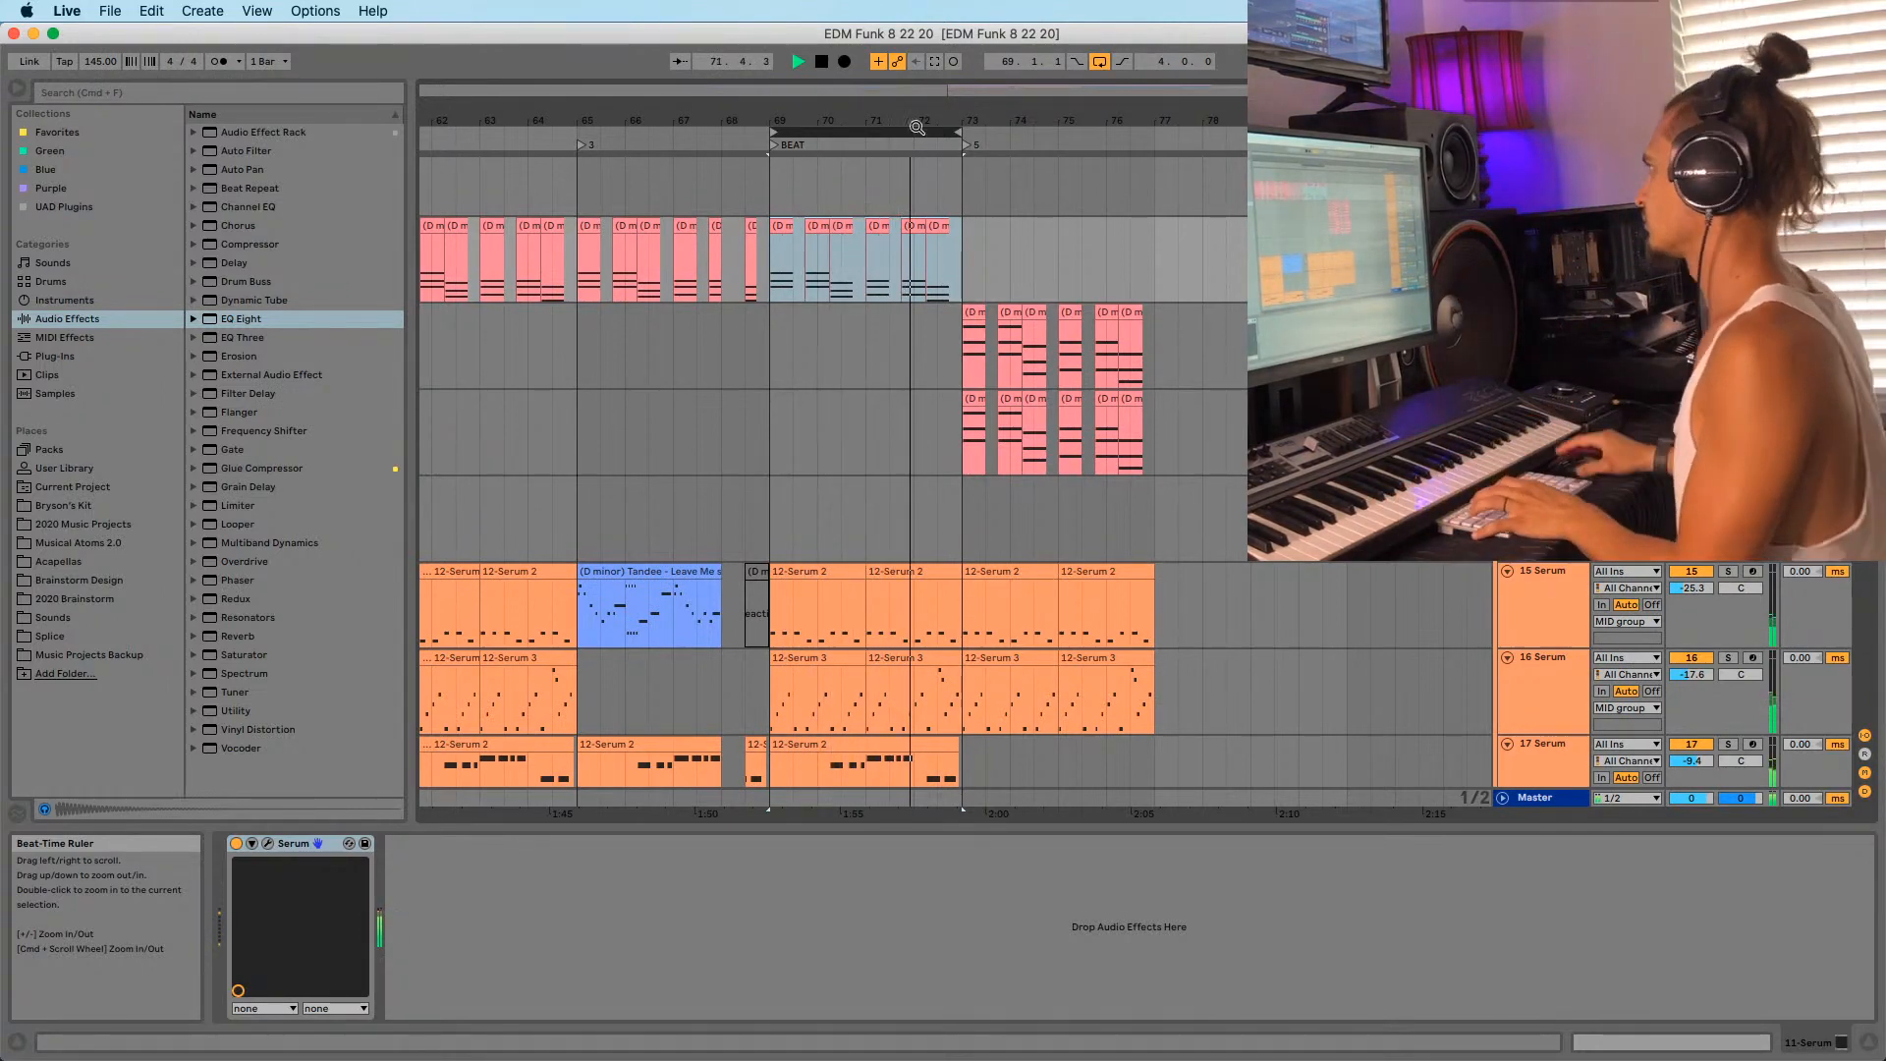
Move the loop brace to span bars 73.1.1 to 77.1.1.
left_click(1099, 61)
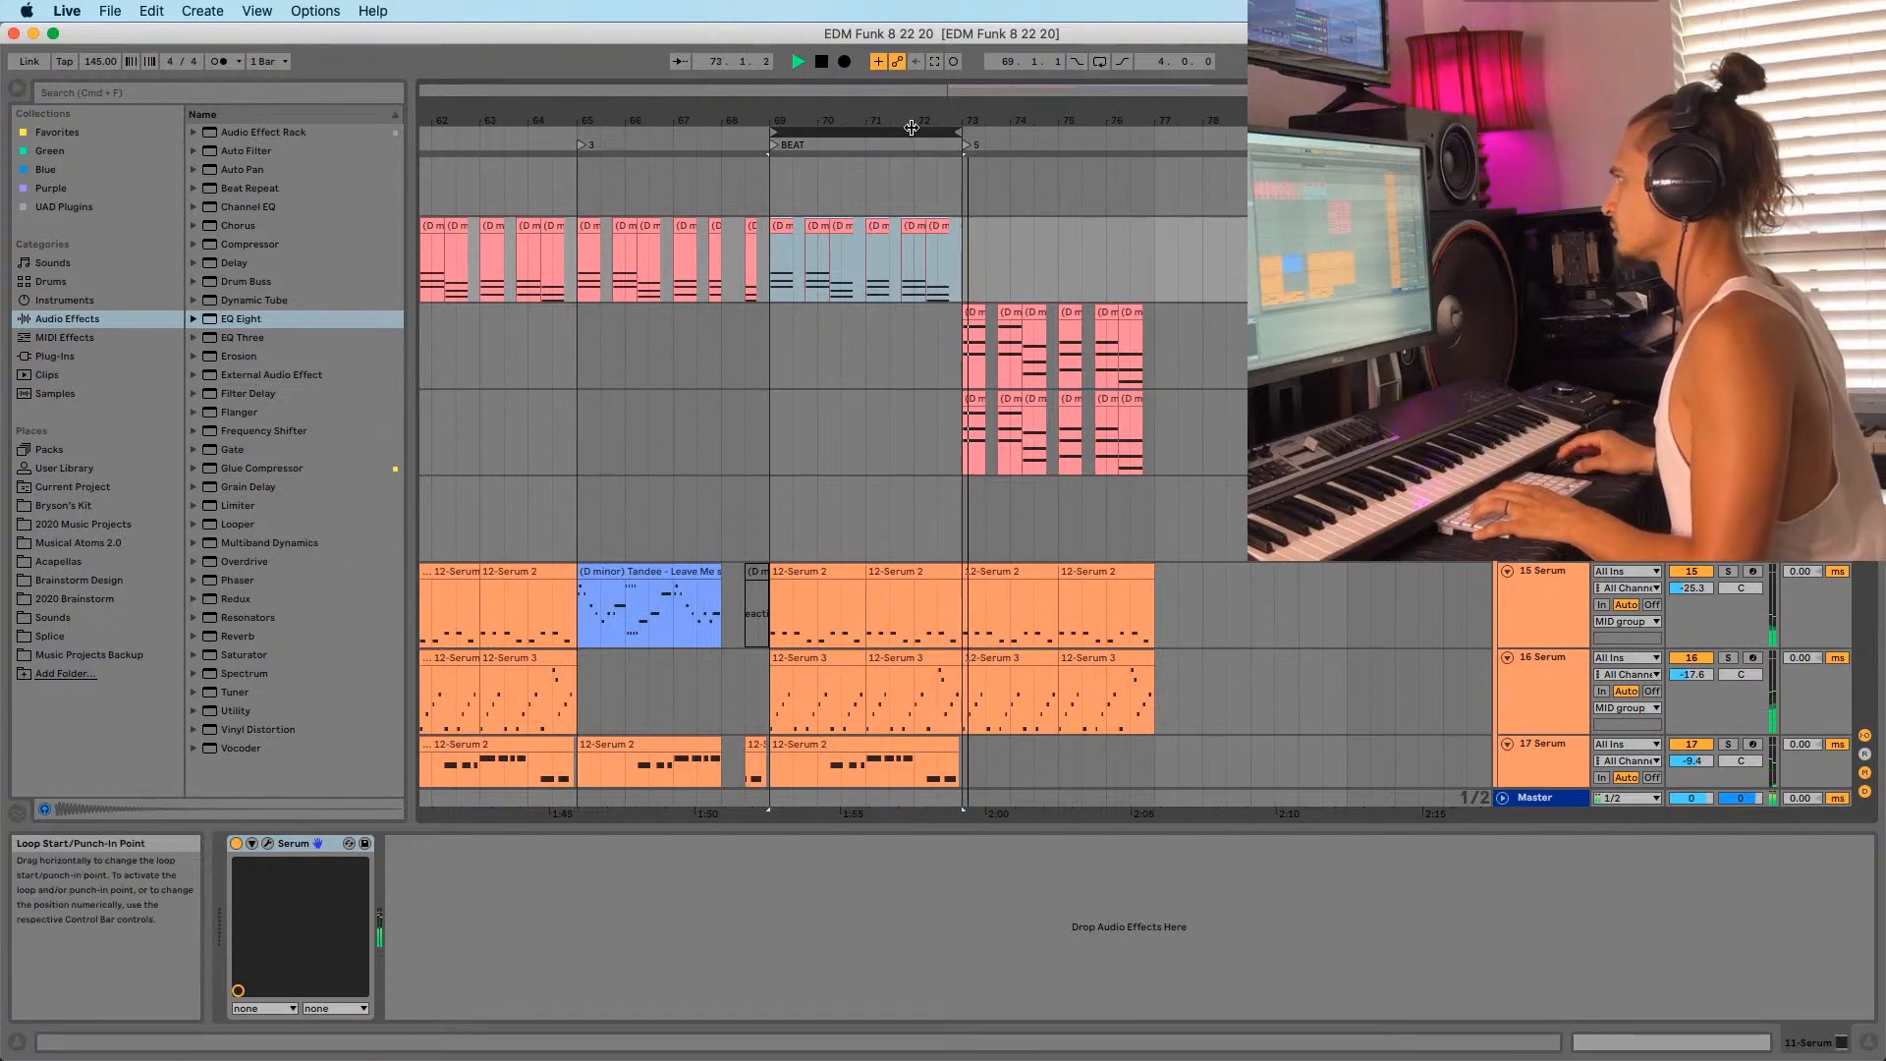
left_click_drag(909, 131, 1101, 130)
left_click(1100, 61)
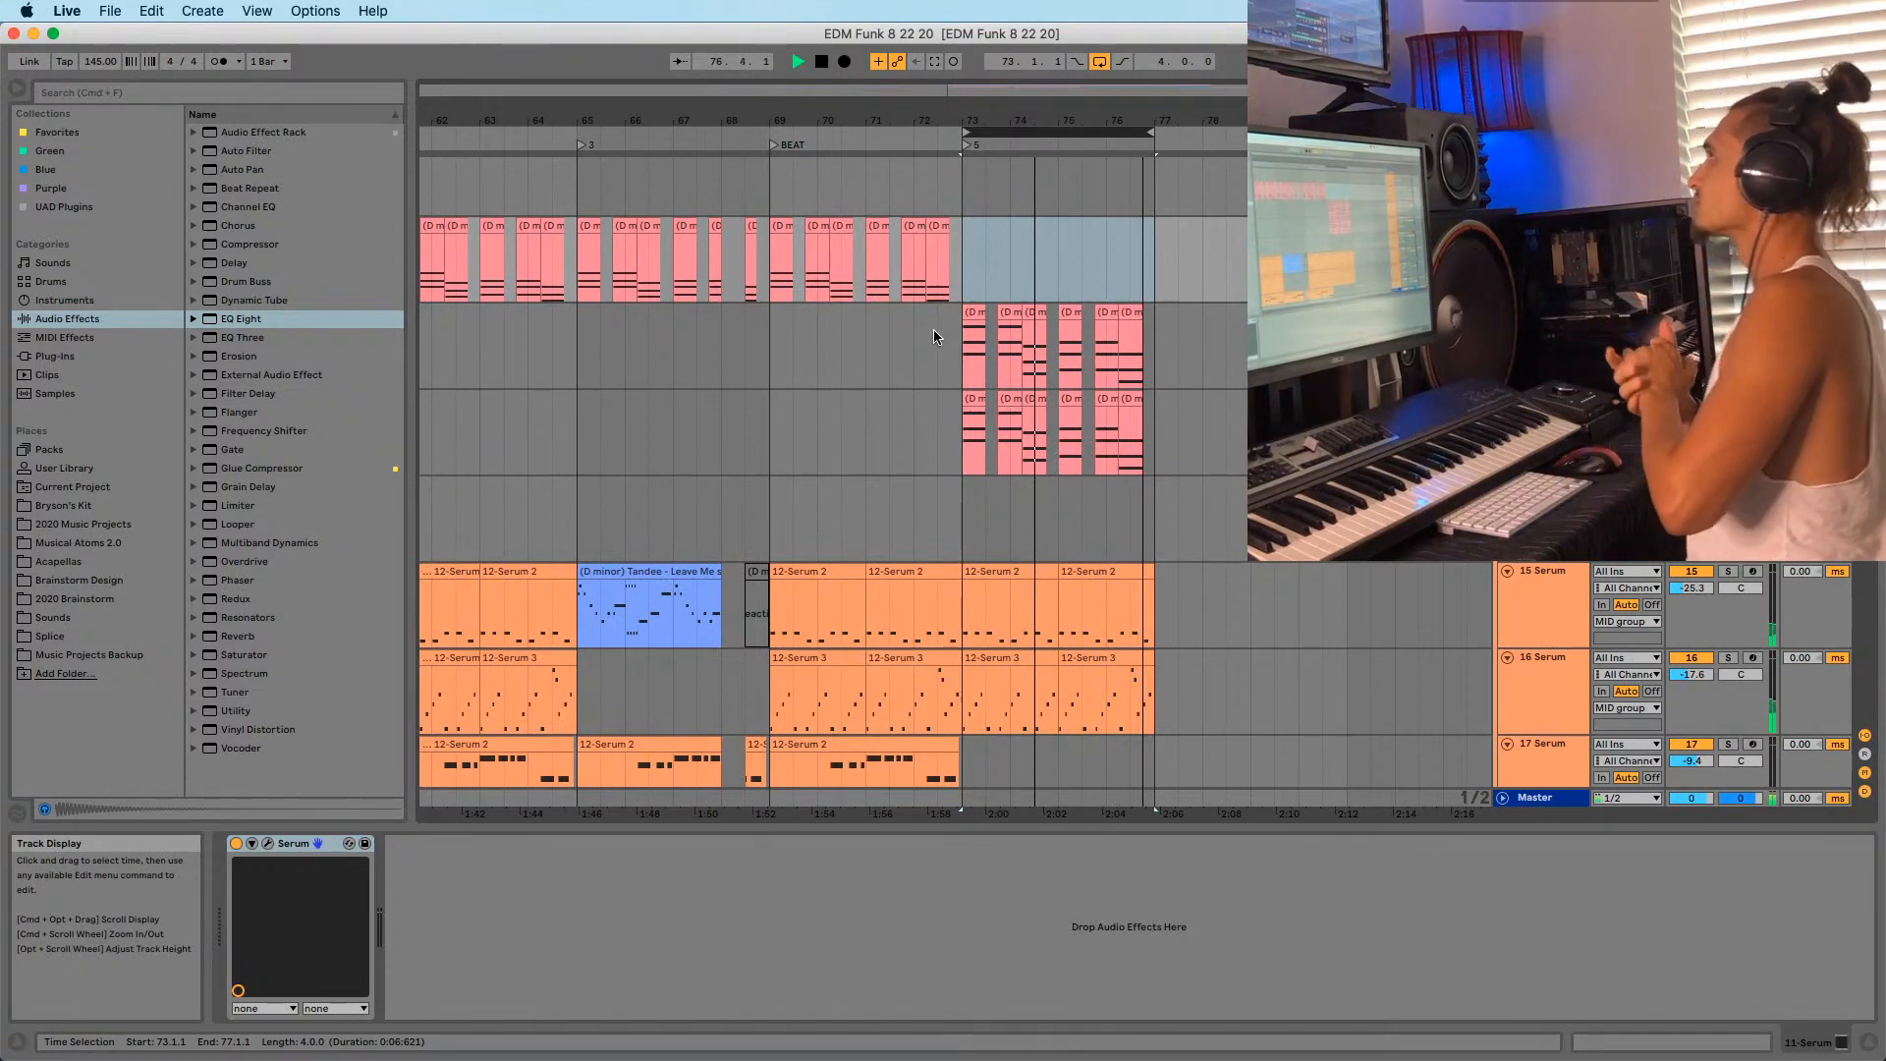
Enable the Master EQ Eight, lower its low-pass cutoff to 271 Hz, and stop playback.
left_click(1544, 799)
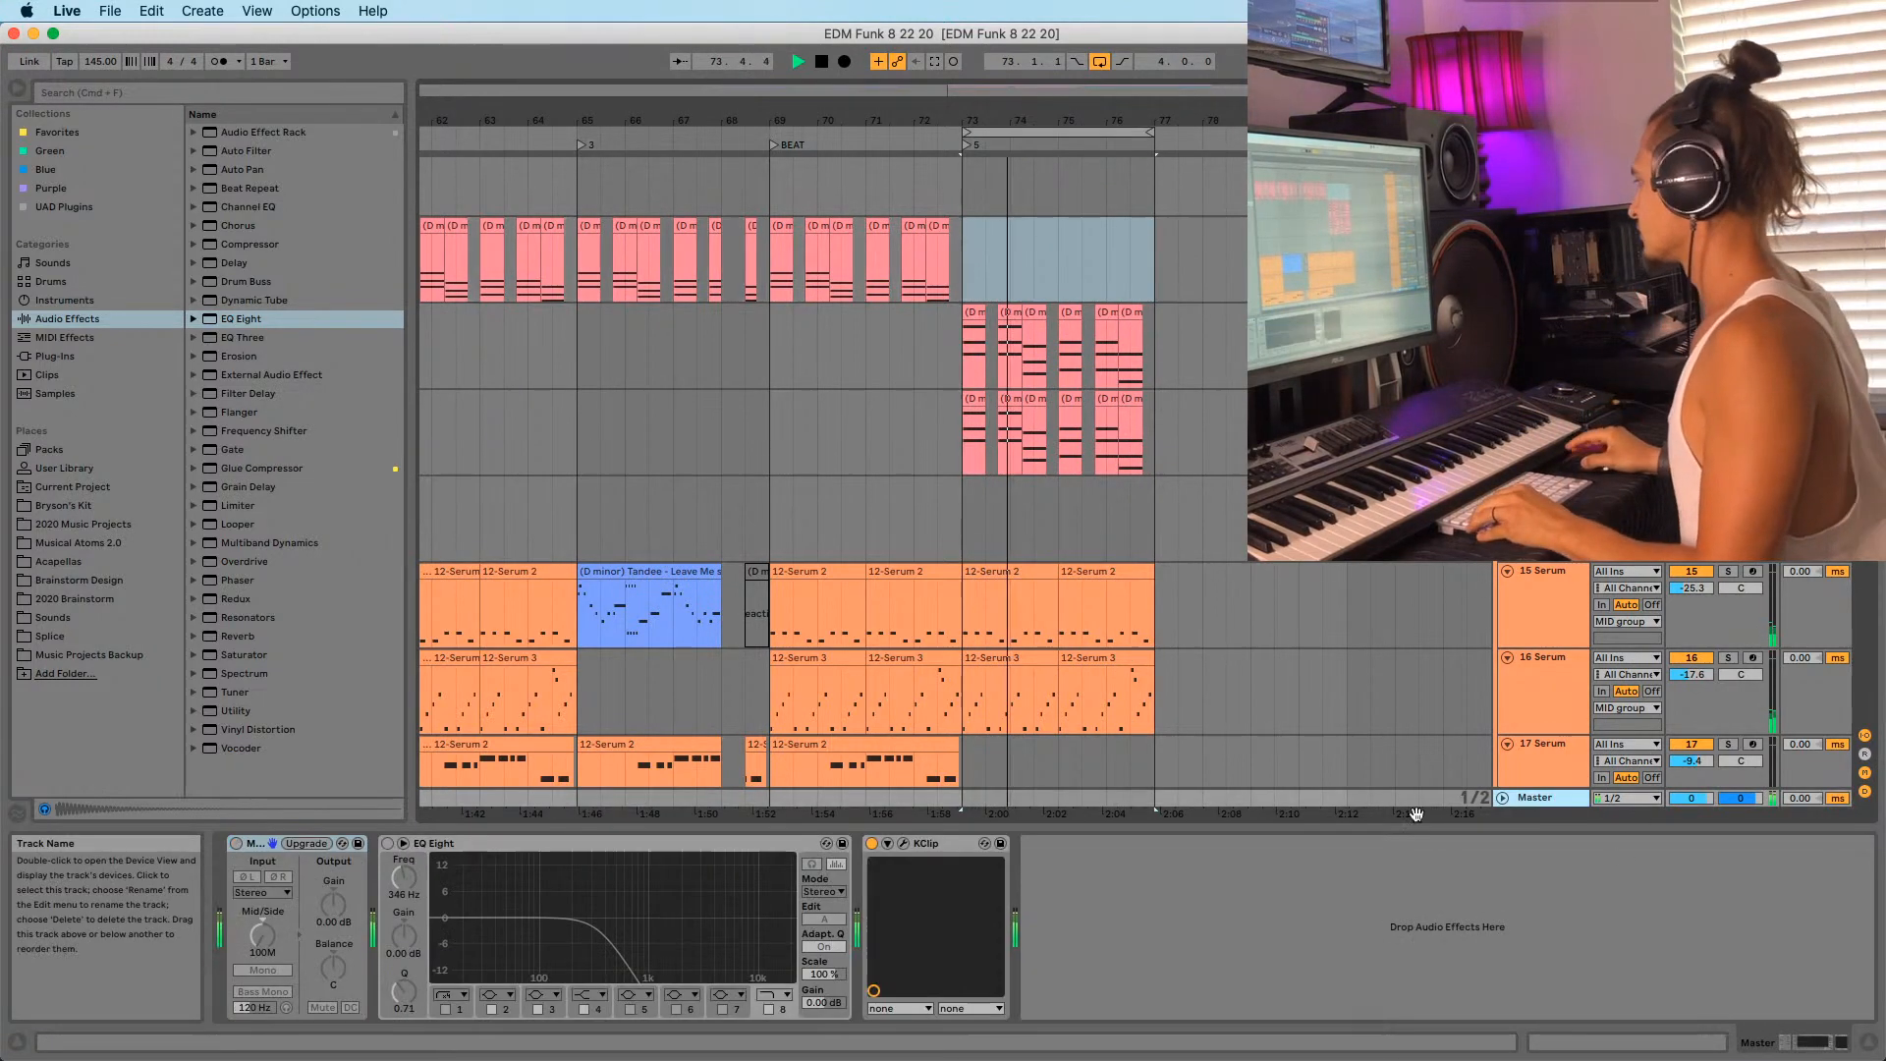
left_click_drag(409, 879, 409, 845)
type("9")
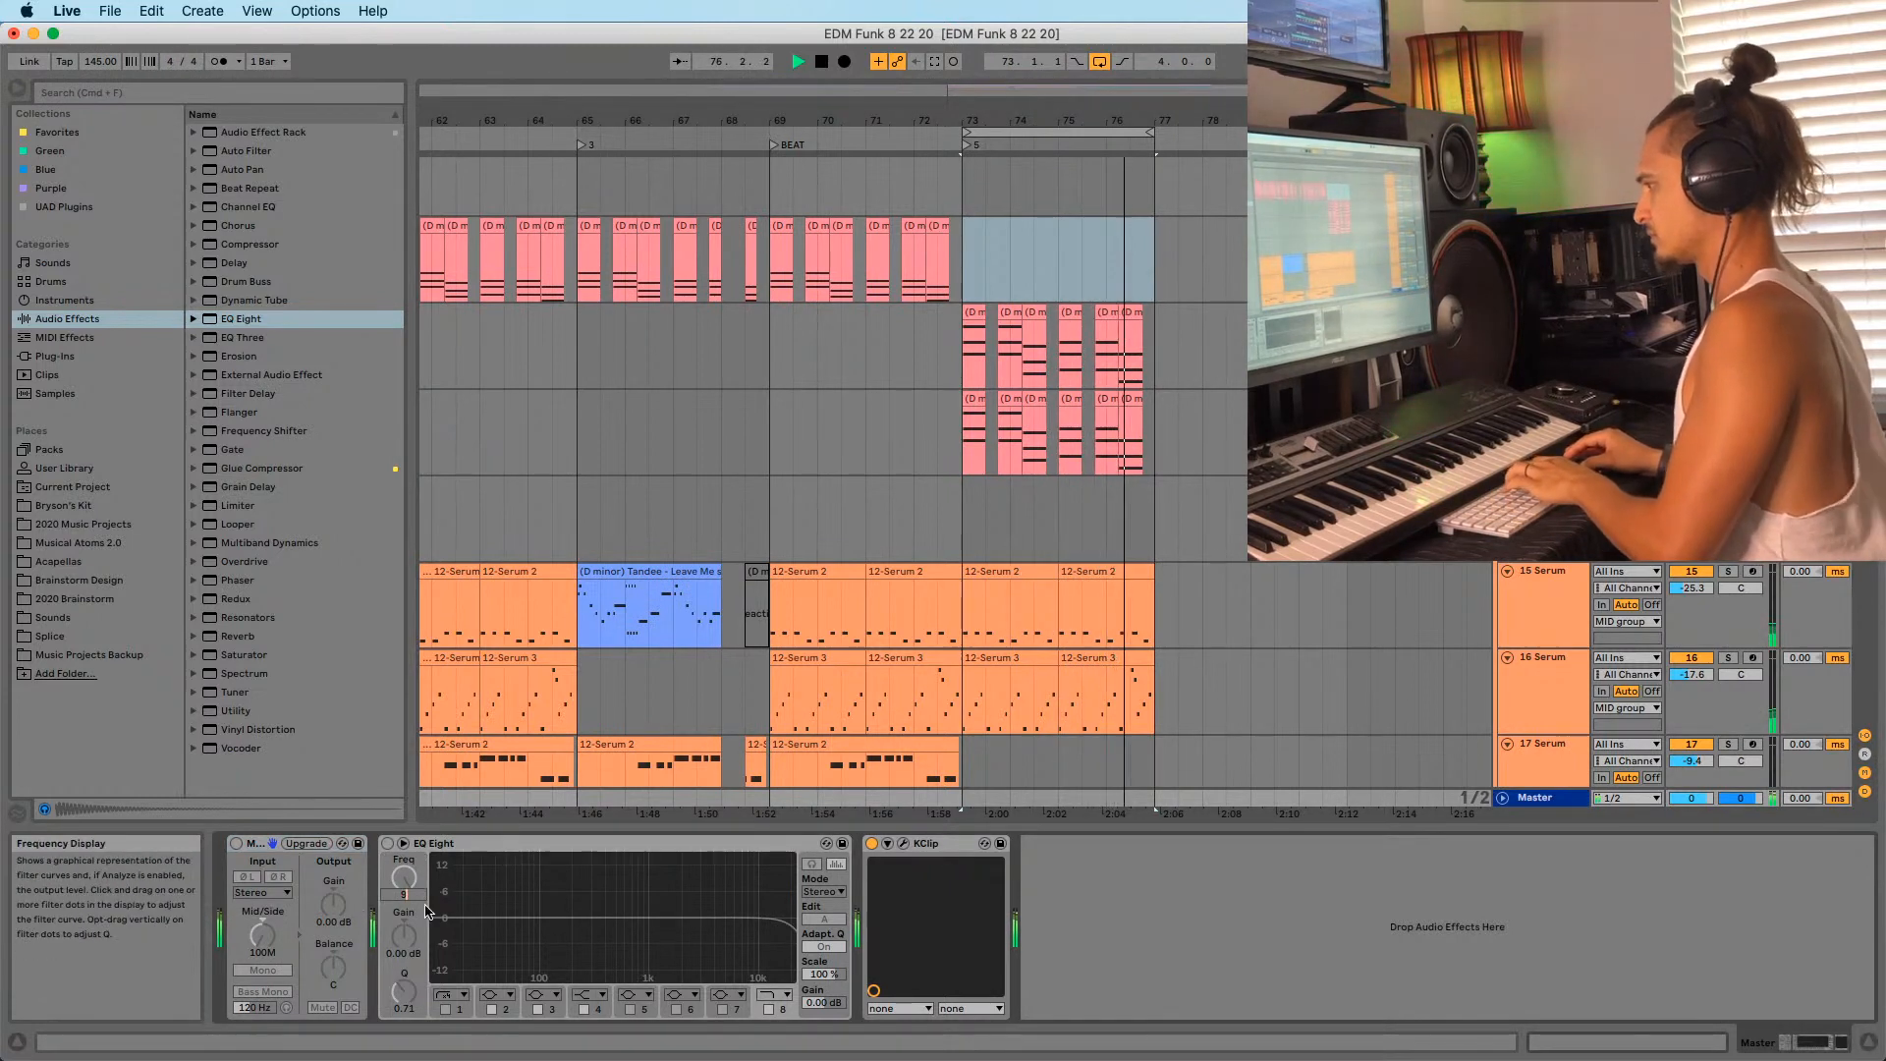
key("Return")
left_click_drag(412, 884, 412, 795)
left_click(388, 843)
left_click_drag(396, 861, 397, 894)
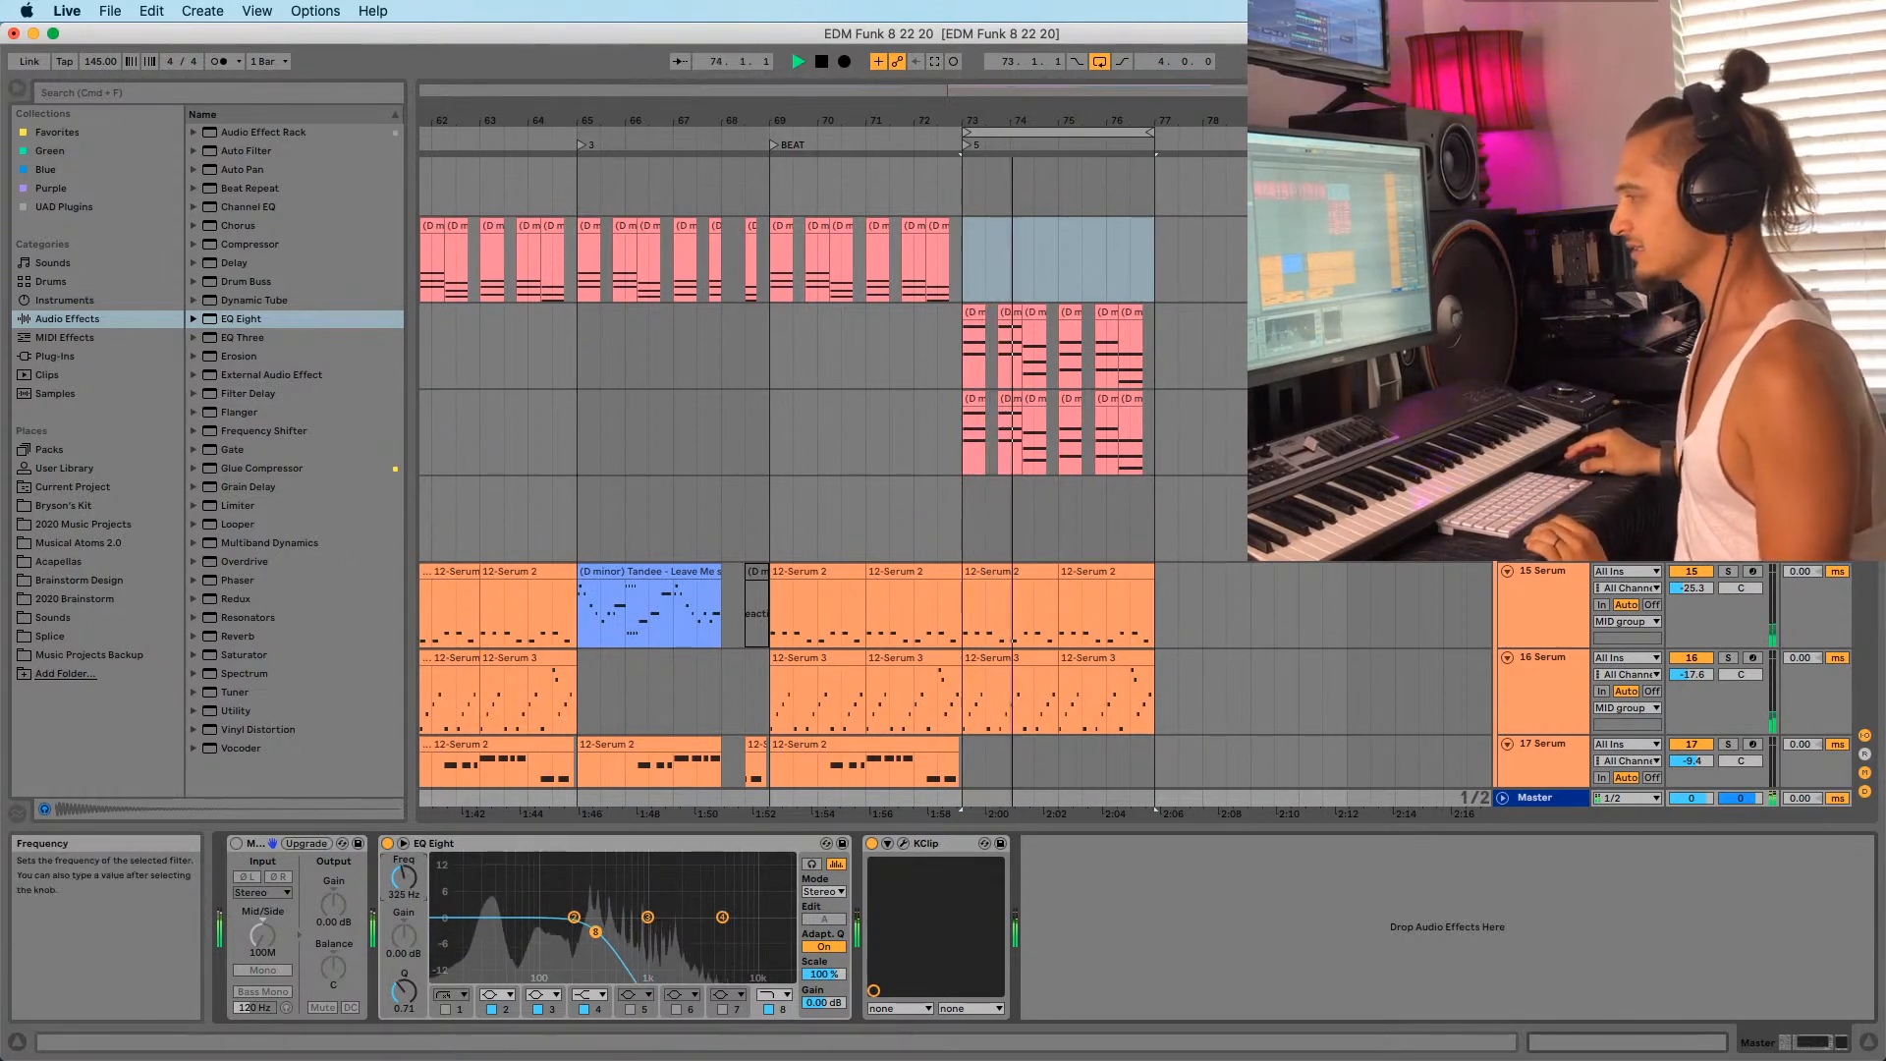
left_click_drag(409, 891, 410, 918)
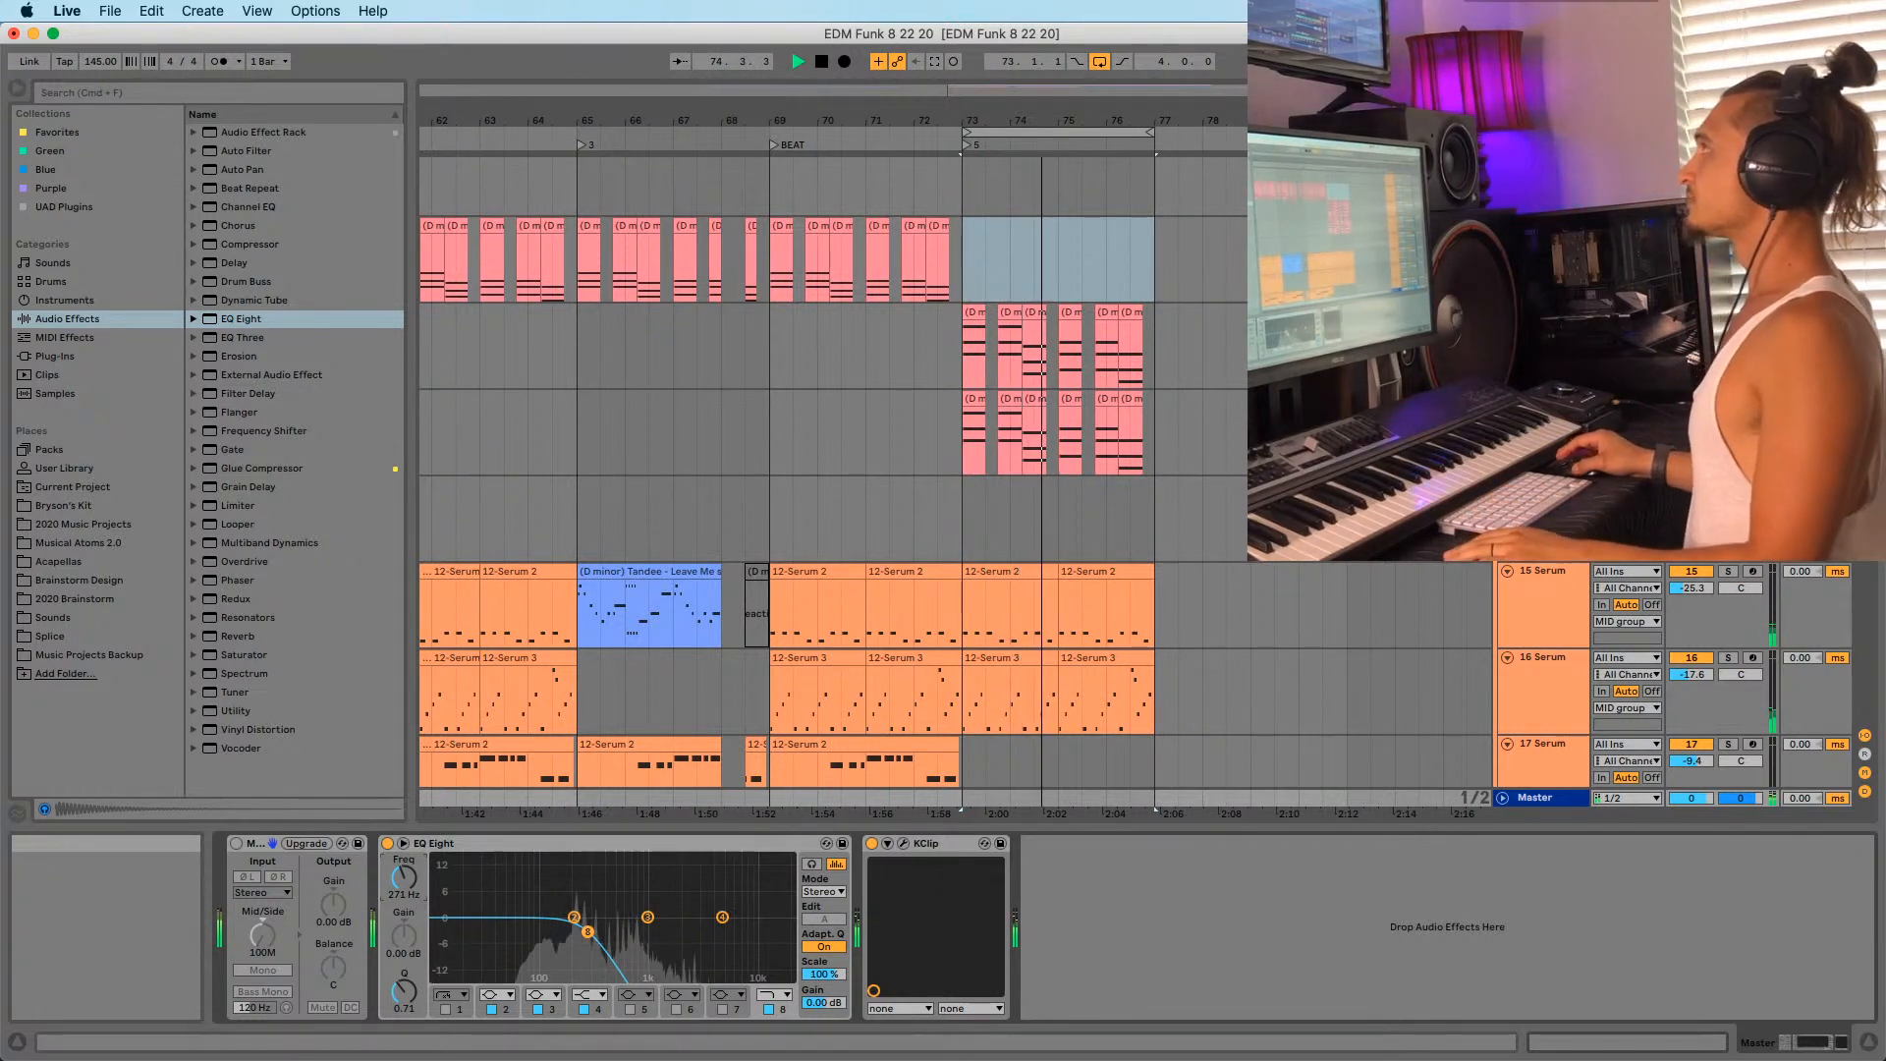
key("space")
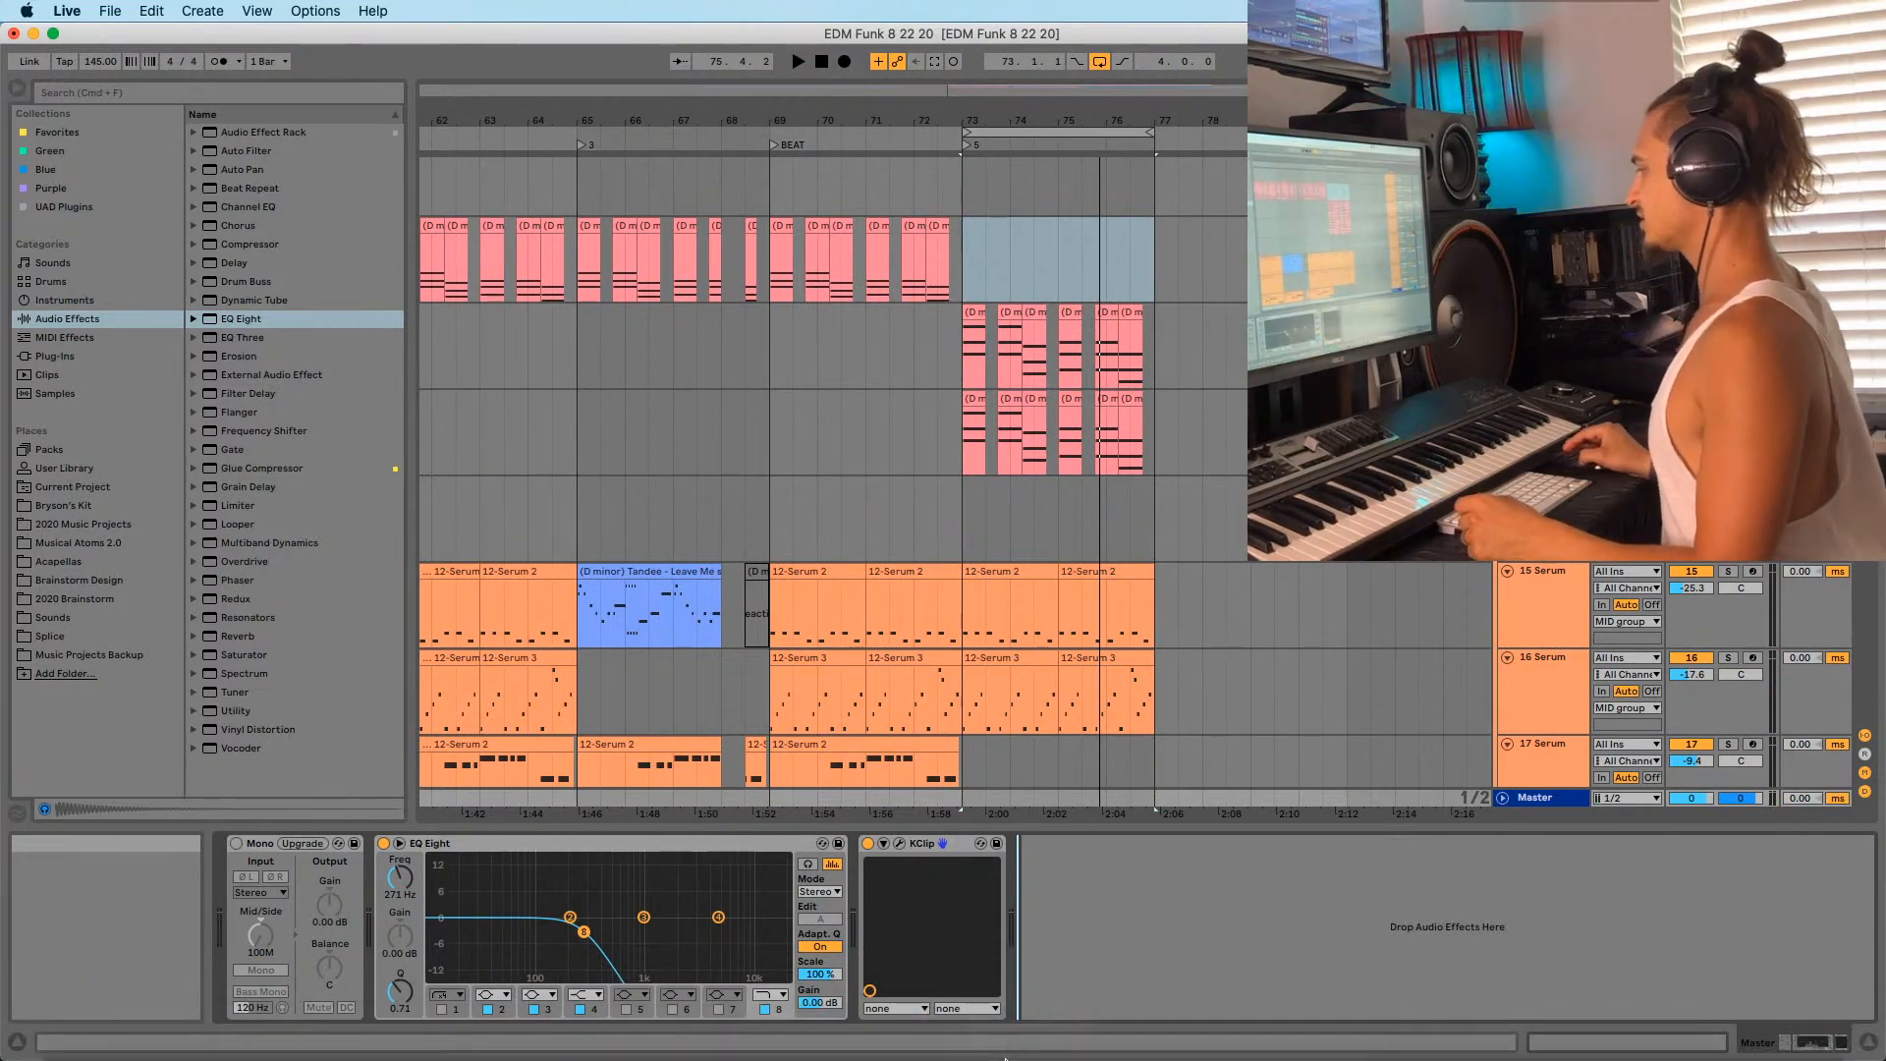
mouse_move(972, 1036)
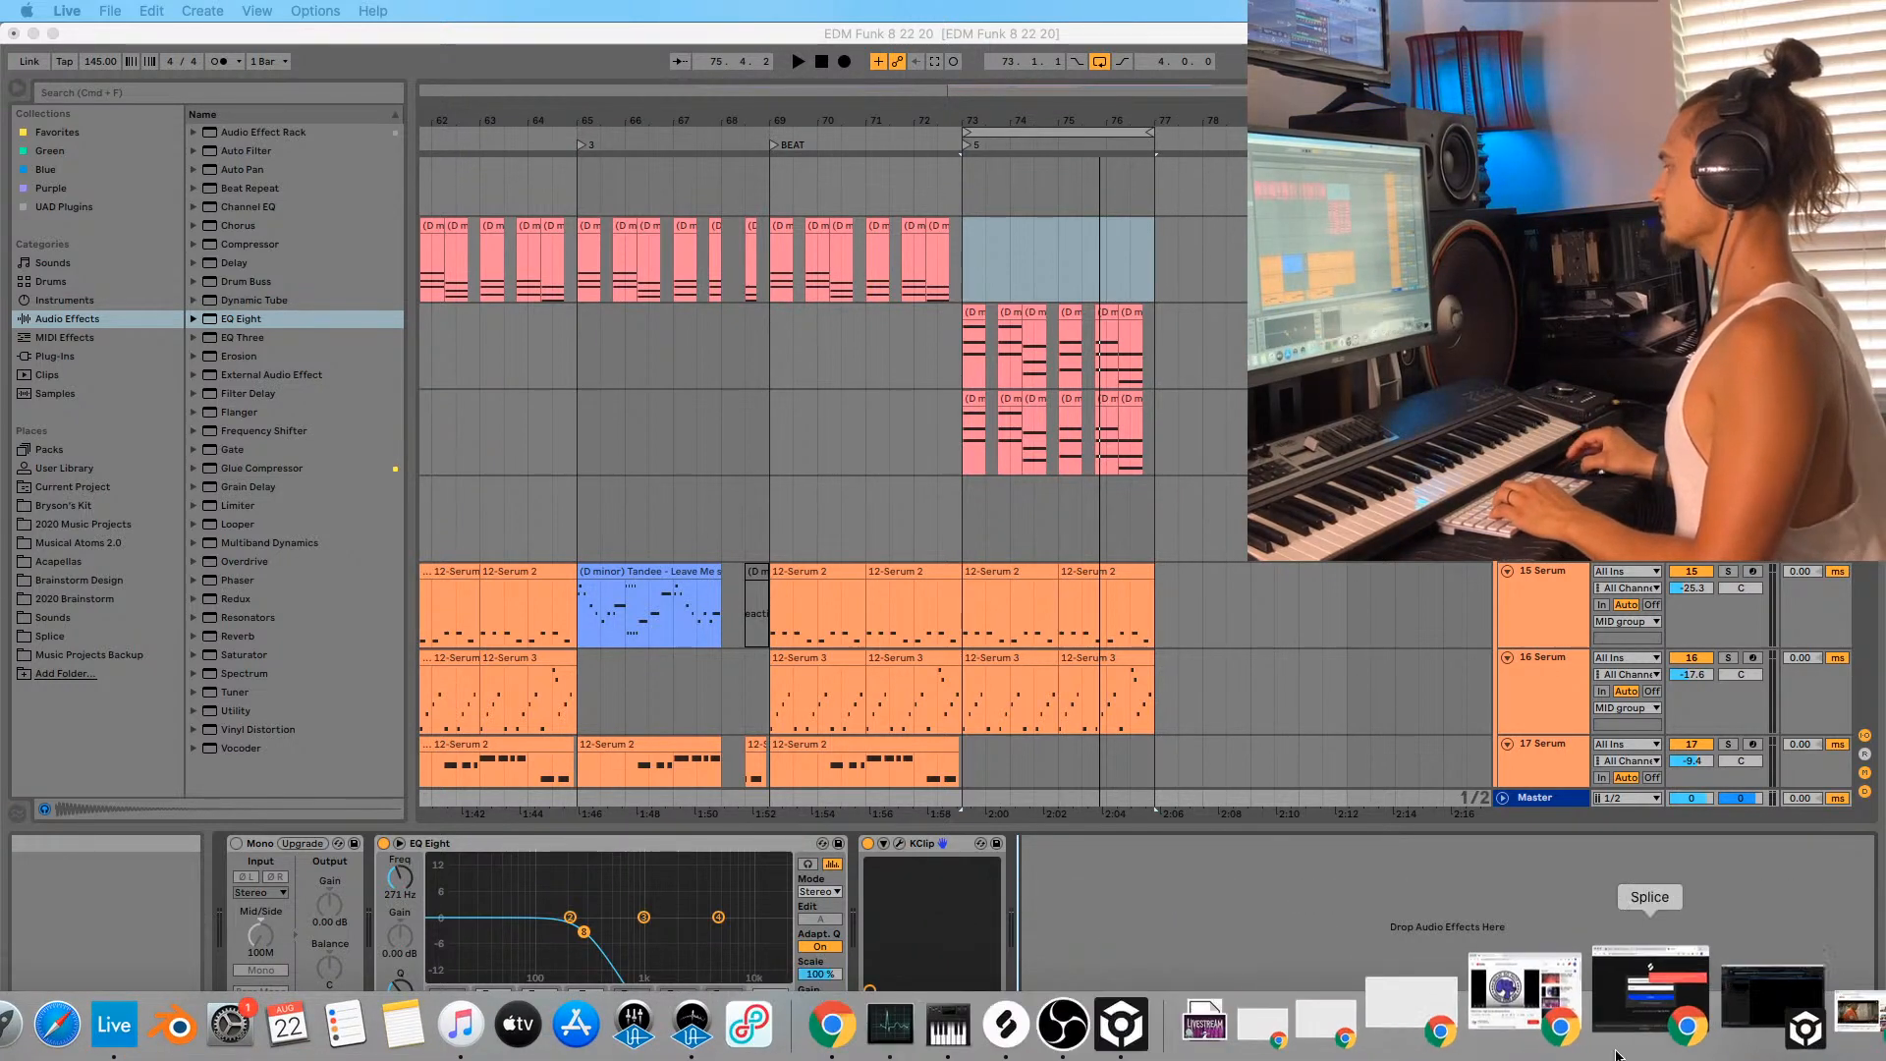
Search YouTube for 'moses graphics Sandton south Africa' and open the SANDTON CITY video.
left_click(1742, 1012)
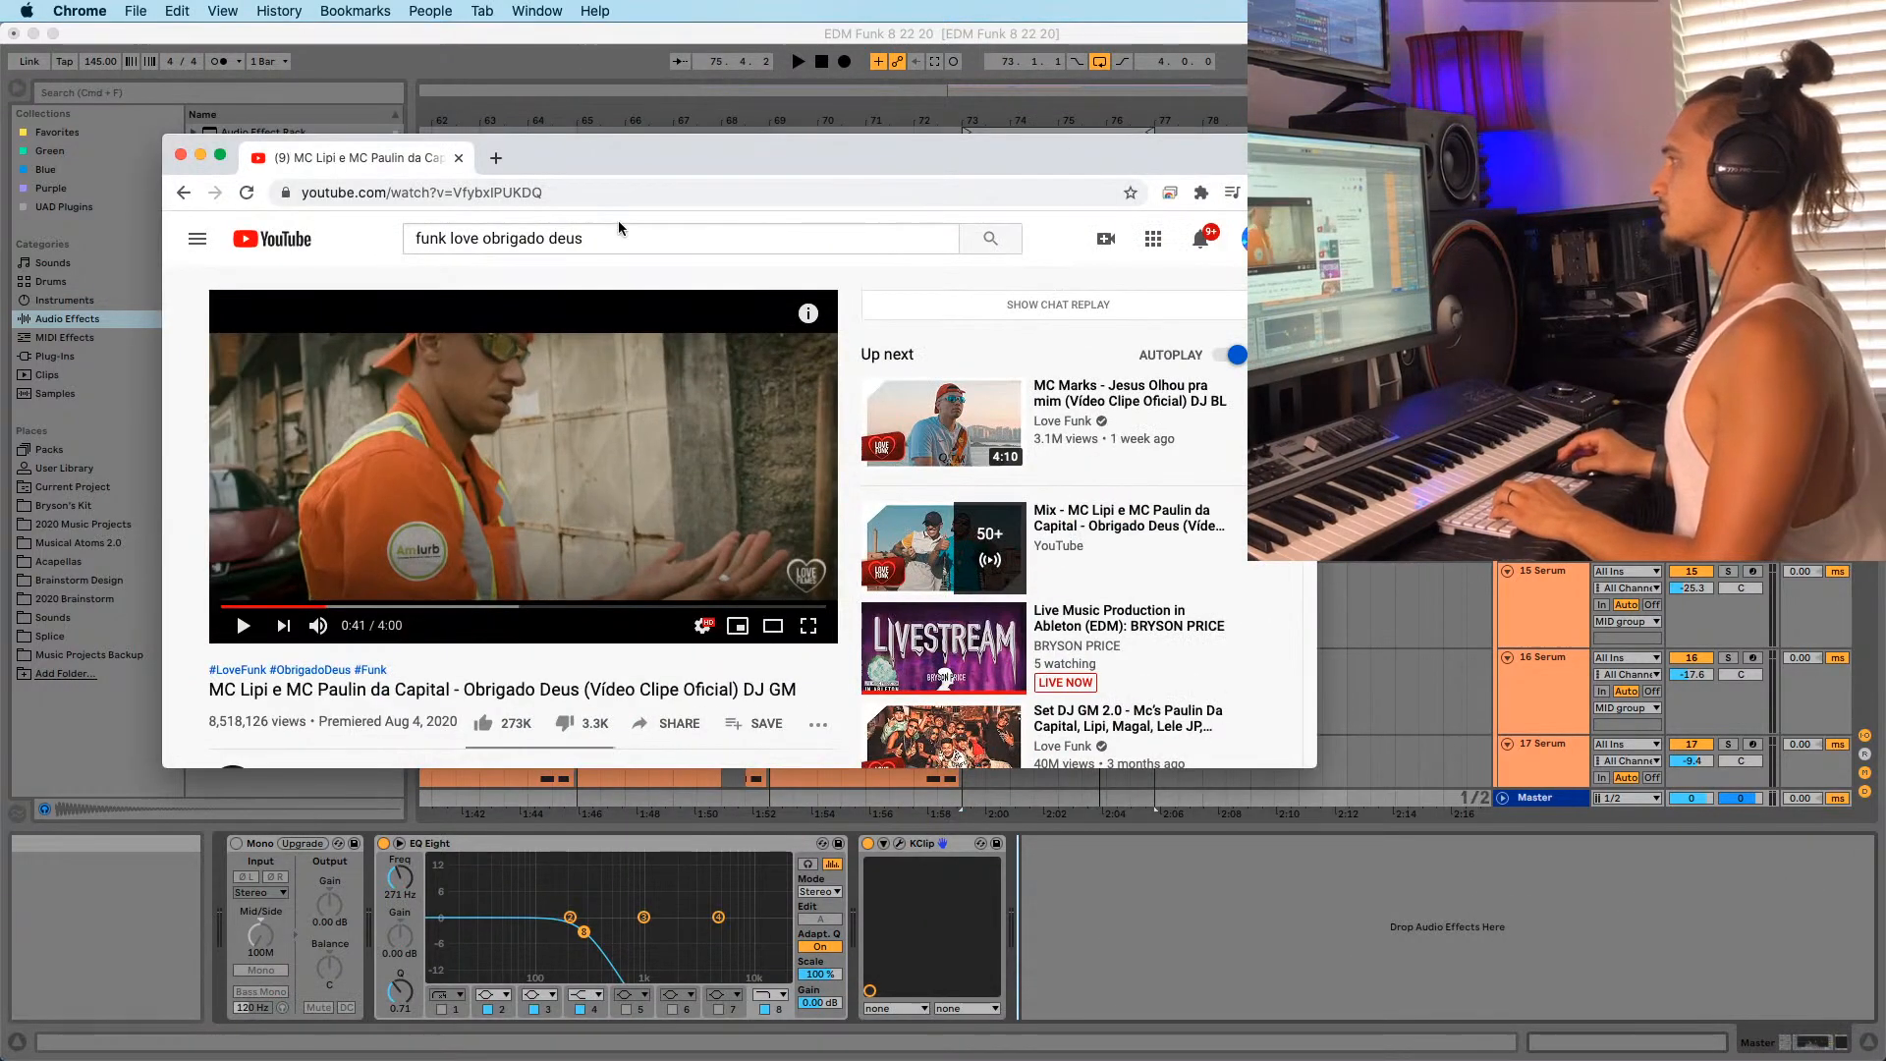
left_click_drag(619, 238, 283, 249)
type("moses graphics Sandton south Africa")
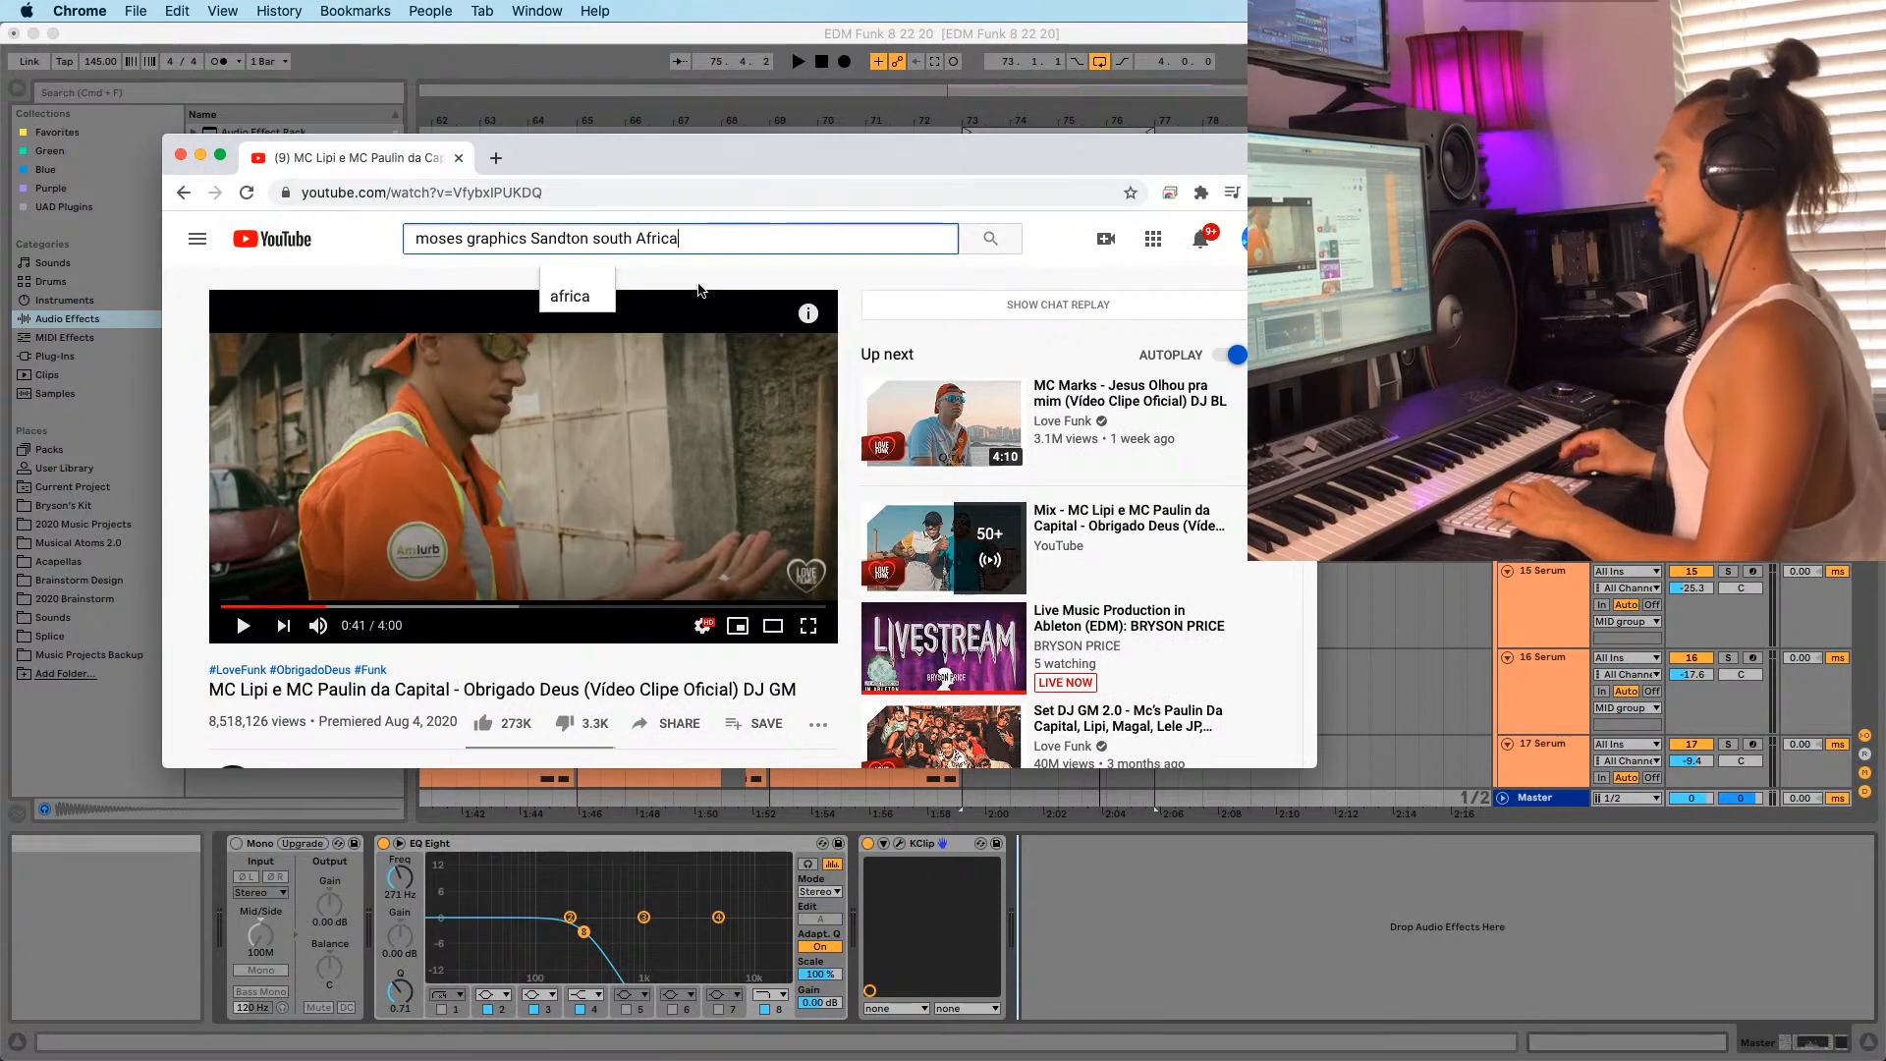
key("Return")
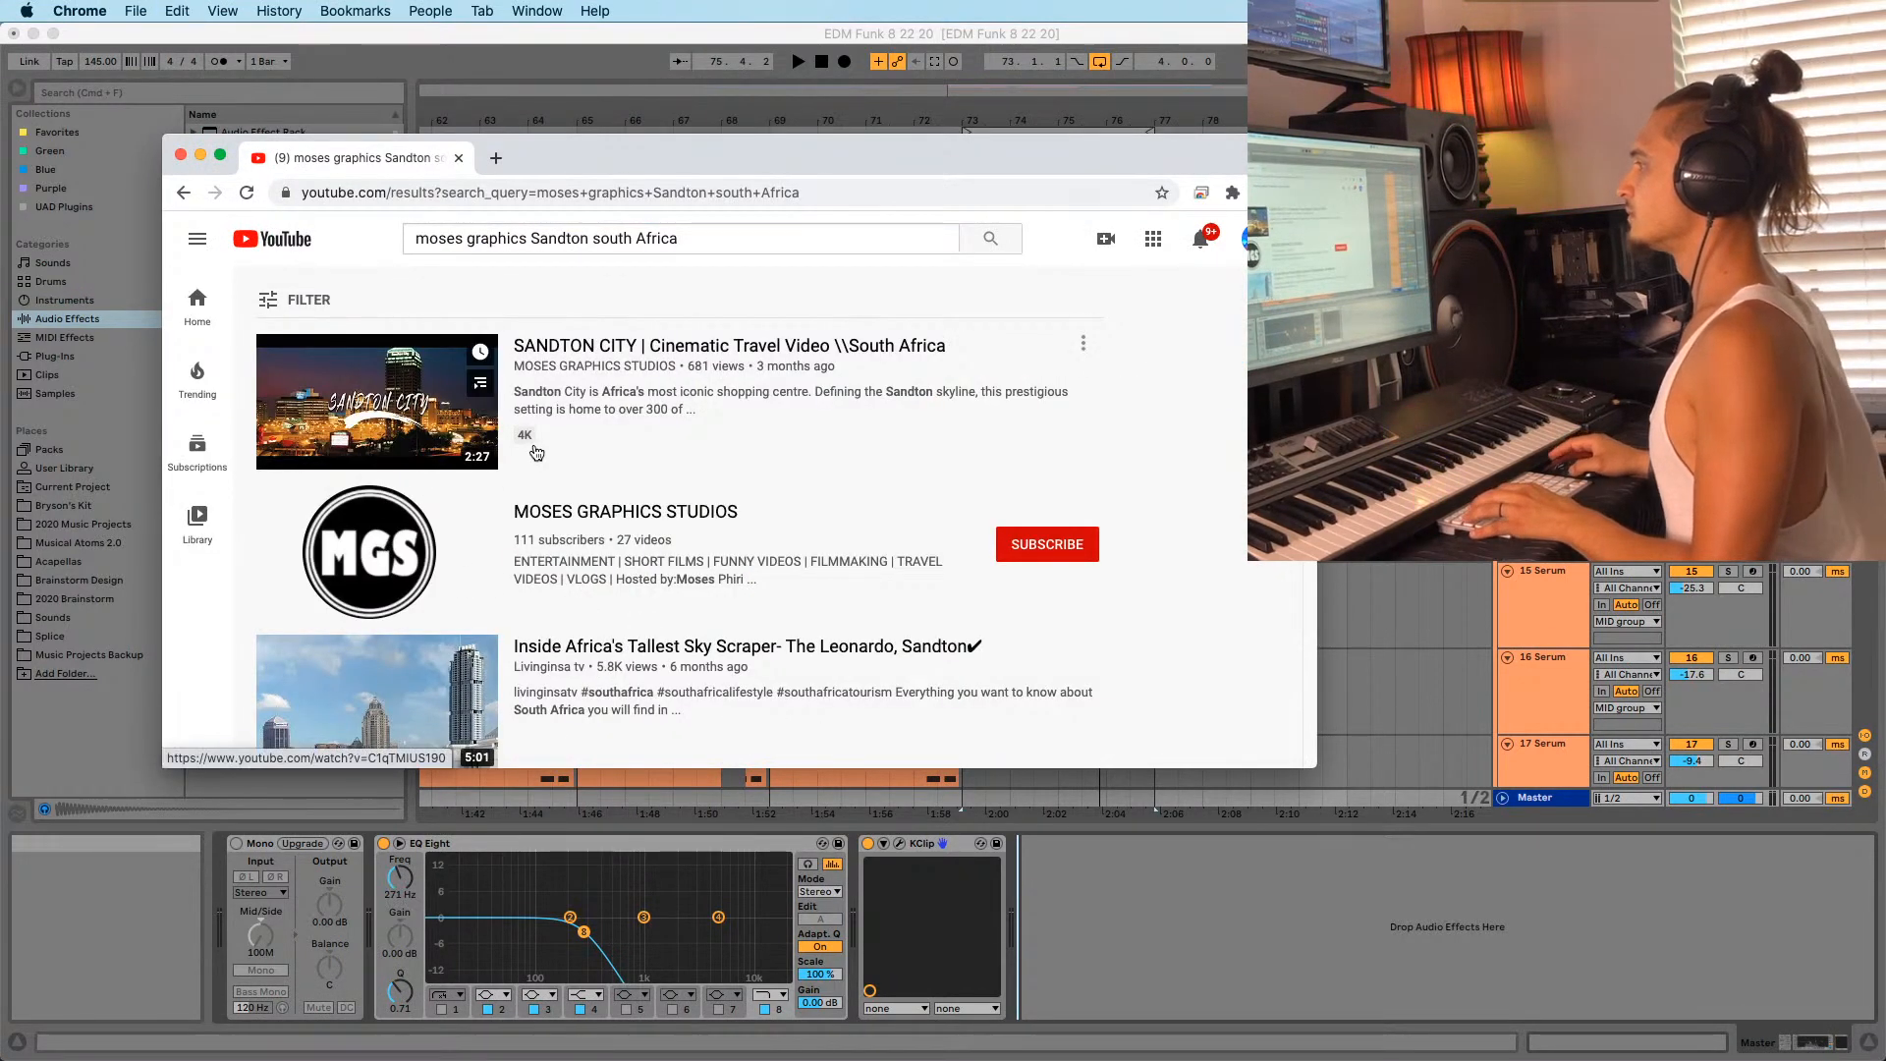
scroll(403, 432, "down", 1)
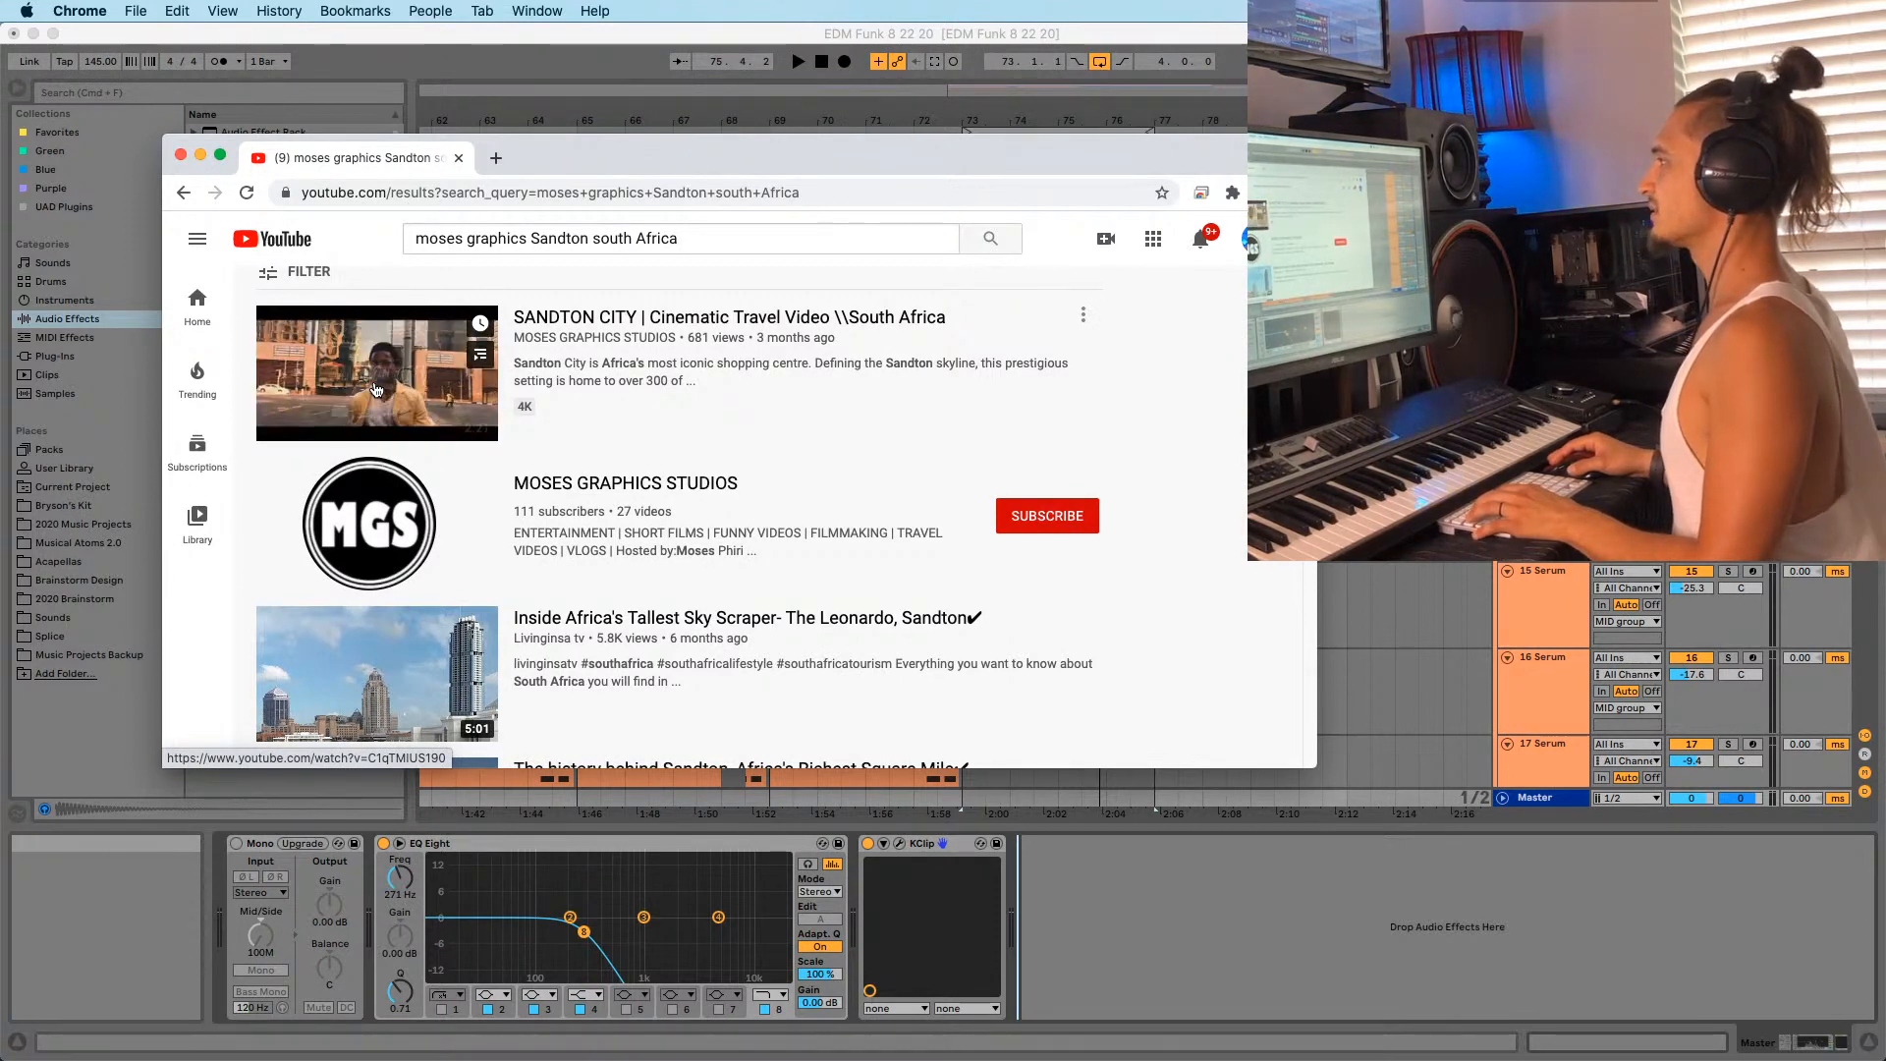
left_click(372, 390)
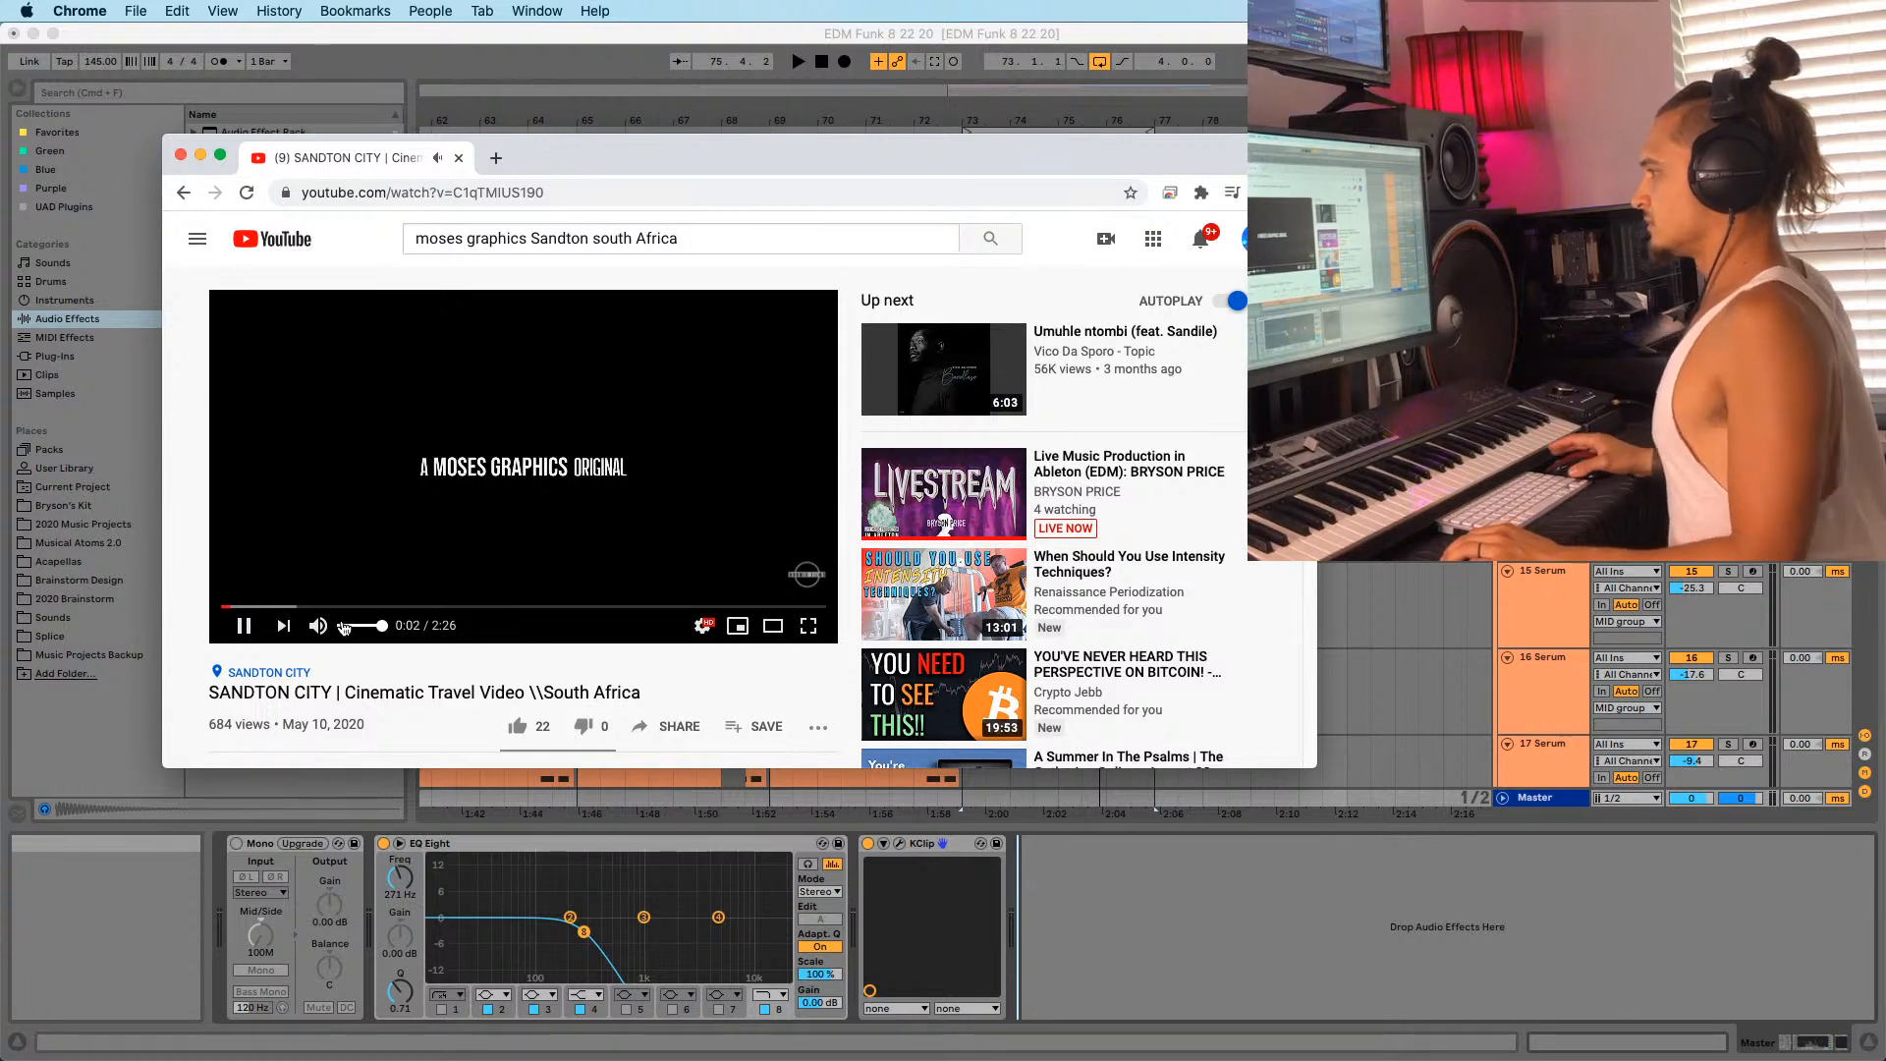
Post the comment 'awesome! :D' under the video.
scroll(349, 638, "down", 2)
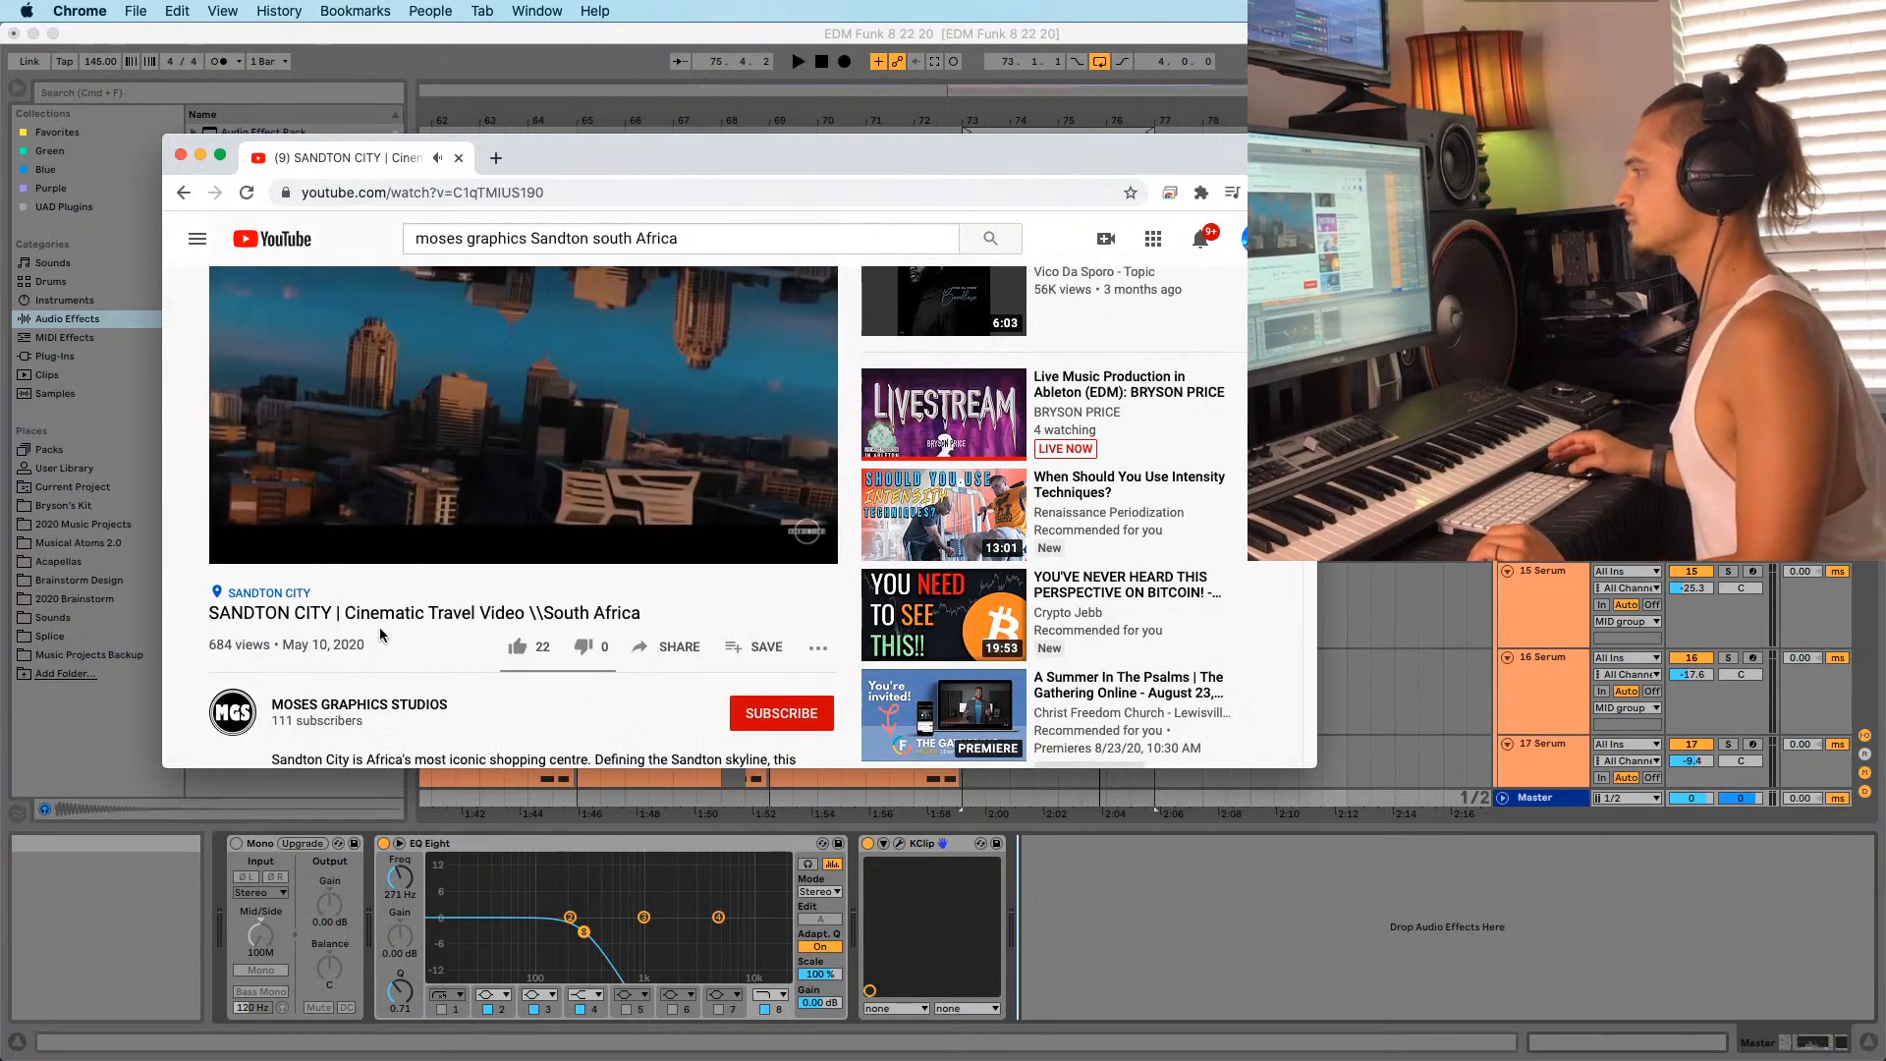
scroll(373, 550, "up", 1)
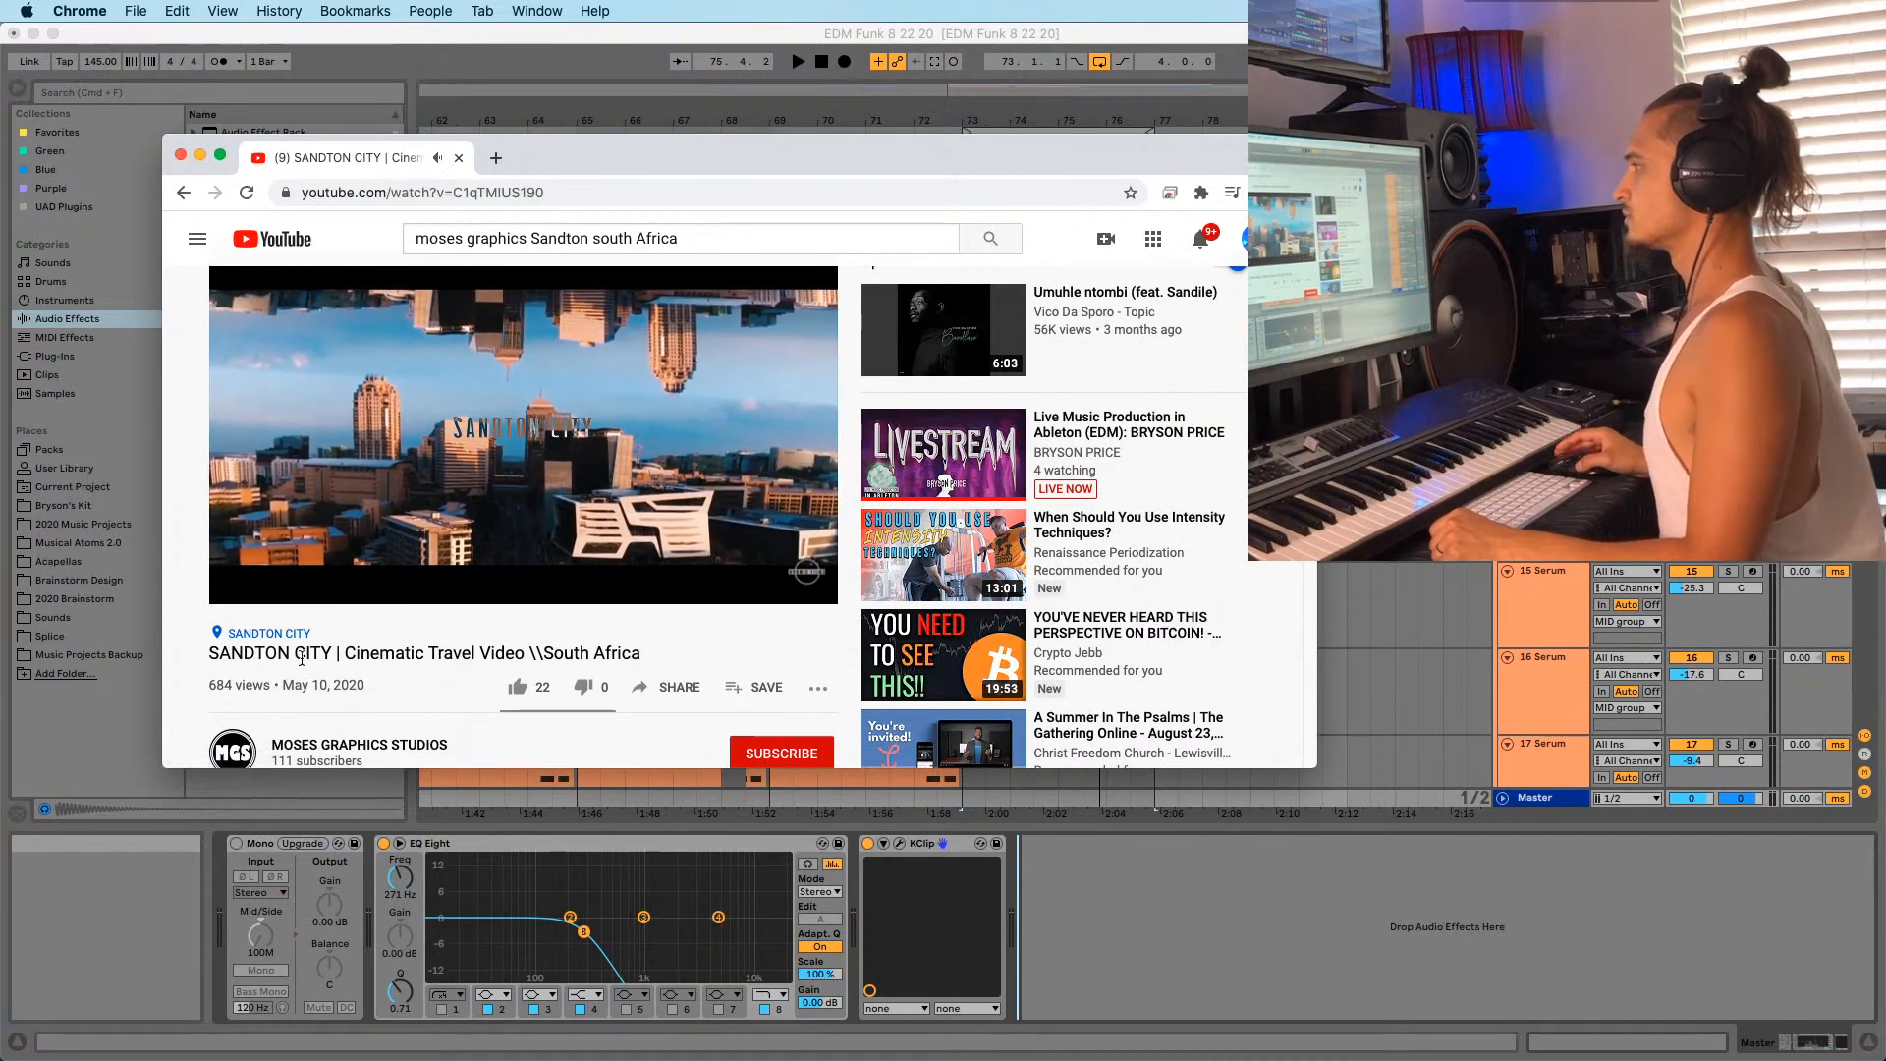
scroll(287, 637, "down", 1)
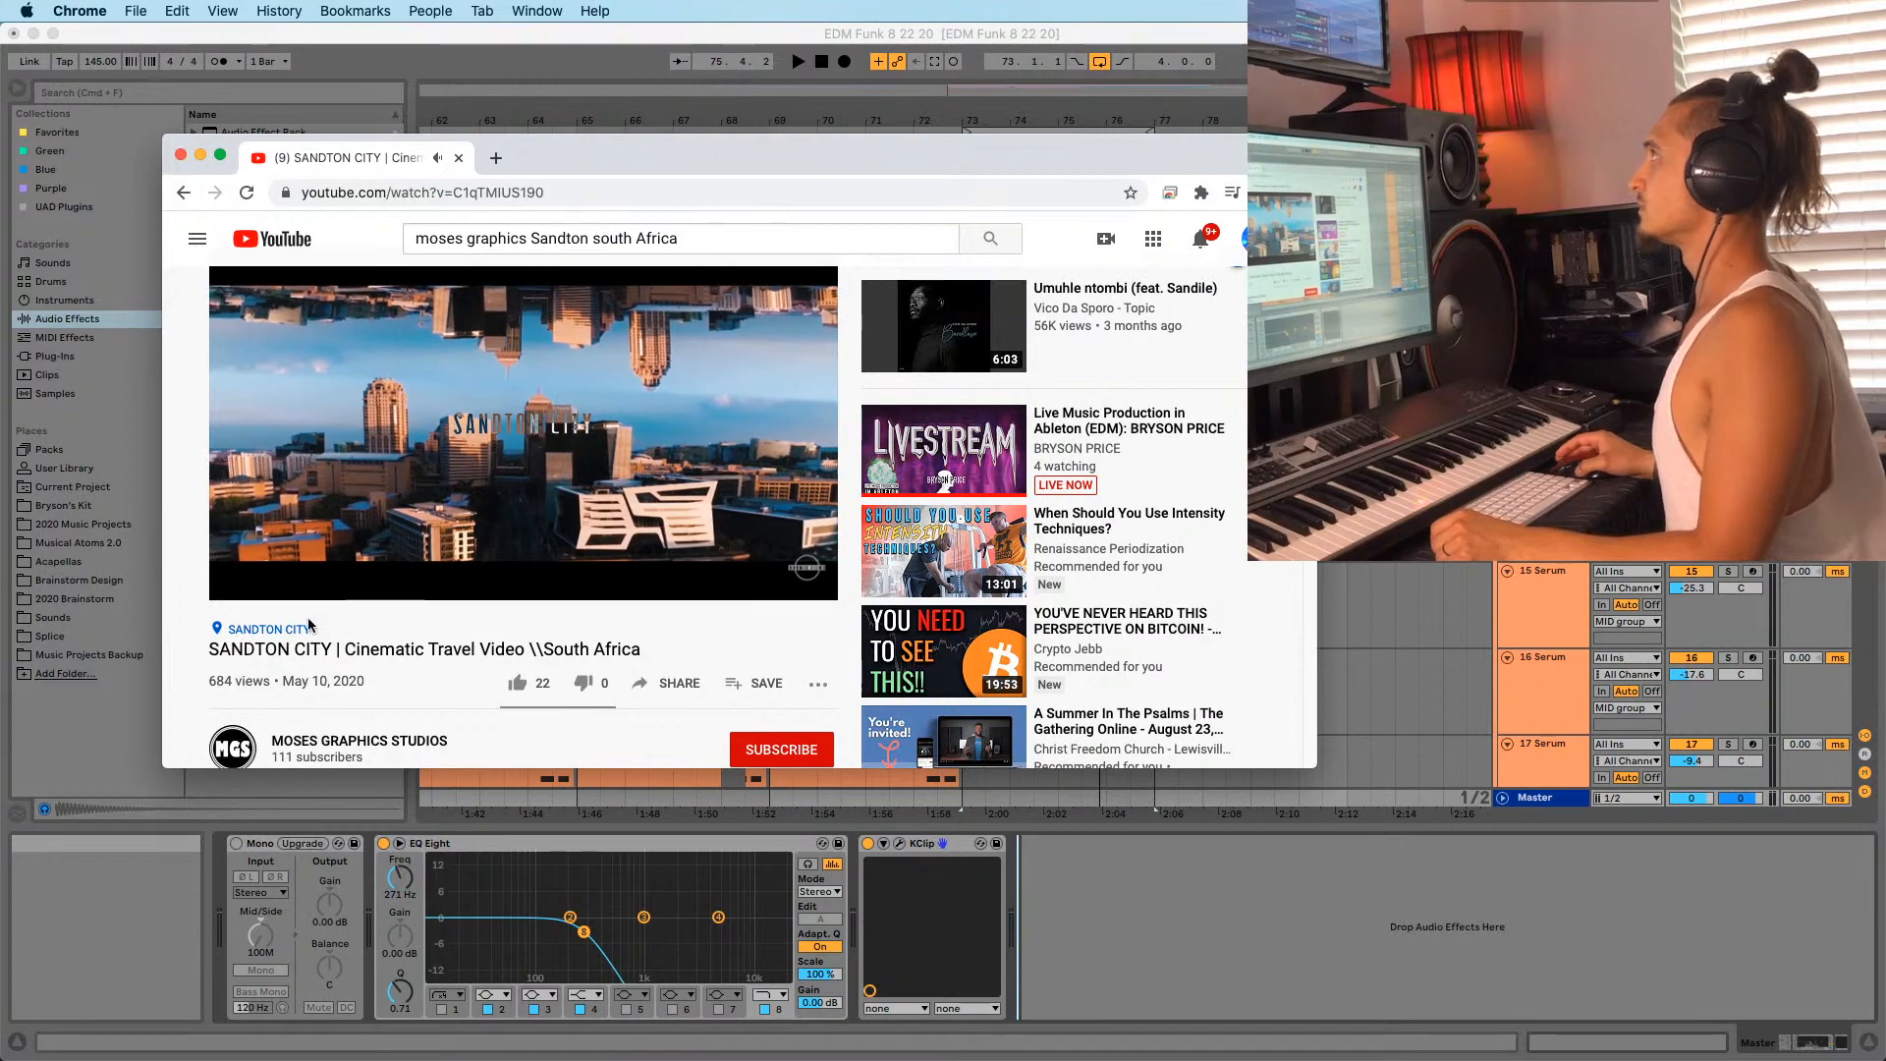
scroll(314, 638, "down", 1)
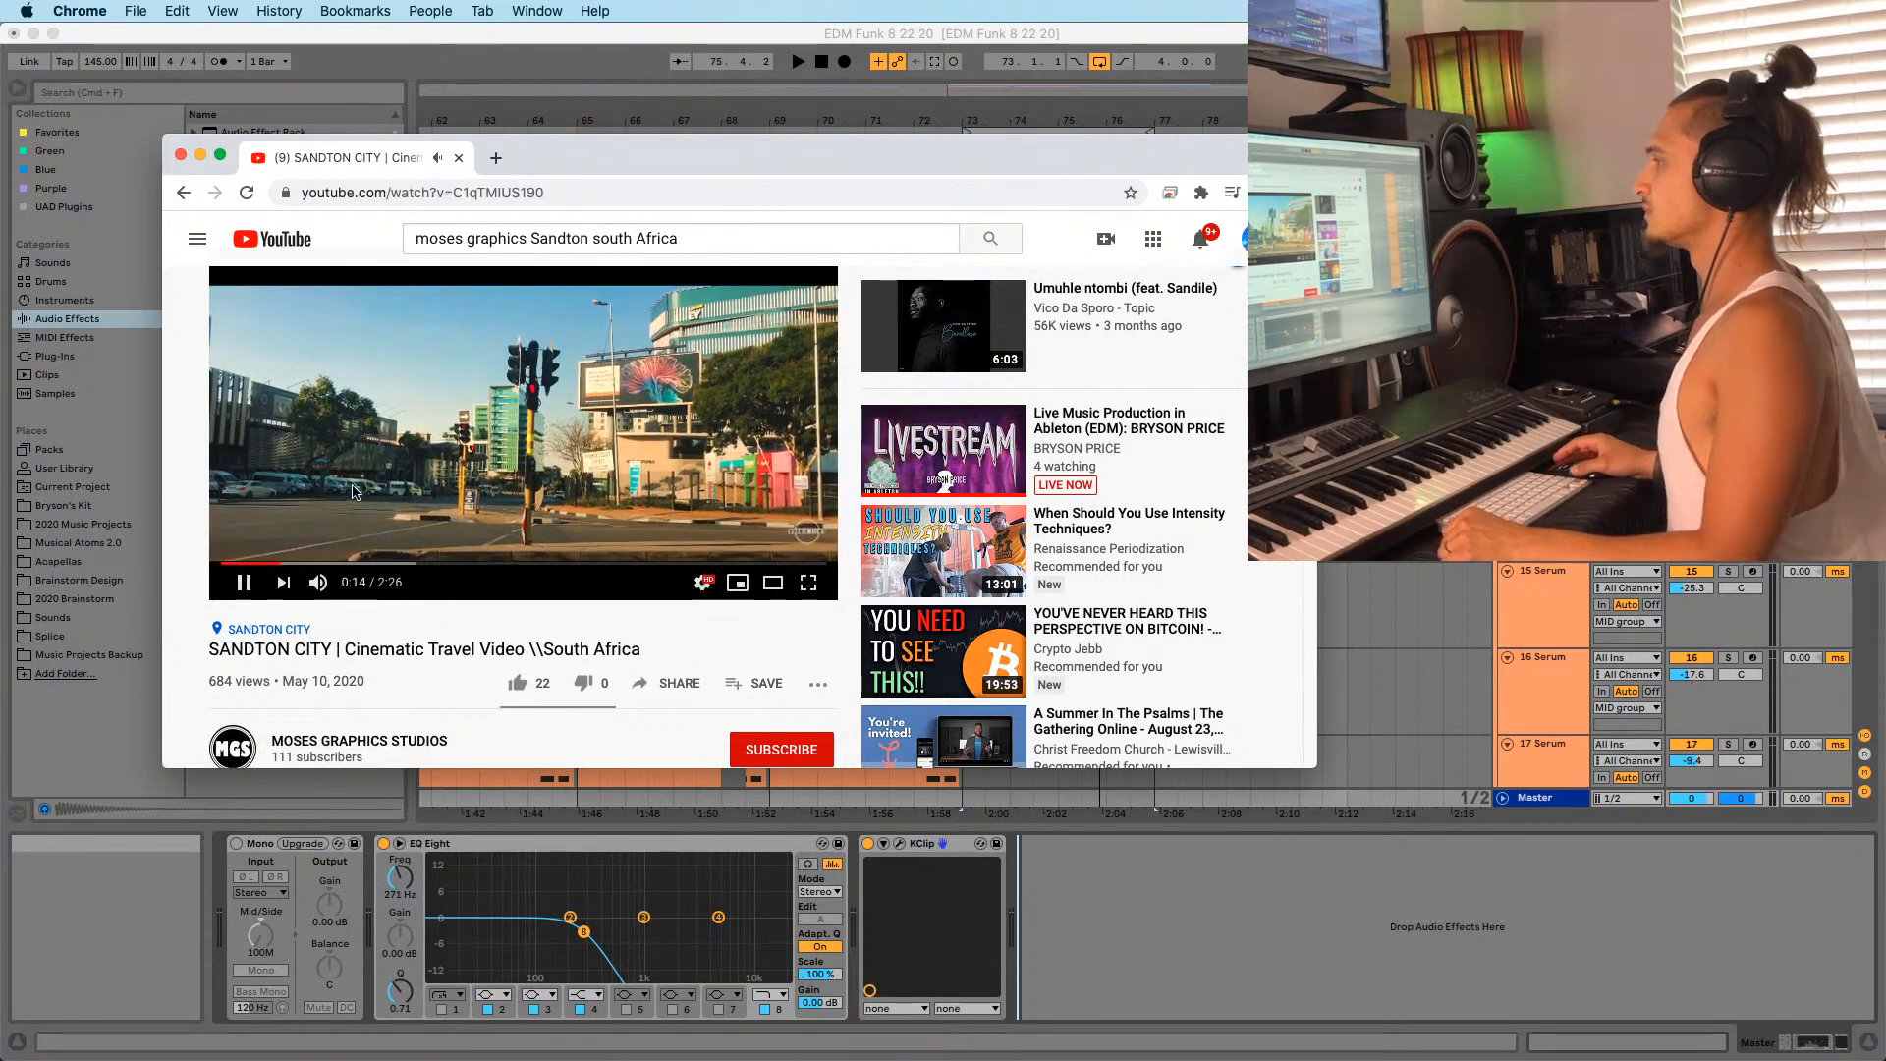
scroll(340, 638, "down", 1)
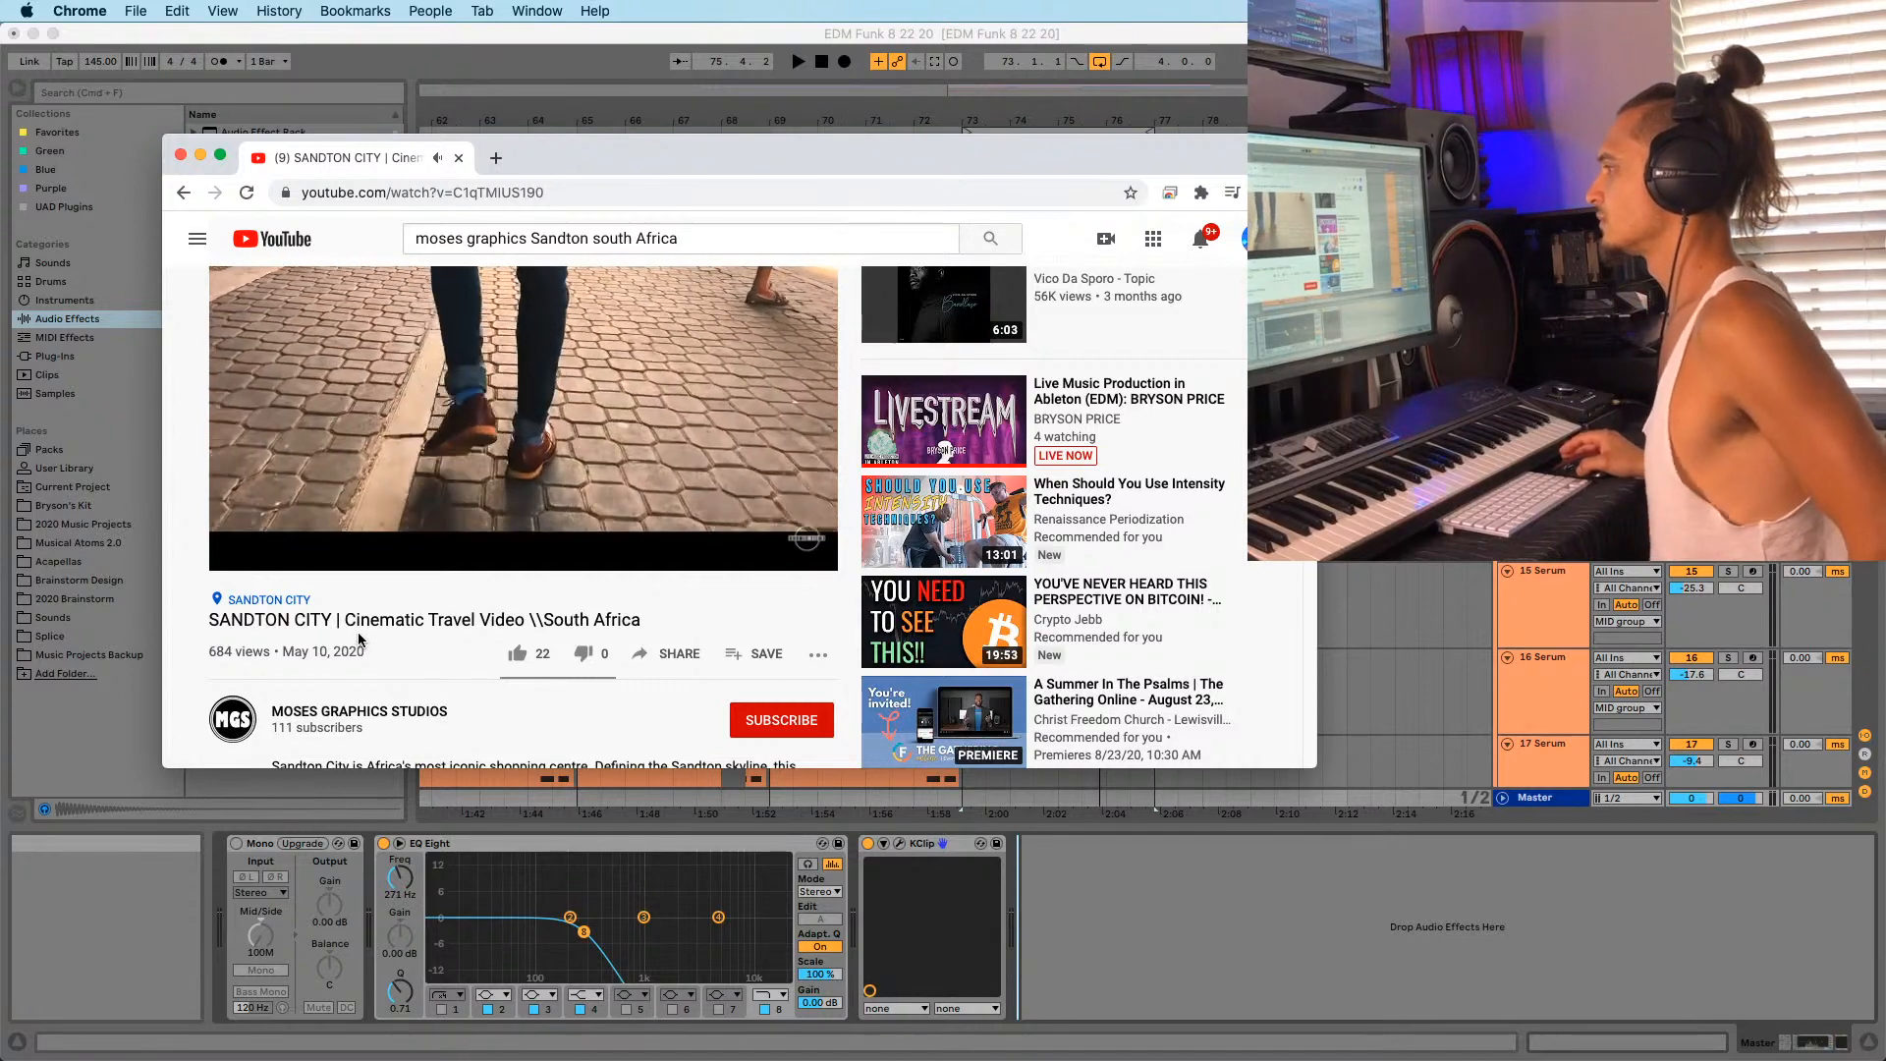
mouse_move(369, 505)
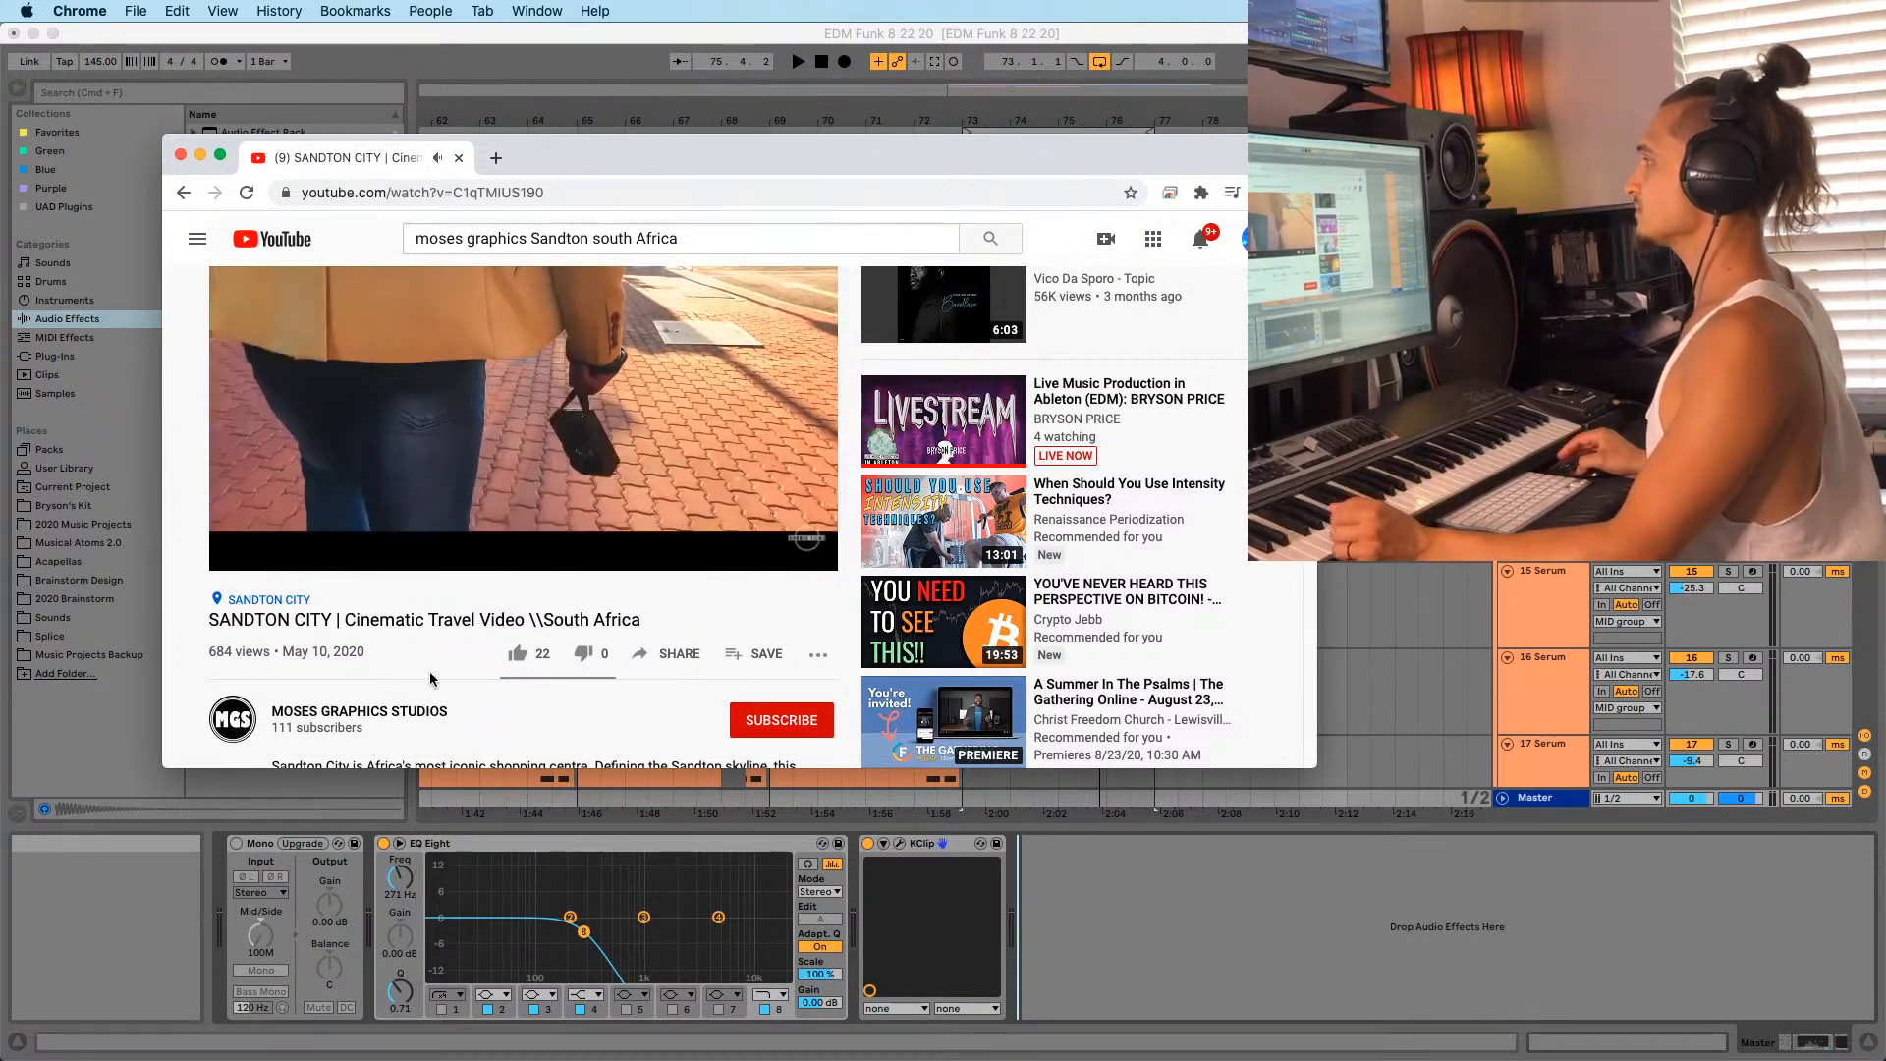
scroll(337, 481, "up", 1)
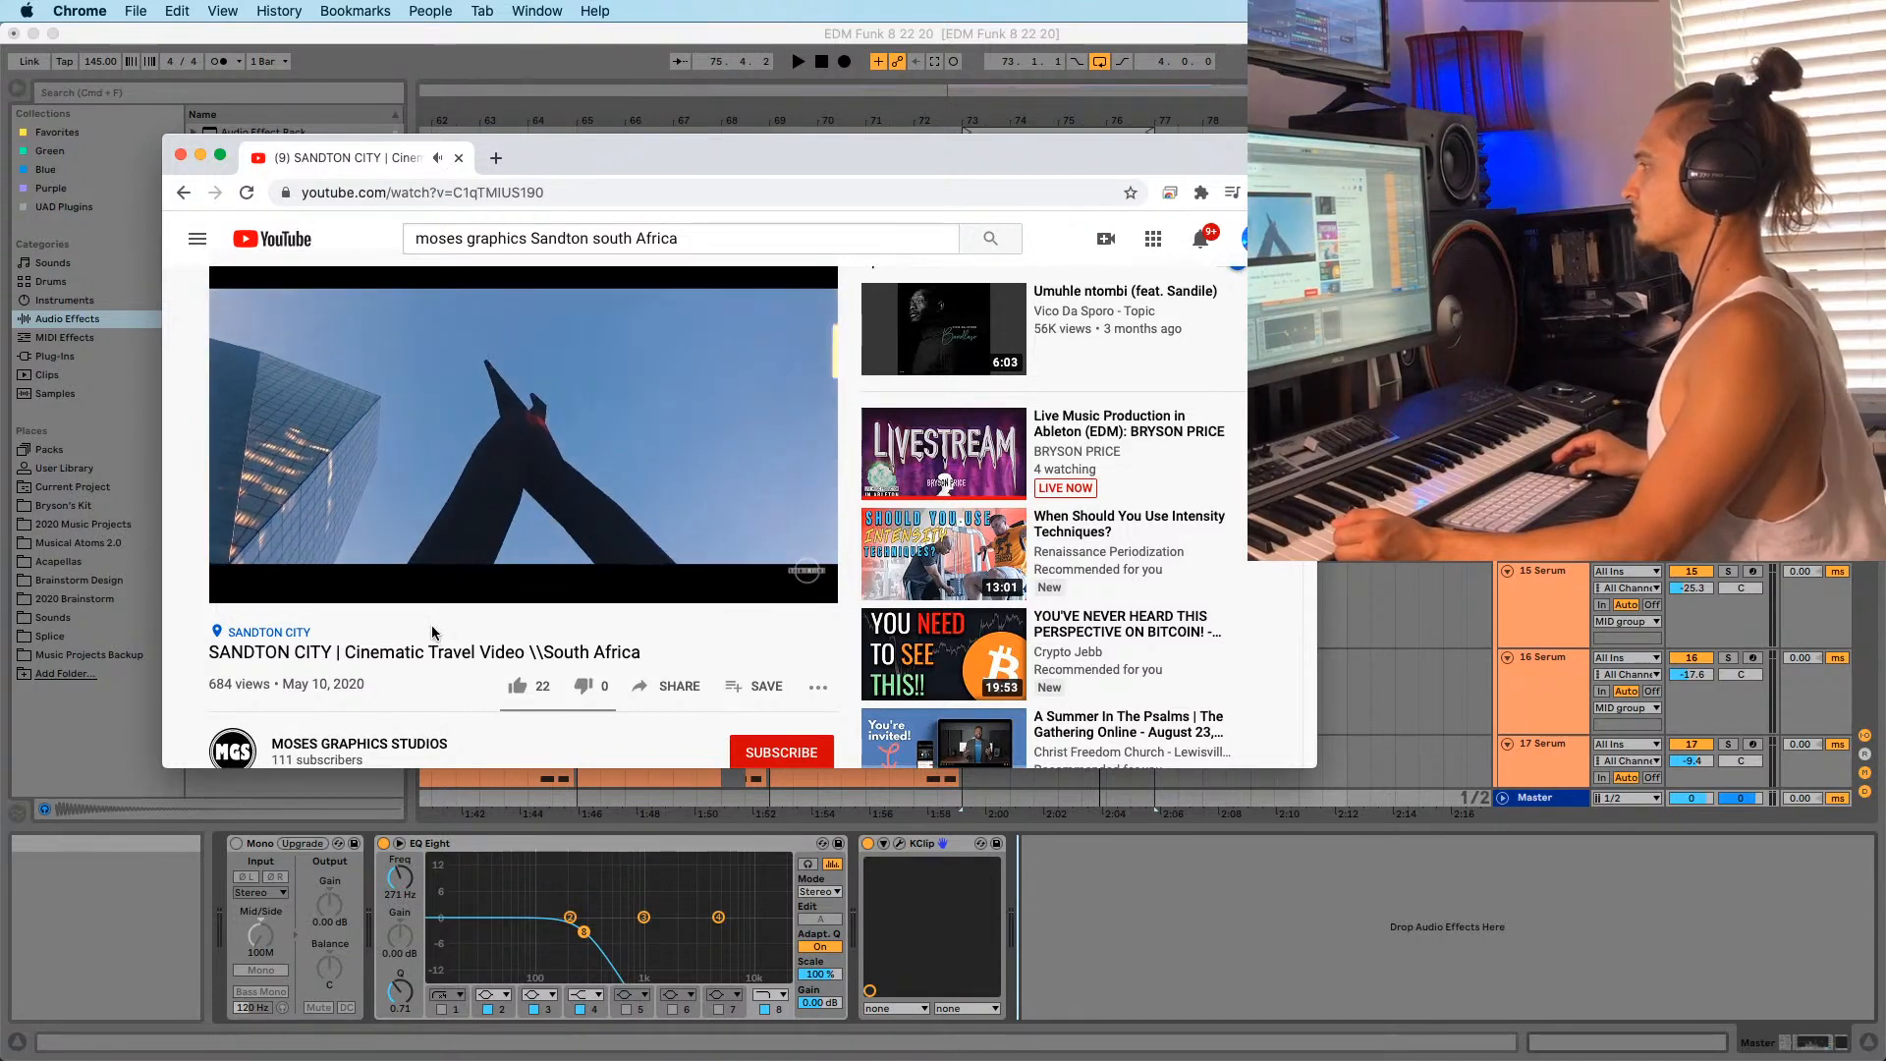
scroll(417, 616, "down", 3)
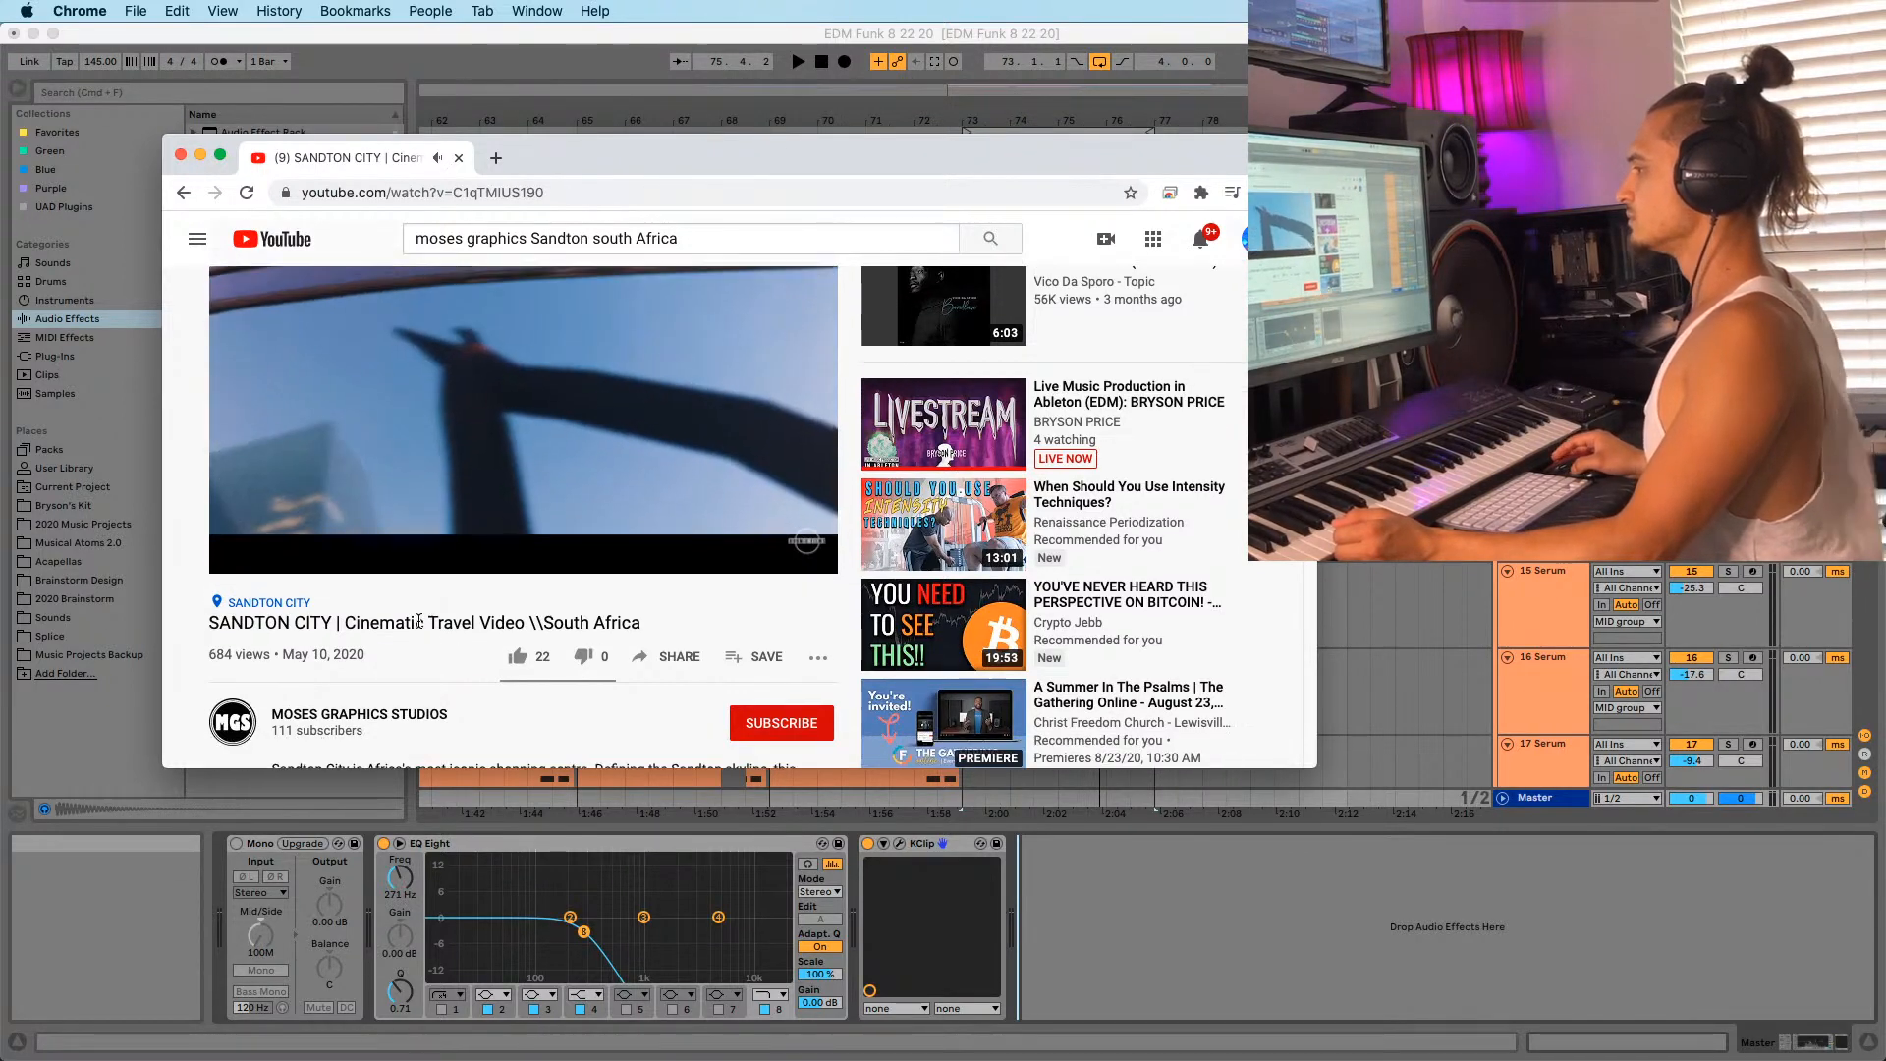
scroll(416, 645, "up", 3)
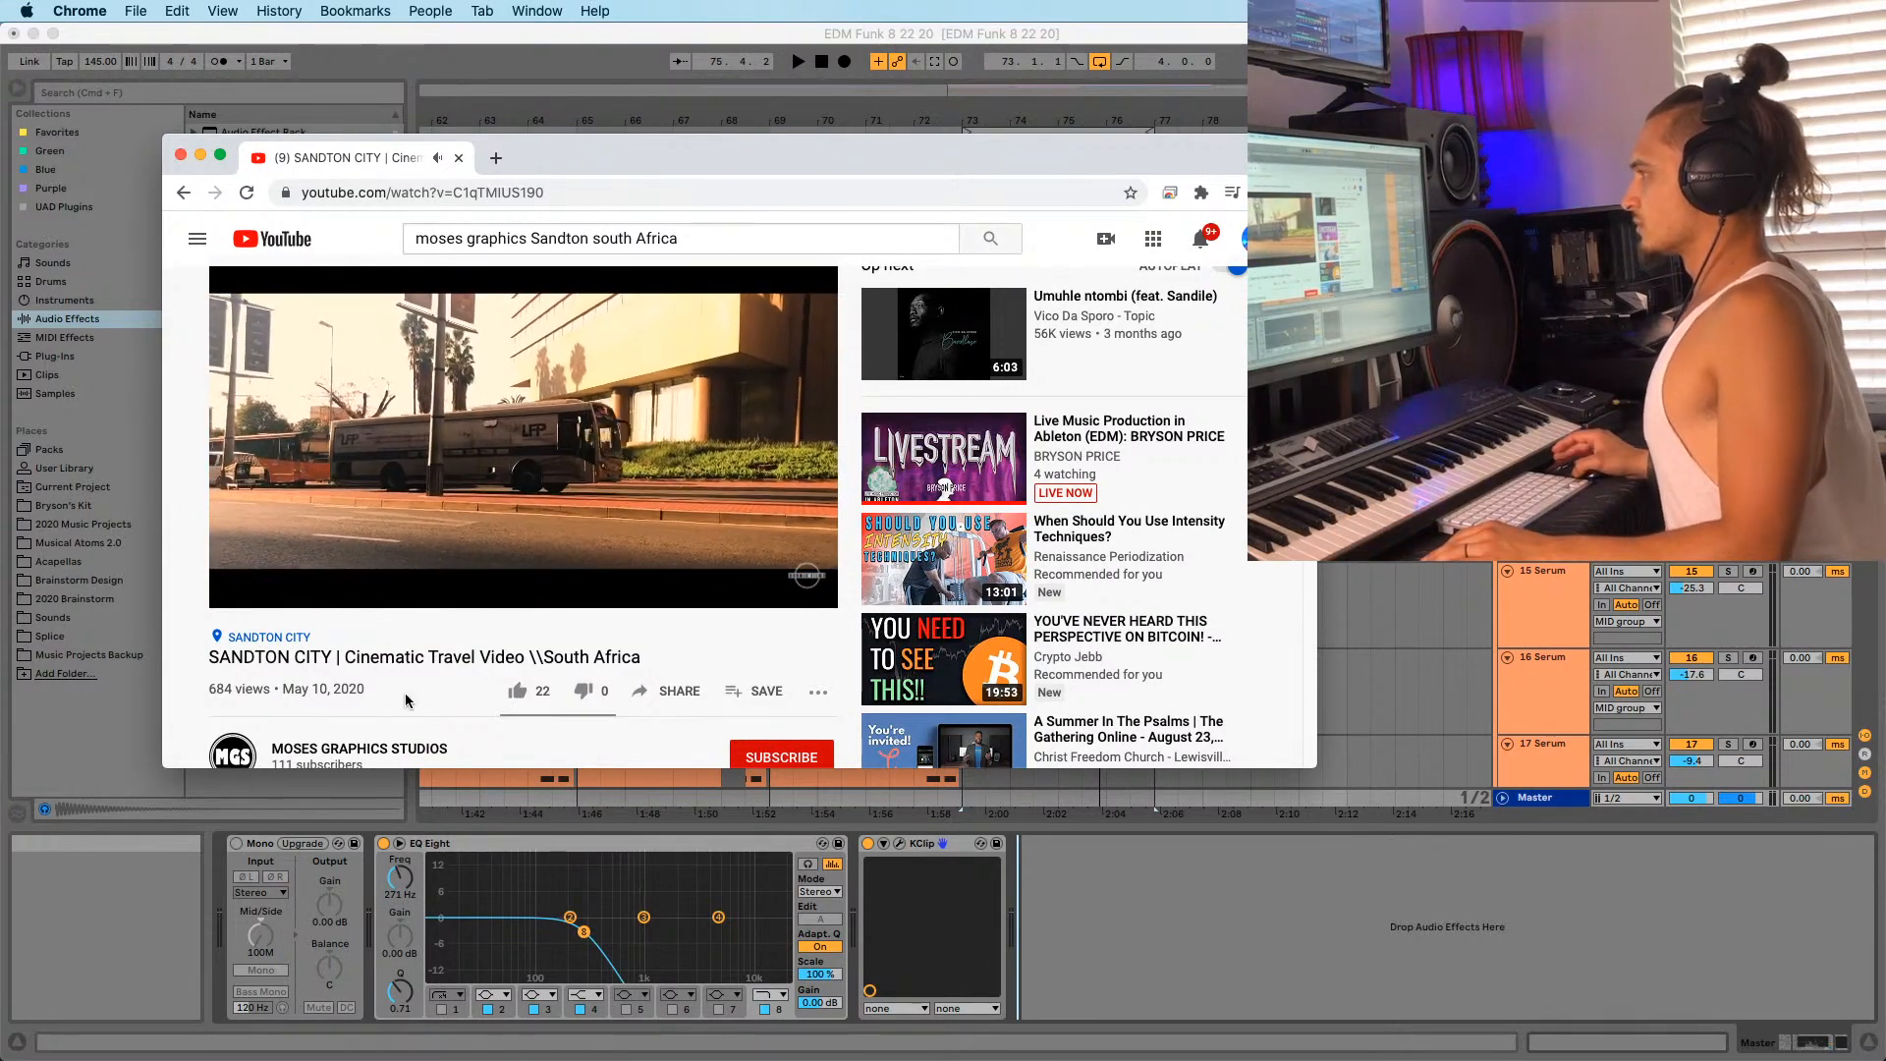
mouse_move(385, 601)
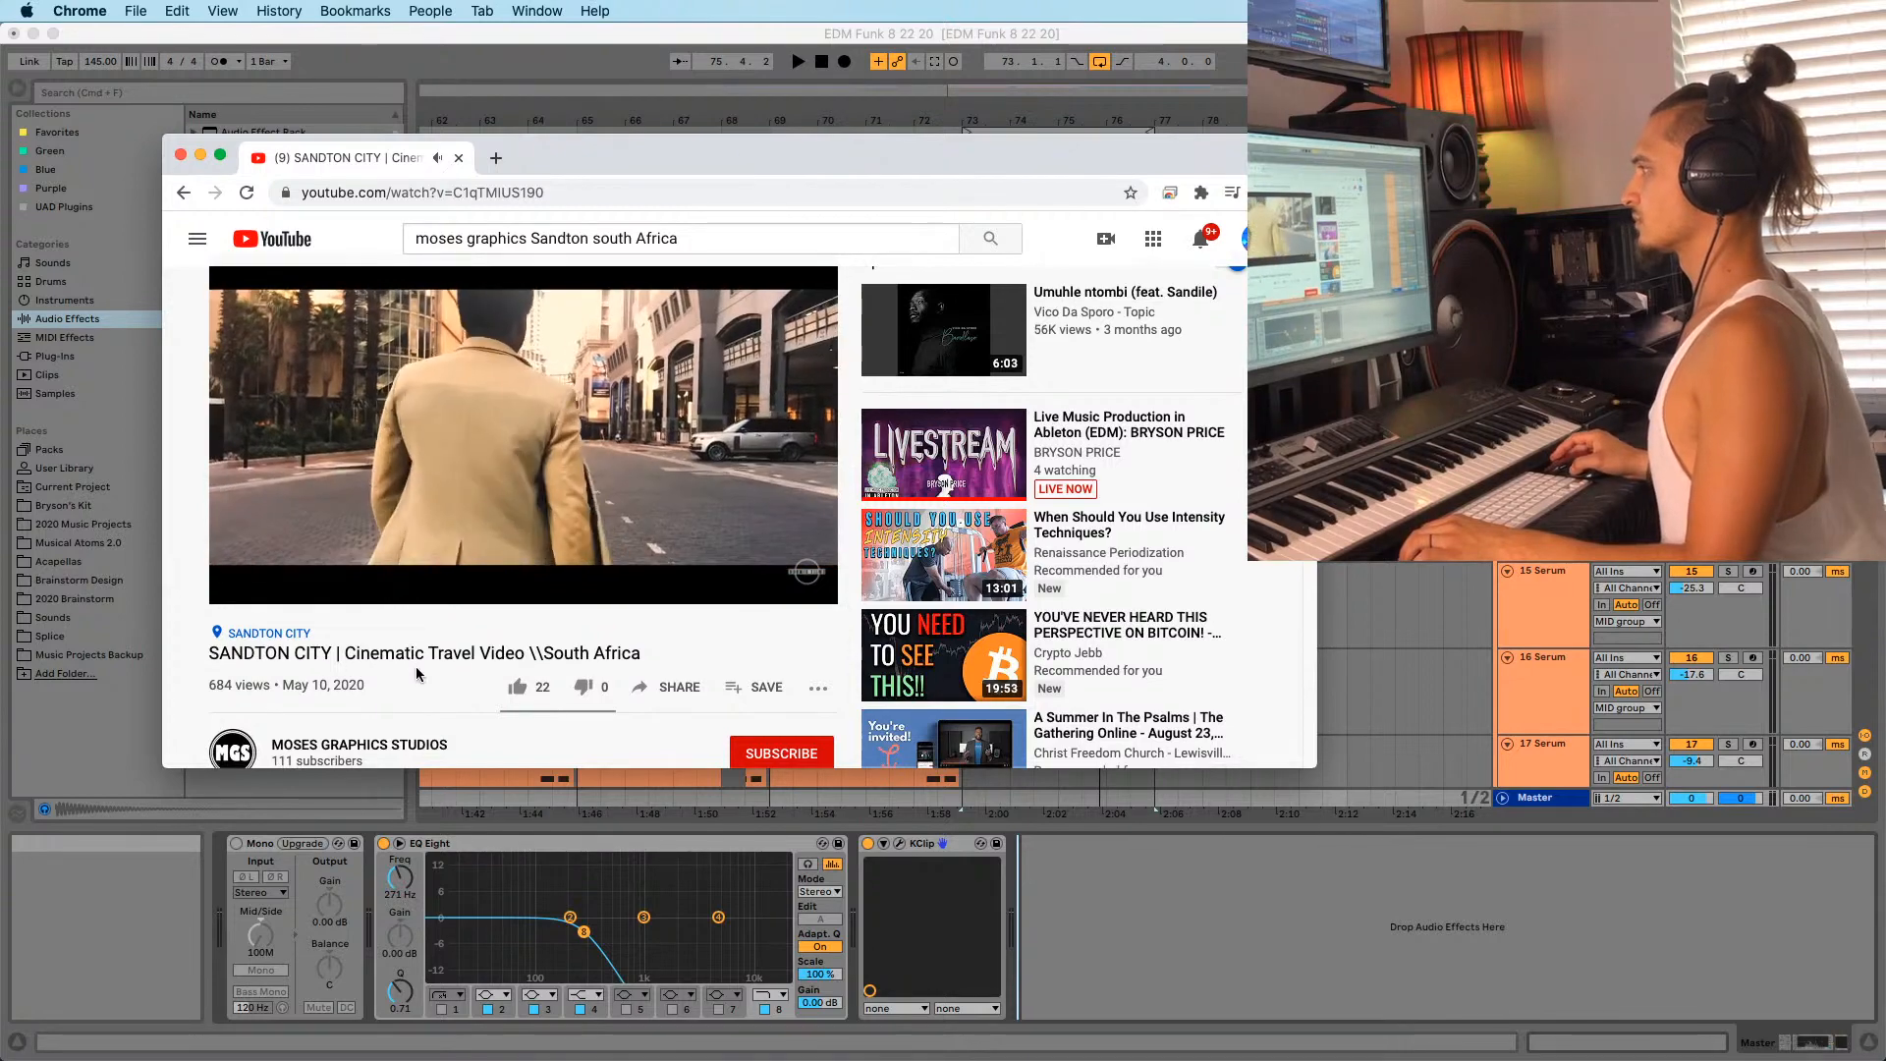
scroll(437, 682, "up", 1)
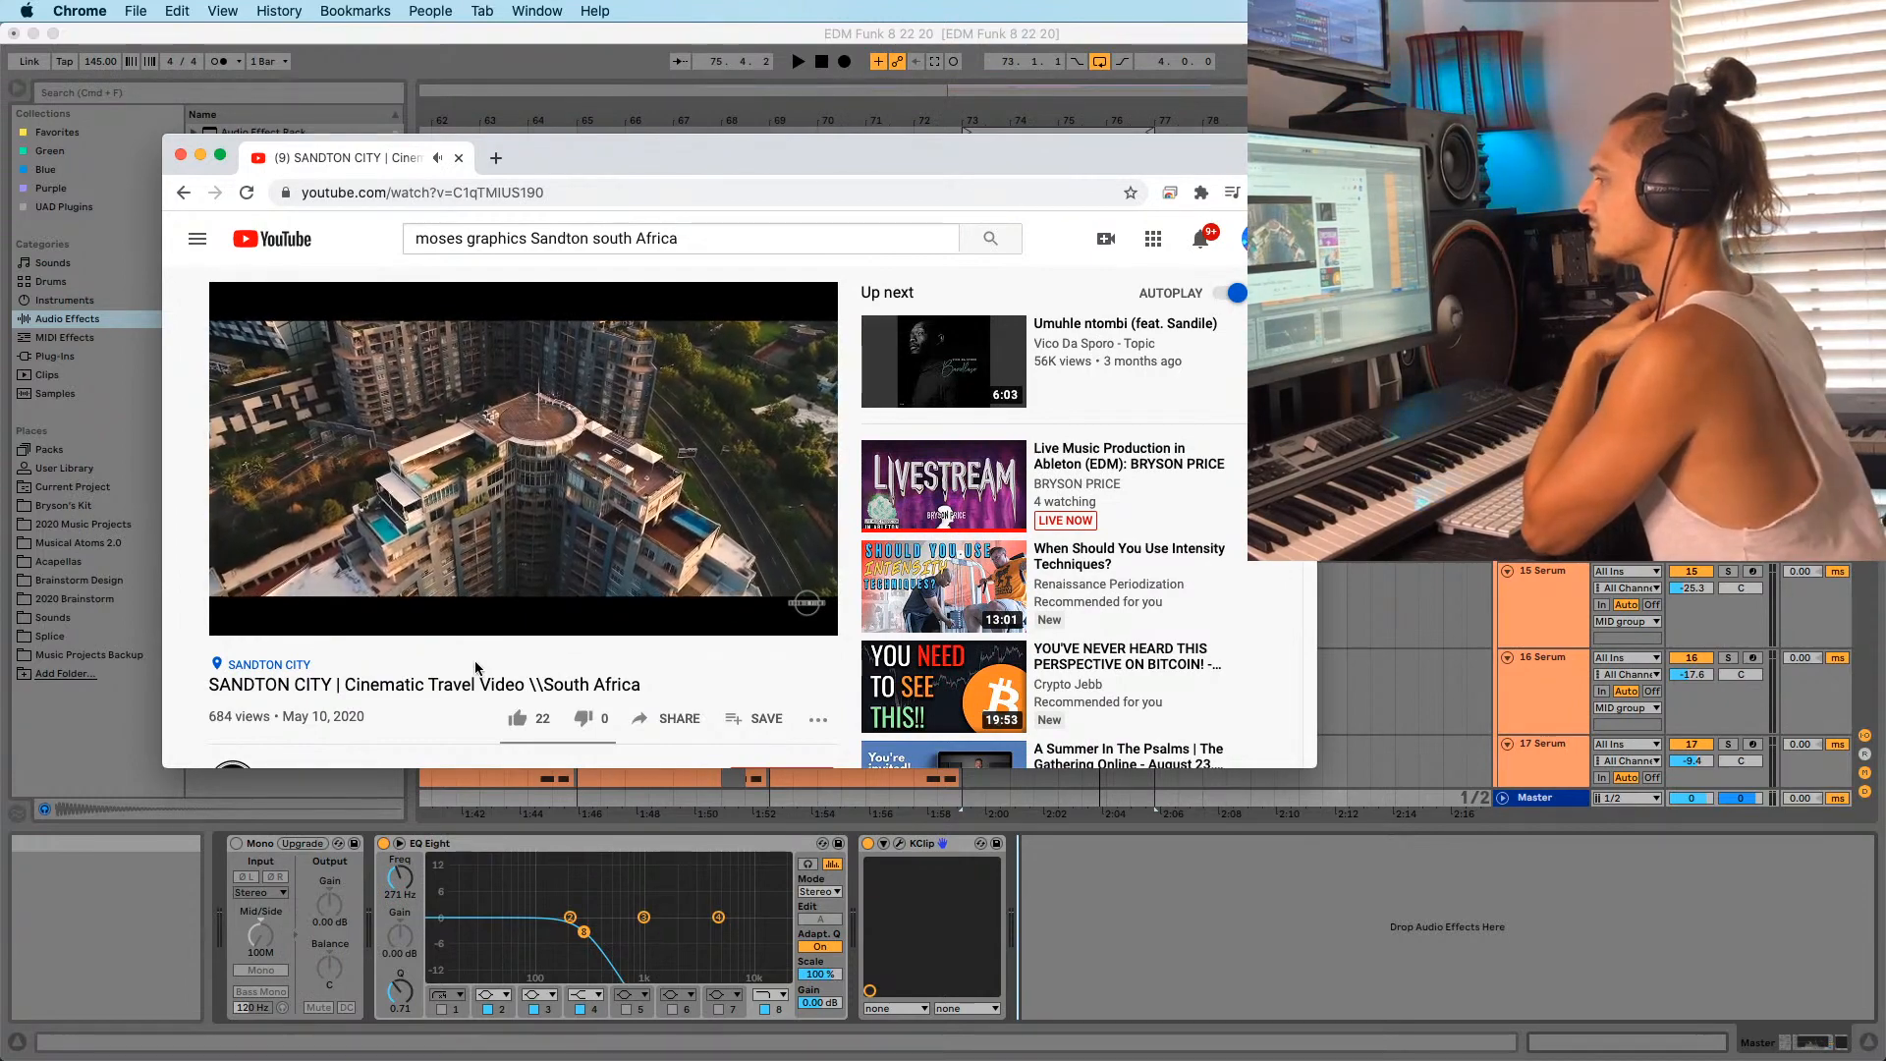
scroll(475, 667, "down", 3)
scroll(467, 680, "down", 1)
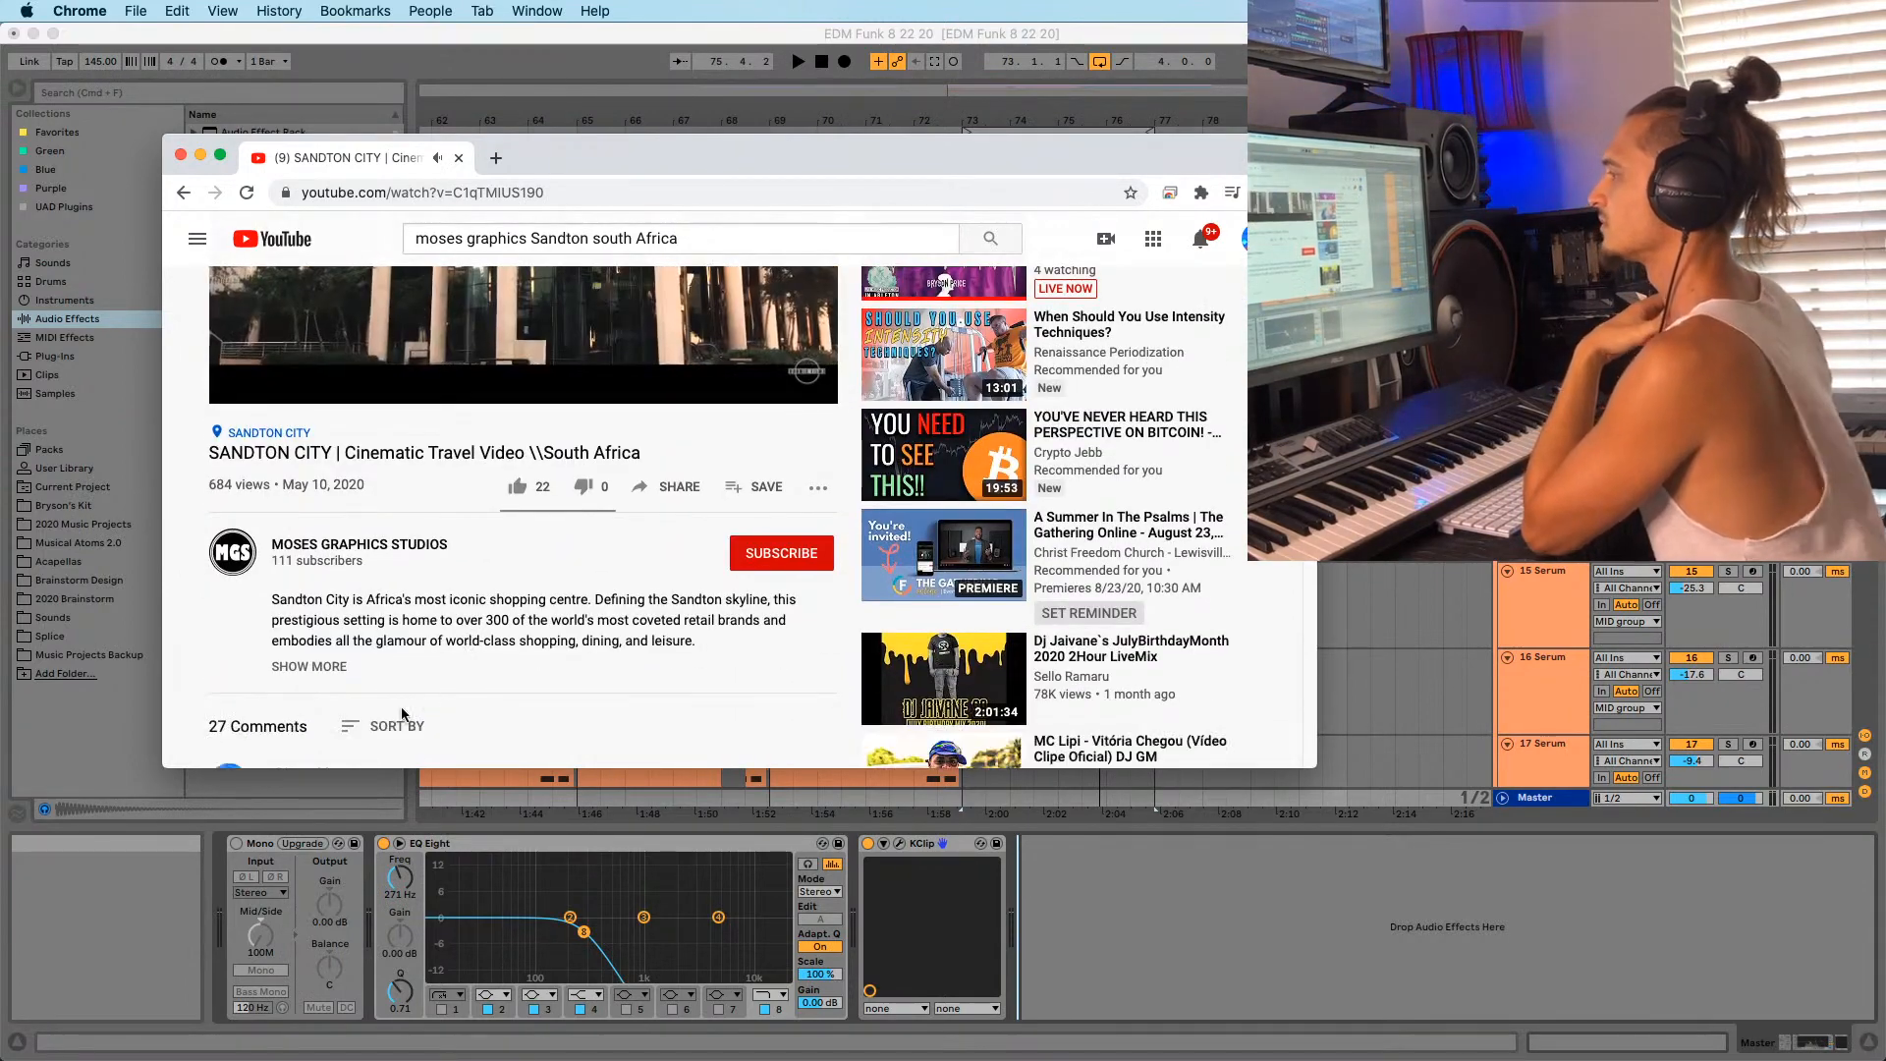
scroll(373, 721, "down", 1)
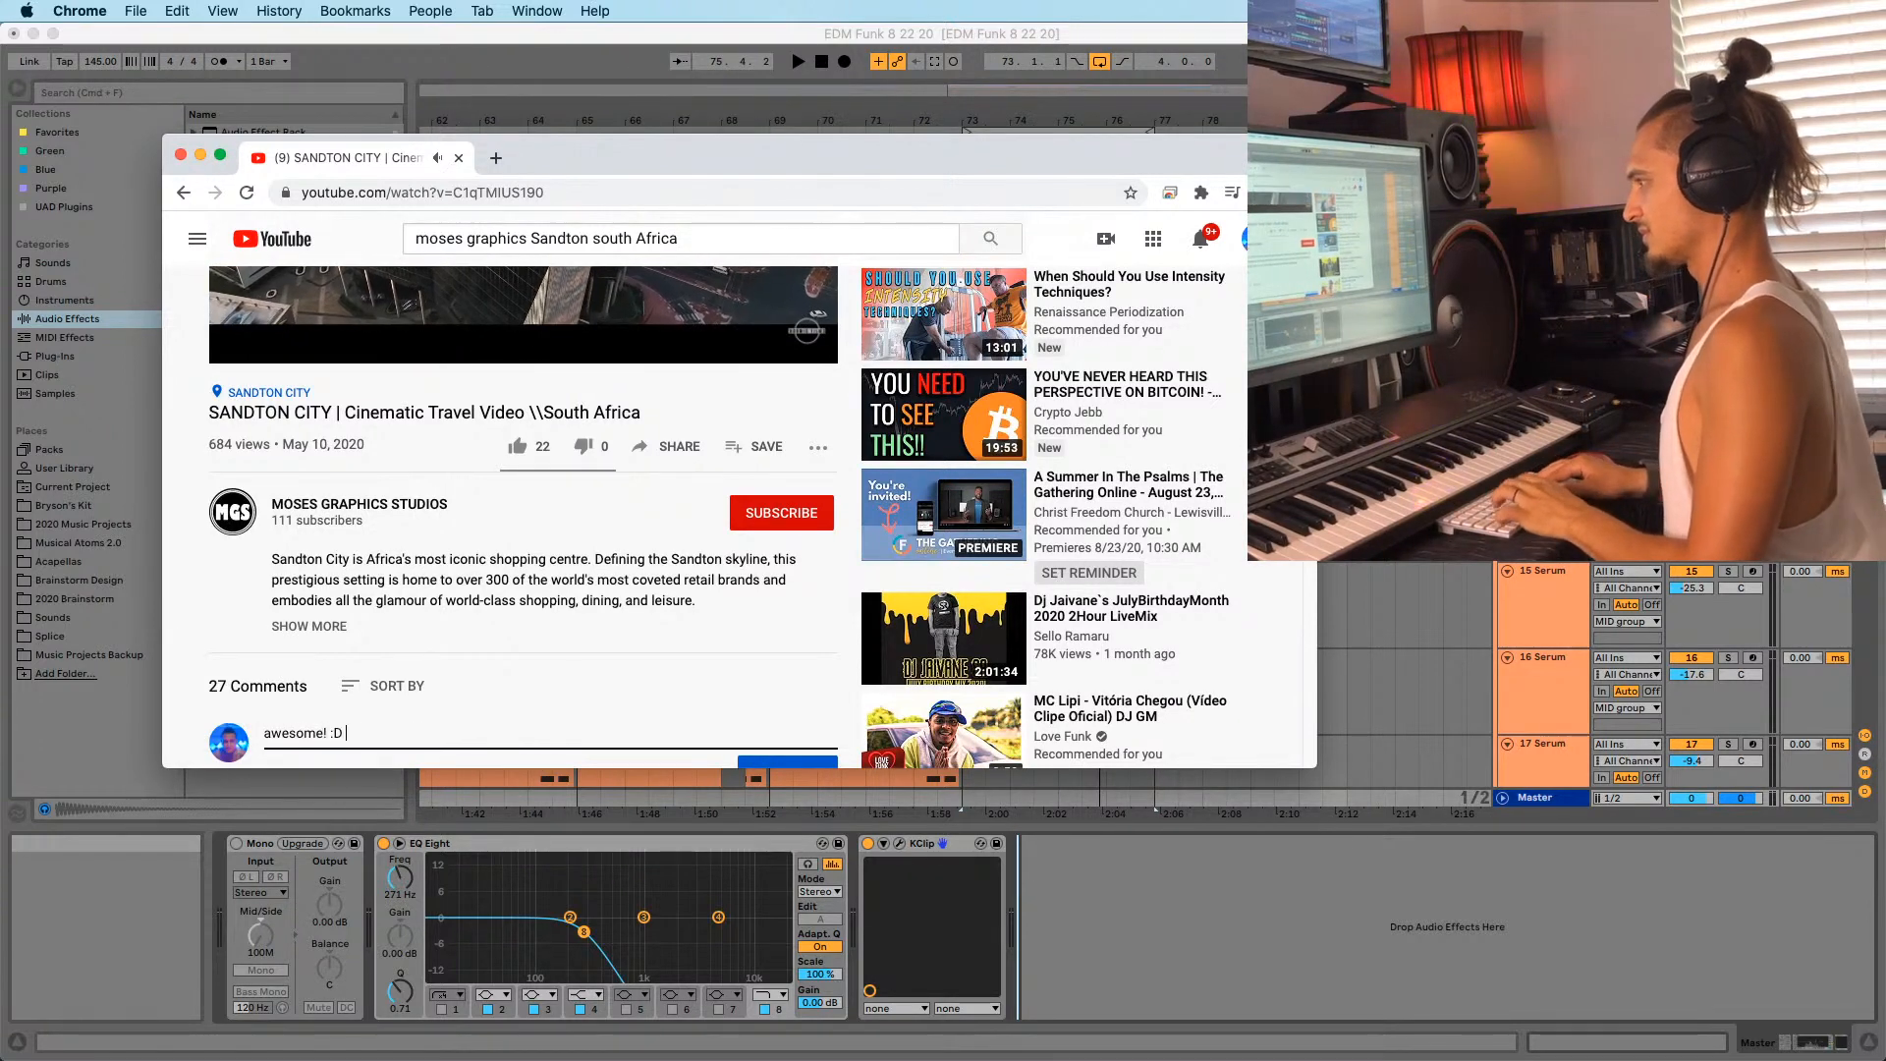
scroll(657, 725, "down", 1)
left_click(799, 742)
scroll(786, 727, "up", 5)
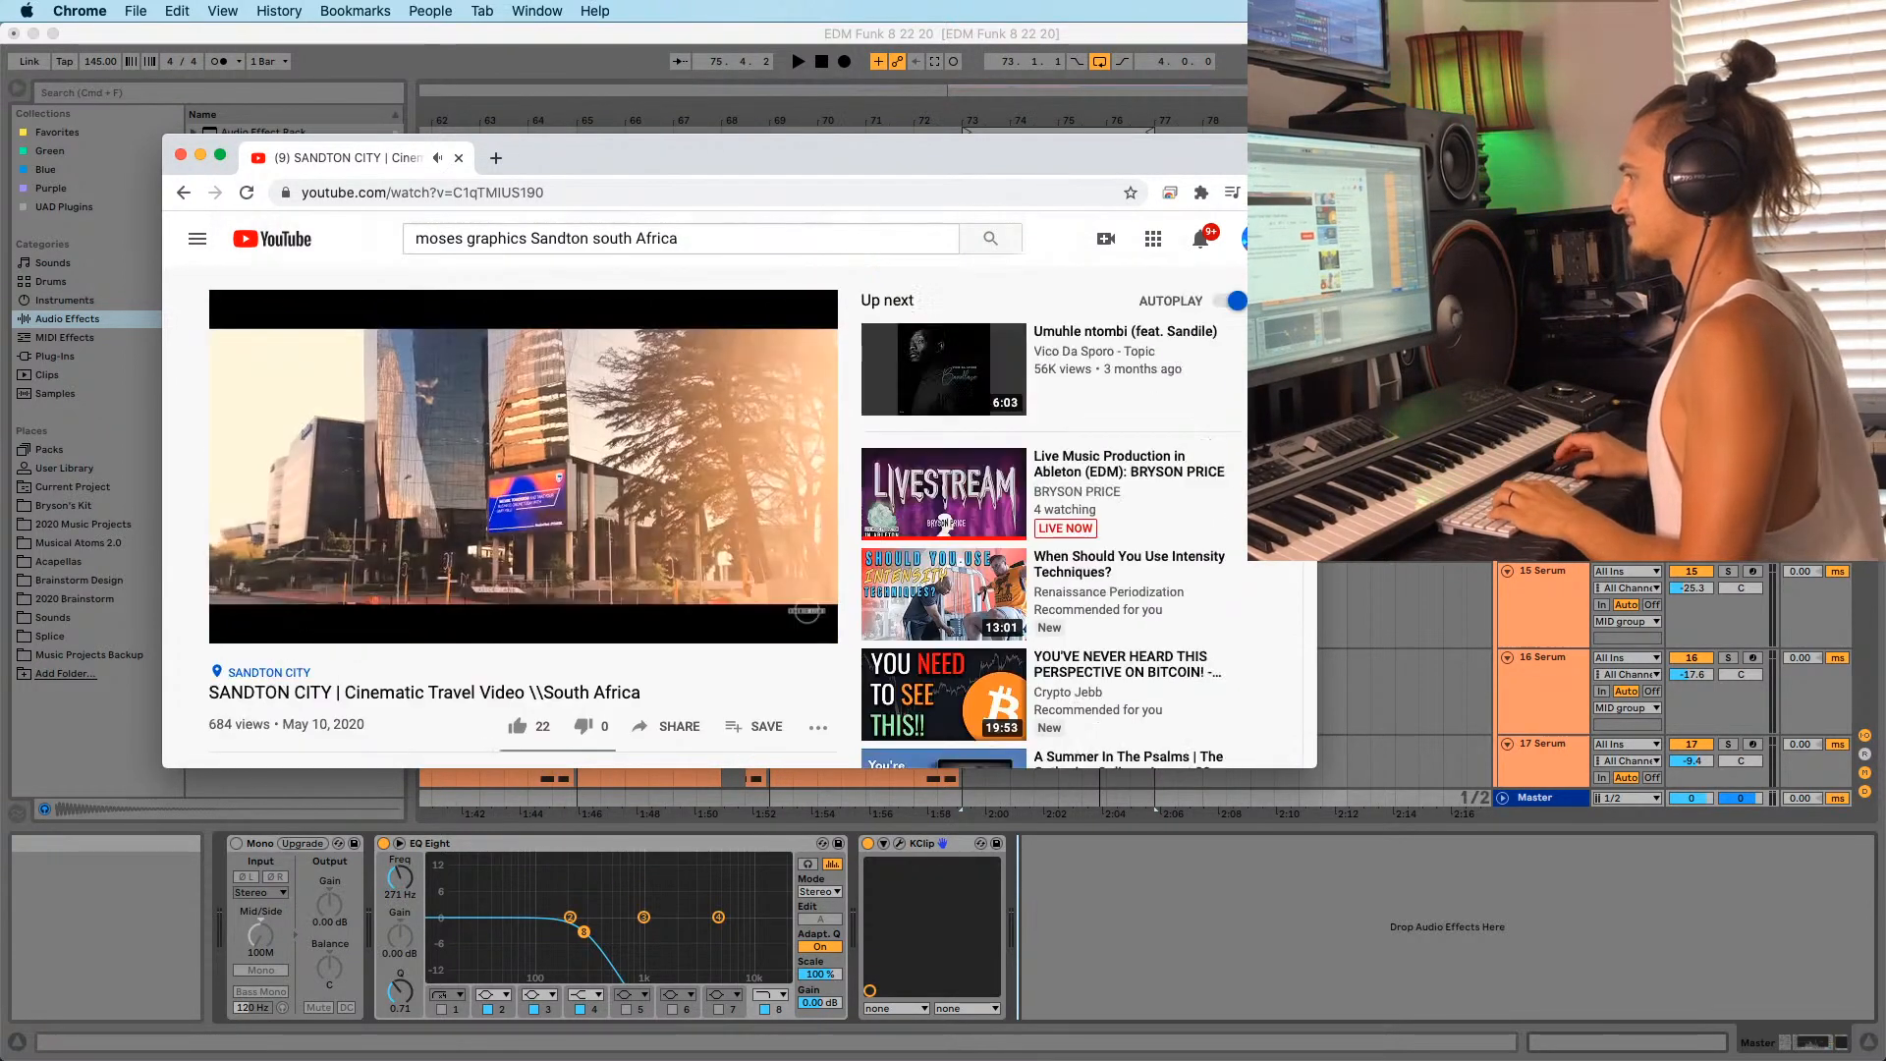
scroll(415, 553, "down", 10)
scroll(414, 553, "up", 10)
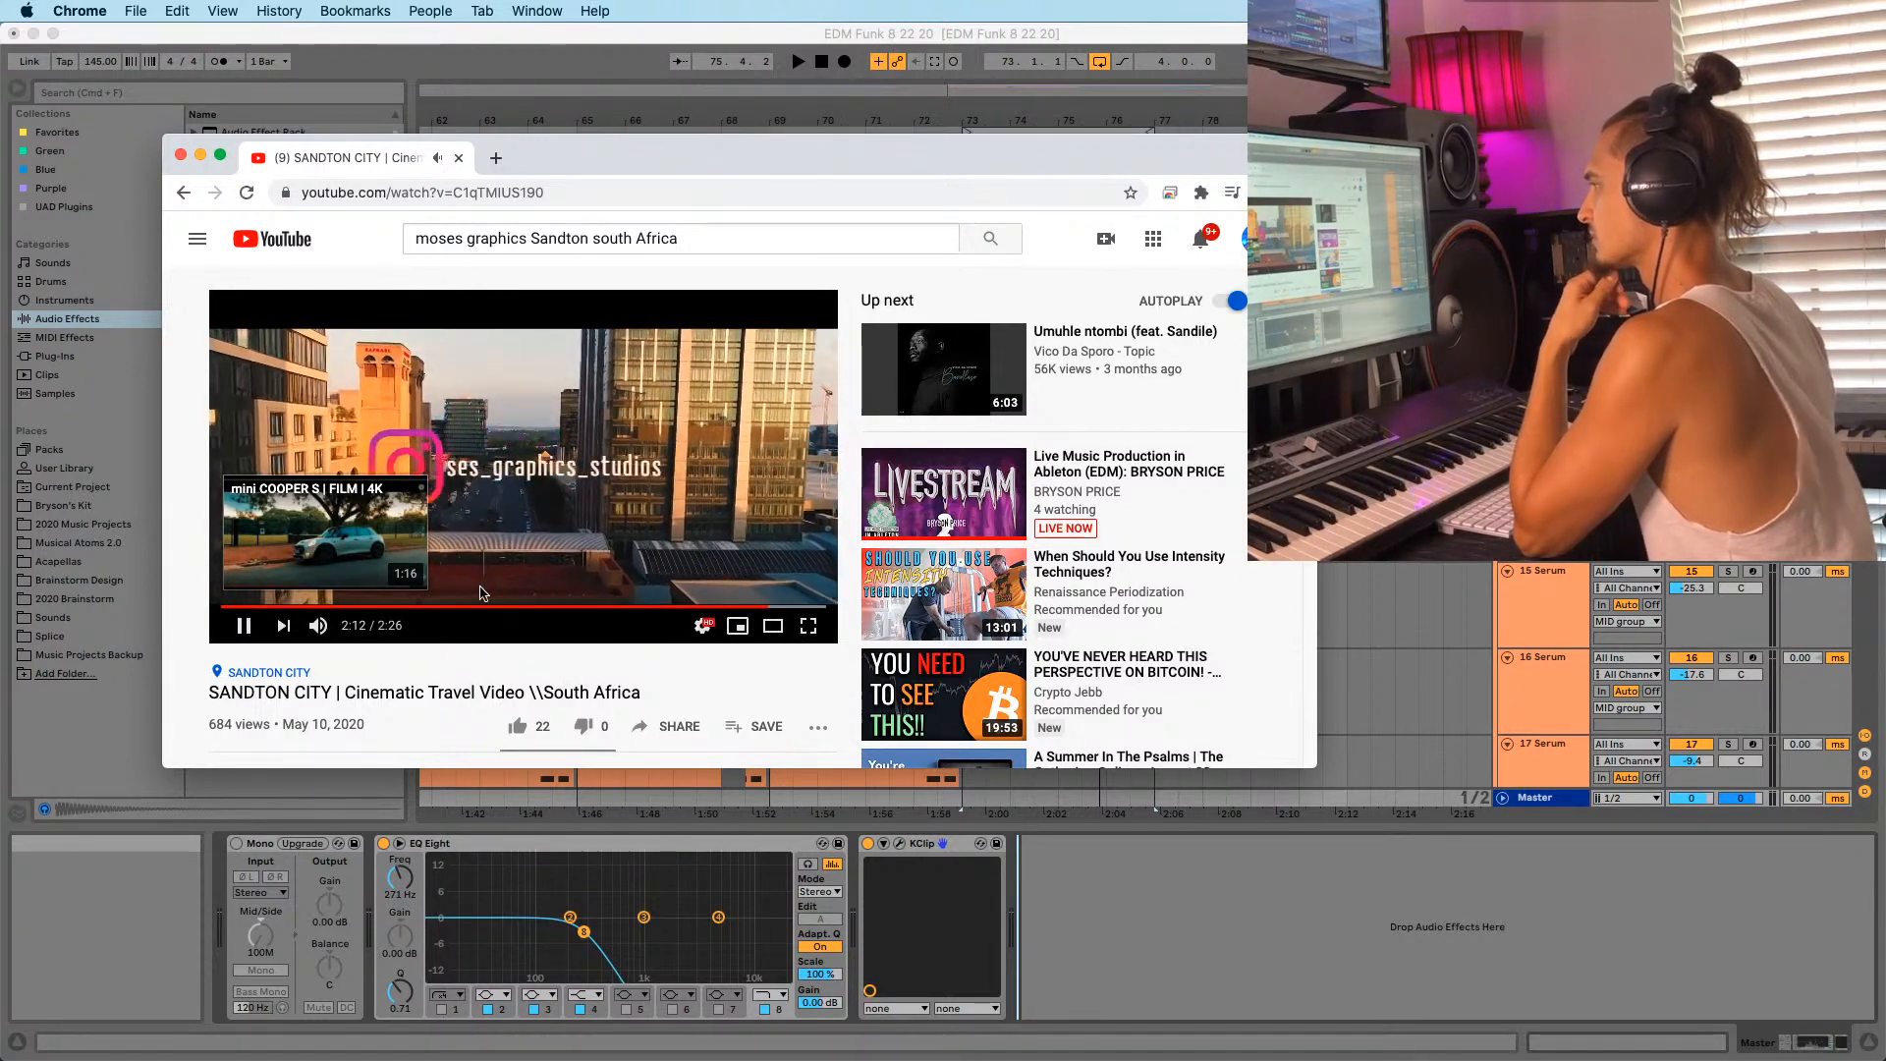
Pause the video at 2:14 and like it.
left_click(509, 519)
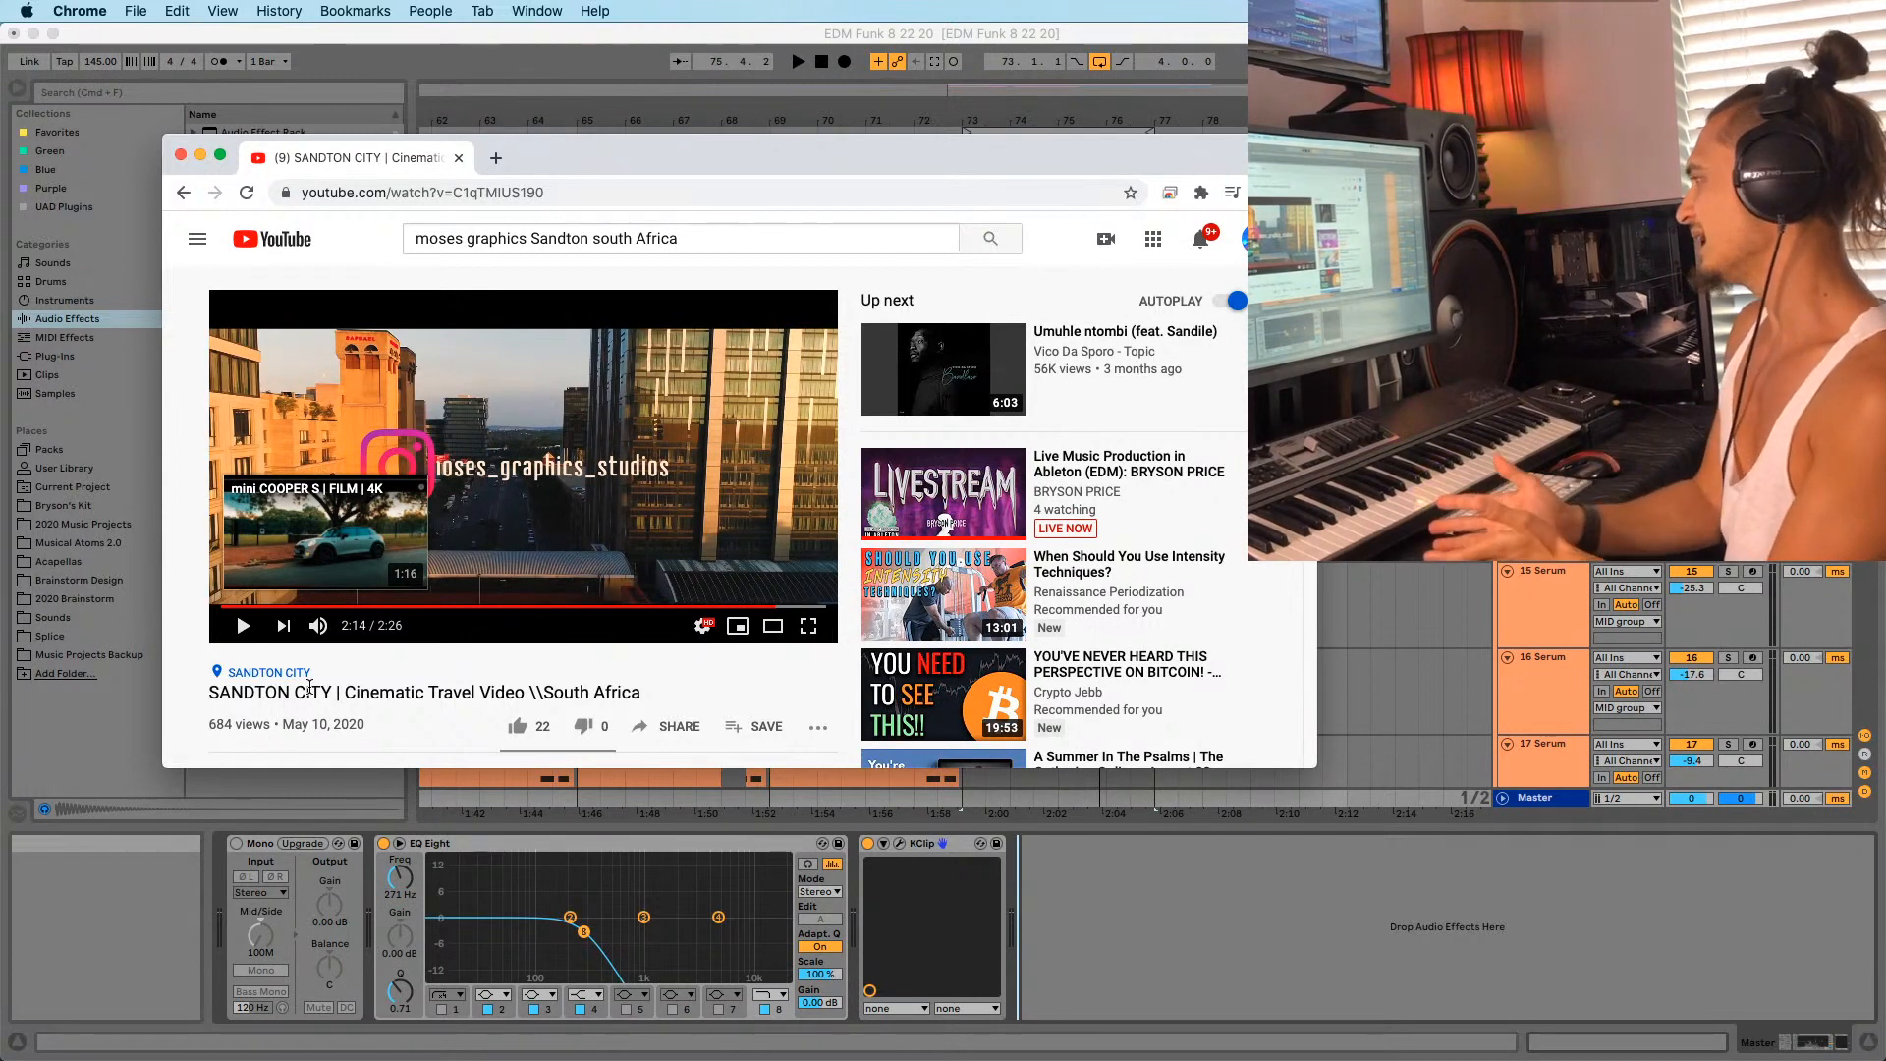
left_click(517, 726)
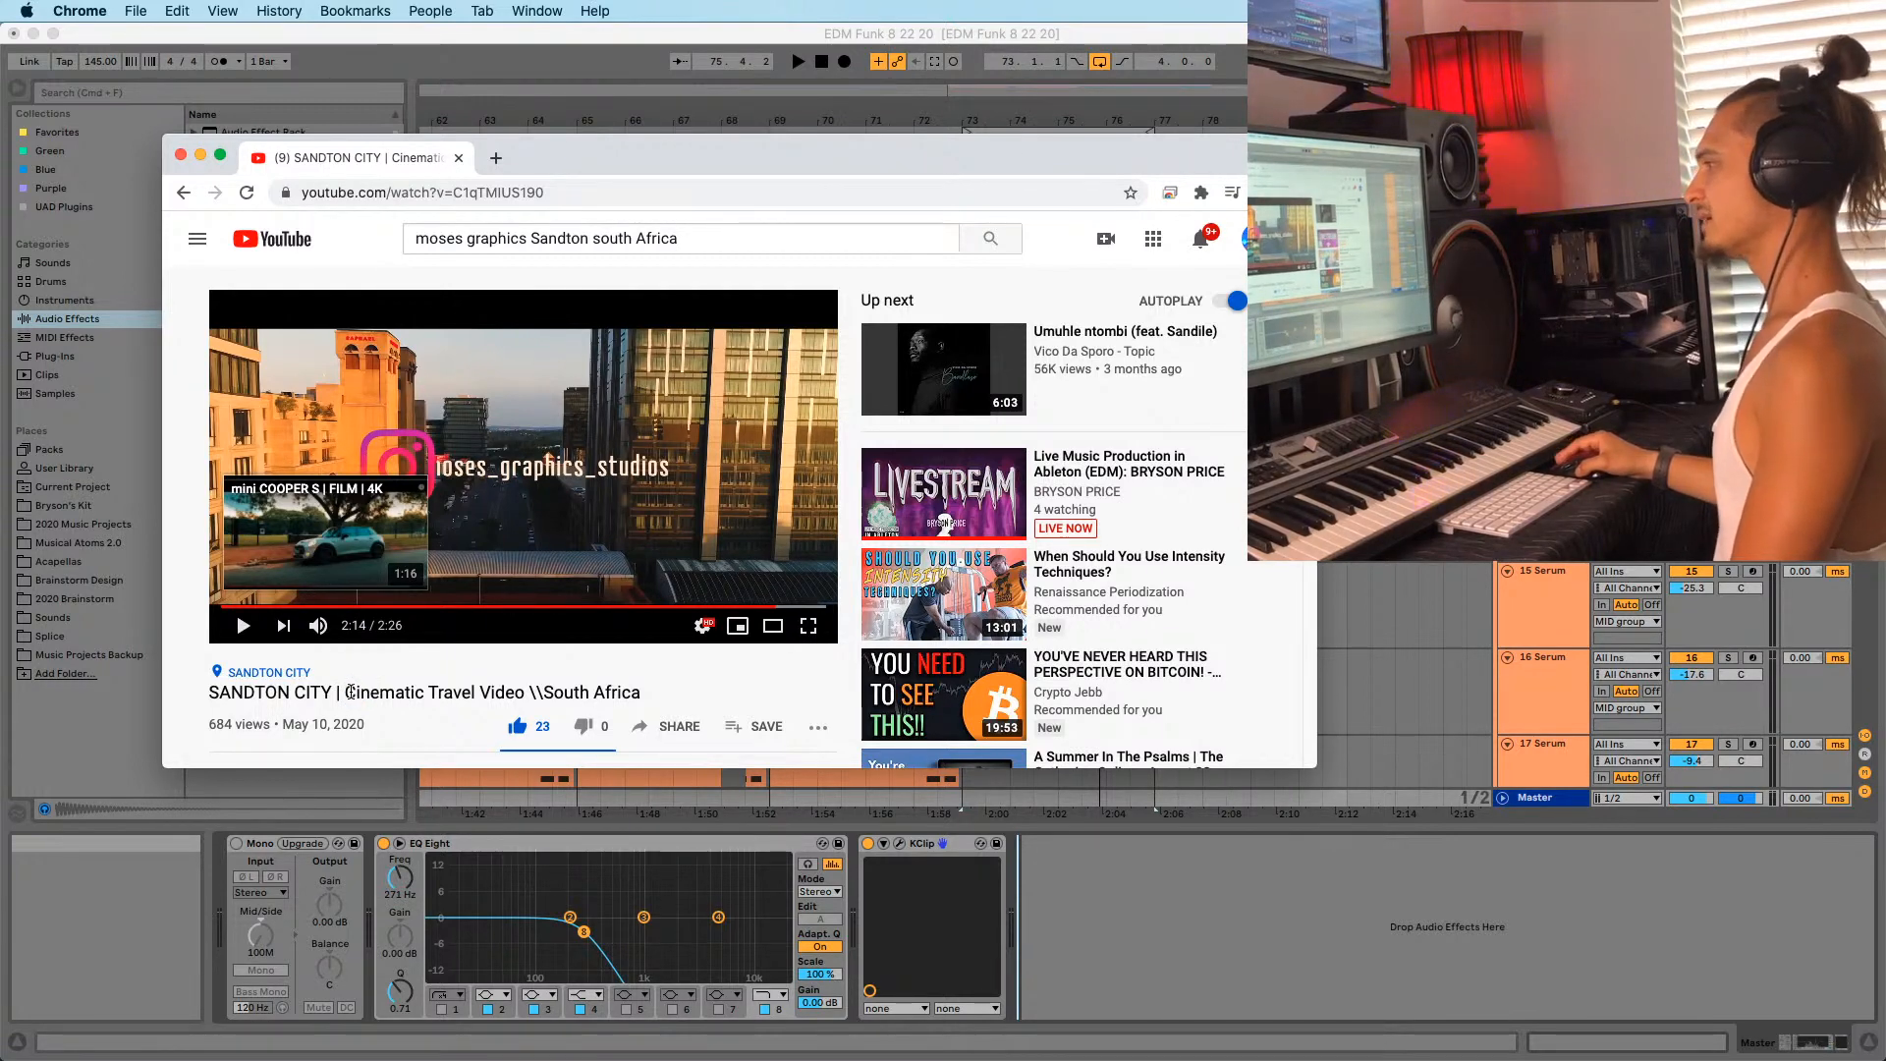
left_click_drag(349, 692, 365, 690)
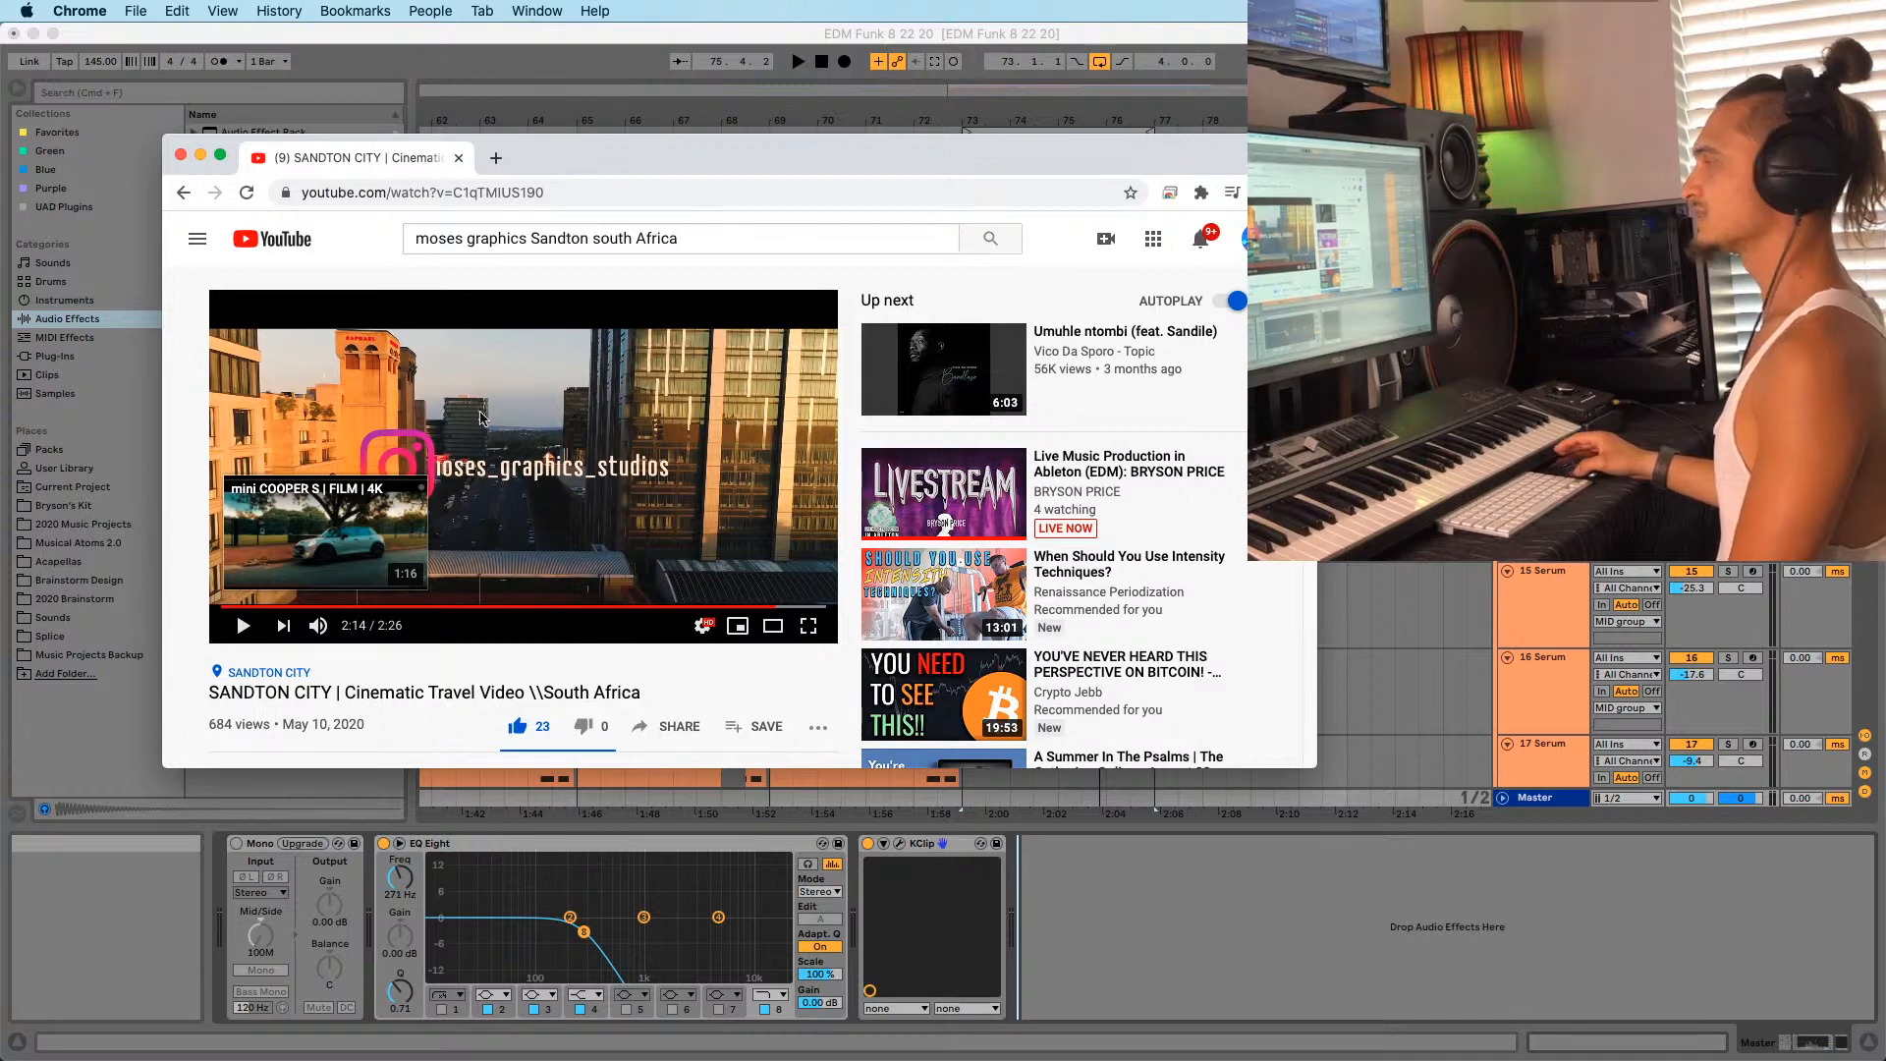